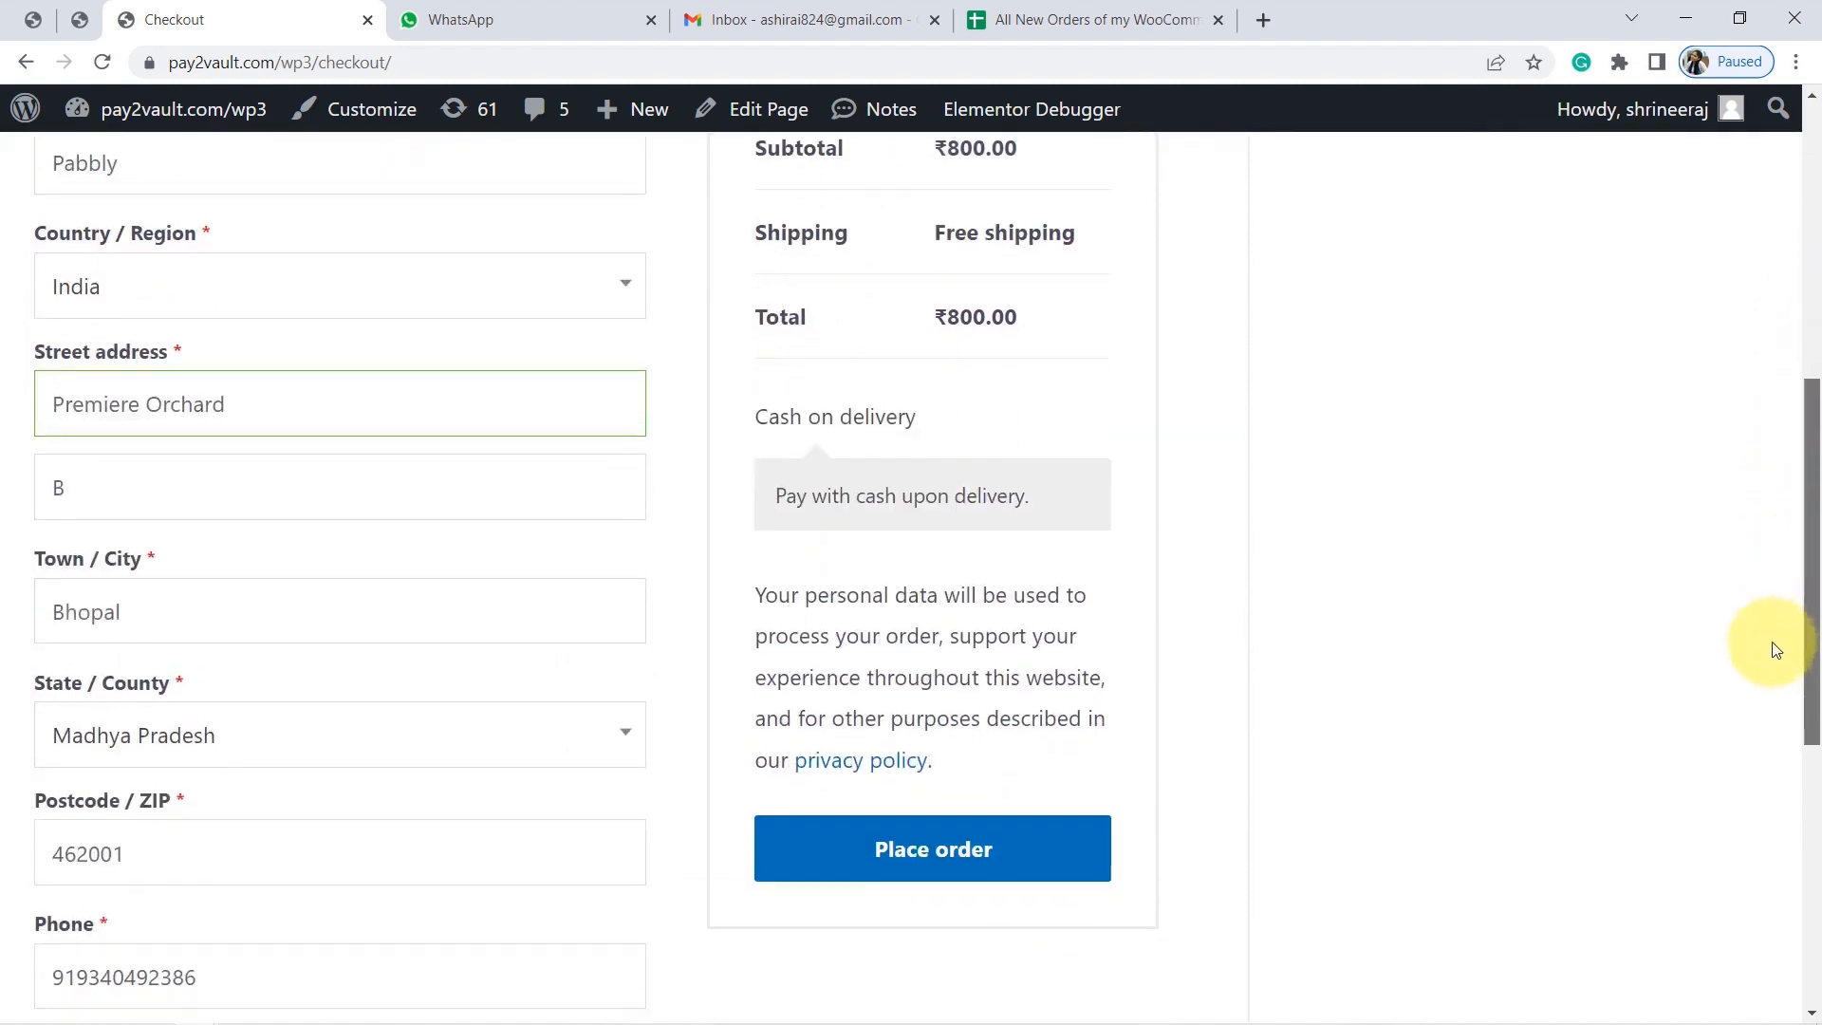
scroll(1814, 598, down, 4)
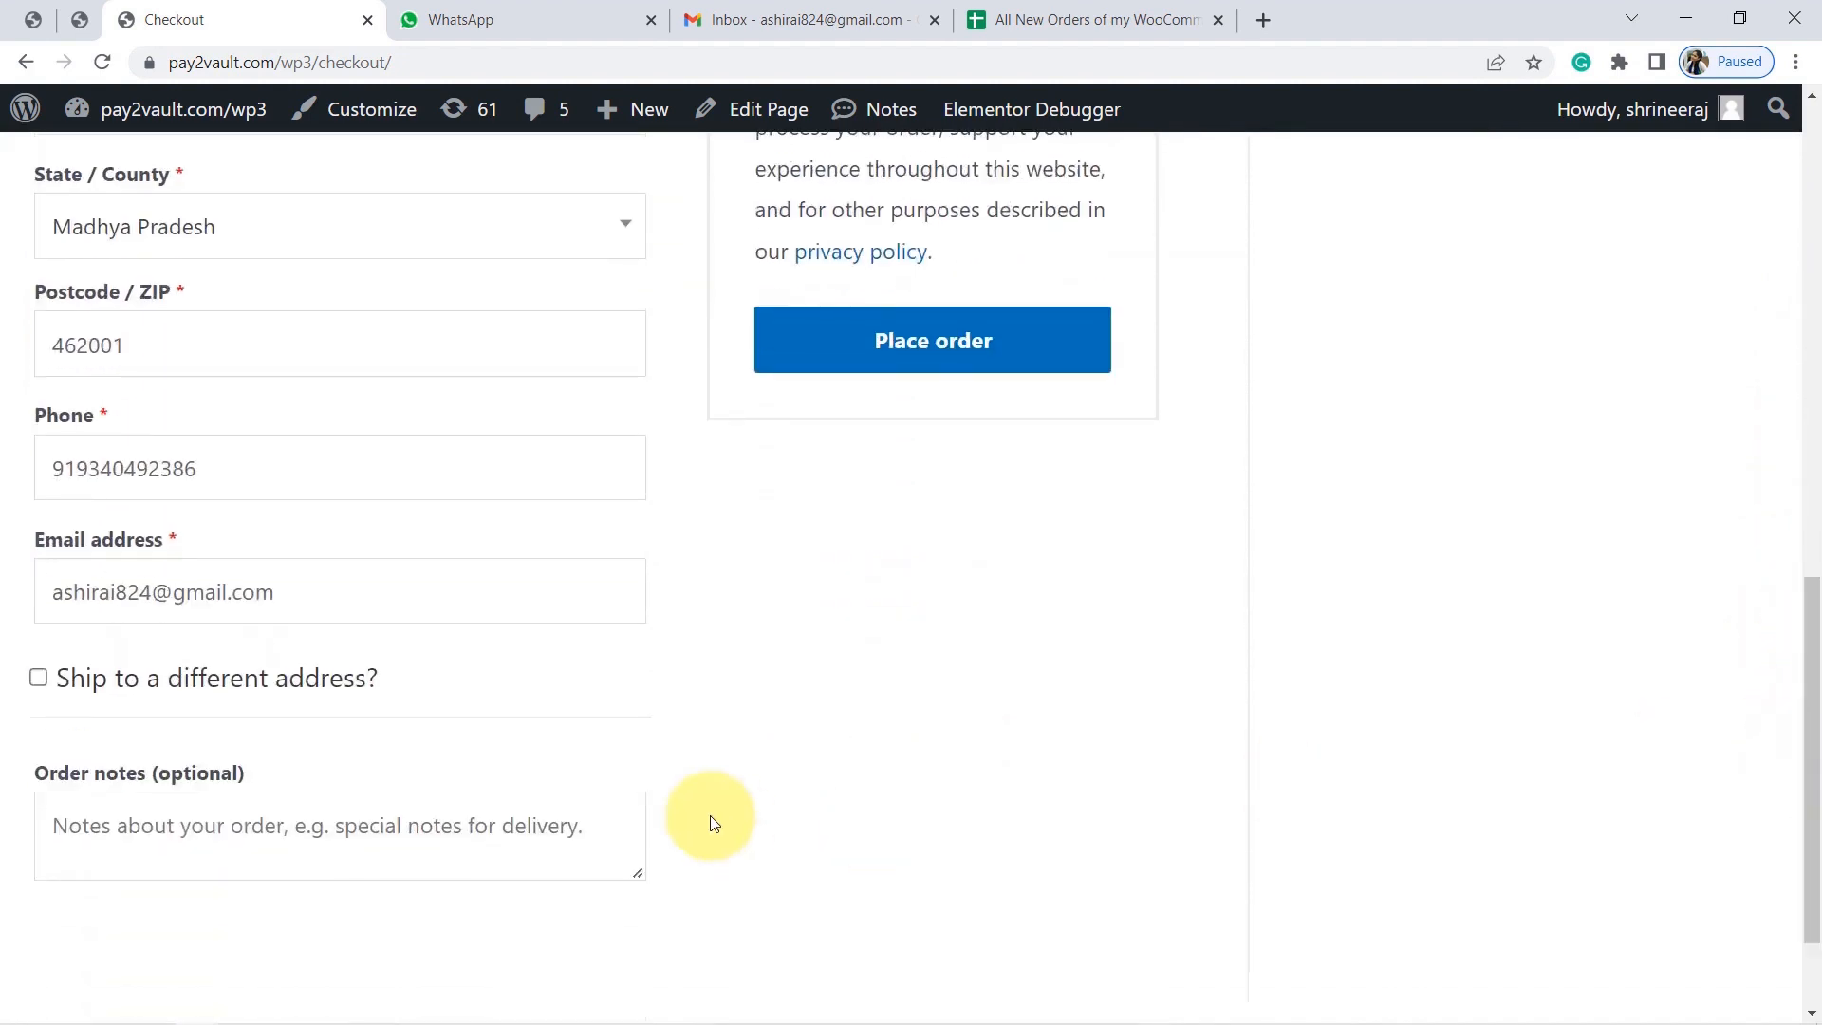
Place the cash-on-delivery order for two Iron Press (₹800.00) and highlight the confirmation message.
double_click(62, 595)
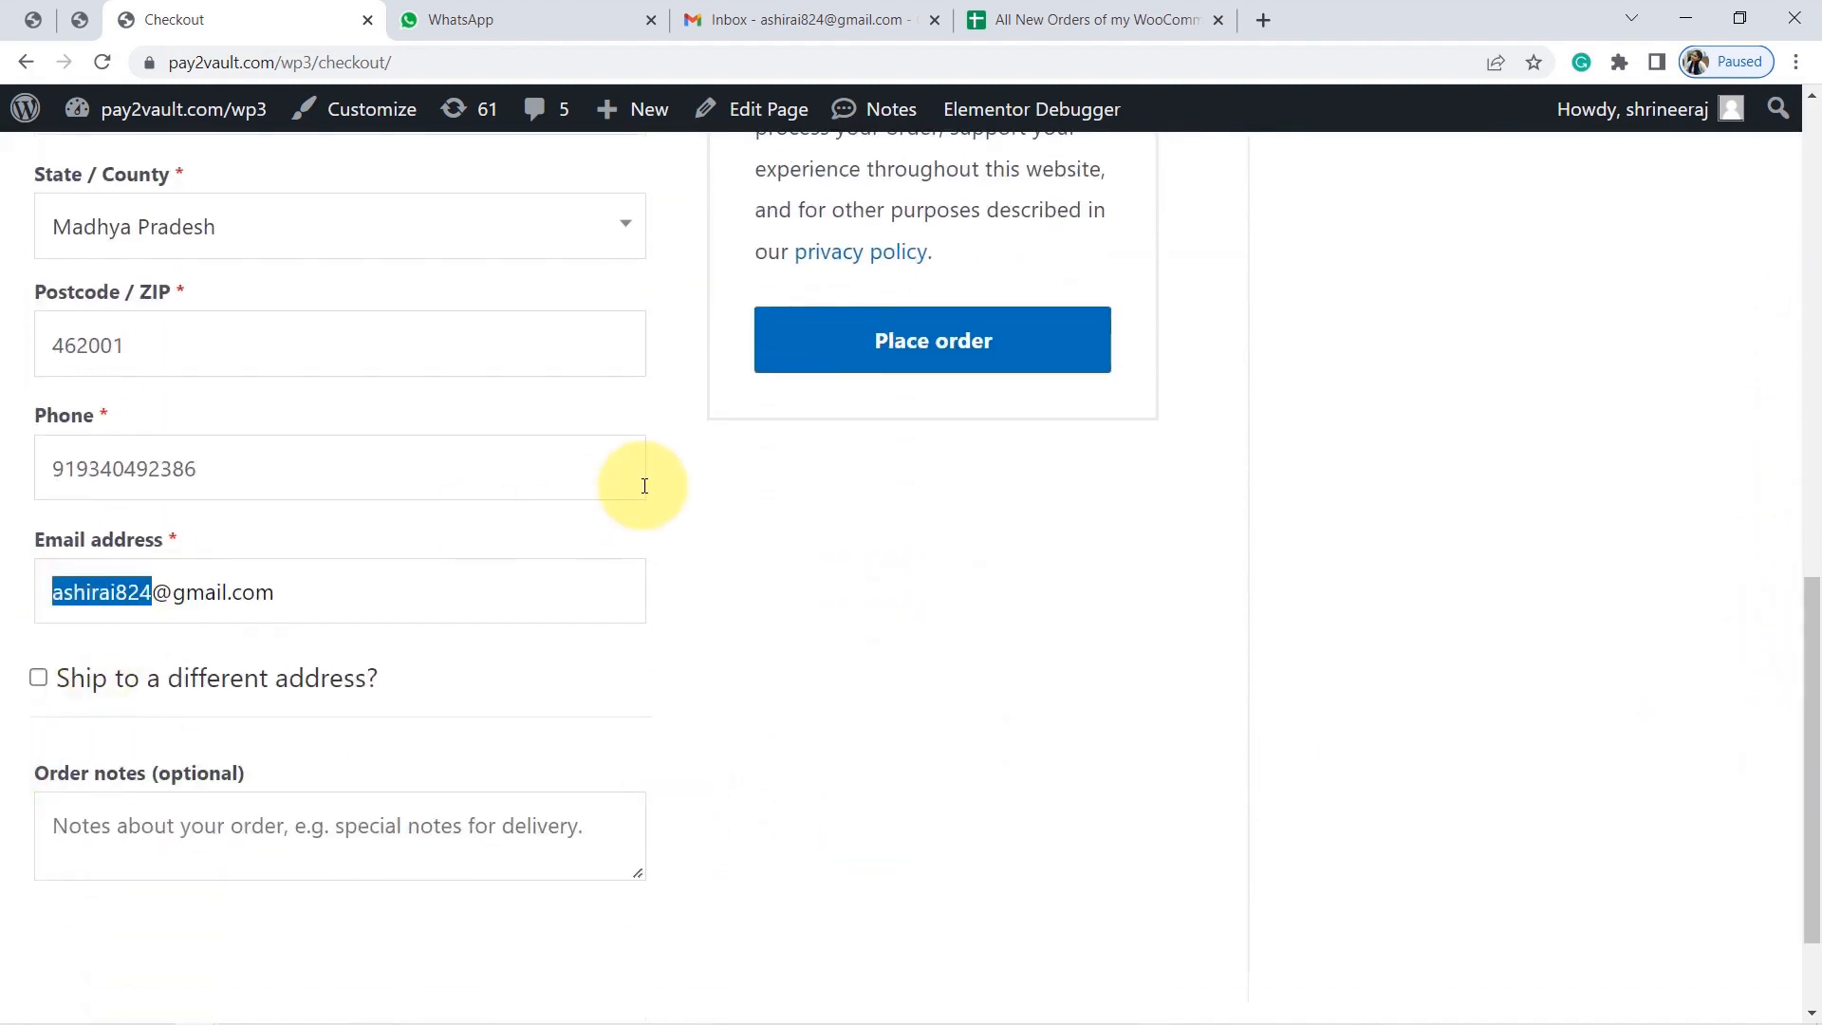
click(904, 353)
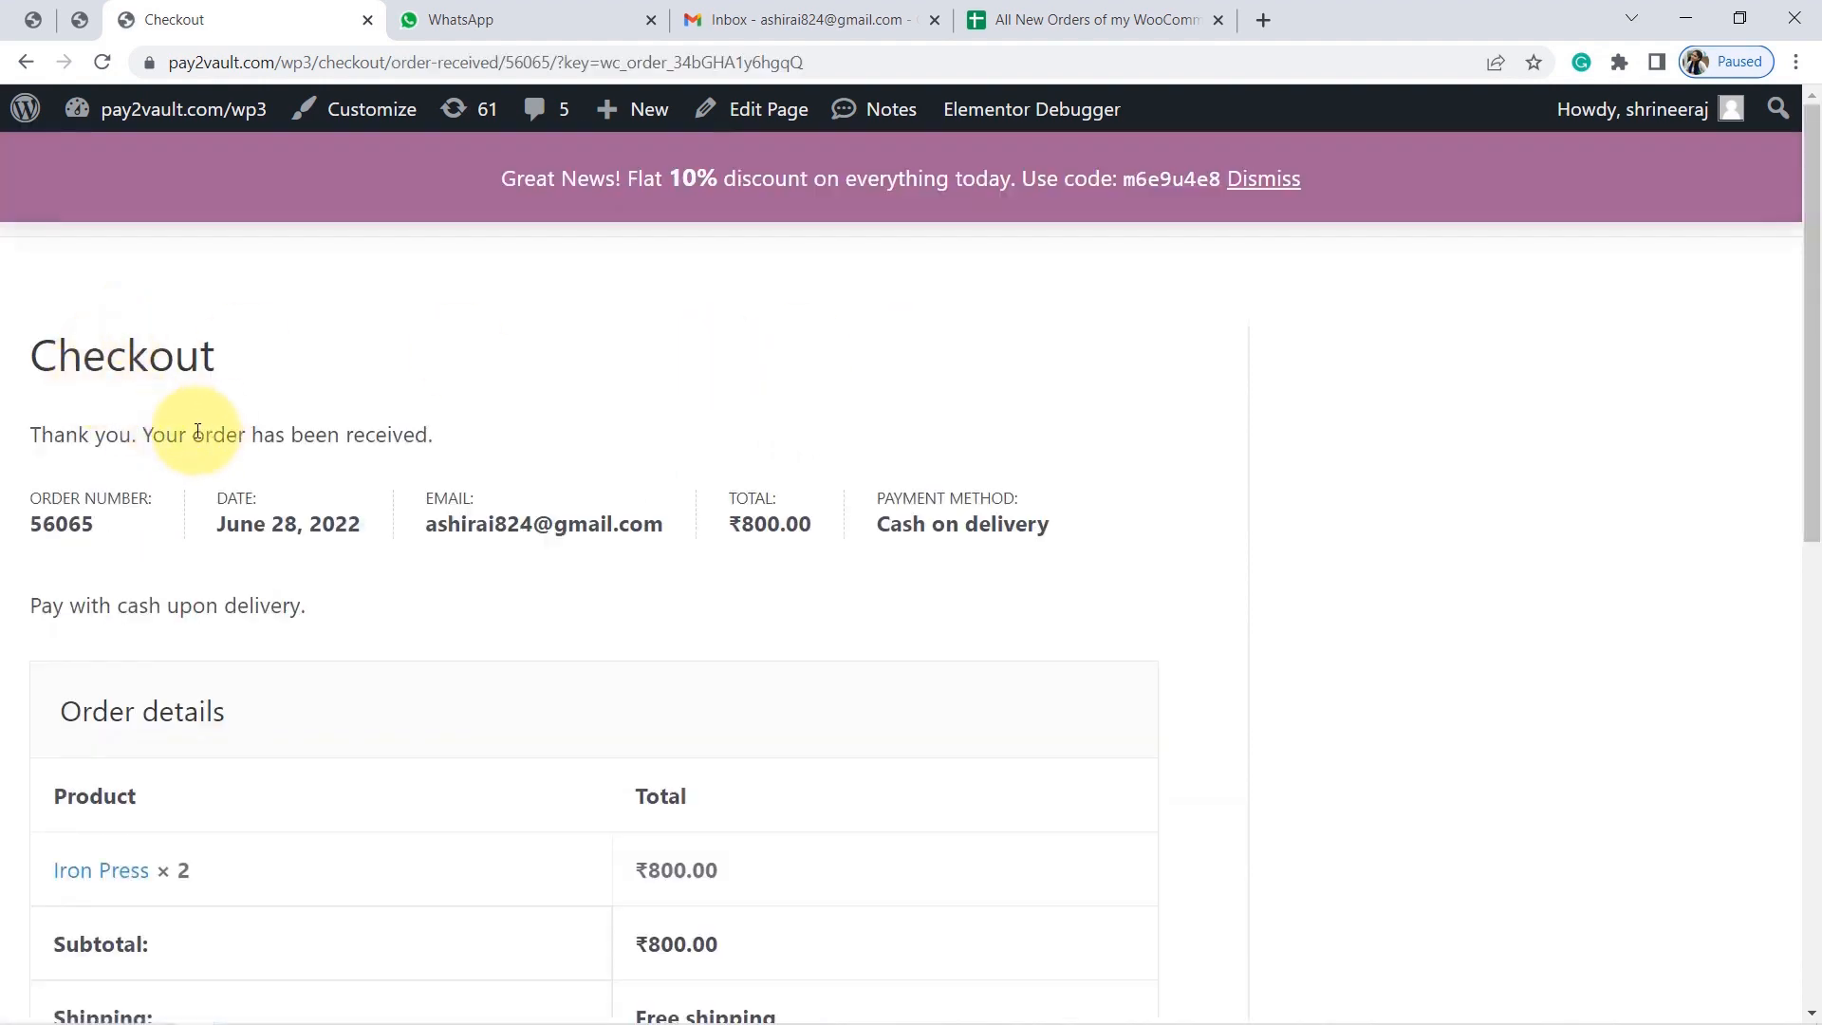
drag(175, 437, 406, 433)
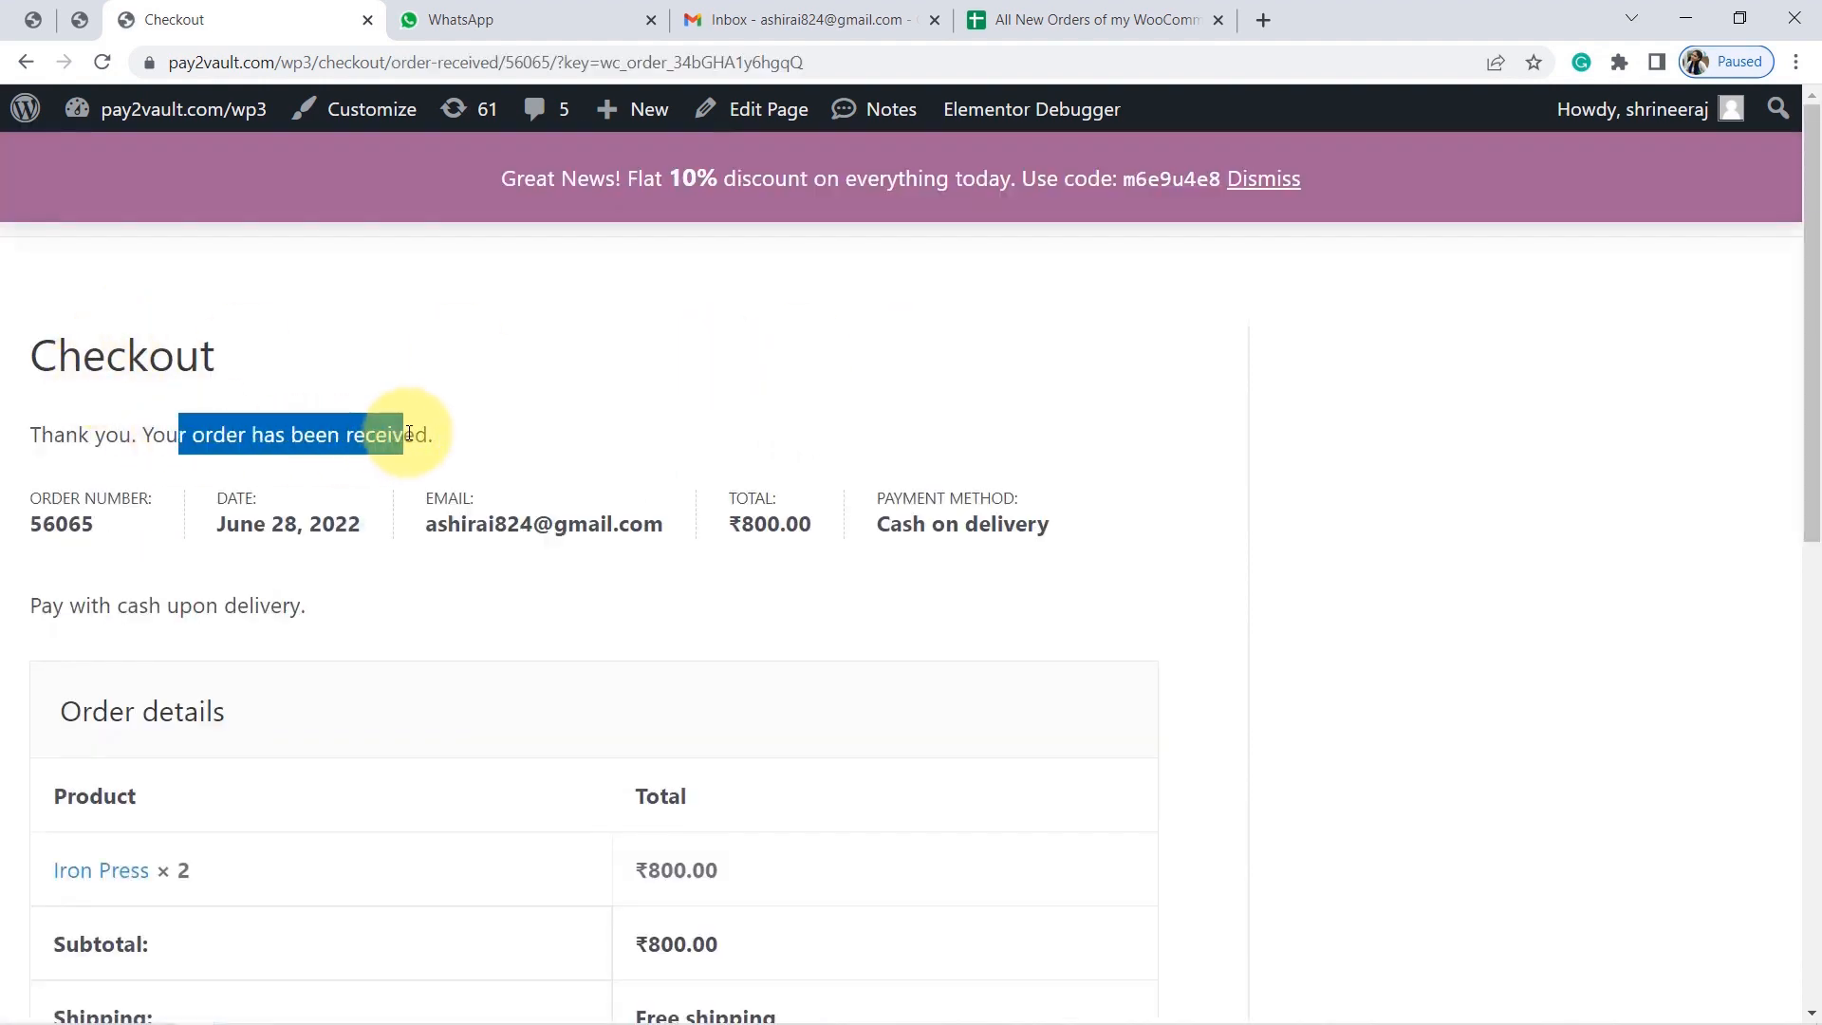
Read the WhatsApp 'Order Confirmed!!' Iron Press message, then refresh the Gmail inbox.
click(474, 19)
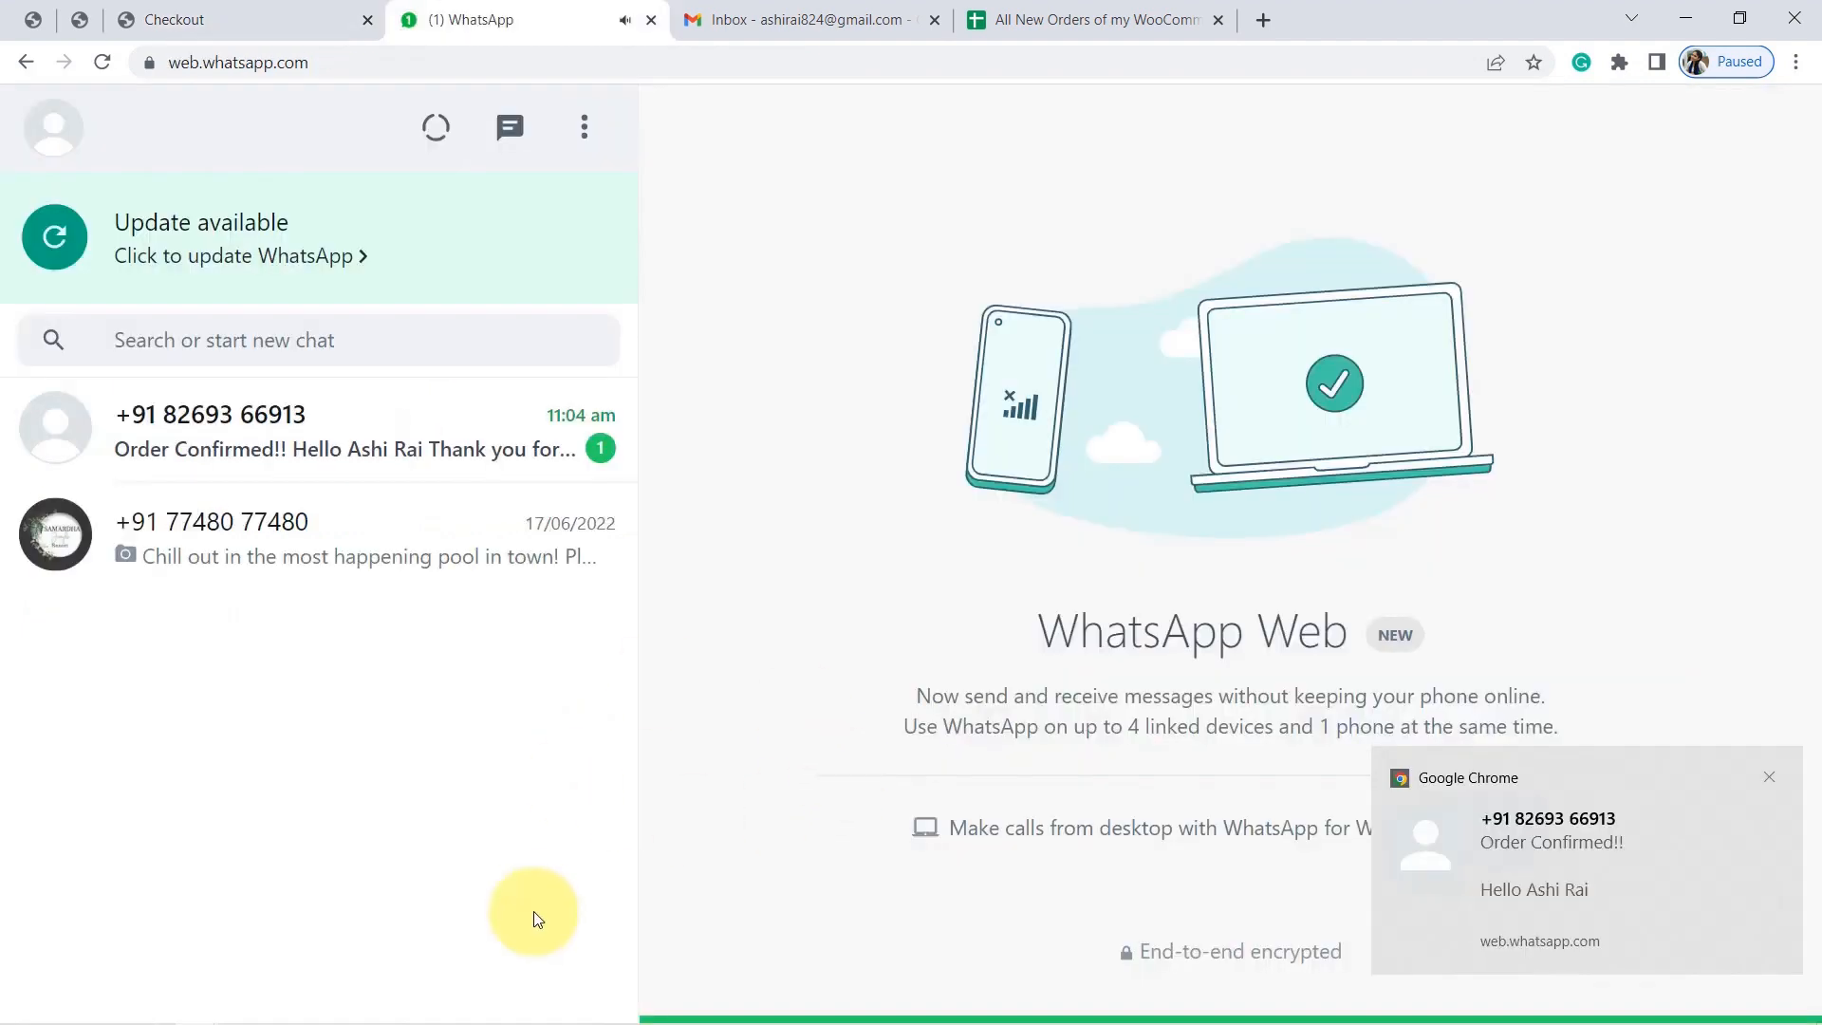
click(349, 457)
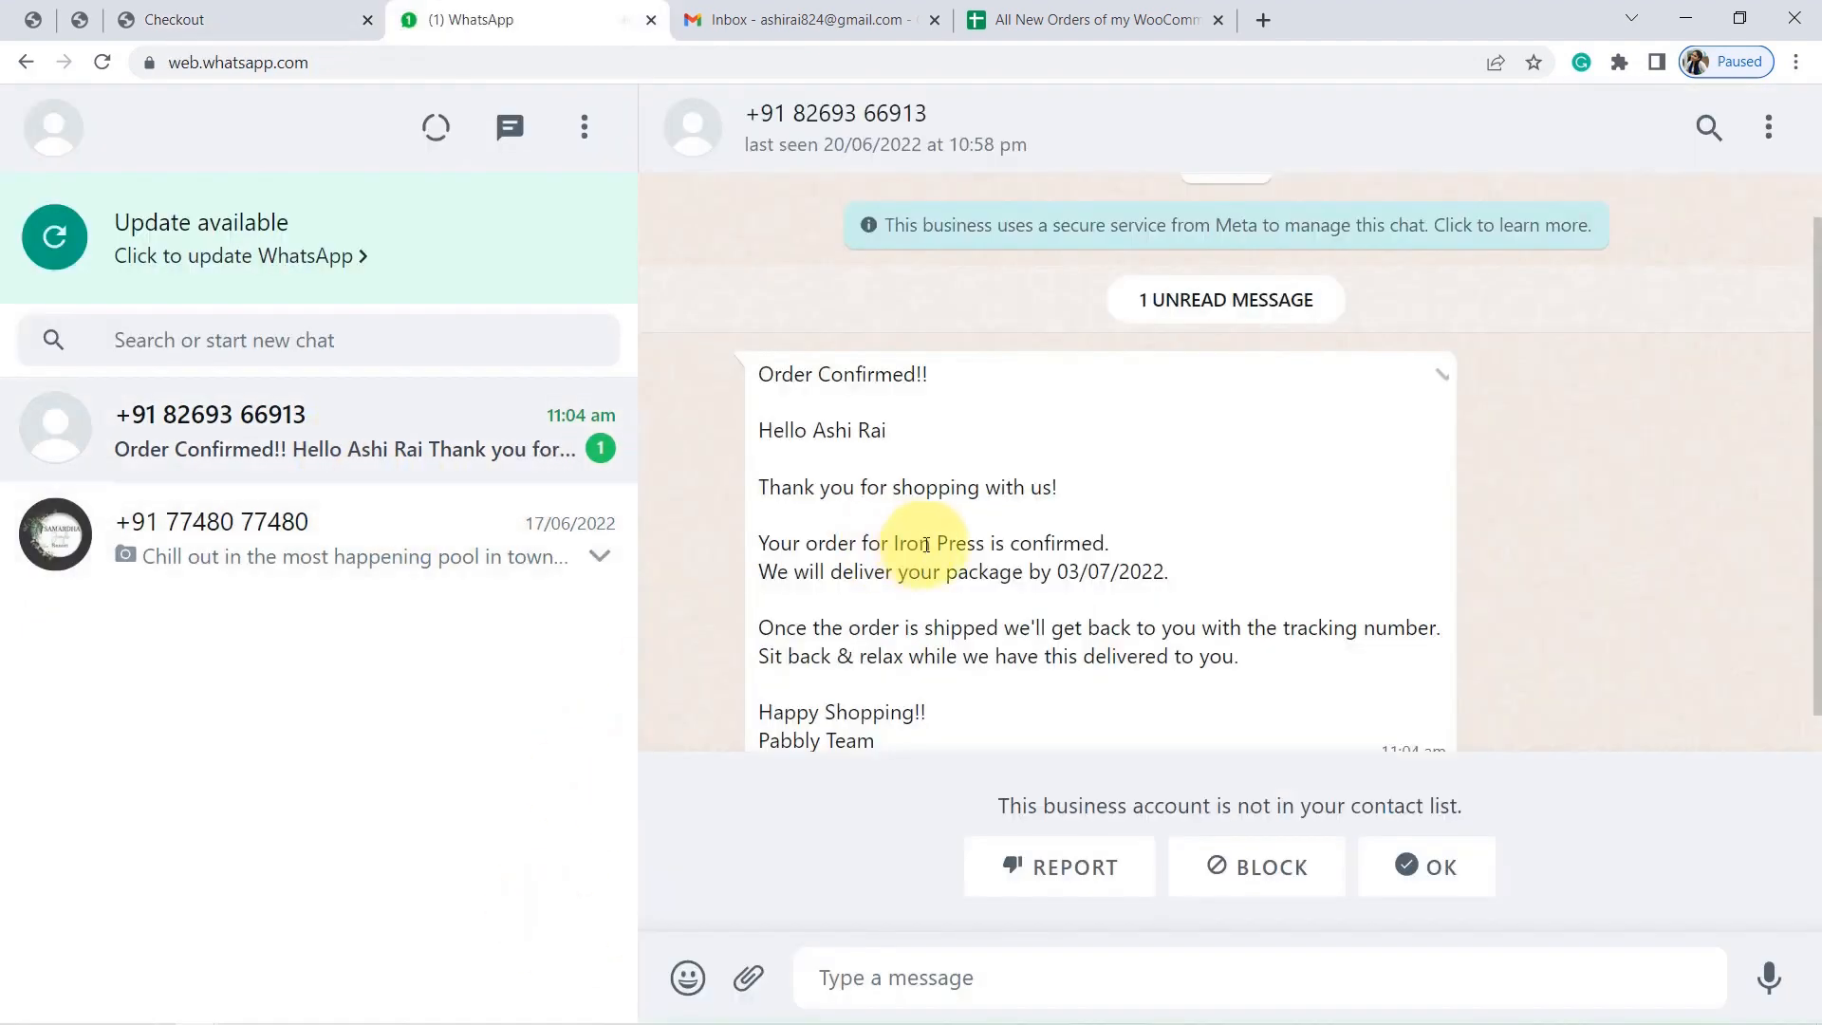
drag(793, 331, 882, 670)
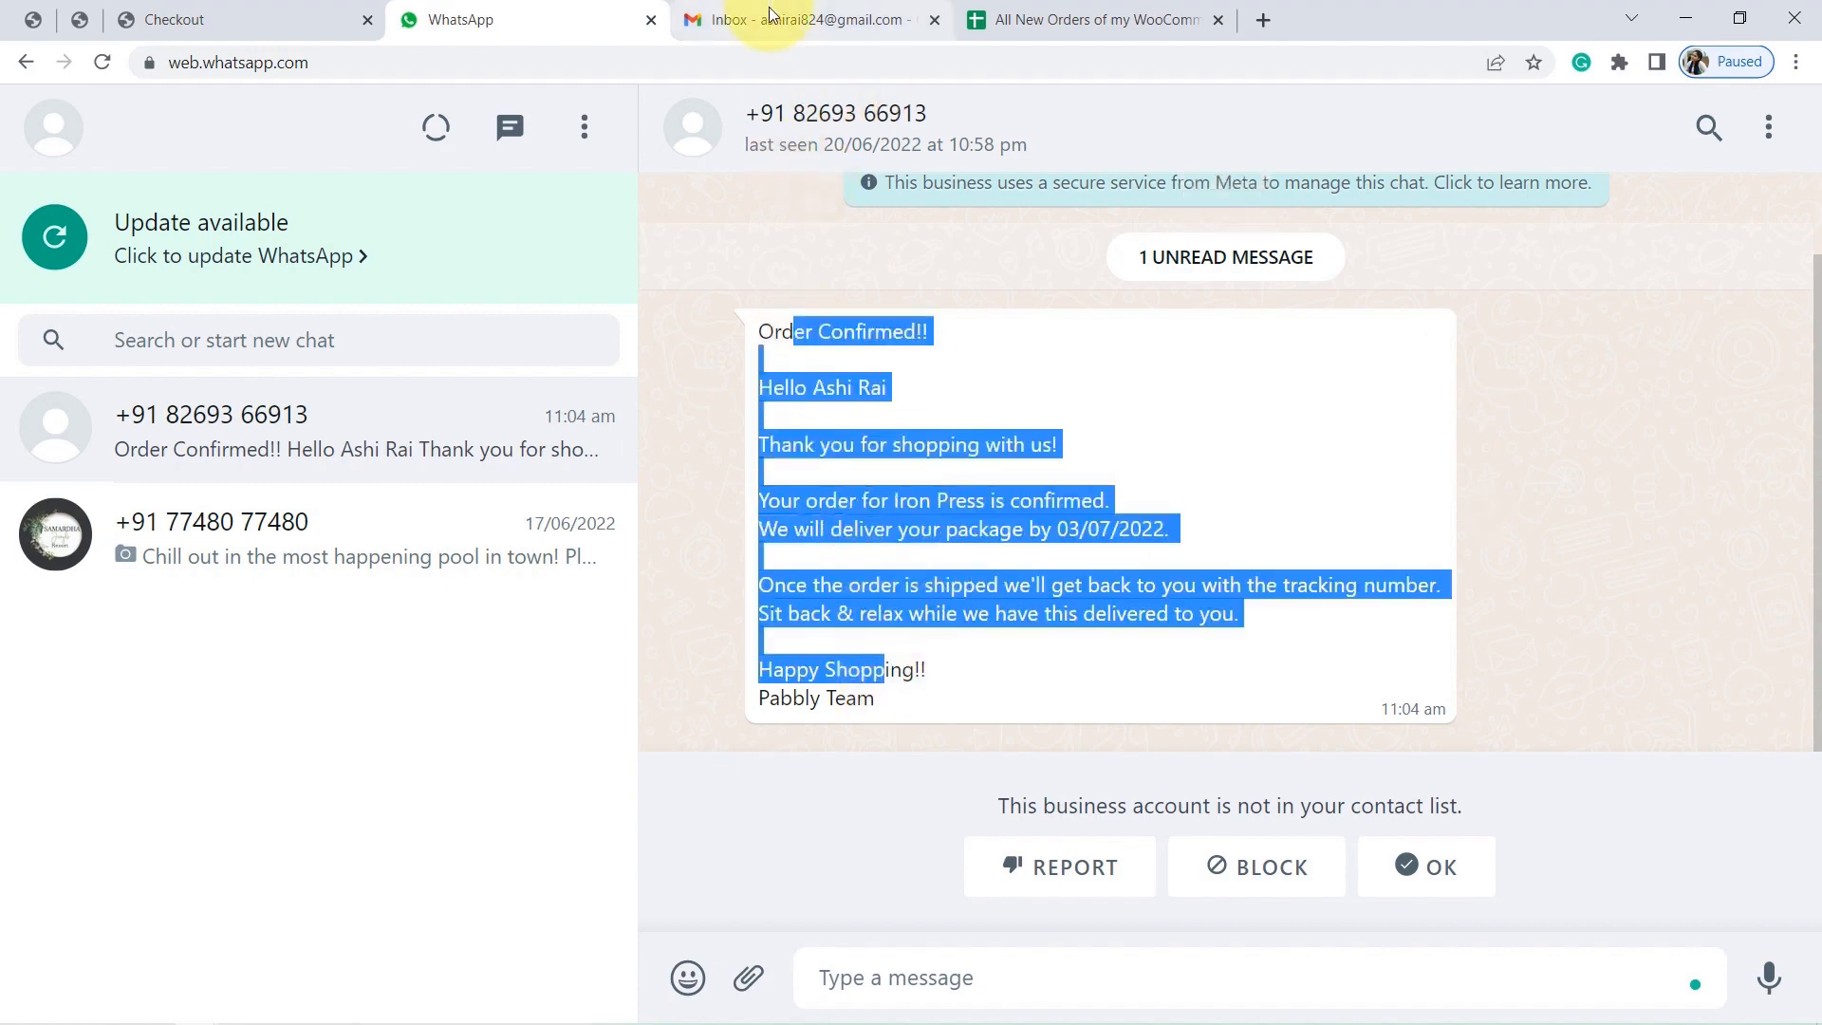
click(770, 15)
click(508, 217)
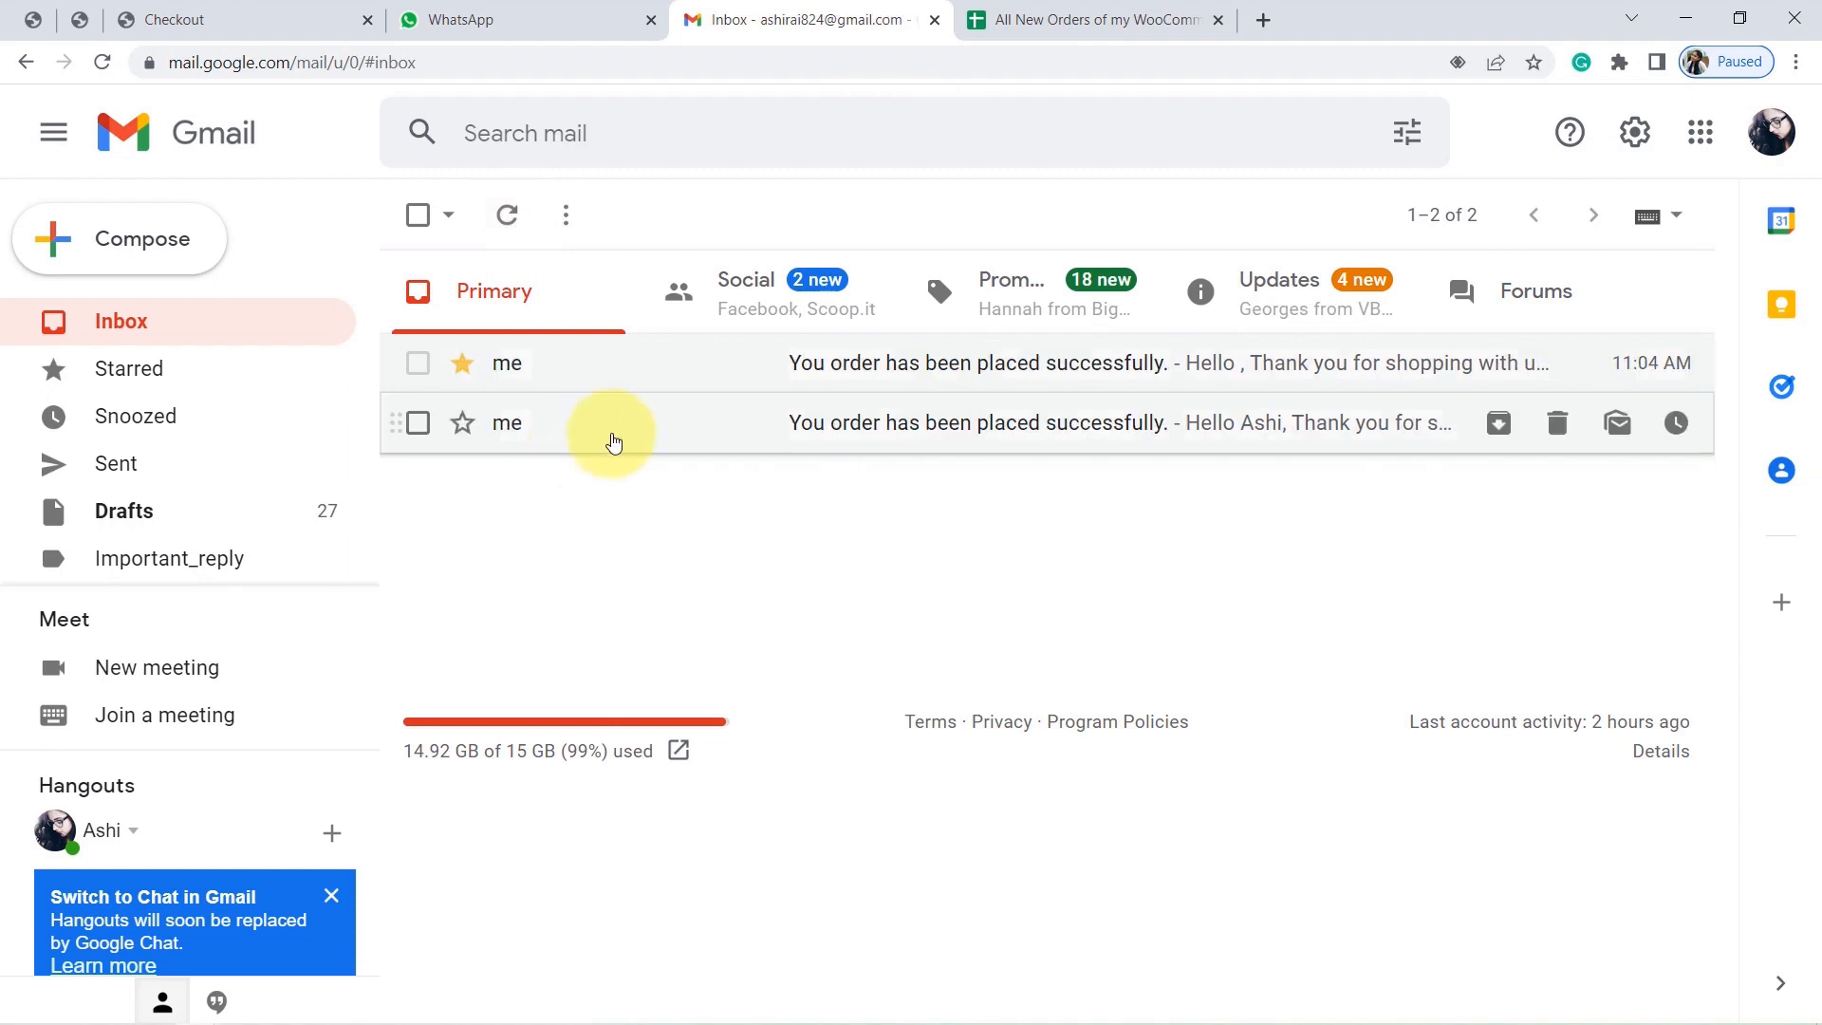
Open the latest order-placed email showing INR 800.00, then check the orders spreadsheet for row 8.
click(614, 442)
drag(514, 452, 589, 752)
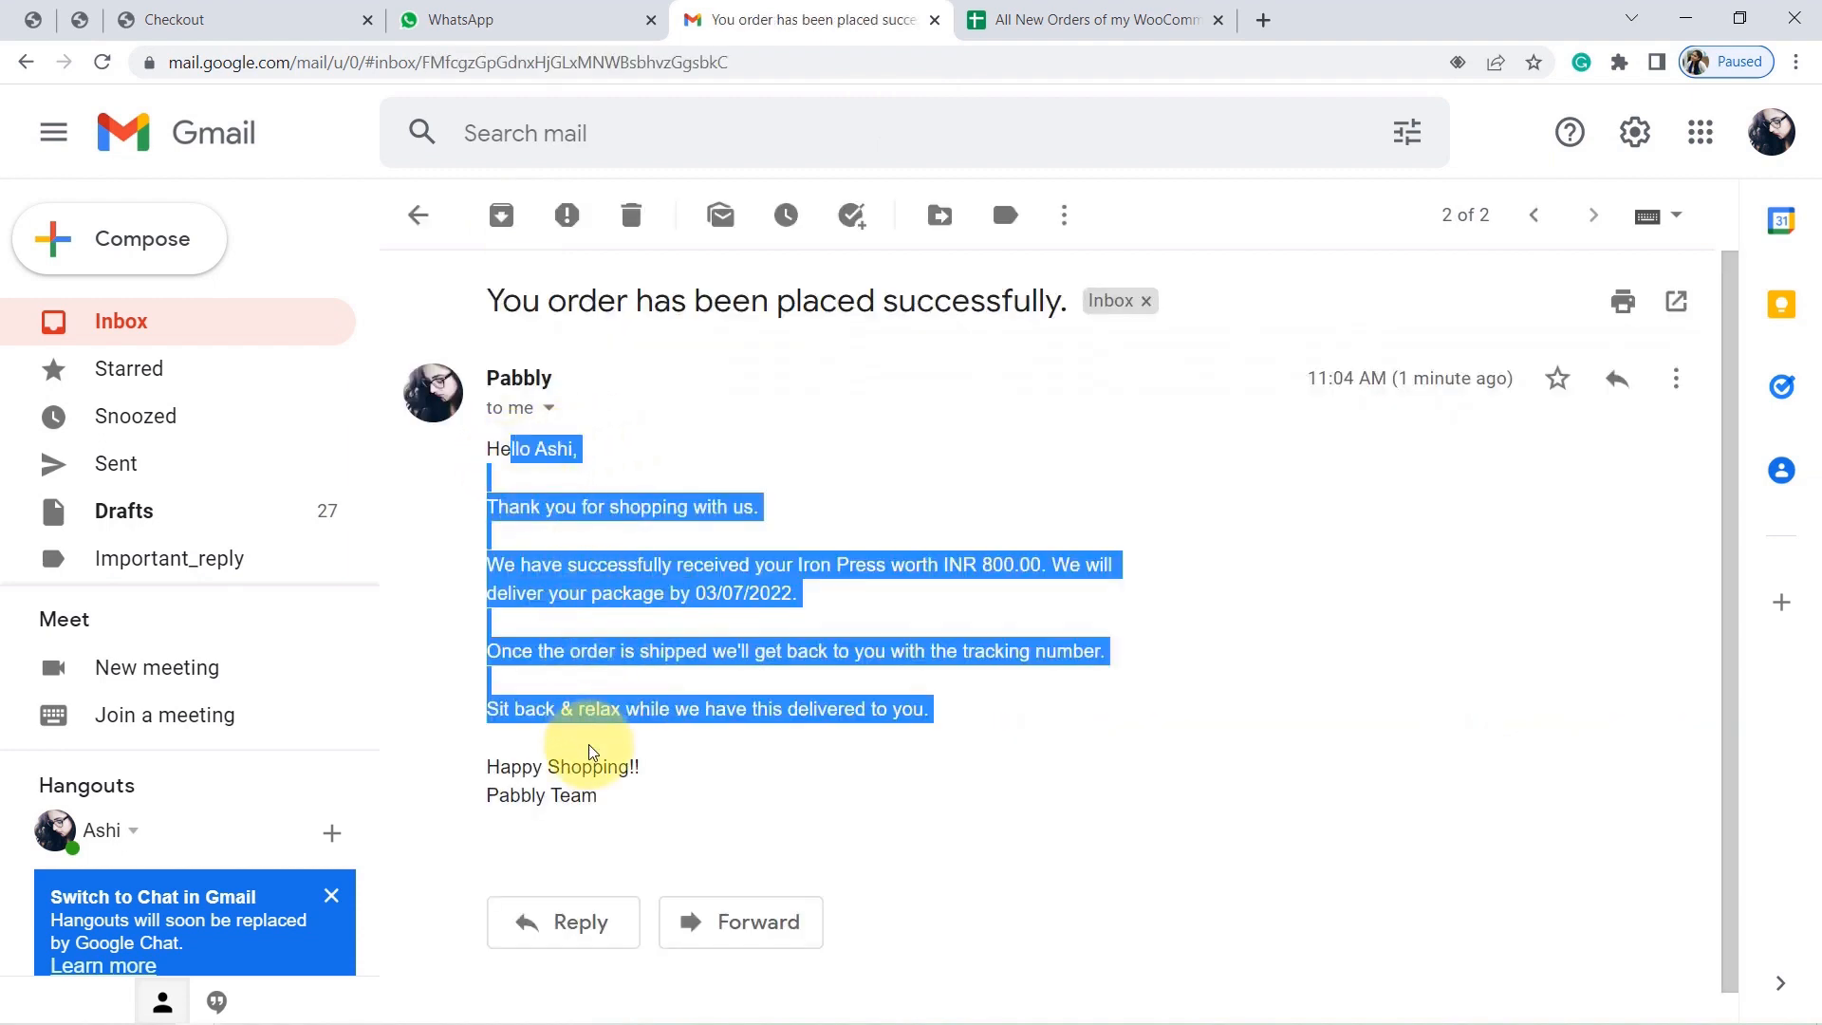
click(1099, 19)
click(277, 676)
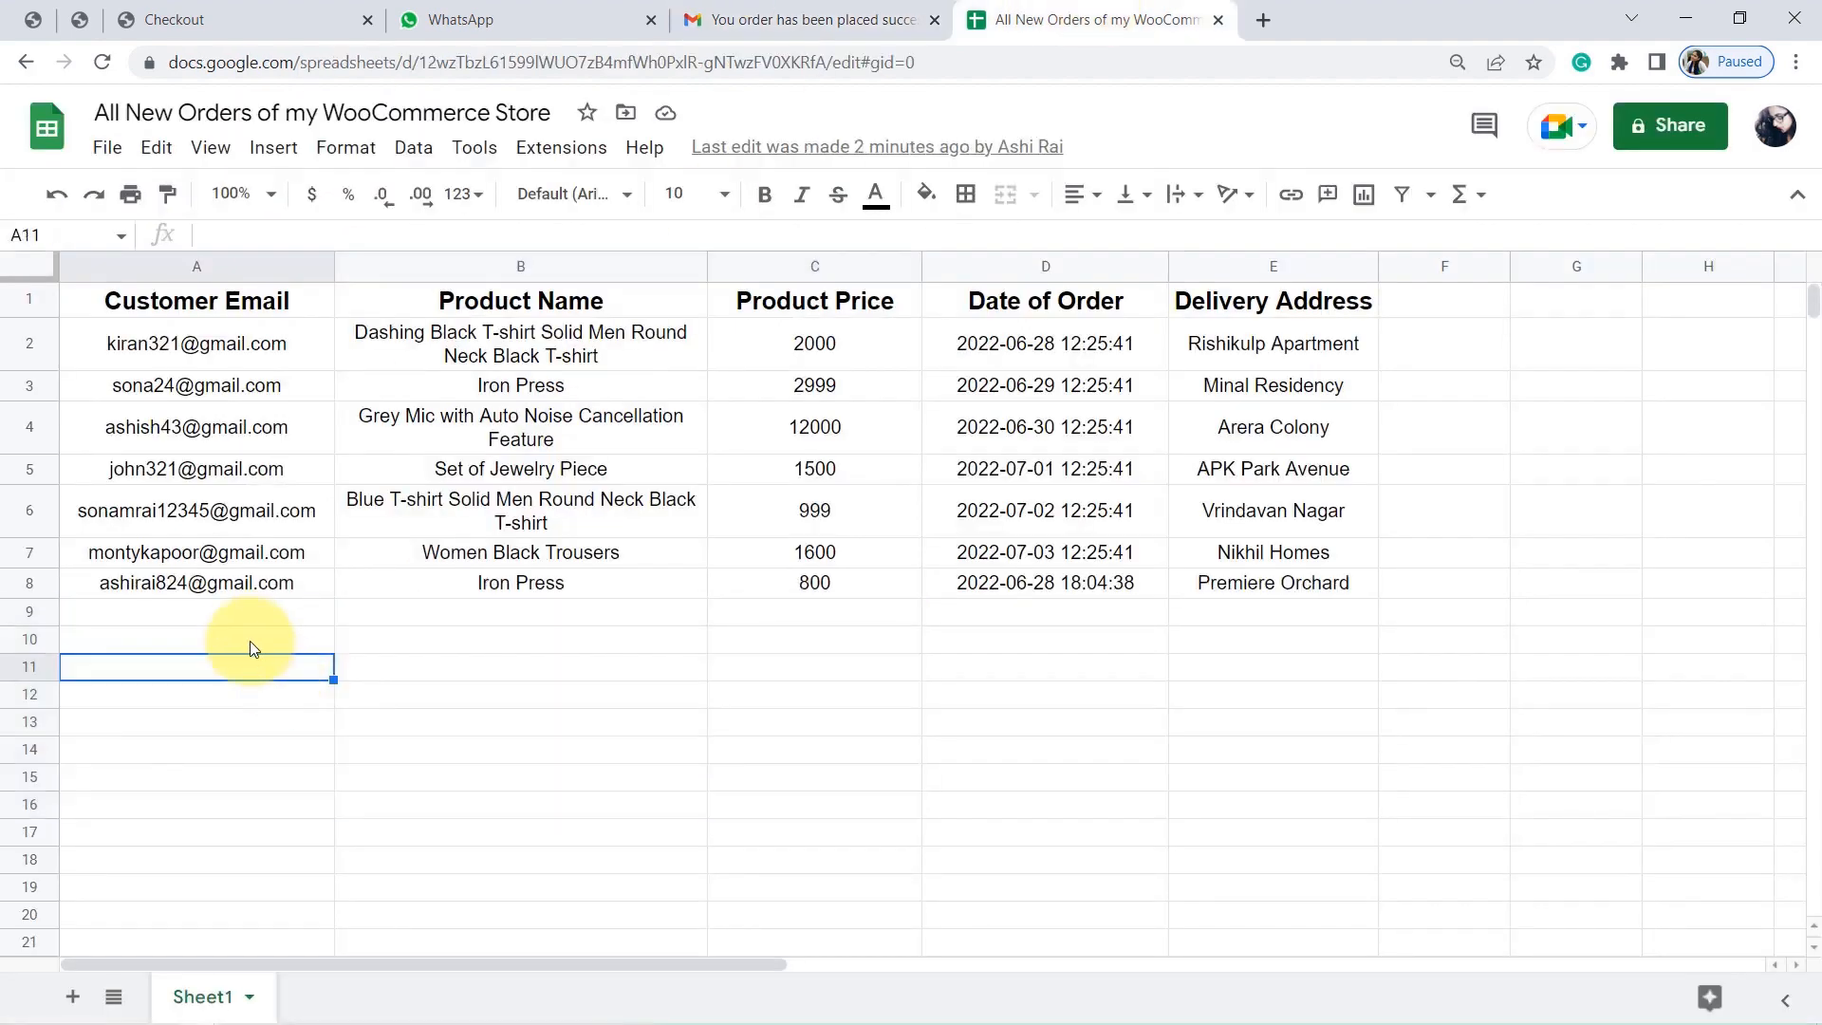
drag(264, 584, 1106, 568)
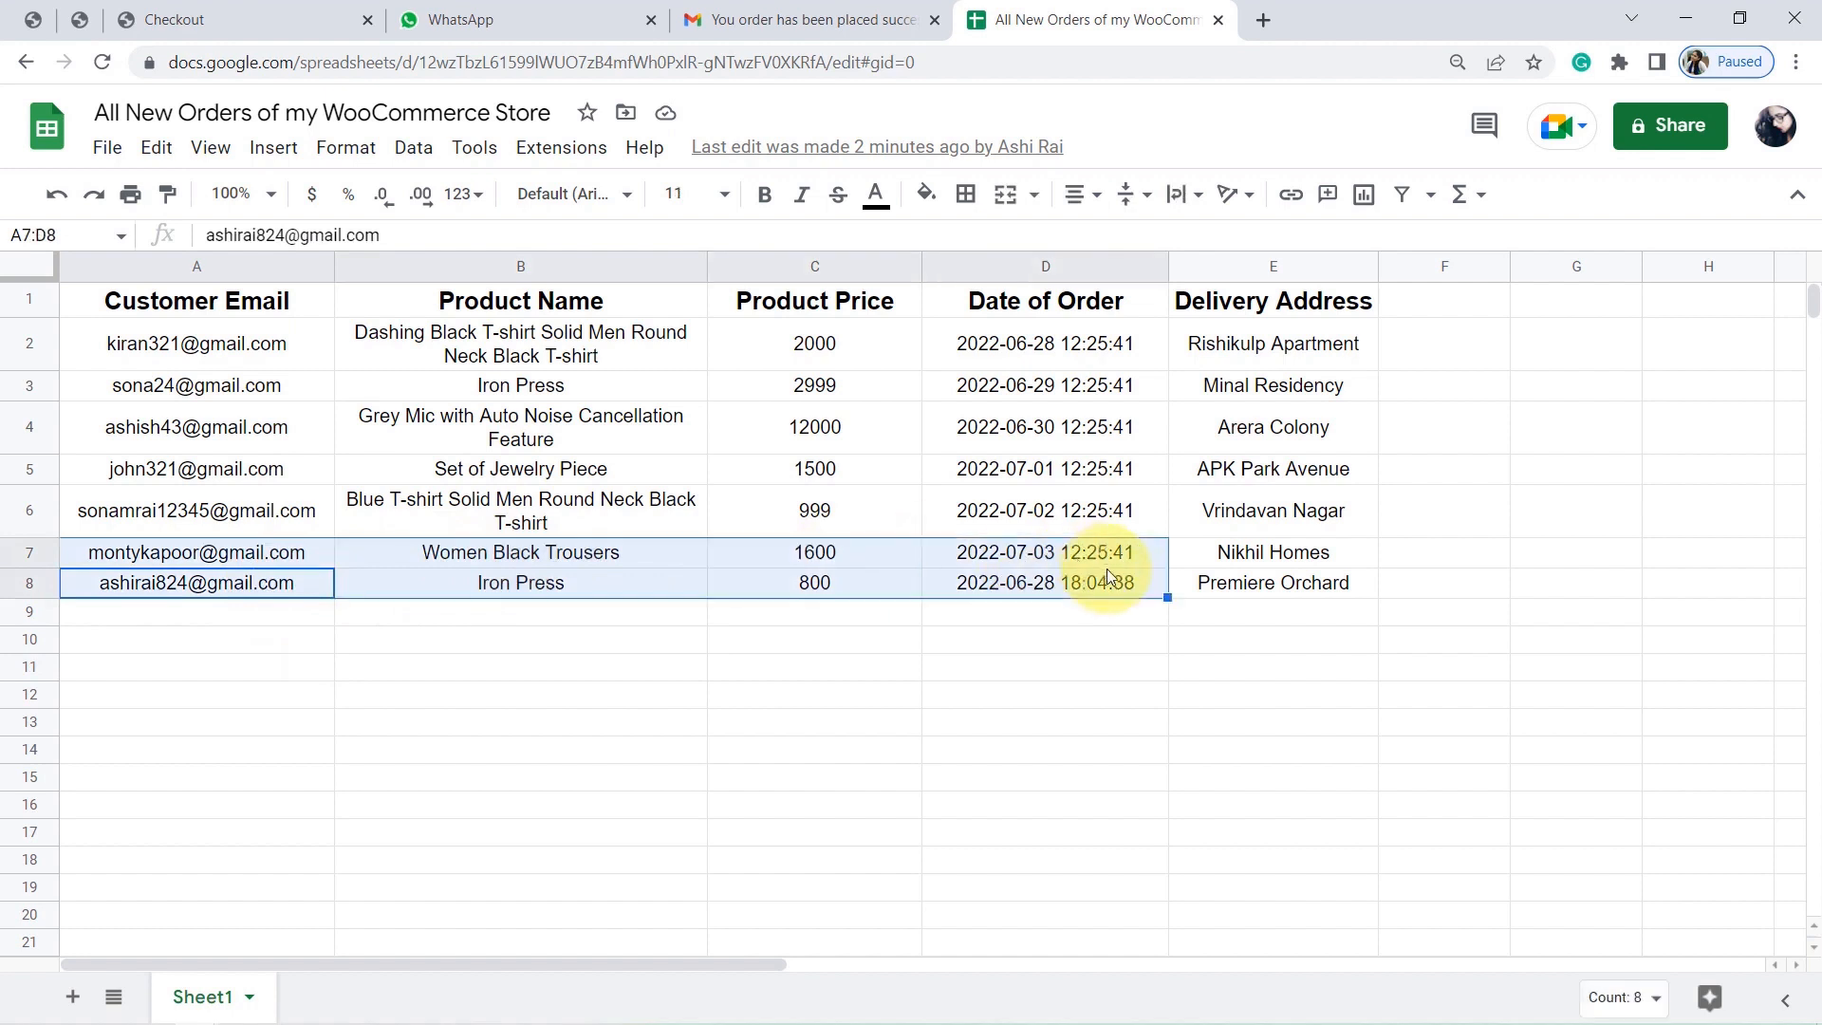
click(1216, 563)
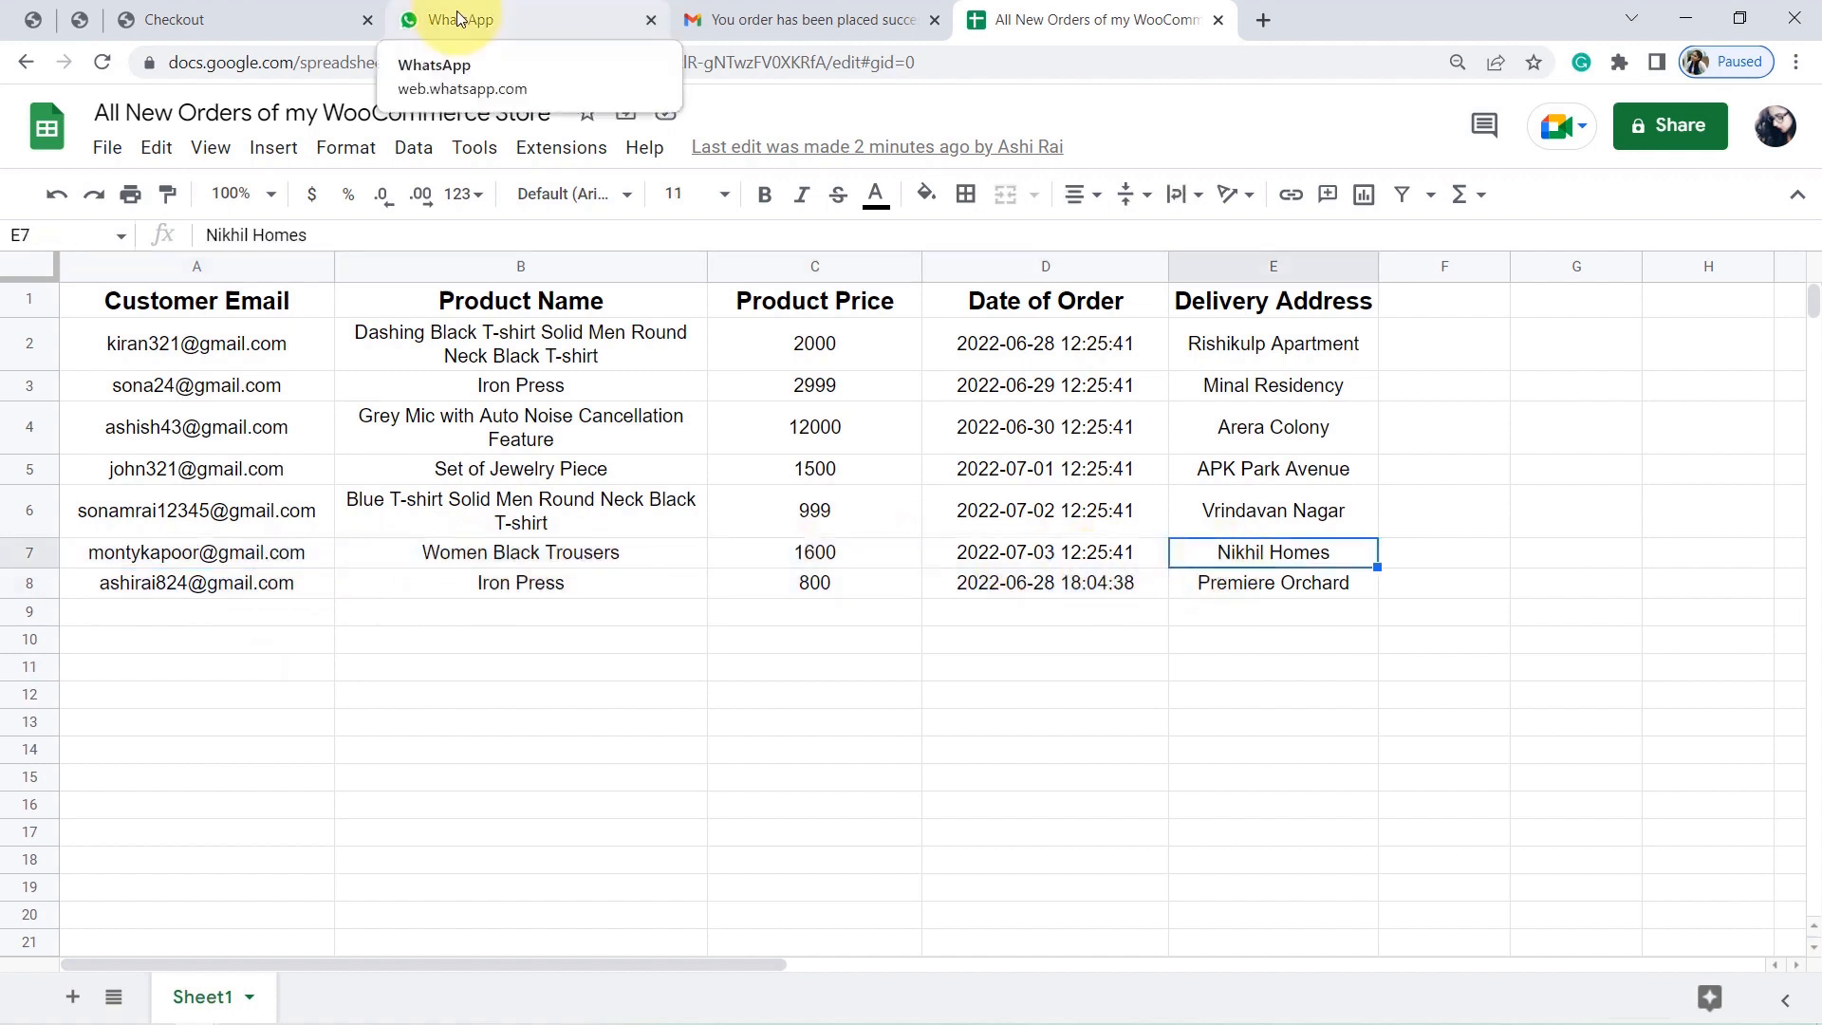
click(248, 6)
click(498, 27)
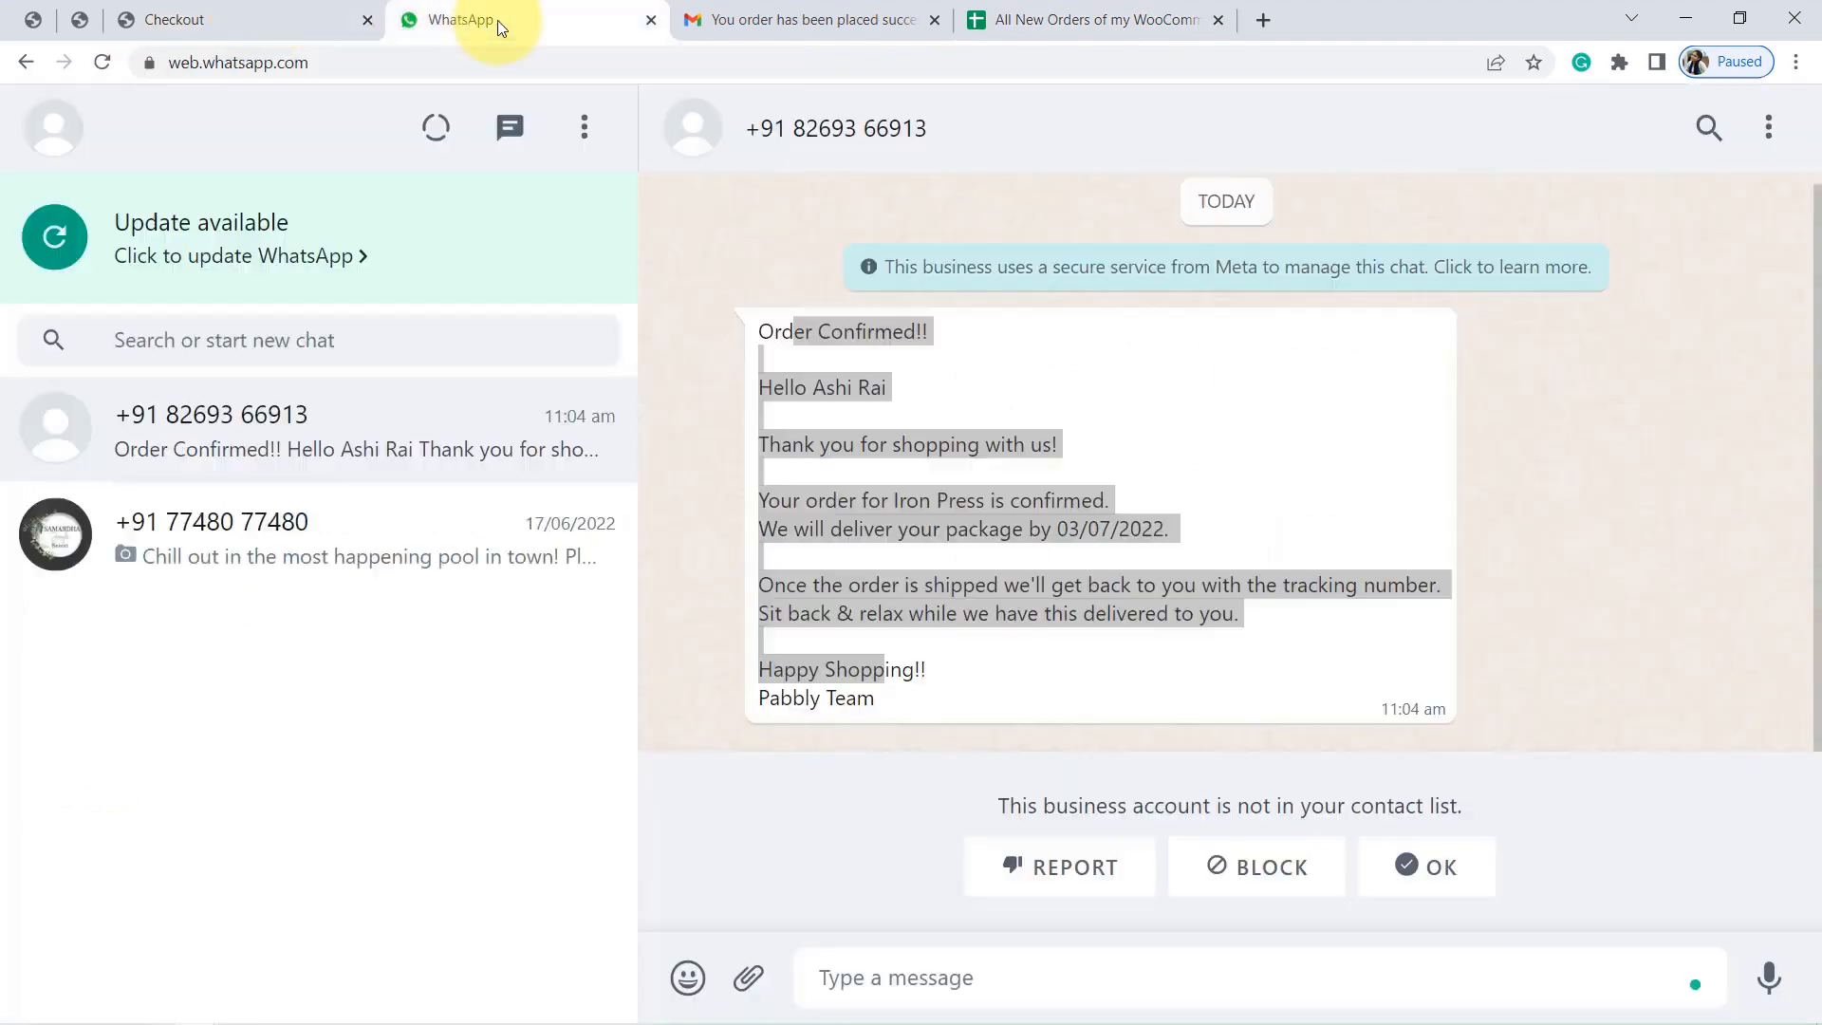
click(802, 14)
click(1129, 14)
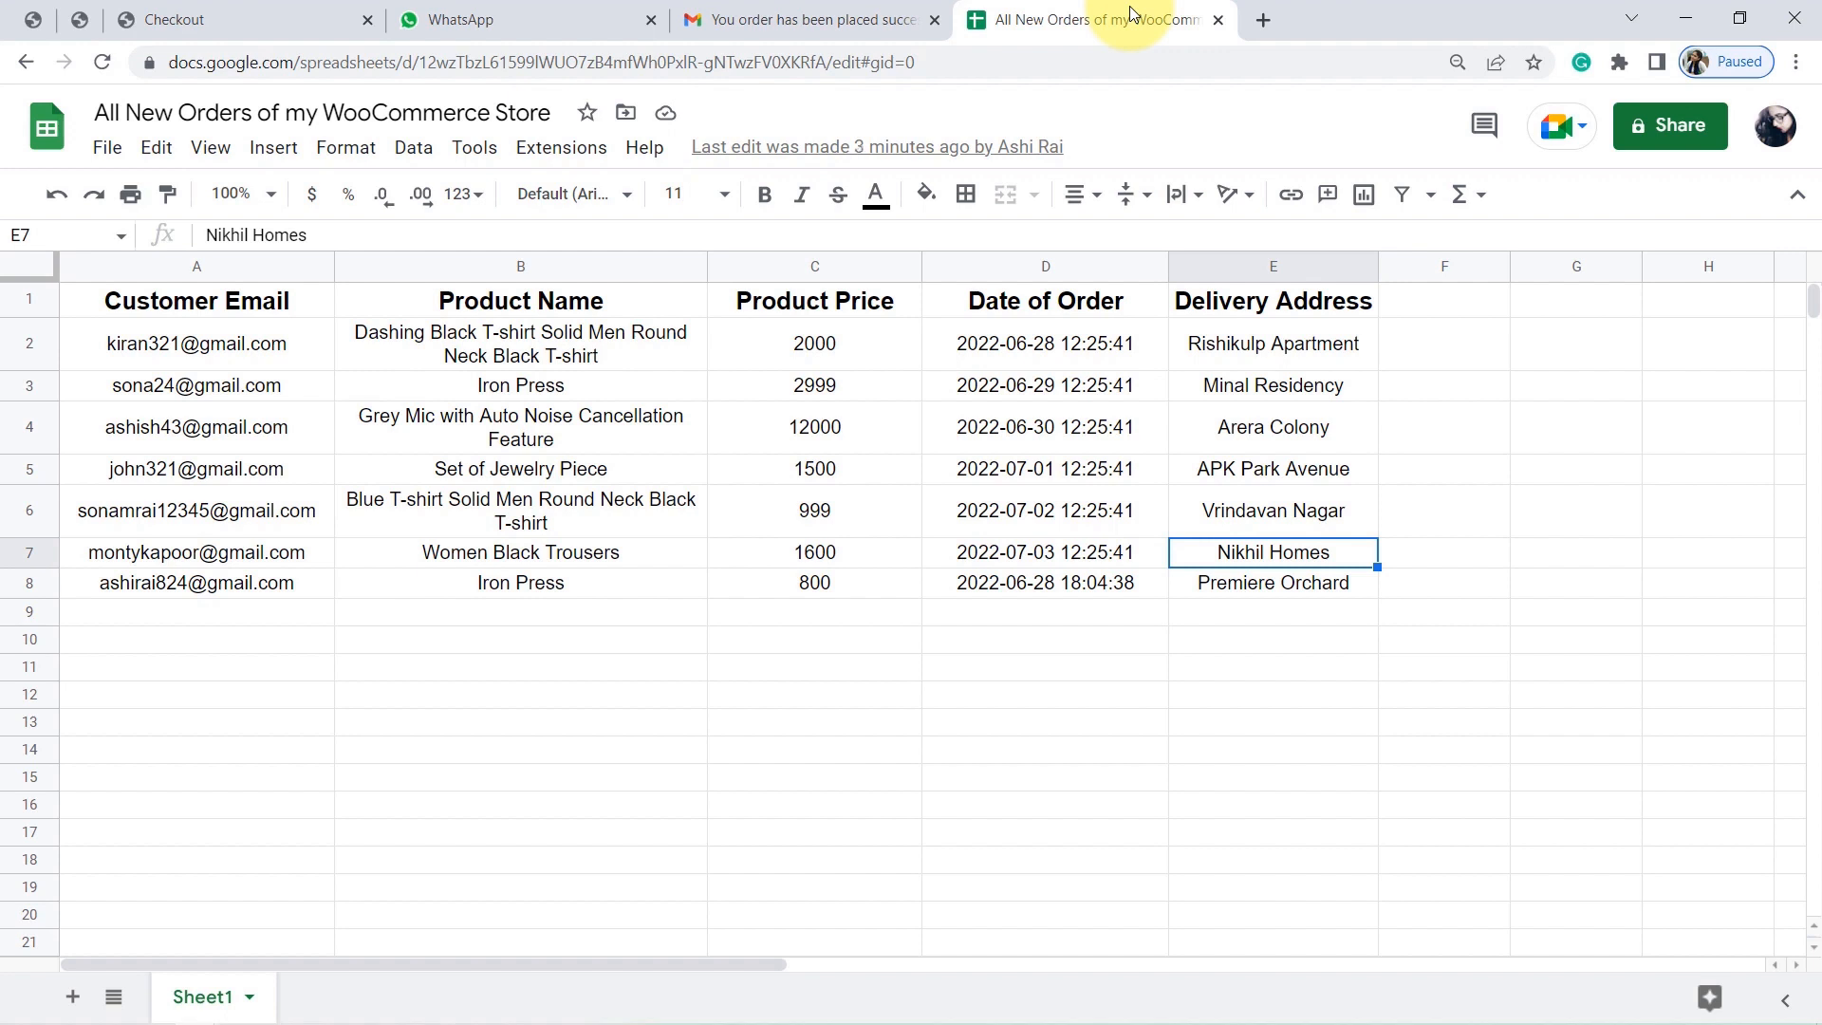
Go to pabbly.com/connect in a new window and sign in to the Pabbly account.
key(ctrl+n)
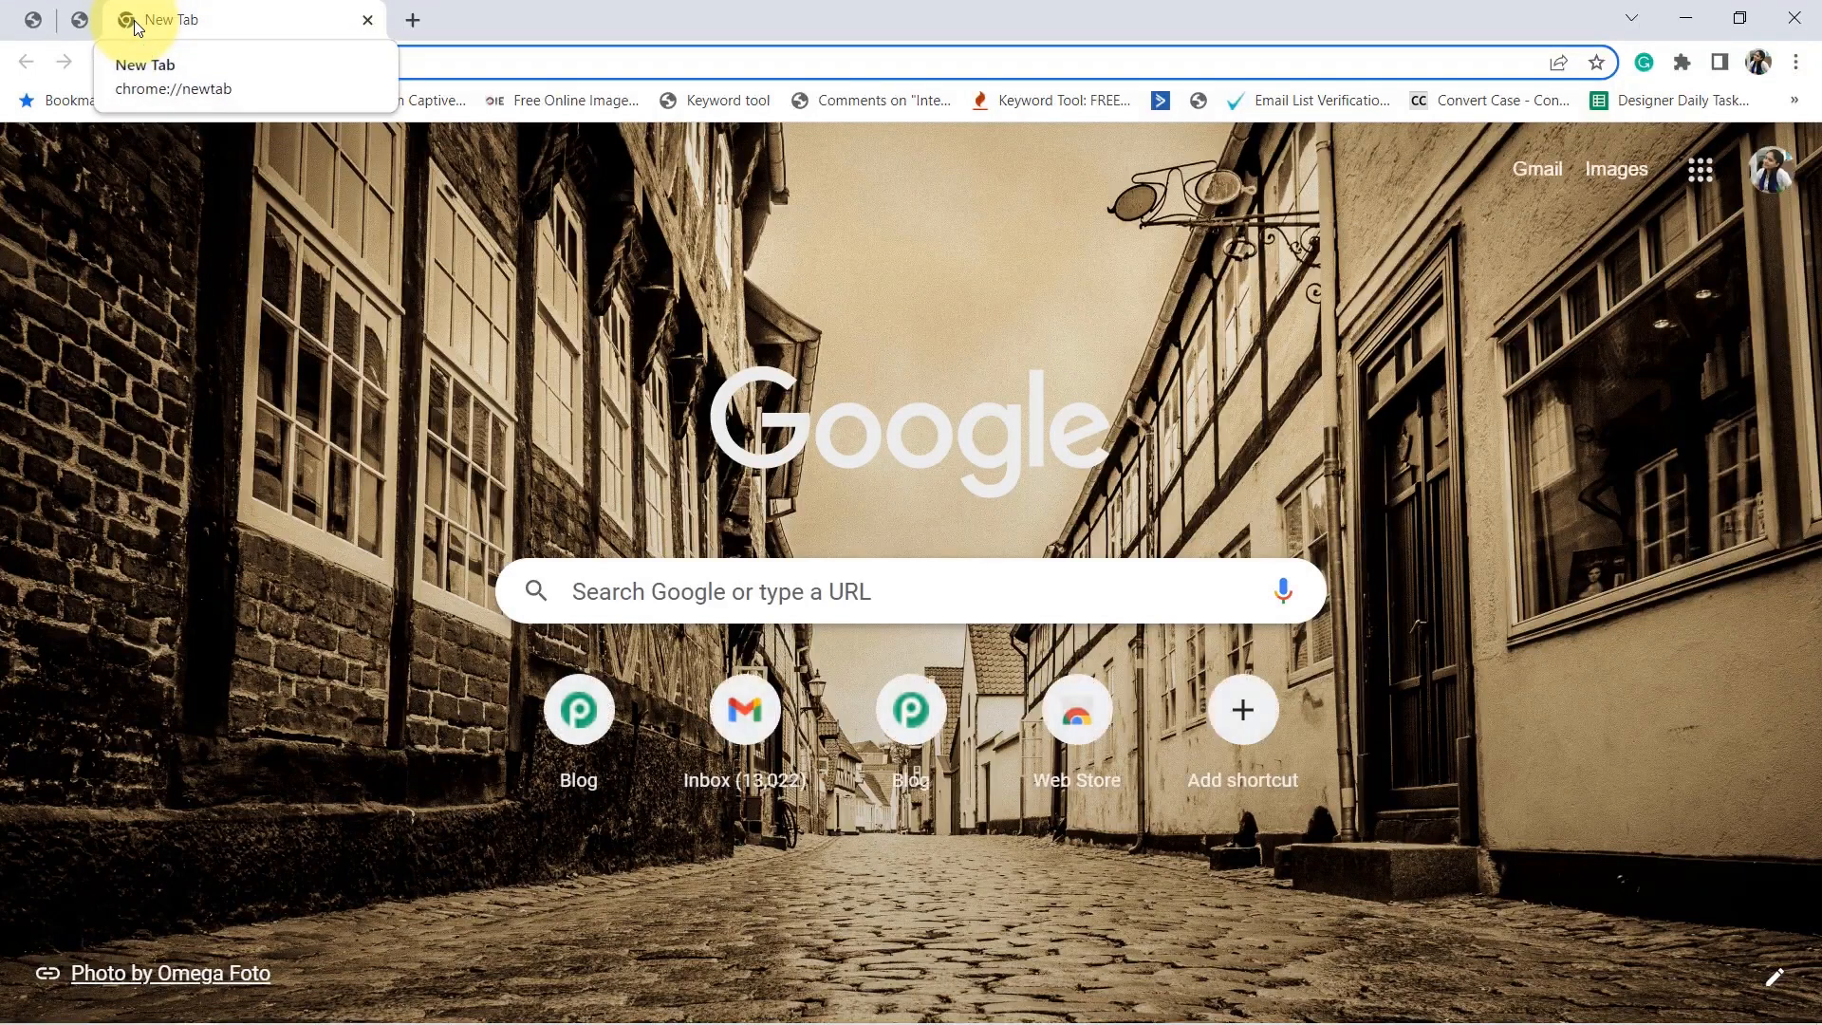
text(pabbly.c)
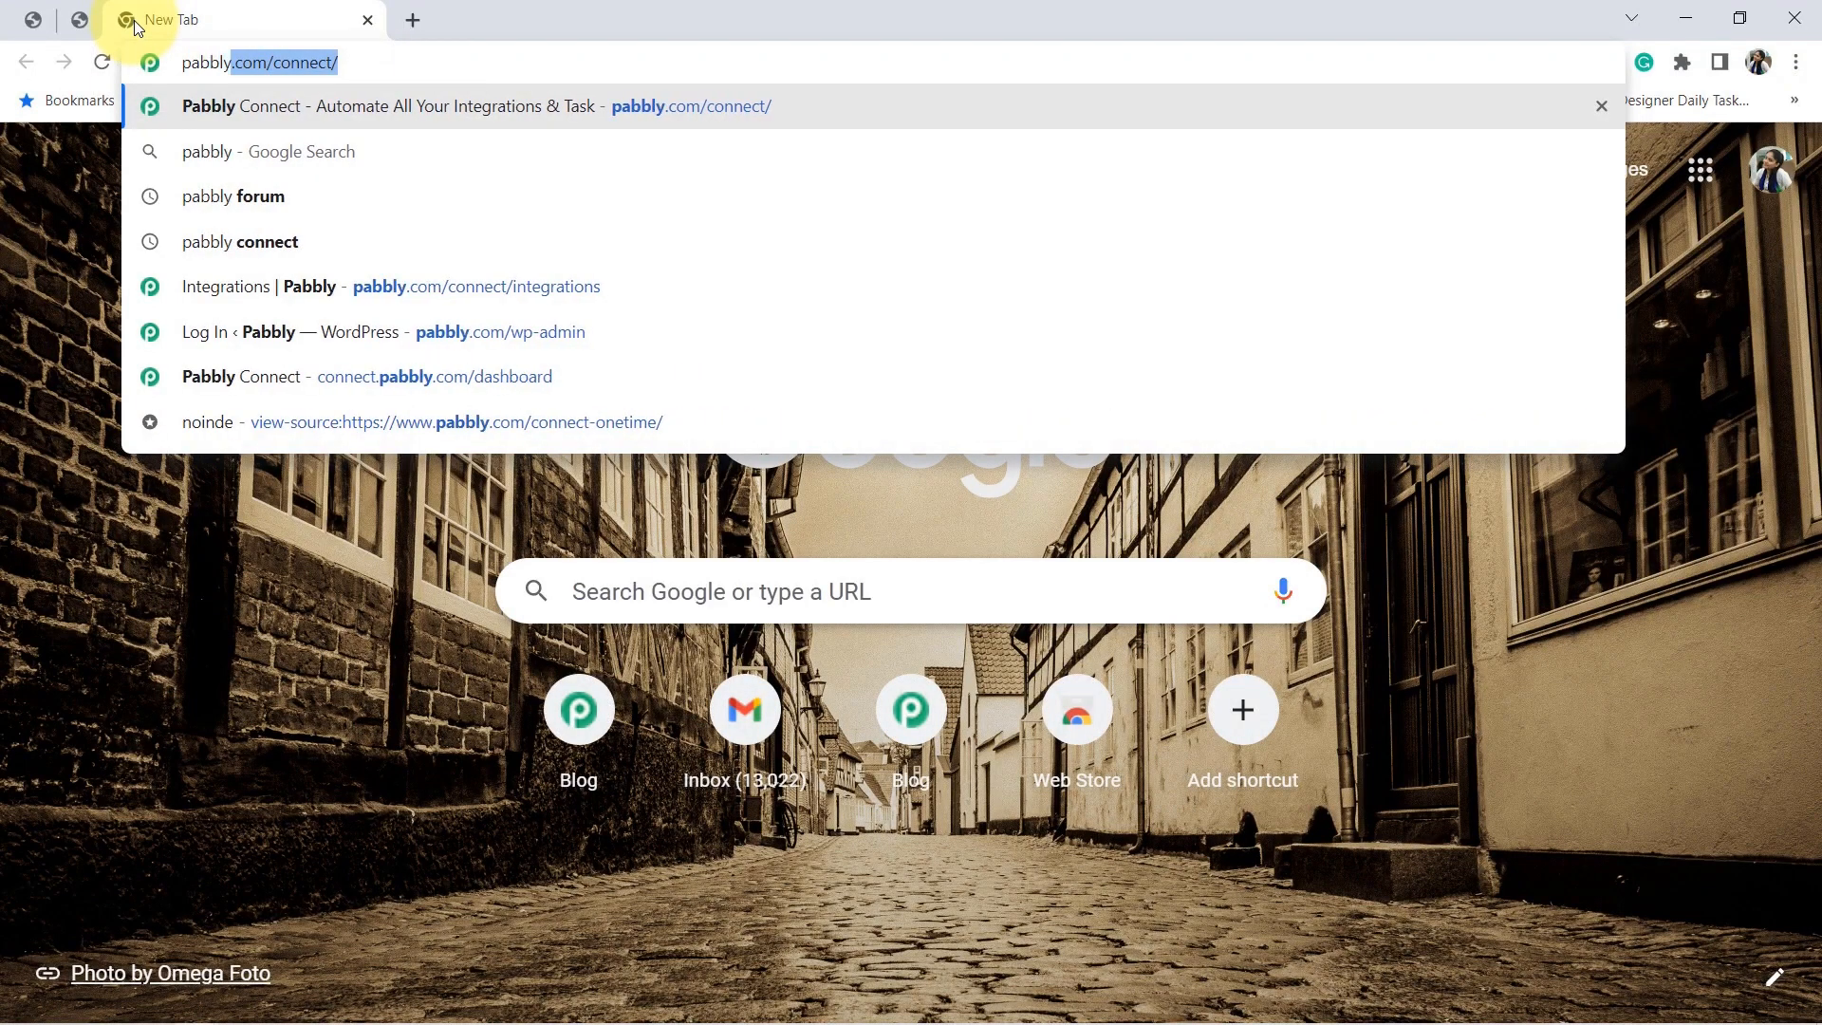
text(om/conne)
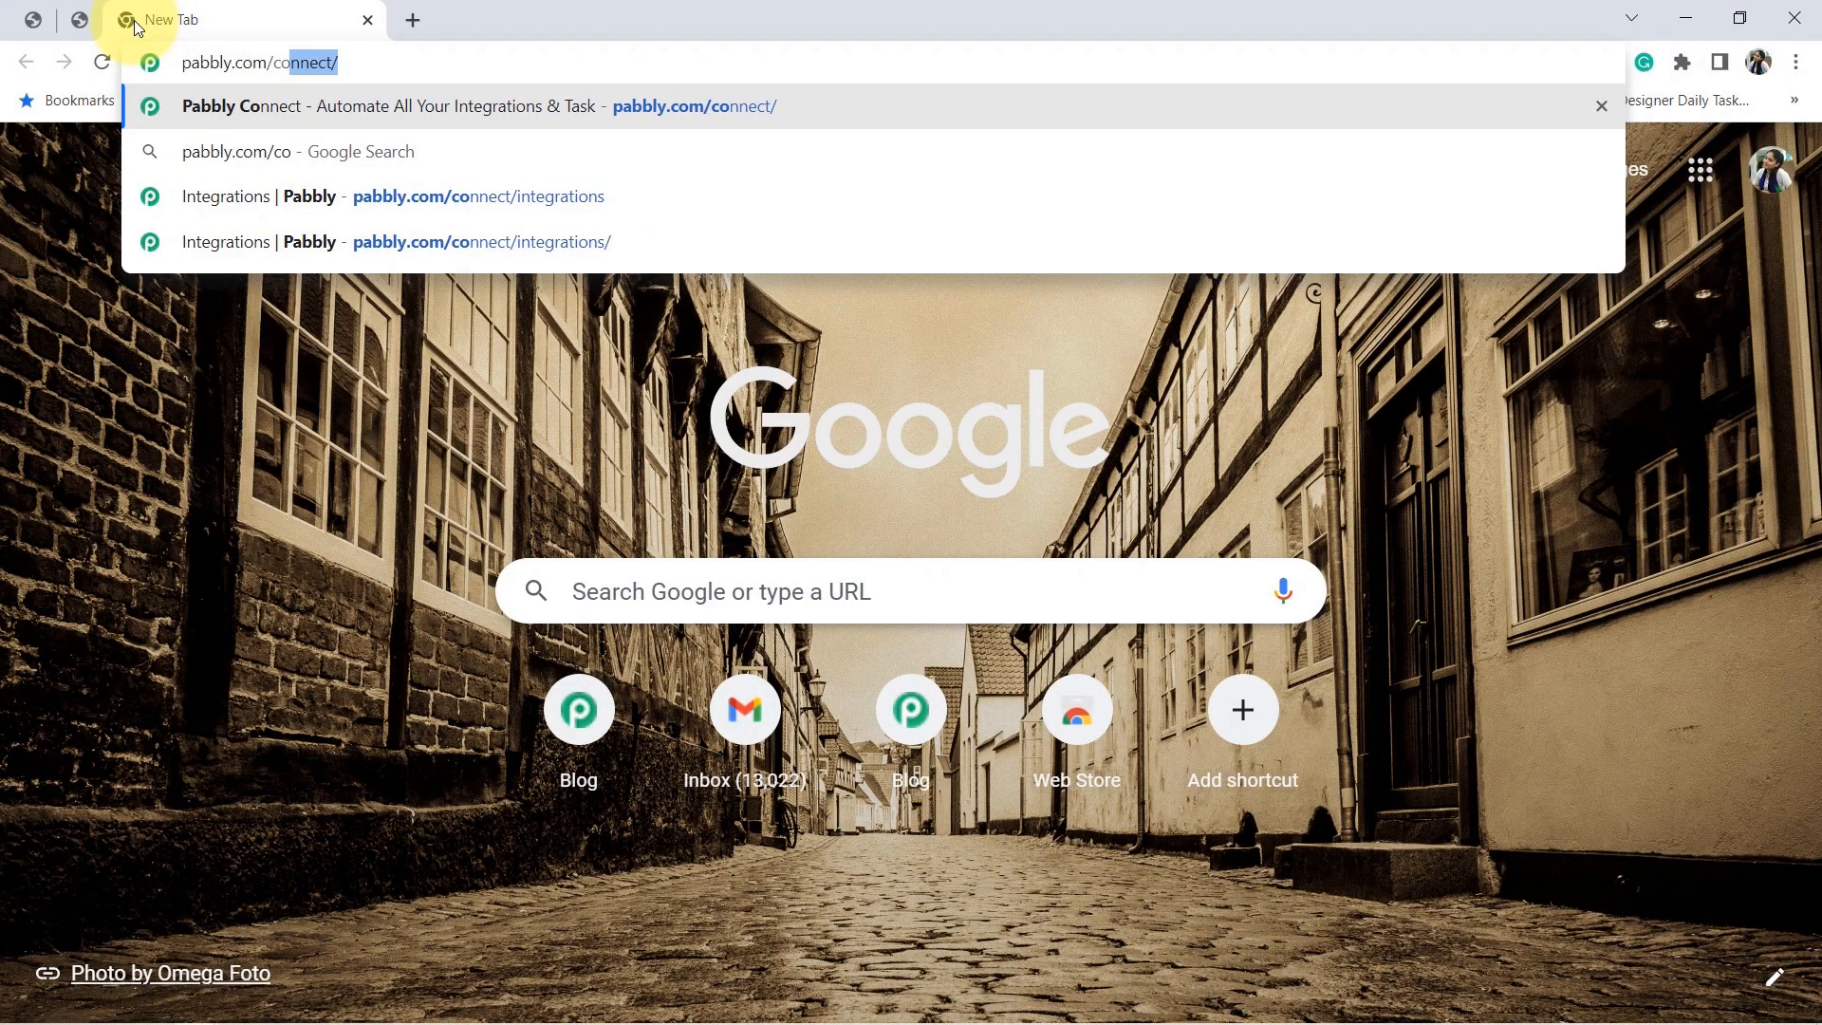
text(ct)
key(Return)
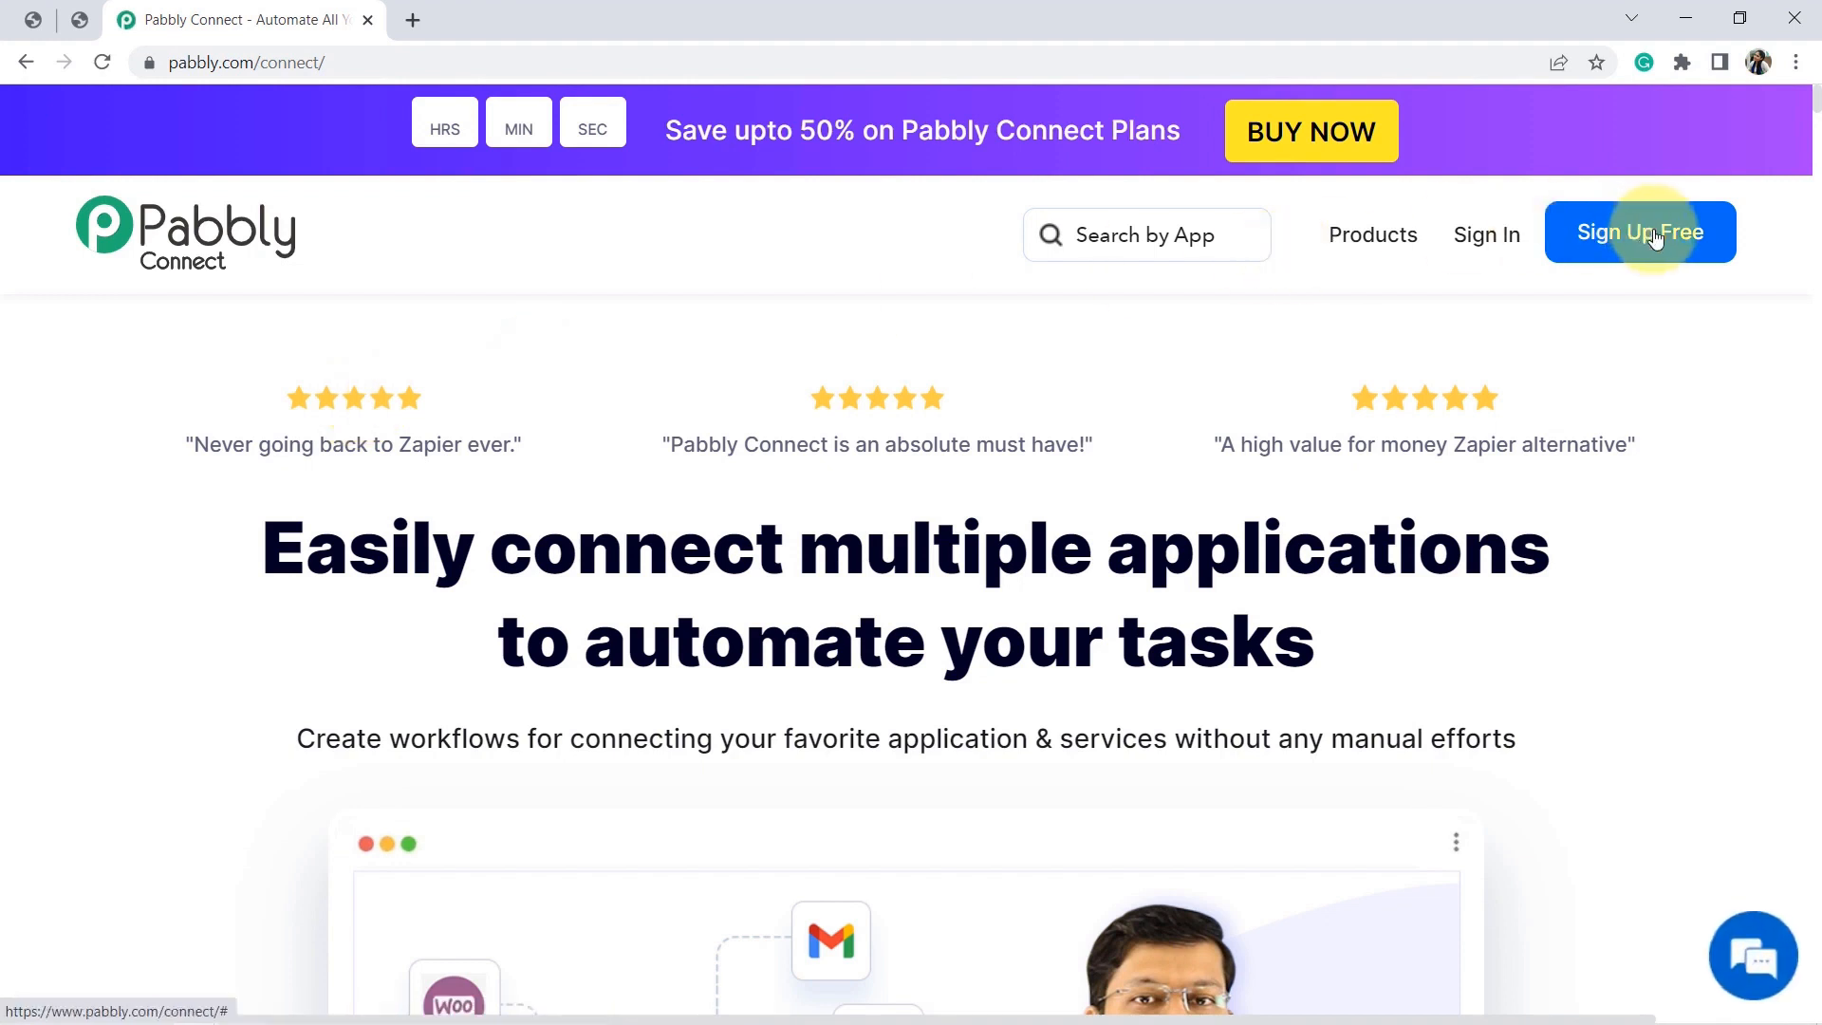
click(1502, 242)
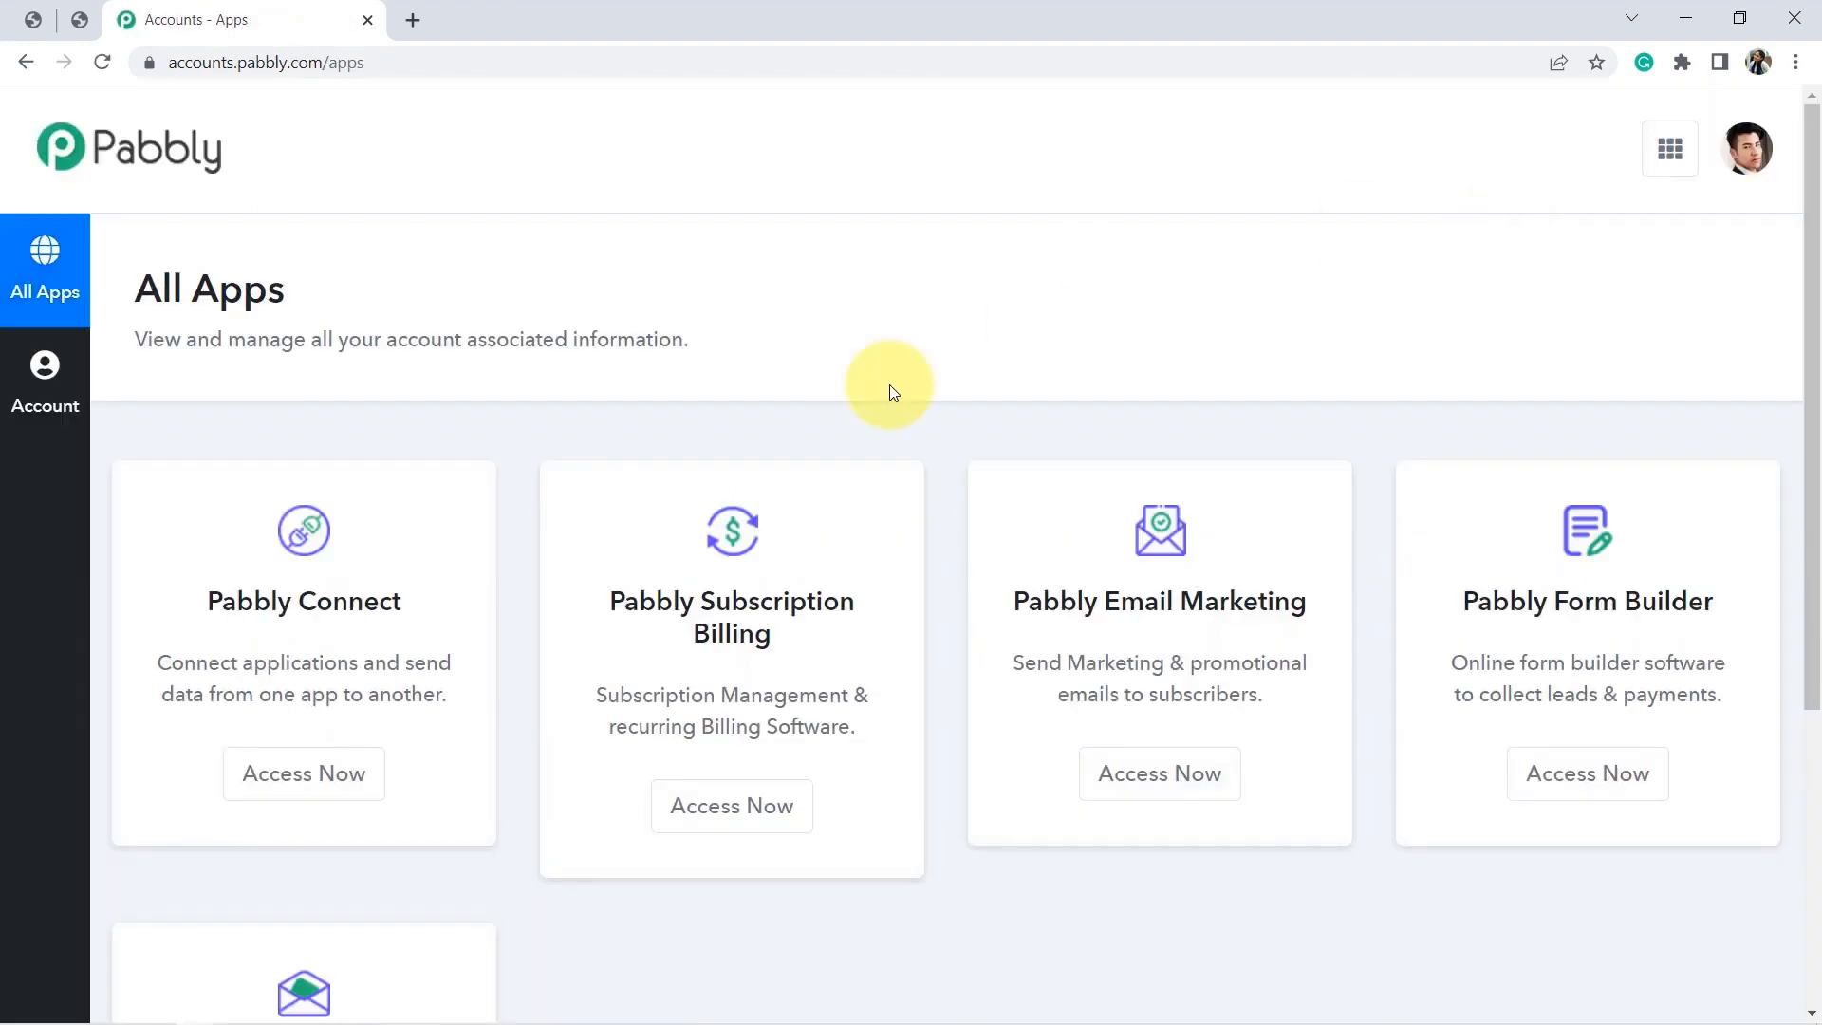
Create a Pabbly Connect workflow named 'WooCommerce WhatsApp & Gmail Integration'.
click(325, 780)
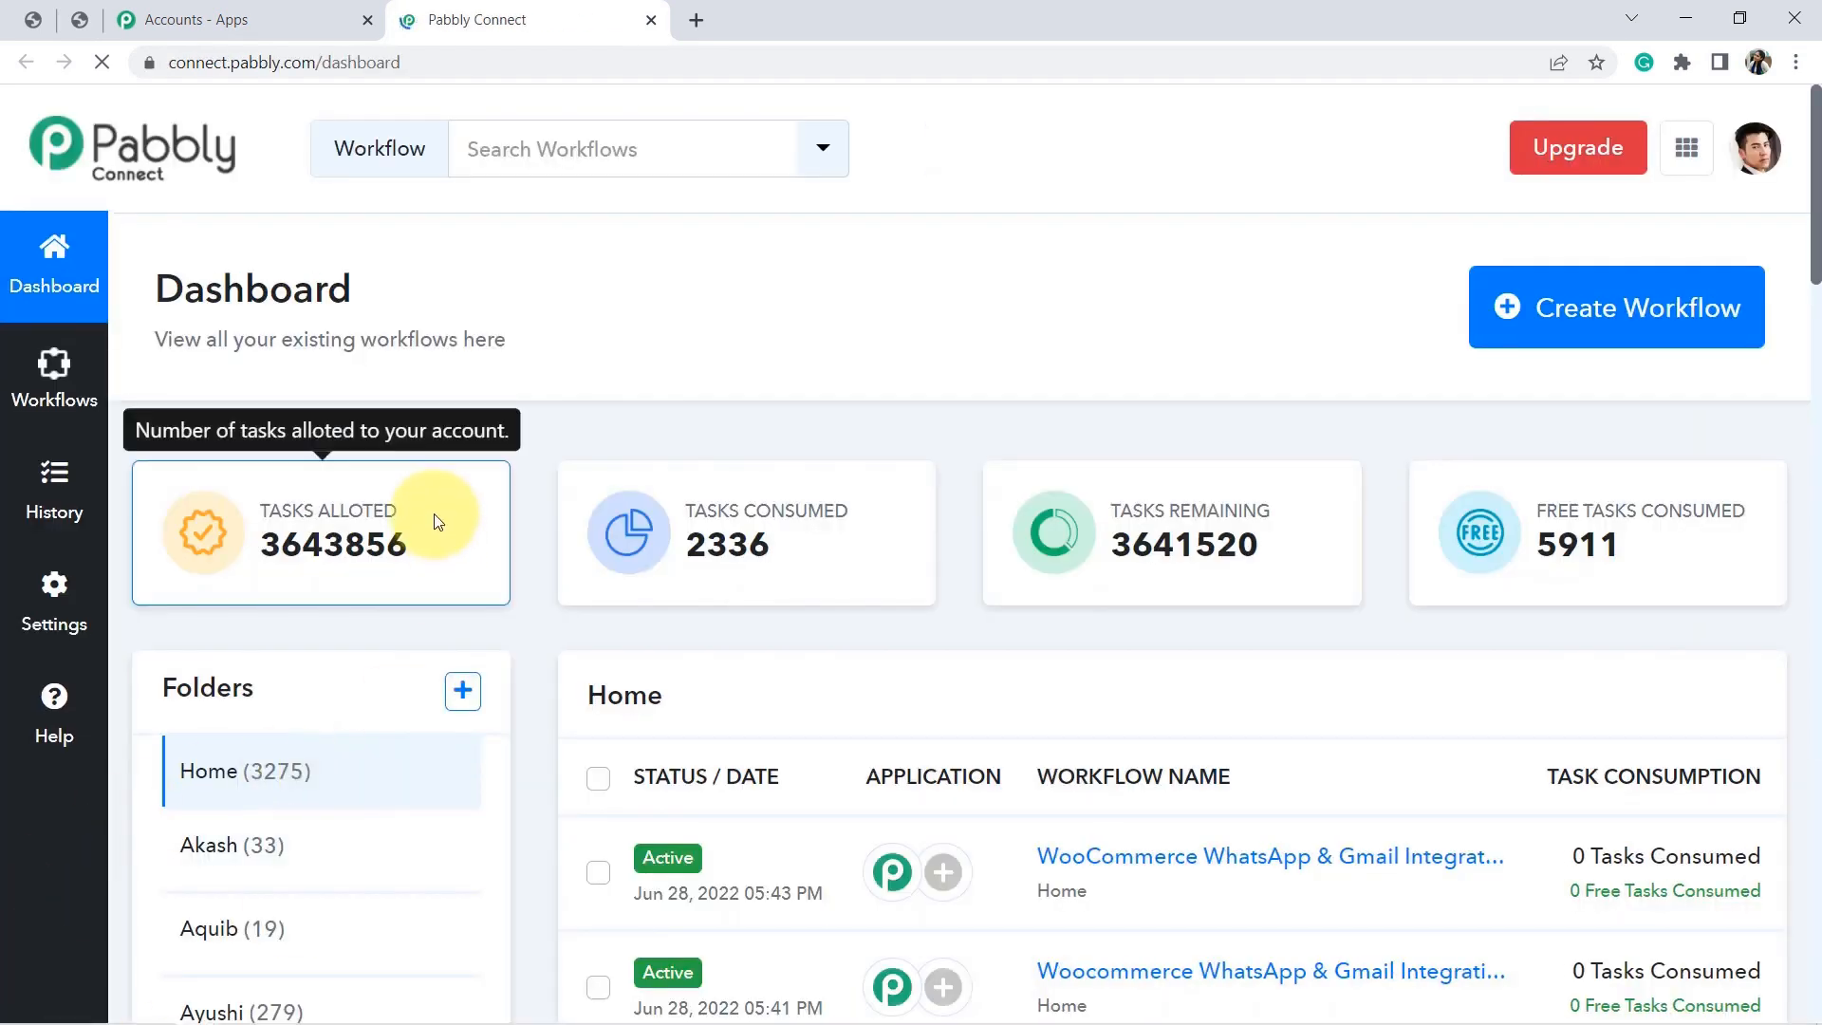
click(1669, 308)
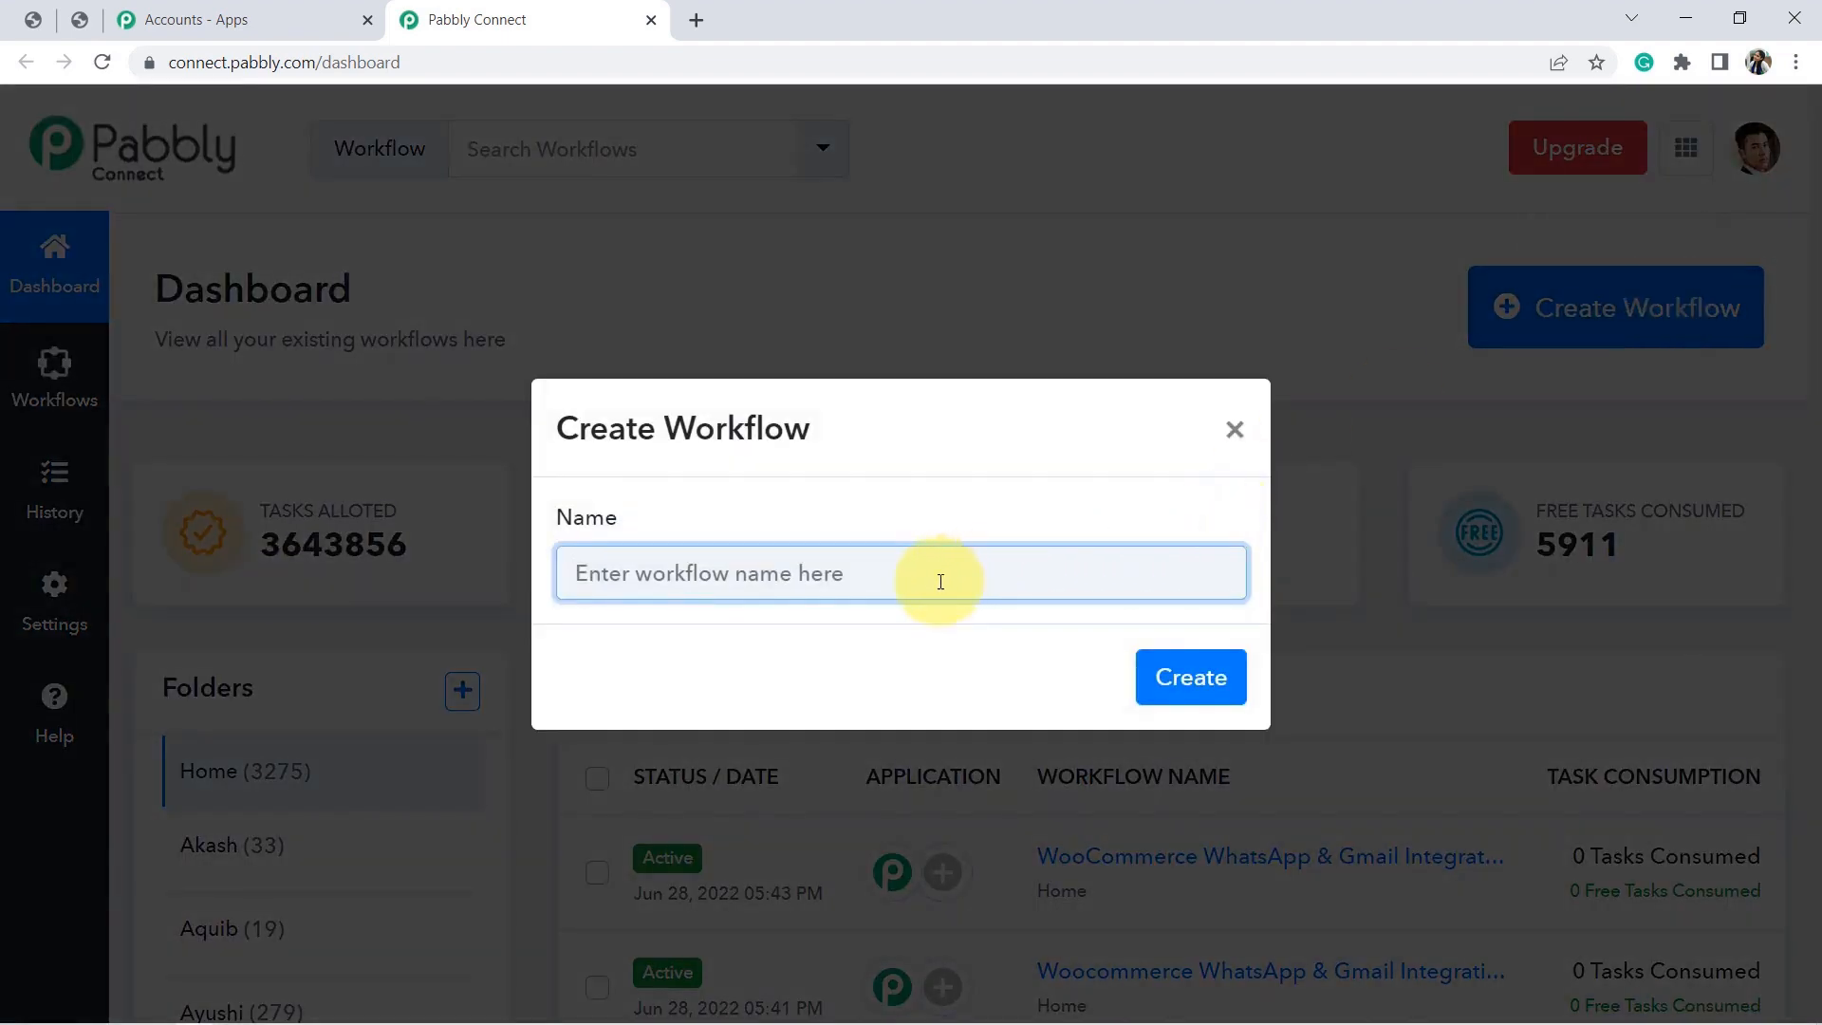
text(W)
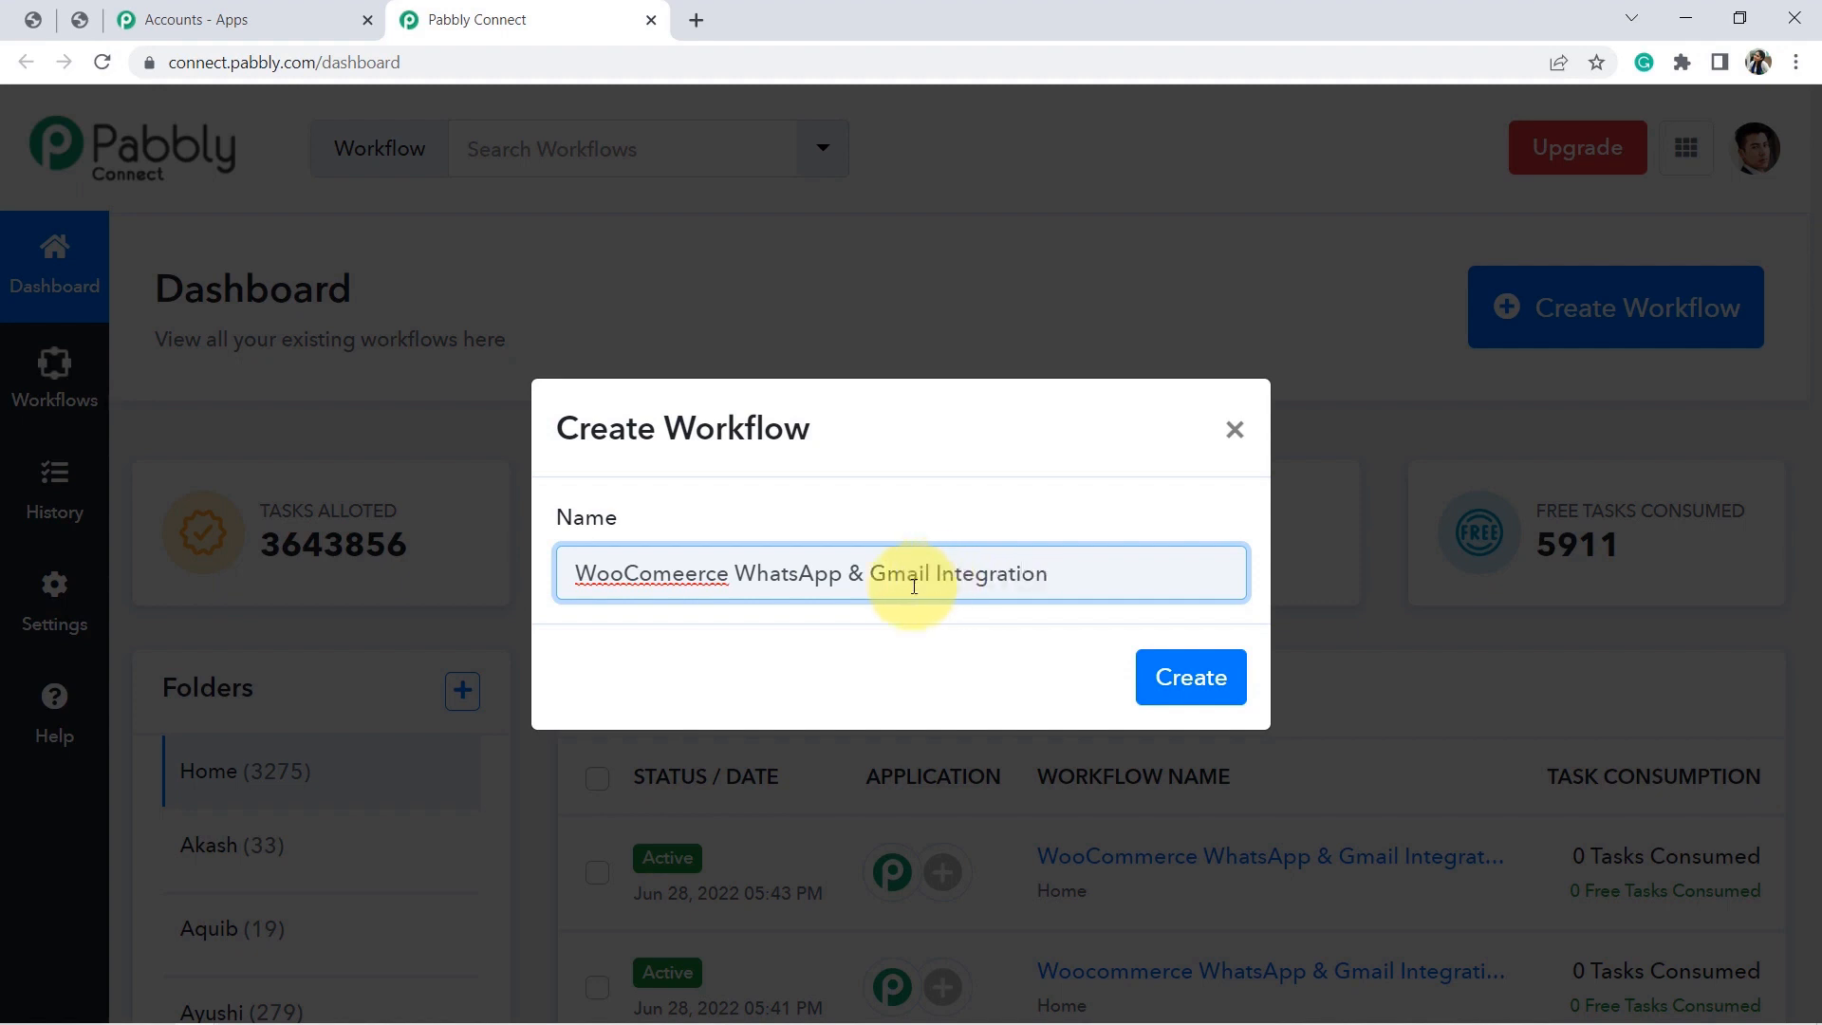
key(Delete)
text(m)
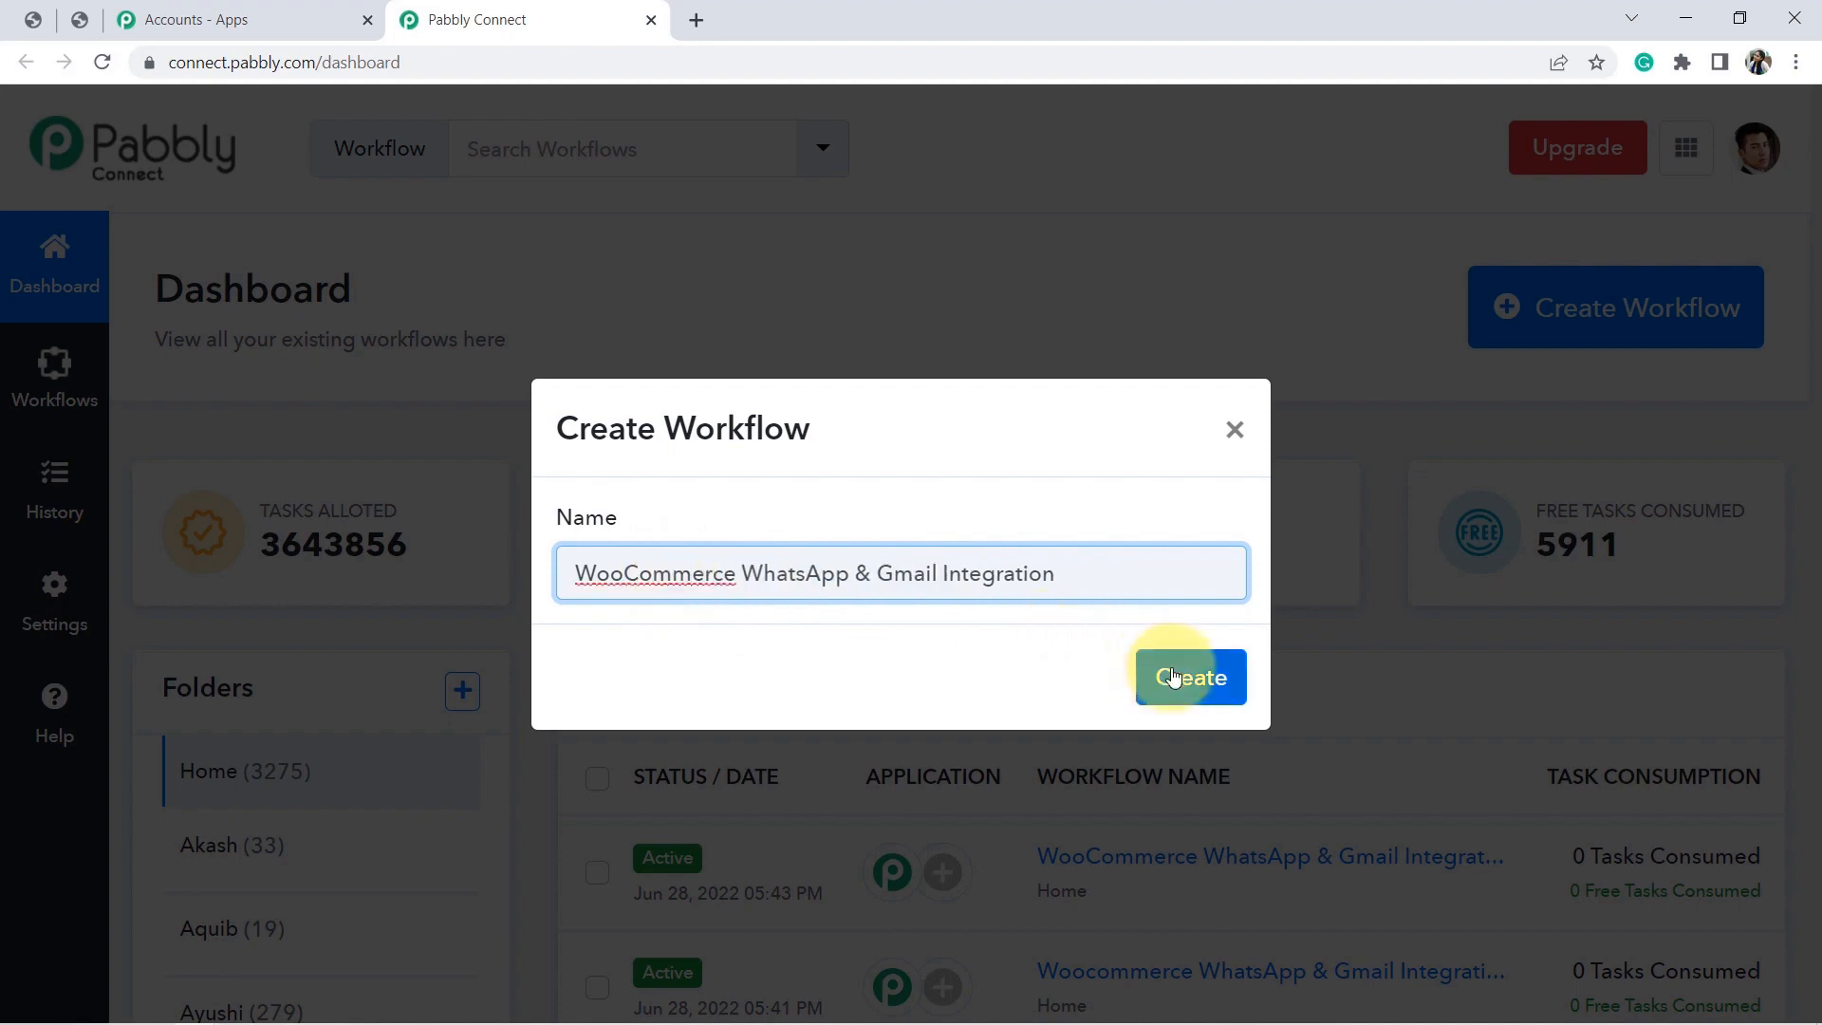
click(1173, 677)
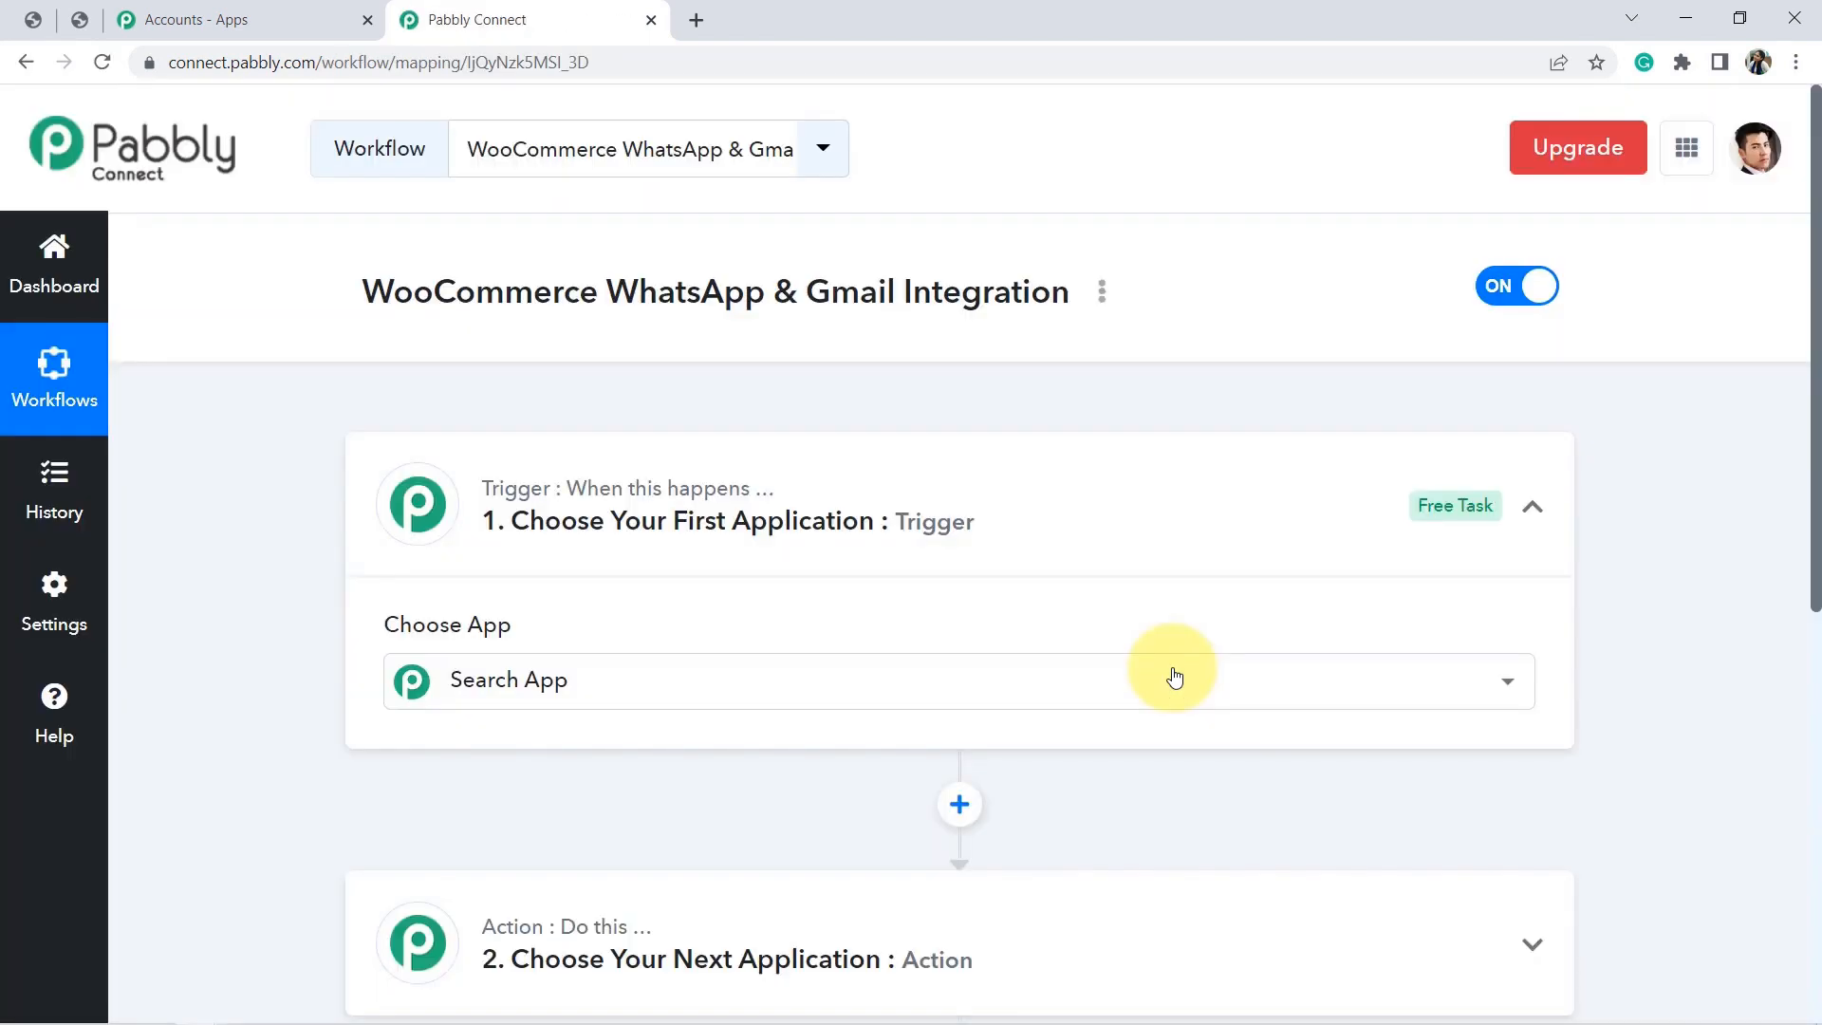
Add and then delete an extra action step, and expand the trigger step's app list.
click(920, 455)
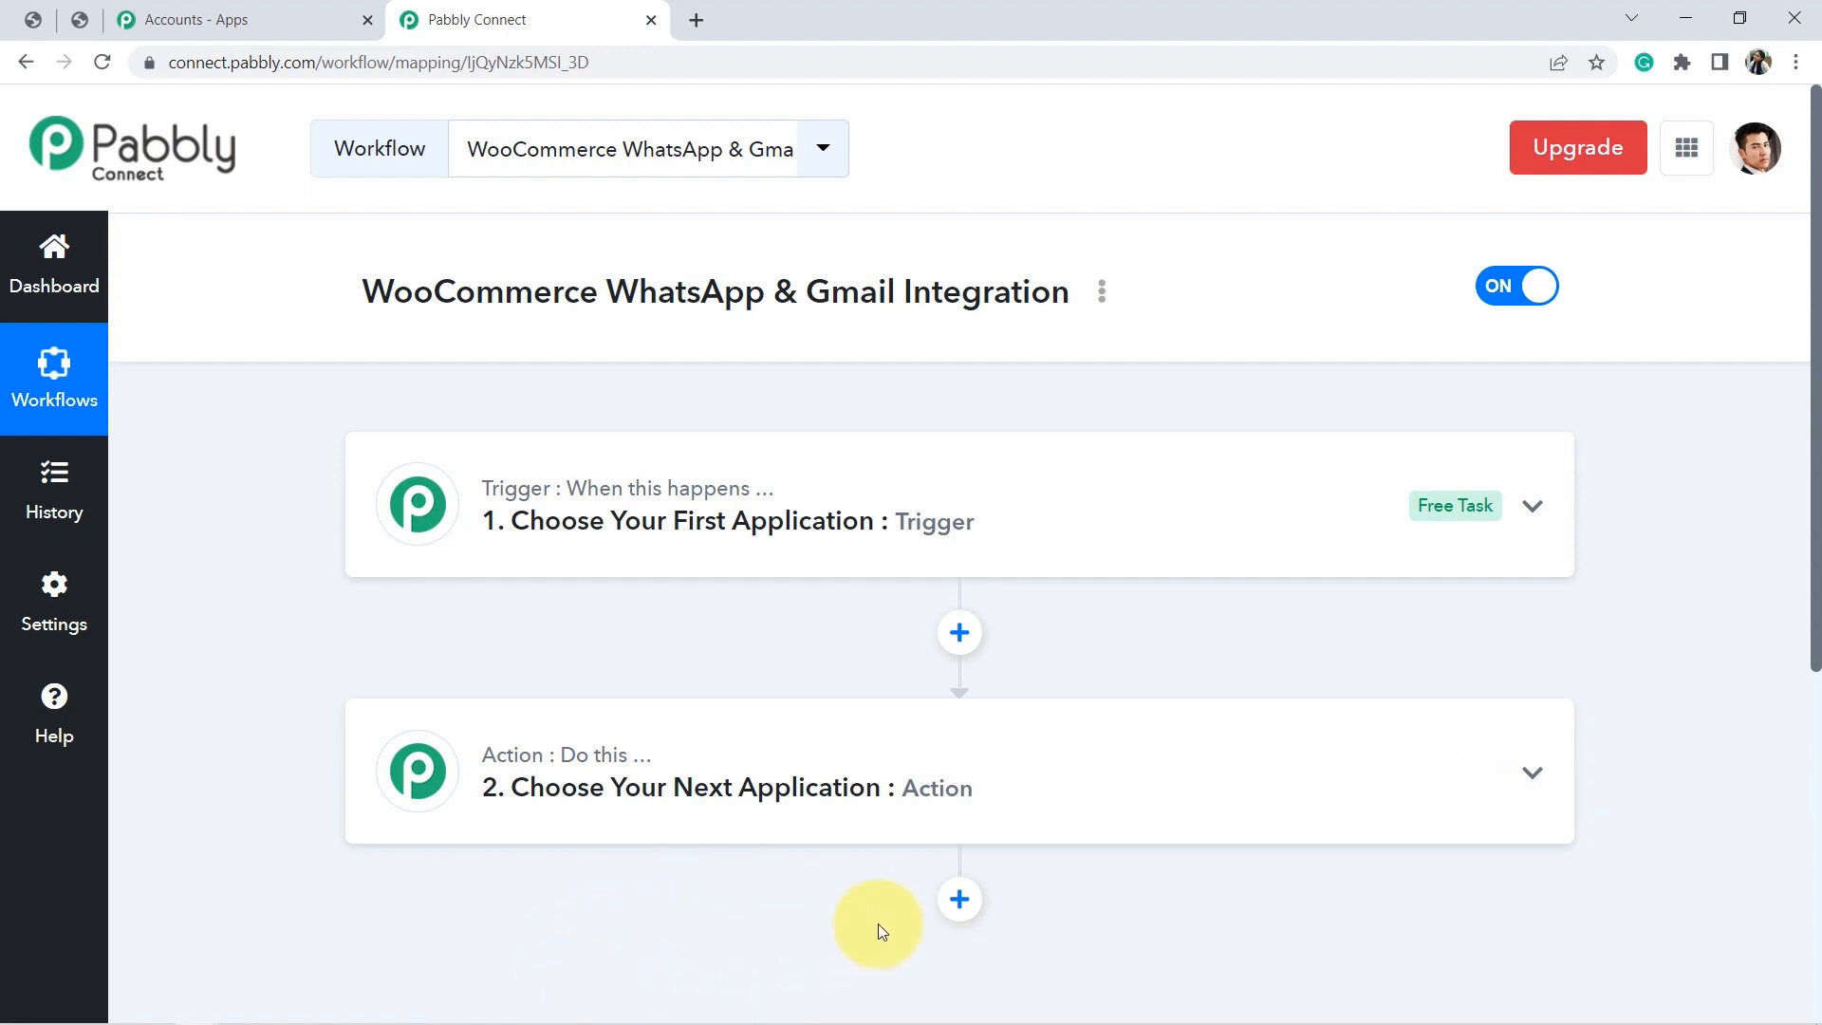
drag(1814, 417, 1817, 541)
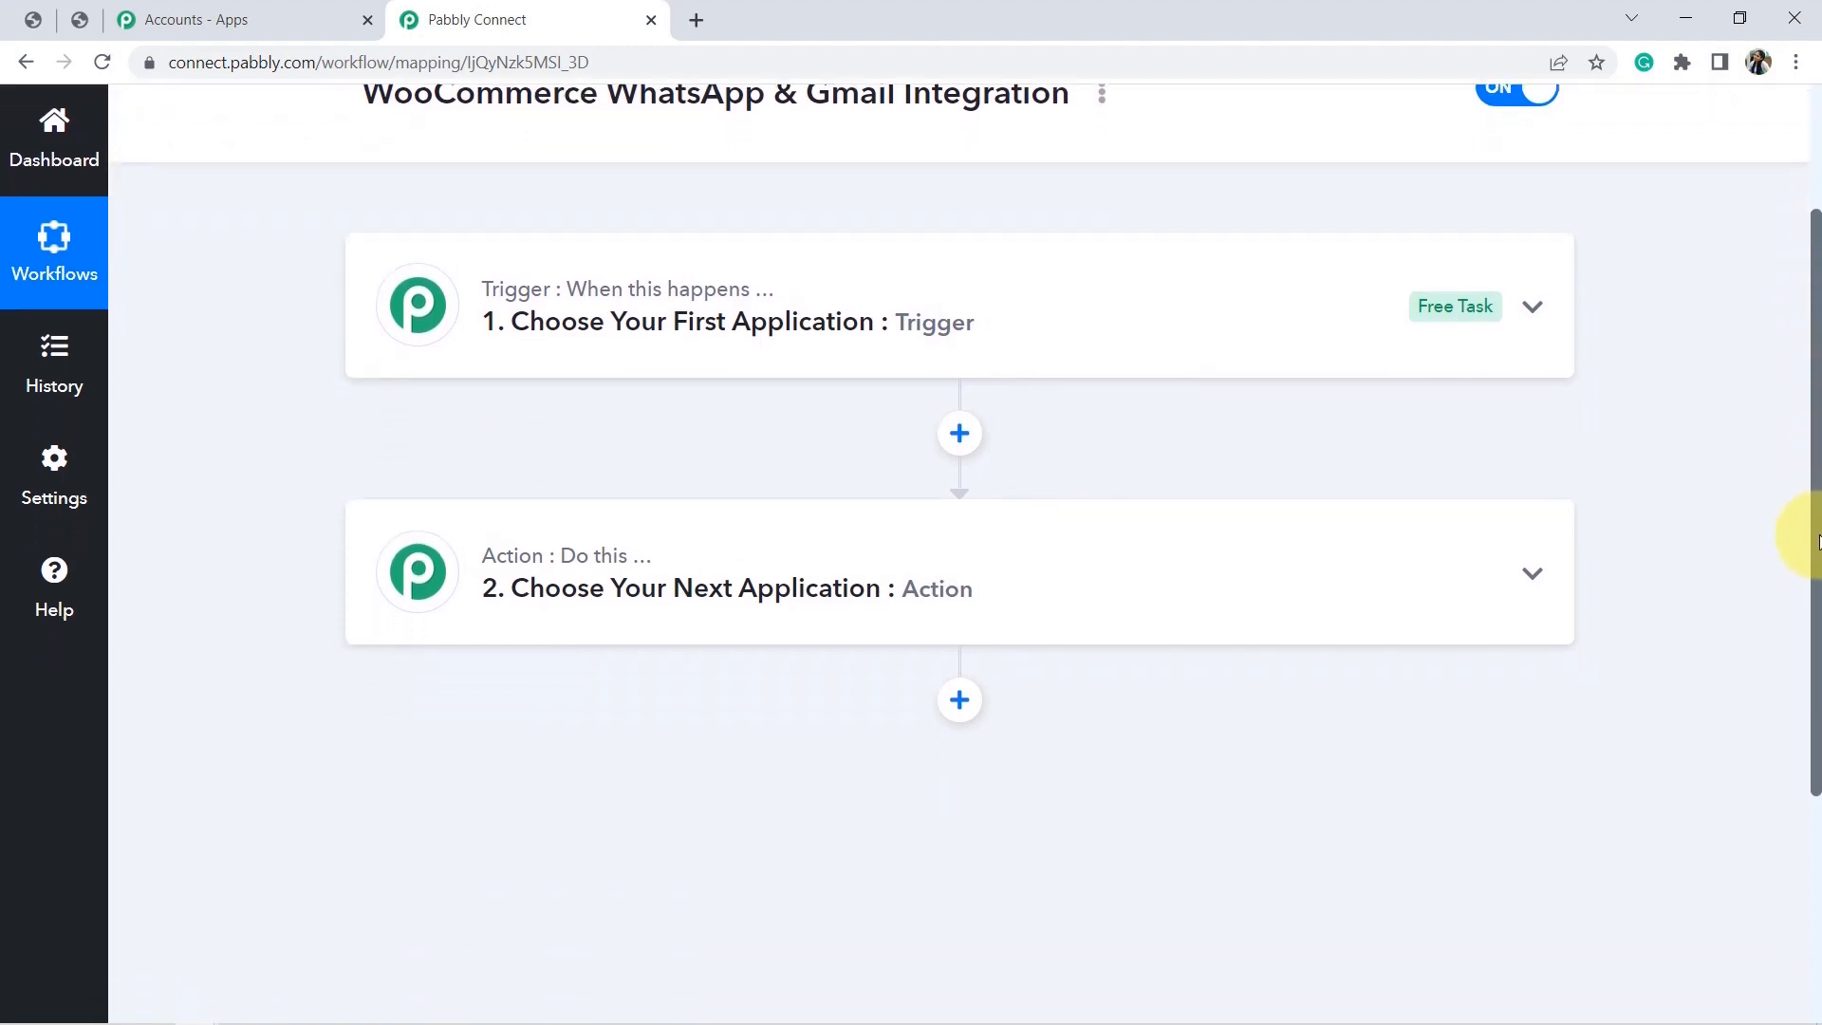
click(958, 702)
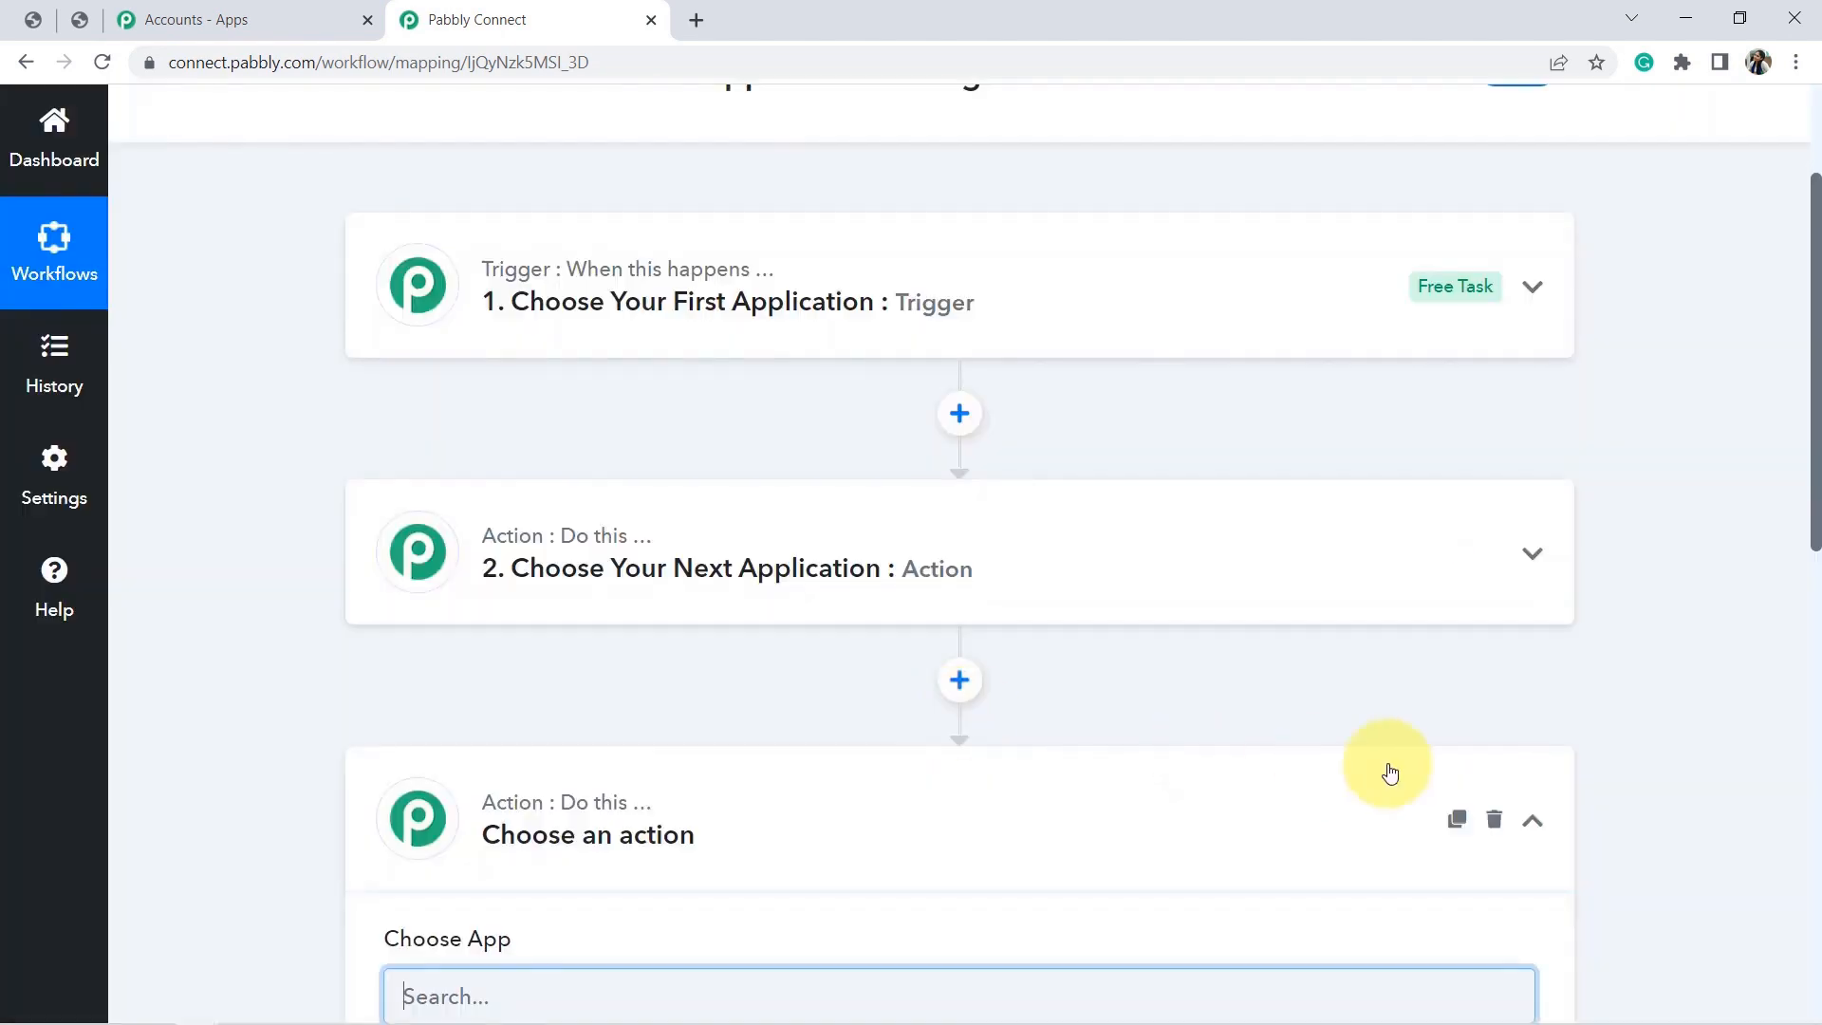
click(1495, 821)
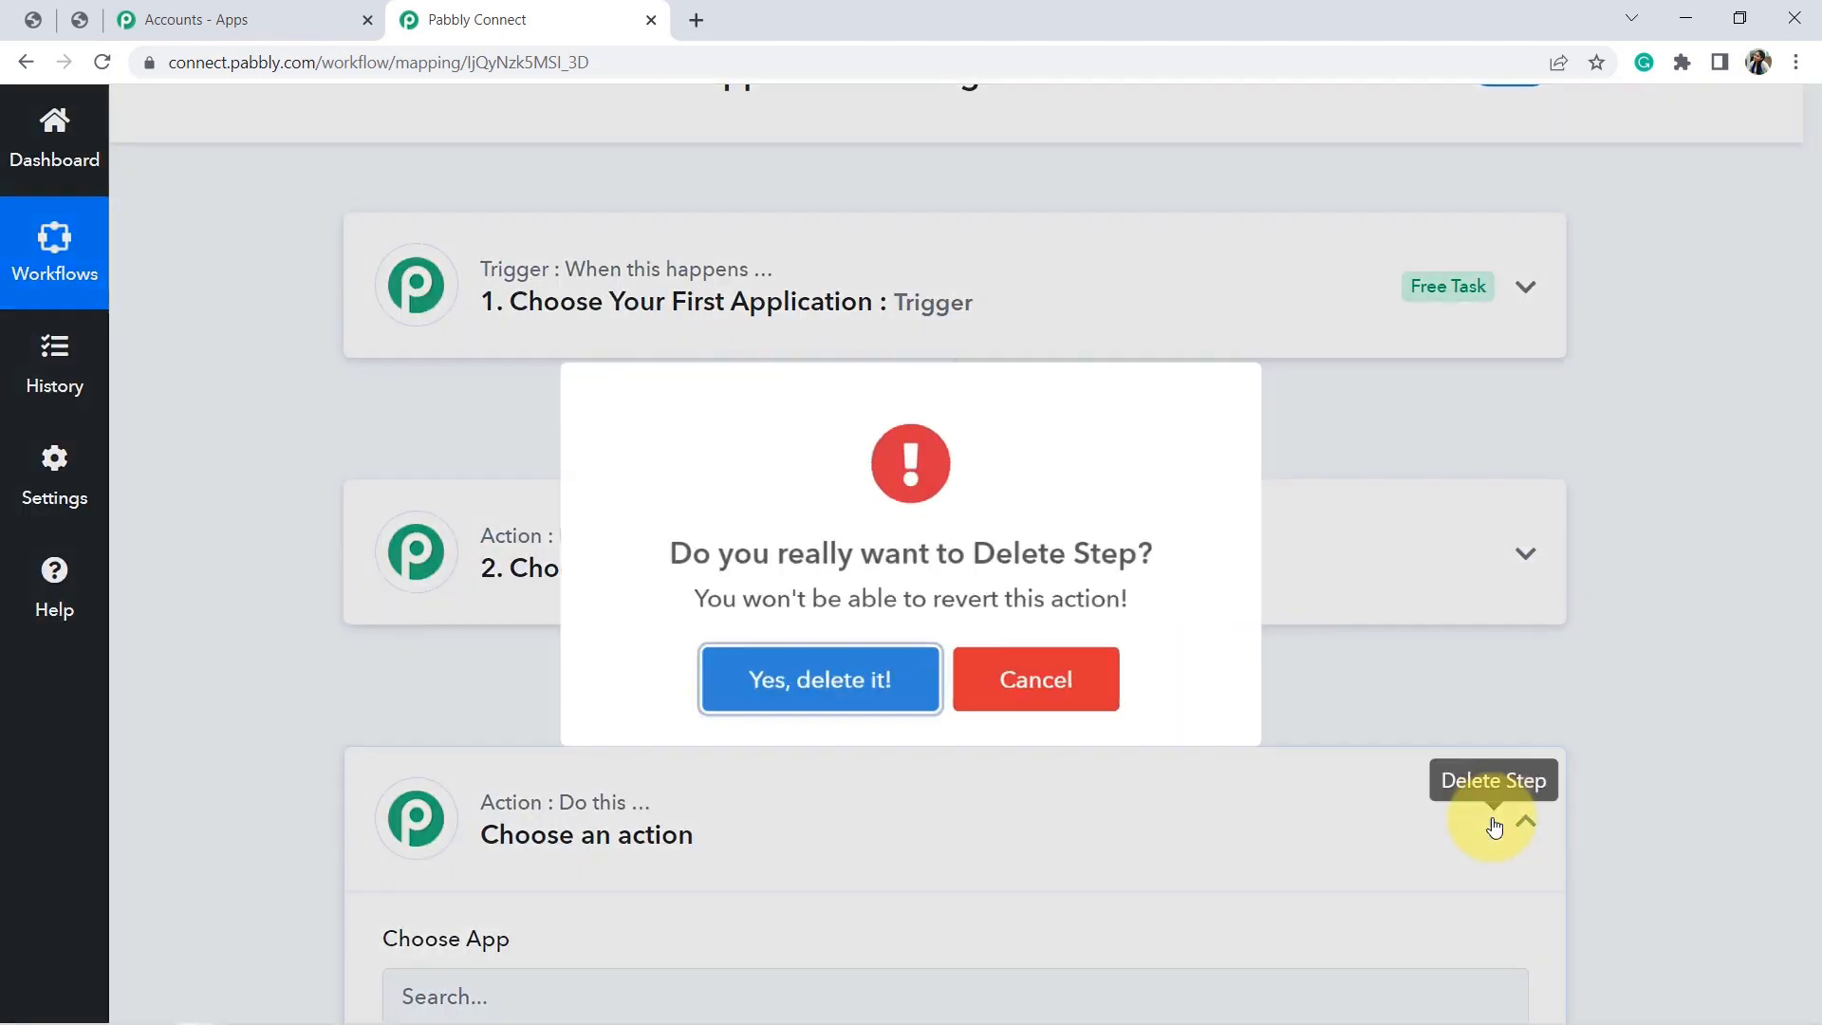
click(774, 687)
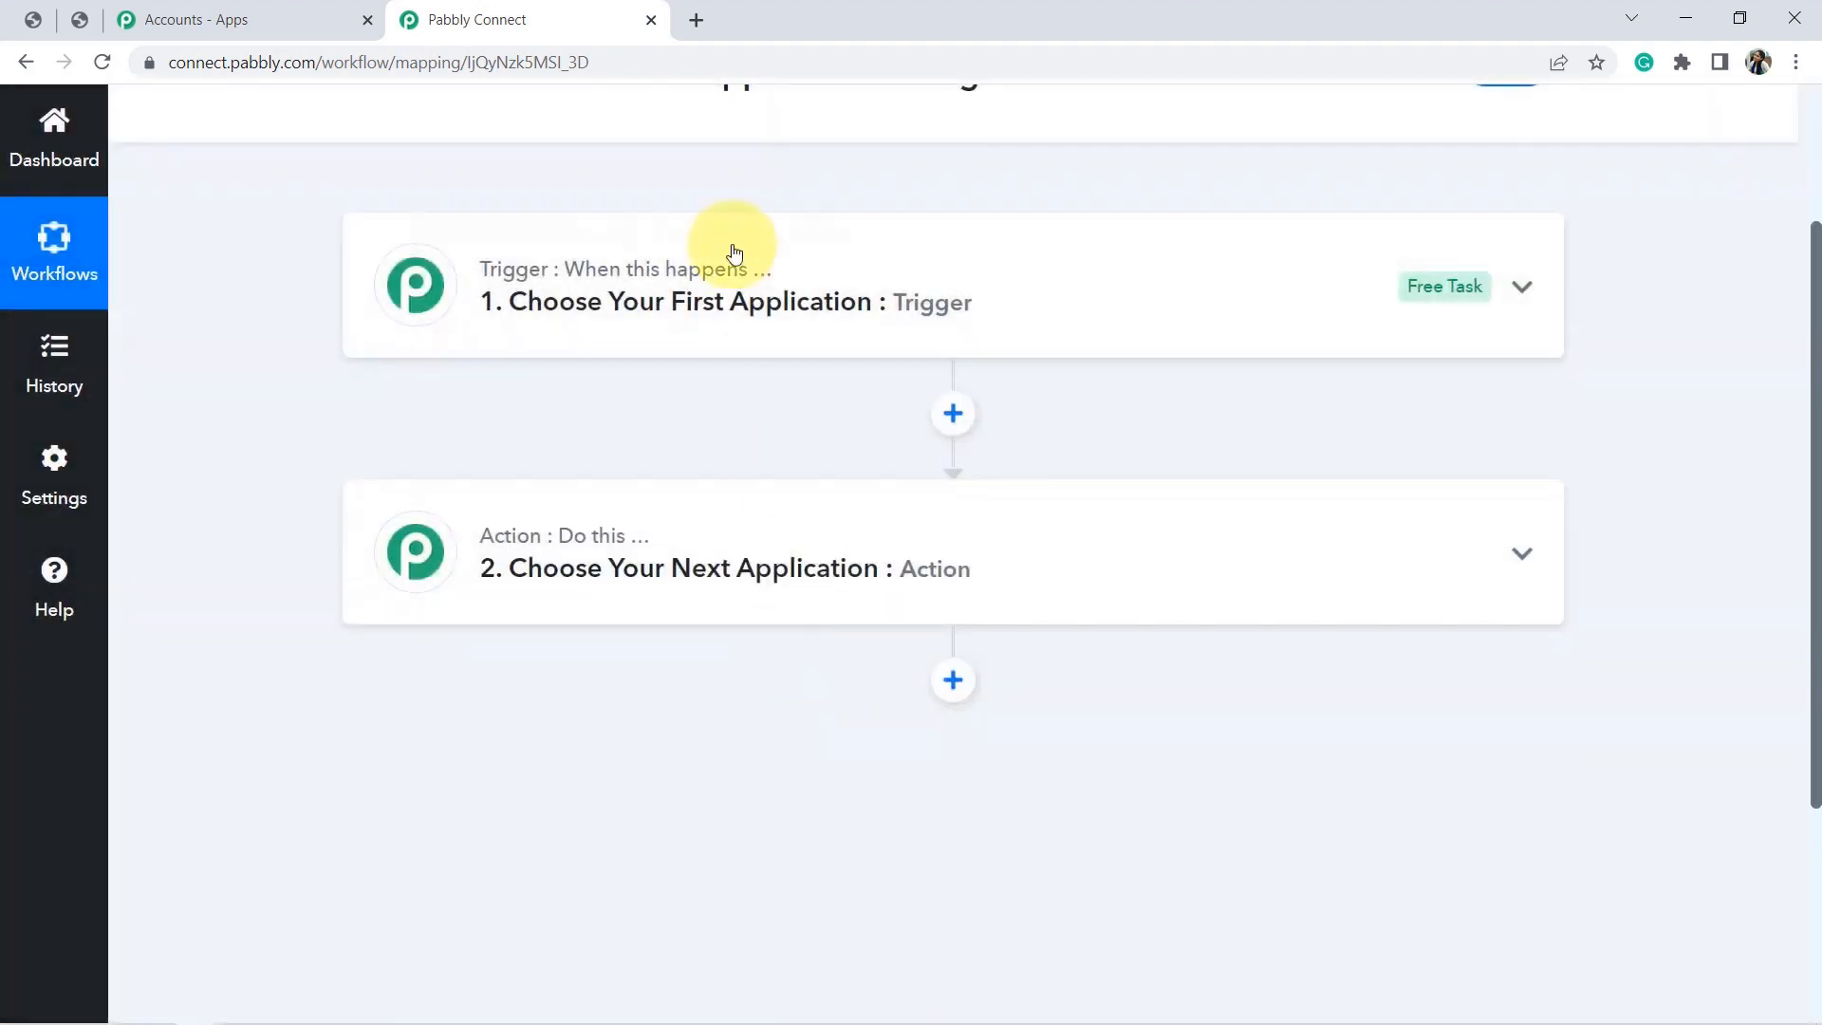
click(644, 276)
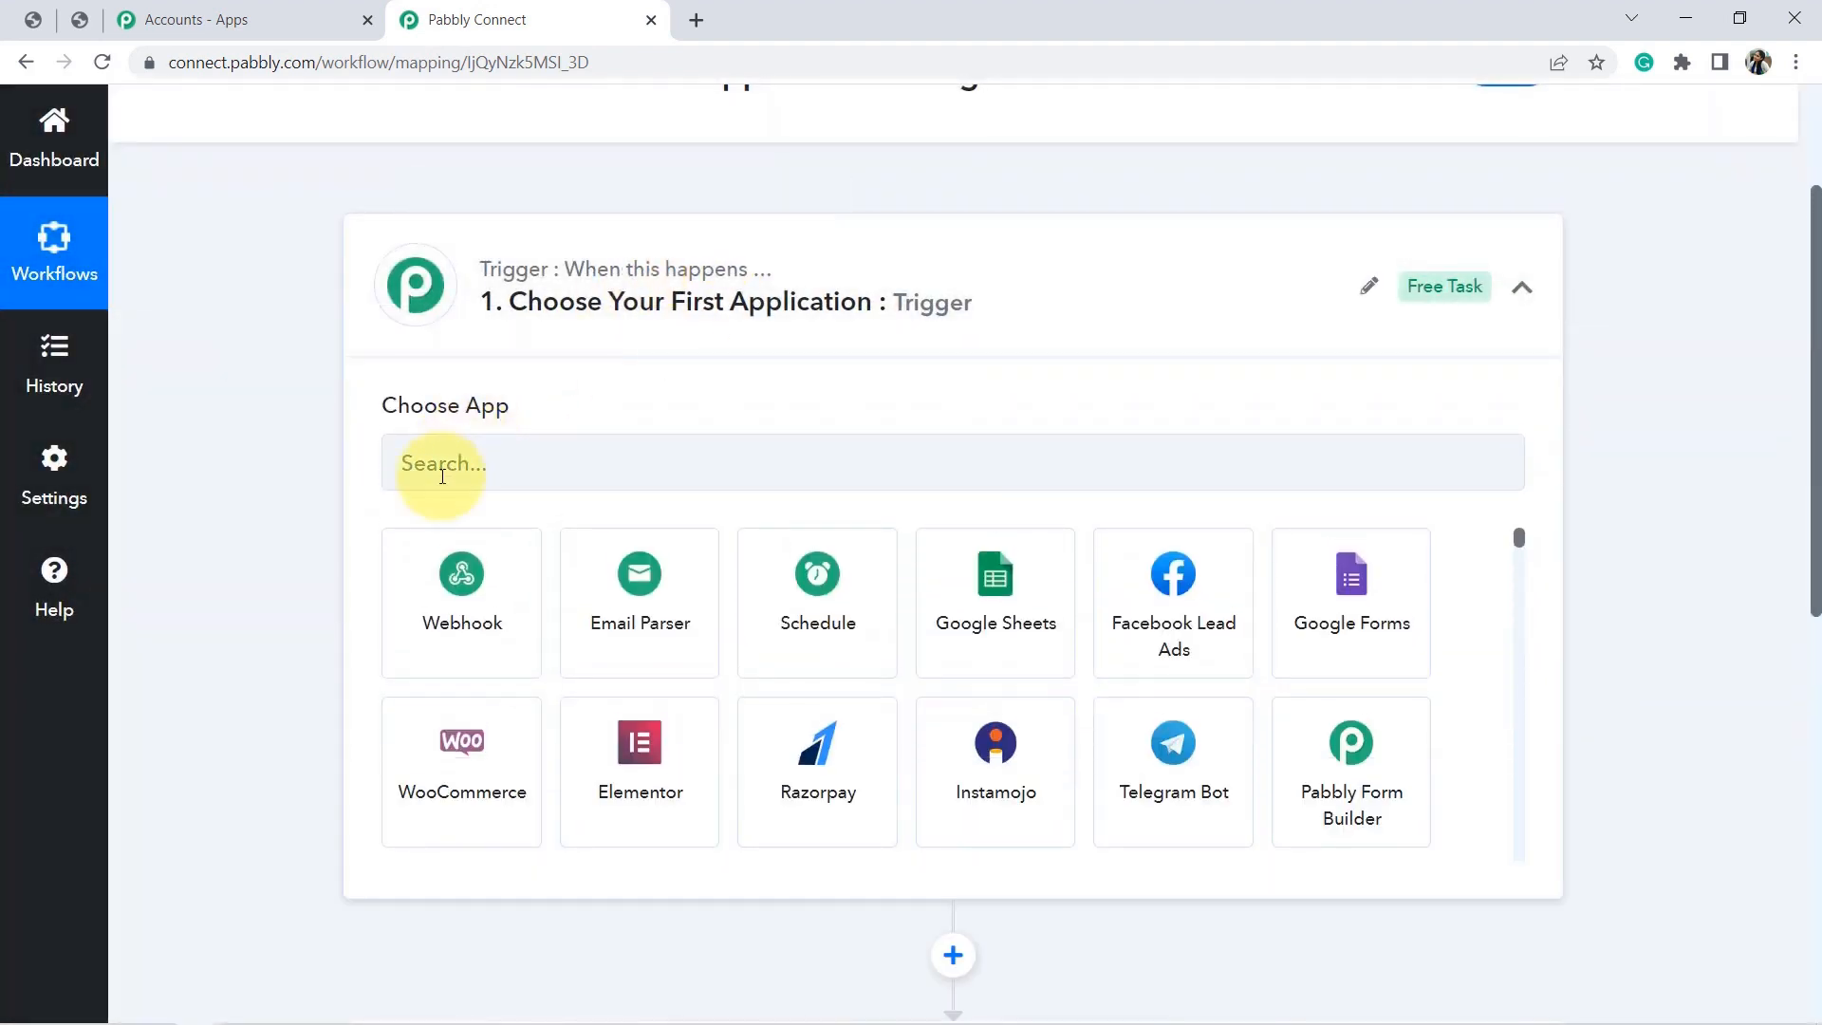
Set the trigger app to WooCommerce with the New Order Created event.
click(443, 476)
text(woocomme)
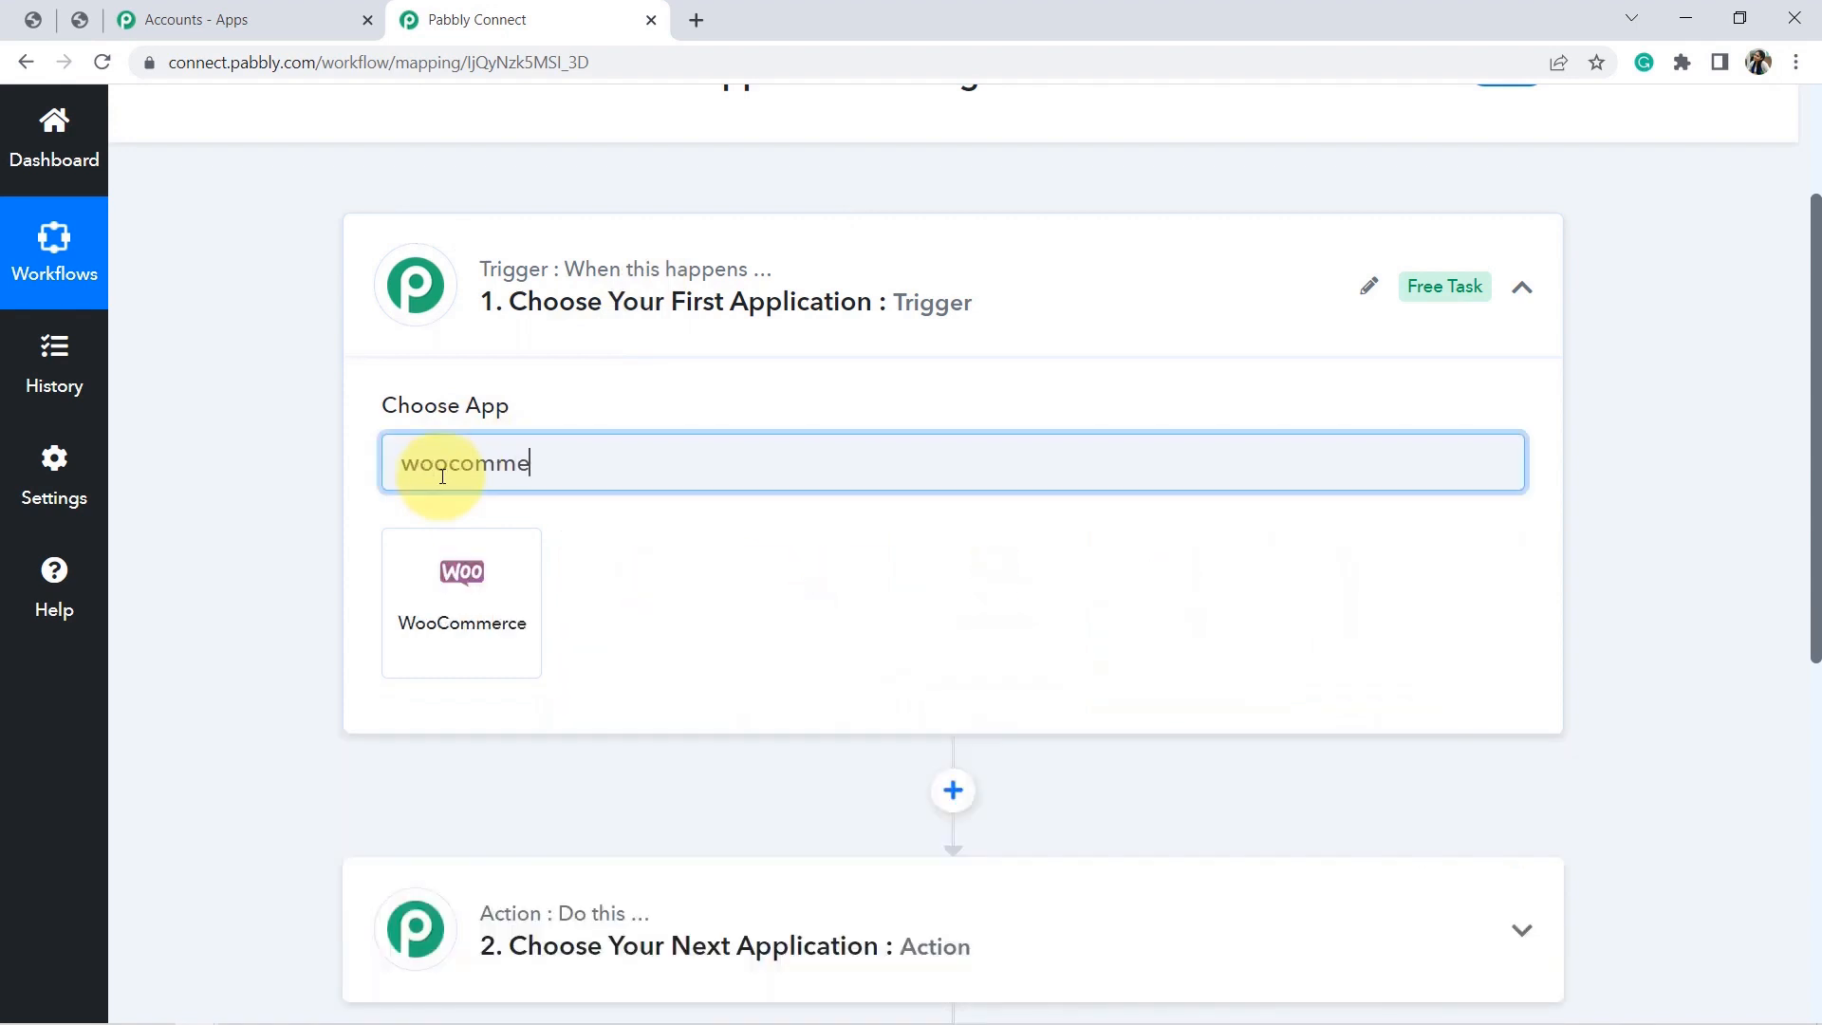
click(510, 602)
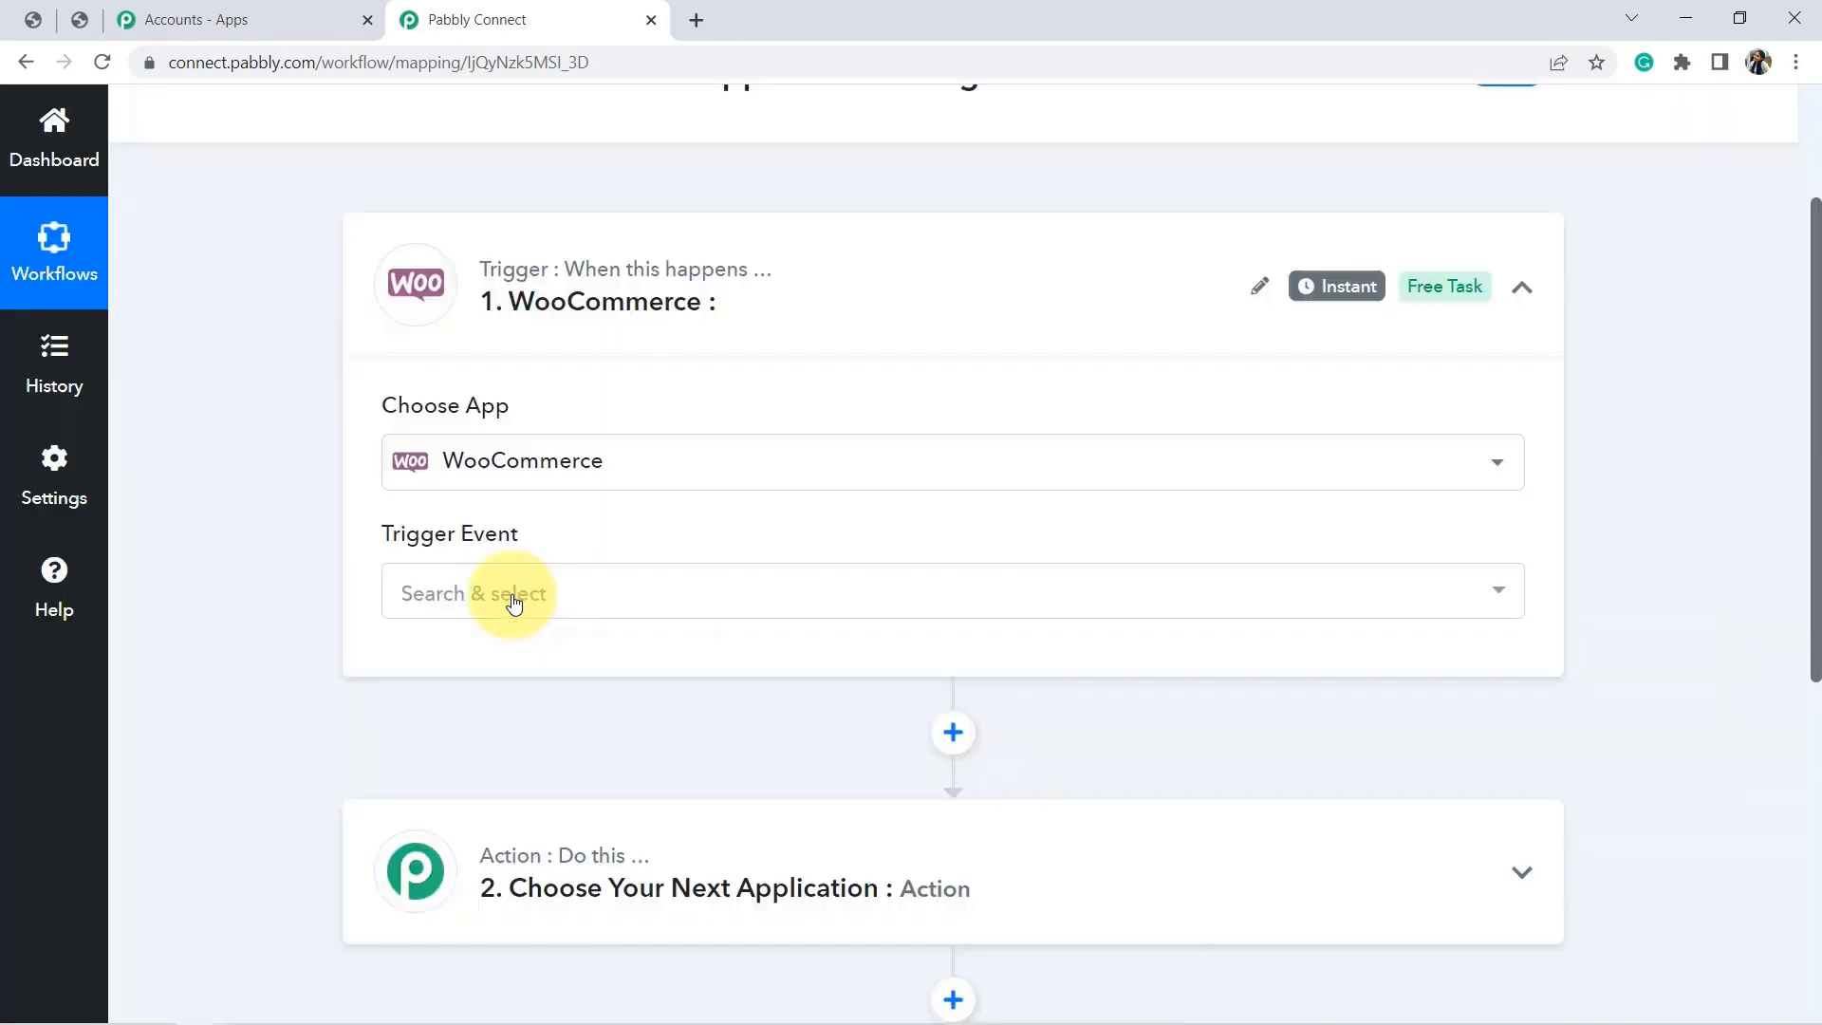
click(456, 603)
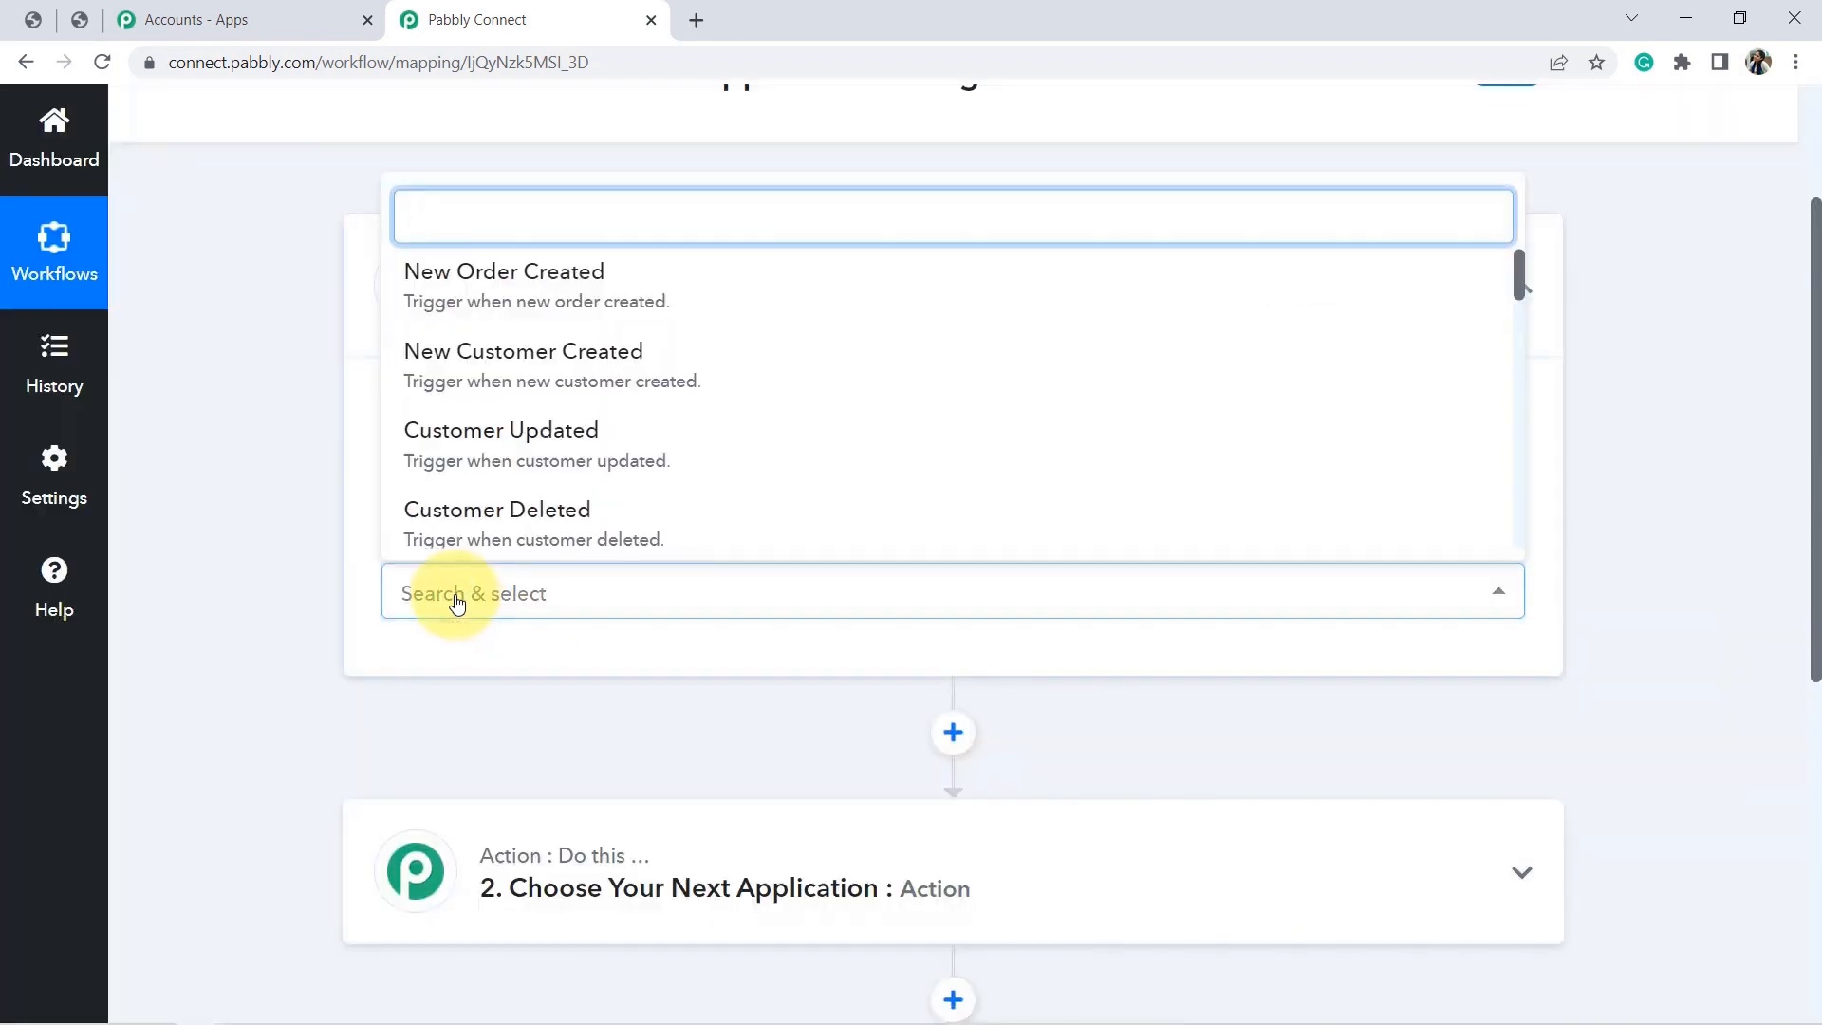
click(527, 283)
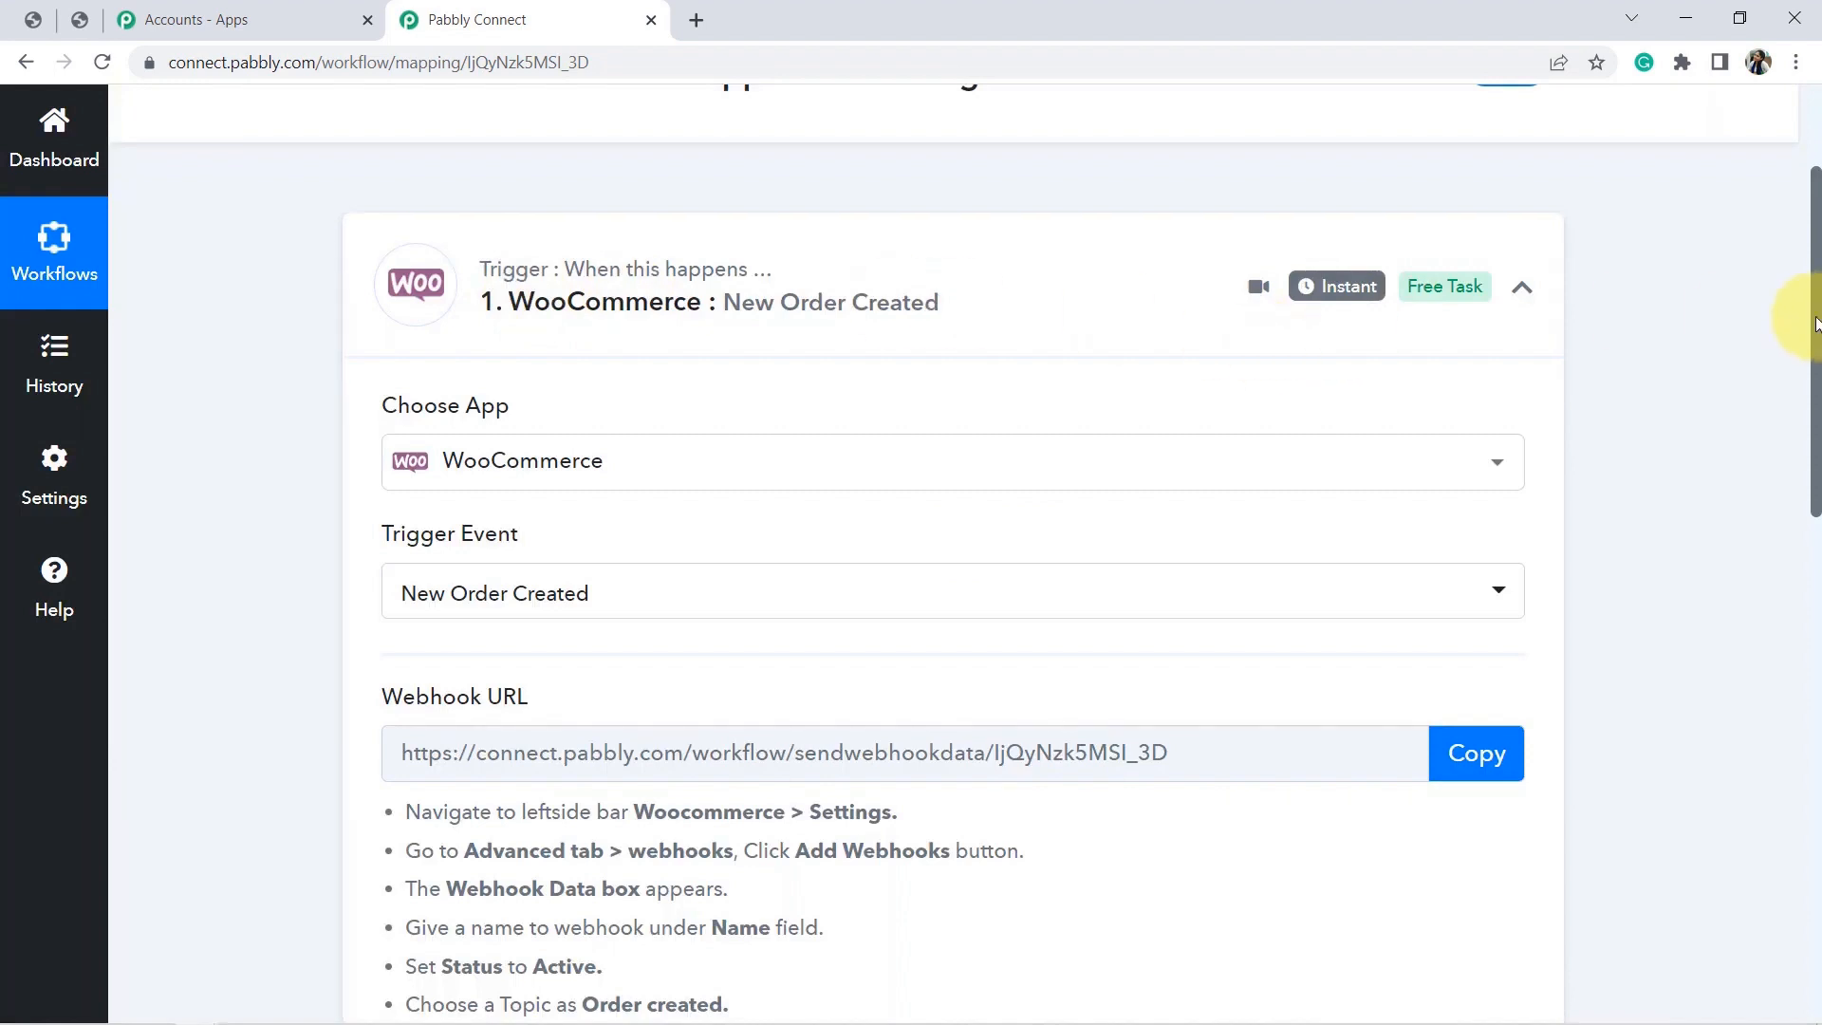
Copy the trigger's webhook URL and start capturing the webhook response.
drag(1814, 323, 1806, 243)
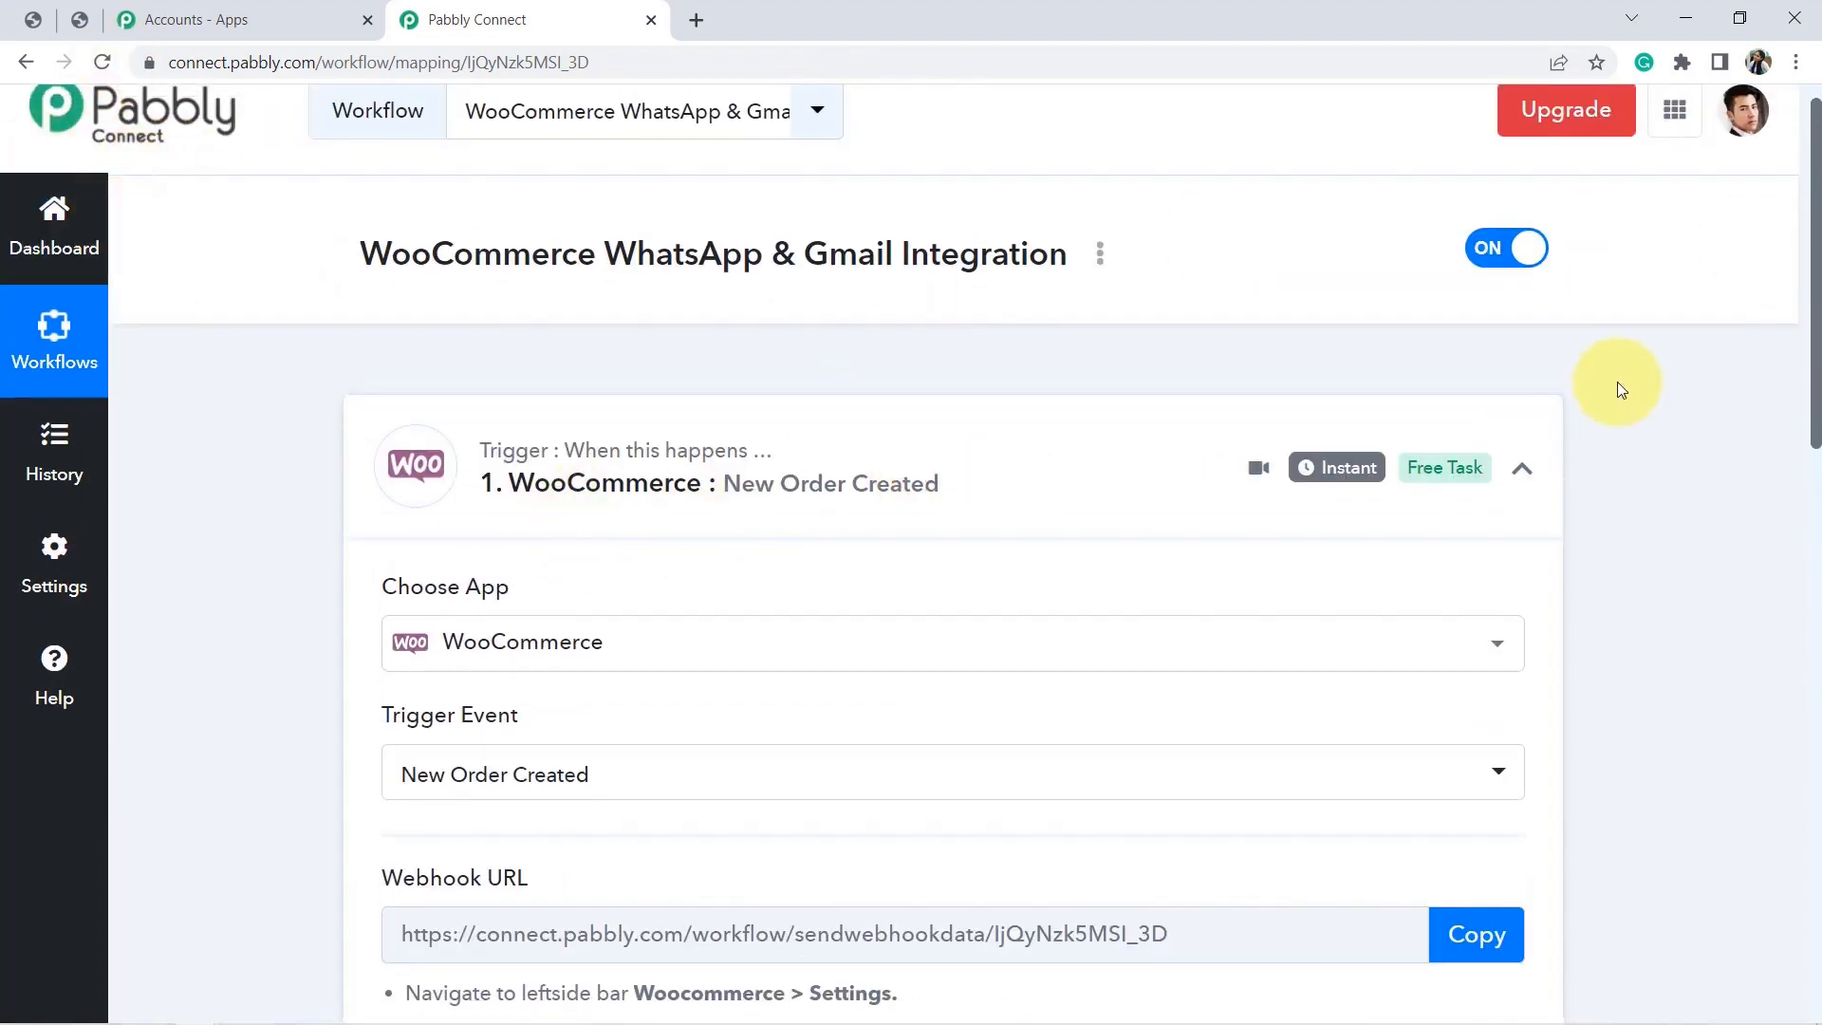
drag(1815, 304, 1812, 486)
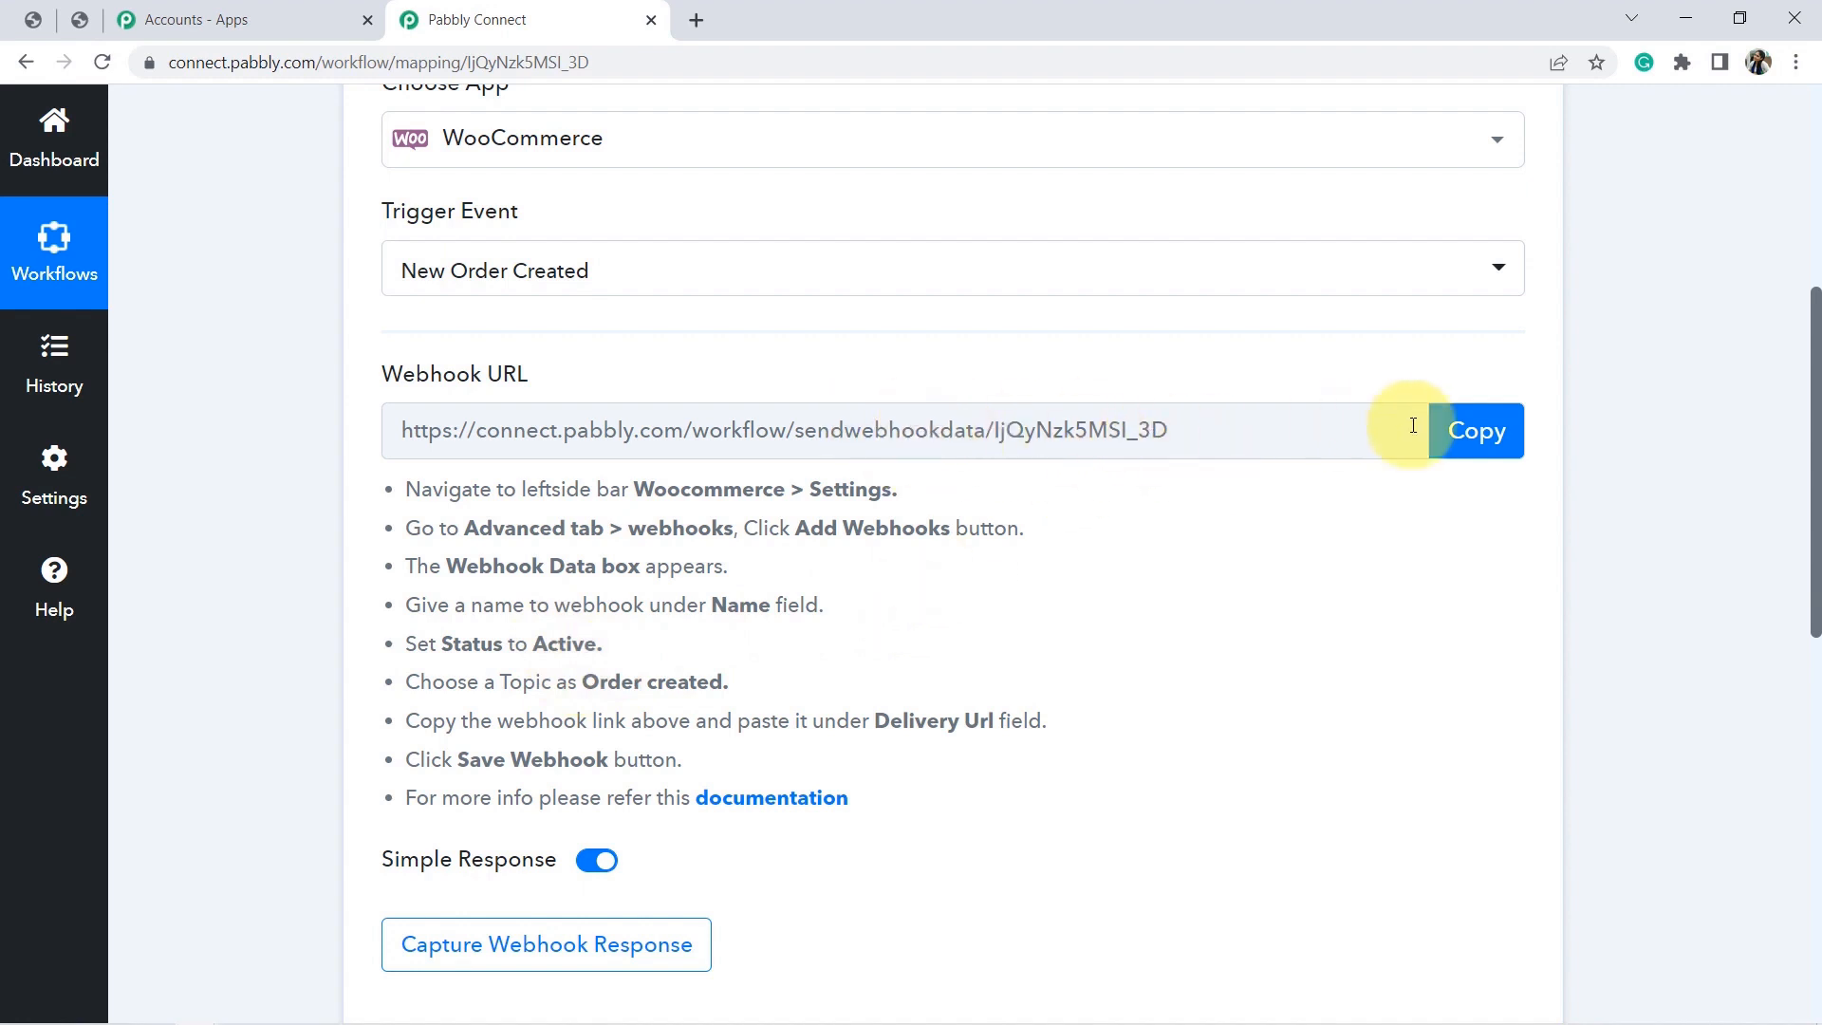
click(1455, 435)
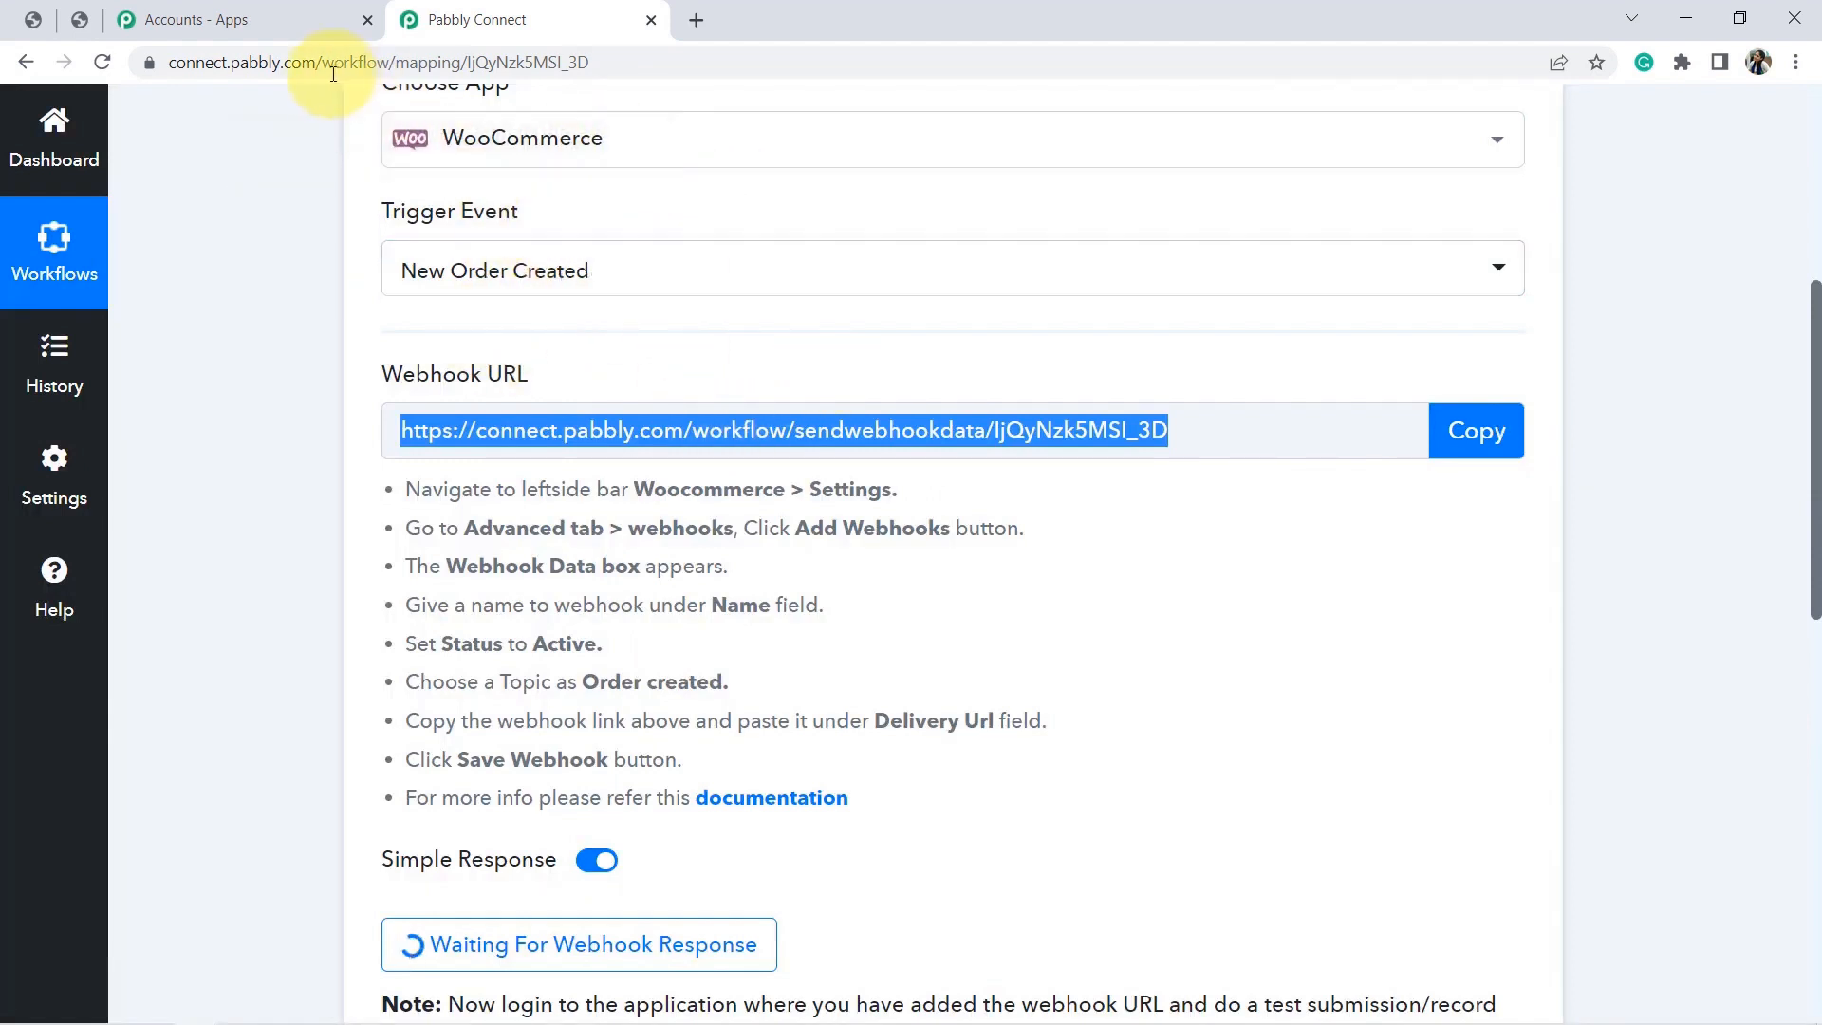
Start a new webhook under WooCommerce Settings > Advanced > Webhooks.
click(79, 25)
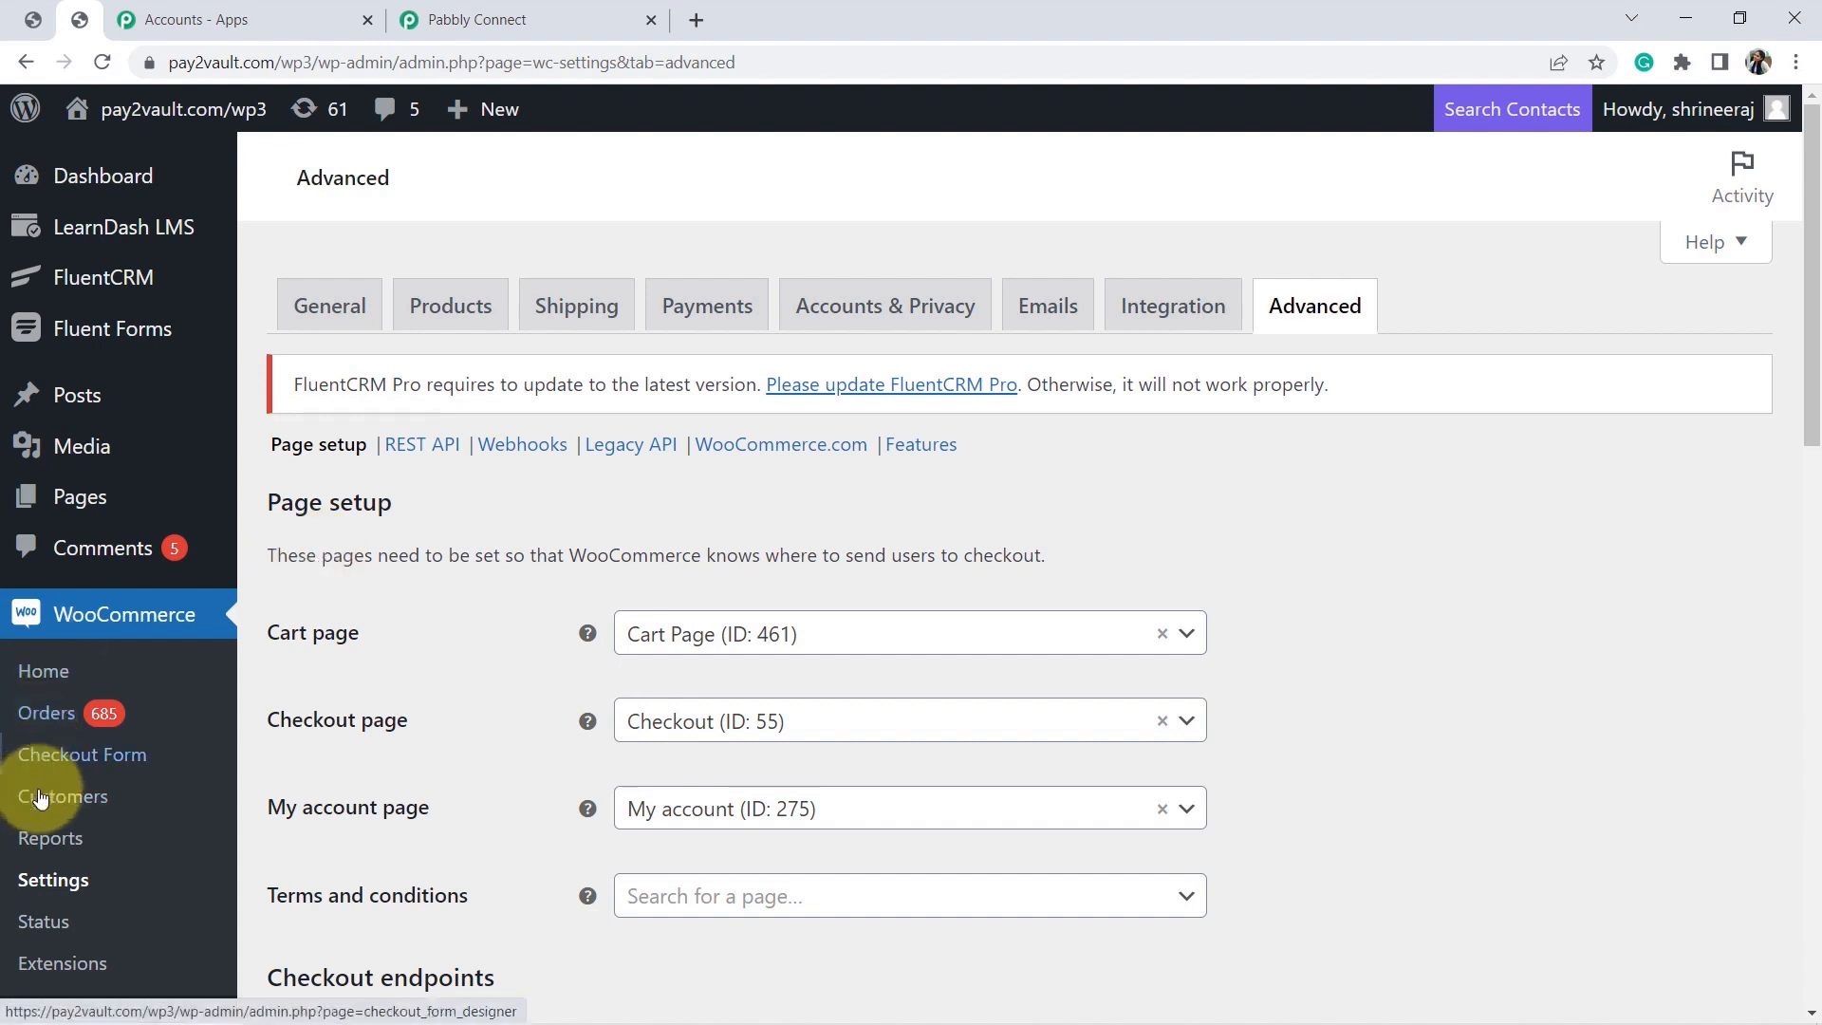
click(53, 881)
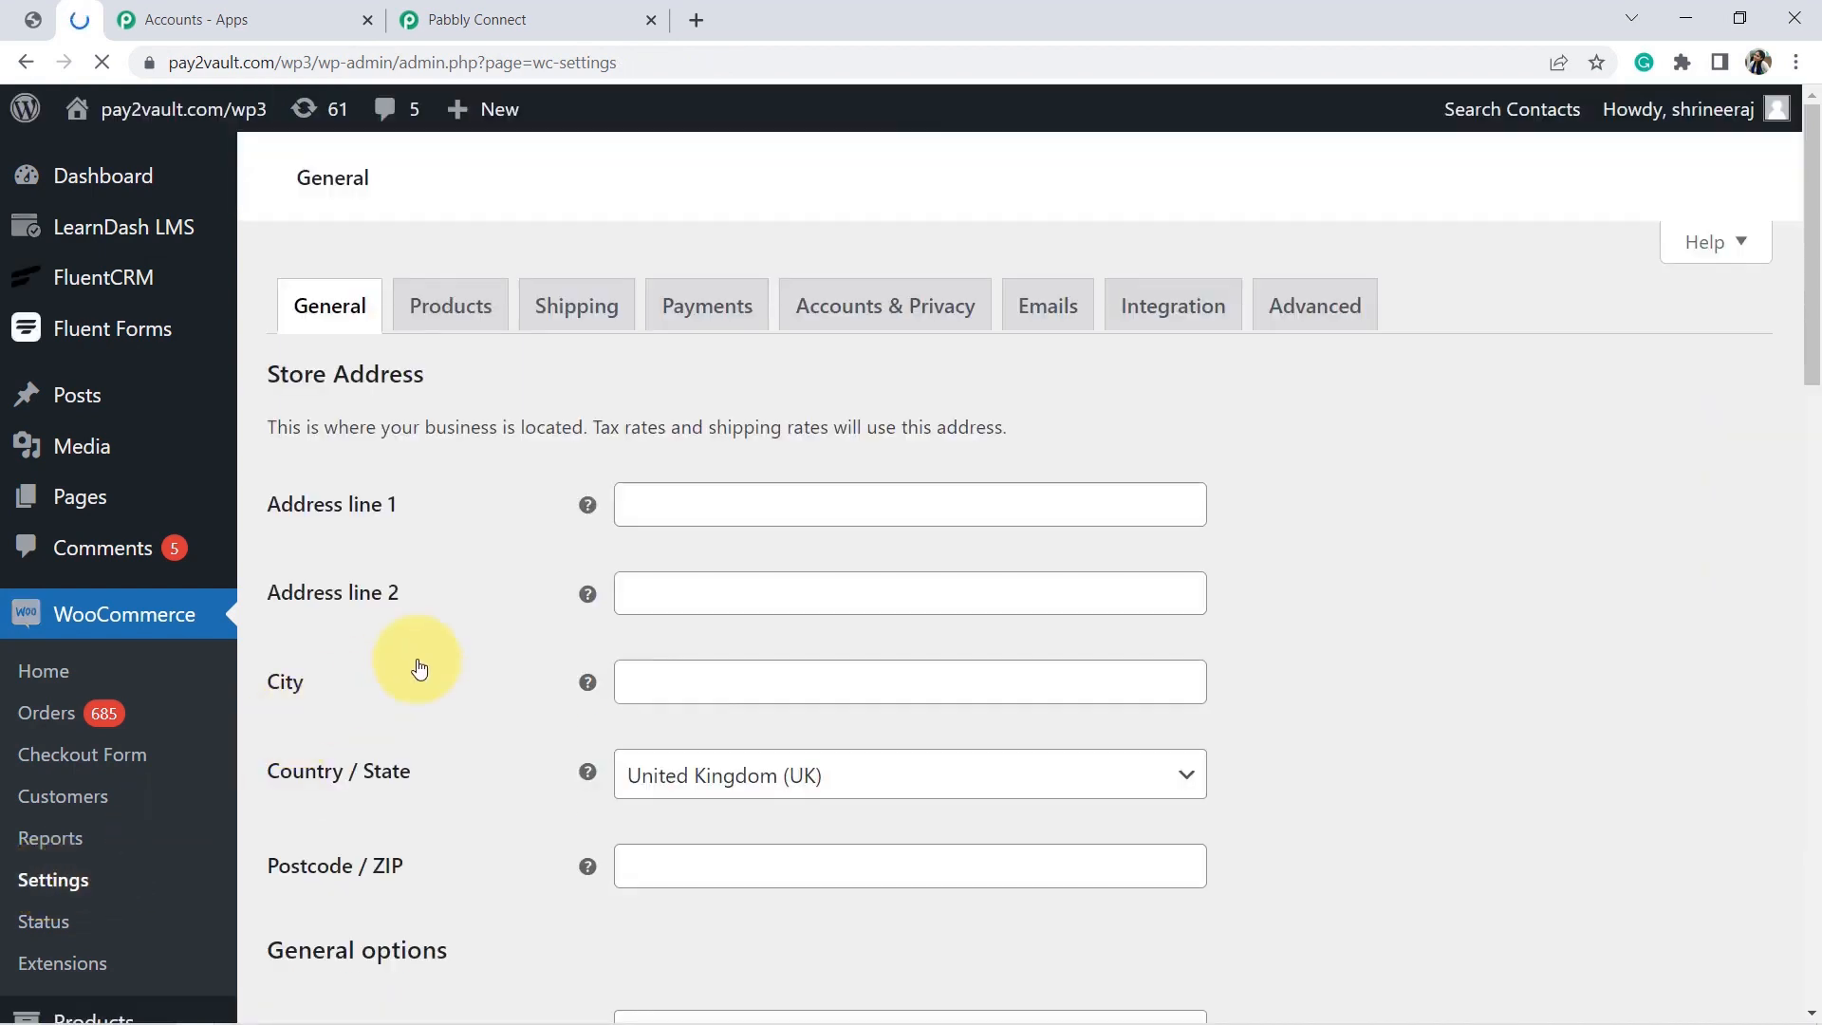
click(1327, 302)
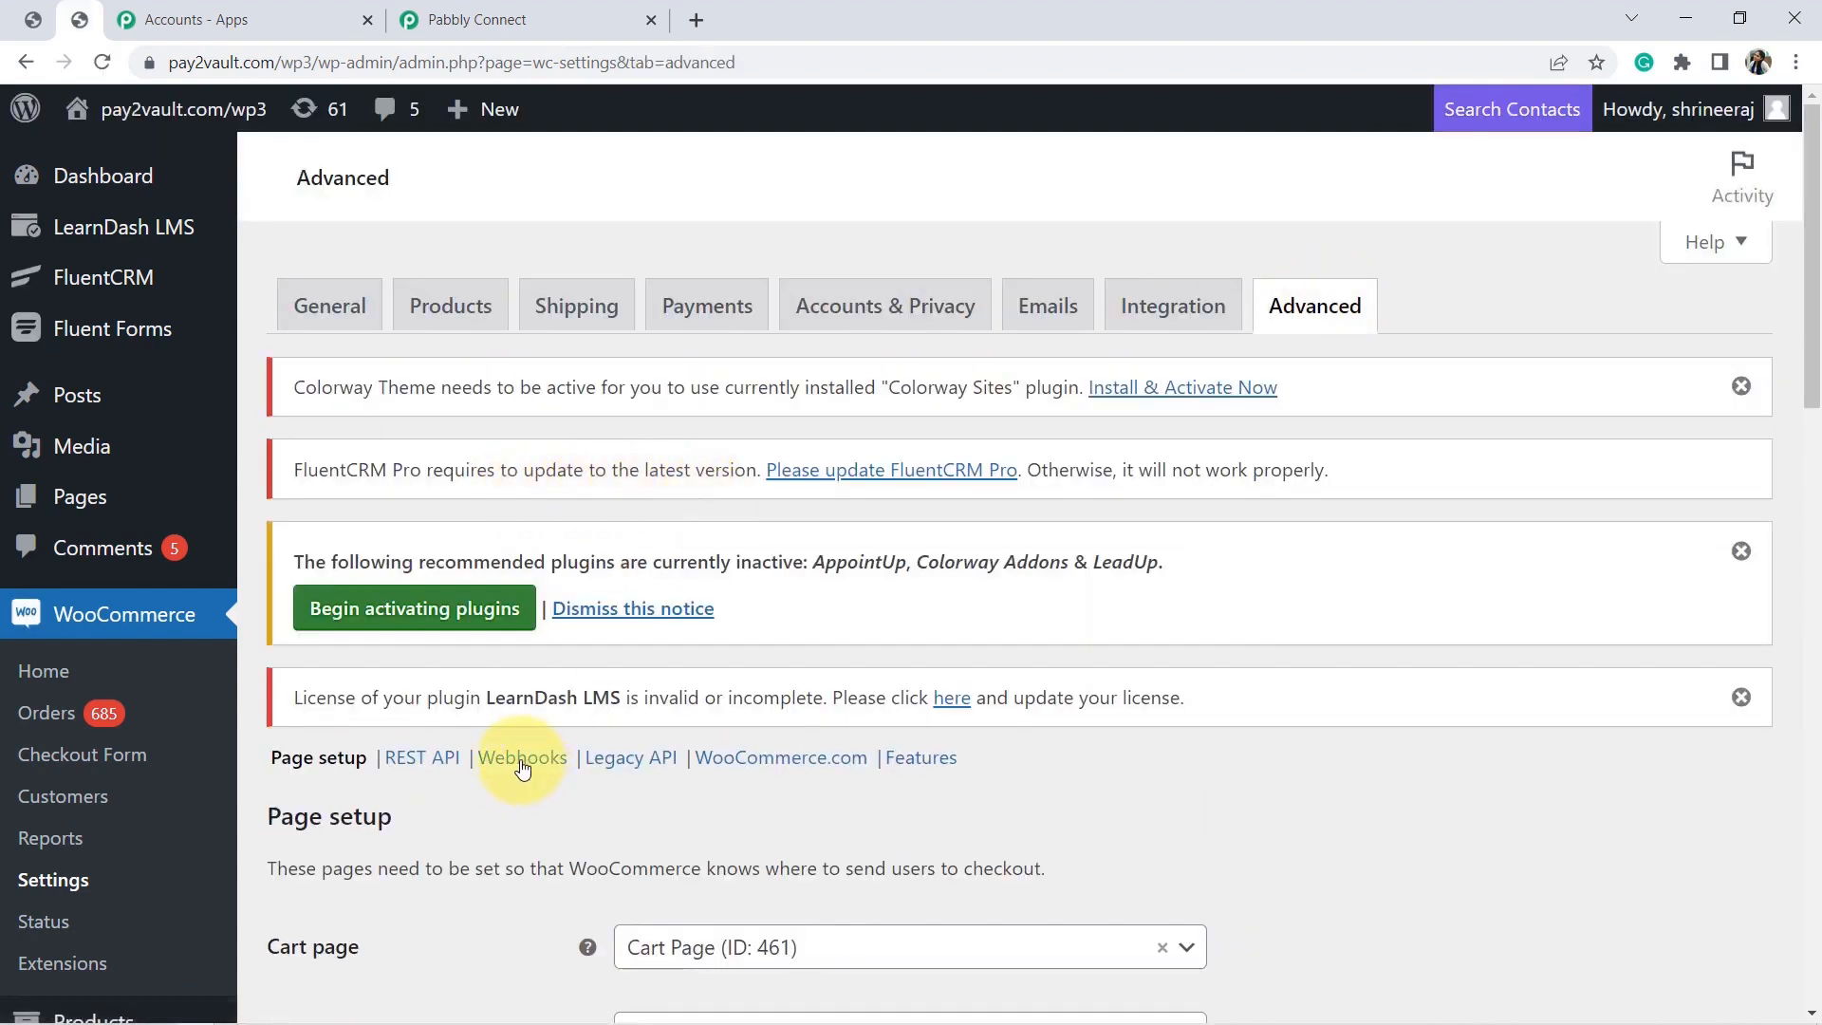
click(522, 759)
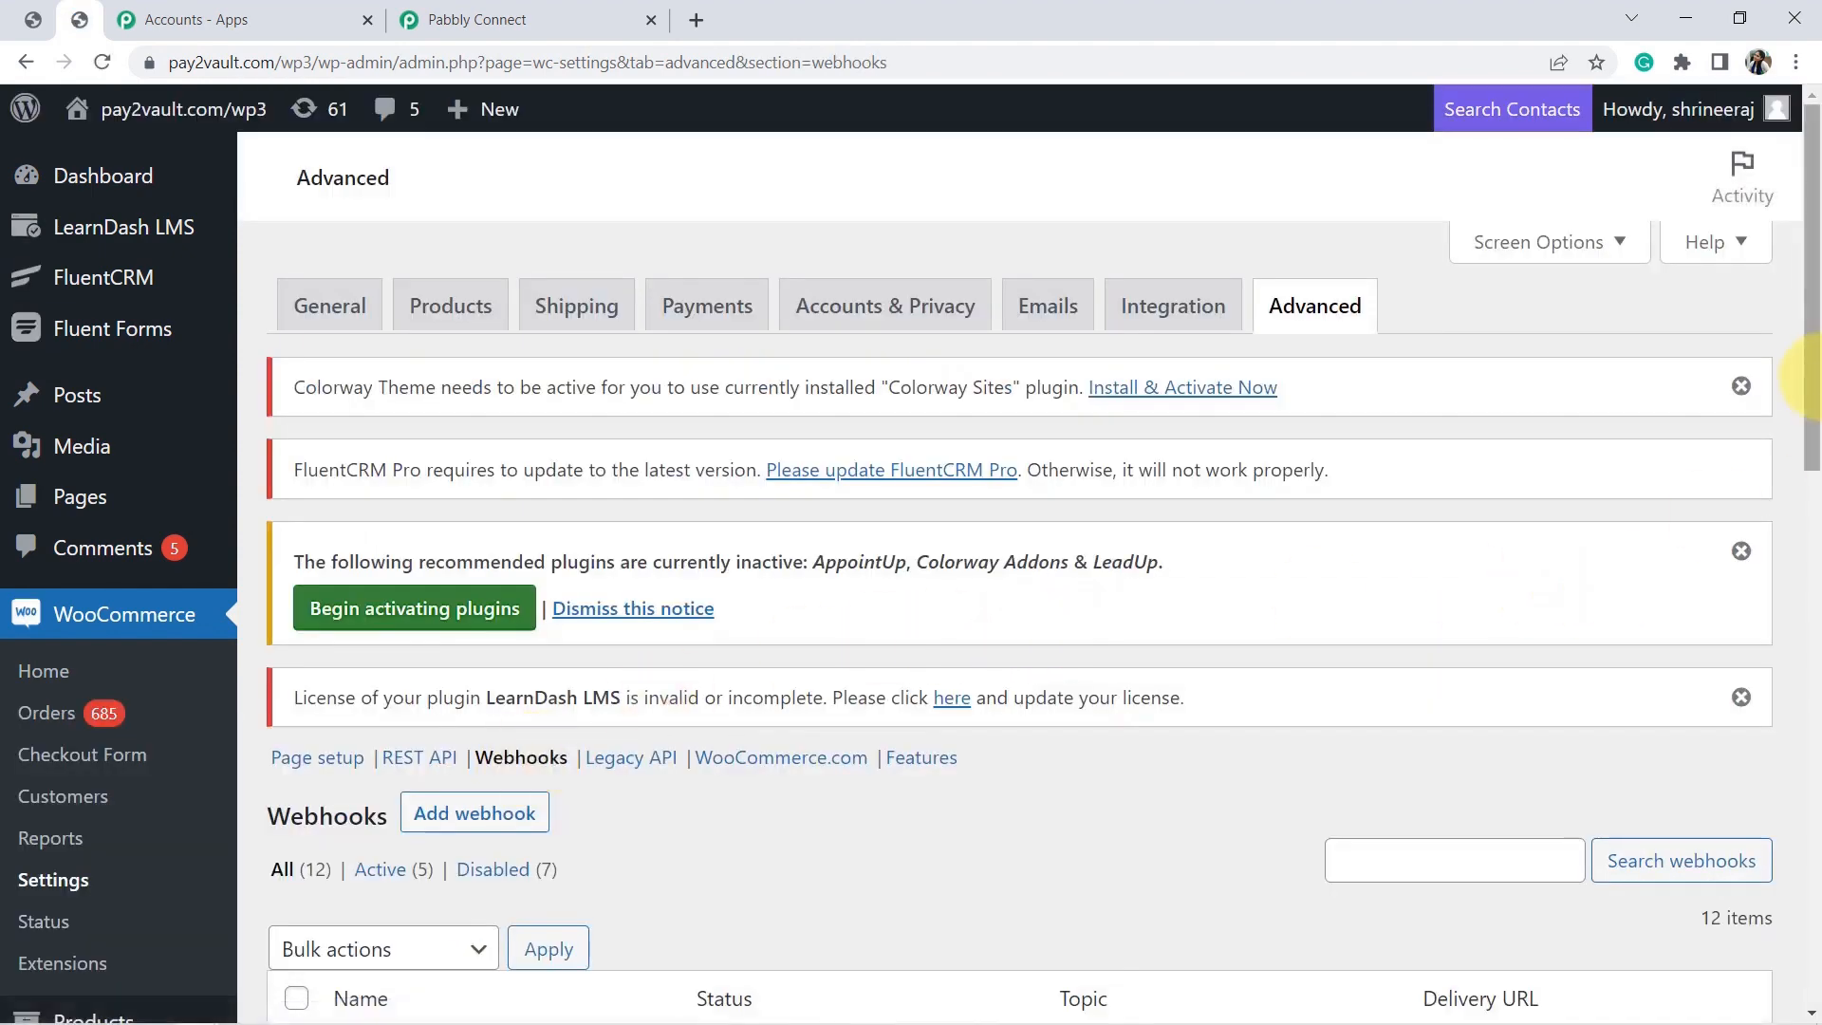
click(449, 824)
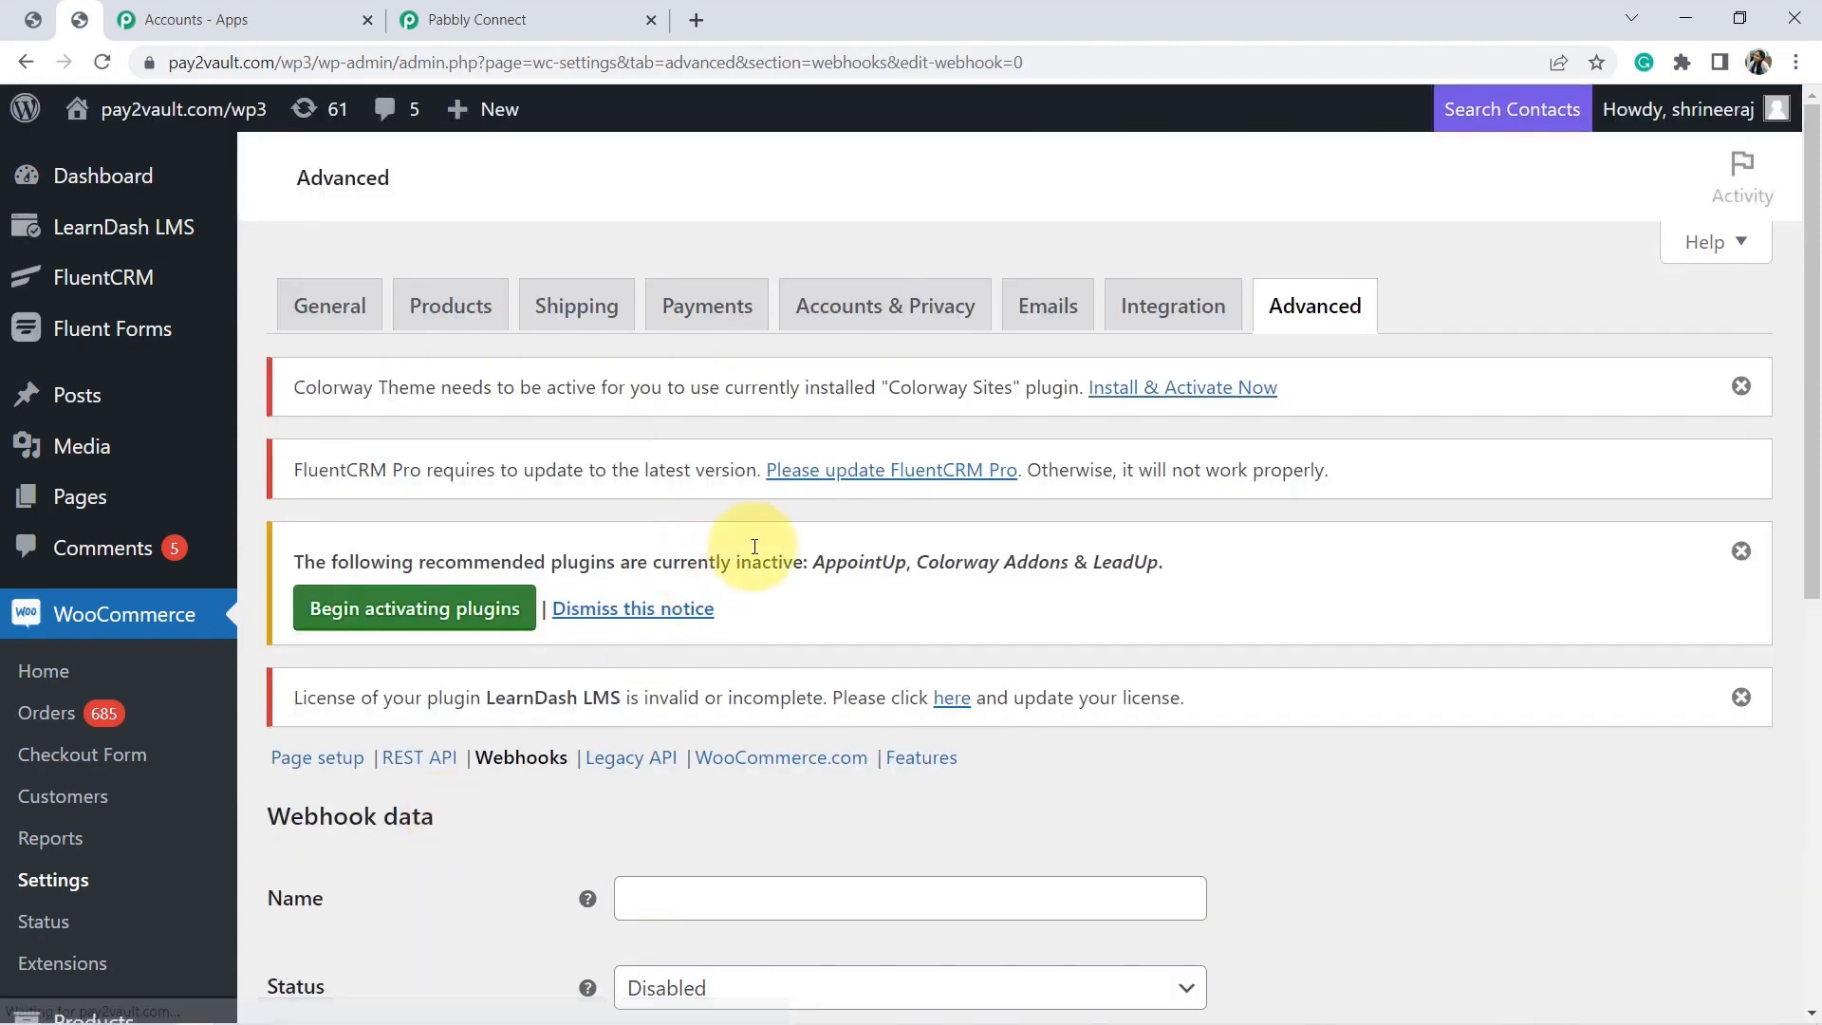
Name the webhook 'Integration between WhatsApp WooCommerce', status Active, topic Order created.
click(645, 894)
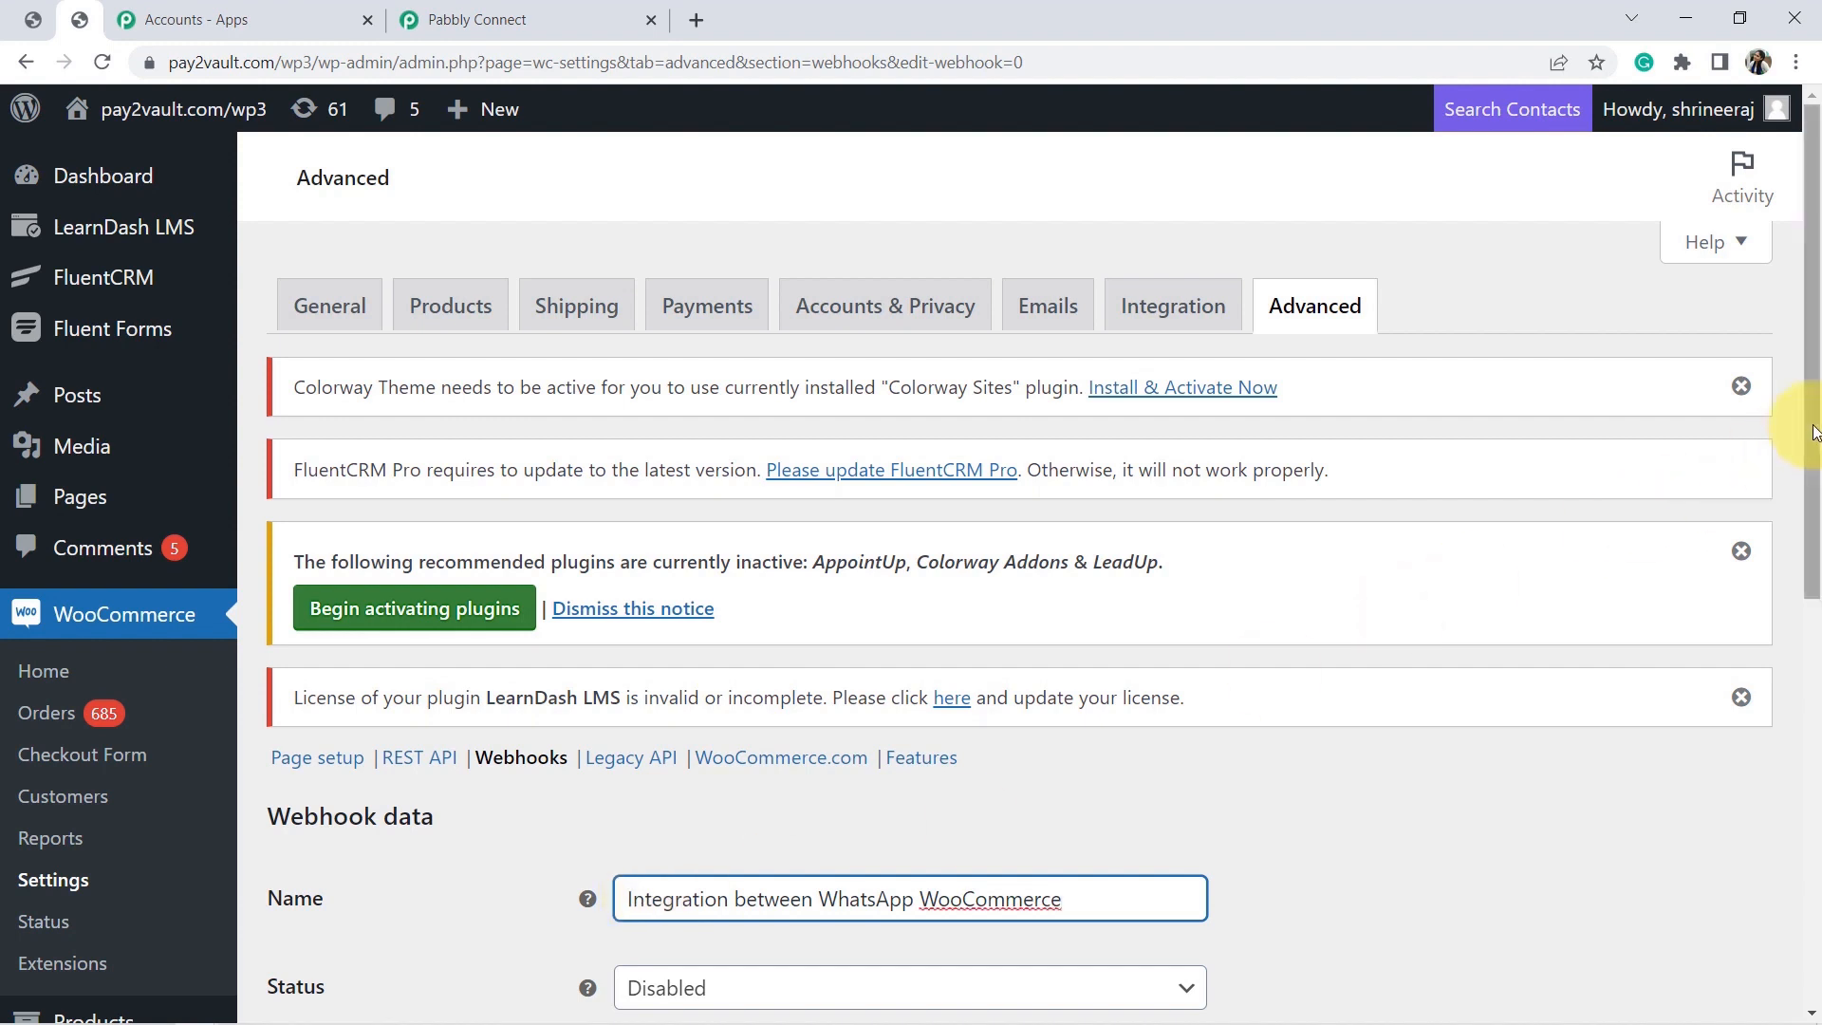
drag(1814, 436, 1812, 626)
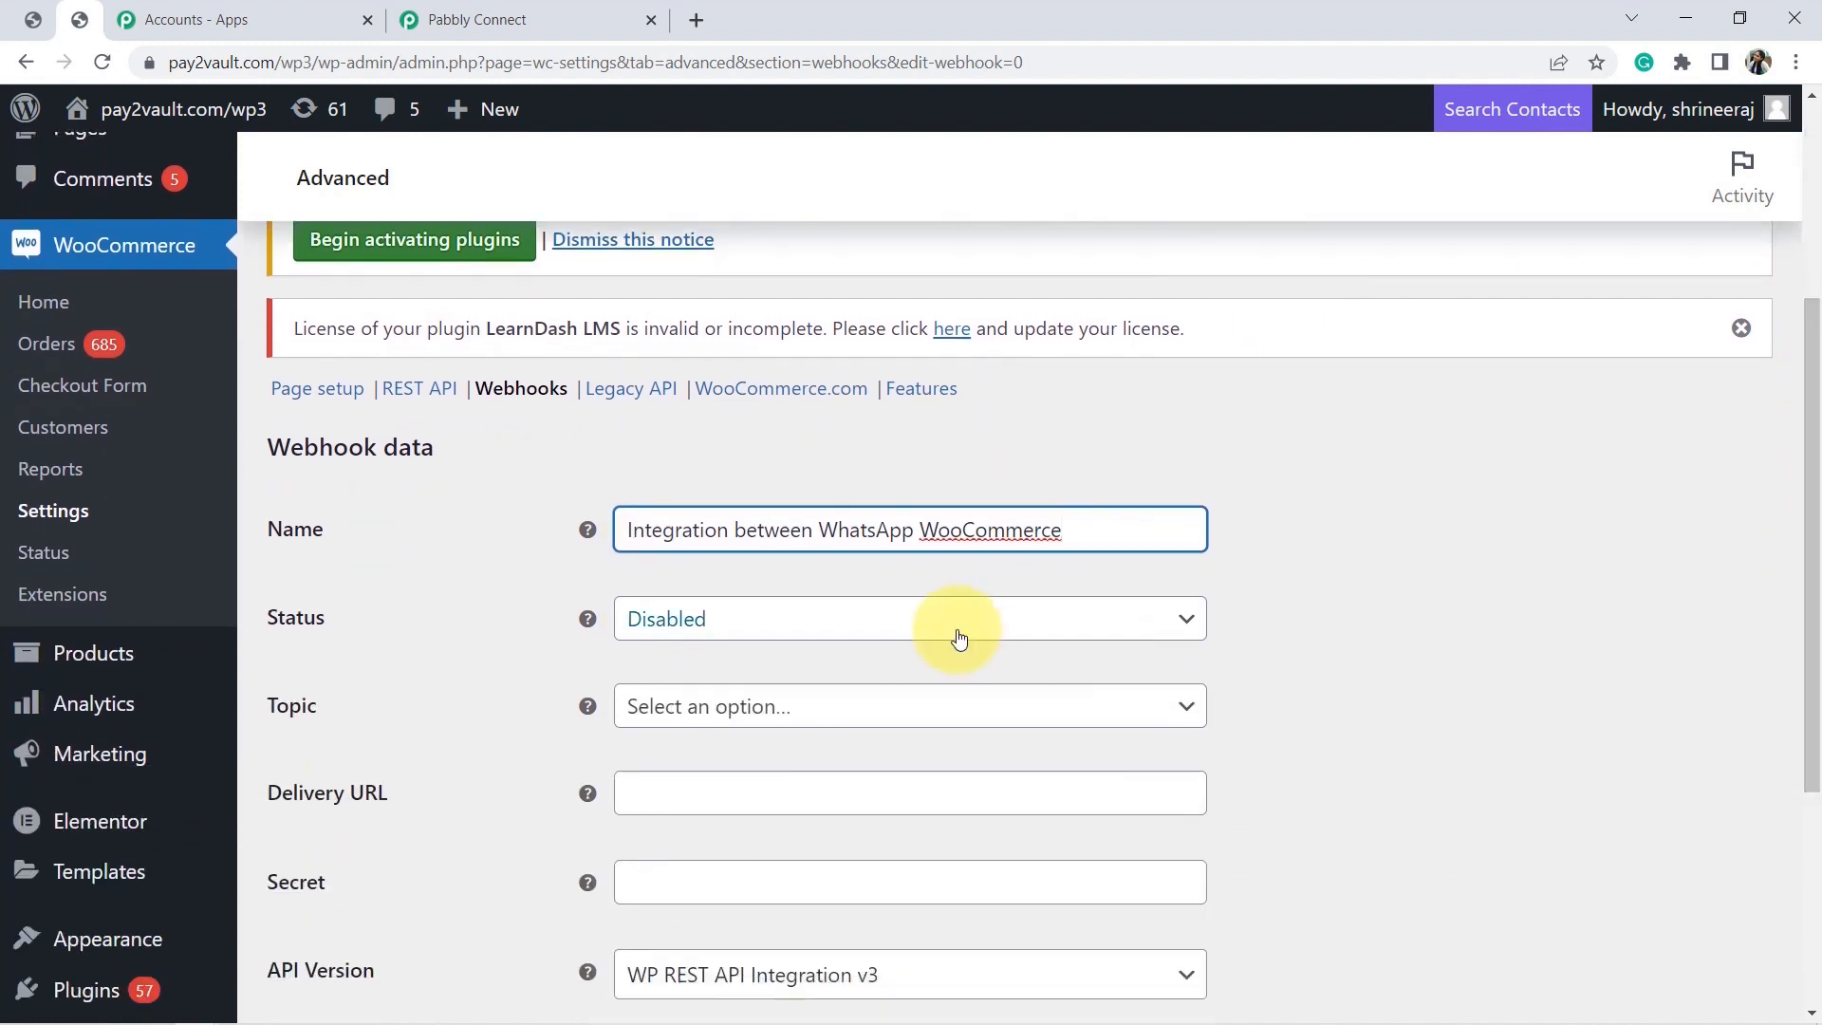
click(734, 628)
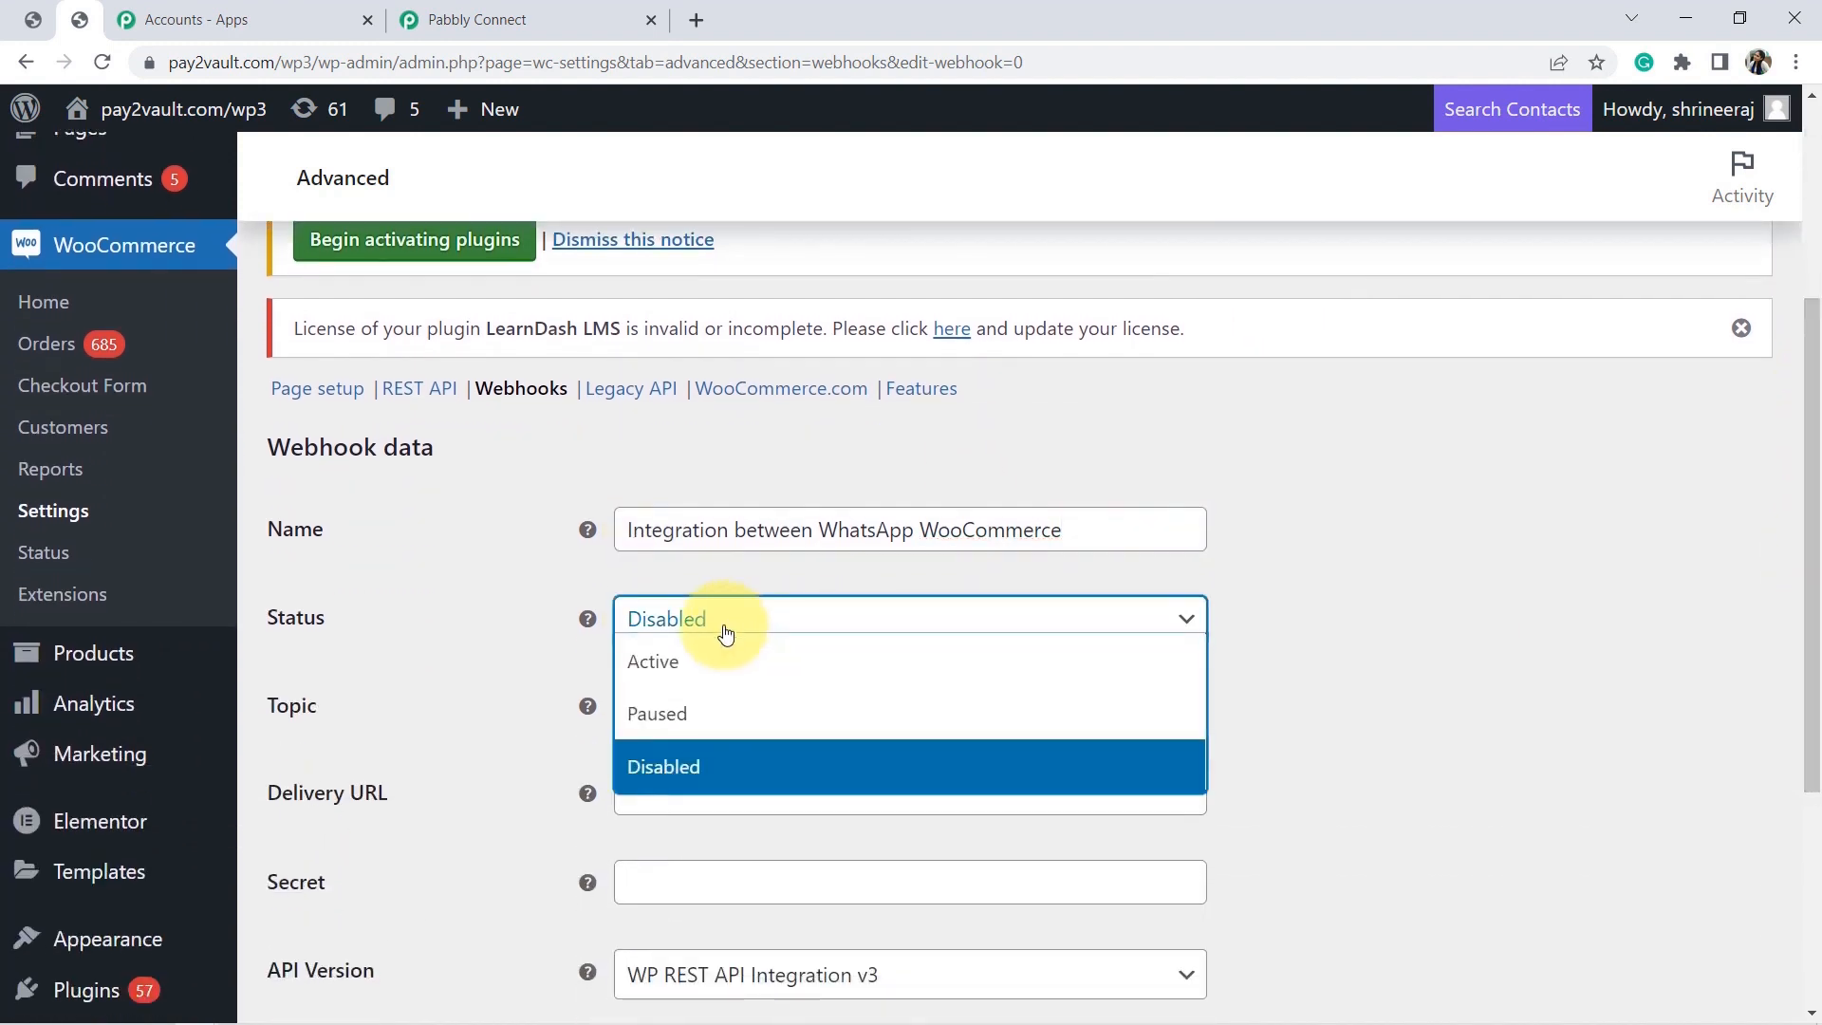
click(655, 668)
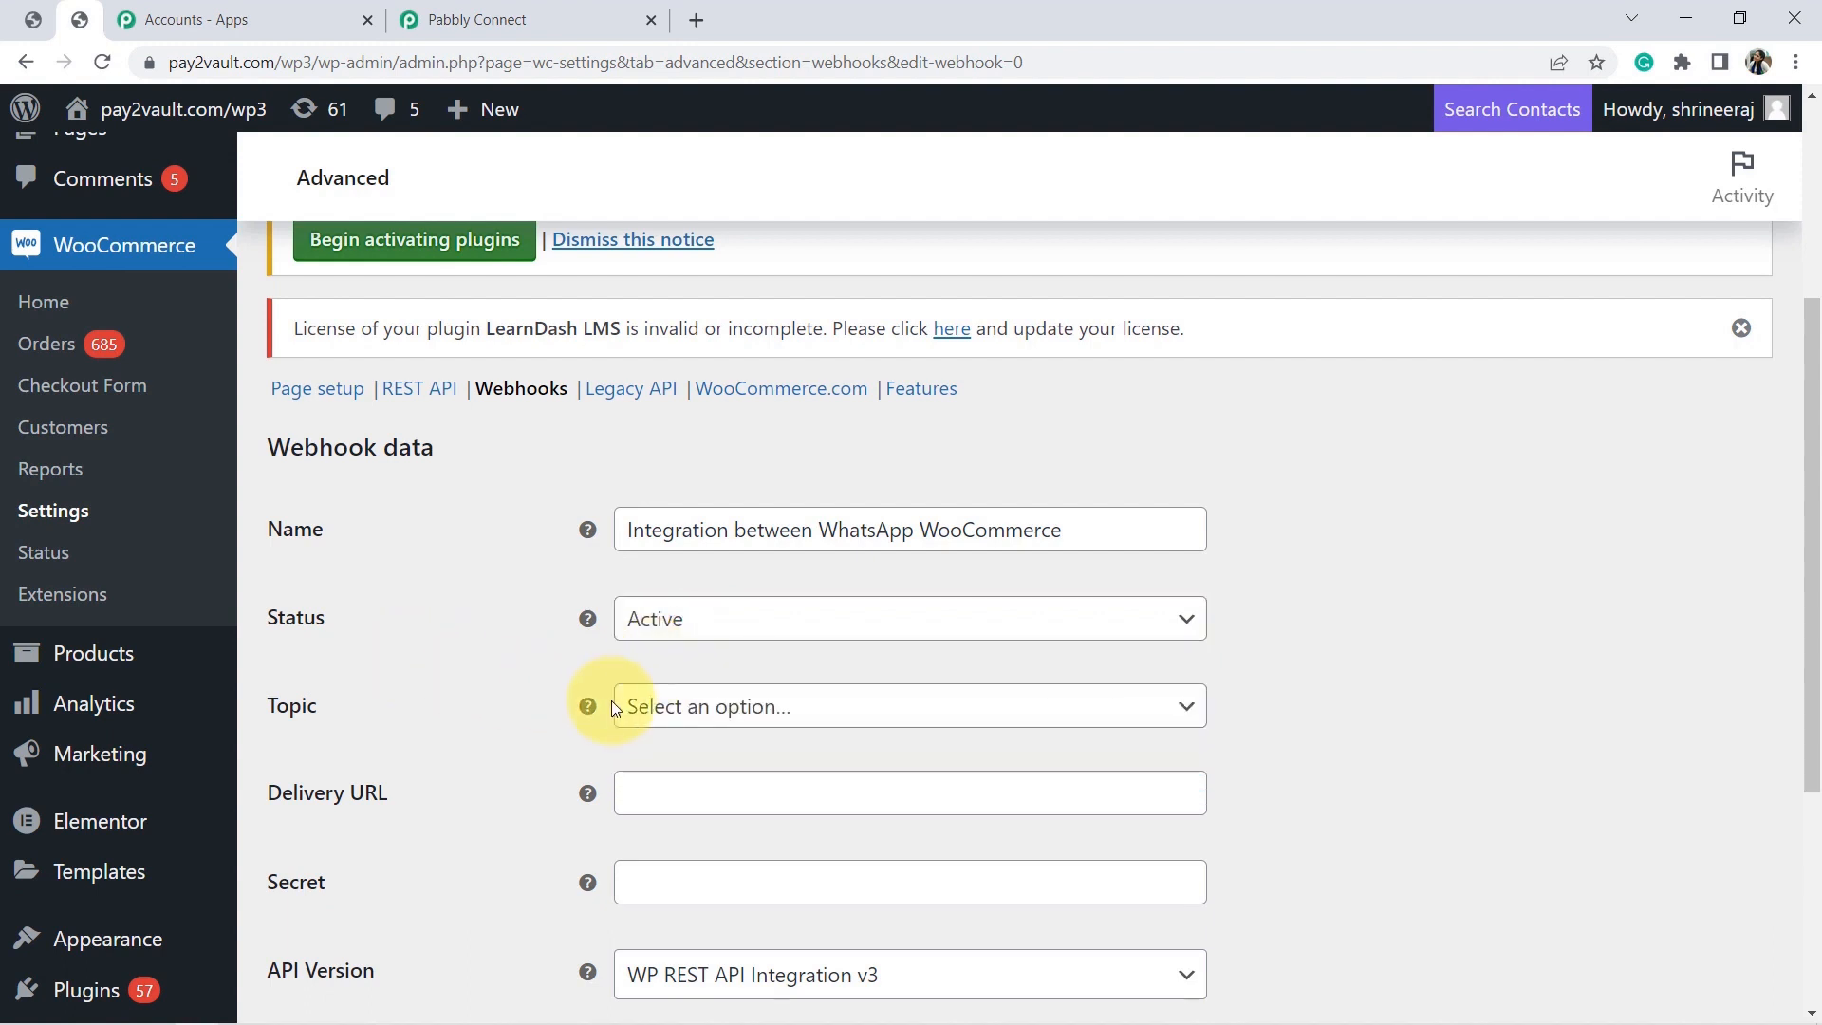
click(683, 707)
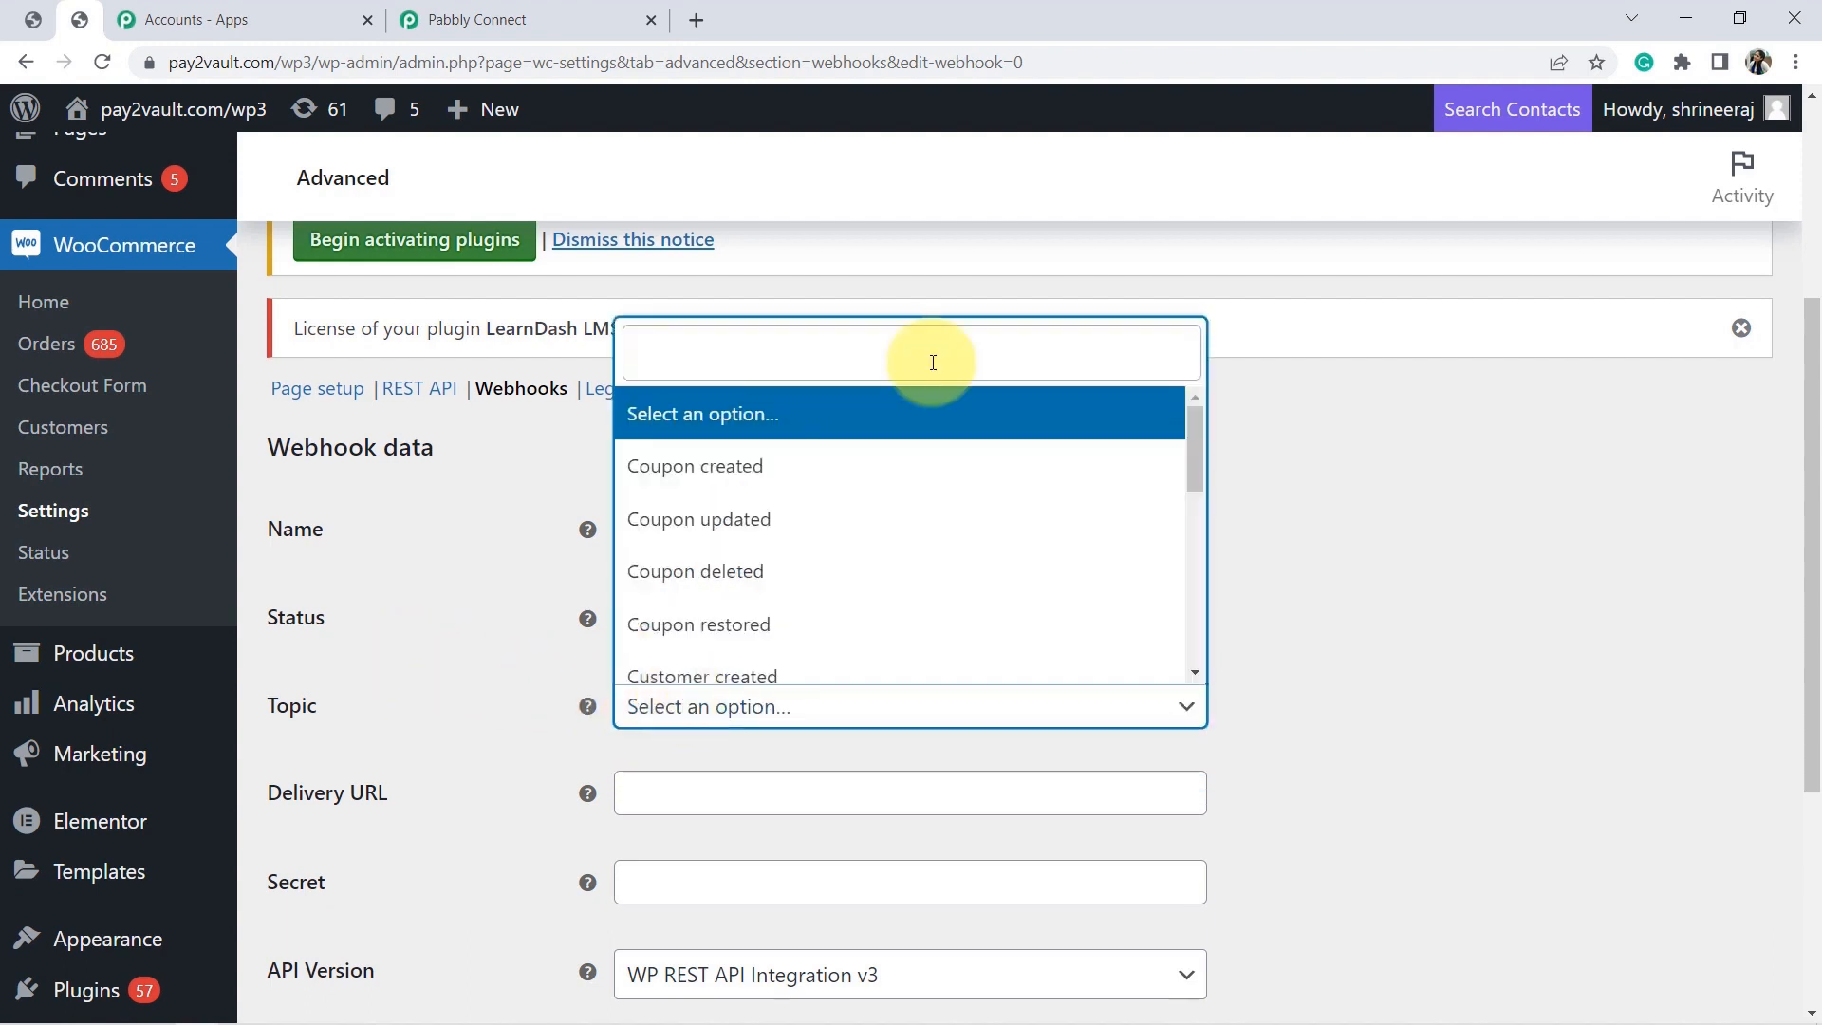
text(ot)
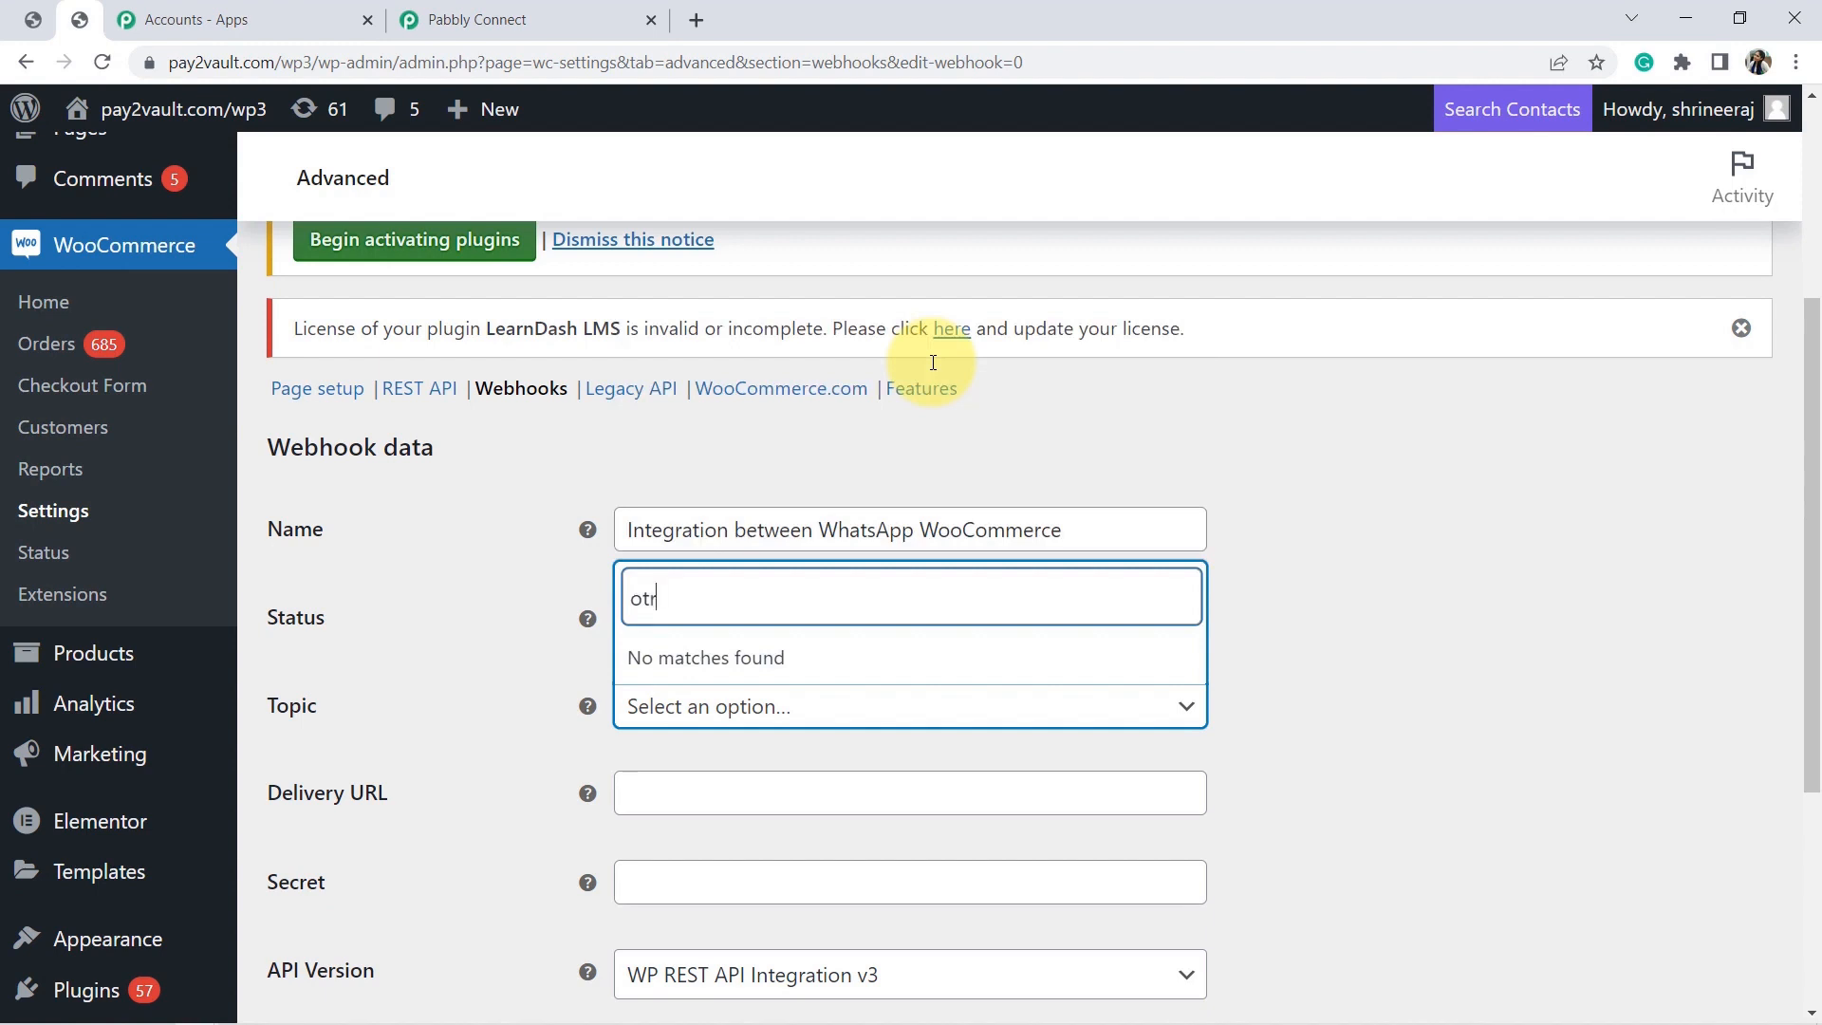
key(BackSpace)
text(rd)
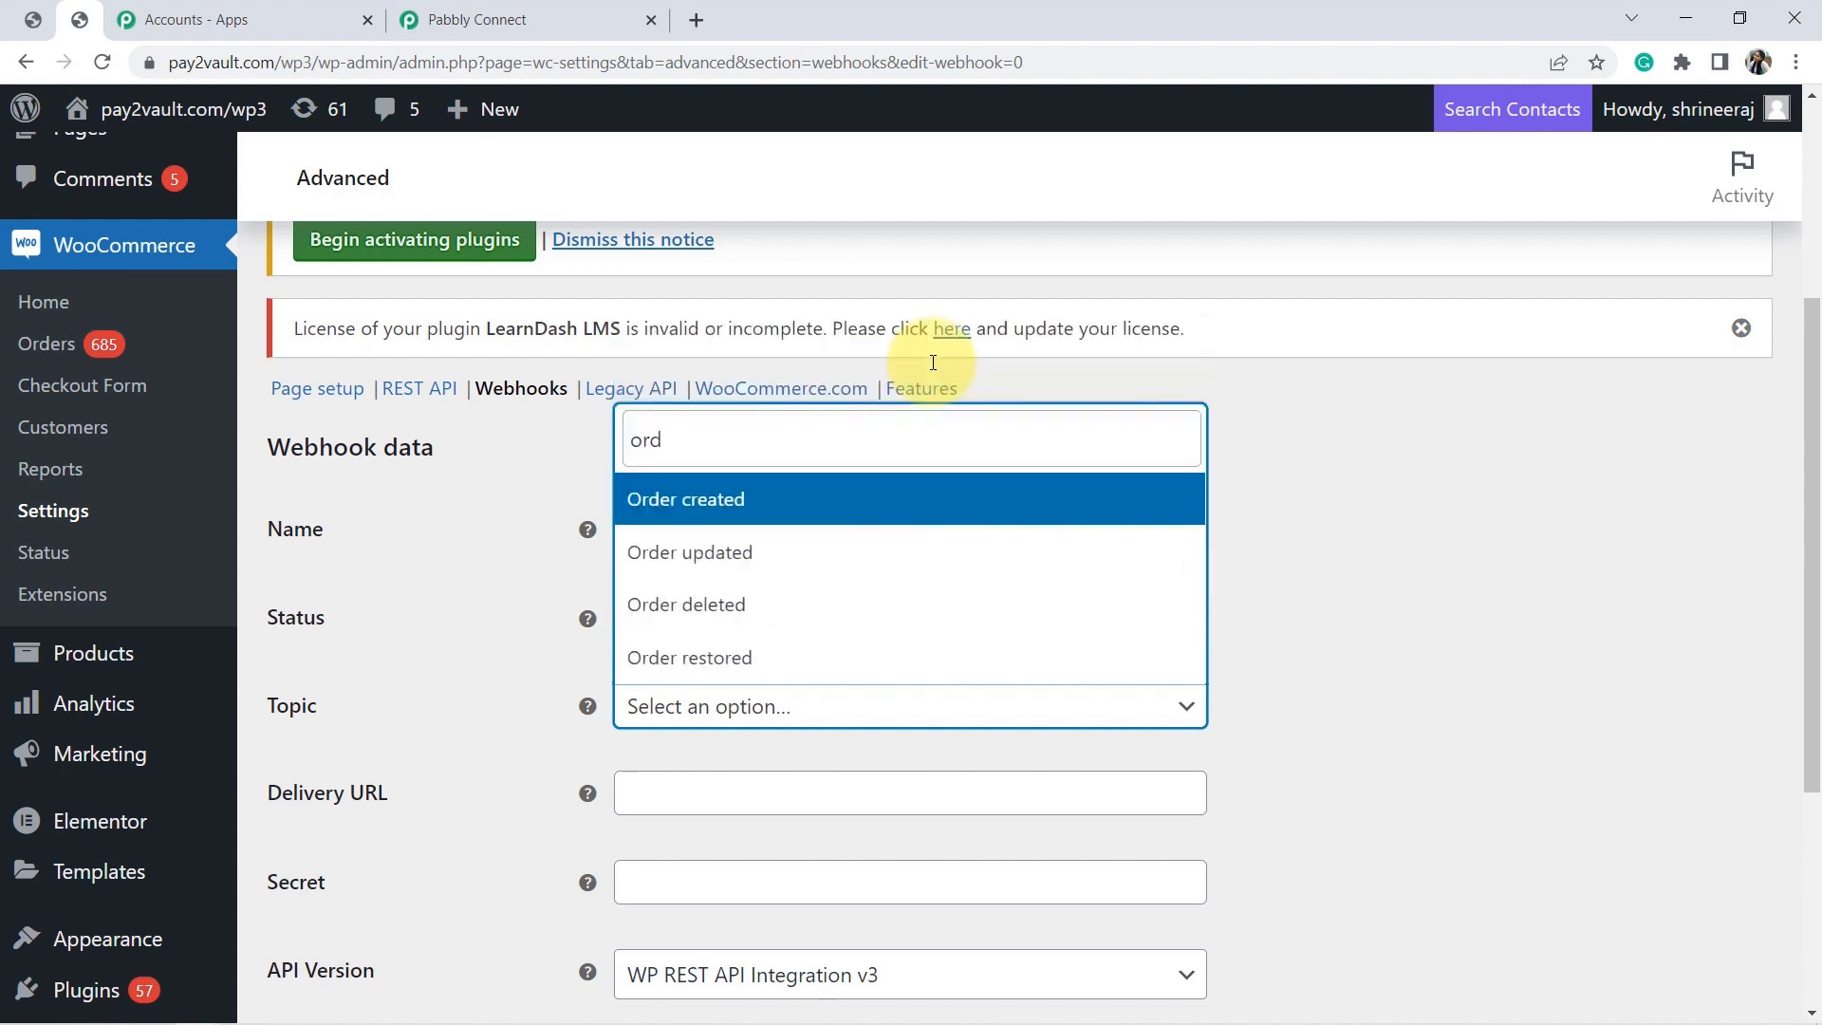
click(699, 499)
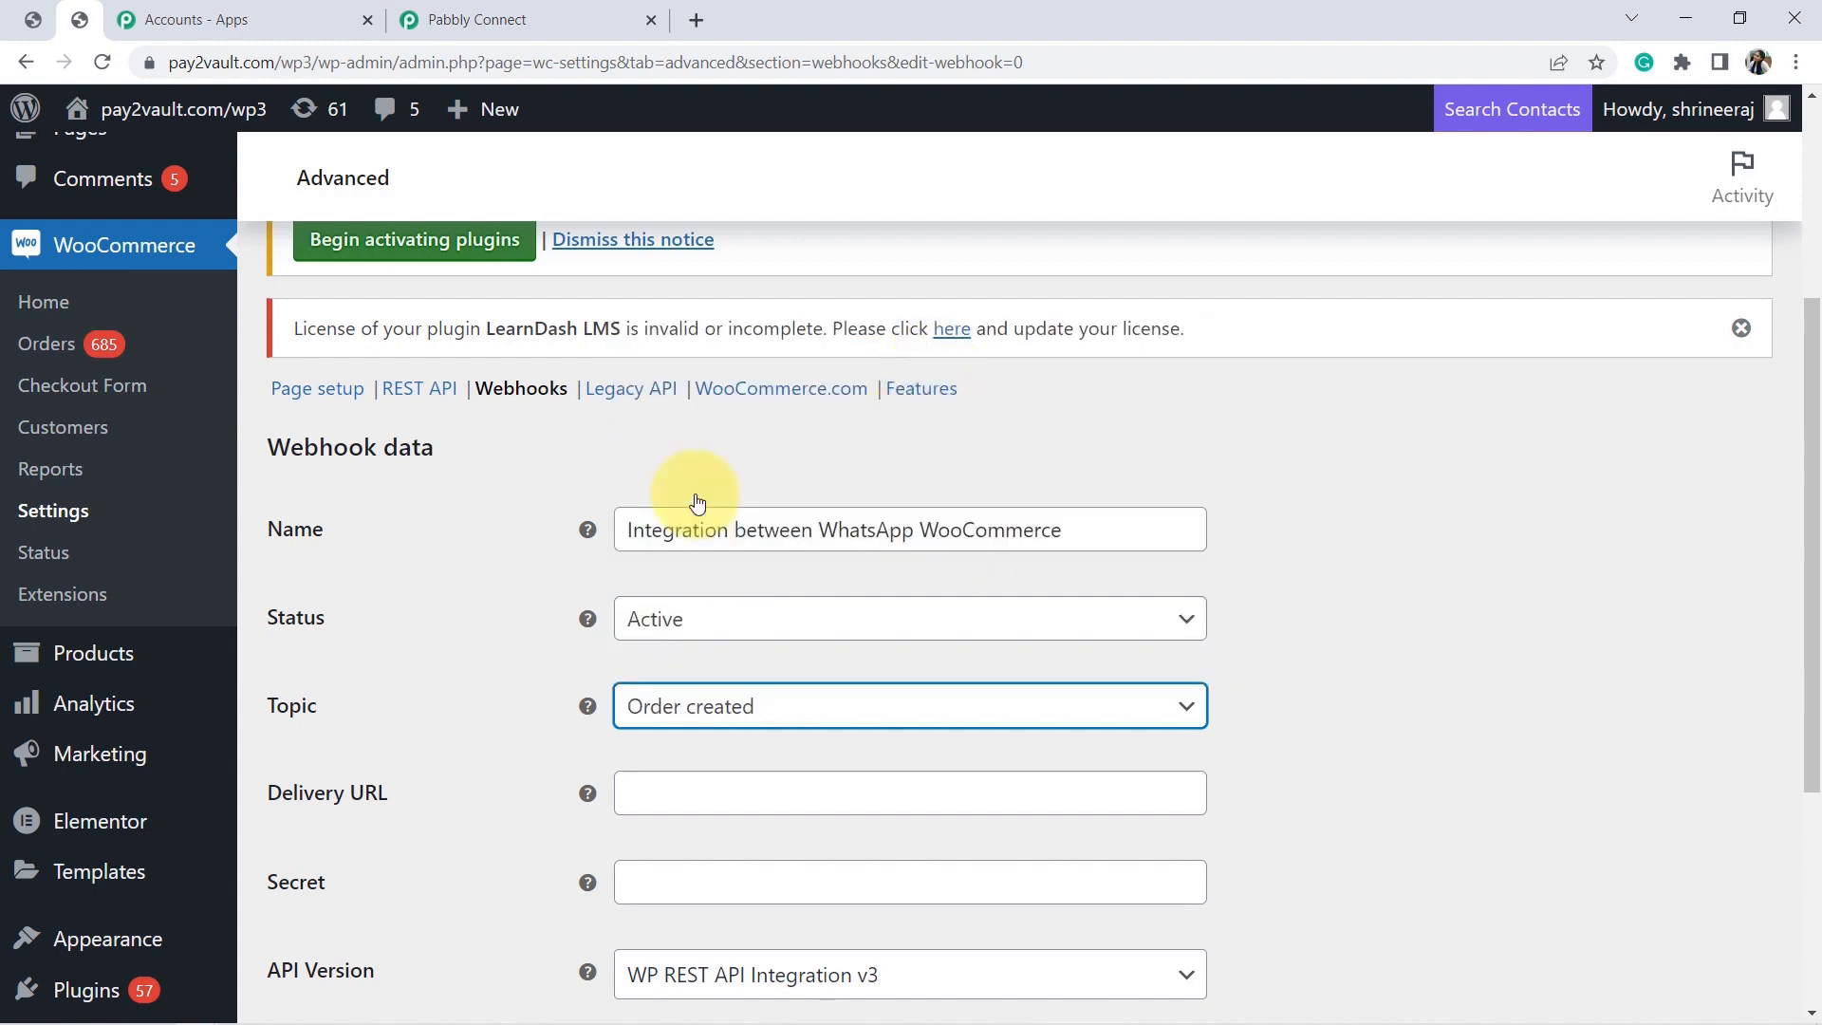
Paste the Pabbly webhook URL as the Delivery URL and save the webhook.
click(754, 790)
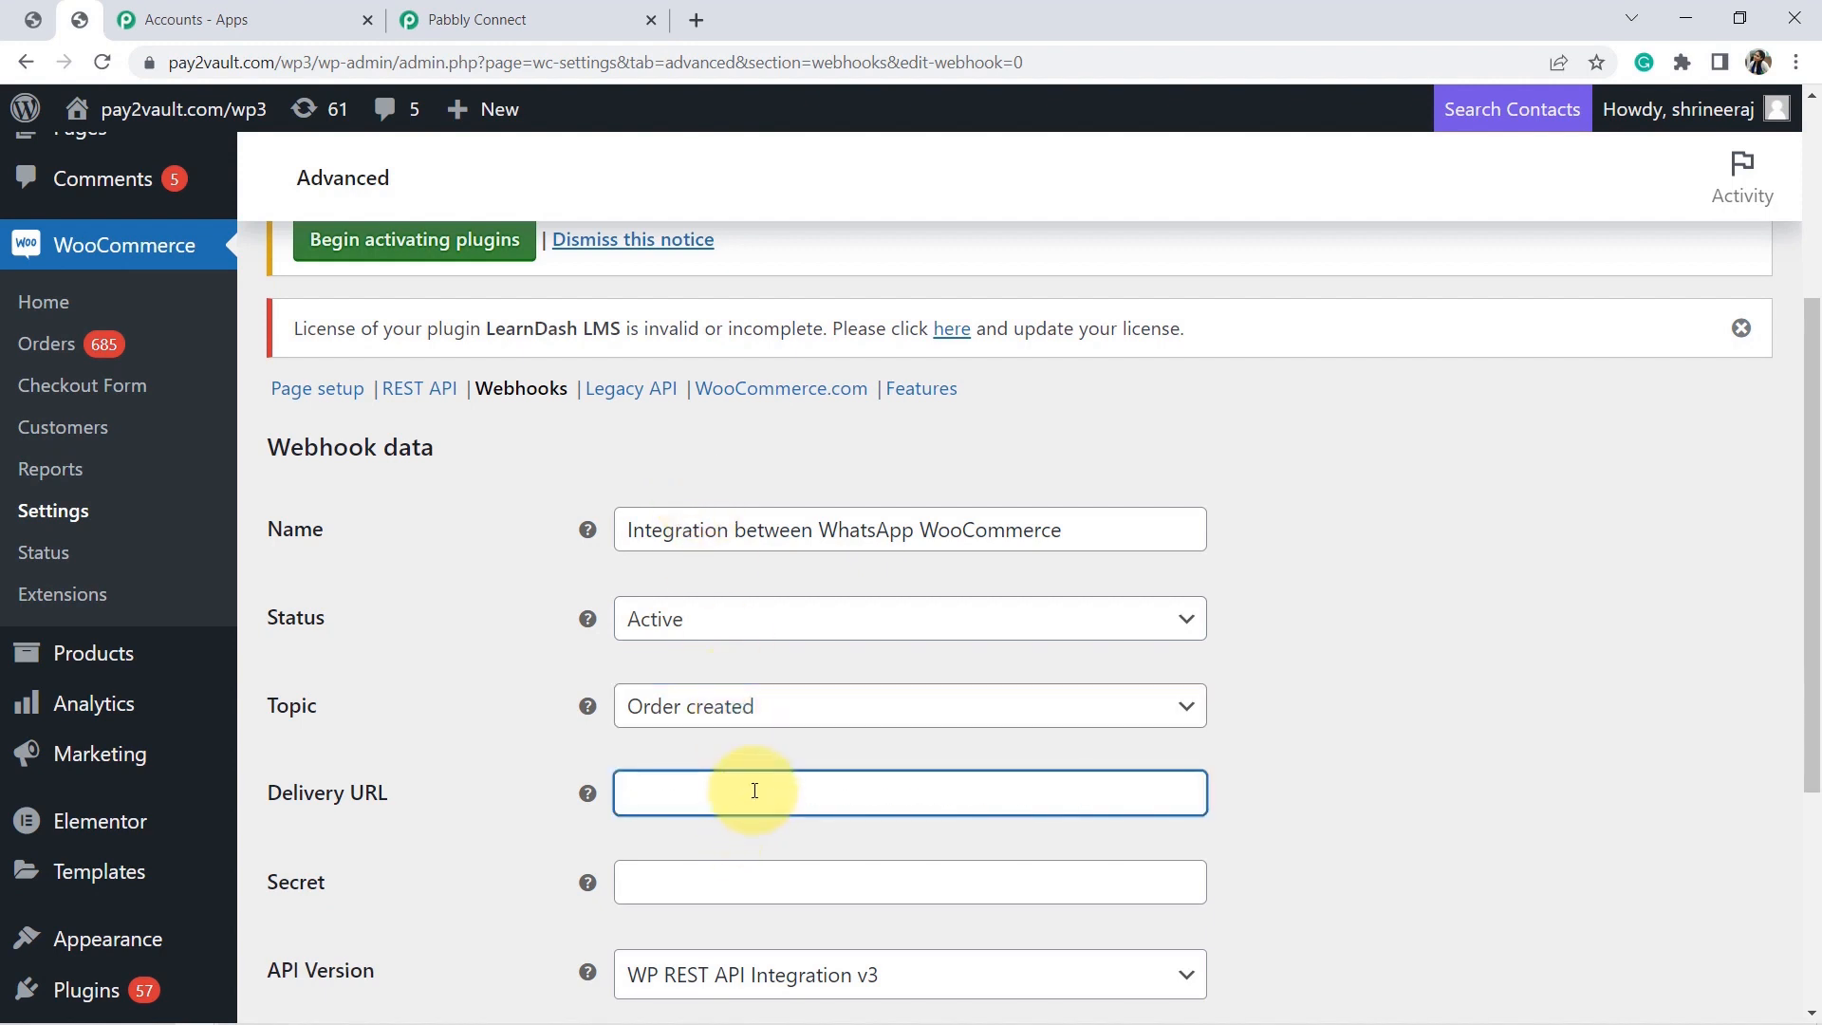
key(ctrl+v)
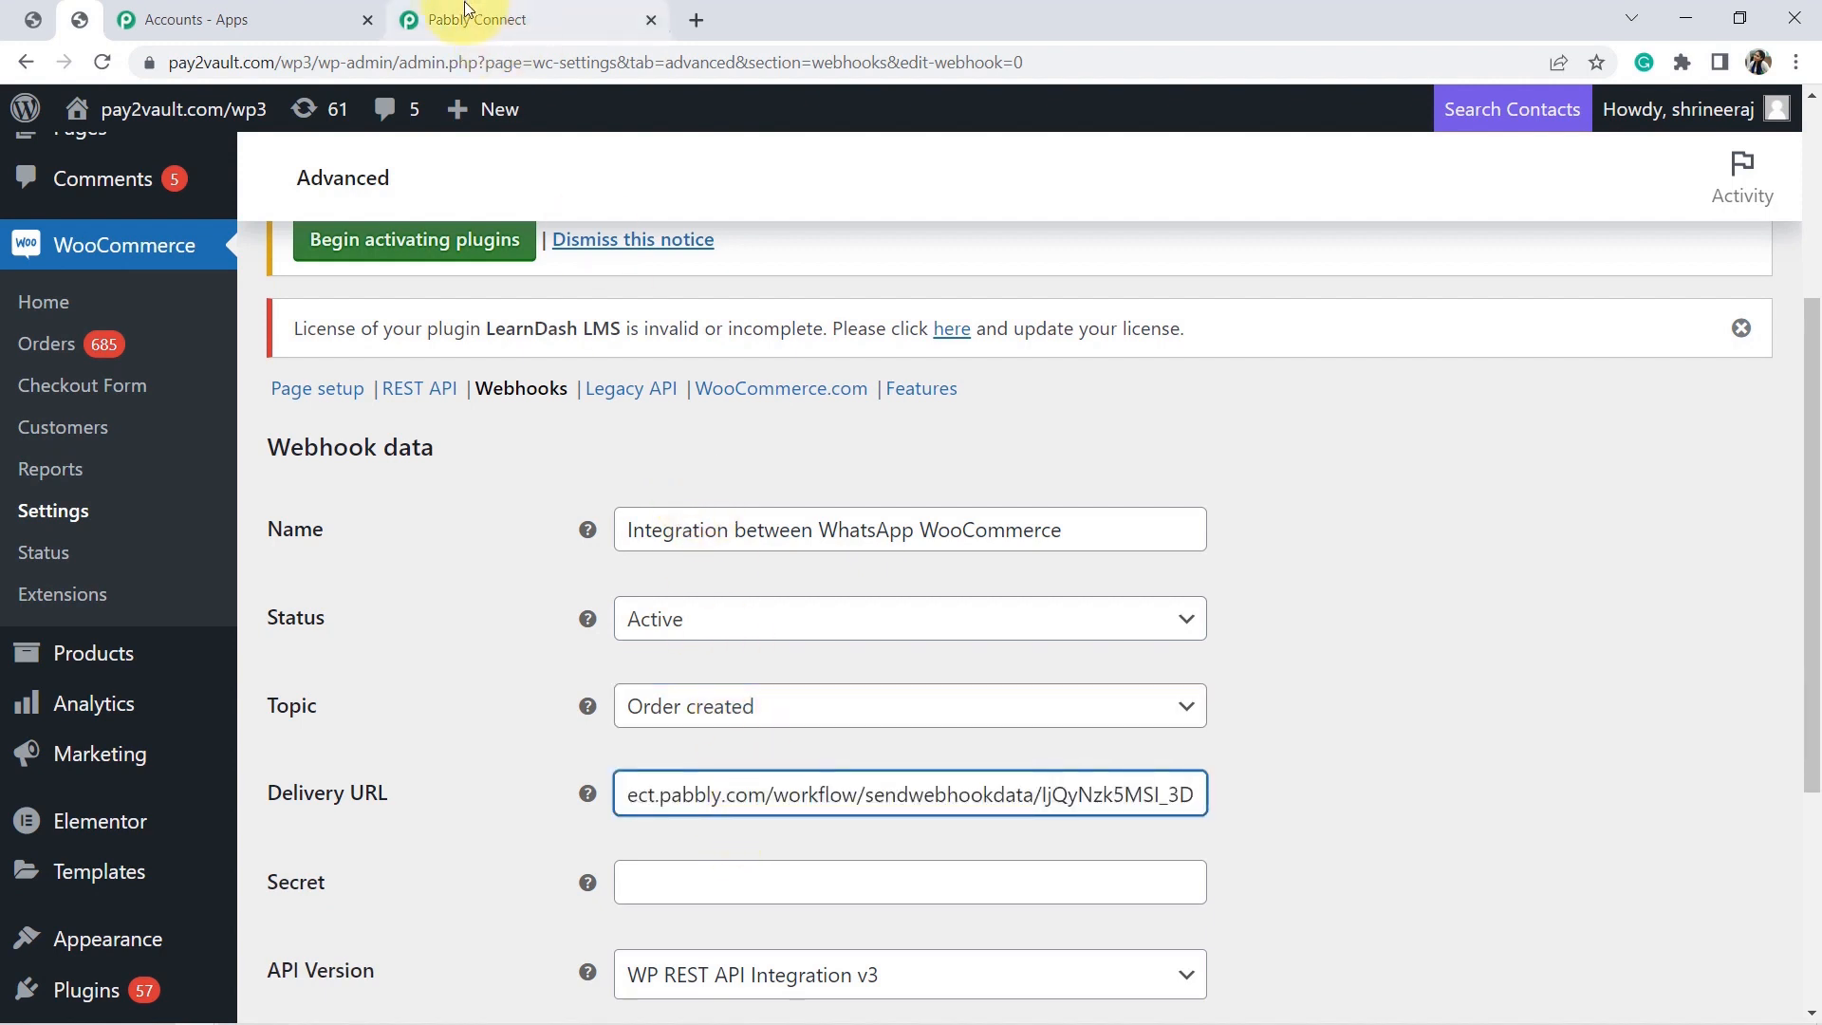
click(467, 9)
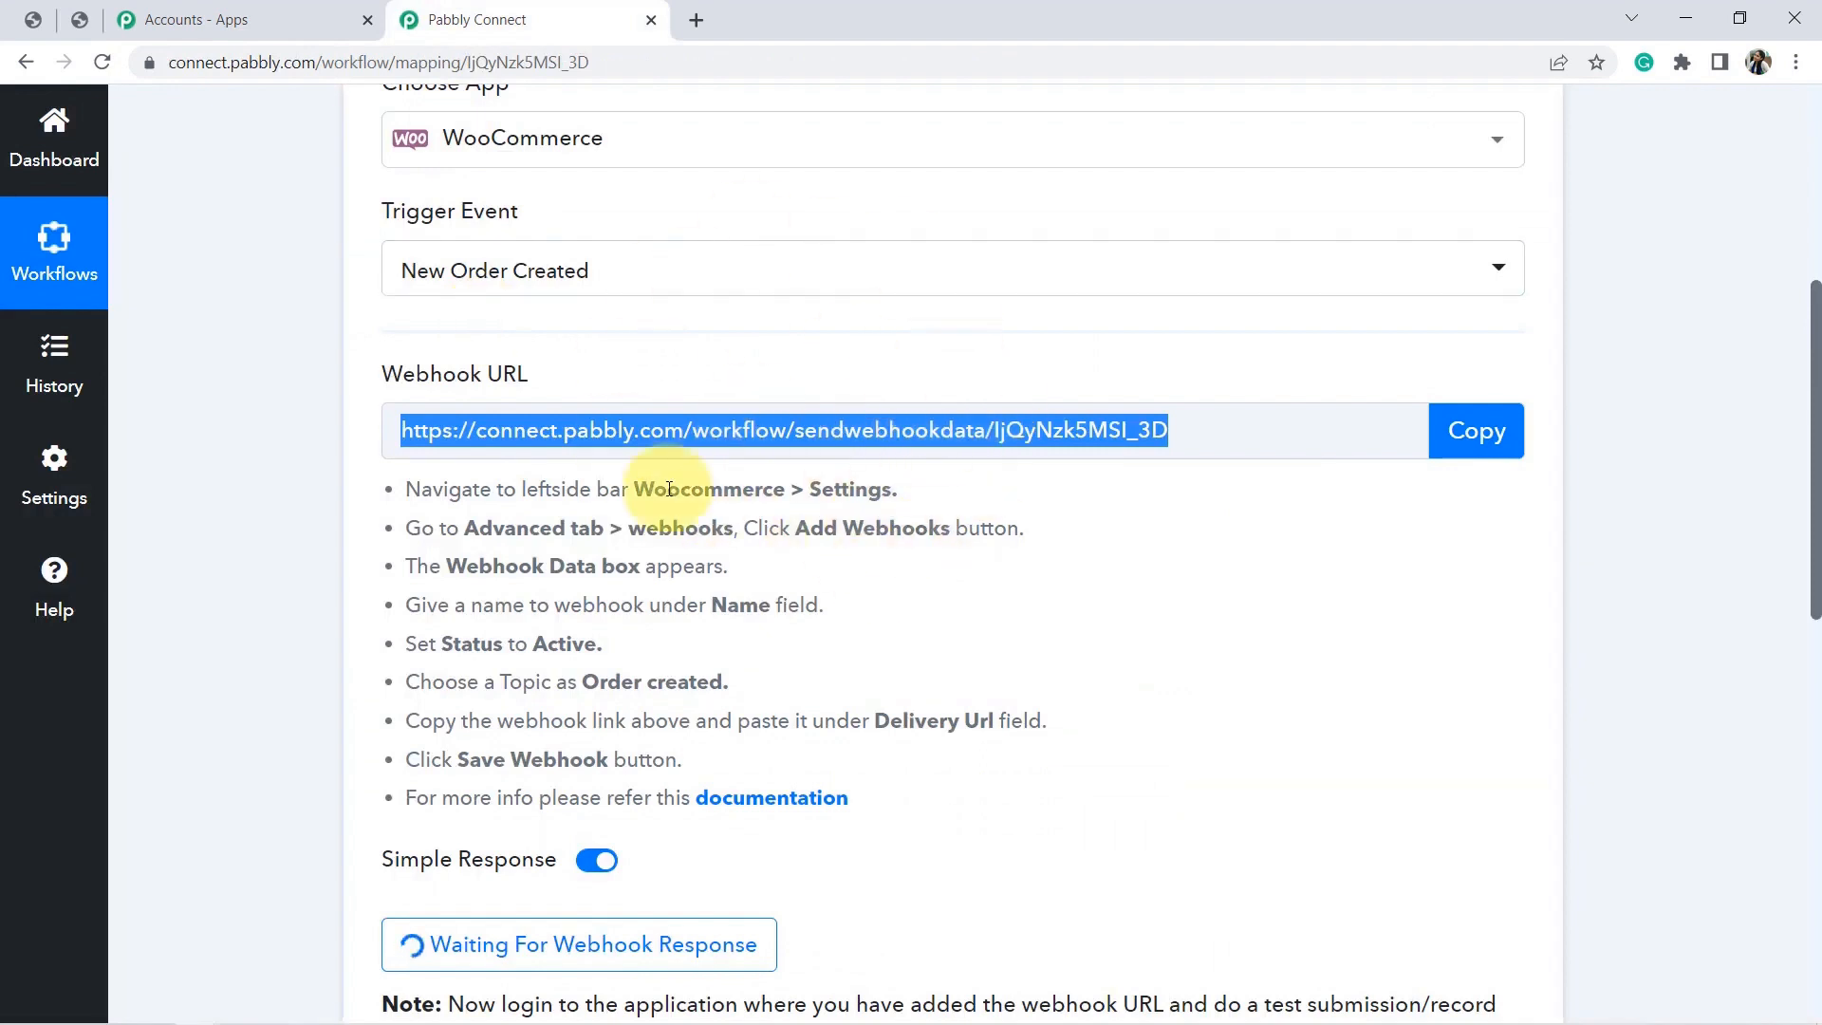
click(81, 13)
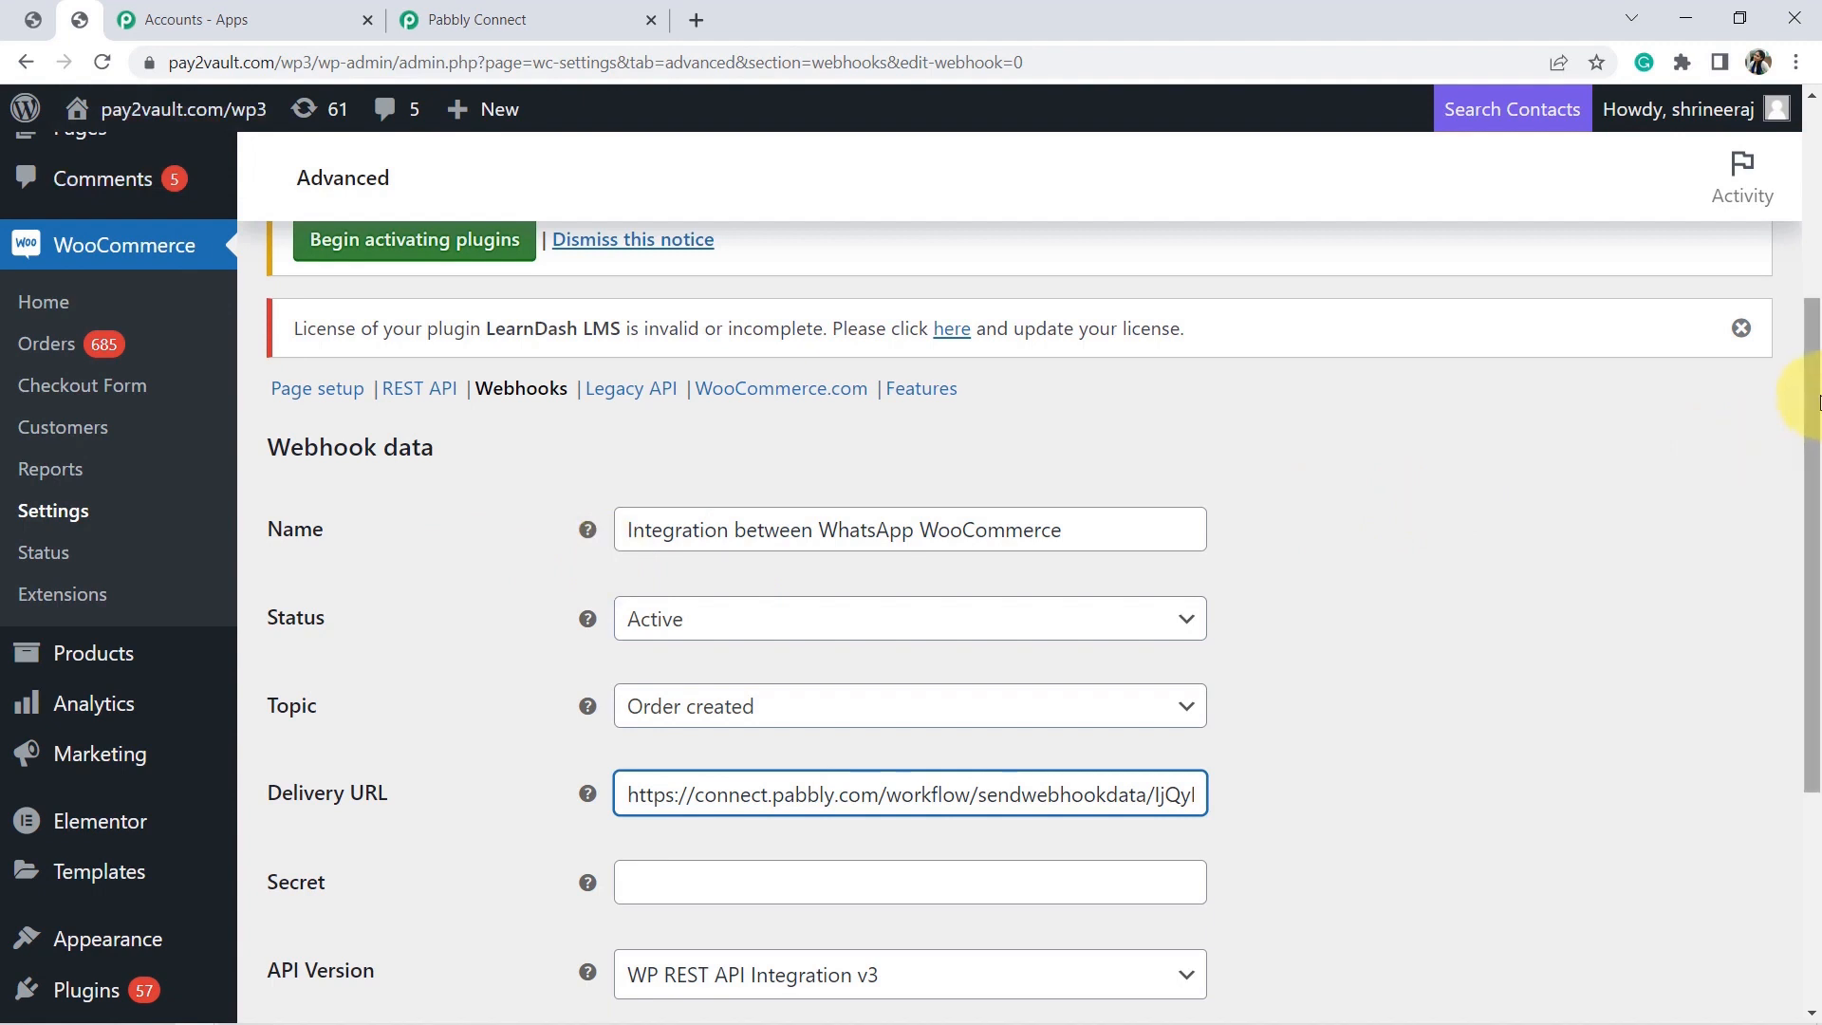
drag(1814, 399, 1796, 586)
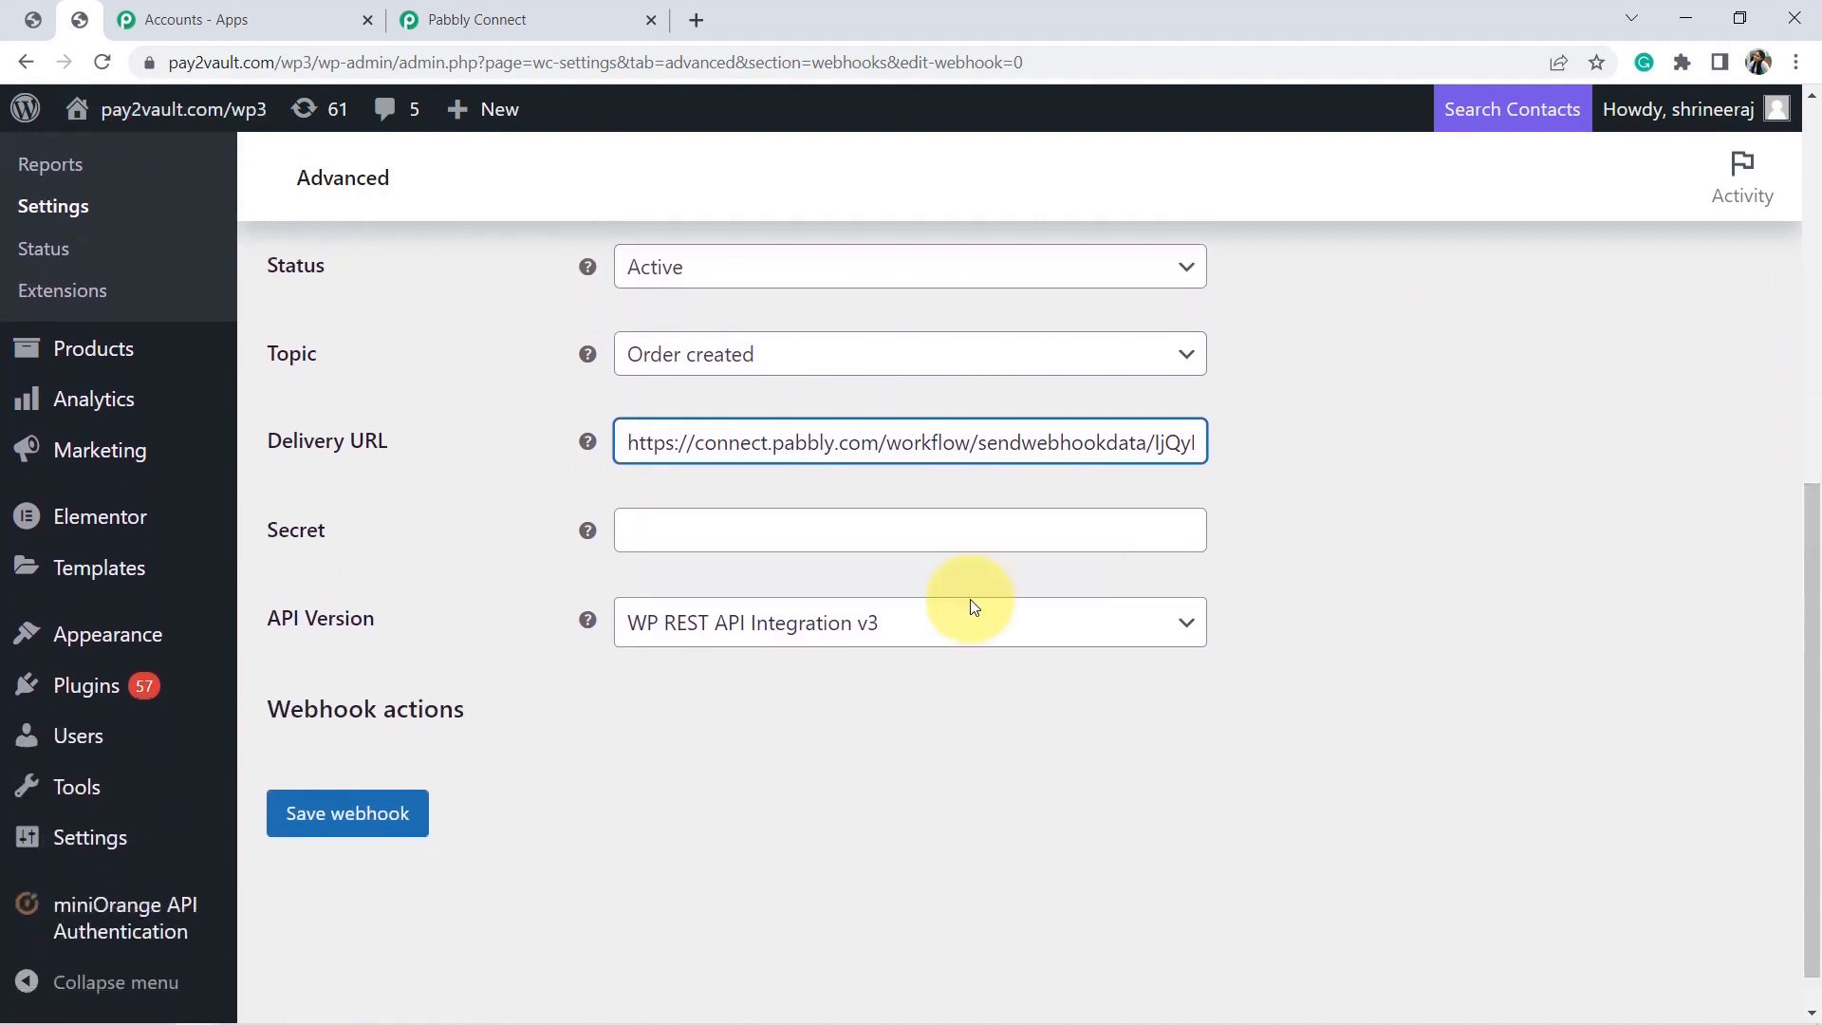
click(304, 824)
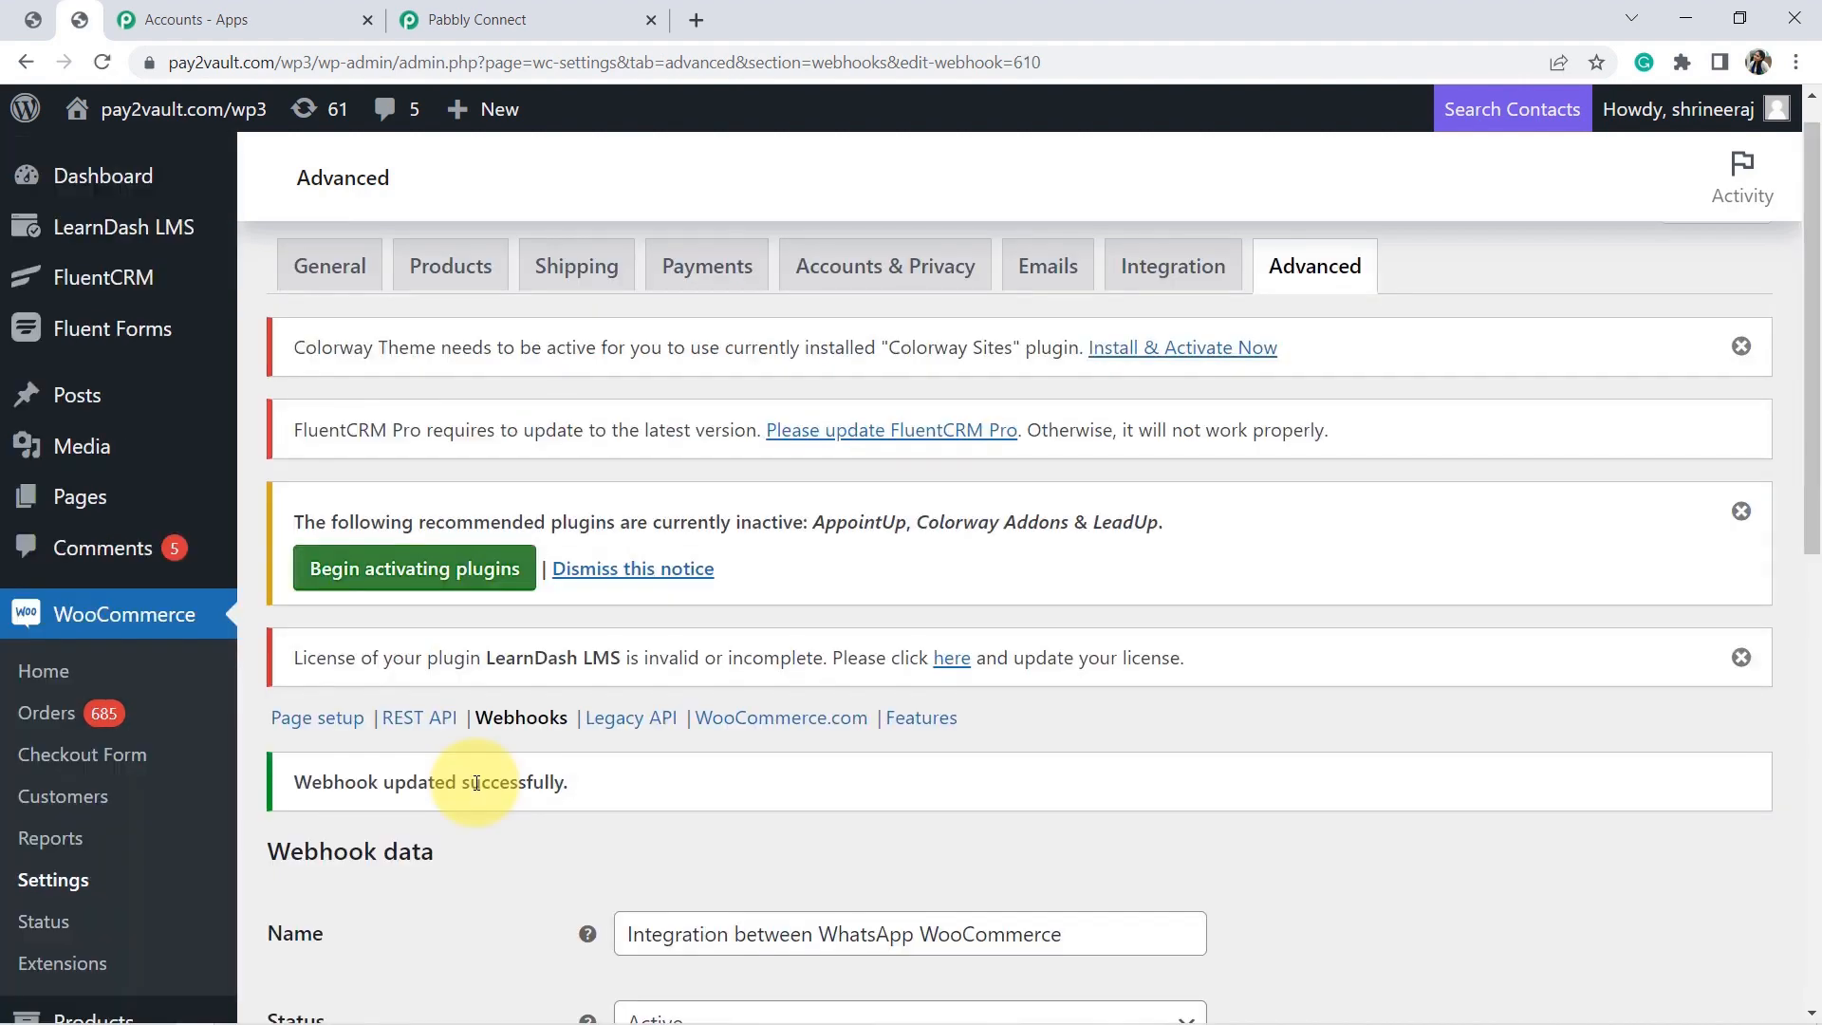
triple_click(476, 783)
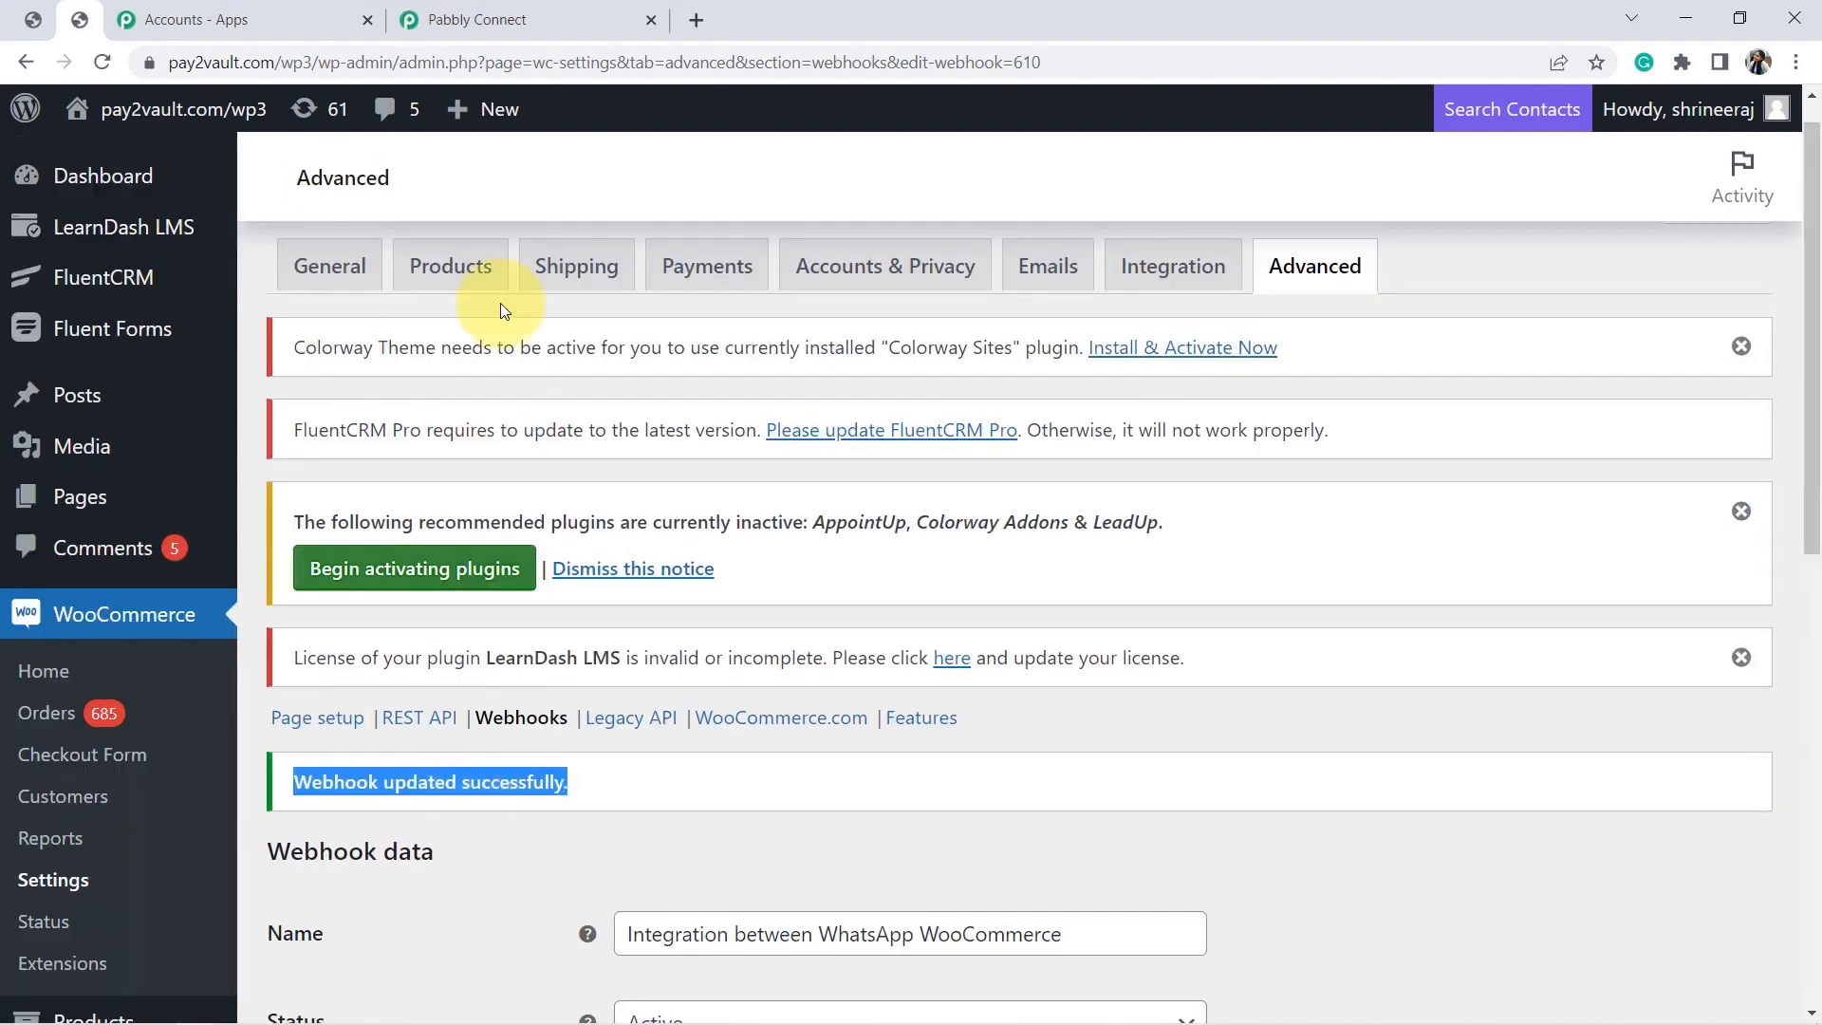
Re-capture the Pabbly webhook response, then bring up the store's Shop page.
click(488, 19)
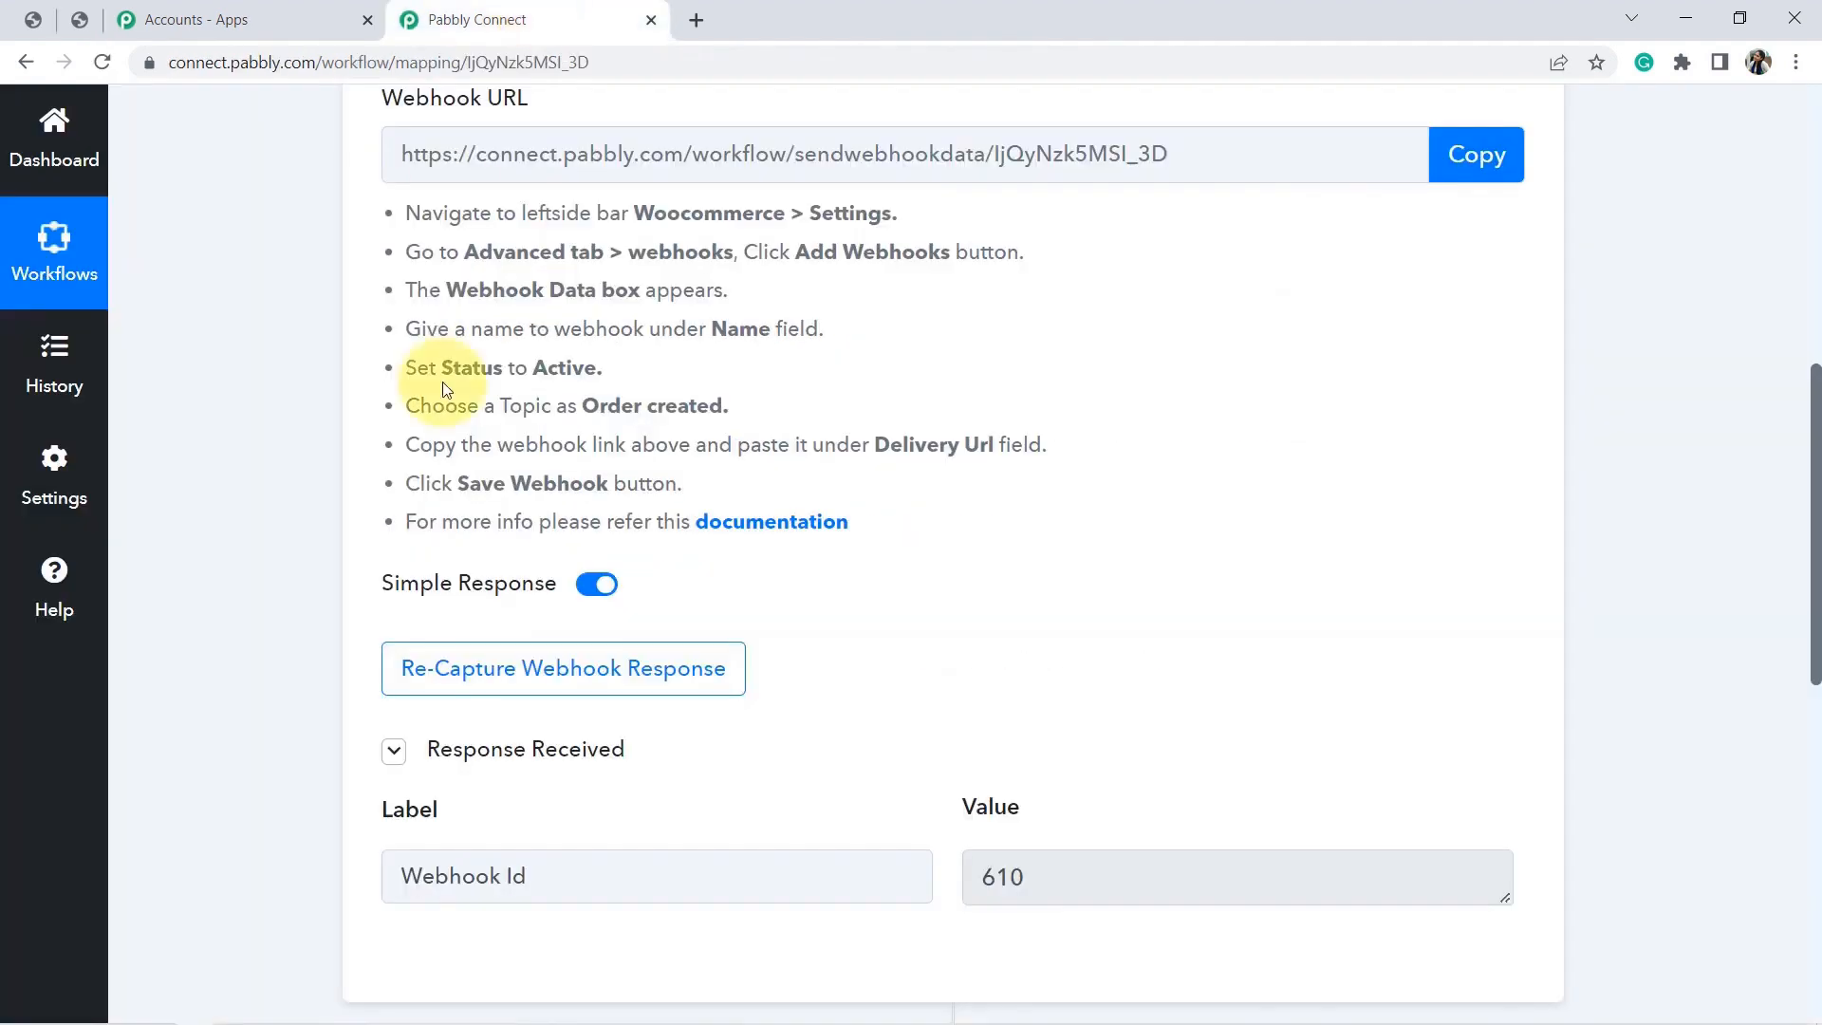
click(511, 684)
click(802, 719)
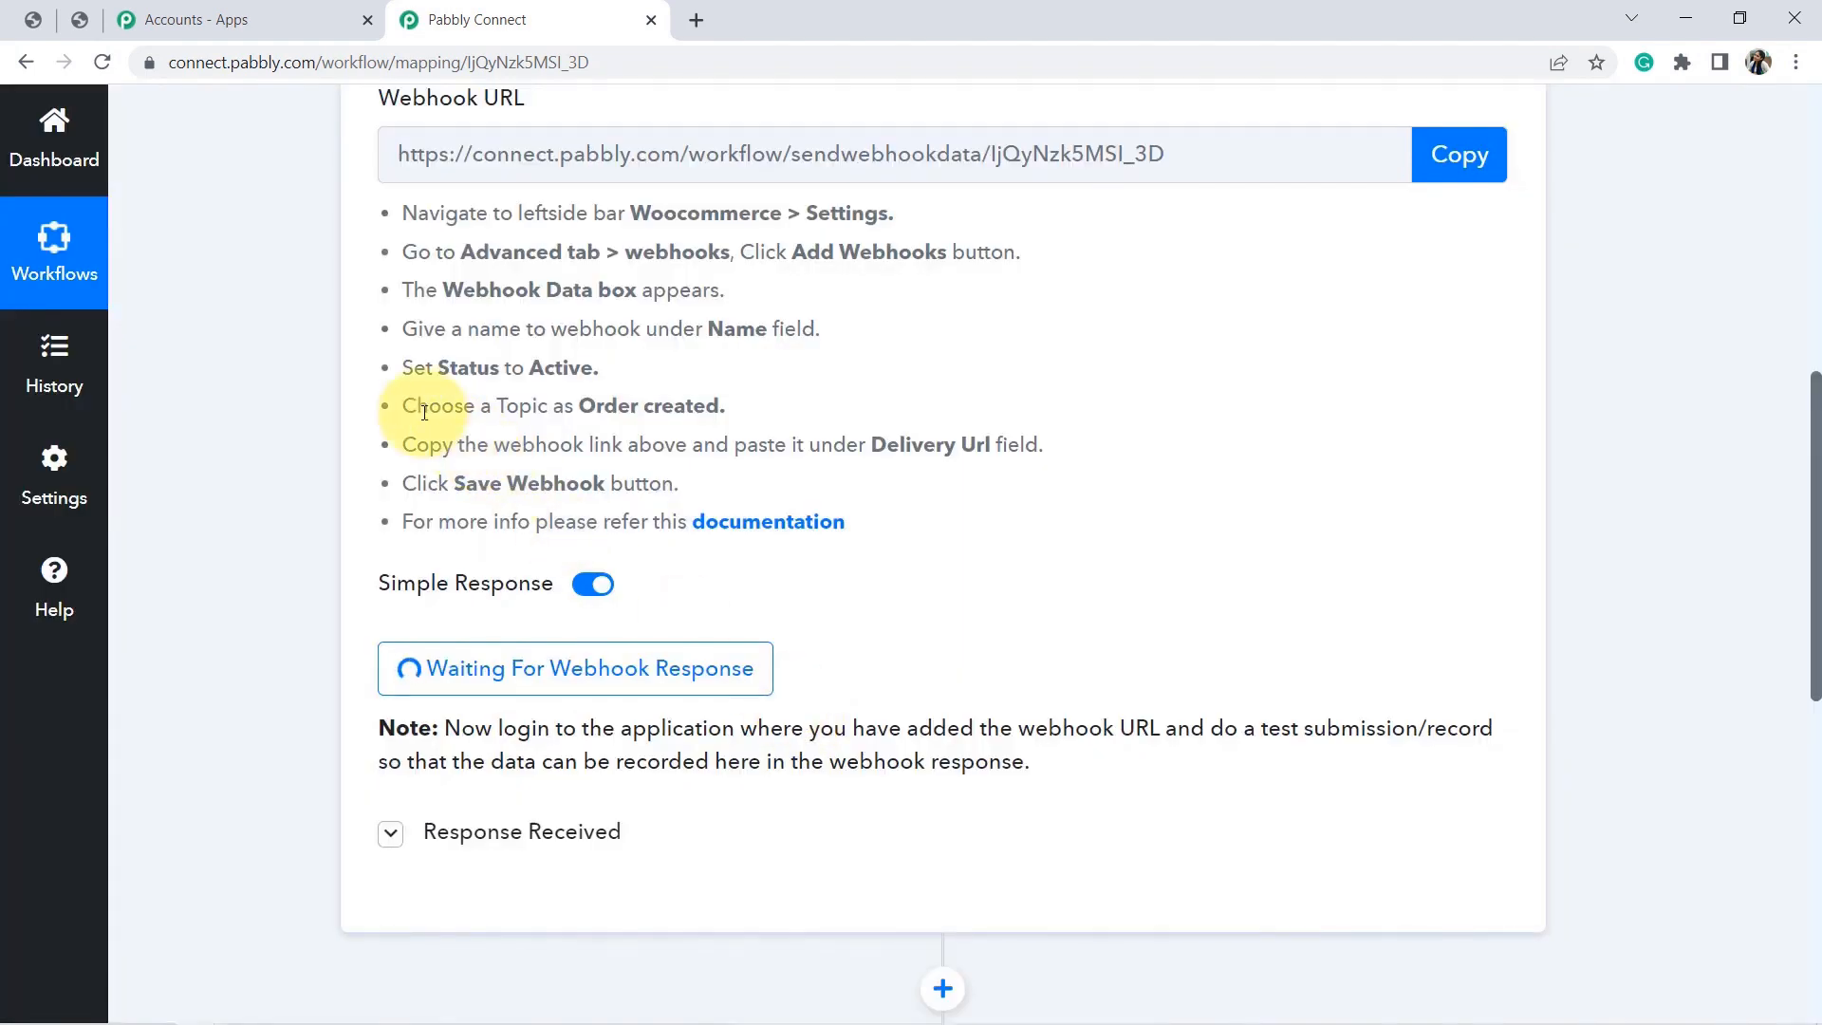
triple_click(656, 737)
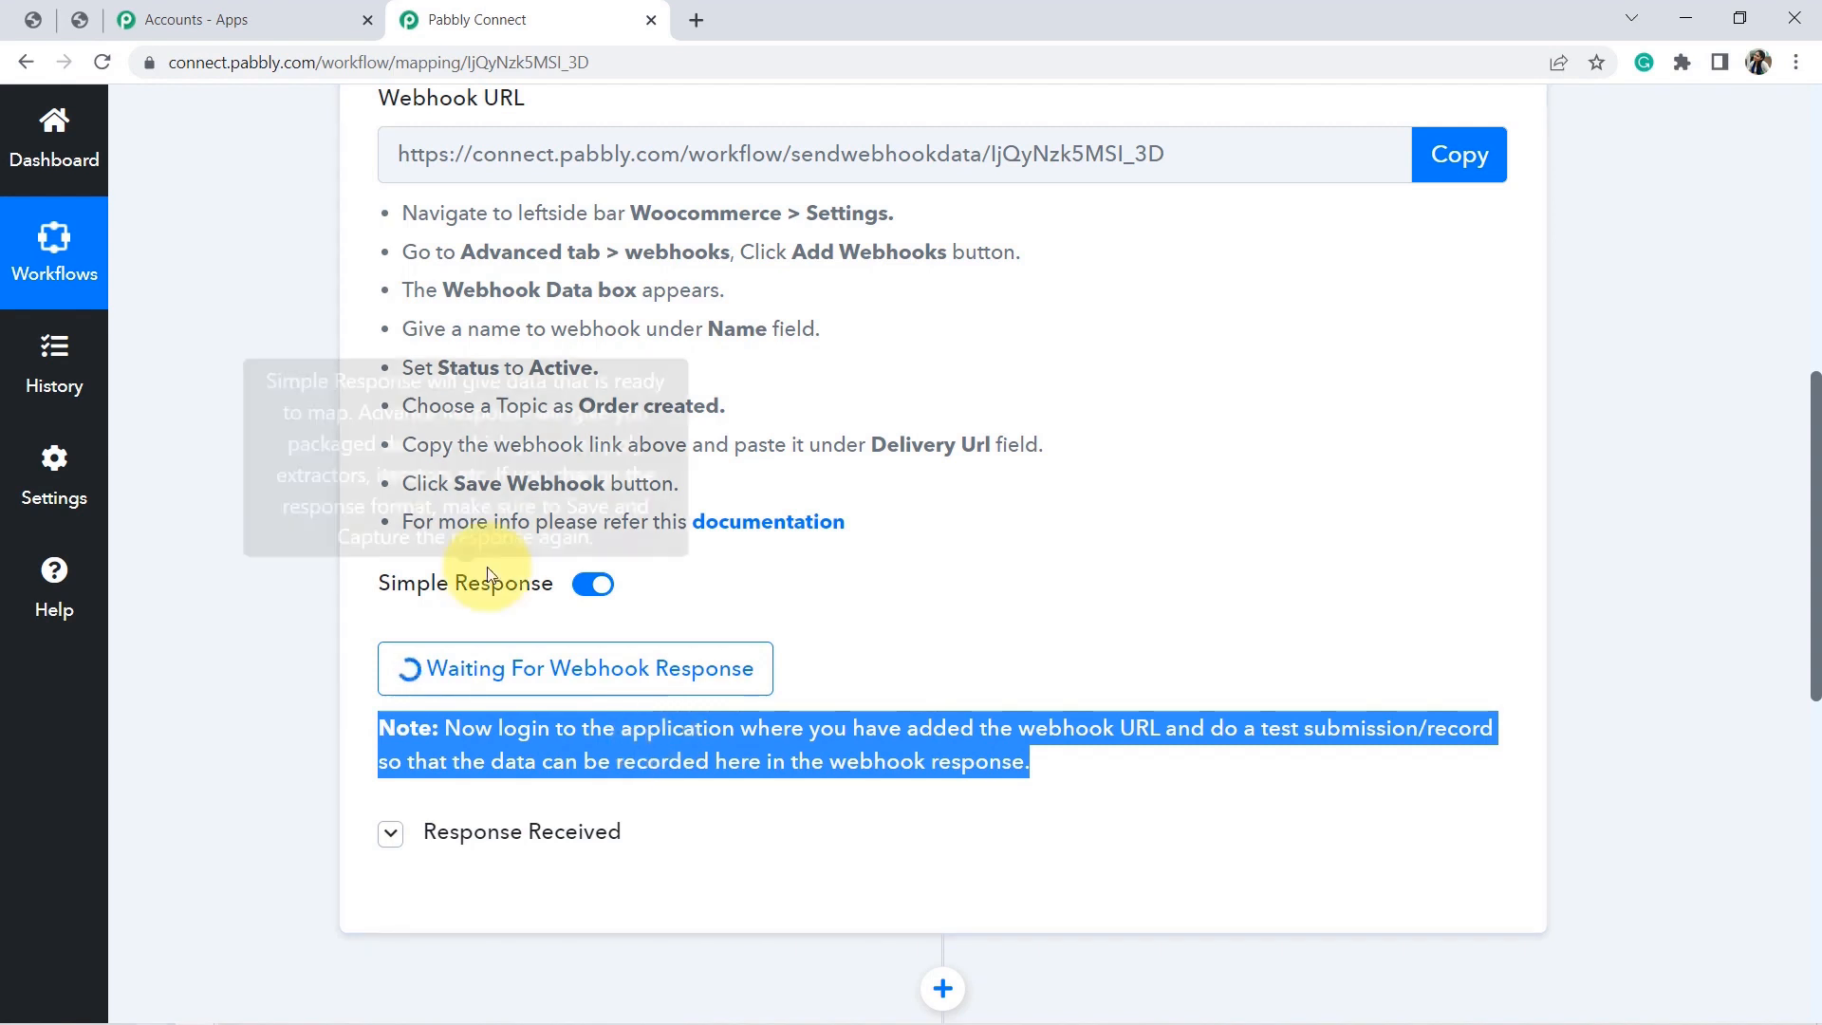
click(31, 21)
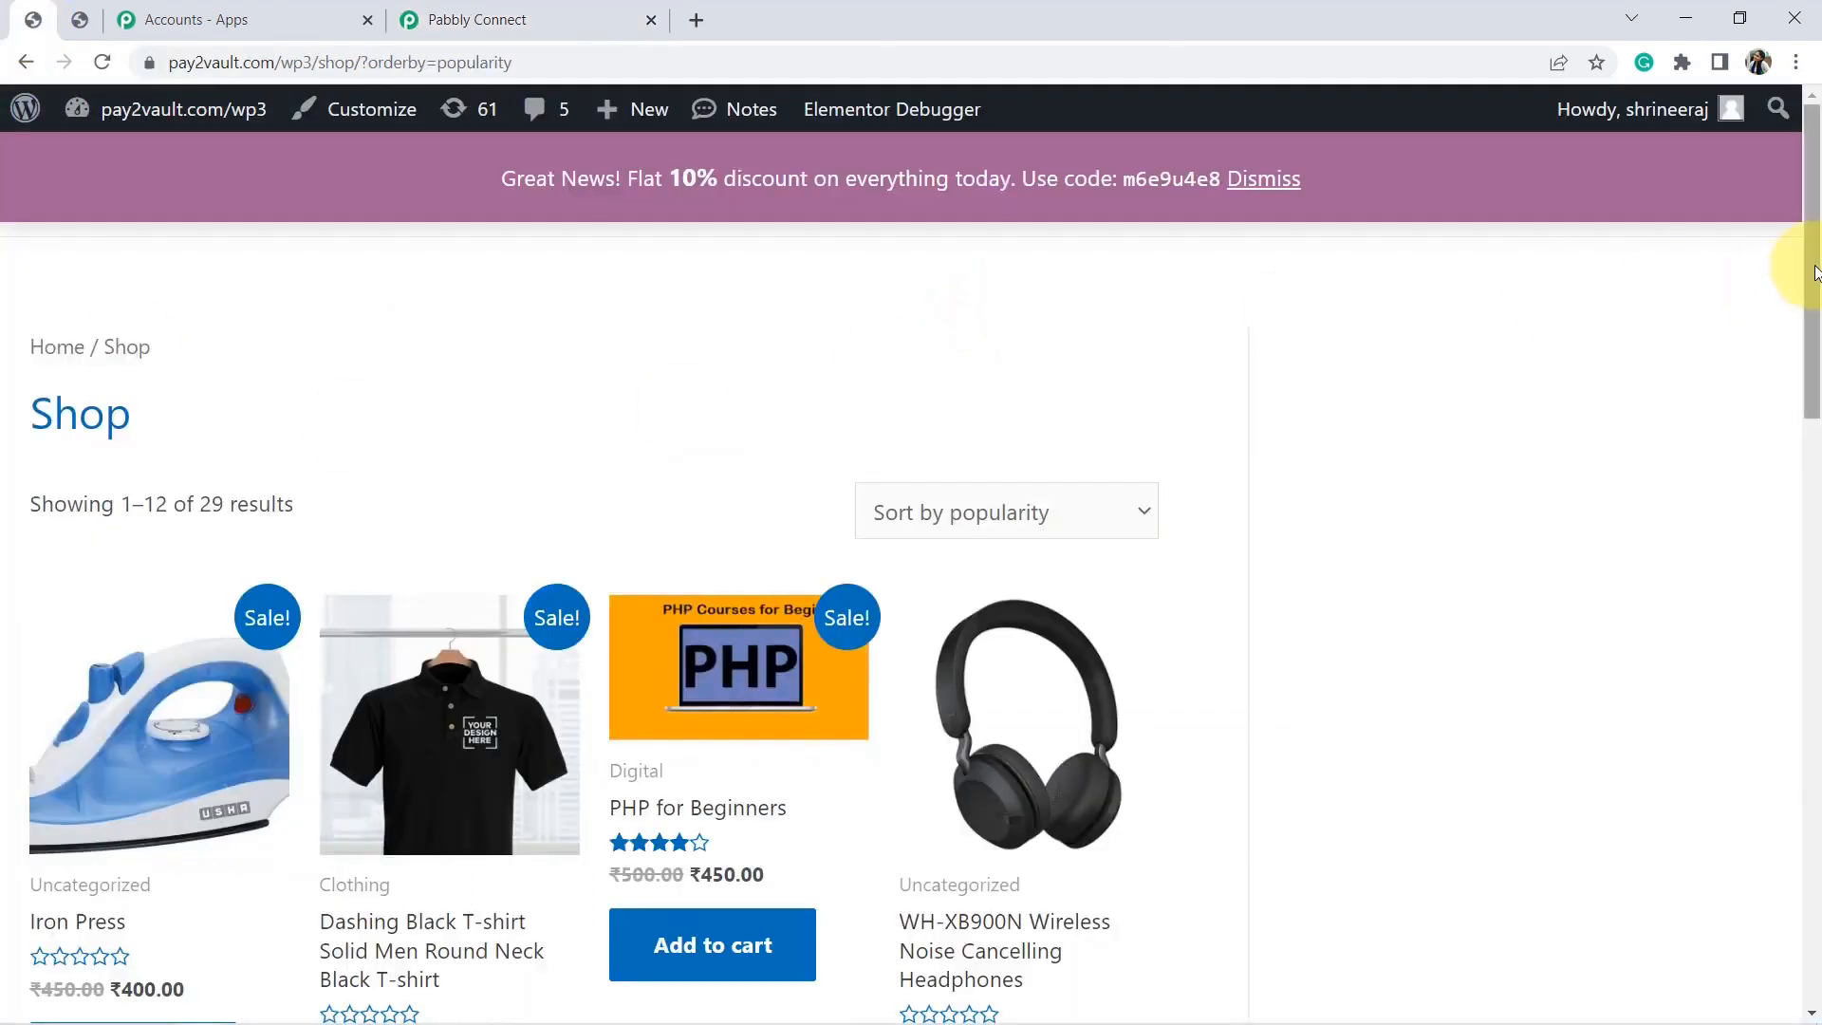
Put two Dashing Black T-shirts in the cart and proceed to checkout.
drag(1814, 271, 1814, 360)
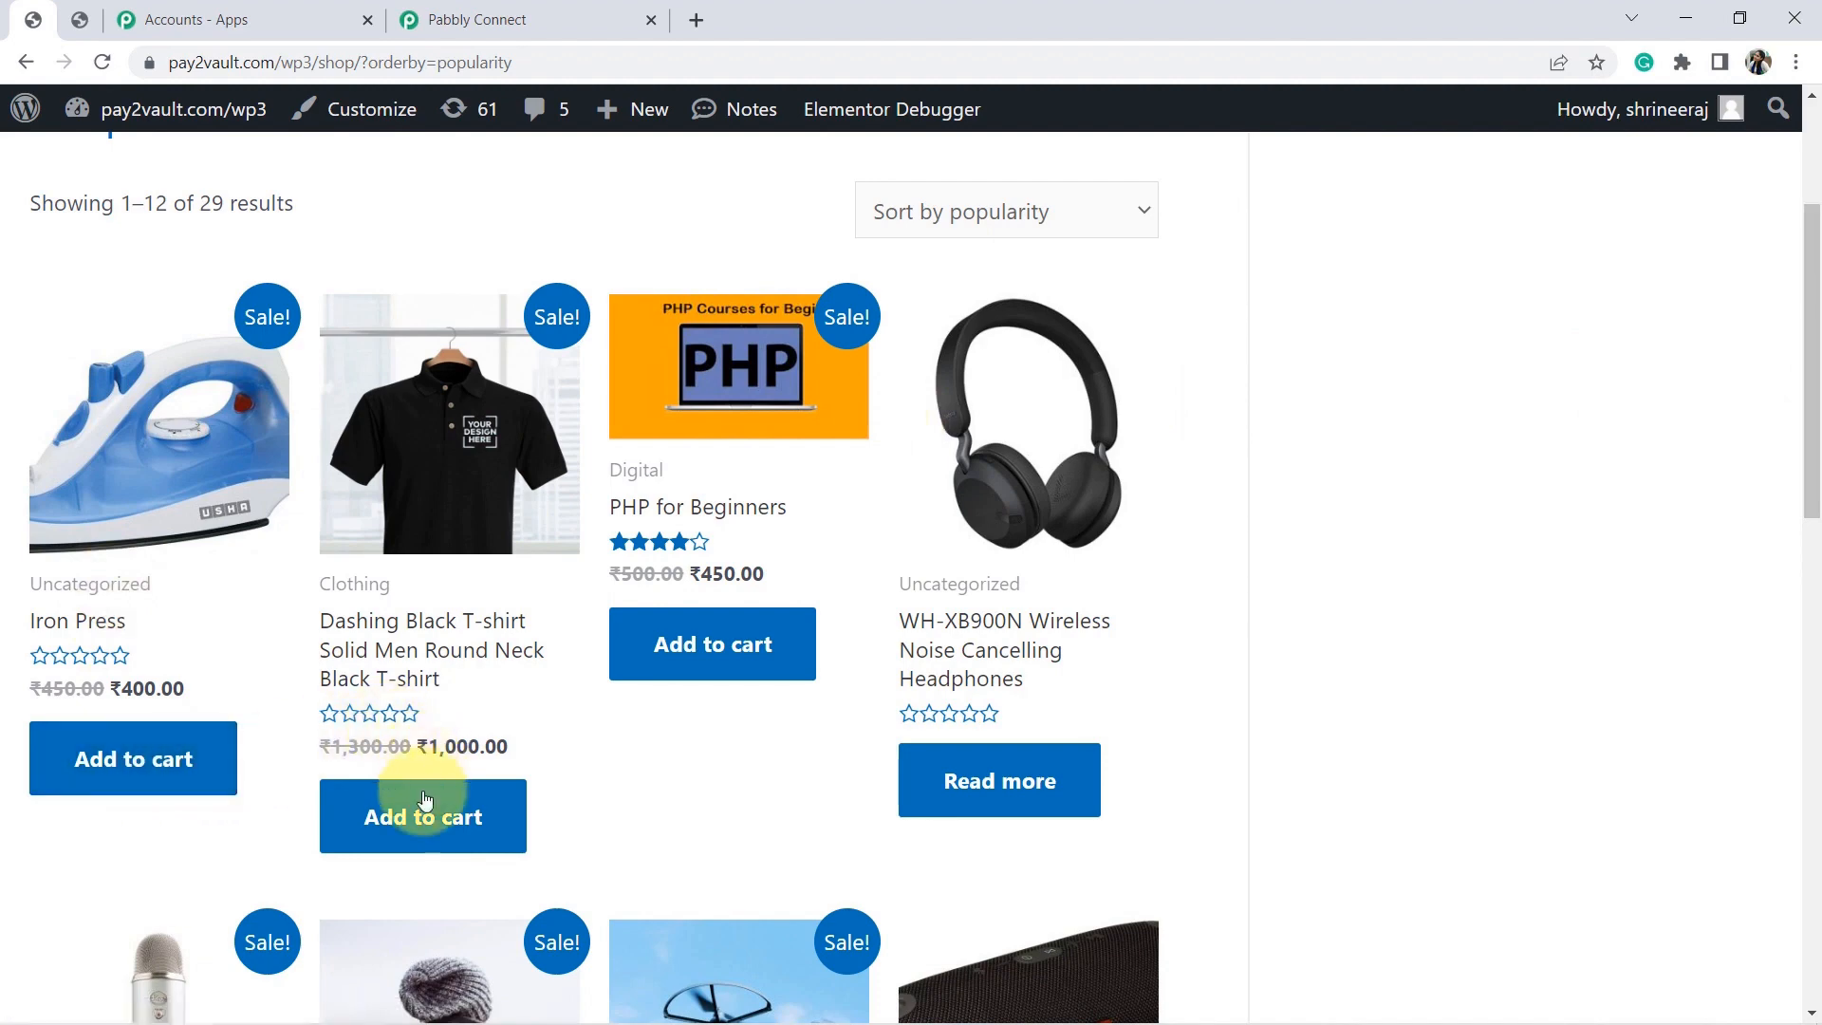
right_click(422, 818)
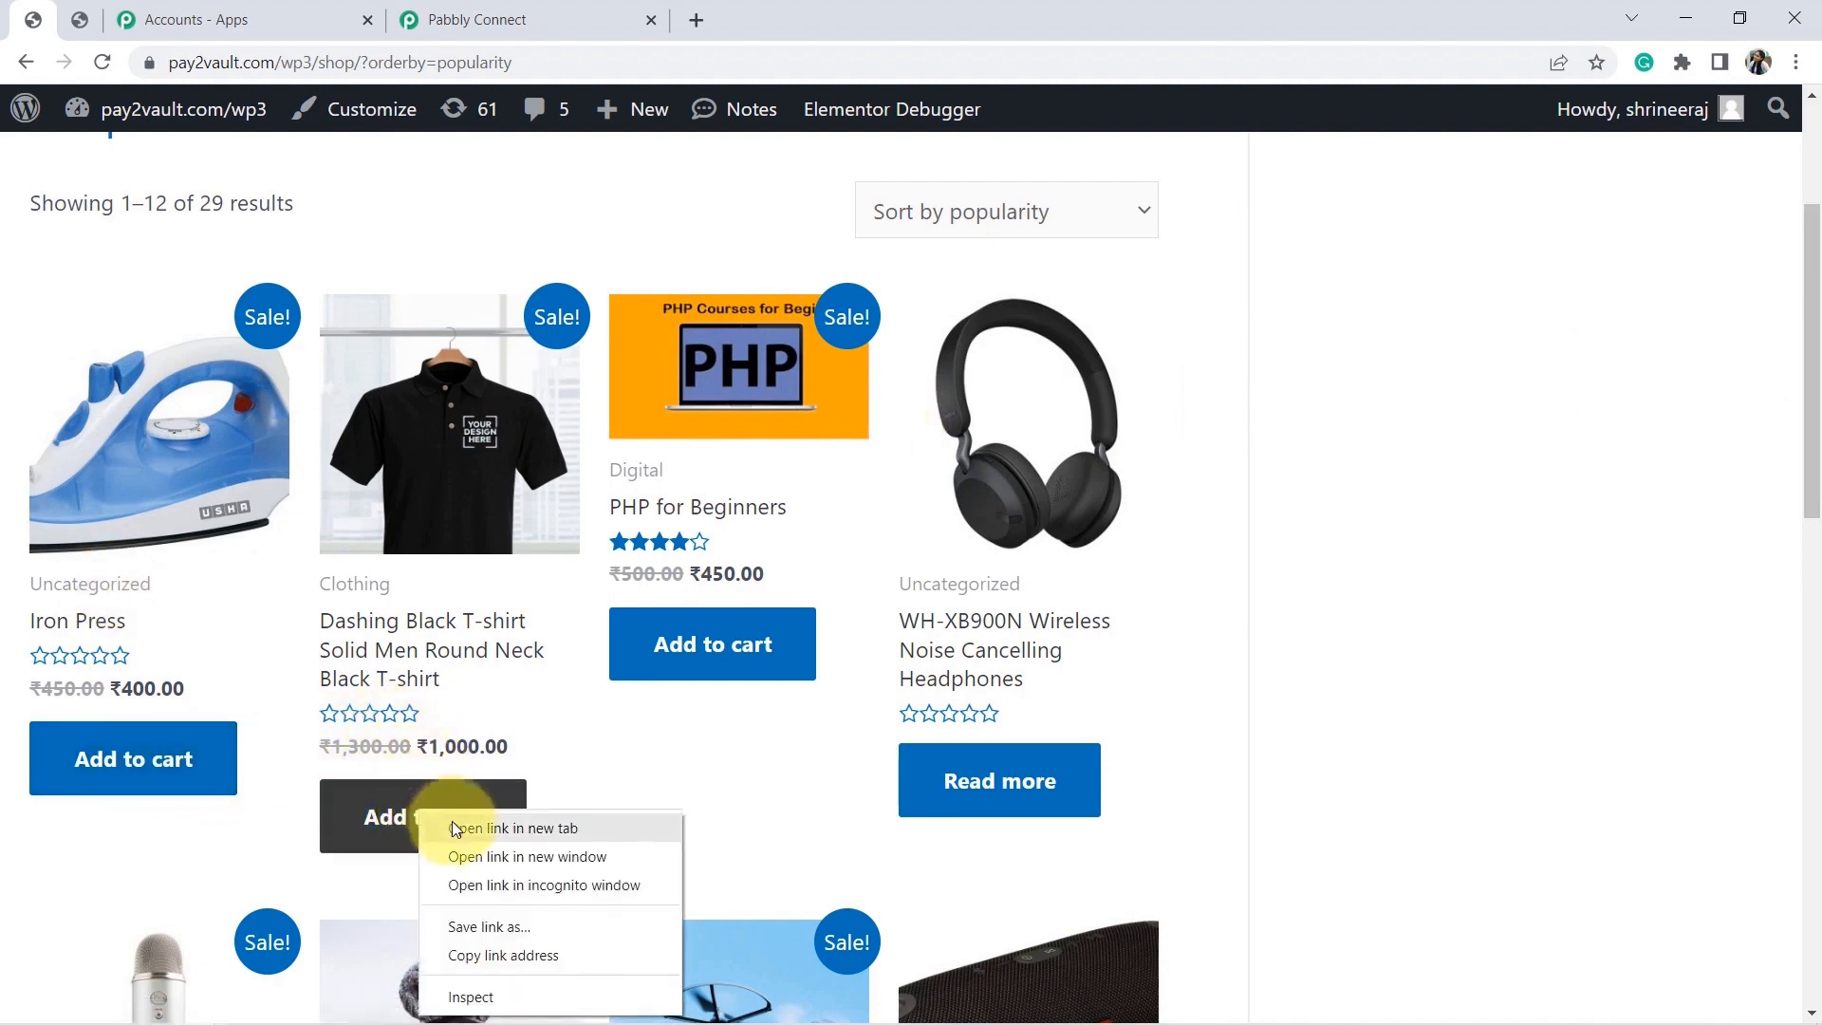
click(452, 822)
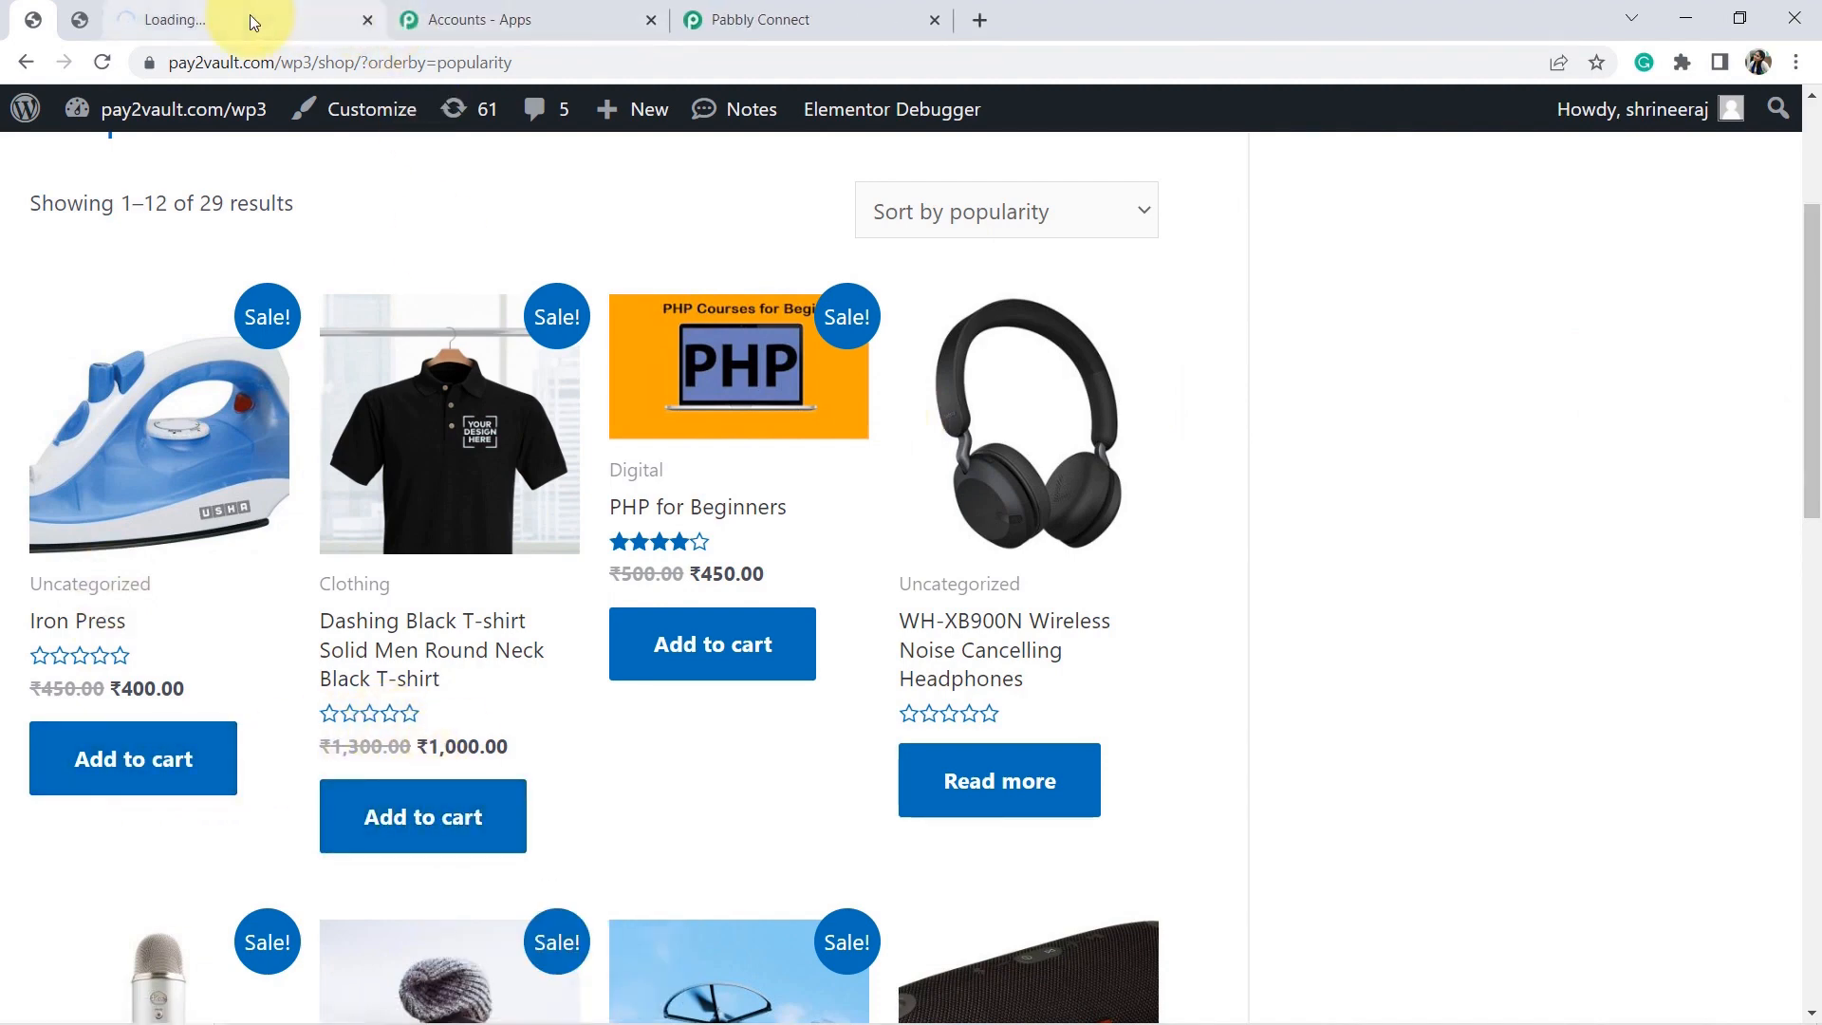
click(248, 16)
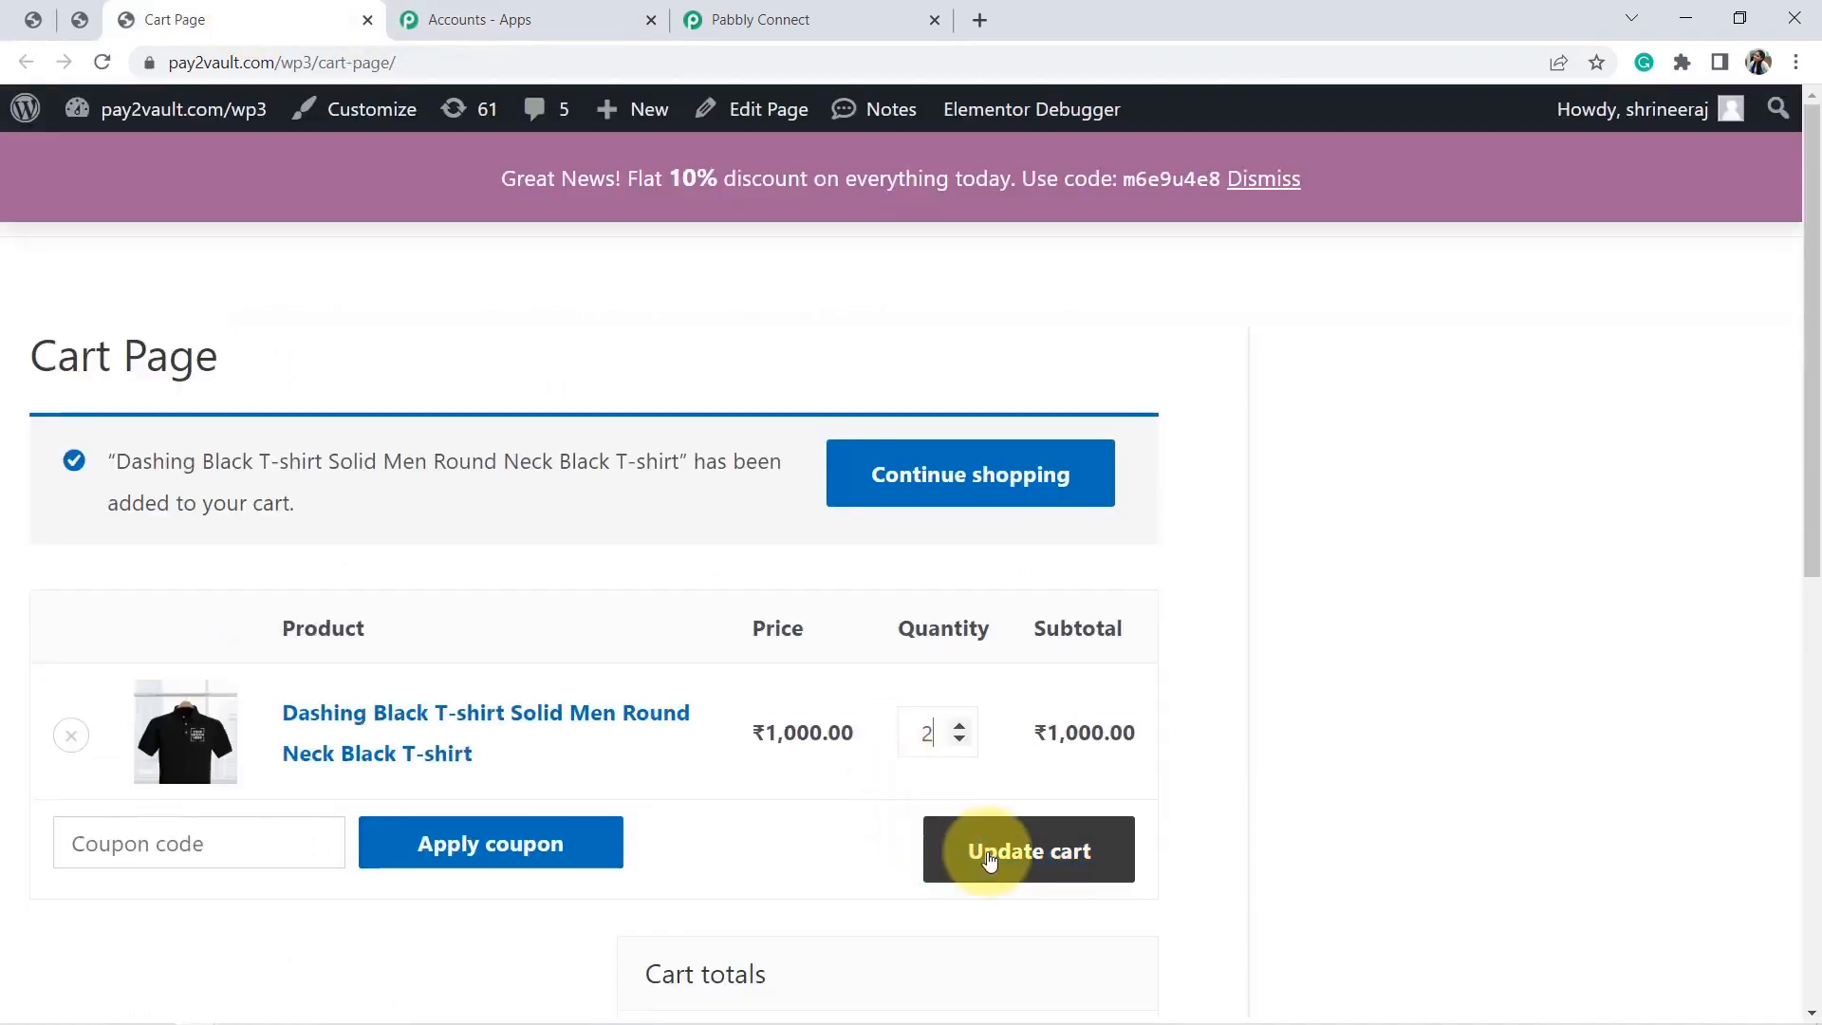
click(1001, 859)
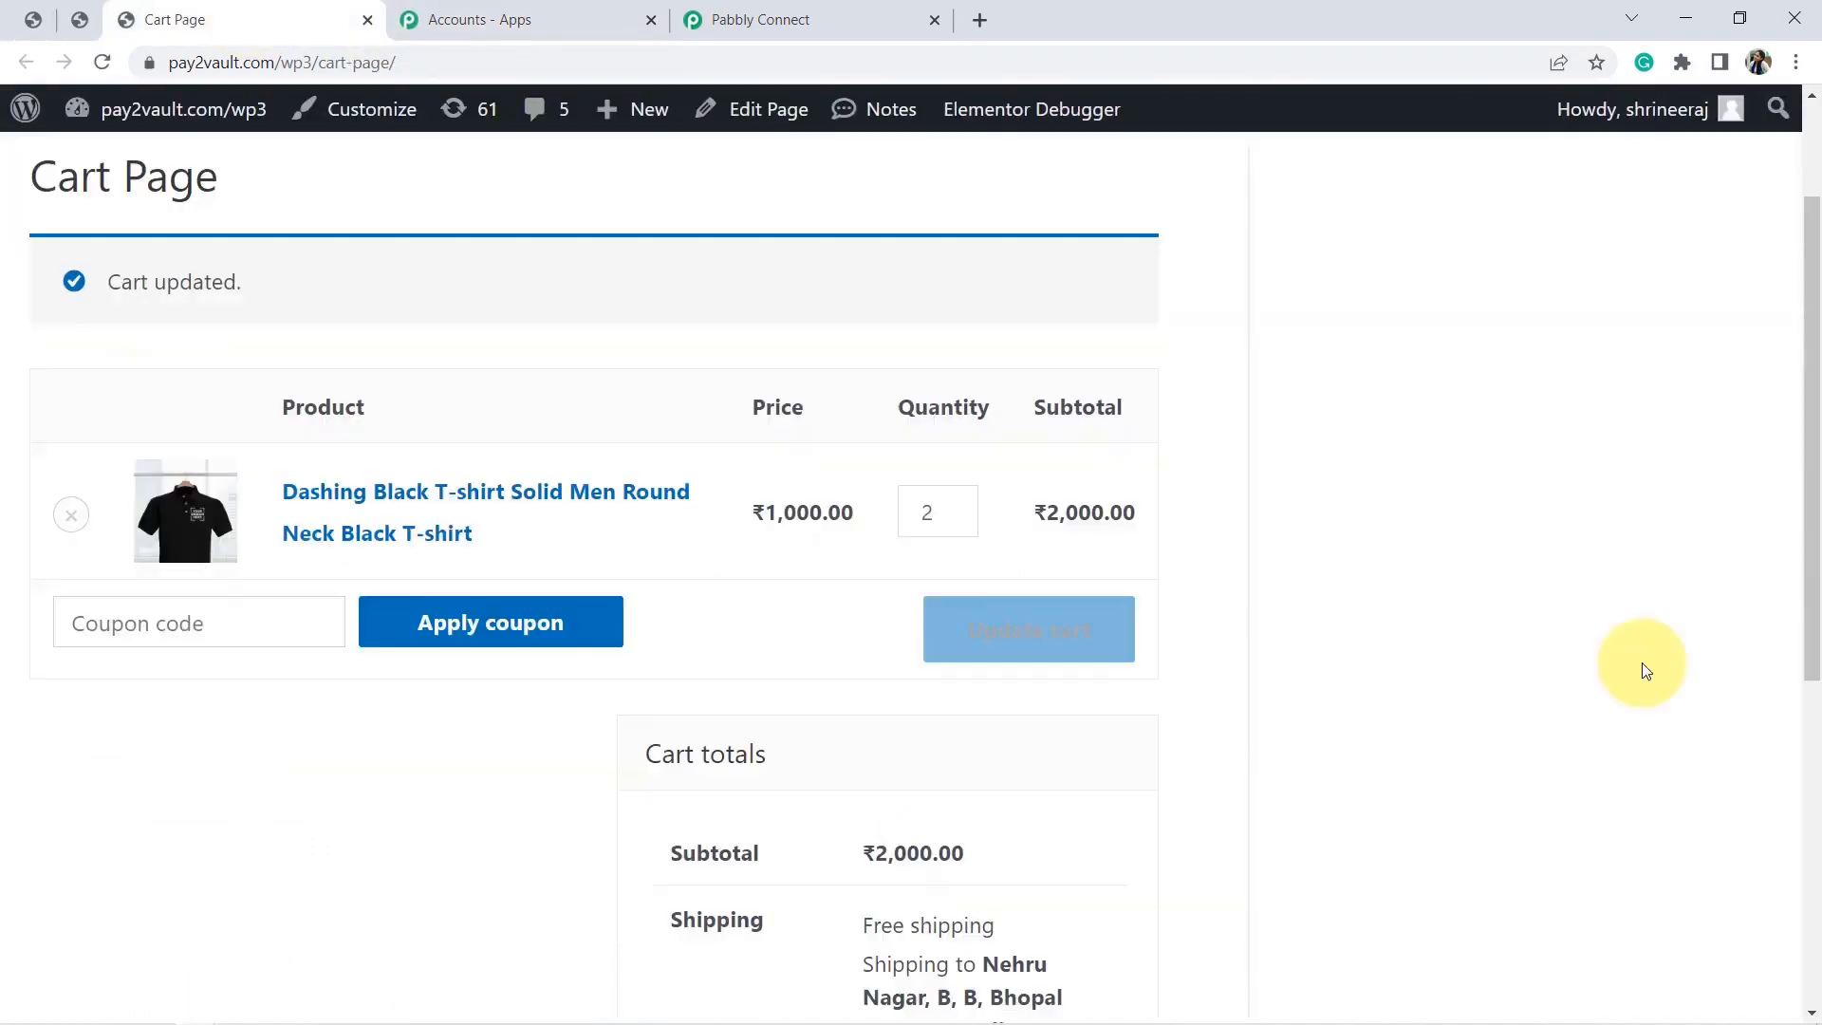
scroll(1798, 569, down, 4)
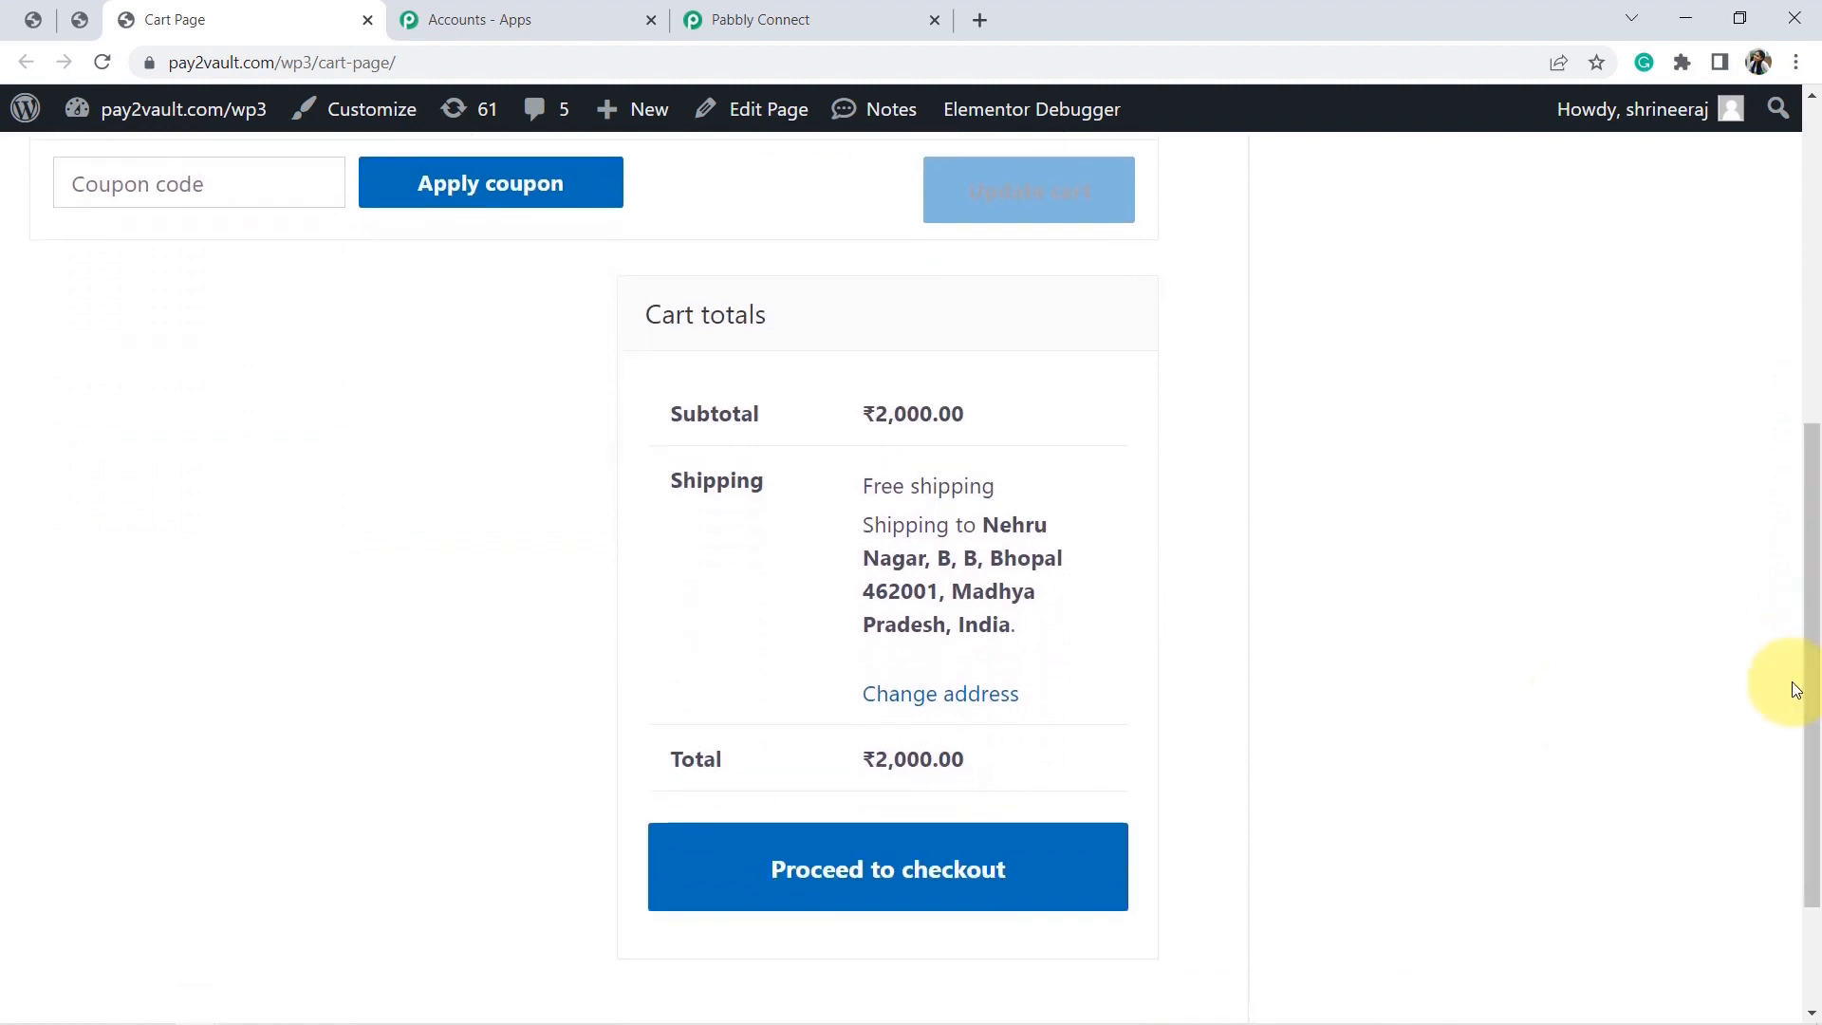
click(826, 847)
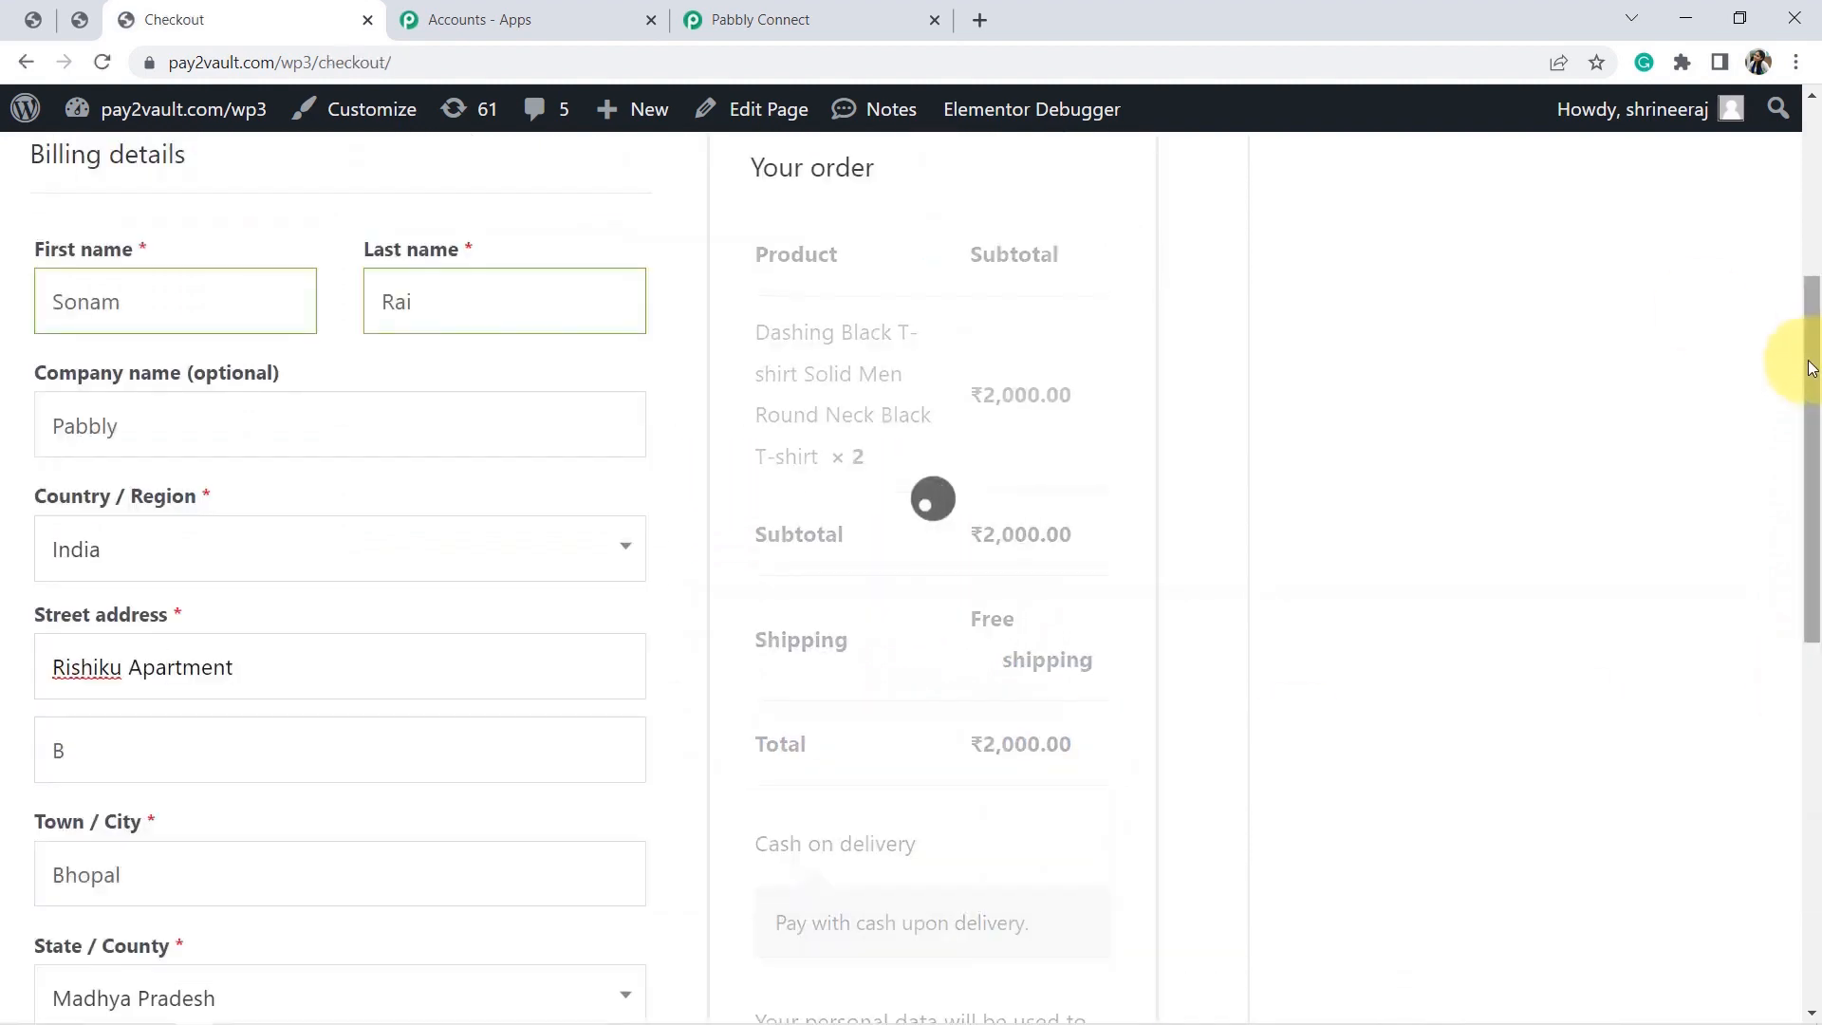
Correct the billing street address and replace the billing e-mail address.
drag(1811, 363, 1813, 152)
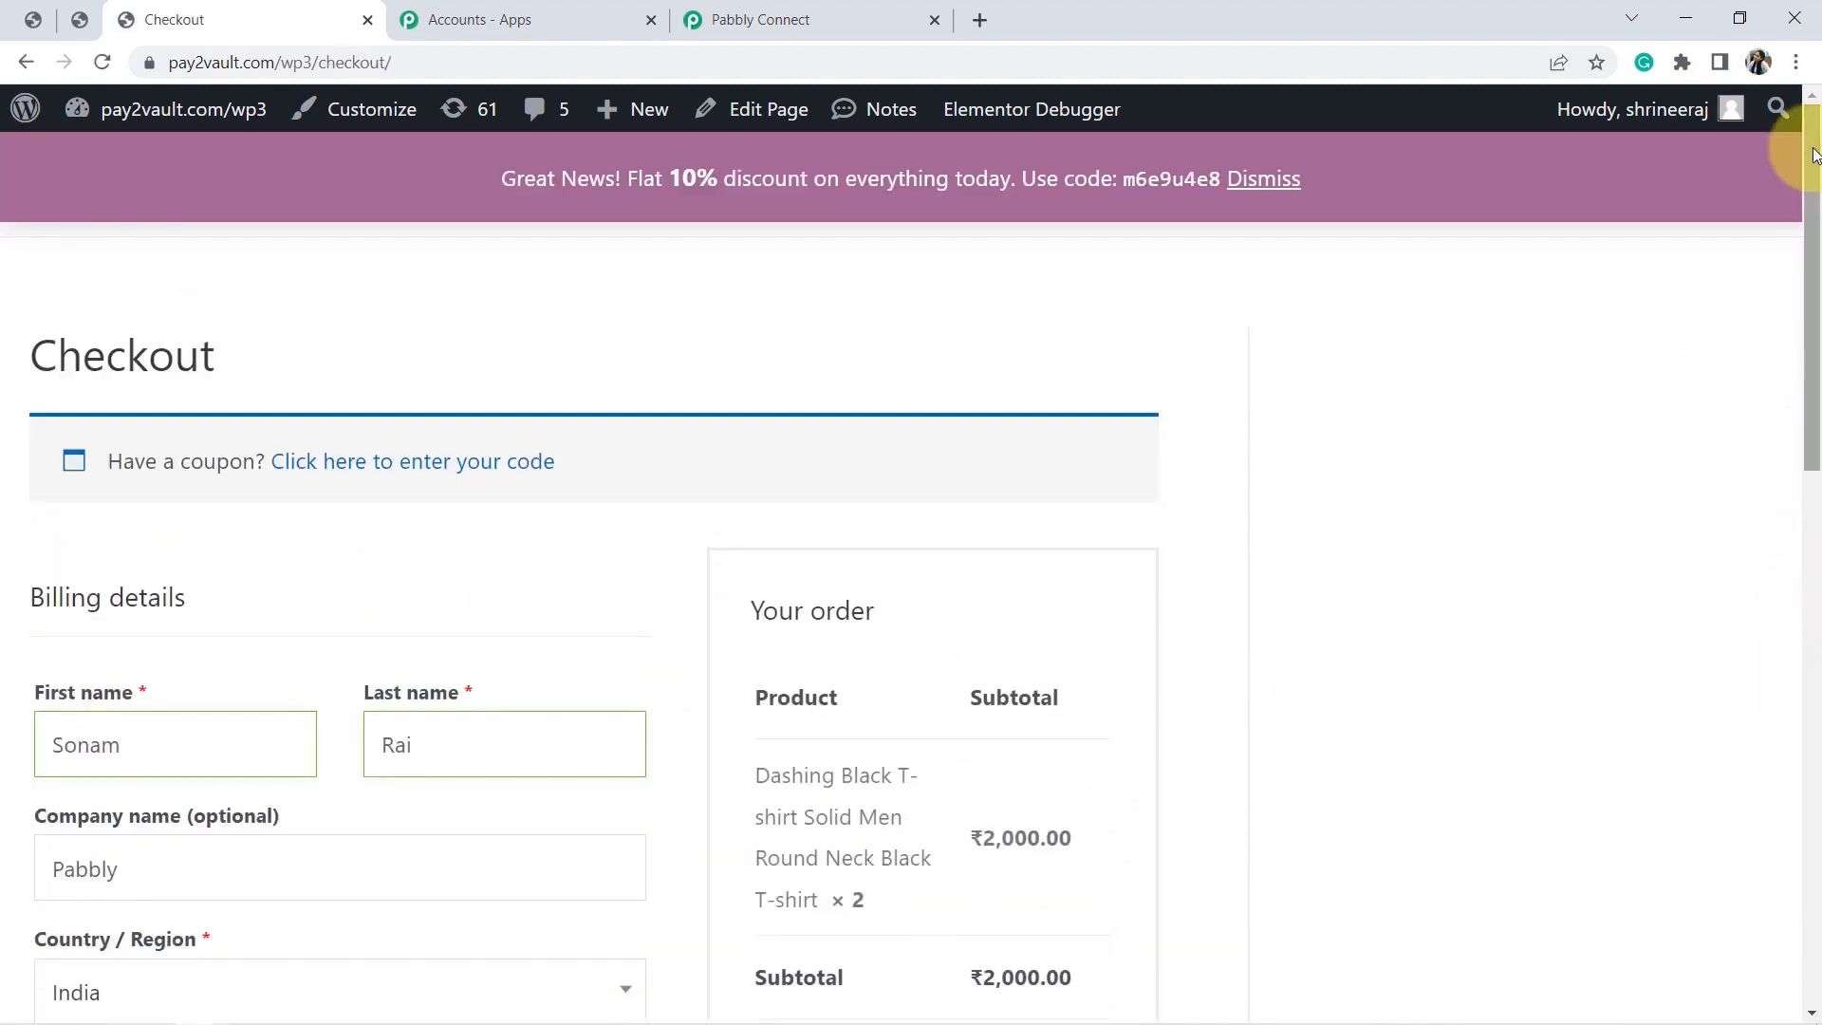
drag(1812, 276, 1813, 315)
scroll(1796, 366, down, 4)
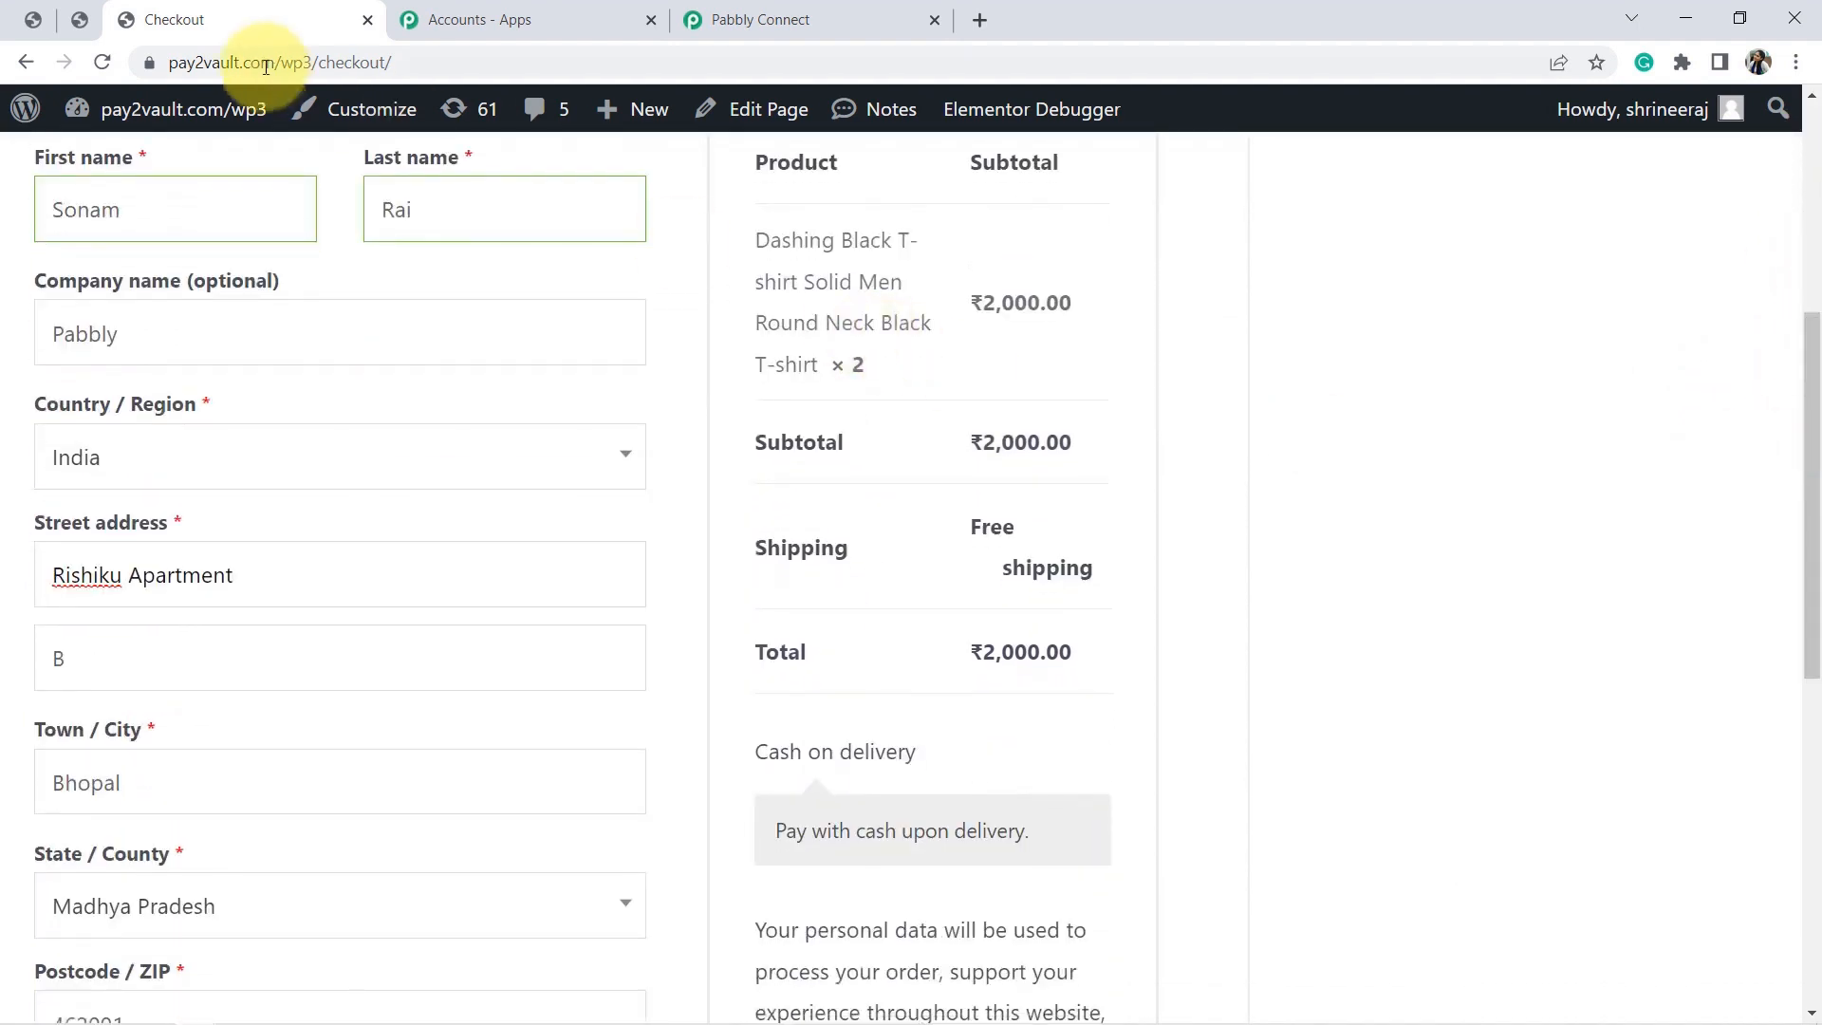
double_click(64, 210)
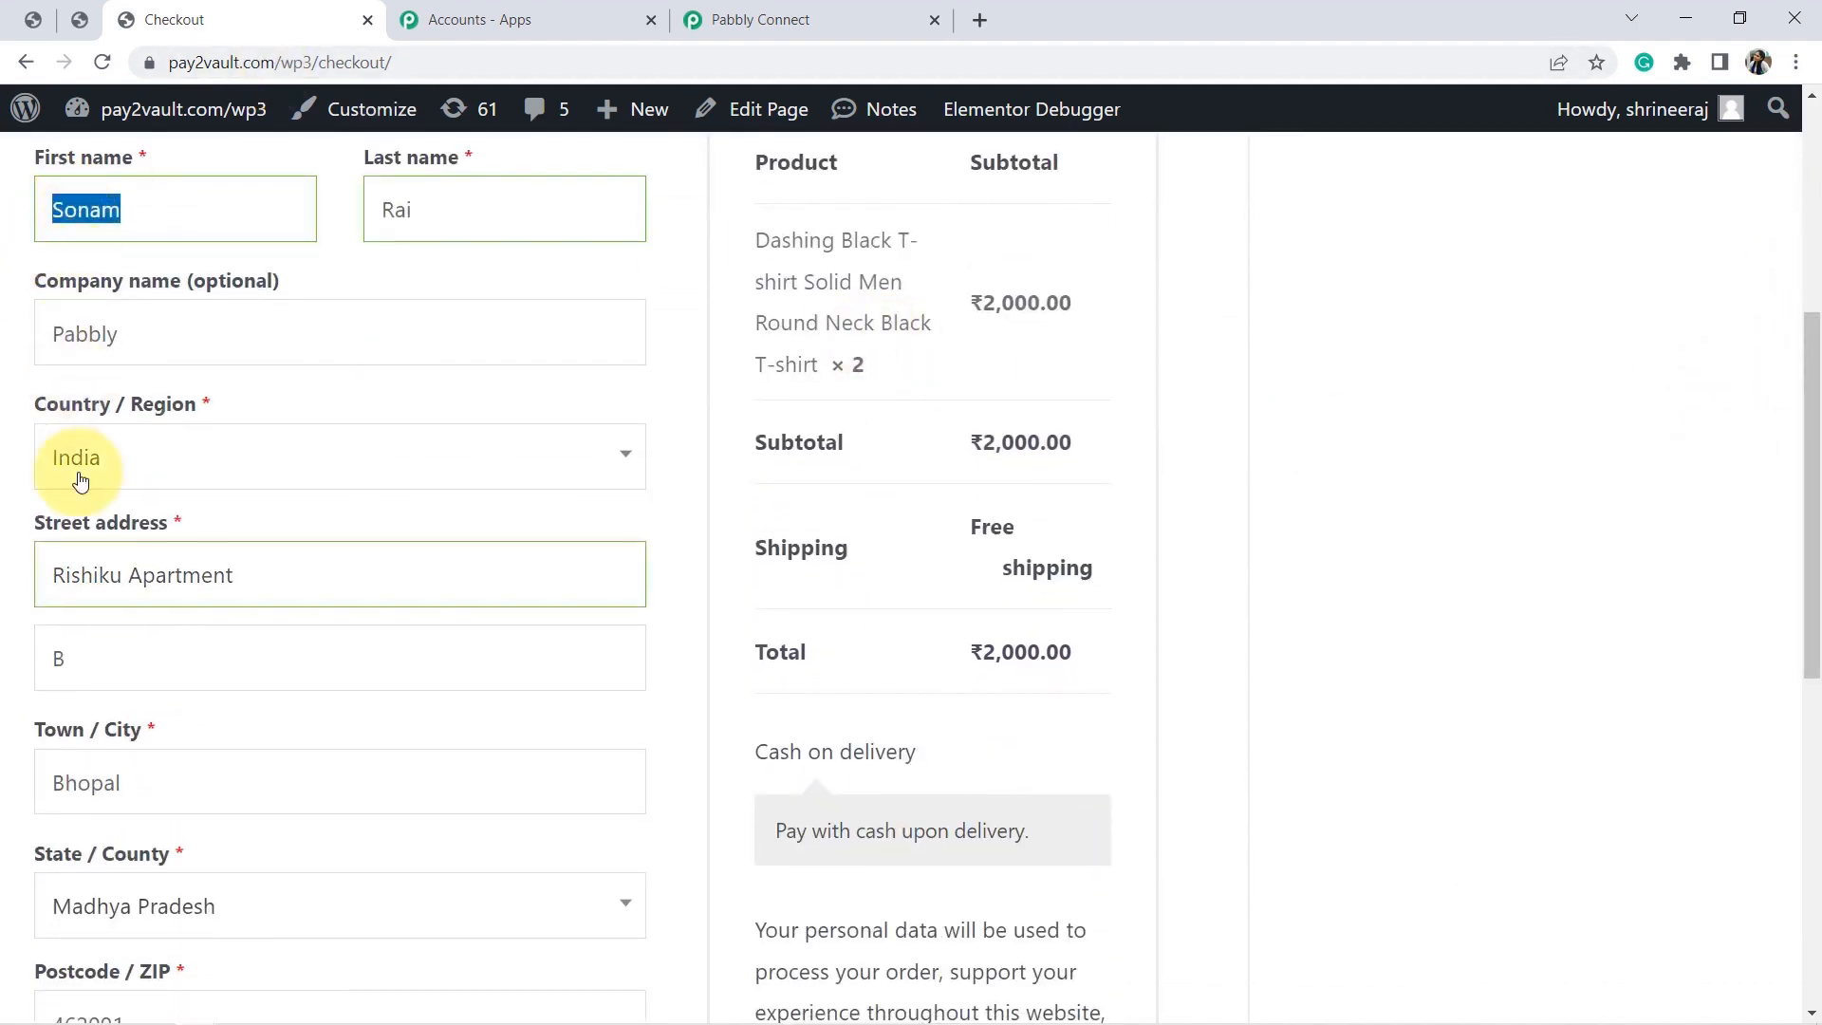
click(124, 578)
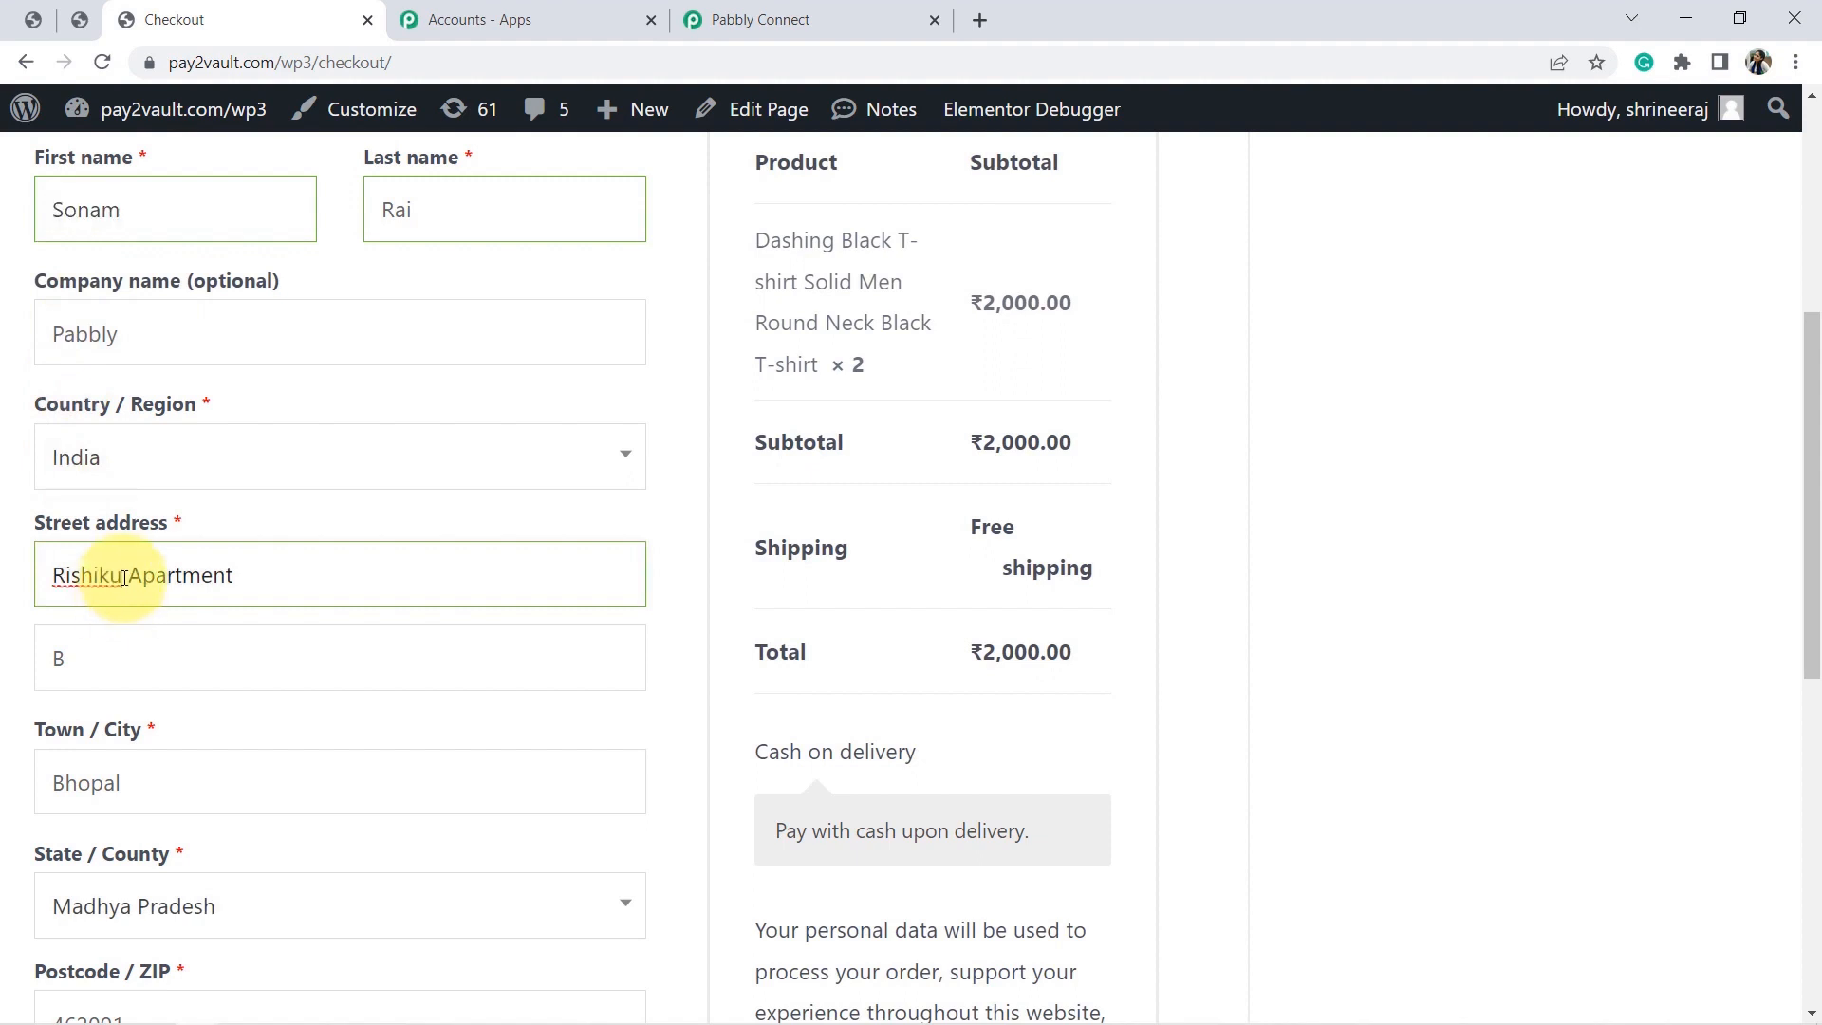
text(lp)
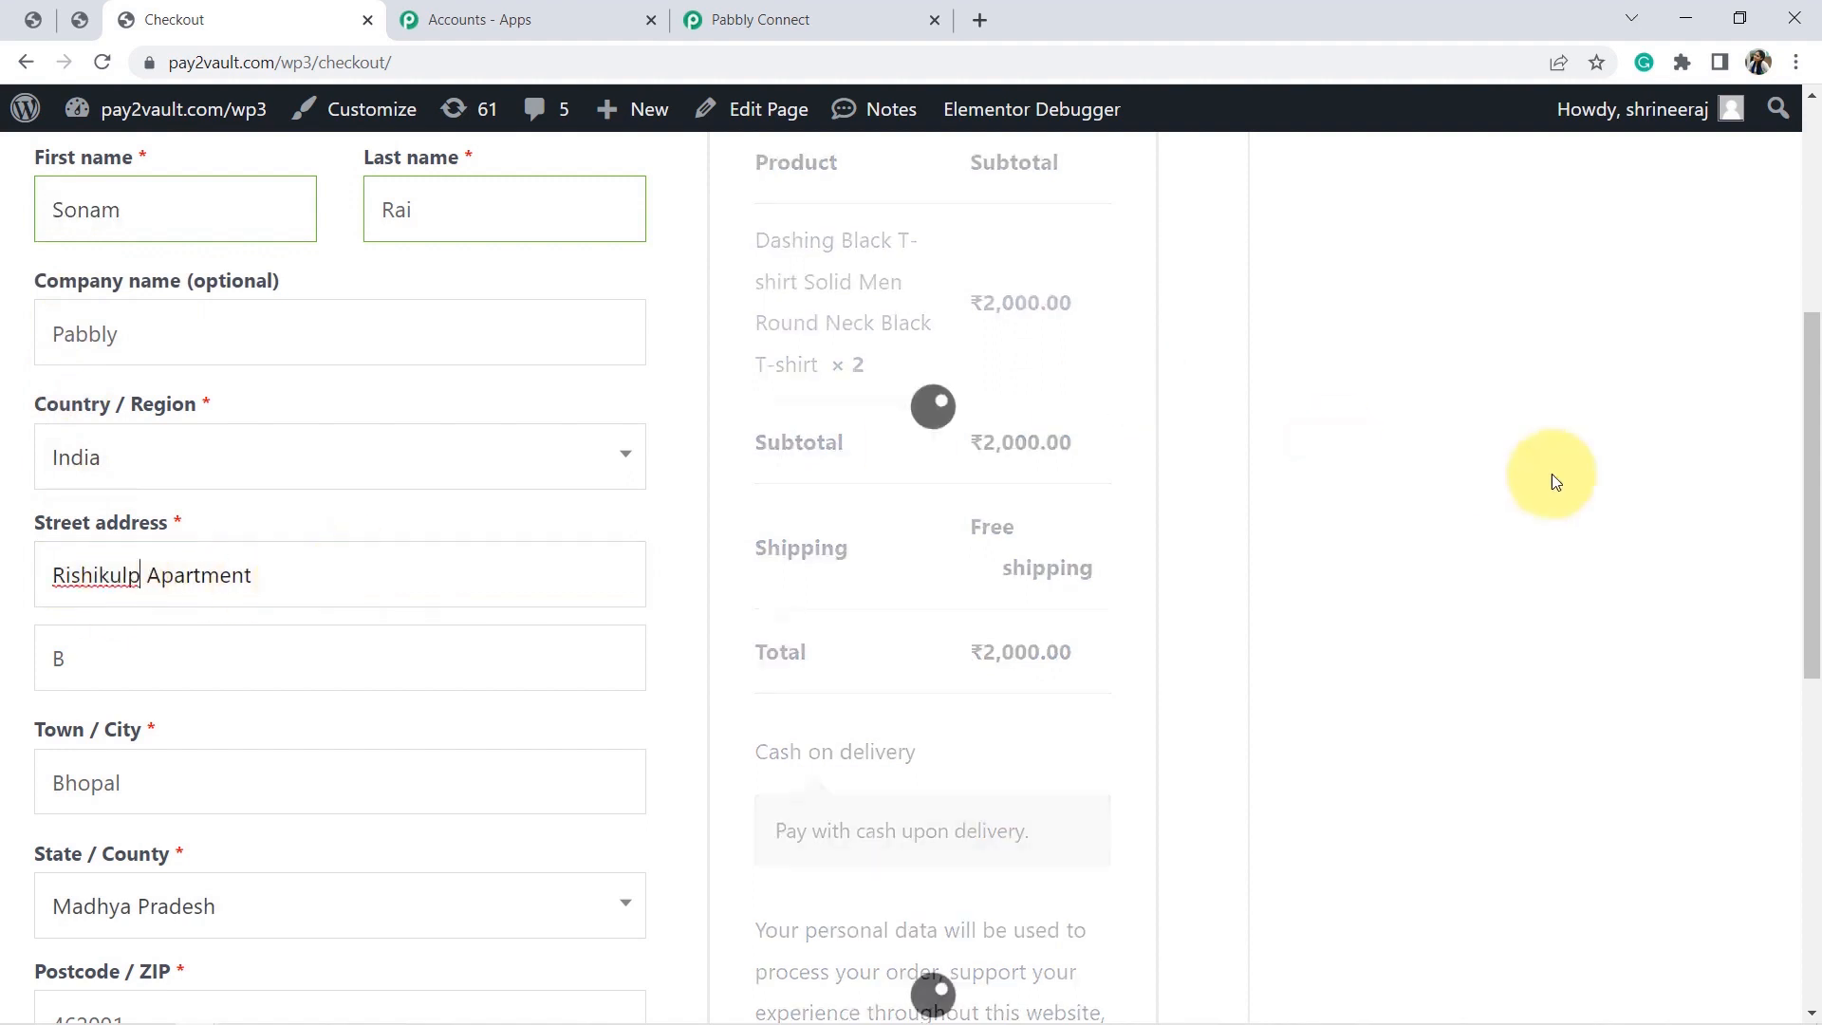
drag(1807, 373, 1806, 577)
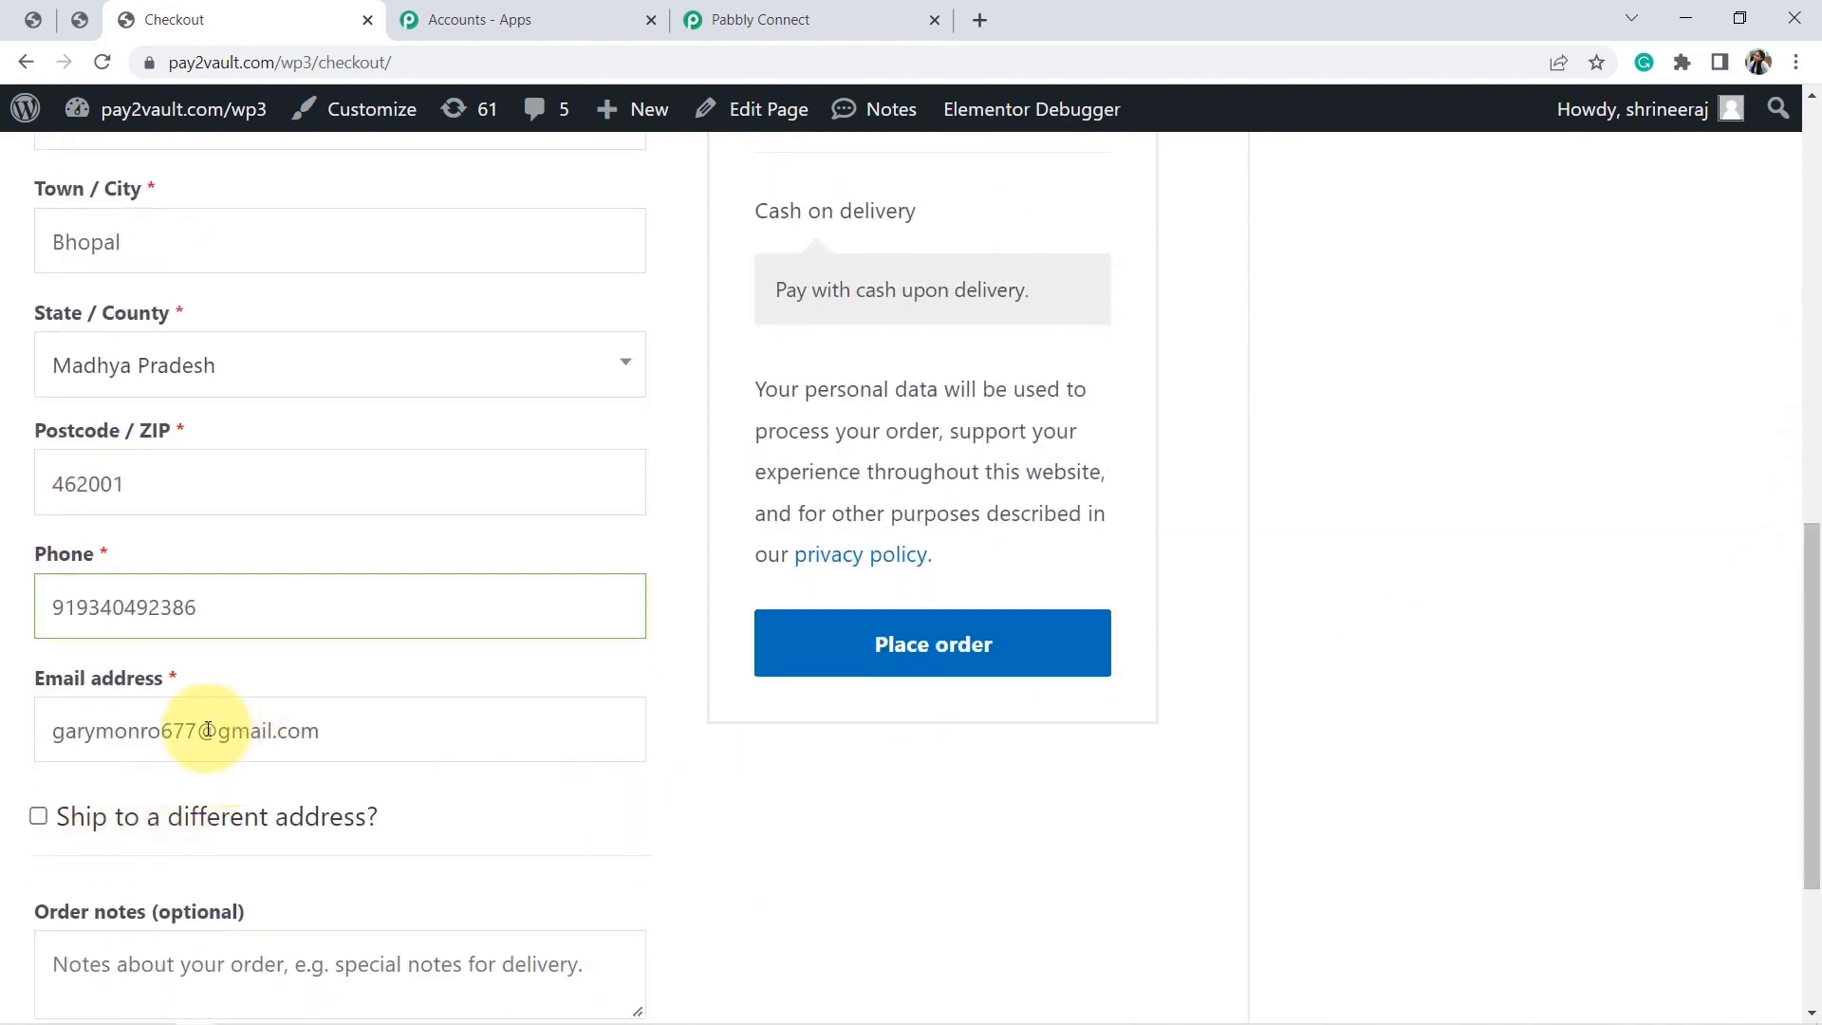
drag(191, 729, 3, 756)
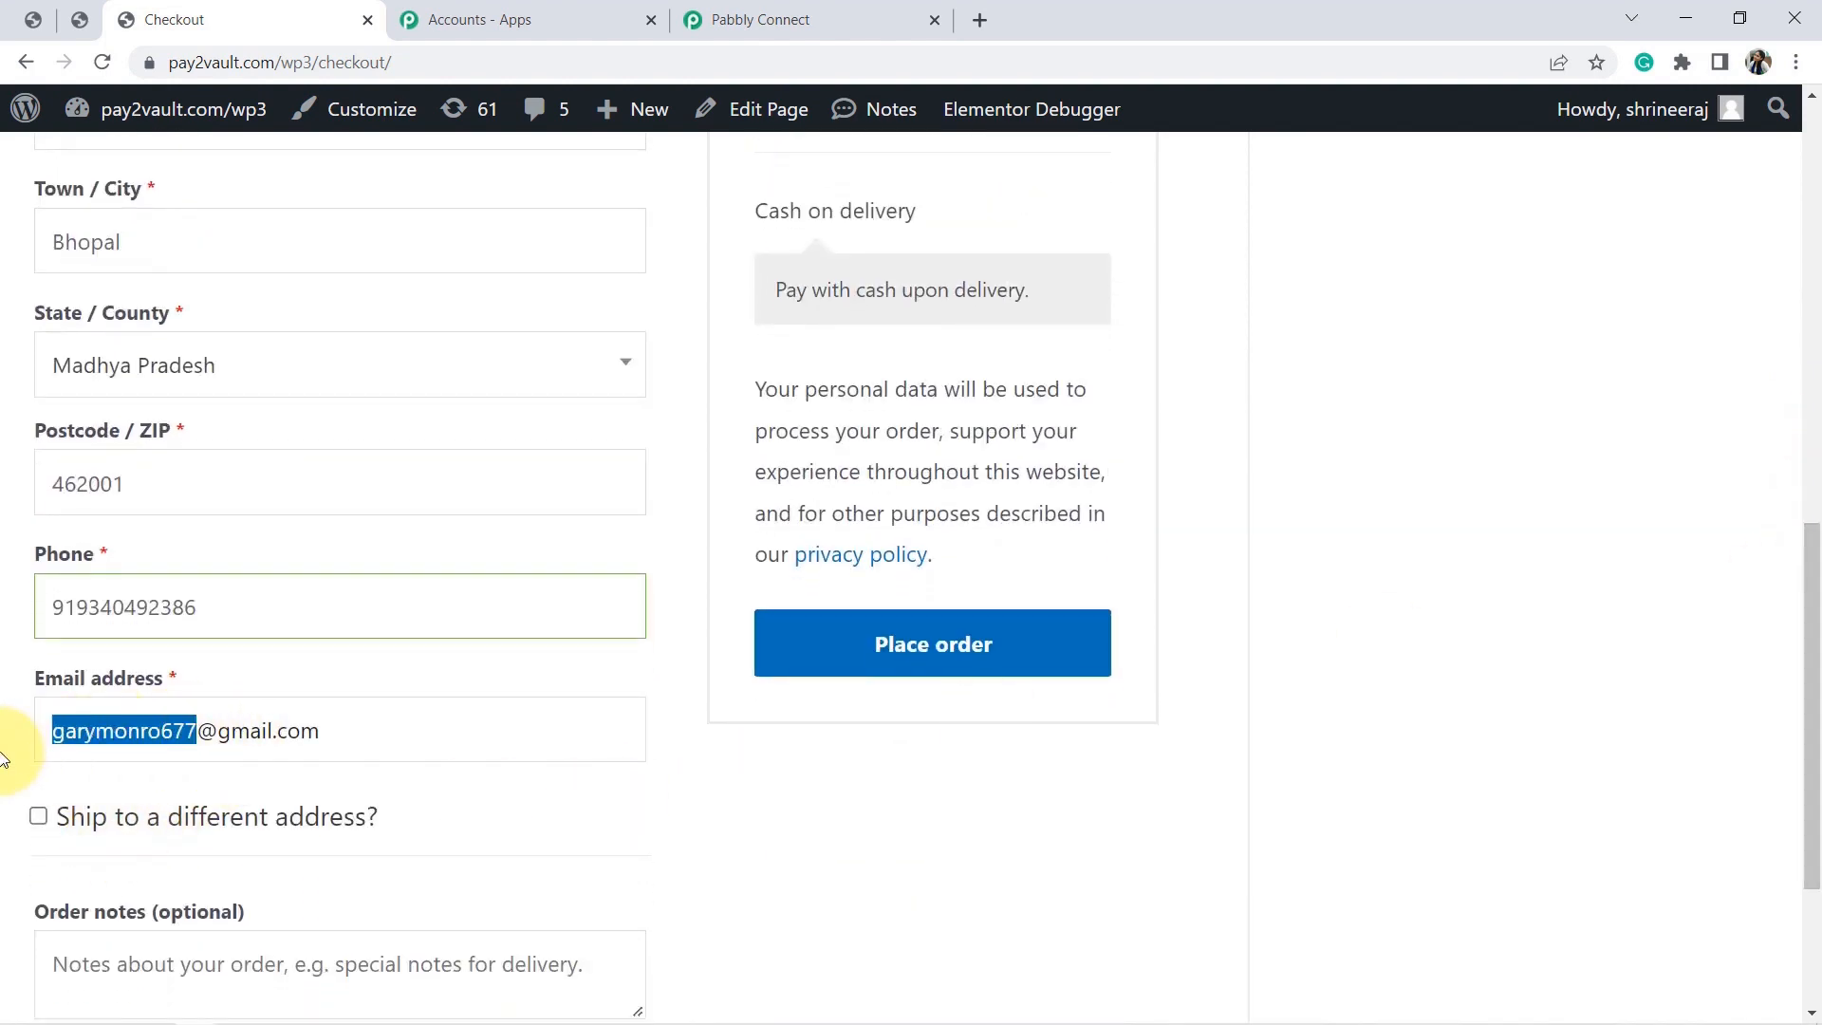
key(BackSpace)
text(sd)
key(BackSpace)
key(BackSpace)
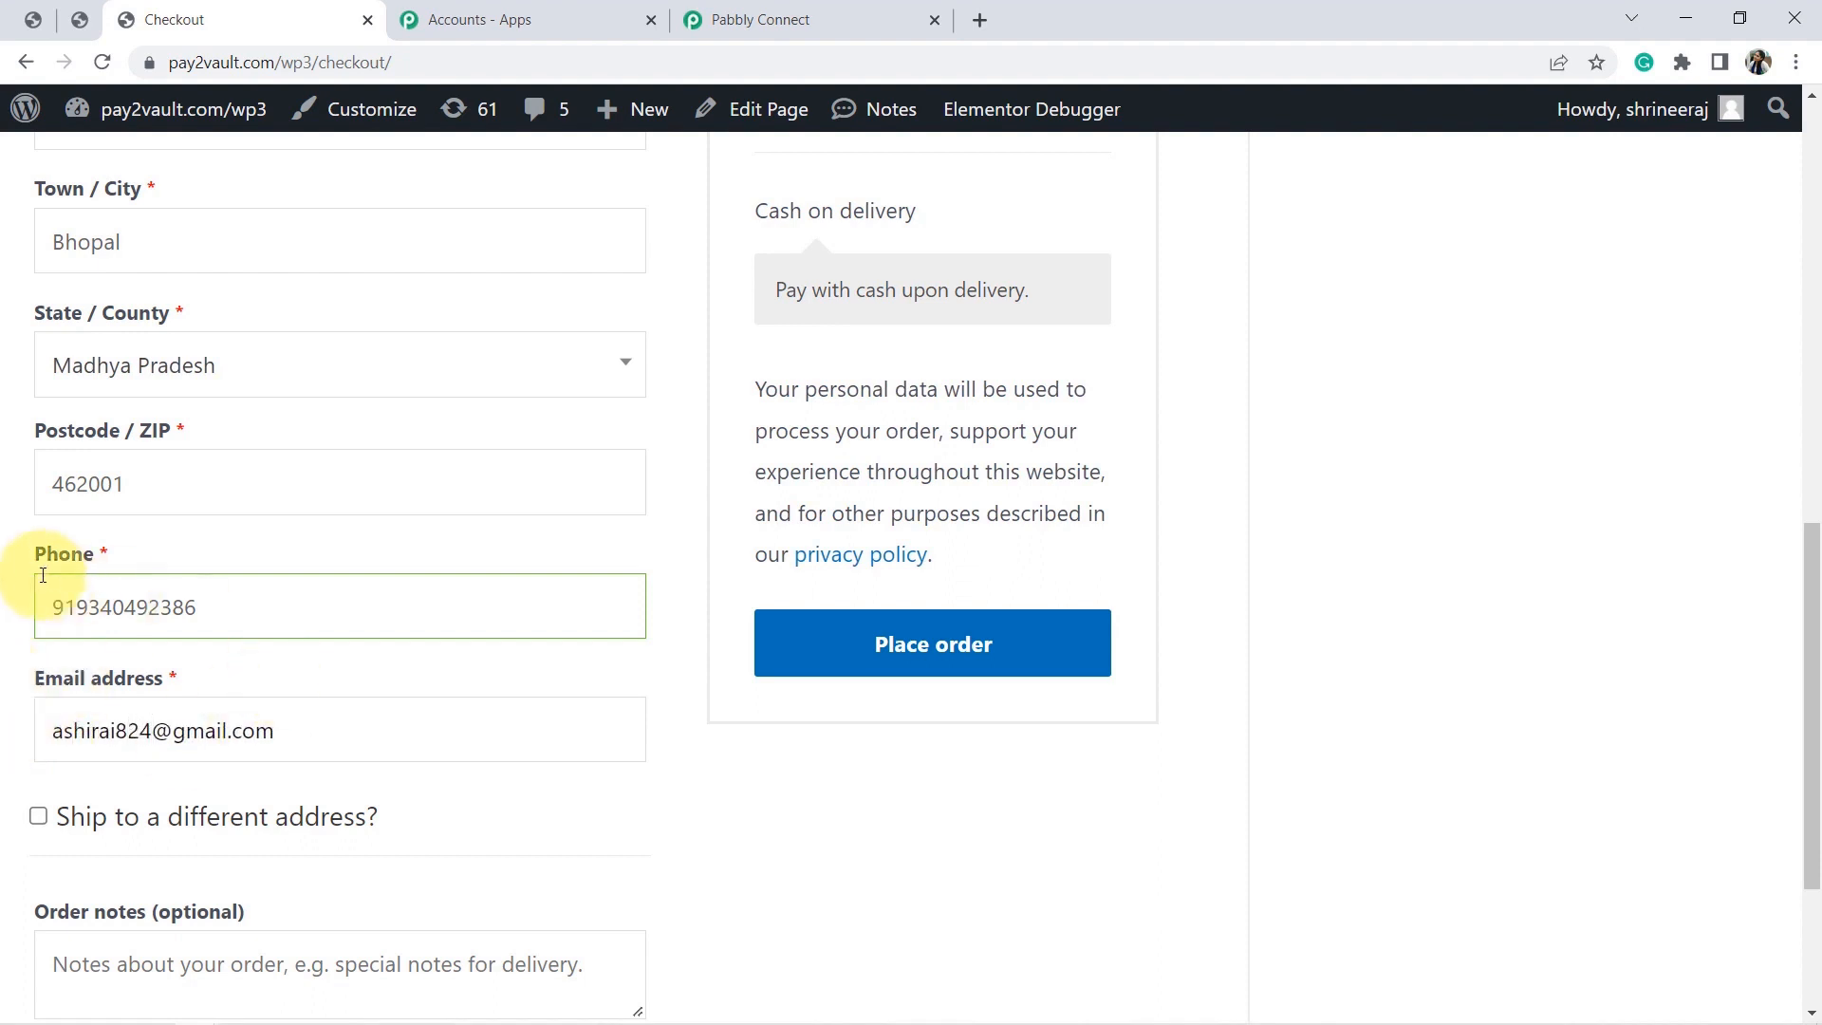
Place the ₹2,000.00 cash-on-delivery order and highlight its order-received confirmation.
click(87, 602)
key(Right)
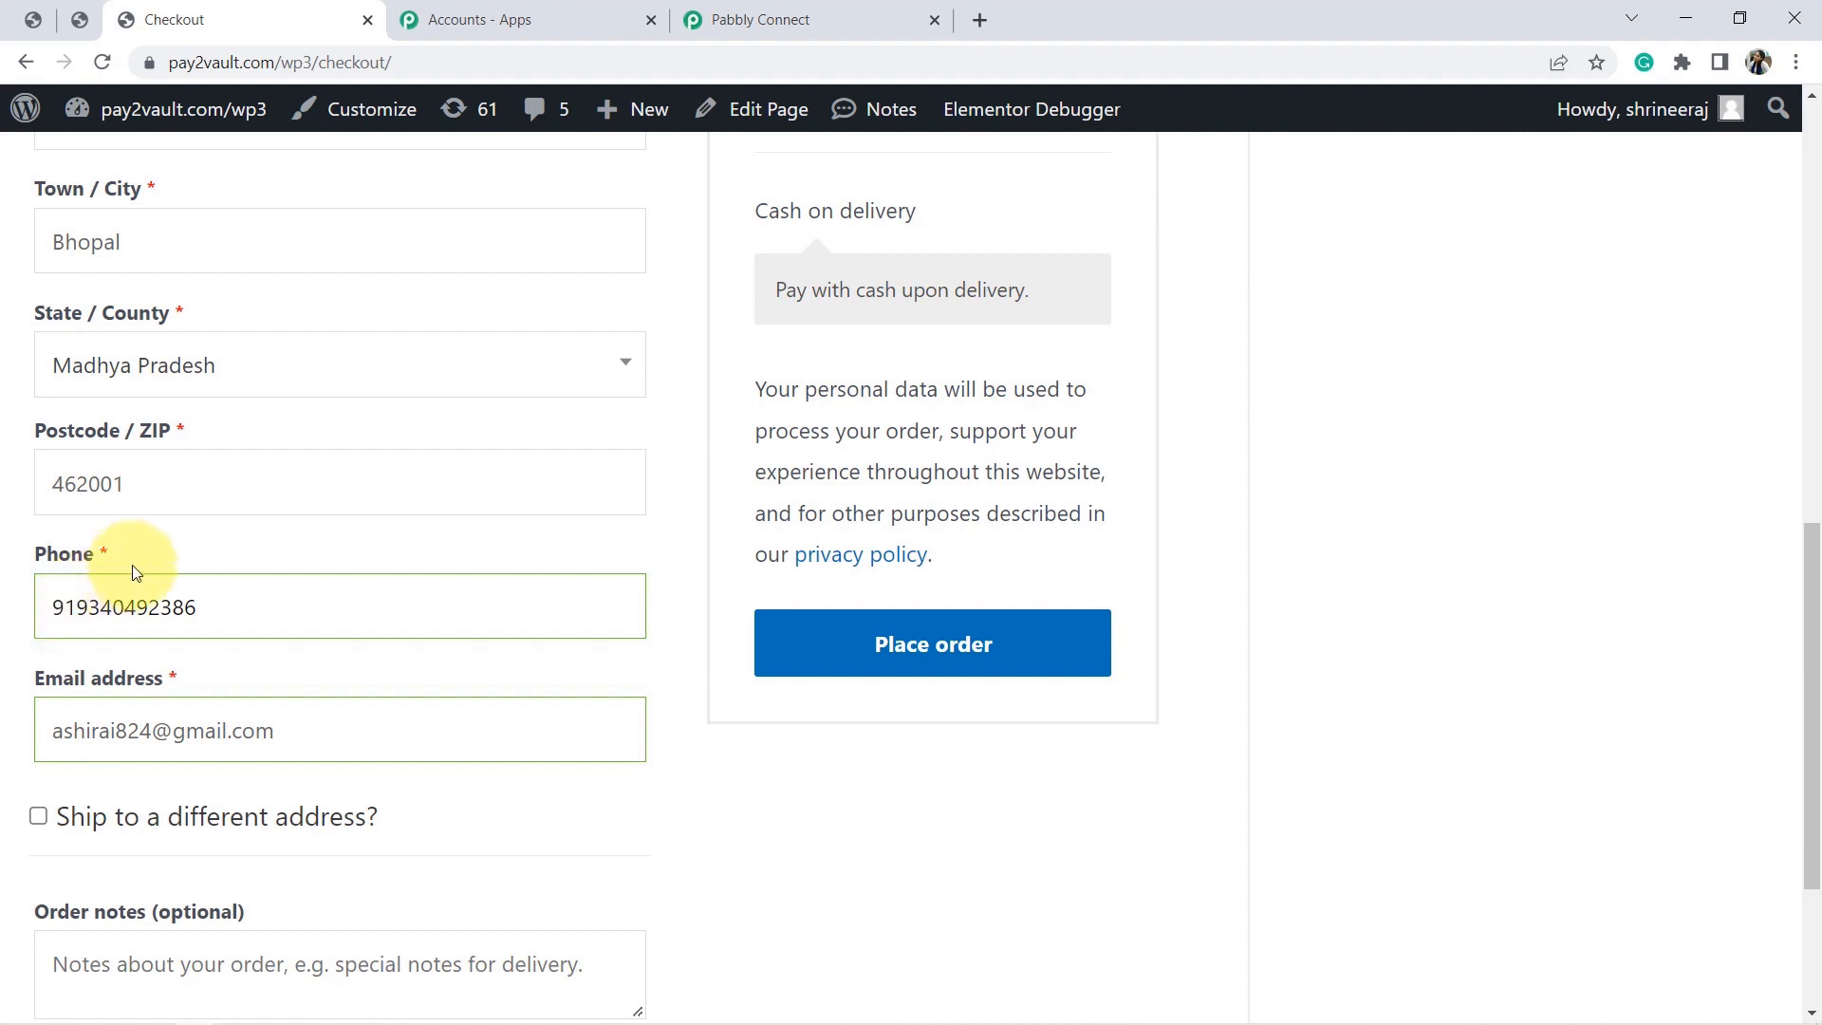
click(892, 642)
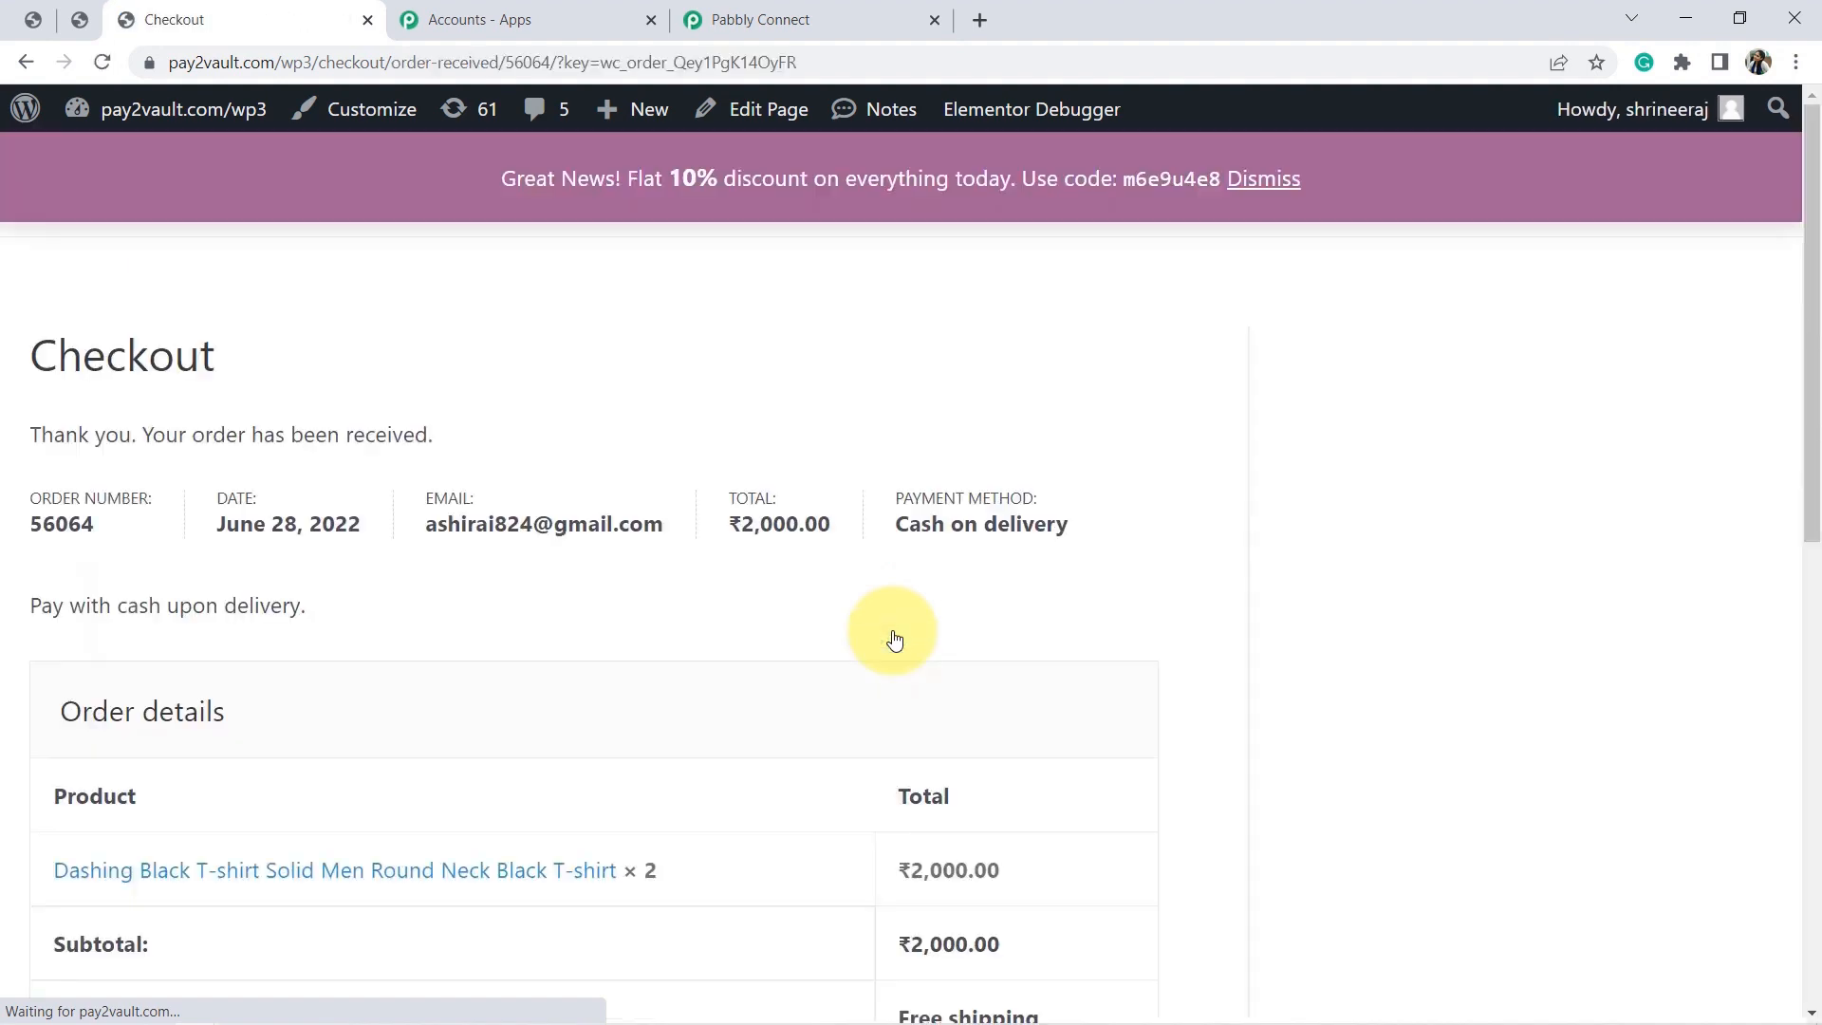
triple_click(208, 440)
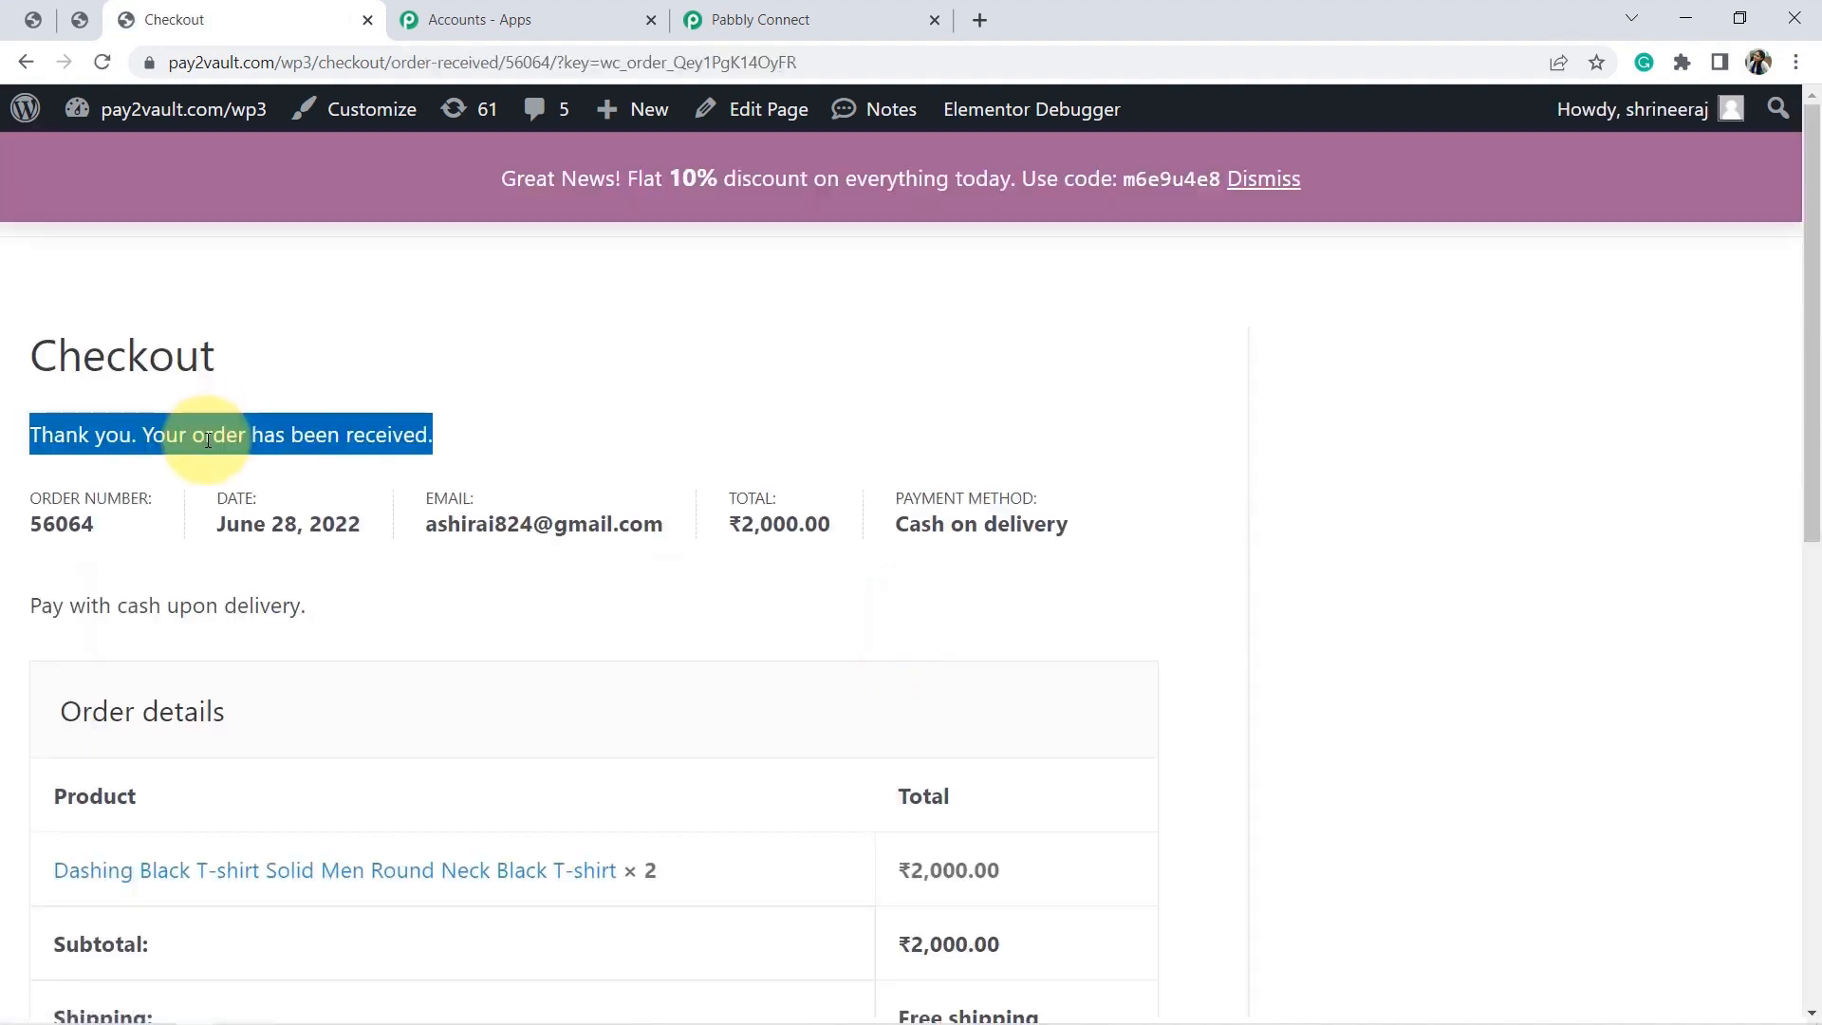
Return to the workflow and inspect the captured billing name, company and street address.
click(702, 19)
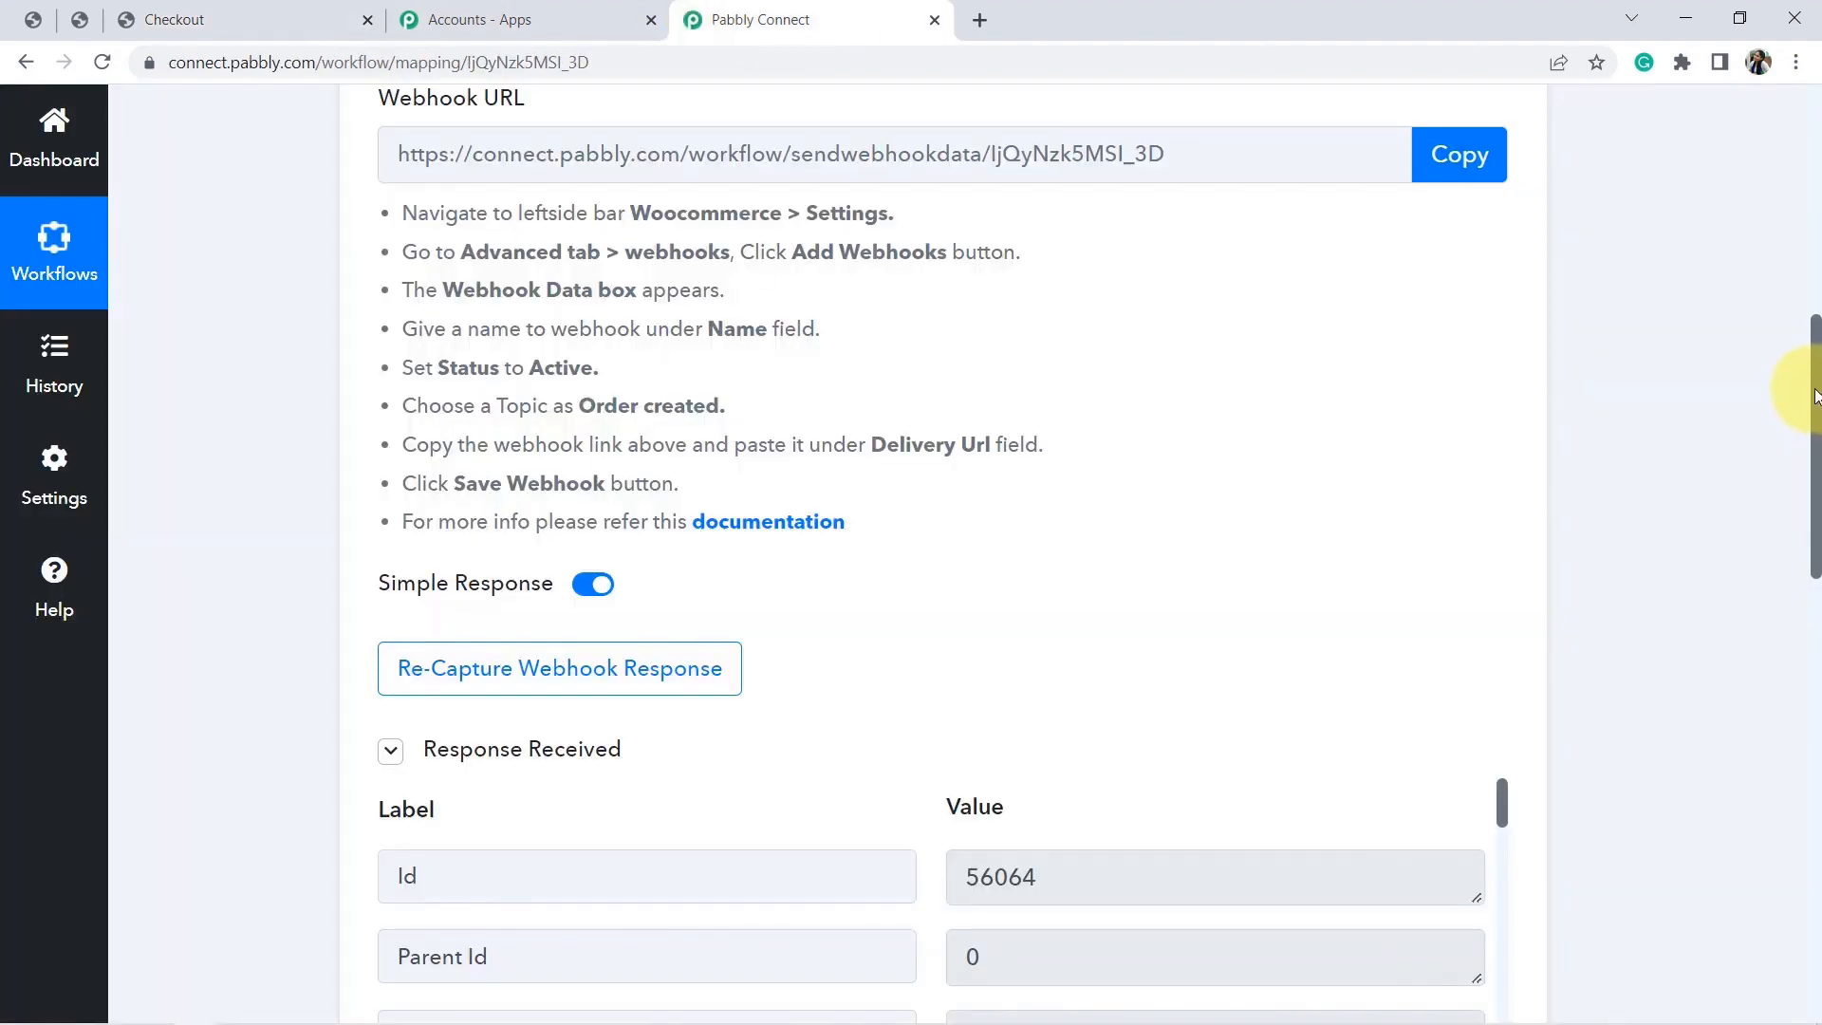
drag(1814, 396, 1816, 555)
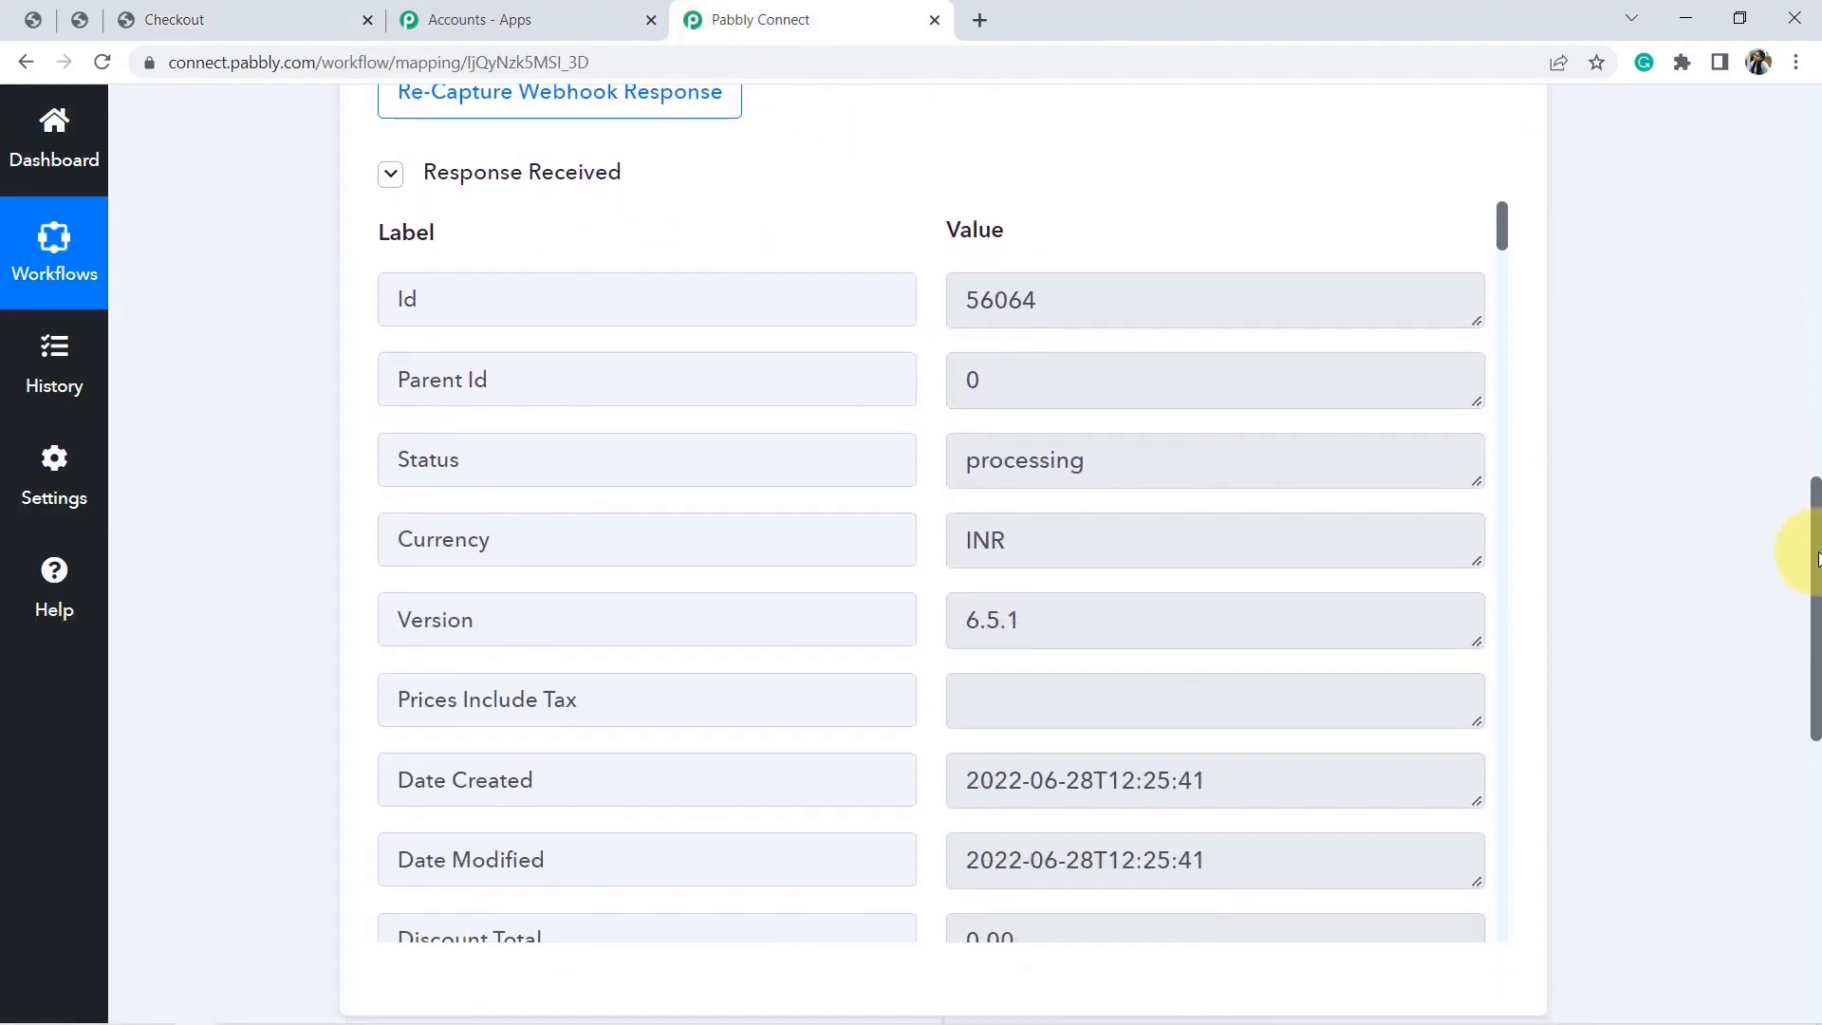
drag(1500, 238, 1513, 337)
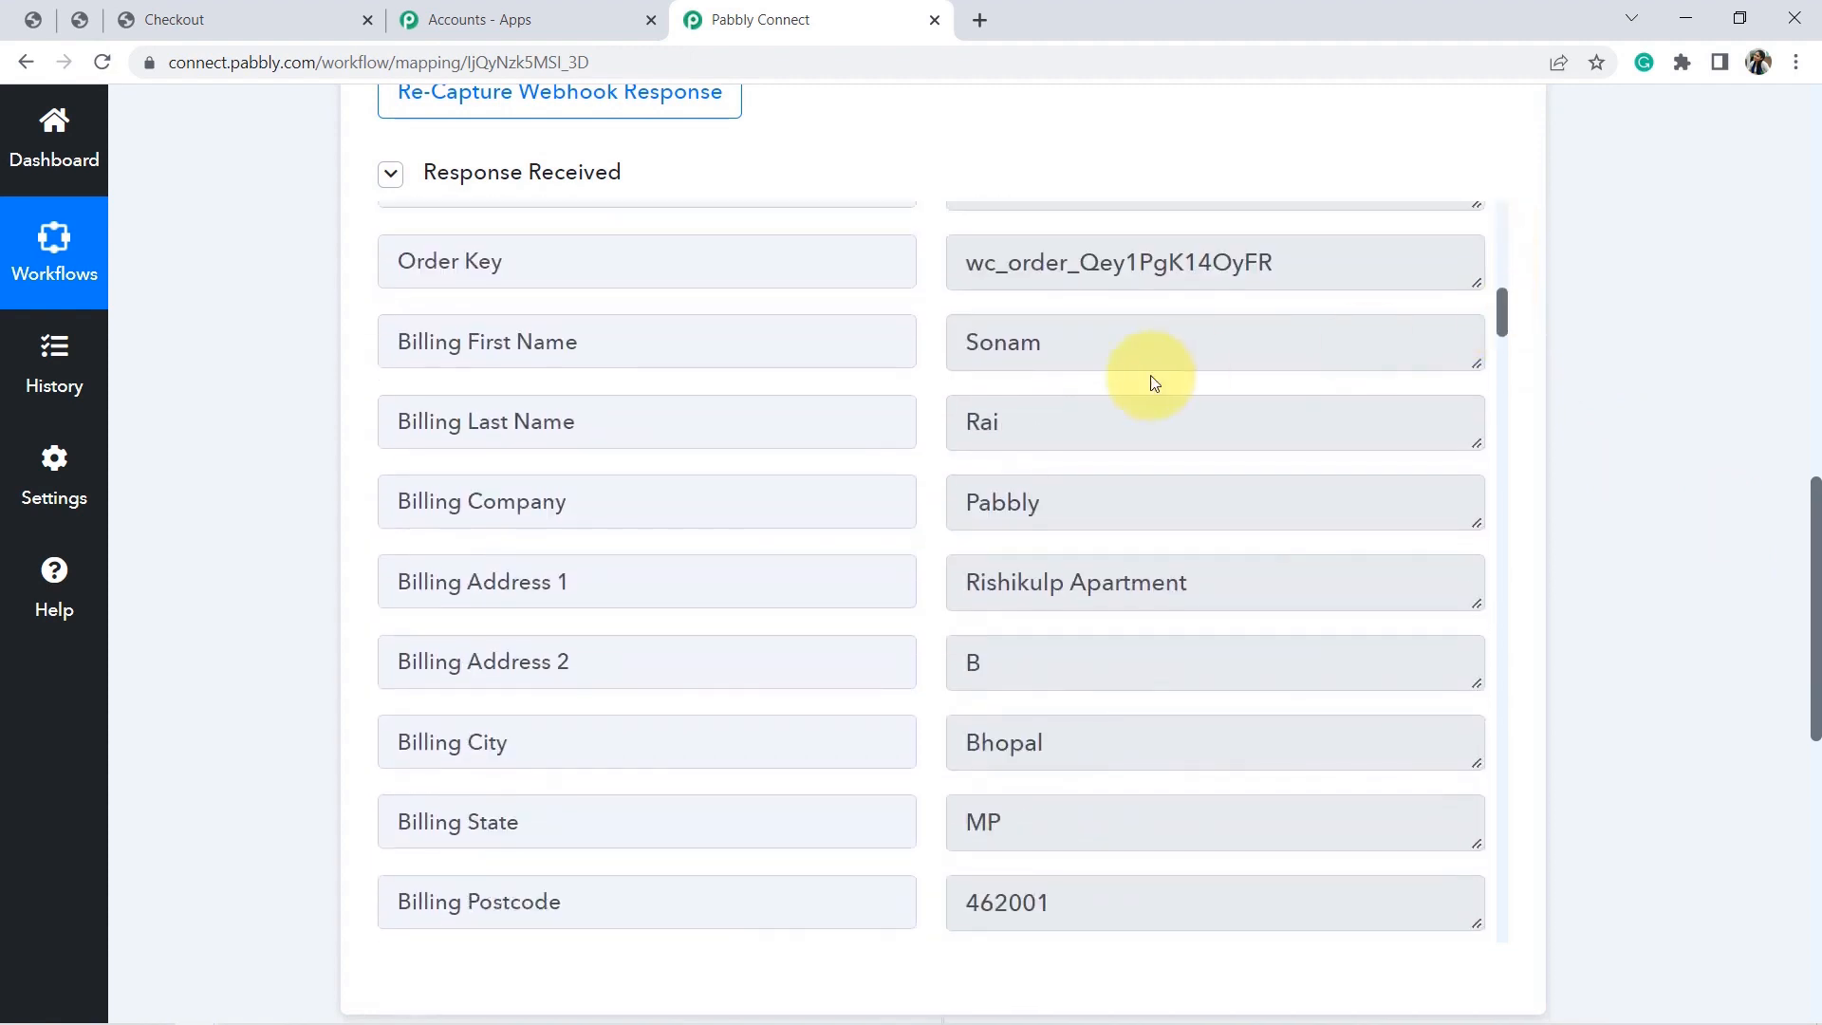
double_click(1061, 358)
double_click(1028, 418)
click(1015, 498)
click(1021, 588)
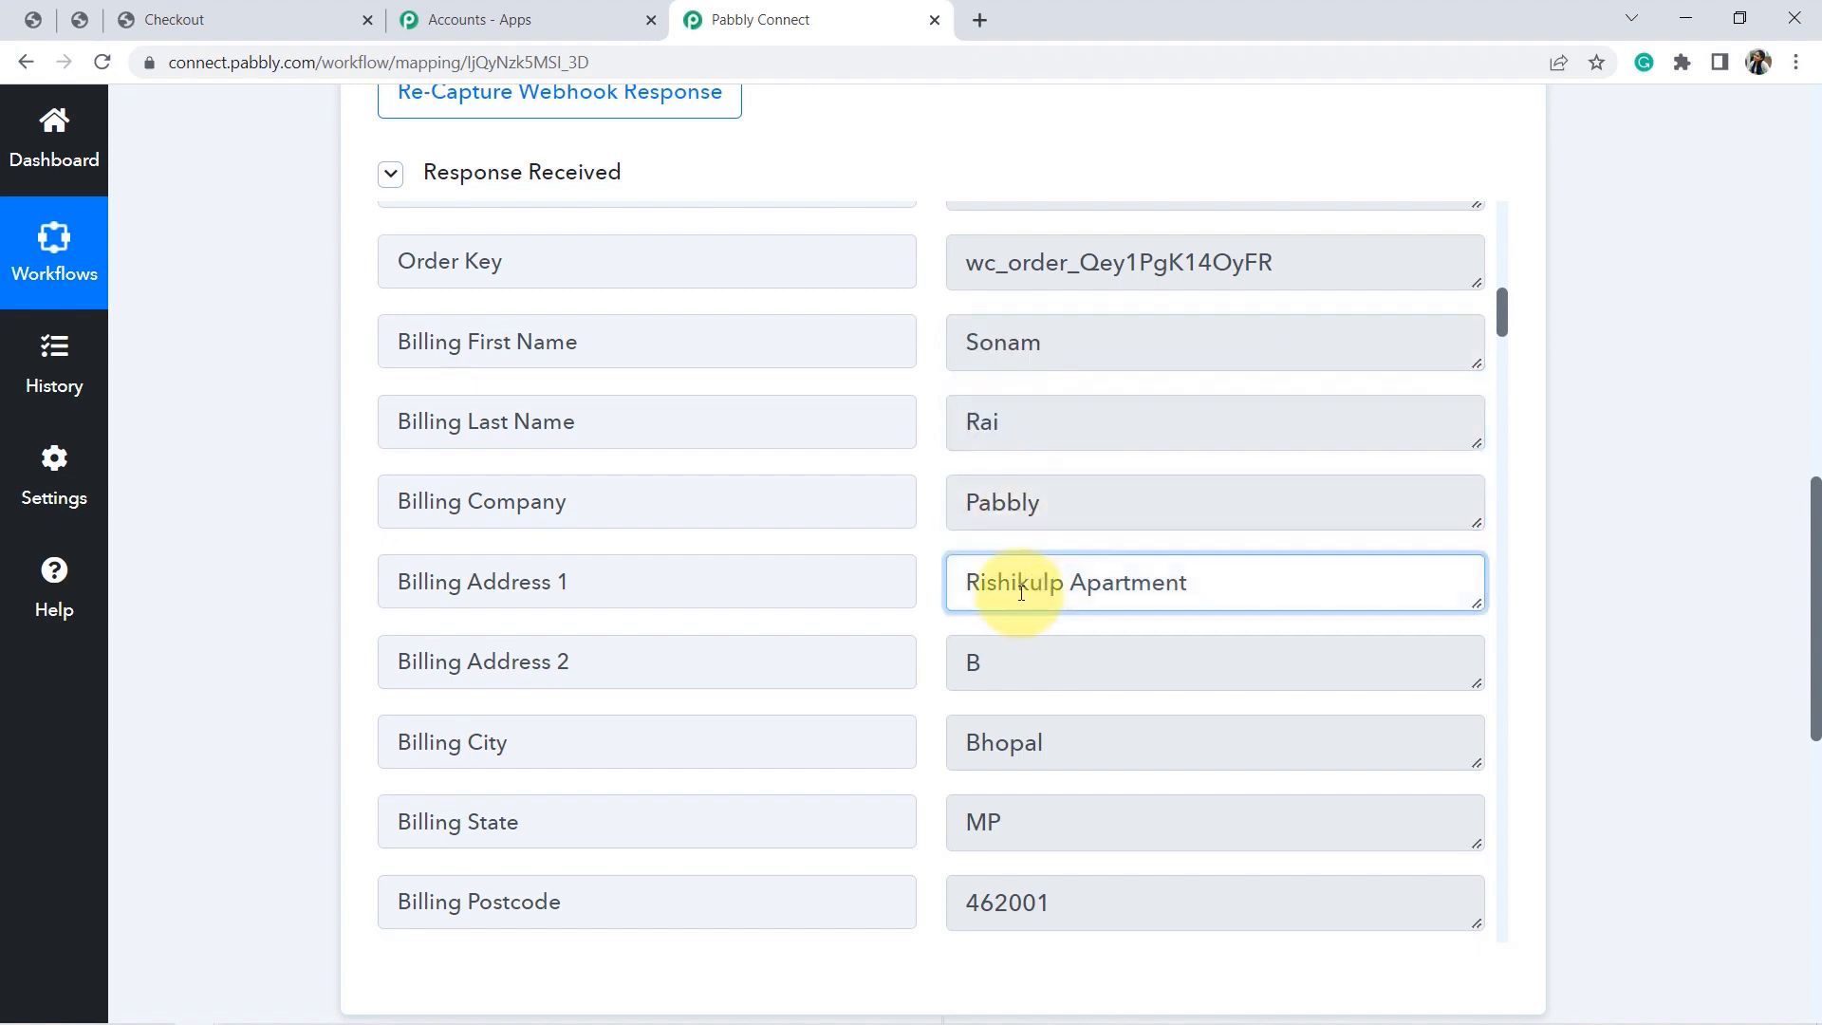
Check the captured billing e-mail and phone number, then scroll through the remaining fields.
drag(1503, 315, 1504, 351)
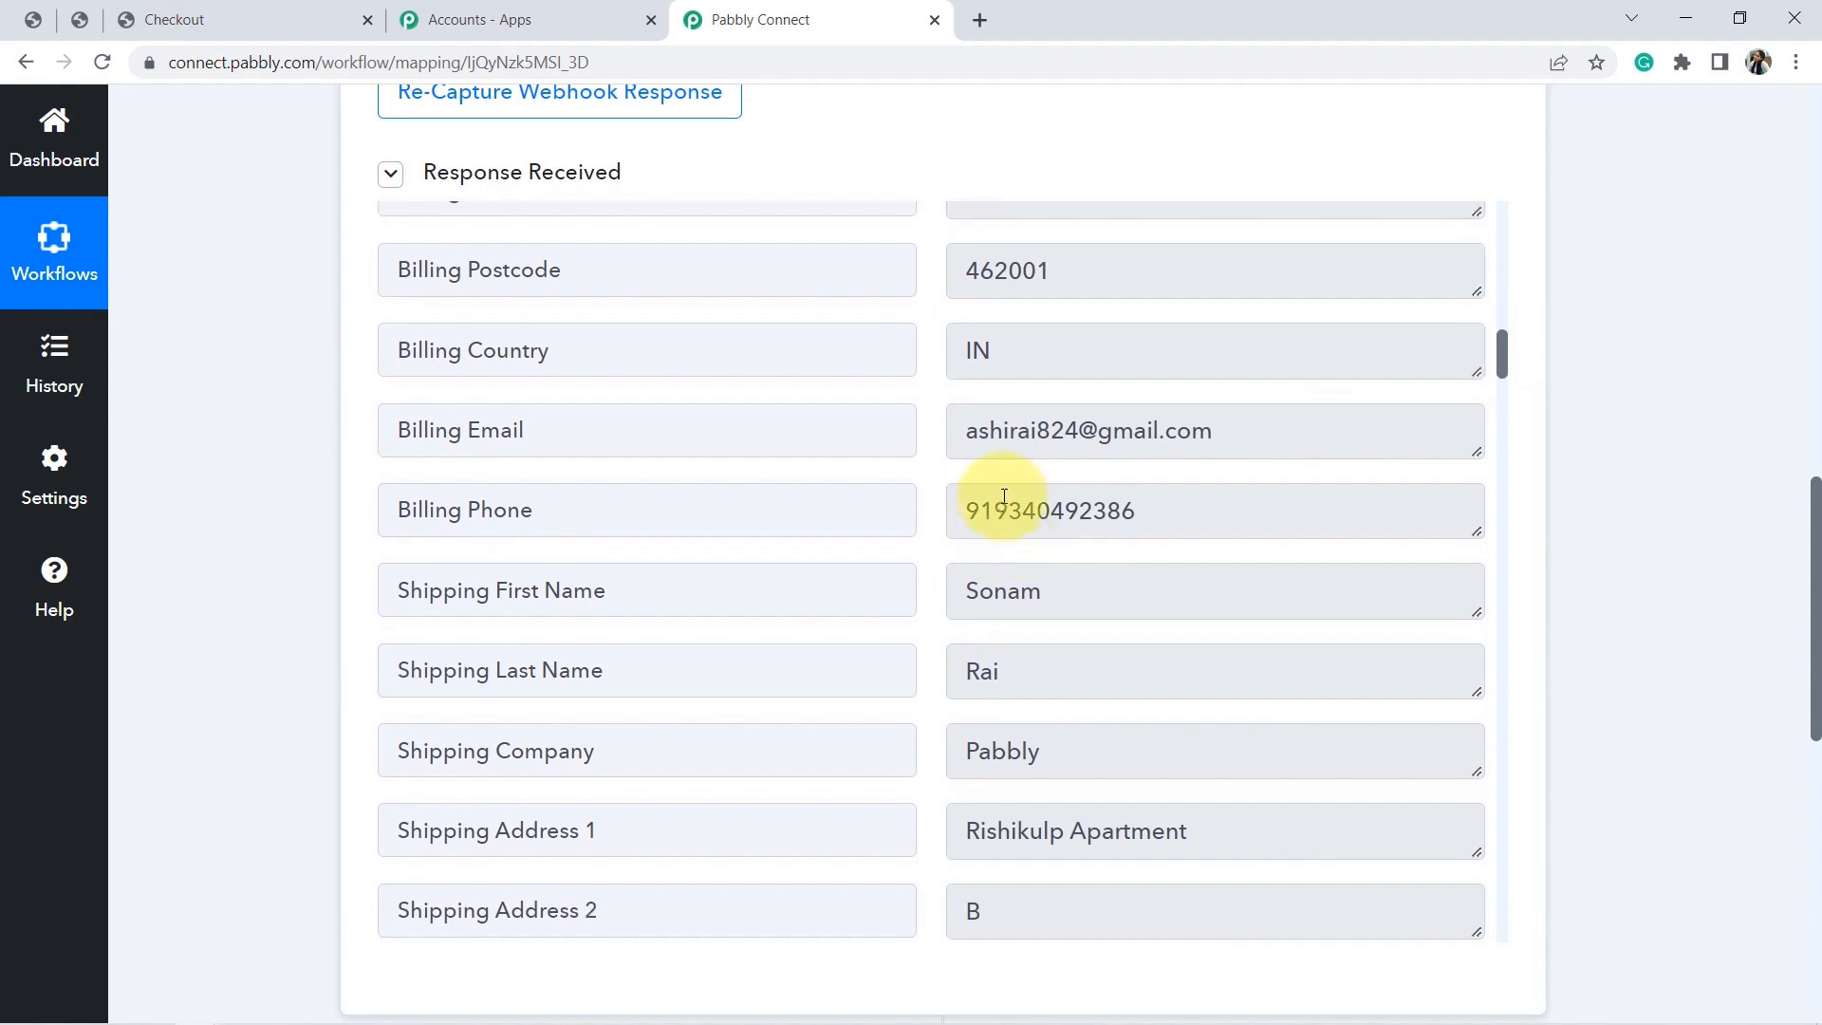
triple_click(1044, 427)
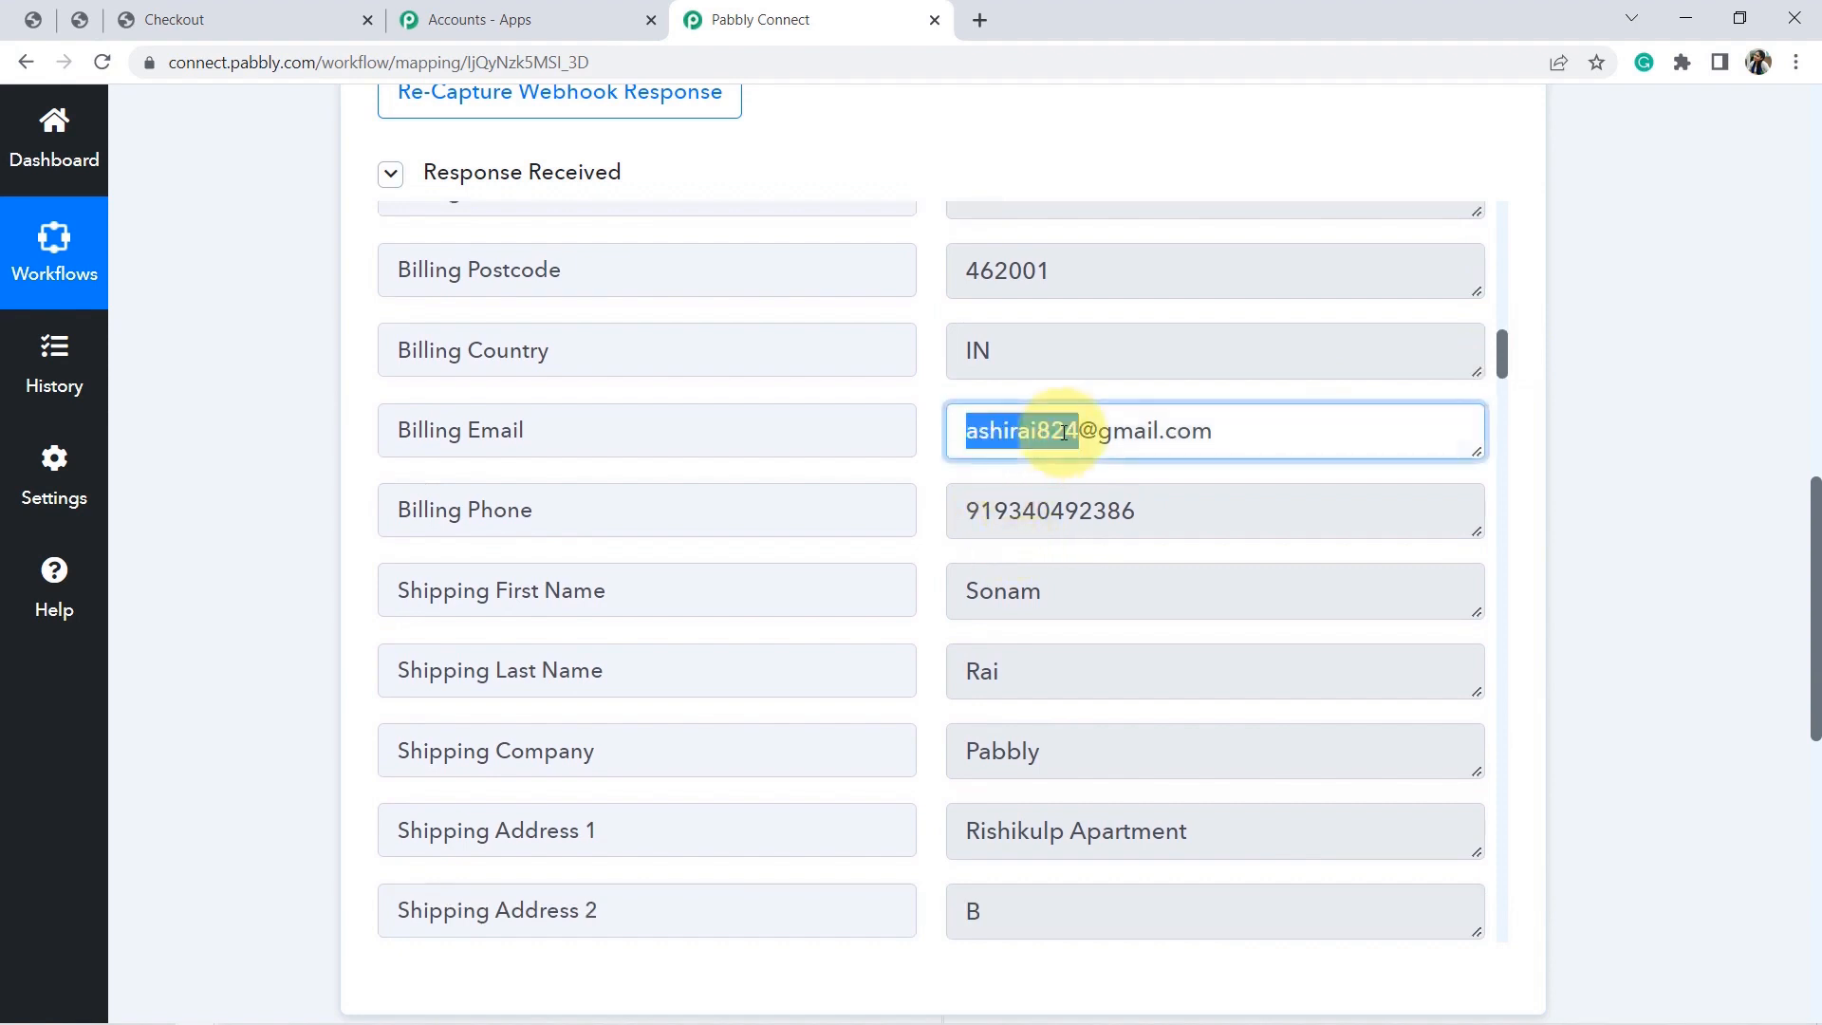
triple_click(1032, 512)
click(1764, 531)
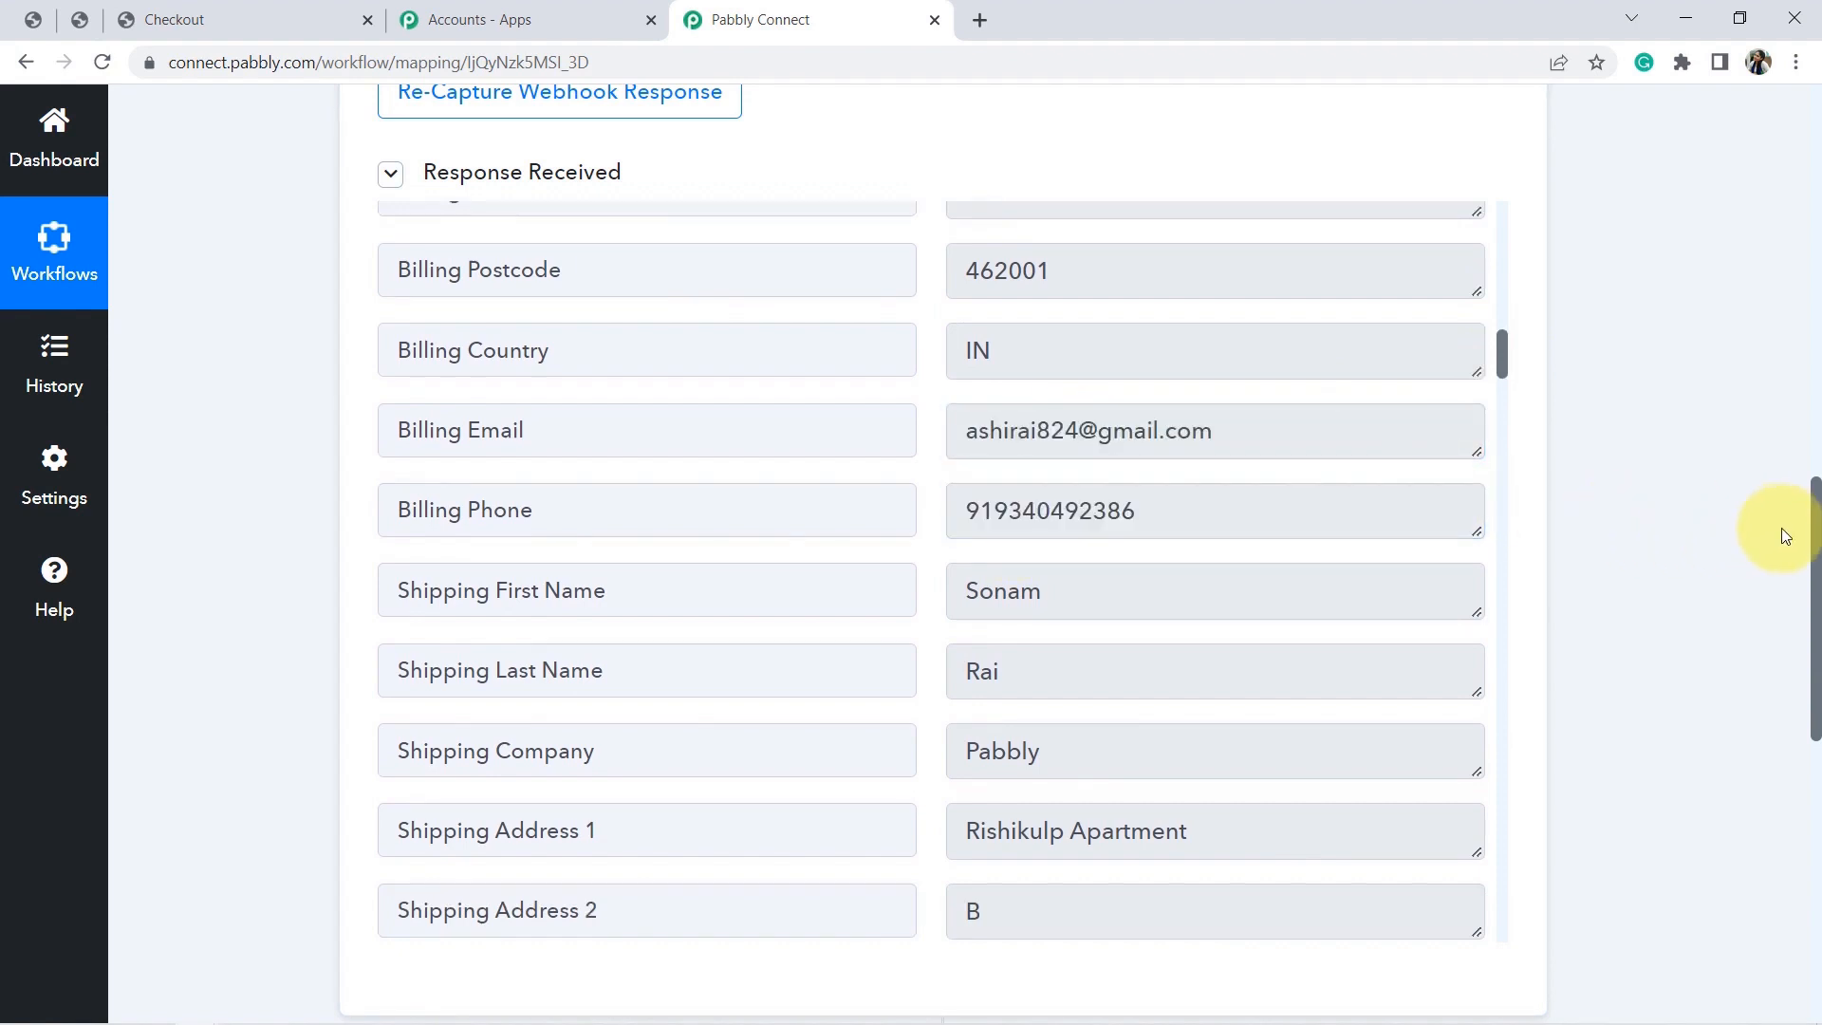
drag(1817, 575, 1817, 322)
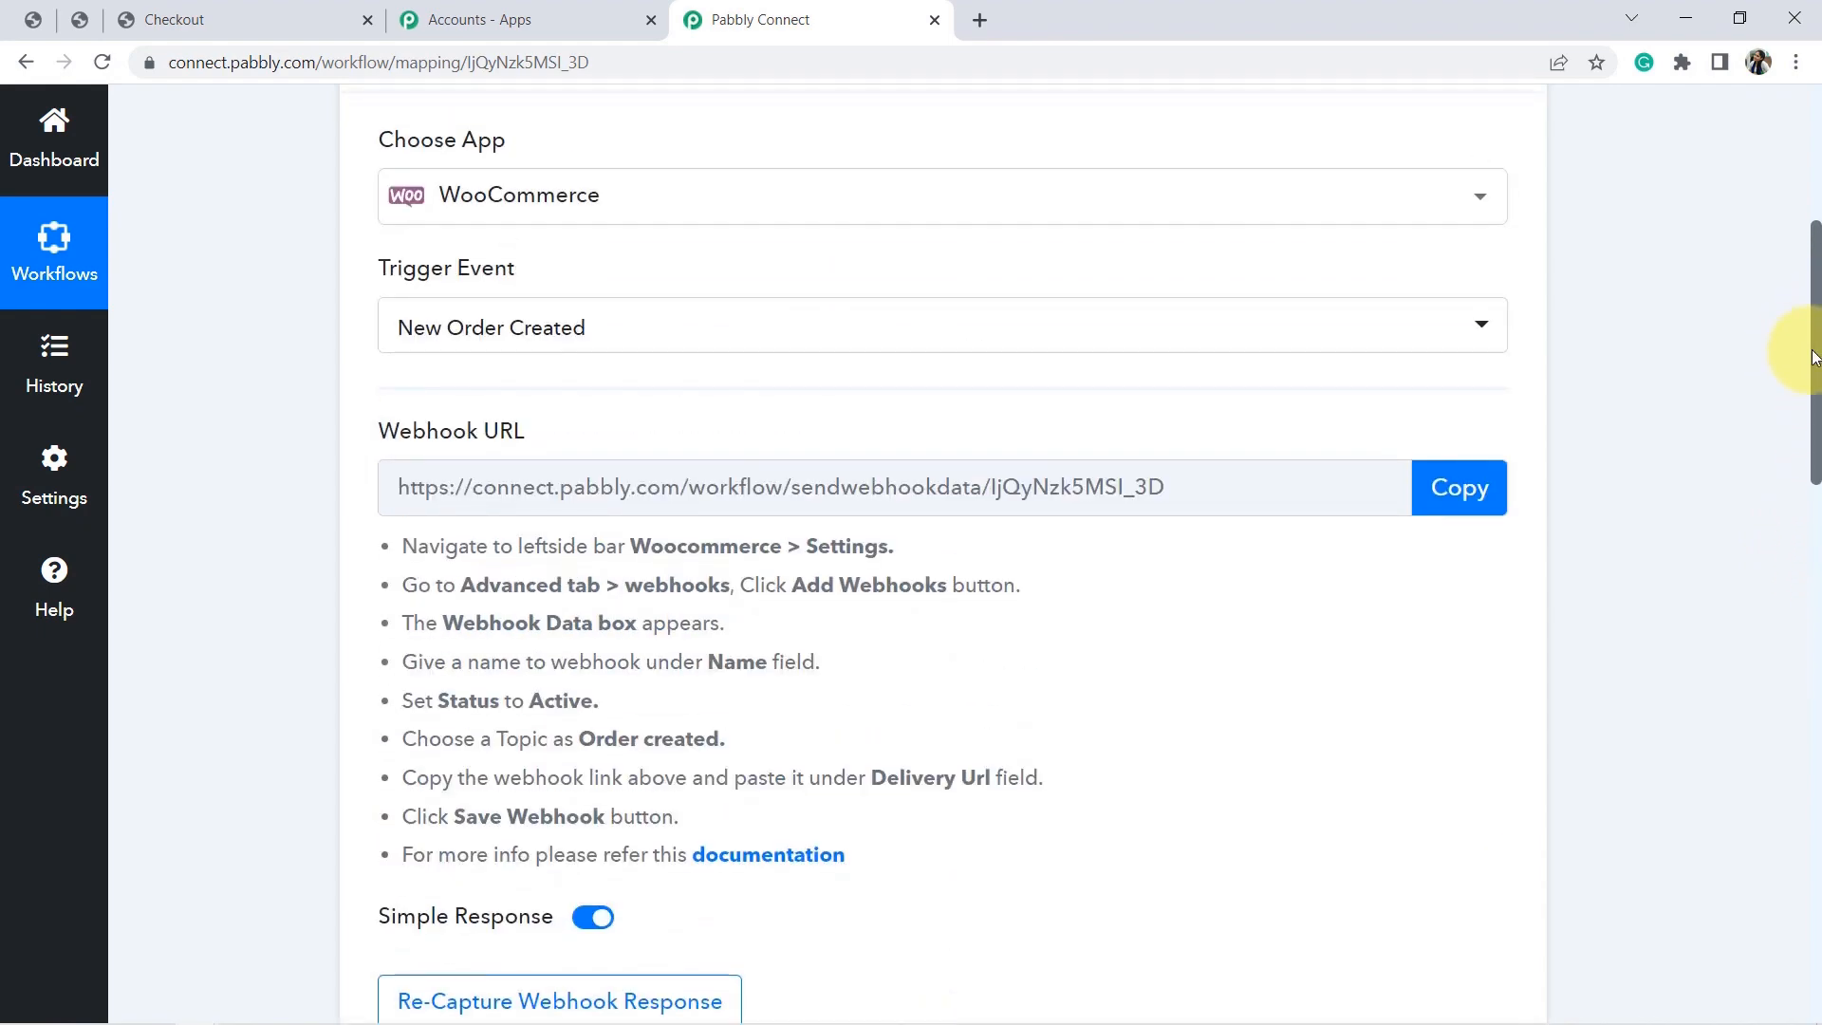
drag(1815, 355, 1793, 541)
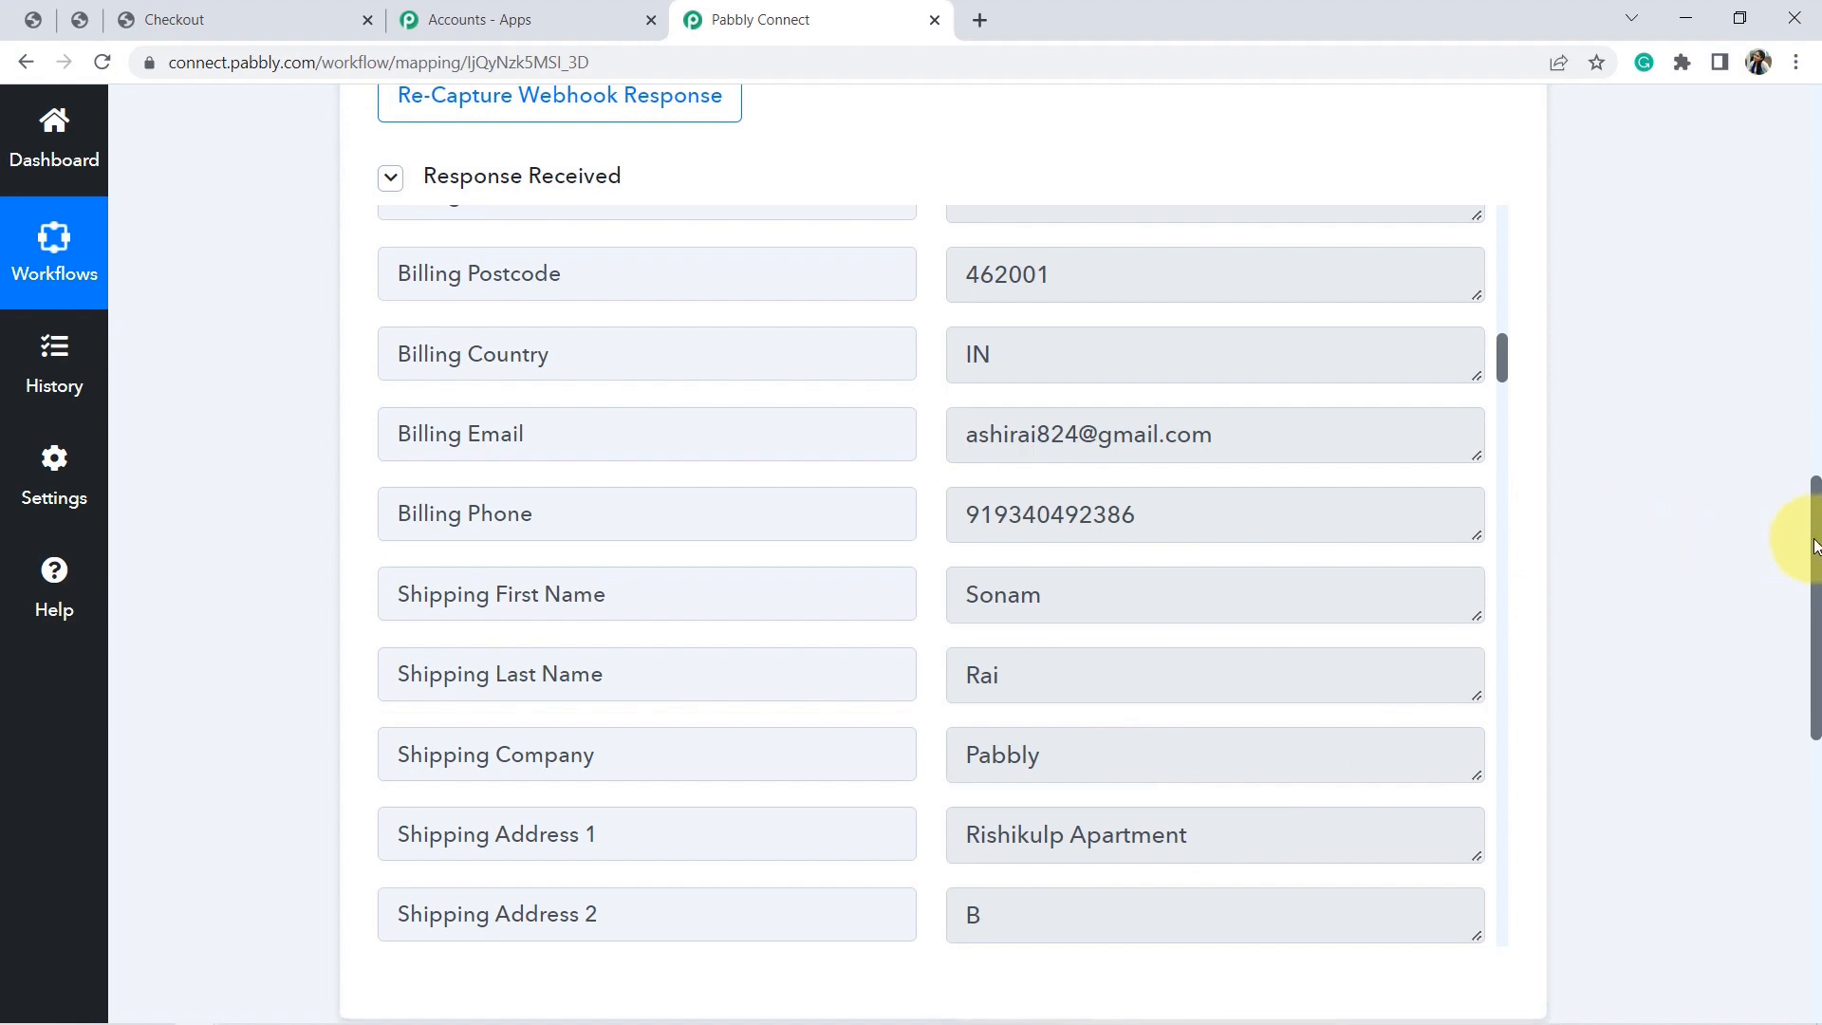
drag(1814, 547, 1814, 726)
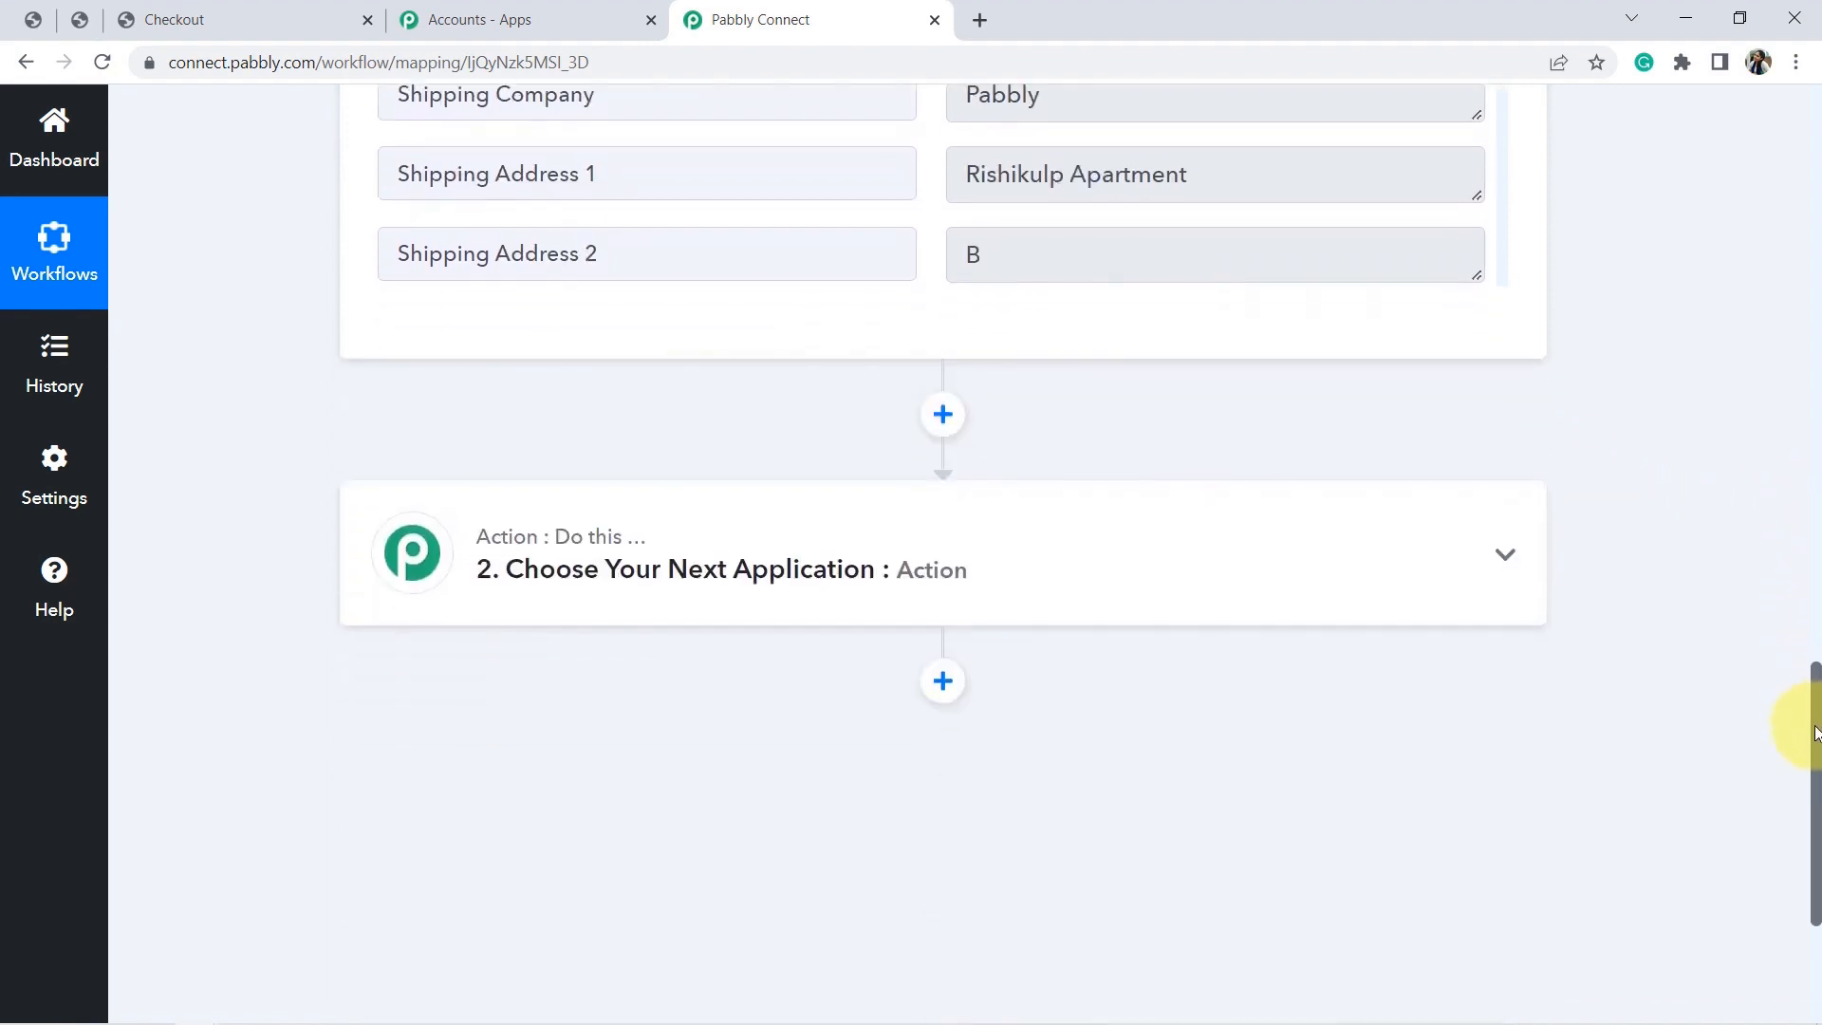
Choose WhatsApp Cloud API as the action app by searching 'whats'.
click(727, 567)
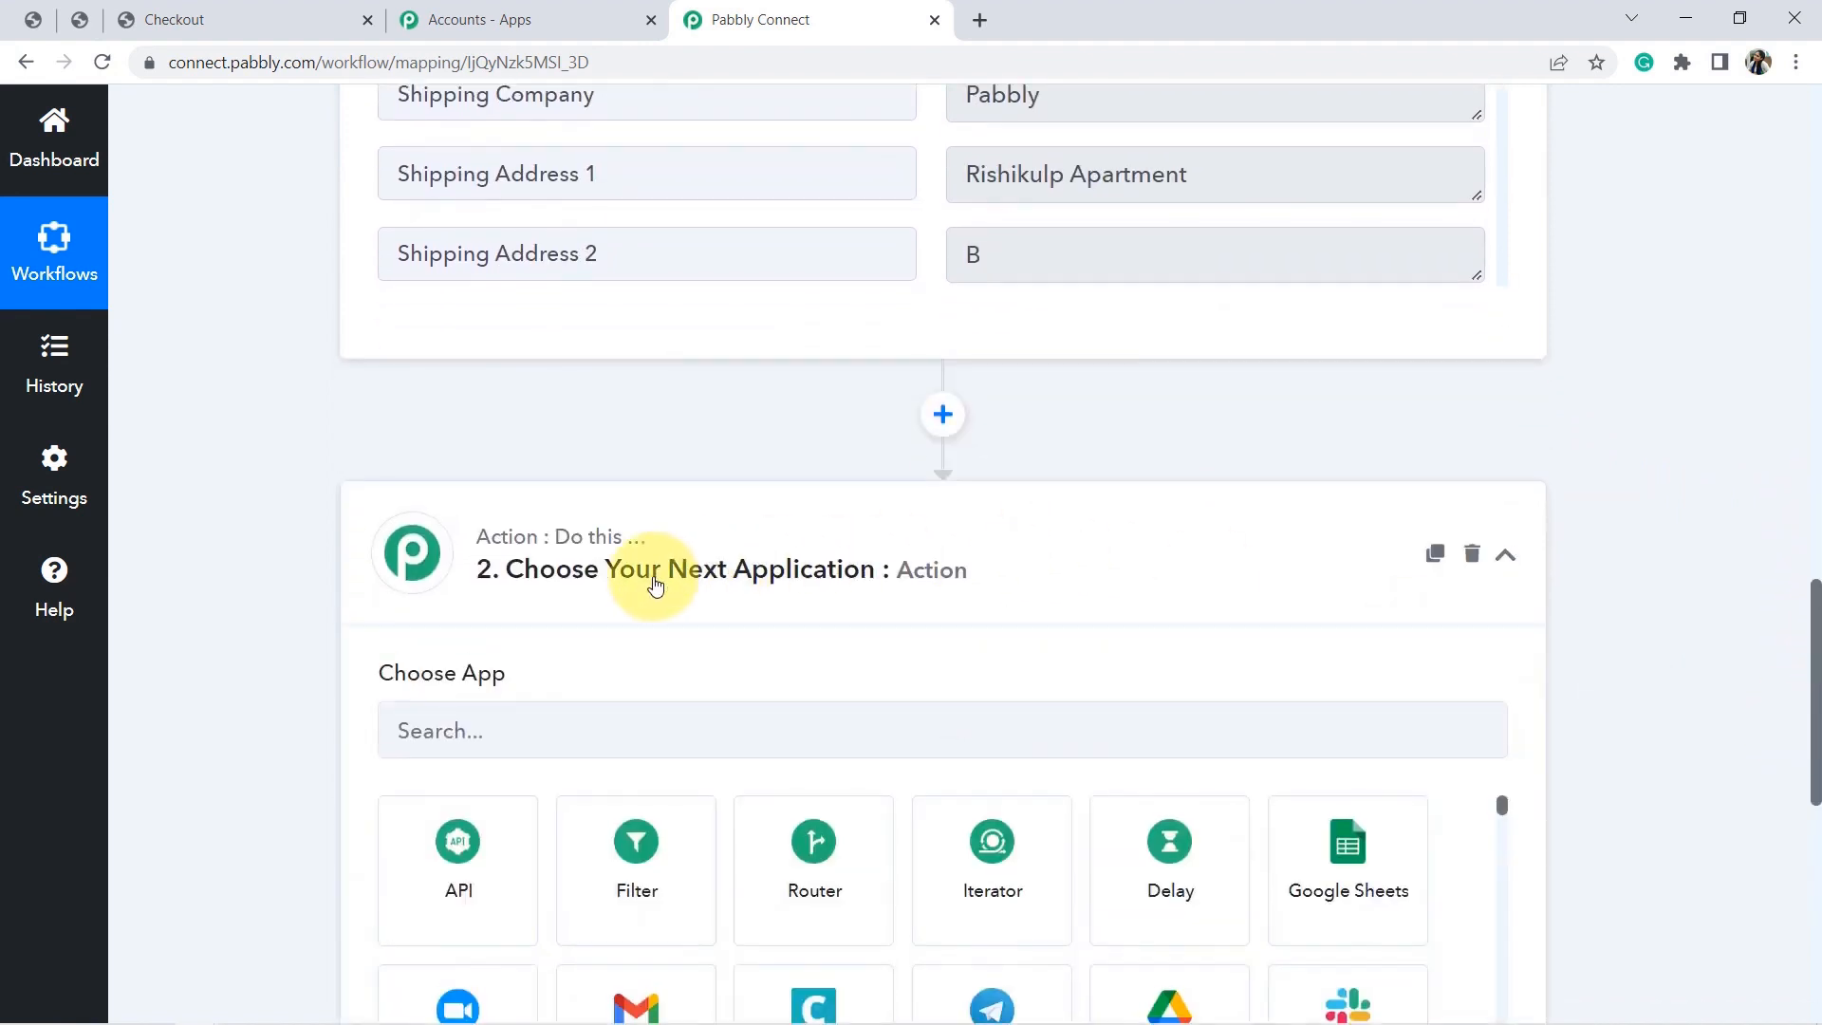
click(433, 729)
text(whats)
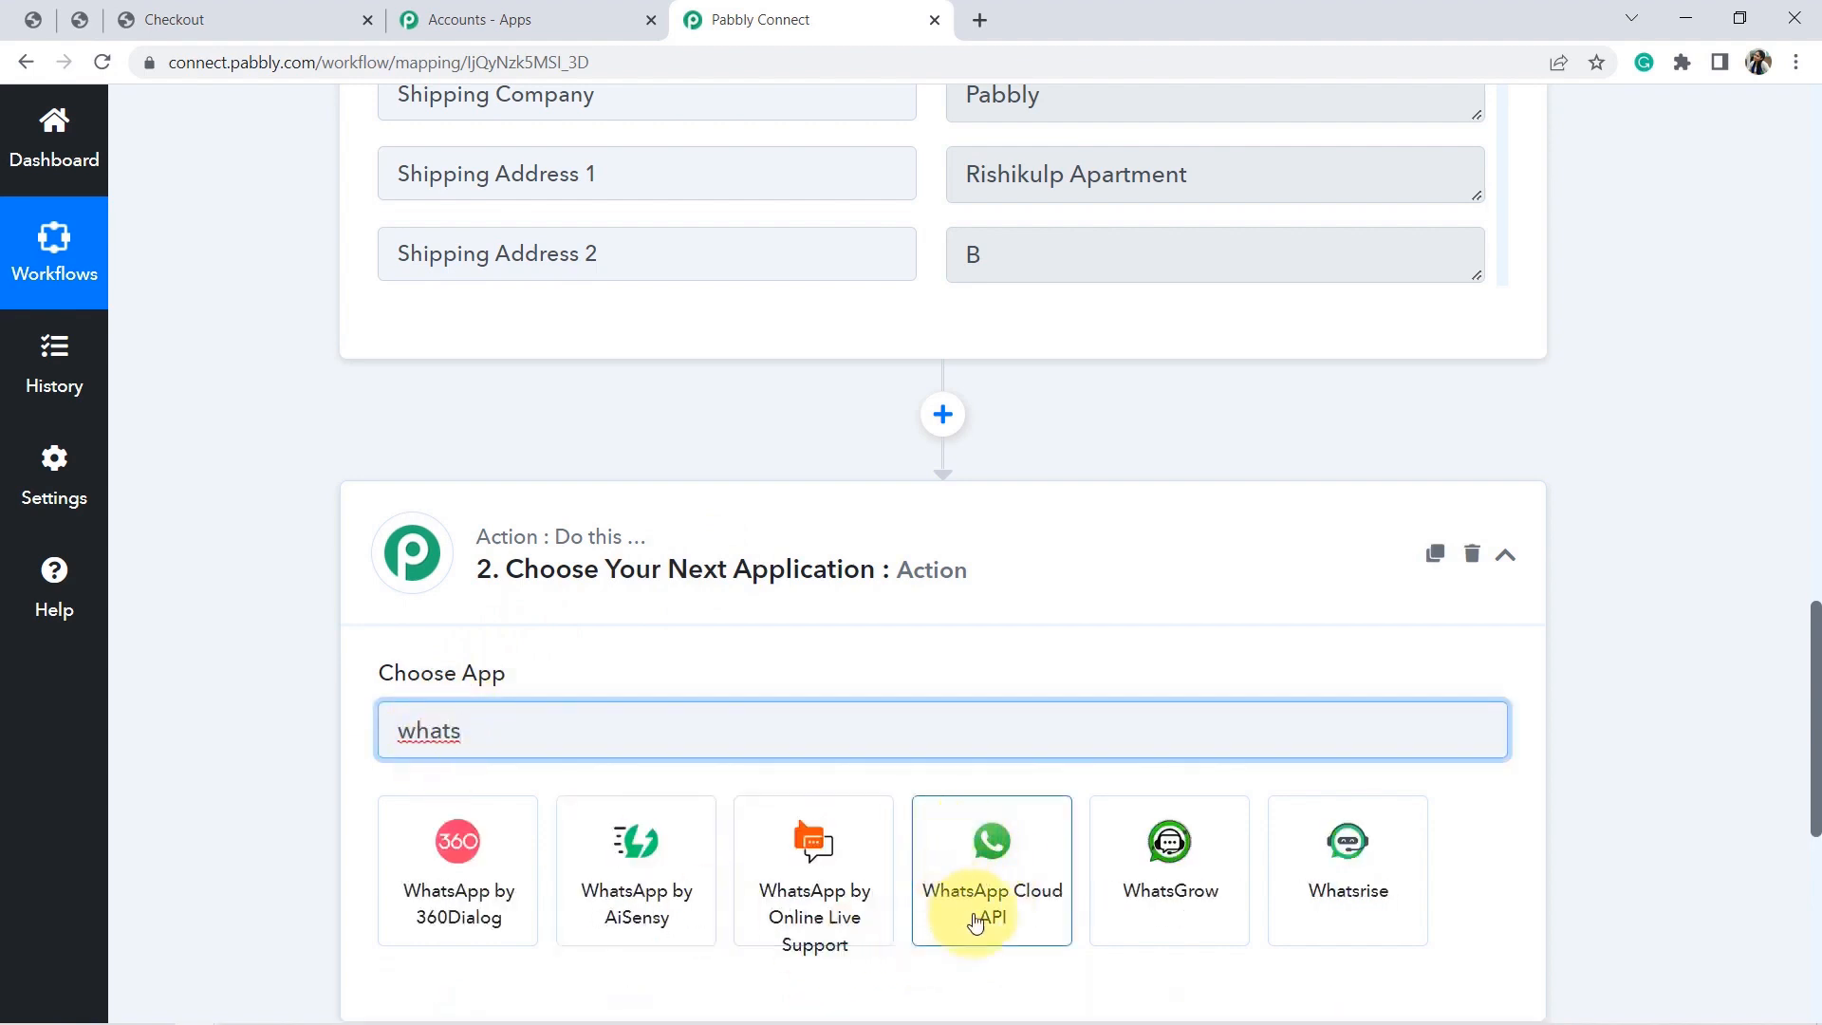
click(991, 877)
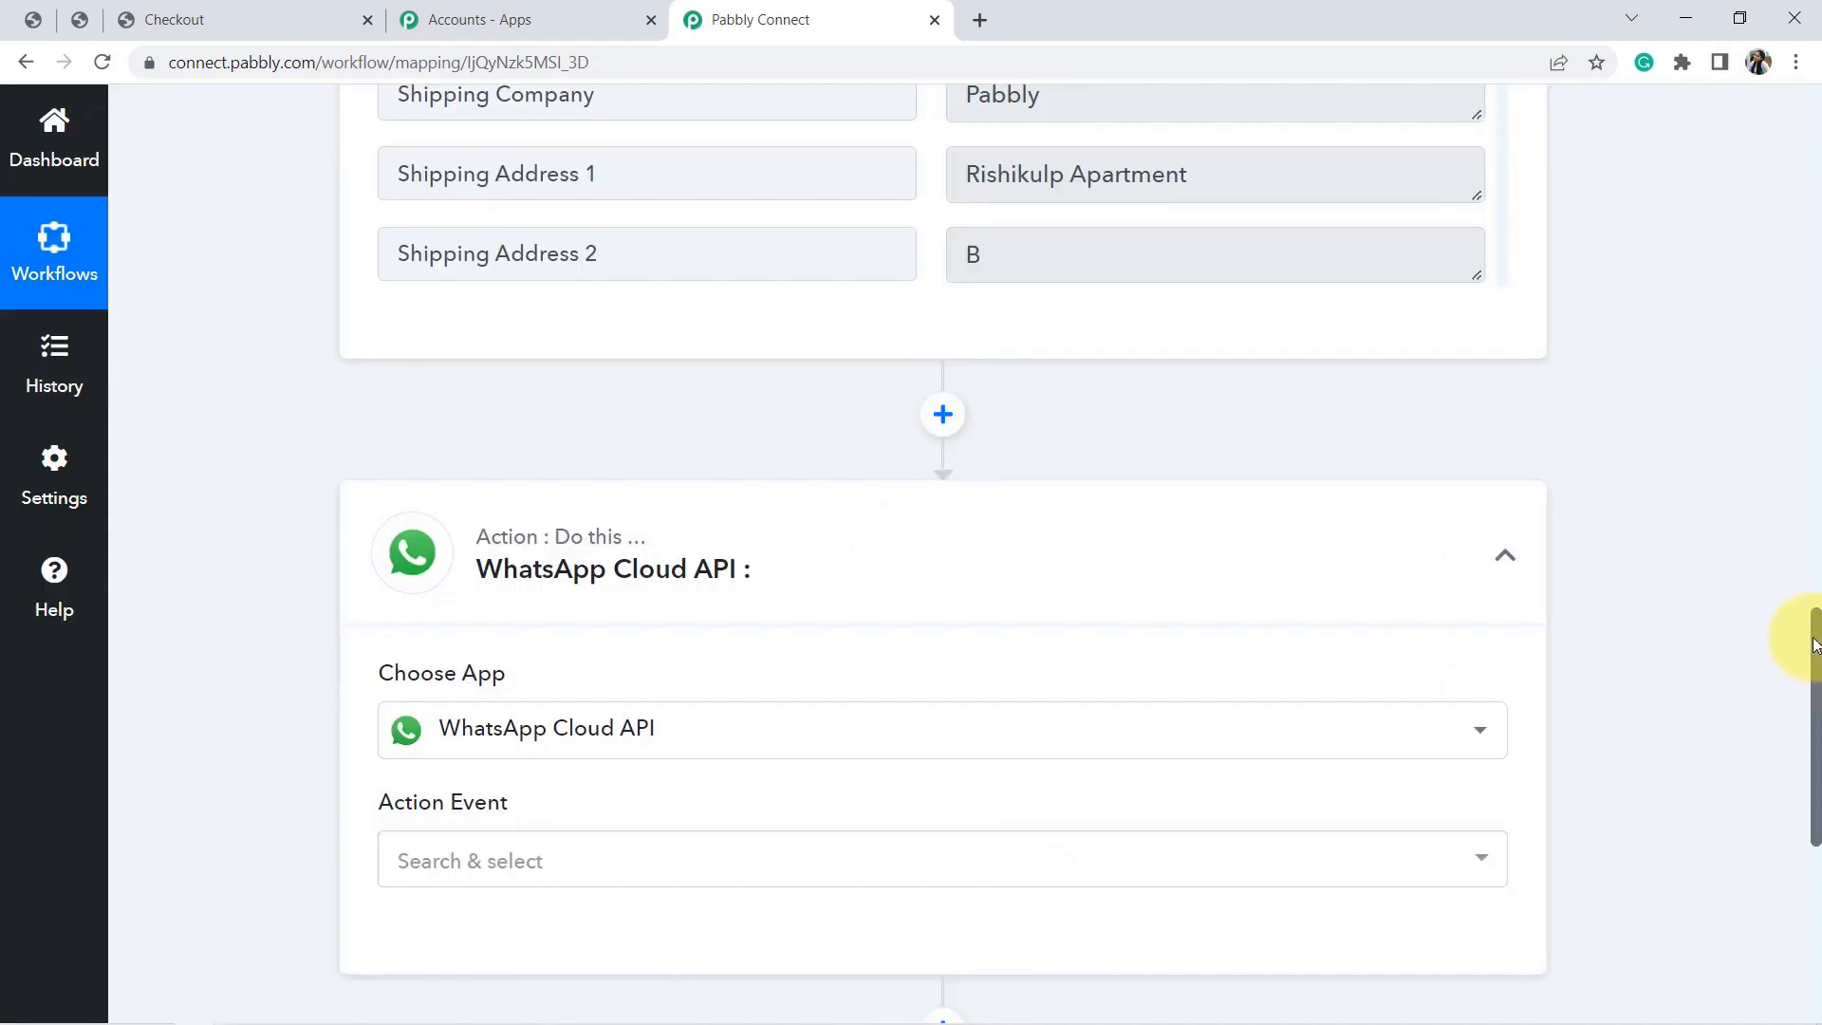
drag(1814, 632, 1802, 725)
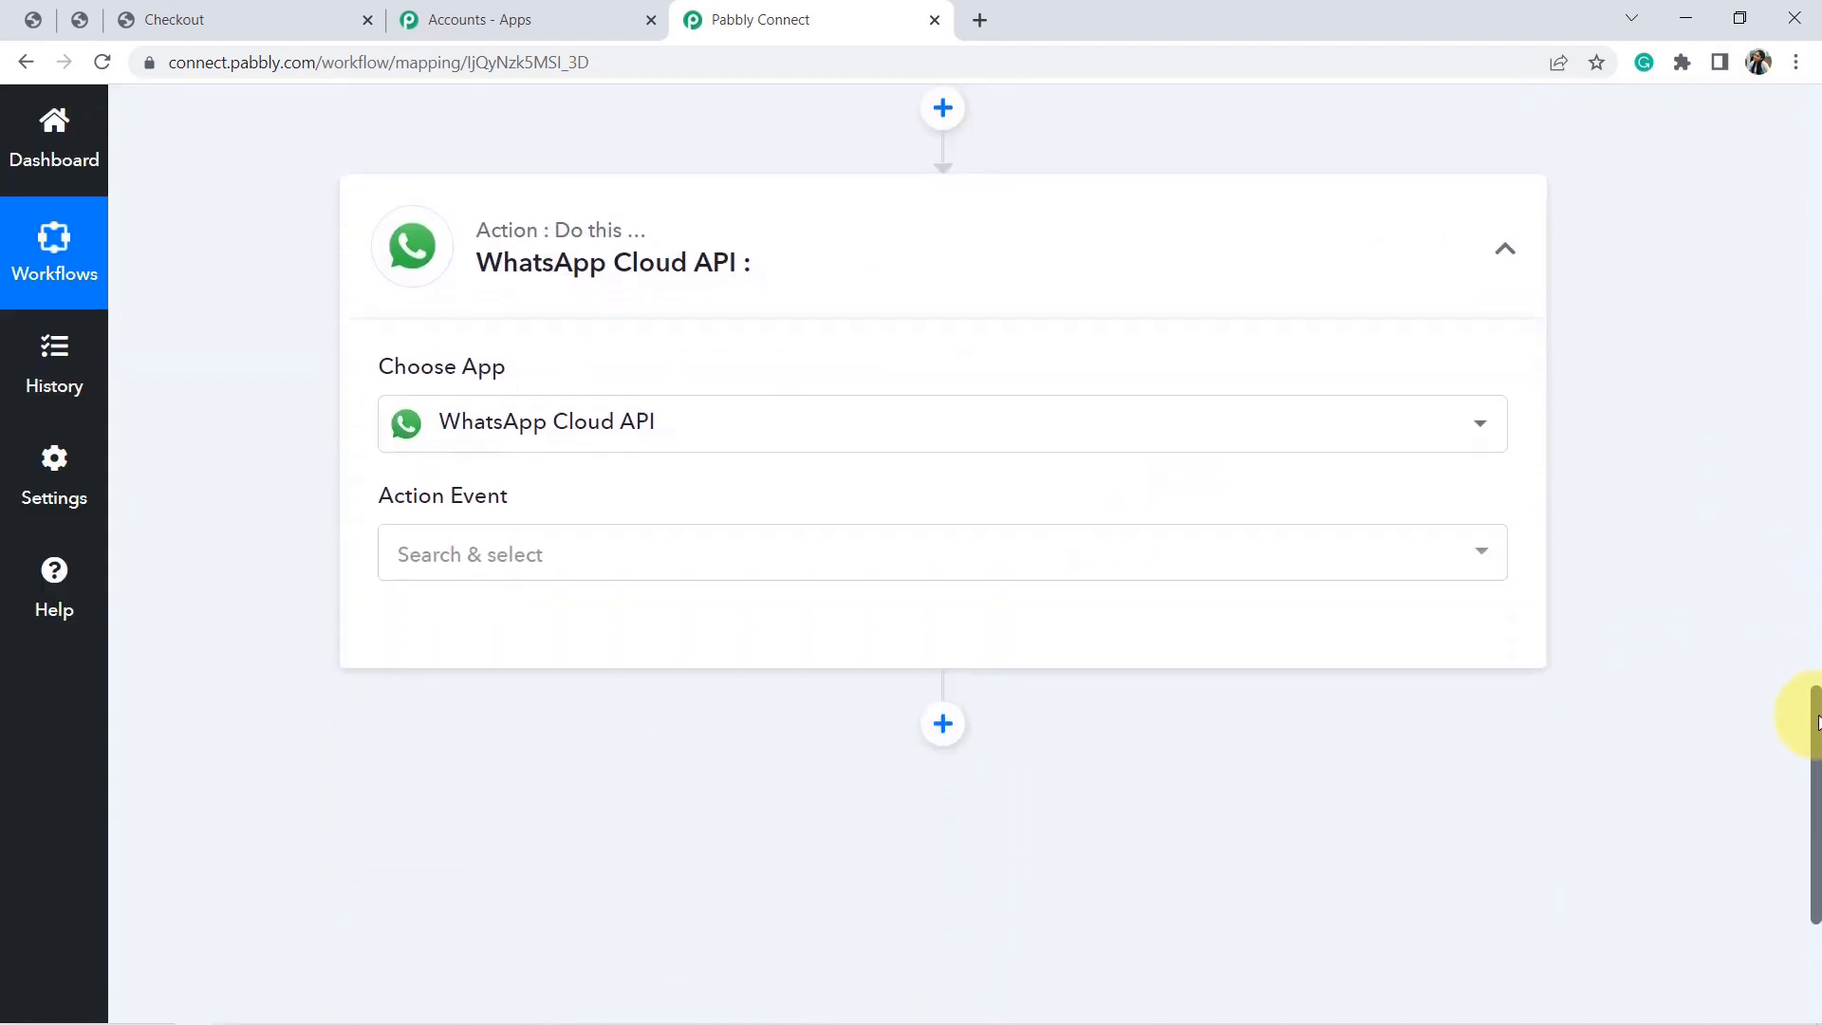
Set the action event to Send Template Message and start connecting an account.
click(379, 568)
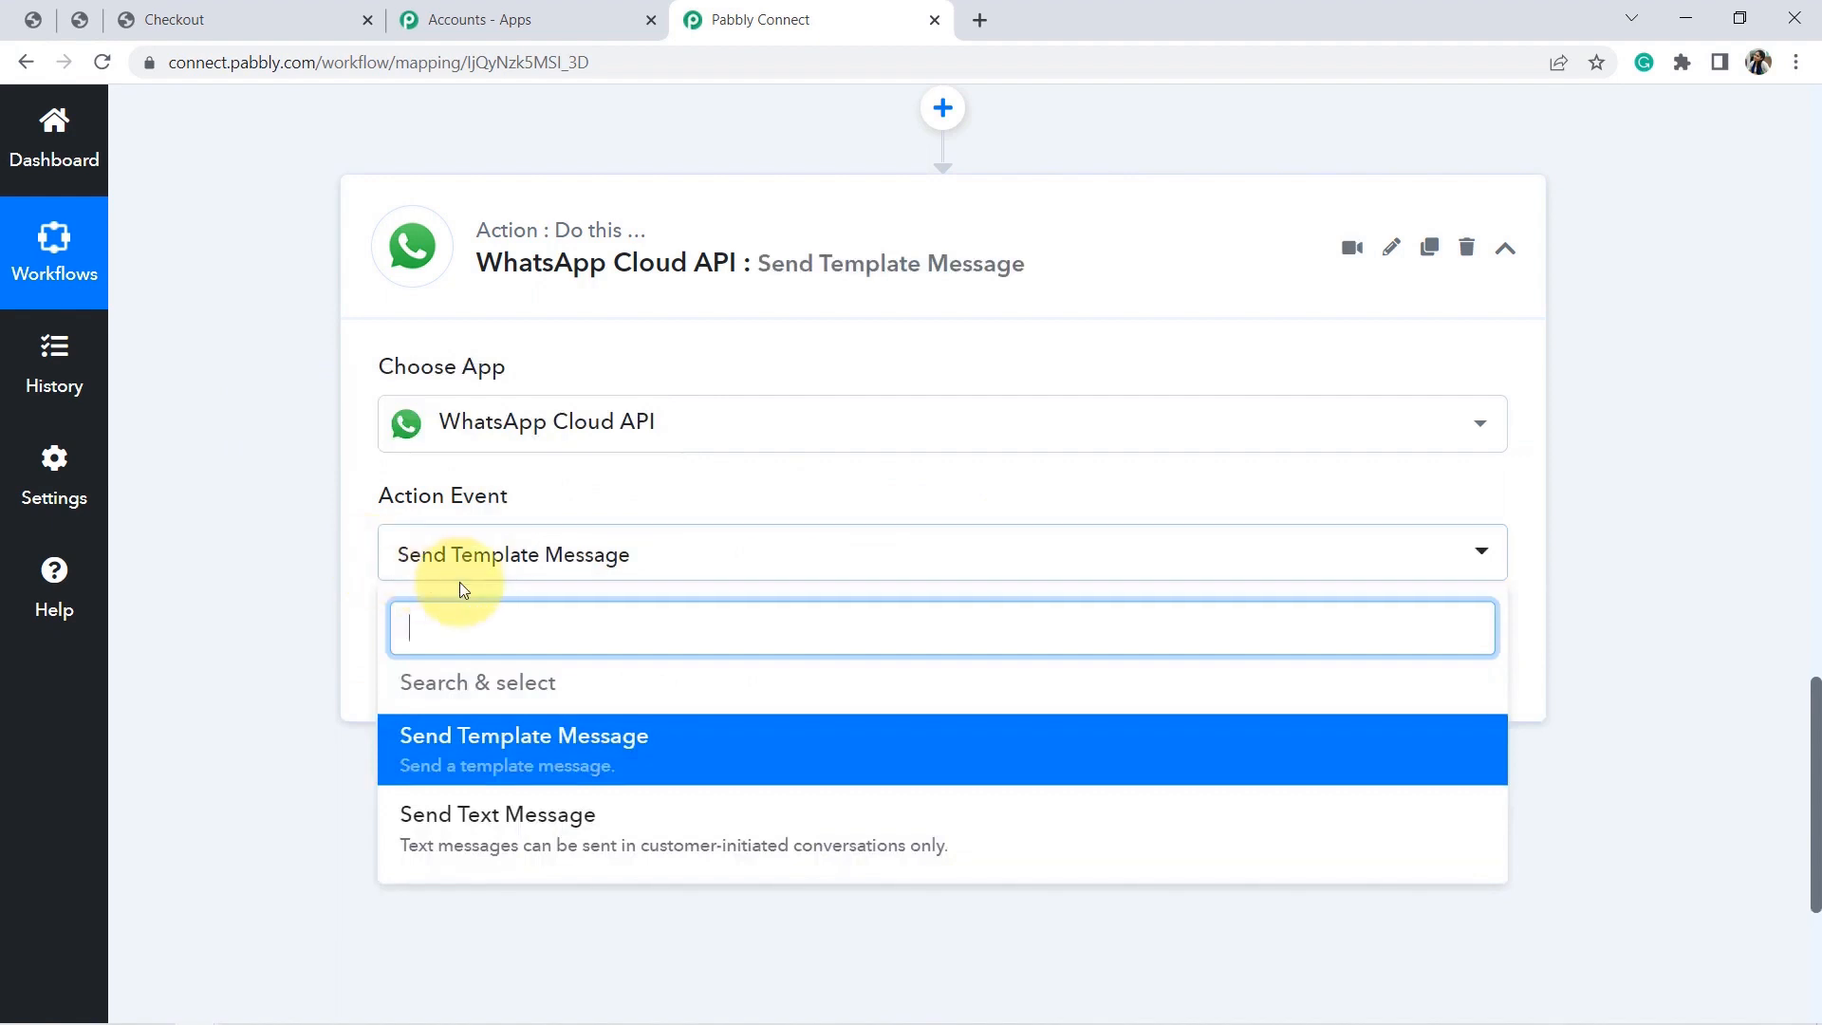
click(465, 762)
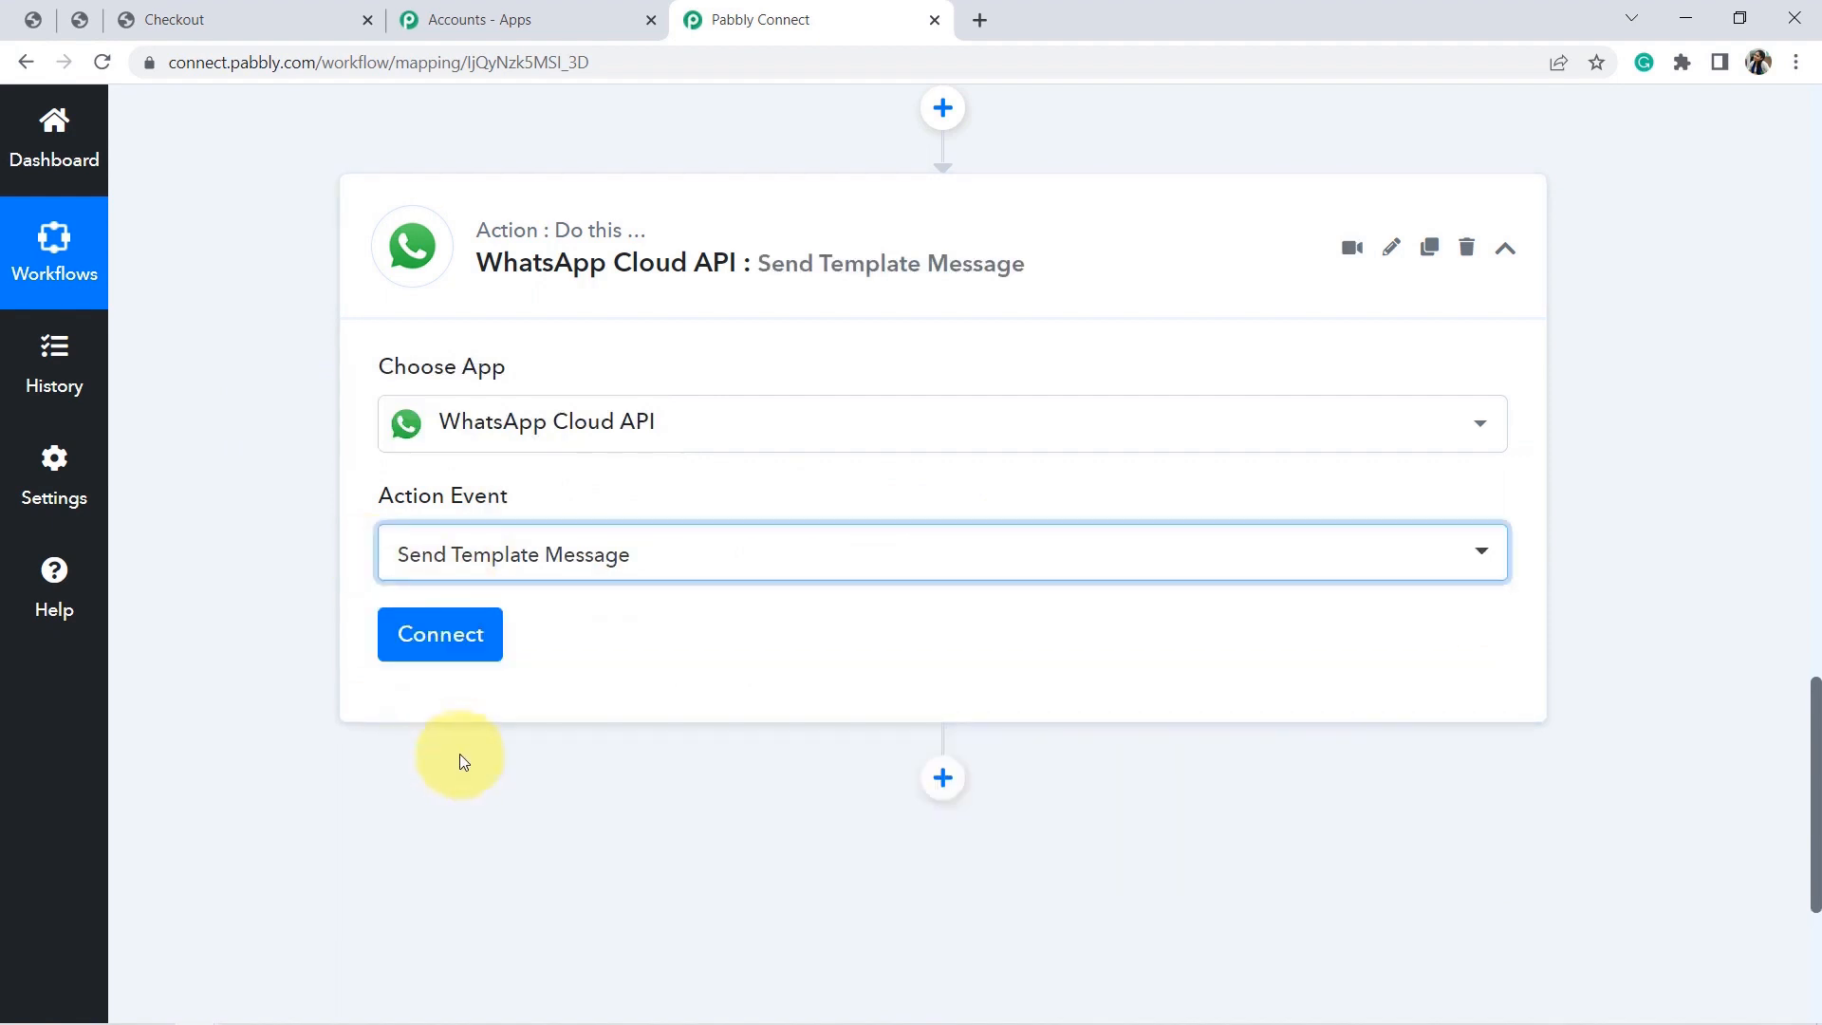
click(463, 637)
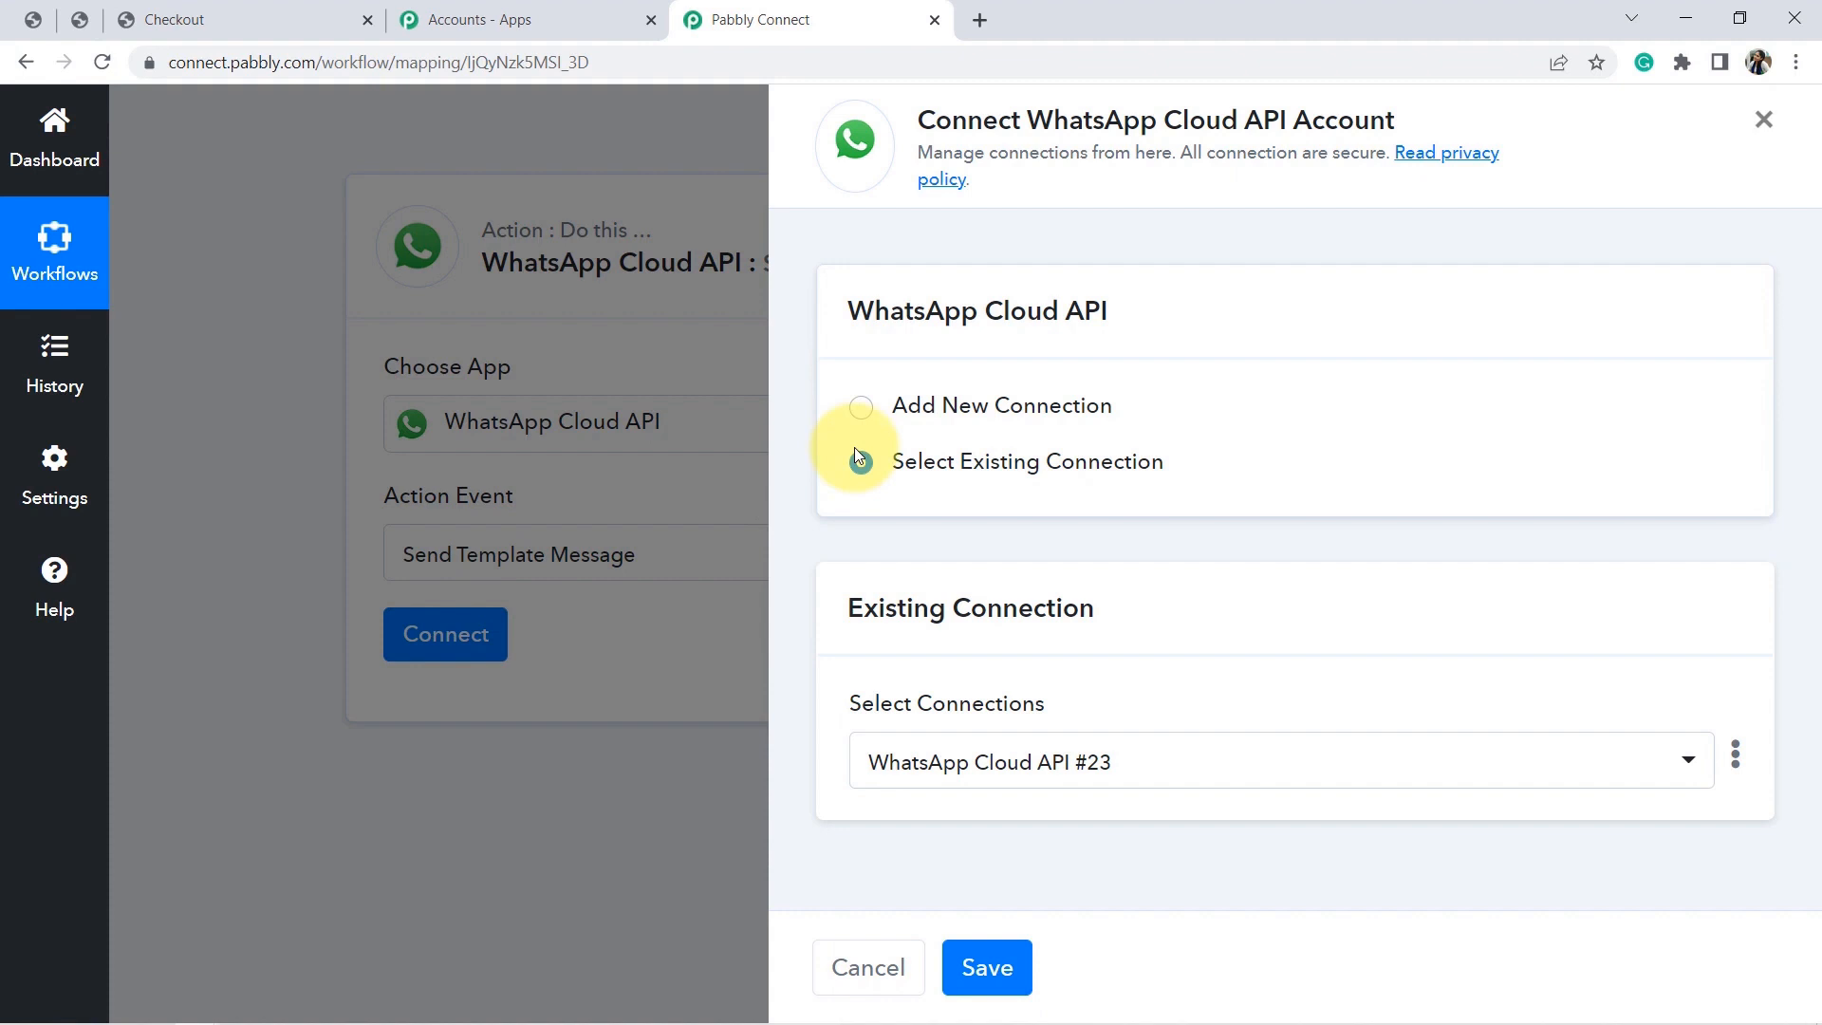
Choose Add New Connection, creating WhatsApp Cloud API #24 with empty token and ID fields.
click(861, 409)
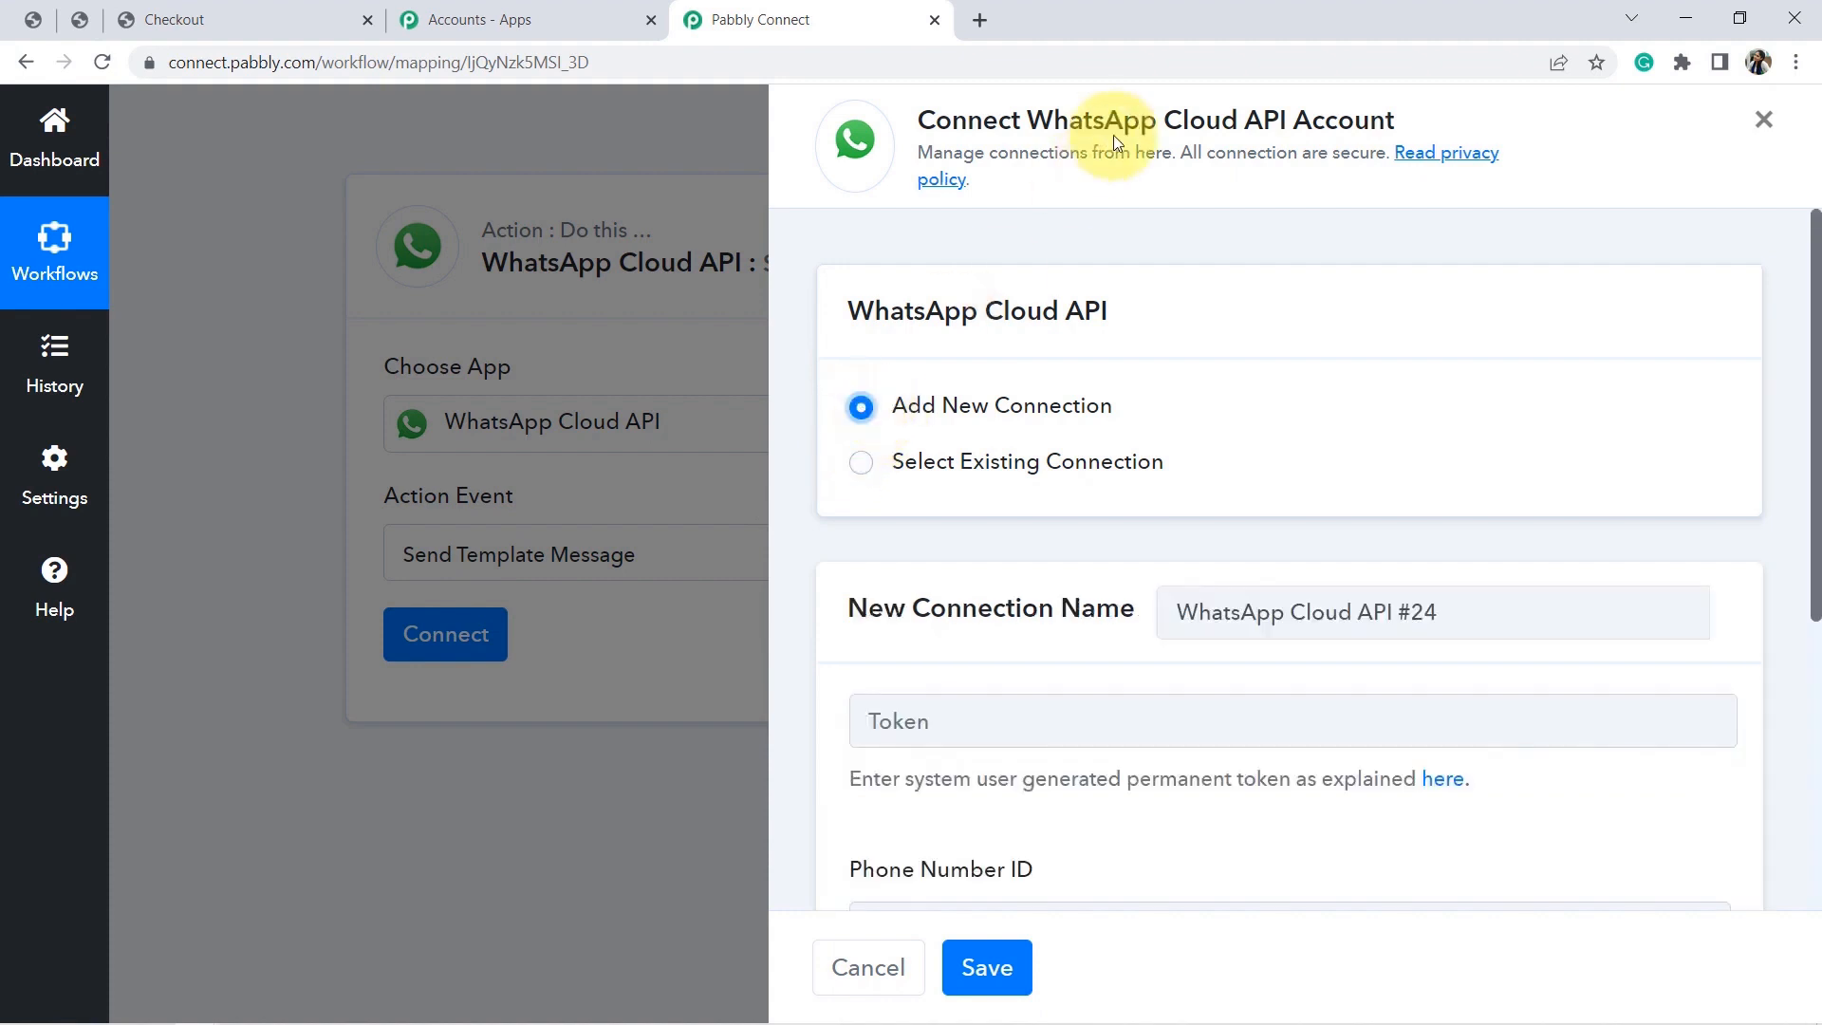
drag(952, 119, 1240, 84)
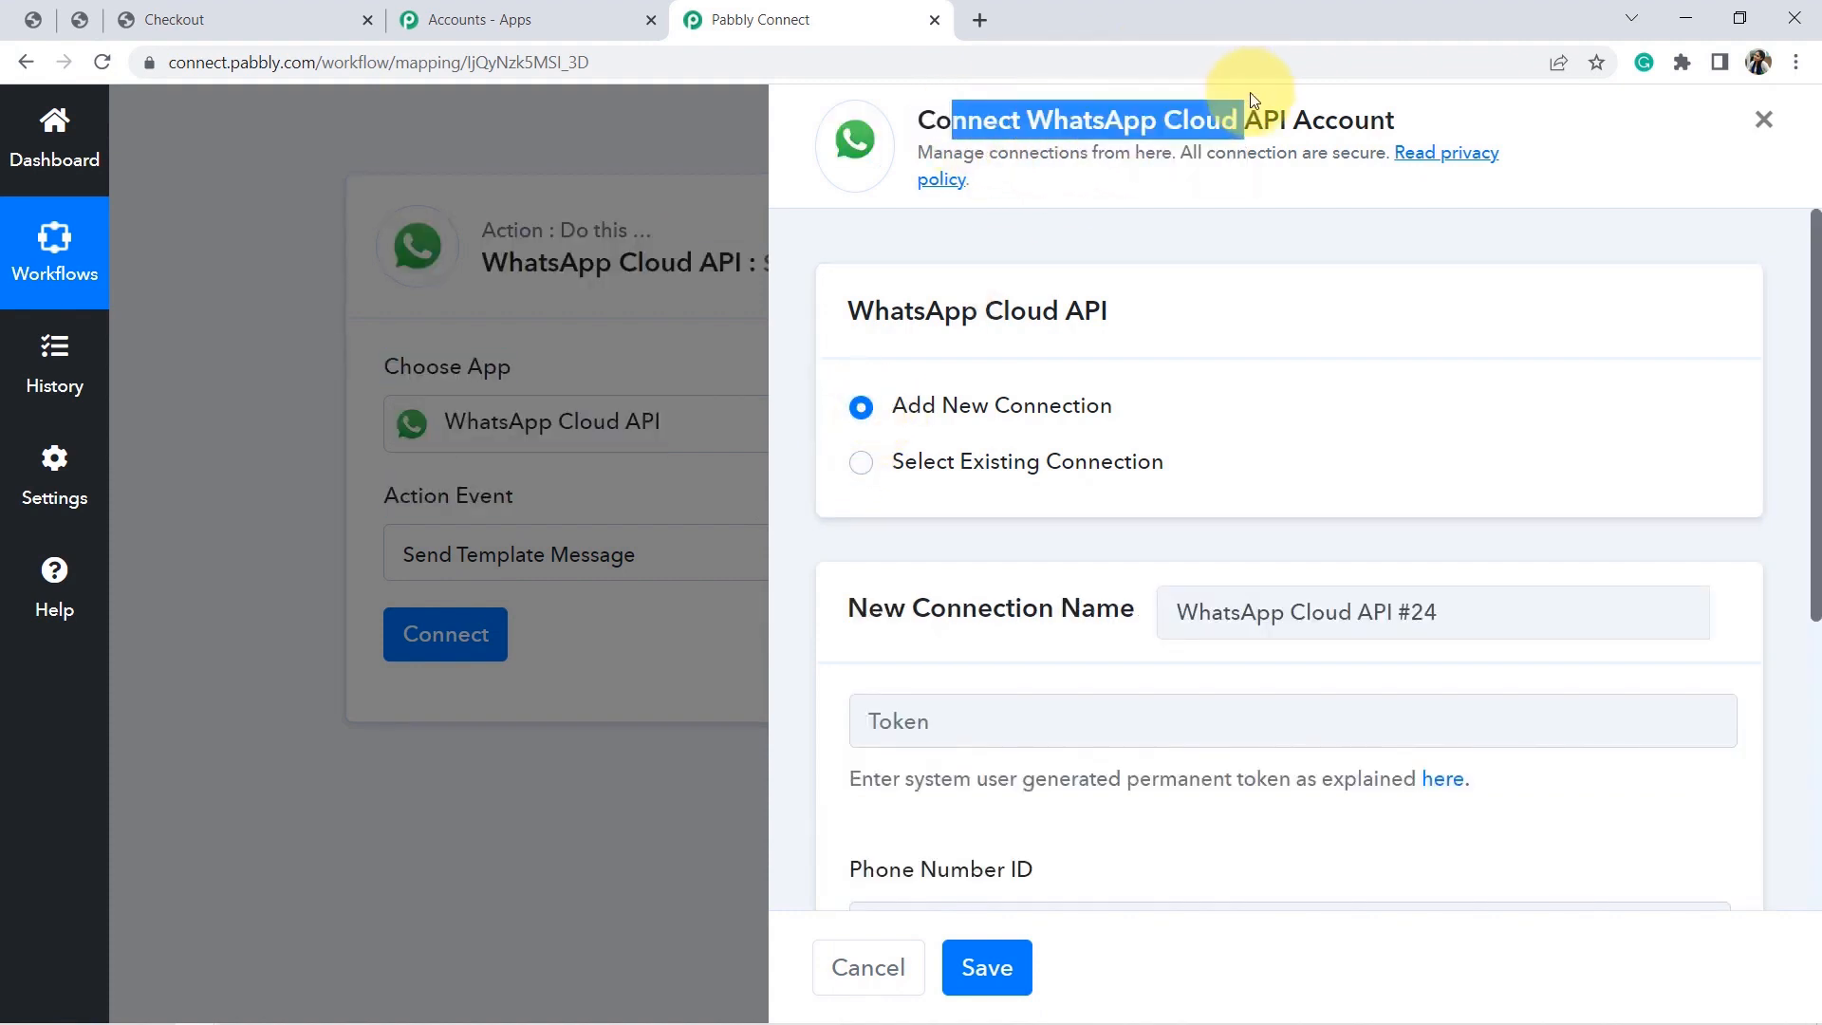
click(1287, 103)
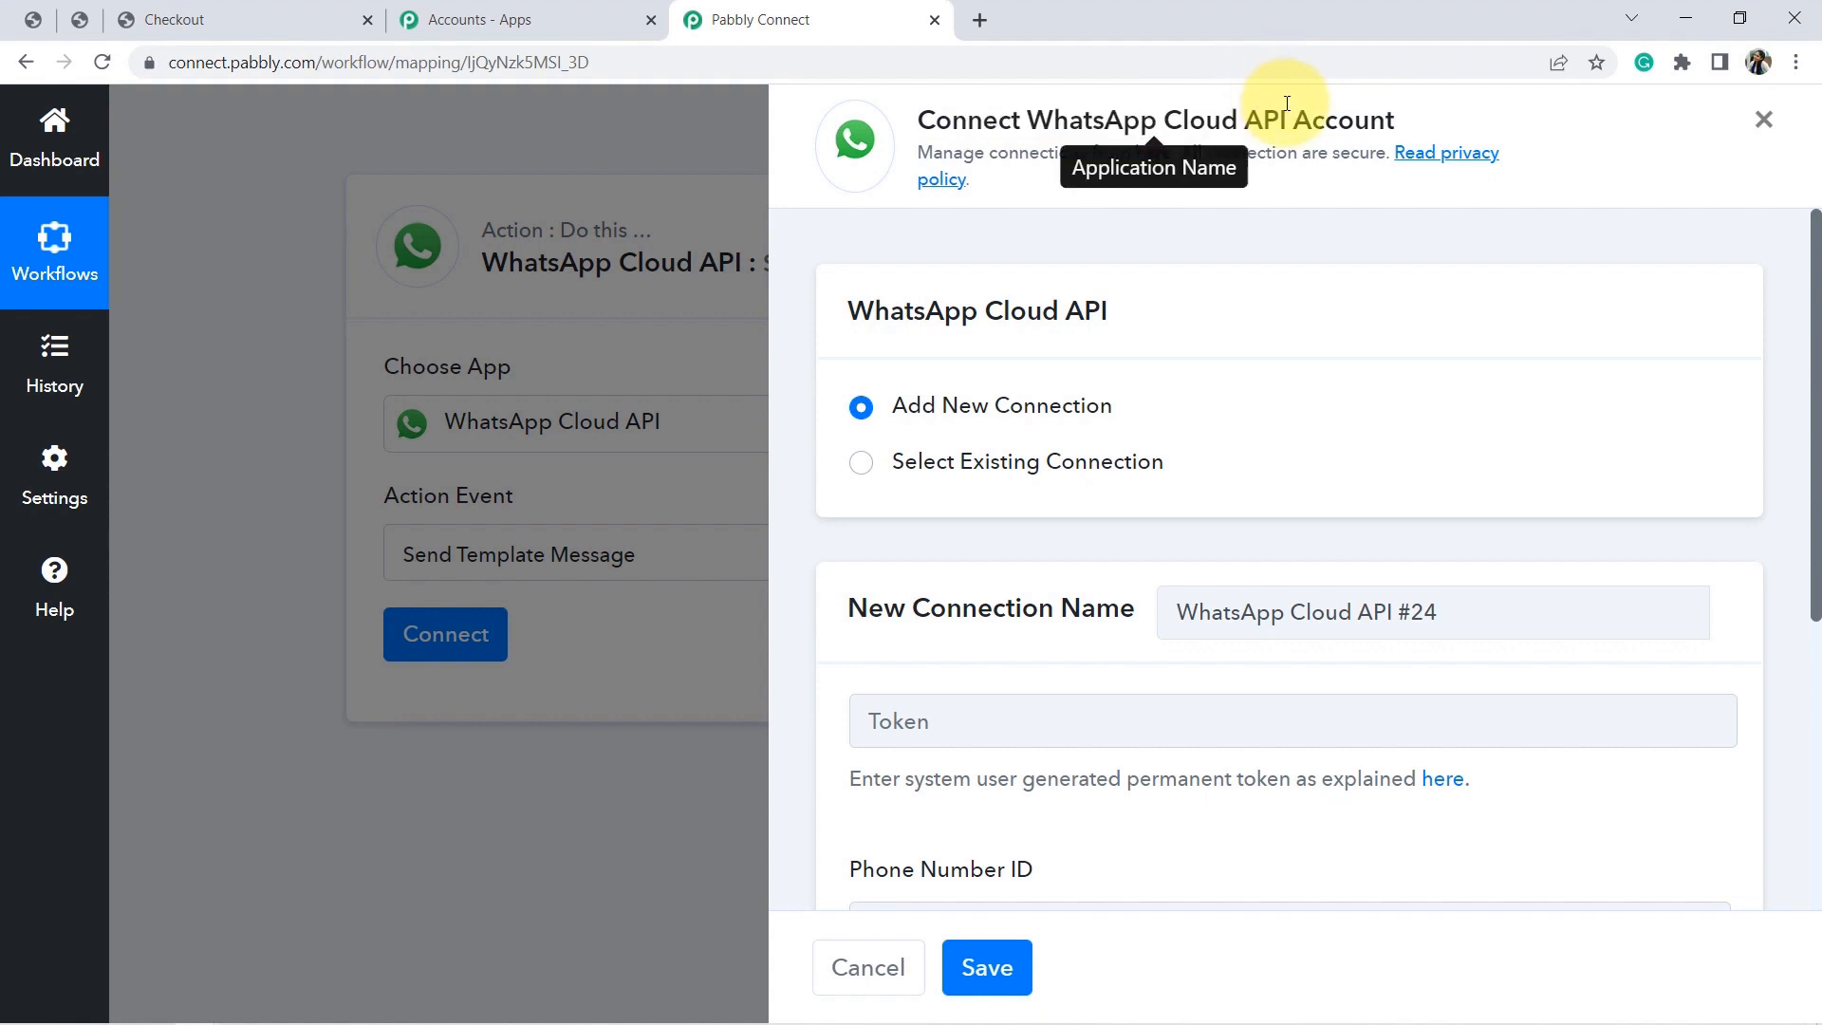
drag(1812, 405, 1793, 612)
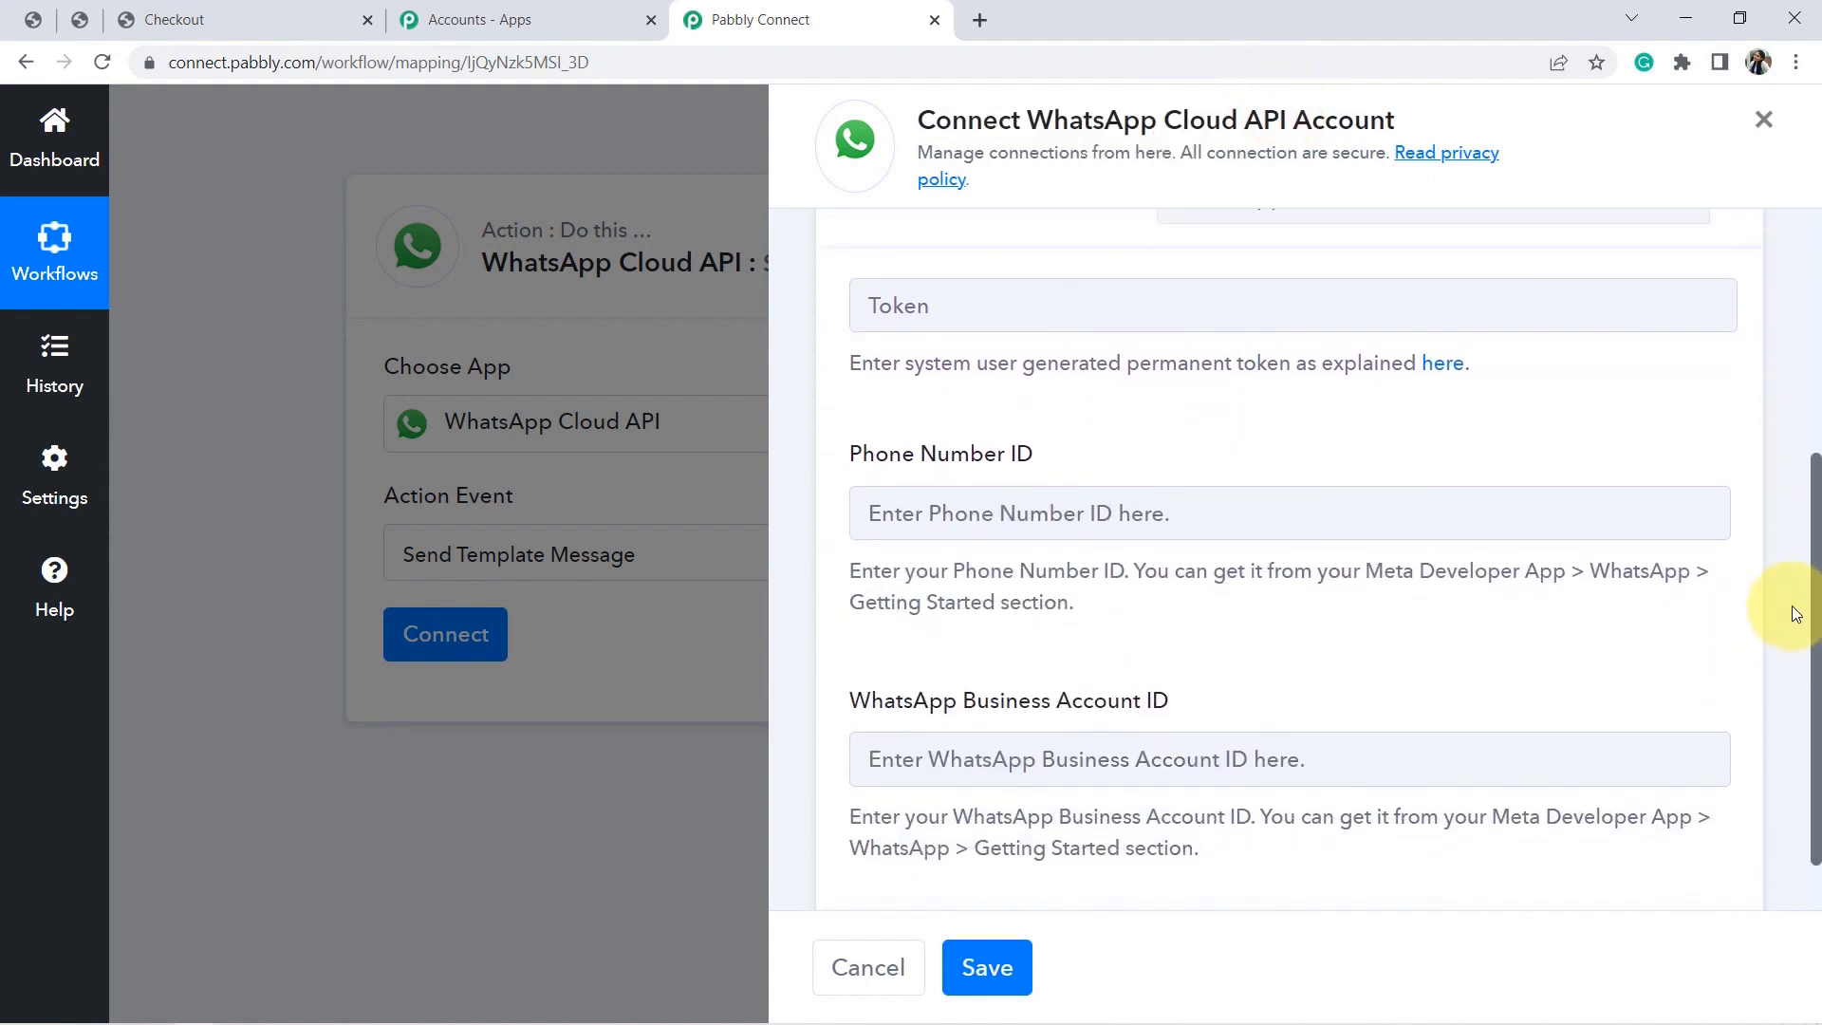
drag(1812, 529, 1793, 504)
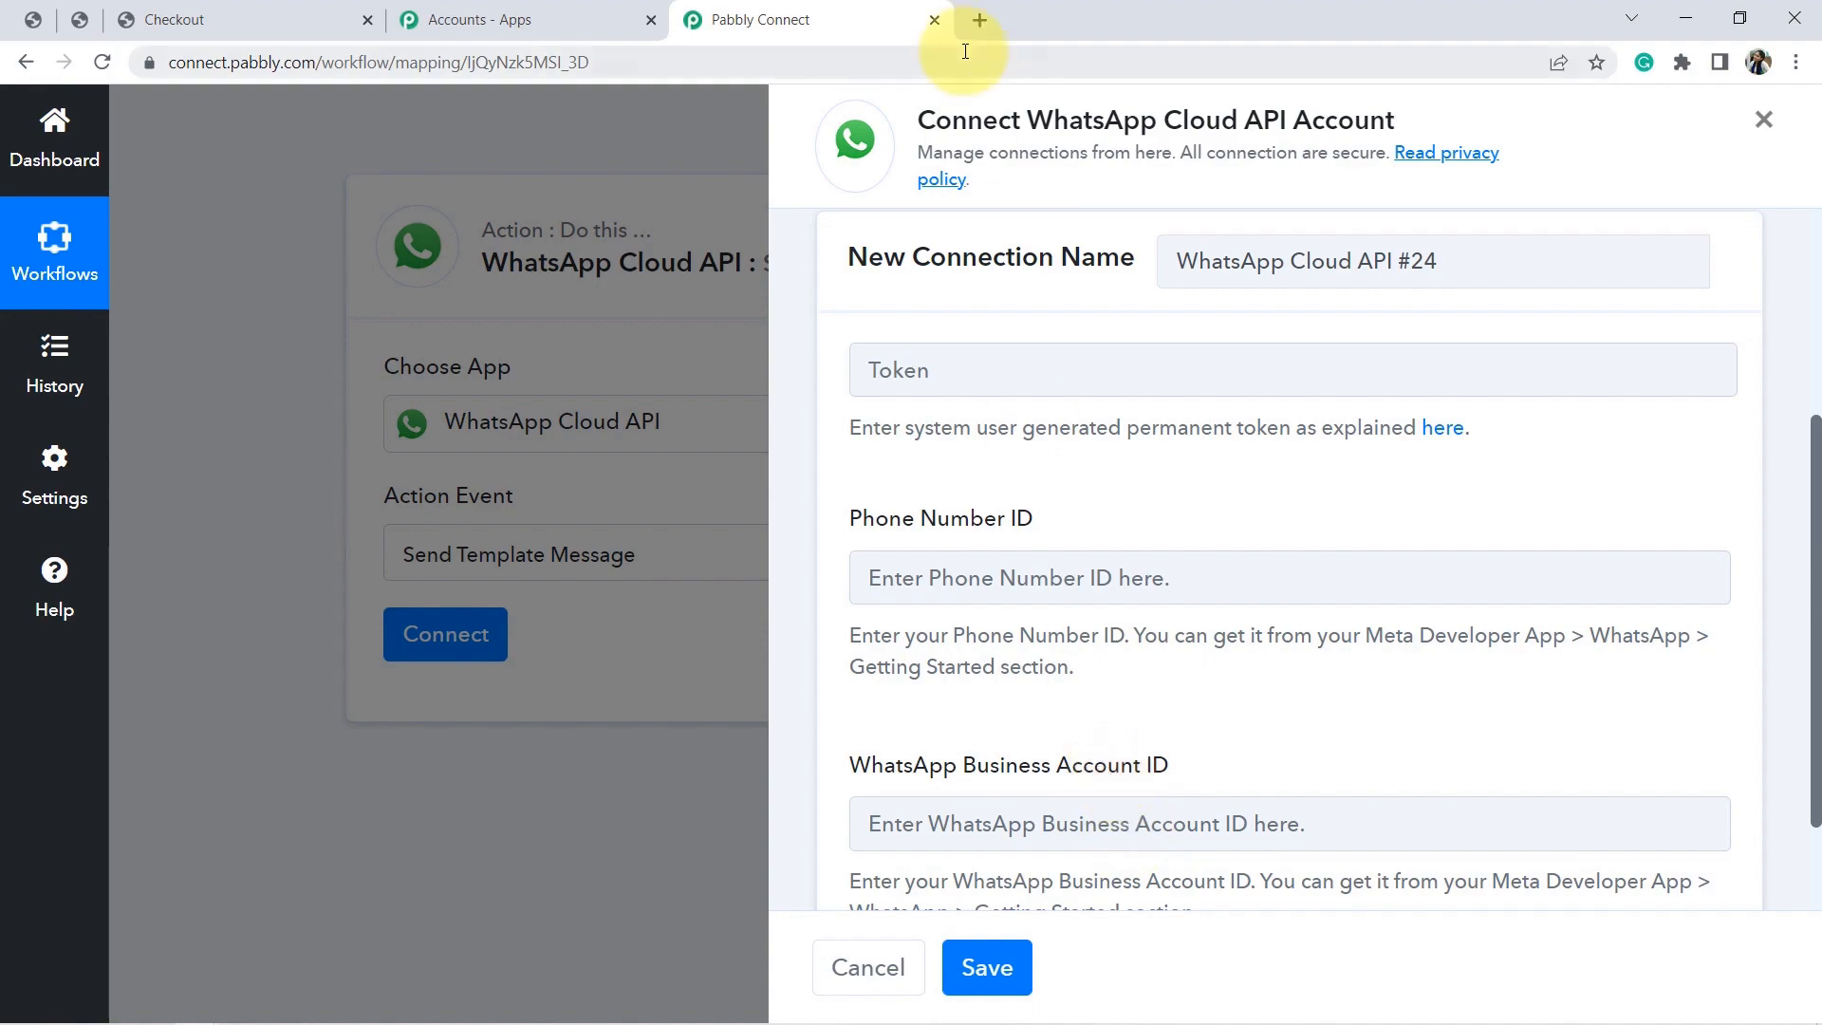
Load developers.facebook.com in a new tab and go to My Apps.
click(979, 19)
text(d)
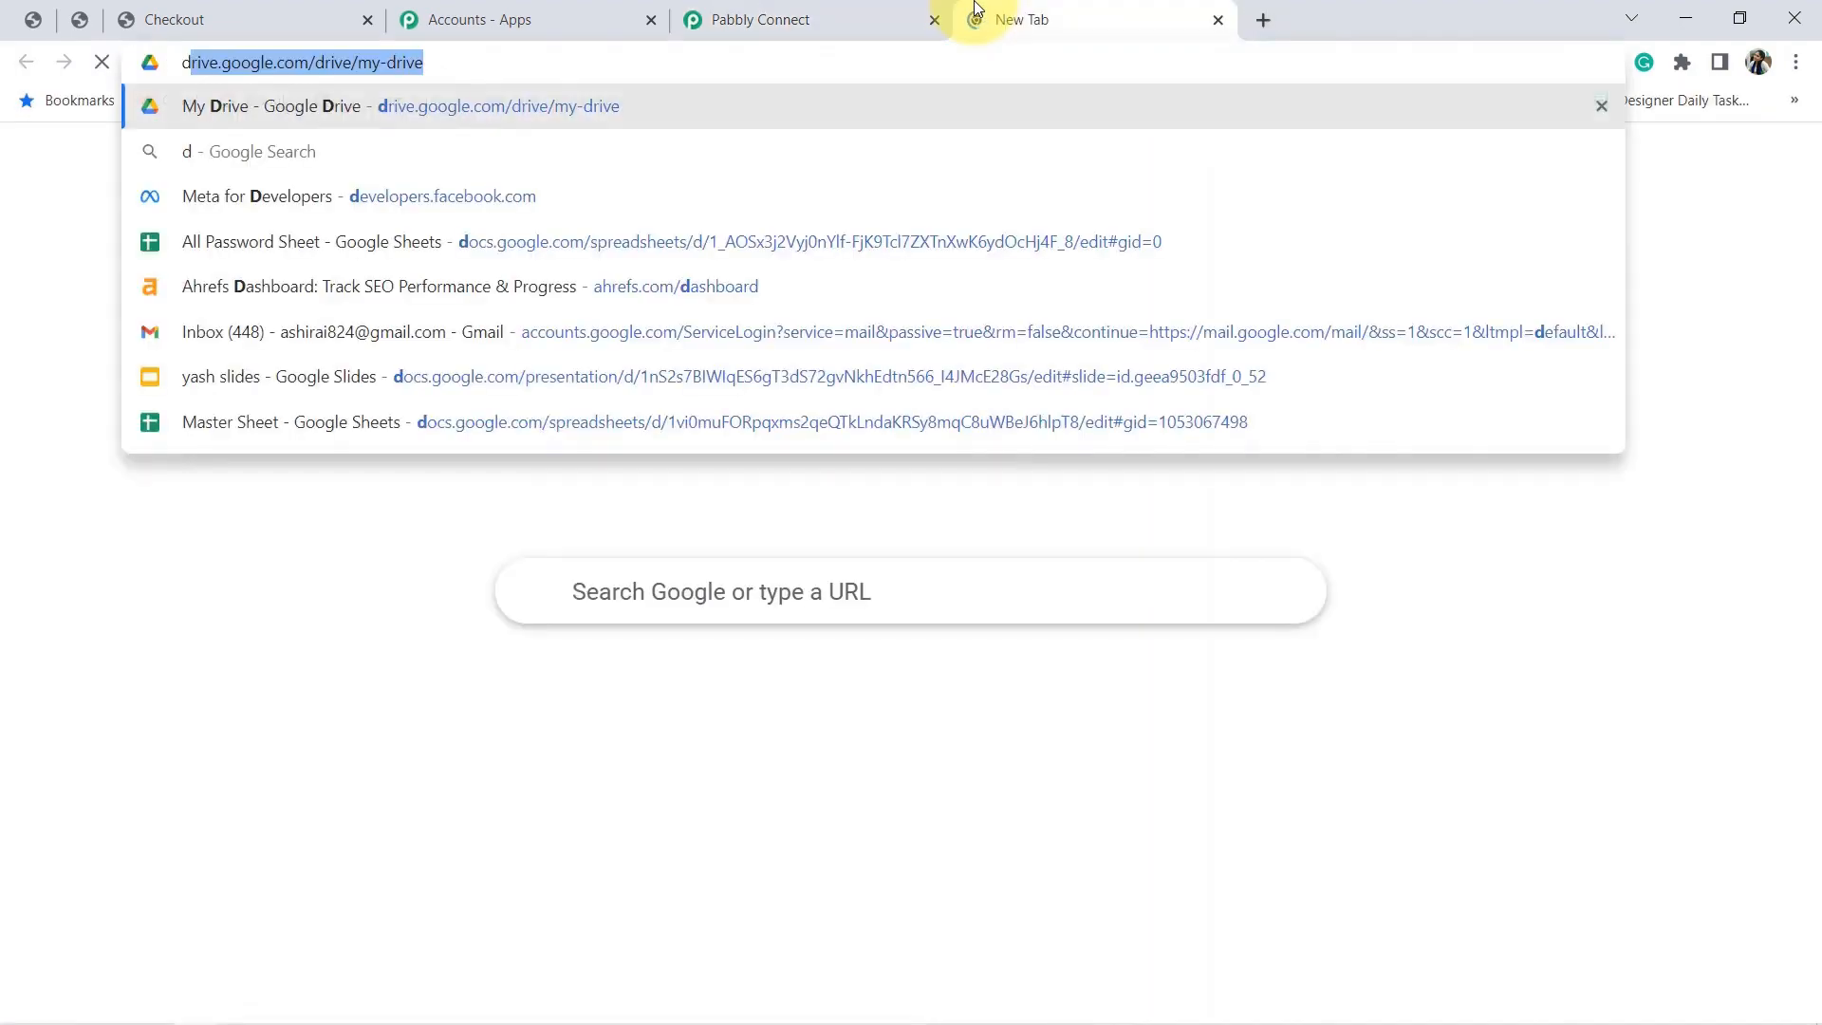
text(evelopers.facebook.)
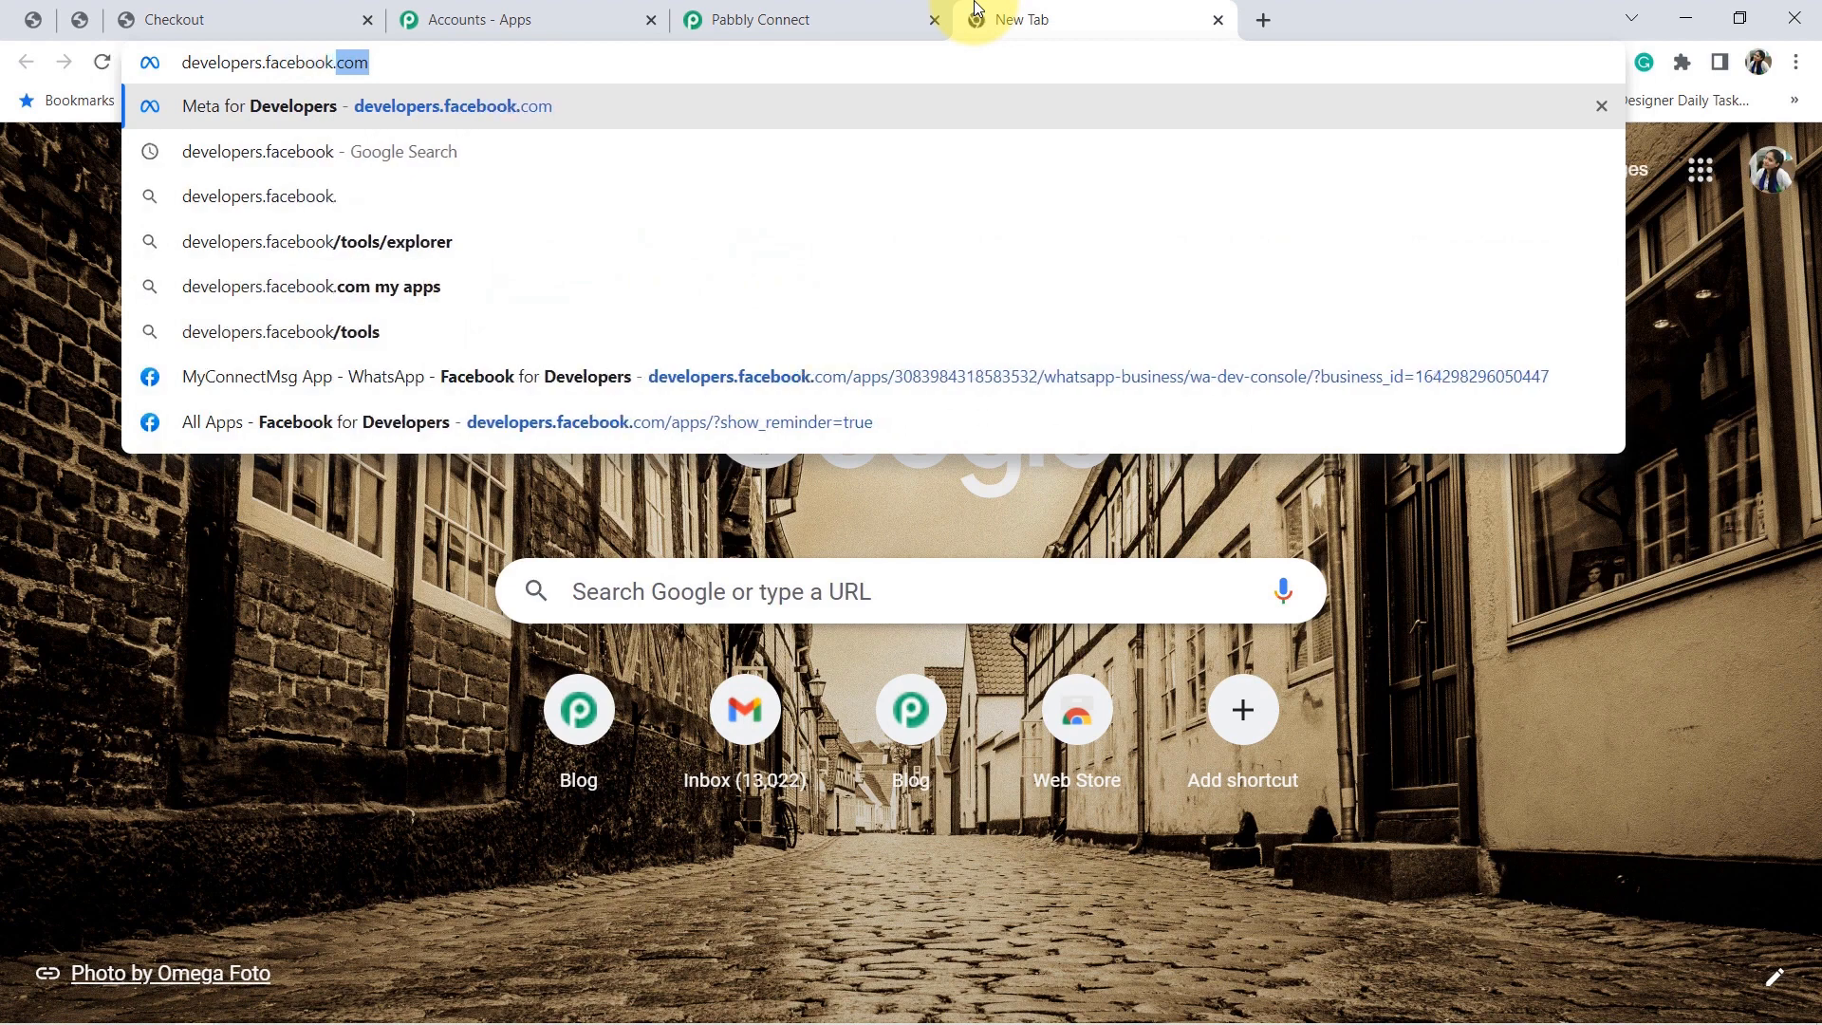
text(com)
key(Return)
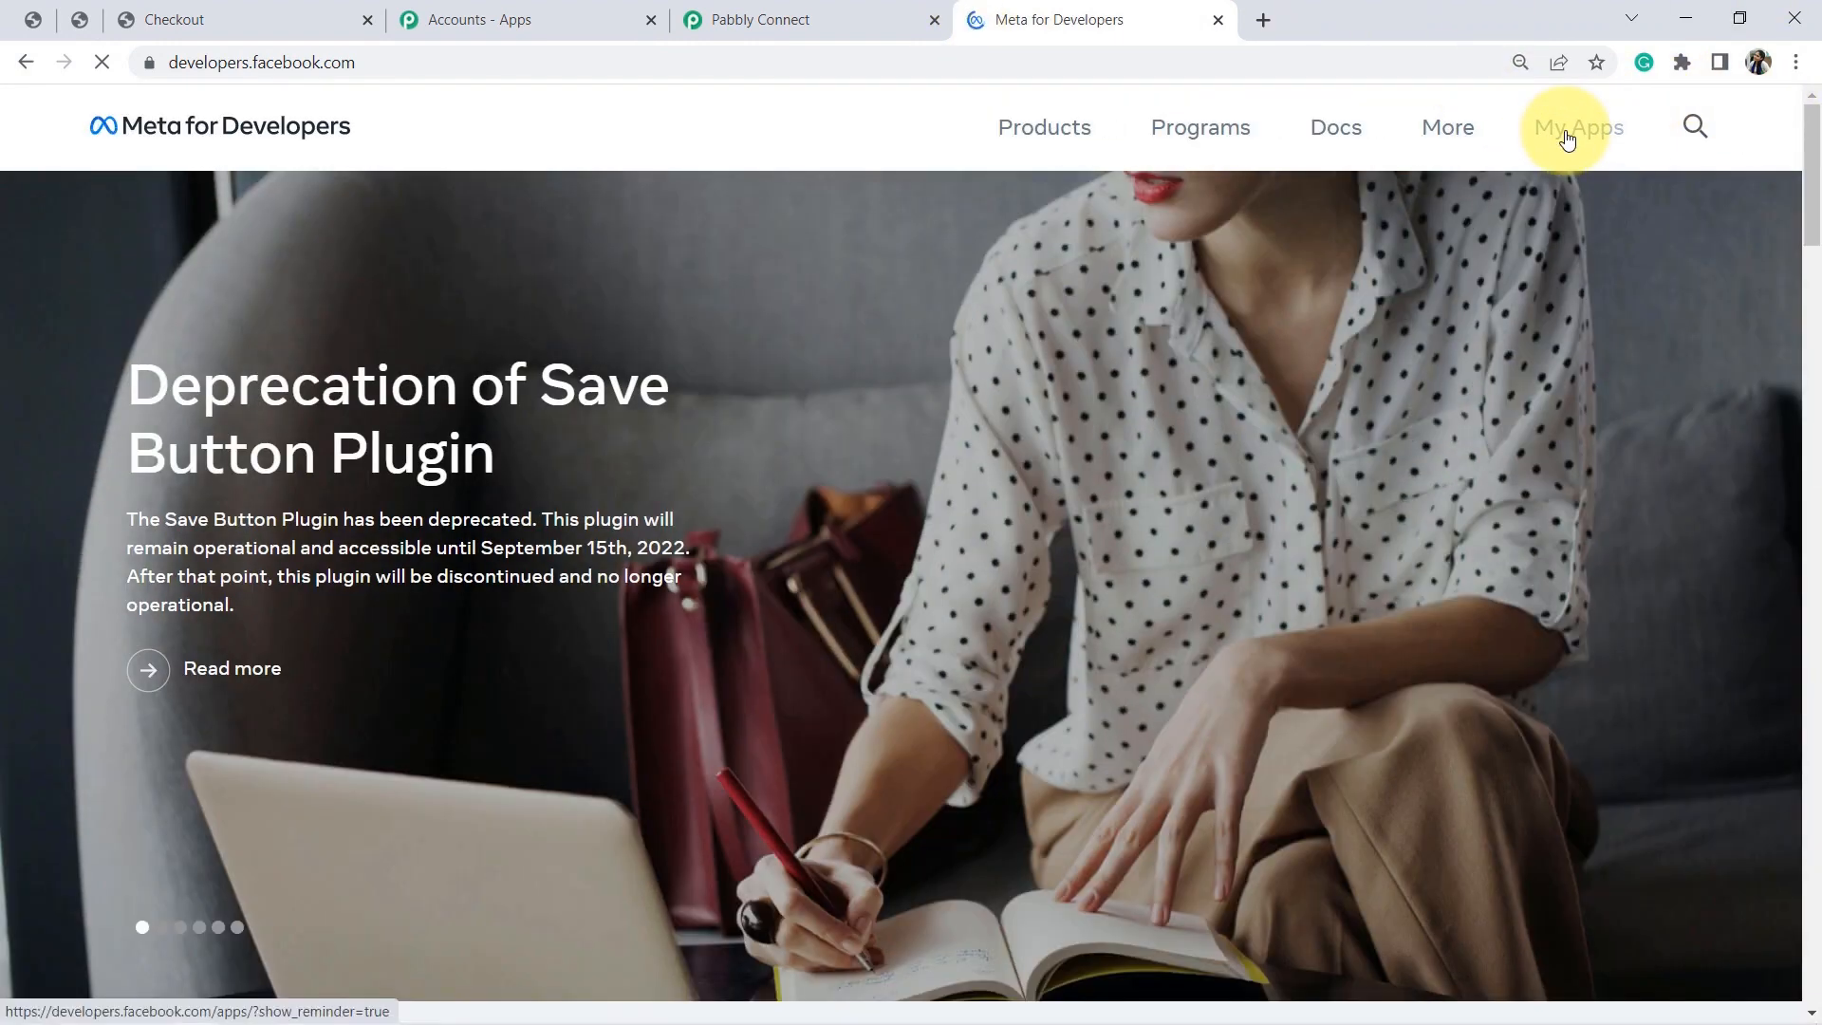
click(1566, 141)
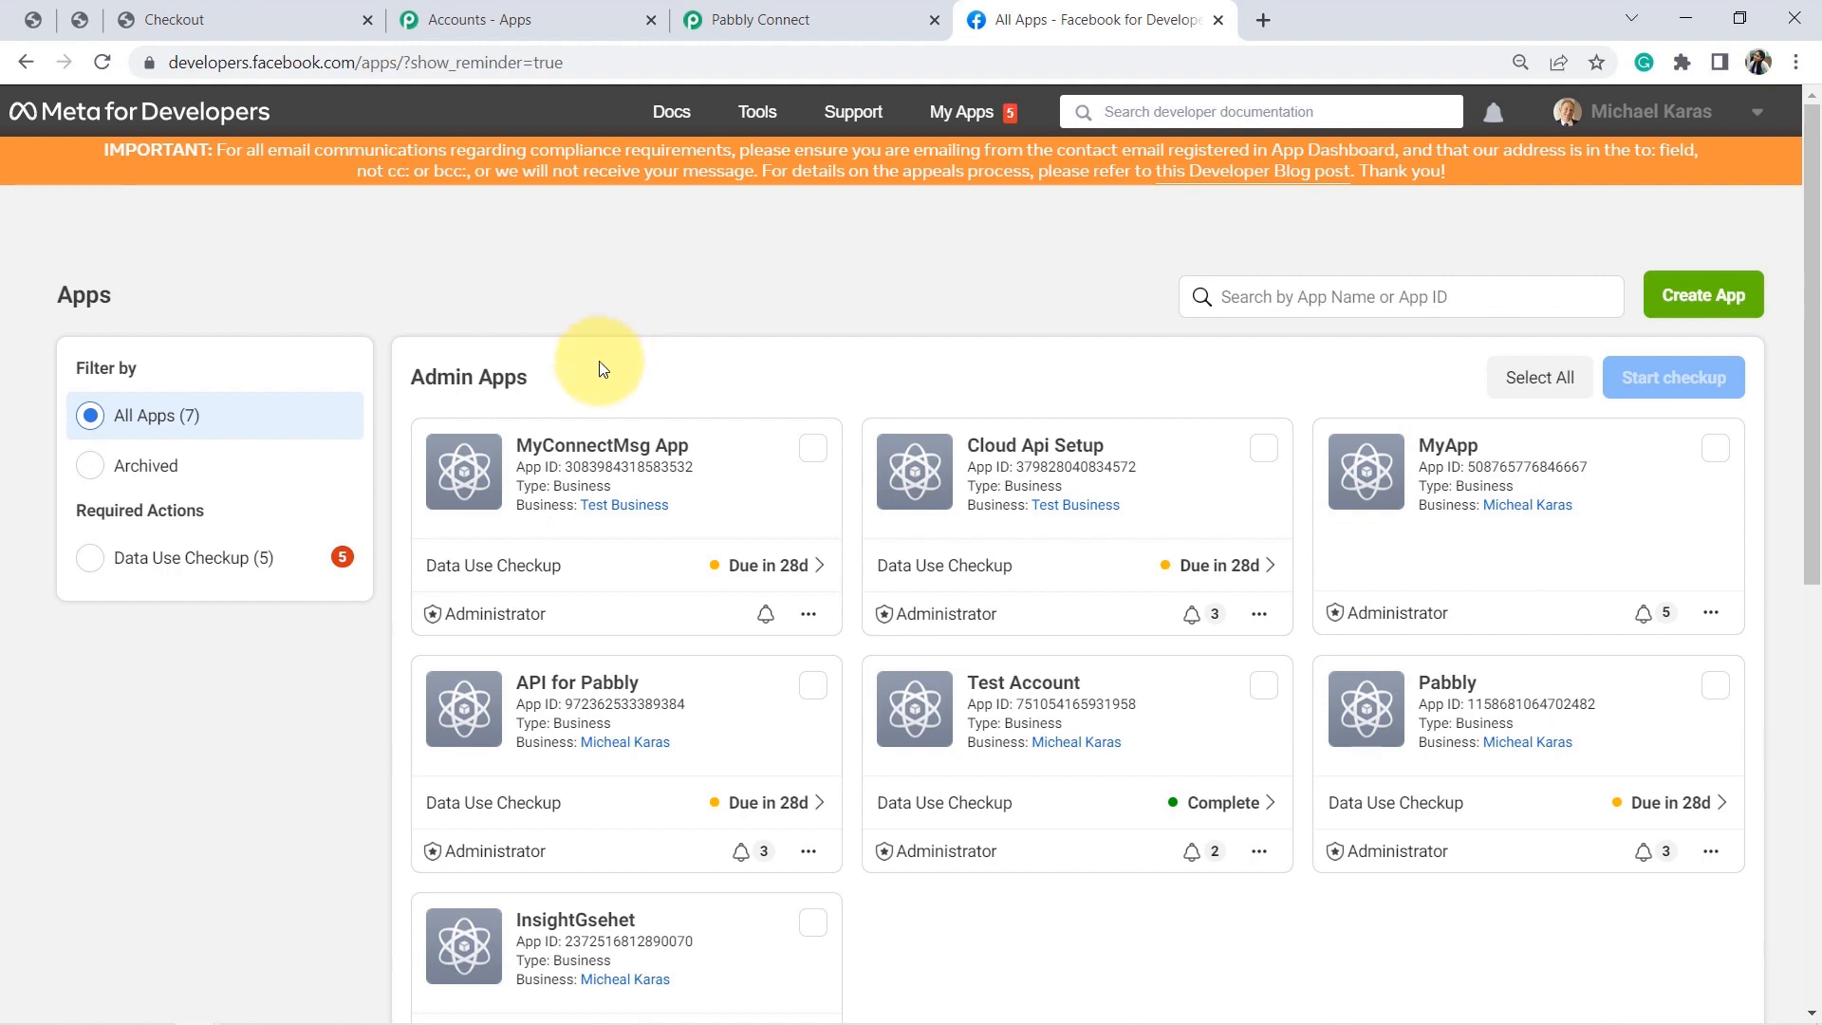
Open MyConnectMsg App, dismiss the Data Use Checkup, and go to WhatsApp Getting Started.
click(568, 449)
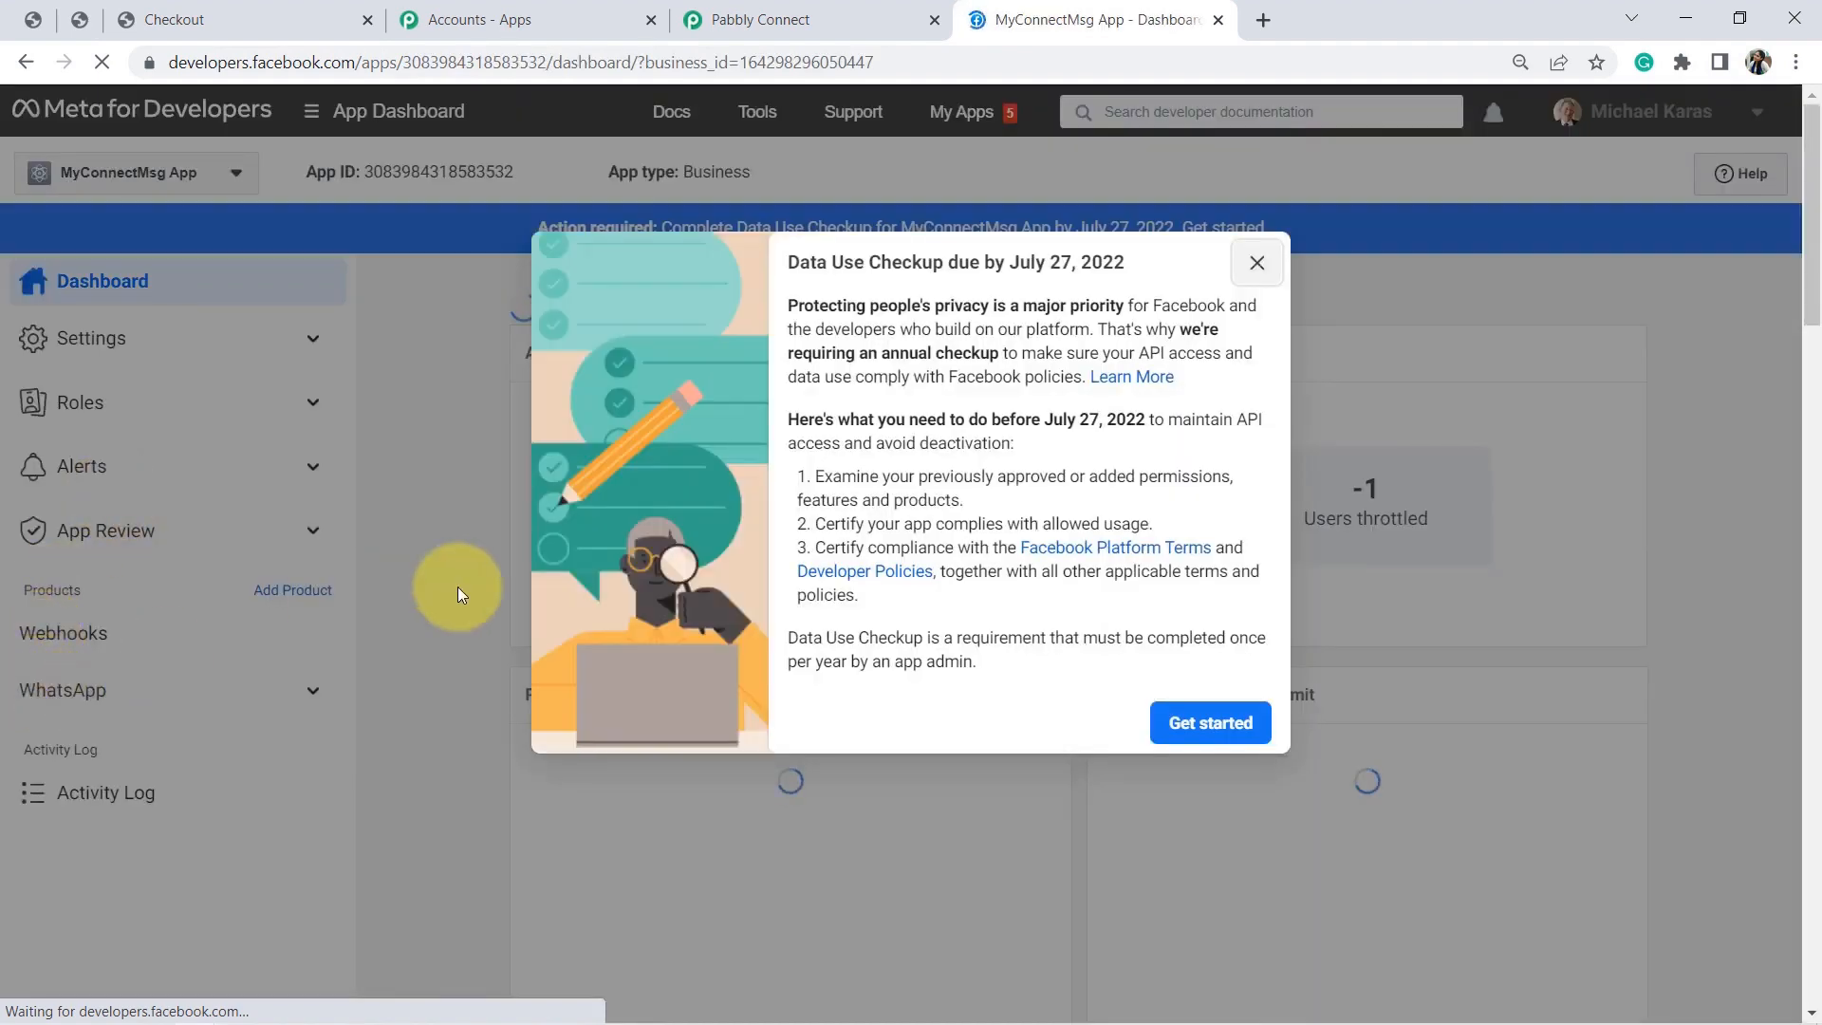
click(1257, 264)
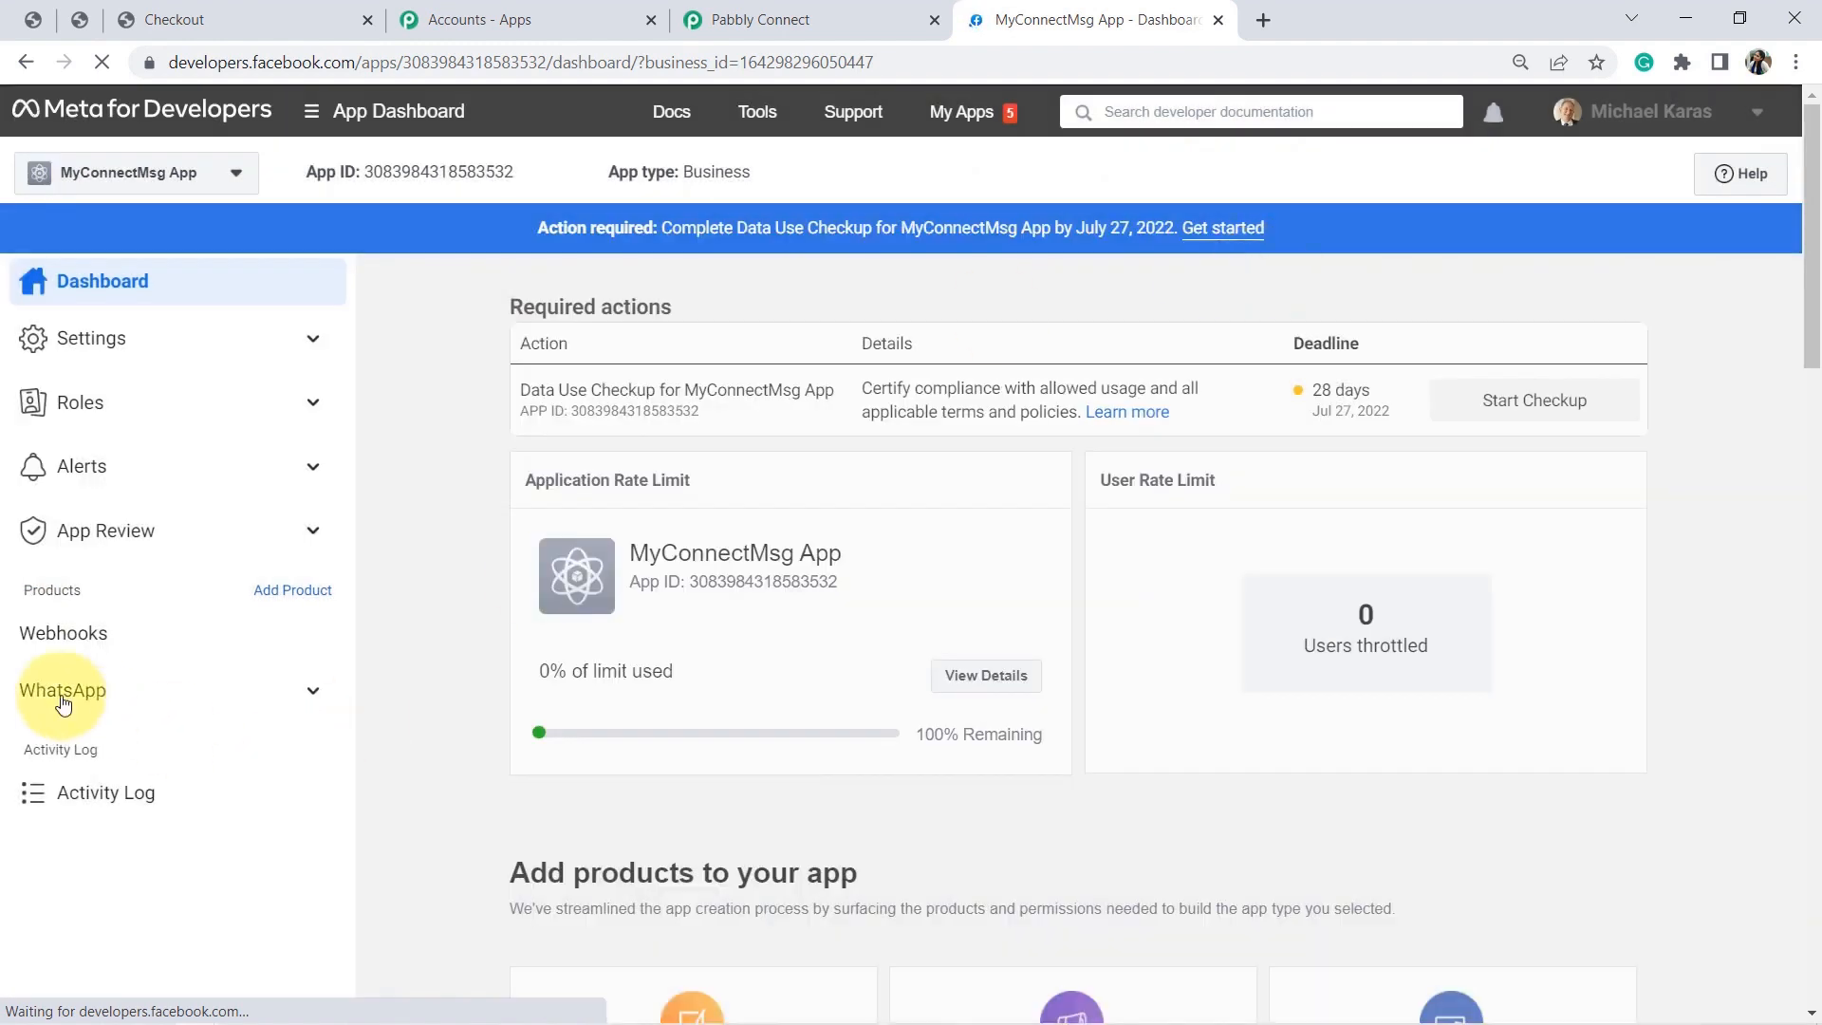
click(44, 693)
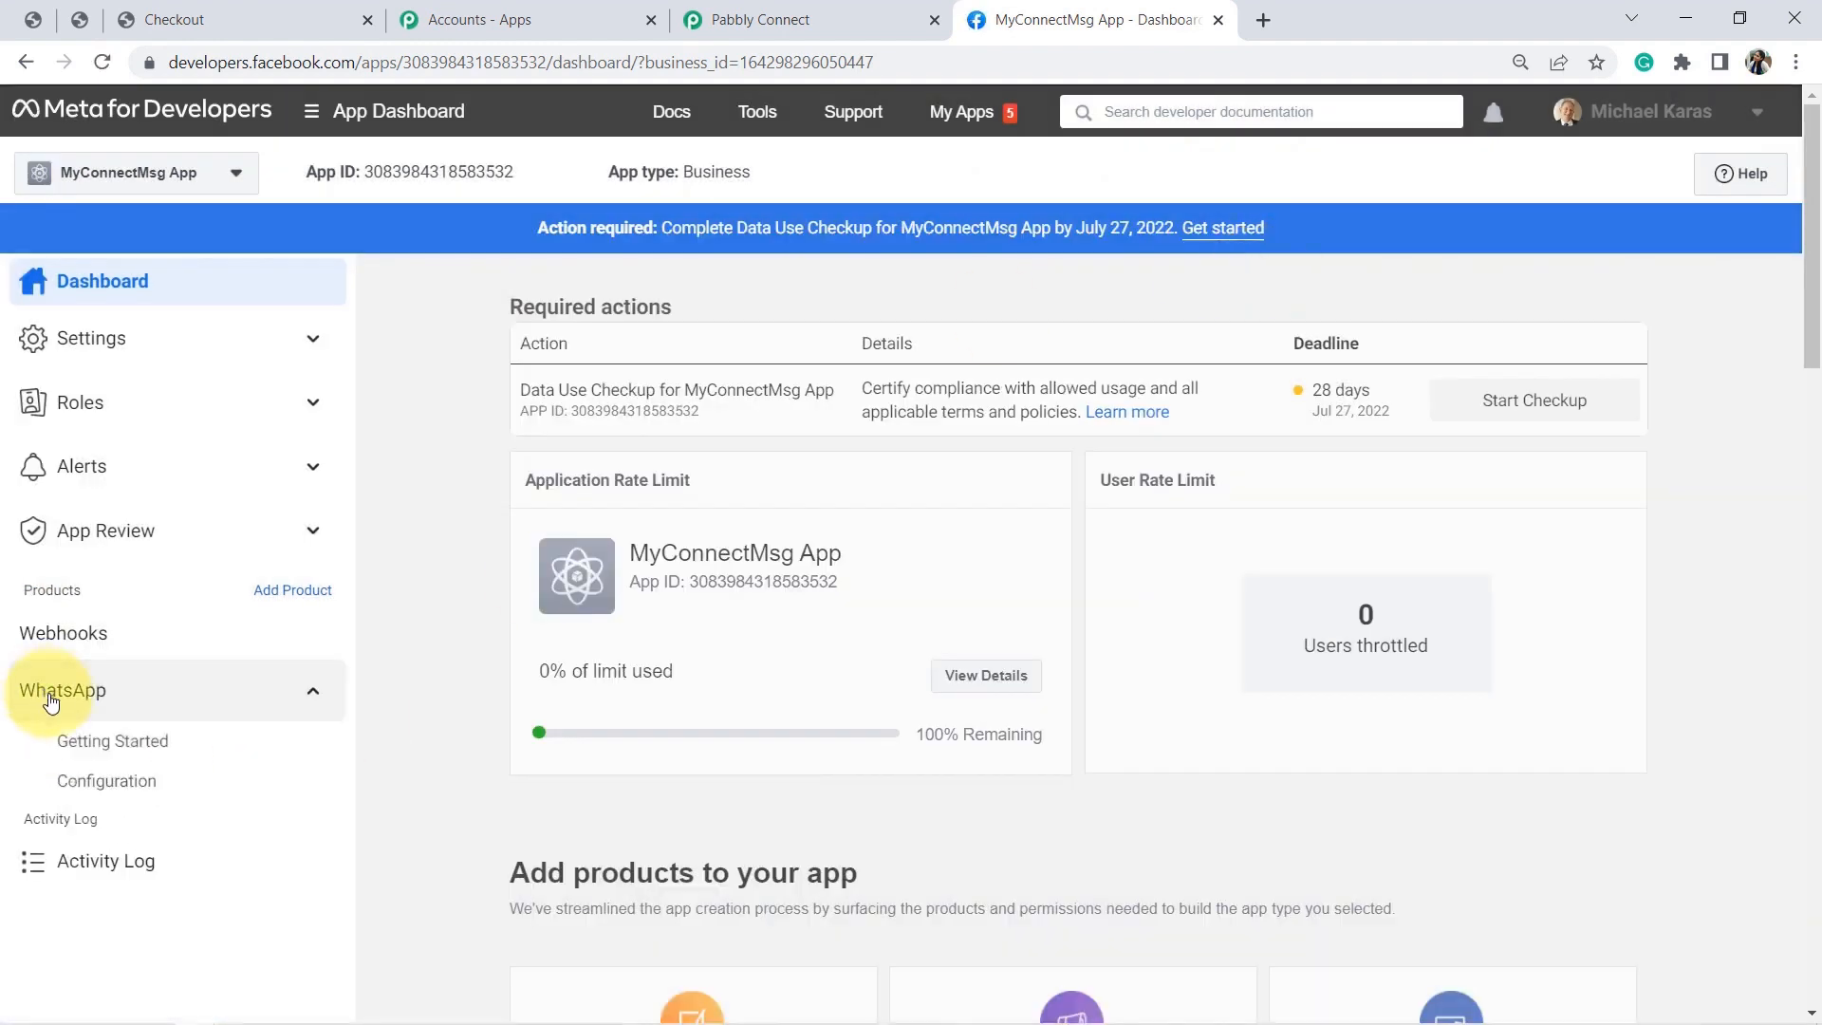
click(85, 749)
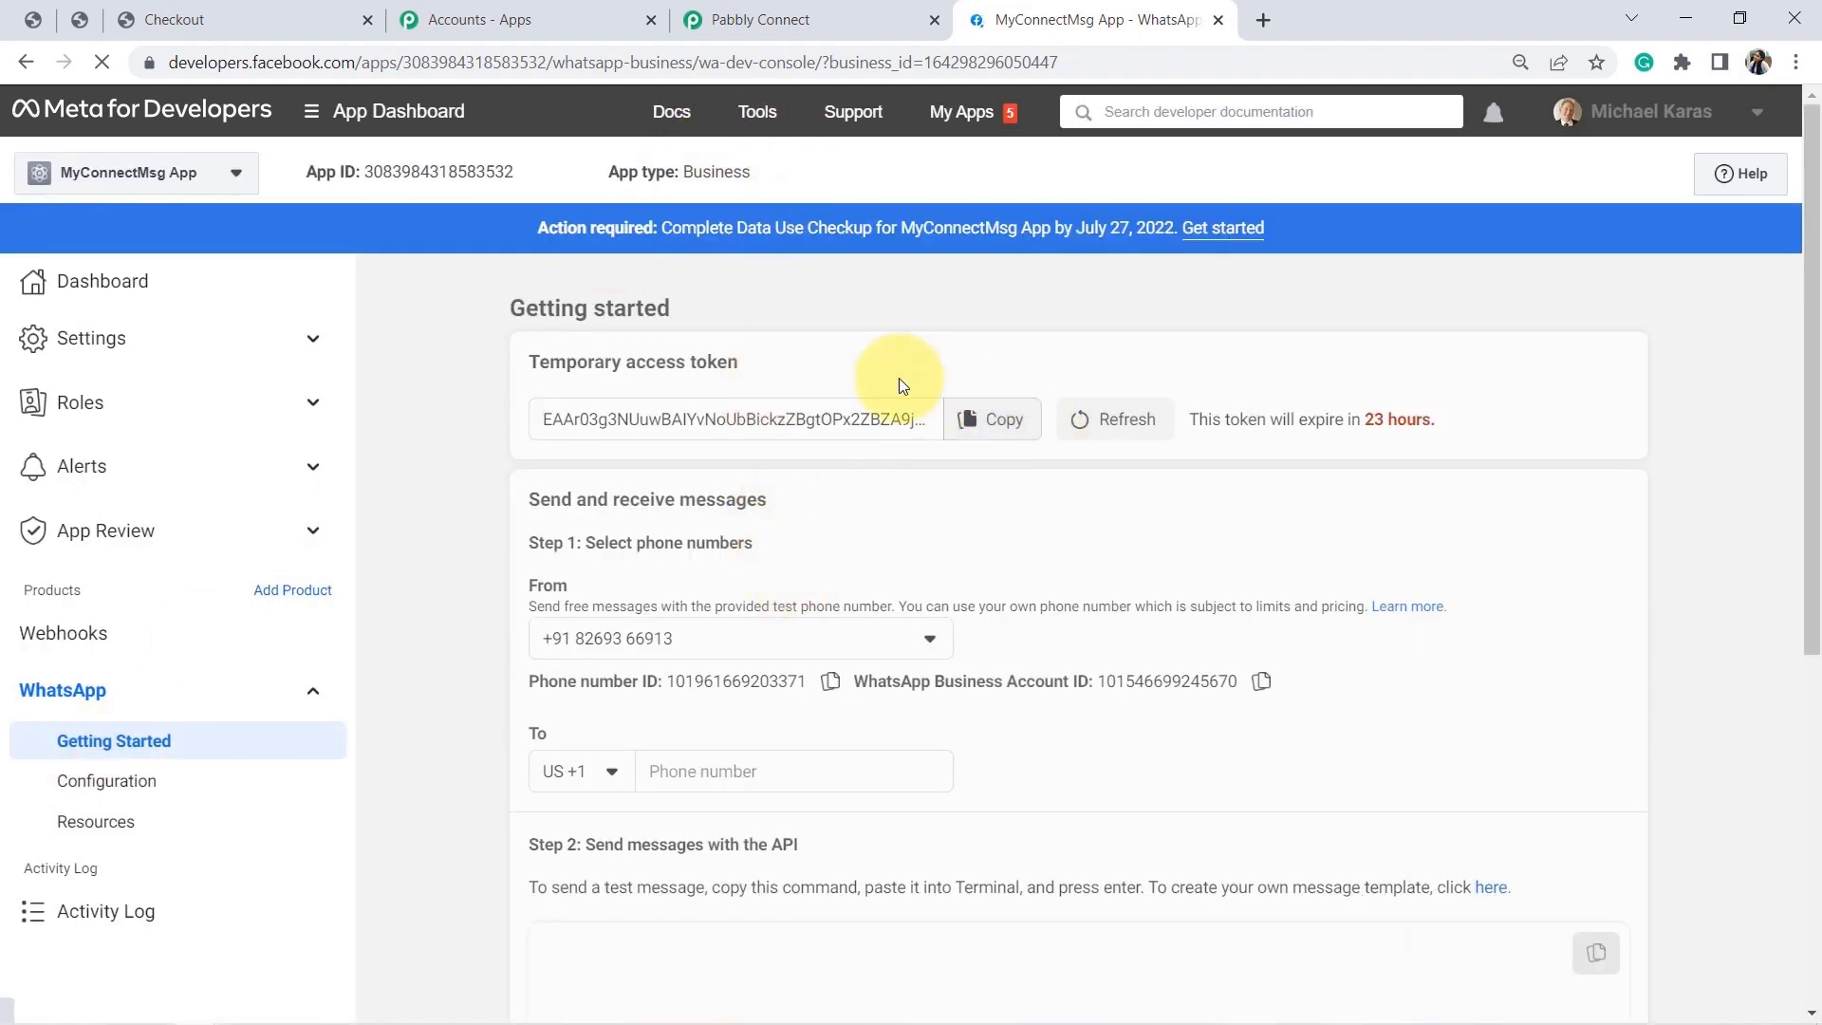
Copy Meta's temporary access token into the Pabbly connection's Token field.
click(1005, 436)
click(759, 19)
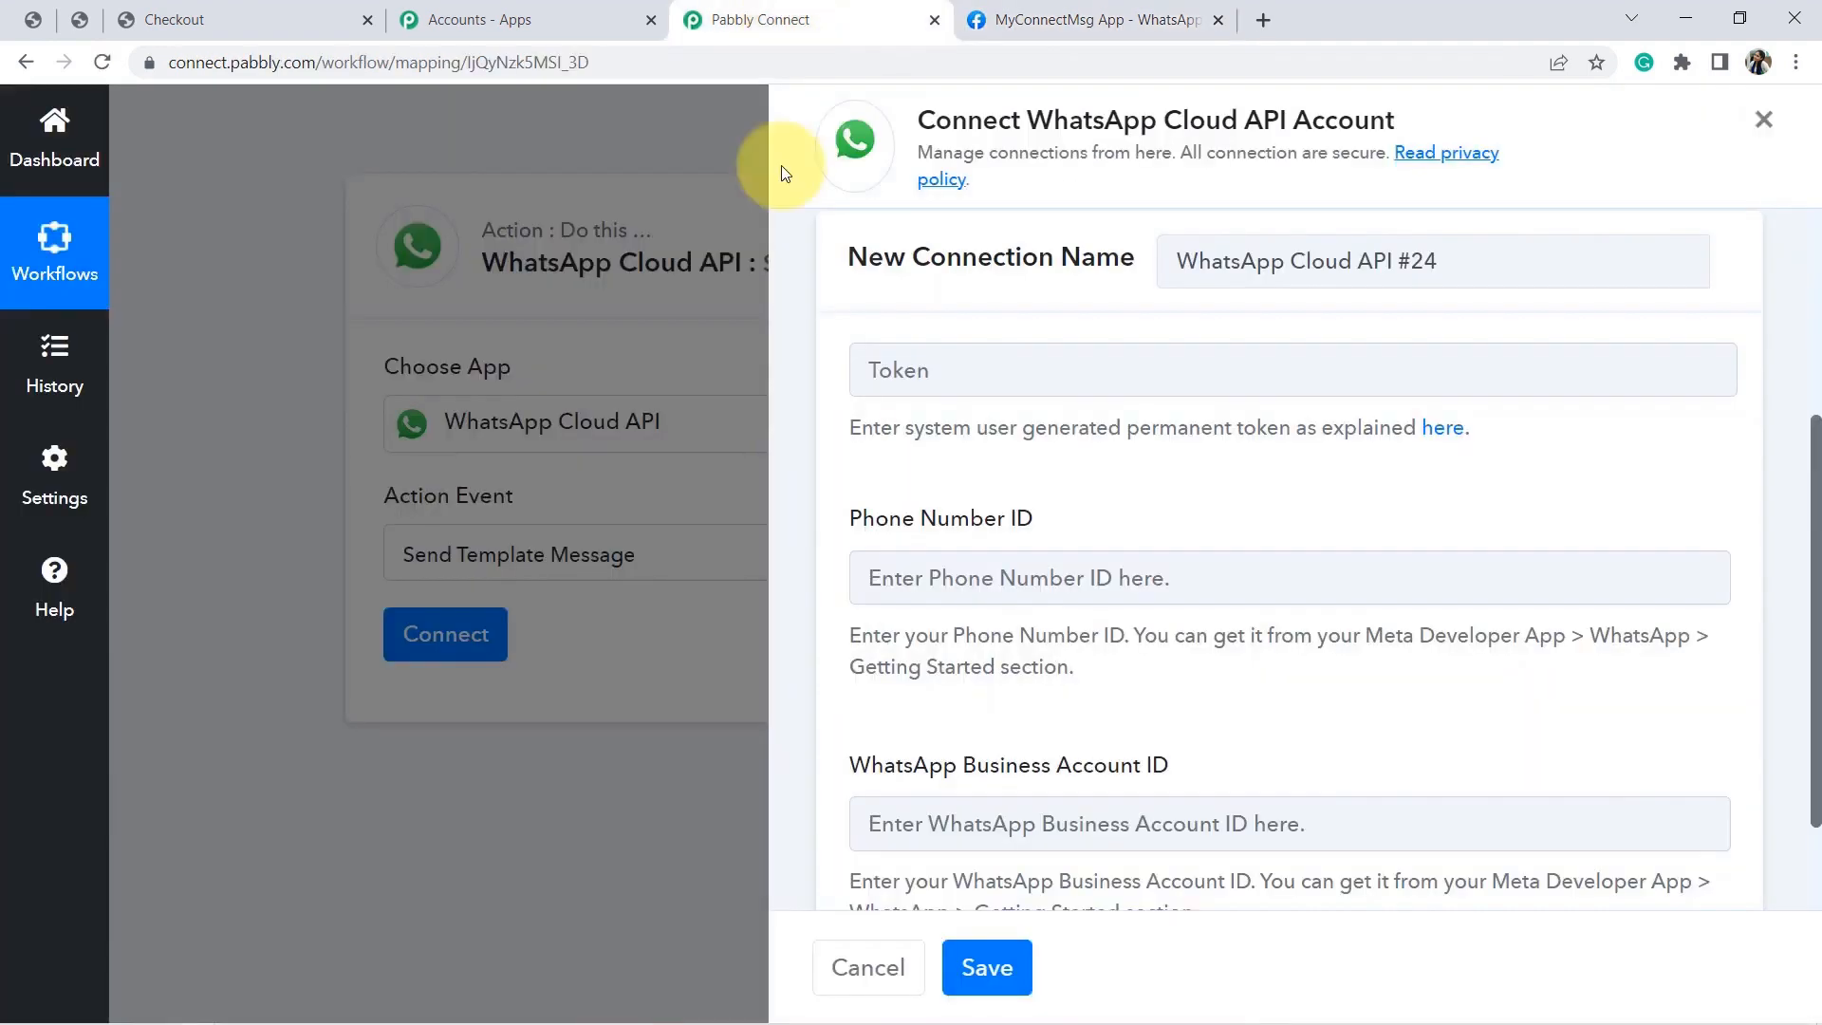
click(1016, 370)
key(ctrl+v)
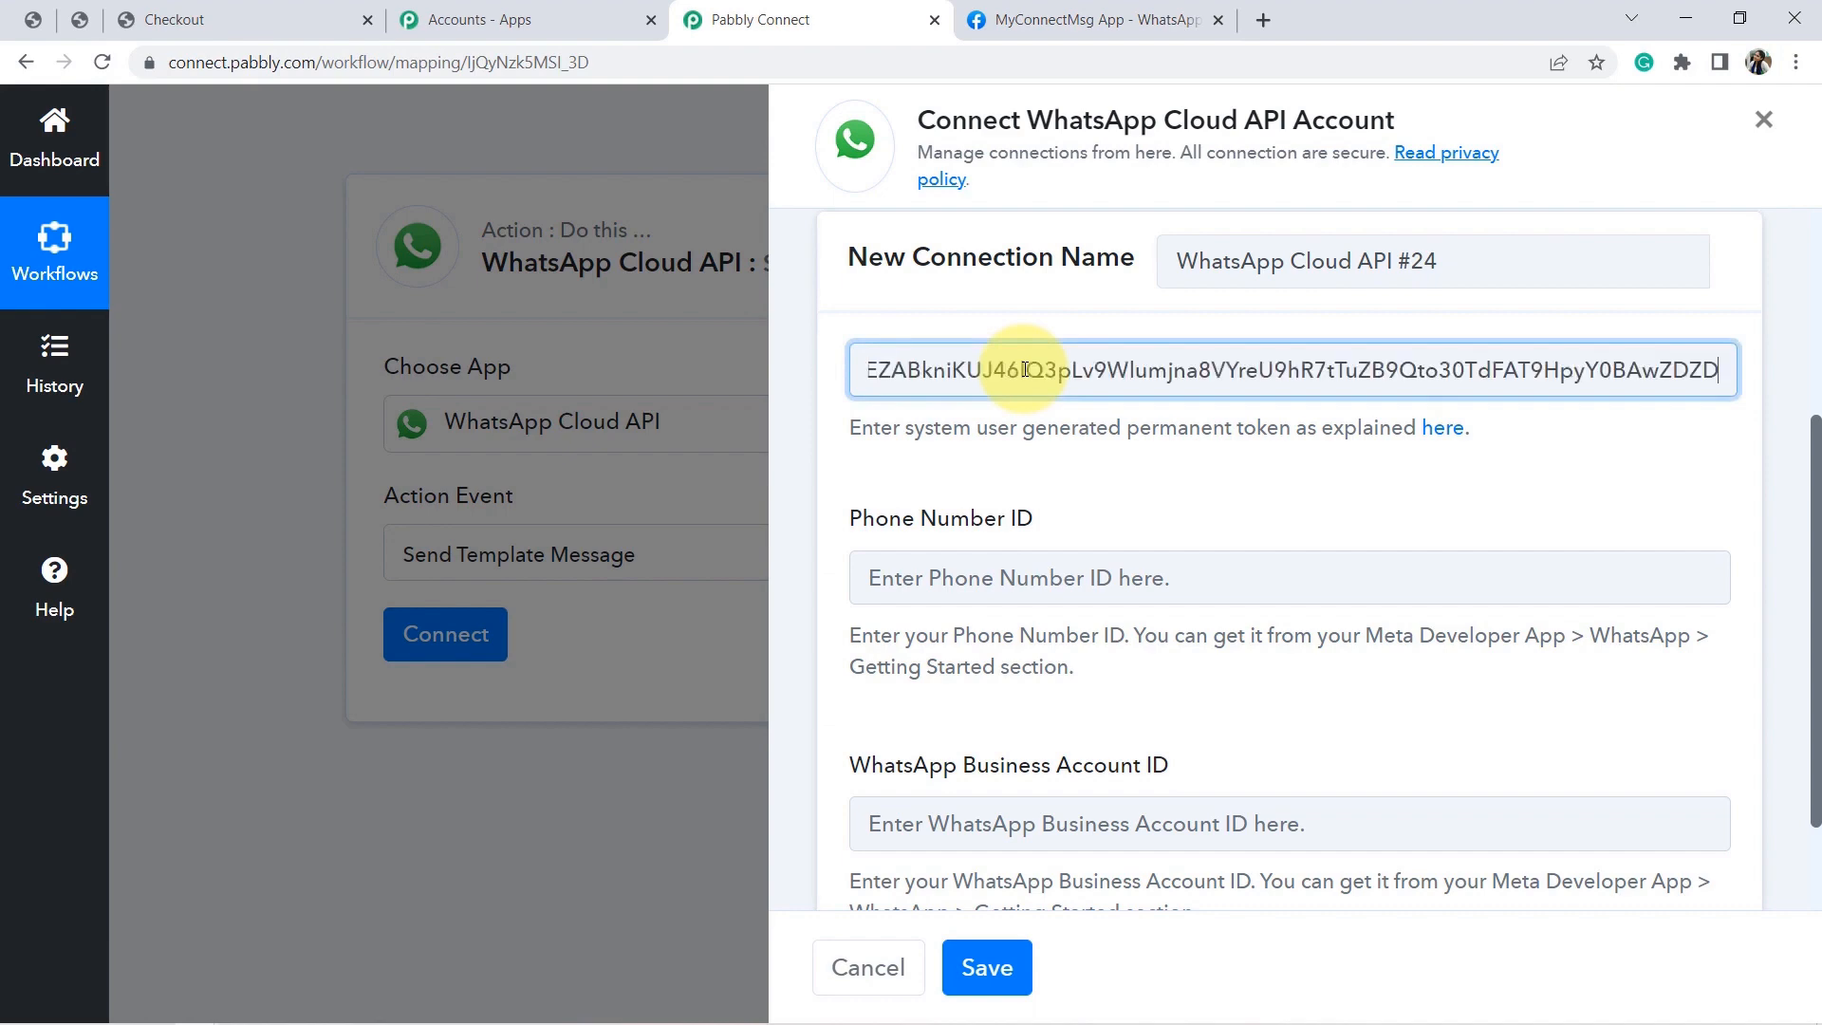
Copy the phone number ID from Meta into the Phone Number ID field.
click(1020, 19)
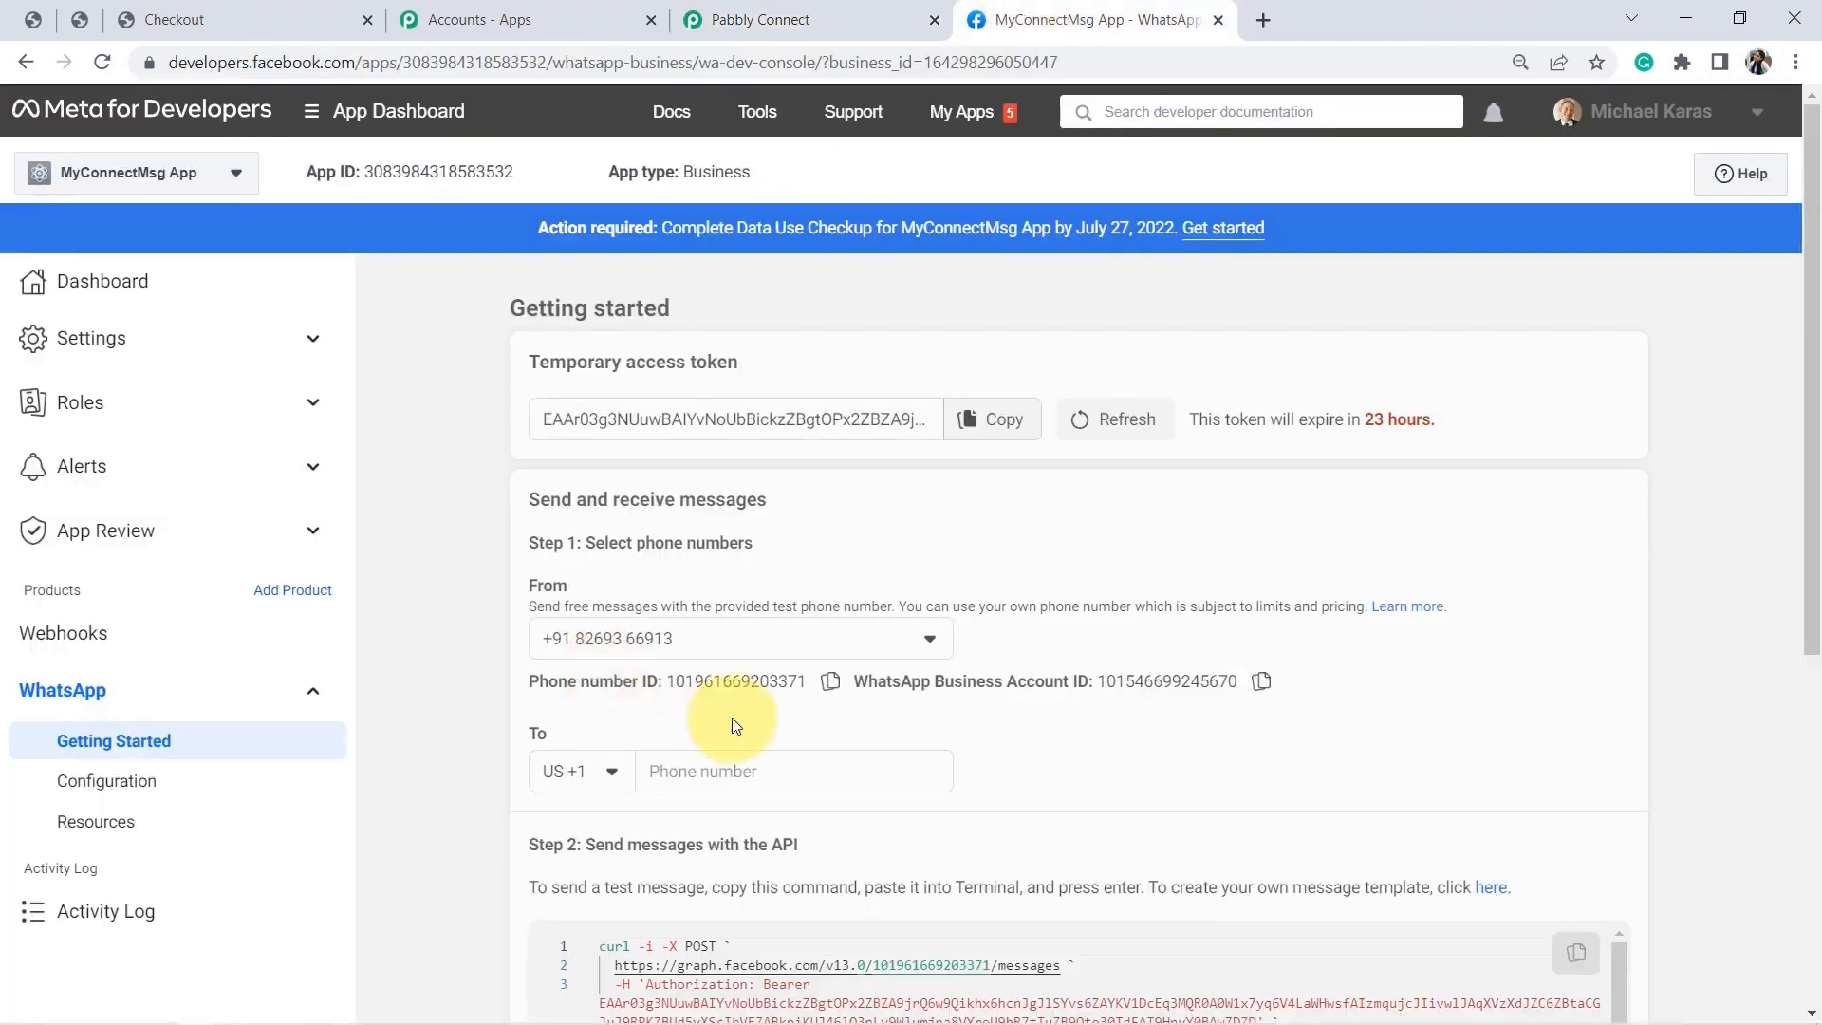
click(832, 687)
click(839, 11)
click(909, 592)
key(ctrl+v)
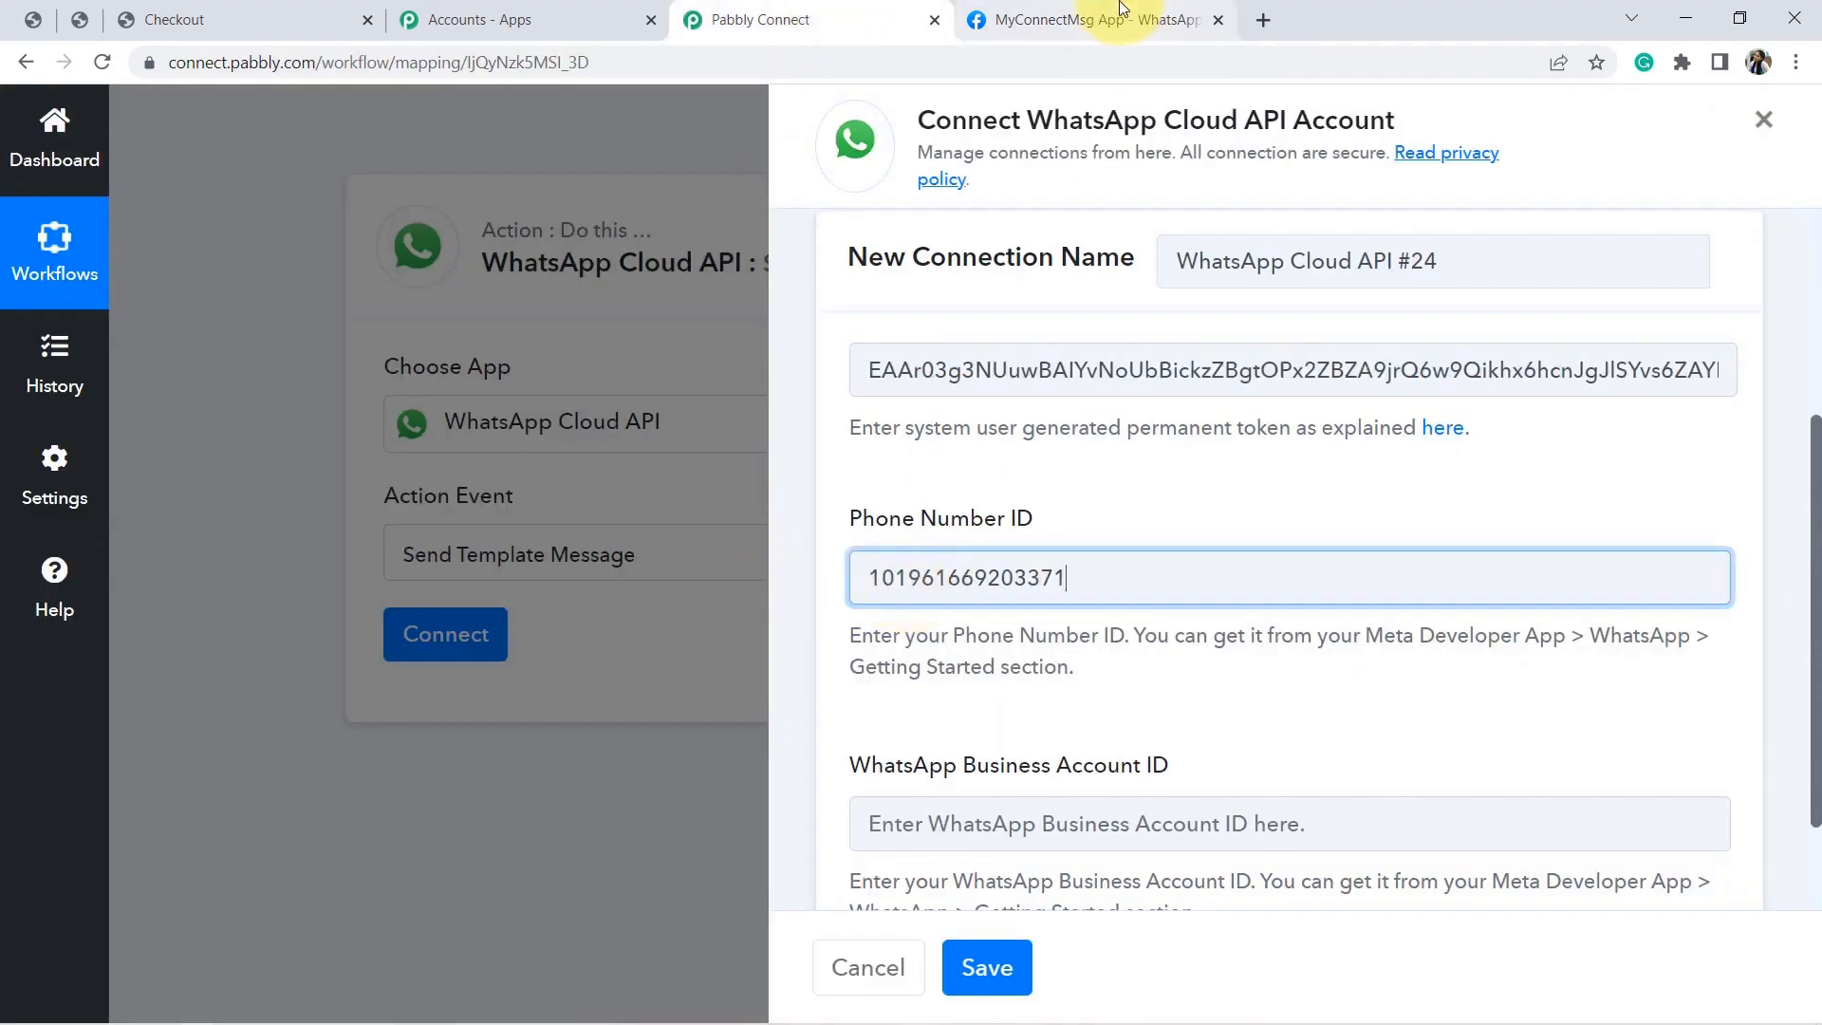
Fill in the WhatsApp Business Account ID and save the WhatsApp Cloud API #24 connection.
click(1119, 9)
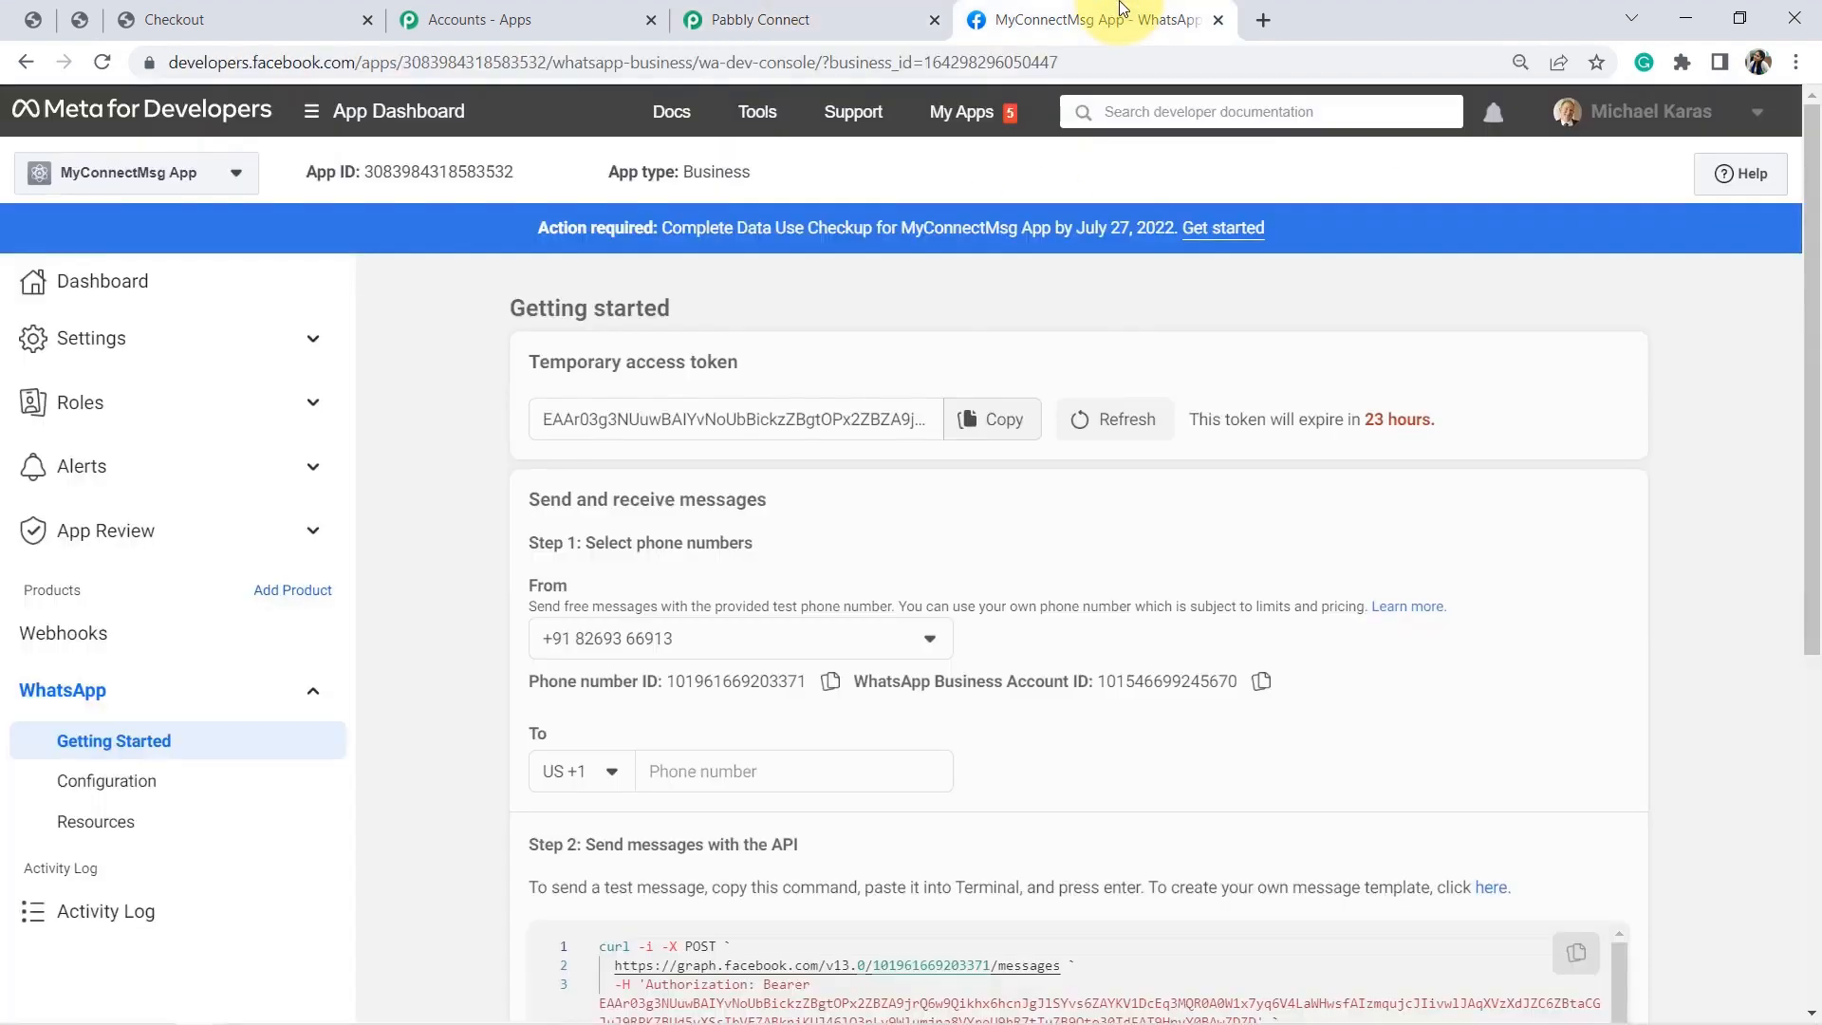
click(1260, 685)
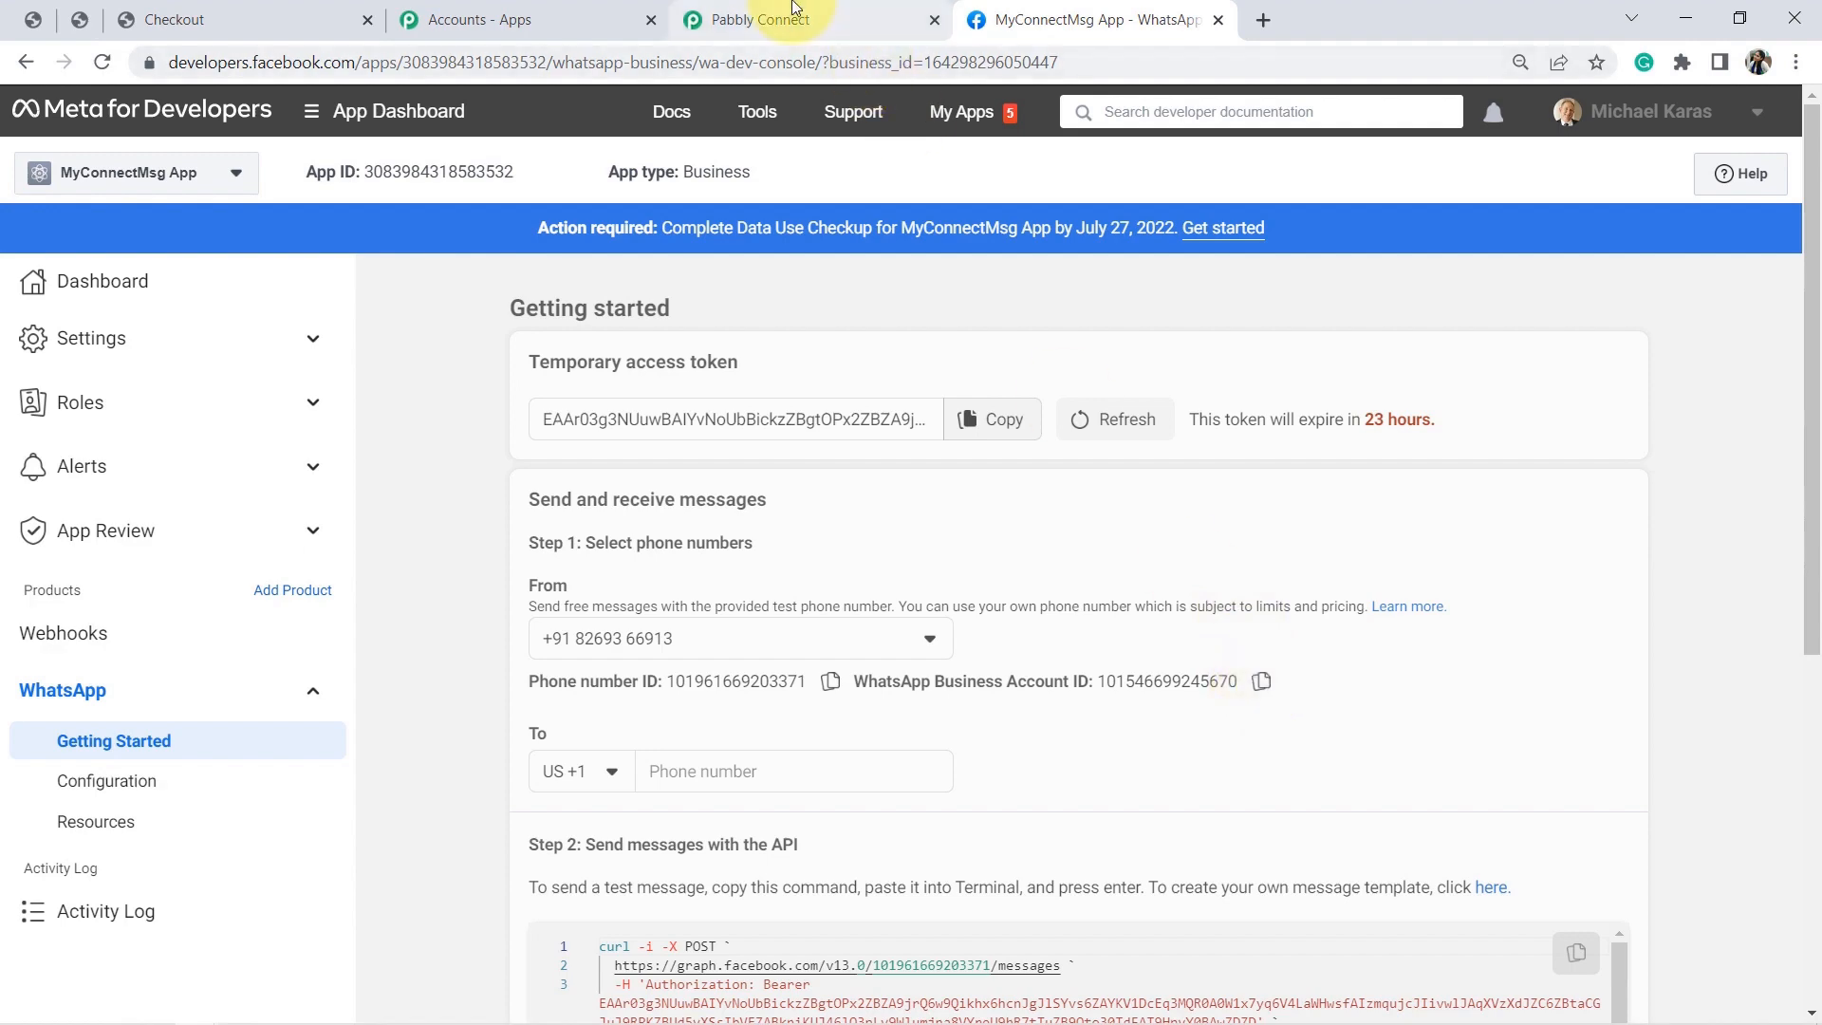
click(807, 19)
click(983, 822)
key(ctrl+v)
click(986, 967)
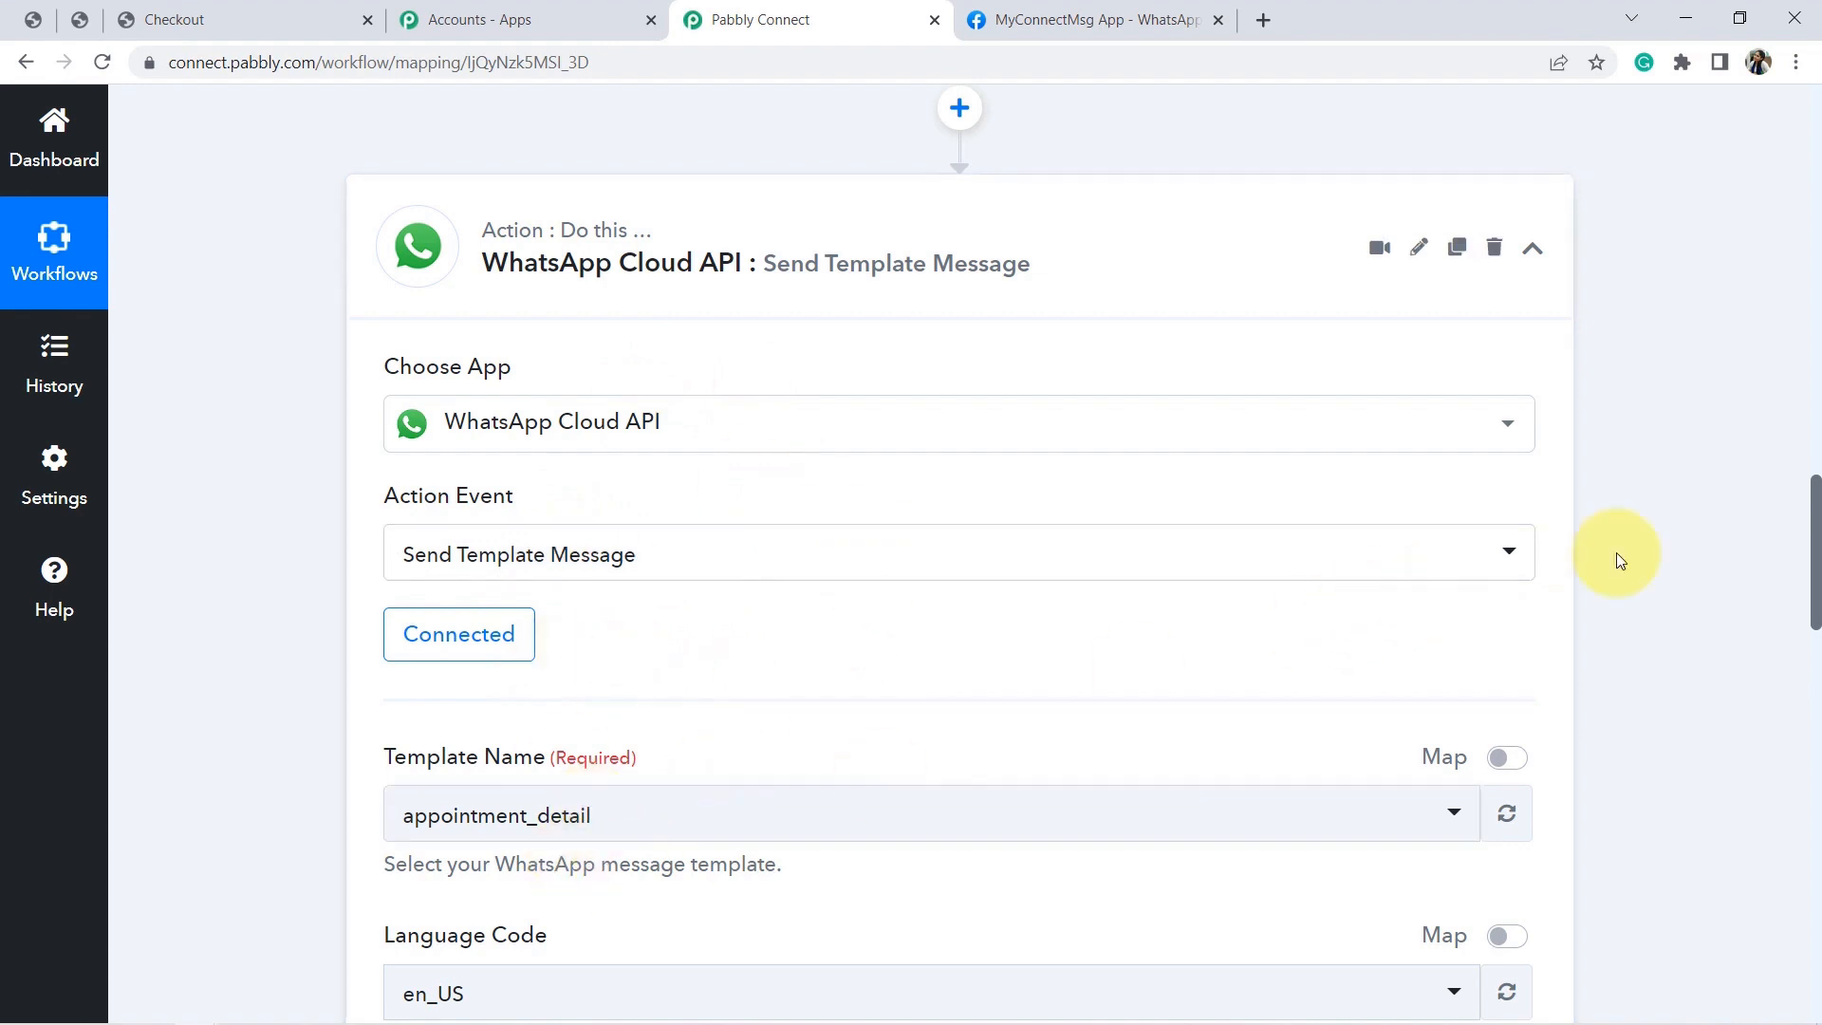
Browse the Template Name dropdown's templates, then return to the MyConnectMsg App tab.
scroll(1814, 531, down, 4)
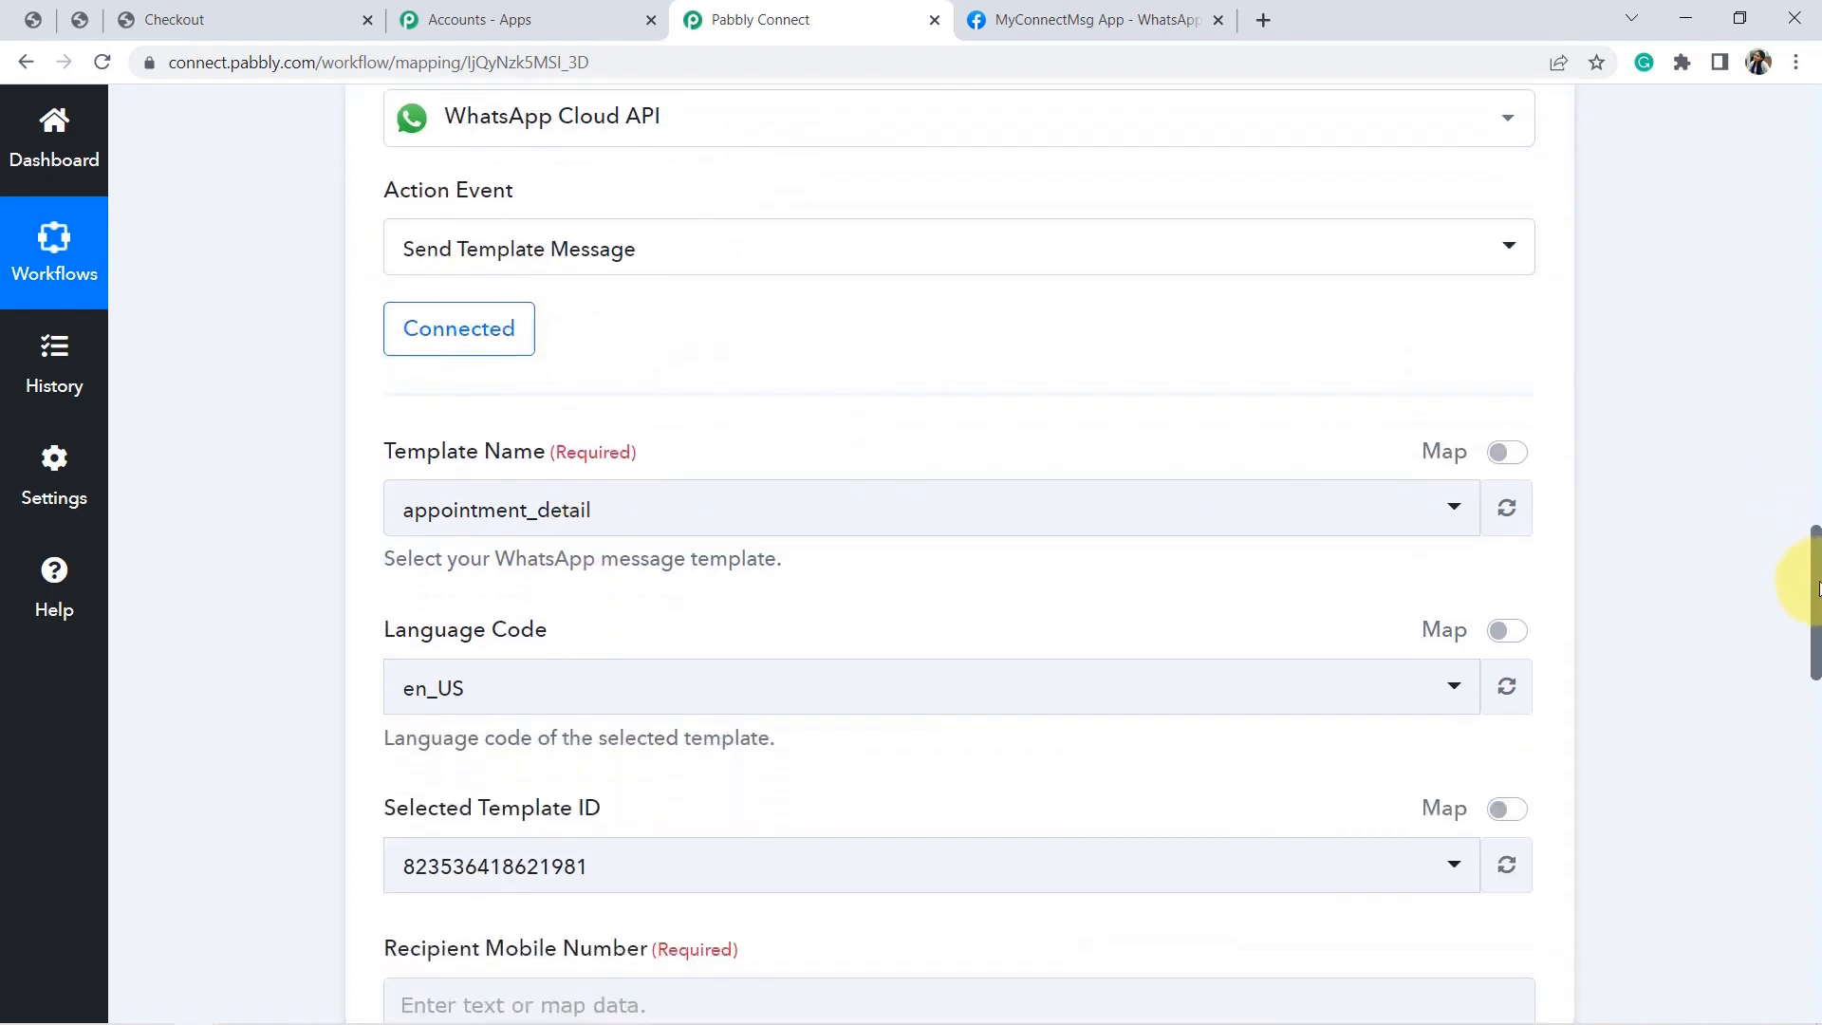
click(444, 475)
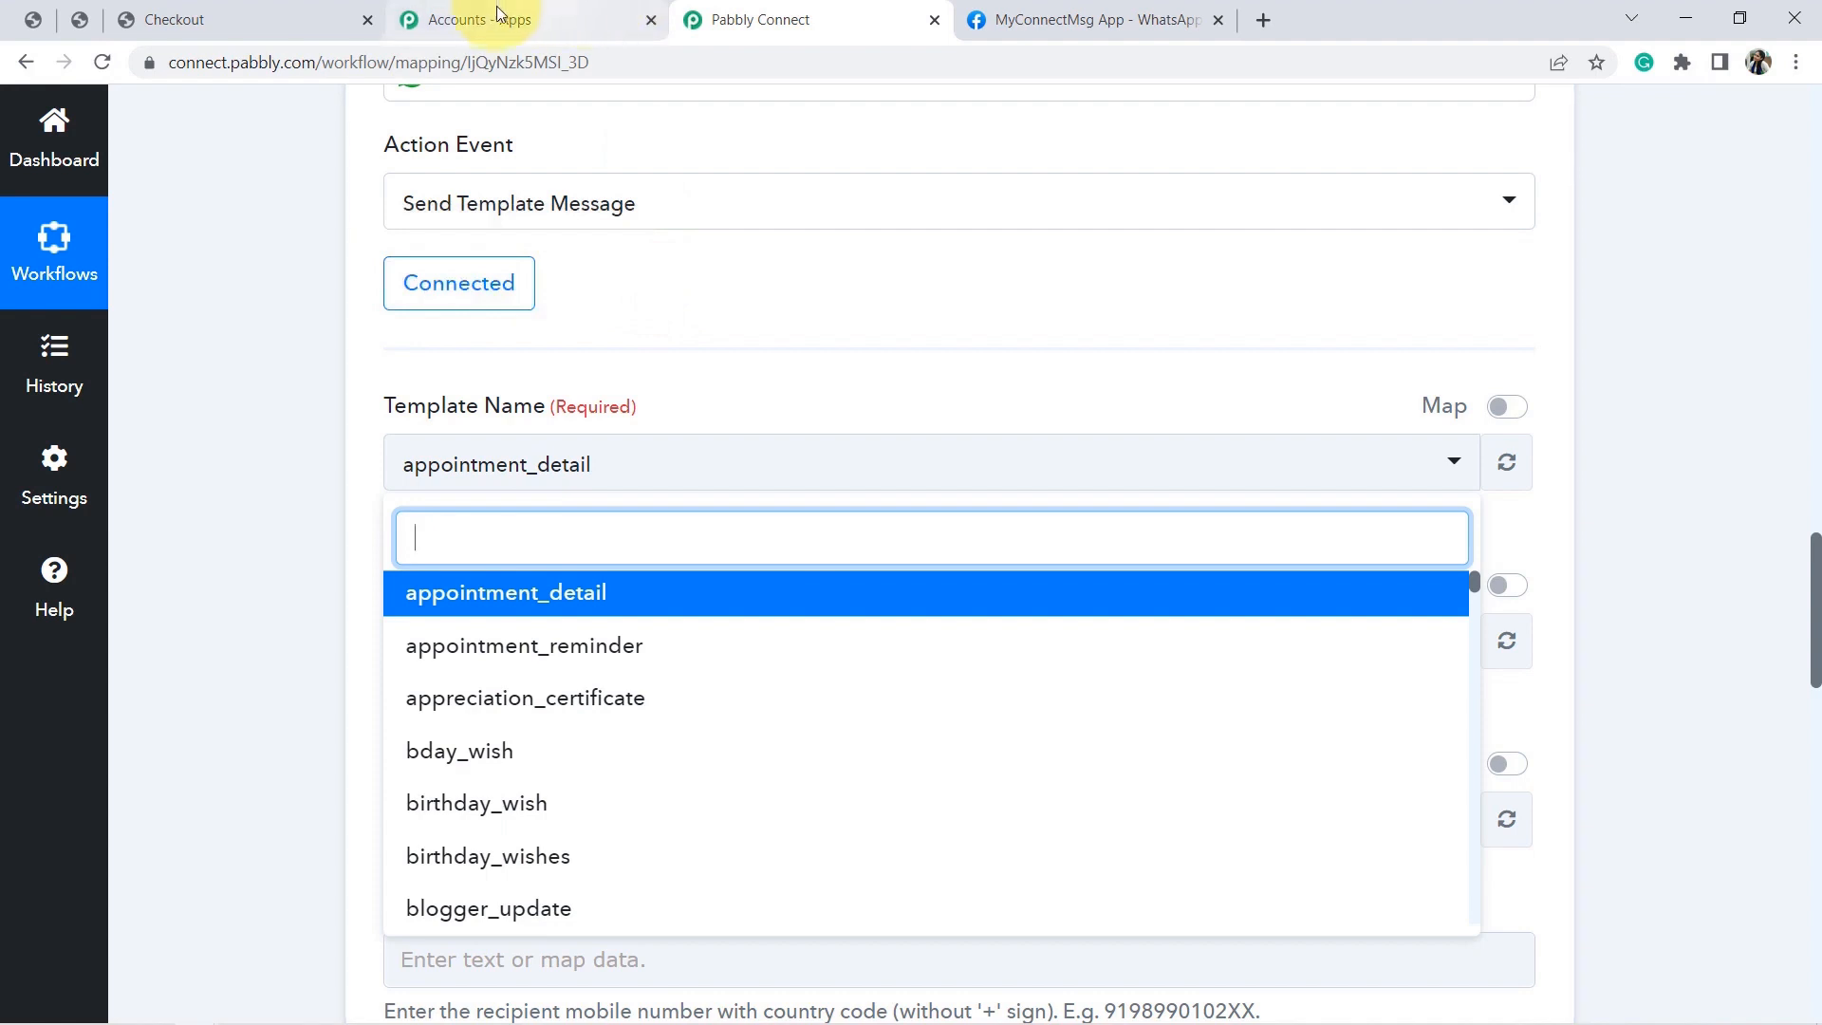
click(1112, 11)
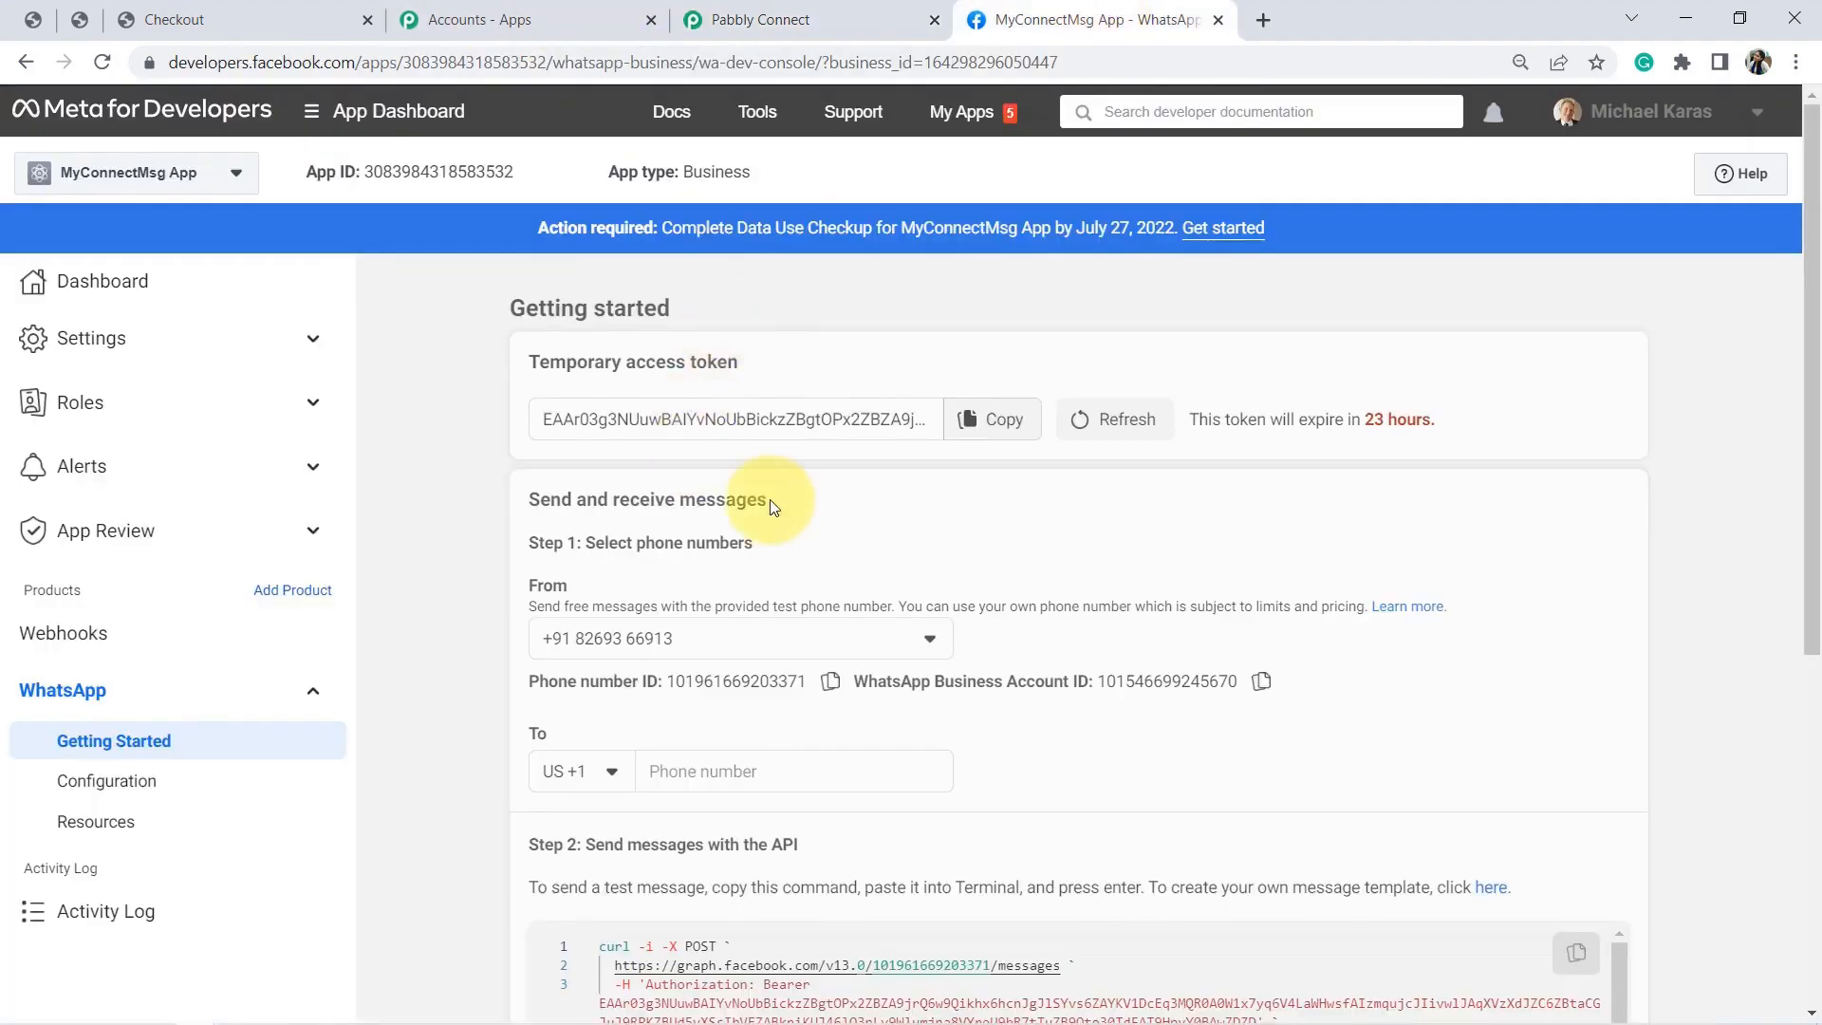
Review the temporary access token heading and its expiry notice in hours.
triple_click(586, 365)
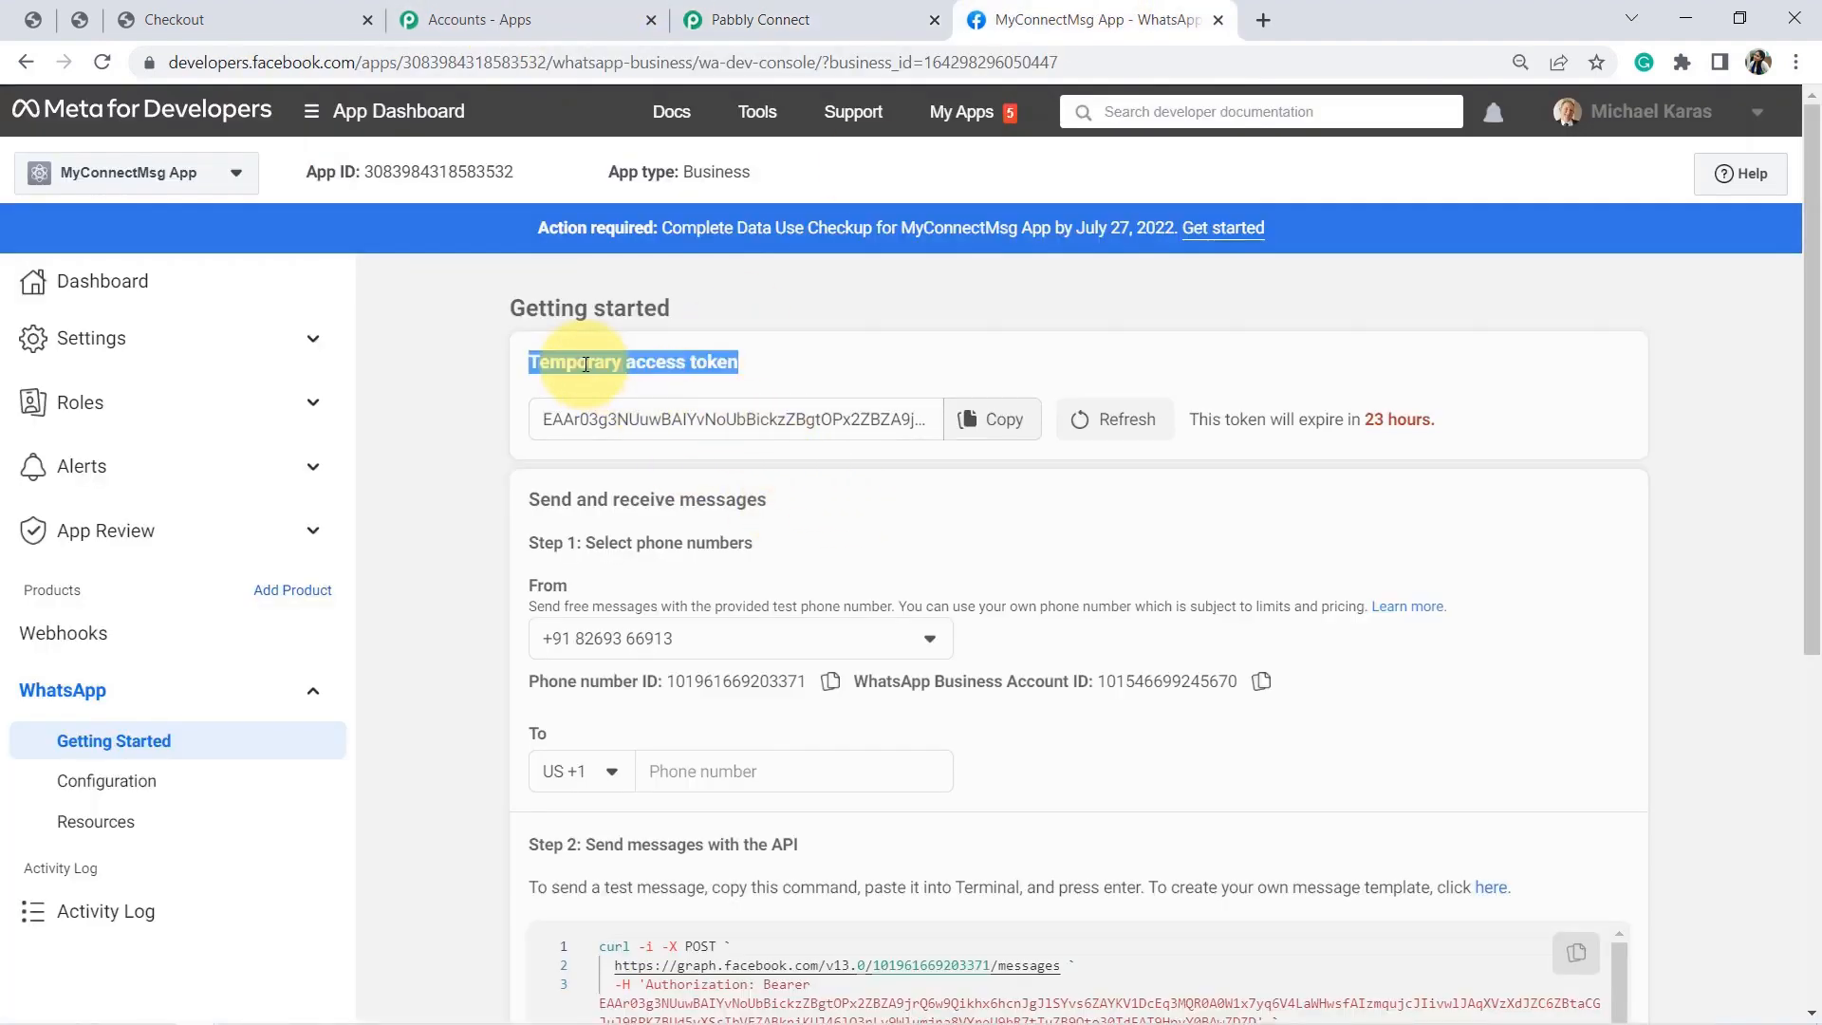
click(1219, 419)
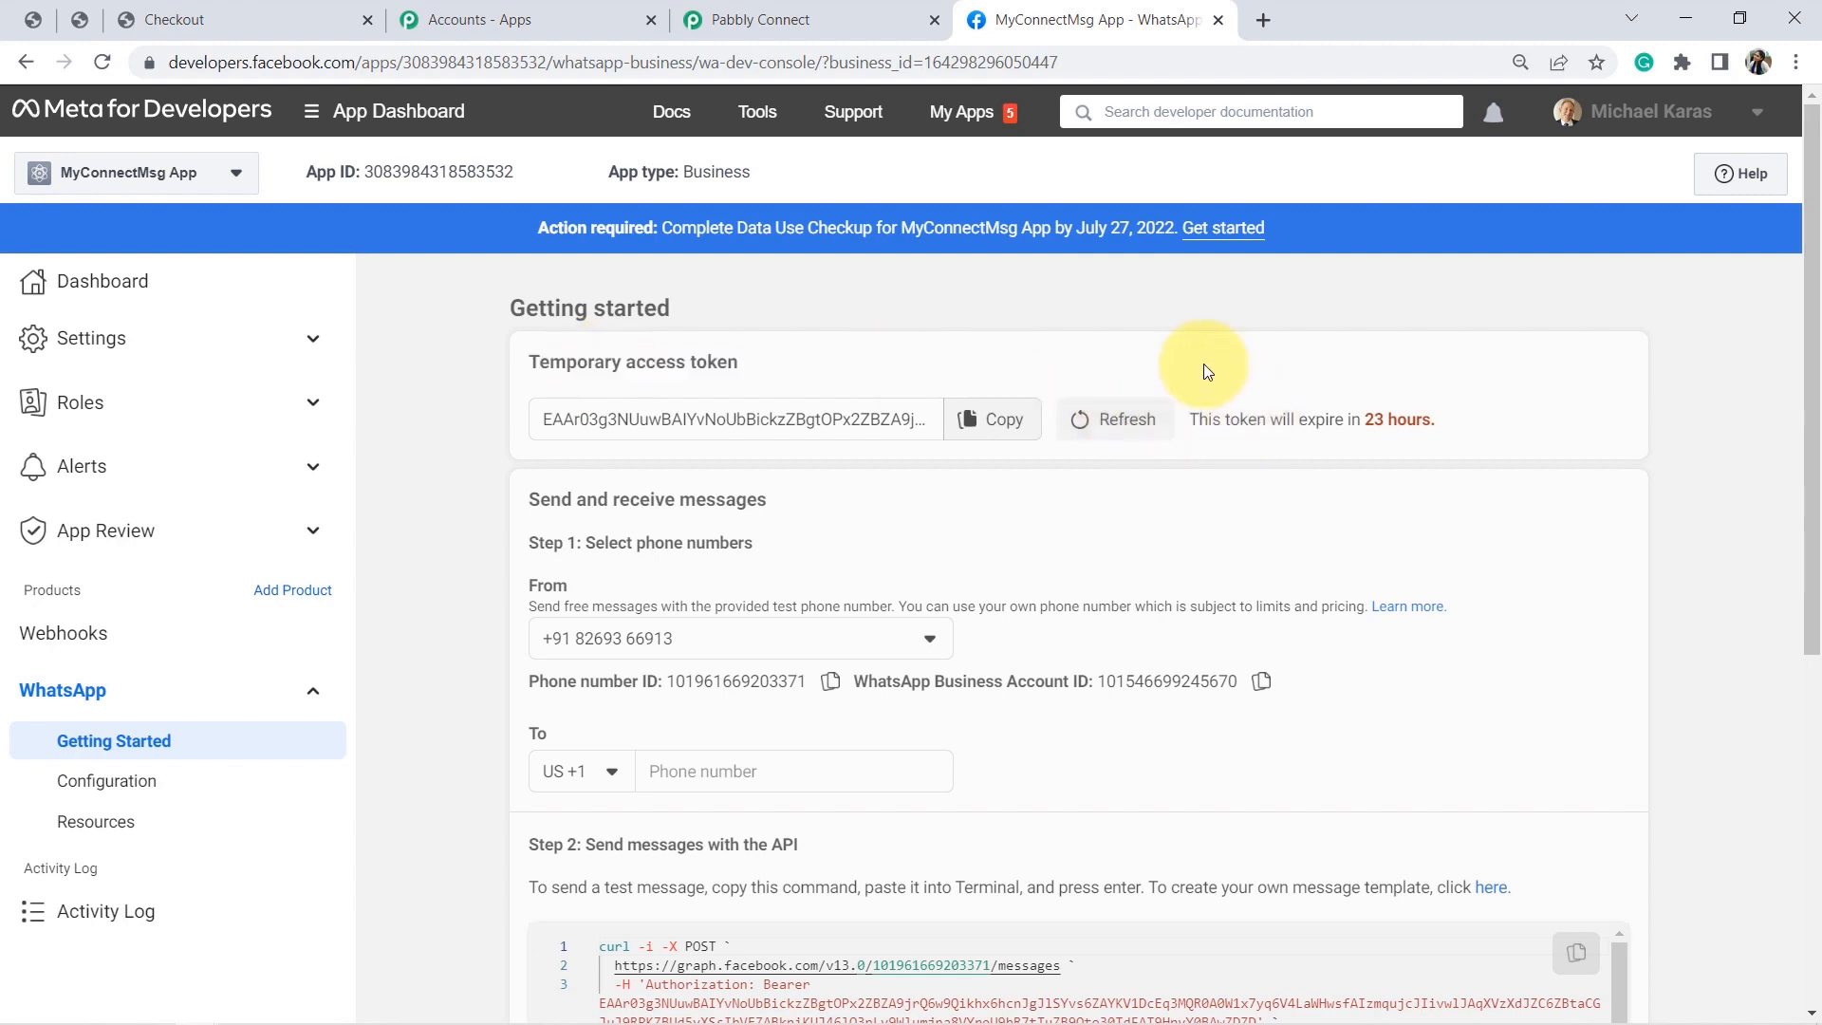
click(1294, 414)
triple_click(1294, 415)
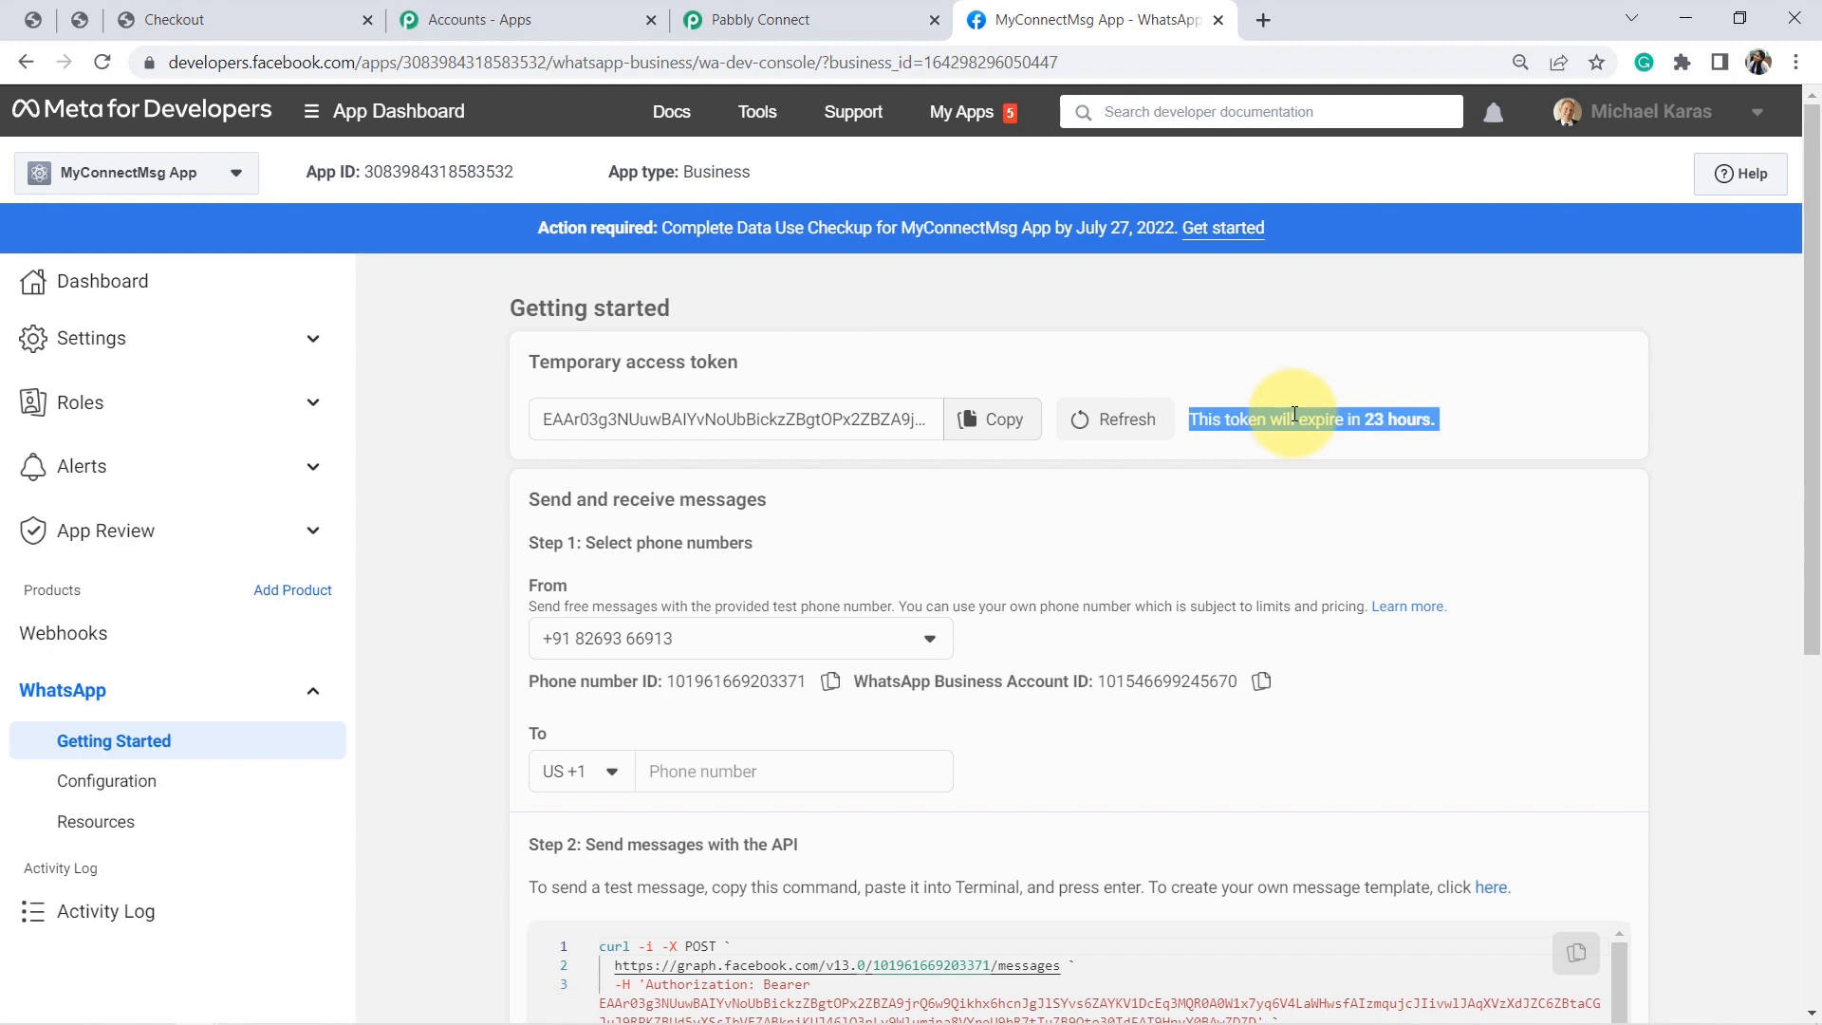
double_click(1408, 420)
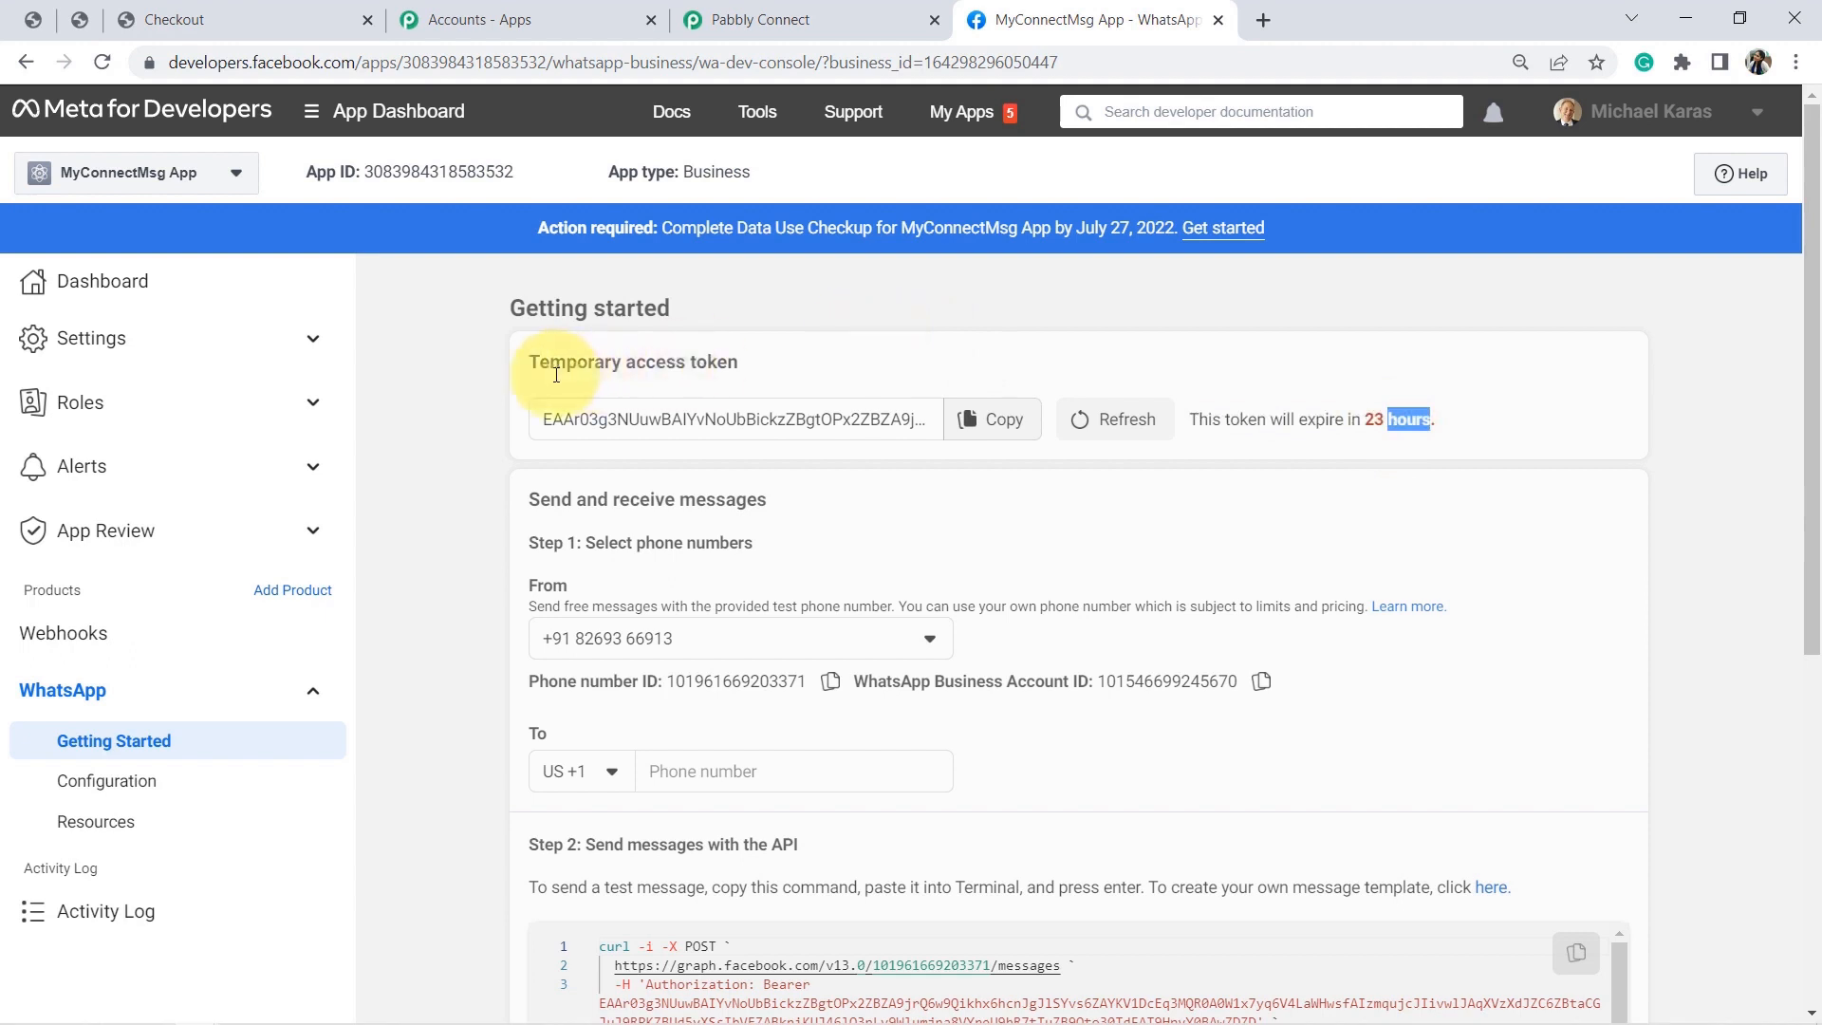
click(723, 355)
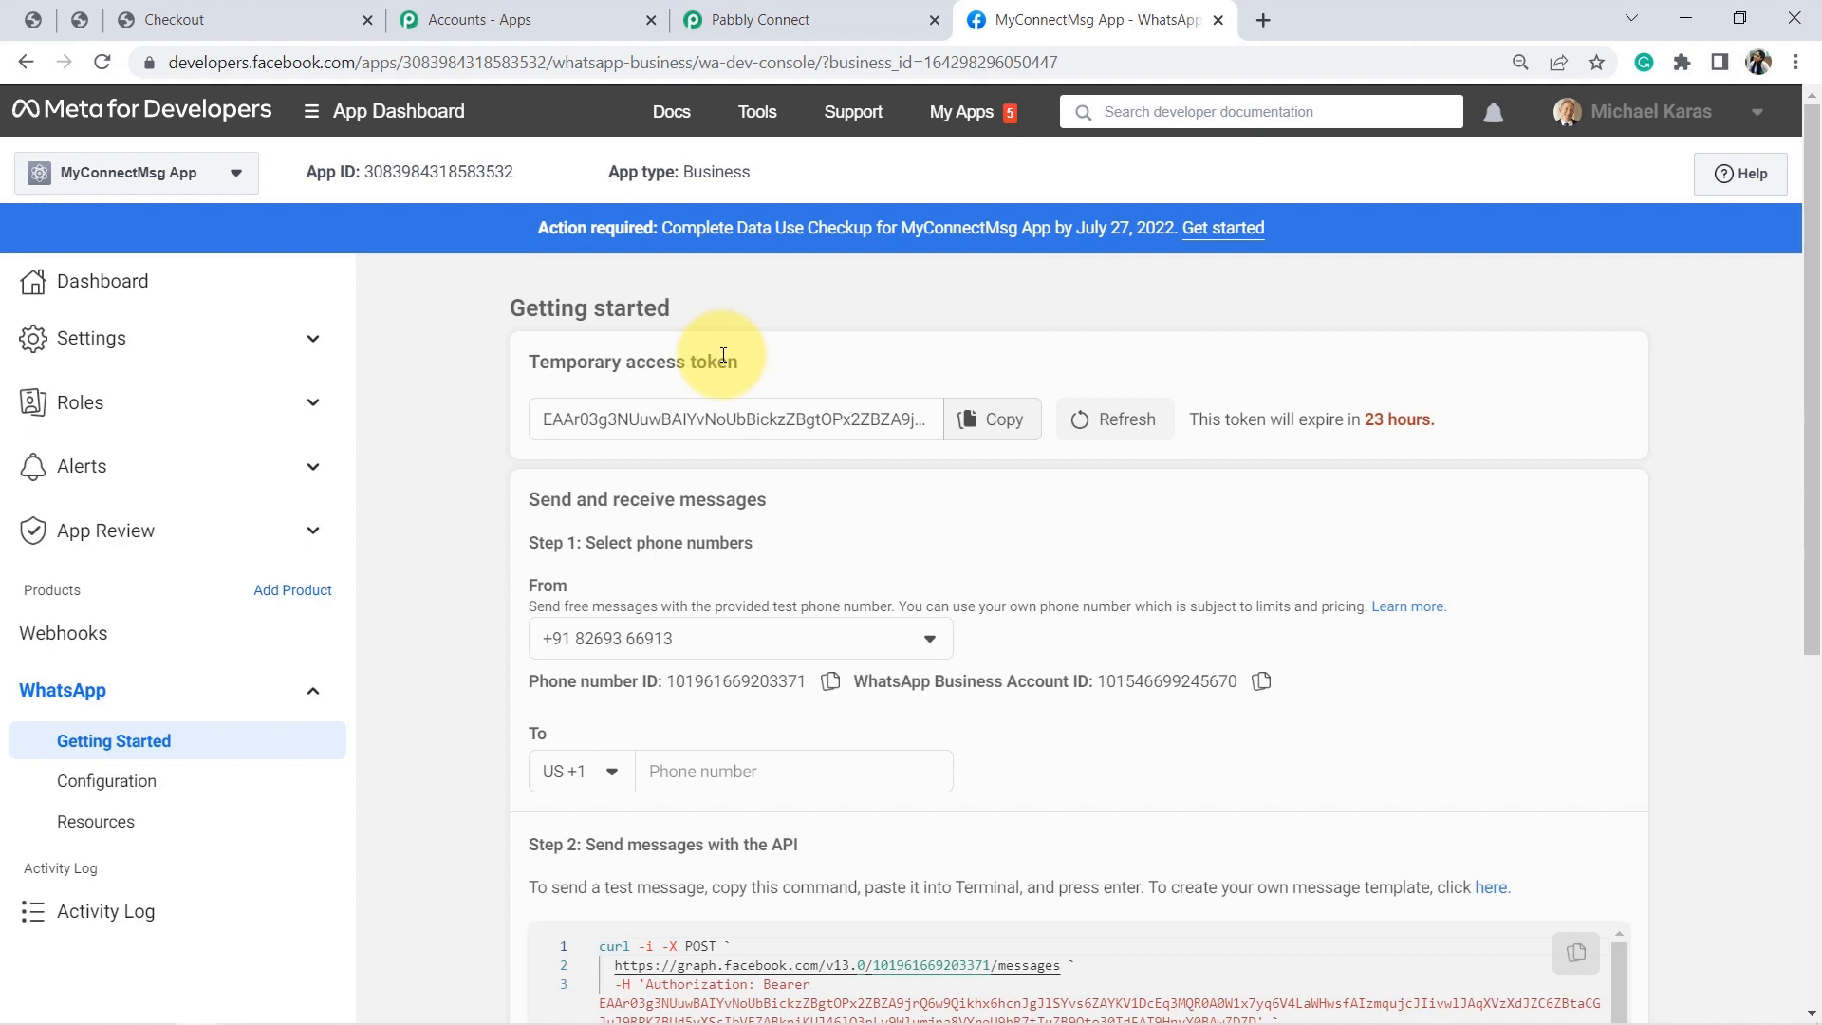
triple_click(723, 355)
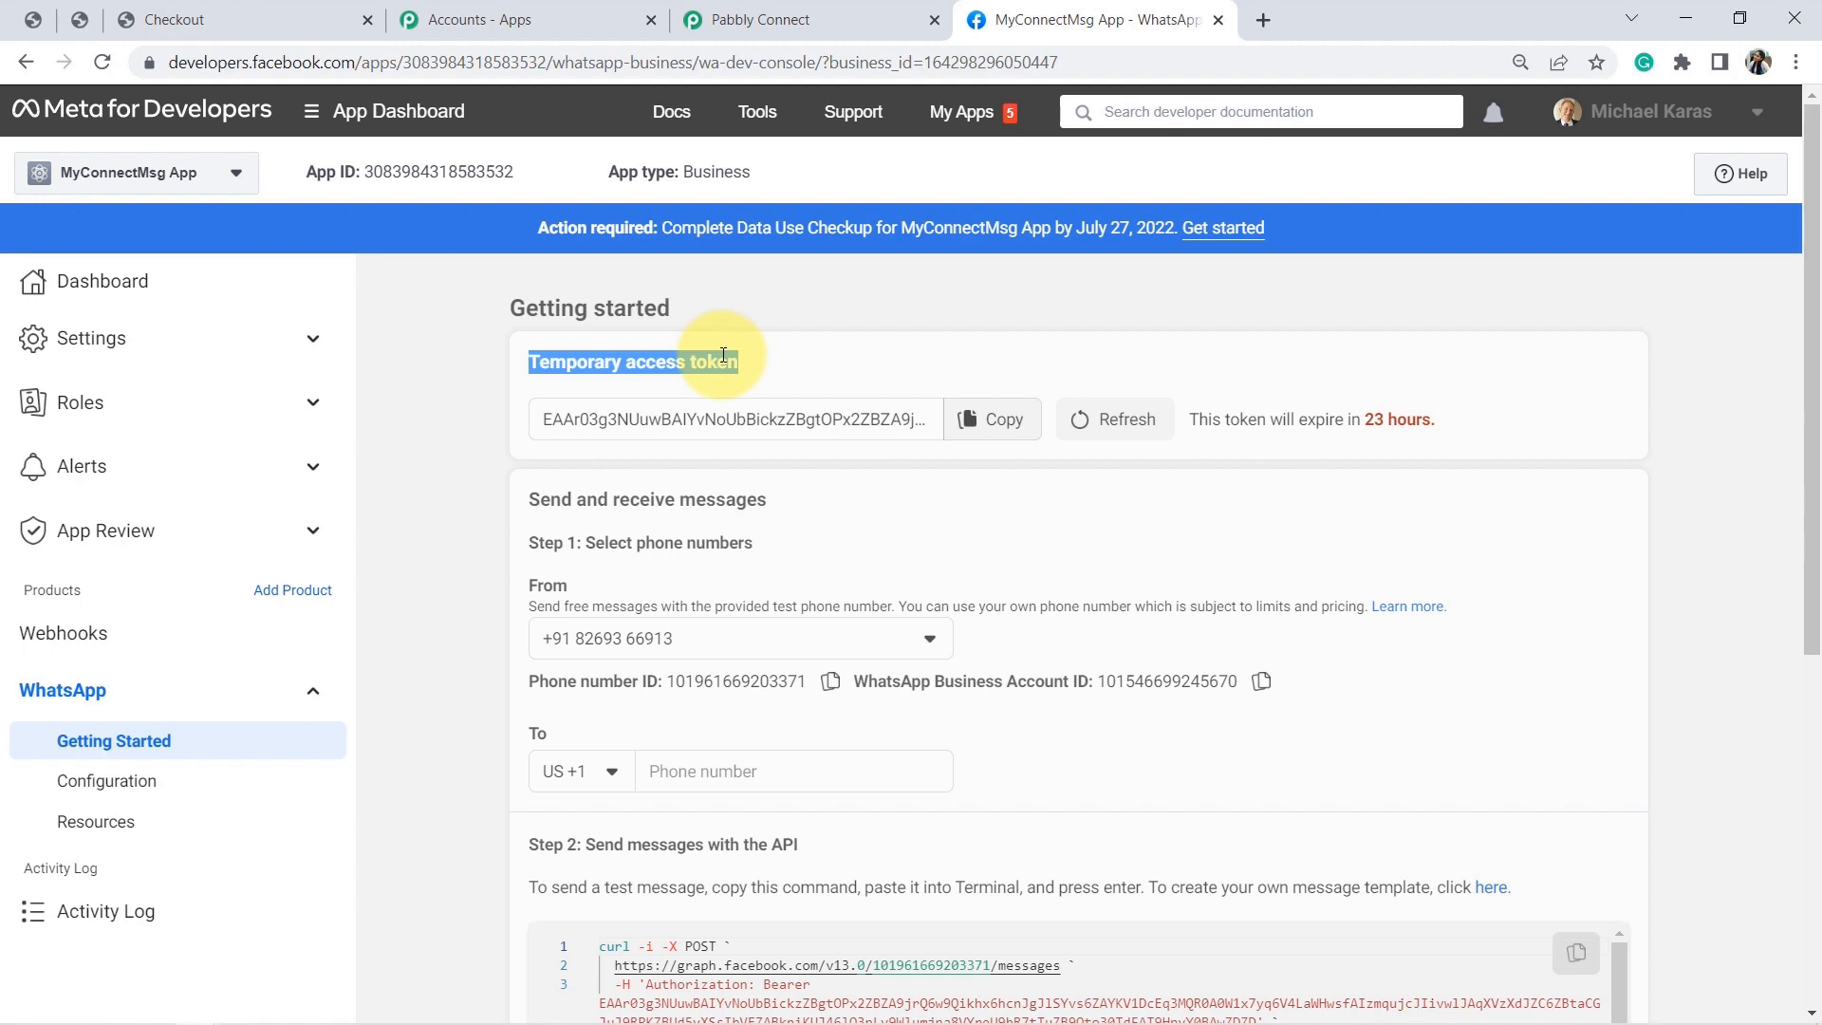
Check Pabbly's Template Name field, then open WhatsApp Manager's message templates via Step 2's link.
click(806, 23)
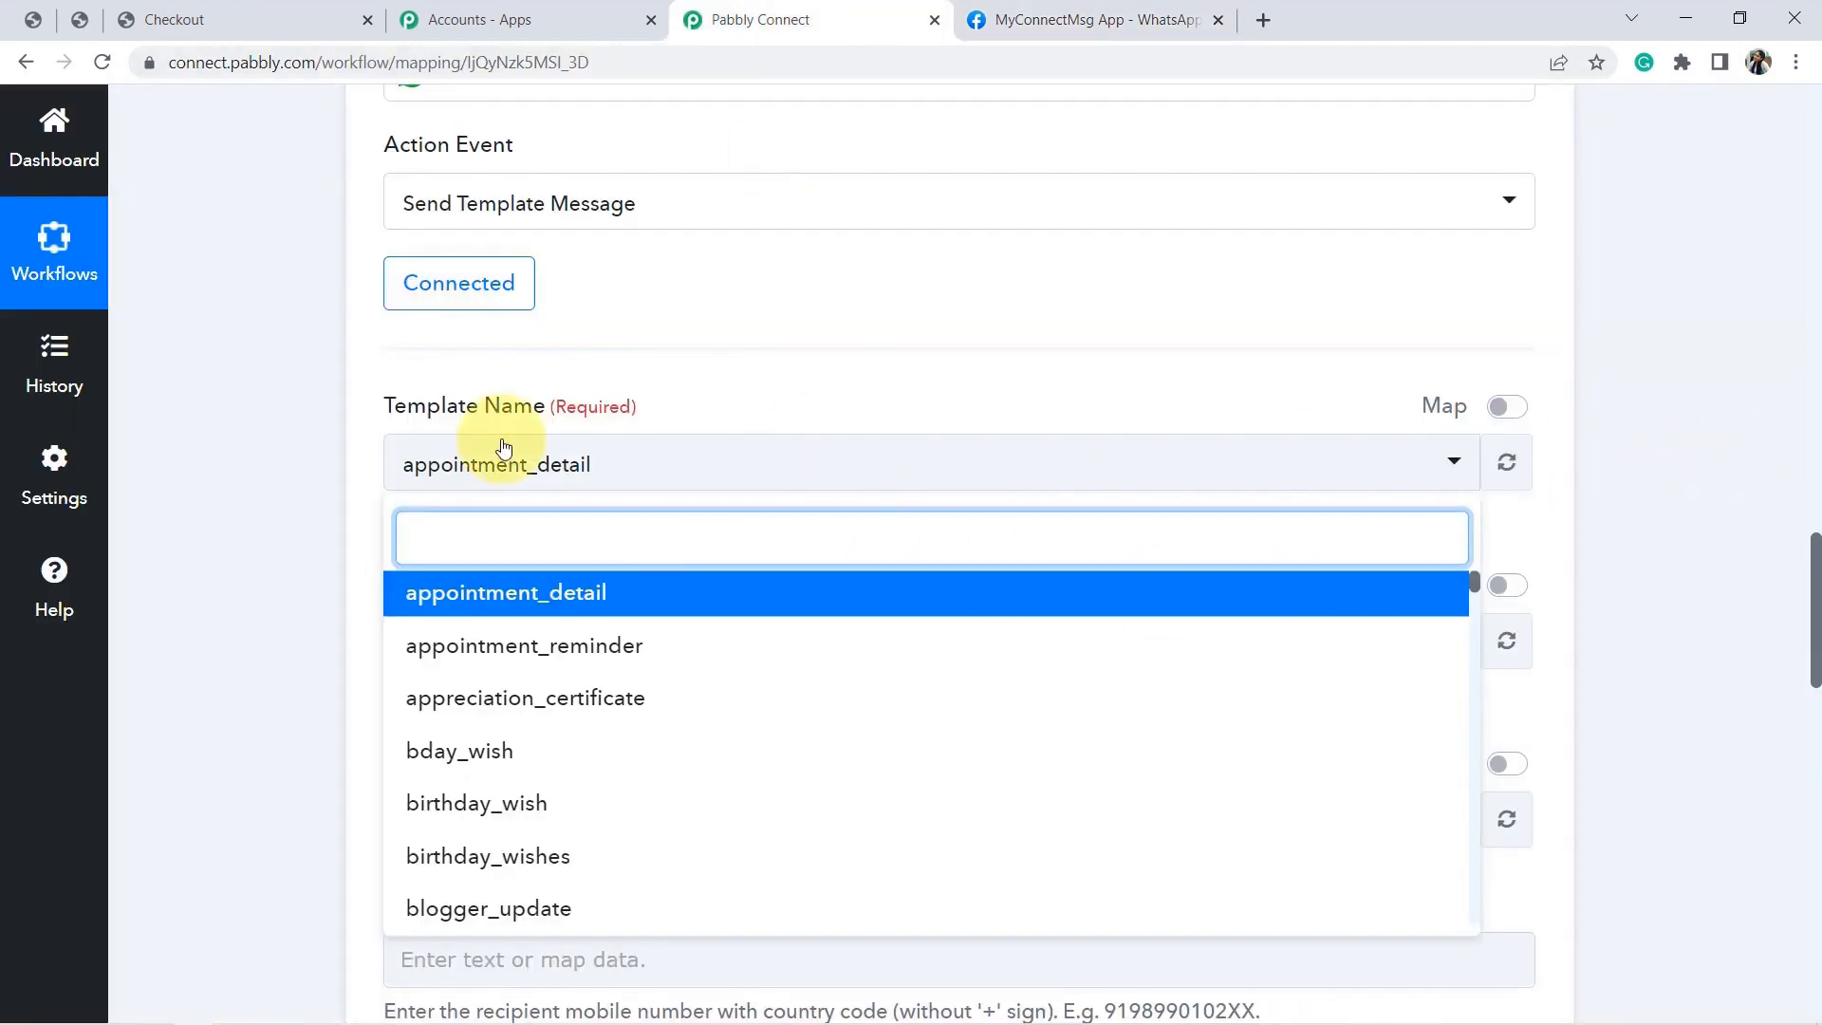
triple_click(505, 399)
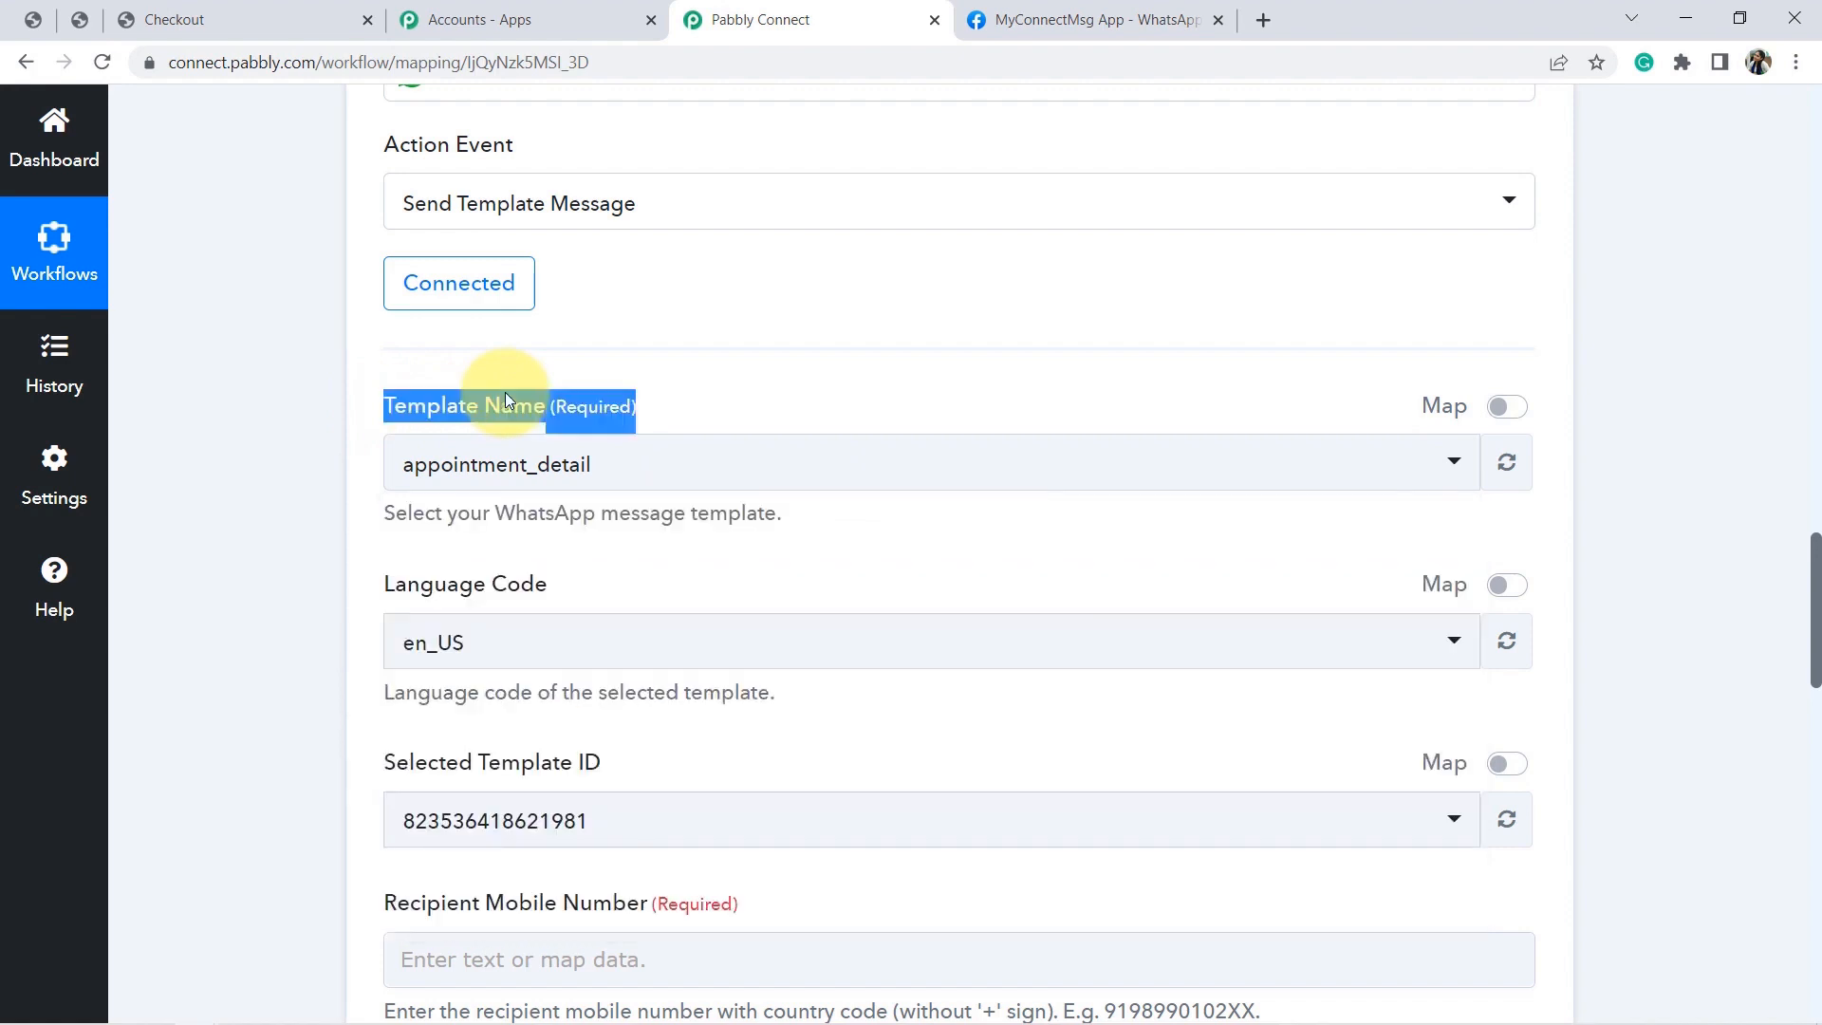
click(1082, 19)
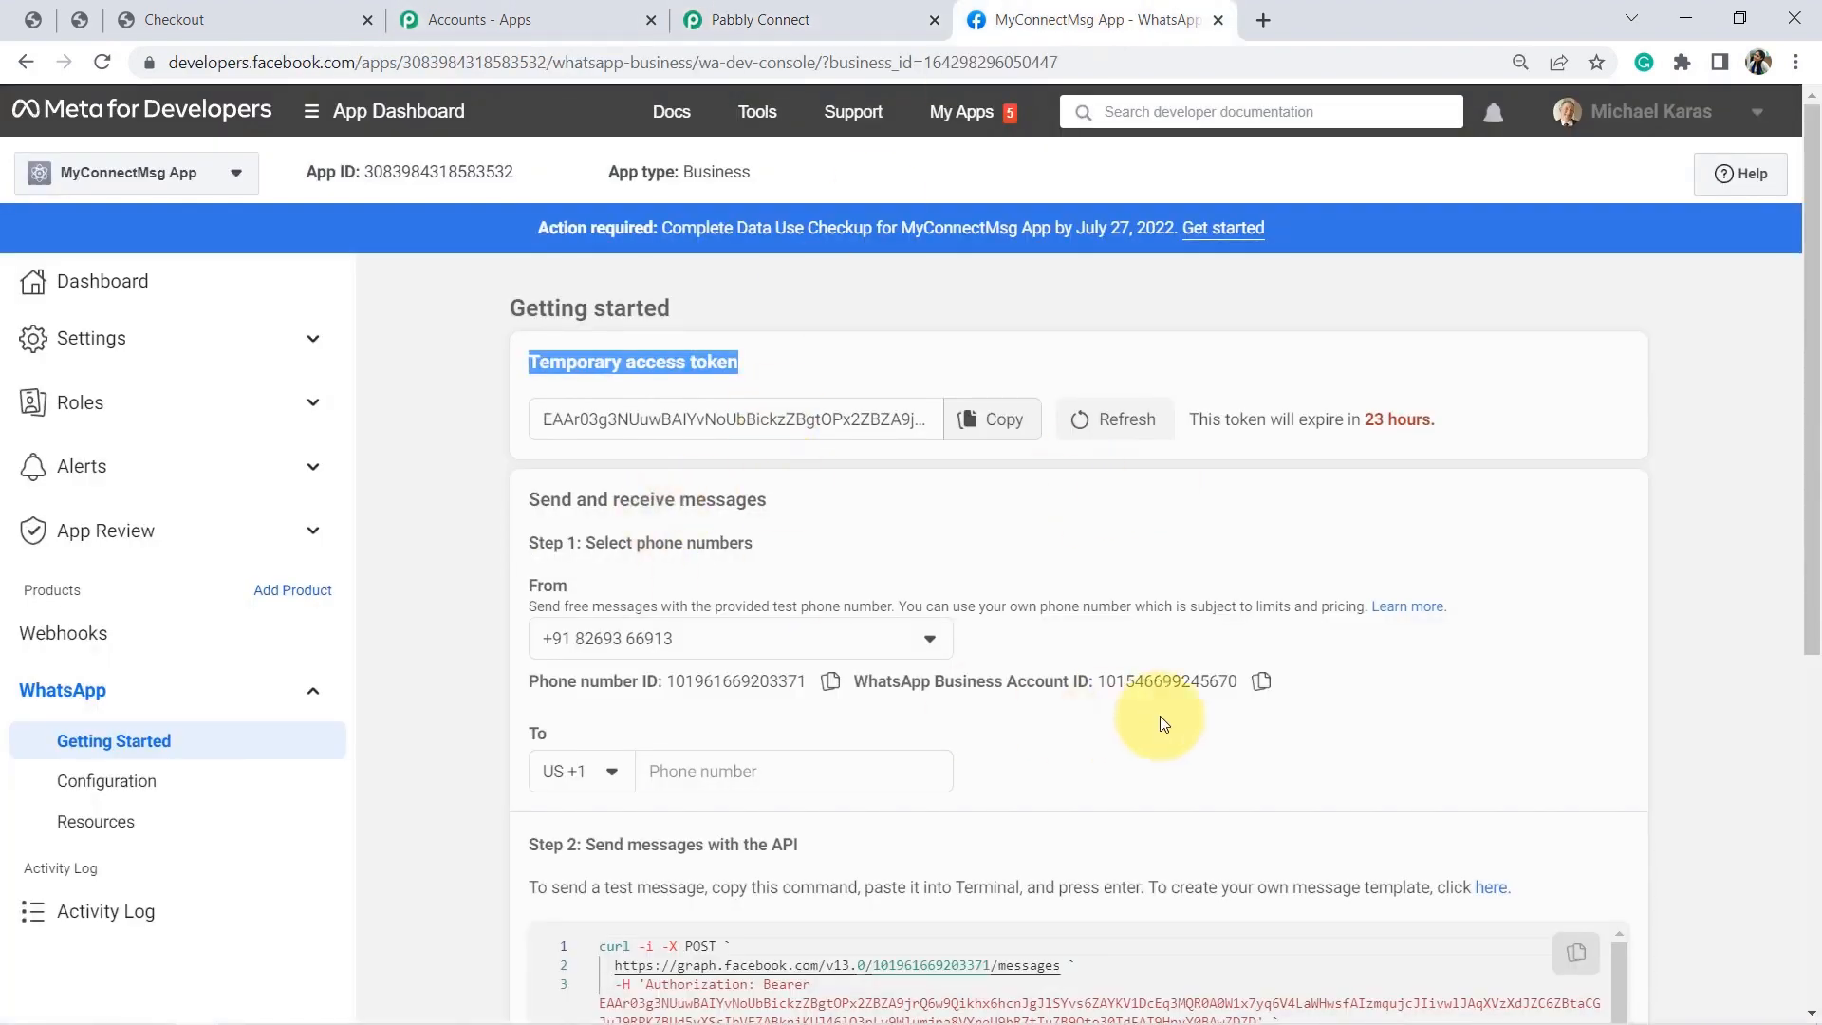
drag(1812, 484, 1810, 586)
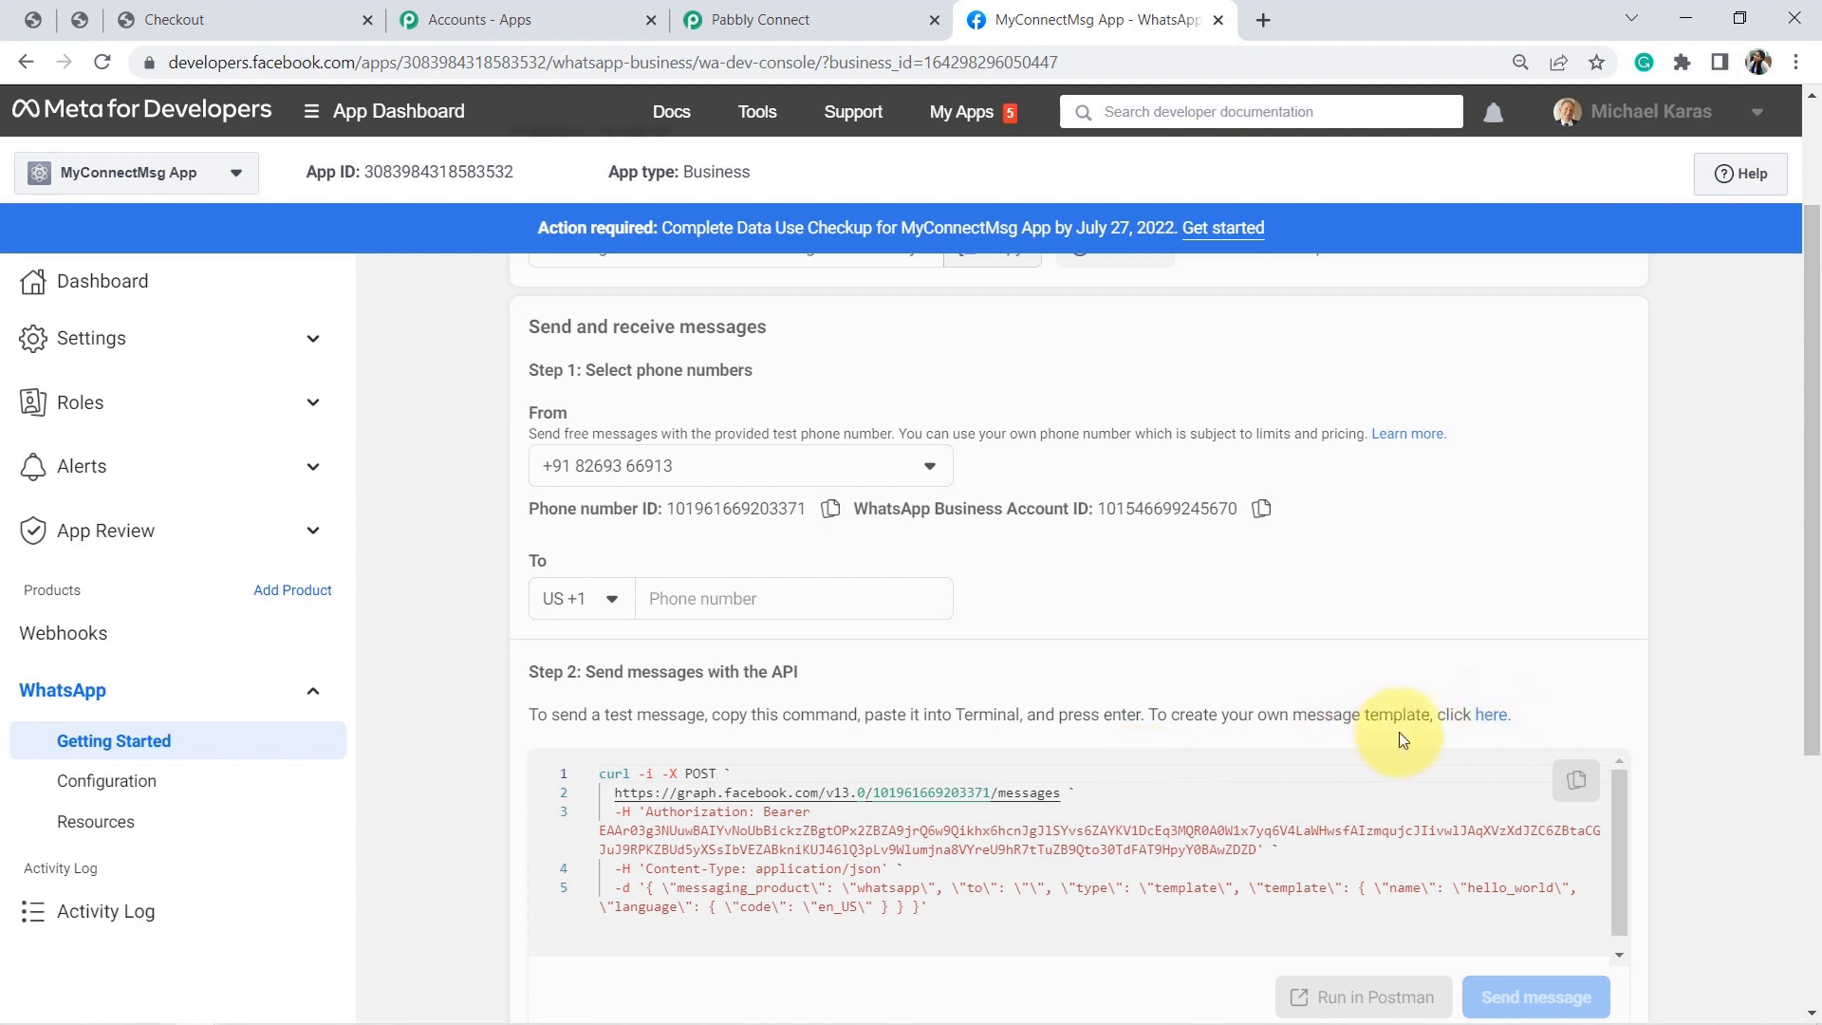
click(1492, 718)
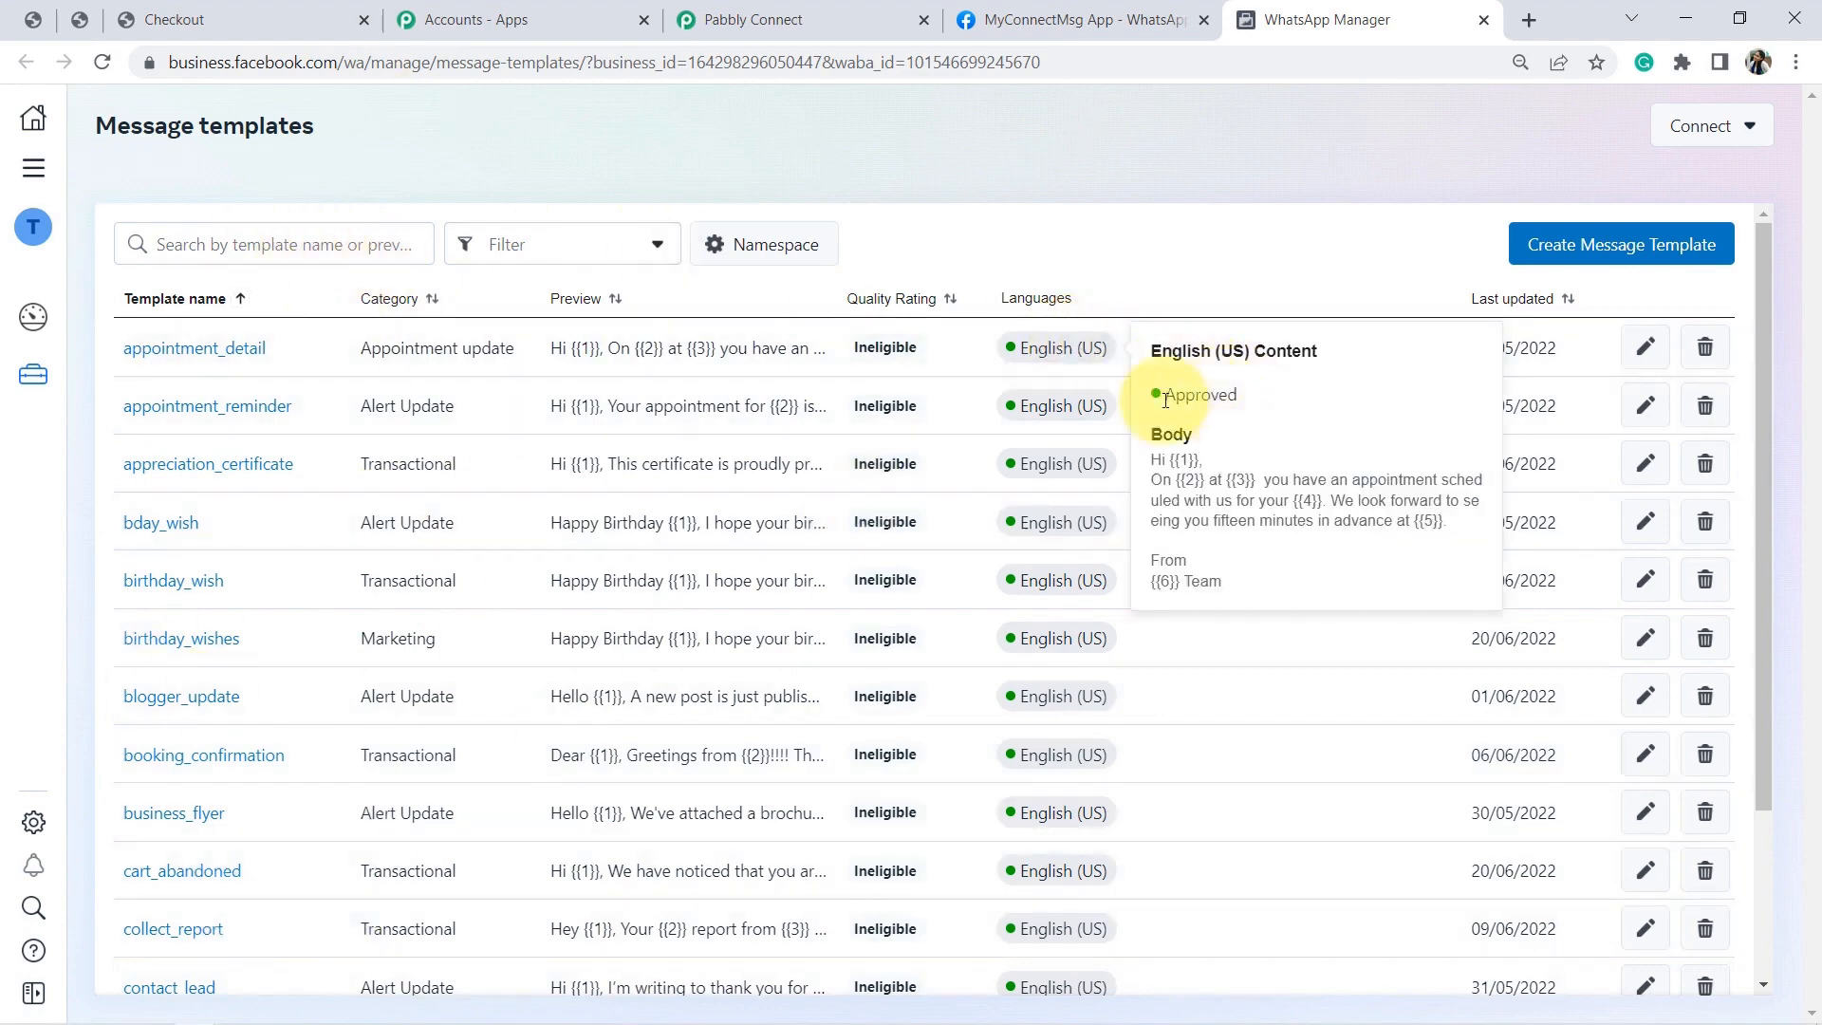
Start a new Transactional template named message_for_order_placement.
mouse_move(1088, 406)
mouse_move(1086, 463)
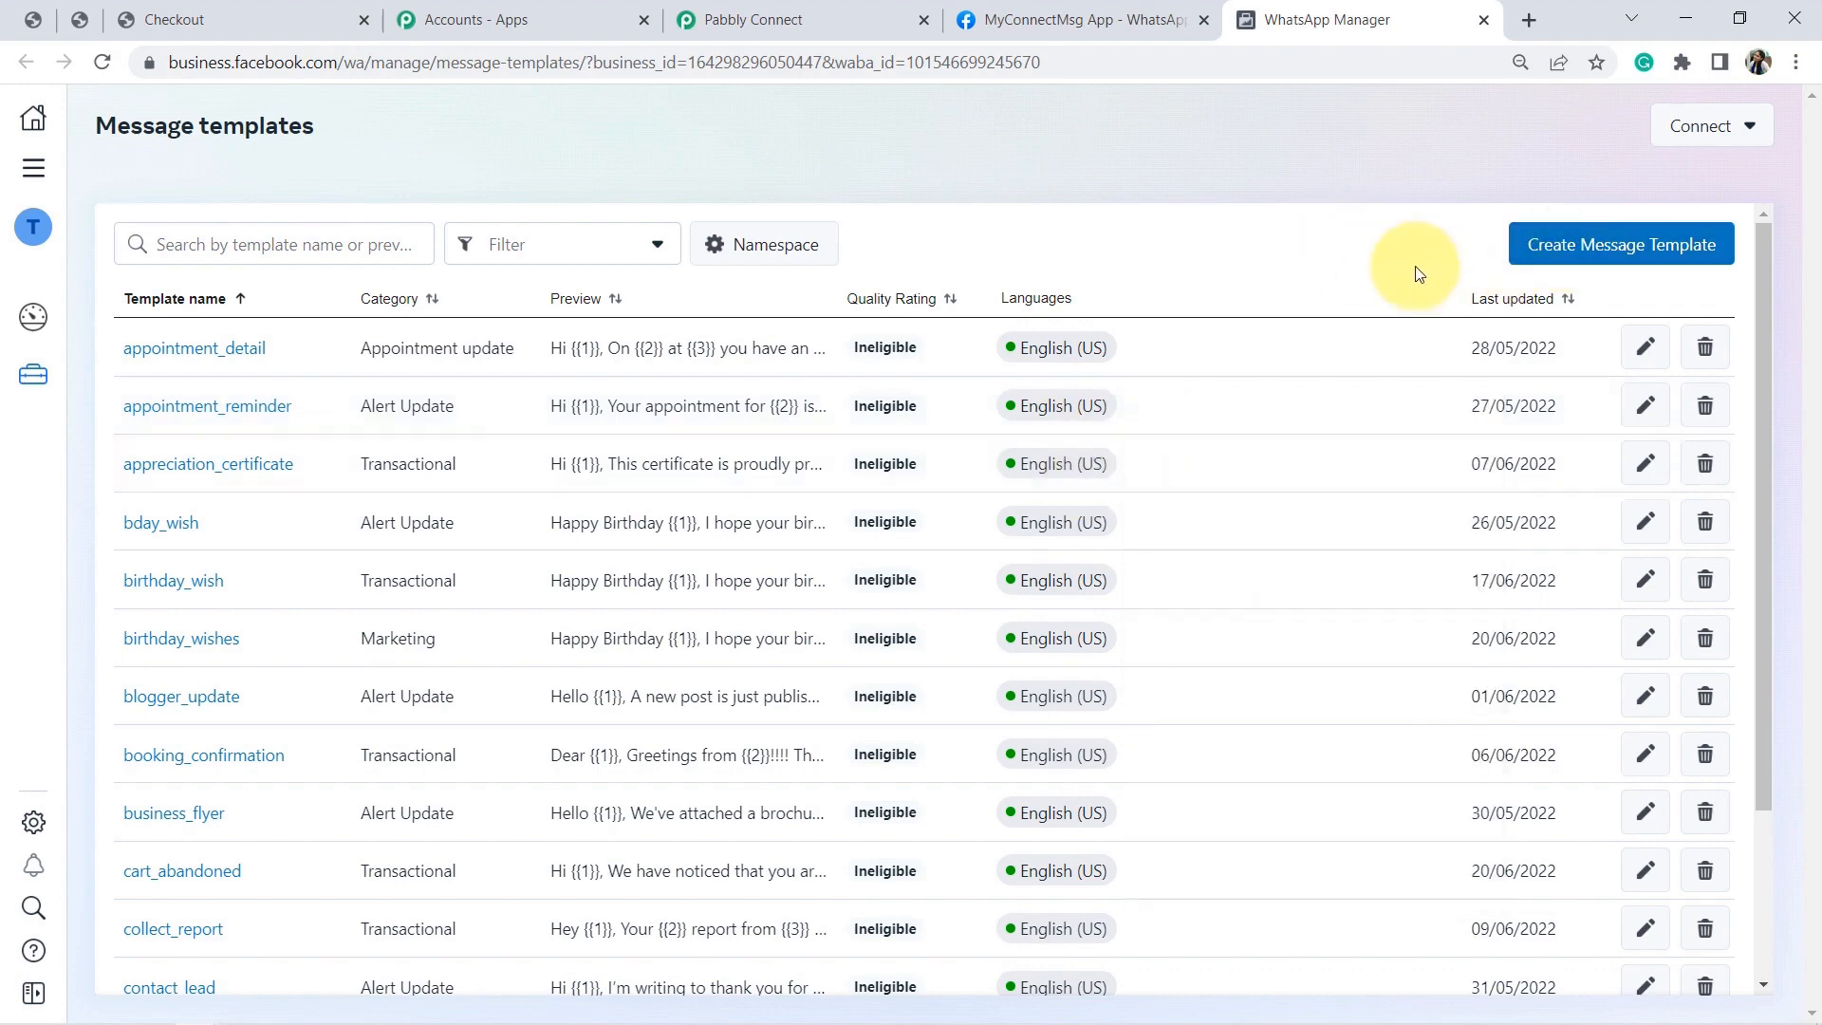
click(1560, 247)
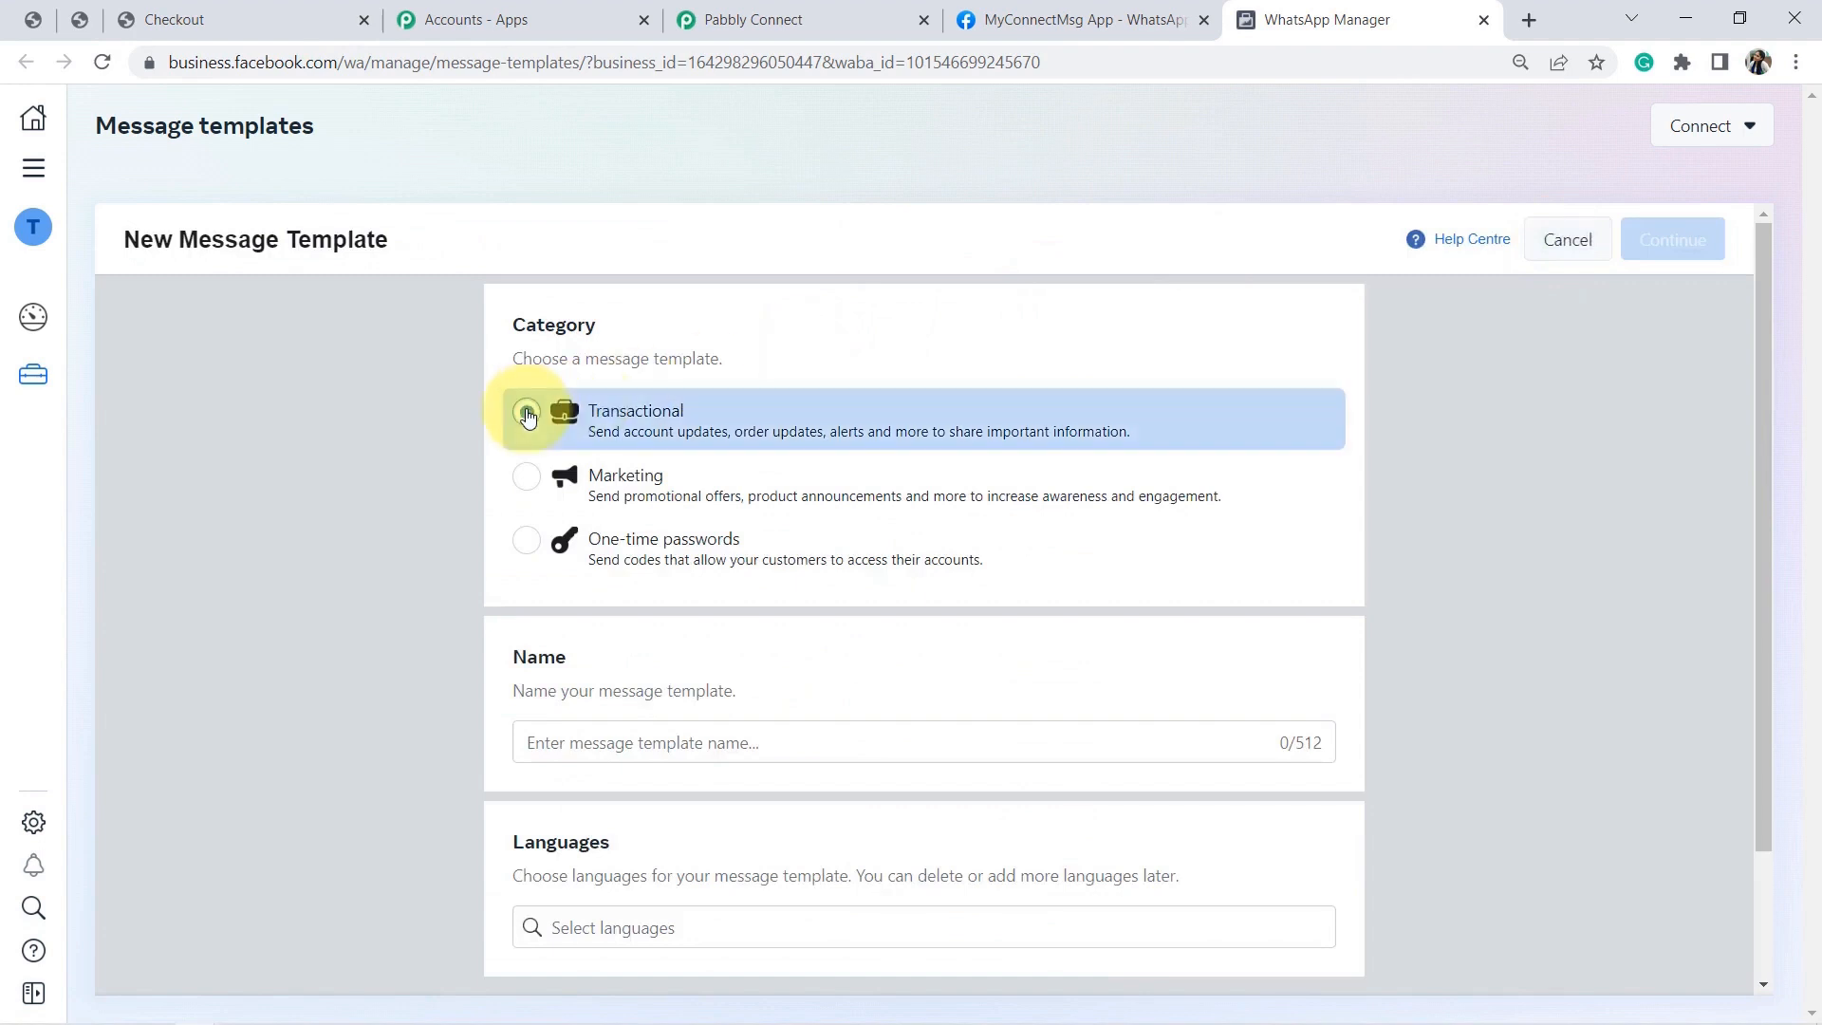
click(526, 411)
drag(1764, 310, 1773, 475)
click(626, 587)
text(m)
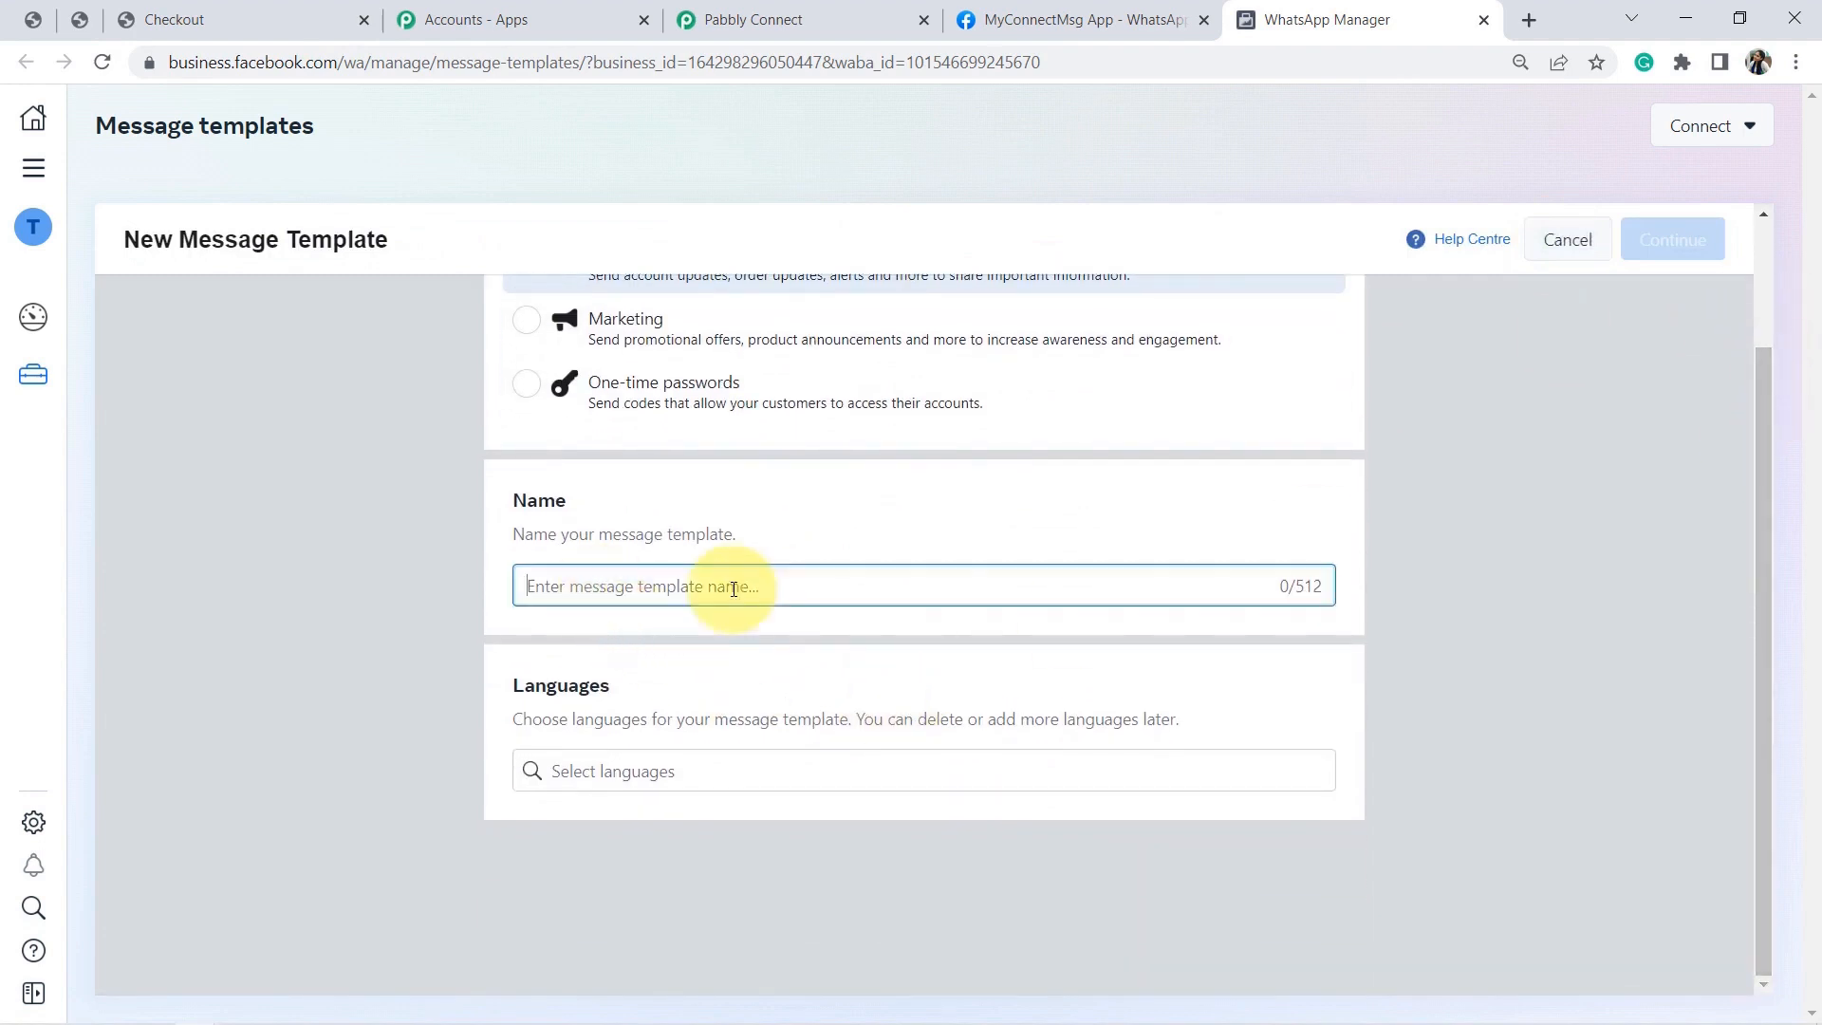
text(essage_for_order_placement)
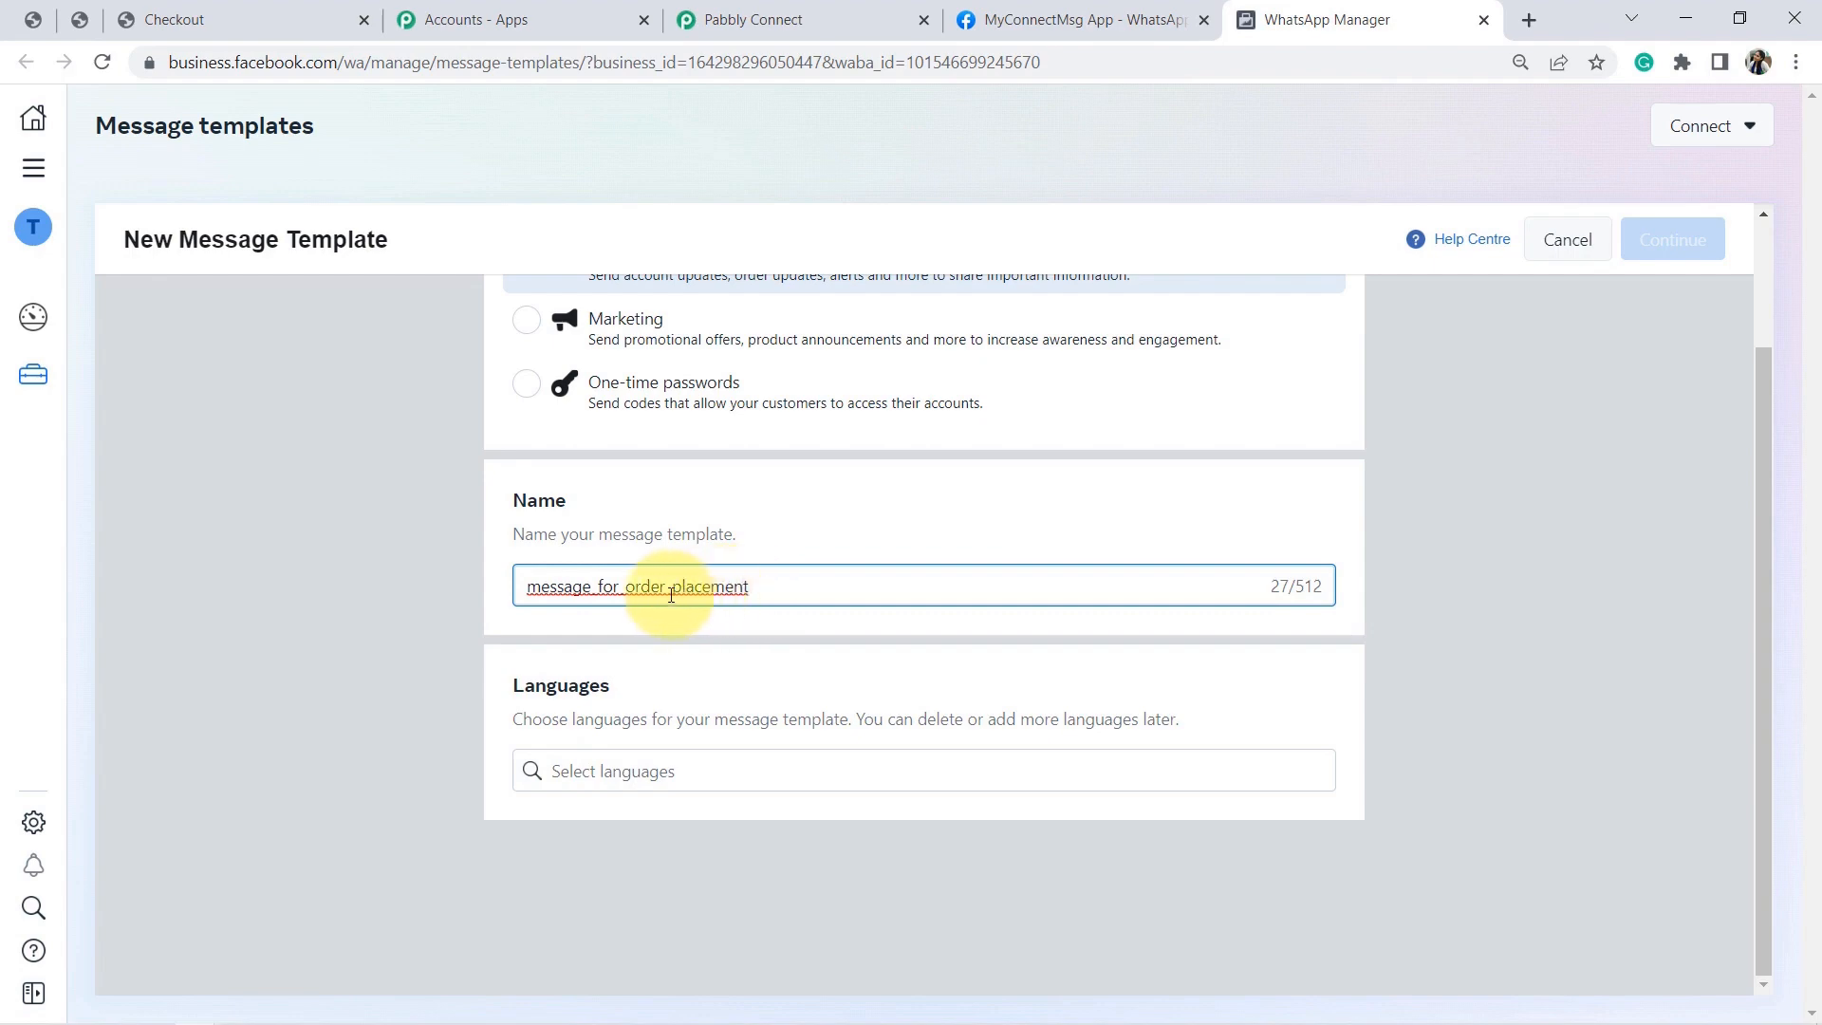
Add English as the template language and continue to the content editor.
click(569, 770)
text(eng)
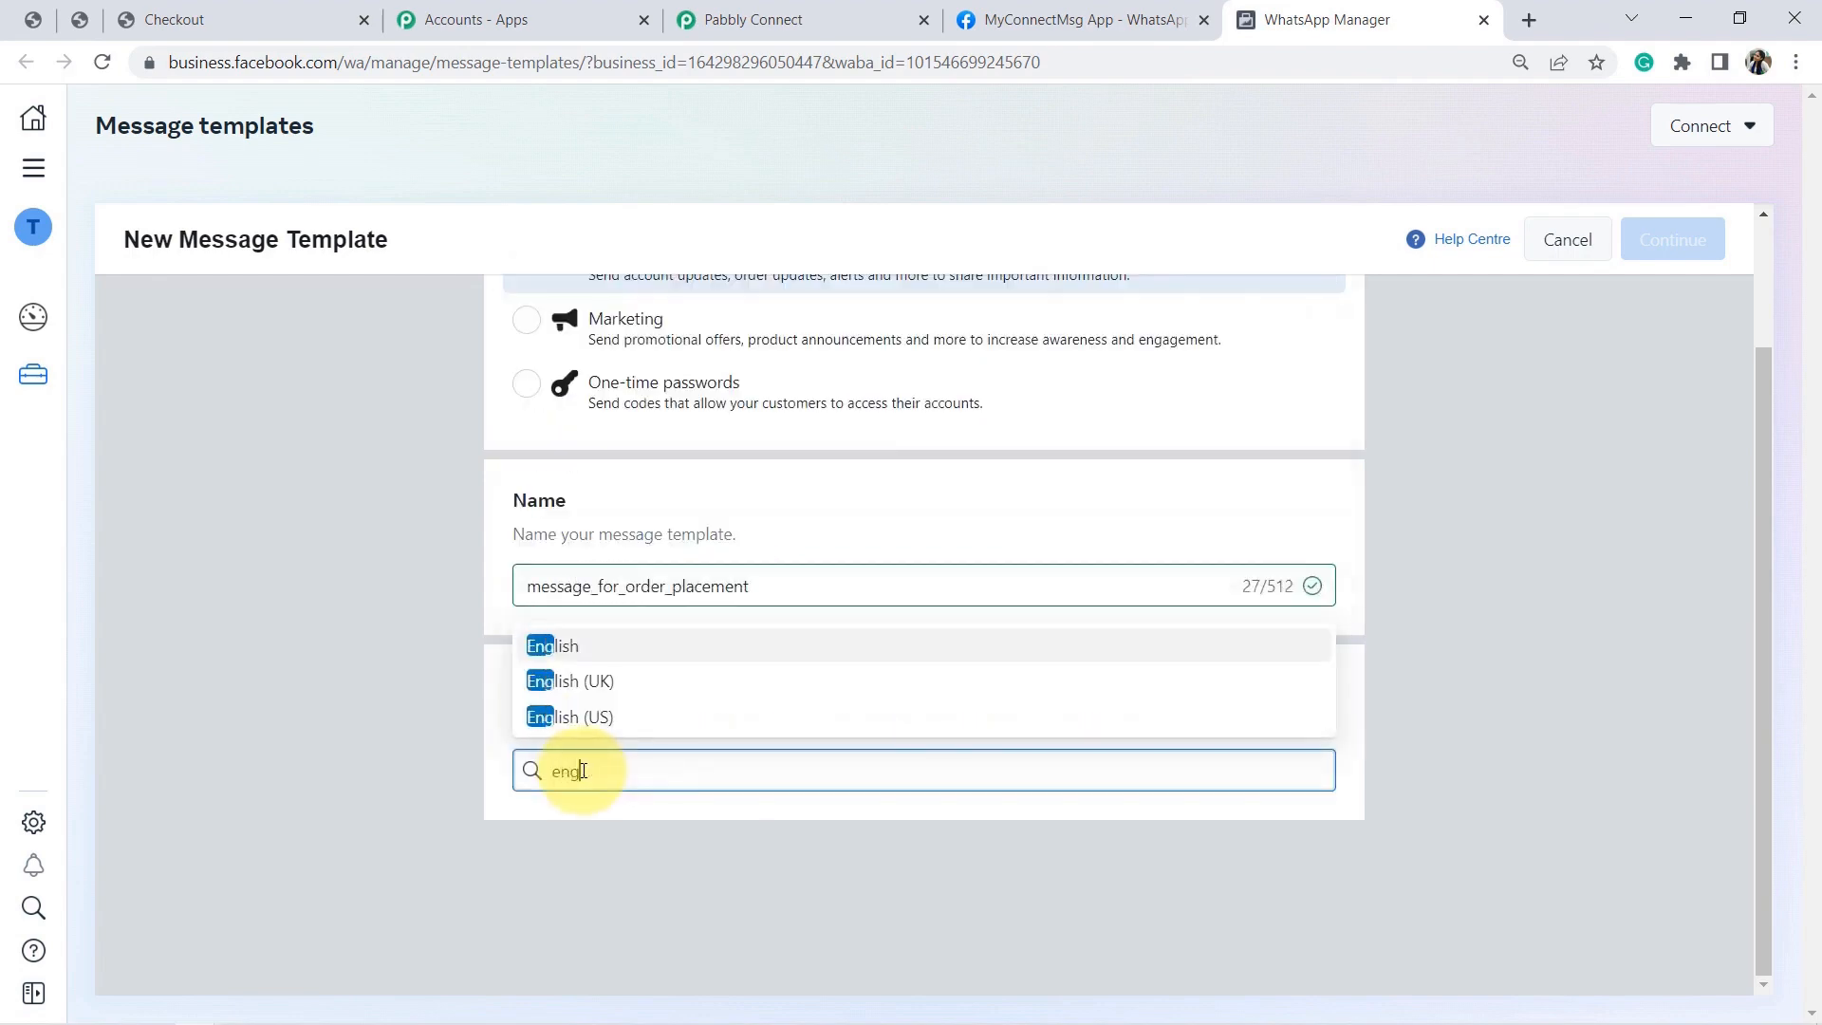
click(562, 648)
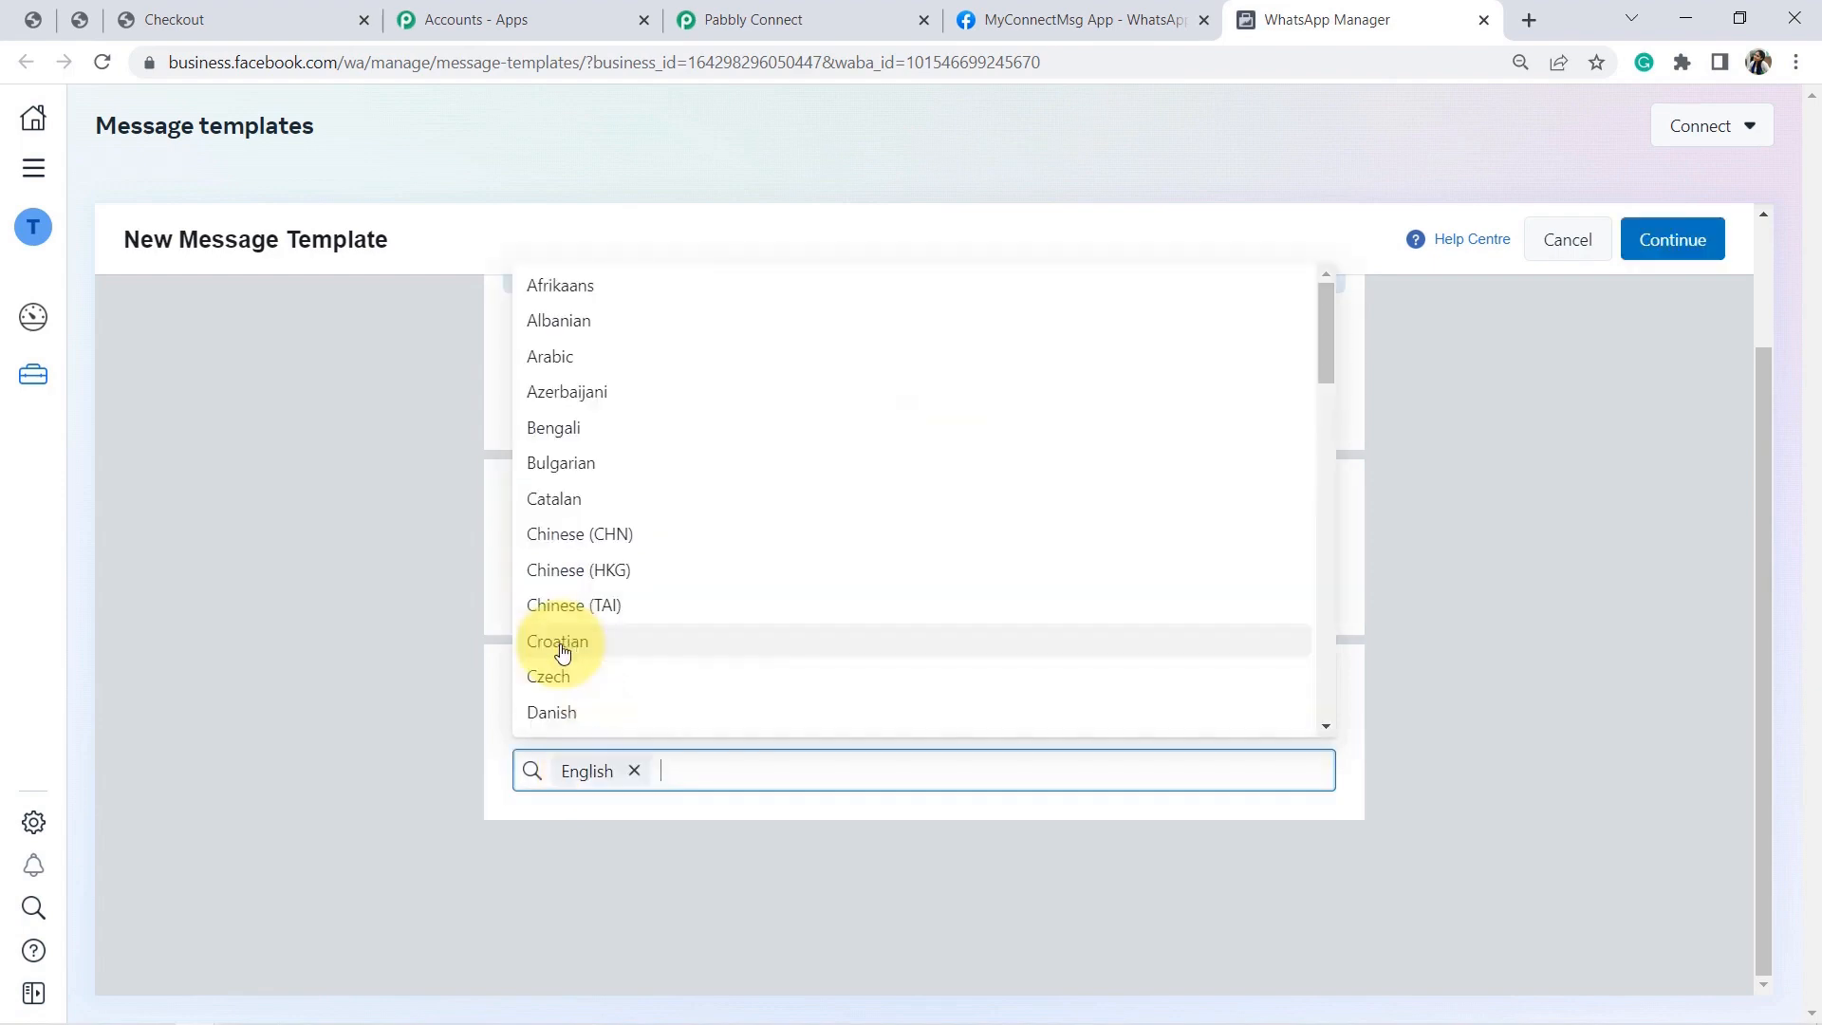
click(1670, 241)
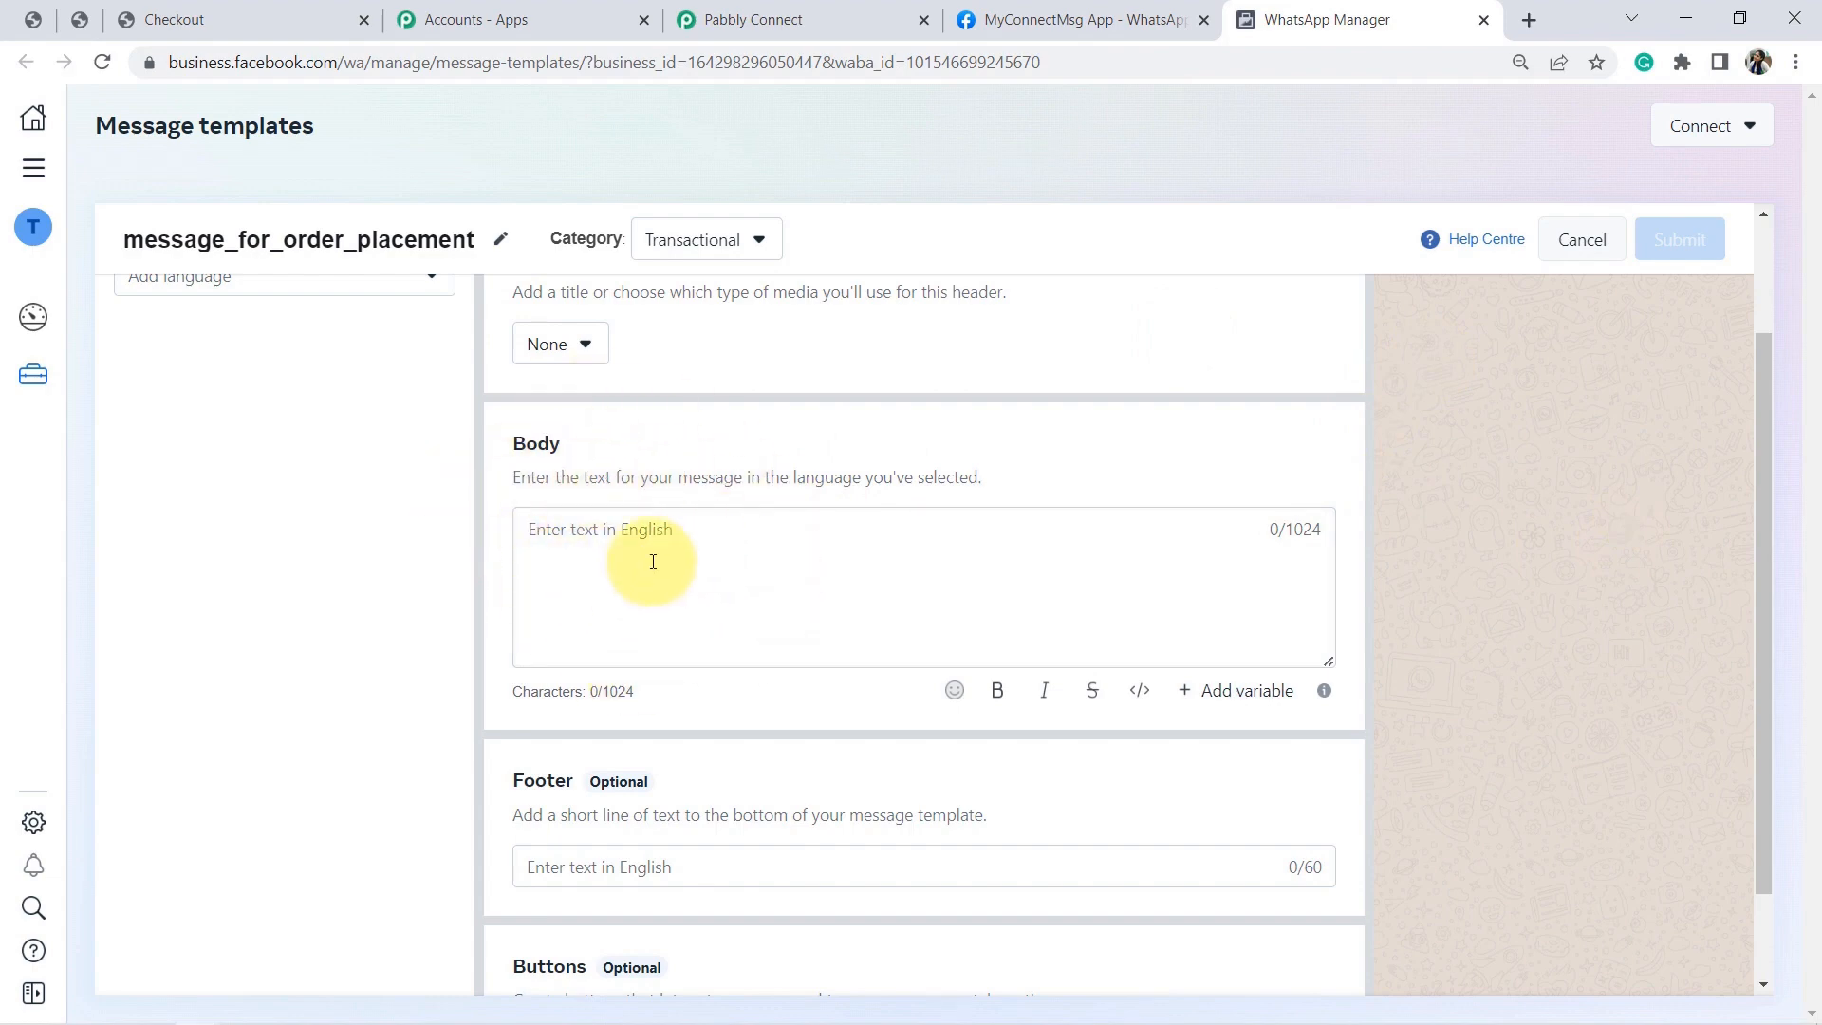
Type a greeting with a sample customer name in the body and zoom the page to 90%.
click(620, 508)
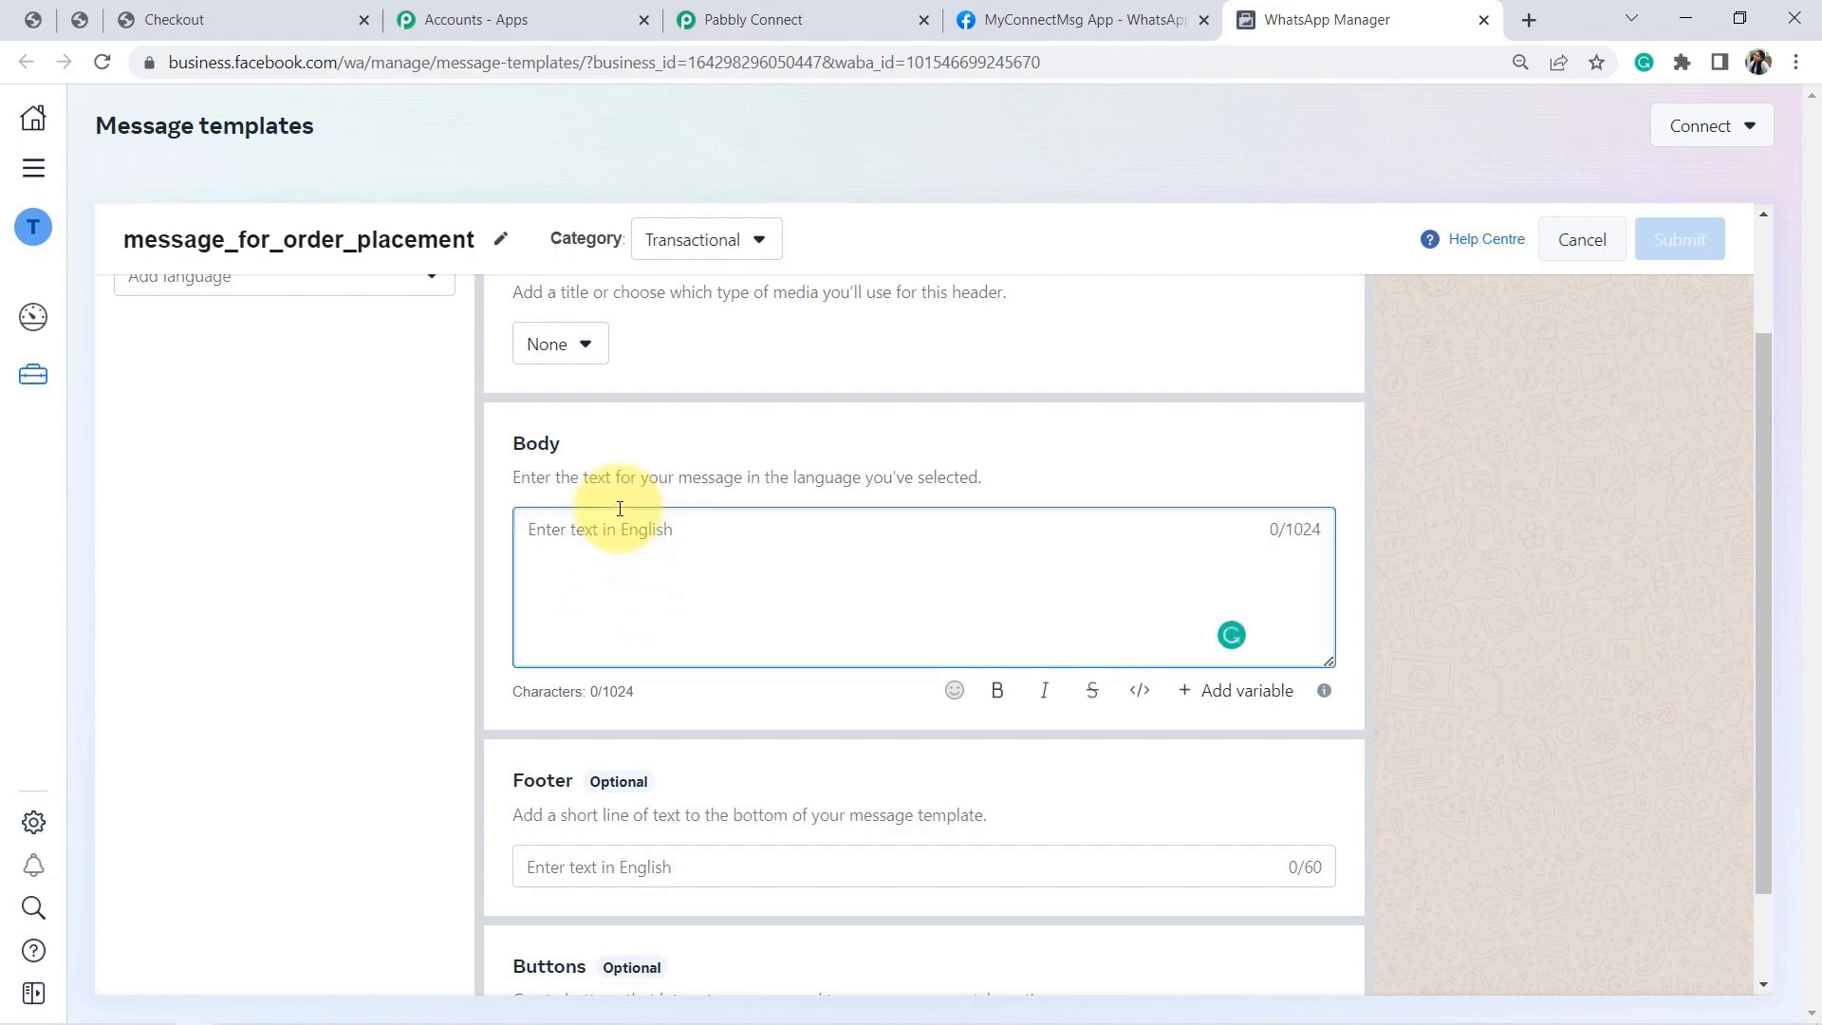
text(Hi Sonam)
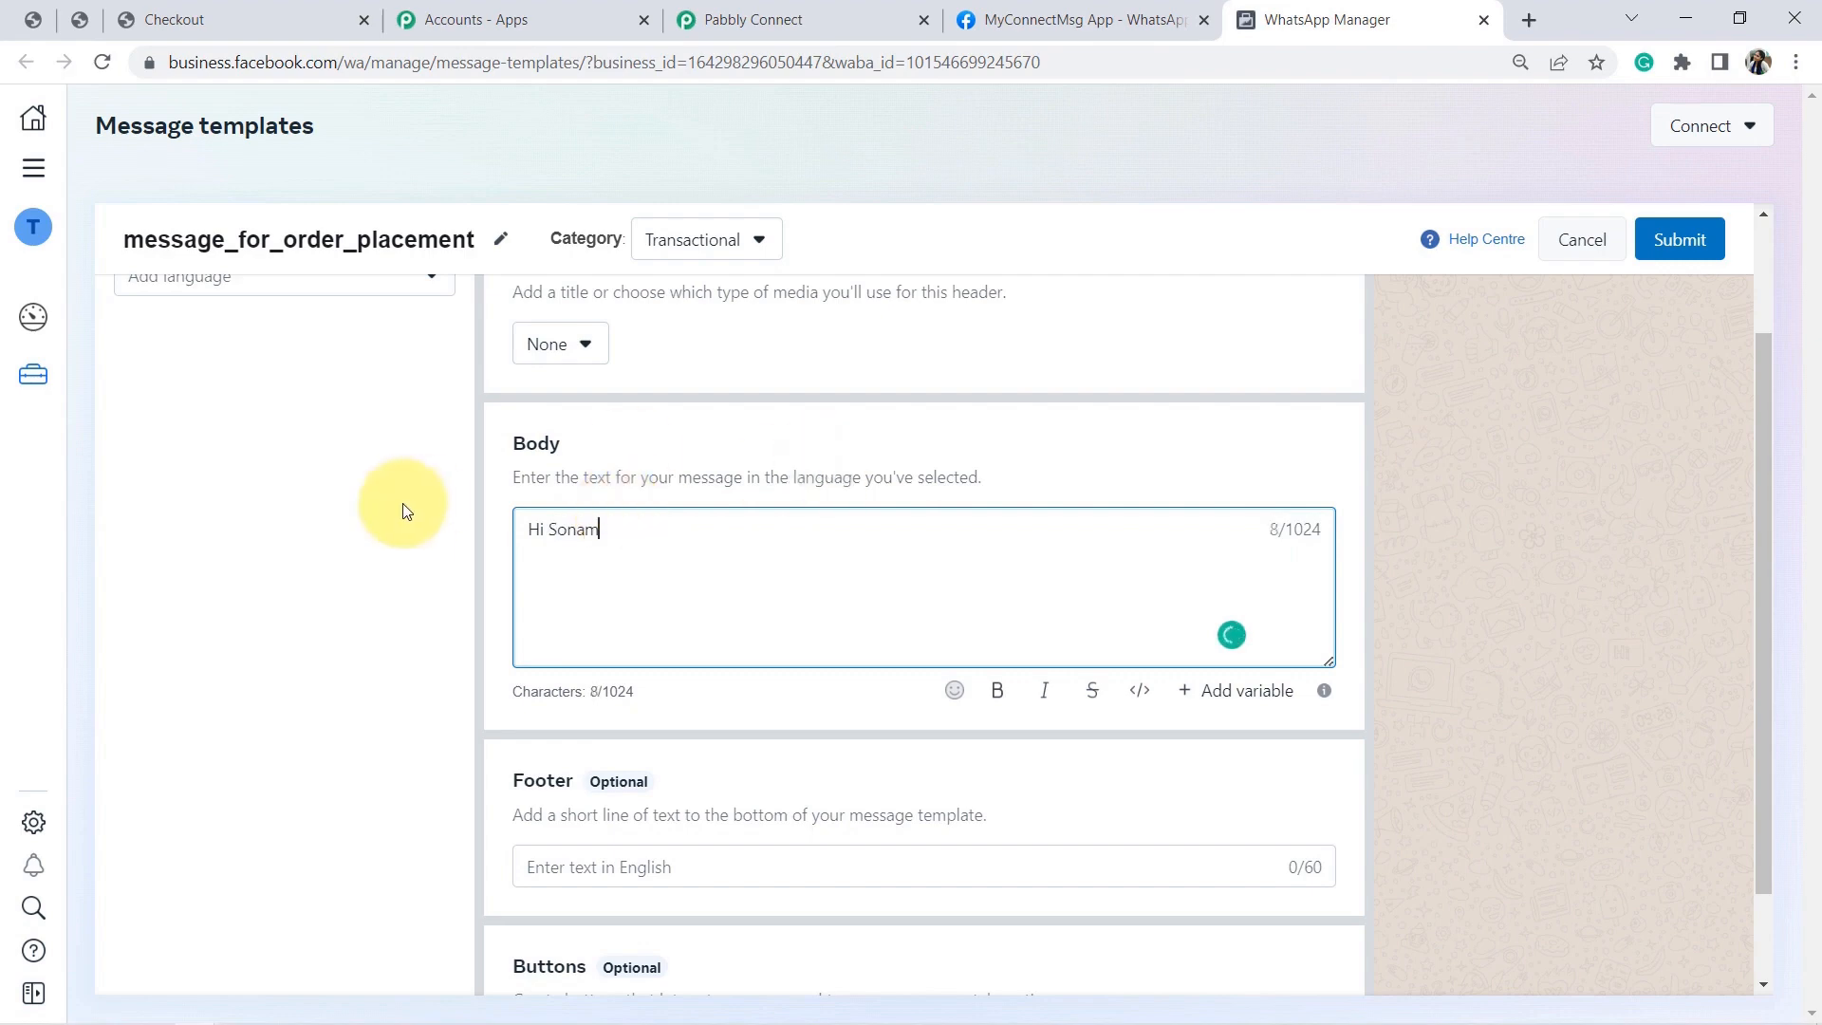
text(,)
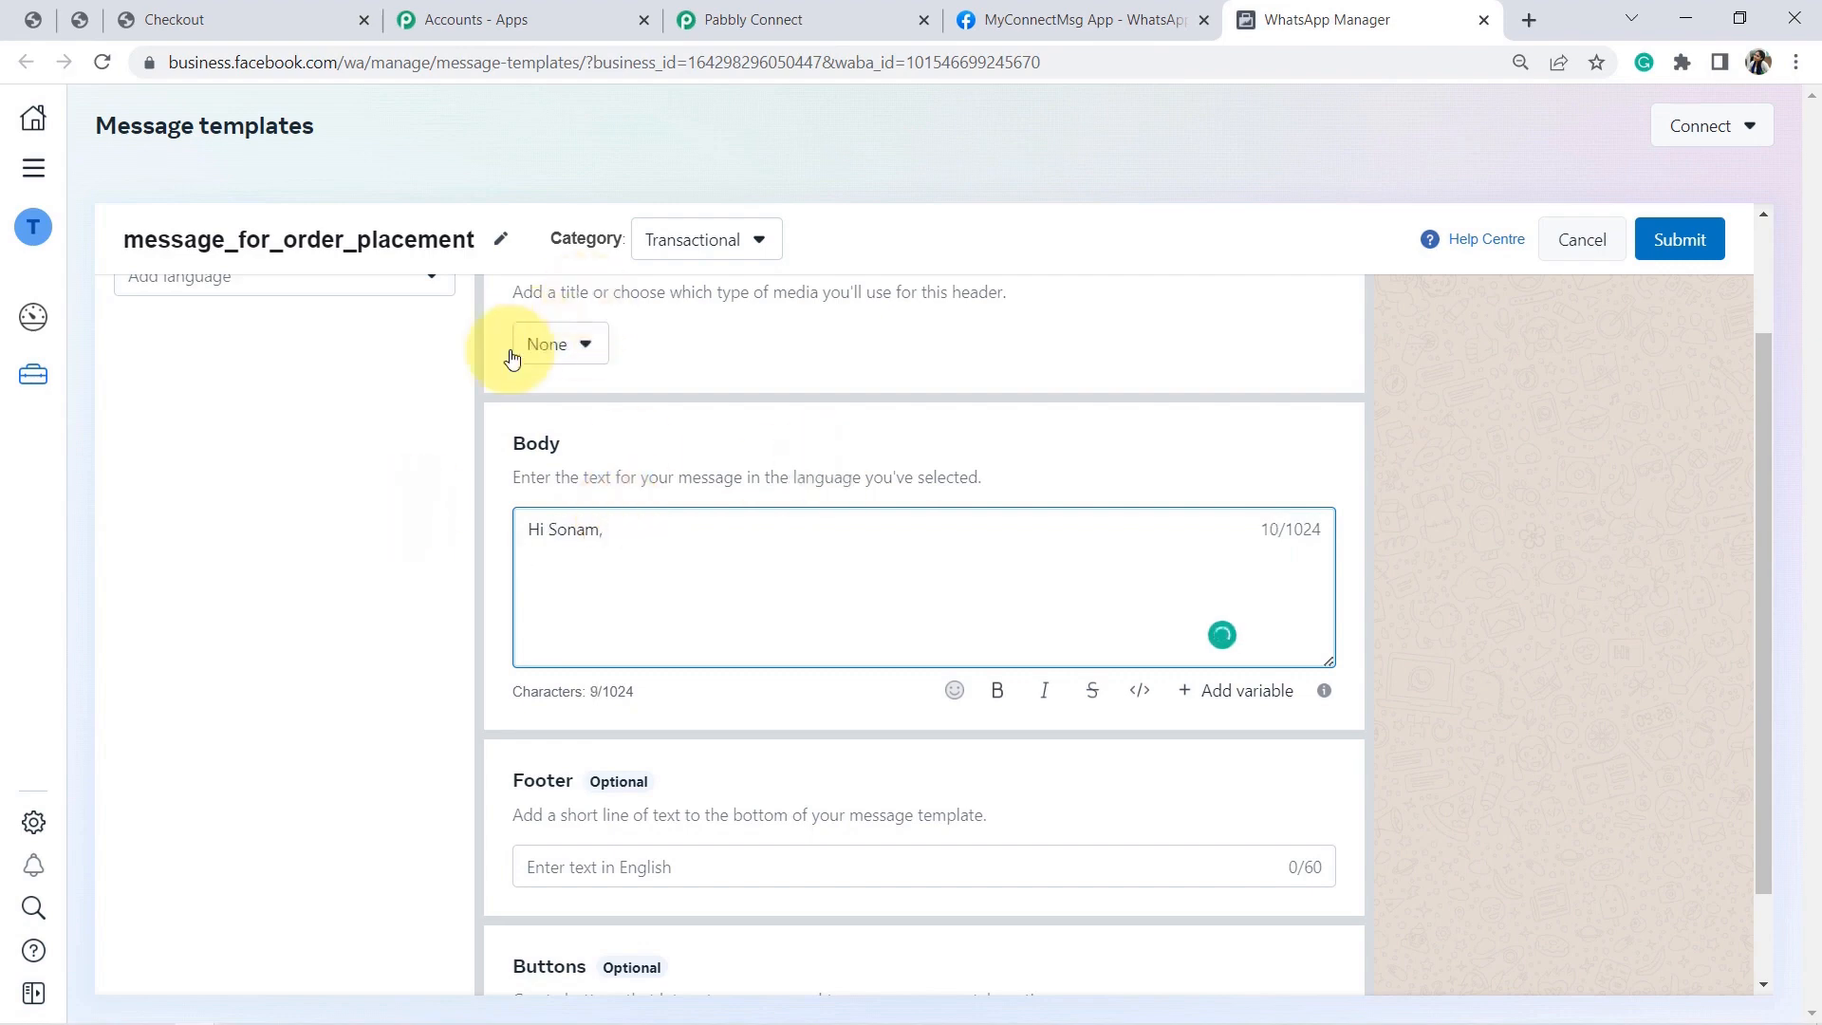
click(1796, 63)
click(1639, 295)
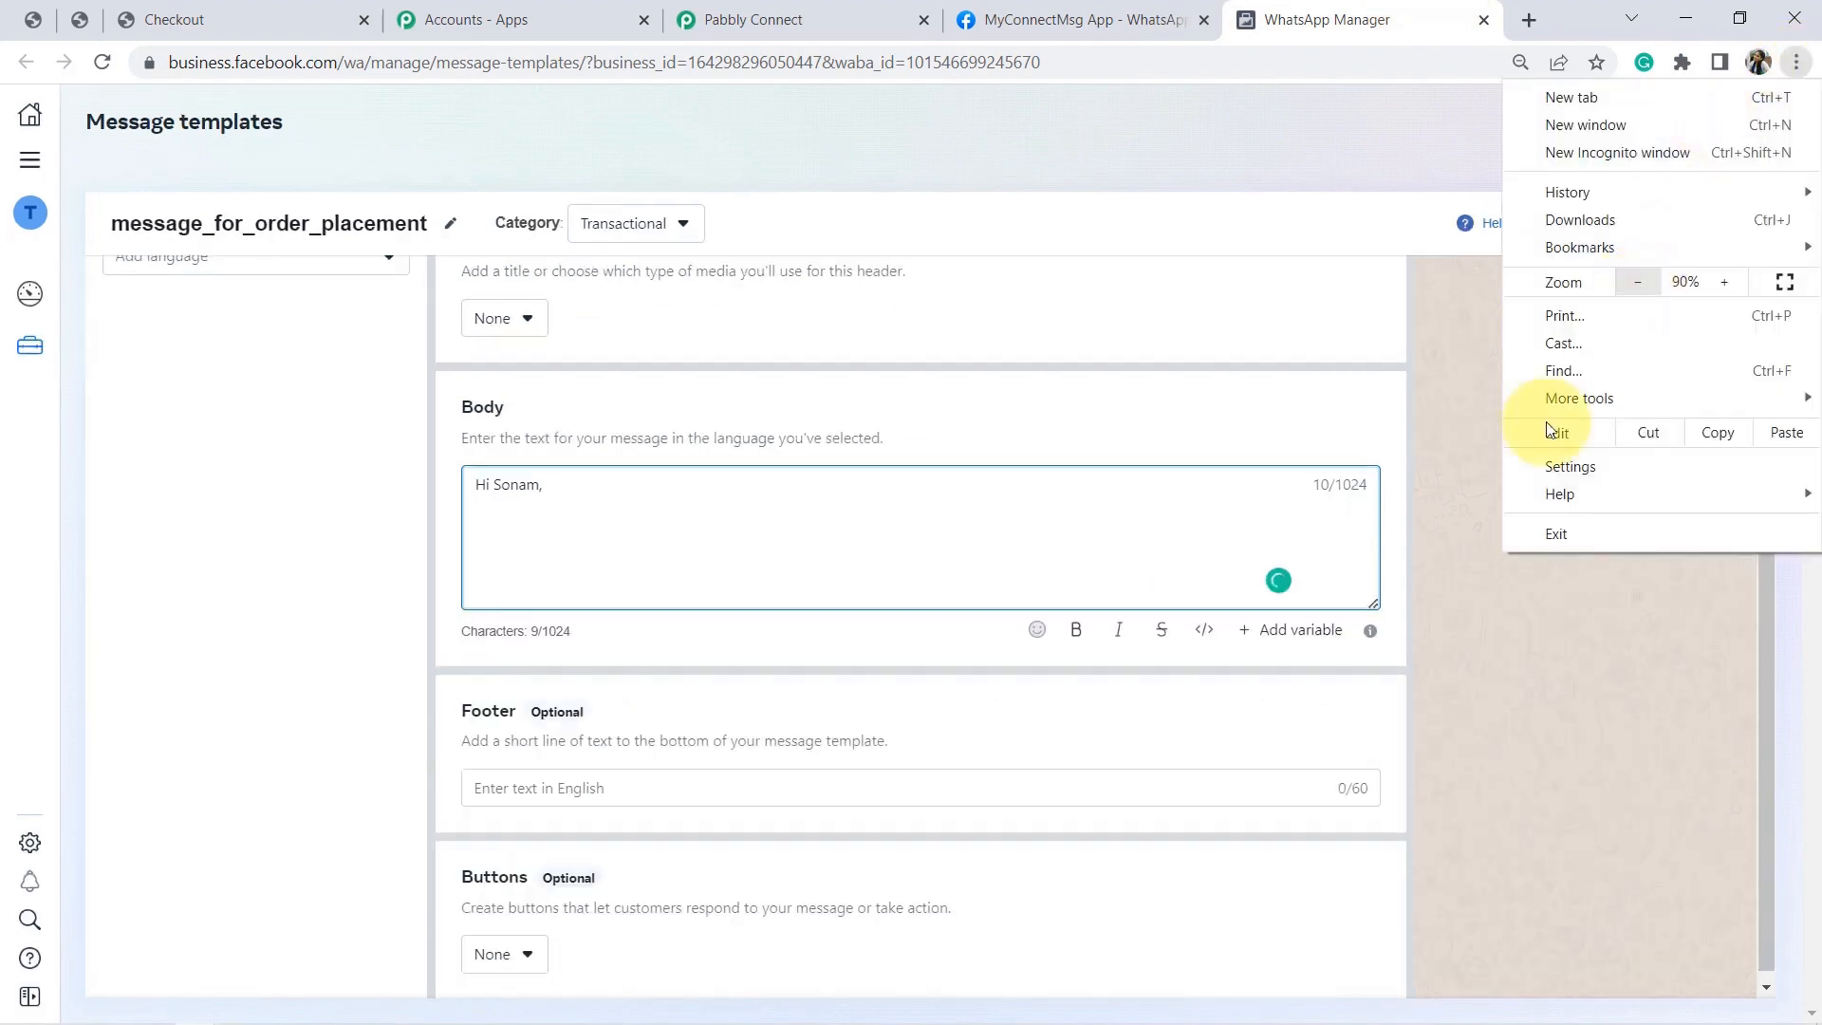
click(1539, 602)
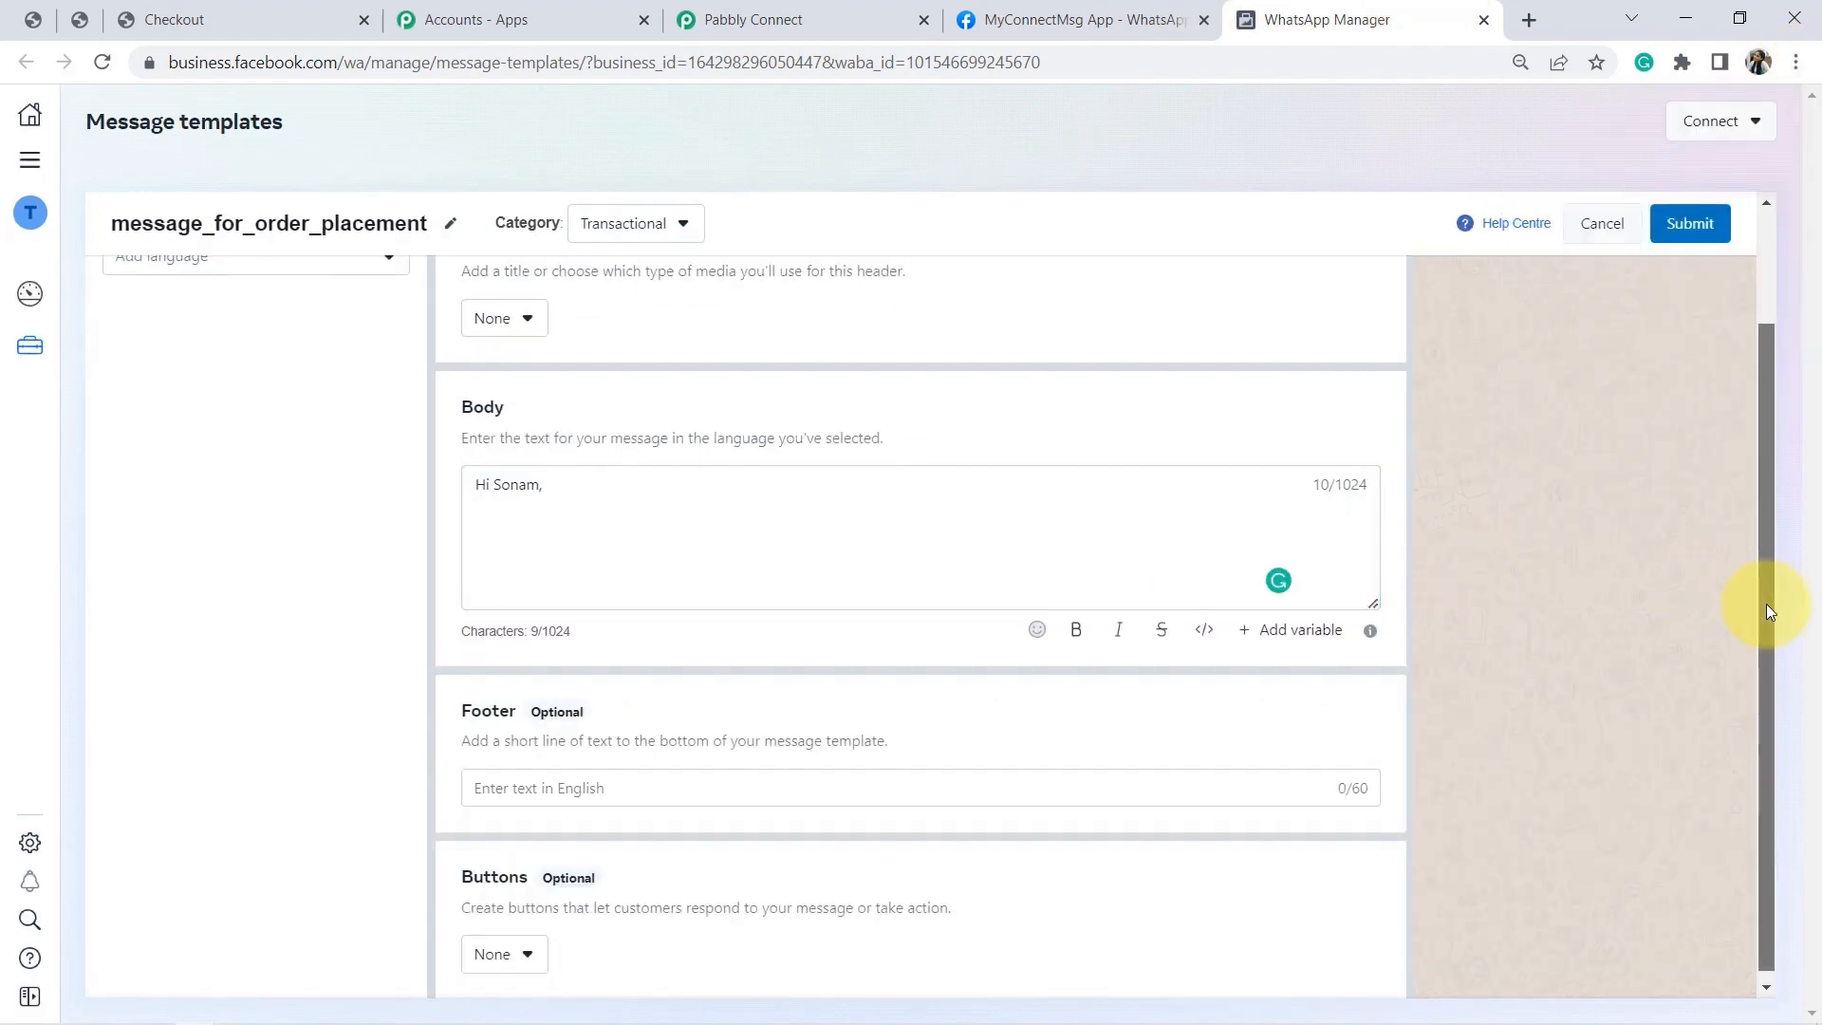
drag(1766, 603, 1751, 492)
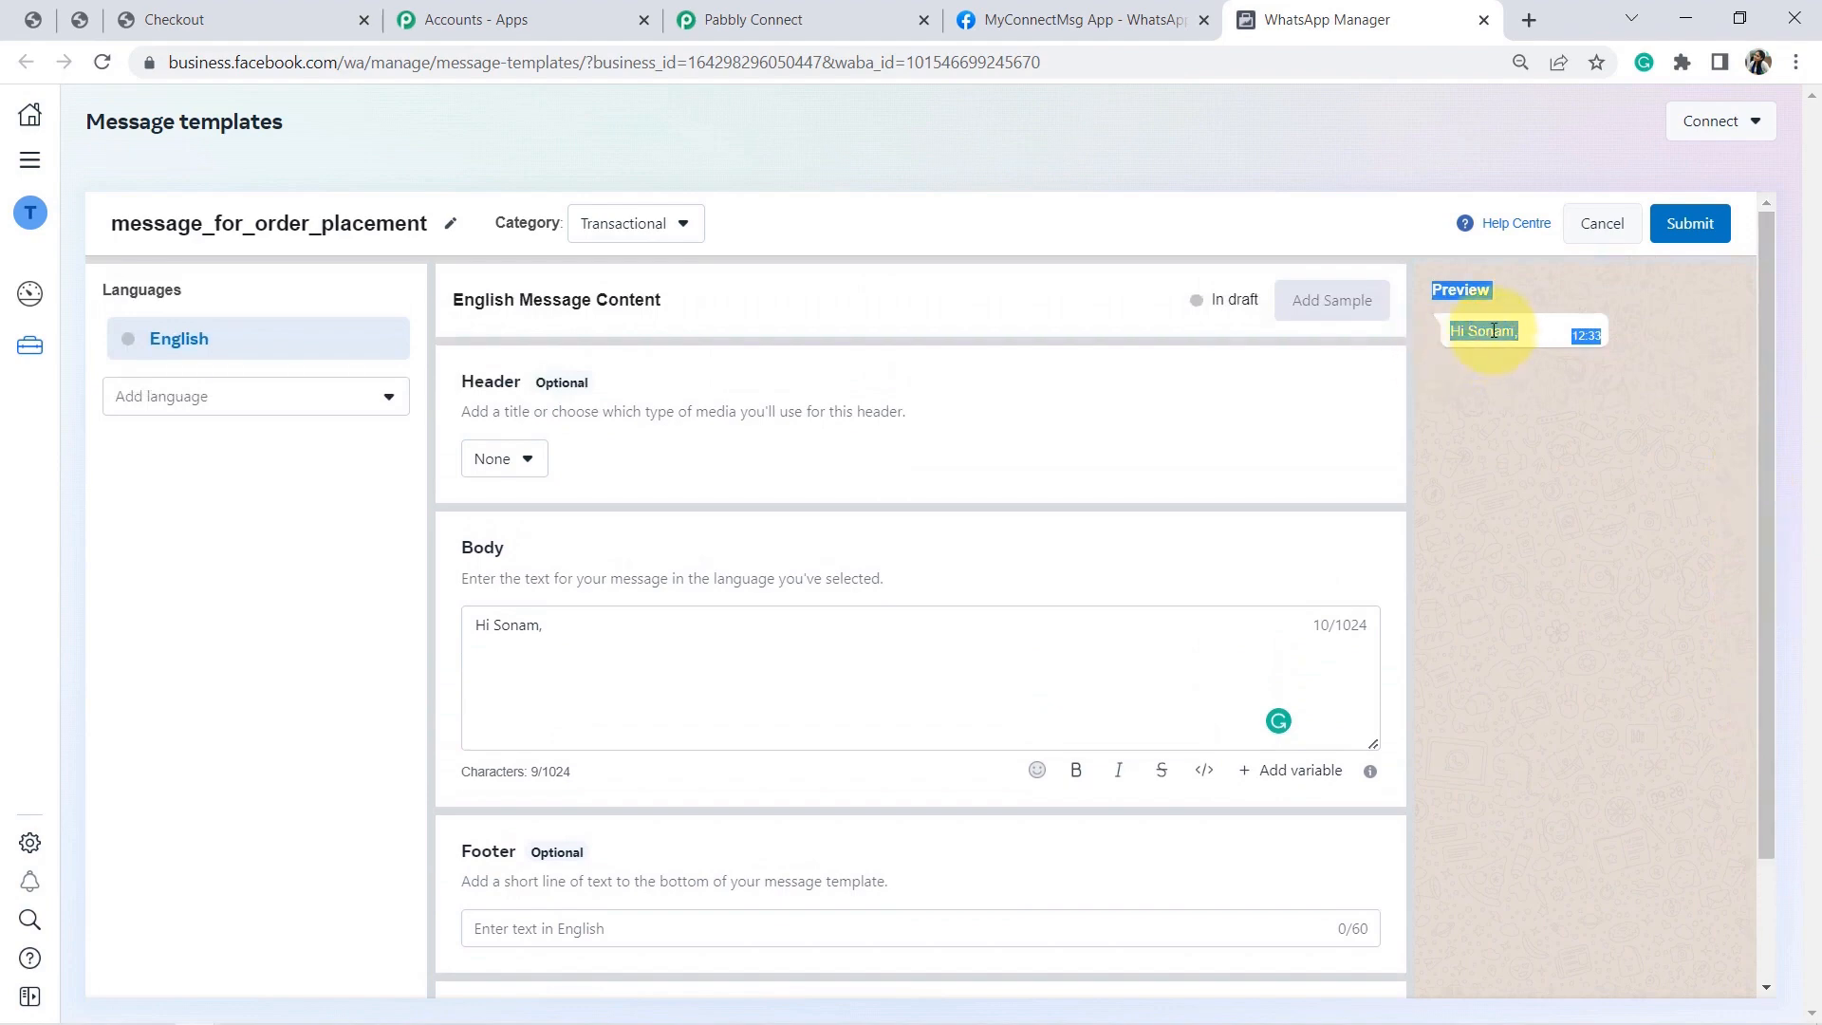
click(1493, 330)
Add 'Thank you for shopping with us...', fix the 'shopiing' typo, and delete the sample name.
click(557, 633)
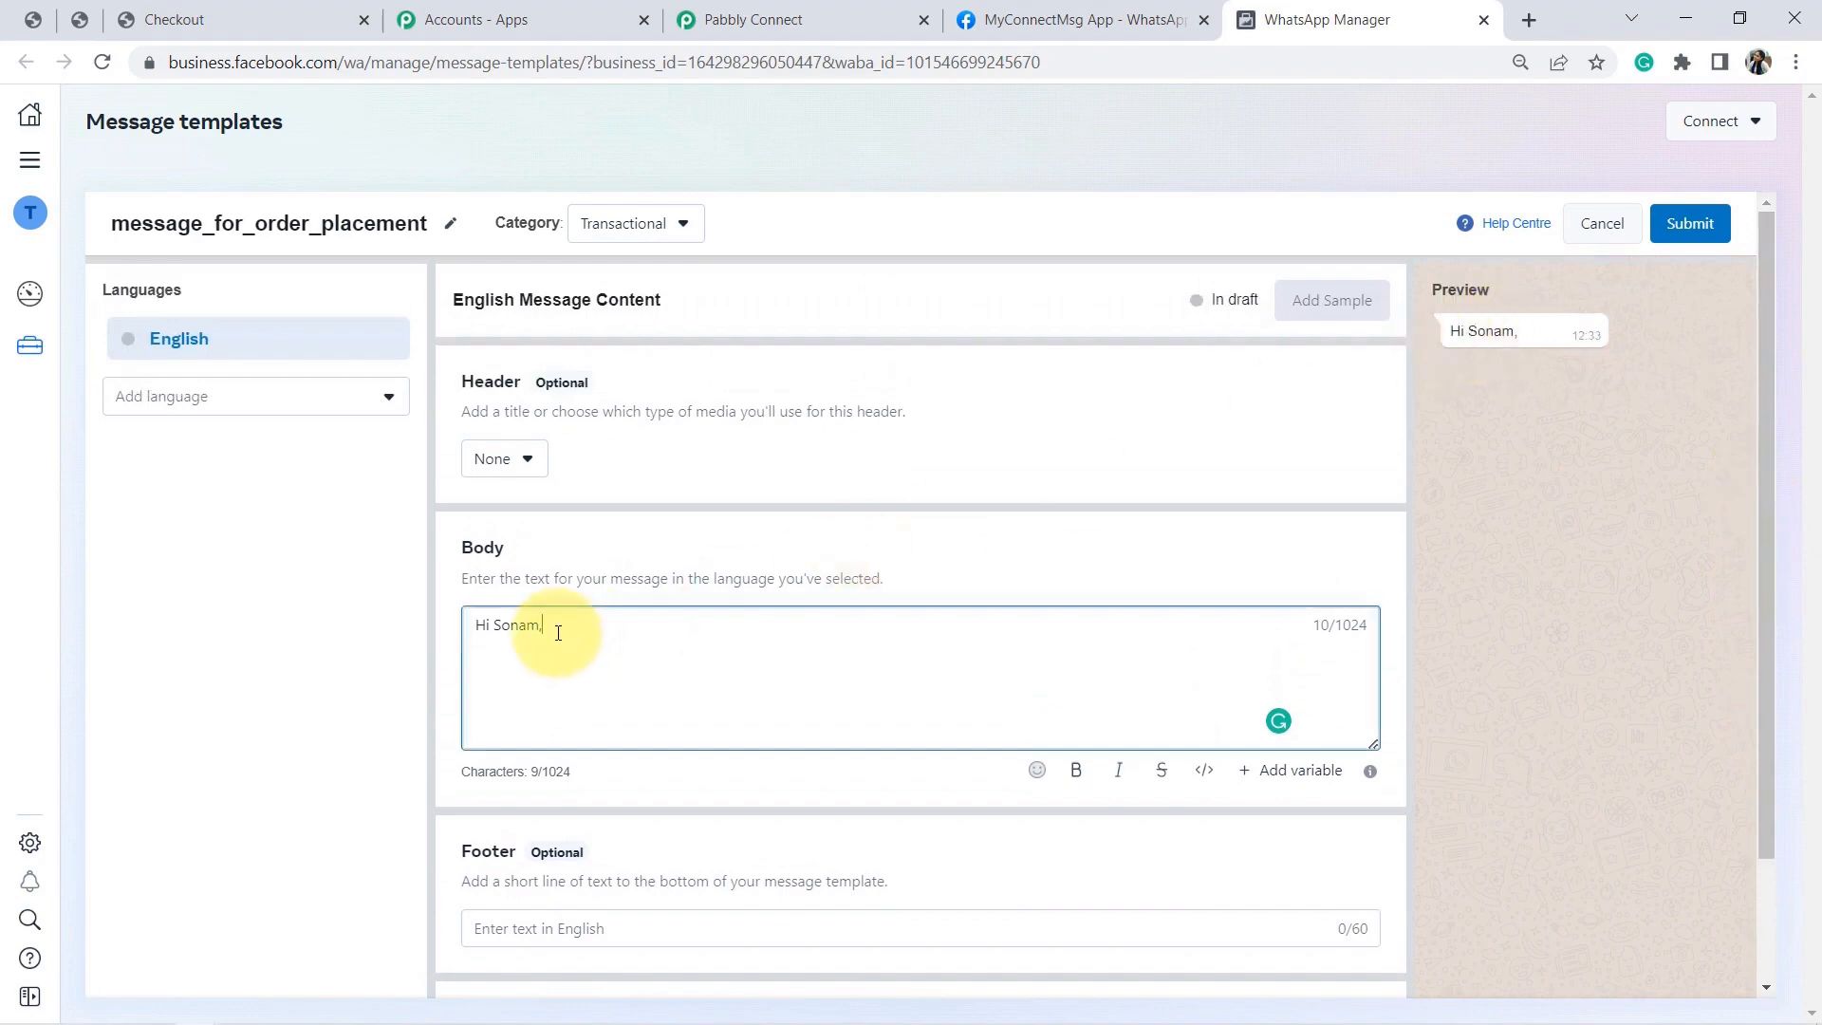
text(Thank yo)
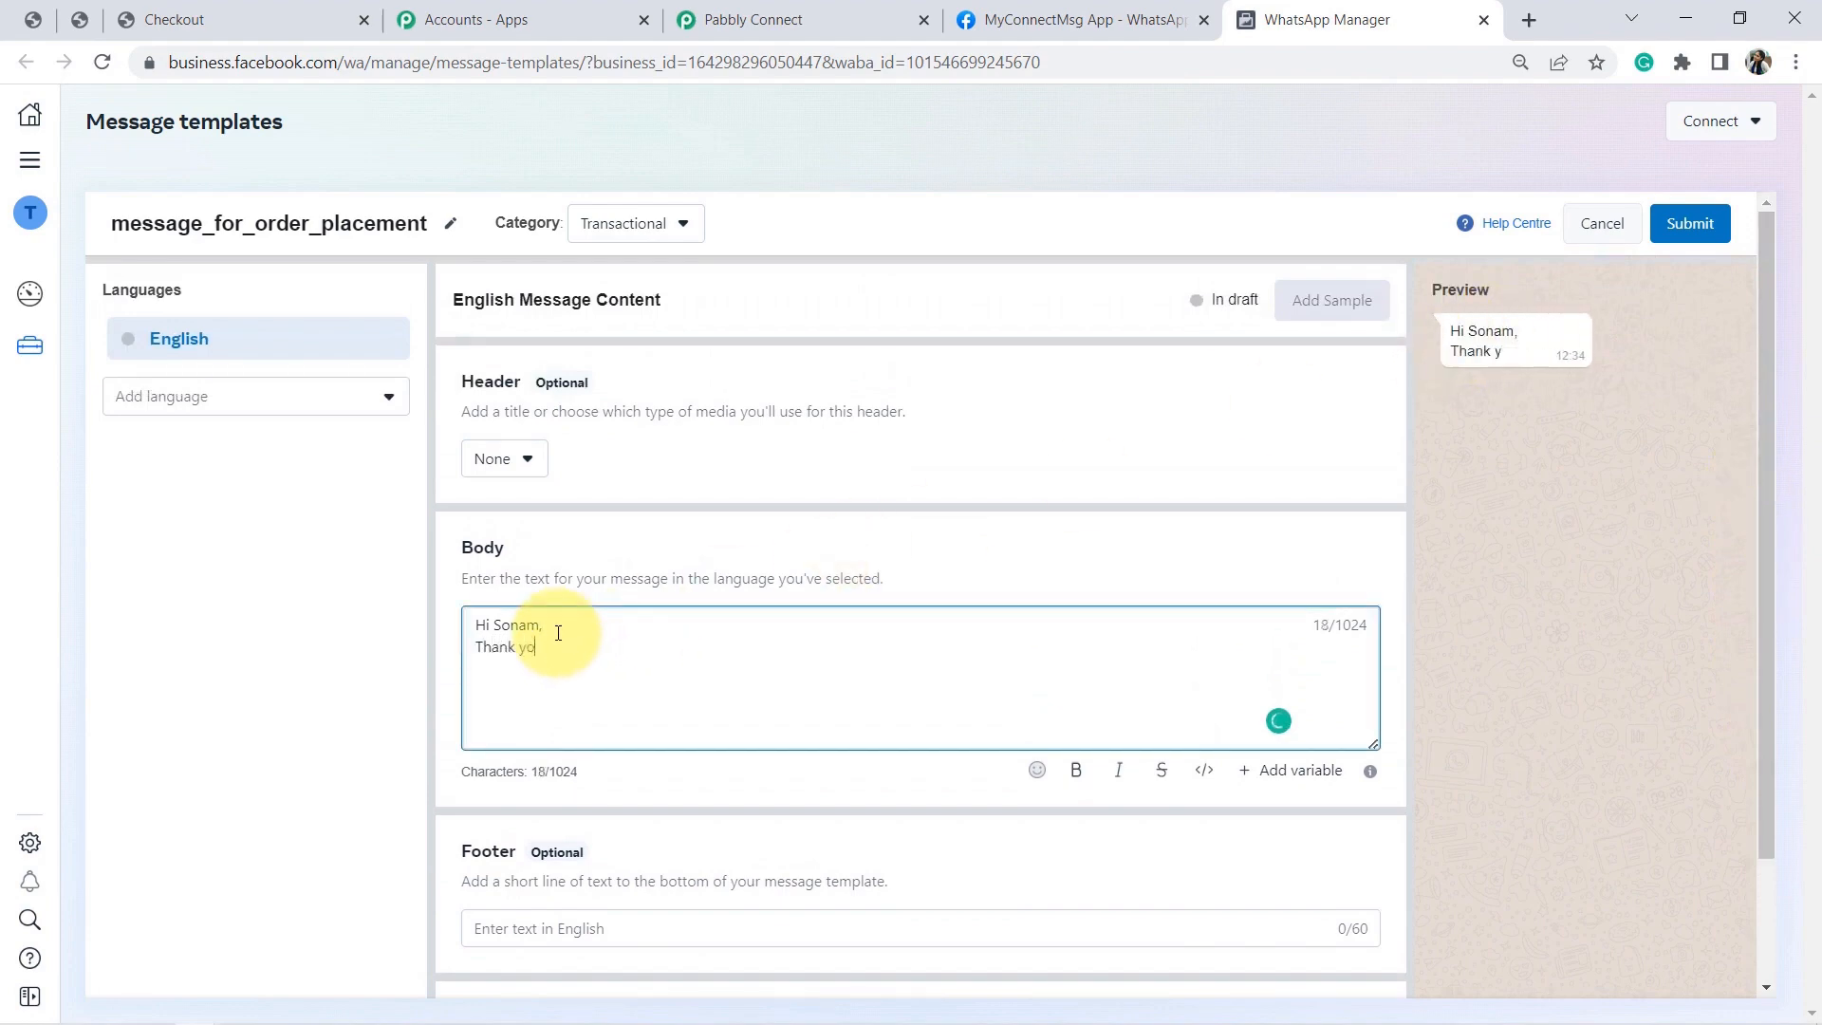
text(u for shopiing with)
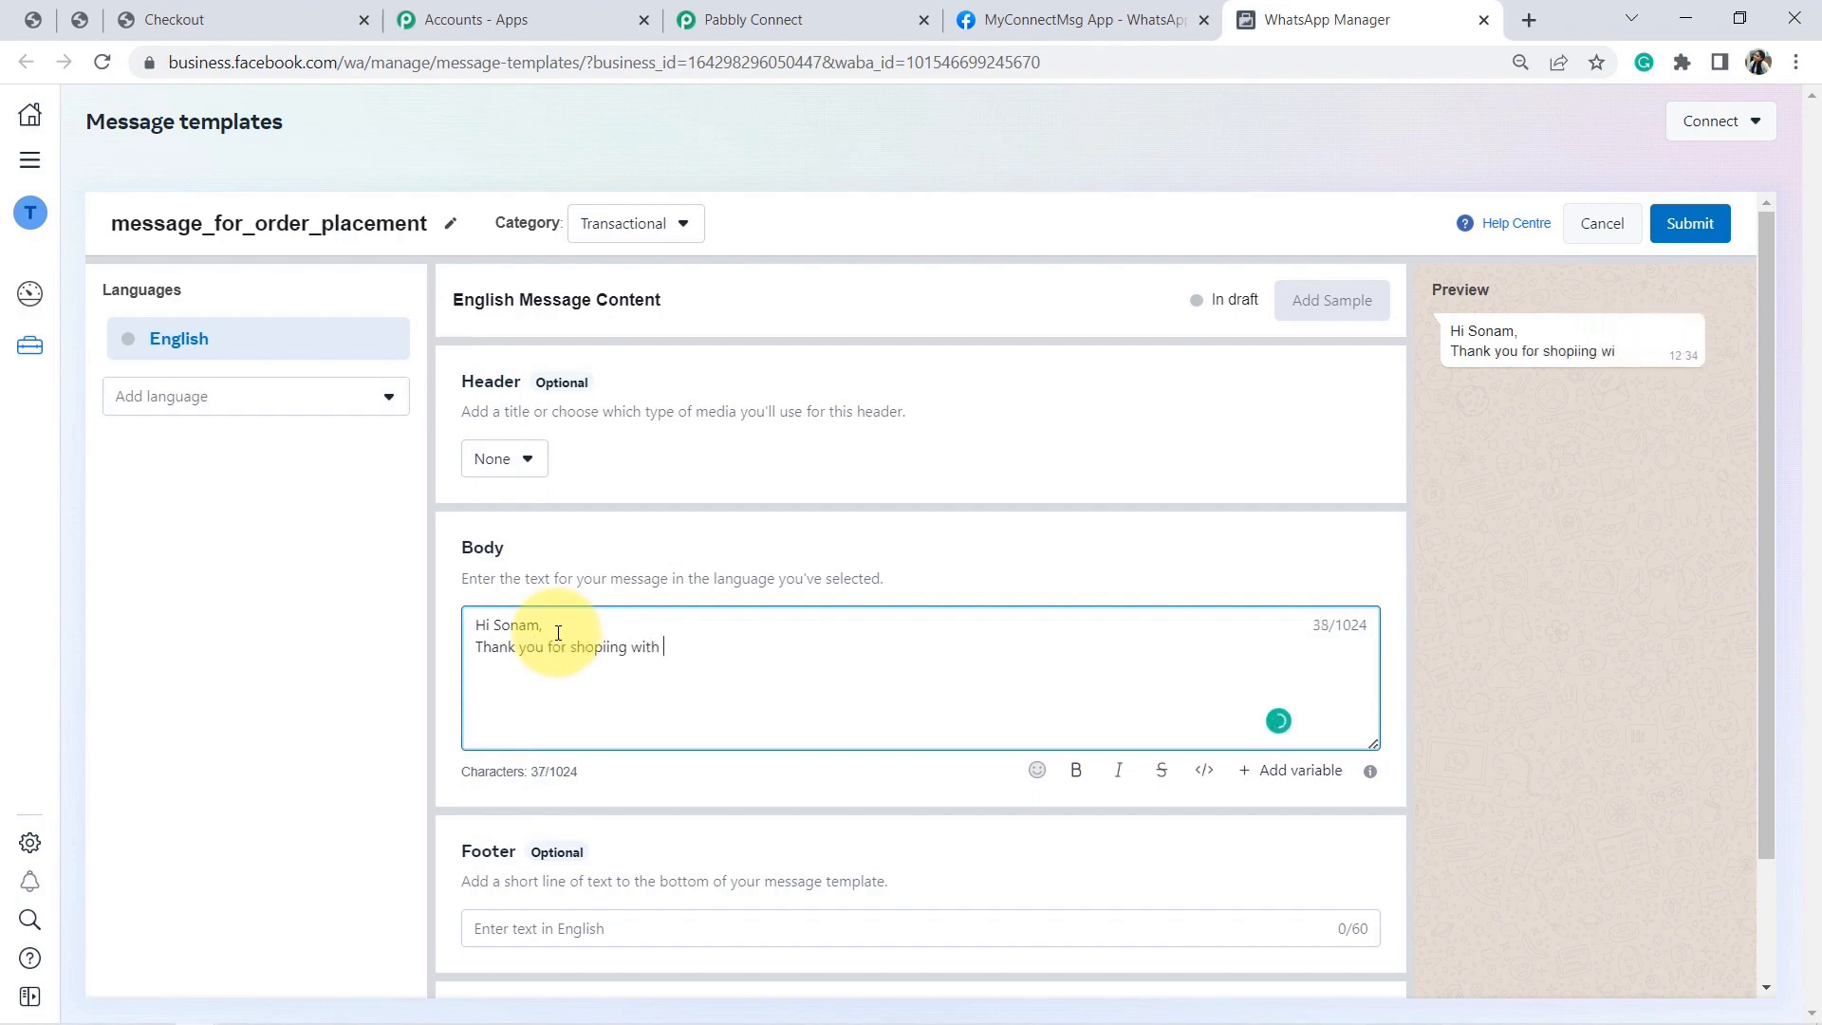
key(BackSpace)
text(us...)
mouse_move(607, 657)
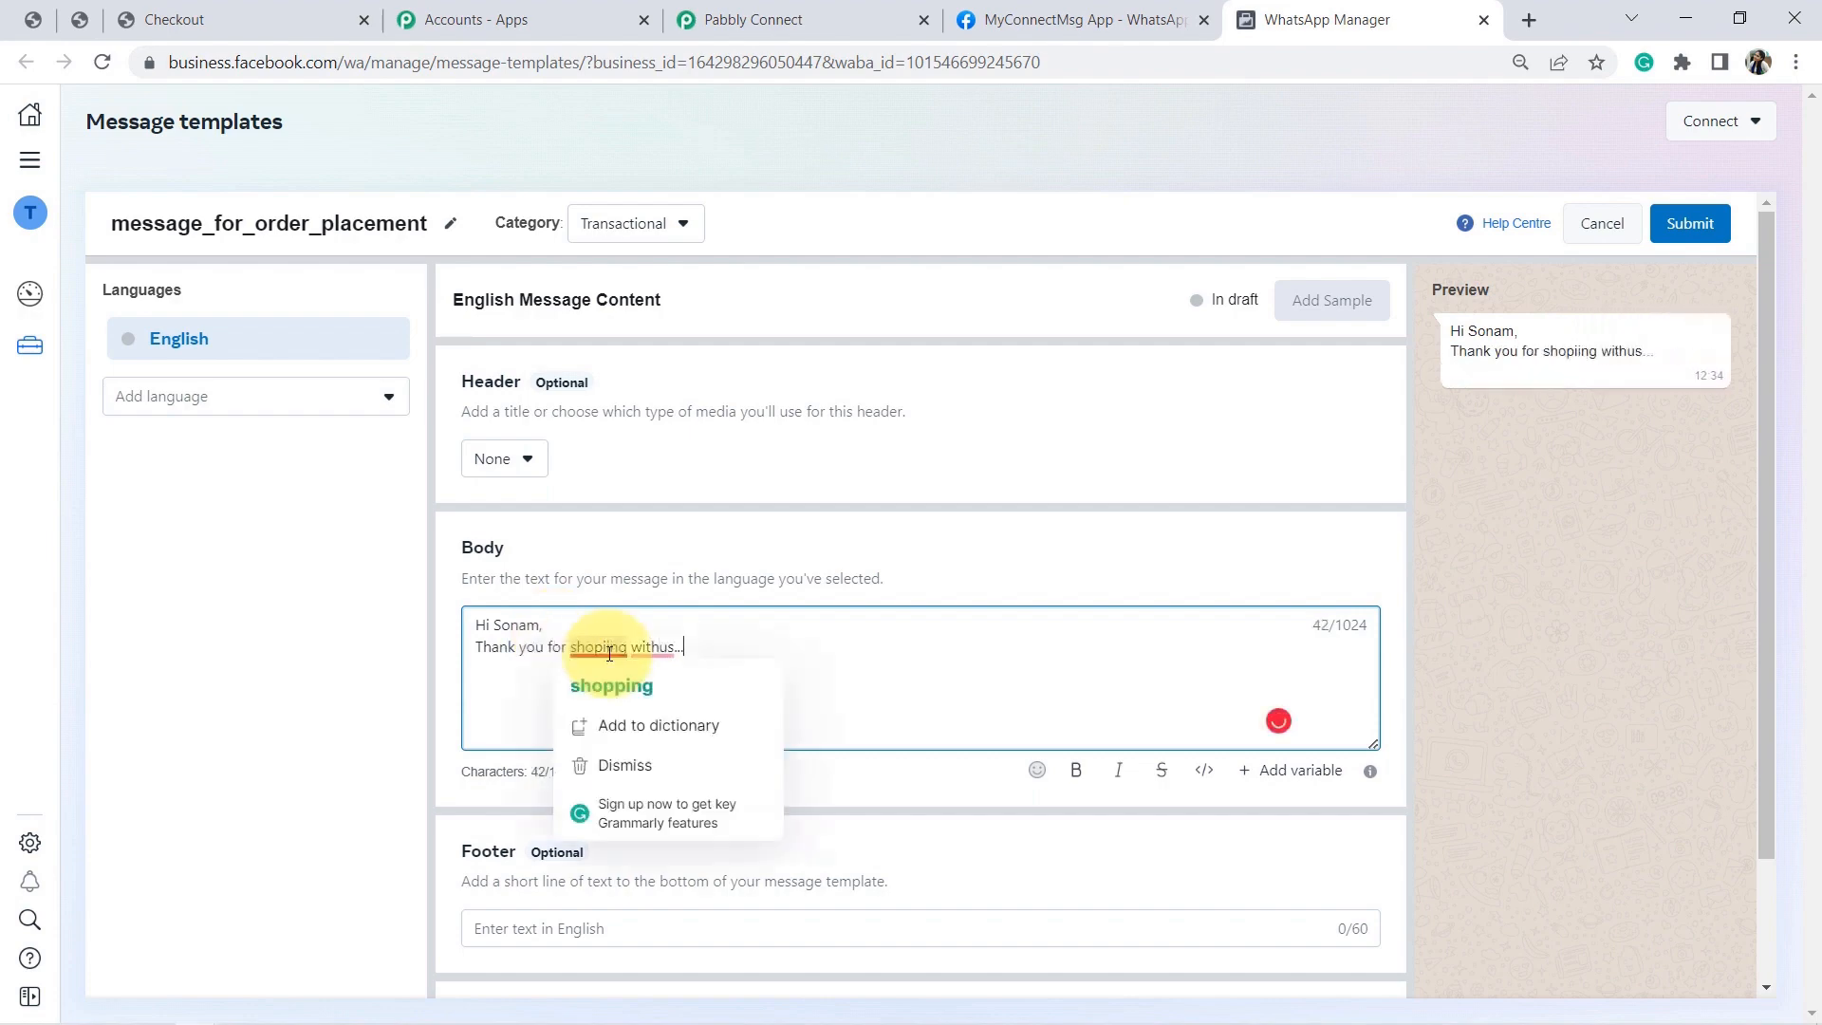
click(659, 645)
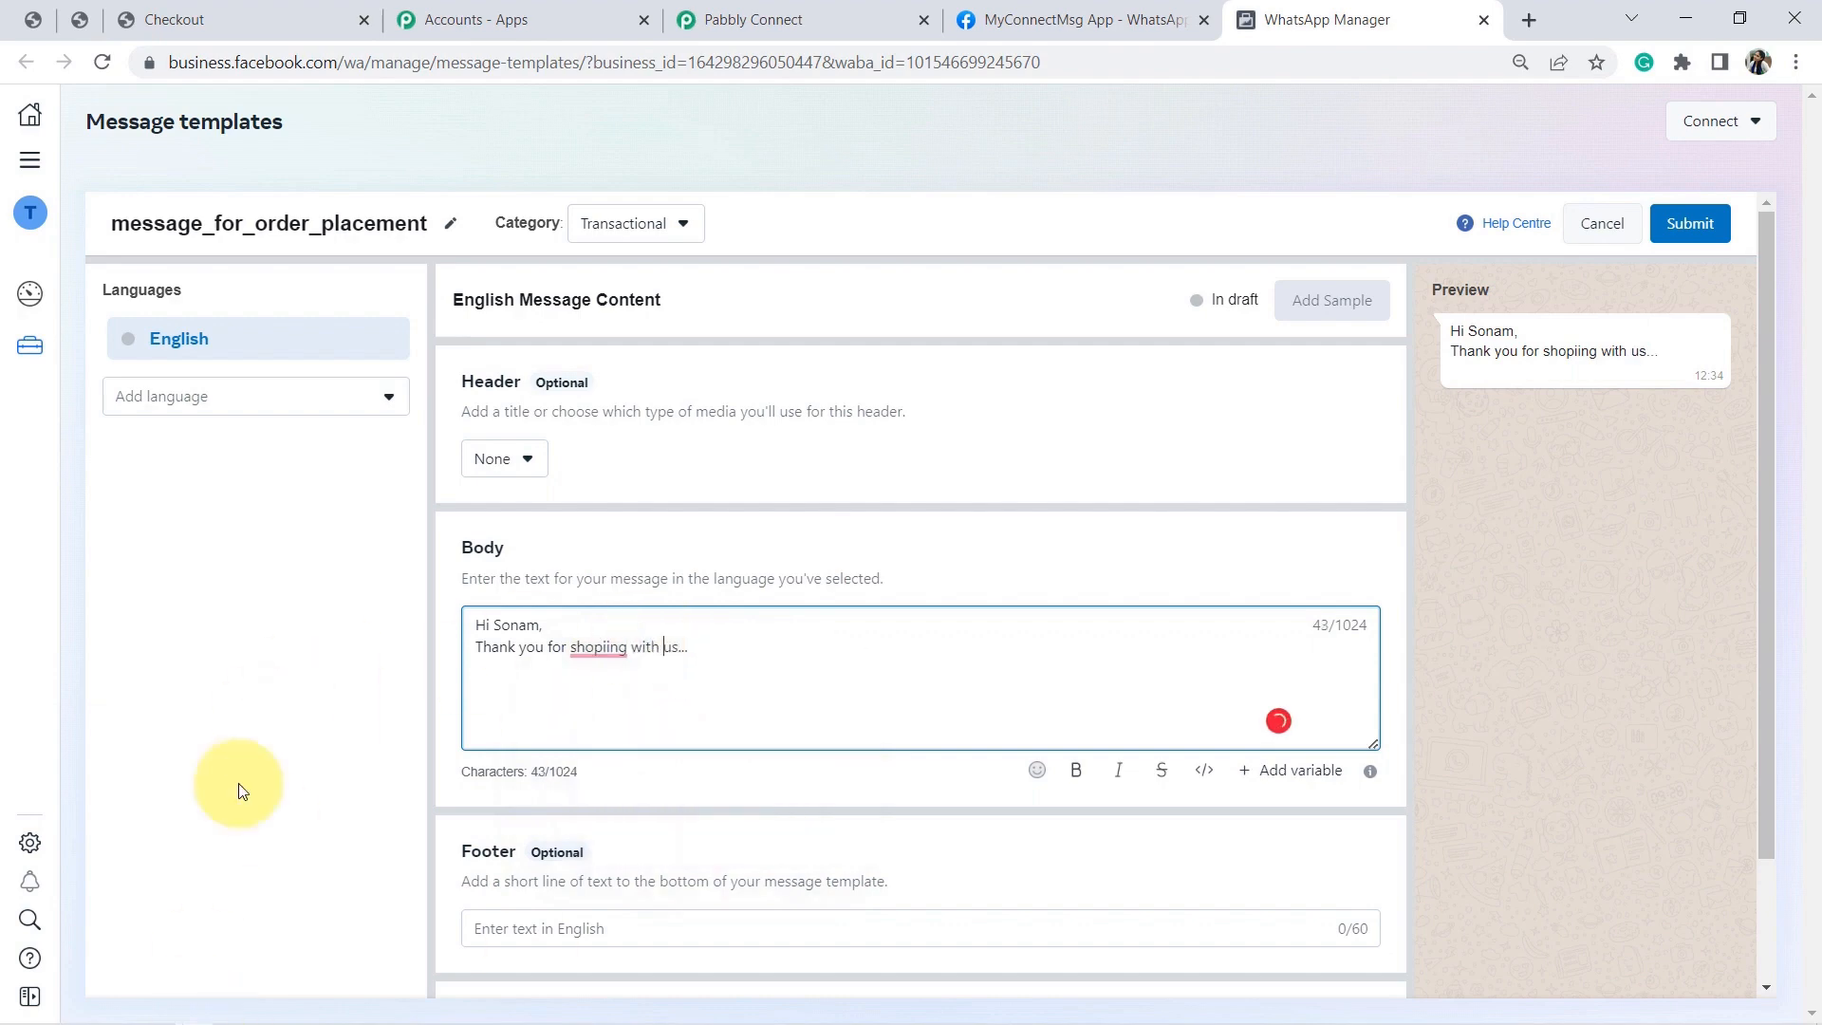
mouse_move(601, 651)
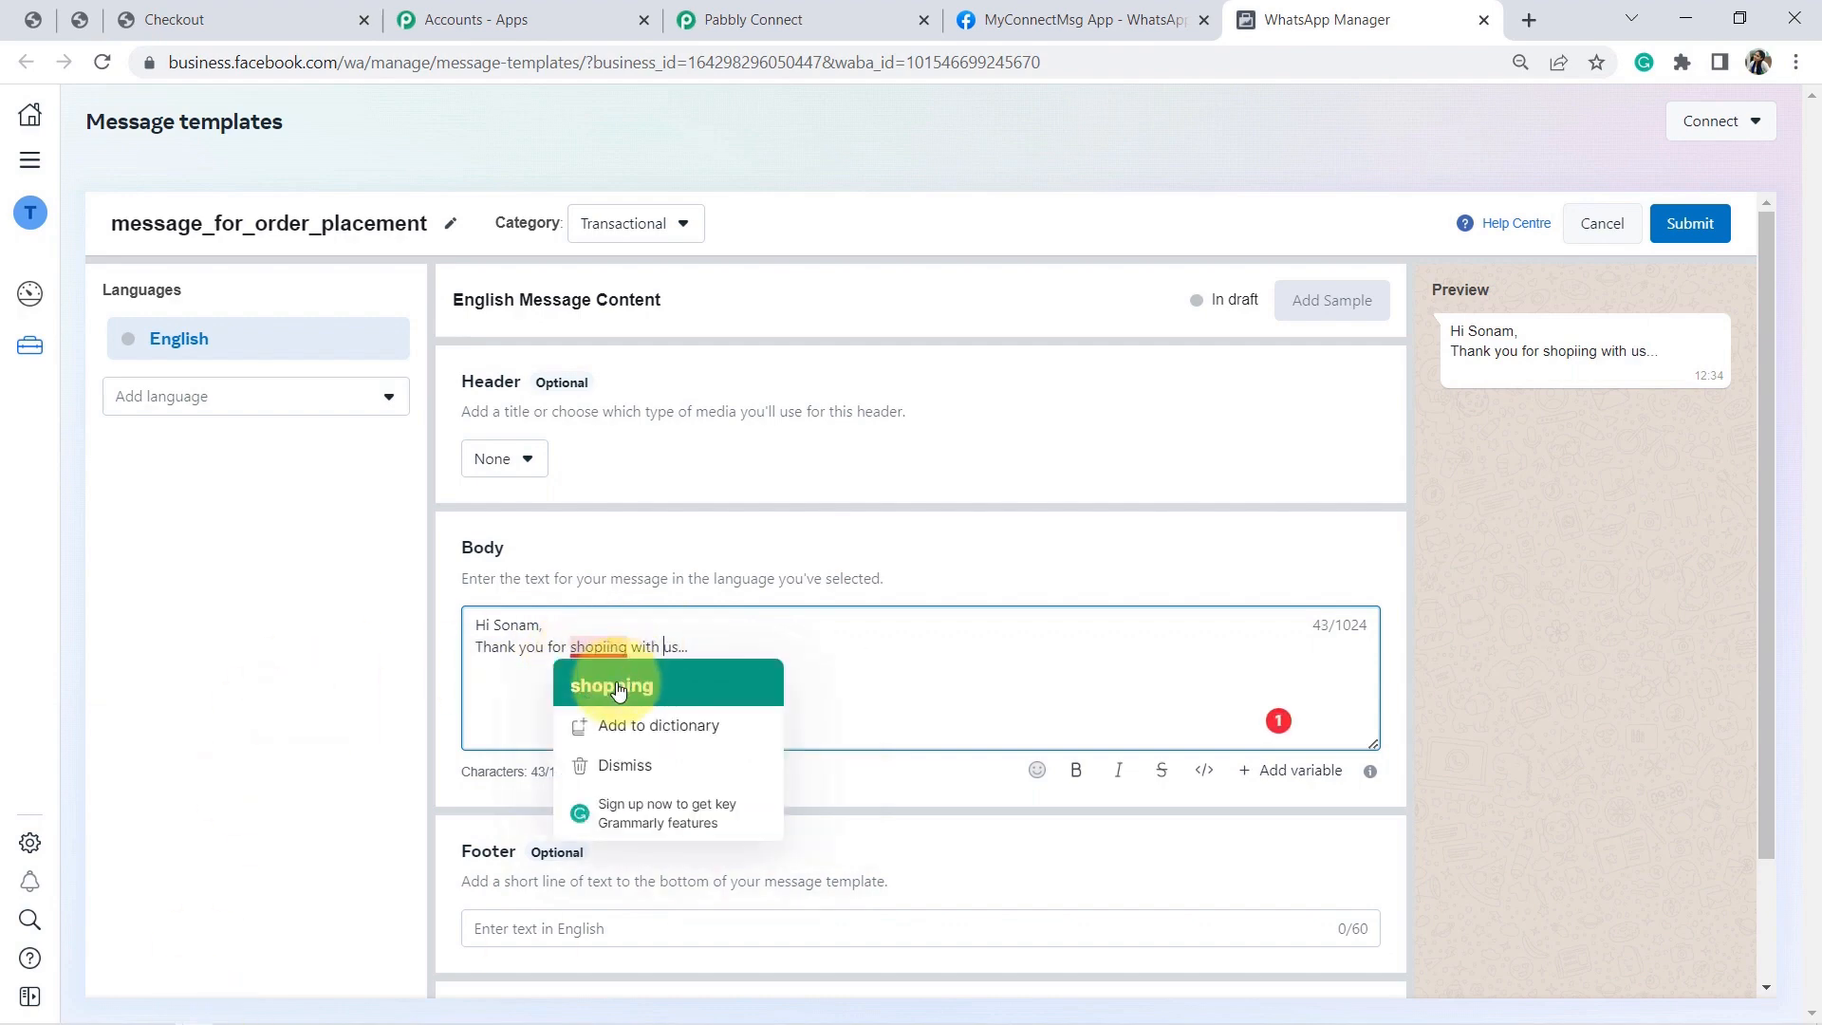
click(615, 685)
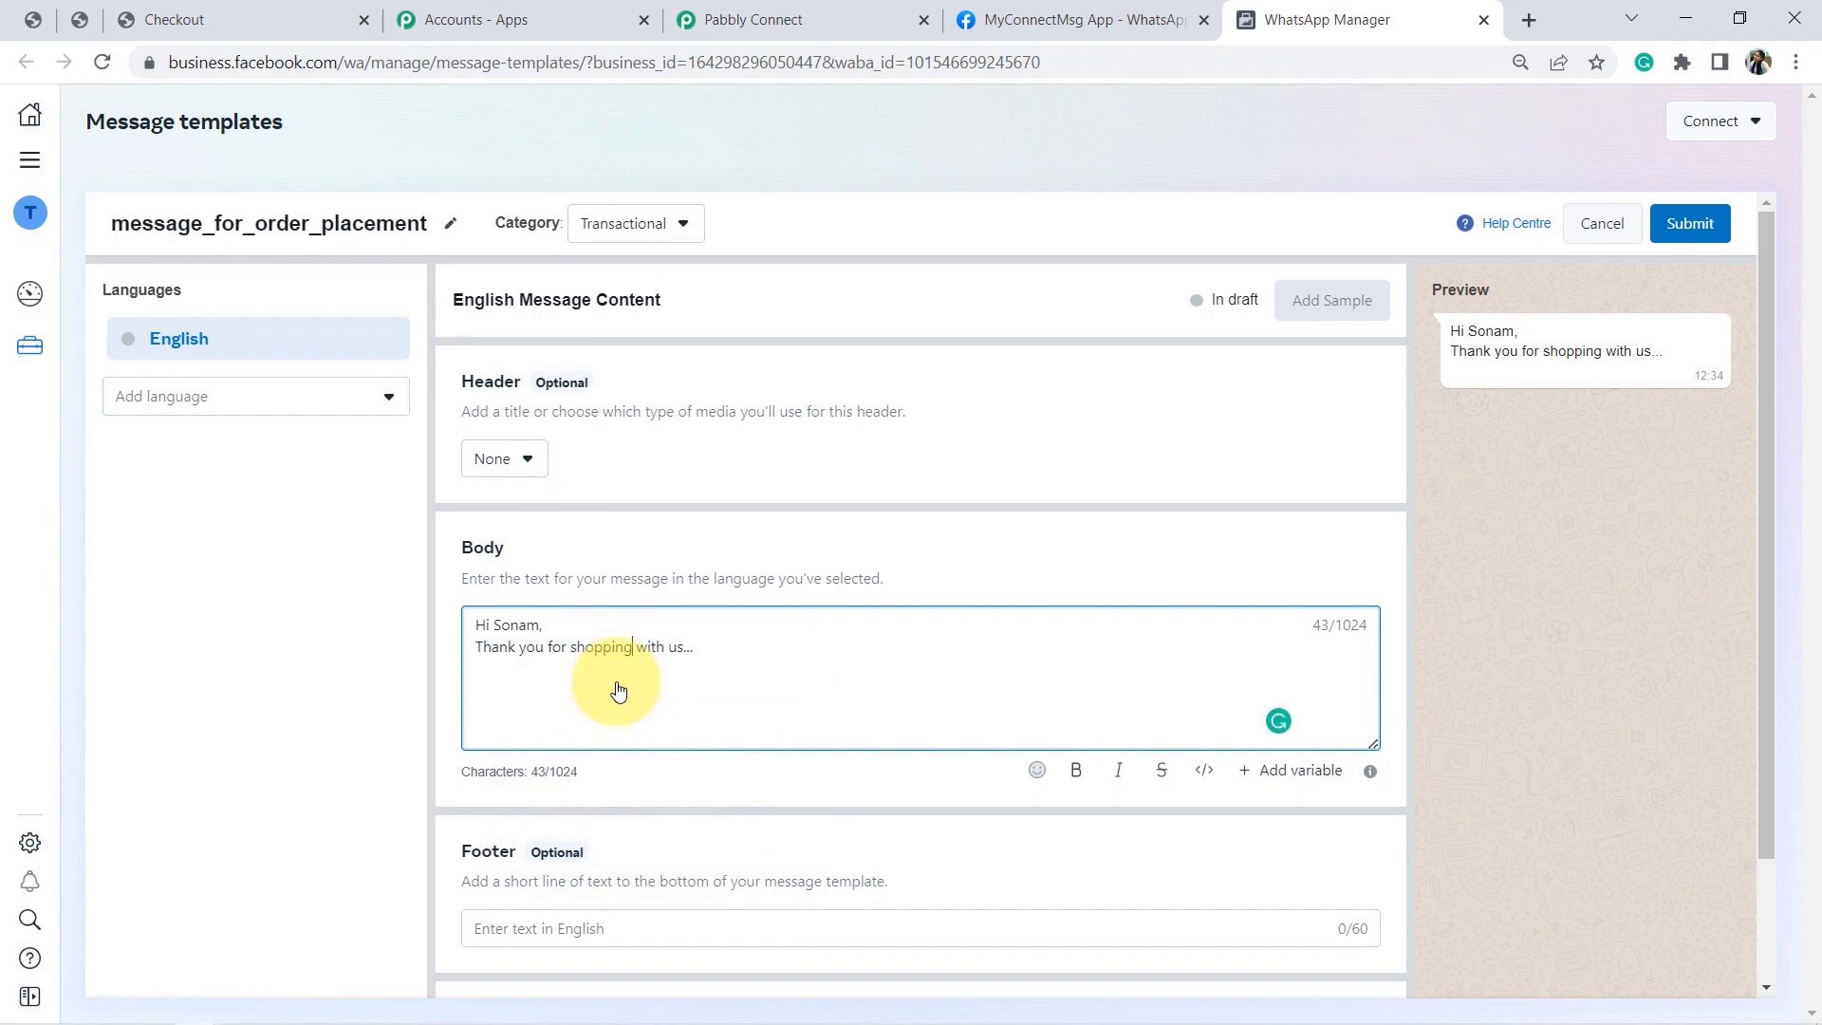
double_click(523, 624)
key(BackSpace)
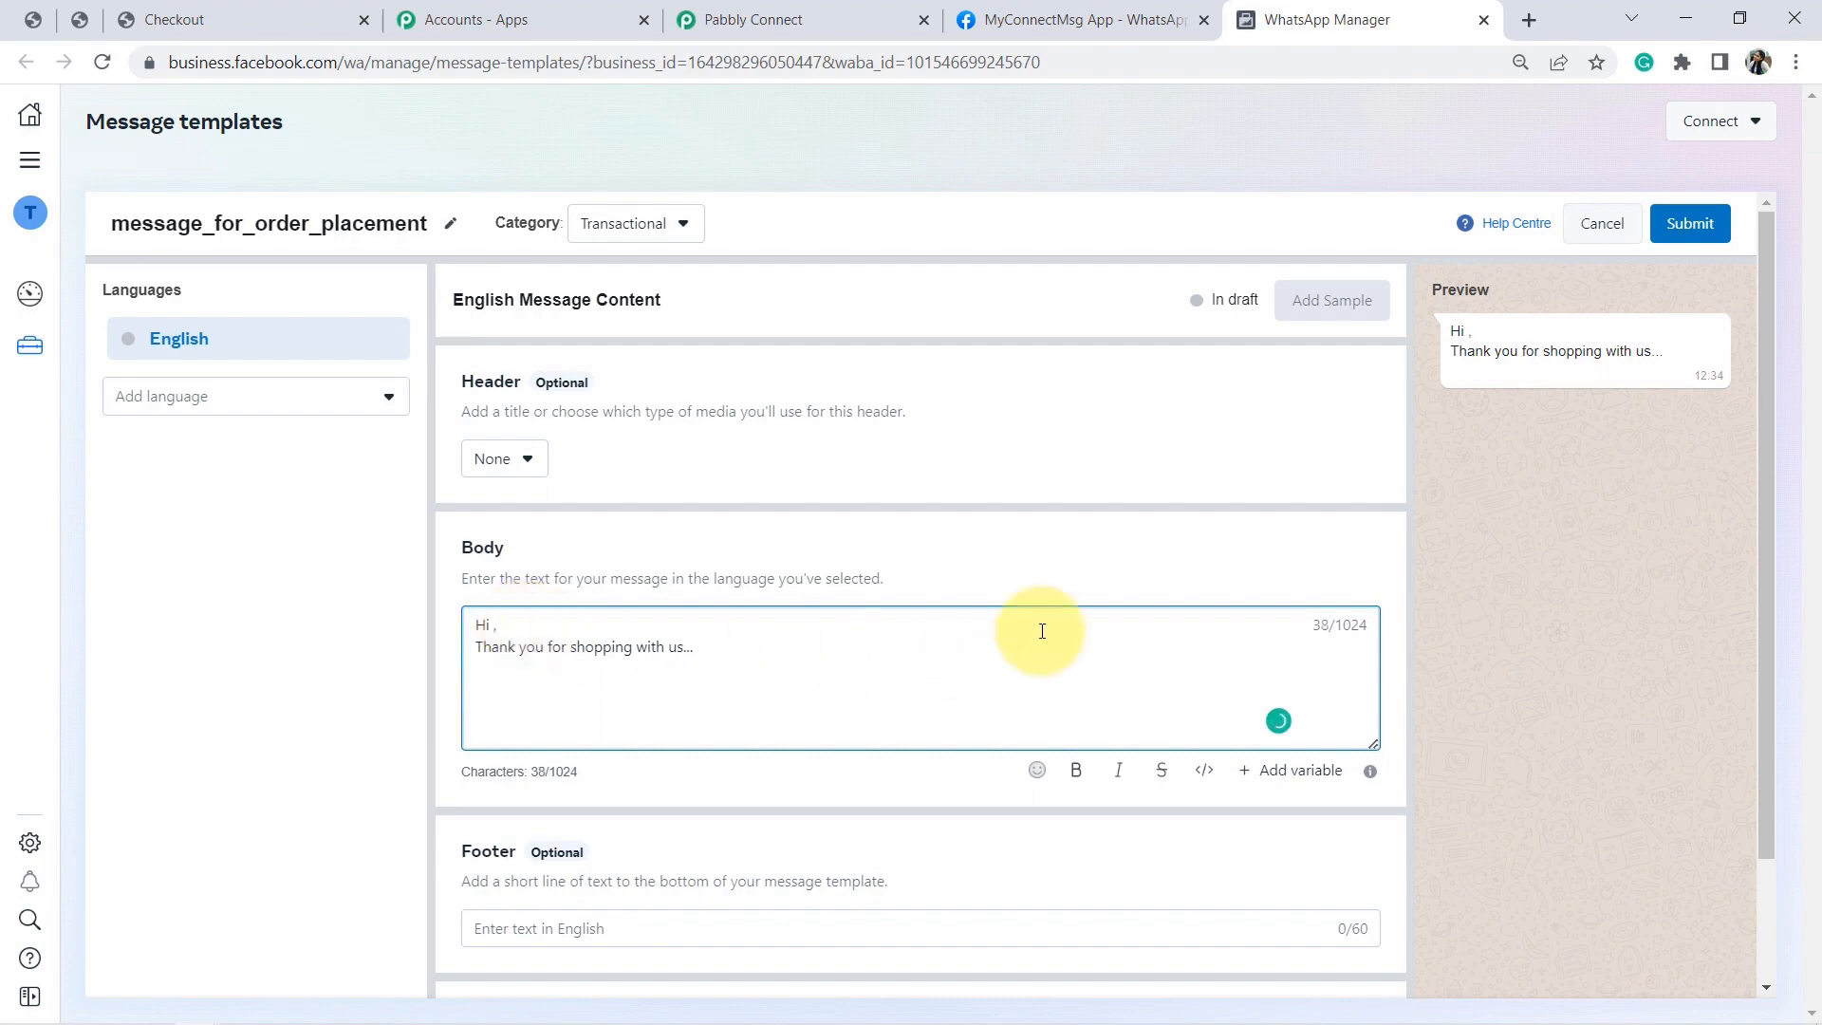
Insert body variable {{1}} and move it right after 'Hi' in the greeting.
click(1265, 773)
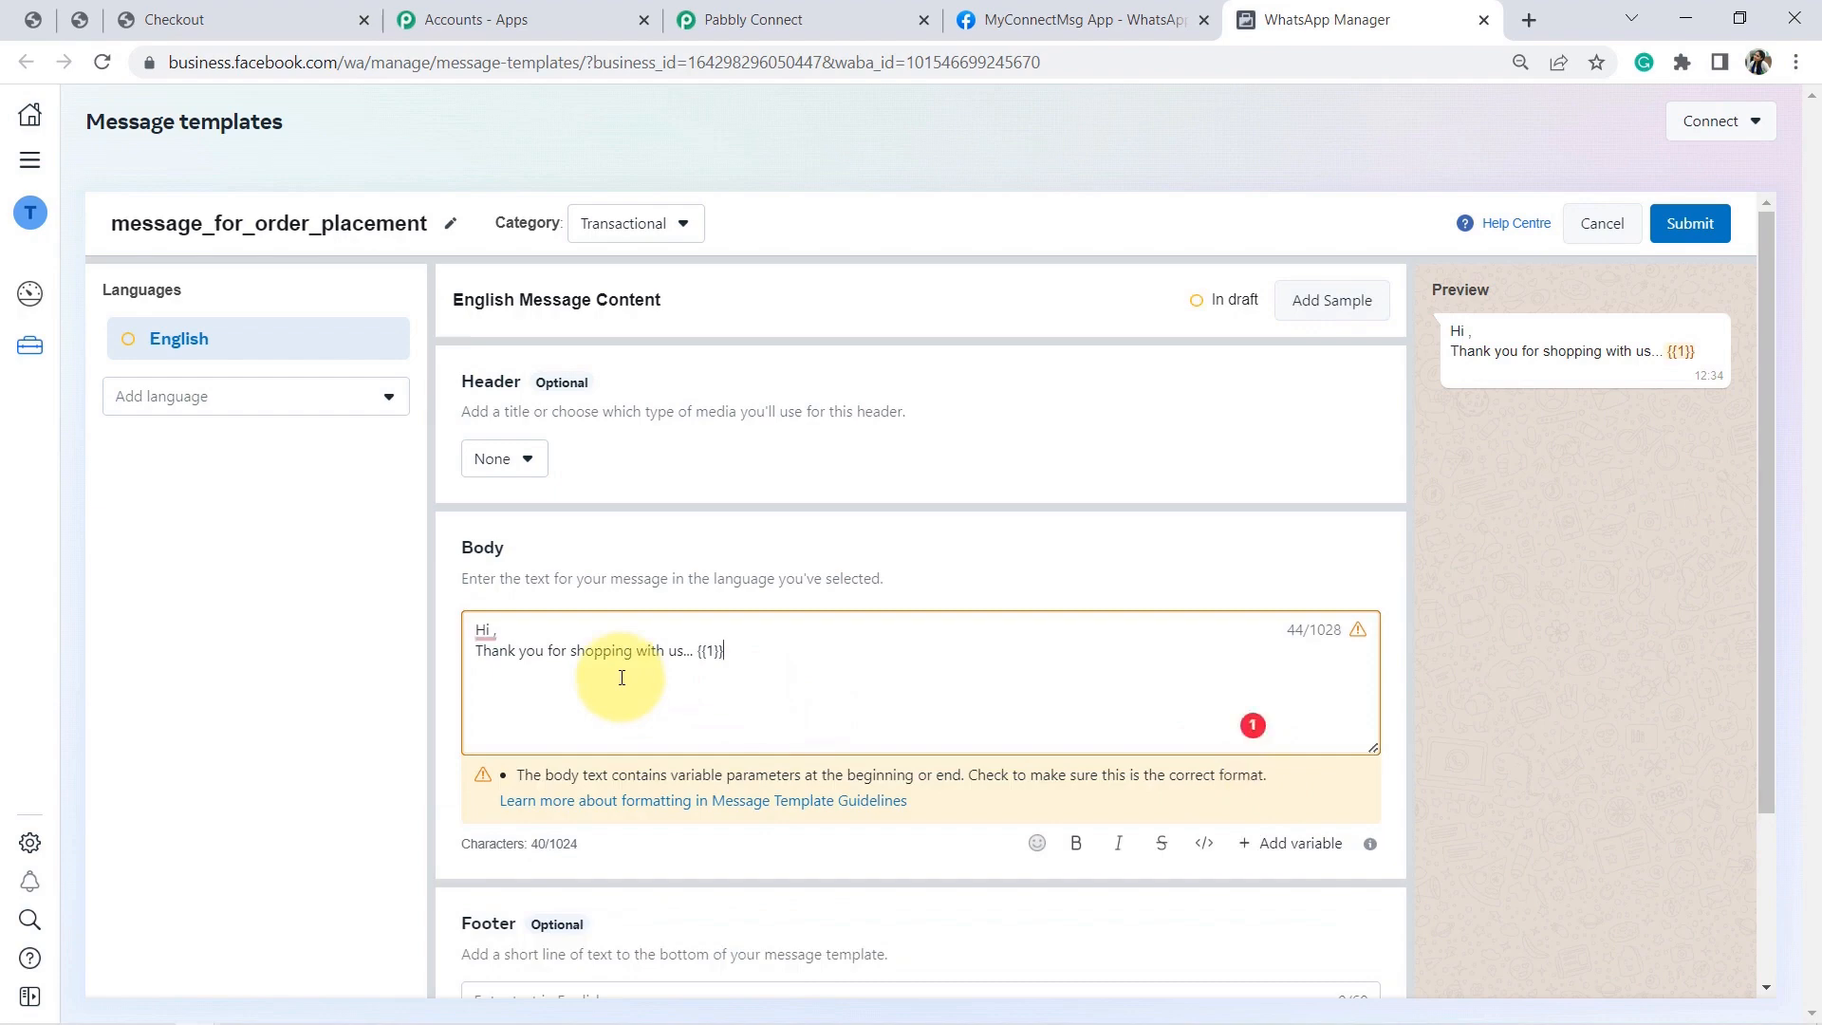
key(shift+Left)
key(shift+Left)
key(shift+Left)
key(shift+Left)
key(shift+Left)
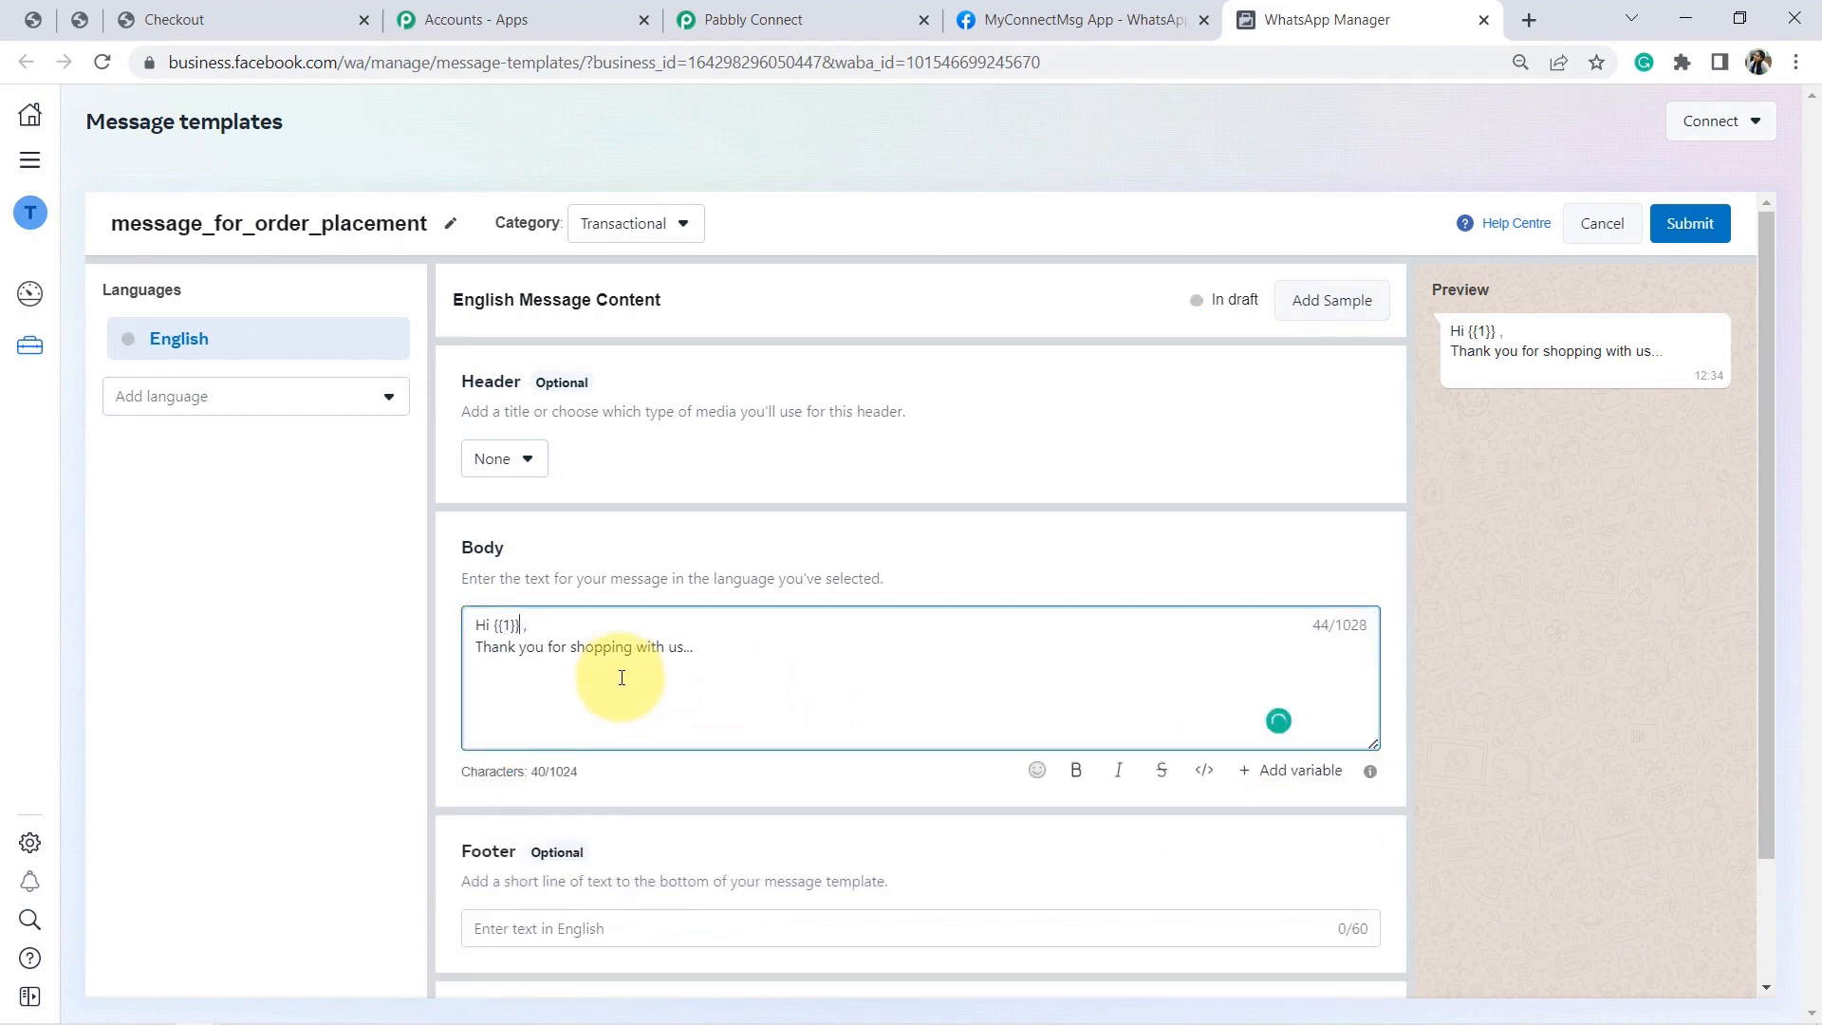
click(499, 626)
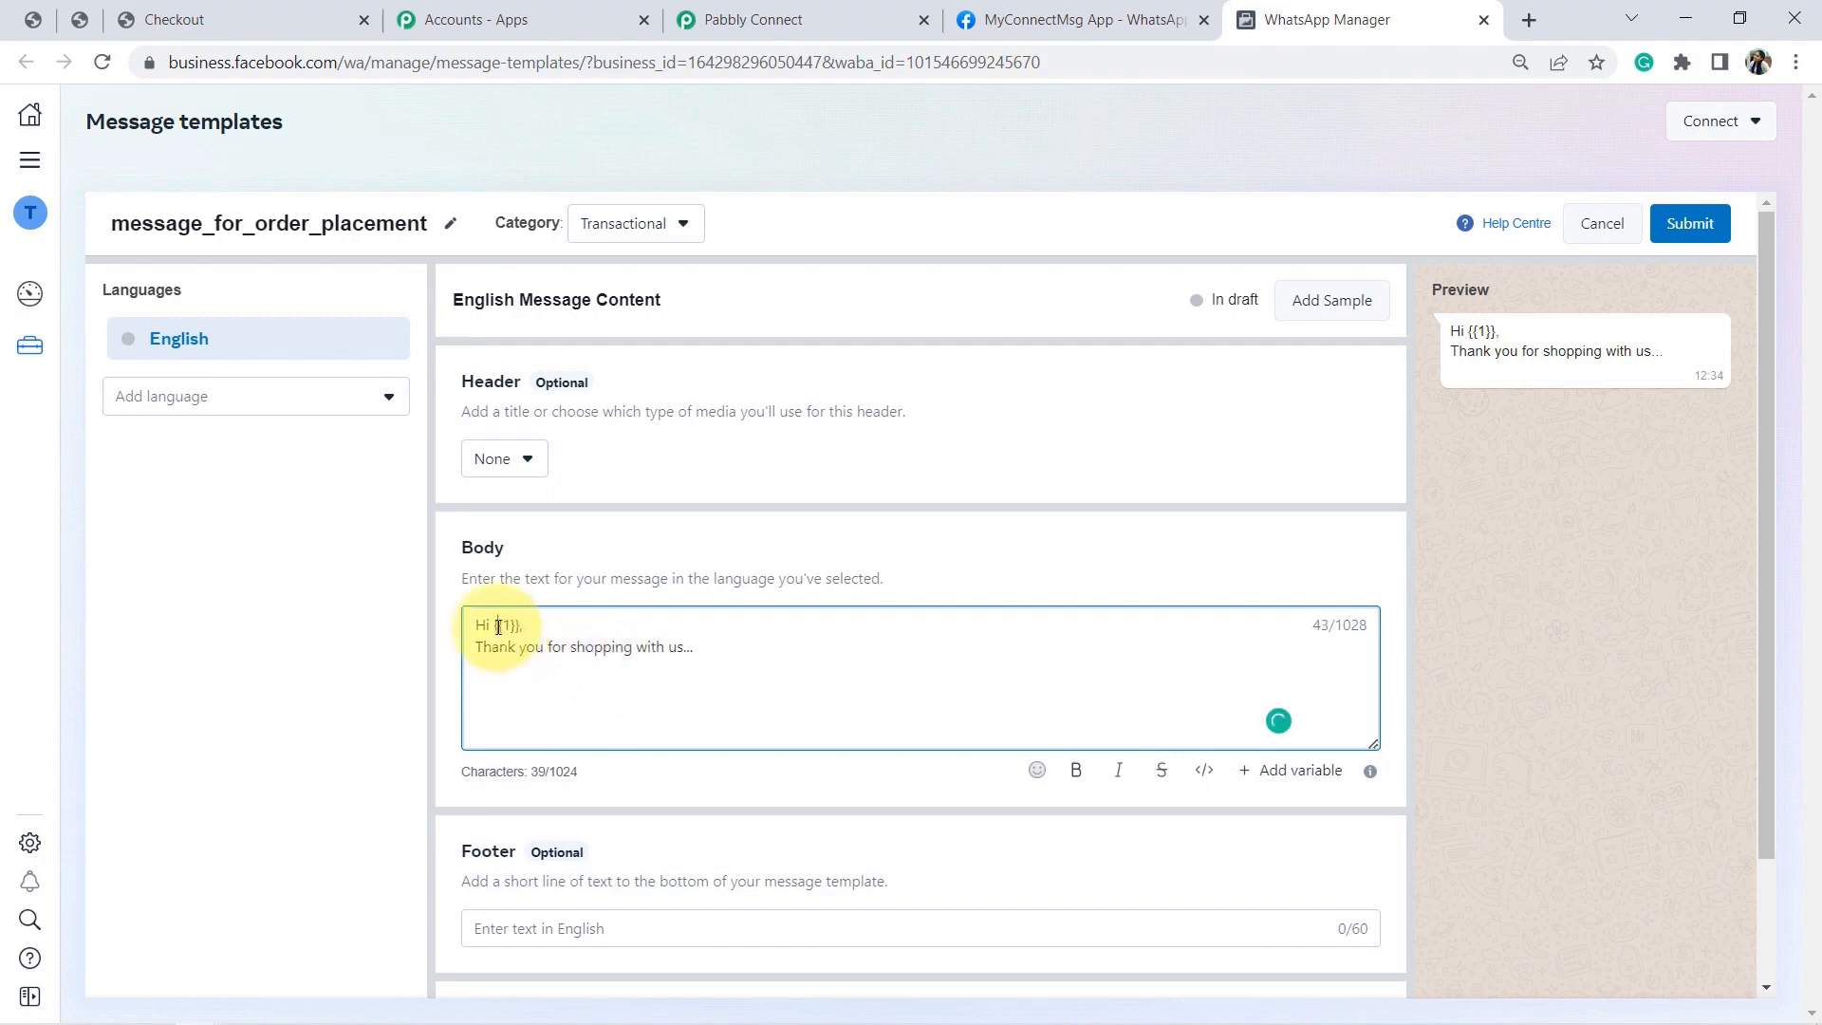
Add a new body line reading 'Your order' followed by variable {{2}}.
click(719, 649)
key(Return)
text(Your order)
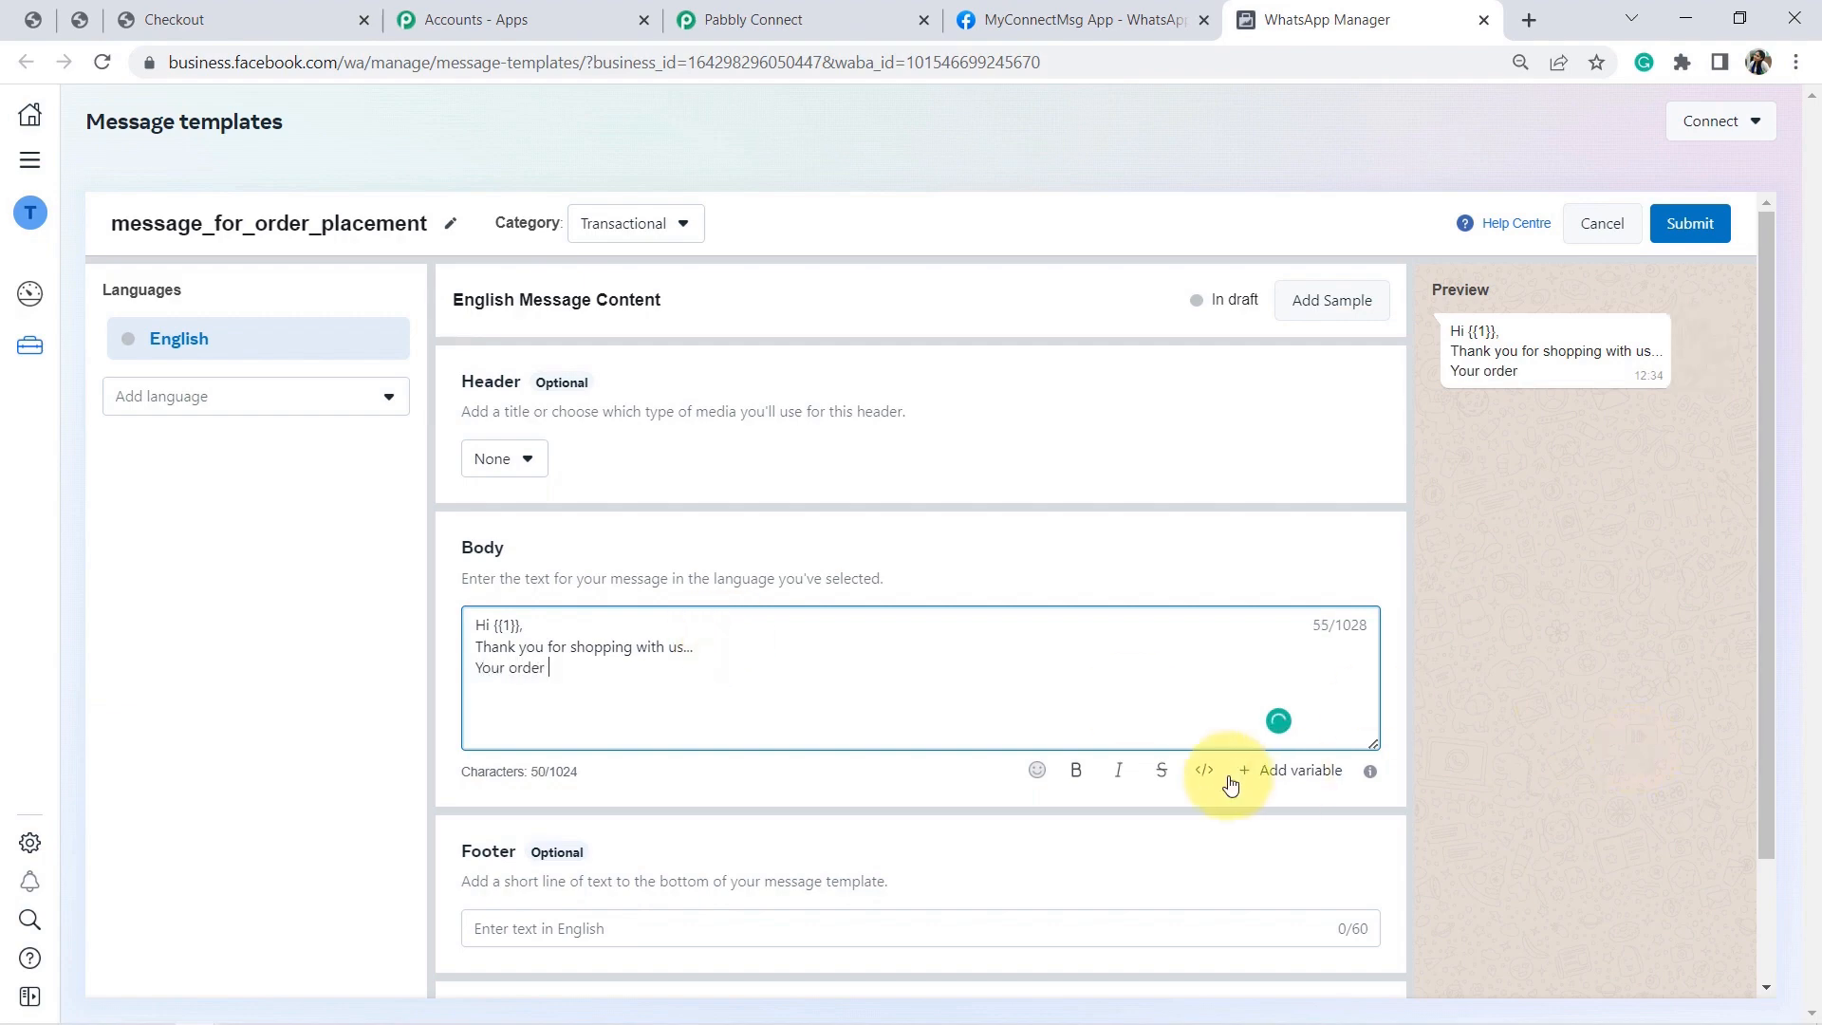
key(BackSpace)
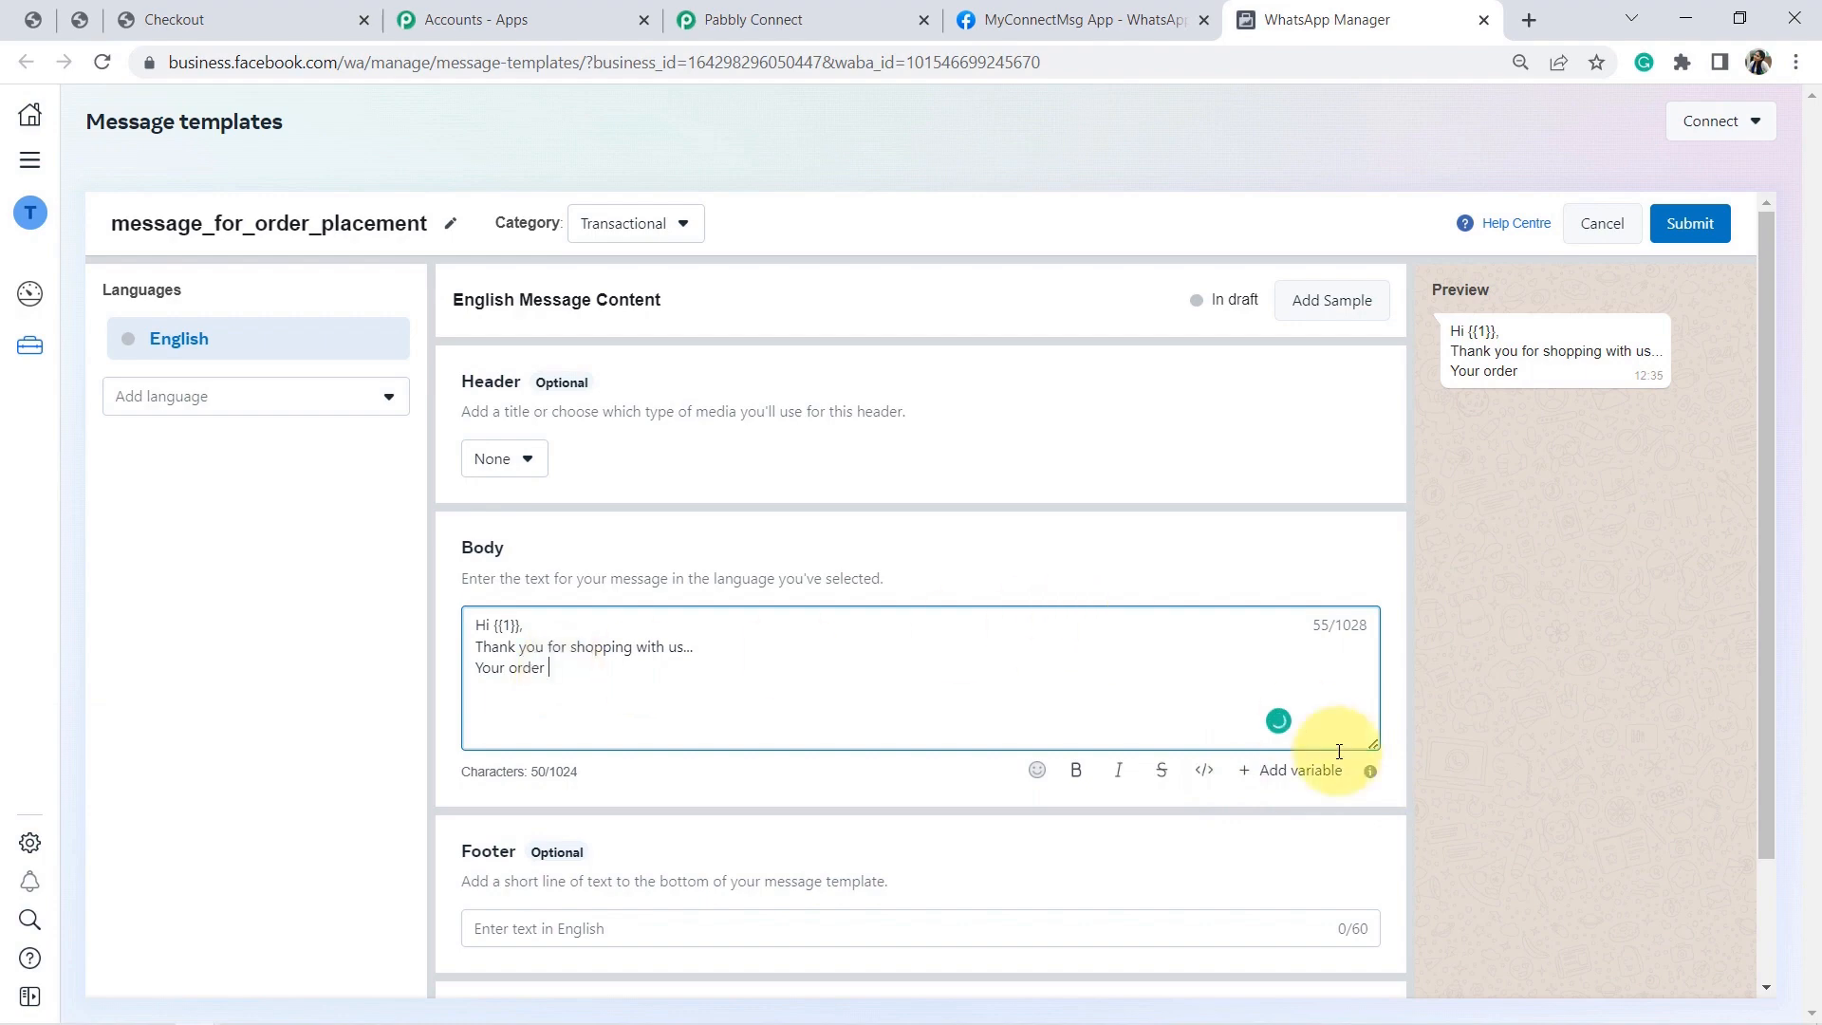
click(1302, 769)
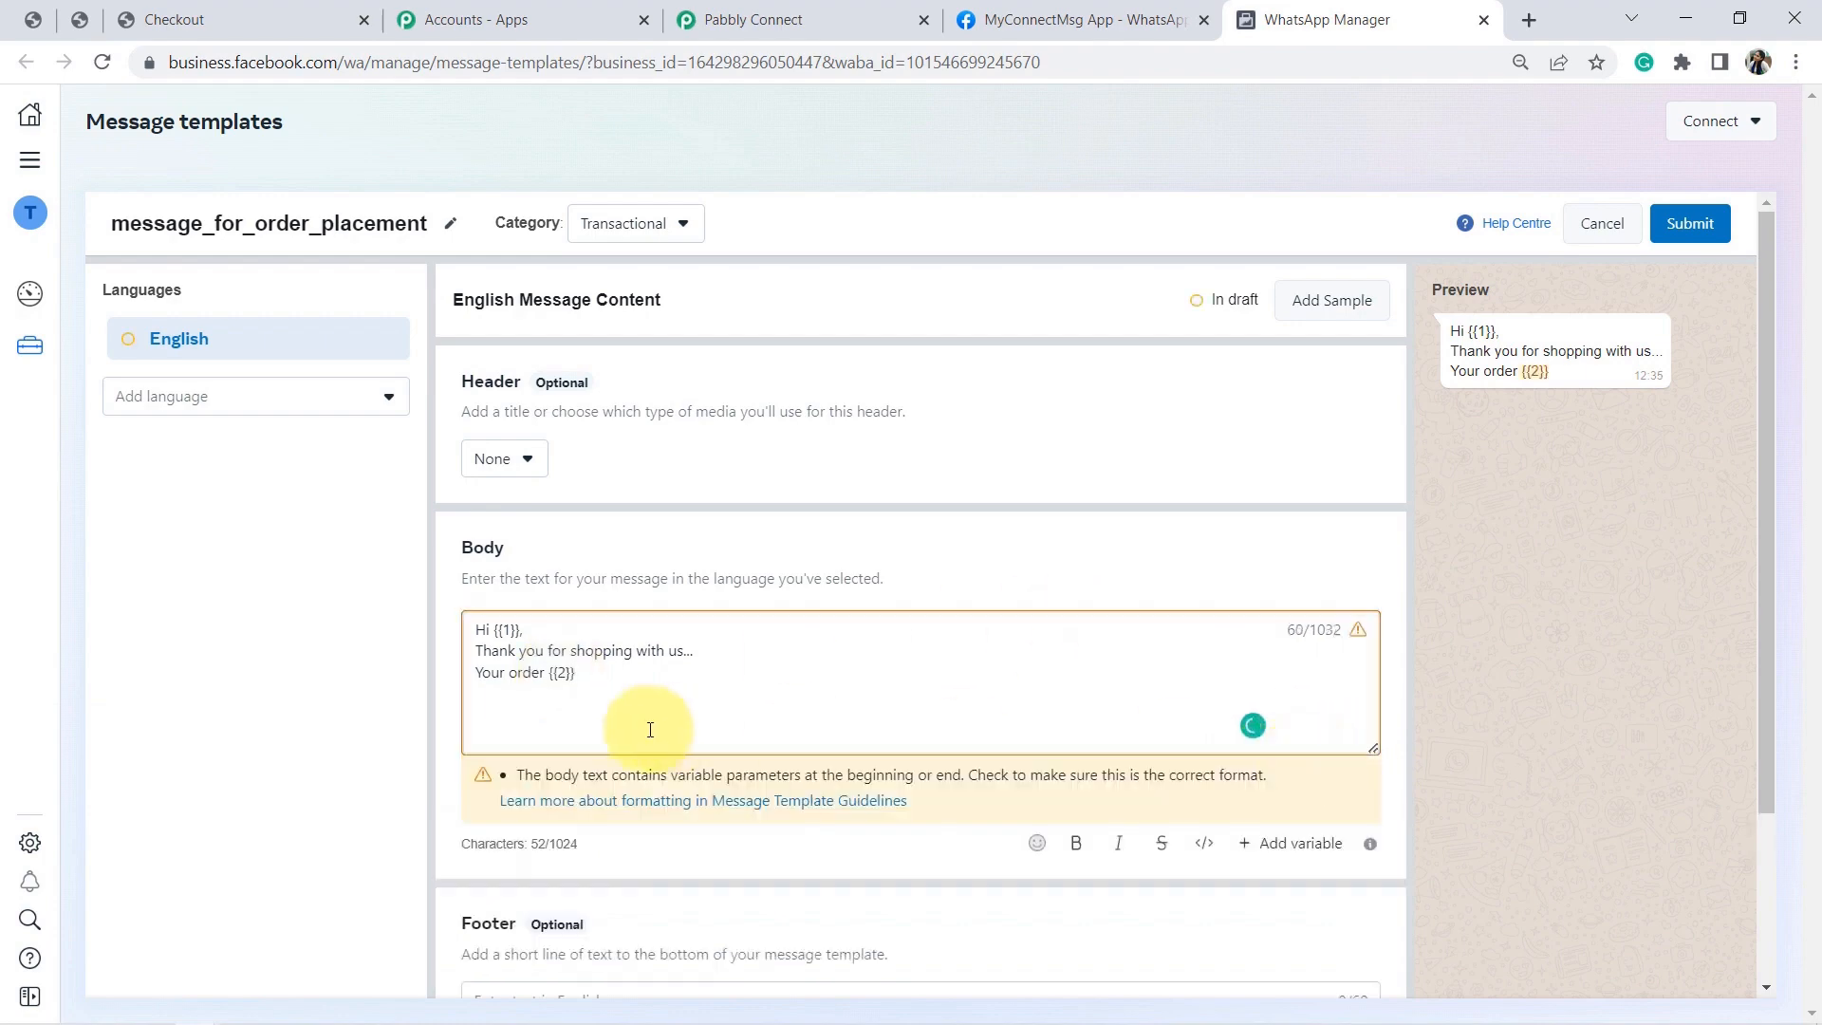
drag(579, 672, 558, 673)
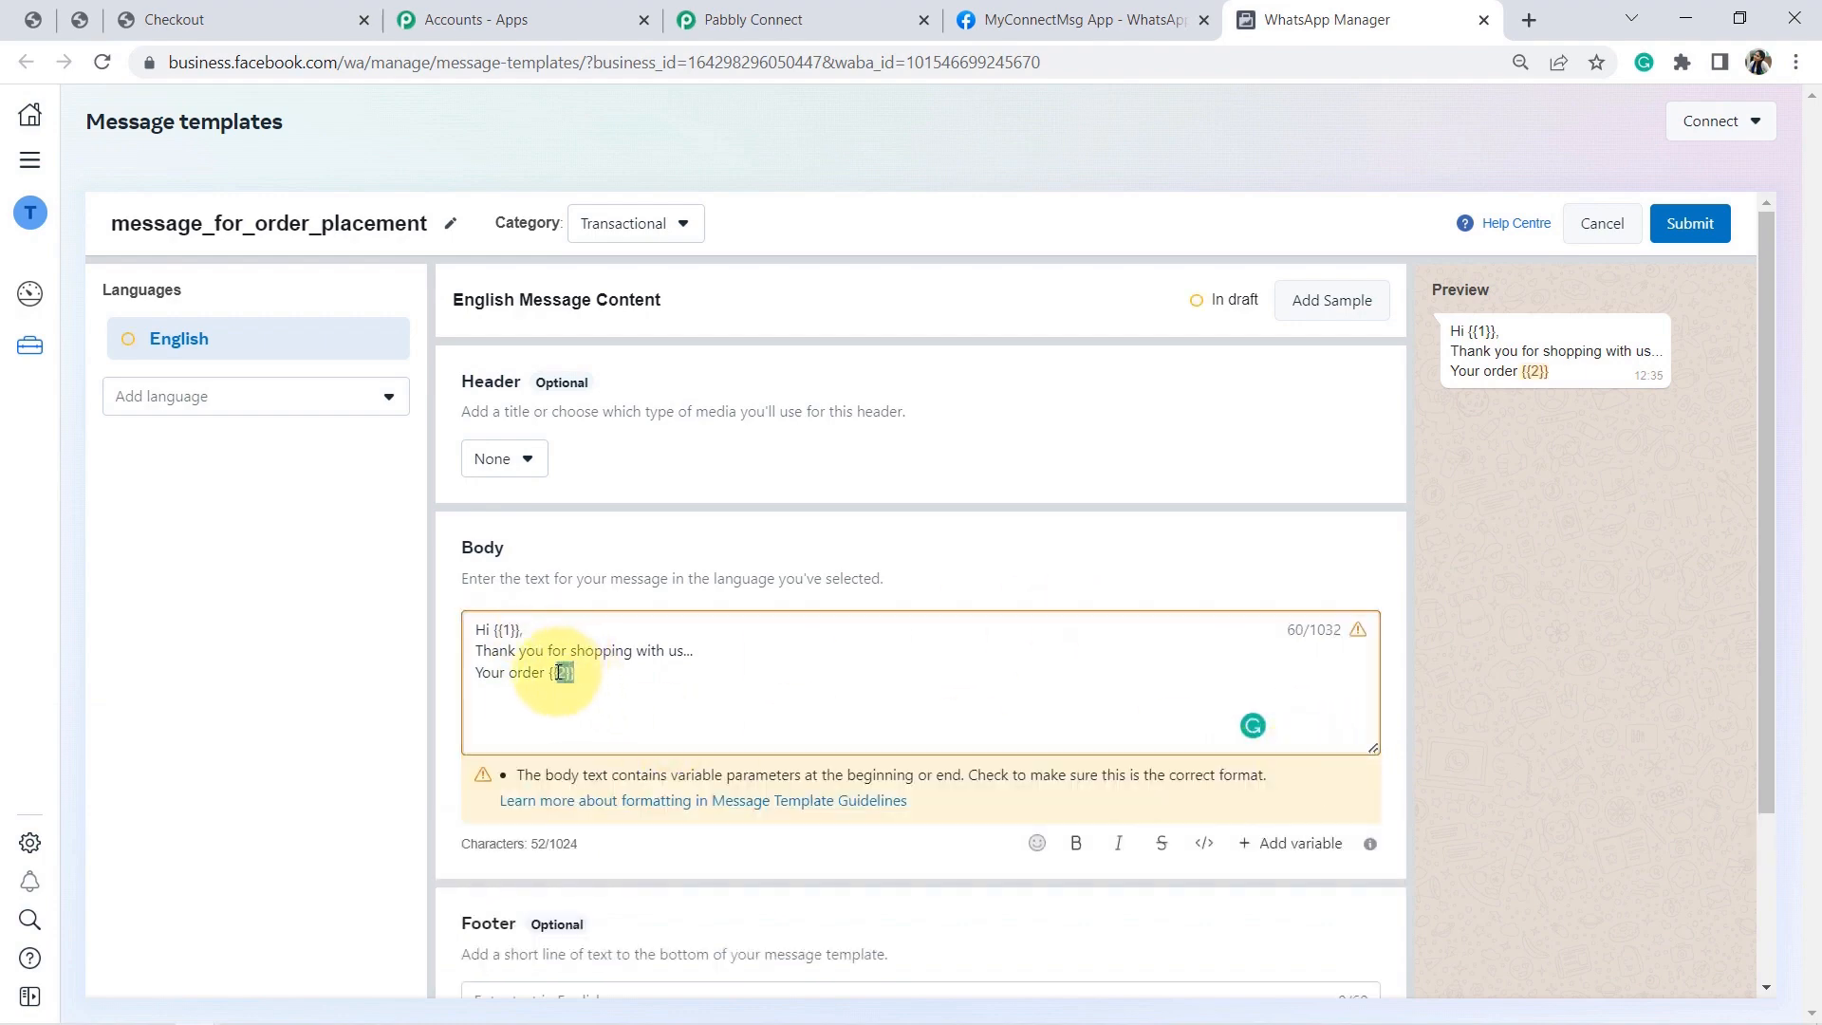
click(594, 680)
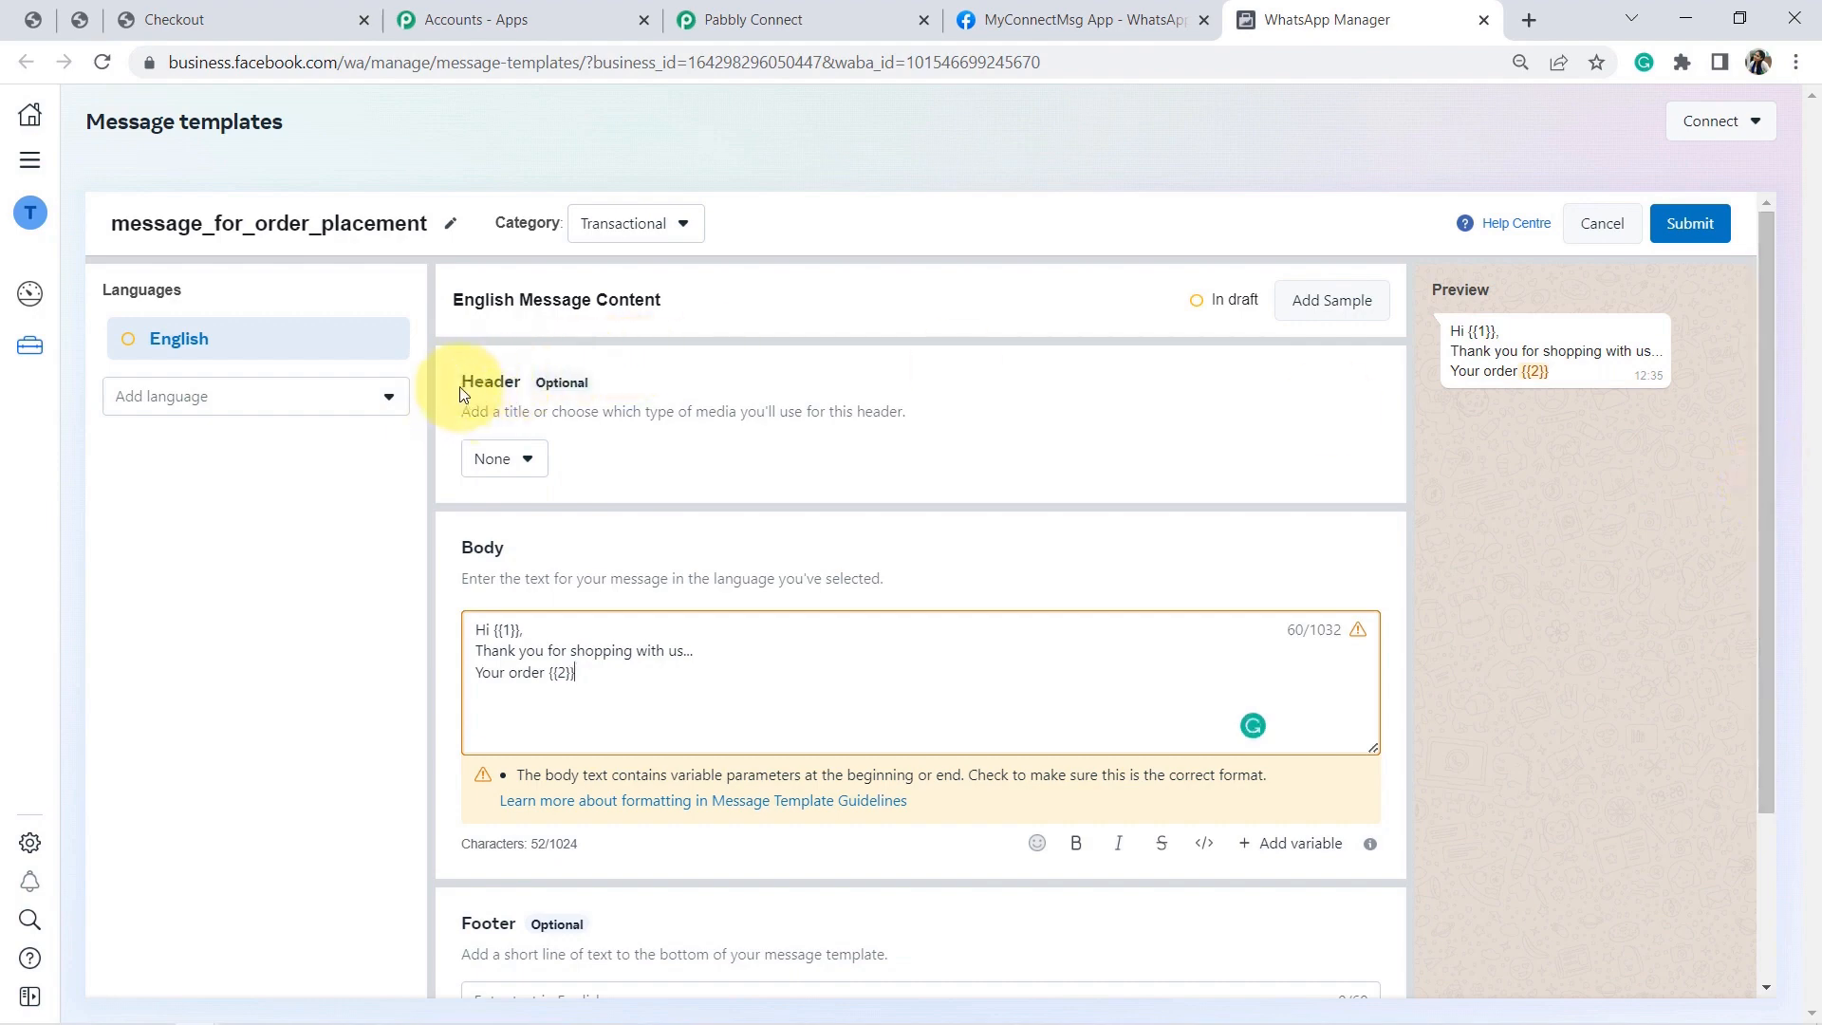
Point out the template's Header, Footer and Buttons sections.
drag(464, 393, 512, 469)
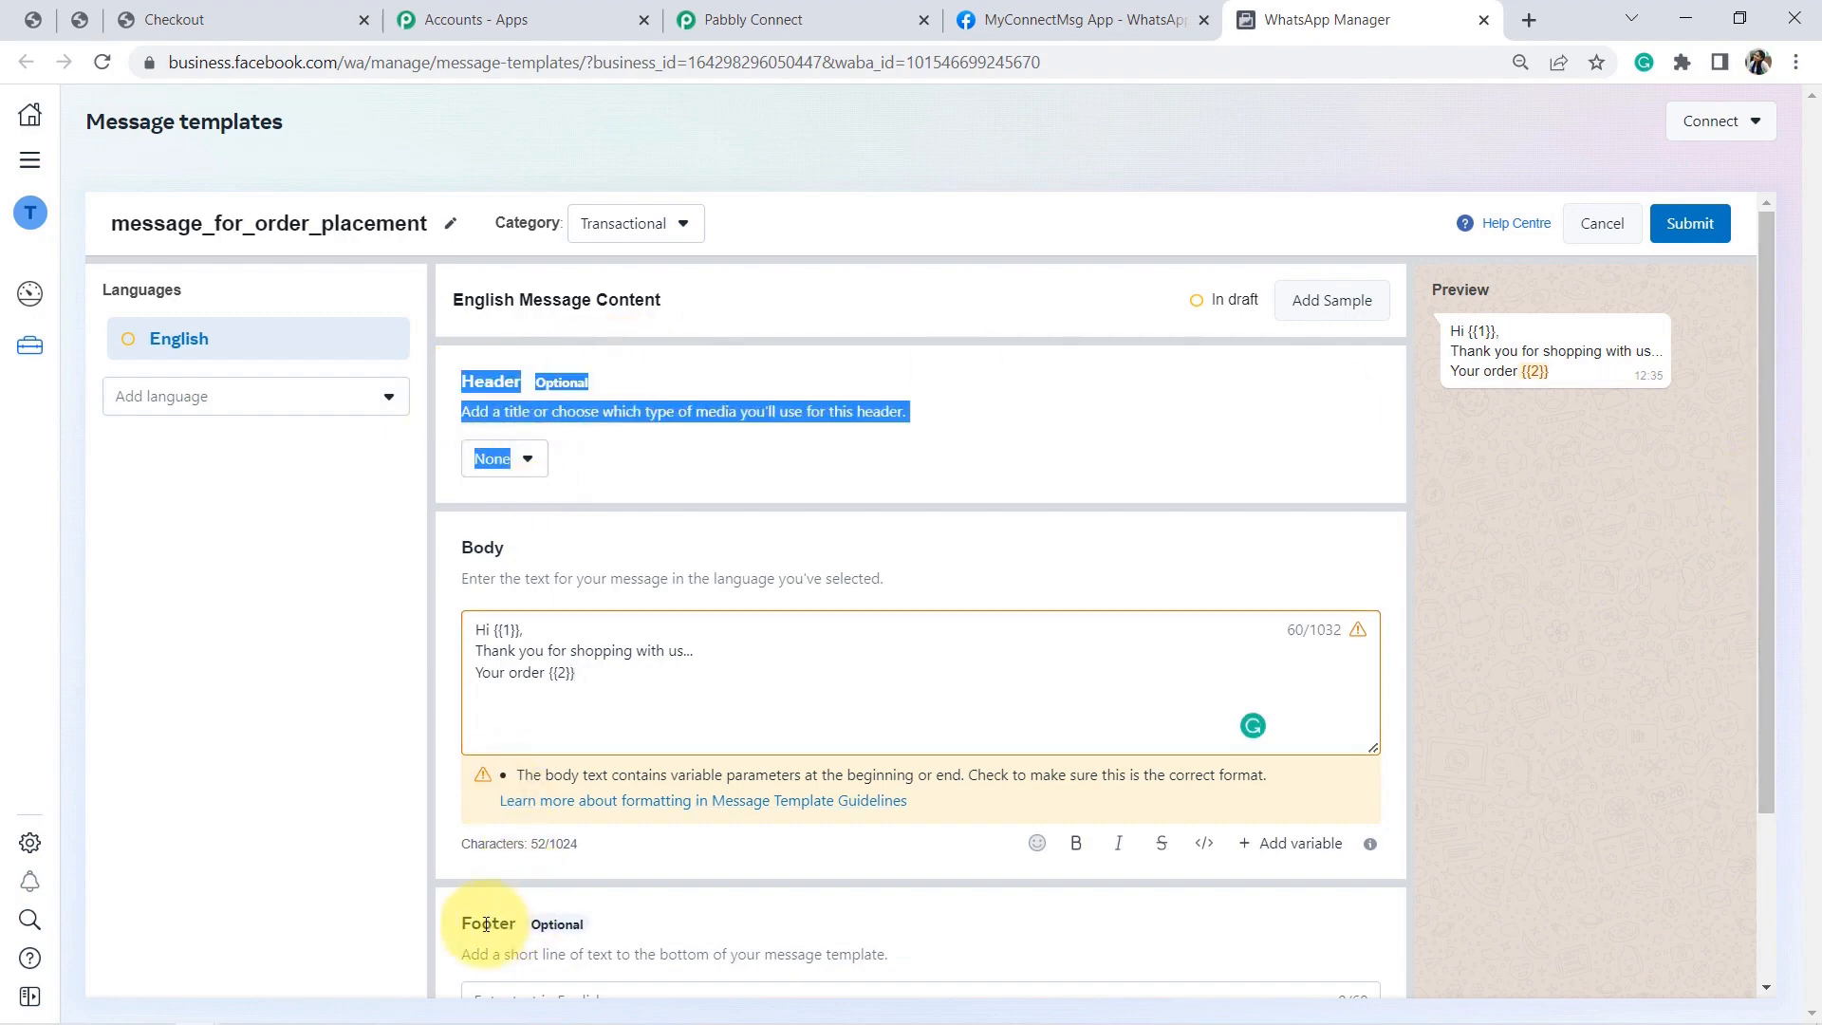
drag(481, 924, 544, 956)
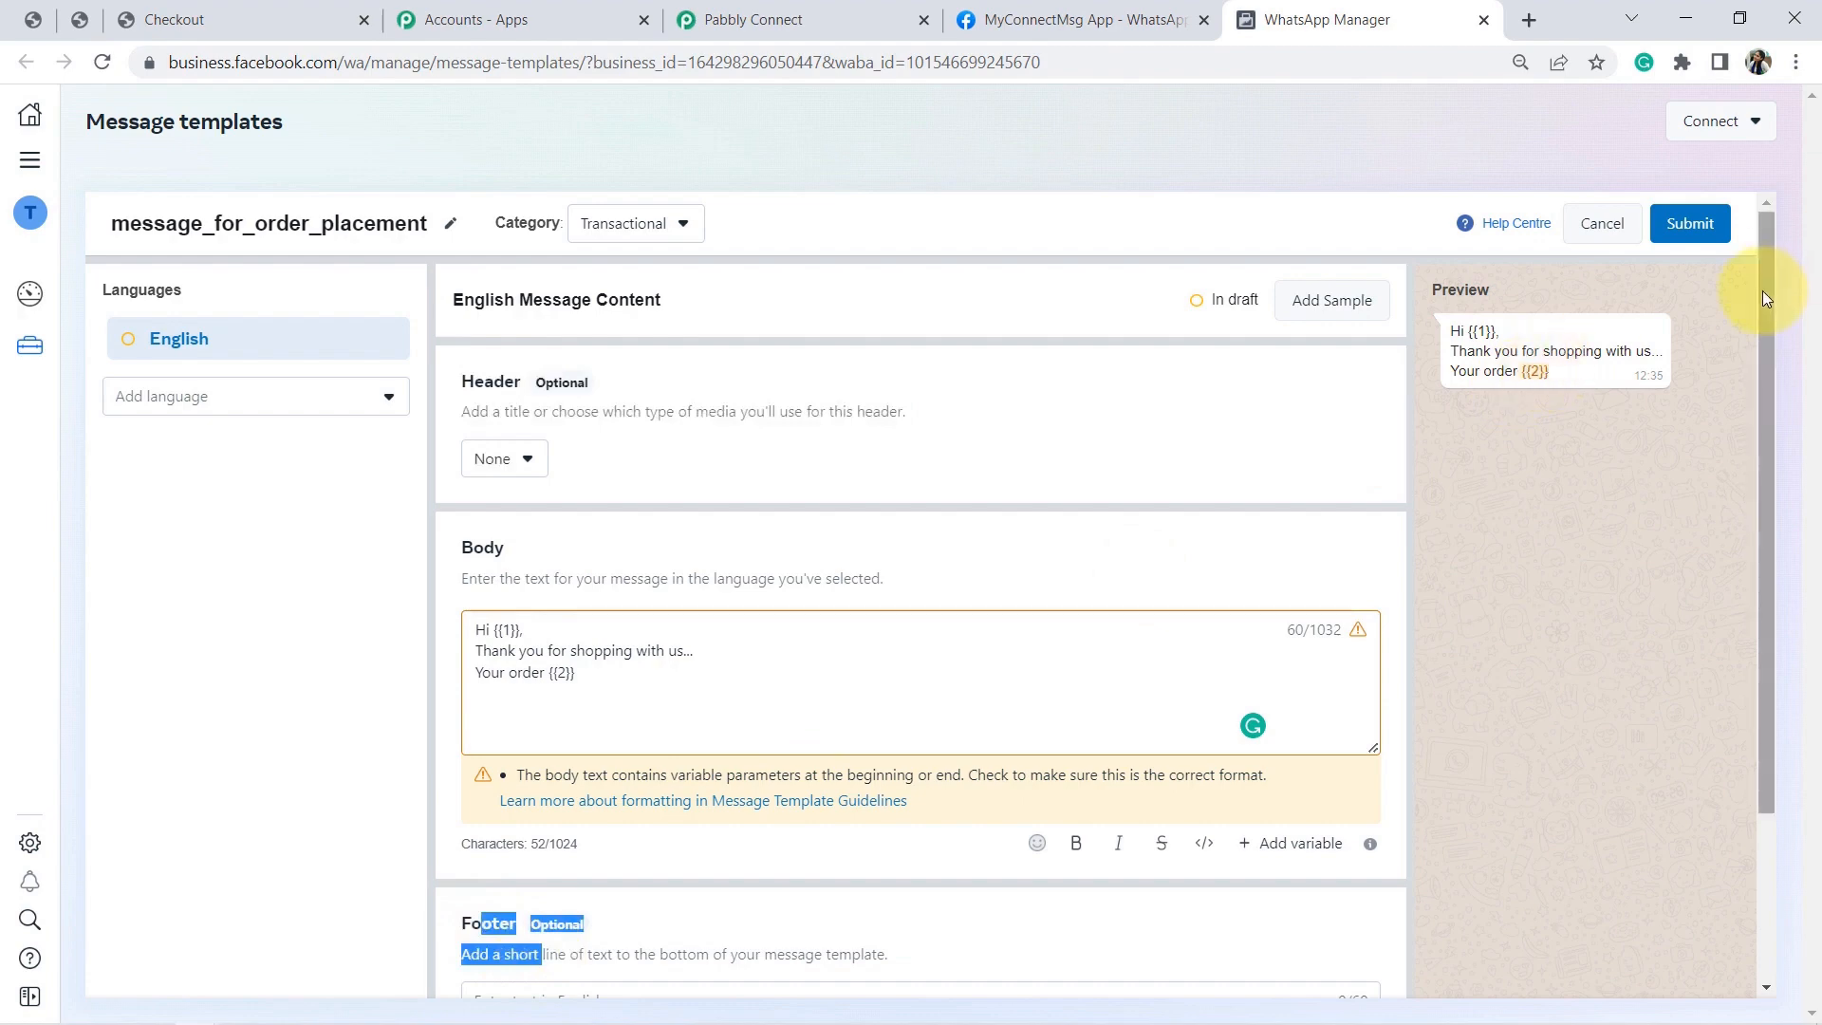
scroll(1785, 433, down, 1)
scroll(1785, 439, down, 1)
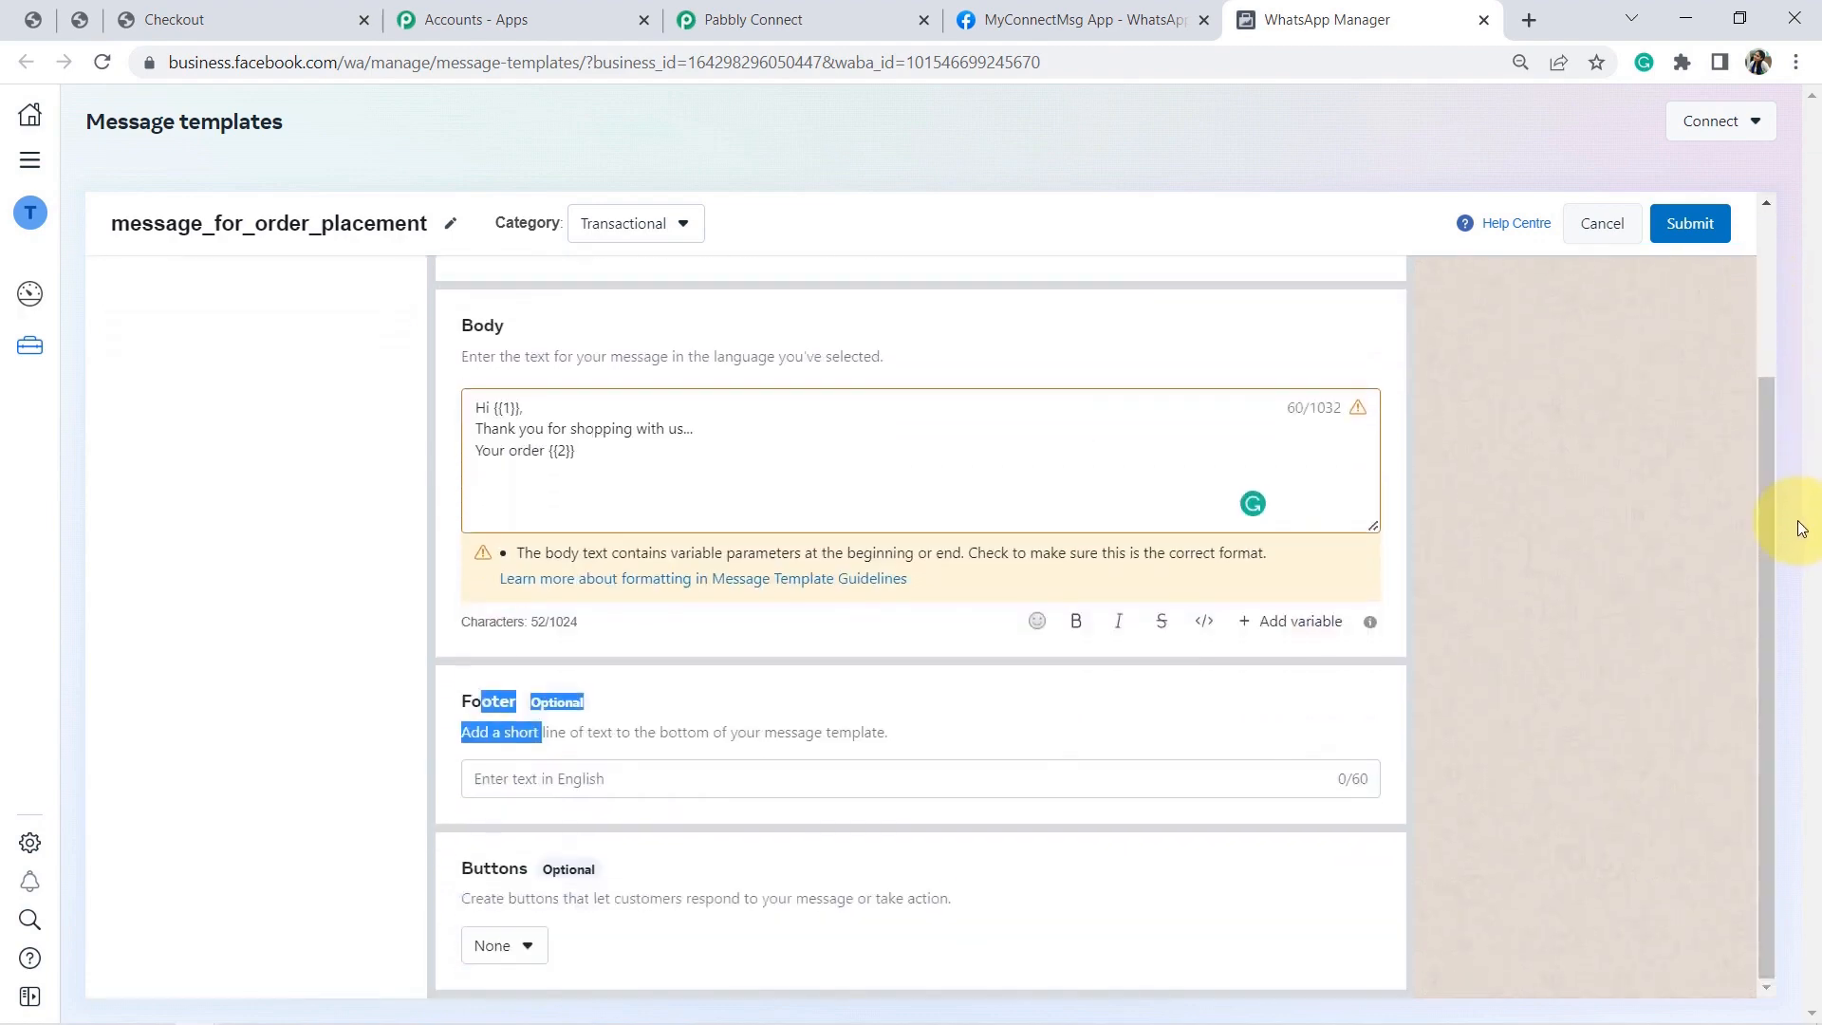
double_click(493, 868)
drag(1767, 583, 1729, 384)
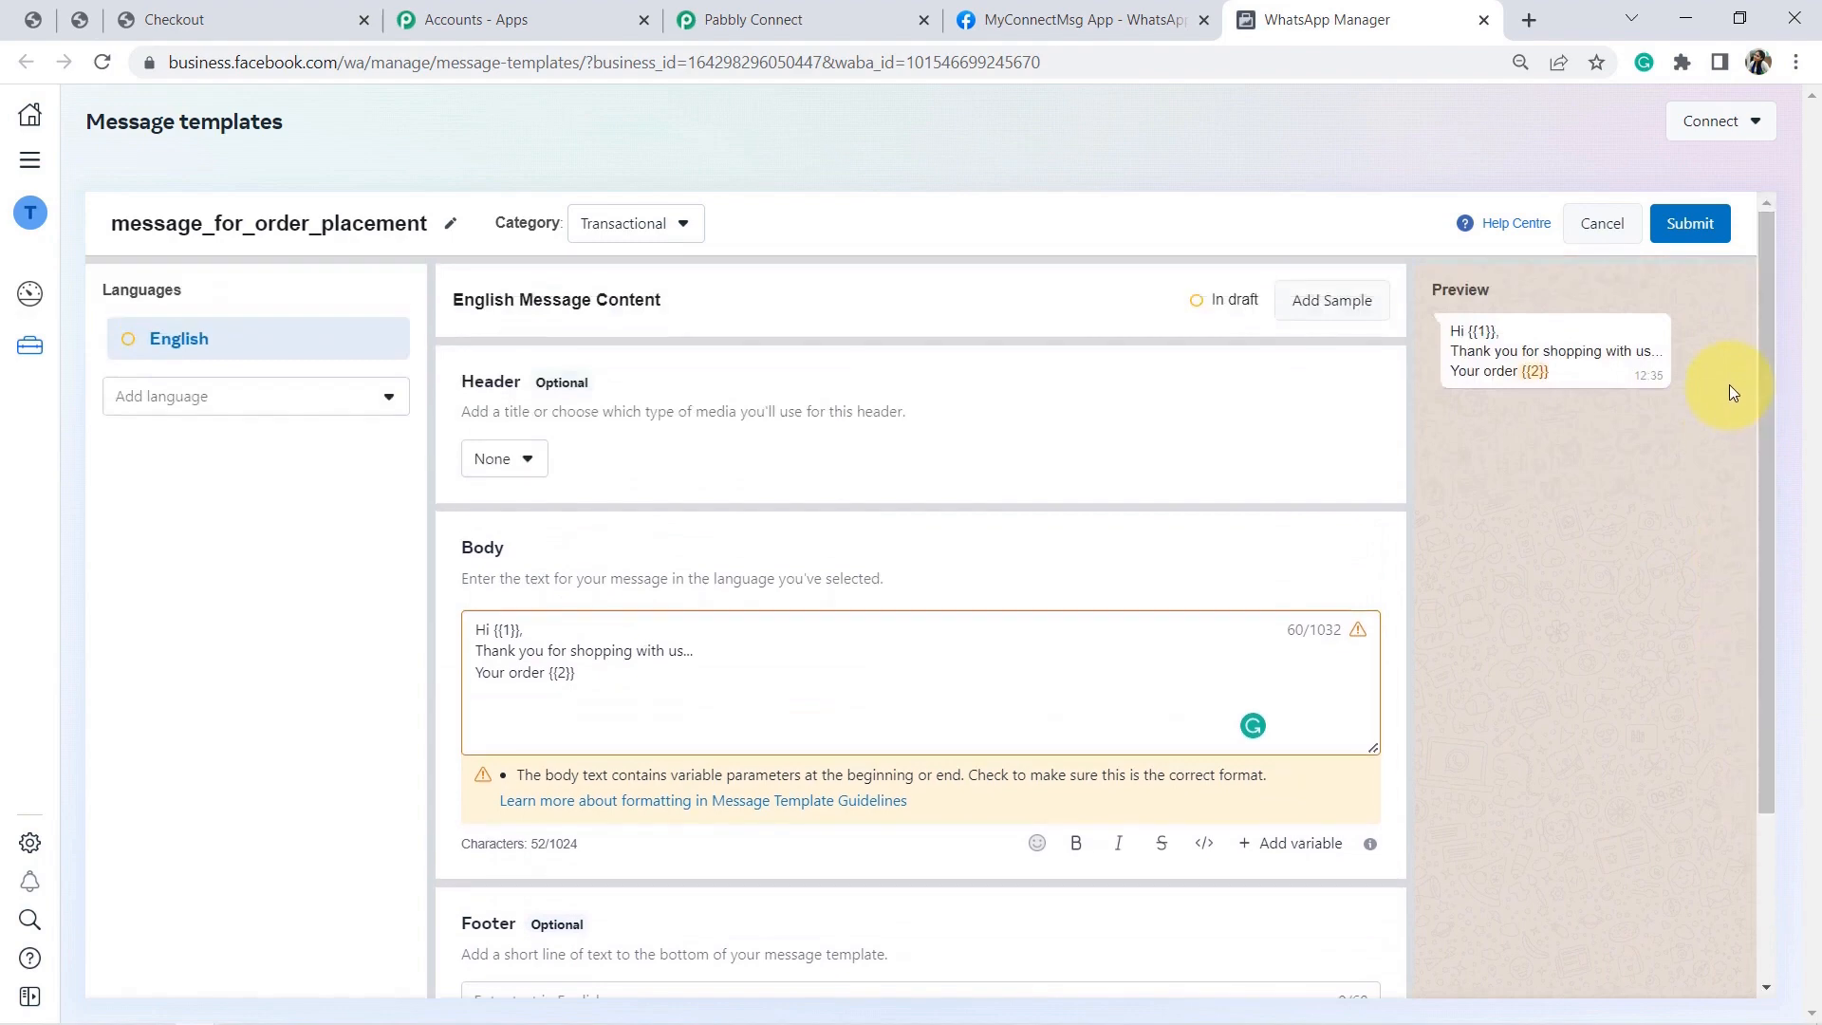
Make the header a Media header of type Document, then open Add Sample.
click(512, 471)
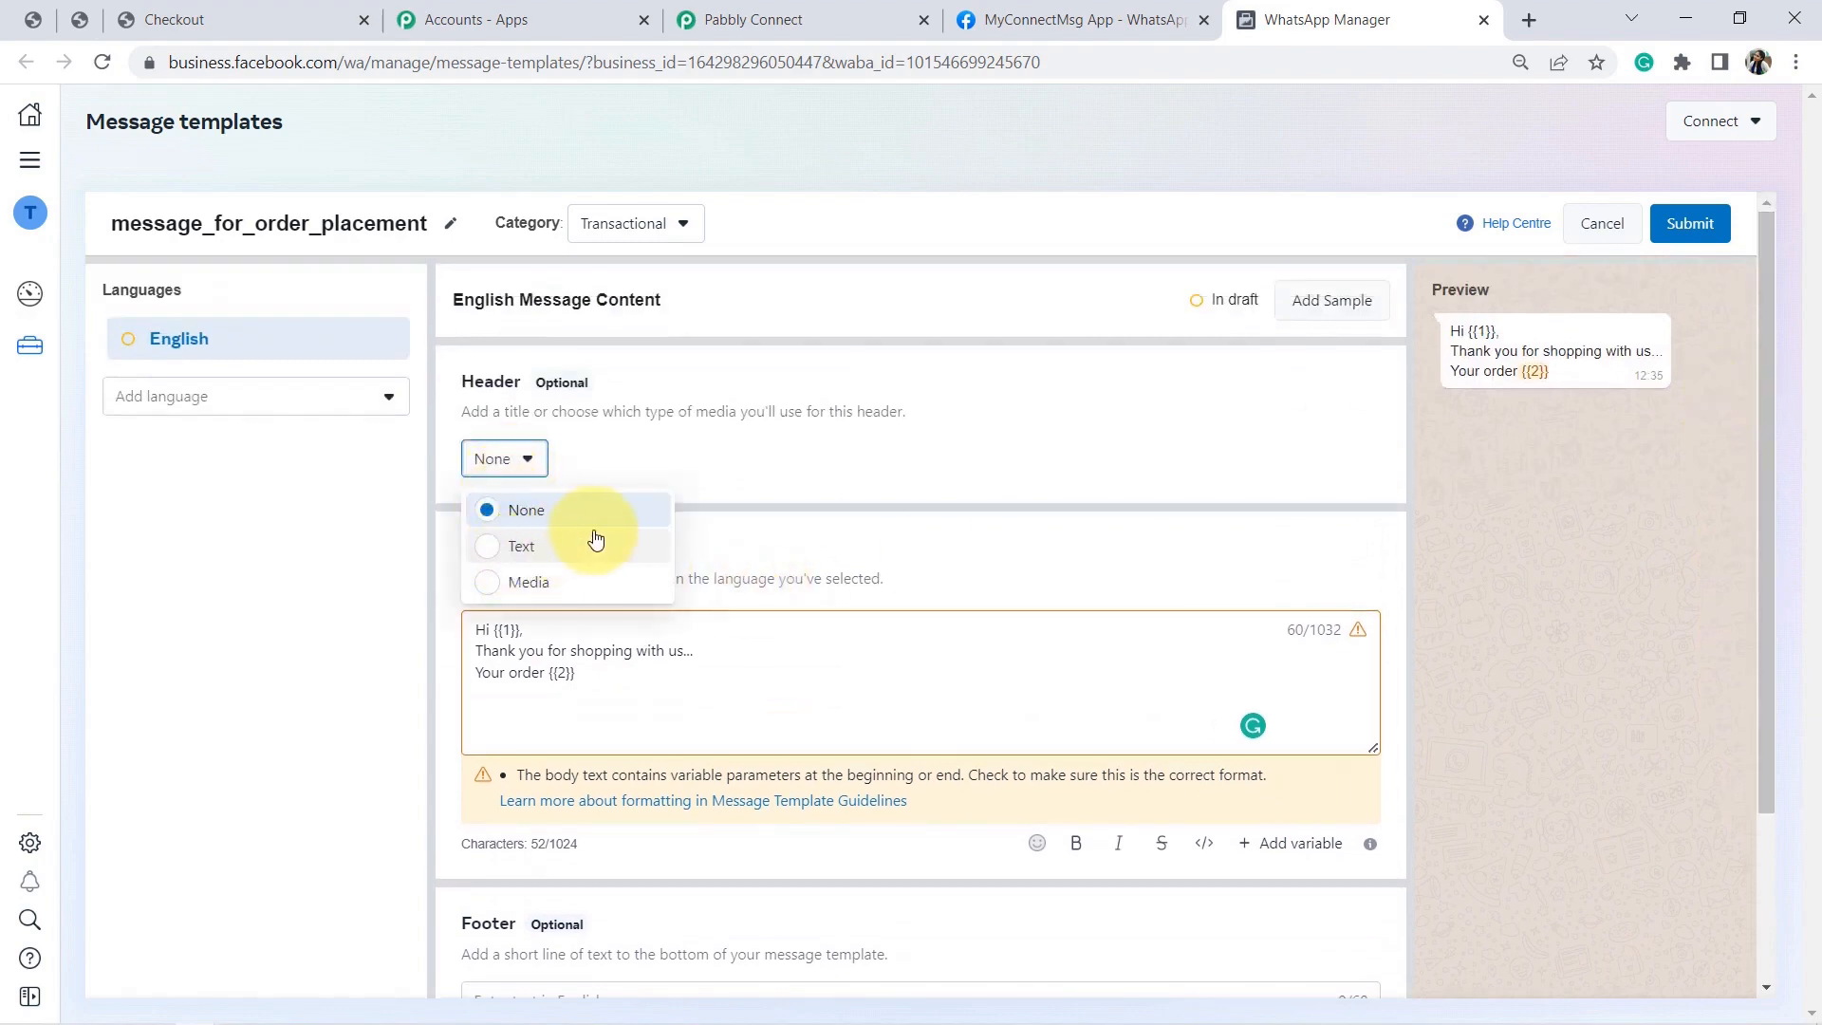
click(524, 588)
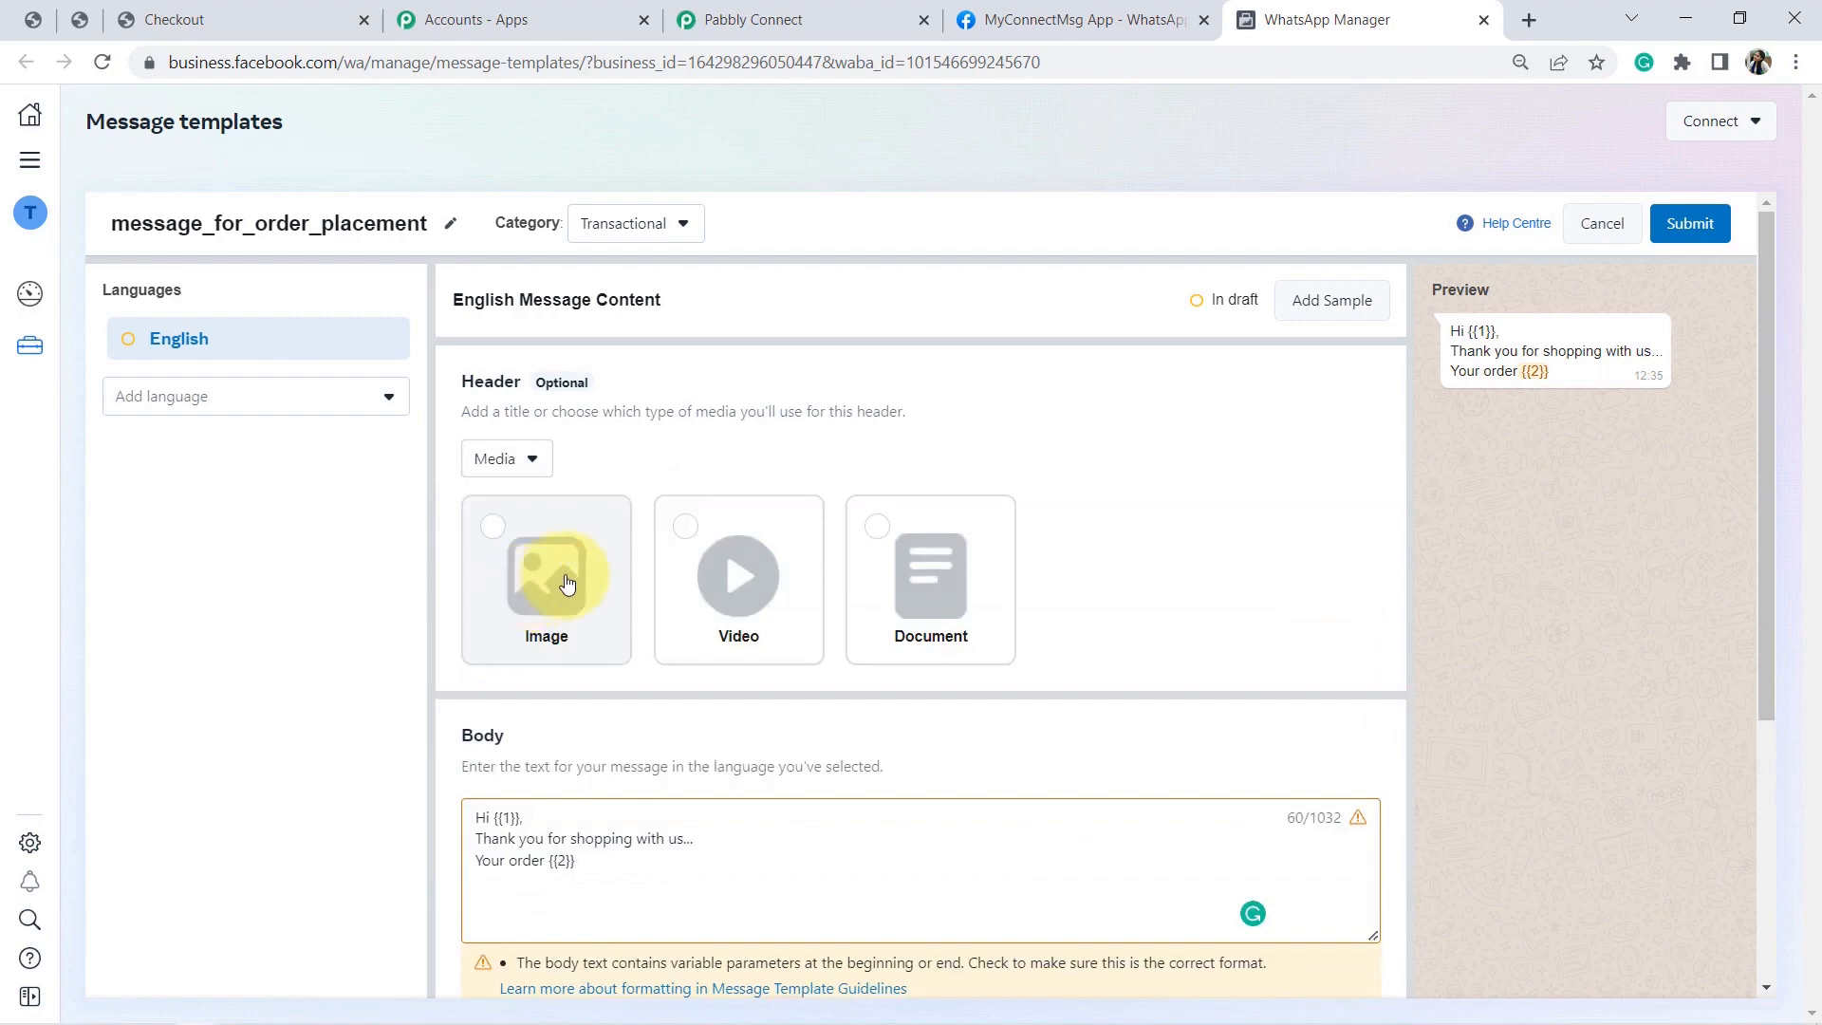
click(566, 582)
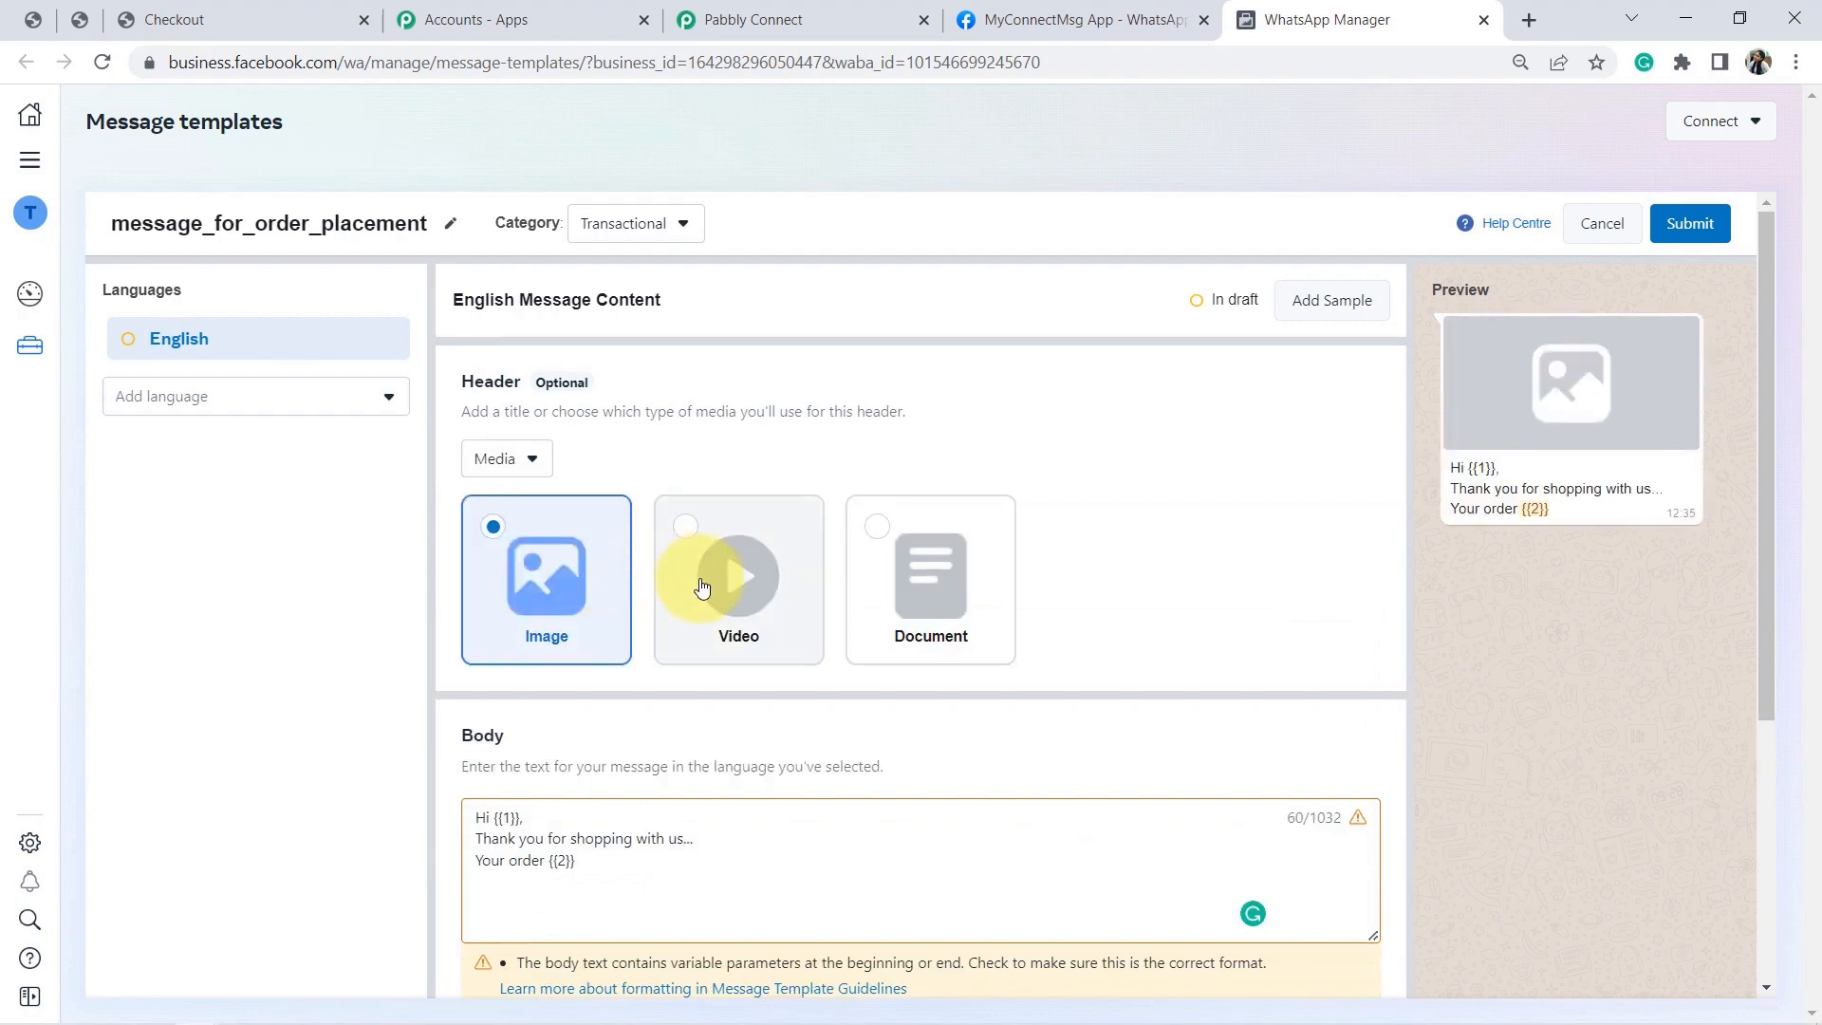
click(701, 587)
click(914, 581)
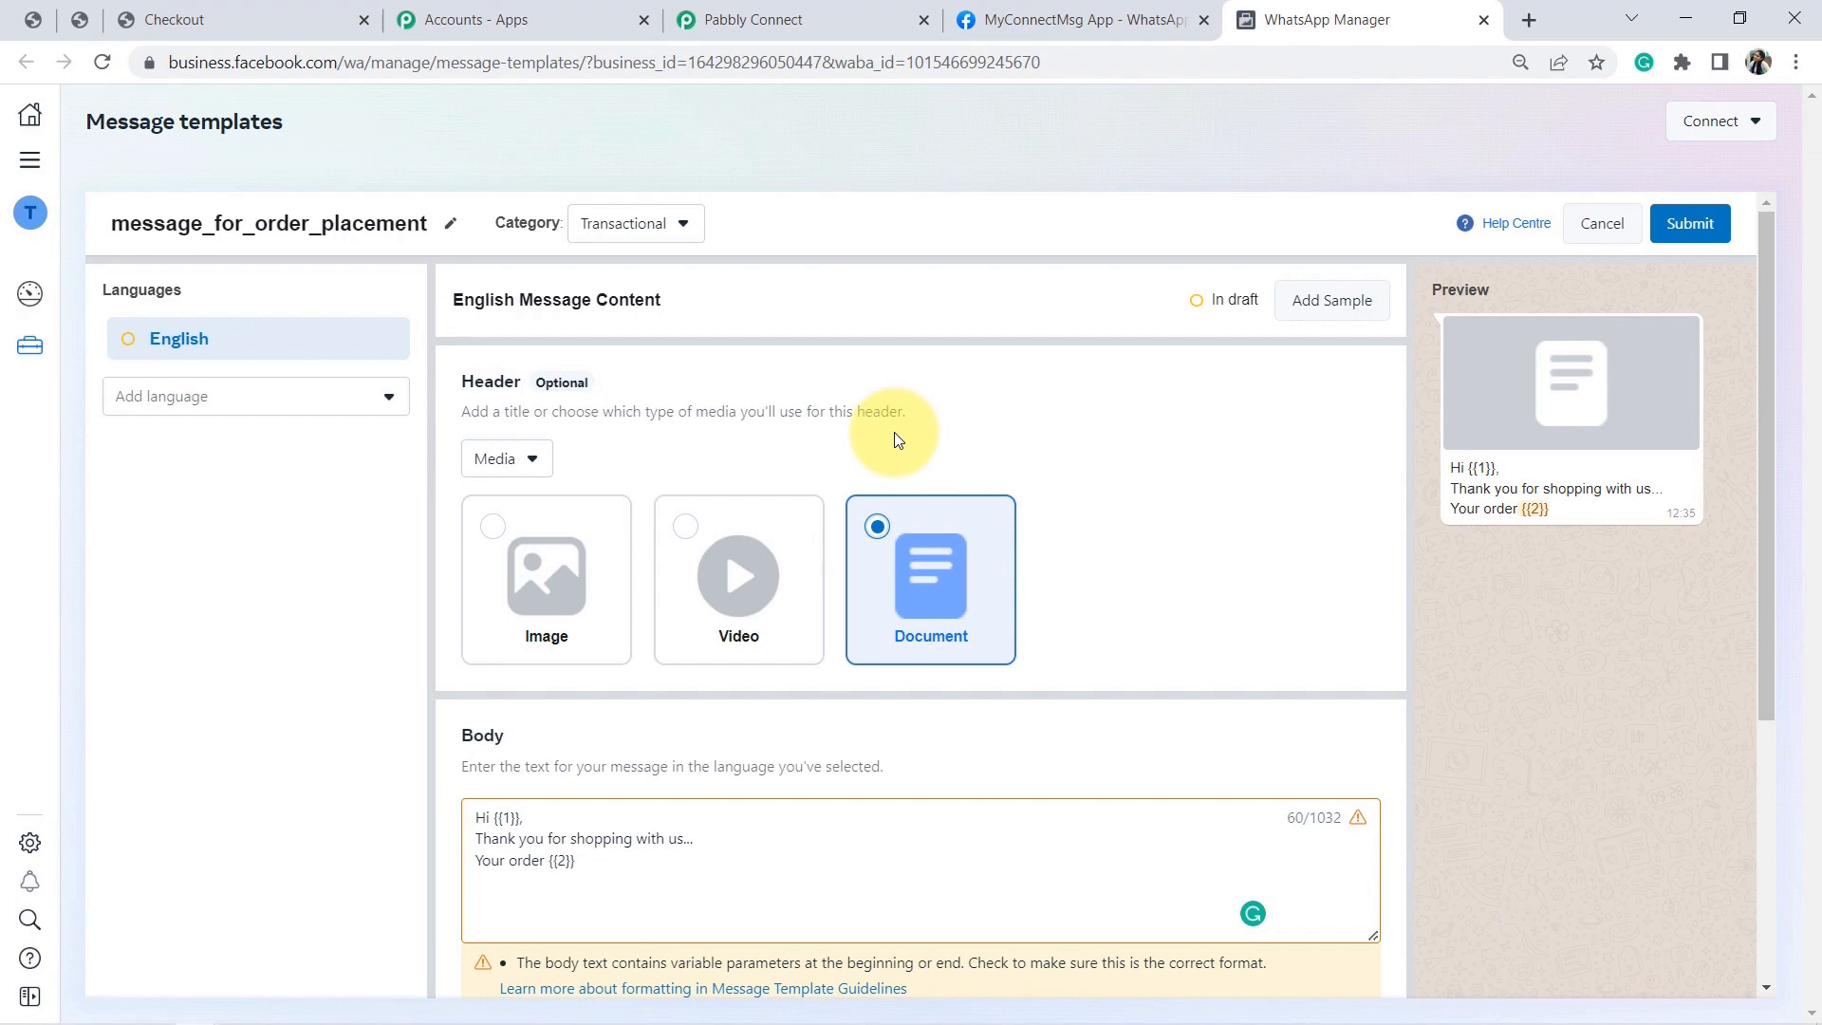
click(1302, 299)
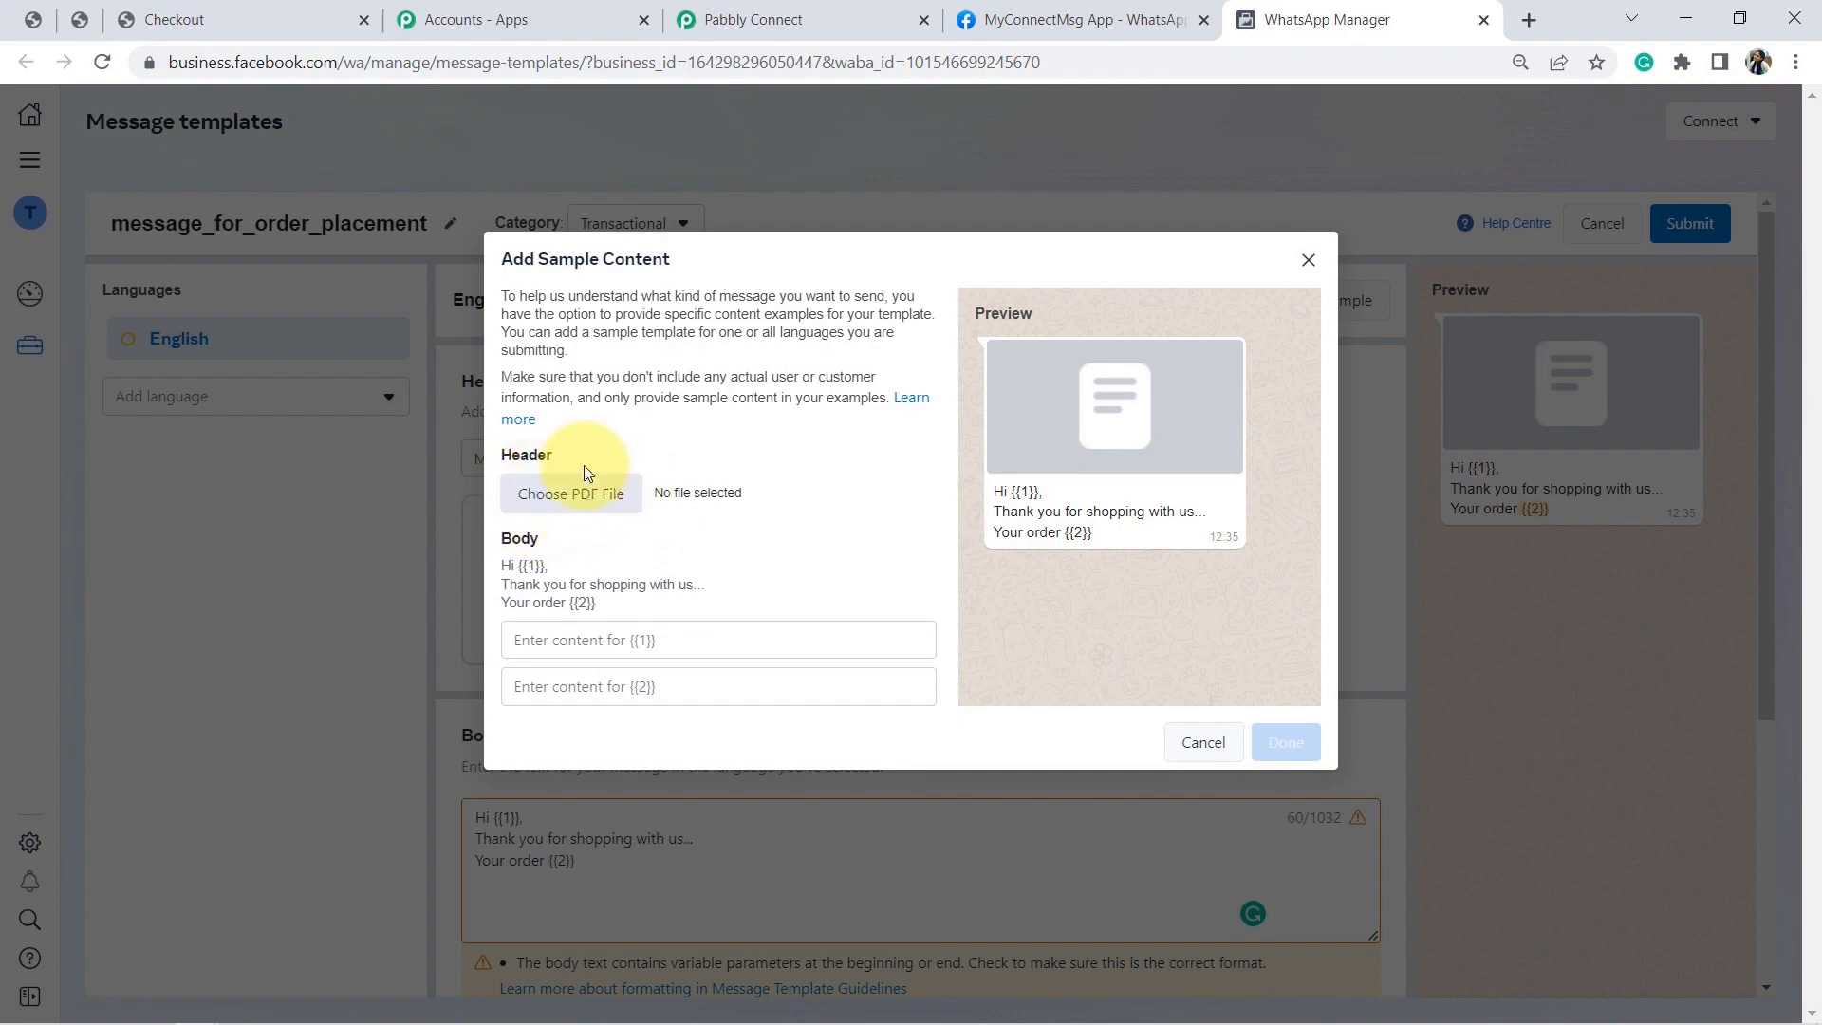
Enter a sample customer first name for {{1}} and 'Fan' for {{2}}.
click(558, 650)
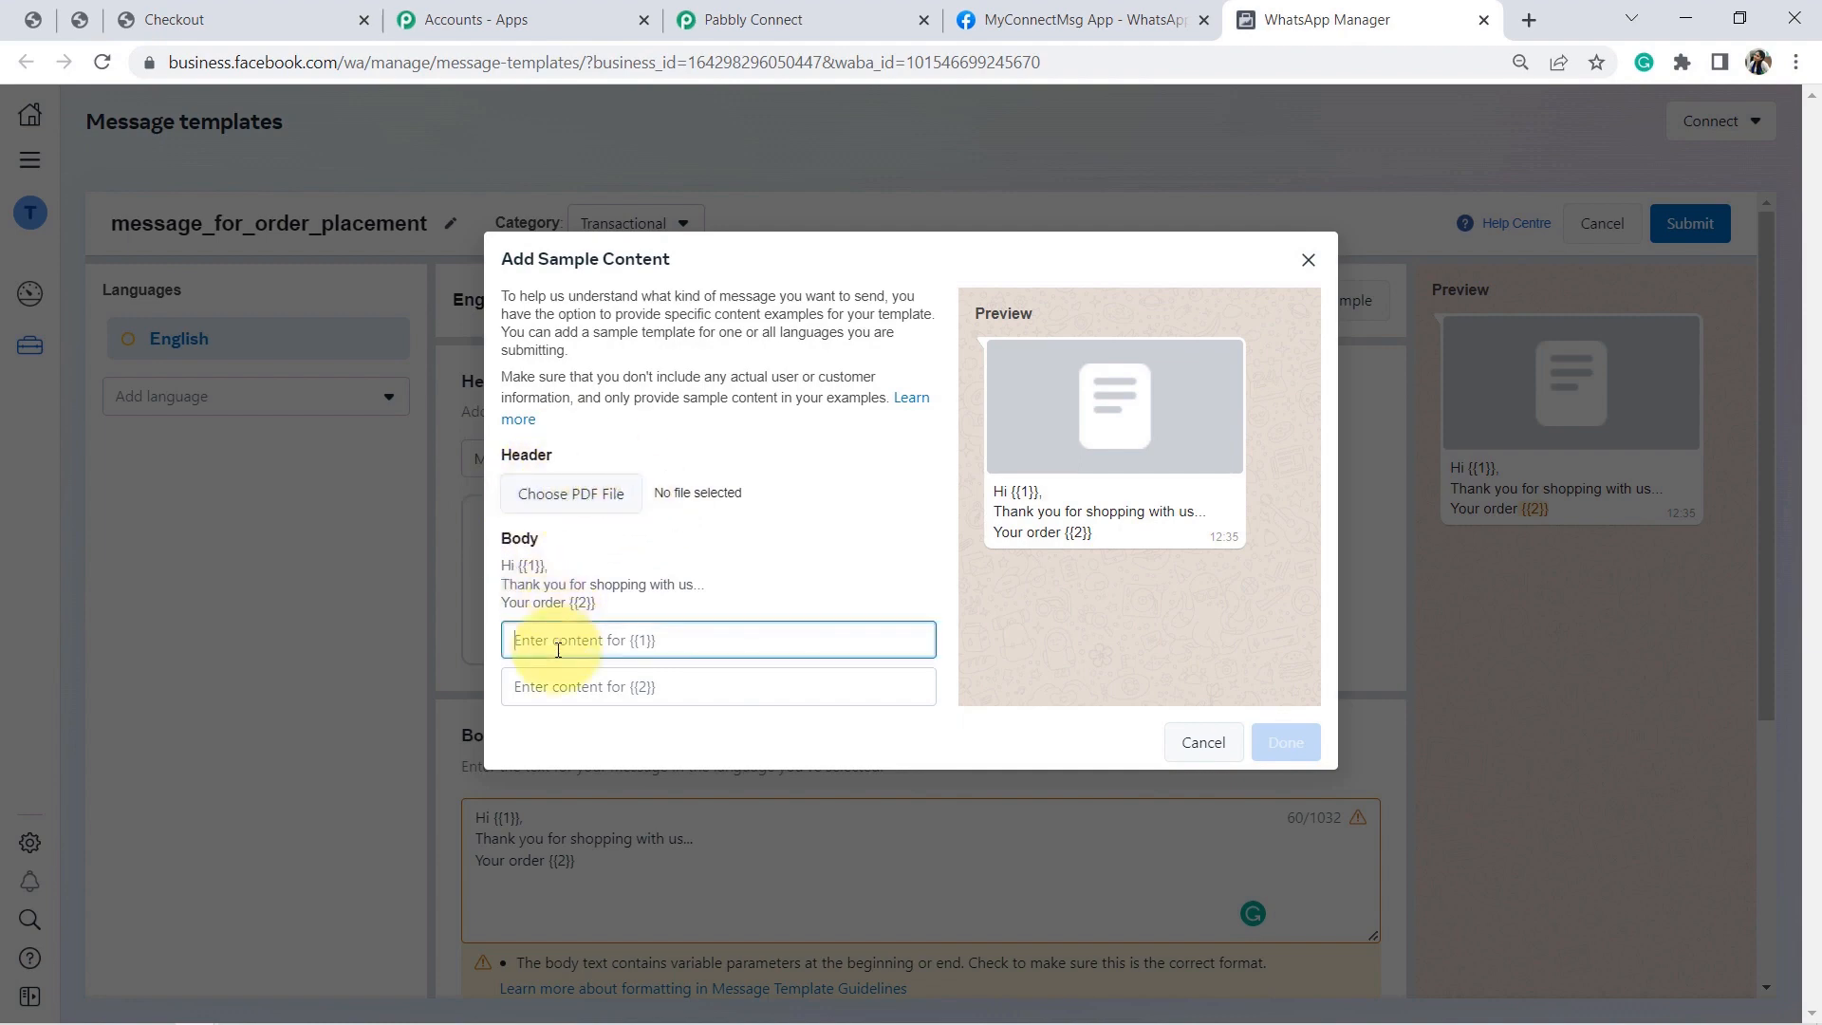
text(Sonam)
key(Tab)
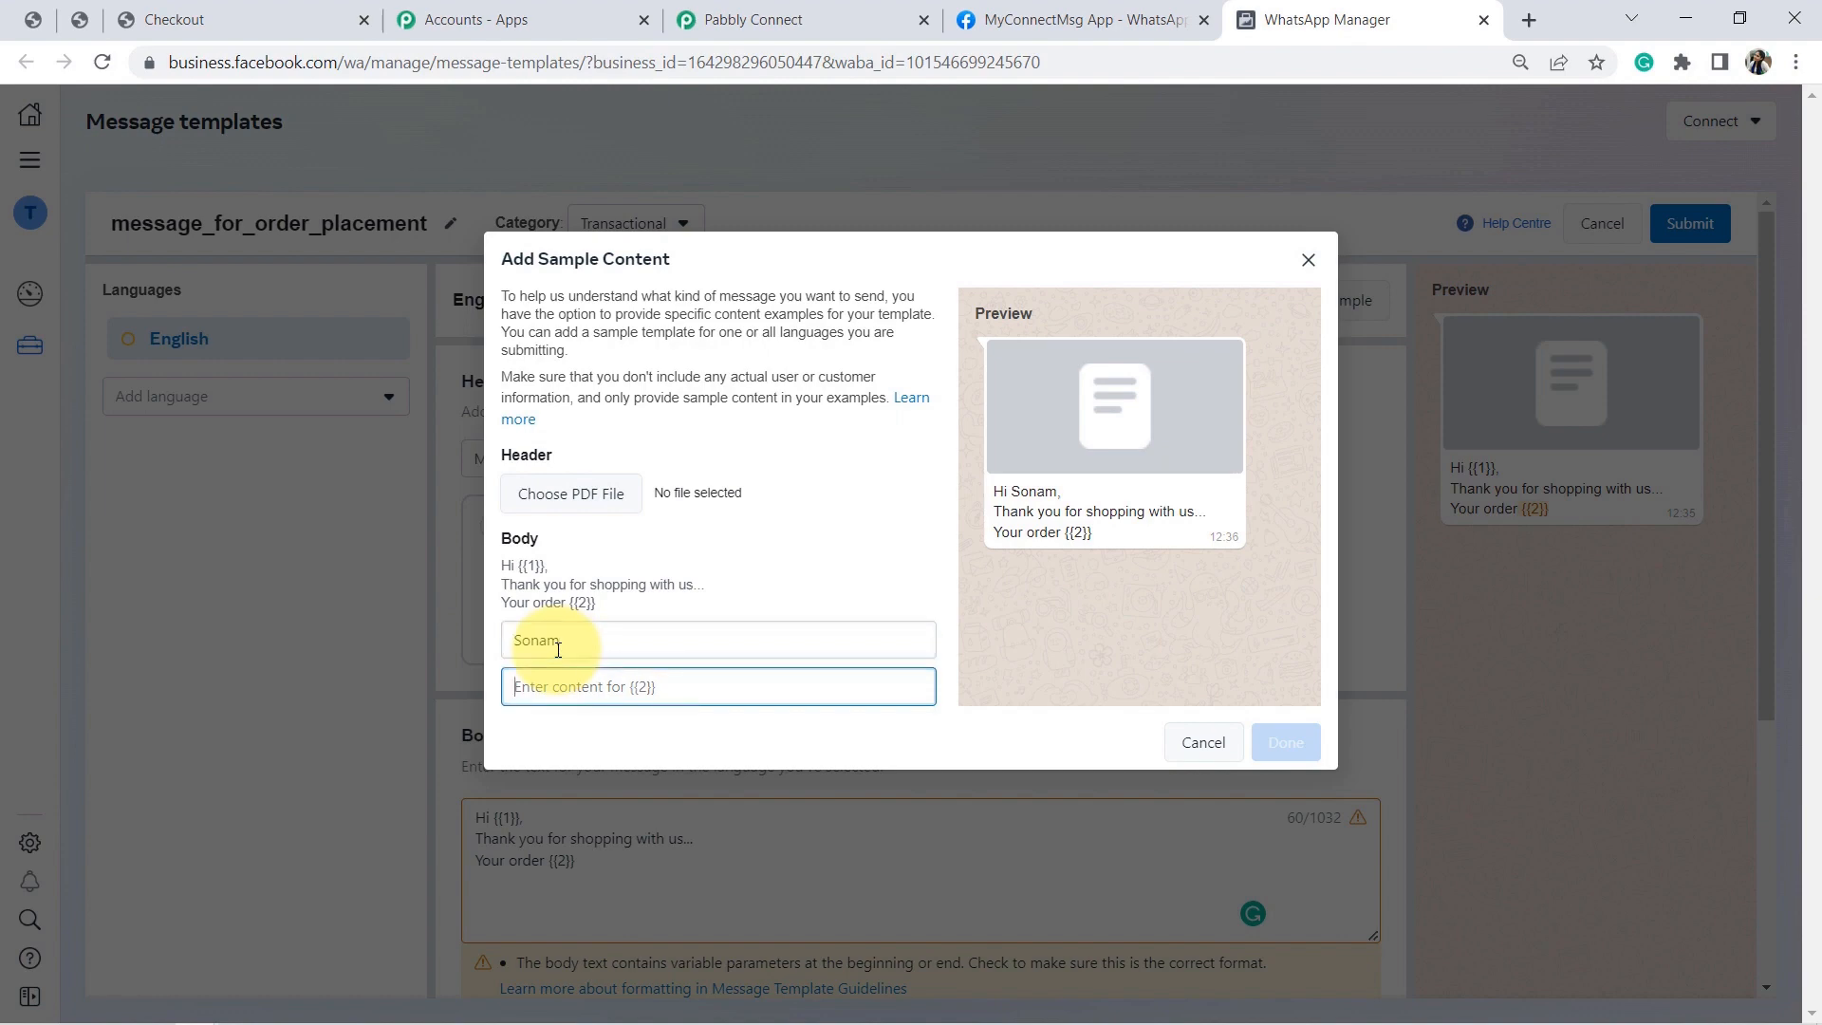
text(Fan)
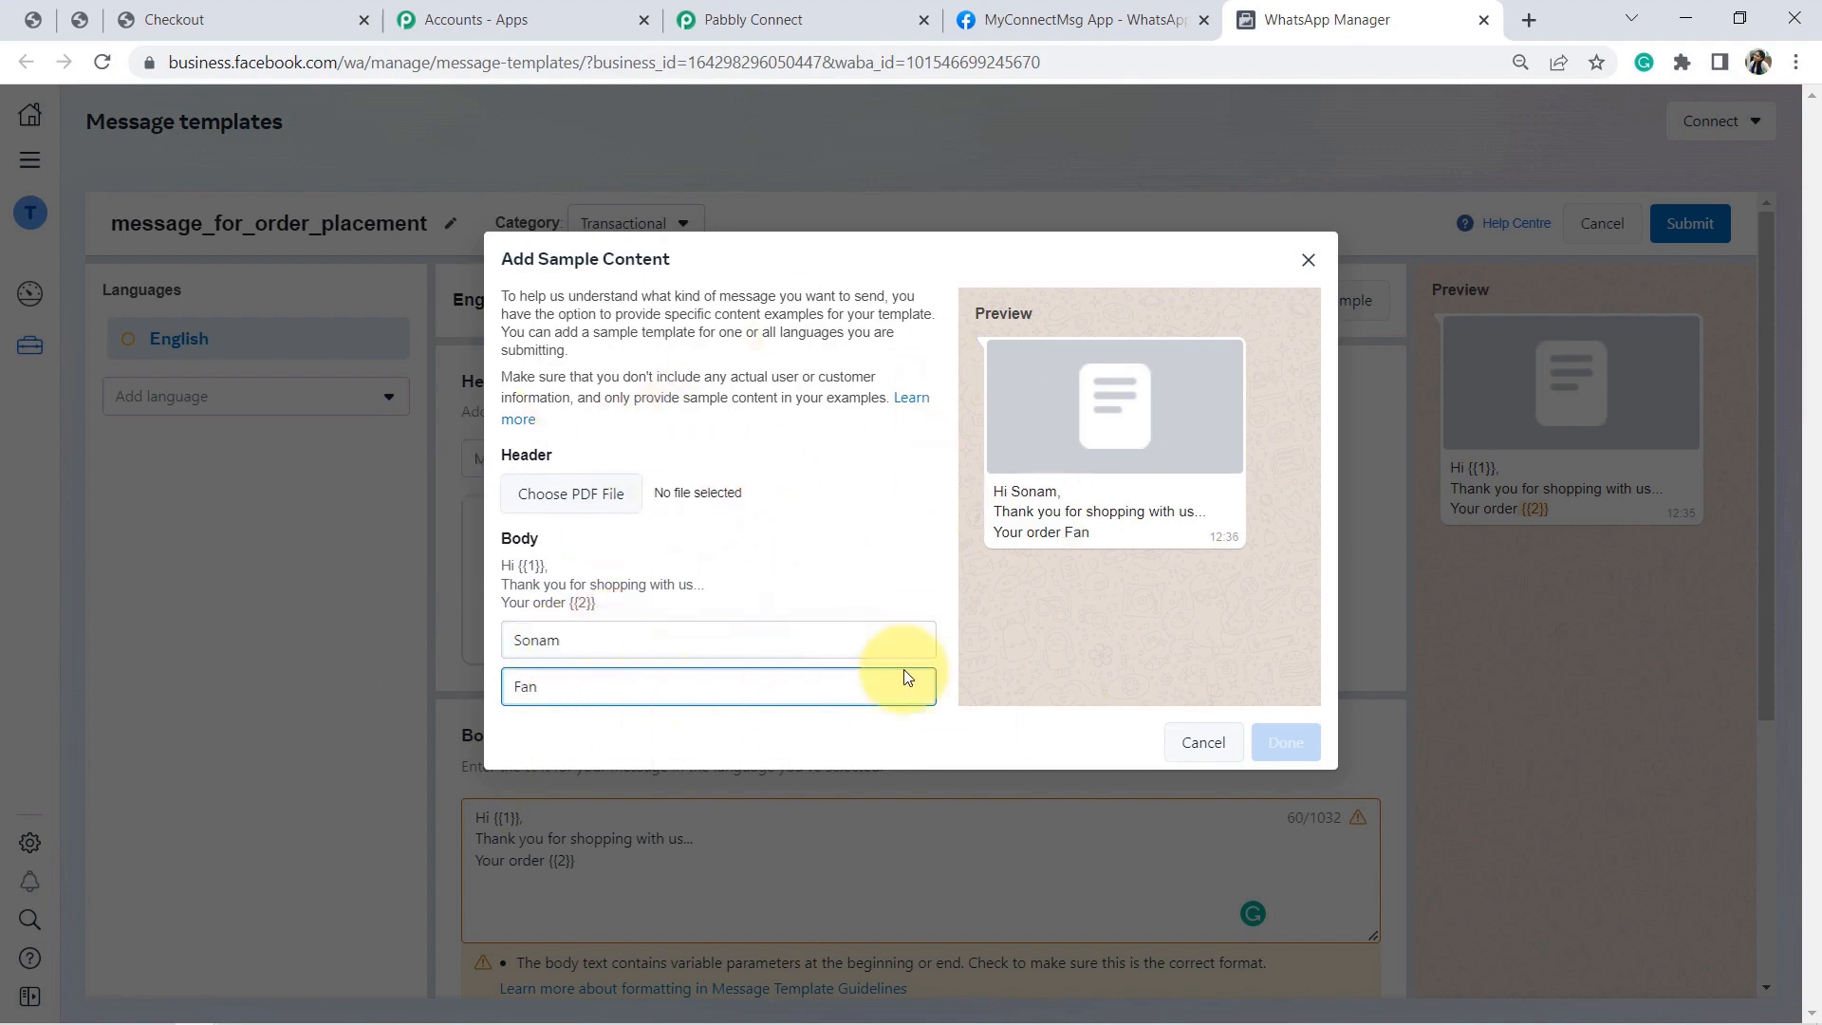
Close the sample form and discard the unsubmitted template draft.
click(1304, 258)
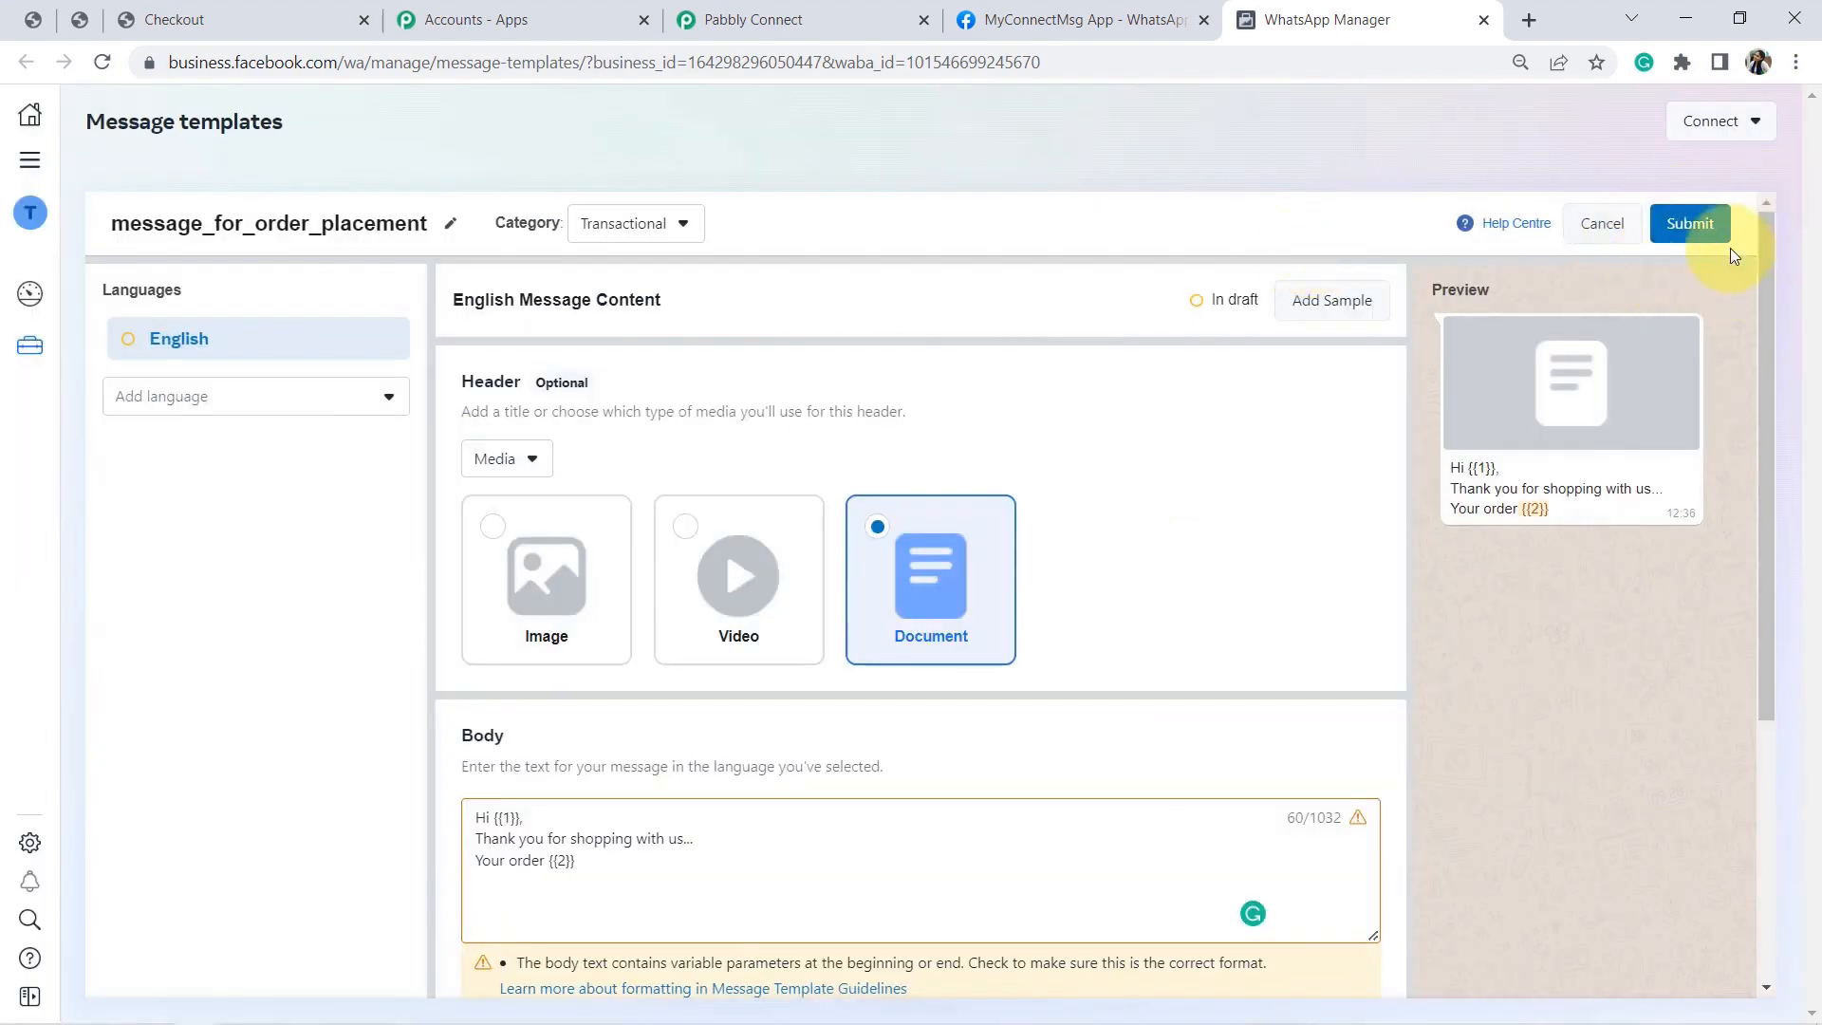
click(1602, 230)
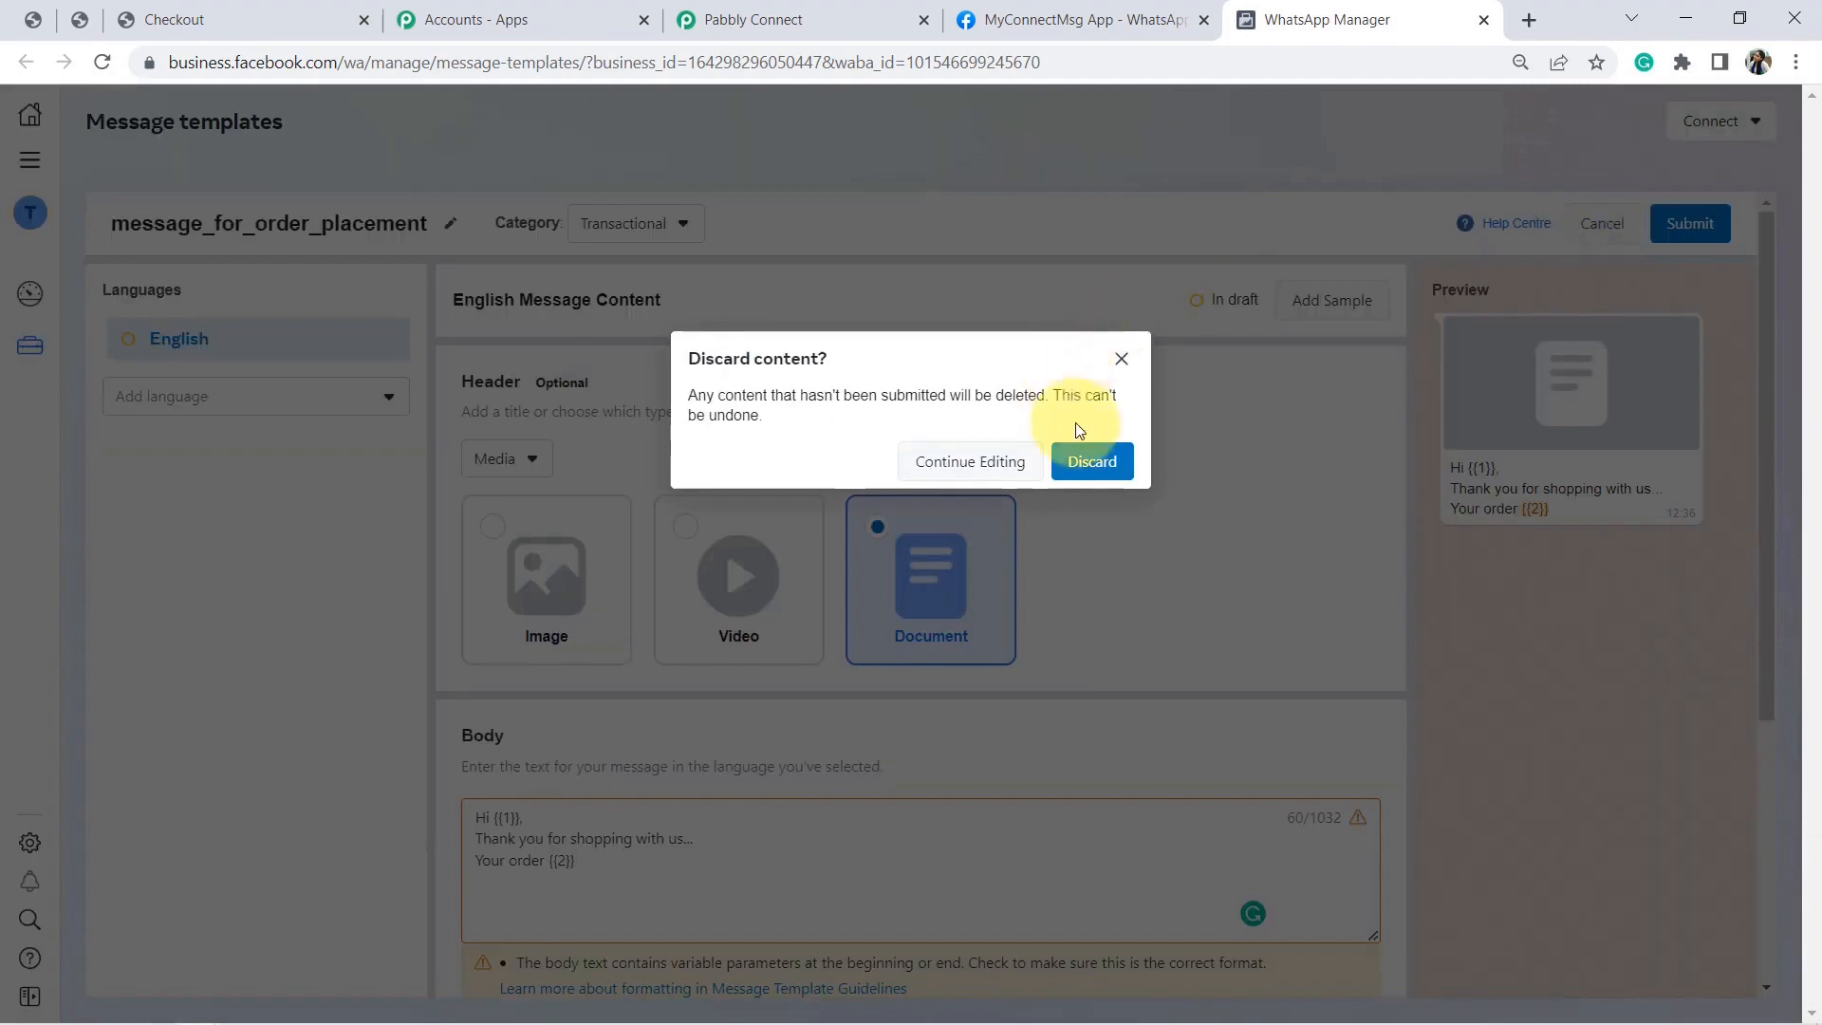
click(1091, 462)
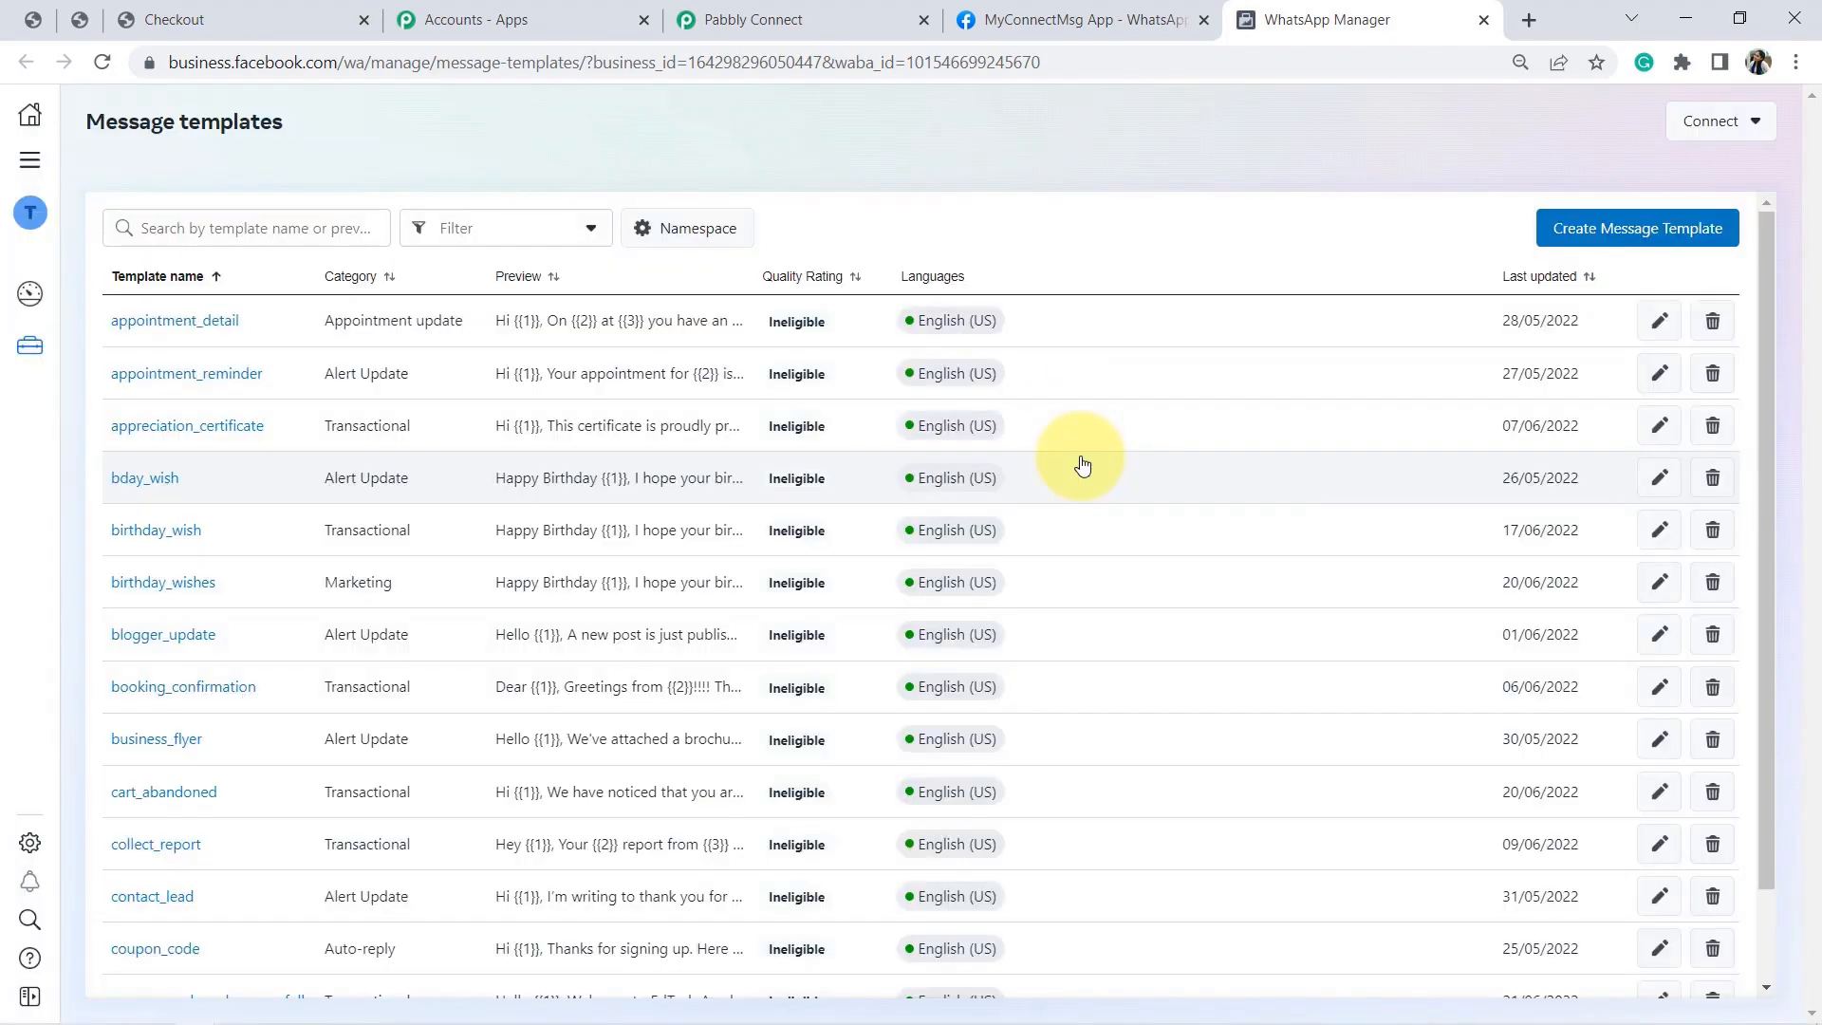
Search 'woo', open the woocommerce_order template and review its preview message text.
click(235, 234)
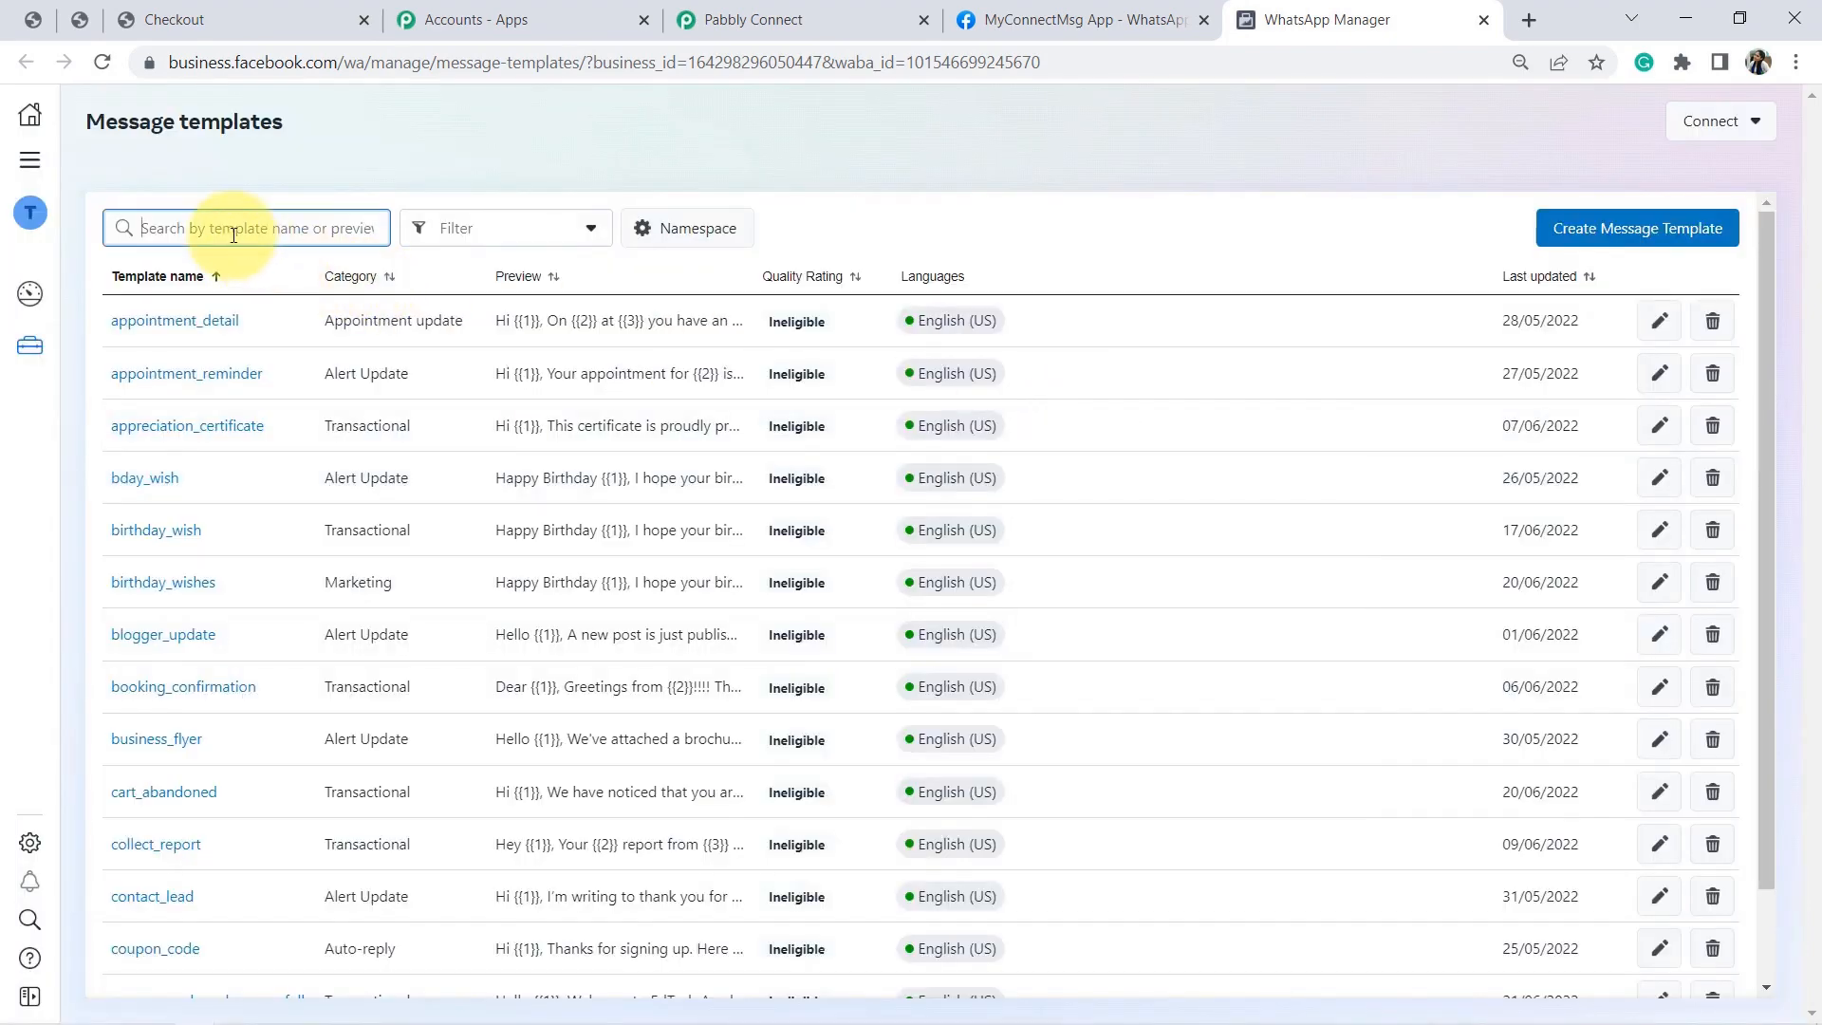
text(wooco)
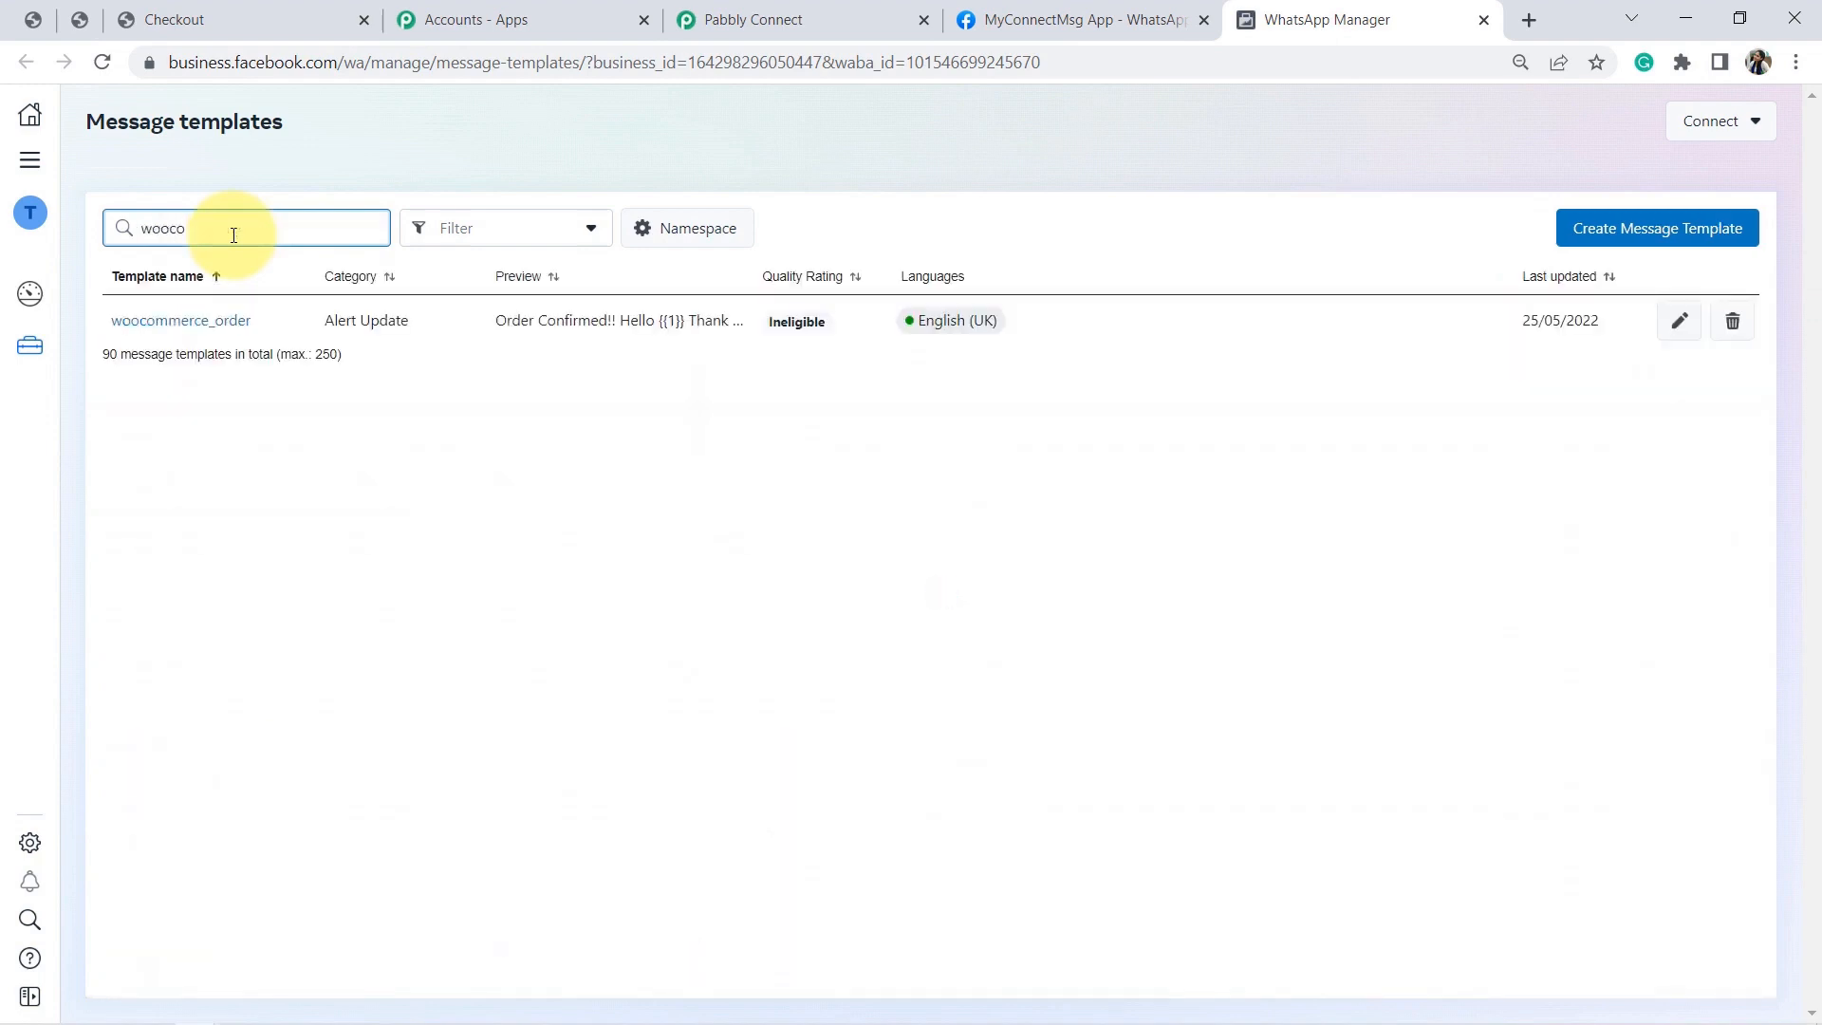
click(160, 334)
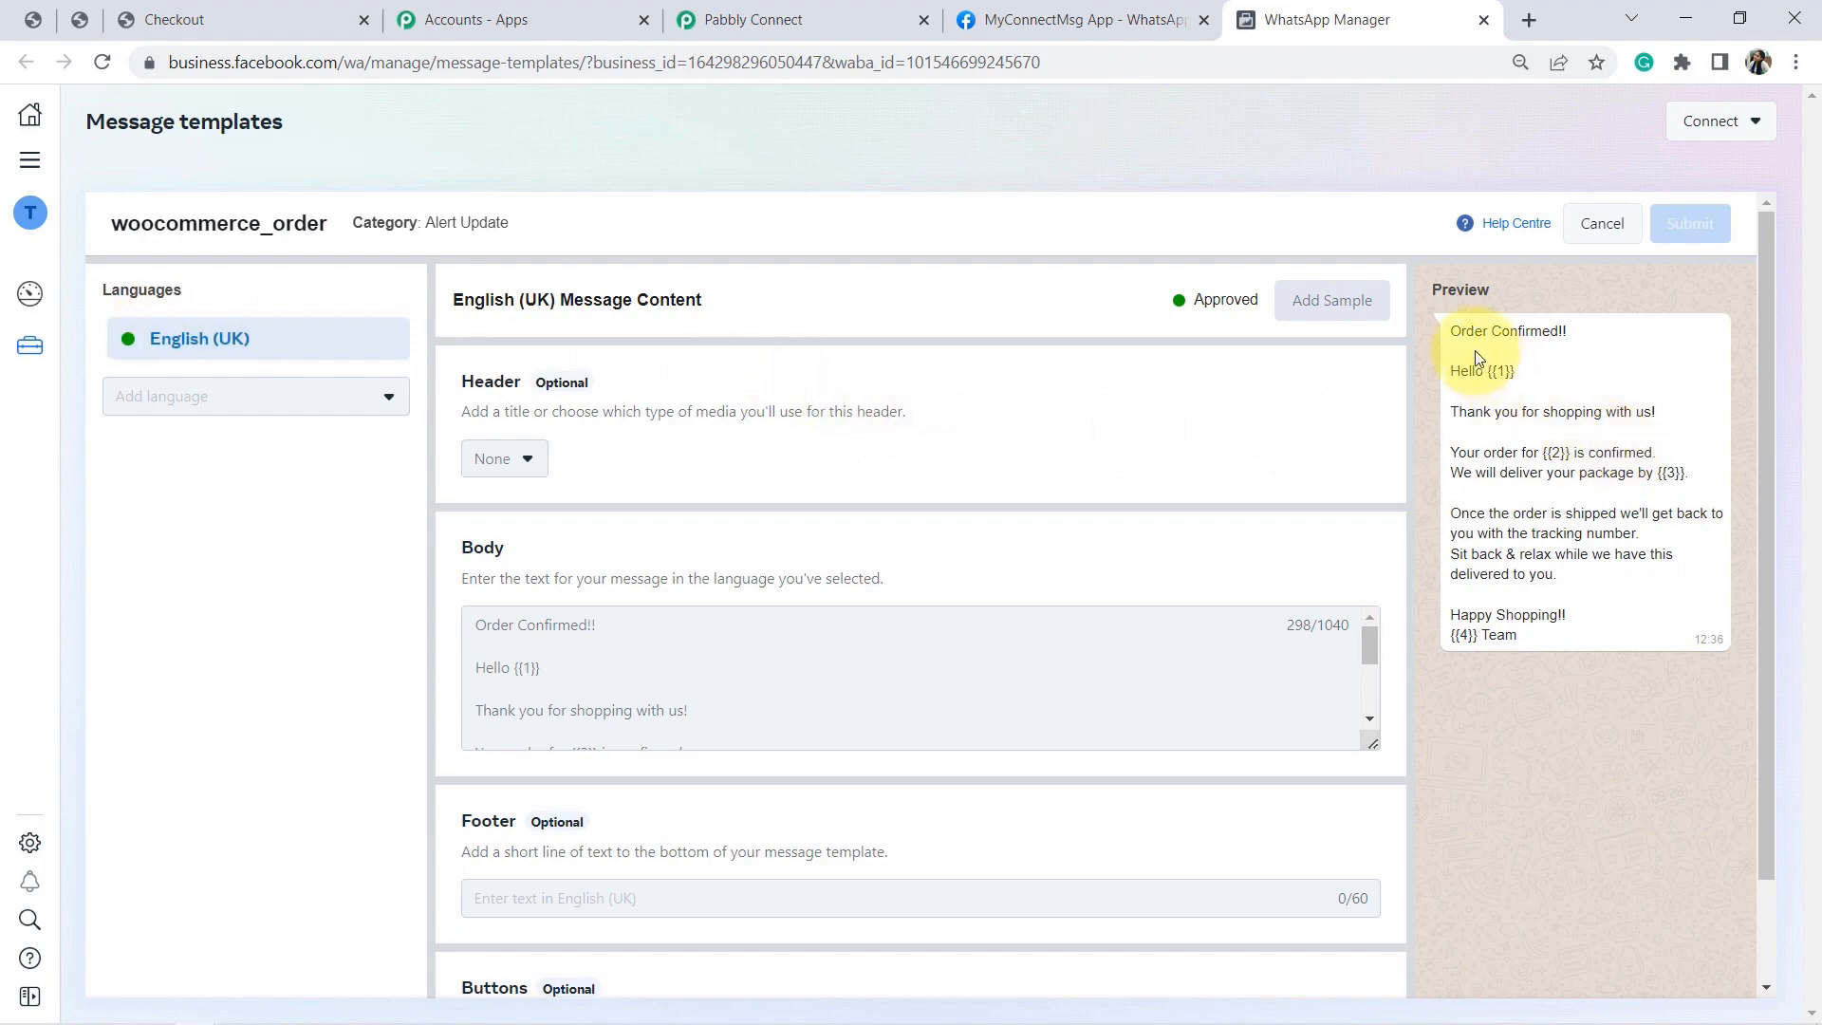
drag(1461, 338, 1586, 617)
click(1586, 616)
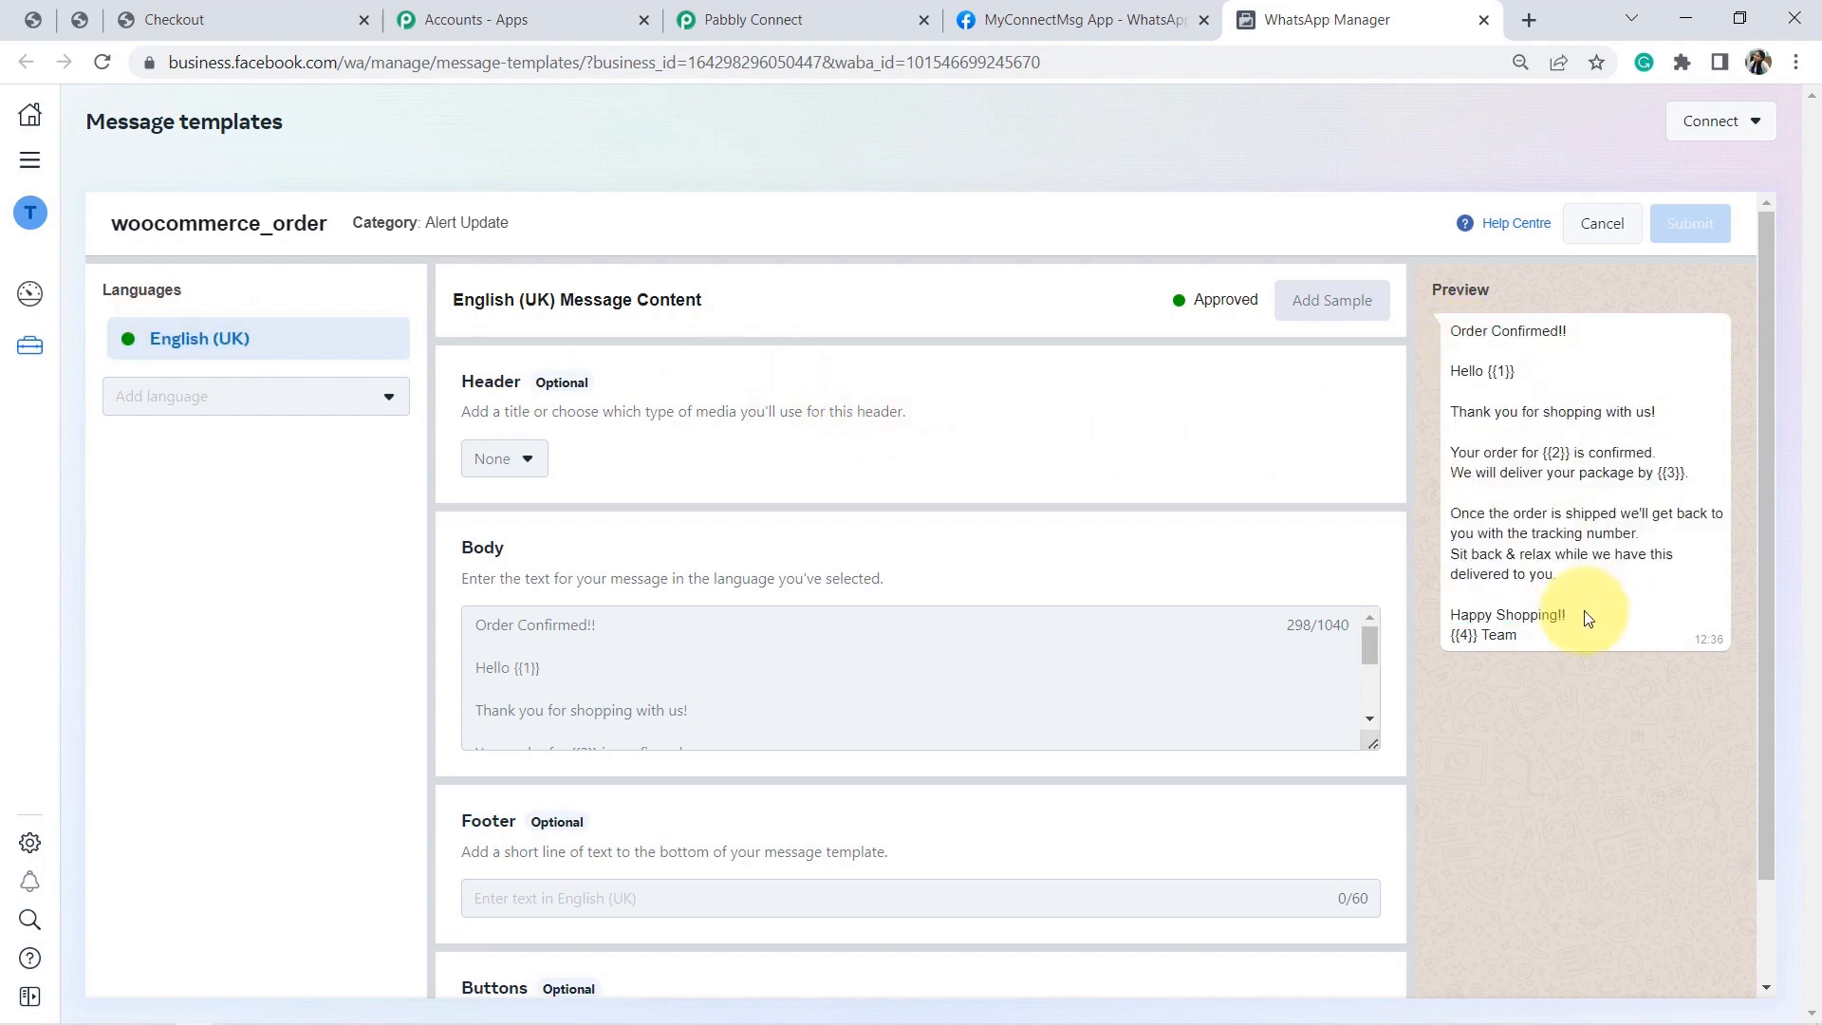
triple_click(1476, 415)
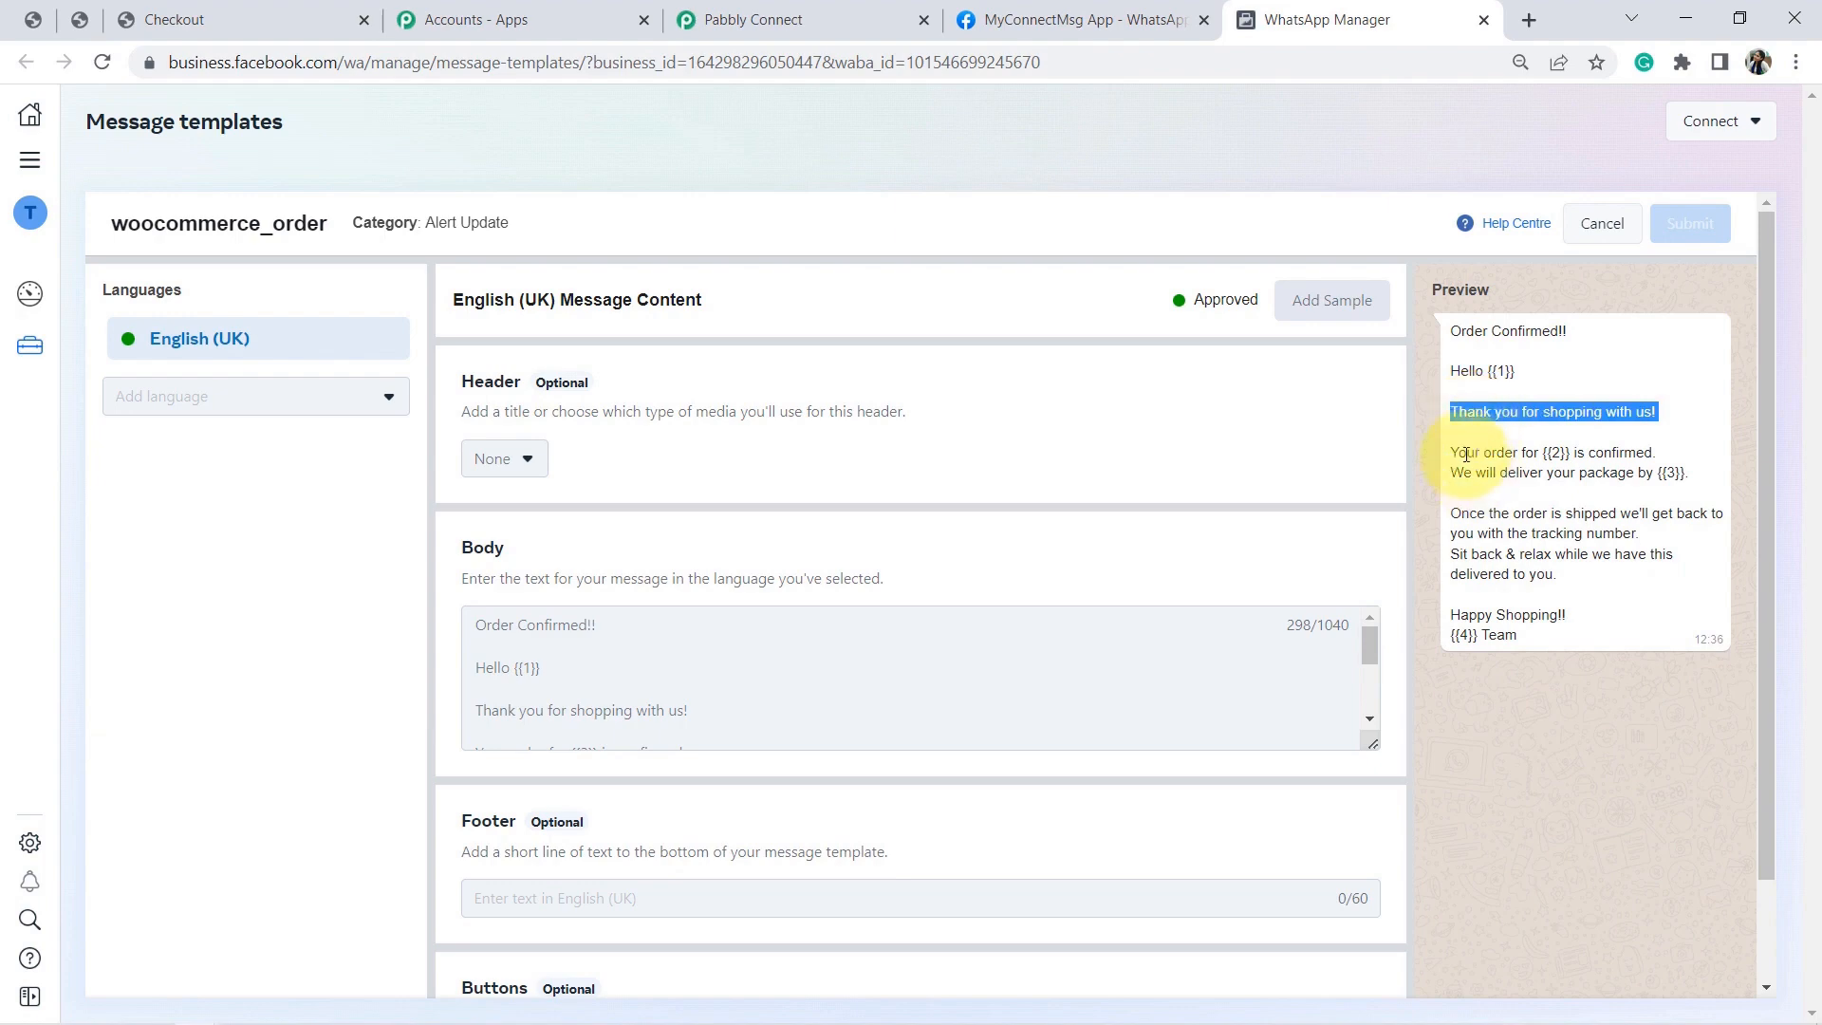
double_click(1466, 454)
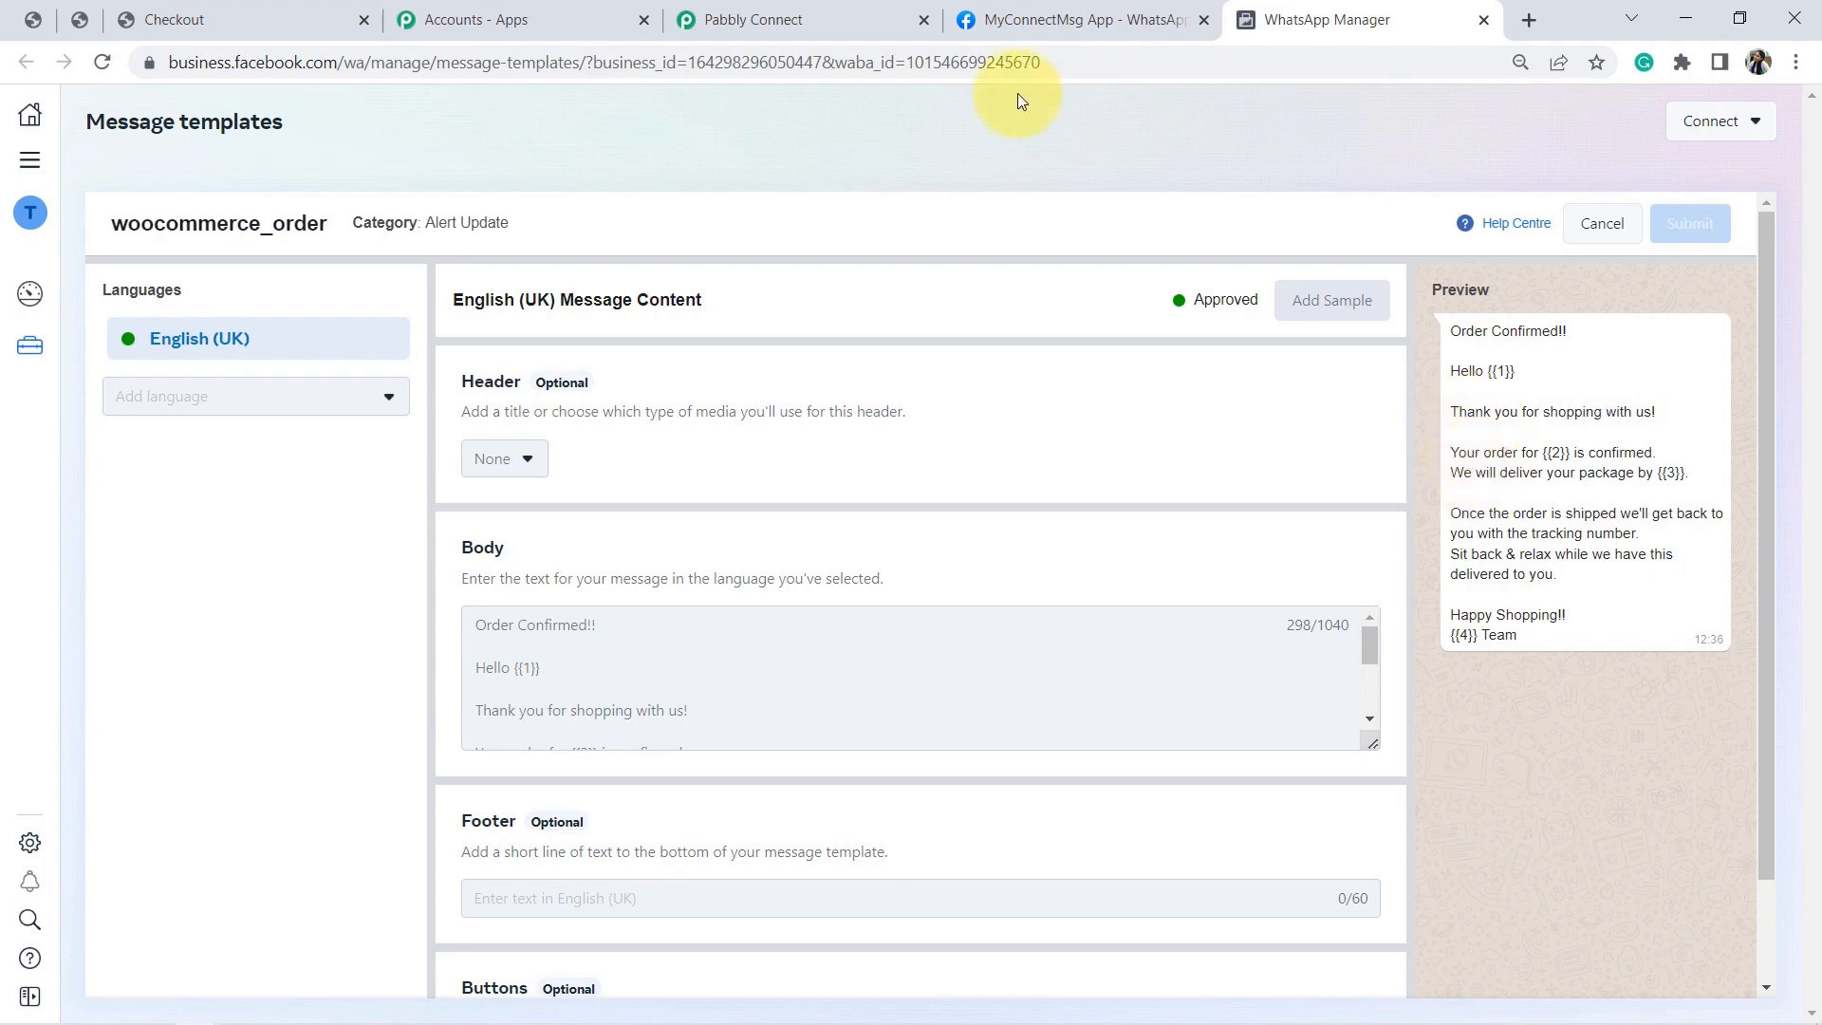
click(802, 17)
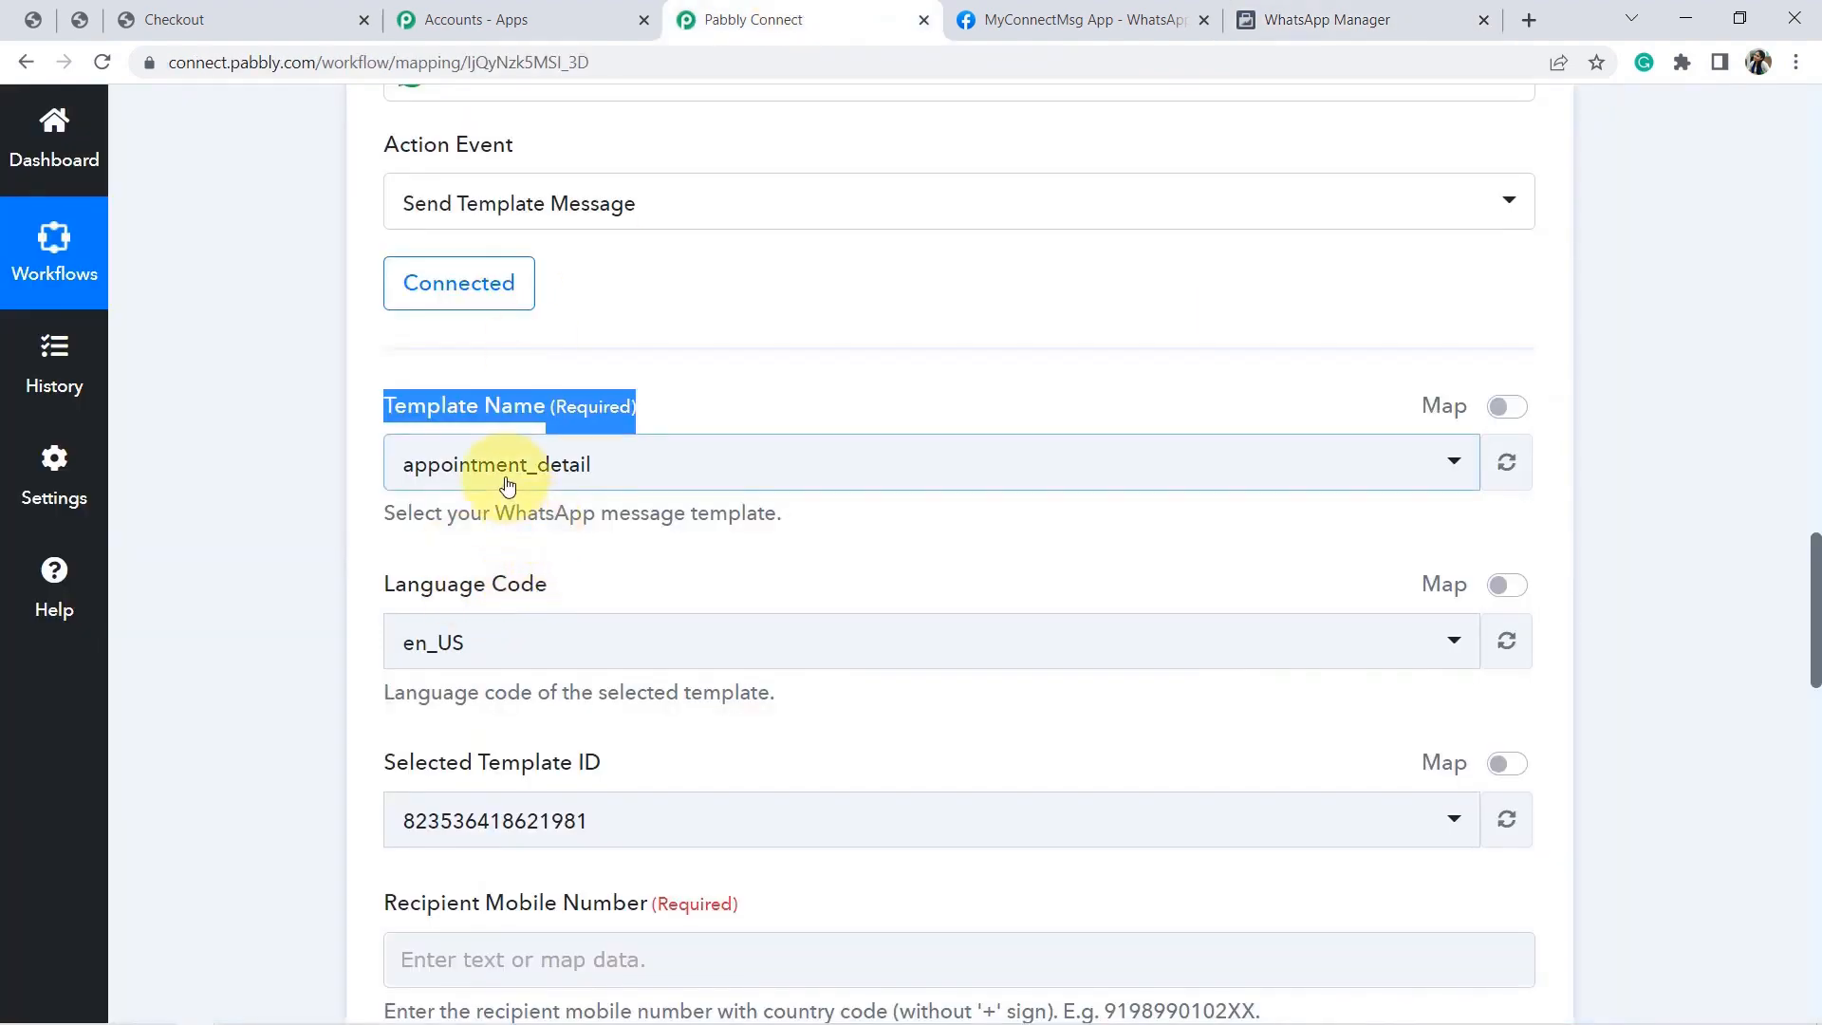
Select the woocommerce_order template as the WhatsApp action's Template Name.
click(507, 485)
text(wooc)
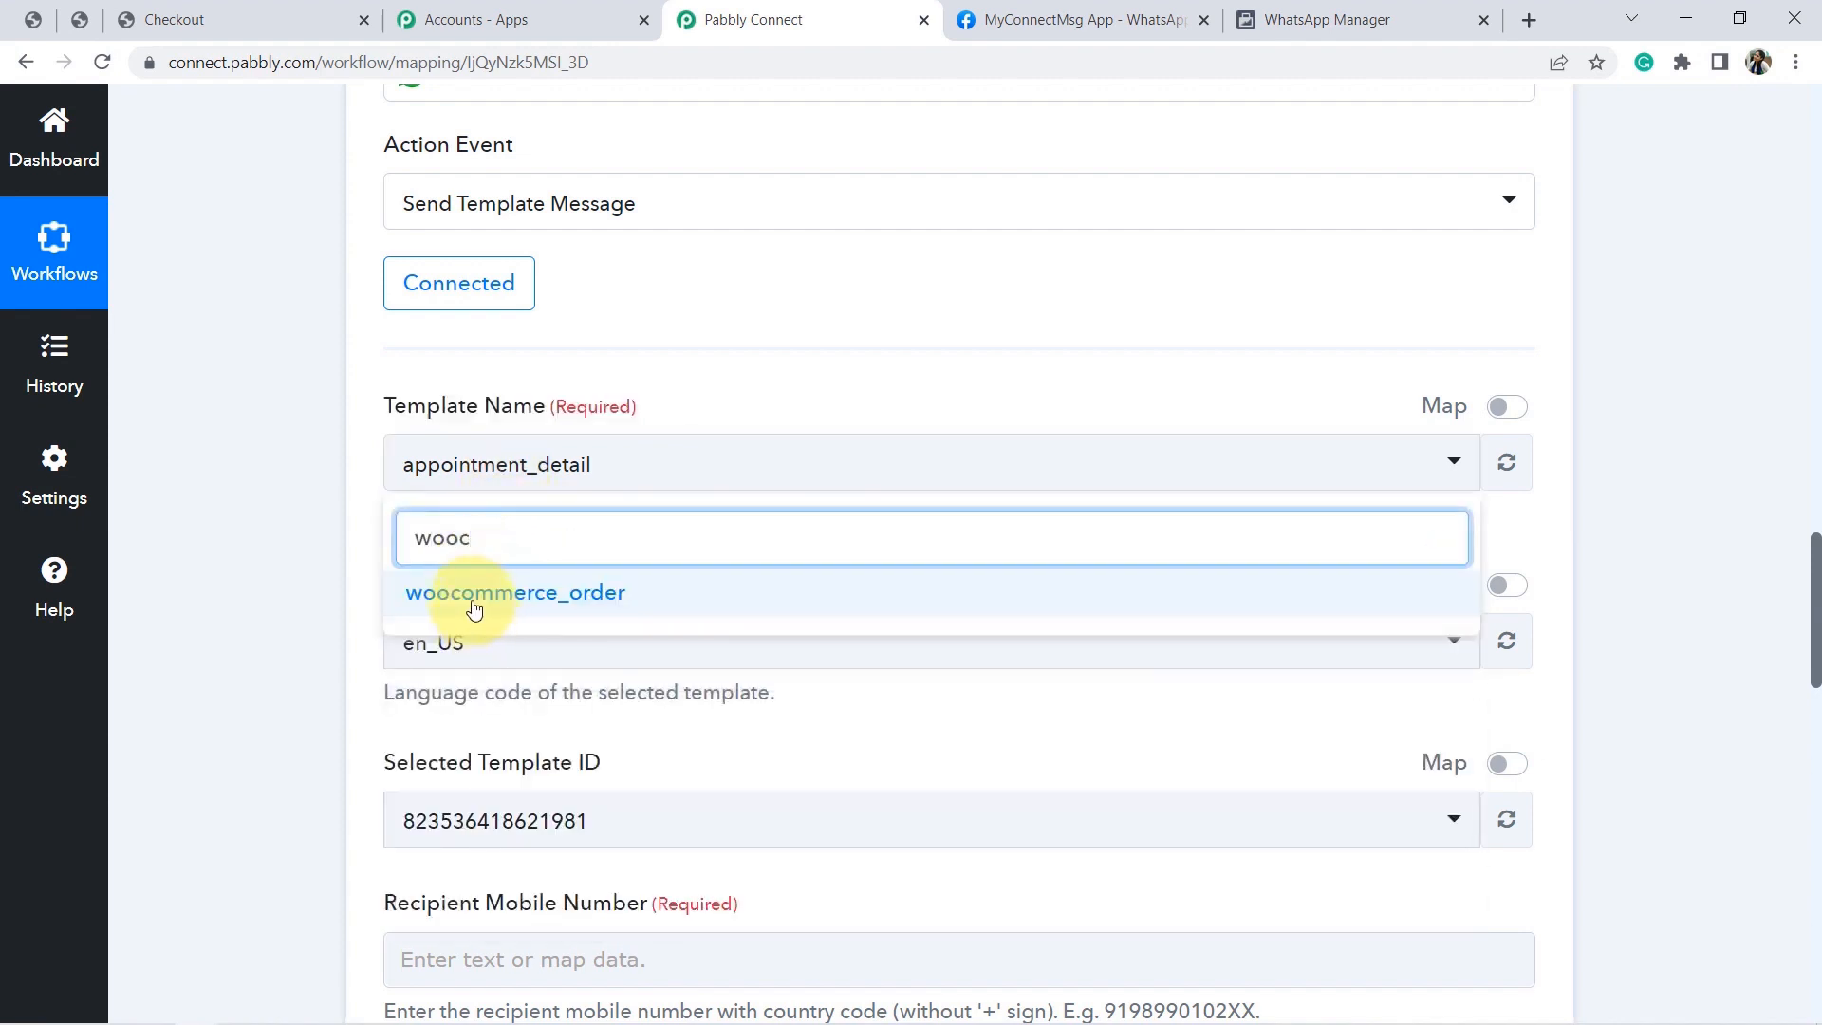
click(475, 608)
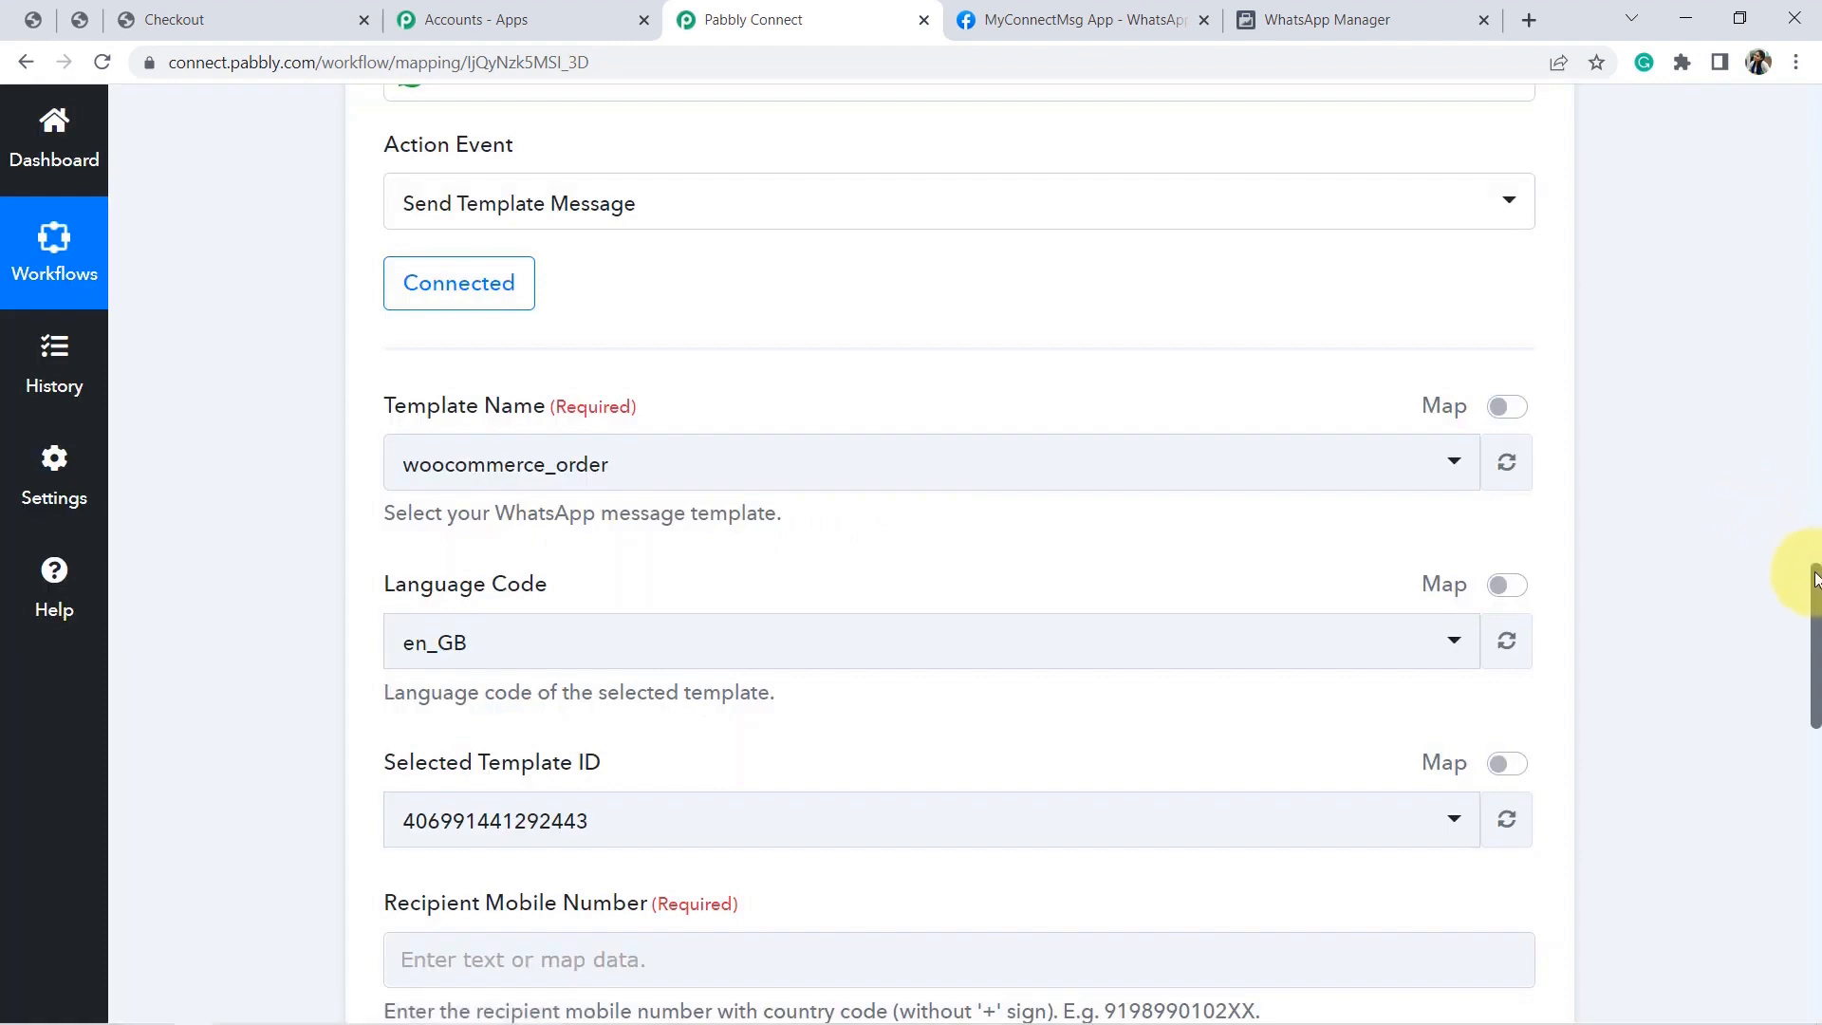
drag(1815, 584, 1815, 679)
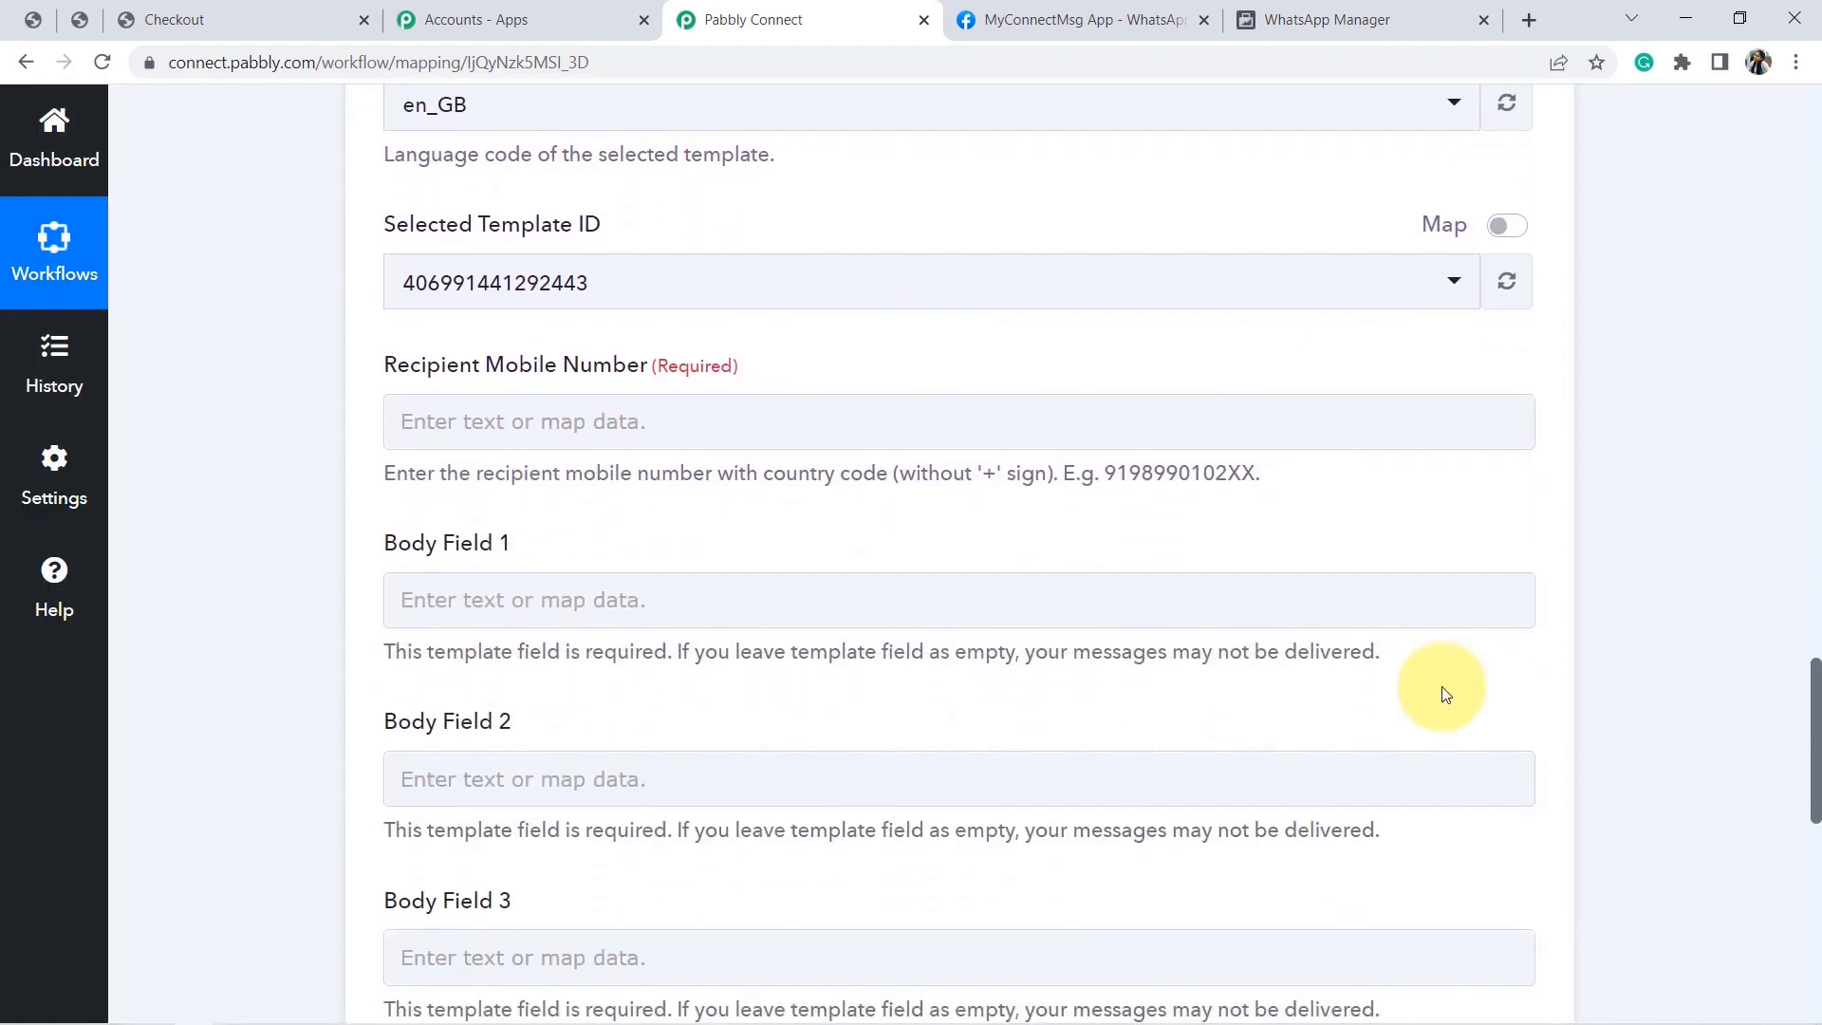
Map the WooCommerce order's Billing Phone into Recipient Mobile Number.
click(569, 443)
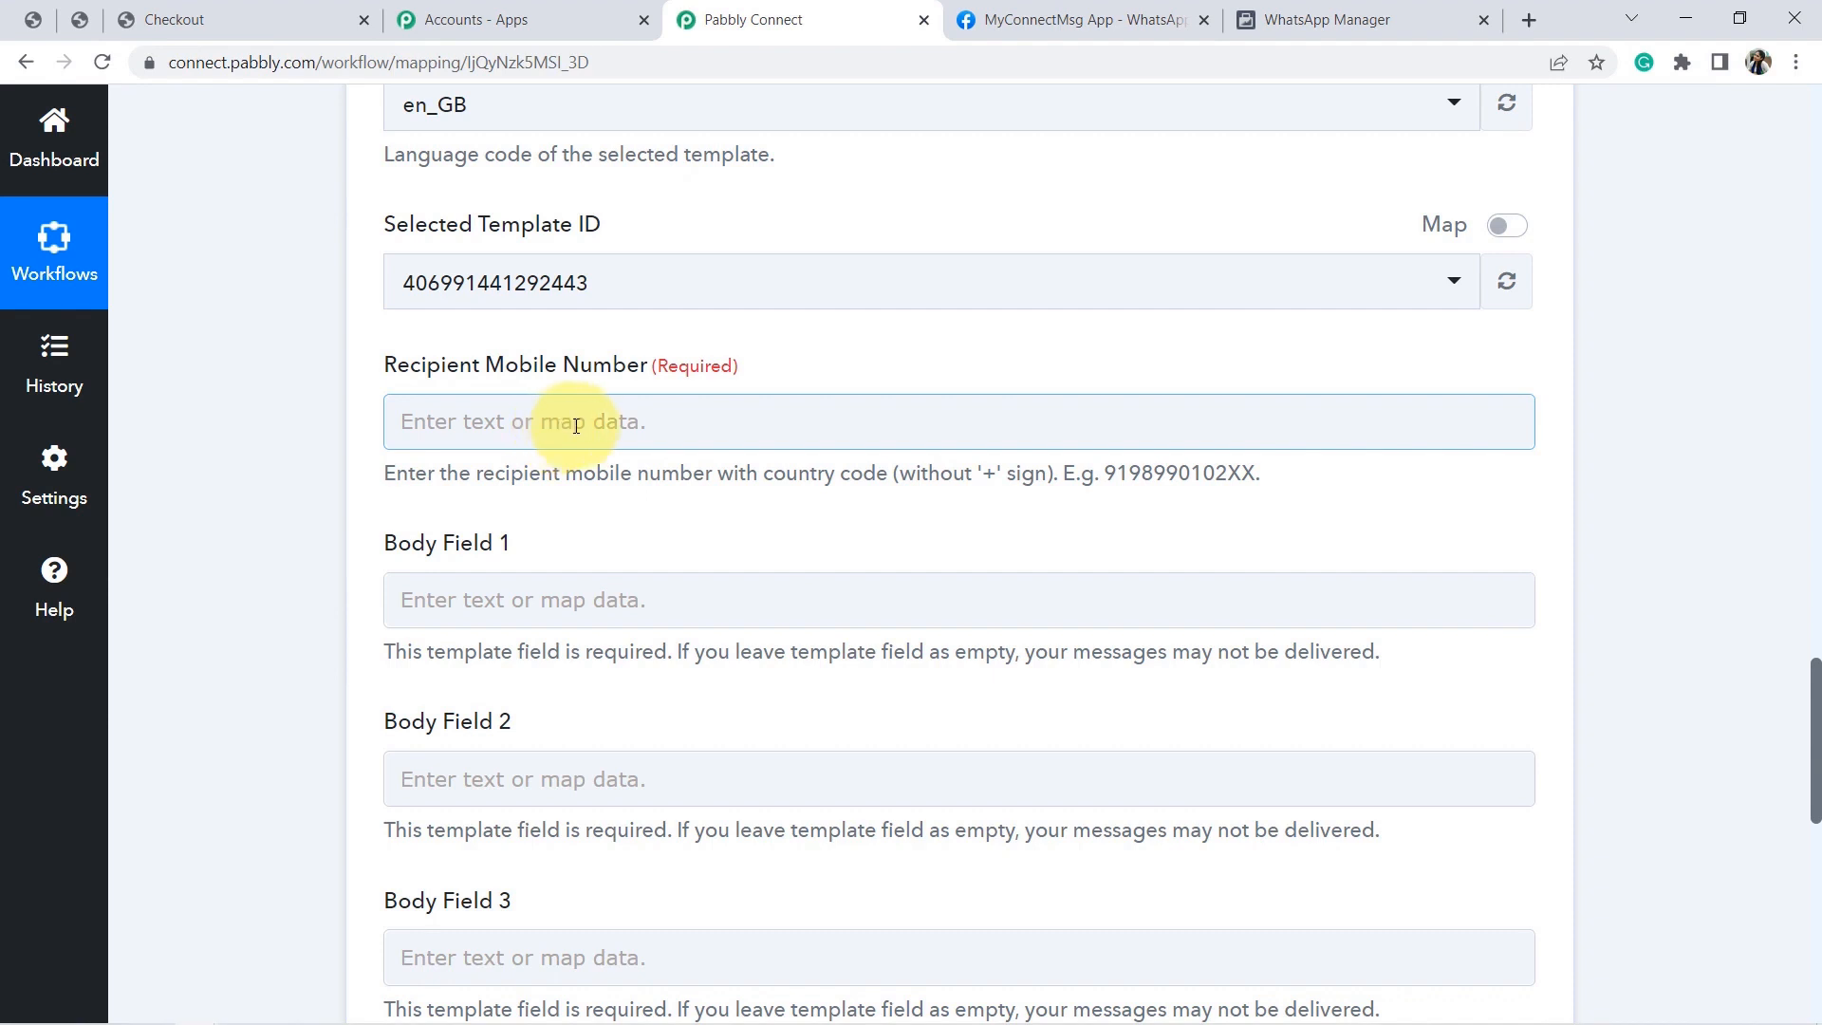
click(578, 426)
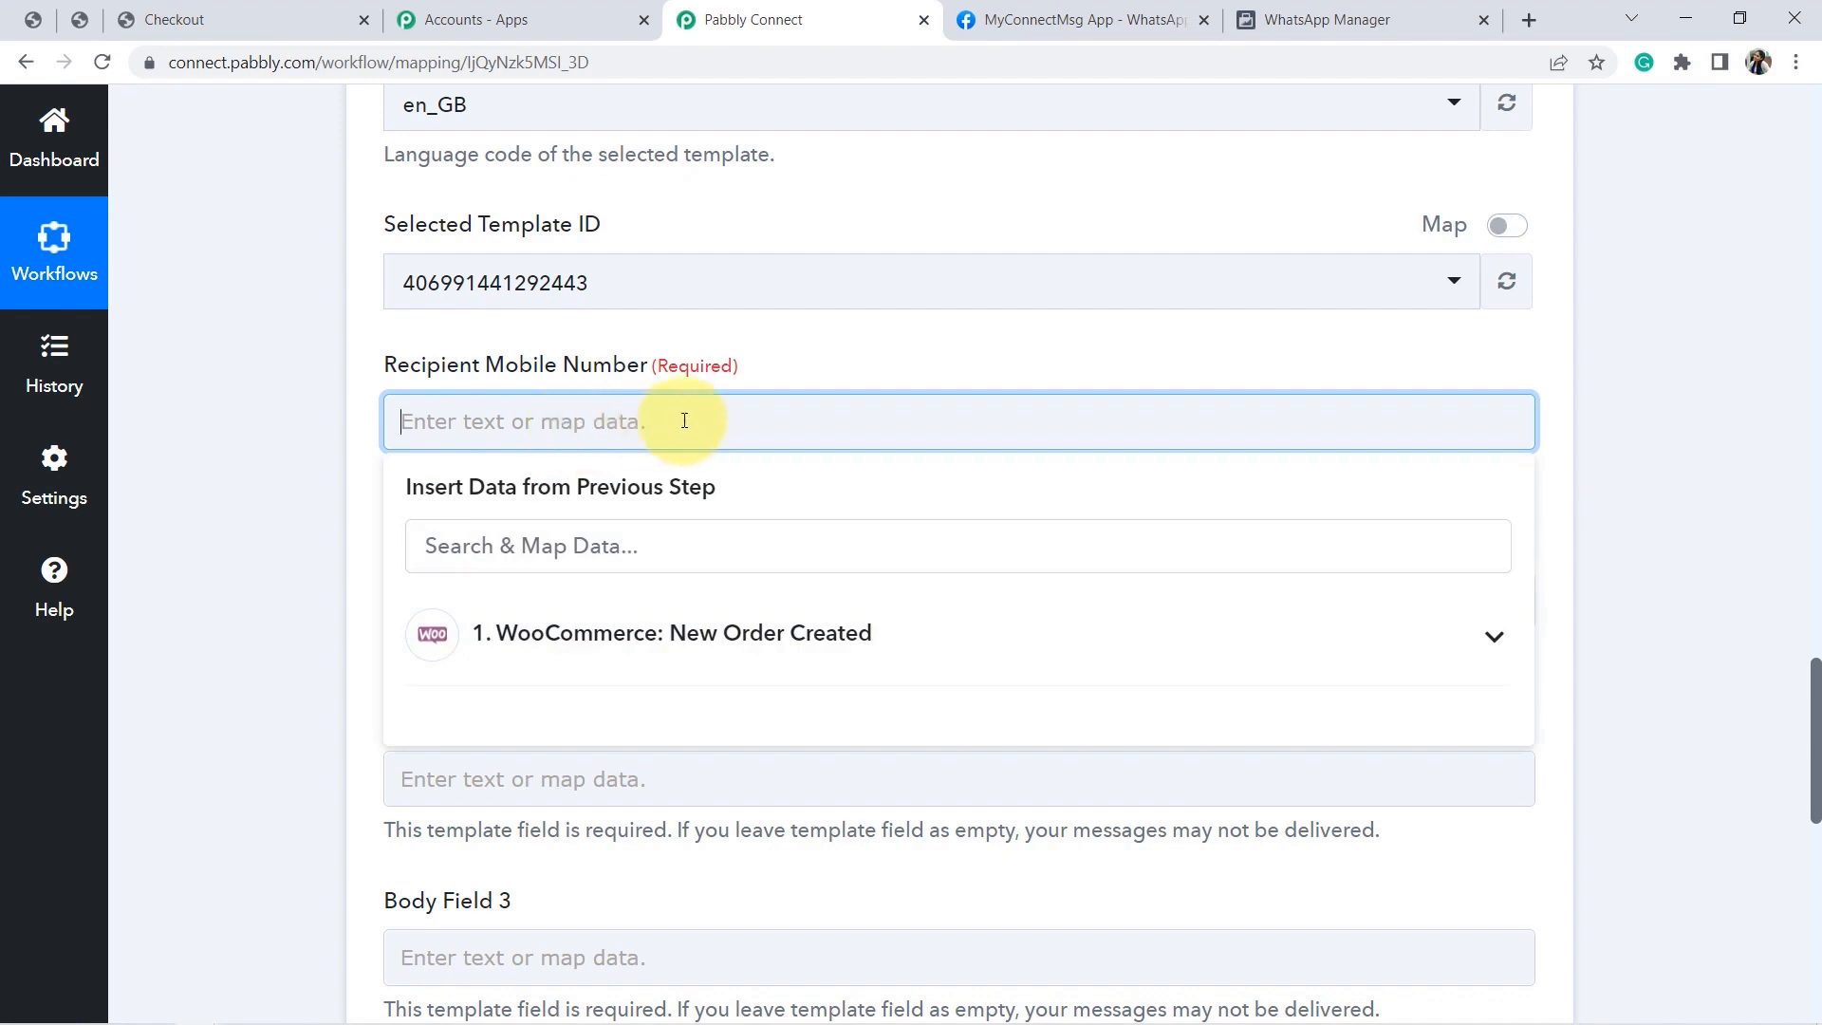
click(583, 641)
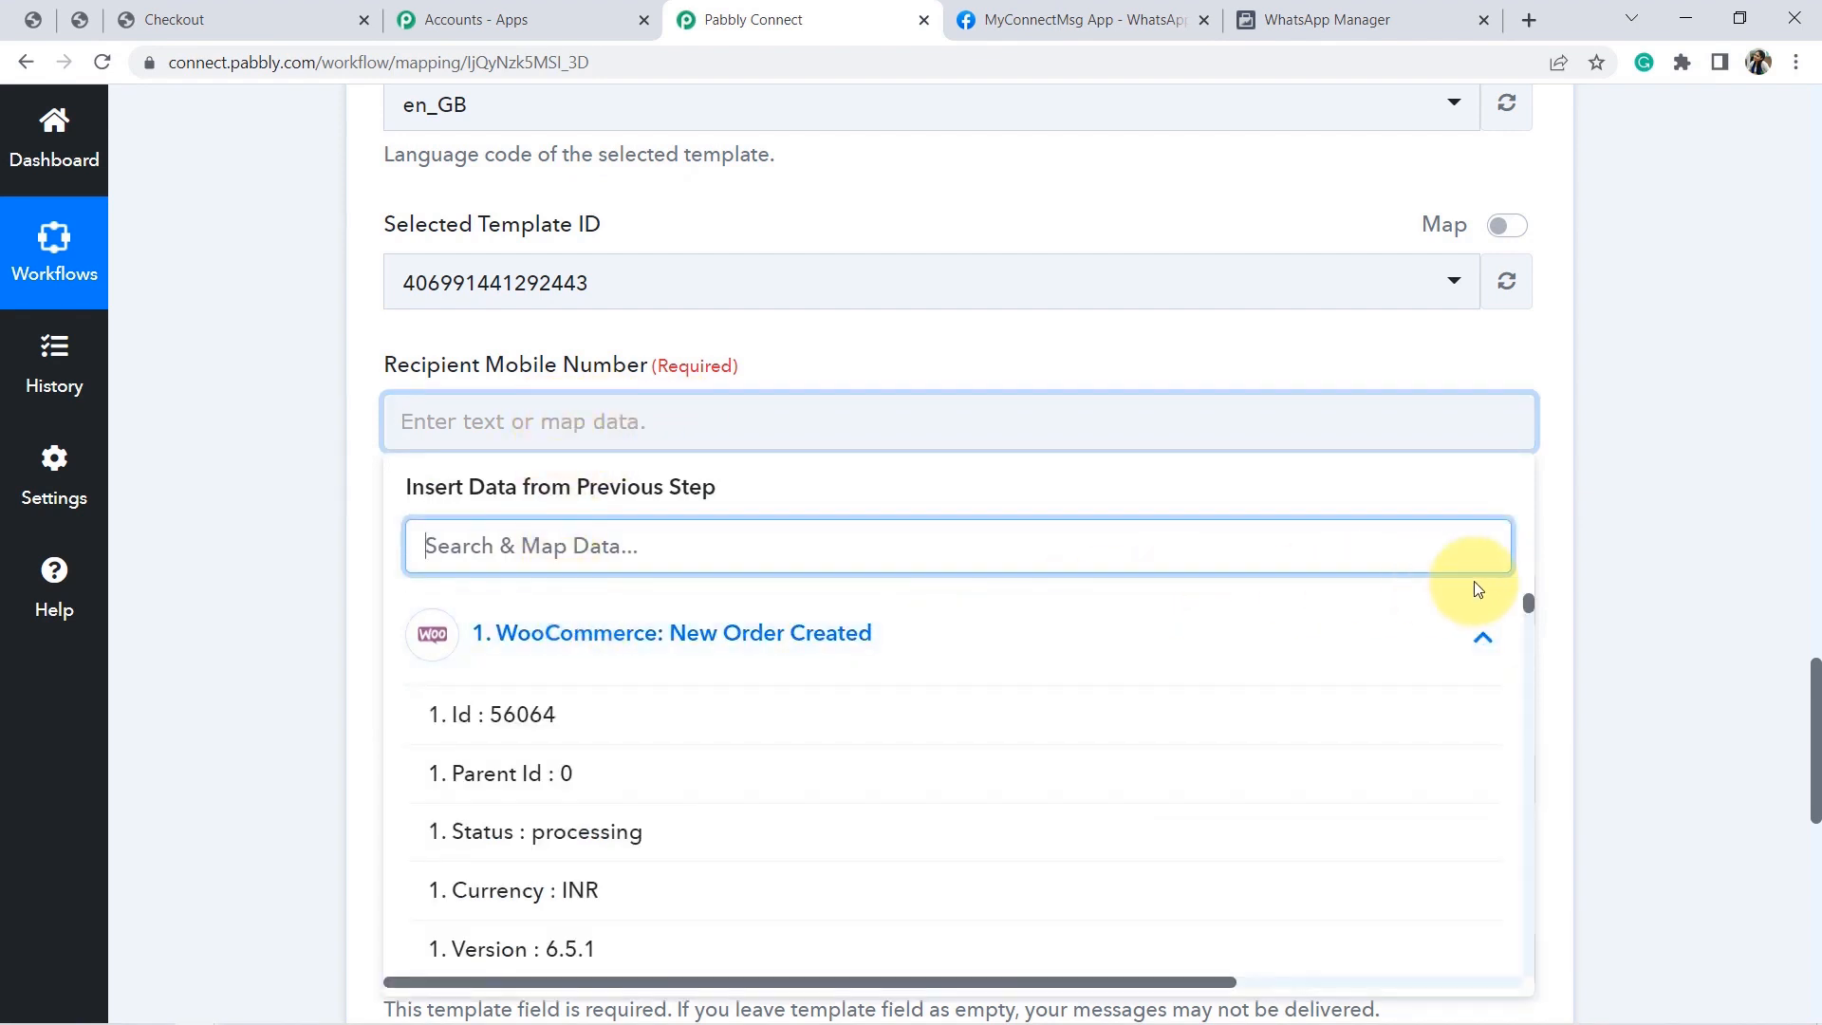
drag(1528, 601, 1528, 679)
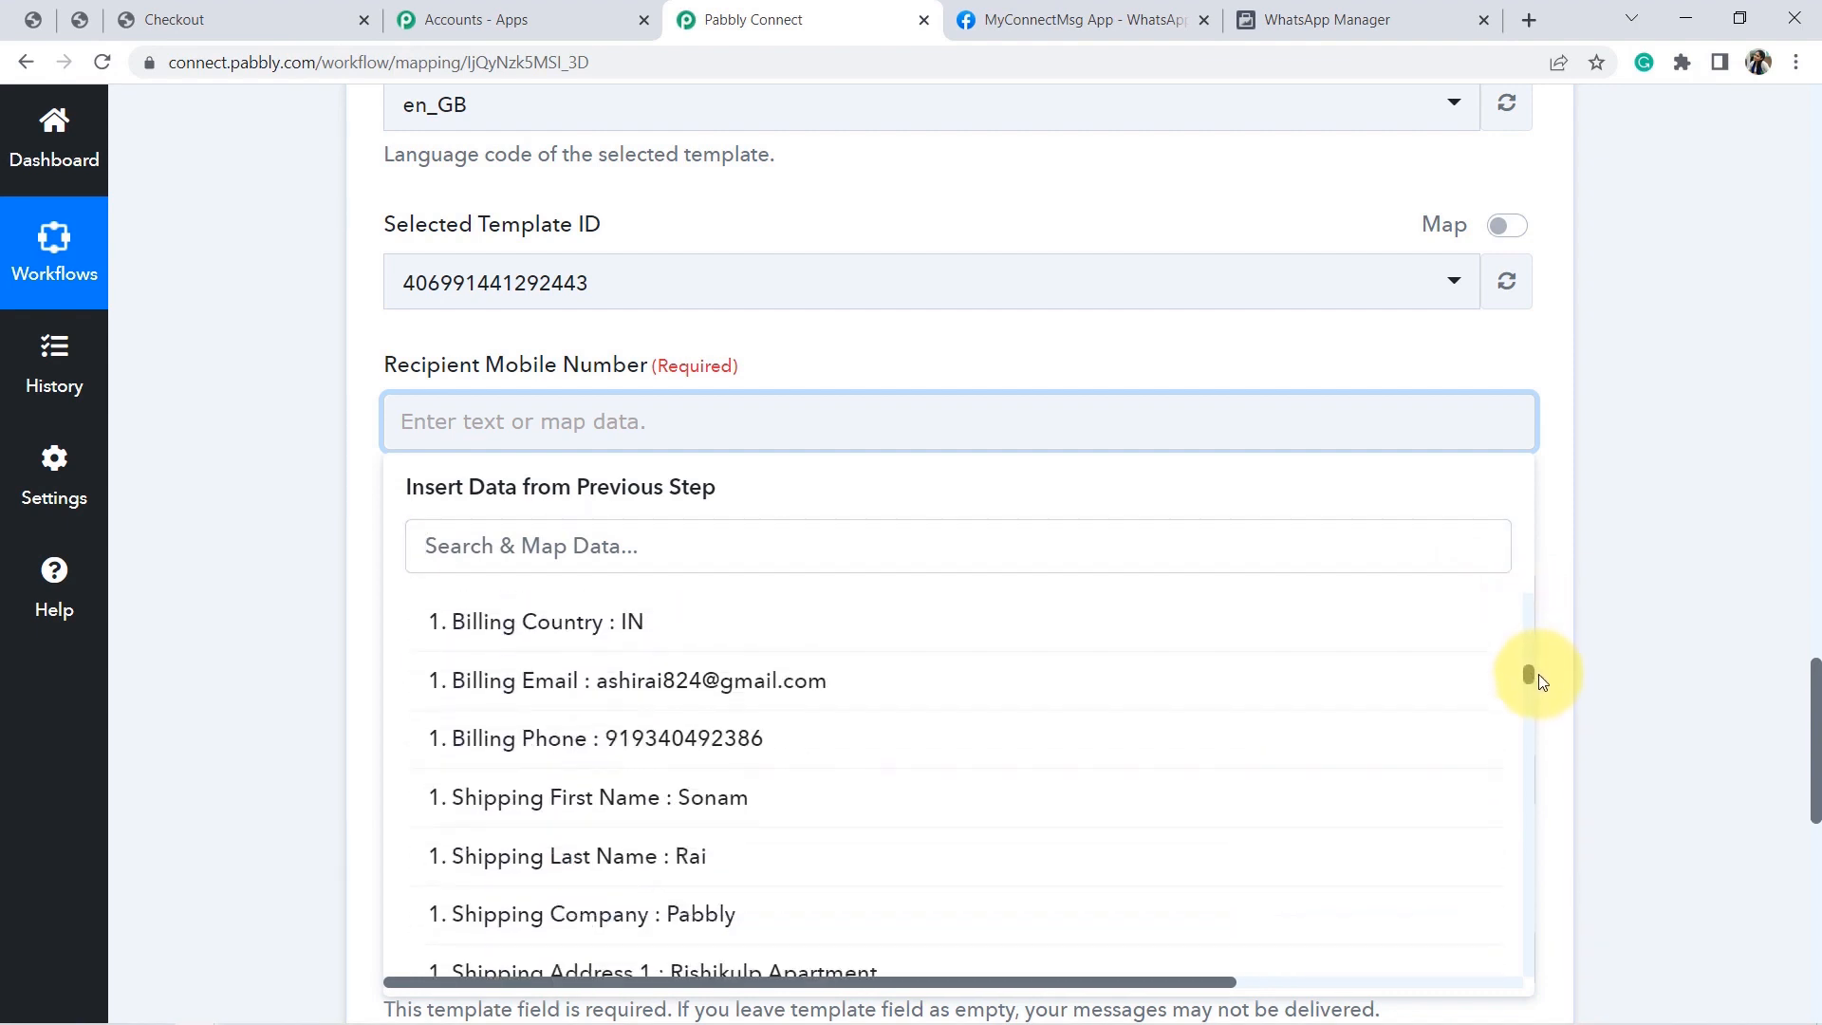
click(667, 738)
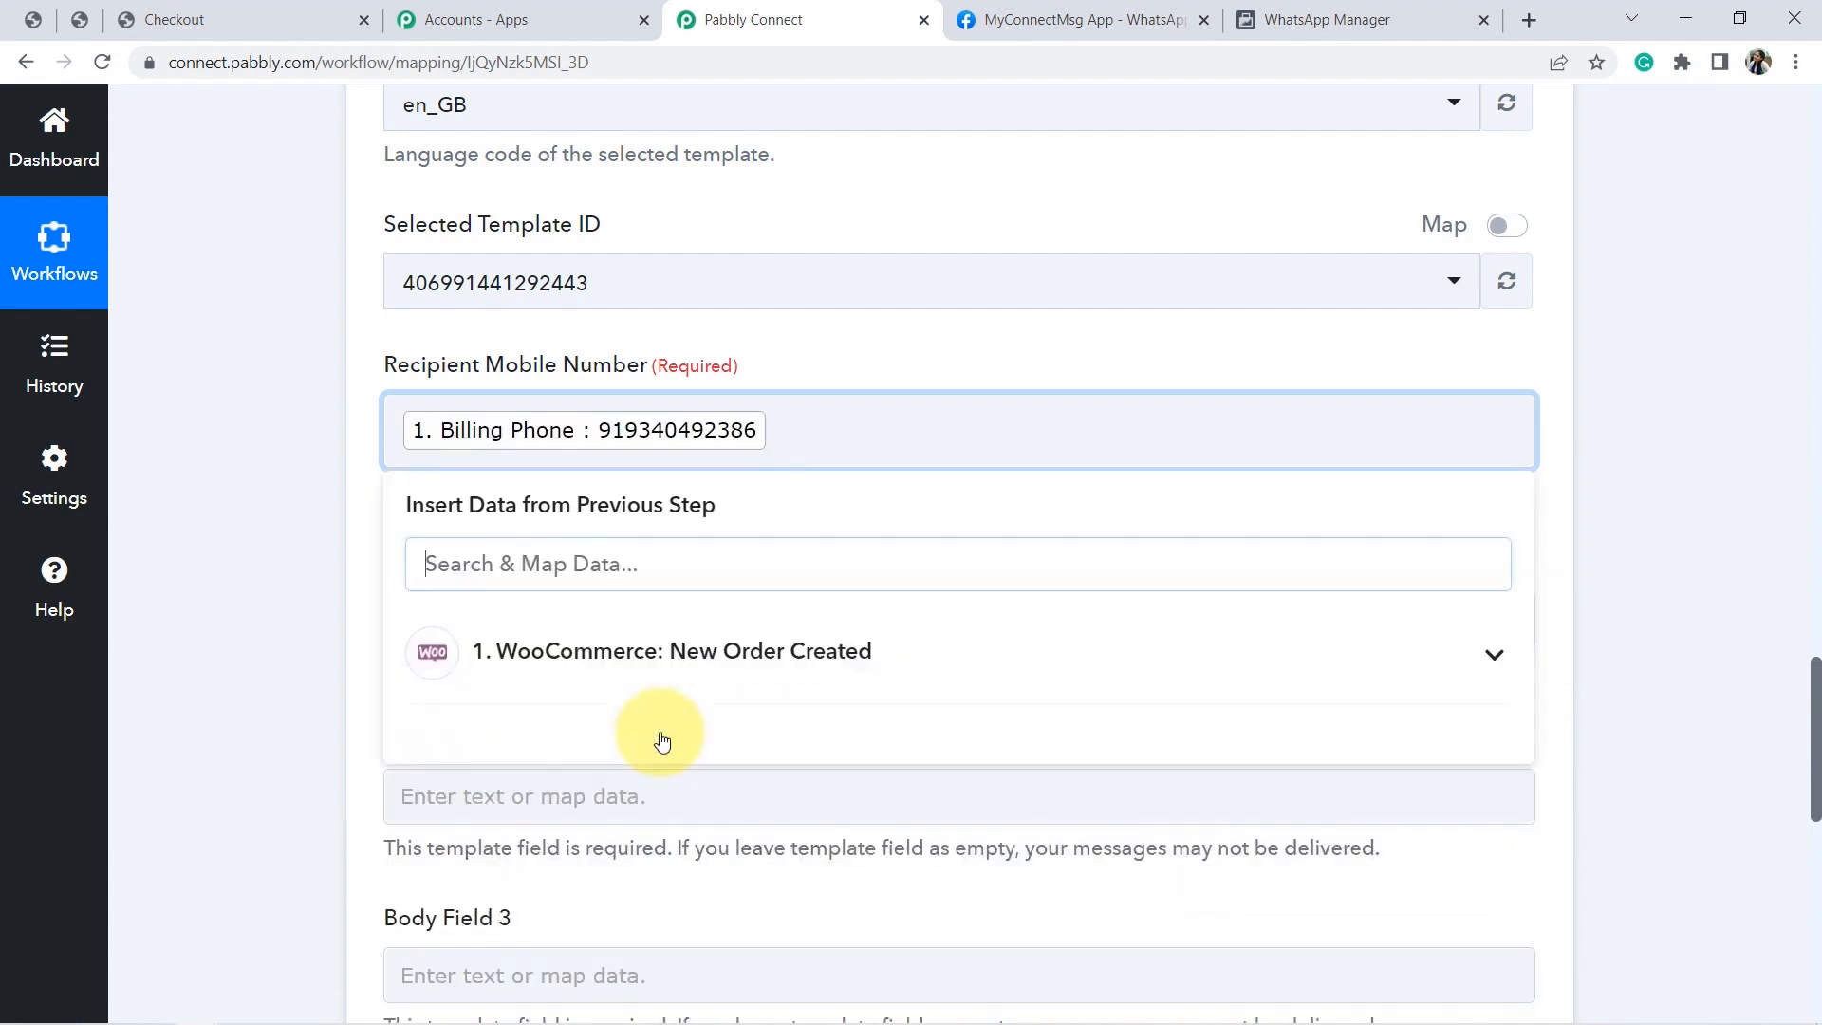
click(239, 495)
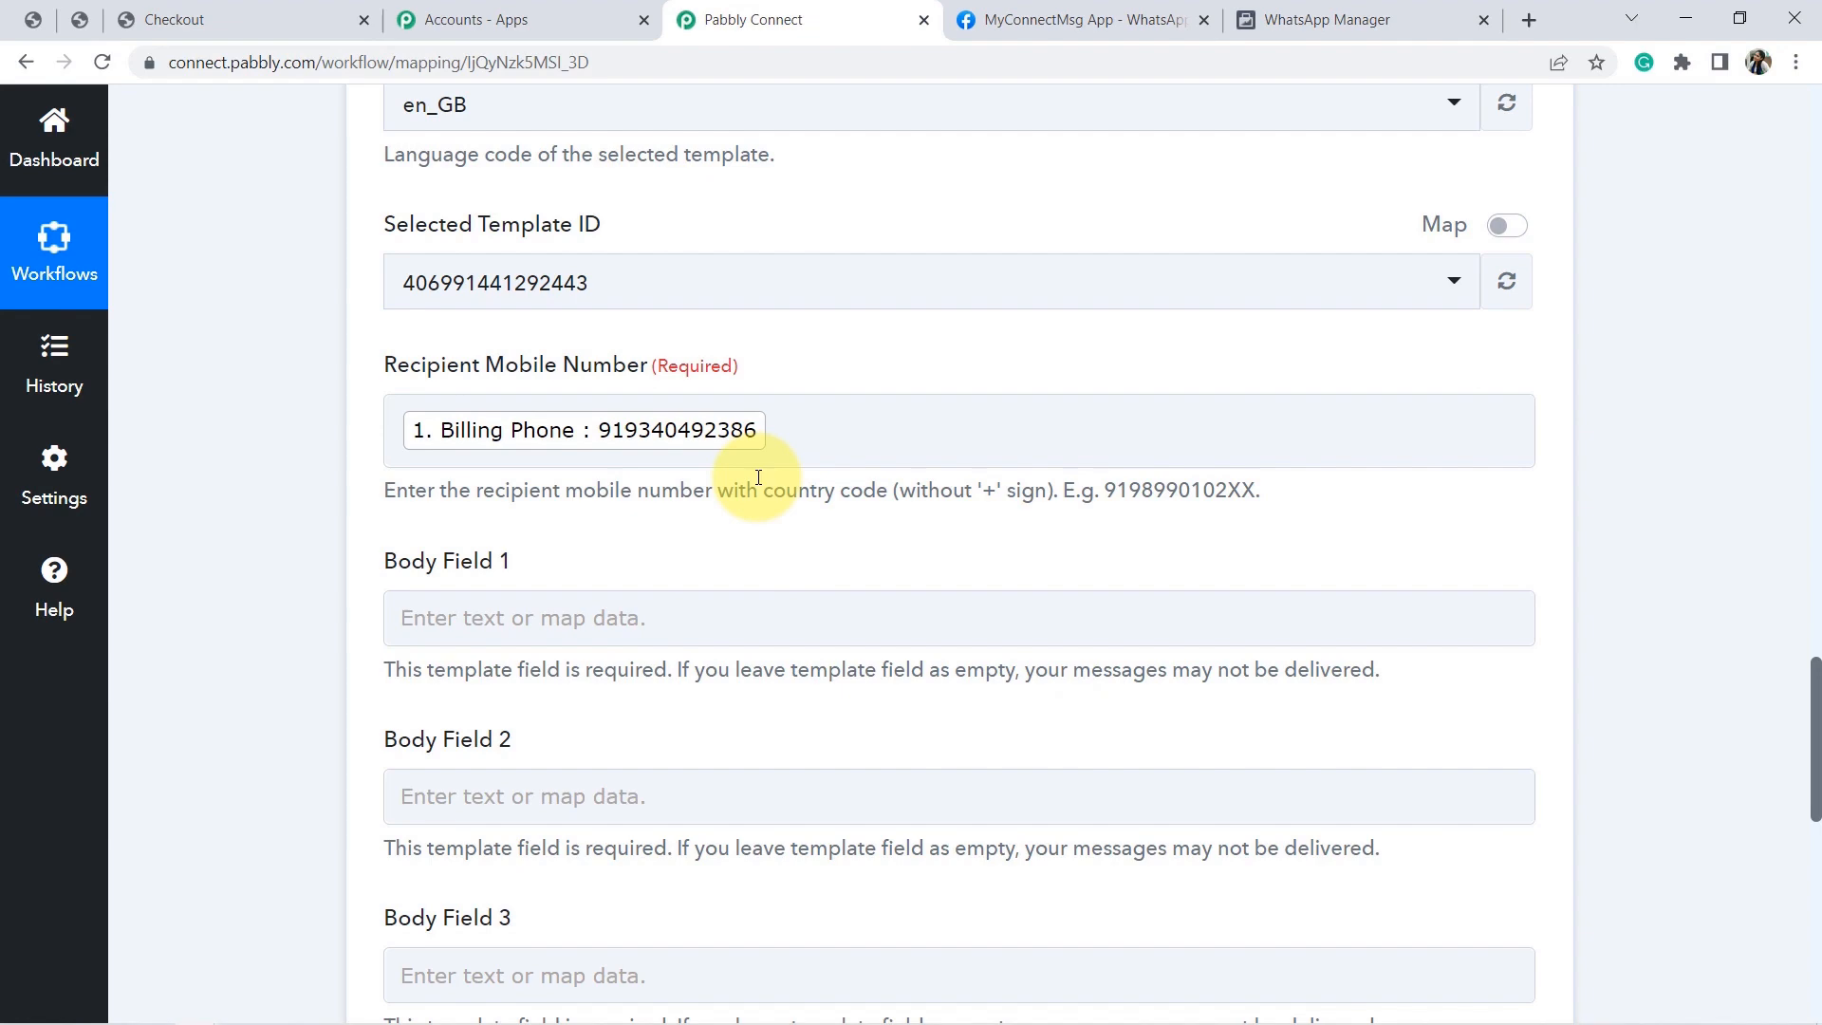
scroll(758, 478, down, 3)
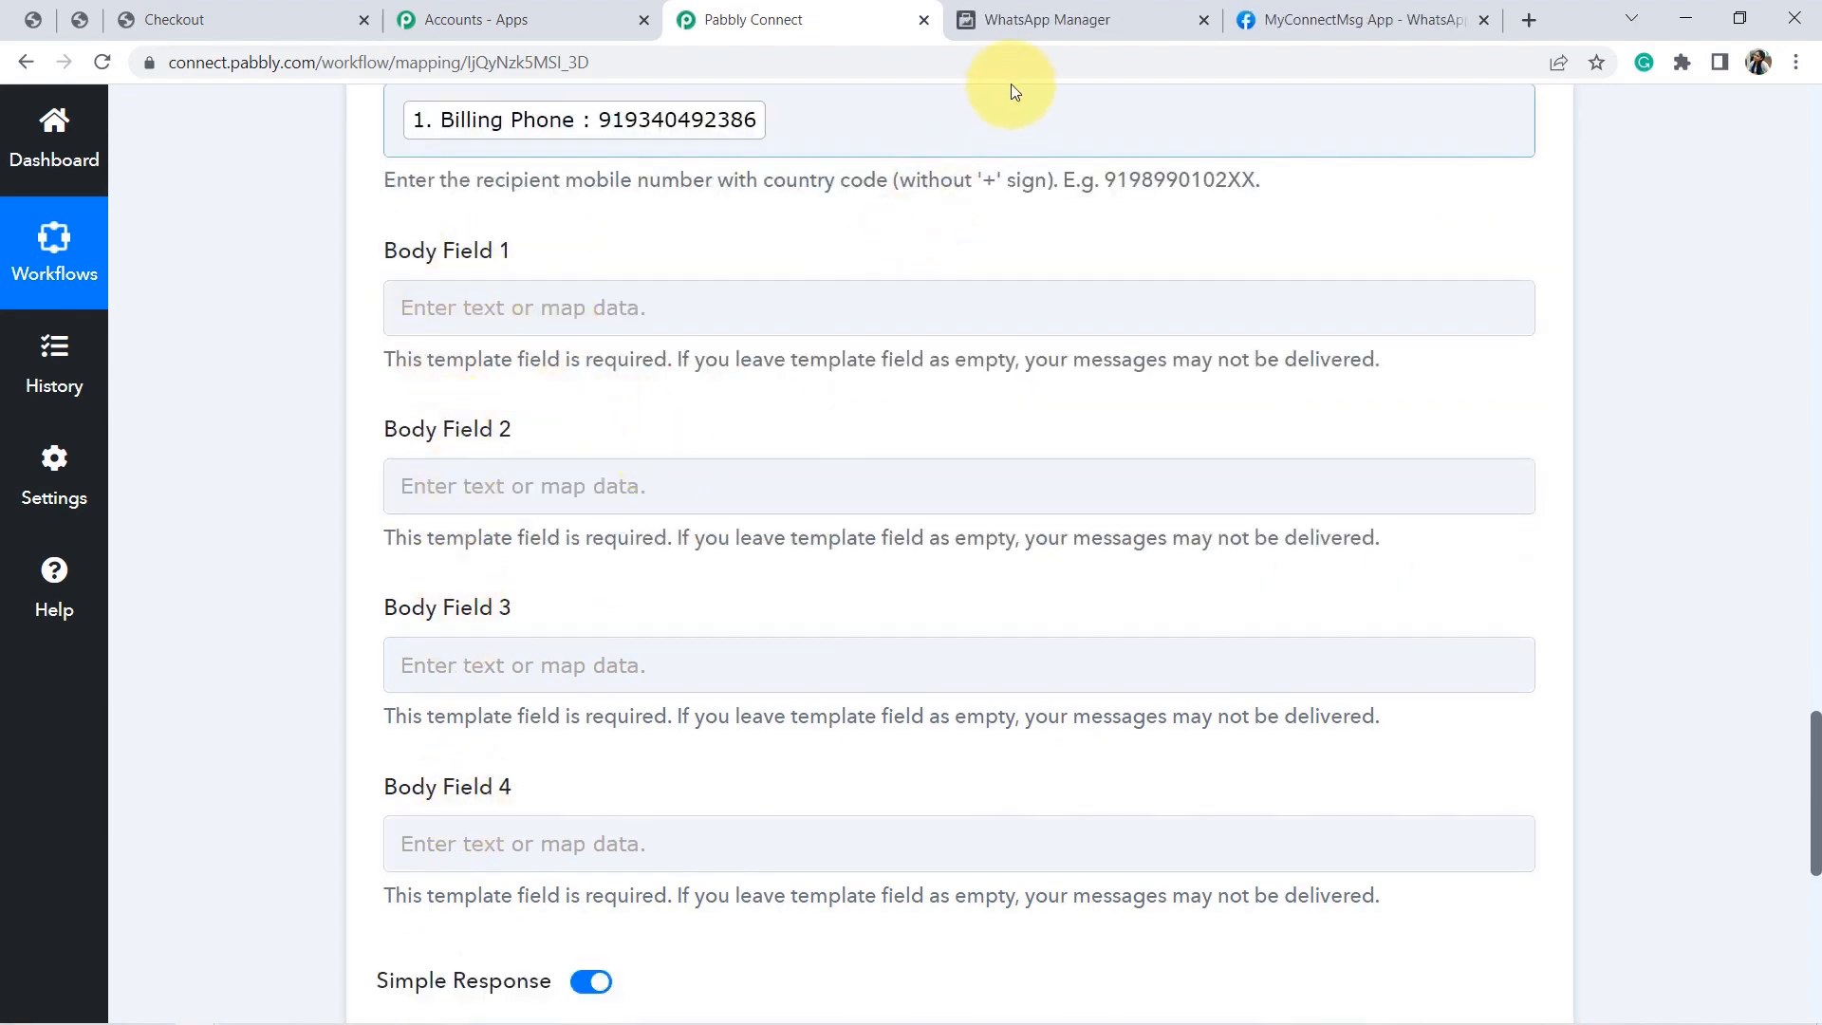
Map Billing First Name and Billing Last Name into Body Field 1.
click(1062, 21)
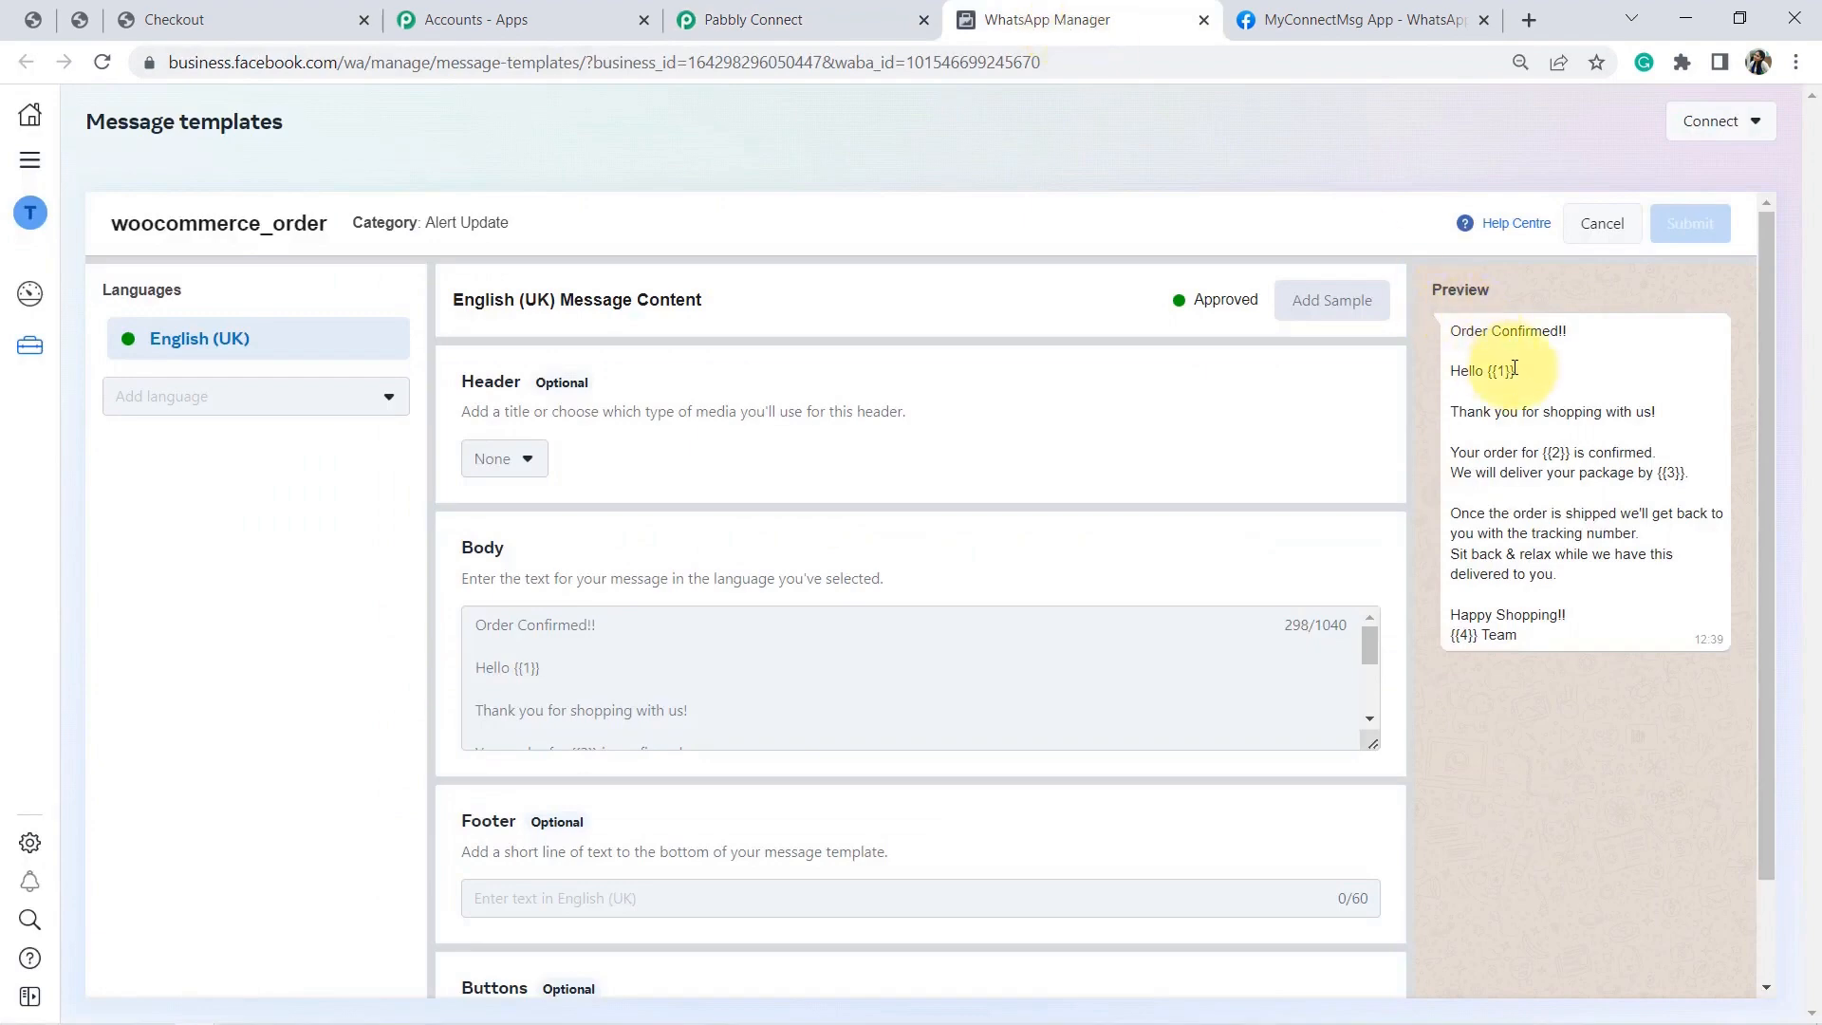
click(812, 13)
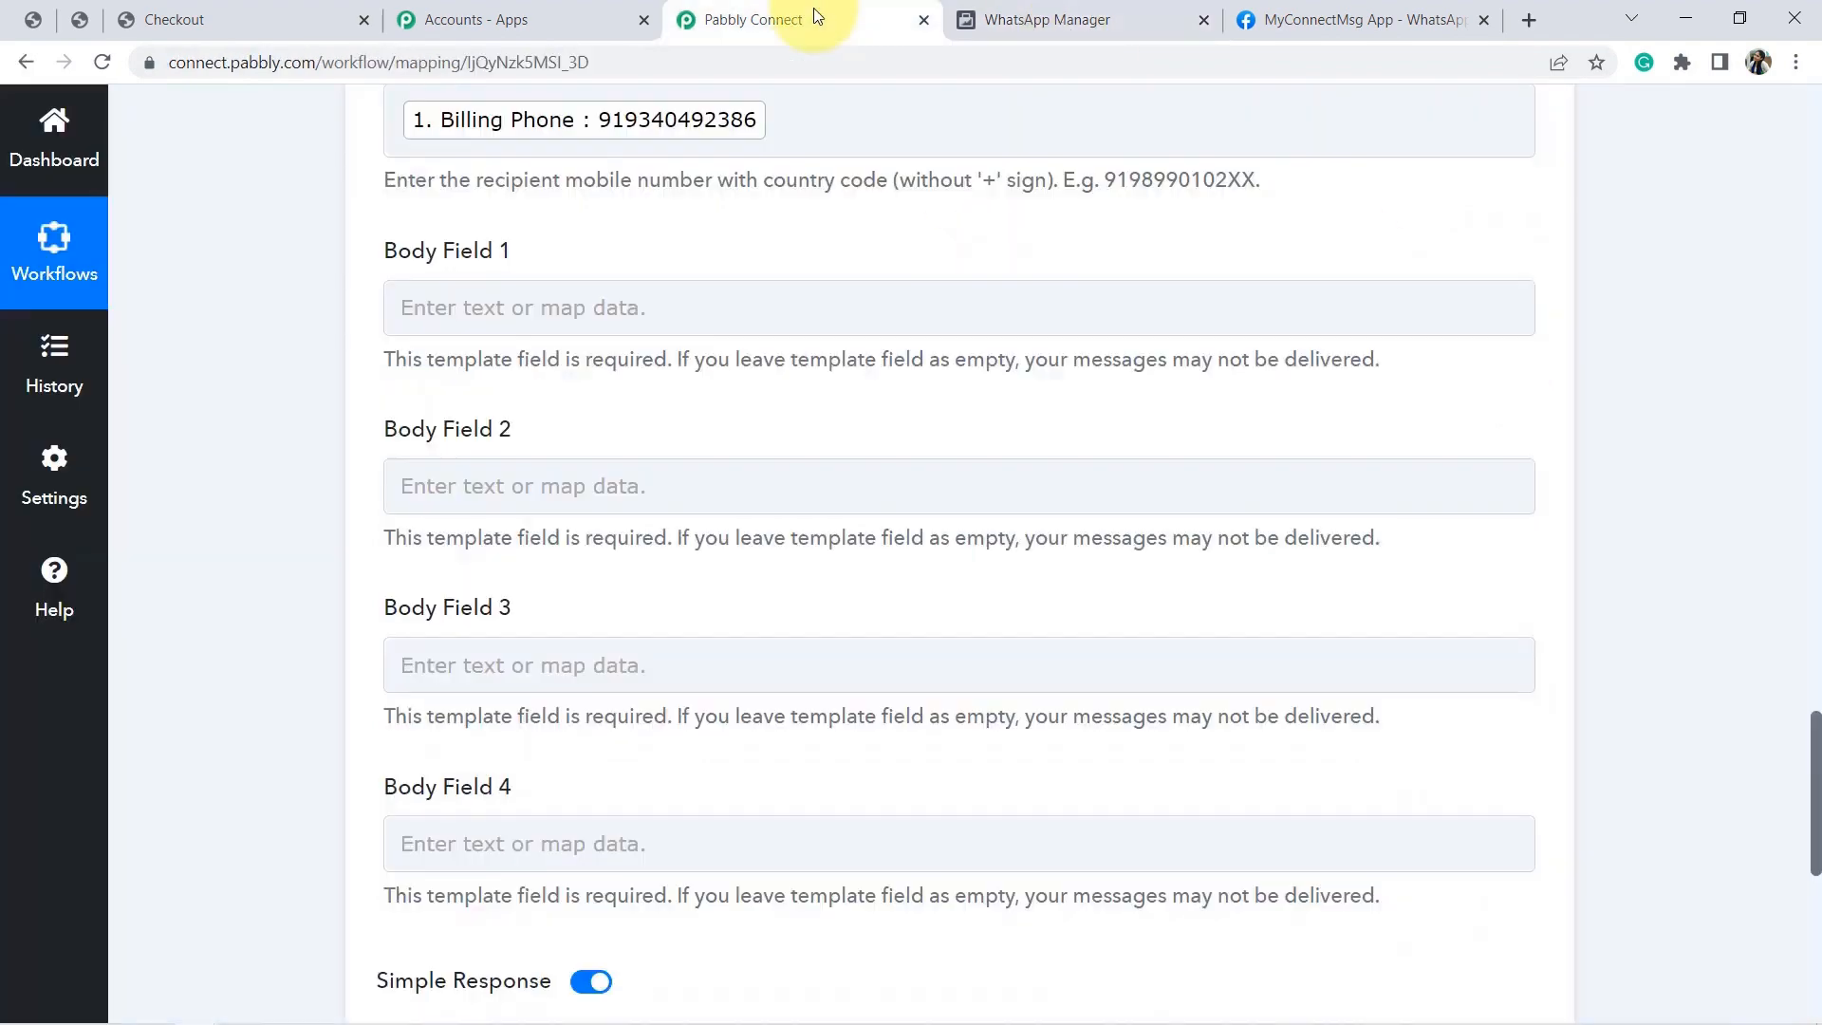
click(590, 312)
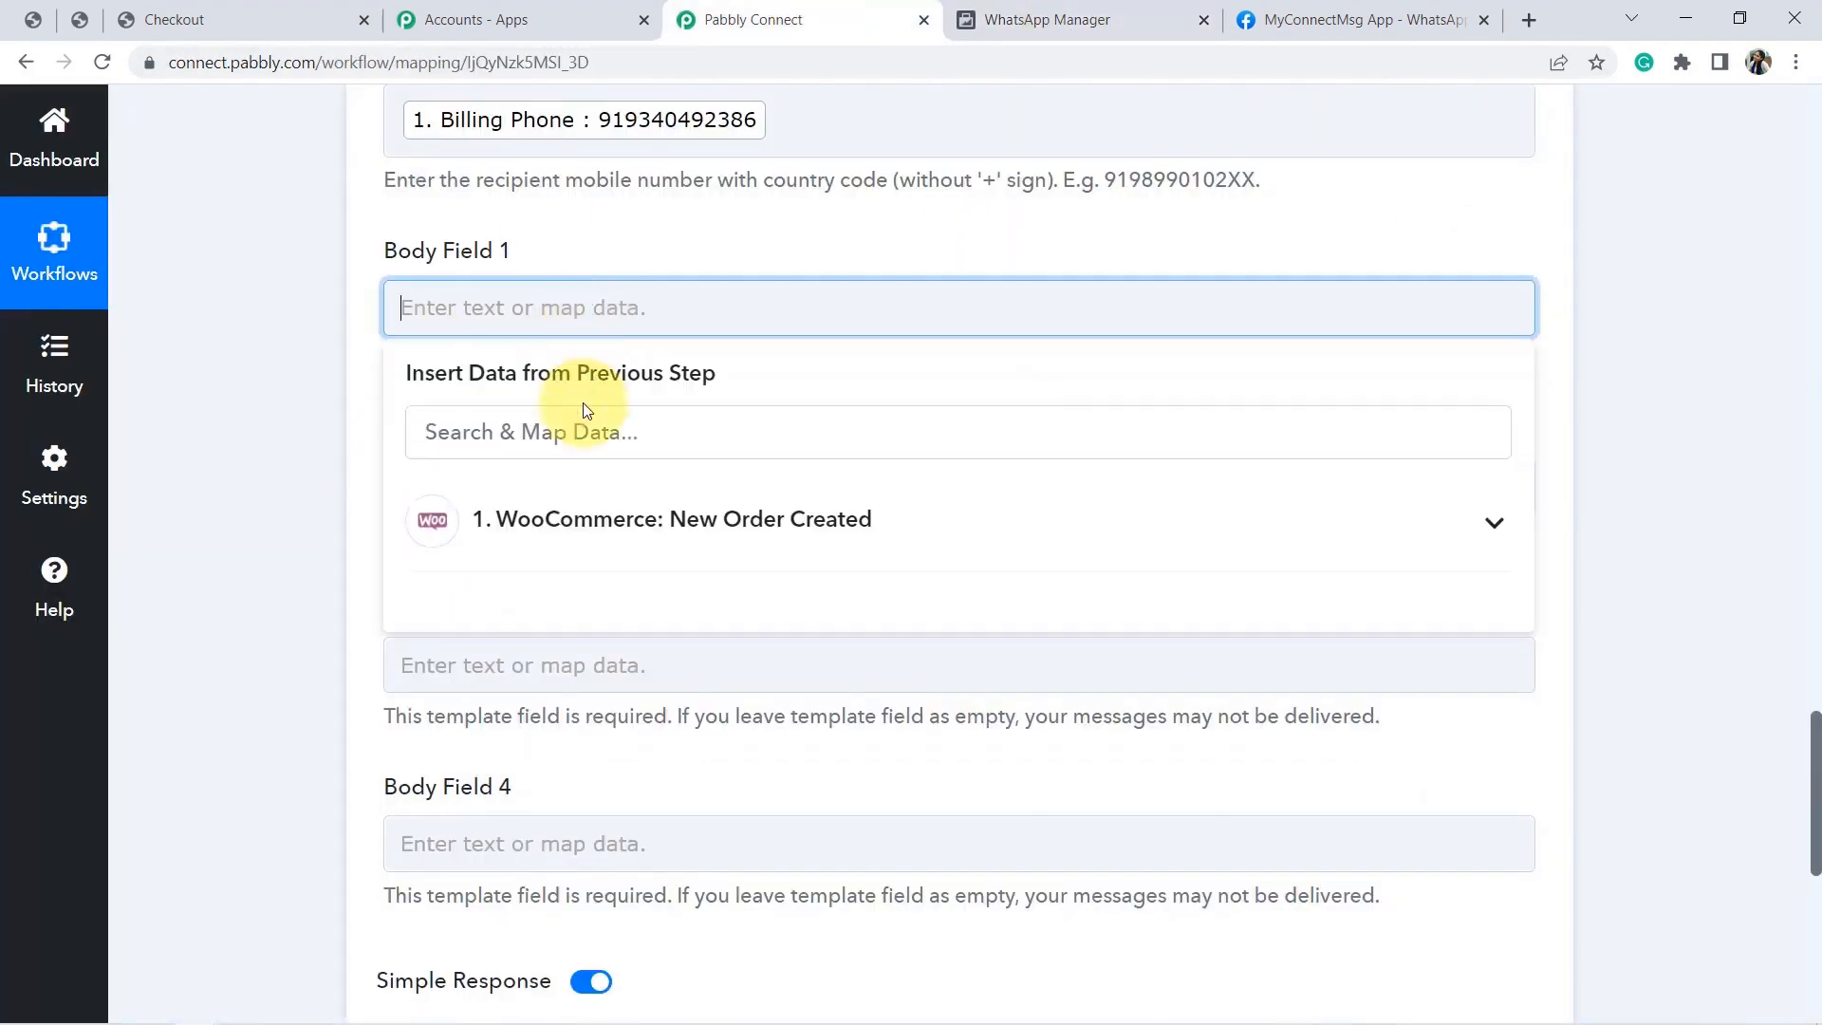
click(583, 528)
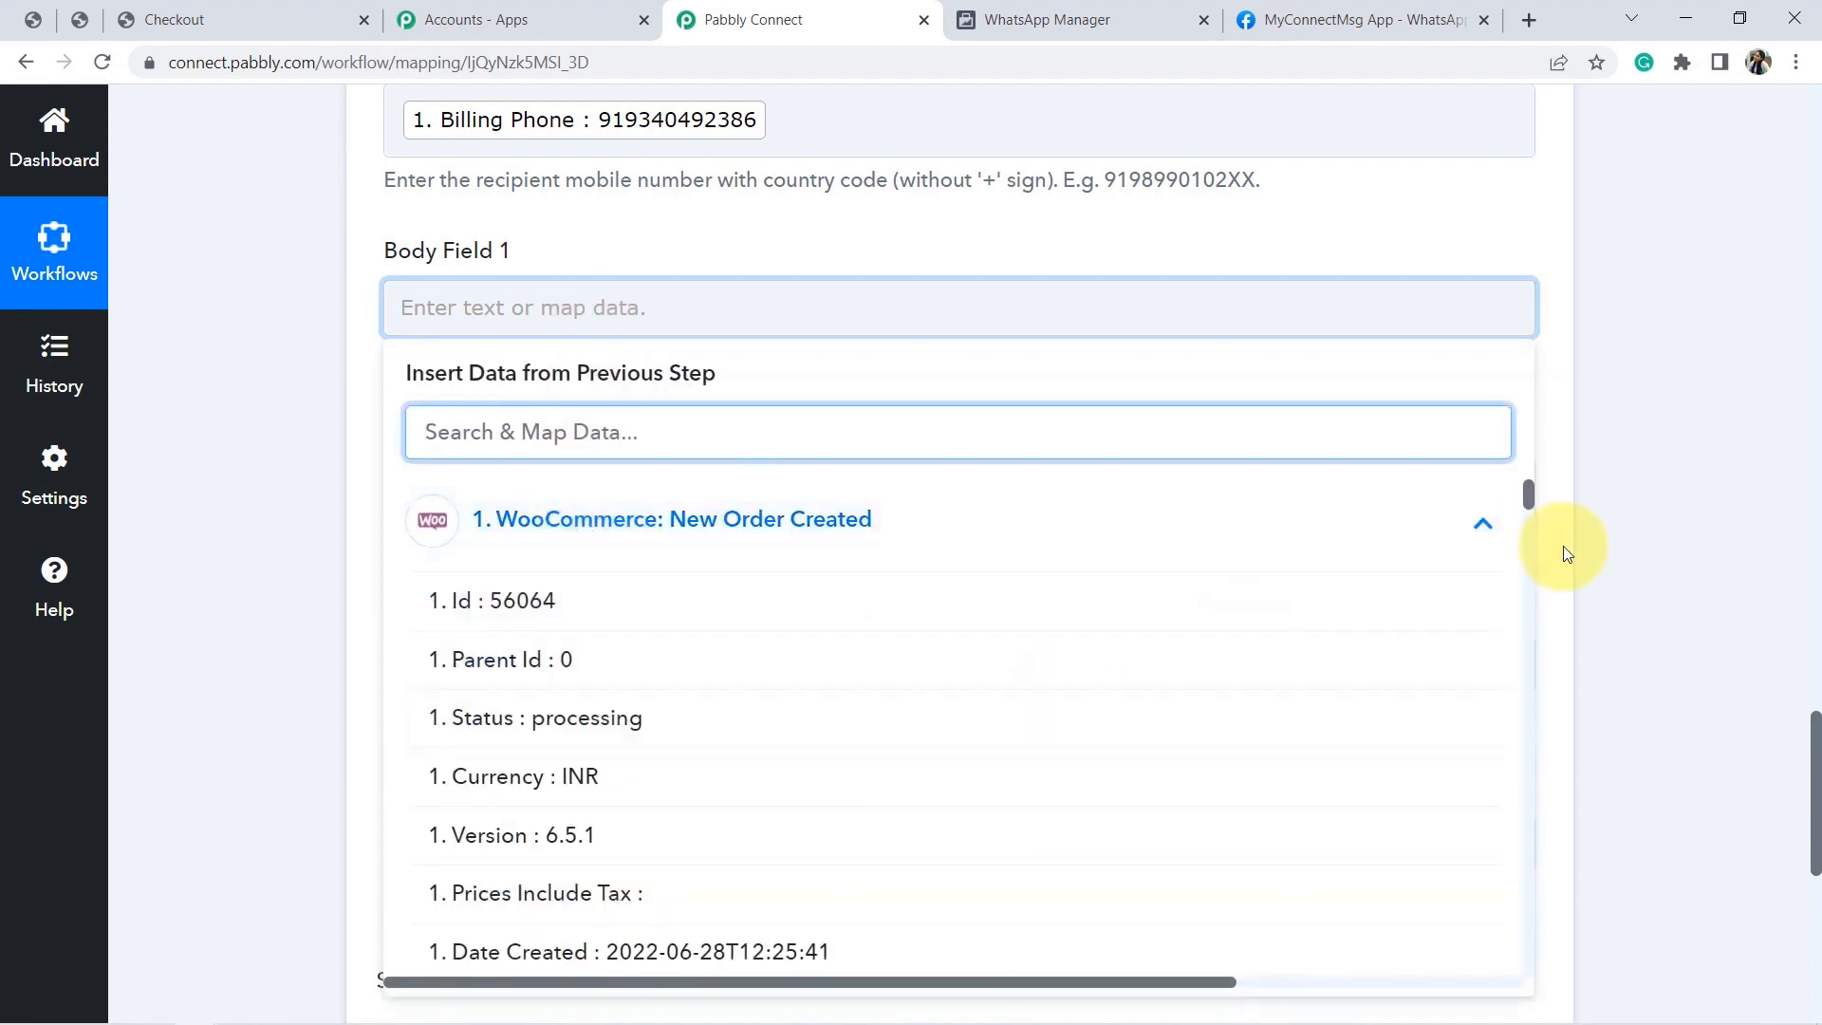
drag(1529, 499, 1538, 549)
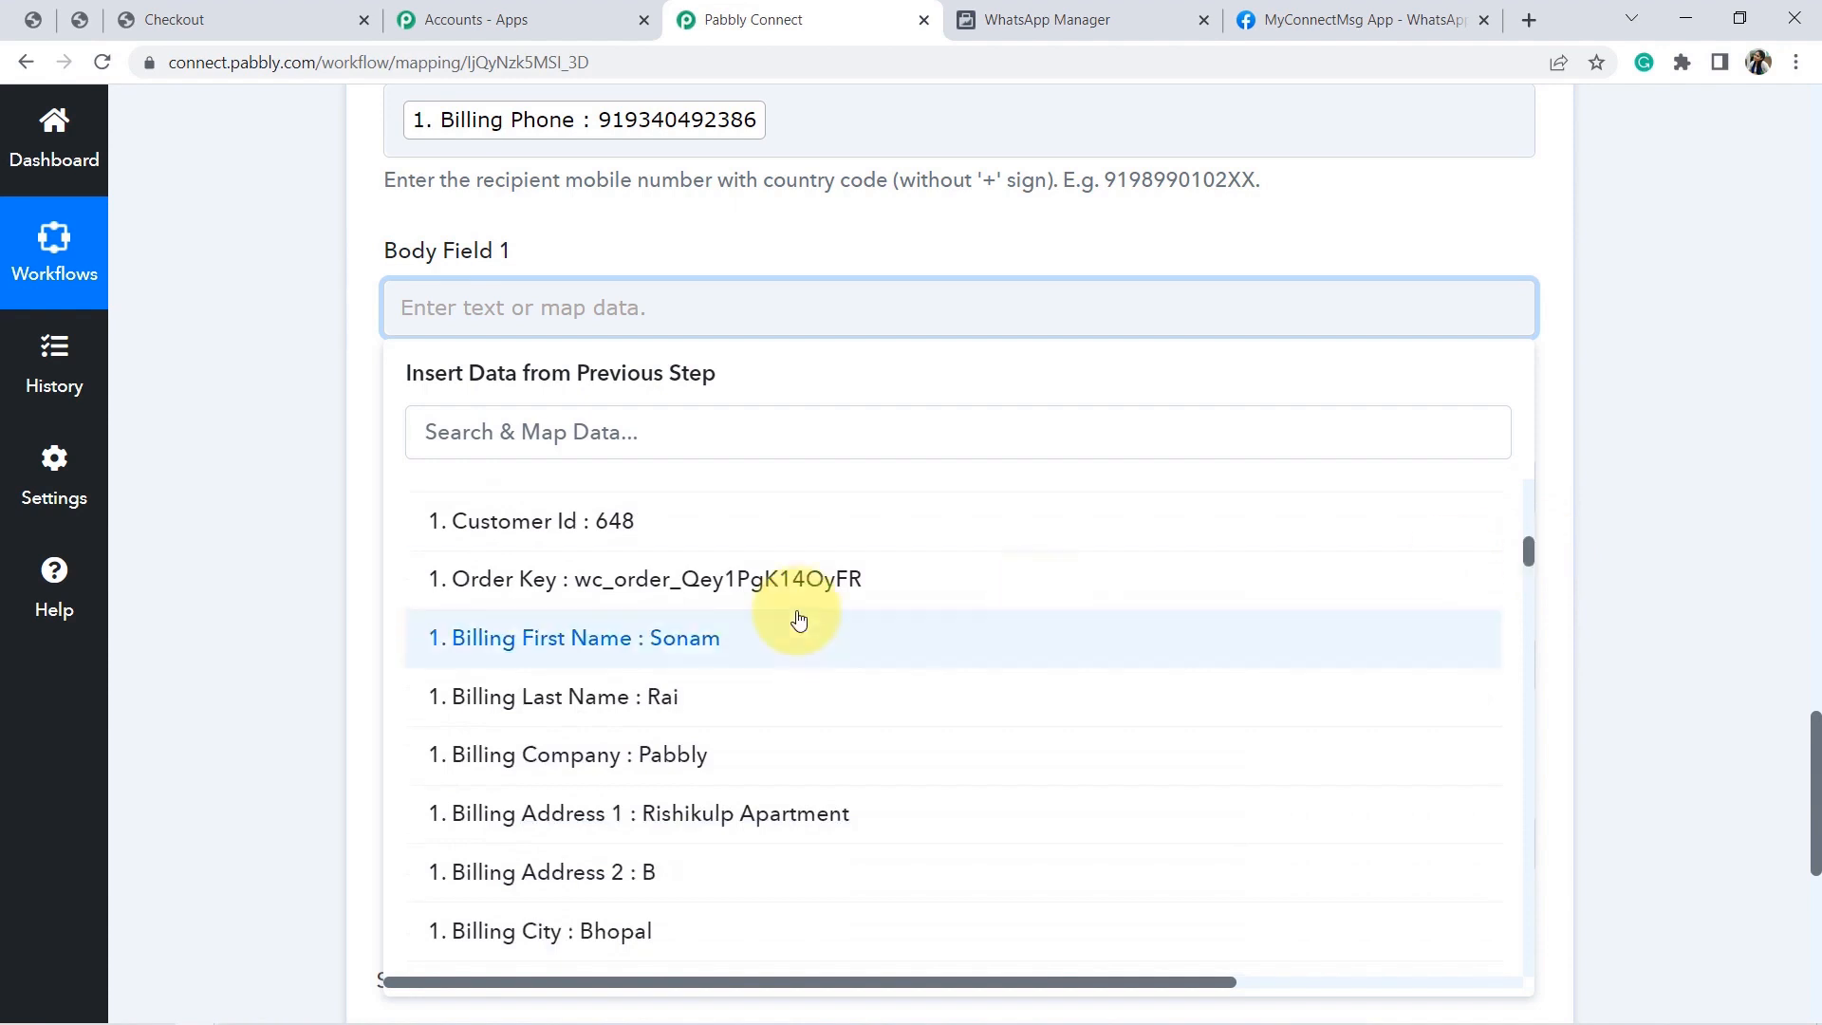
click(745, 641)
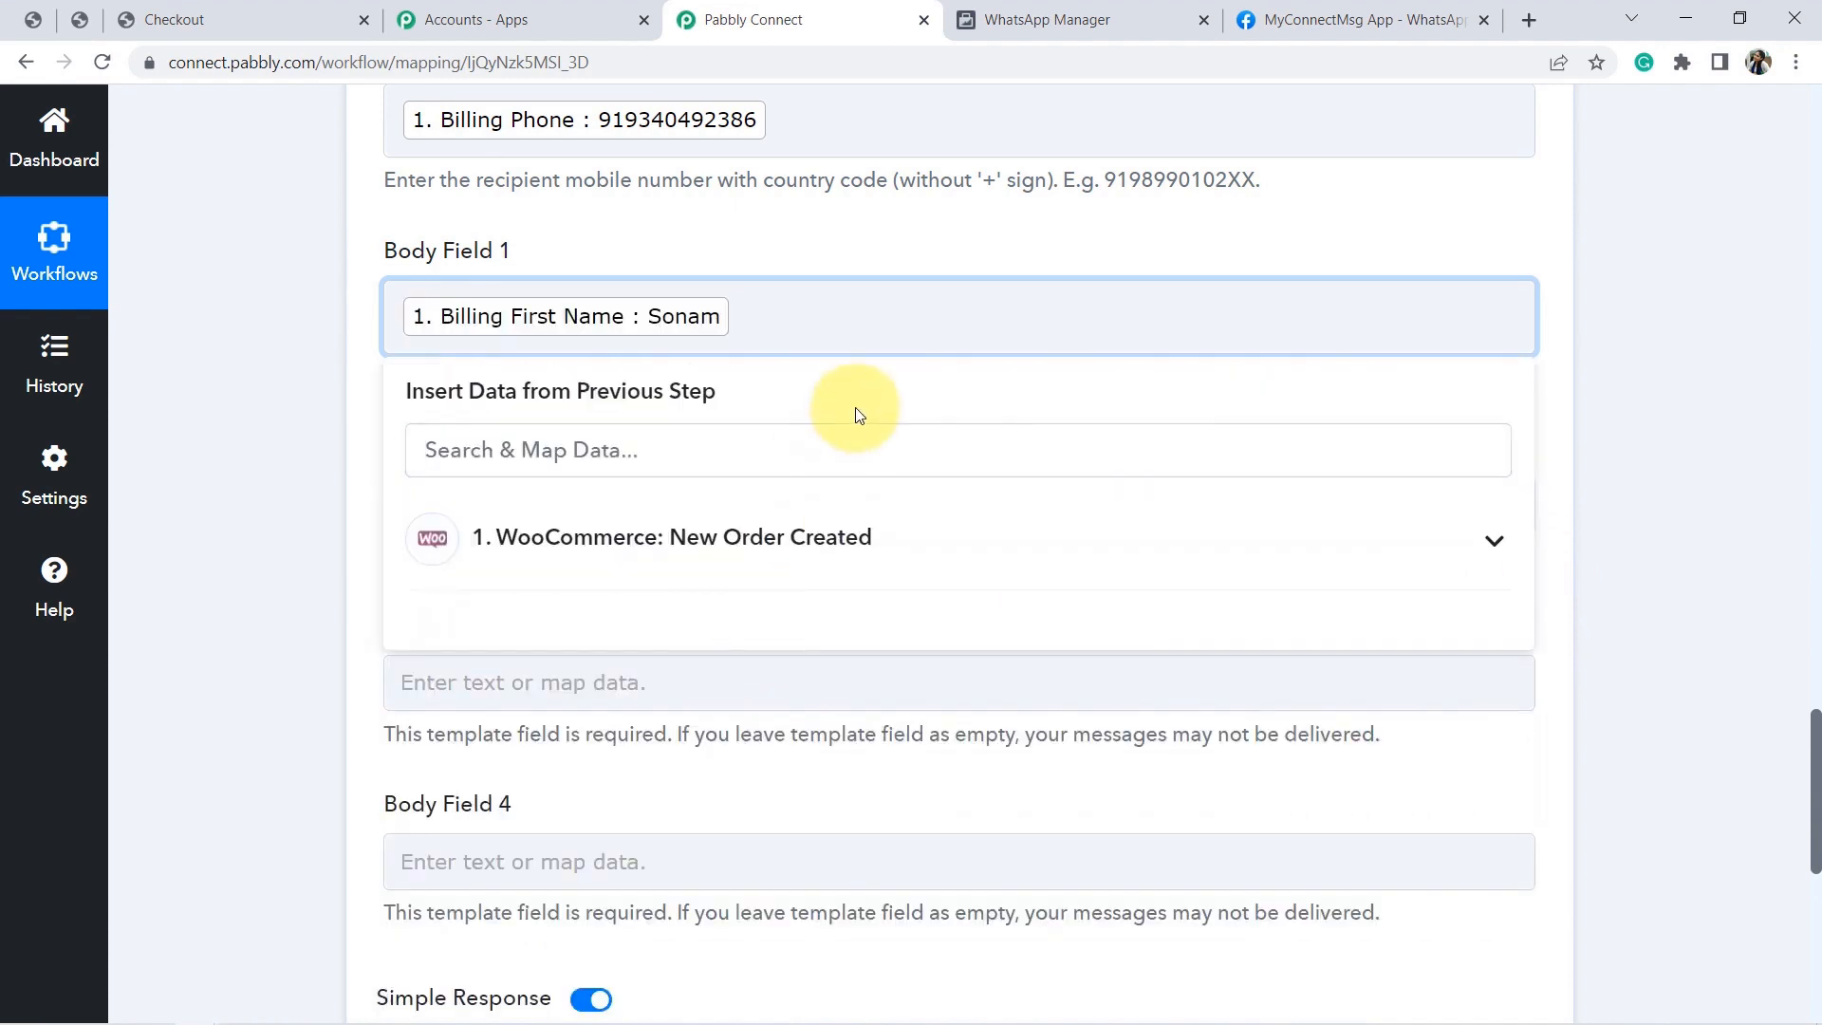
click(747, 549)
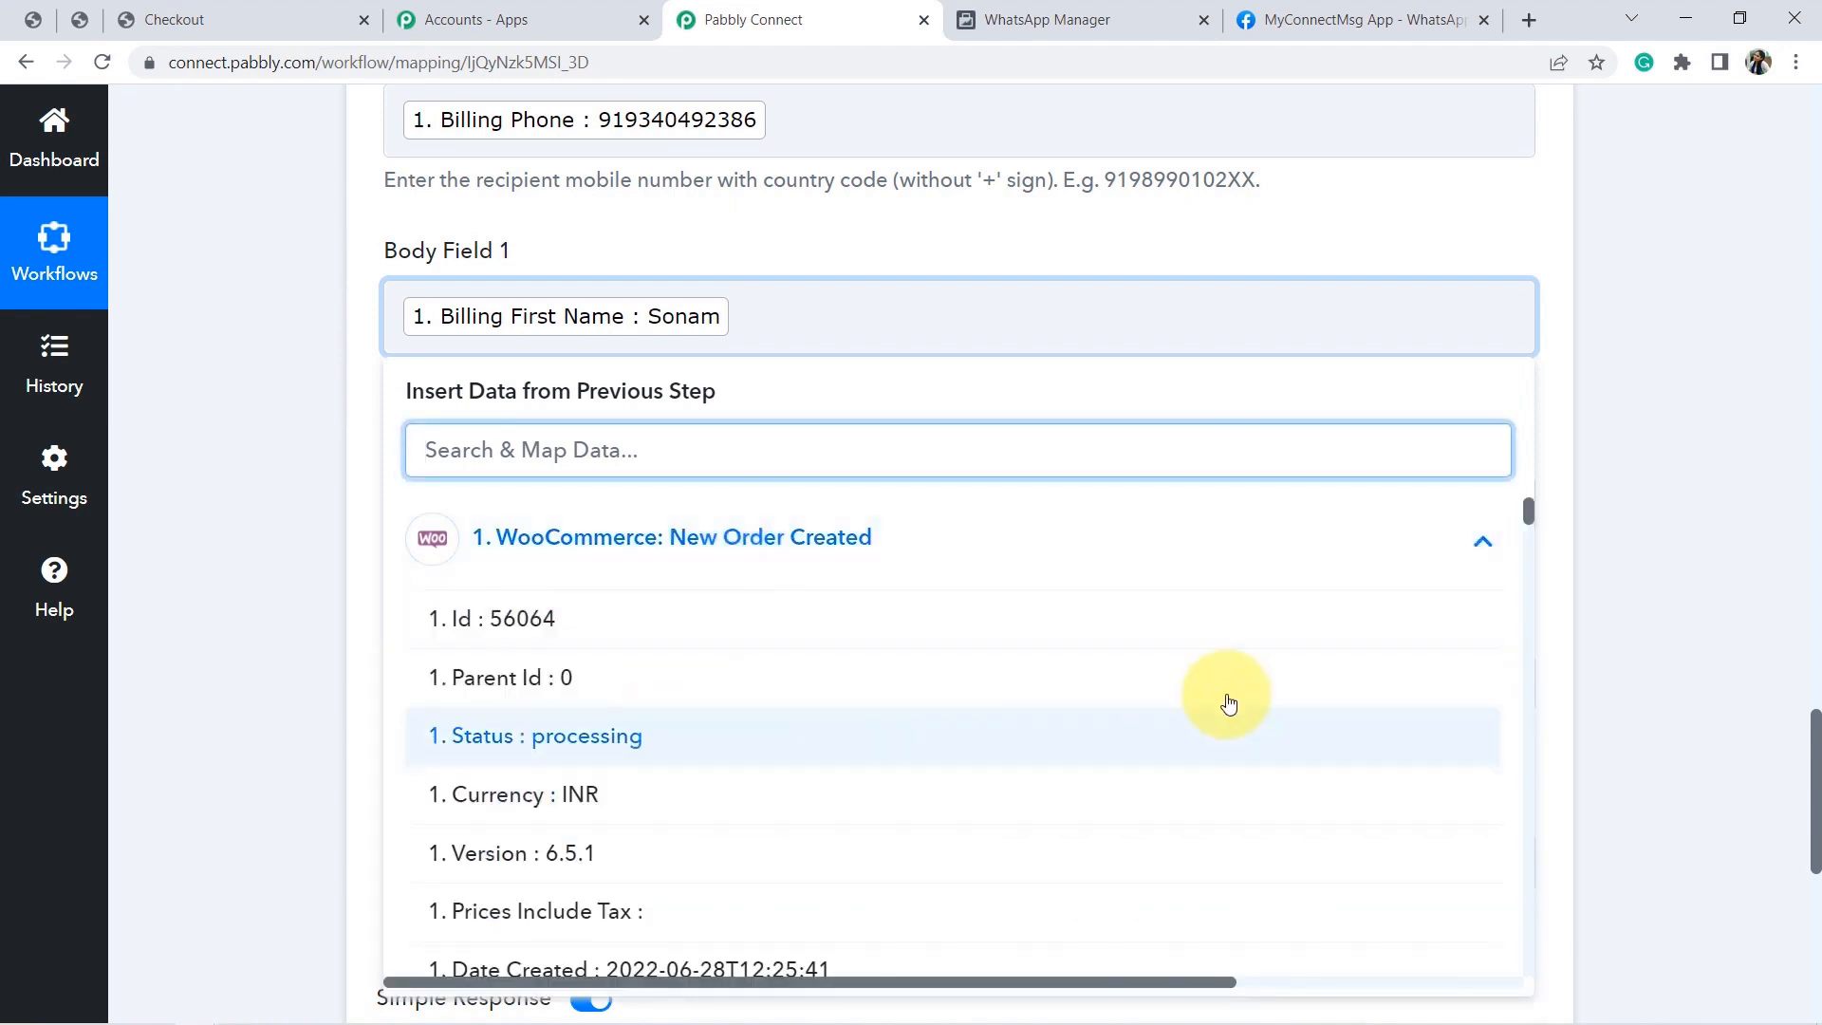
drag(1528, 514, 1541, 580)
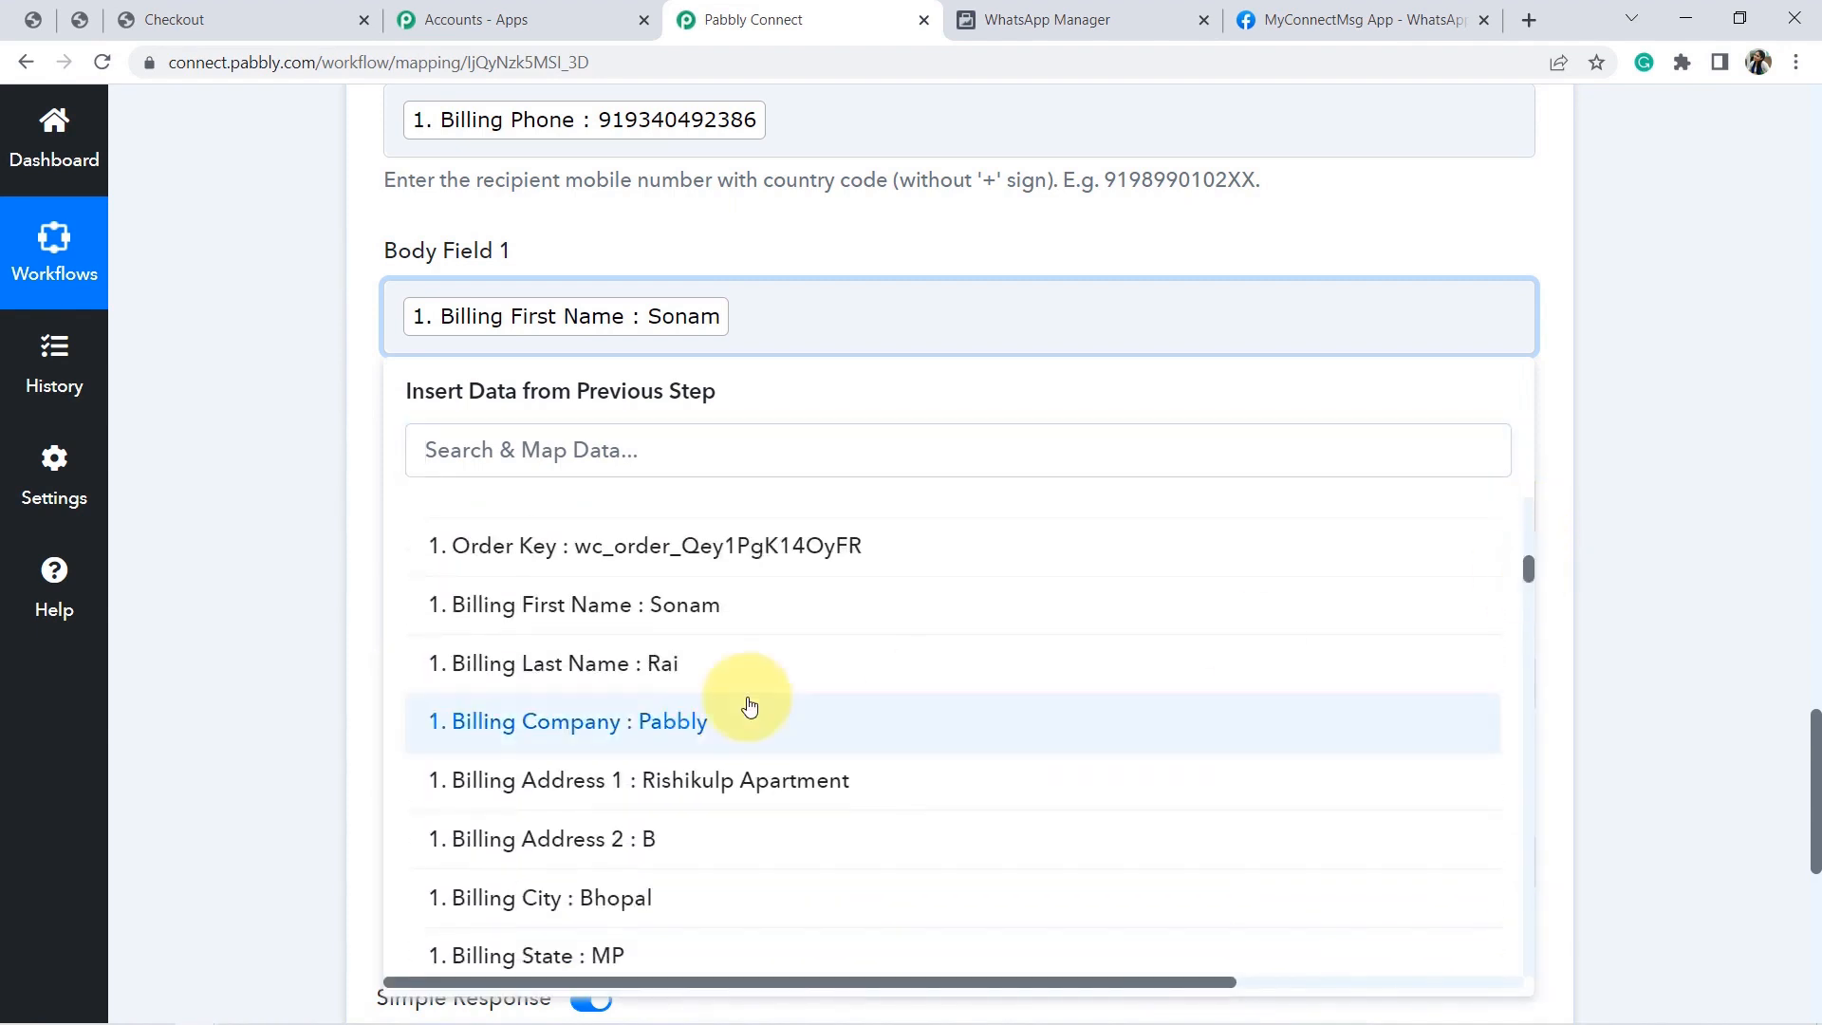
click(664, 676)
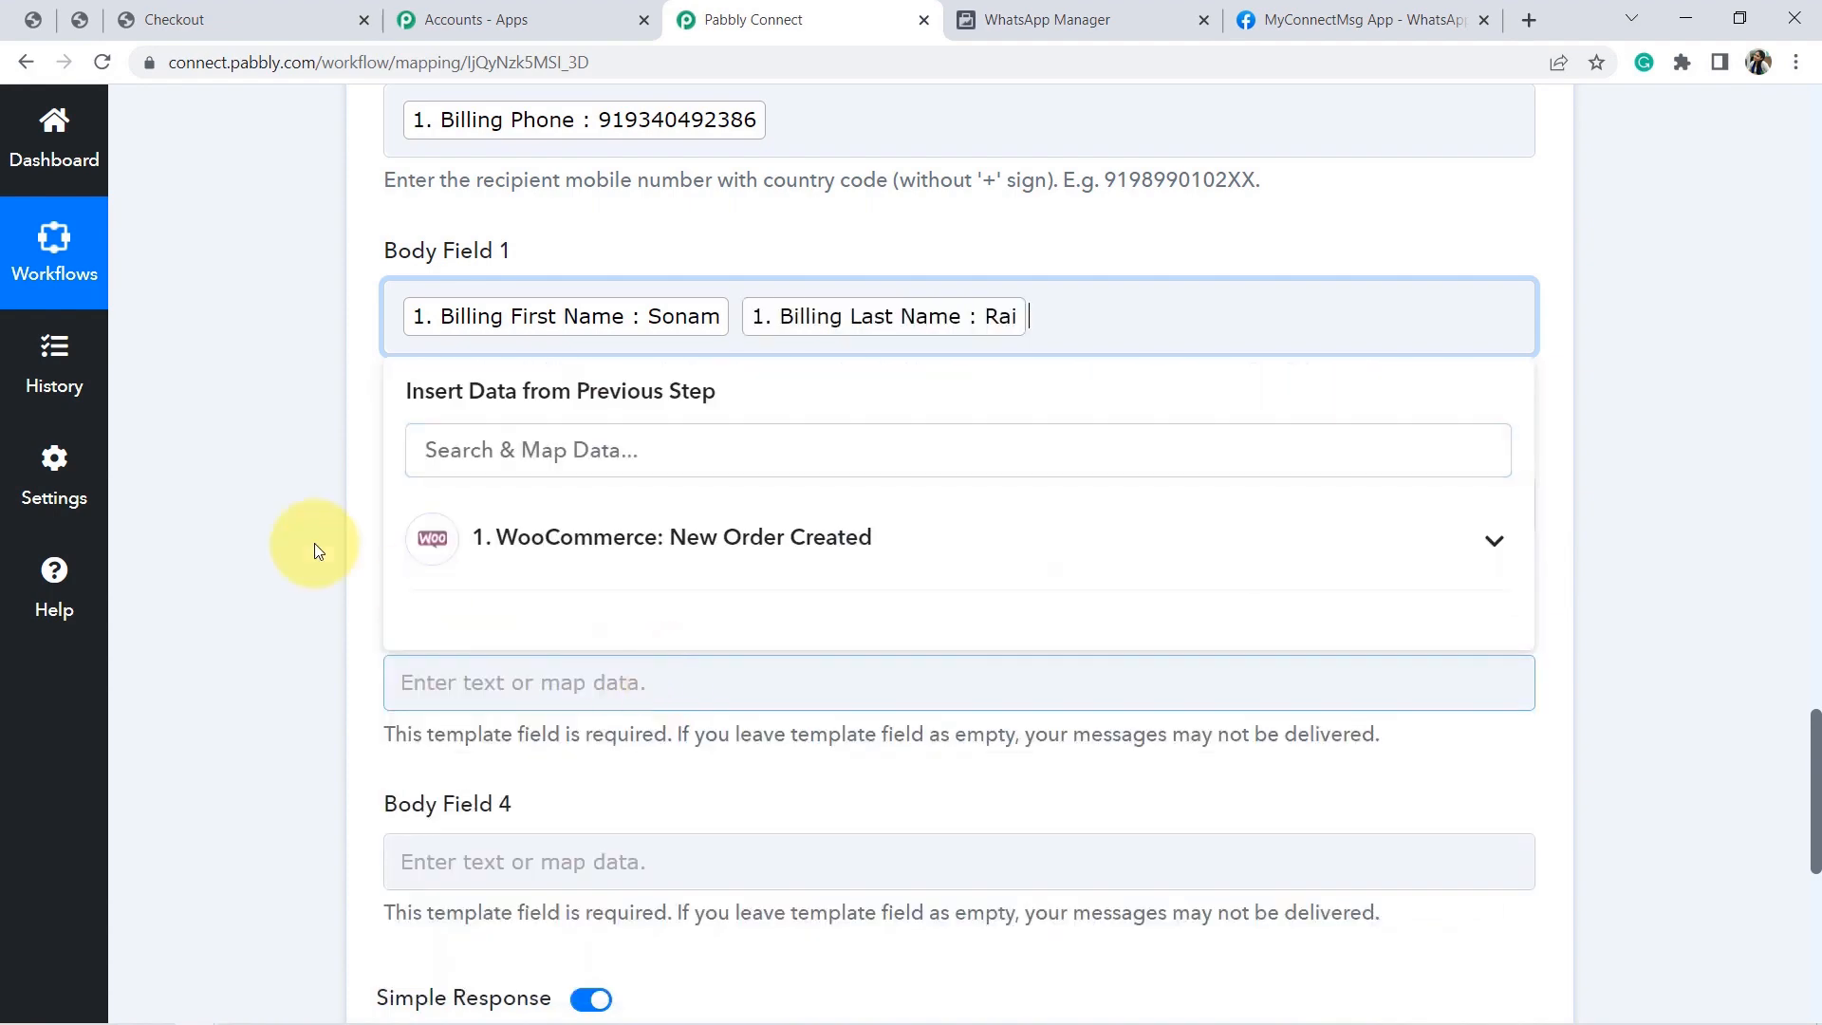
click(231, 510)
Map the order's Line Items 0 Name into Body Field 2.
click(1129, 3)
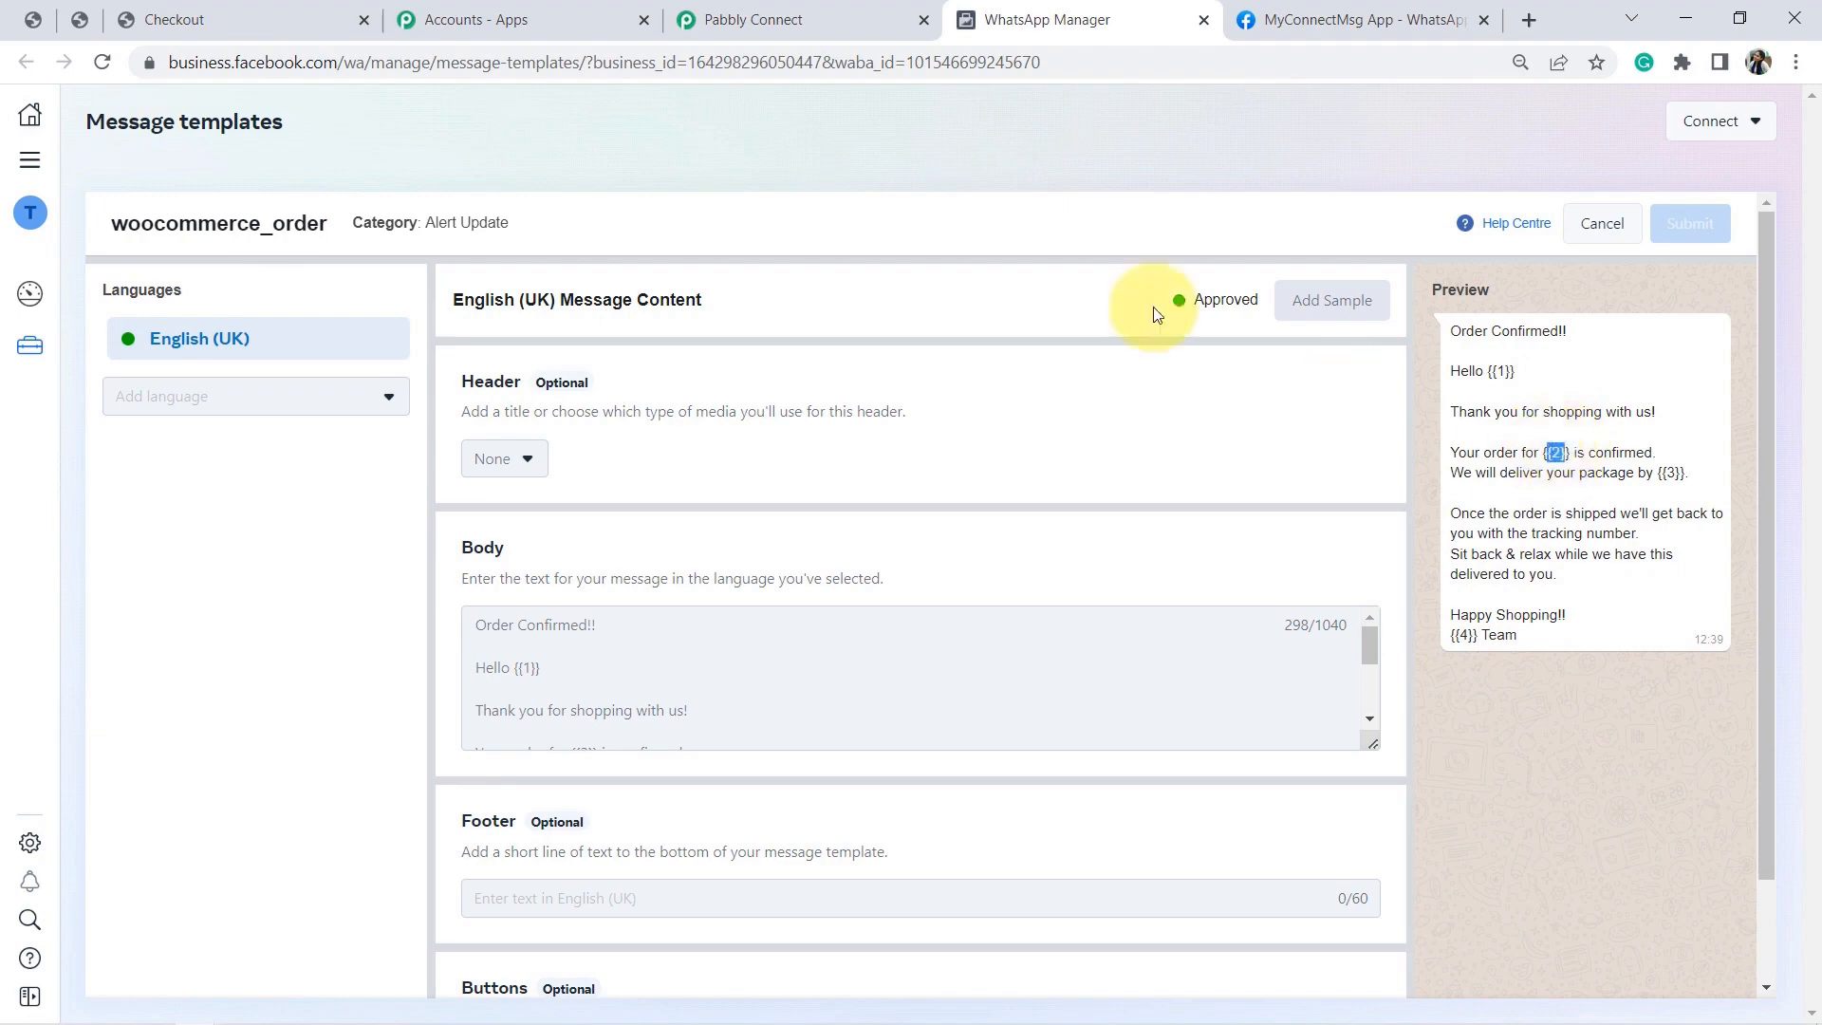
click(834, 10)
click(628, 505)
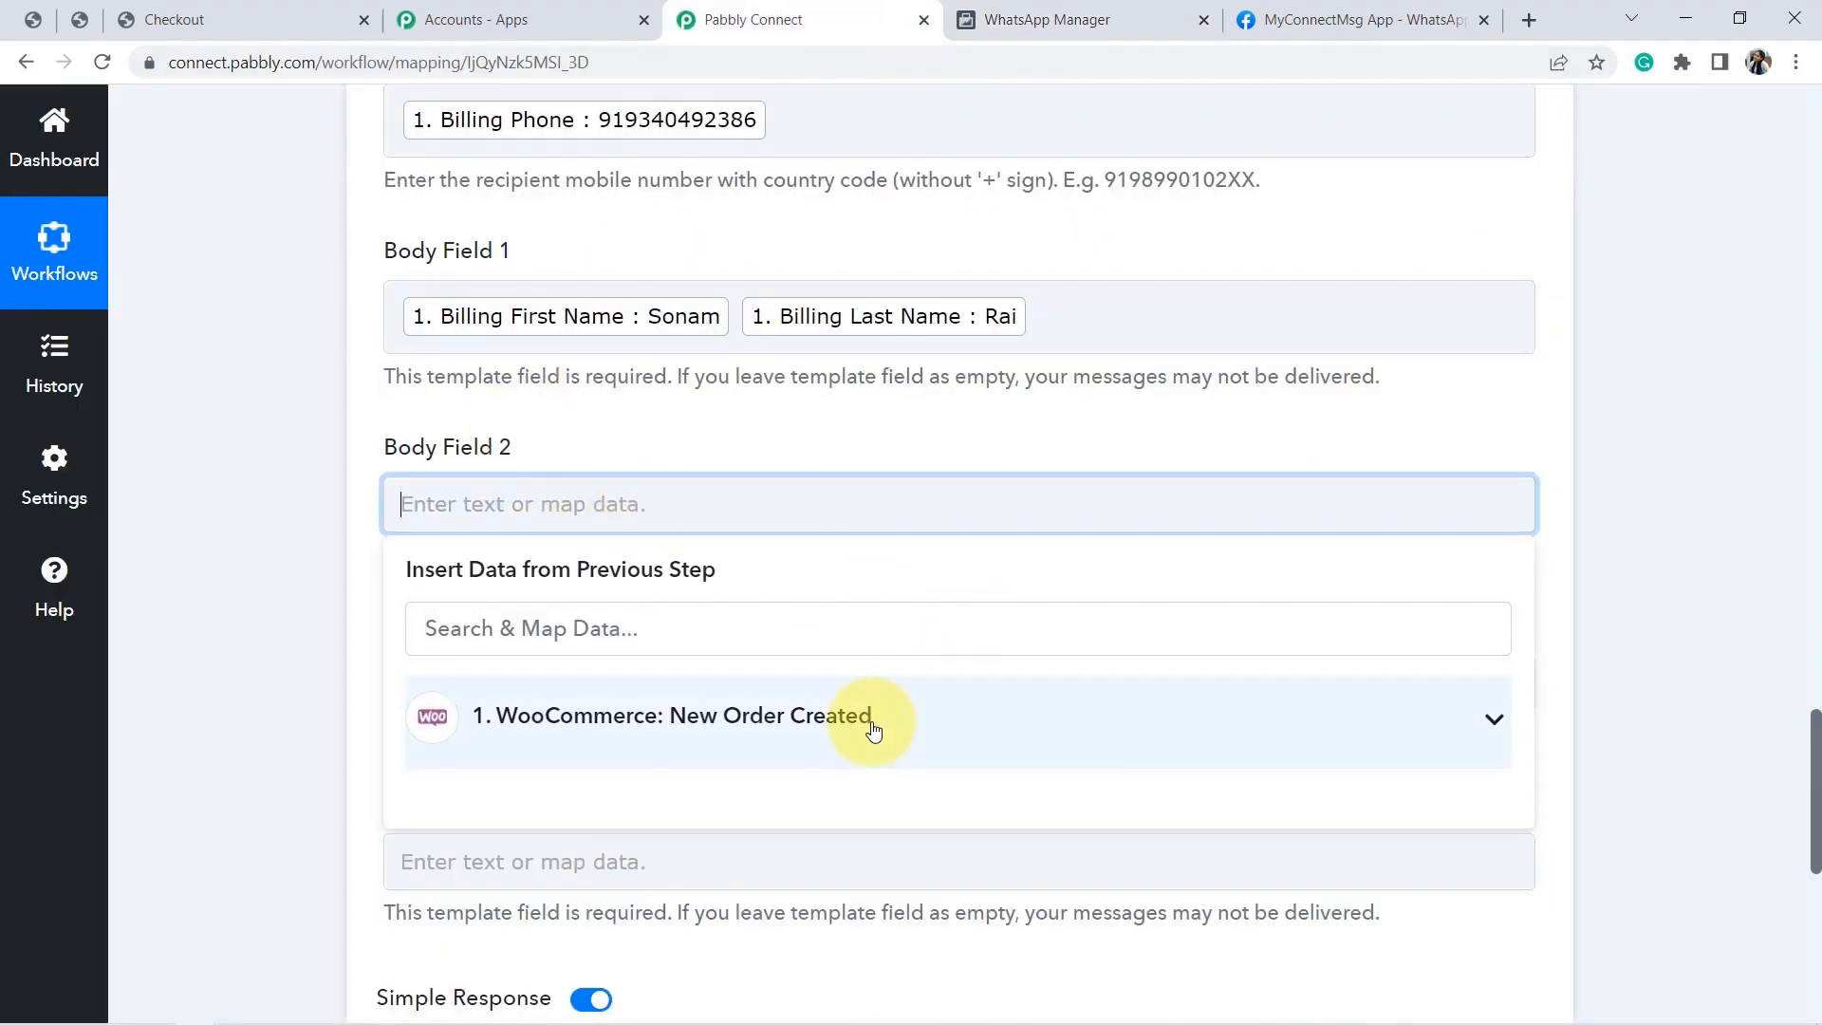
click(866, 721)
drag(1527, 686, 1535, 719)
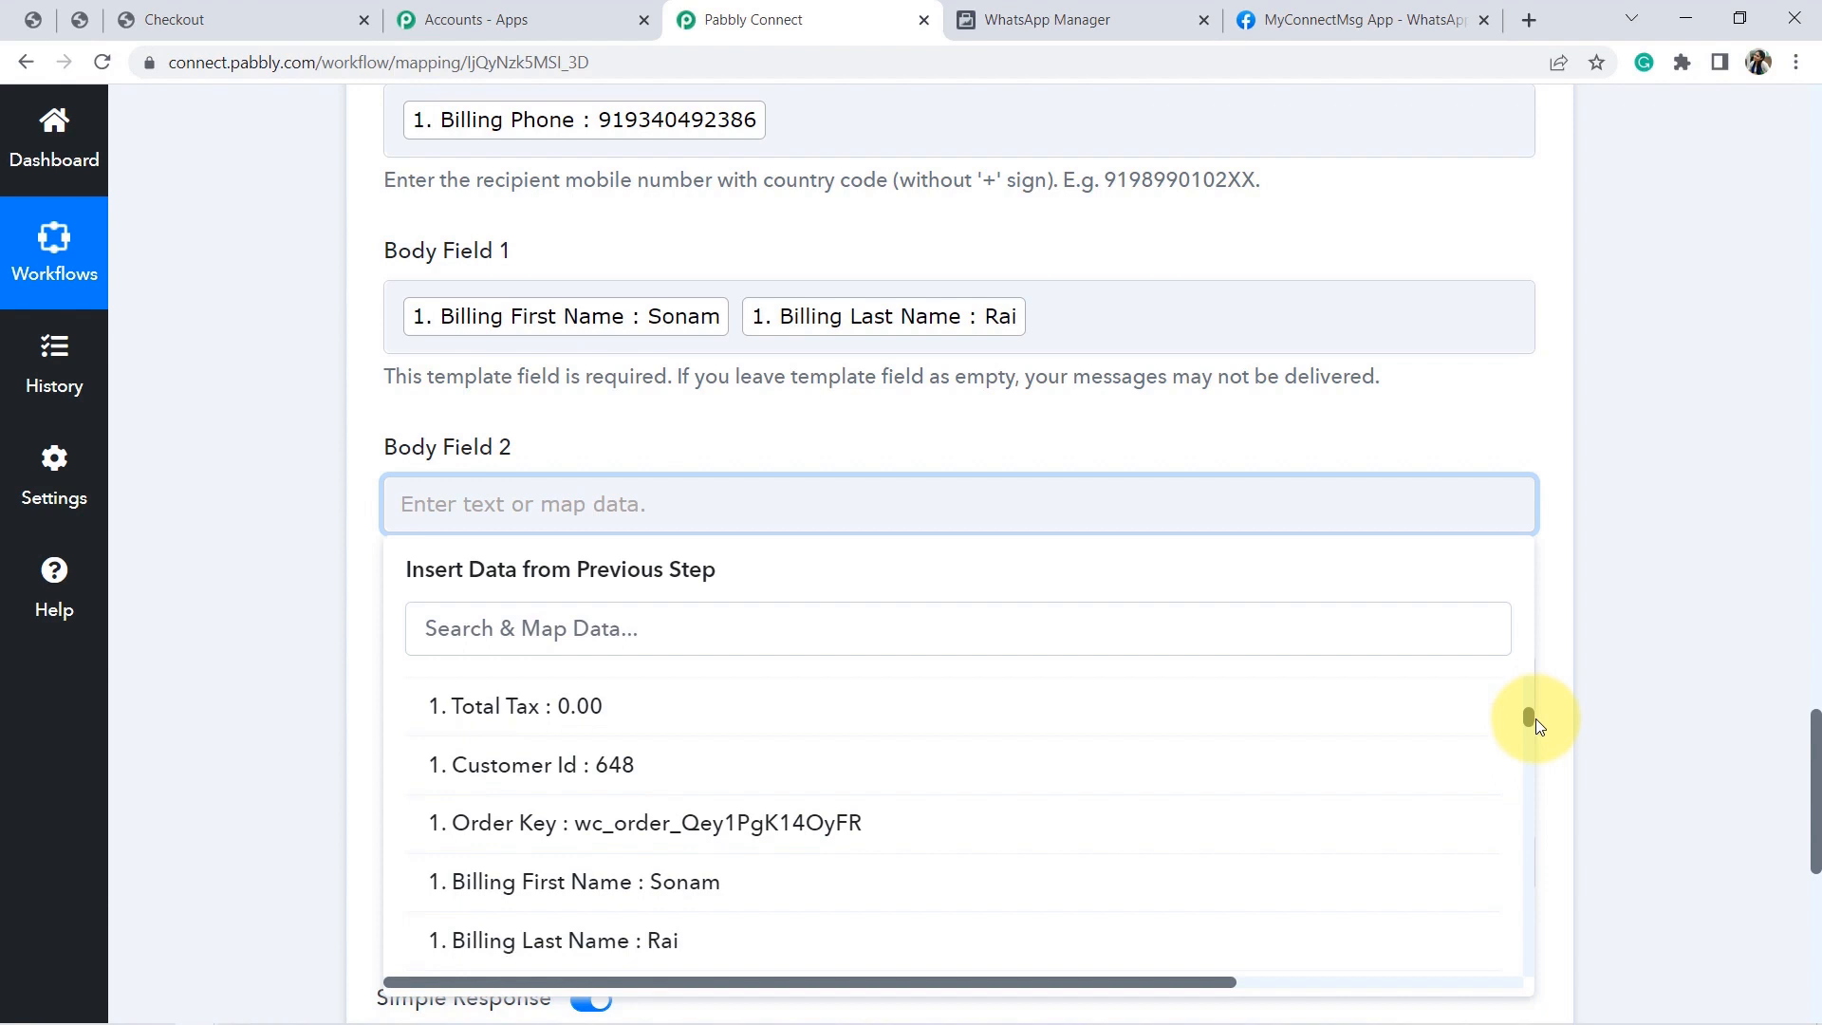
drag(1536, 720, 1547, 903)
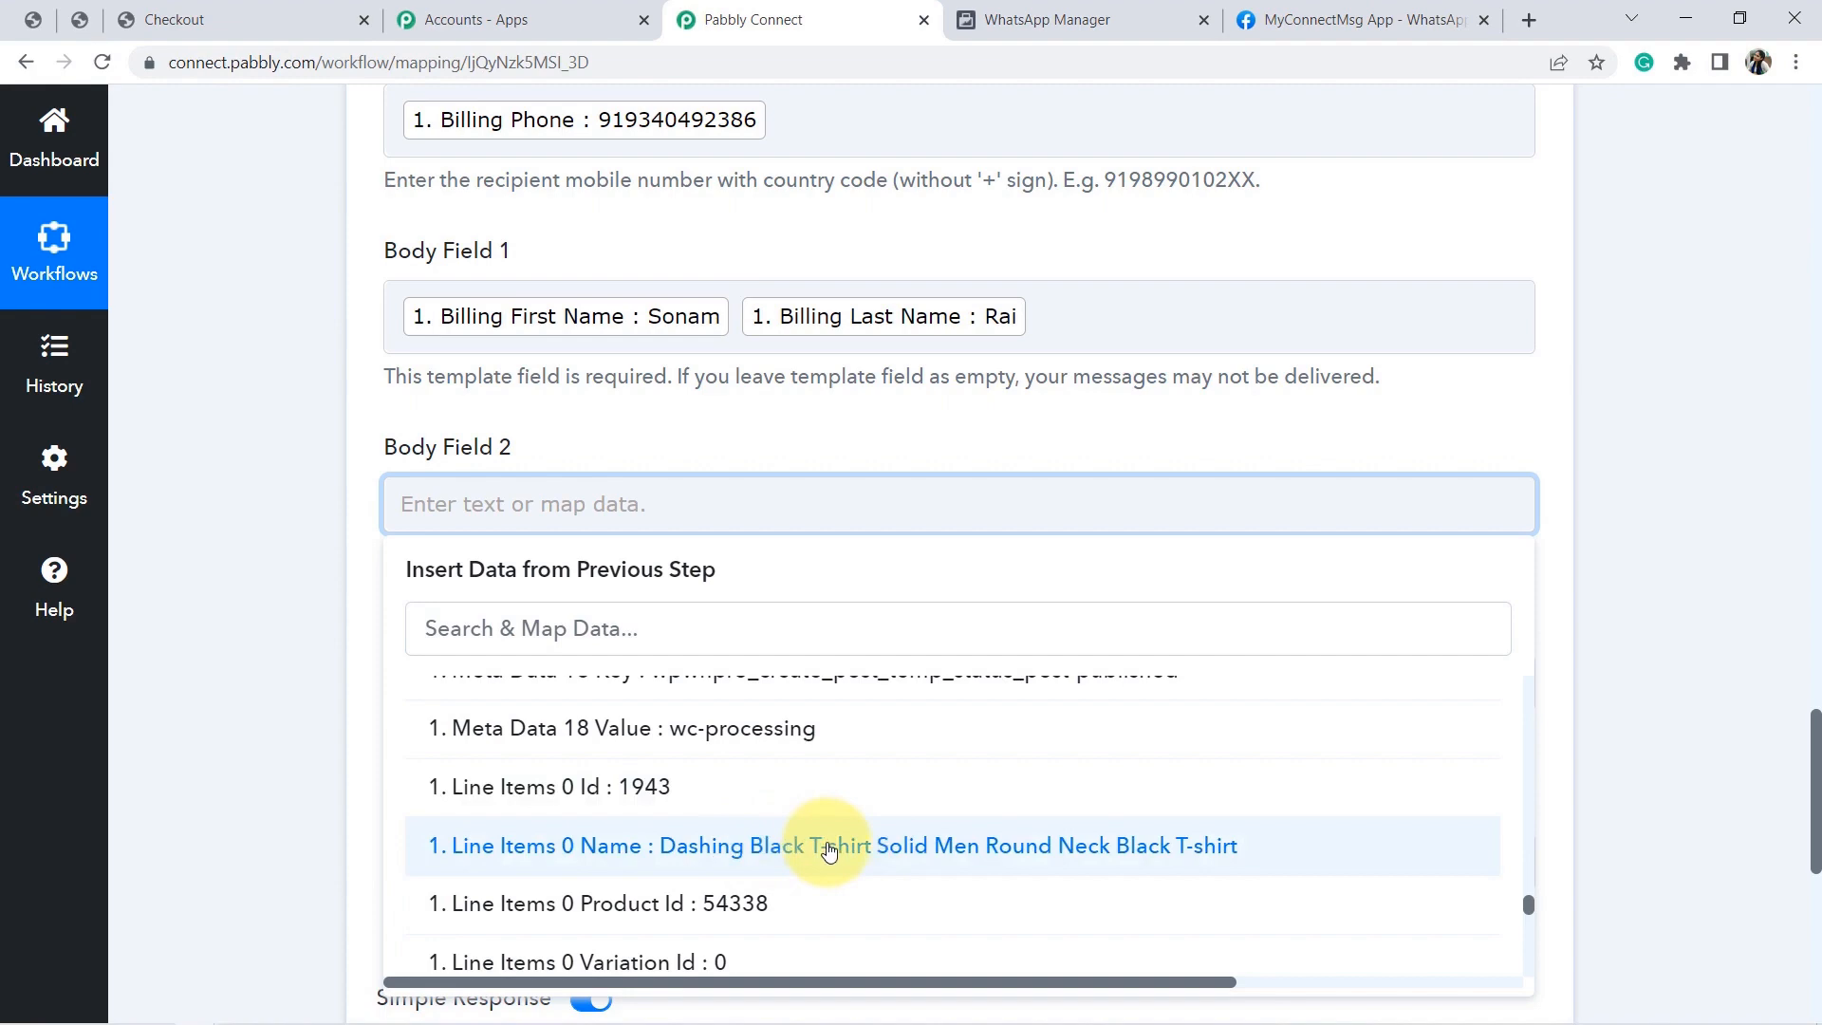
click(828, 847)
click(275, 735)
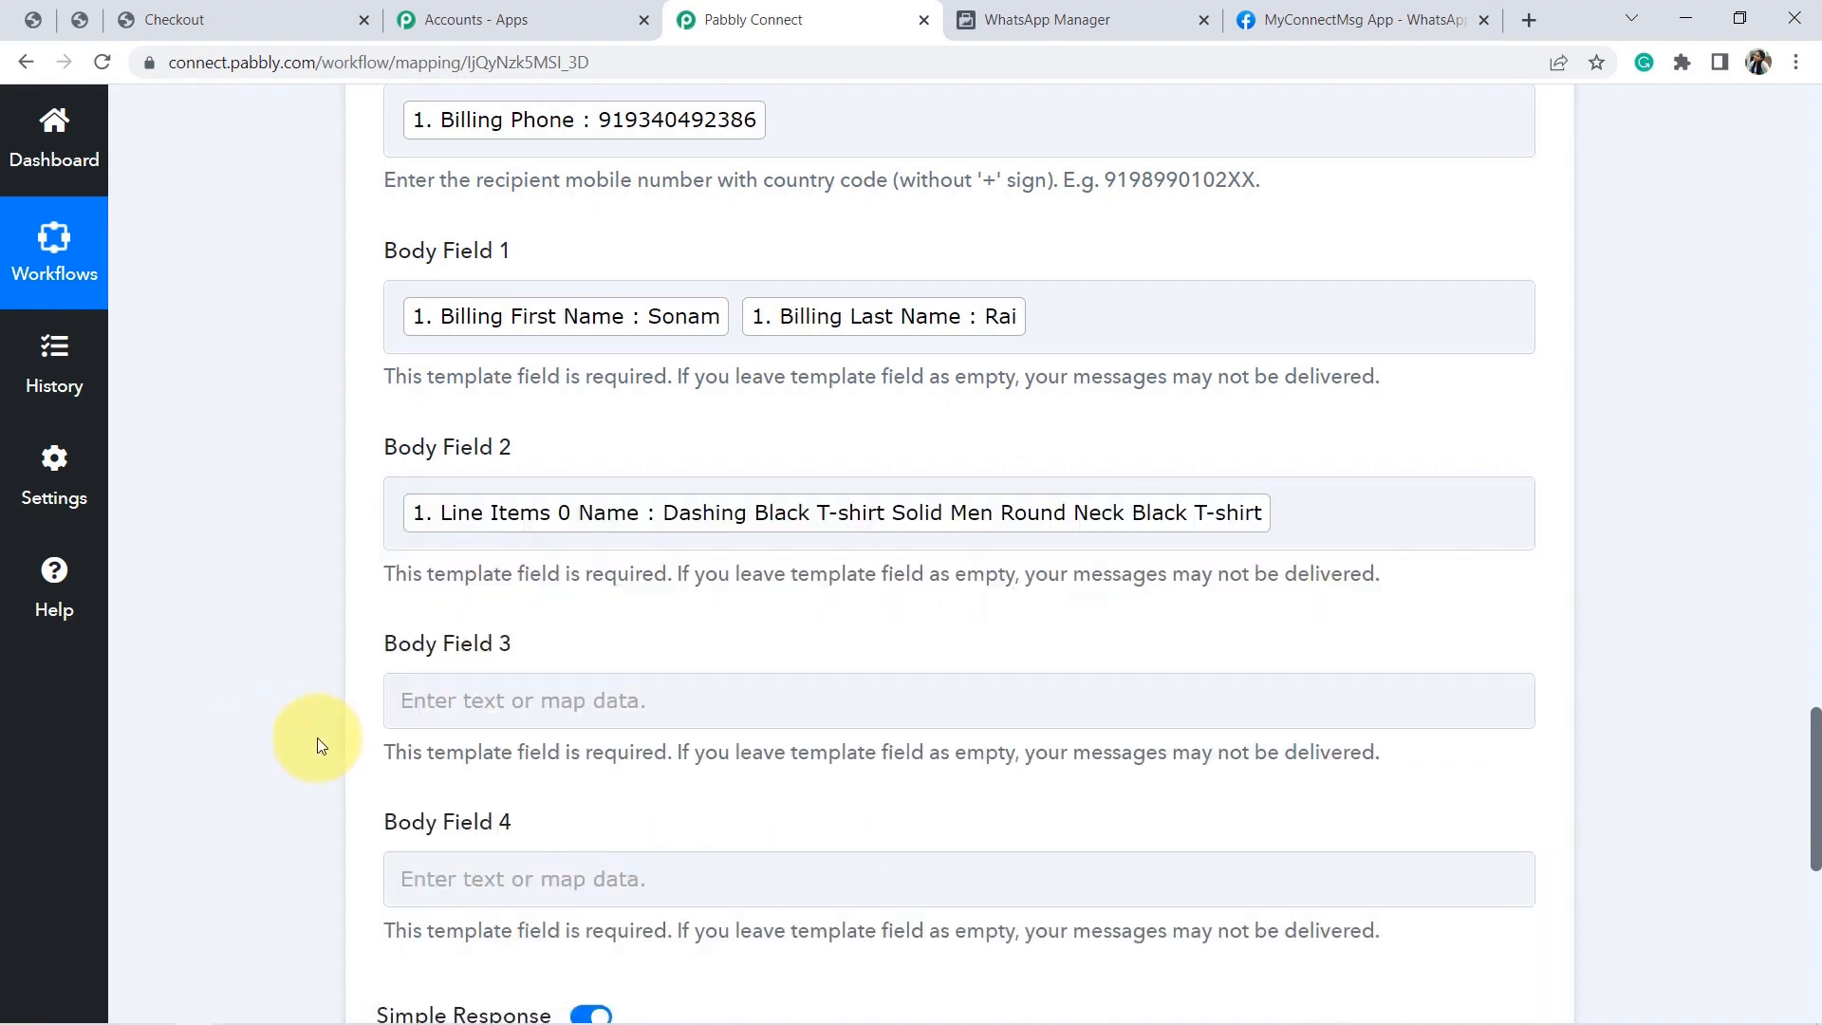
Check the template's {{3}} delivery-date placeholder in WhatsApp Manager.
click(1043, 20)
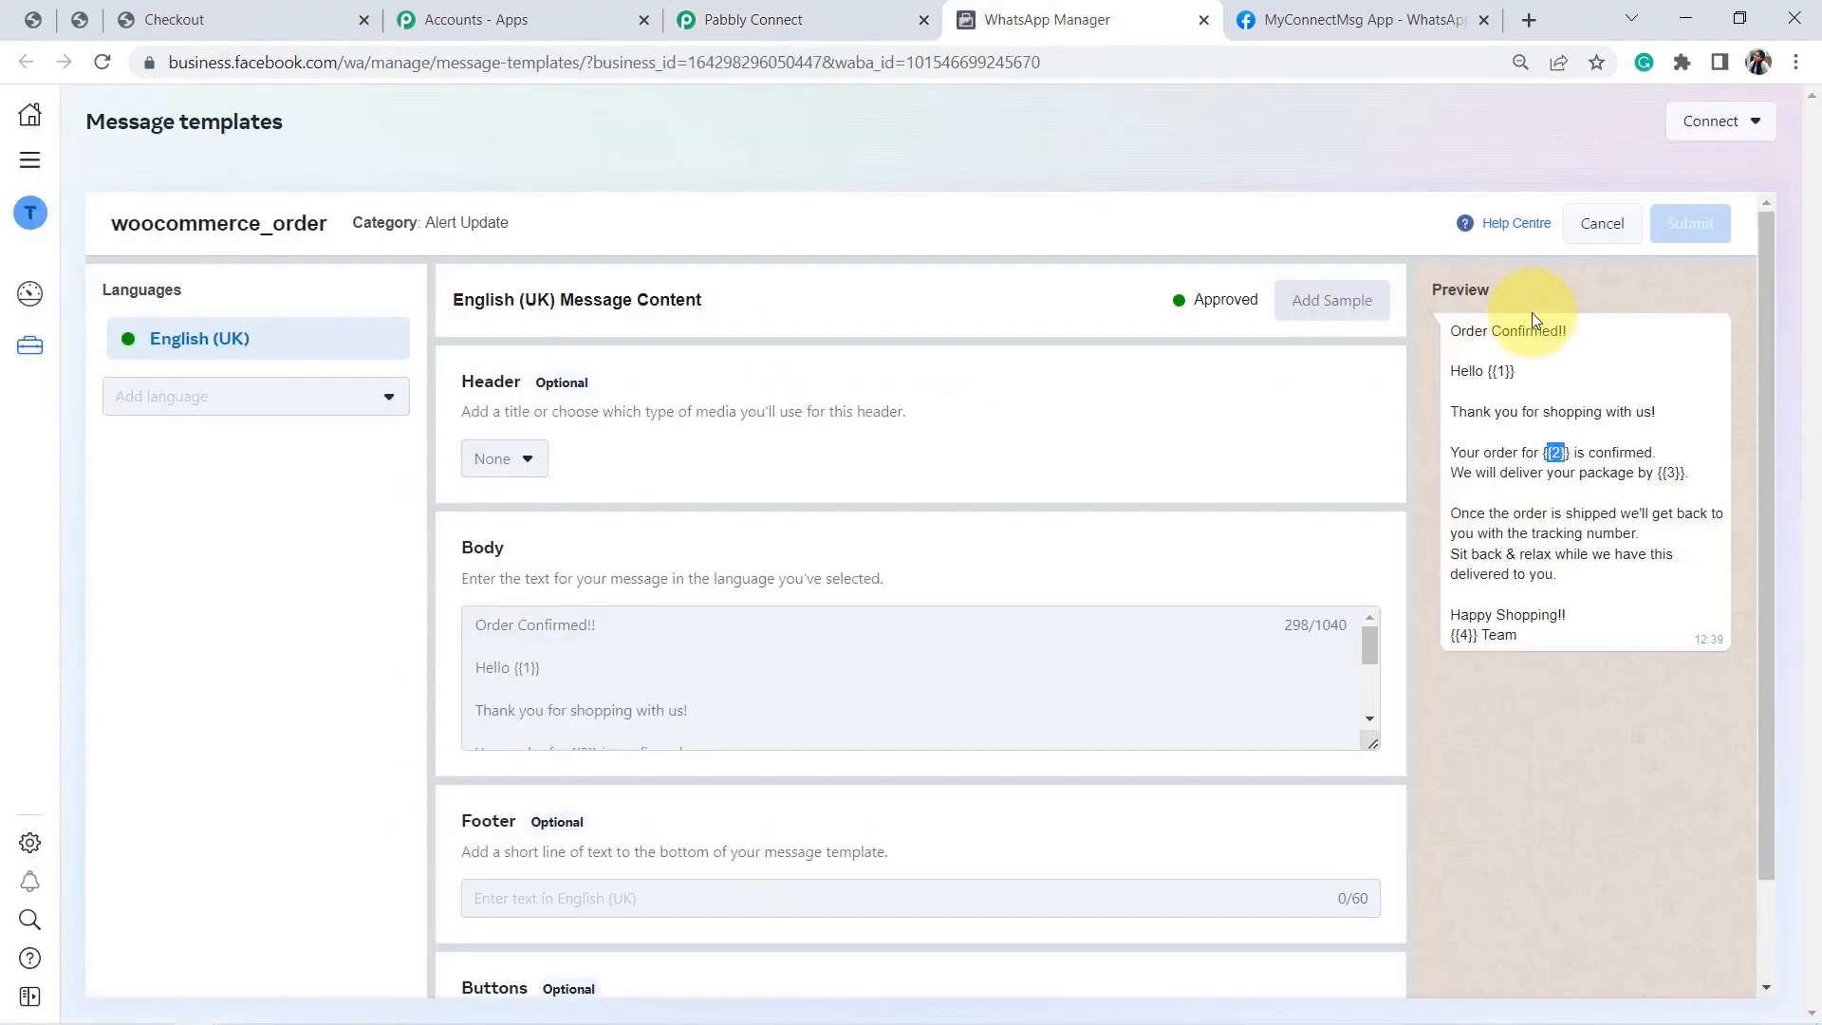
drag(1659, 471, 1684, 472)
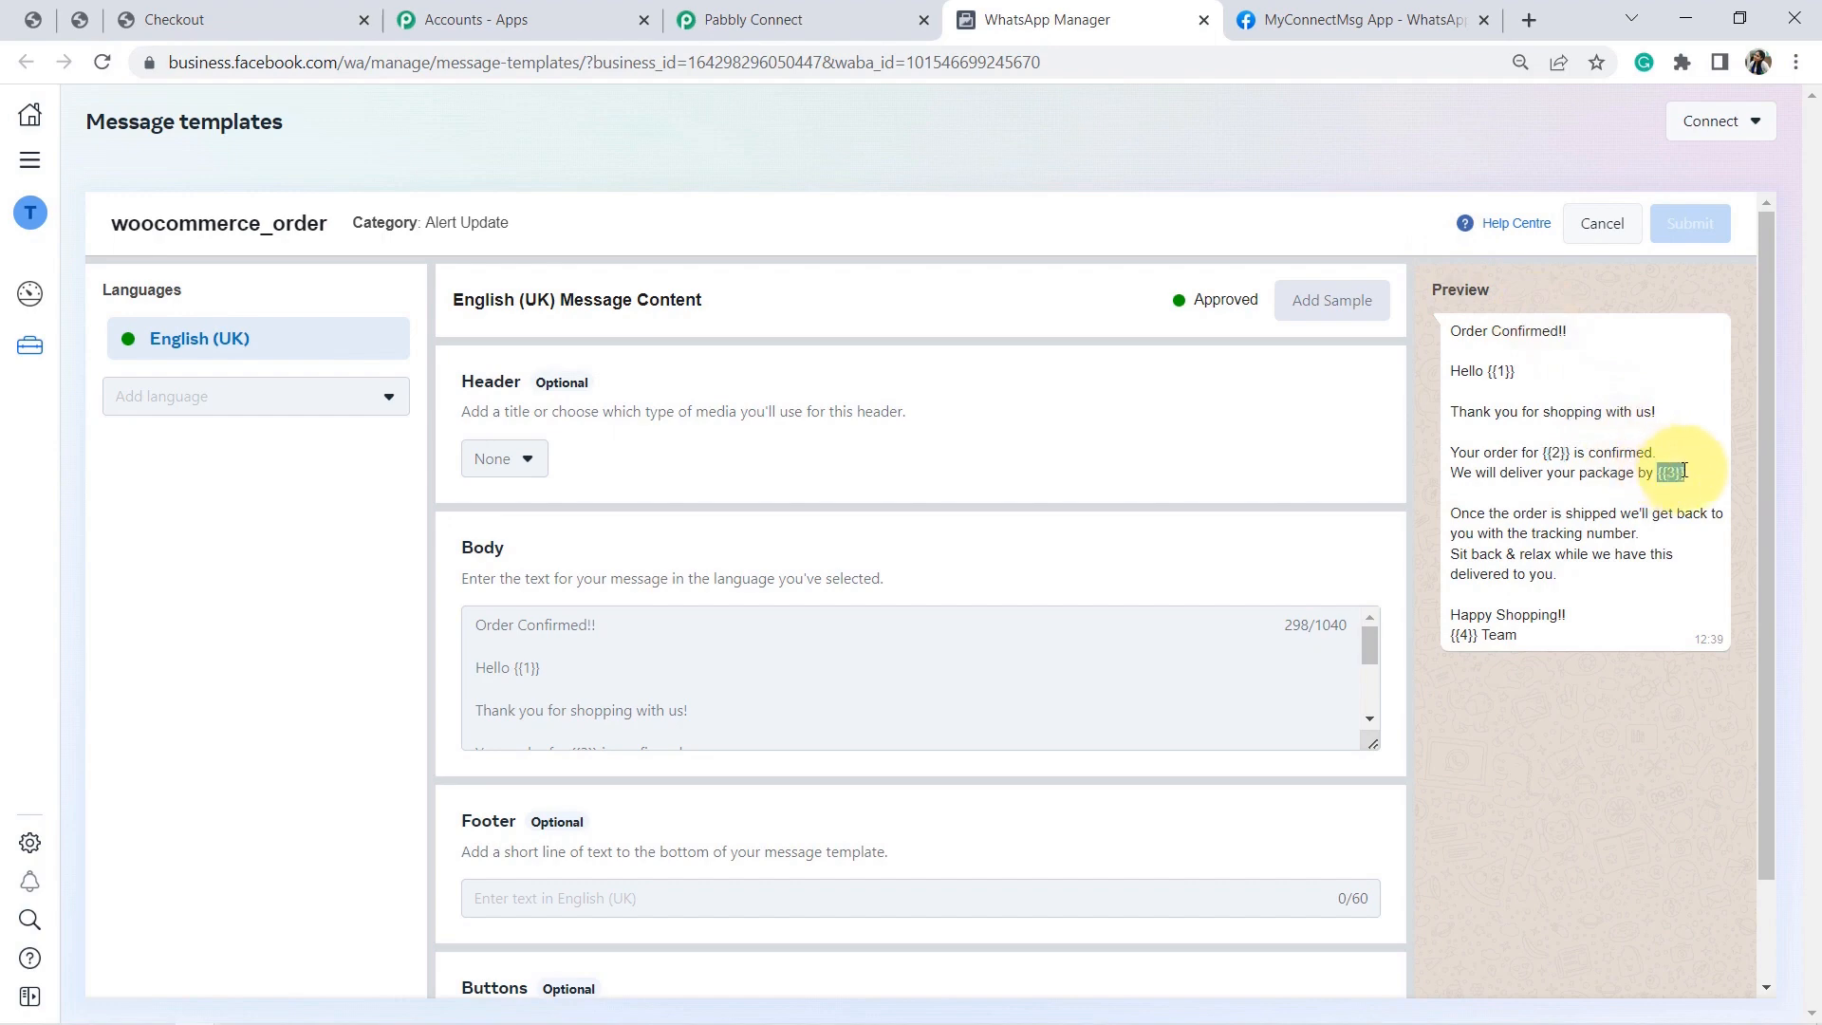
click(844, 27)
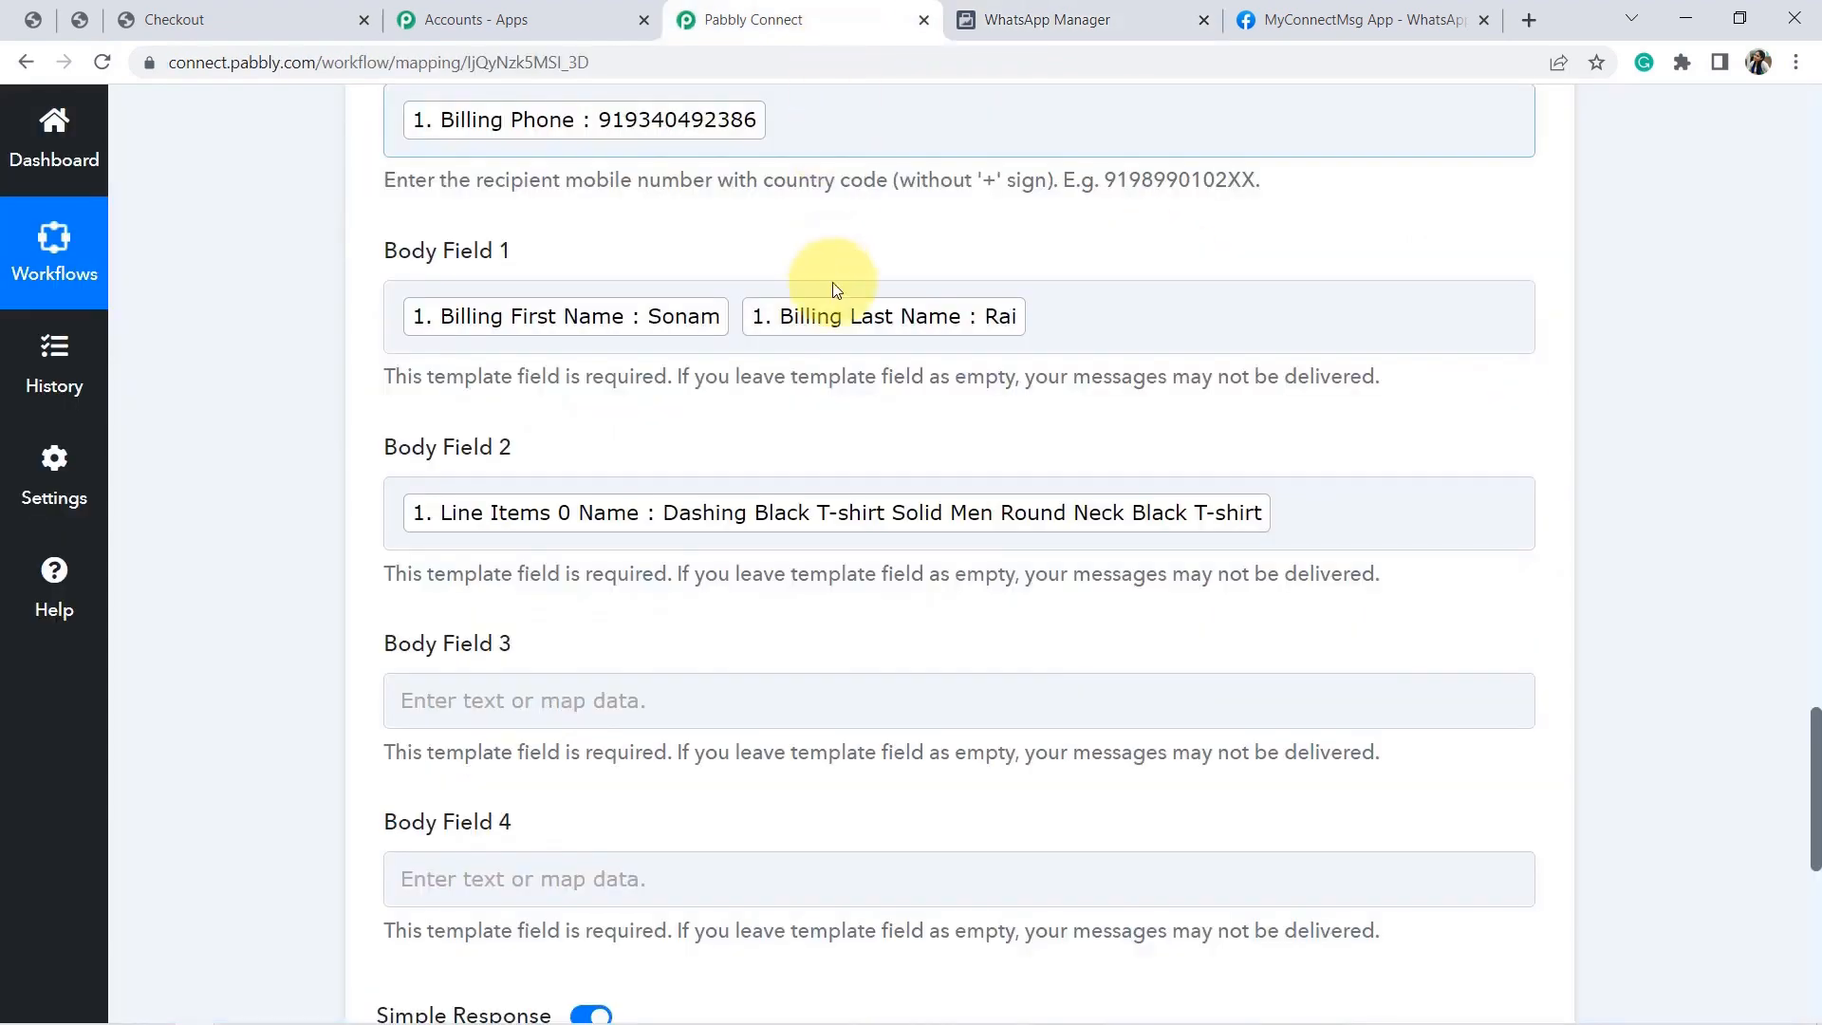
click(796, 707)
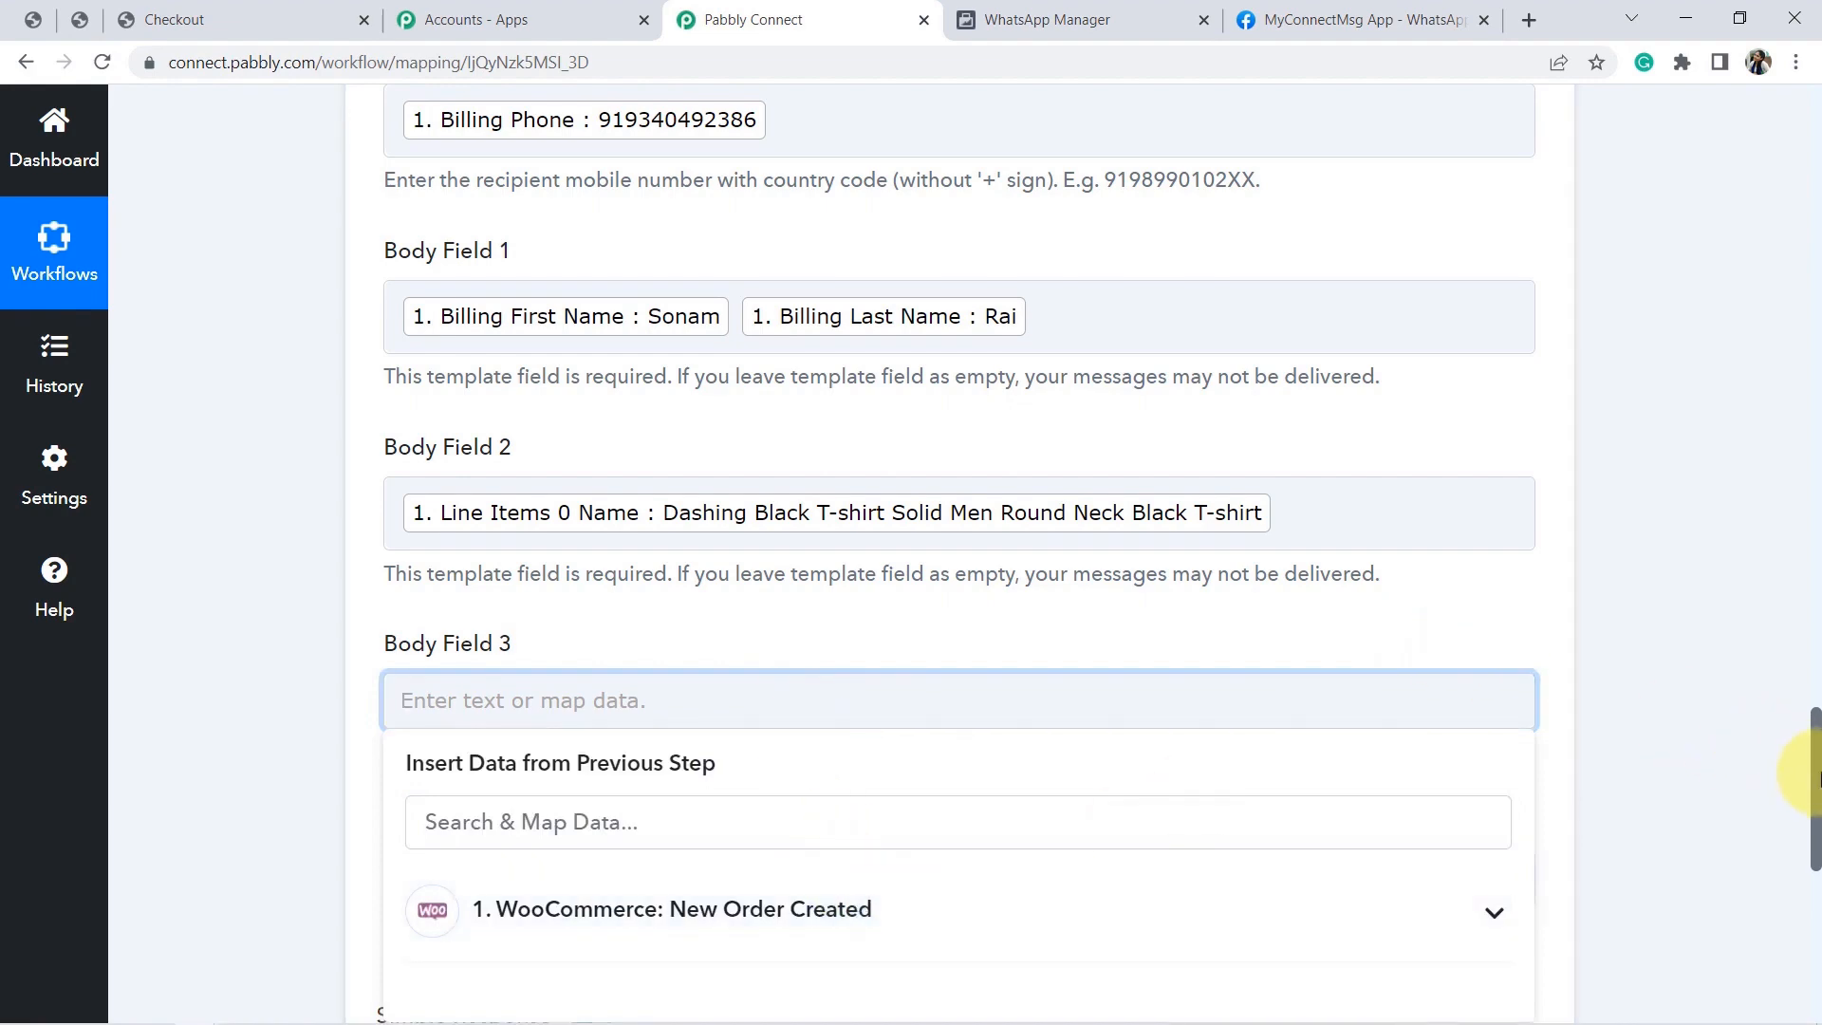
drag(1817, 830, 1528, 342)
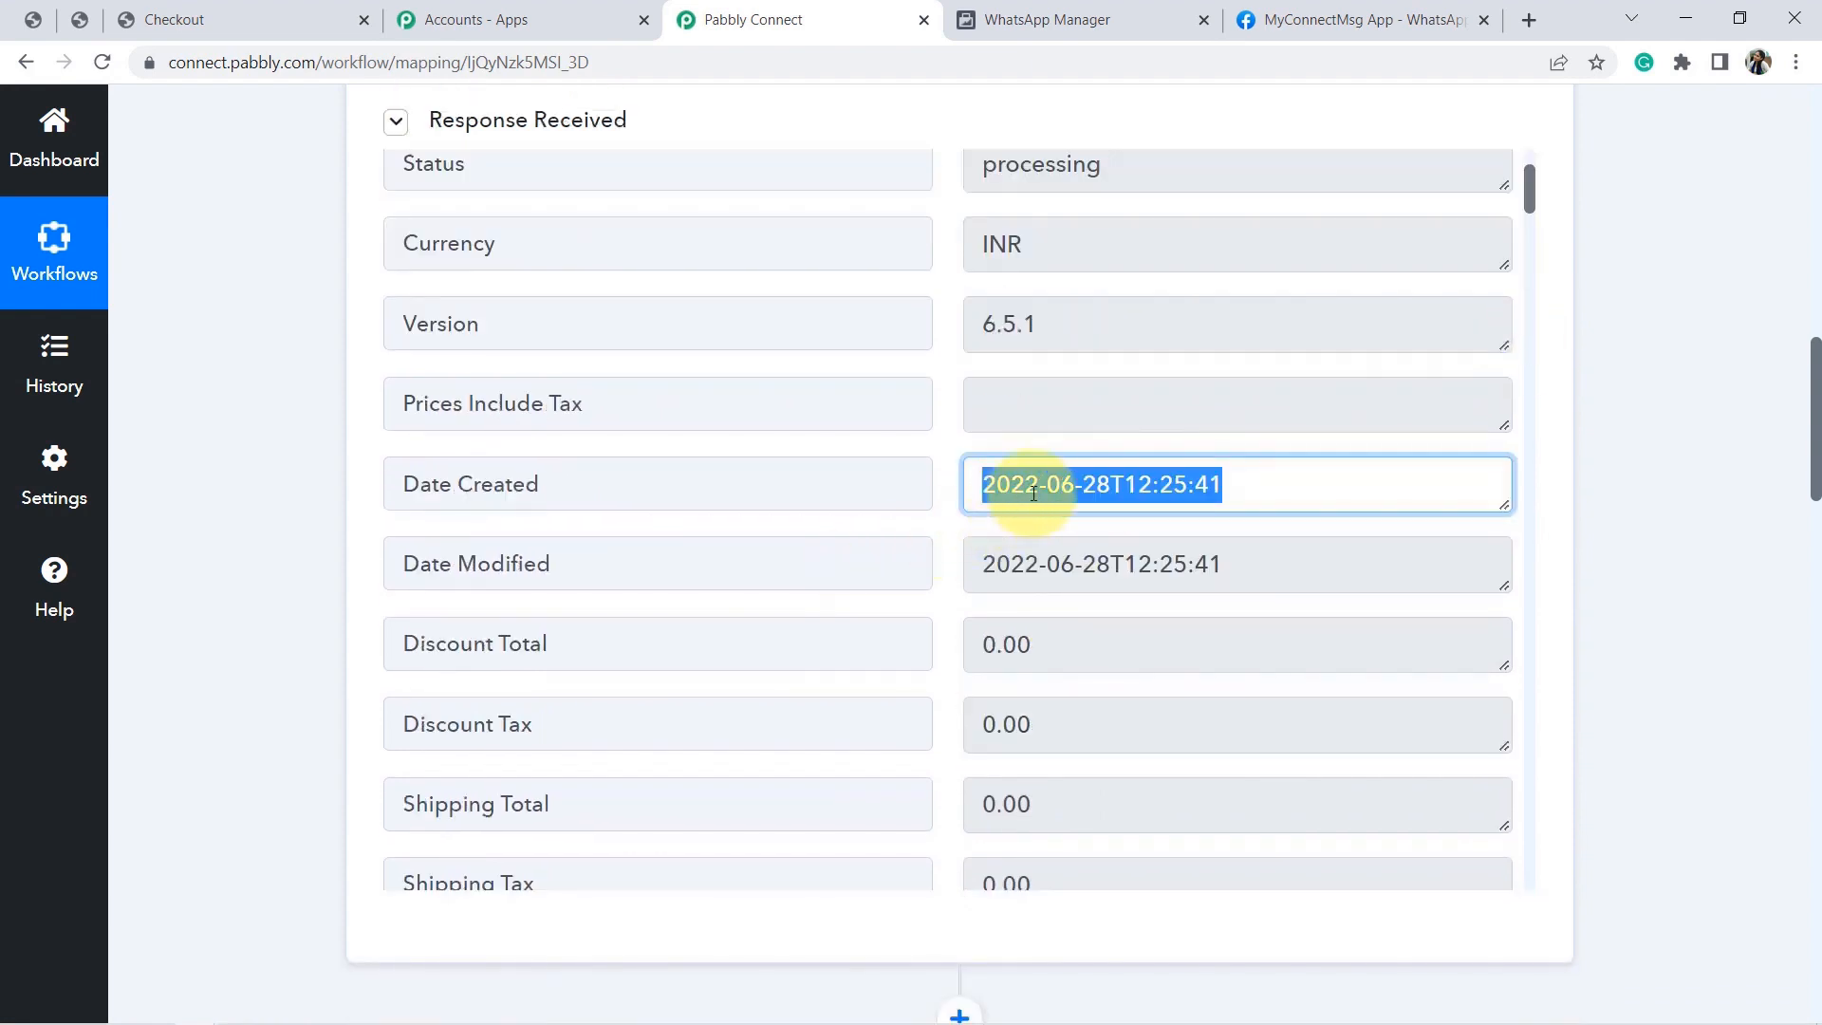
triple_click(1041, 484)
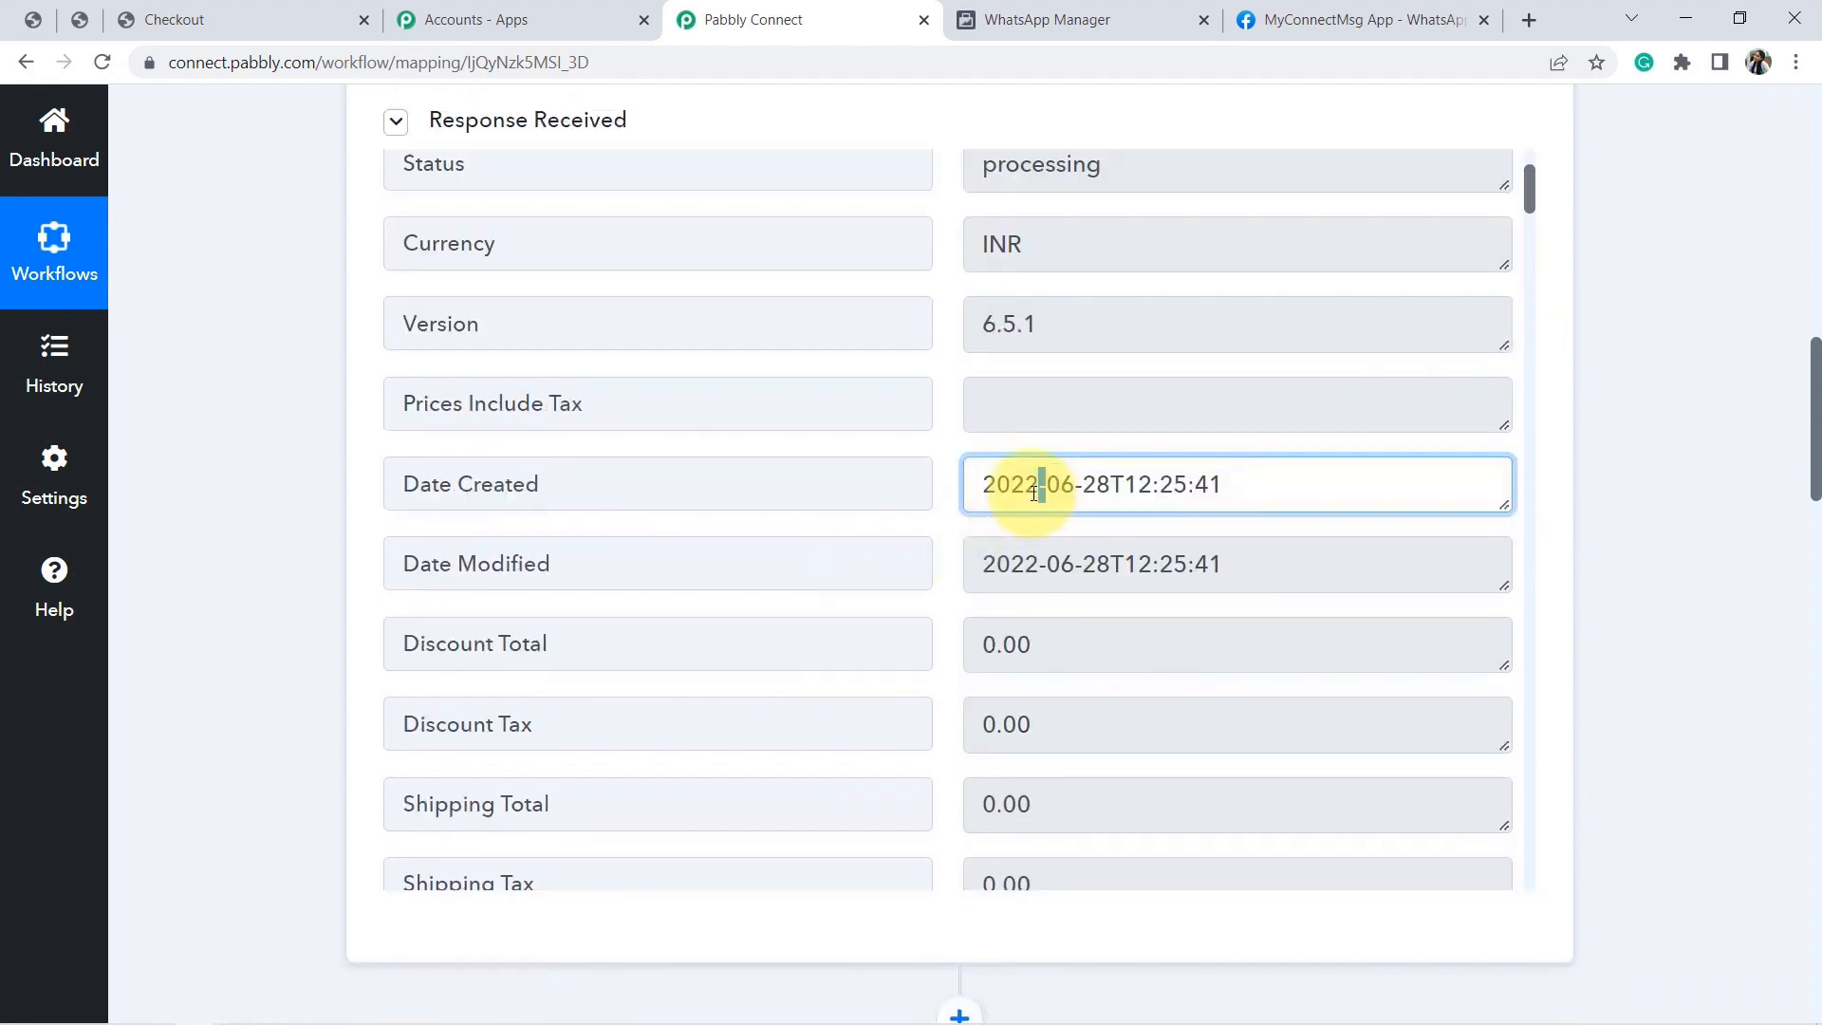
click(1110, 12)
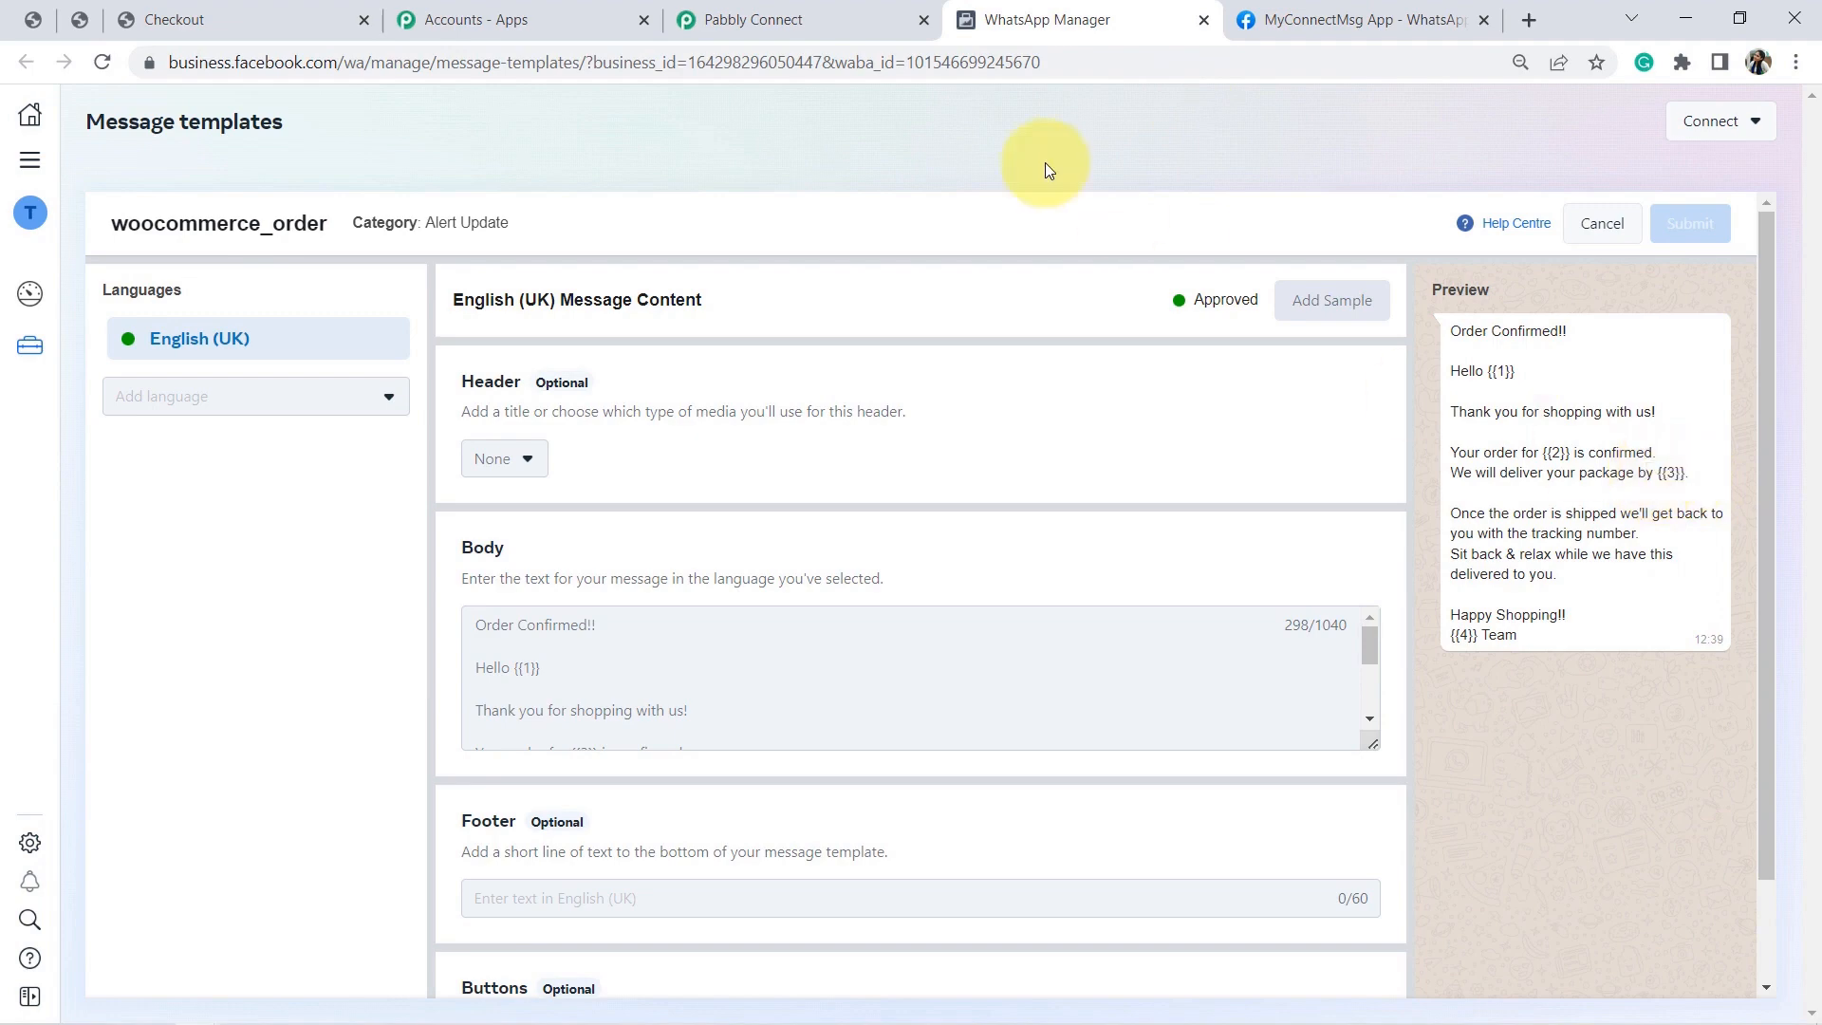
click(735, 19)
triple_click(1108, 485)
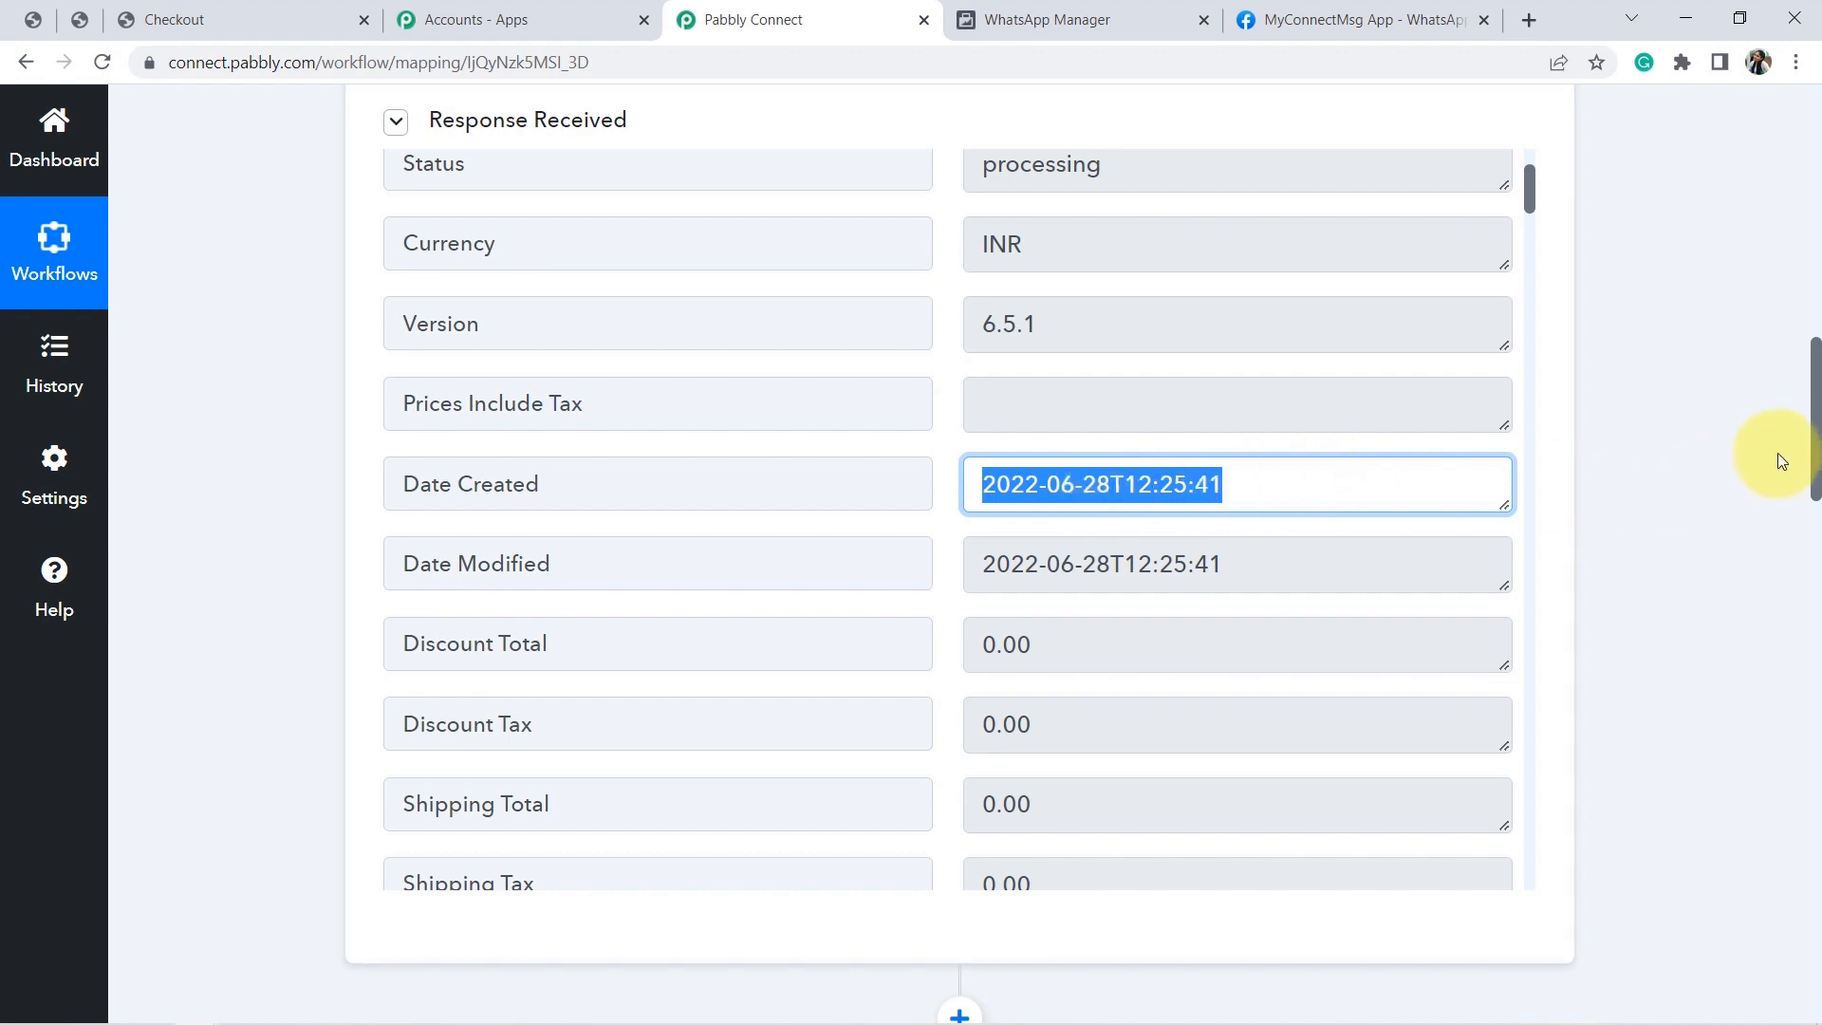
click(1732, 438)
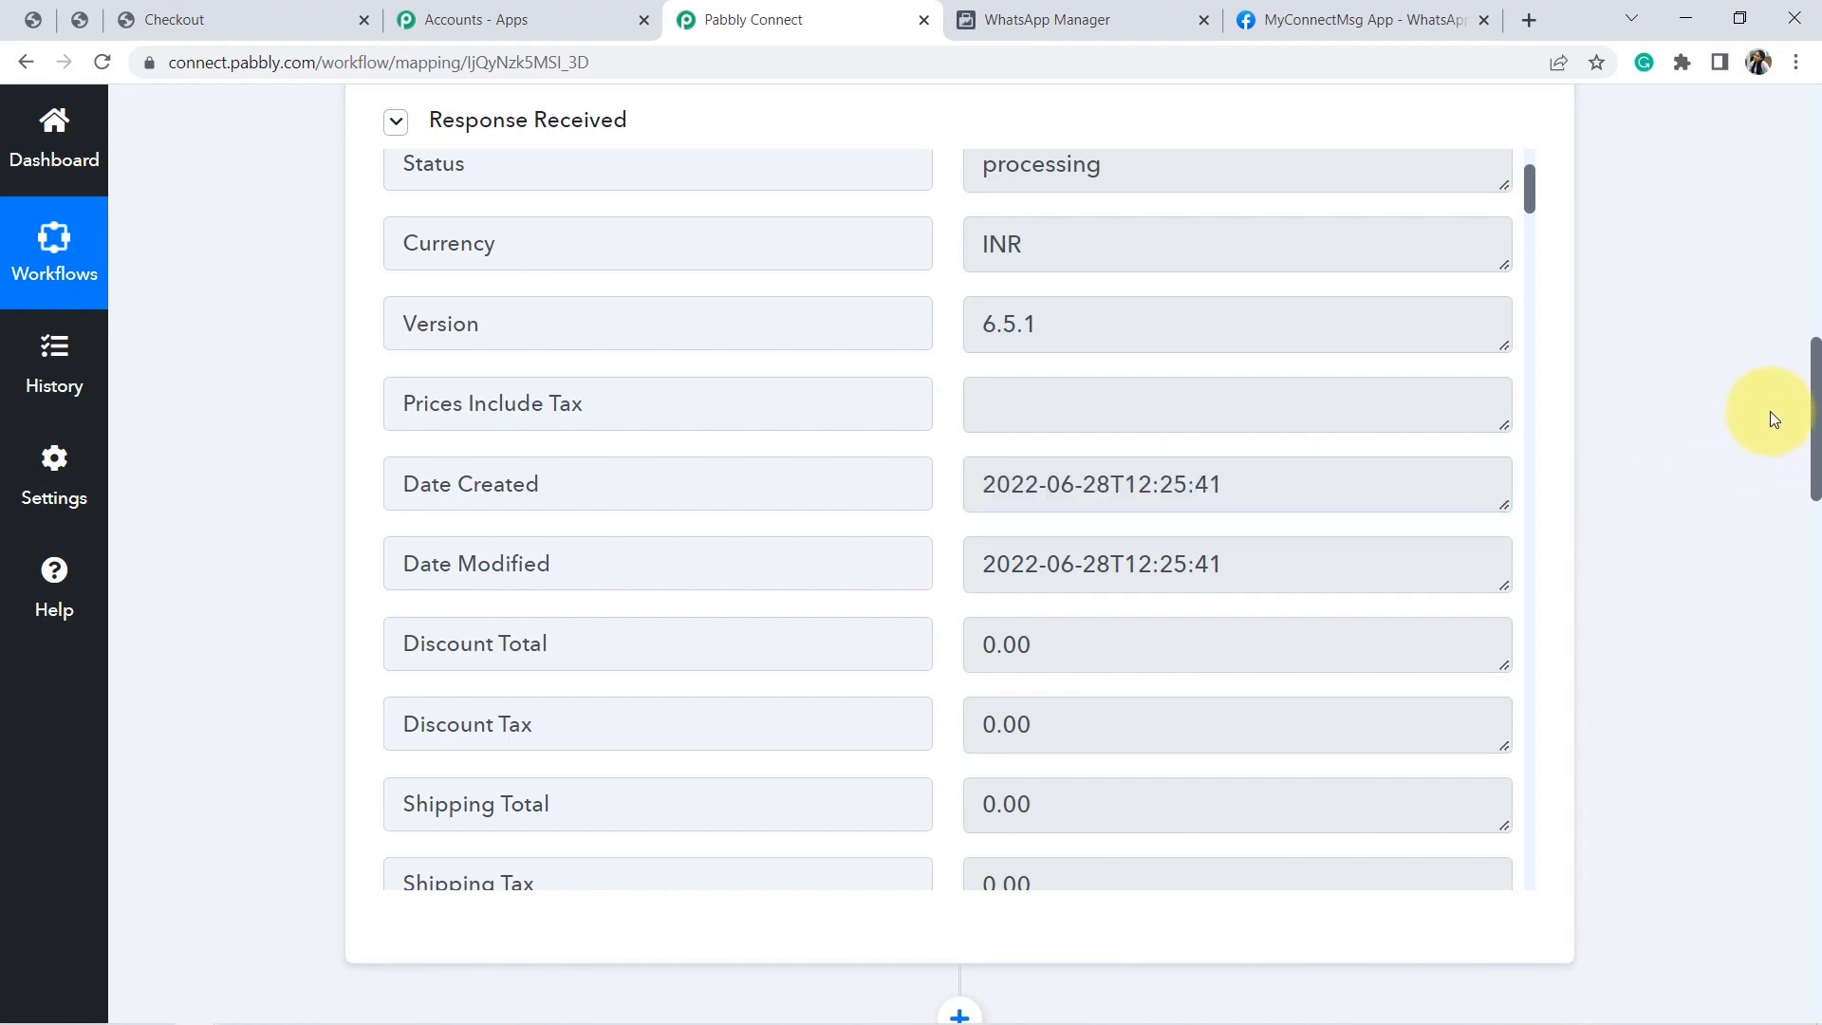
triple_click(1065, 487)
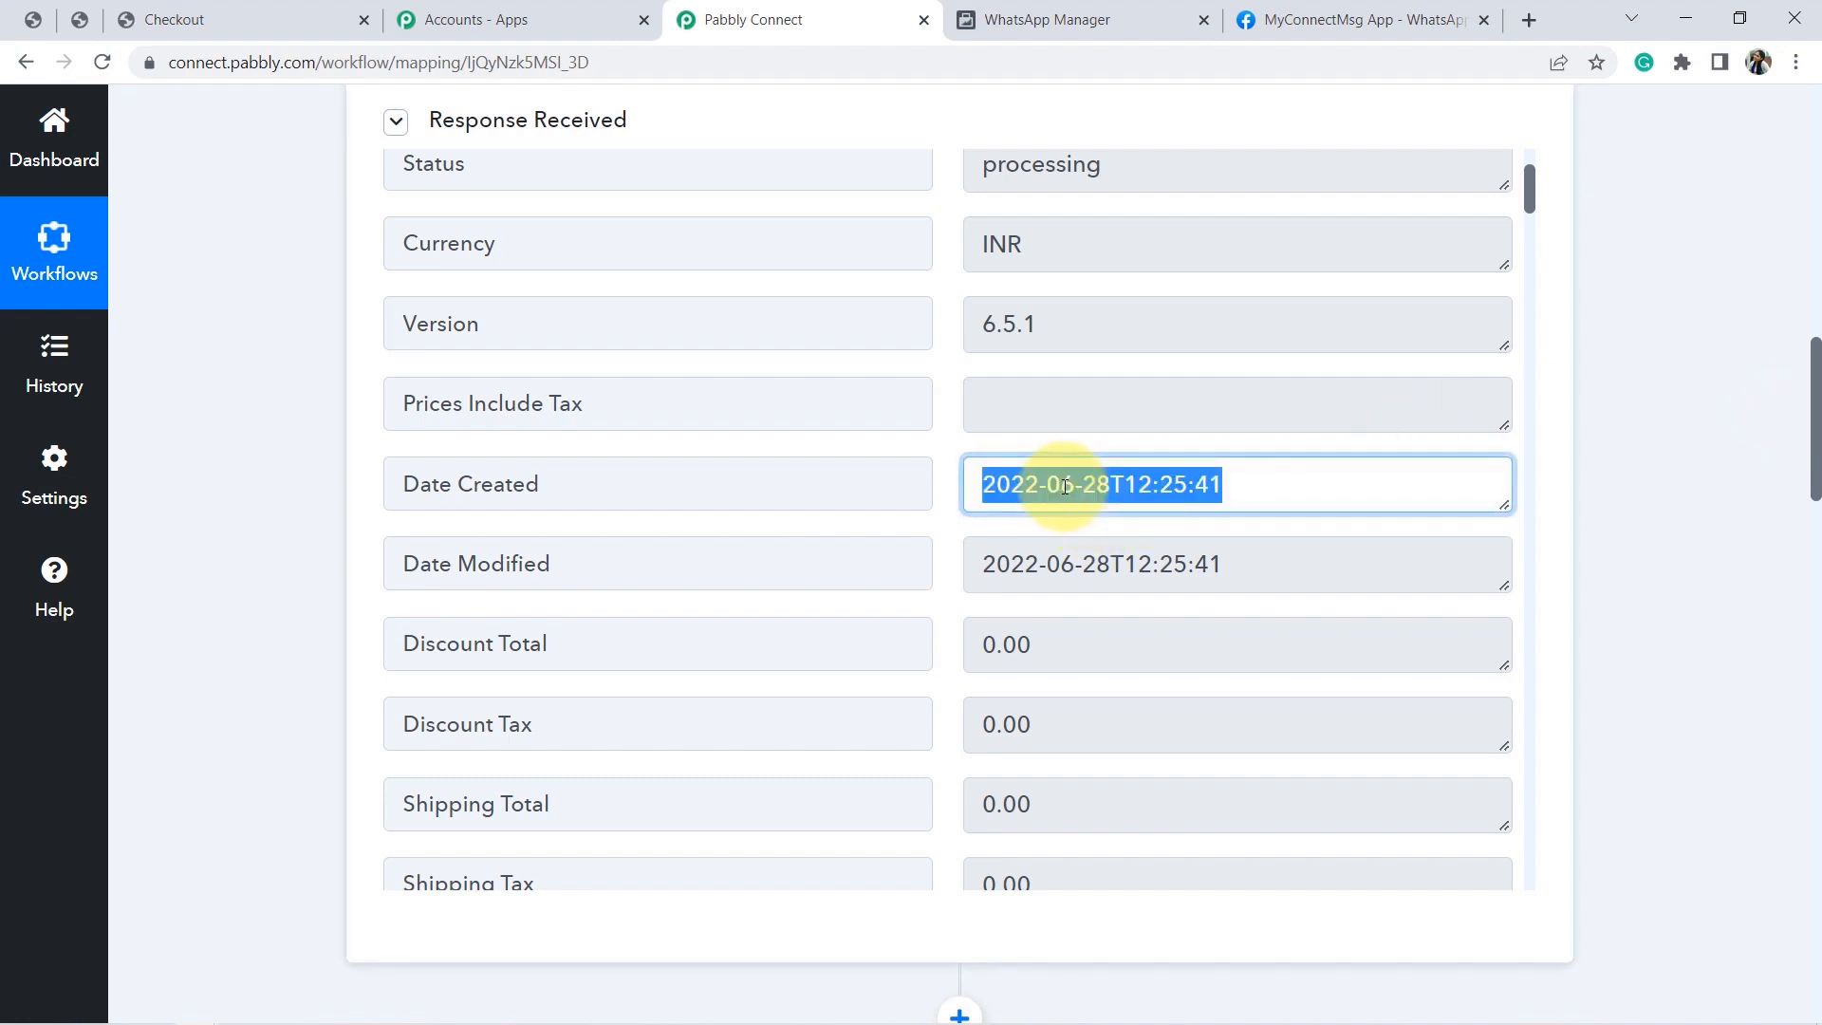
drag(1815, 399, 1802, 464)
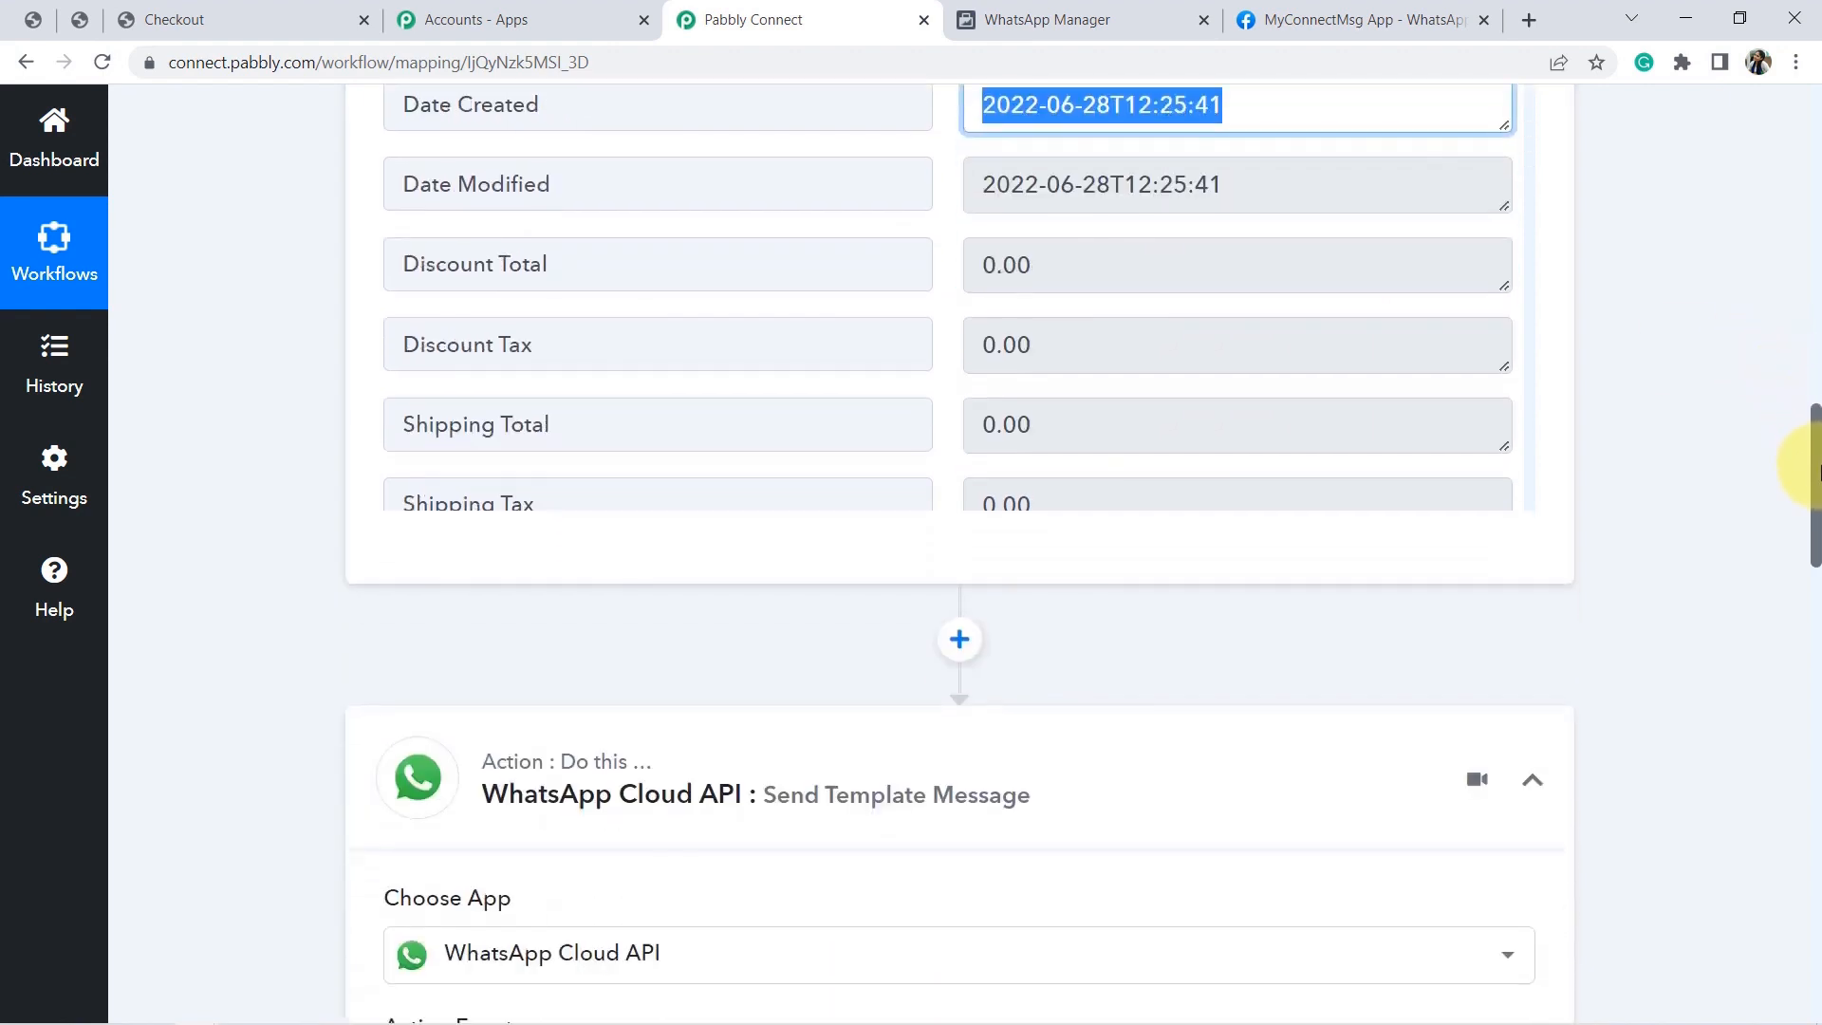
Add a new step before the WhatsApp action using the Date/Time Formatter app.
click(960, 642)
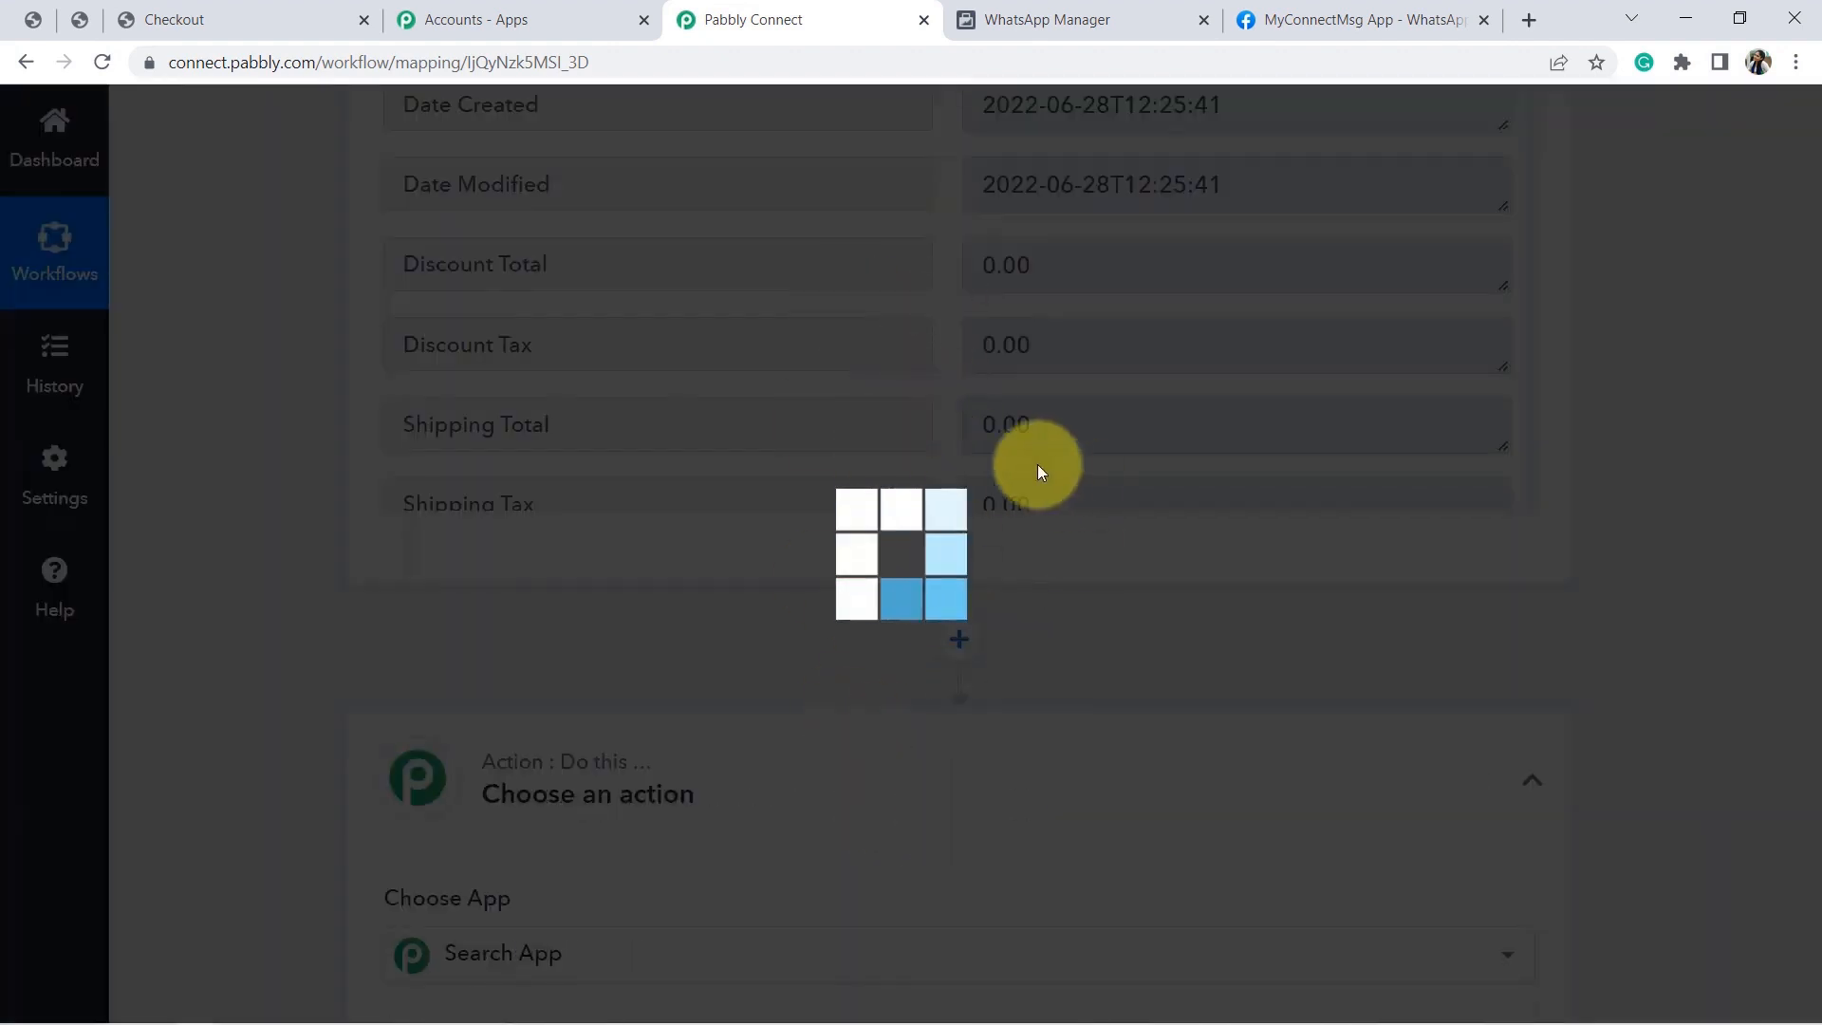
scroll(1810, 427, down, 5)
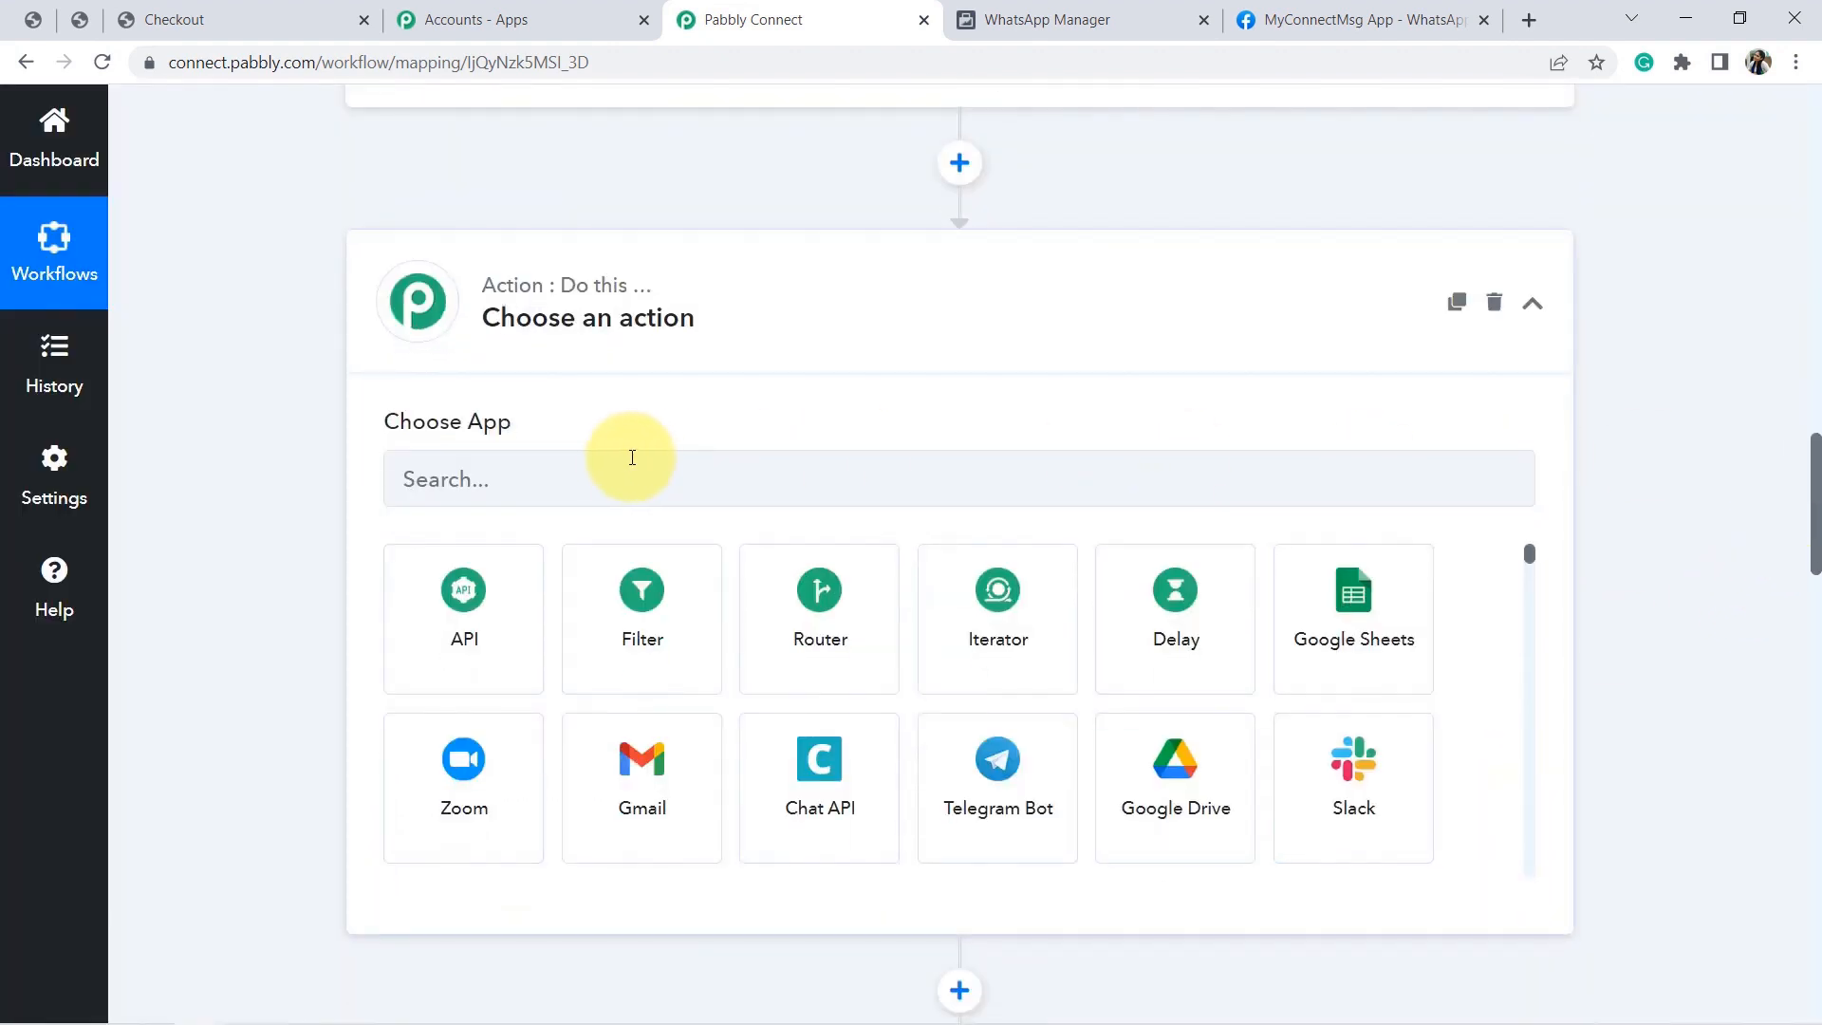
click(617, 470)
text(date)
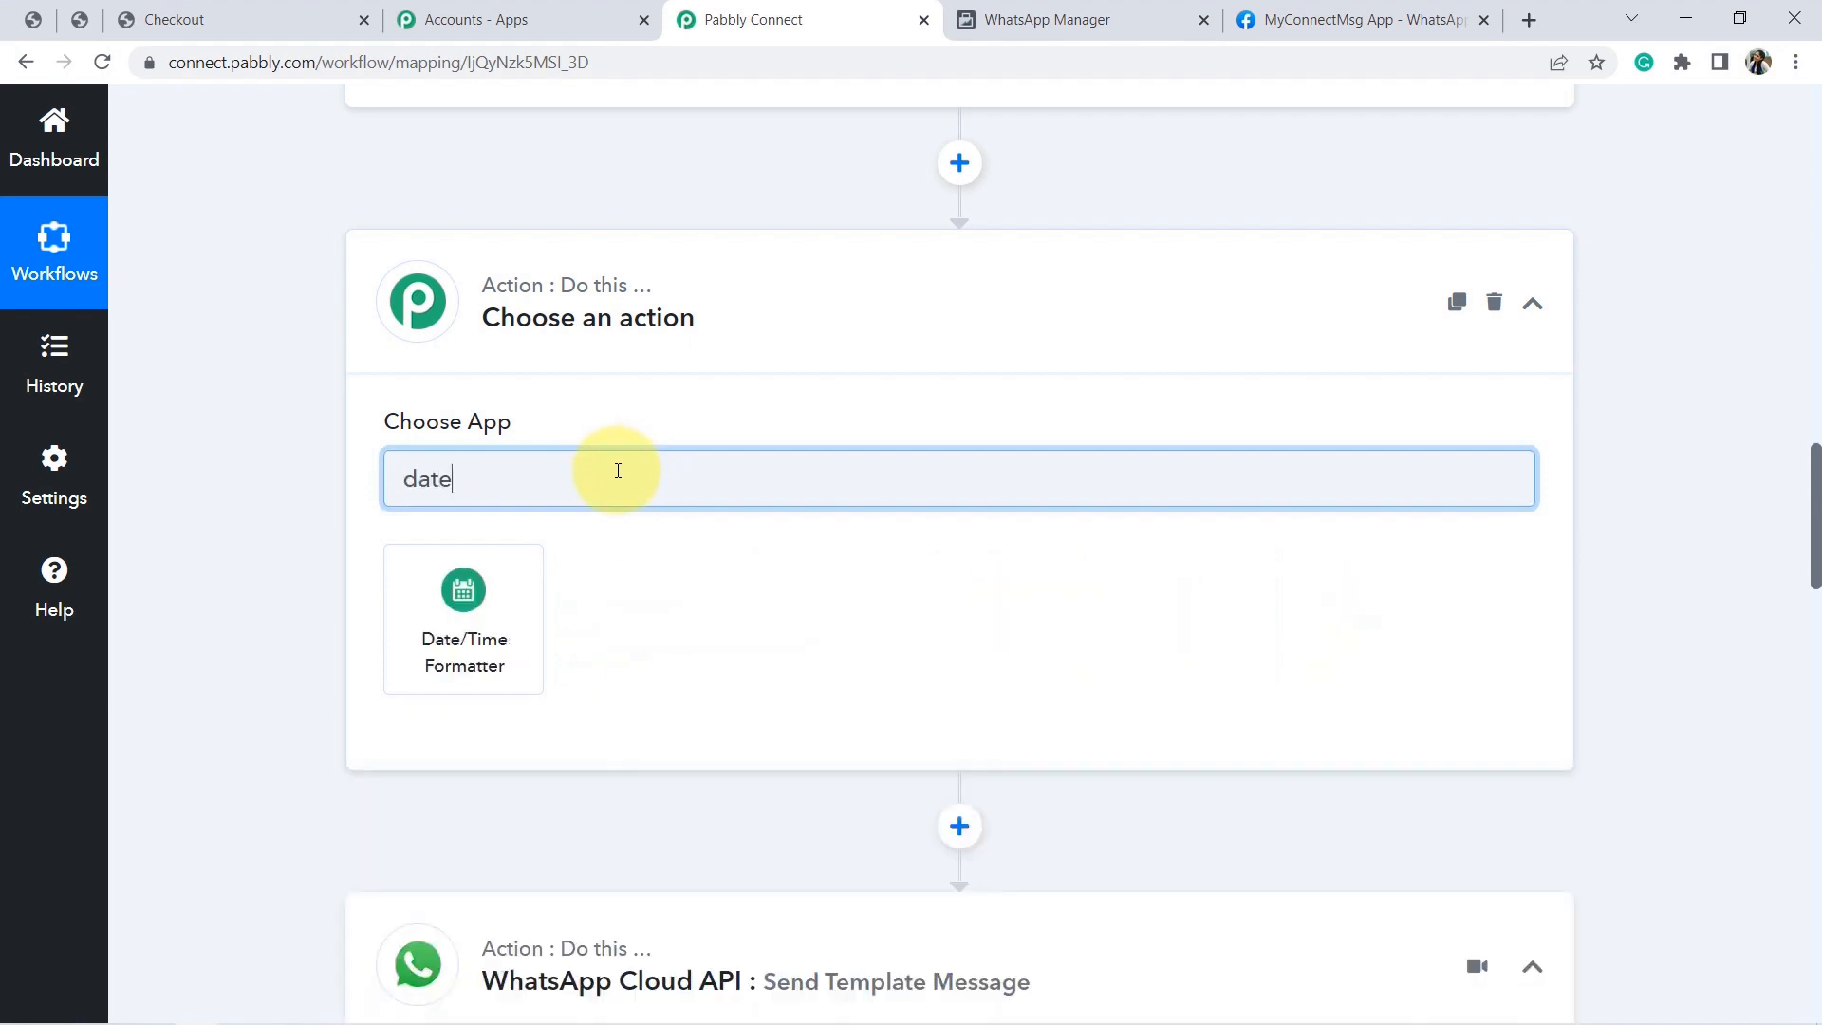
click(462, 607)
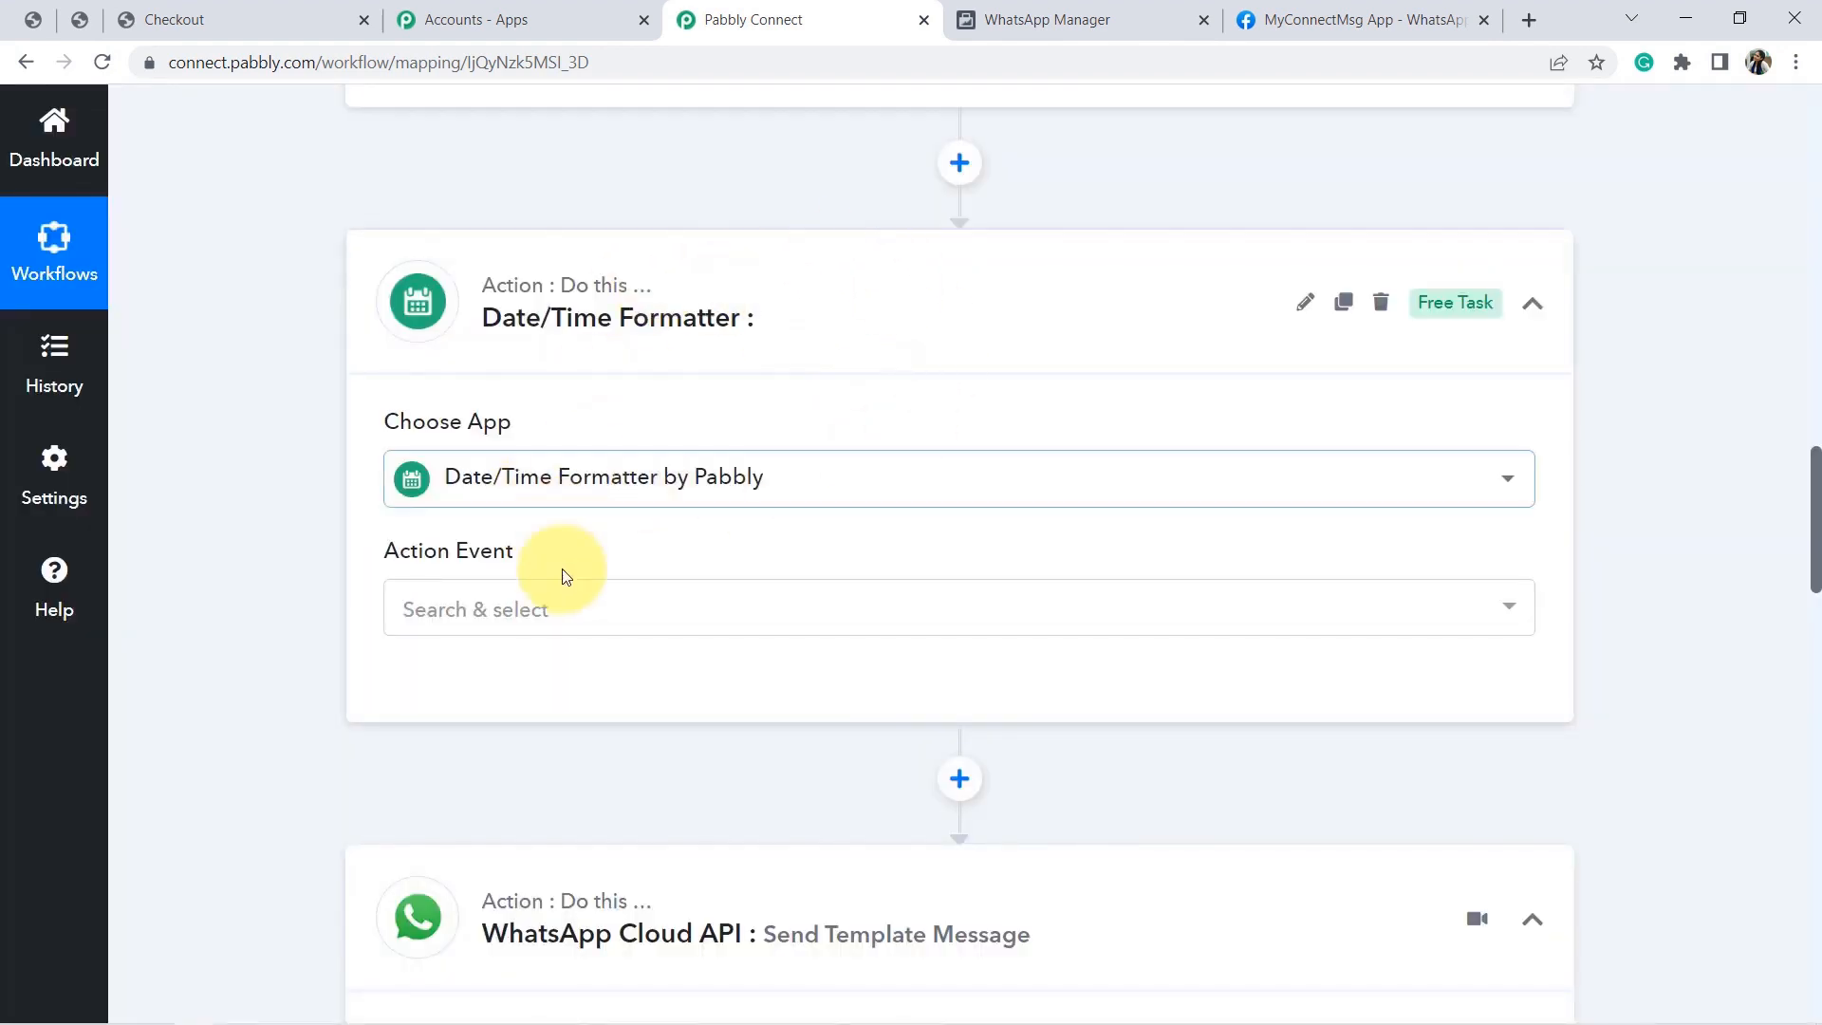
Set the Date/Time Formatter action event to Modify Current Date.
click(581, 616)
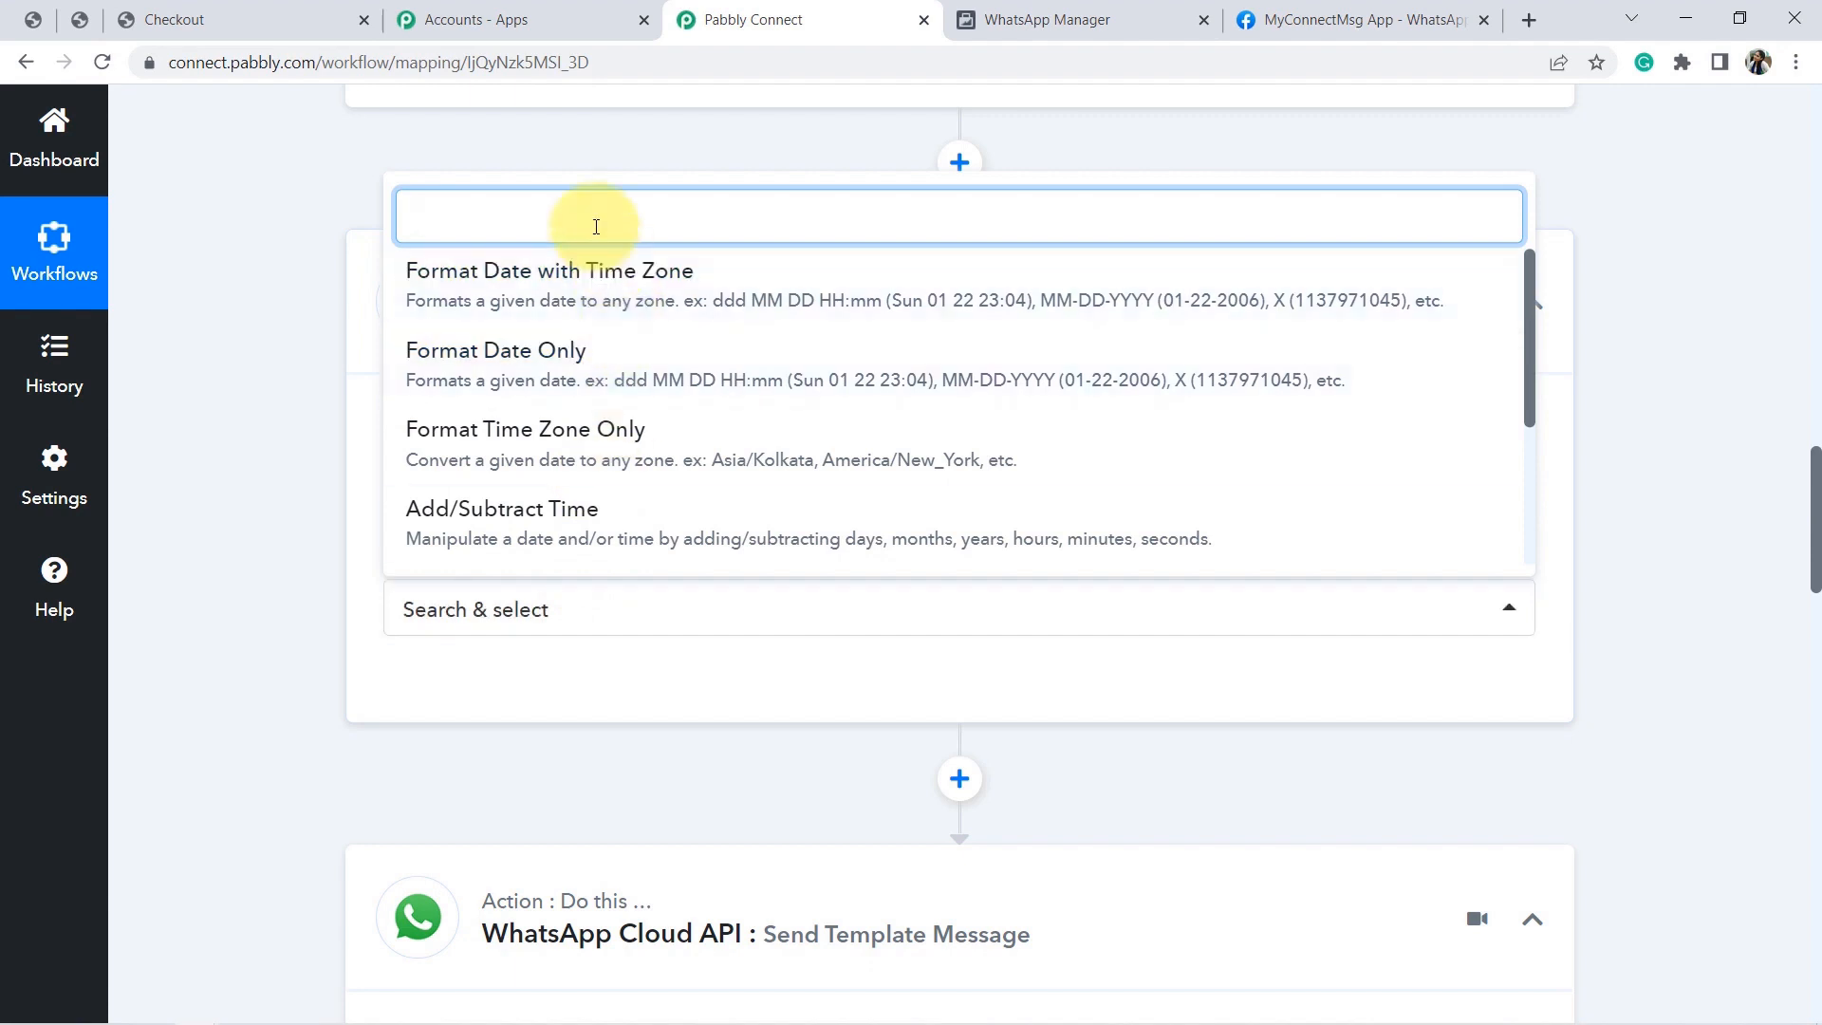
text(modi)
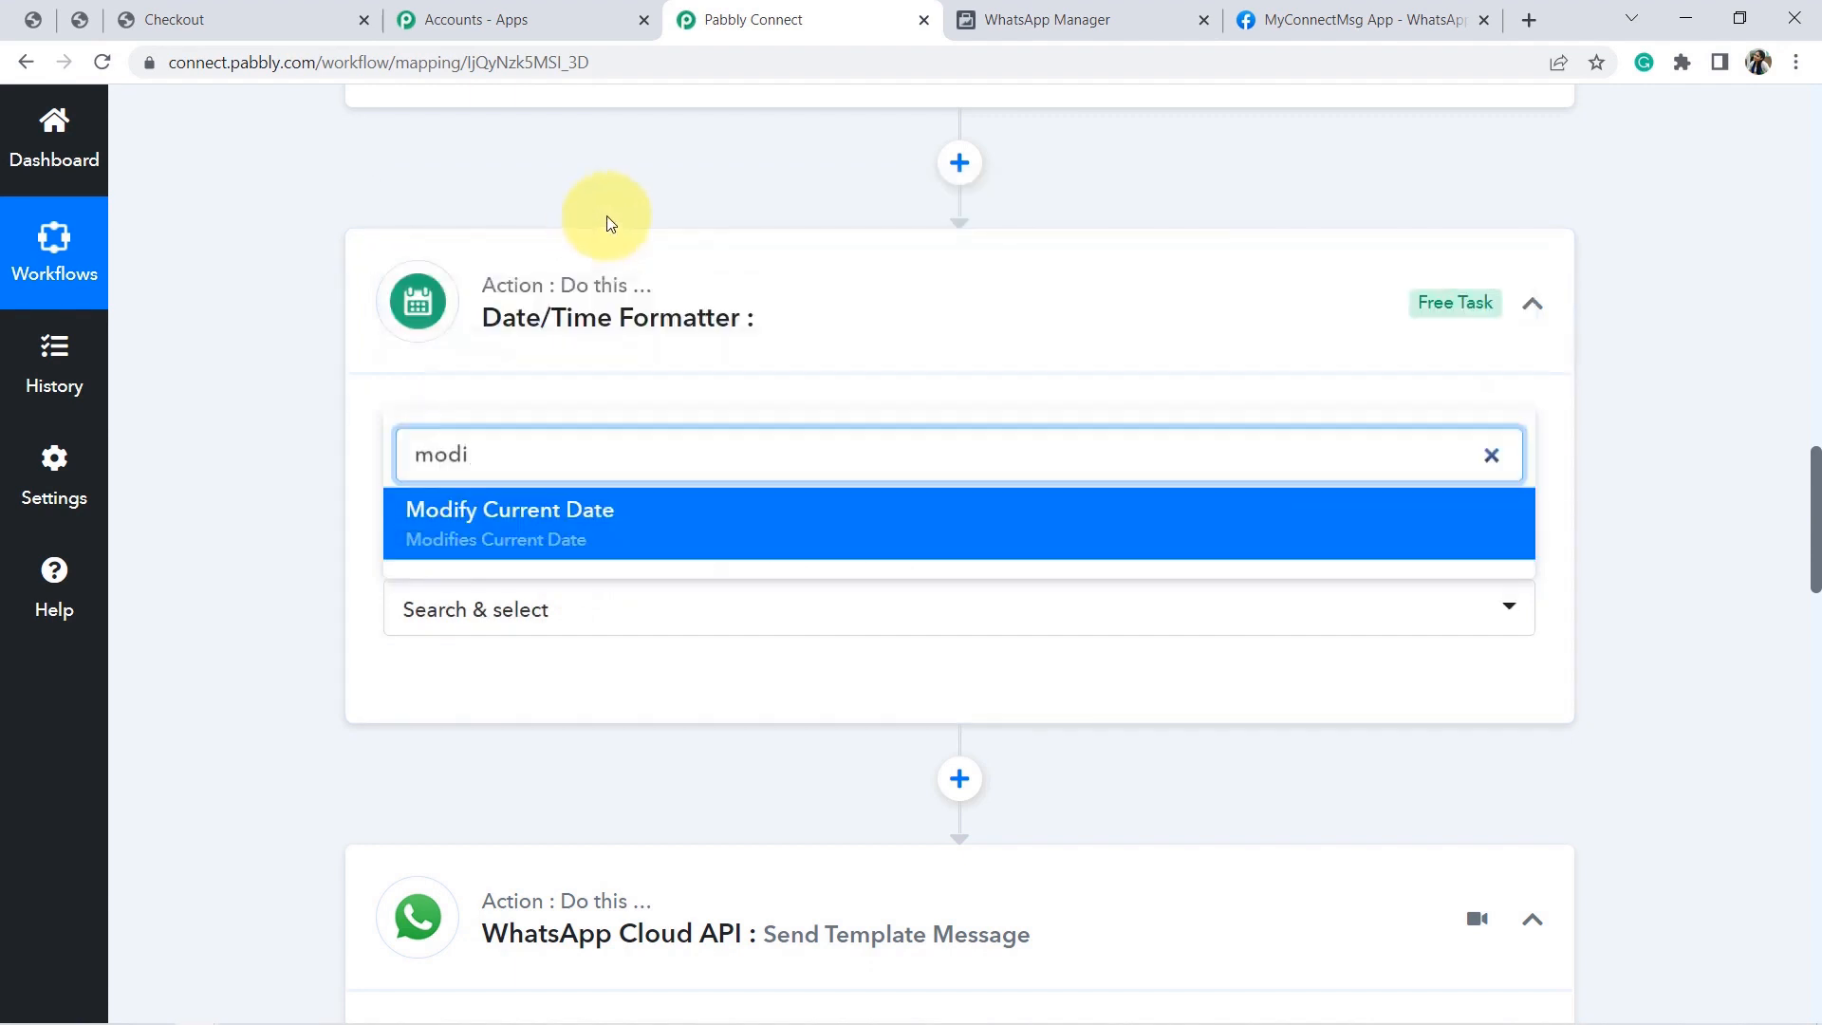
click(531, 529)
scroll(1613, 528, down, 5)
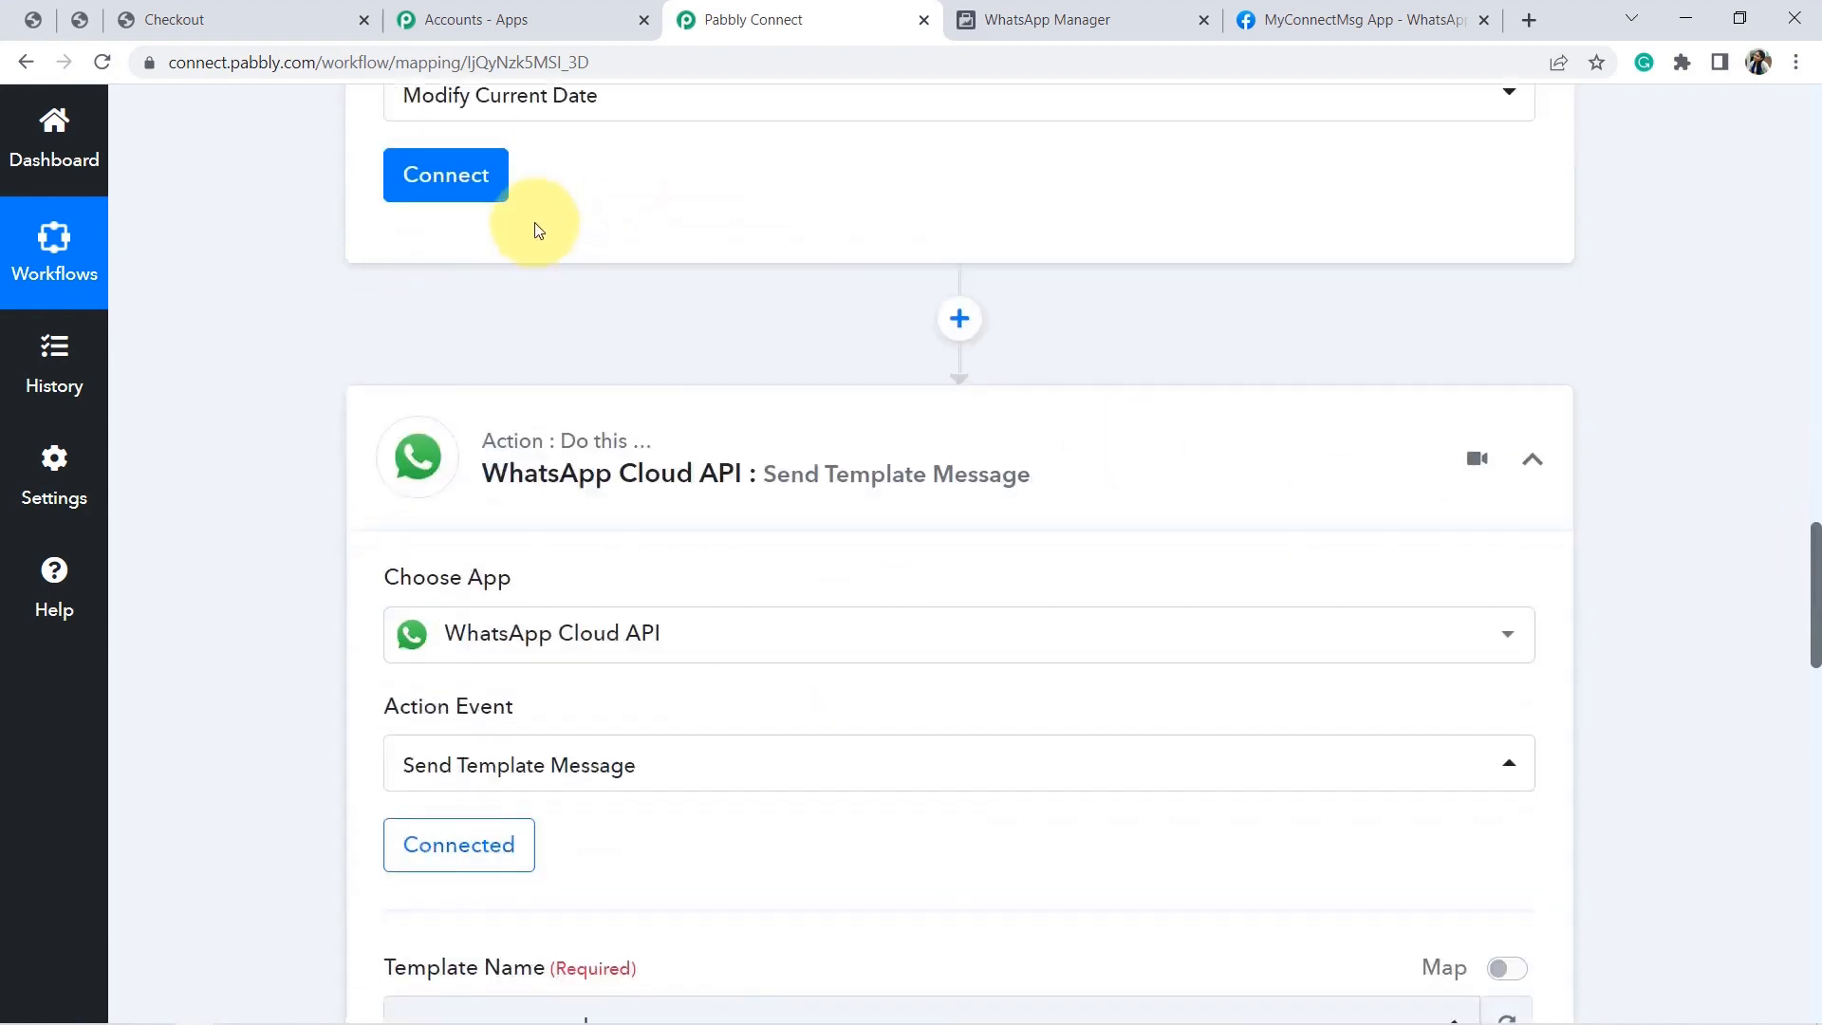
Connect the formatter and set date format DD/MM/YYYY with time zone Asia/Kolkata.
click(488, 189)
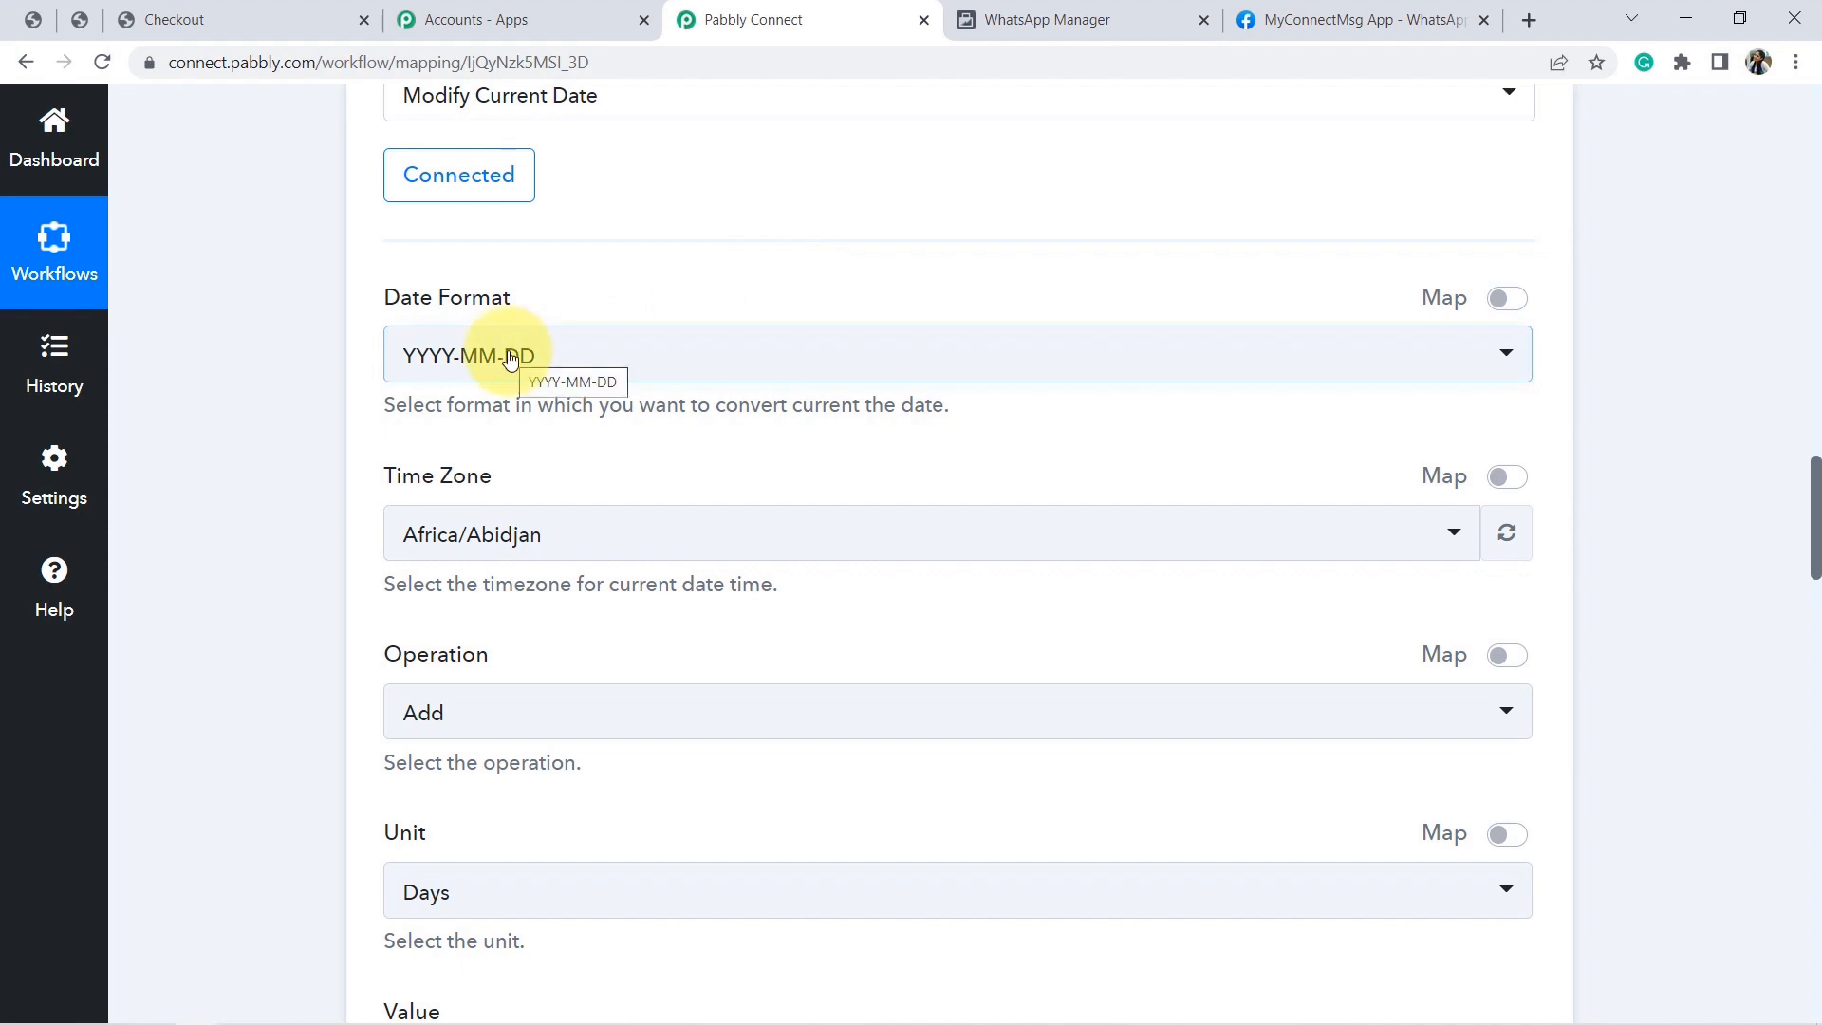
click(510, 358)
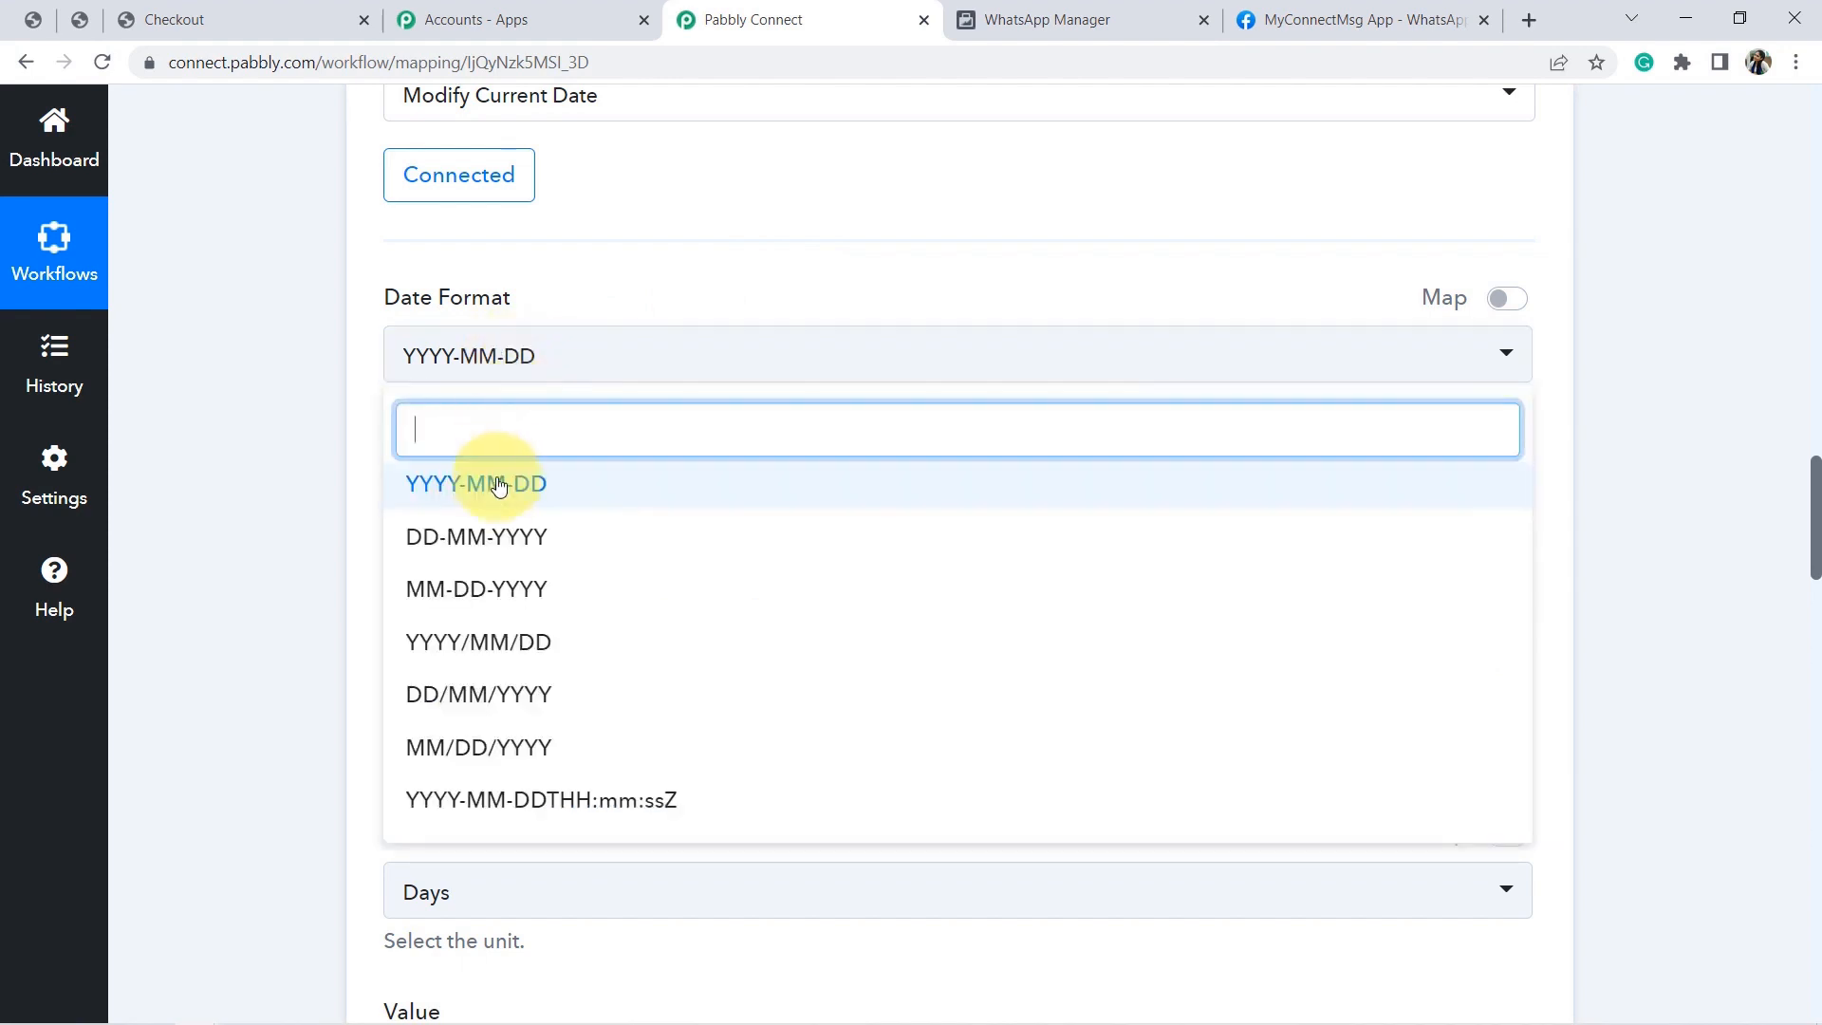
click(476, 698)
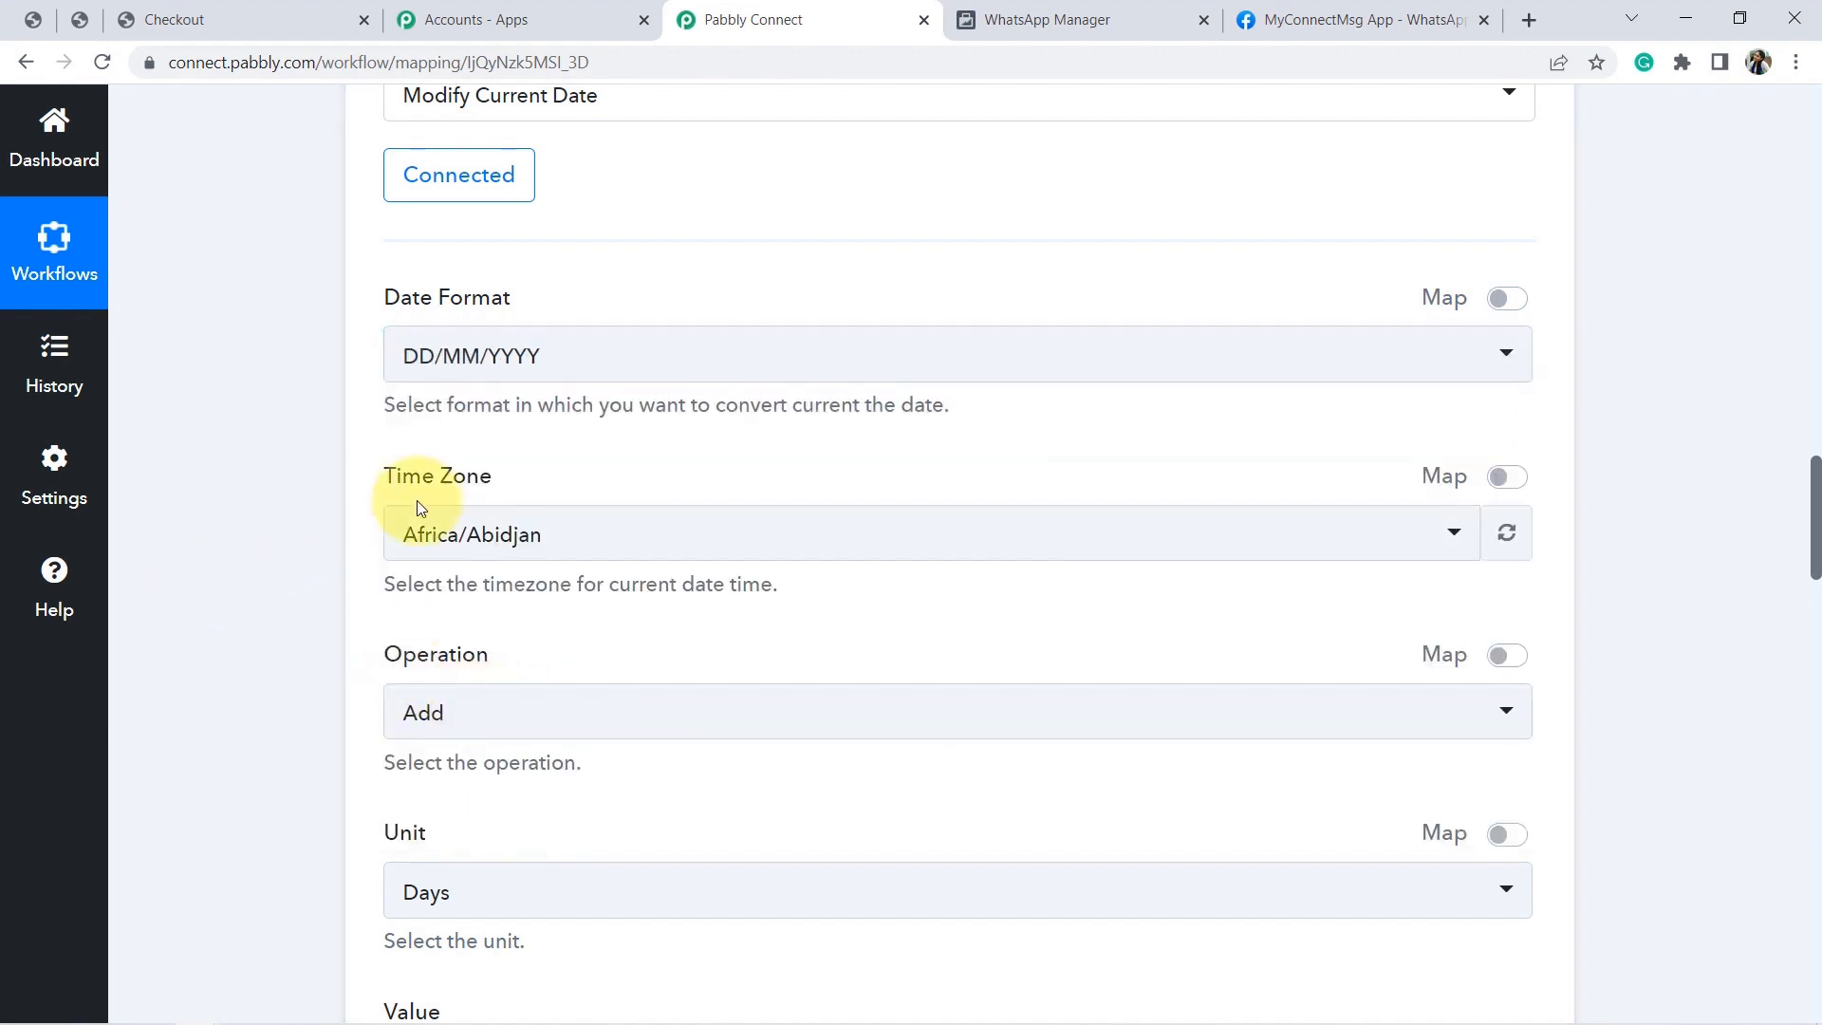
click(474, 531)
text(asia)
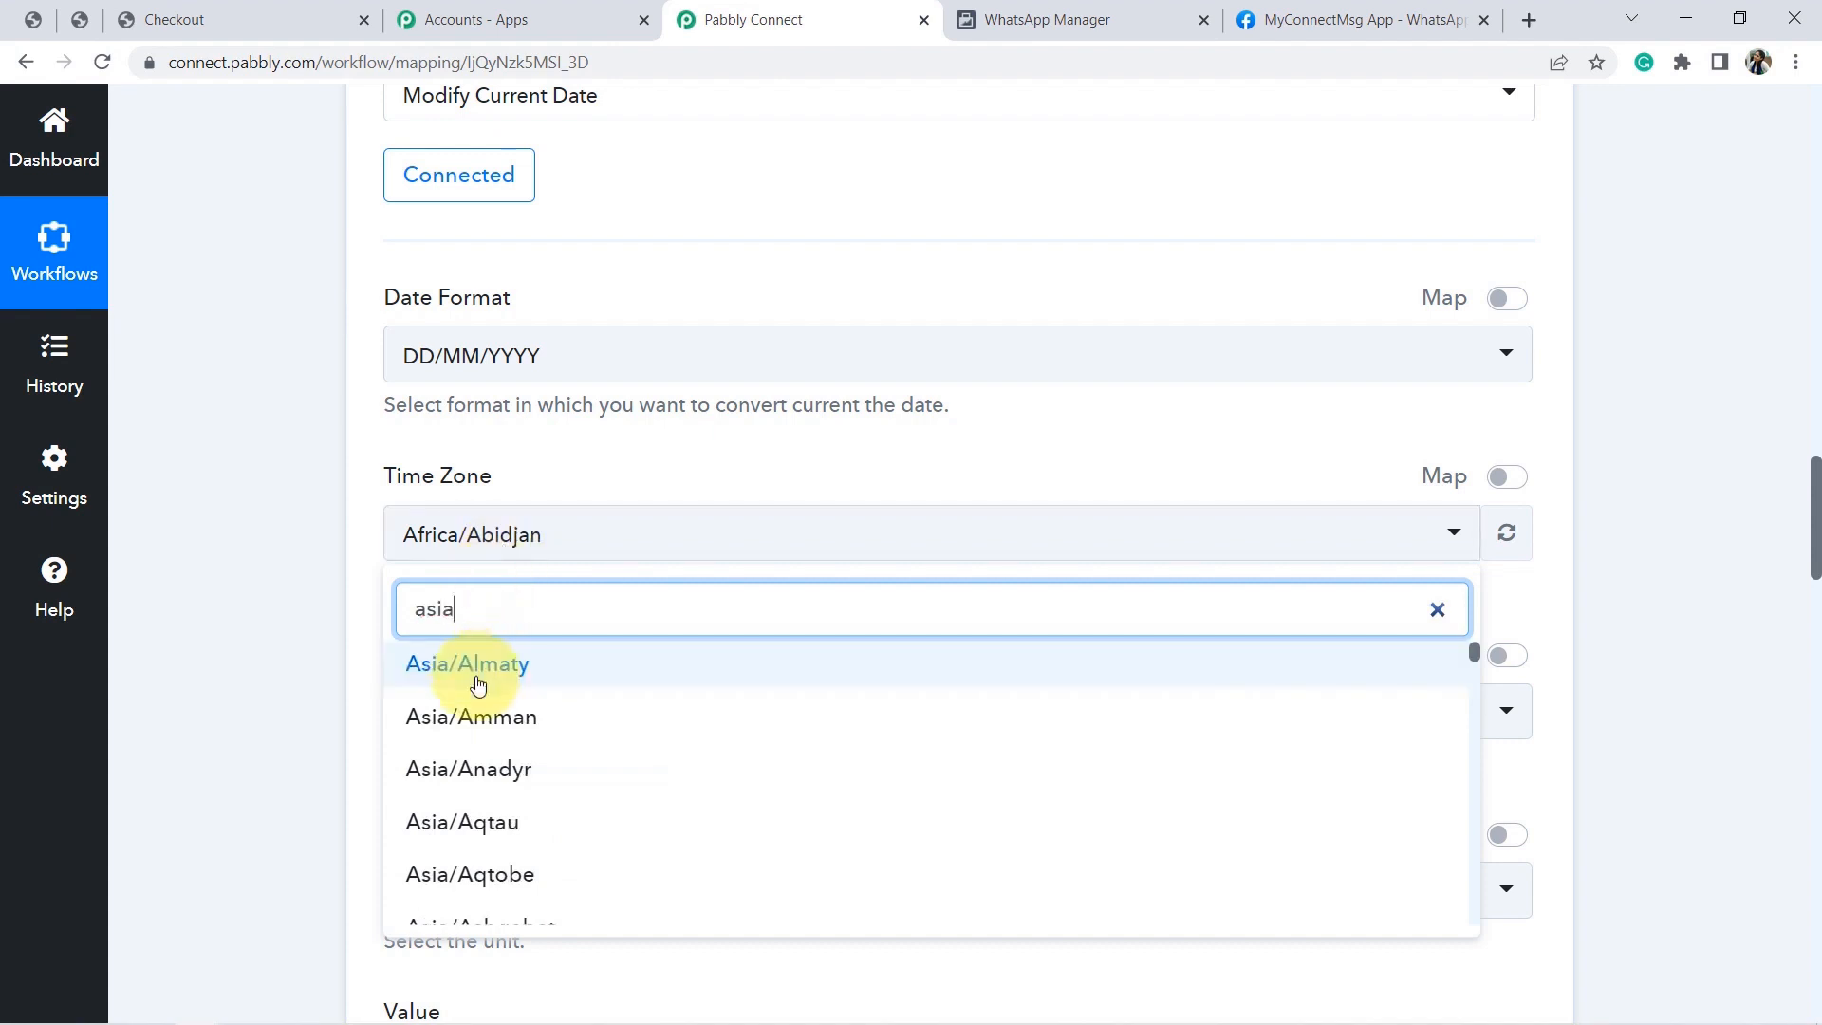
text(/kol)
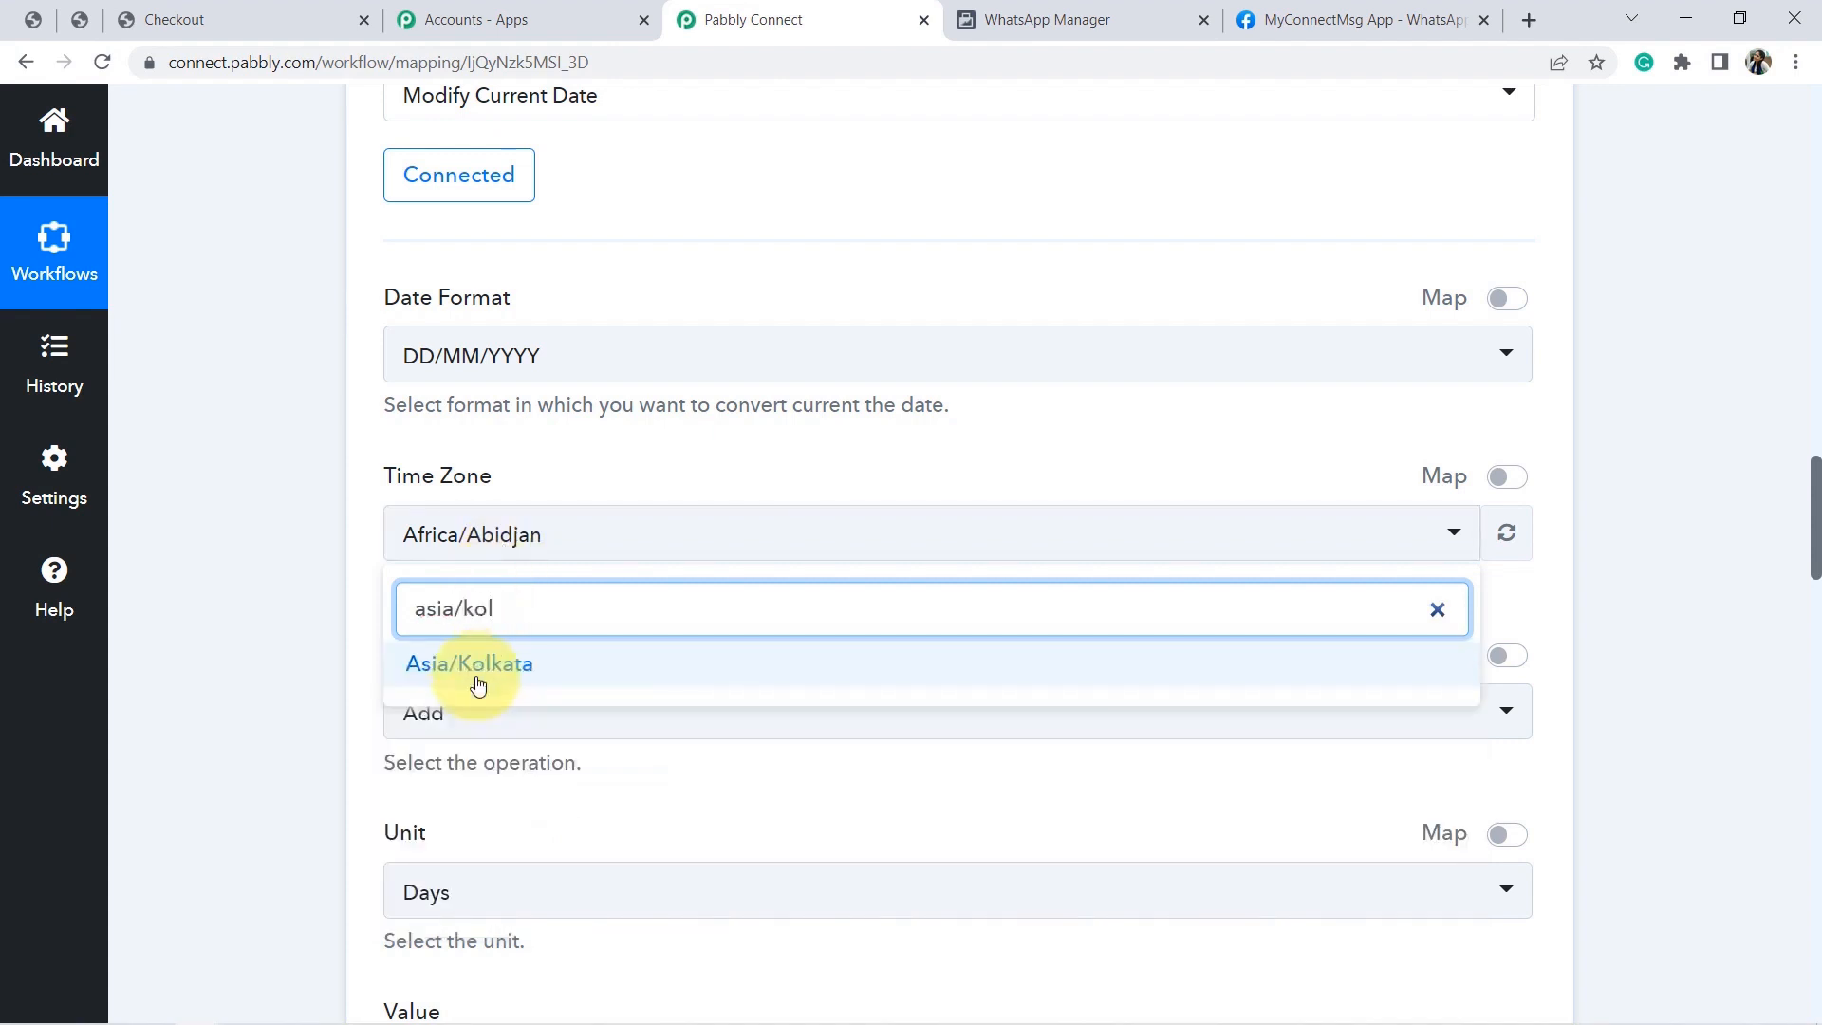
click(466, 669)
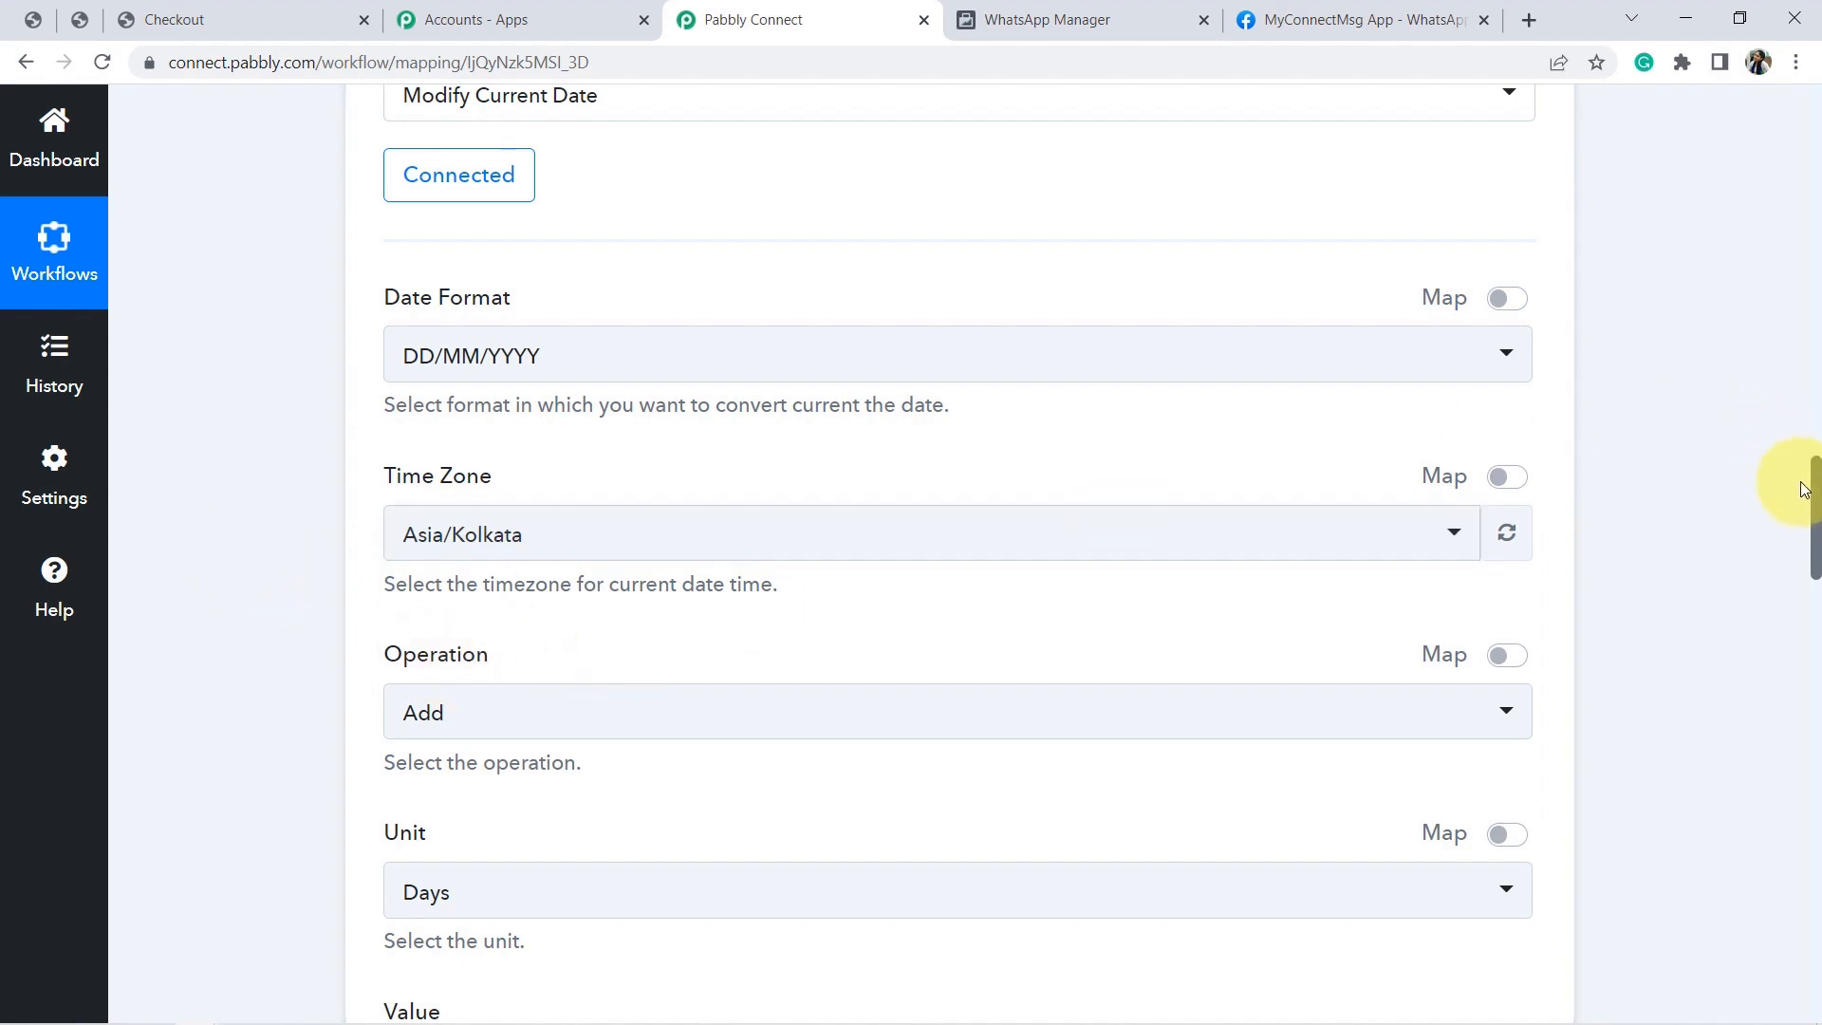
Set the operation to Add with unit Days and value 5.
scroll(1790, 508, down, 3)
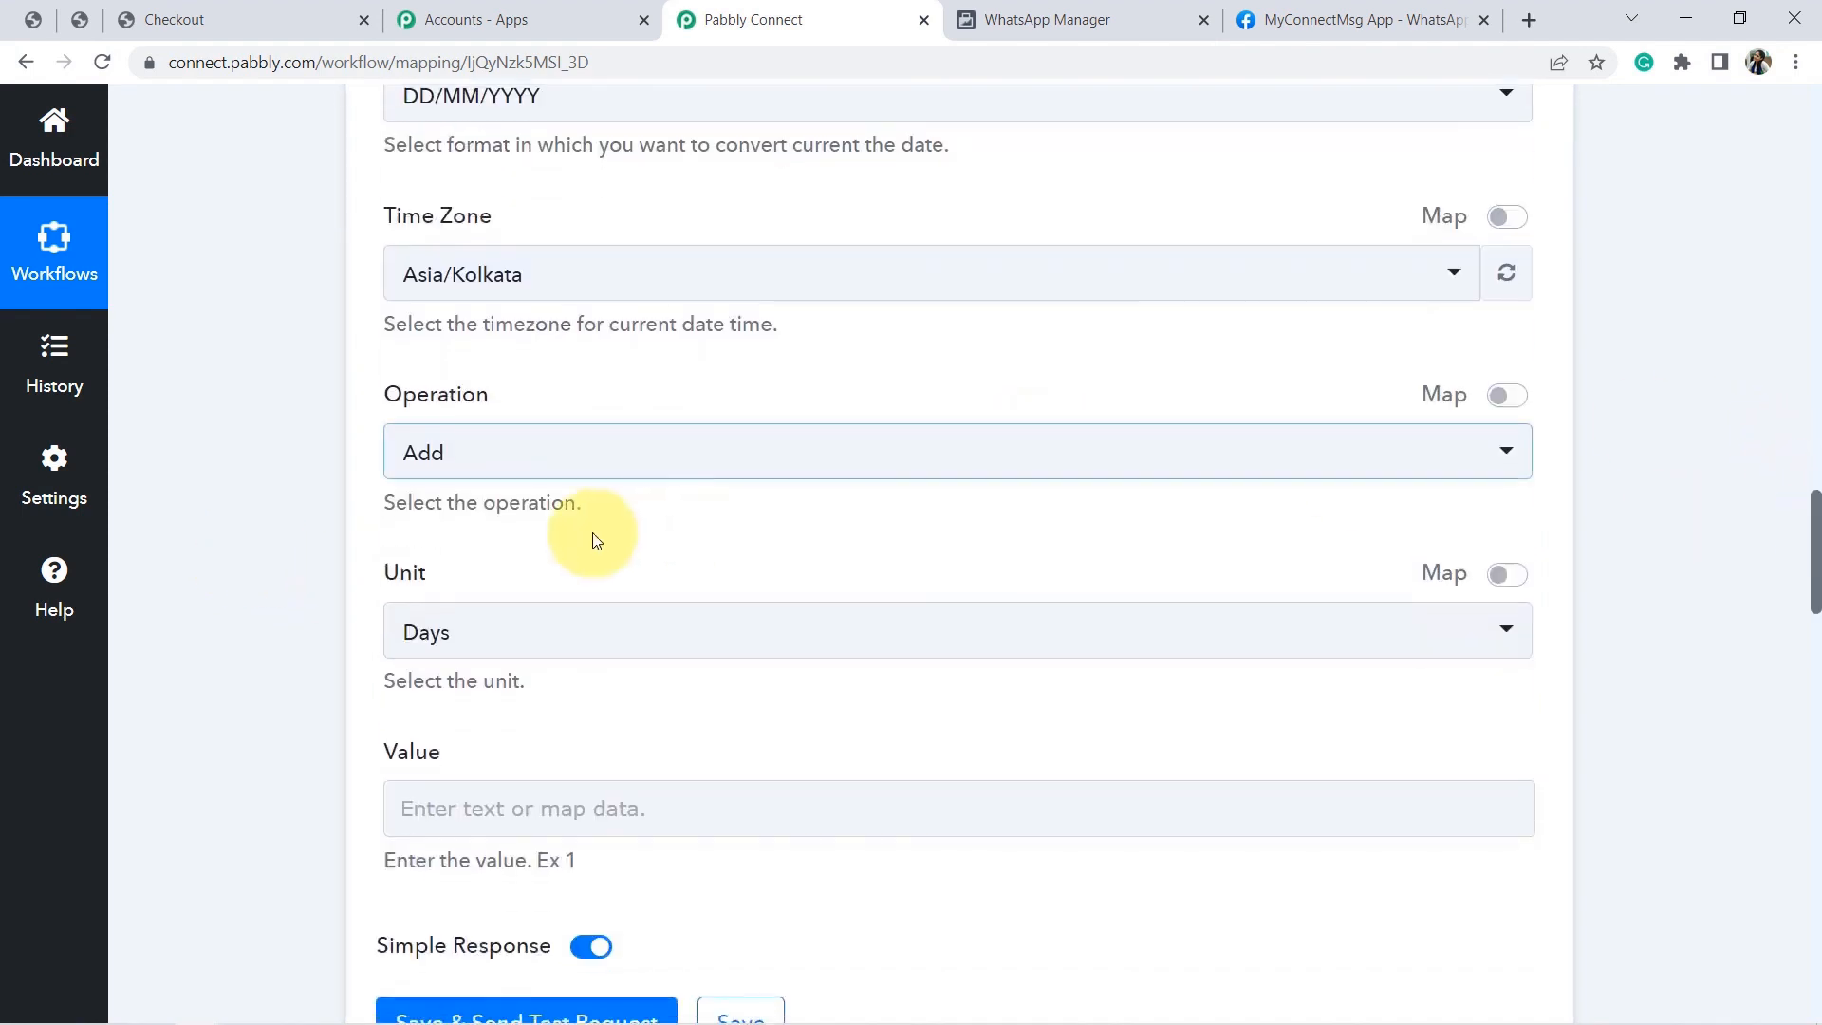
click(474, 464)
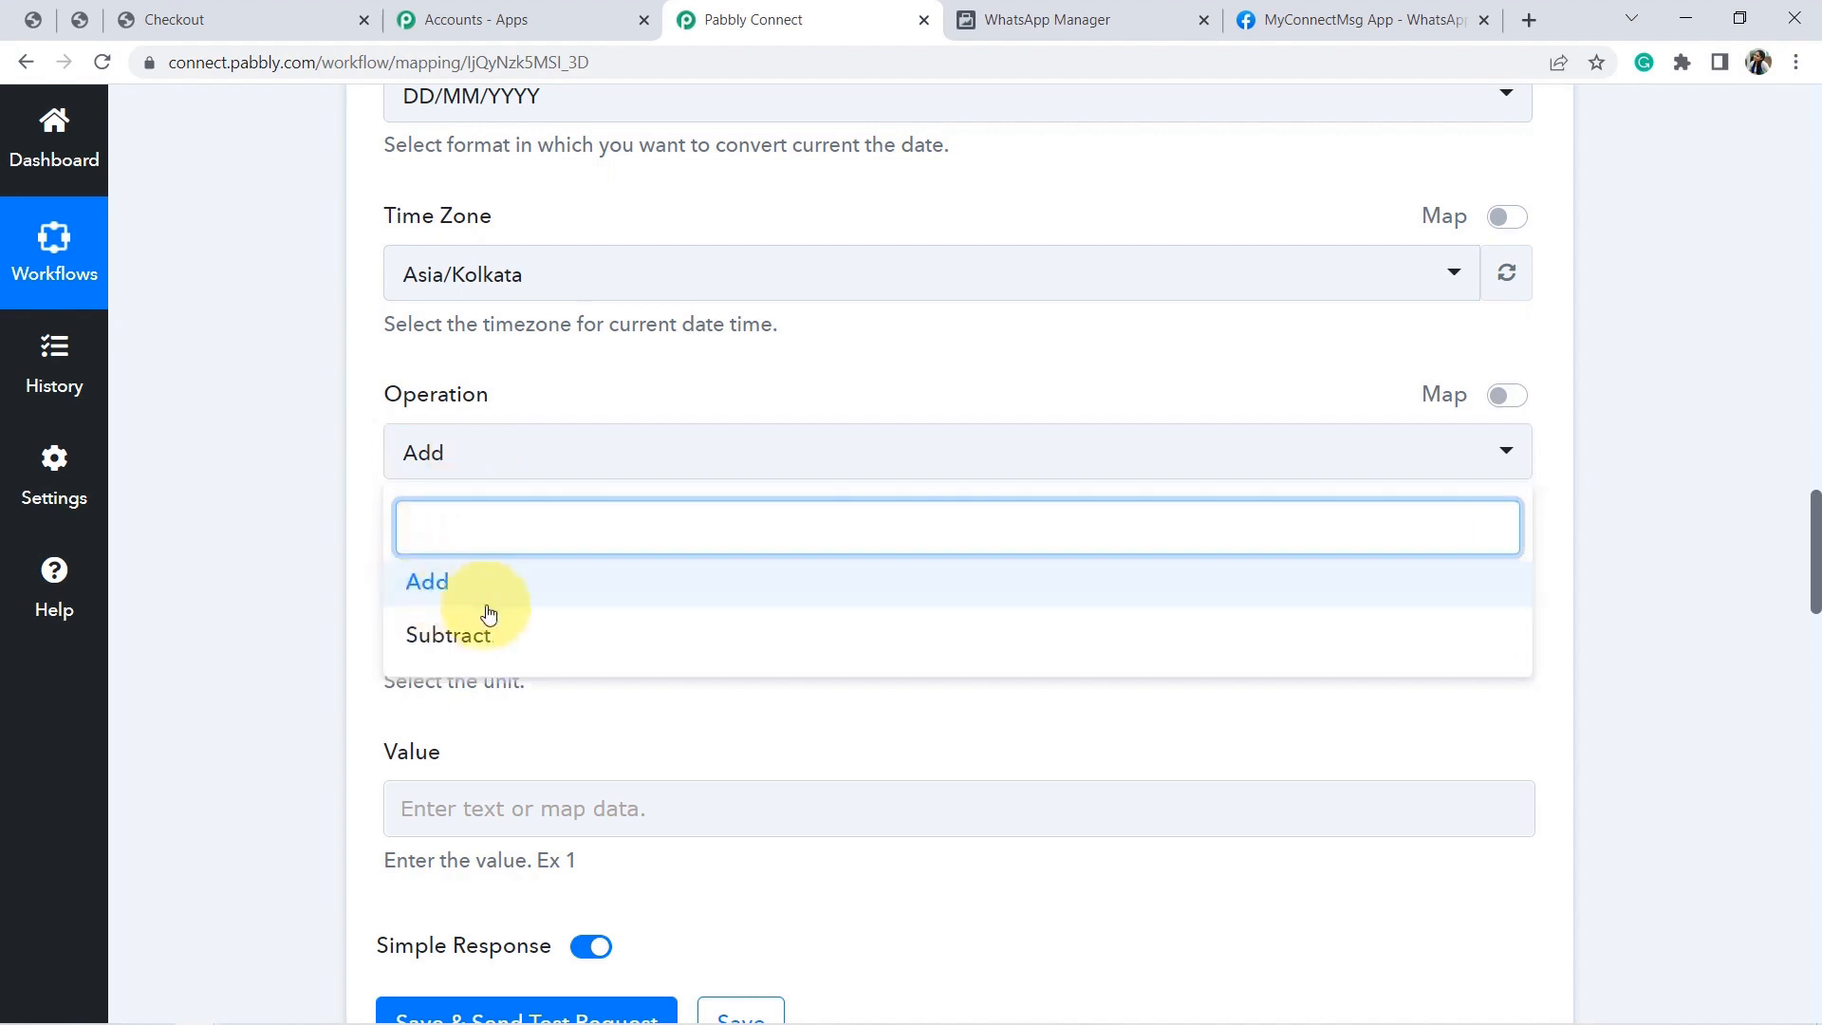
click(310, 531)
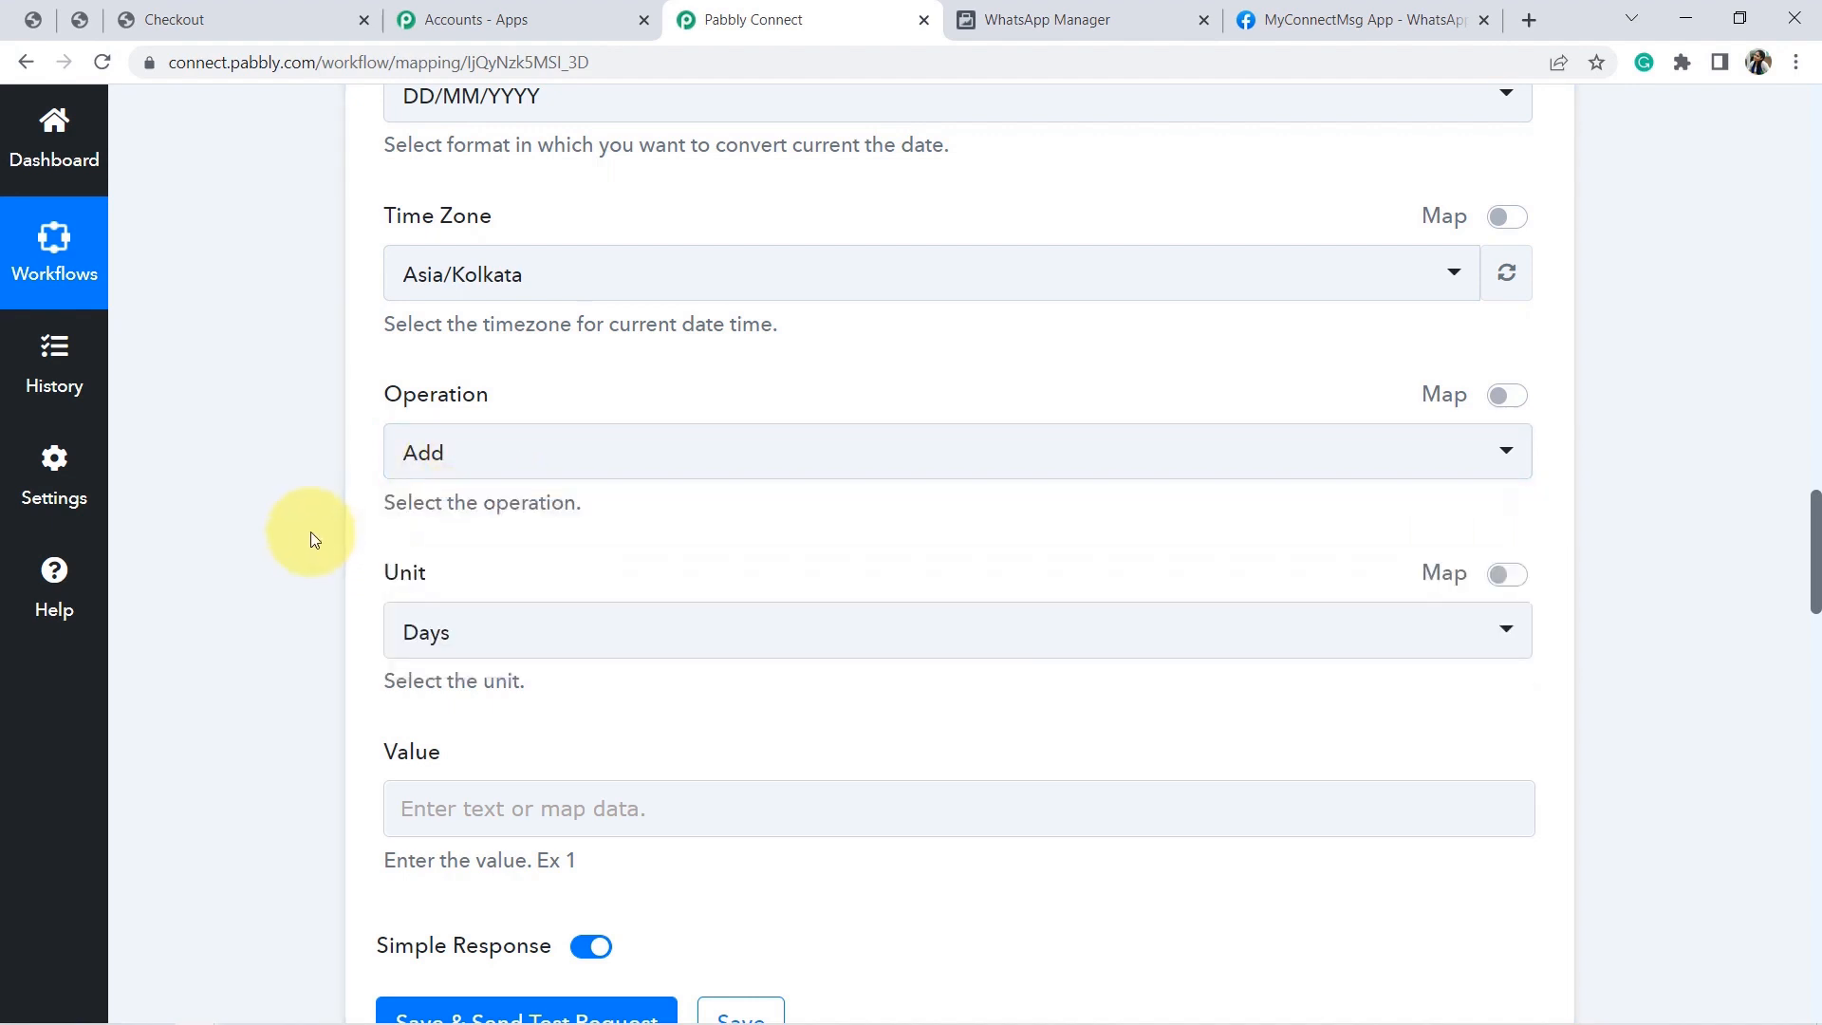
click(442, 644)
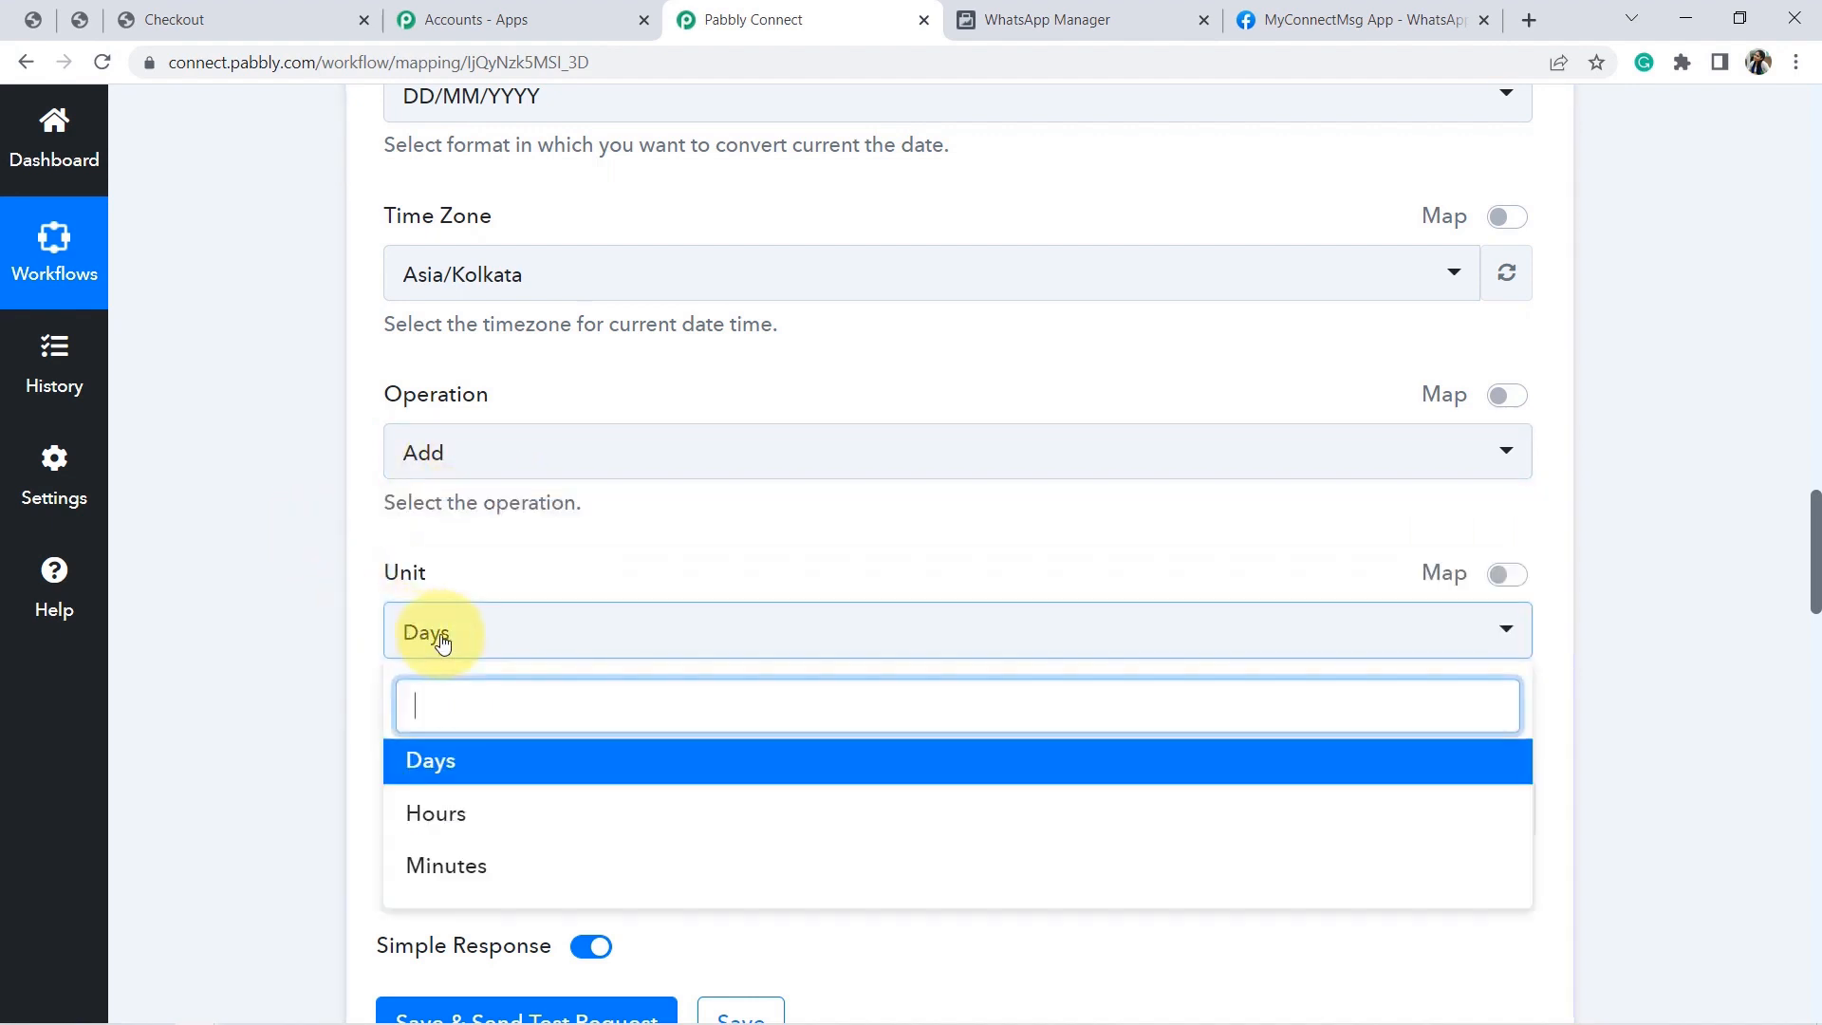
click(459, 777)
click(468, 808)
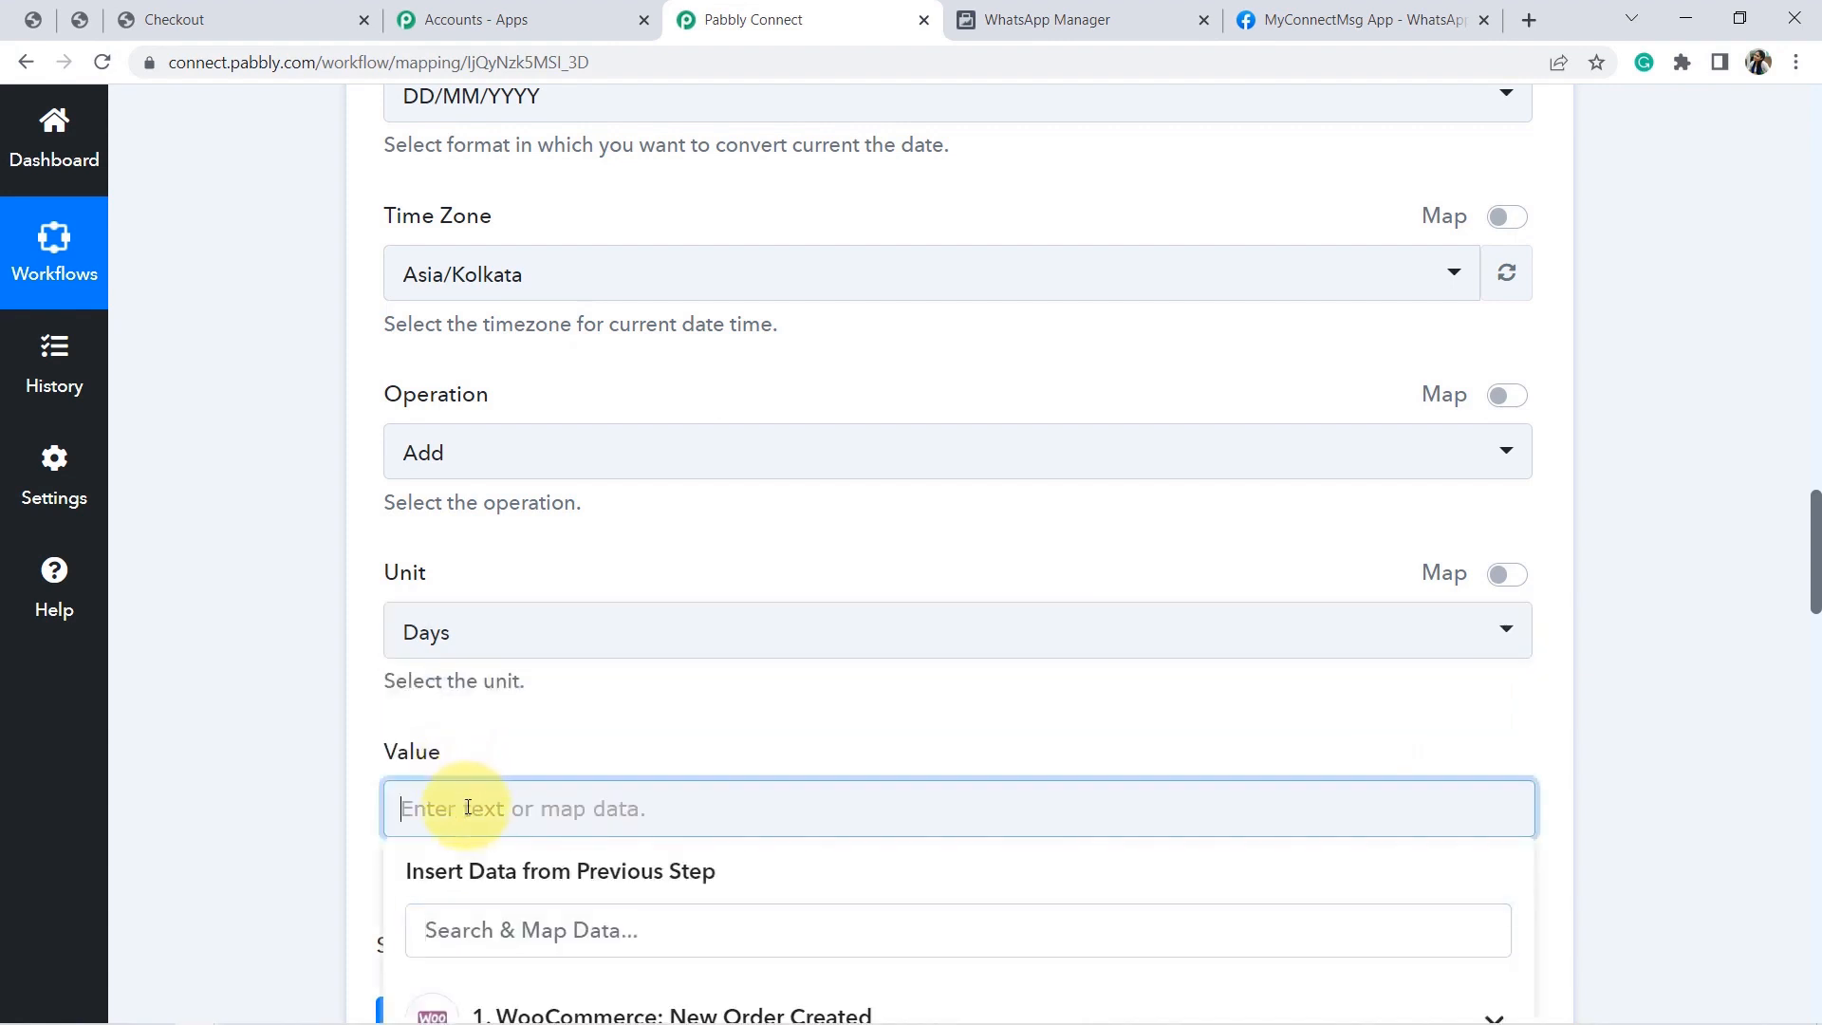
text(5)
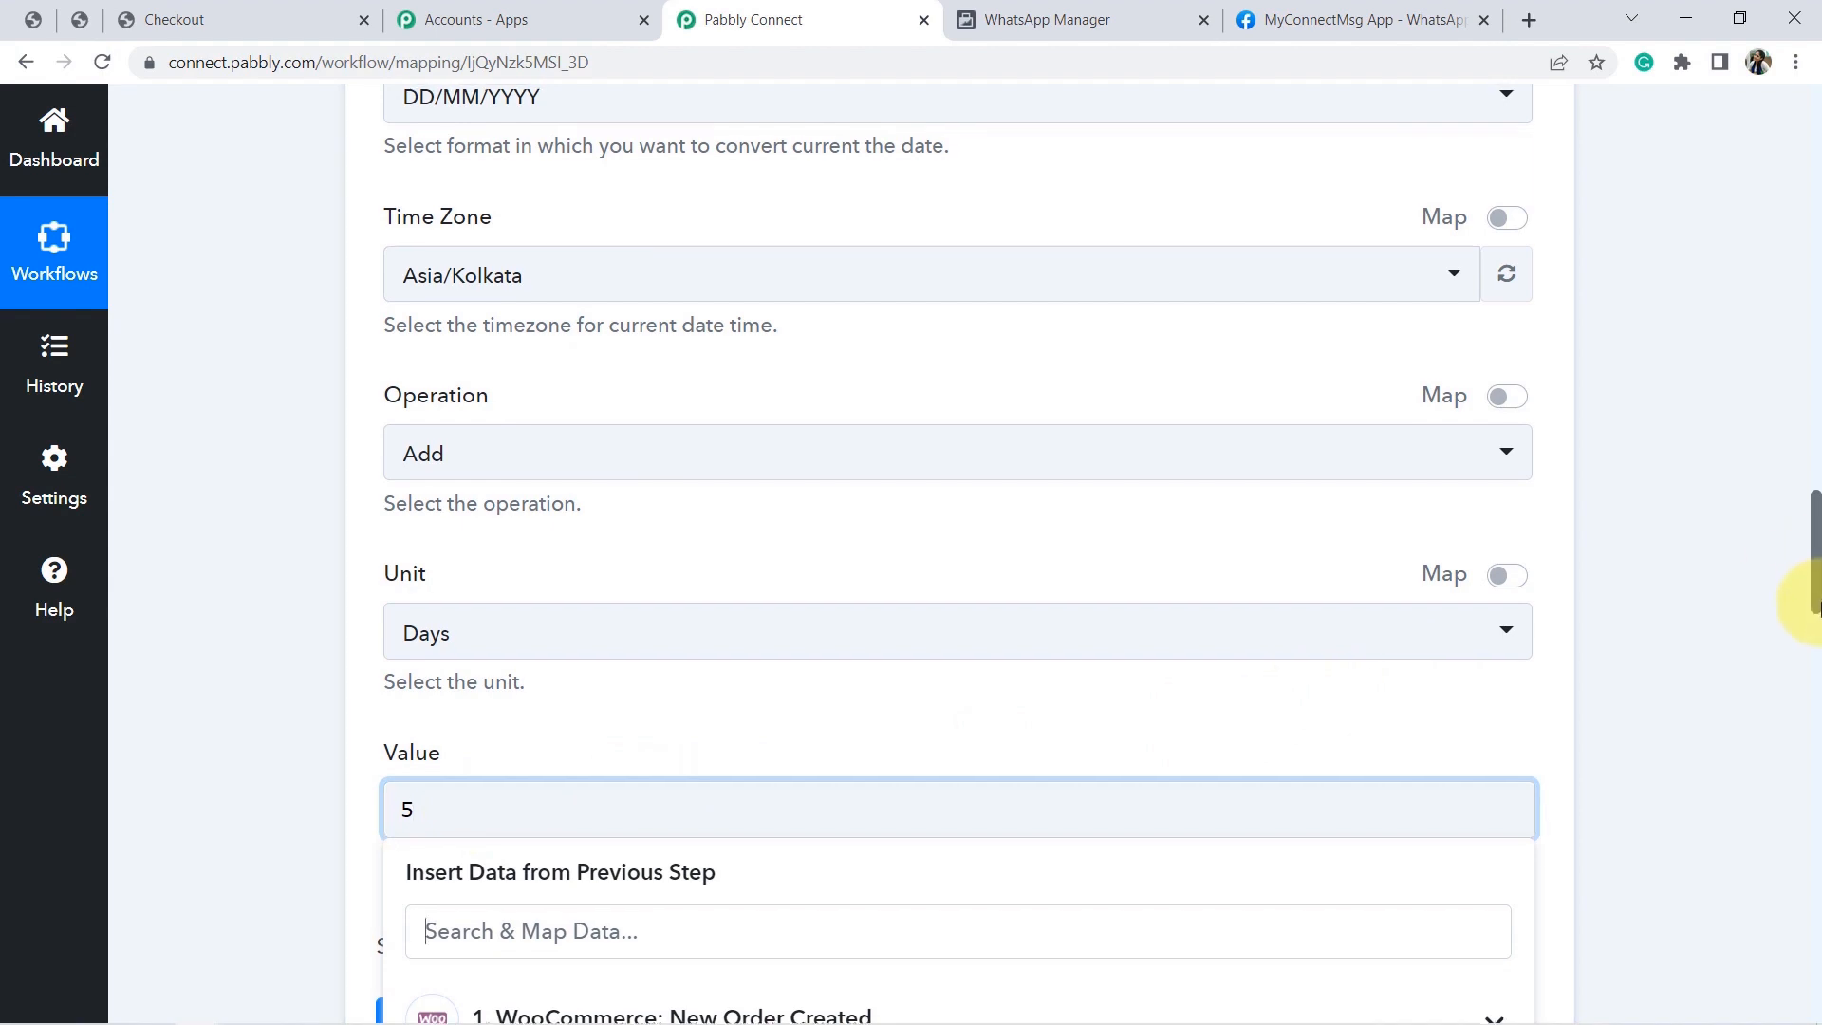
drag(1818, 601, 1818, 650)
click(1183, 573)
click(217, 613)
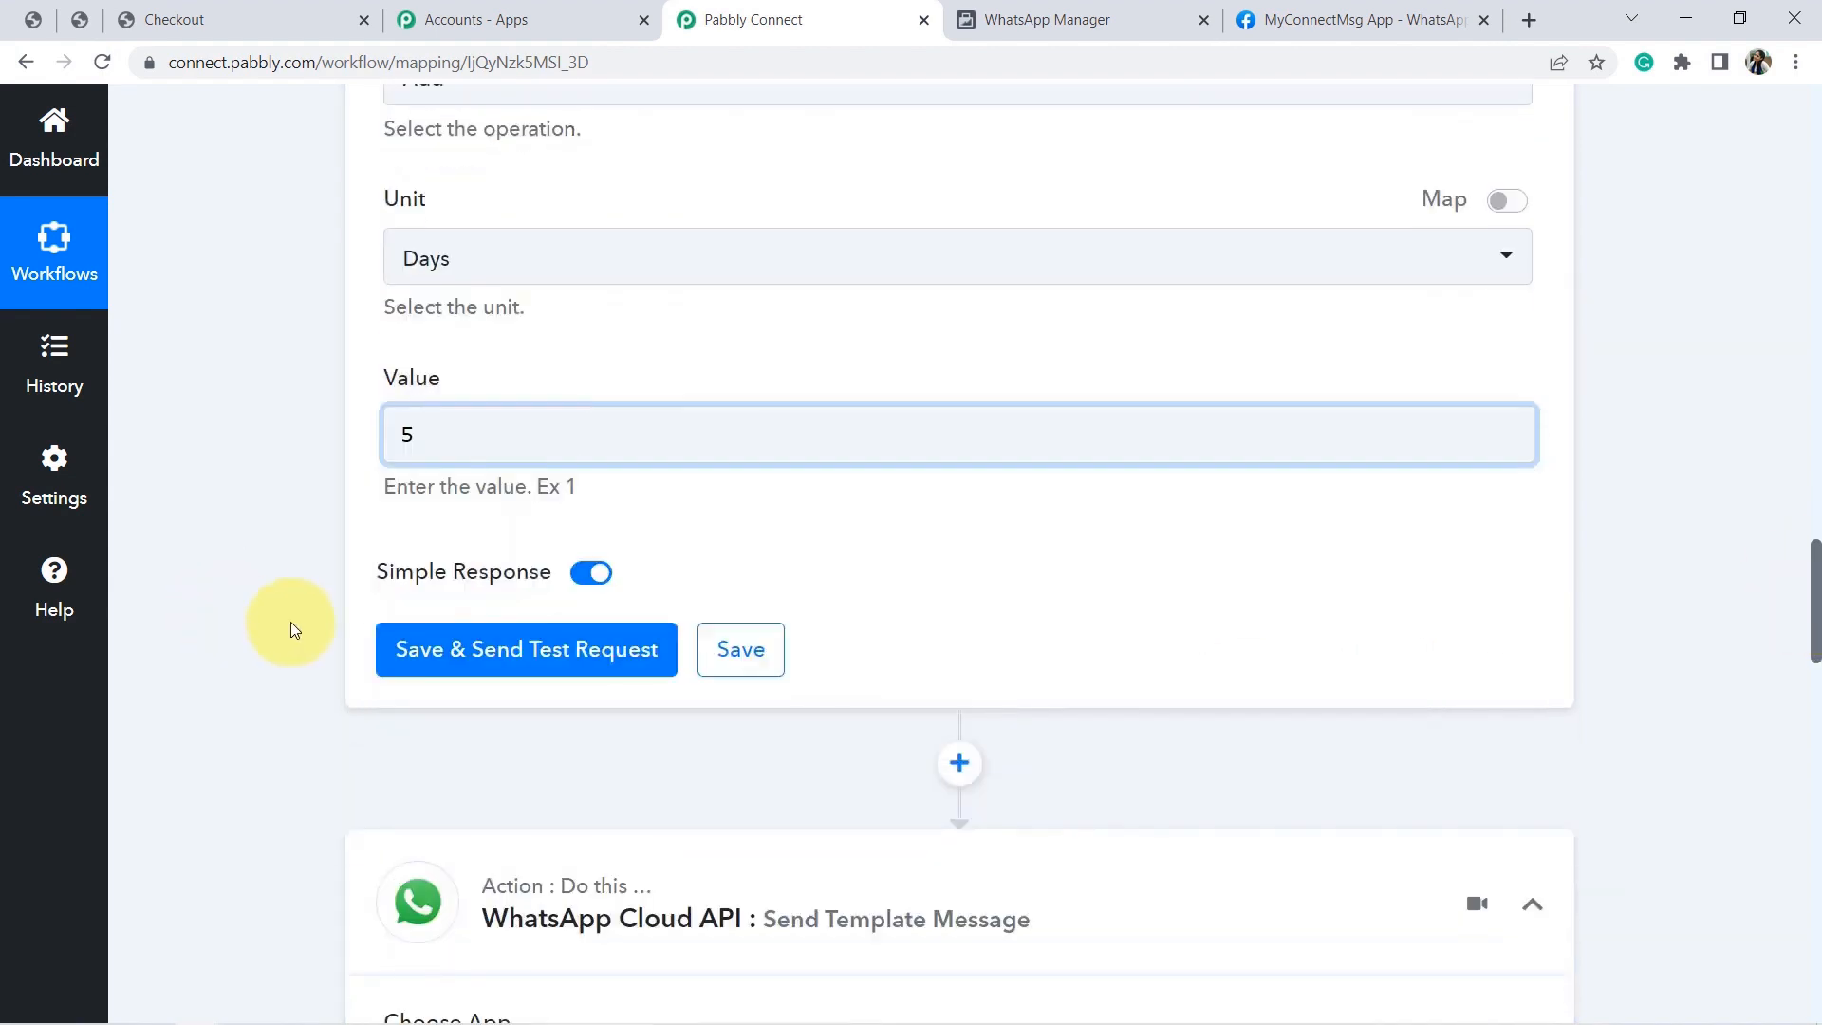
Save and test the date step, which returns 03/07/2022.
click(507, 674)
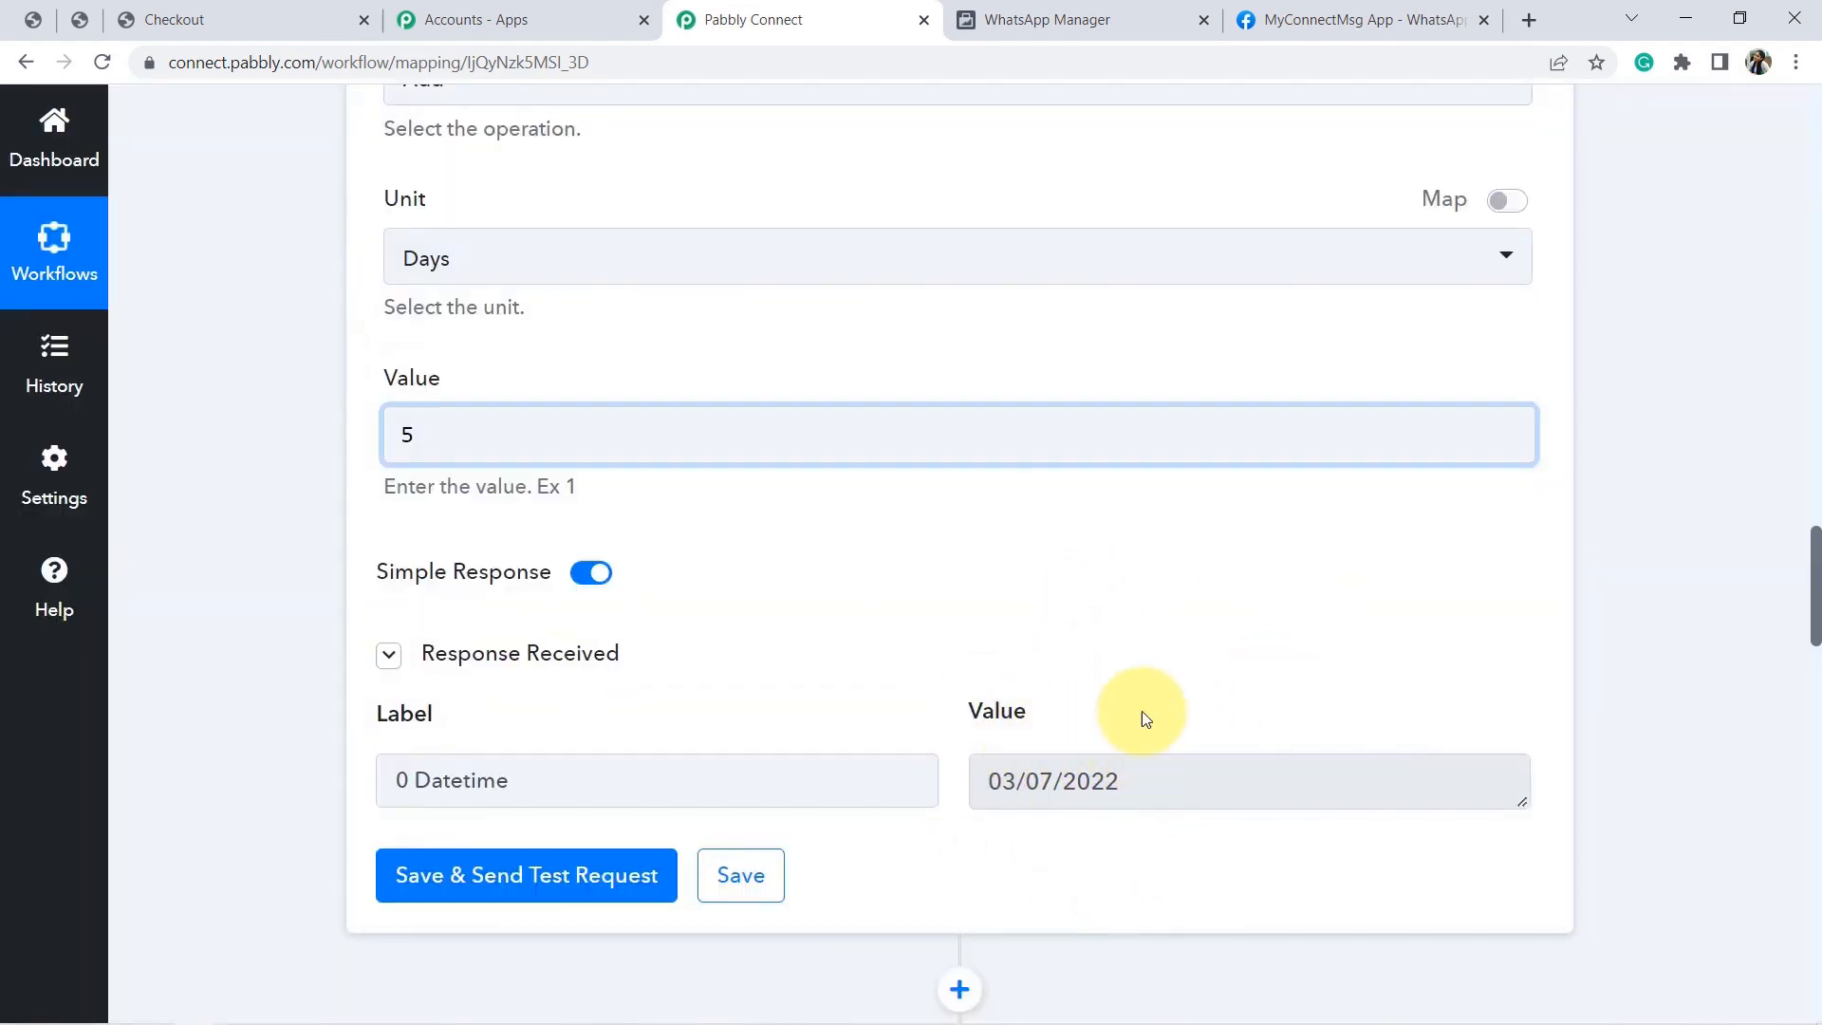
drag(1001, 781, 1115, 785)
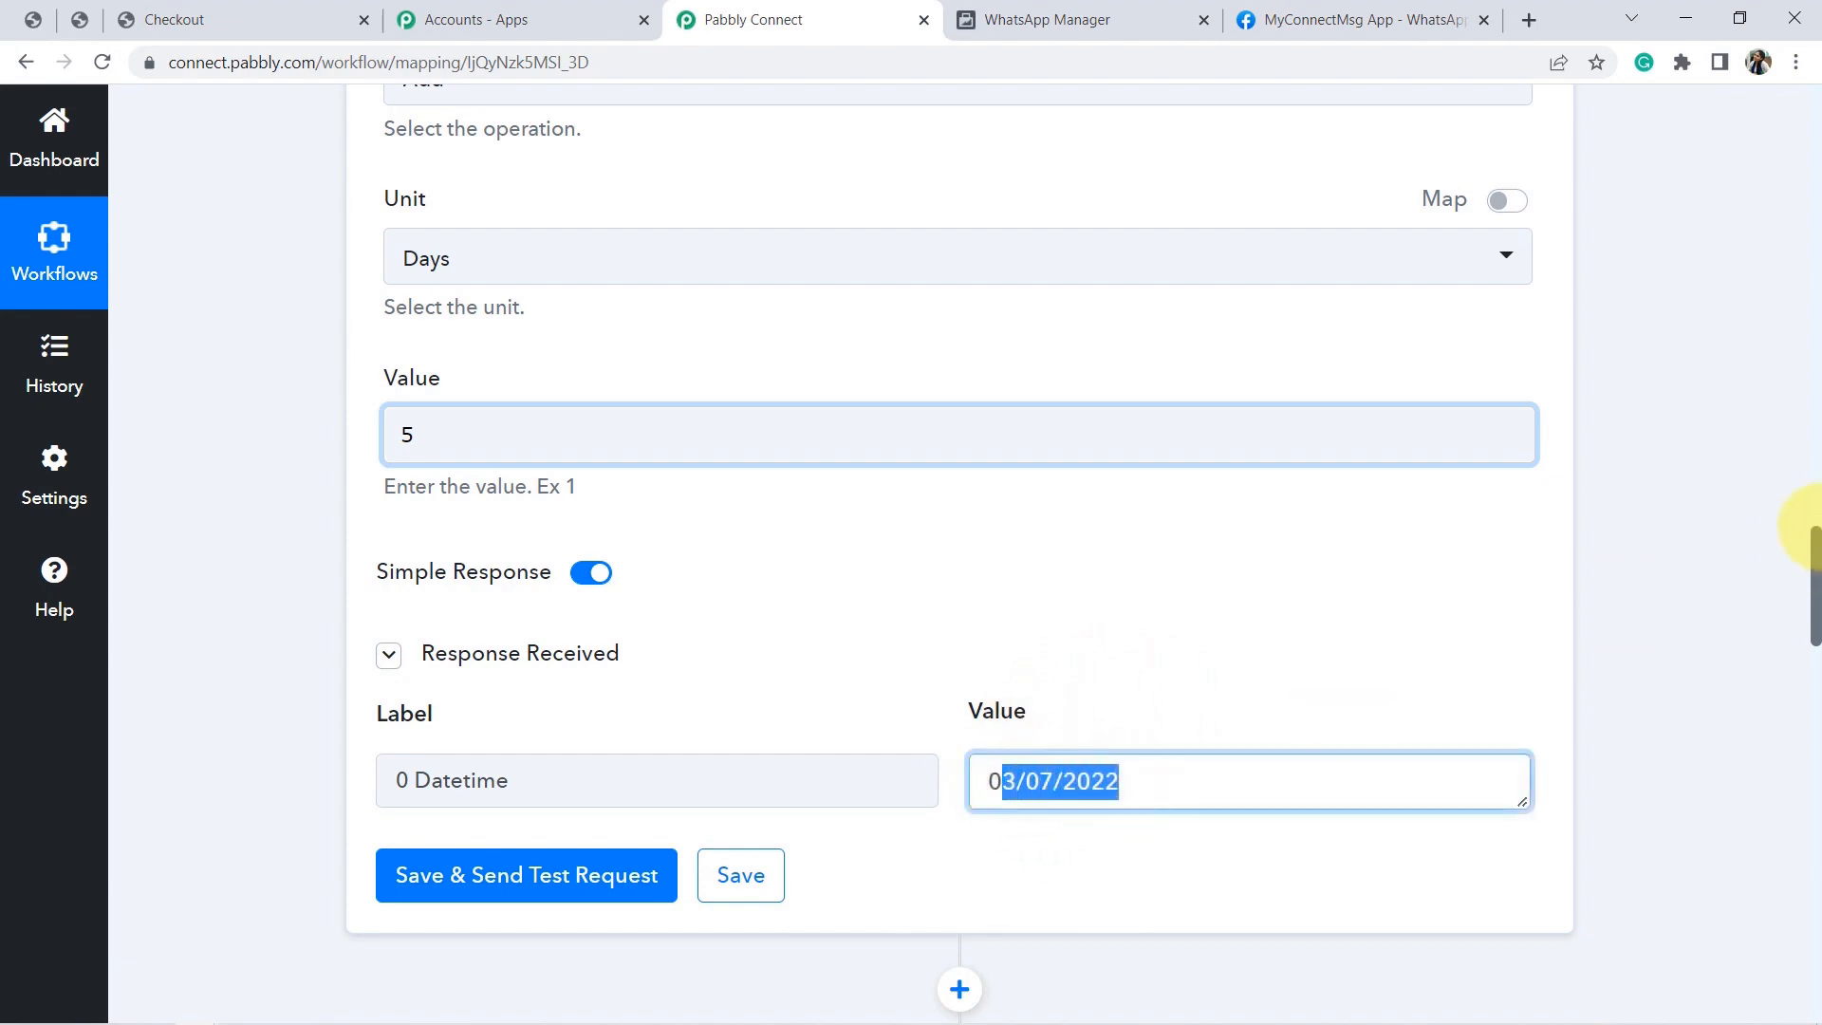
drag(1814, 584, 1813, 328)
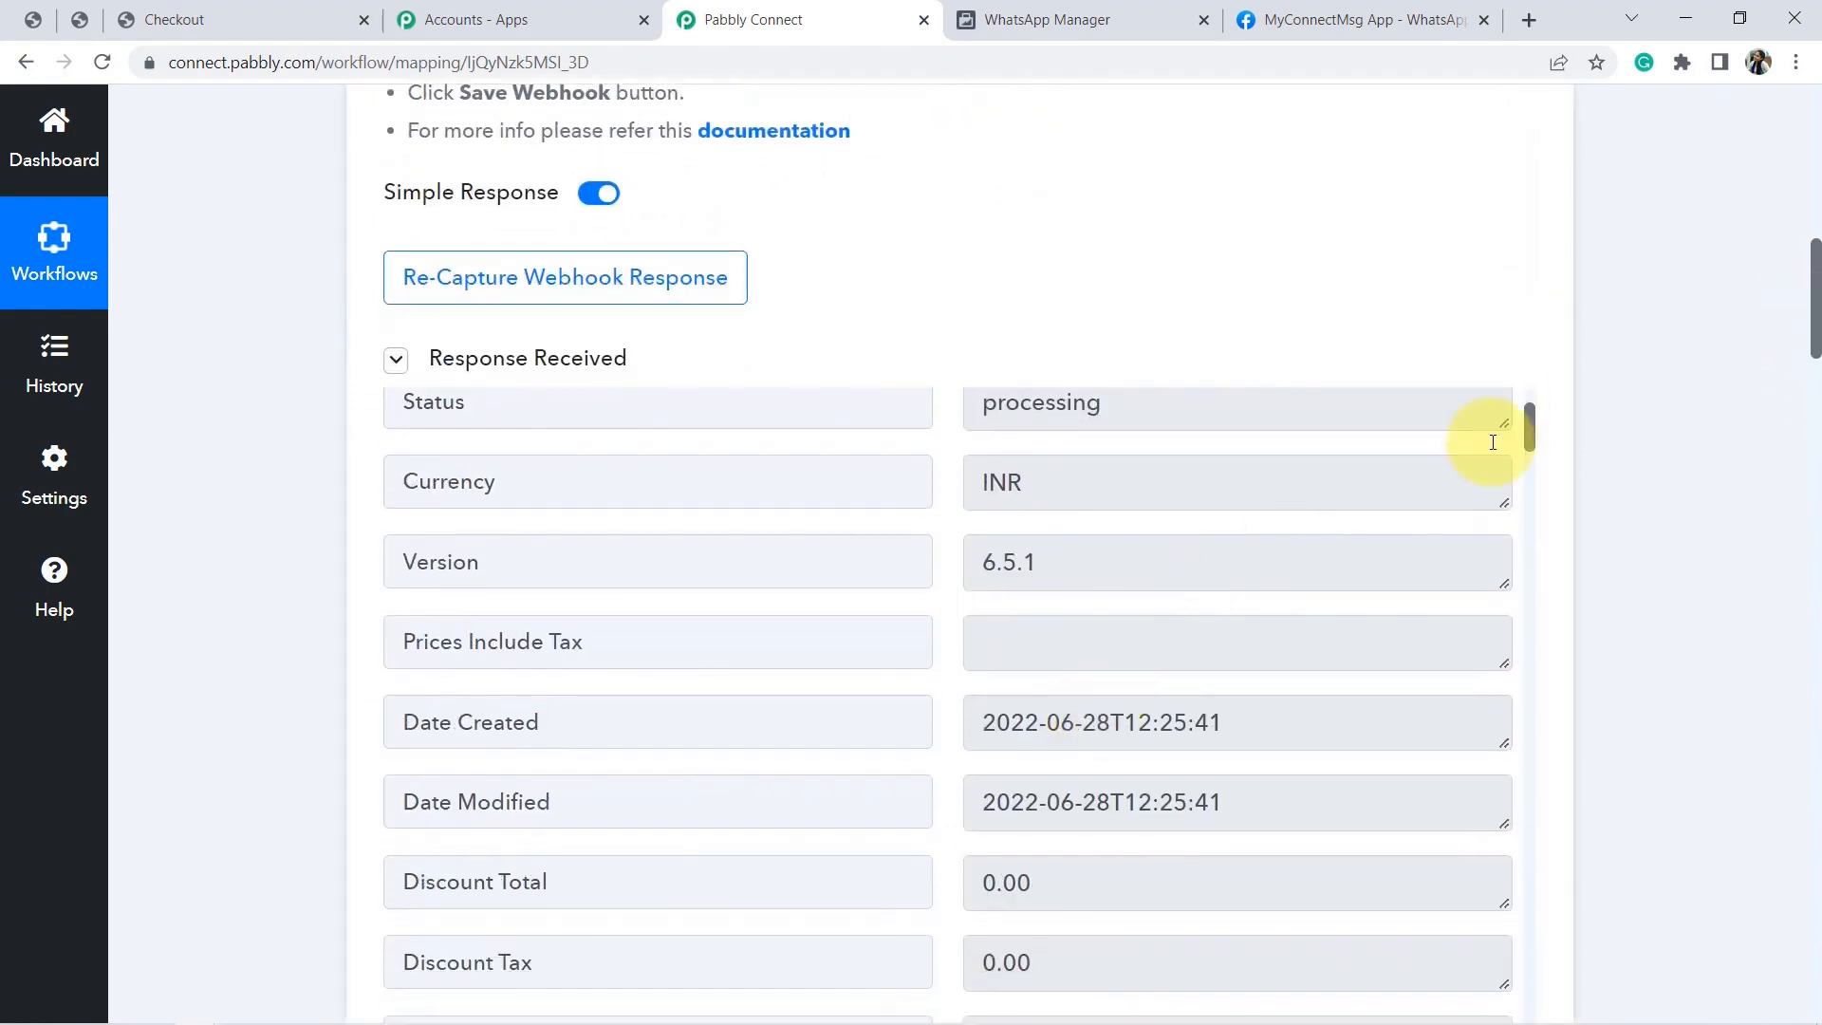
drag(1814, 327, 1797, 813)
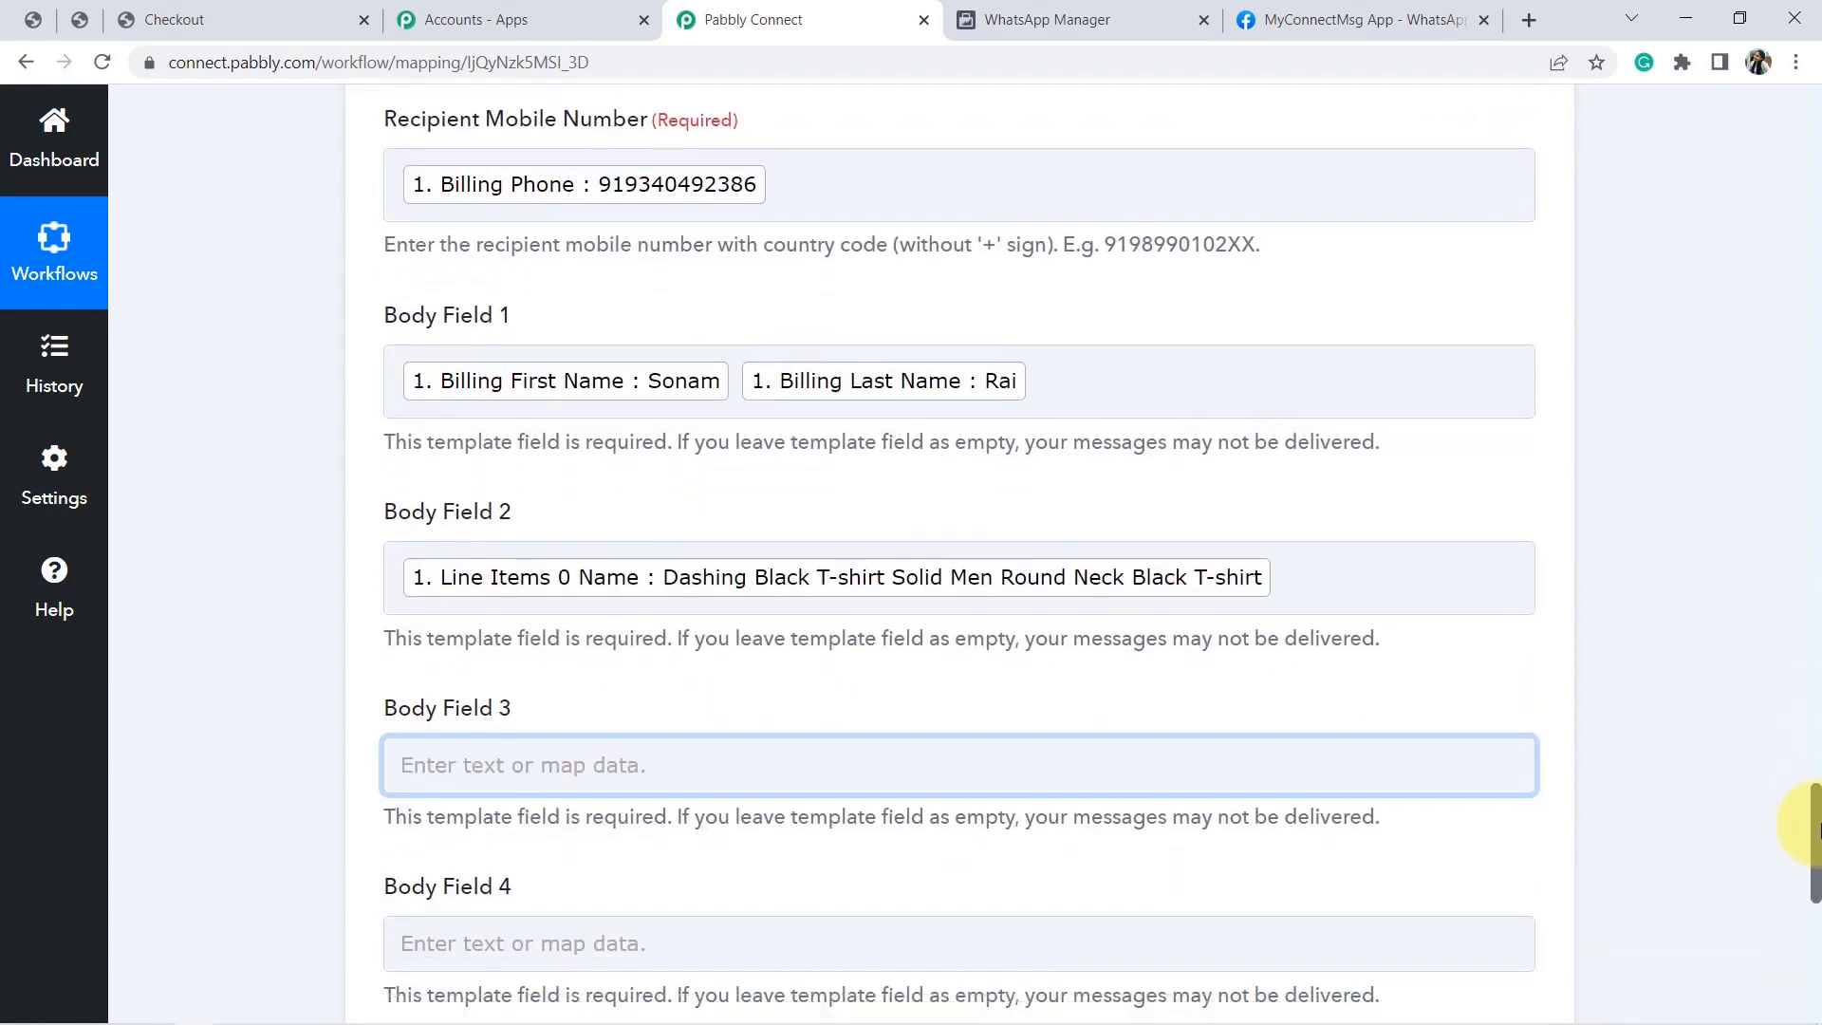
Map the Date/Time Formatter's 0 Datetime output into Body Field 3.
click(866, 752)
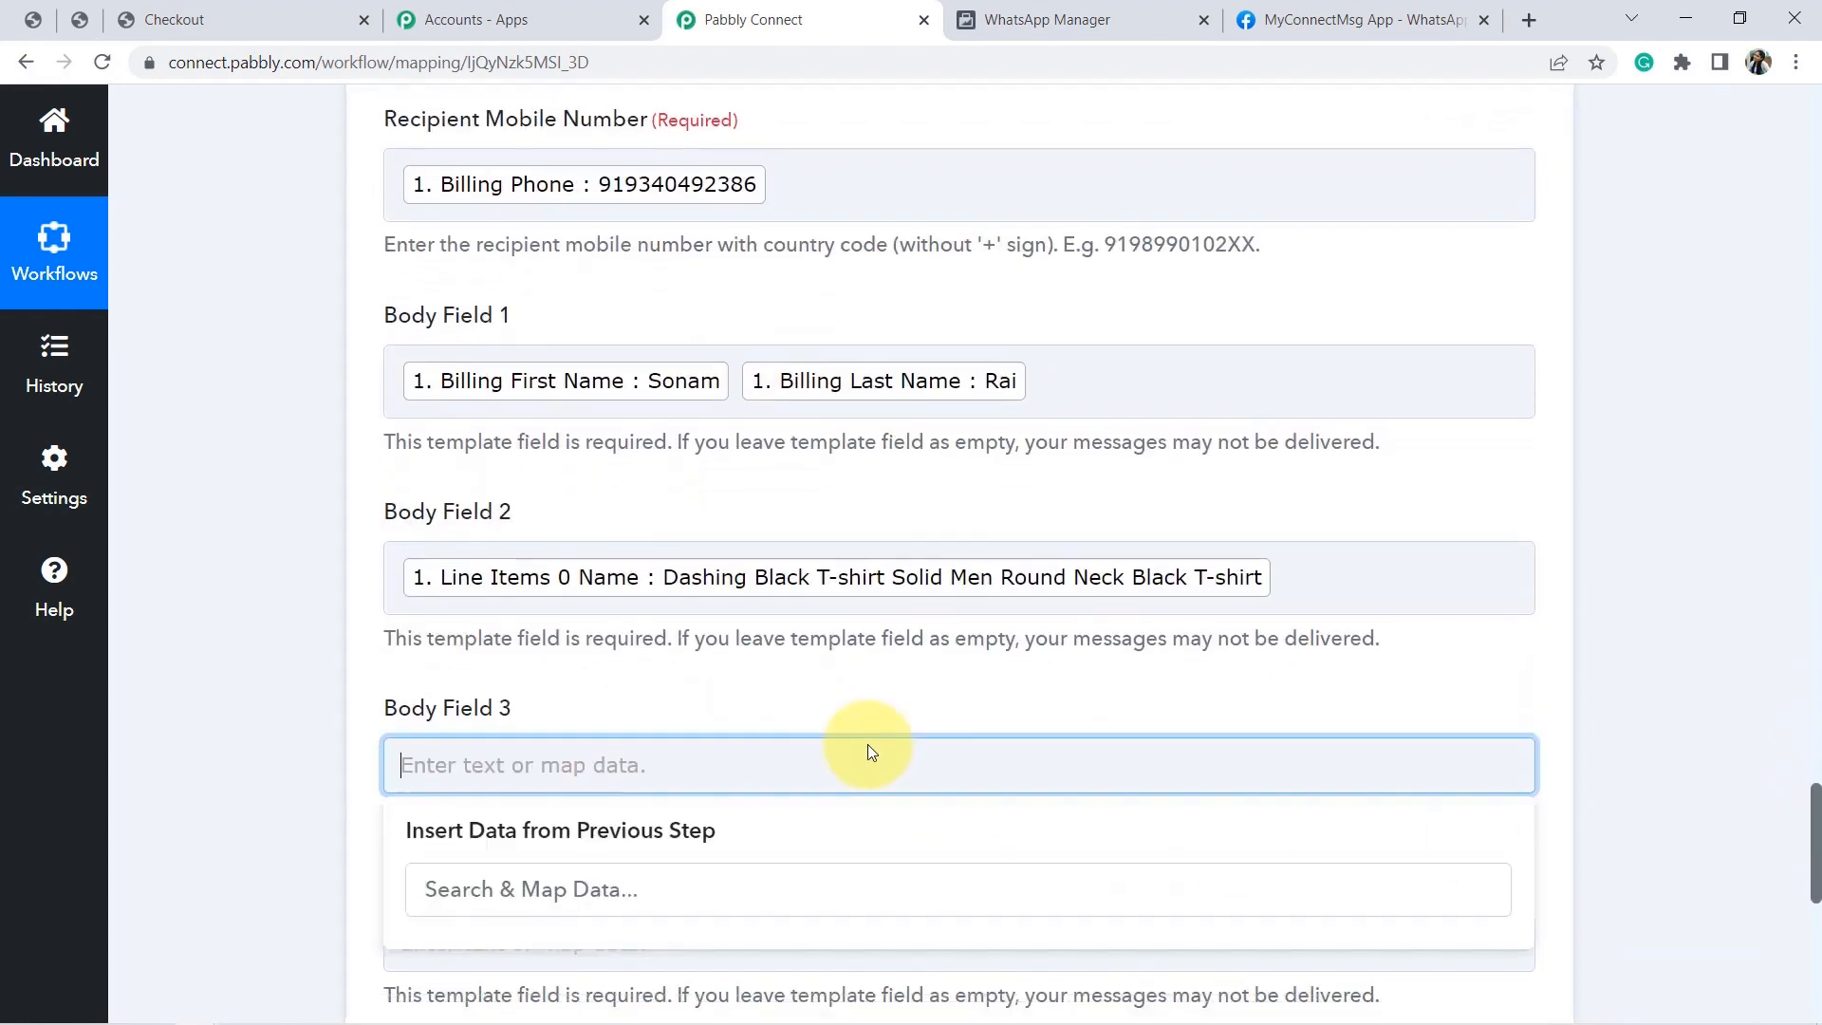
scroll(966, 711, down, 2)
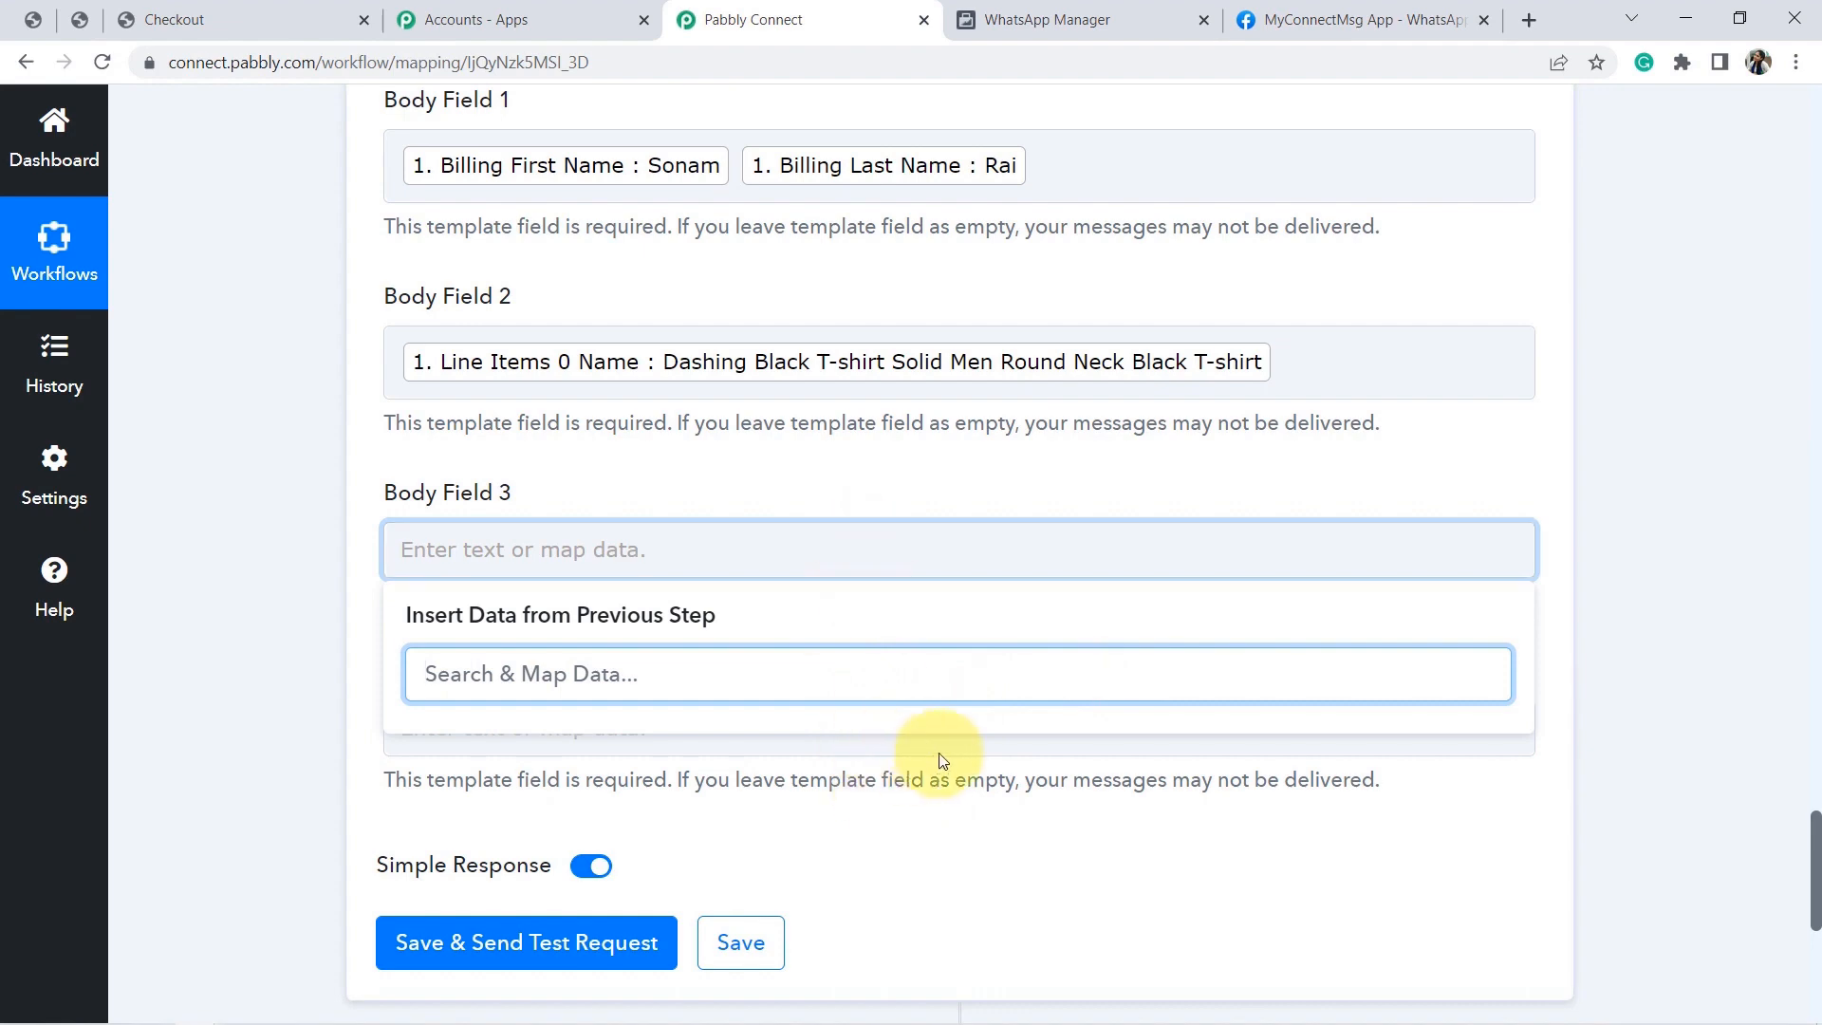
click(741, 944)
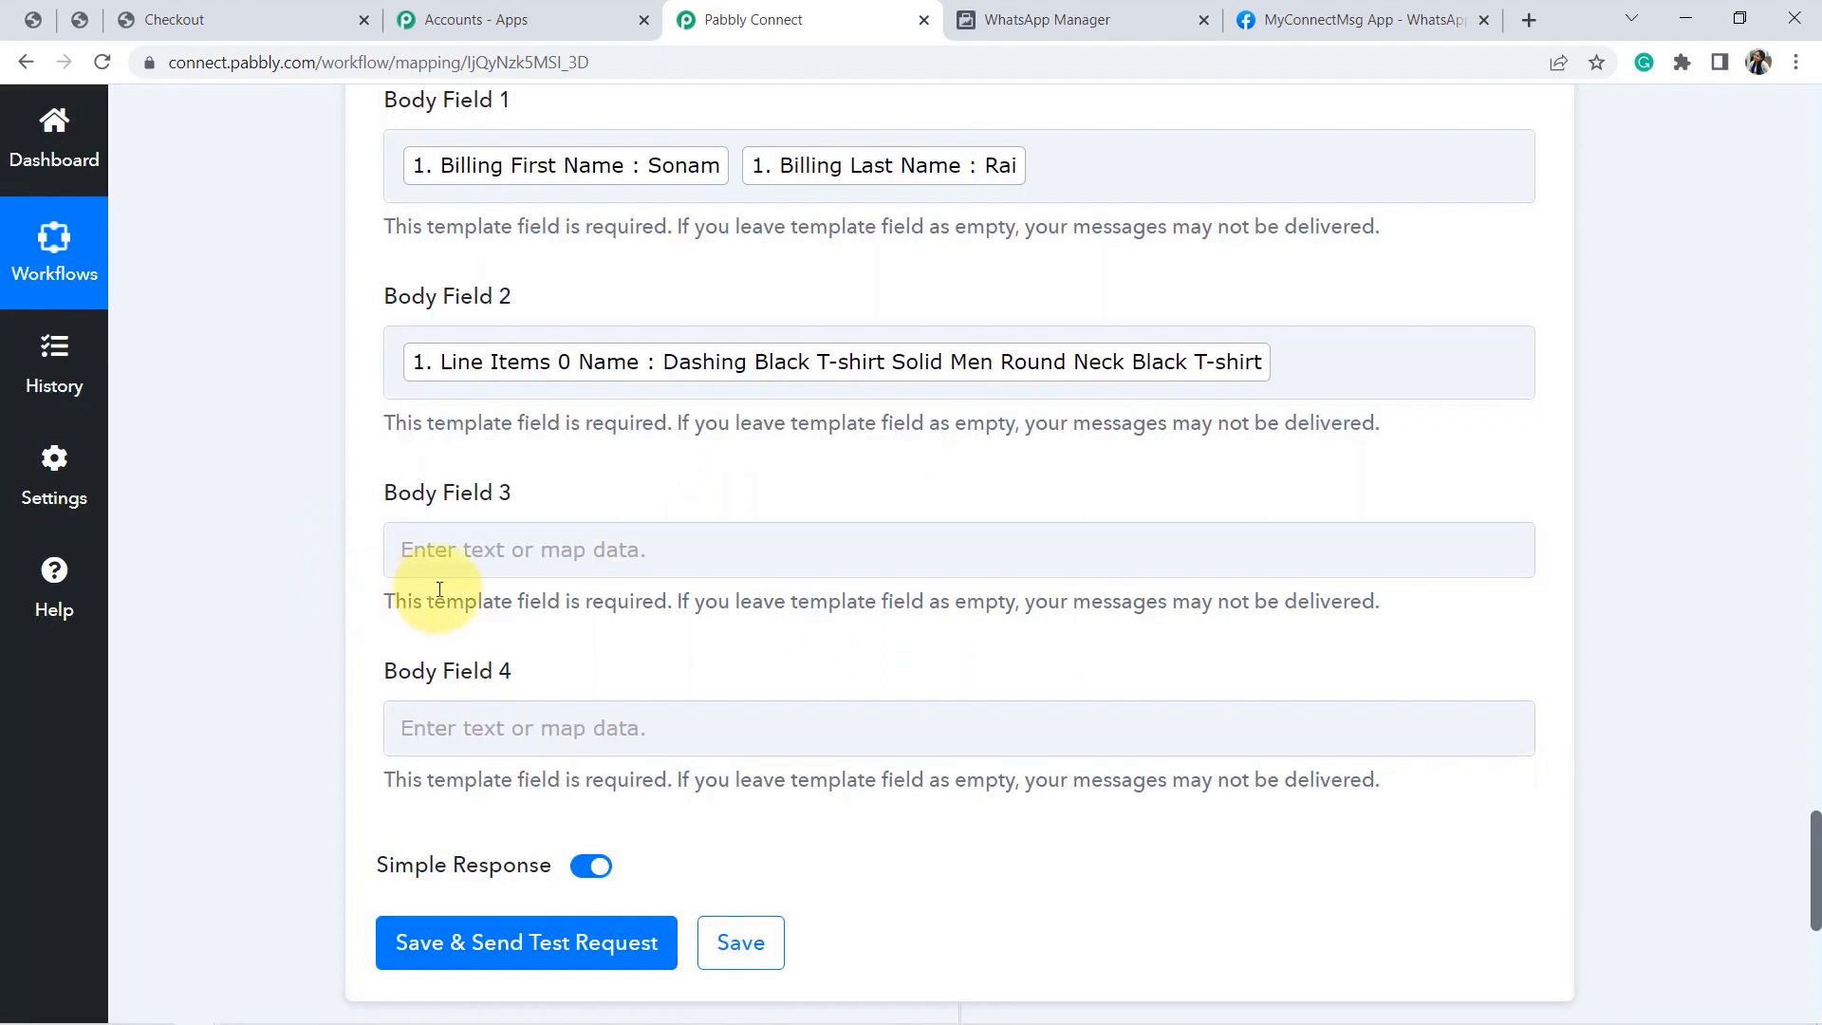
click(515, 554)
click(515, 554)
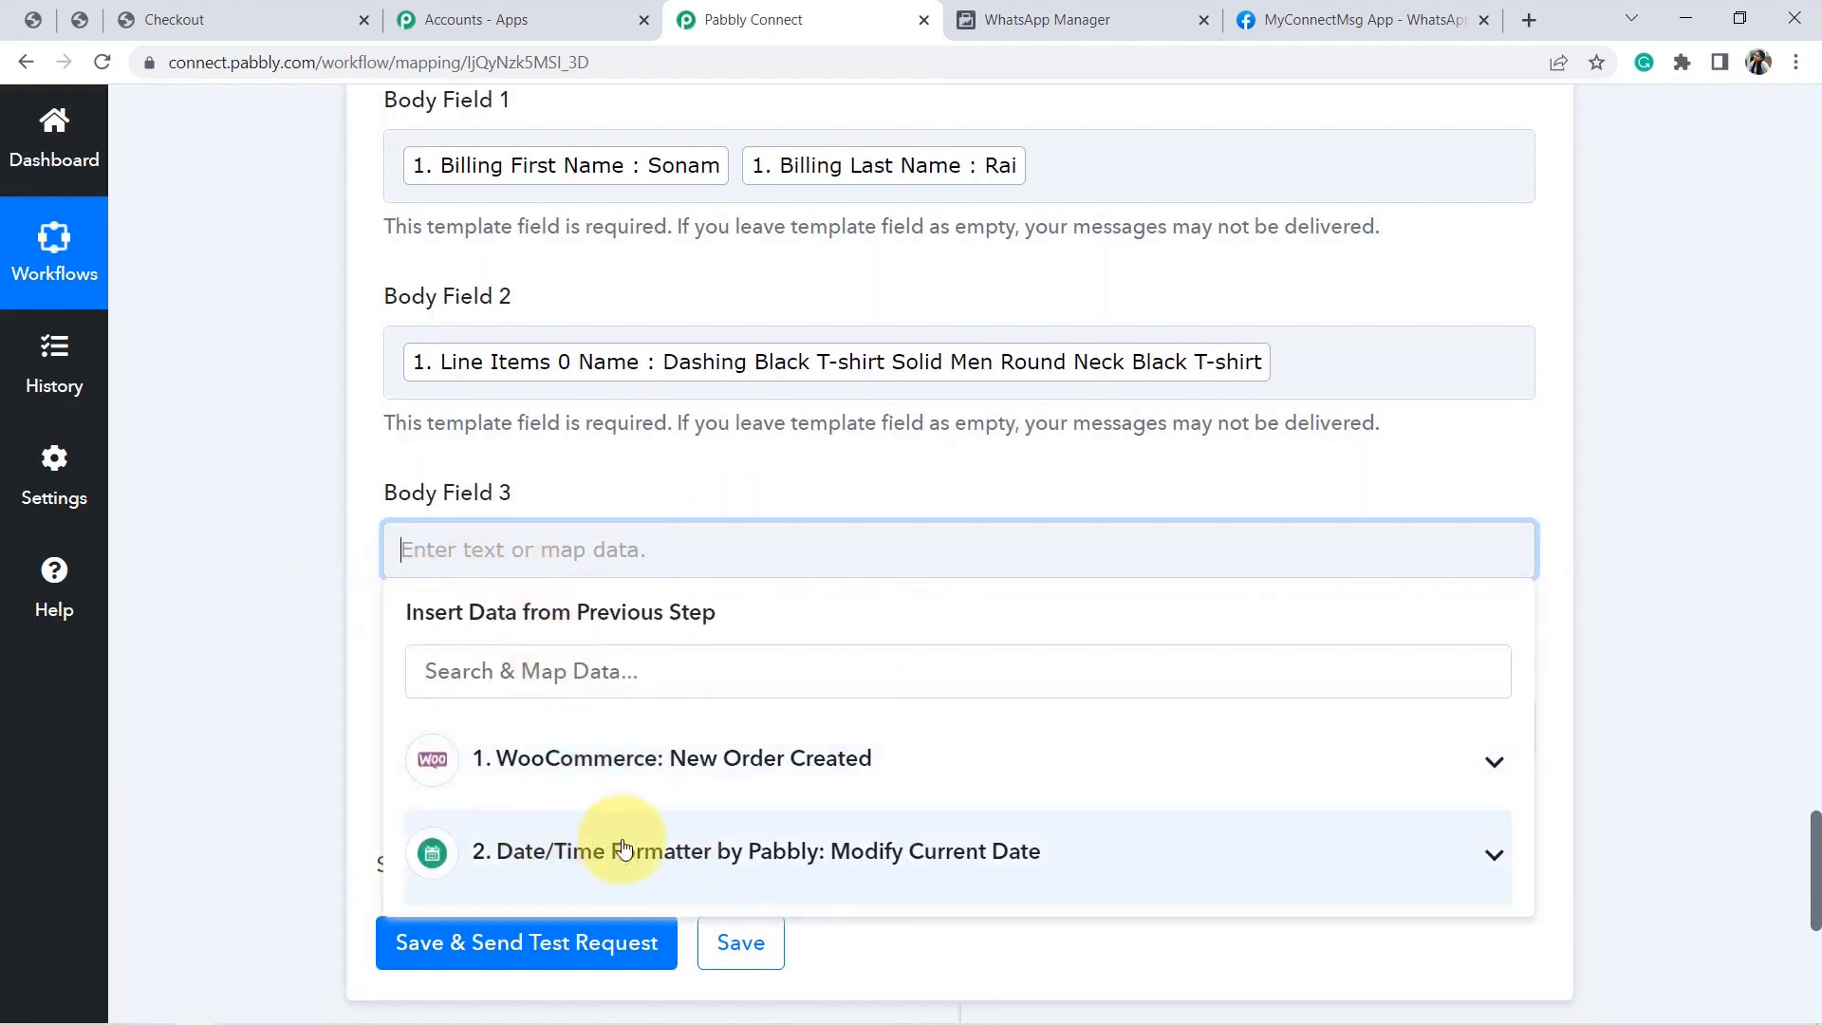
click(631, 849)
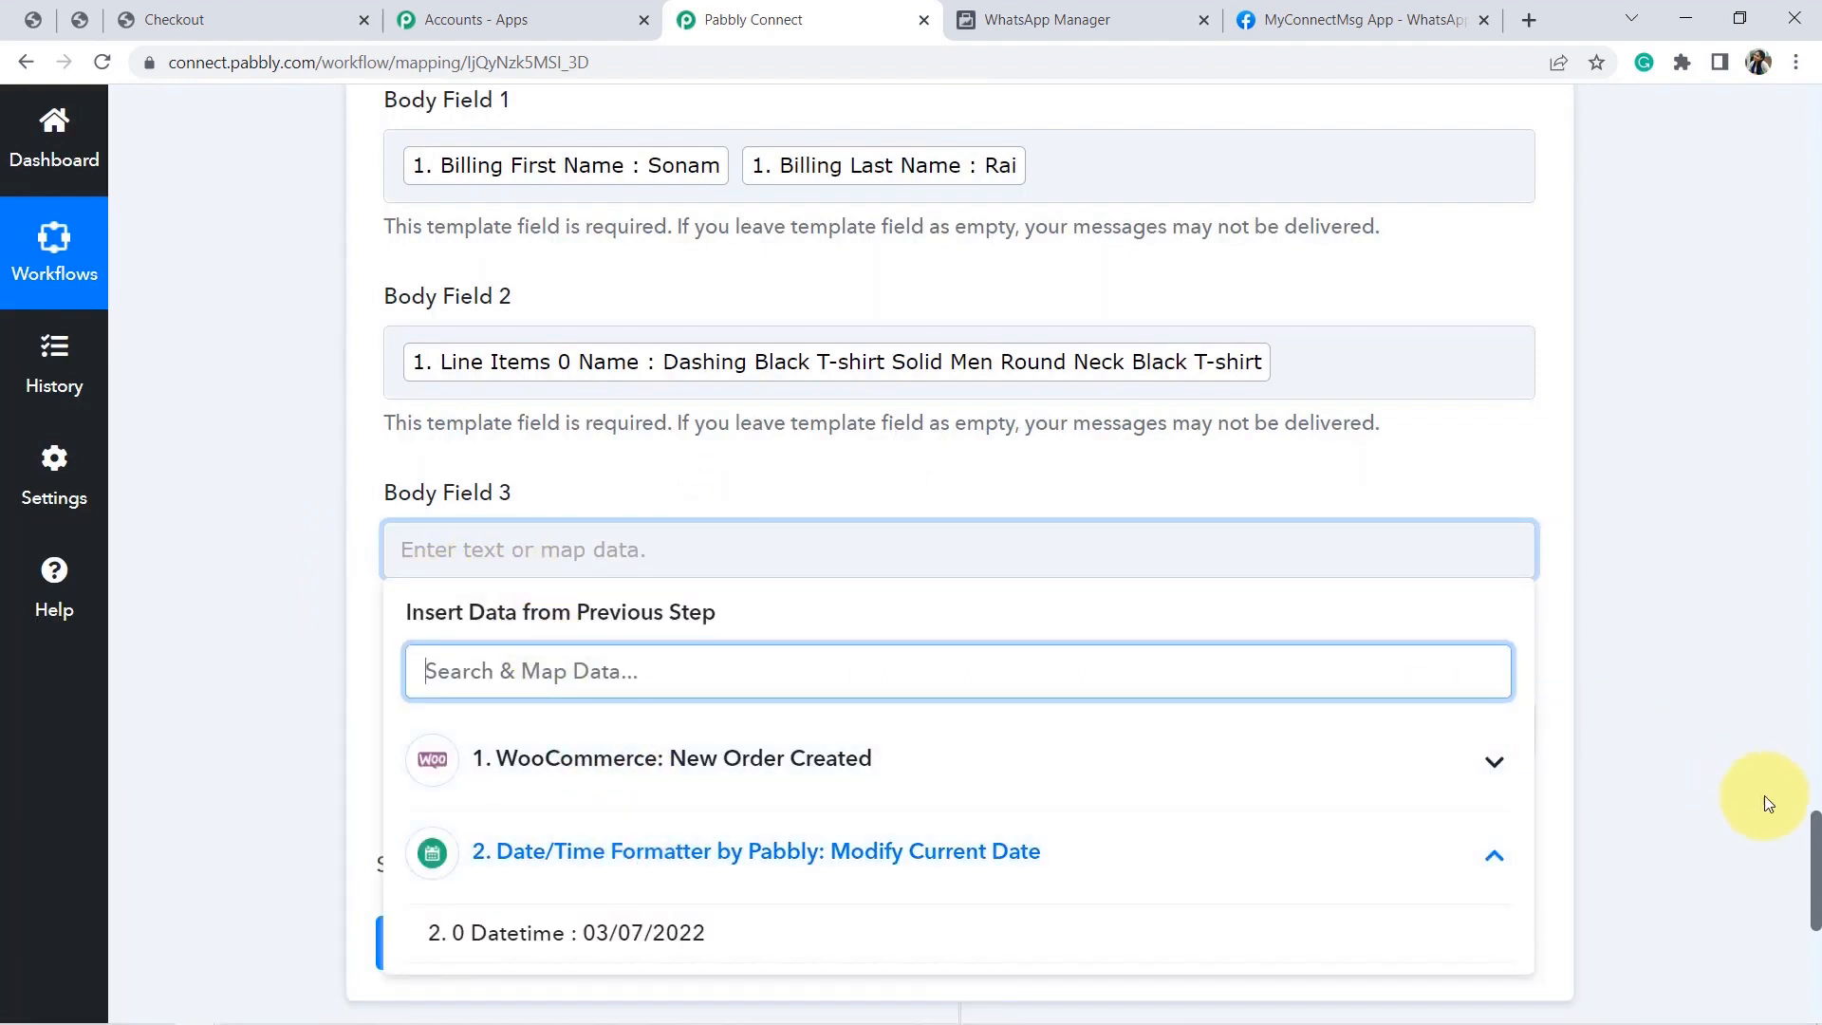
scroll(1807, 778, down, 2)
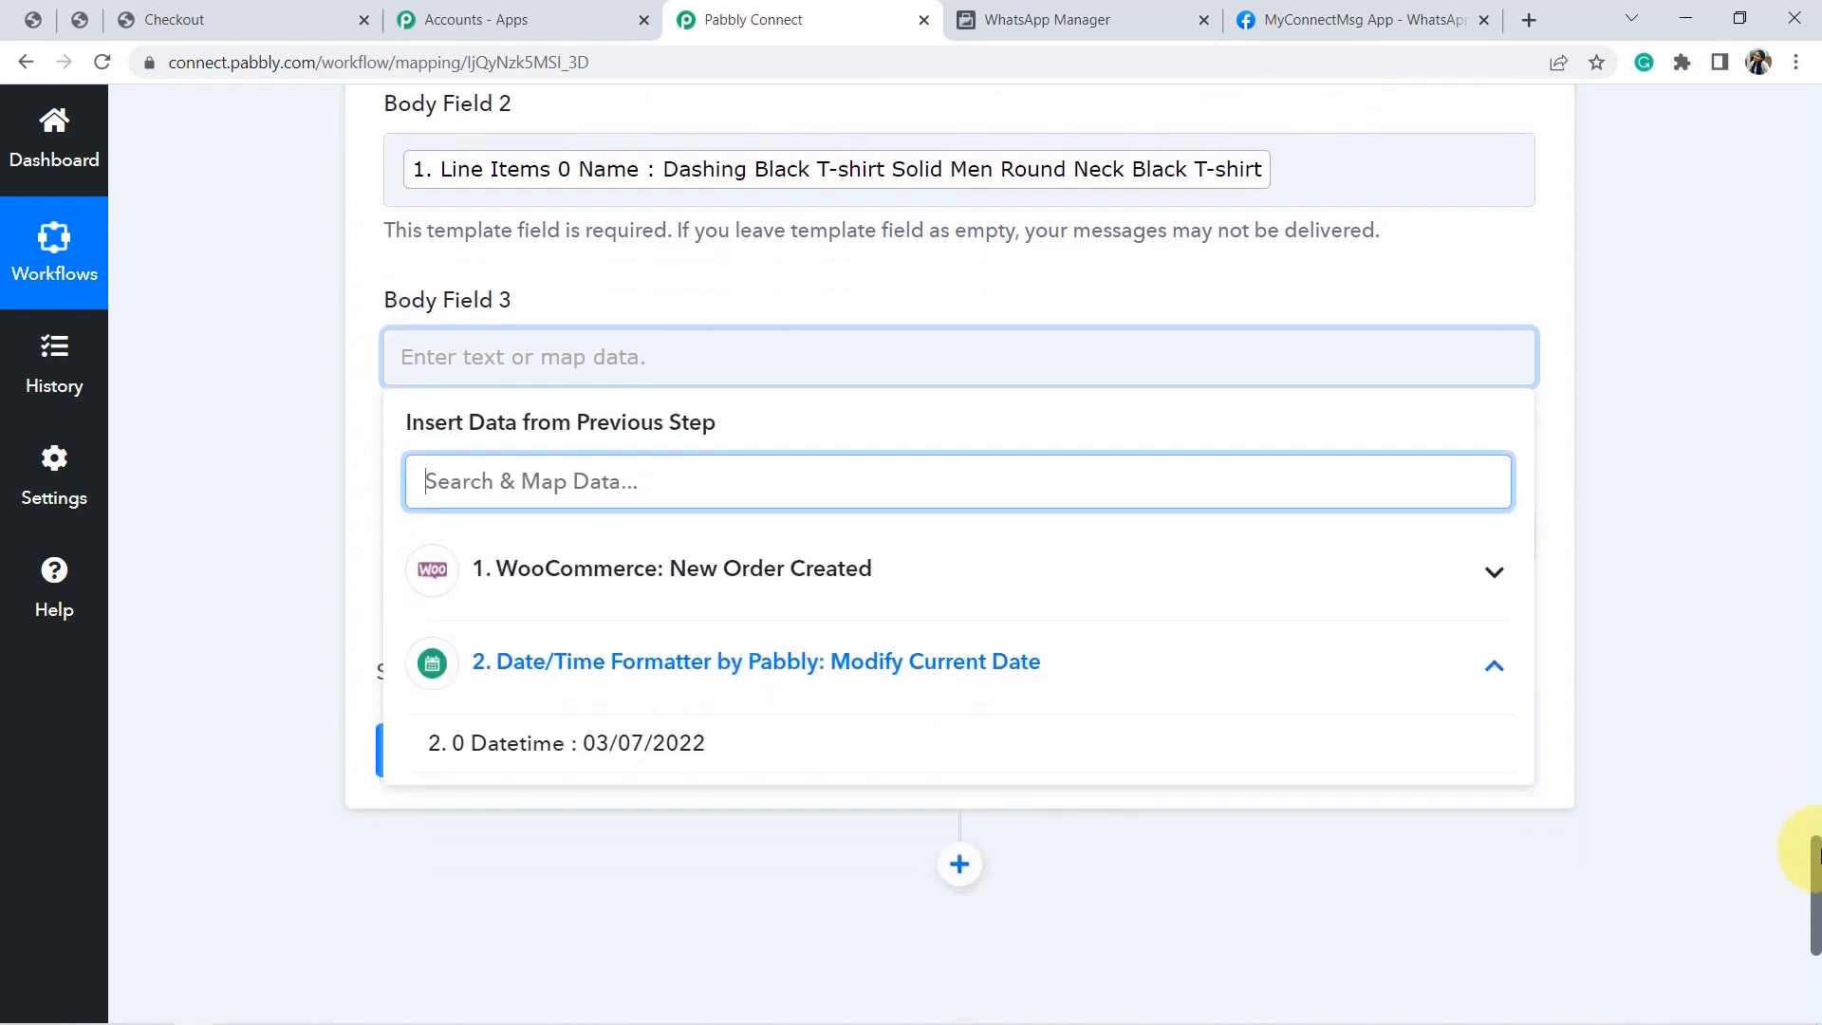
click(621, 745)
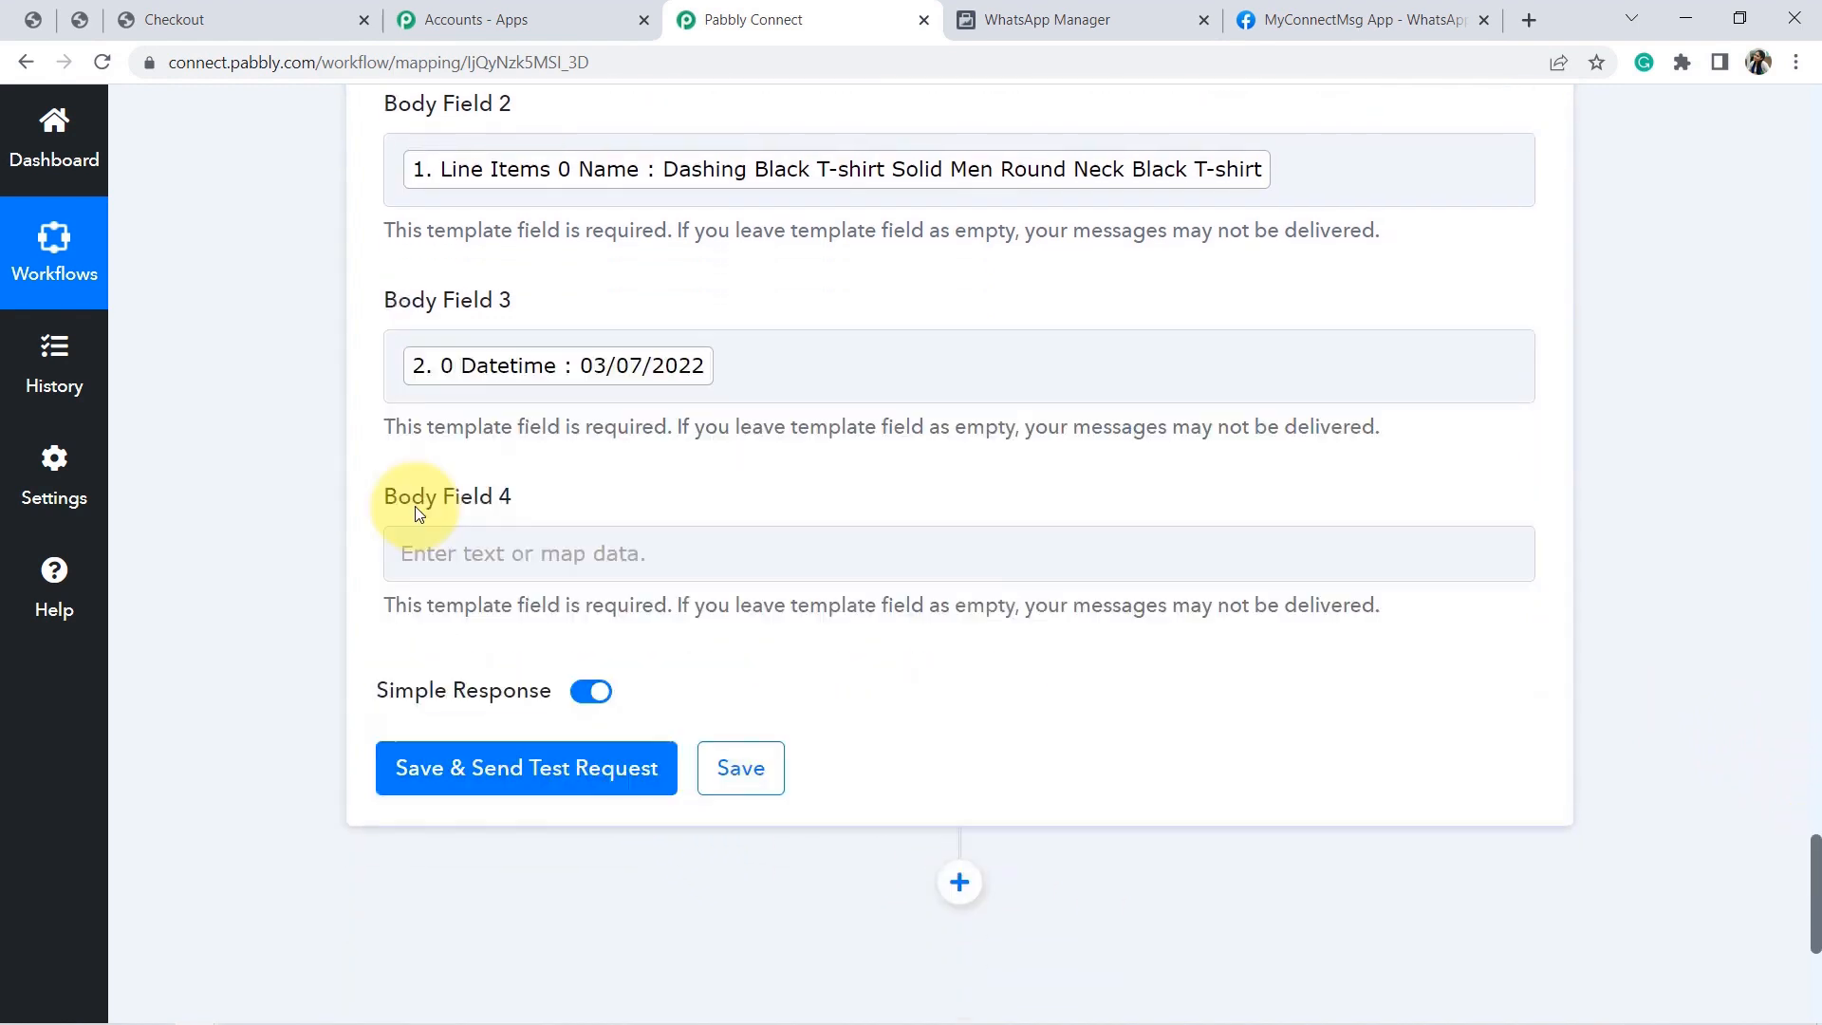
click(1053, 12)
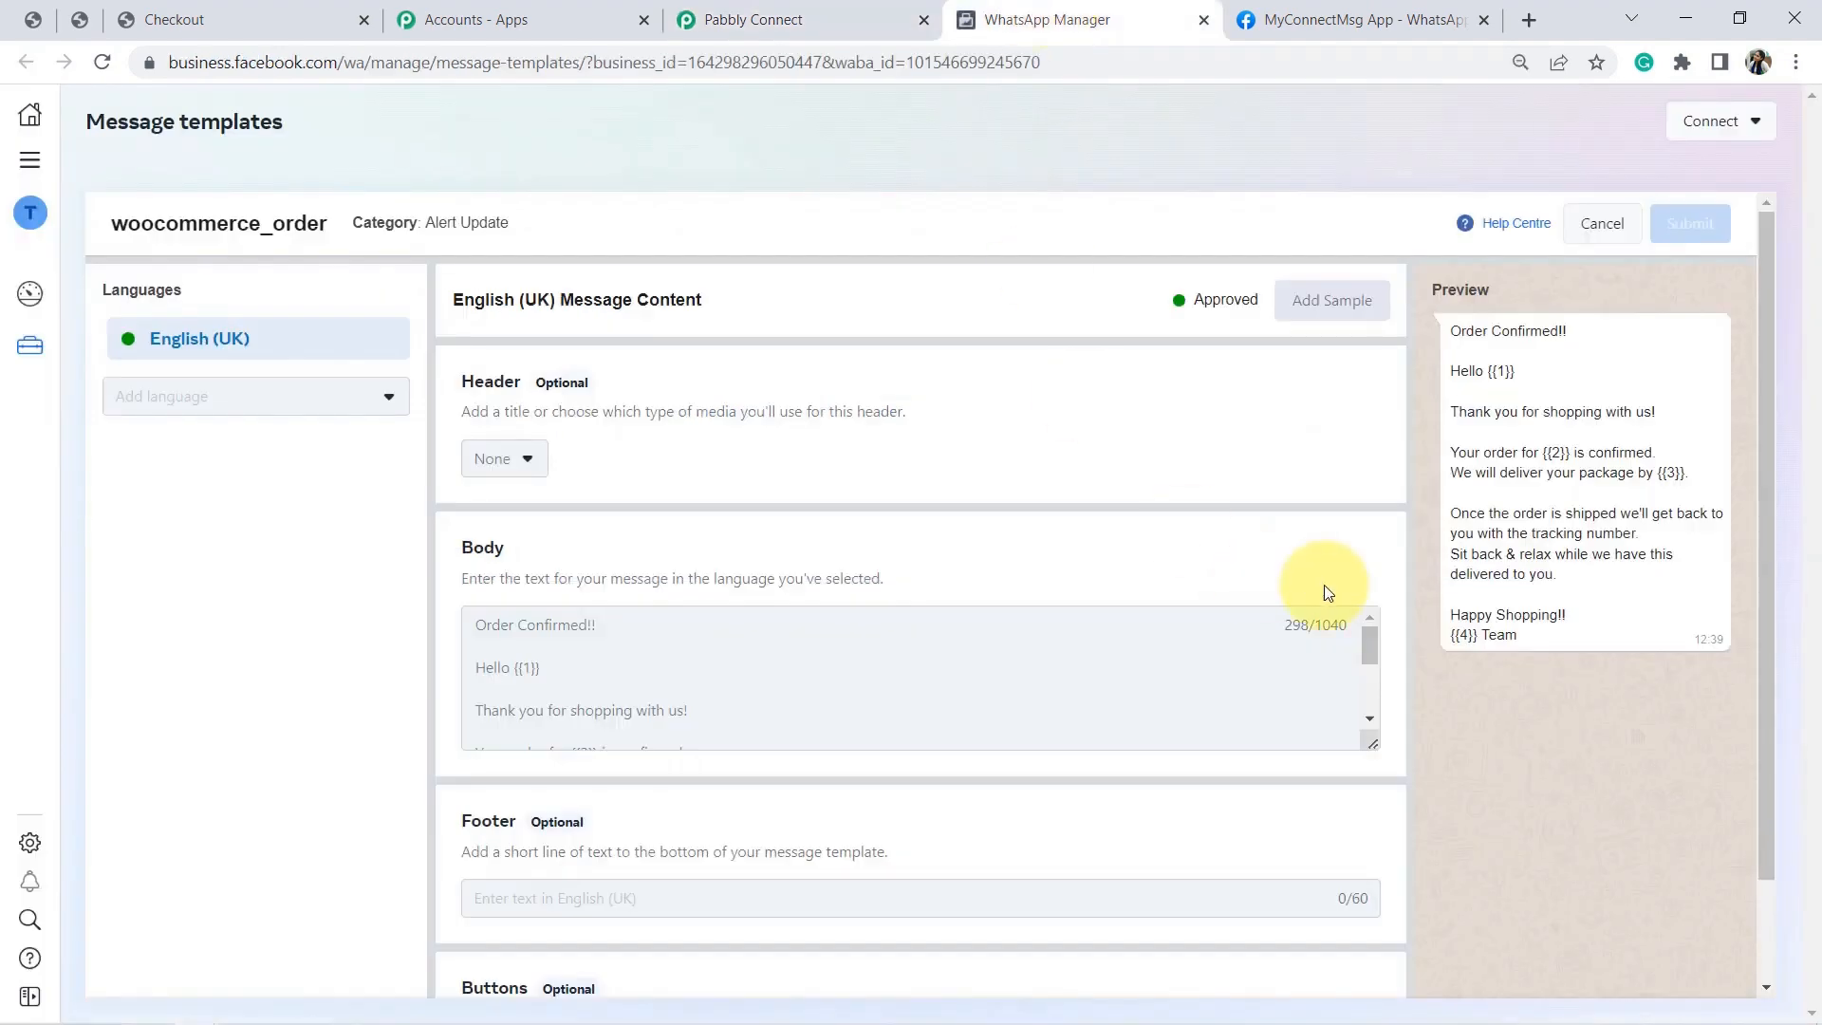
click(752, 19)
Enter 'Pabbly' in Body Field 4.
click(415, 565)
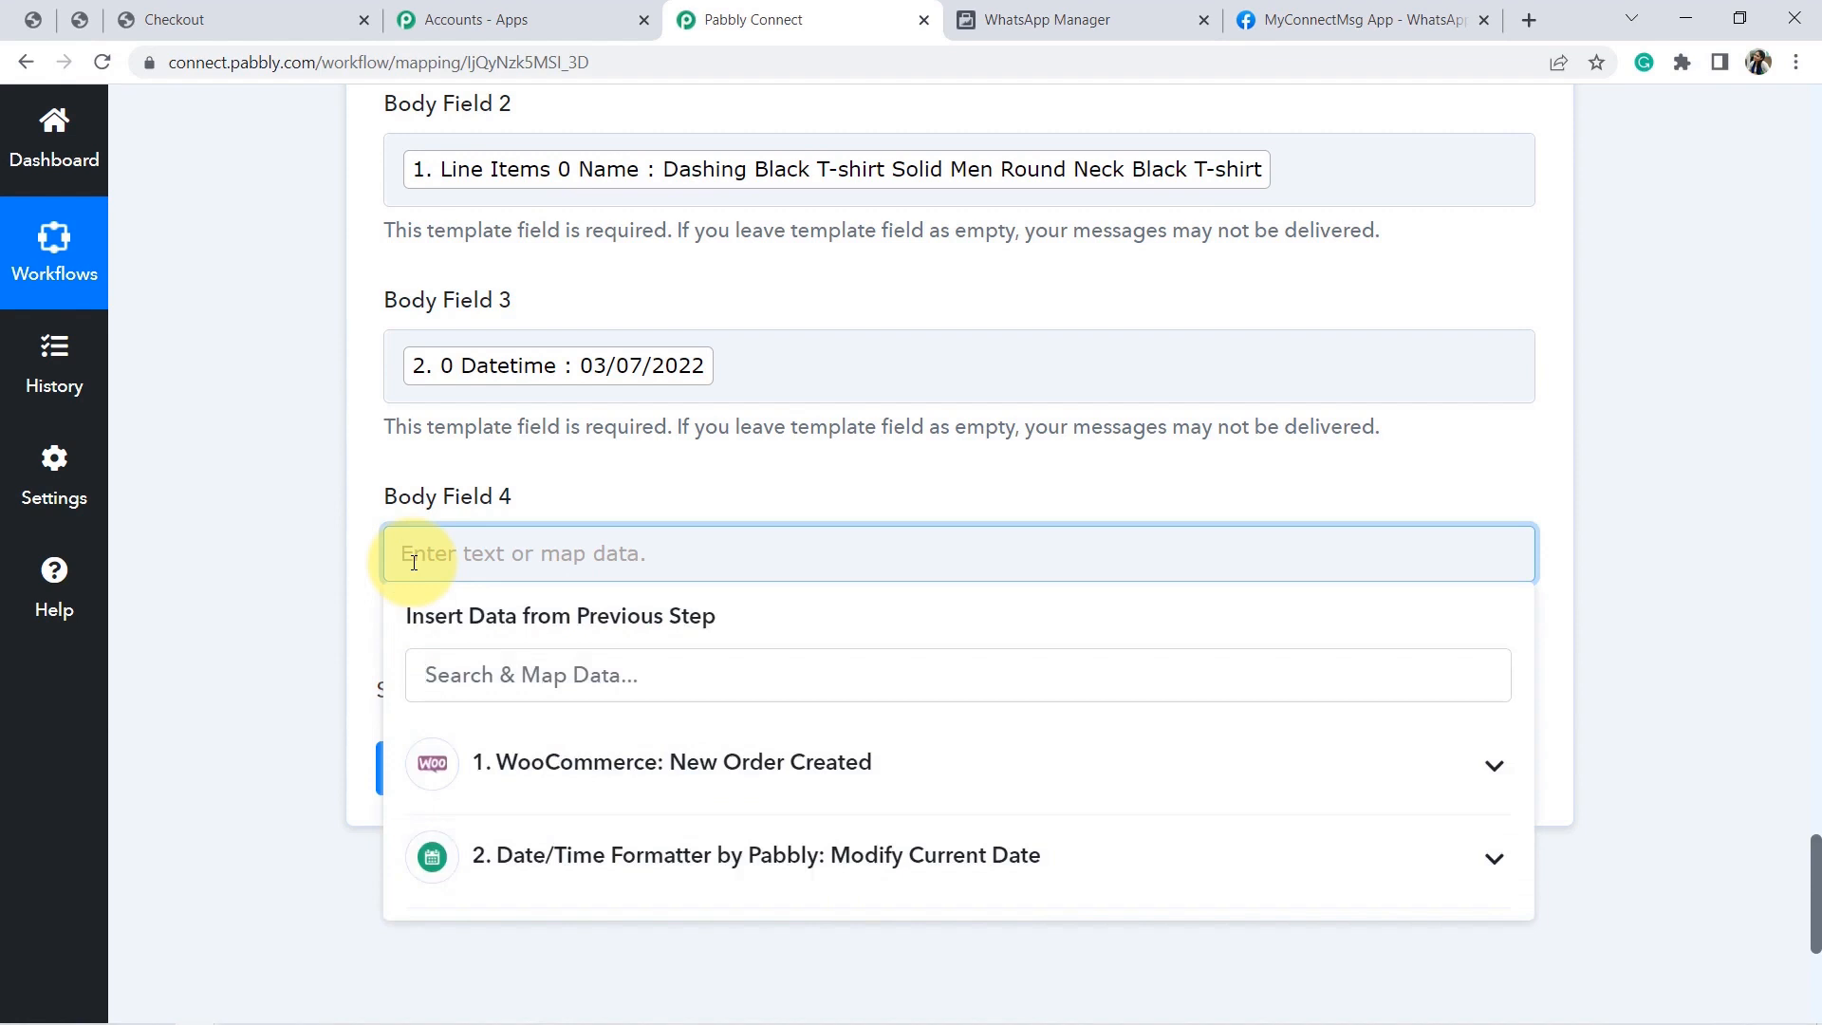
text(Pabbly)
click(297, 539)
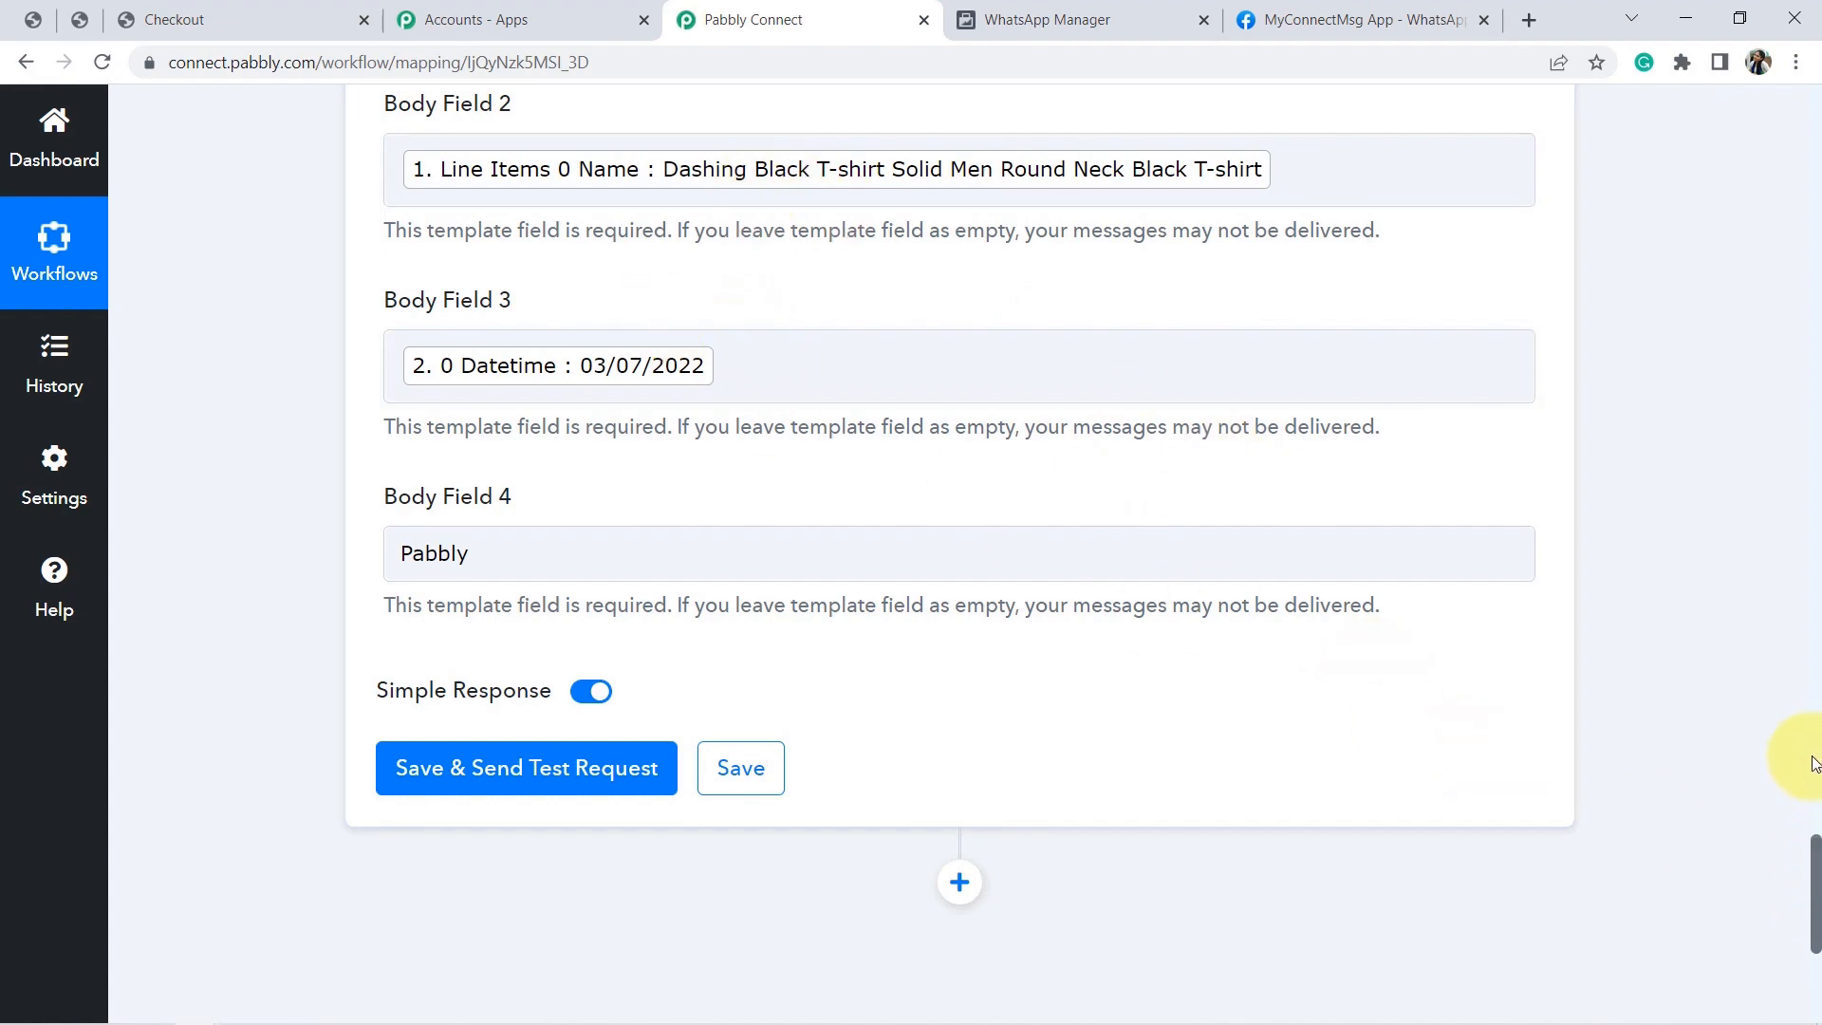
drag(1817, 868, 1816, 802)
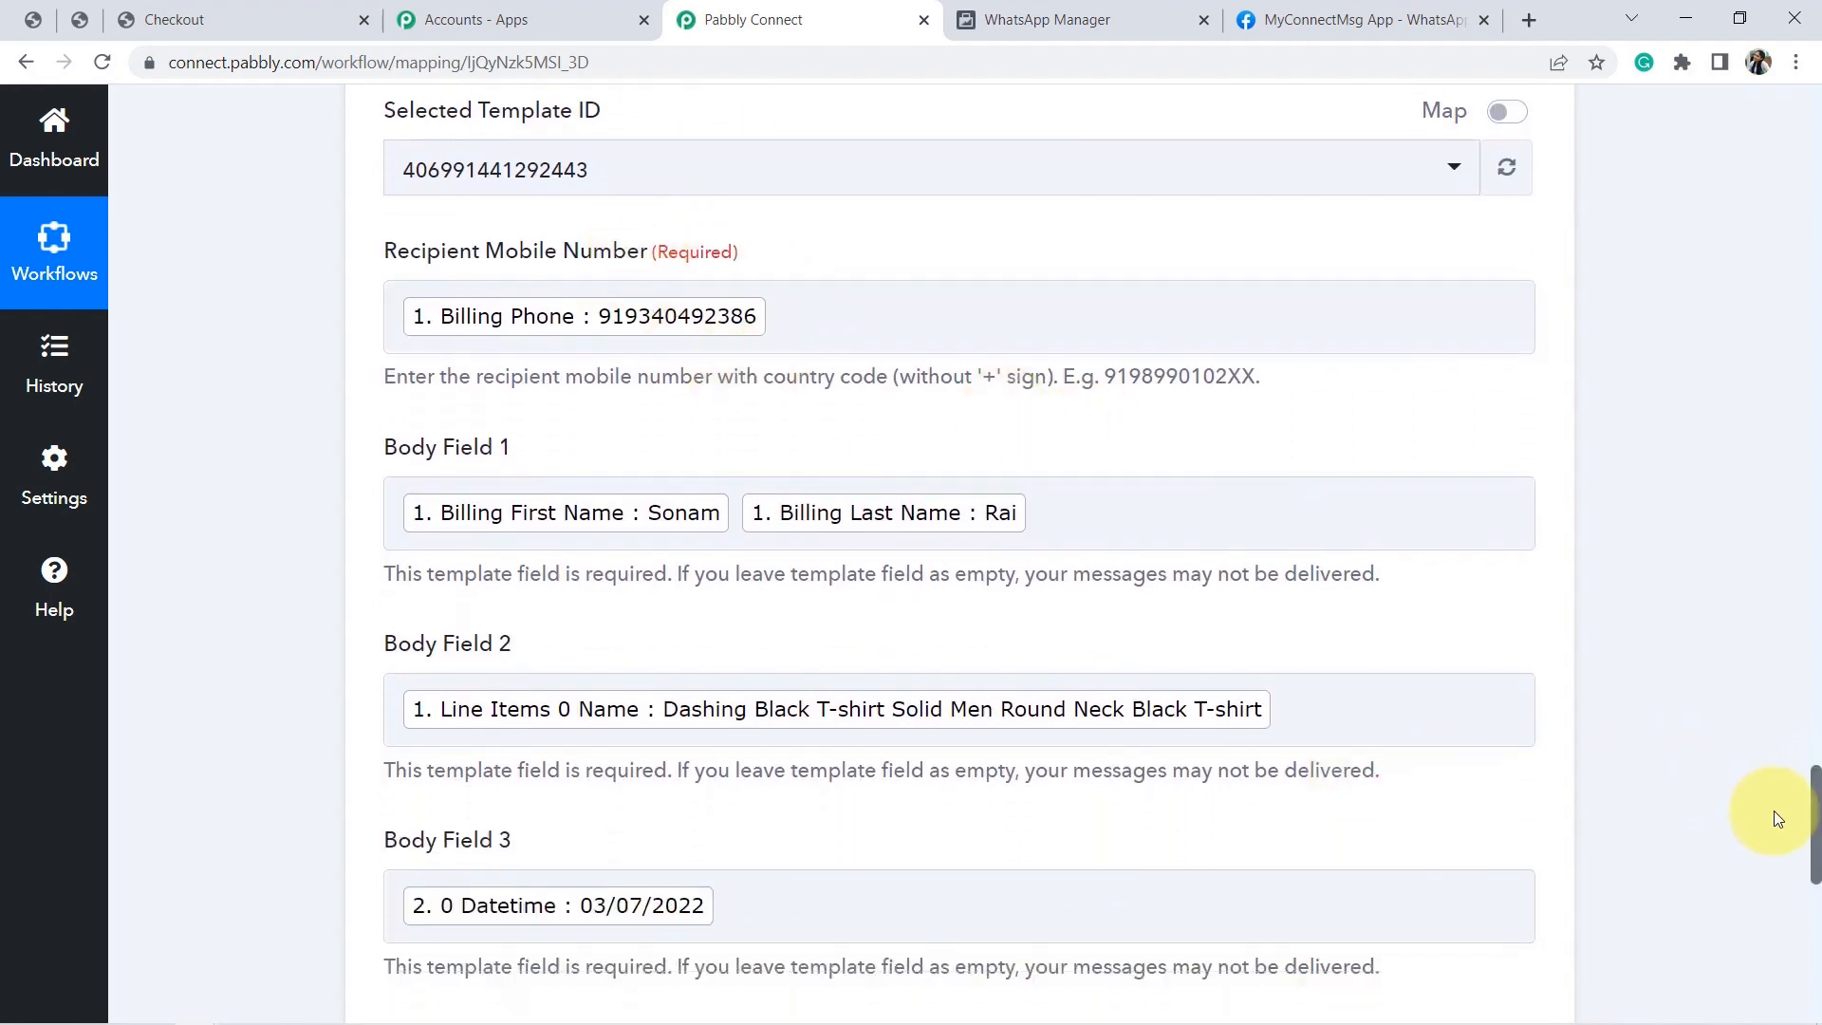
mouse_move(1815, 818)
mouse_down()
mouse_move(1813, 793)
mouse_move(1817, 935)
mouse_move(1795, 817)
mouse_up()
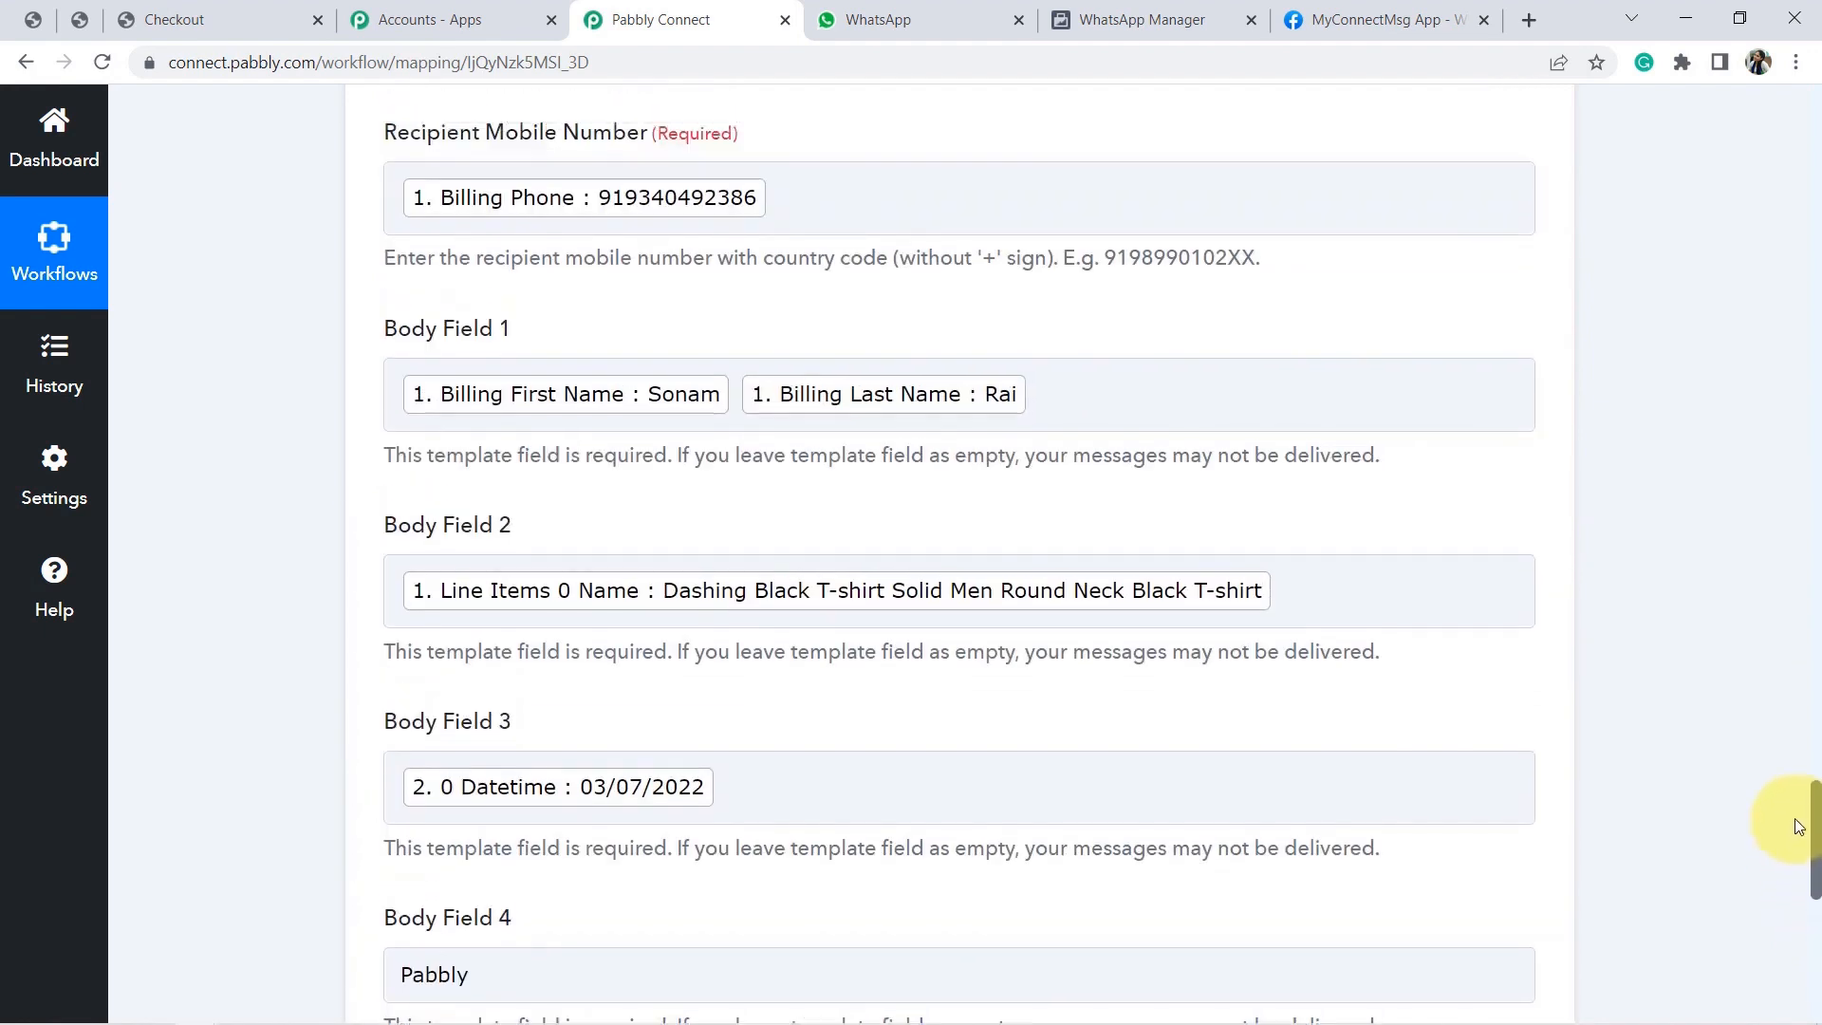
triple_click(712, 275)
click(711, 275)
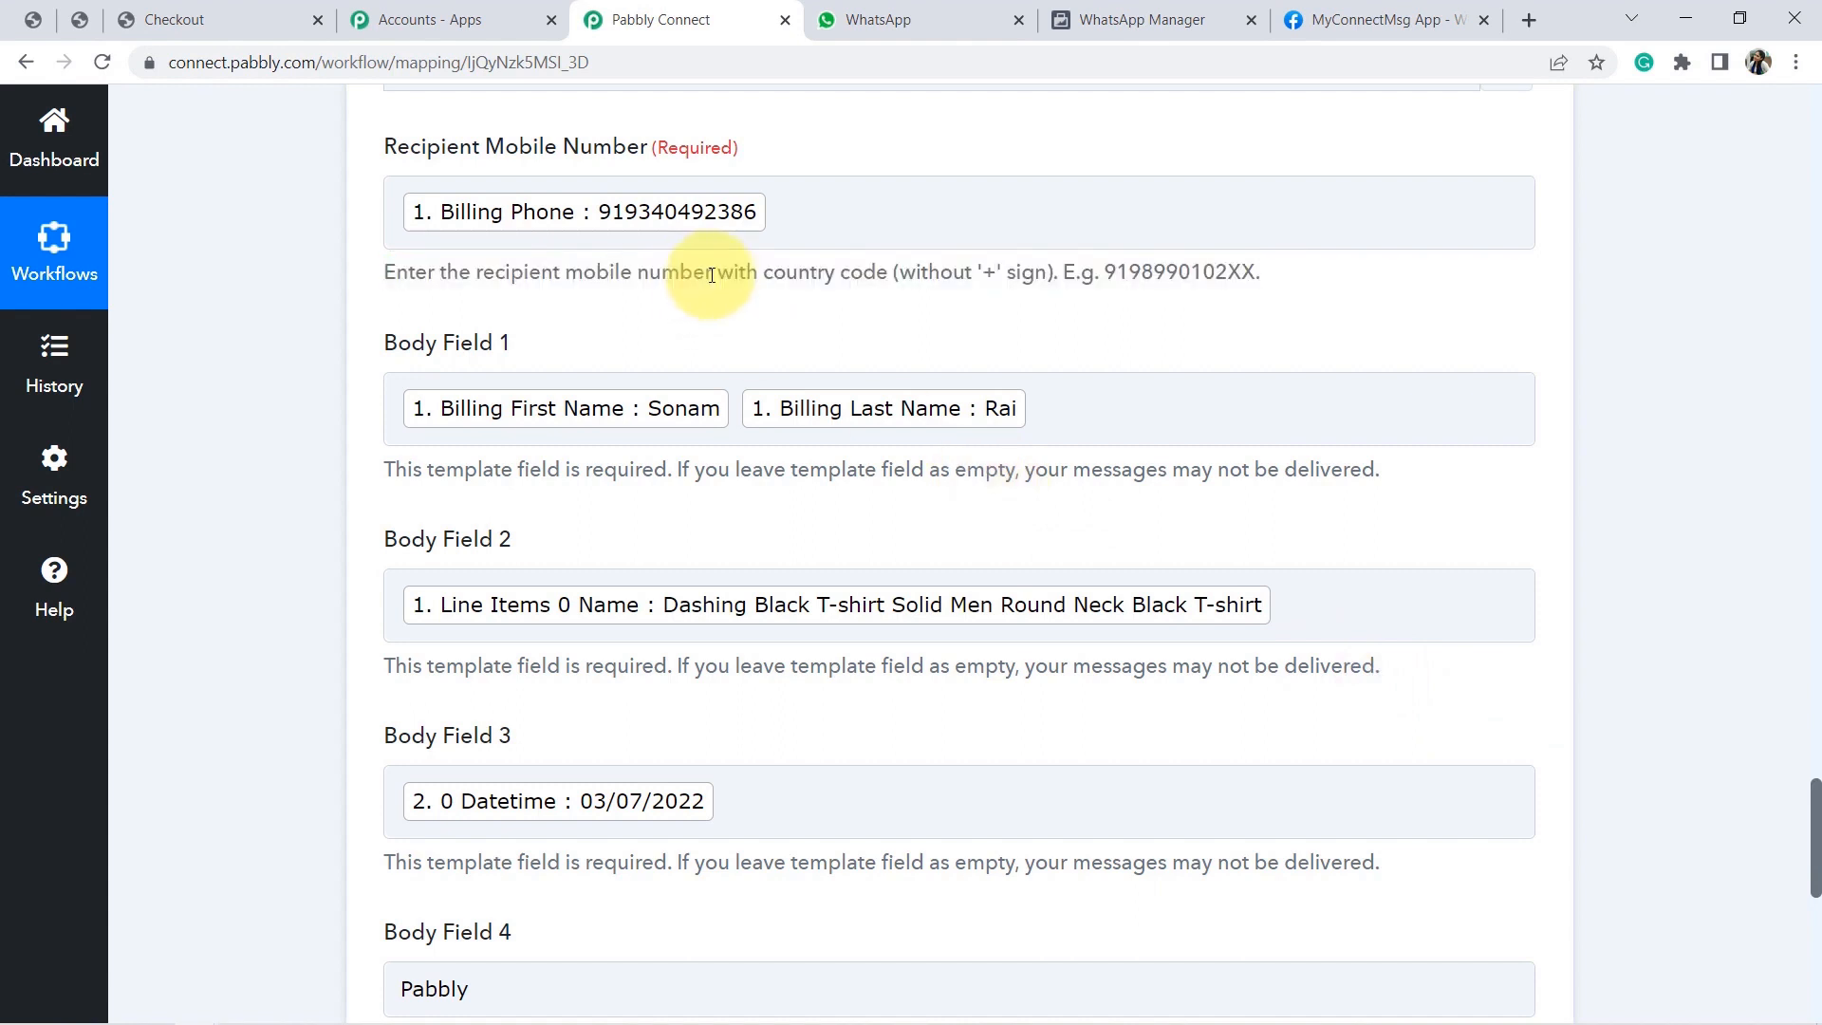
drag(718, 273, 1067, 296)
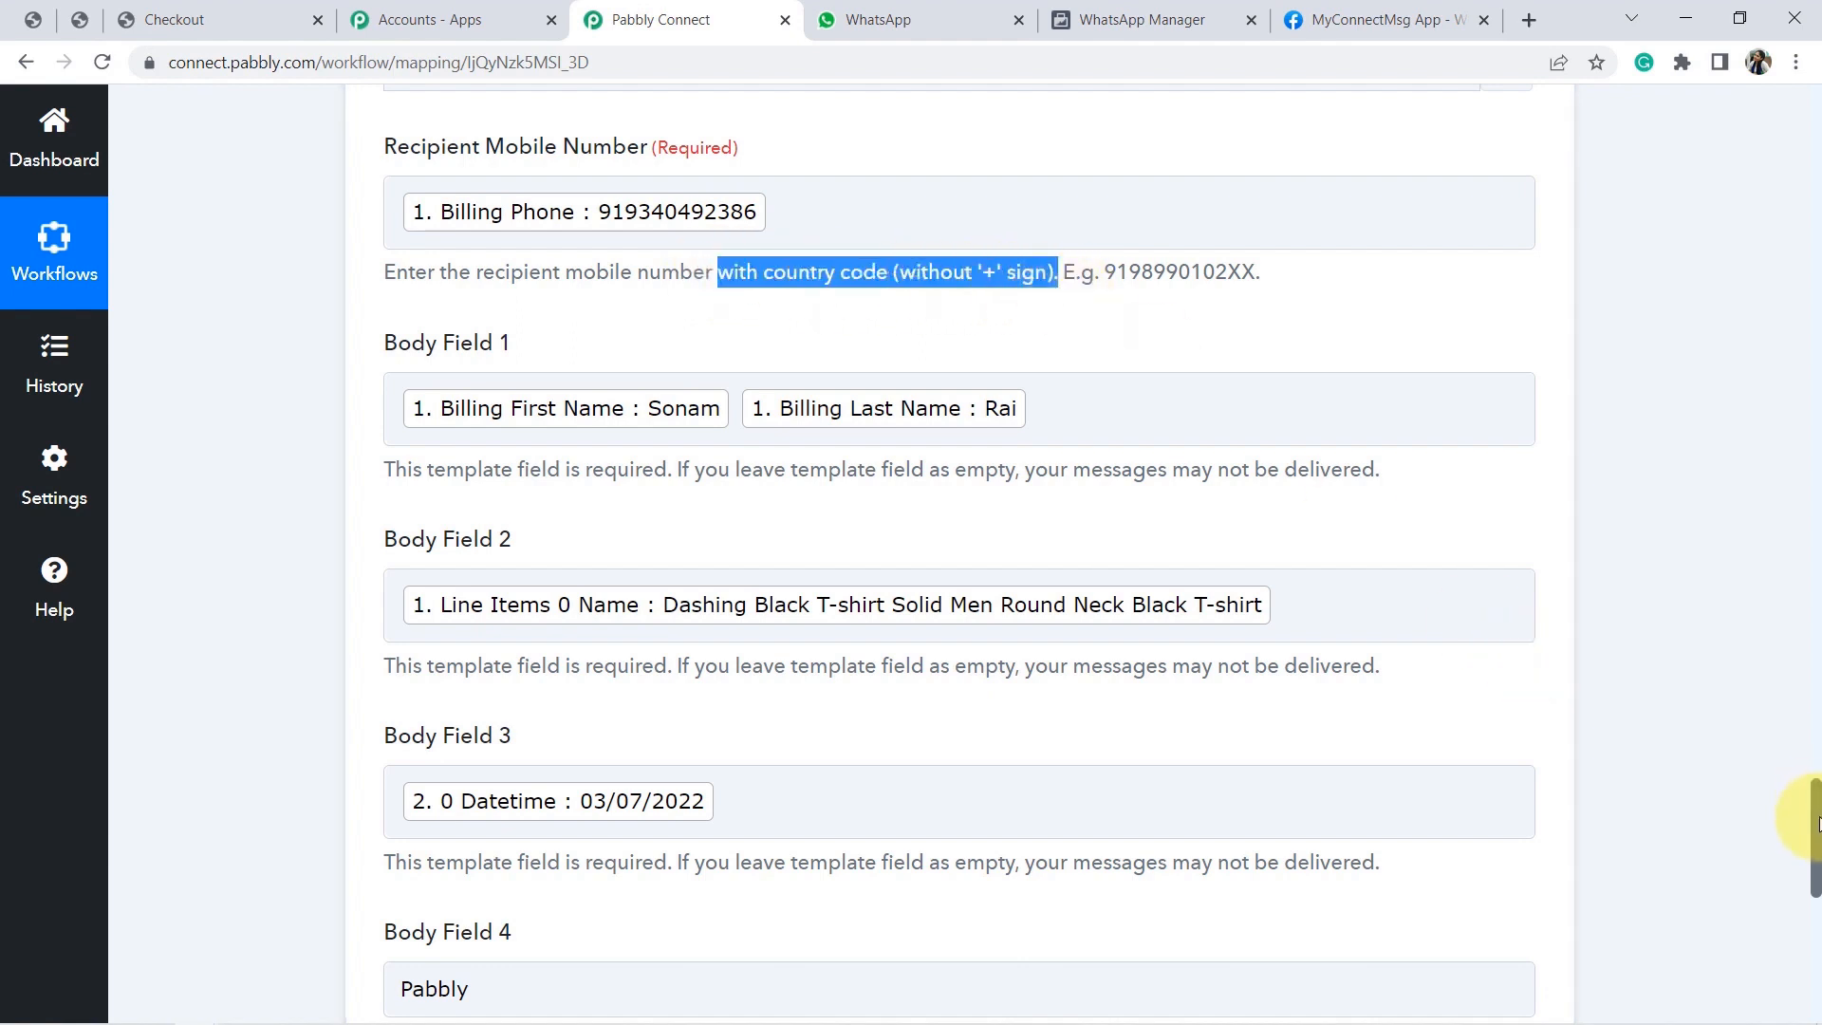
drag(1817, 826, 1815, 806)
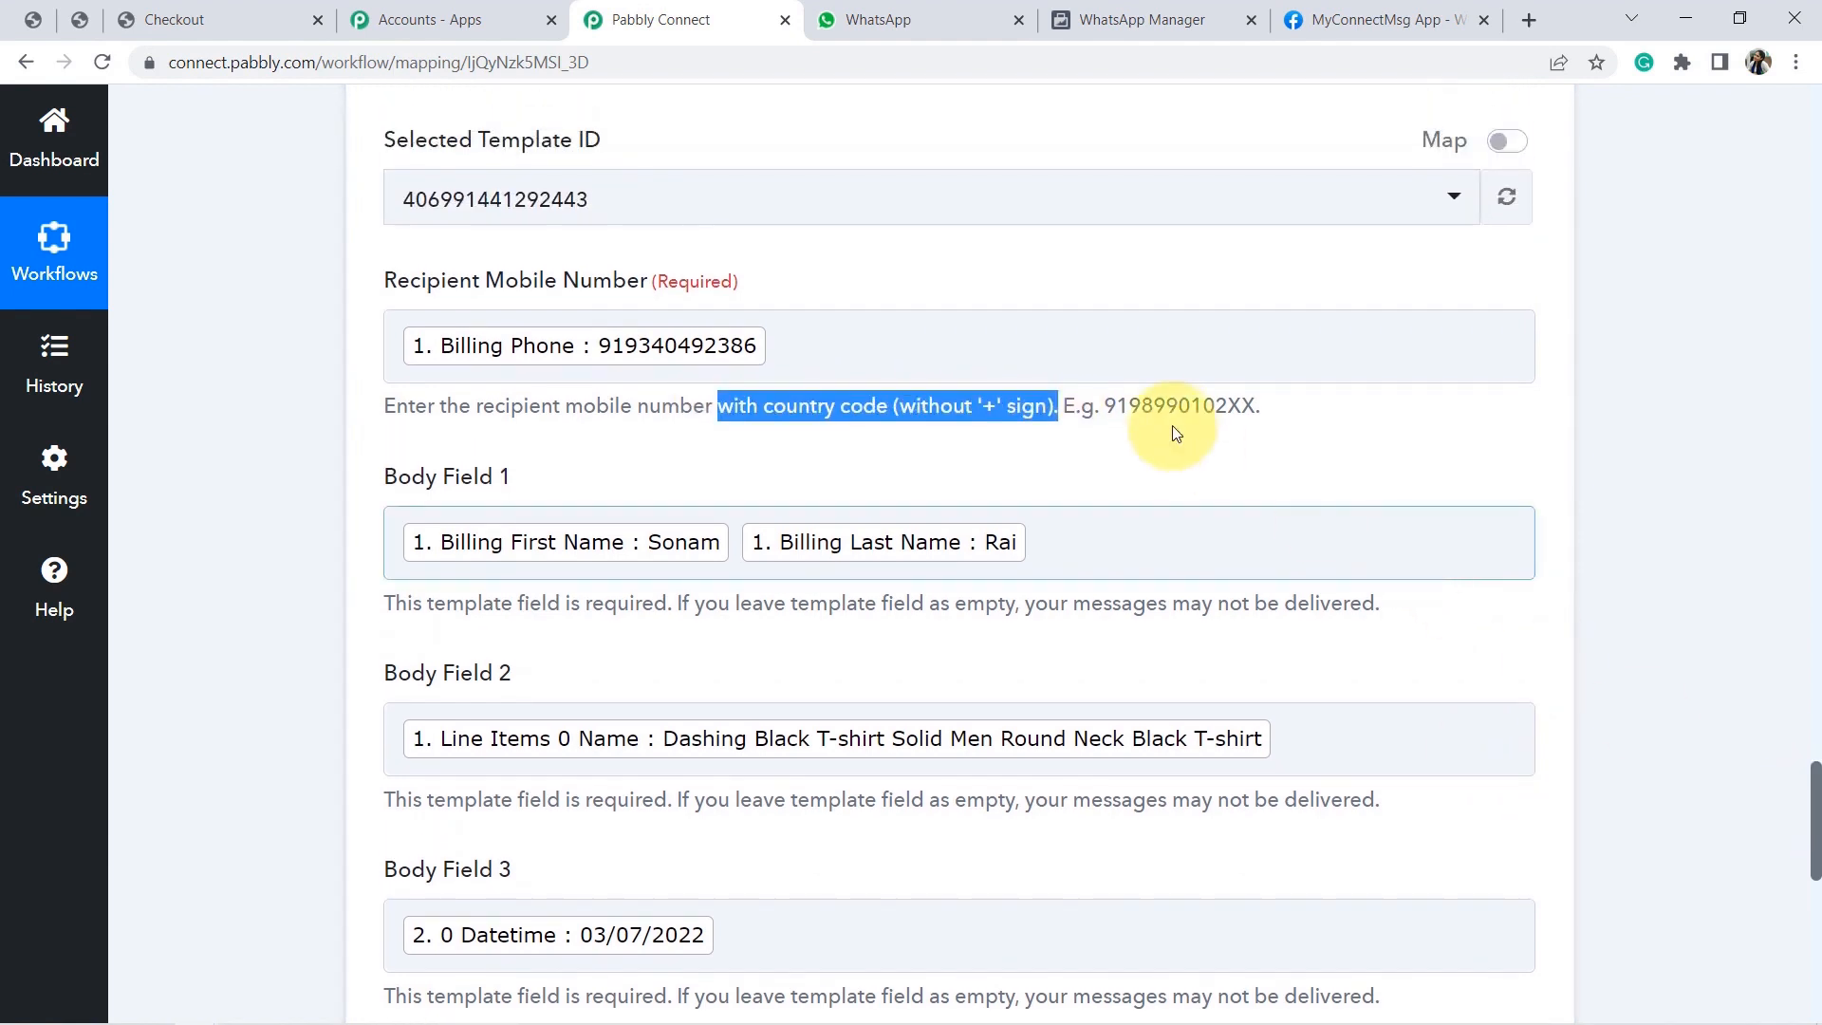
click(1133, 402)
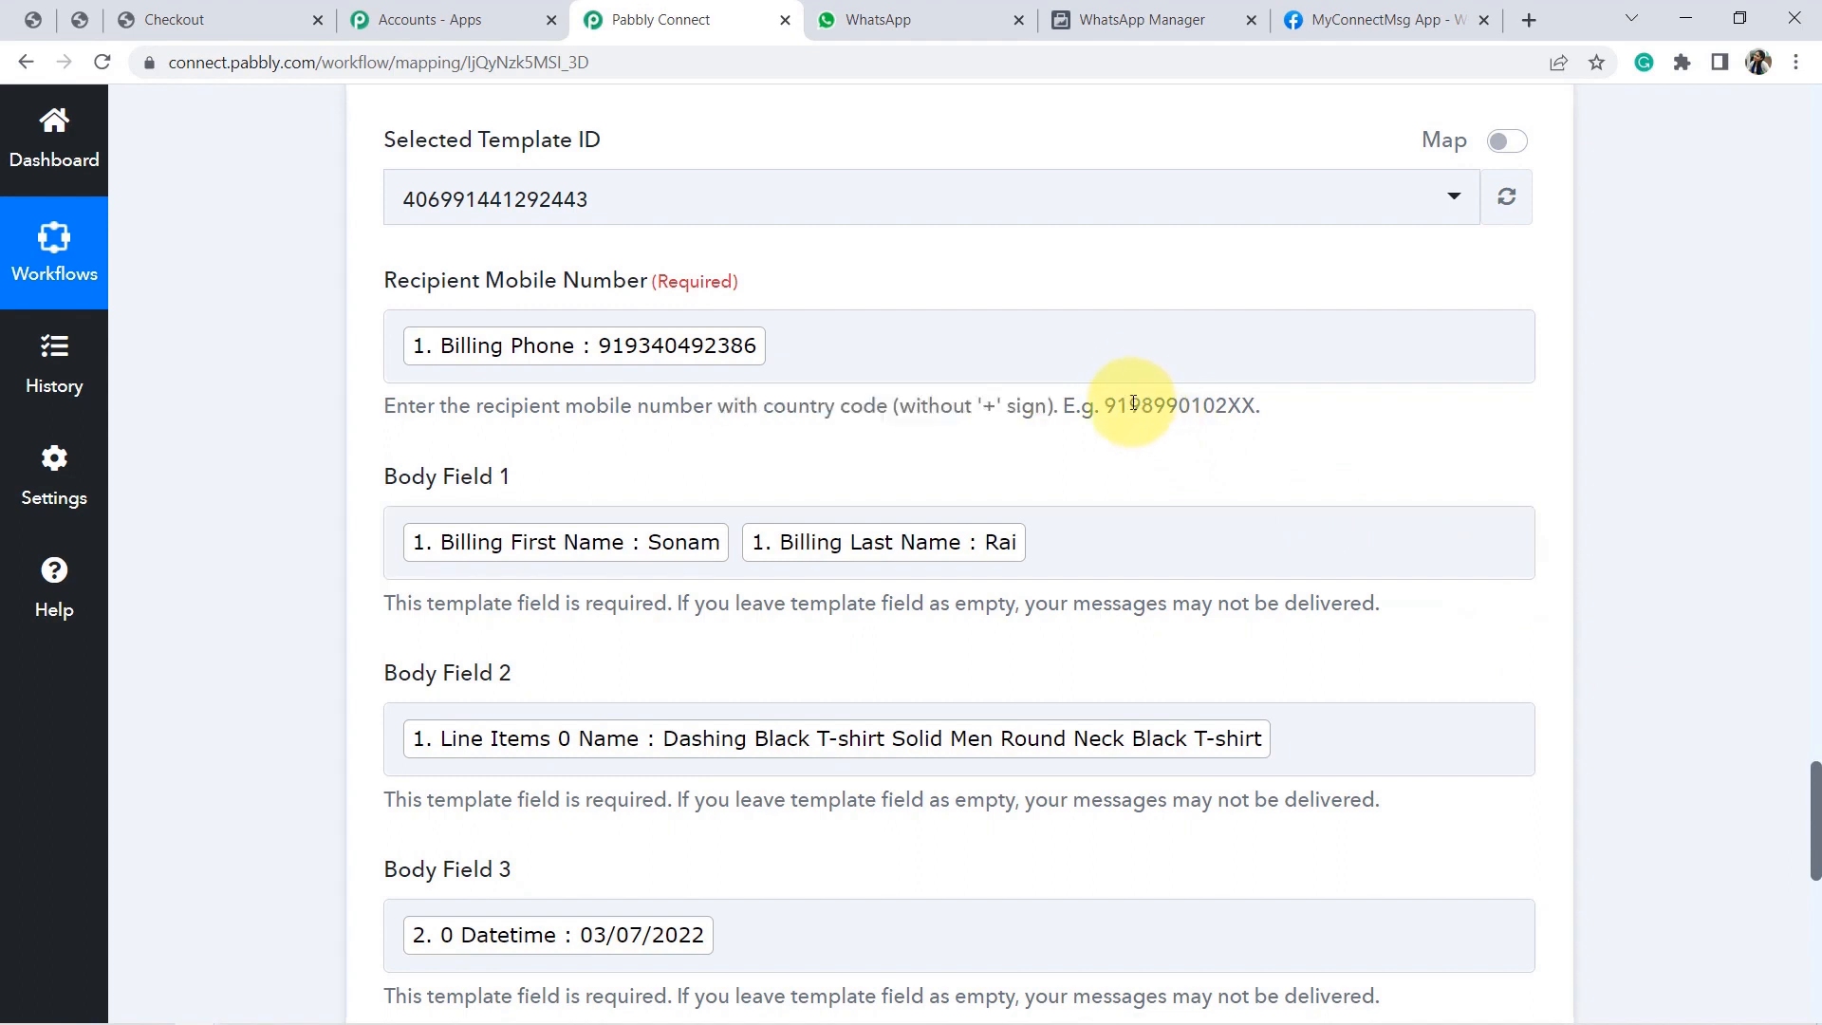
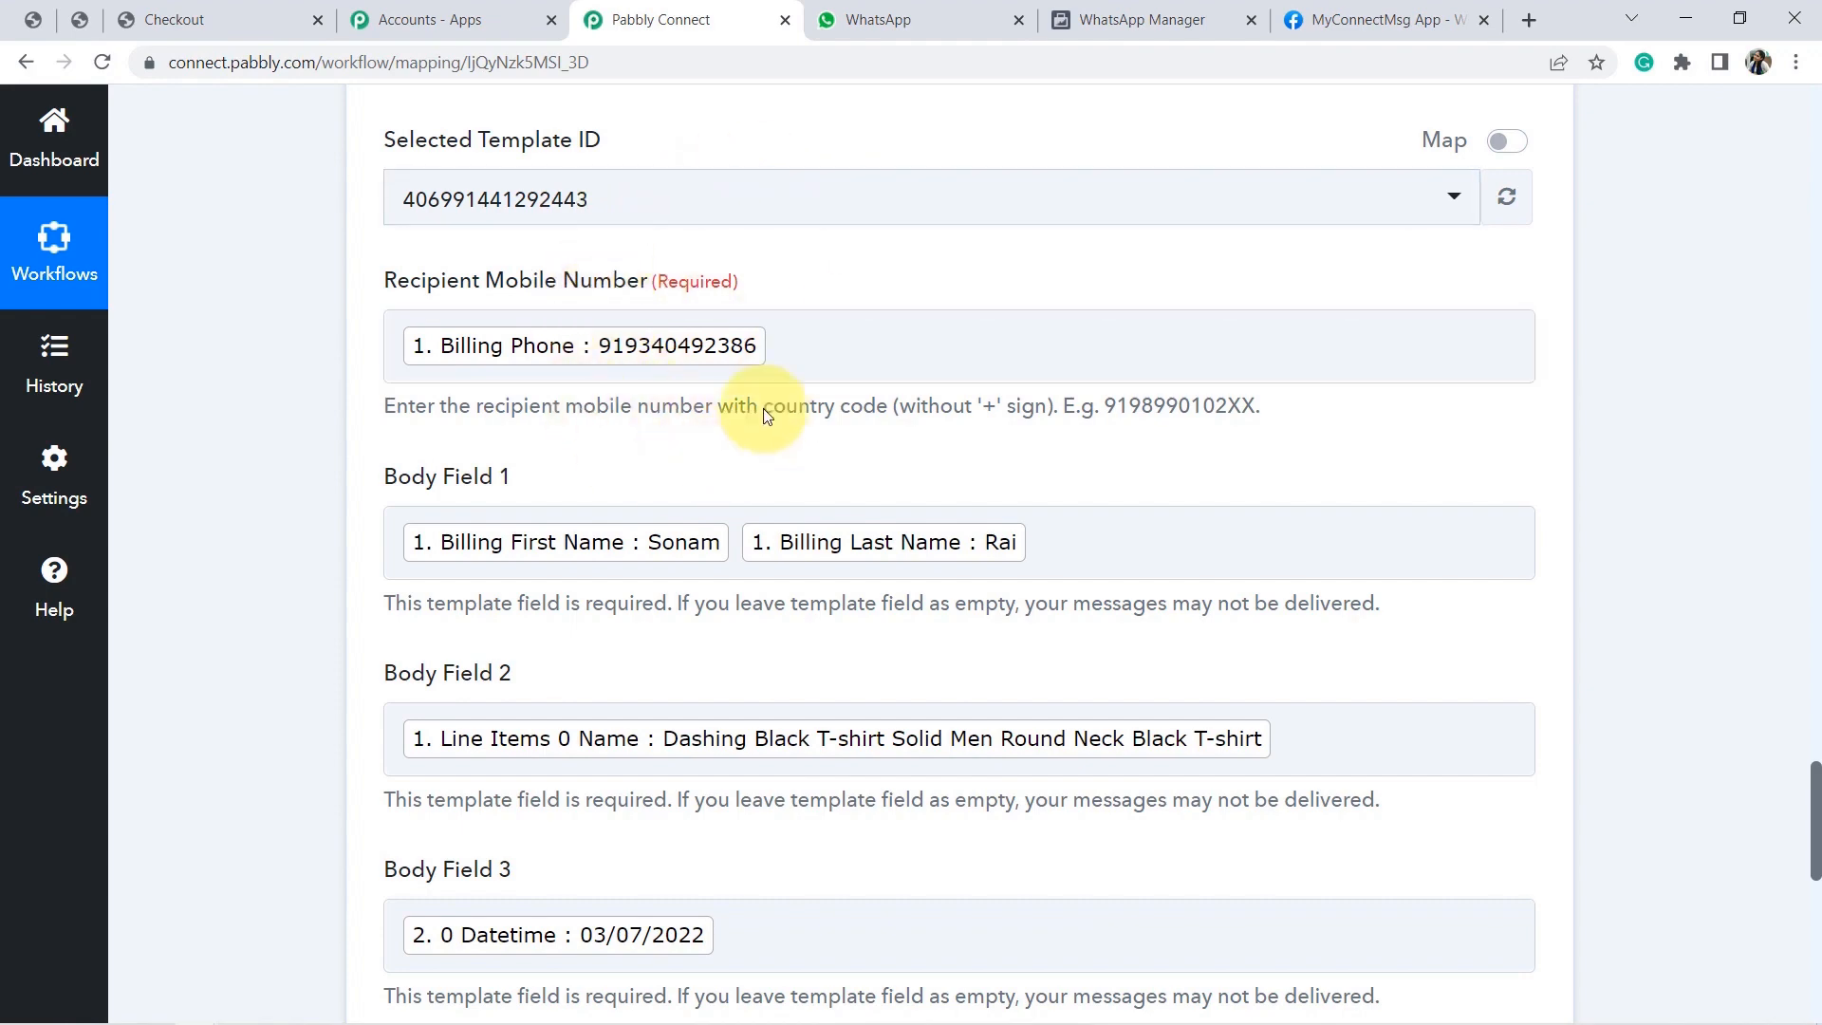
Save the WhatsApp template step and send a test, which returns a WhatsApp message ID.
drag(1814, 785, 1727, 871)
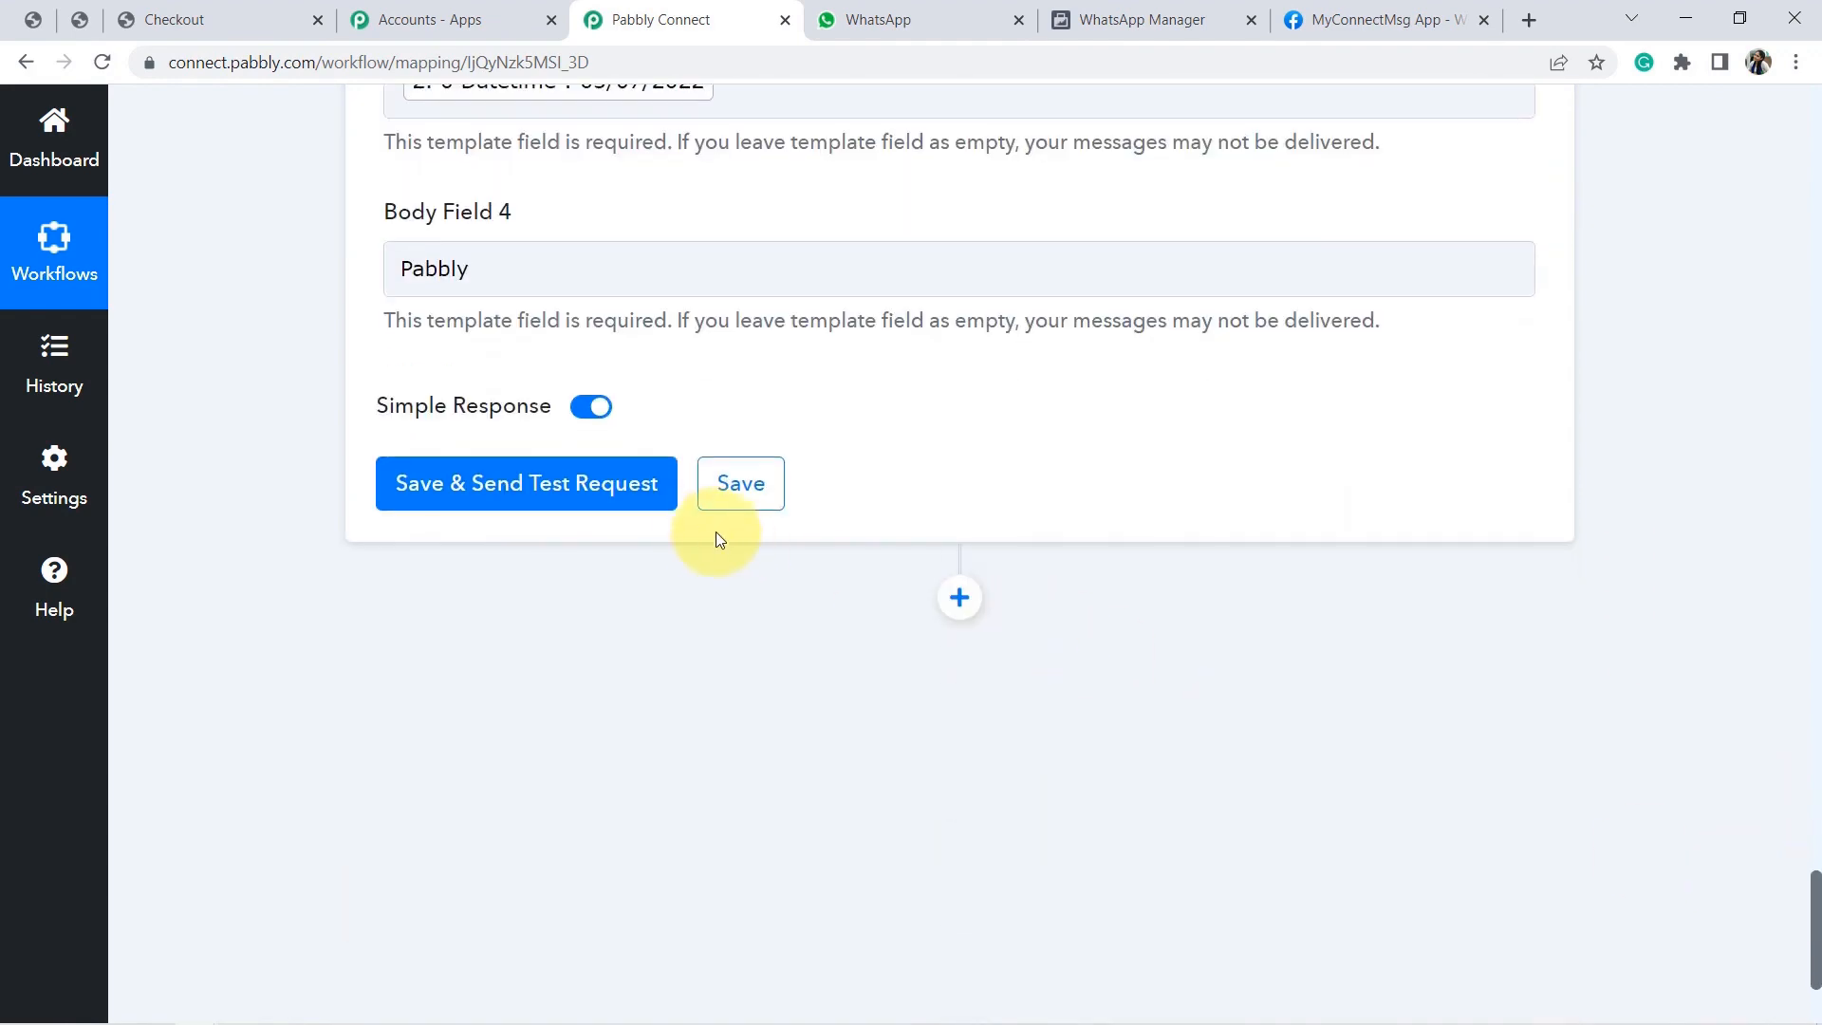
click(630, 487)
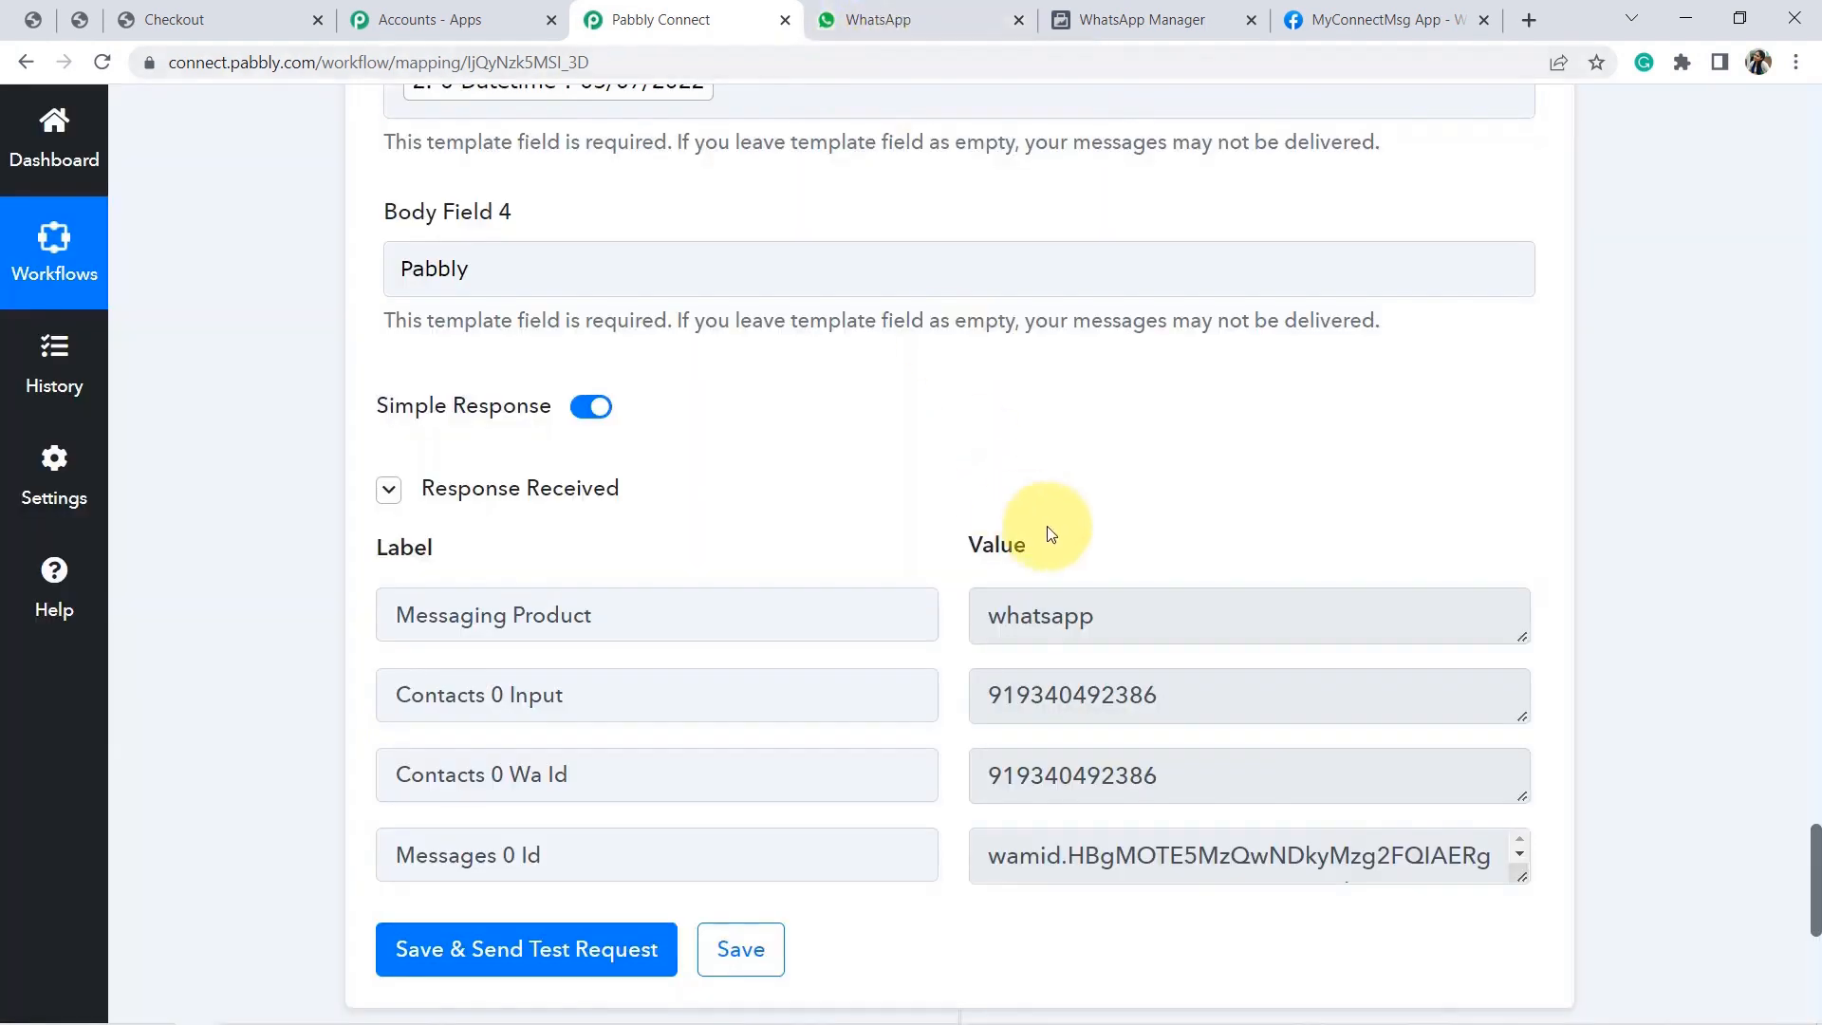
Check the Order Confirmed message in WhatsApp Web, showing the T-shirt and 03/07/2022 delivery date.
click(876, 26)
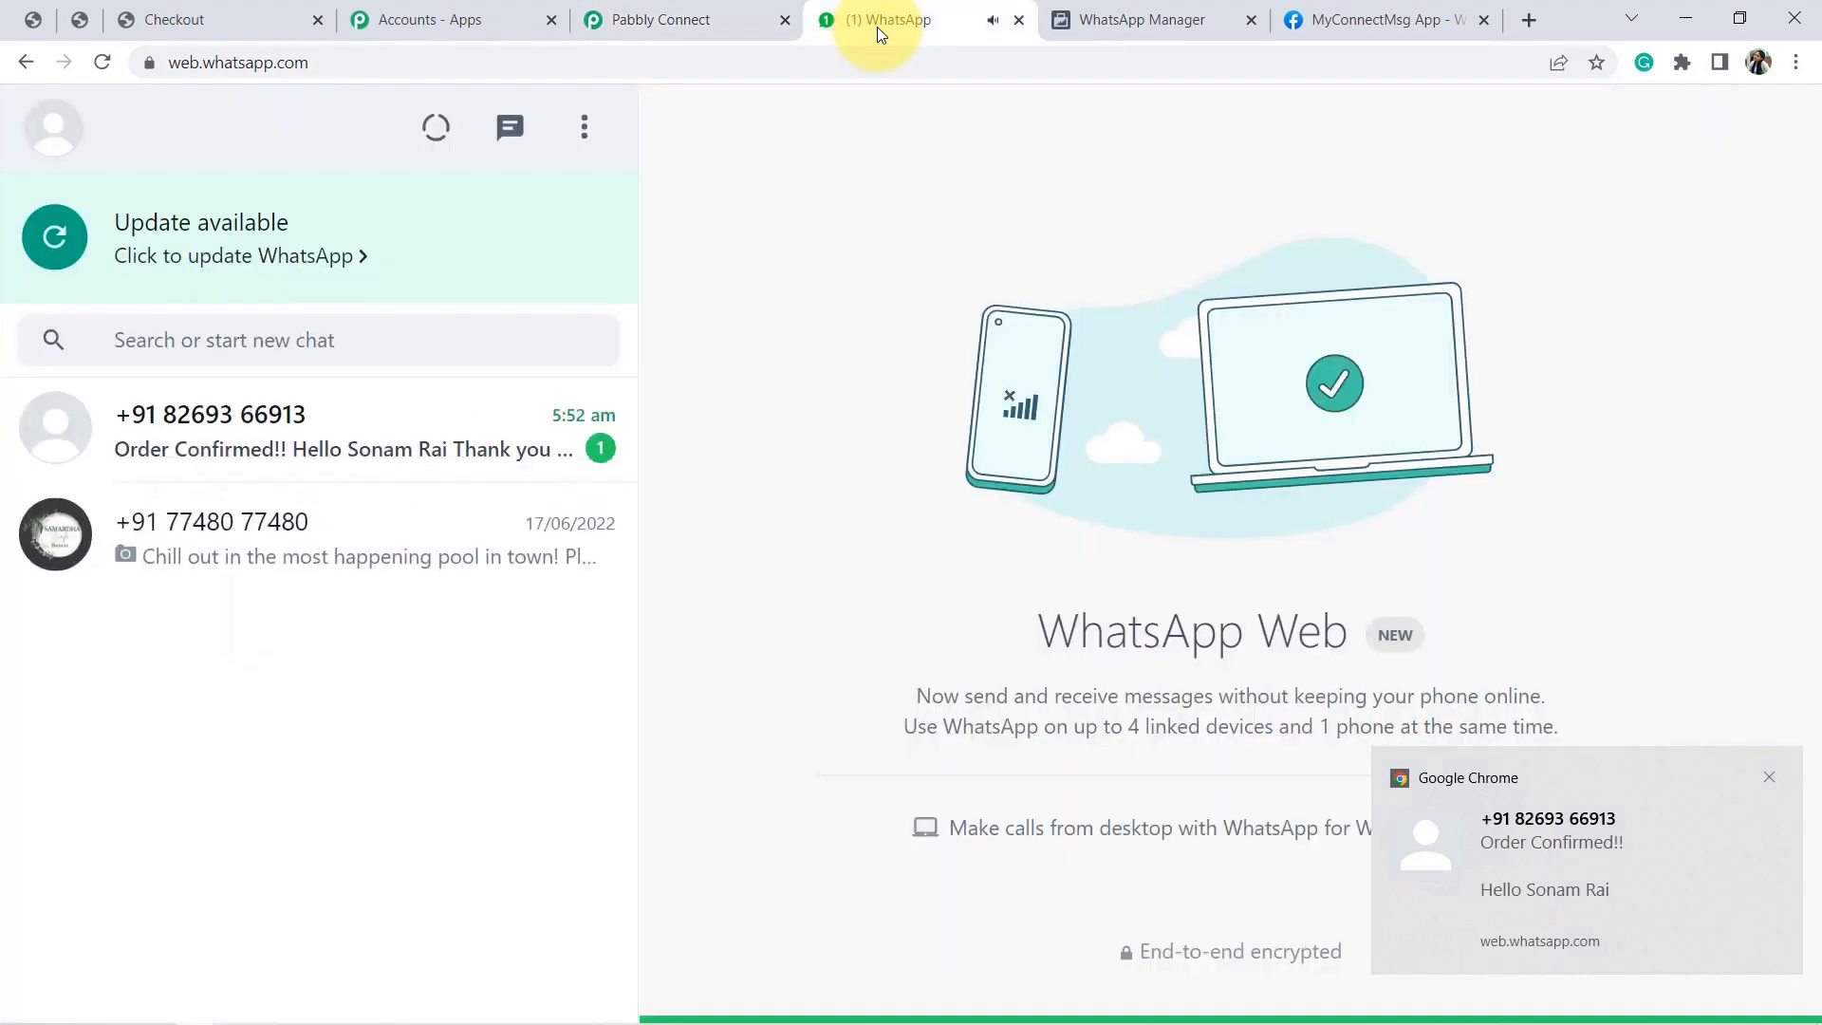
click(334, 432)
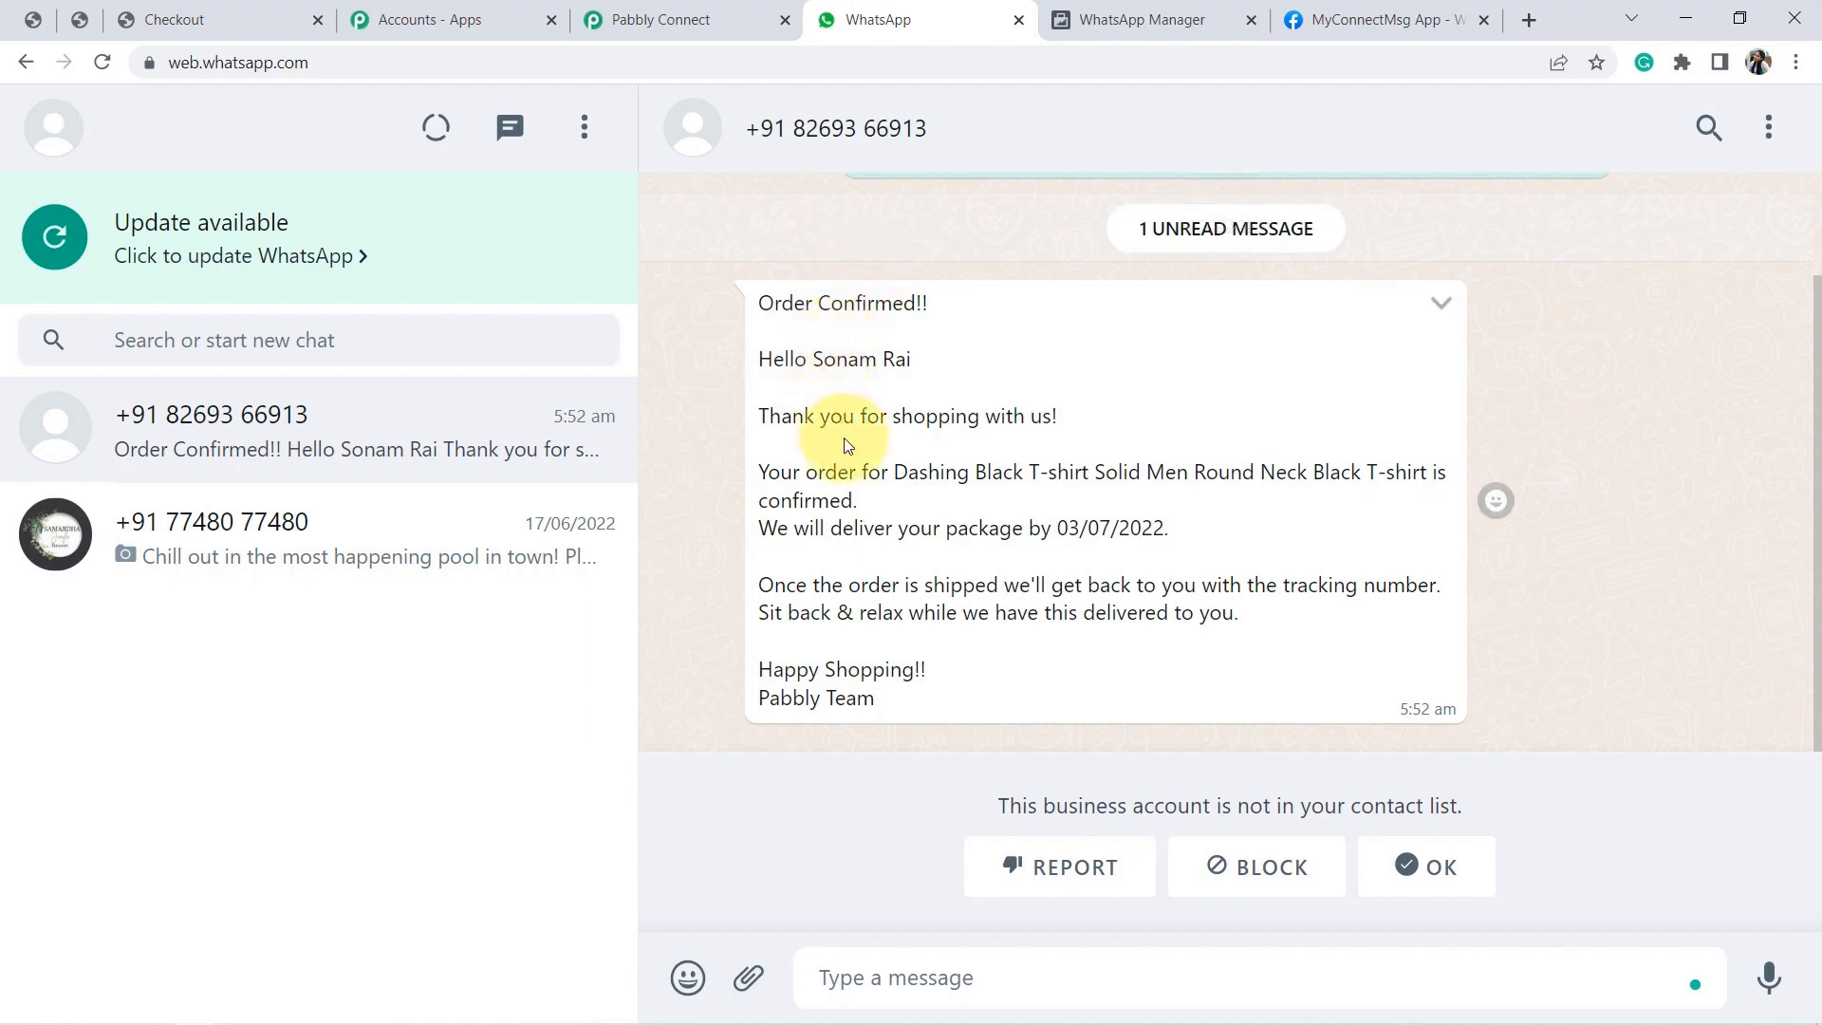
drag(892, 472, 1321, 512)
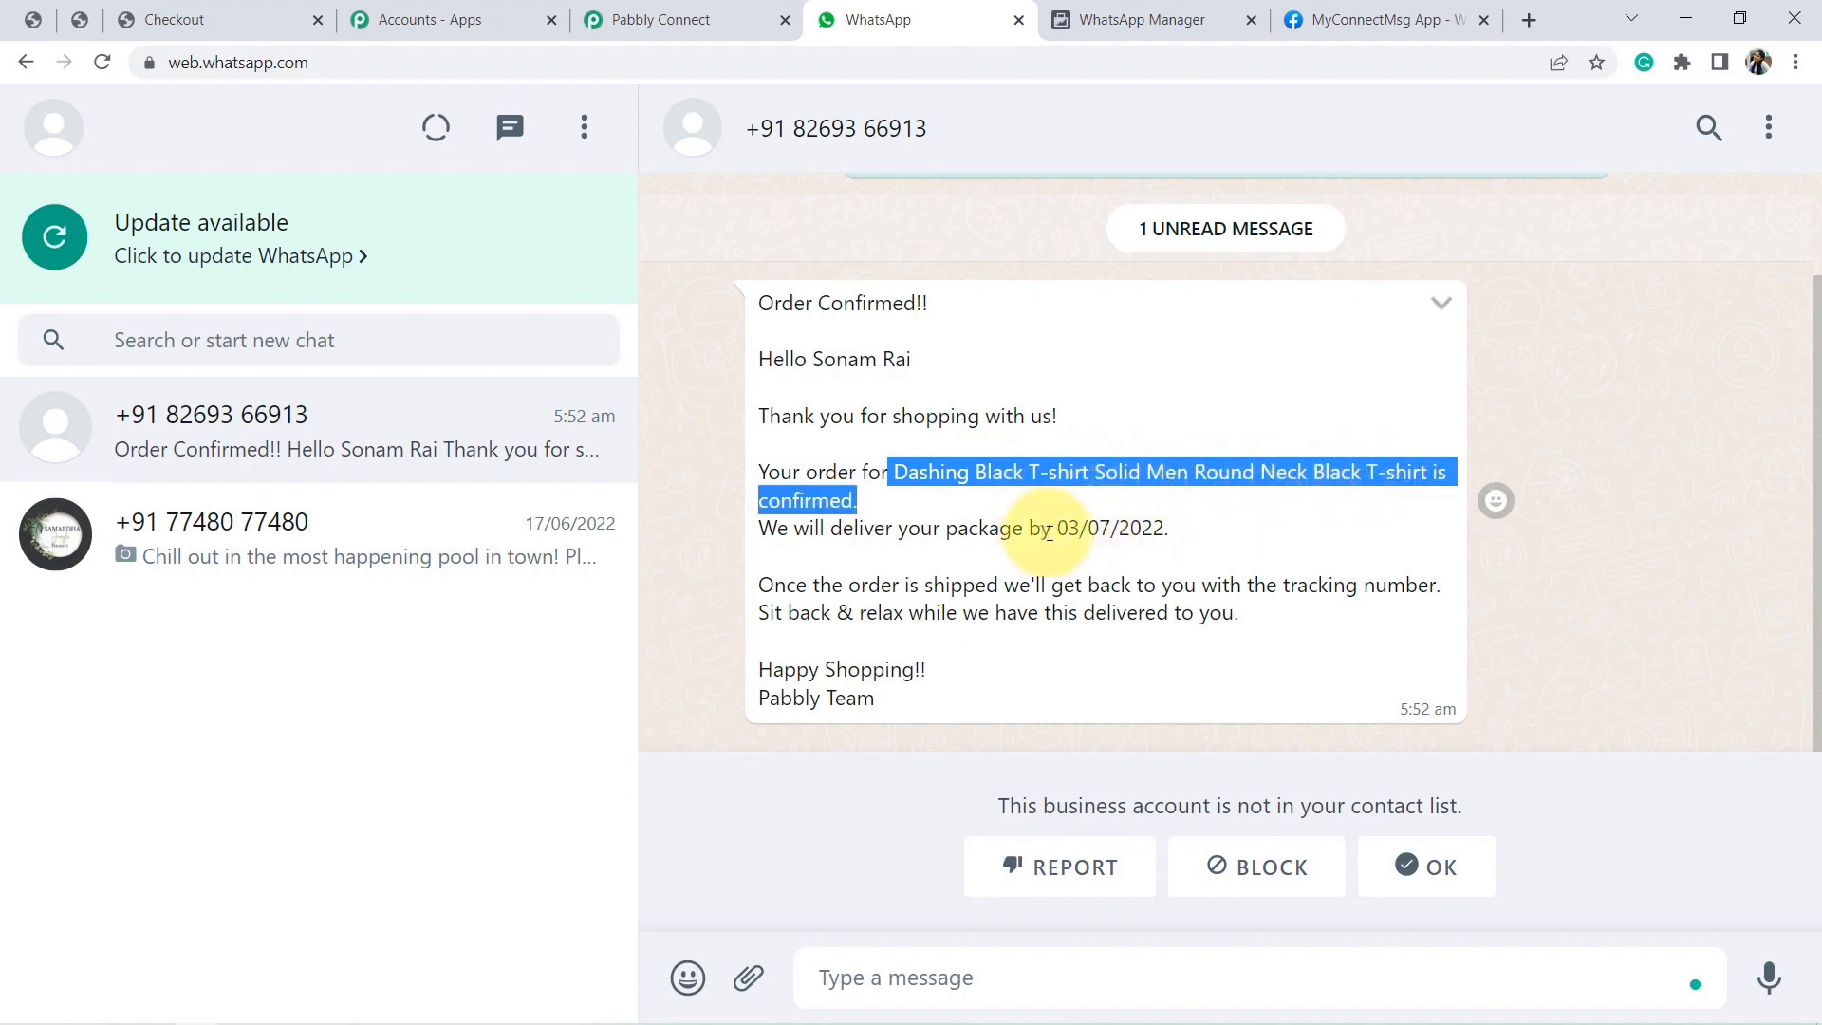
drag(1073, 530, 1154, 523)
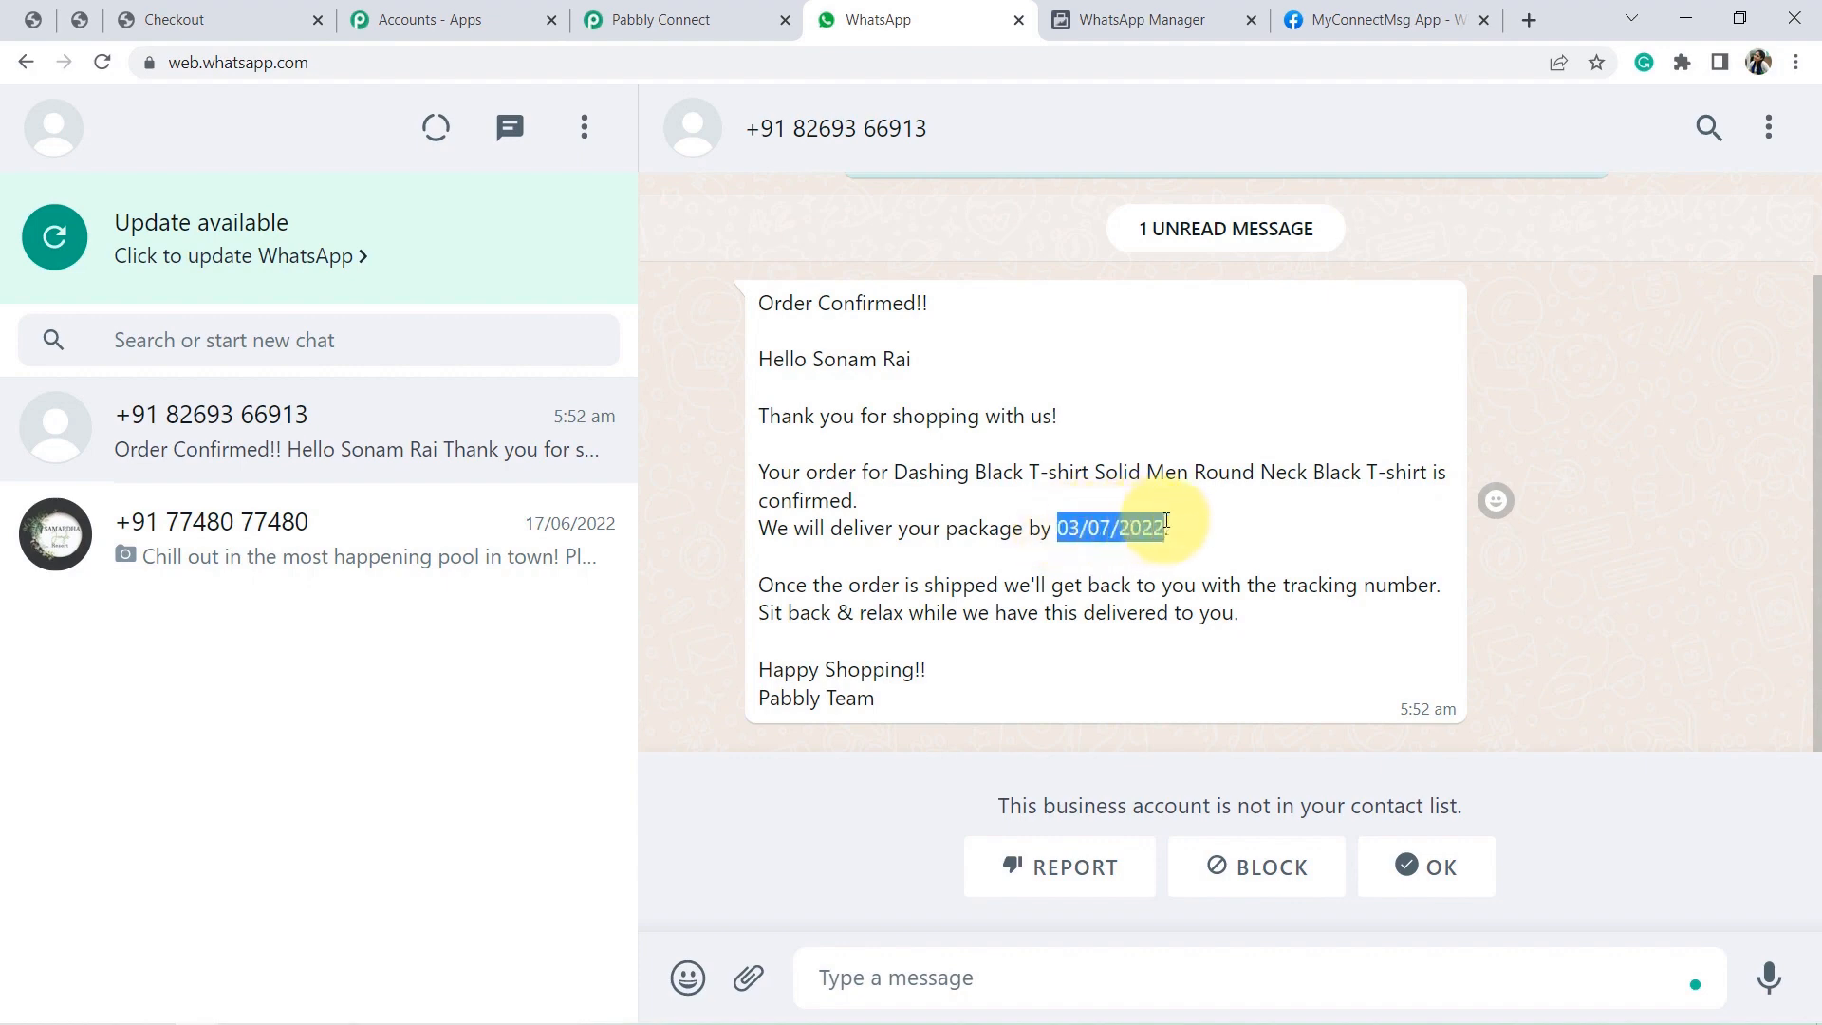
click(840, 470)
drag(804, 304, 875, 691)
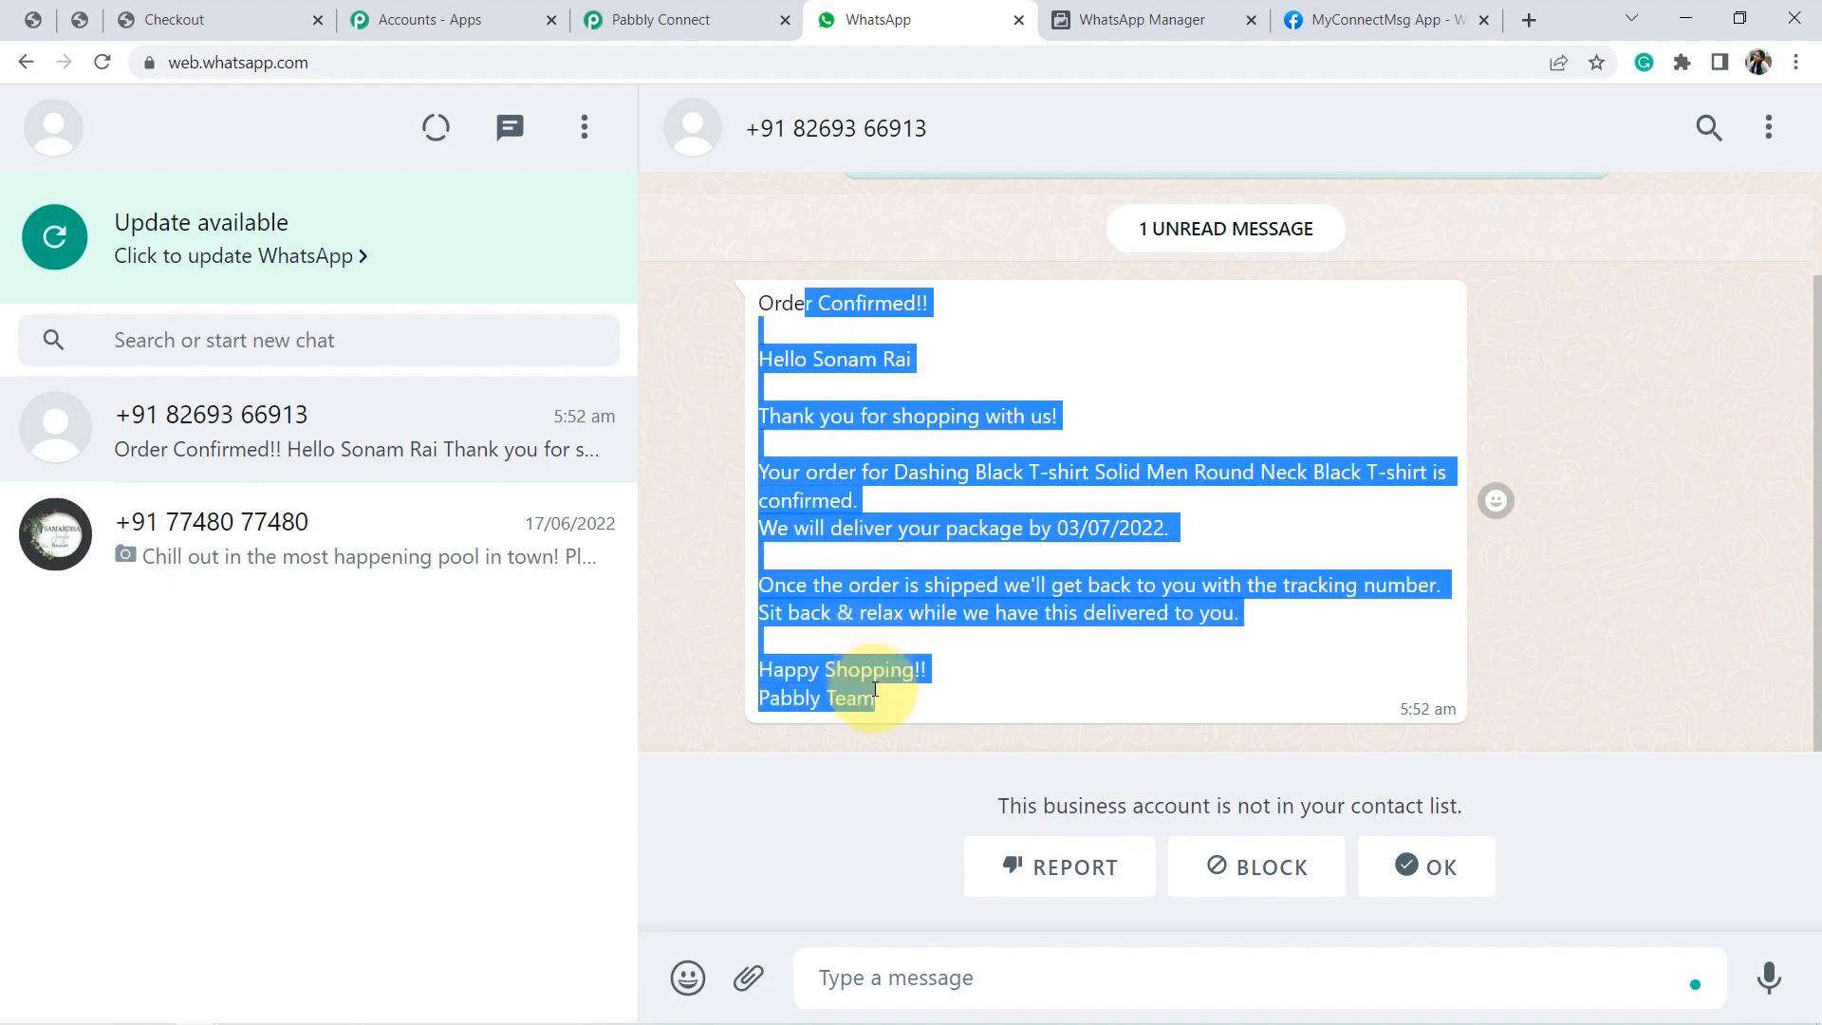
click(697, 17)
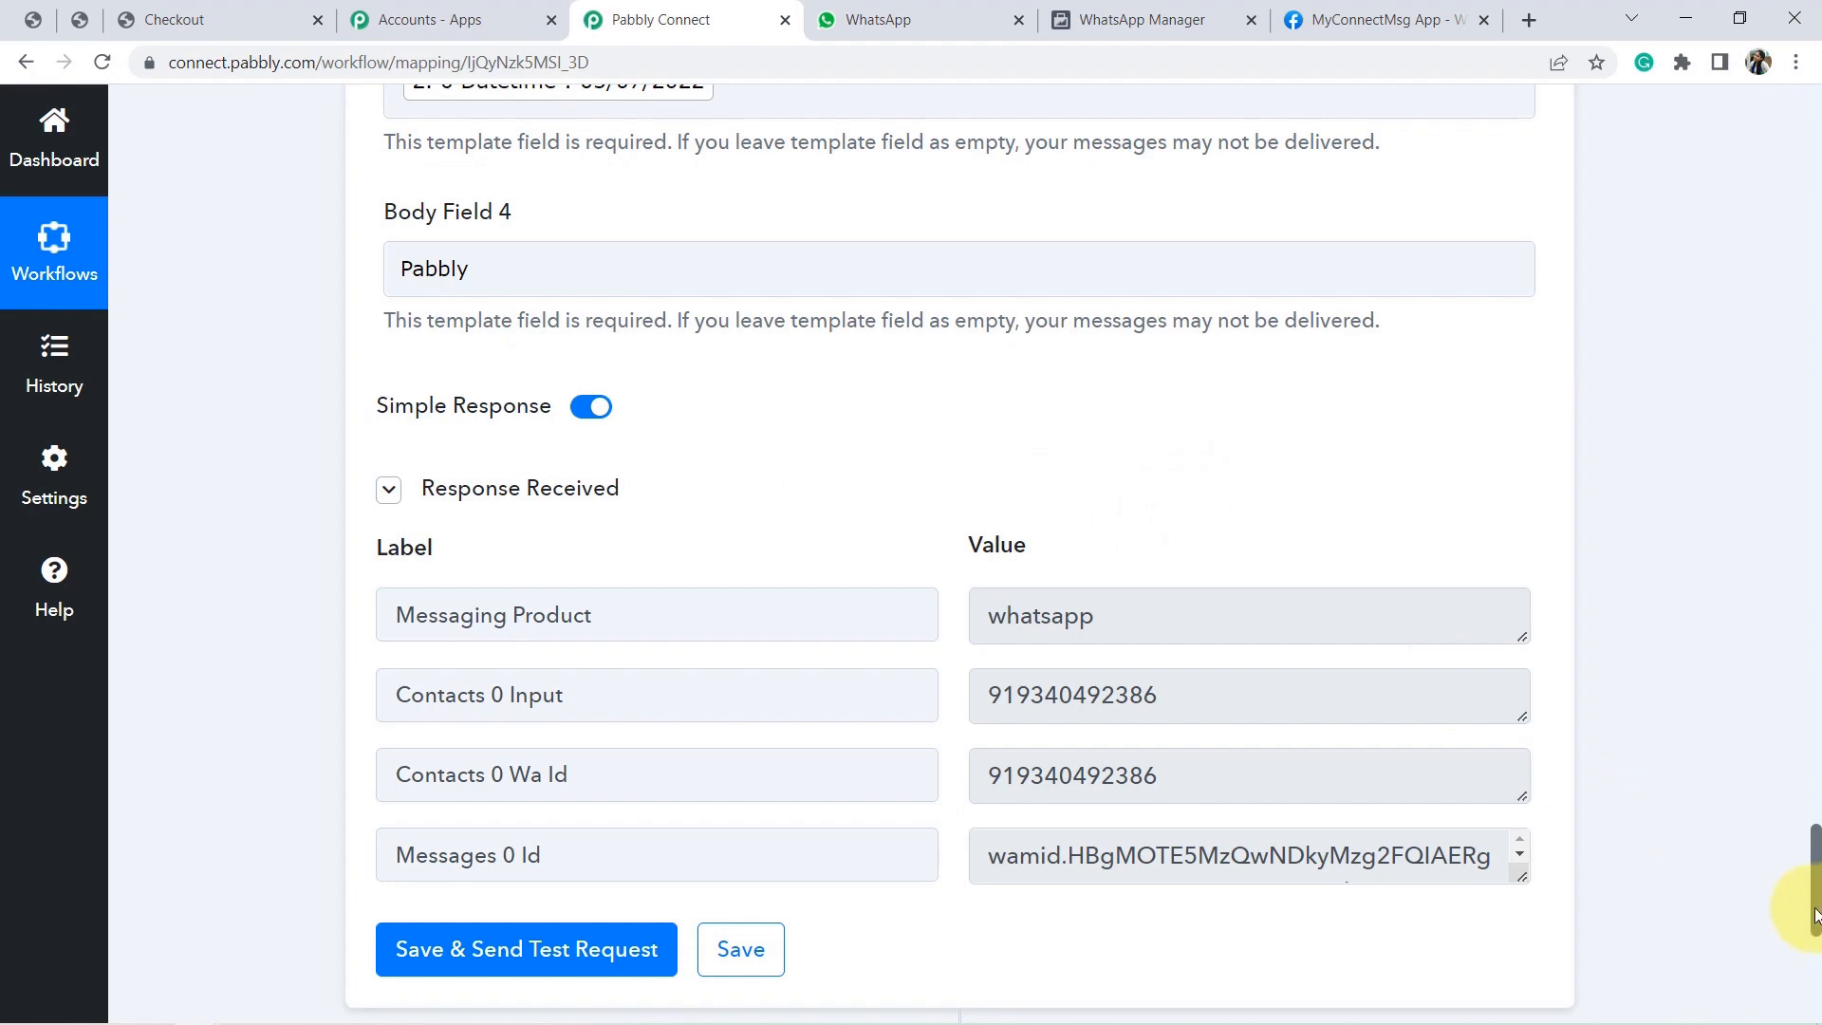
Collapse the WhatsApp step and add a Gmail app step below it.
drag(1814, 913, 1781, 671)
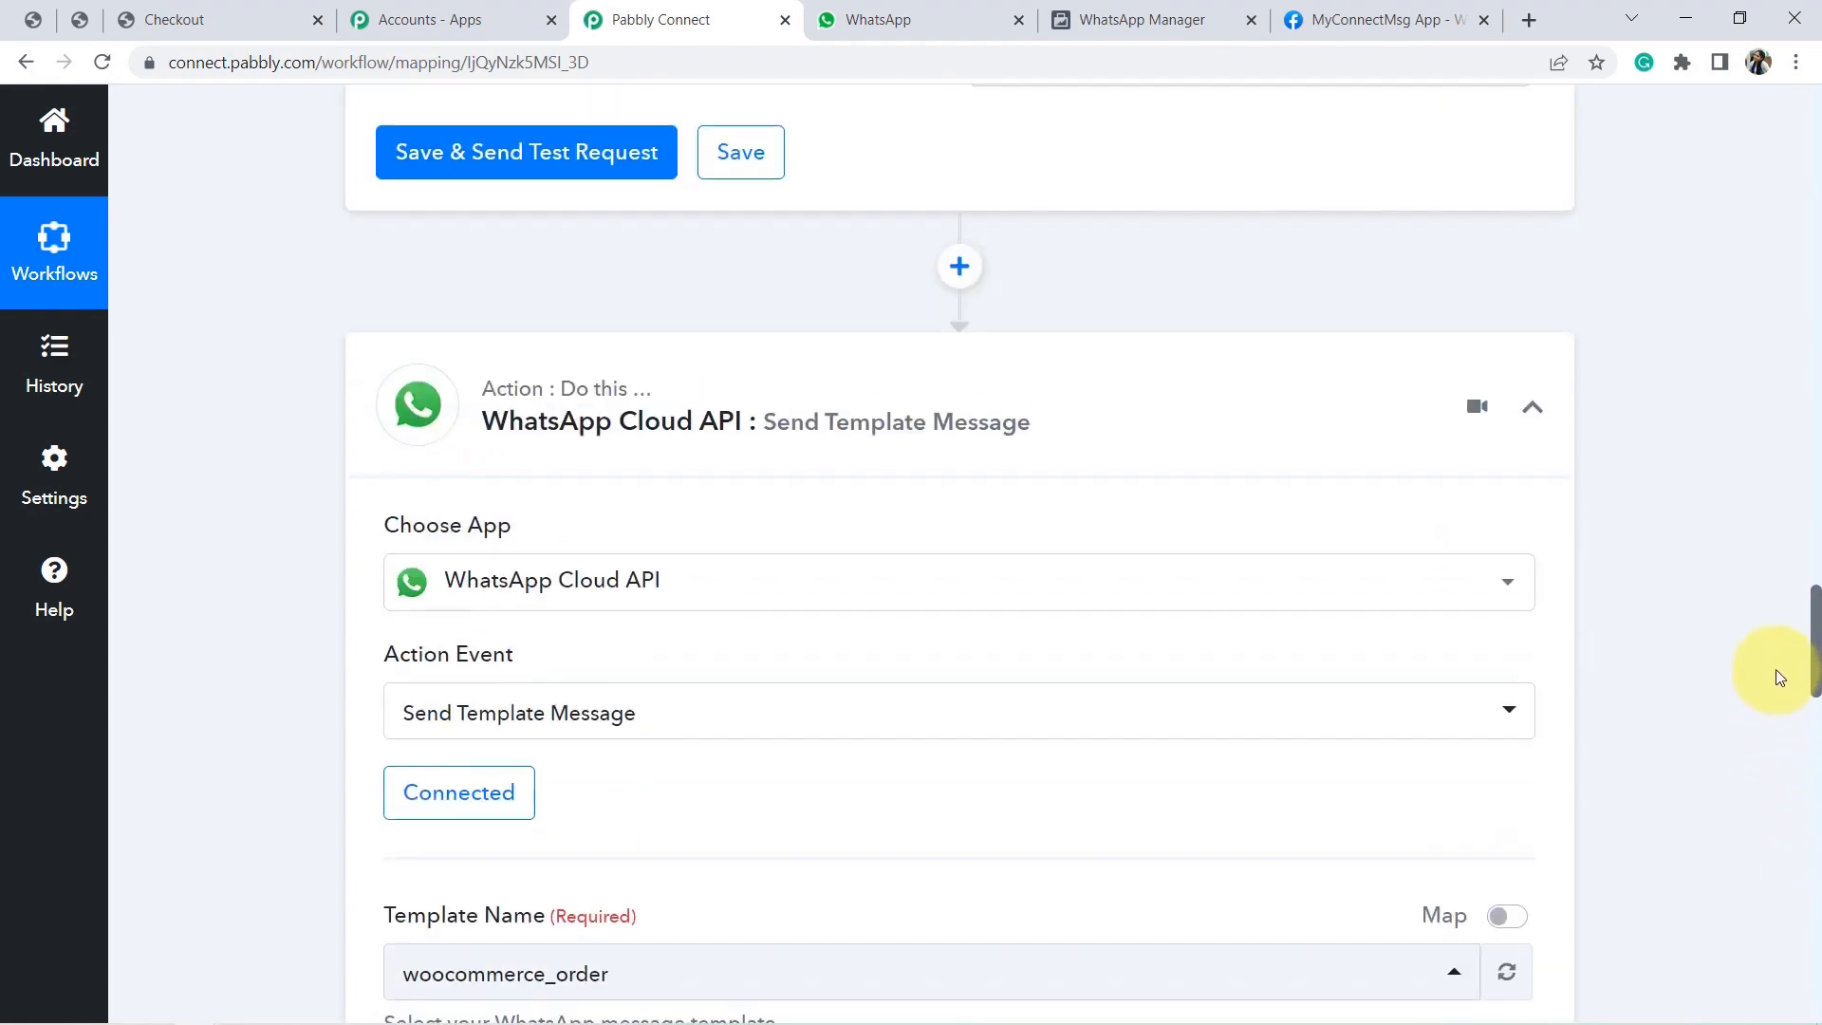
click(582, 434)
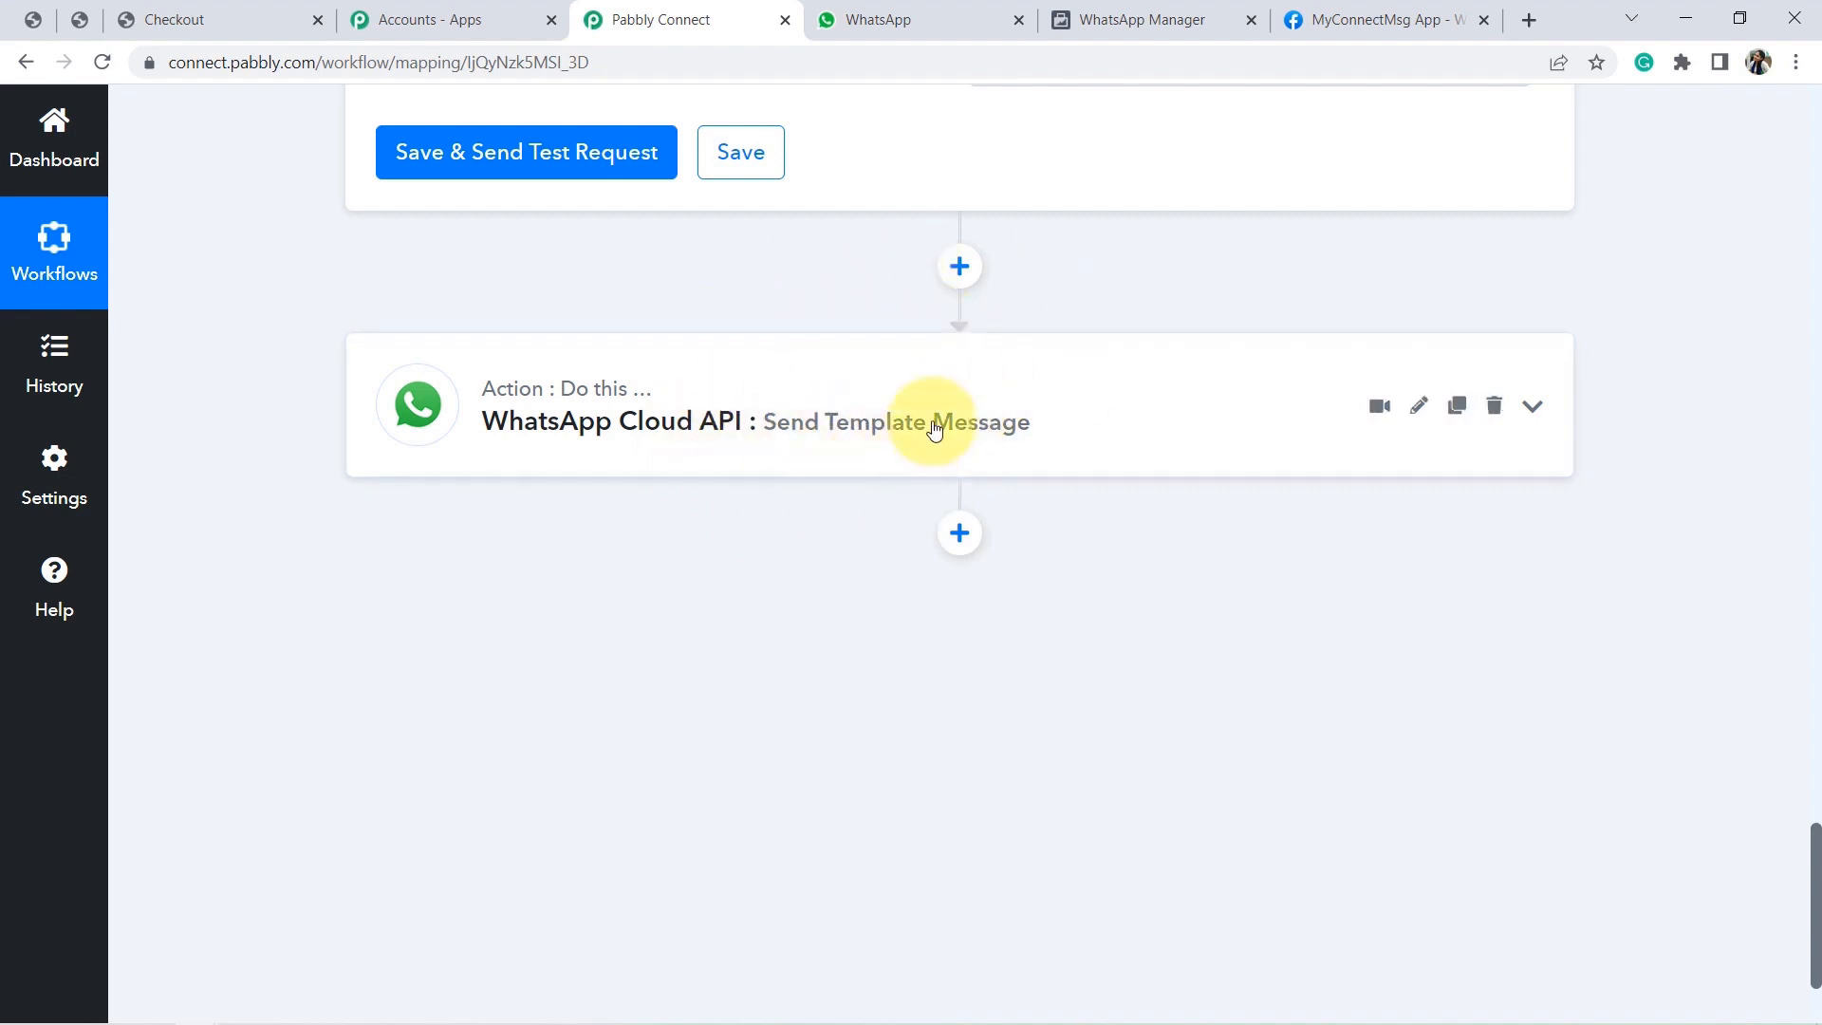
click(959, 532)
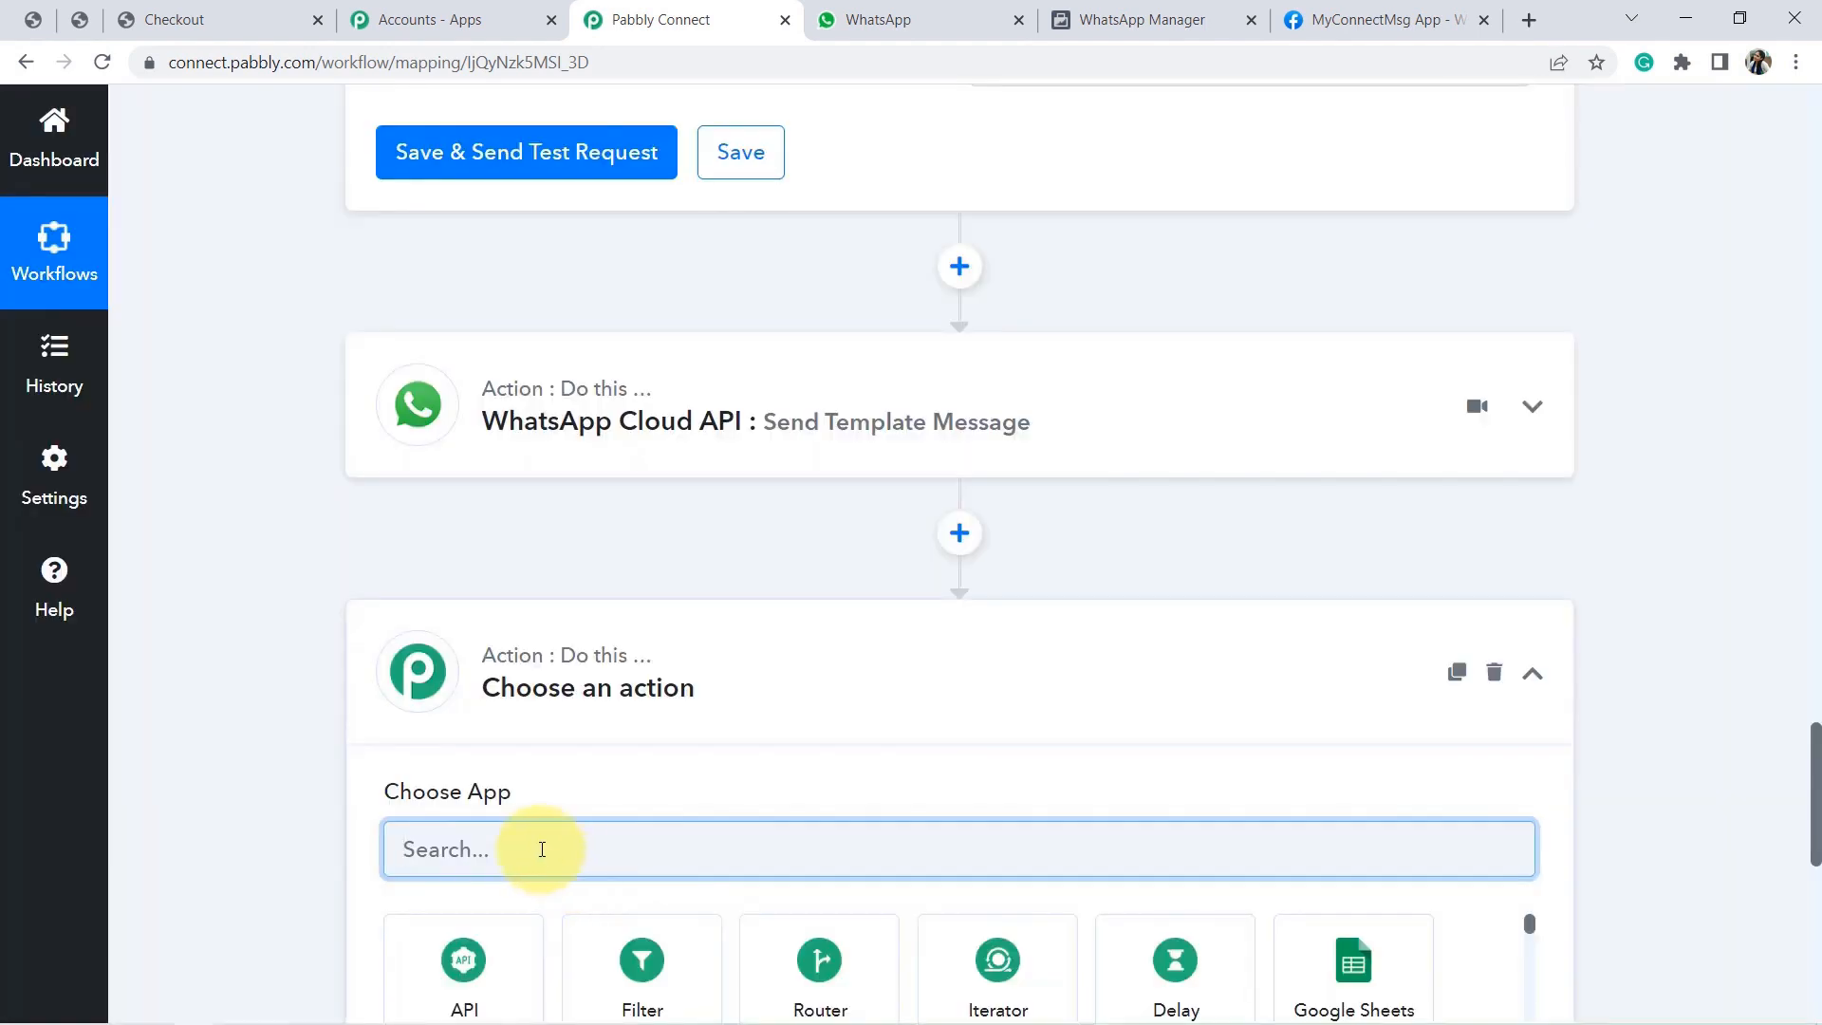
text(gmail)
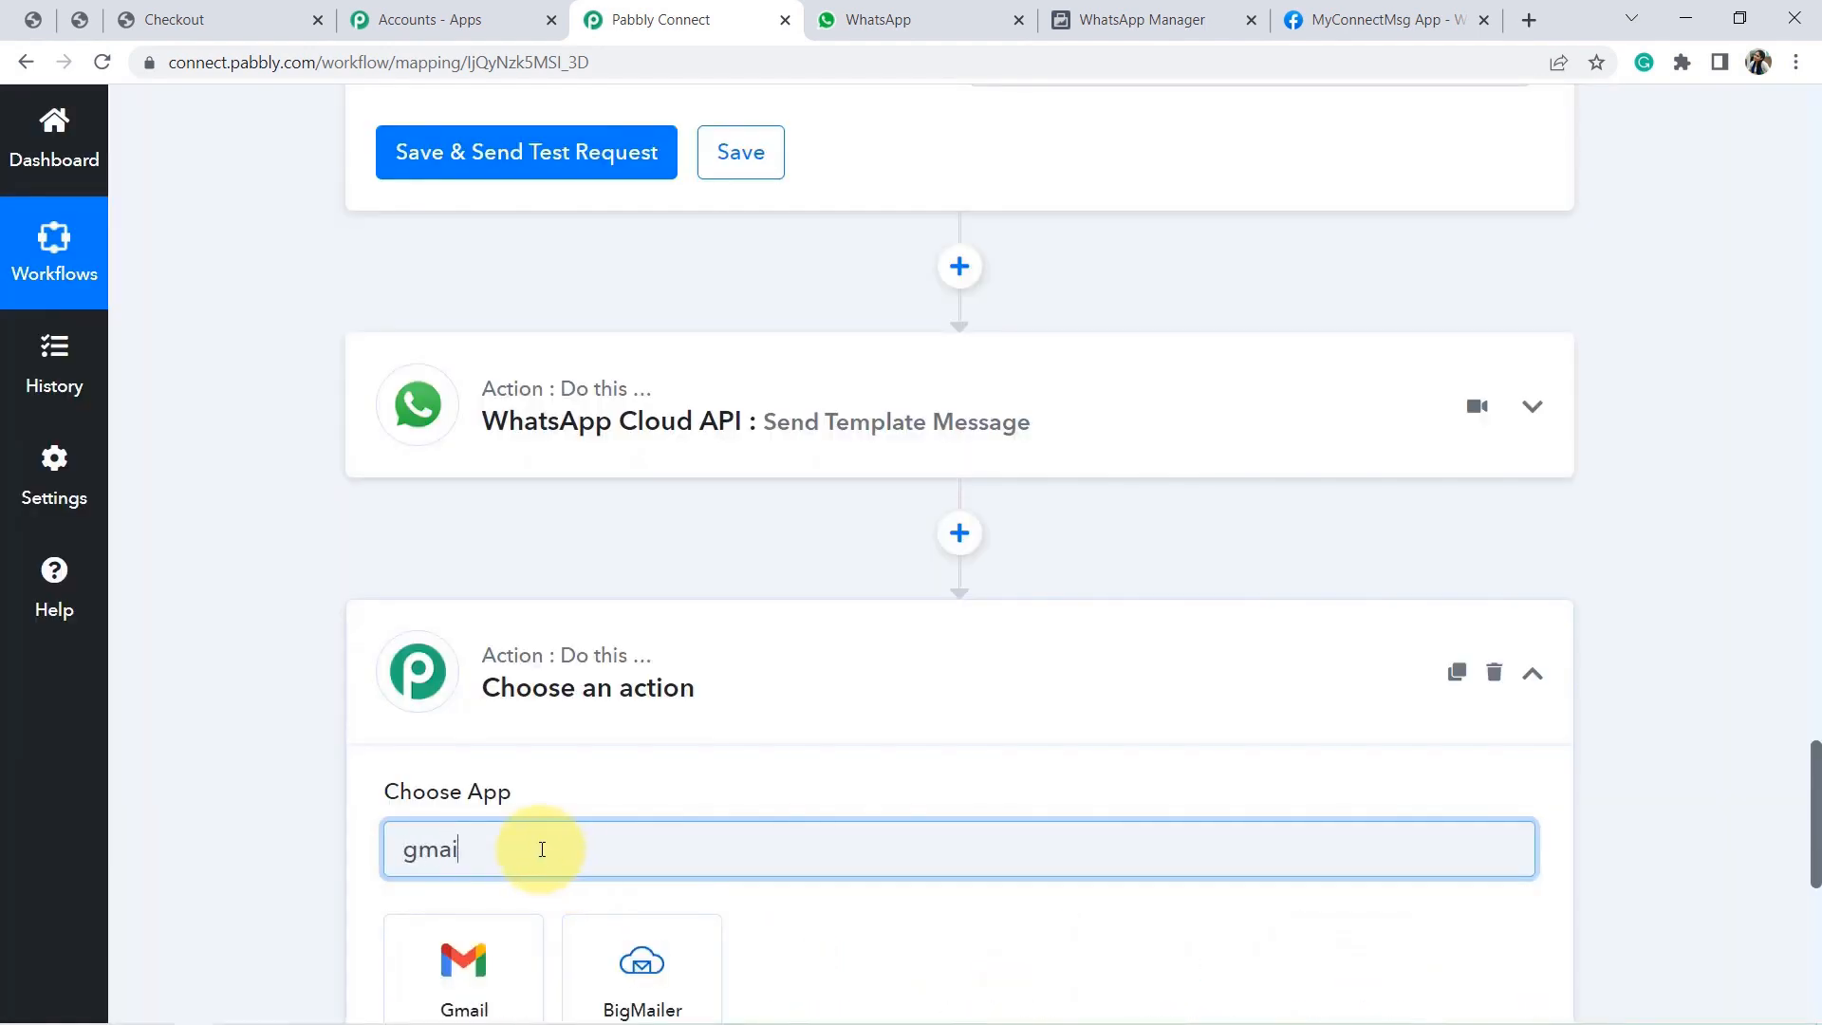
click(503, 939)
Choose Send Email as the Gmail action event and start connecting an account.
scroll(1808, 772, down, 3)
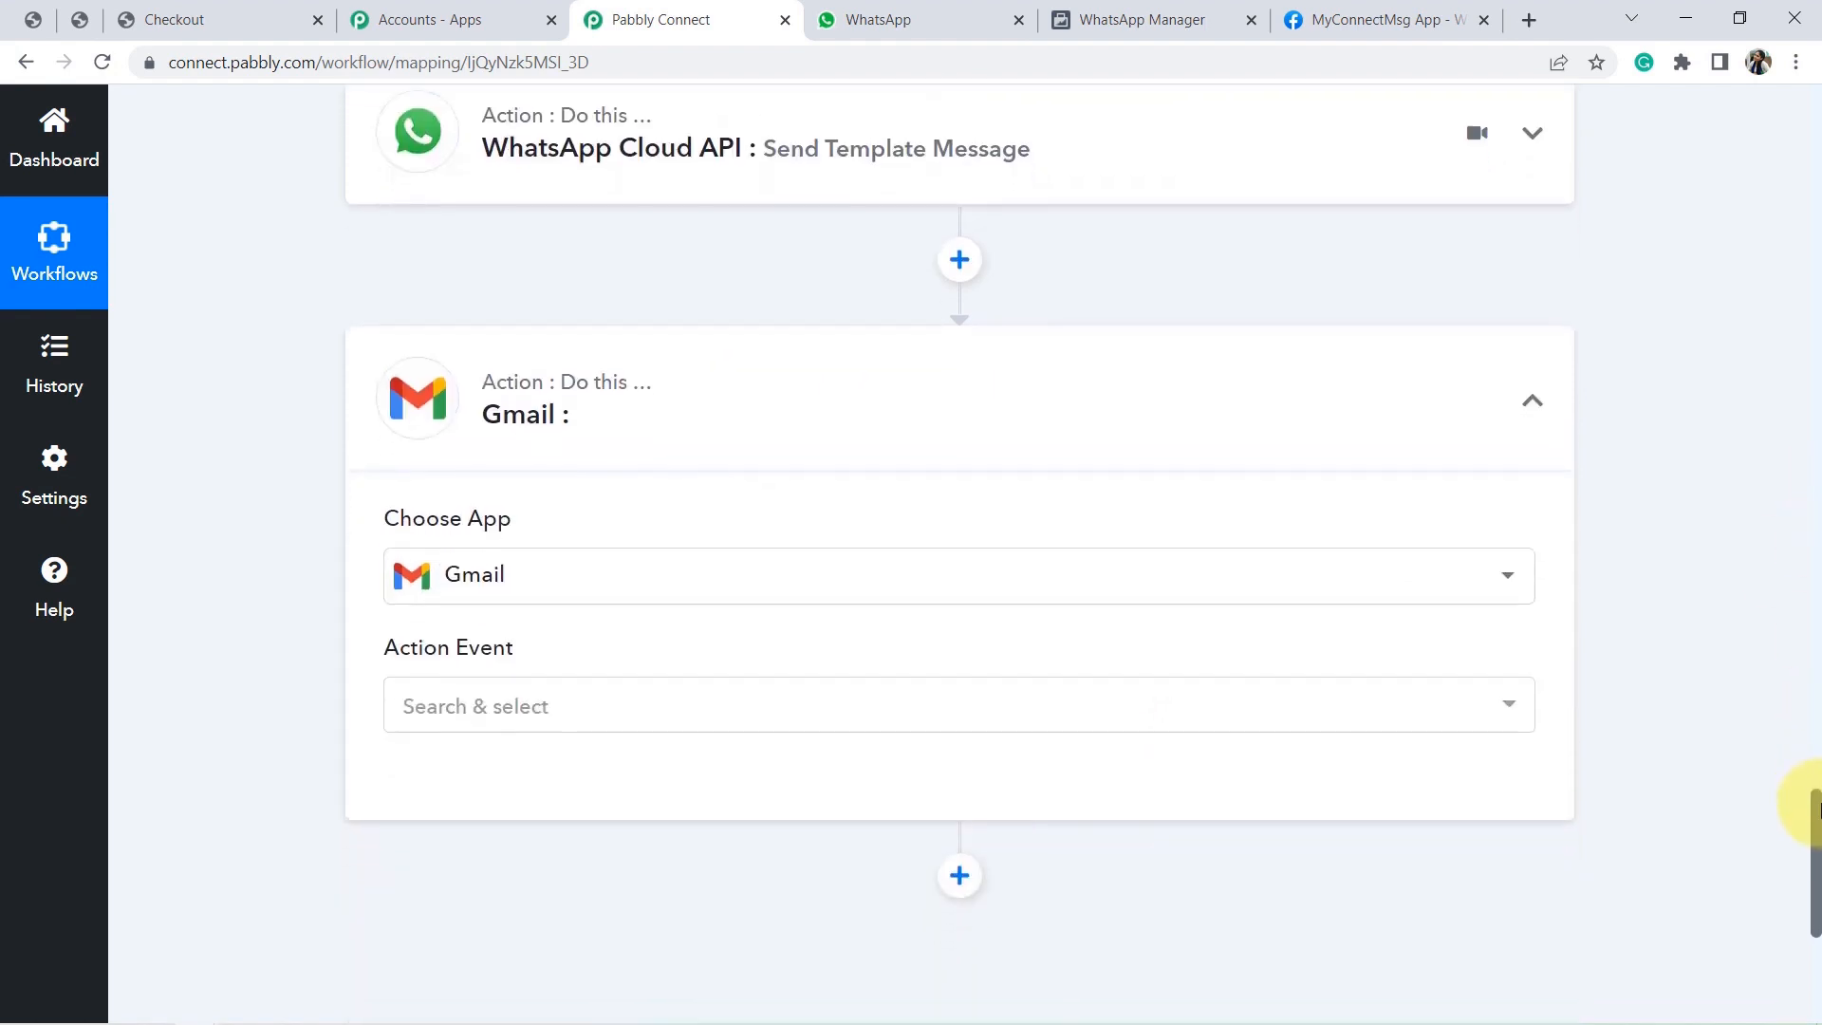
click(489, 702)
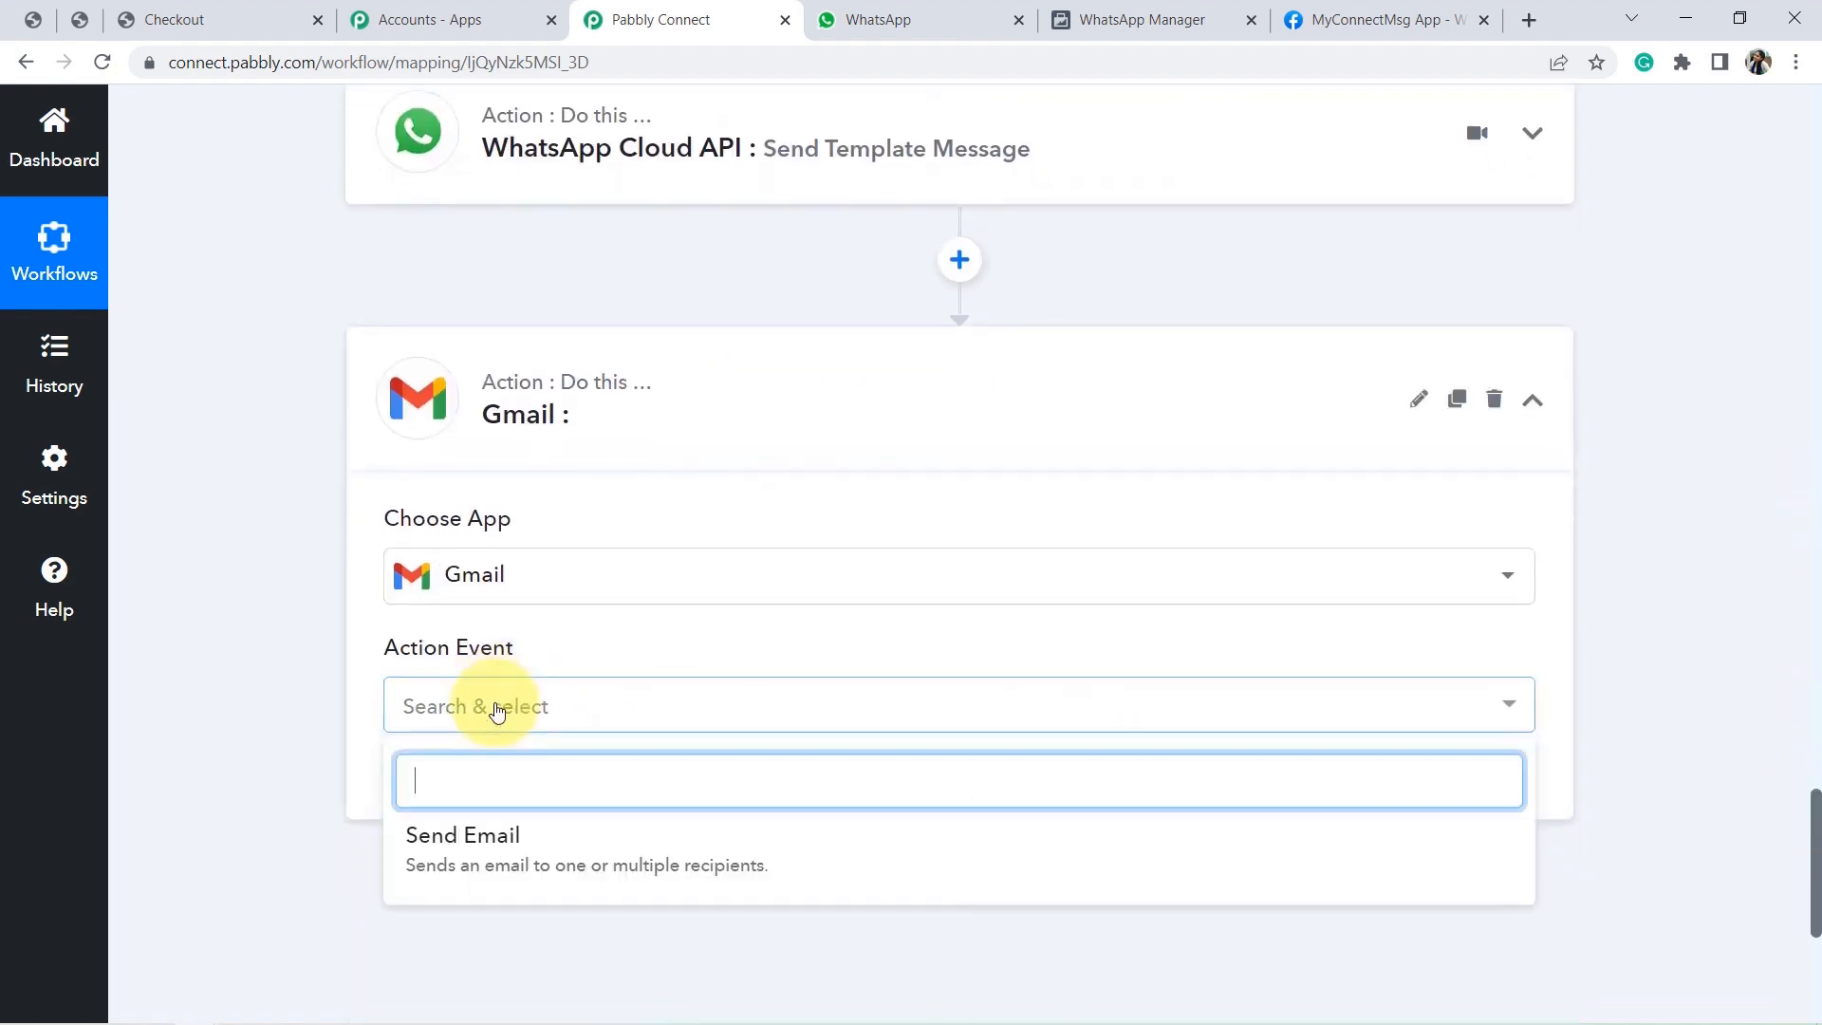
click(493, 848)
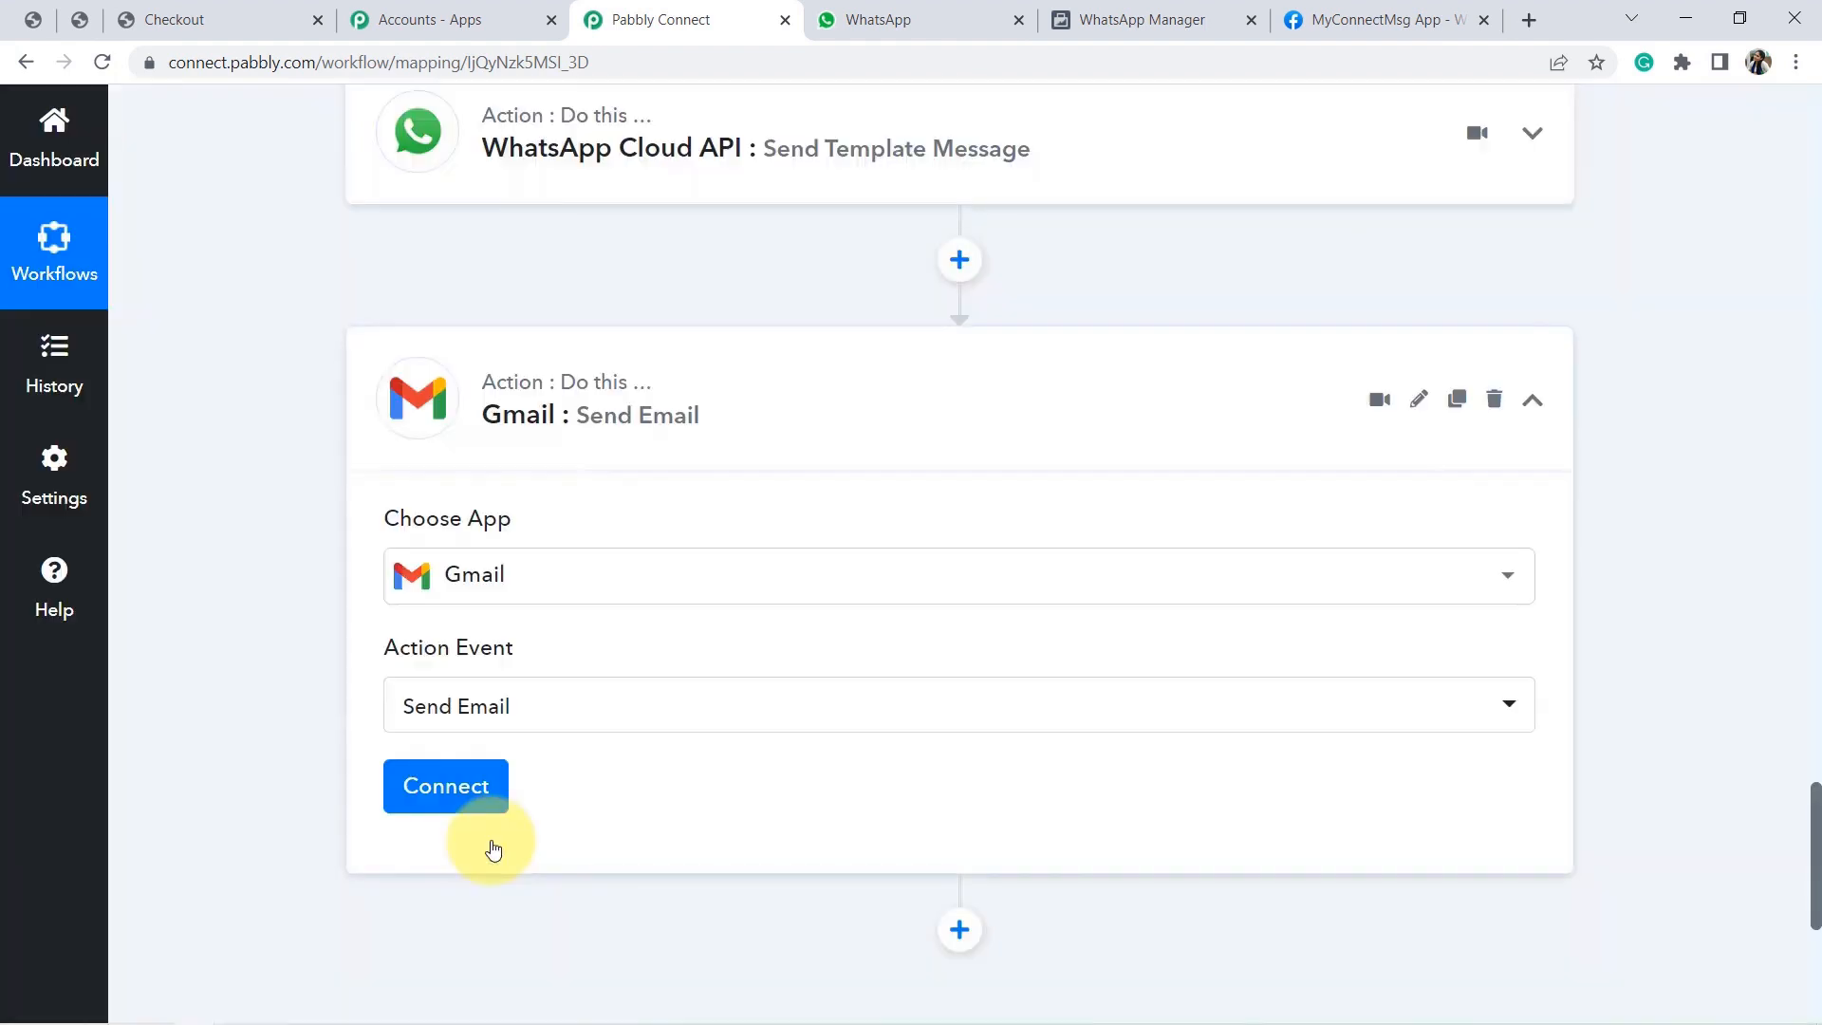
click(443, 790)
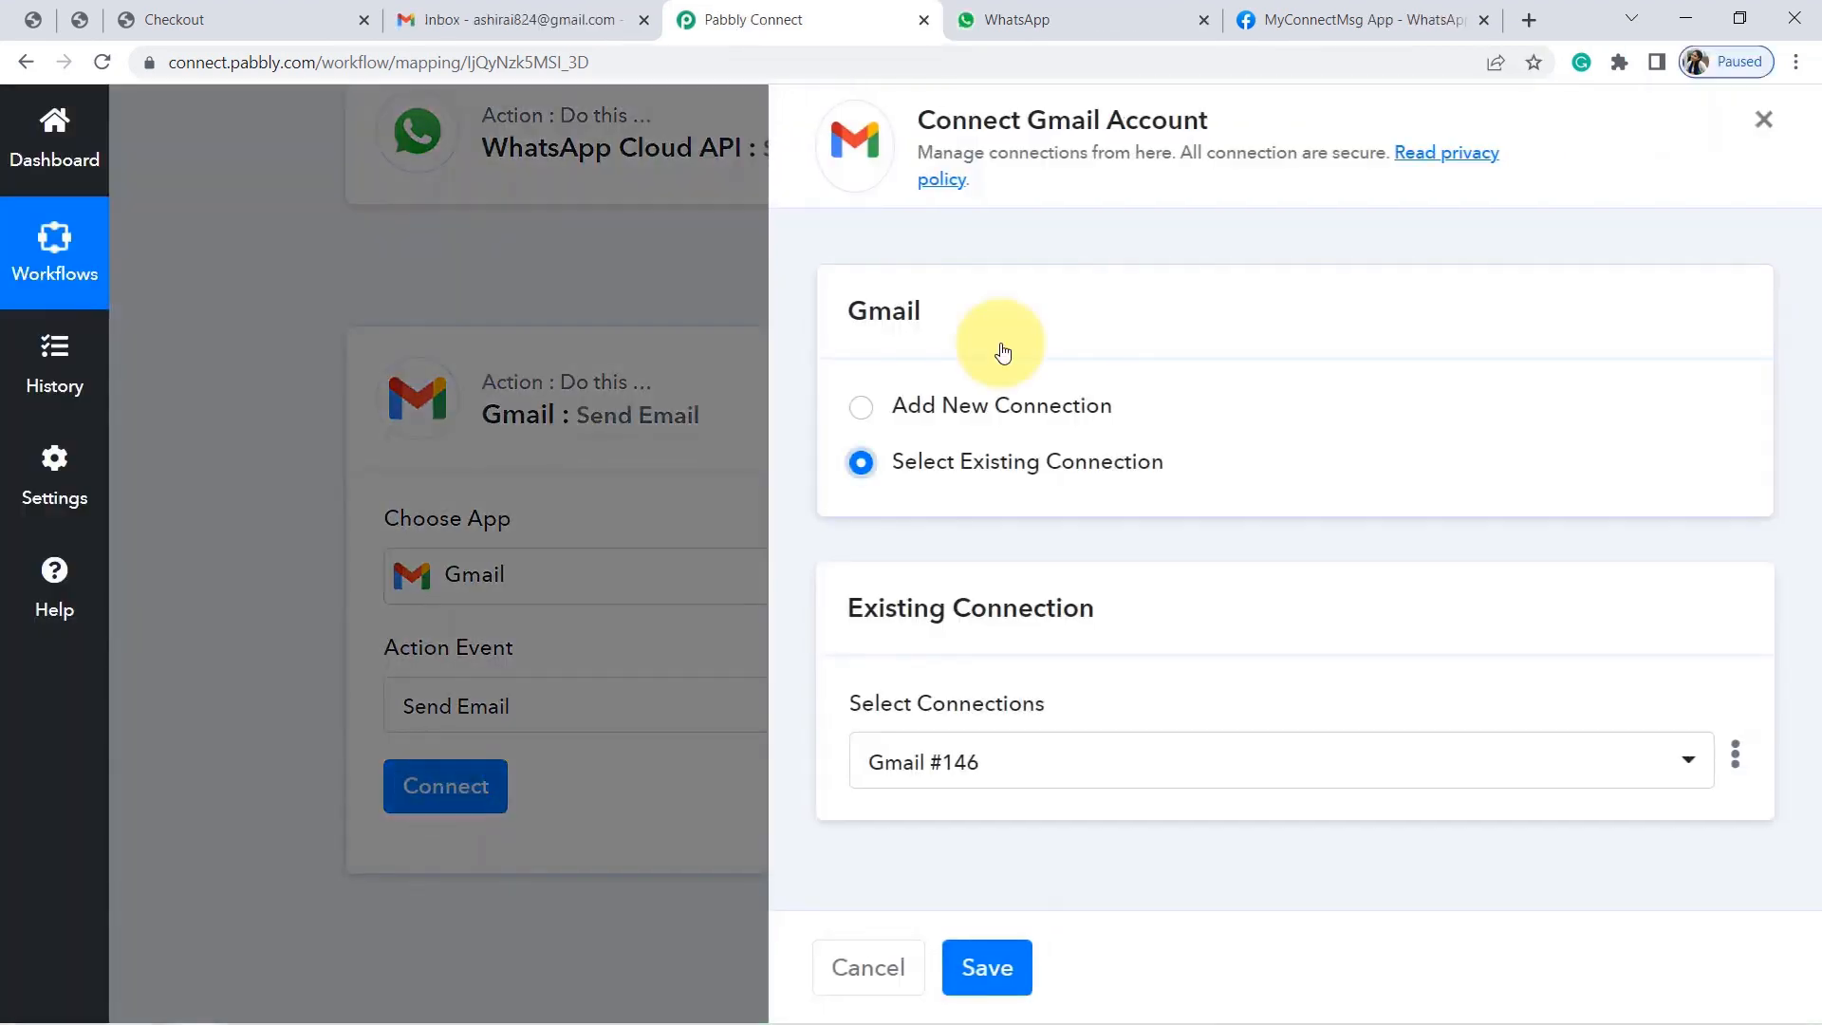
Add a new Gmail connection by authorizing the chosen Google account for Pabbly Connect.
click(892, 415)
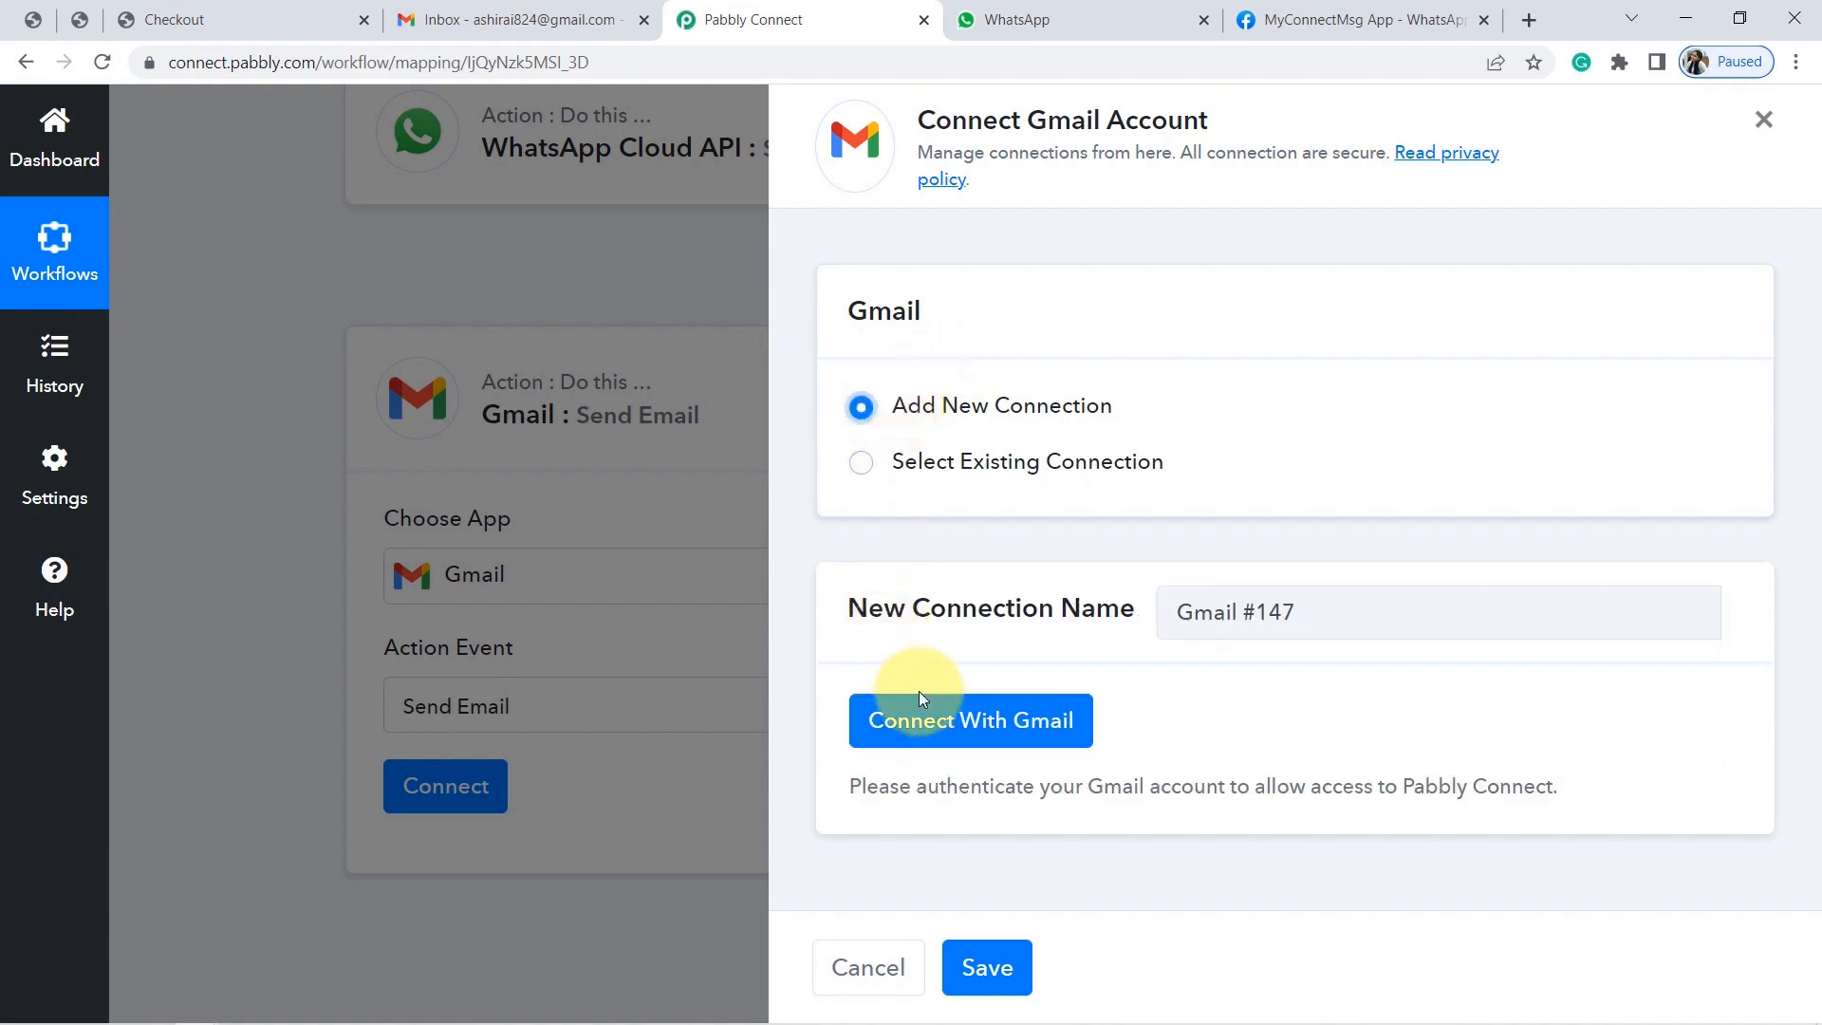
click(937, 720)
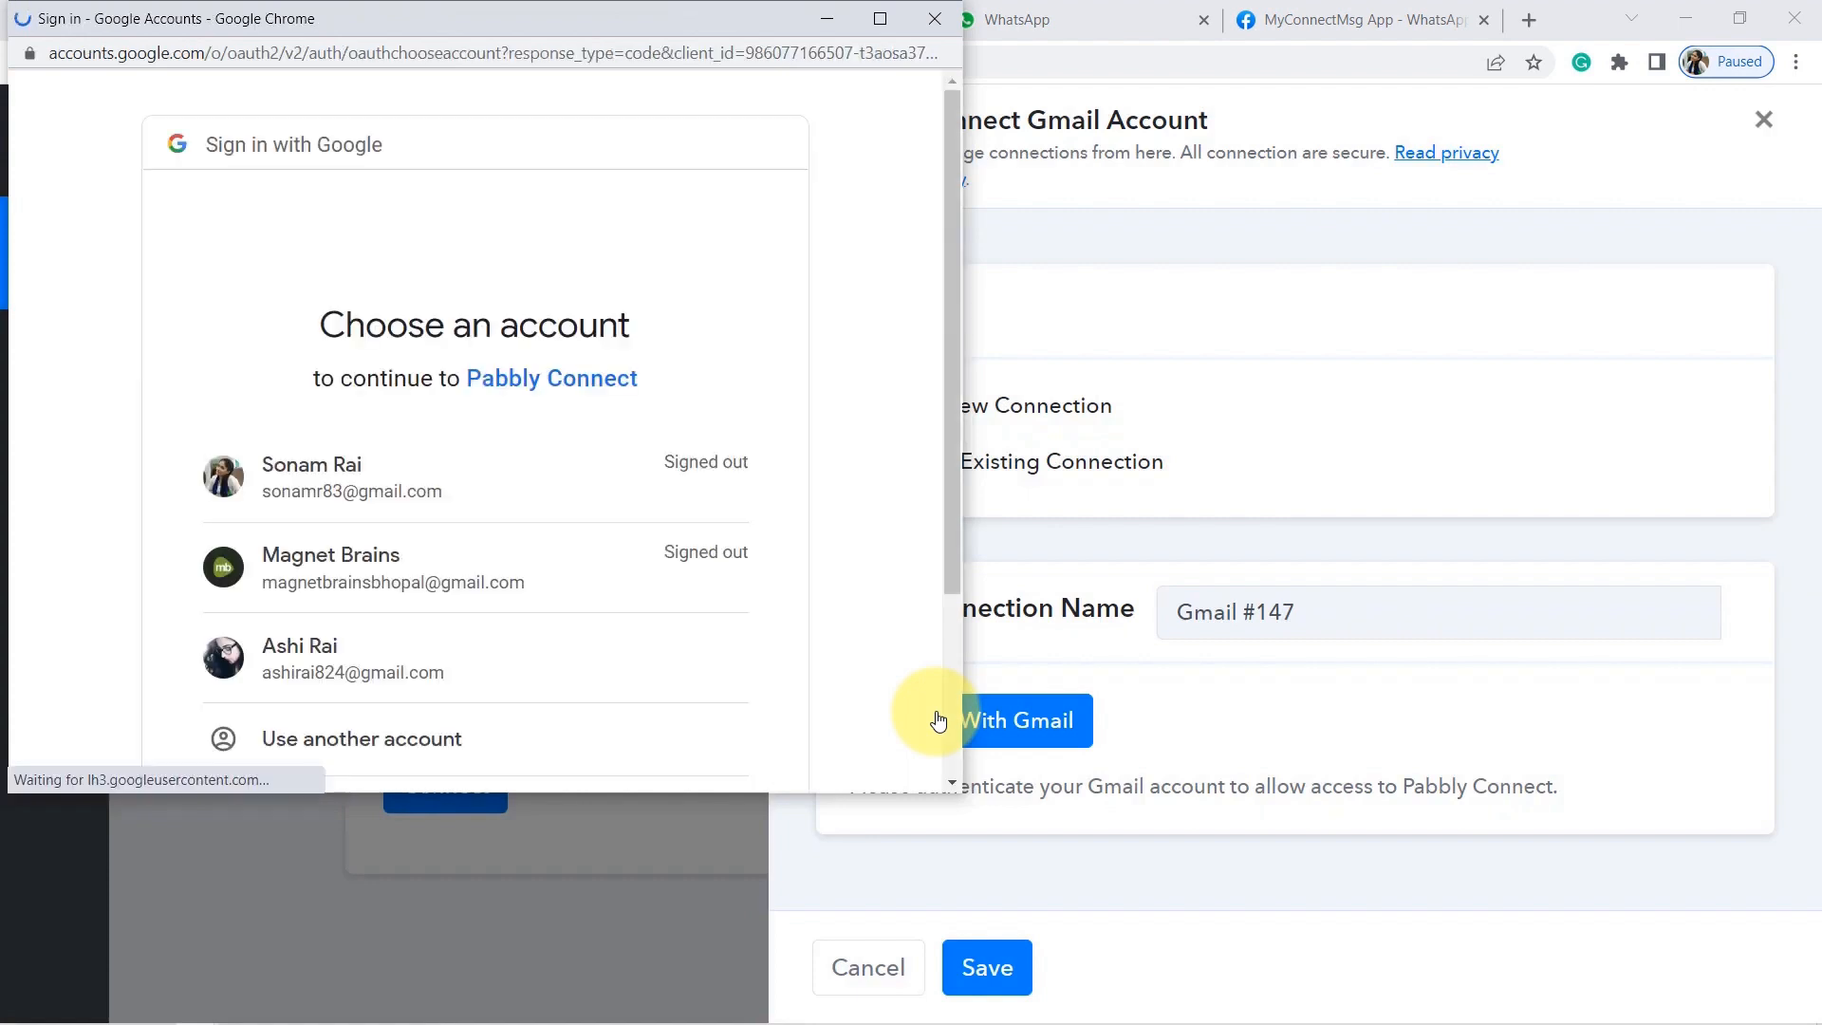
click(316, 651)
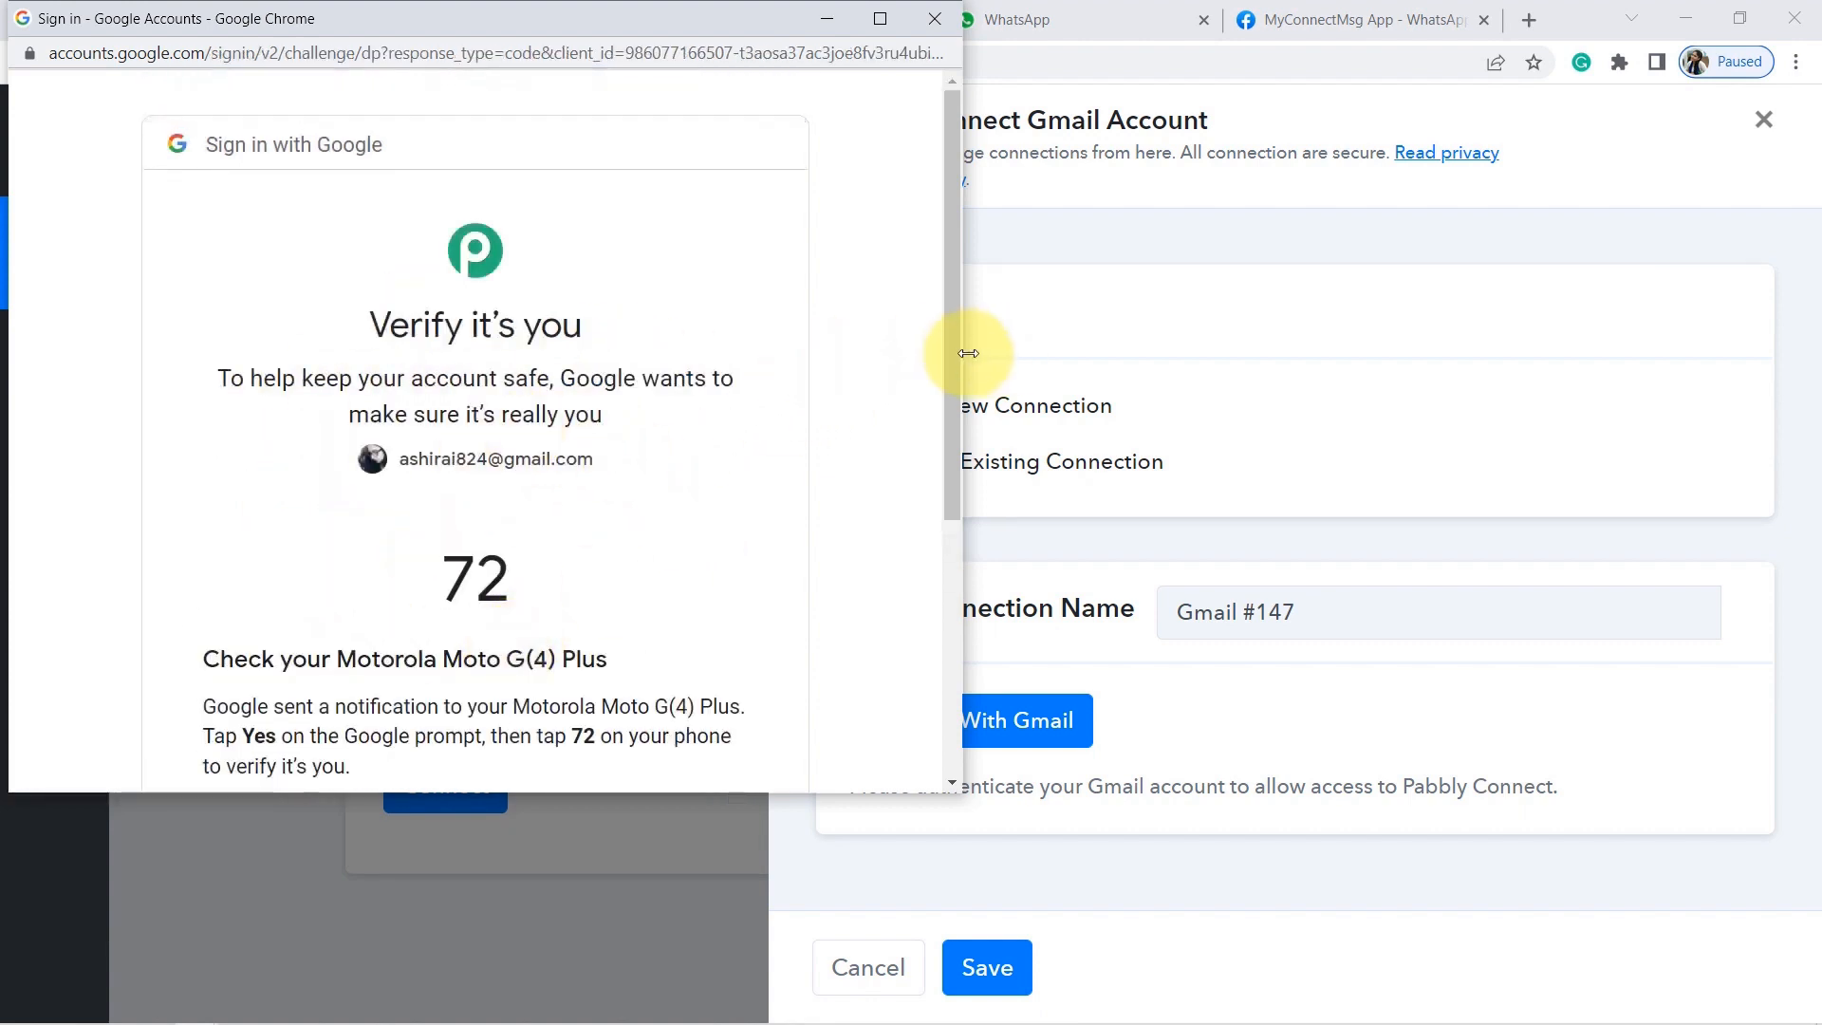
drag(952, 350, 948, 446)
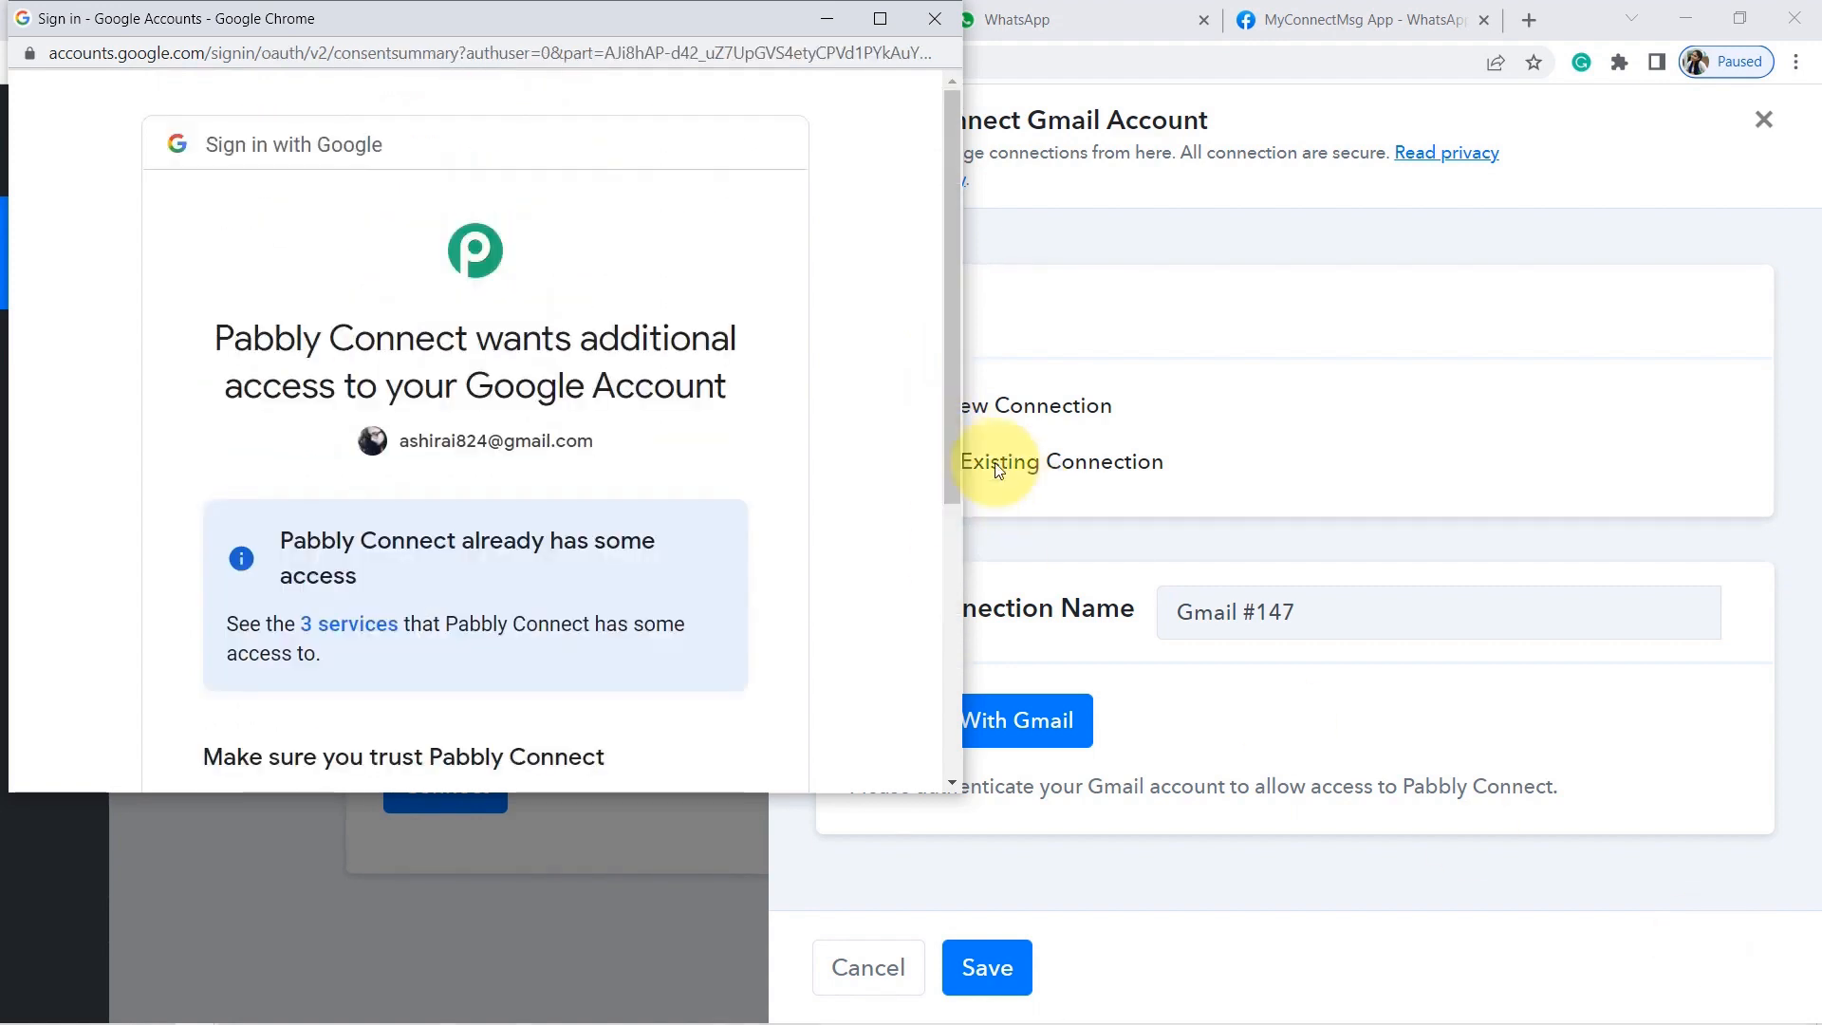
drag(951, 378, 936, 584)
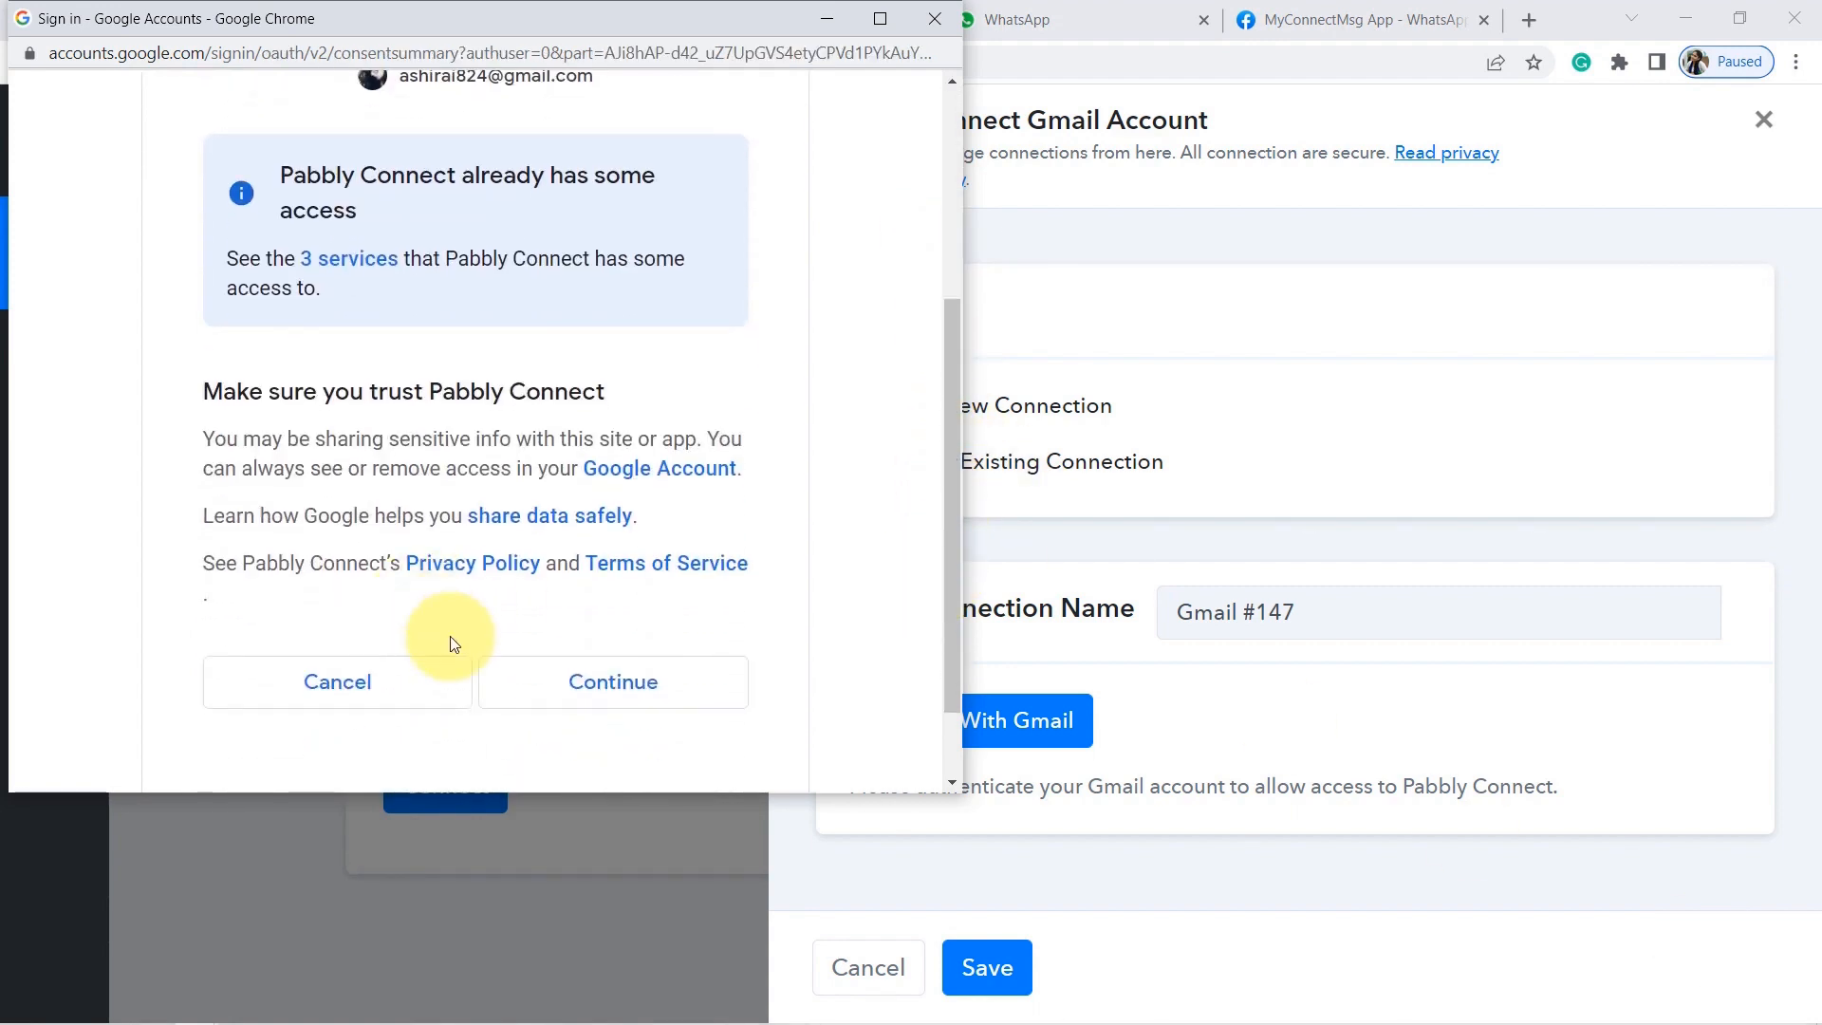
click(530, 687)
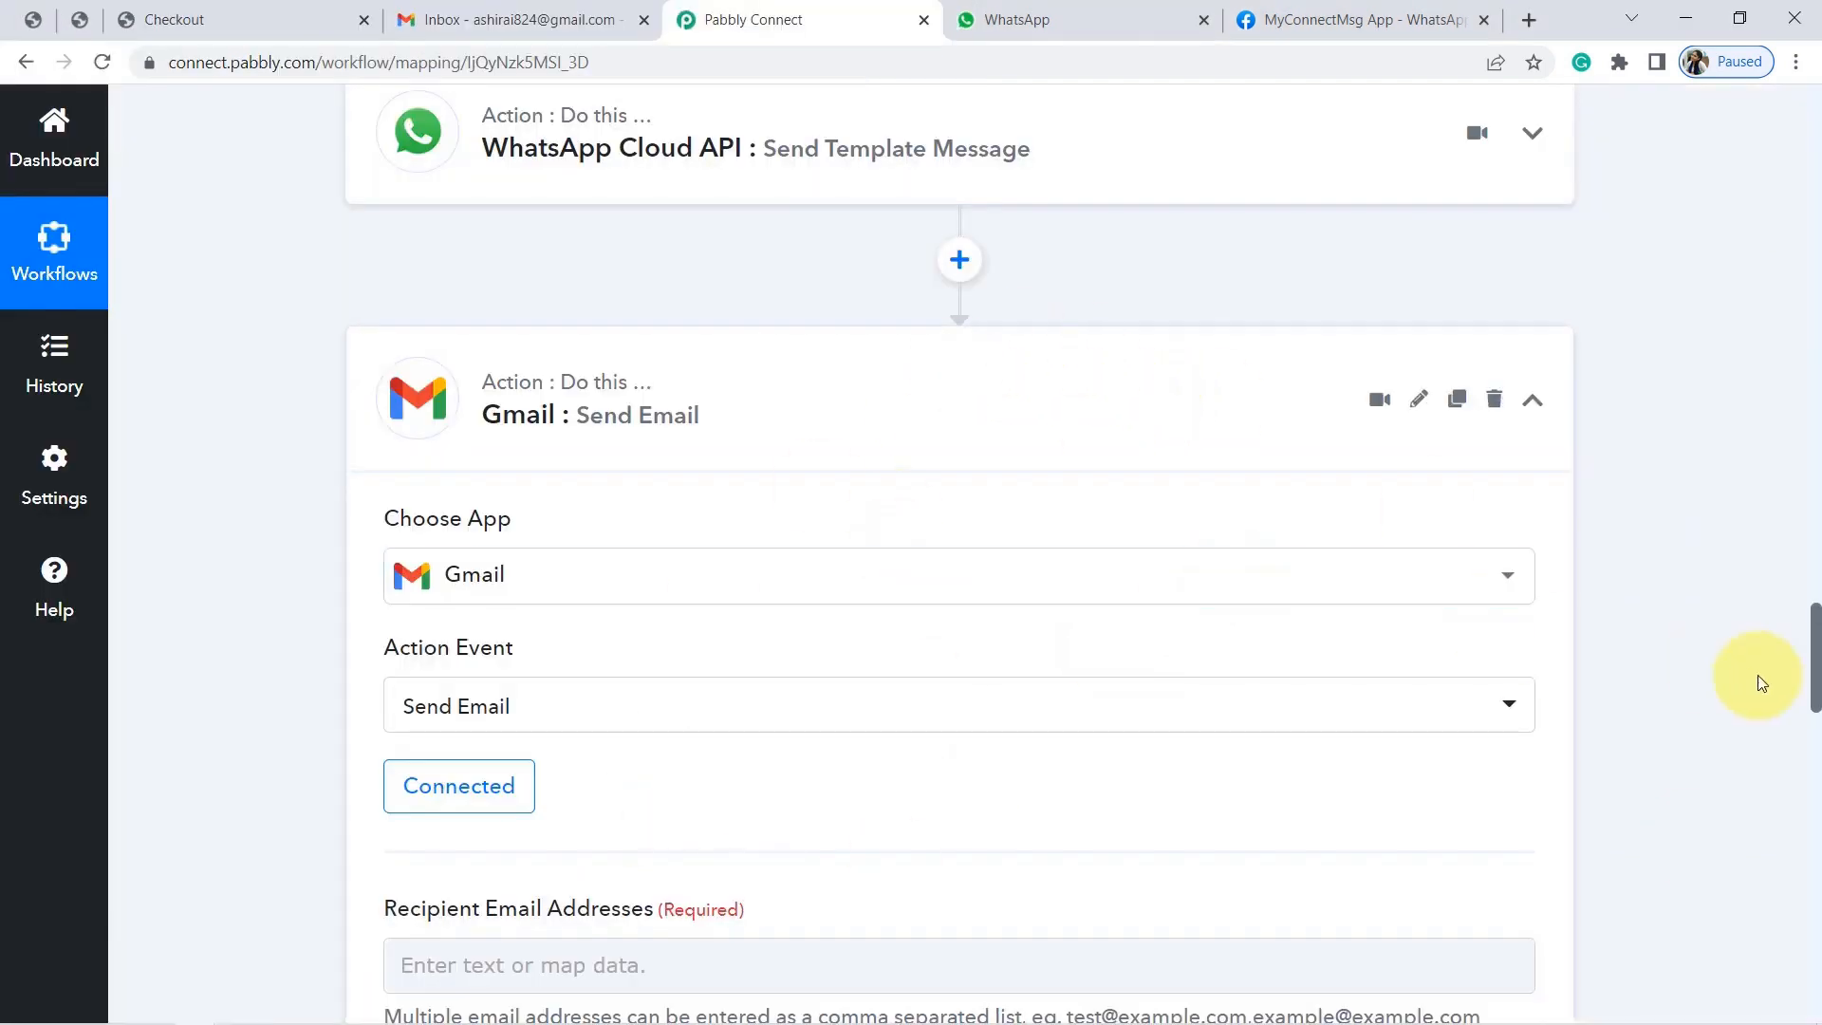
Map the WooCommerce order's Billing Email into the Recipient Email Addresses field.
drag(1814, 661, 1814, 676)
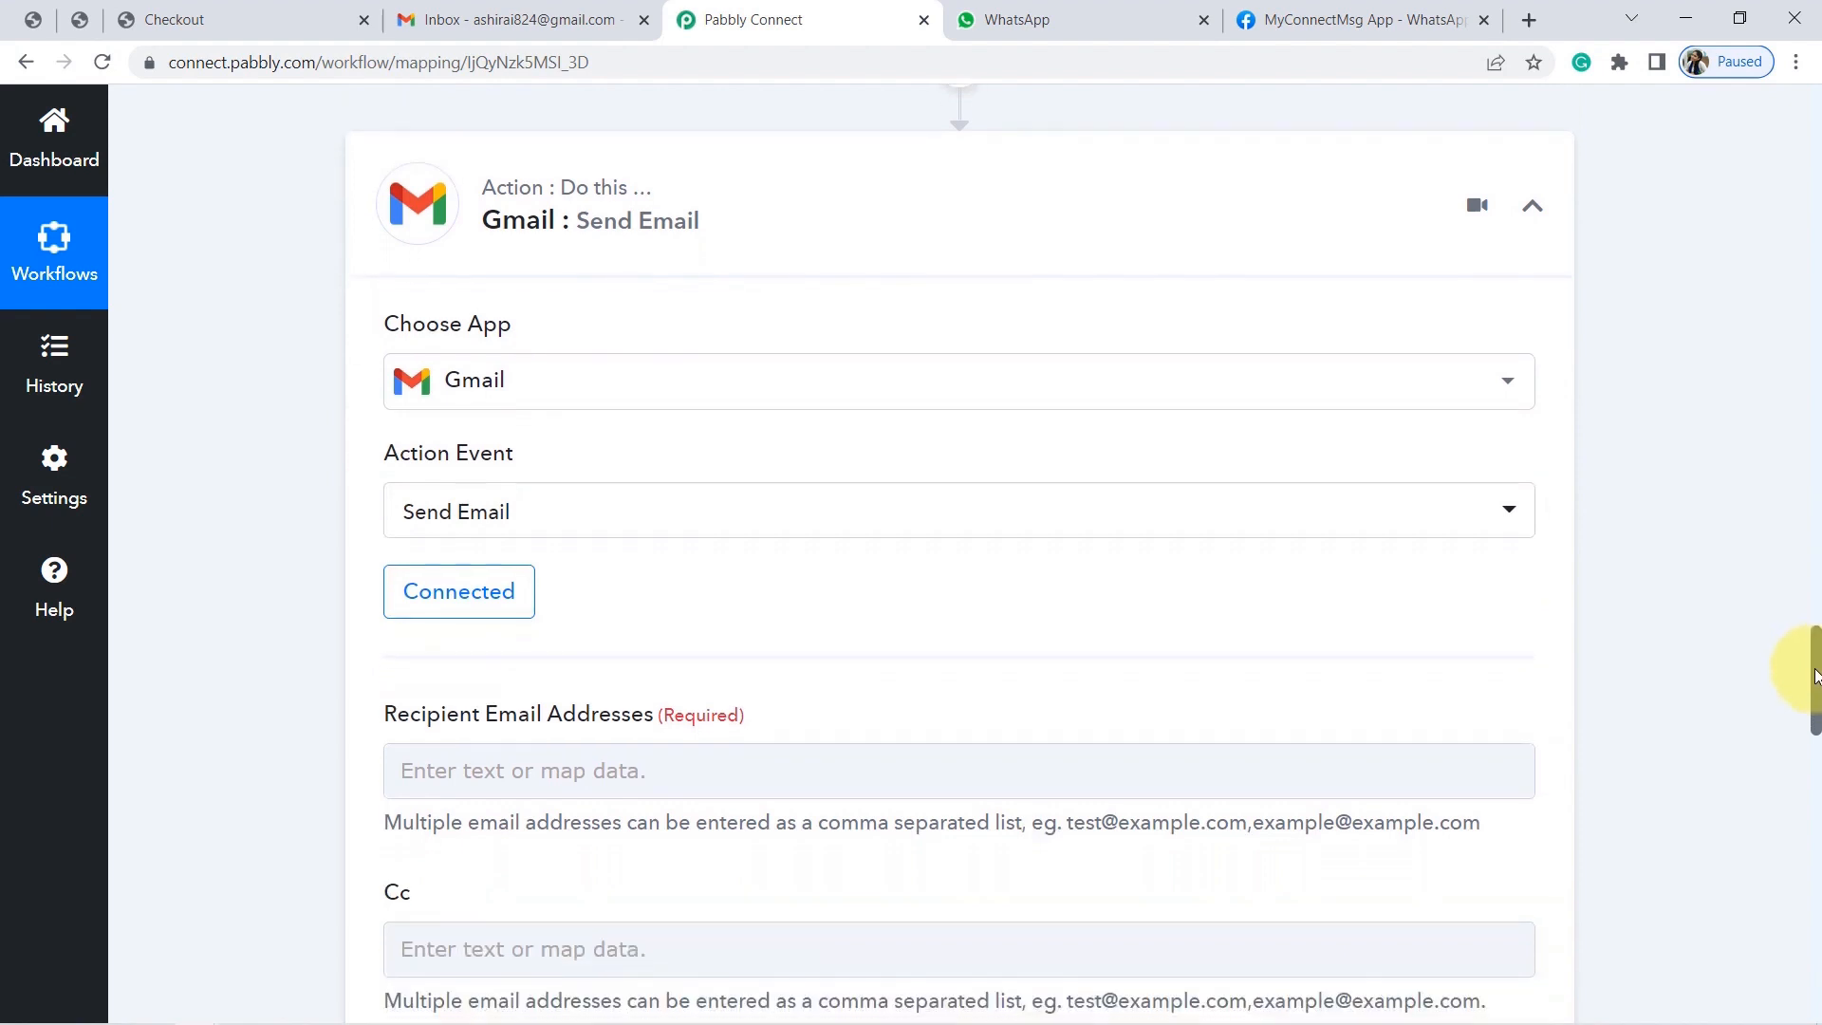
click(589, 14)
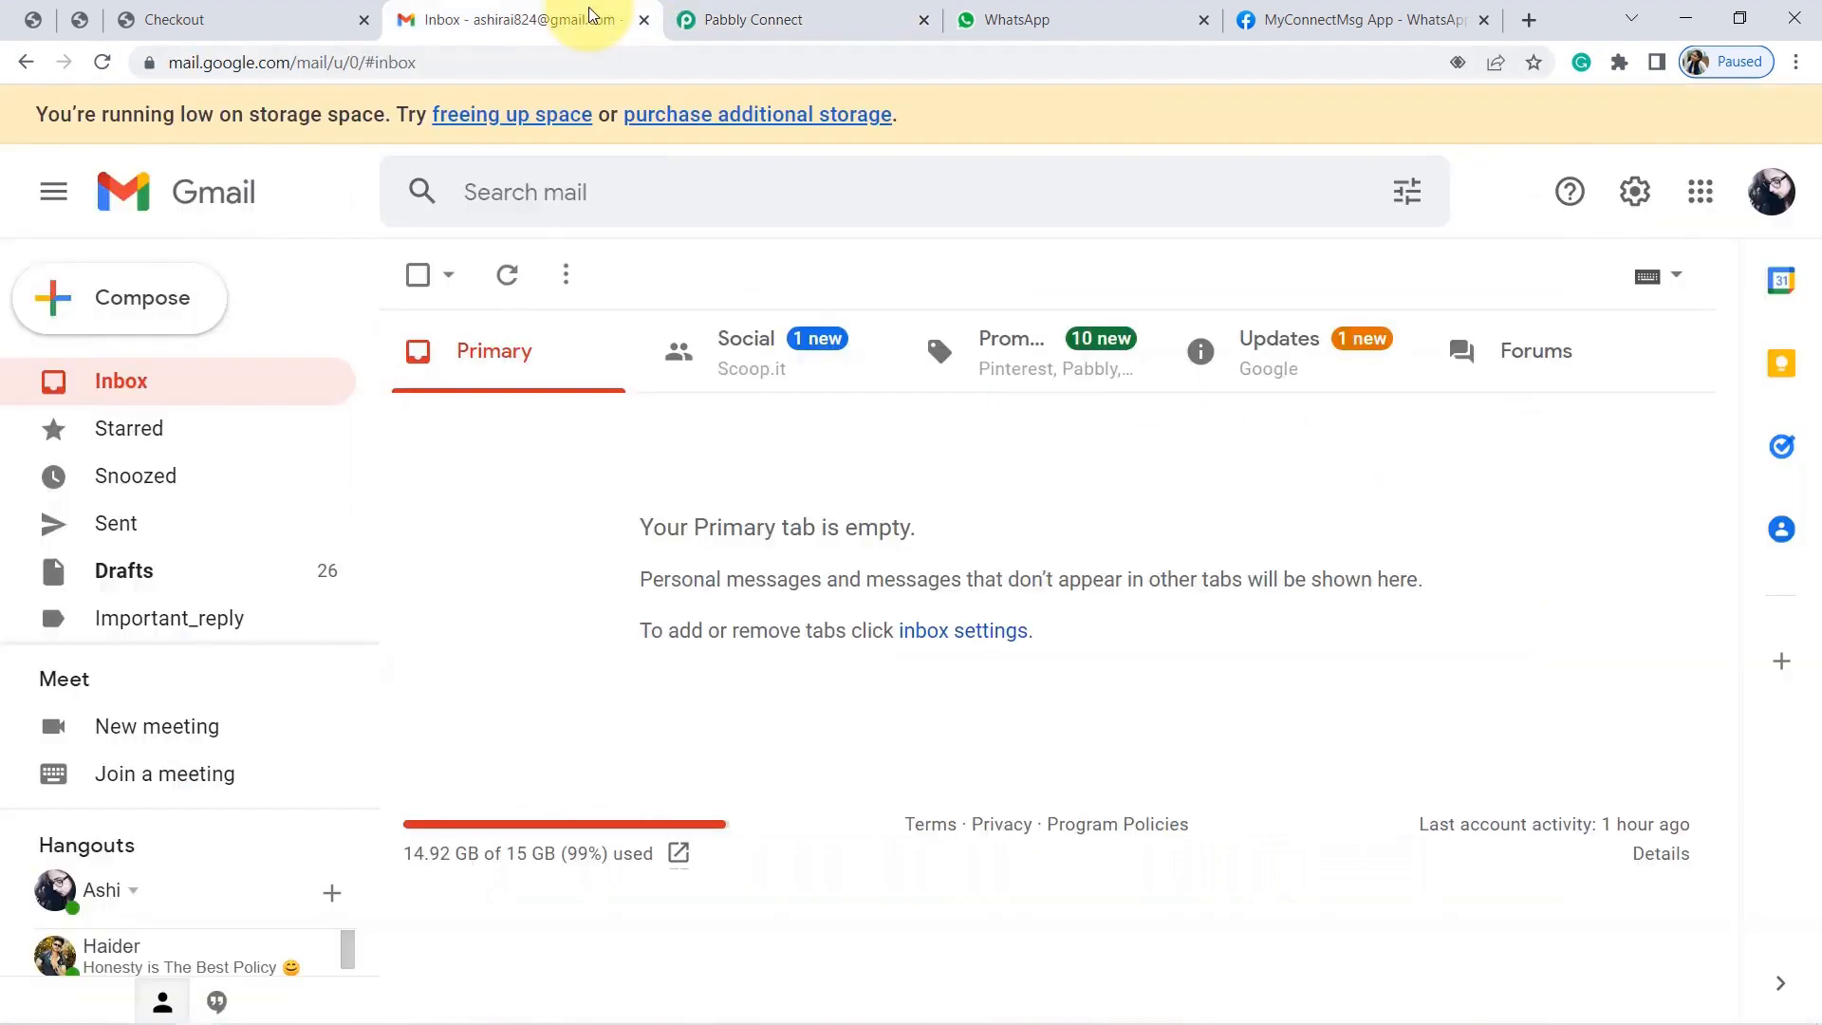
click(795, 21)
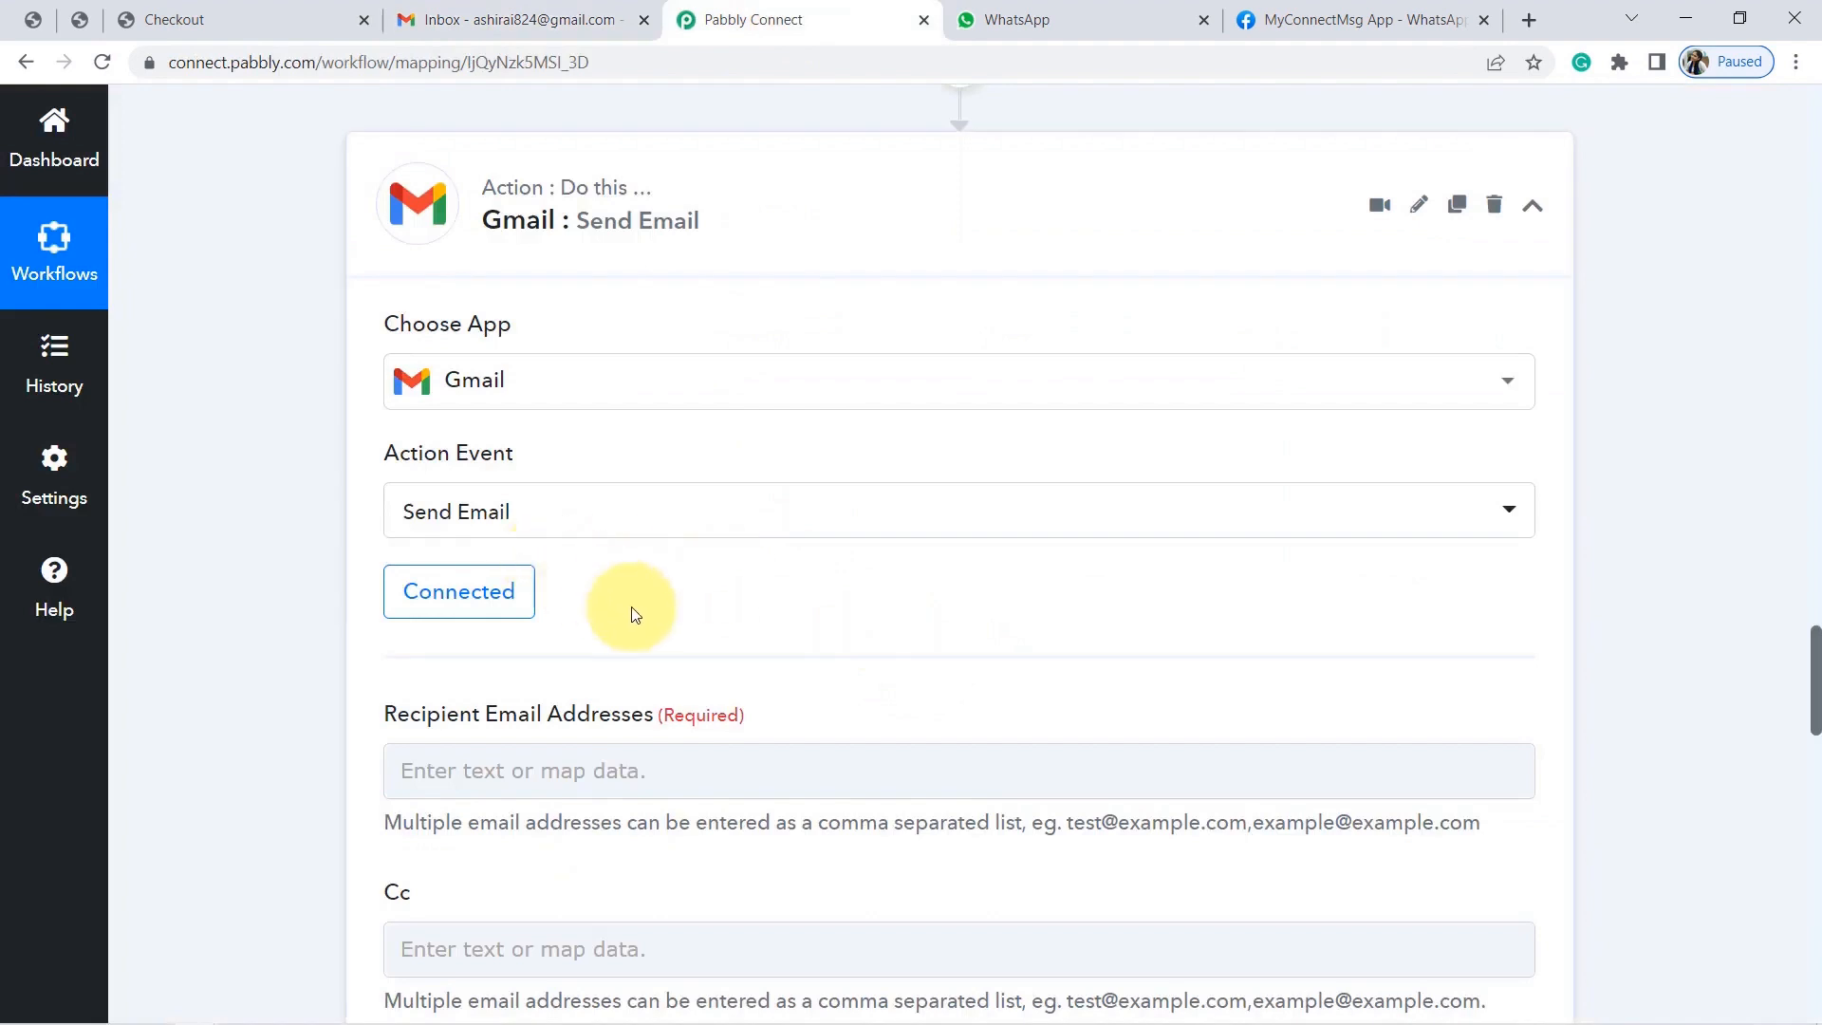
scroll(1056, 680, down, 4)
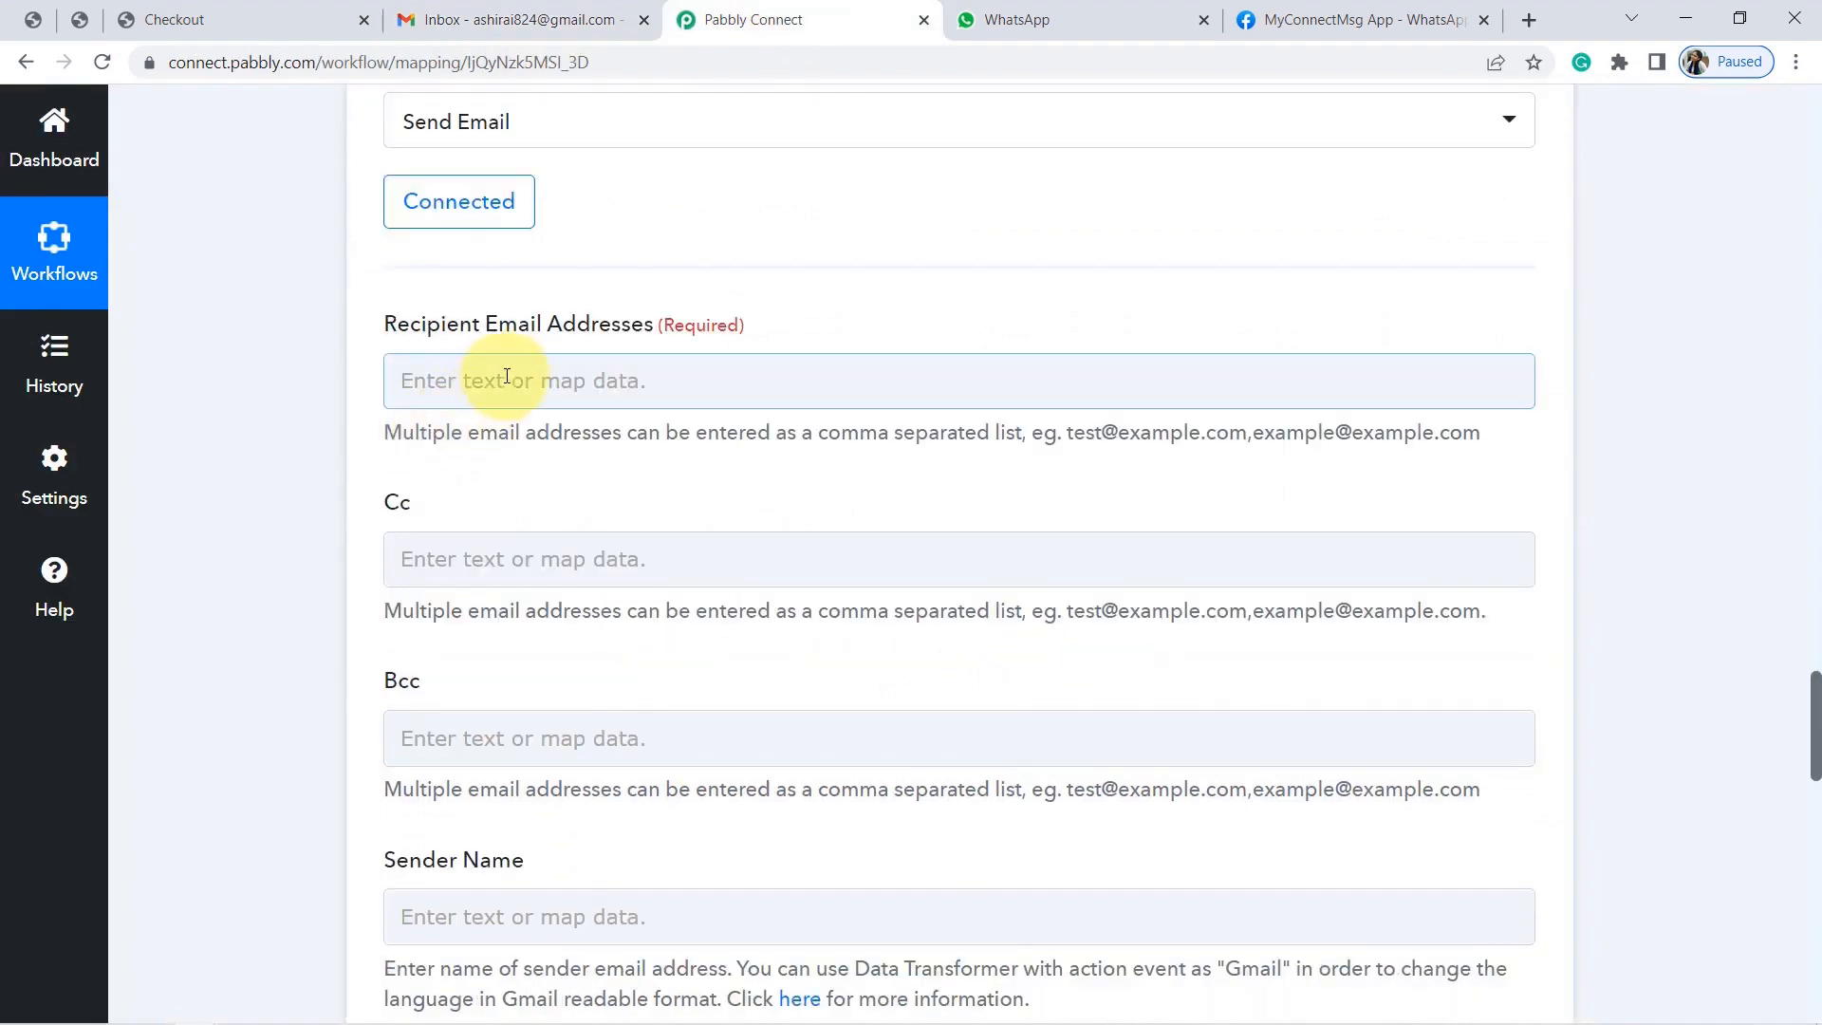
click(500, 378)
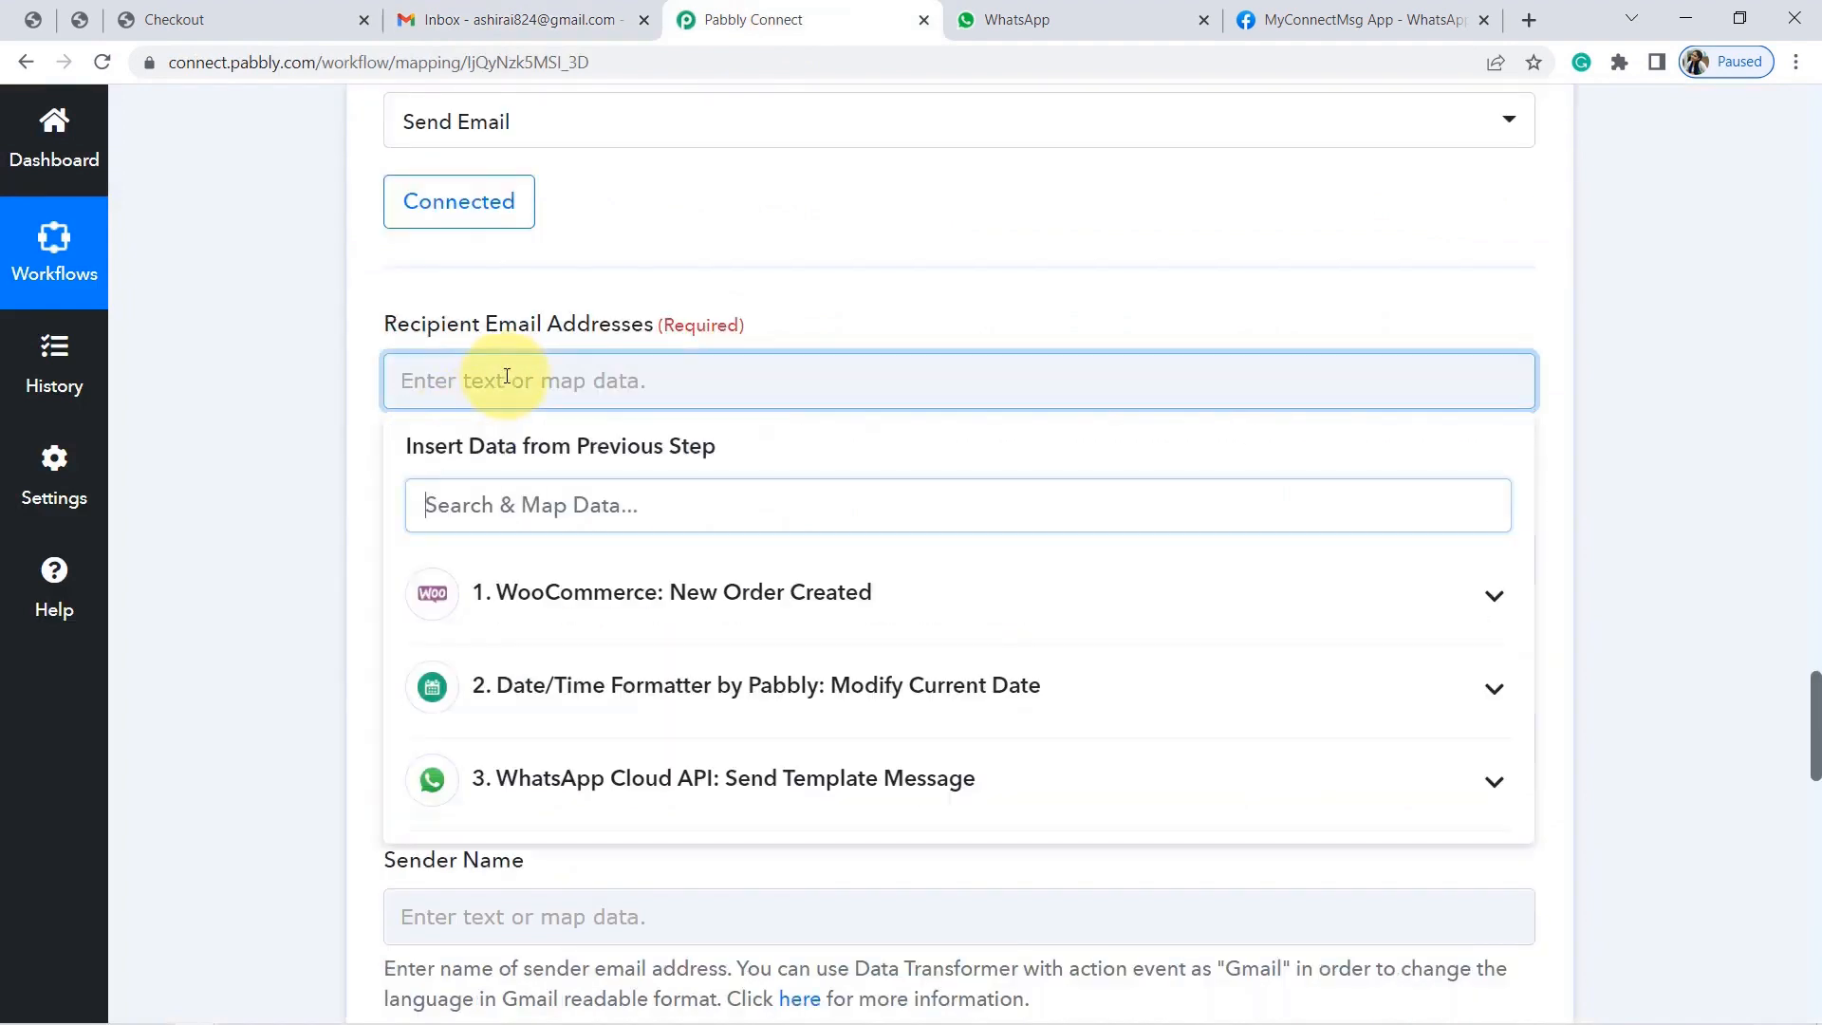
click(557, 600)
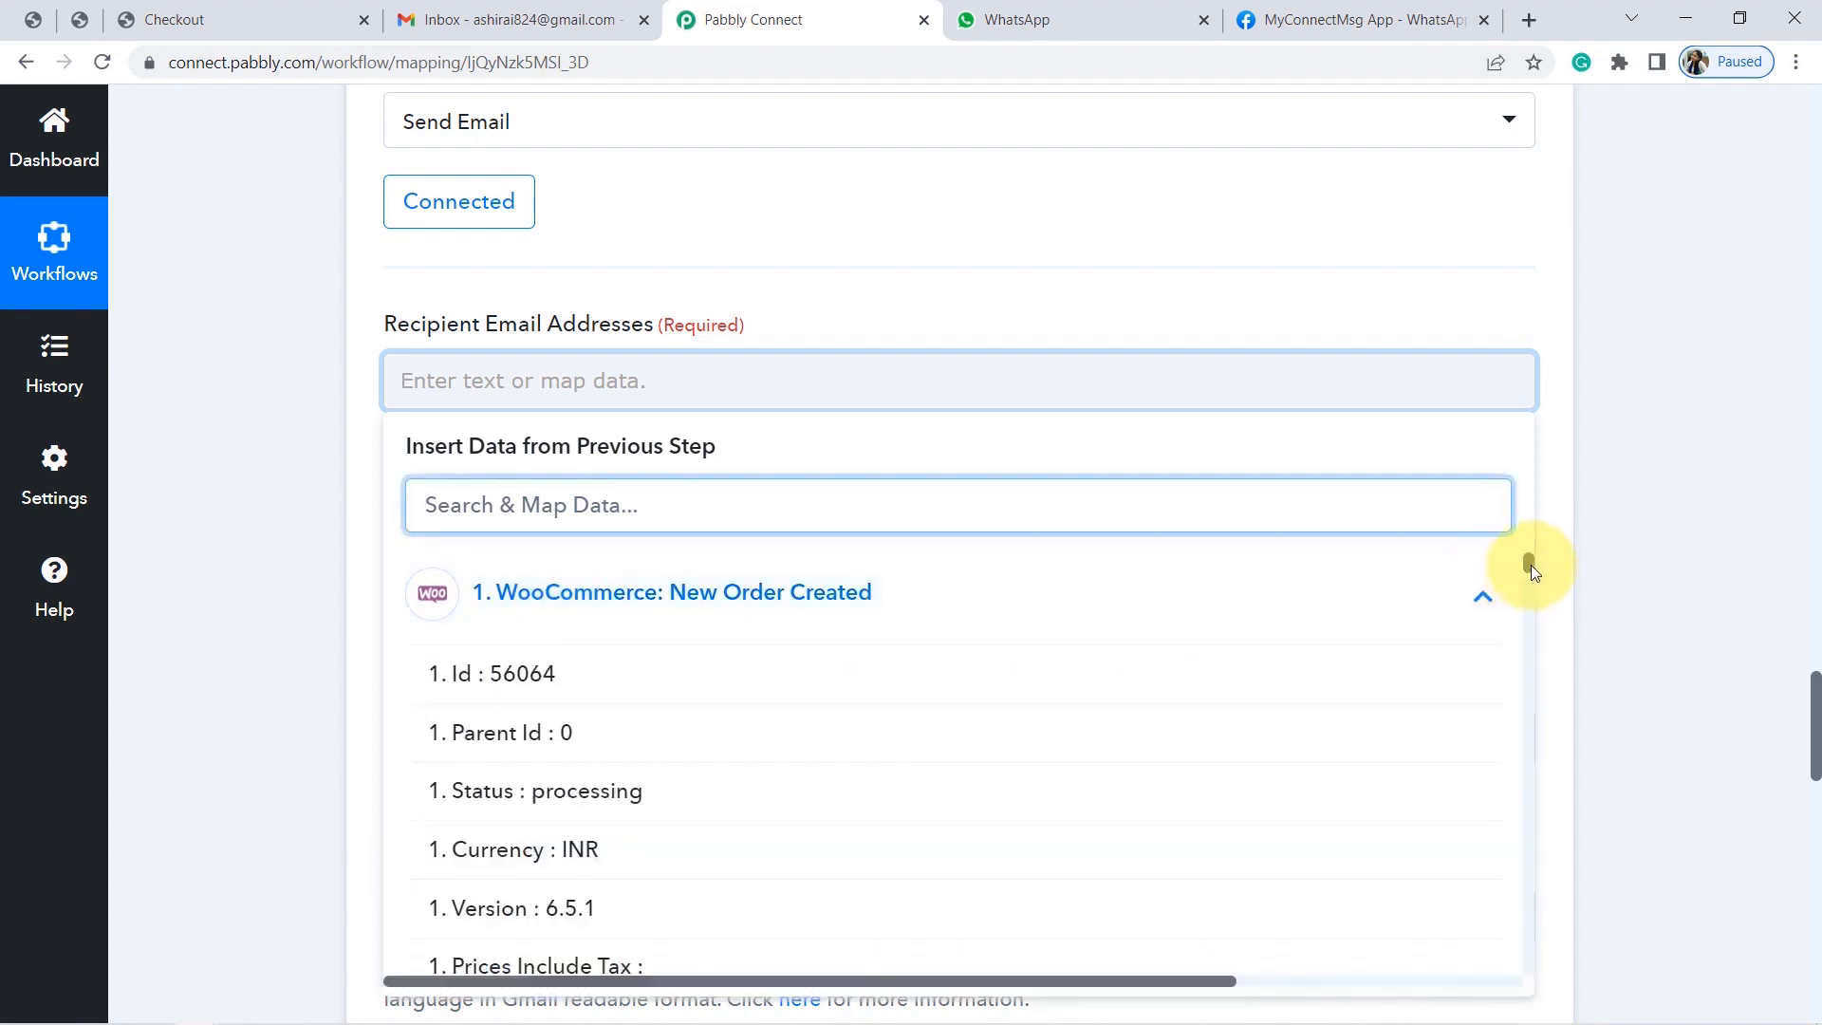
drag(1529, 565, 1550, 639)
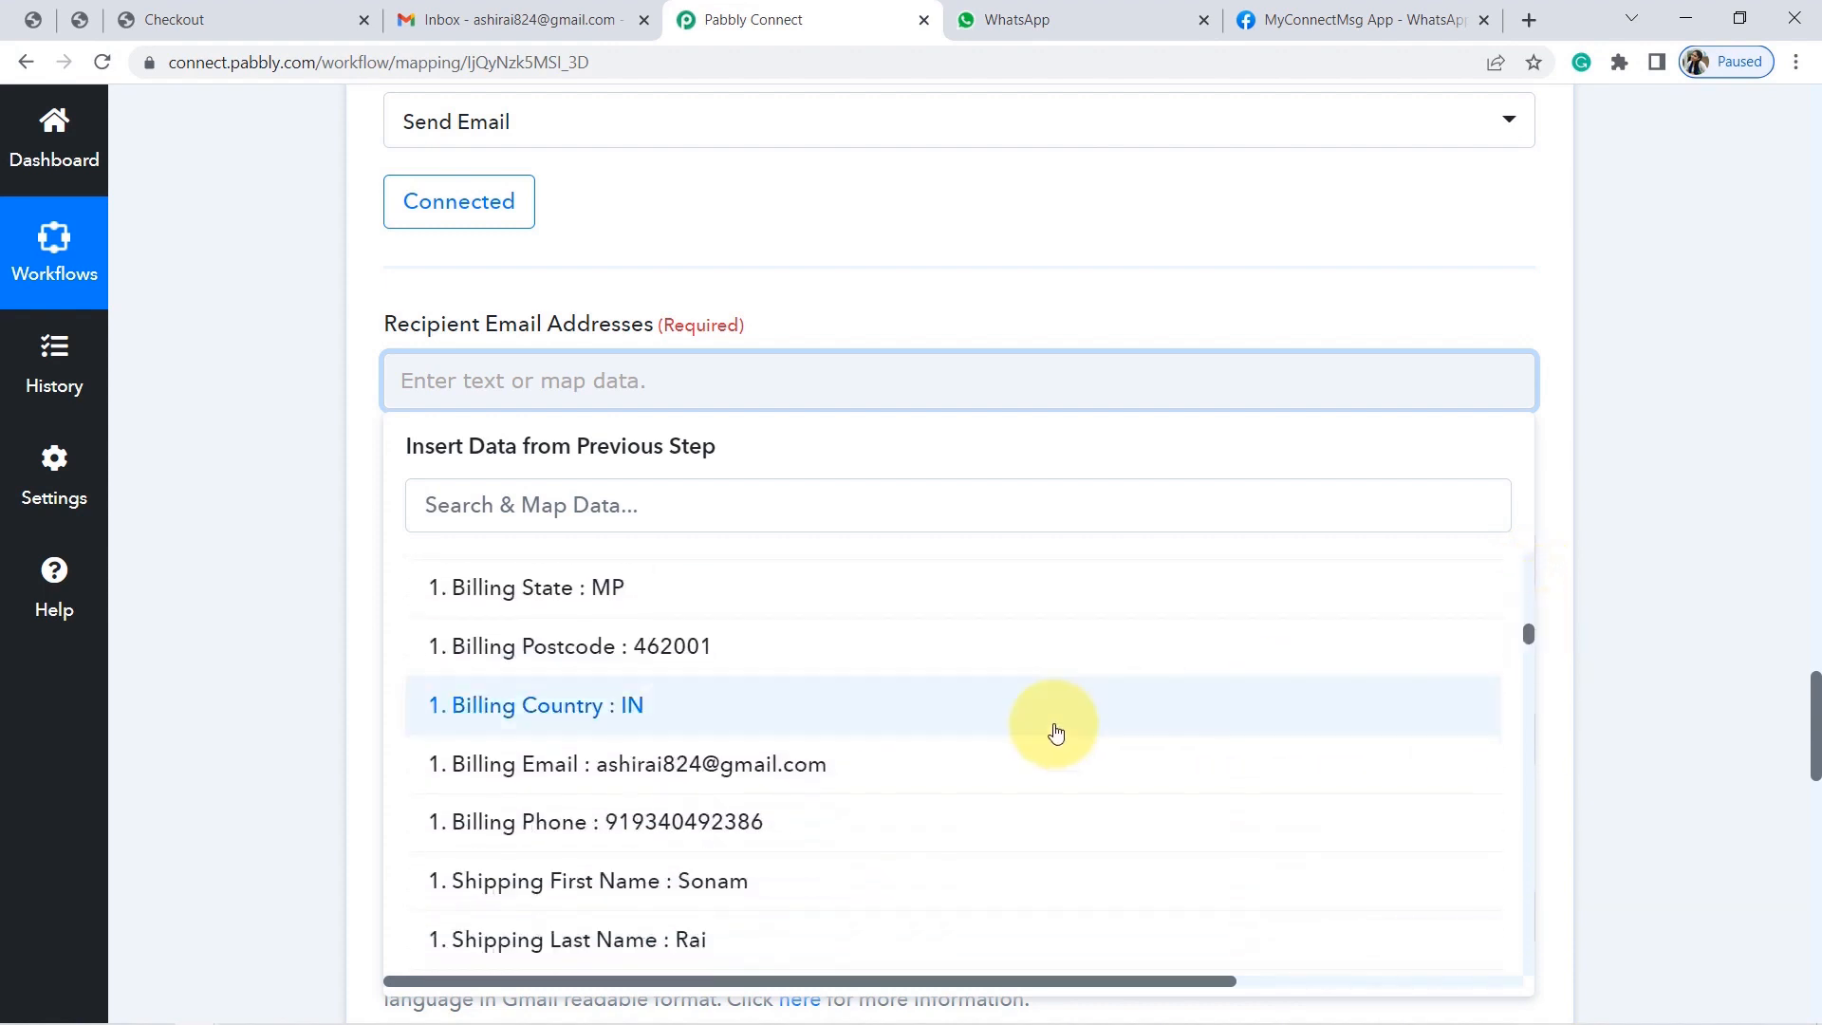
click(710, 767)
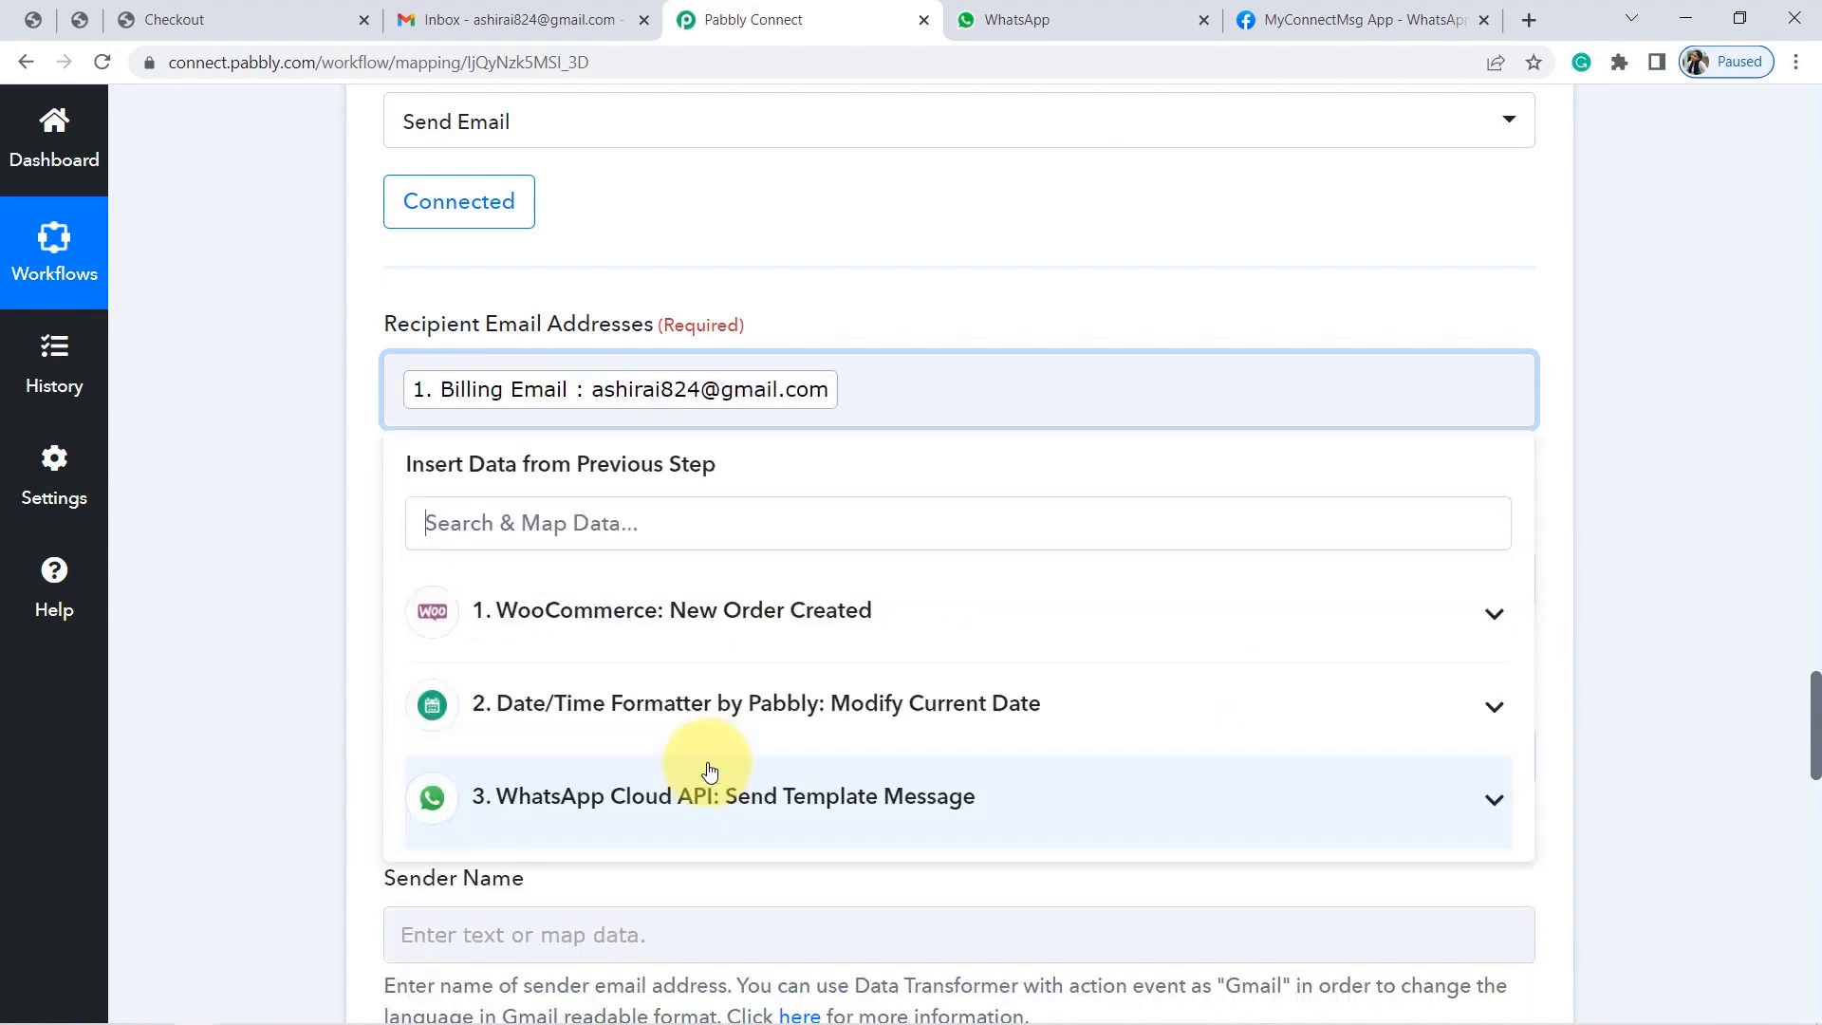
click(186, 534)
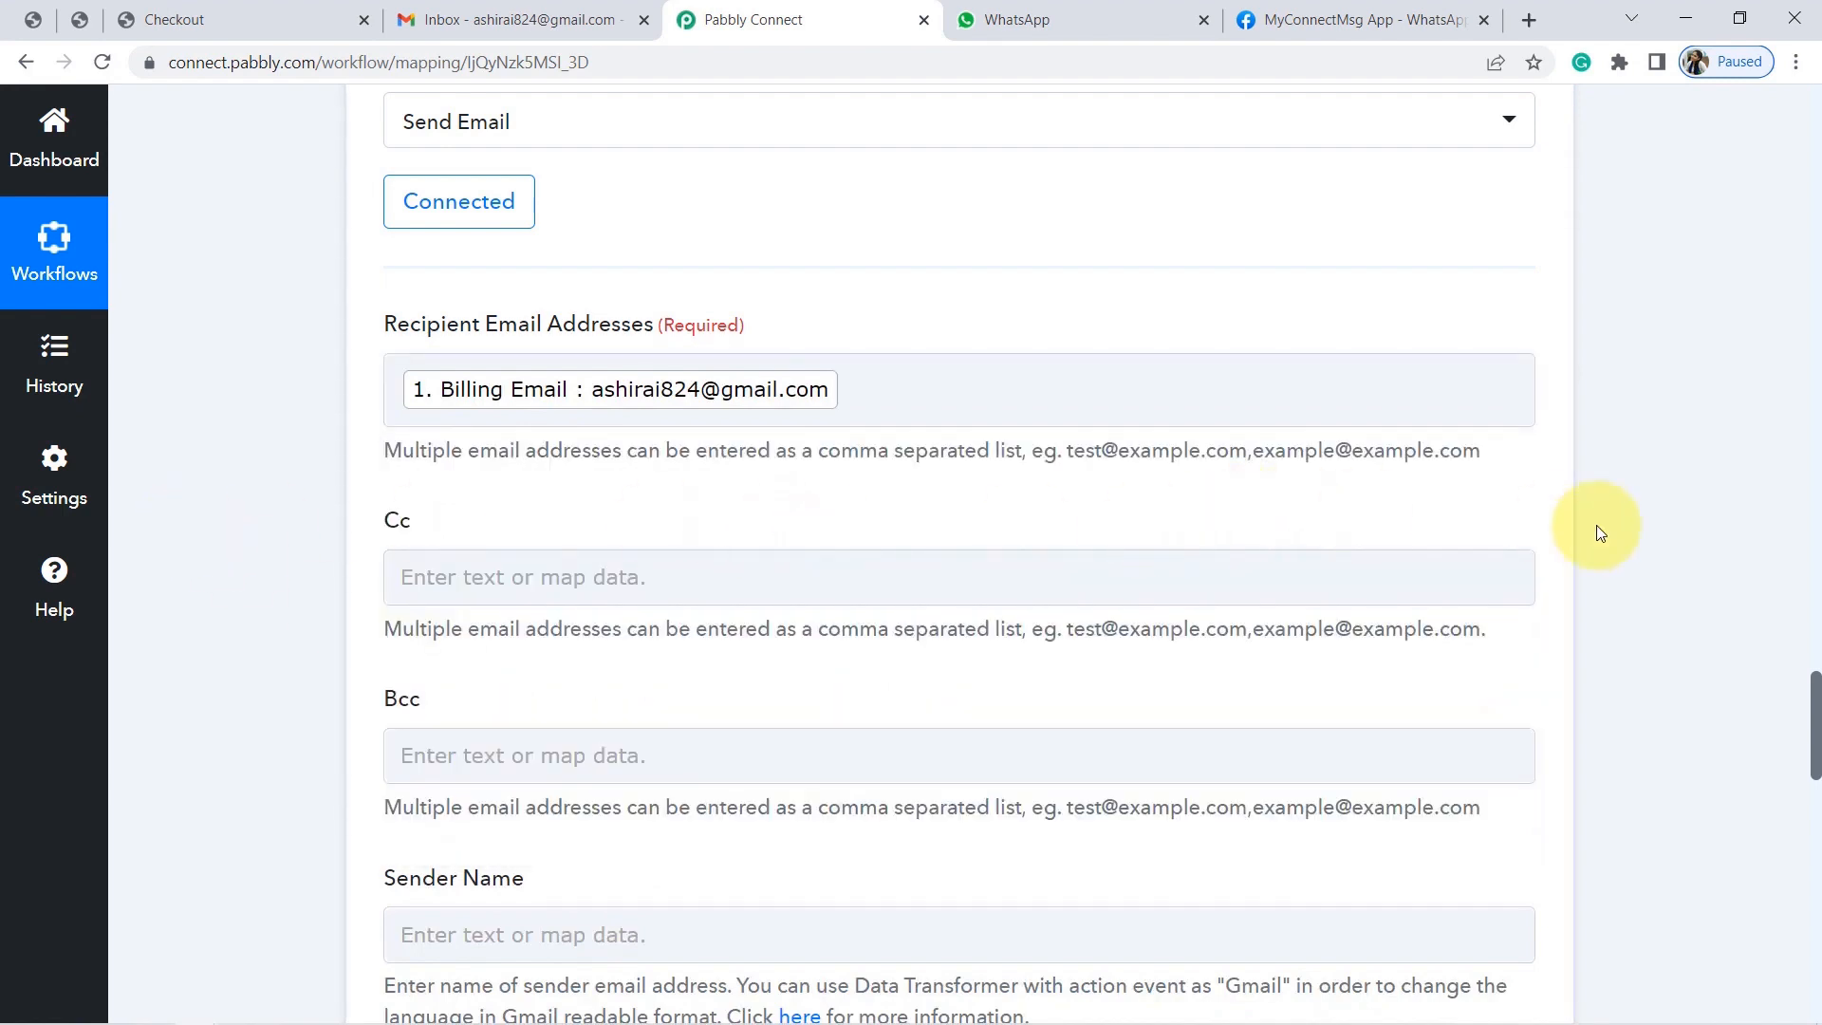
Set the Gmail sender name to Pabbly.
drag(1814, 732, 1815, 790)
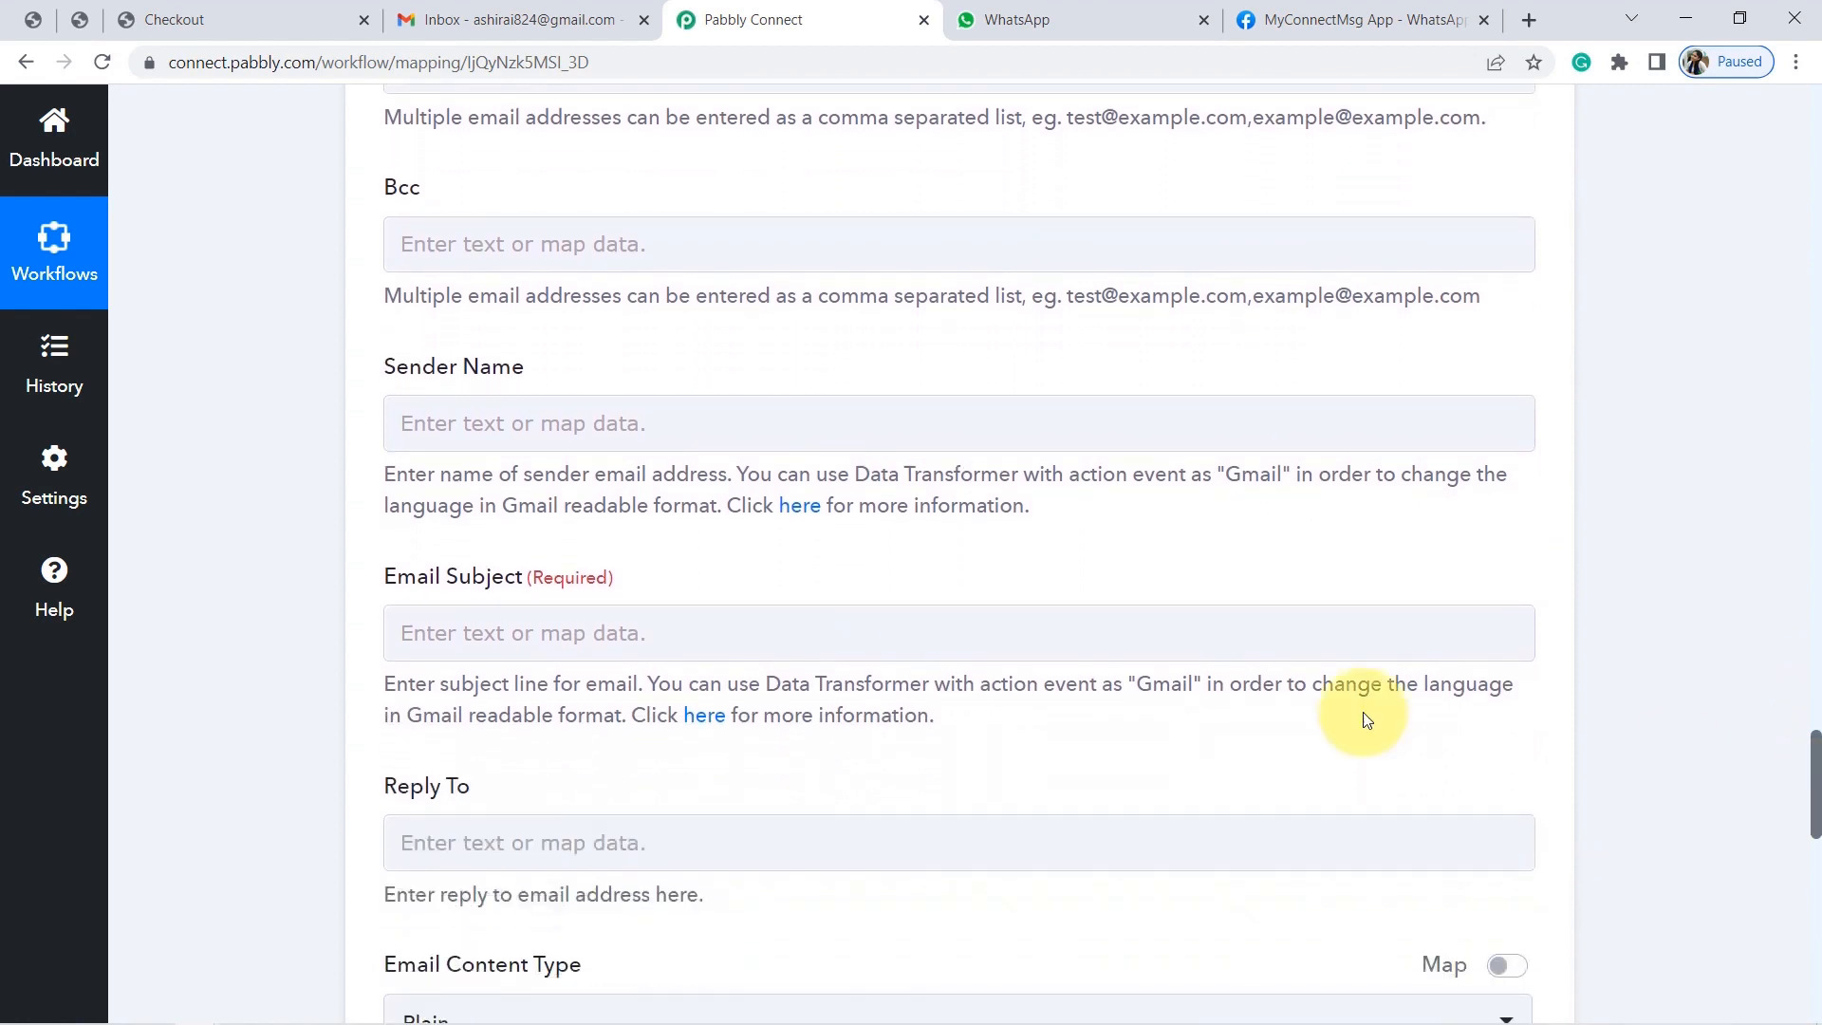
click(555, 421)
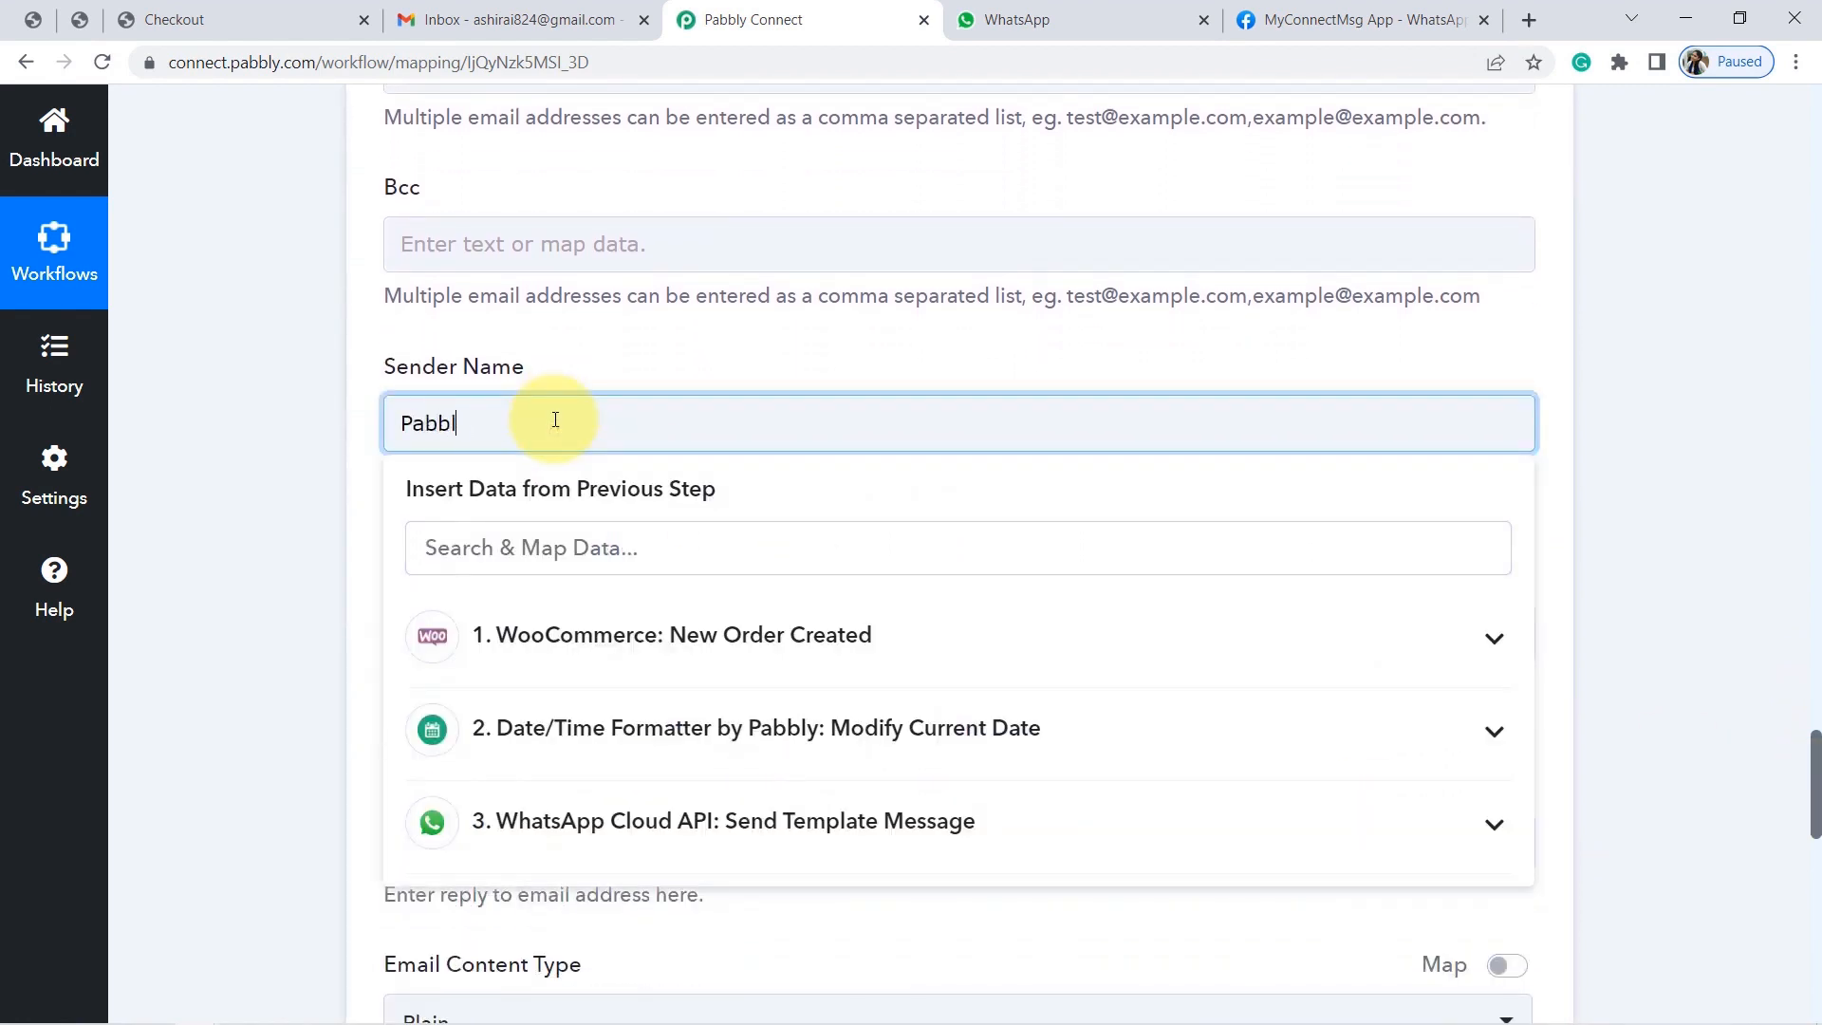
click(216, 396)
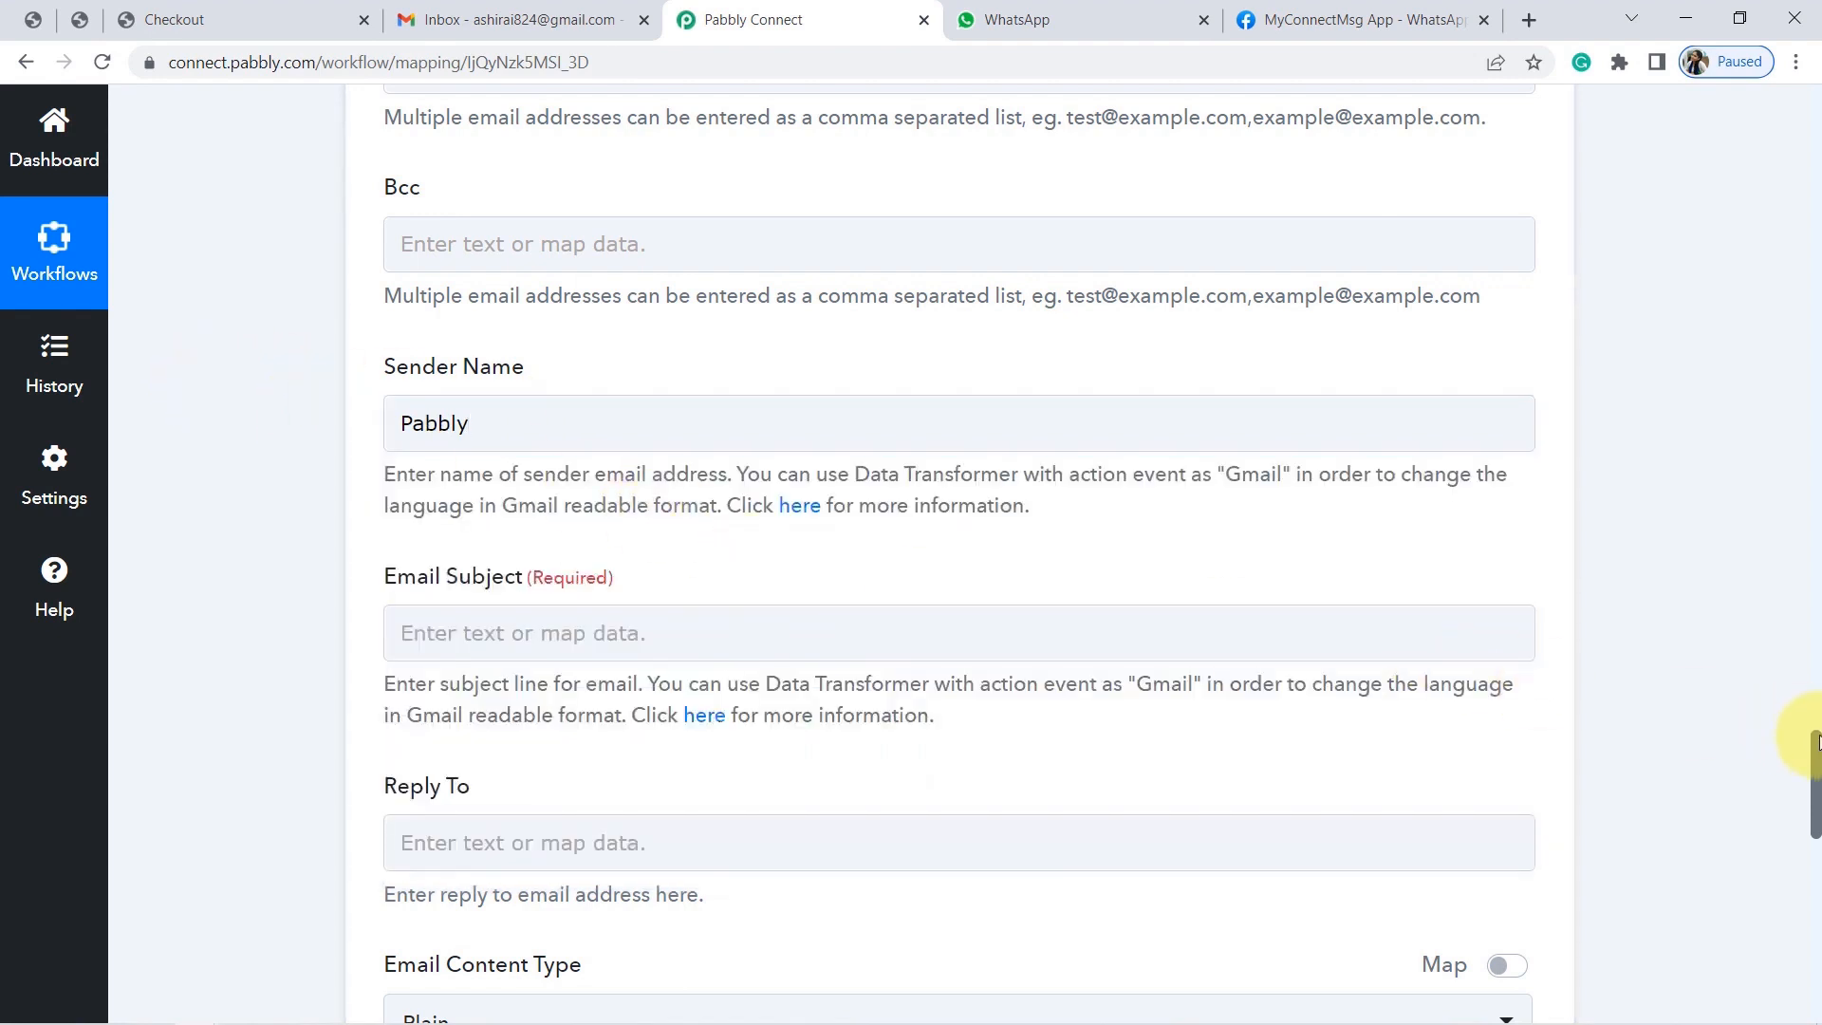
Bring up the Notepad draft of the order-confirmation email beside the Gmail step.
drag(1817, 742, 1817, 764)
click(524, 456)
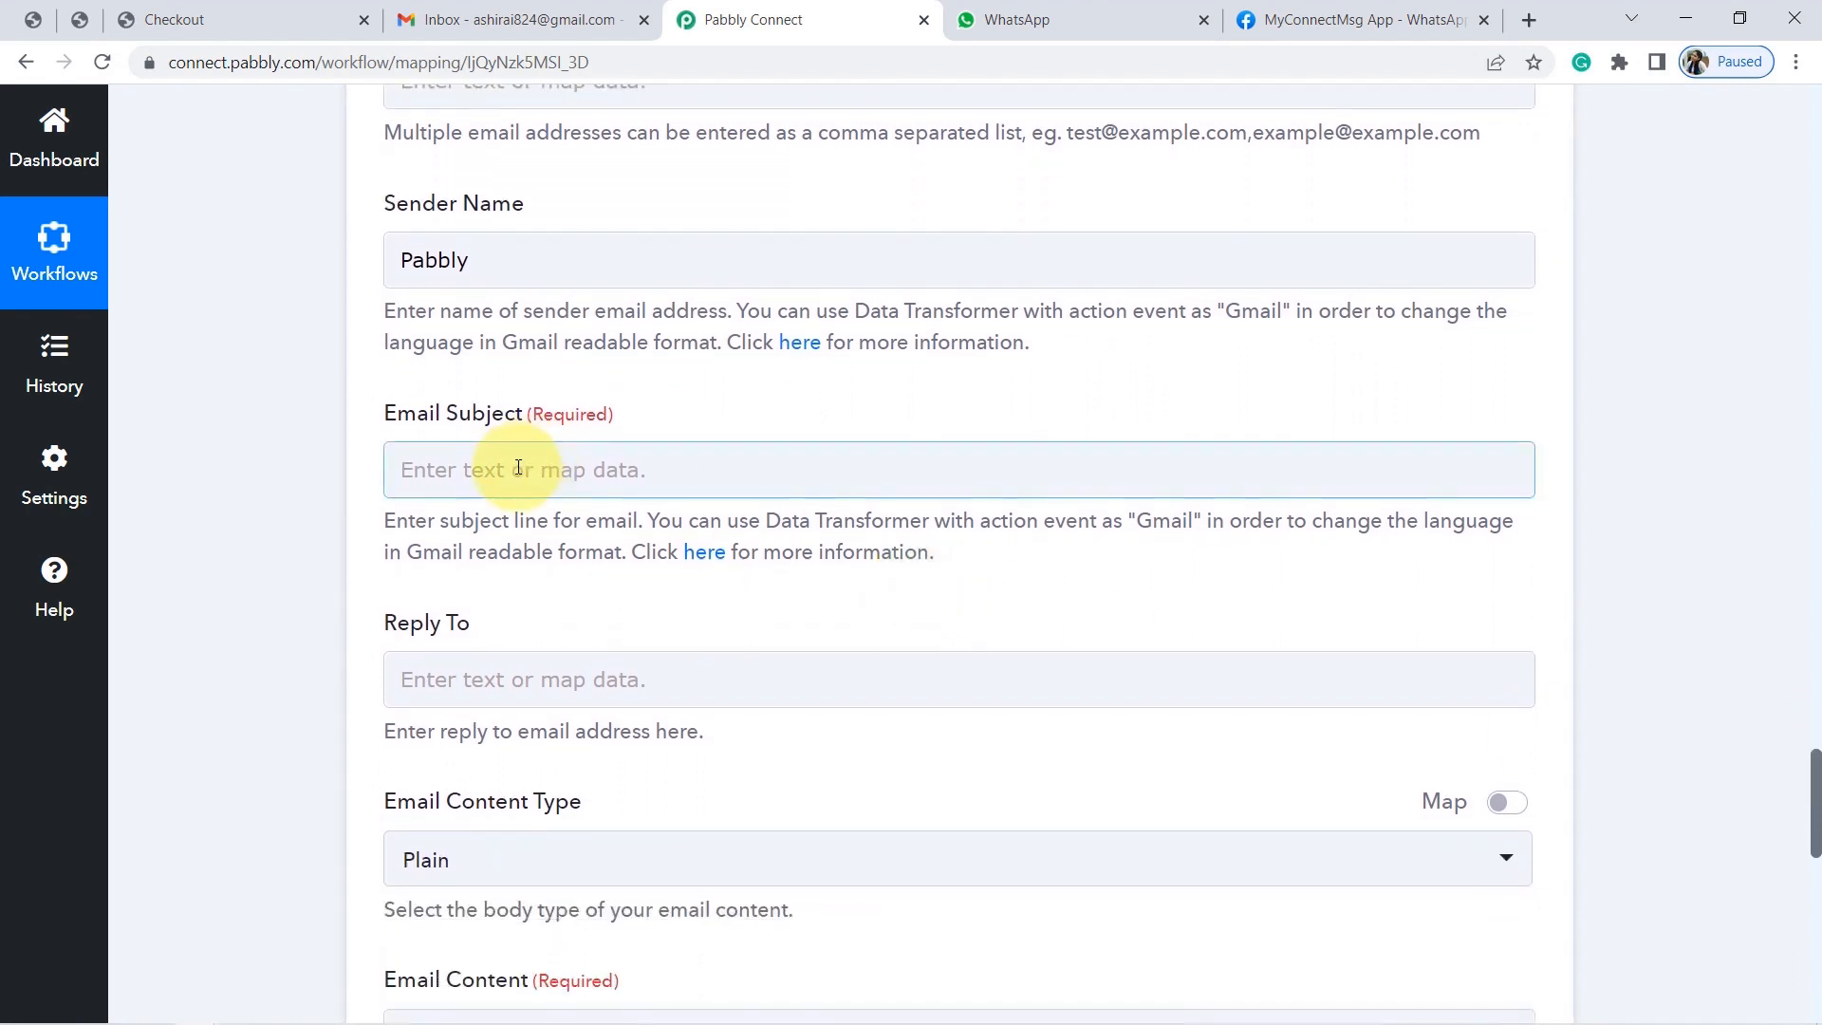
click(290, 470)
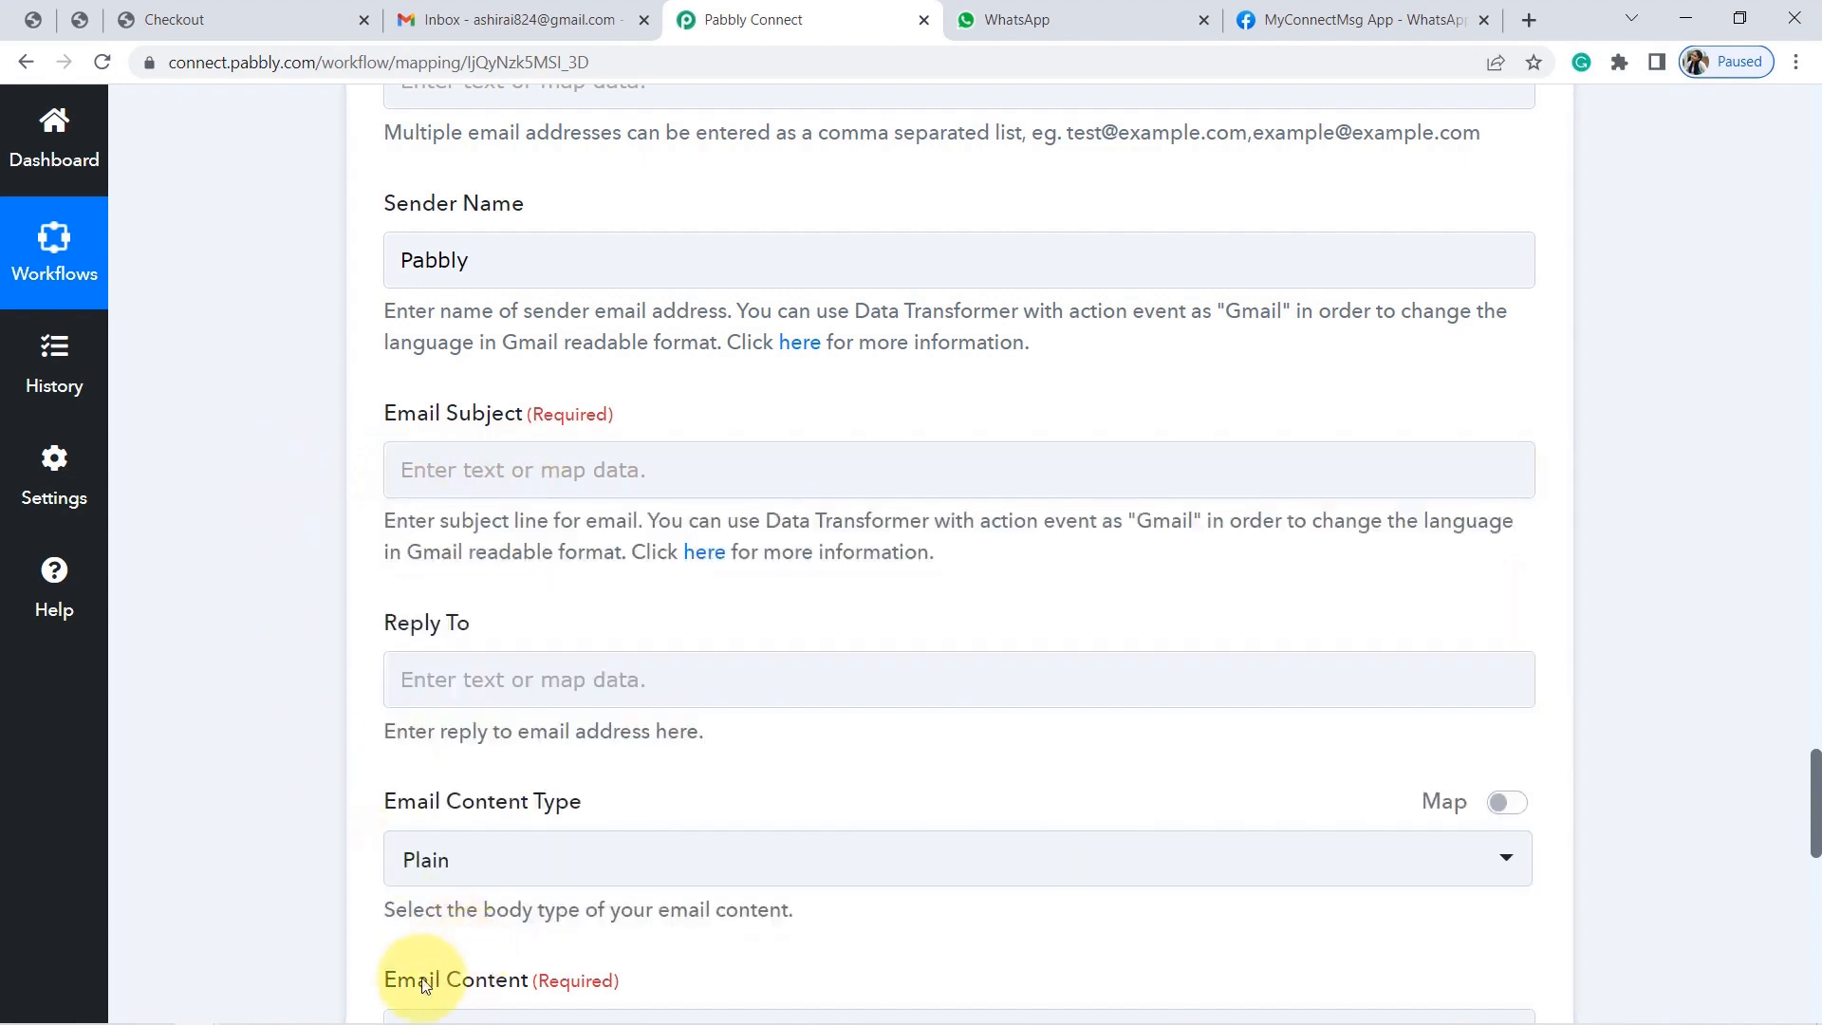
click(323, 1003)
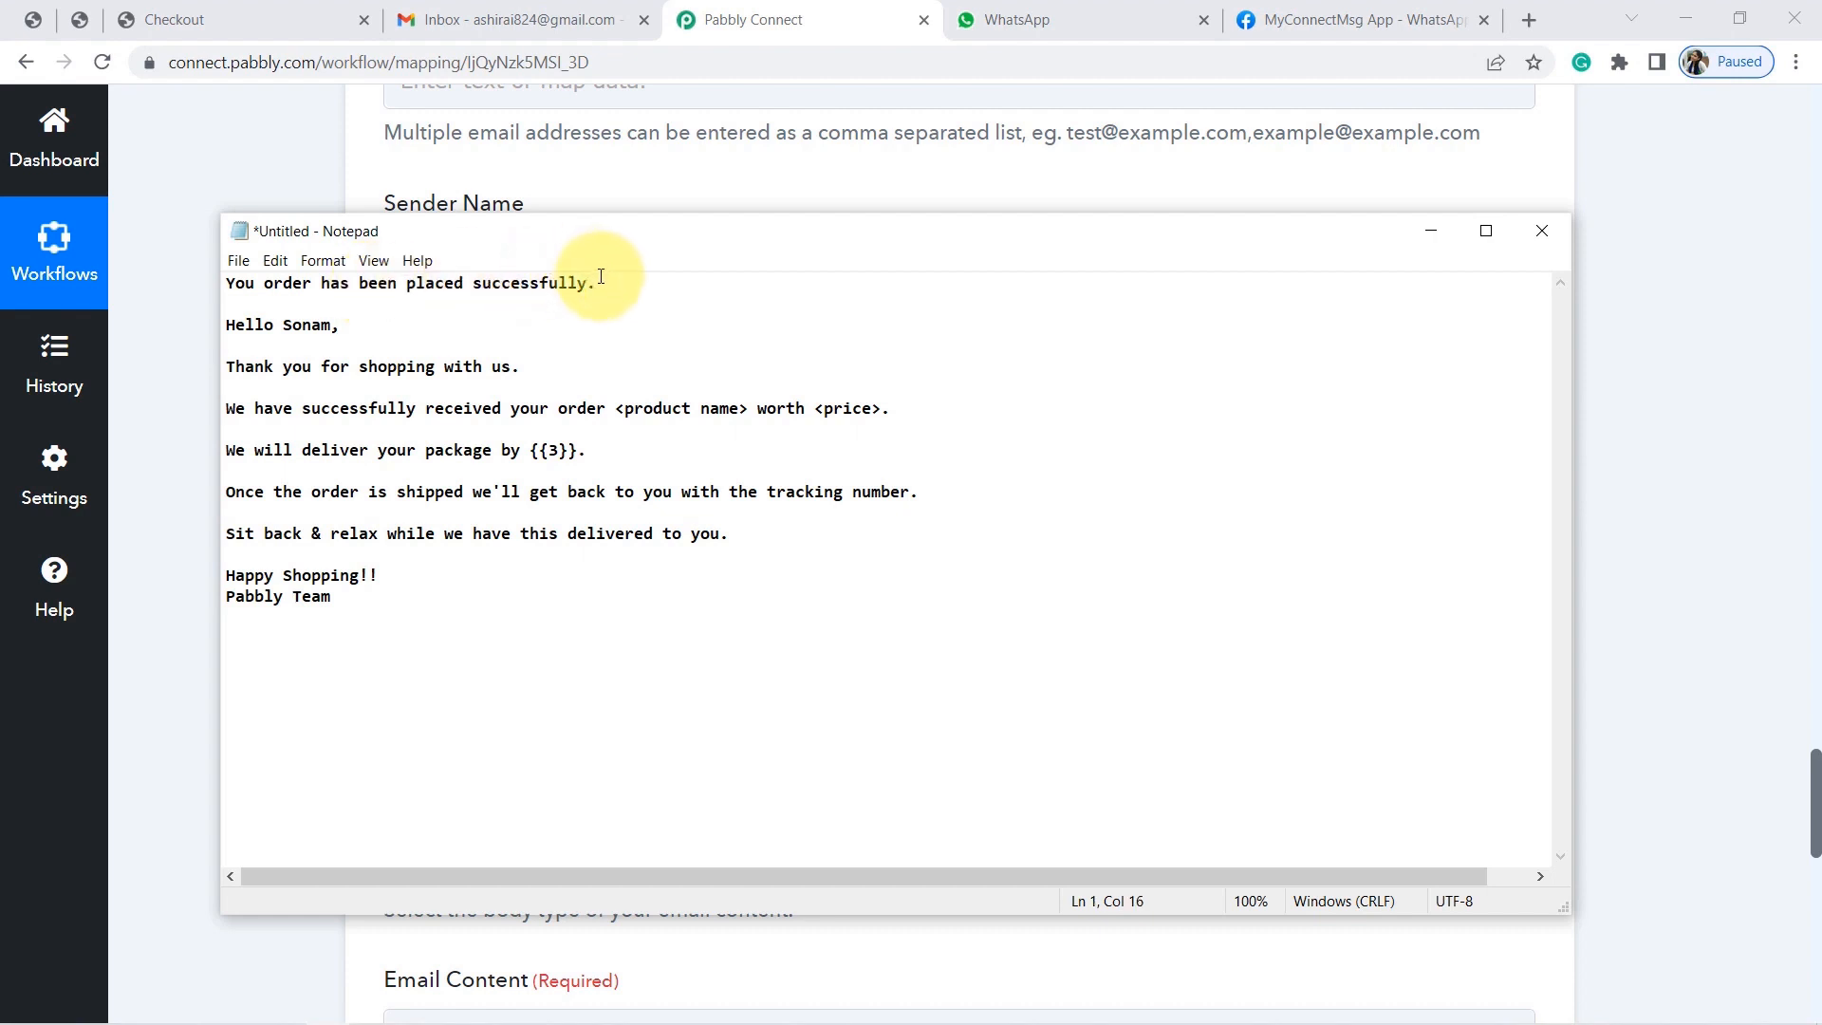
Paste the draft's first line 'You order has been placed successfully.' as the email subject.
drag(606, 285, 200, 287)
key(ctrl+c)
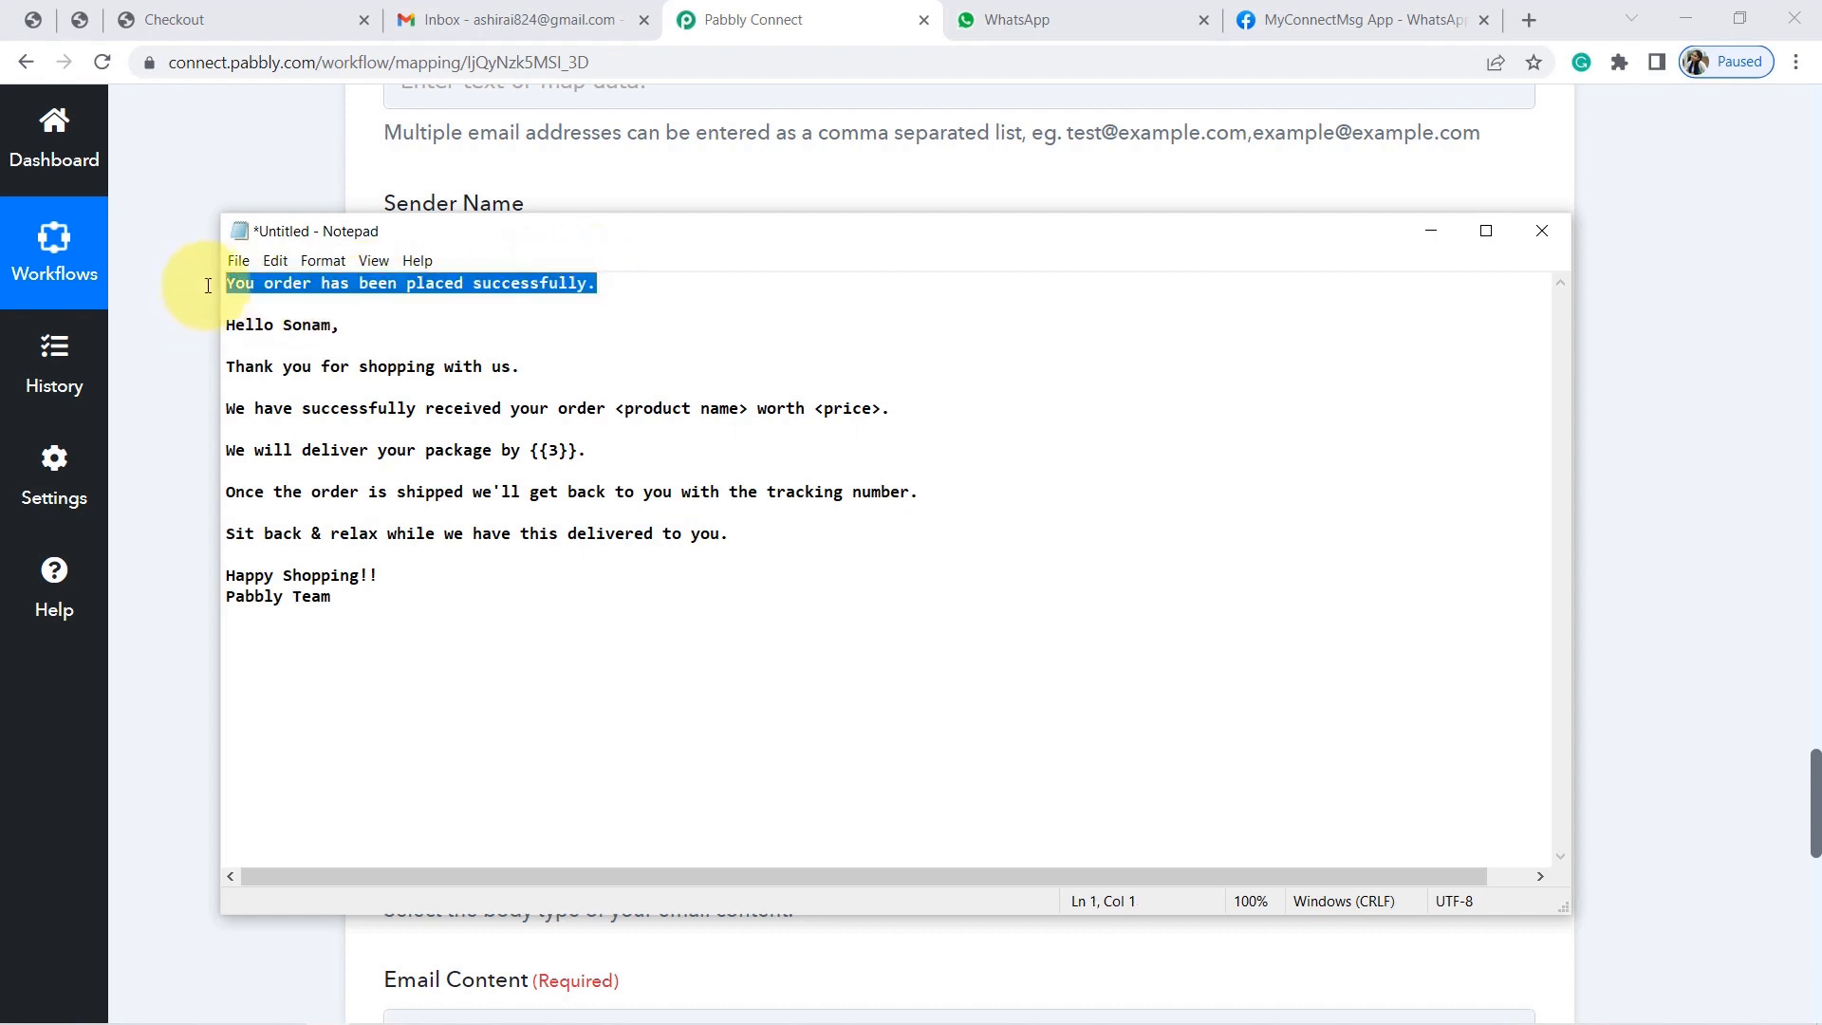
click(173, 260)
click(545, 476)
key(ctrl+v)
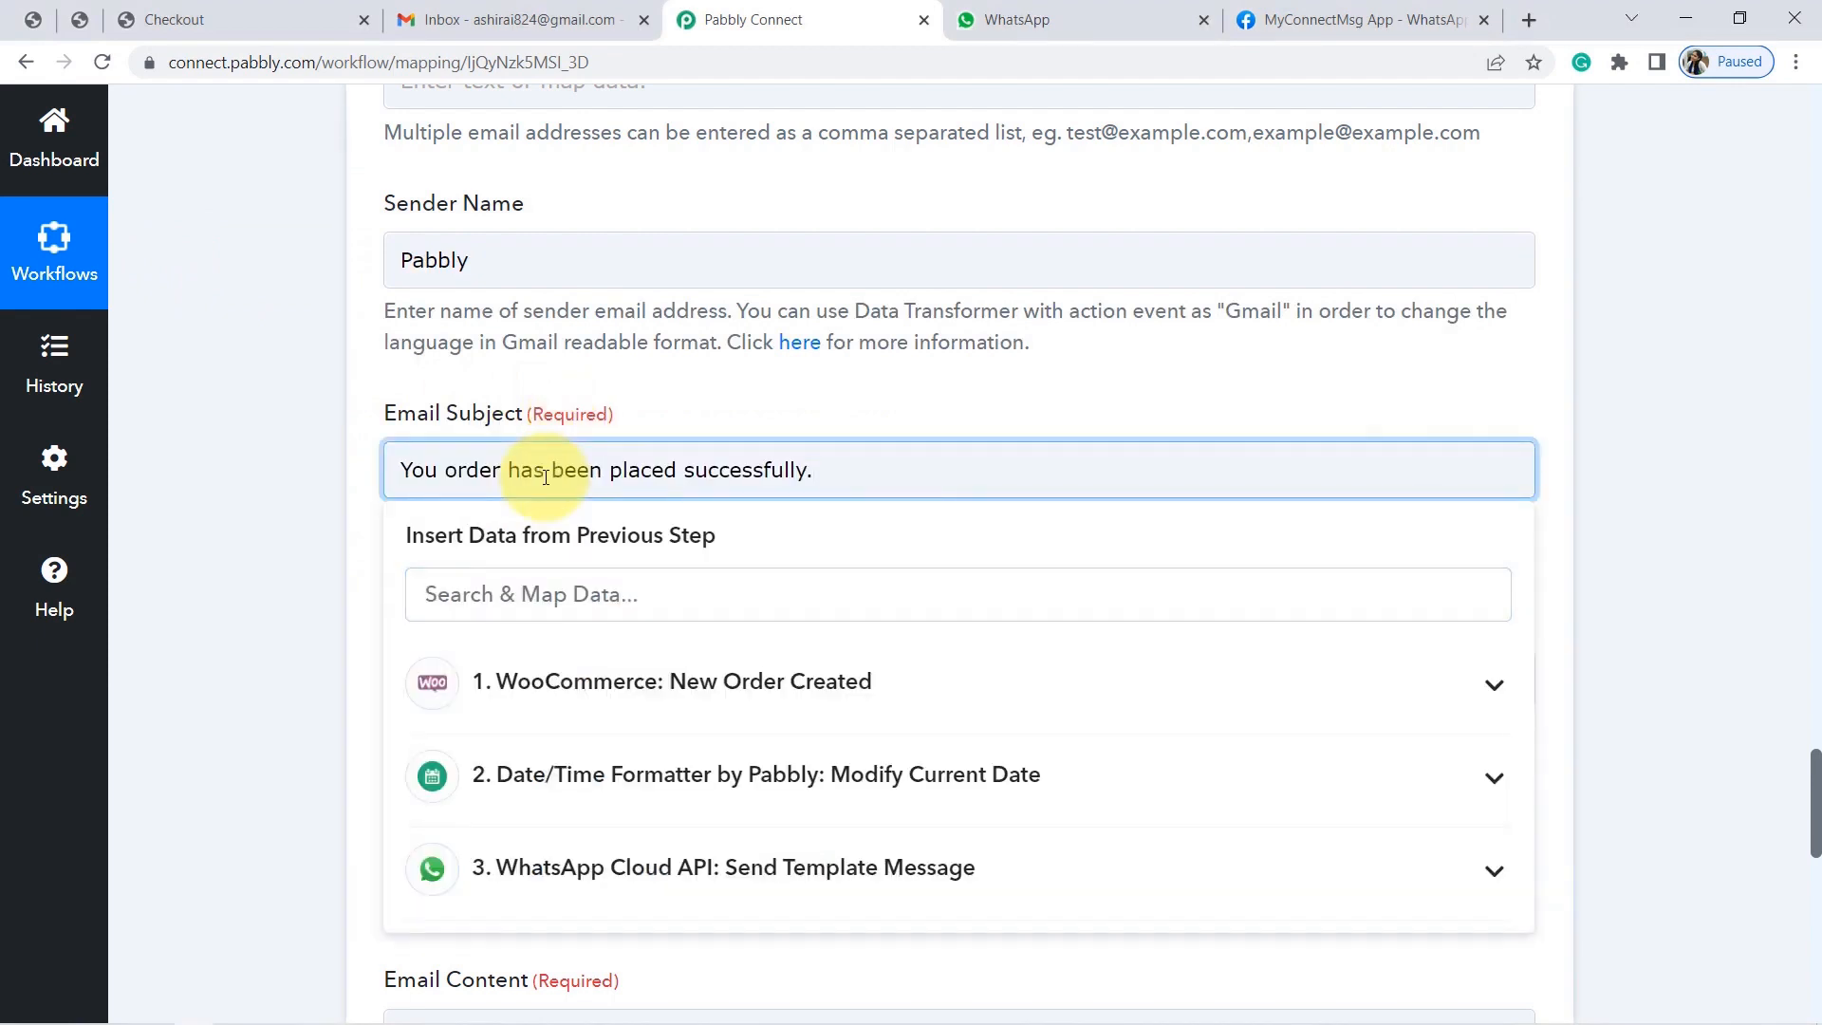
click(251, 609)
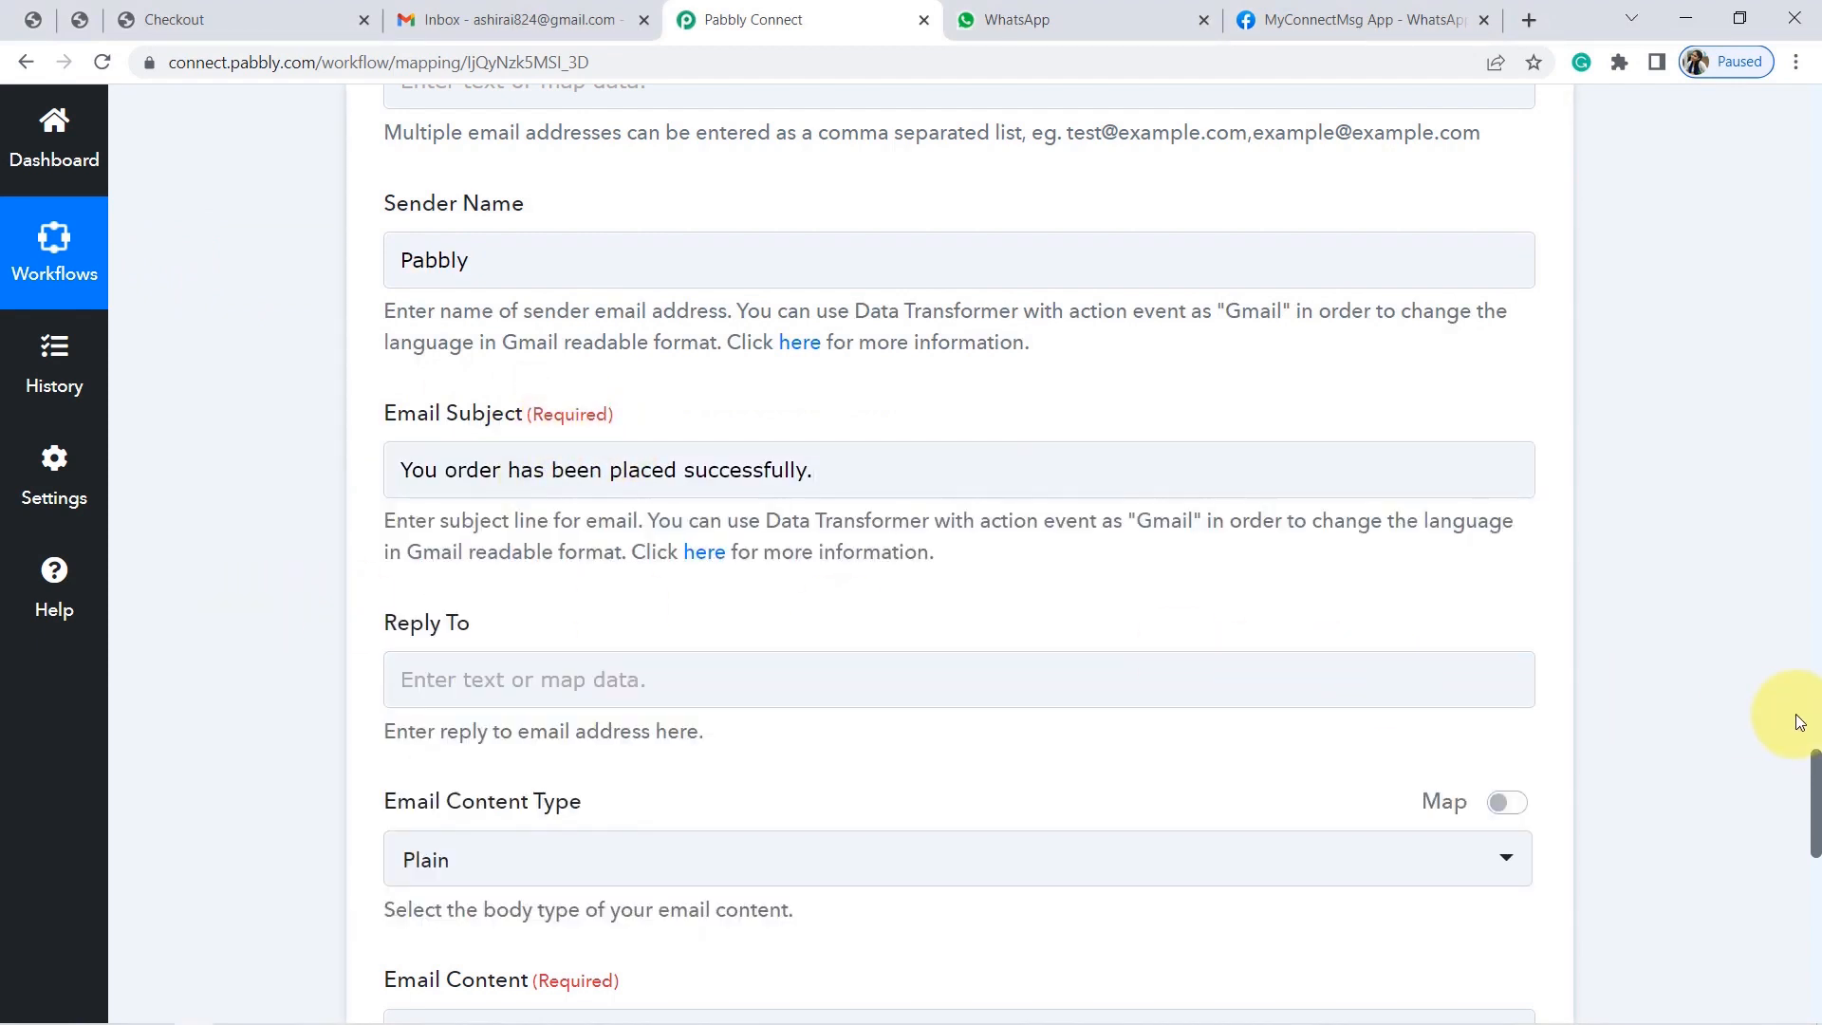
Ready the Email Content field for the body text, closing its Insert Data list.
drag(1815, 776, 1807, 852)
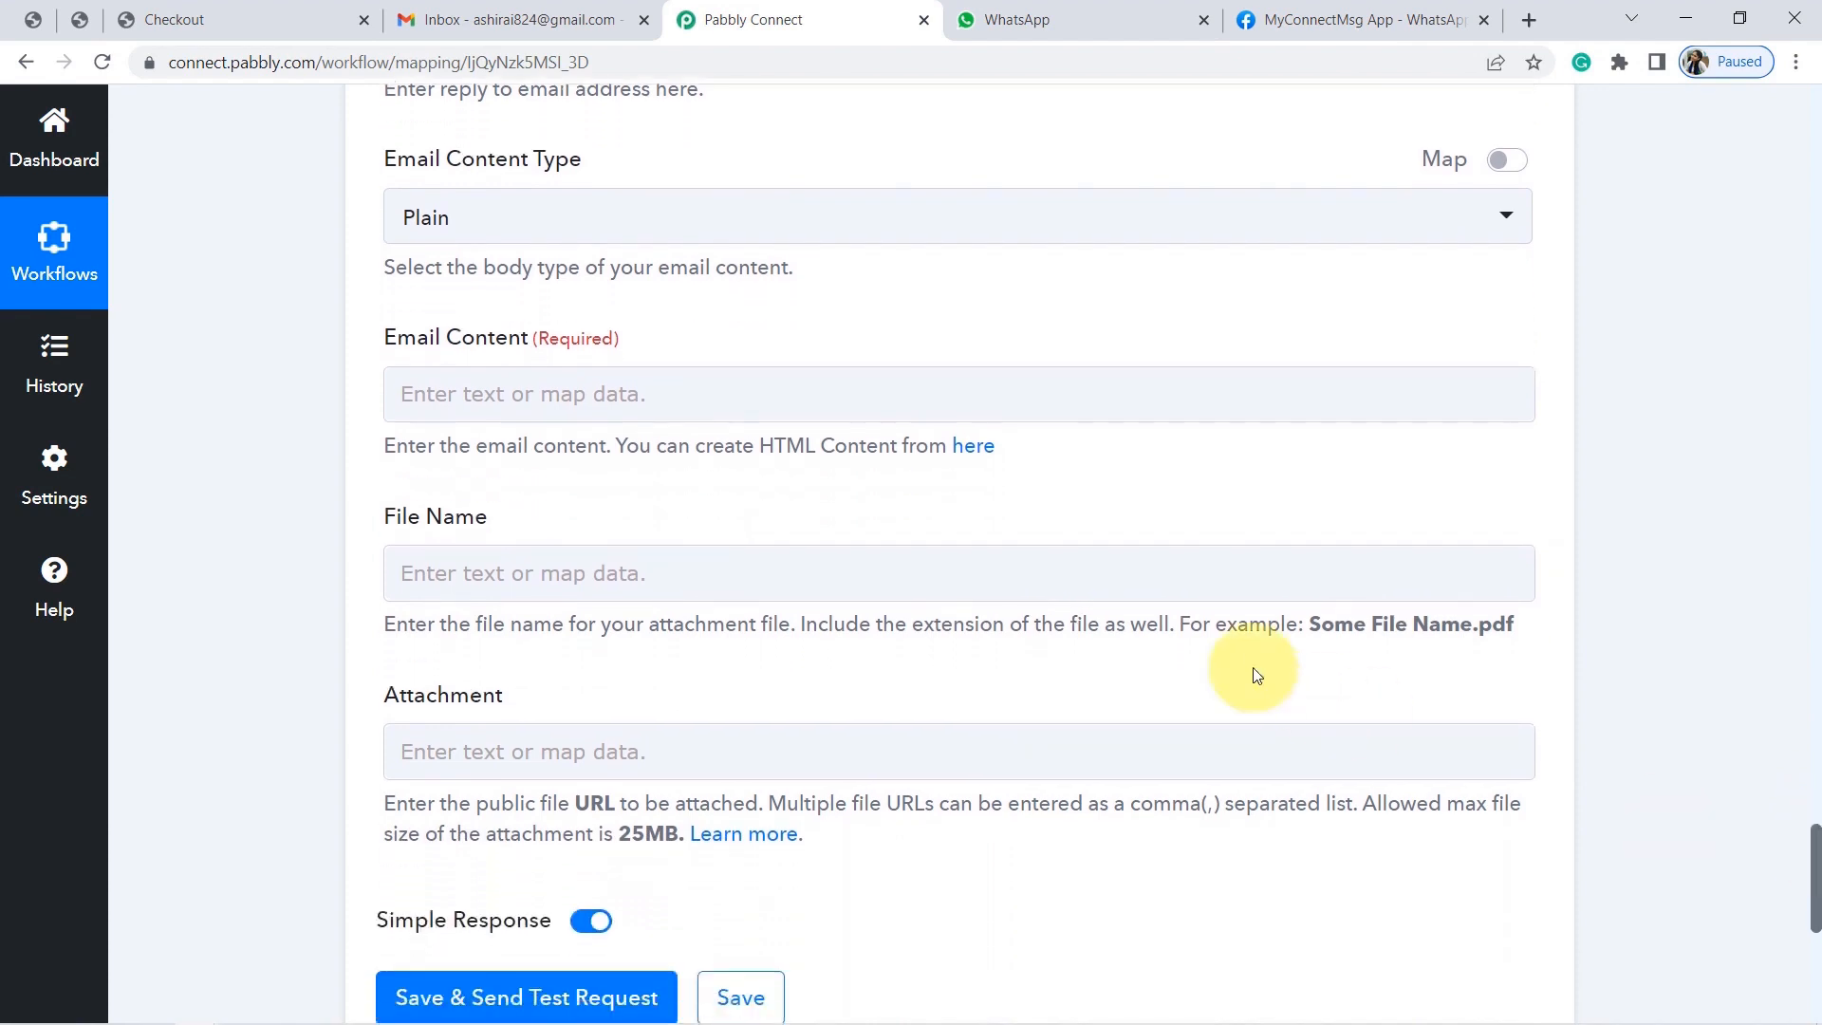
click(624, 401)
click(556, 390)
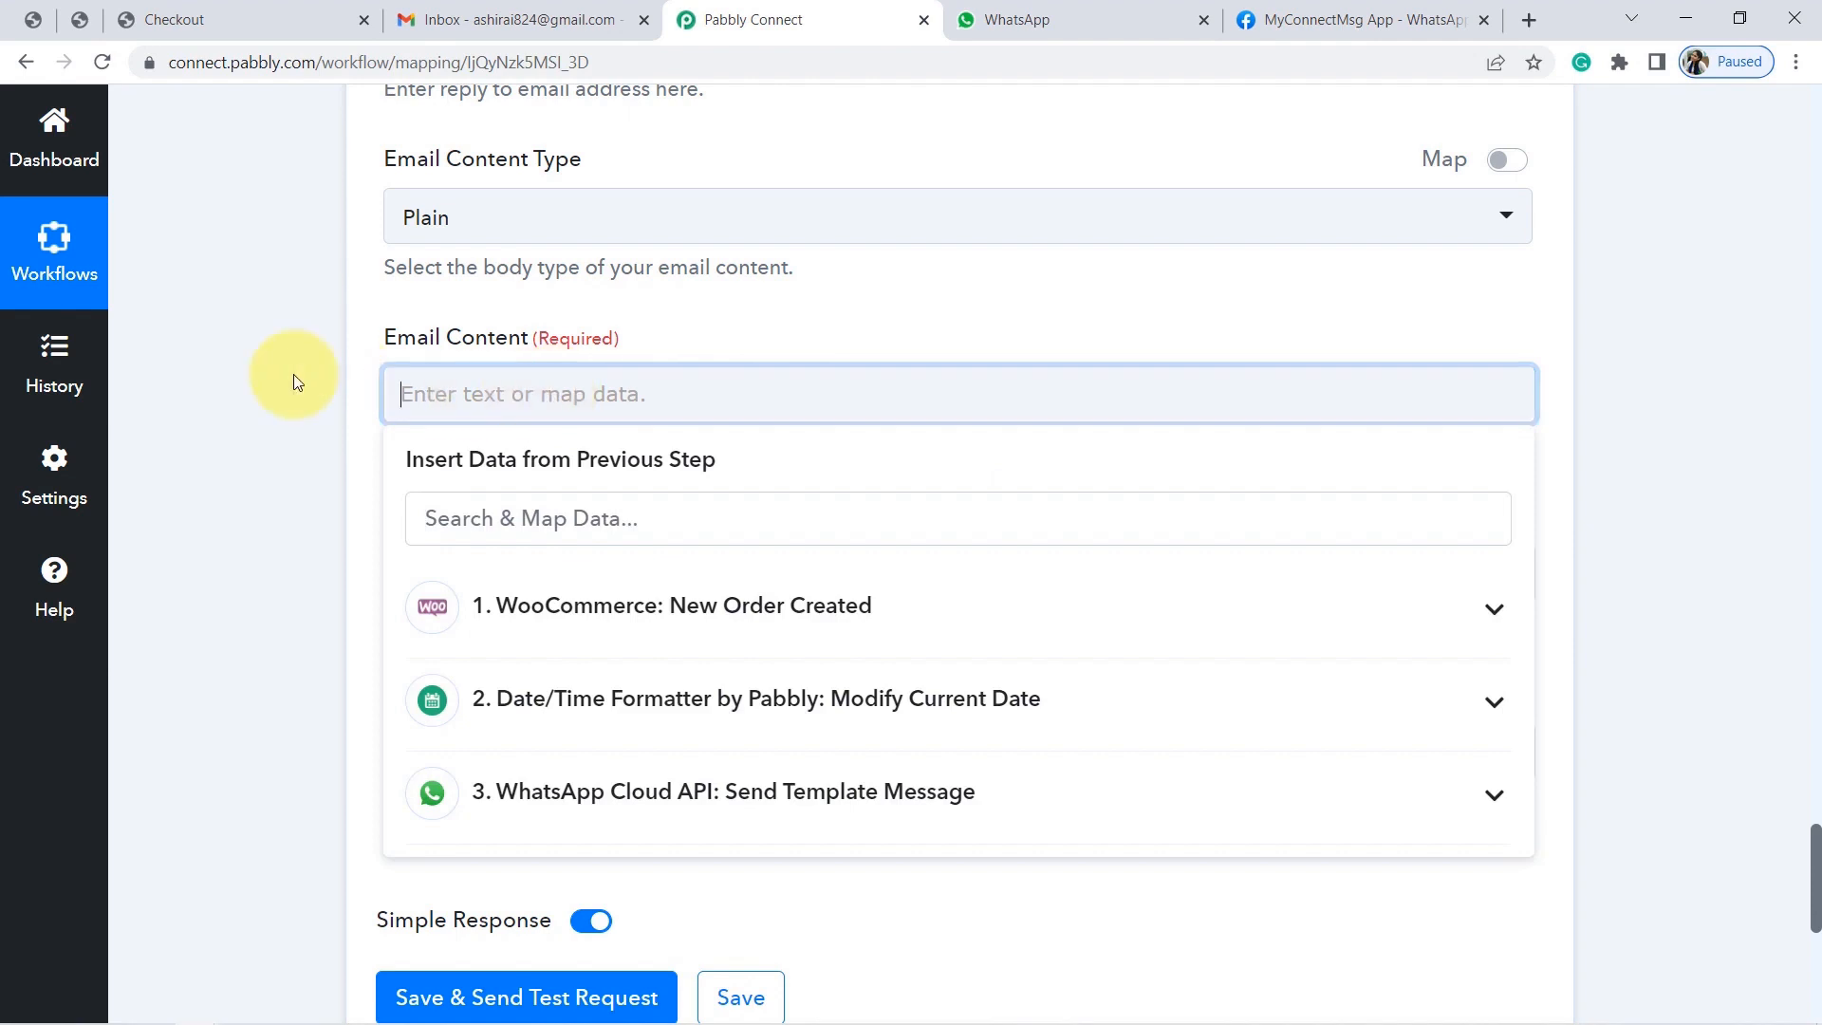
click(293, 379)
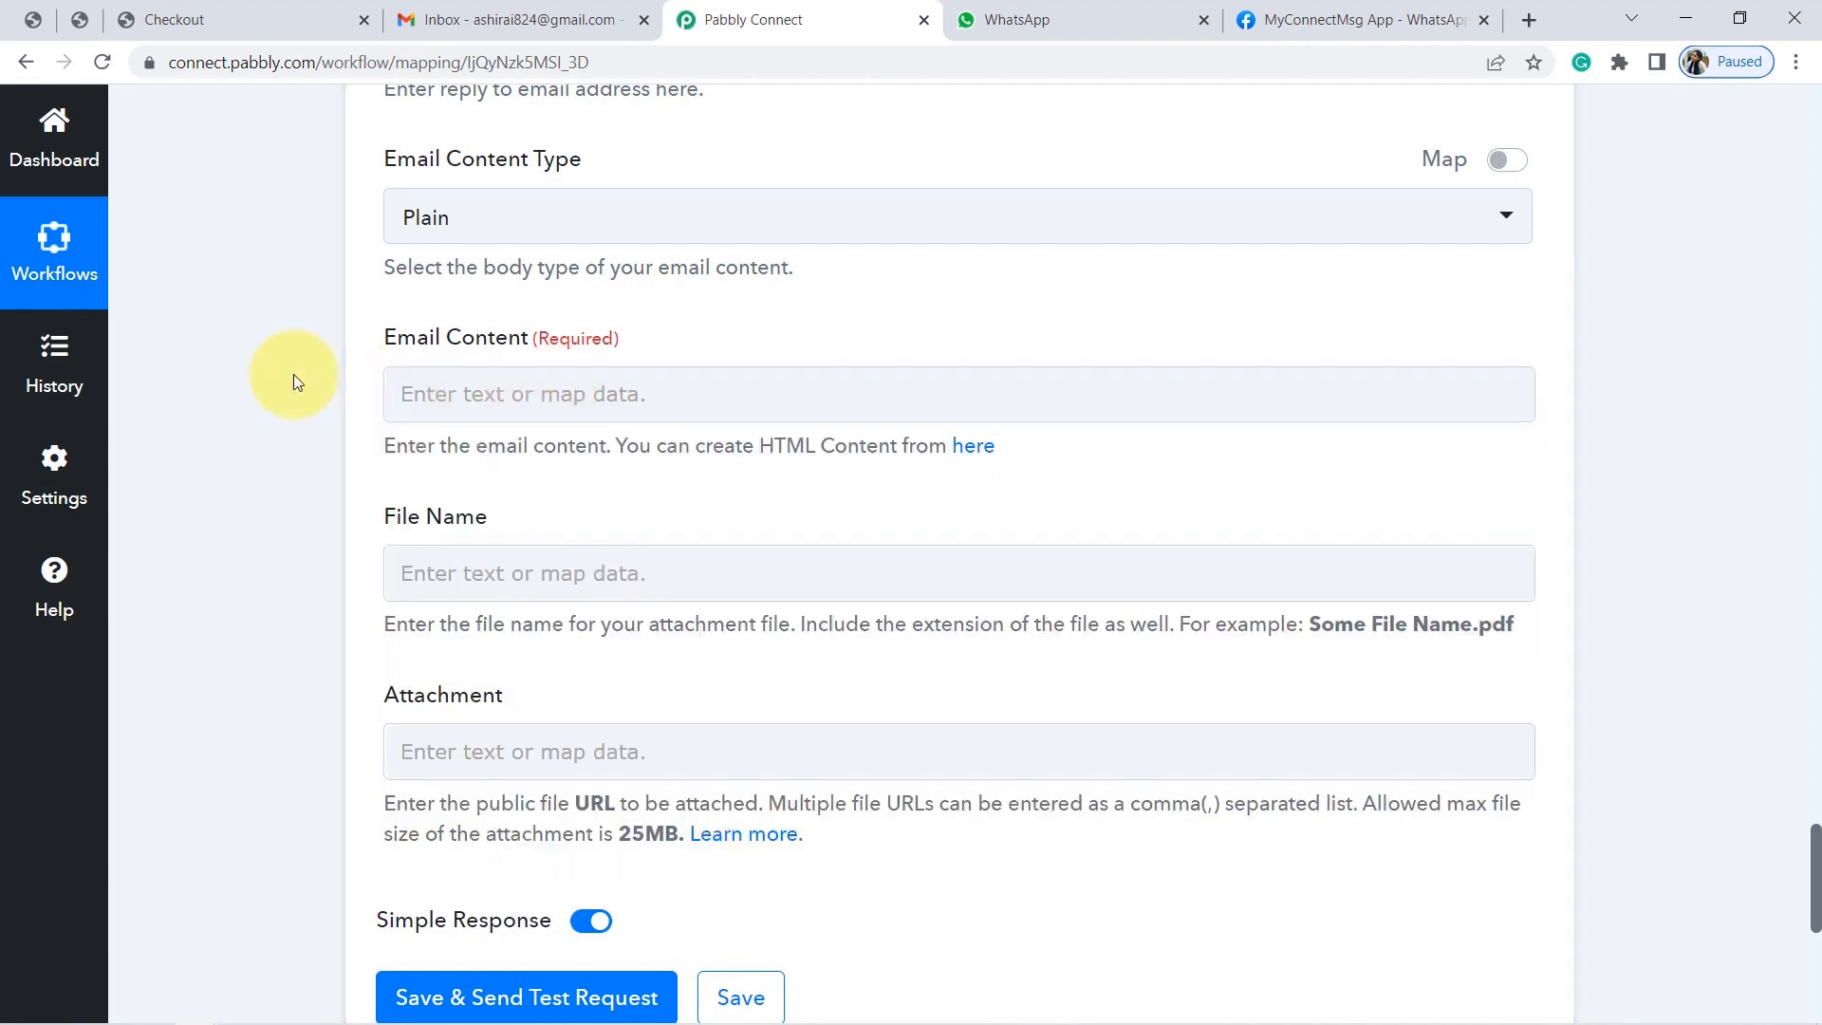
triple_click(440, 444)
click(264, 434)
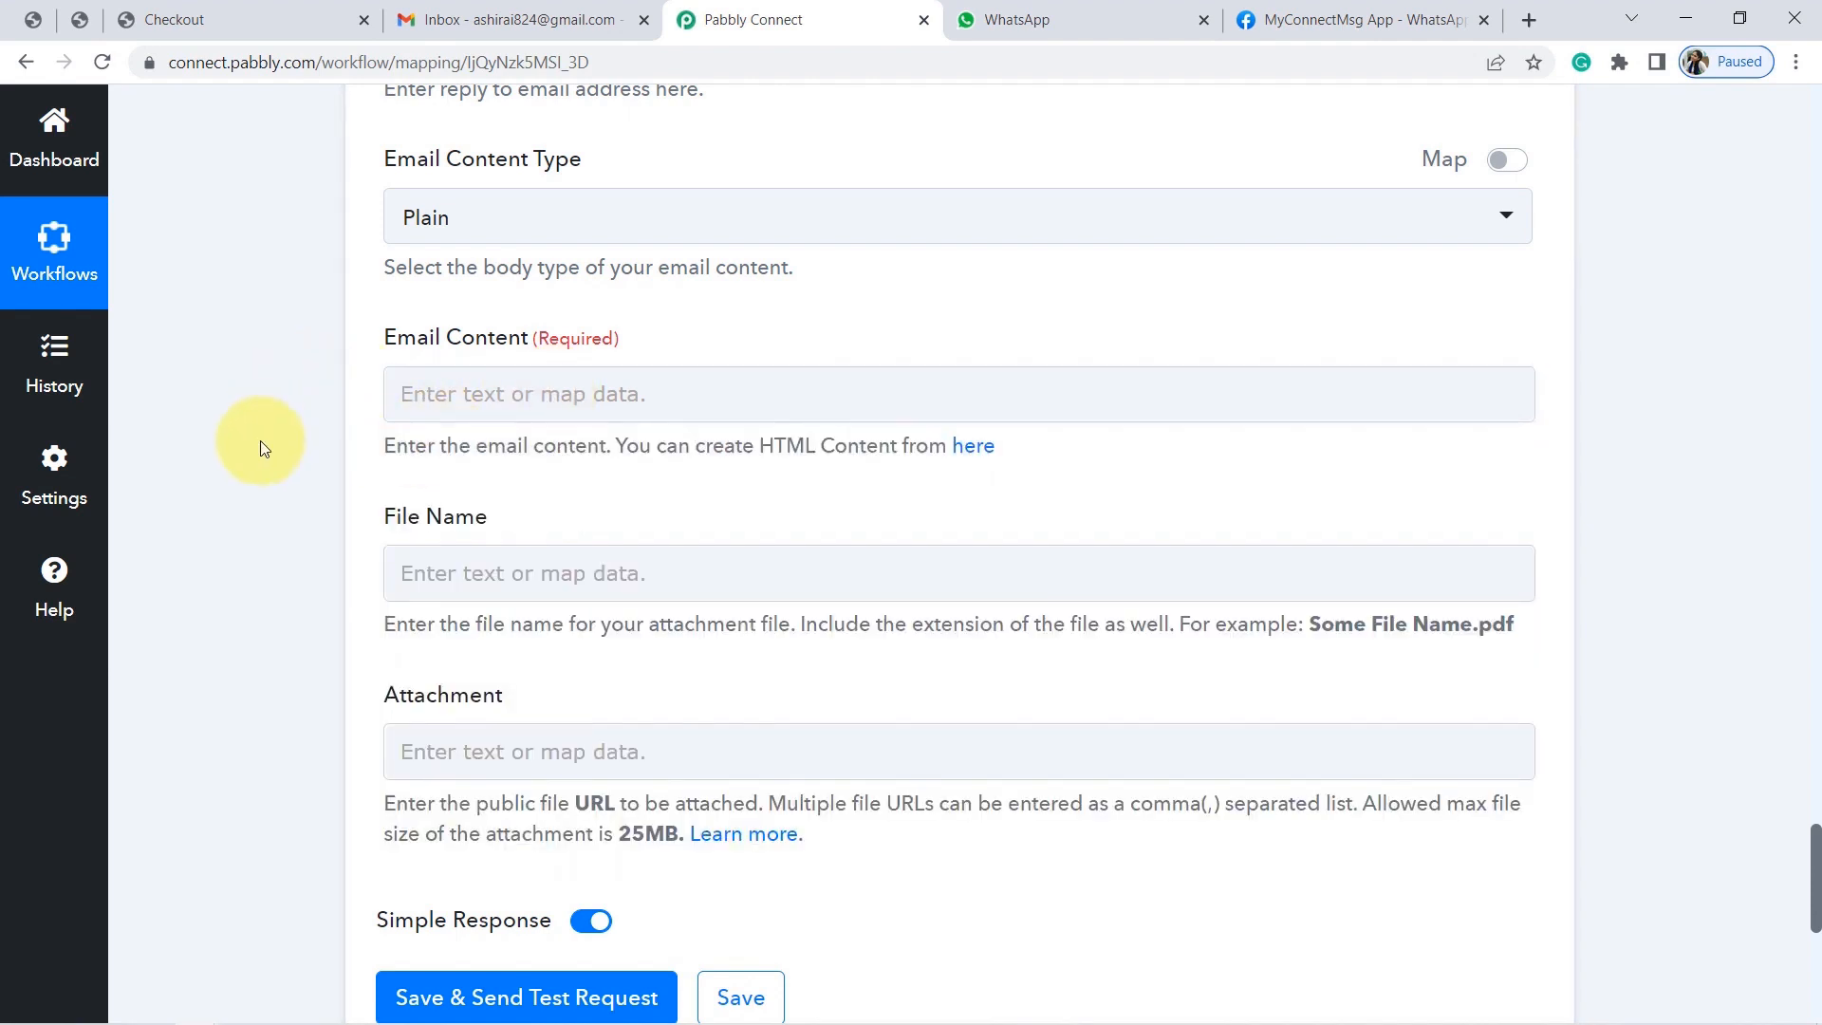
Review the Notepad draft body, noting its product name, price and delivery placeholders.
mouse_move(410, 1005)
click(328, 1008)
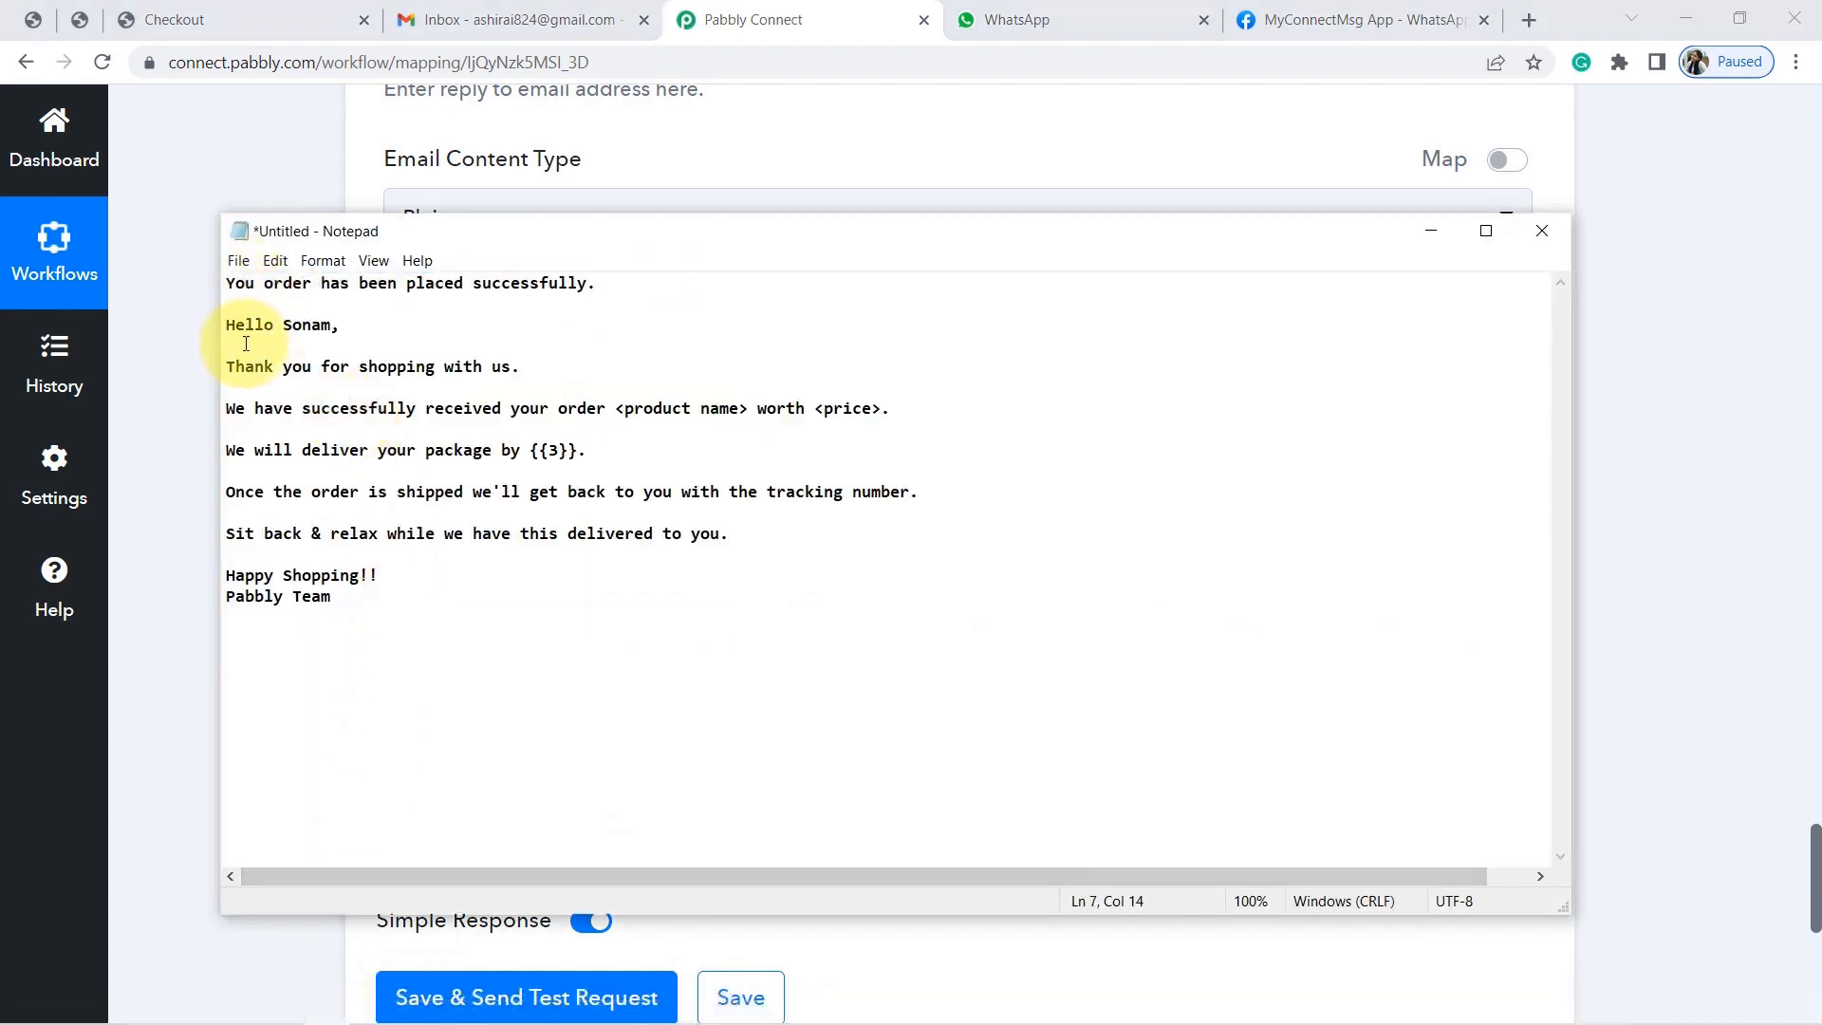
drag(235, 325, 342, 512)
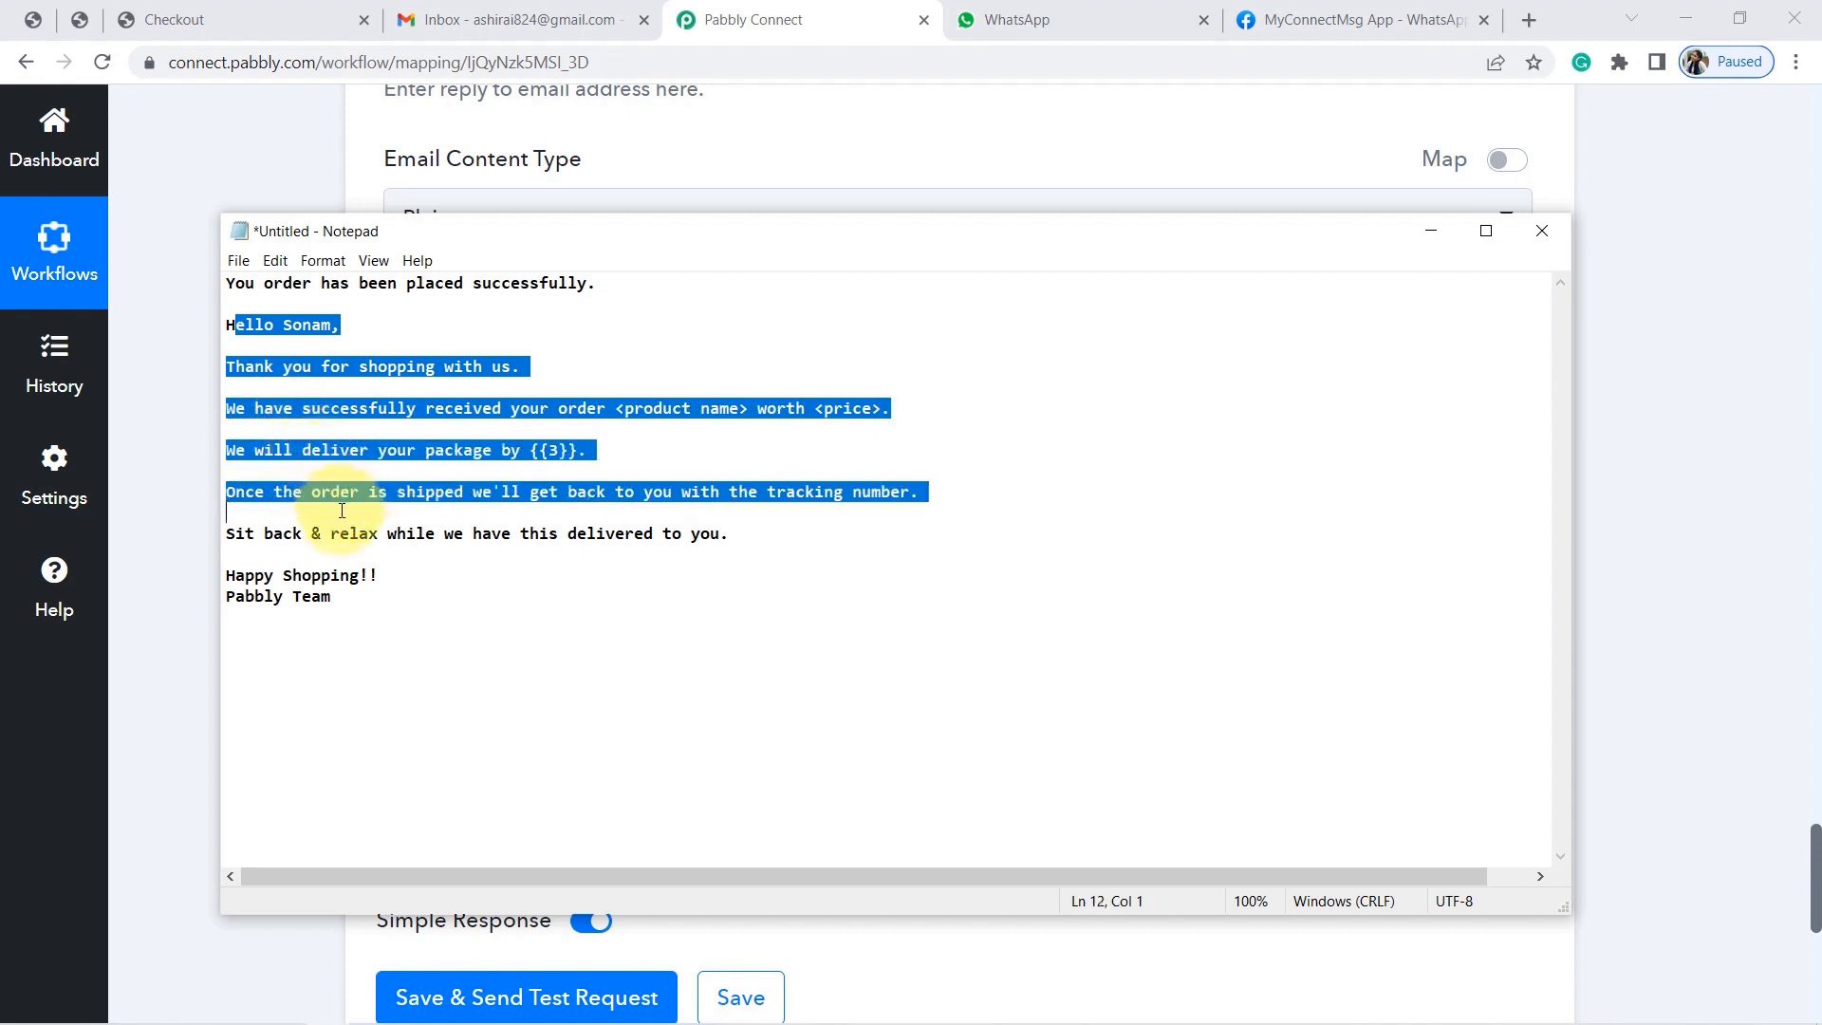
click(561, 467)
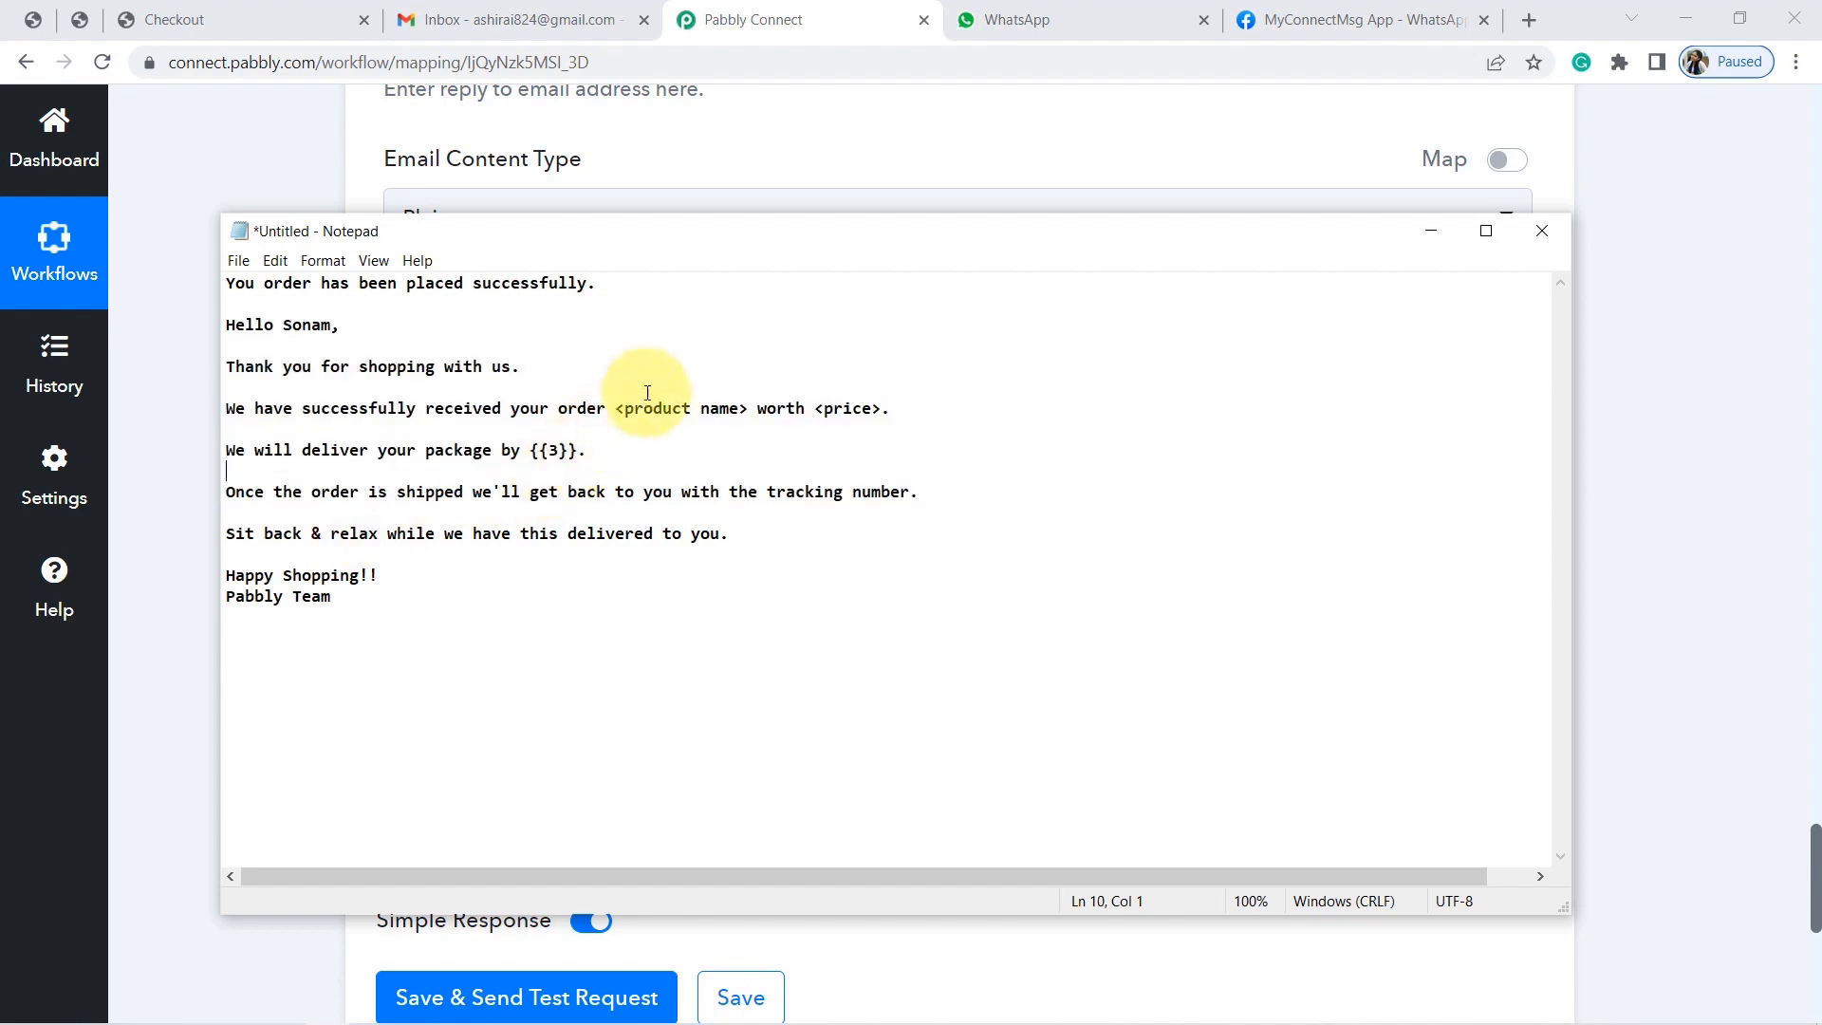
drag(587, 408, 702, 409)
click(699, 410)
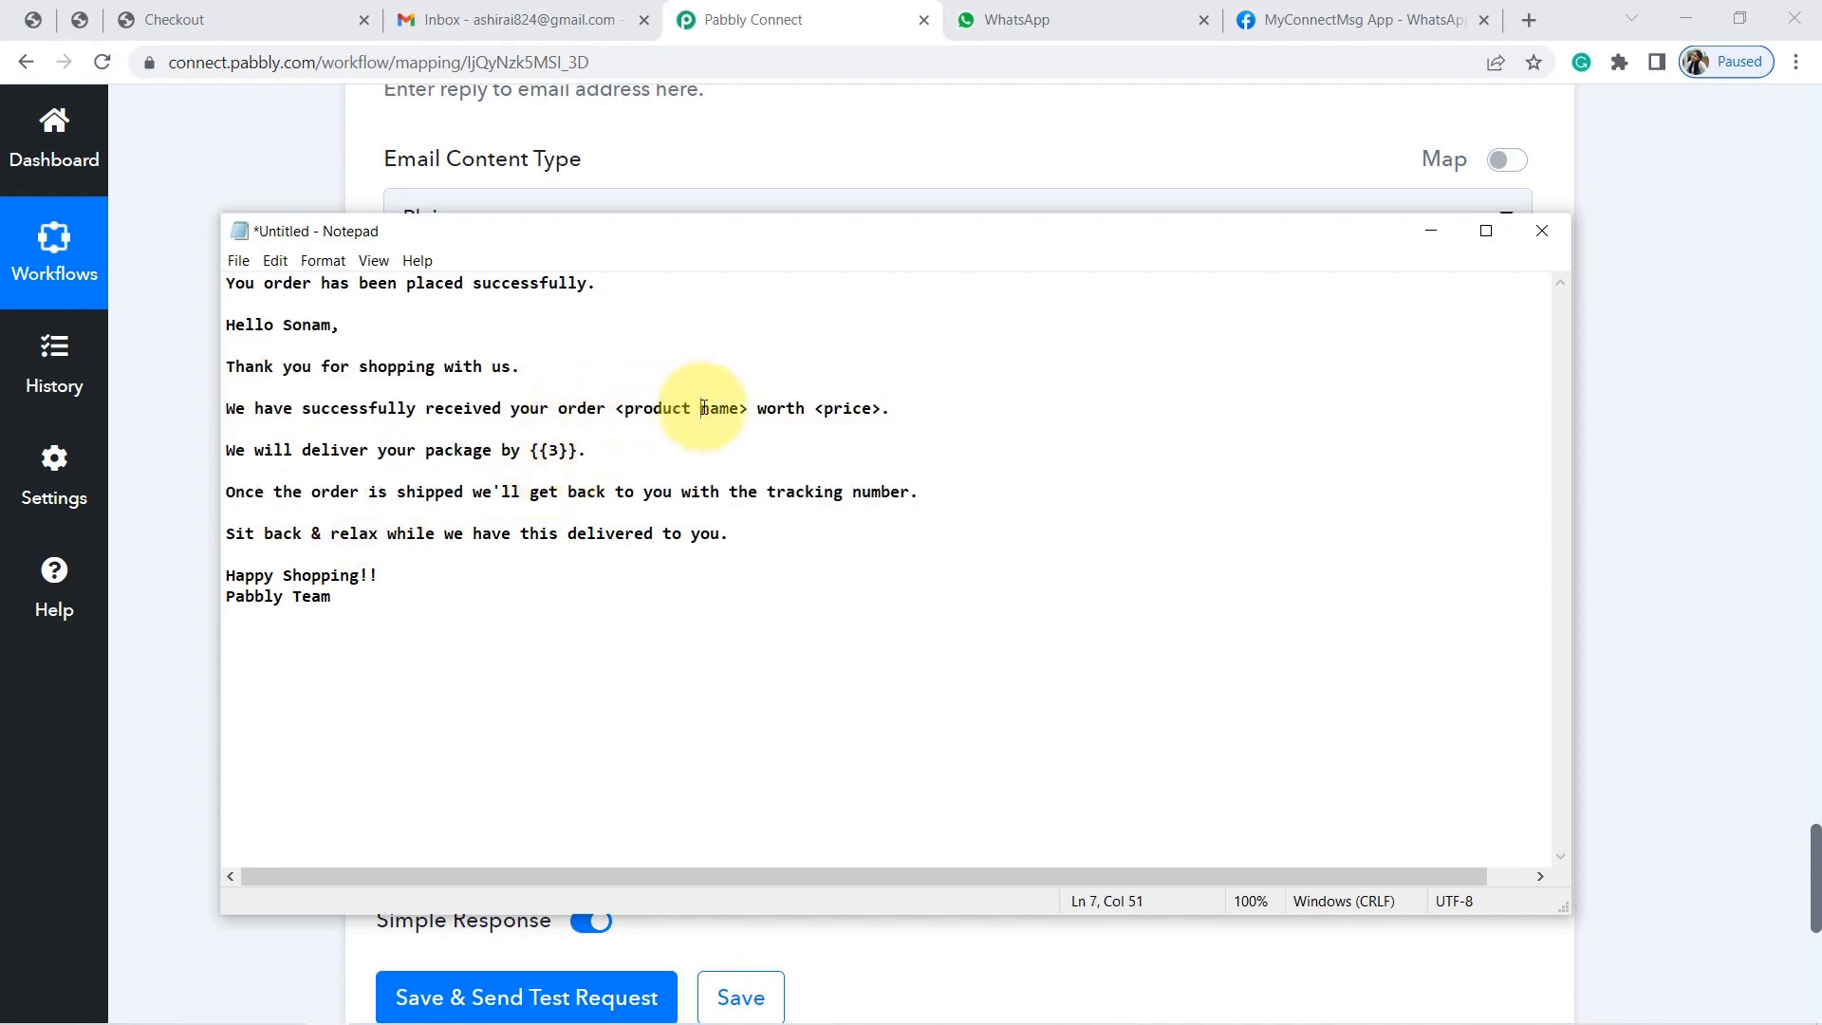
double_click(833, 408)
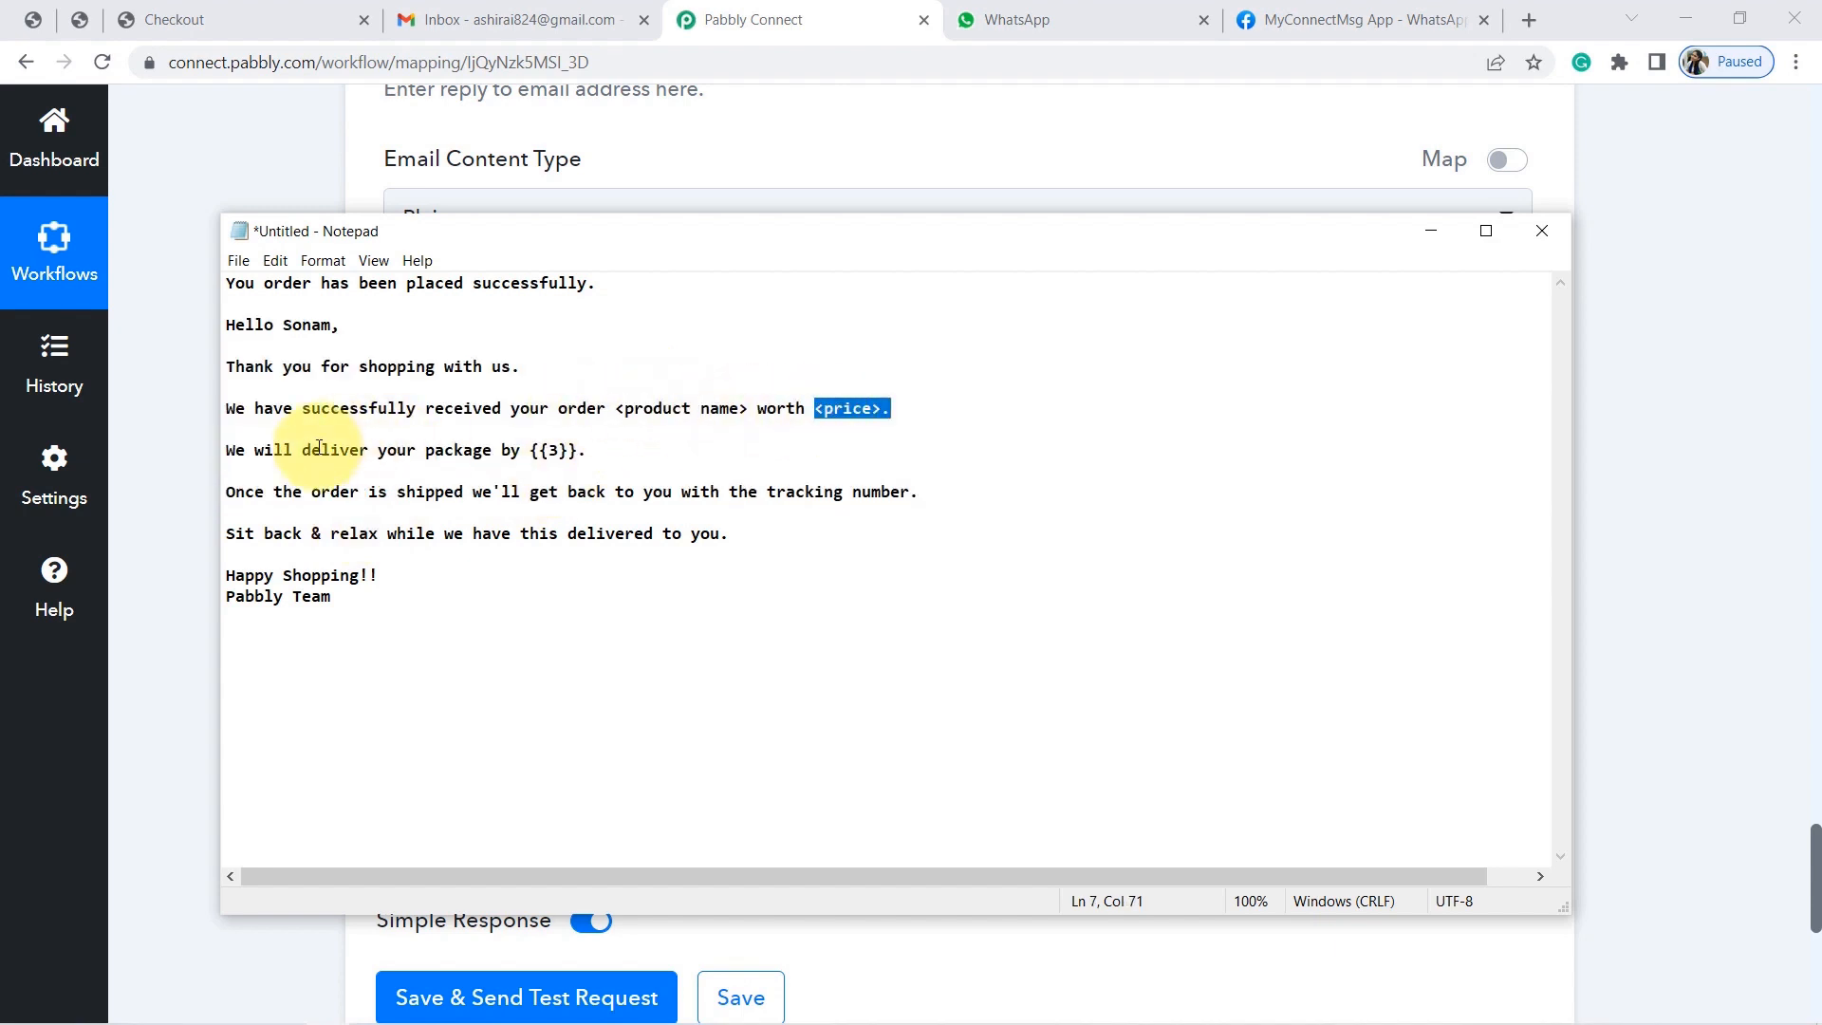
click(322, 450)
drag(272, 448, 577, 451)
click(426, 450)
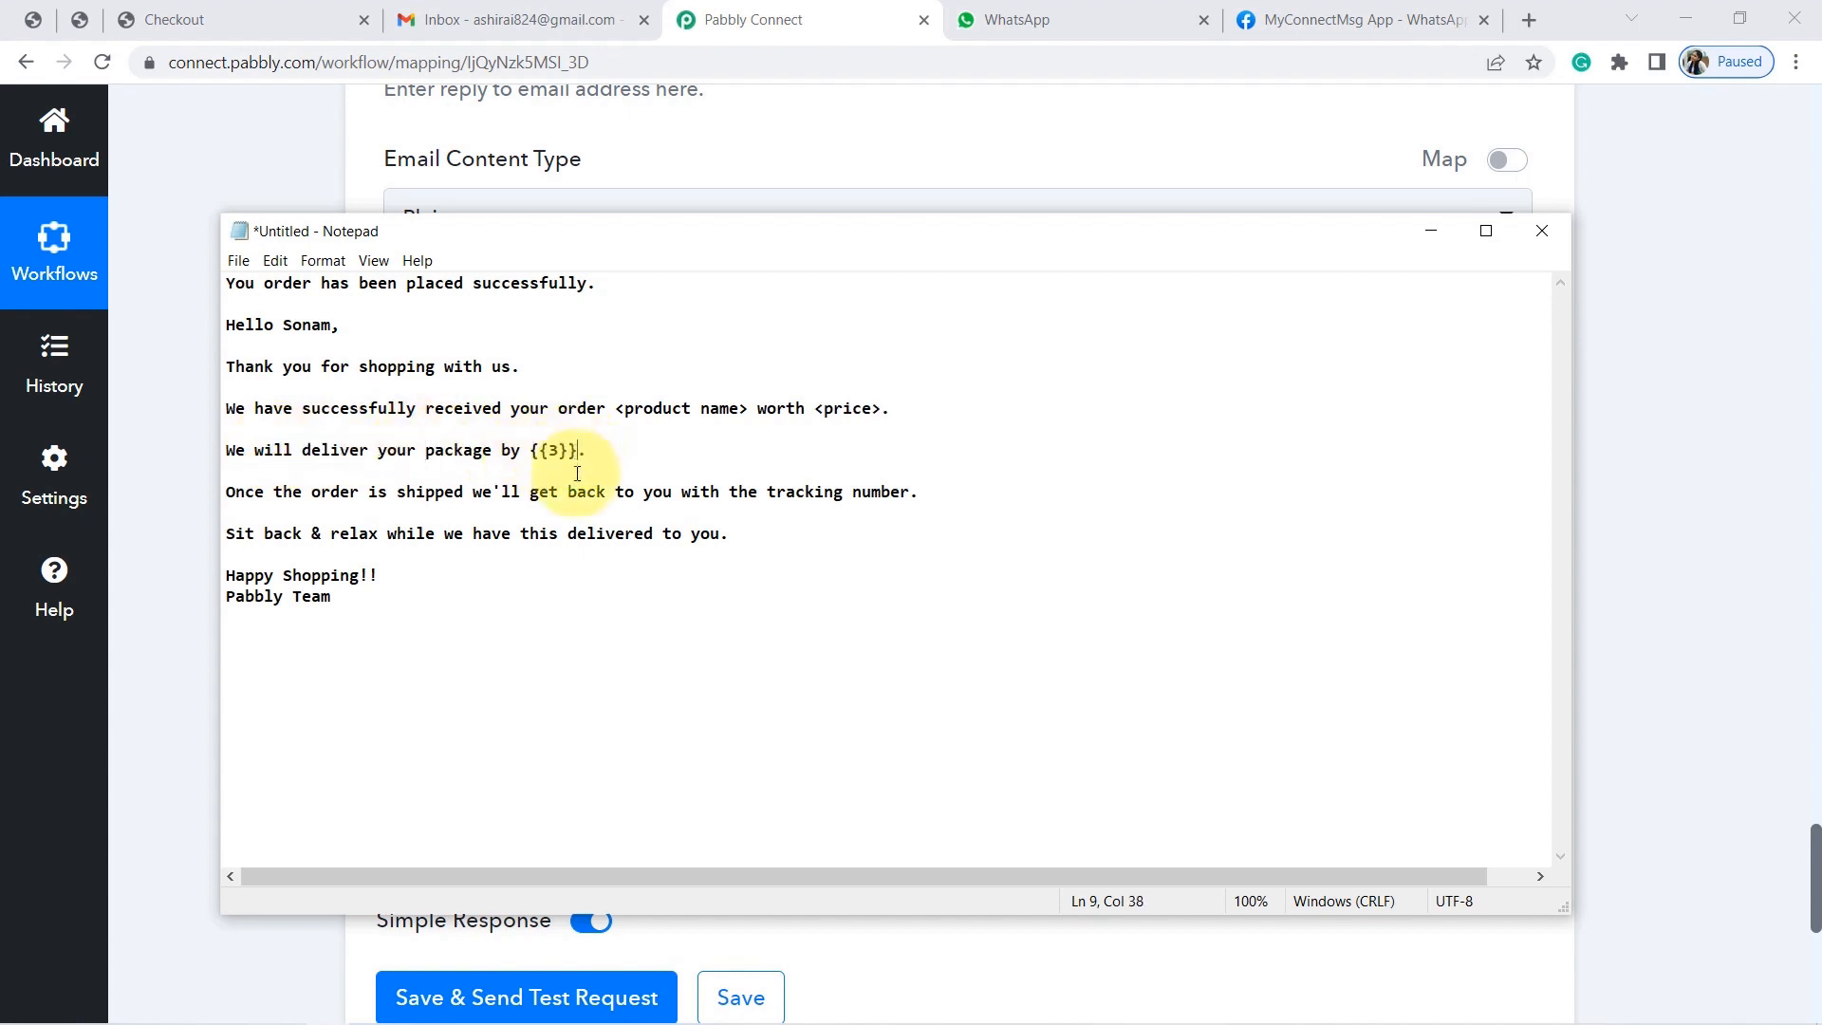
Copy the body from 'Hello' to the 'Pabbly Team' sign-off into Email Content.
drag(357, 592, 224, 332)
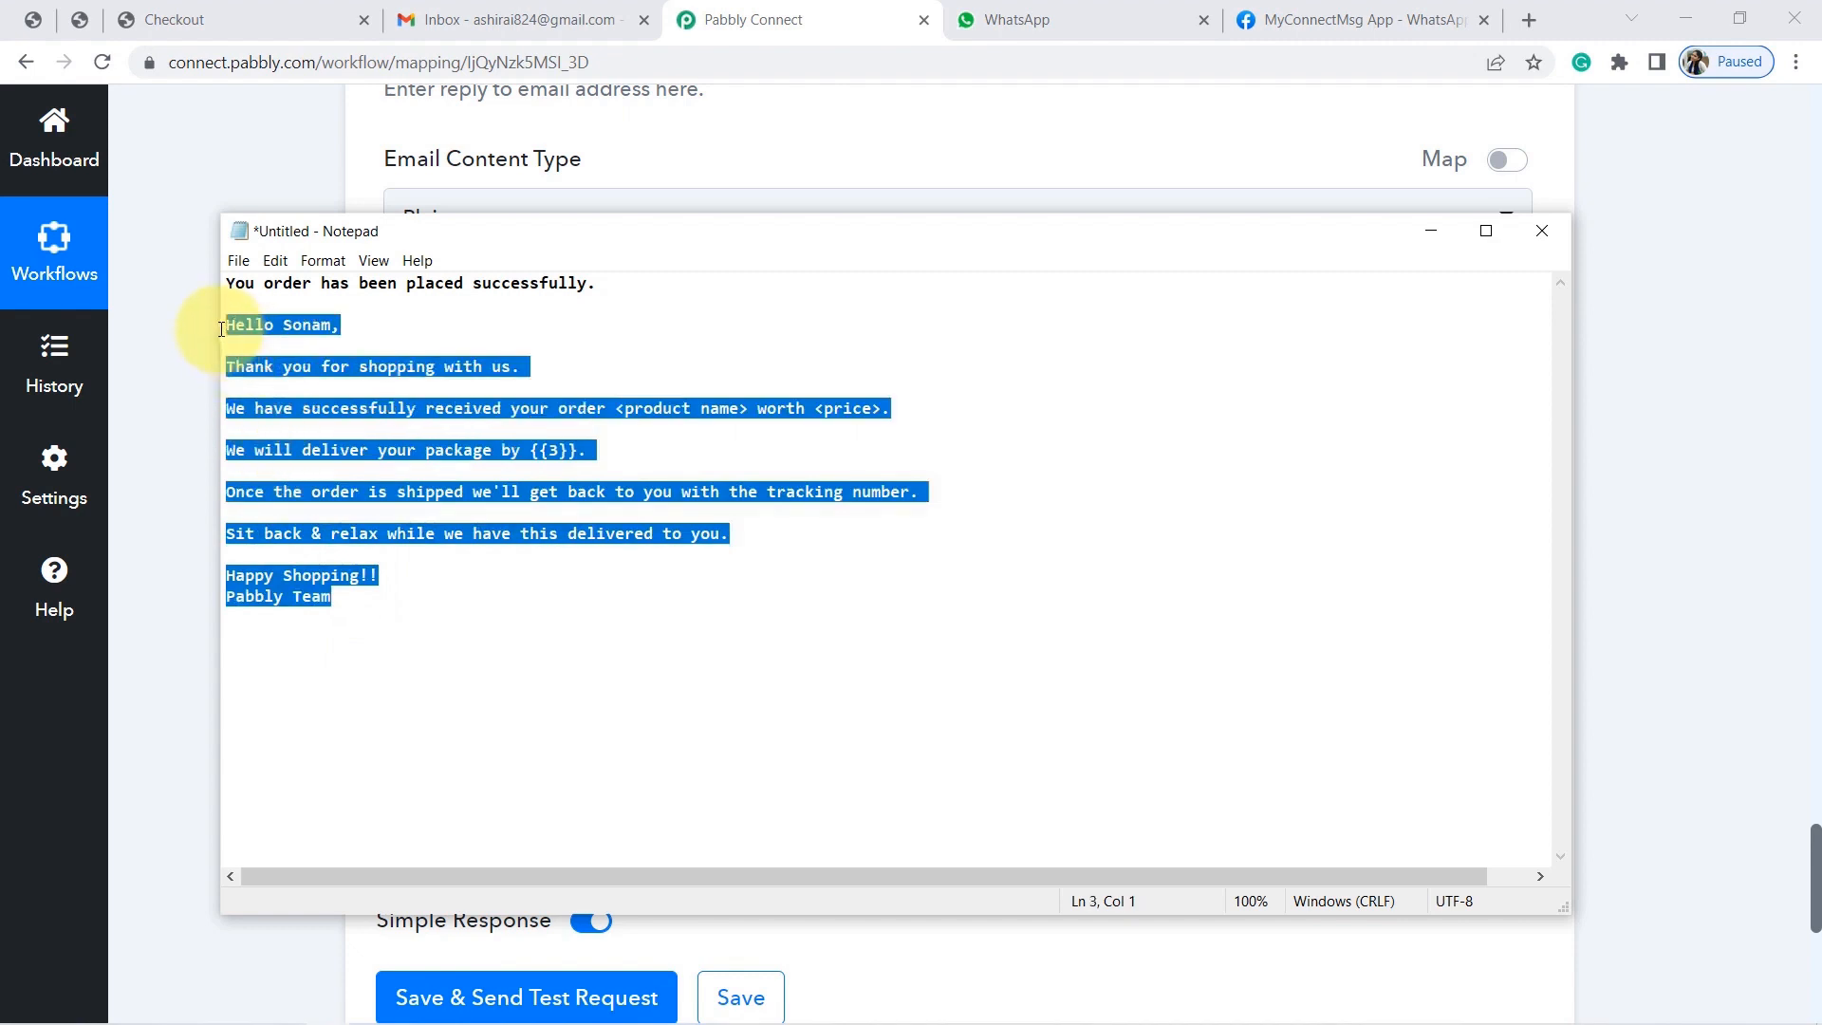
click(185, 343)
click(499, 391)
key(ctrl+v)
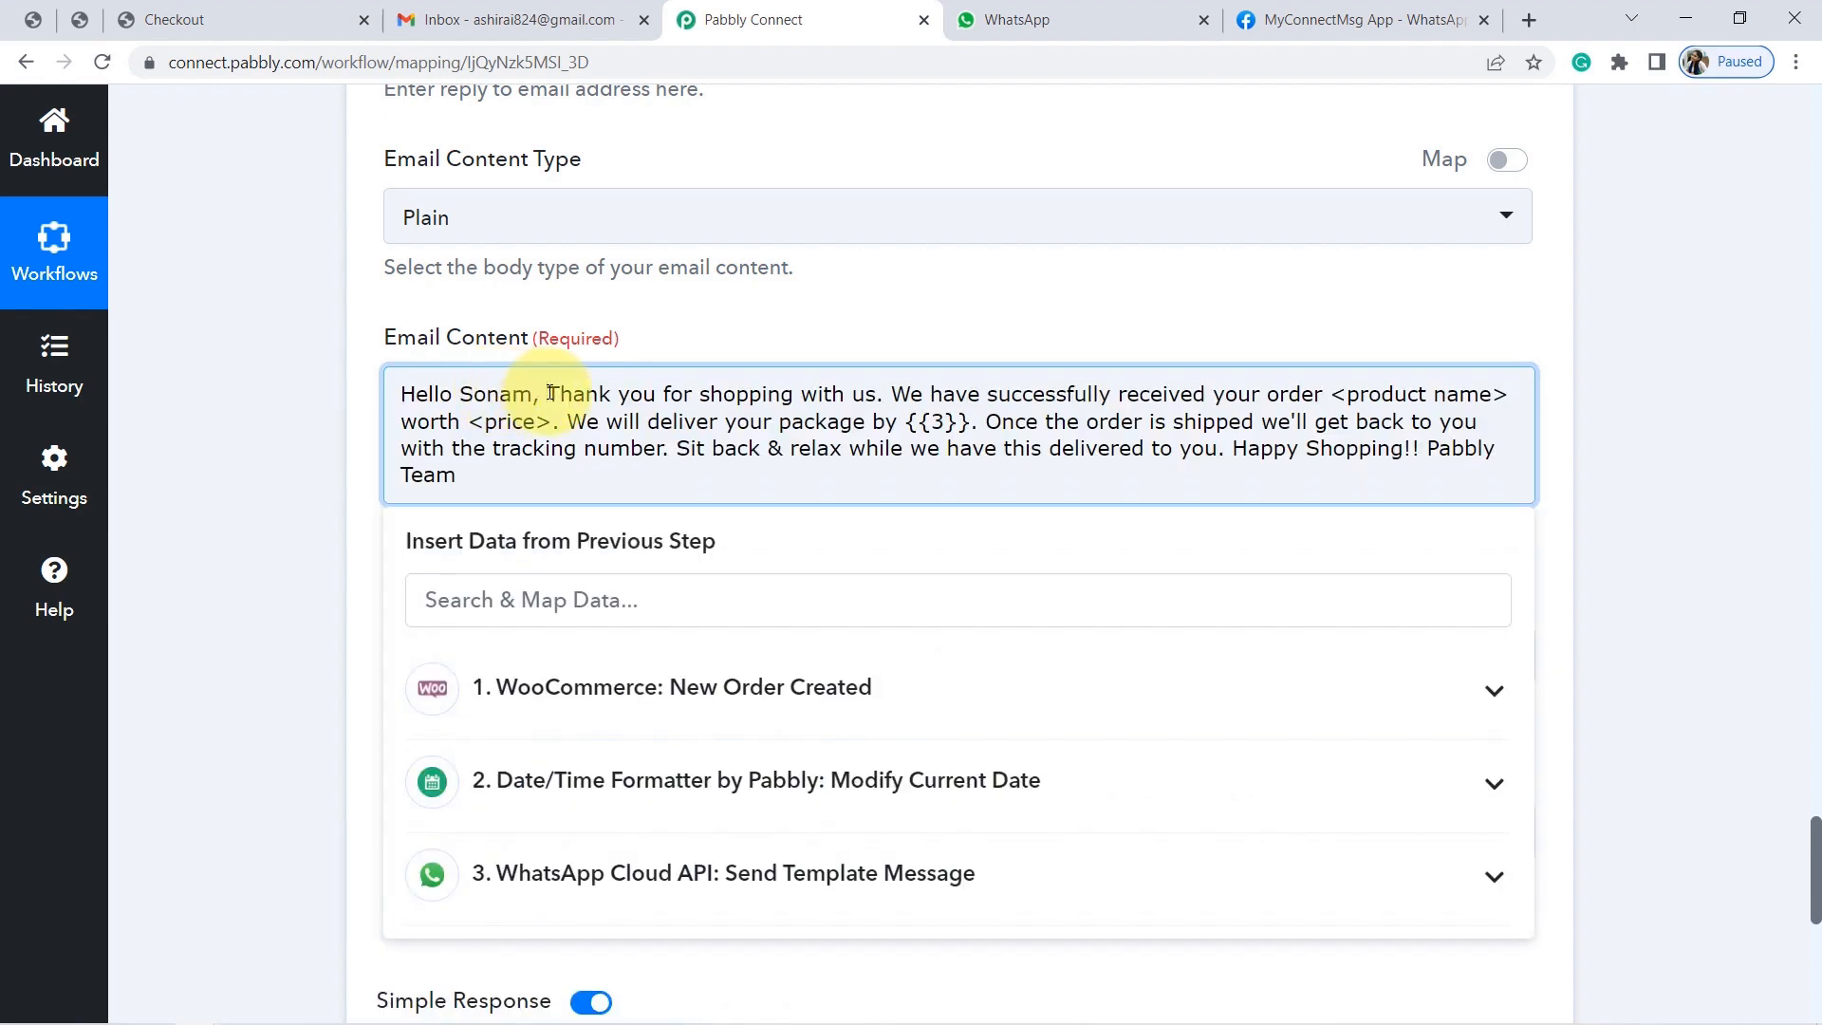
Add paragraph breaks around 'Thank you' and 'We have successfully', then delete 'order <product name>'.
click(549, 393)
key(Return)
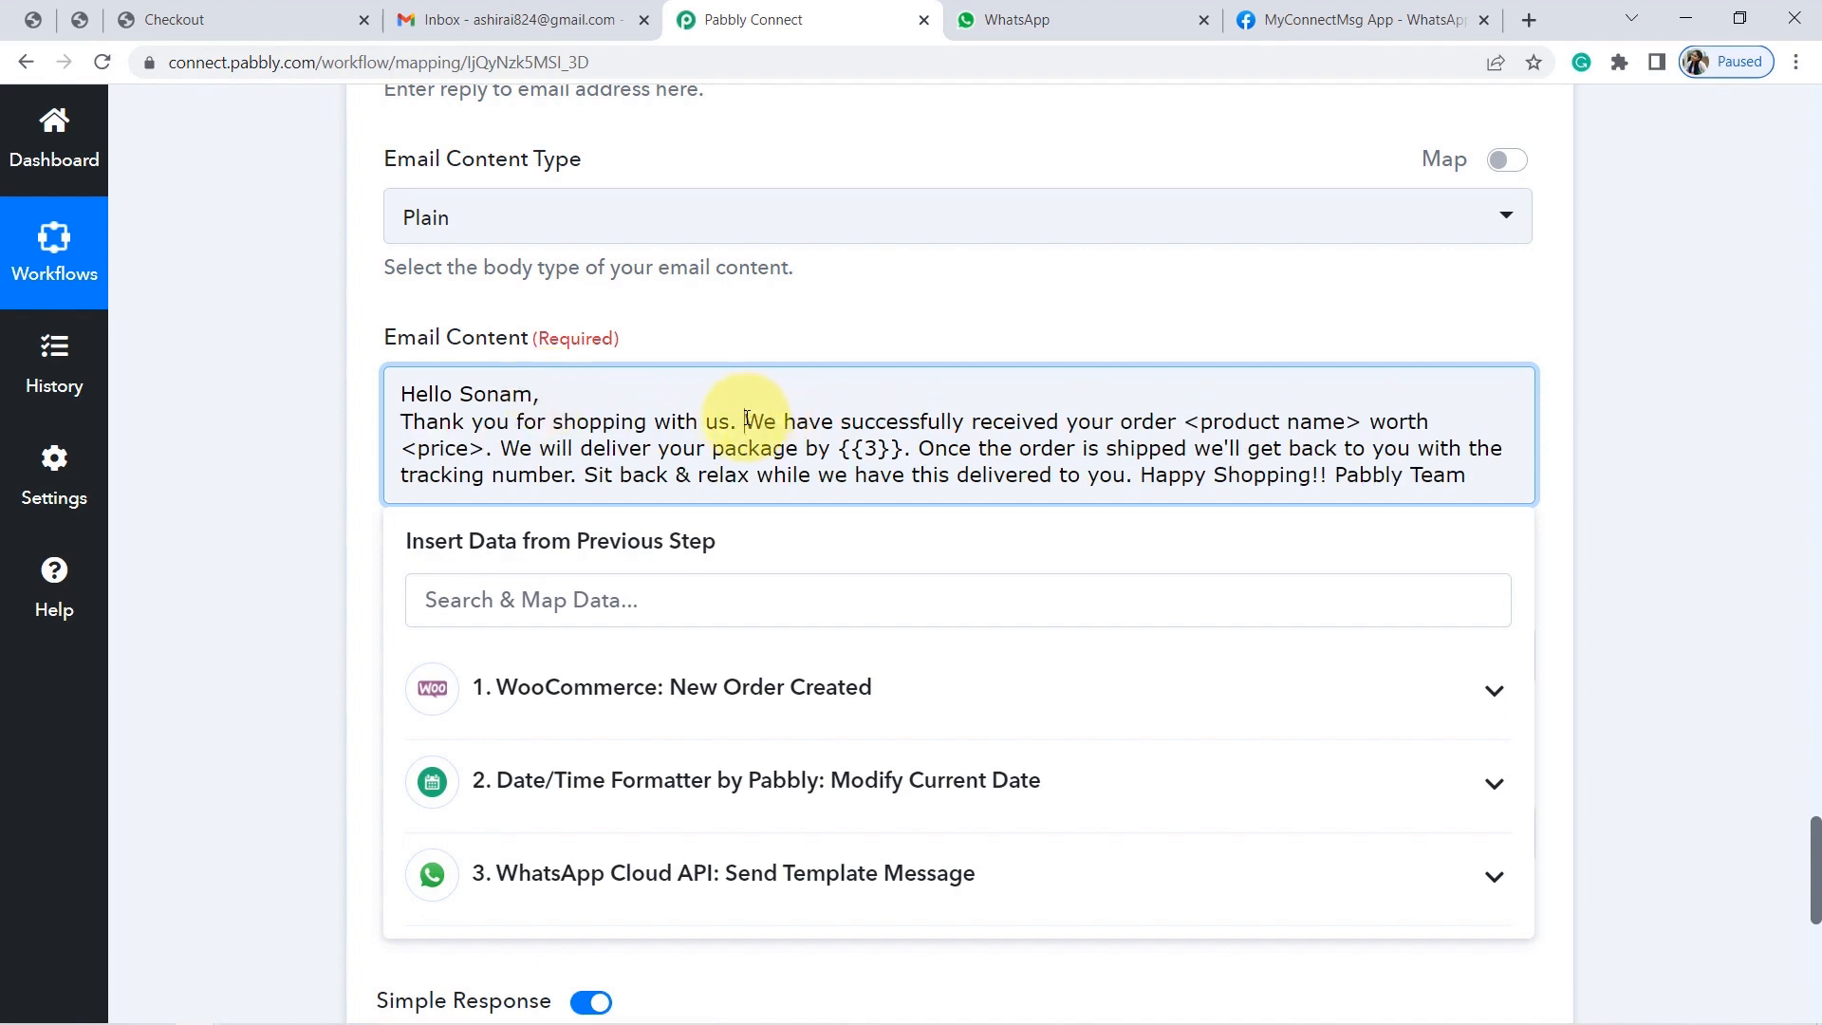
key(Return)
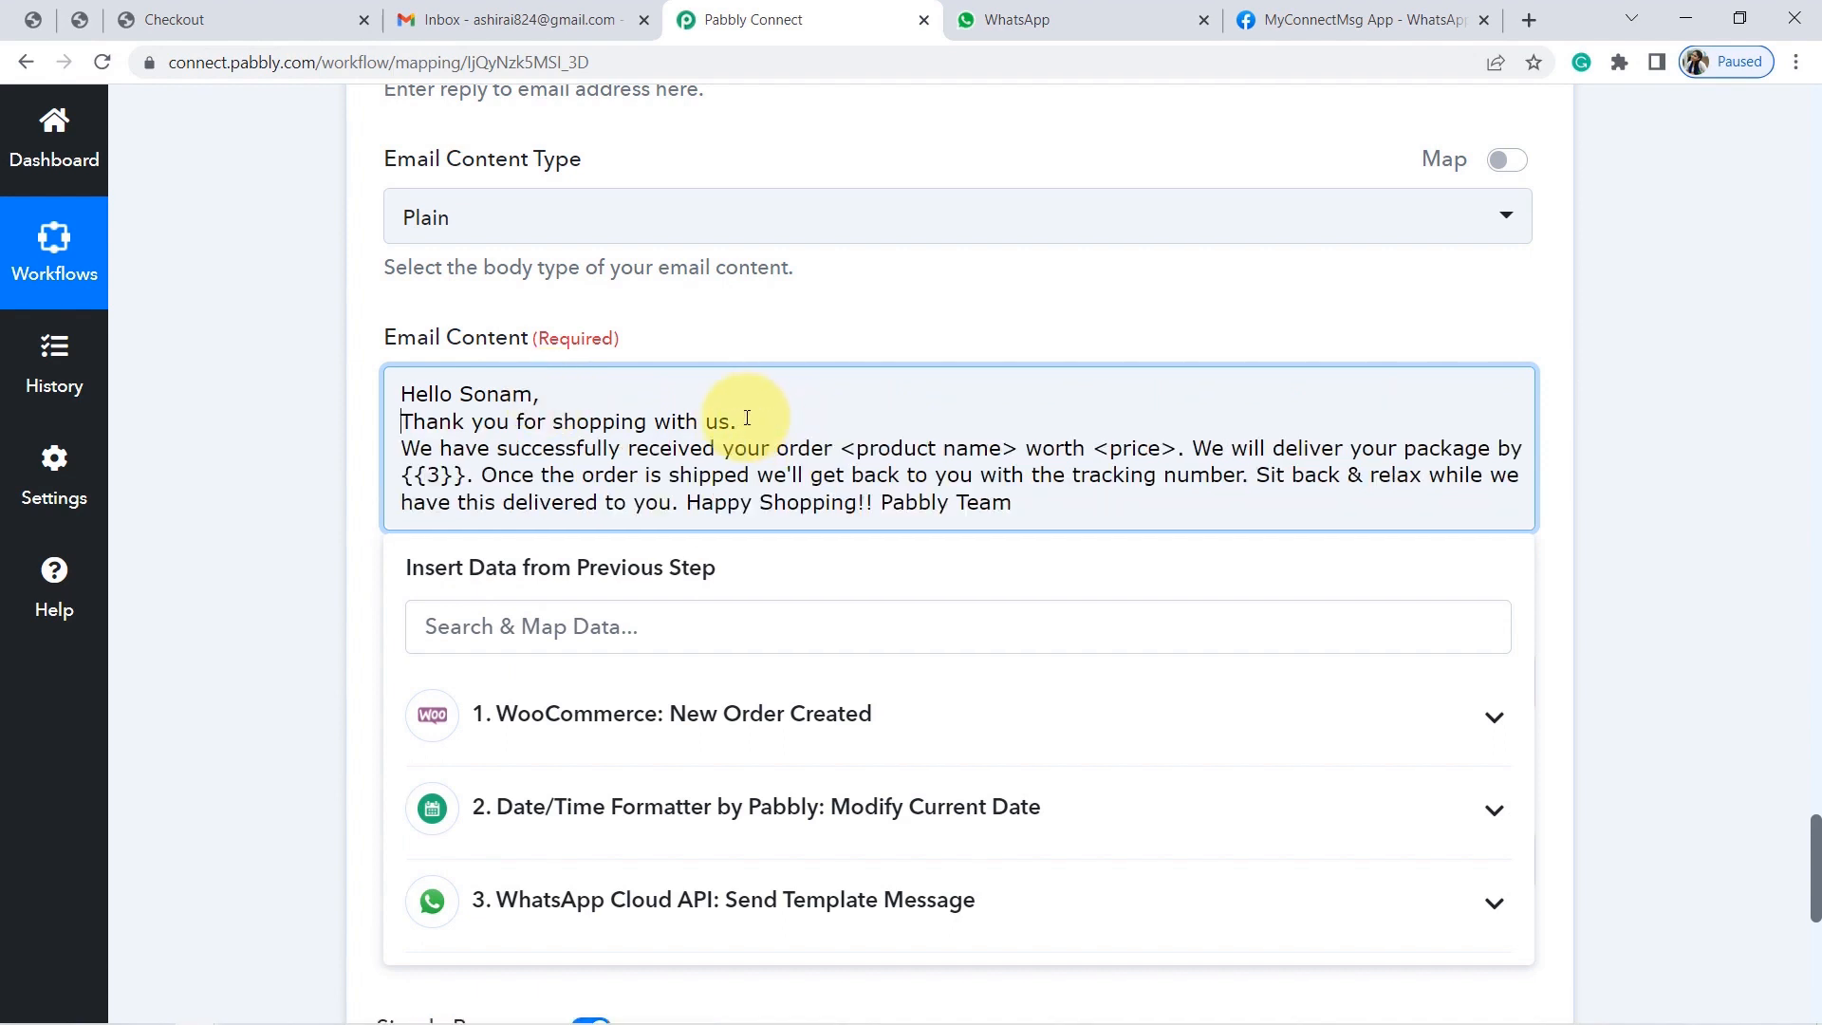
key(Return)
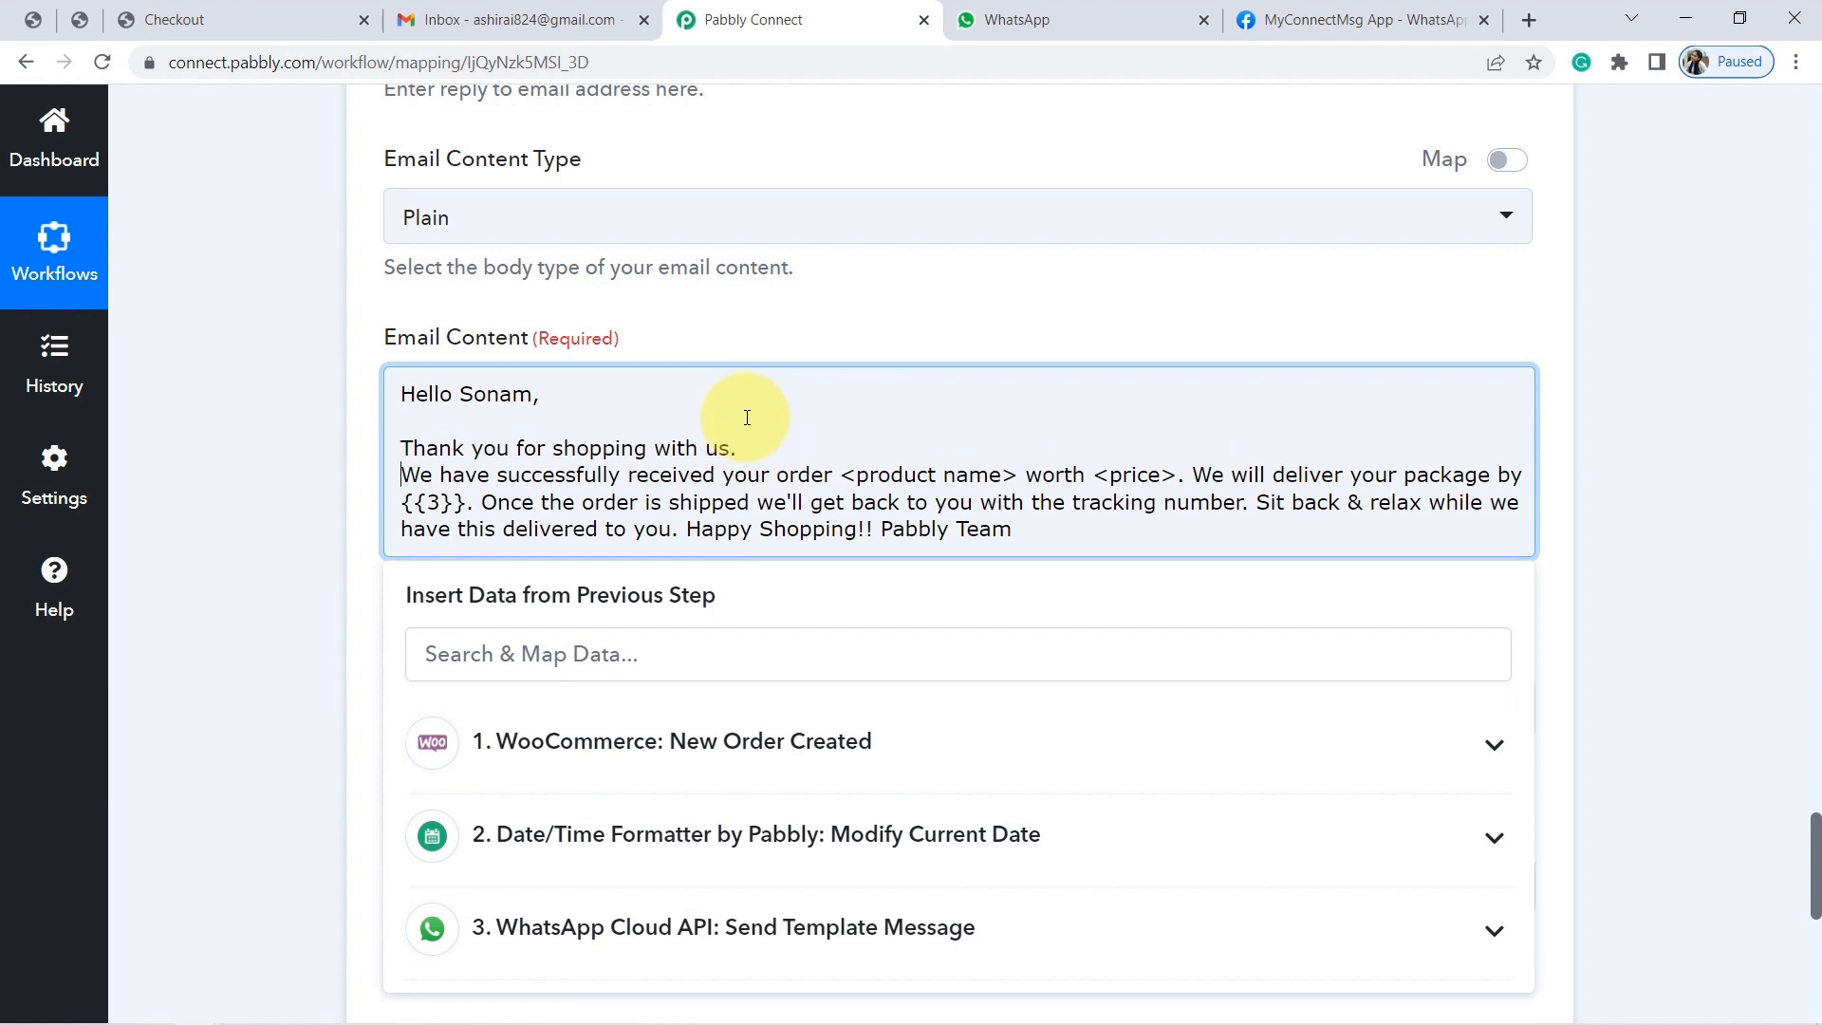
key(Return)
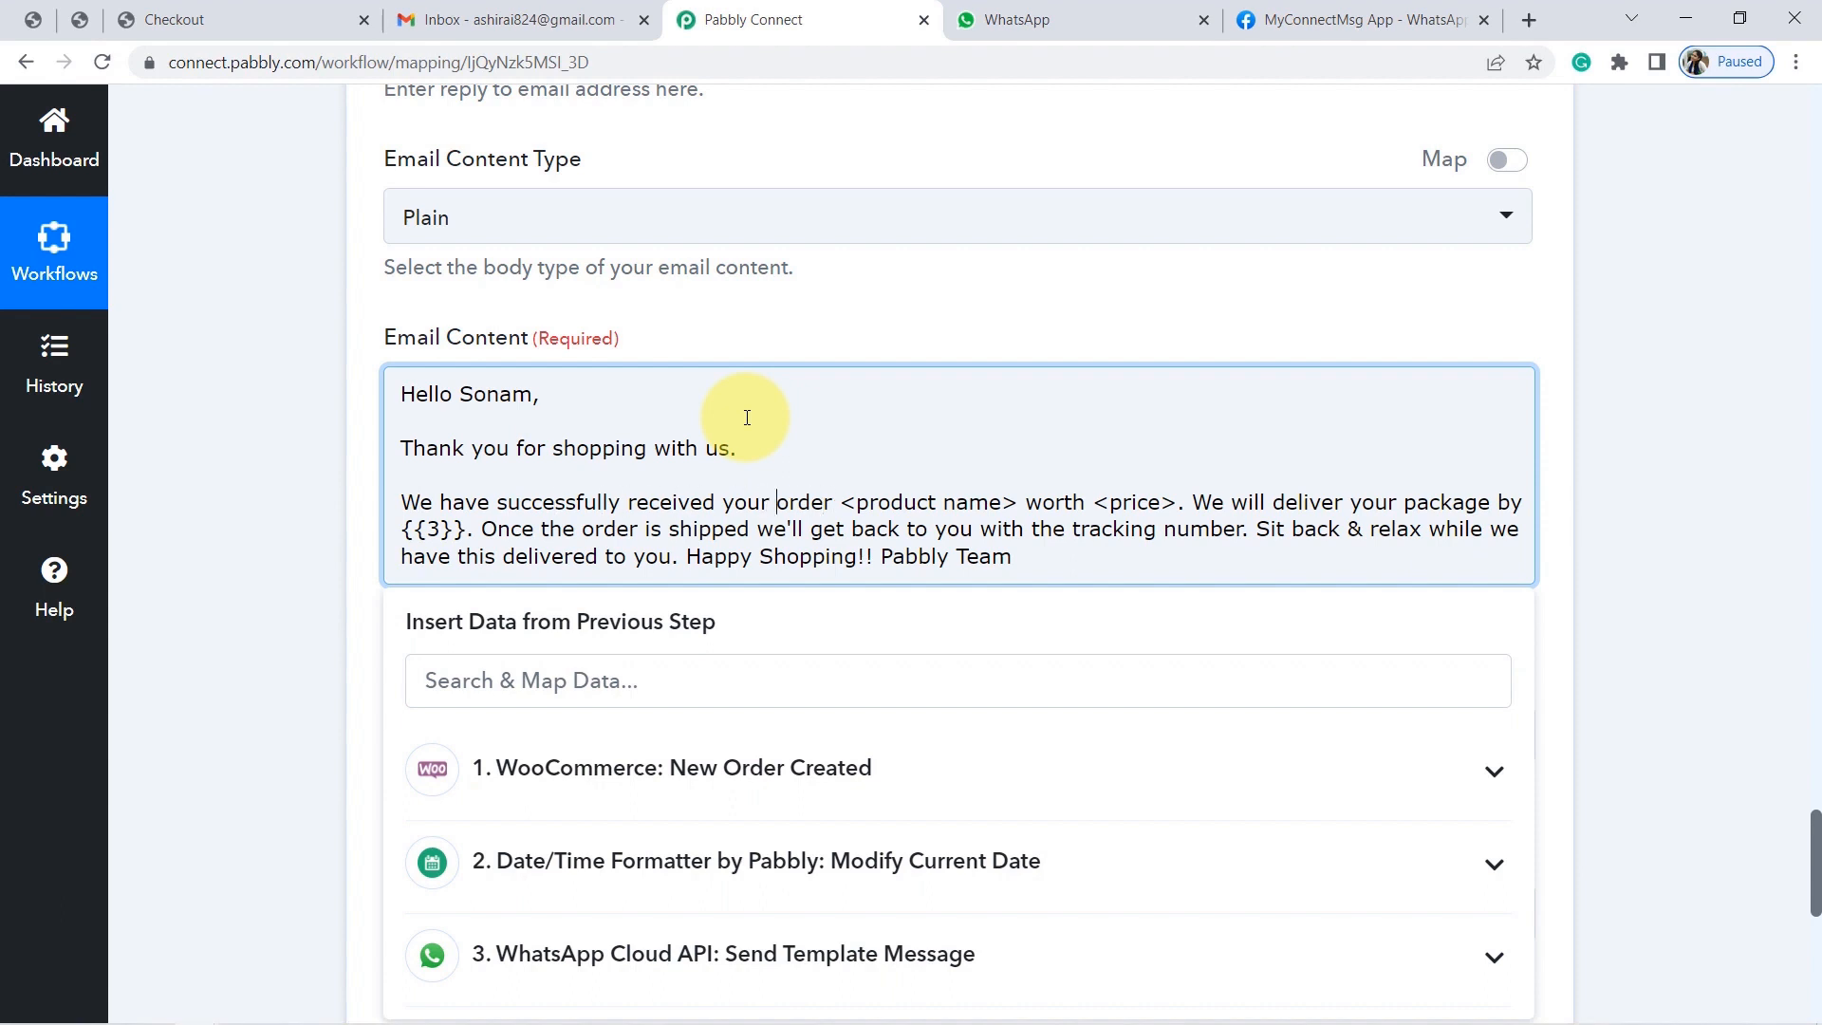
key(shift+Right)
key(shift+Right)
key(shift+Right)
key(shift+Right)
key(shift+Right)
key(shift+Right)
key(shift+Right)
key(shift+Right)
key(shift+Right)
key(shift+Right)
key(shift+Right)
key(shift+Right)
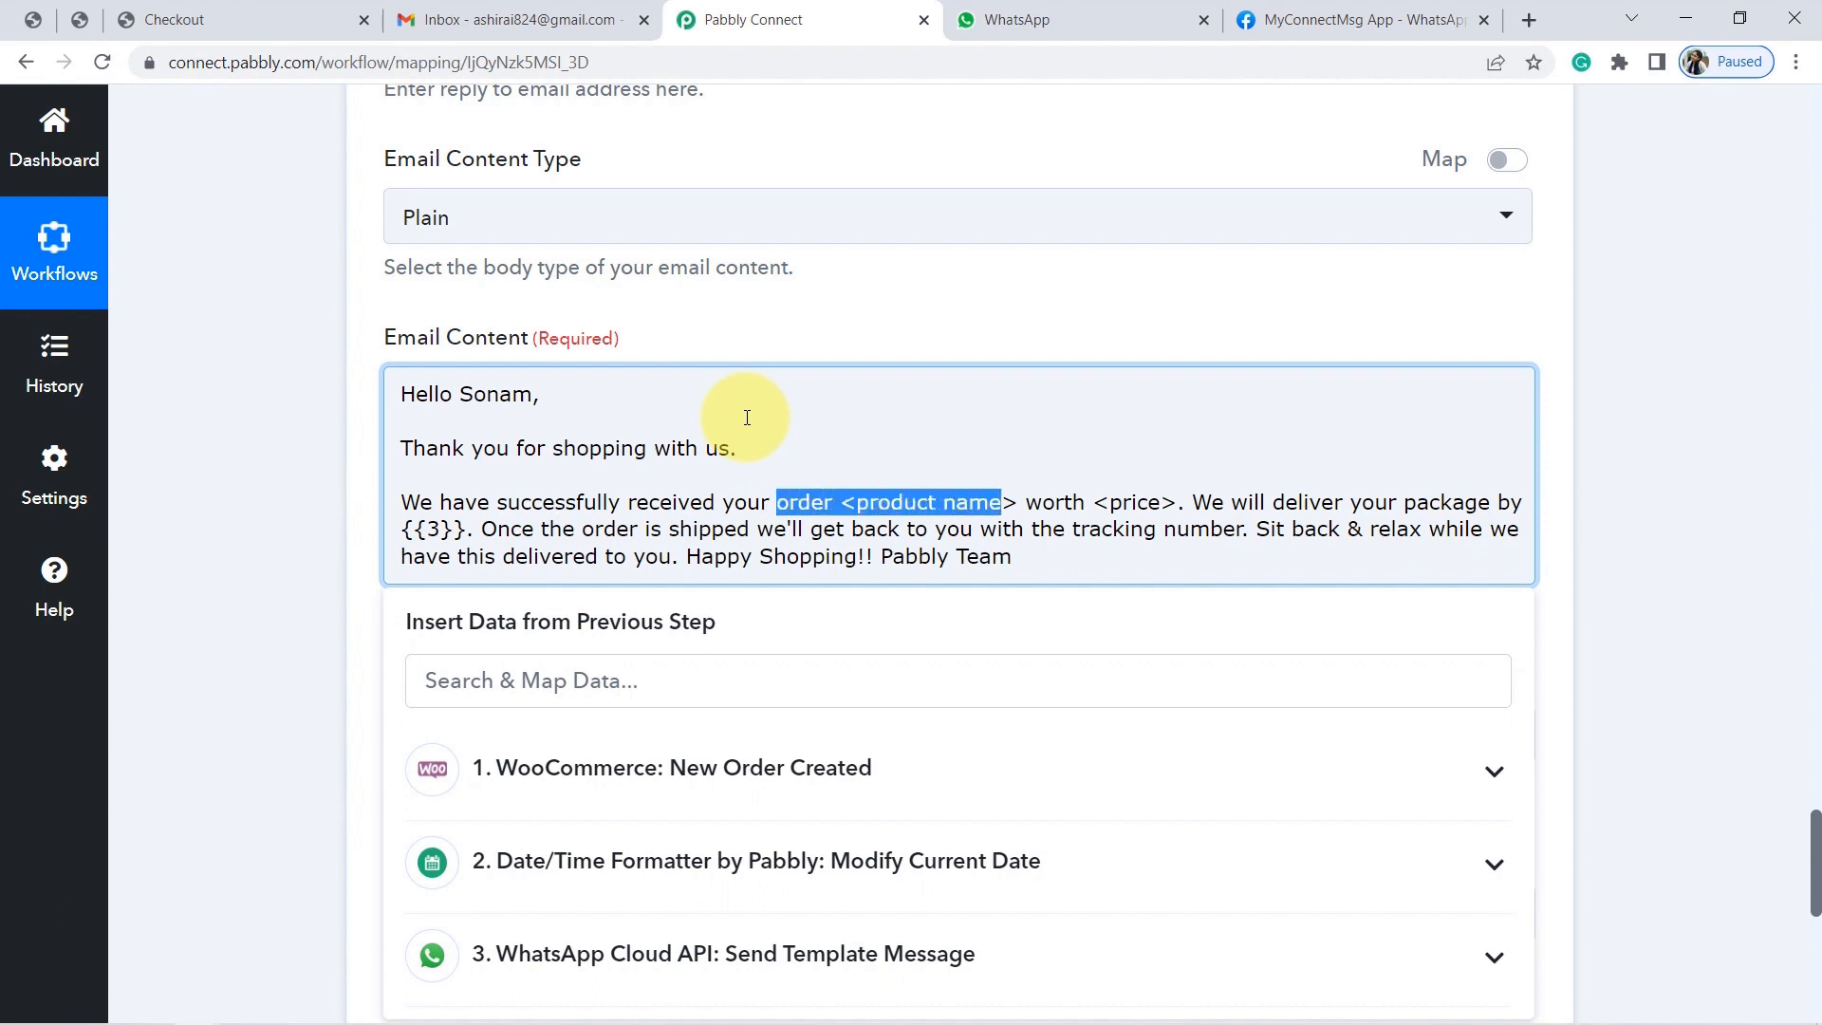
key(BackSpace)
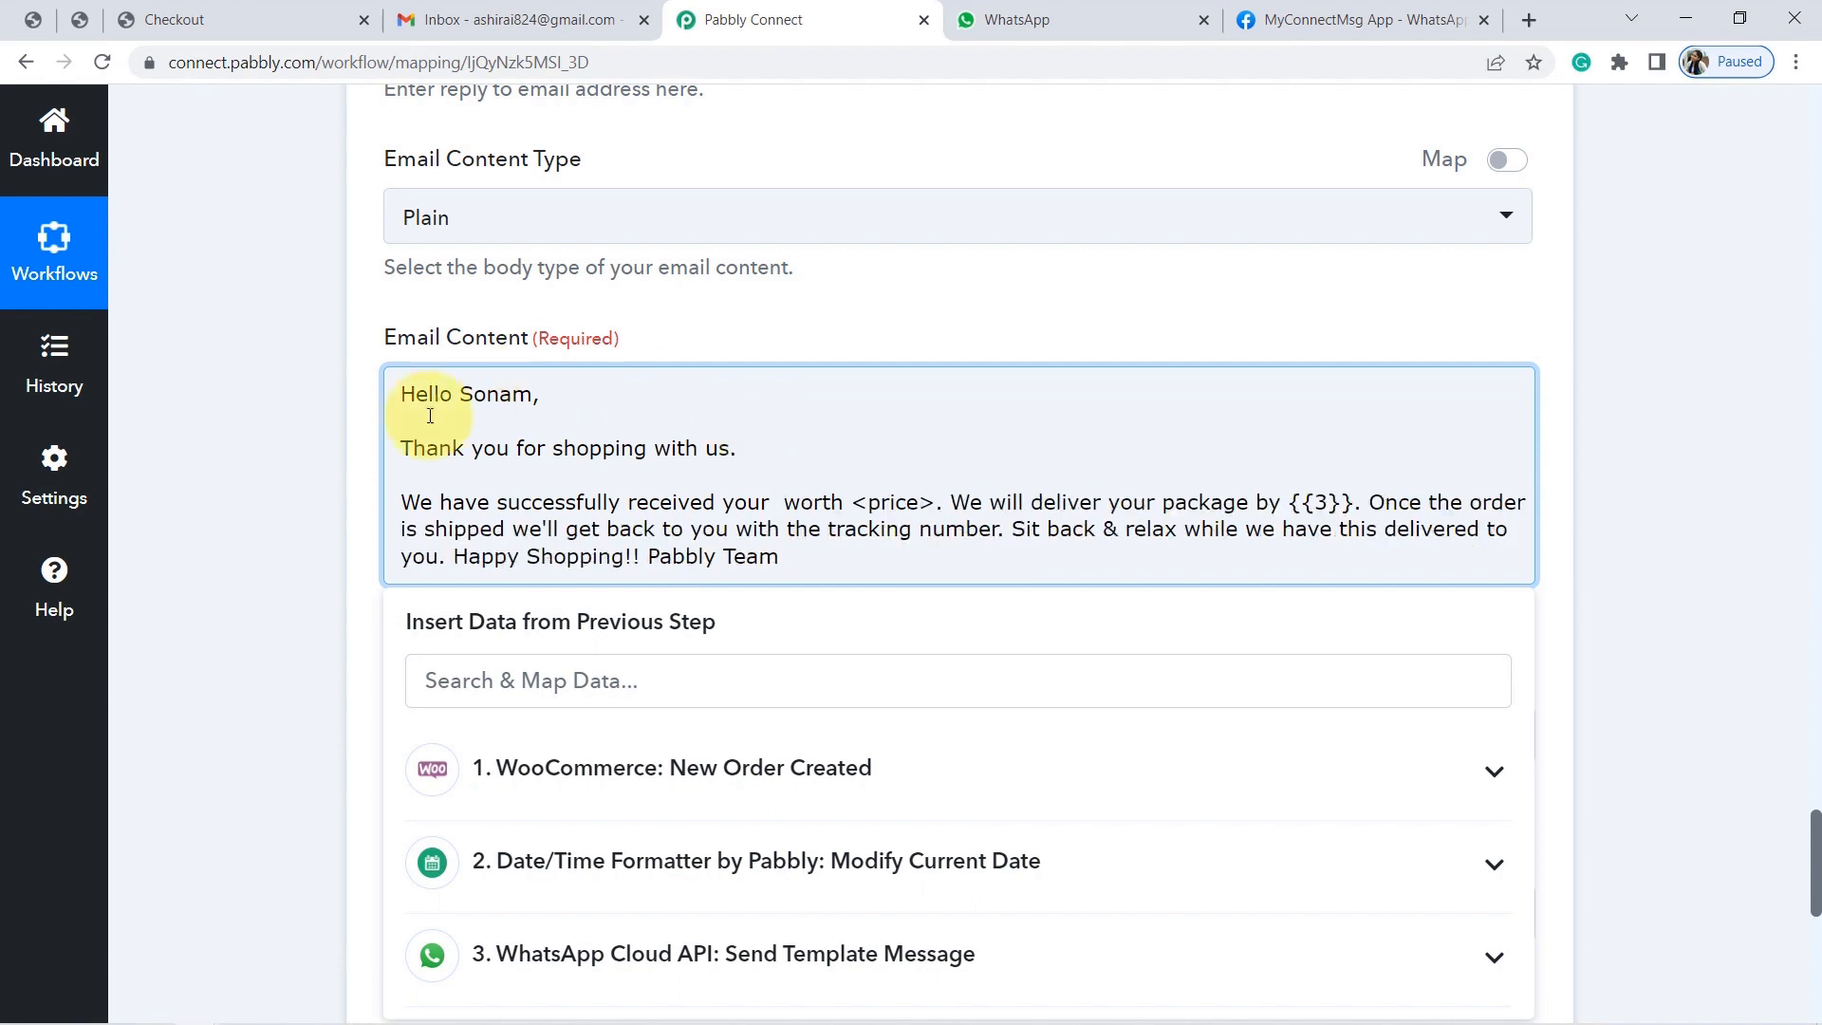
Insert the WooCommerce Line Items 0 Name as the product name in the email.
click(561, 792)
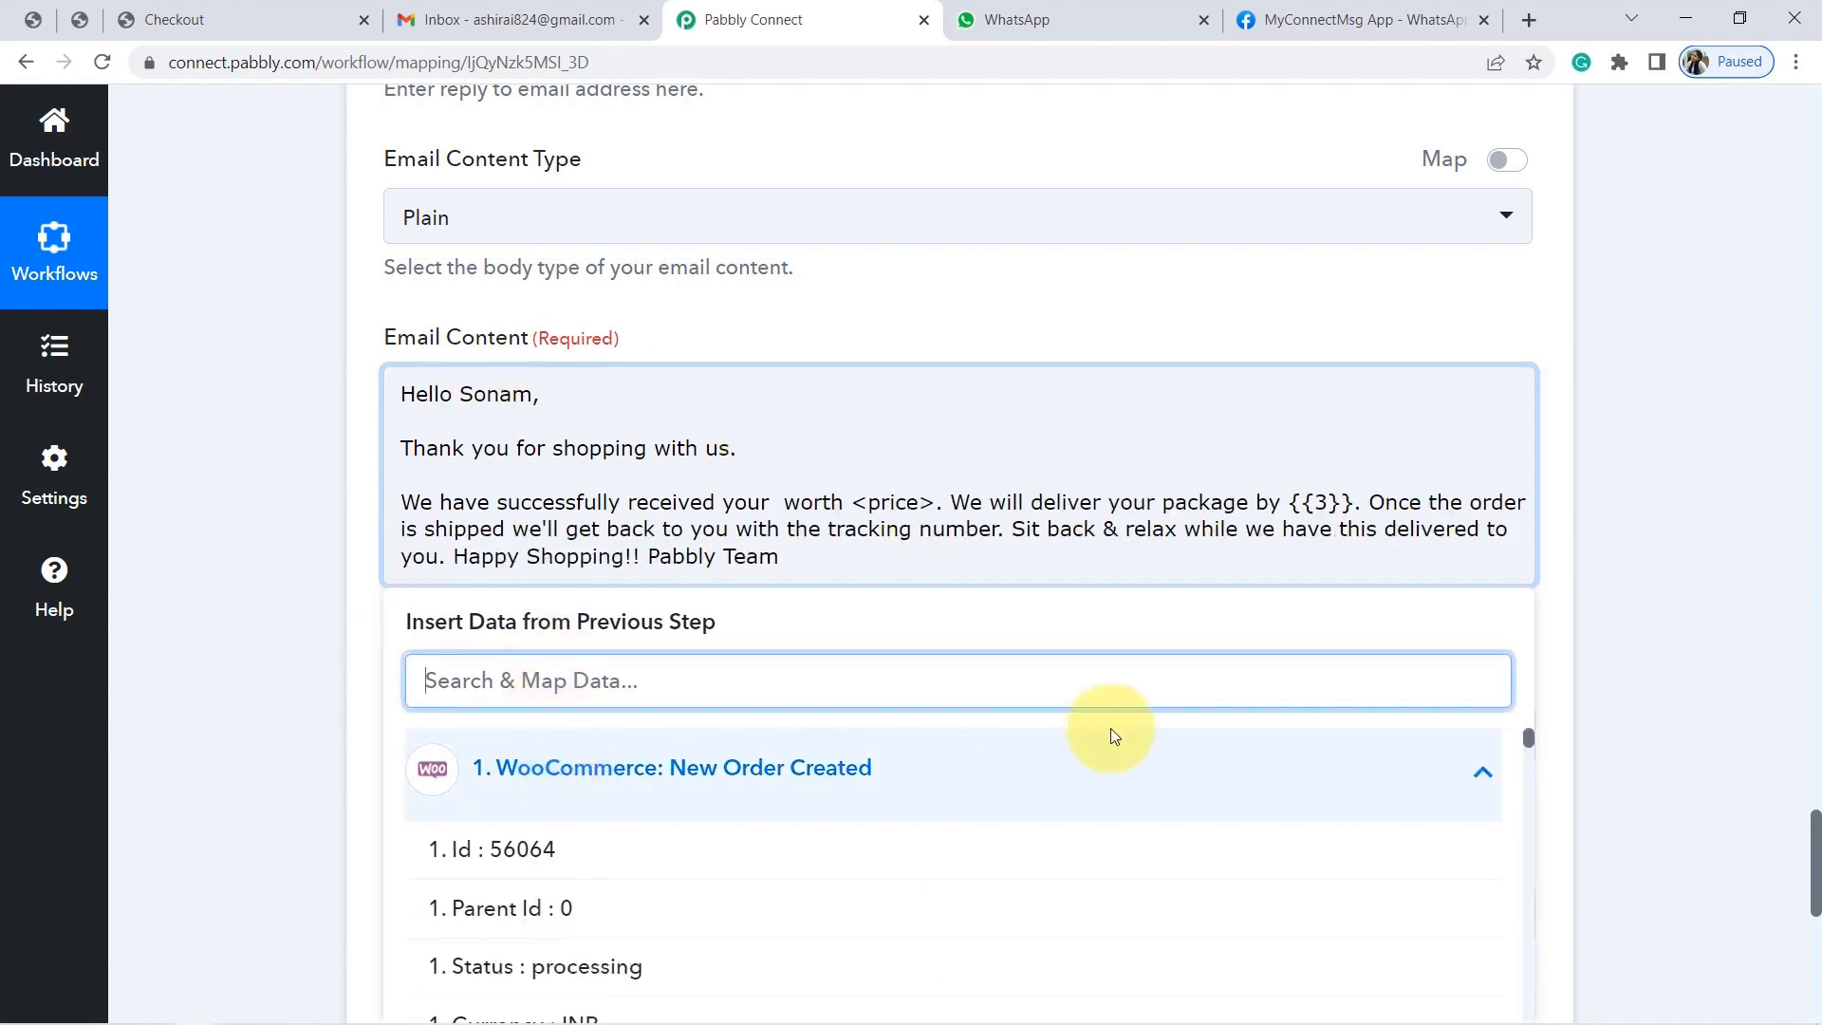
drag(1527, 736, 1525, 874)
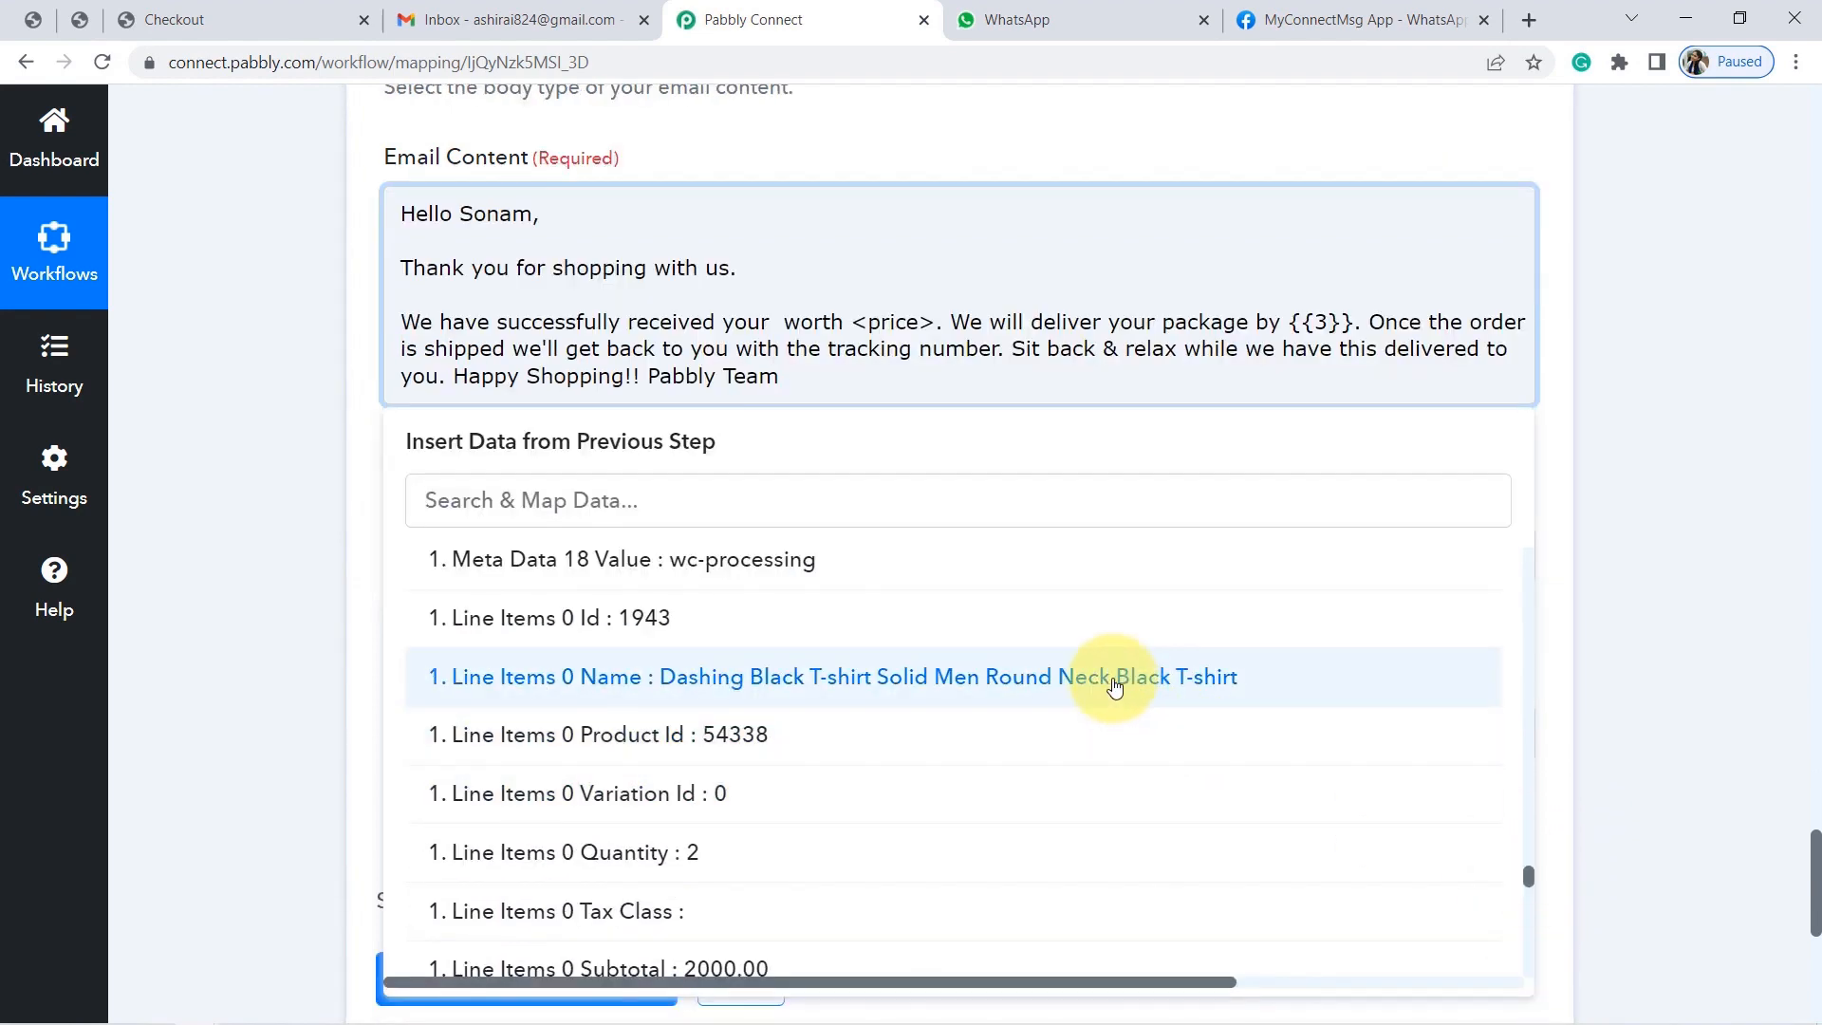
click(1115, 678)
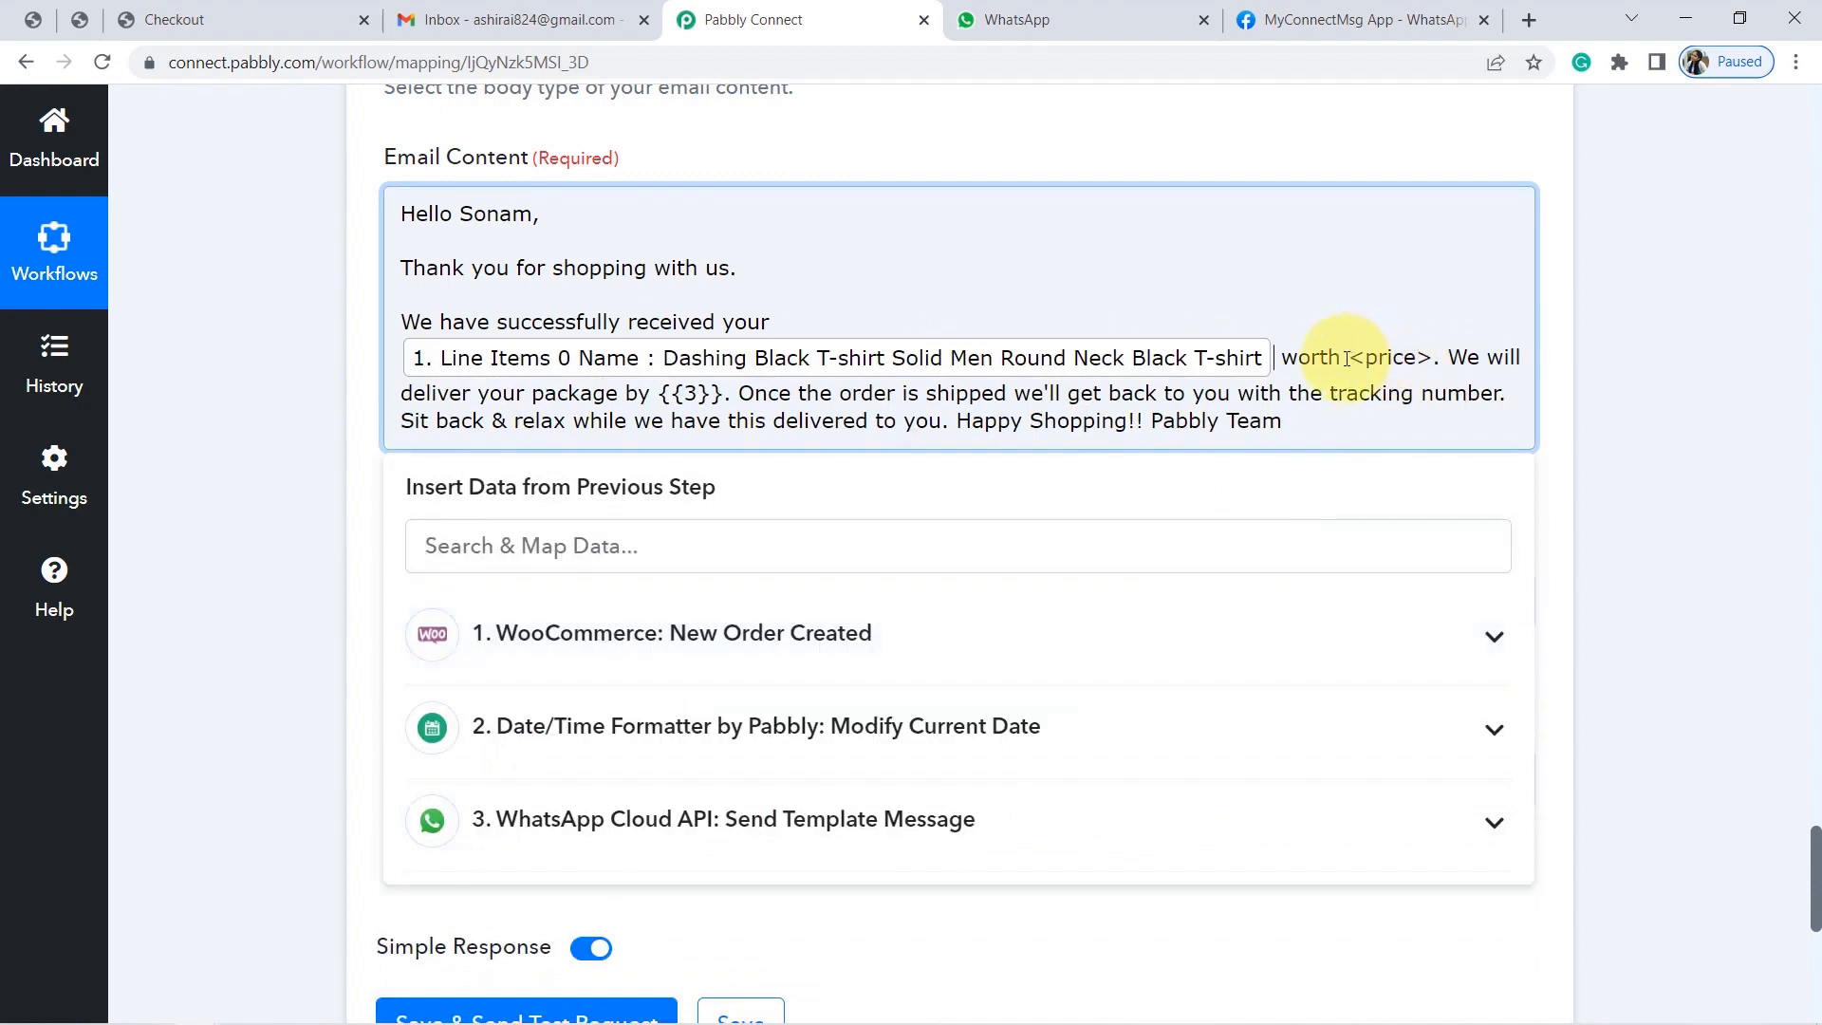
Replace <price> with the mapped order Currency (INR) and Total (2000.00).
drag(1348, 357, 1428, 350)
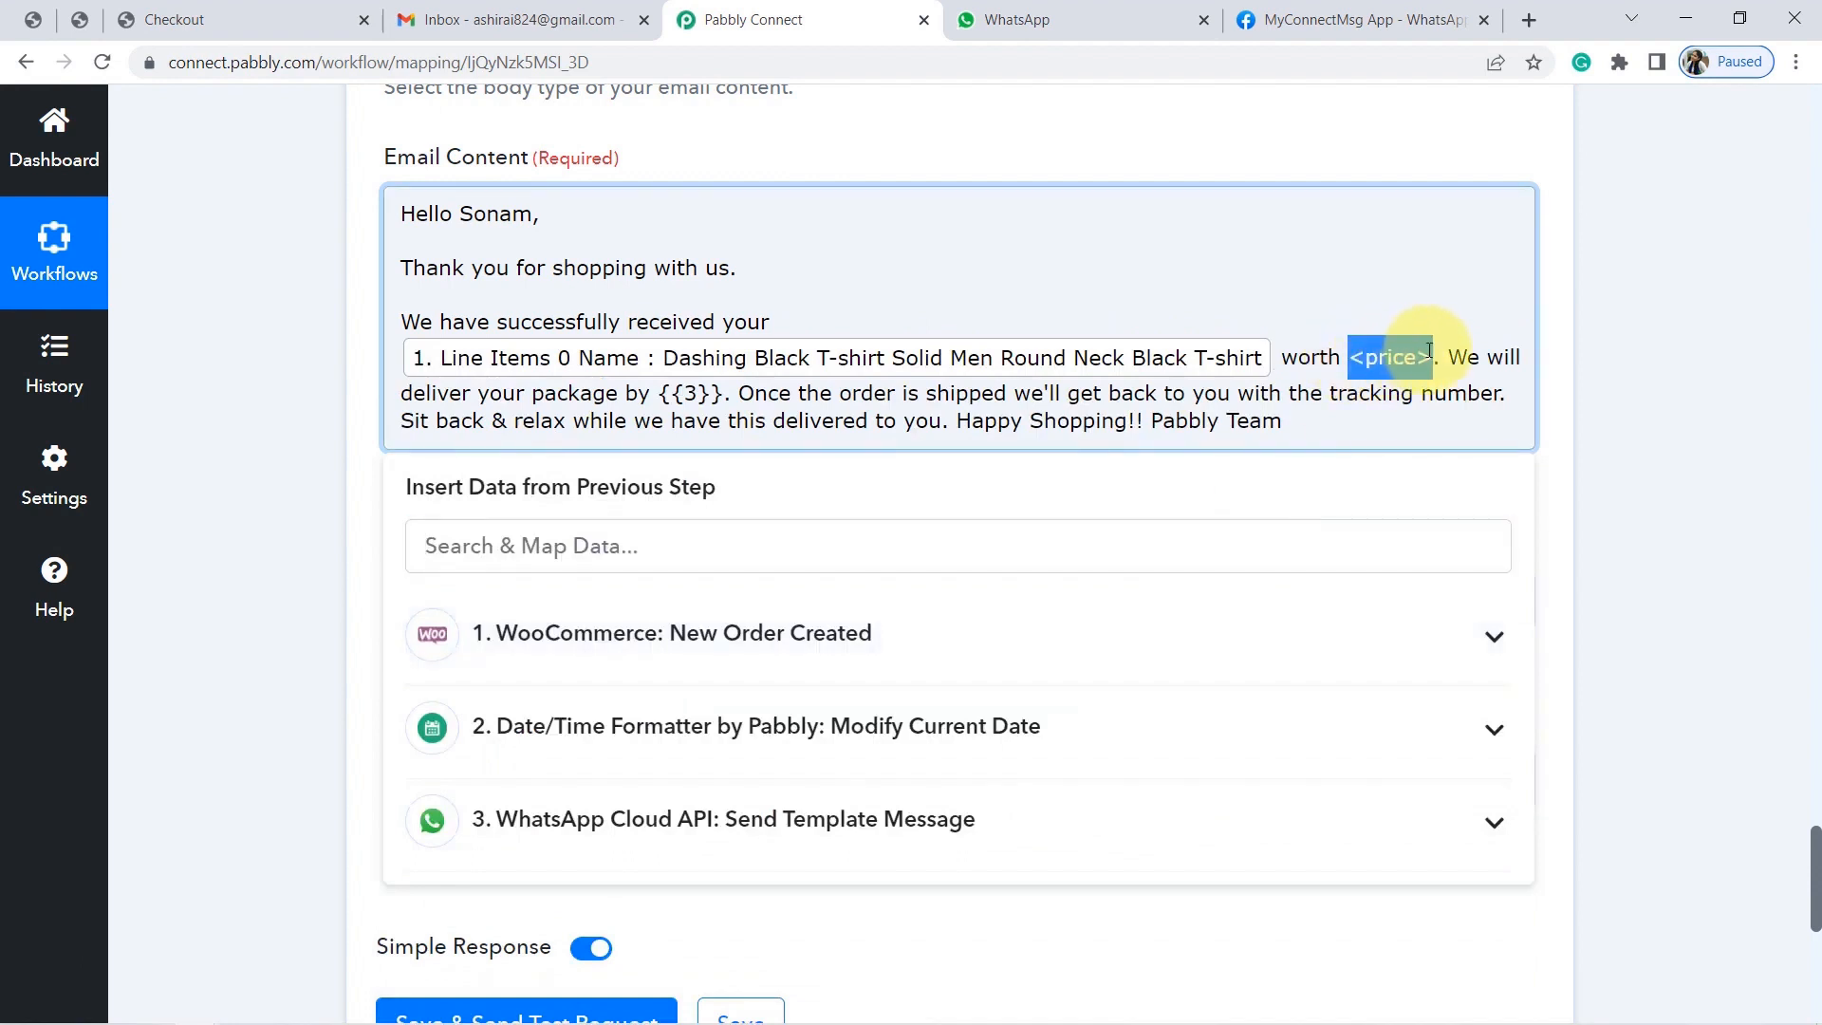
key(BackSpace)
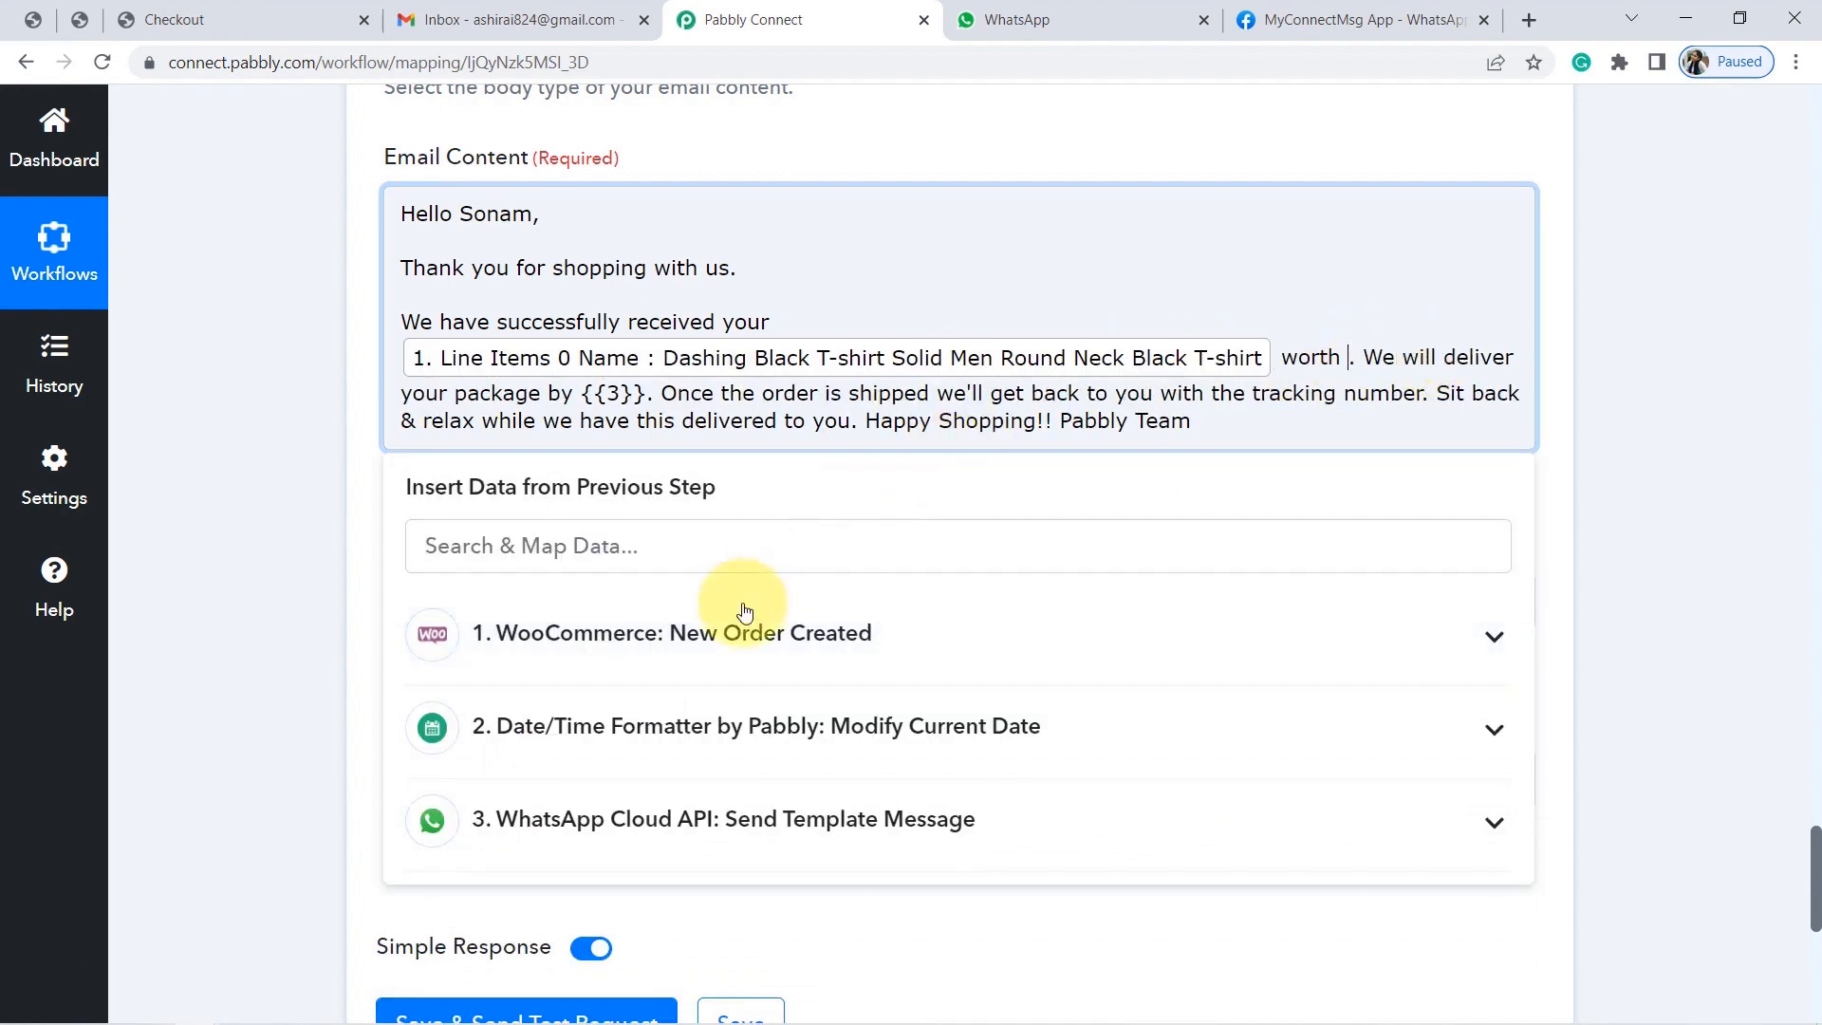
click(711, 634)
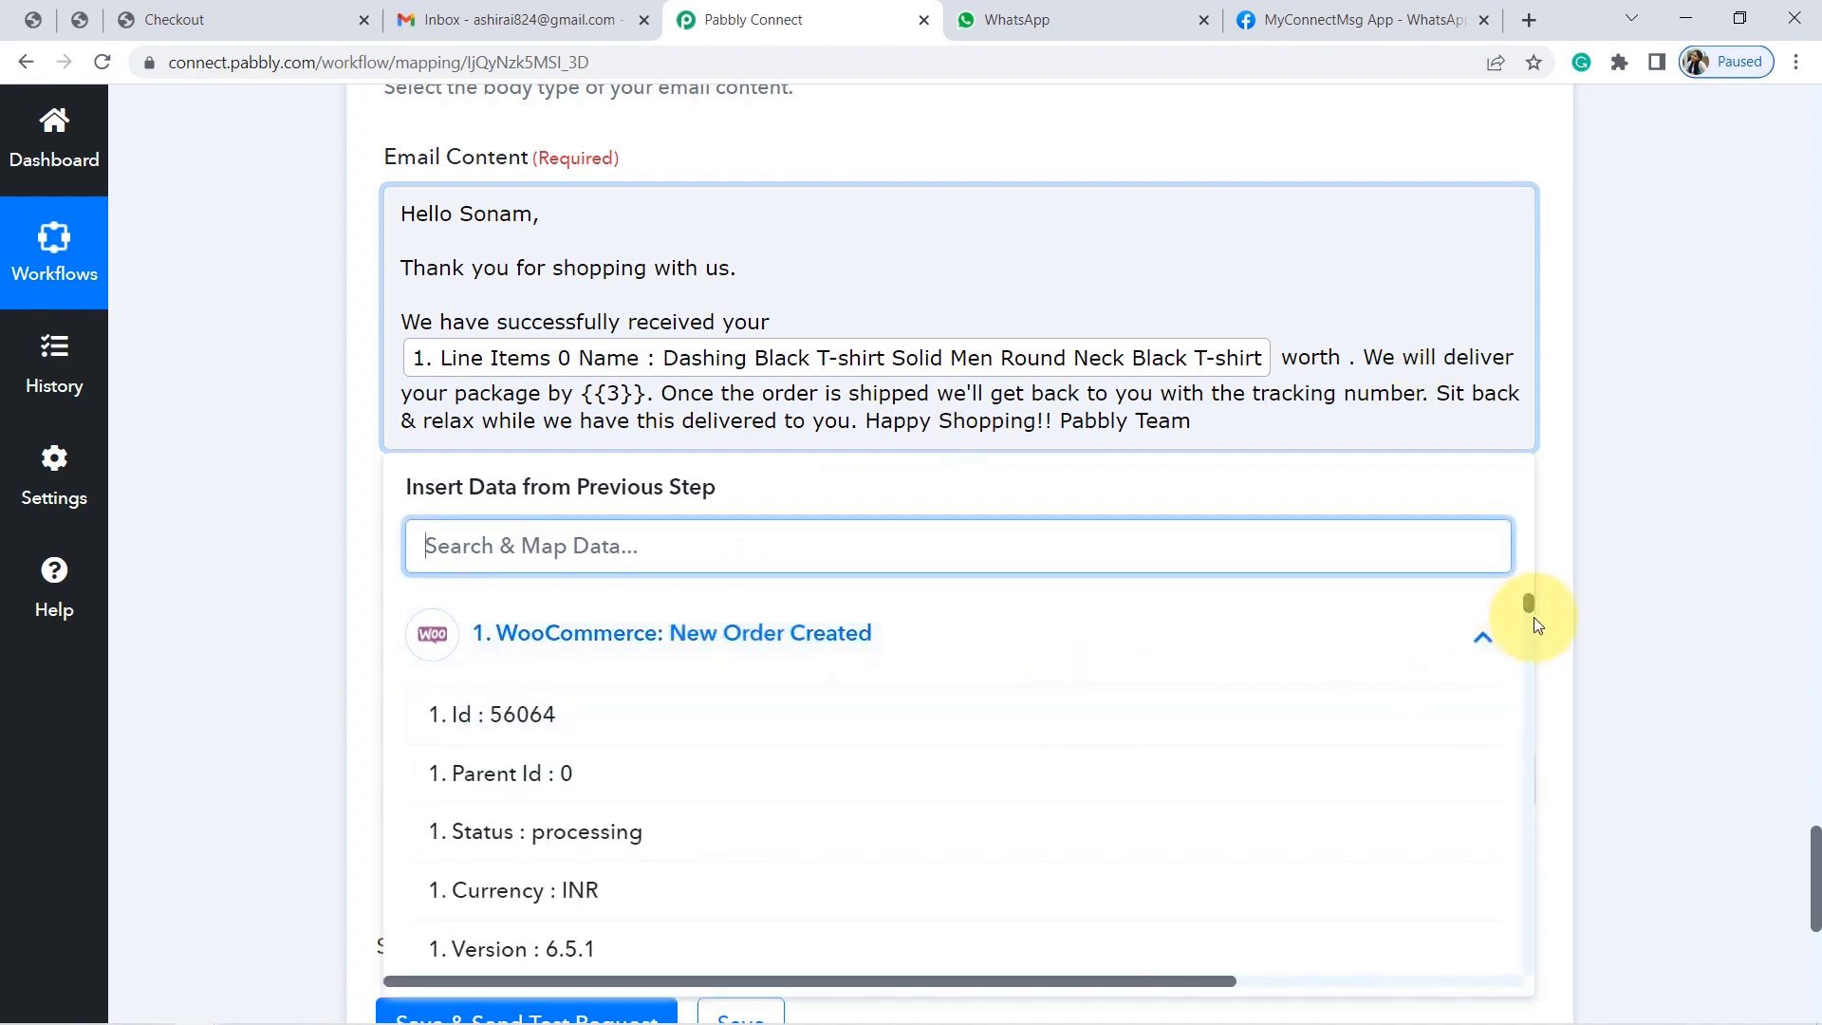
drag(1525, 603, 1525, 606)
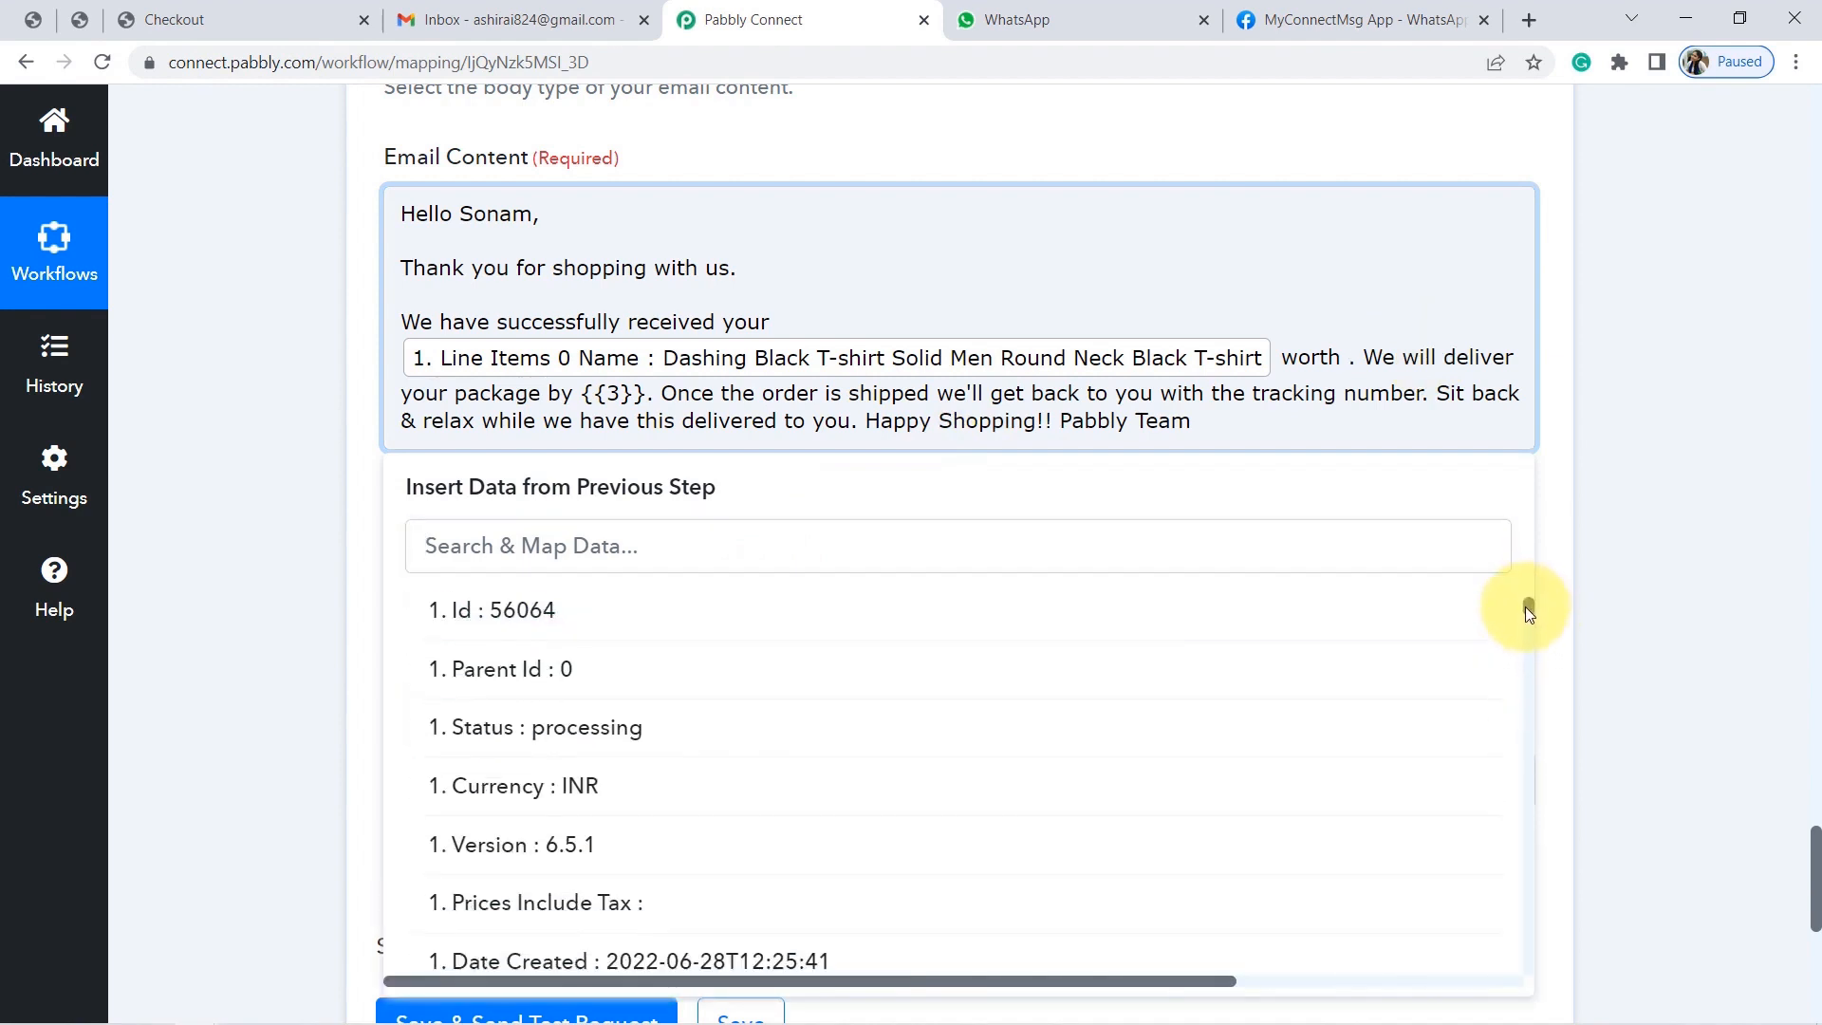
click(521, 787)
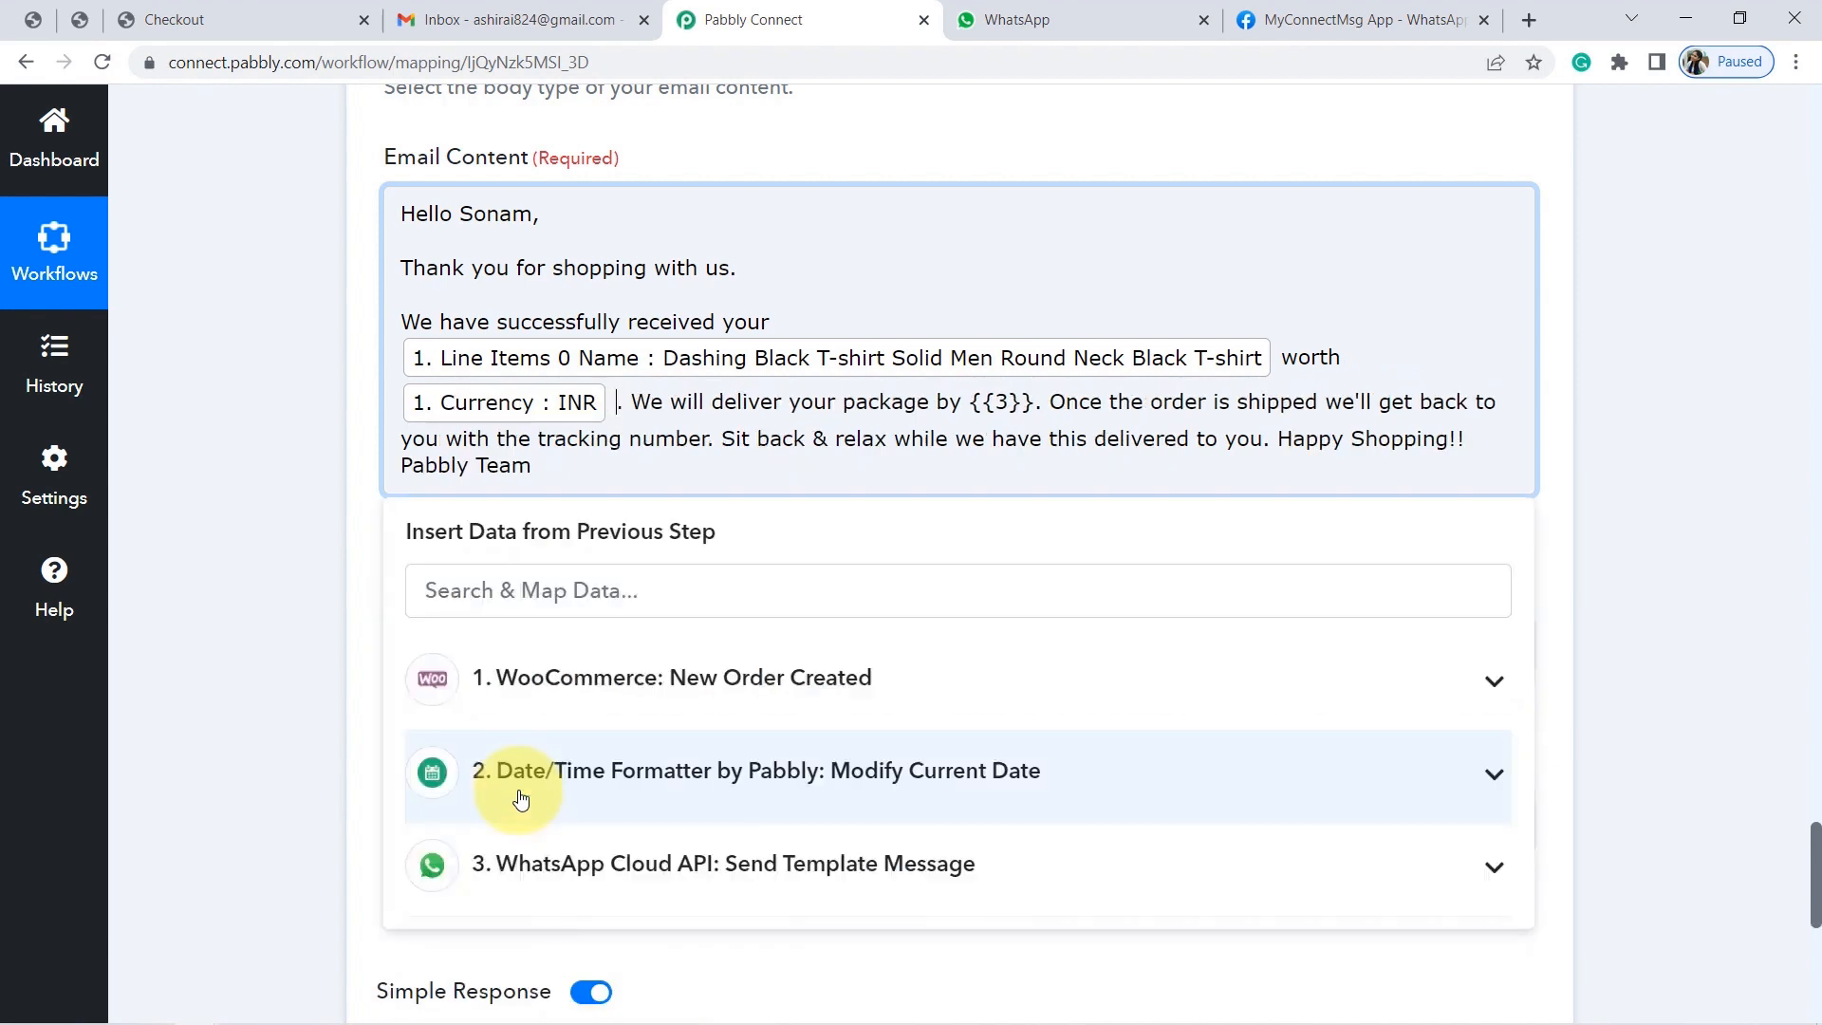
click(937, 674)
drag(1526, 648, 1528, 675)
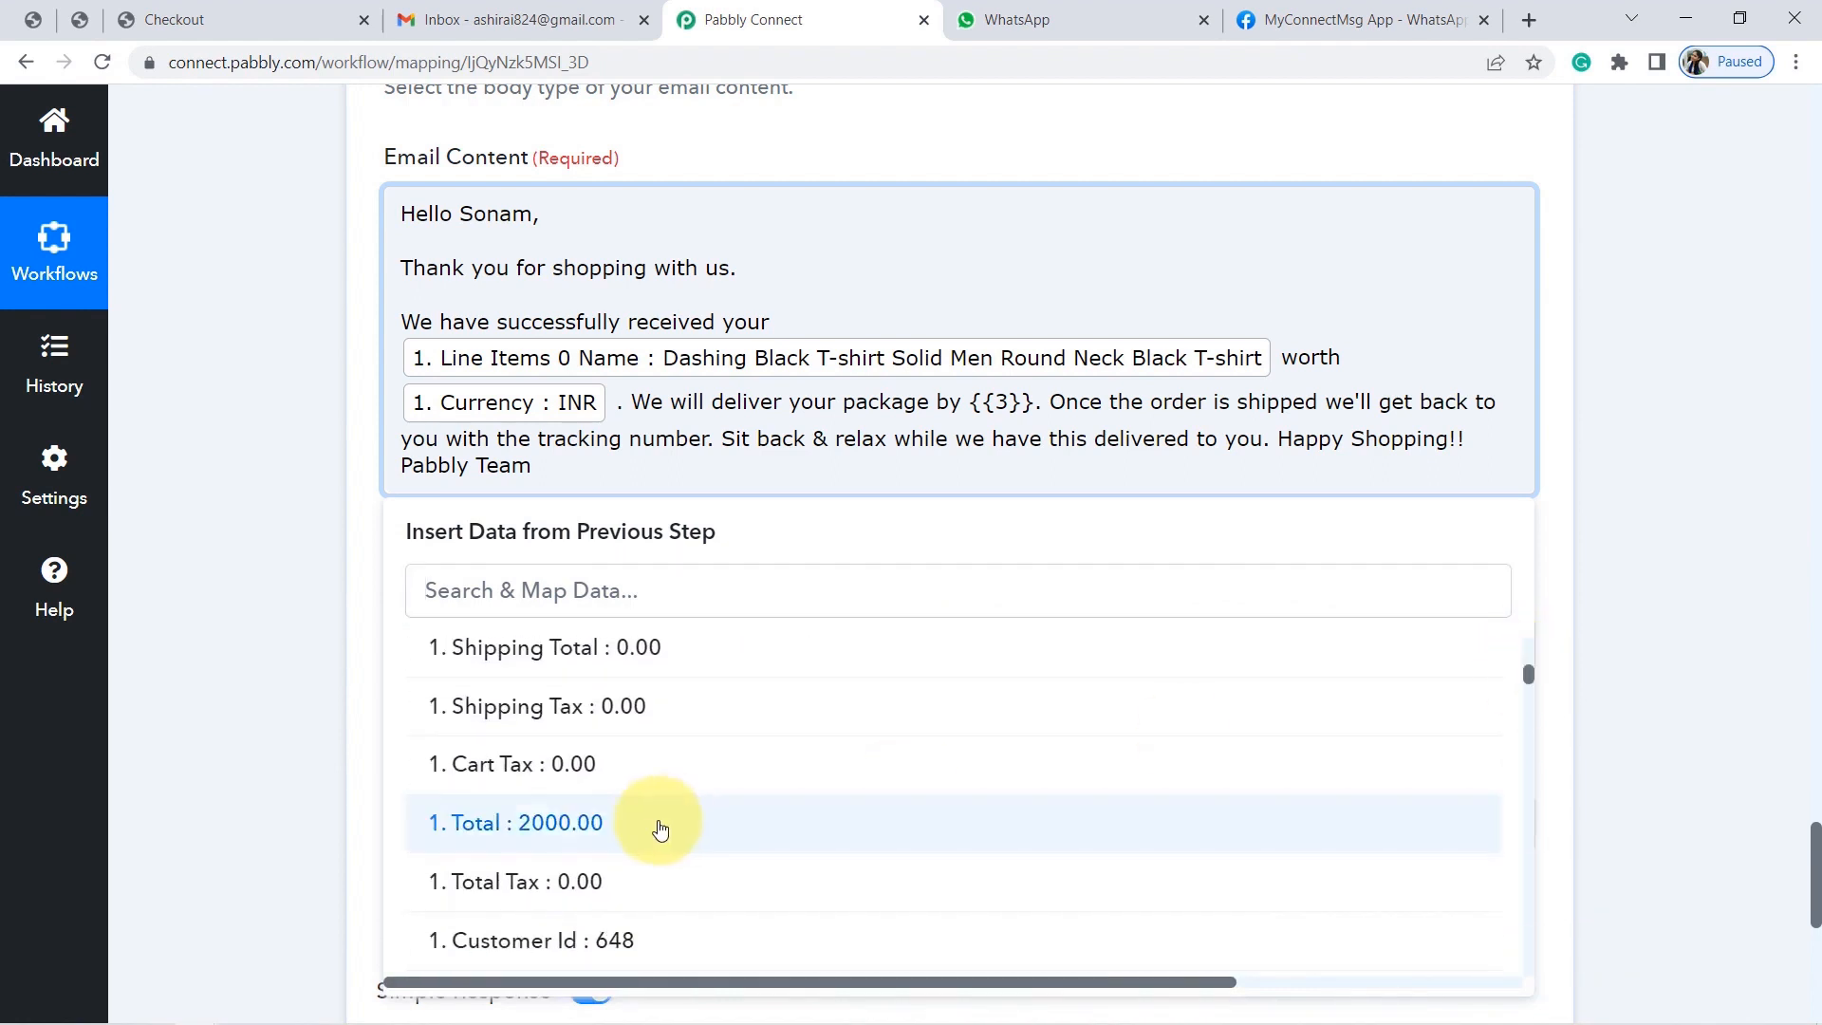
click(576, 824)
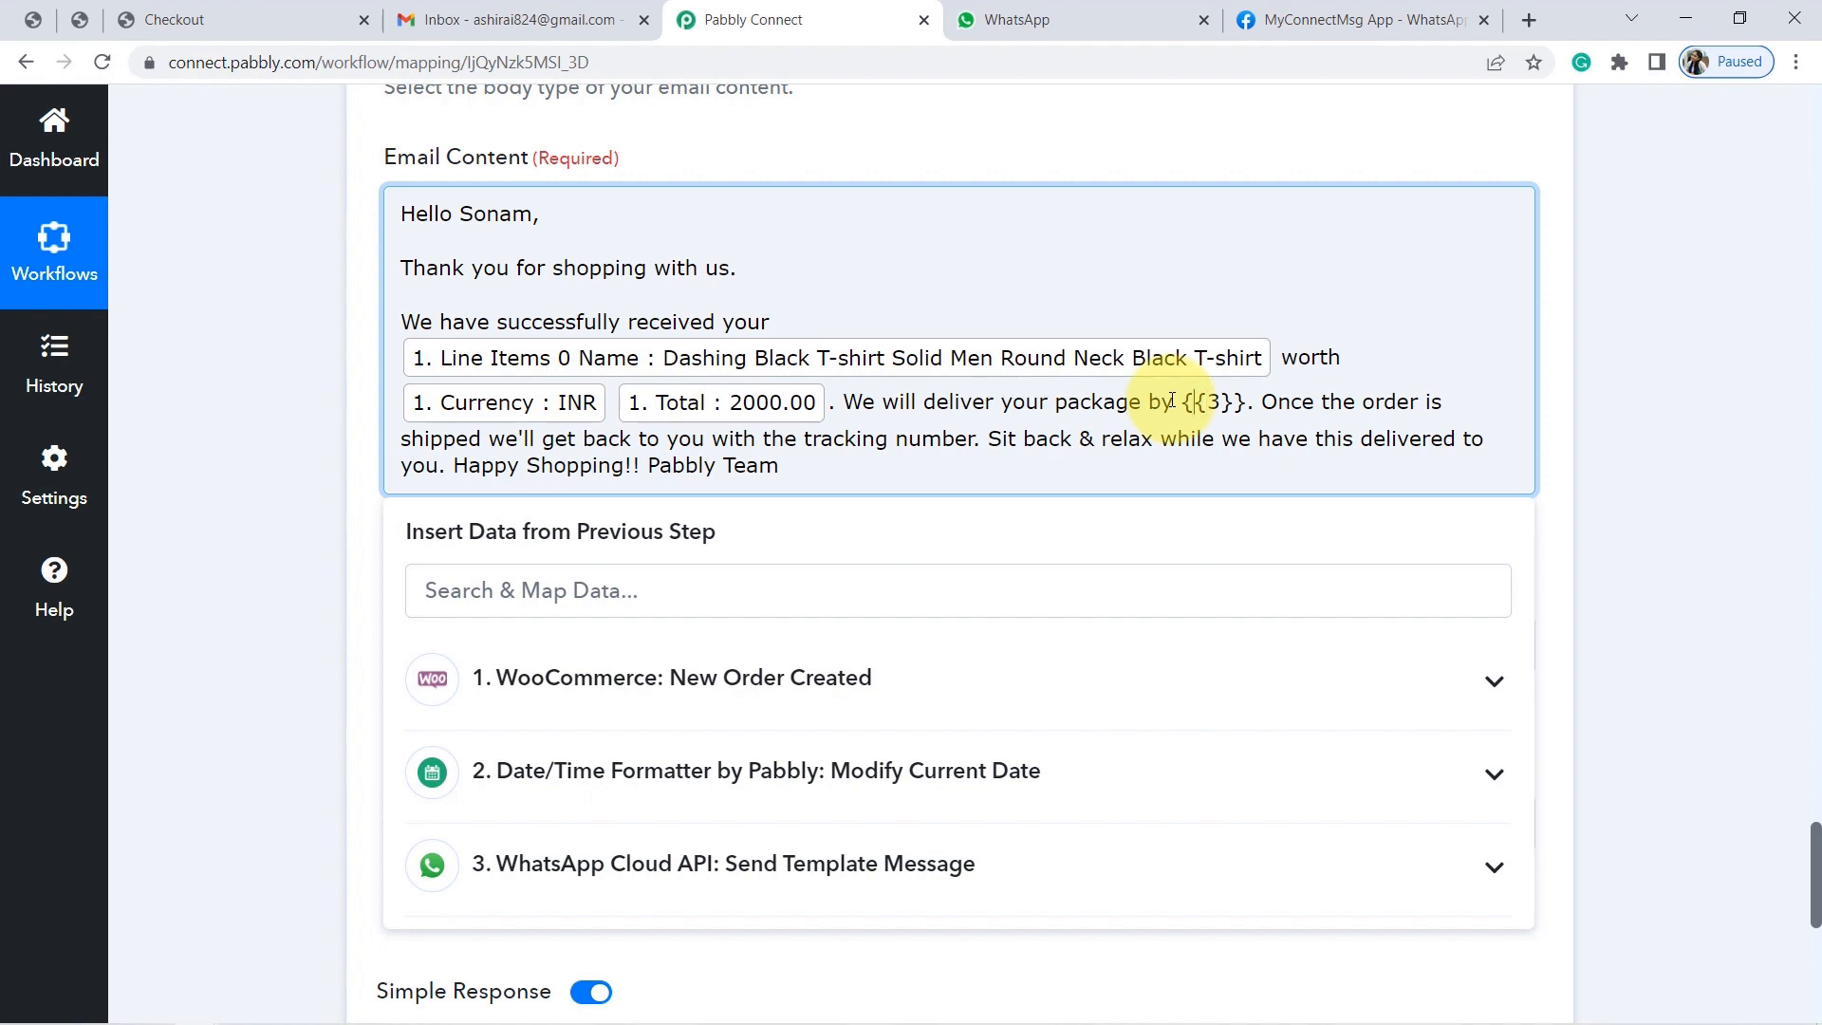
Replace the {{3}} placeholder with the Date/Time Formatter's formatted delivery date.
key(Delete)
key(Delete)
key(Delete)
key(Delete)
key(Delete)
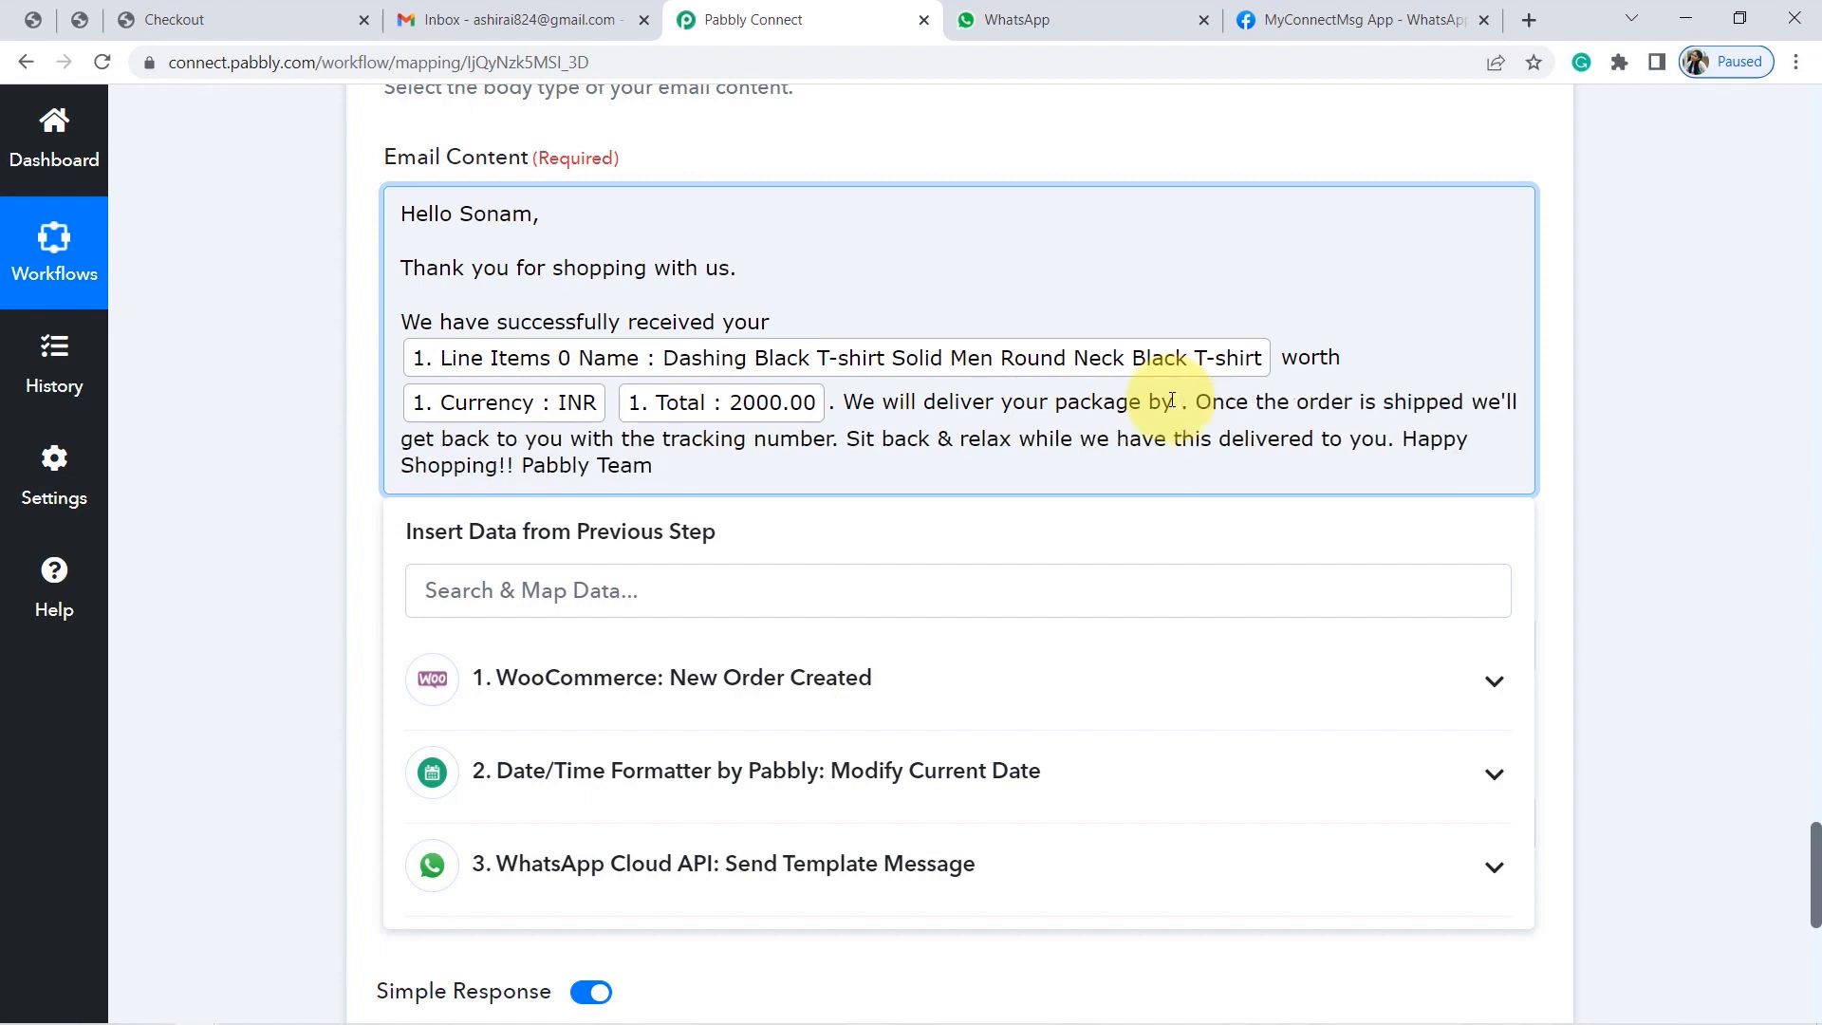
click(743, 770)
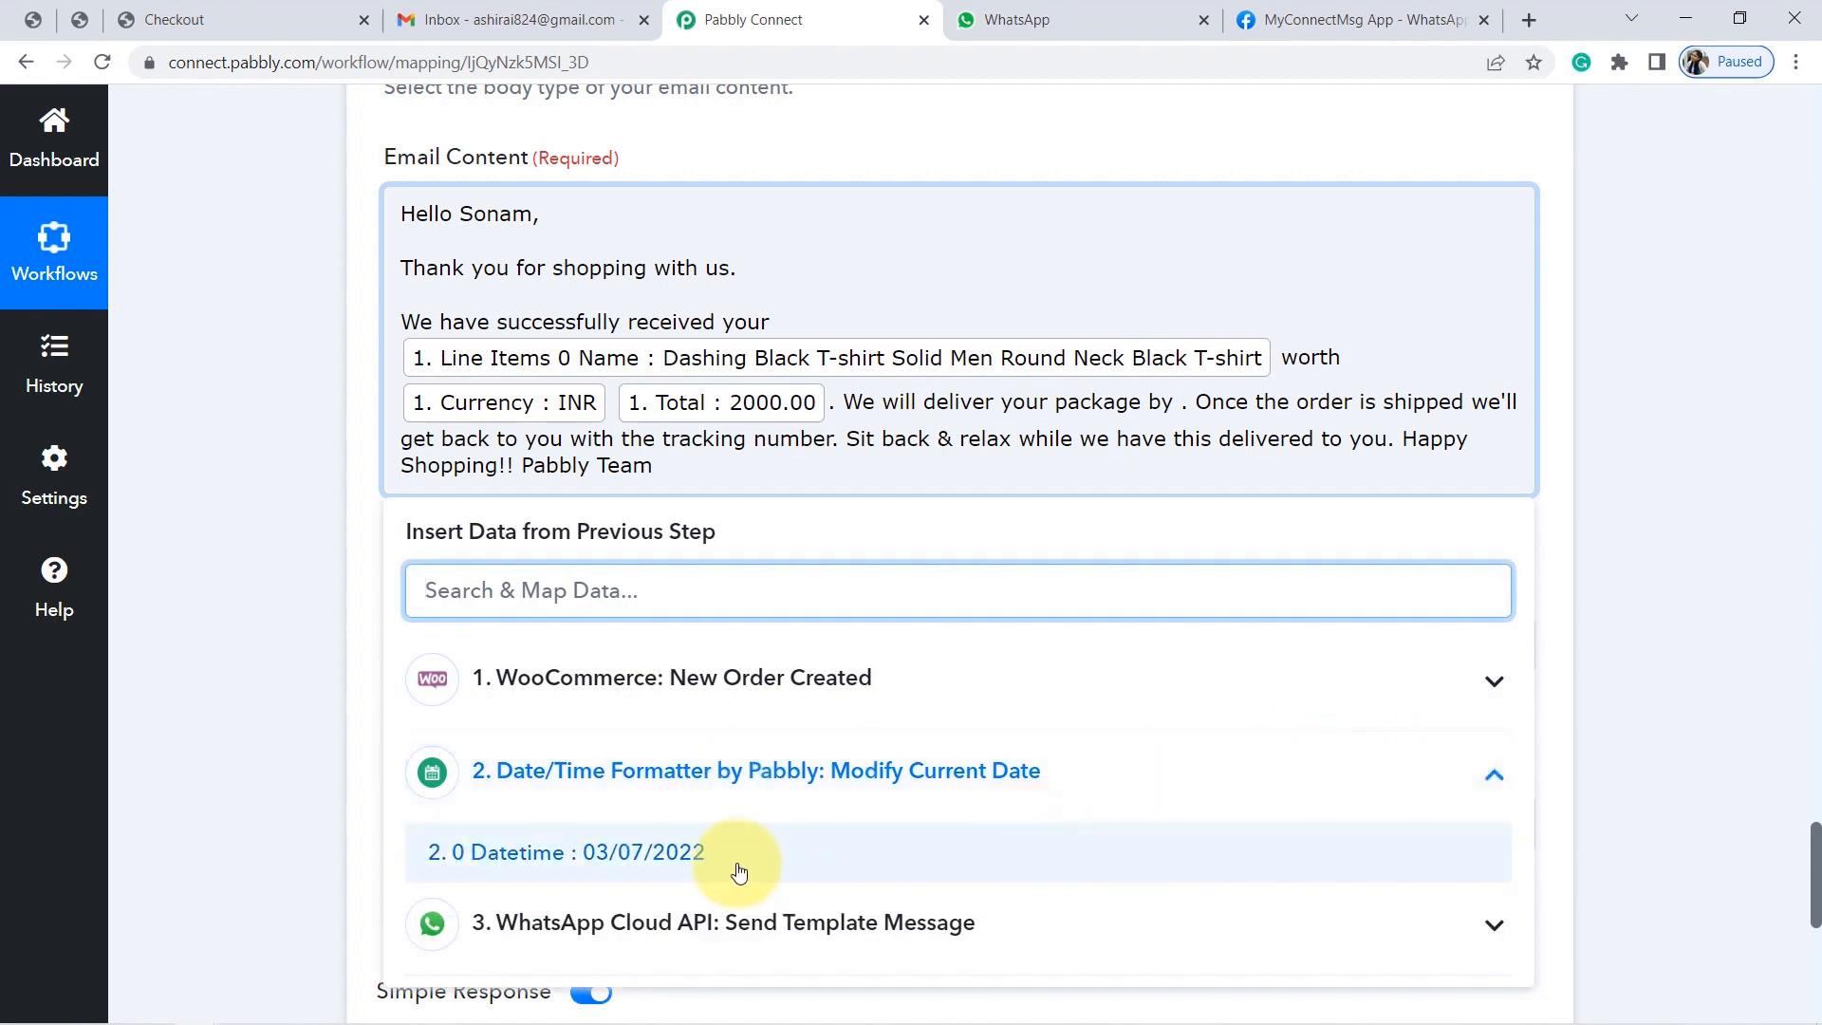
click(685, 873)
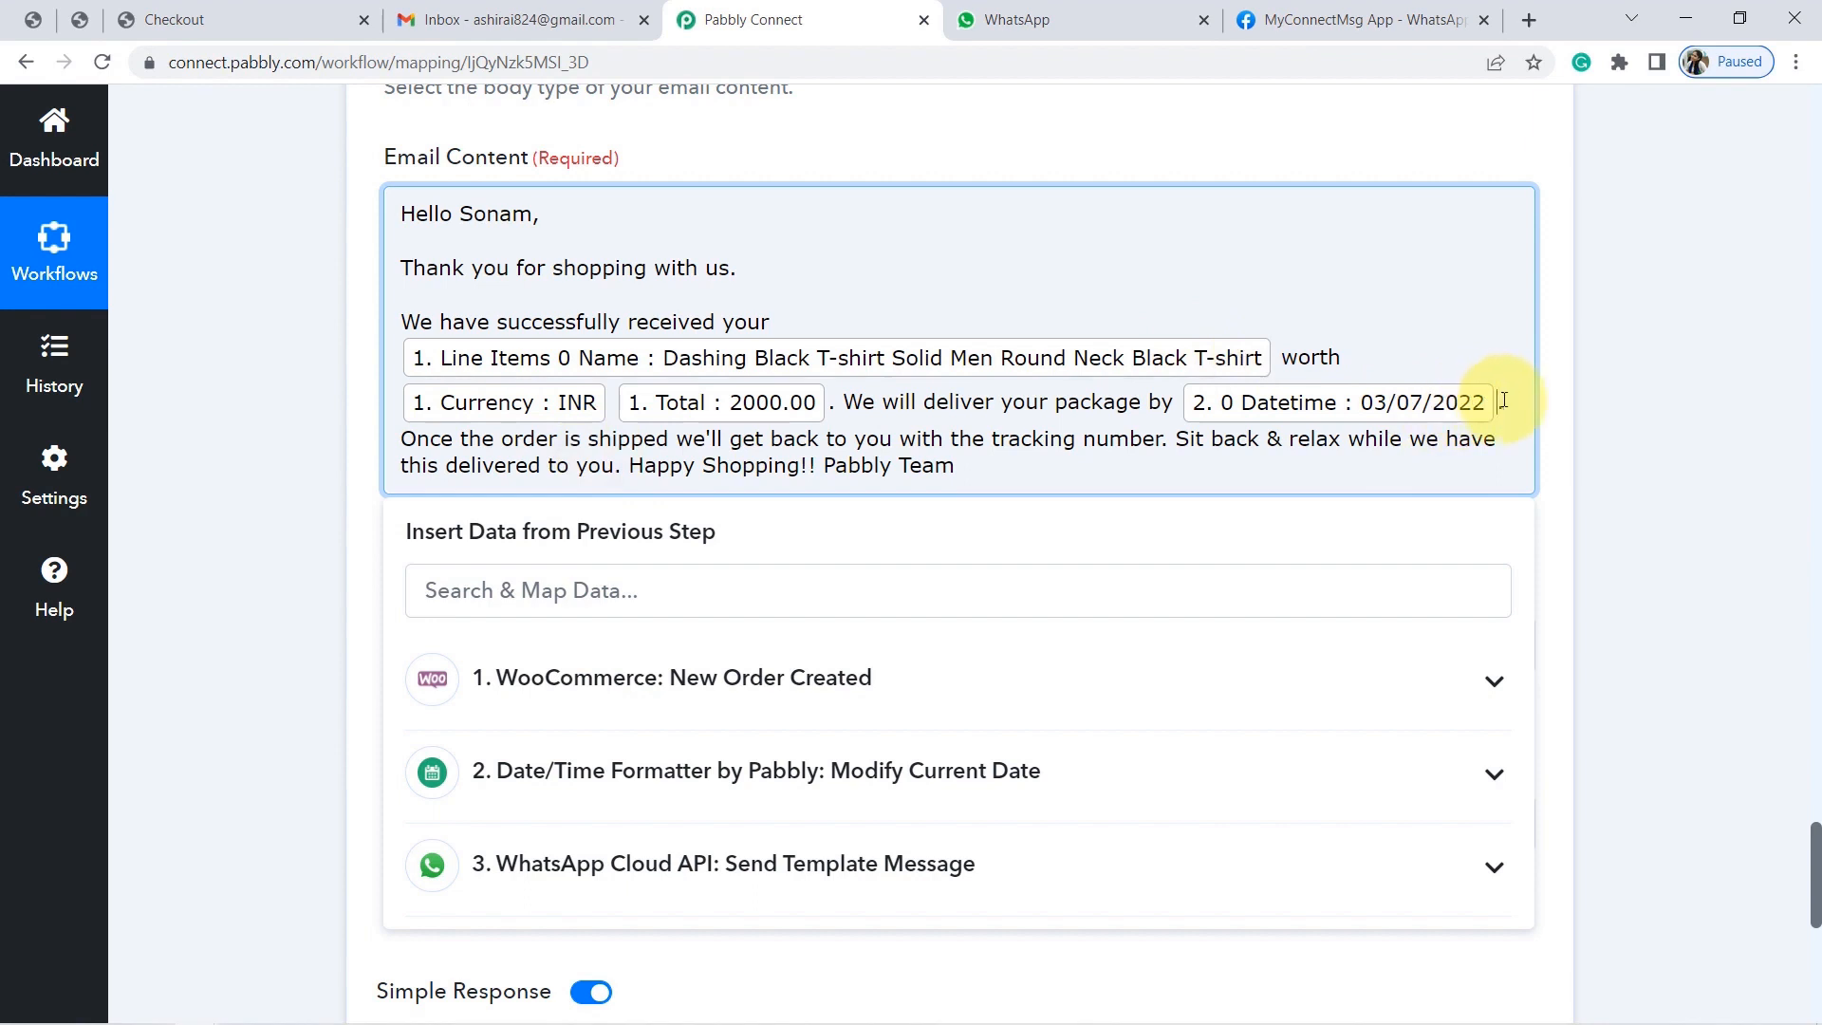
Split the closing lines into separate paragraphs: Once the order, Sit back & relax, Happy Shopping!!, Pabbly Team.
key(Return)
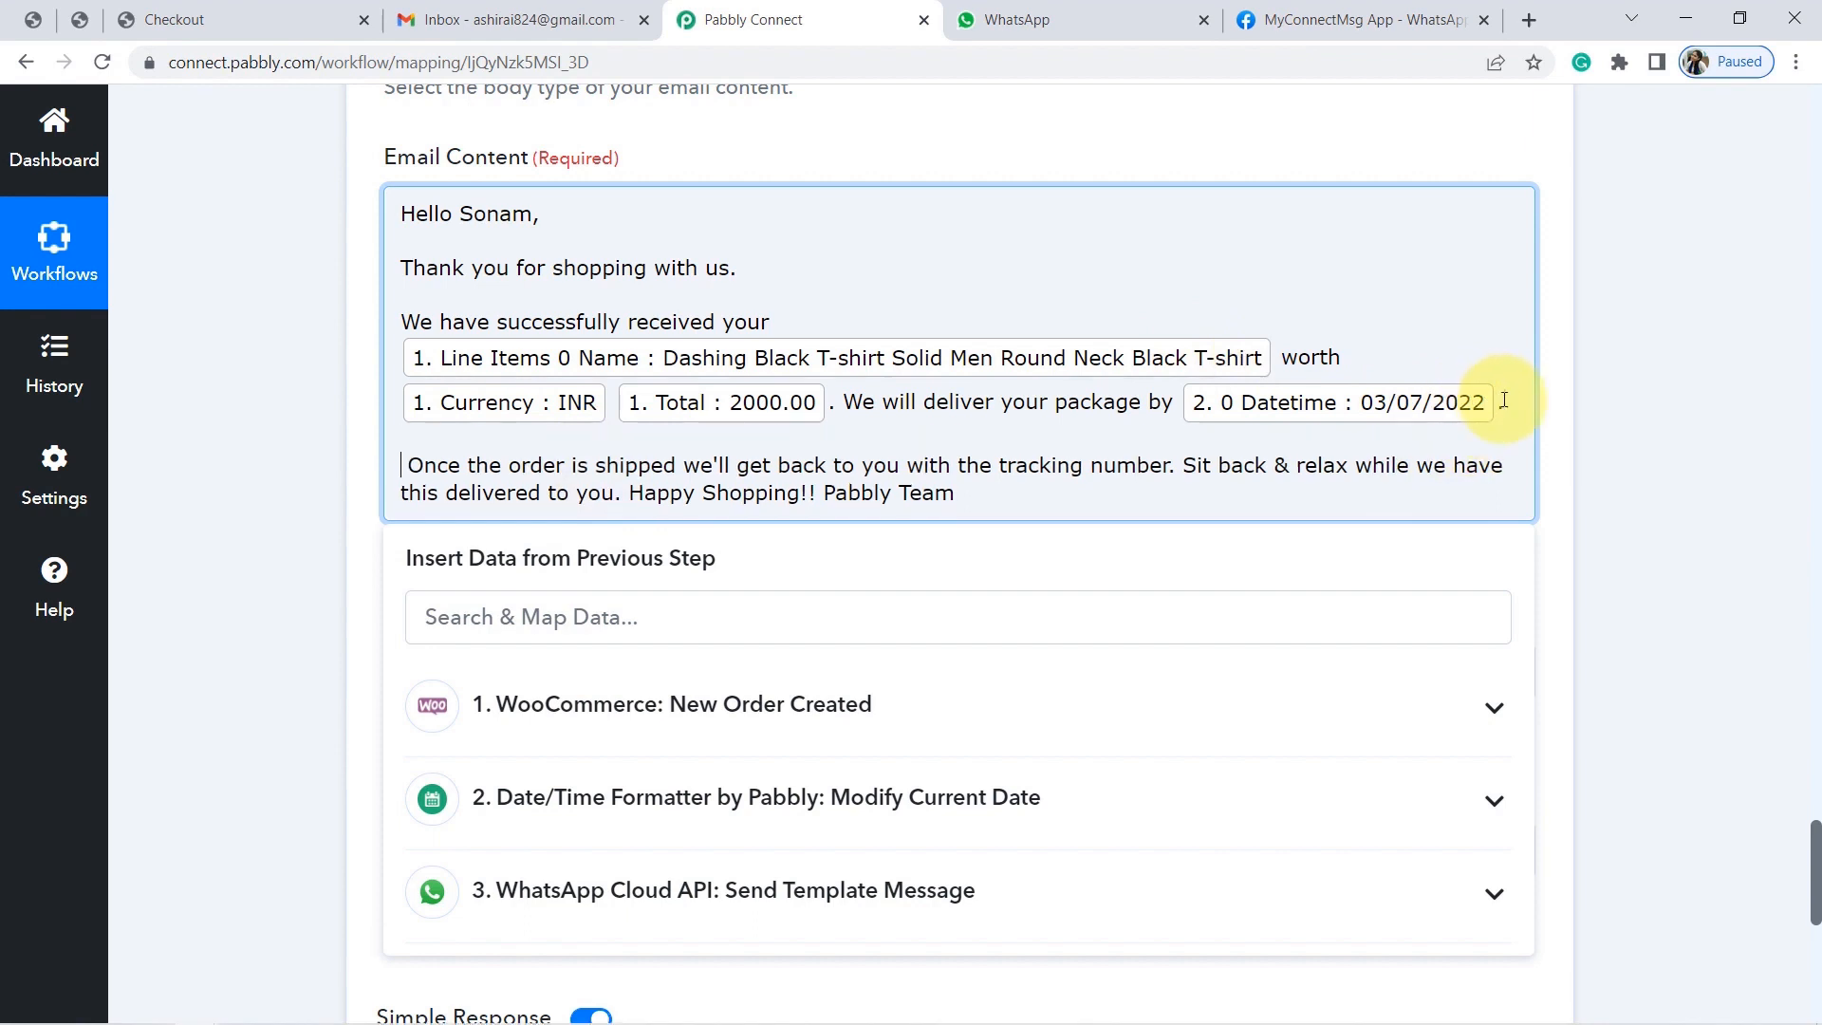
key(Delete)
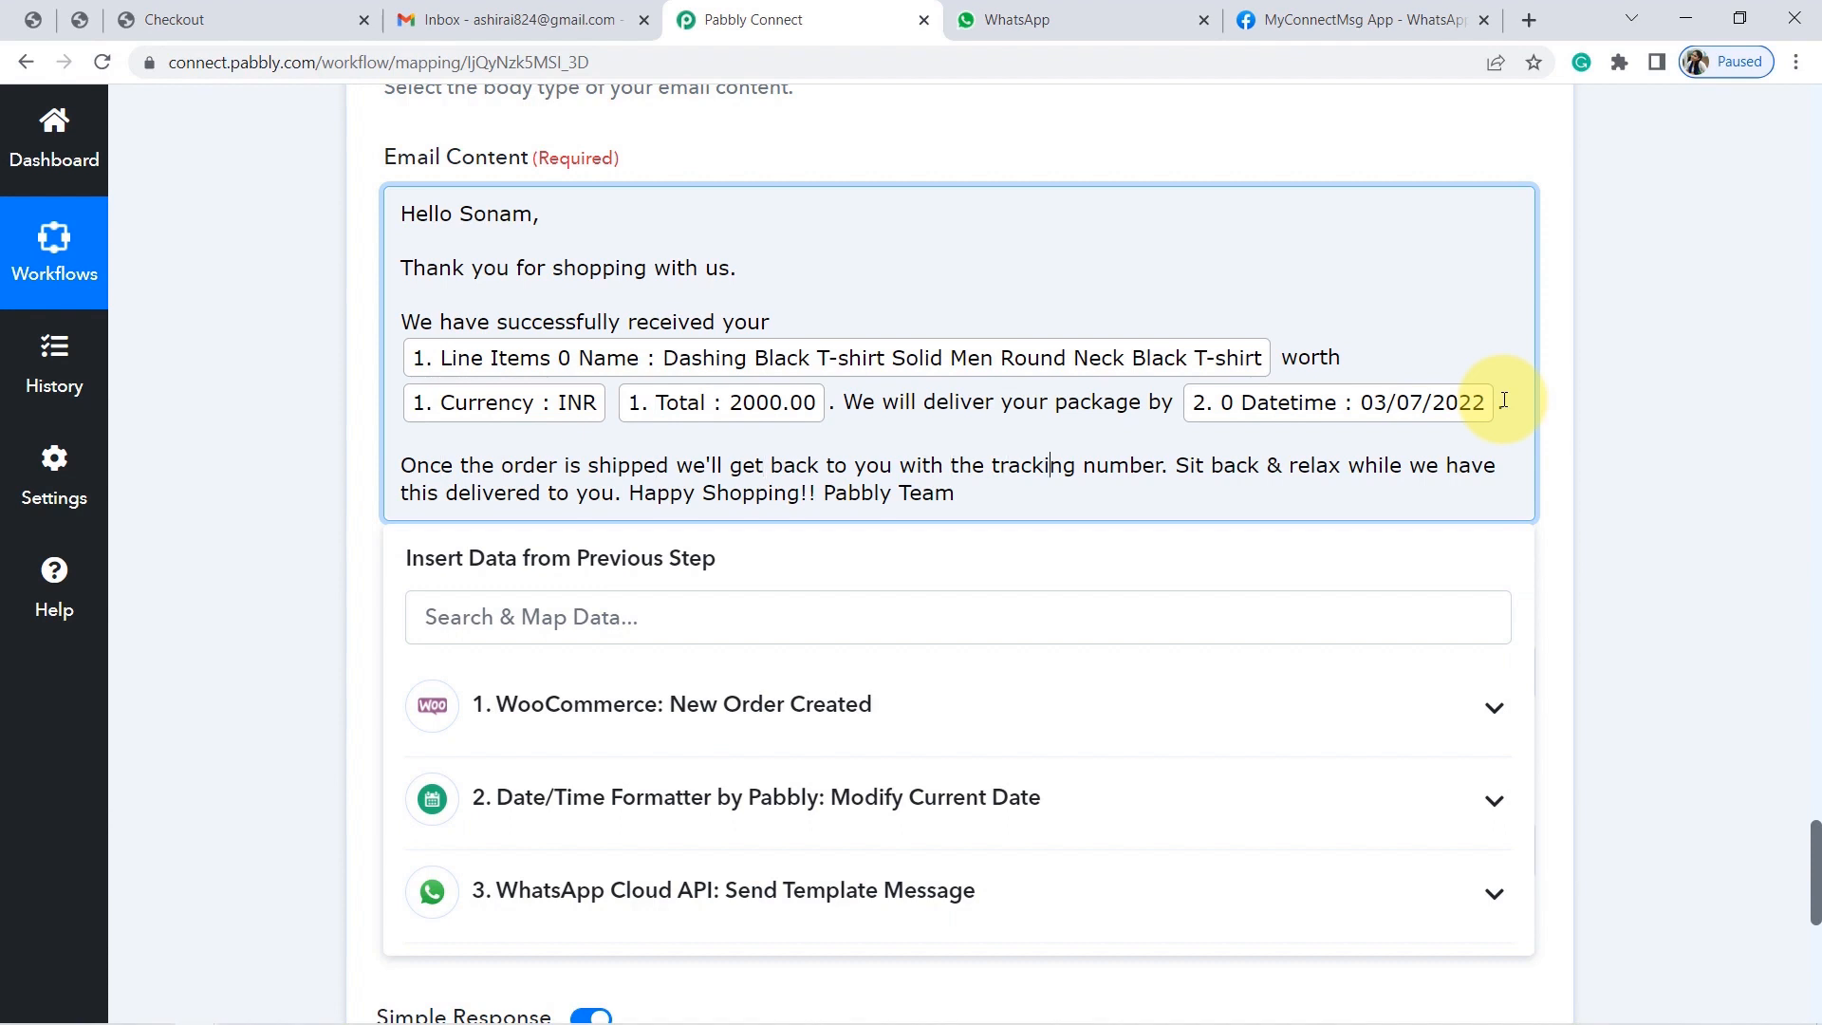
key(Return)
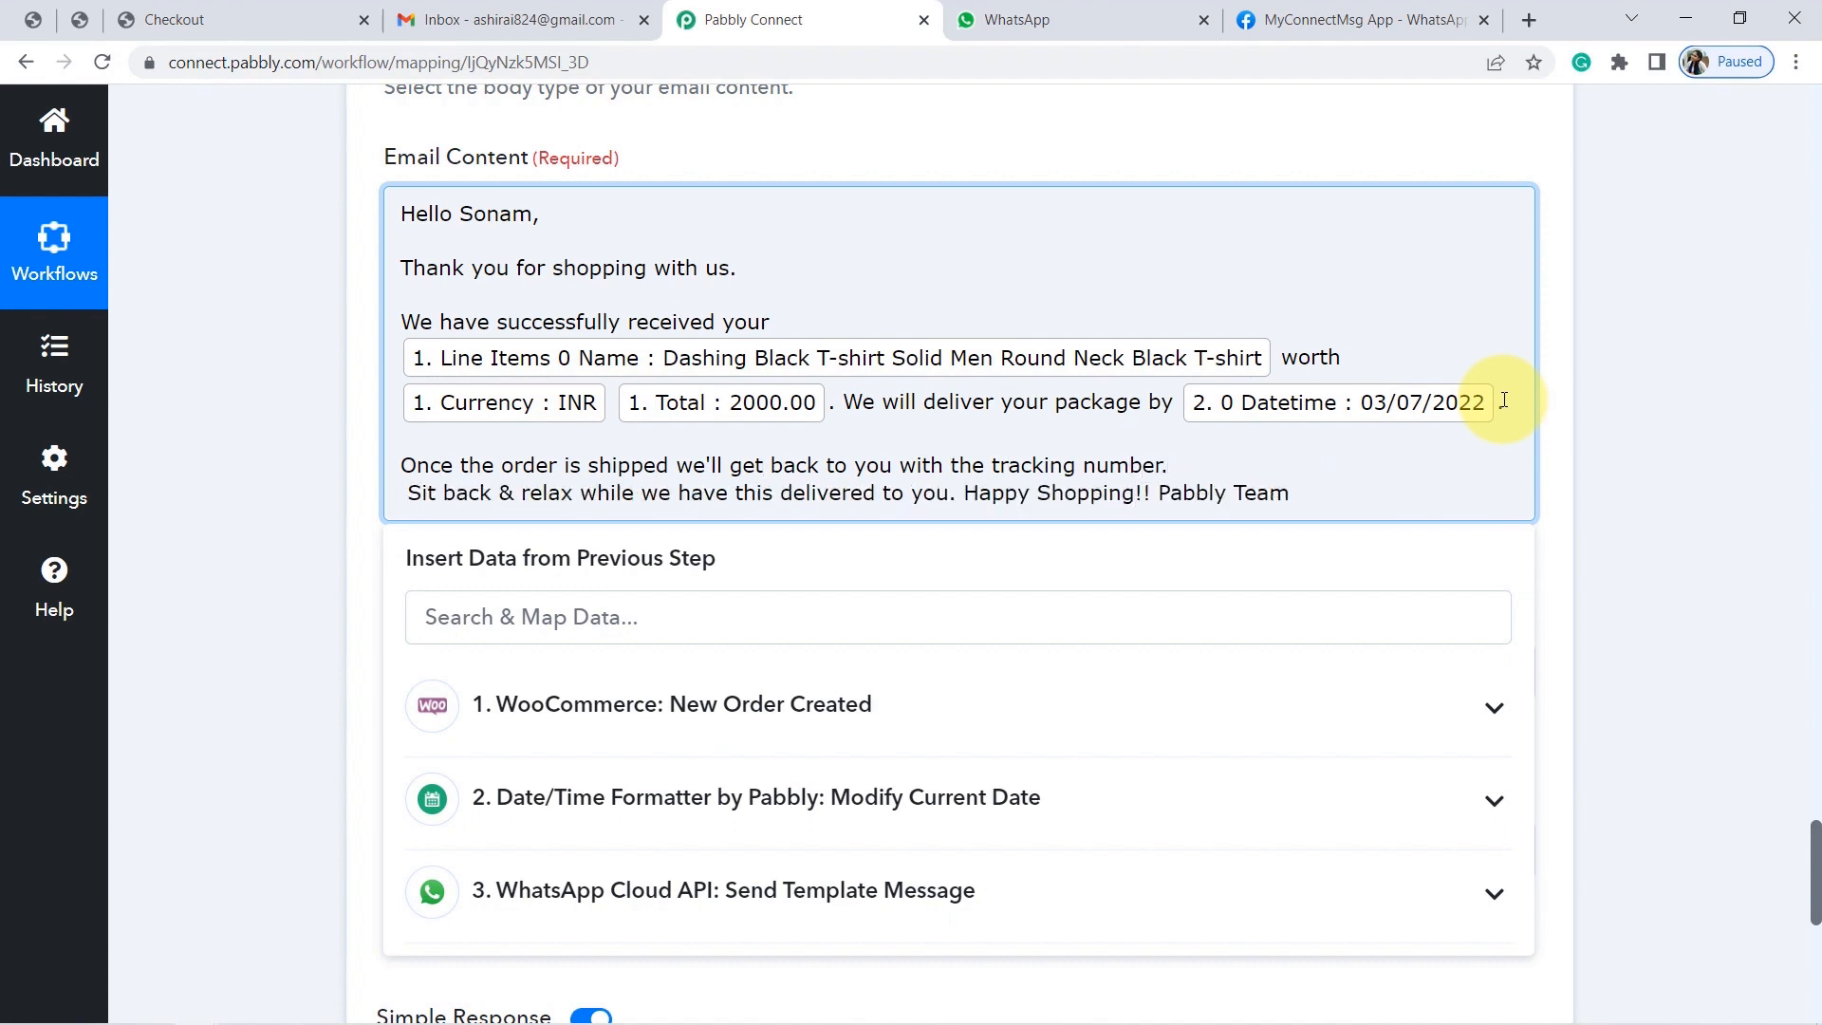
key(Return)
key(Delete)
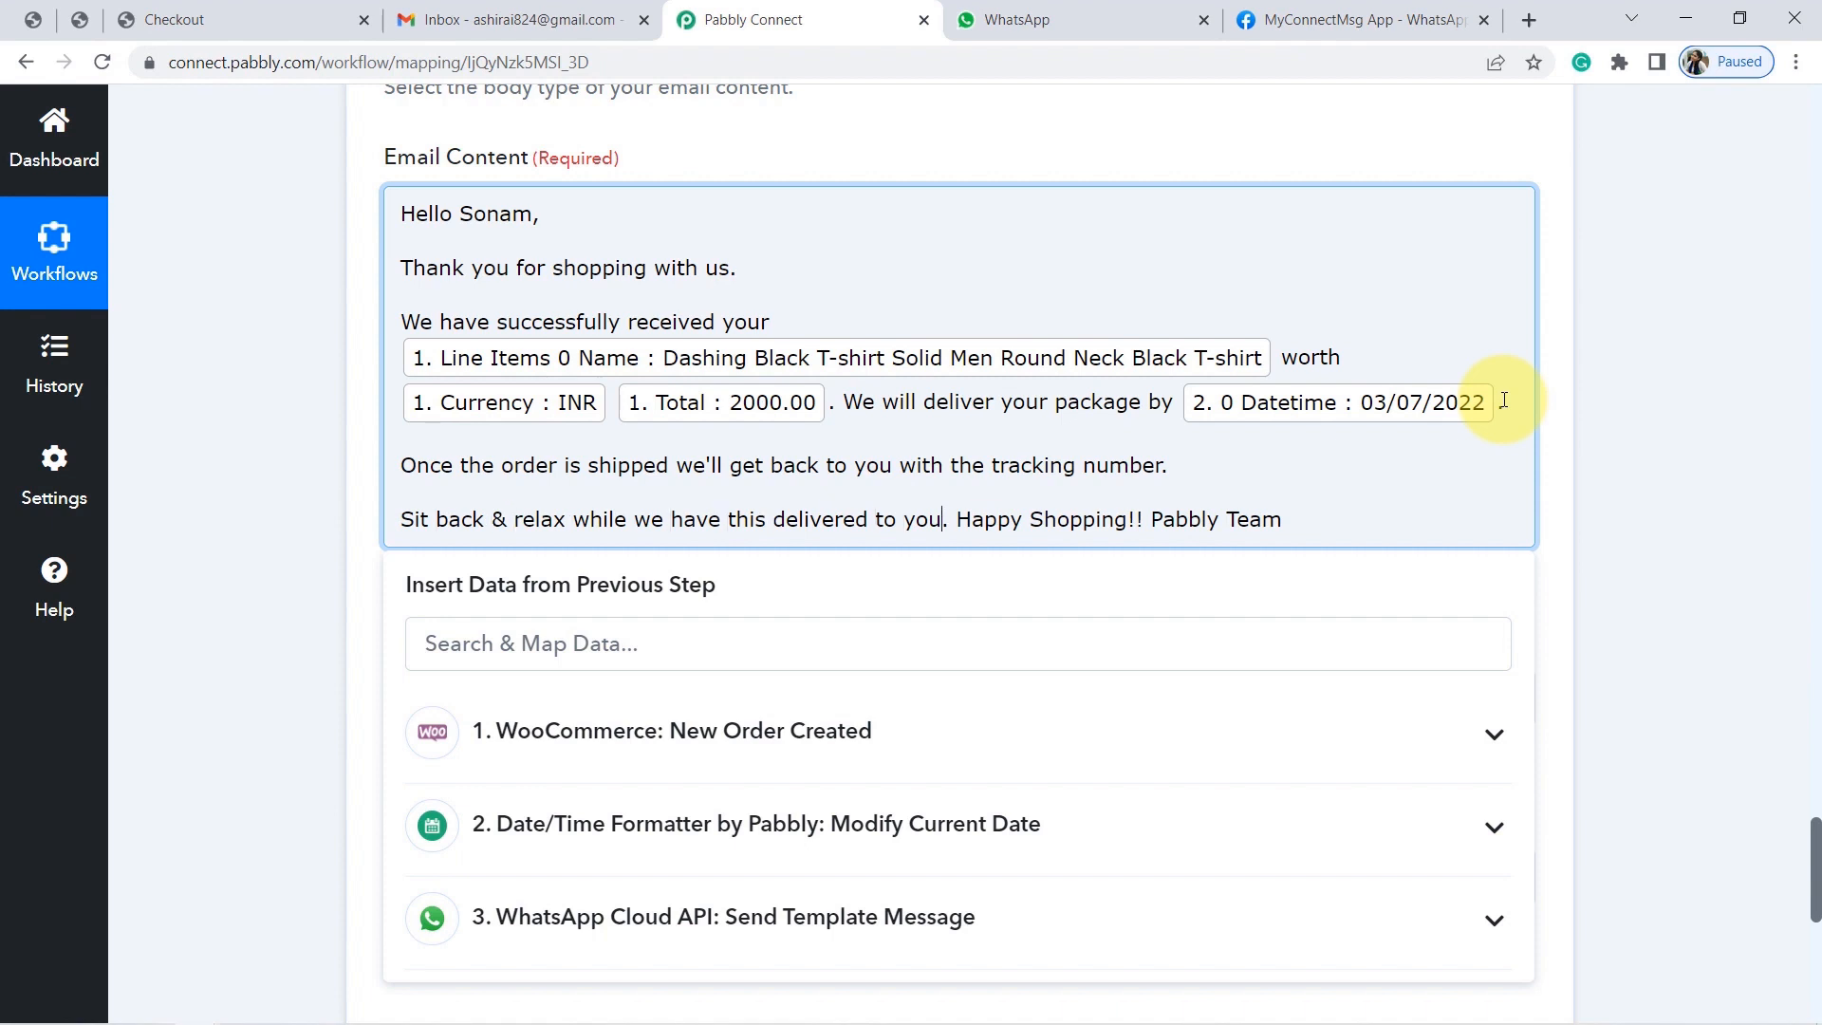
key(Return)
key(Return)
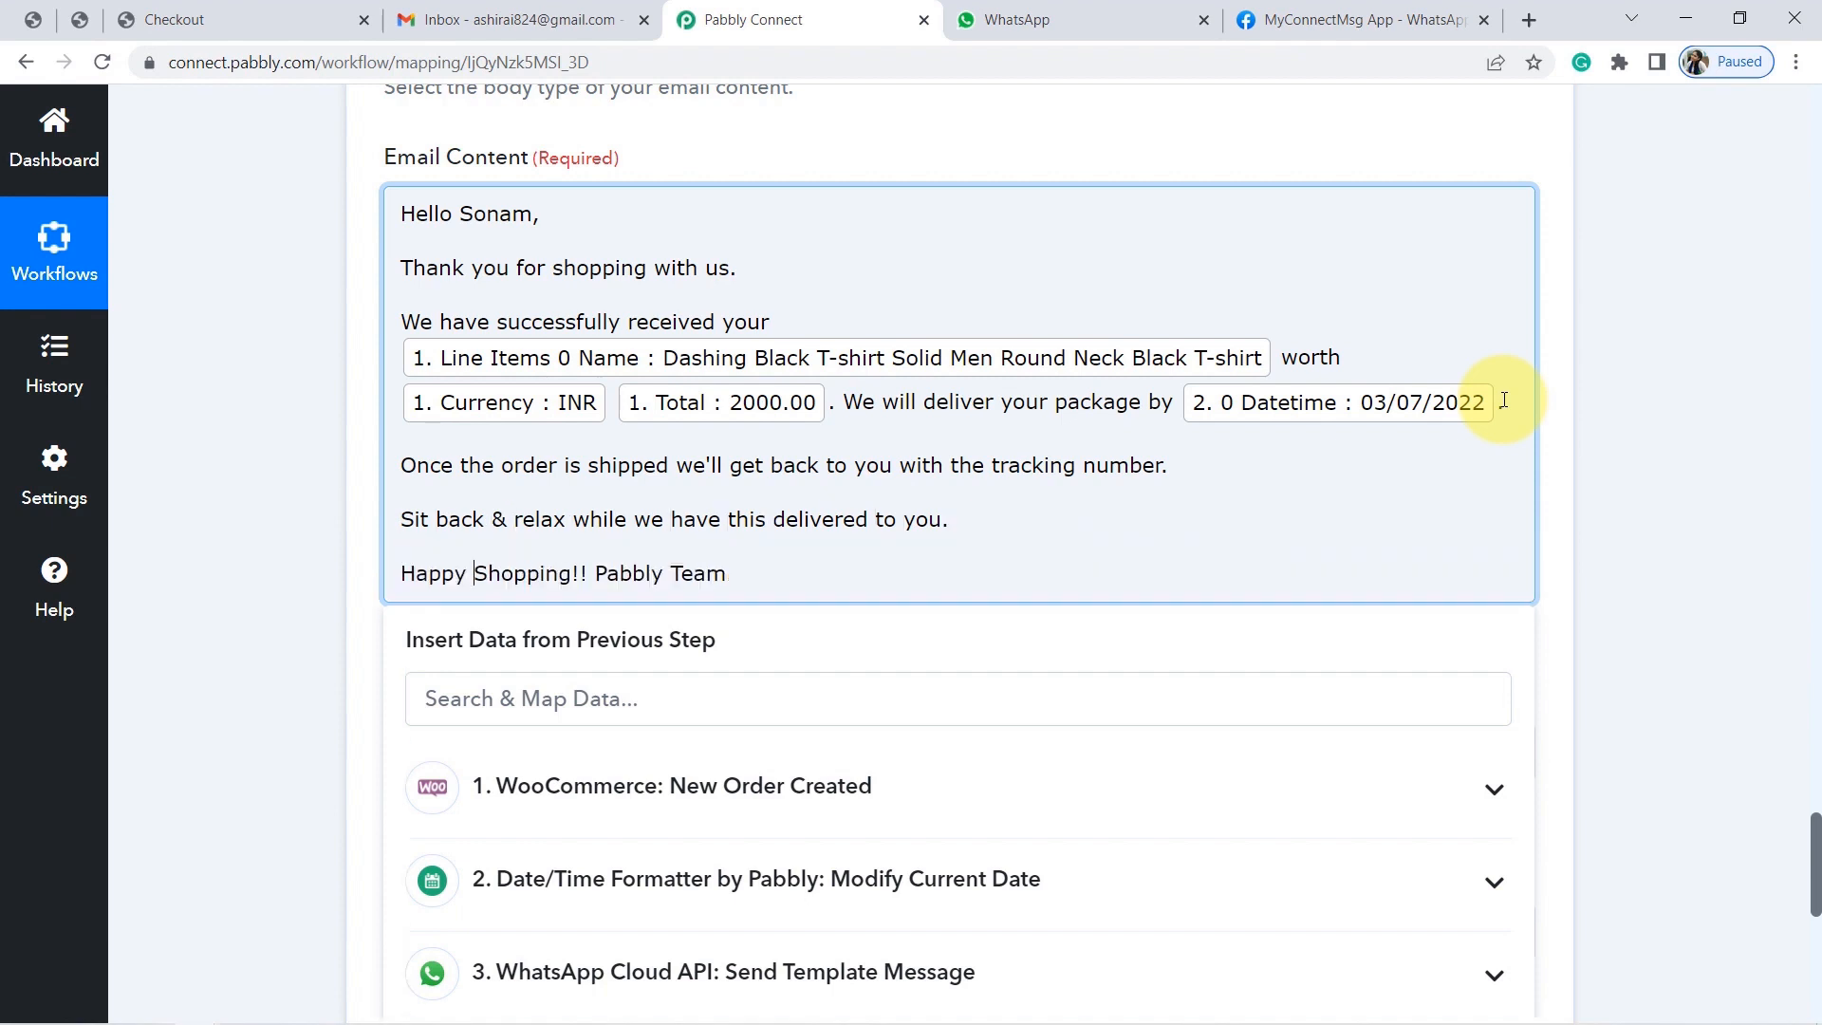
key(shift+Return)
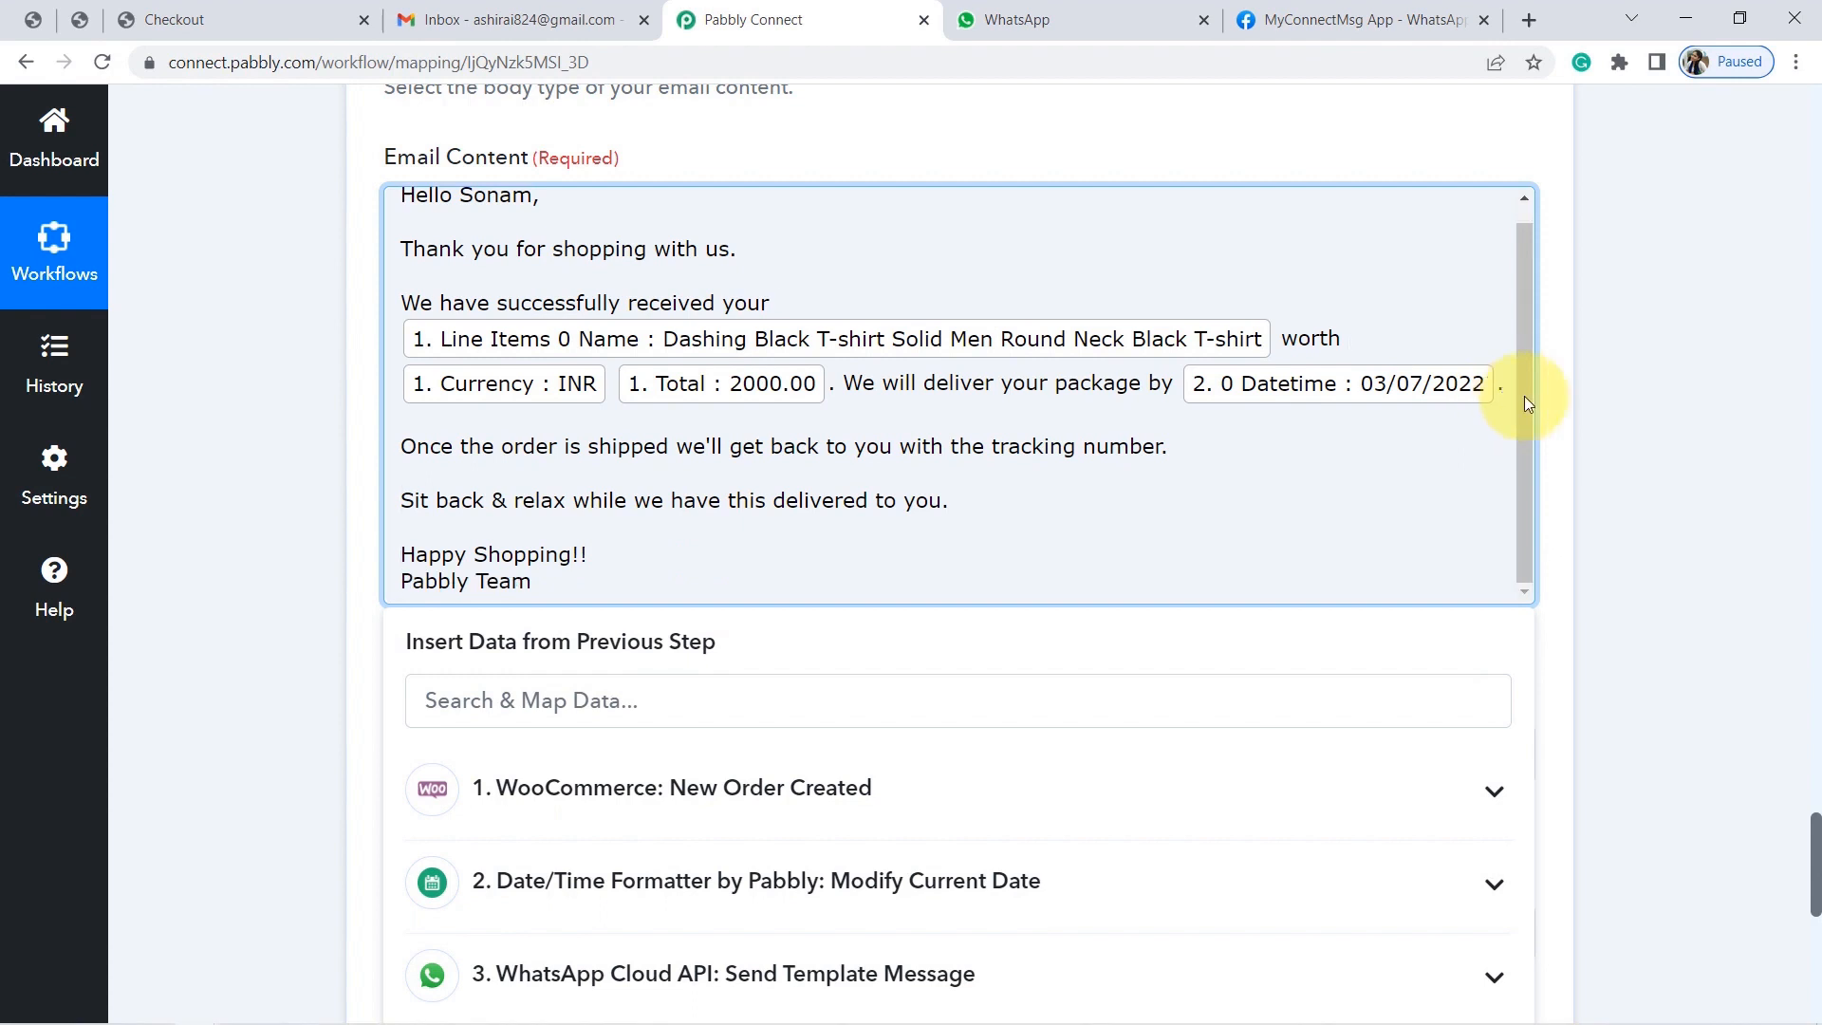
Finish editing the email body, then save the Gmail step and send a test email.
click(236, 356)
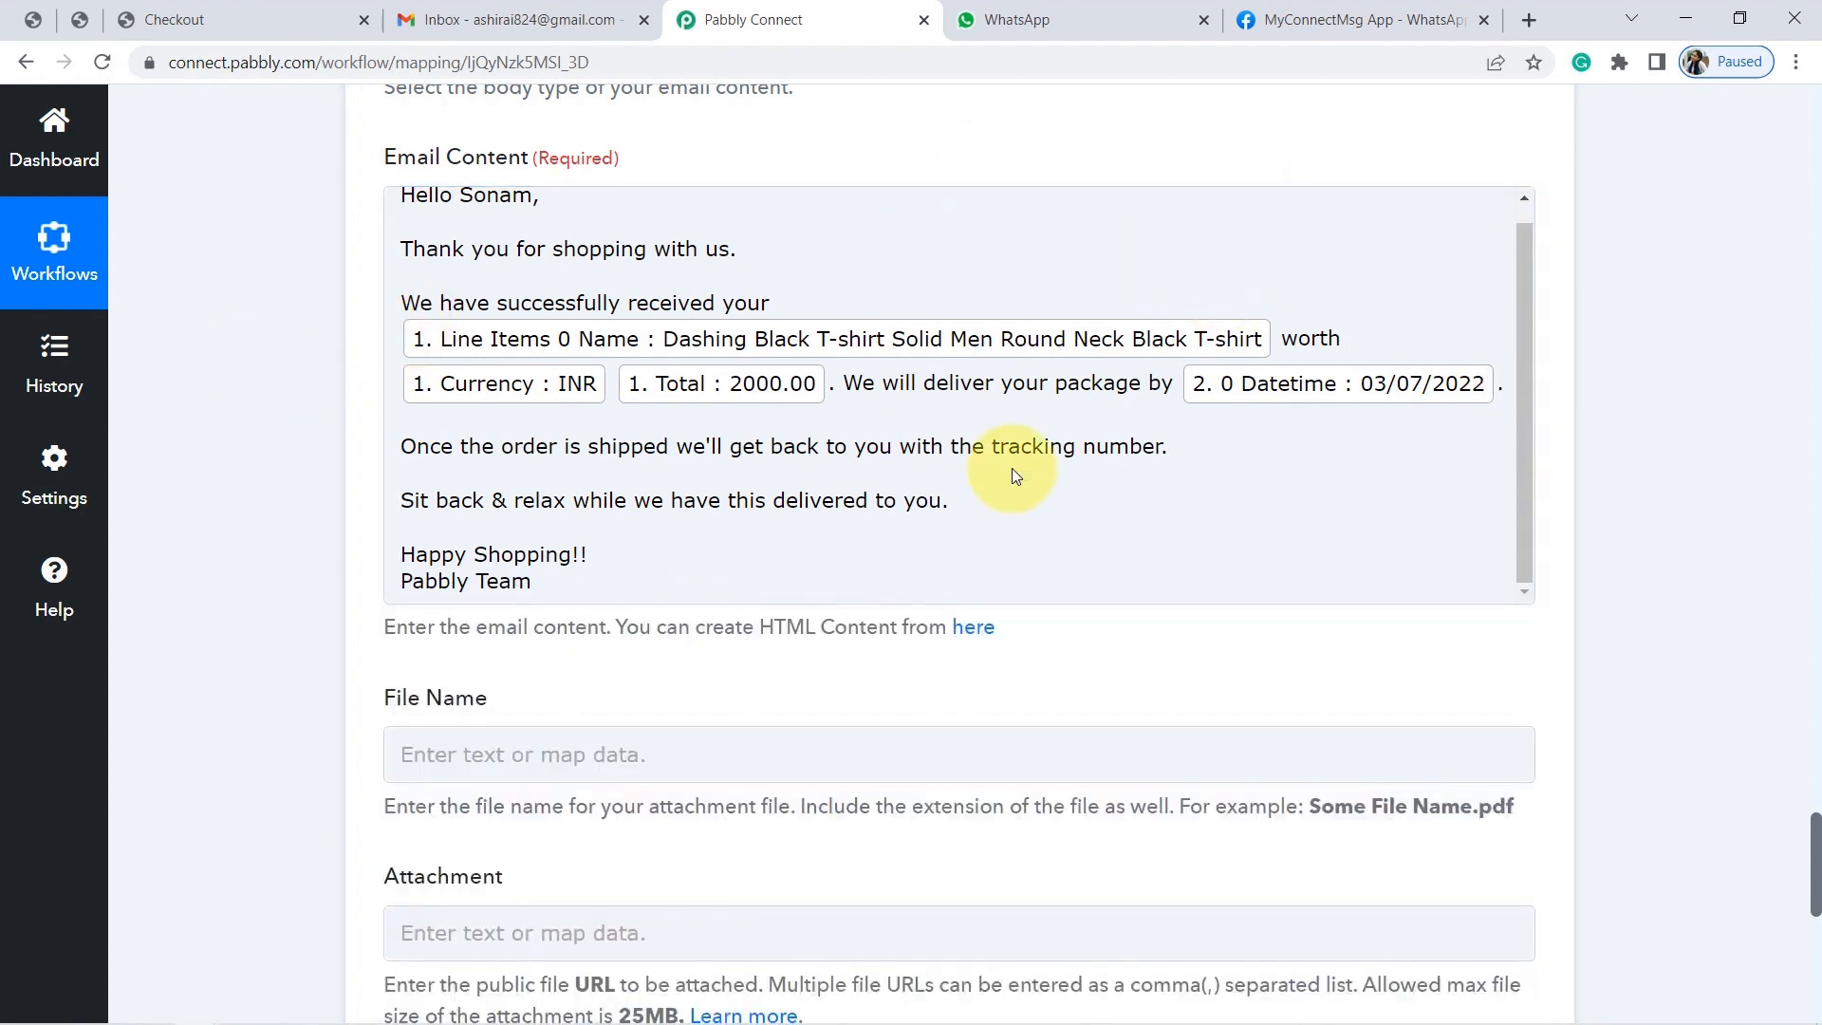
scroll(1812, 828, down, 1)
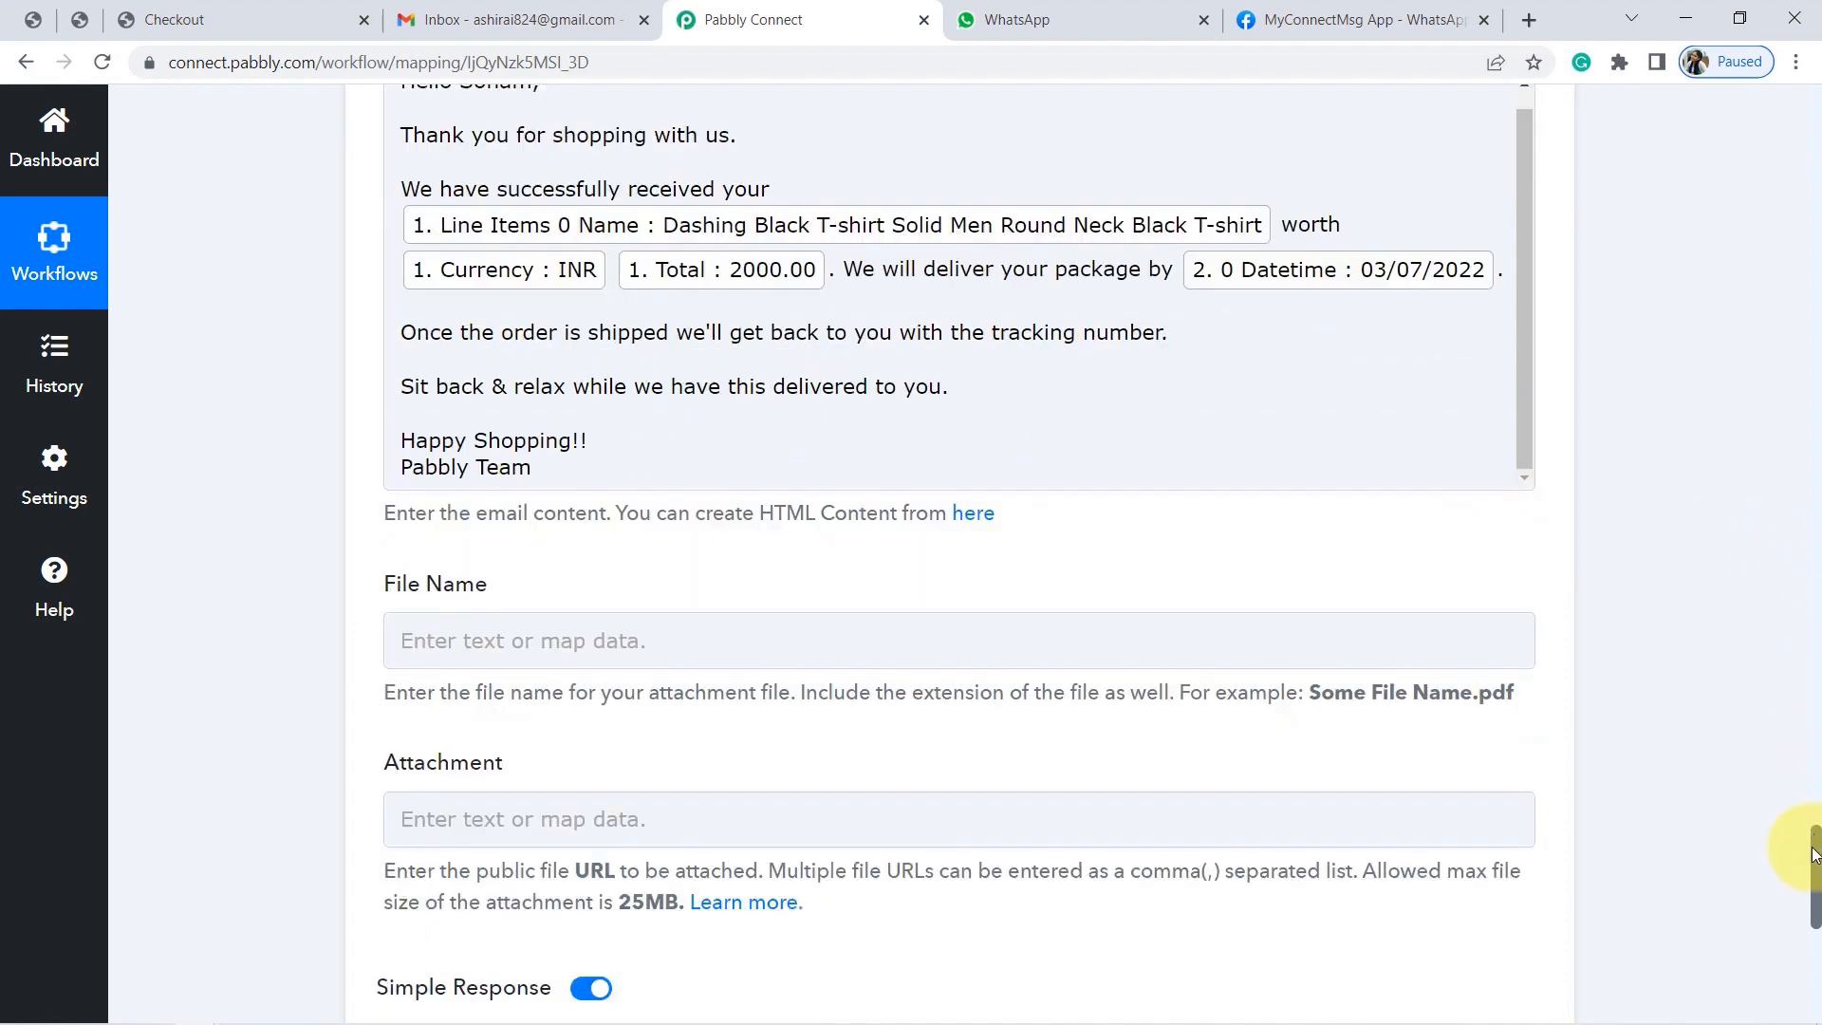
drag(1812, 854, 1807, 895)
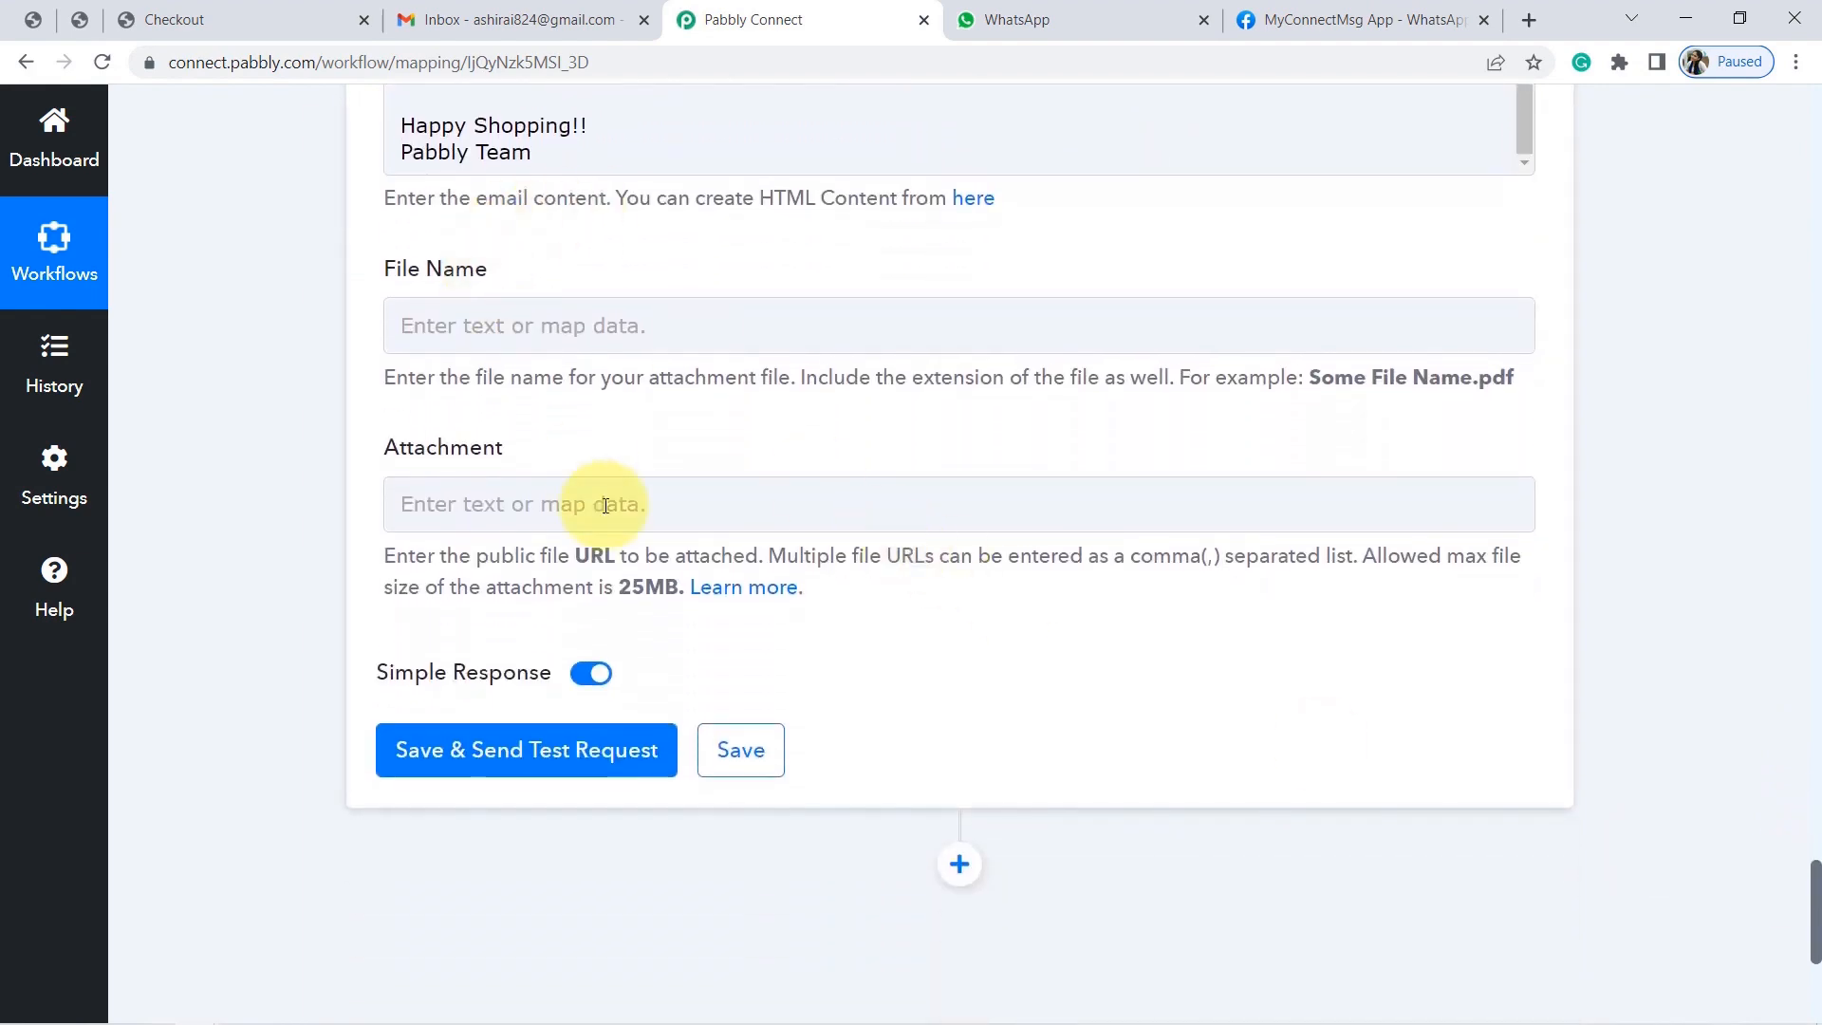
click(446, 755)
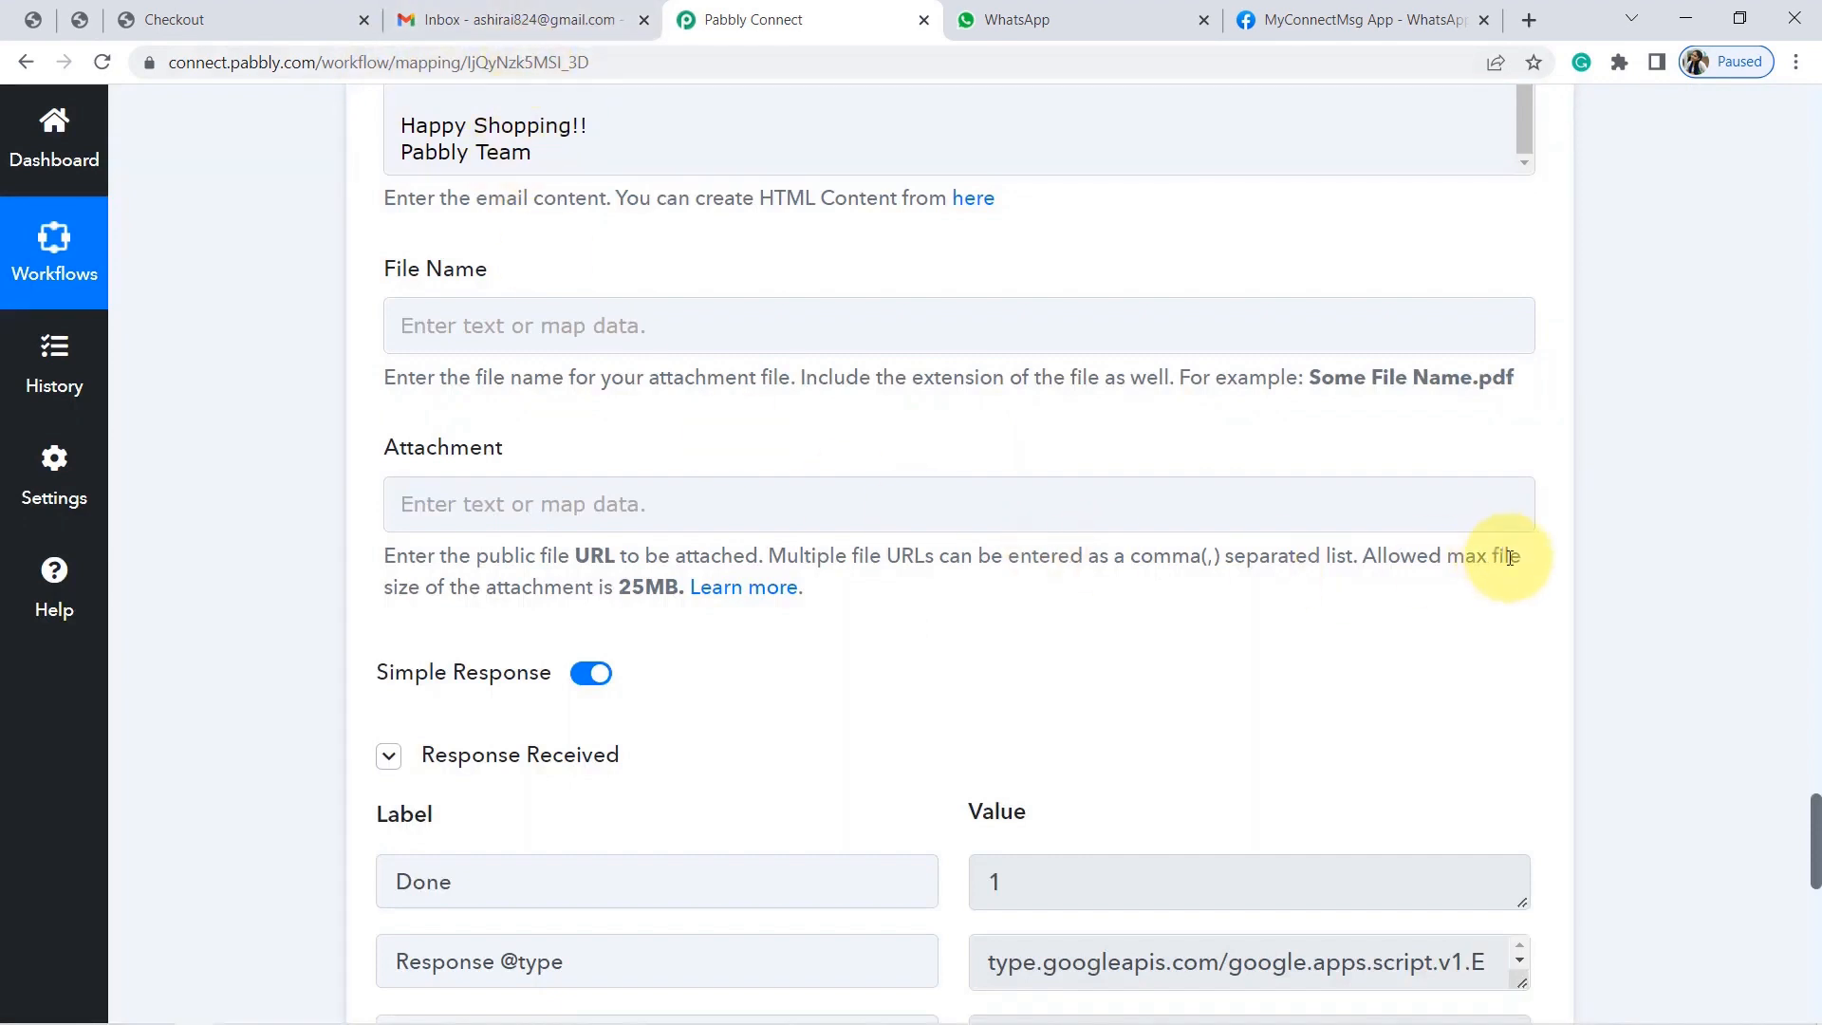
drag(1812, 811, 1812, 861)
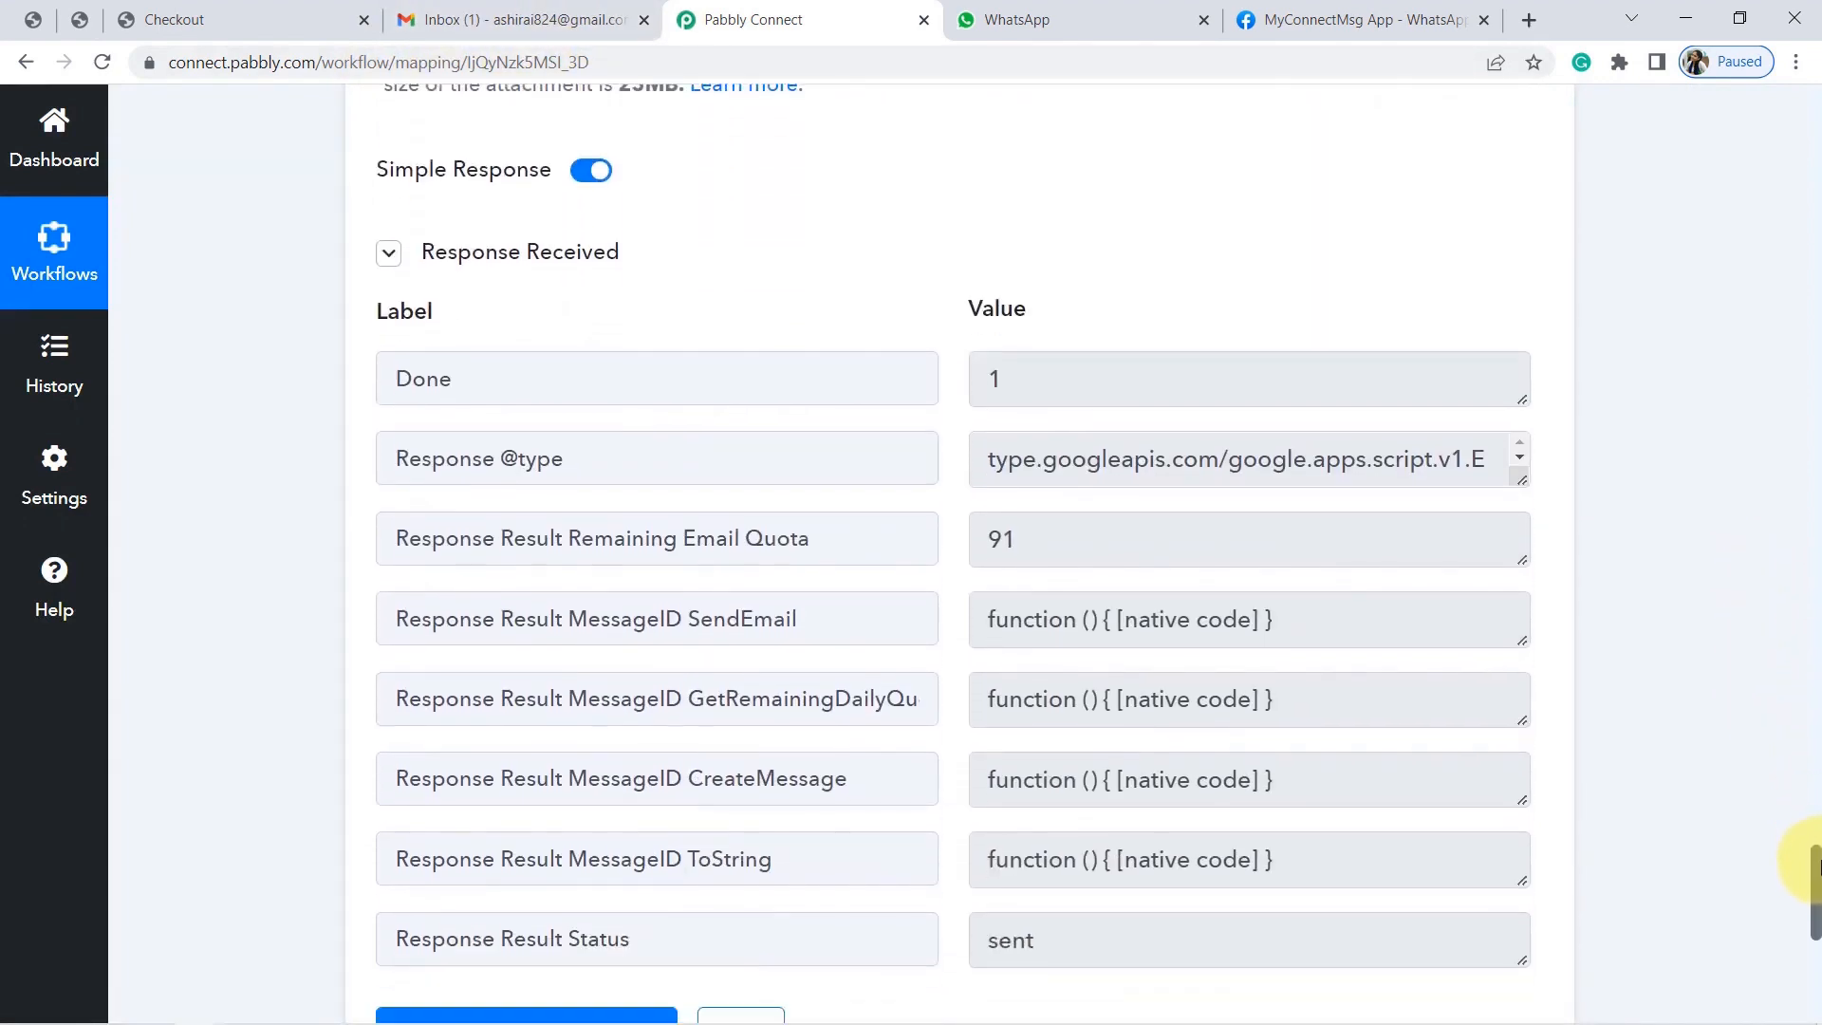
Open the received order confirmation email in Gmail and check the customer's name in its greeting.
click(466, 23)
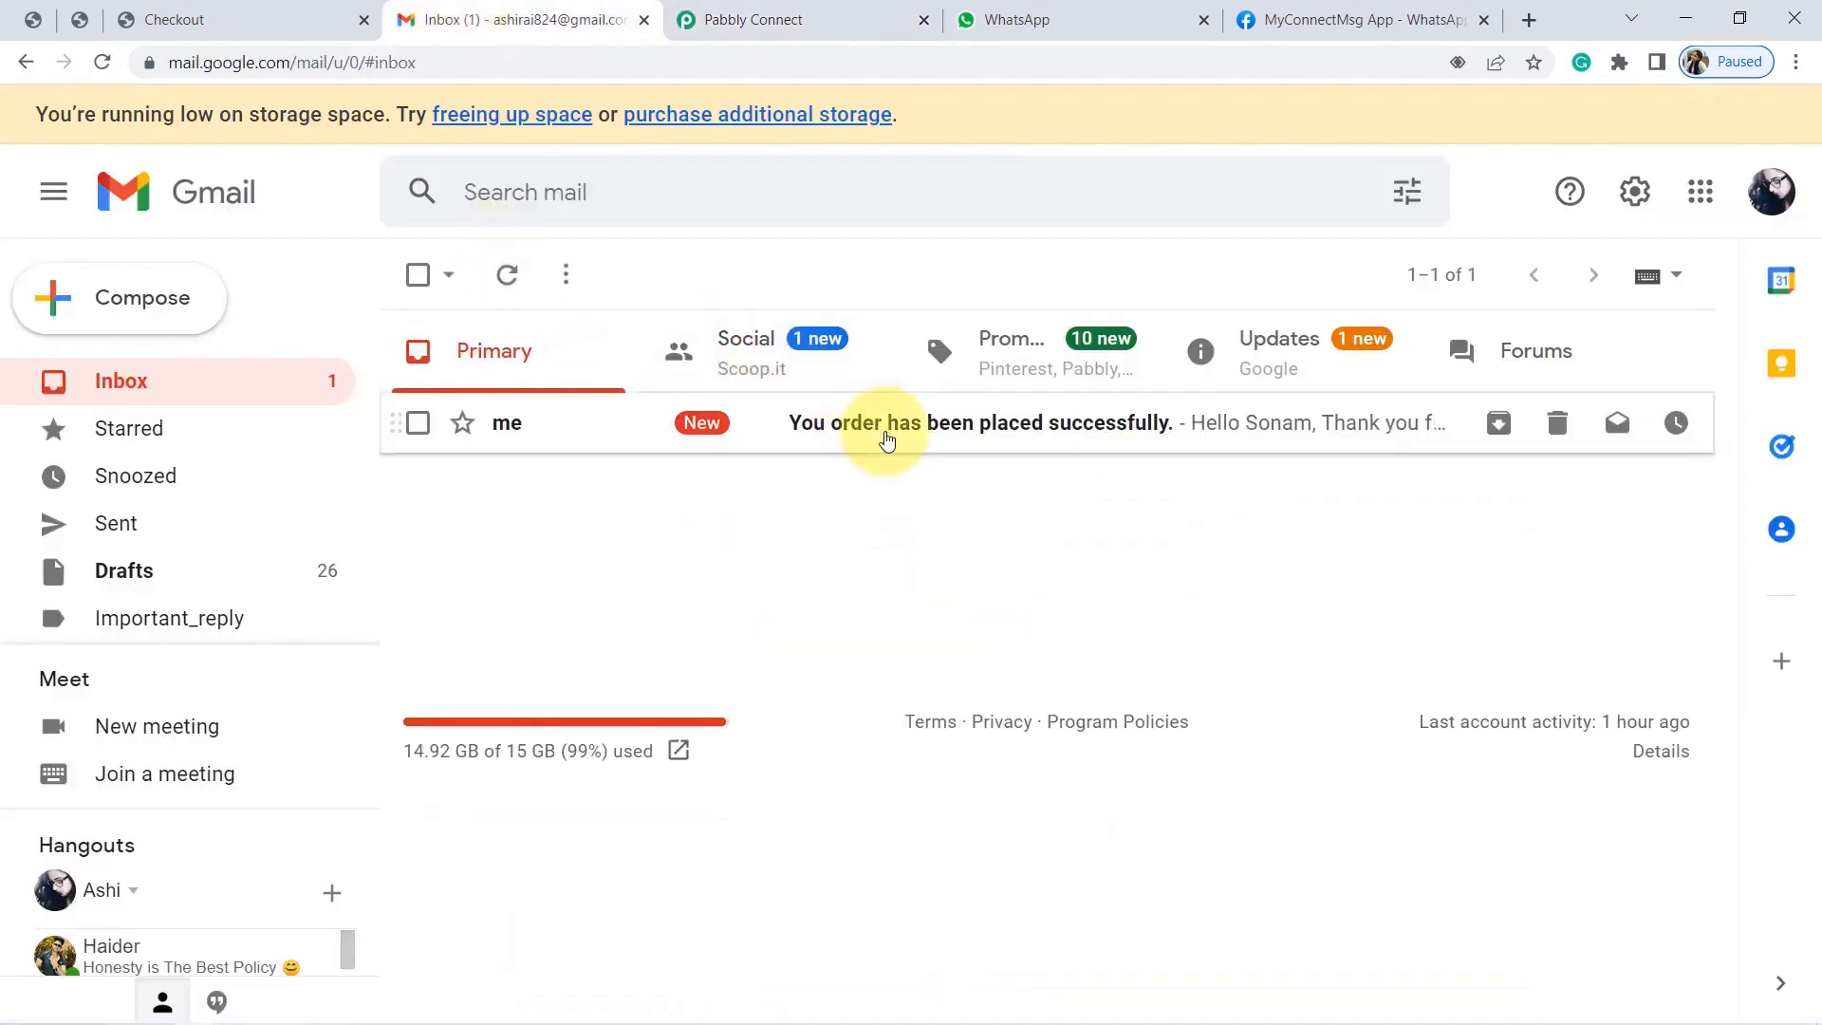
click(886, 440)
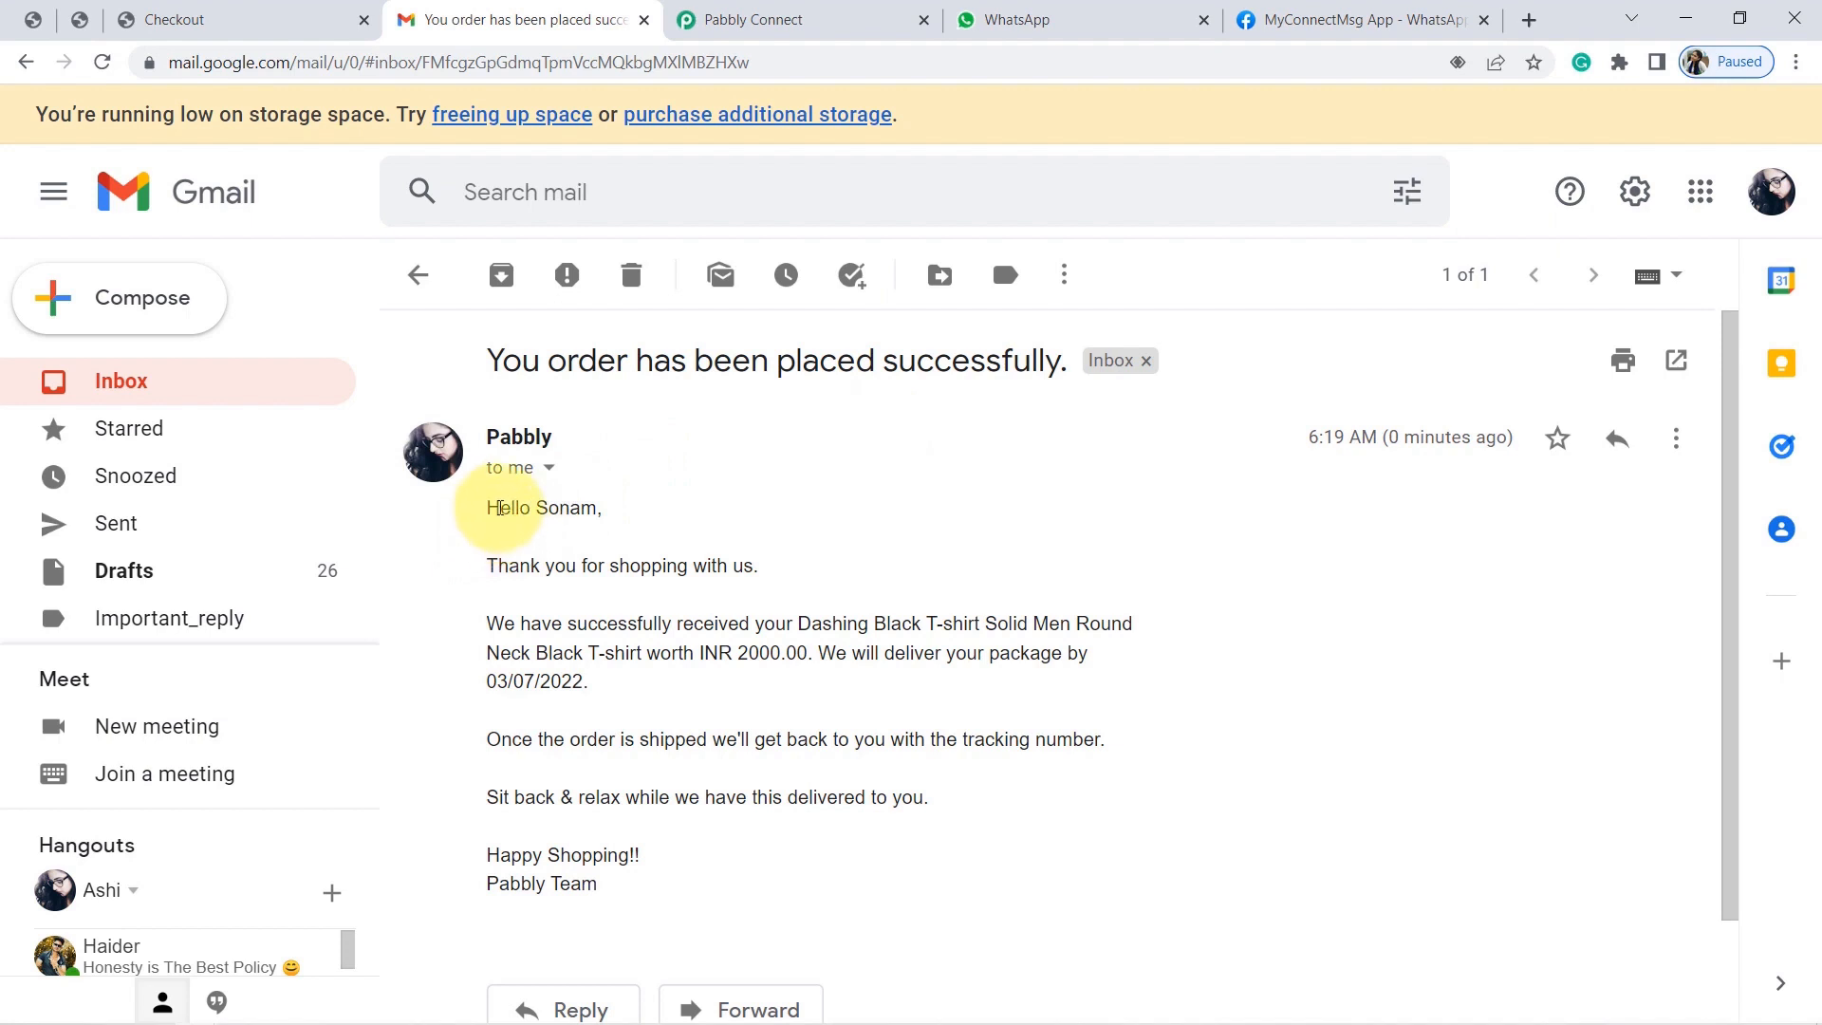
drag(498, 508, 598, 507)
click(570, 506)
double_click(567, 507)
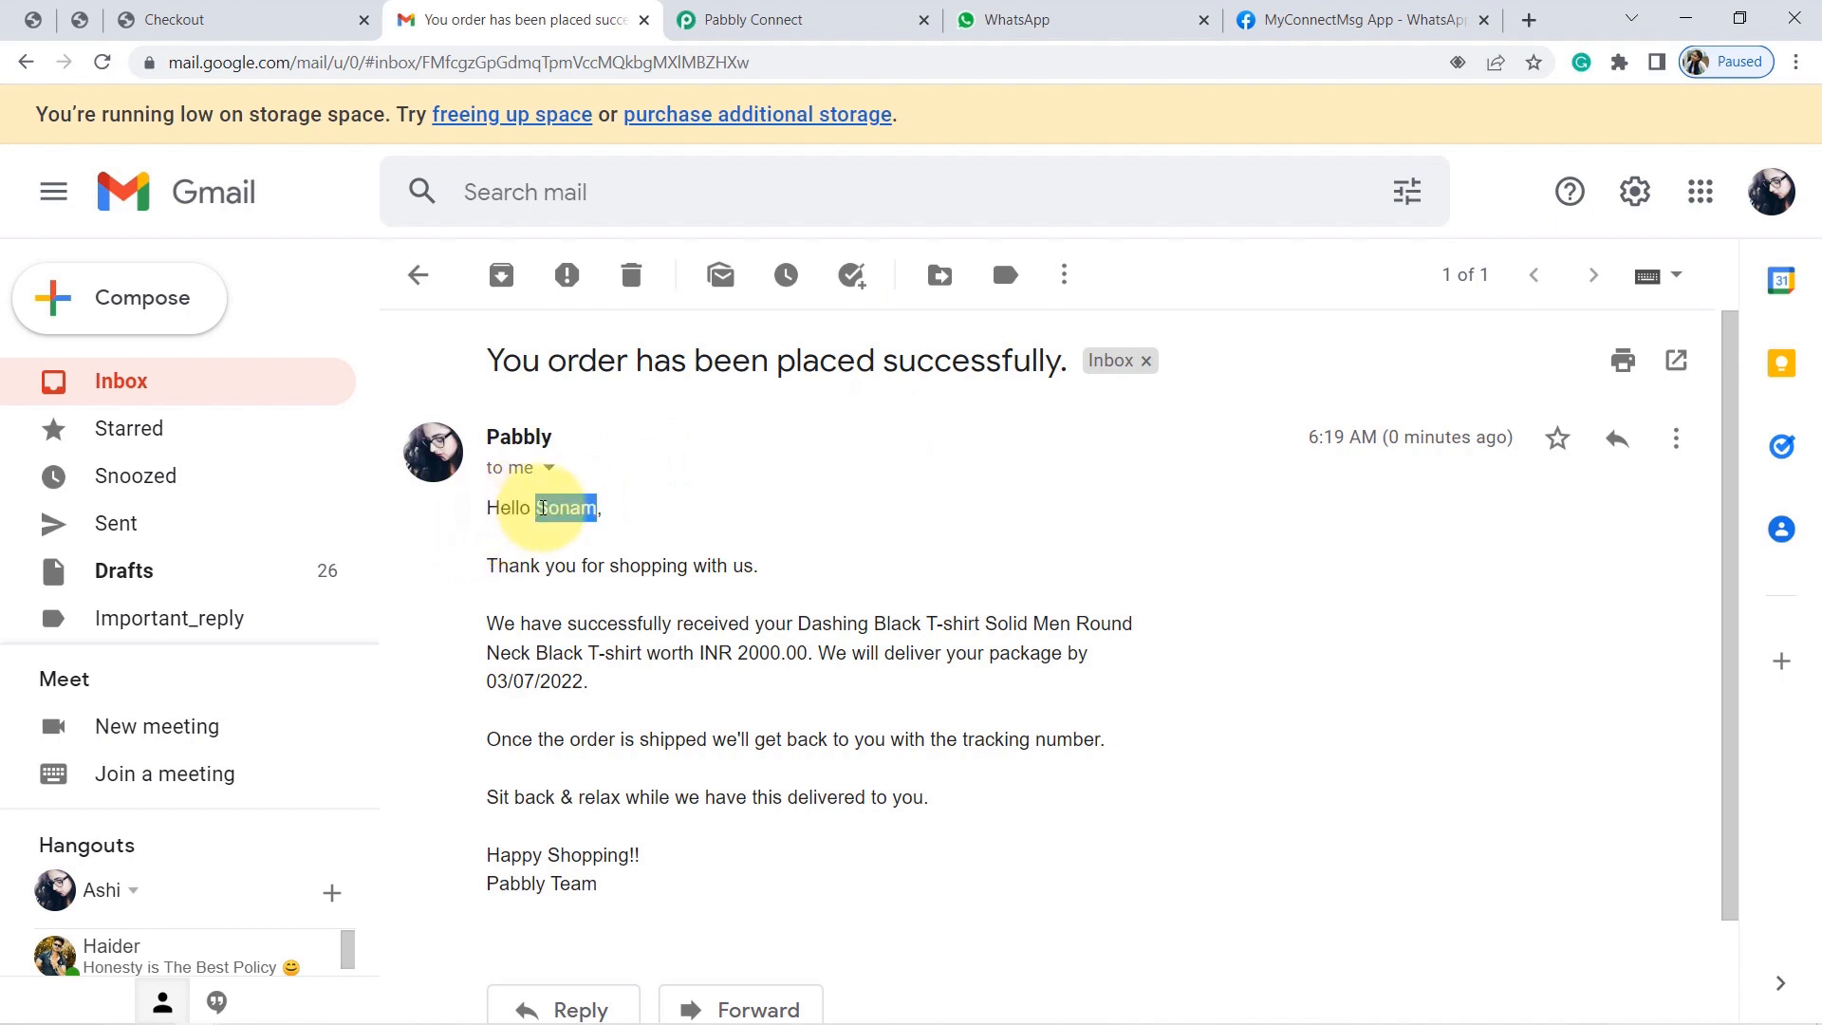
Back in the workflow, delete the hard-coded name from the email greeting.
click(764, 20)
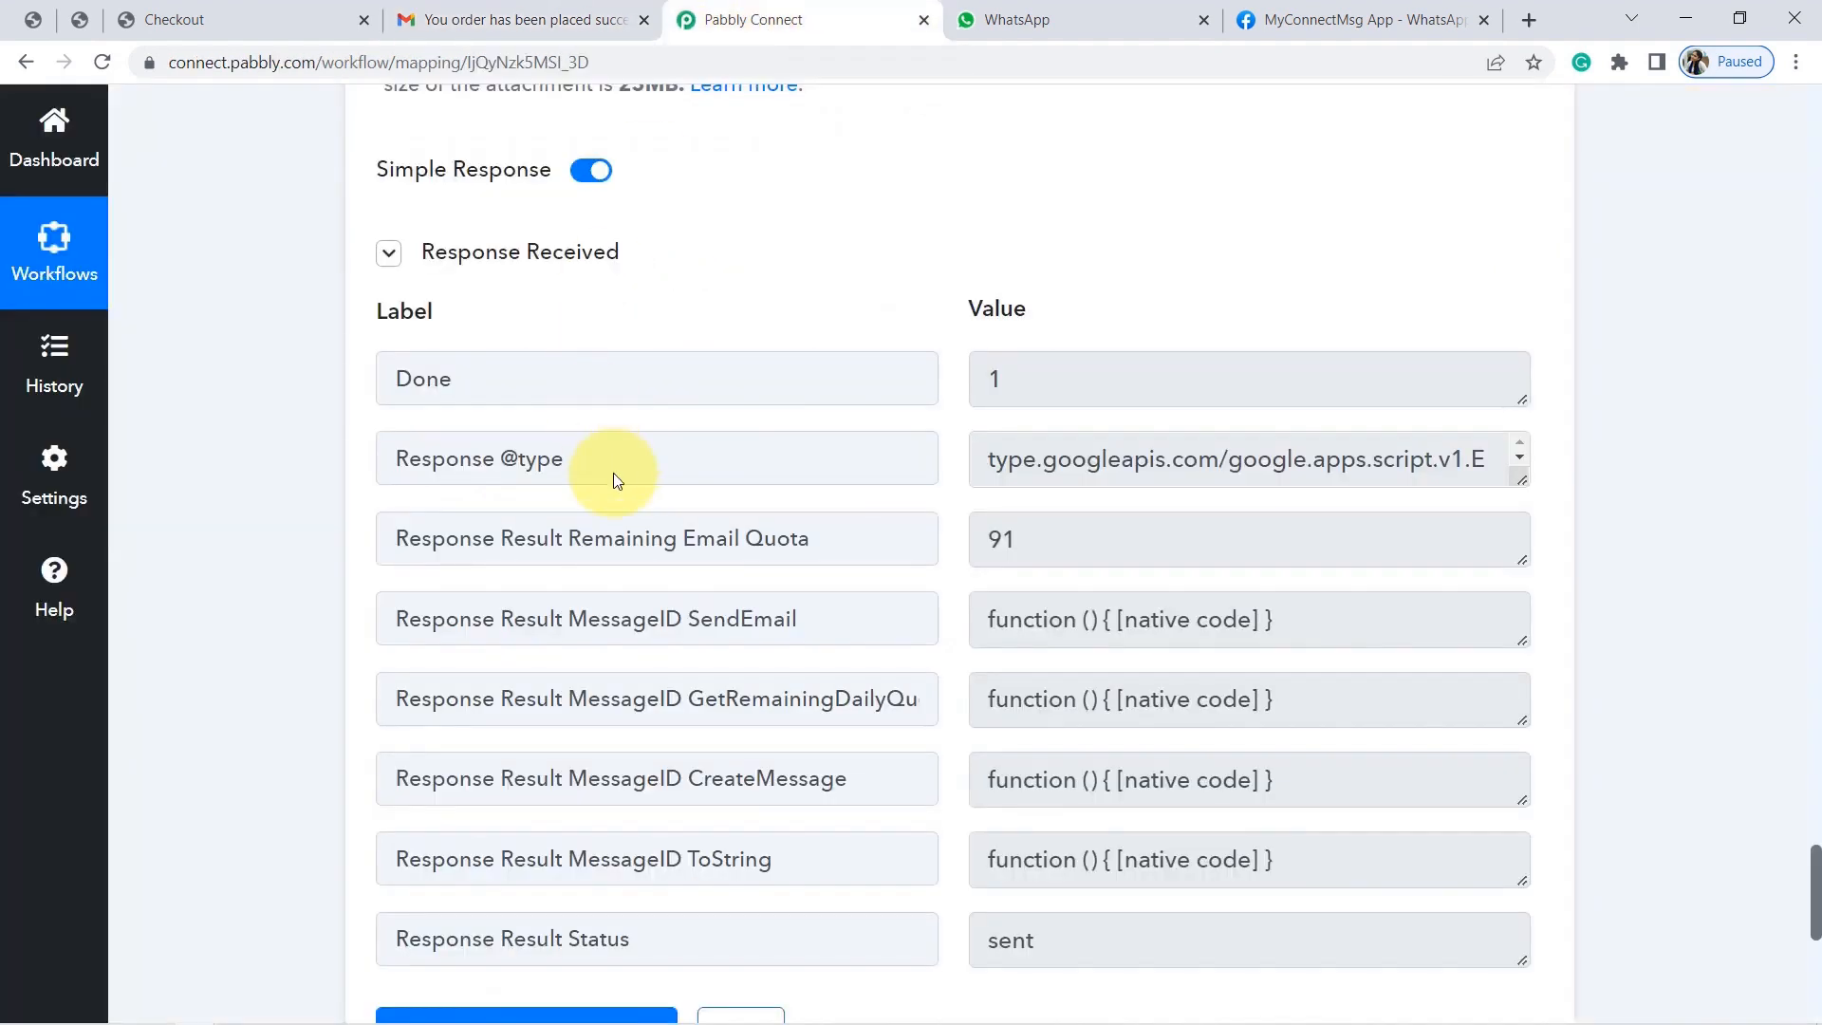
drag(1814, 906, 1806, 830)
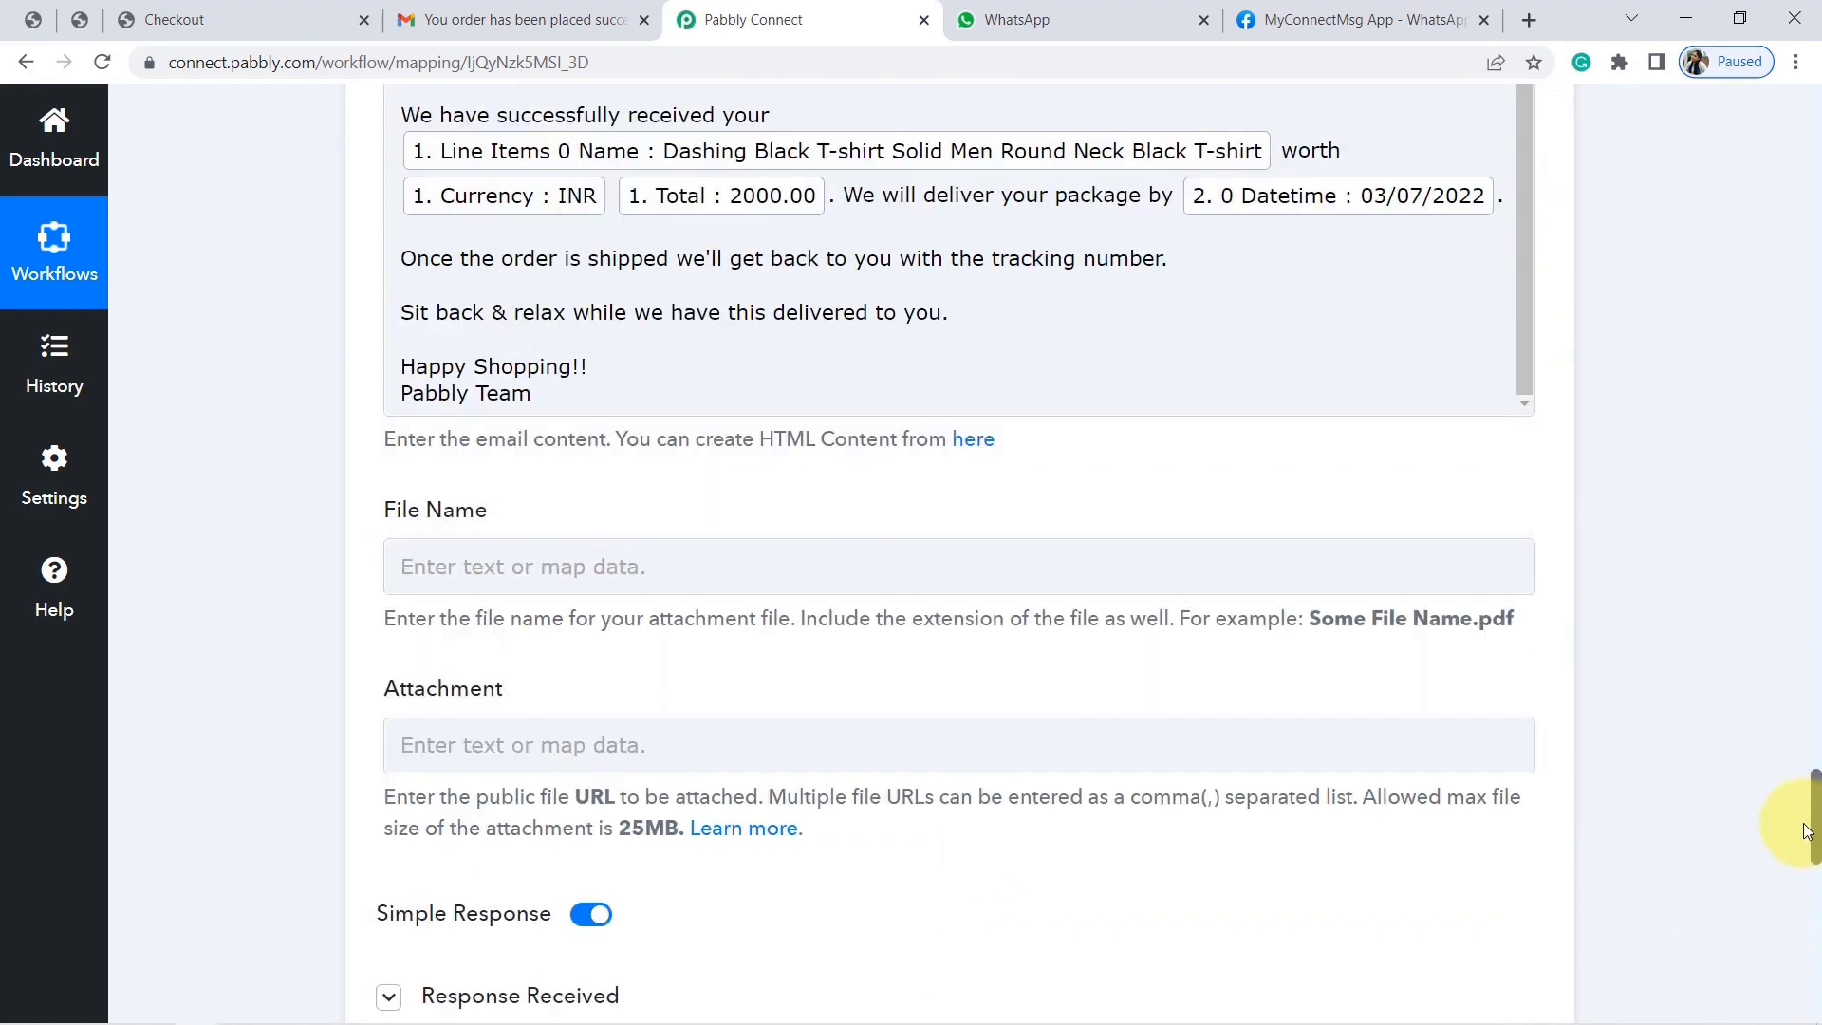
scroll(1813, 839, up, 3)
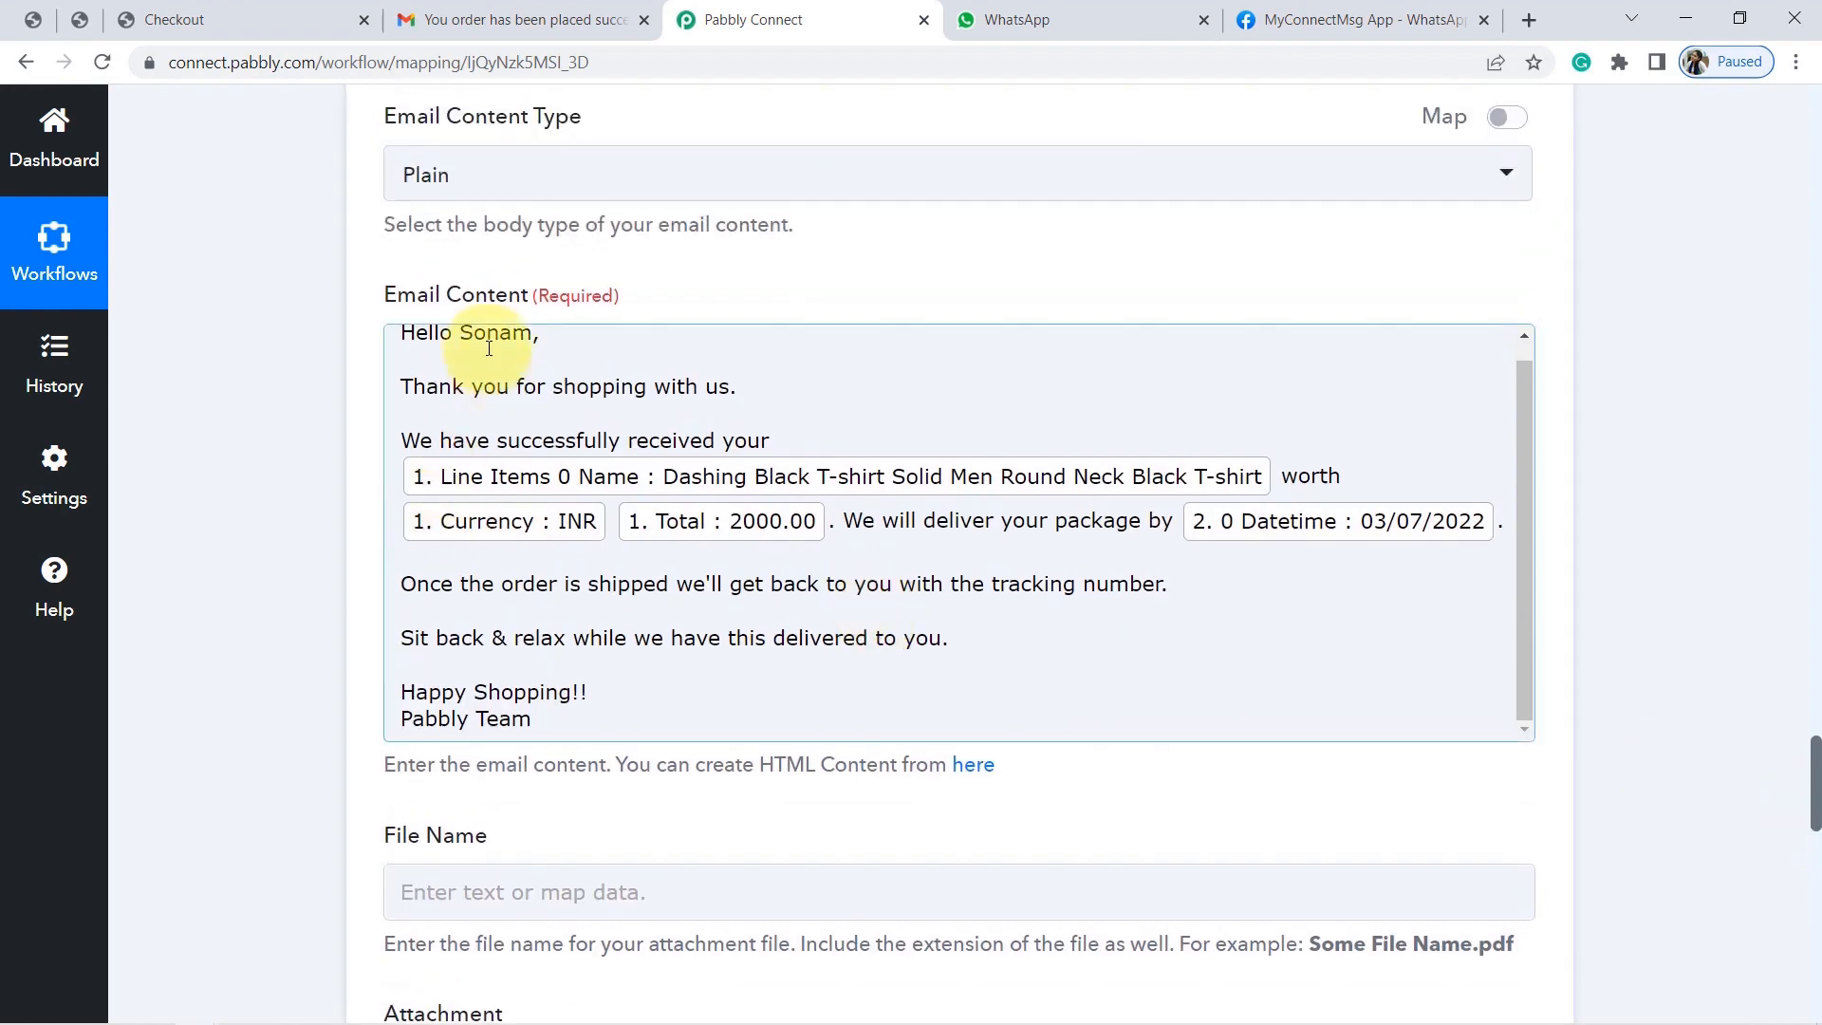
double_click(487, 337)
key(BackSpace)
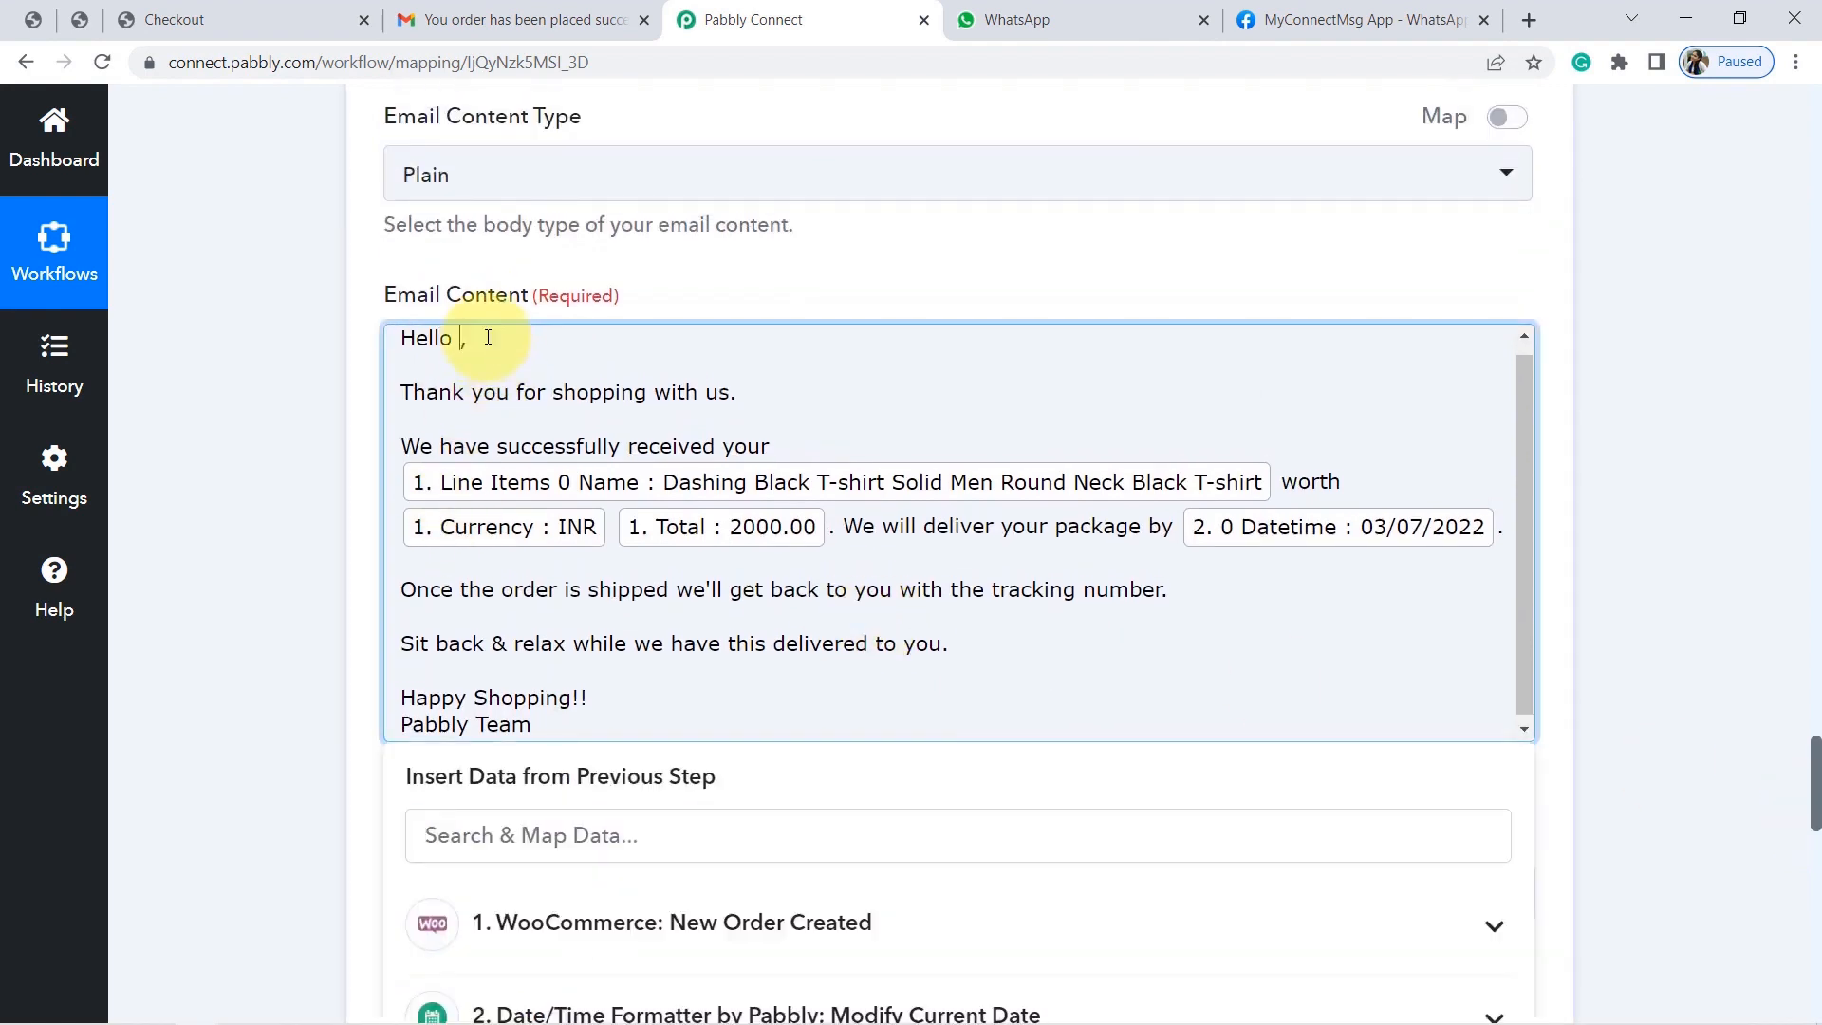
Insert the WooCommerce Billing First Name into the greeting and send a new test email.
click(545, 940)
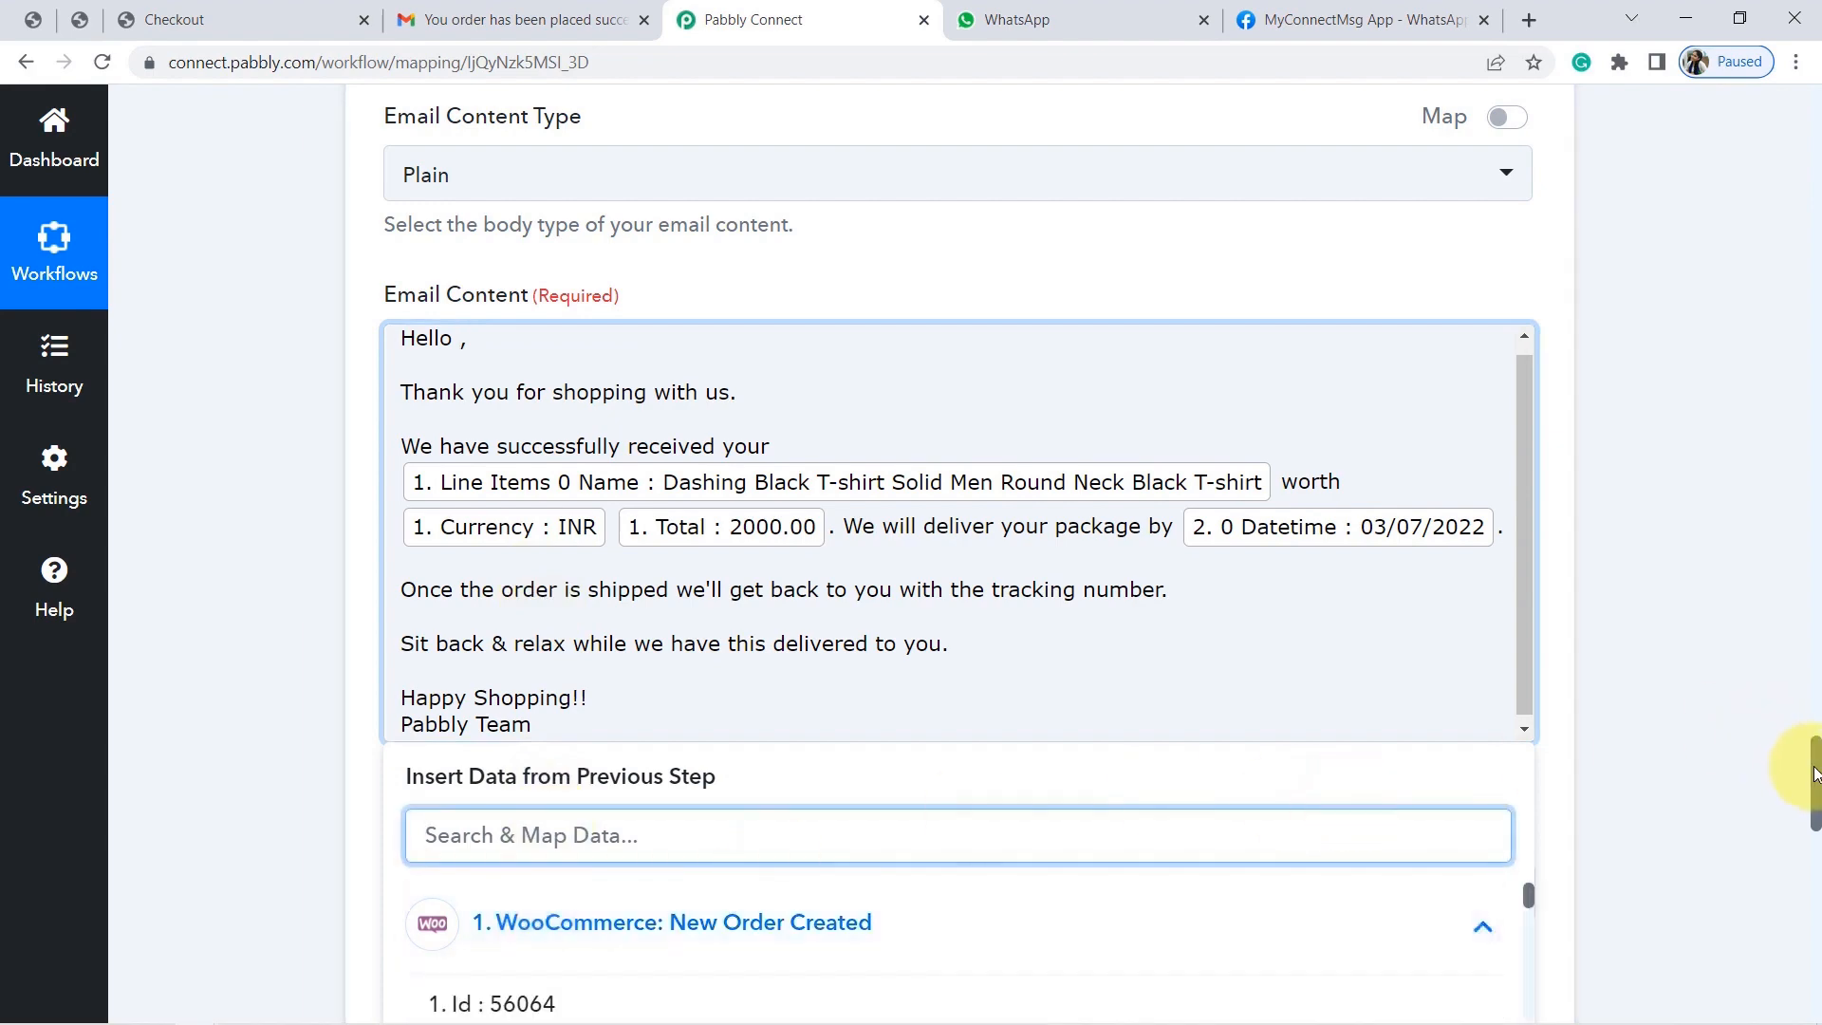
scroll(1812, 785, down, 5)
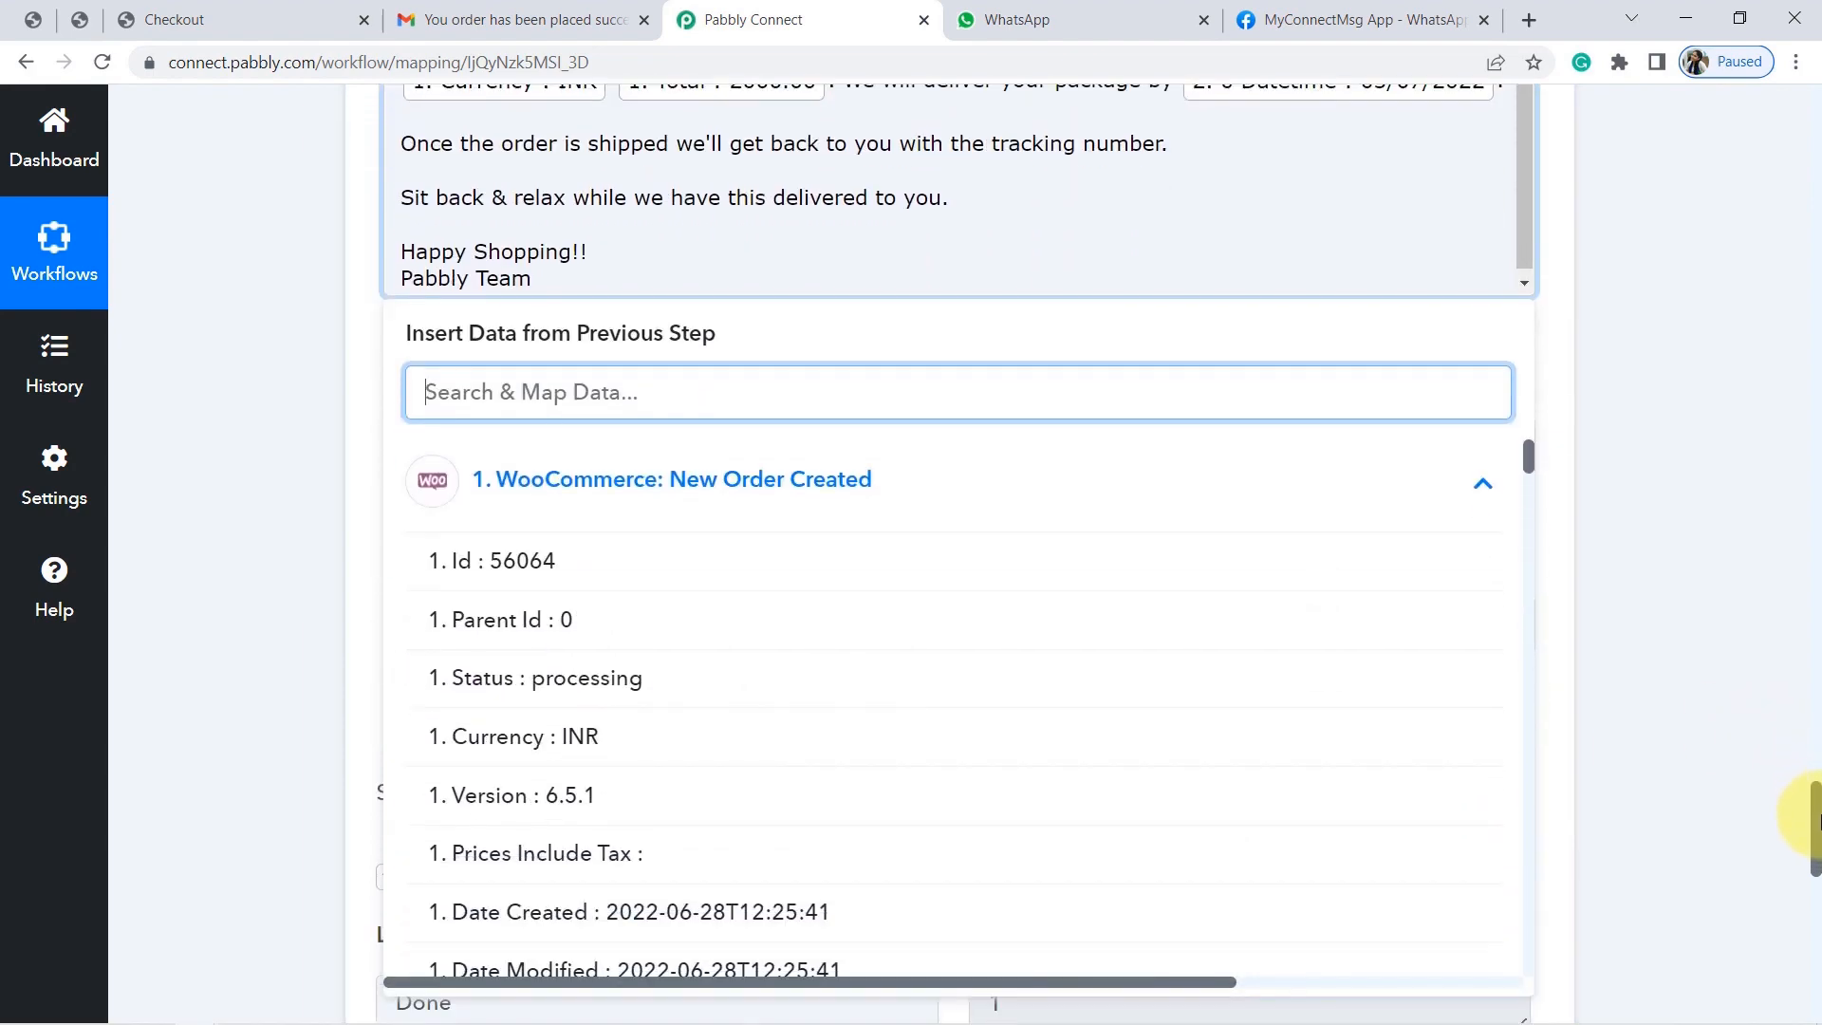
drag(1528, 419, 1534, 491)
click(681, 562)
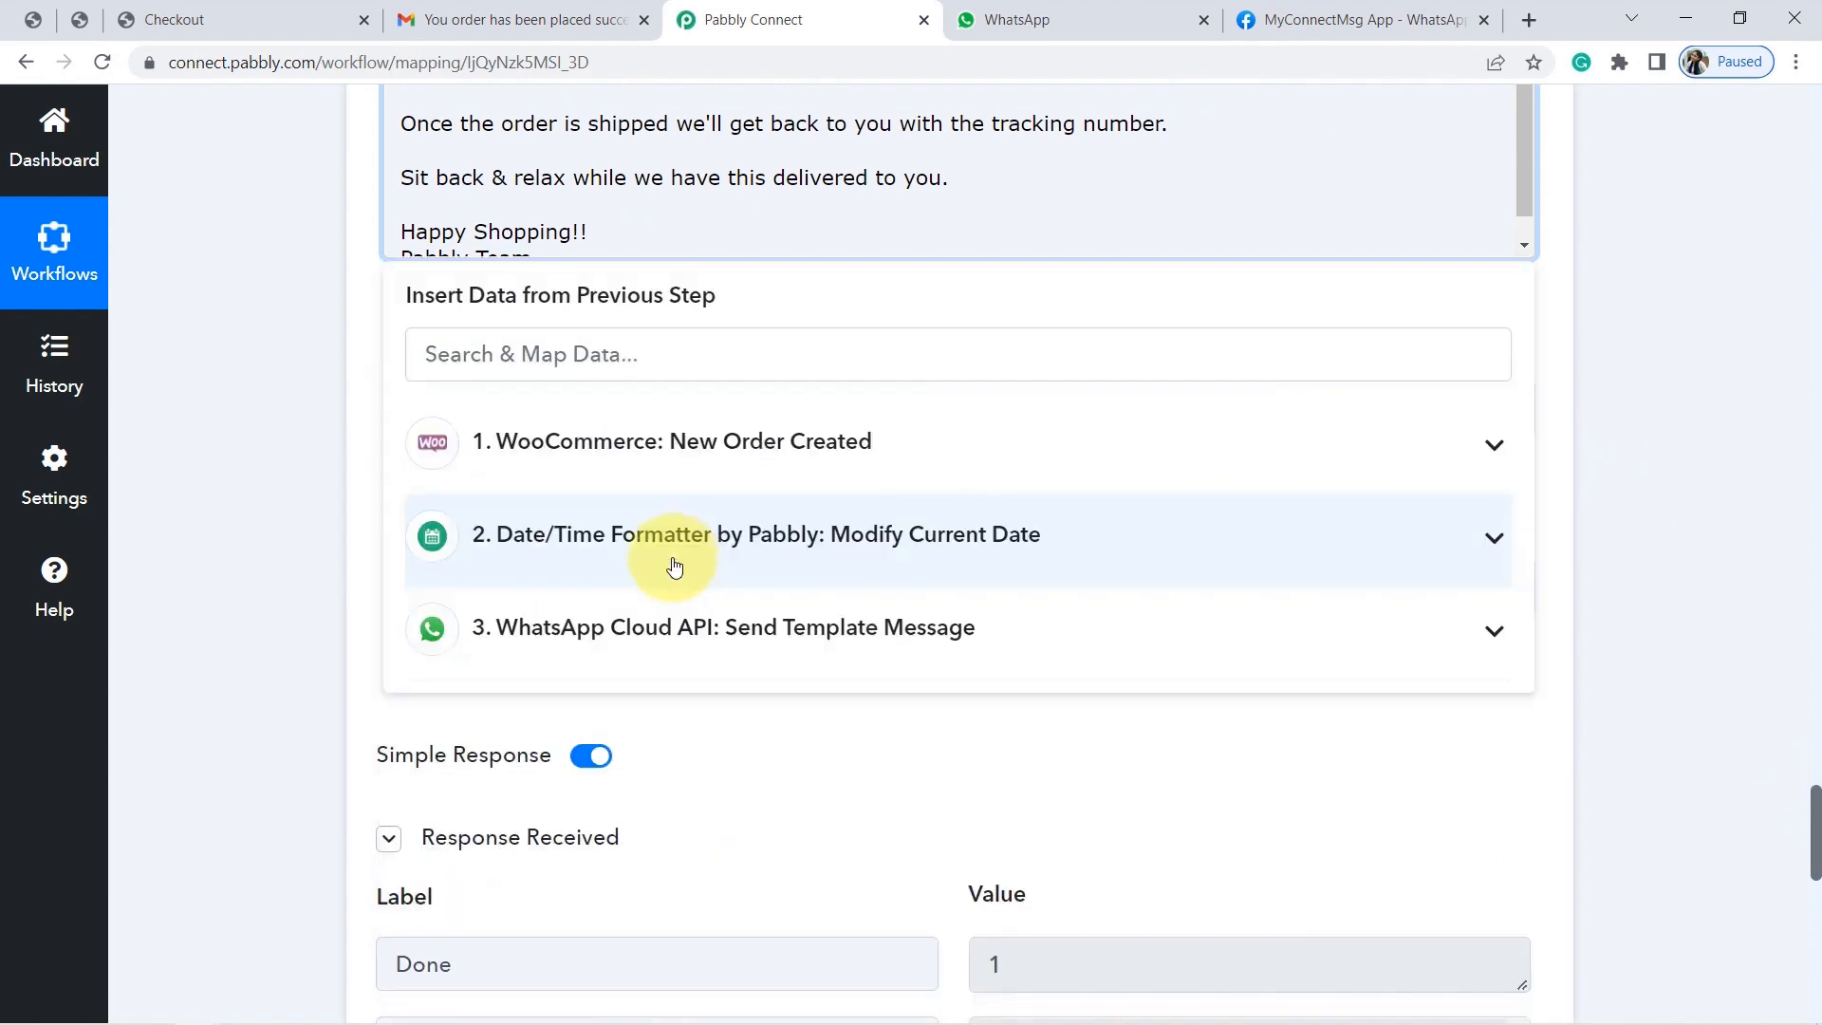
click(190, 372)
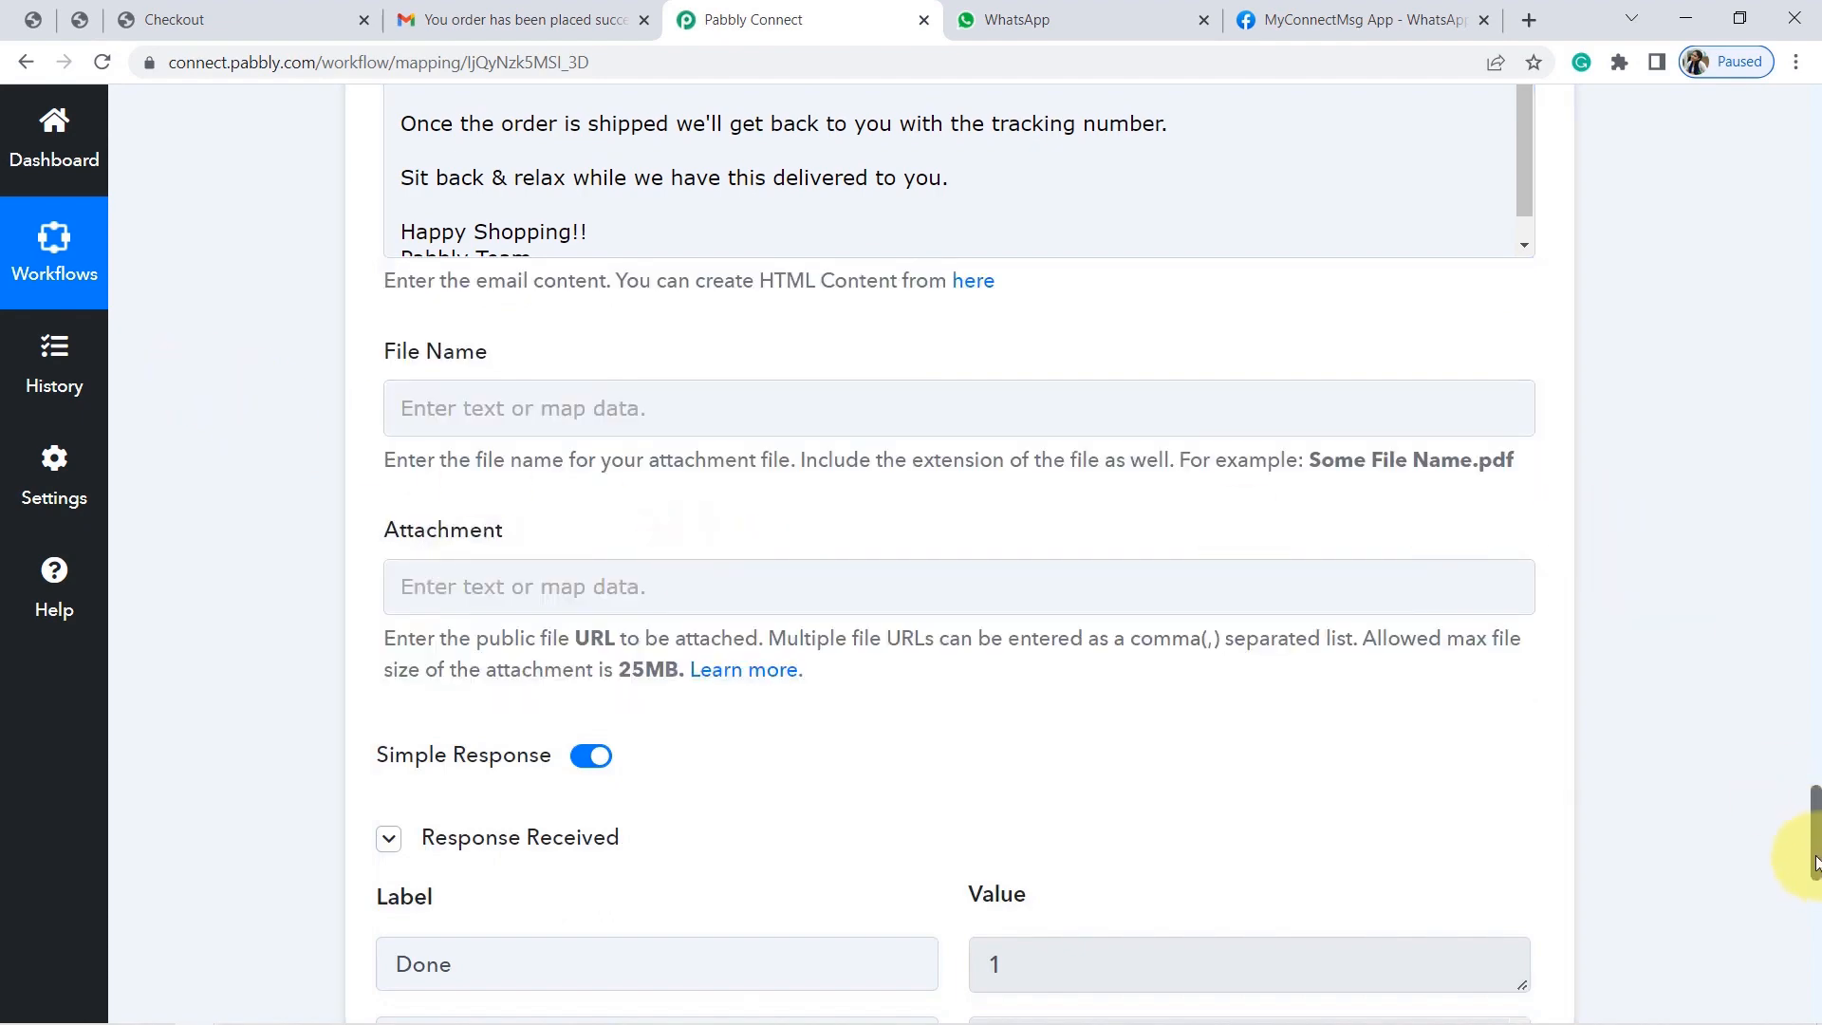
drag(1814, 887, 1814, 949)
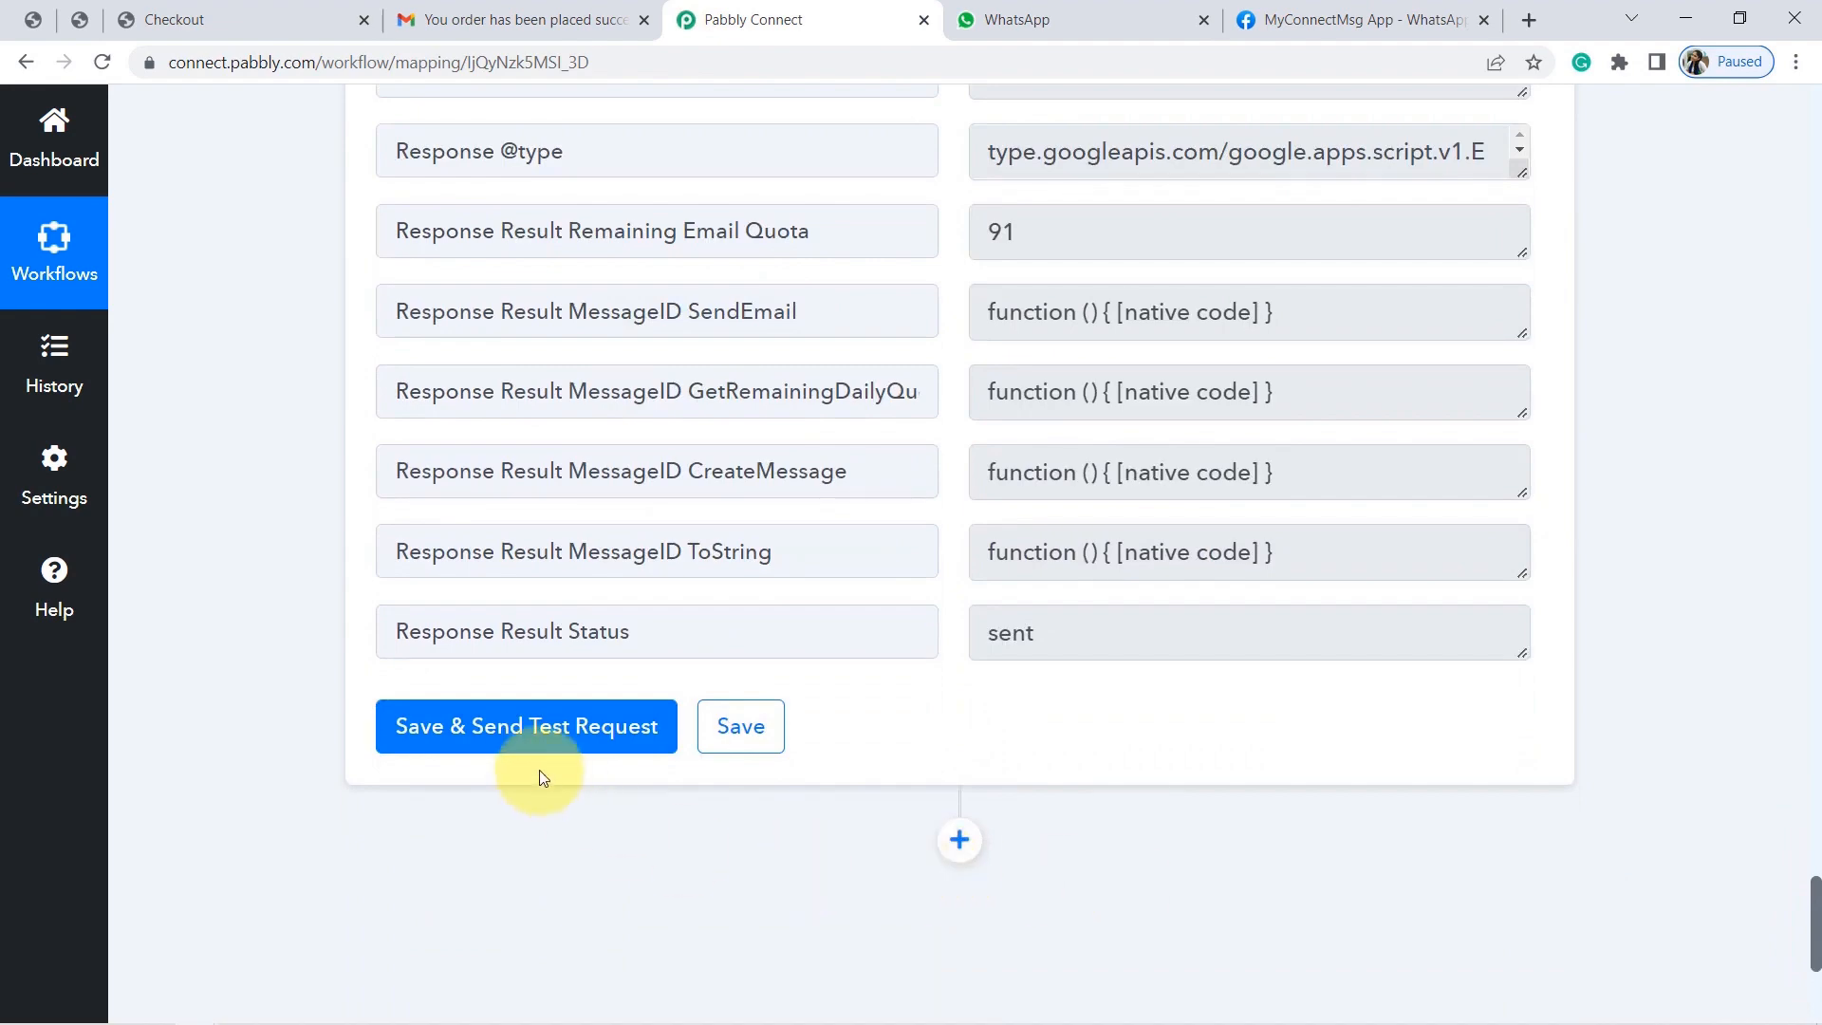
click(501, 727)
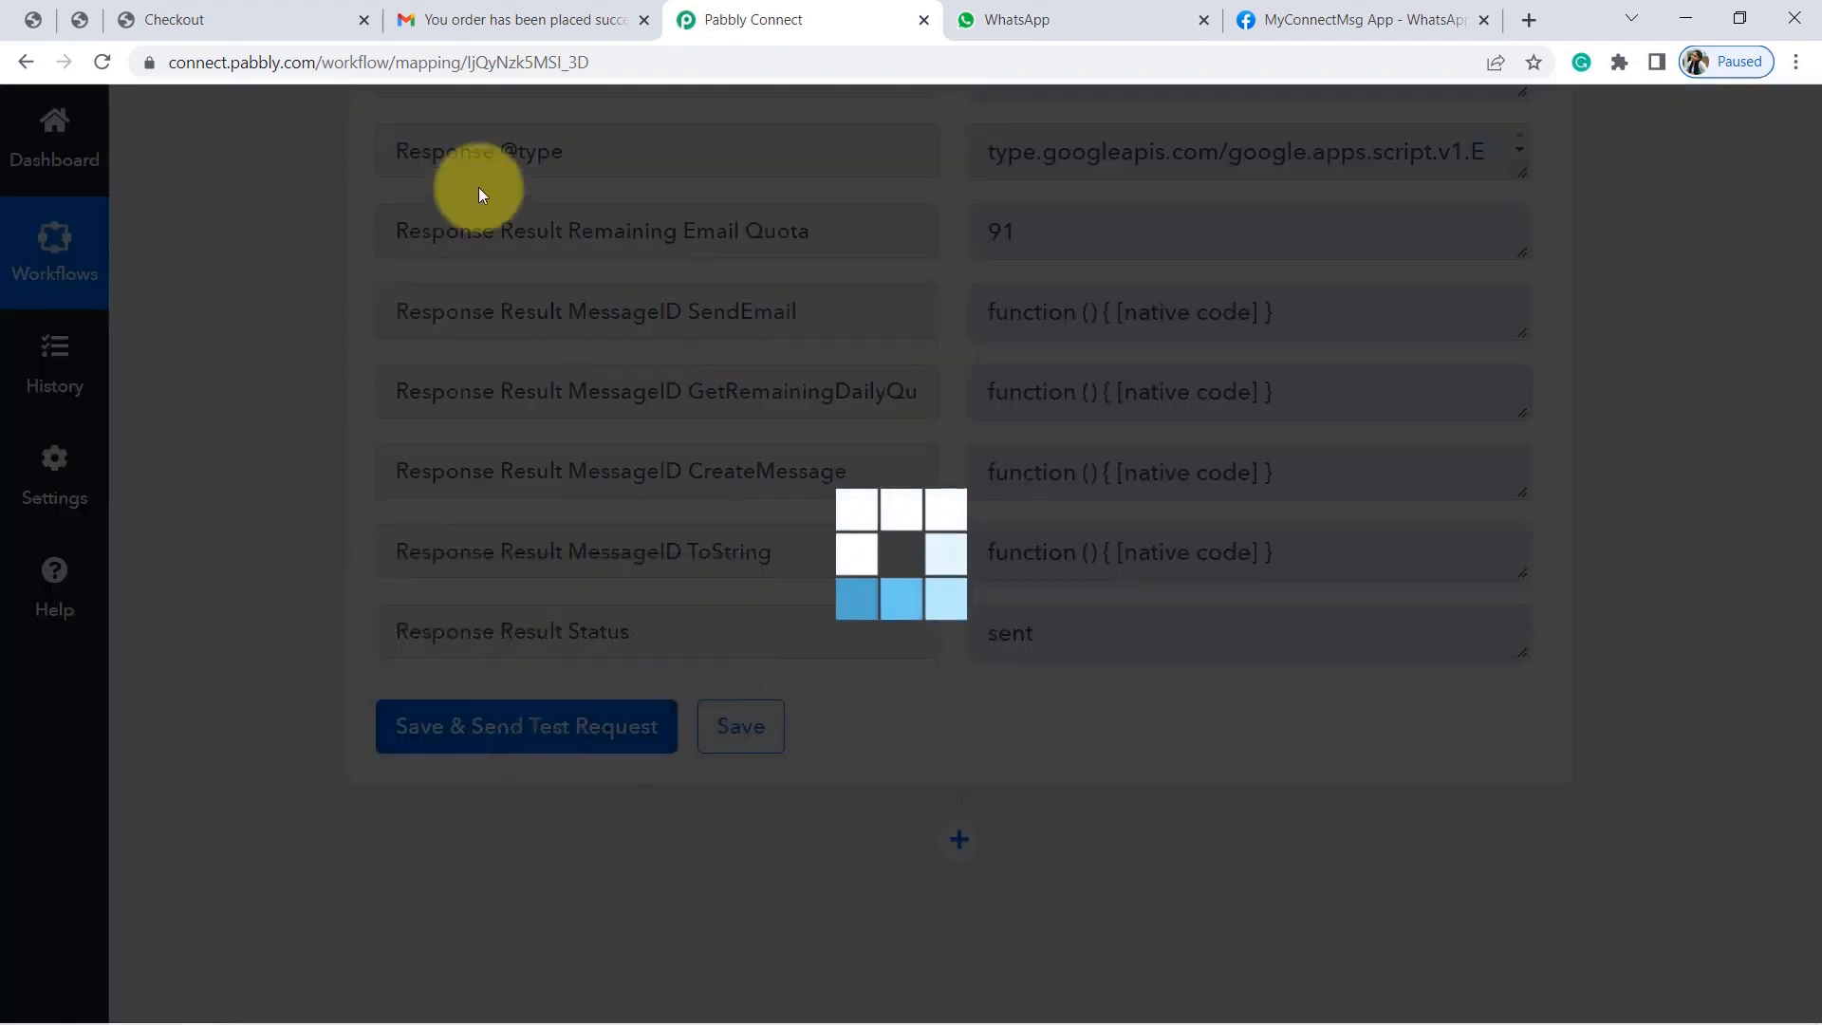
Refresh the Gmail inbox and open the new 6:20 AM order confirmation email.
click(488, 17)
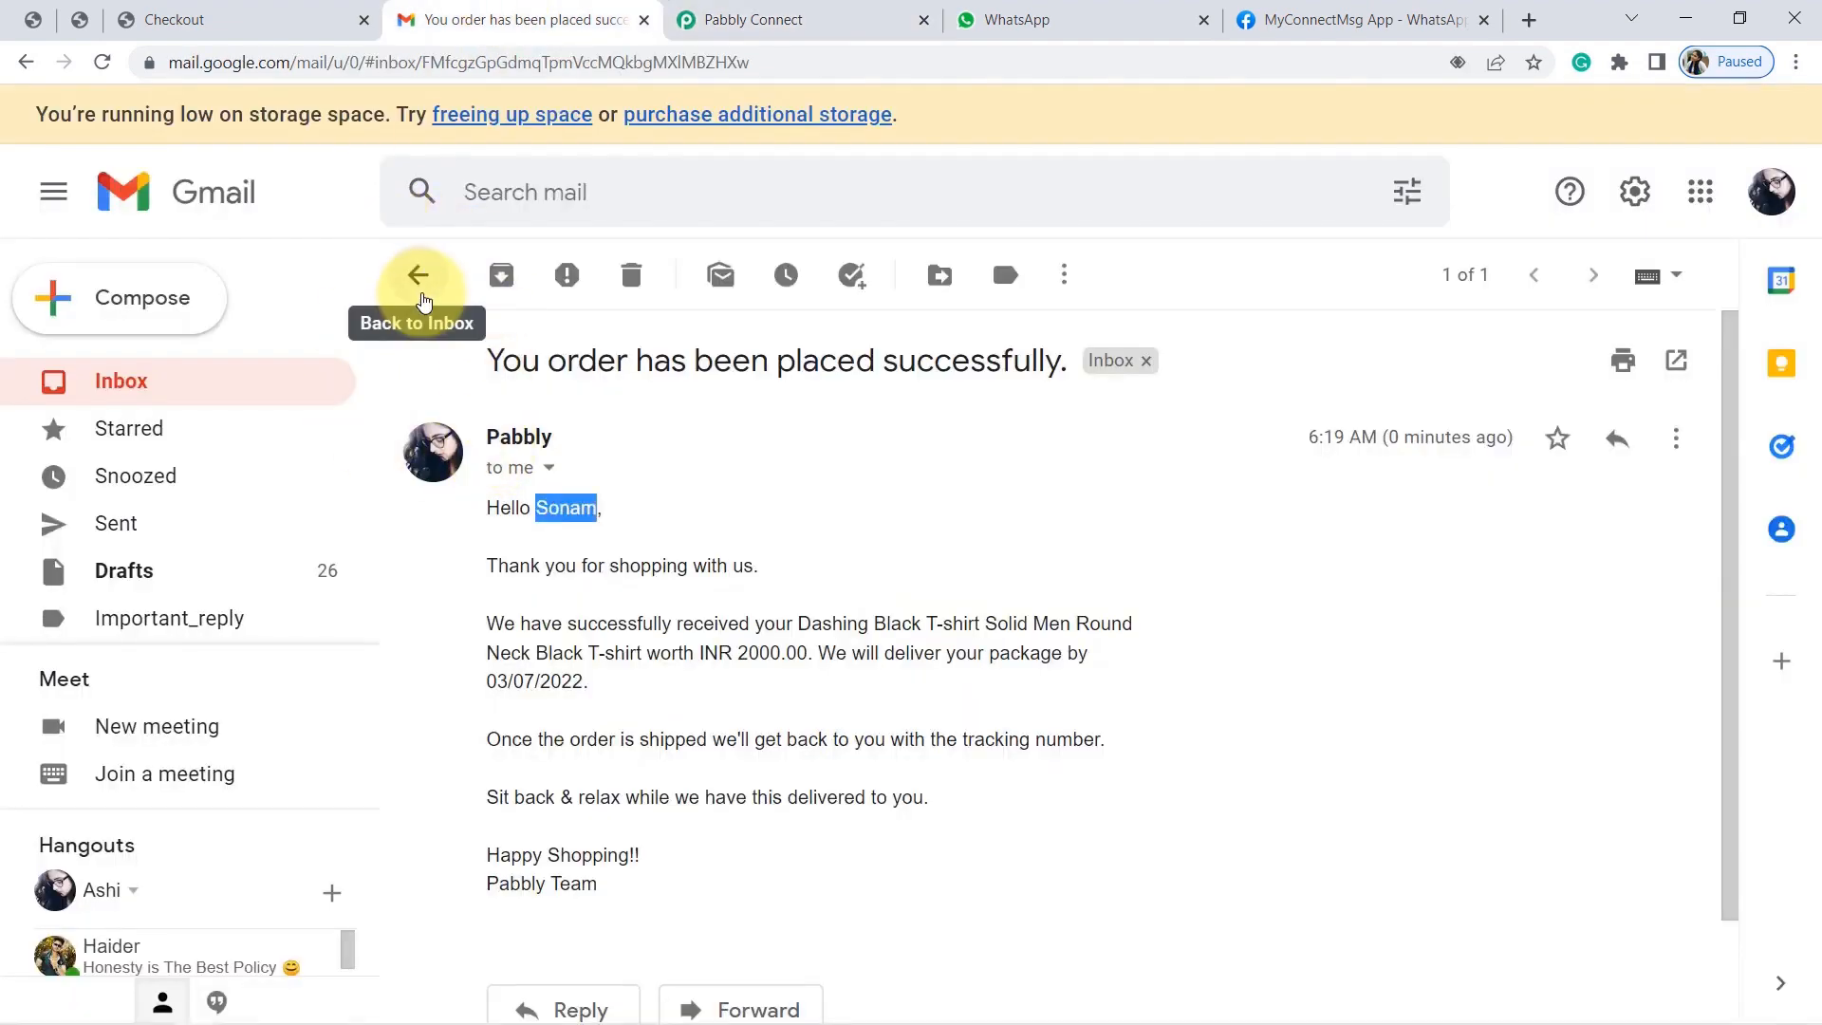
click(420, 296)
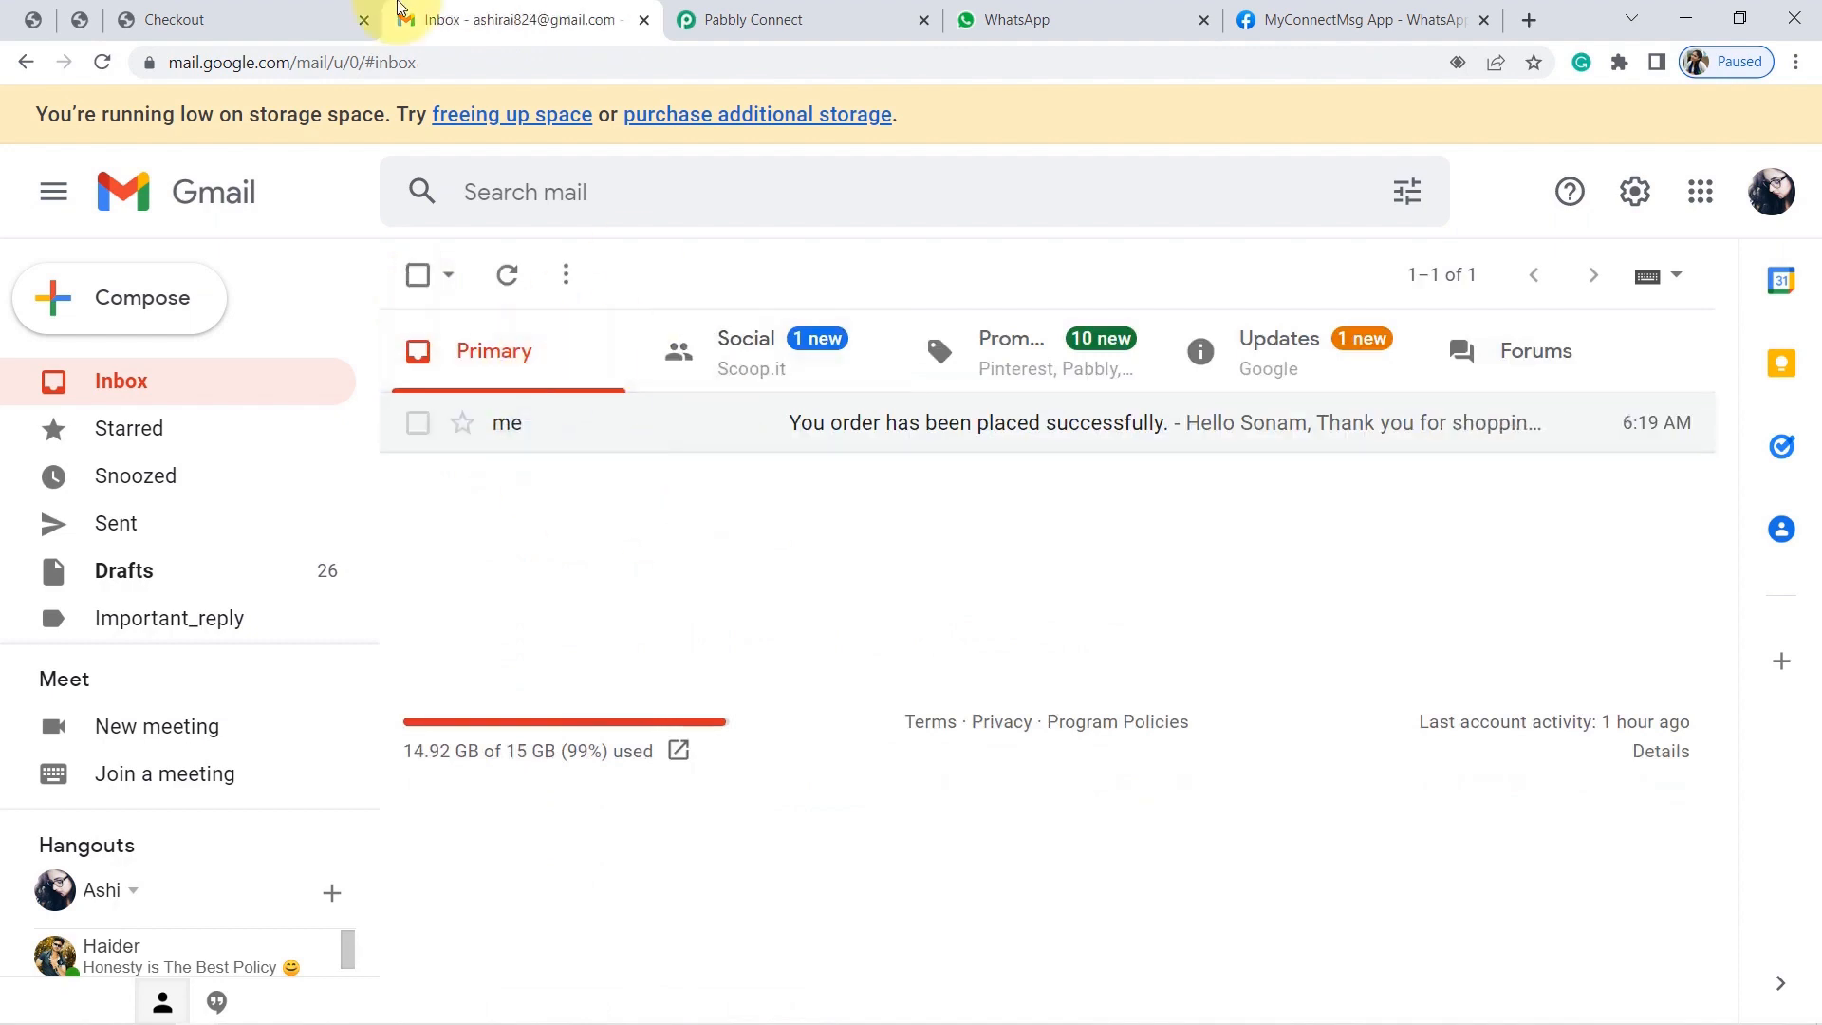
click(512, 277)
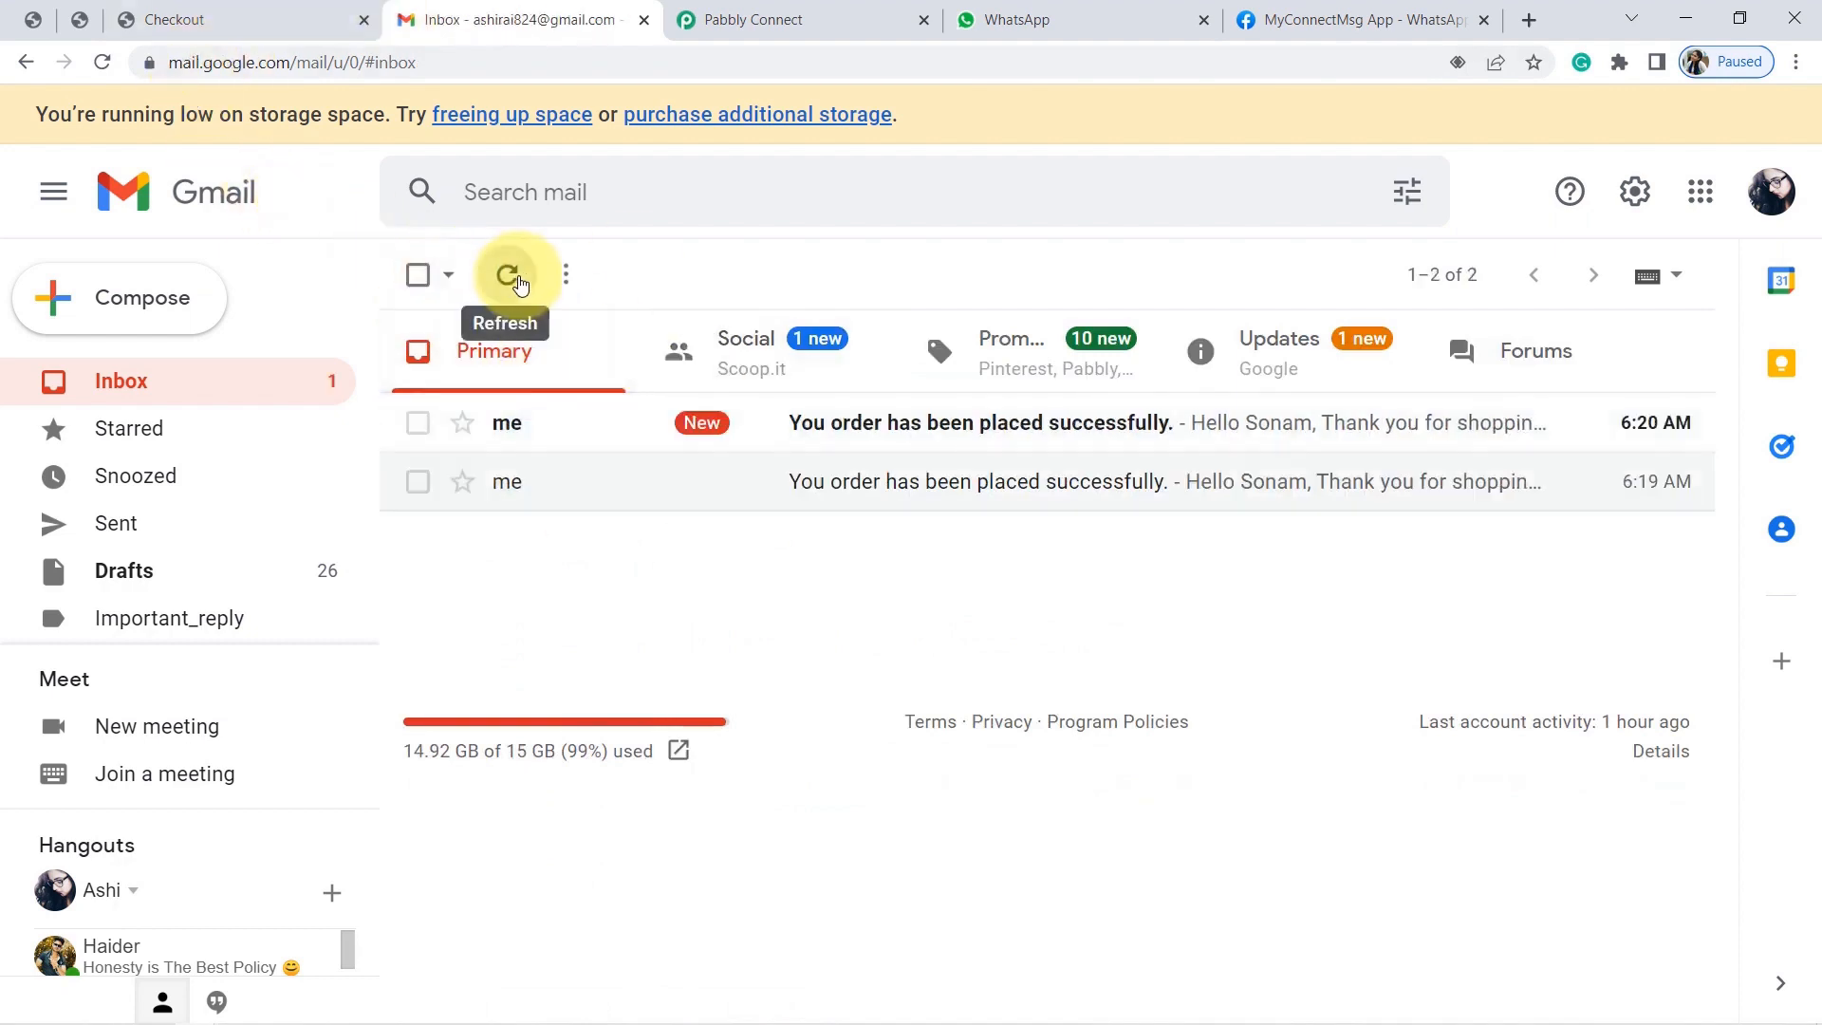
click(519, 282)
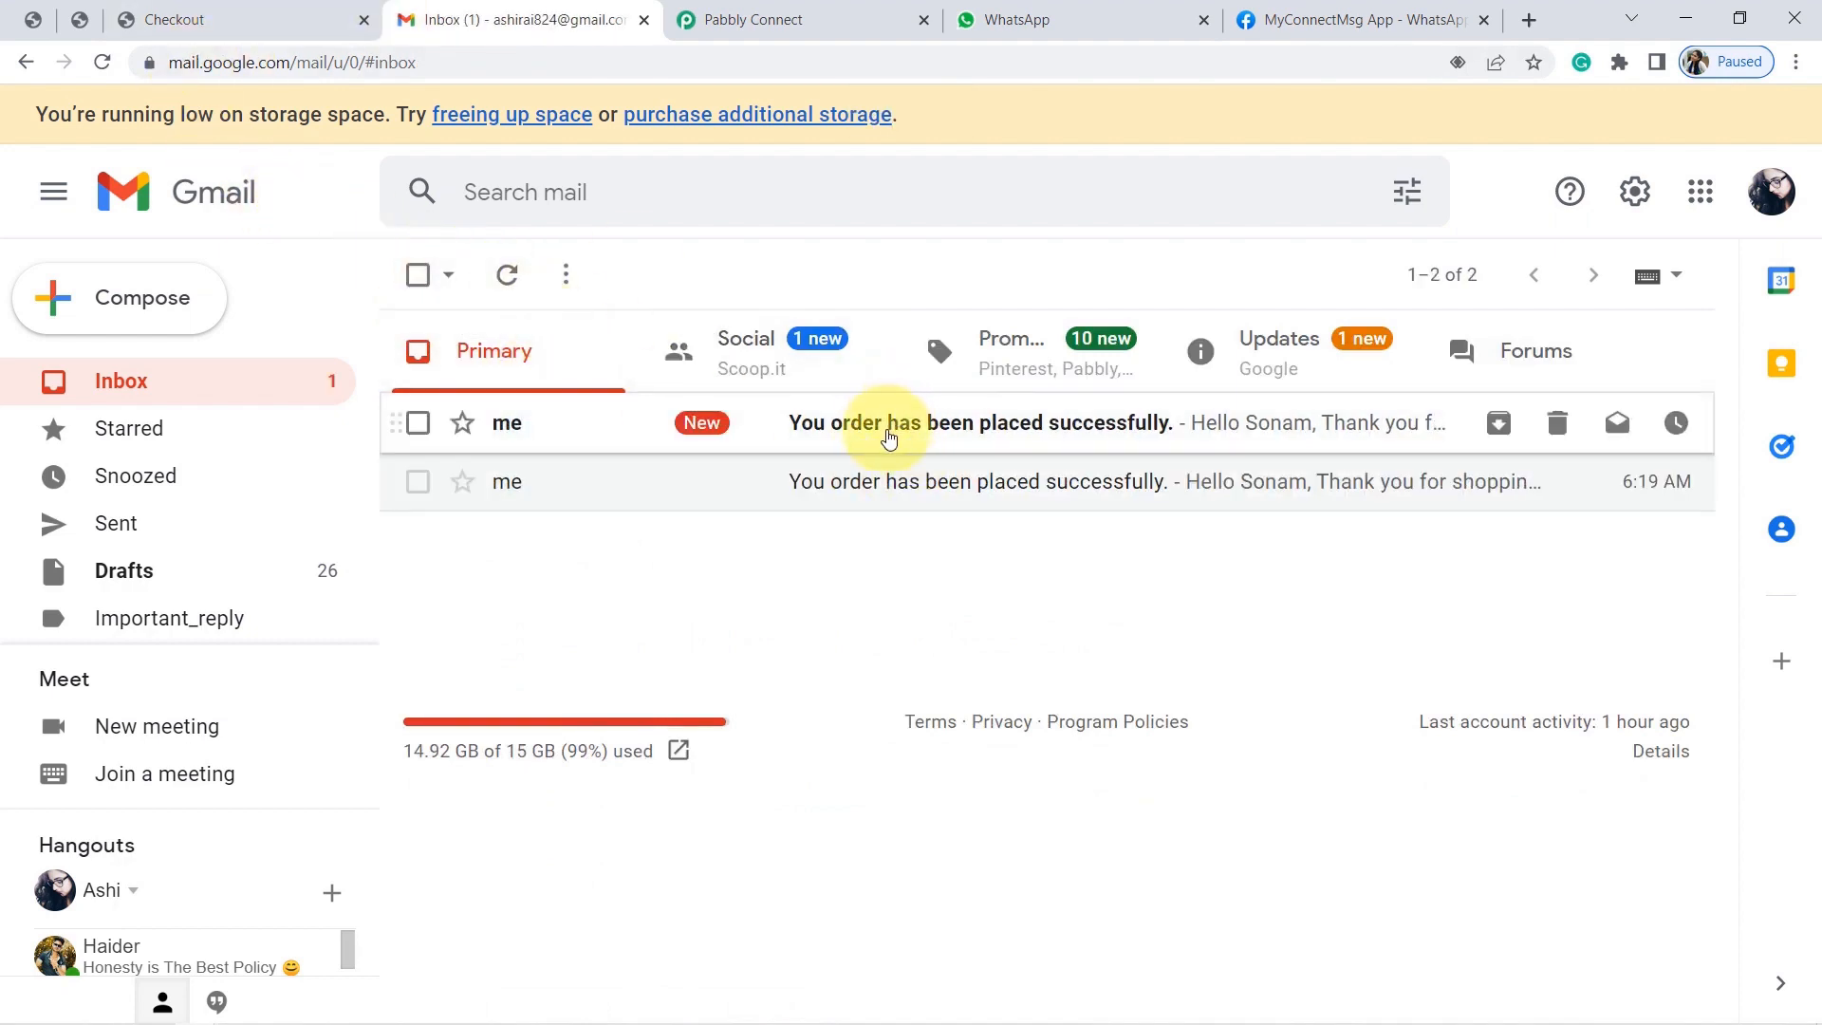
click(888, 437)
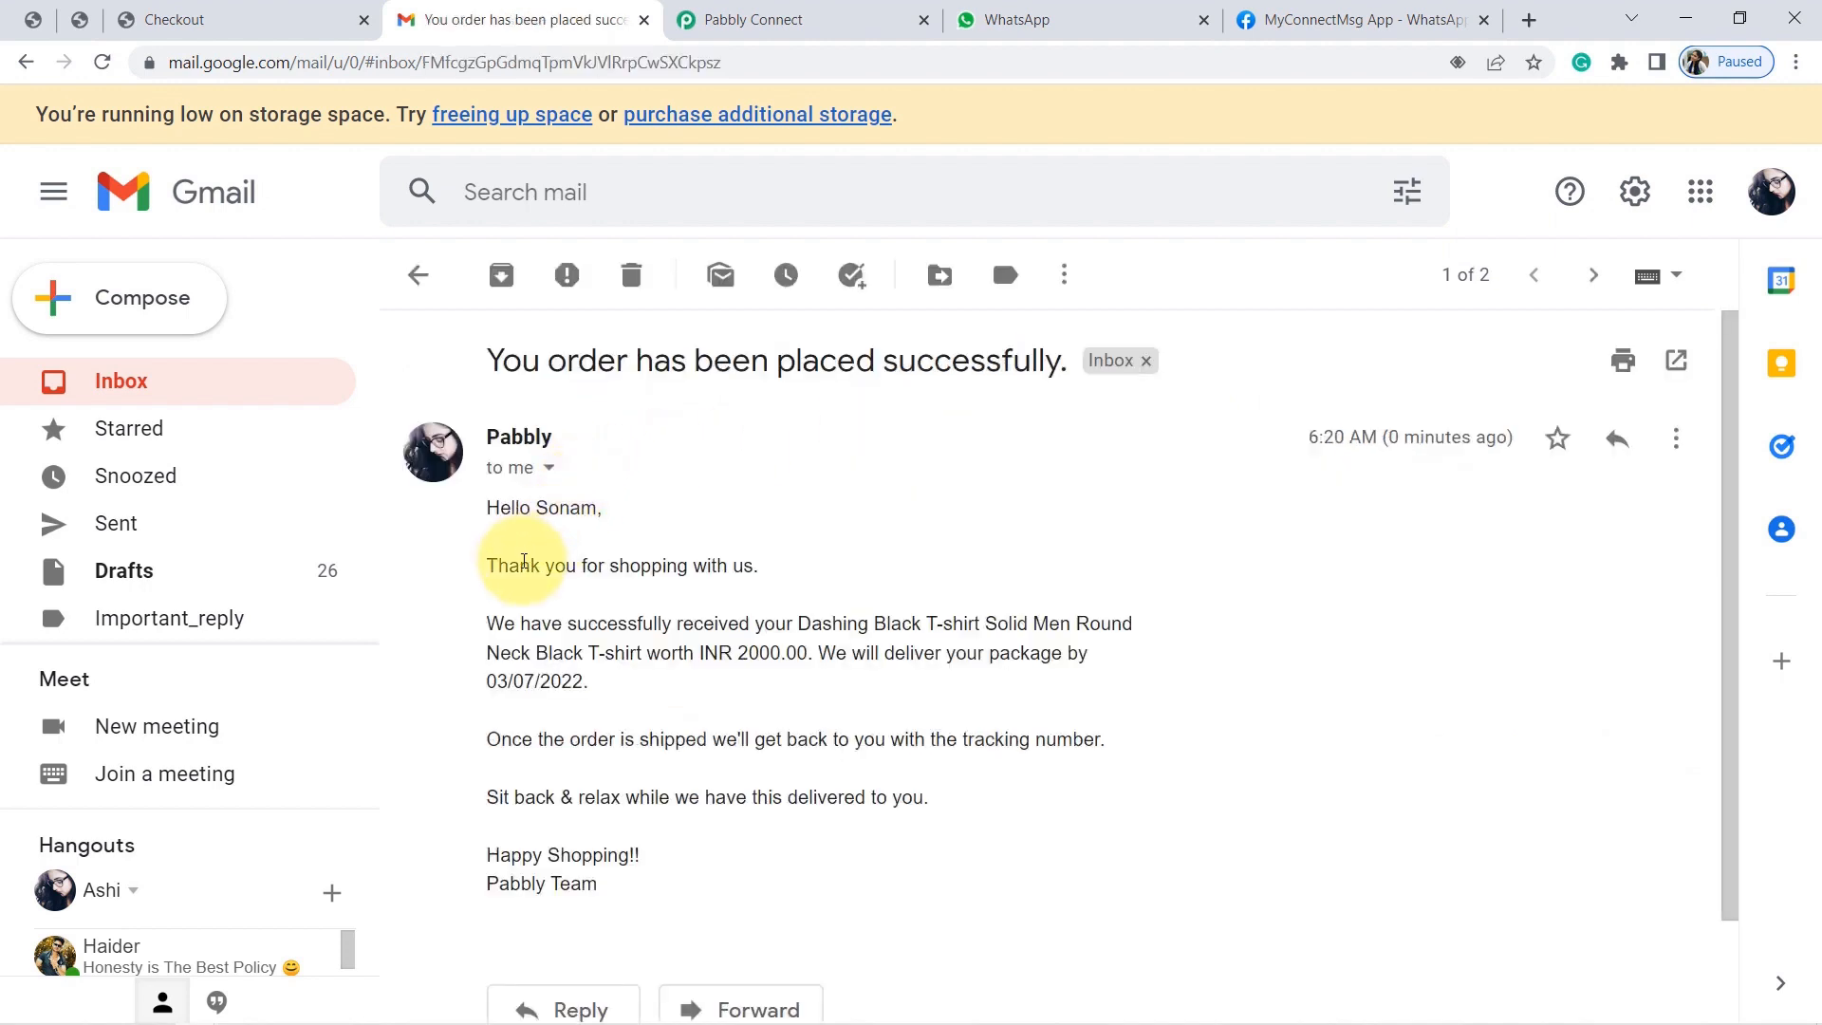
Check the email's thank-you line, product name and delivery date, then return to Pabbly Connect.
triple_click(523, 562)
click(749, 612)
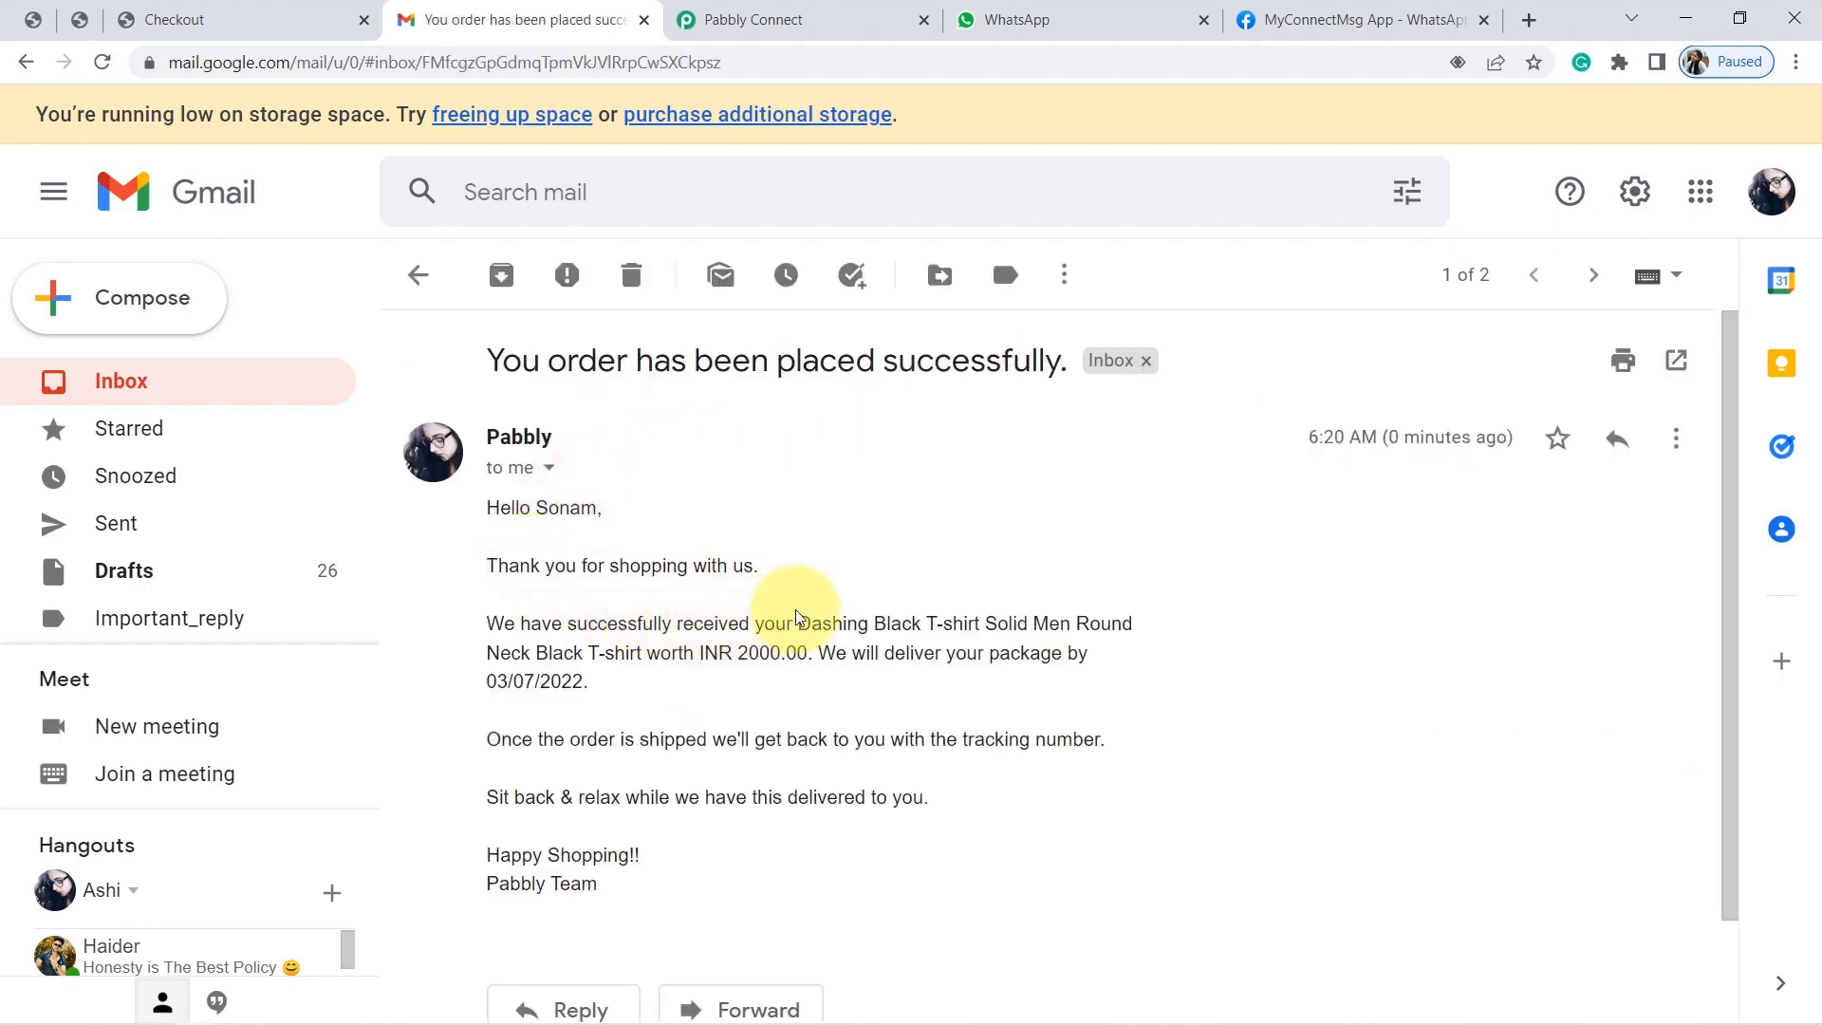
drag(809, 614, 921, 618)
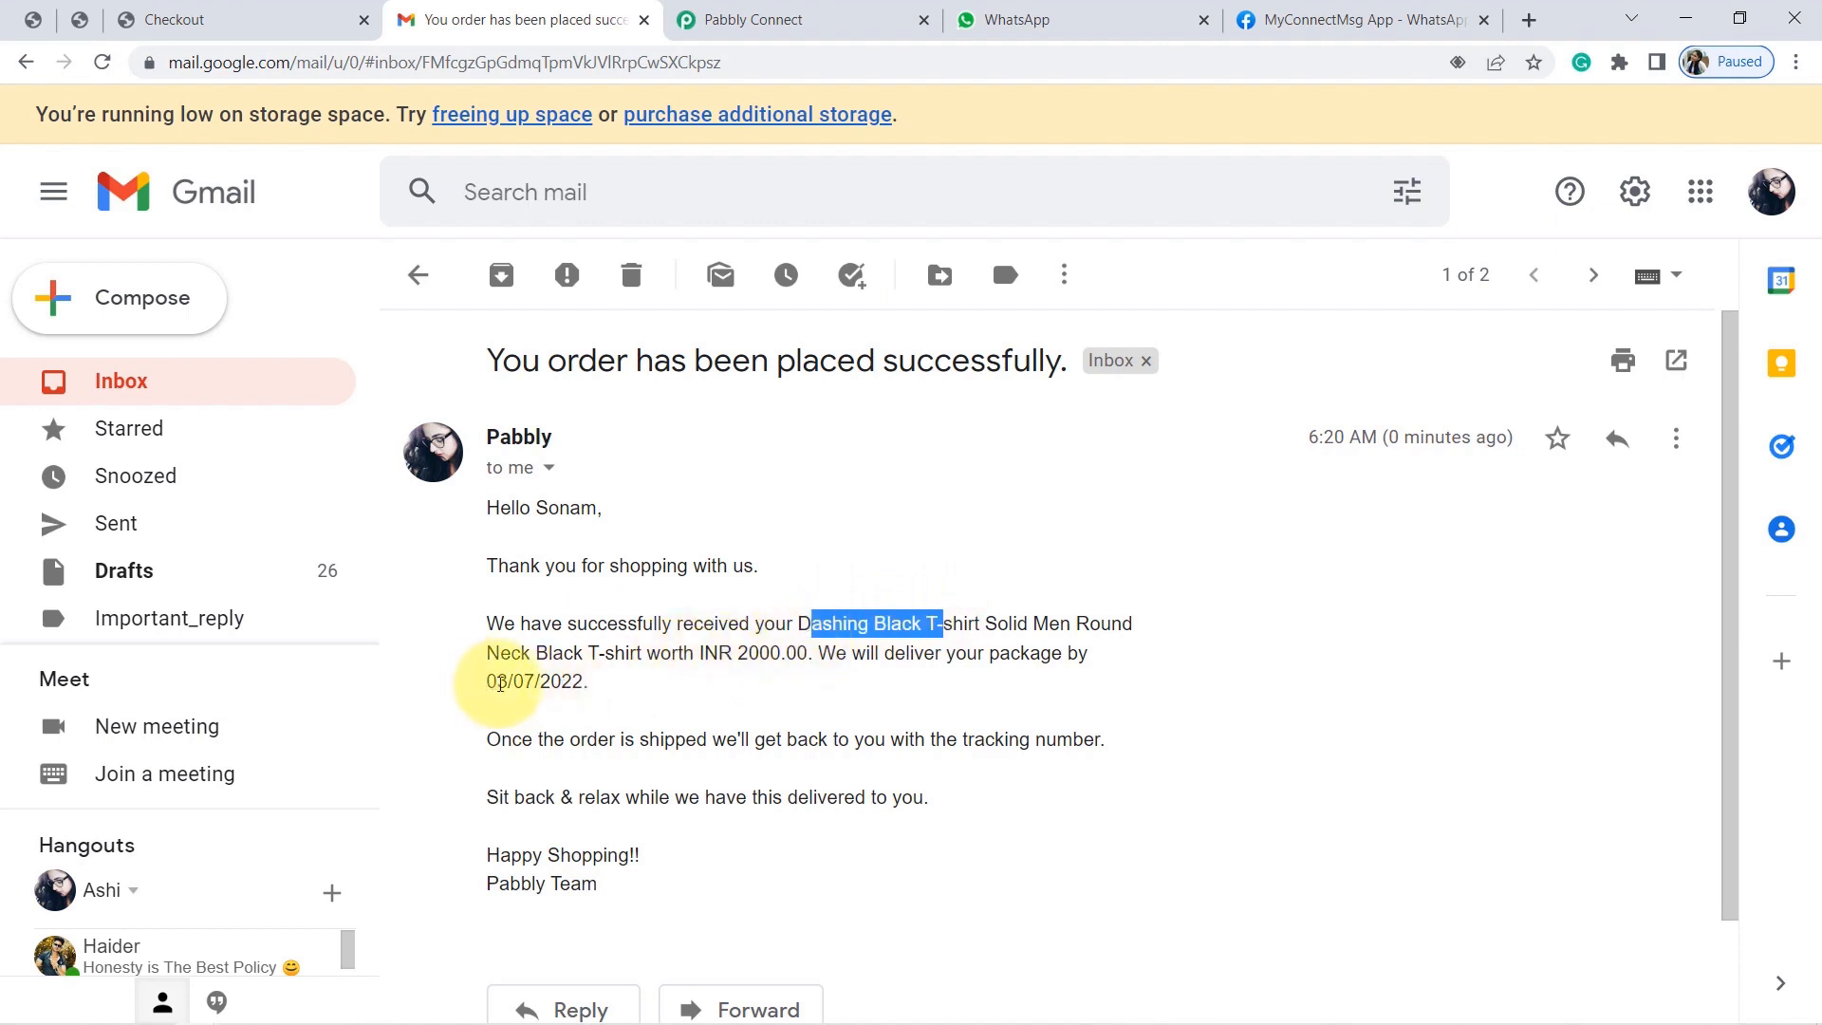
double_click(500, 683)
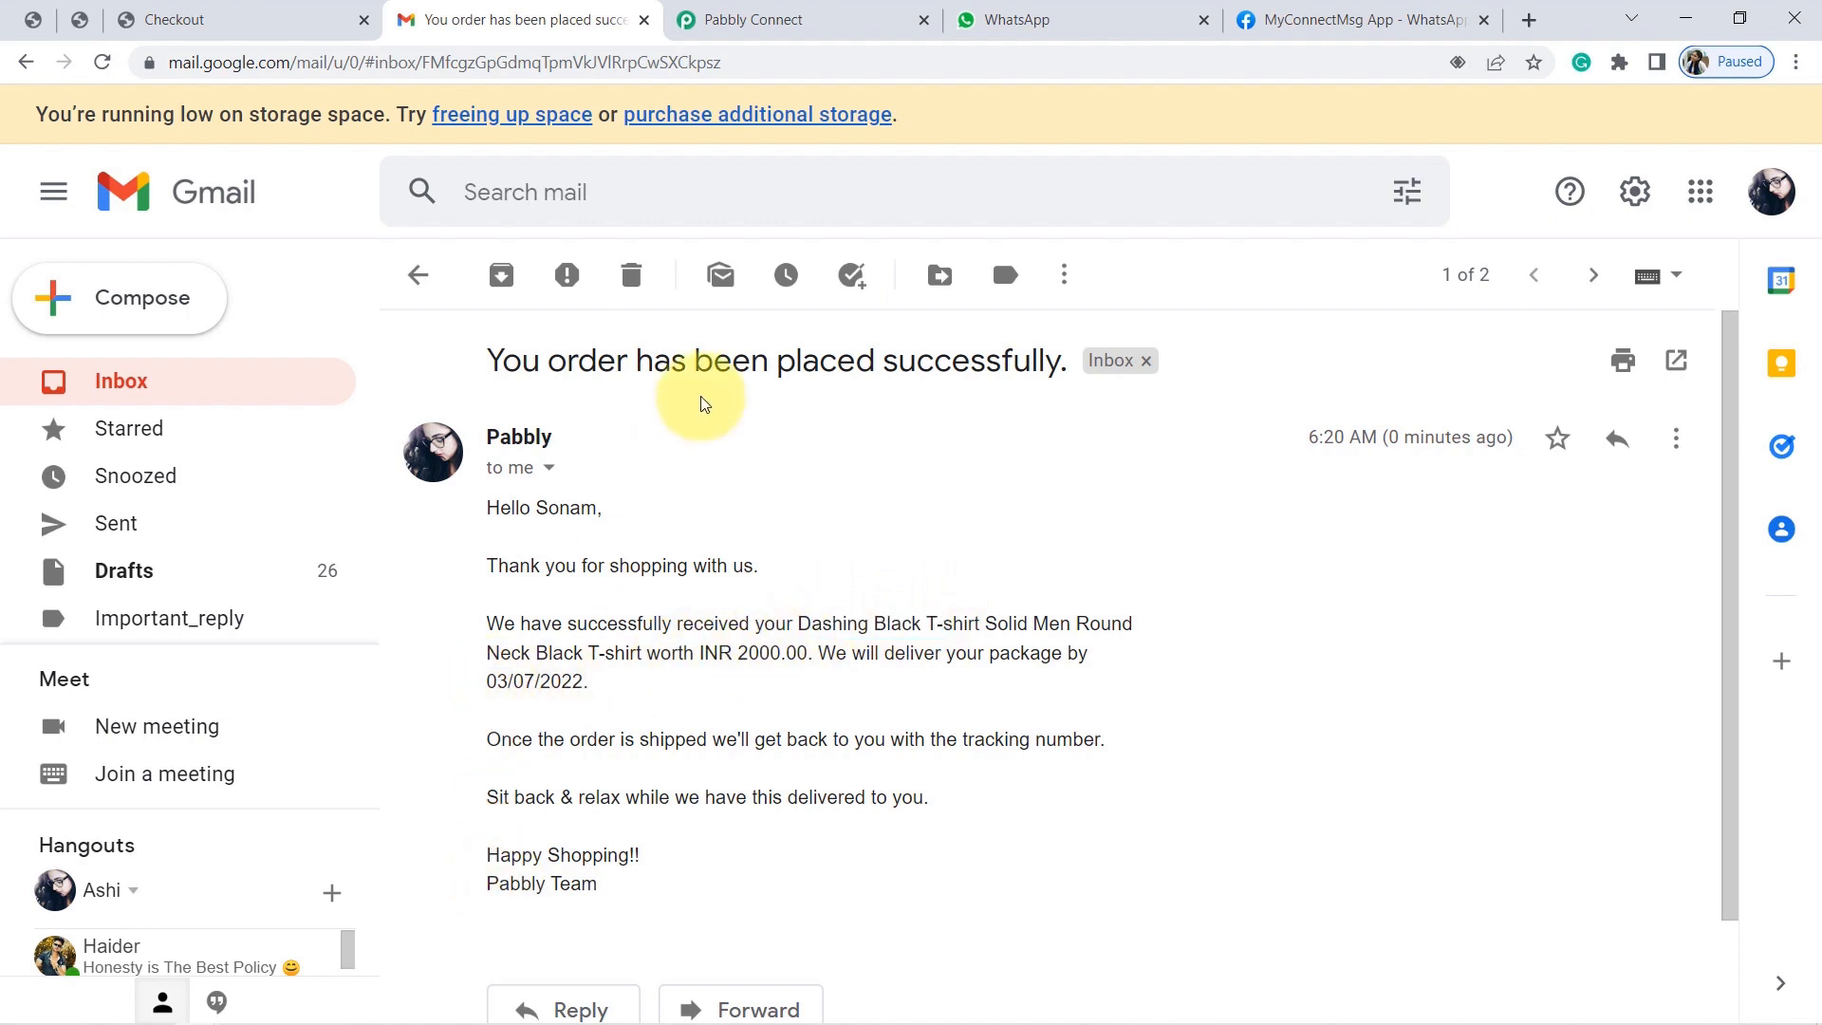
click(699, 12)
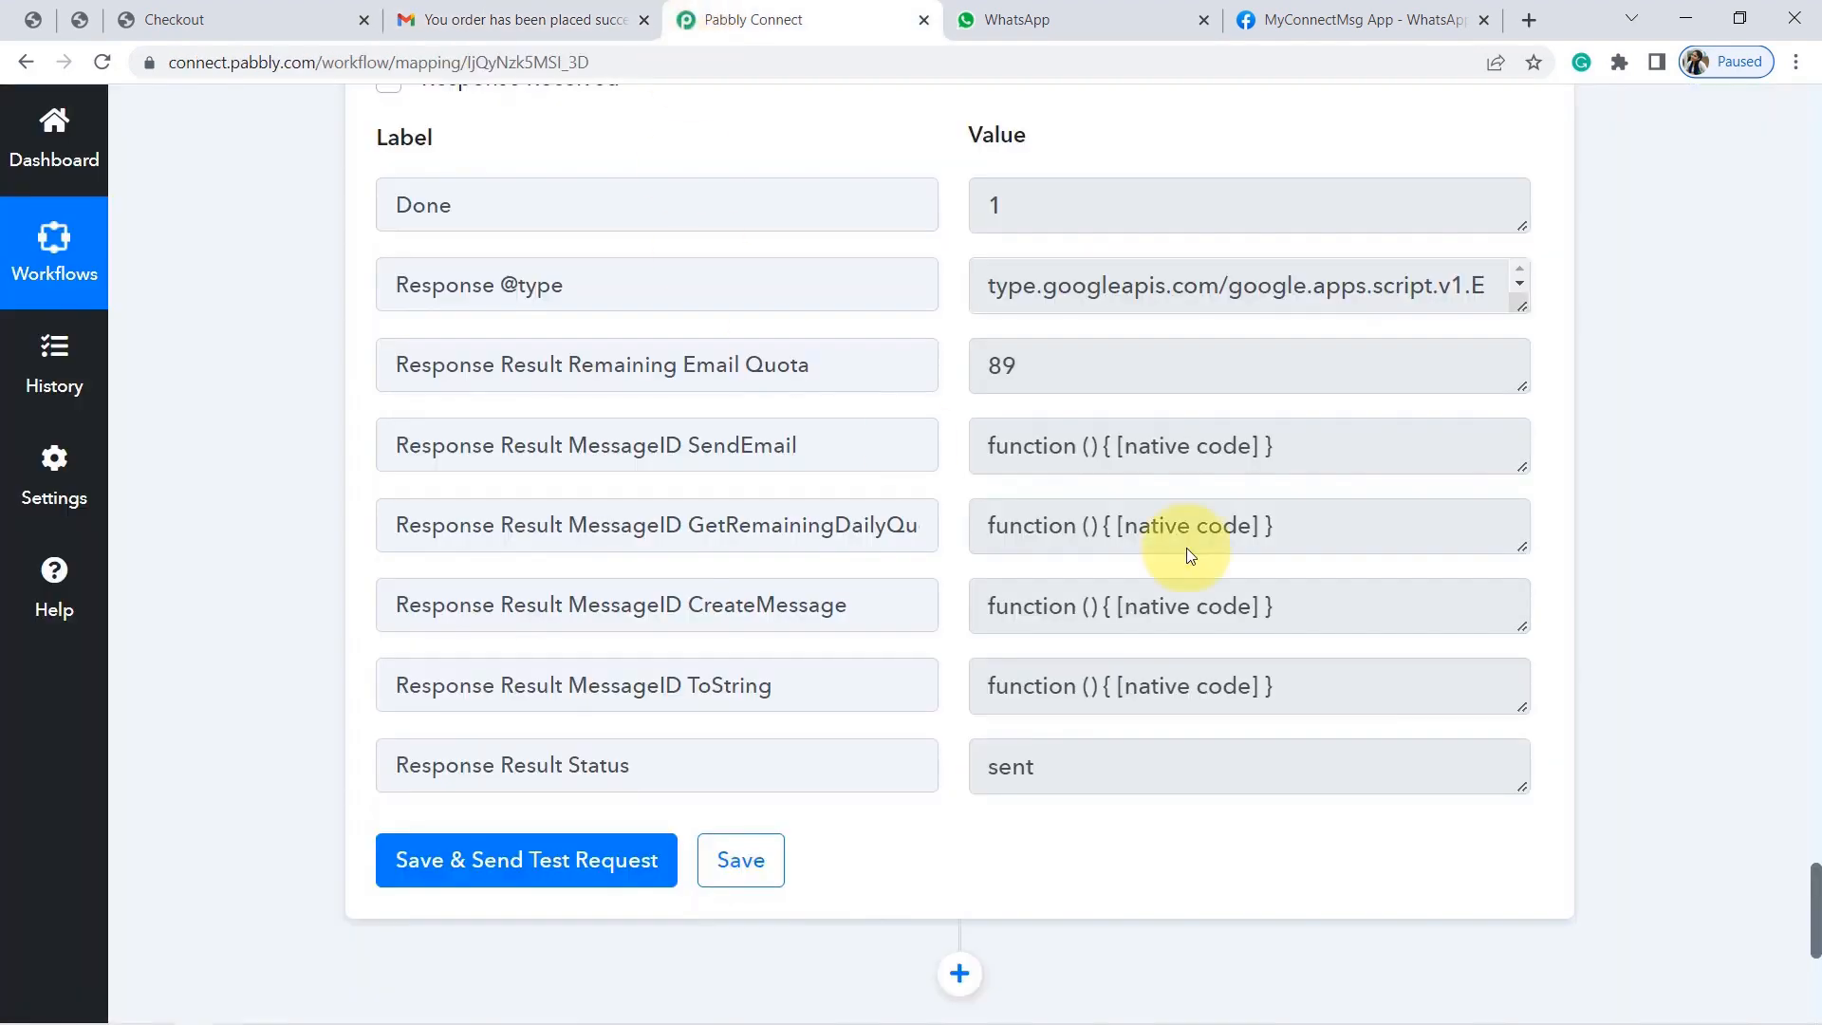
Collapse the Gmail Send Email, Date/Time Formatter and WooCommerce trigger cards to compact headers.
drag(1817, 906, 1815, 598)
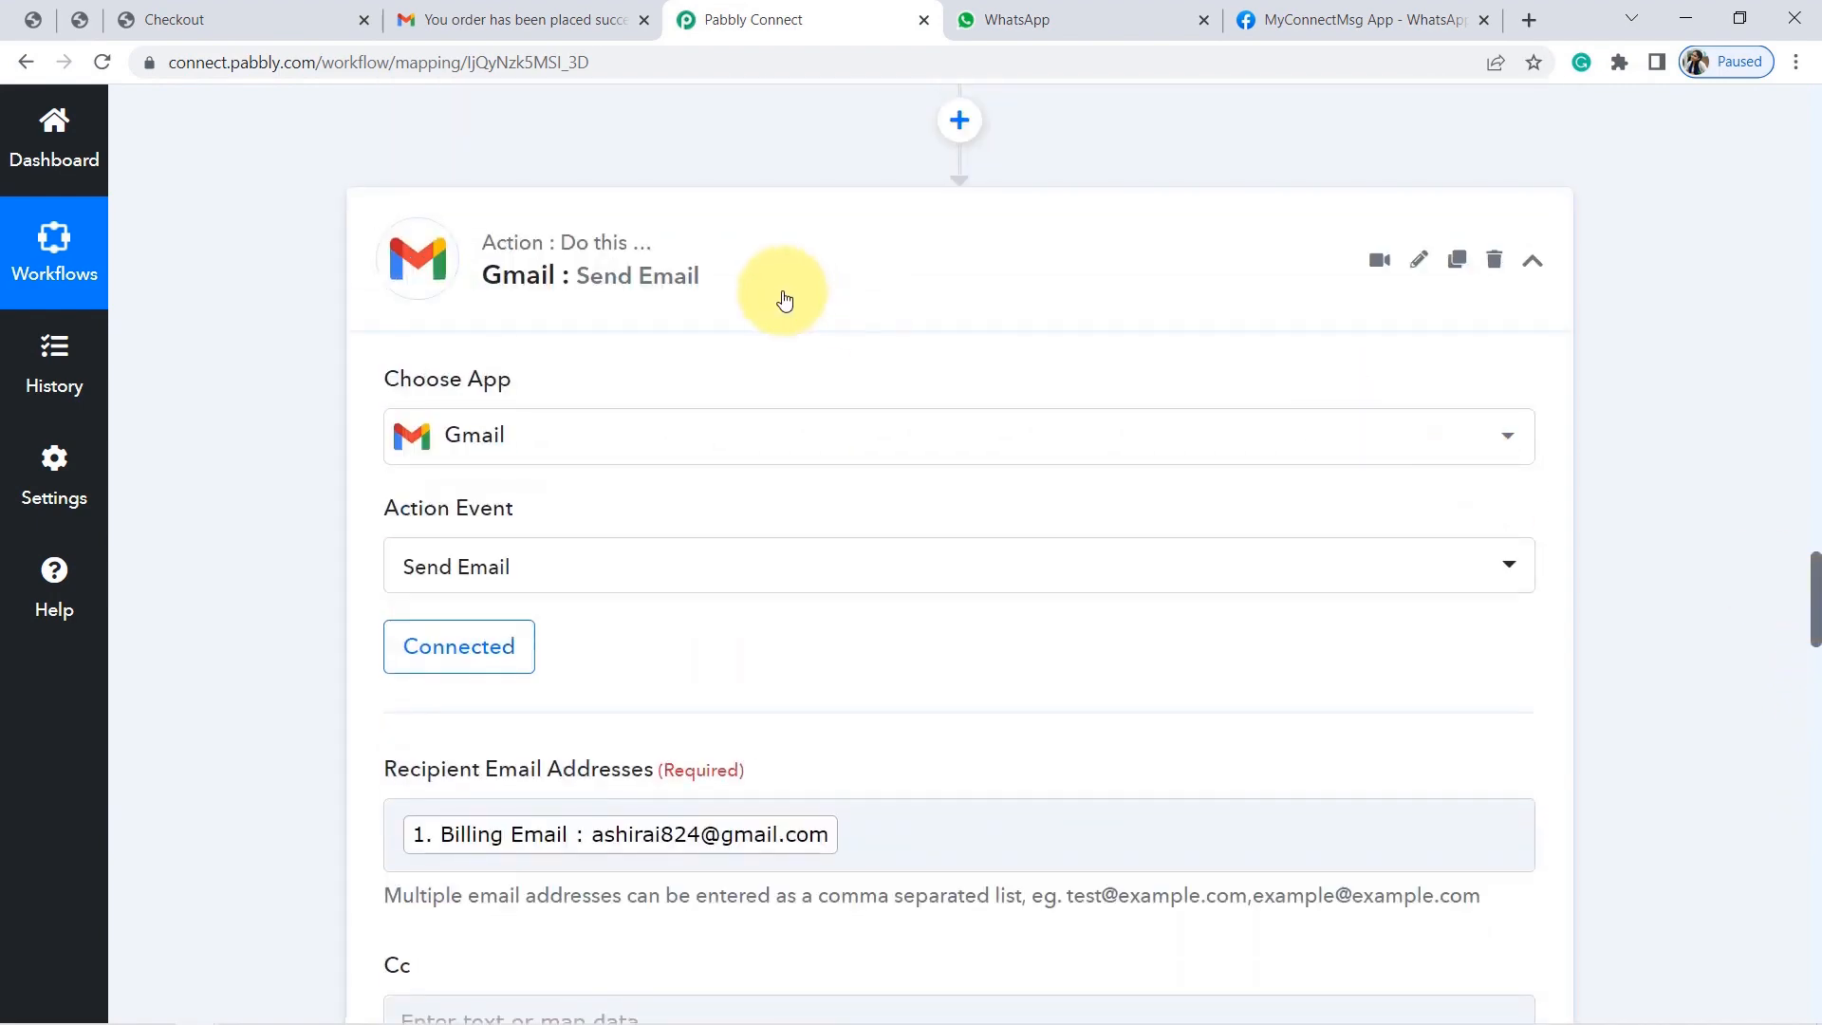
click(671, 285)
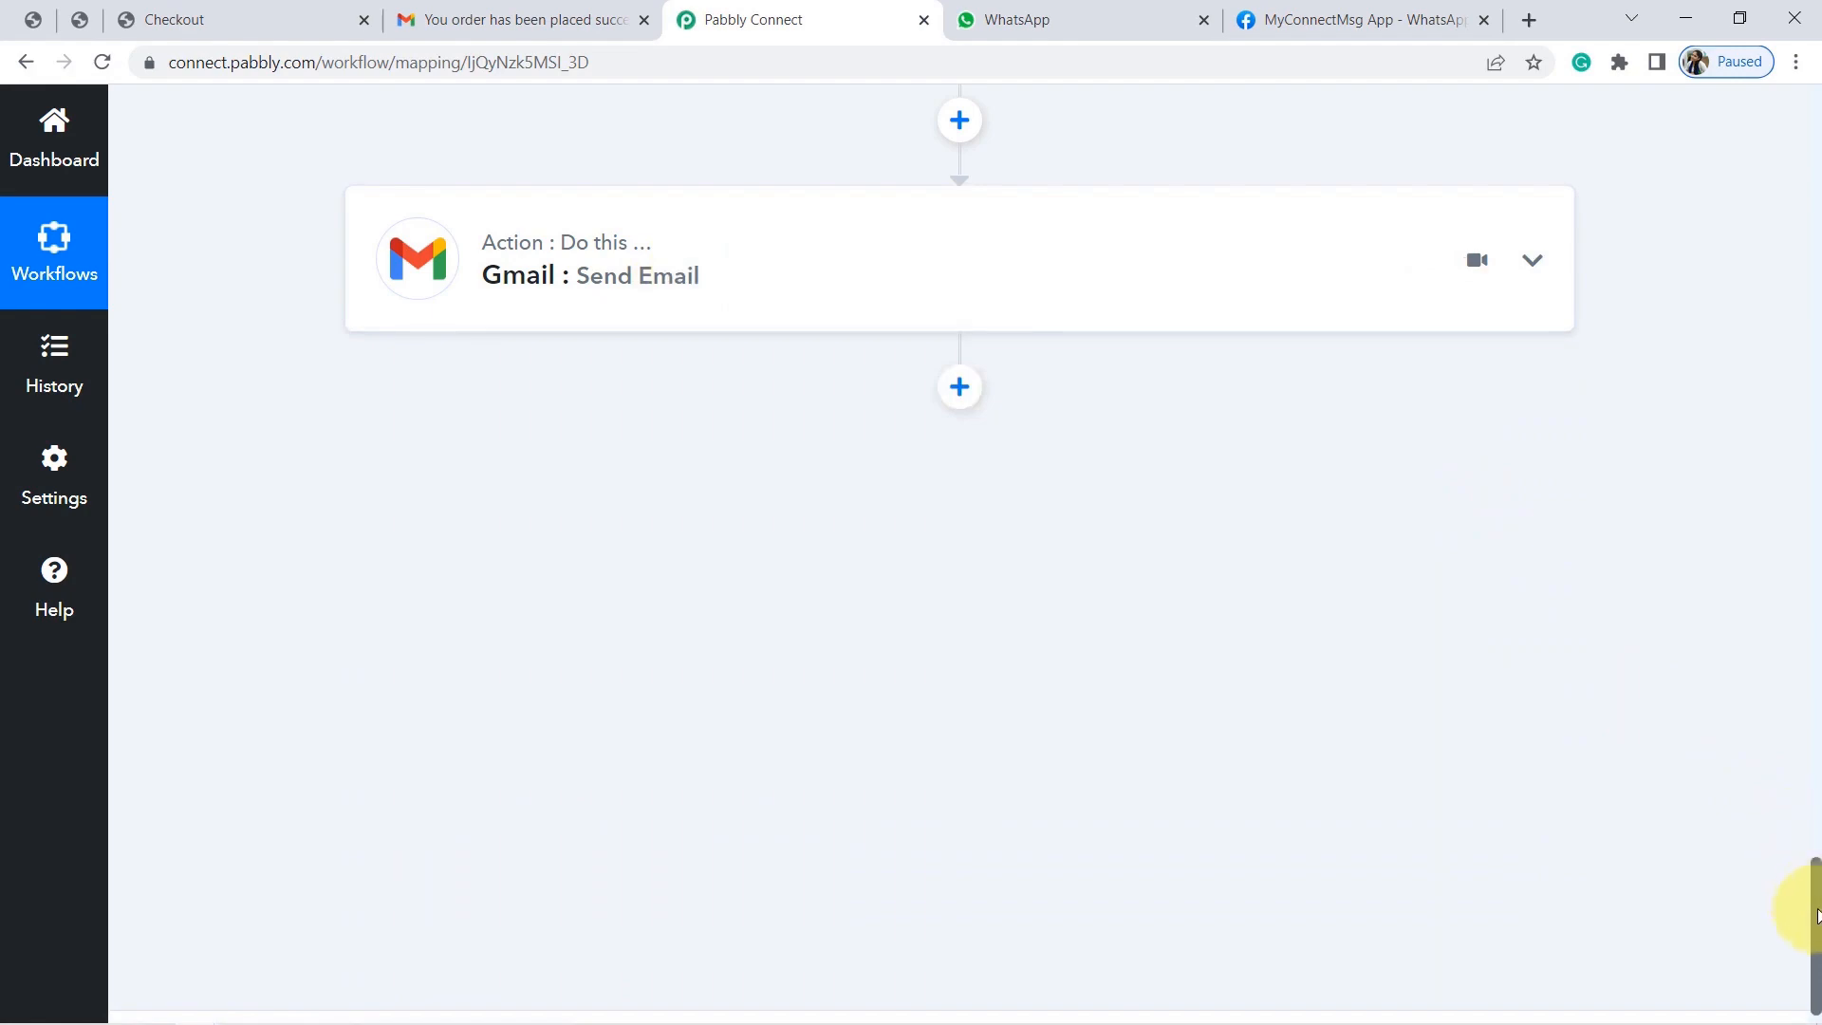
drag(1815, 914, 1807, 522)
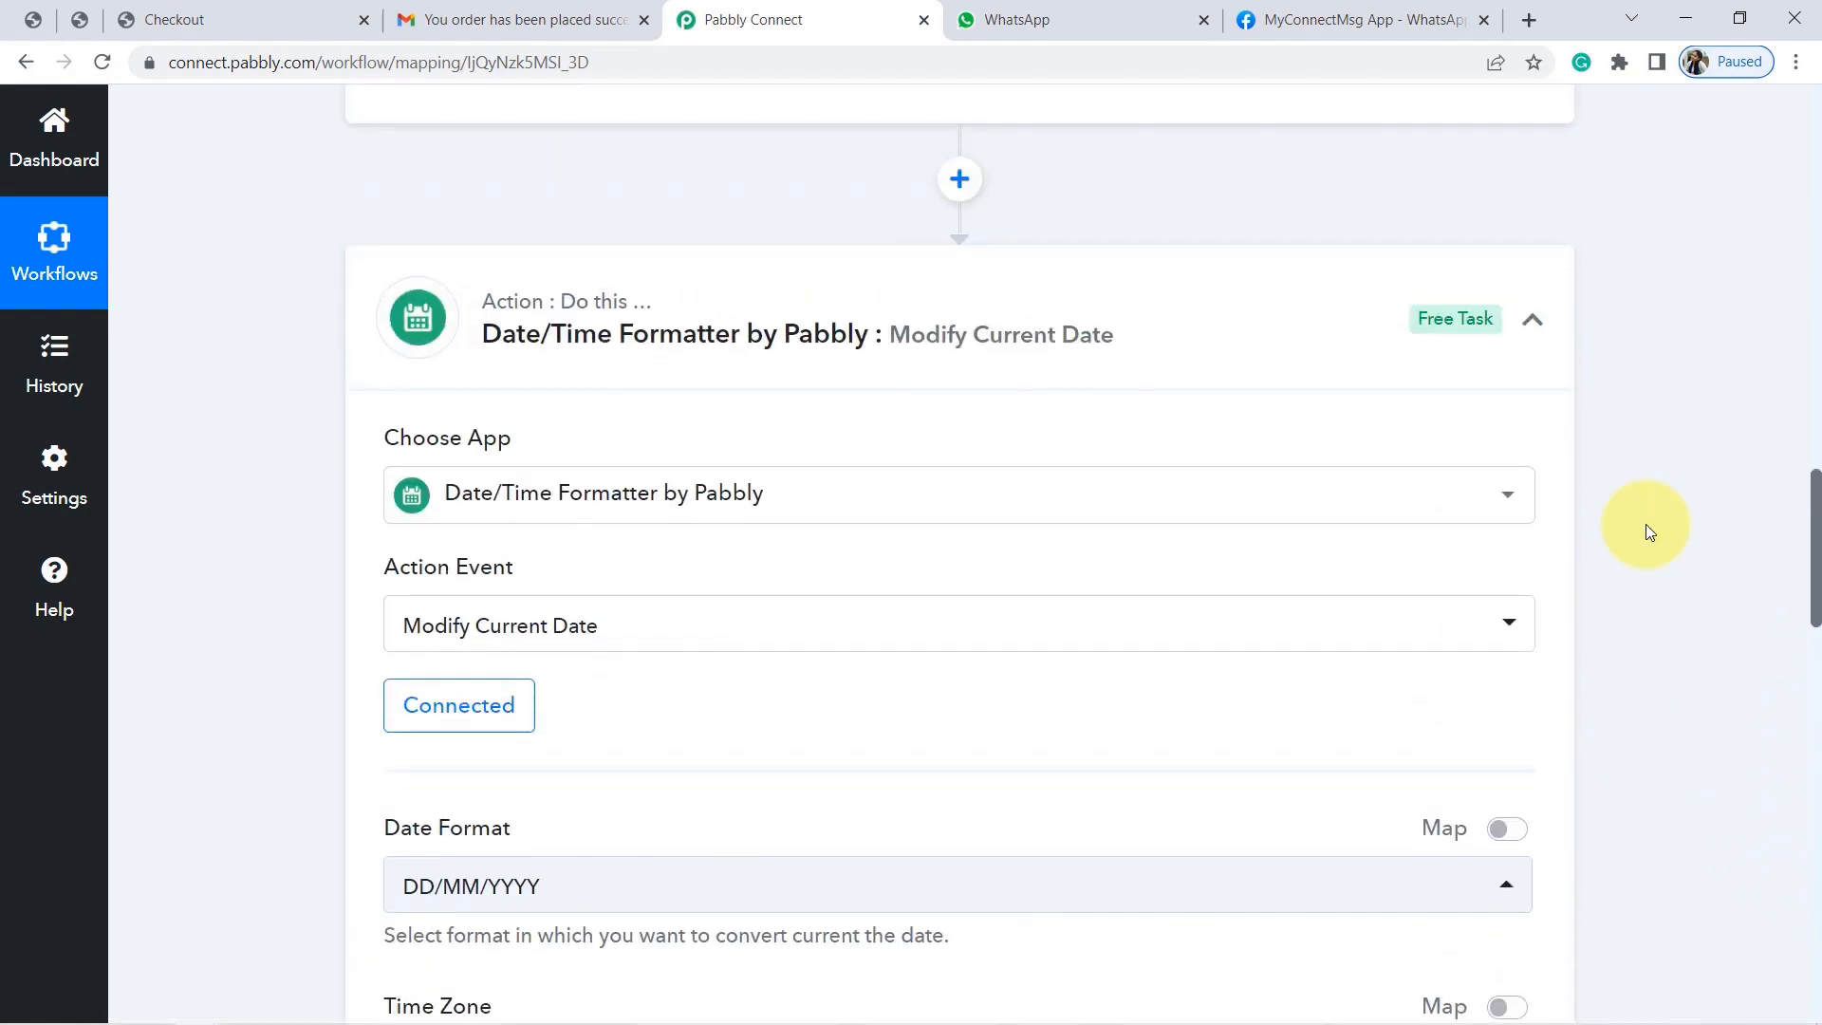
click(948, 311)
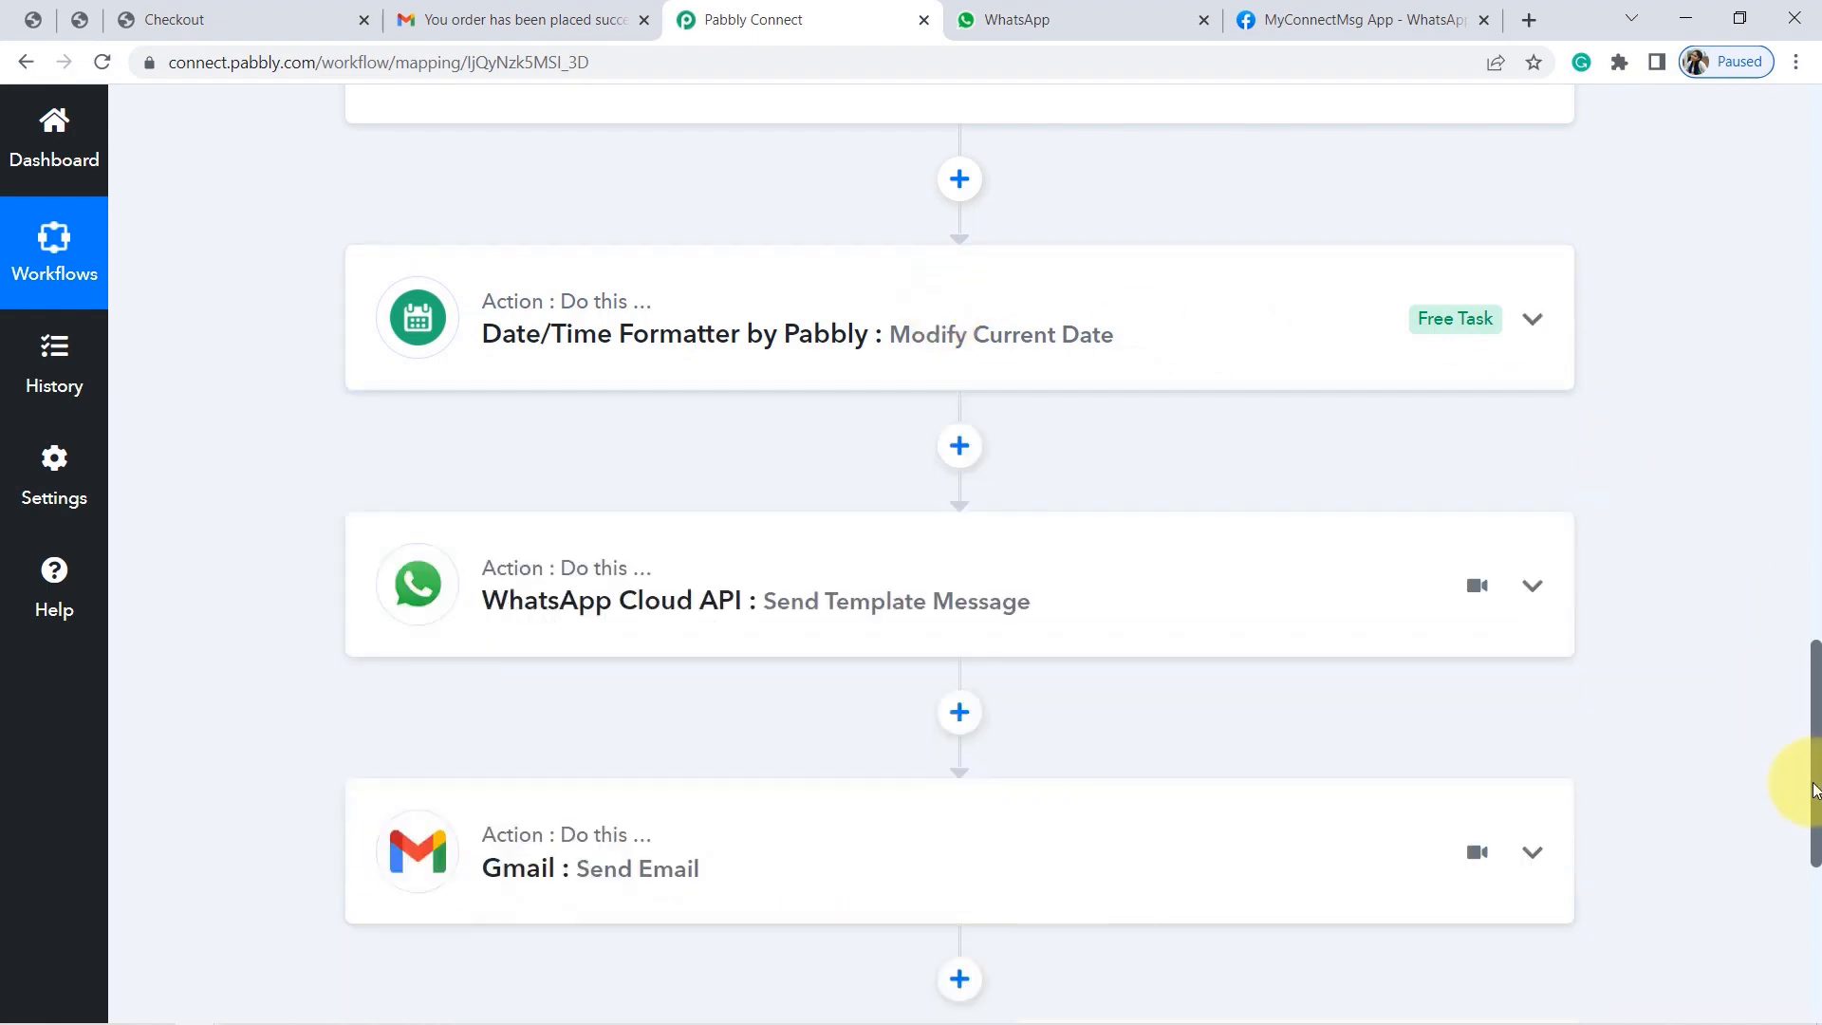
drag(1815, 787, 1808, 305)
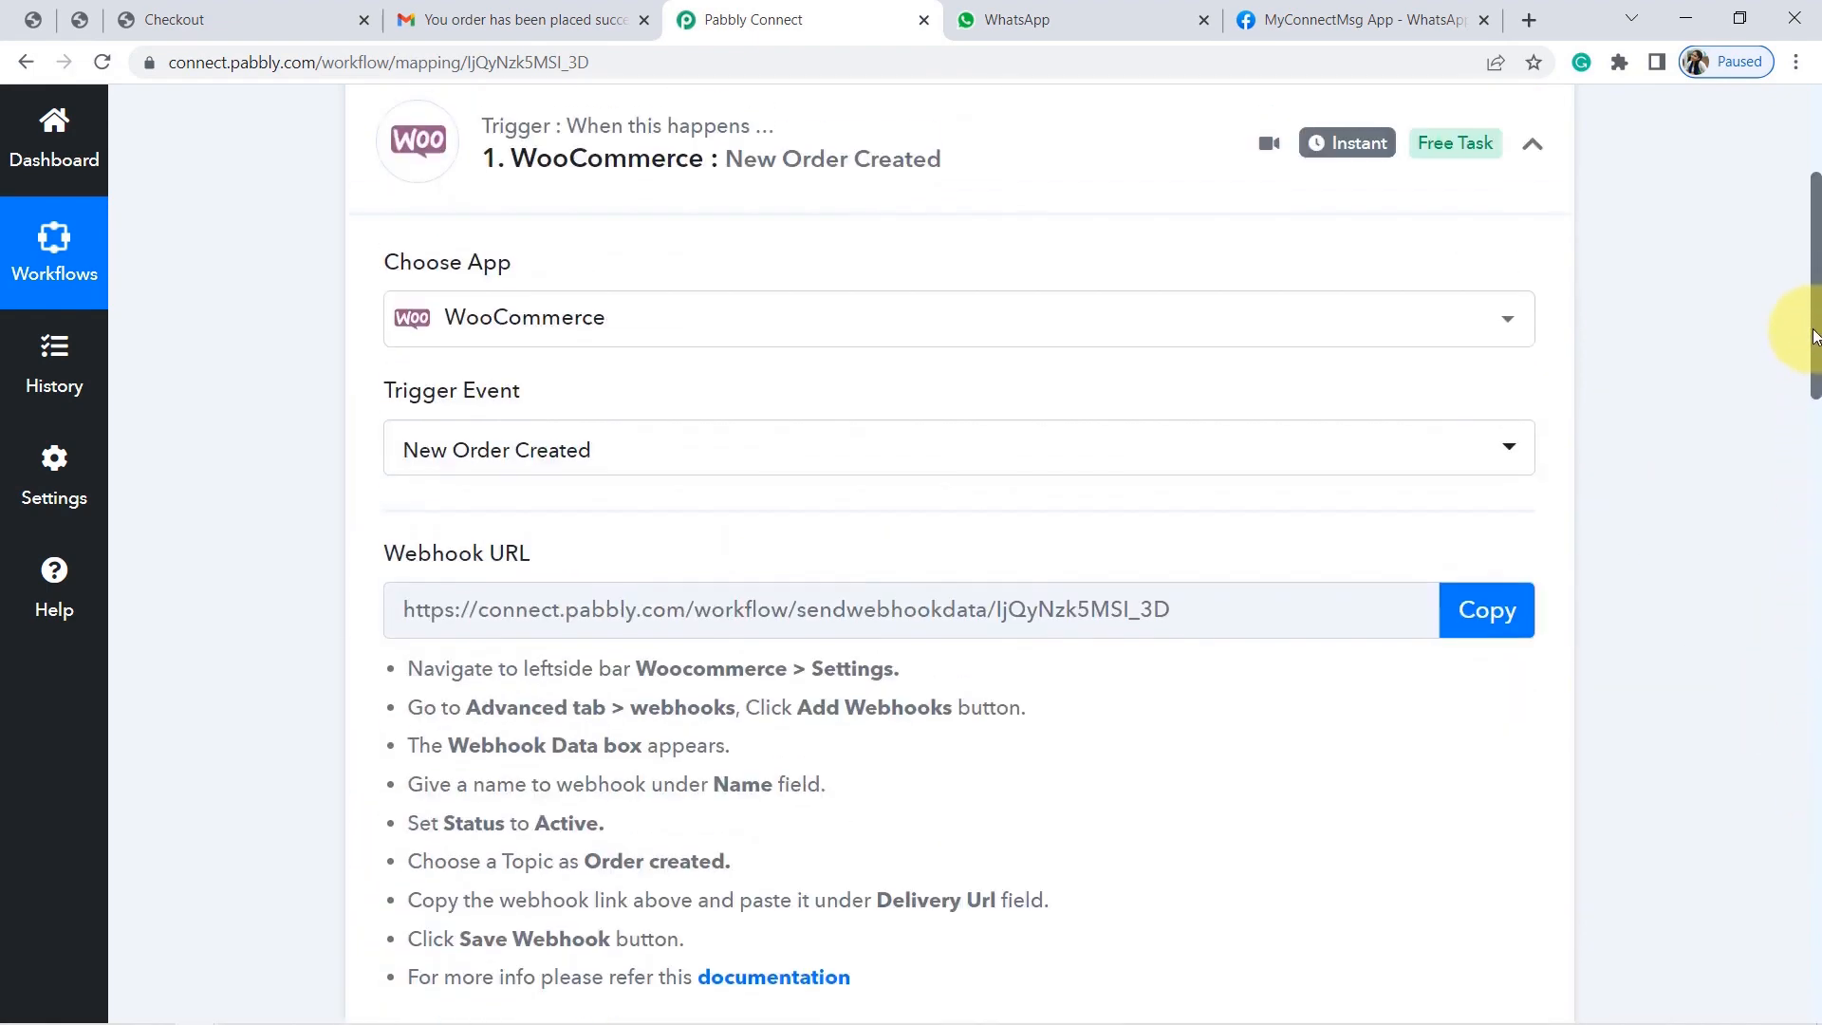
click(841, 147)
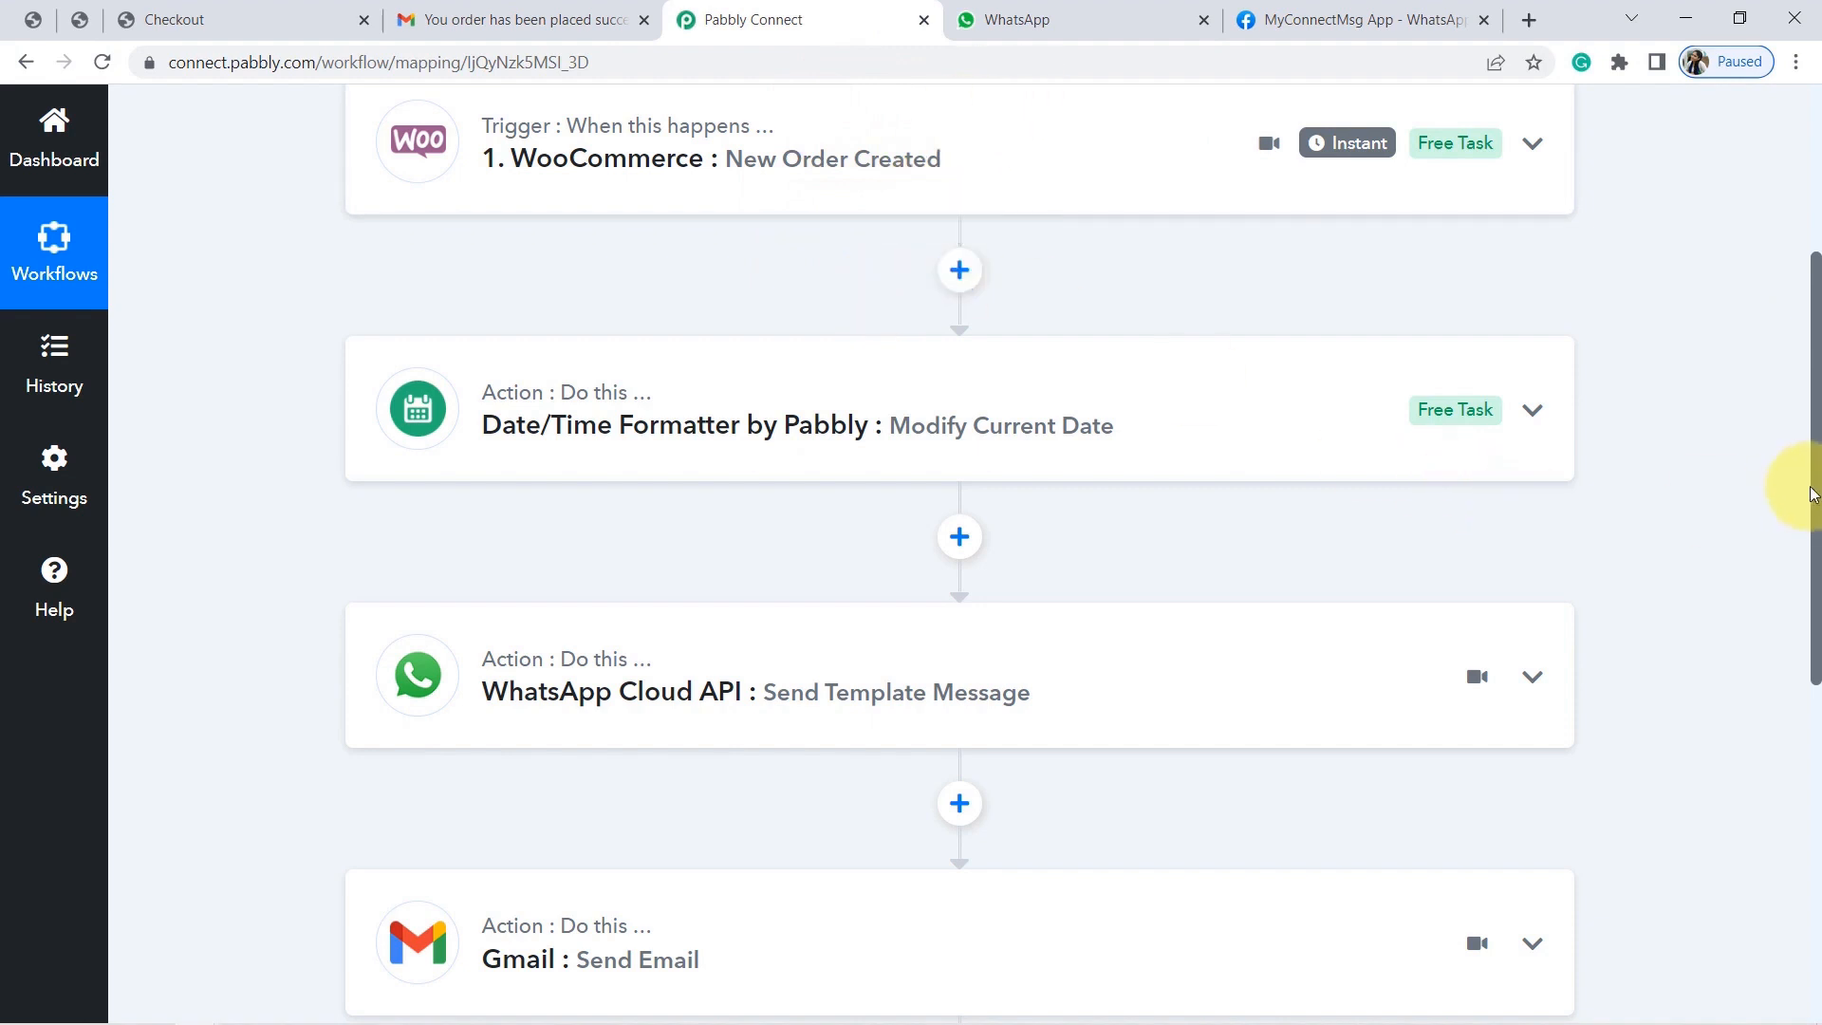
drag(1816, 493, 1817, 745)
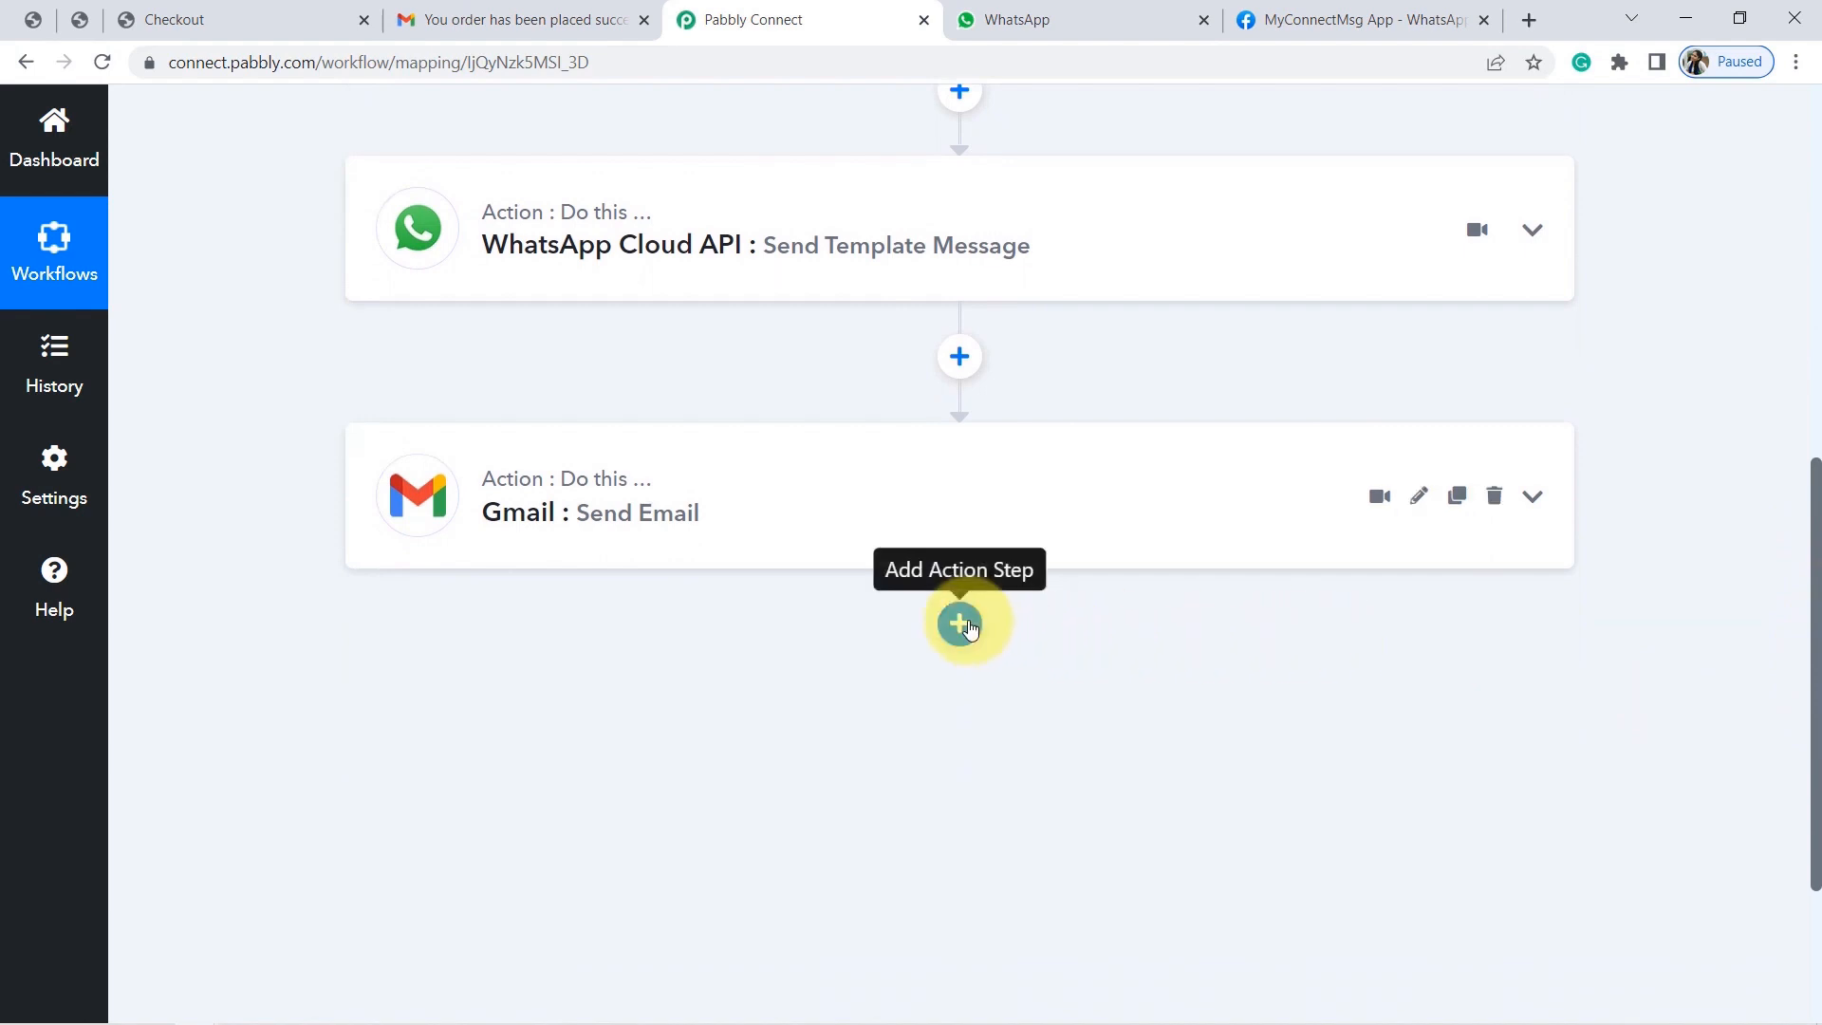
Add a Google Sheets step after Gmail, found by searching 'goo', with the Add New Row action event.
click(960, 623)
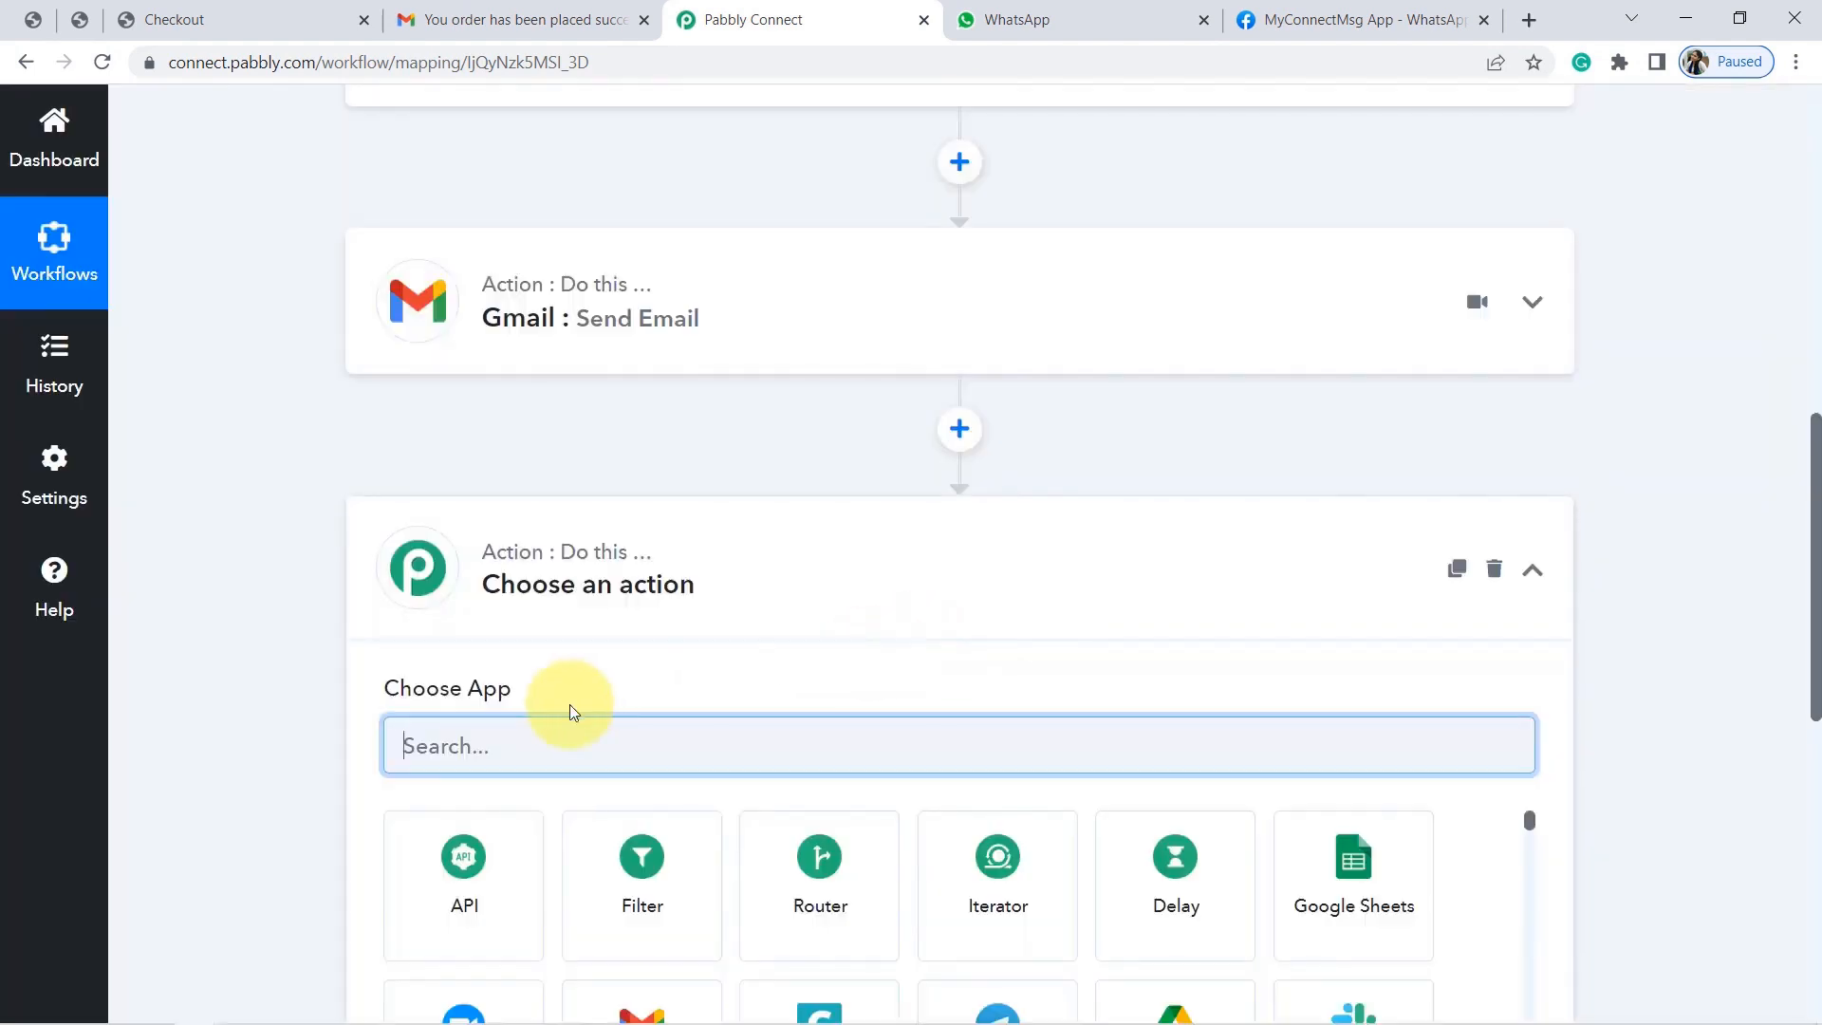
text(goo)
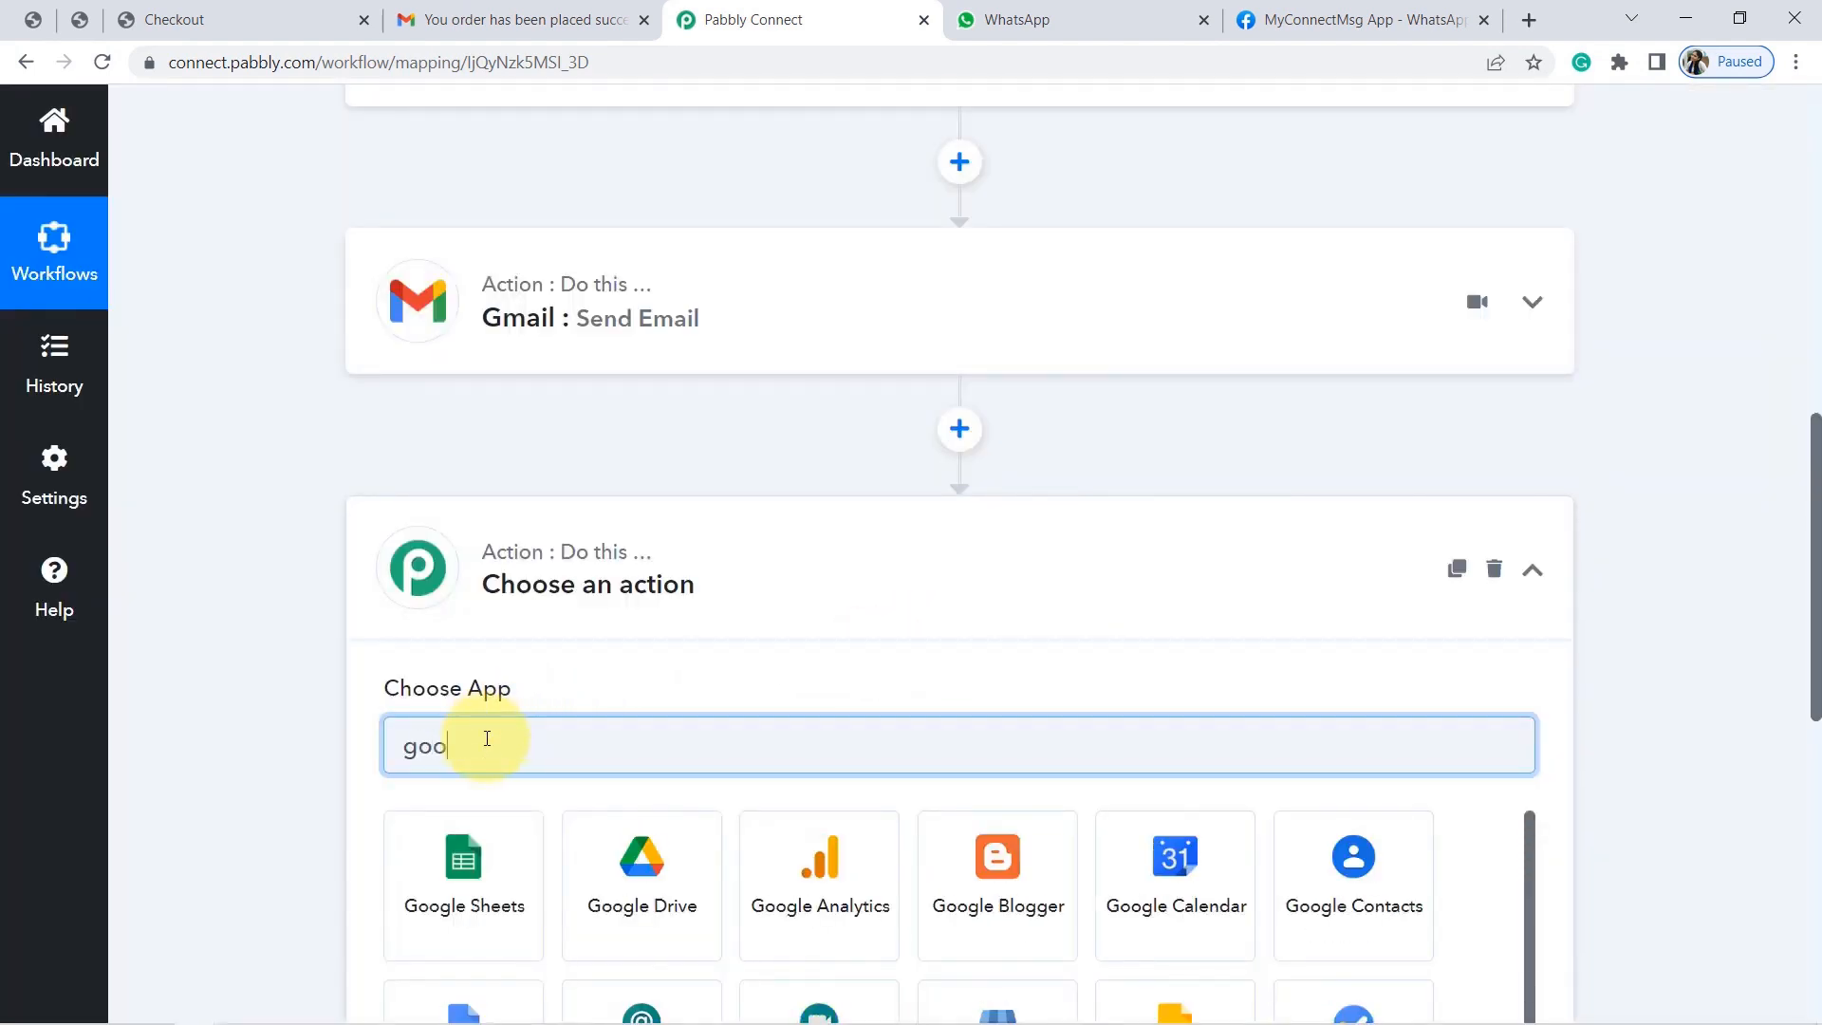
click(474, 873)
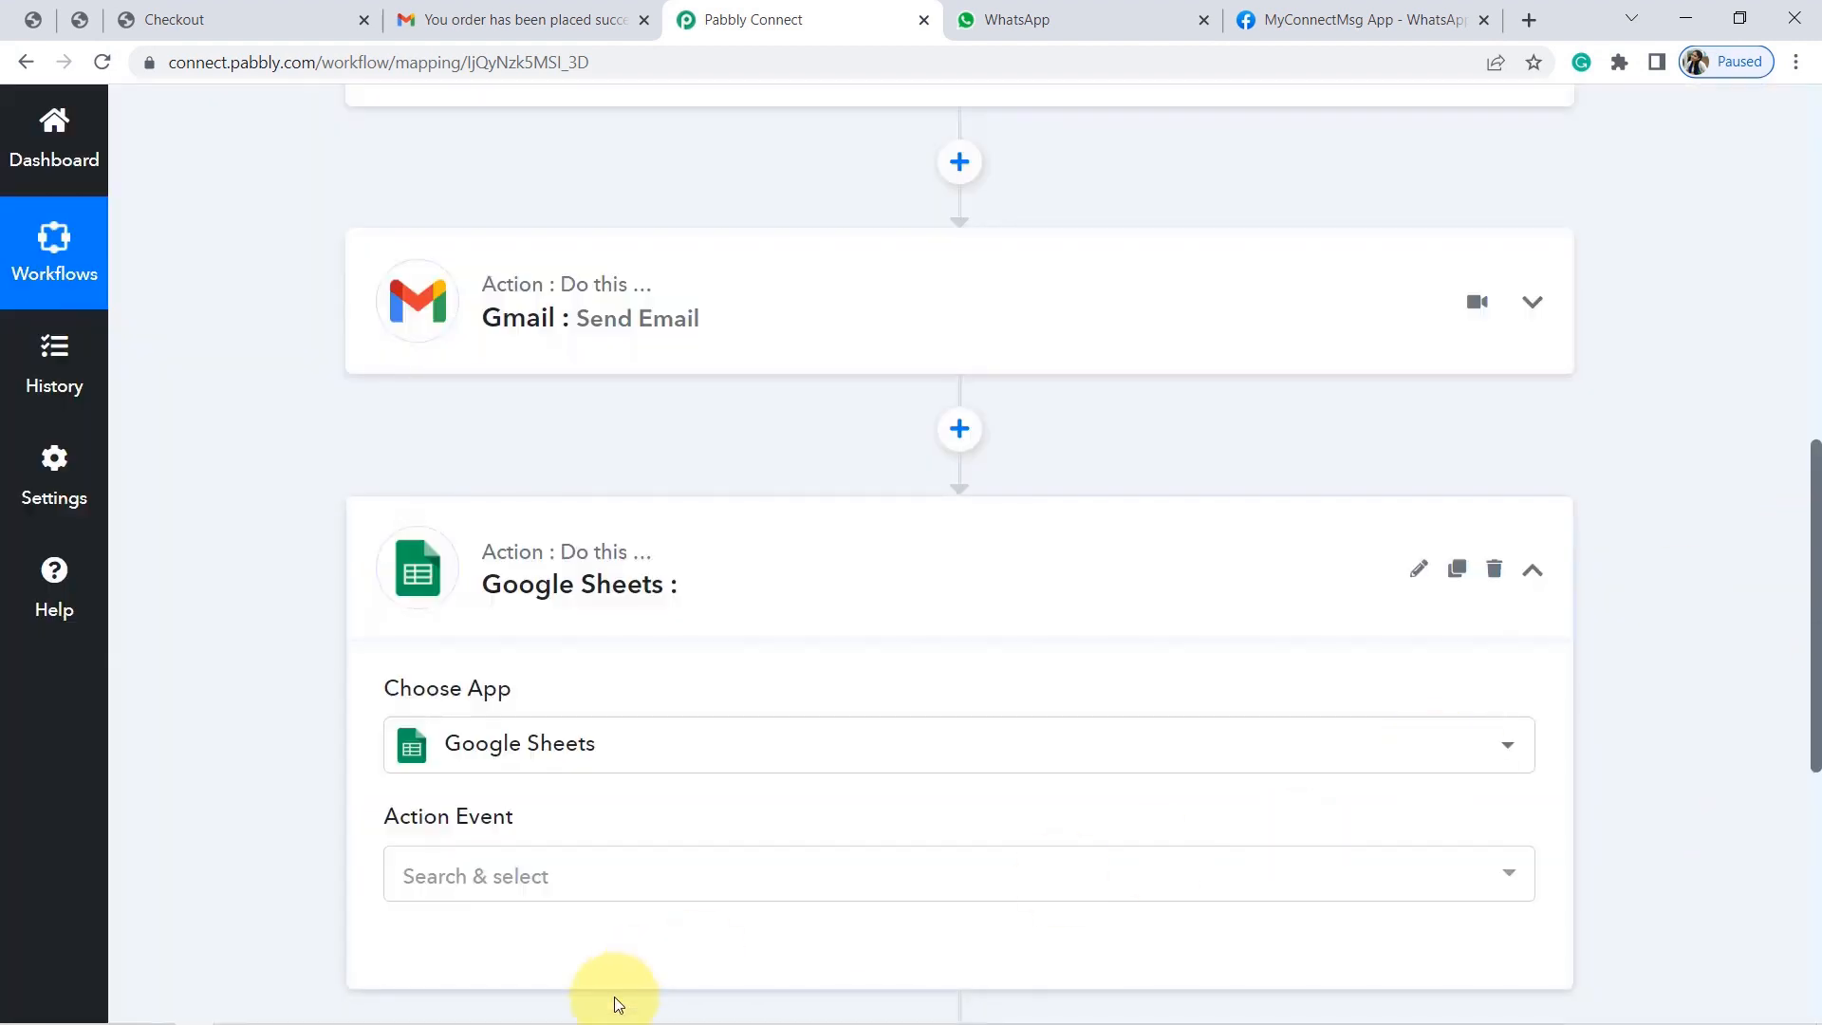
click(500, 873)
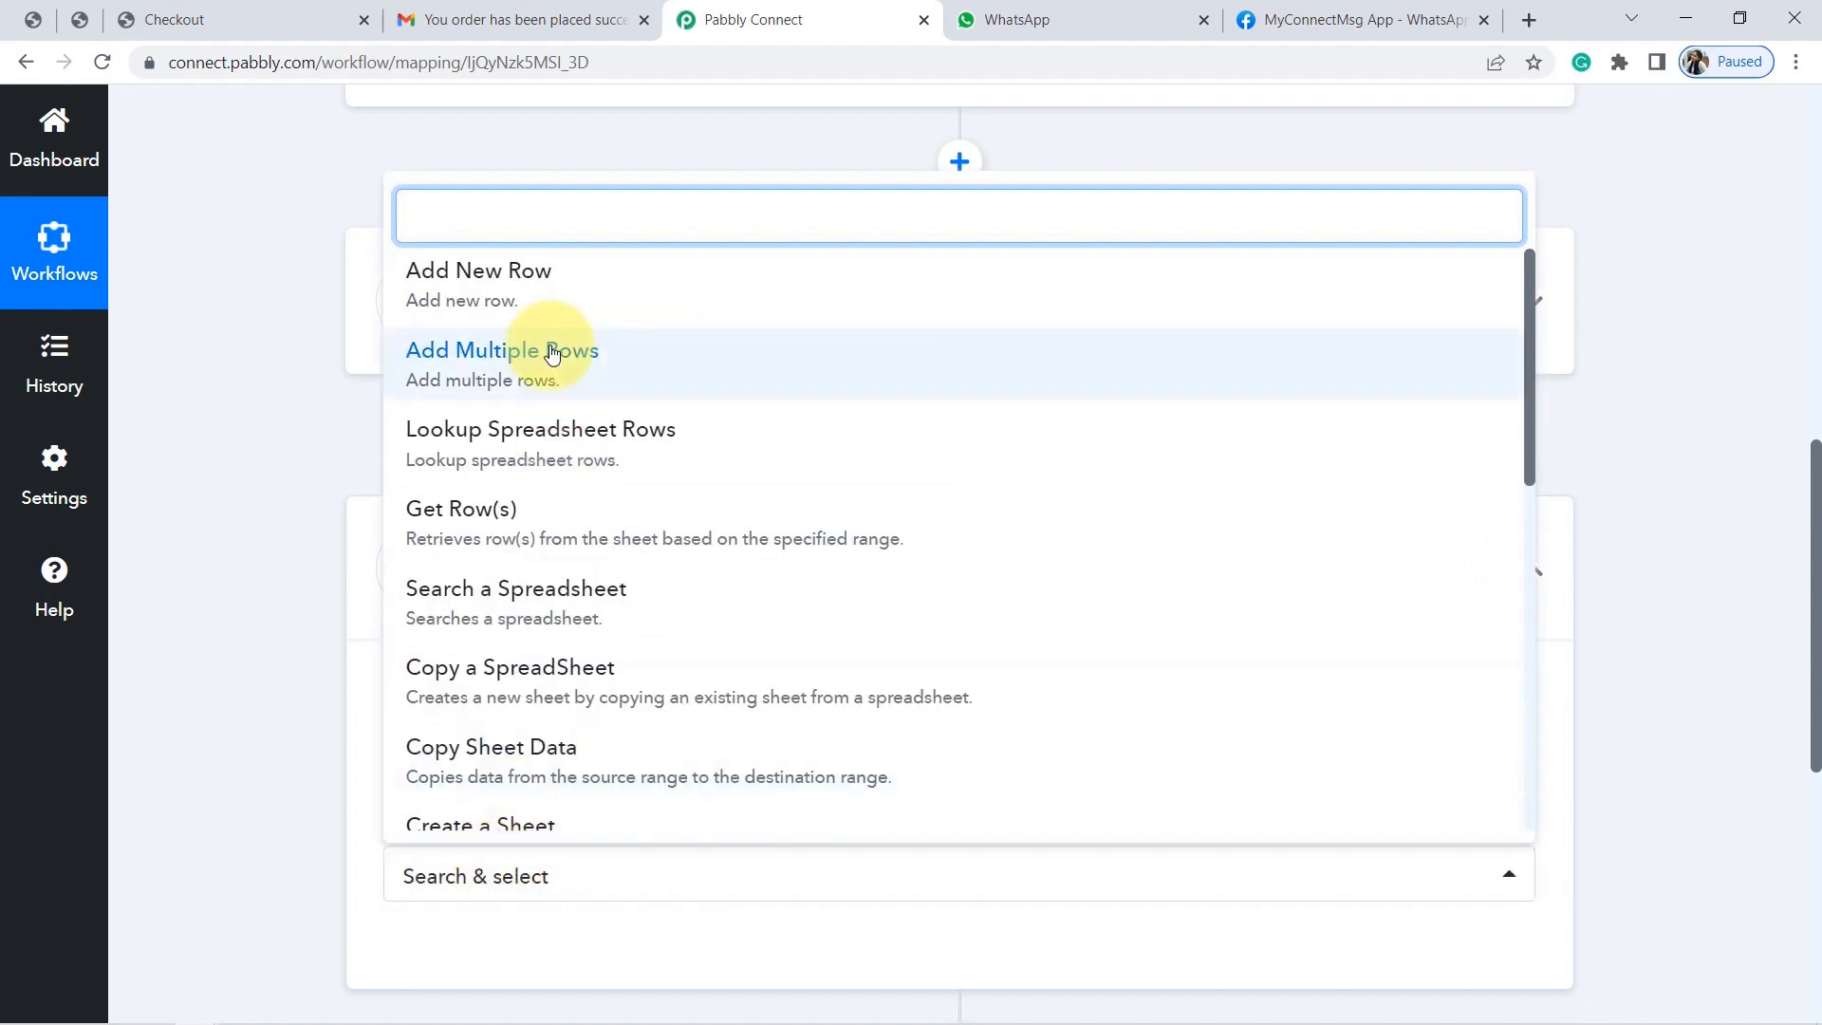
click(483, 289)
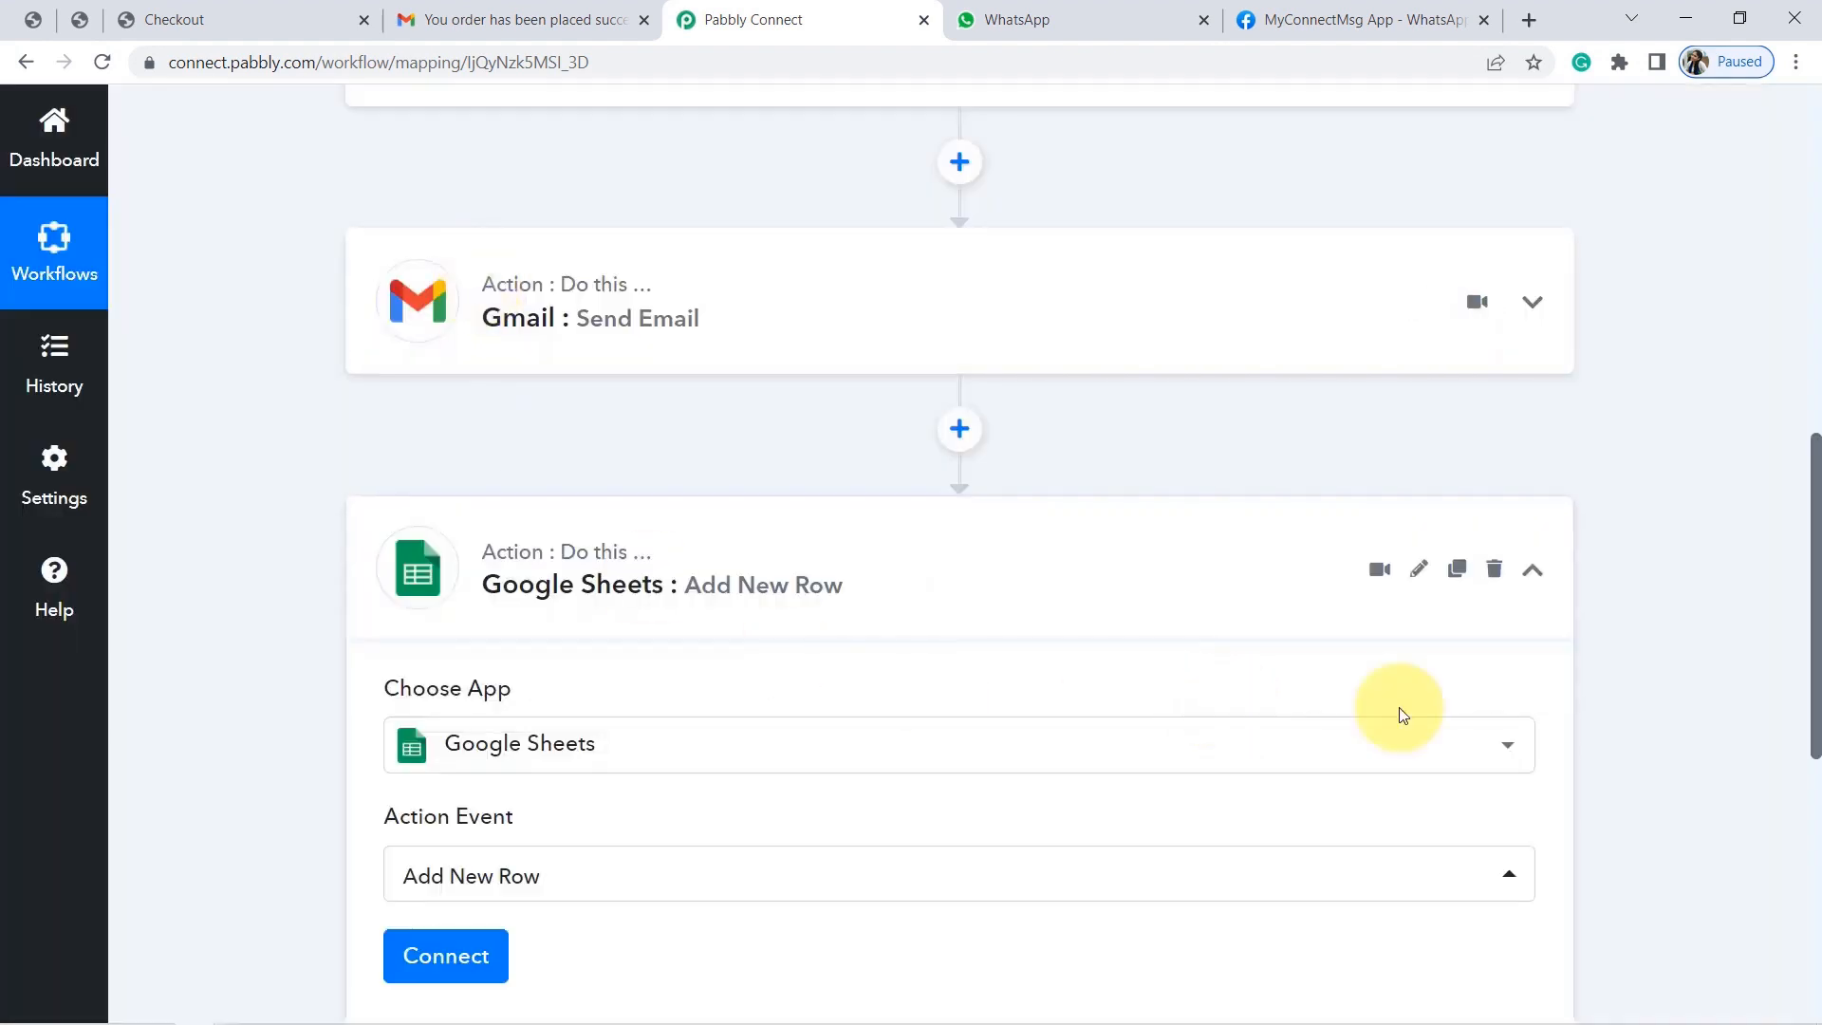
drag(1815, 587, 1788, 657)
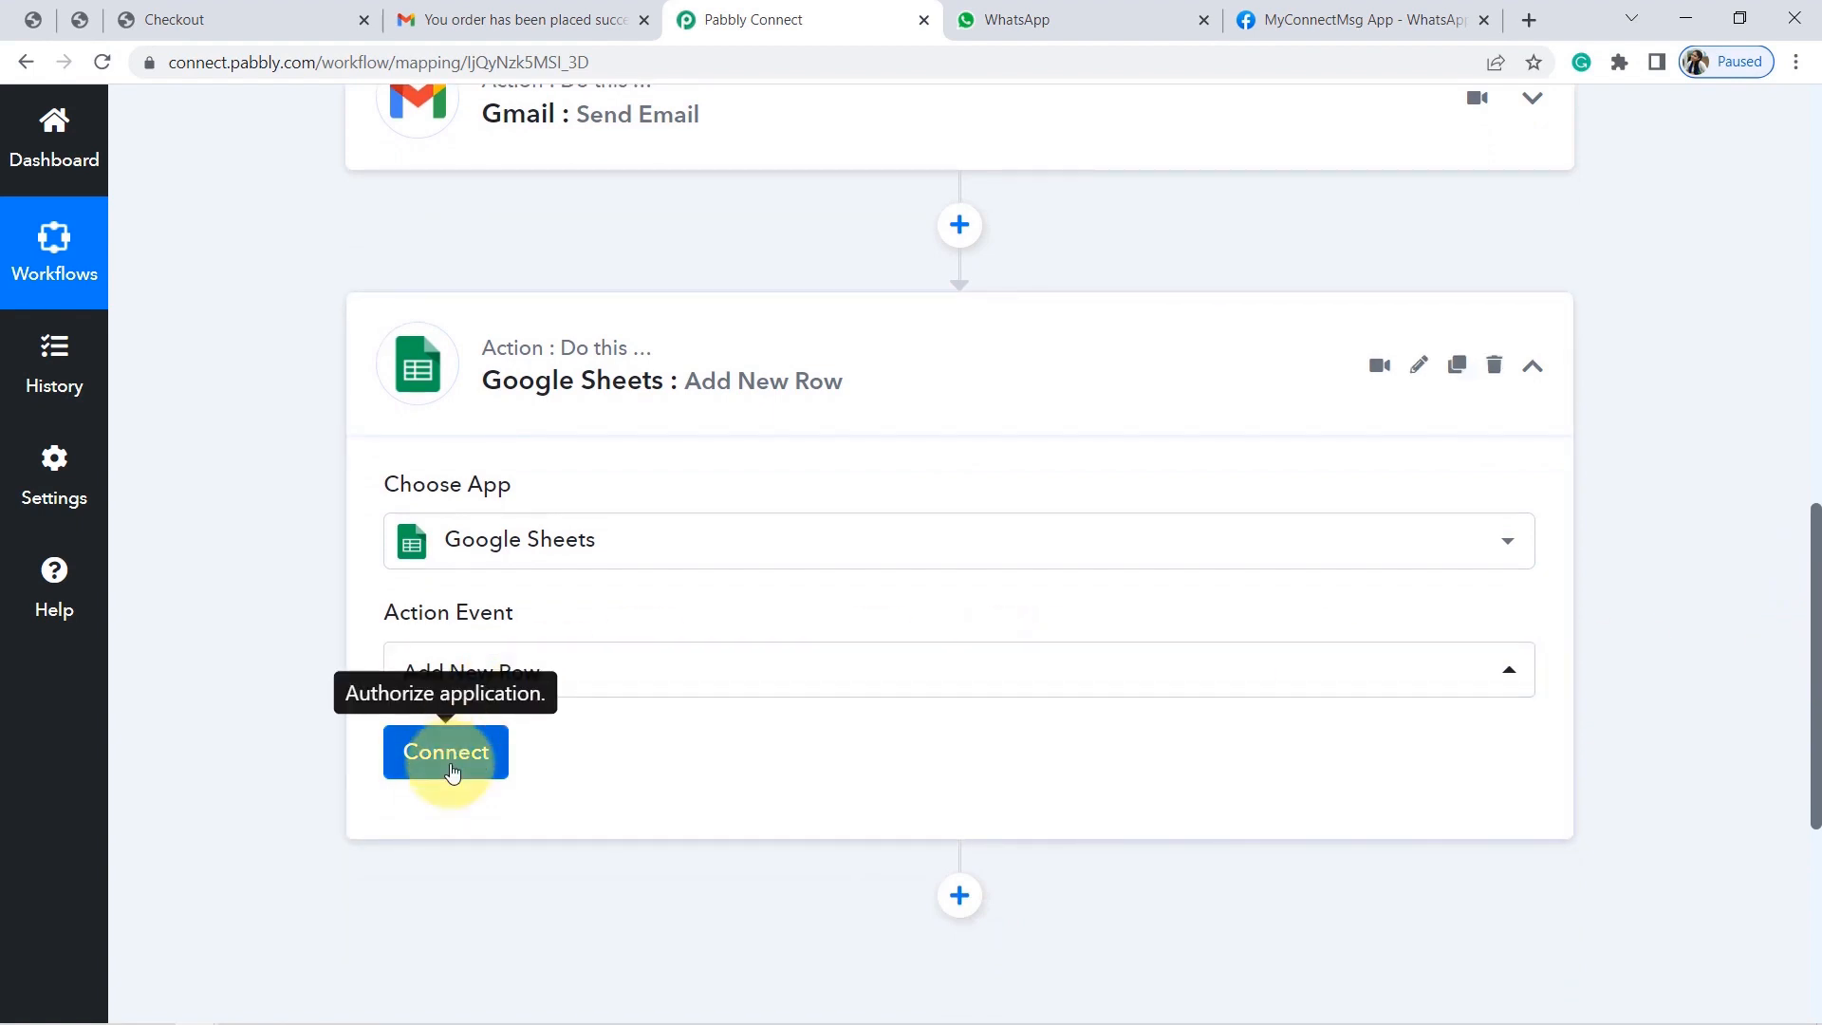
Start a new Google Sheets connection, Google Sheets #384, and close the Google sign-in popup.
click(422, 752)
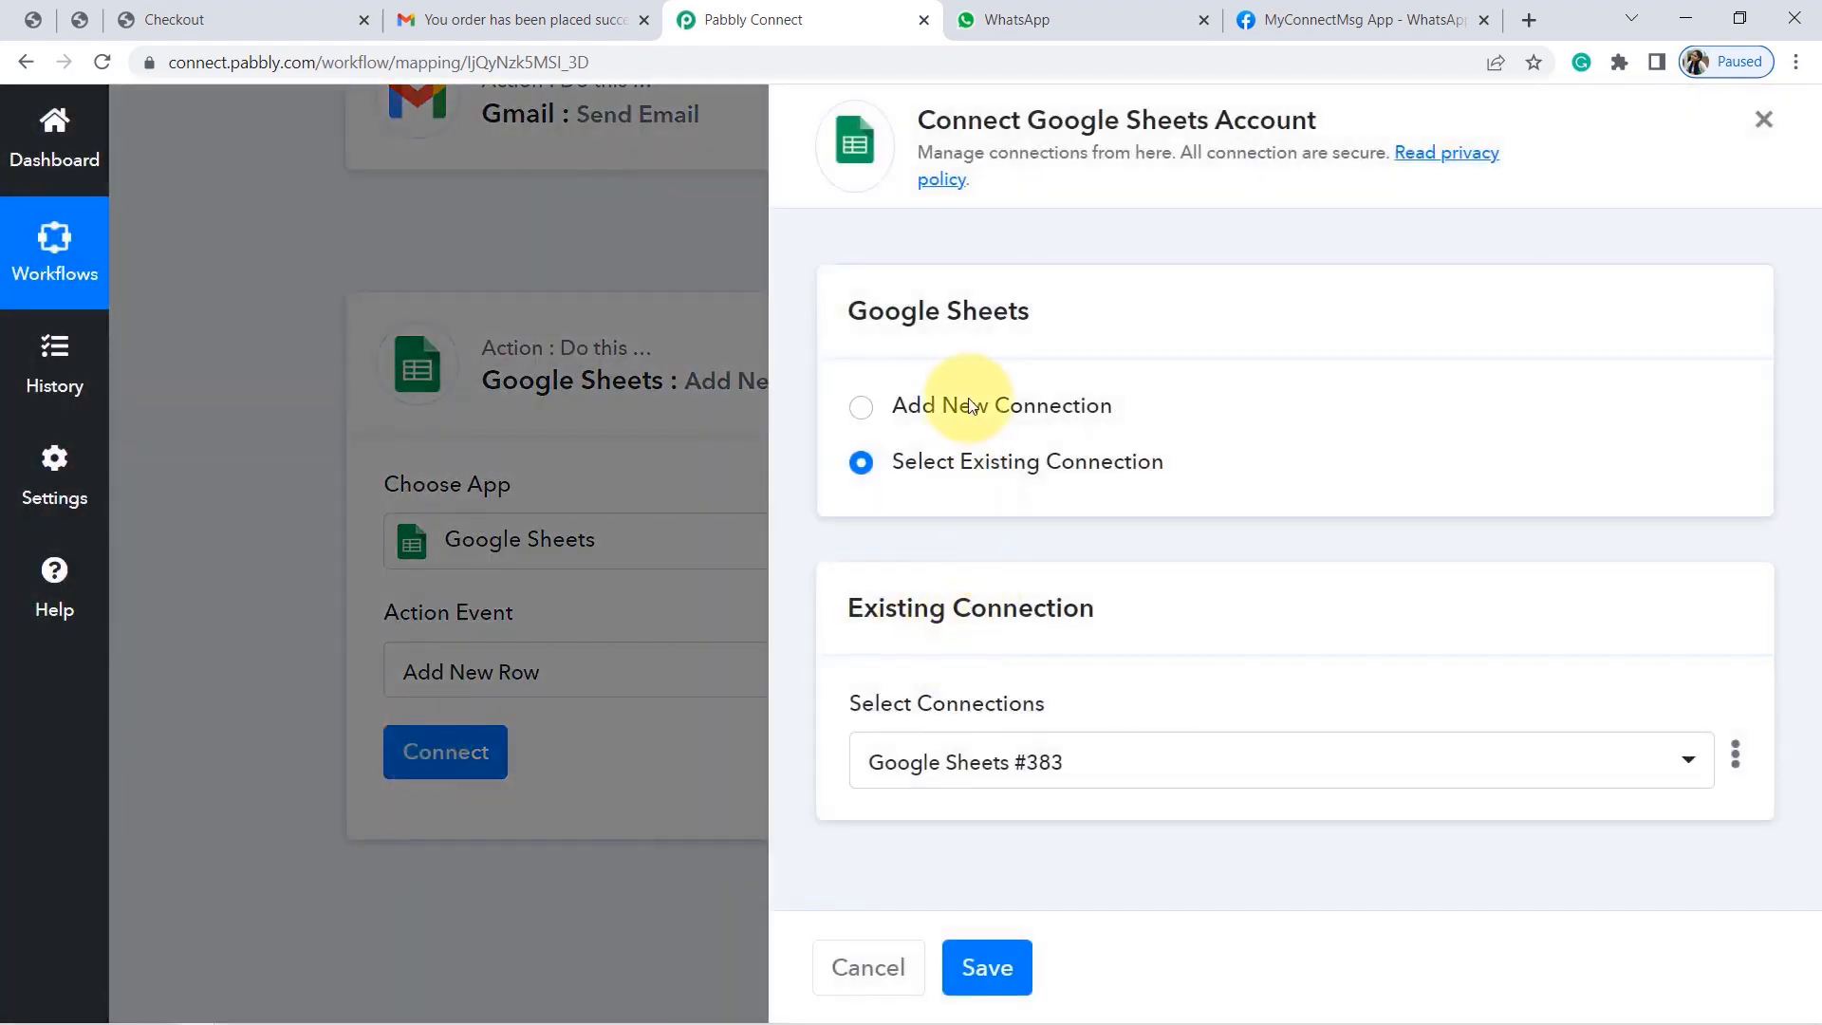
click(972, 406)
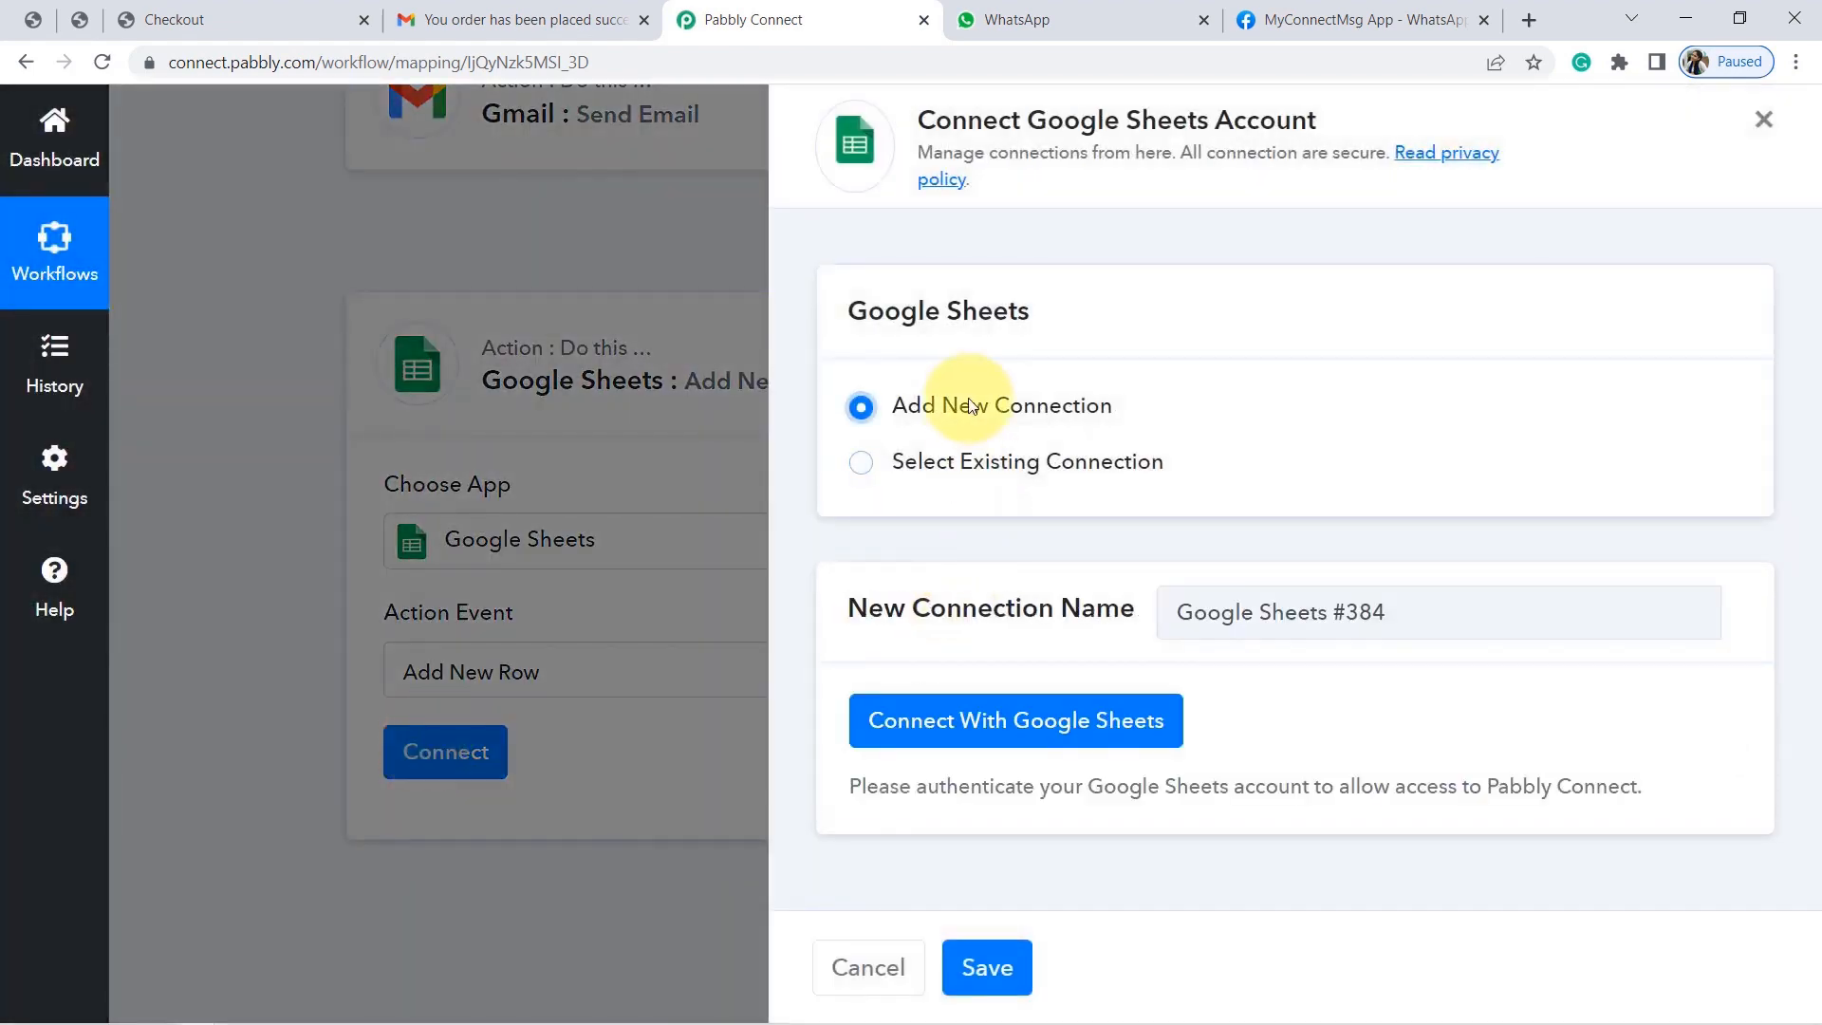
click(928, 722)
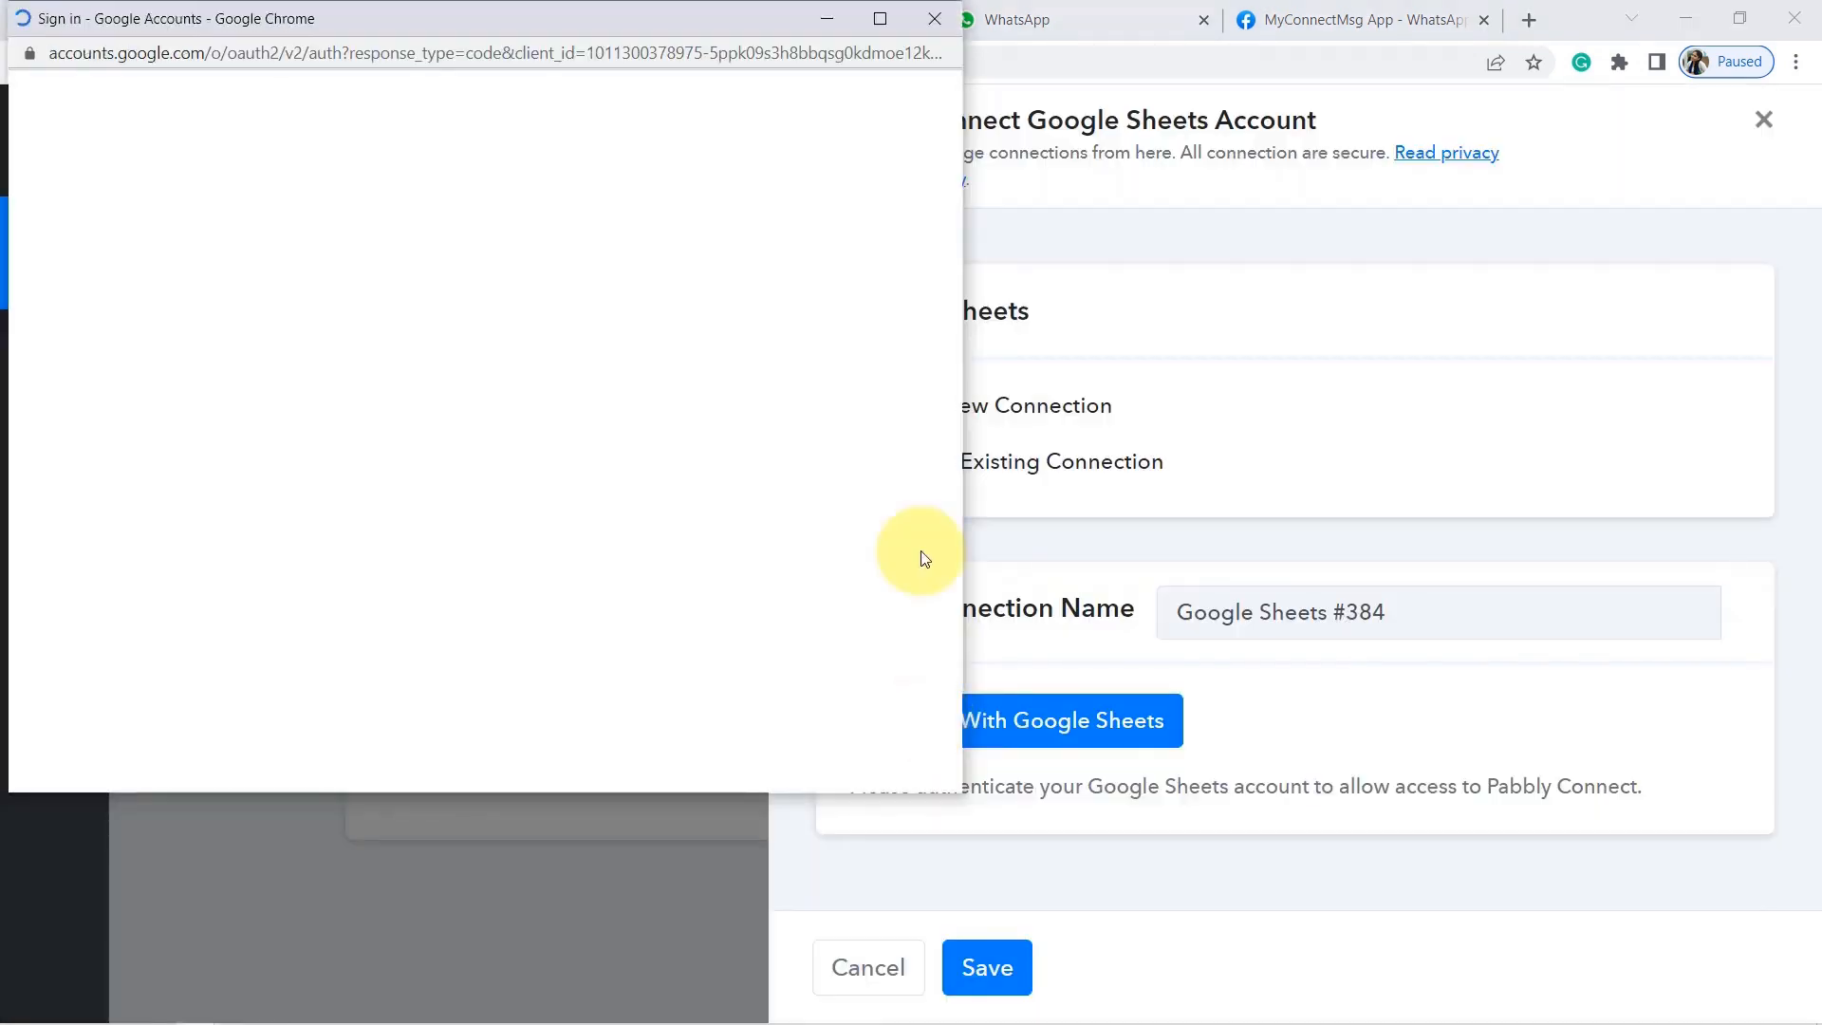
click(941, 25)
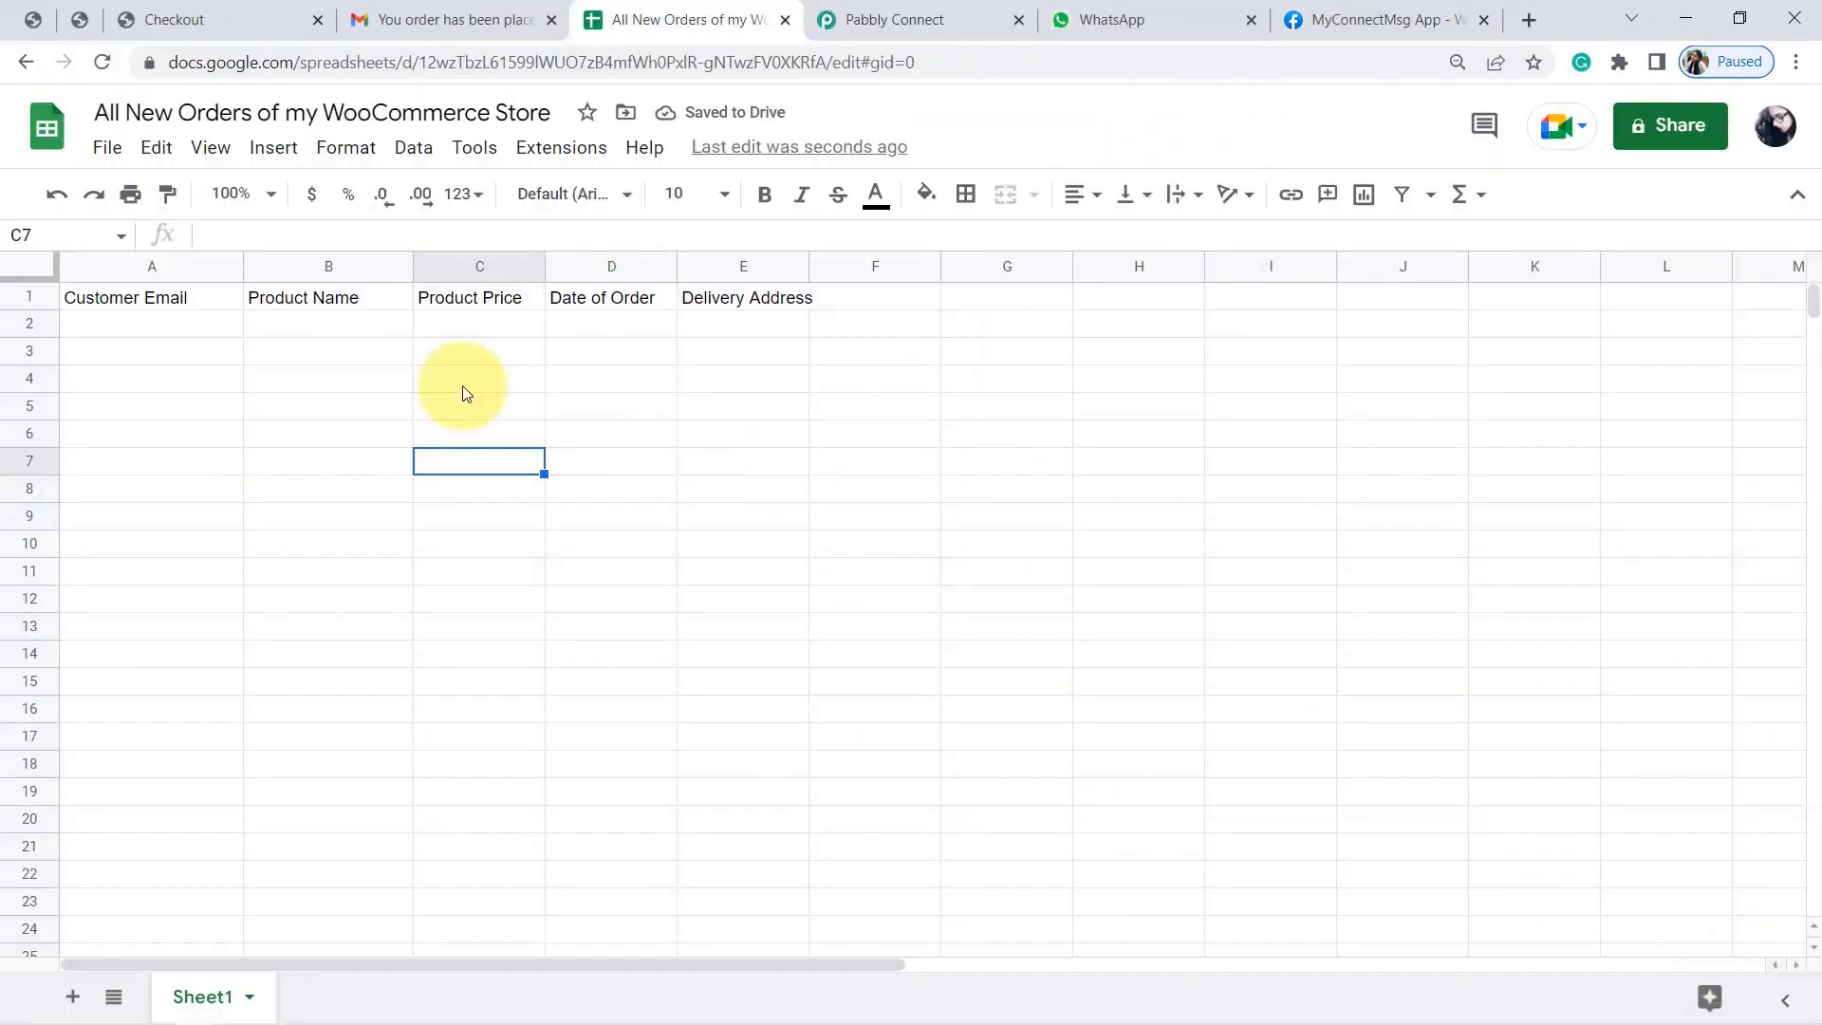
Bold the row 1 headers and widen columns D and E for Date of Order and Delivery Address.
click(24, 300)
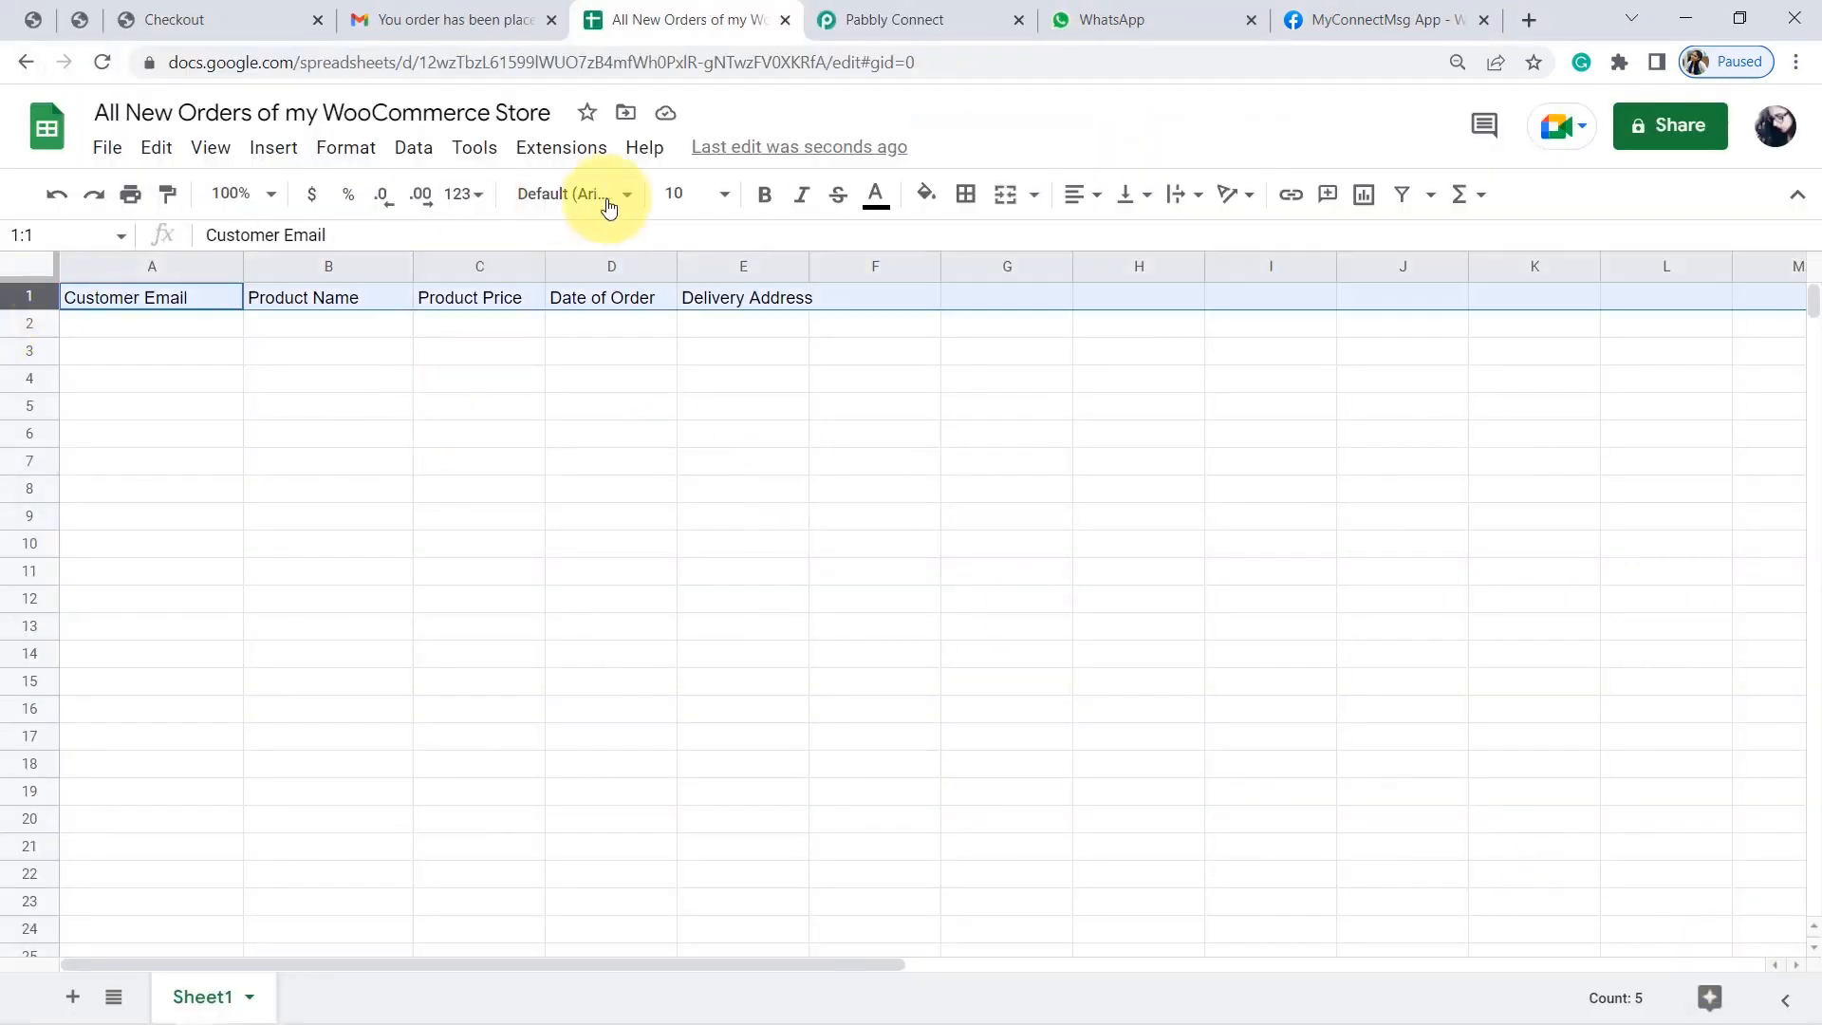
click(763, 202)
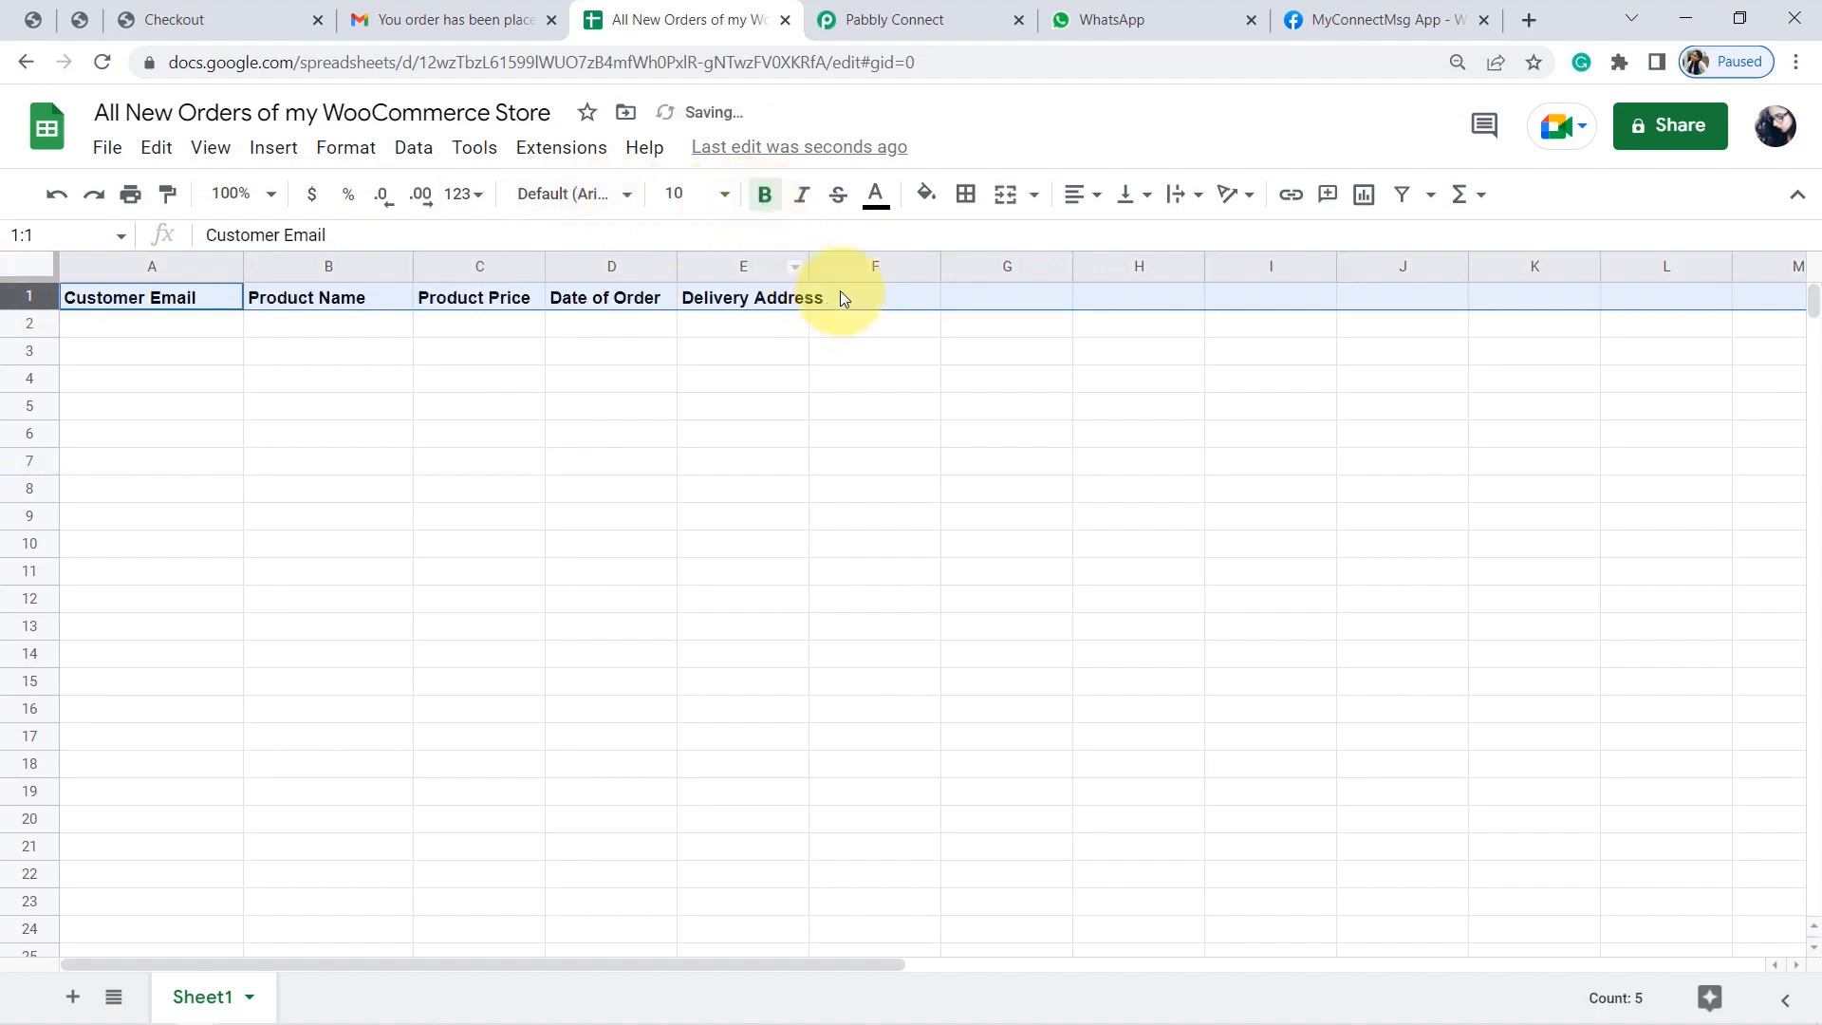
drag(811, 266, 866, 266)
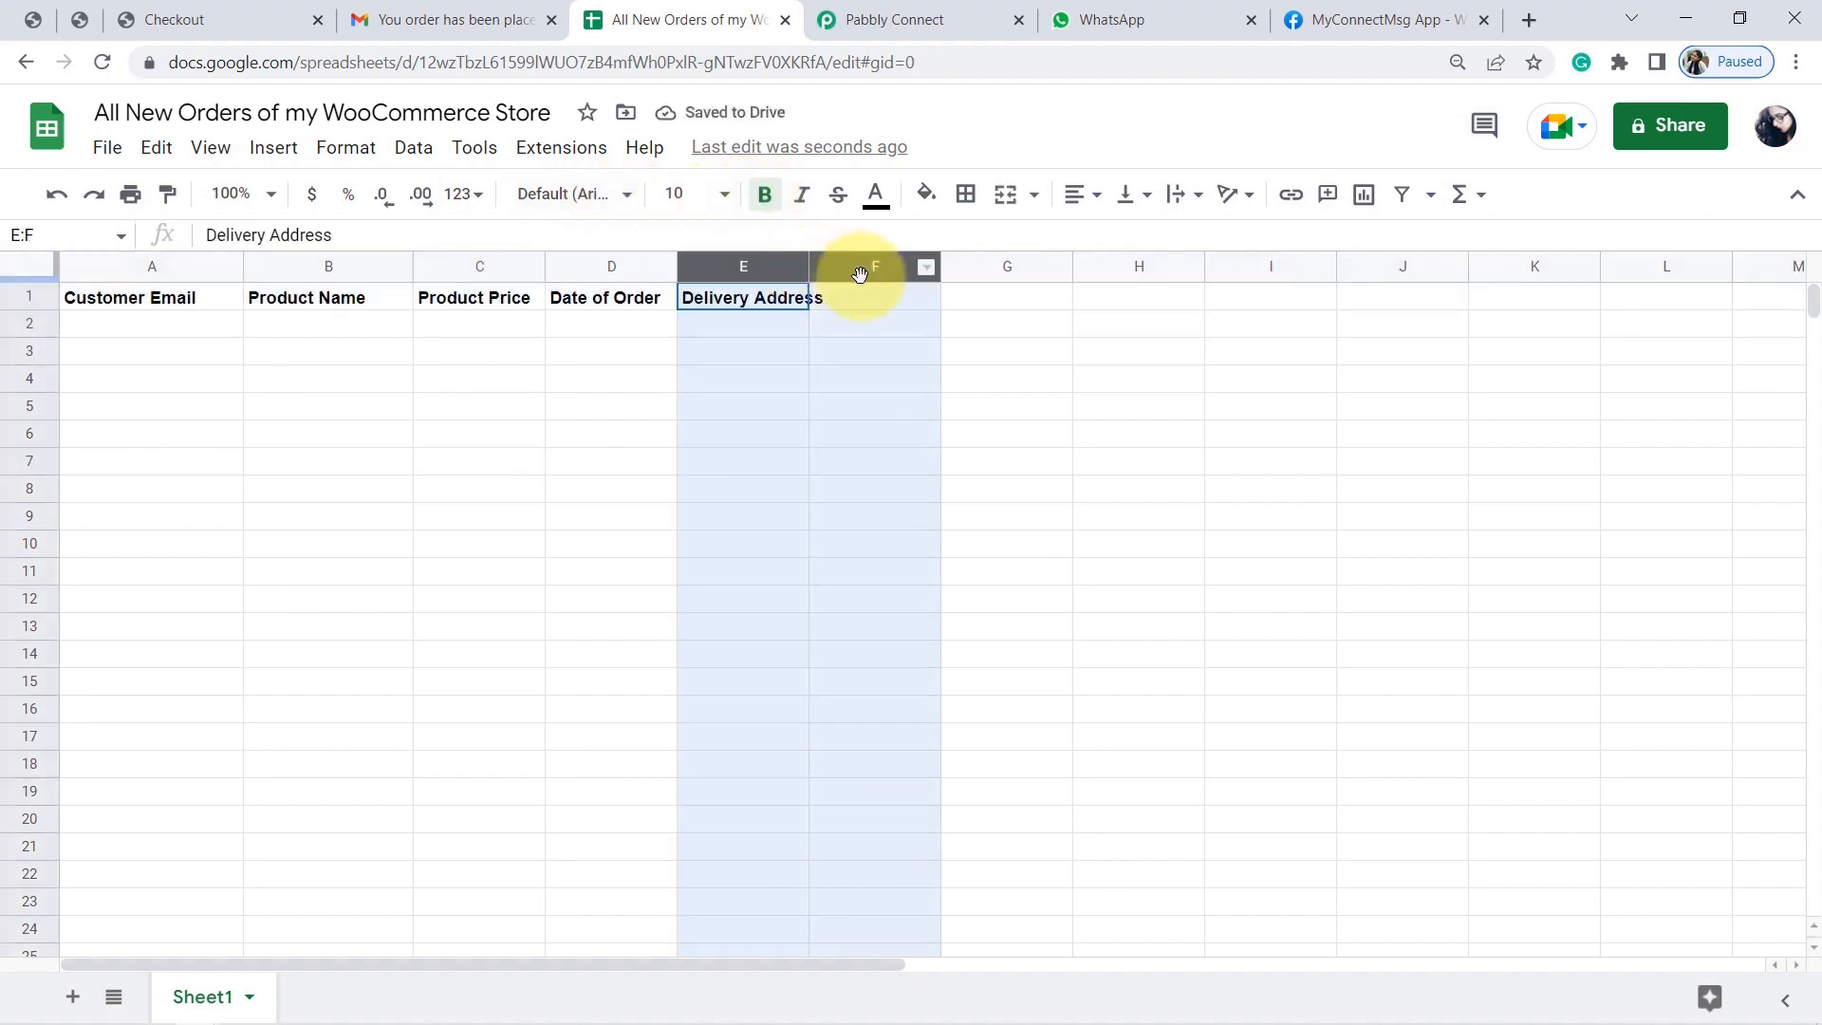
click(573, 415)
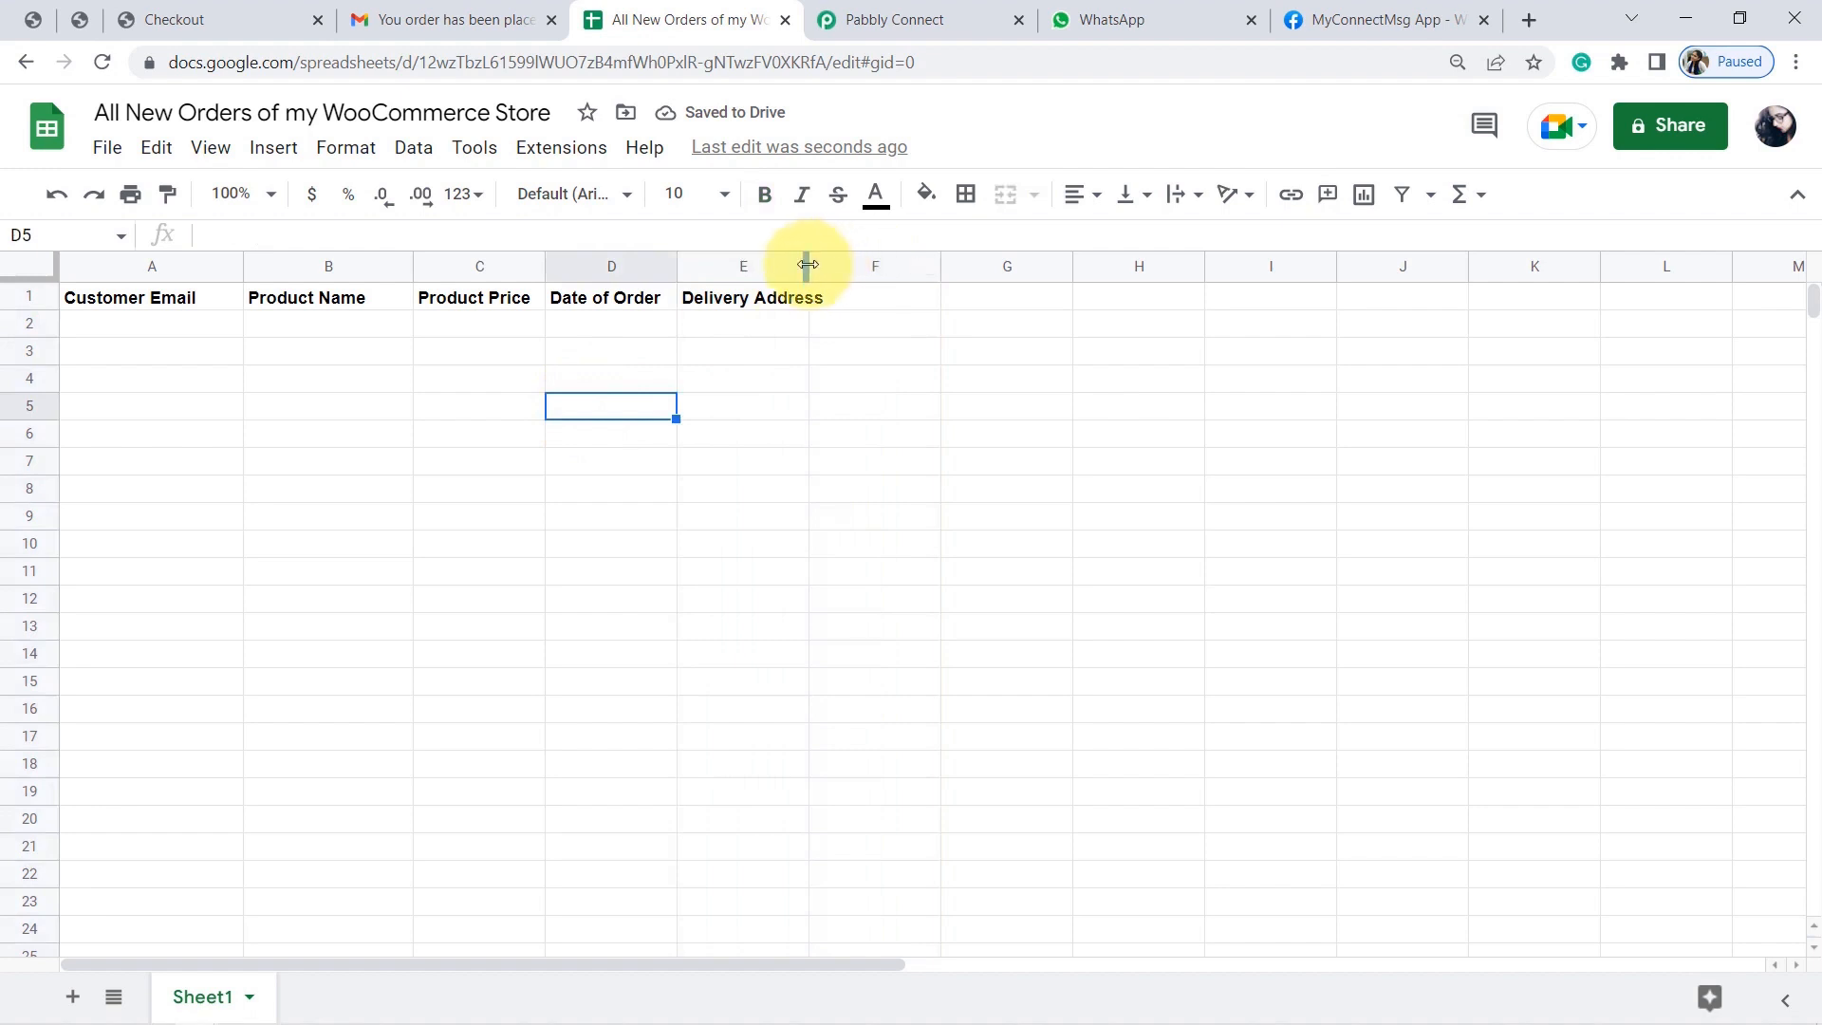
drag(807, 265, 885, 266)
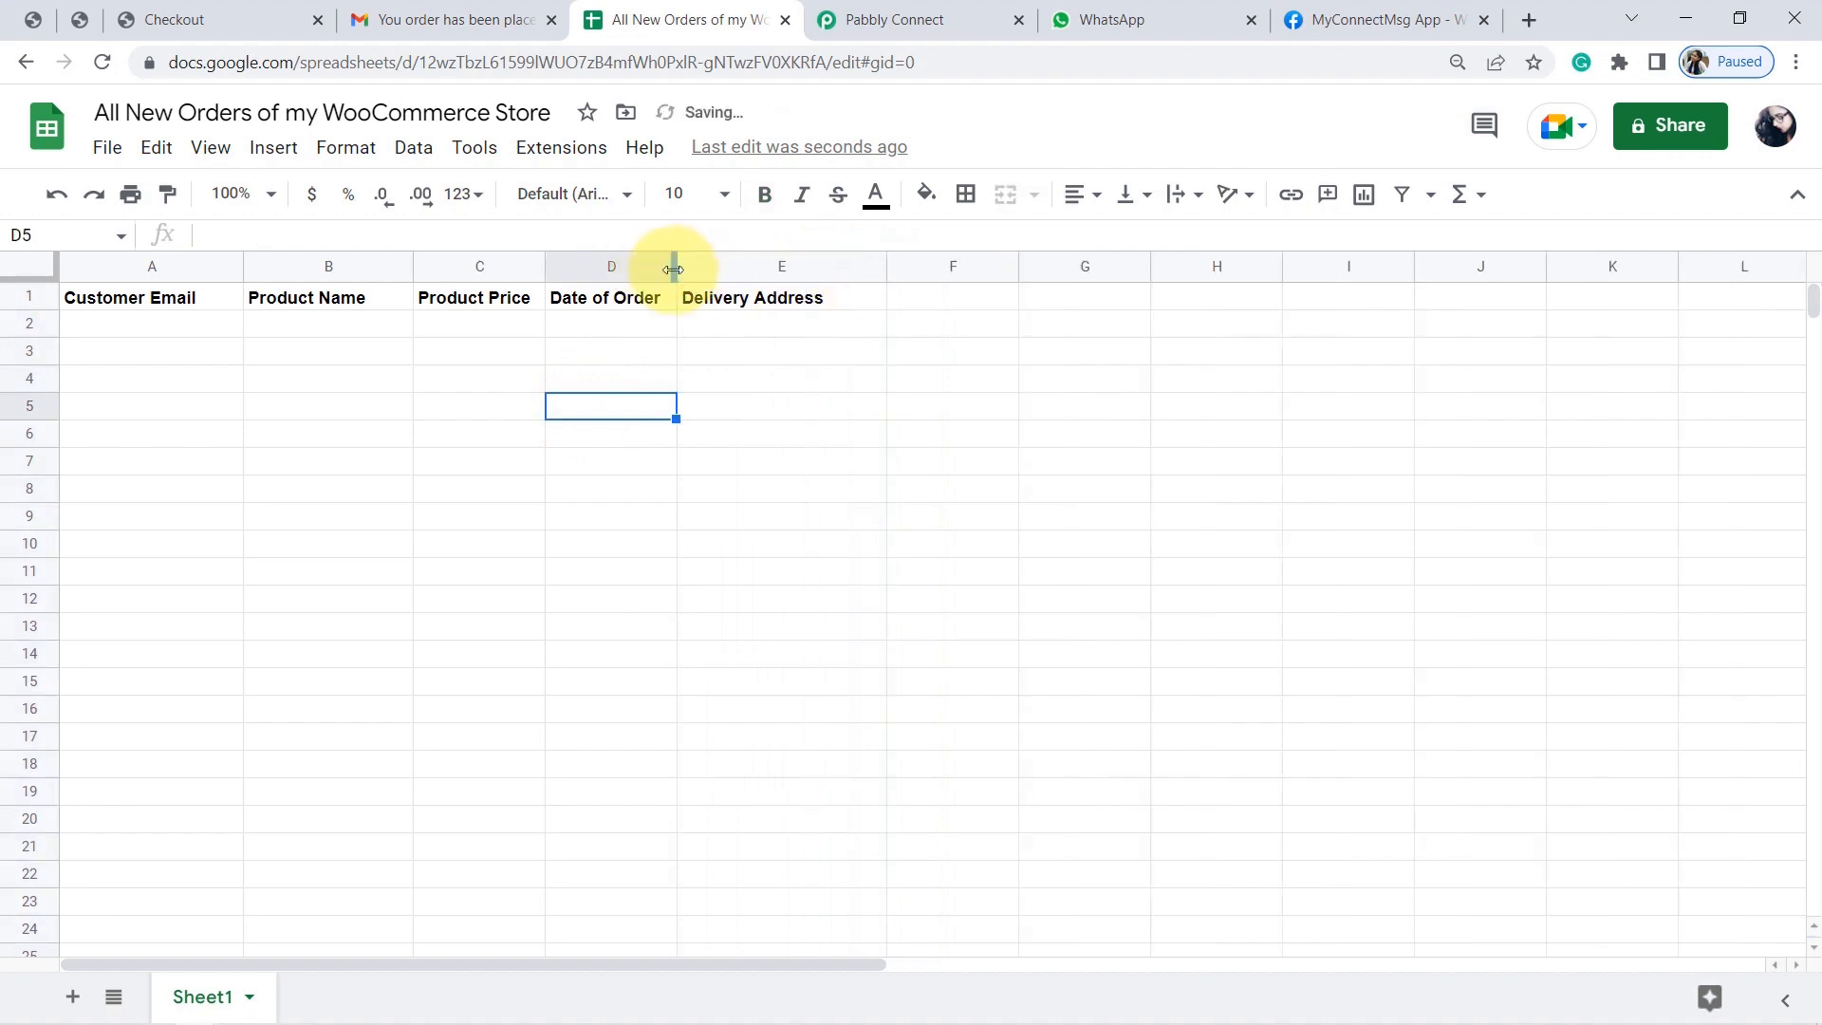
drag(672, 268, 732, 266)
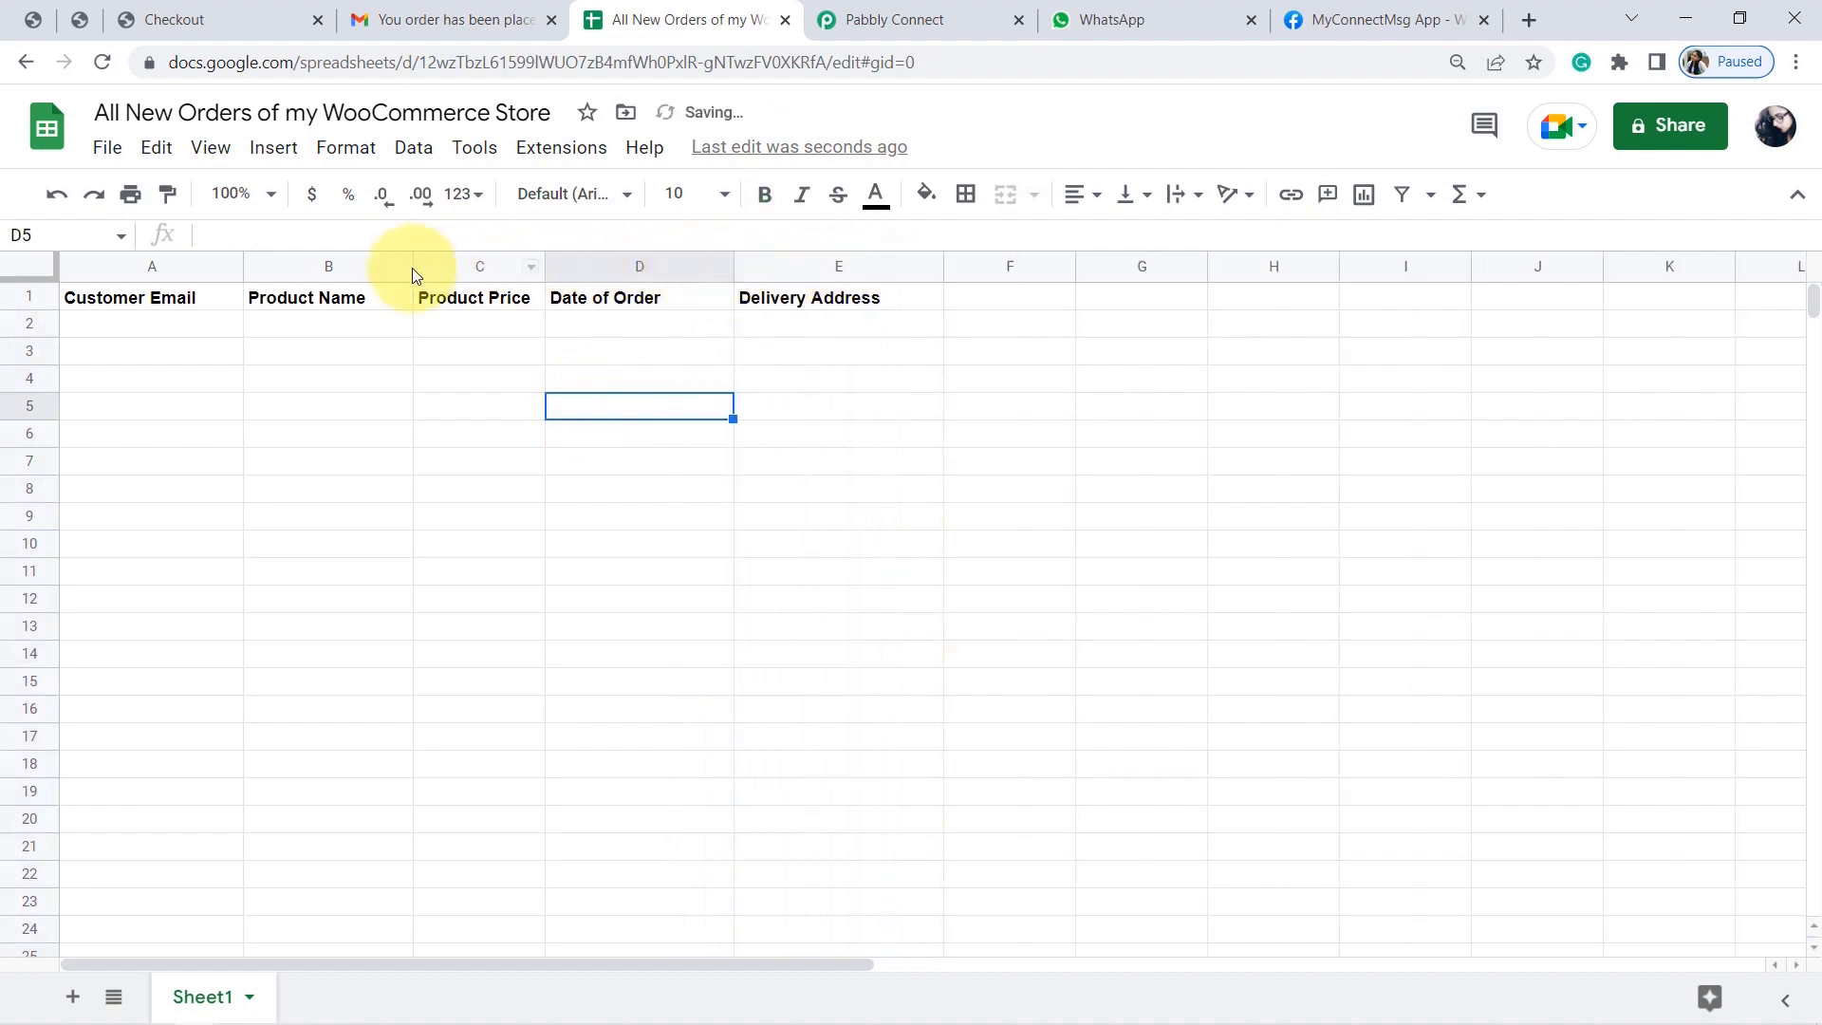
Make the headers size 14, wrapped, centred horizontally and vertically; widen columns B and C.
click(26, 300)
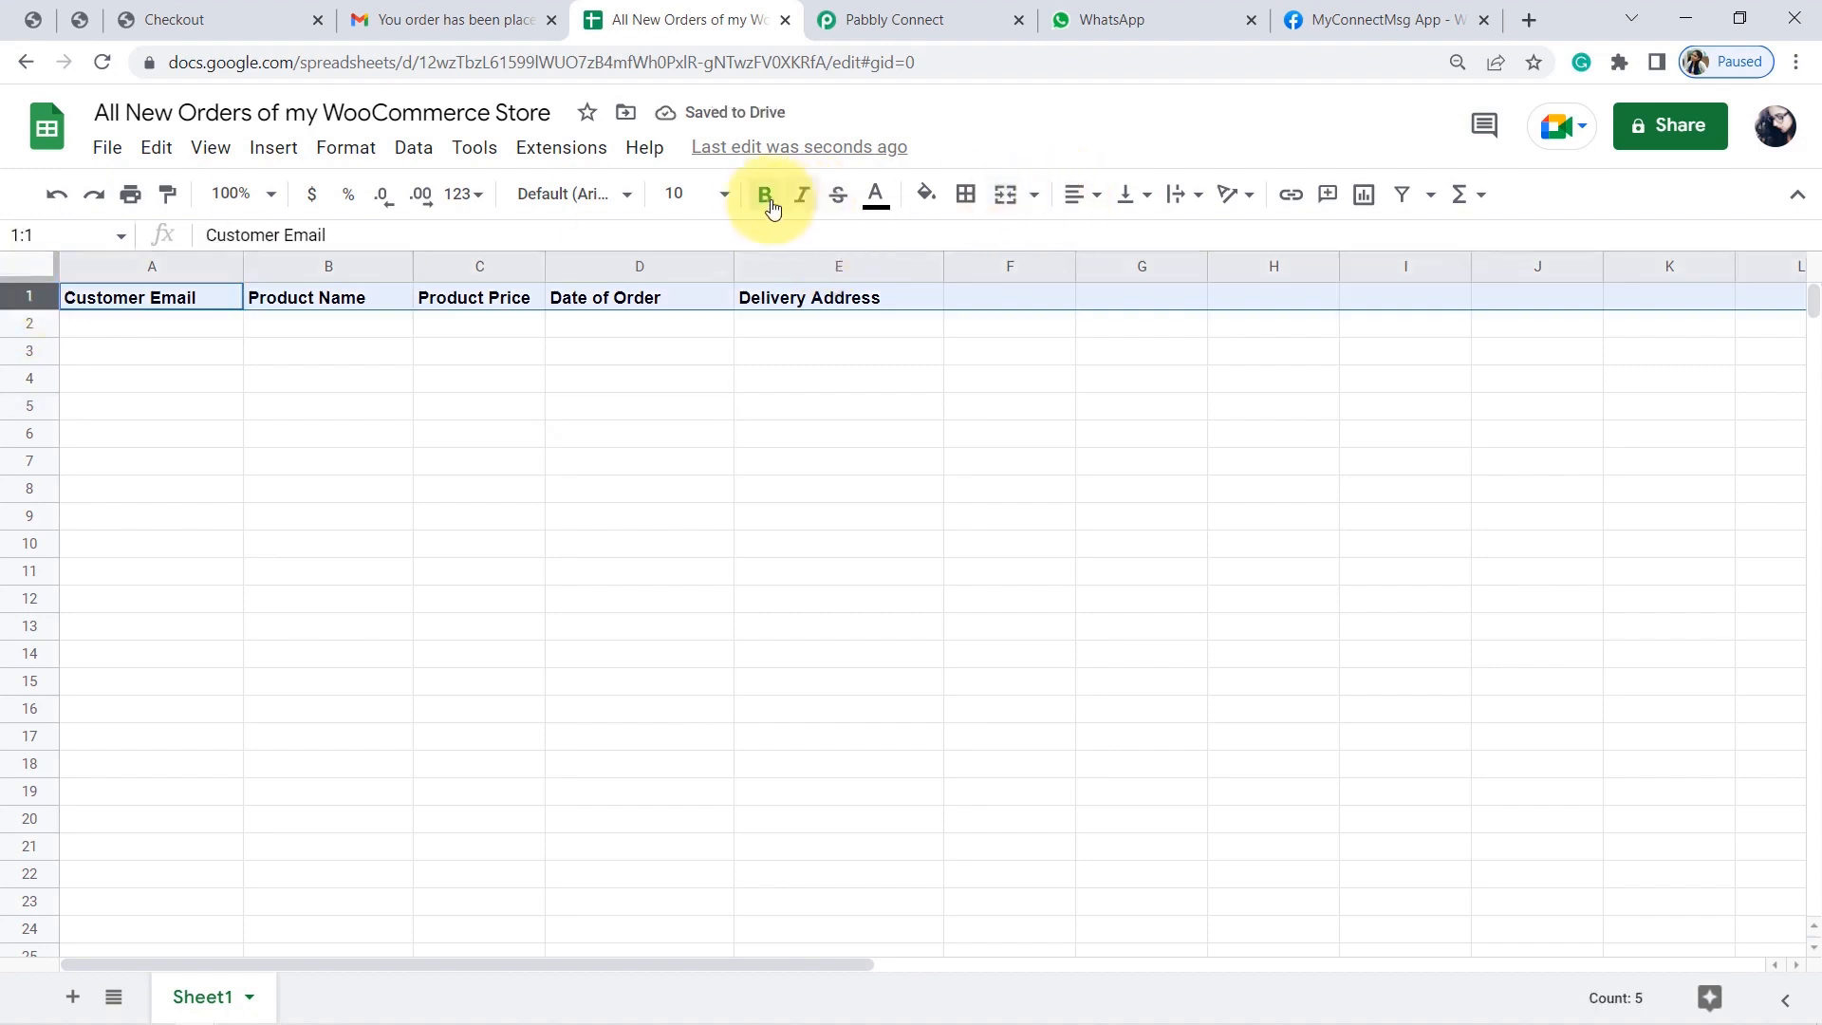
click(721, 197)
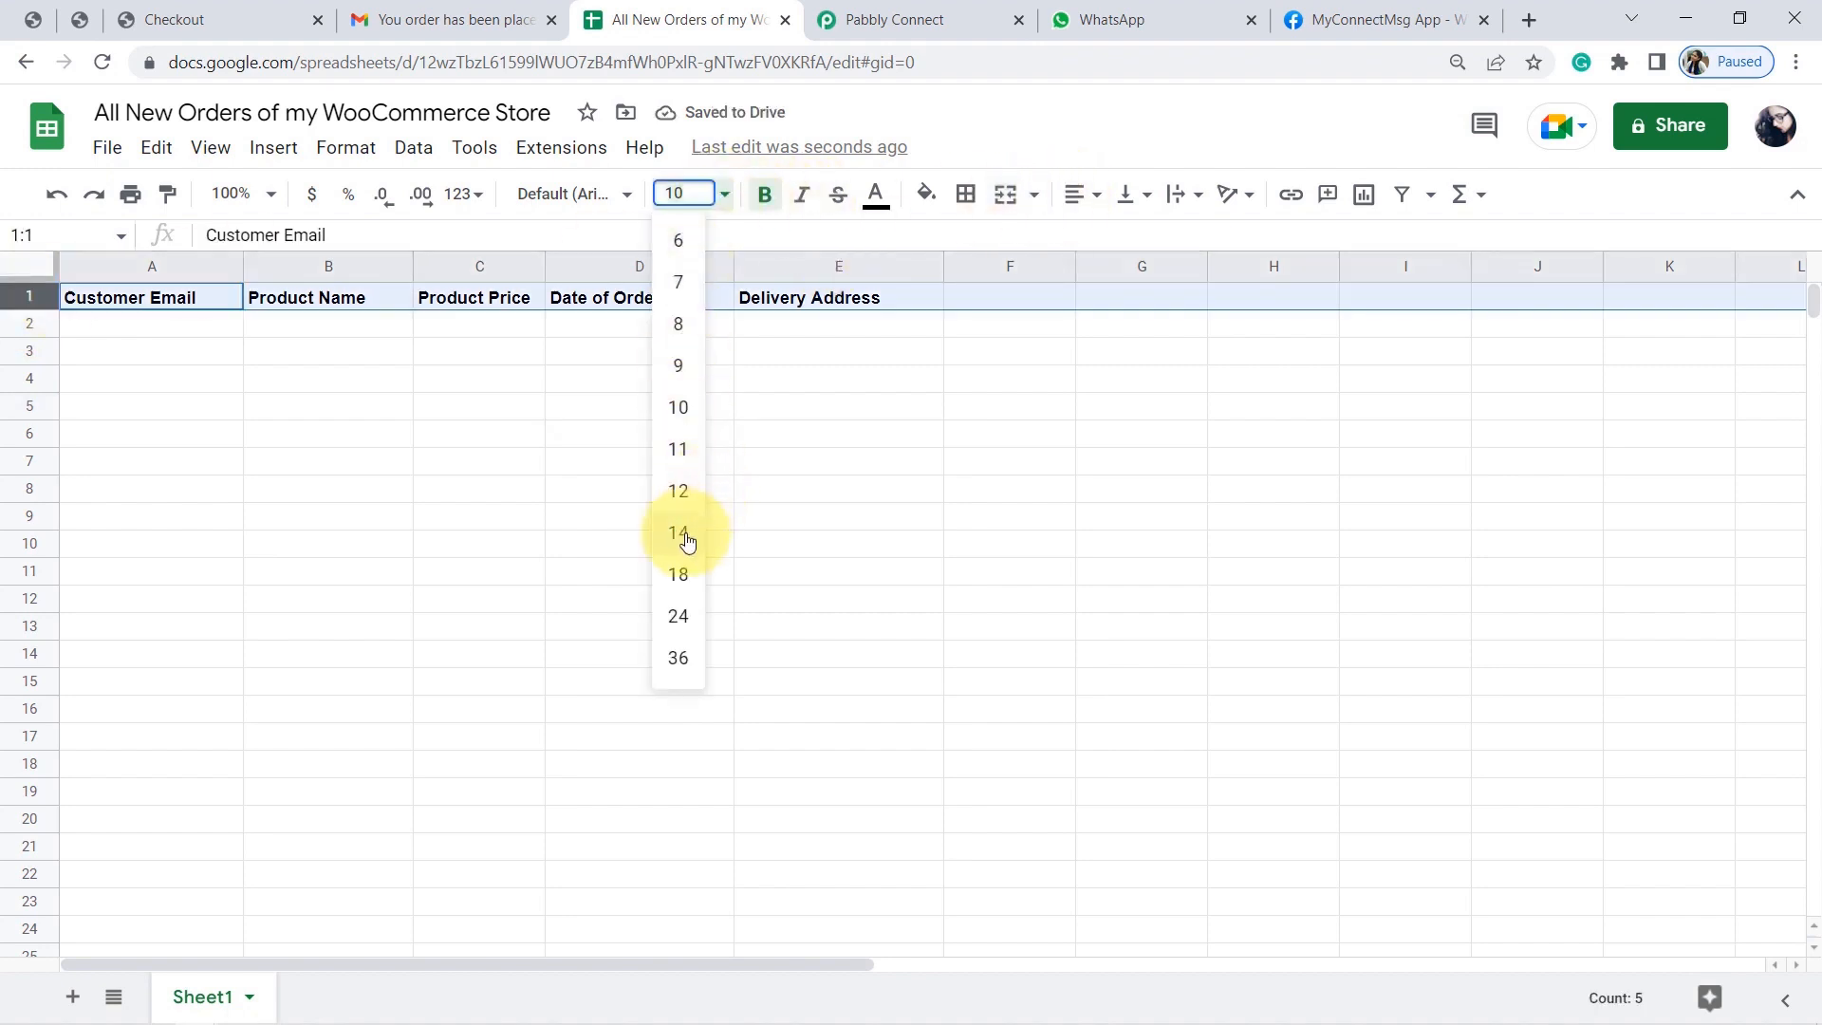
click(683, 532)
click(1181, 194)
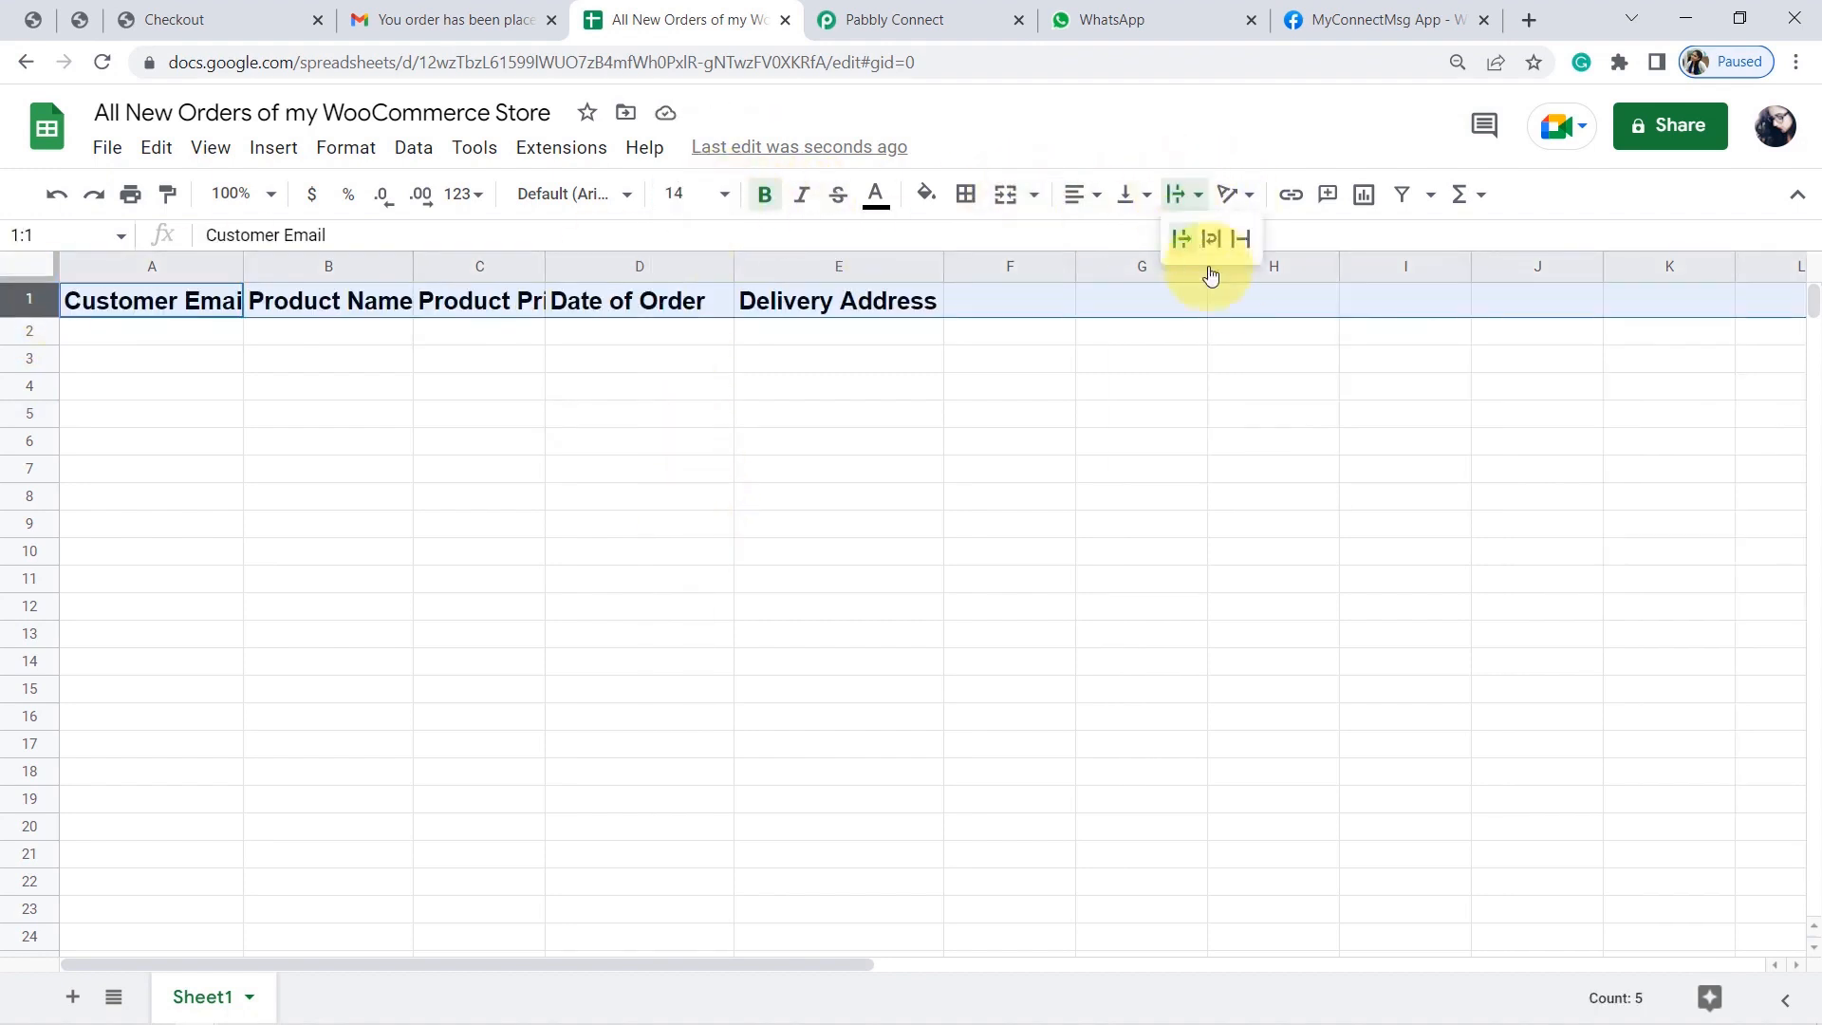
click(1211, 241)
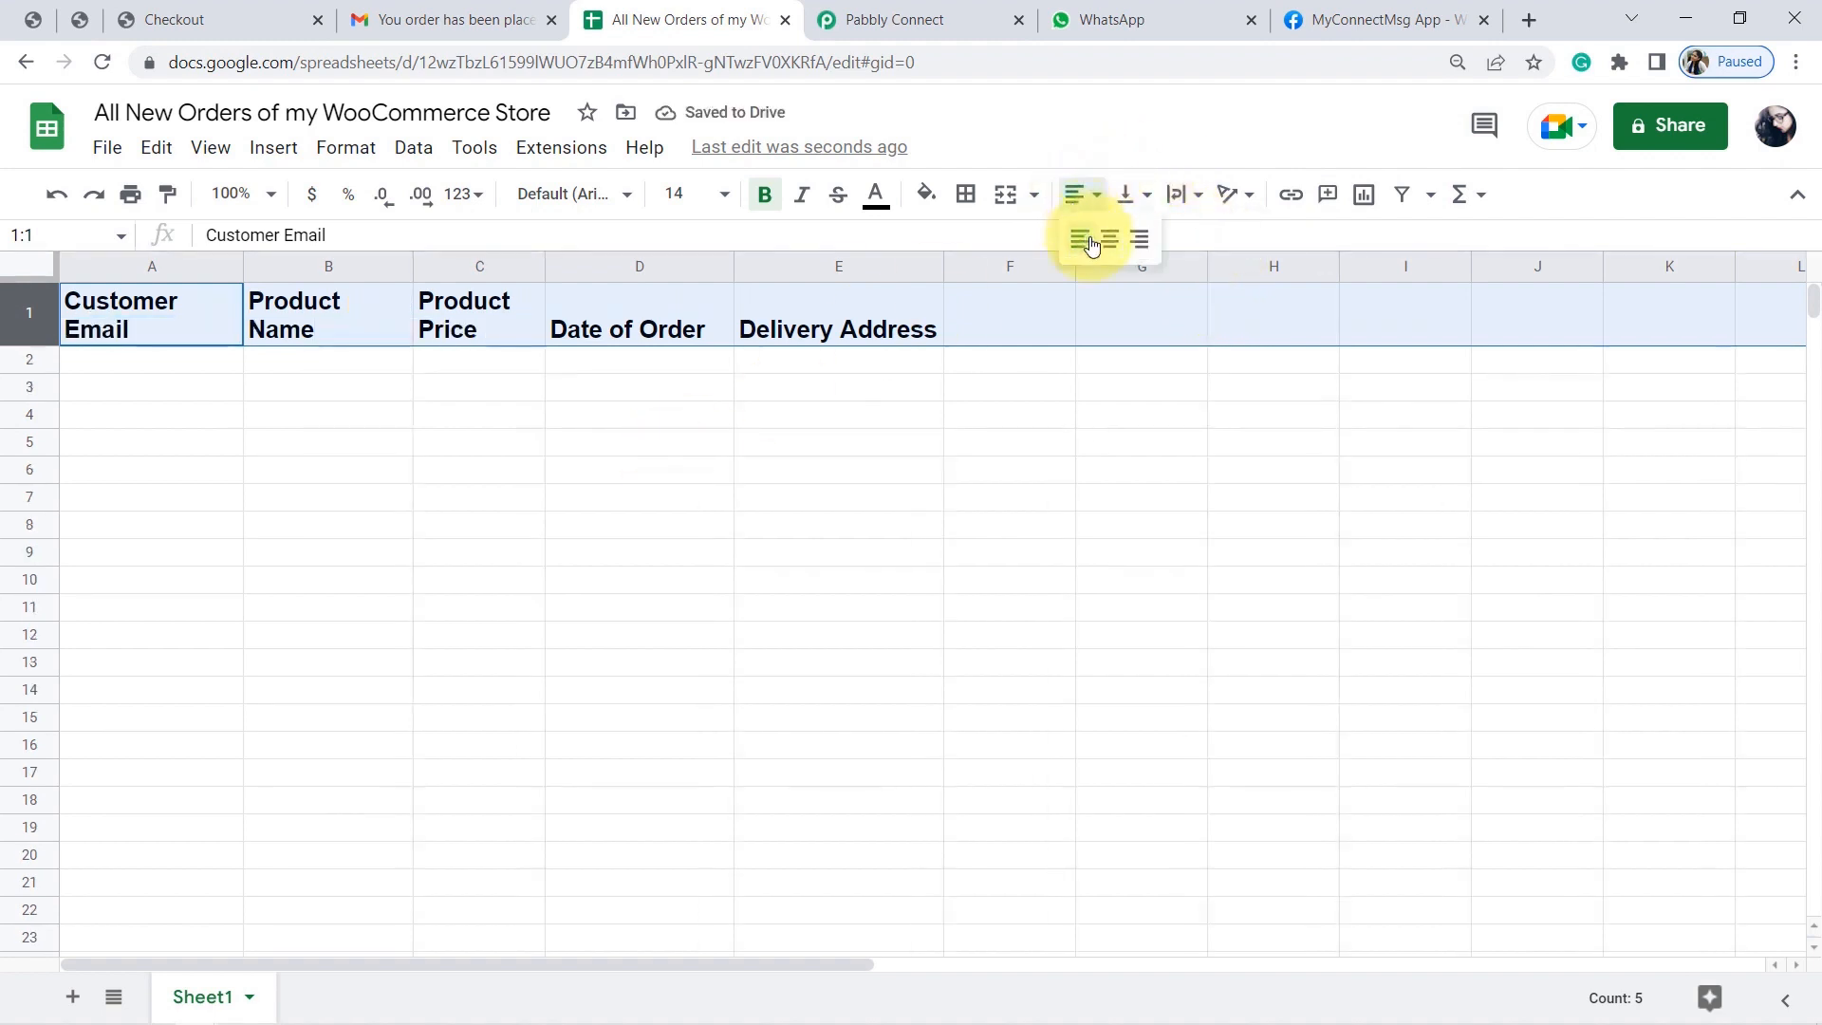
click(1106, 246)
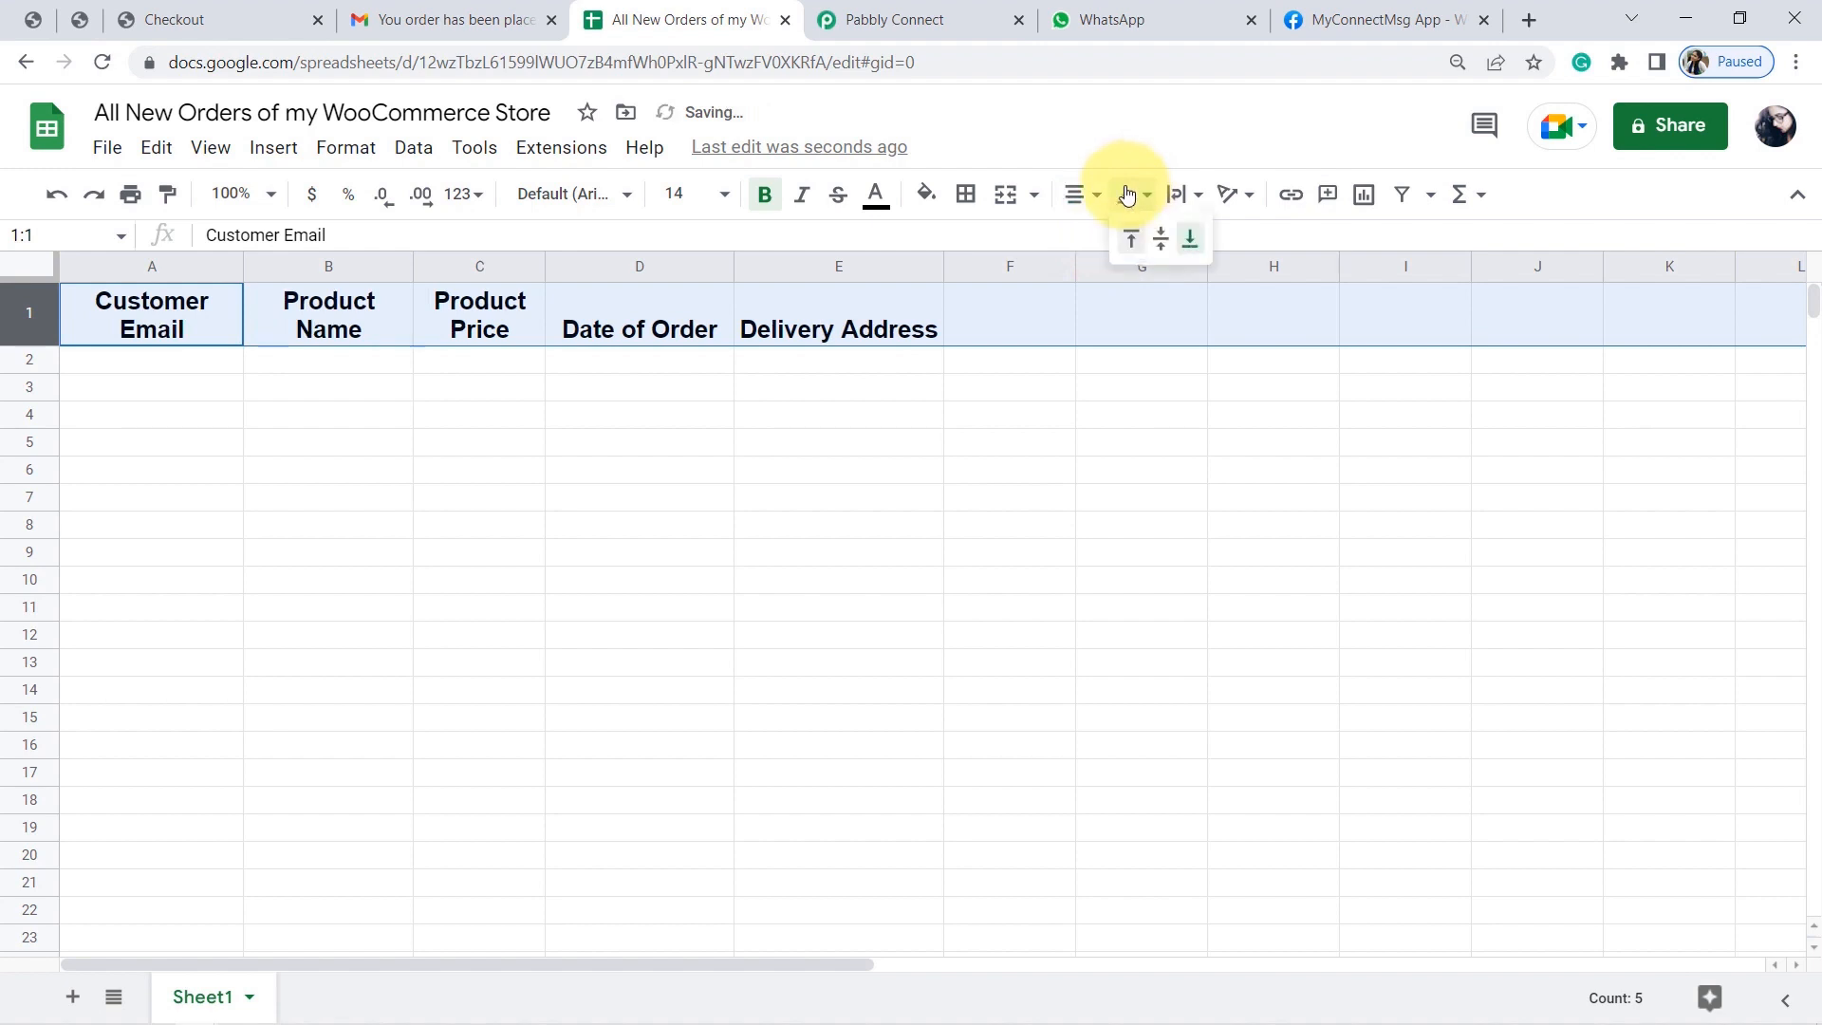
click(1160, 241)
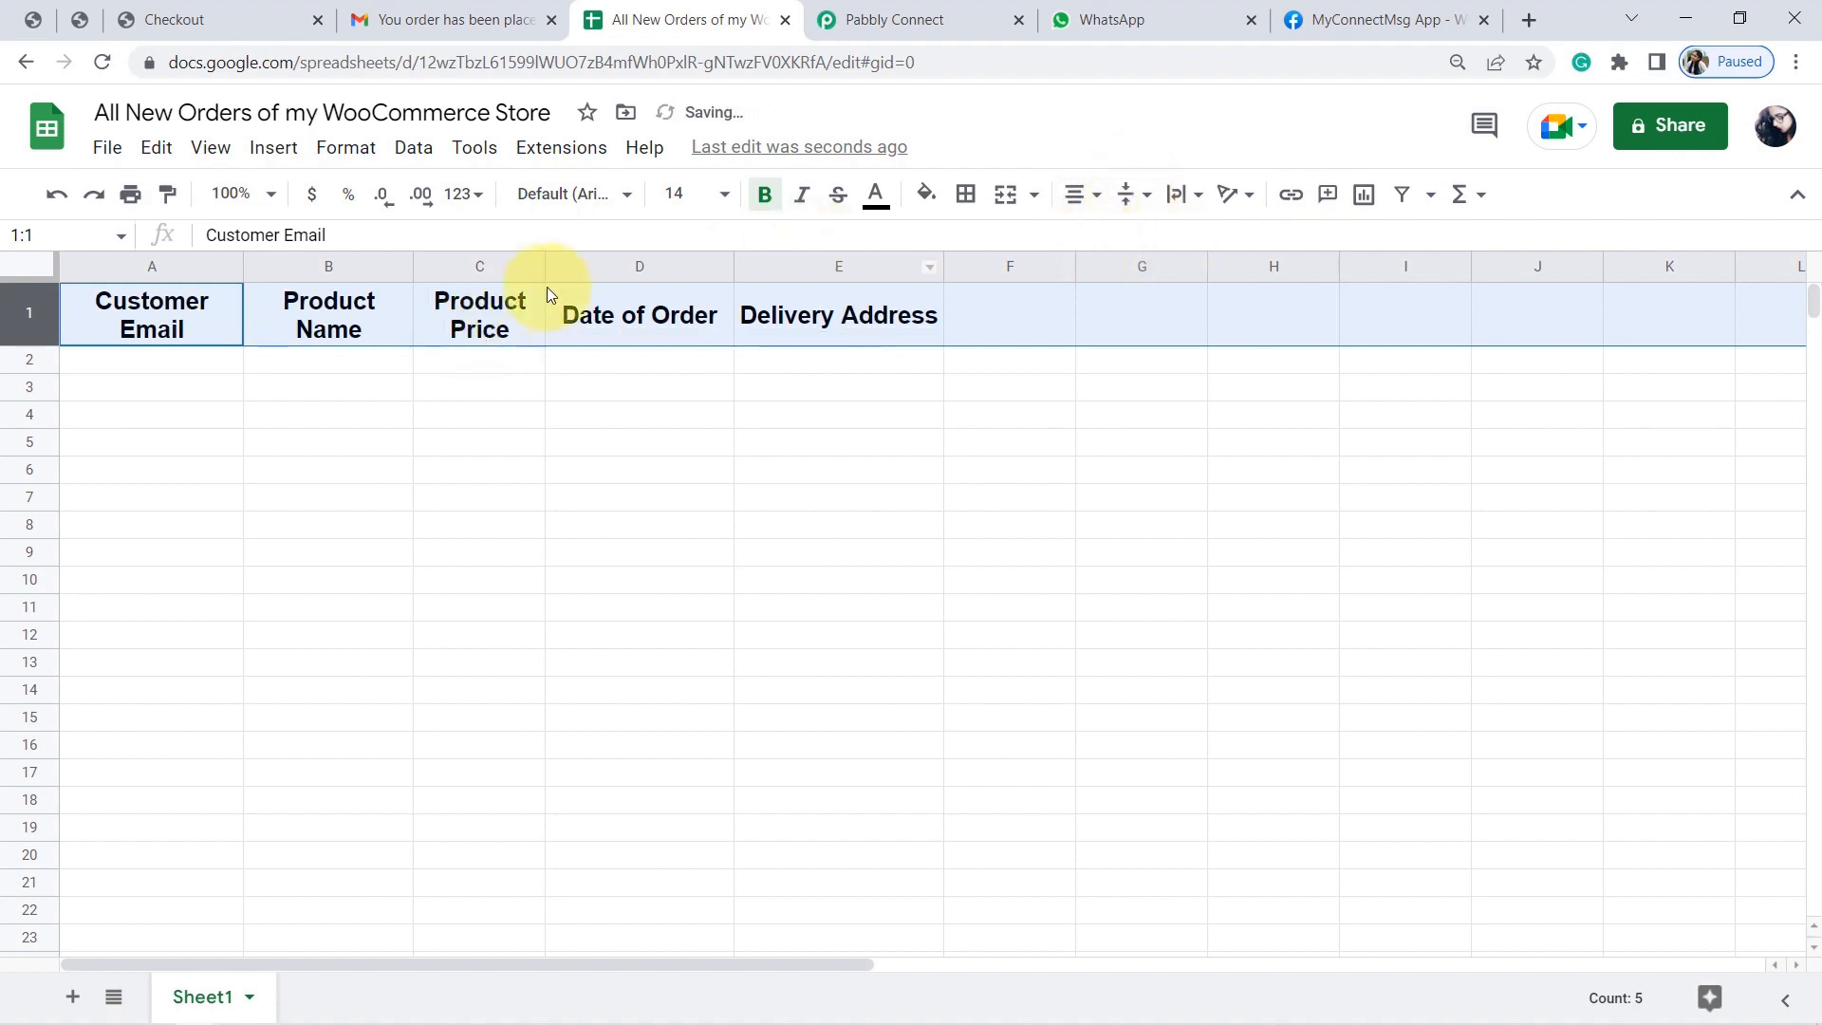
drag(542, 270, 627, 270)
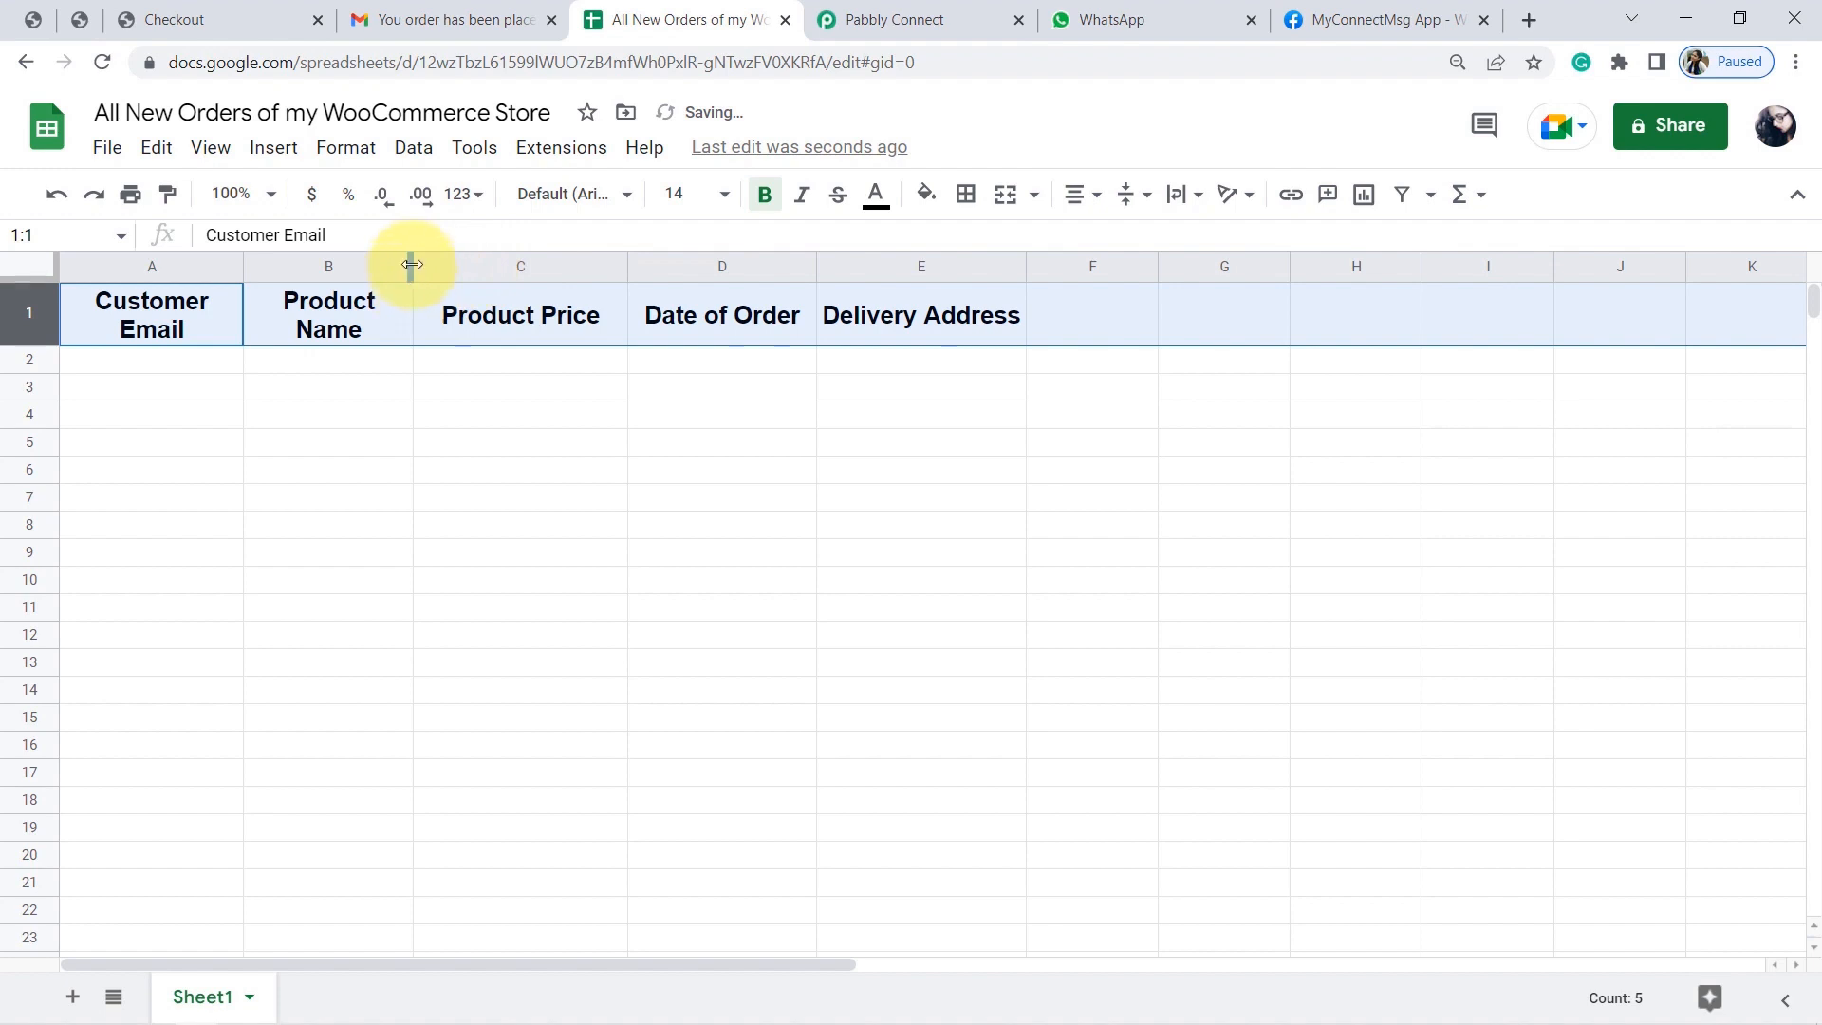
drag(480, 268, 482, 268)
click(410, 414)
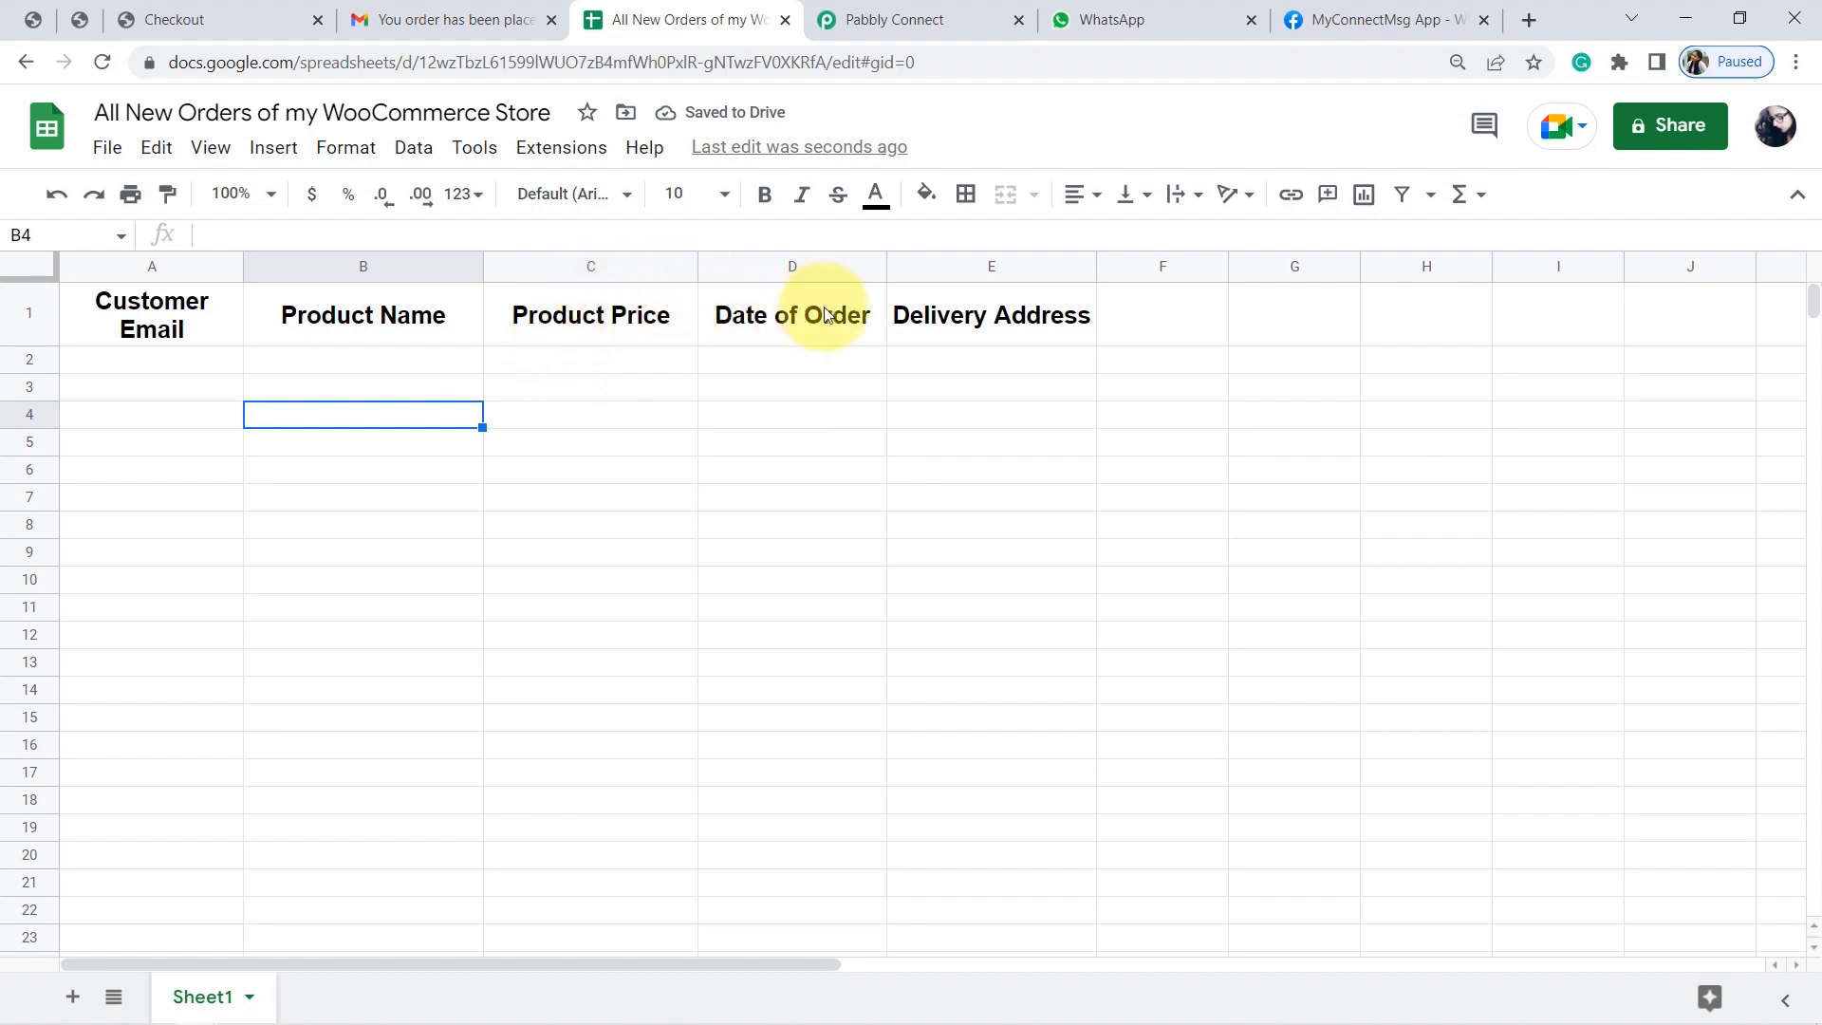
Authorize the Google Sheets connection with the chosen Google account, approve access, and confirm success.
click(869, 5)
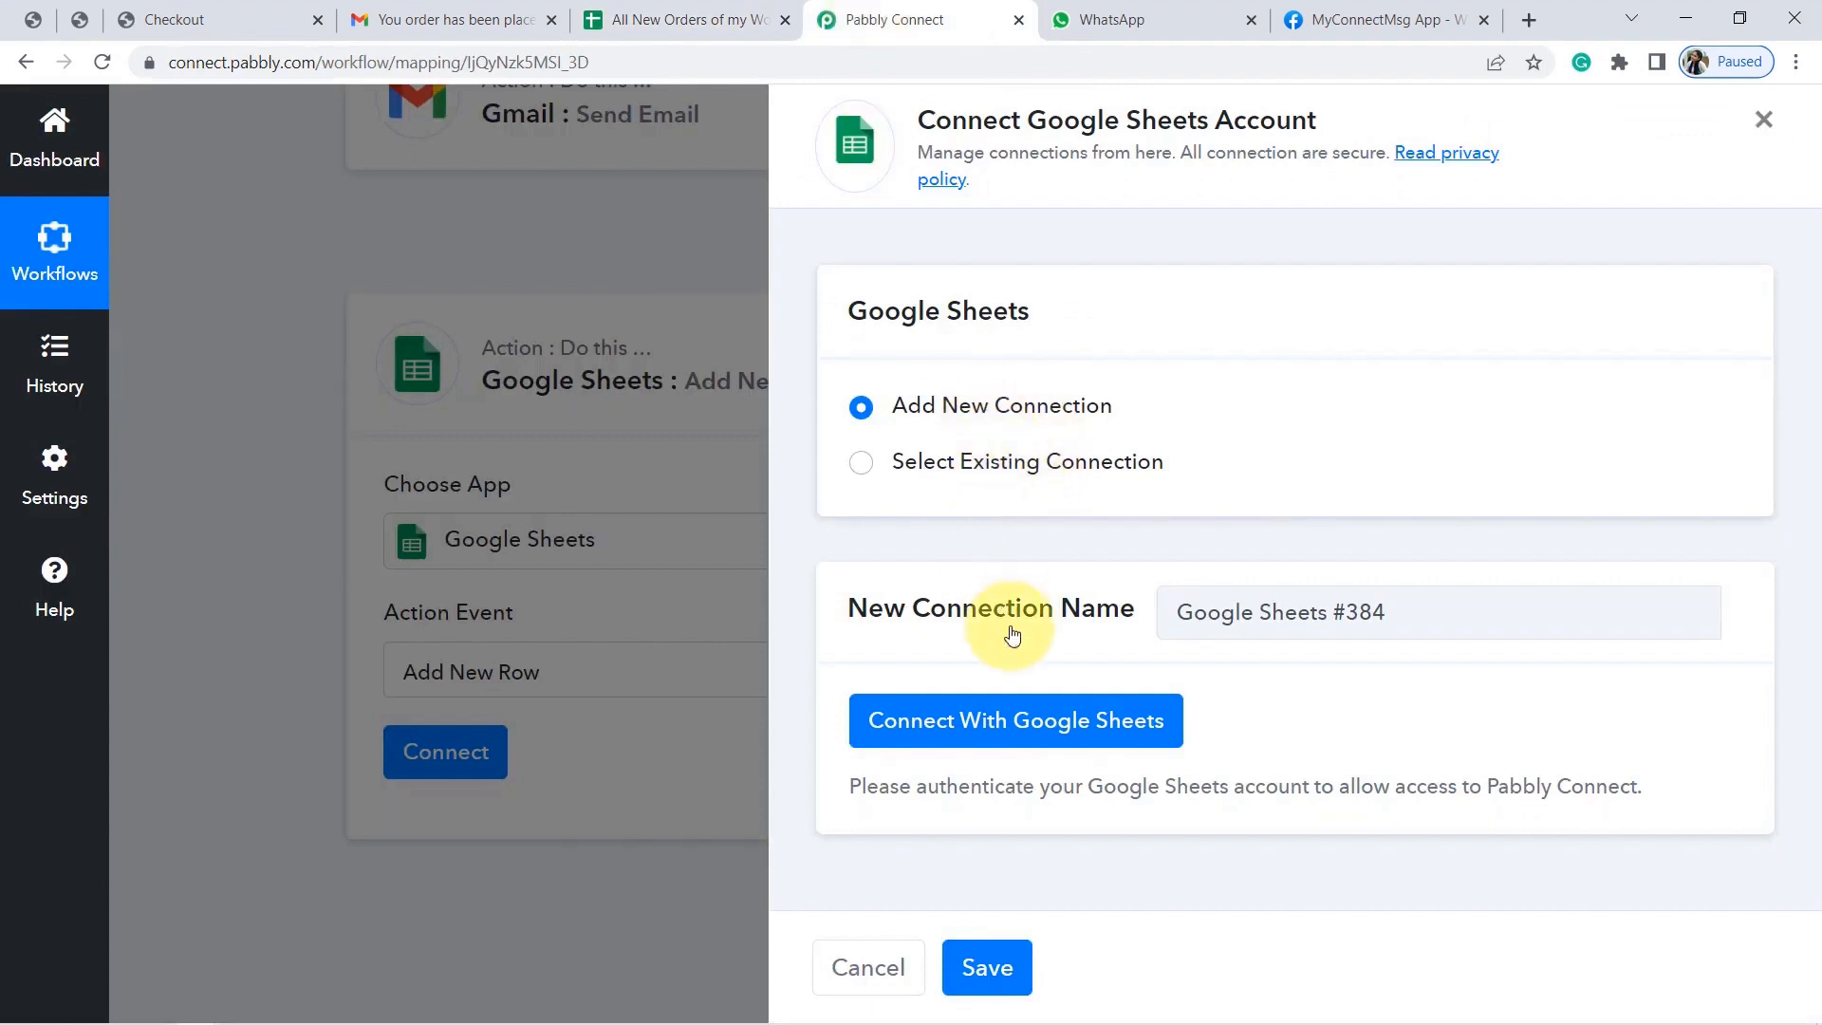
click(1017, 723)
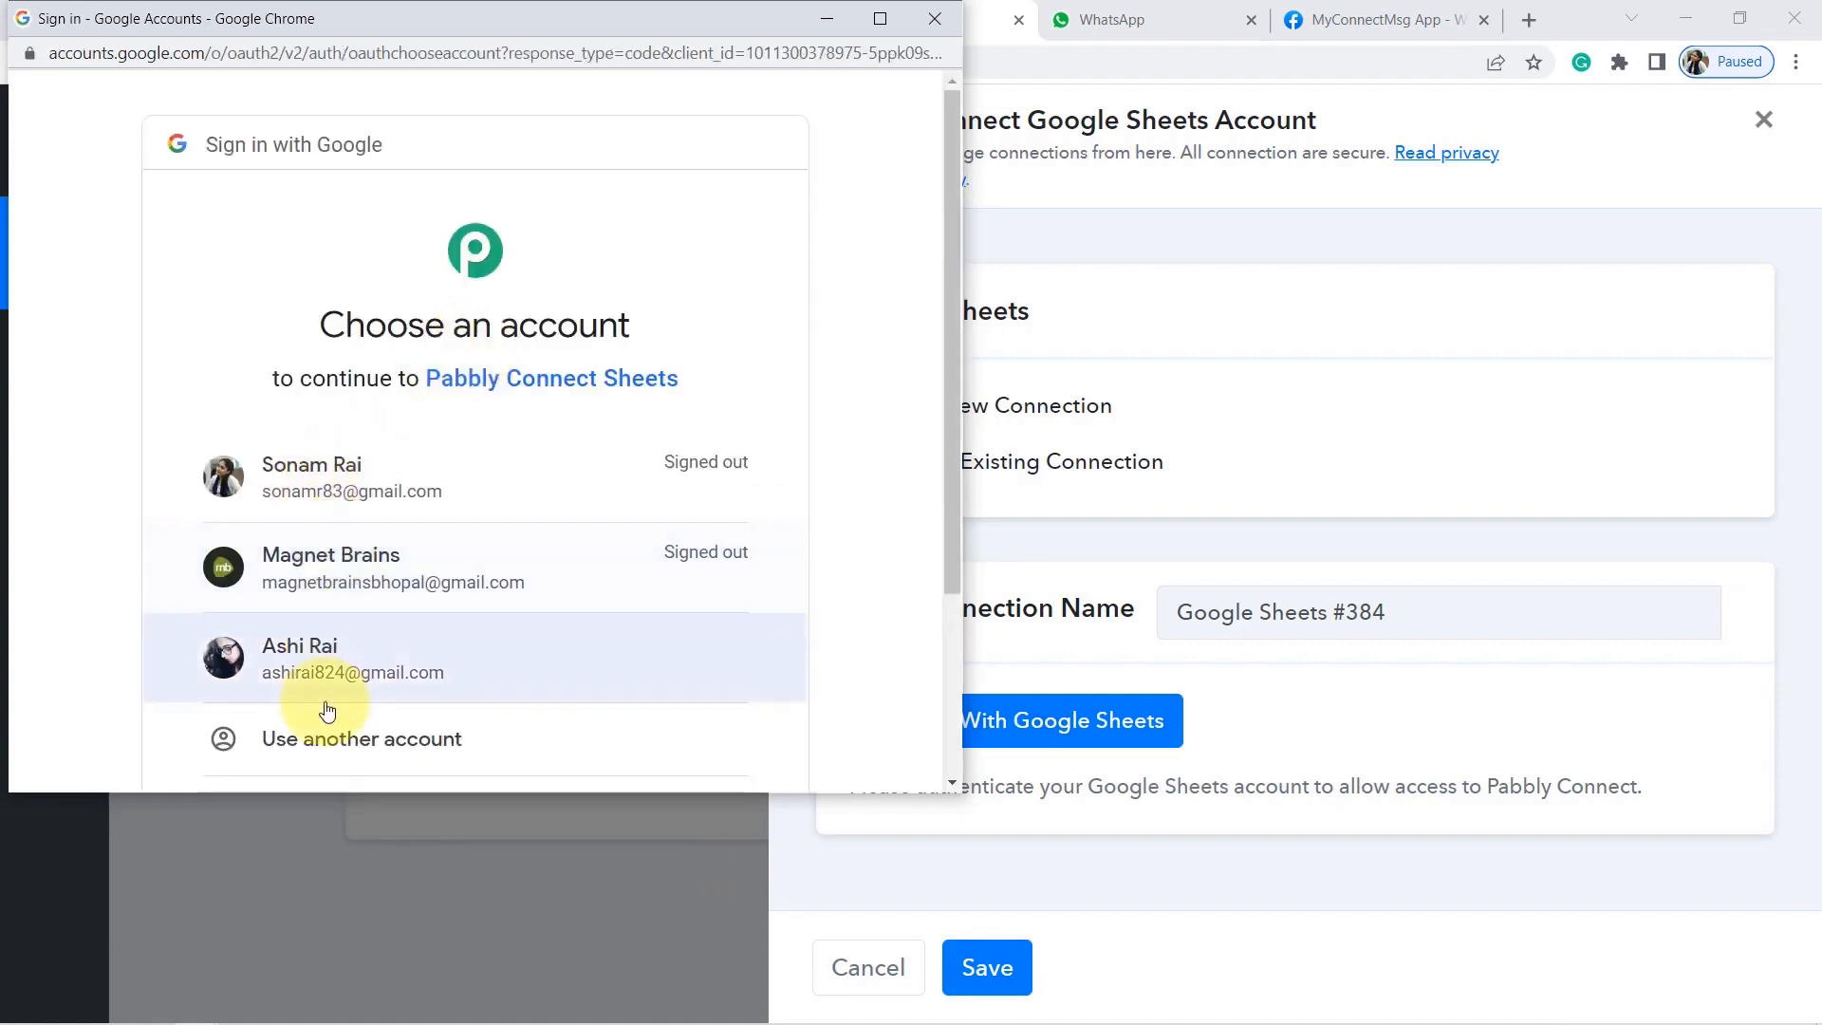
click(358, 672)
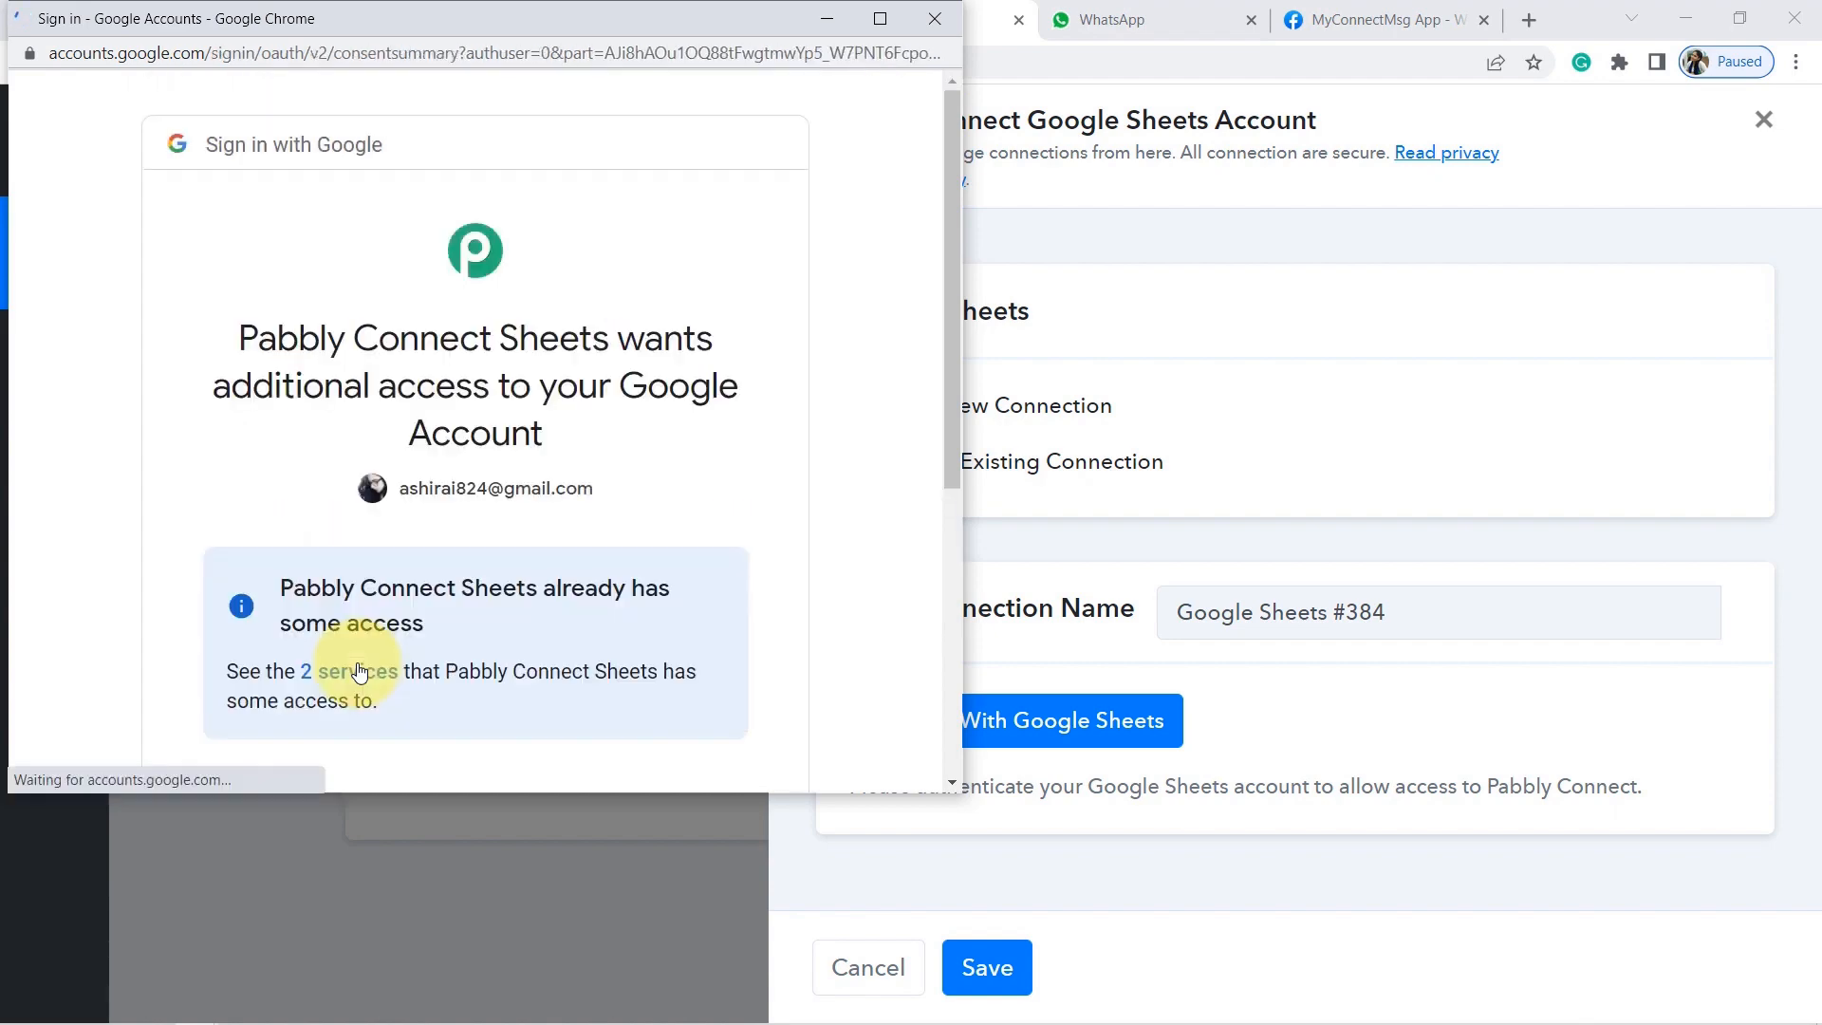
drag(956, 315, 949, 541)
click(592, 691)
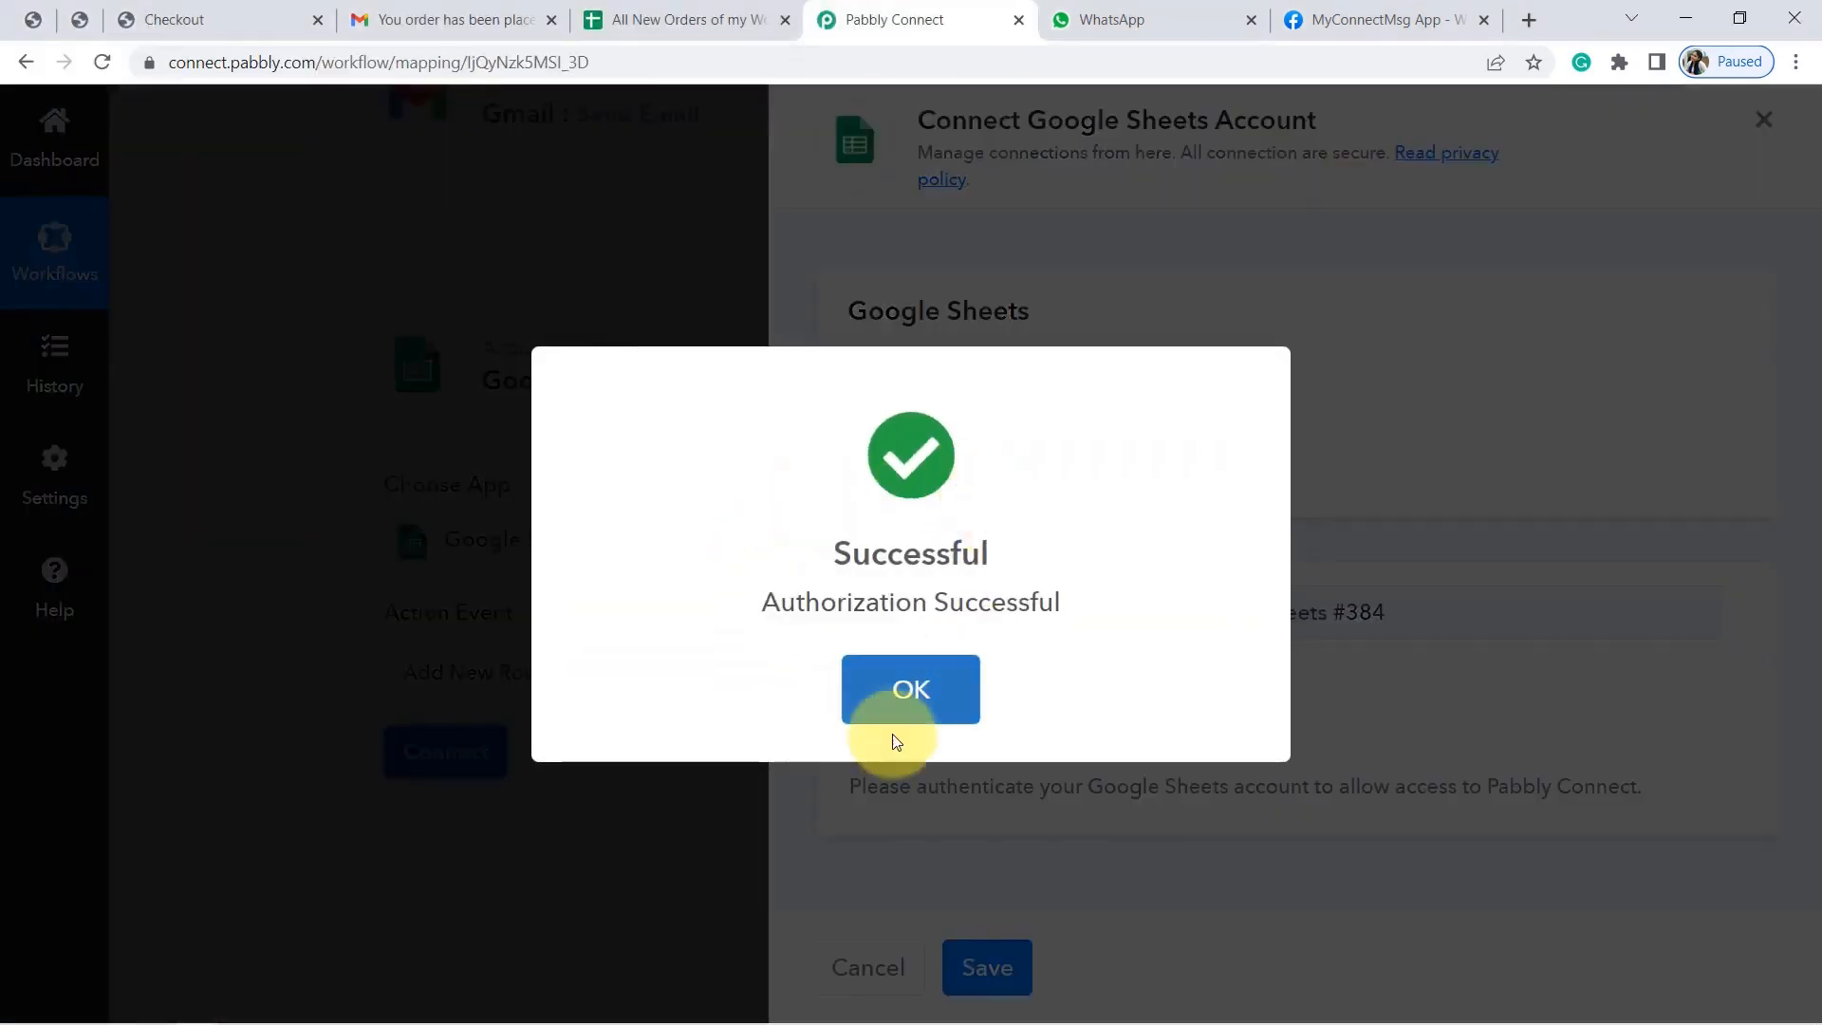
click(894, 690)
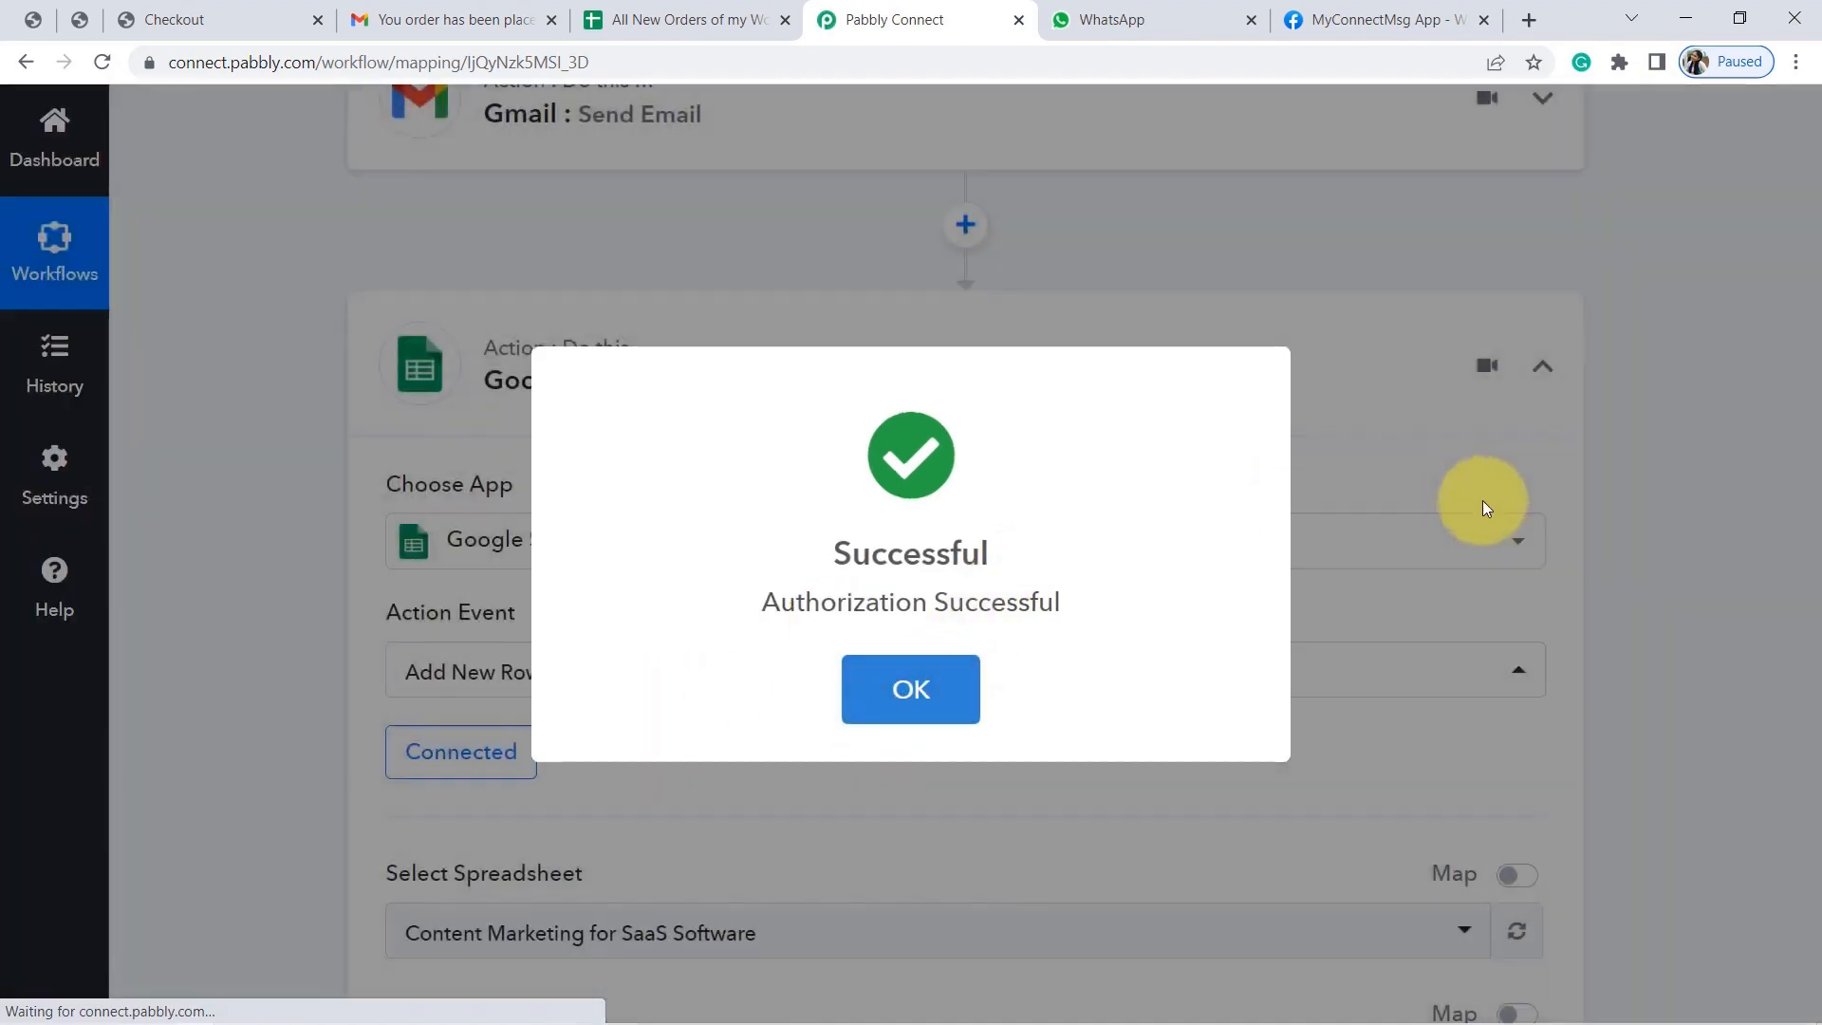
click(956, 698)
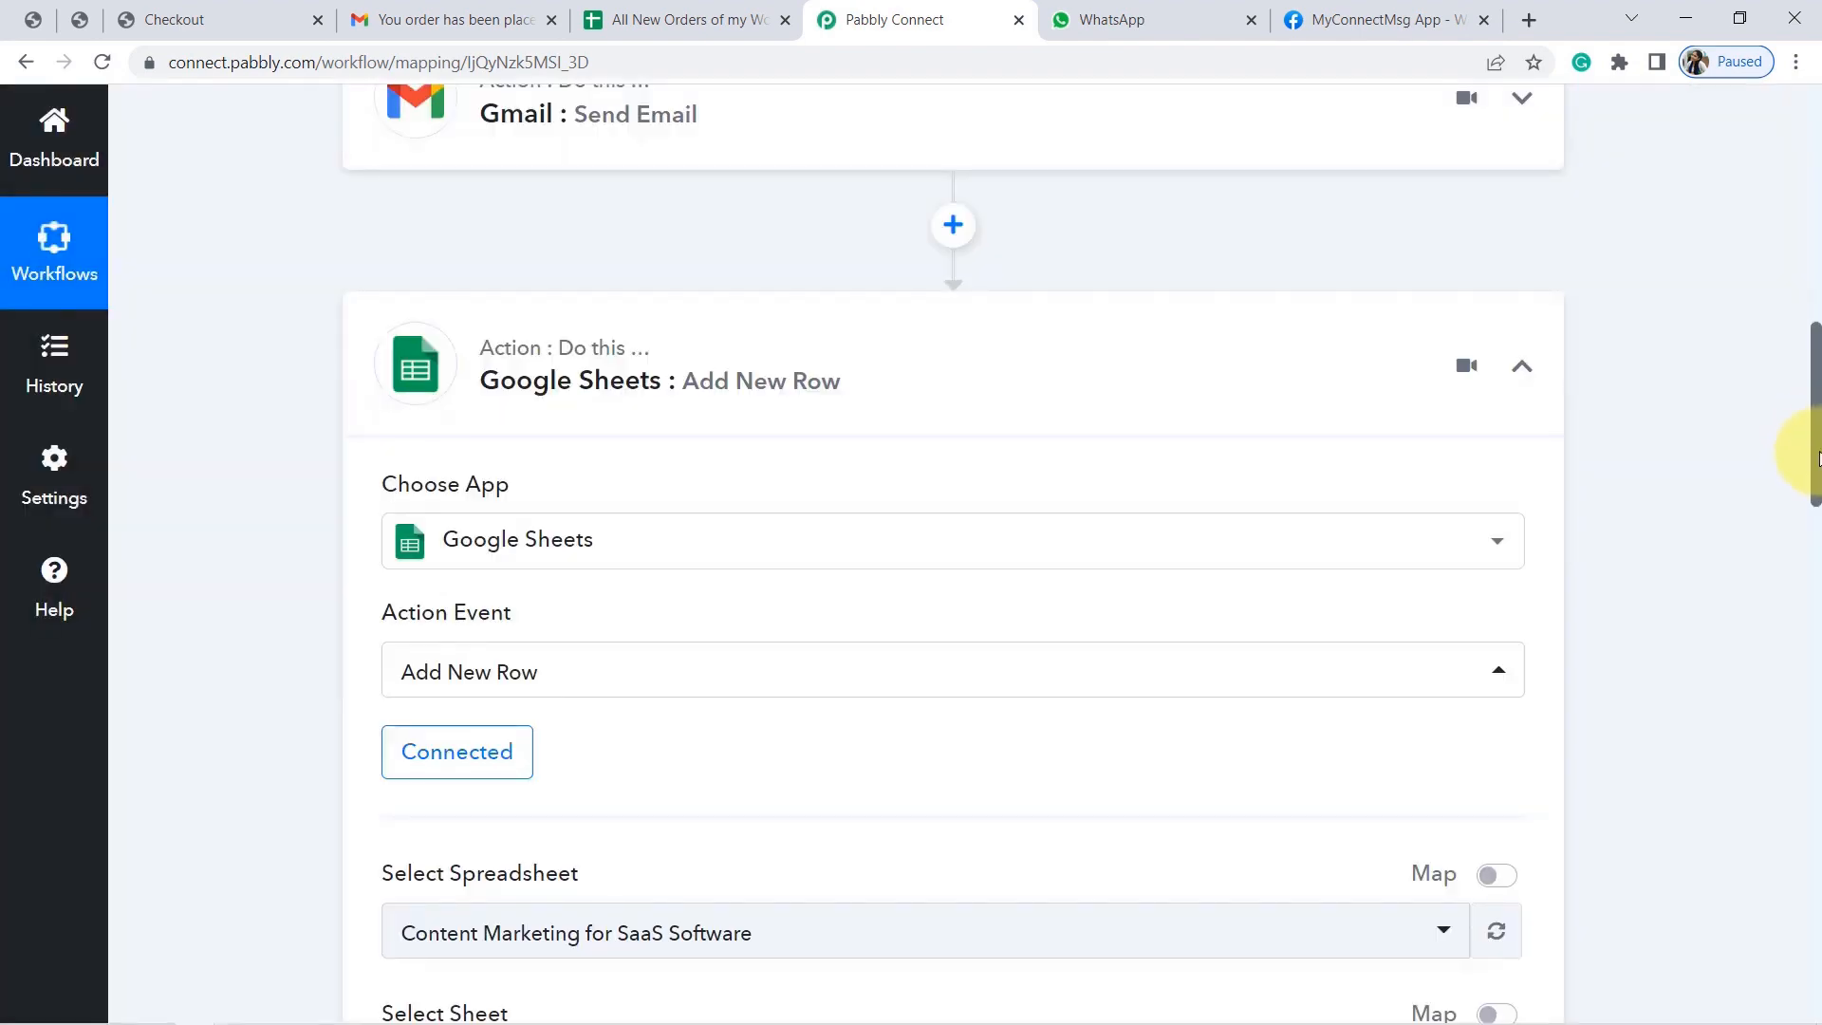
Select the 'All New Orders of my WooCommerce Store' spreadsheet, Sheet1, verifying its title in the sheet tab.
scroll(1814, 453, down, 5)
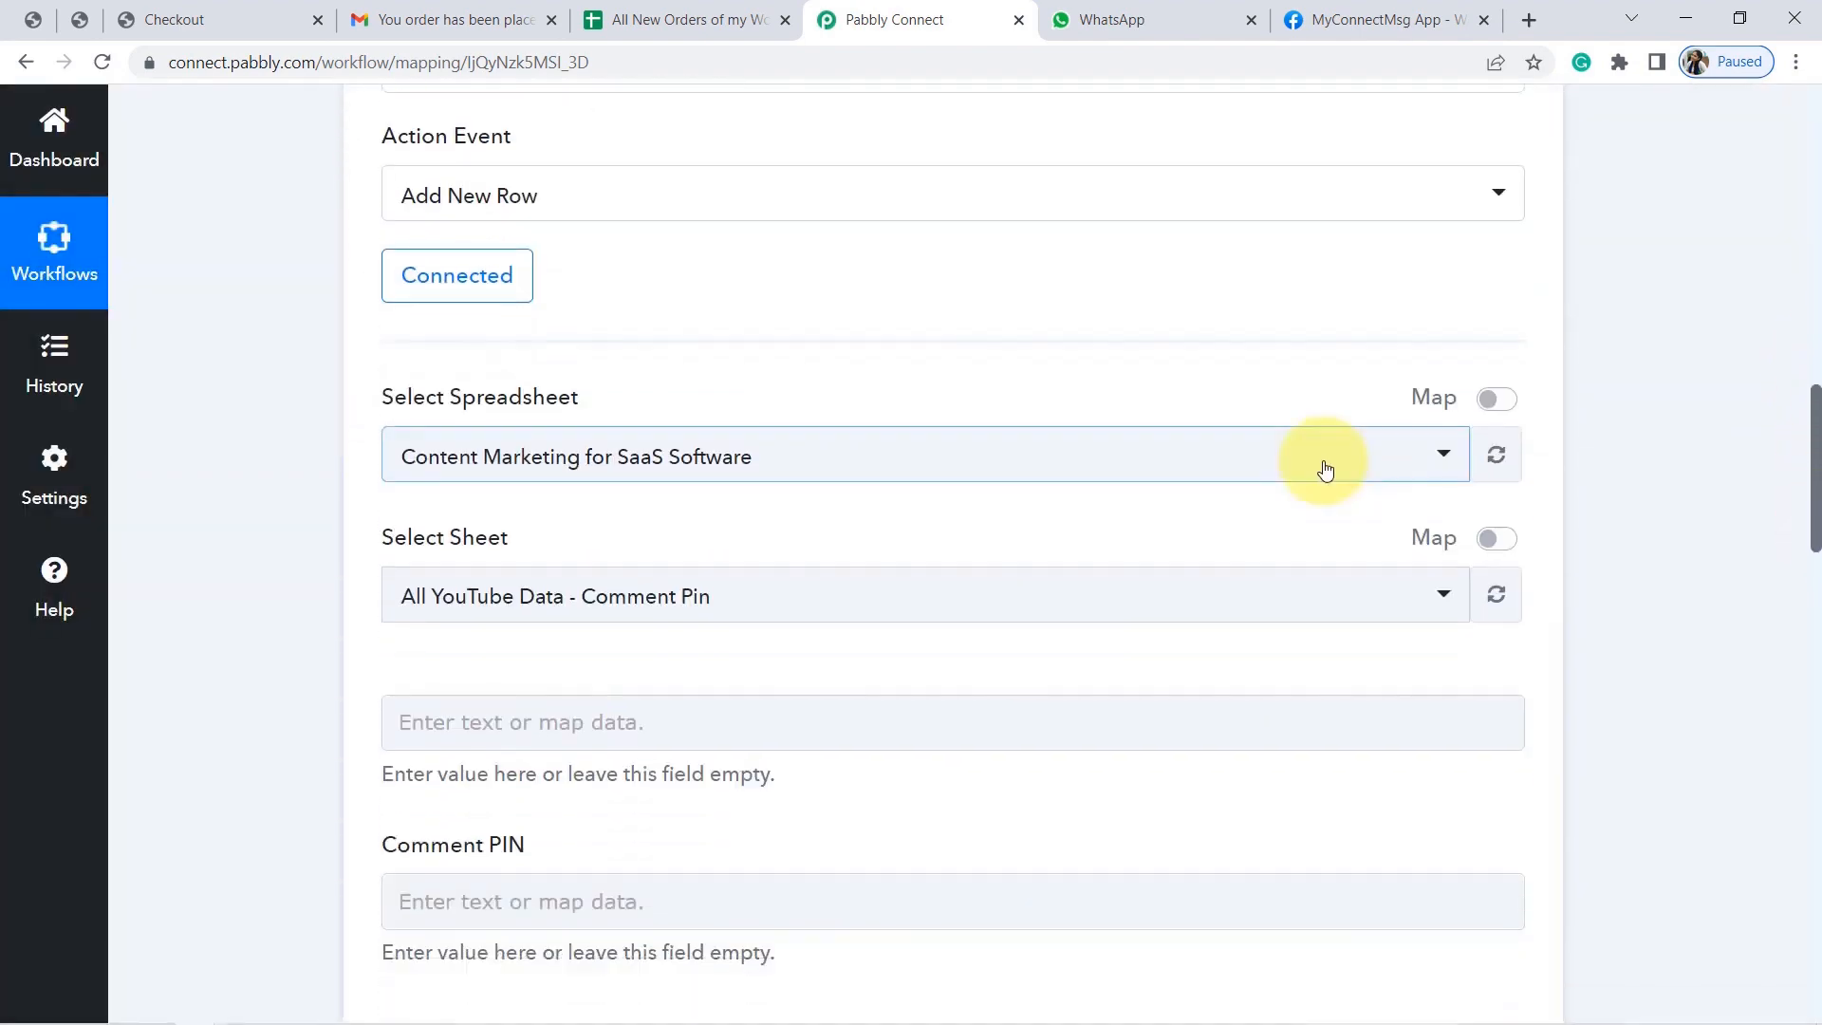
click(1325, 468)
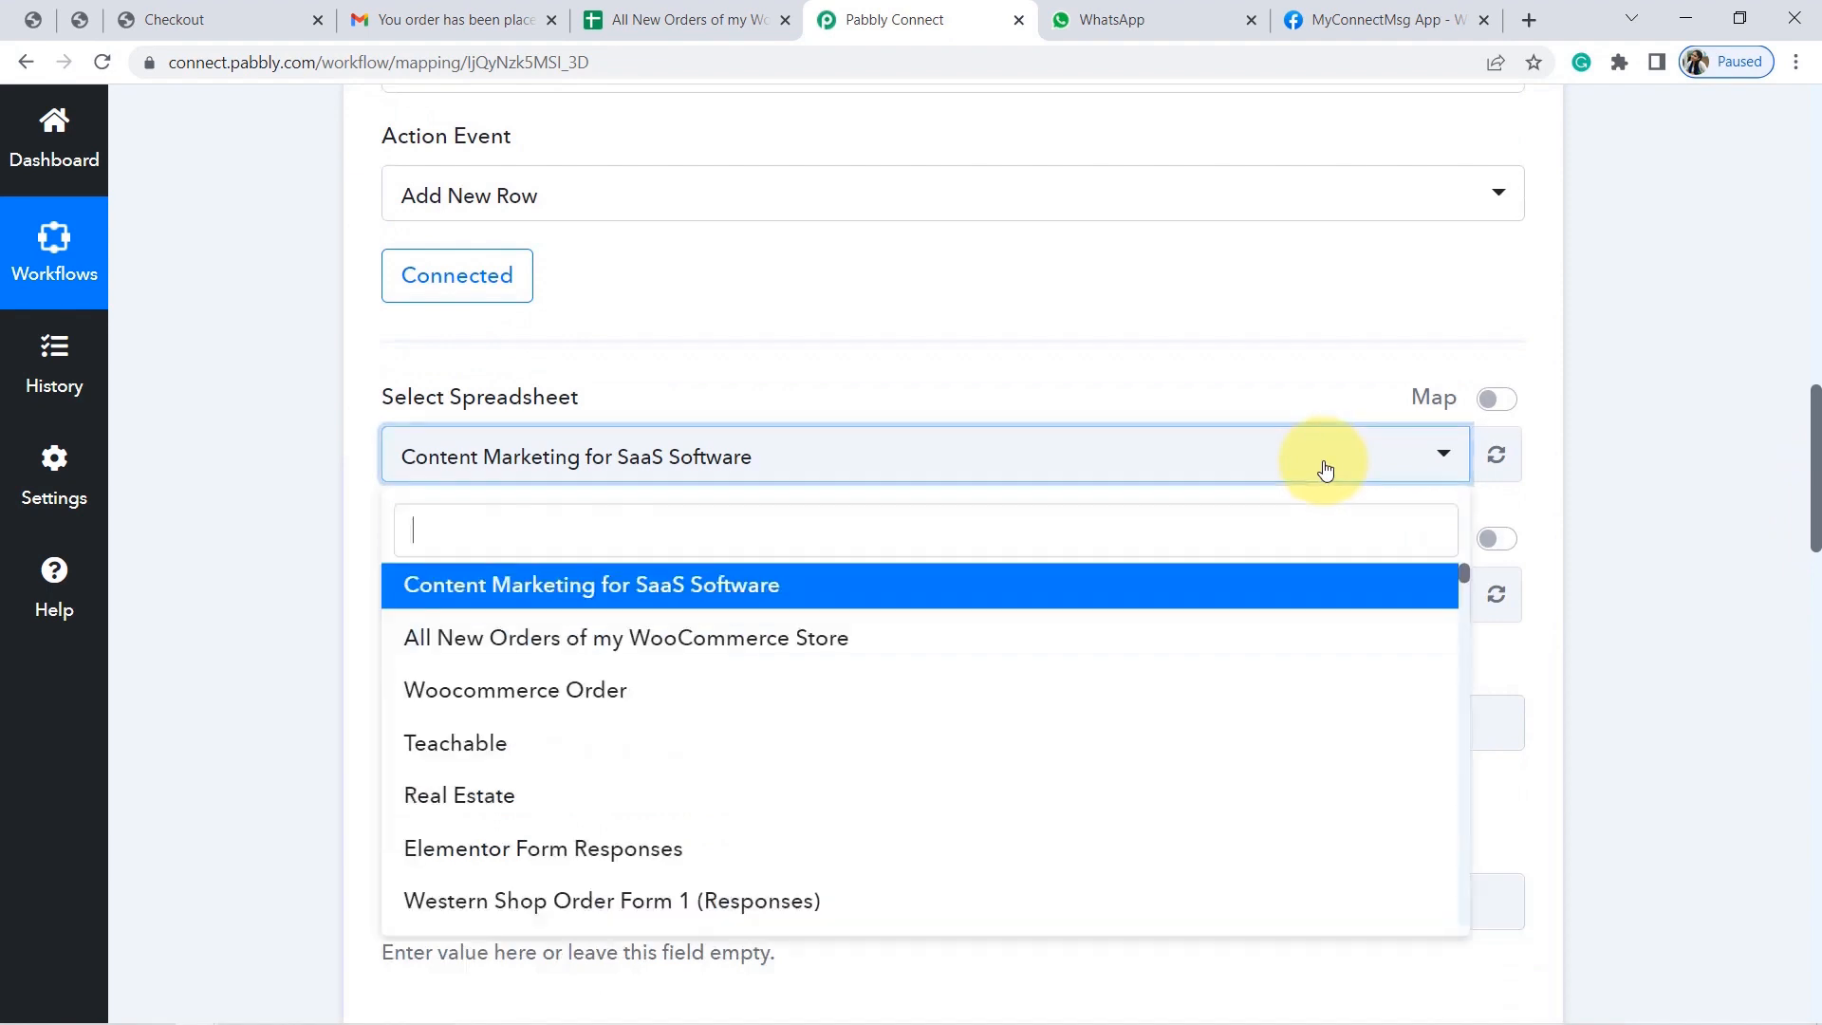
click(631, 536)
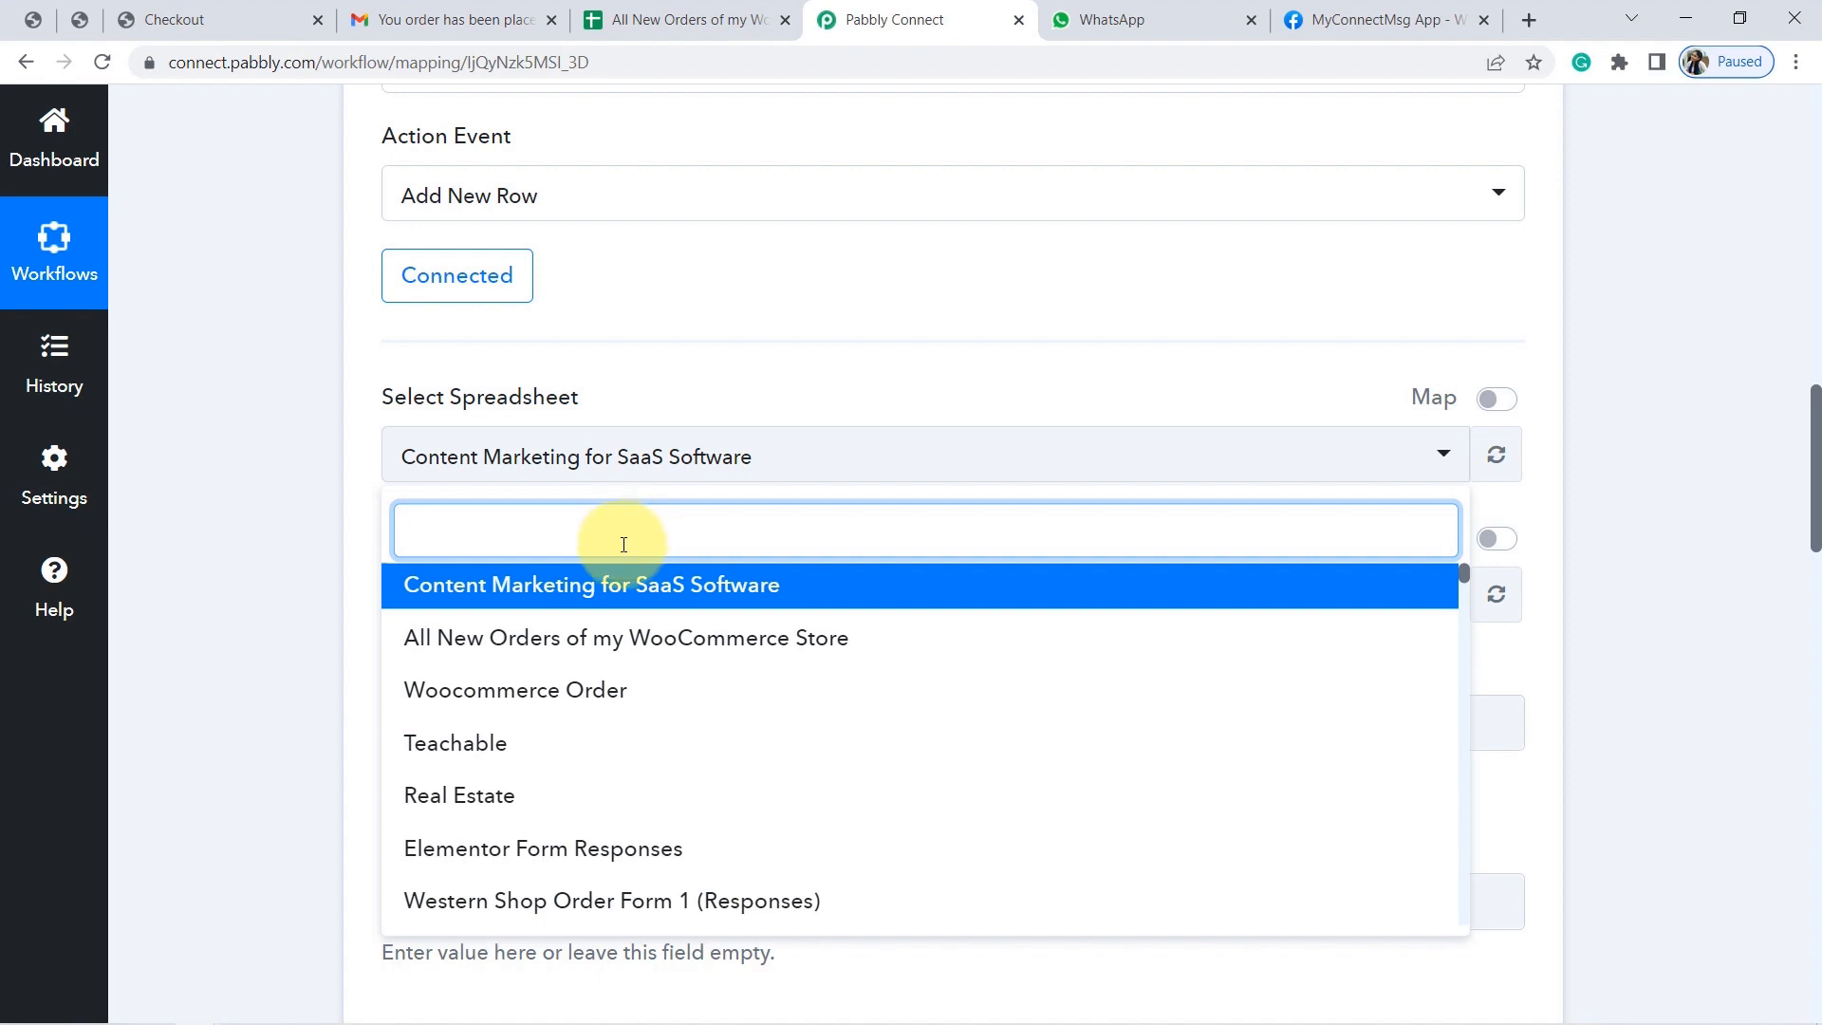
click(526, 644)
click(642, 9)
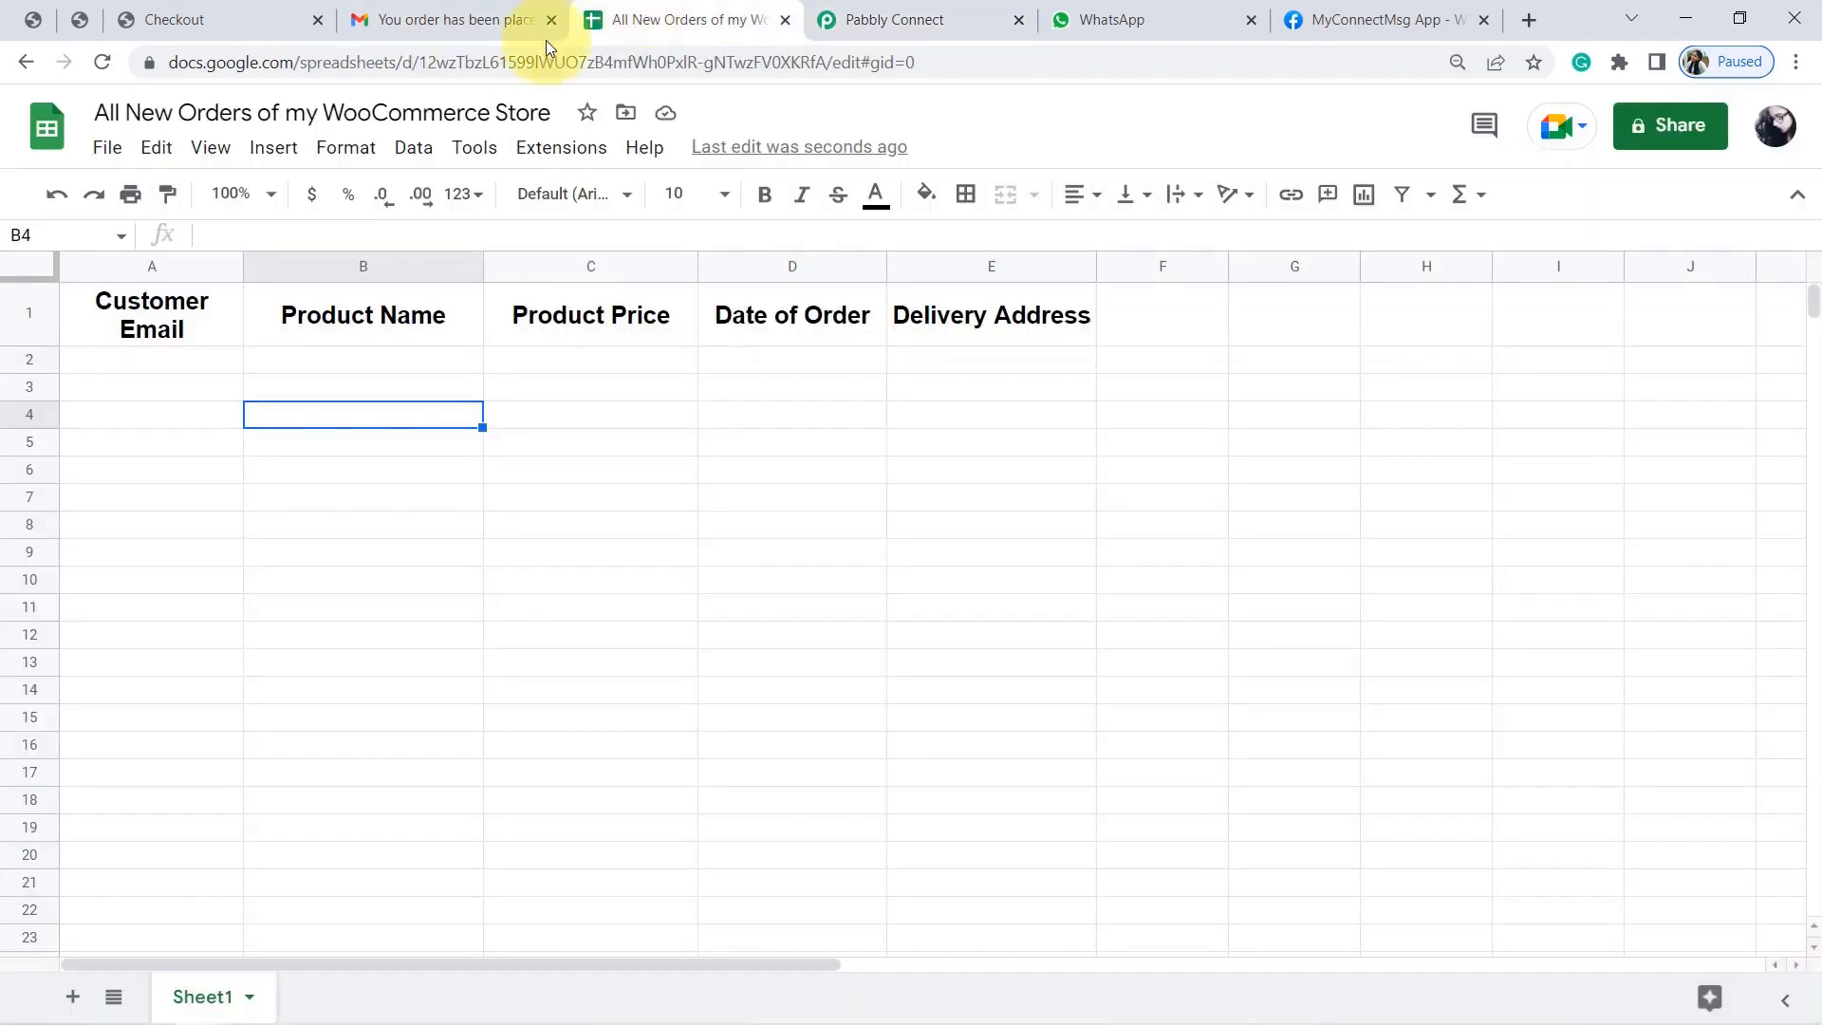
drag(204, 113, 509, 98)
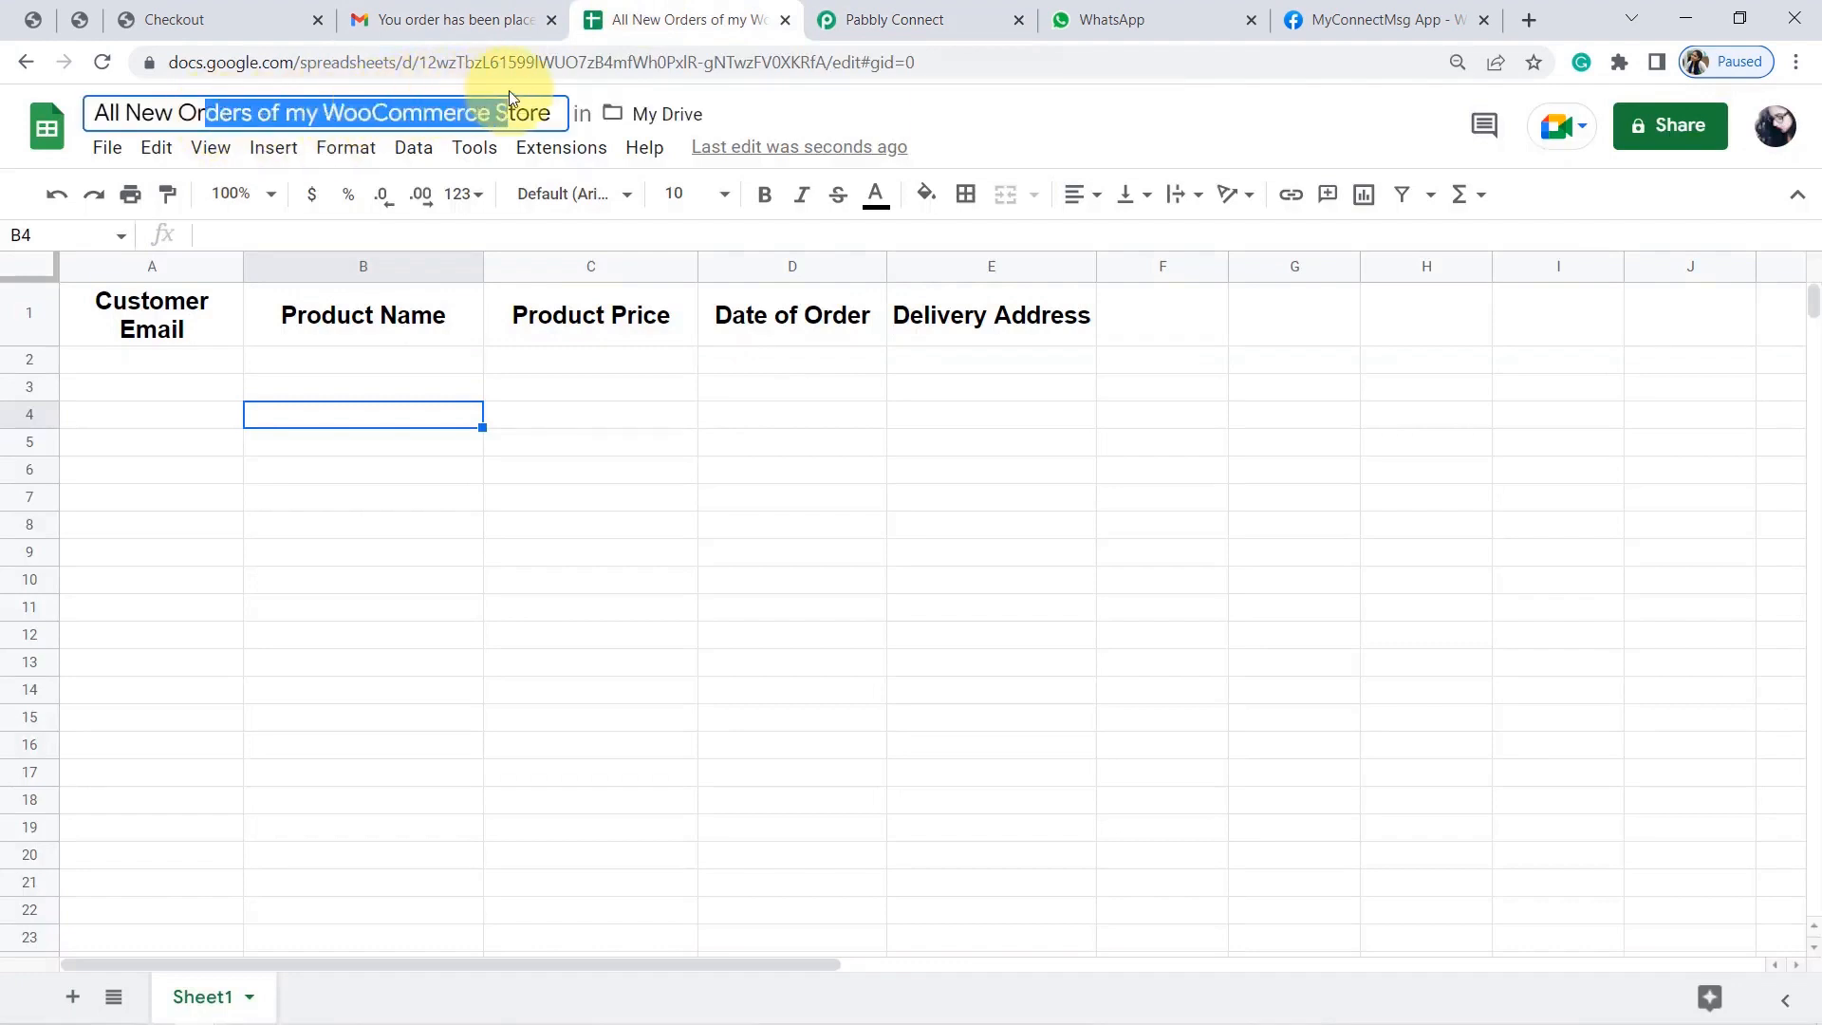
click(925, 8)
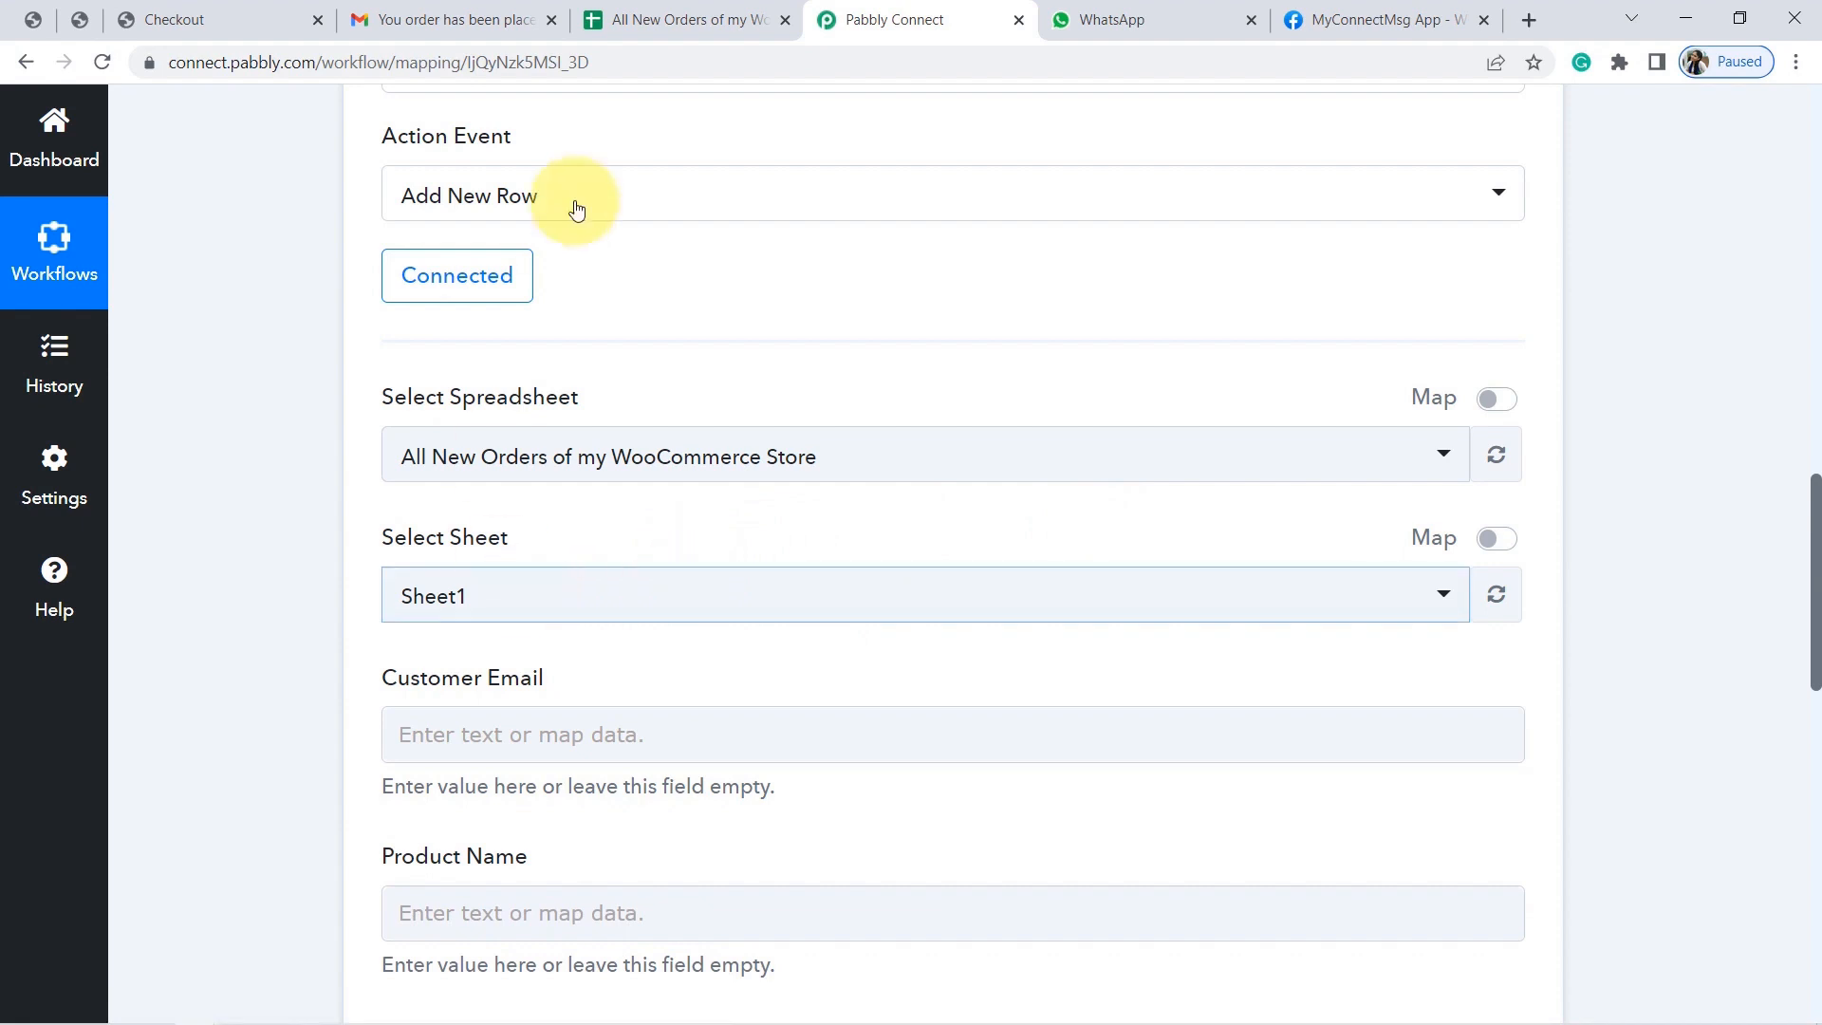
Compare the form's Customer Email, Product Name and Product Price fields with the spreadsheet's columns.
click(642, 8)
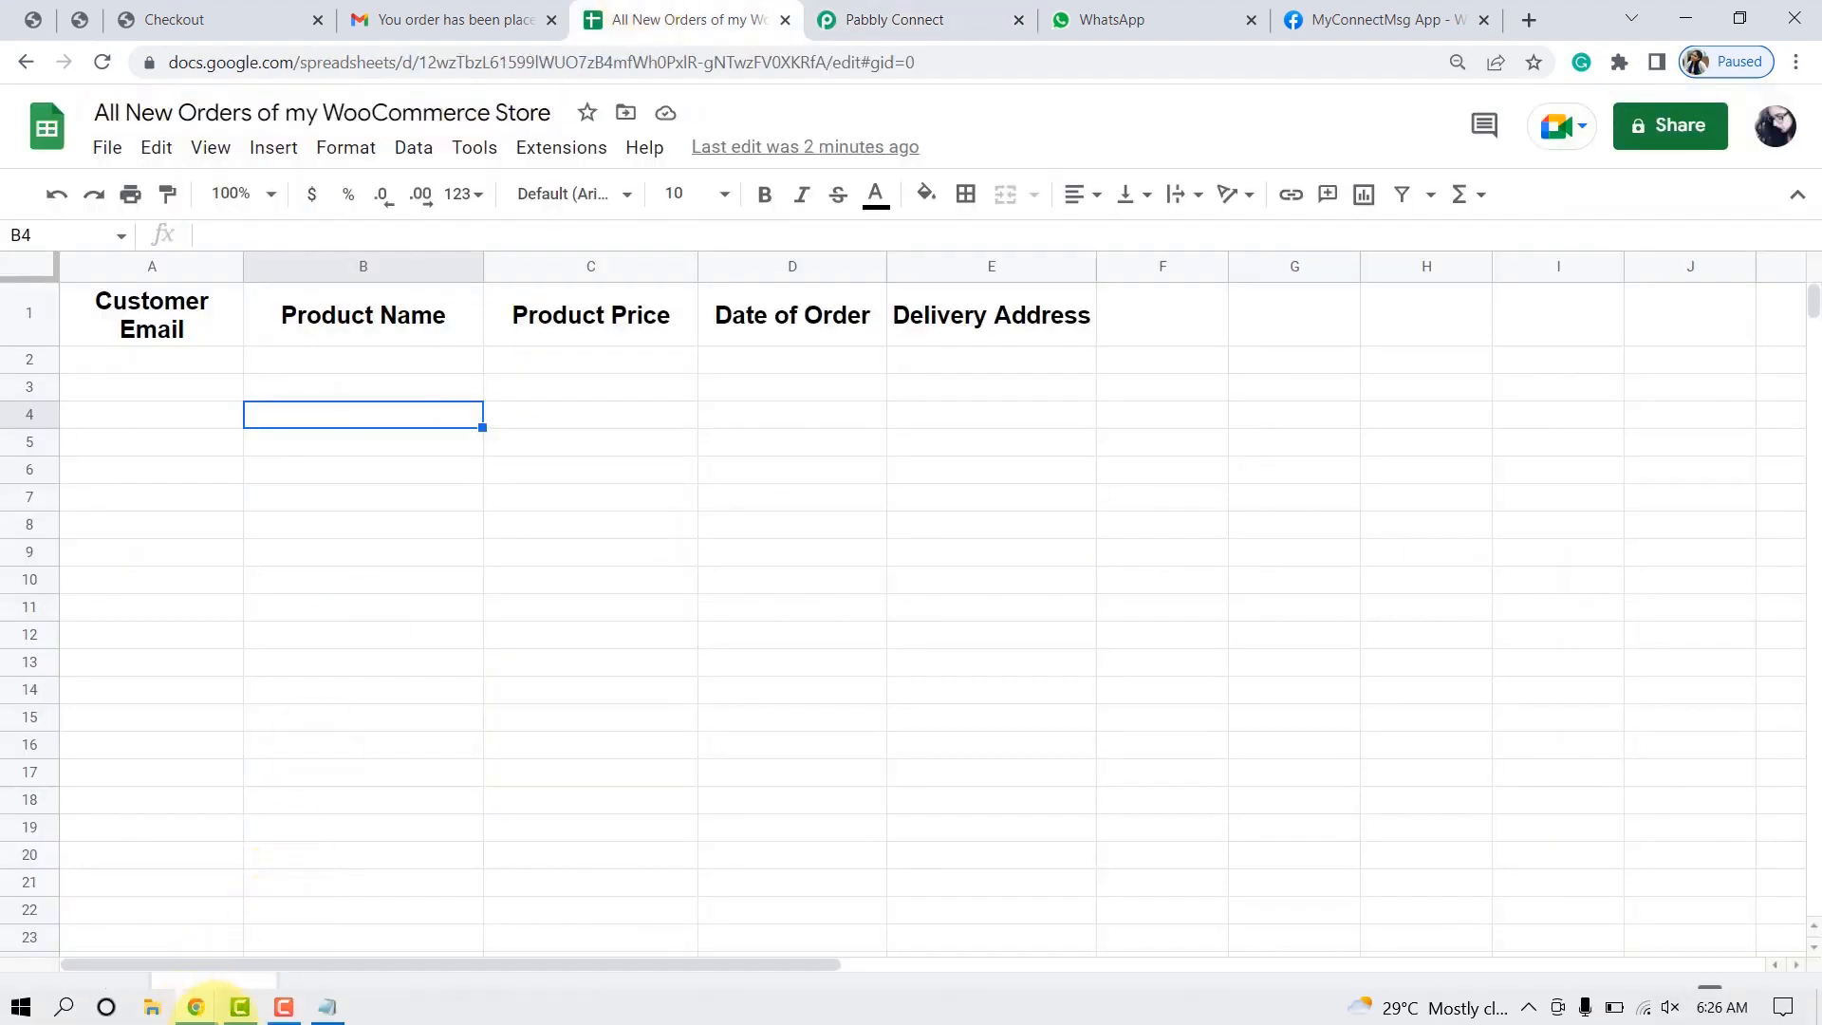
click(842, 16)
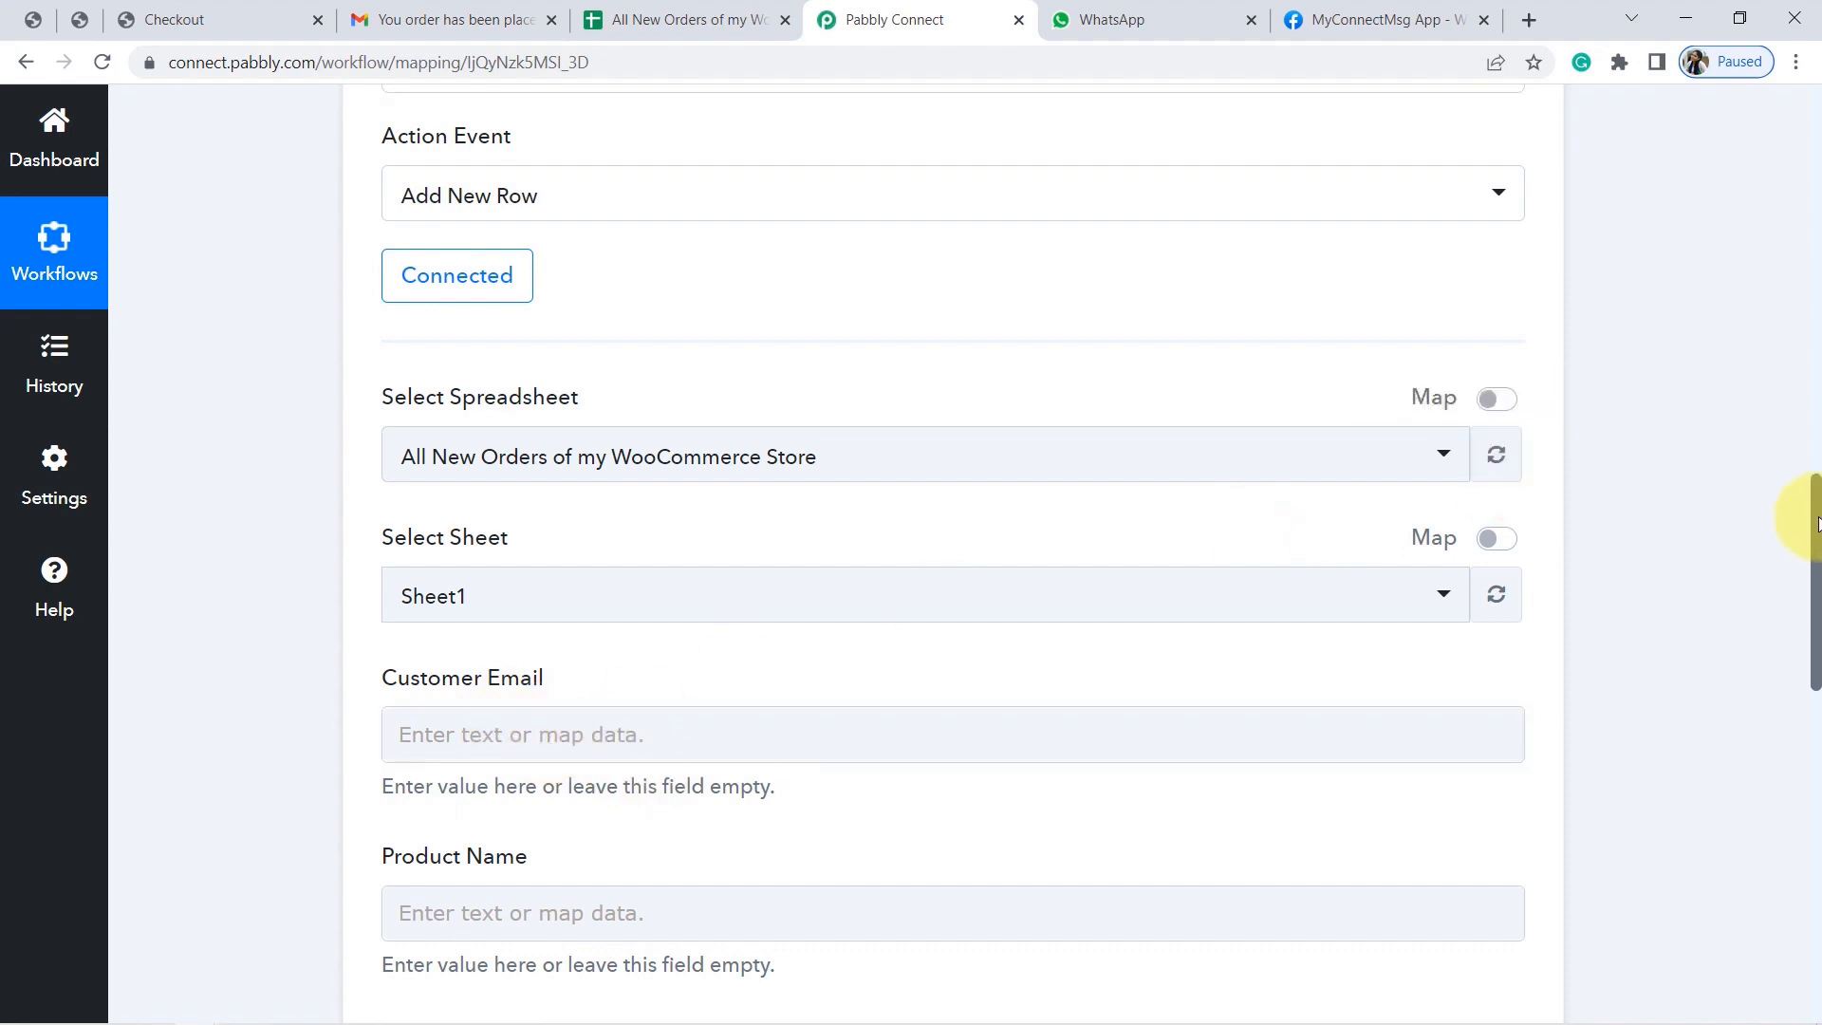
scroll(1810, 546, down, 3)
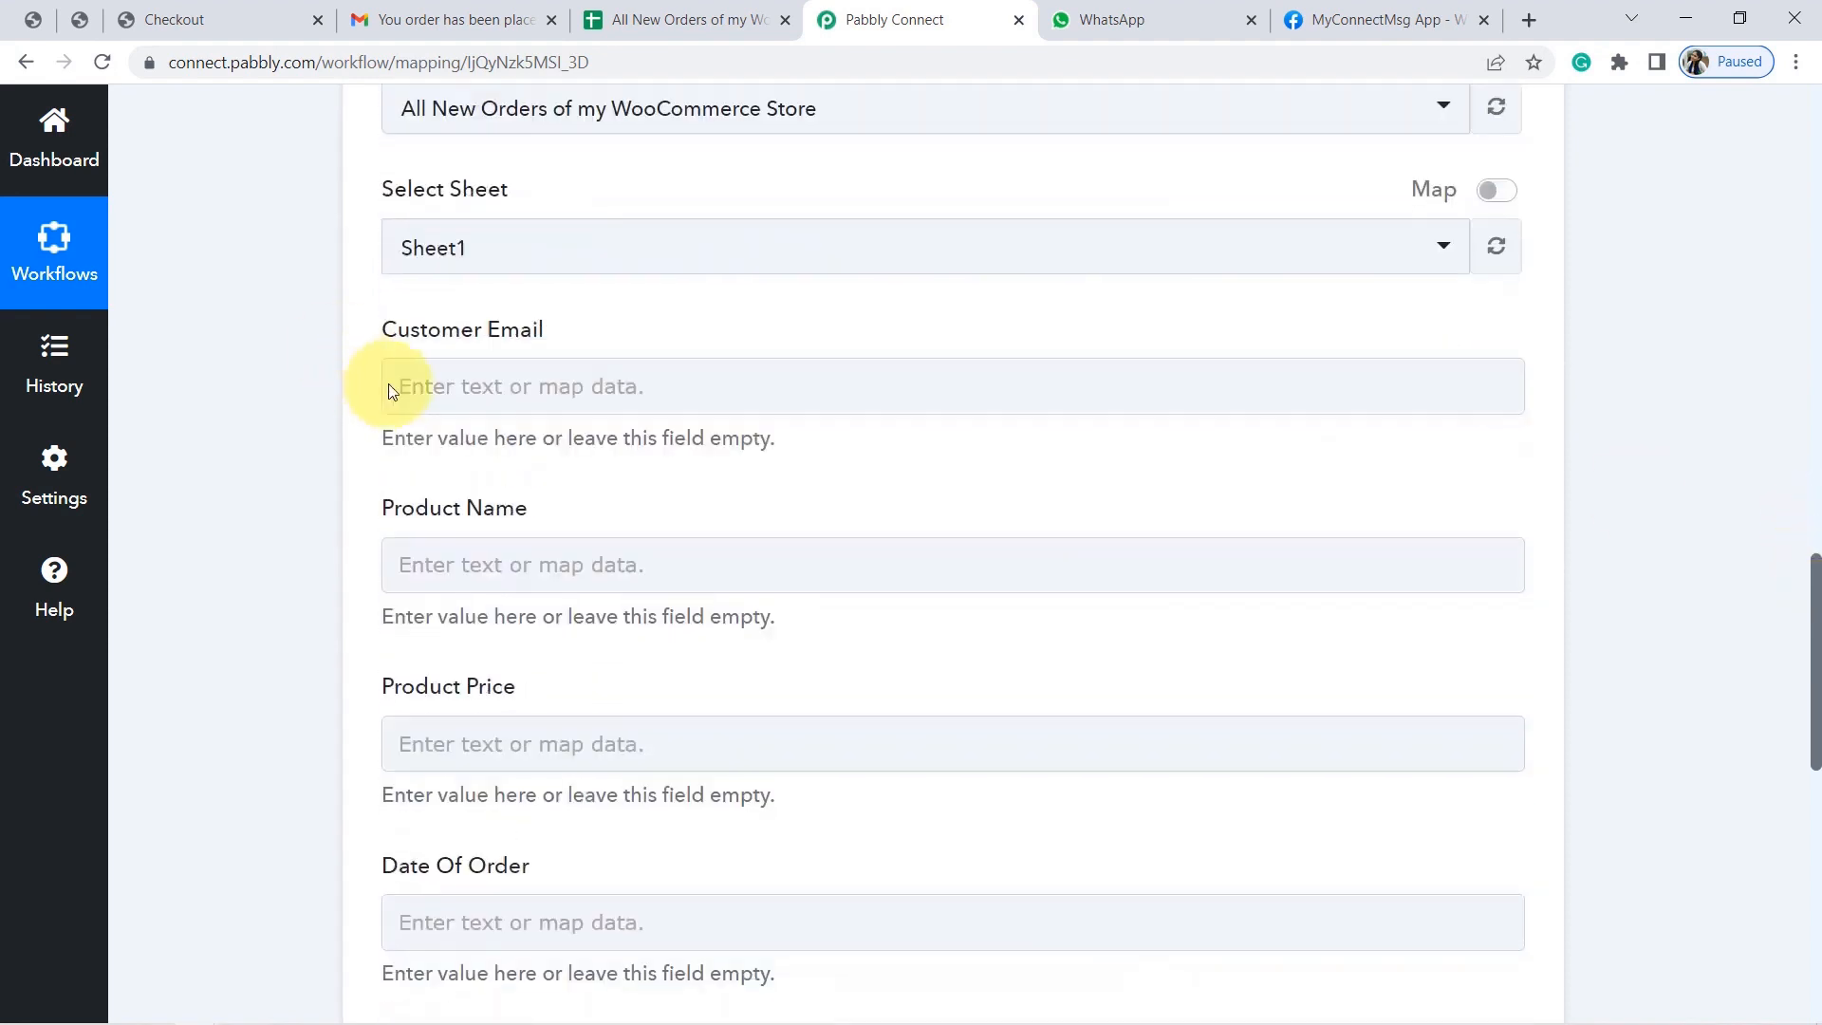
triple_click(461, 332)
triple_click(449, 513)
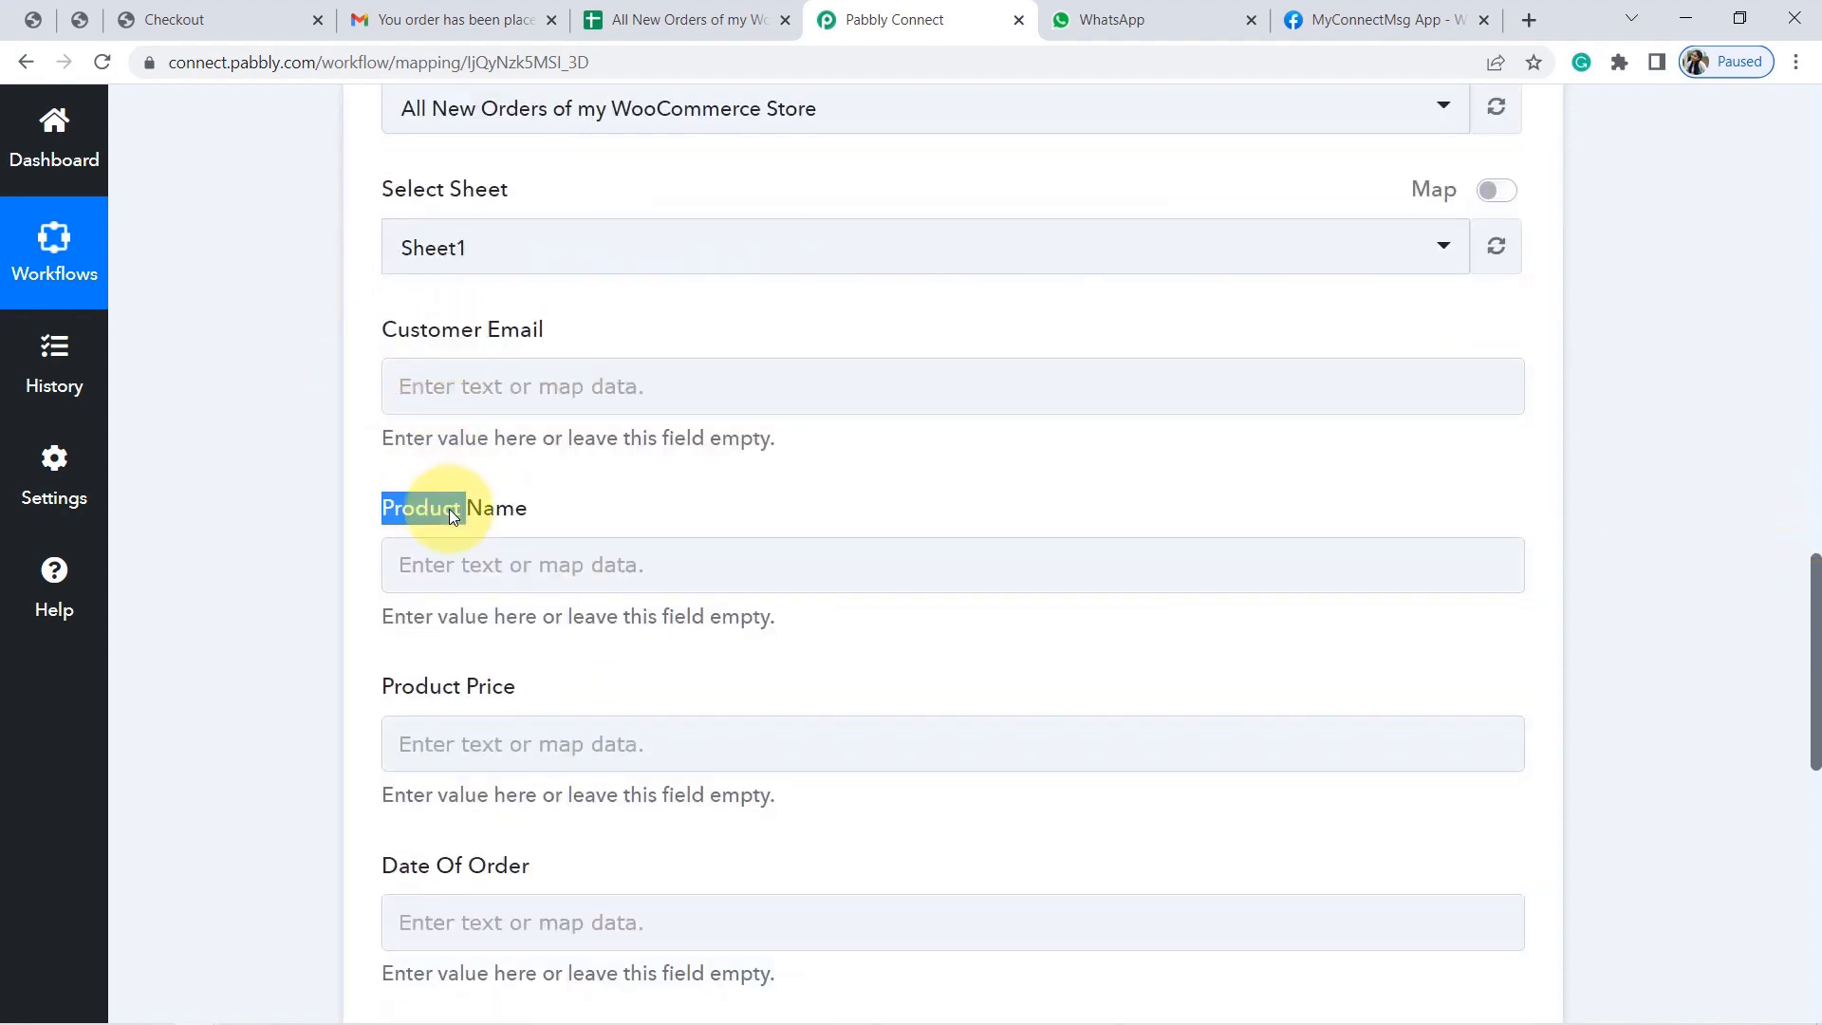
double_click(479, 697)
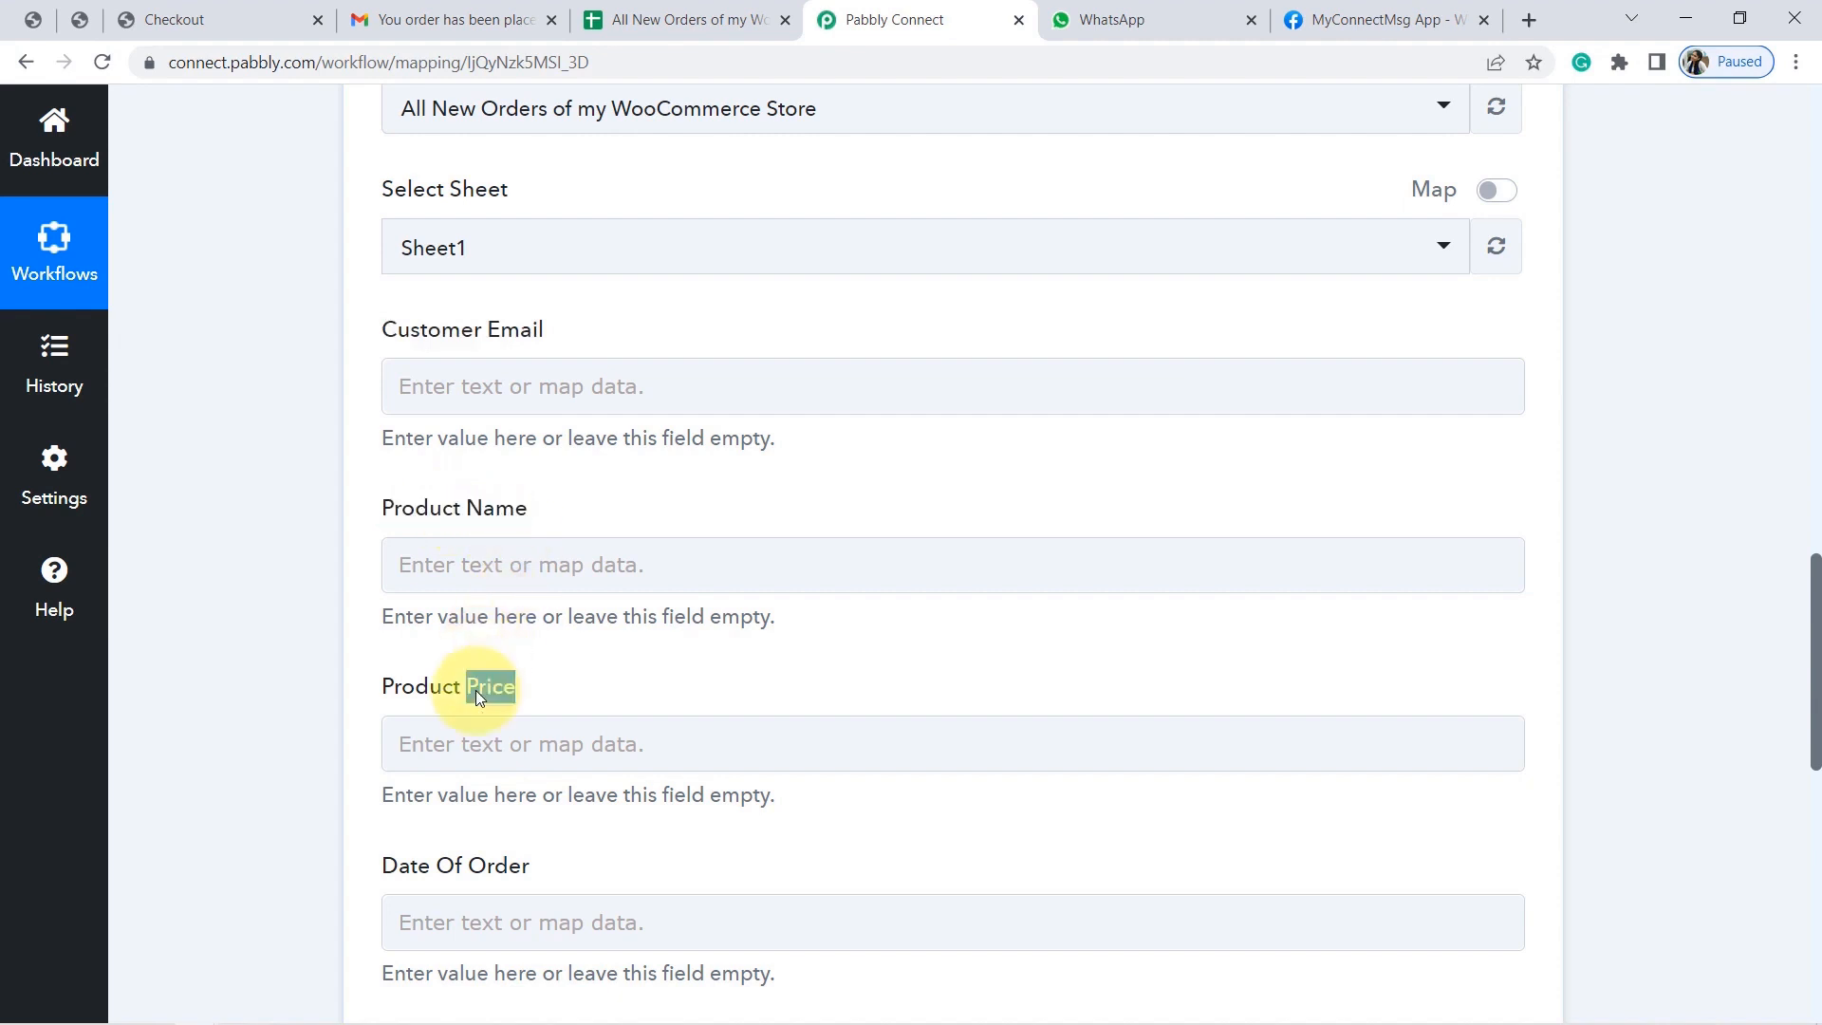
click(674, 9)
drag(422, 525, 180, 342)
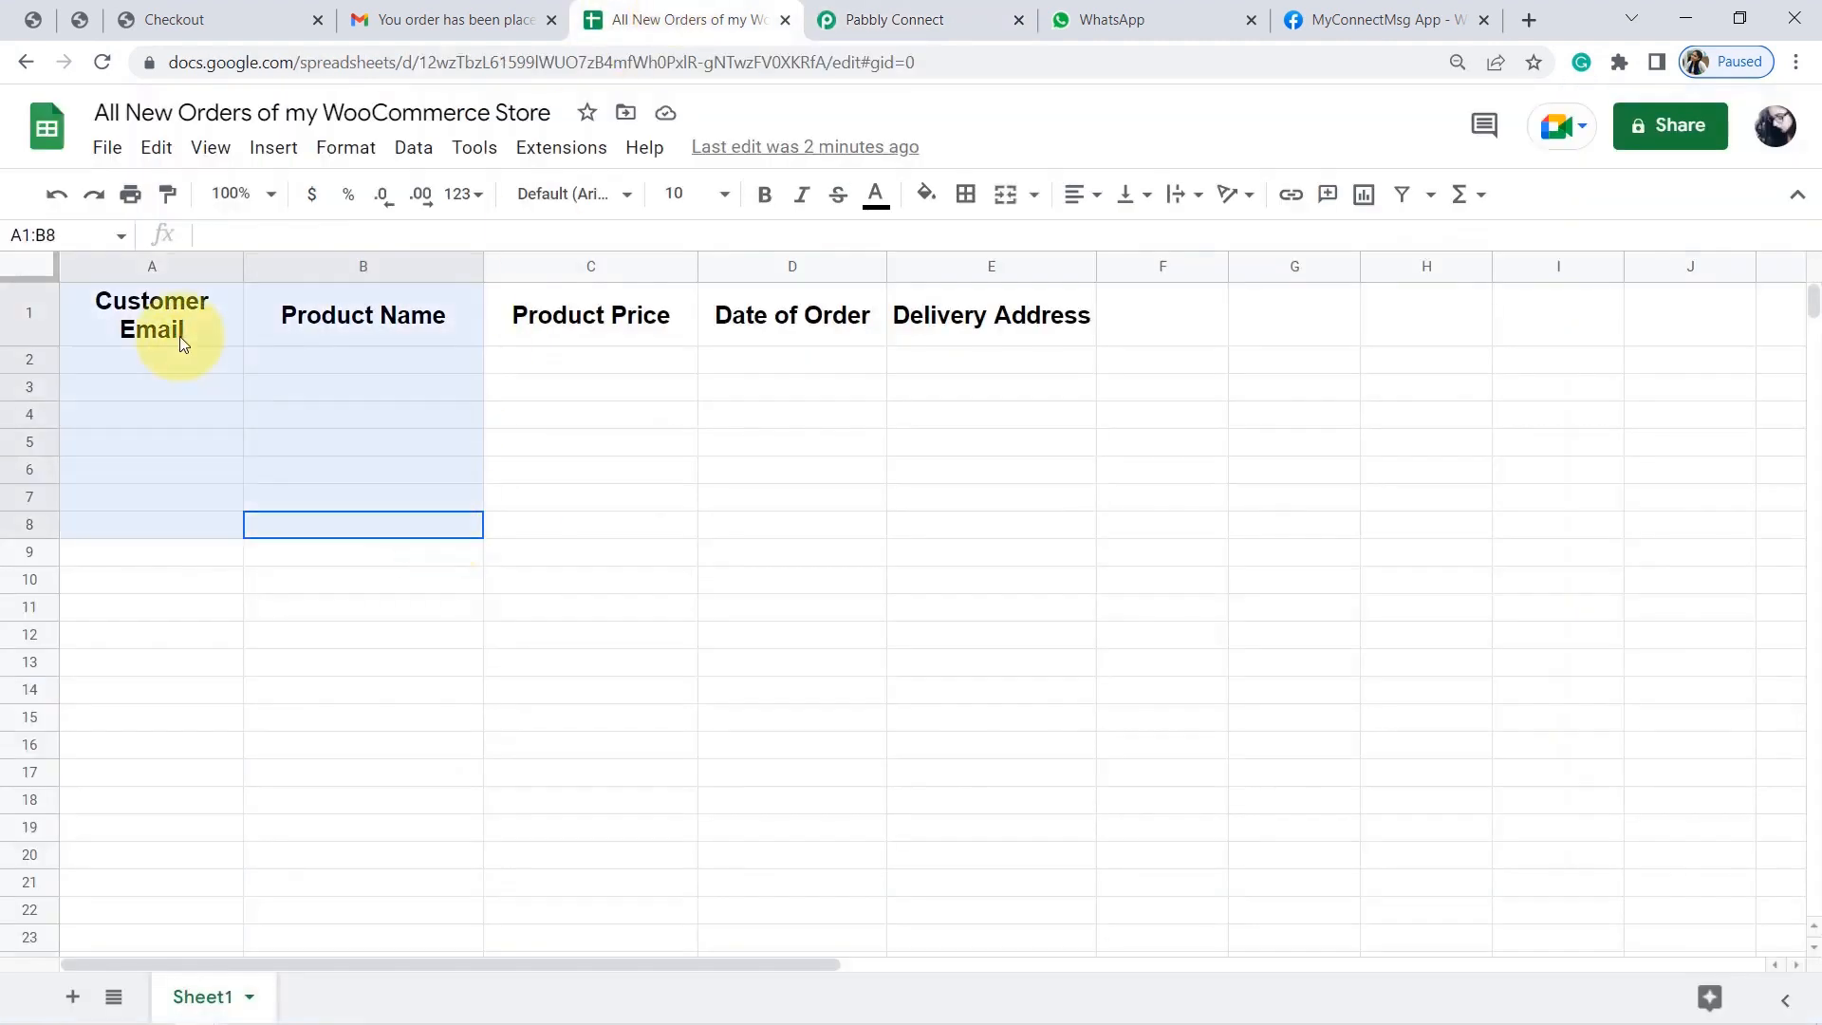
click(181, 341)
click(269, 421)
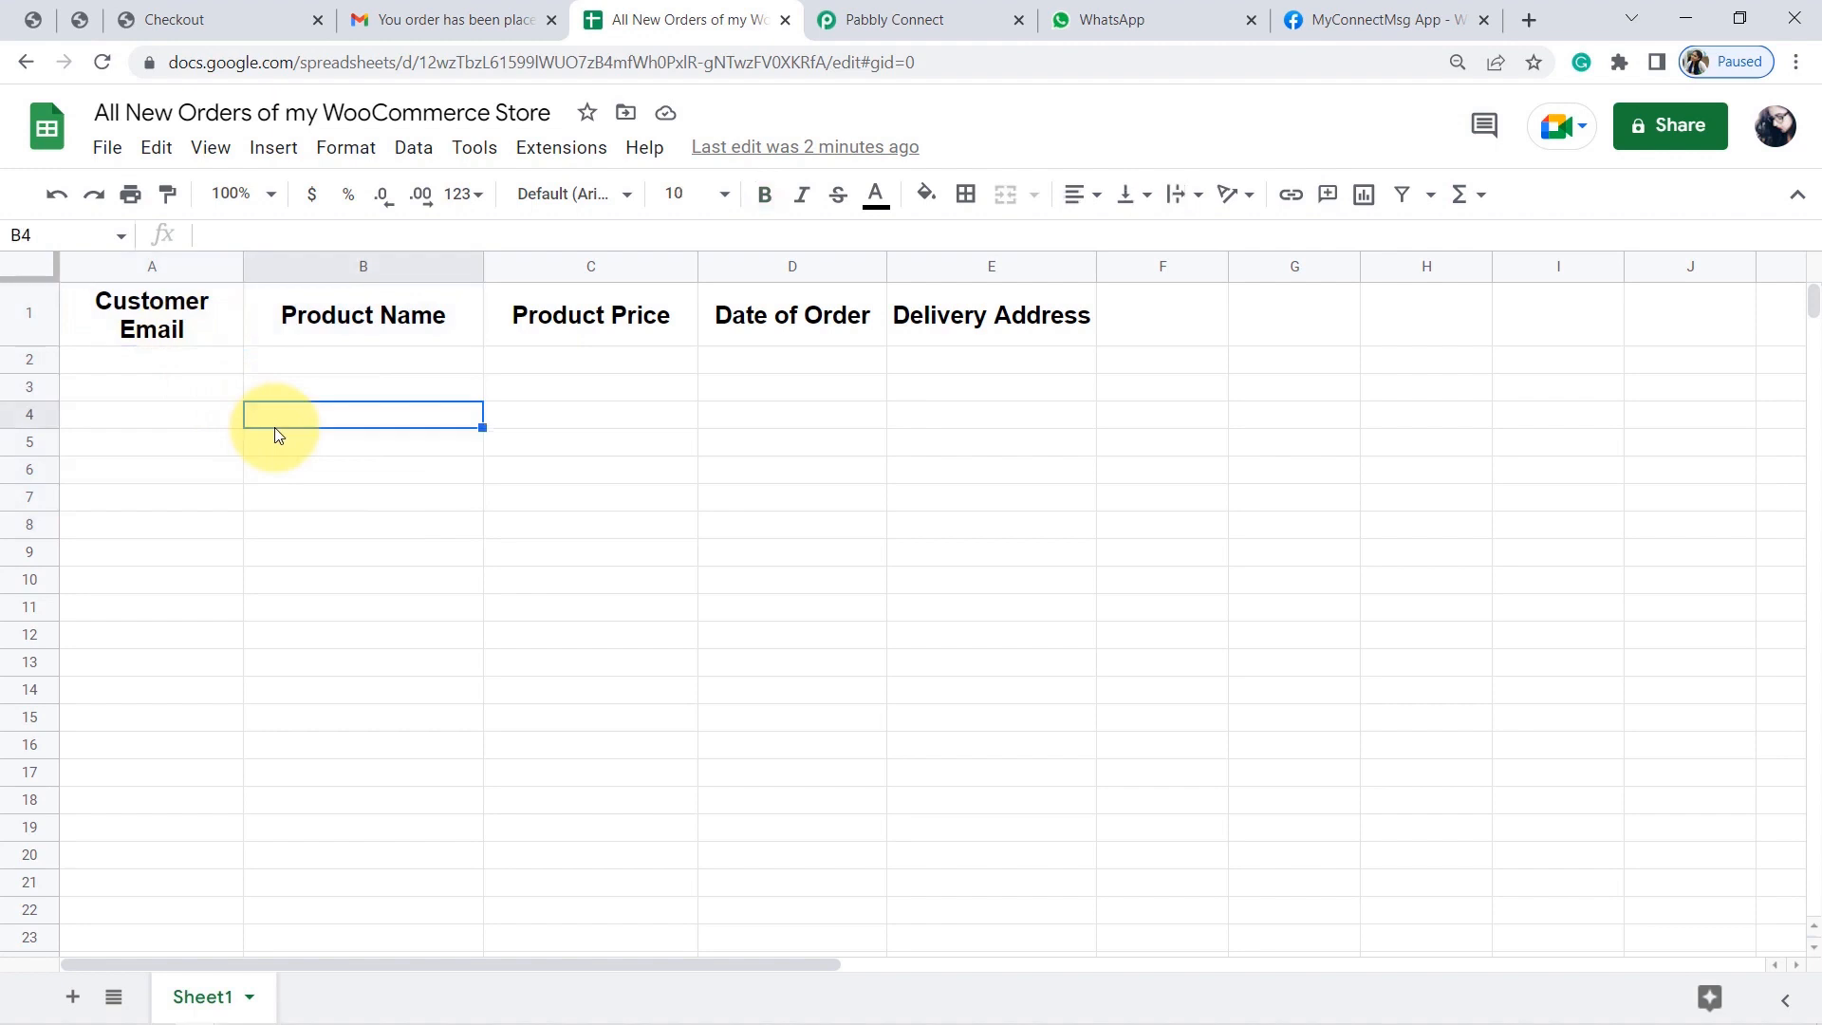
click(184, 324)
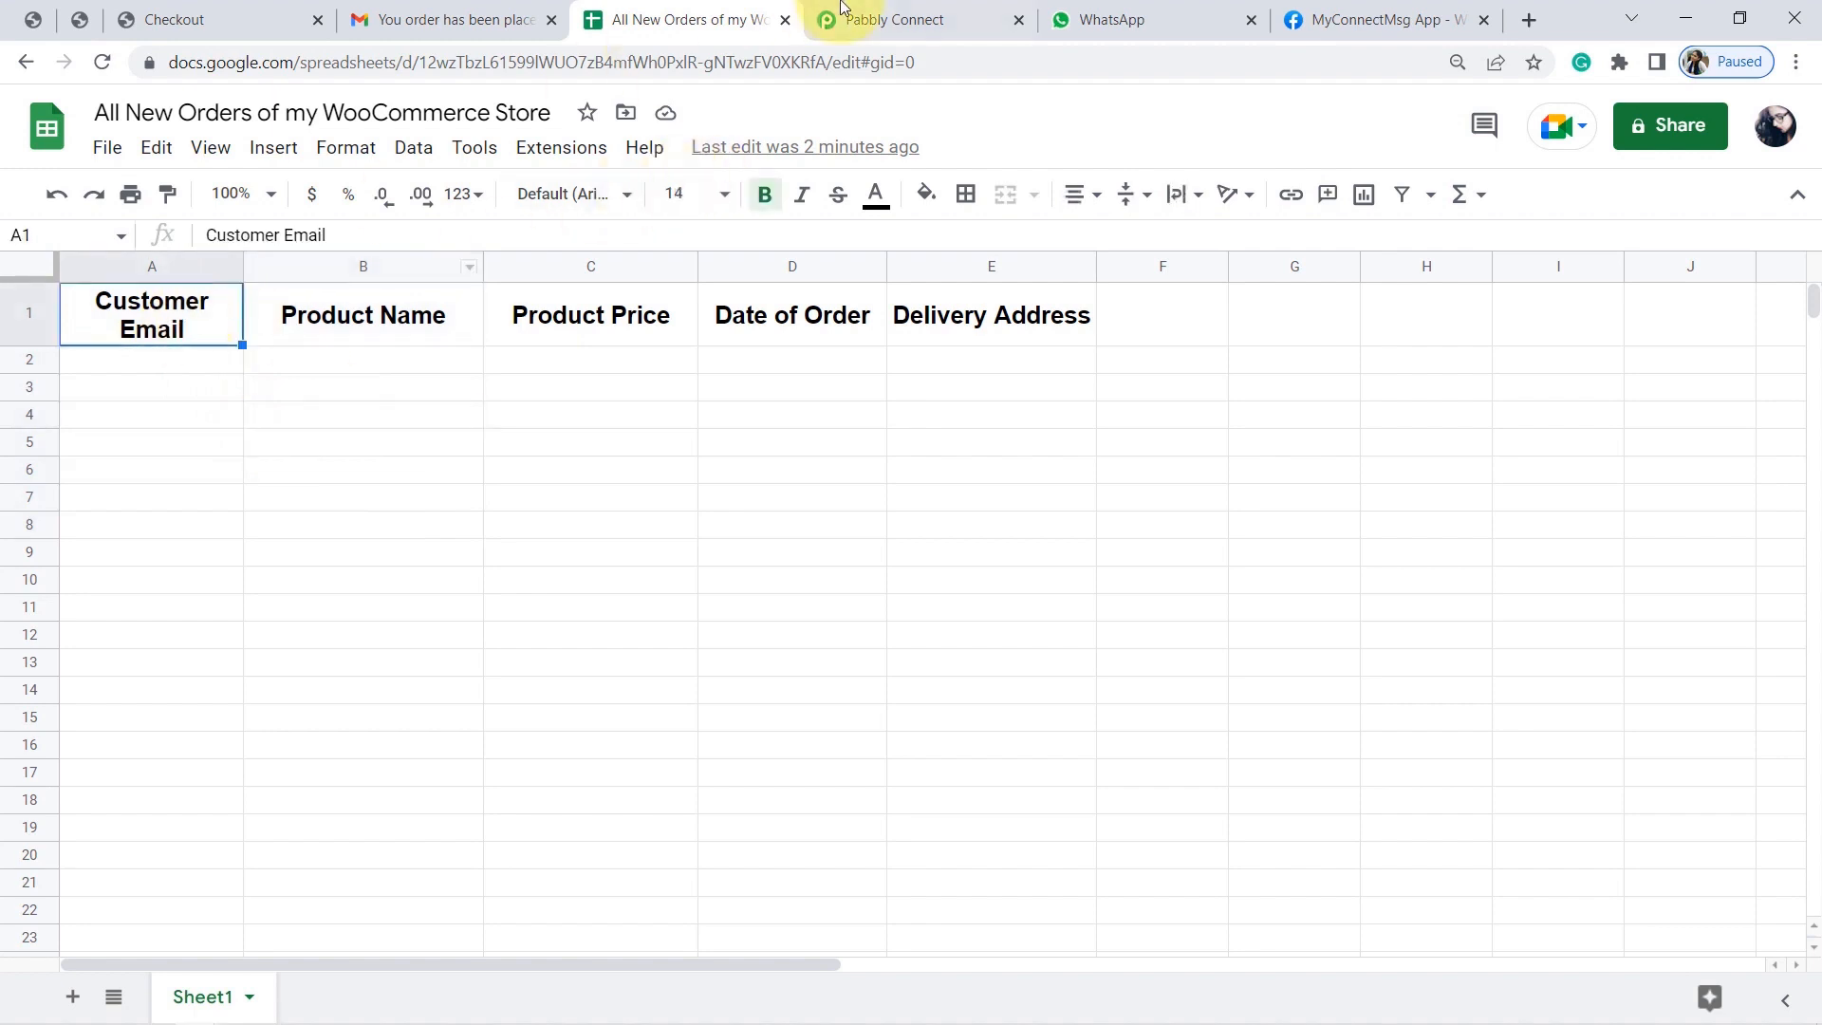
click(878, 9)
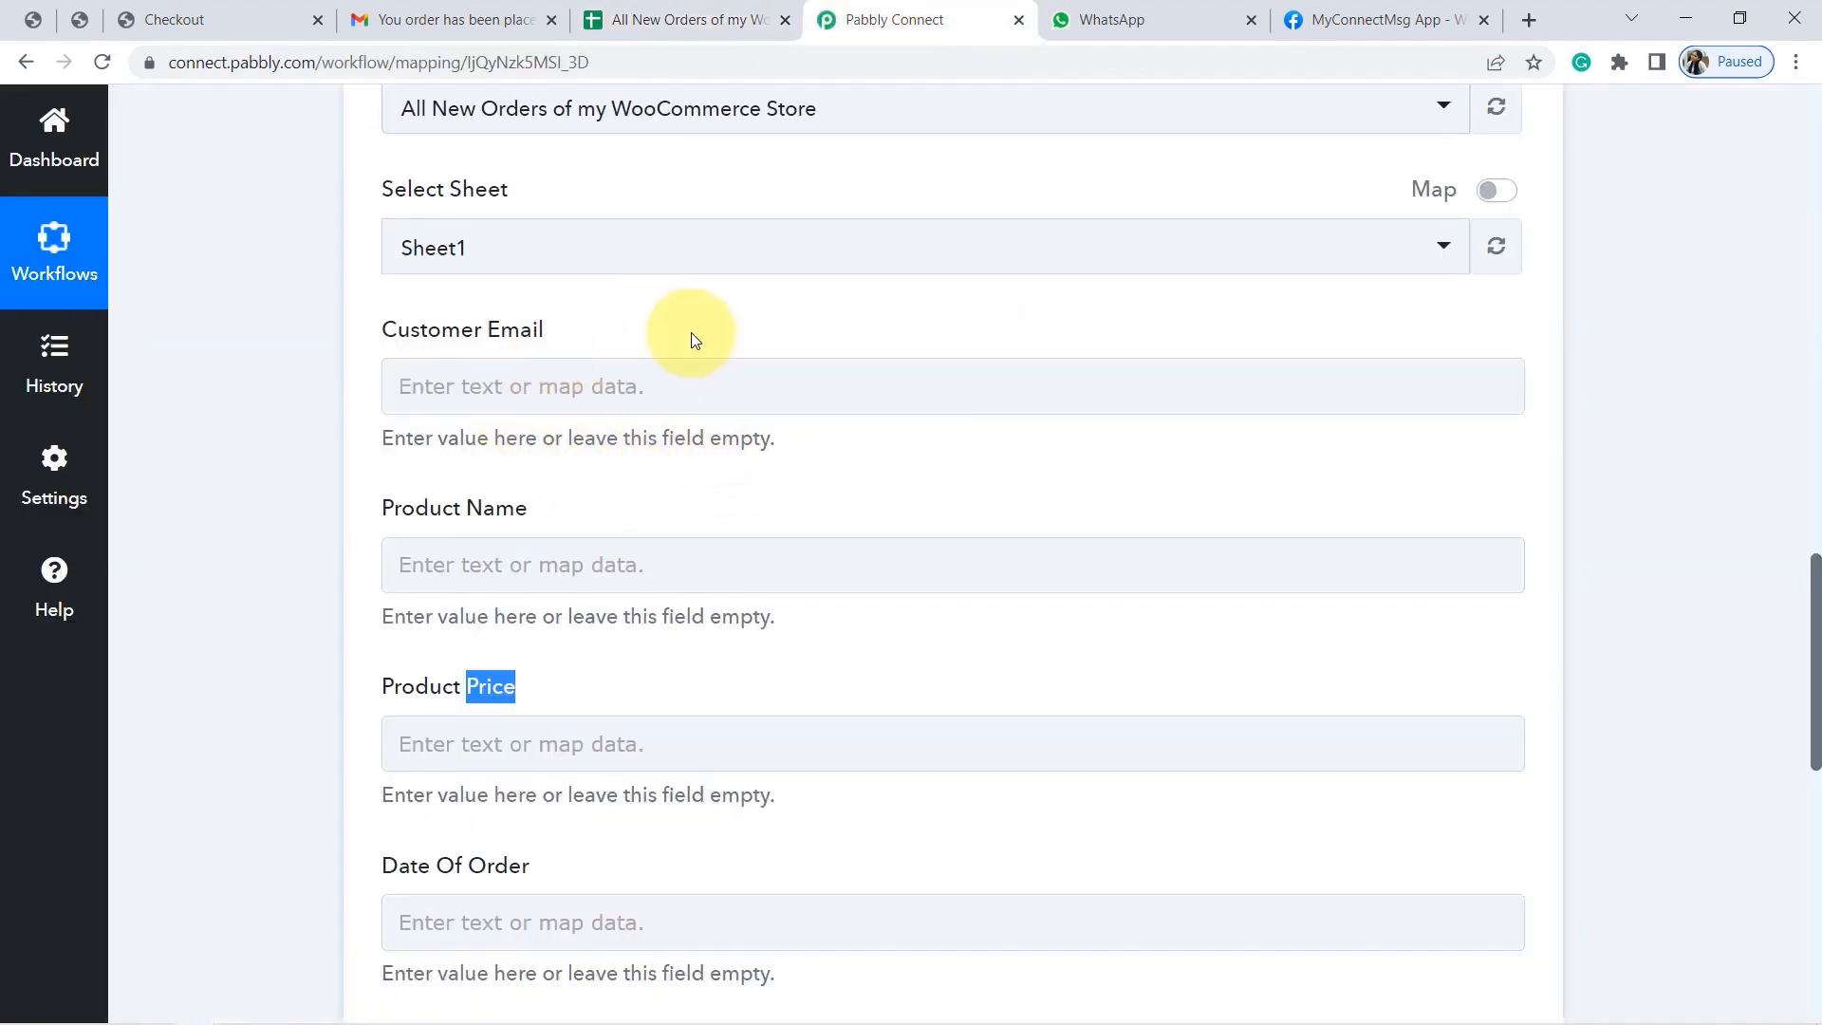
Map the WooCommerce order's Billing Email into Customer Email.
click(601, 391)
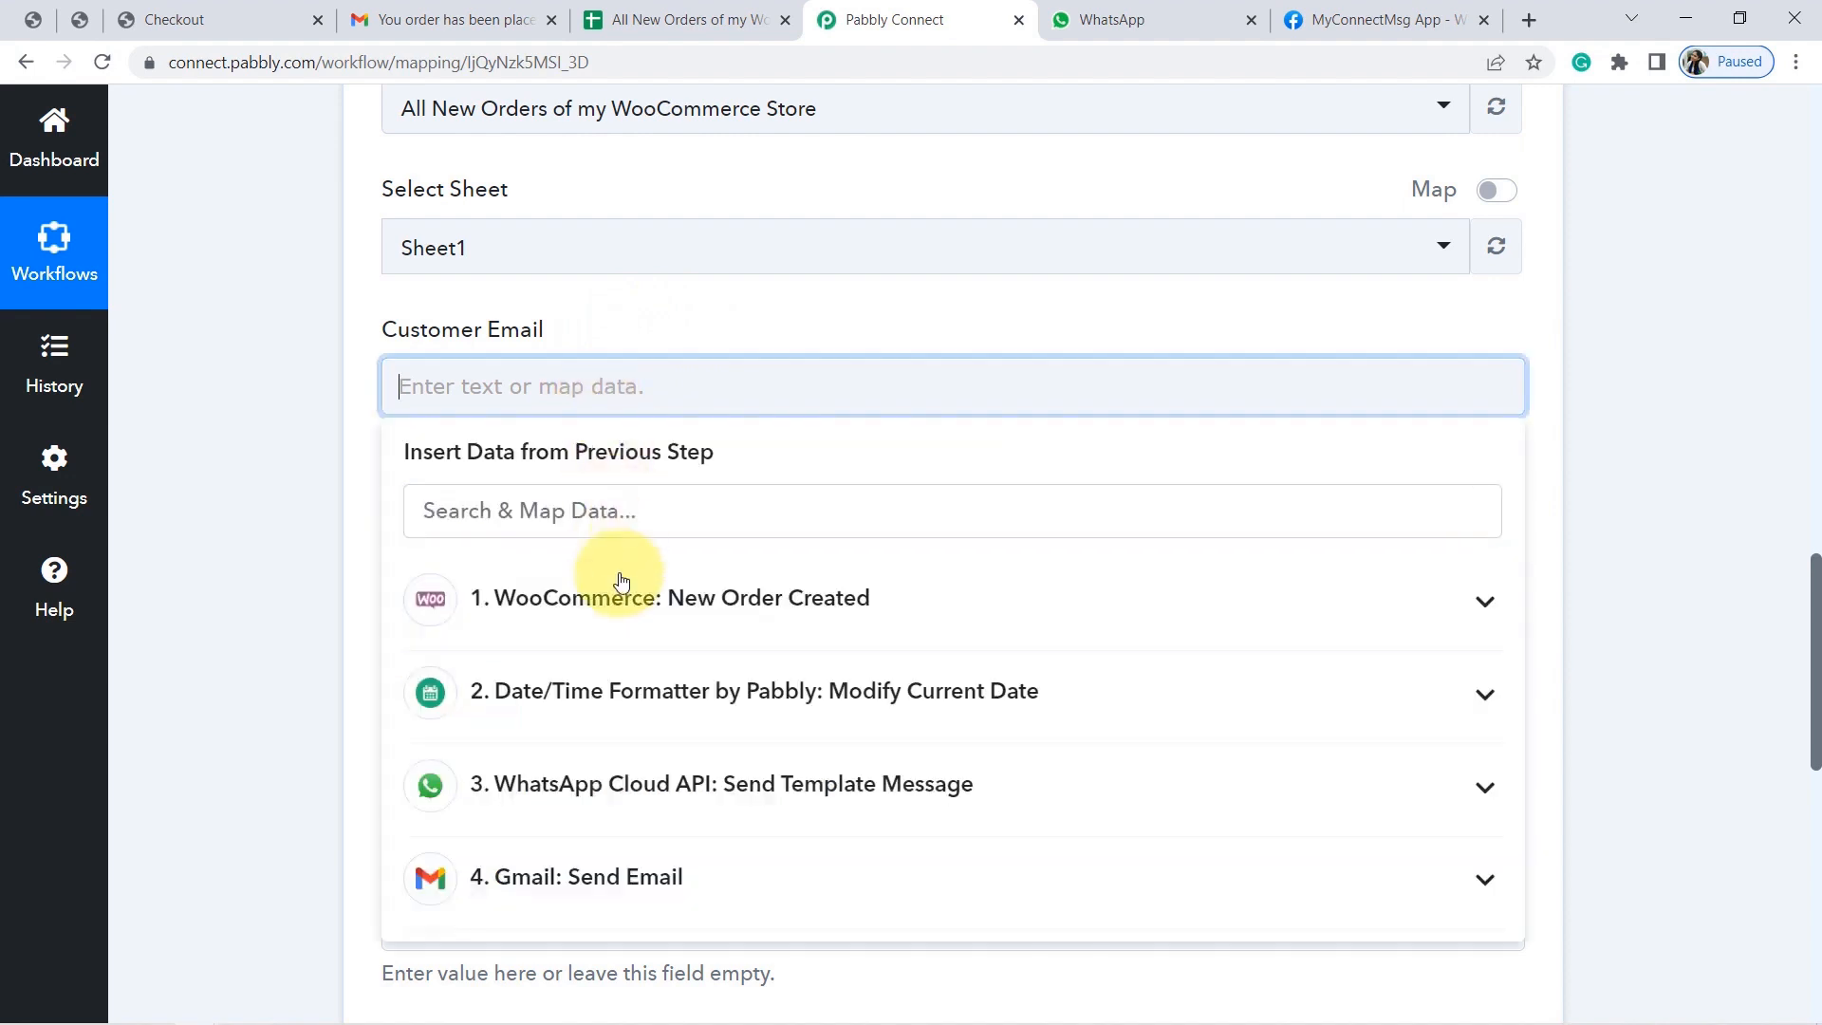
click(636, 597)
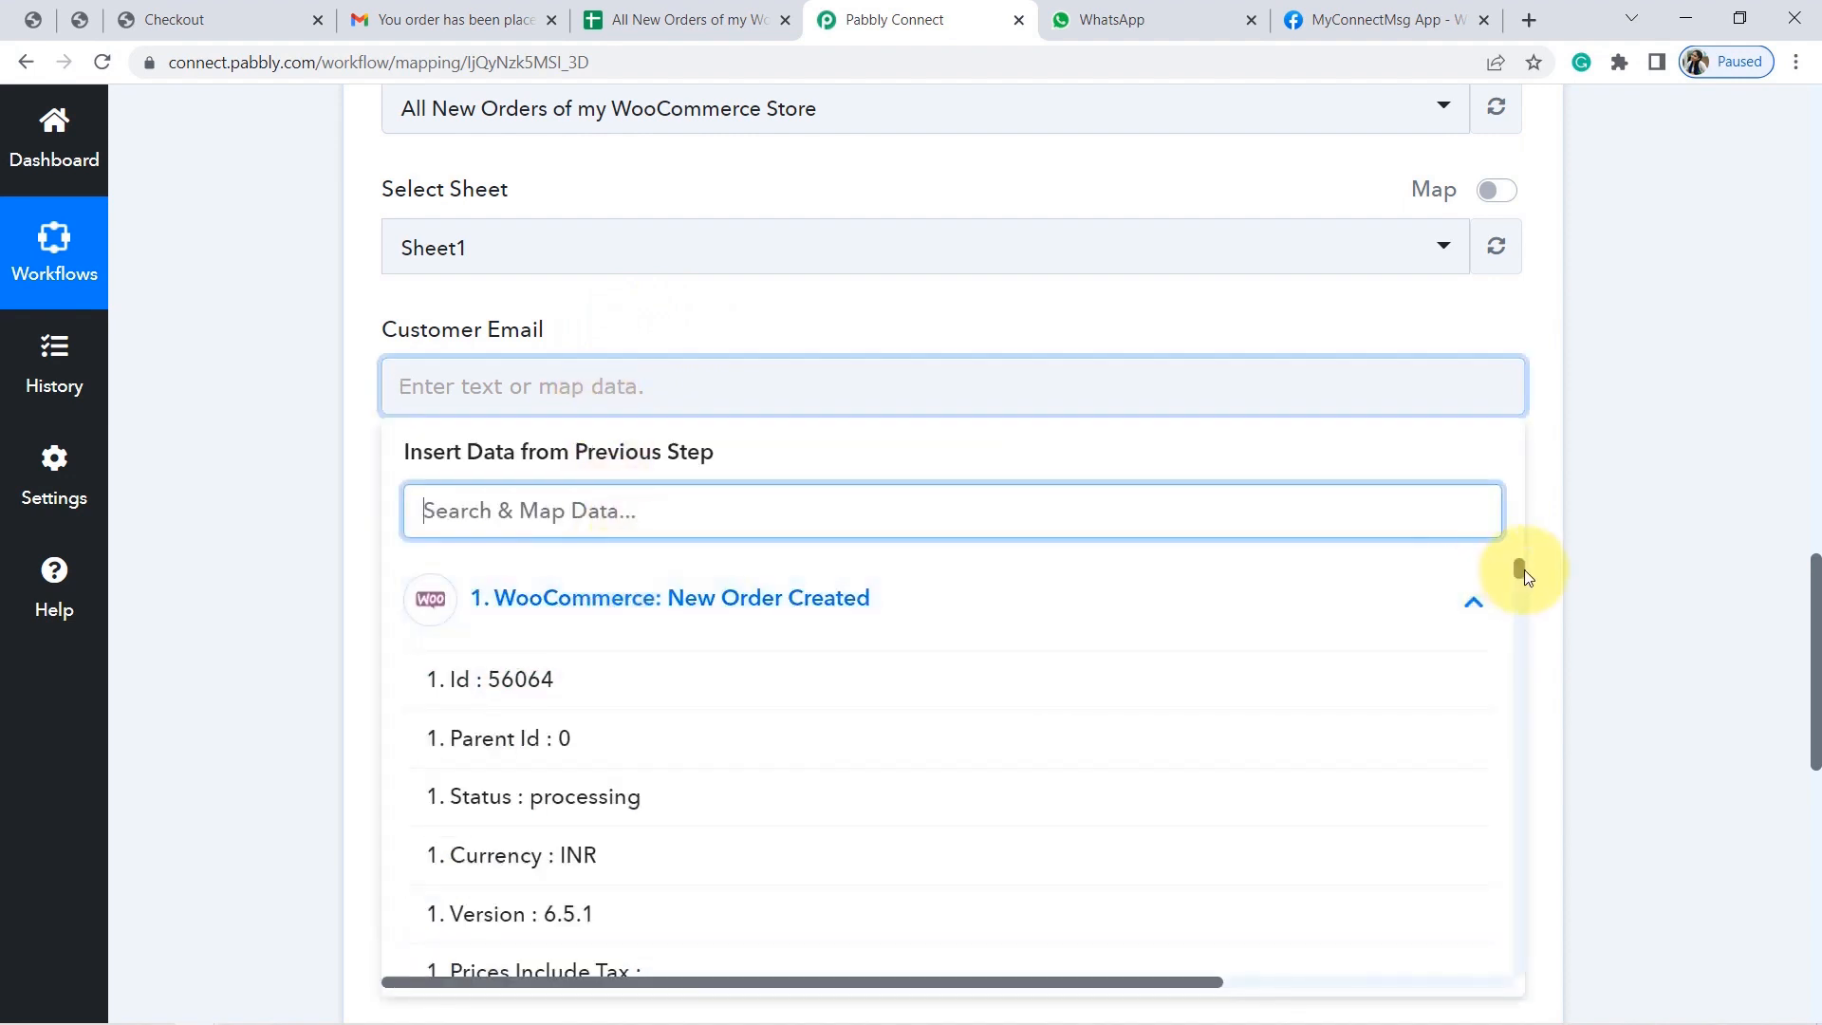
drag(1516, 567, 1525, 647)
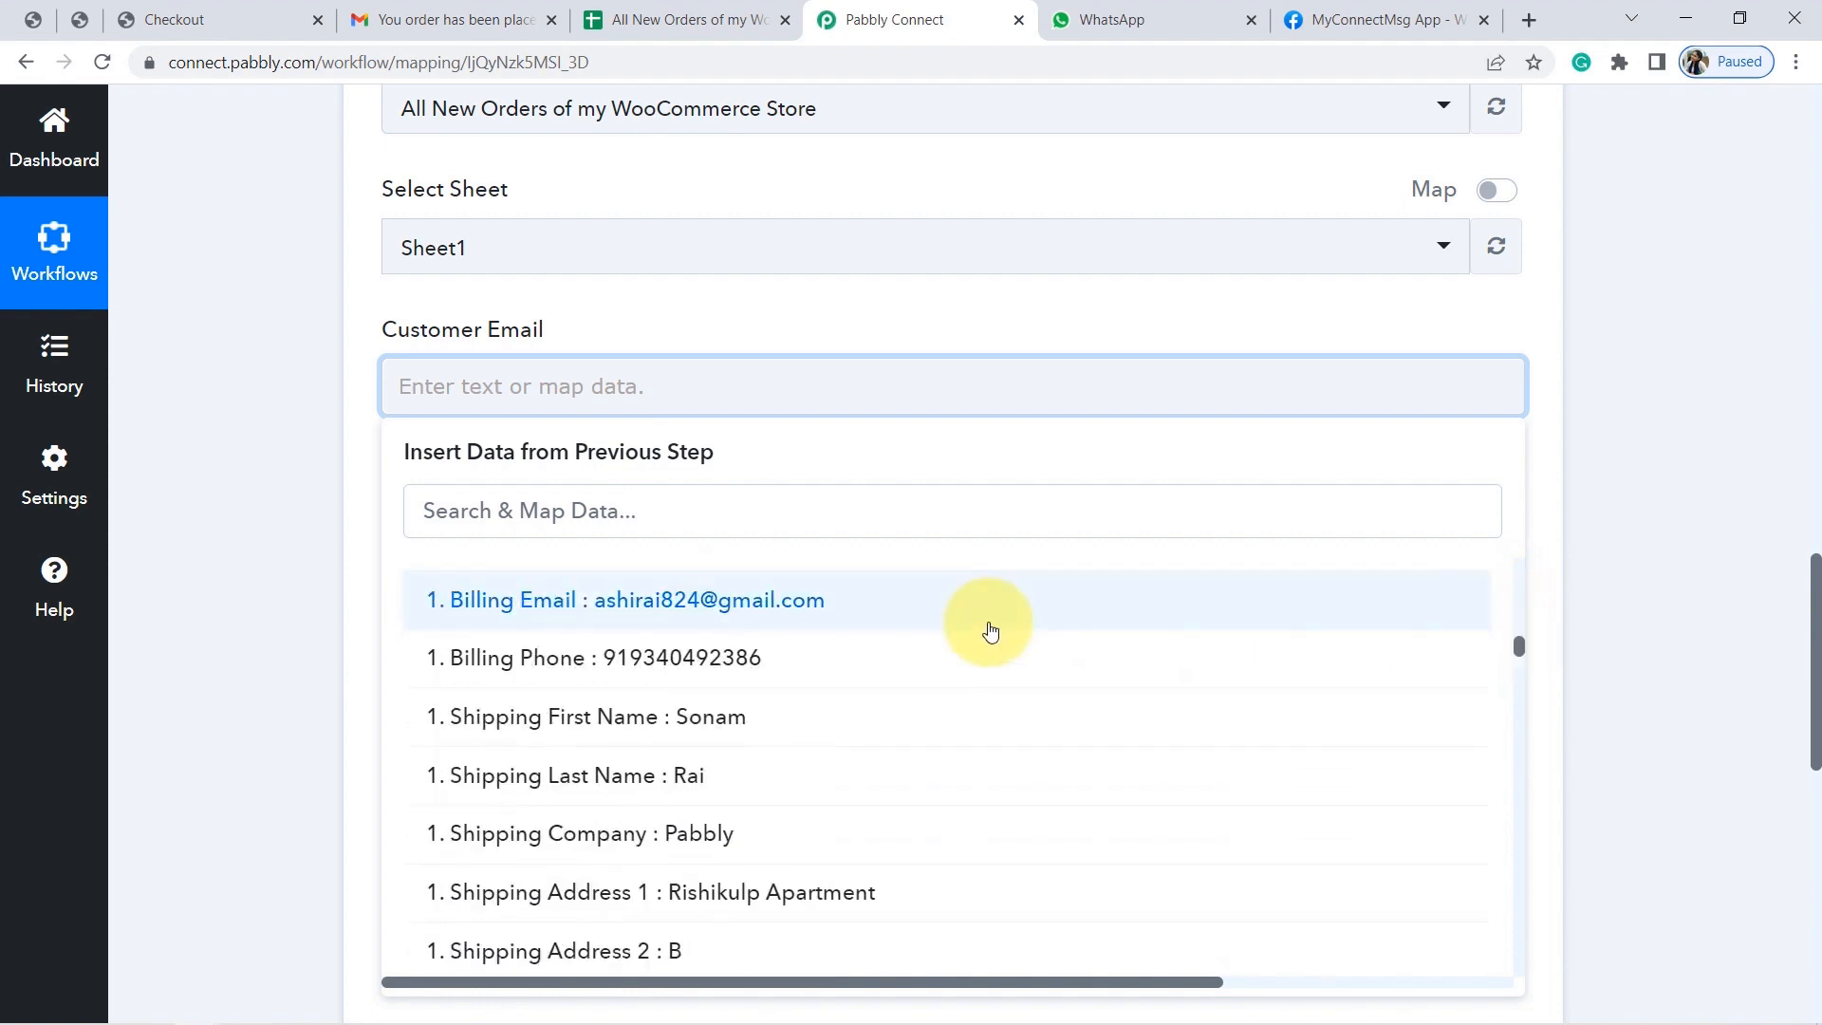
click(934, 628)
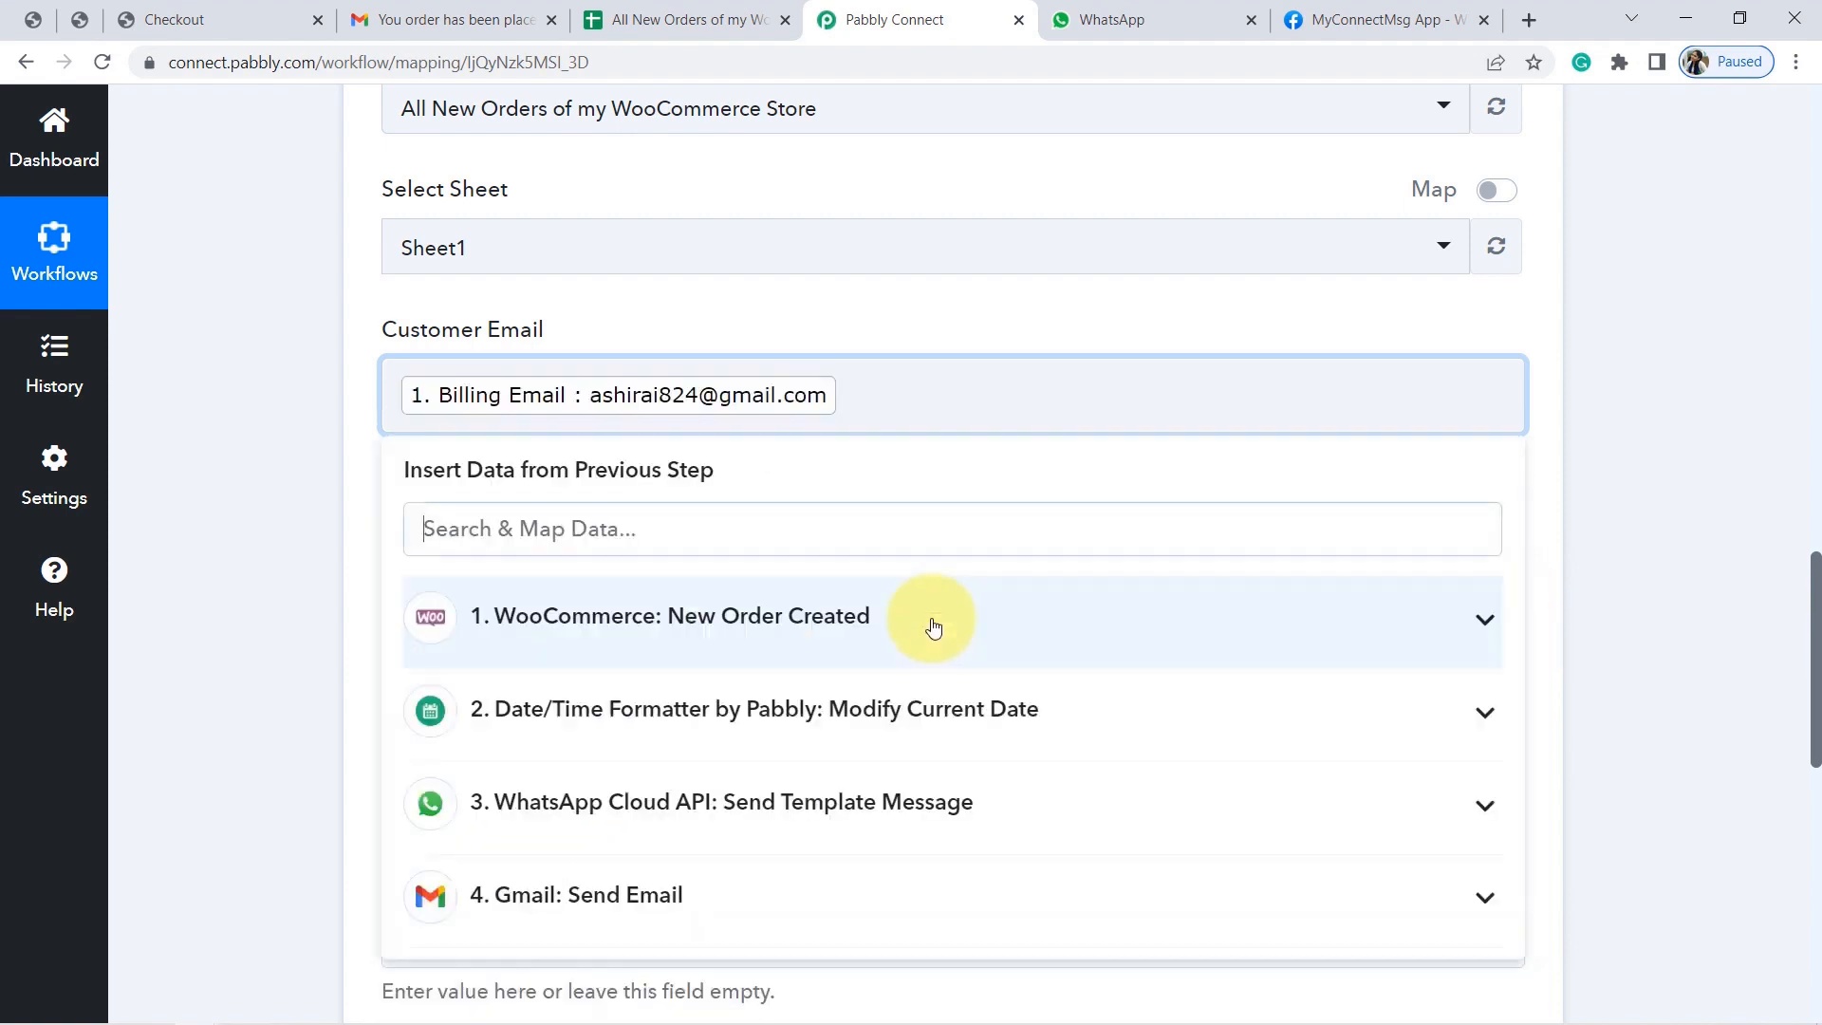
click(289, 503)
Map Line Items 0 Name into the Product Name field.
click(650, 579)
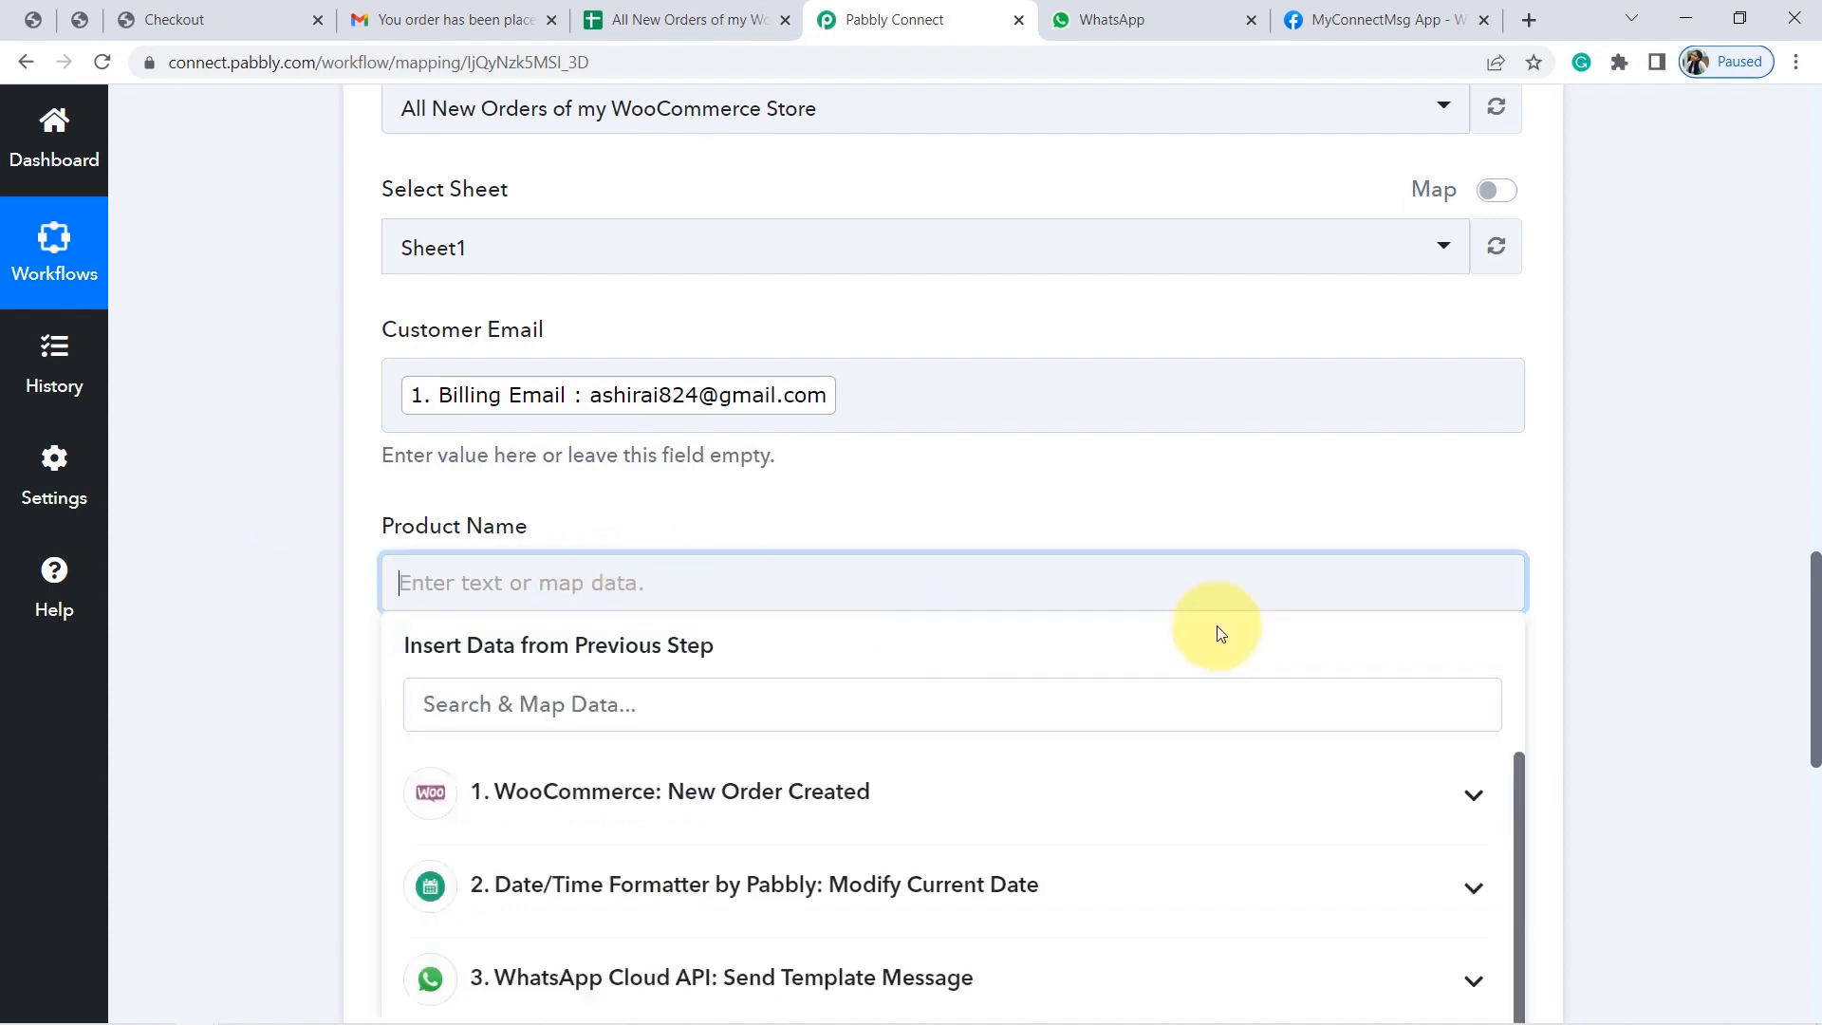
click(1167, 813)
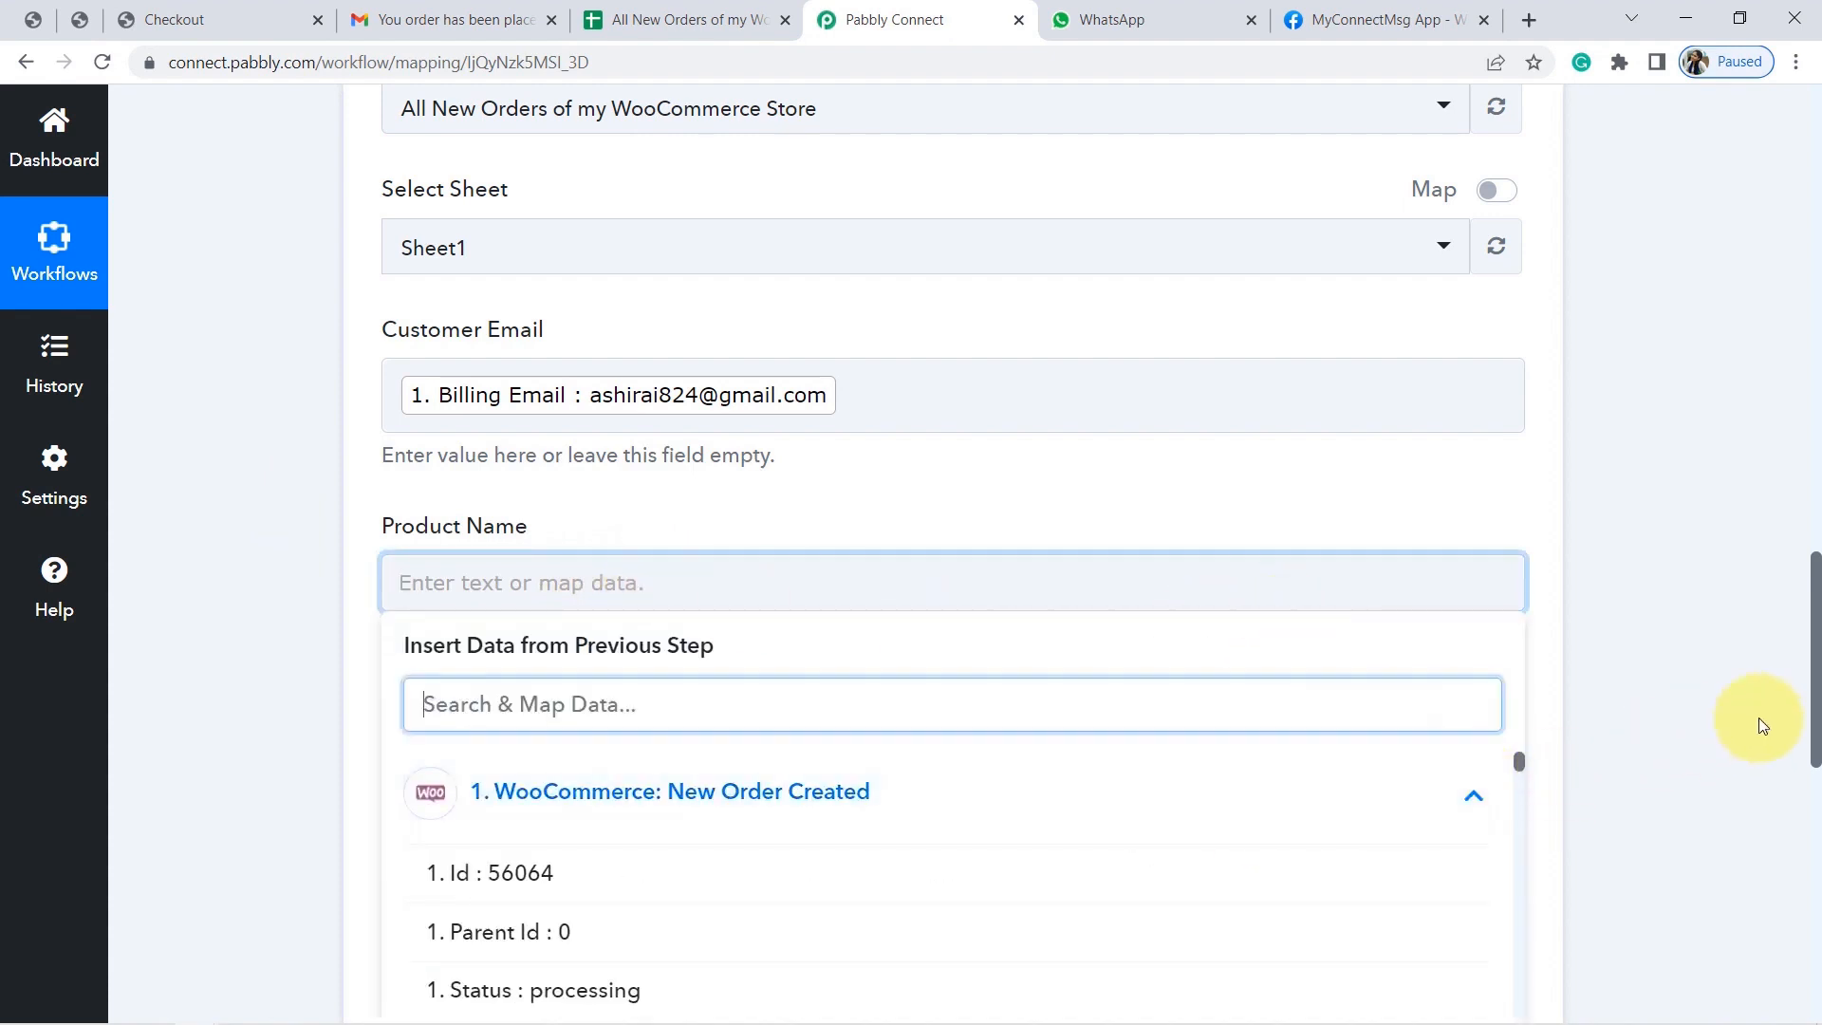
scroll(1817, 664, down, 3)
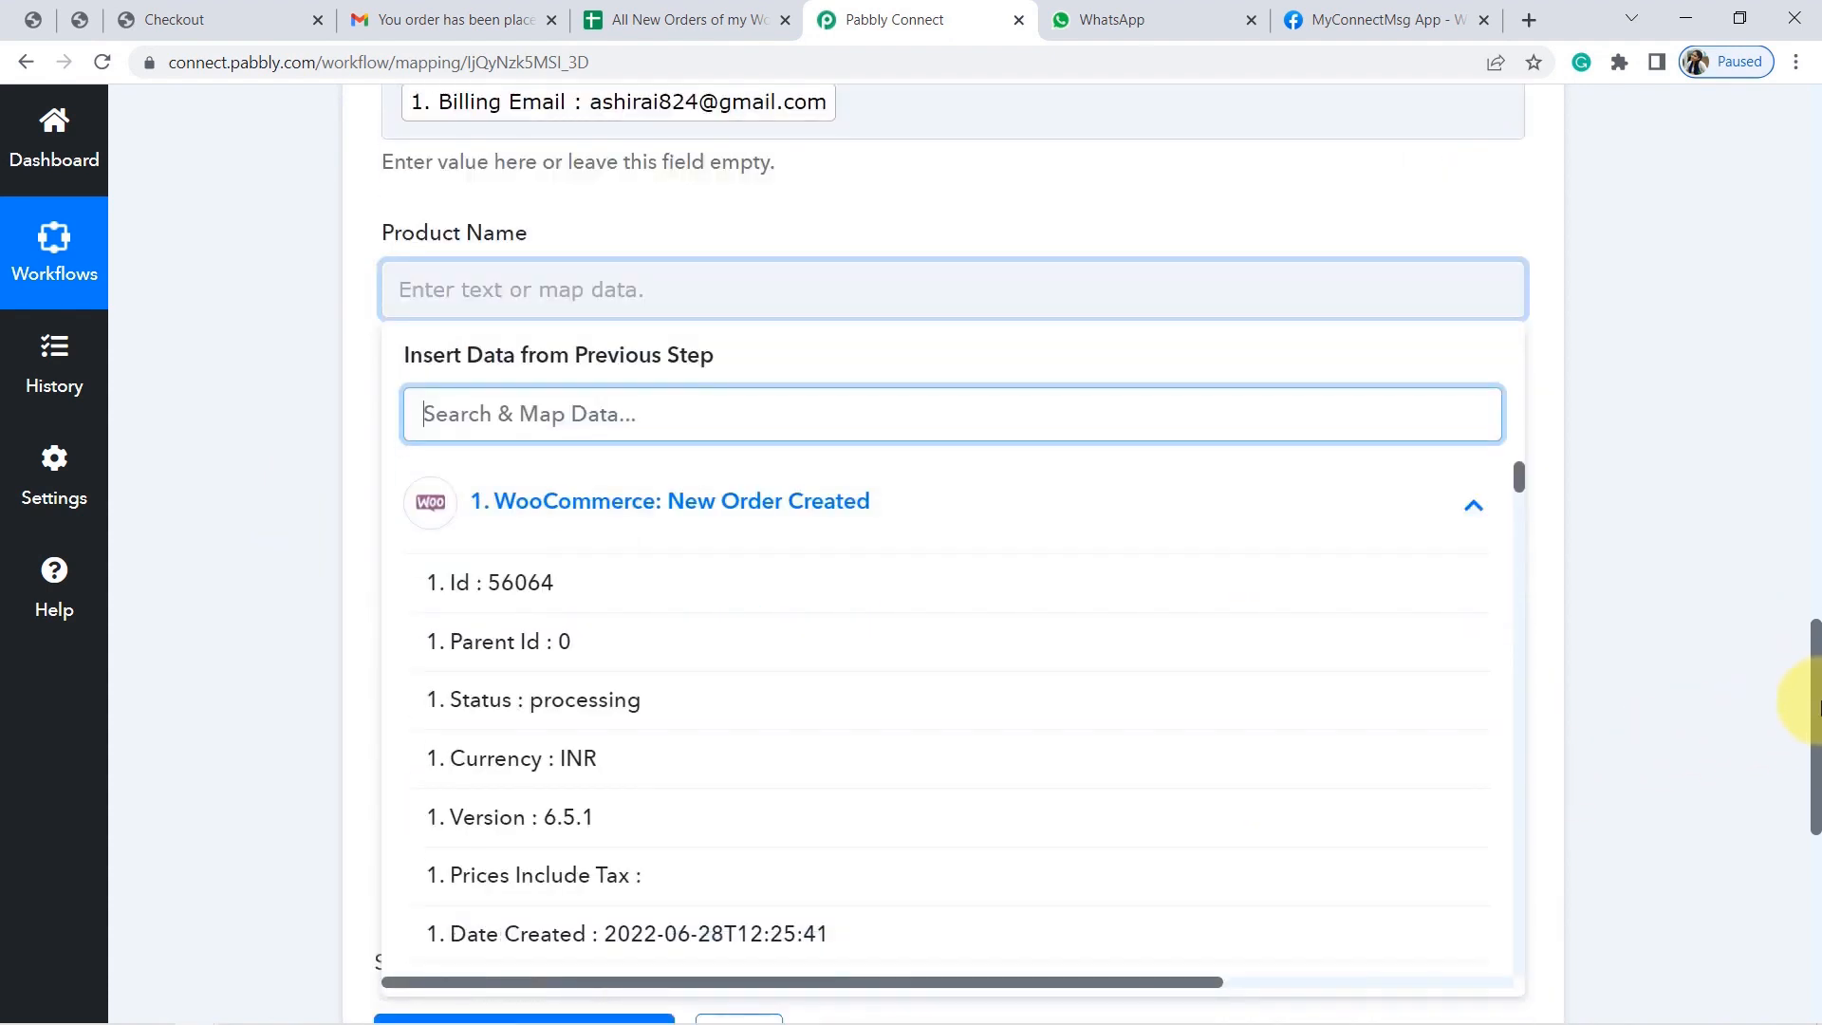
scroll(1815, 732, down, 3)
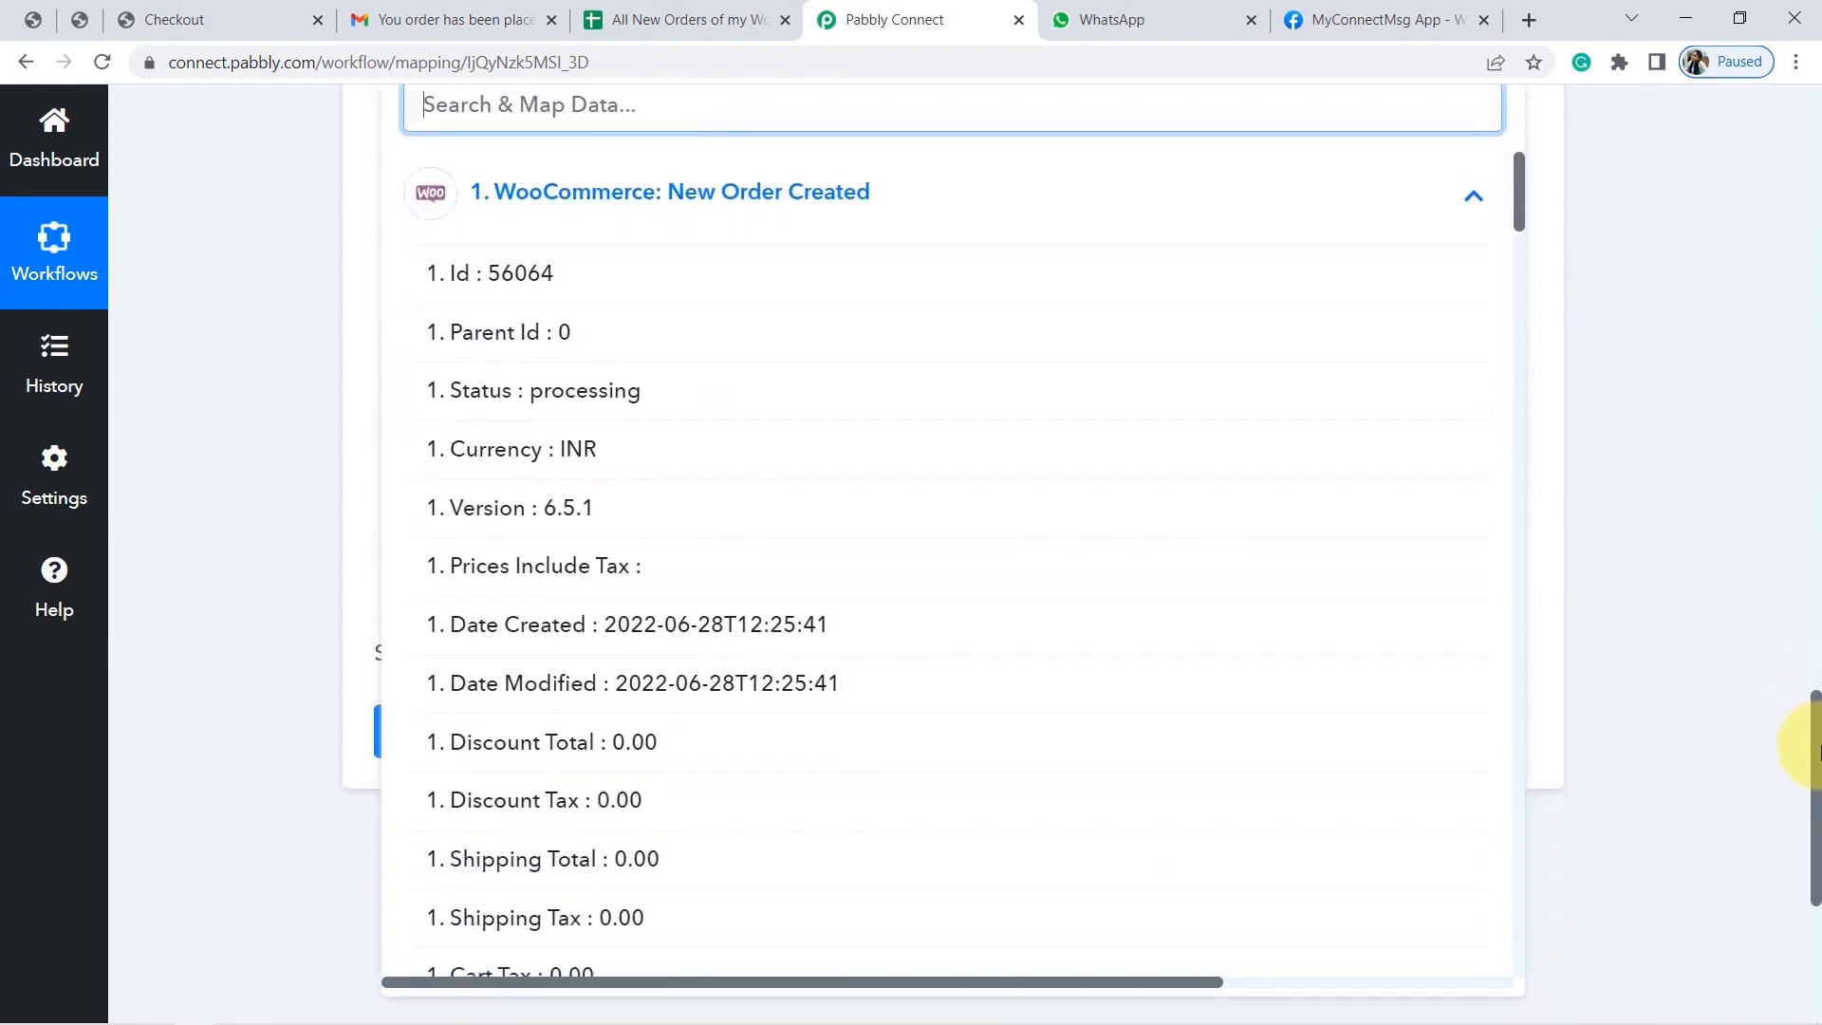
drag(1520, 218, 1519, 789)
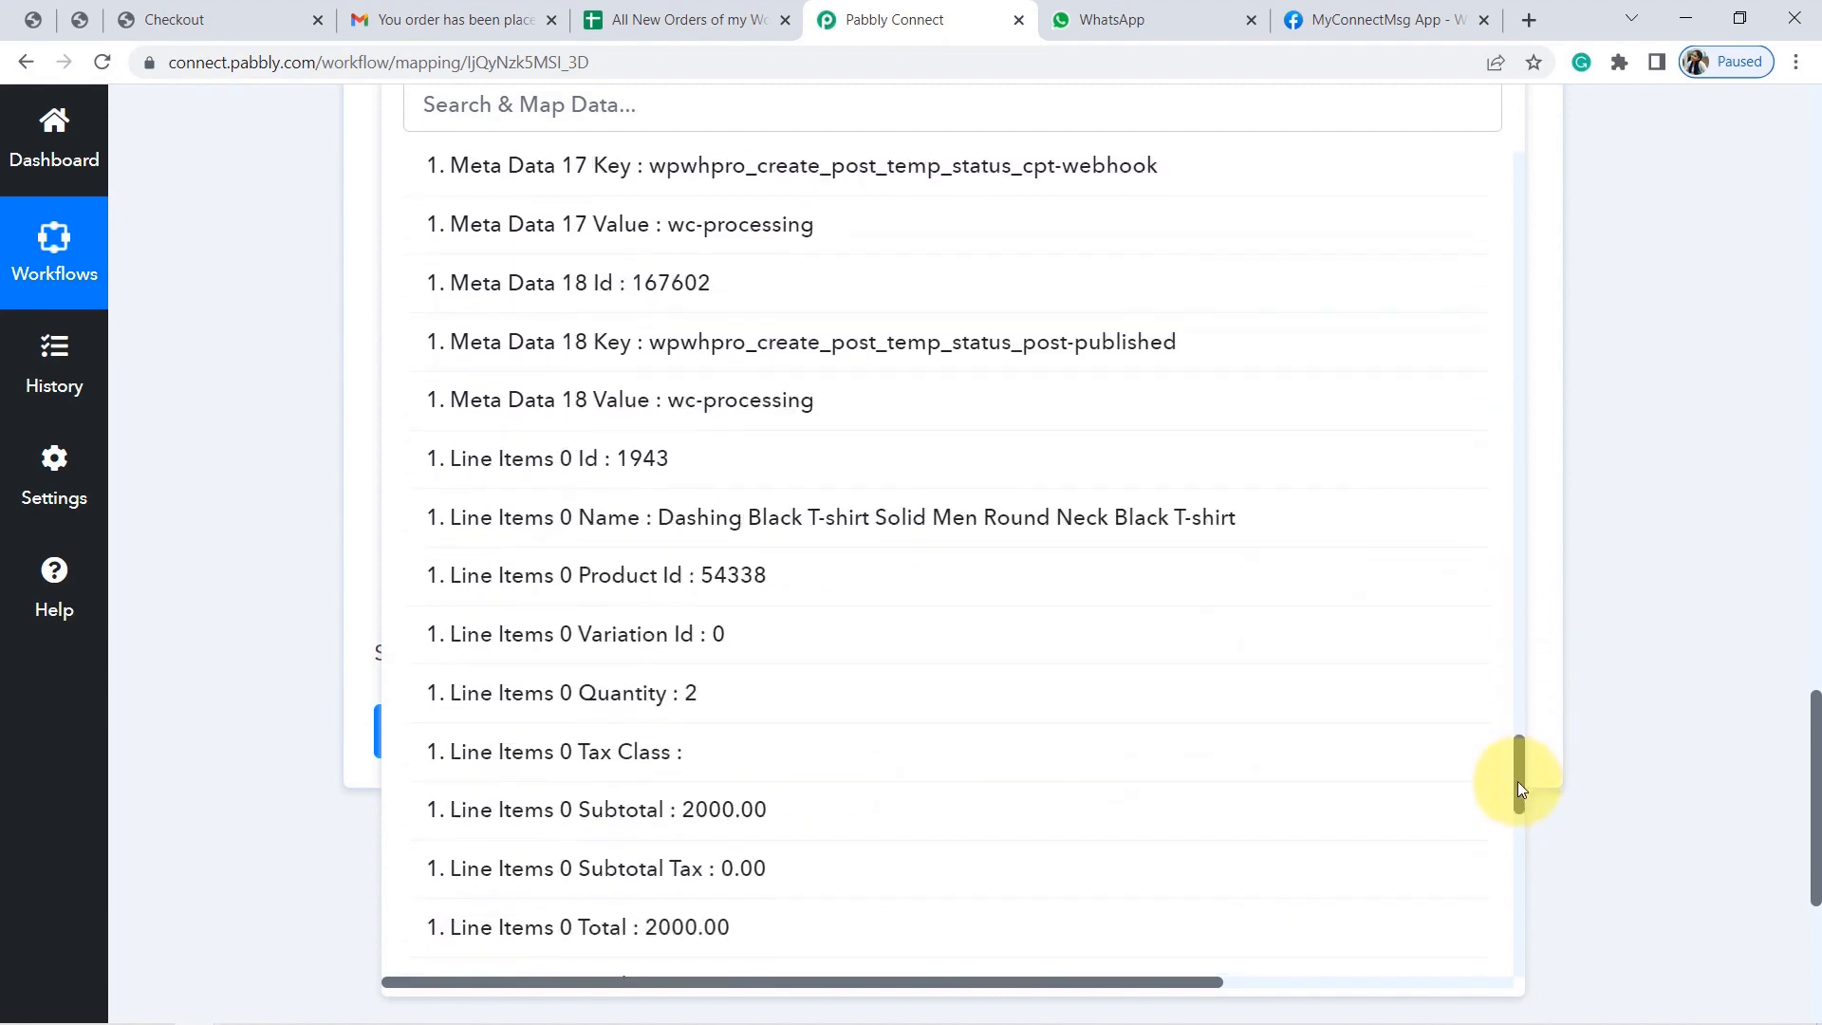
click(1025, 528)
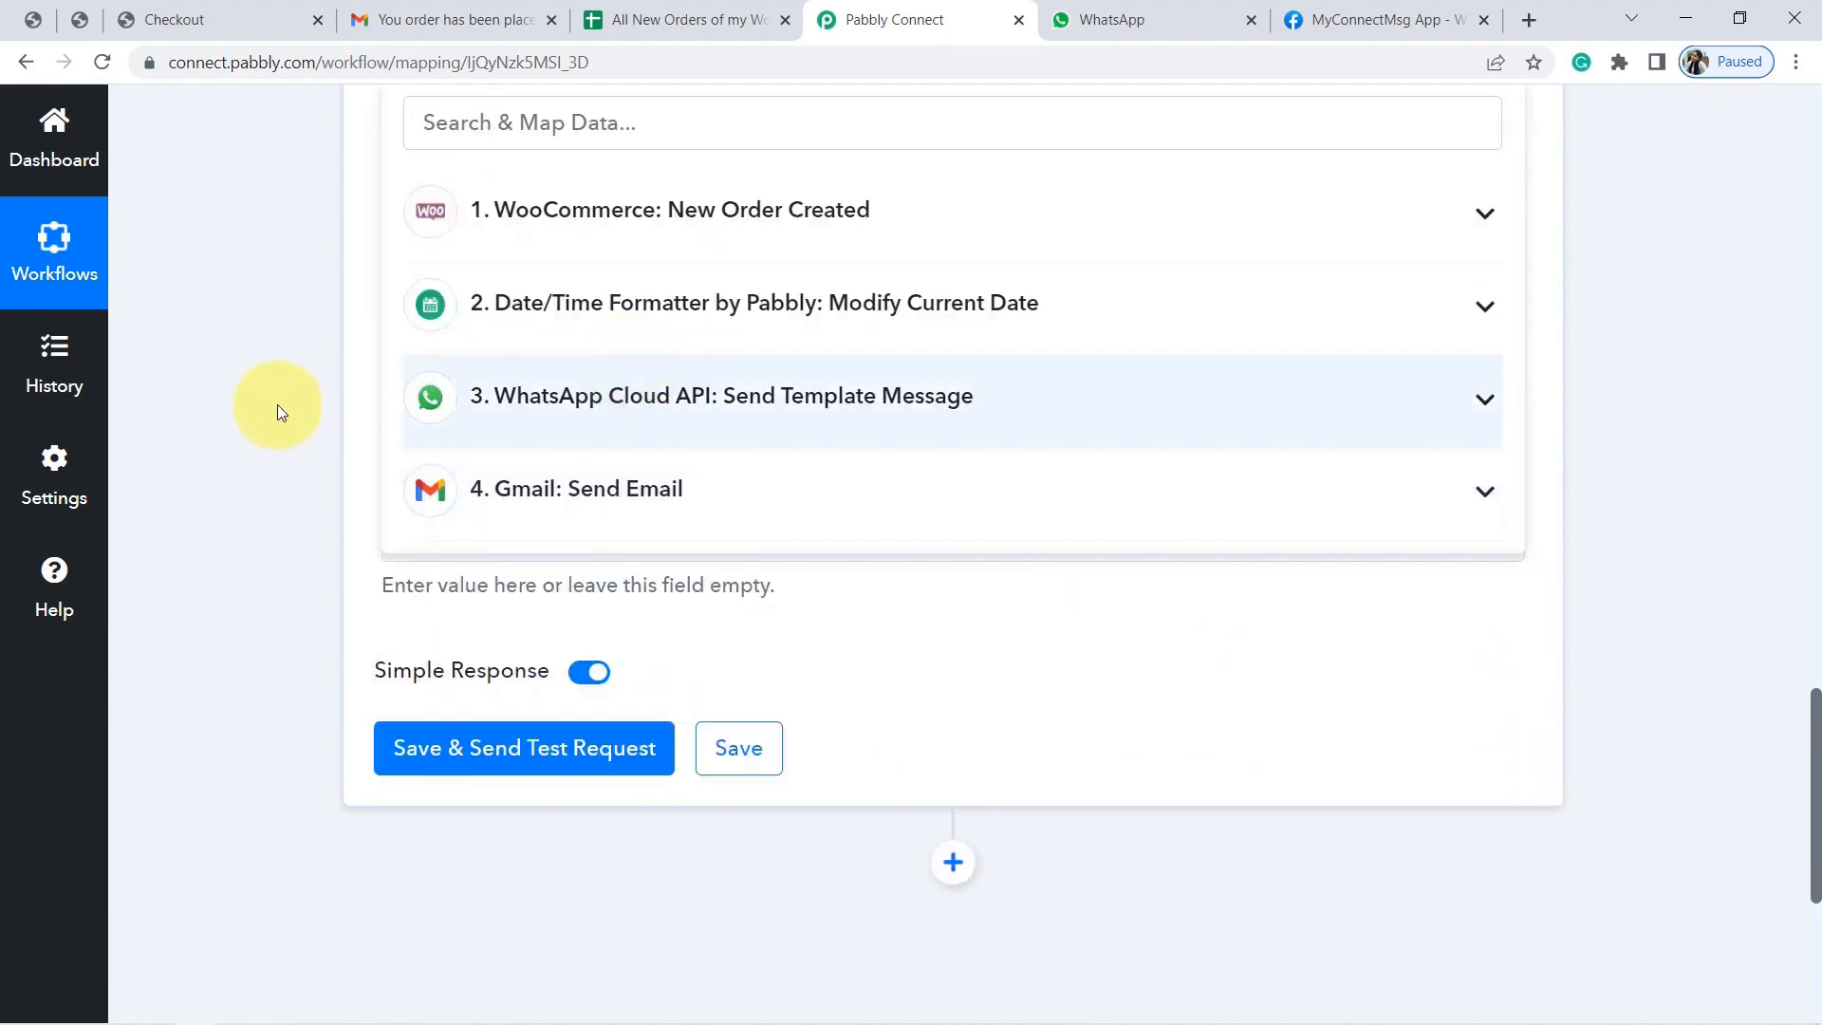
click(272, 403)
Map the order's Total into the Product Price field.
click(512, 166)
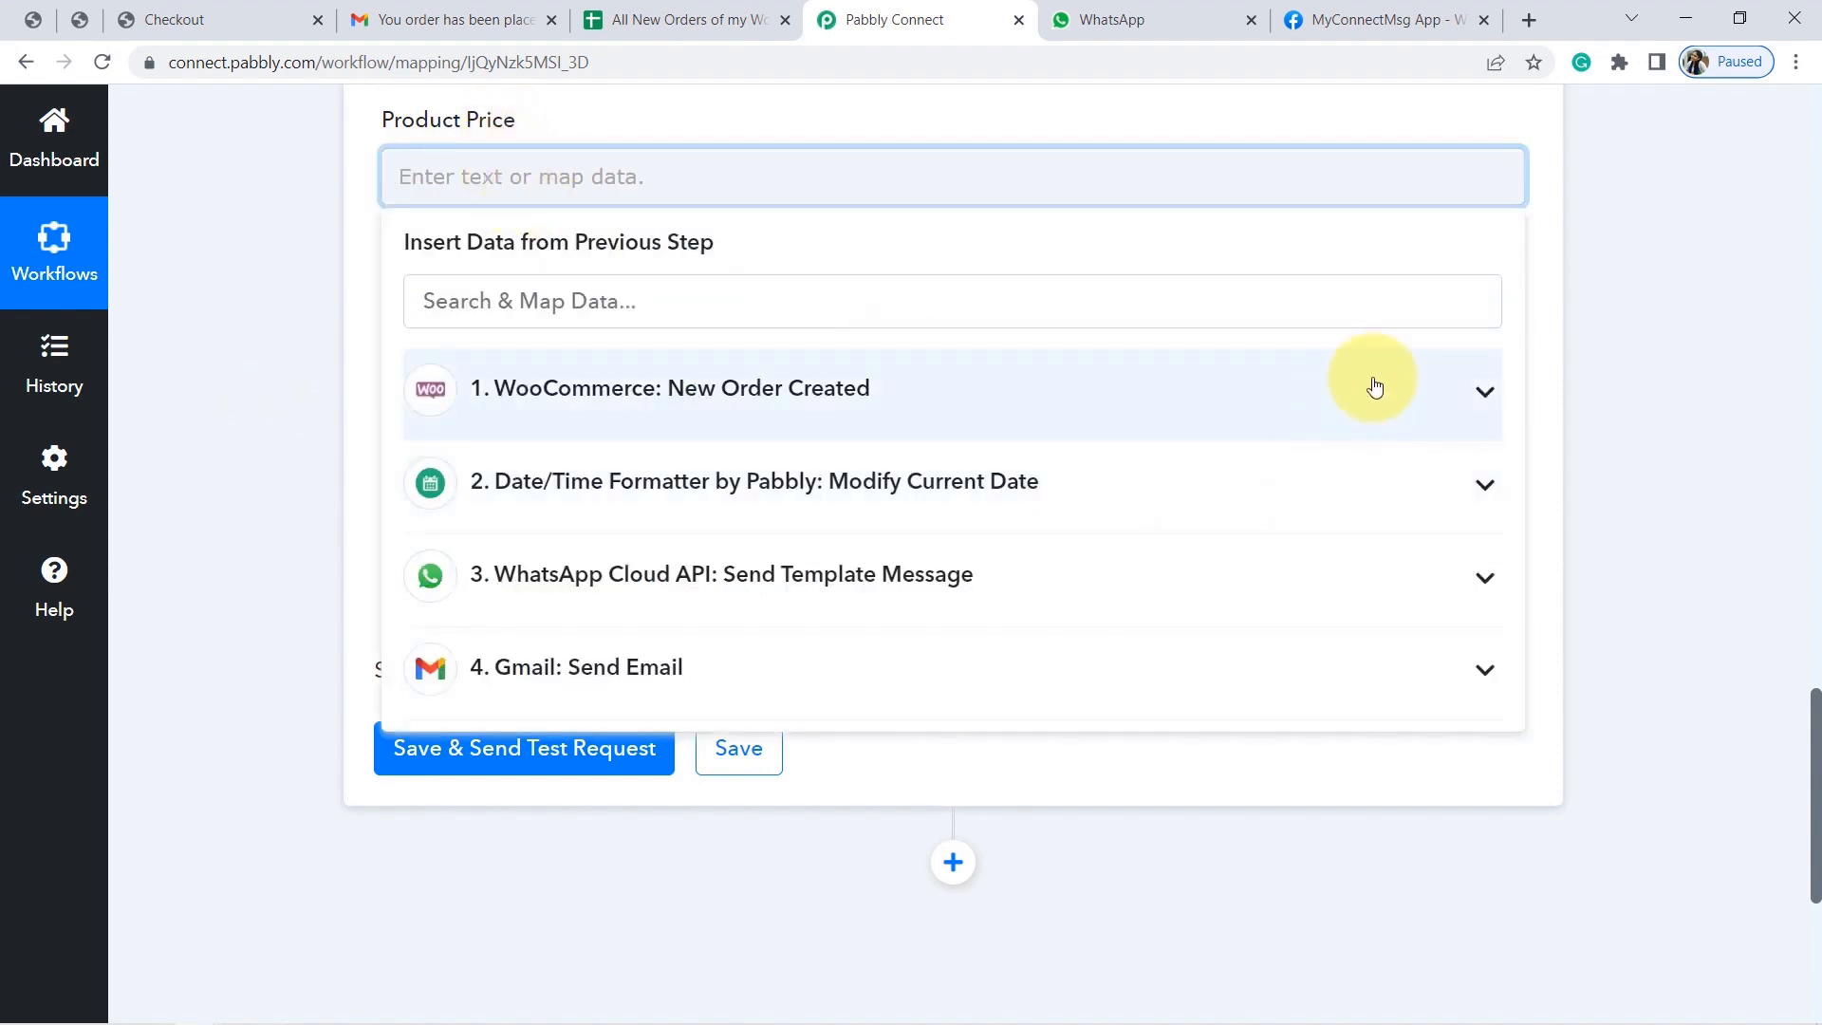
click(1374, 387)
drag(1517, 368, 1520, 423)
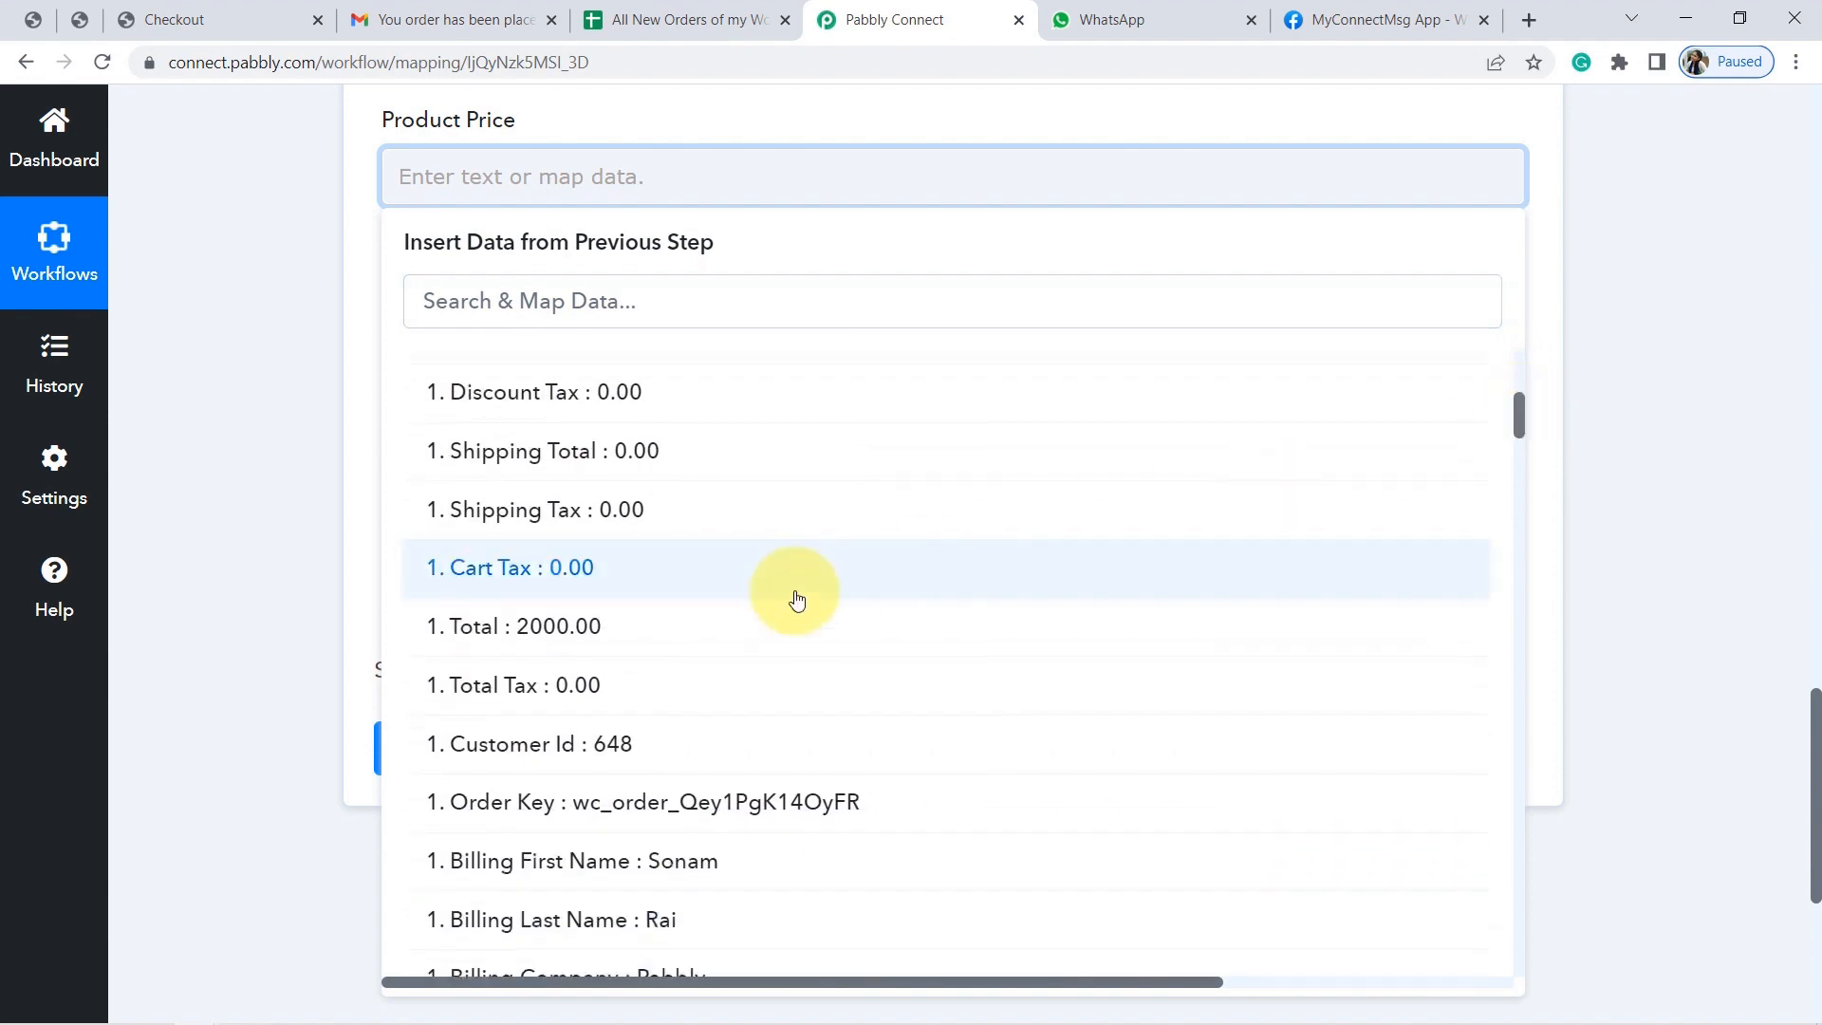
click(582, 622)
click(288, 454)
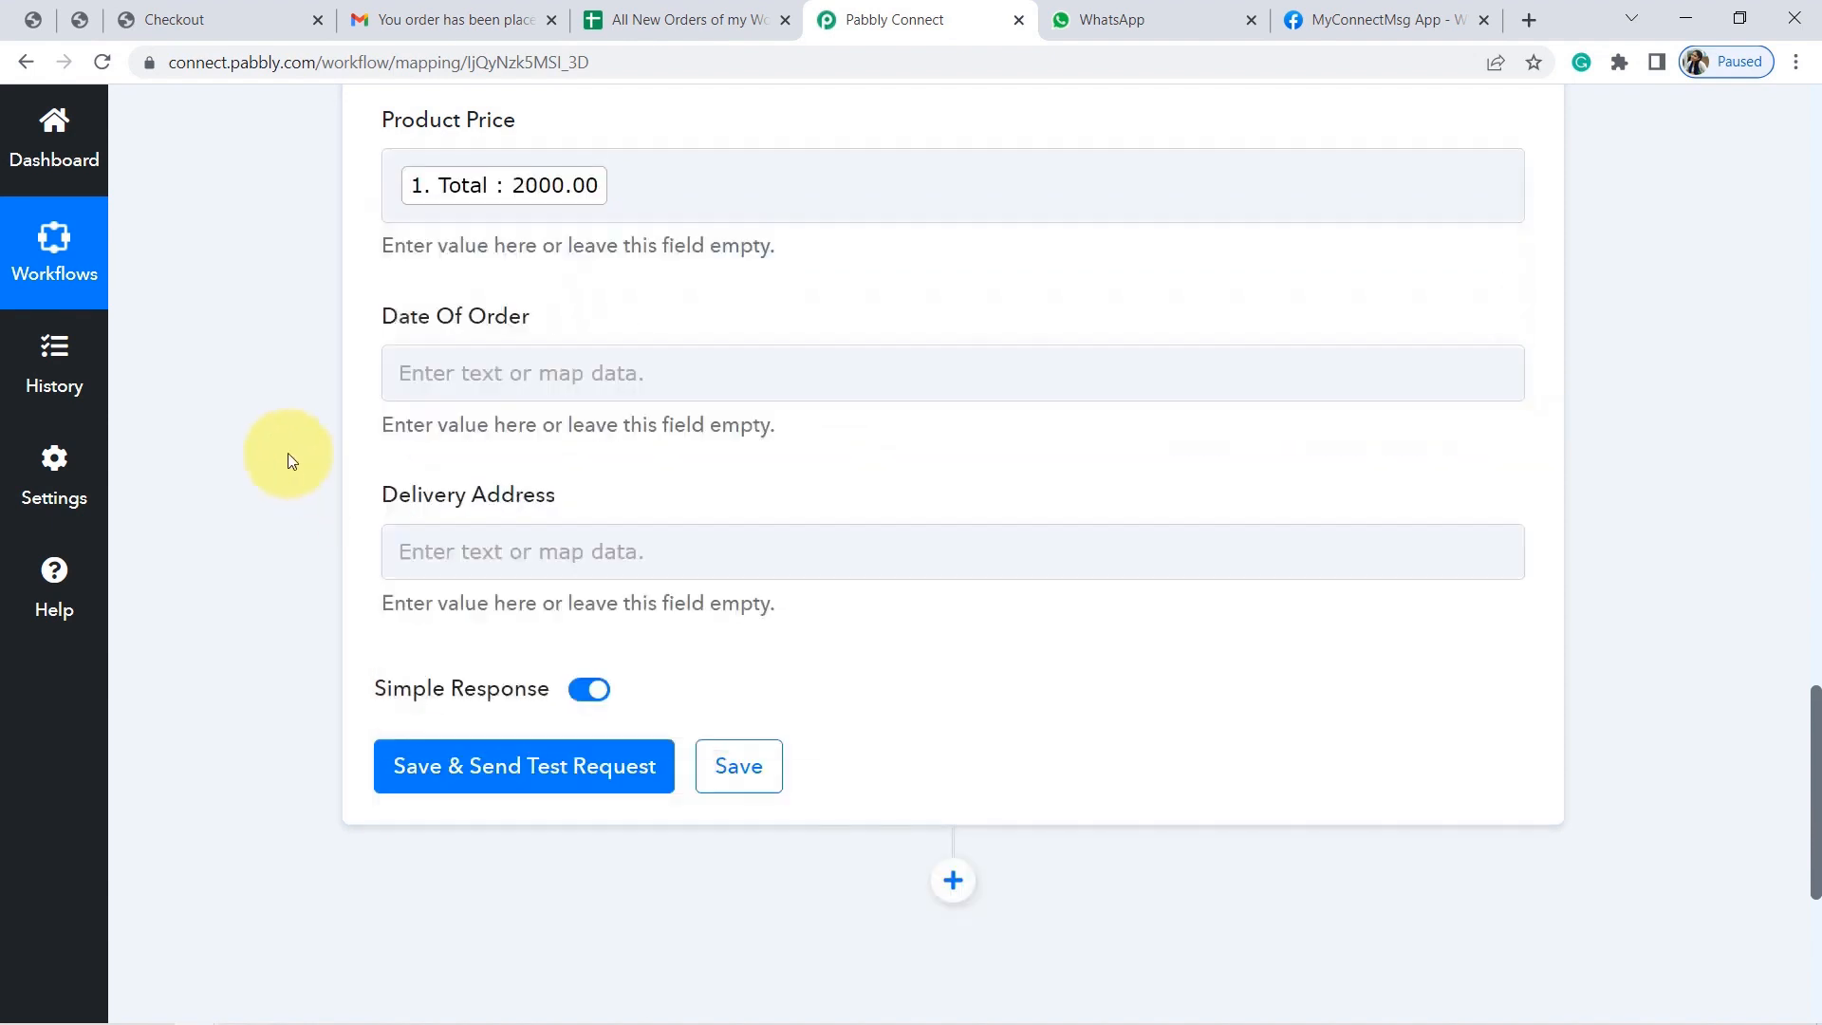
Map the order's Date Created into Date Of Order.
click(528, 372)
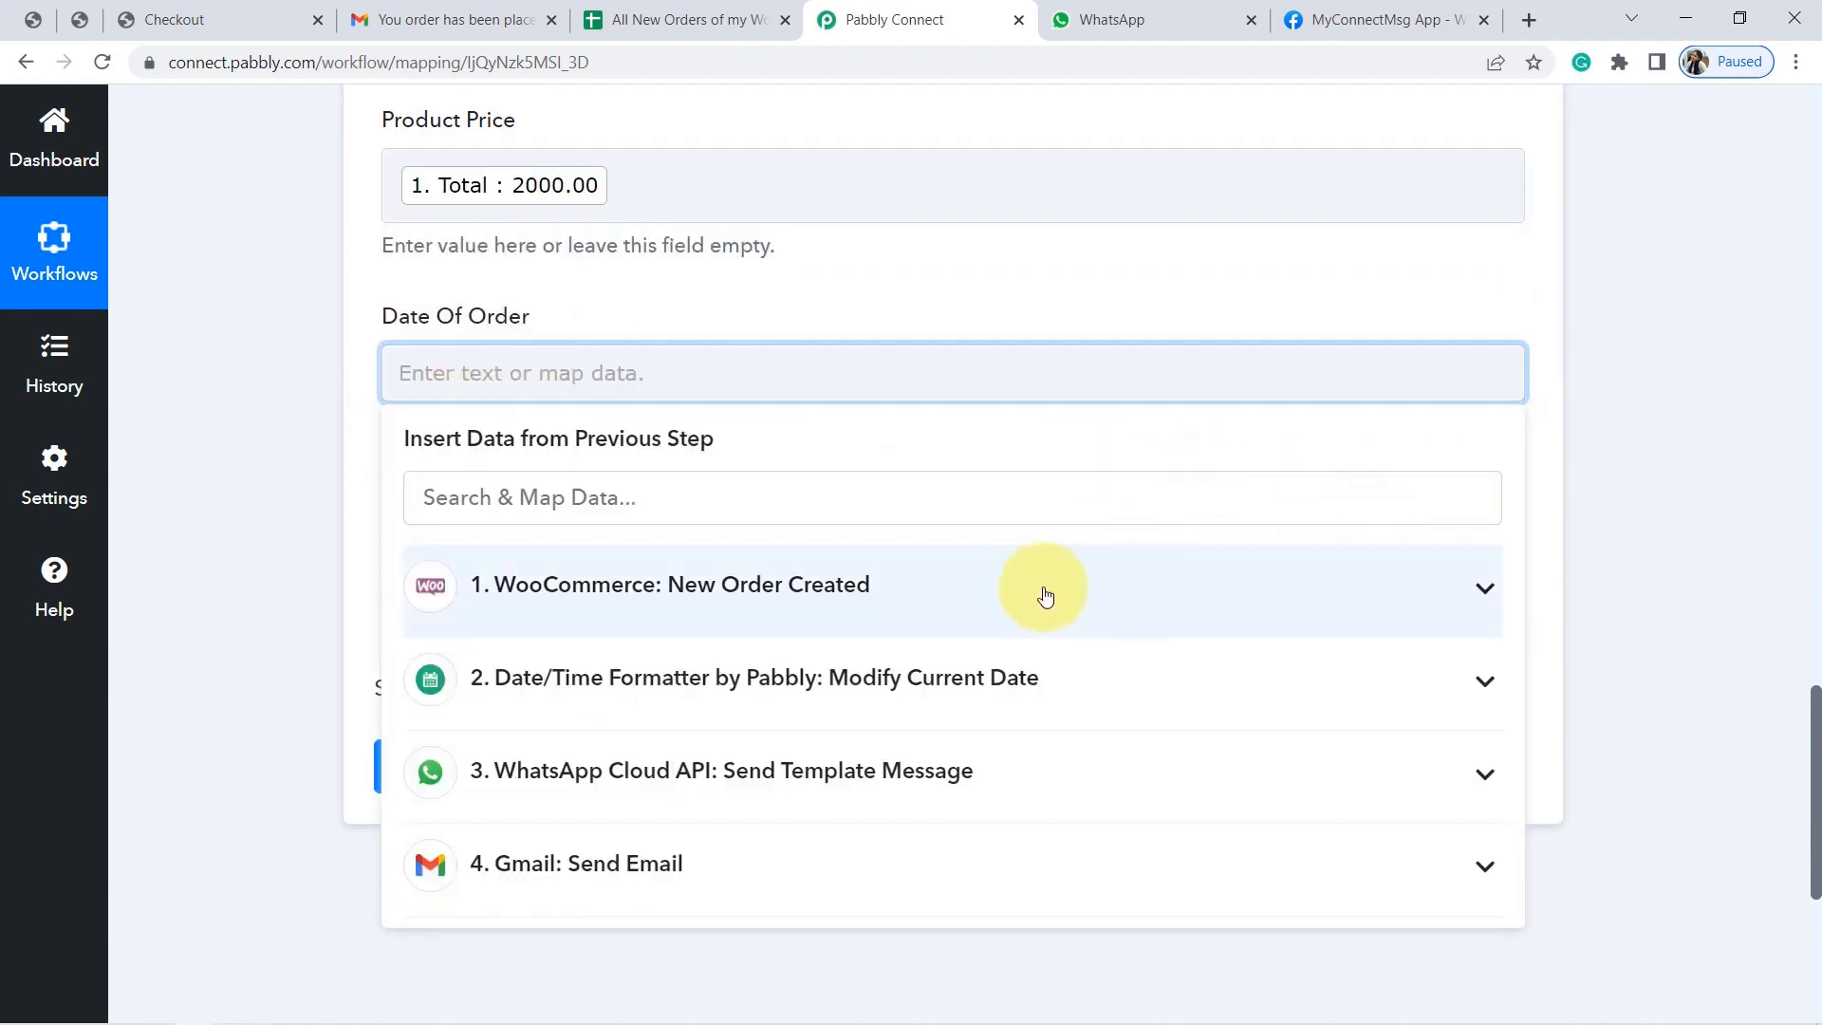
click(1012, 594)
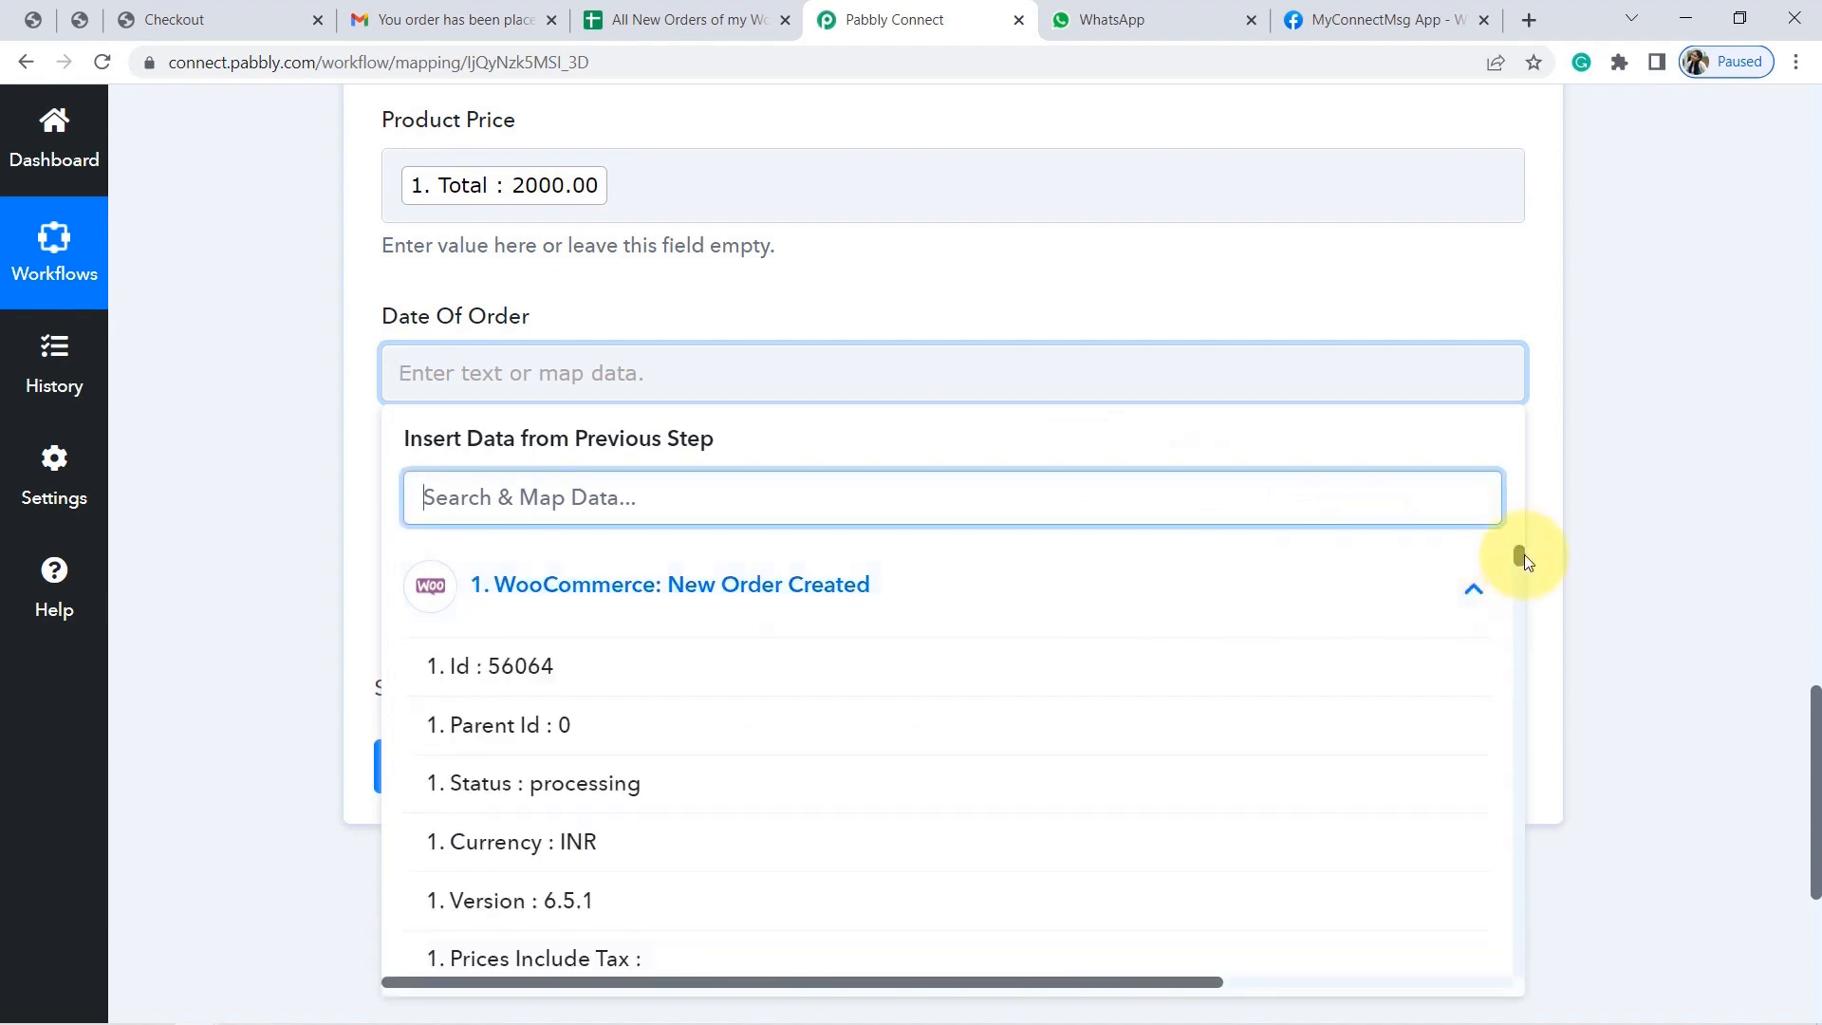
drag(1518, 554, 1520, 568)
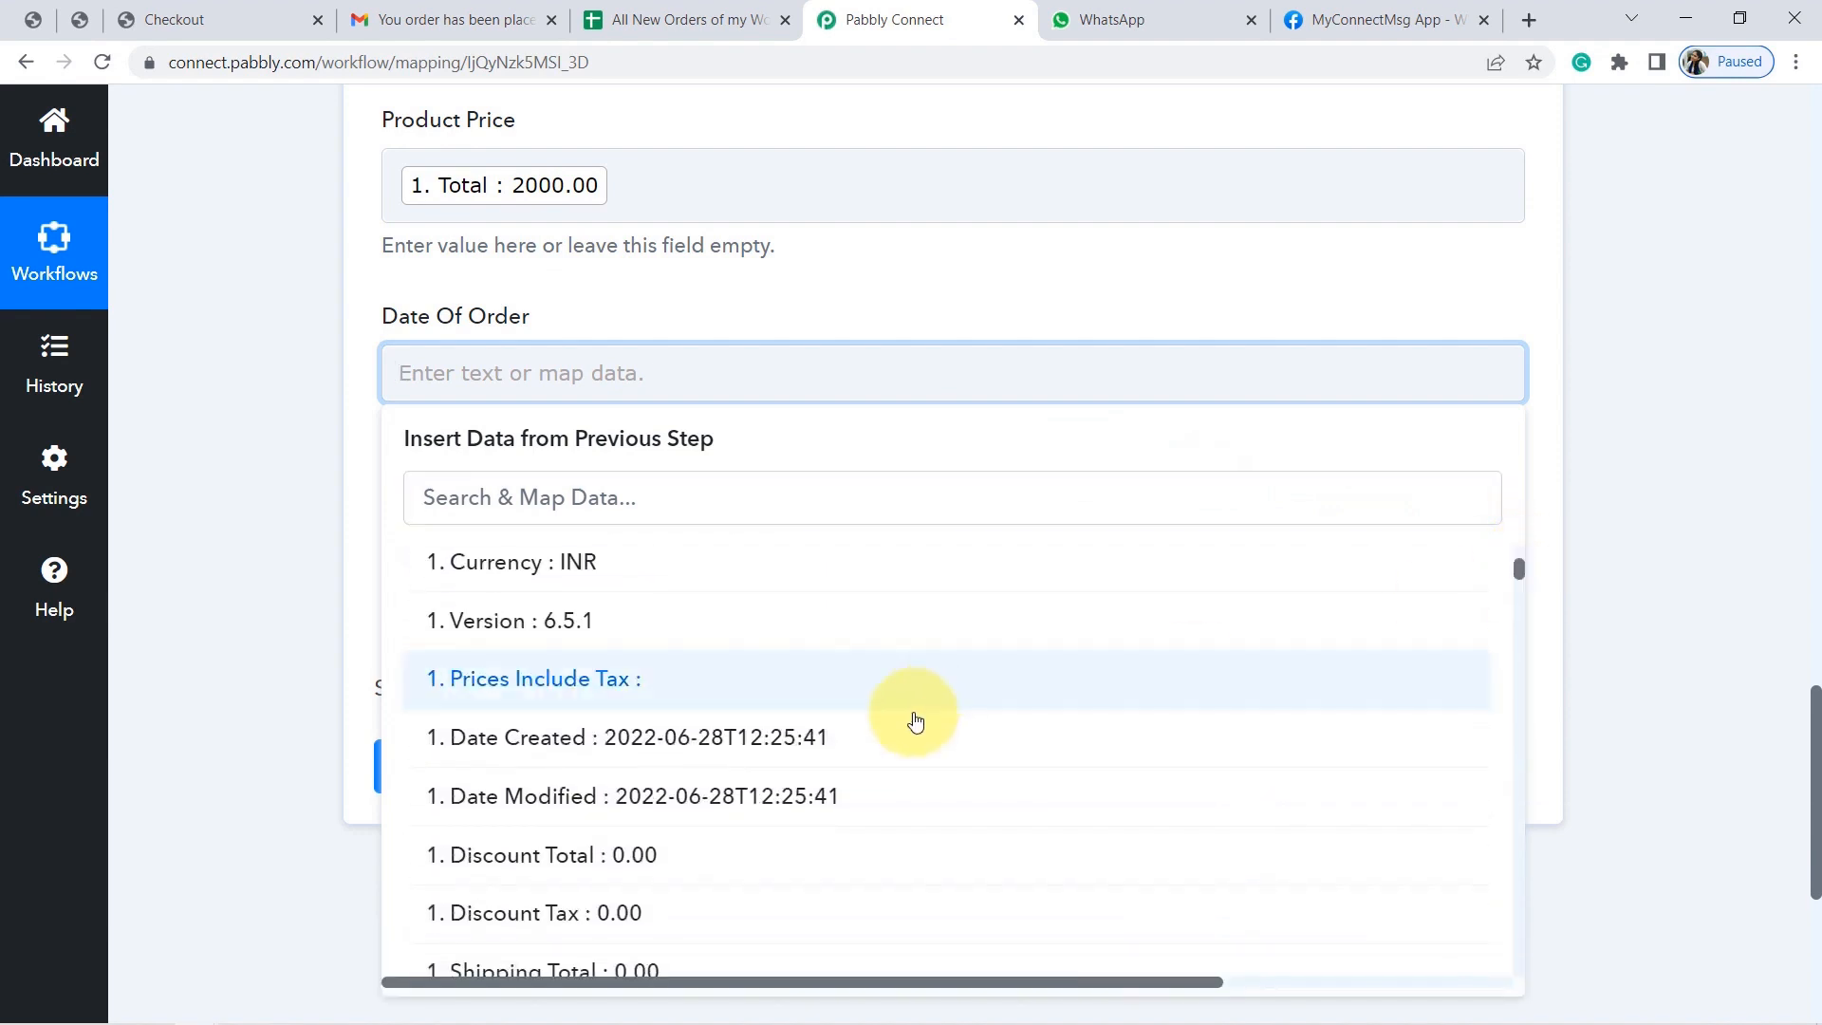
click(752, 740)
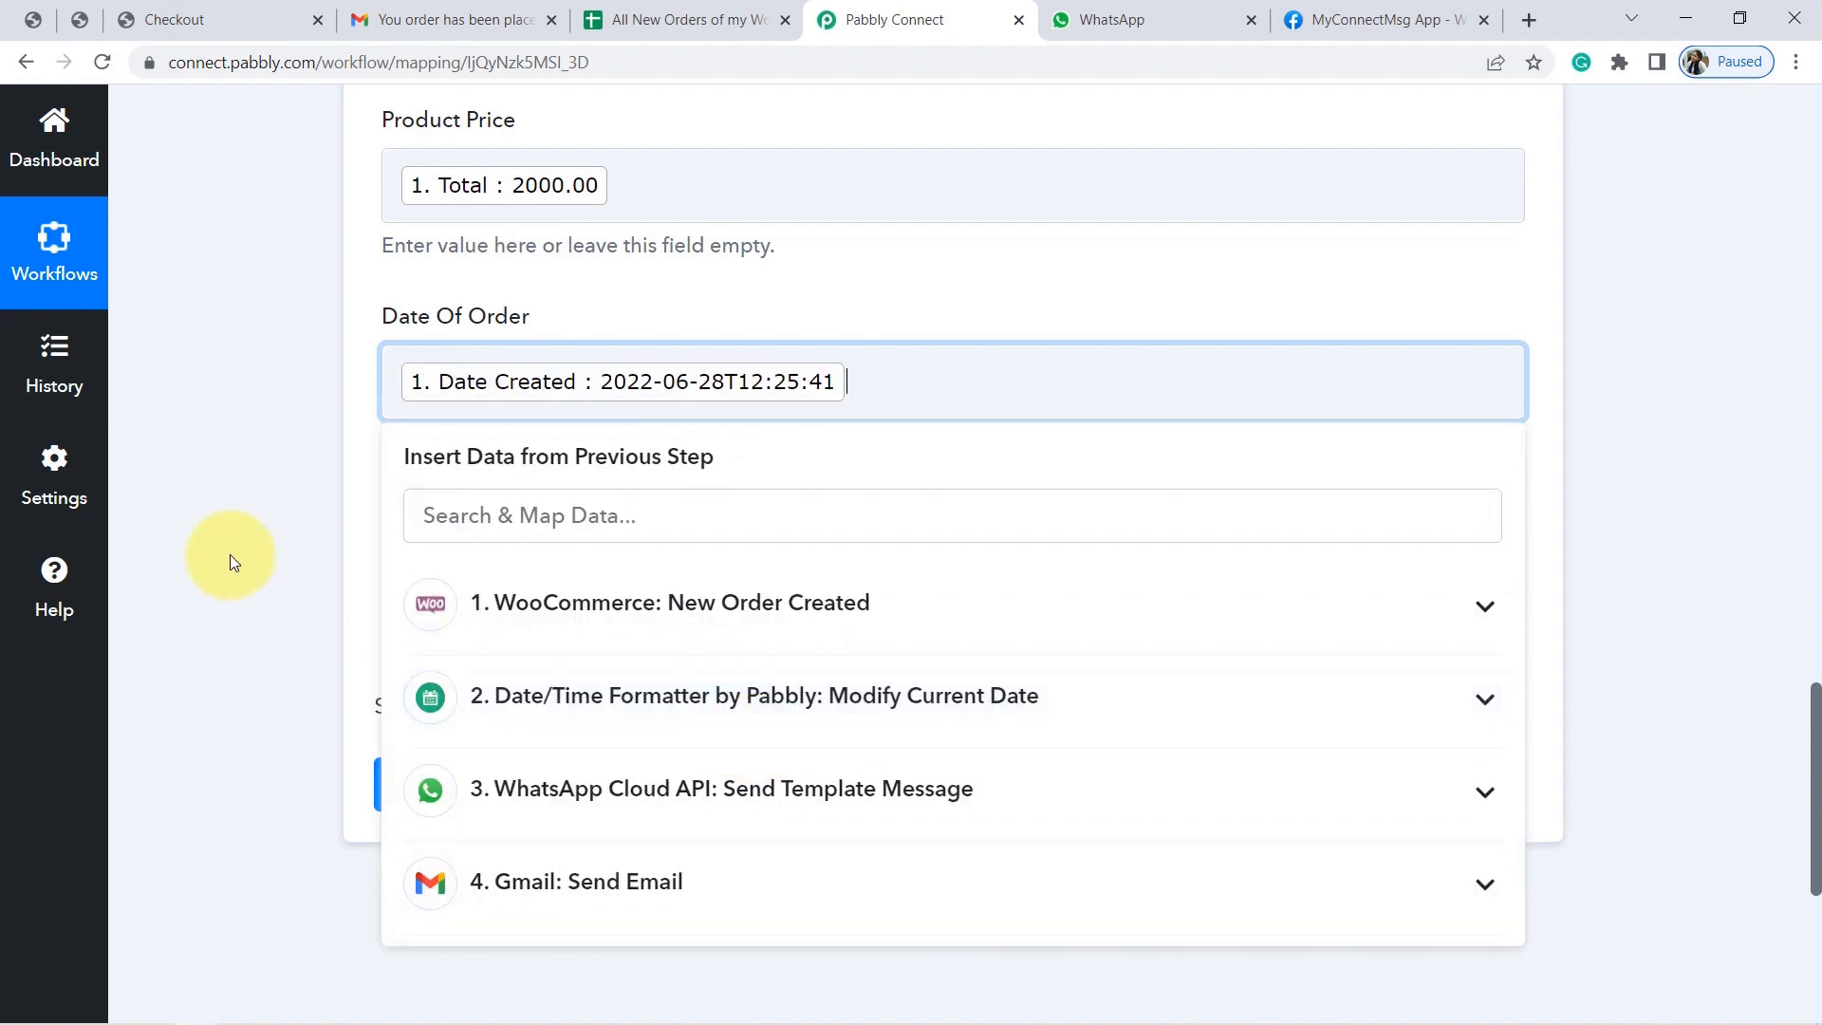
click(232, 559)
Map Shipping Address 1 into the Delivery Address field.
click(533, 571)
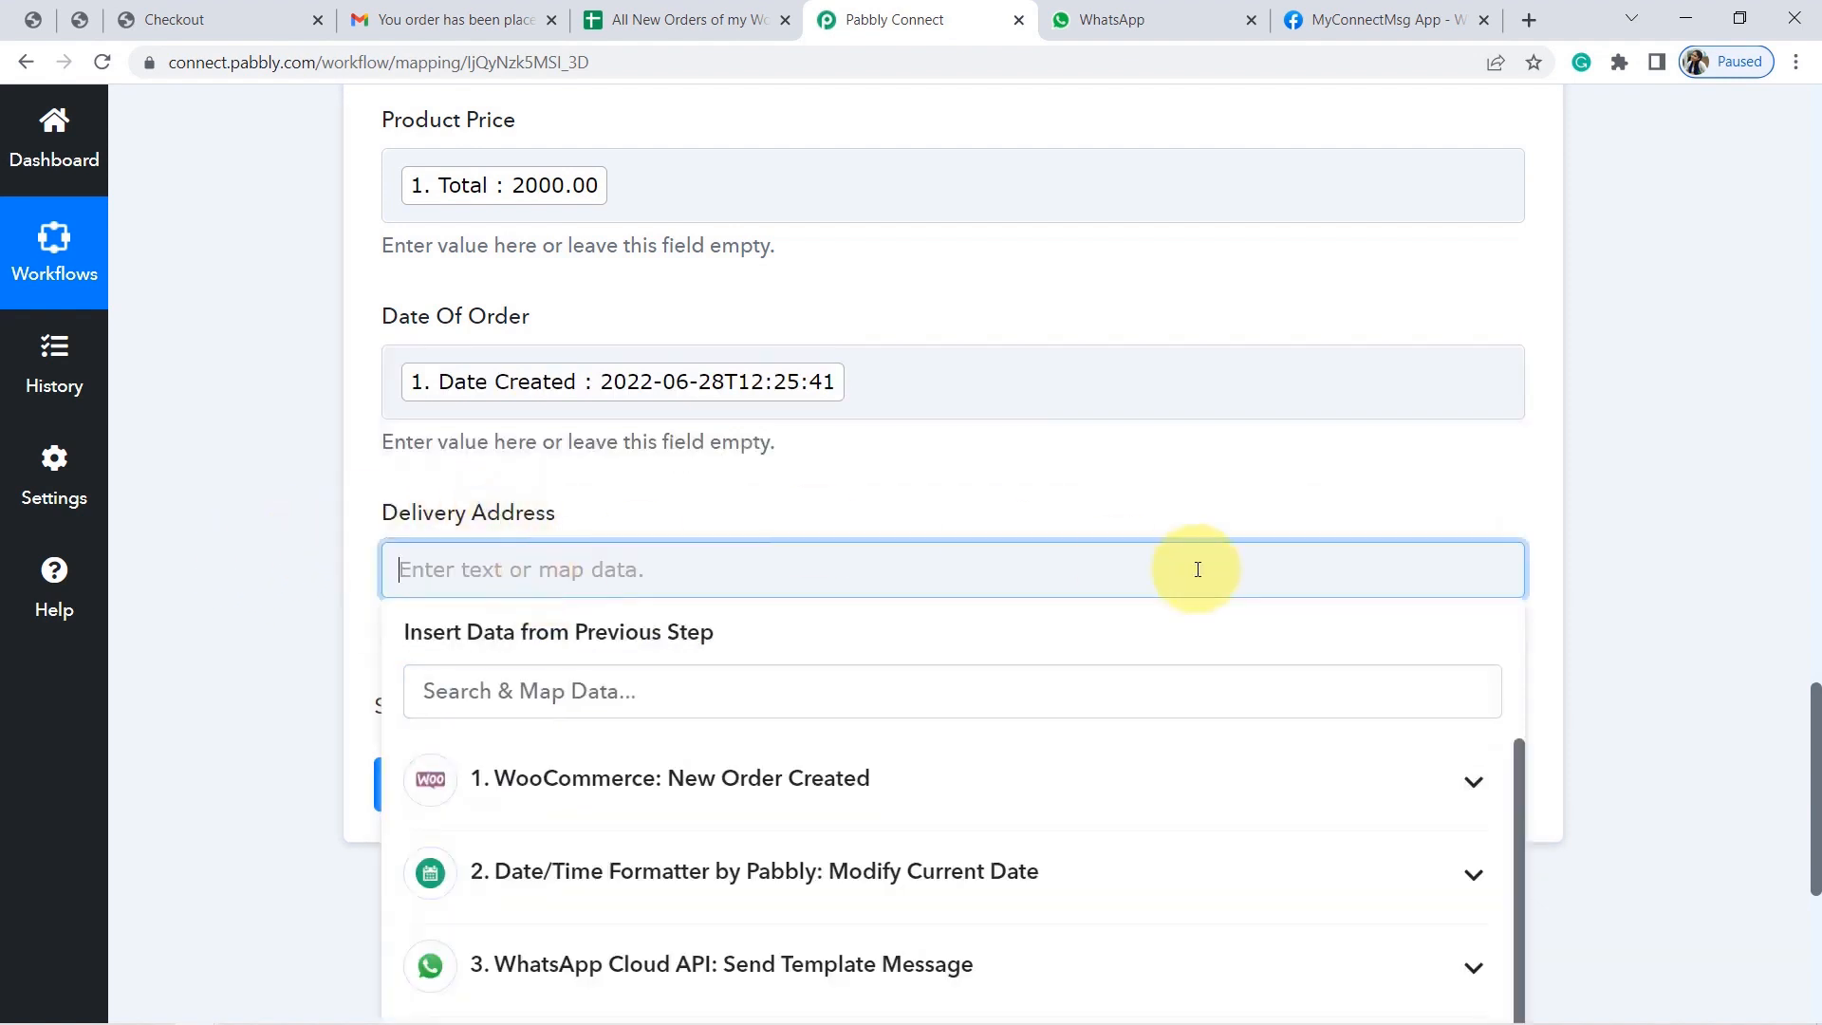
click(1319, 765)
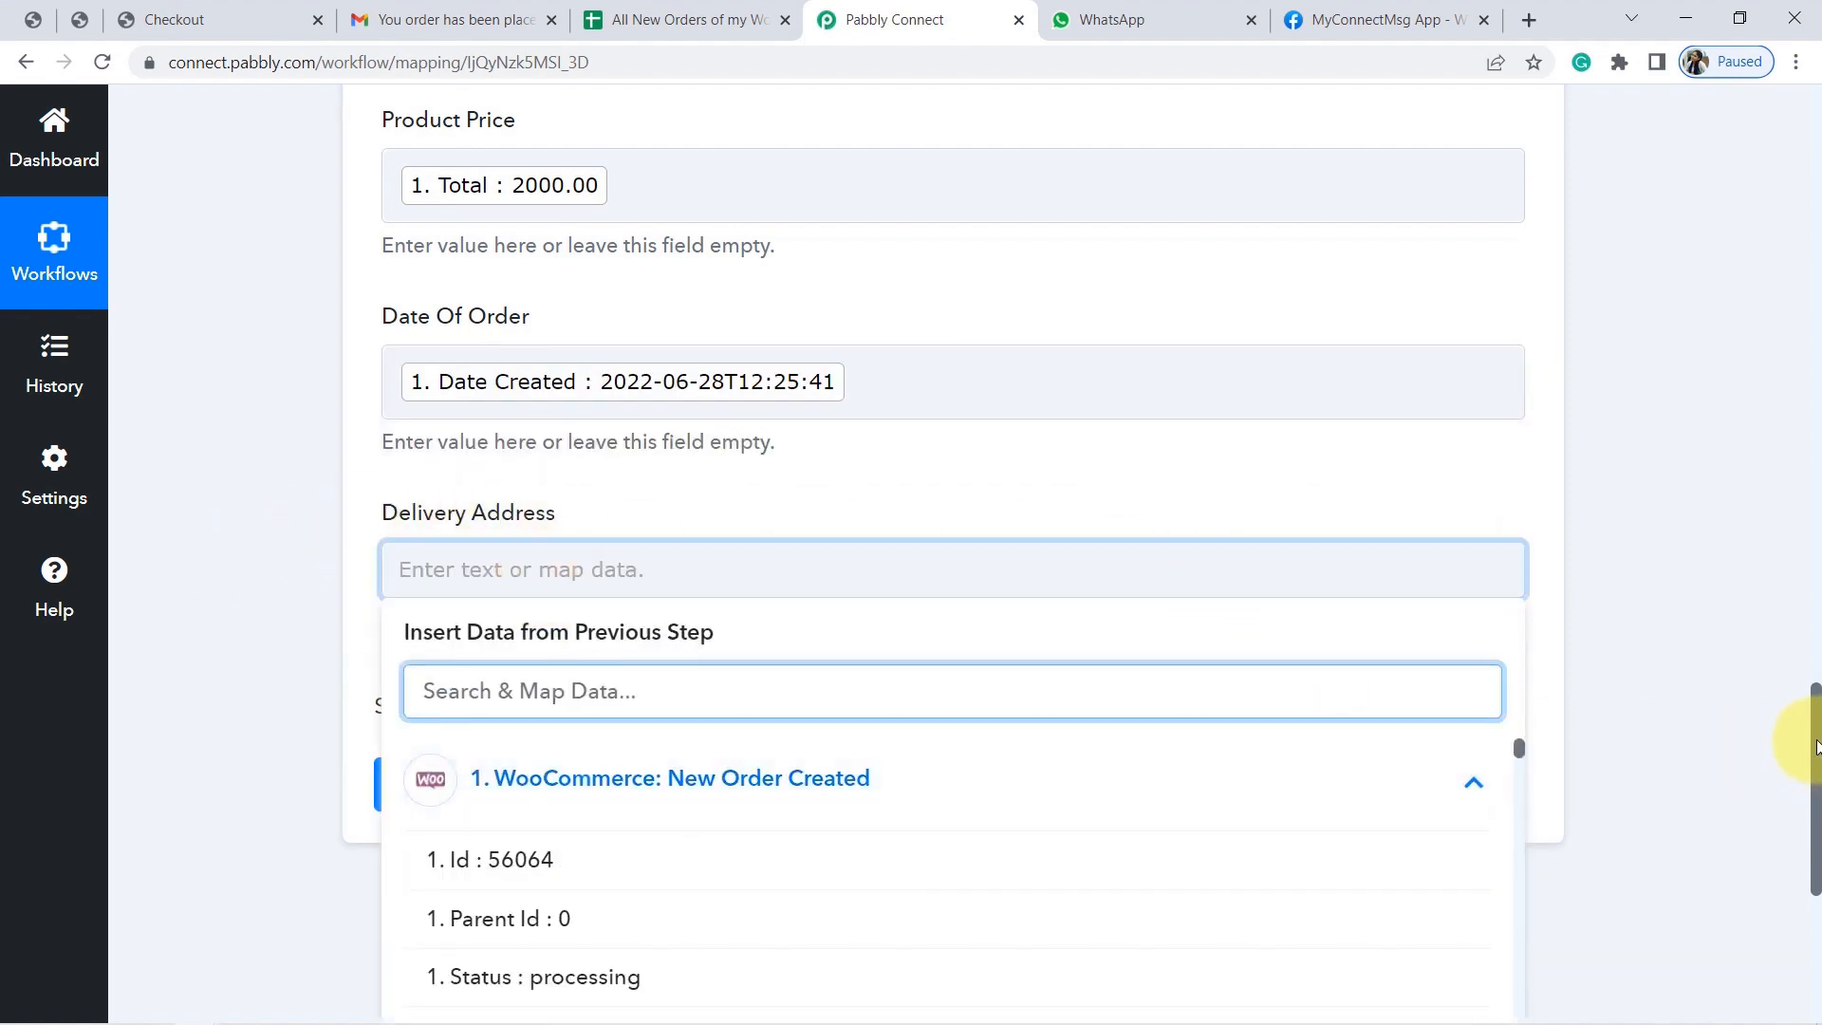
scroll(1814, 750, down, 2)
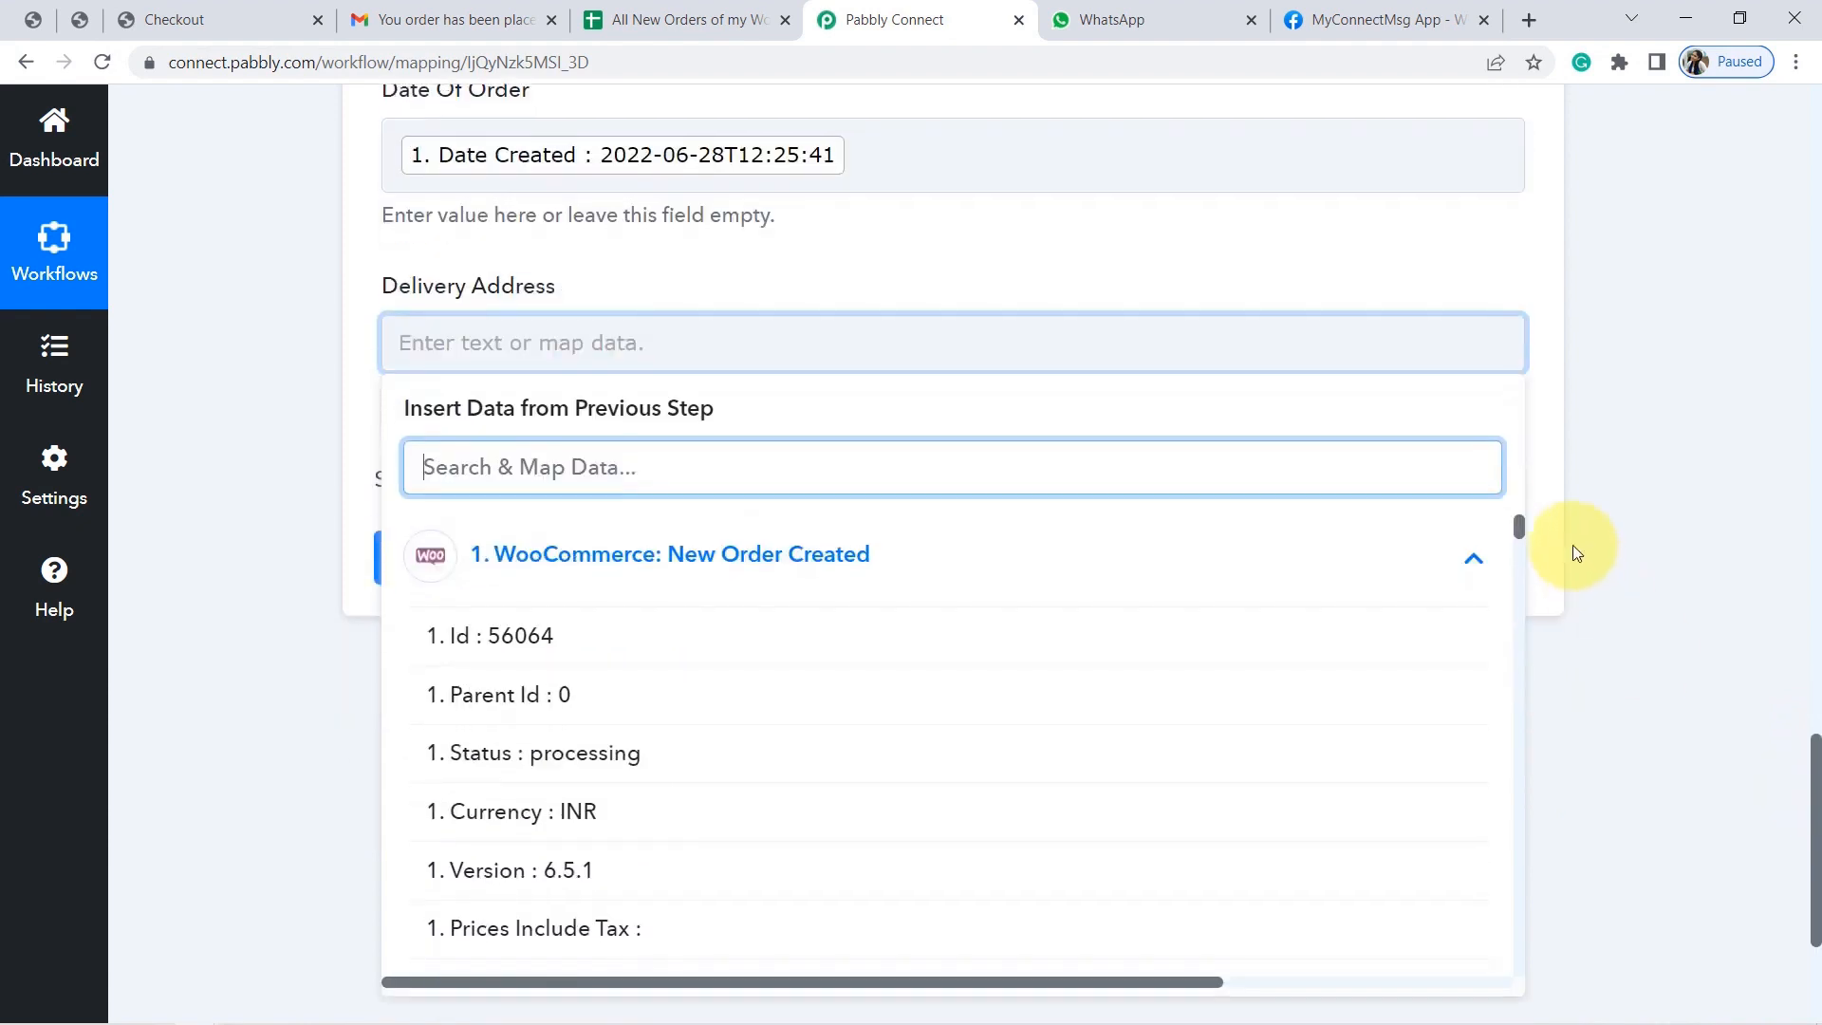
drag(1518, 524, 1514, 623)
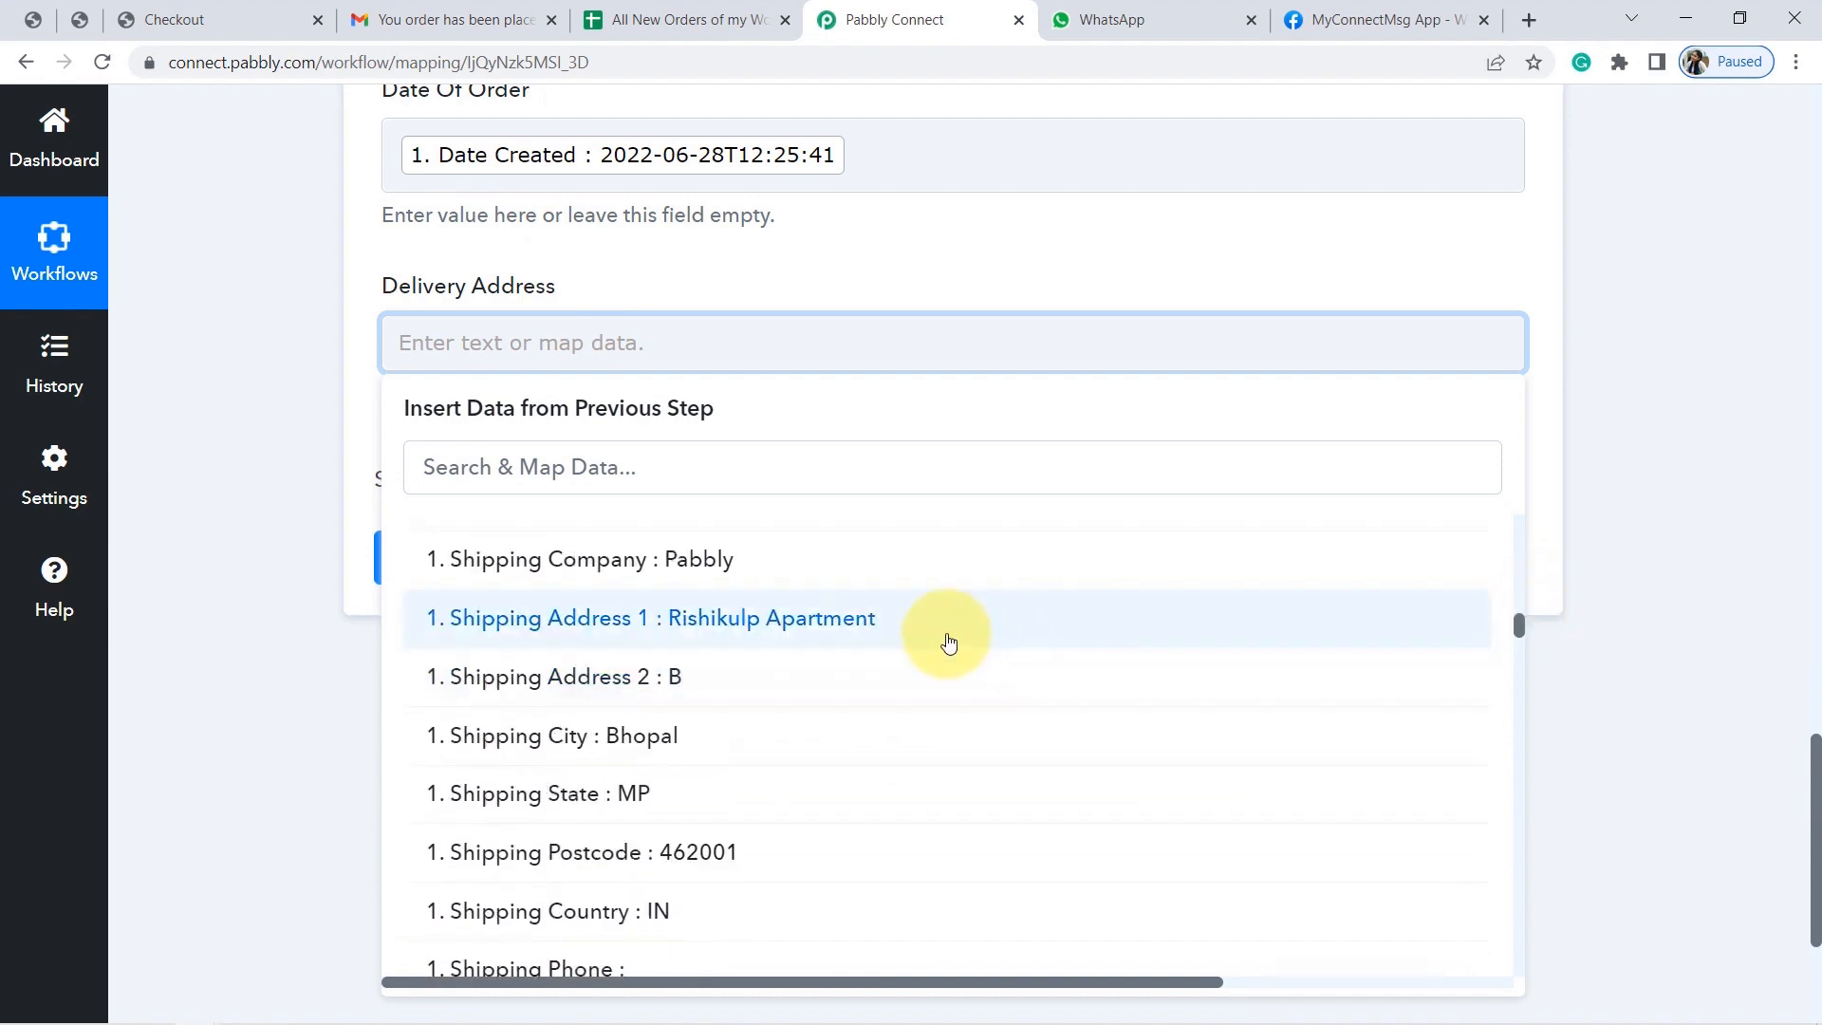
click(936, 636)
click(264, 489)
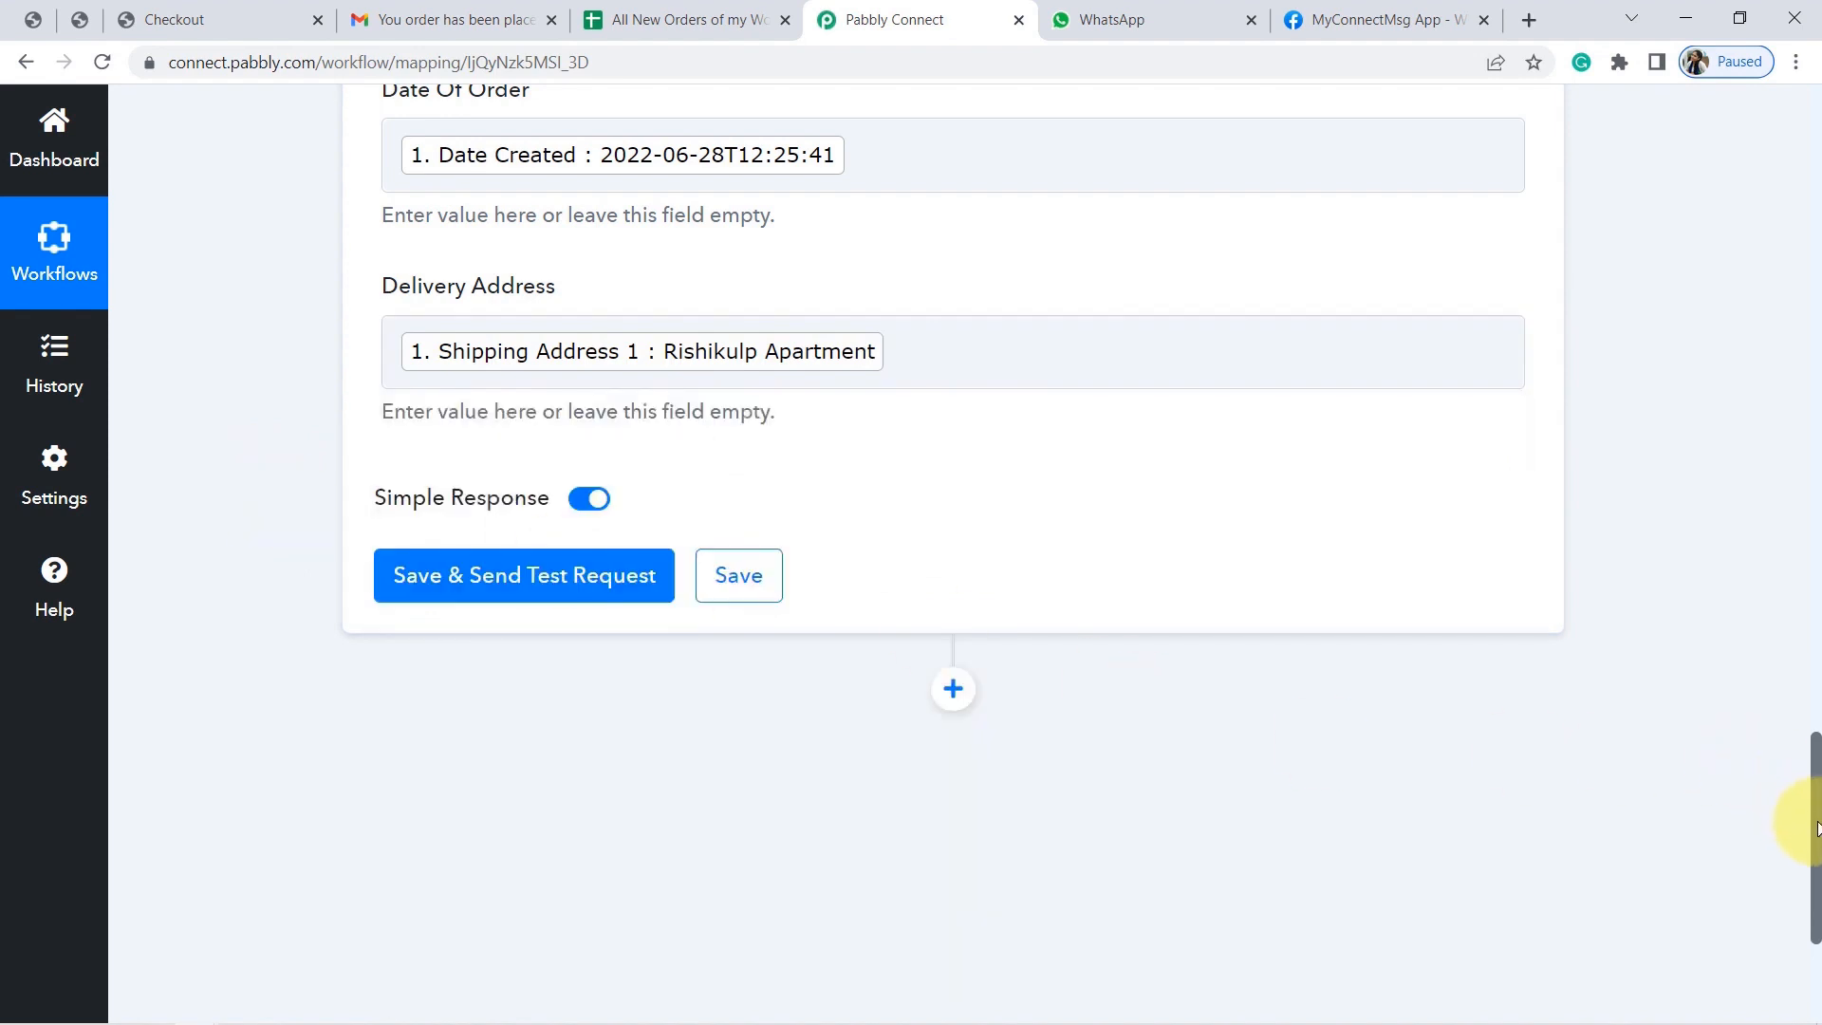
drag(1814, 825, 1808, 756)
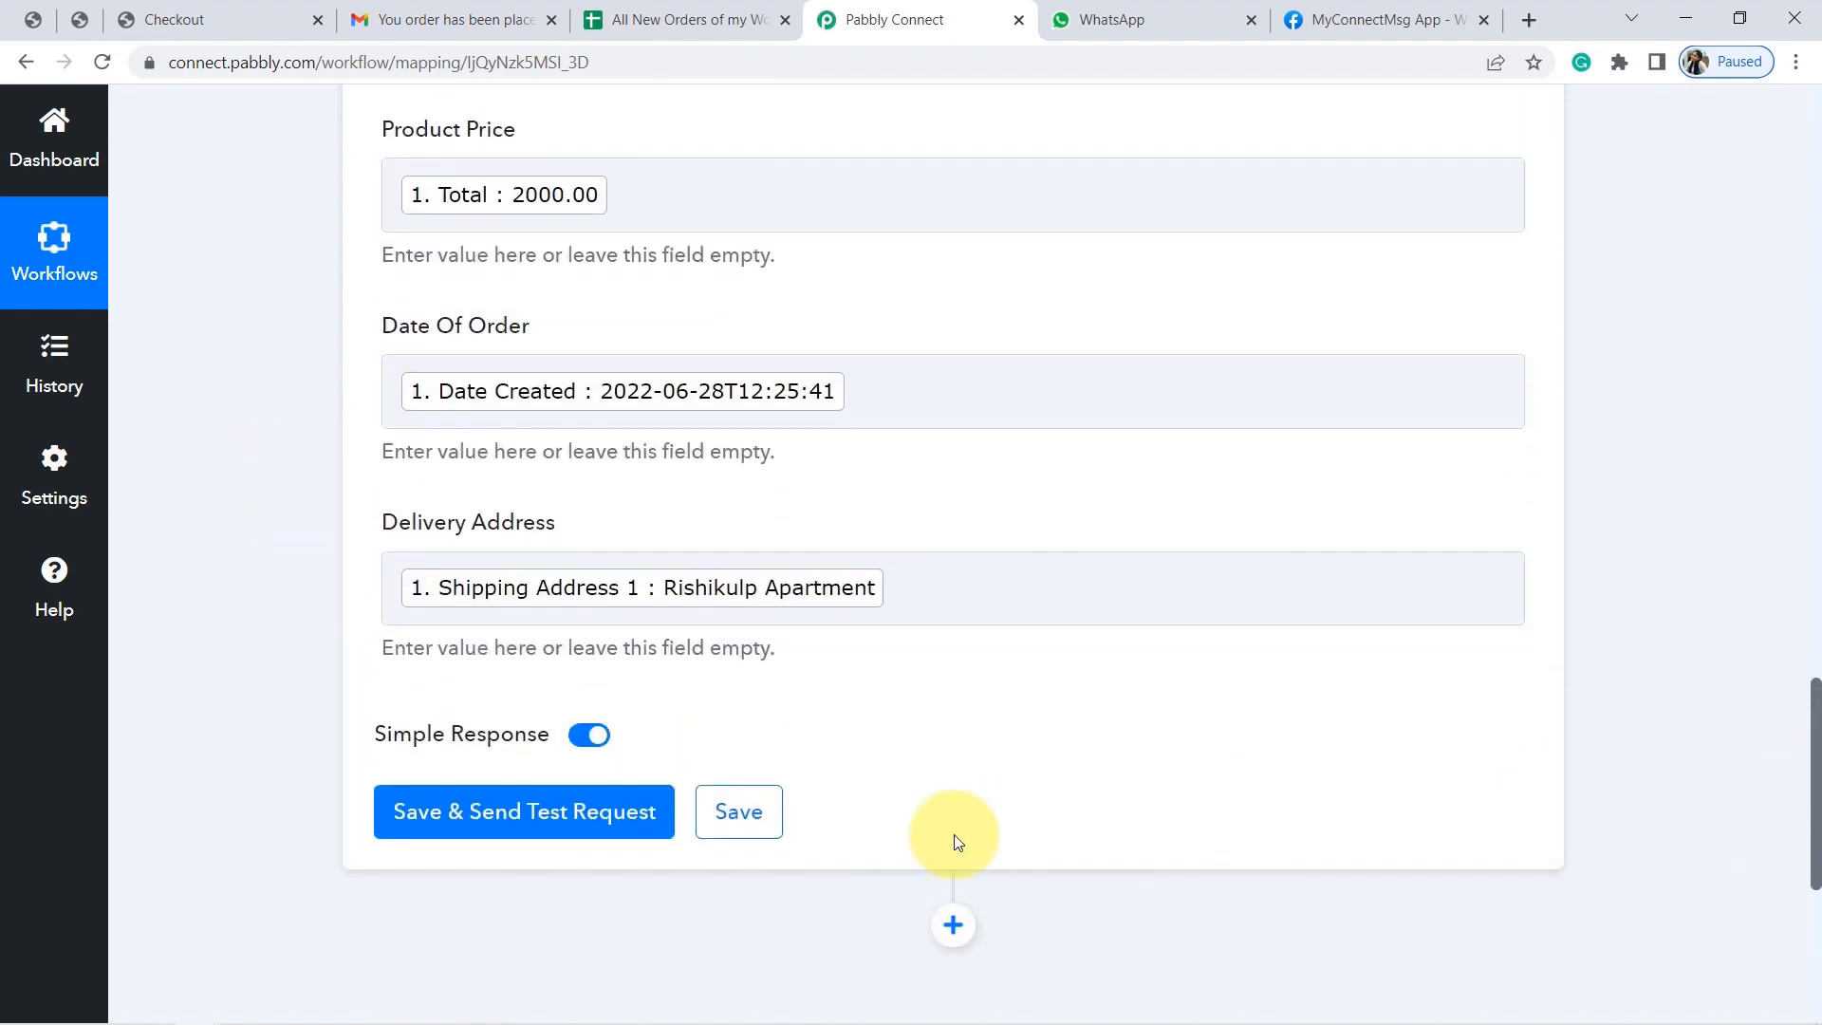
Save the step, send a test row to Sheet1 A2:E2, and check the All New Orders sheet.
click(529, 817)
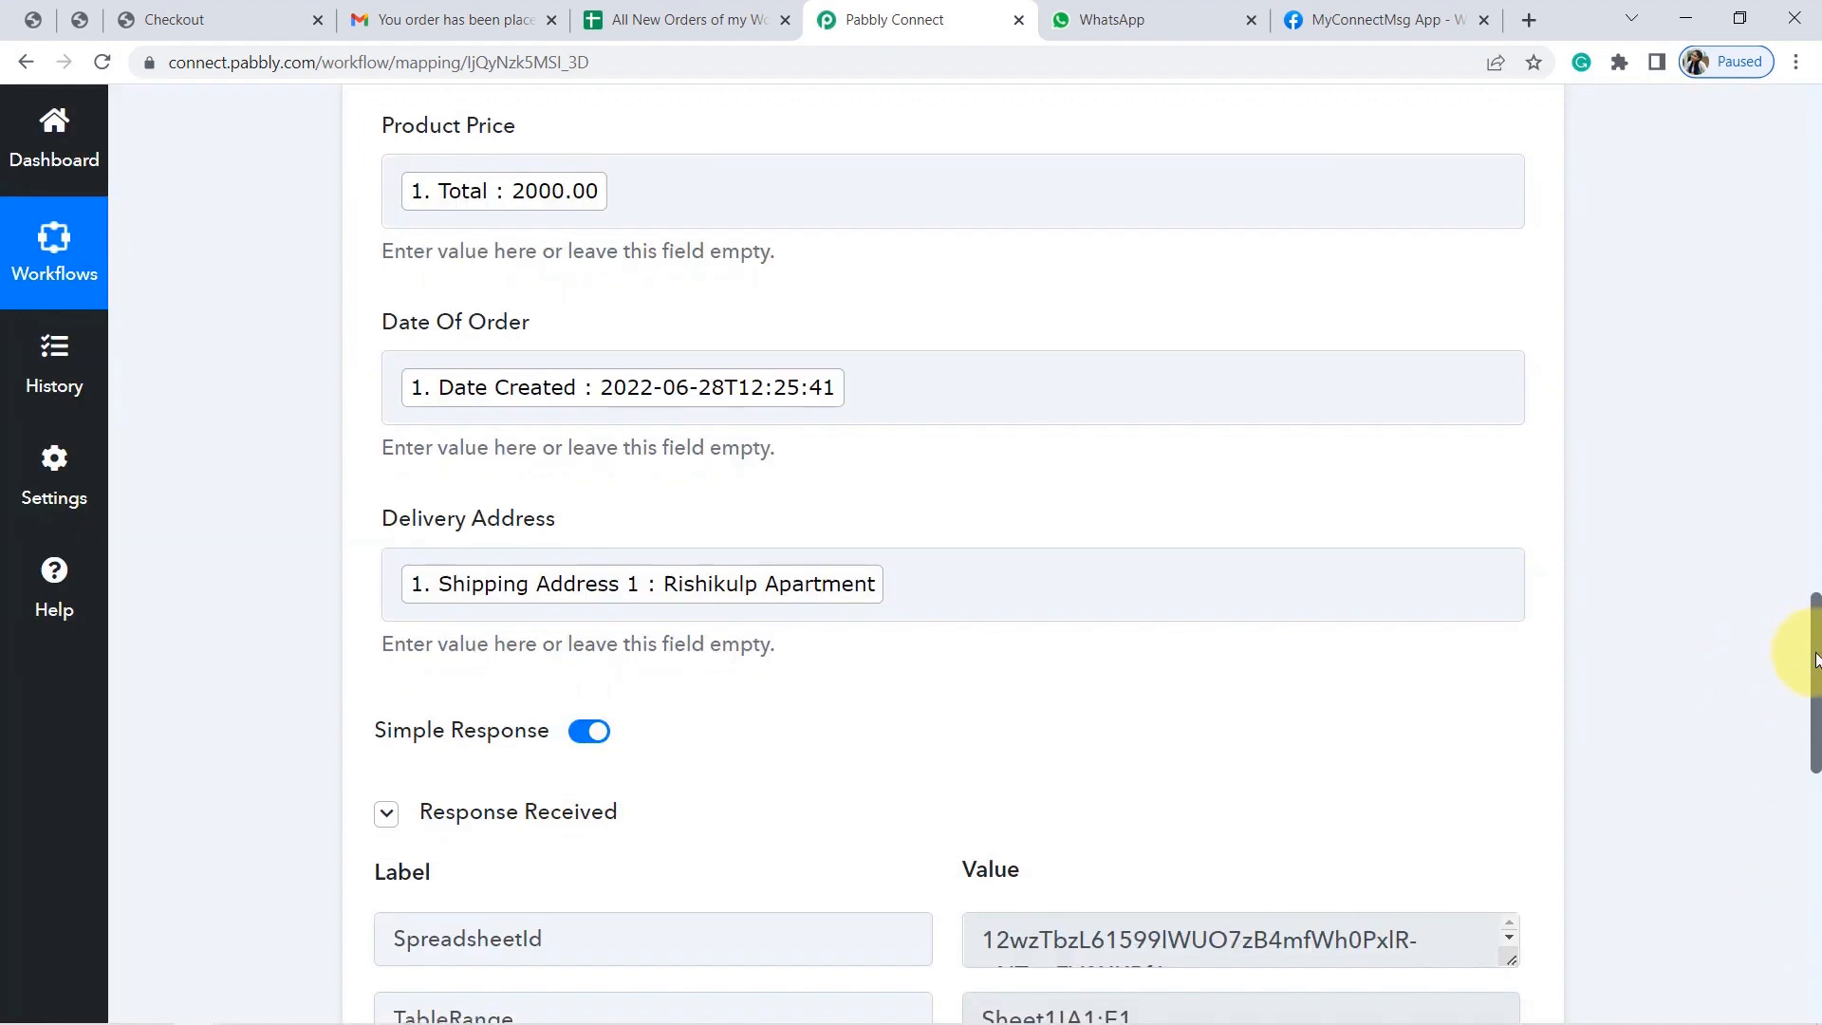
scroll(1802, 654, down, 4)
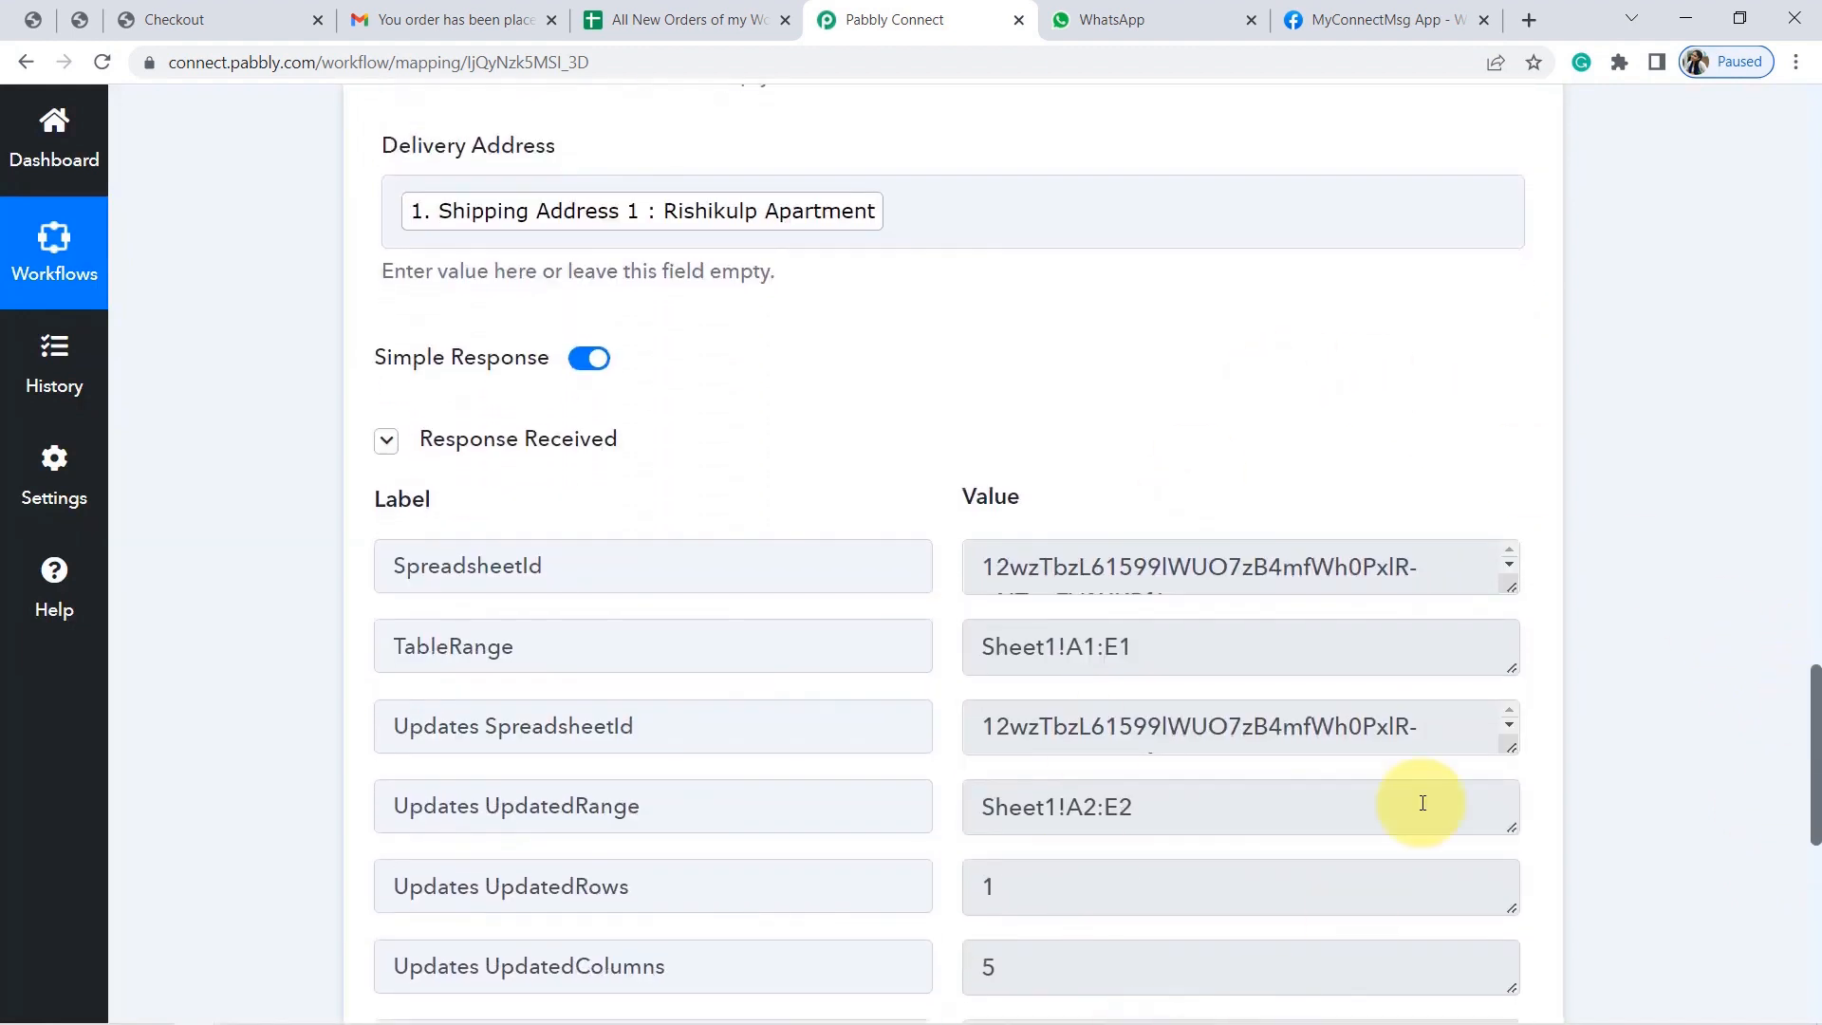
click(644, 7)
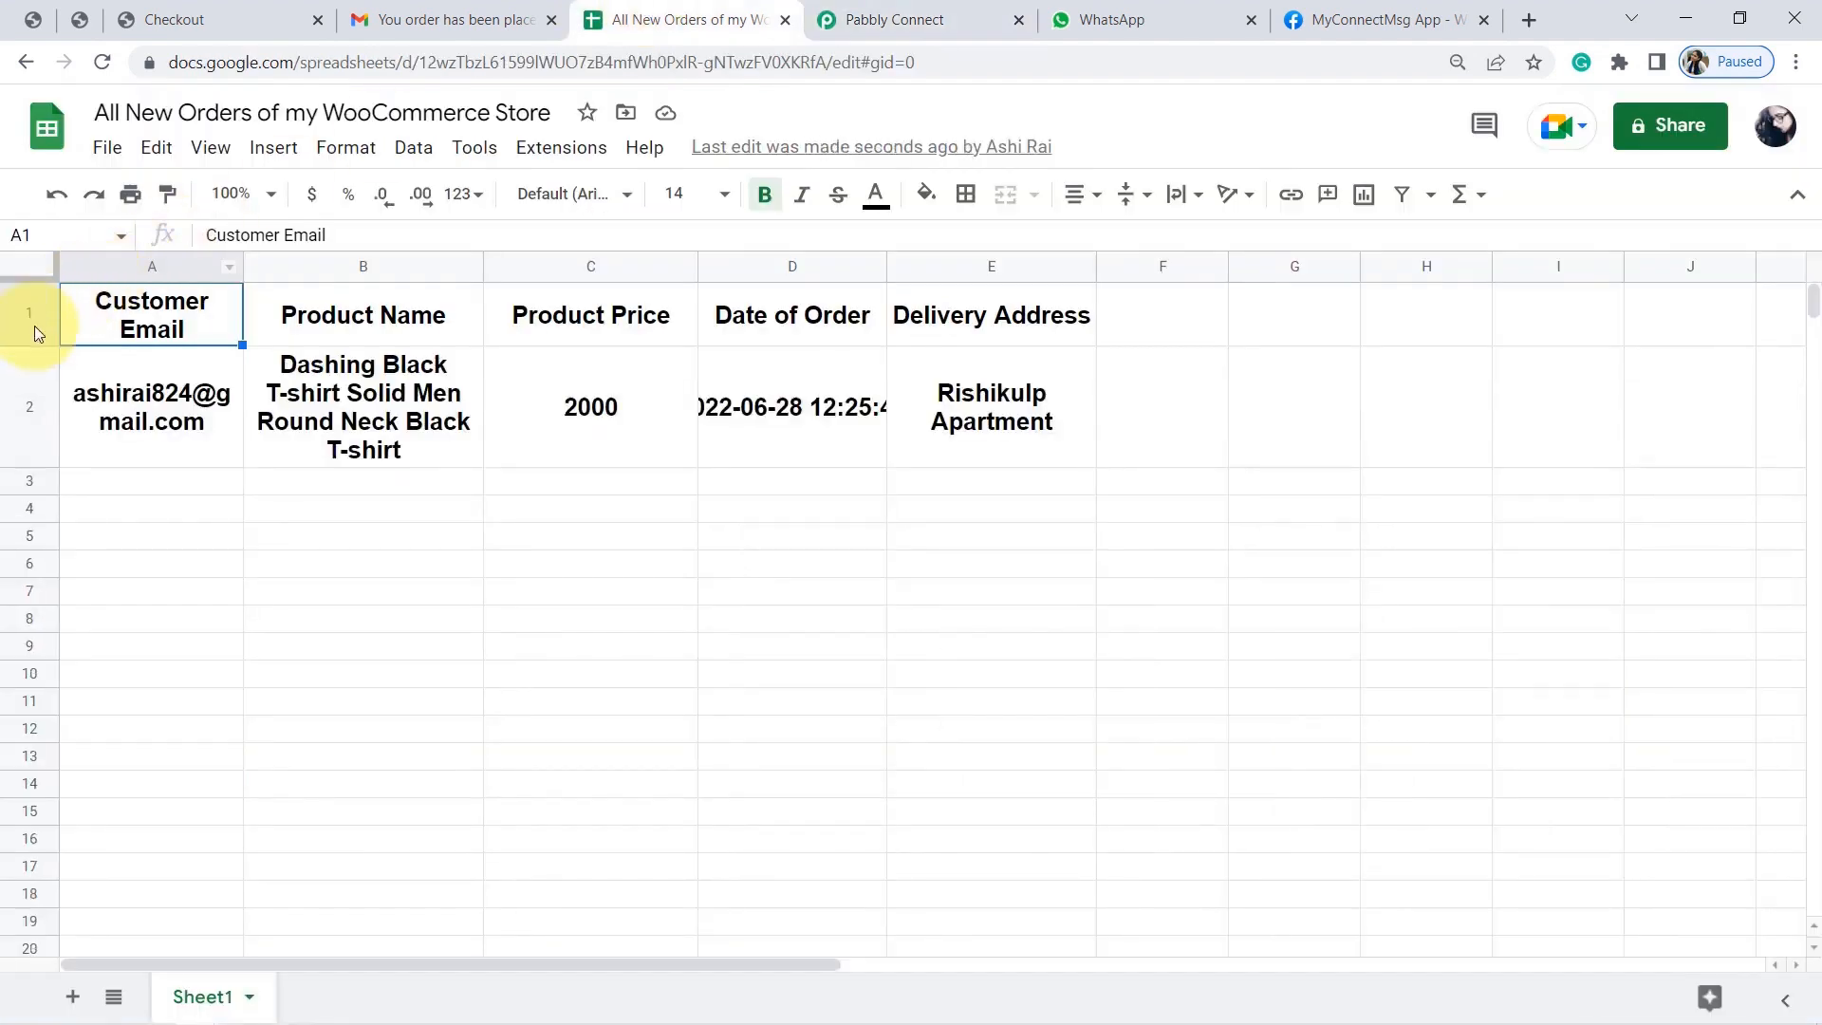
Widen columns A and B and make row 2 non-bold 11 pt text.
drag(242, 263, 334, 266)
drag(570, 263, 707, 266)
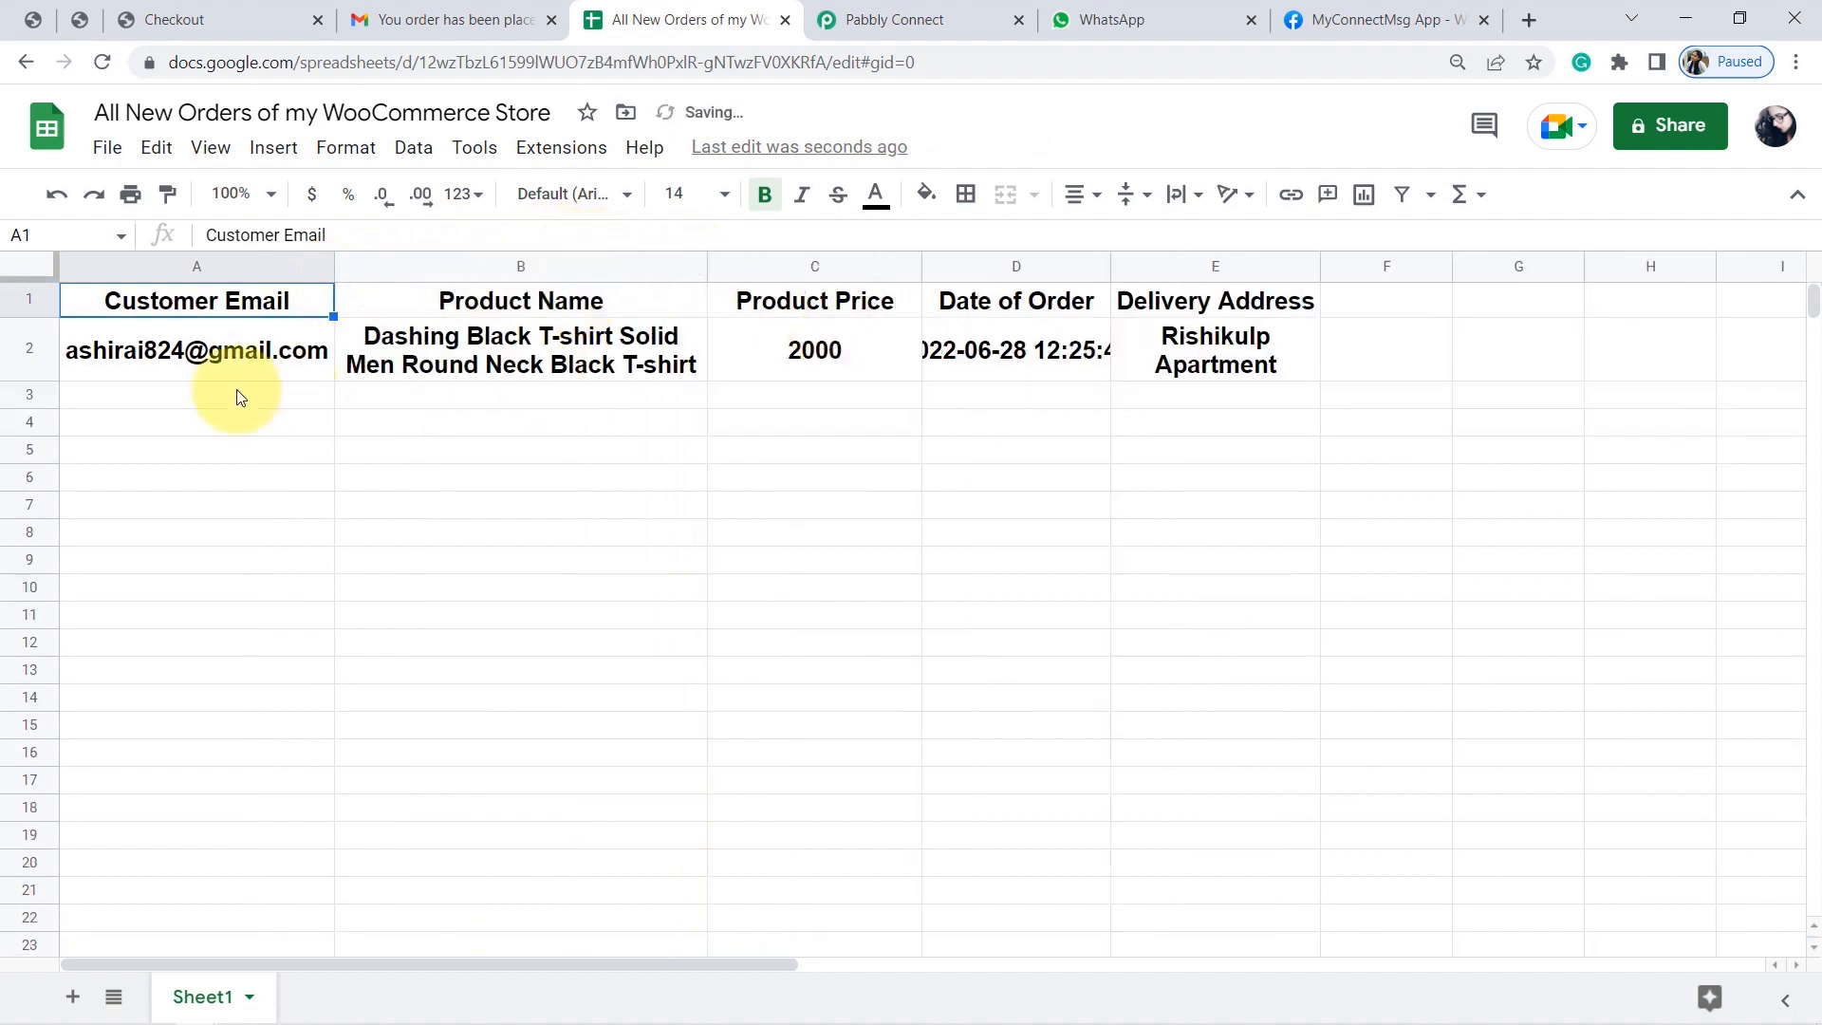
click(7, 364)
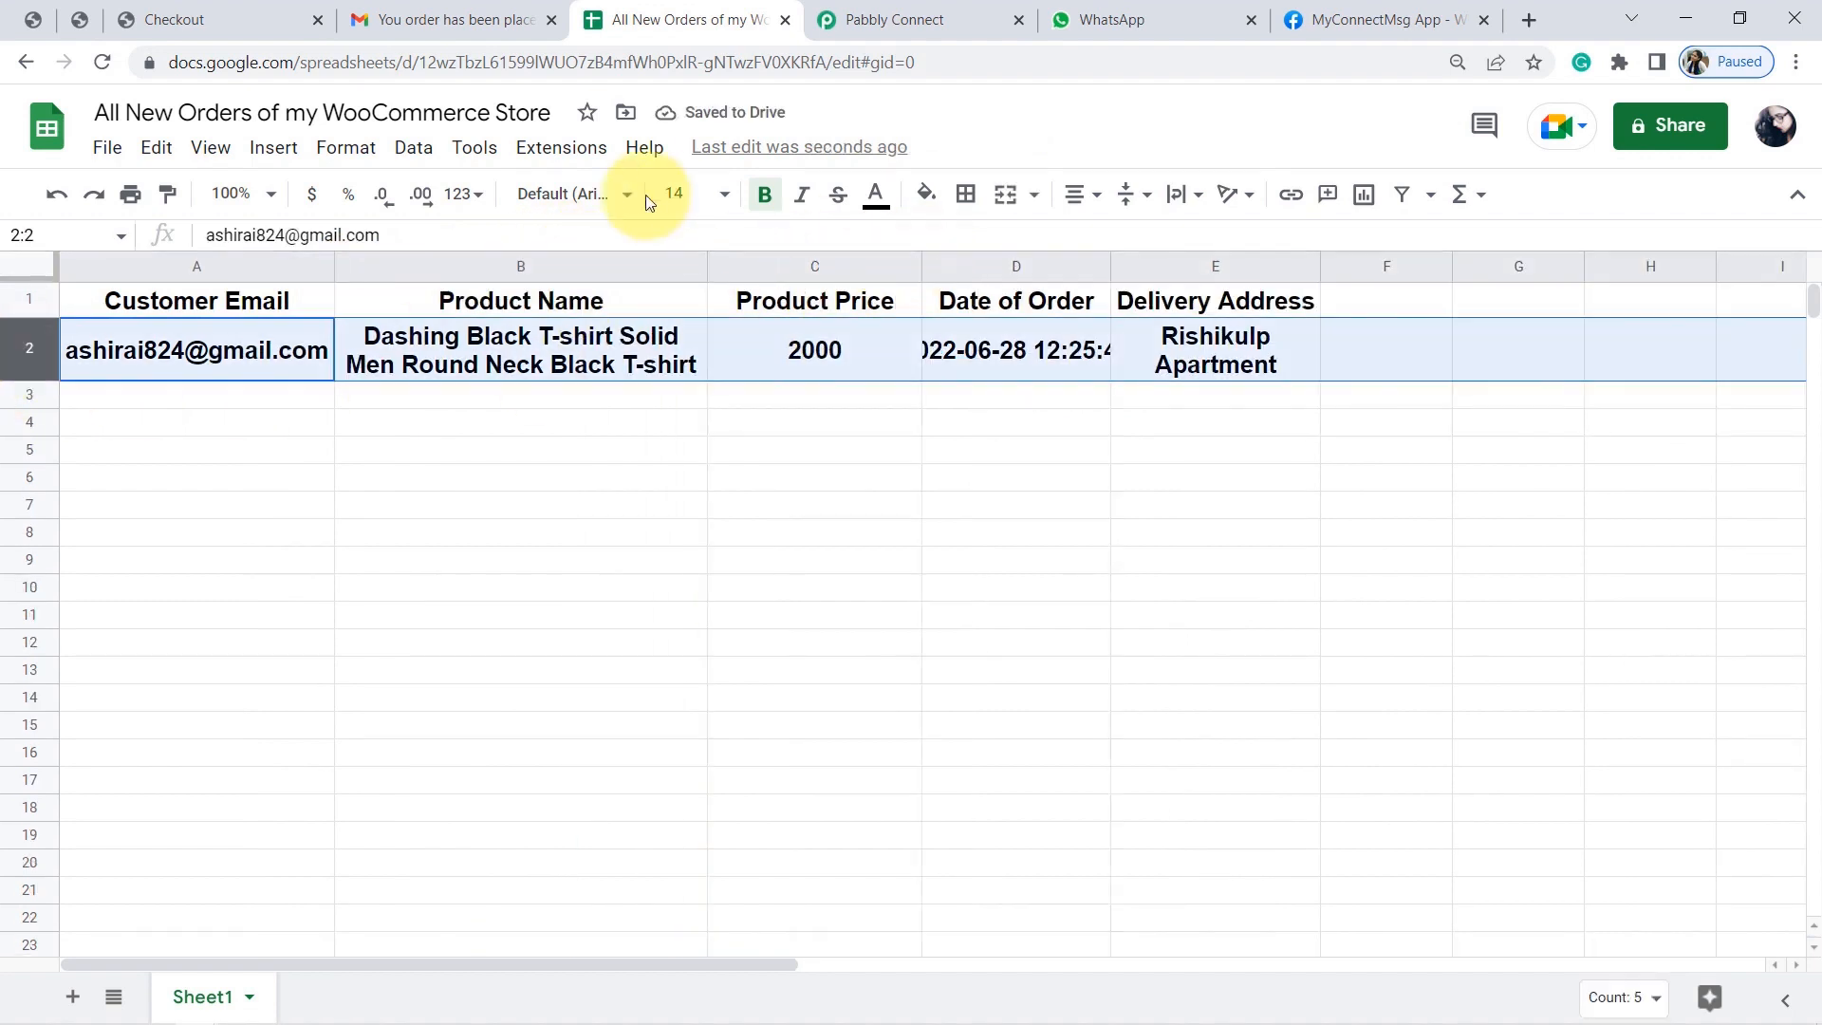
click(723, 196)
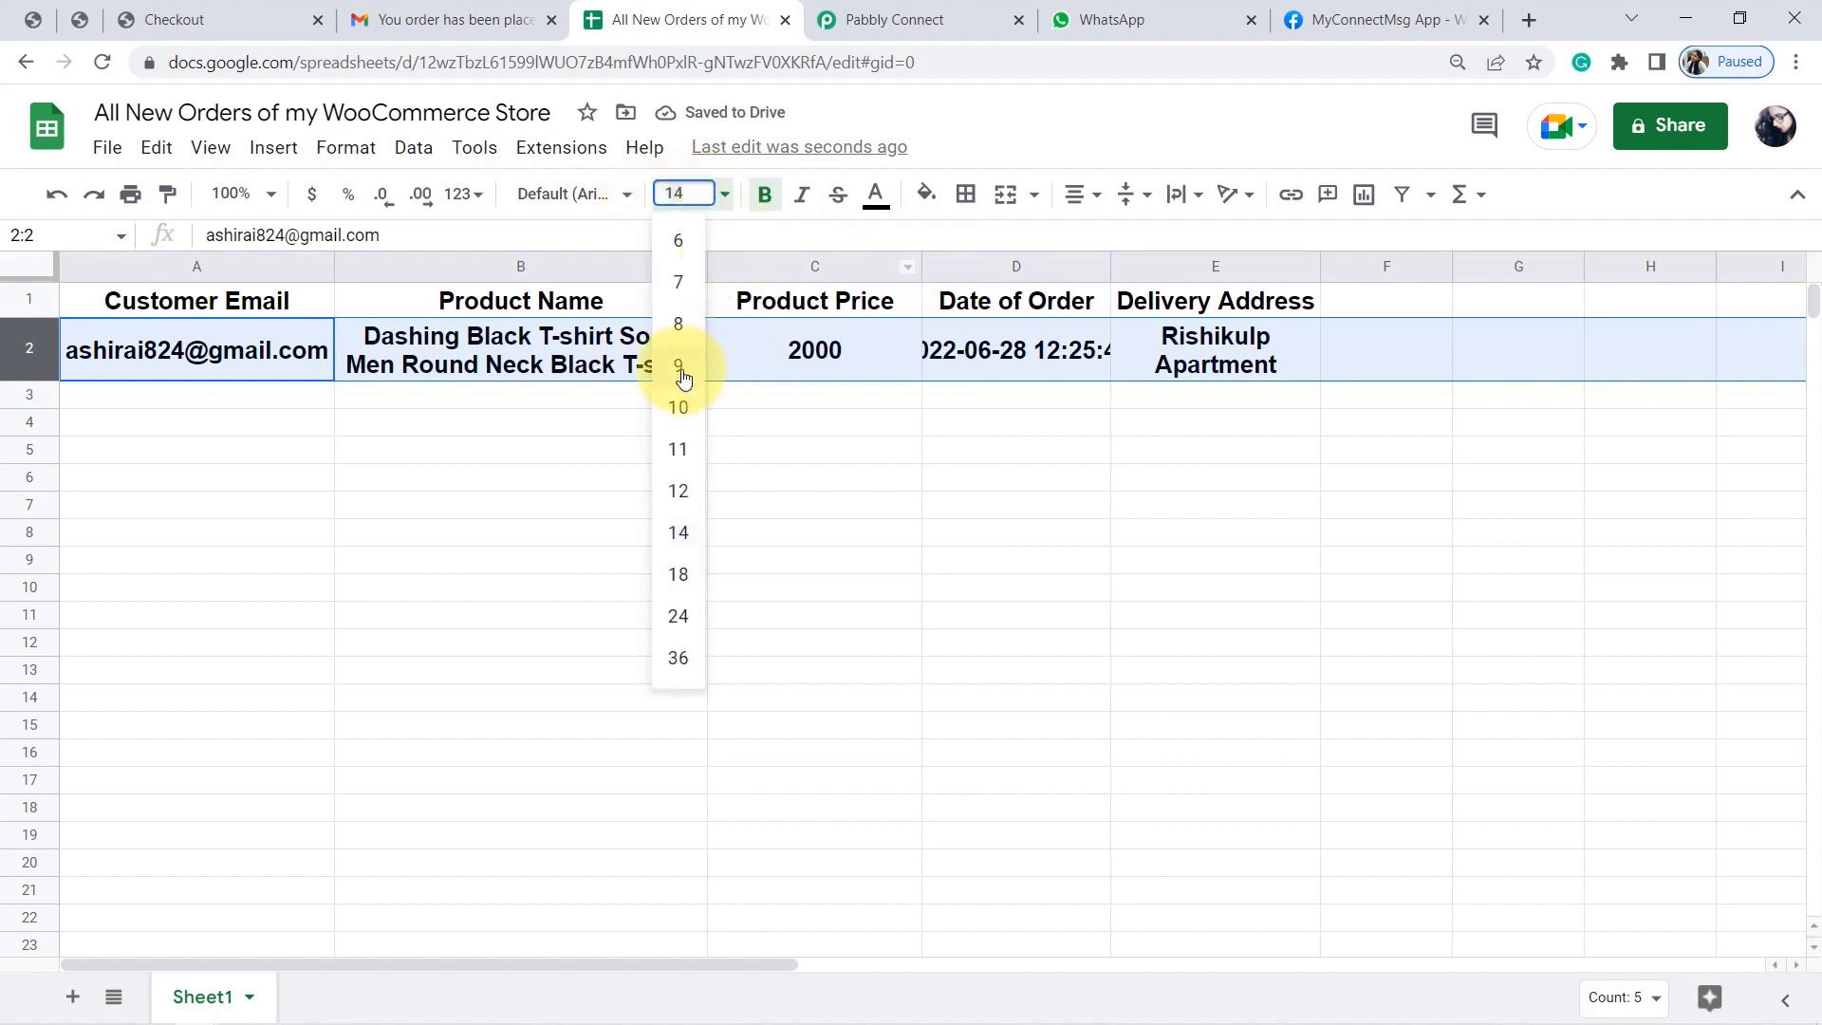
click(680, 450)
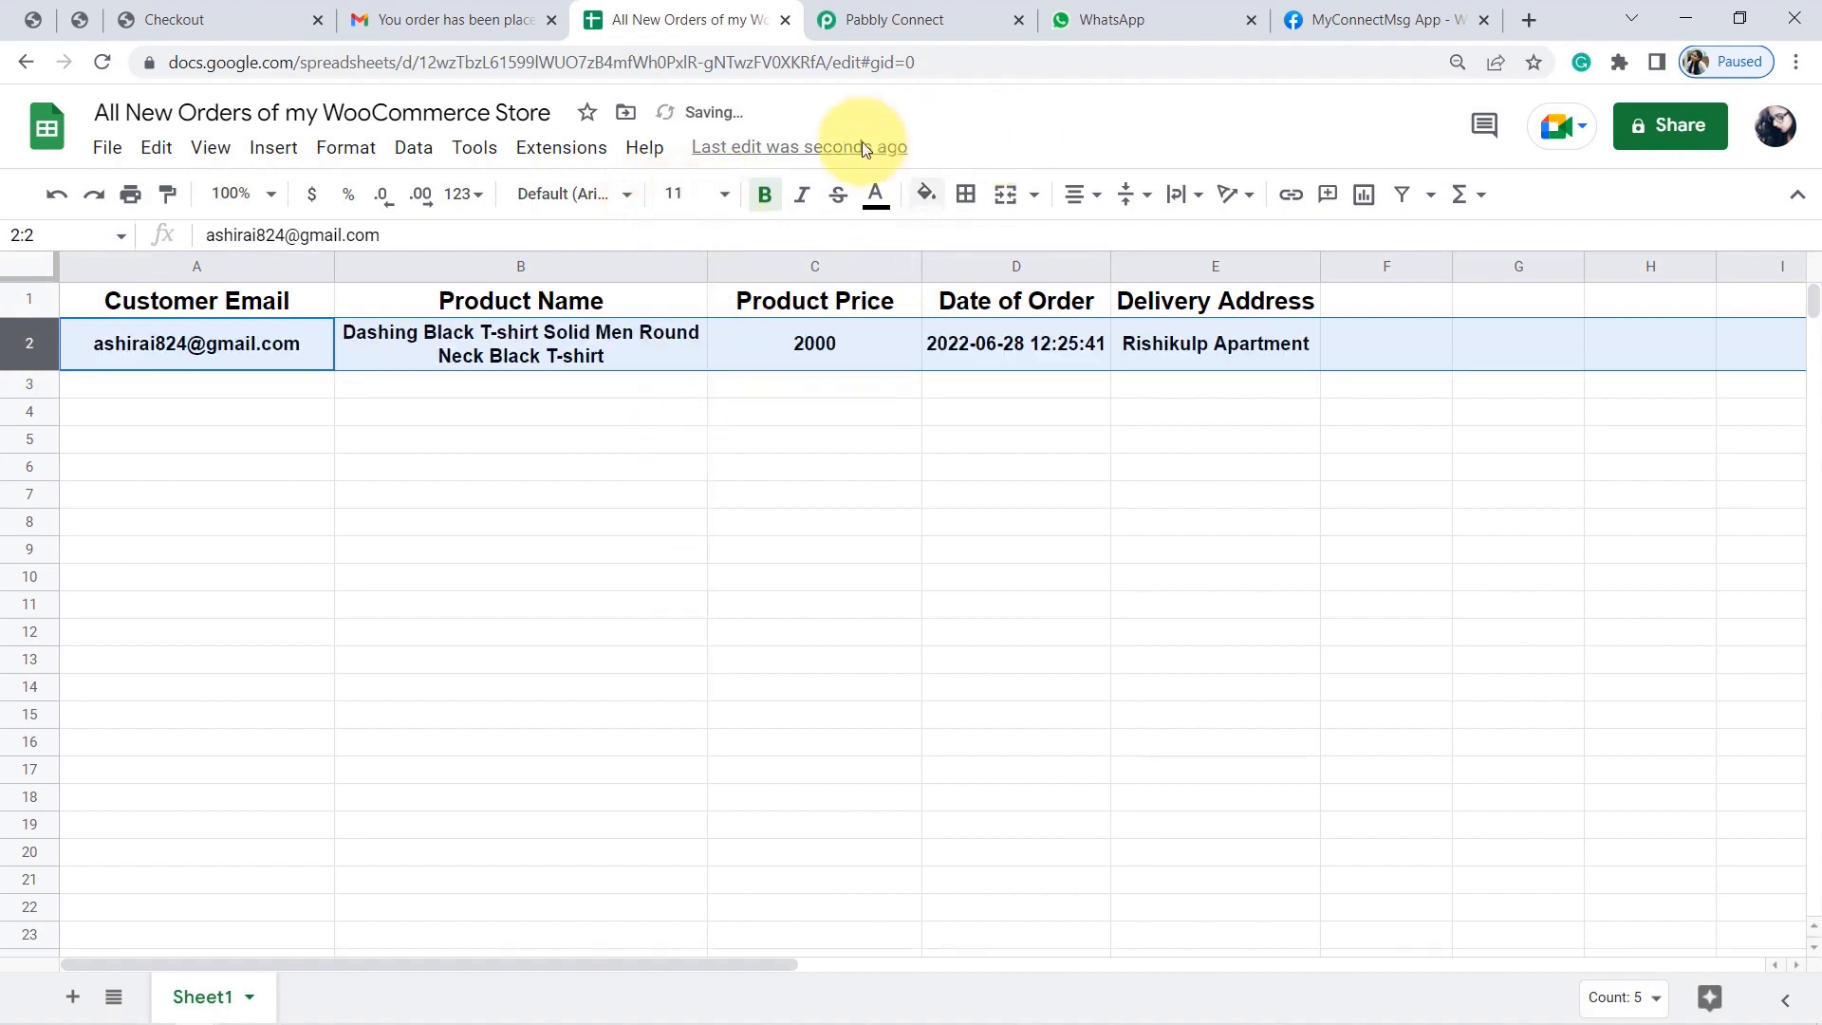
click(766, 199)
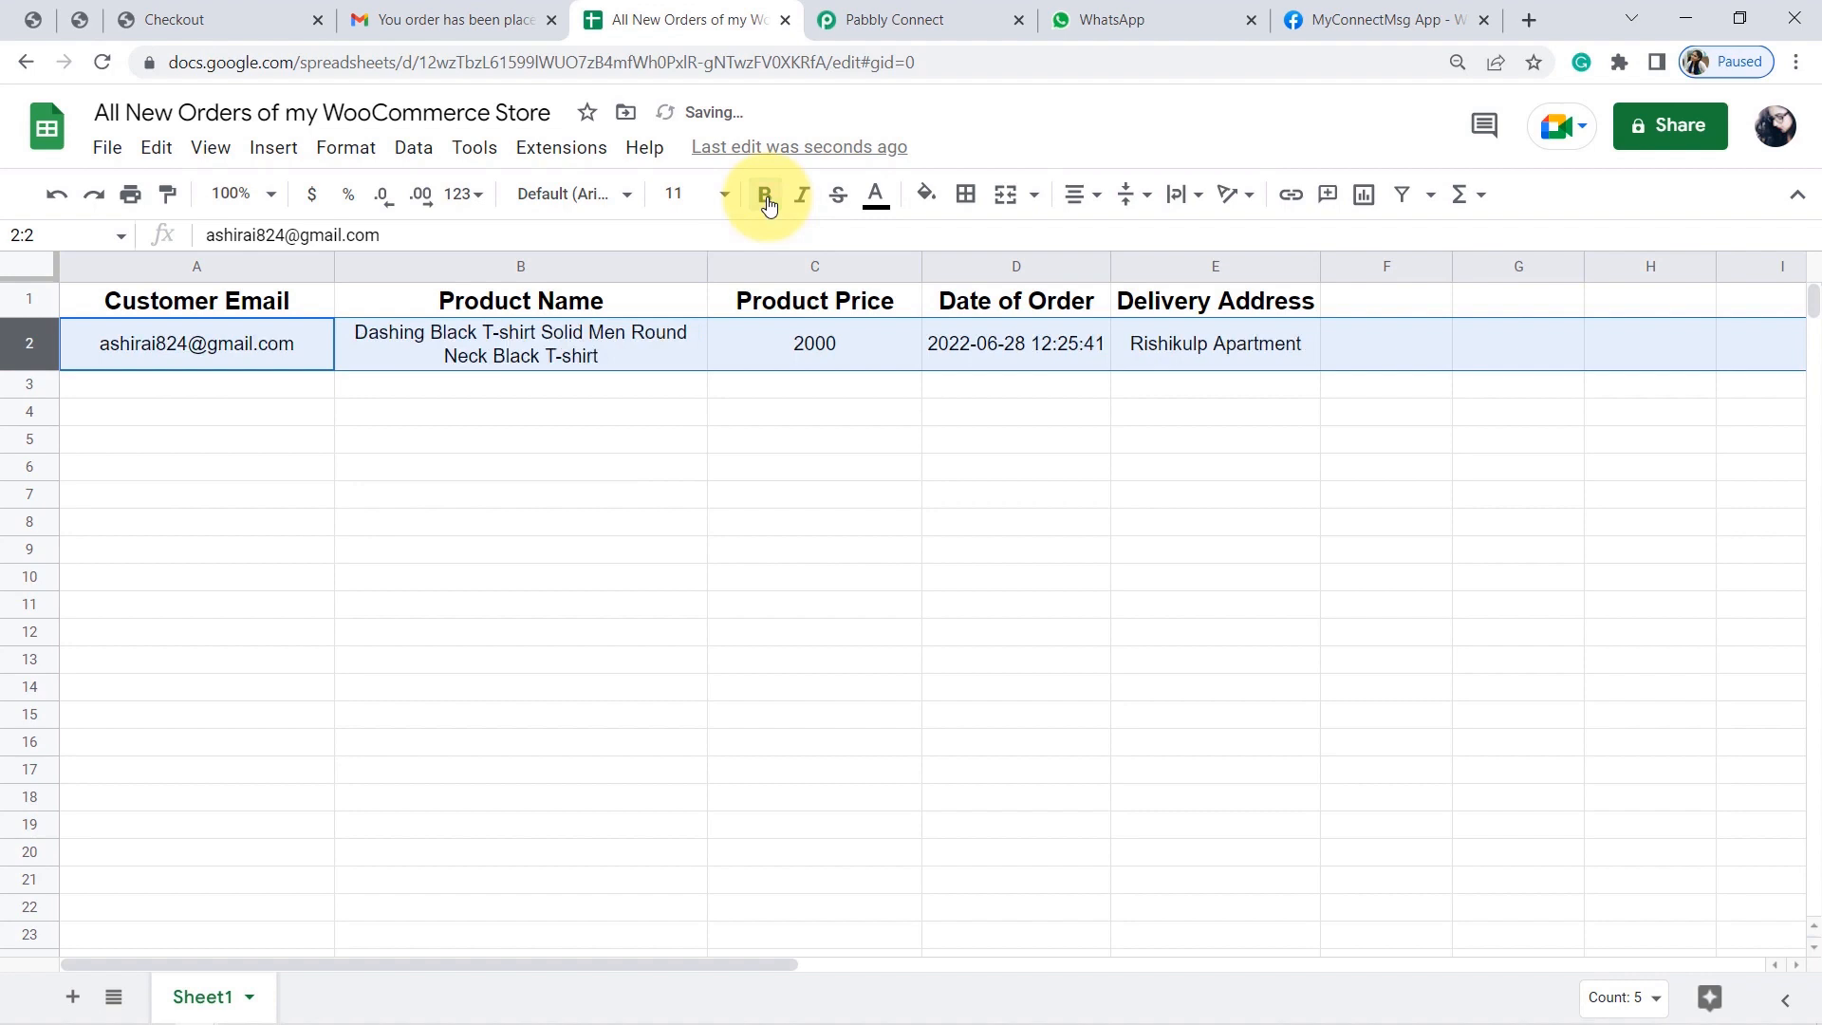
click(772, 549)
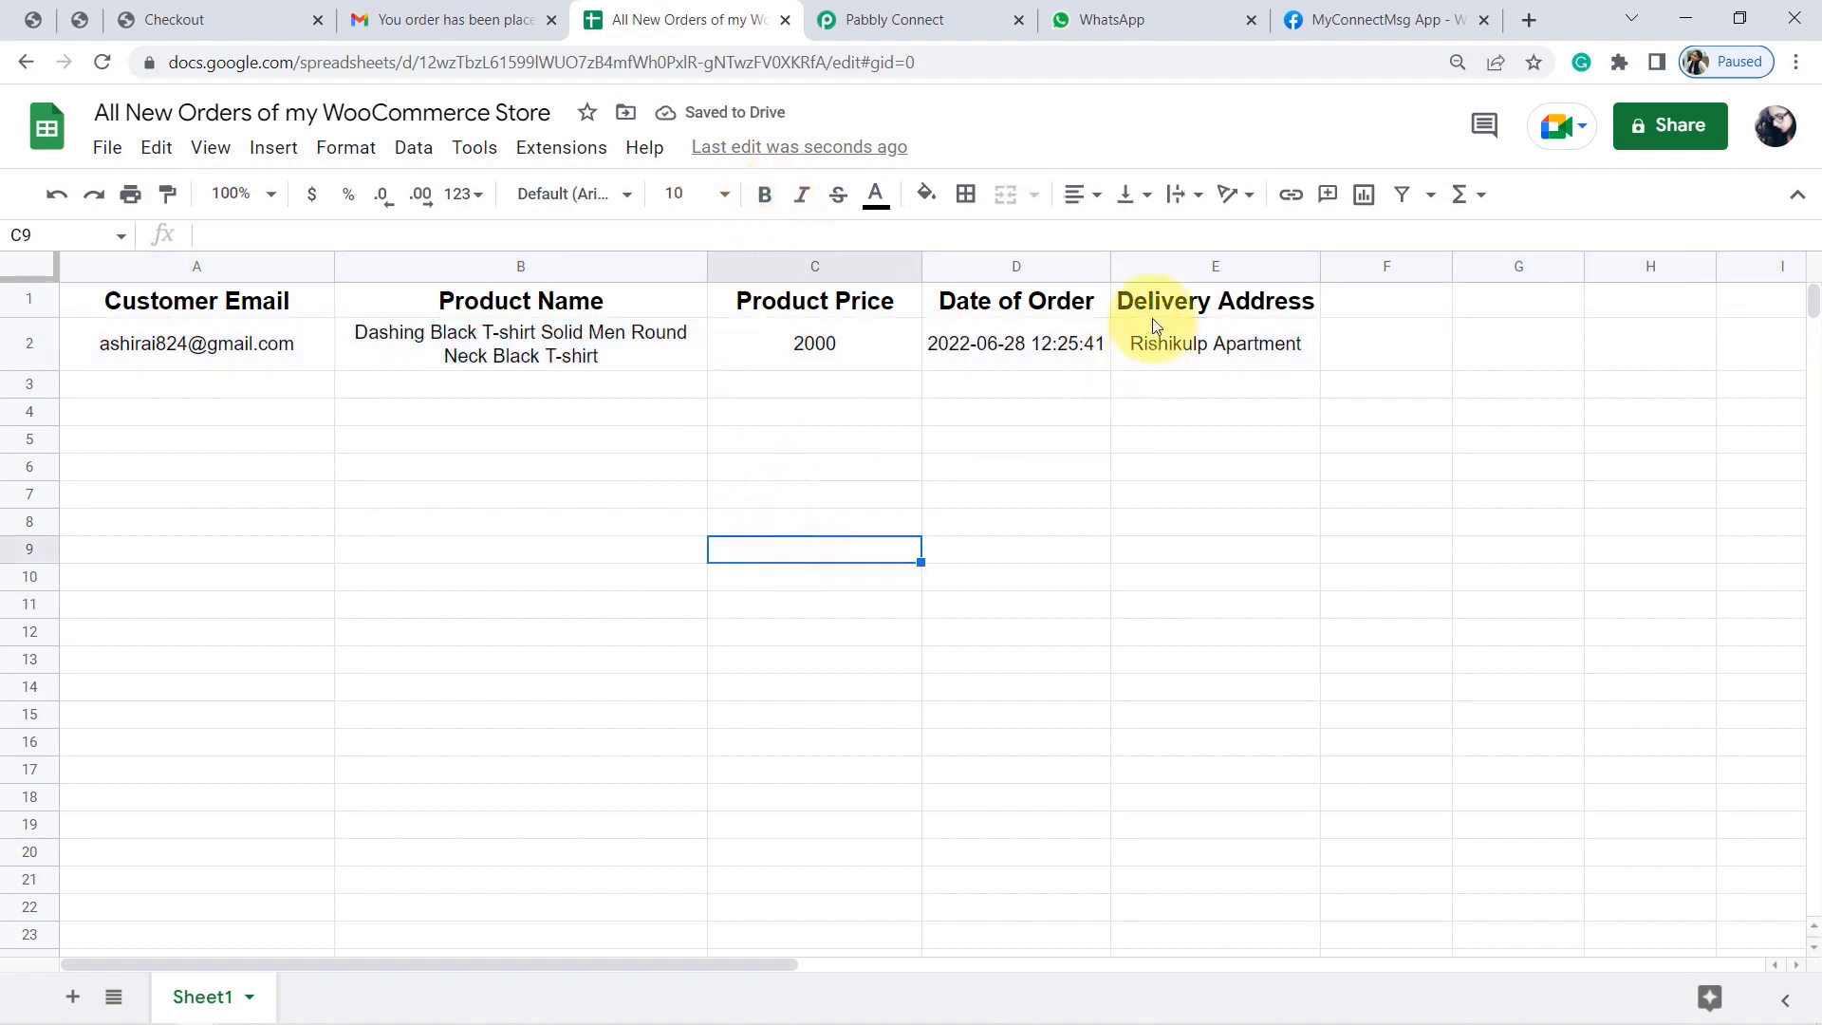
Widen column D to show the full order date, then return to Pabbly Connect.
drag(1108, 267, 1167, 265)
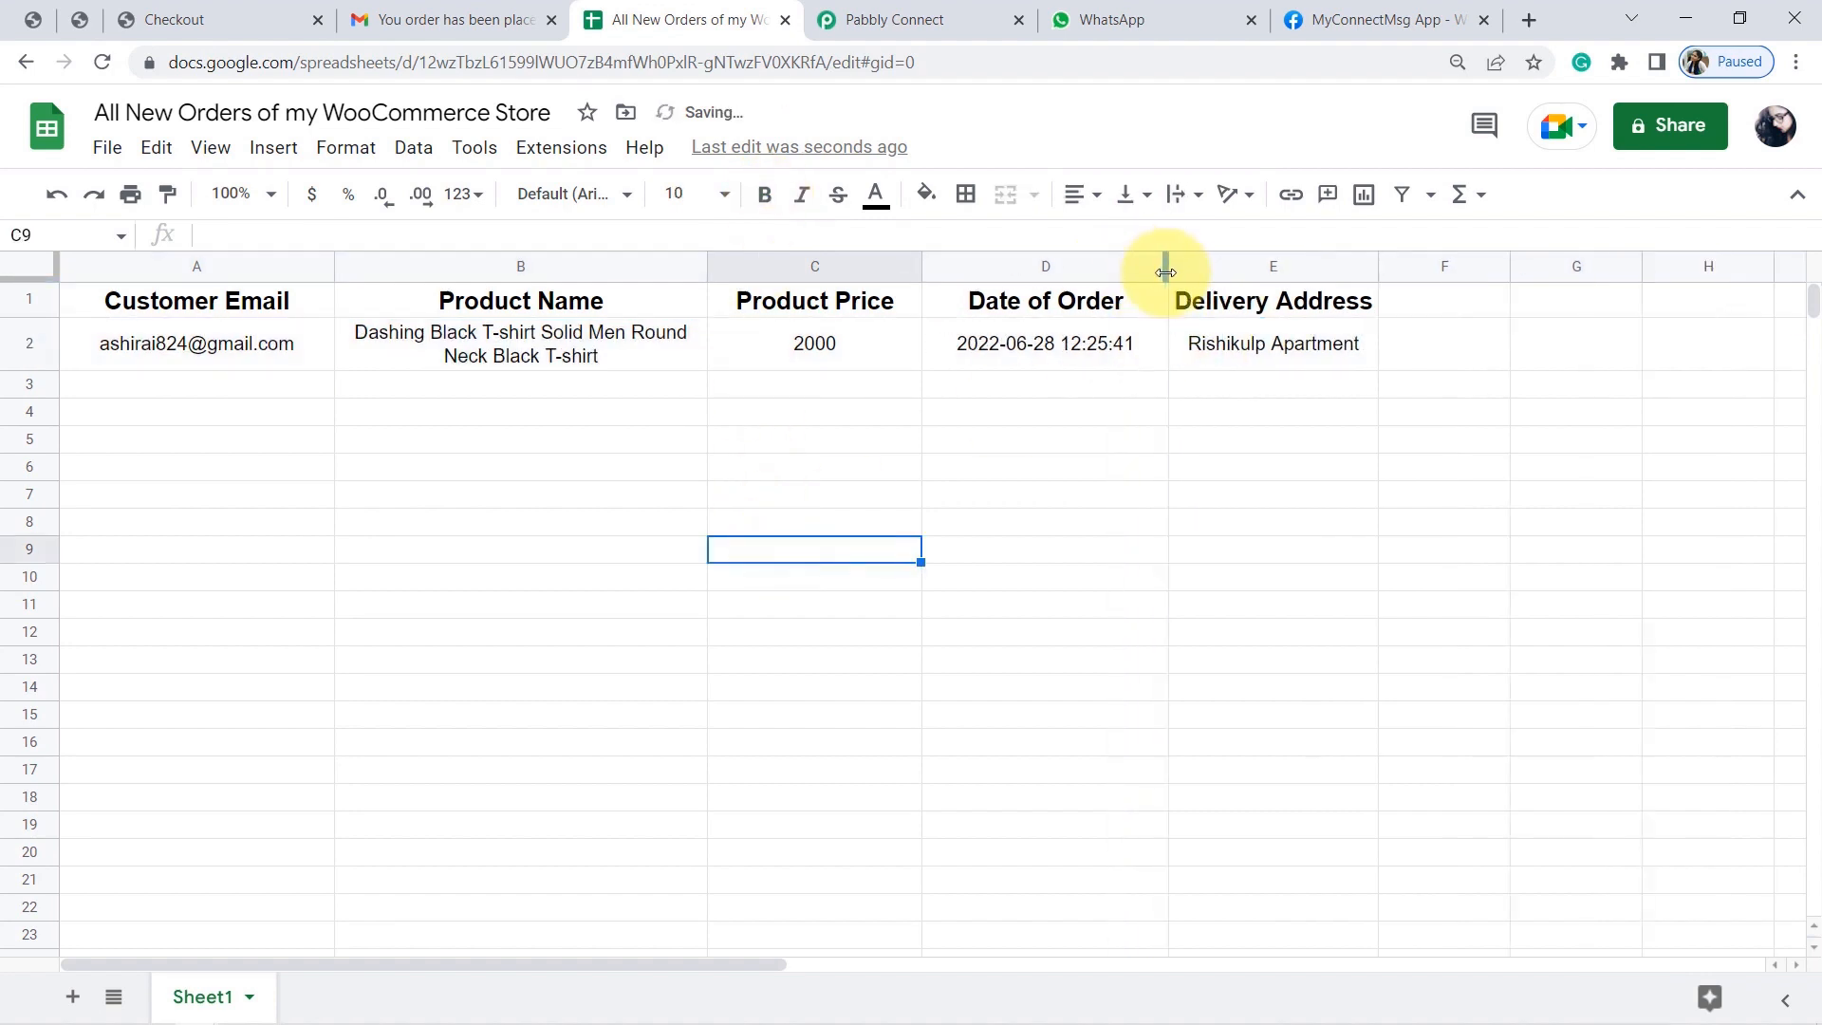
click(892, 494)
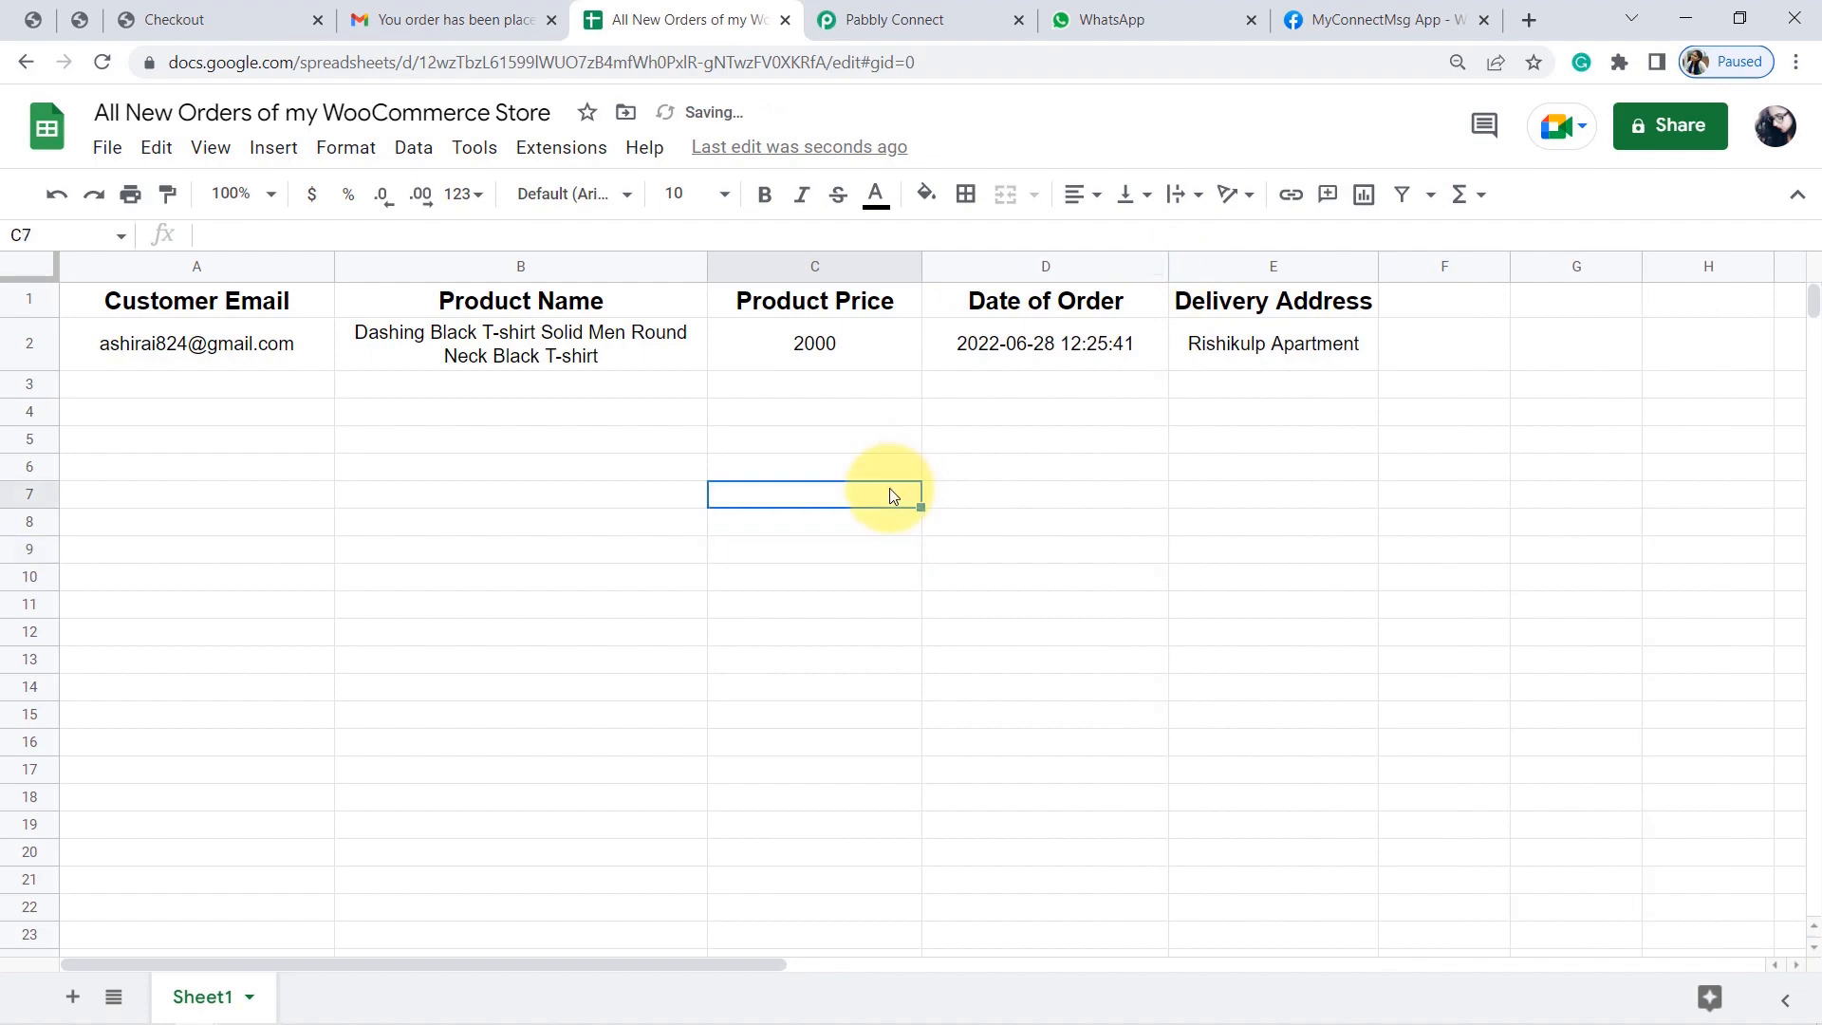
click(887, 18)
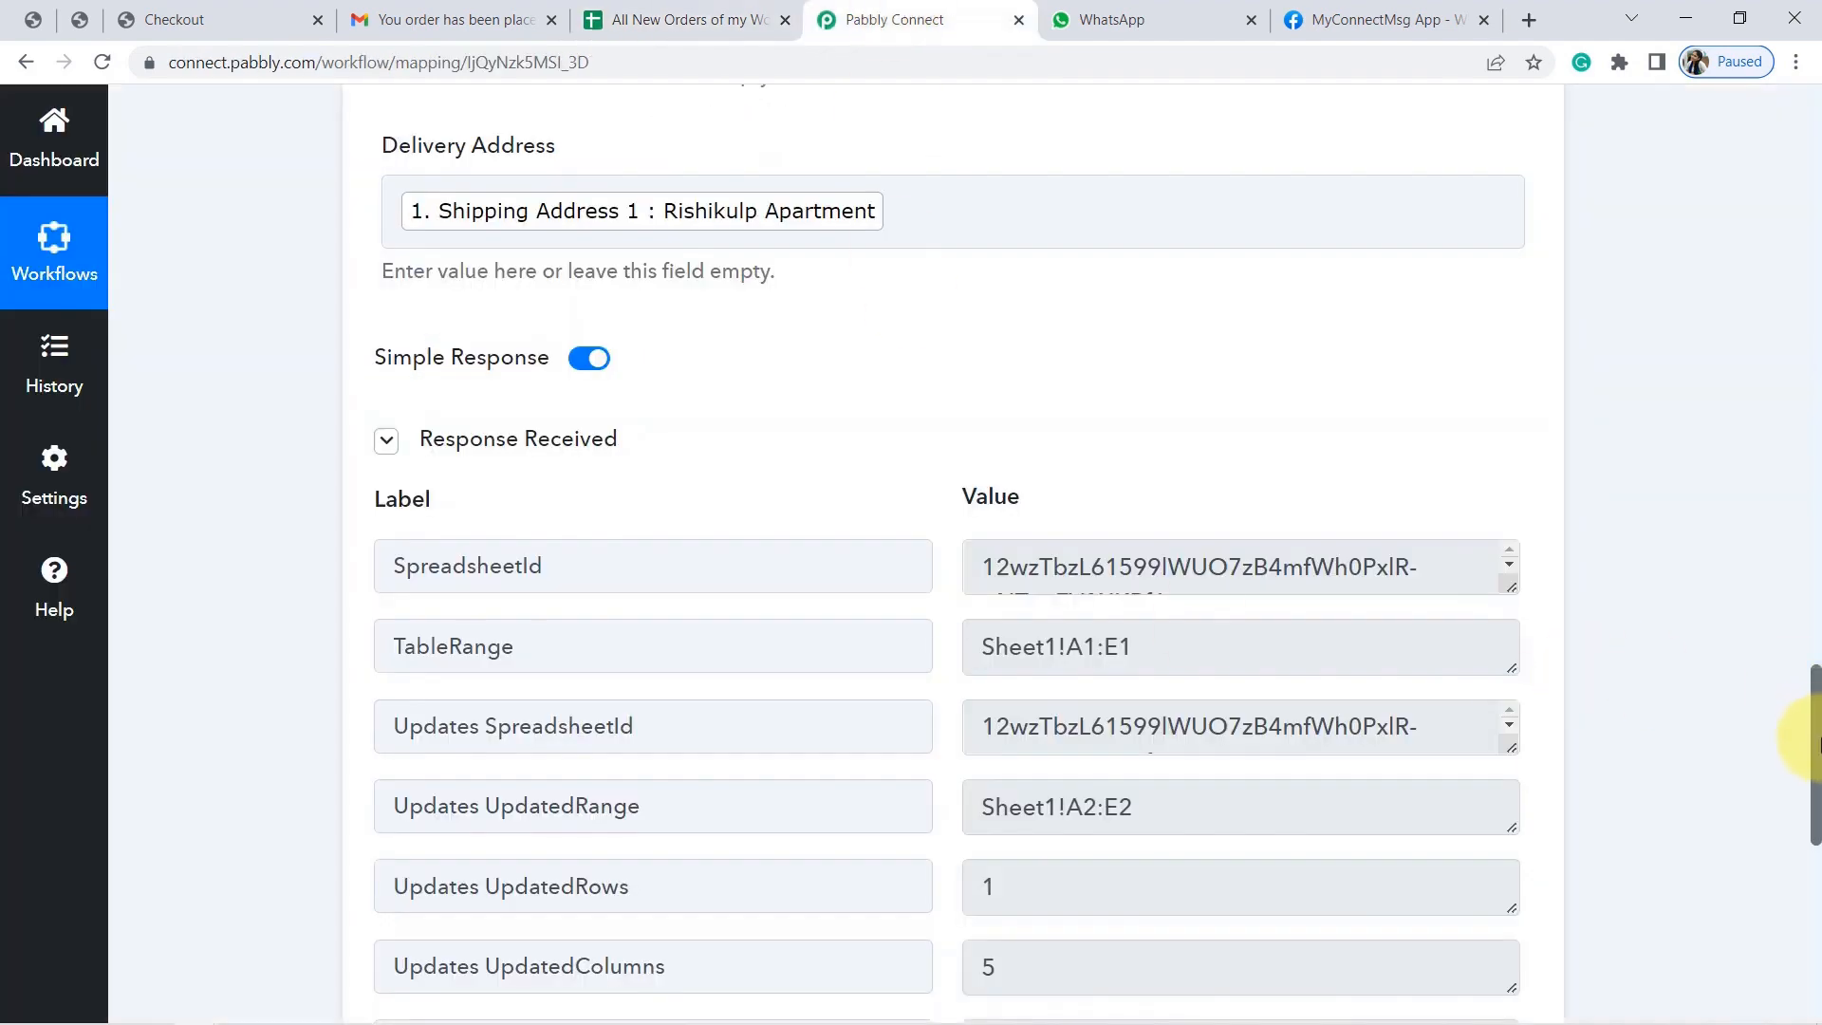
Collapse the Google Sheets Add New Row card and scroll up to the WooCommerce trigger.
drag(1815, 704, 1667, 423)
click(759, 288)
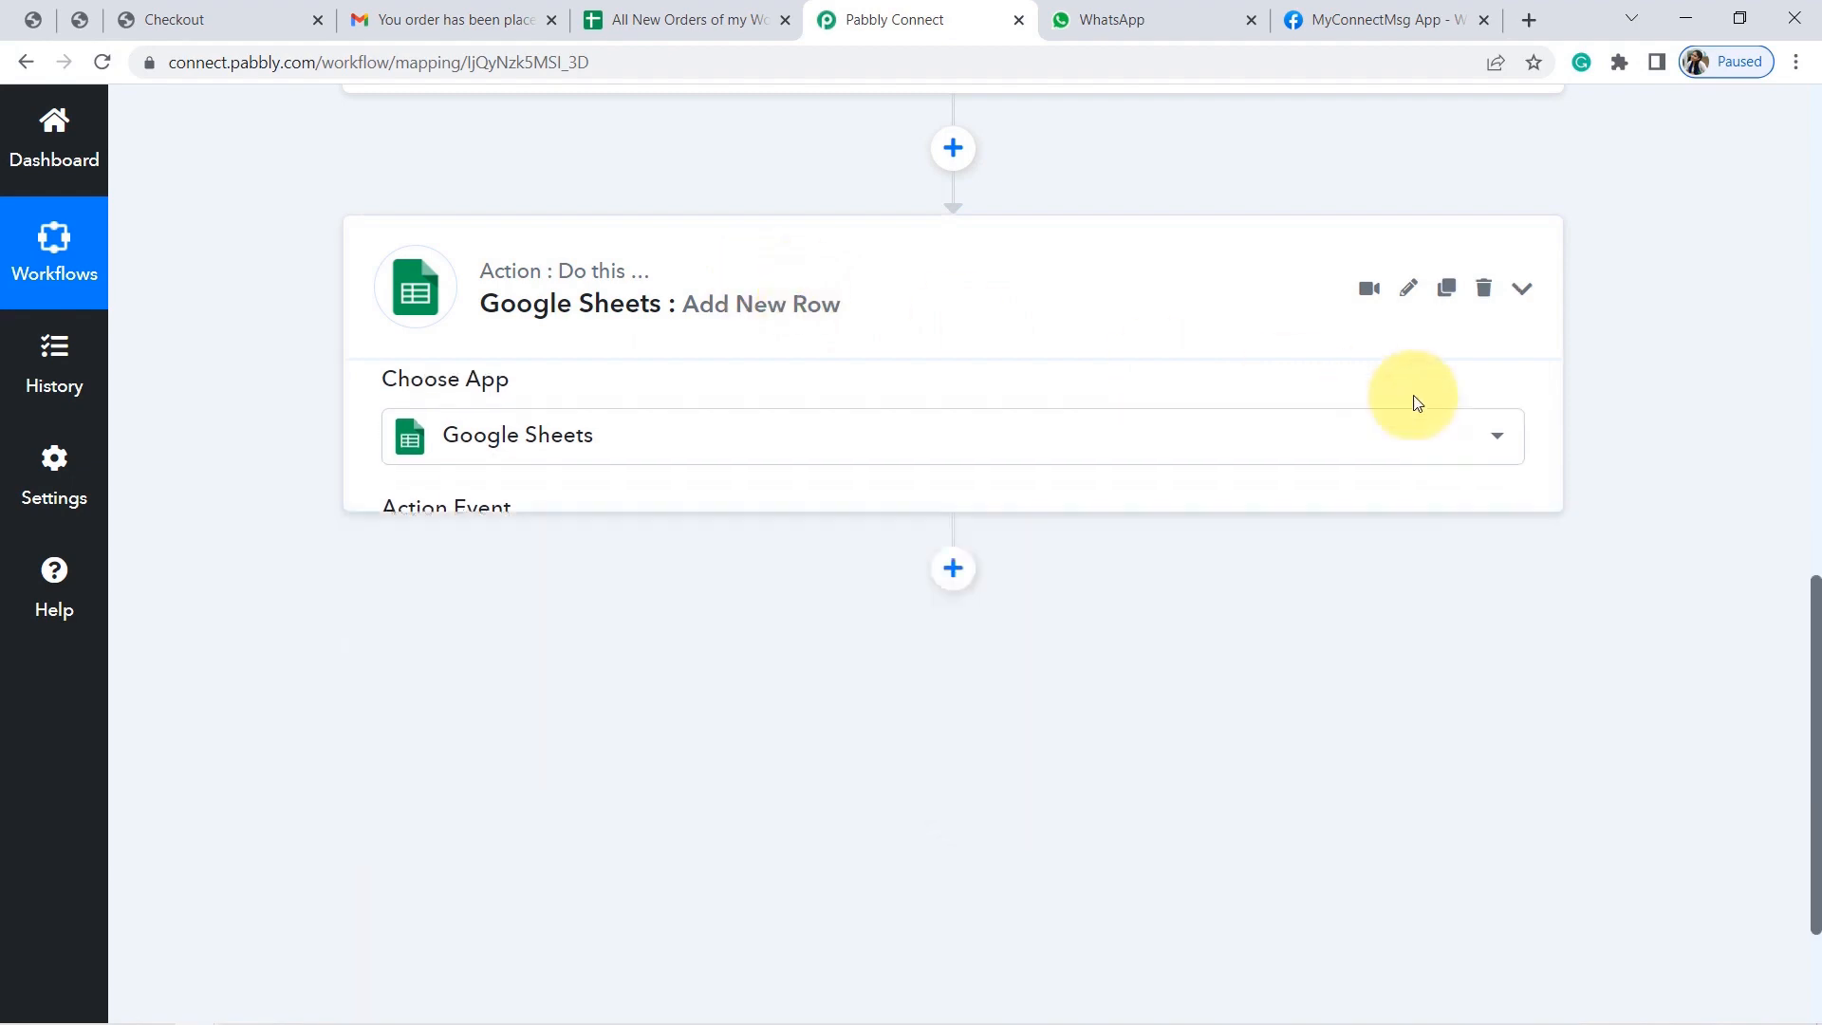
drag(1814, 779, 1806, 304)
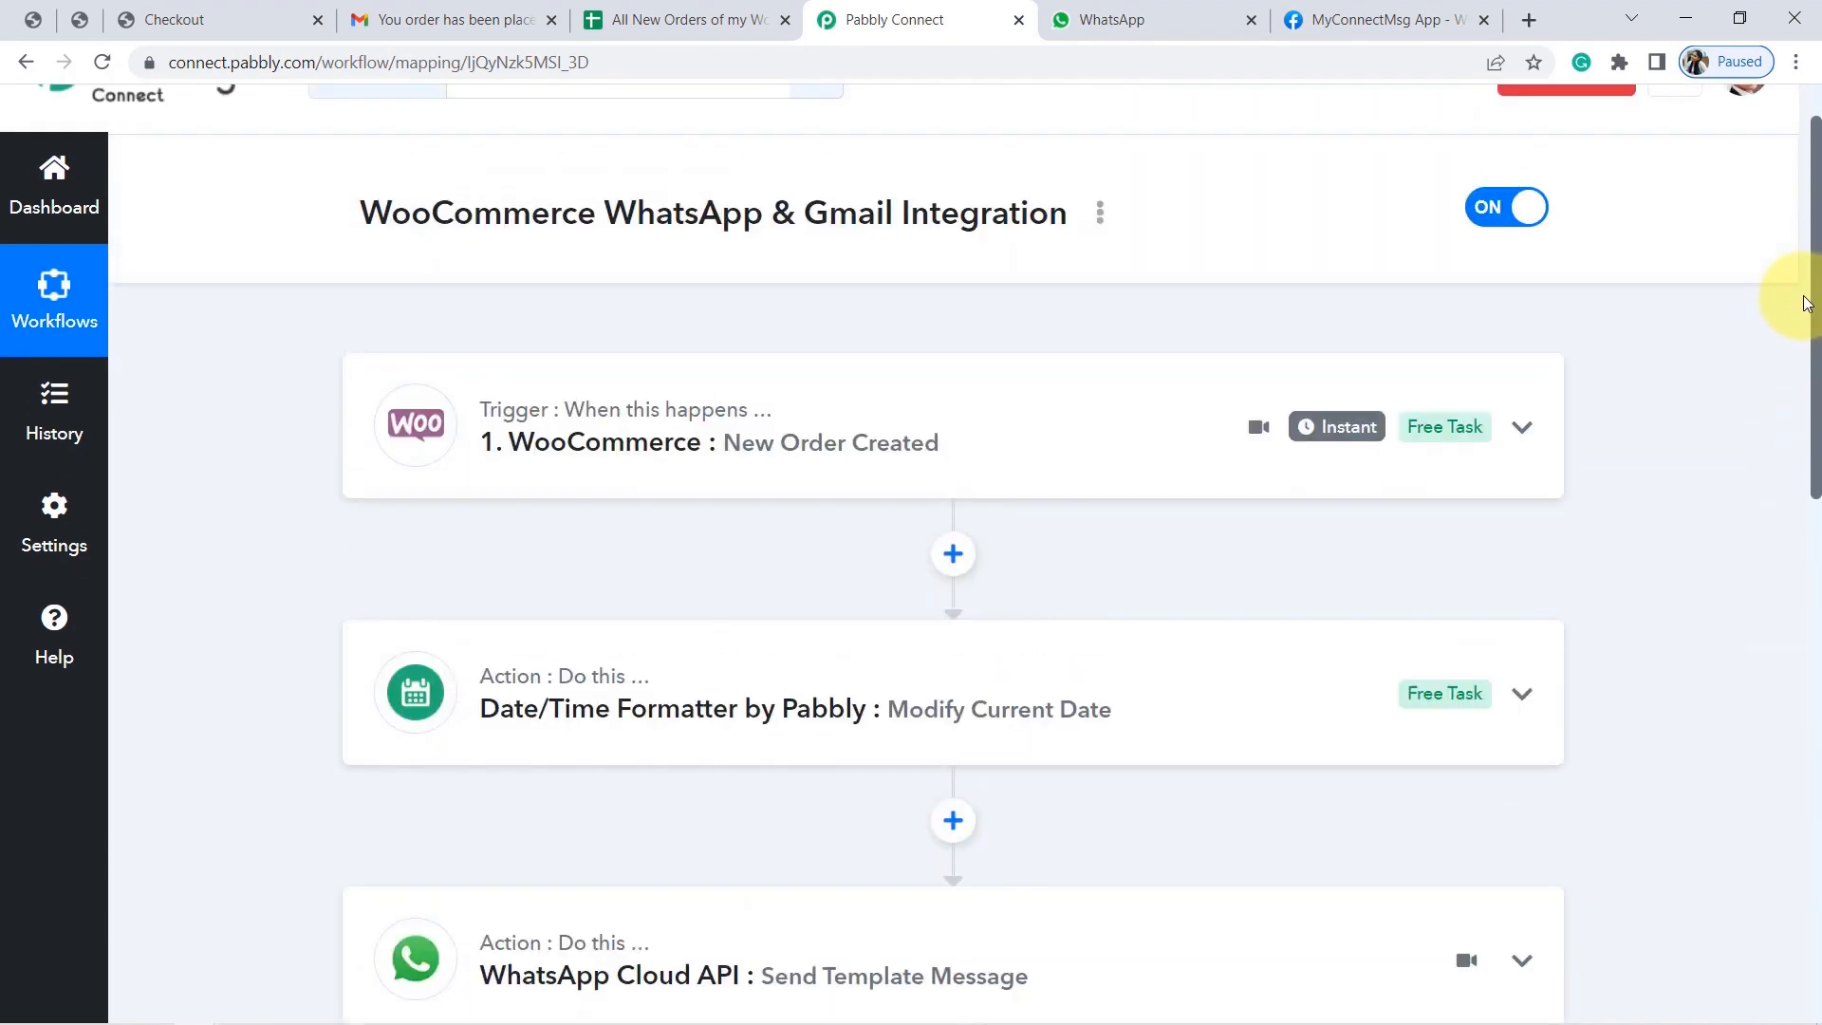
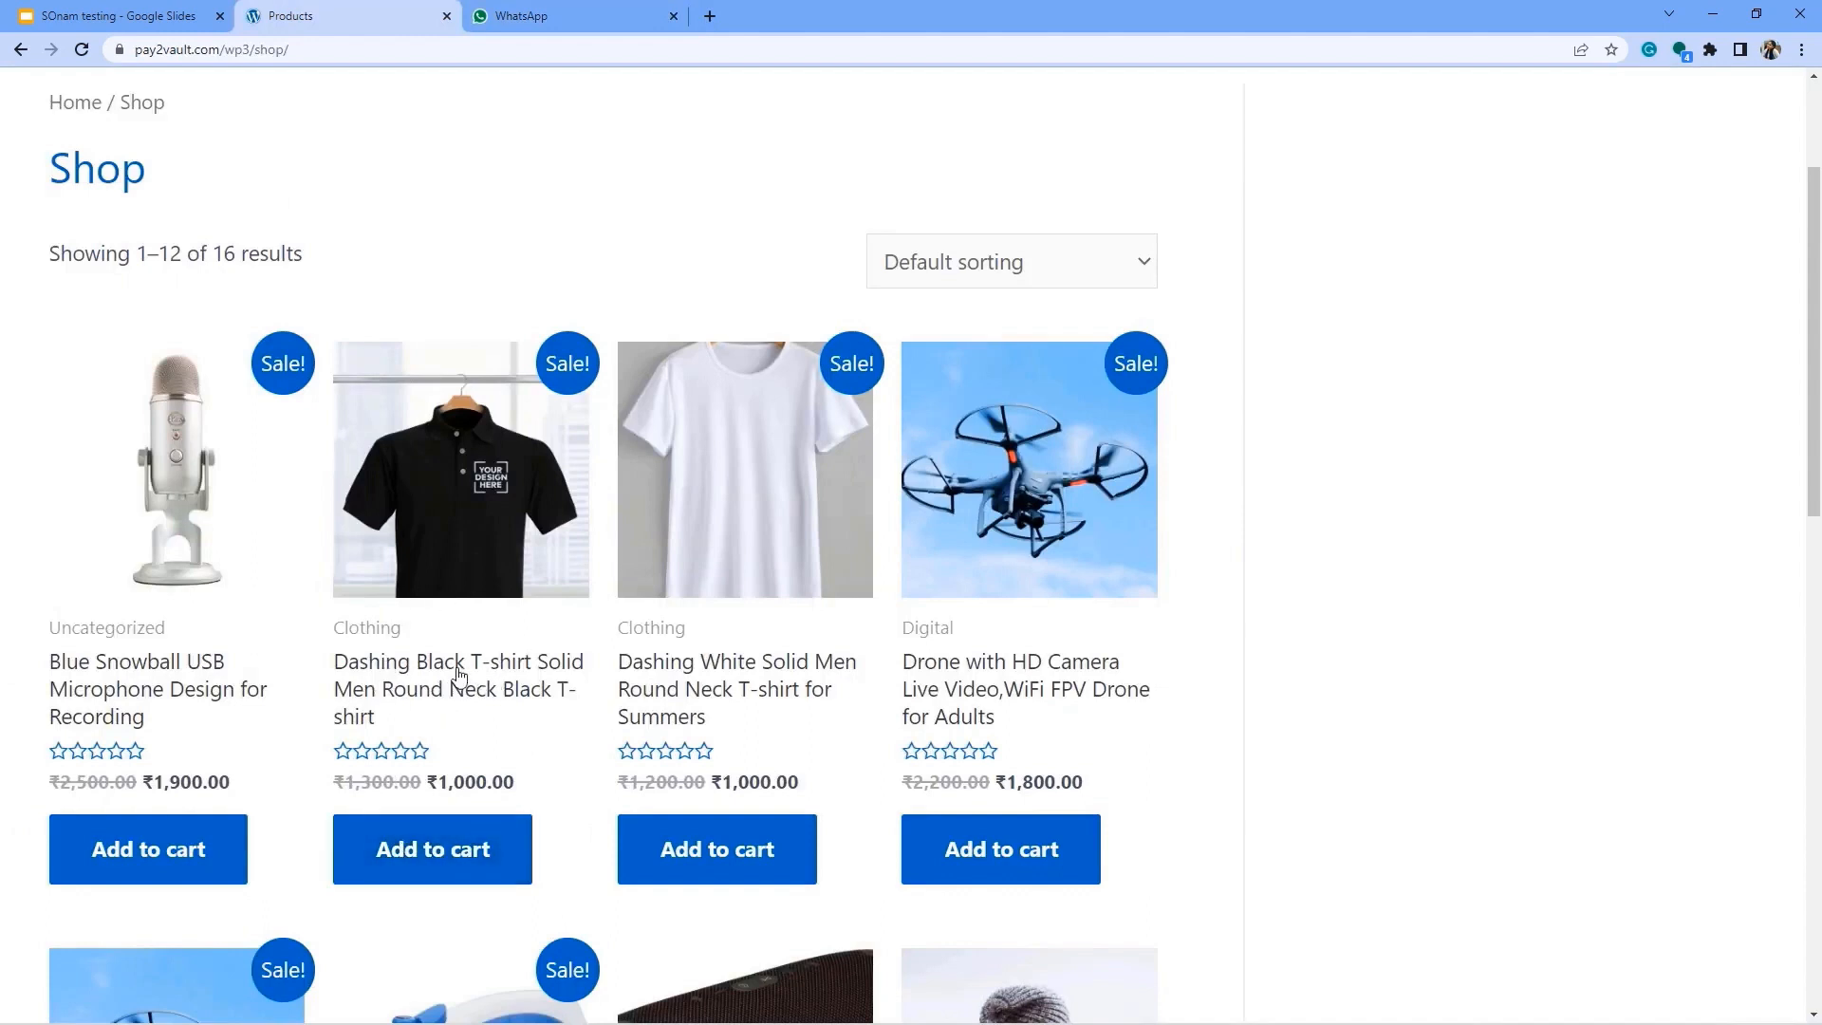
Add the Dashing Black T-shirt to the cart and proceed to checkout.
click(414, 860)
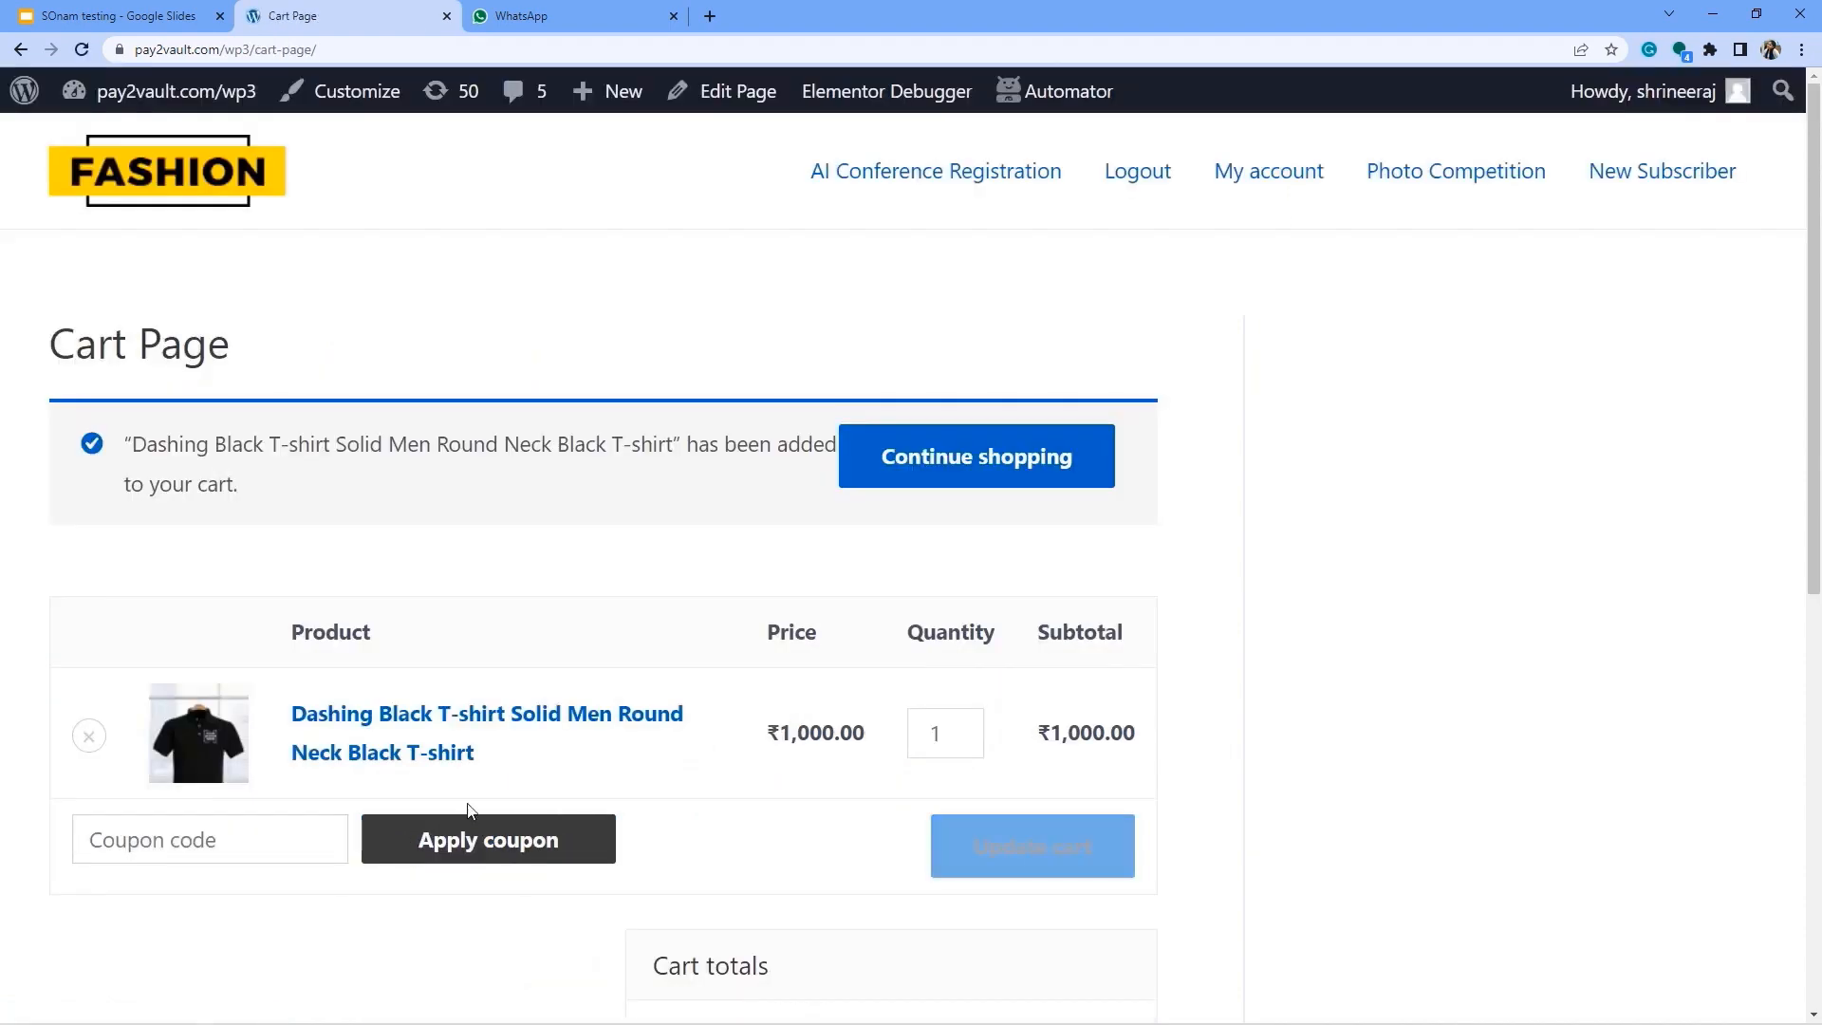
scroll(664, 778, down, 5)
scroll(724, 791, down, 2)
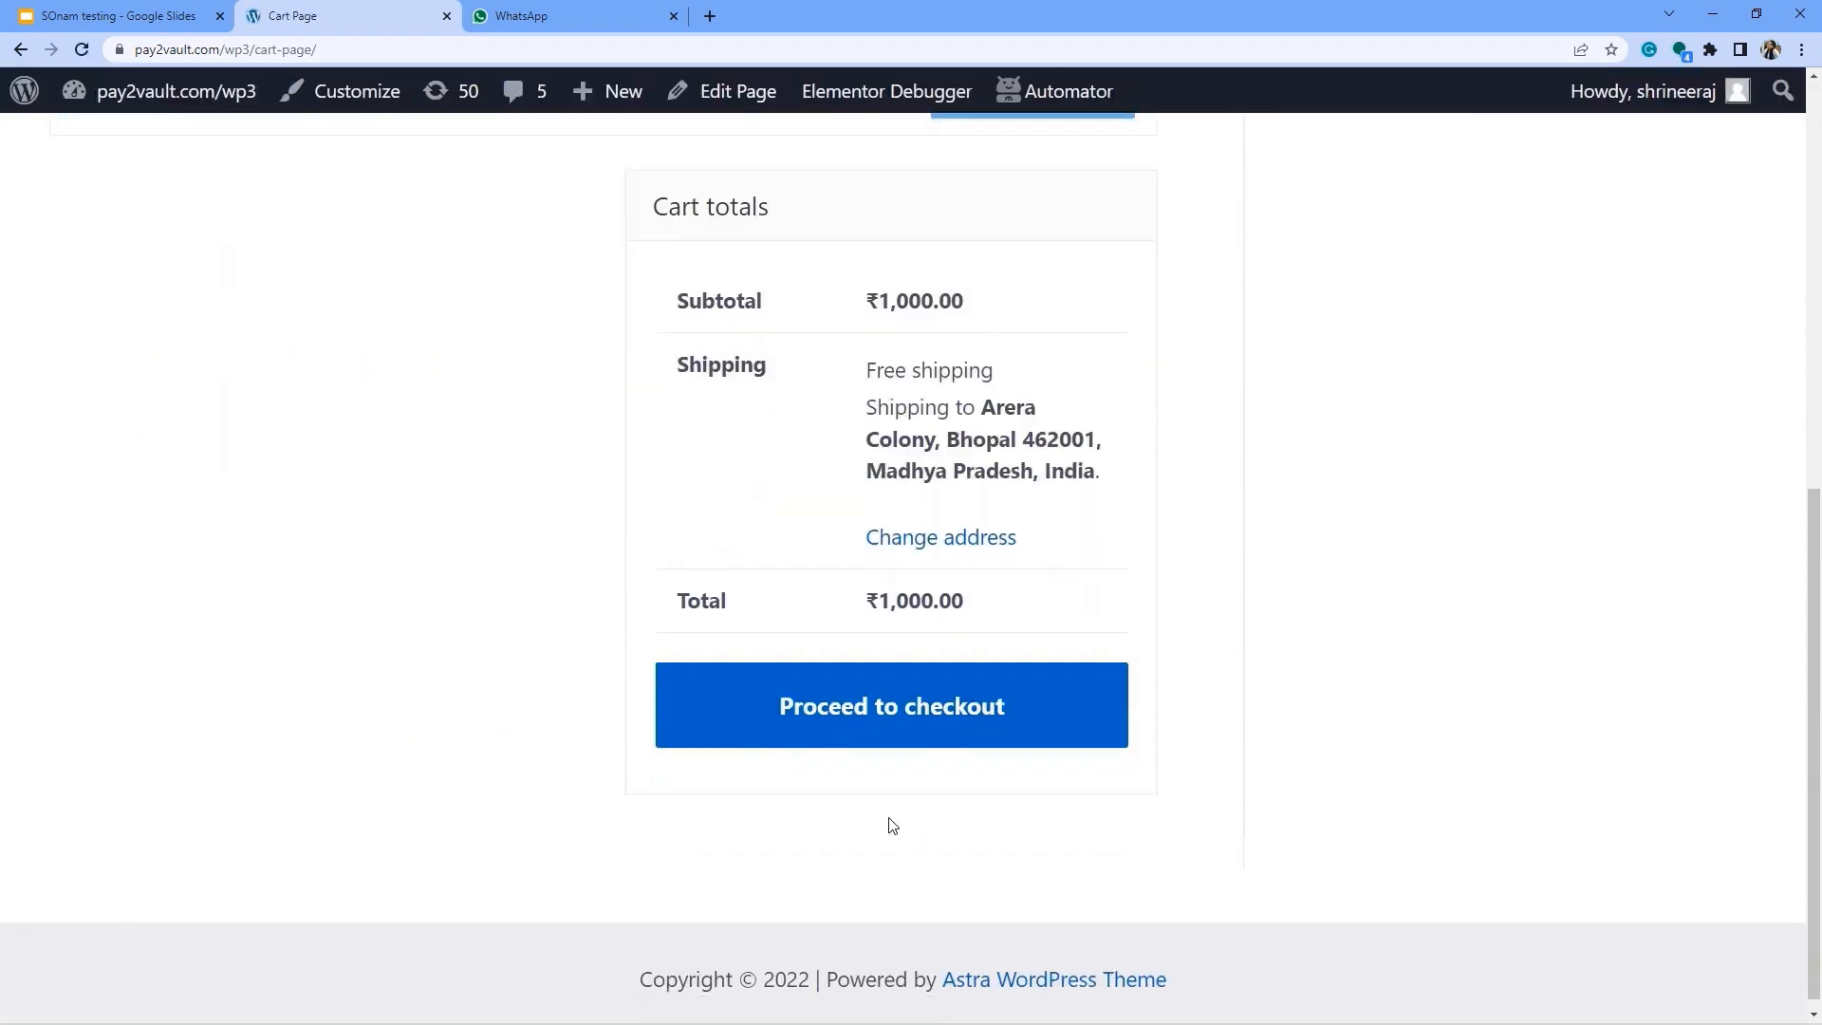
click(893, 718)
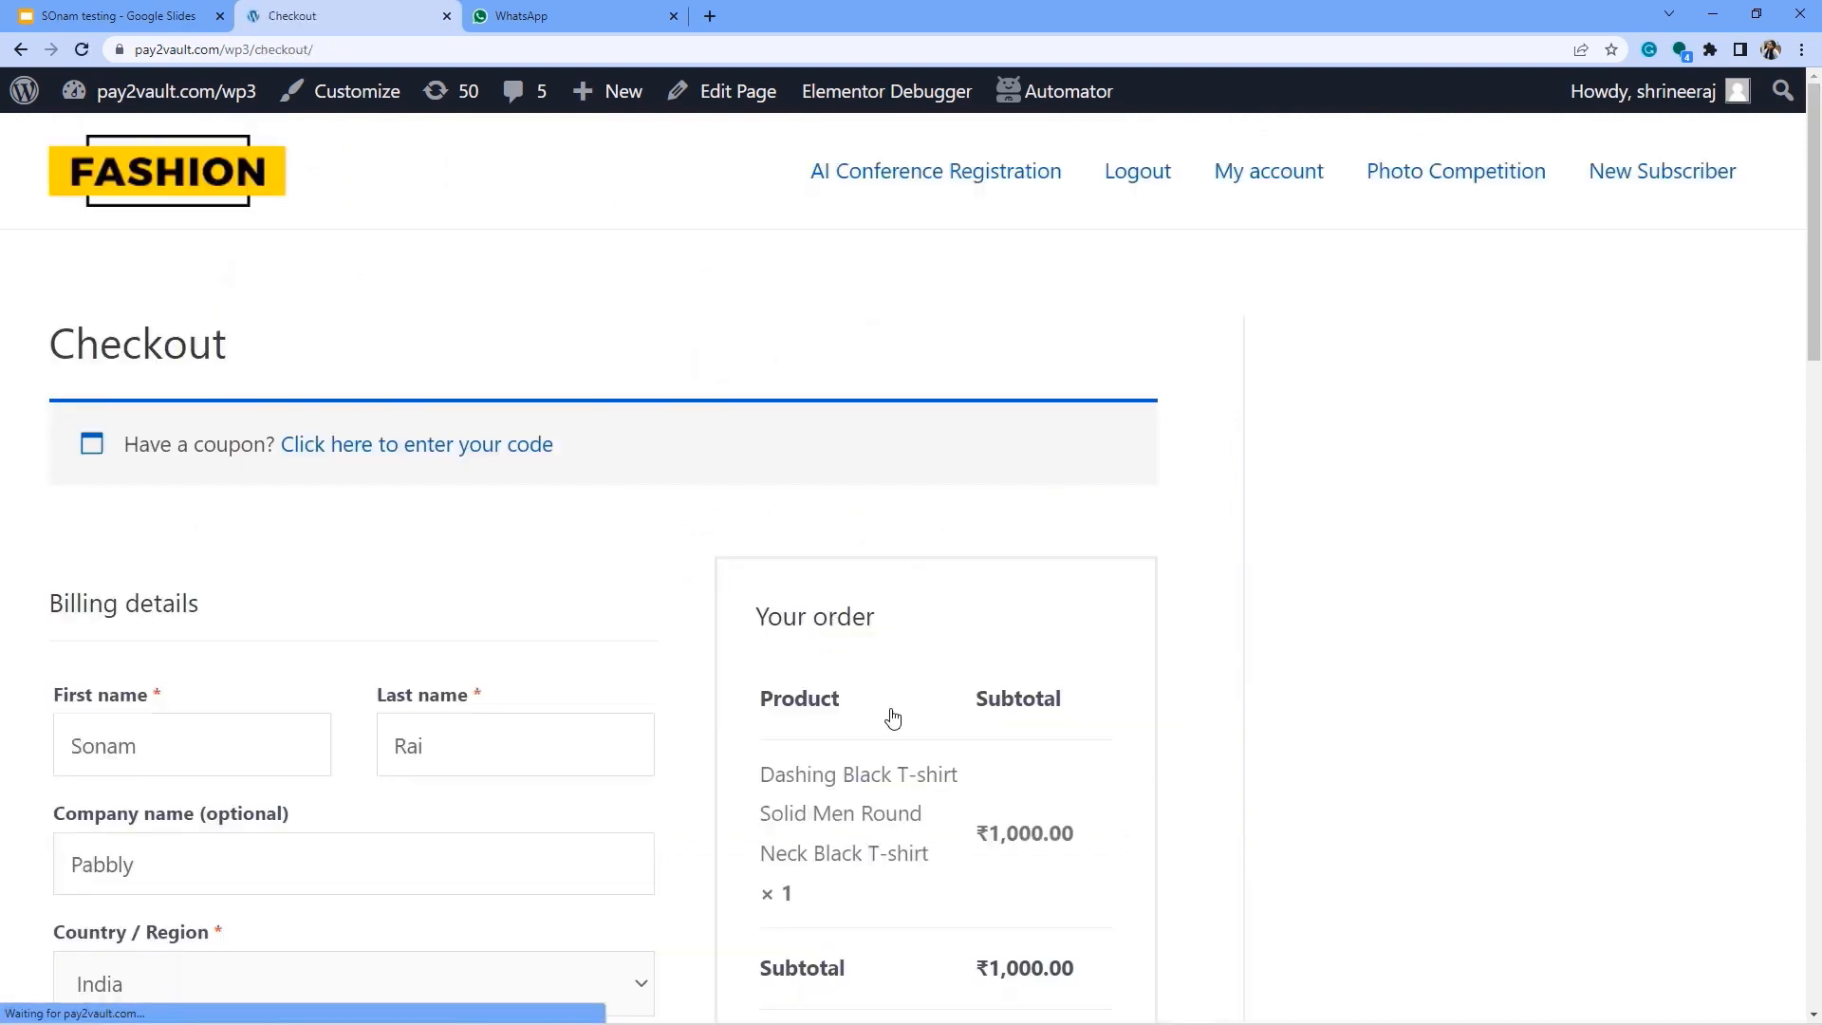
Review the billing details on the checkout page, including first and last name.
scroll(285, 565, down, 2)
drag(163, 572, 50, 568)
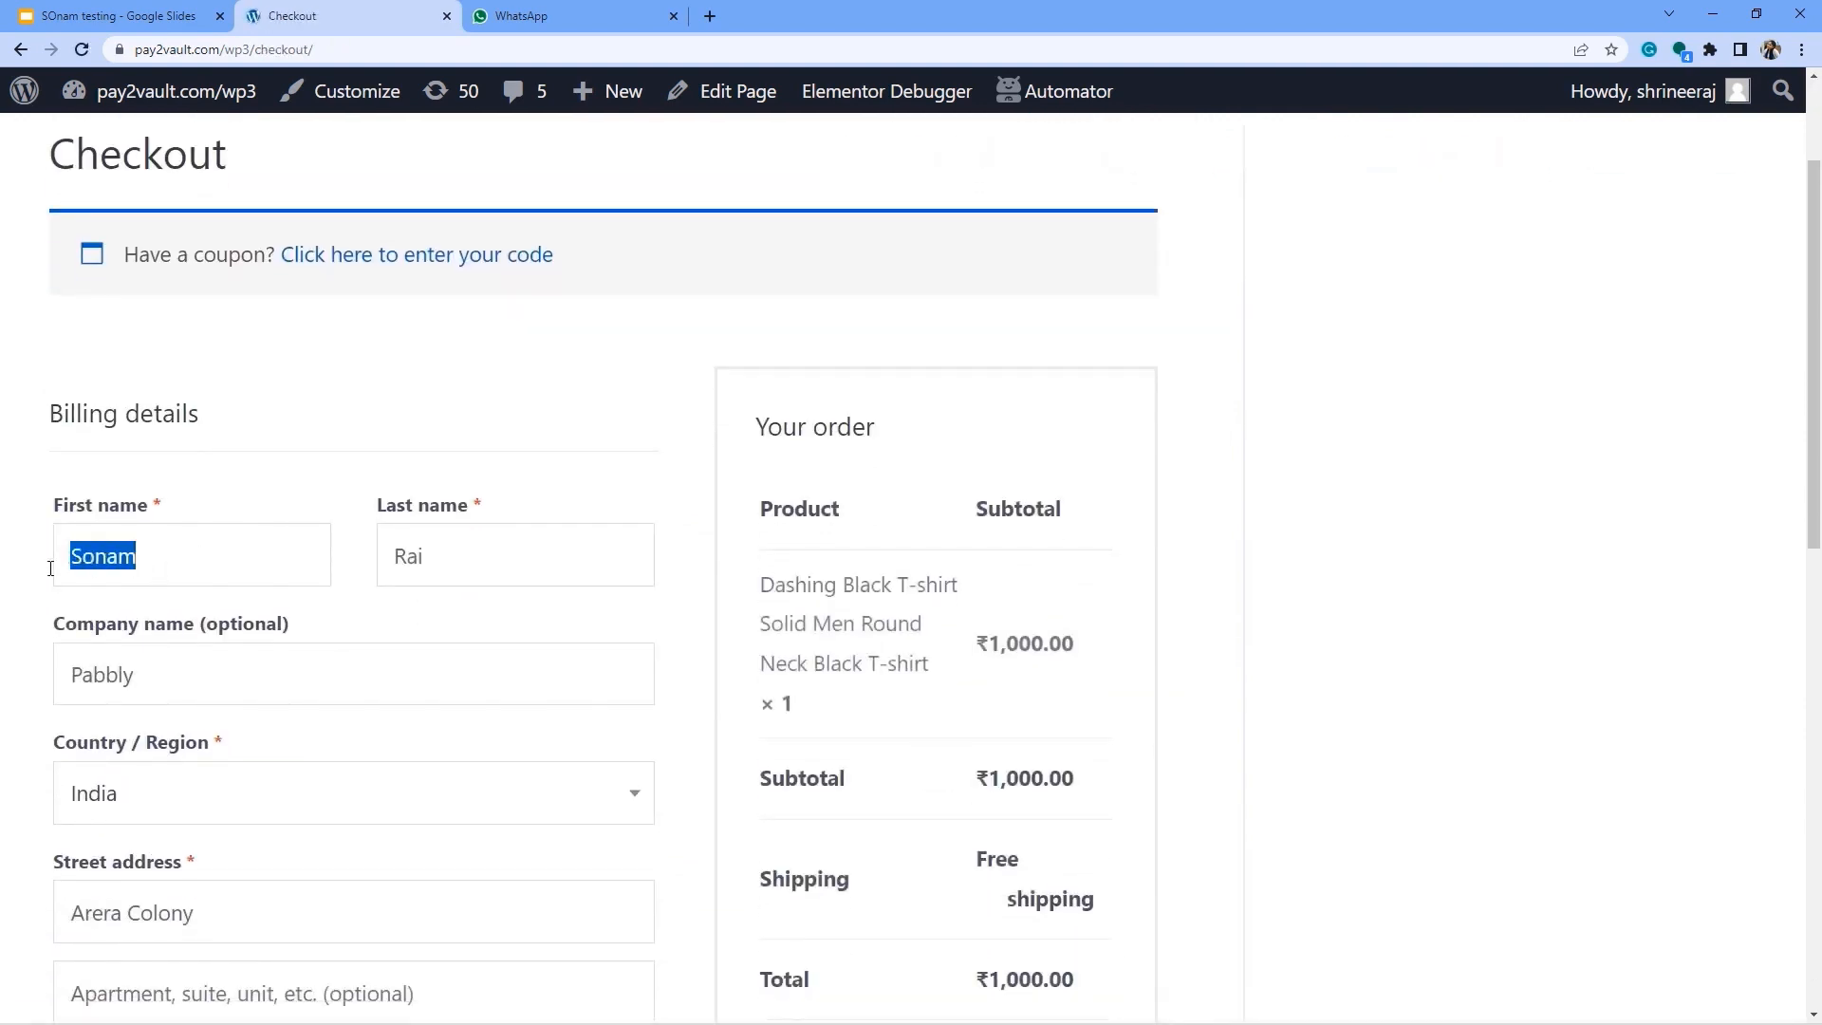
drag(418, 550, 353, 560)
scroll(316, 571, down, 6)
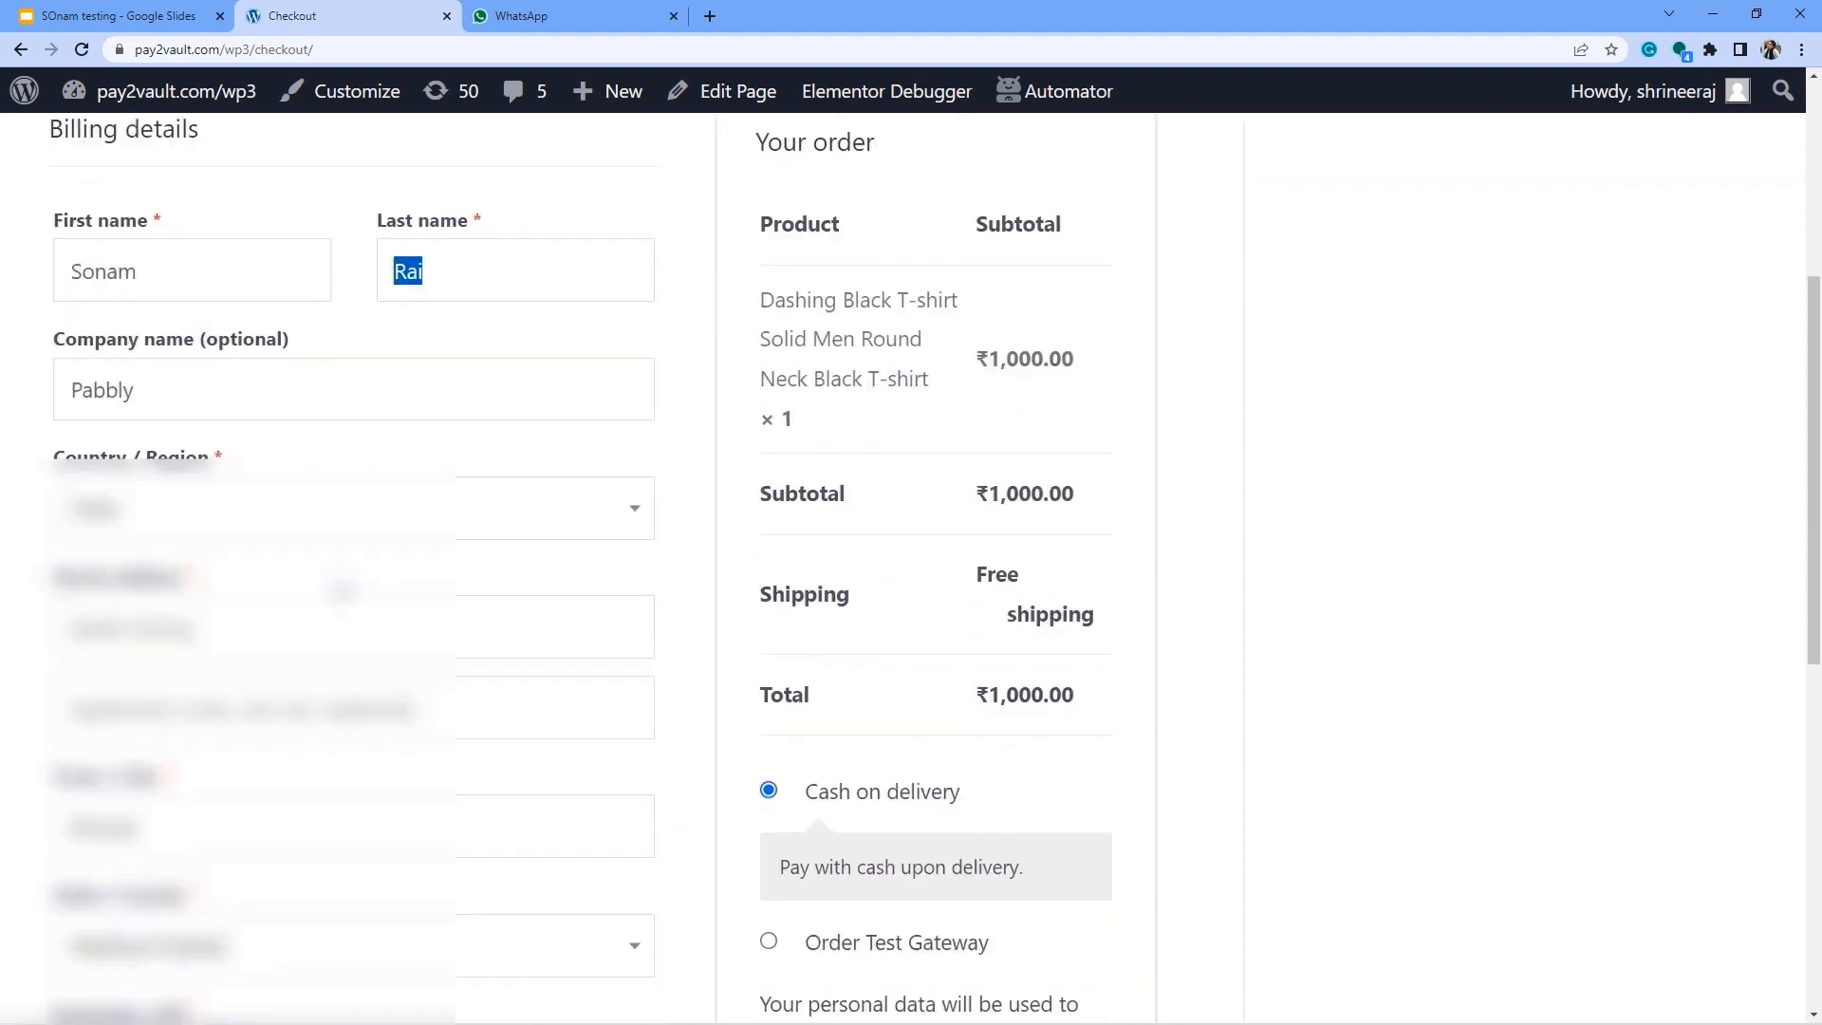
drag(64, 503, 194, 541)
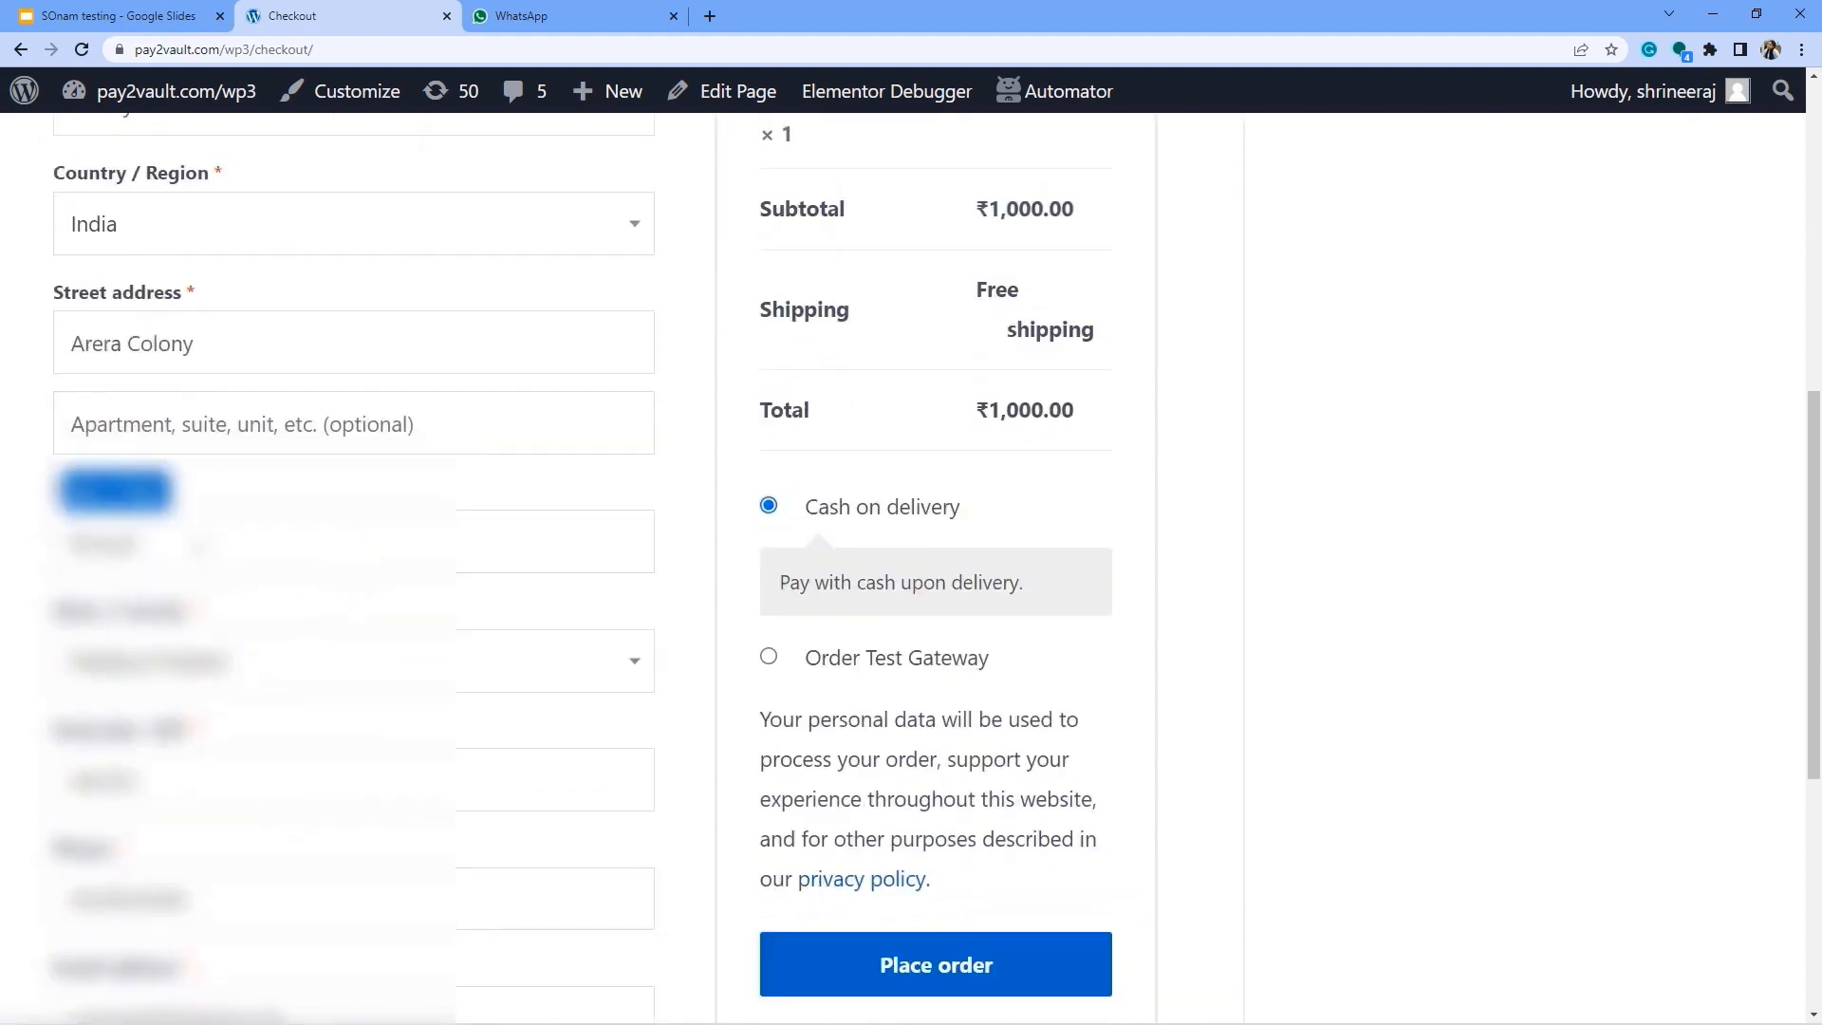
scroll(384, 596, down, 2)
scroll(300, 481, down, 2)
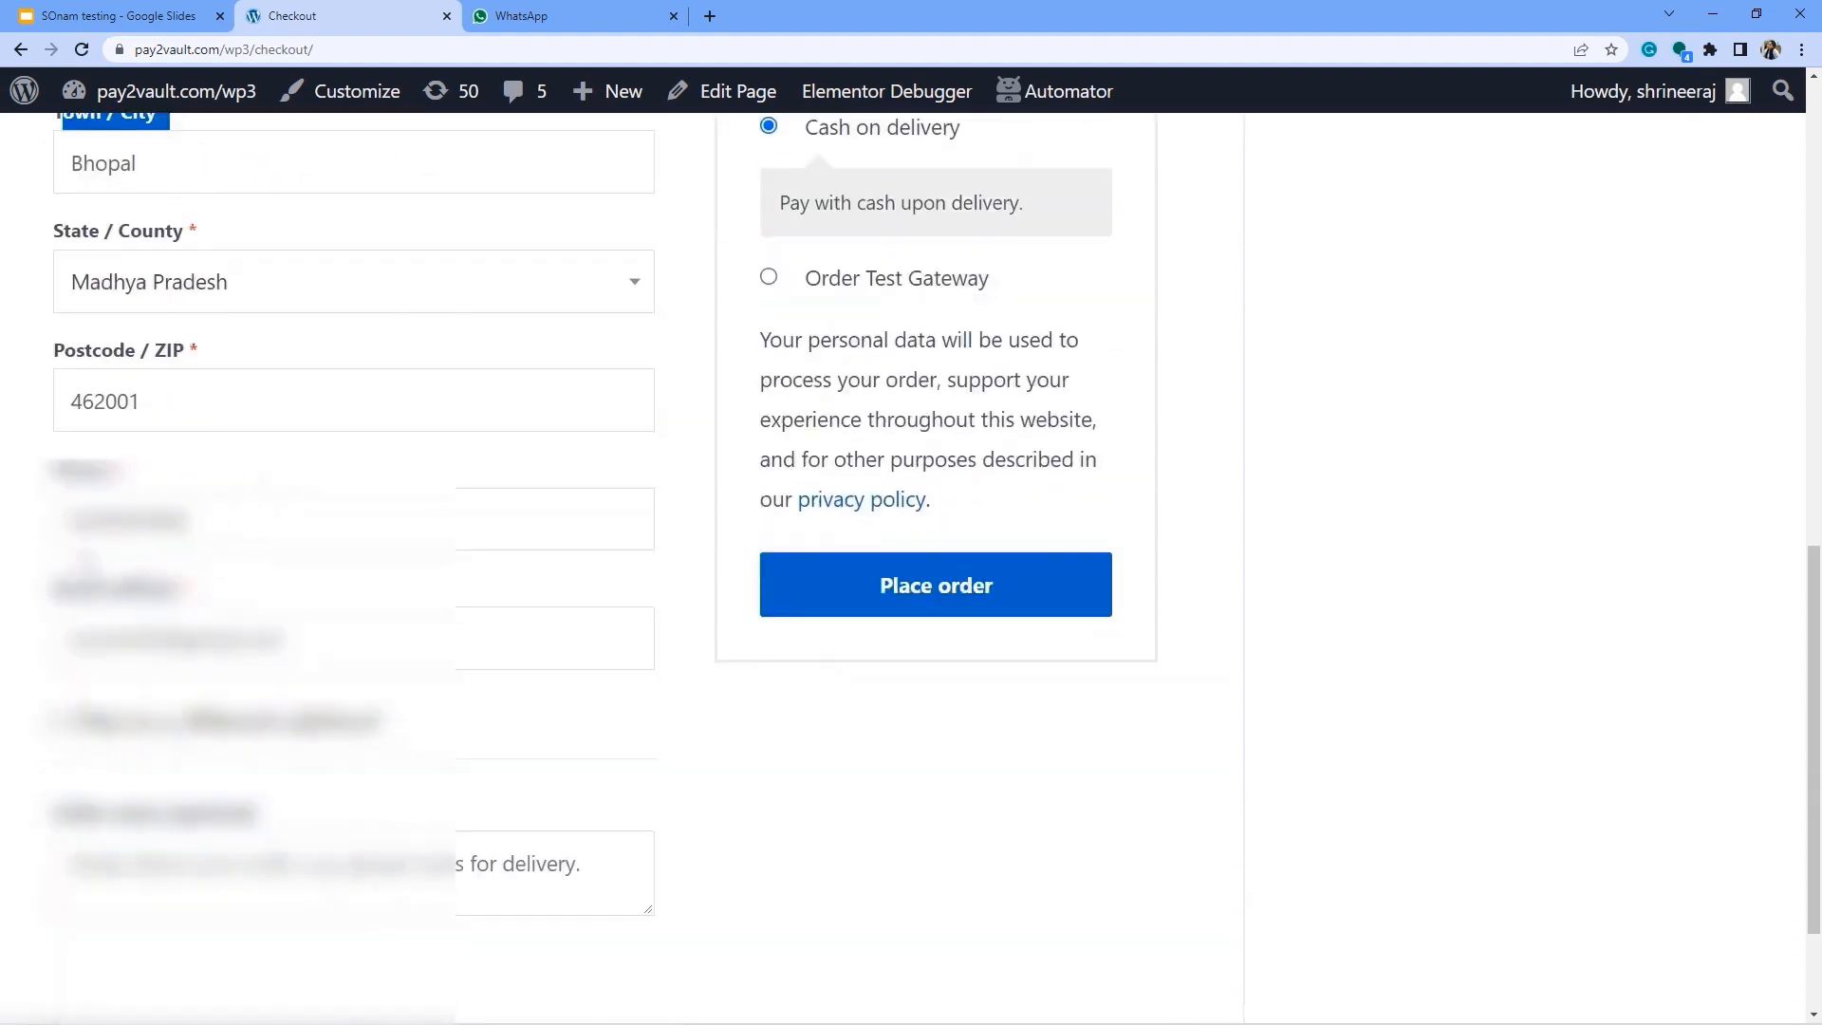
drag(77, 522, 201, 524)
drag(113, 637, 308, 636)
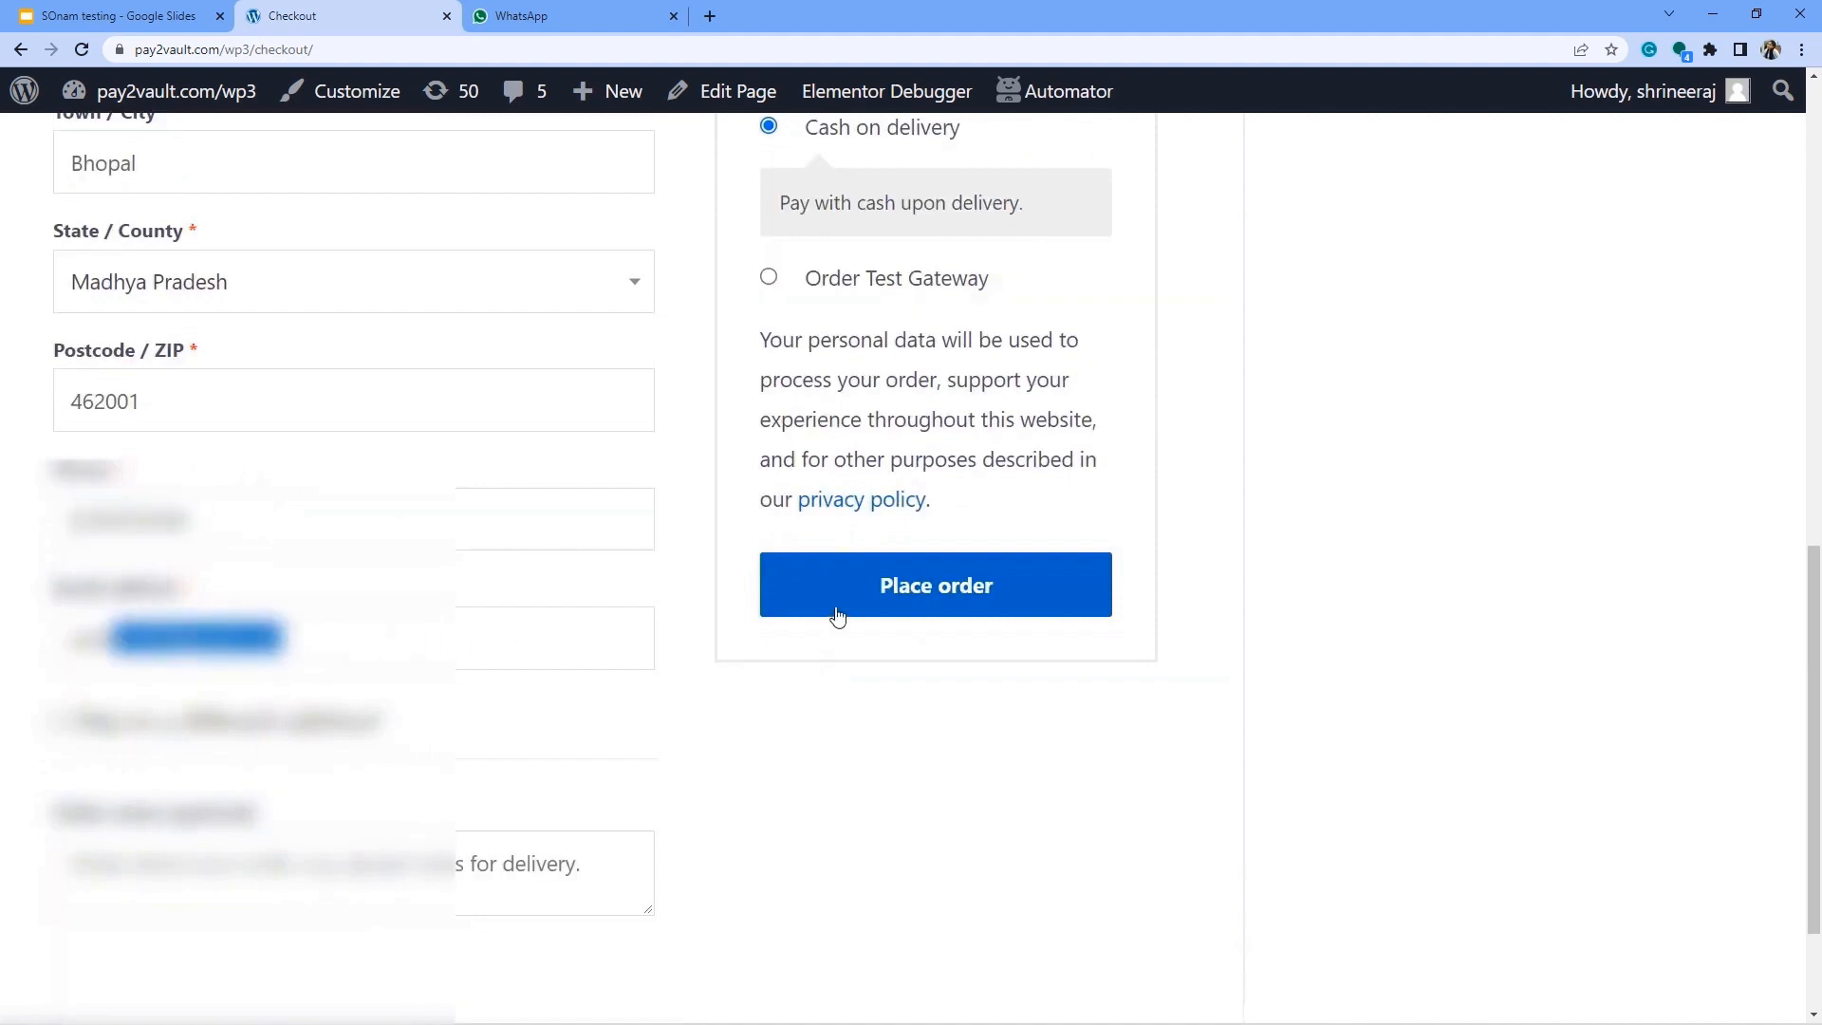
Place the ₹1,000.00 cash-on-delivery order and confirm it shows as received.
click(932, 588)
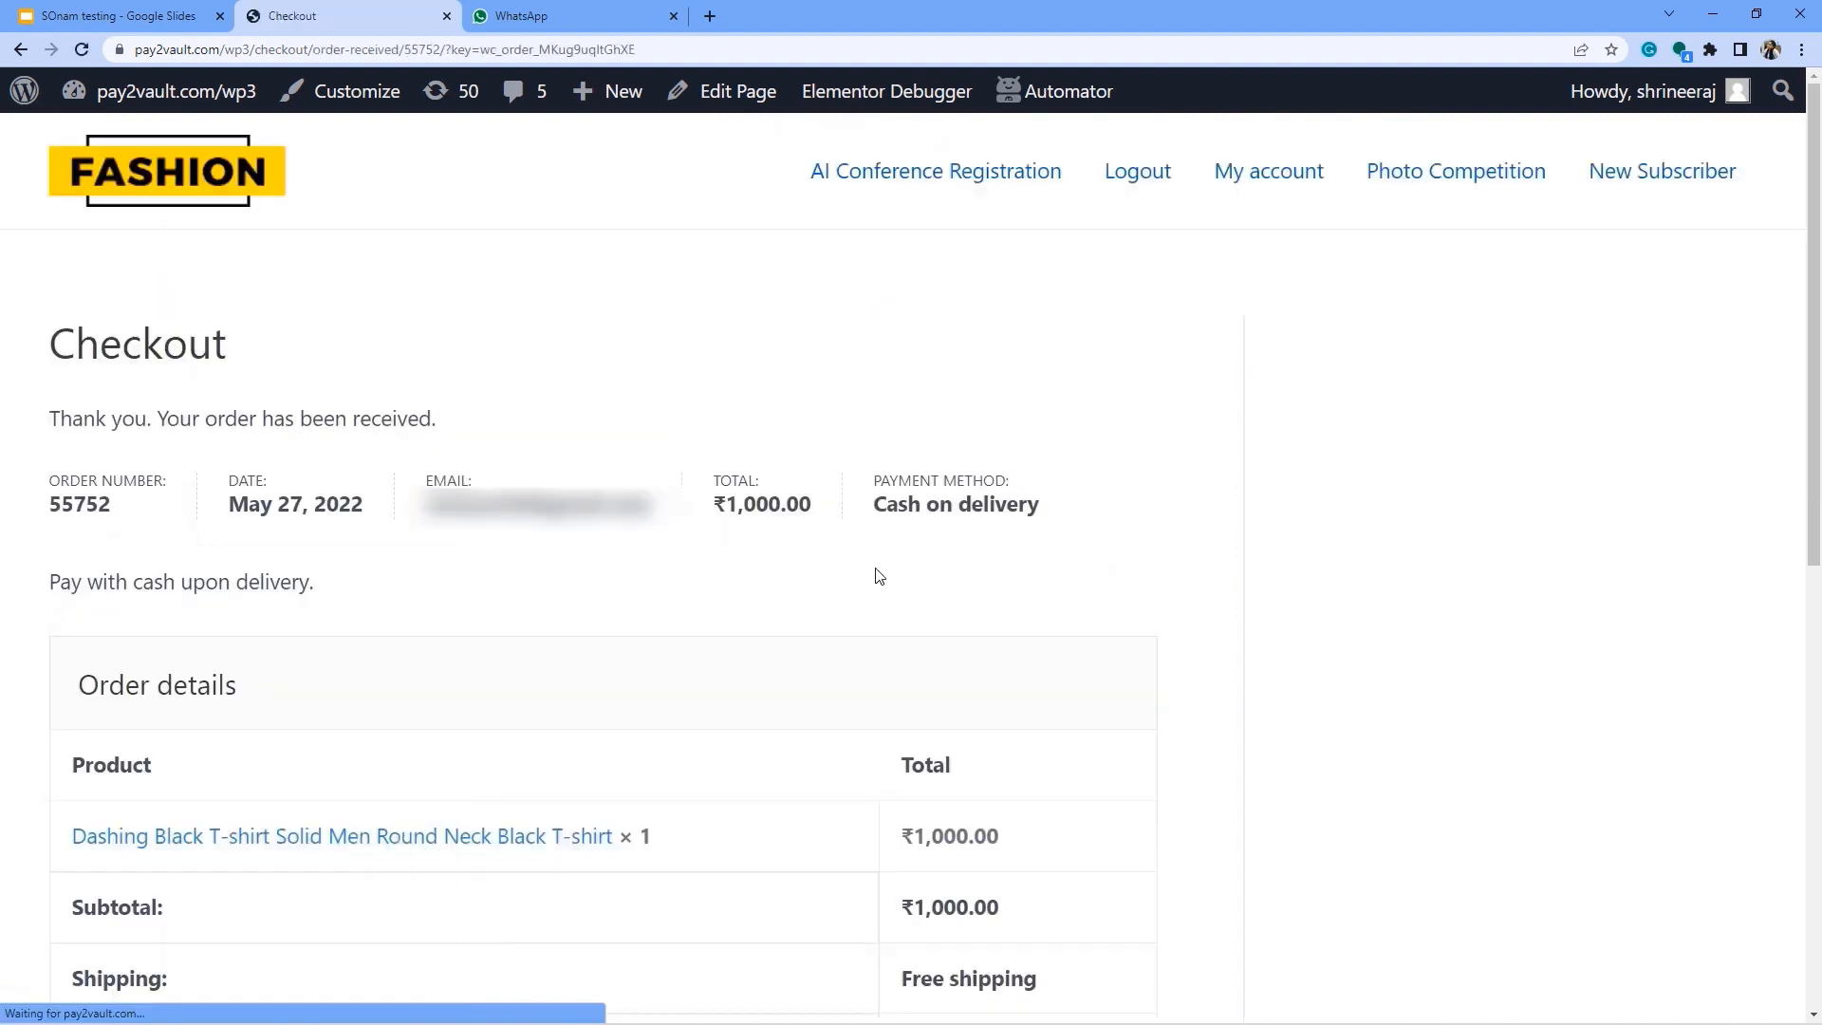
drag(60, 358, 236, 370)
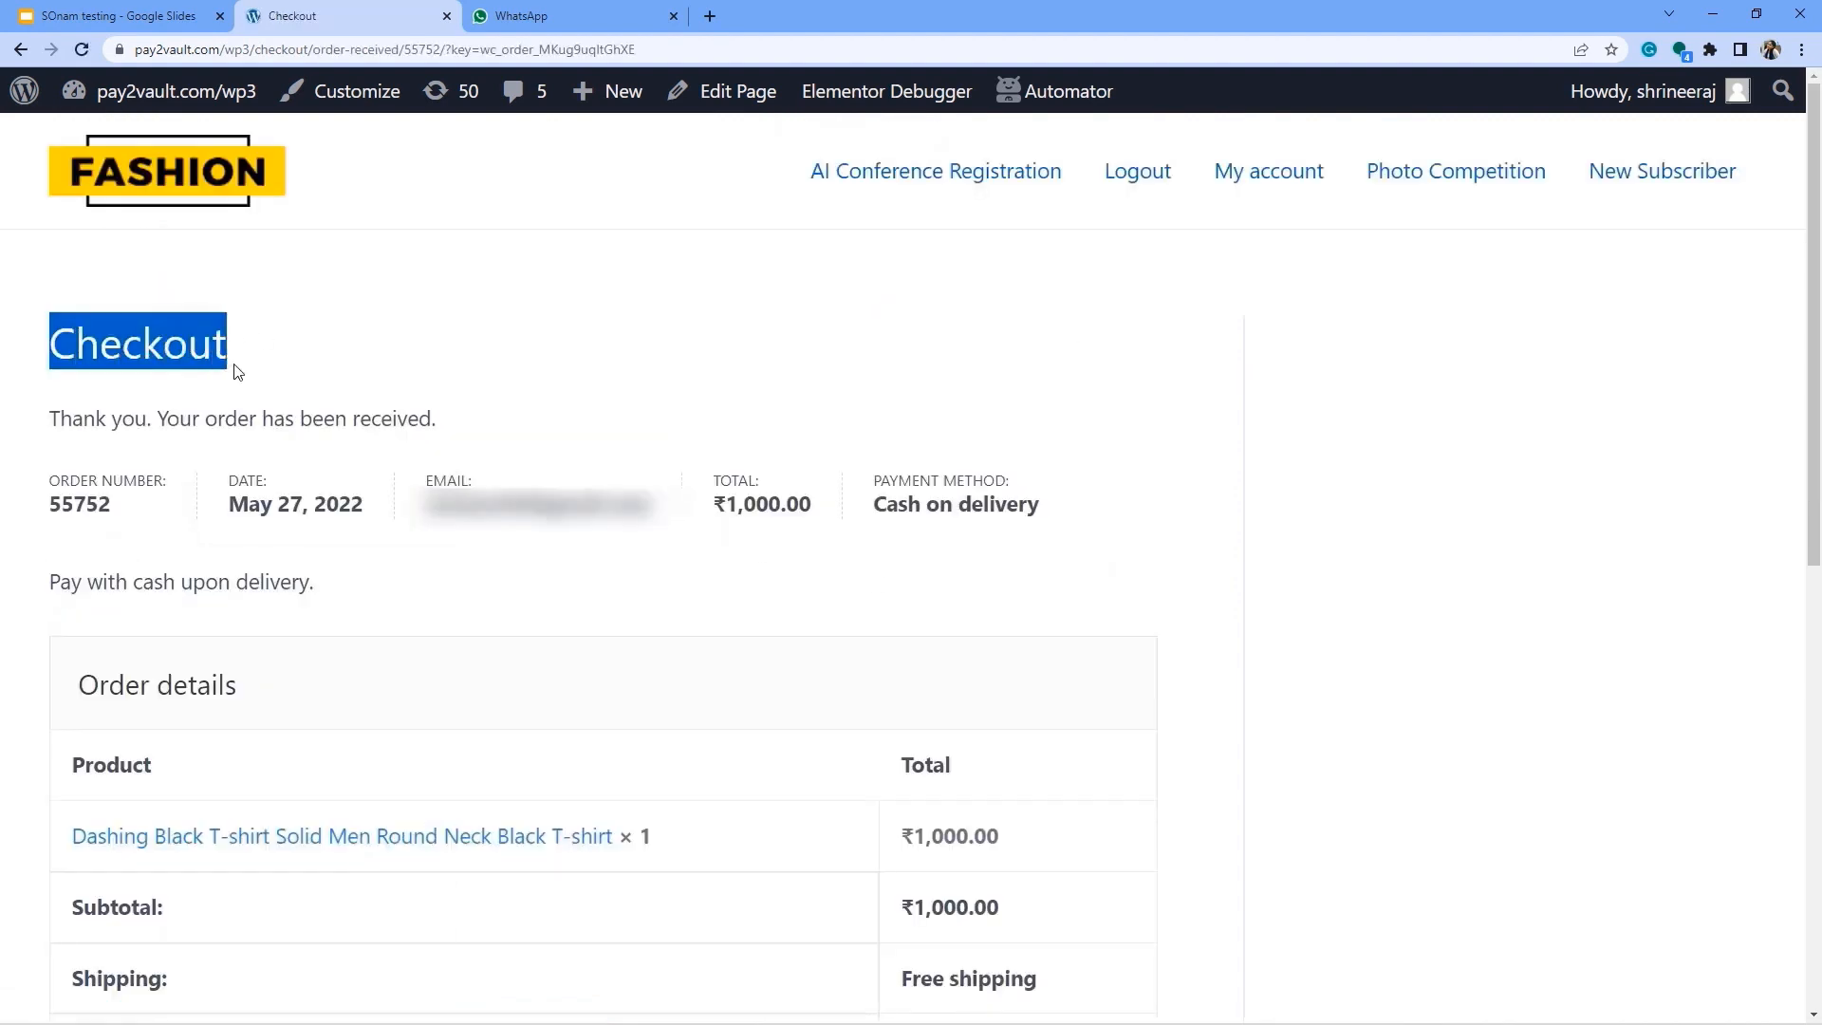
drag(72, 418, 408, 418)
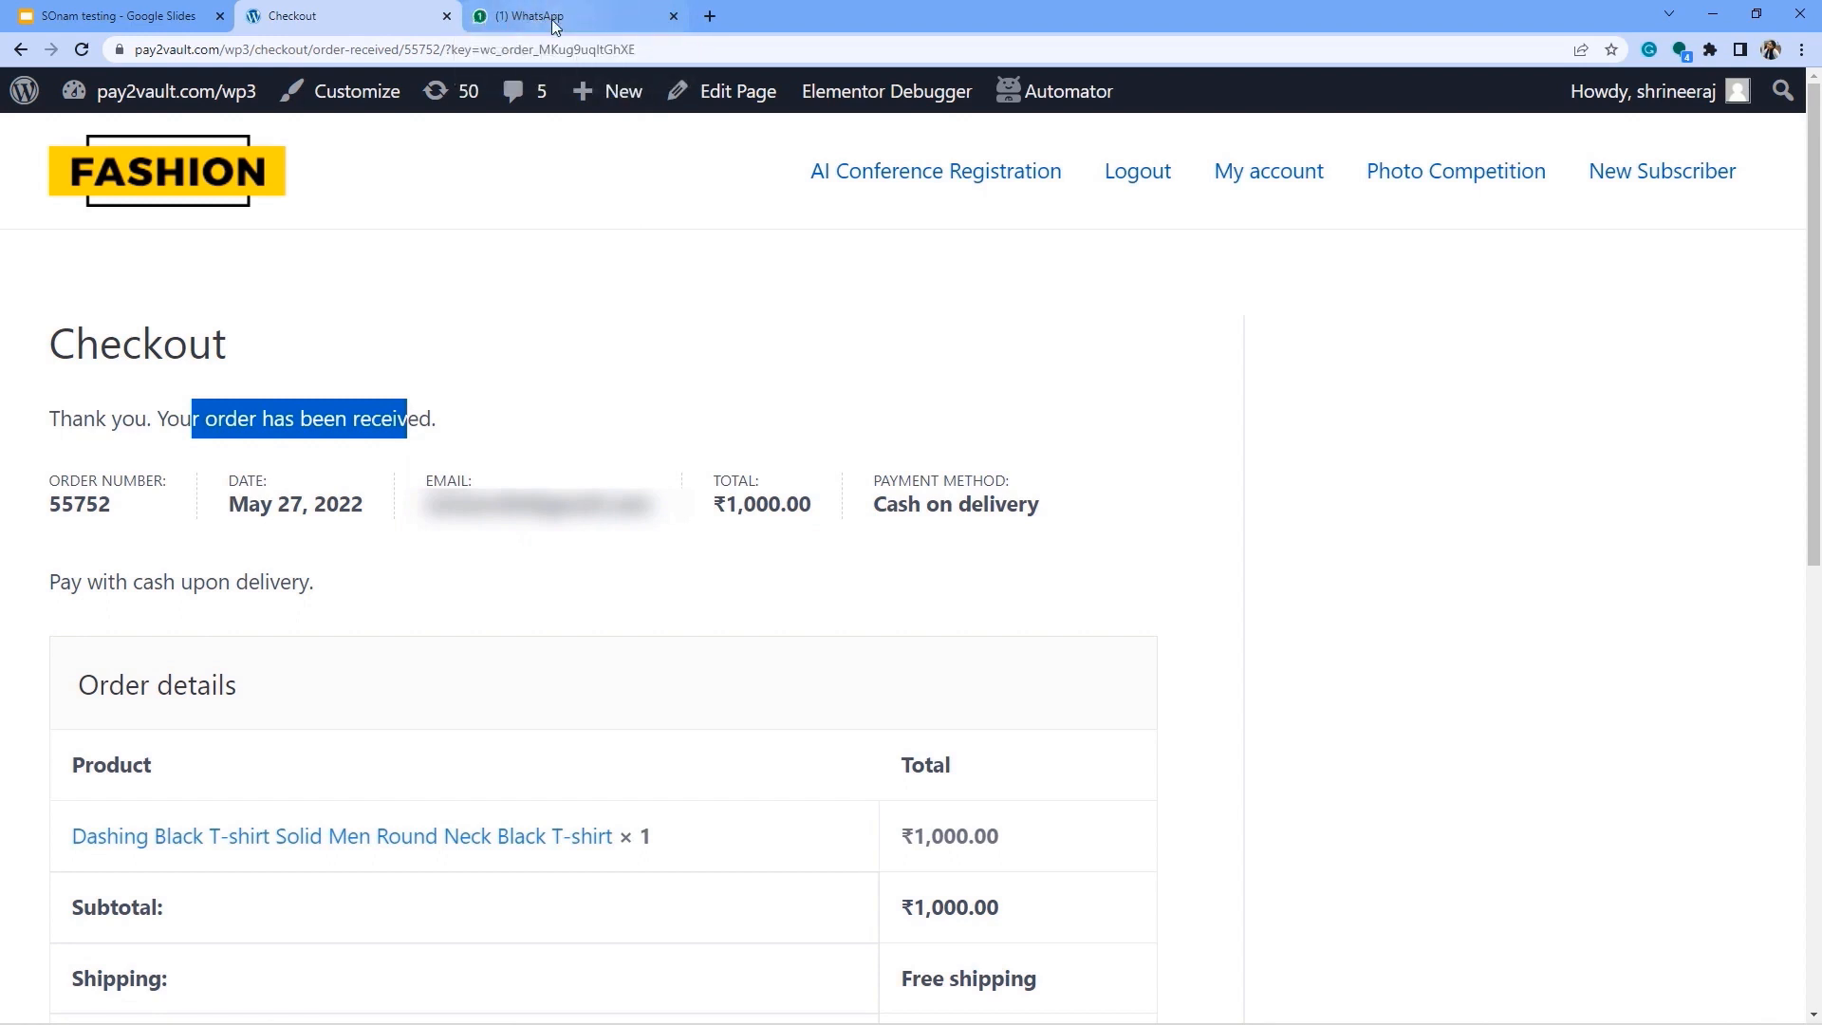
In the WhatsApp Office Number 1 chat, review the Order Confirmed message's greeting, product and delivery date.
click(522, 23)
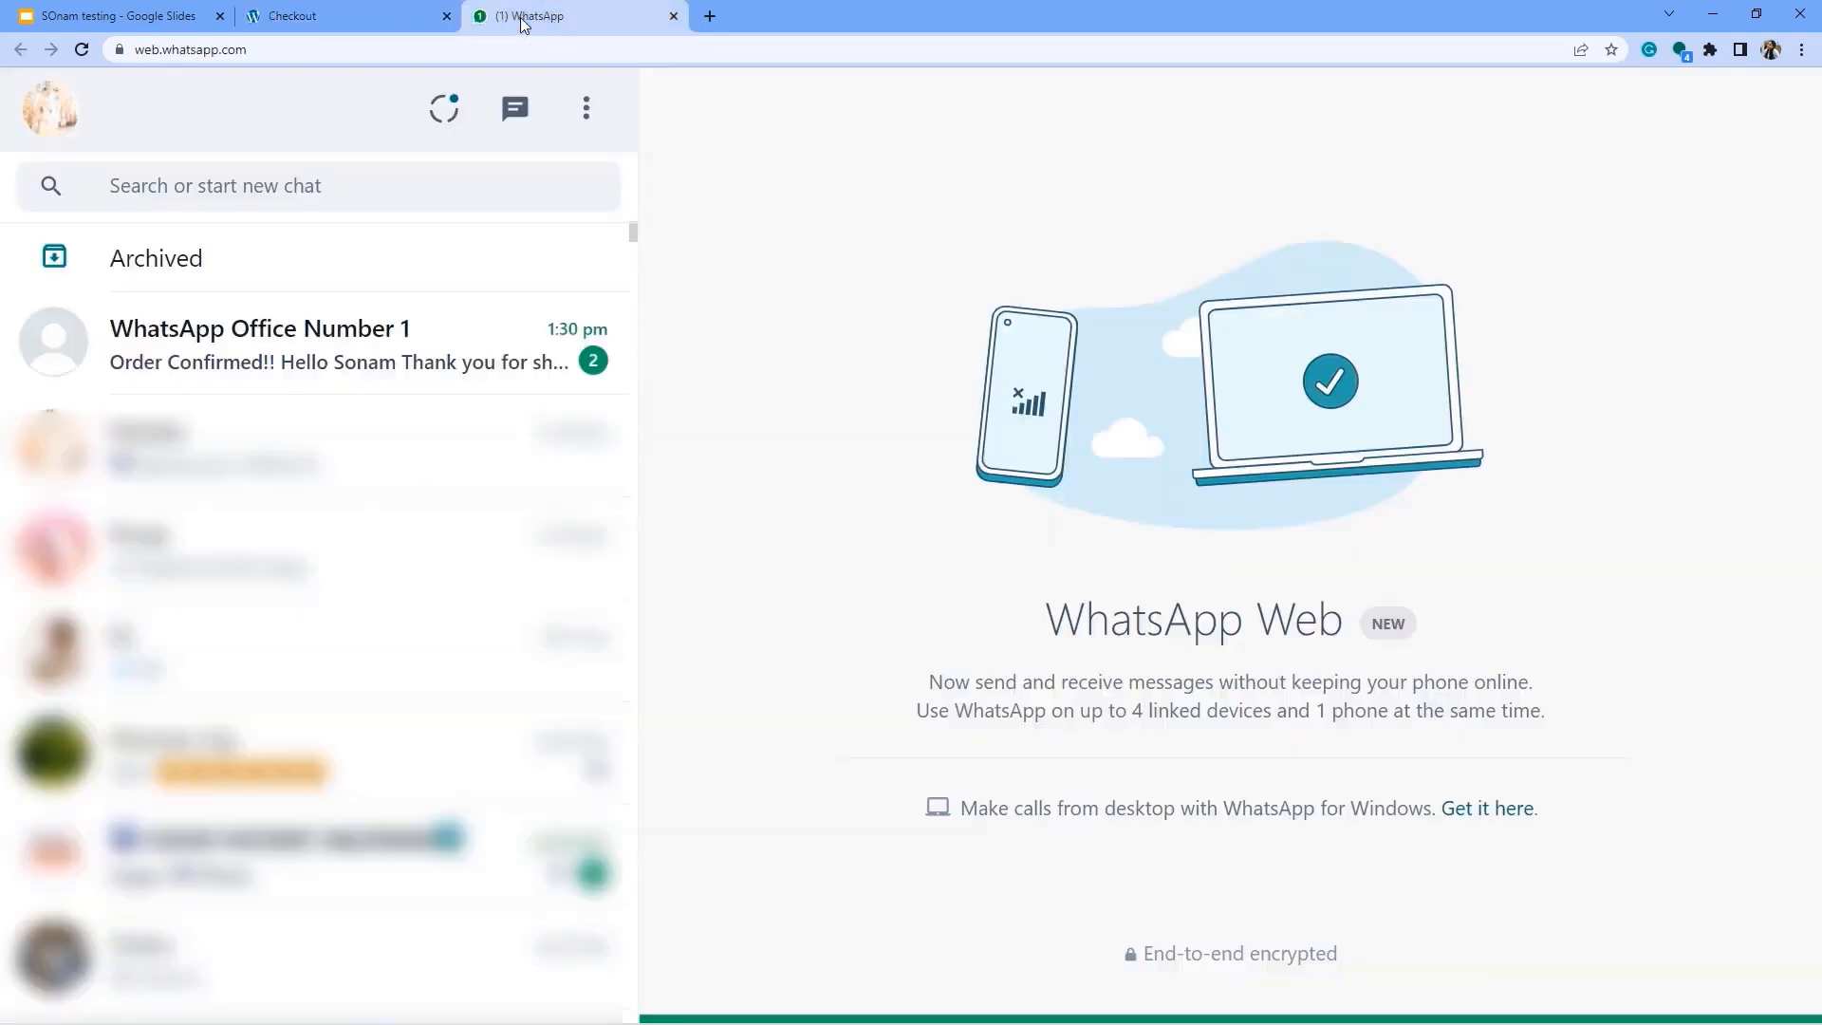
click(293, 357)
scroll(877, 646, down, 3)
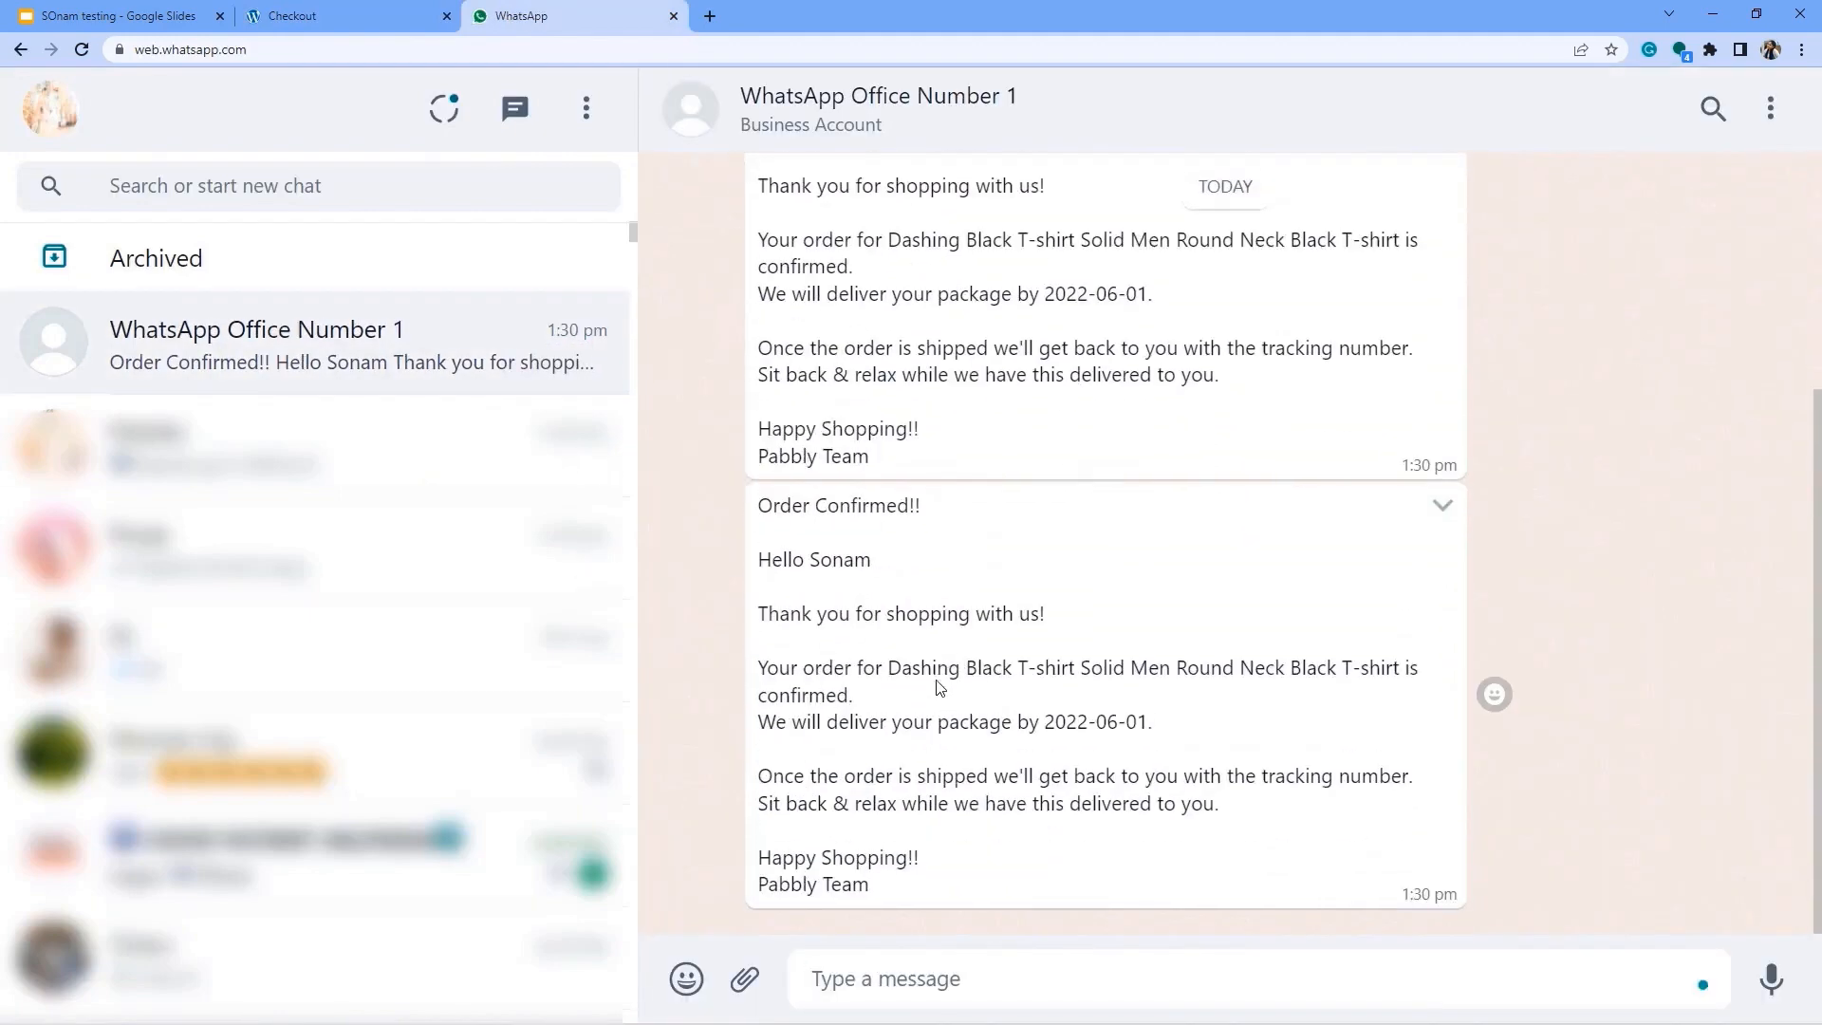
drag(793, 525, 886, 528)
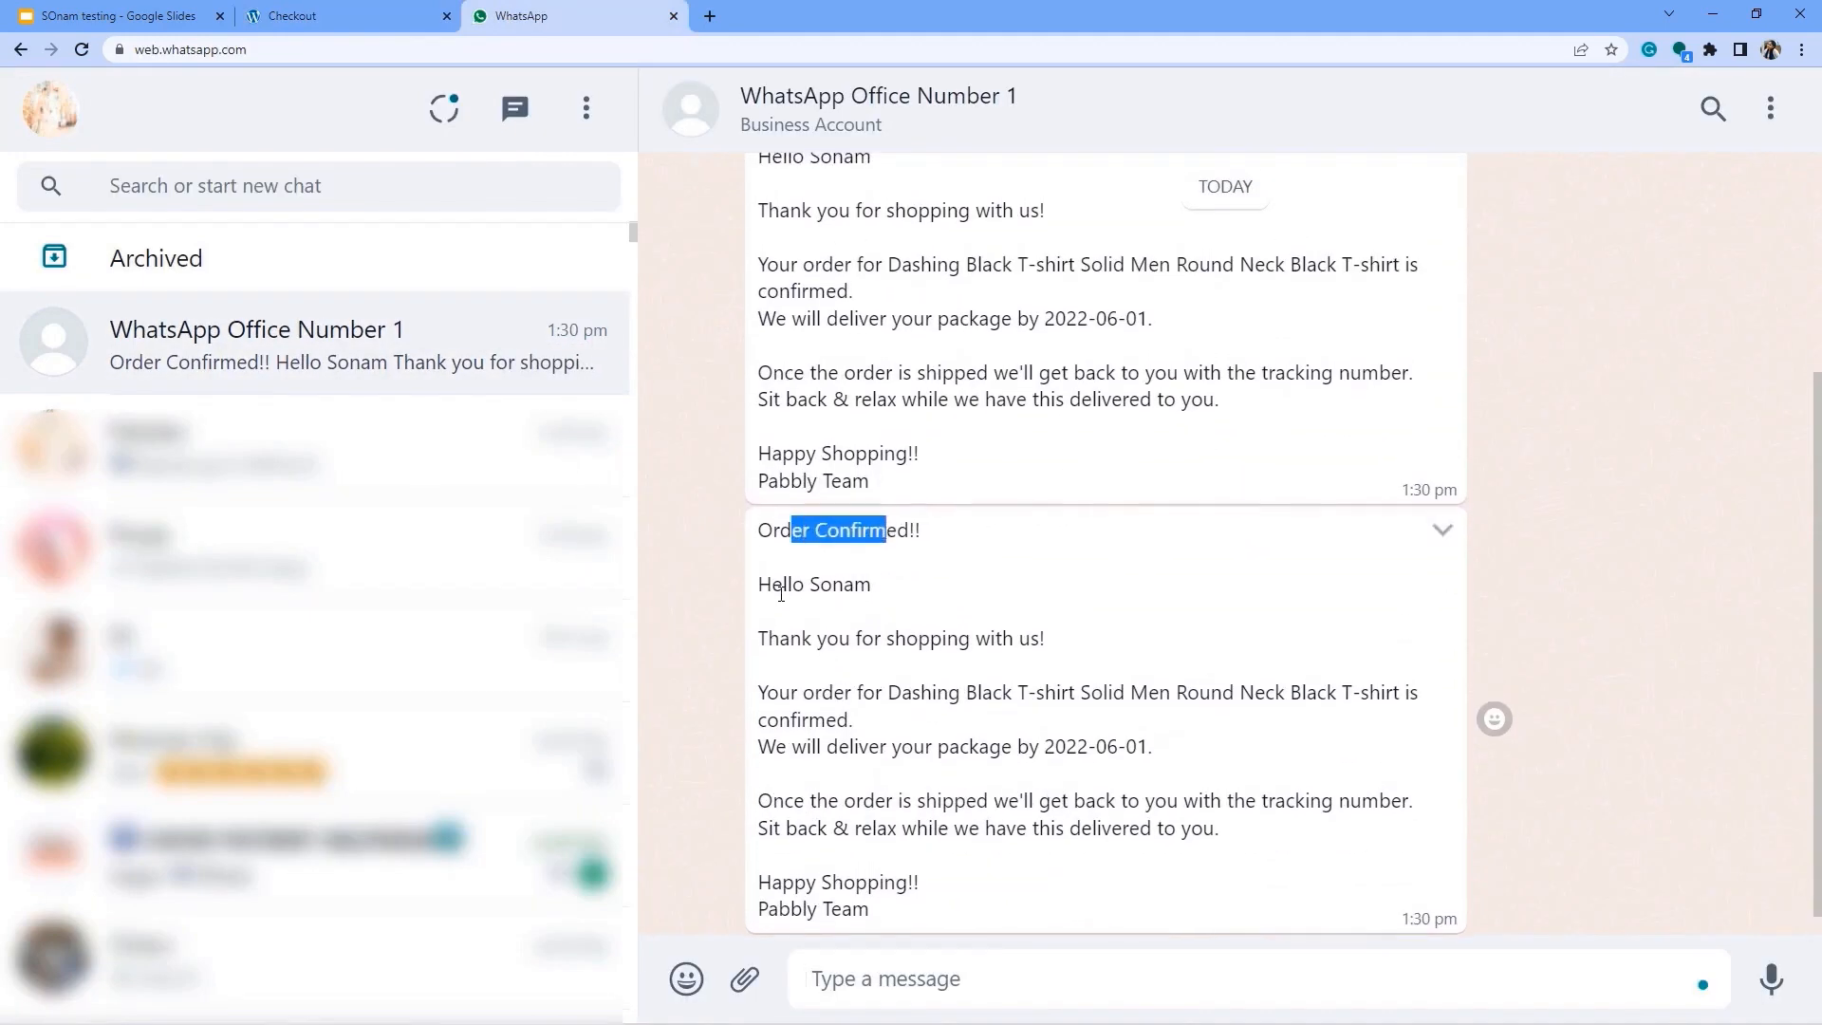
drag(782, 589, 1040, 654)
click(838, 648)
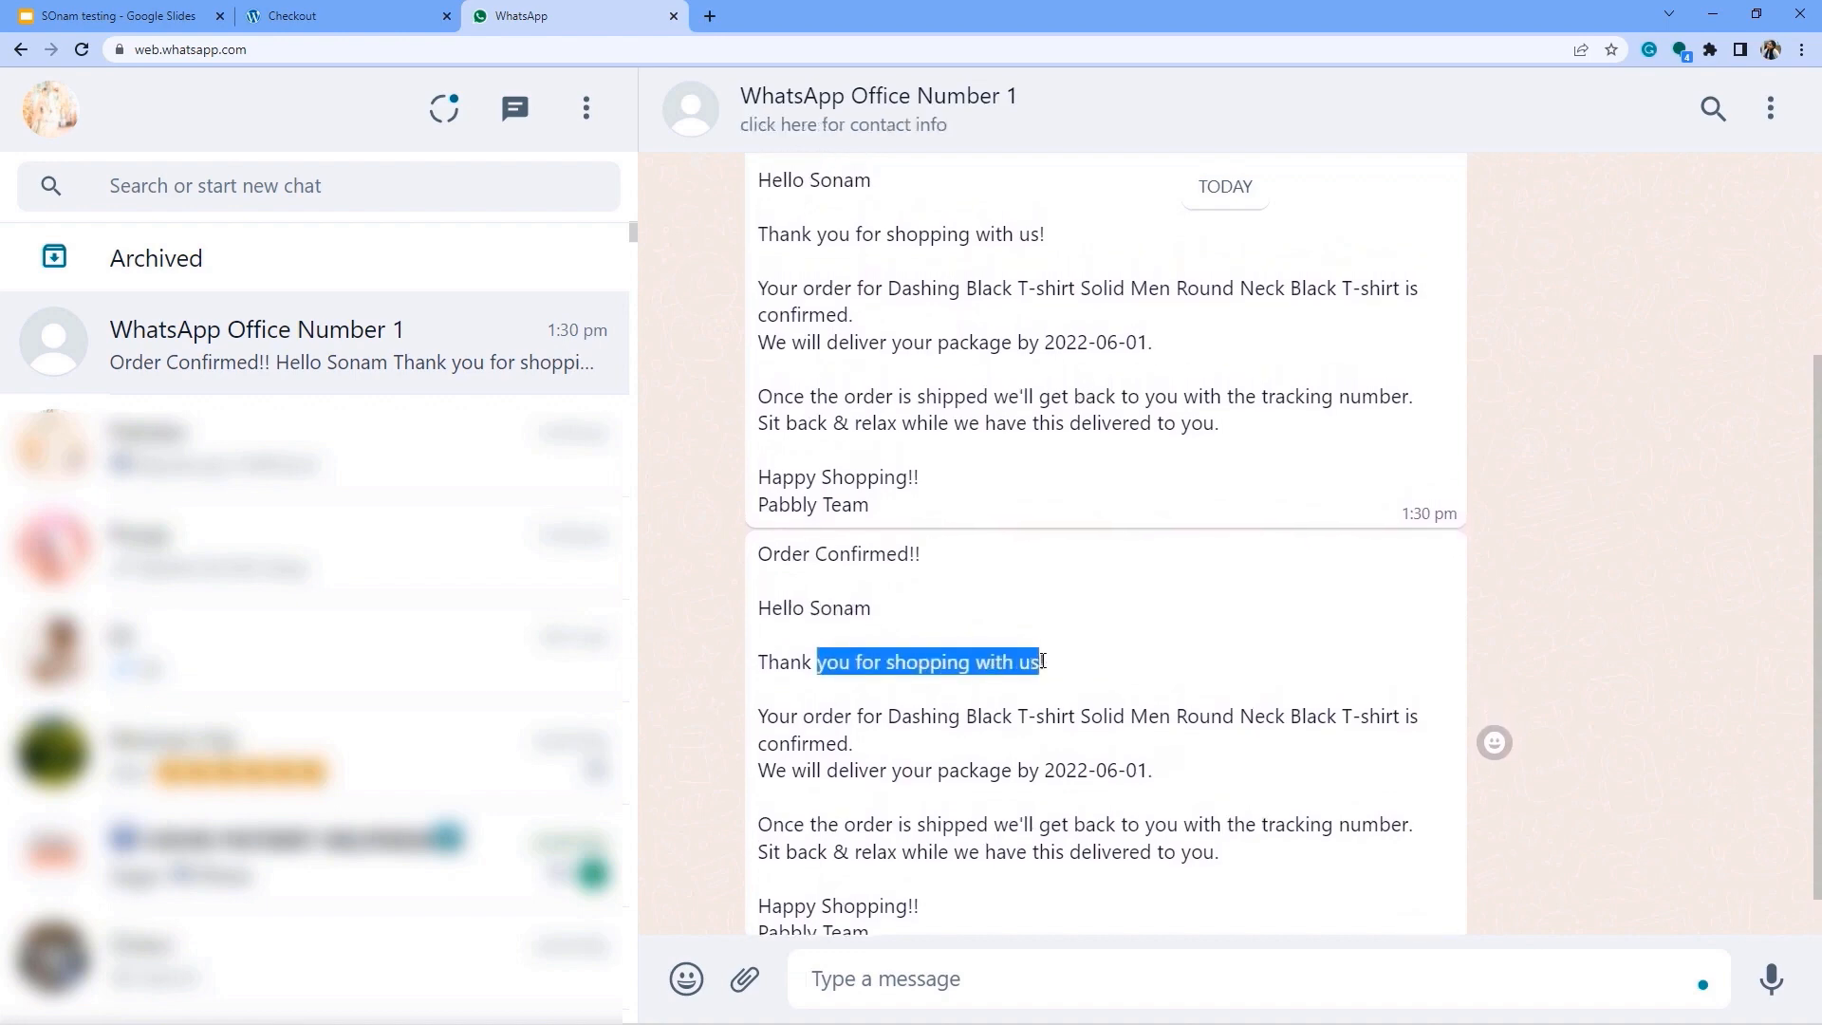
drag(937, 736, 1036, 742)
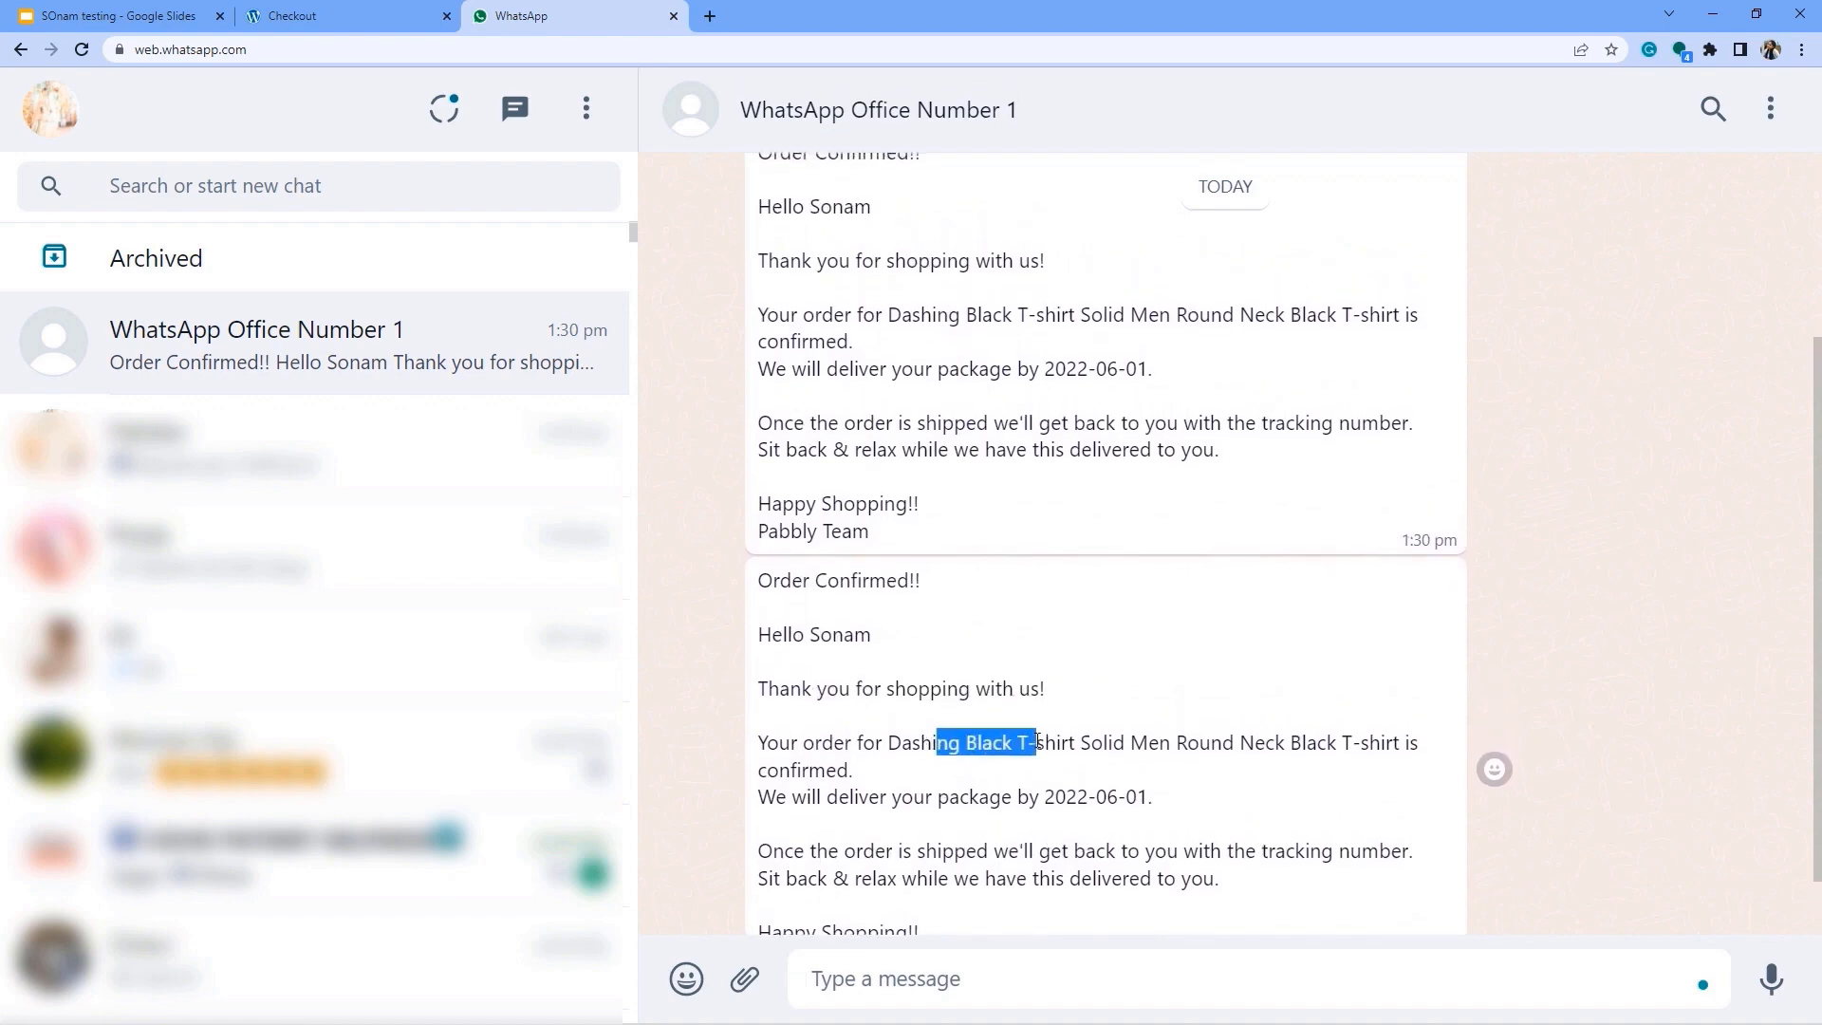
drag(1400, 751, 1165, 812)
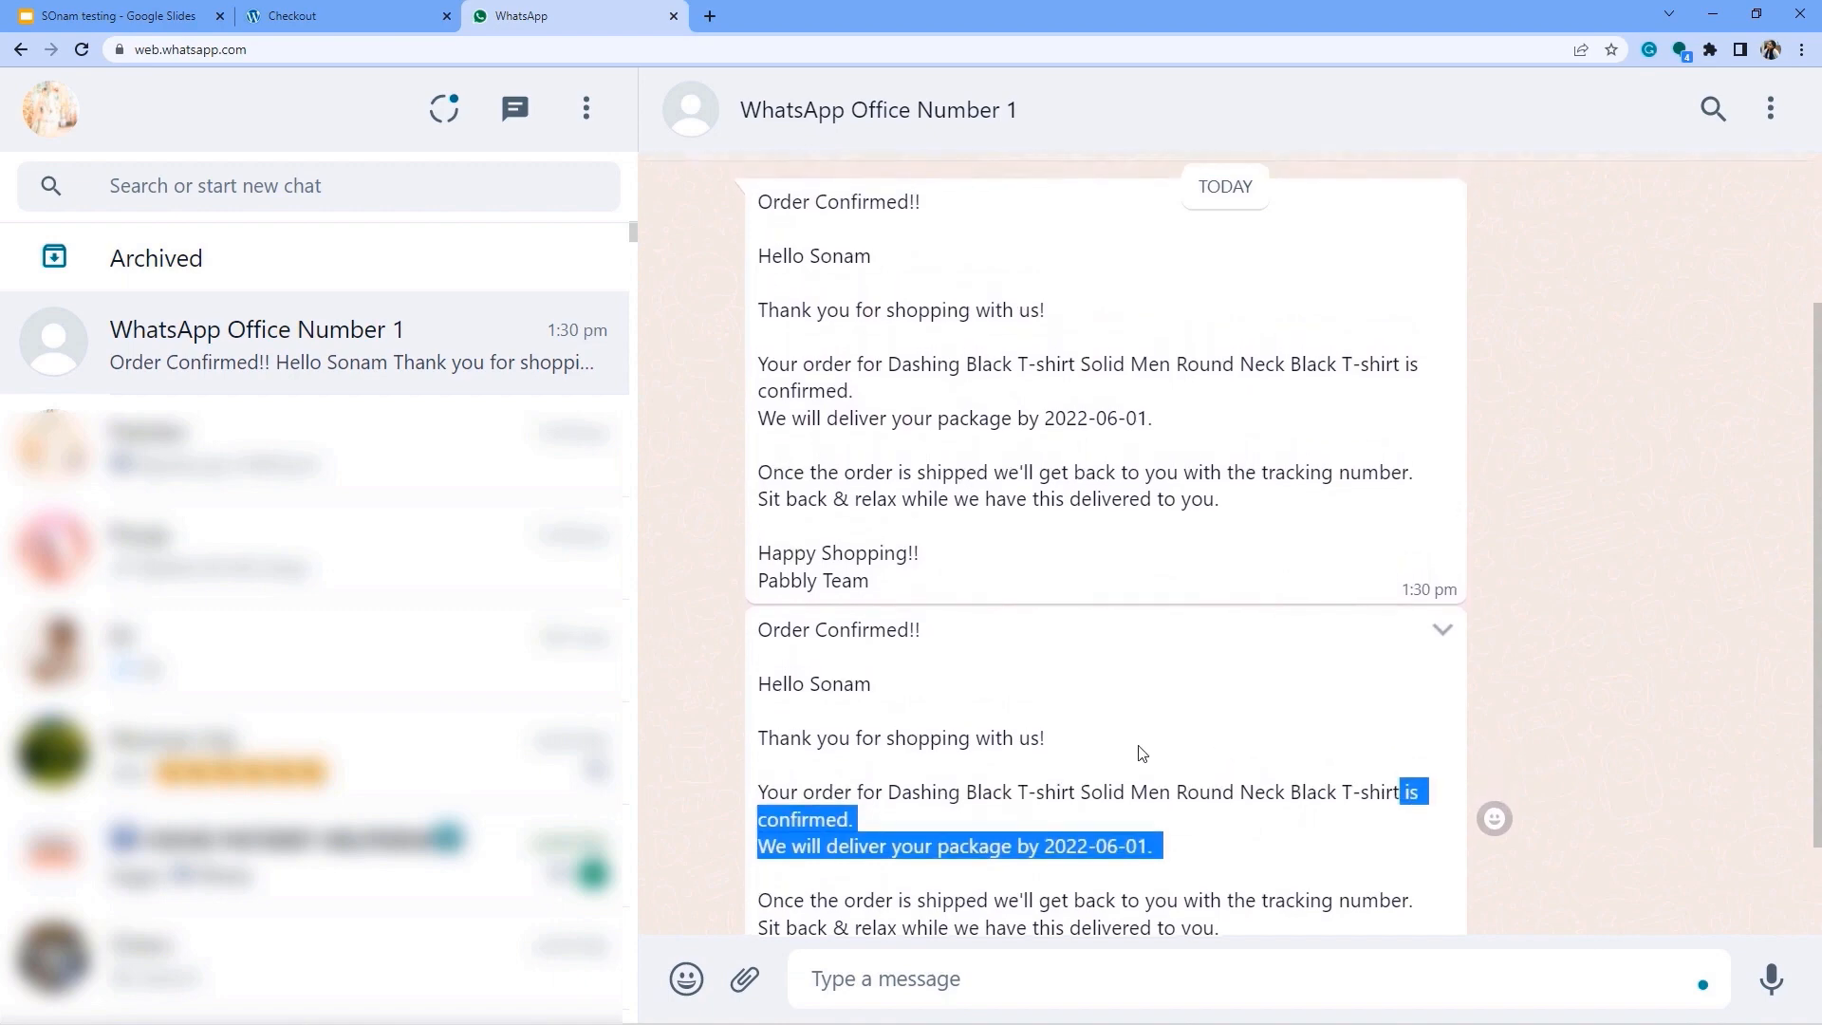
Compare with the order-received page, then review the first confirmation message in the chat.
scroll(1138, 752, down, 1)
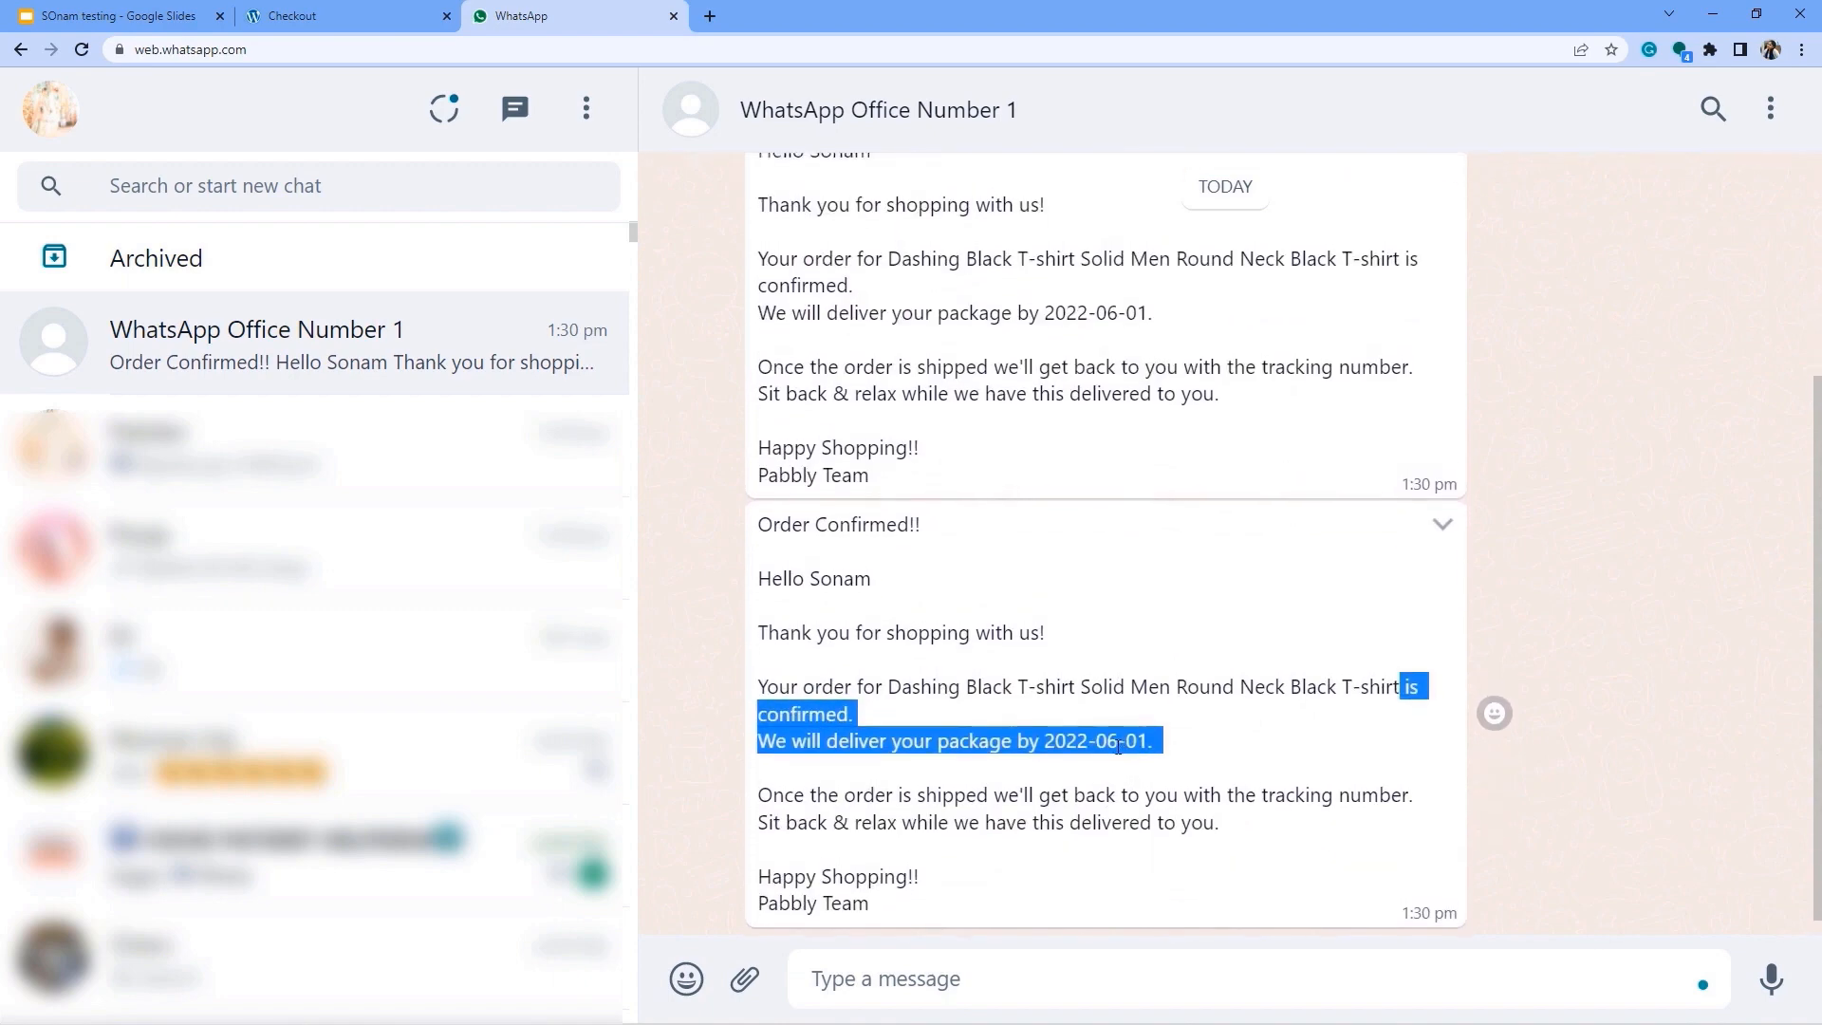
click(343, 20)
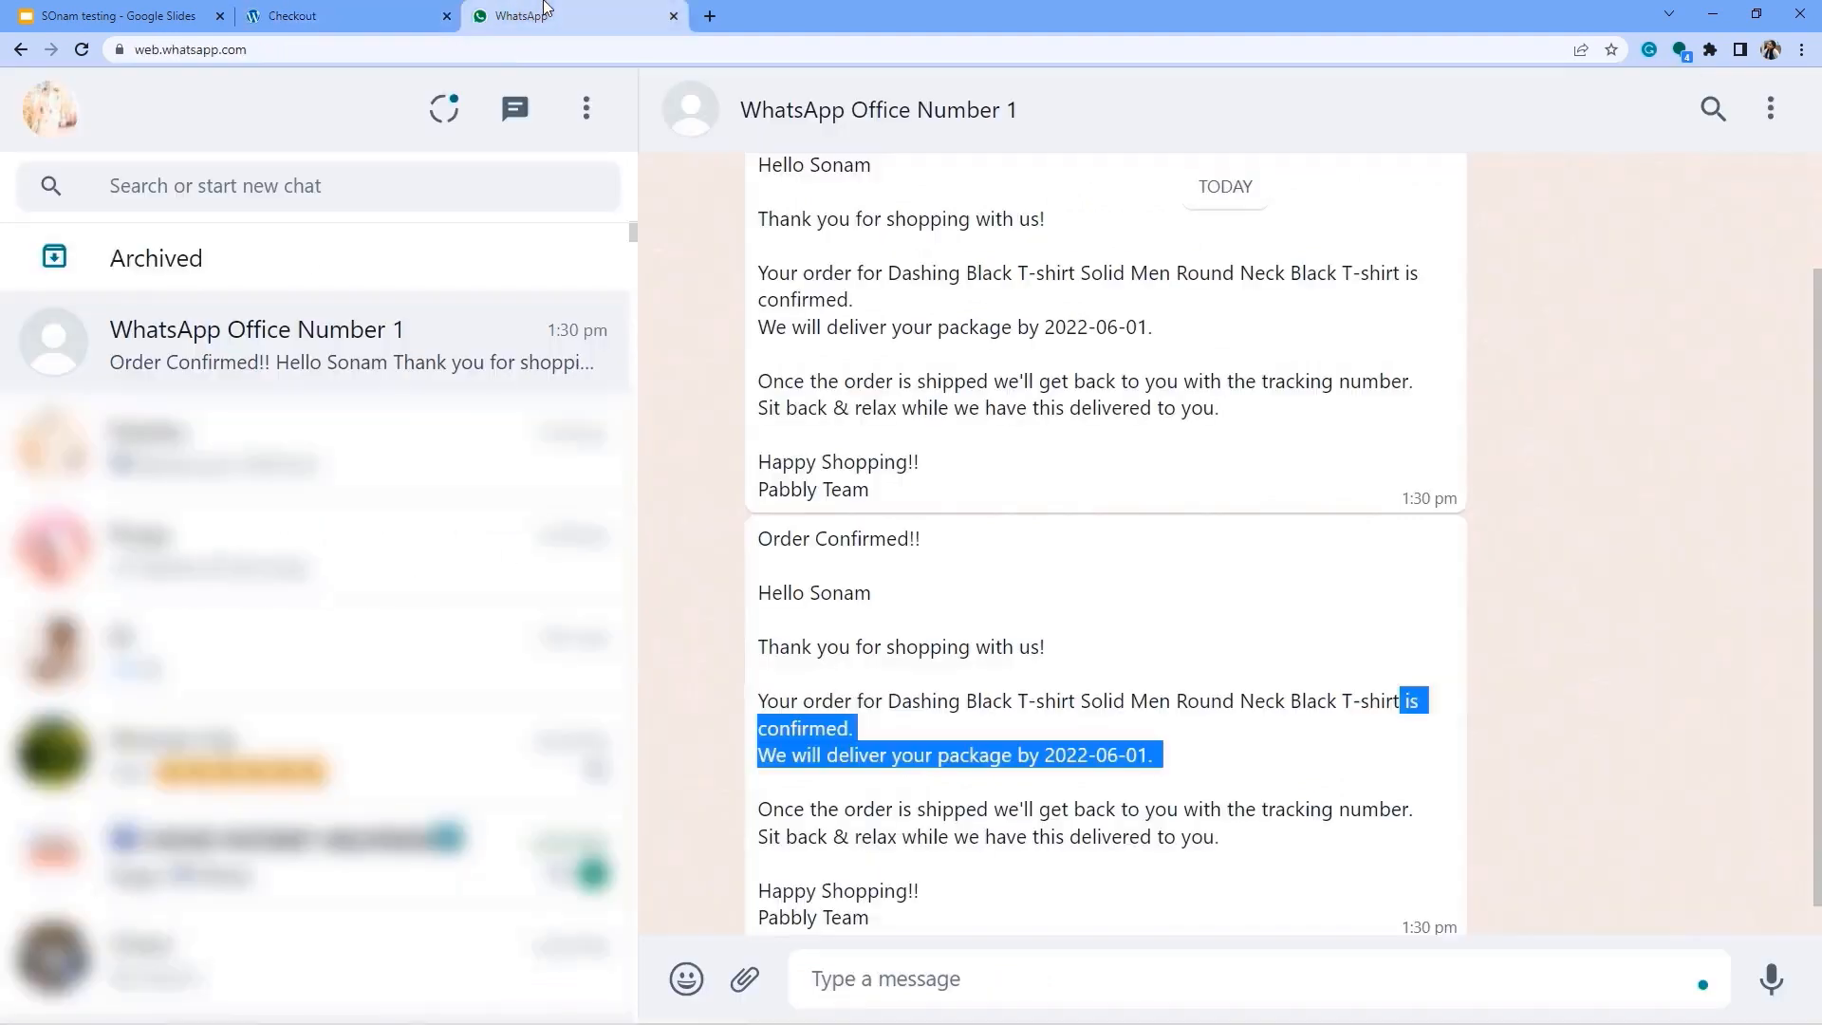
click(550, 15)
drag(793, 165, 939, 462)
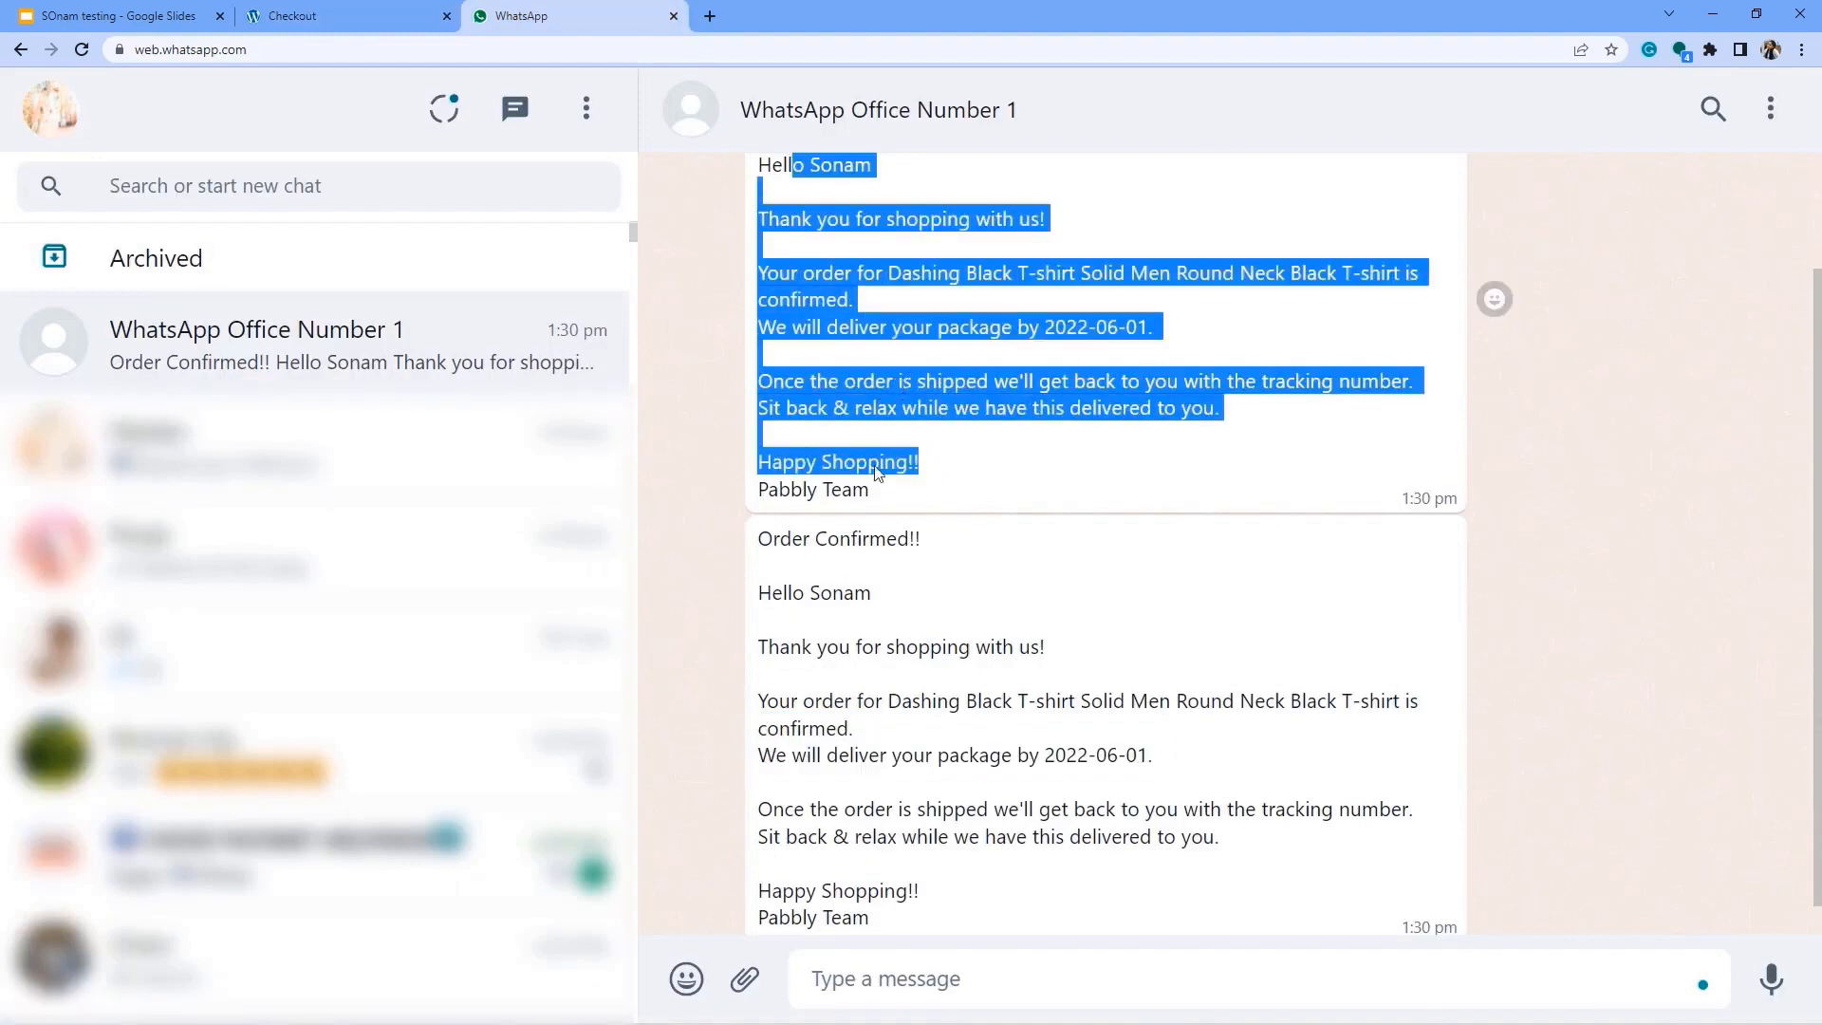
scroll(825, 521, down, 1)
drag(812, 505, 979, 868)
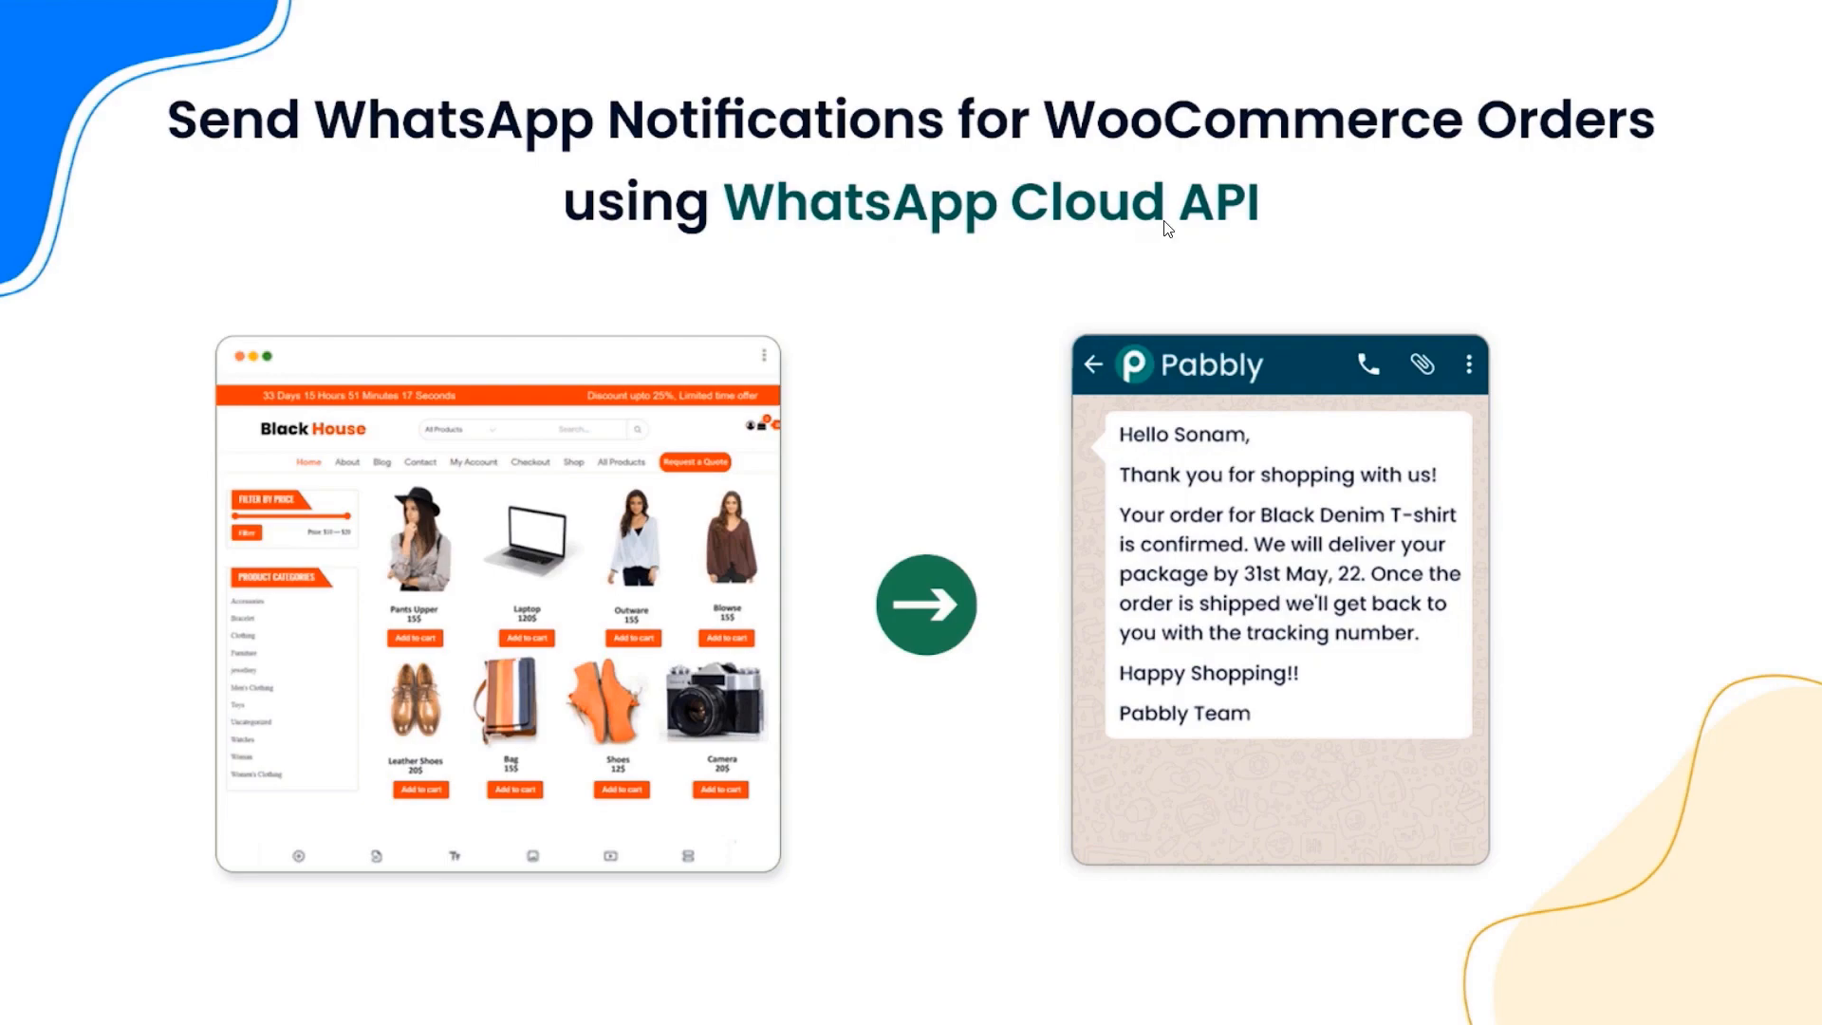
Leave the full-screen title slide presentation.
key(alt+Tab)
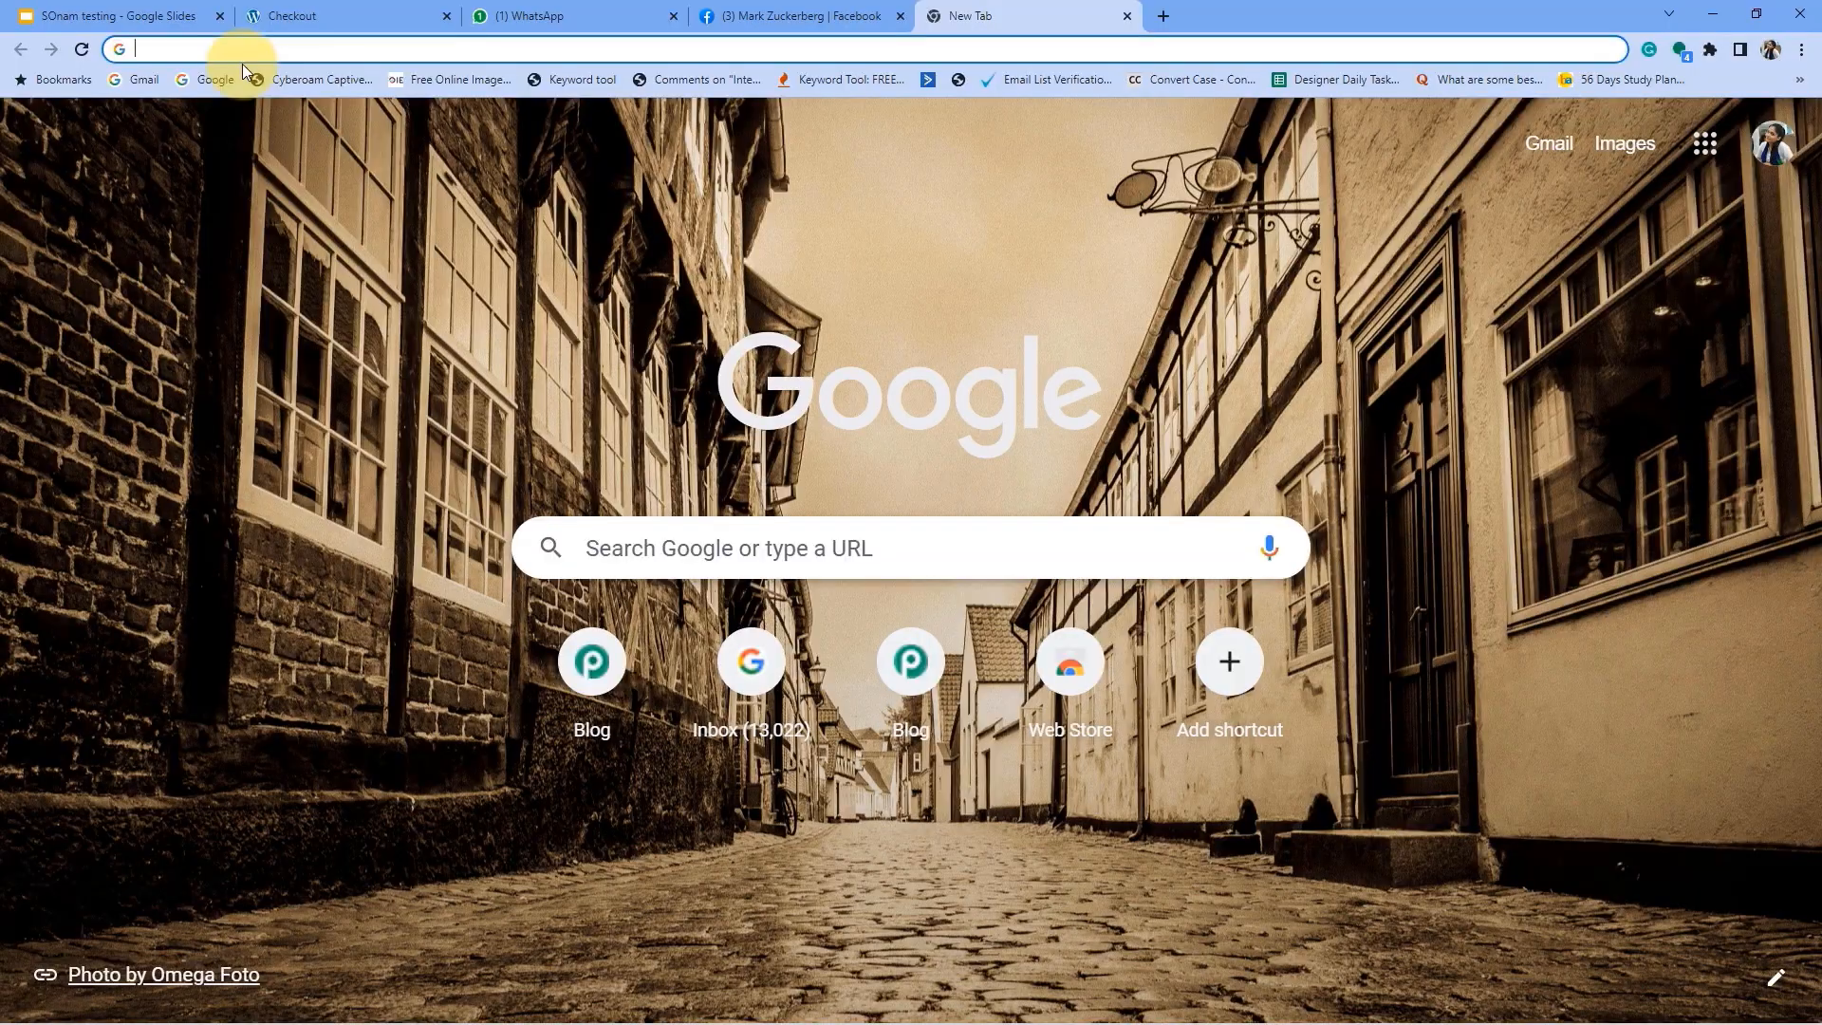
Load developers.facebook.com and list My Apps, including MyConnectMsg App and Cloud Api Setup.
text(developers)
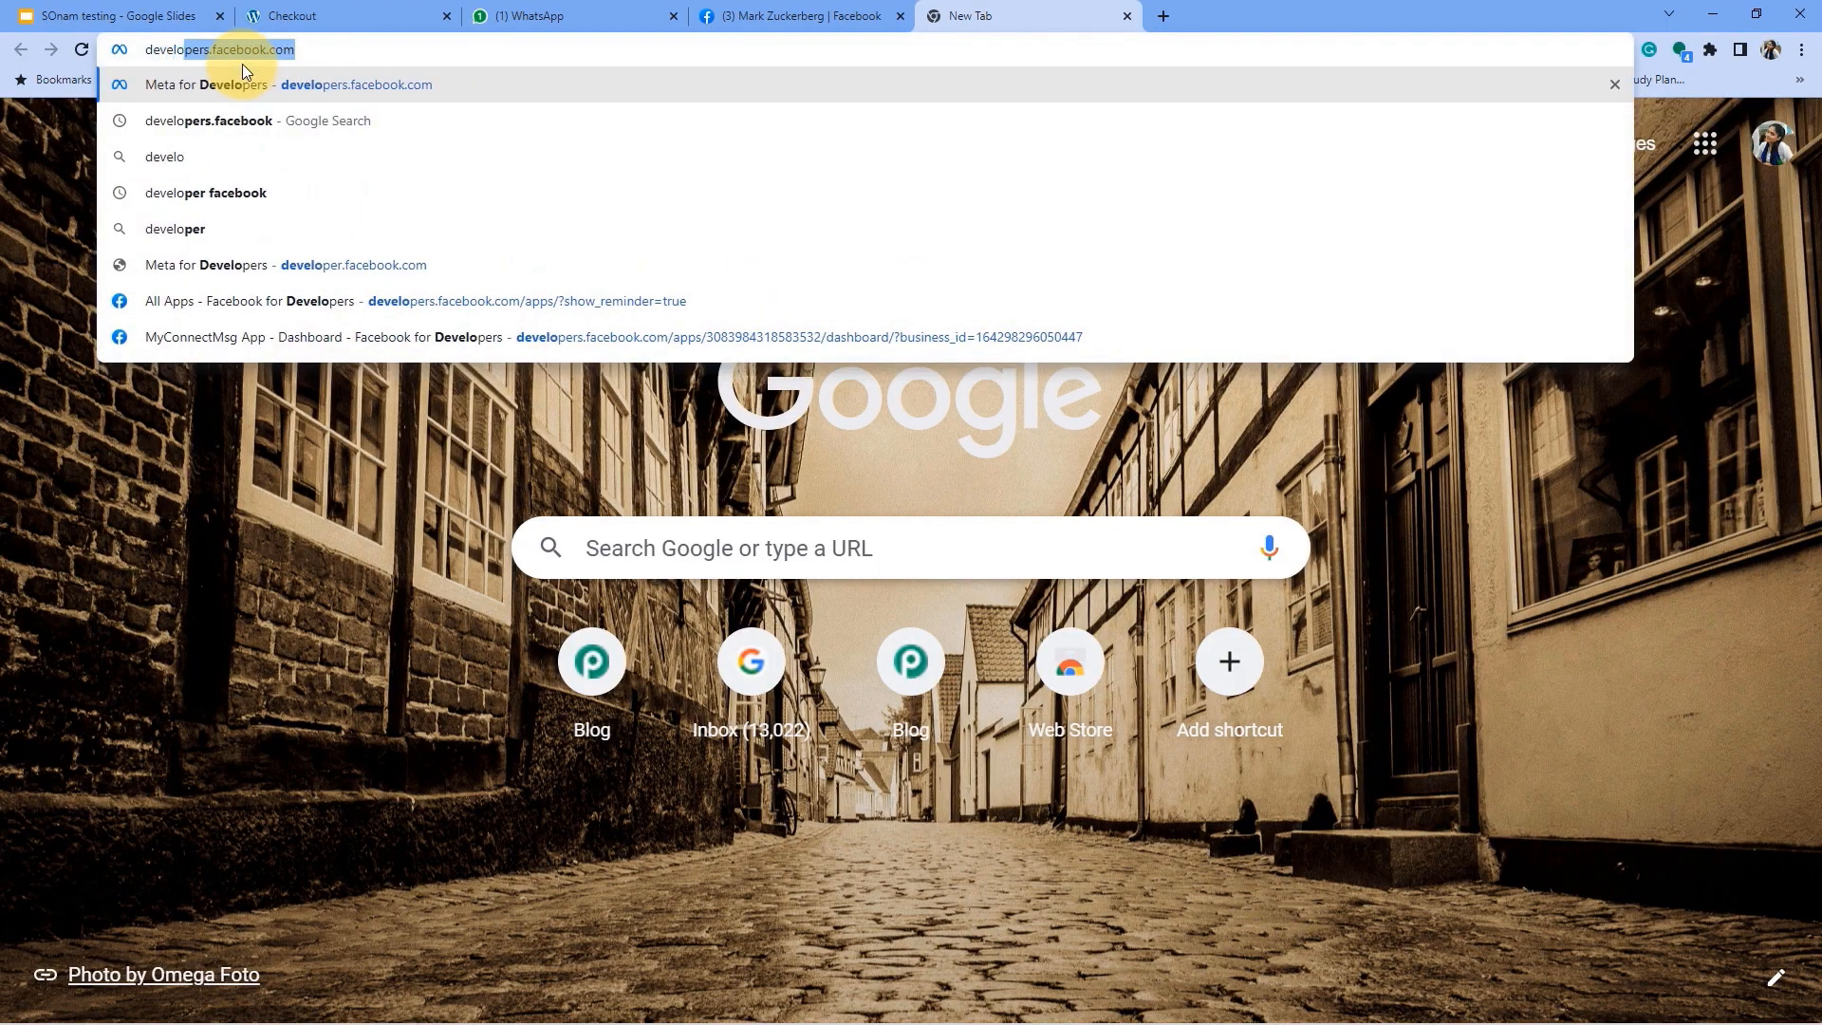
text(.face)
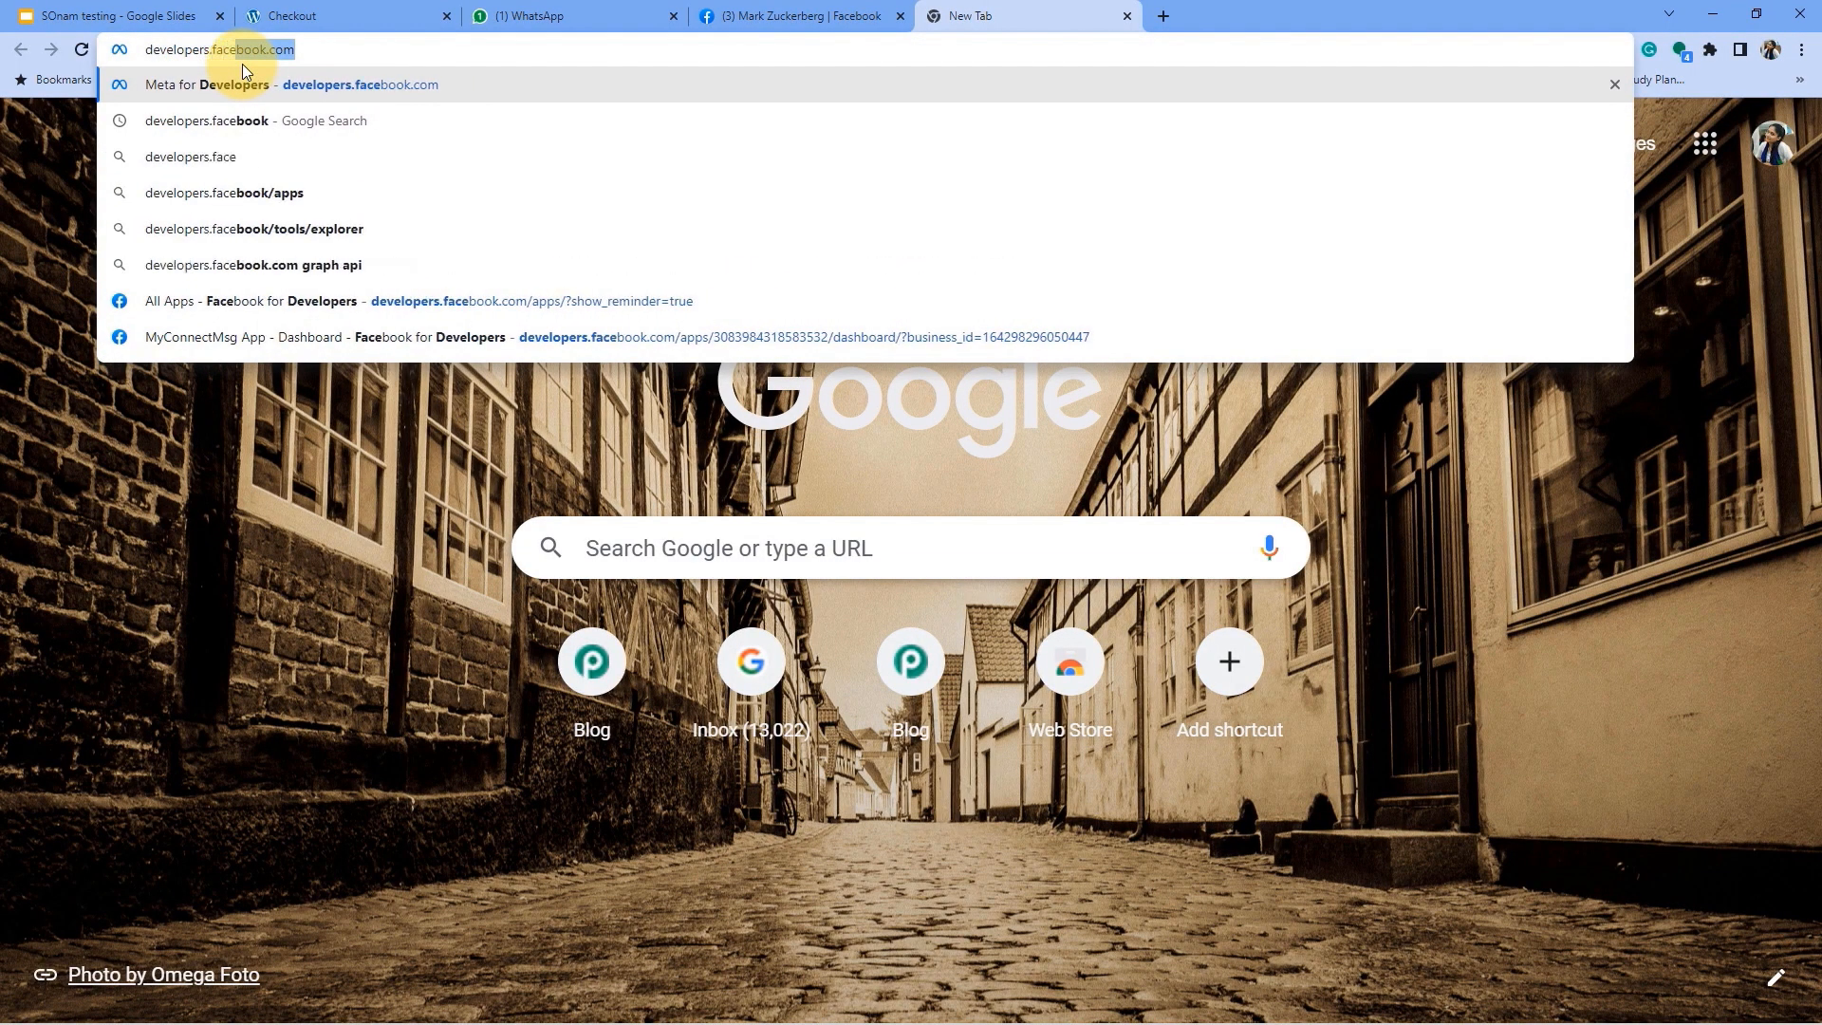
text(book.com)
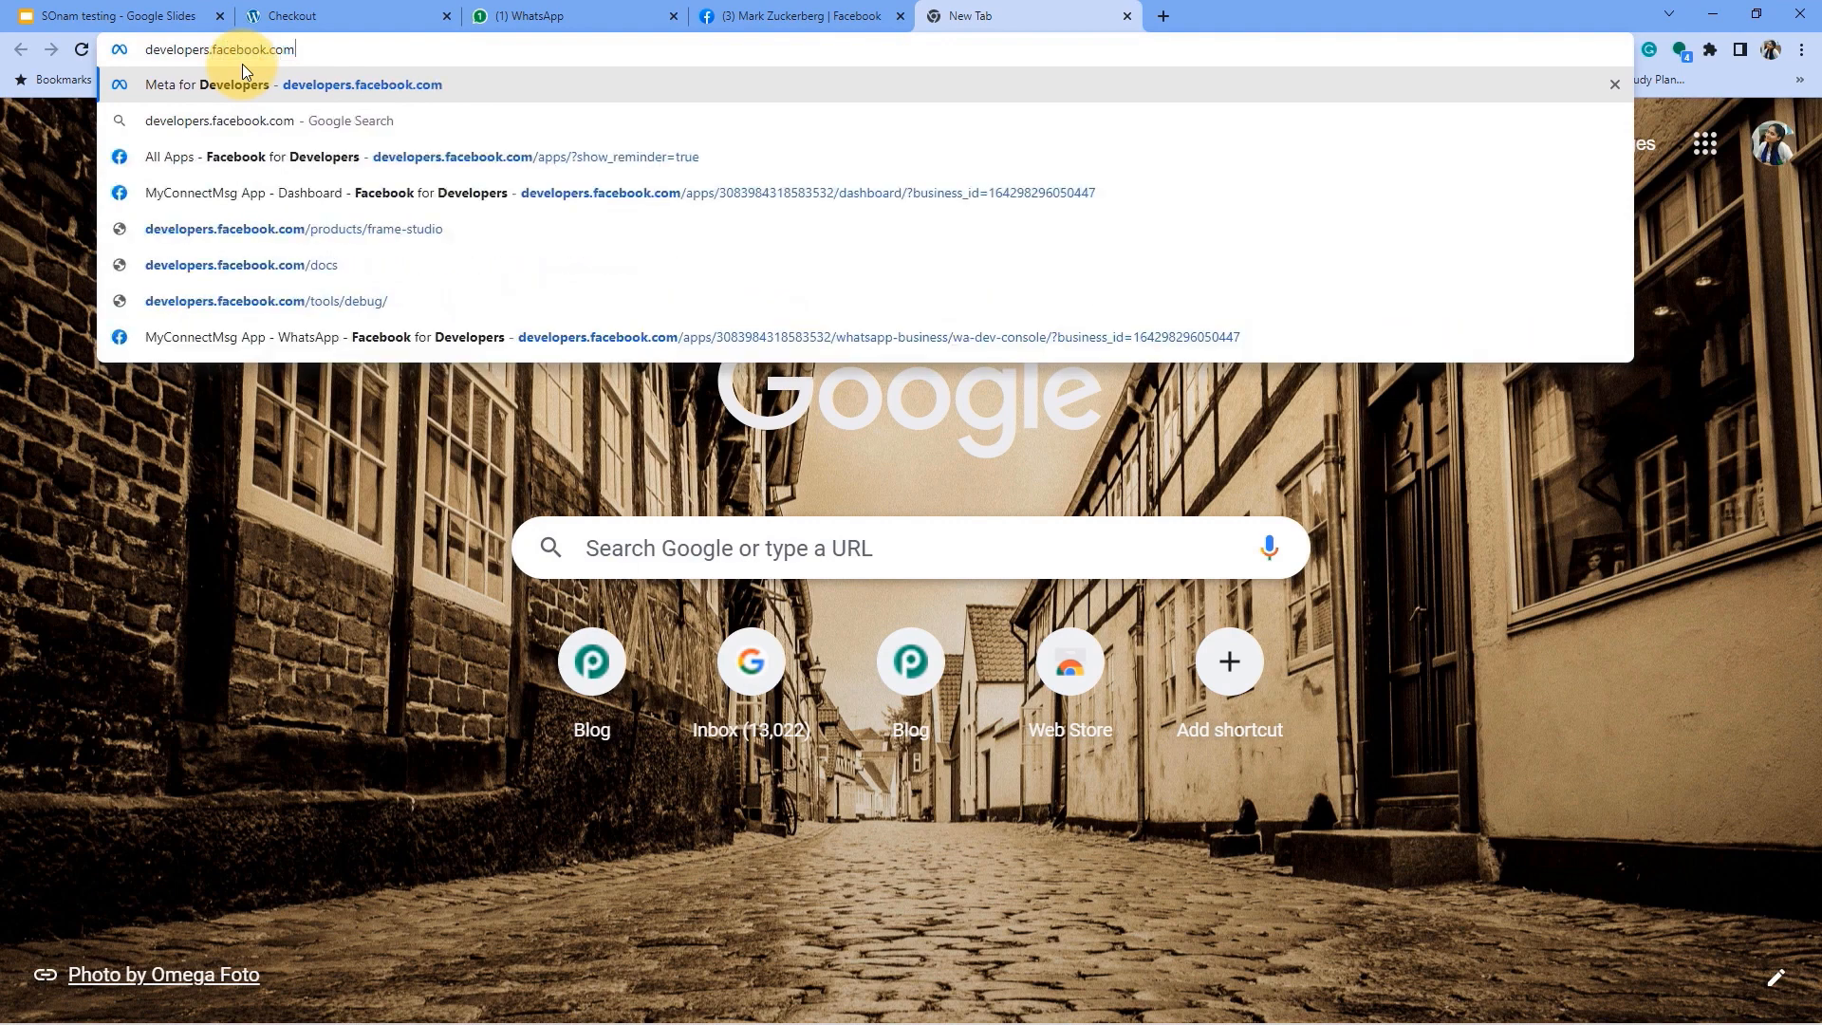
key(Return)
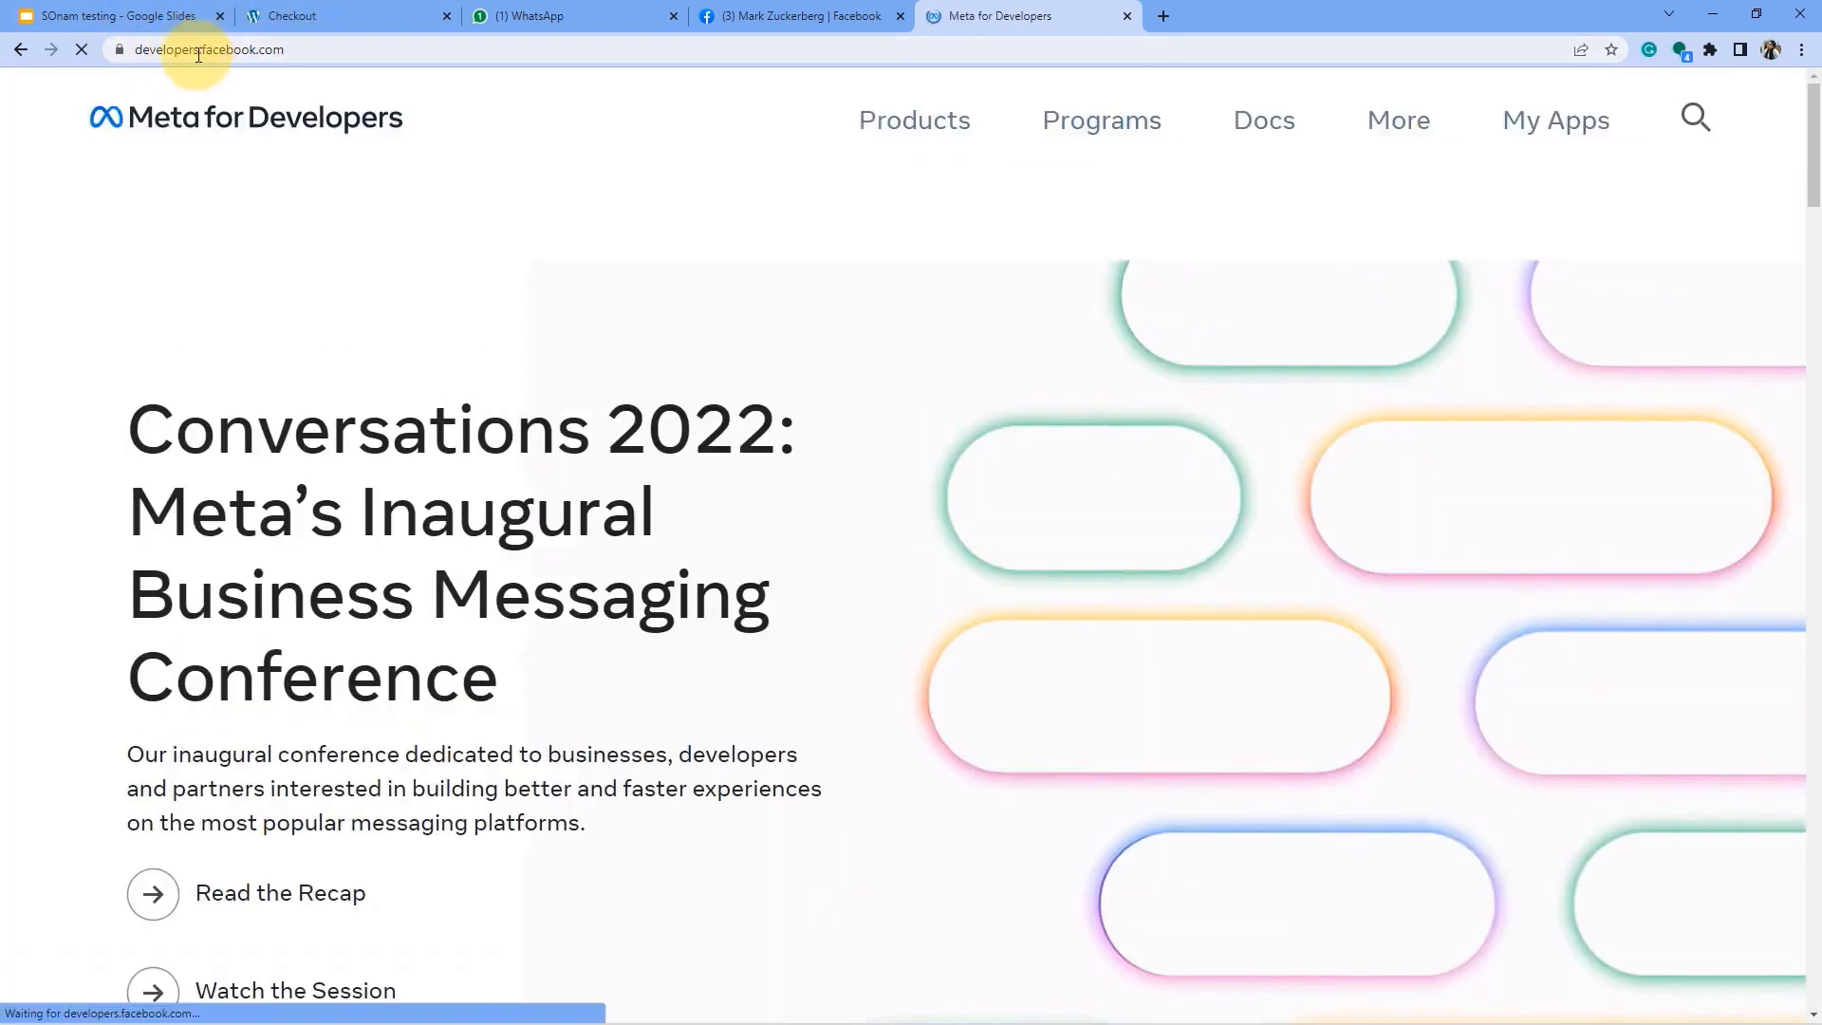
drag(198, 51, 310, 48)
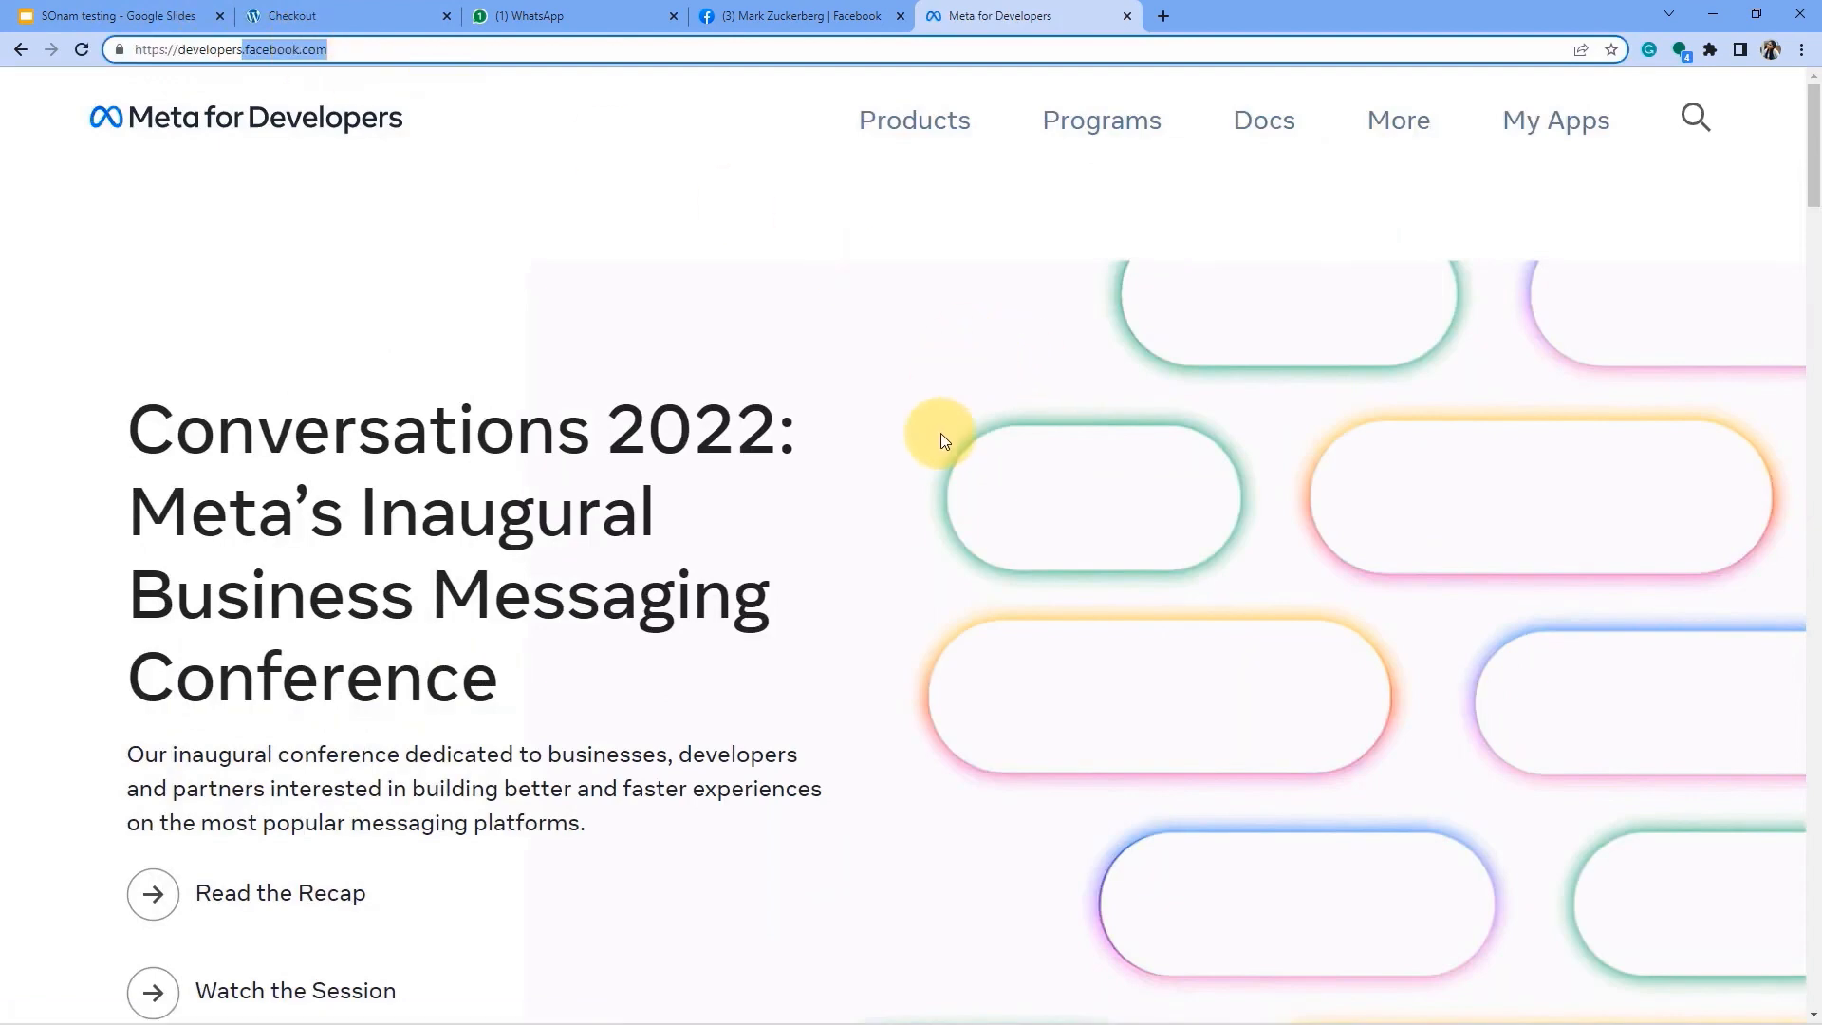
scroll(1110, 467, down, 2)
scroll(1062, 549, up, 1)
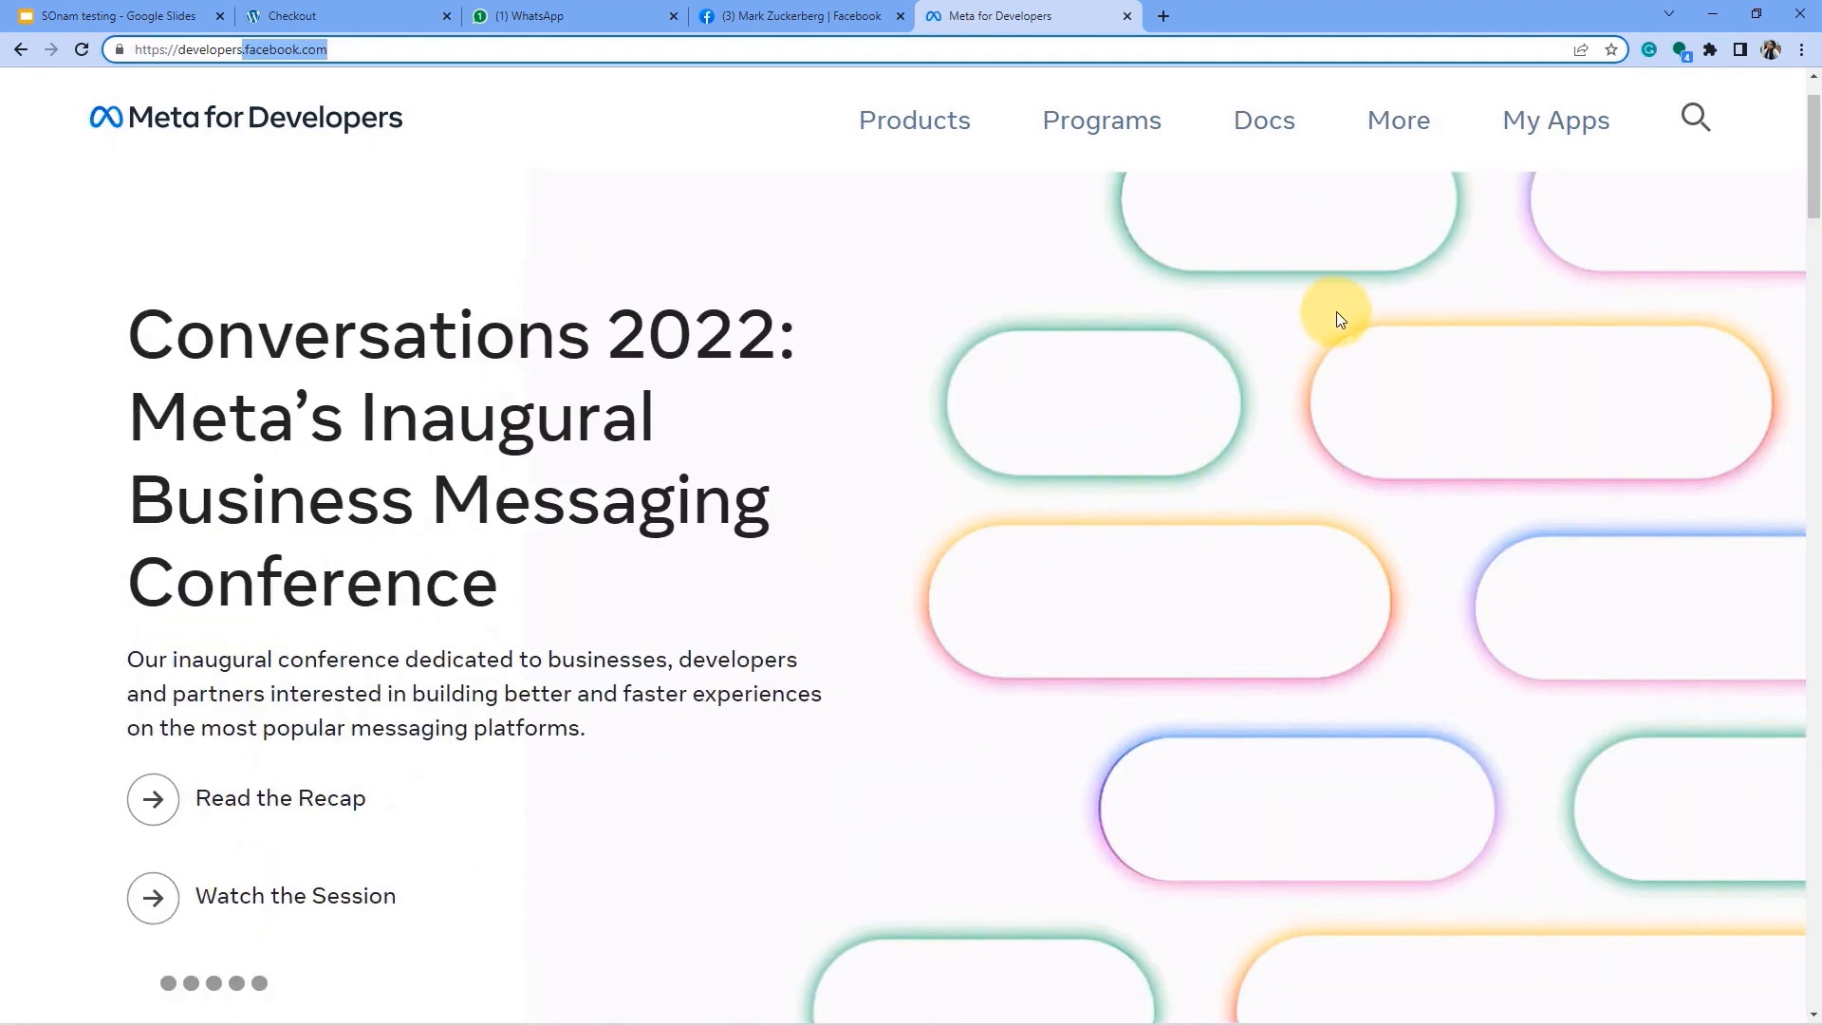
click(1563, 129)
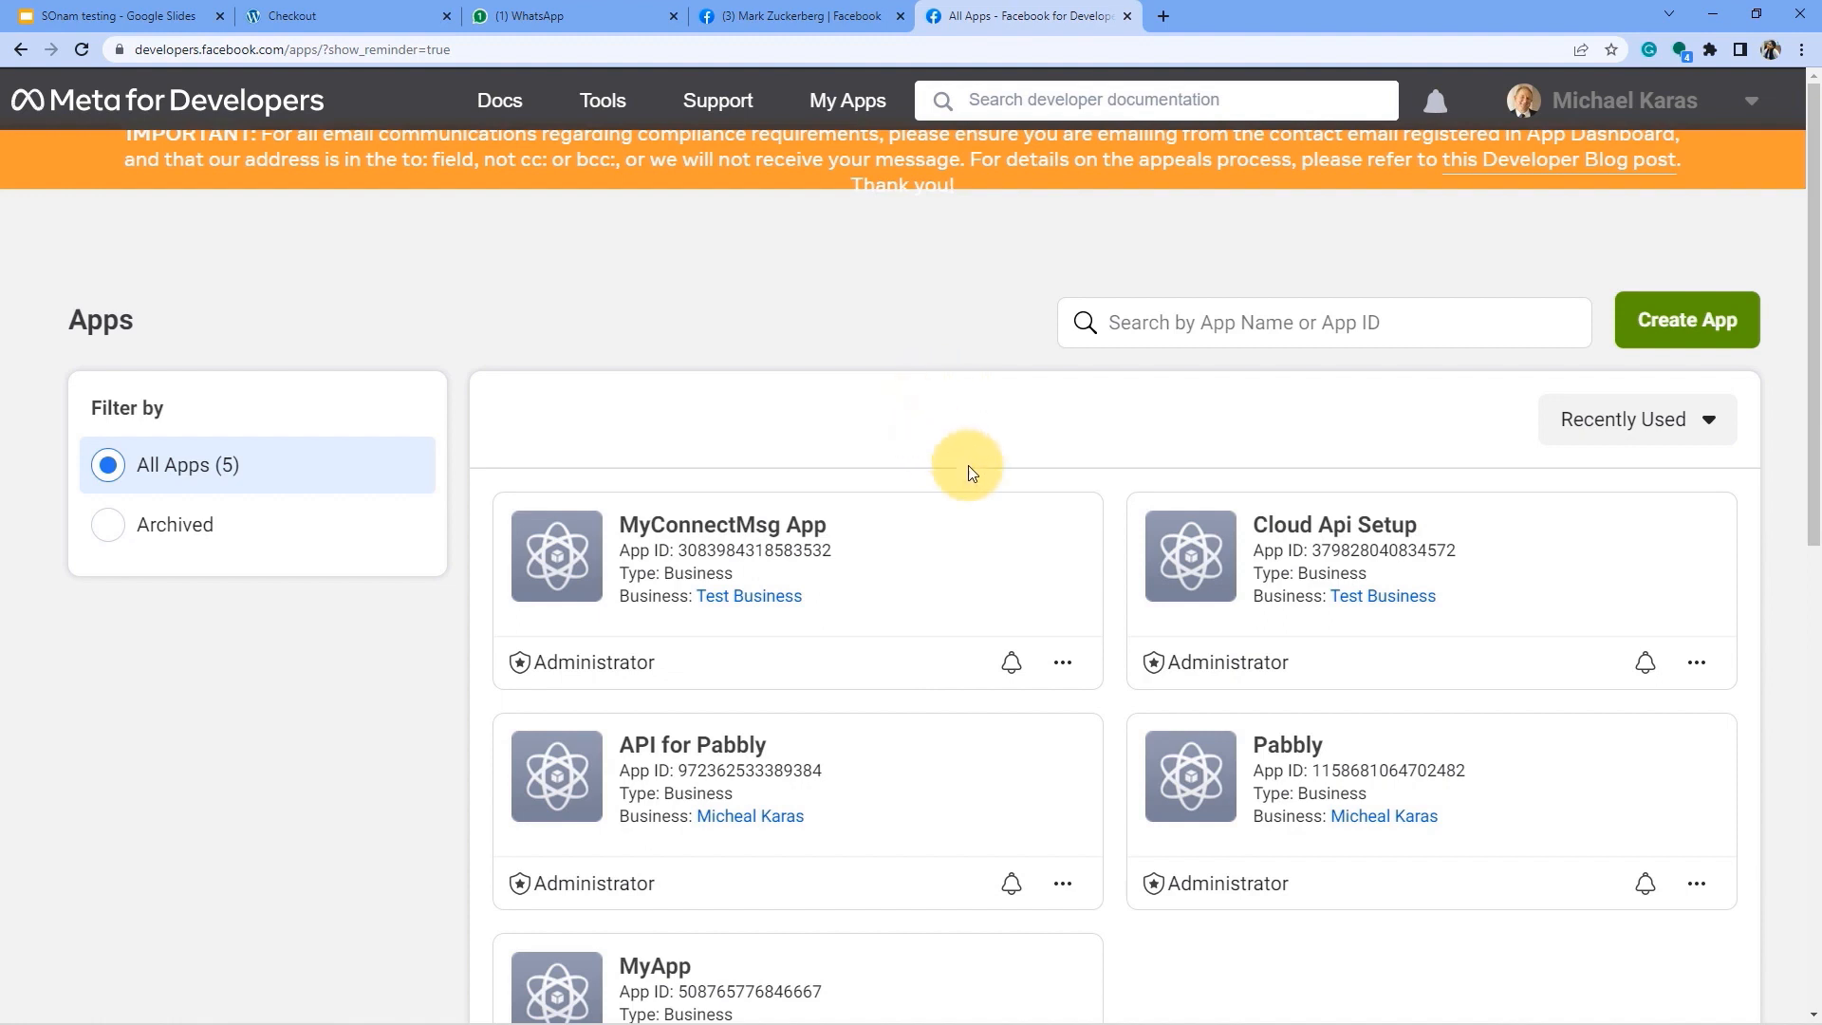
scroll(959, 459, down, 1)
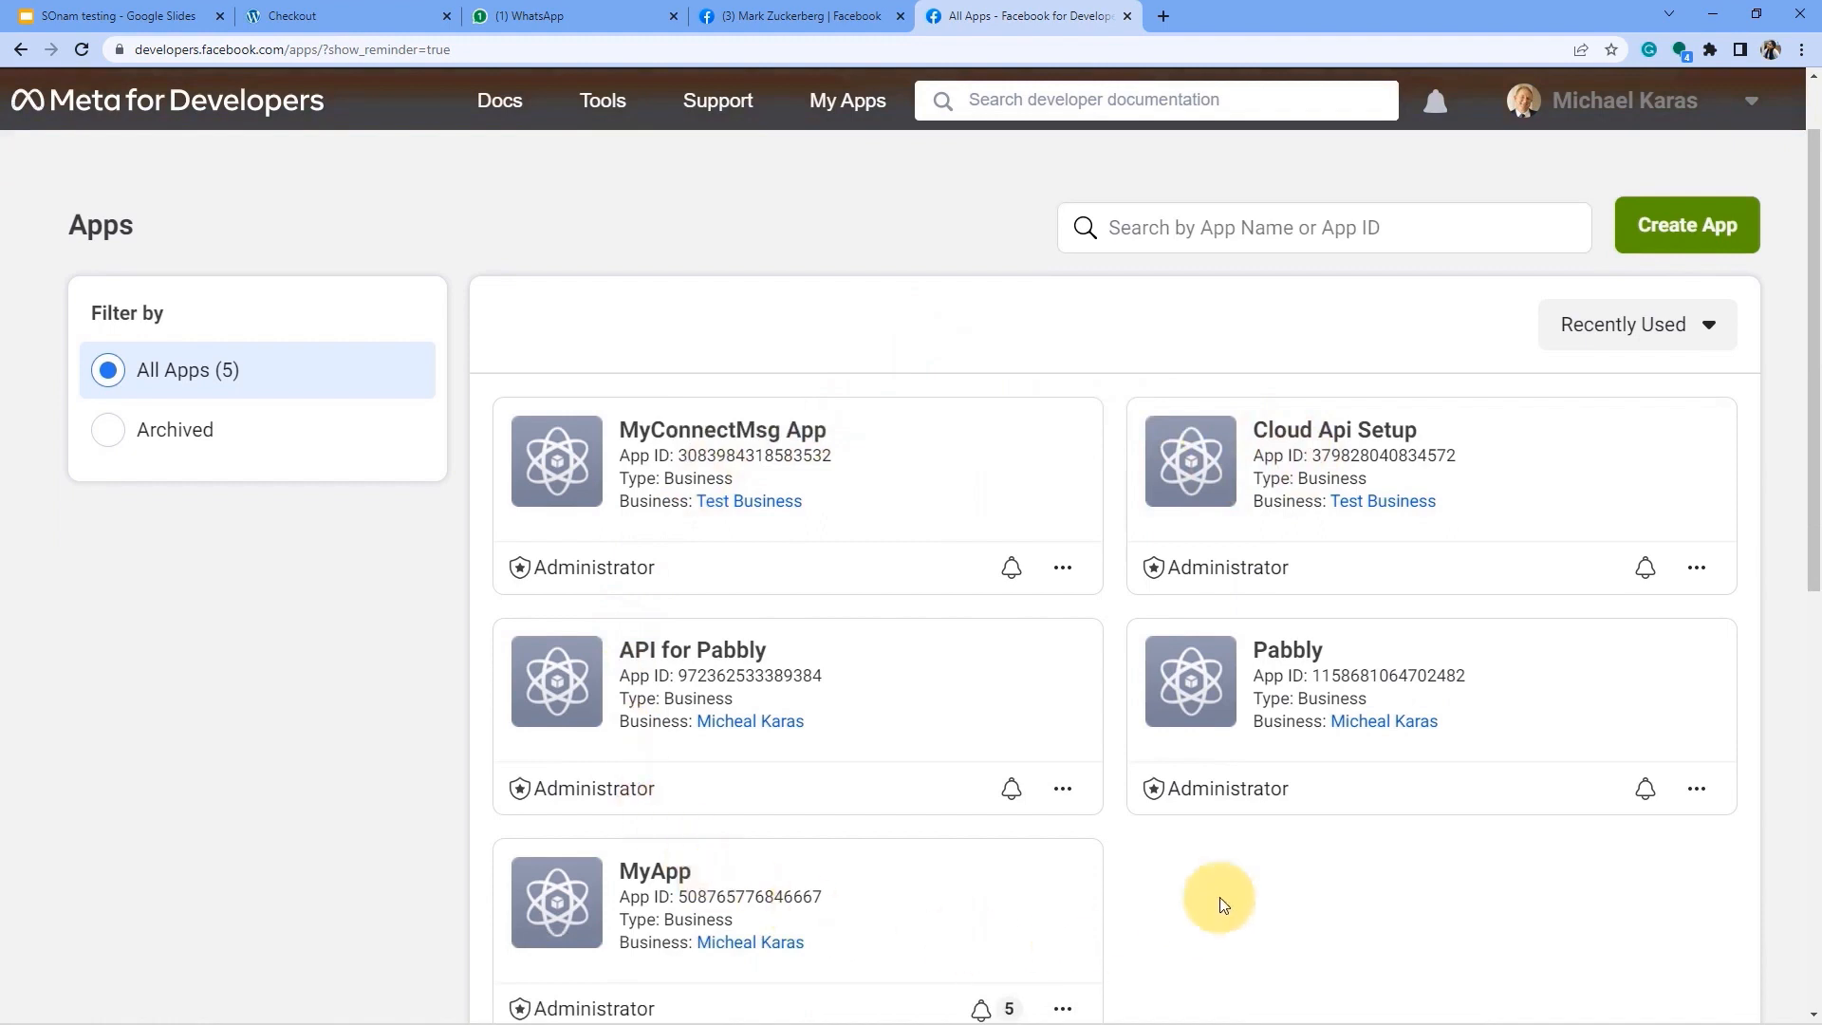
scroll(947, 875, up, 1)
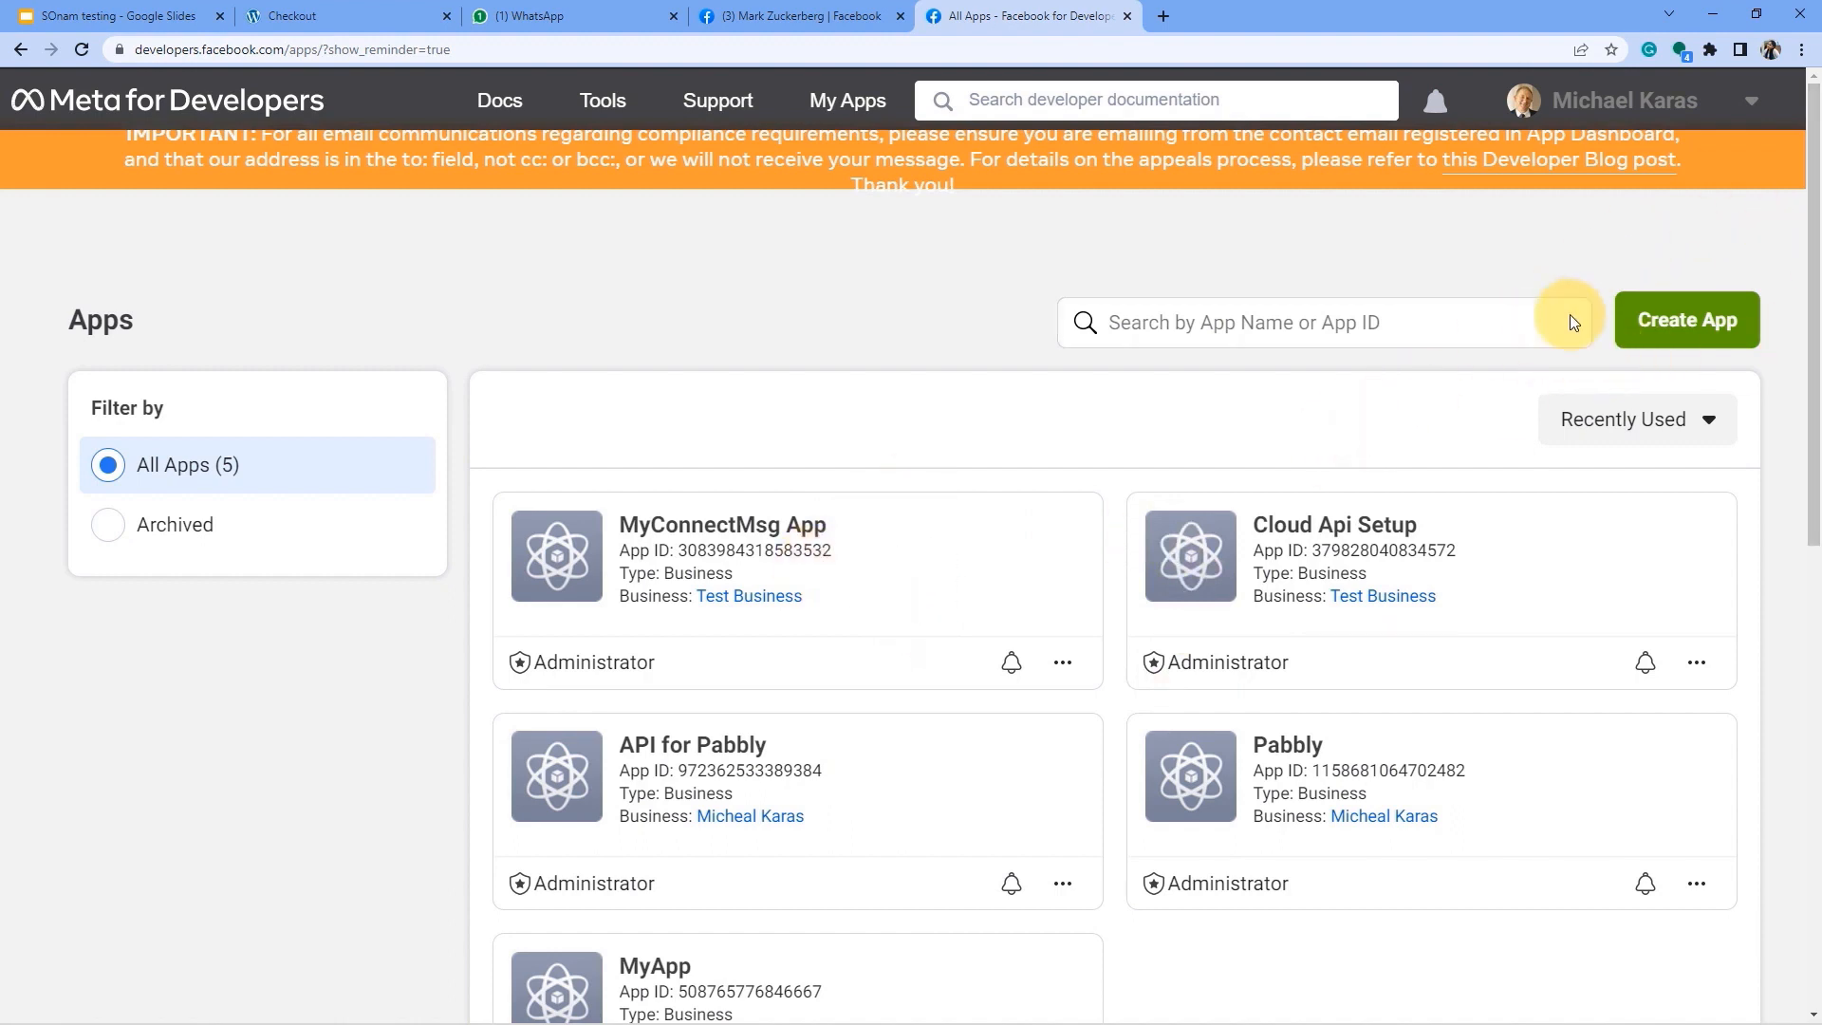
Begin Create App in Meta for Developers, then cancel it.
click(1705, 338)
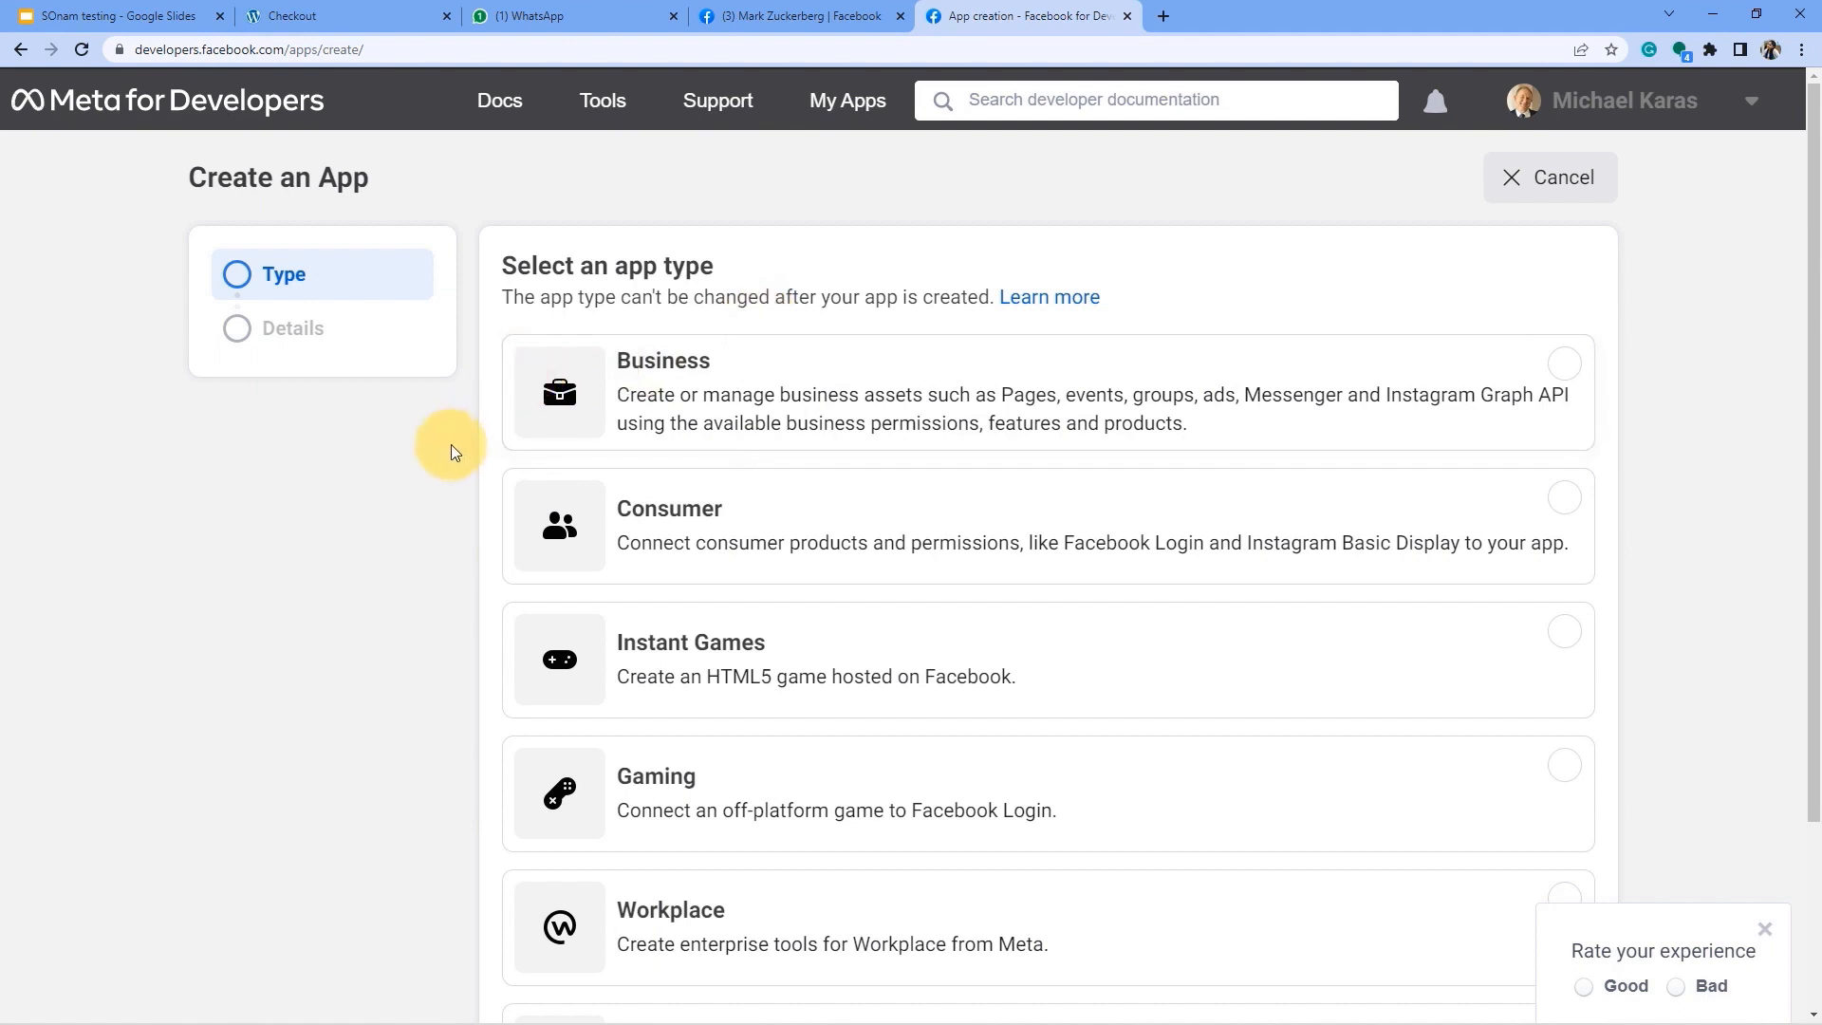
click(1515, 189)
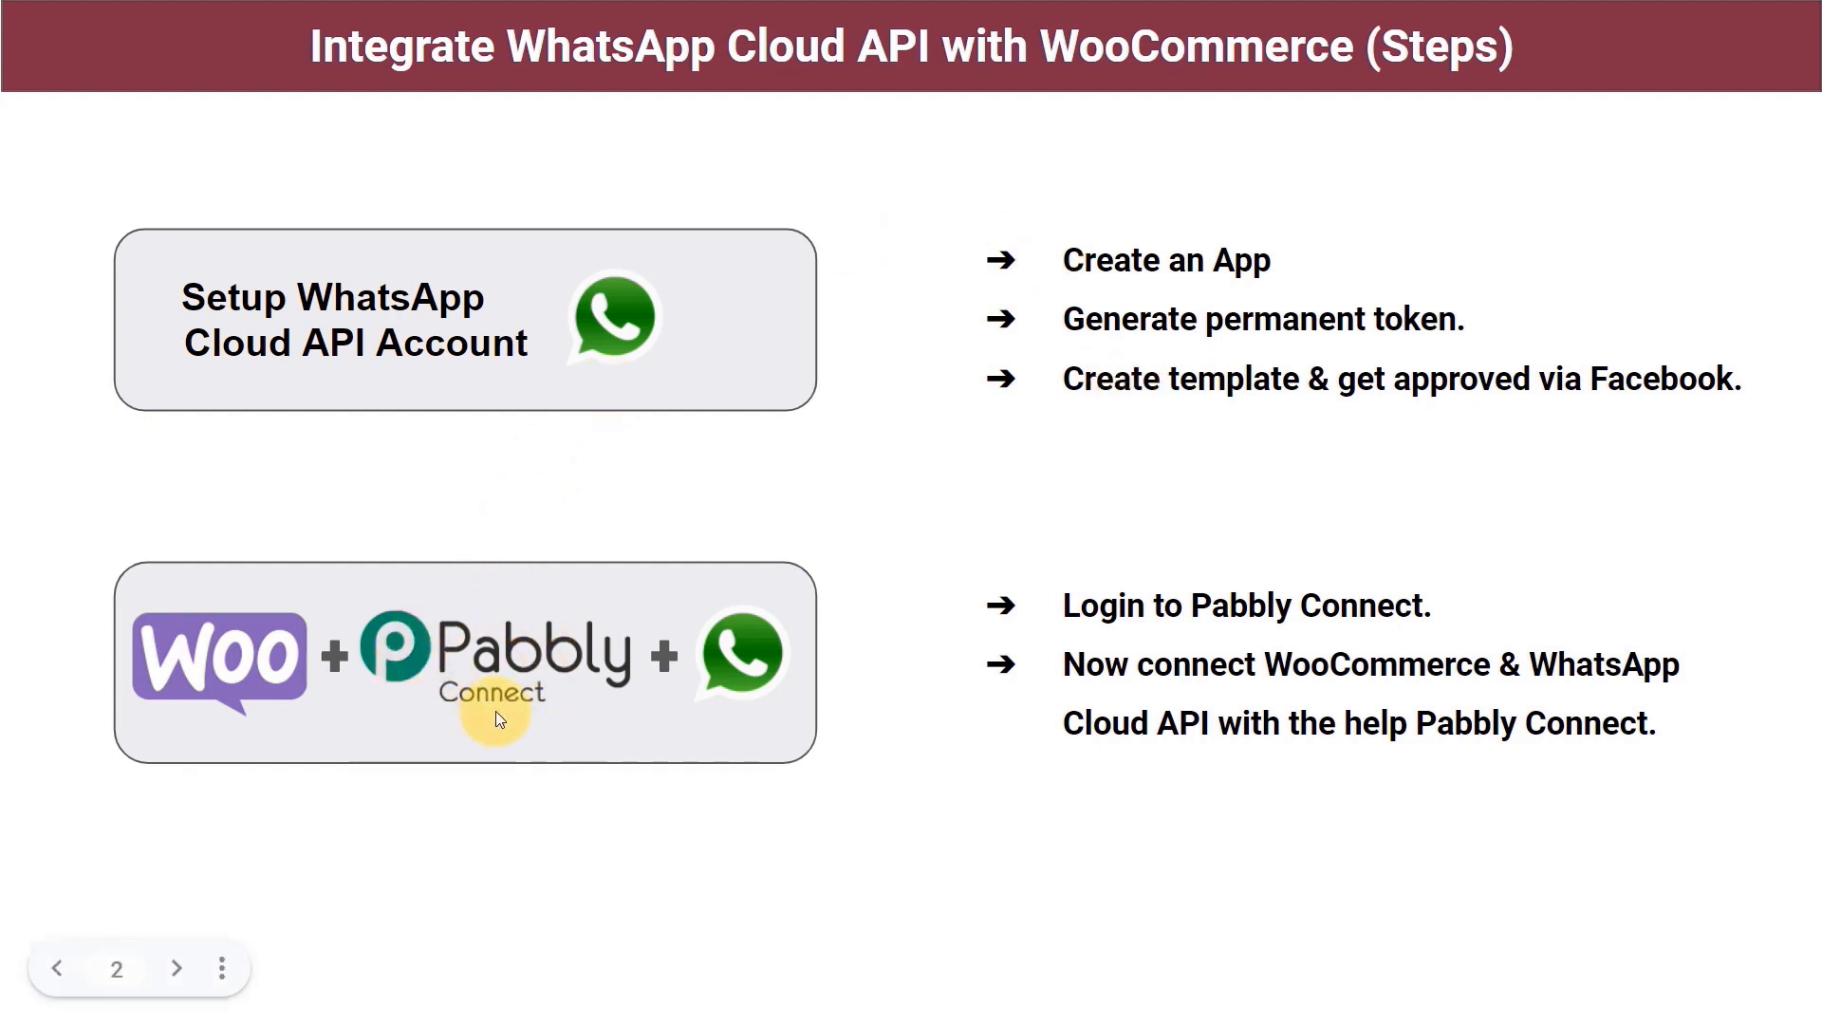
In a new tab, load pabbly.com/connect, sign in and open the Pabbly Connect dashboard.
key(ctrl+t)
text(pa)
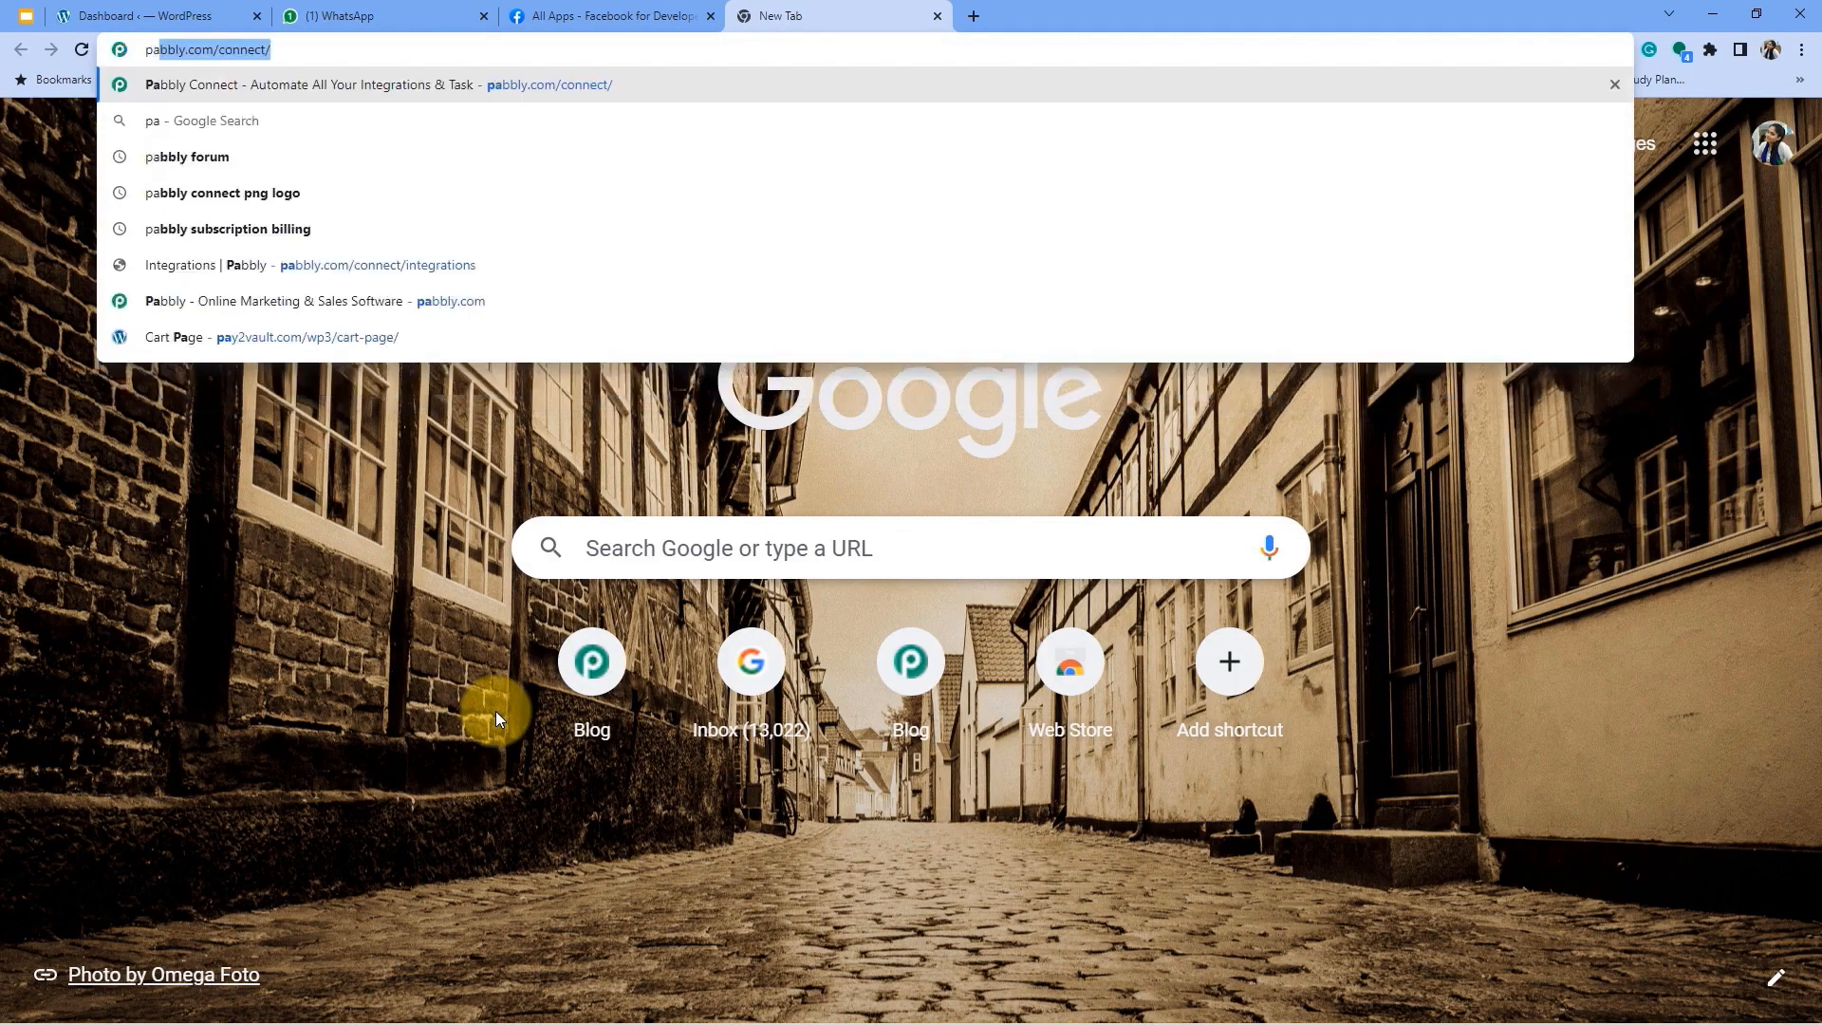
text(bbly.co)
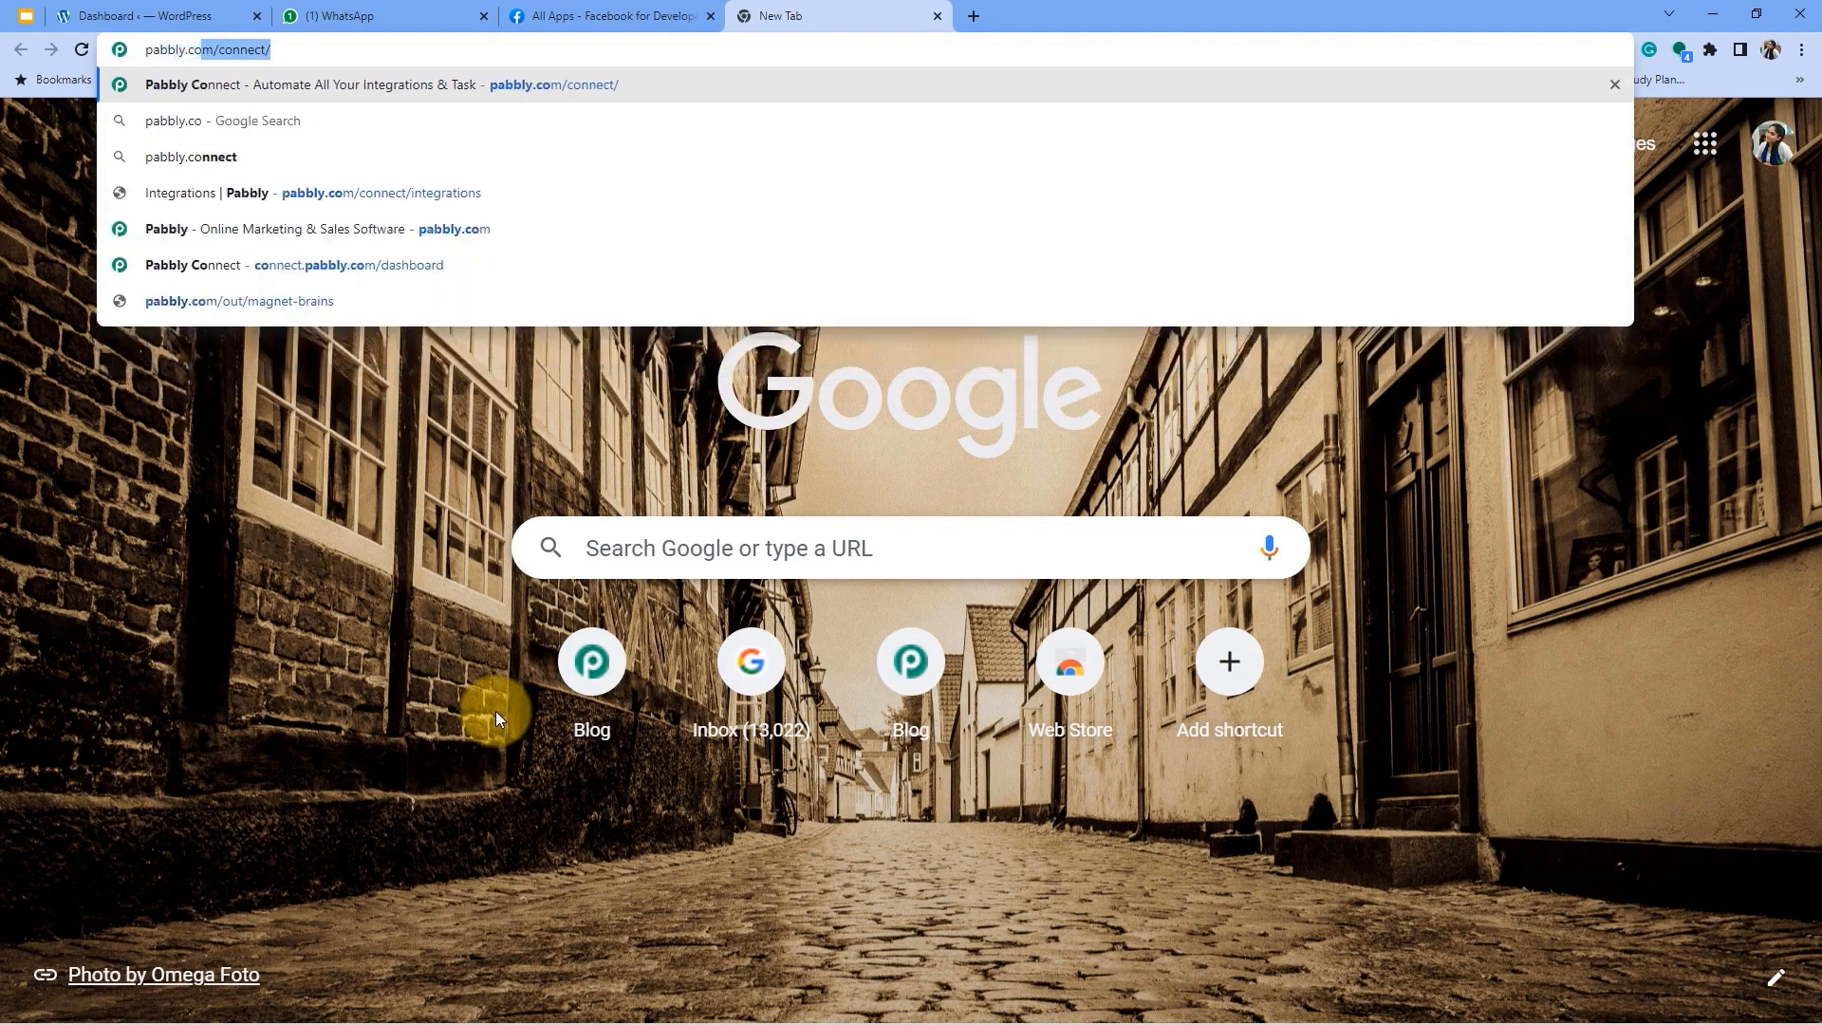
text(m/connect)
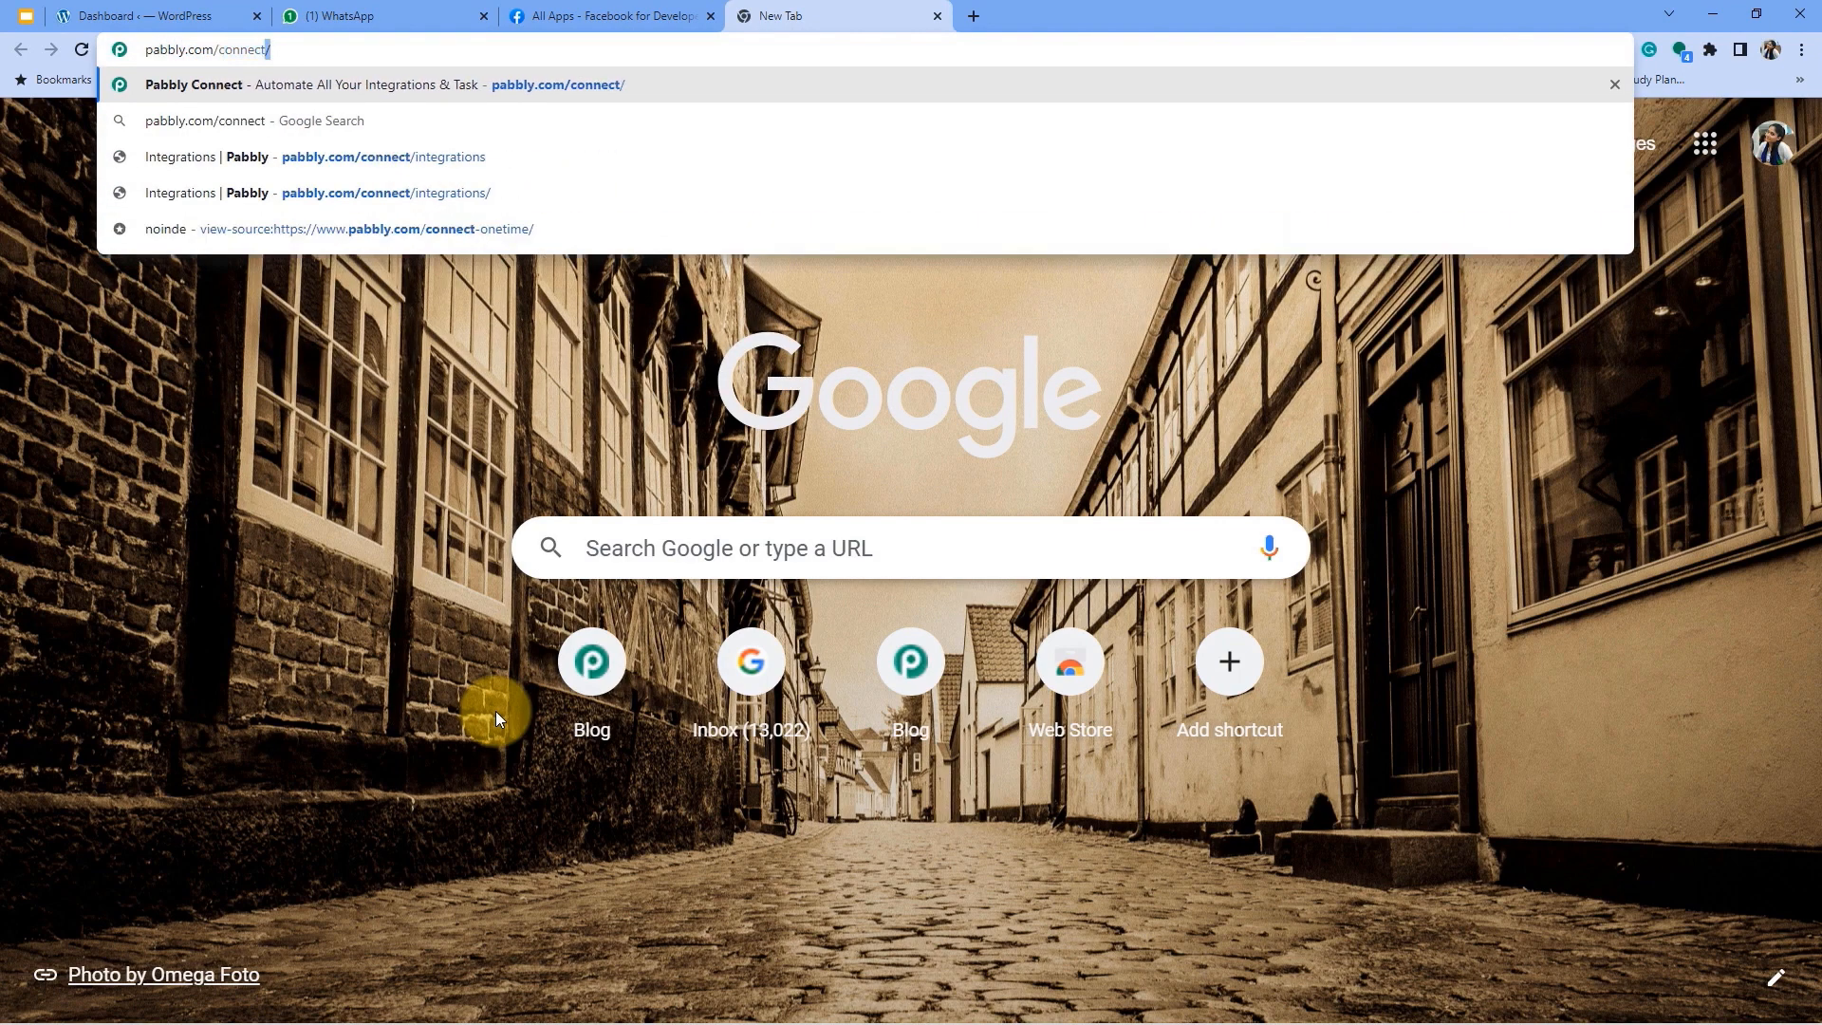
key(Return)
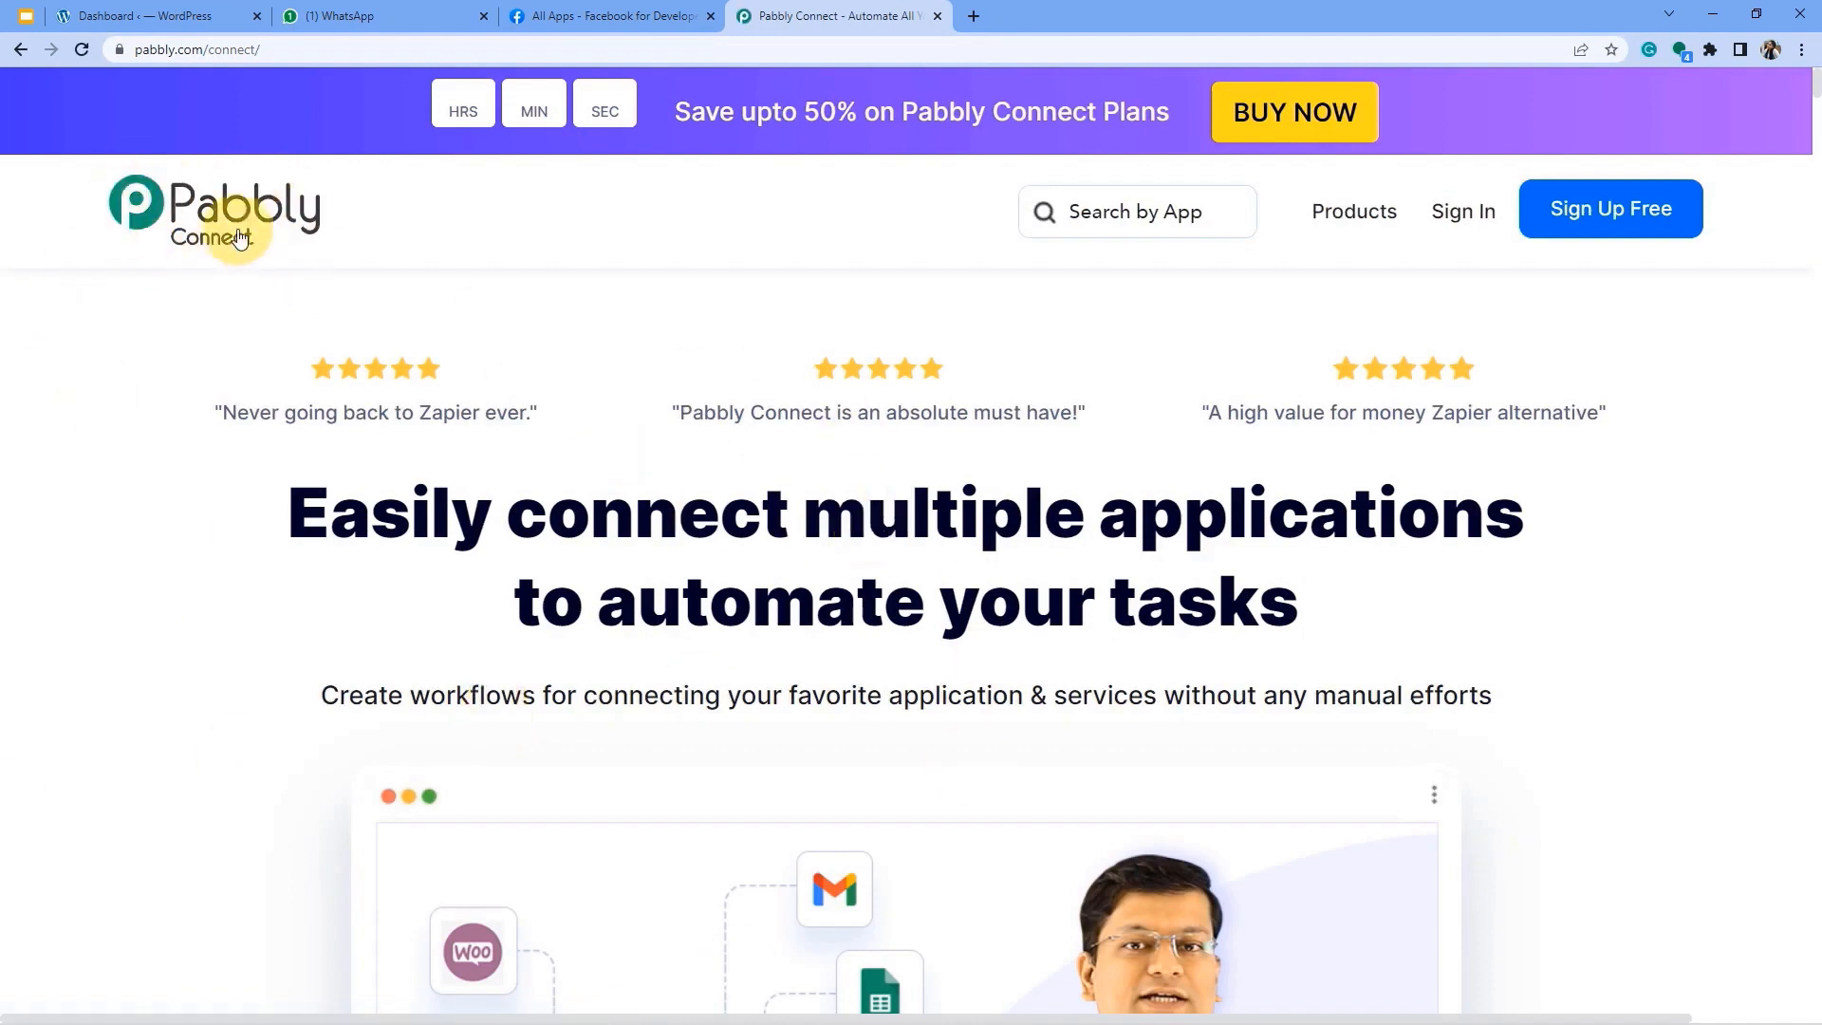
click(1465, 224)
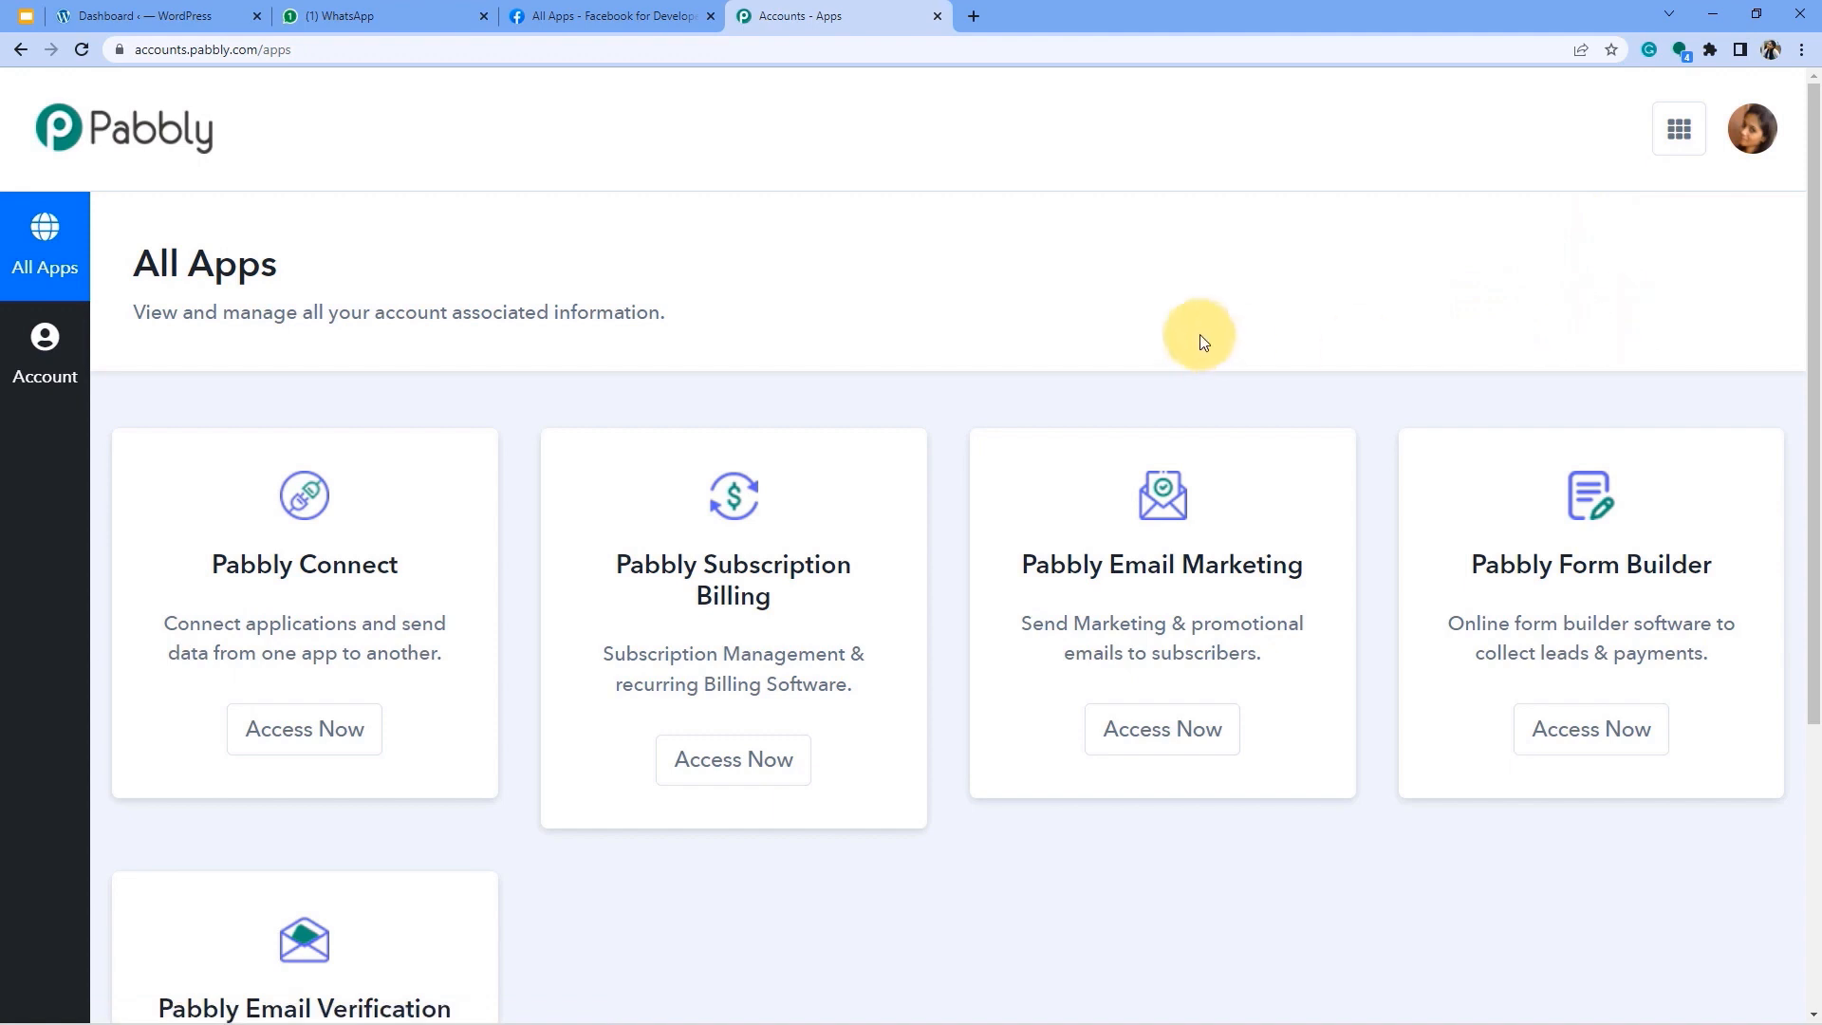
click(309, 731)
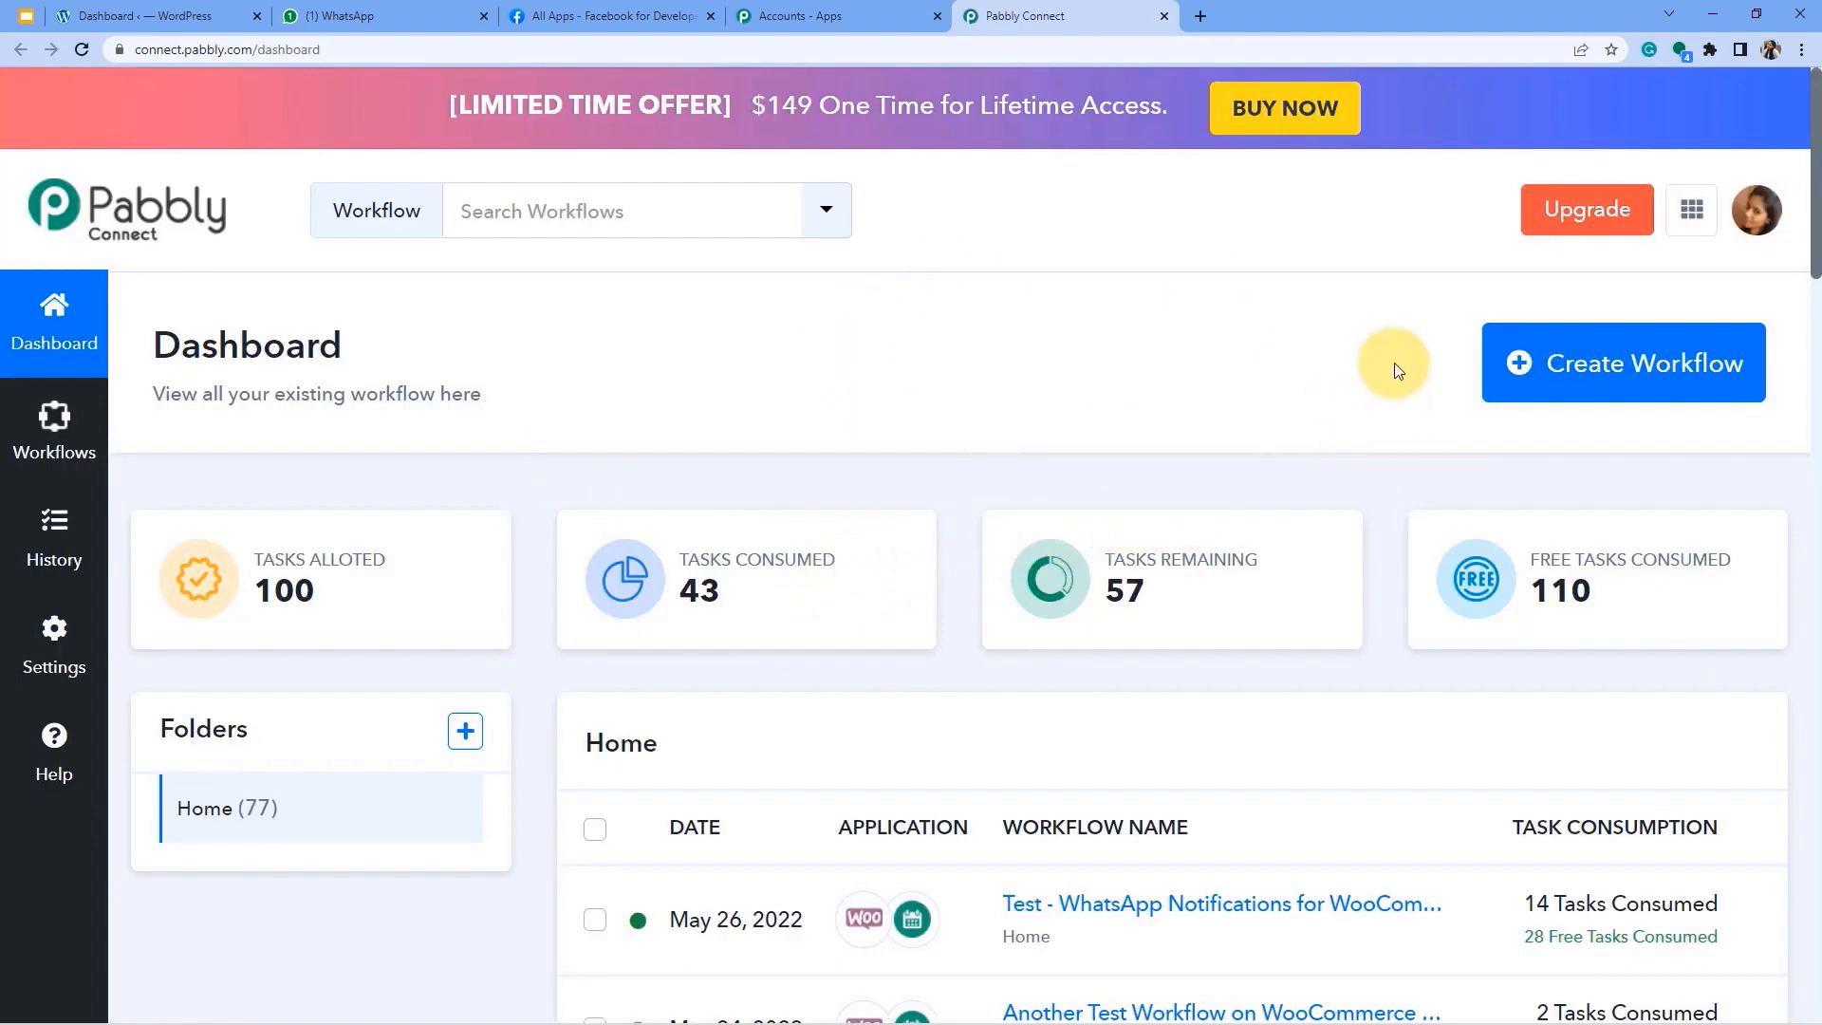
Create the workflow 'Send WhatsApp Notification on Every WooCommerce Order' and focus its trigger app search.
click(1613, 369)
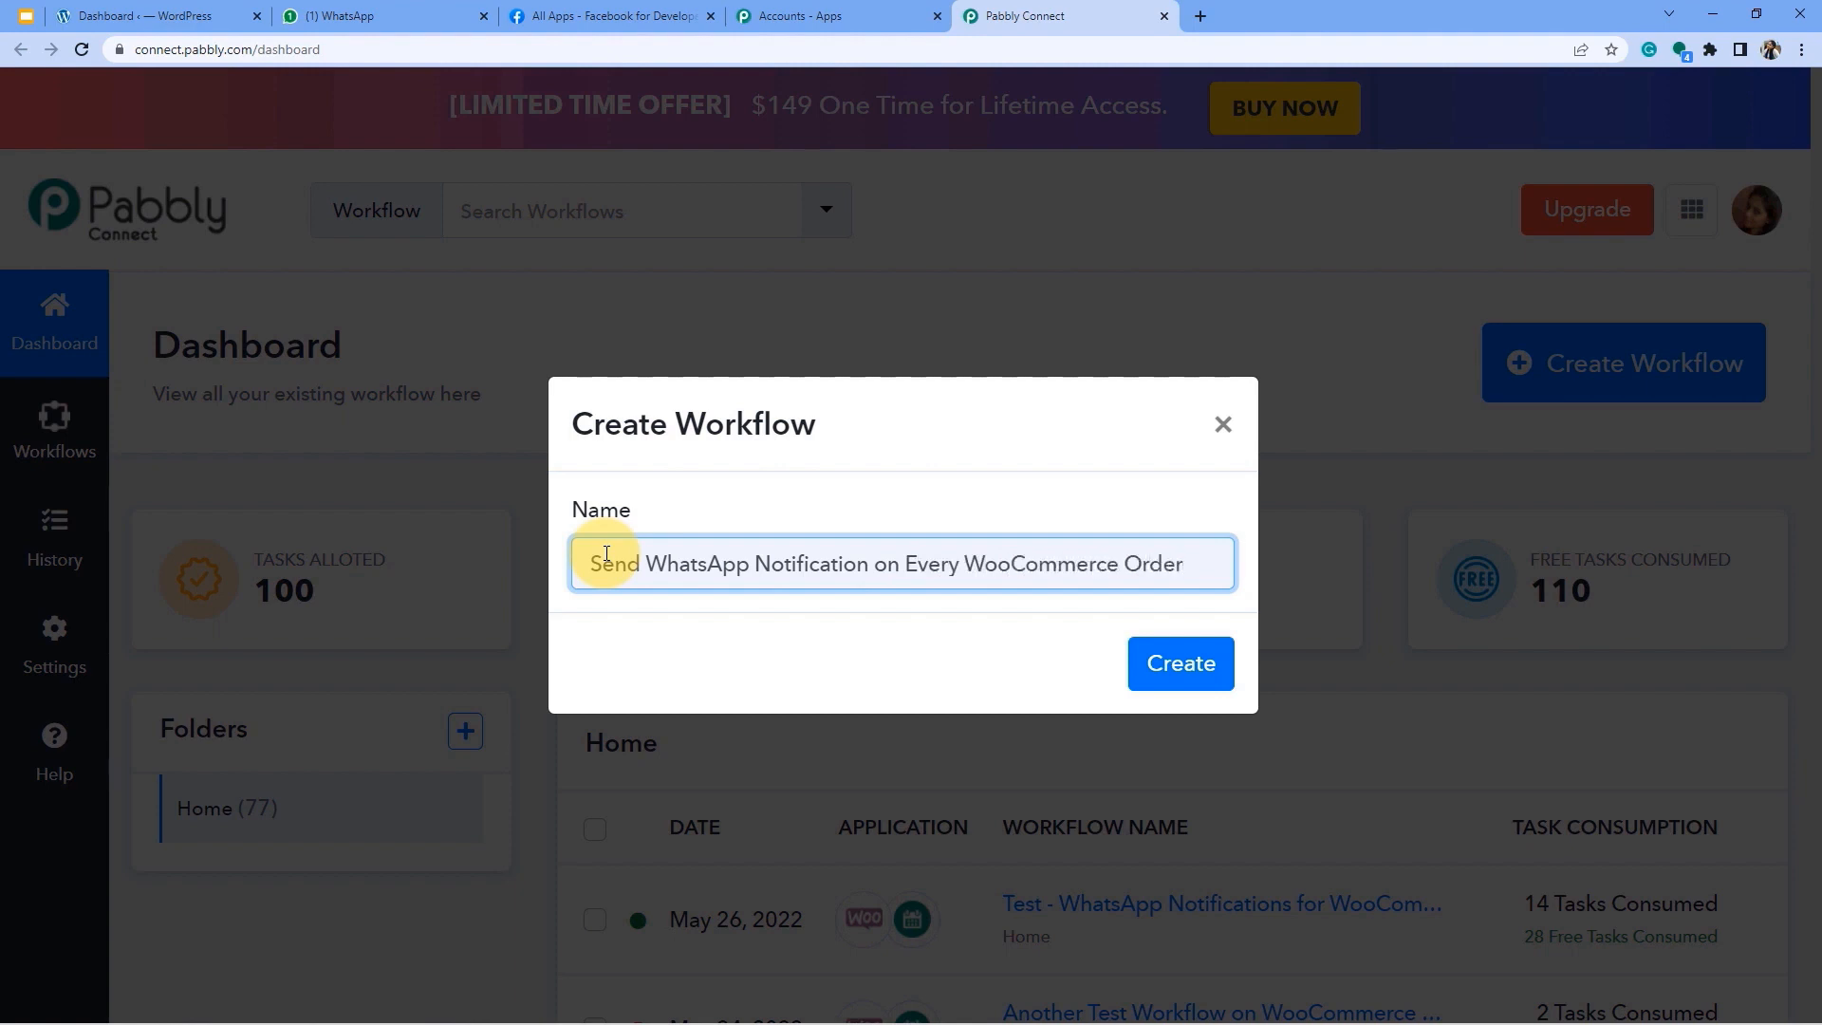
click(1151, 661)
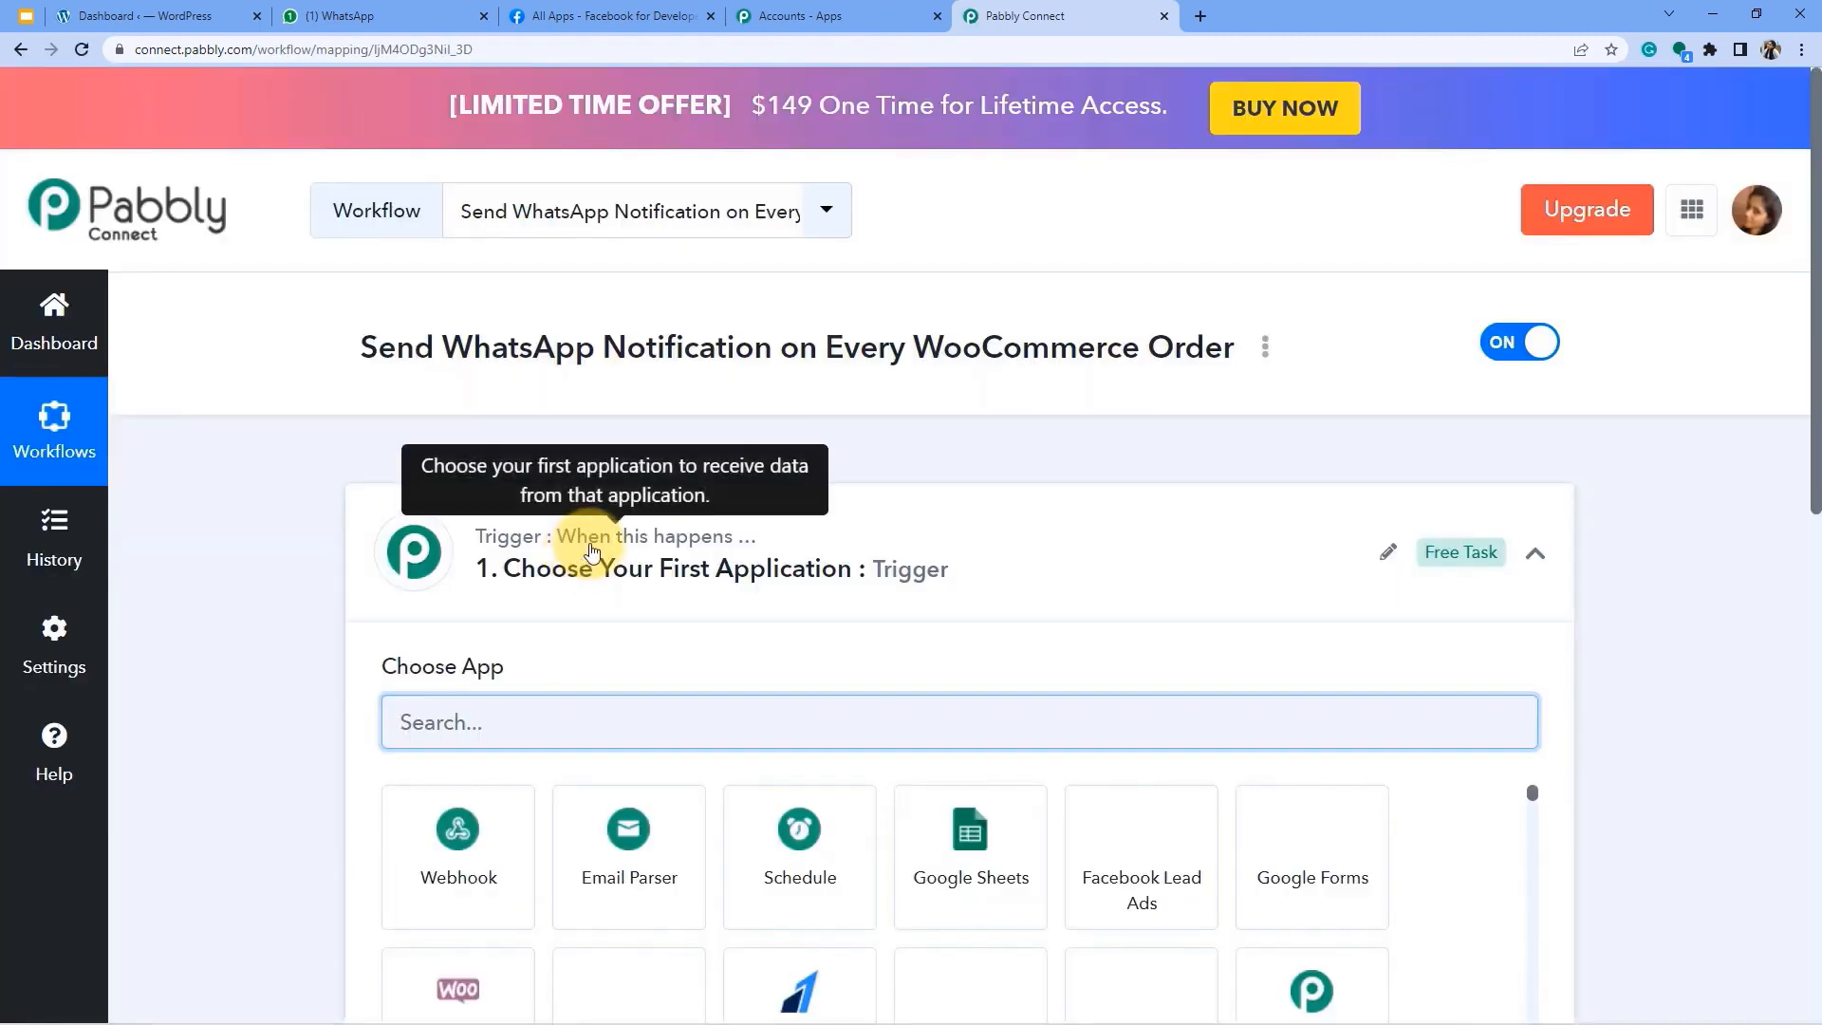
click(590, 551)
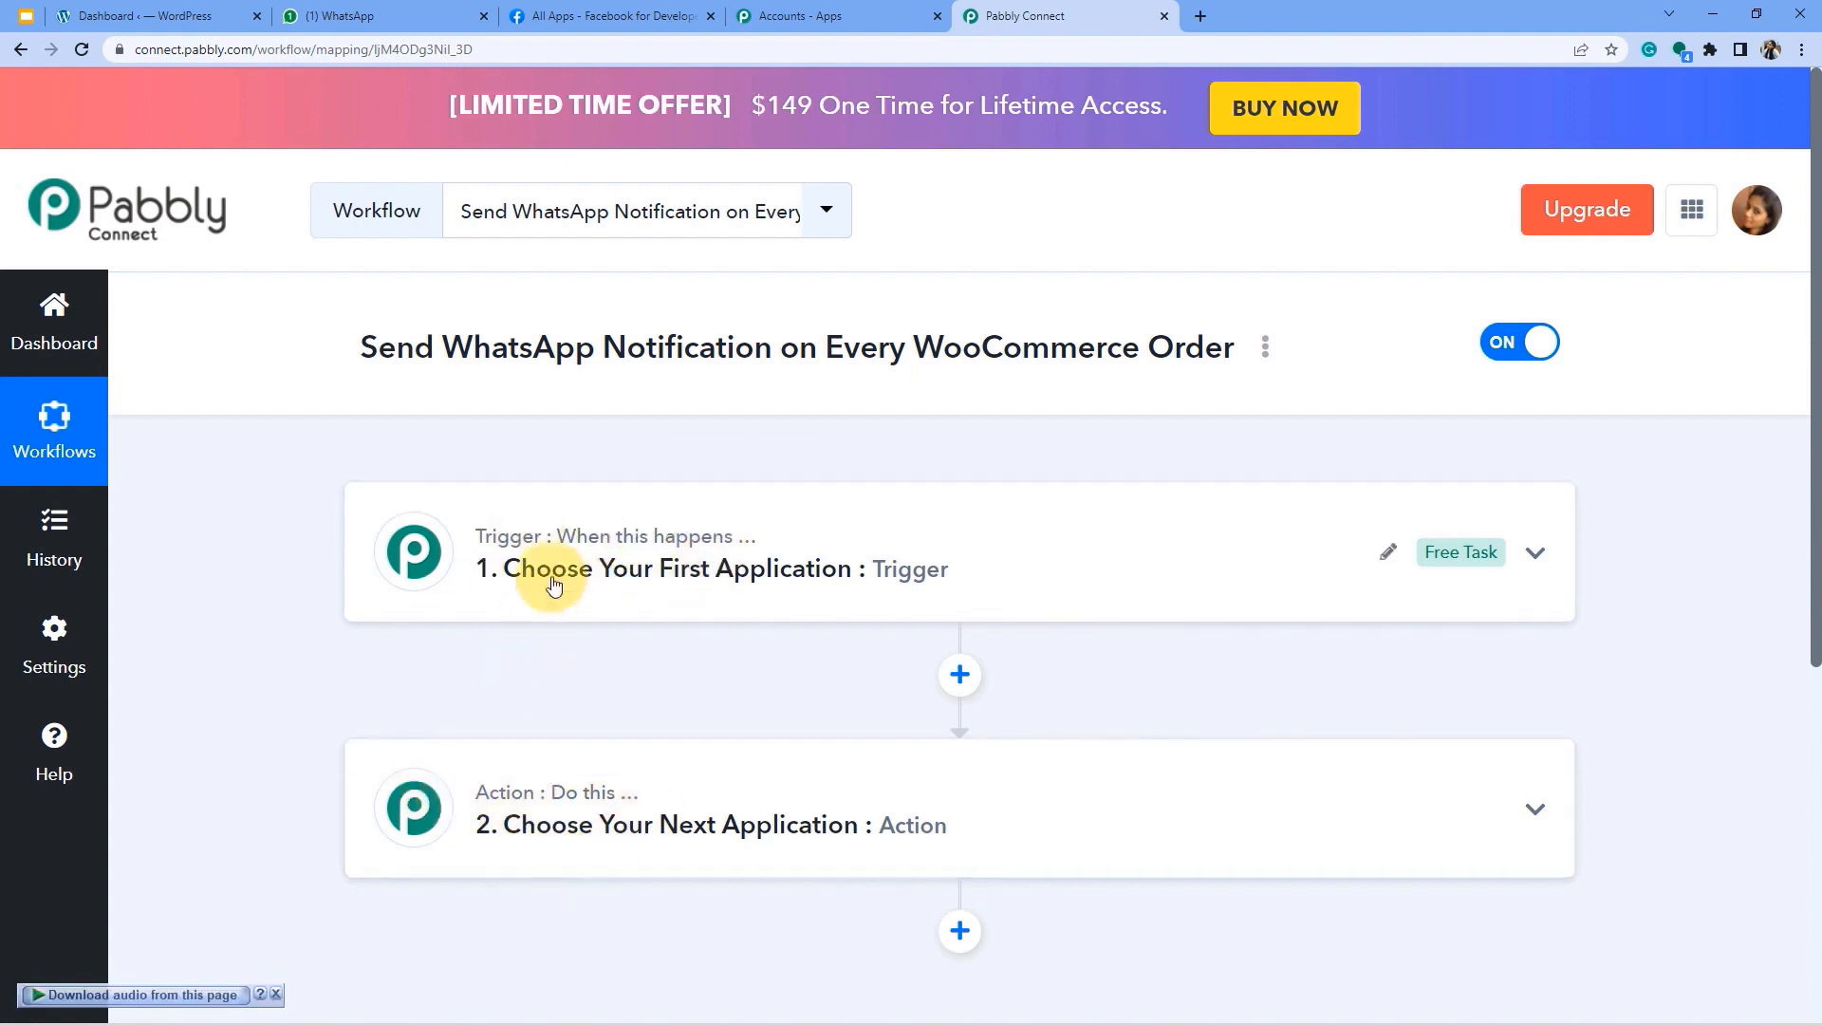
click(521, 567)
click(476, 718)
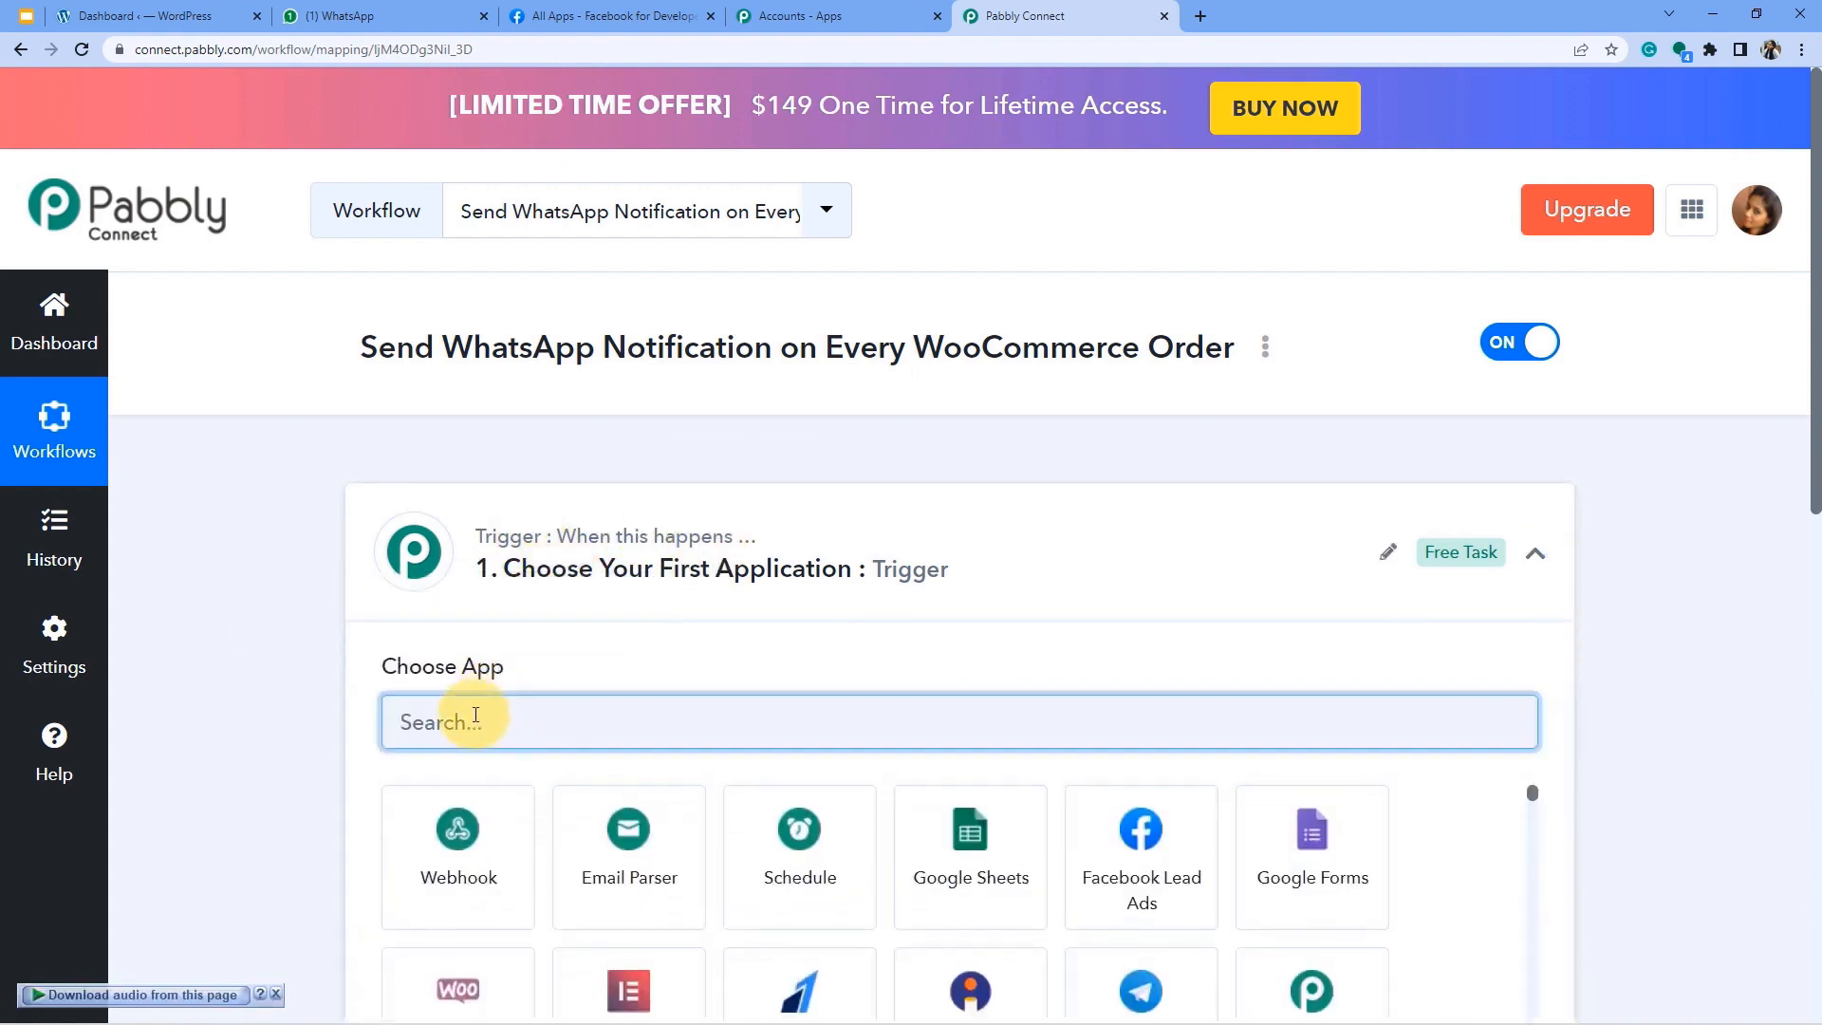
Search 'woo' and set WooCommerce's New Order Created as the trigger event.
text(woo)
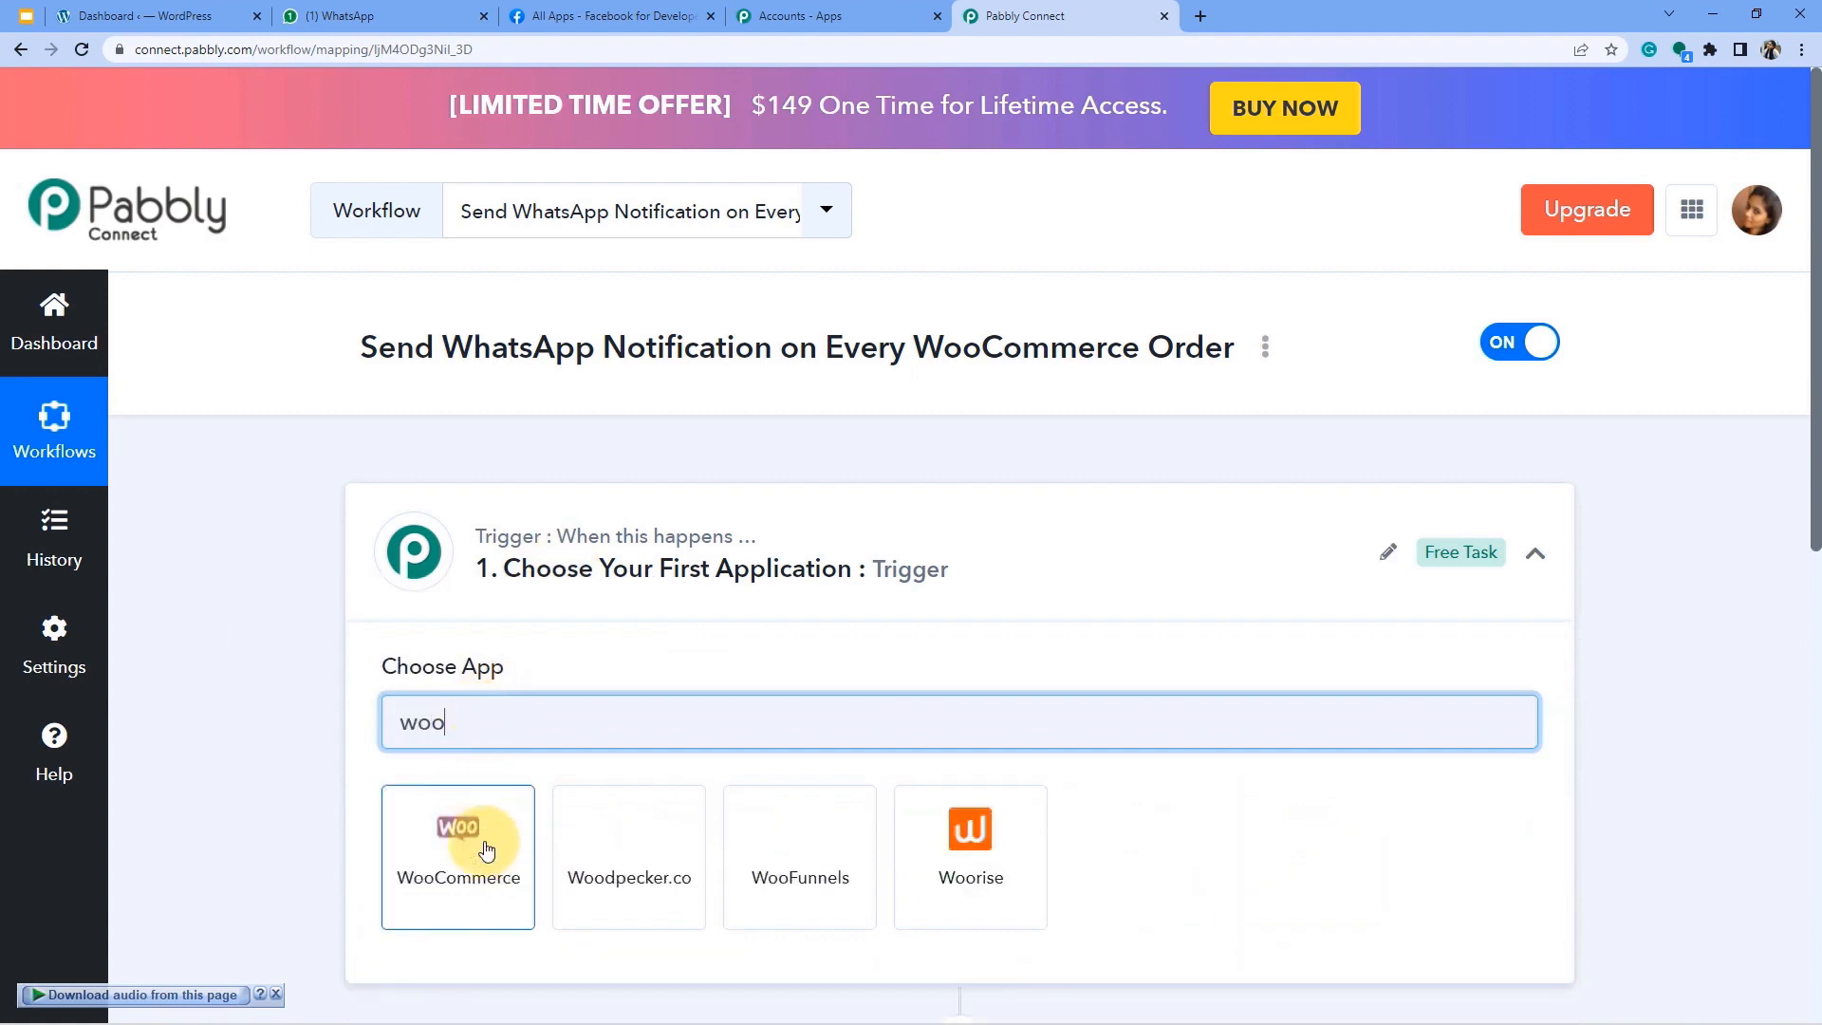
click(484, 849)
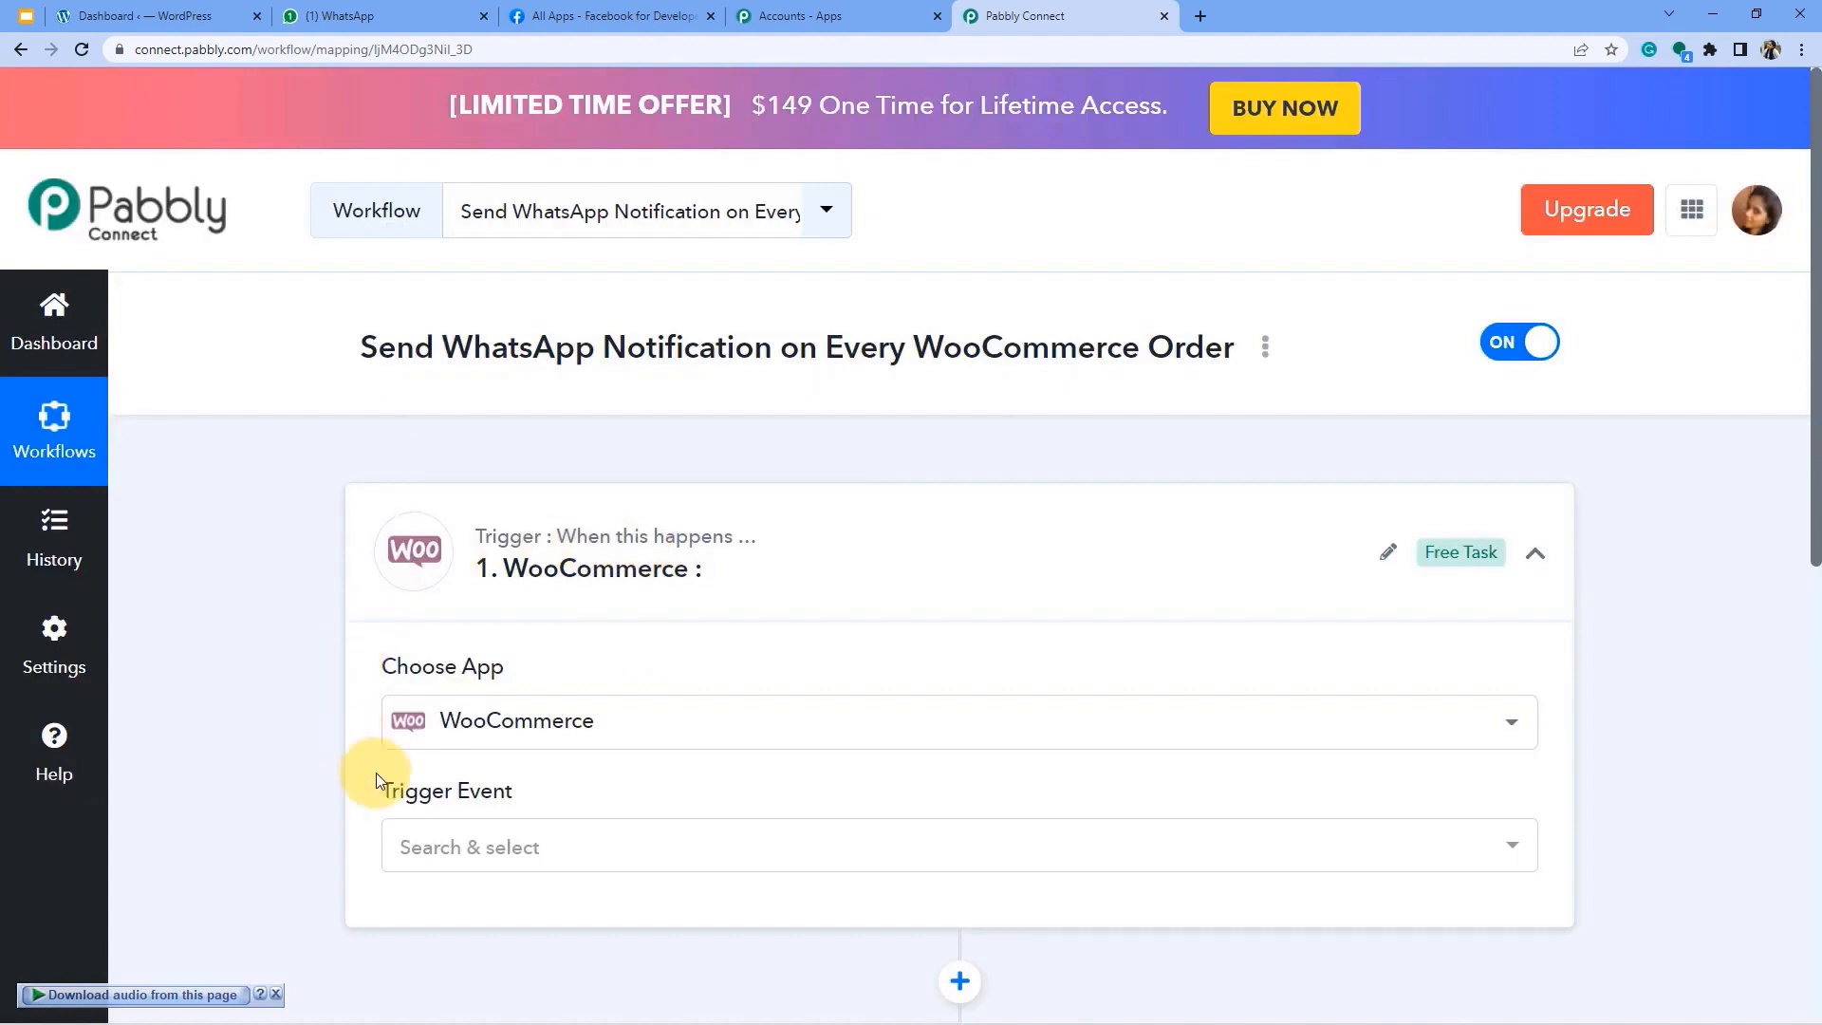
scroll(567, 686, down, 2)
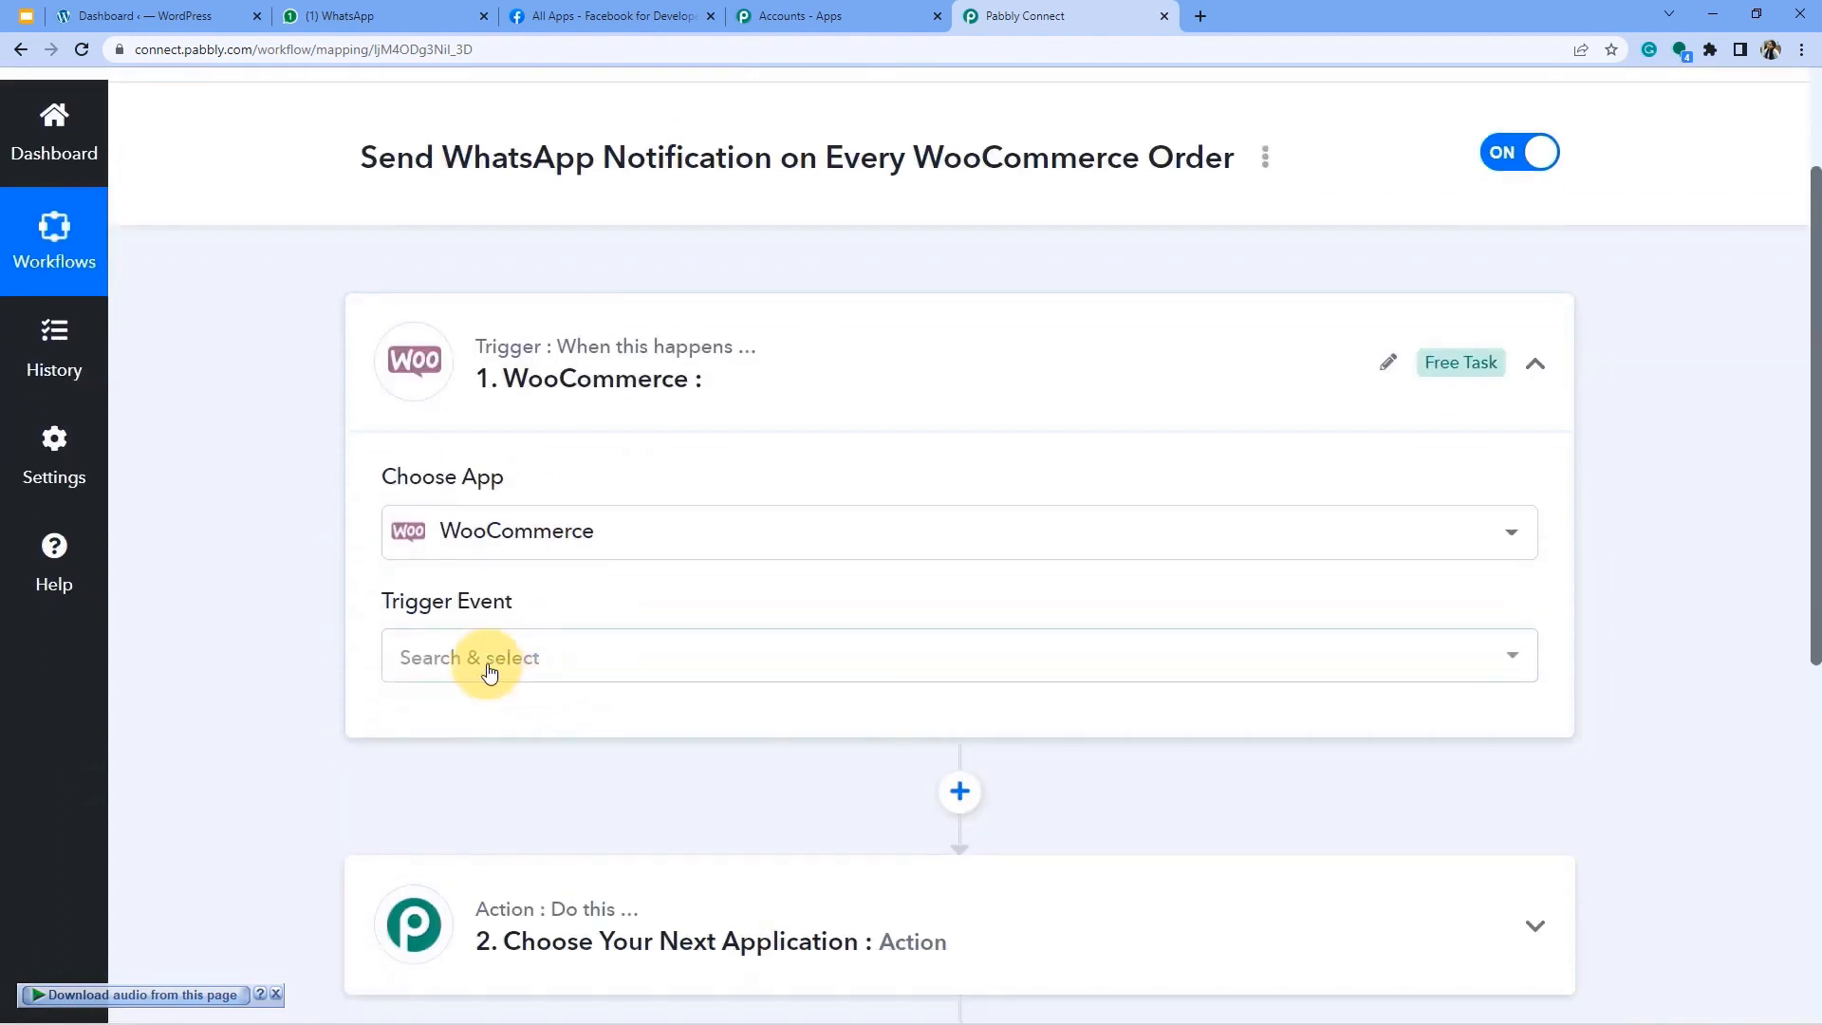
click(469, 659)
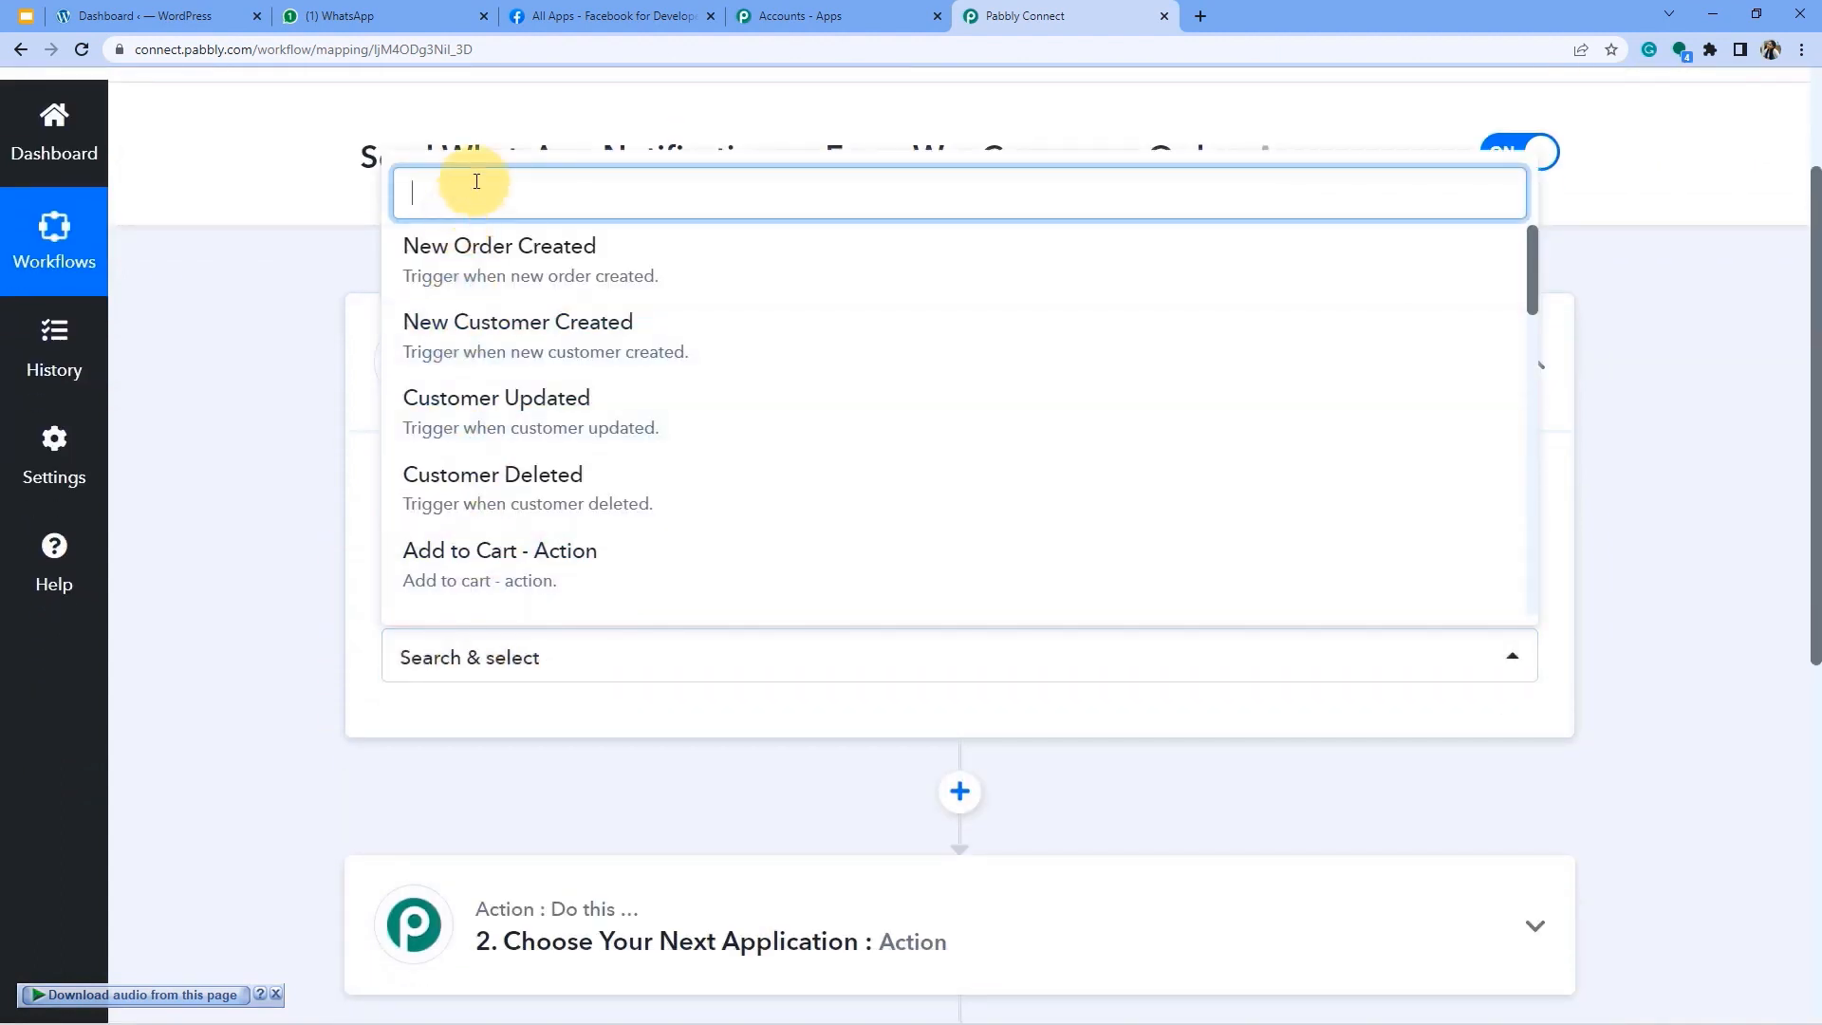
click(517, 251)
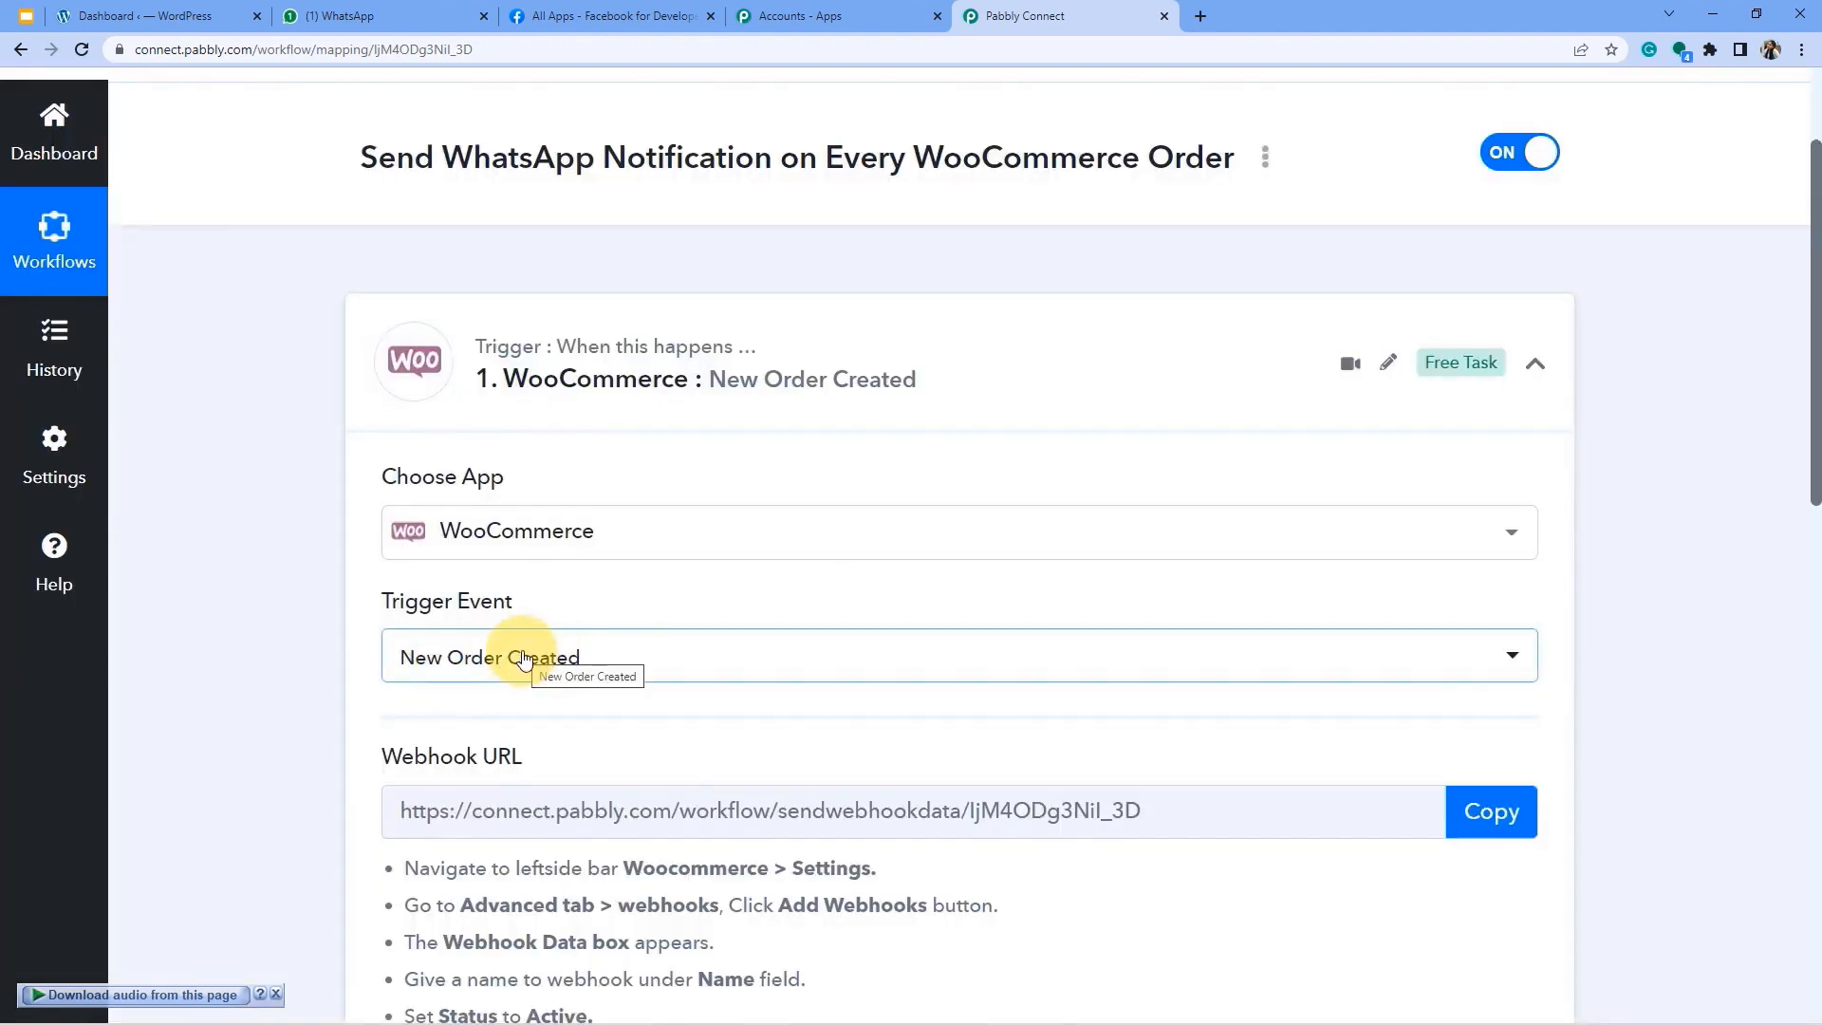
Go over the generated webhook URL and its WooCommerce Settings webhook setup instructions.
scroll(418, 651, down, 3)
mouse_move(394, 469)
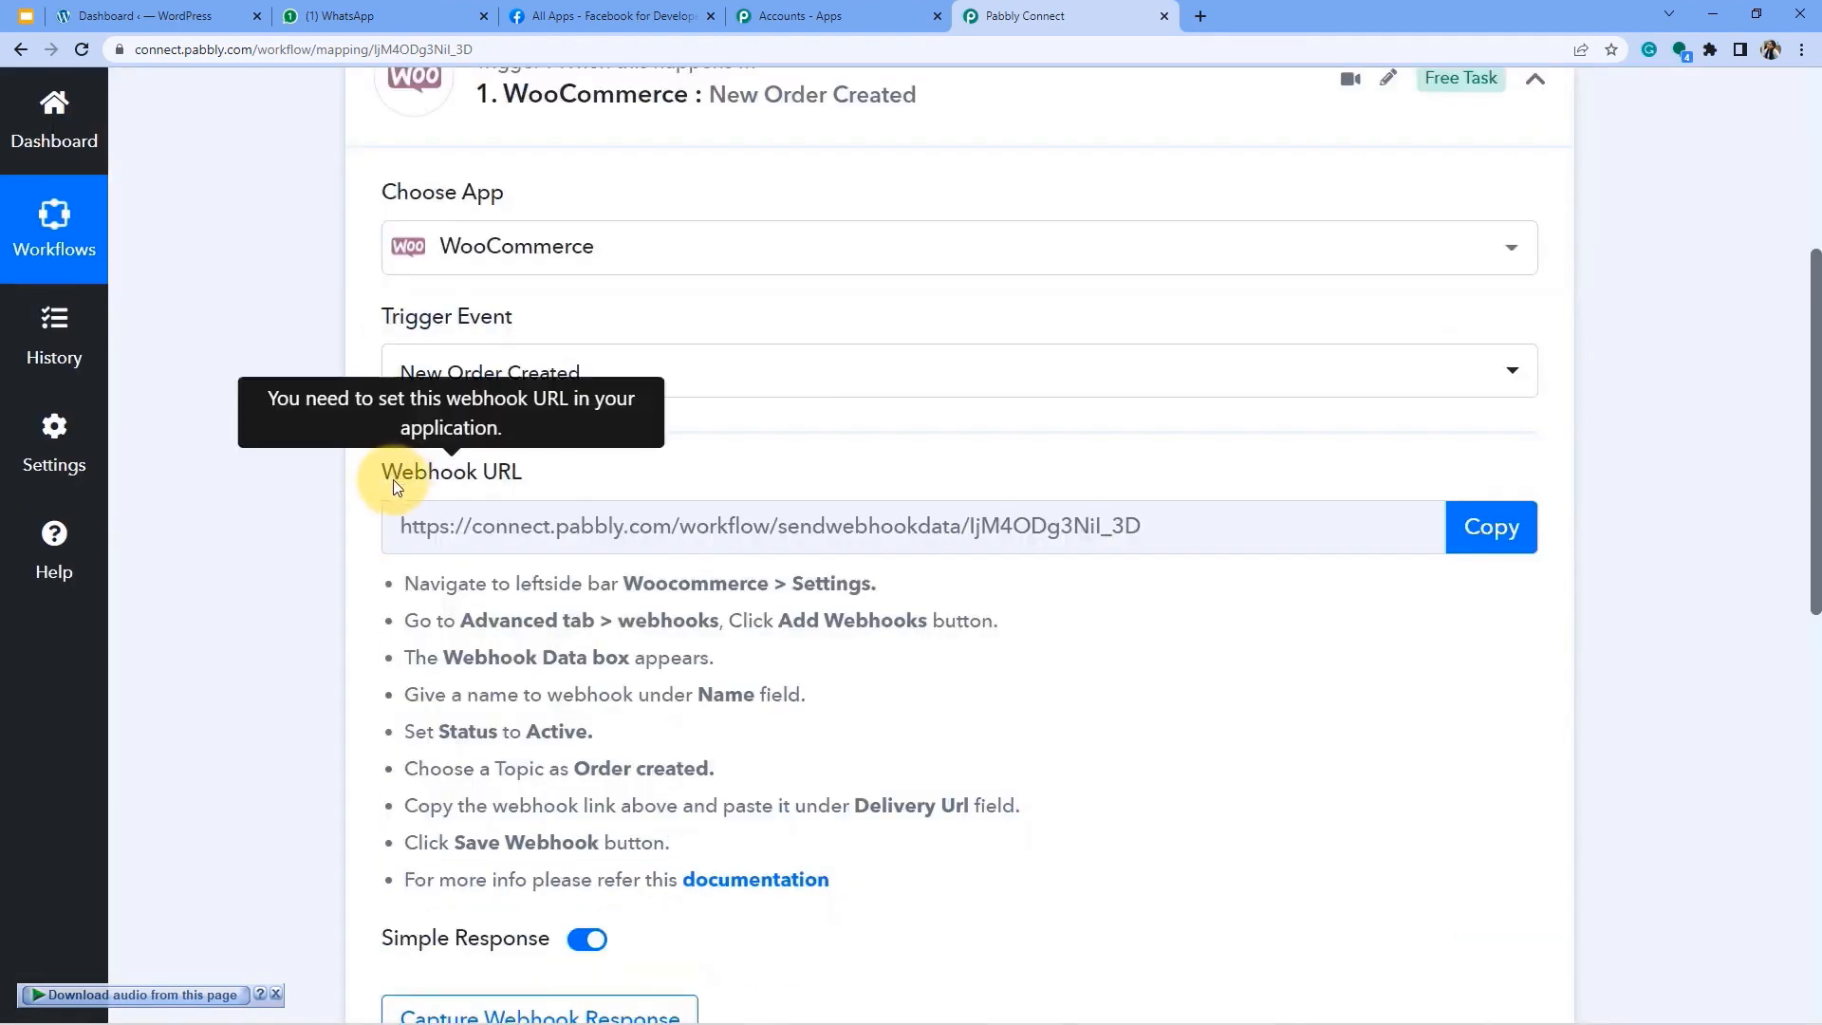
drag(393, 480, 530, 474)
click(516, 528)
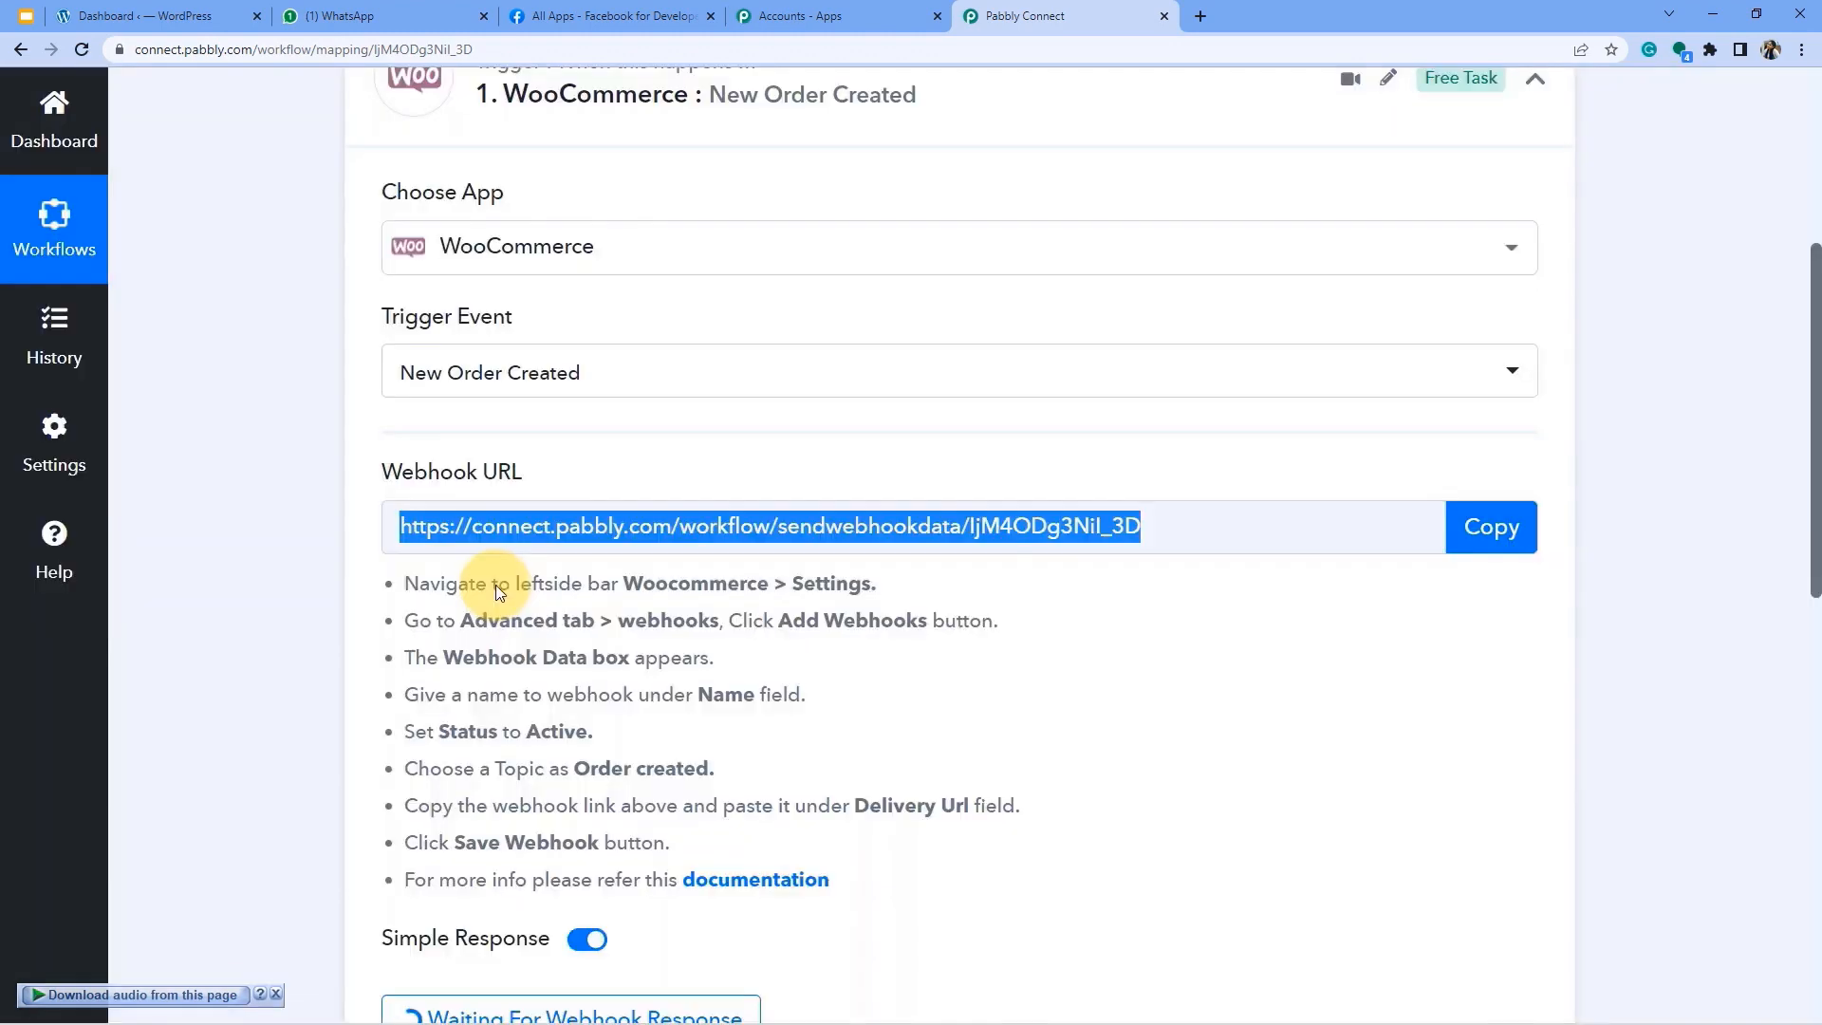
drag(493, 584, 556, 890)
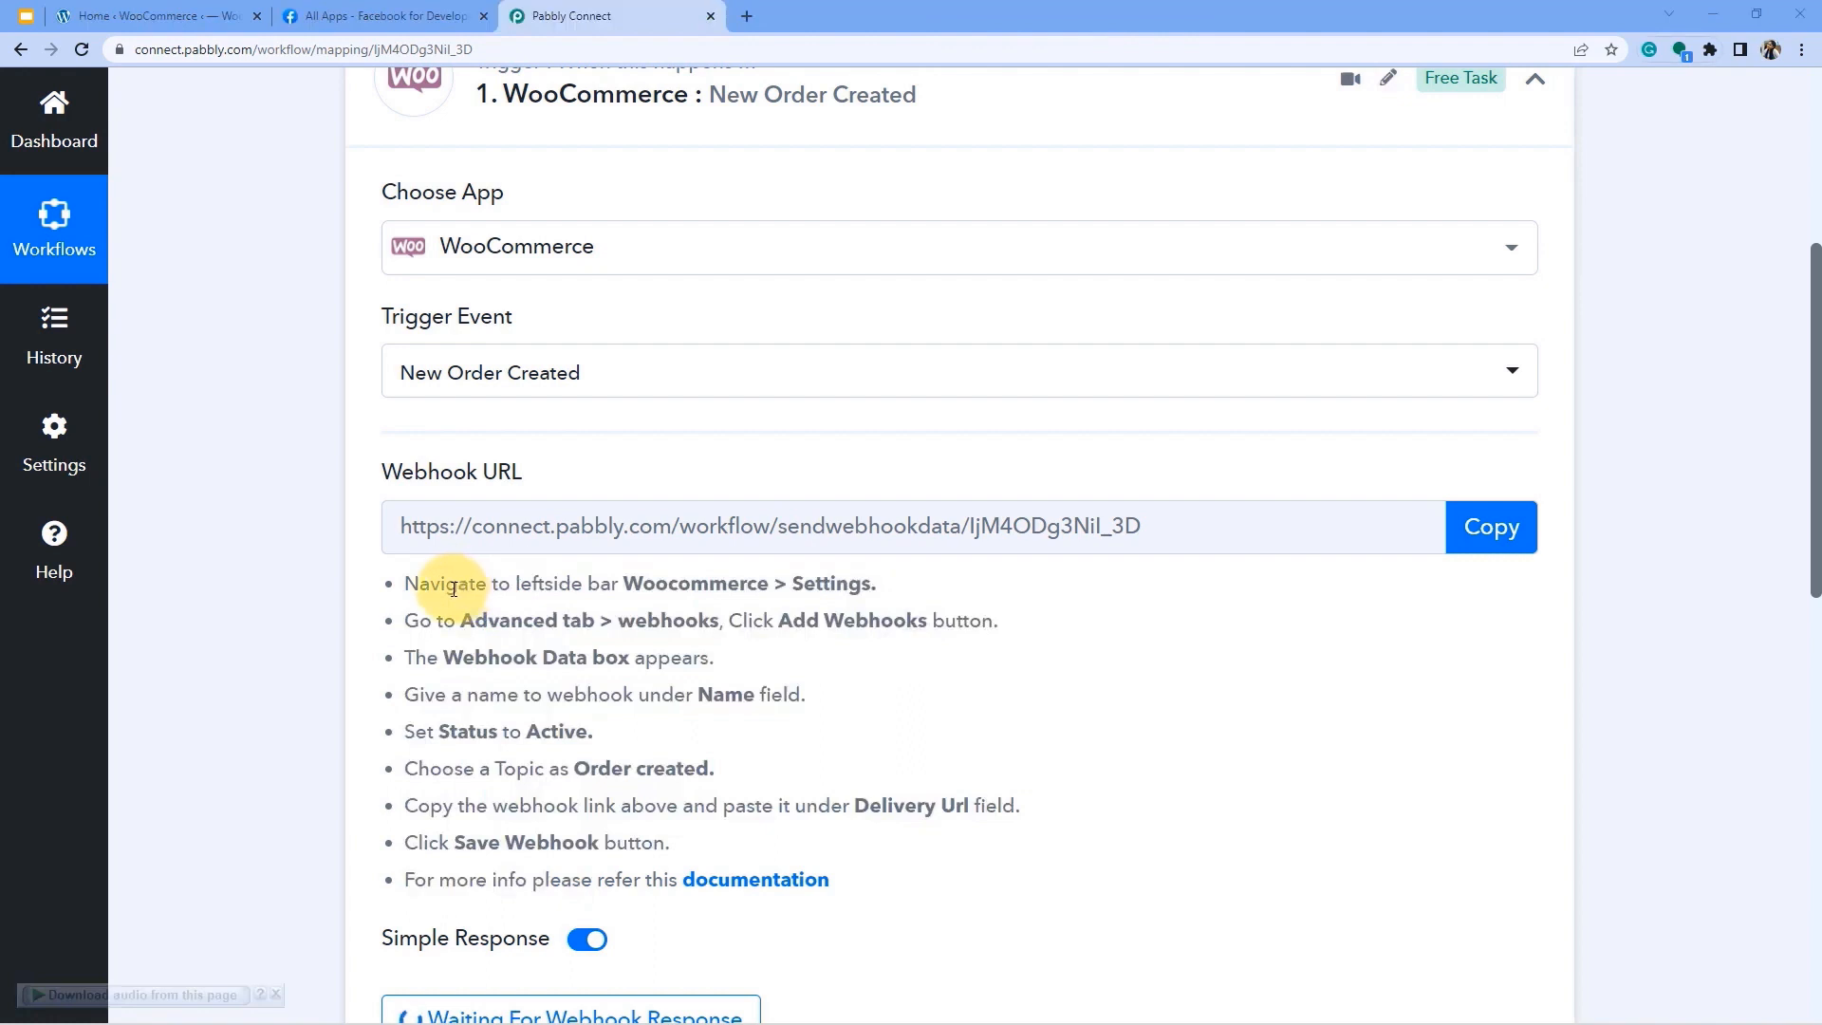
drag(455, 586, 834, 583)
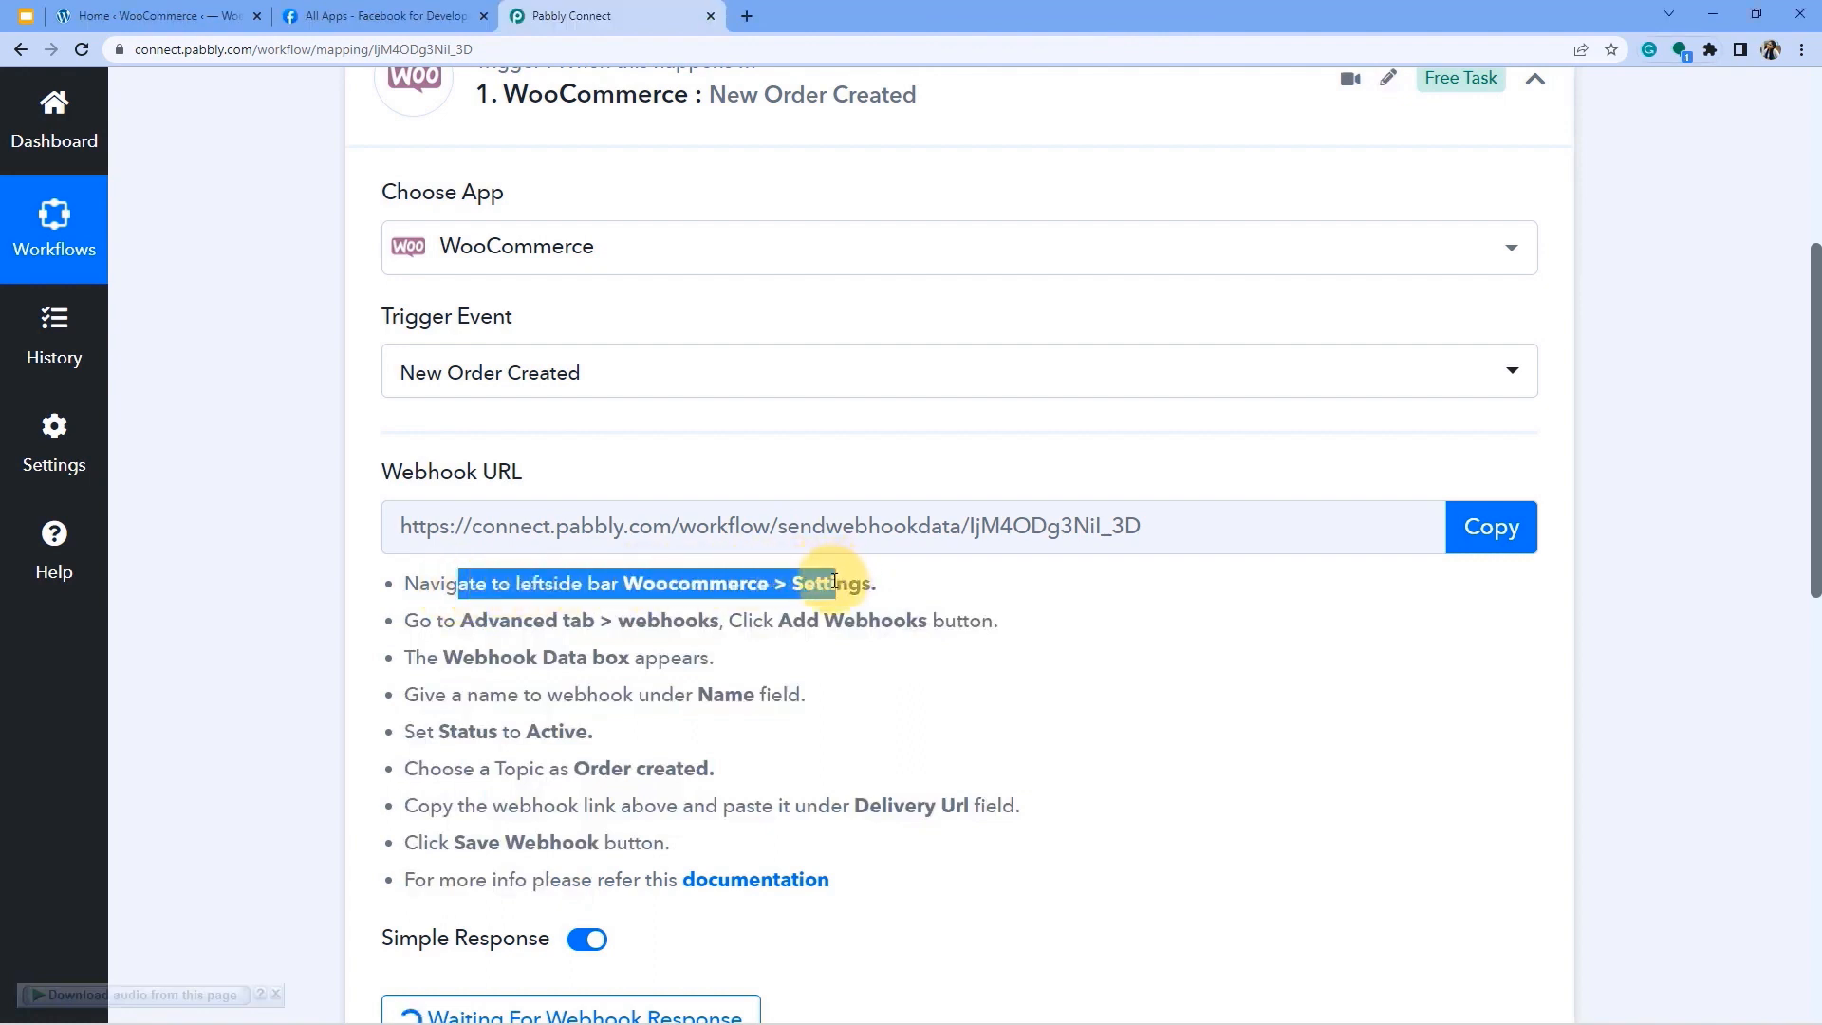
click(818, 582)
drag(624, 585, 871, 582)
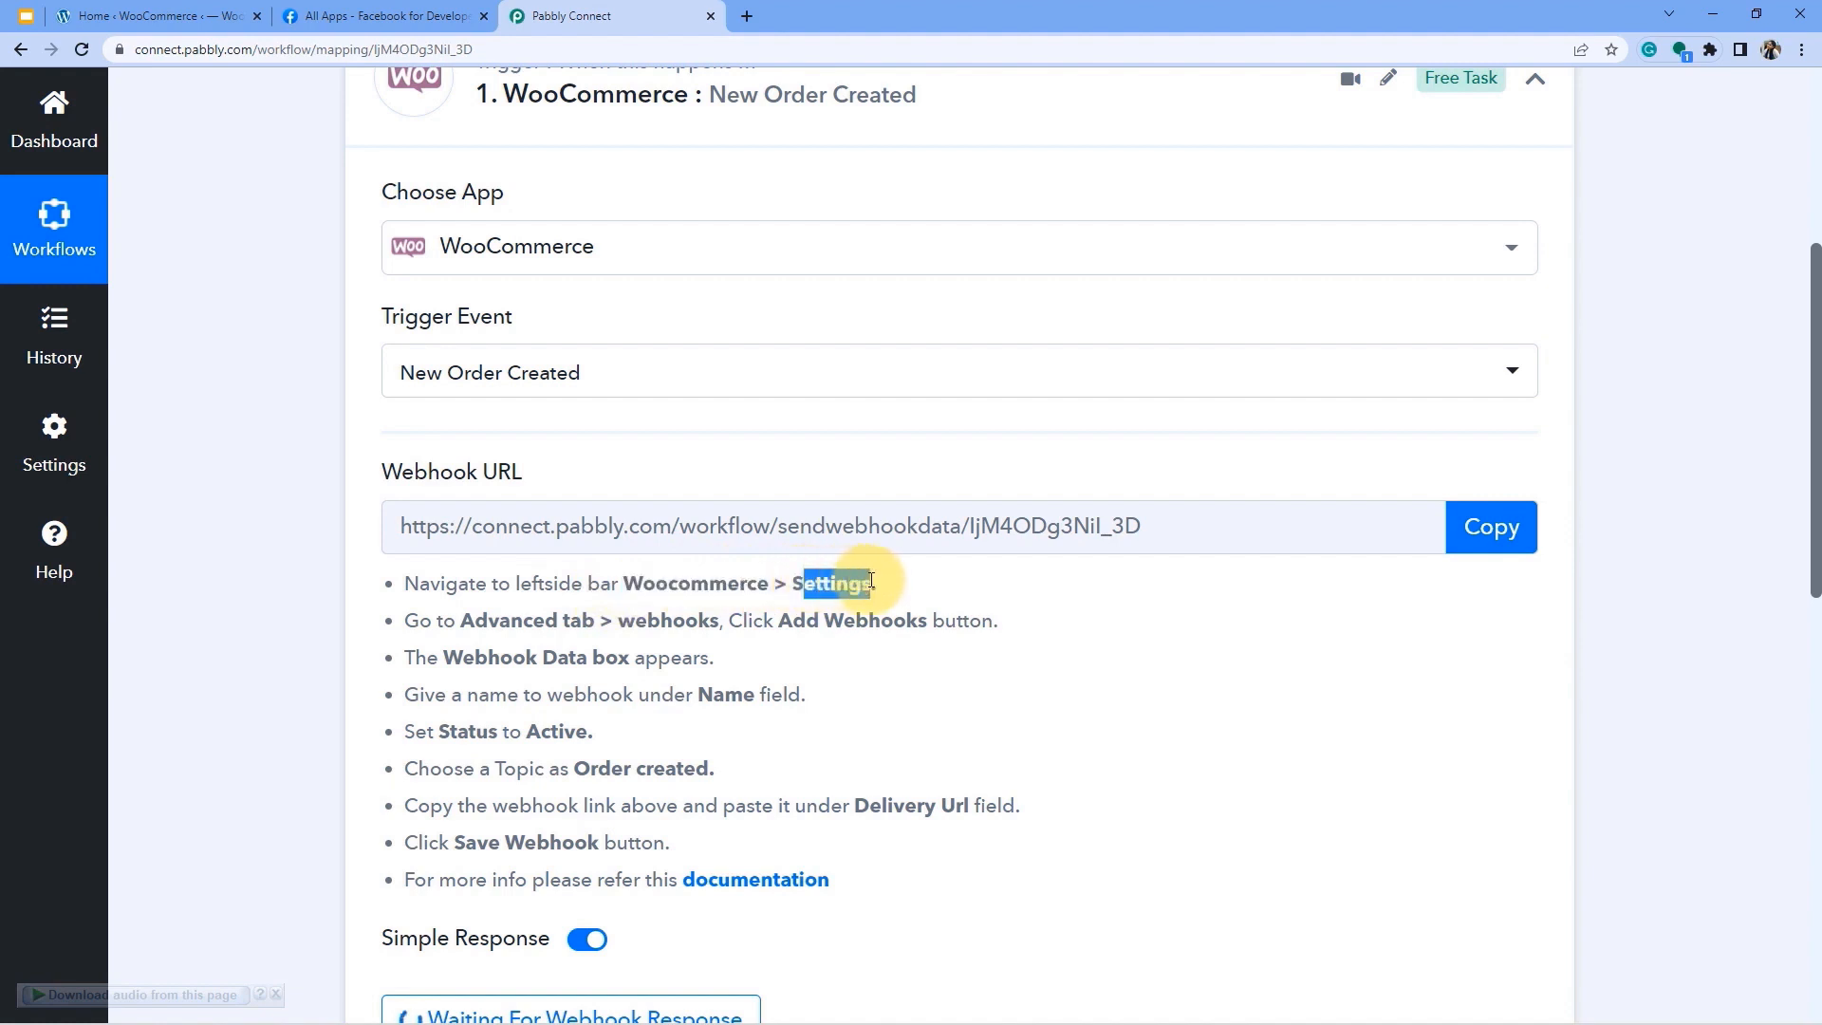
drag(473, 621, 926, 624)
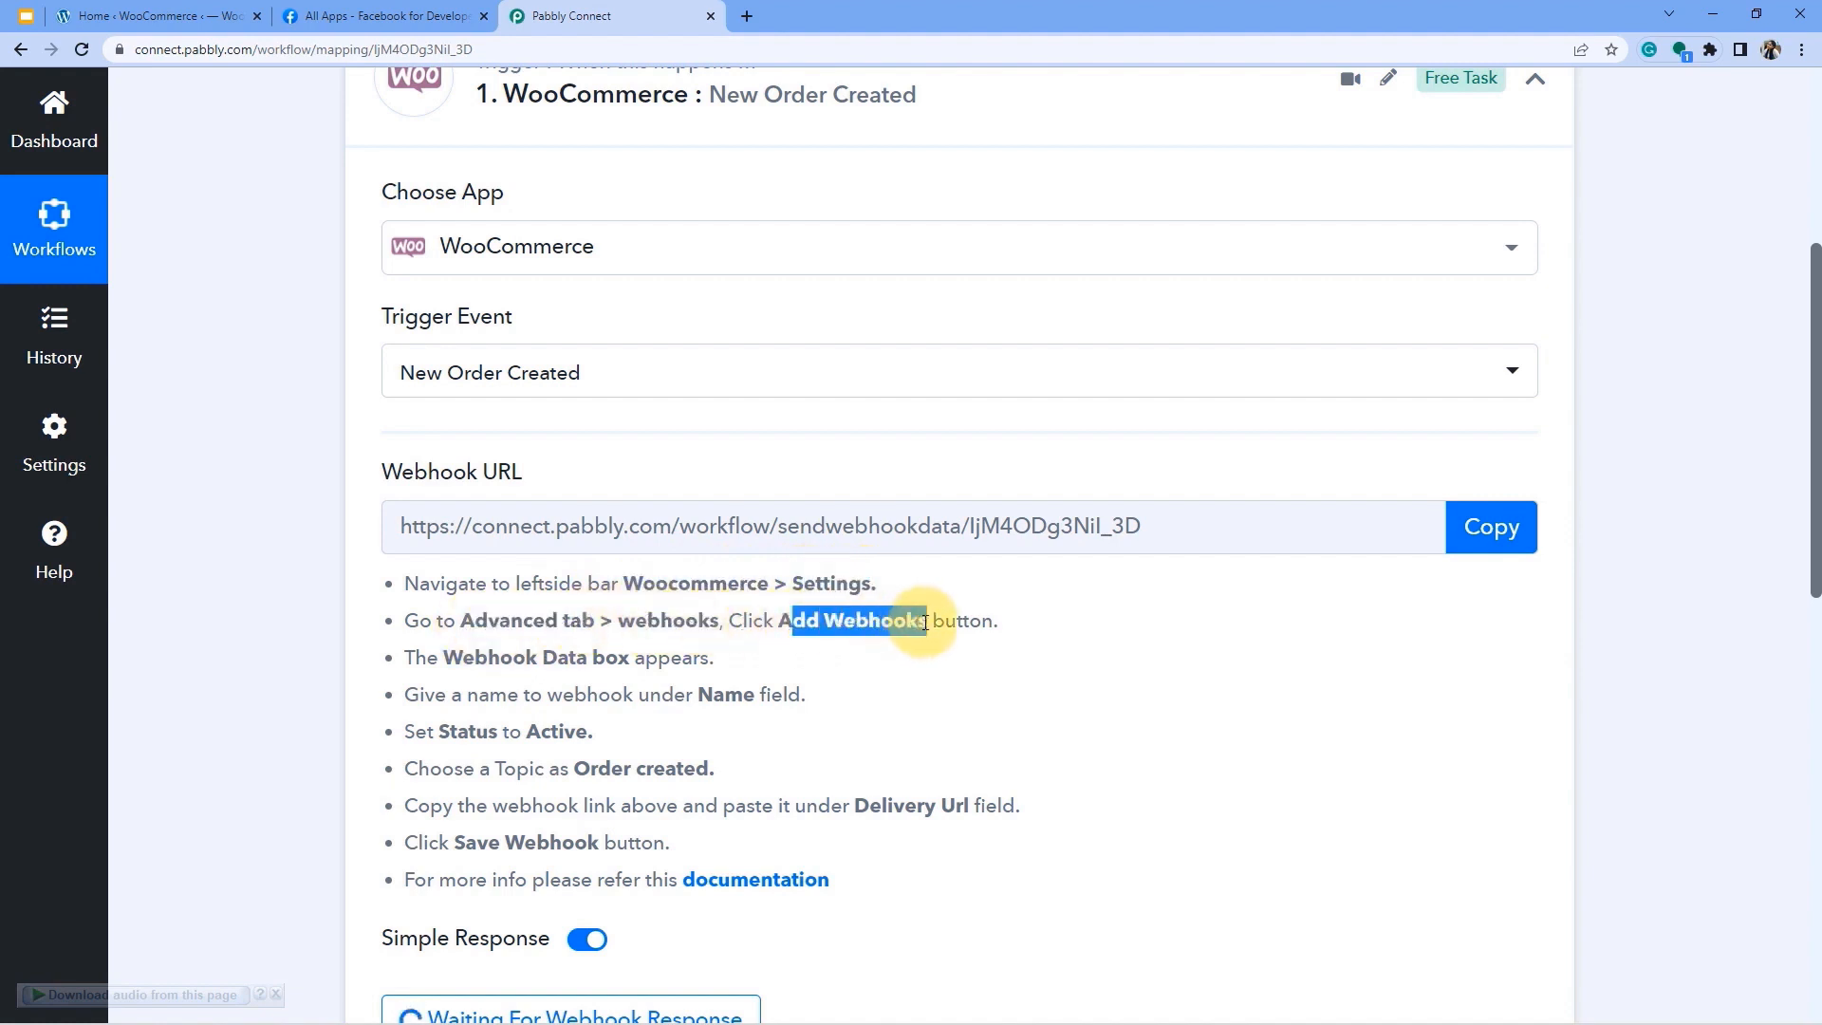
Open WooCommerce Settings in the store admin and recheck Pabbly's webhooks instruction.
click(152, 17)
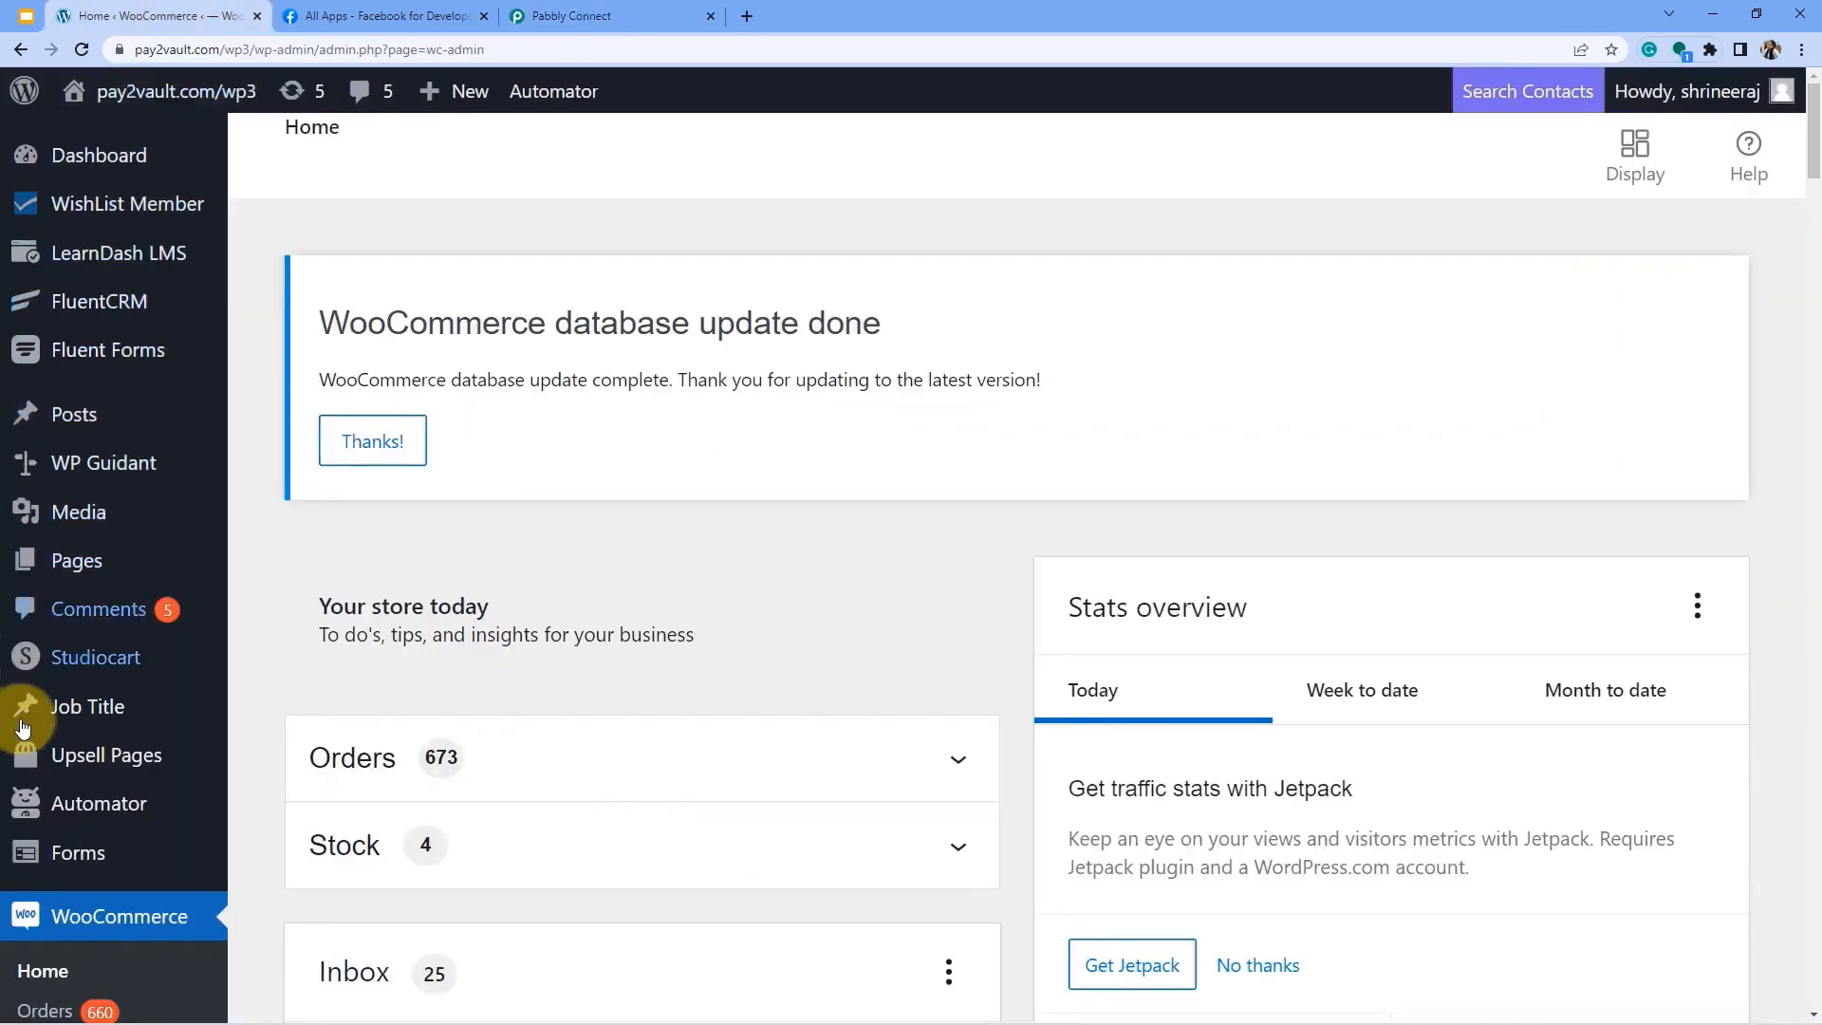
scroll(156, 780, down, 6)
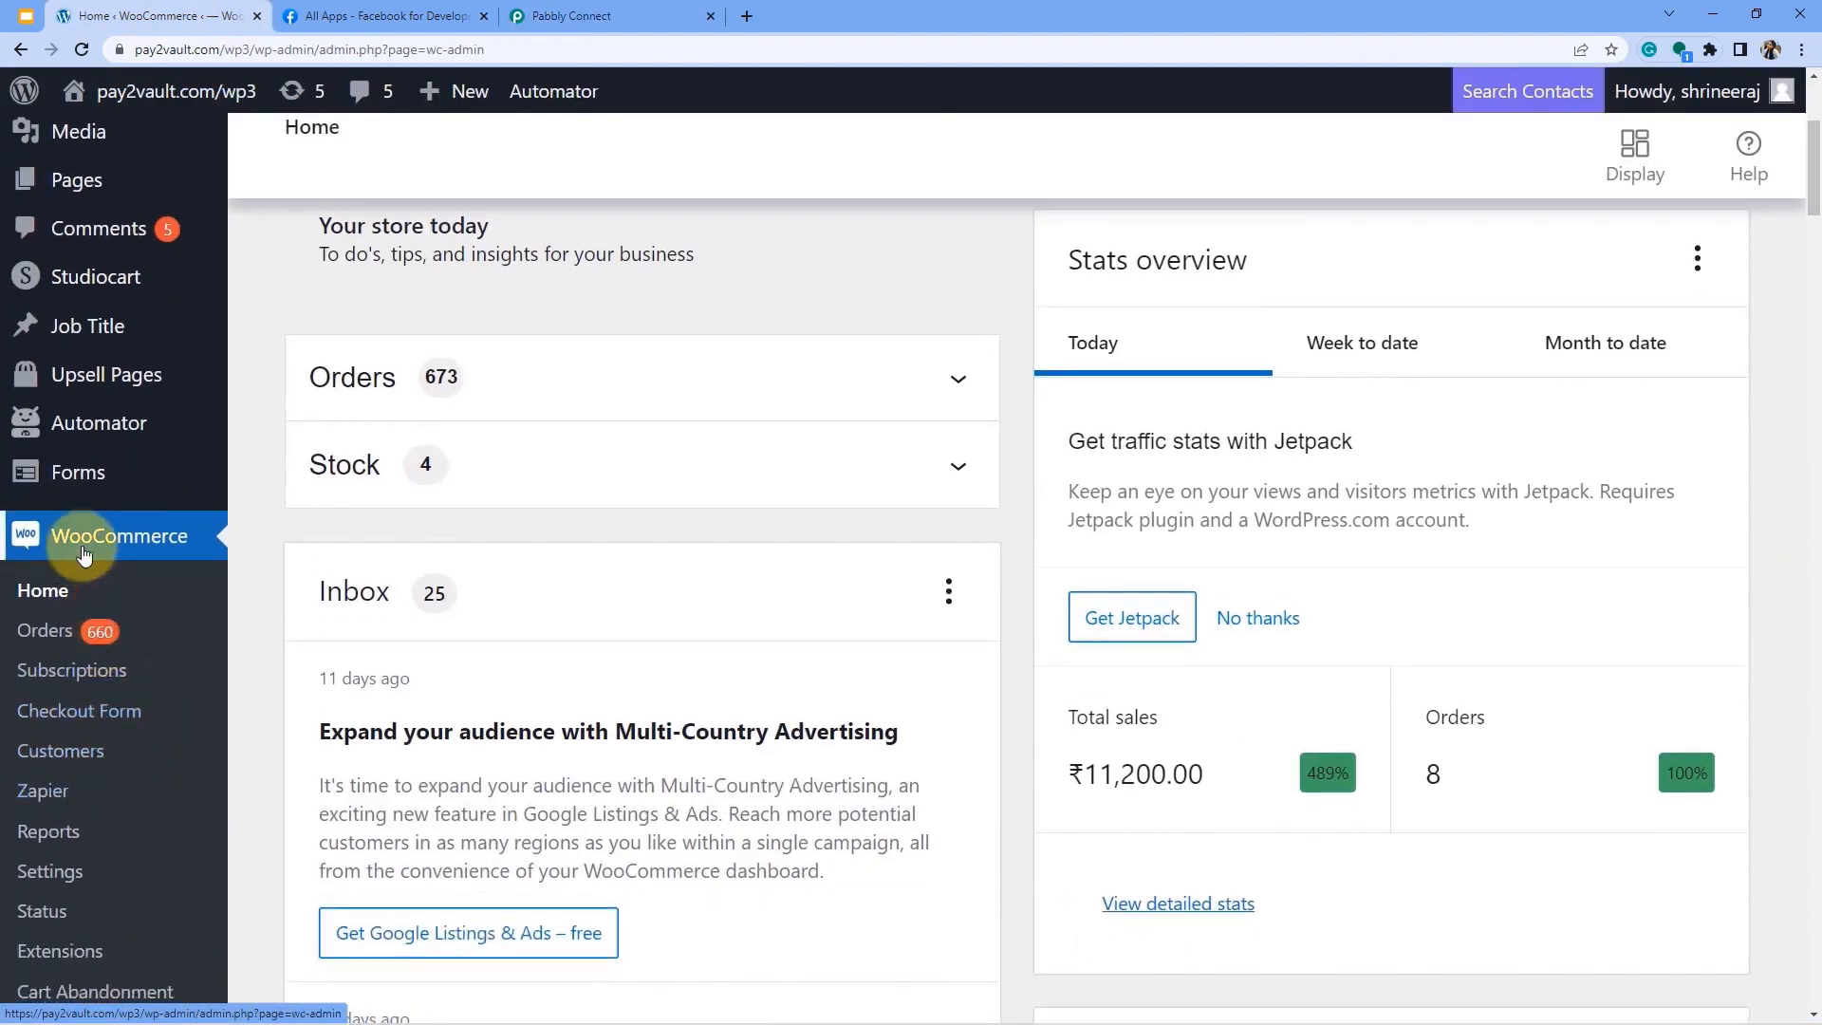
click(42, 685)
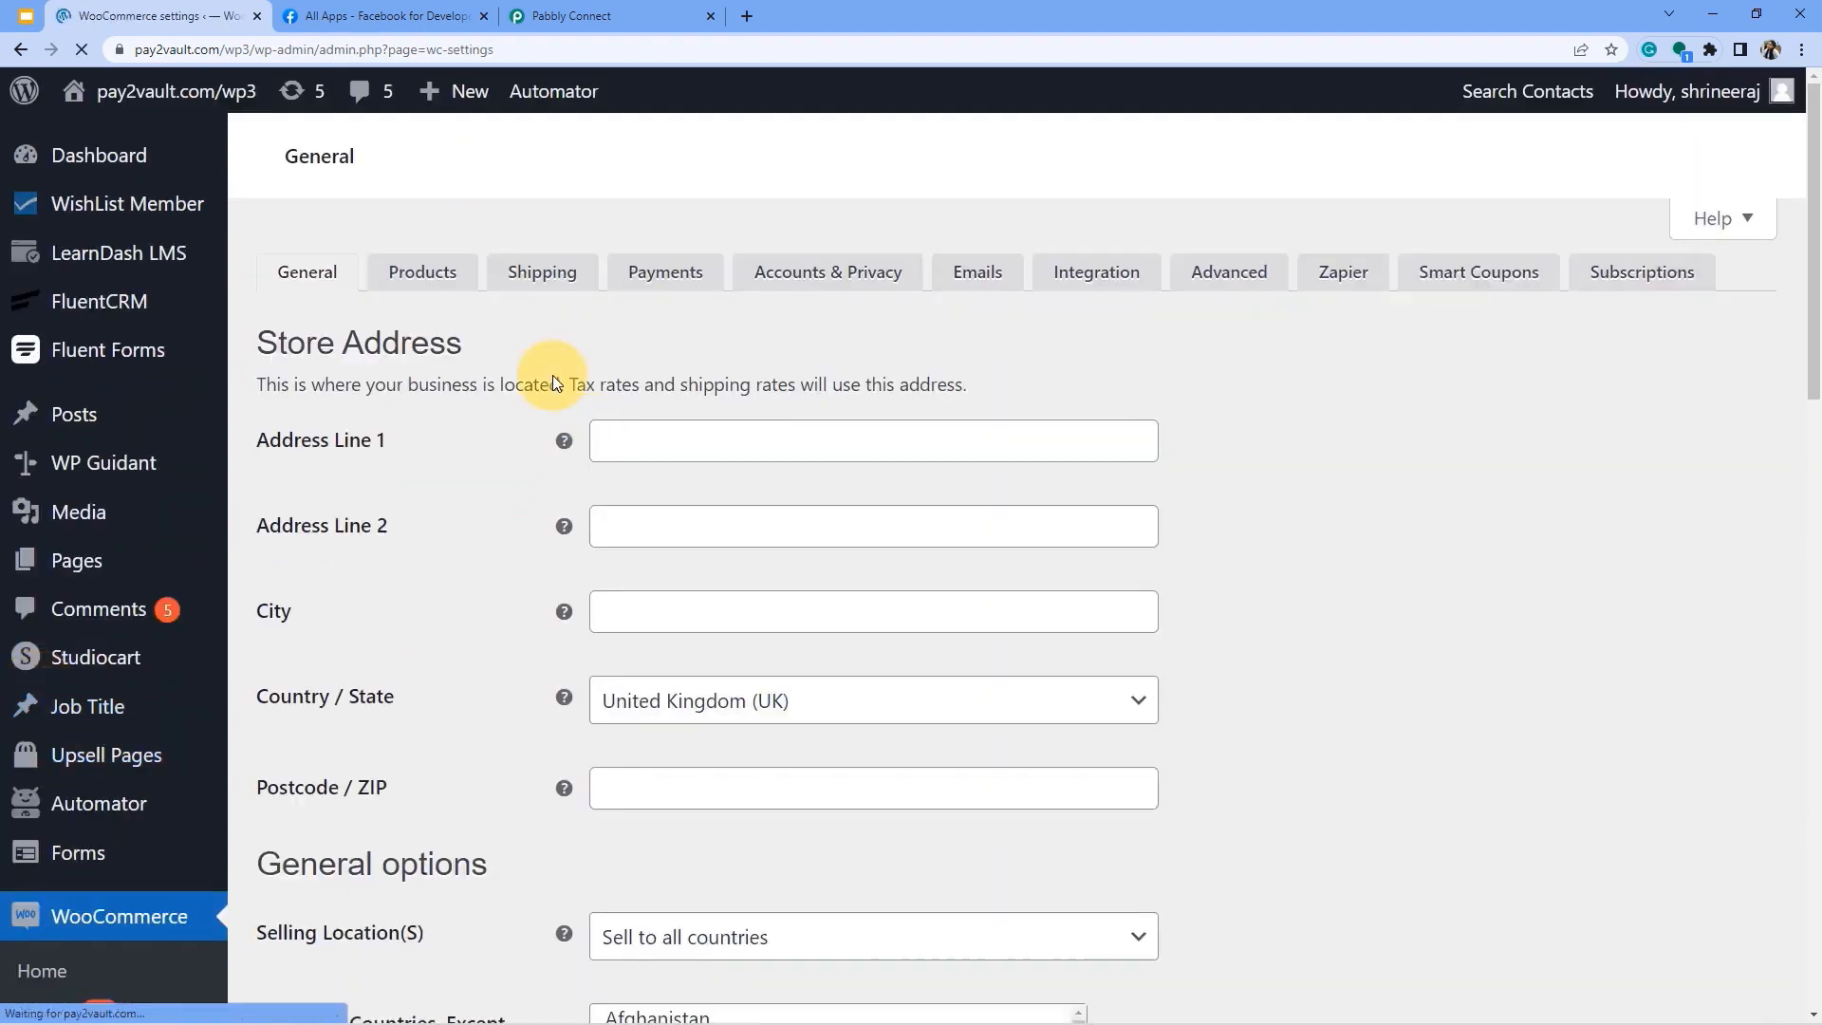
click(564, 17)
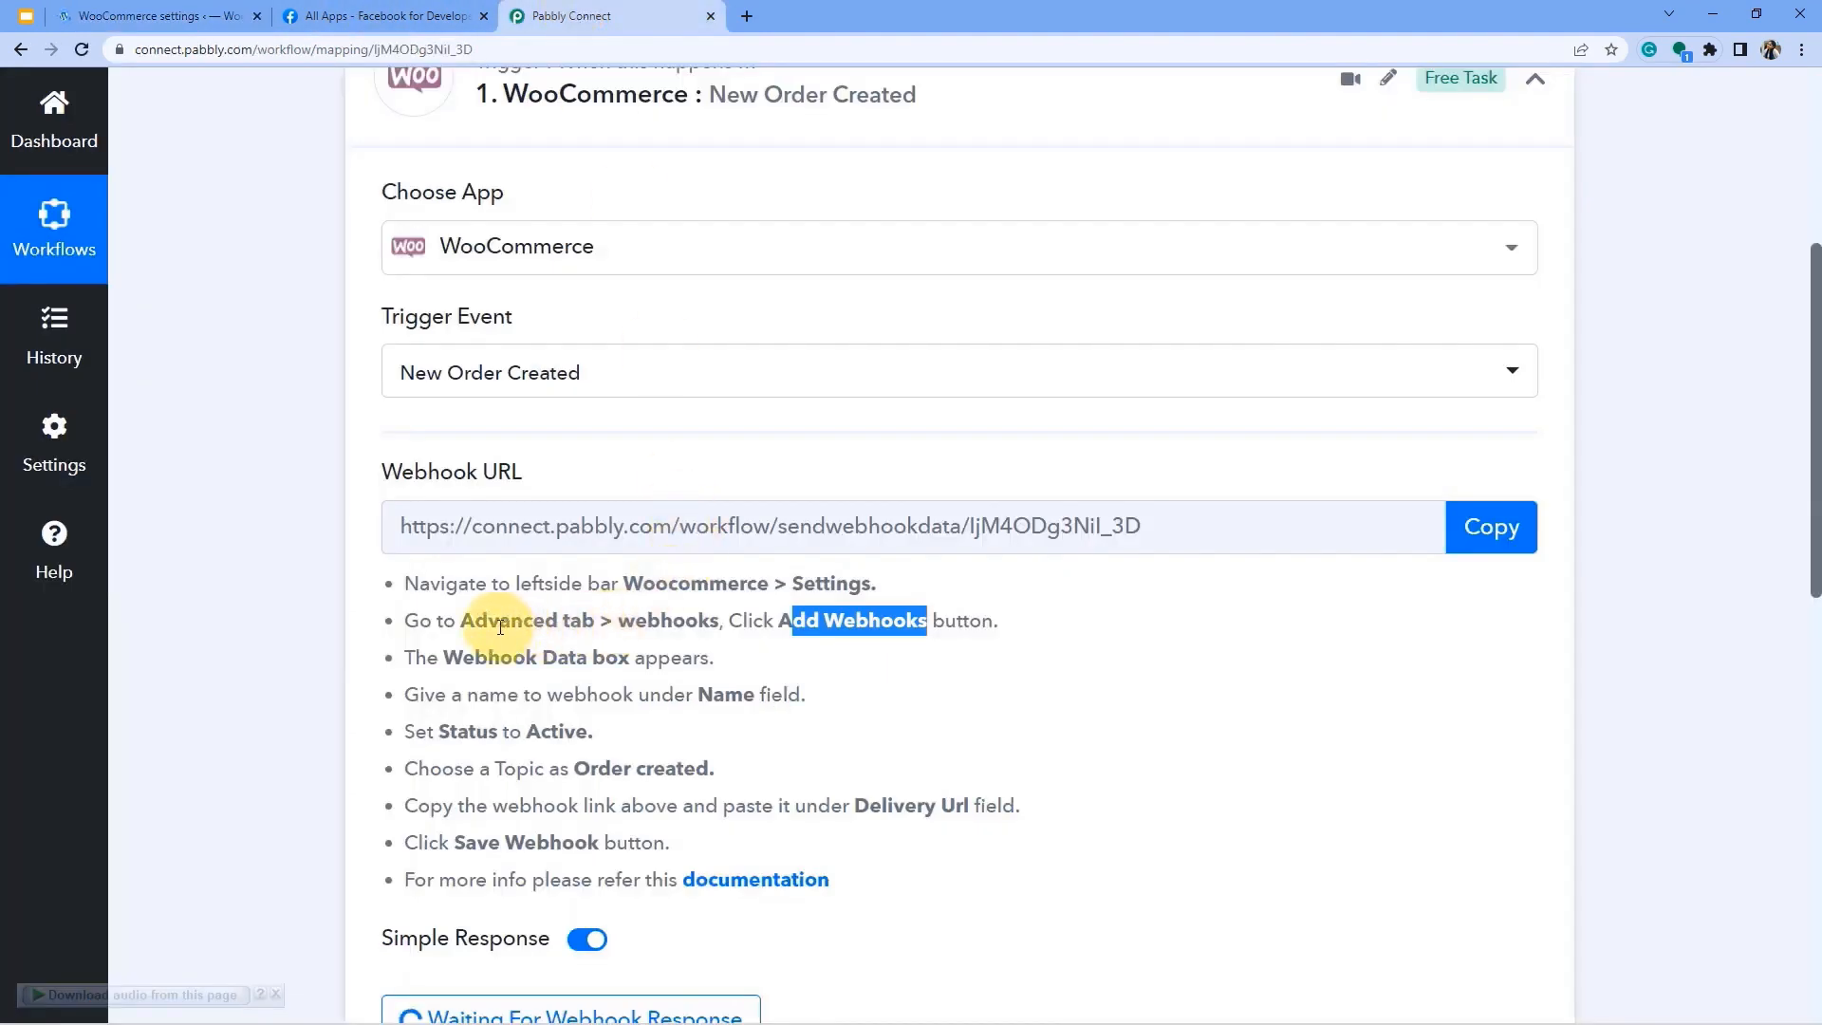
drag(476, 620, 739, 621)
Go to Advanced > Webhooks and scroll through the 13 existing webhooks.
click(161, 16)
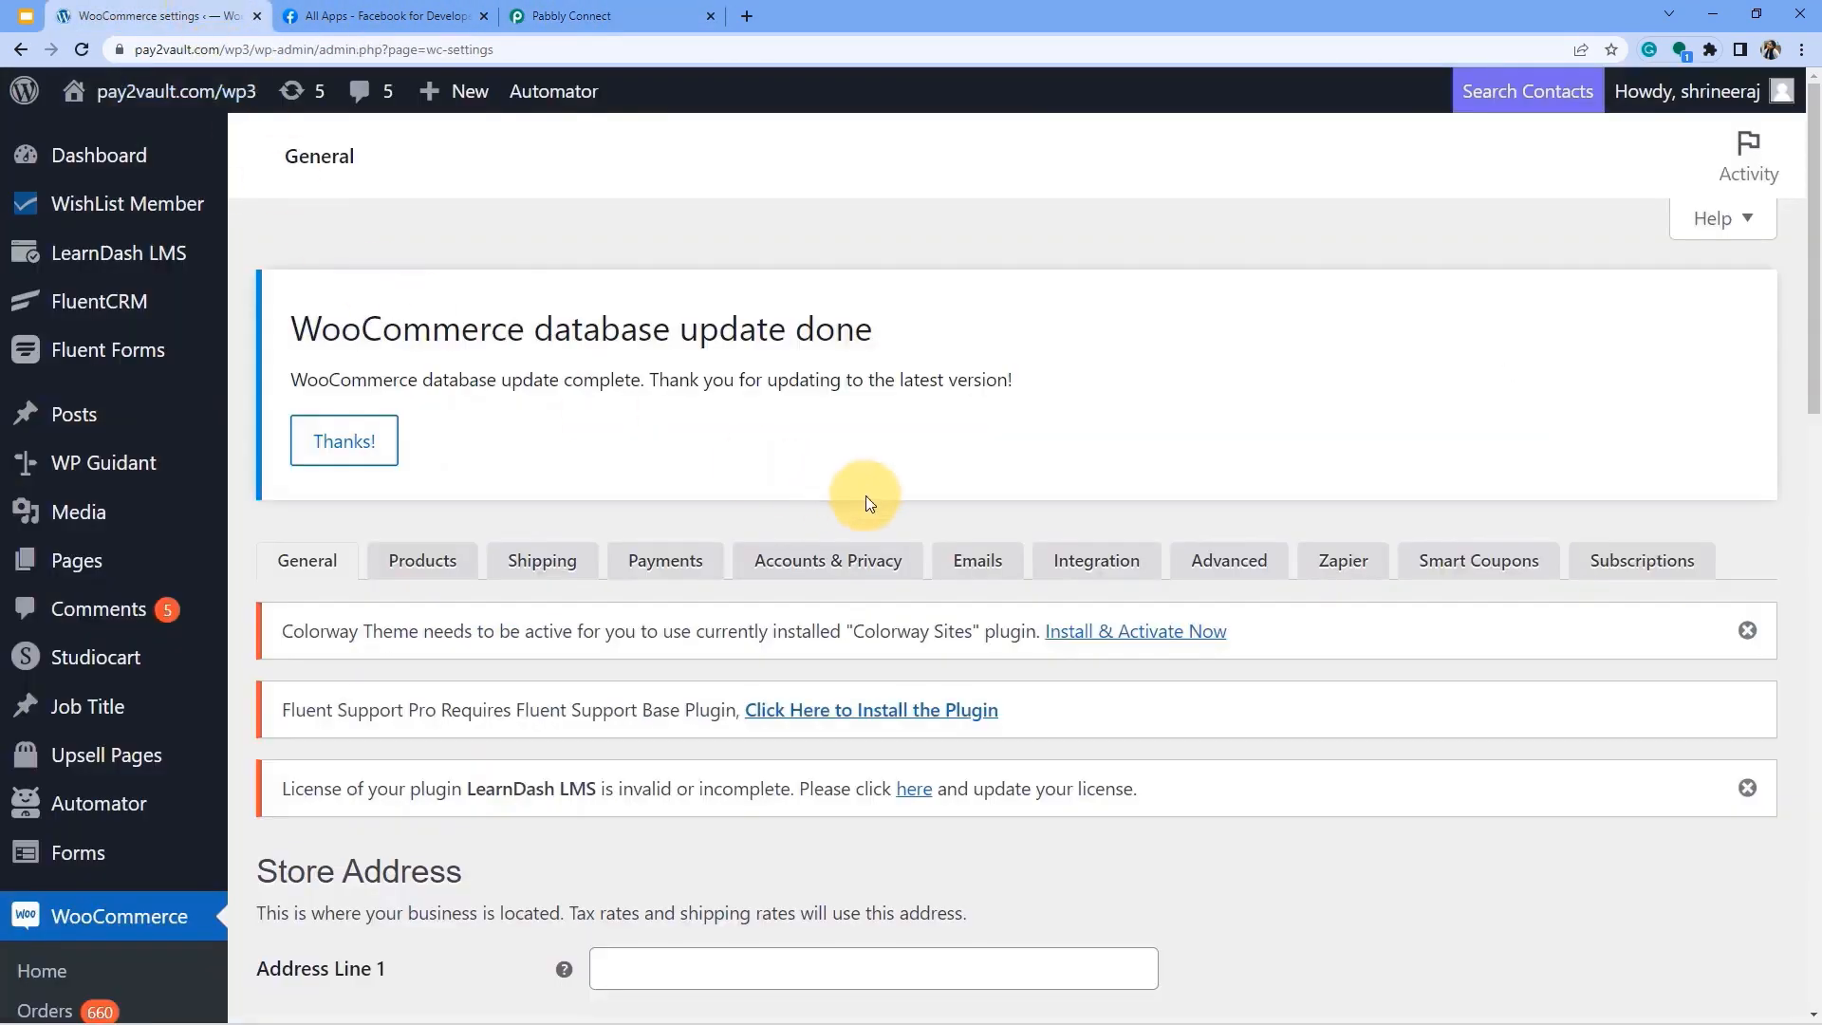
click(1214, 565)
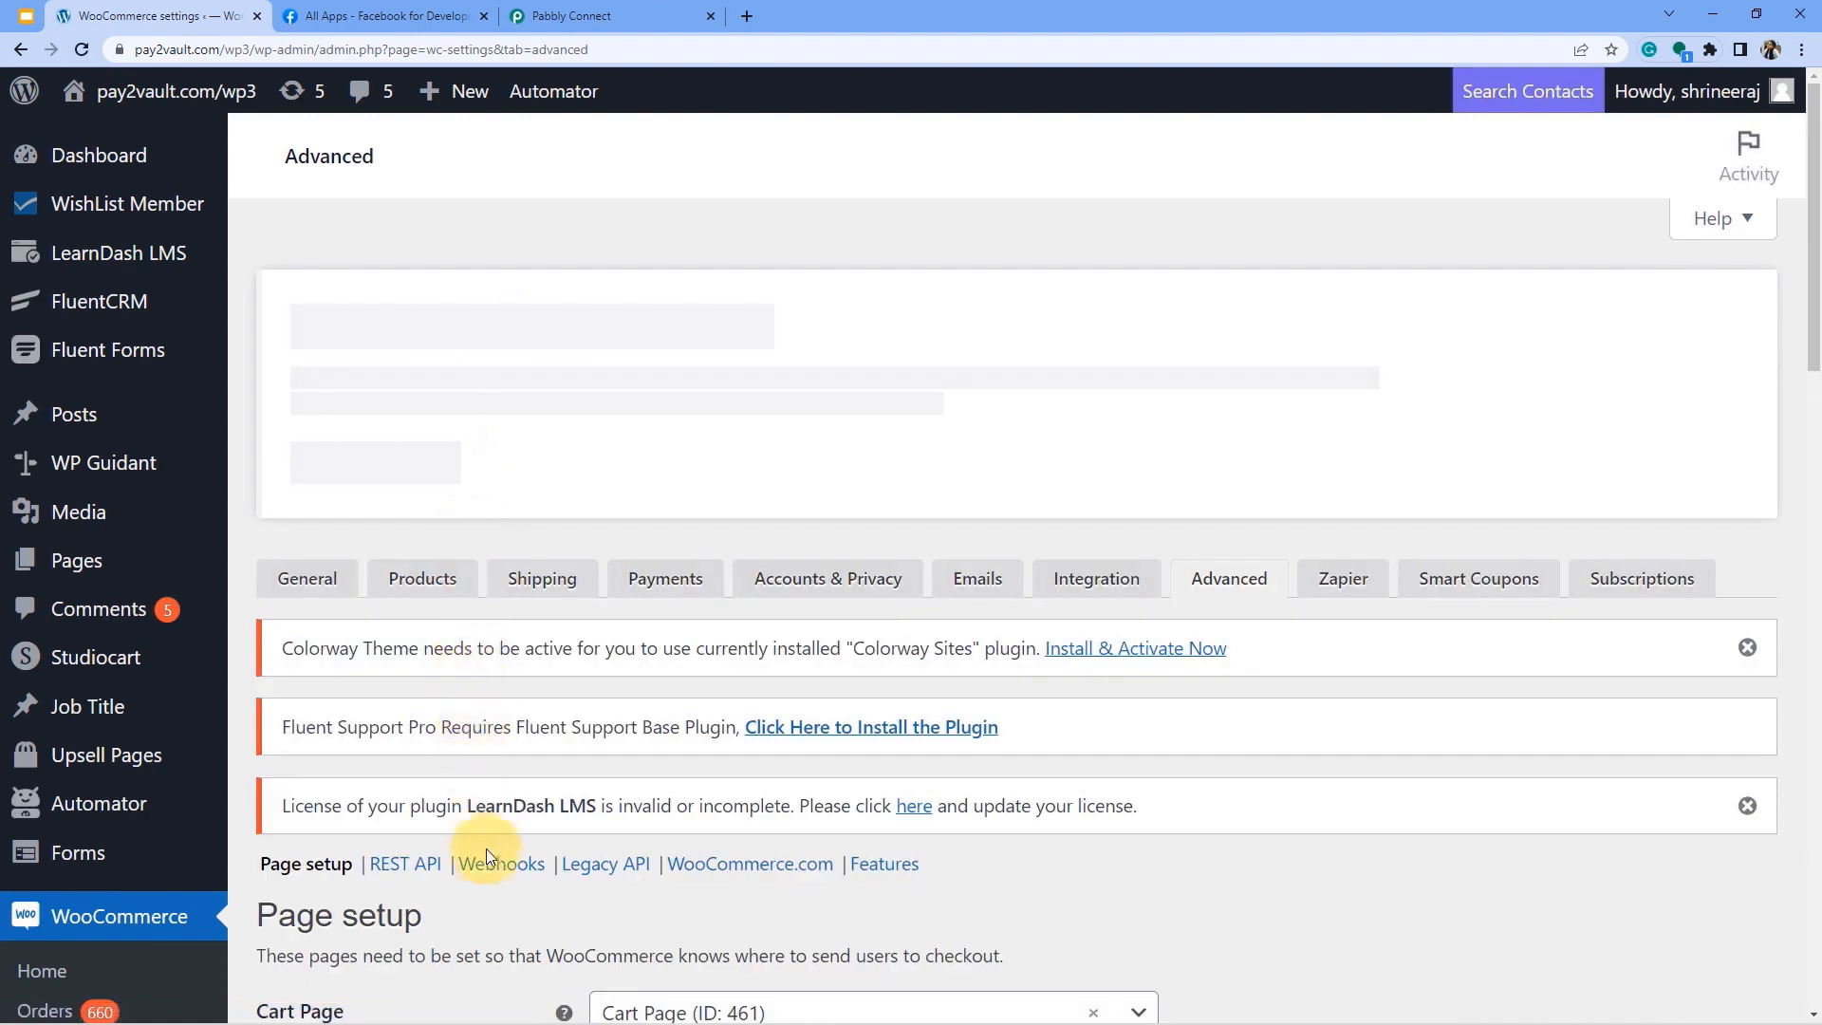
click(487, 859)
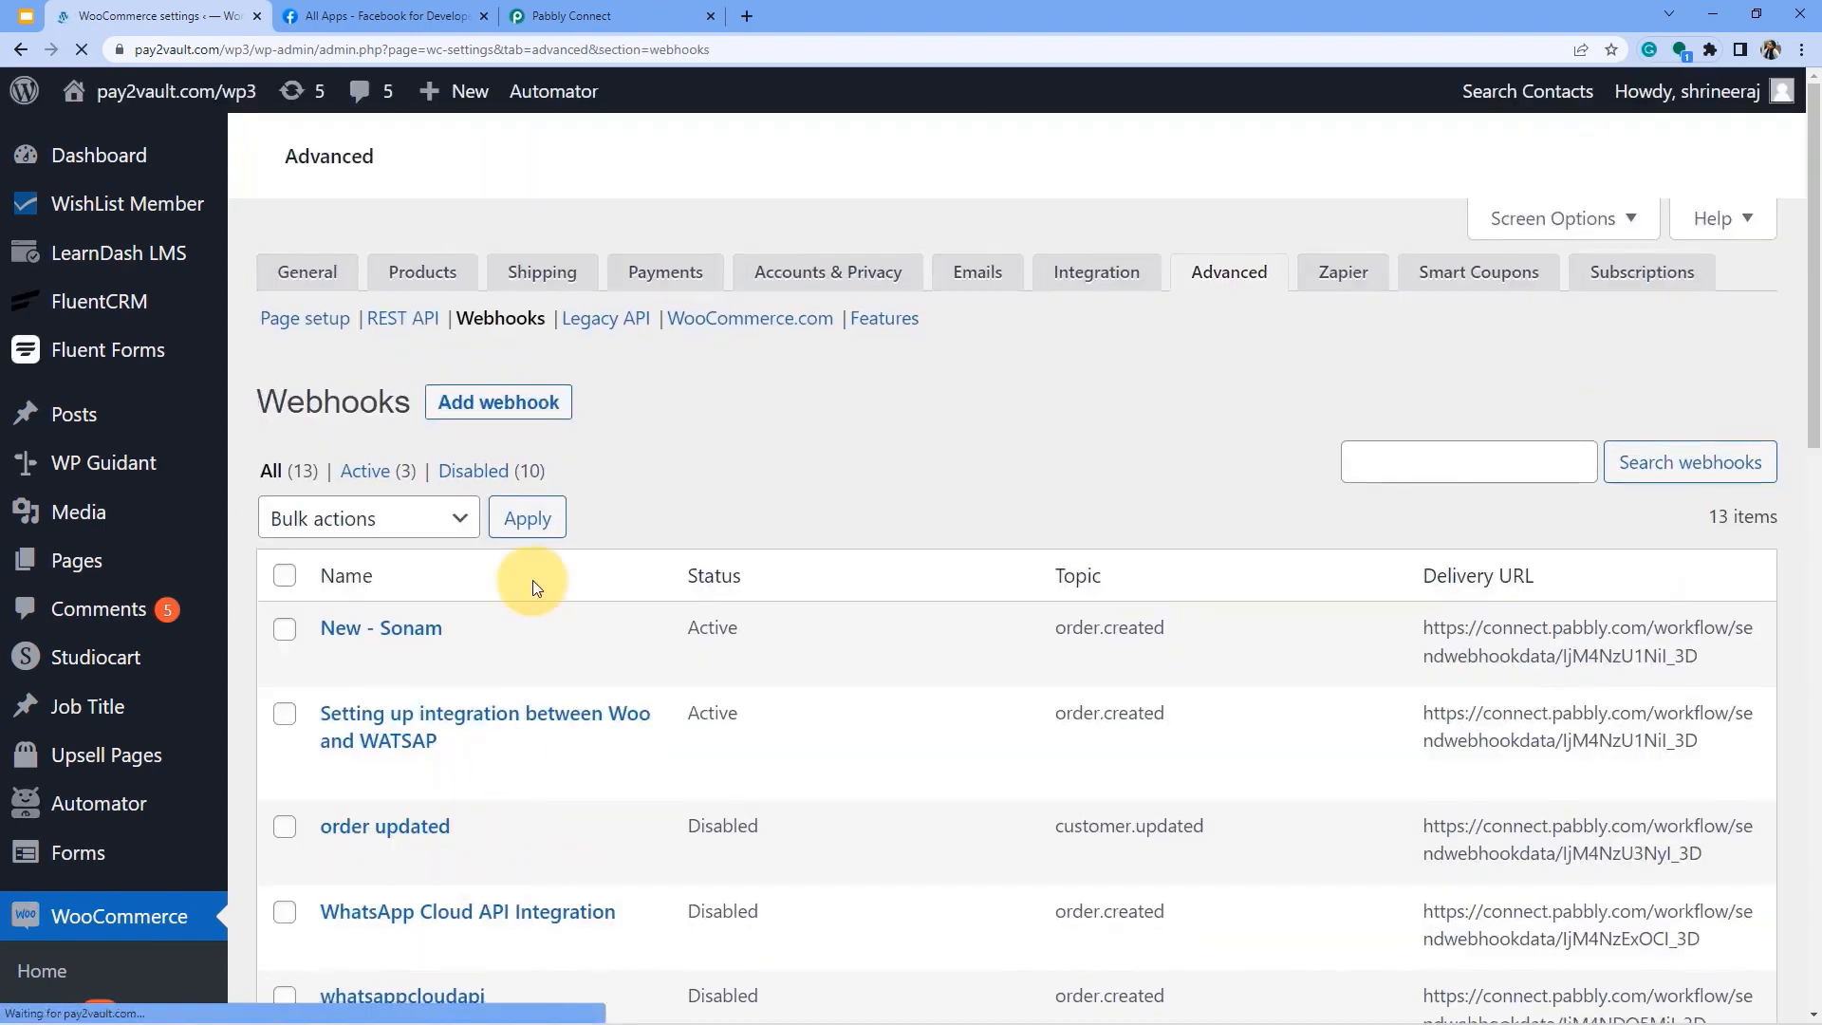
scroll(534, 580, down, 1)
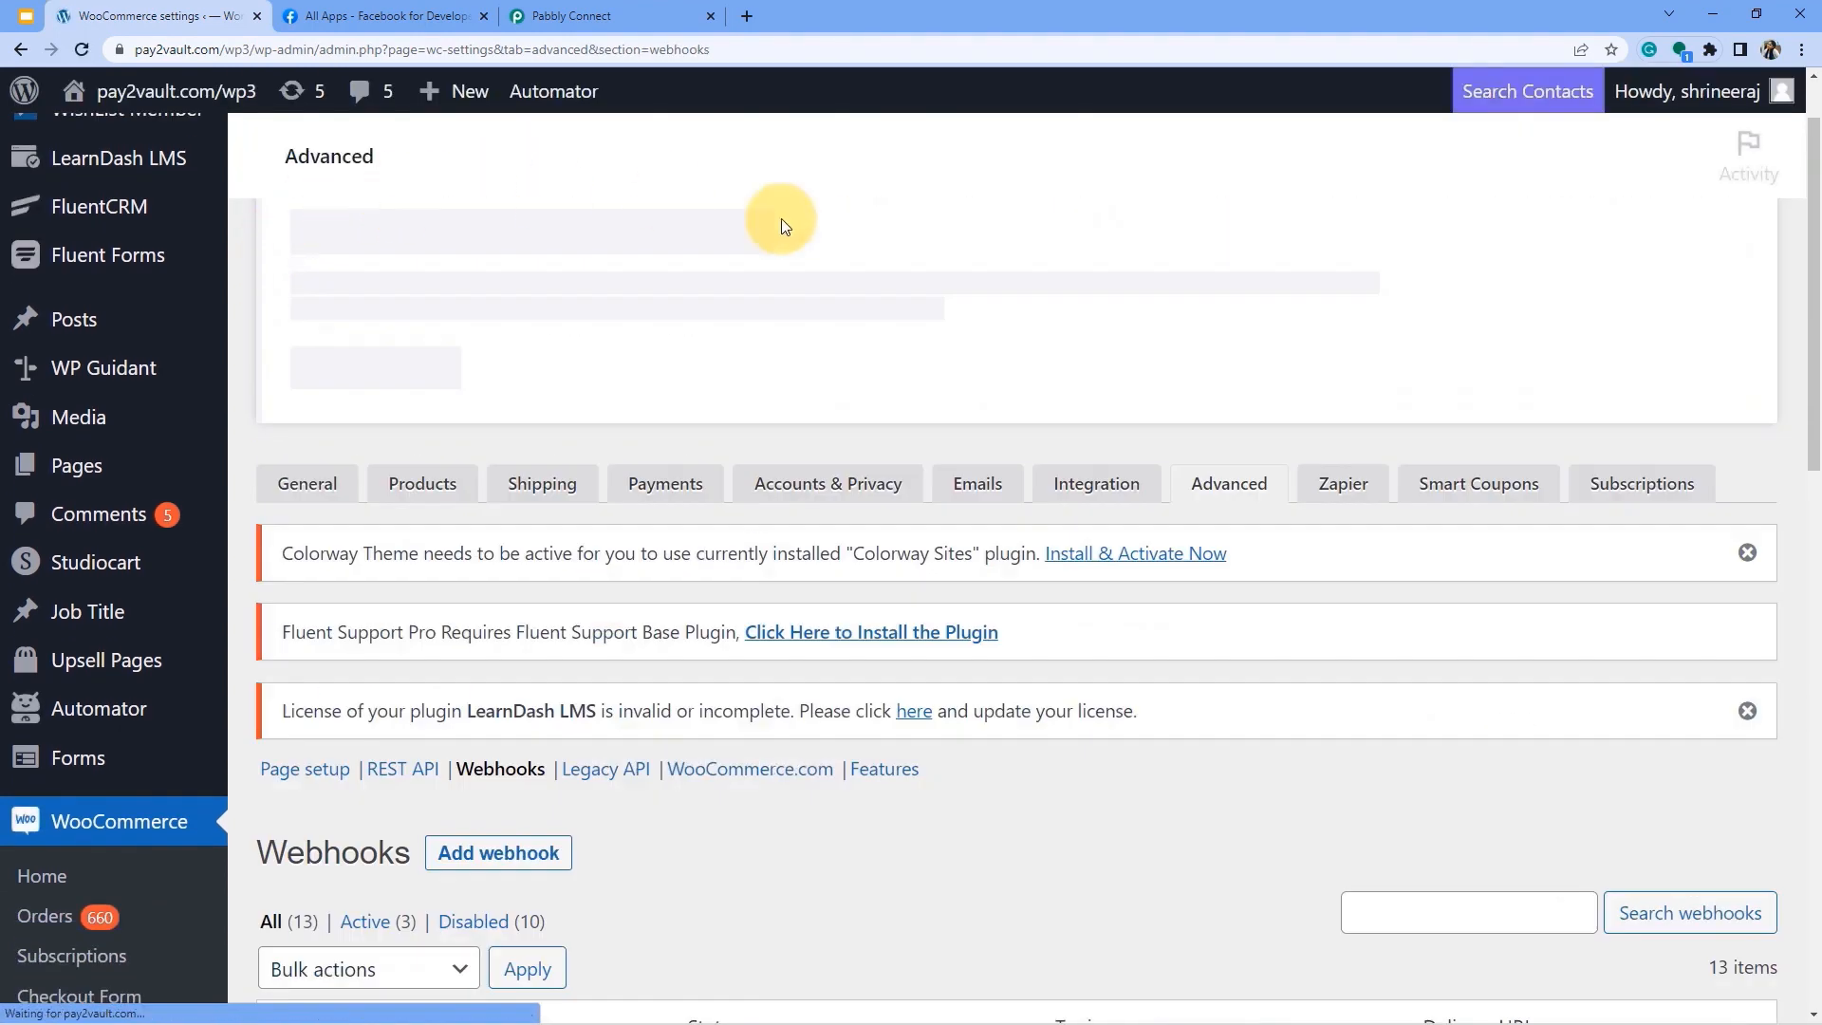
scroll(545, 526, down, 2)
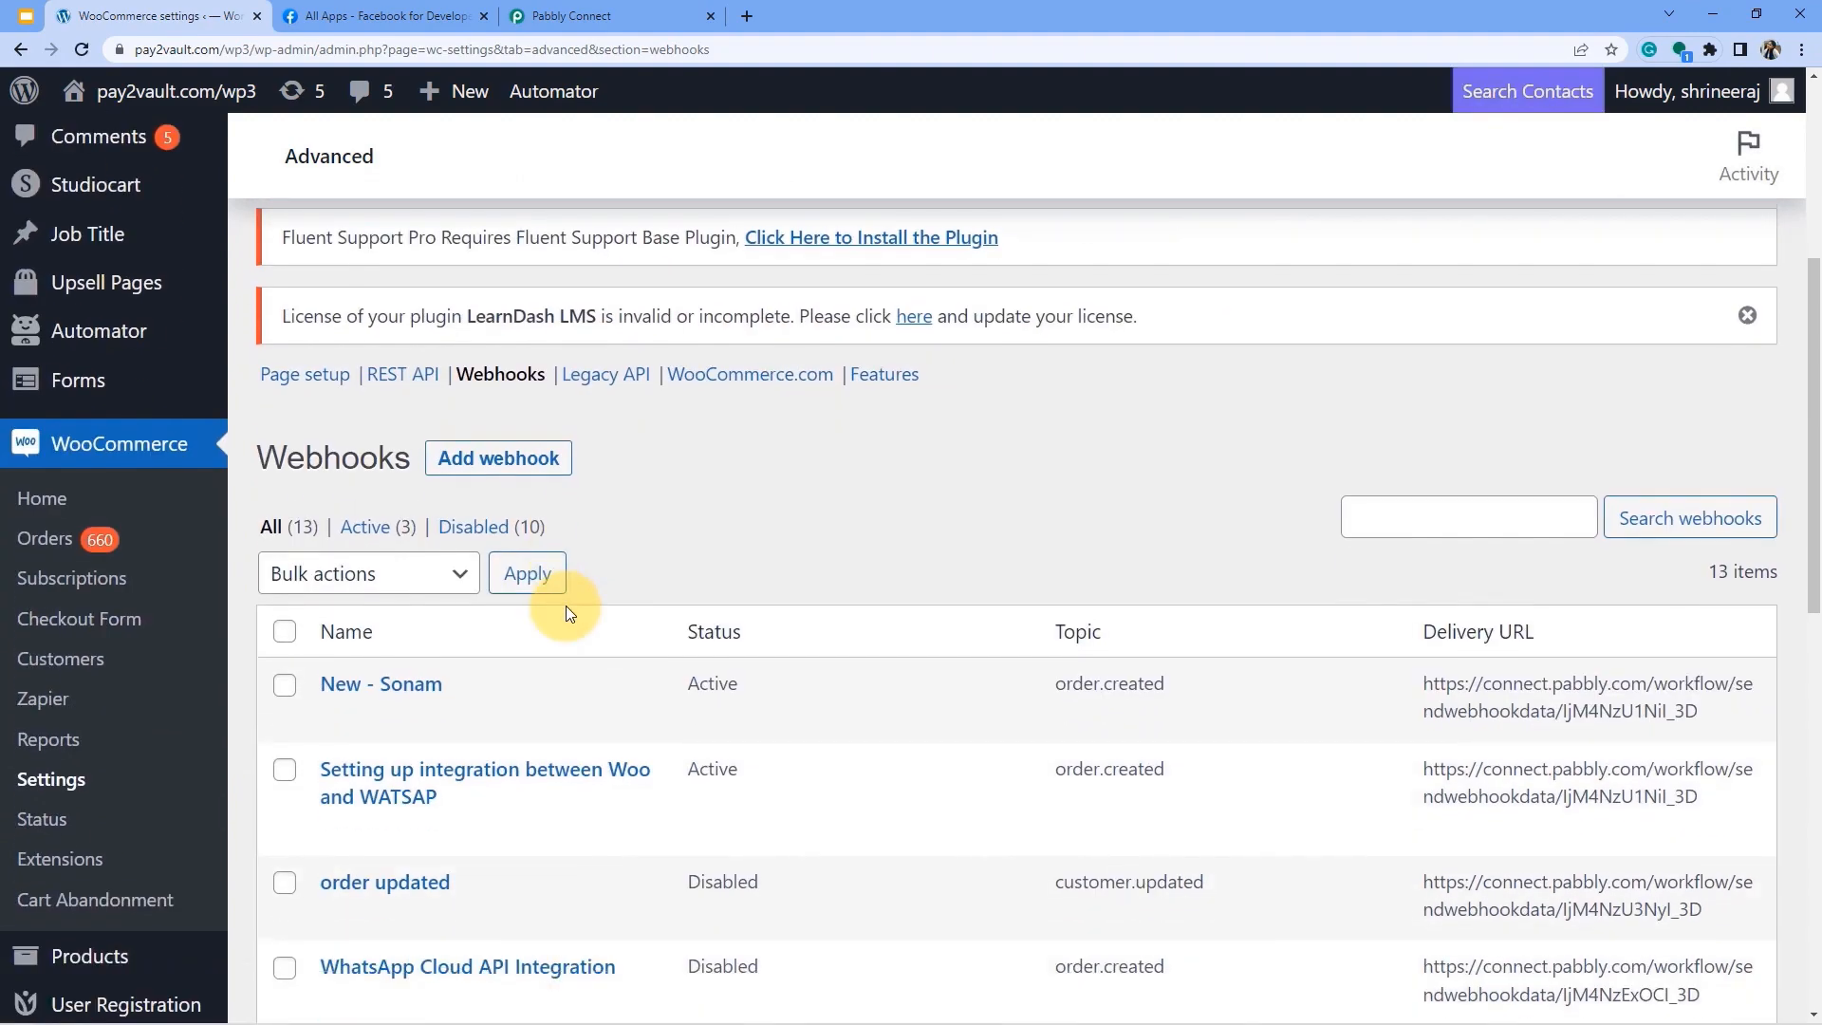
scroll(566, 606, down, 2)
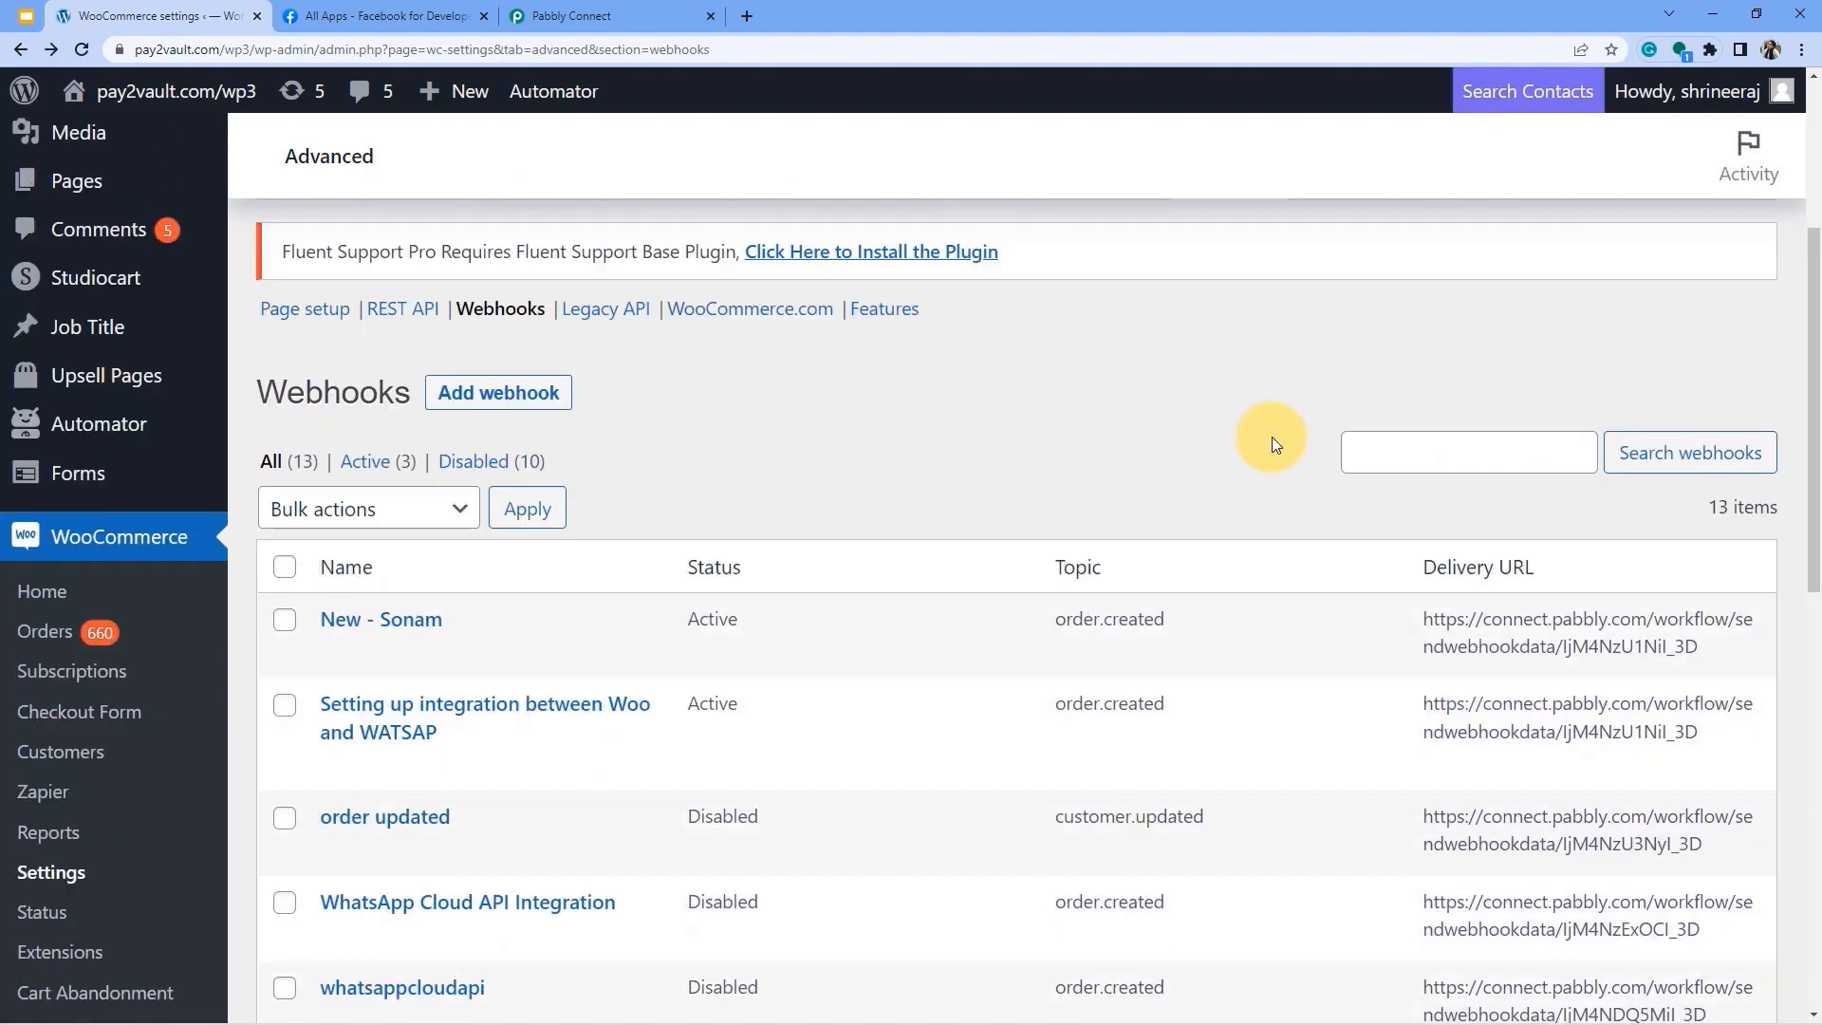
scroll(1272, 438, down, 4)
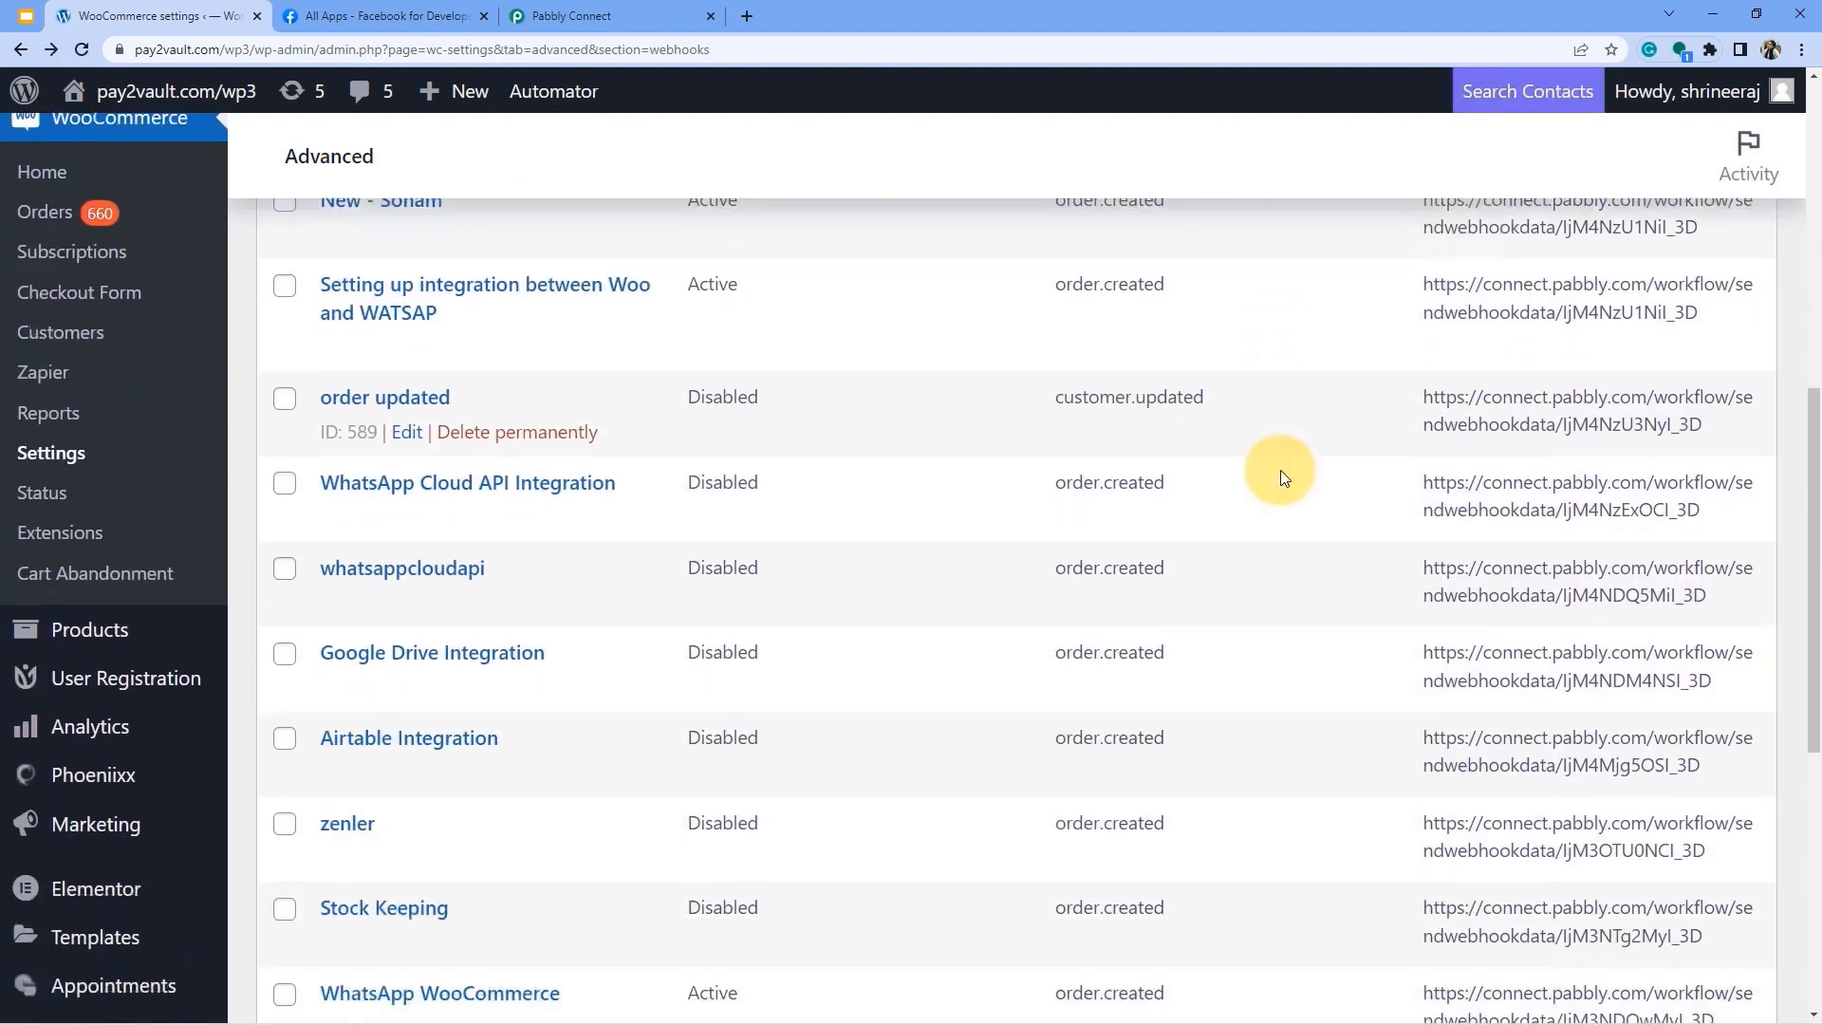
scroll(1279, 470, down, 3)
scroll(1294, 639, up, 7)
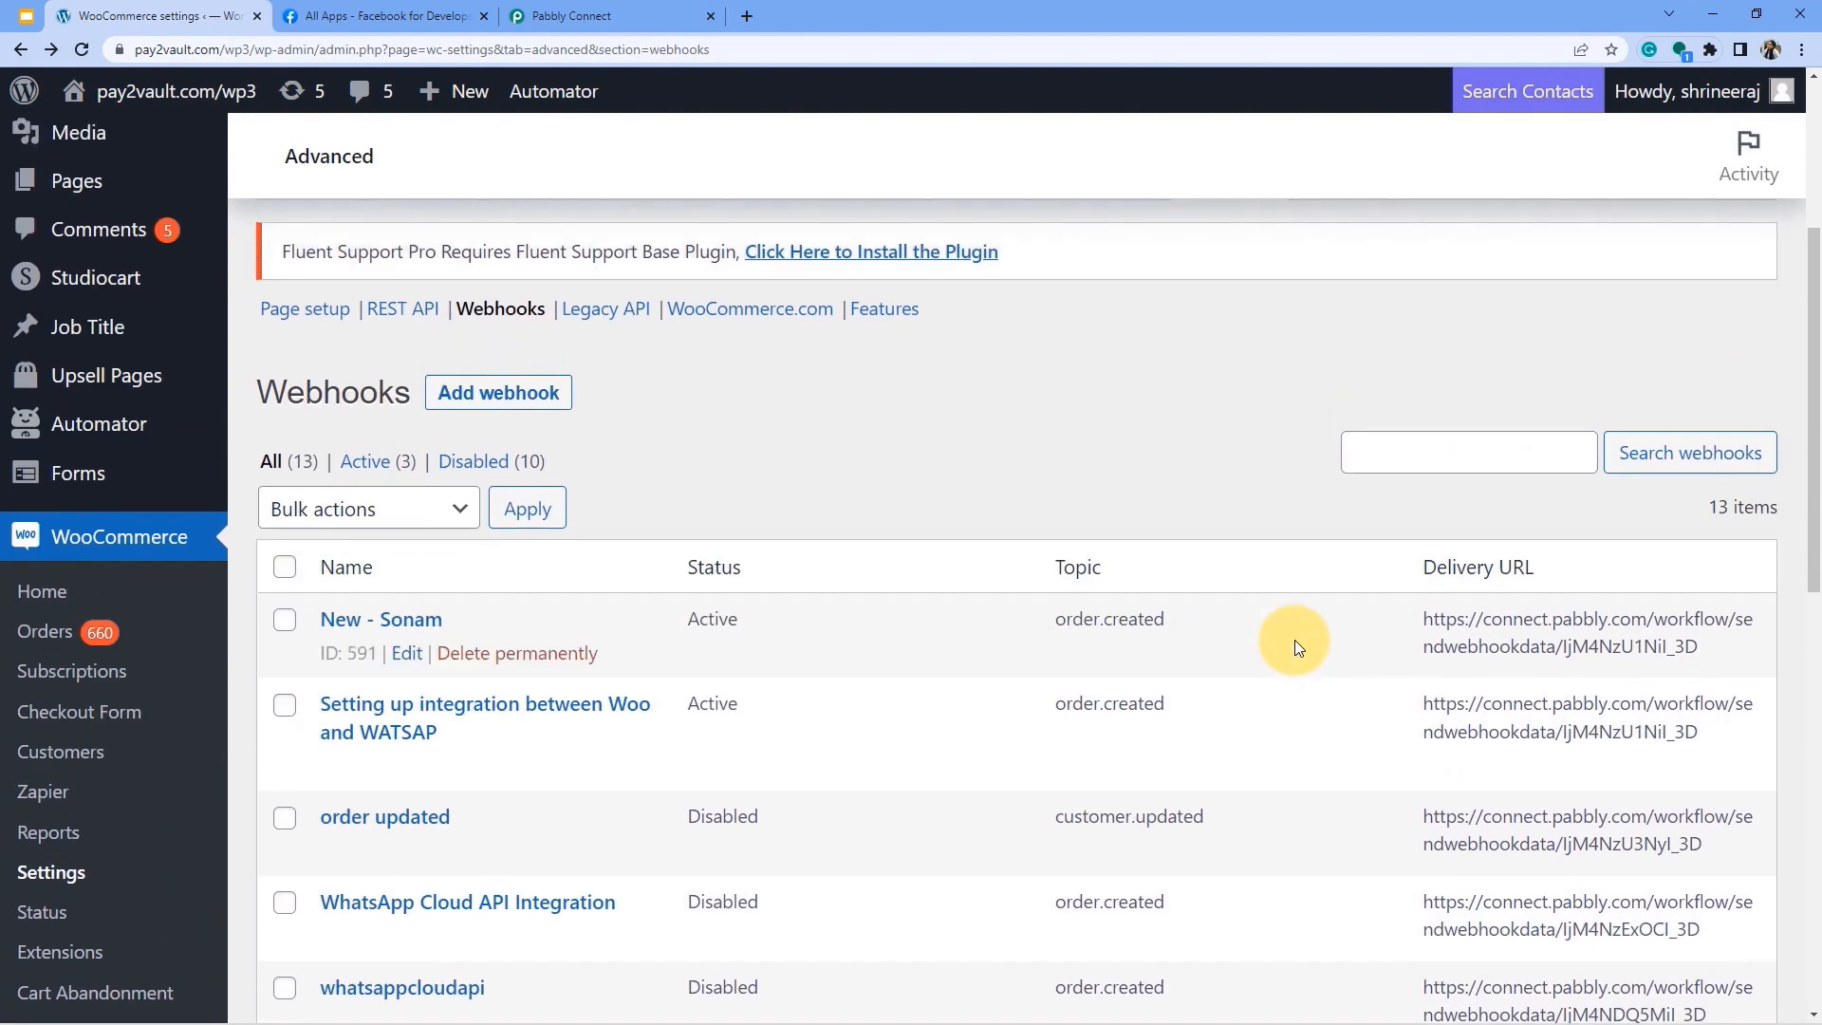
After rechecking Pabbly's setup steps, start adding a new webhook.
click(578, 16)
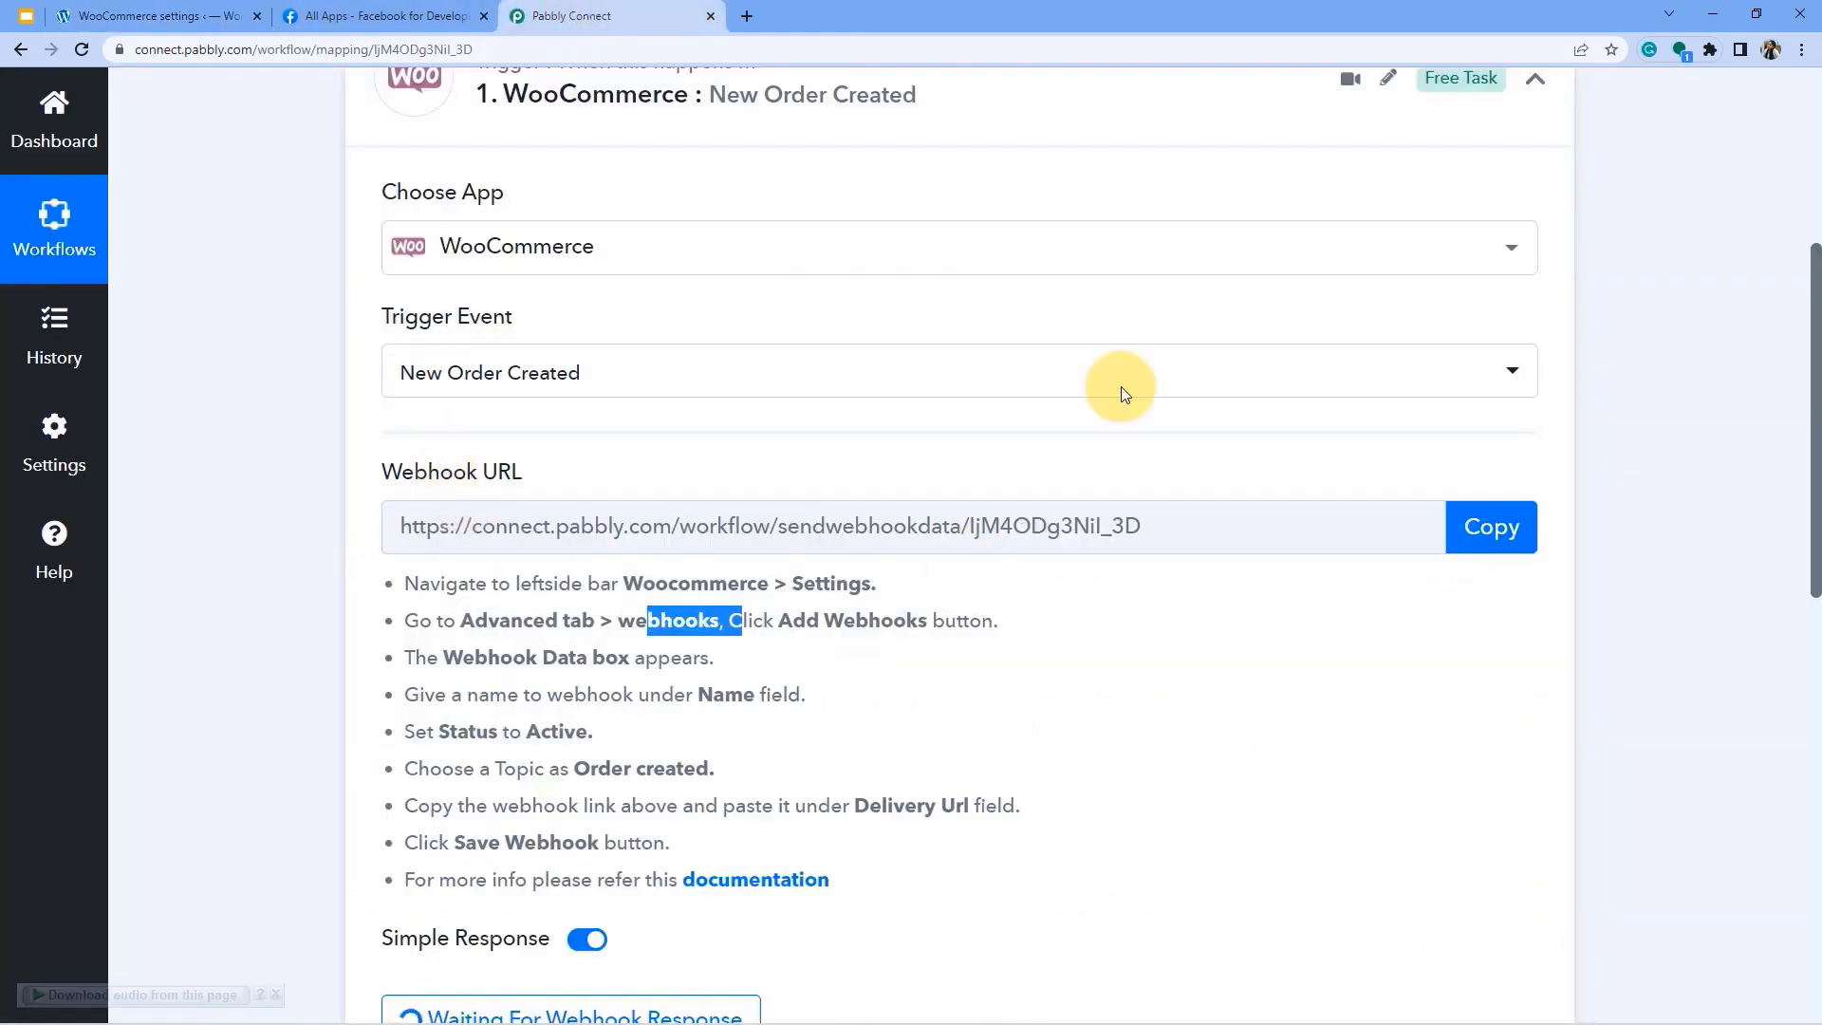
click(100, 15)
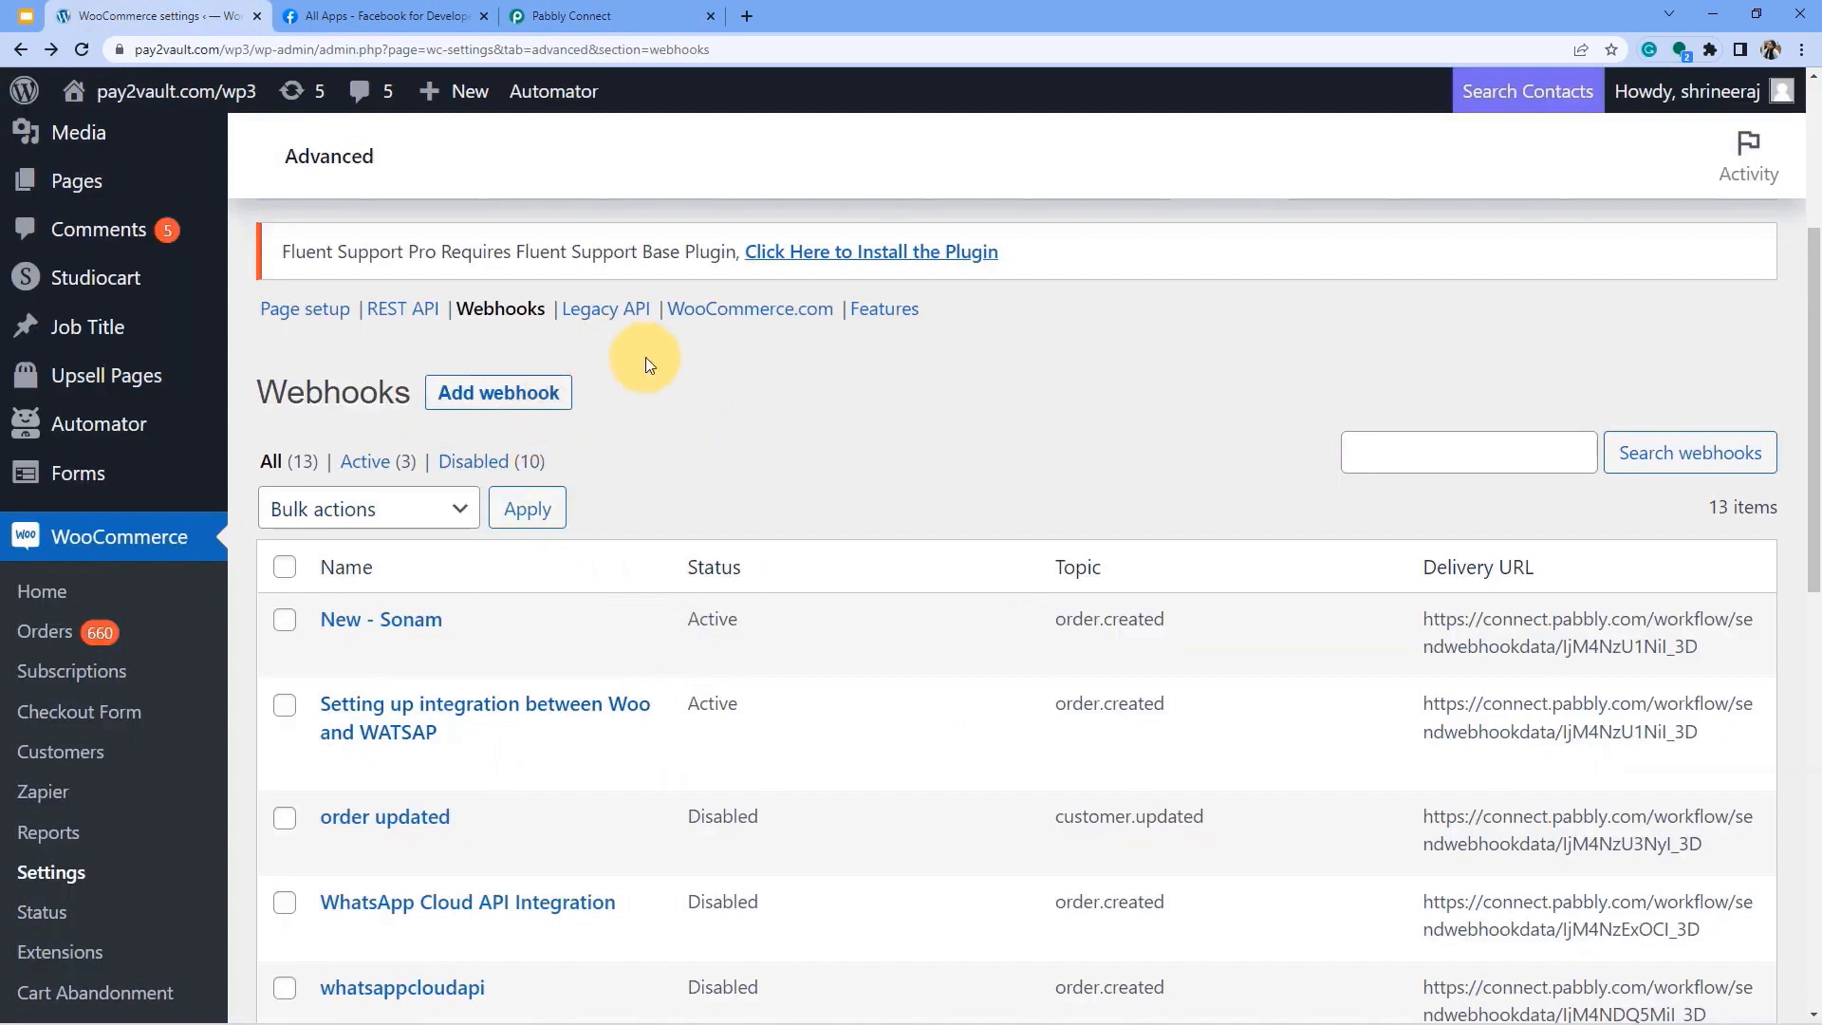
click(465, 392)
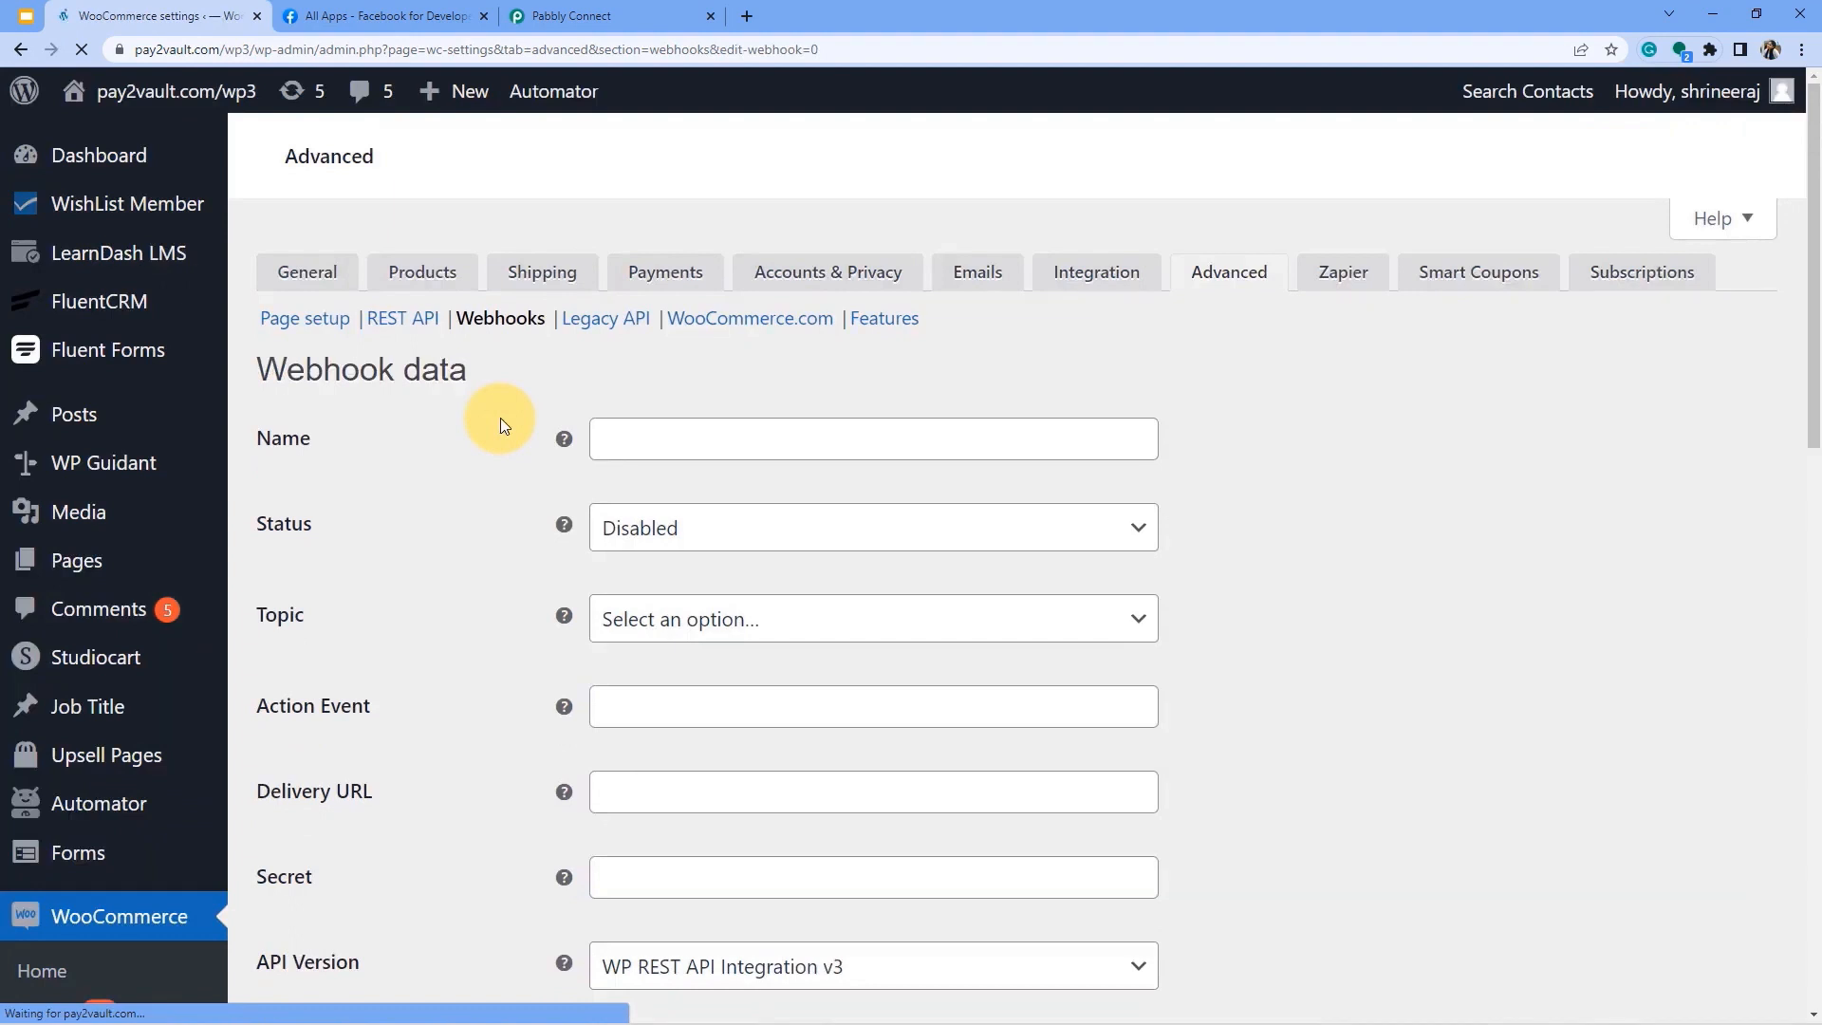
Name the webhook 'Capture Order Data', set status Active and topic Order created.
click(680, 436)
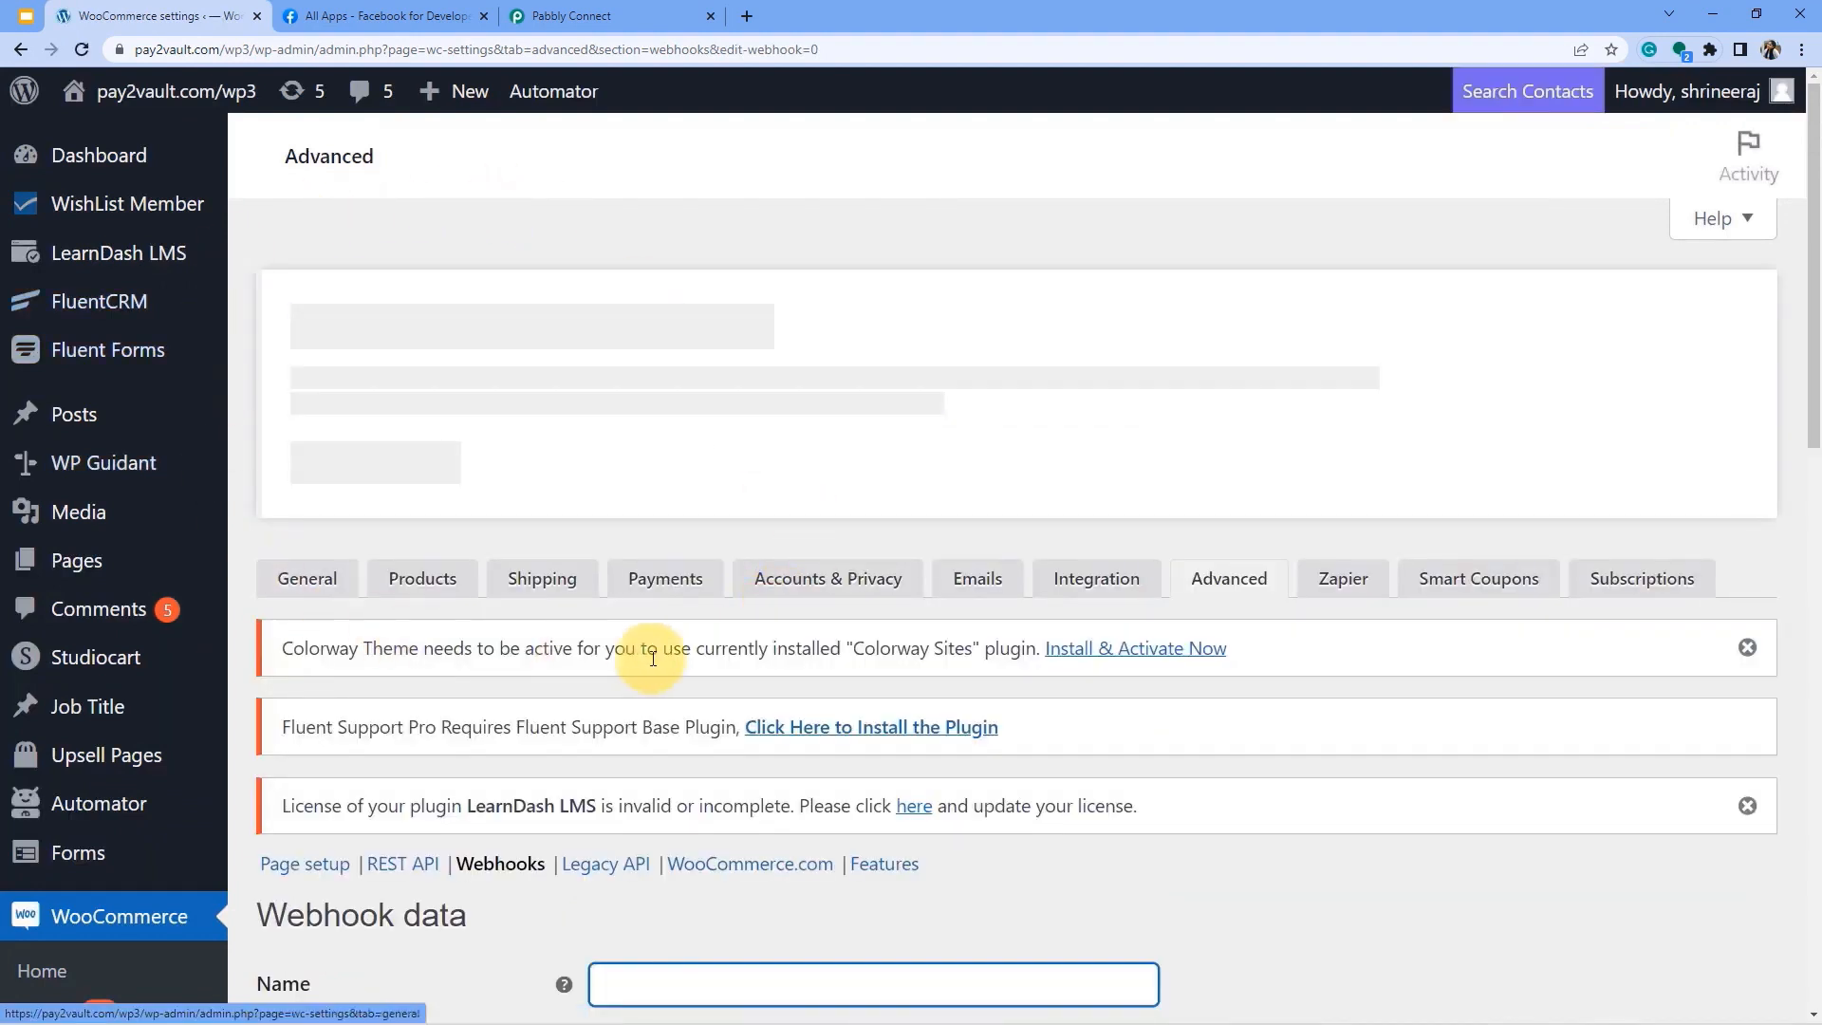
click(560, 17)
scroll(521, 707, up, 1)
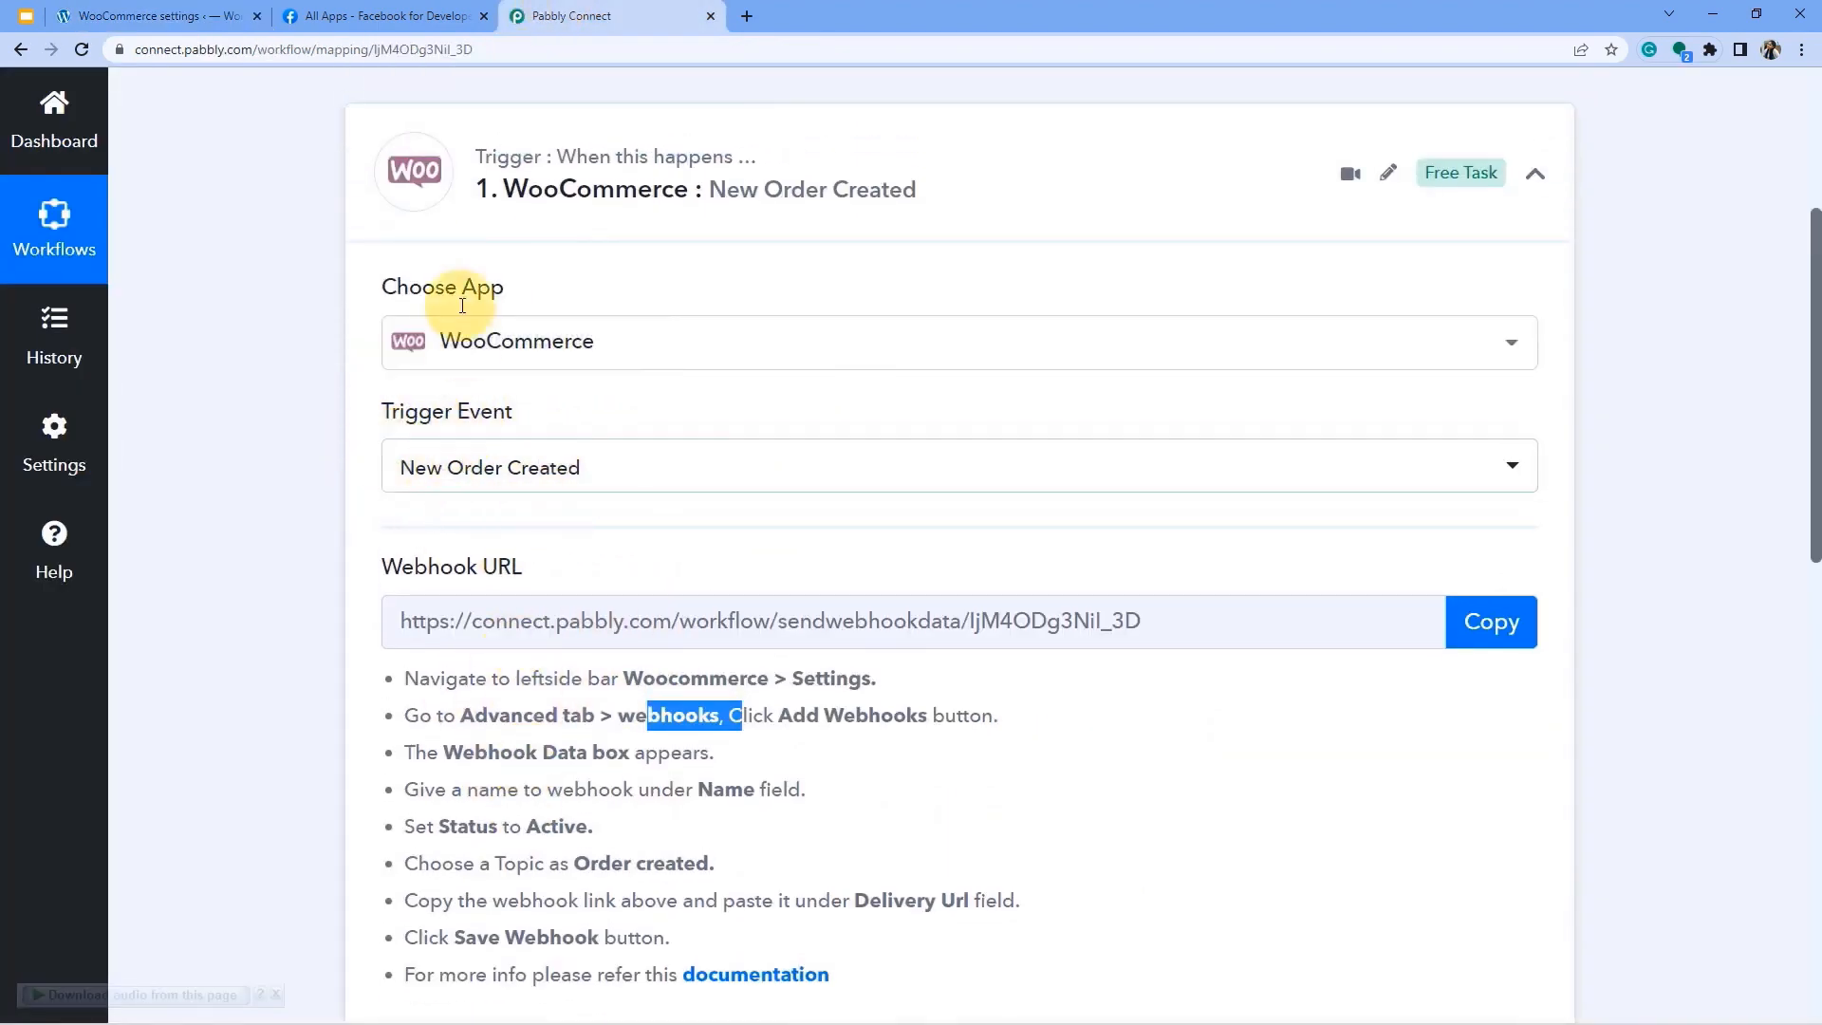
click(124, 14)
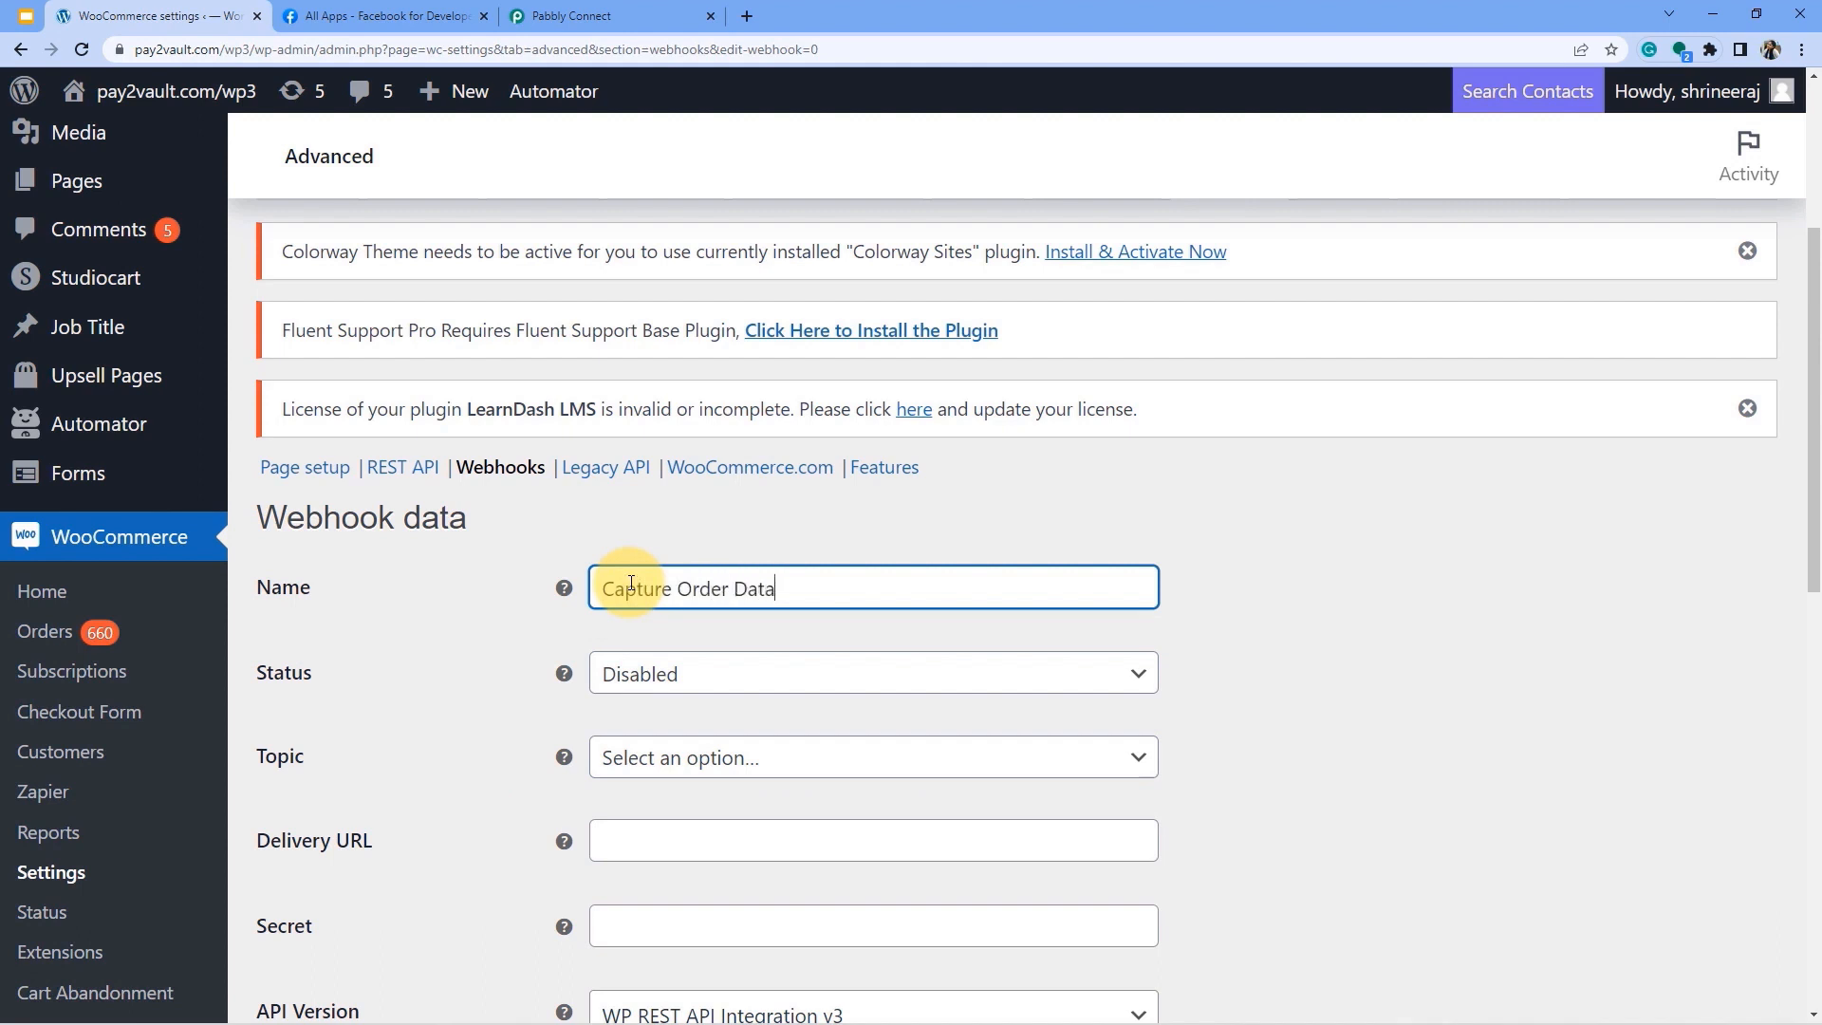
click(679, 677)
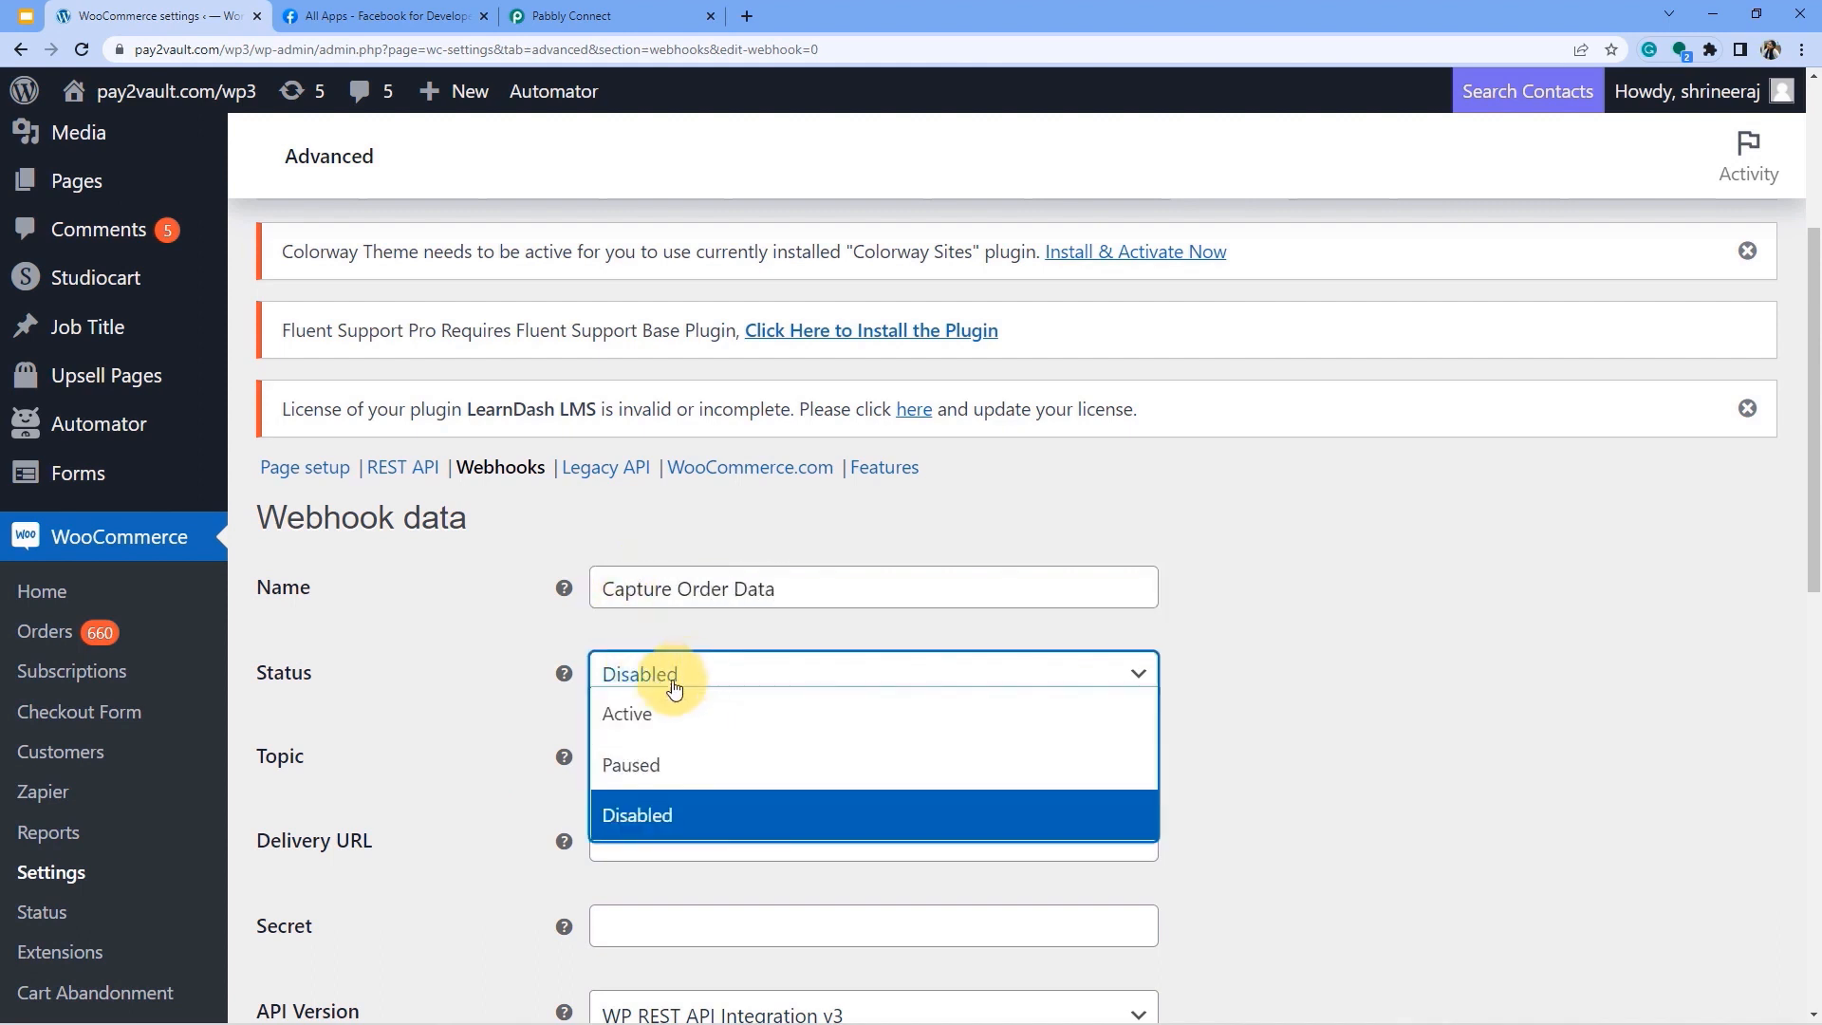
click(638, 724)
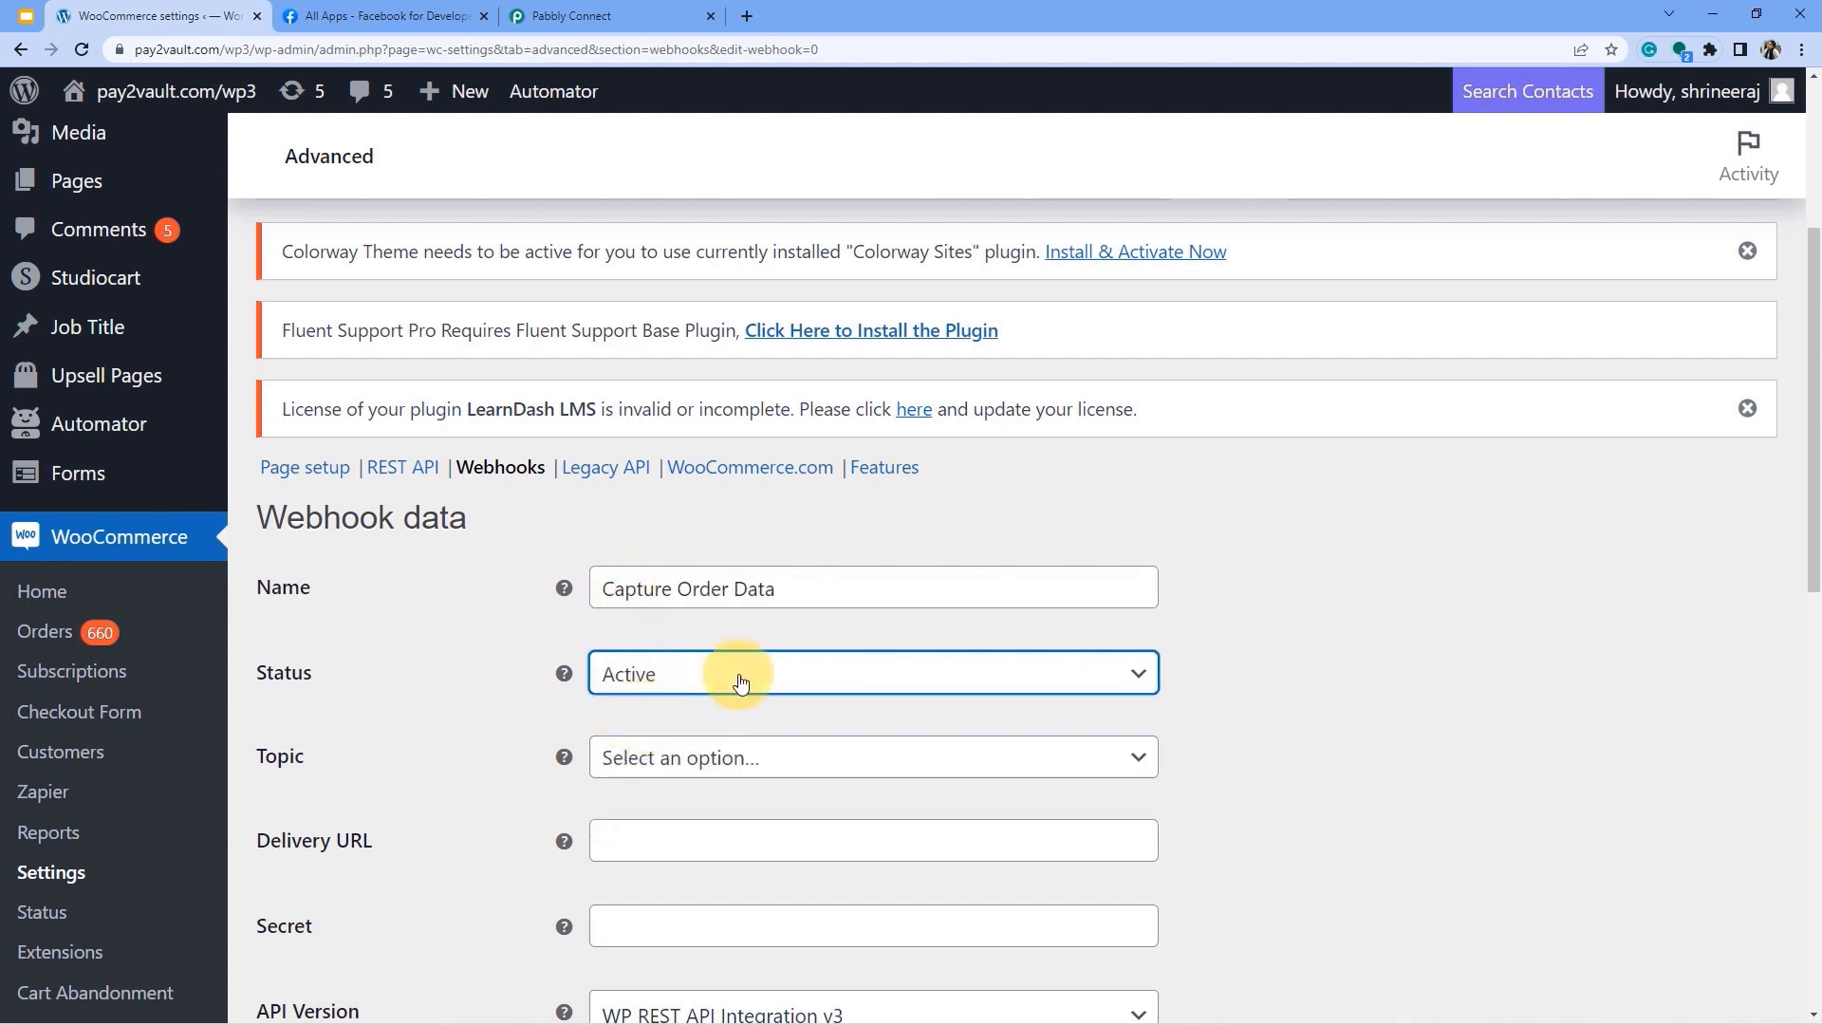
scroll(793, 635, down, 2)
click(644, 569)
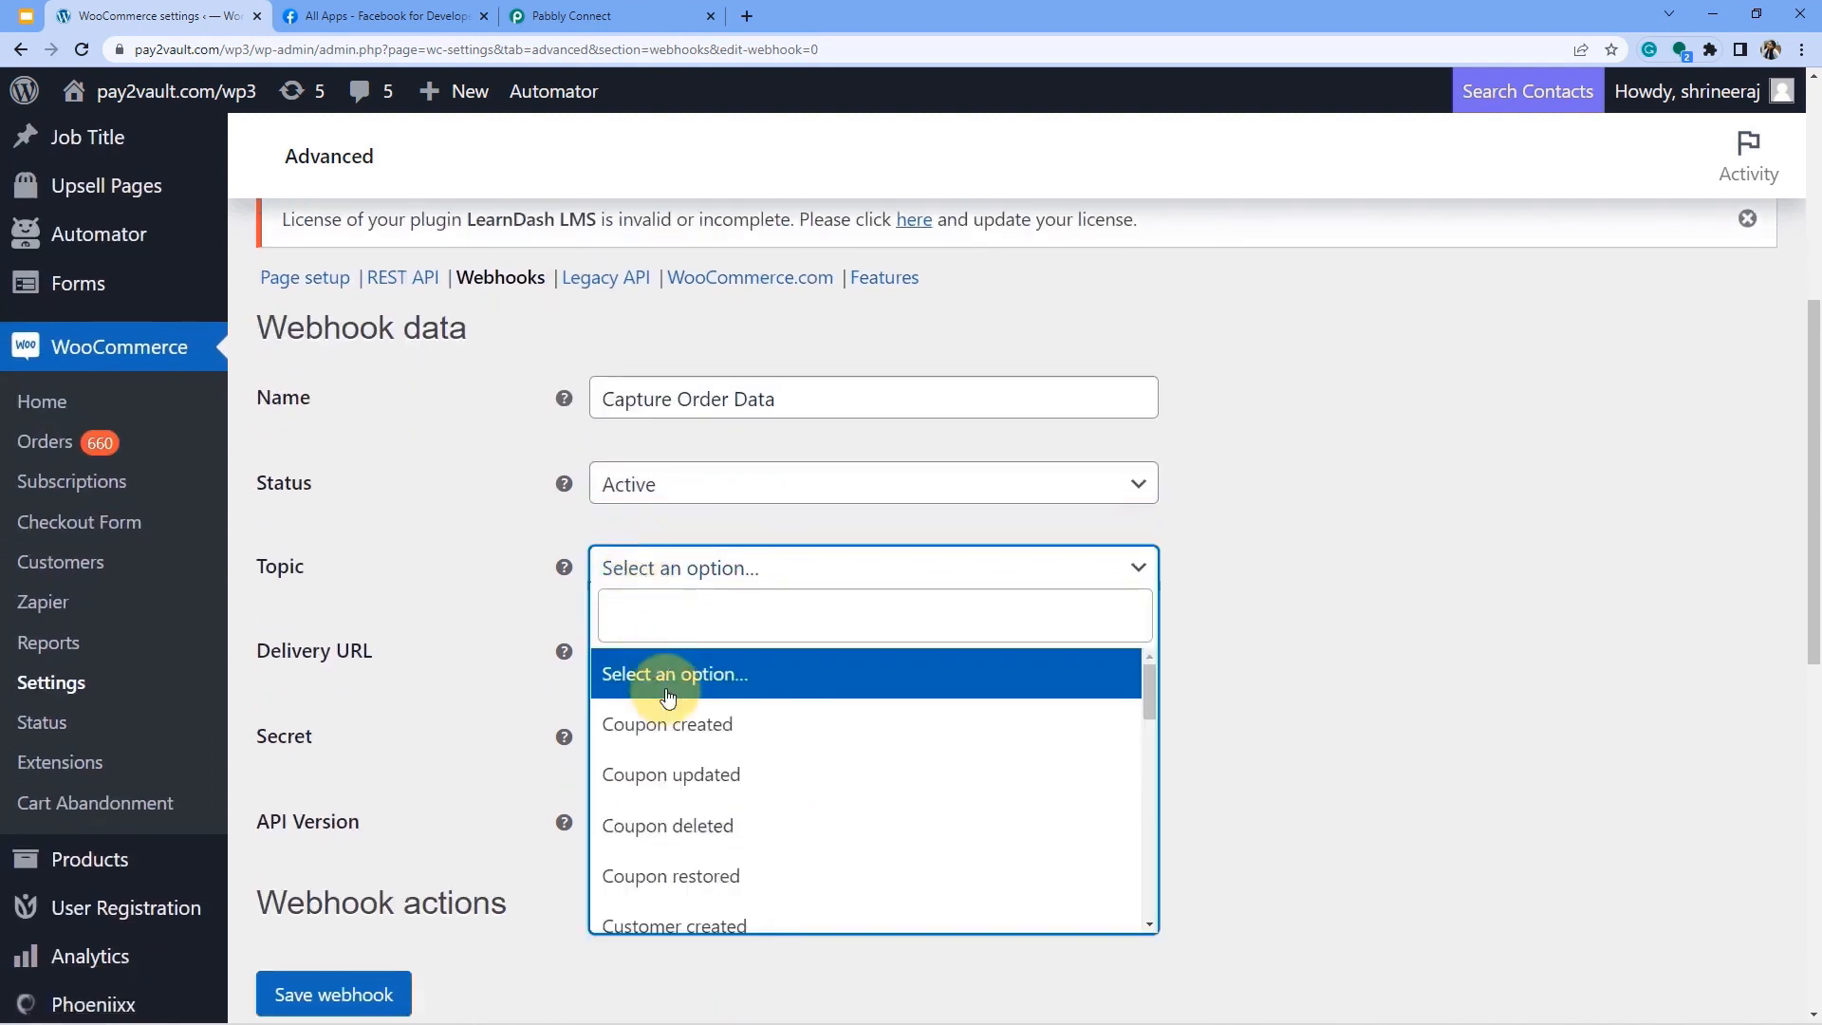
text(o)
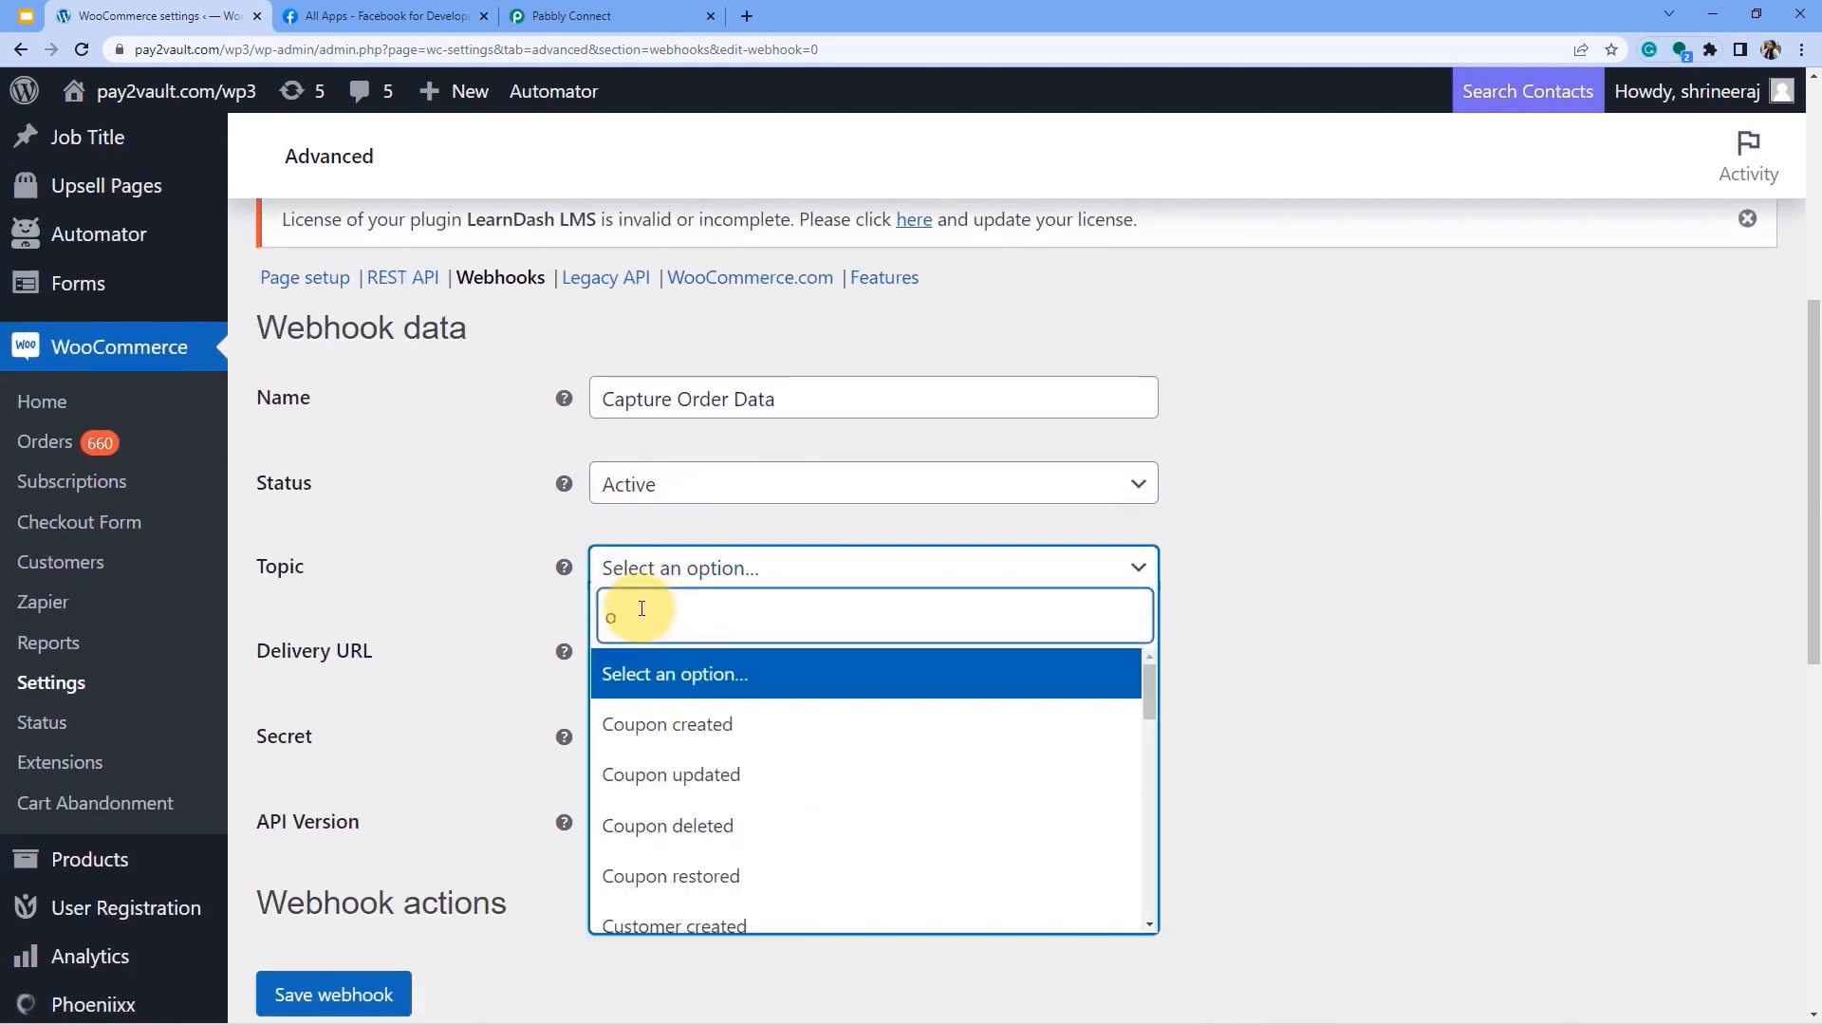
text(rde)
click(706, 674)
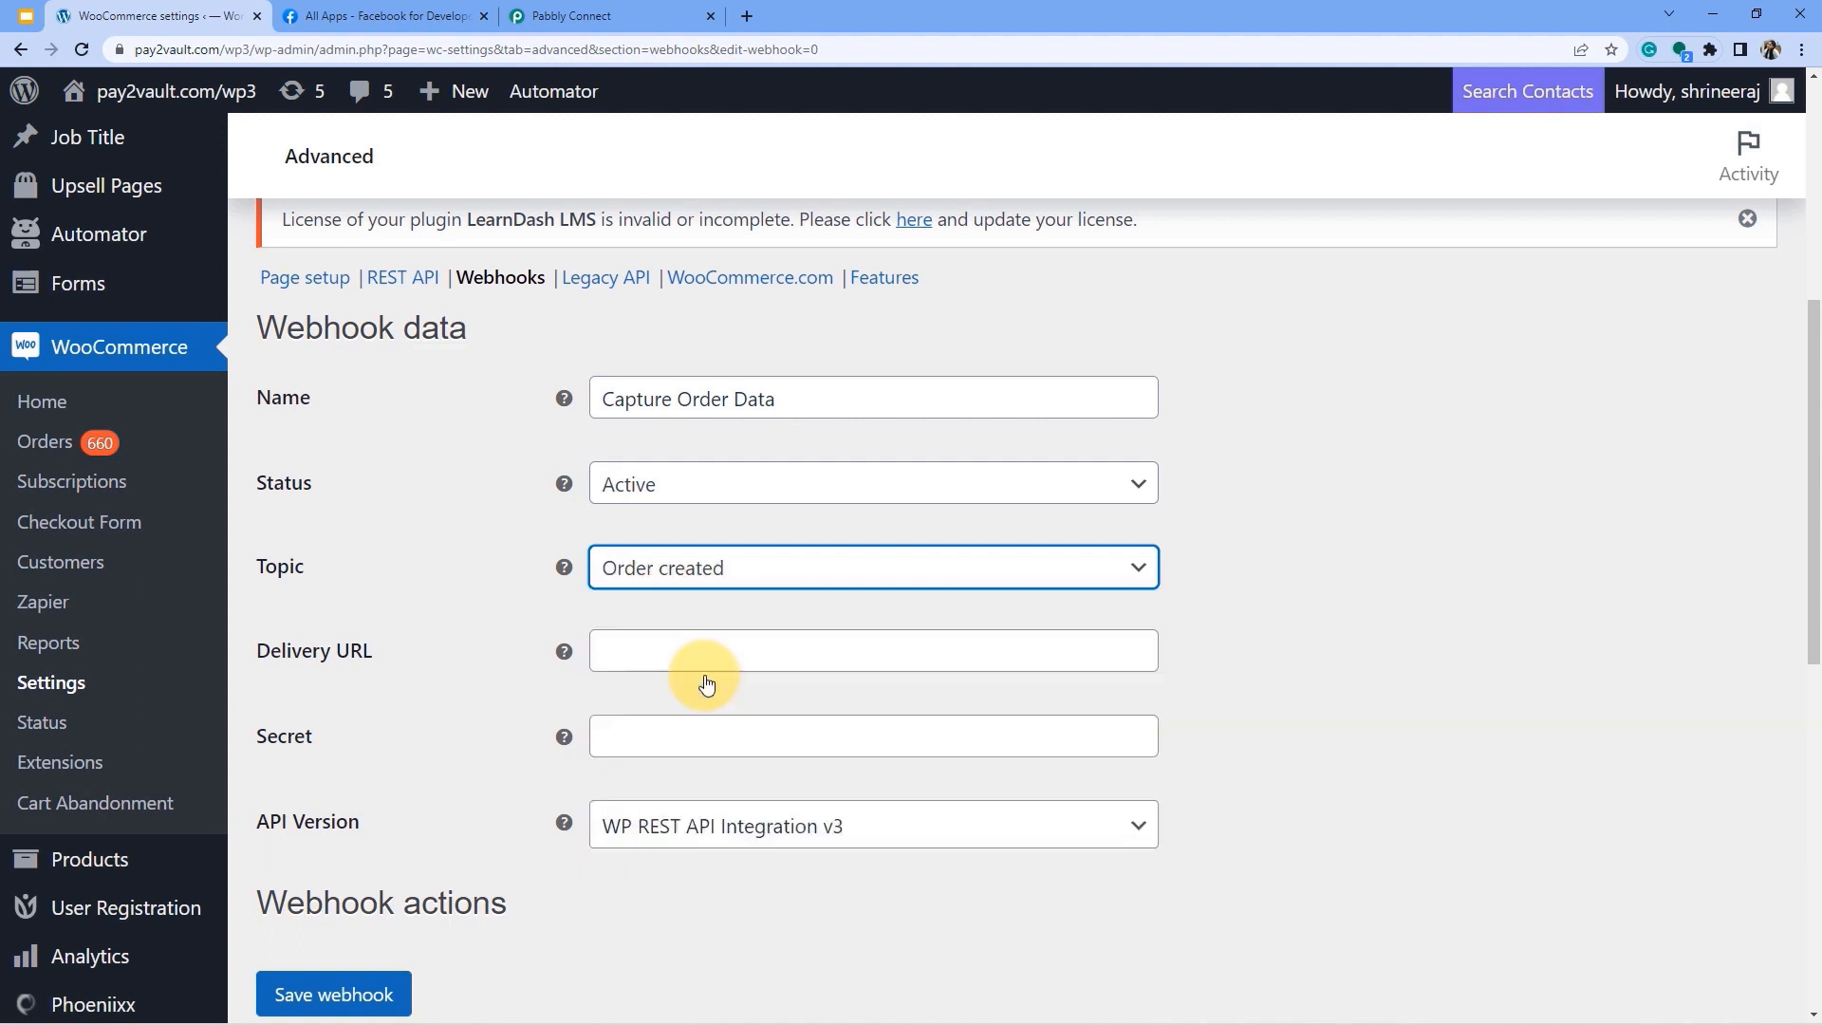
Paste the copied Pabbly webhook URL as the delivery URL and save the webhook.
click(640, 650)
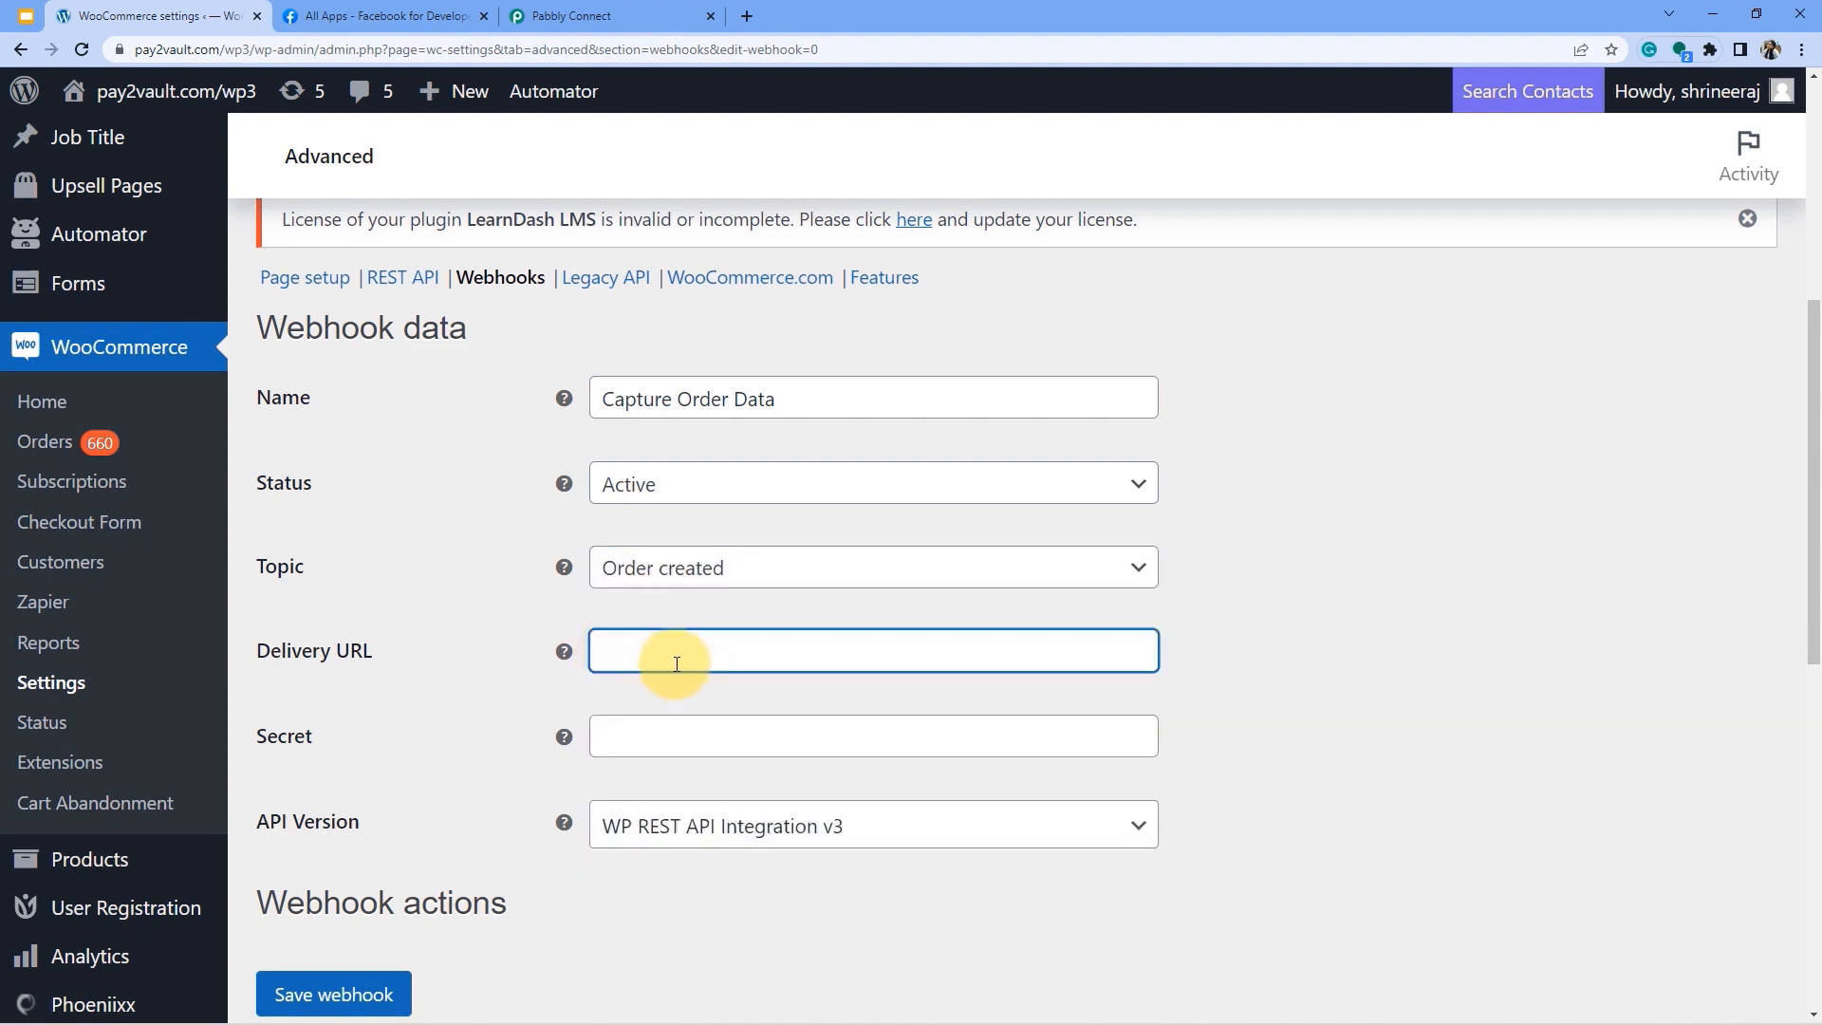
click(569, 15)
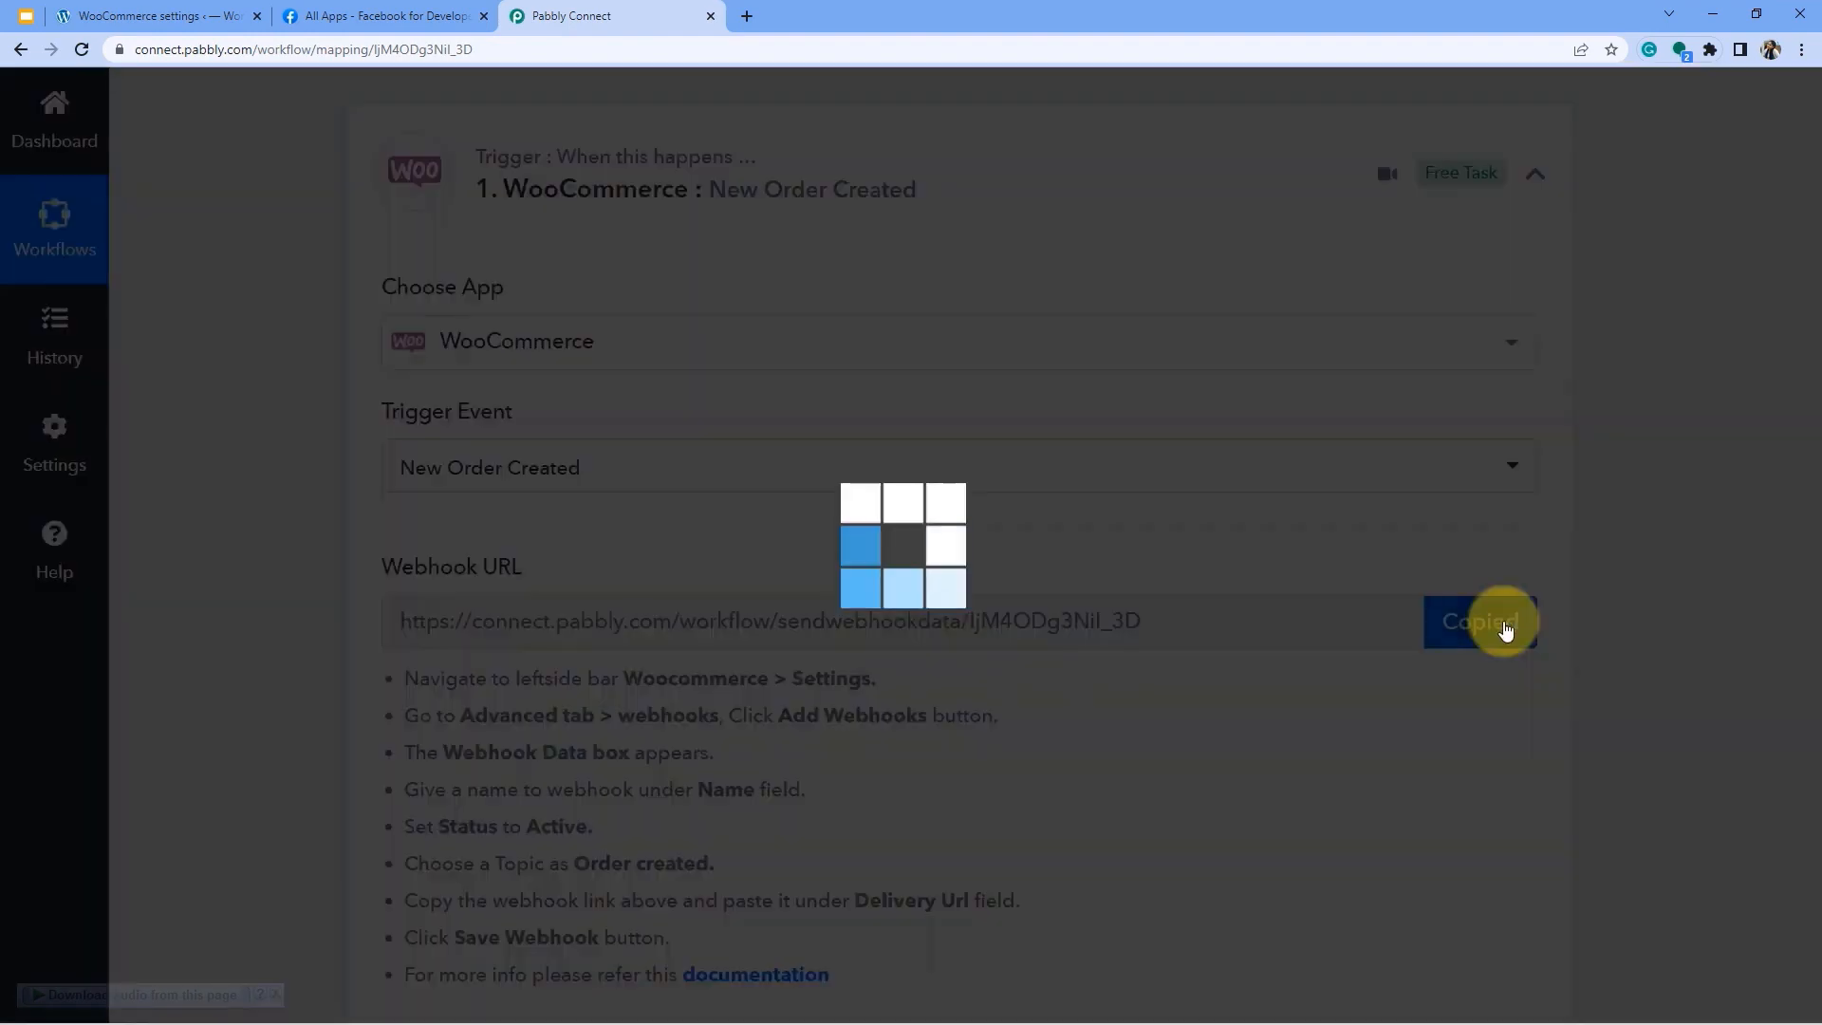
click(1491, 621)
click(166, 15)
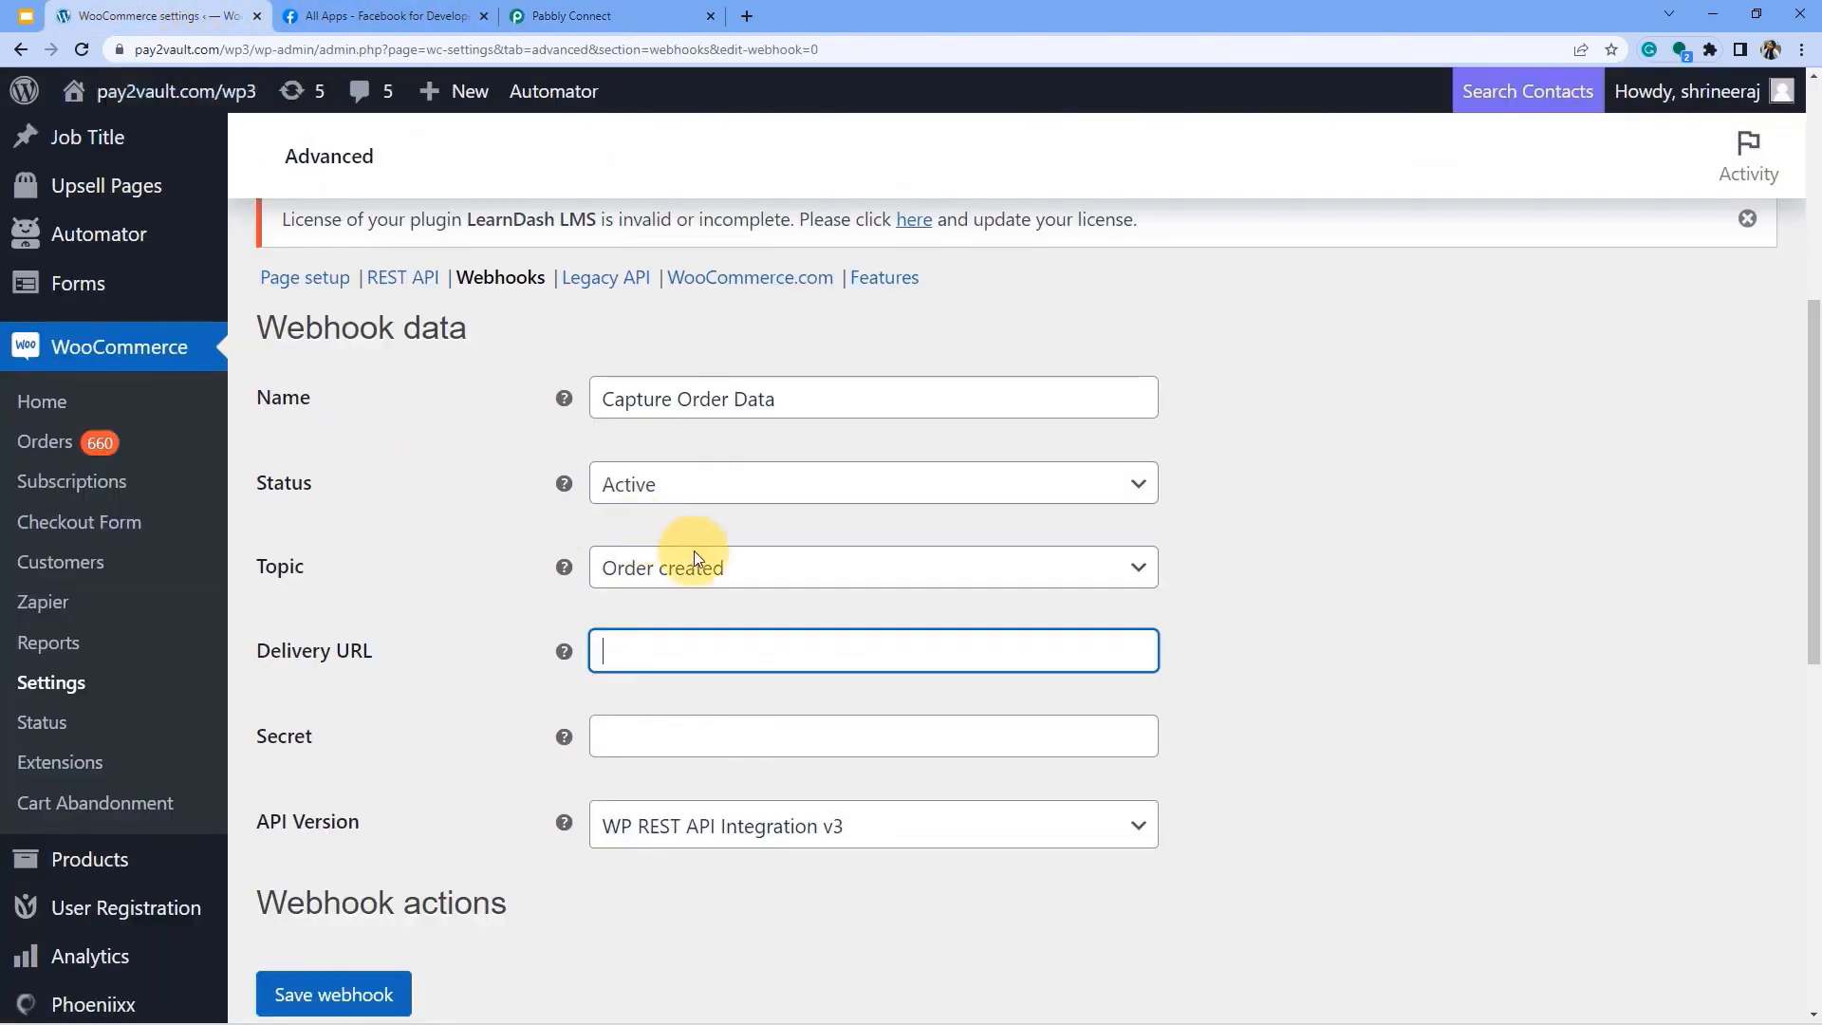
key(ctrl+v)
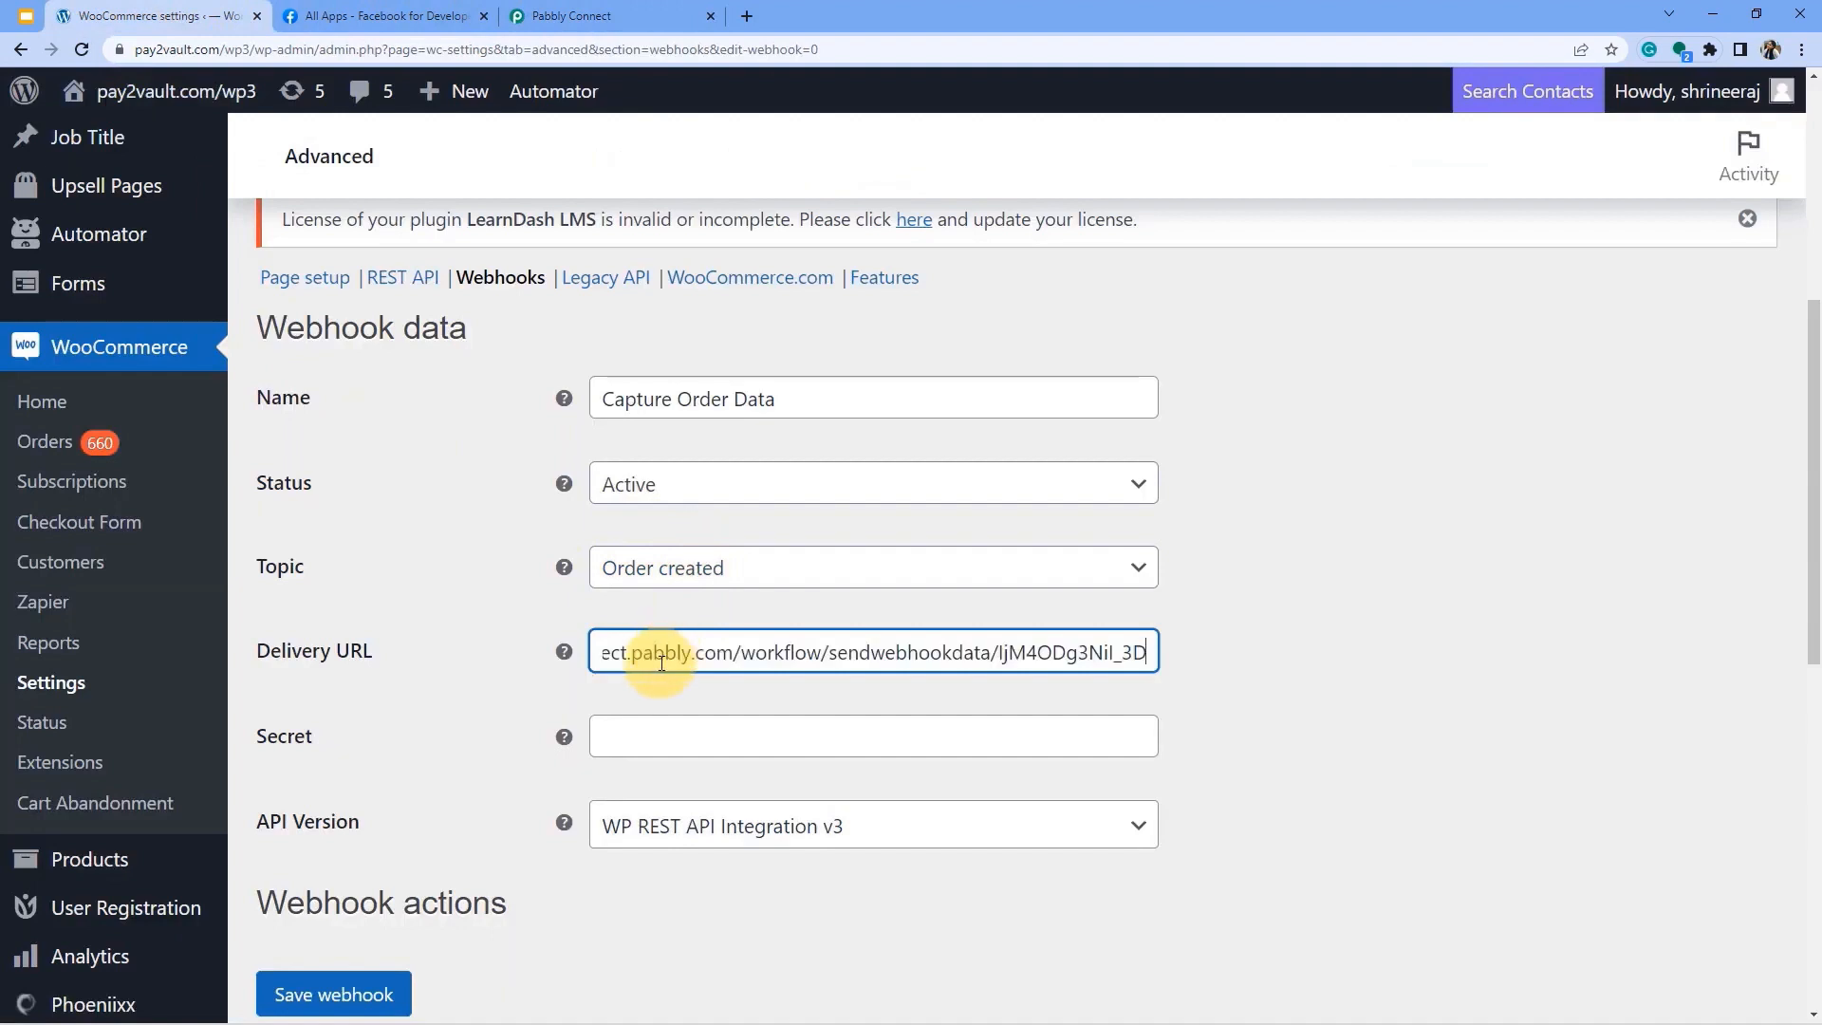
scroll(662, 661, down, 2)
click(651, 535)
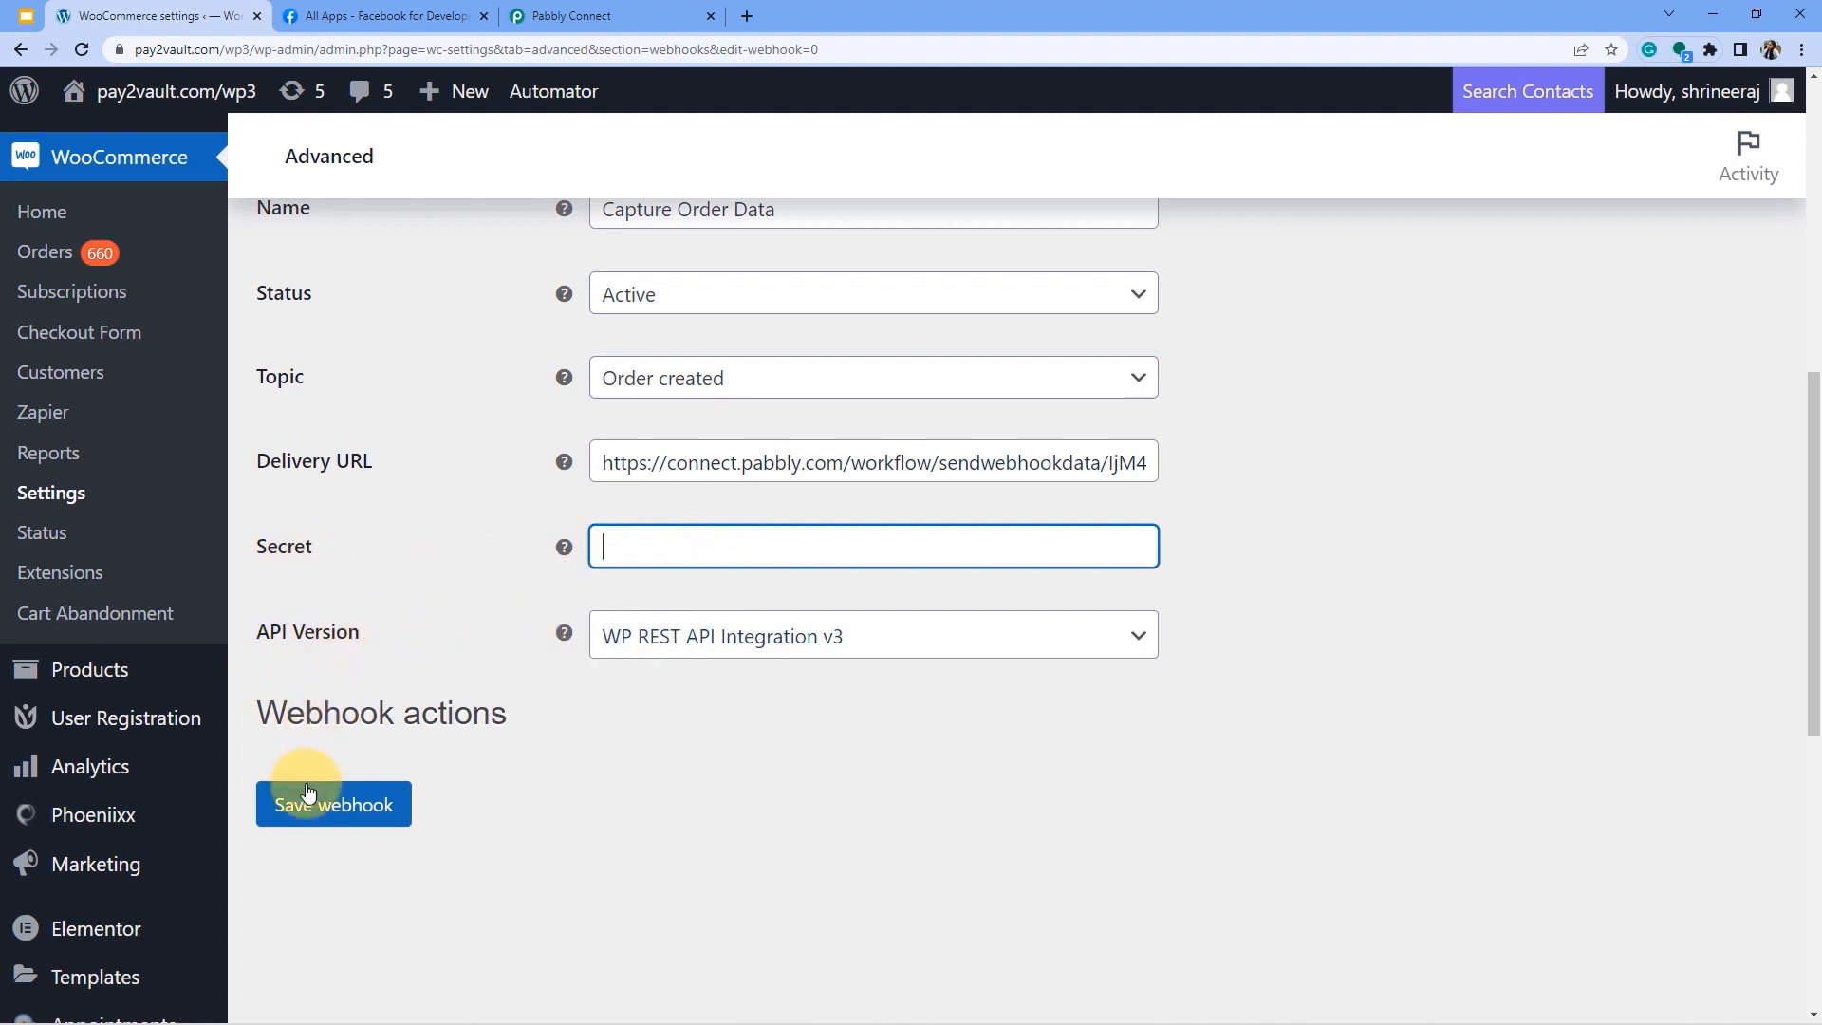
click(331, 814)
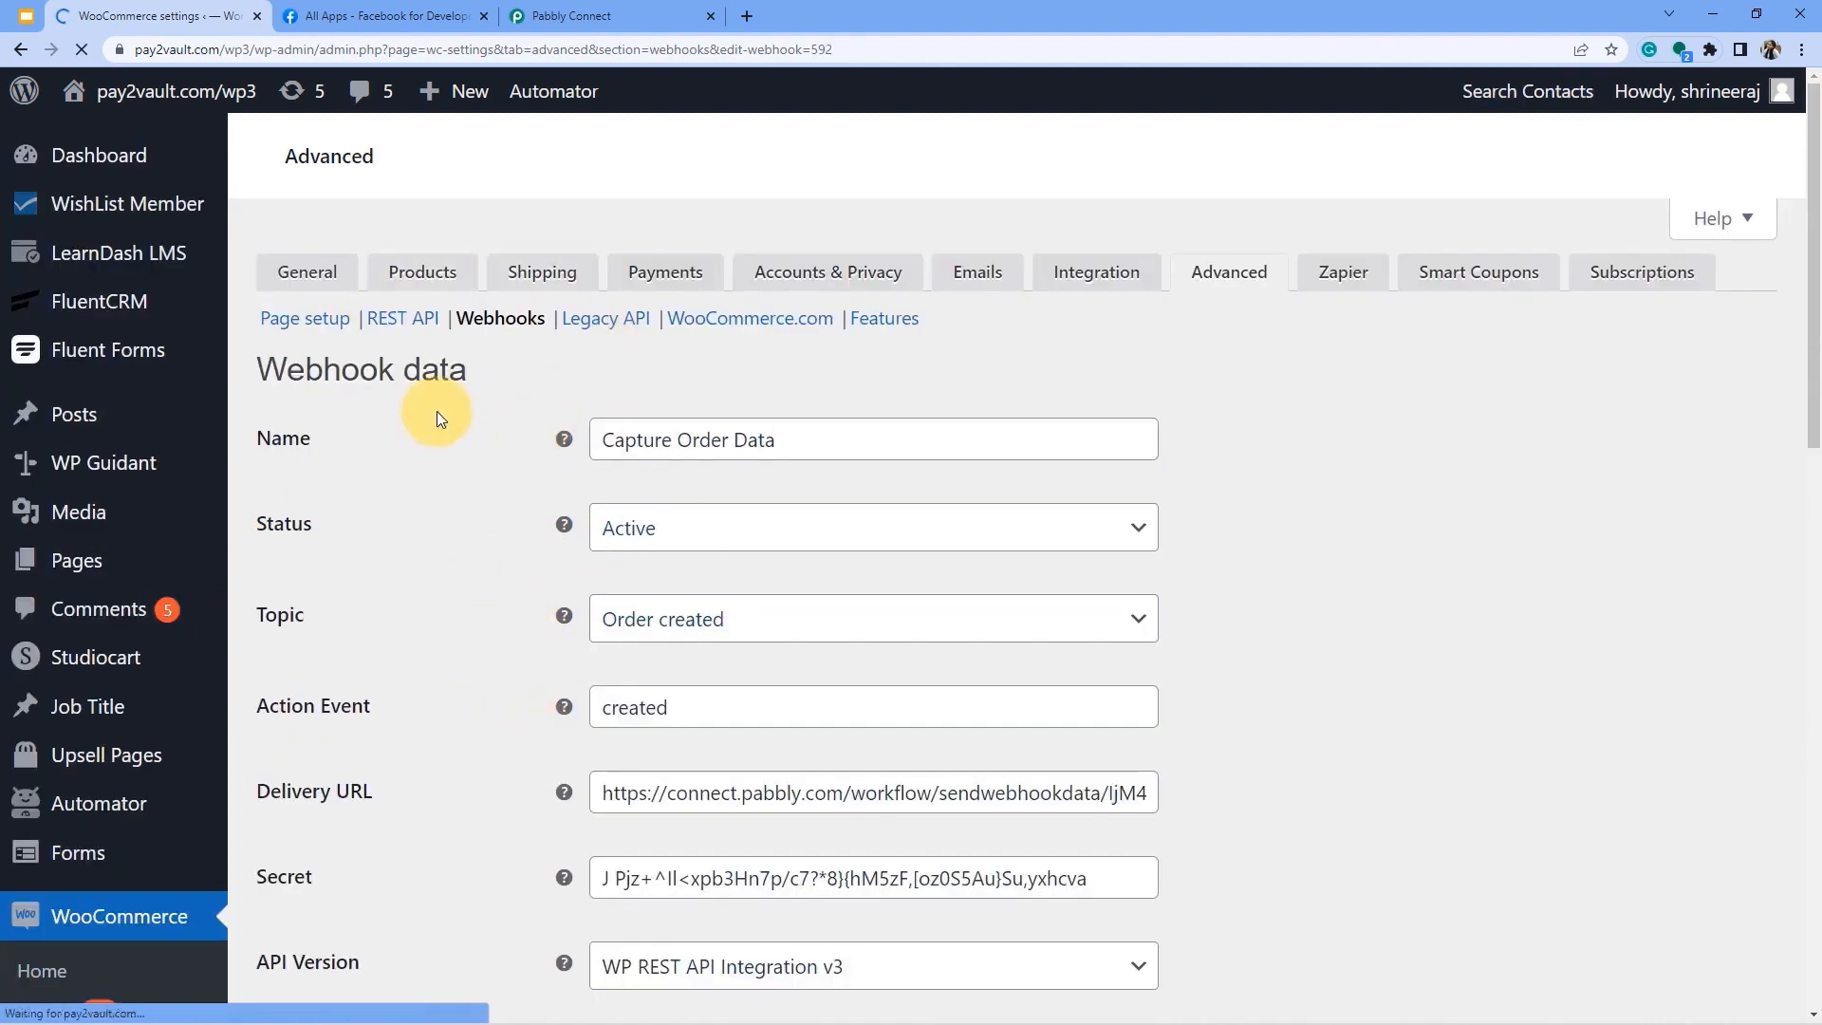
Check Pabbly for a webhook response, then return to the store's webhook settings.
scroll(549, 647, down, 3)
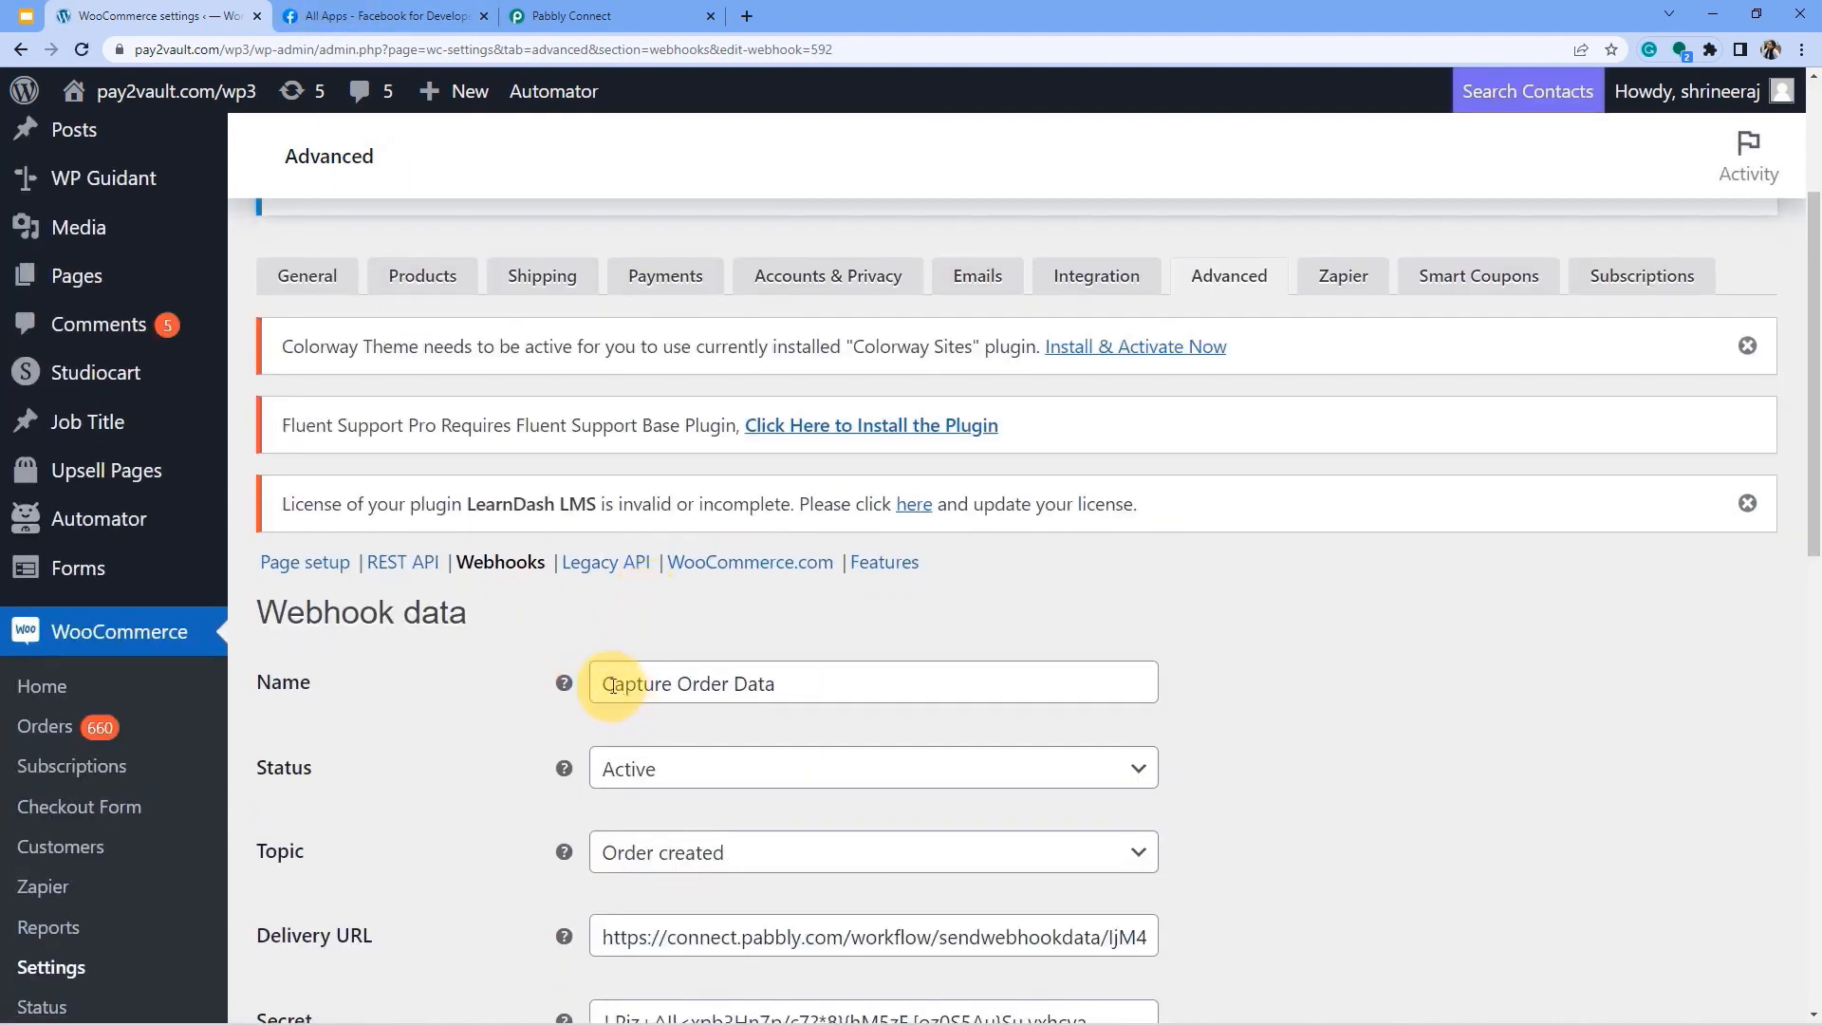
click(588, 16)
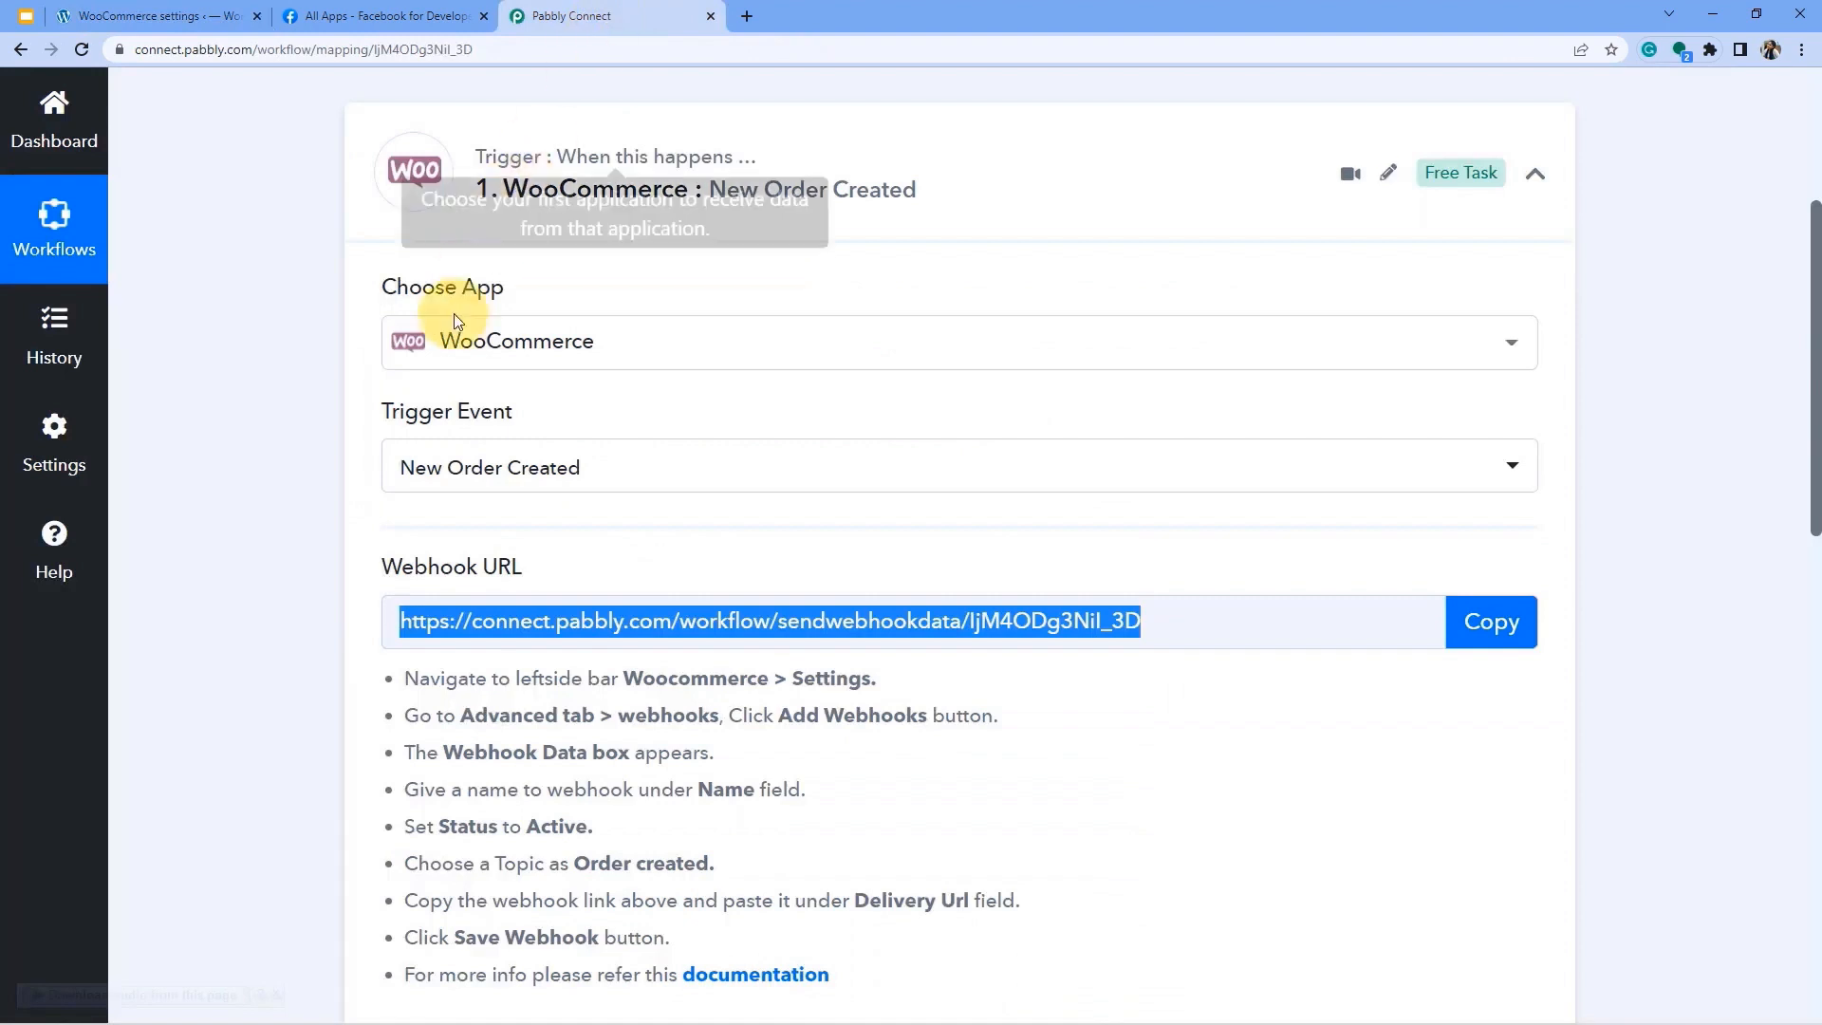
click(267, 630)
scroll(632, 542, down, 1)
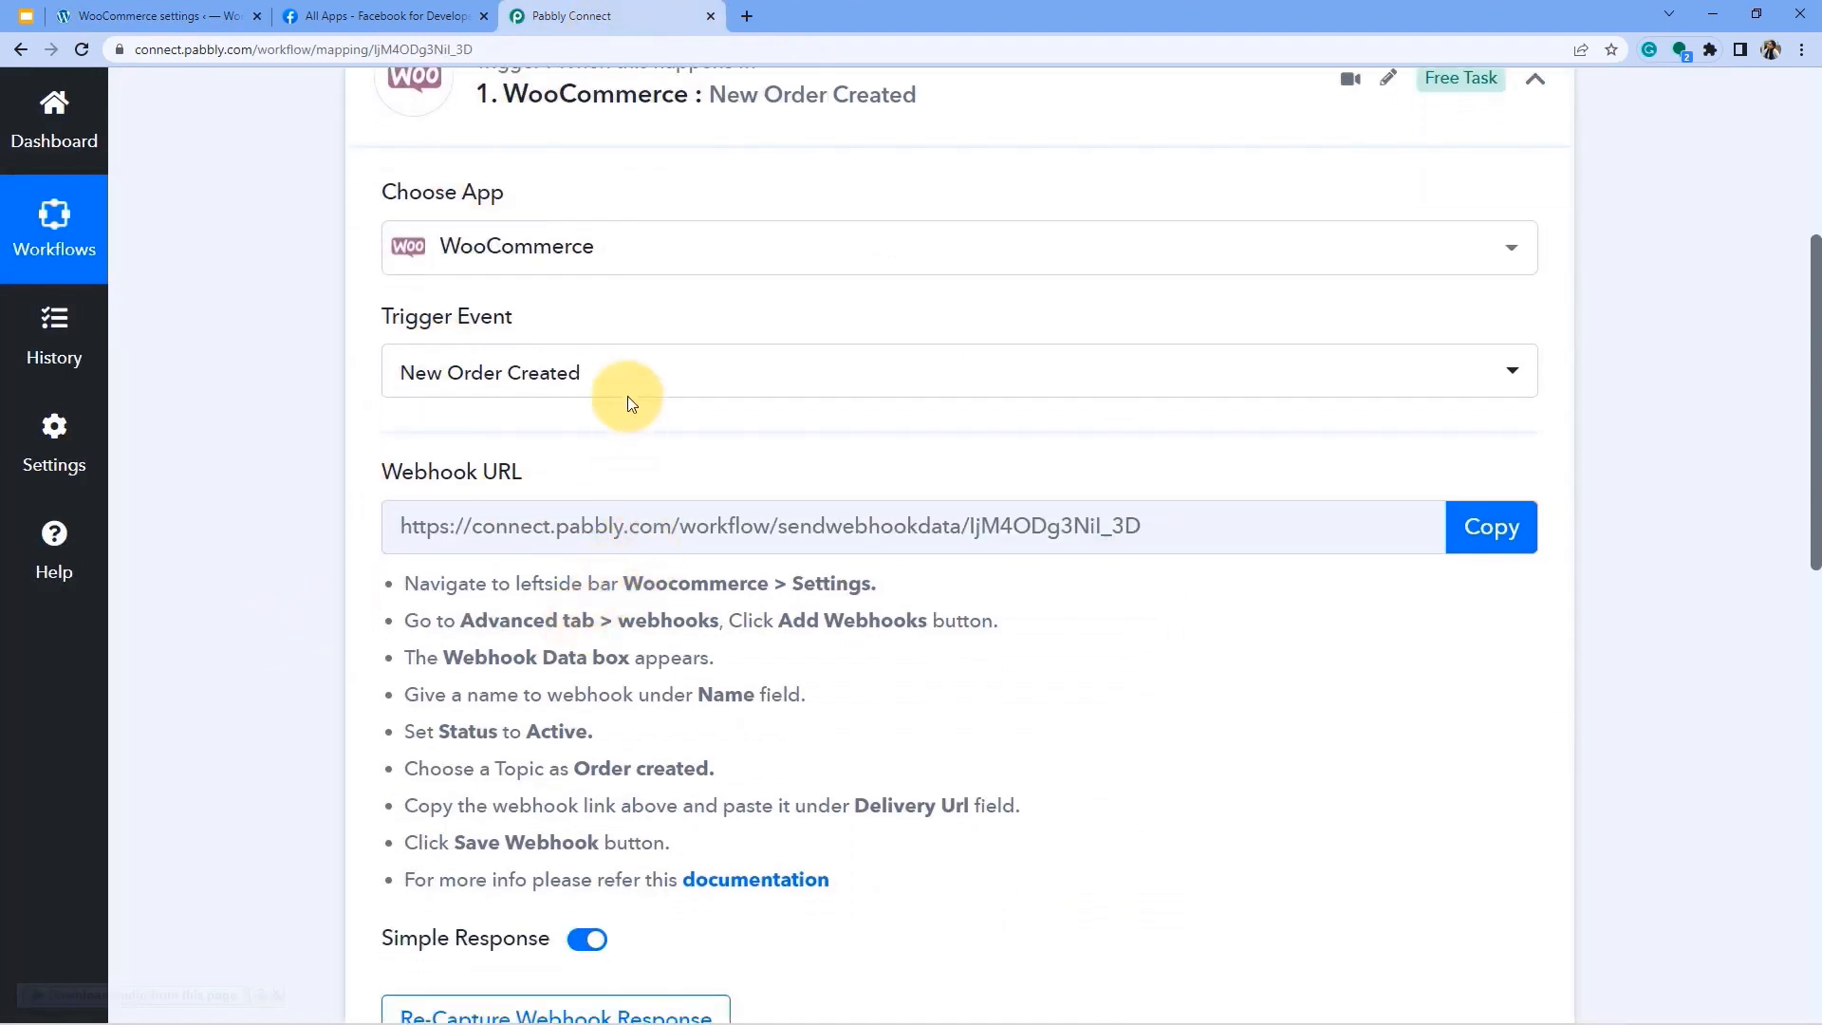
scroll(645, 536, down, 3)
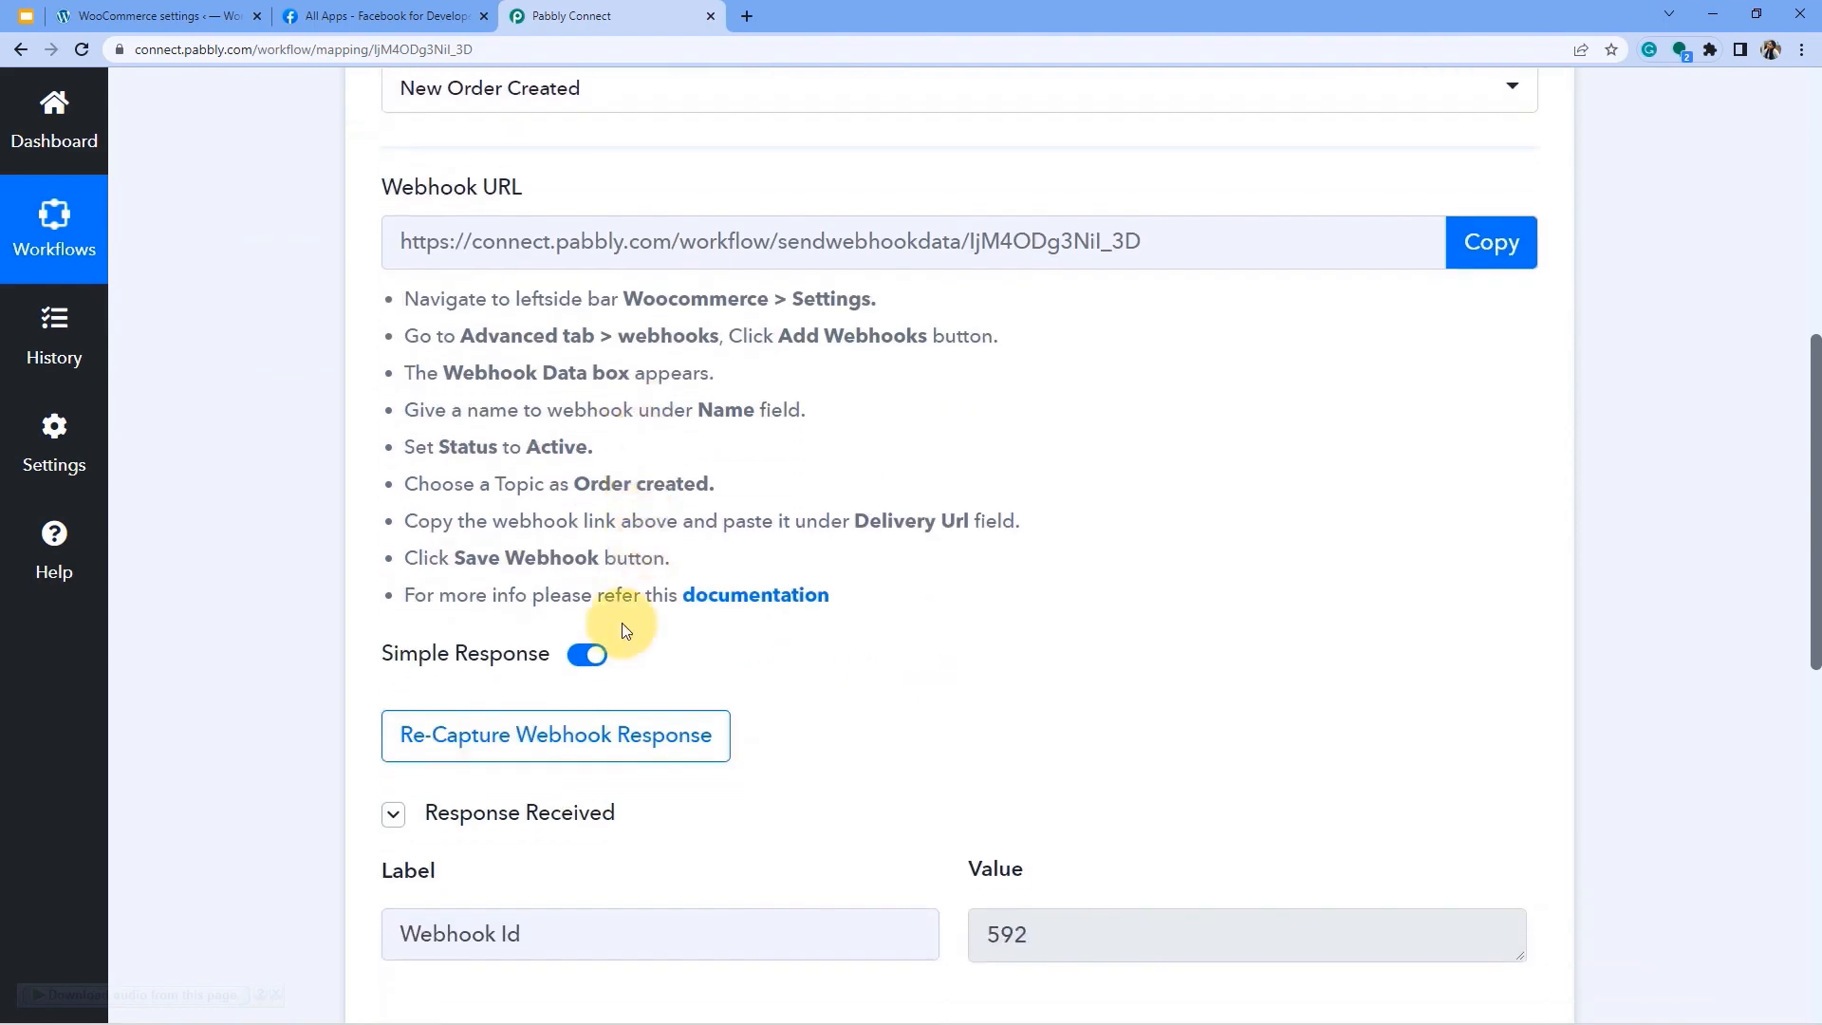
click(123, 13)
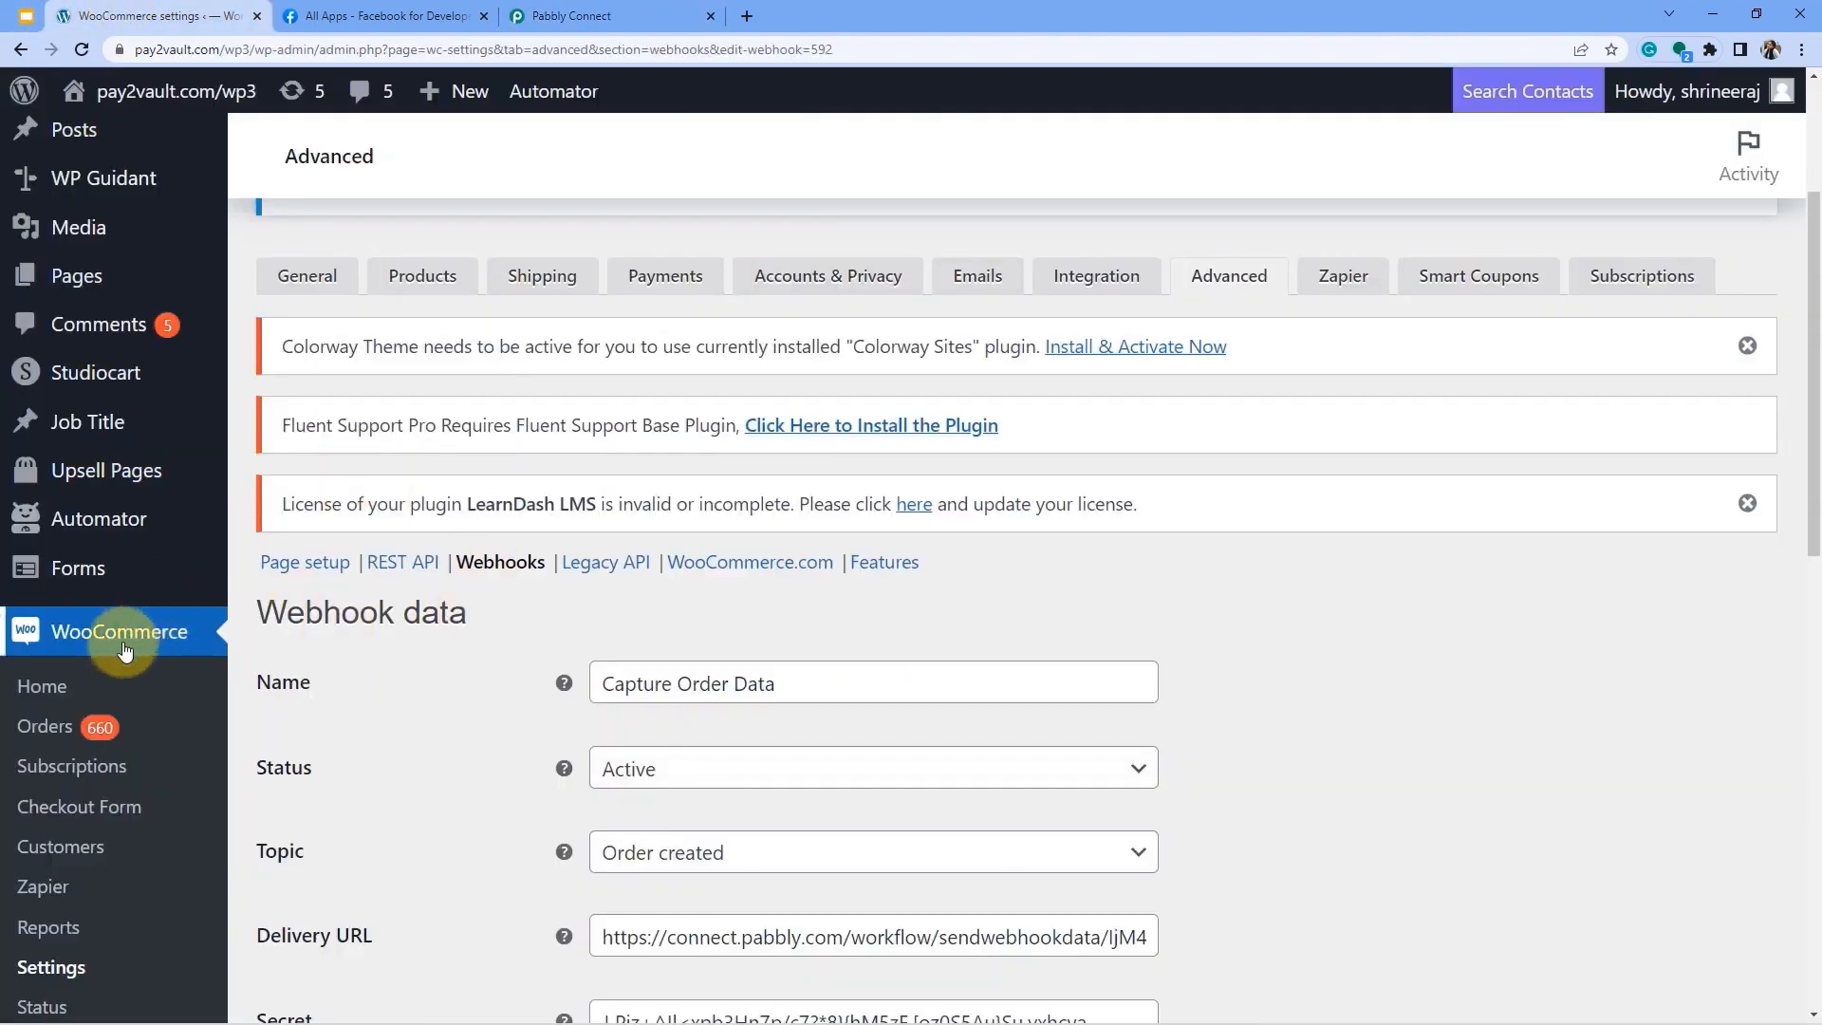
Open the store's shop page in a new tab from the site-name menu.
mouse_move(69, 98)
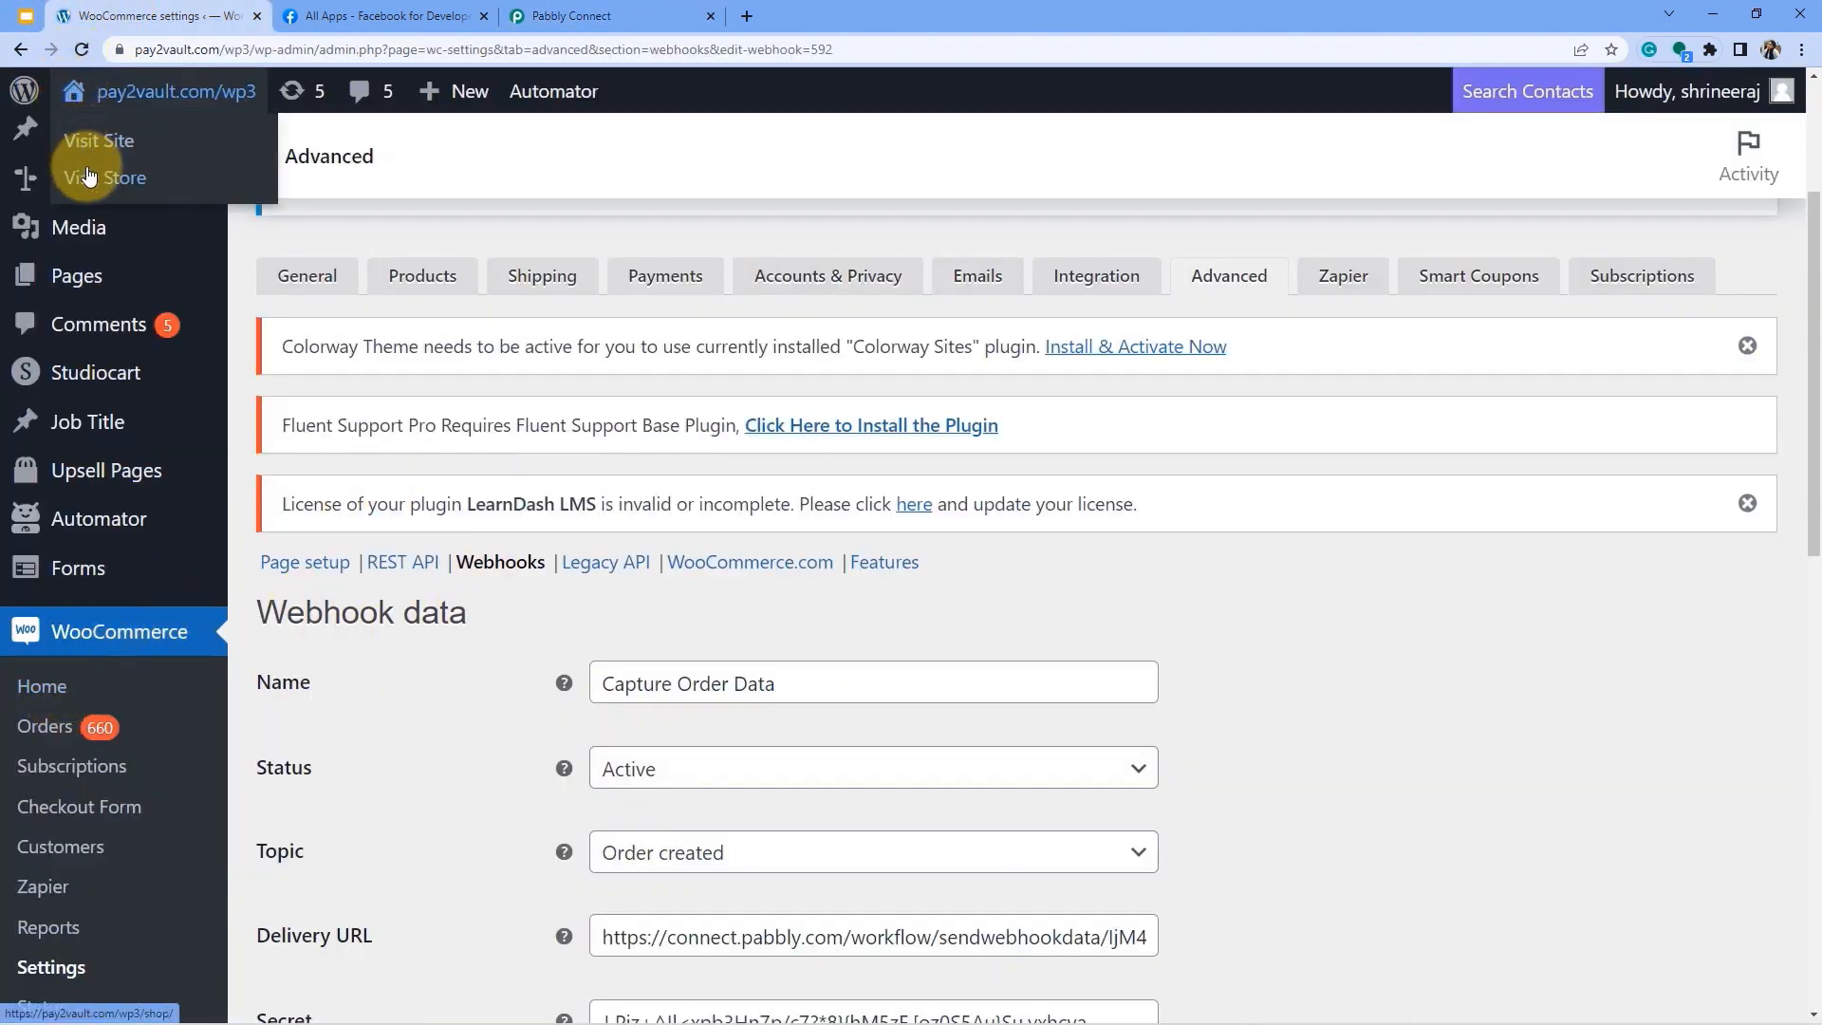
click(68, 174)
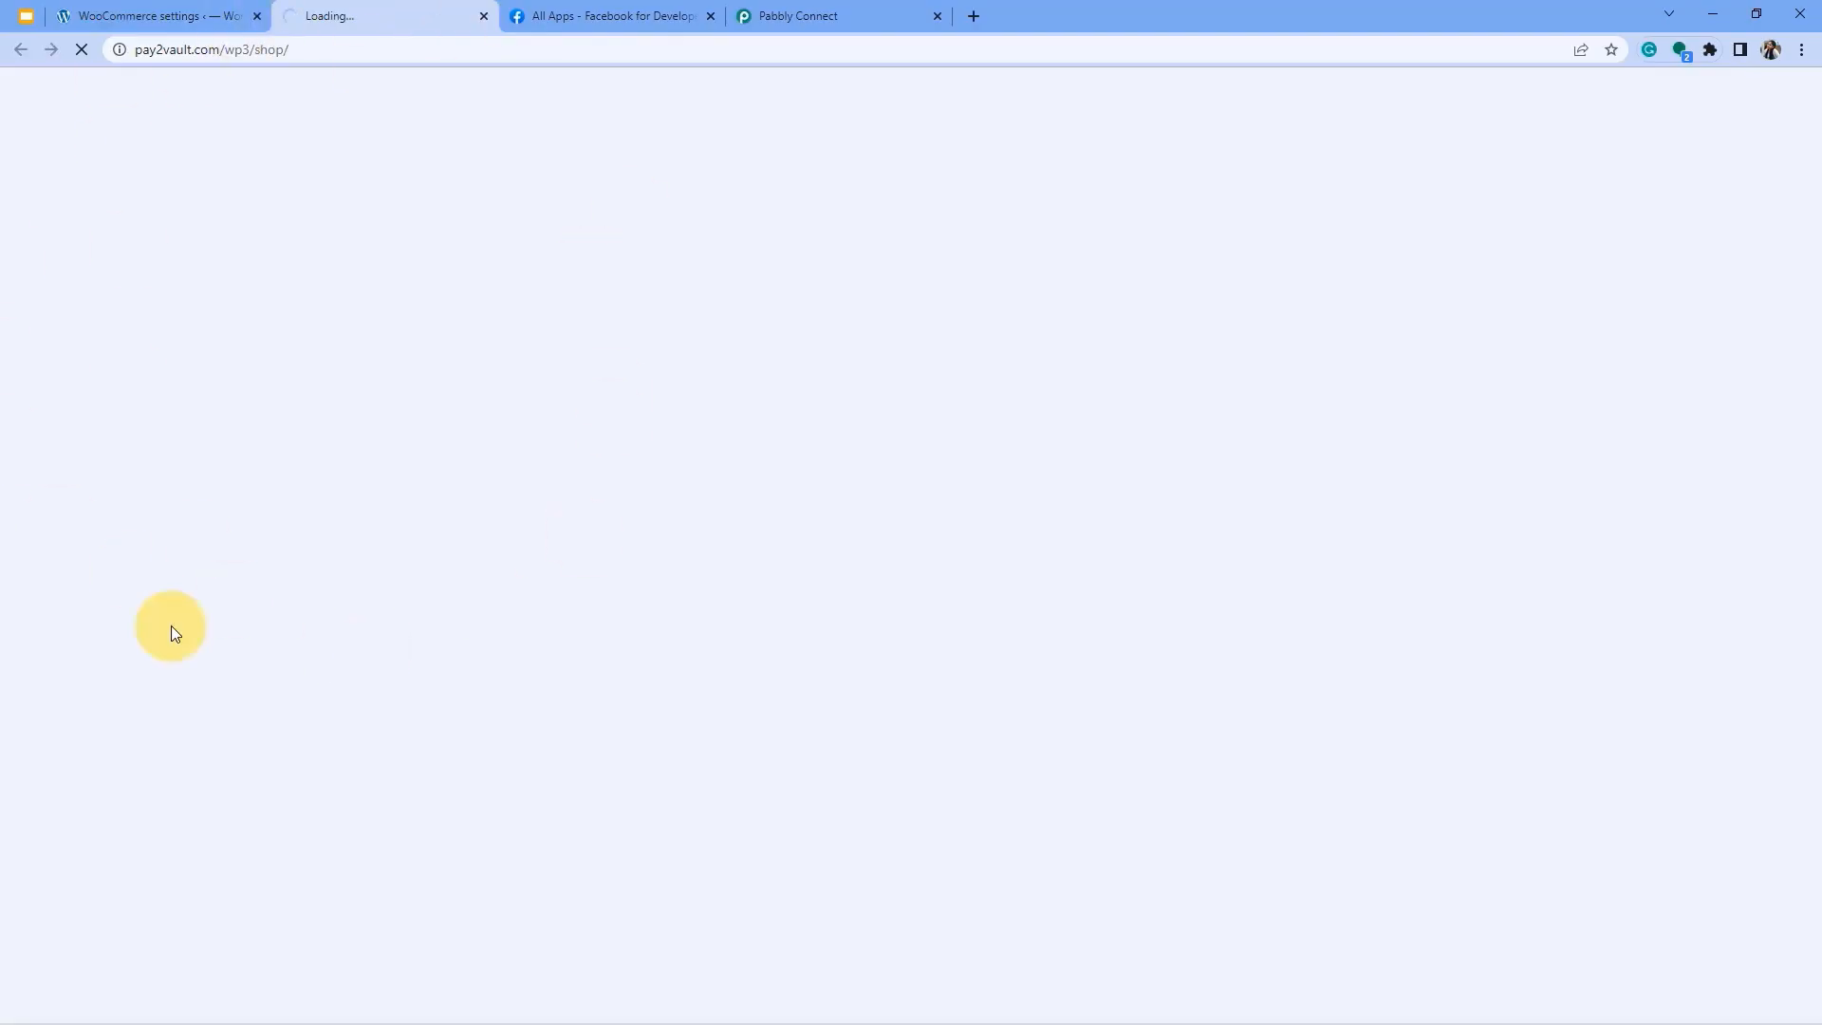
click(808, 15)
scroll(645, 531, down, 2)
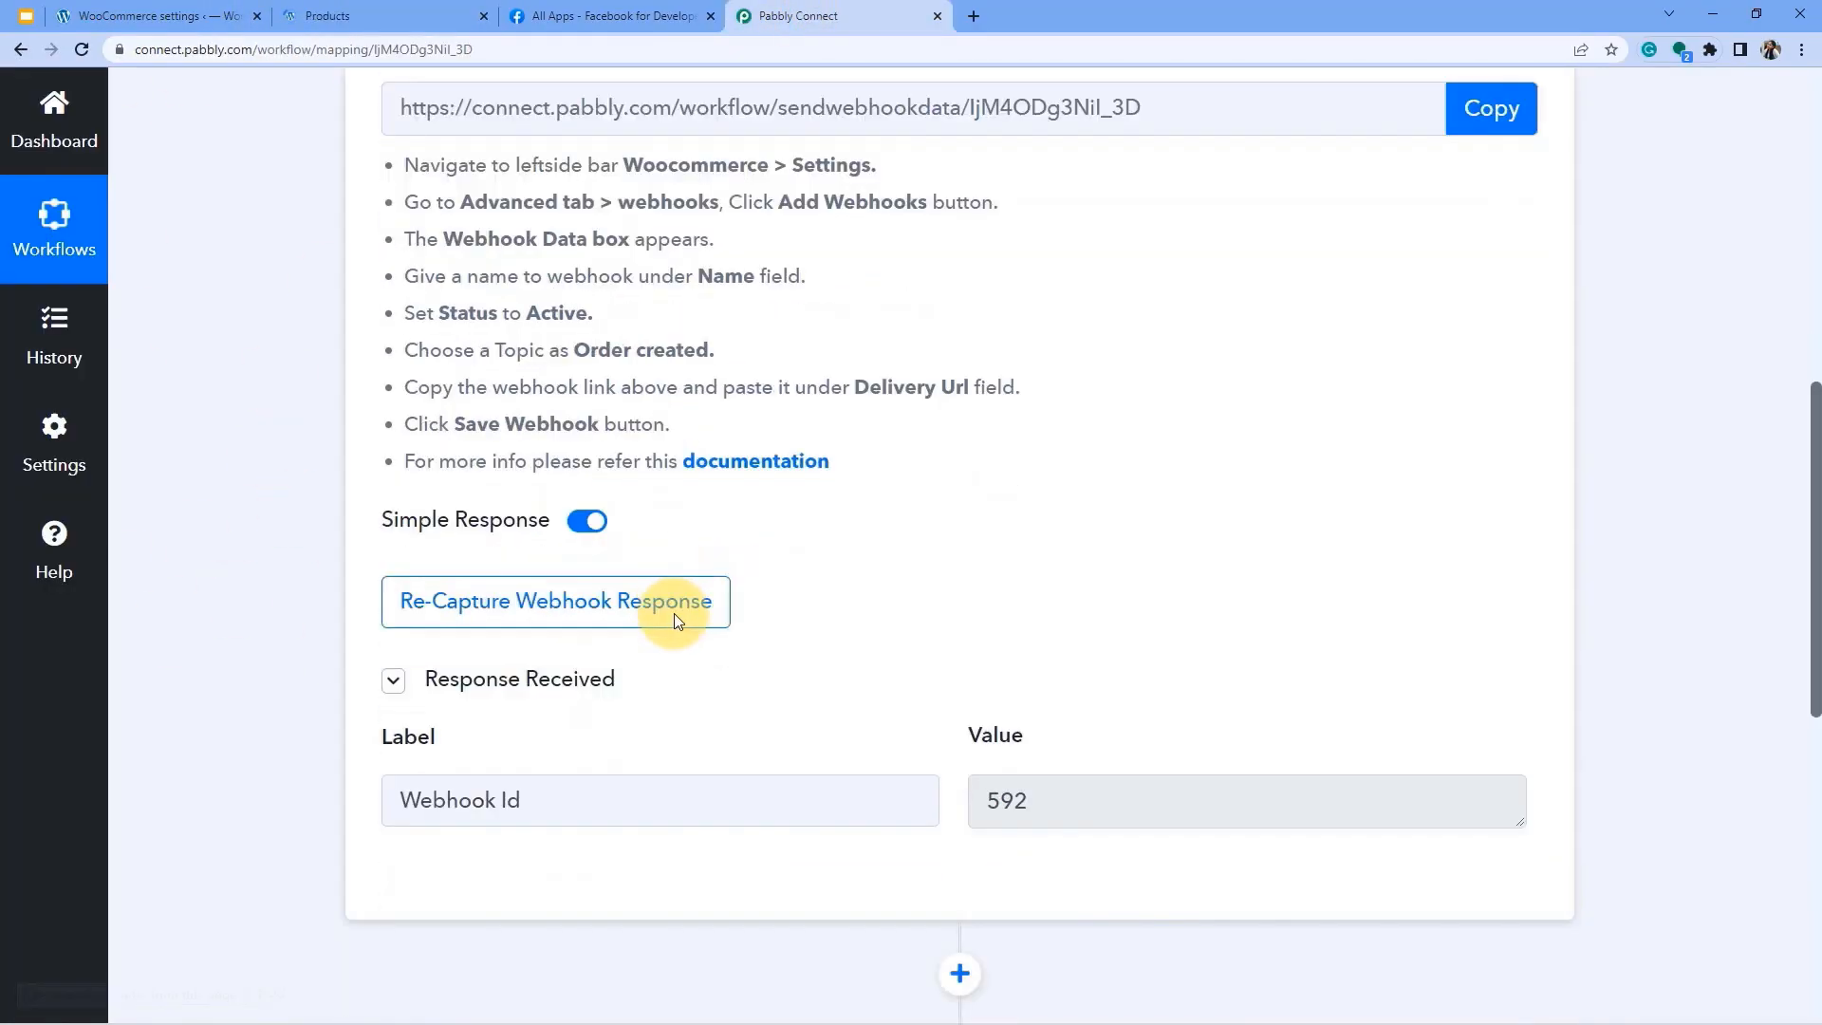
scroll(673, 613, down, 2)
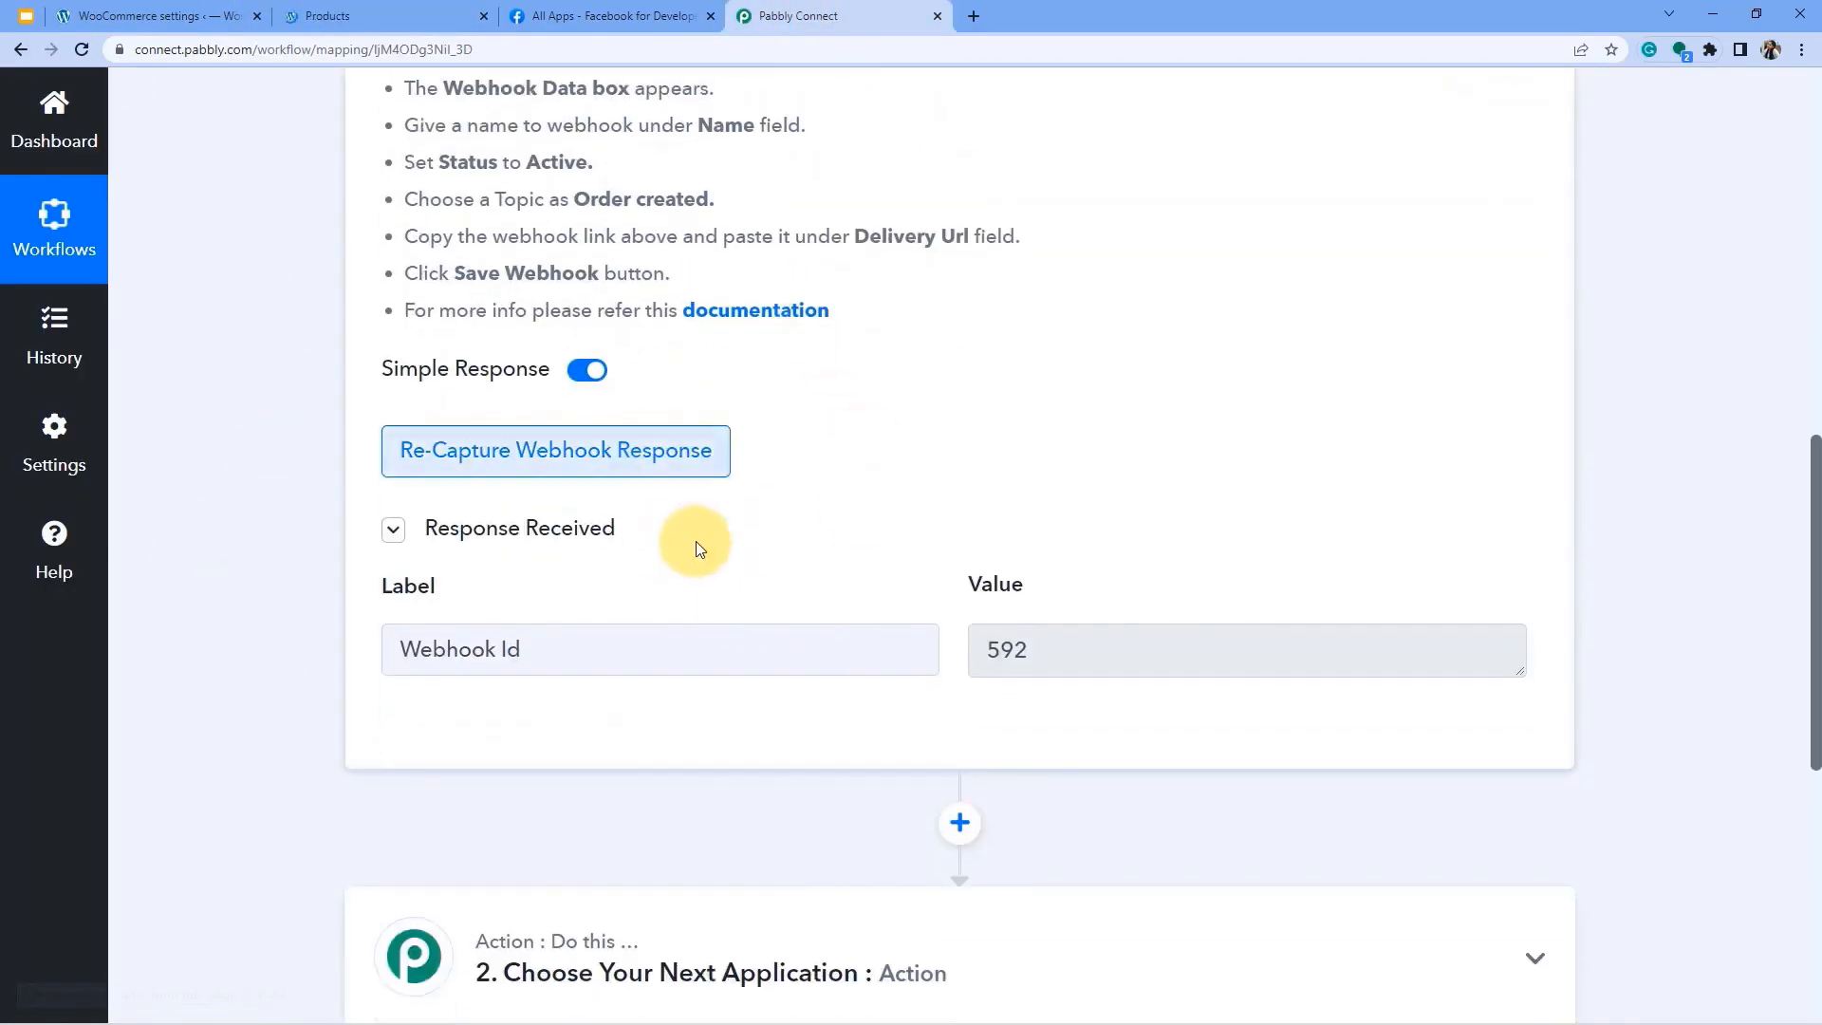
Re-capture the WooCommerce webhook response and note the test-submission instructions.
click(438, 463)
click(840, 696)
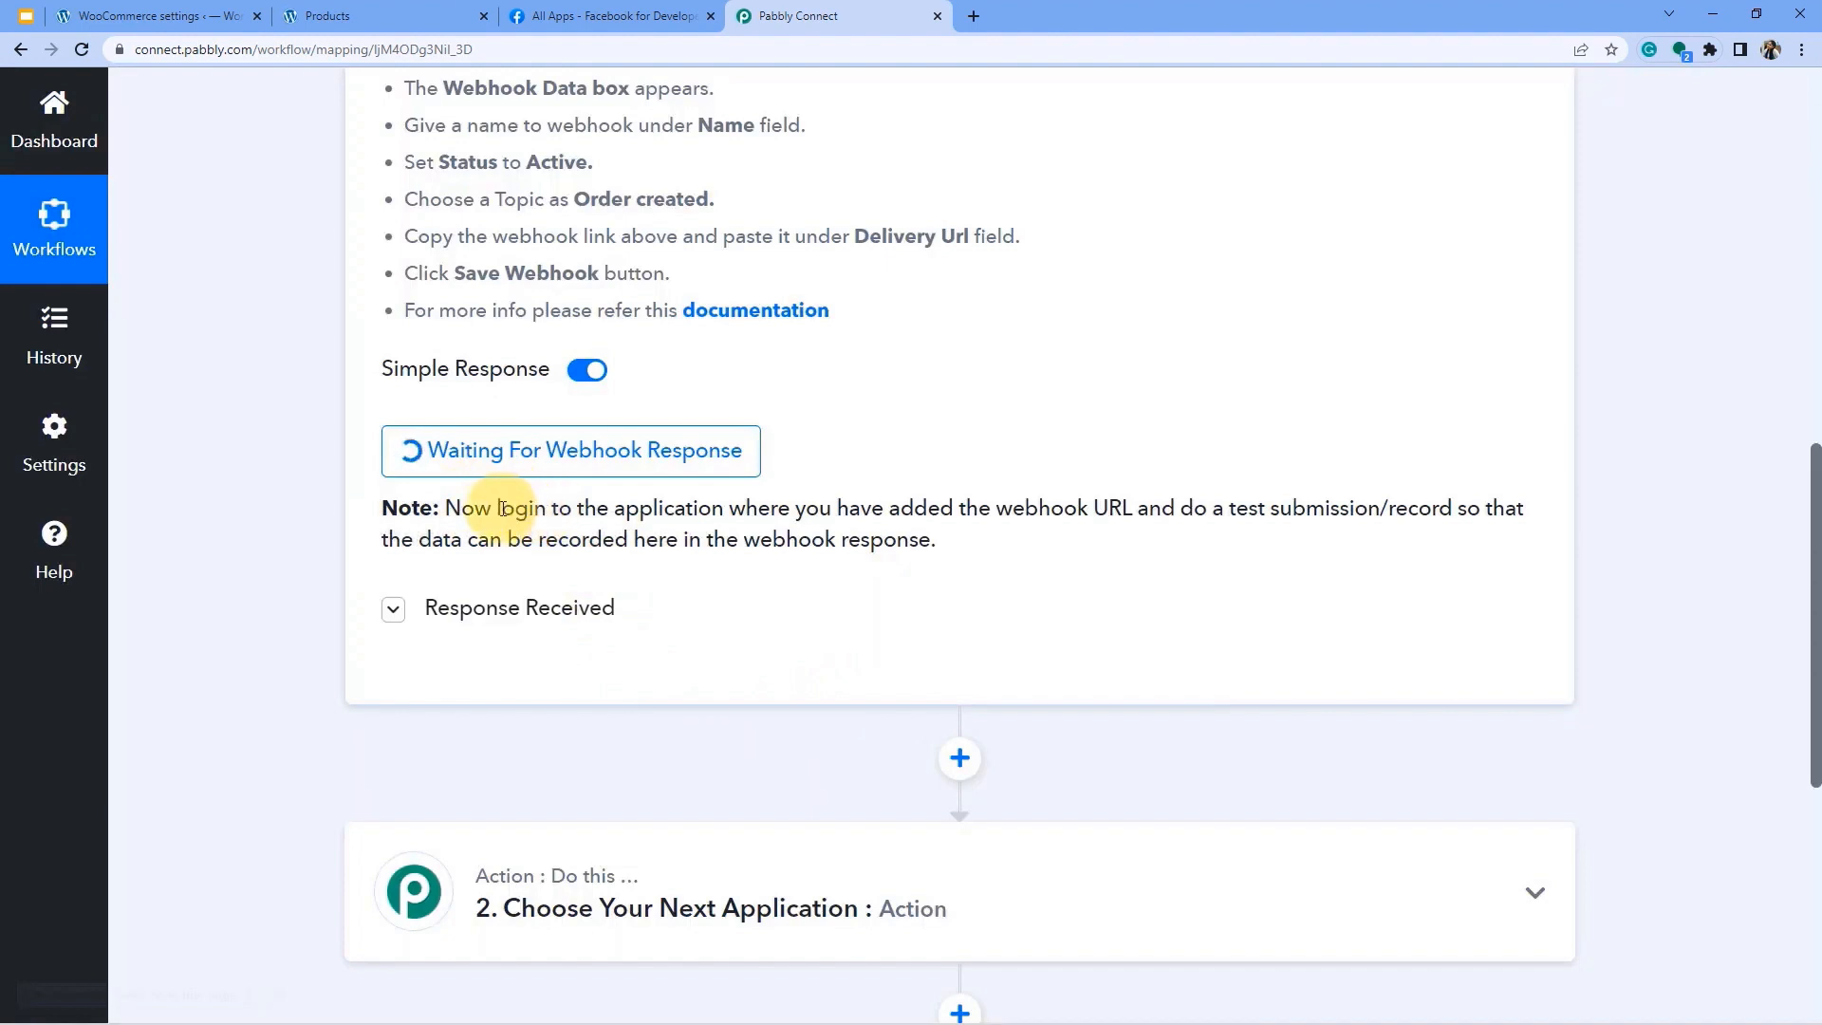
drag(501, 510, 1473, 510)
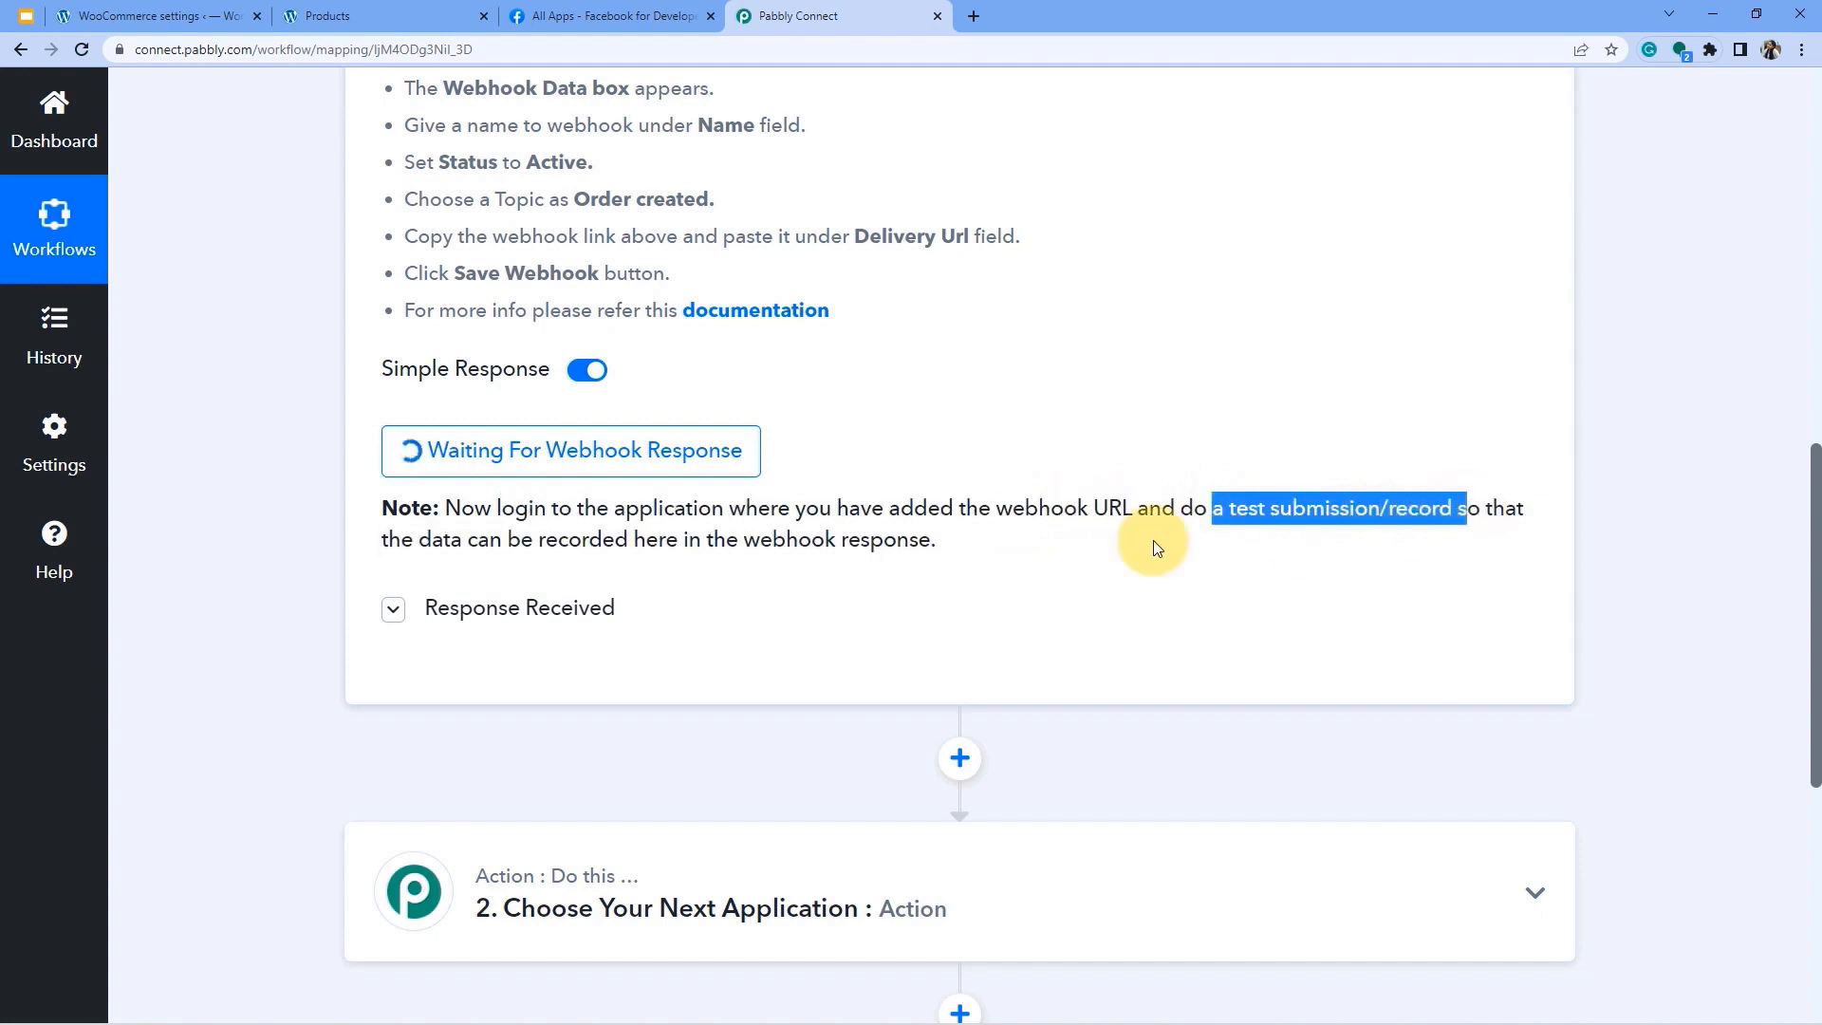
drag(521, 539, 895, 545)
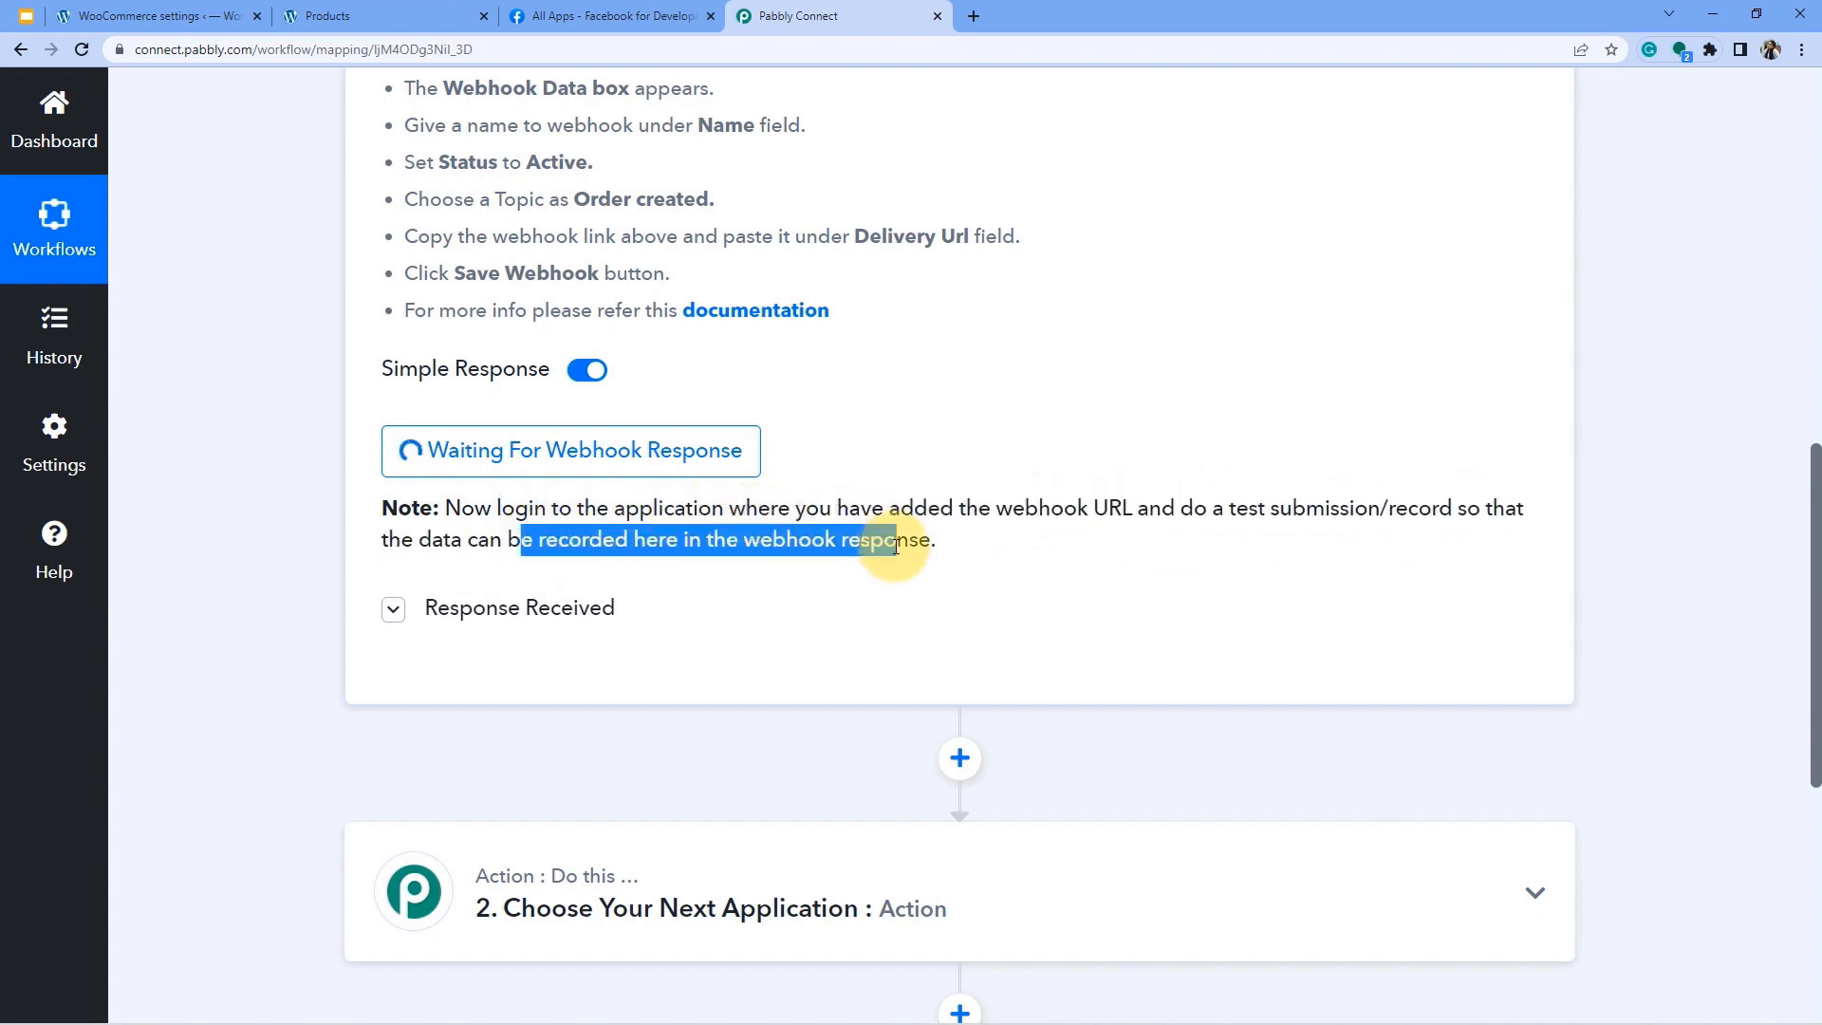
Go from the shop page through the cart to checkout.
click(143, 16)
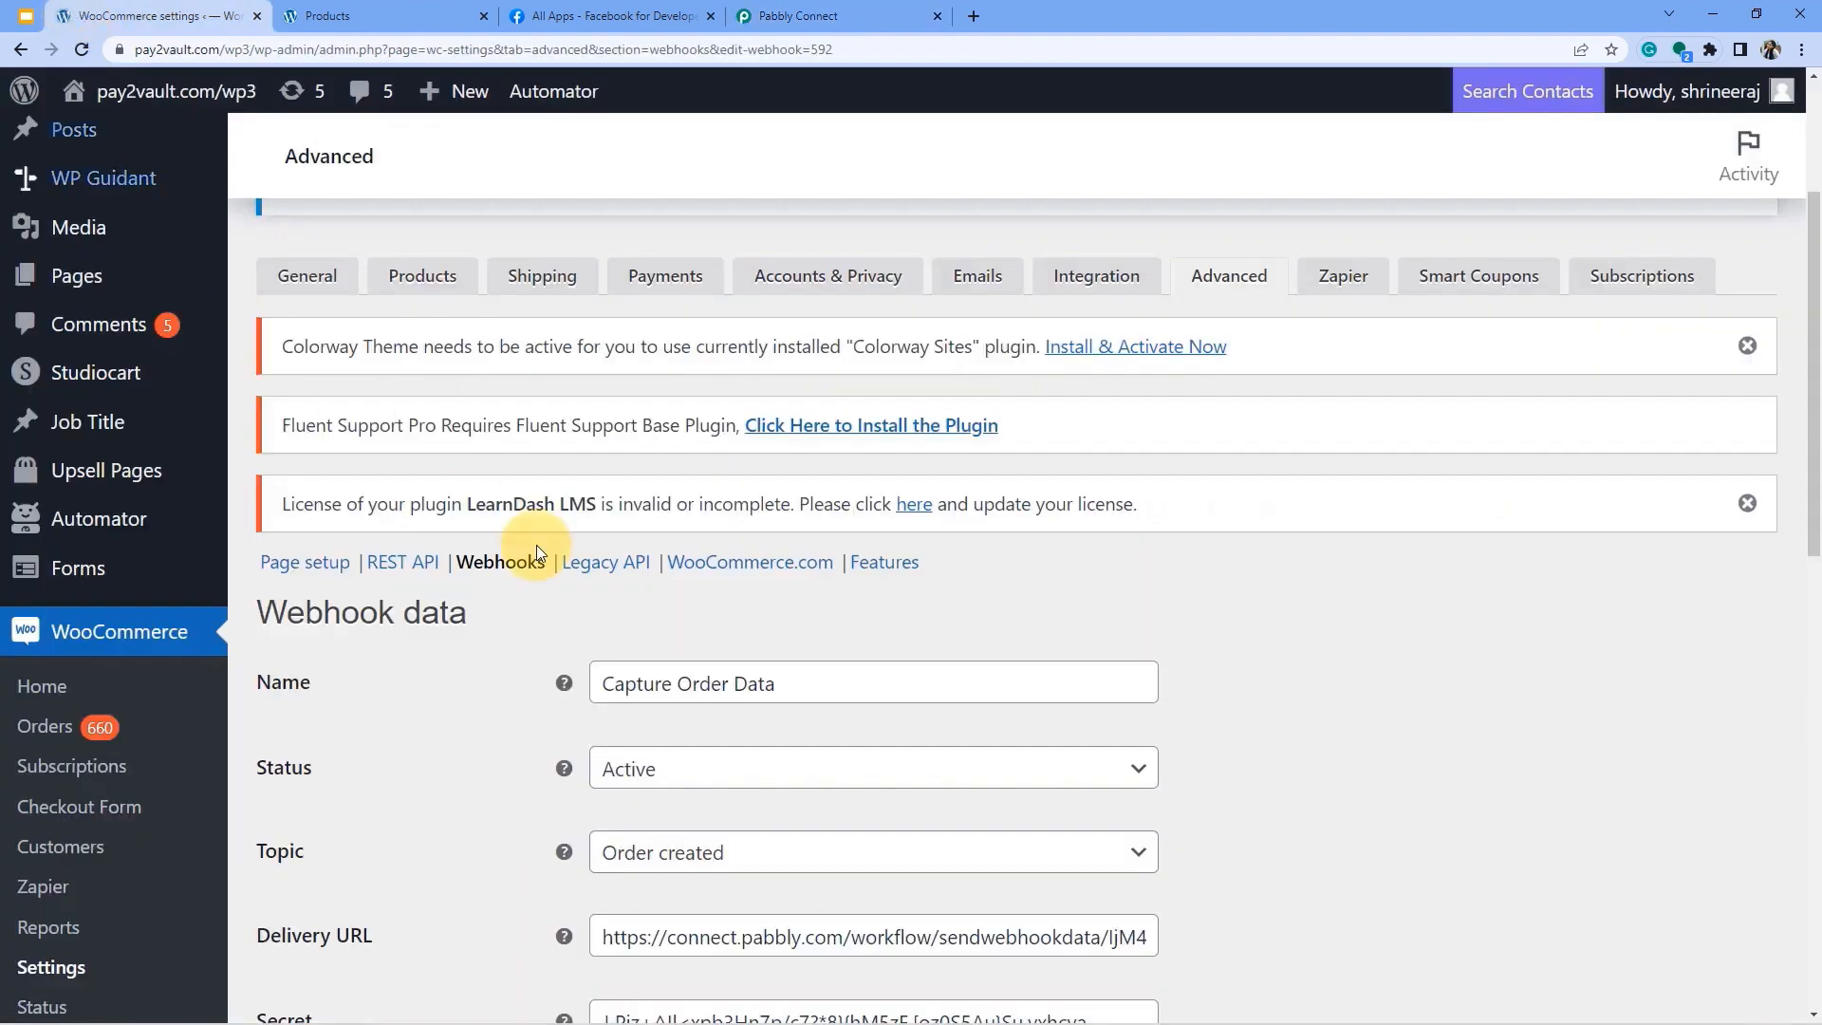
click(365, 17)
scroll(483, 465, down, 3)
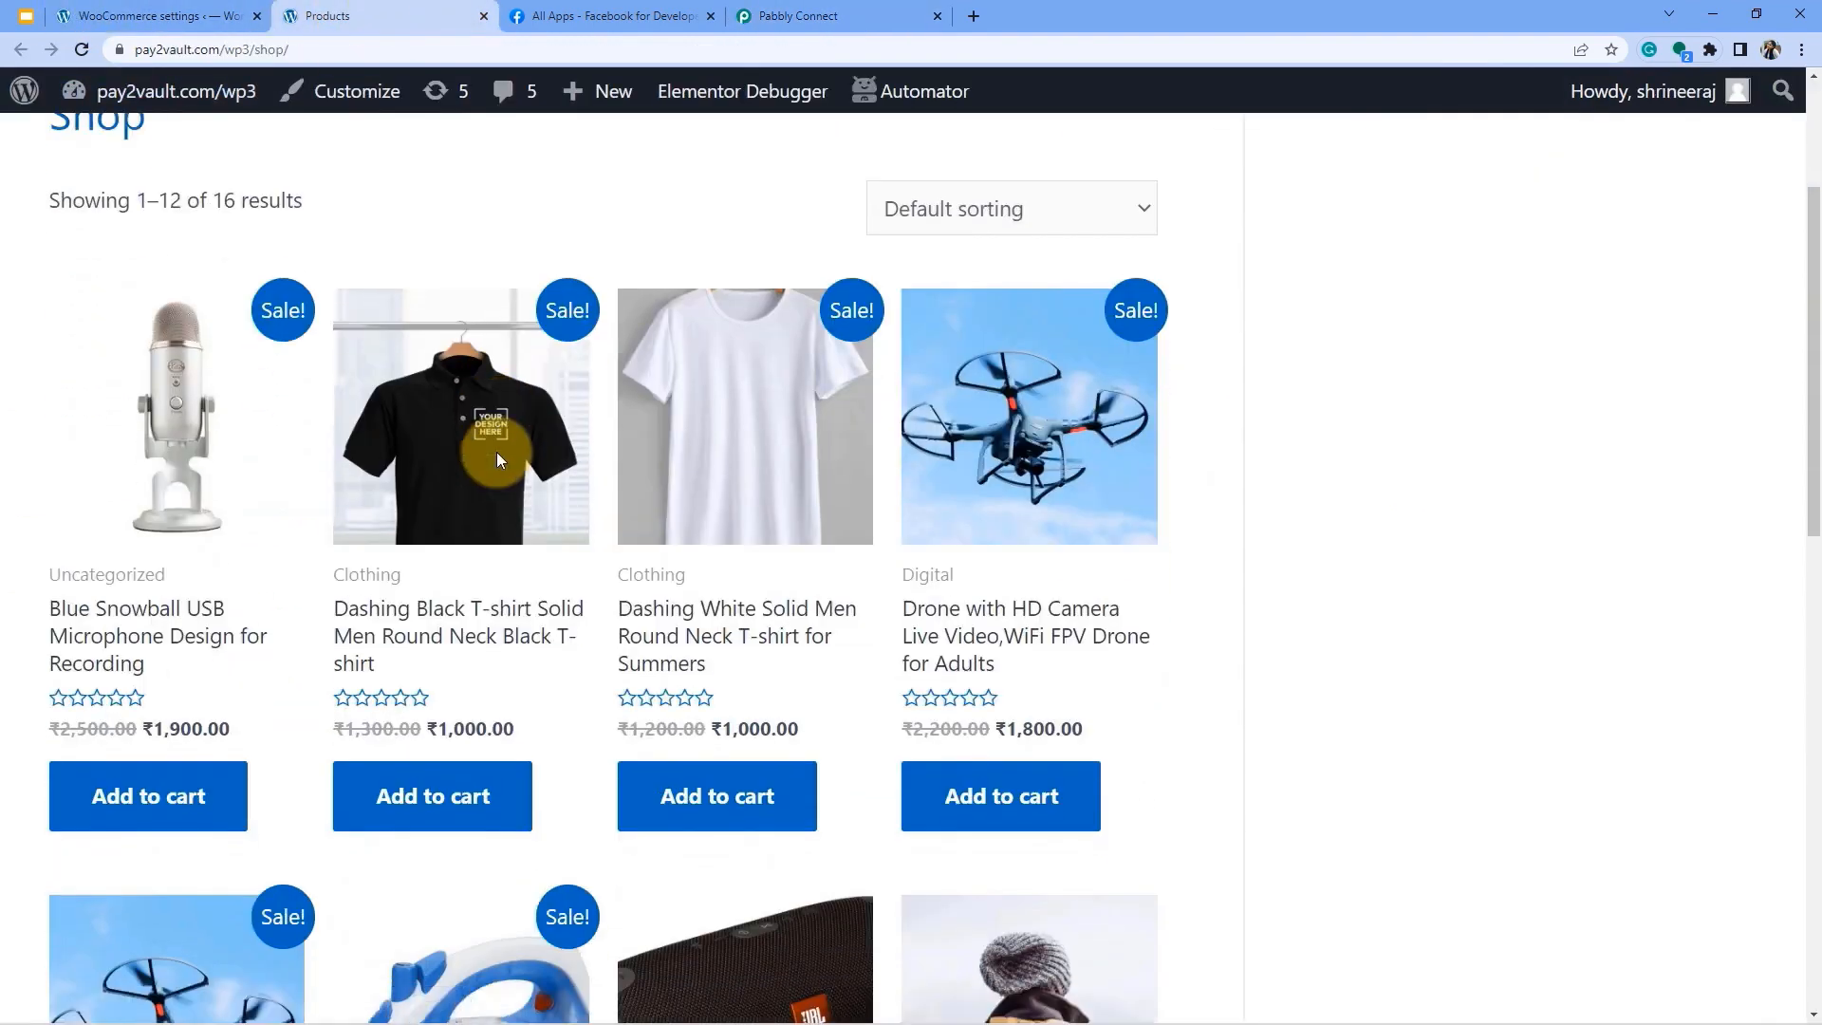
scroll(480, 428, down, 1)
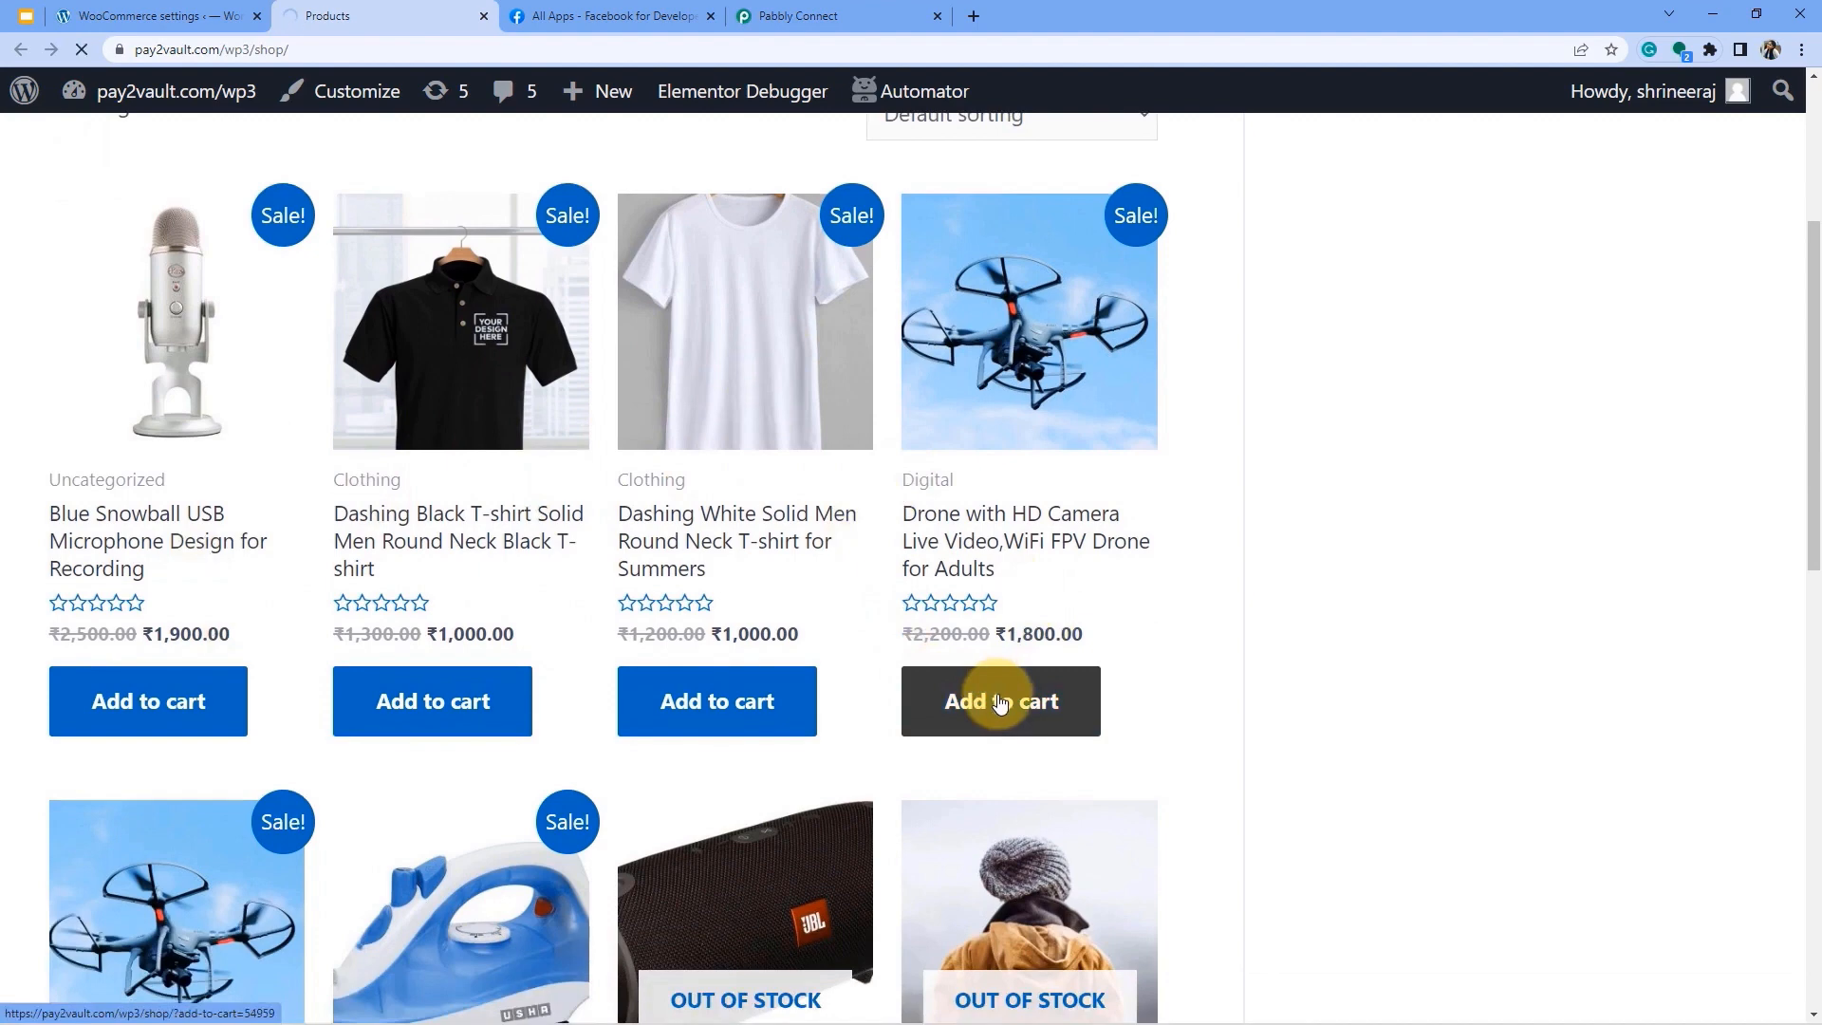
scroll(821, 760, down, 9)
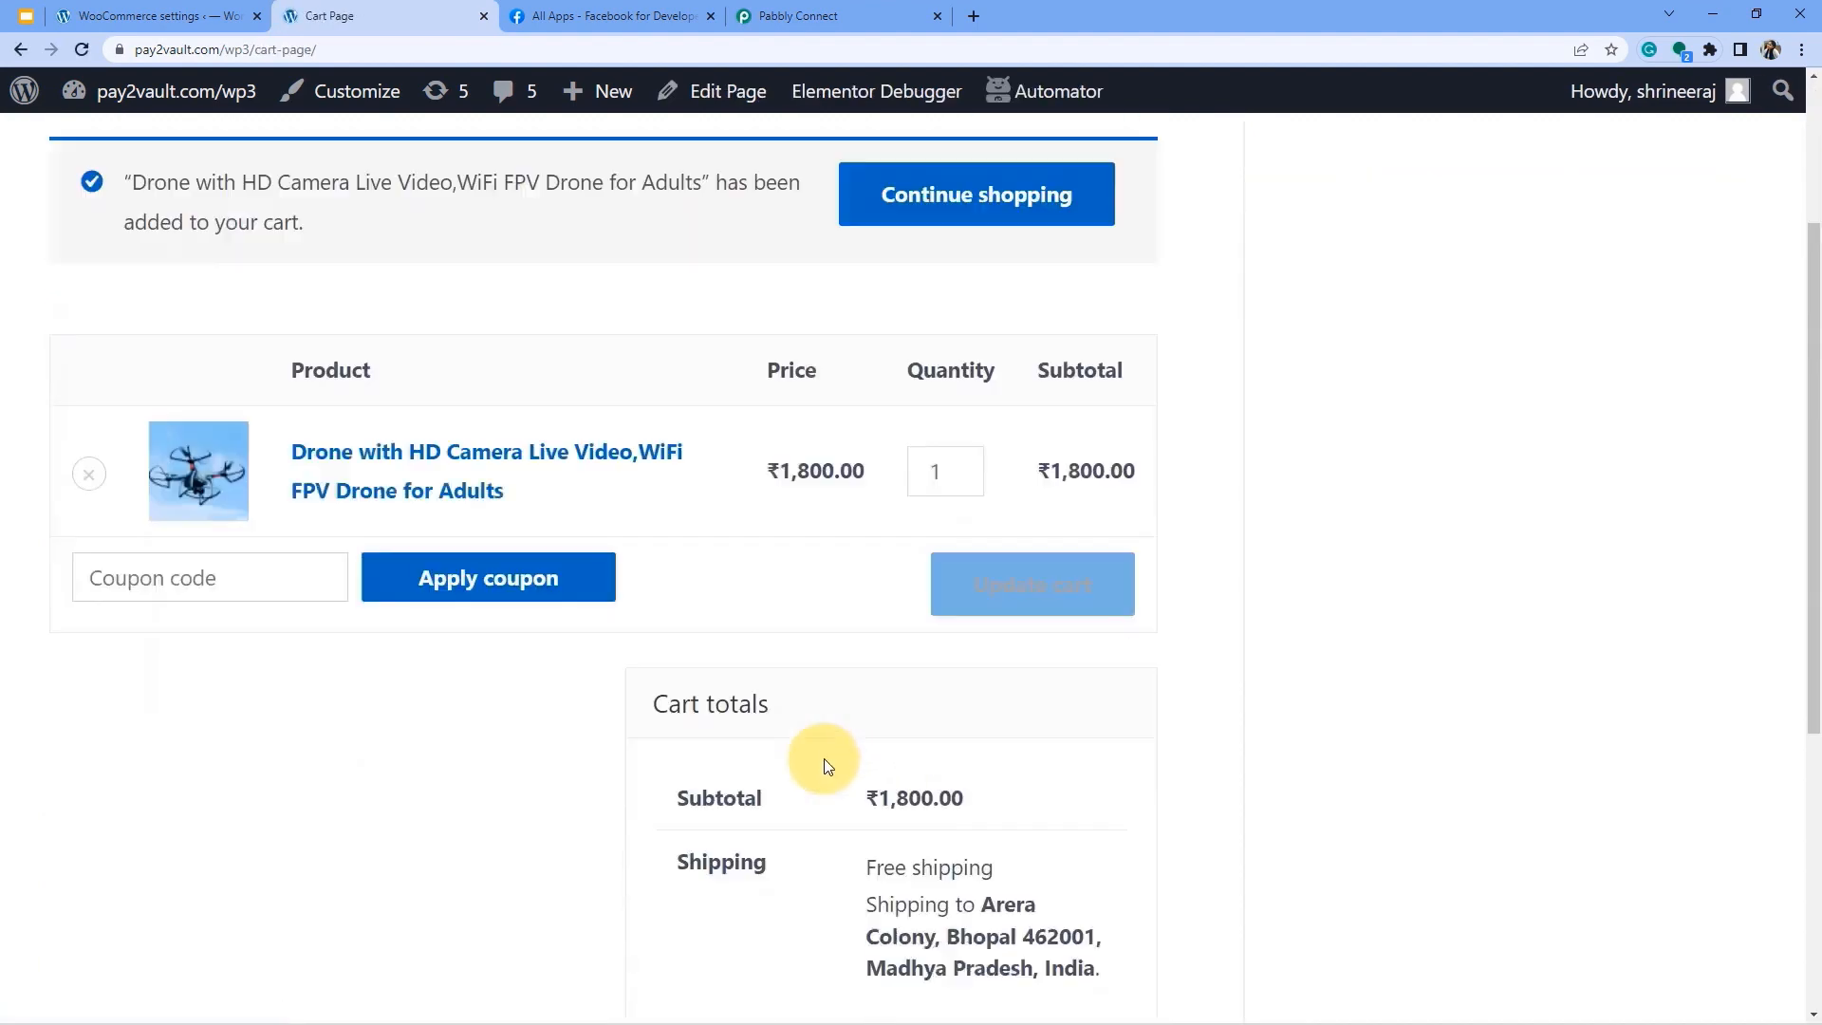
click(865, 702)
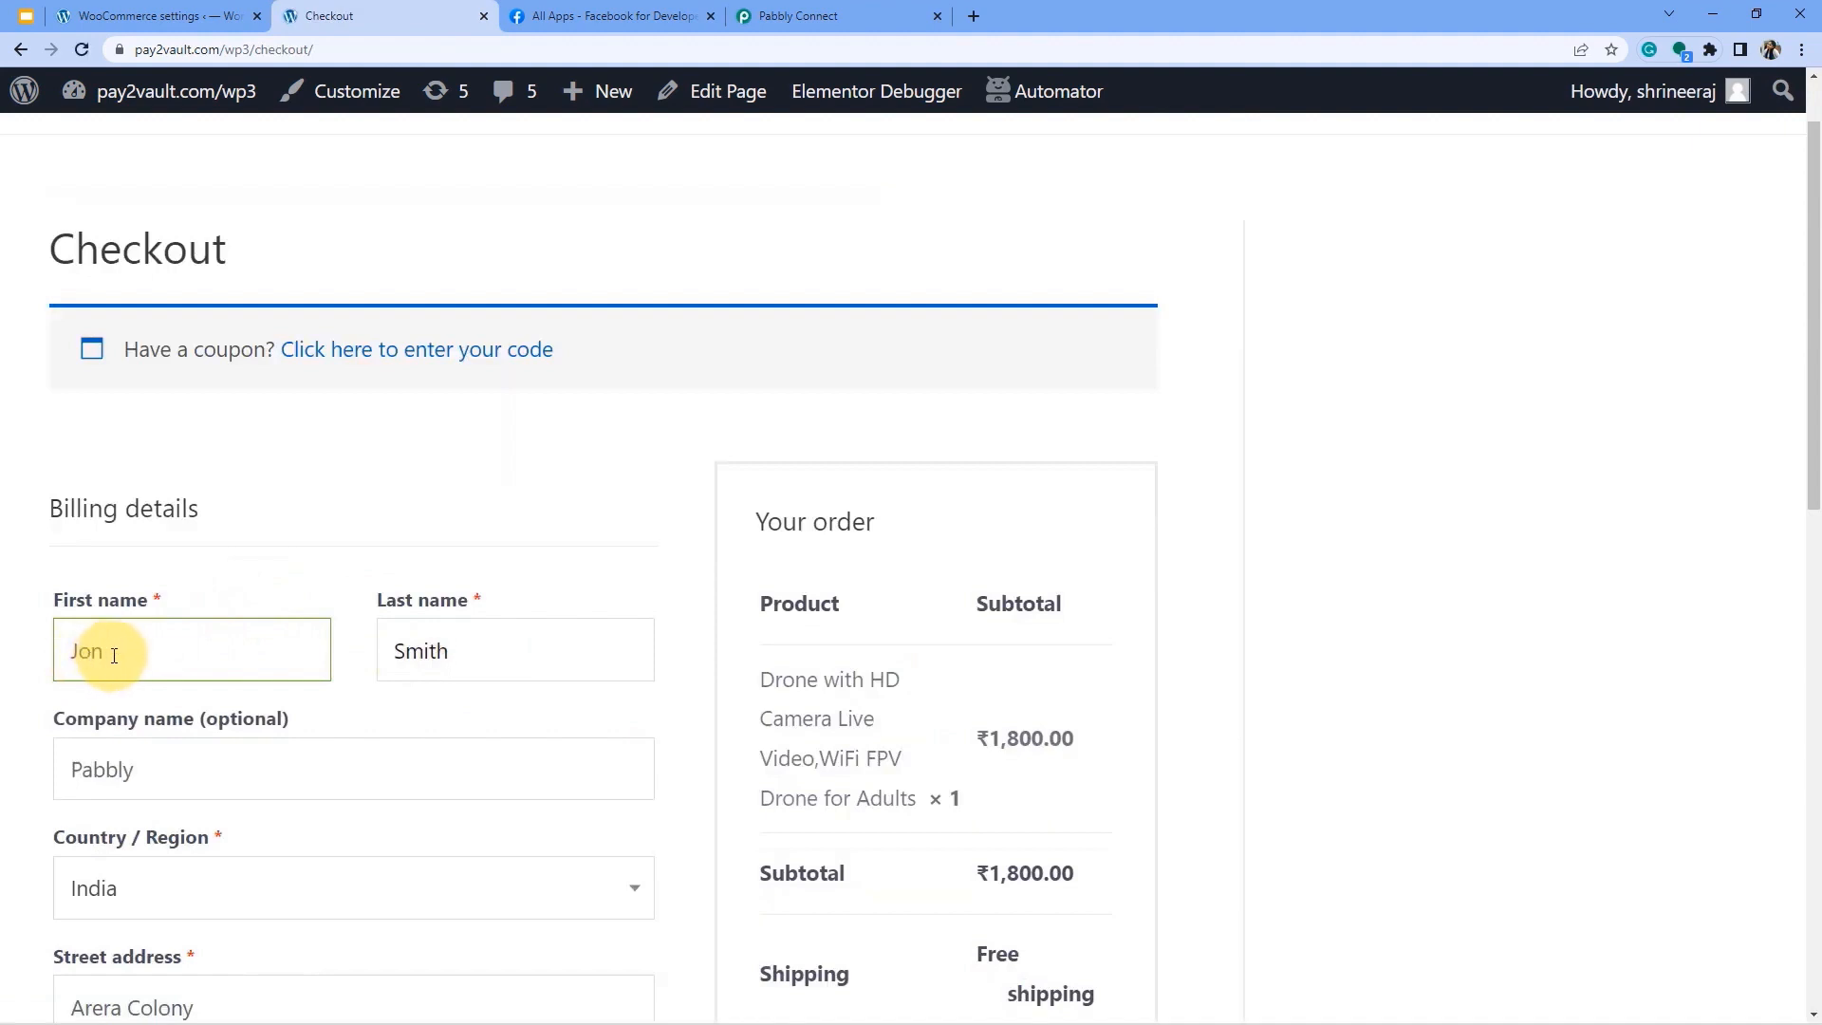
Review the billing name and replace the old billing phone number, keeping the country code.
drag(114, 655, 81, 650)
drag(465, 650, 368, 649)
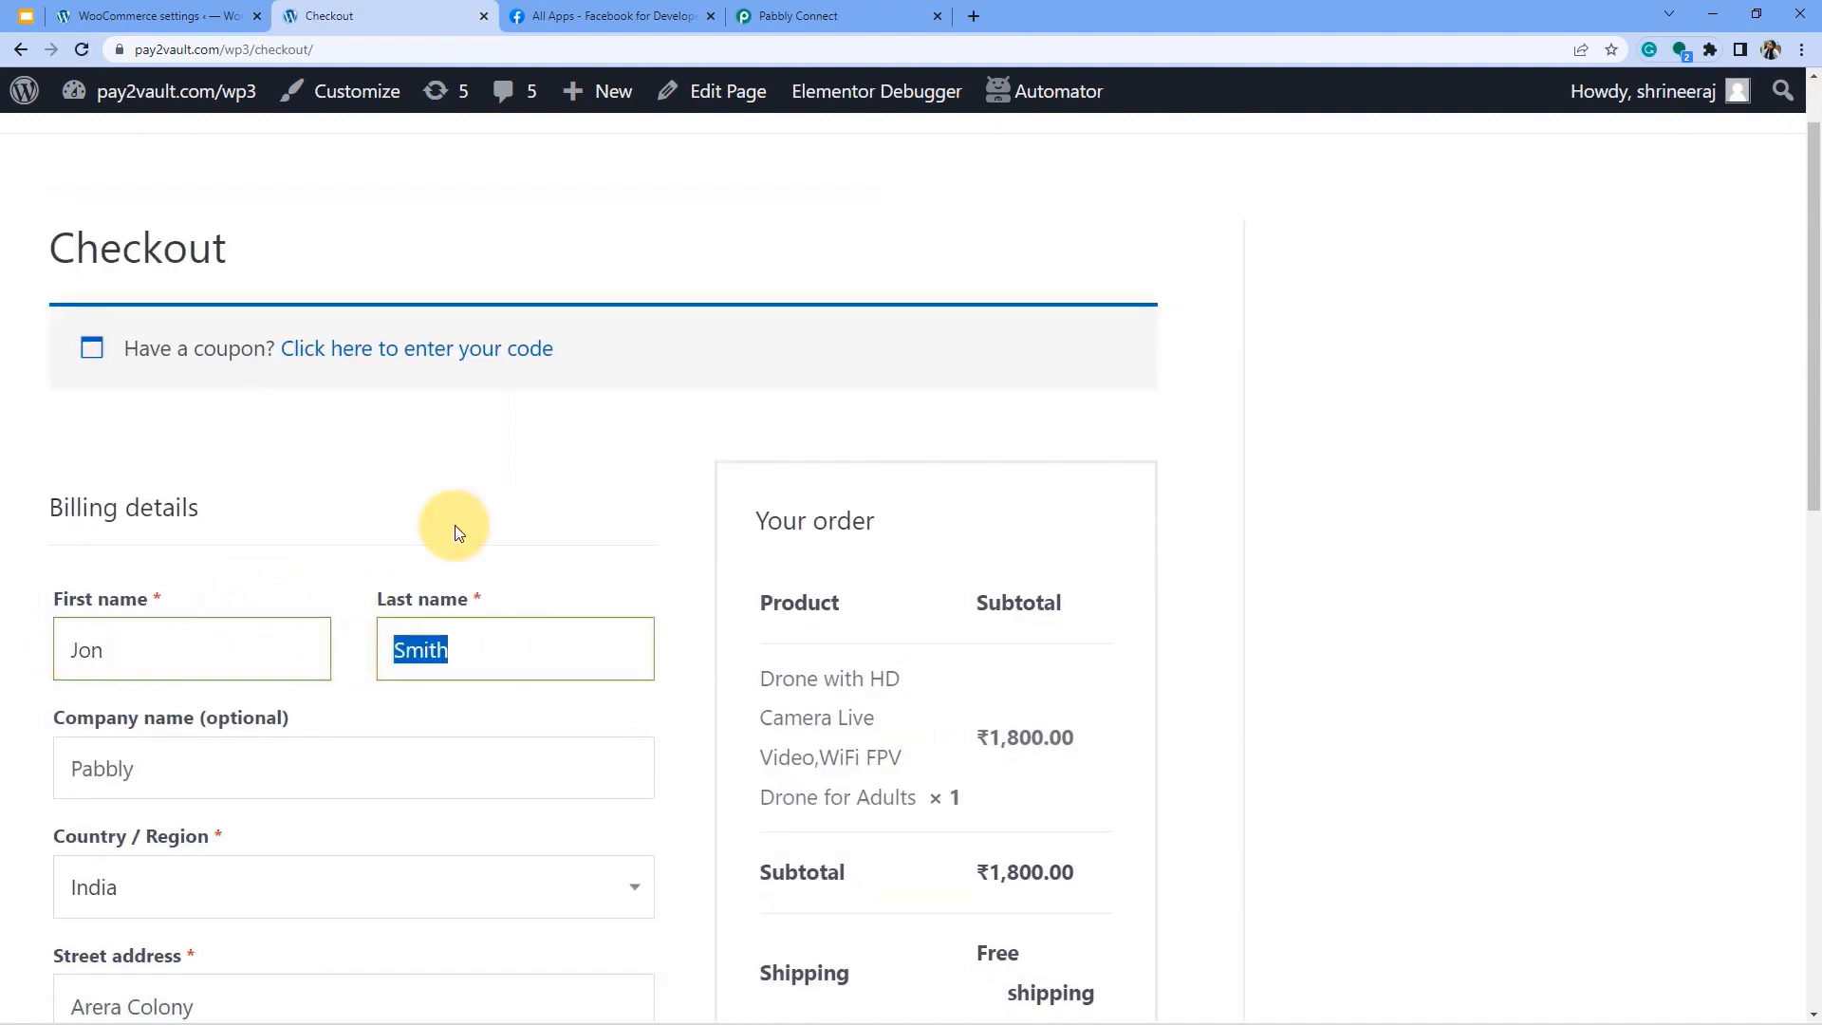
scroll(456, 531, down, 3)
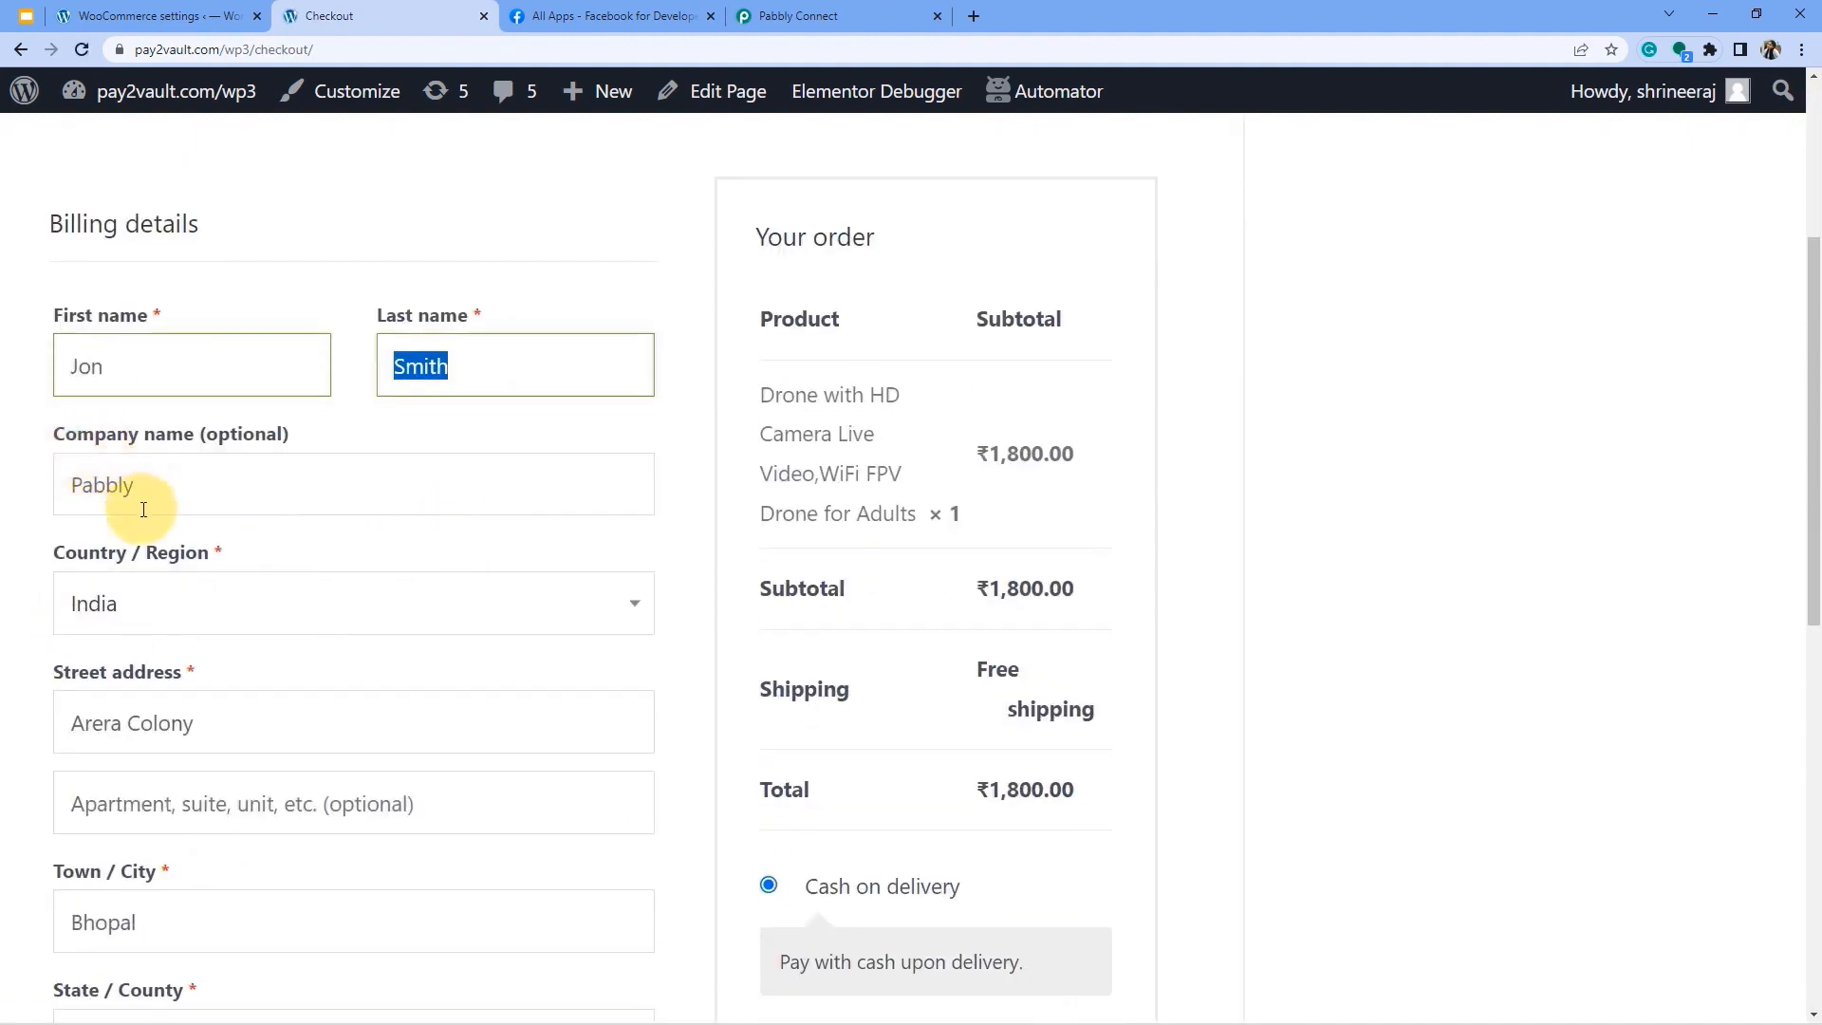
scroll(173, 577, down, 1)
scroll(97, 617, down, 6)
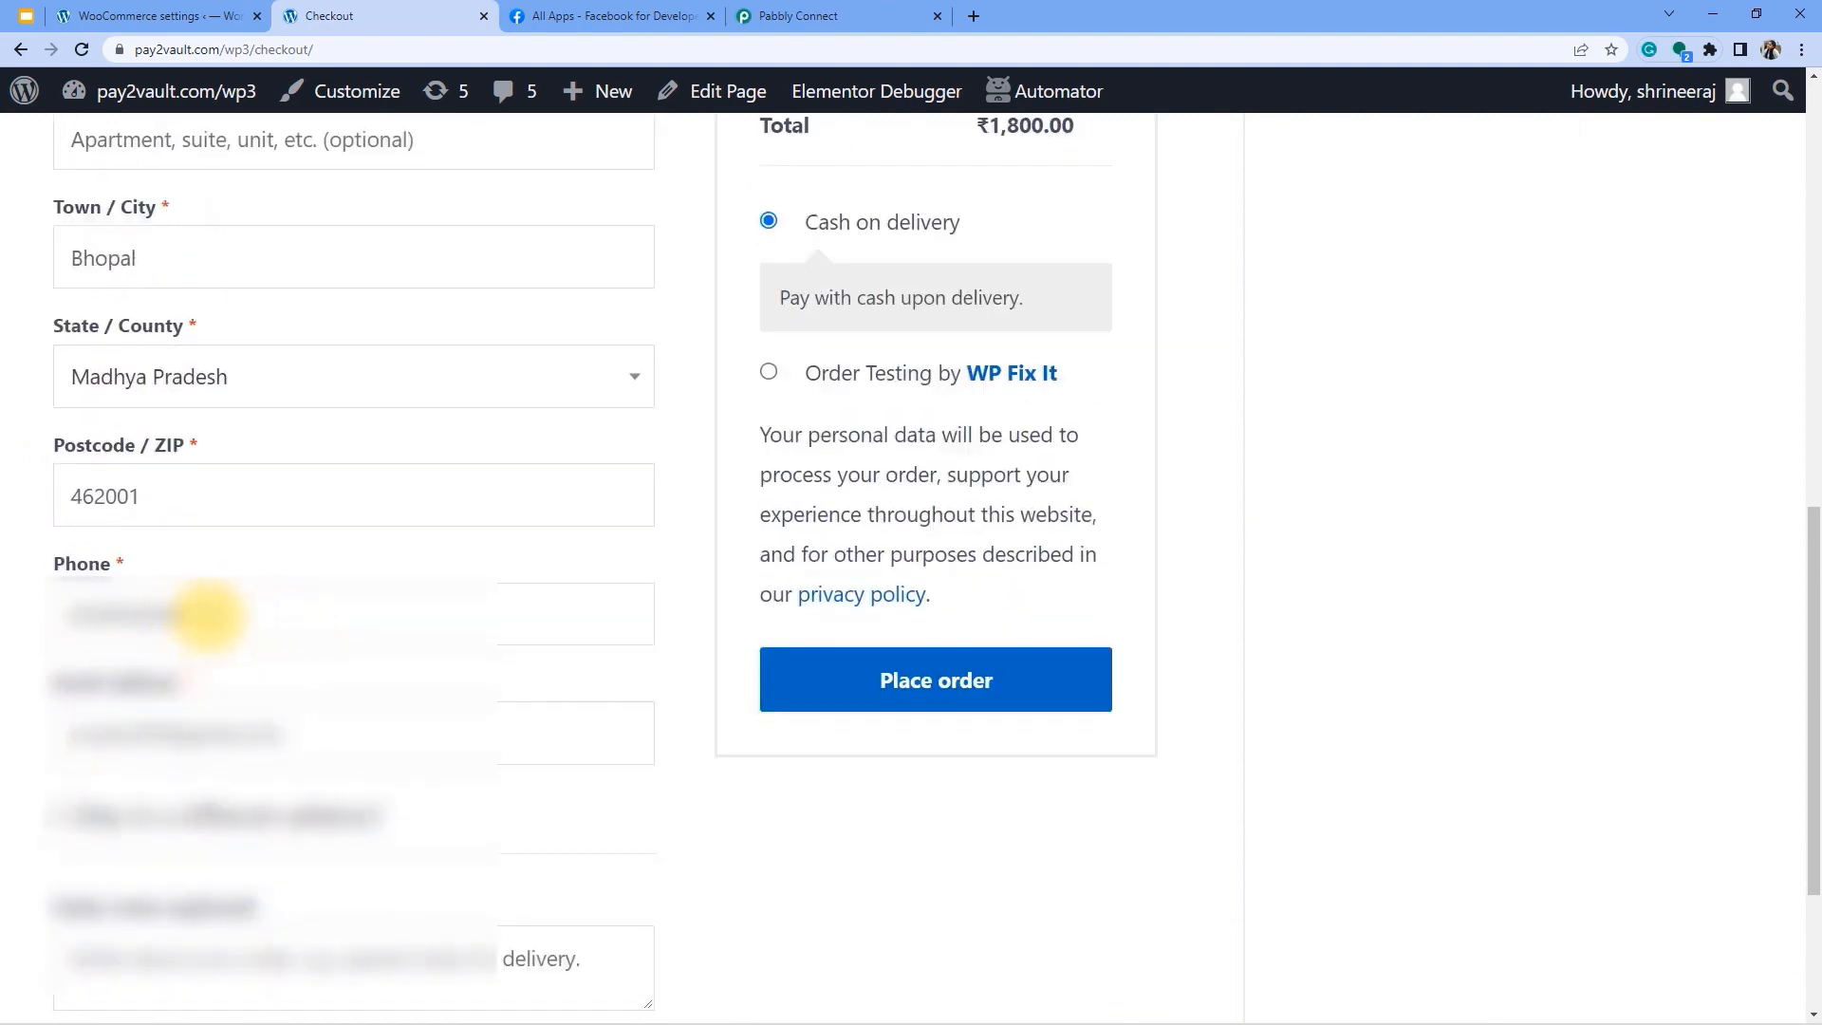
drag(207, 617, 3, 623)
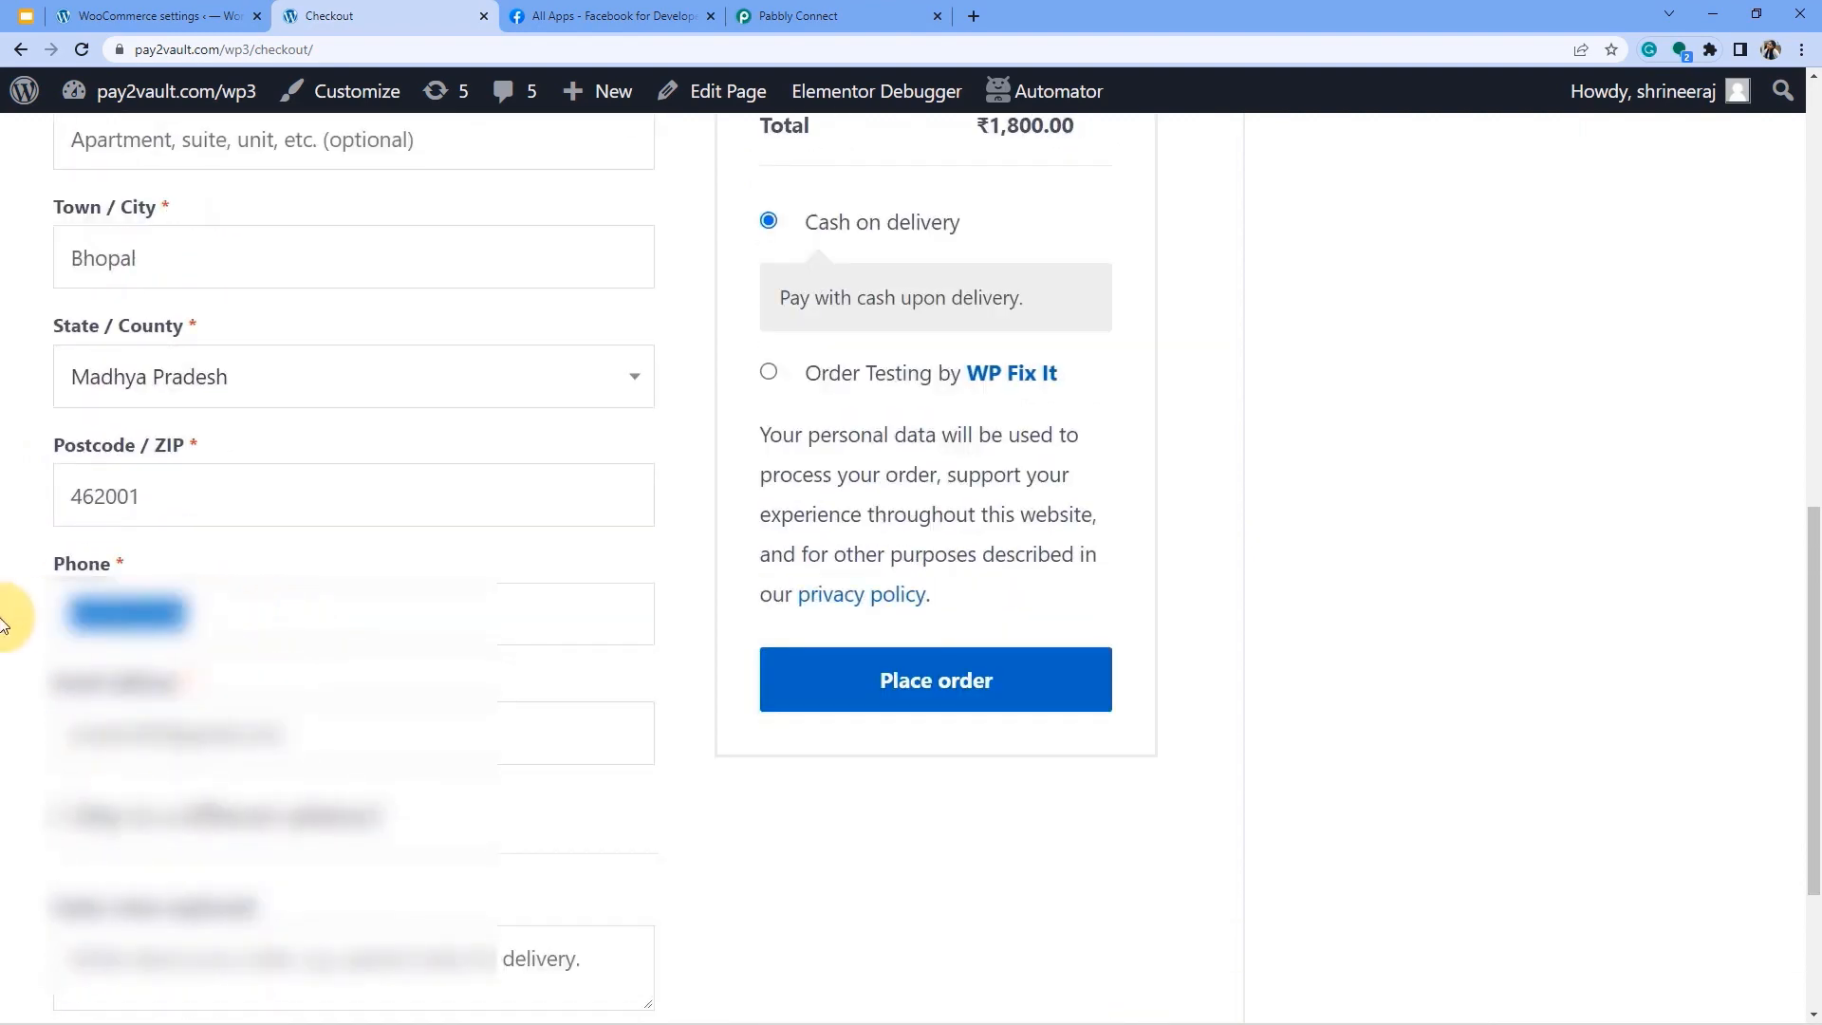
key(BackSpace)
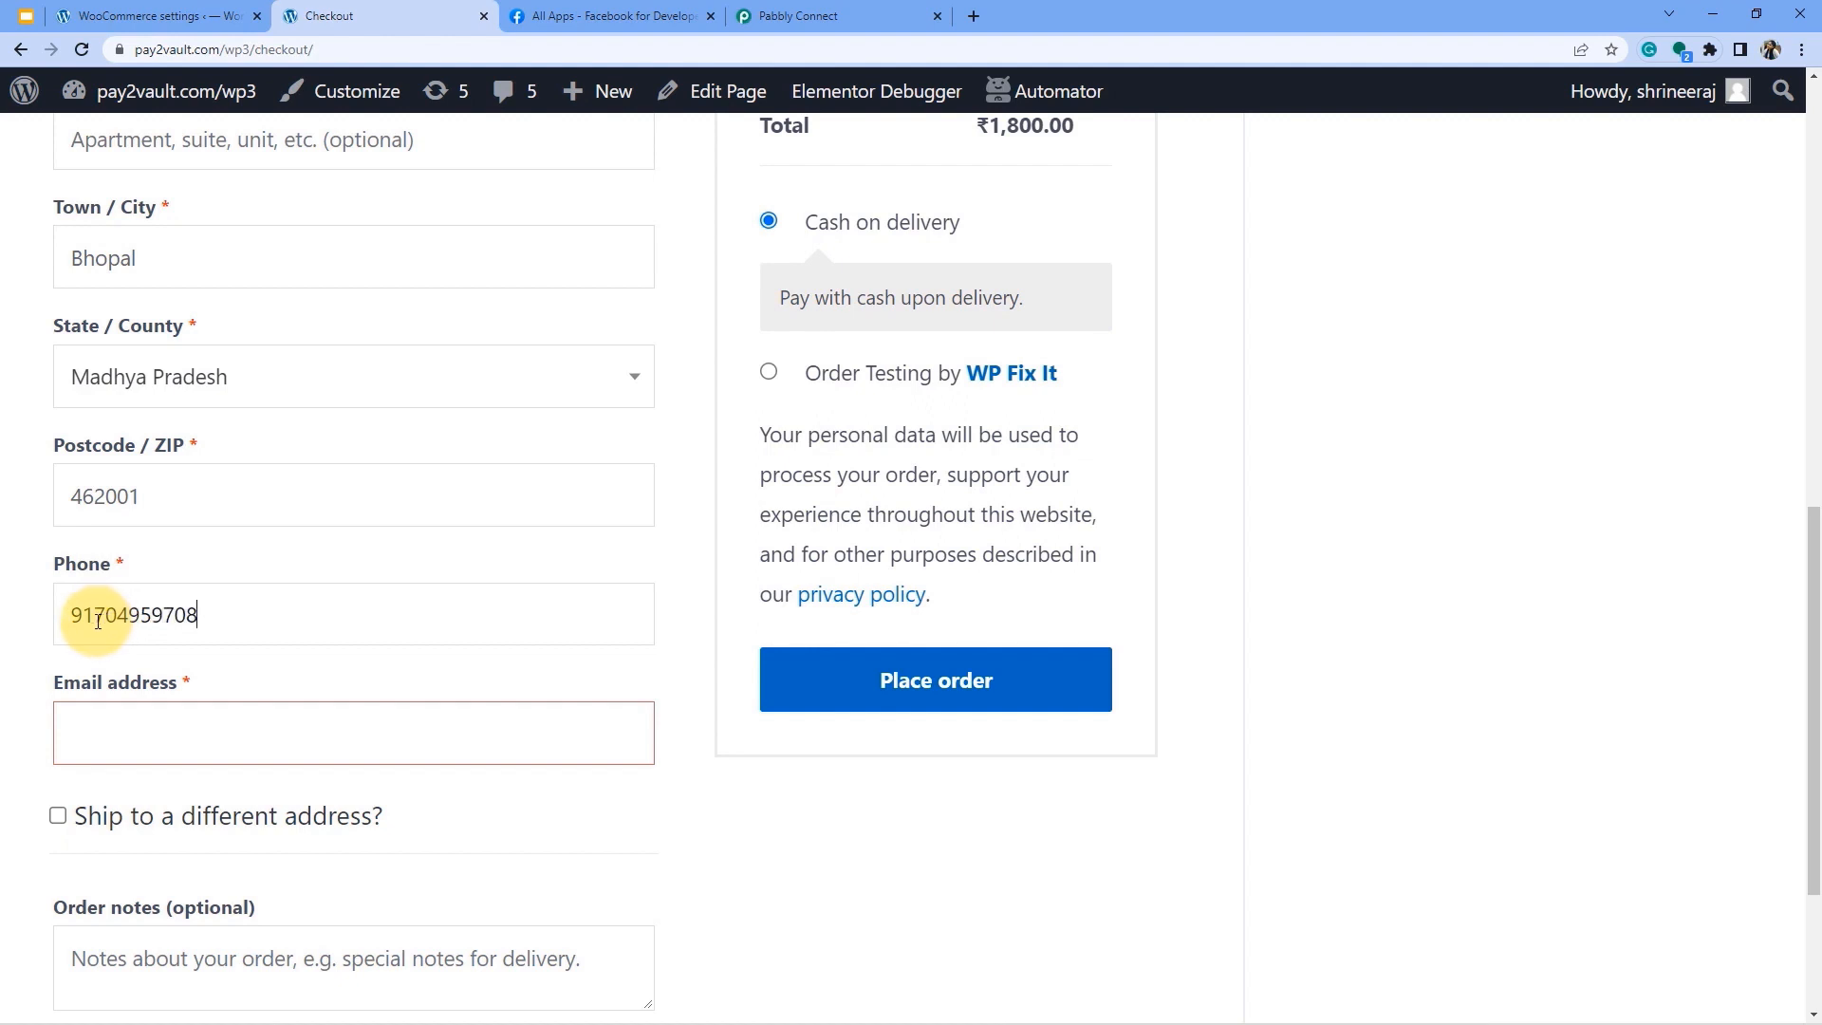
drag(95, 618, 61, 622)
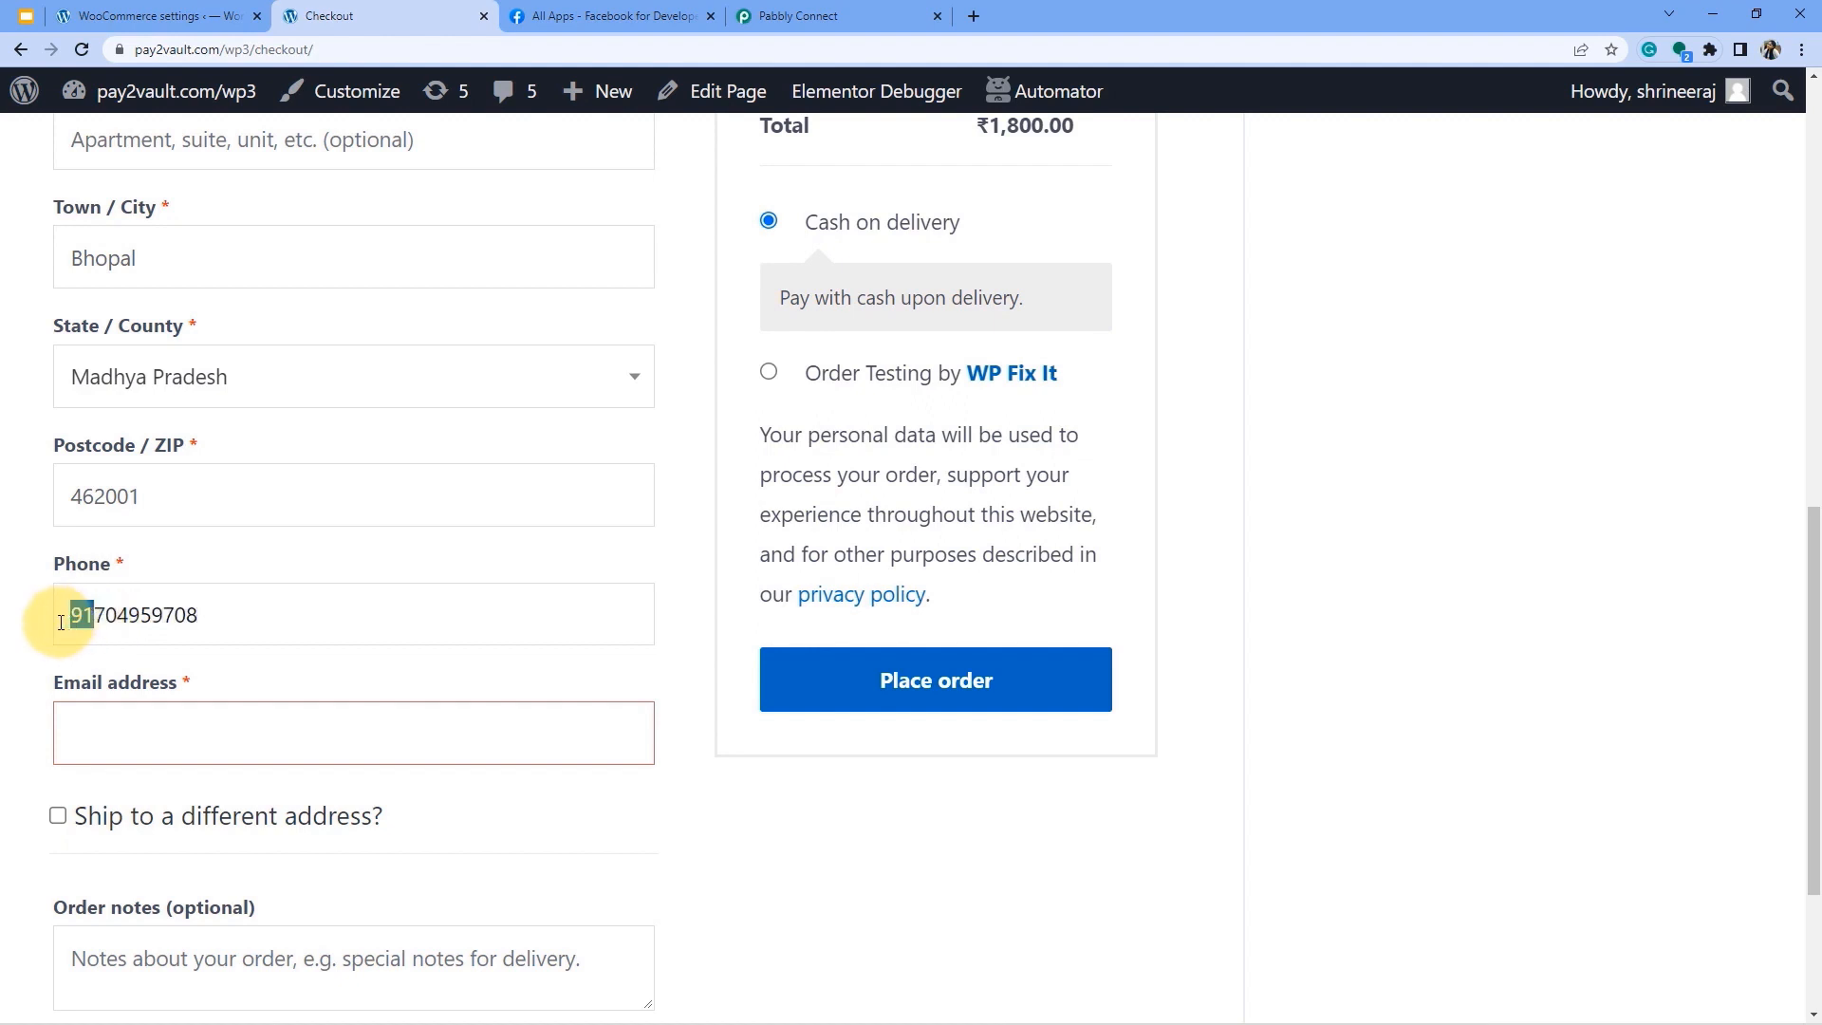
drag(95, 624, 240, 604)
click(117, 624)
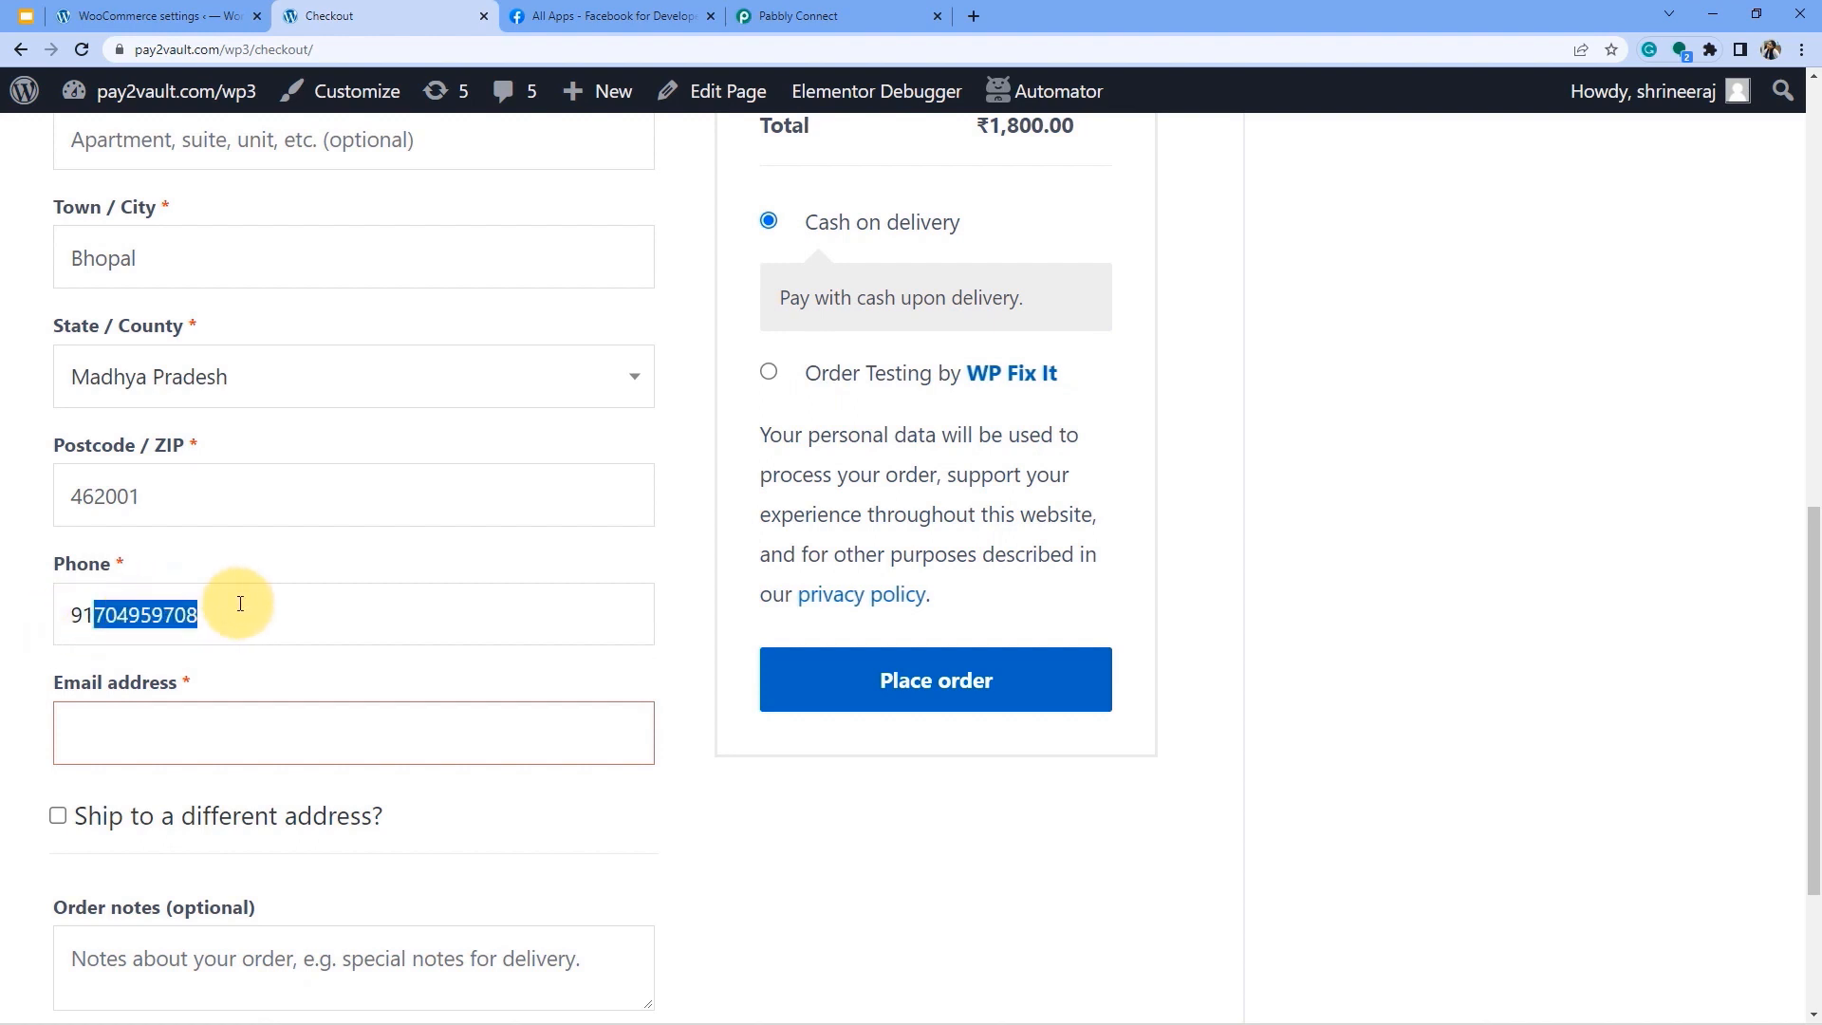
Fill in the billing e-mail address and place the cash-on-delivery order.
click(143, 745)
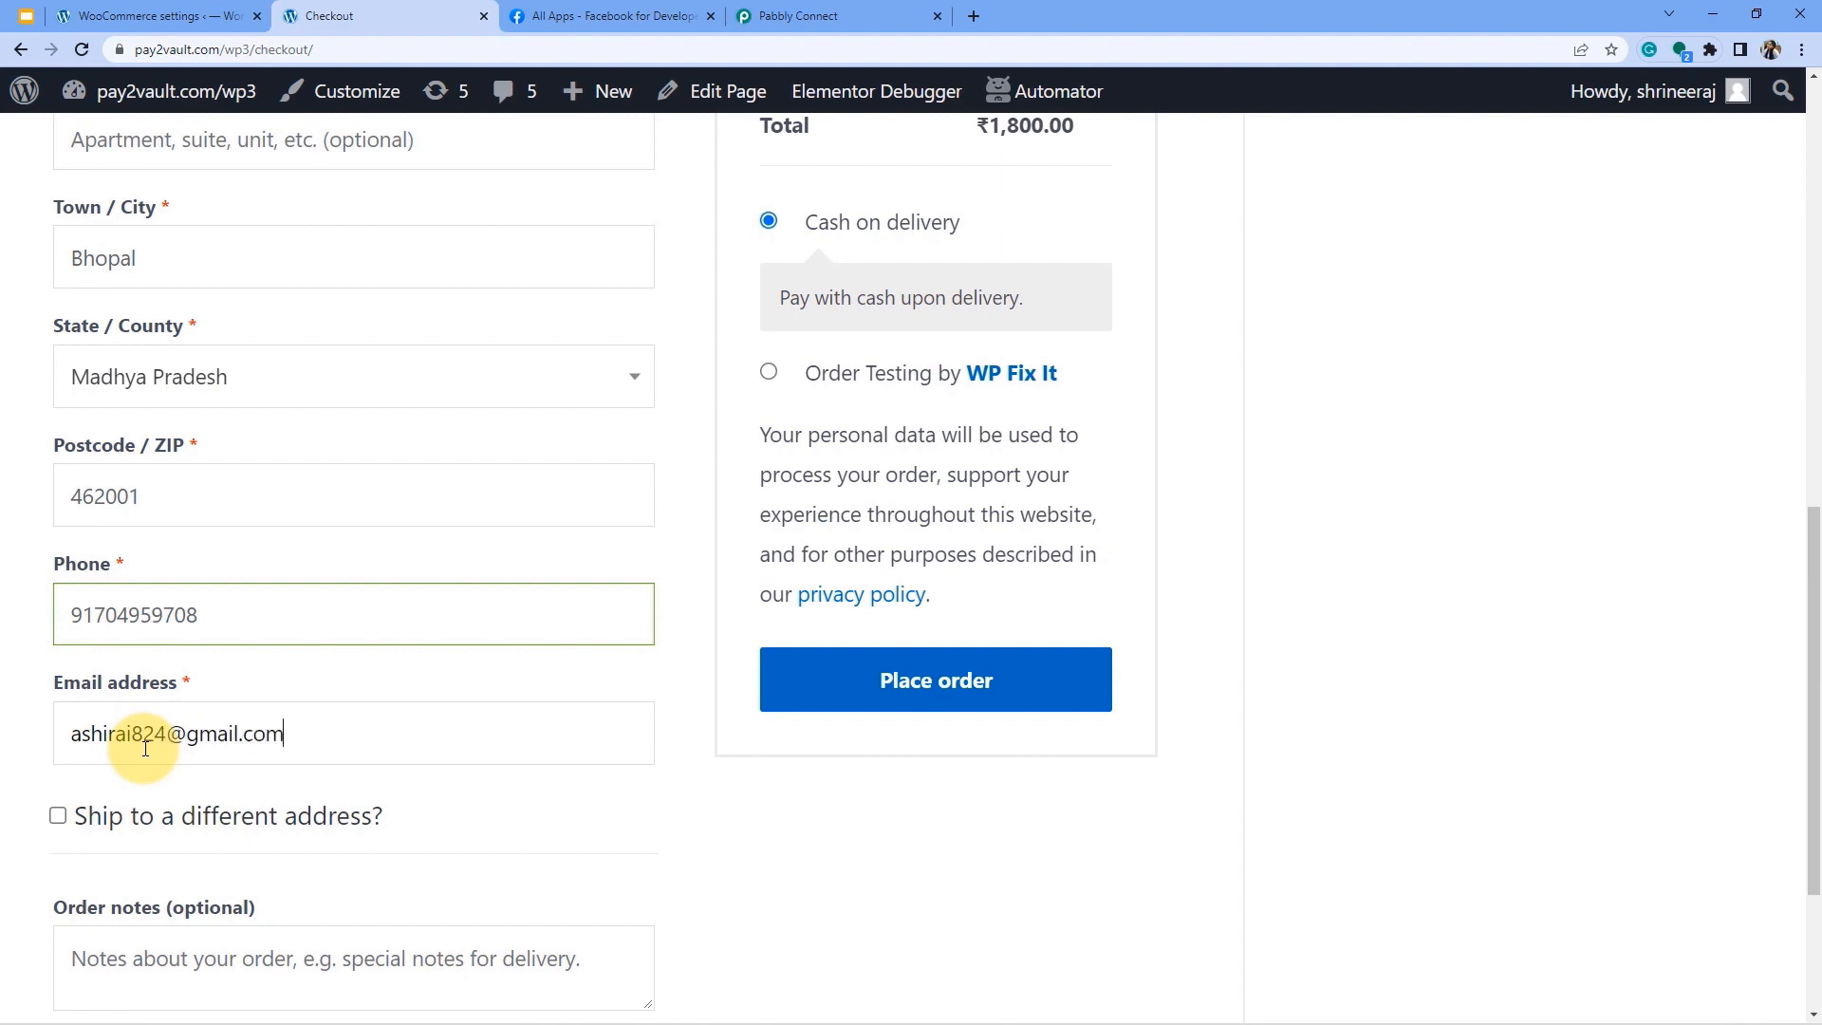
scroll(816, 639, down, 2)
scroll(905, 590, up, 2)
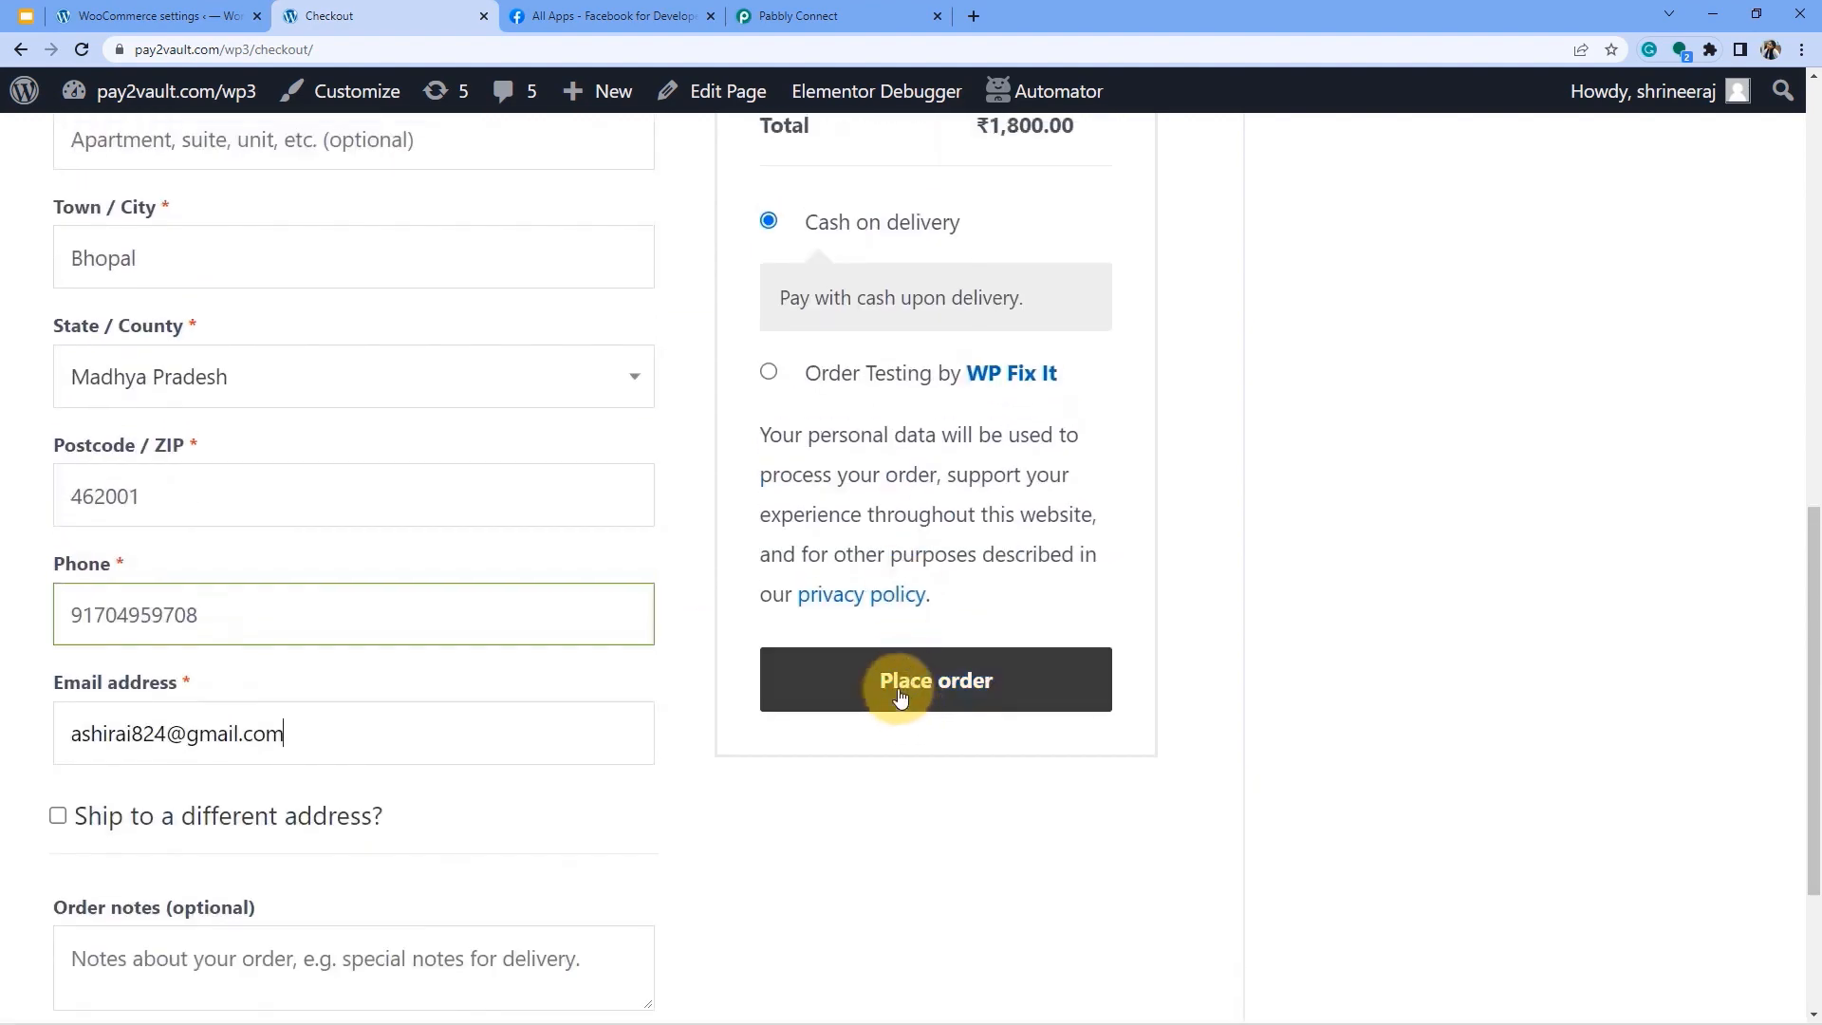
click(901, 698)
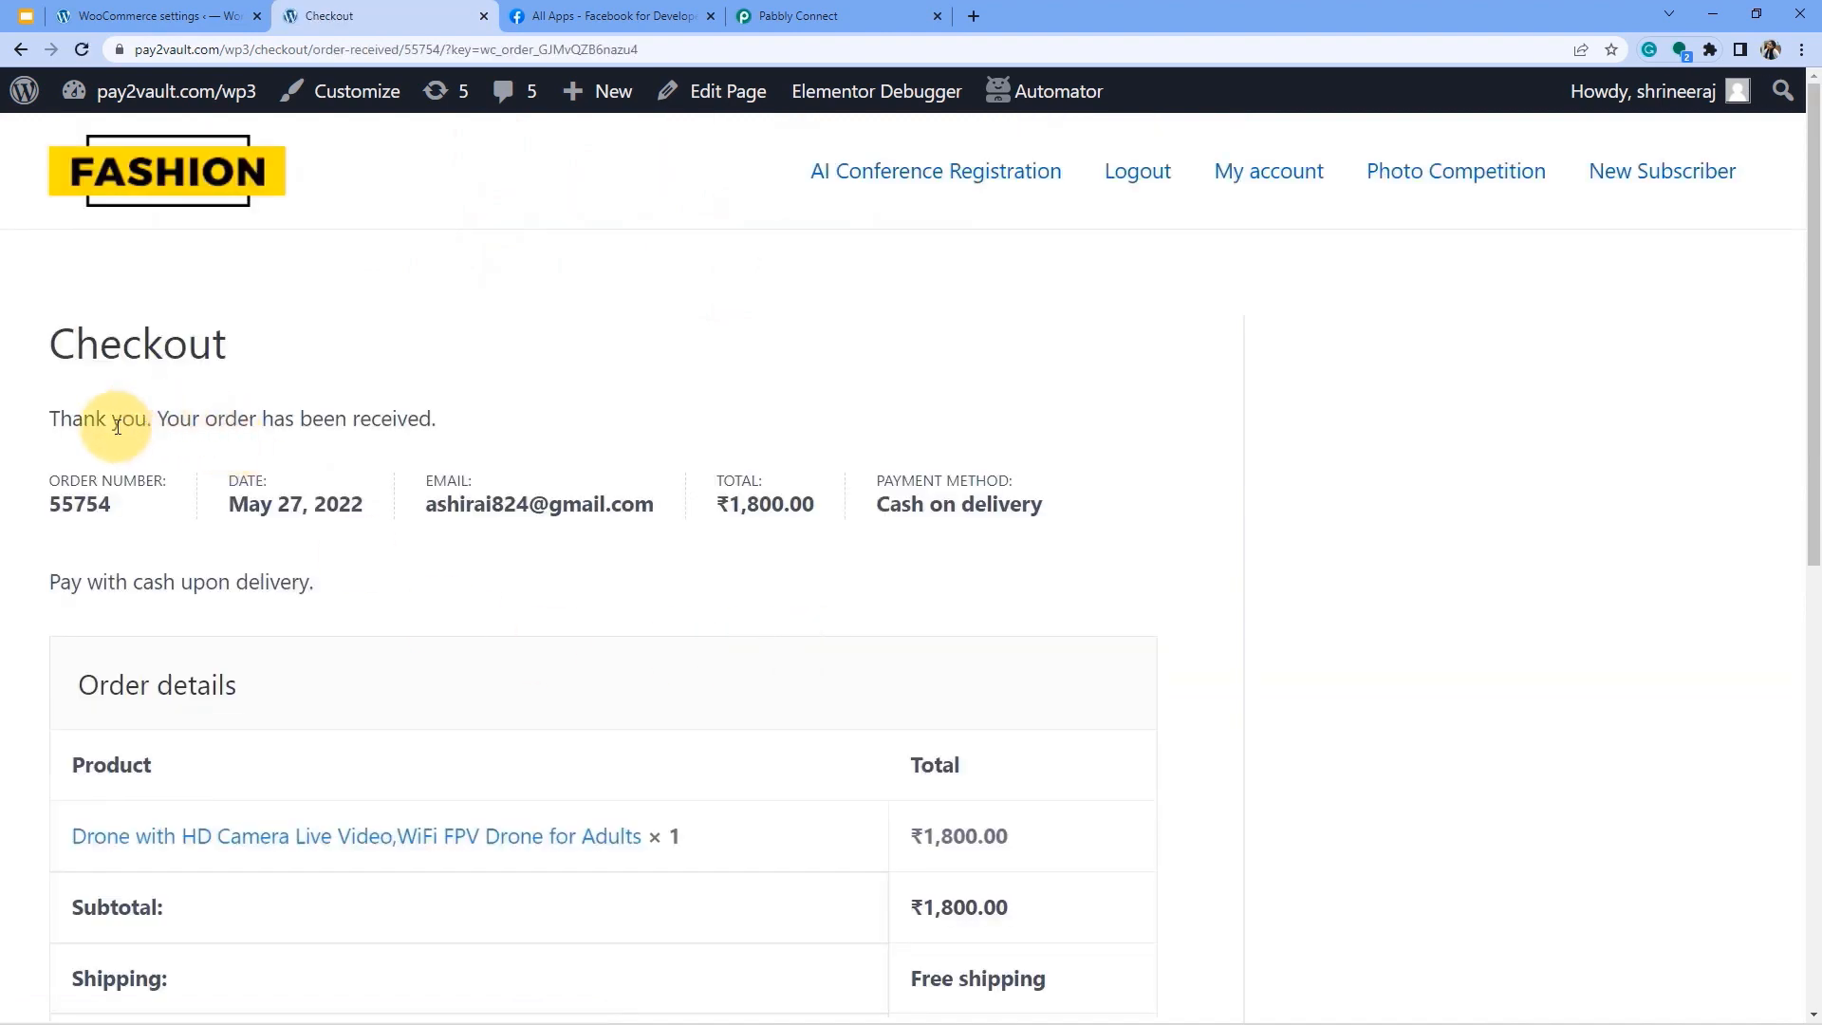
Review the order-received confirmation for the ₹1,800.00 drone order.
drag(83, 419, 454, 421)
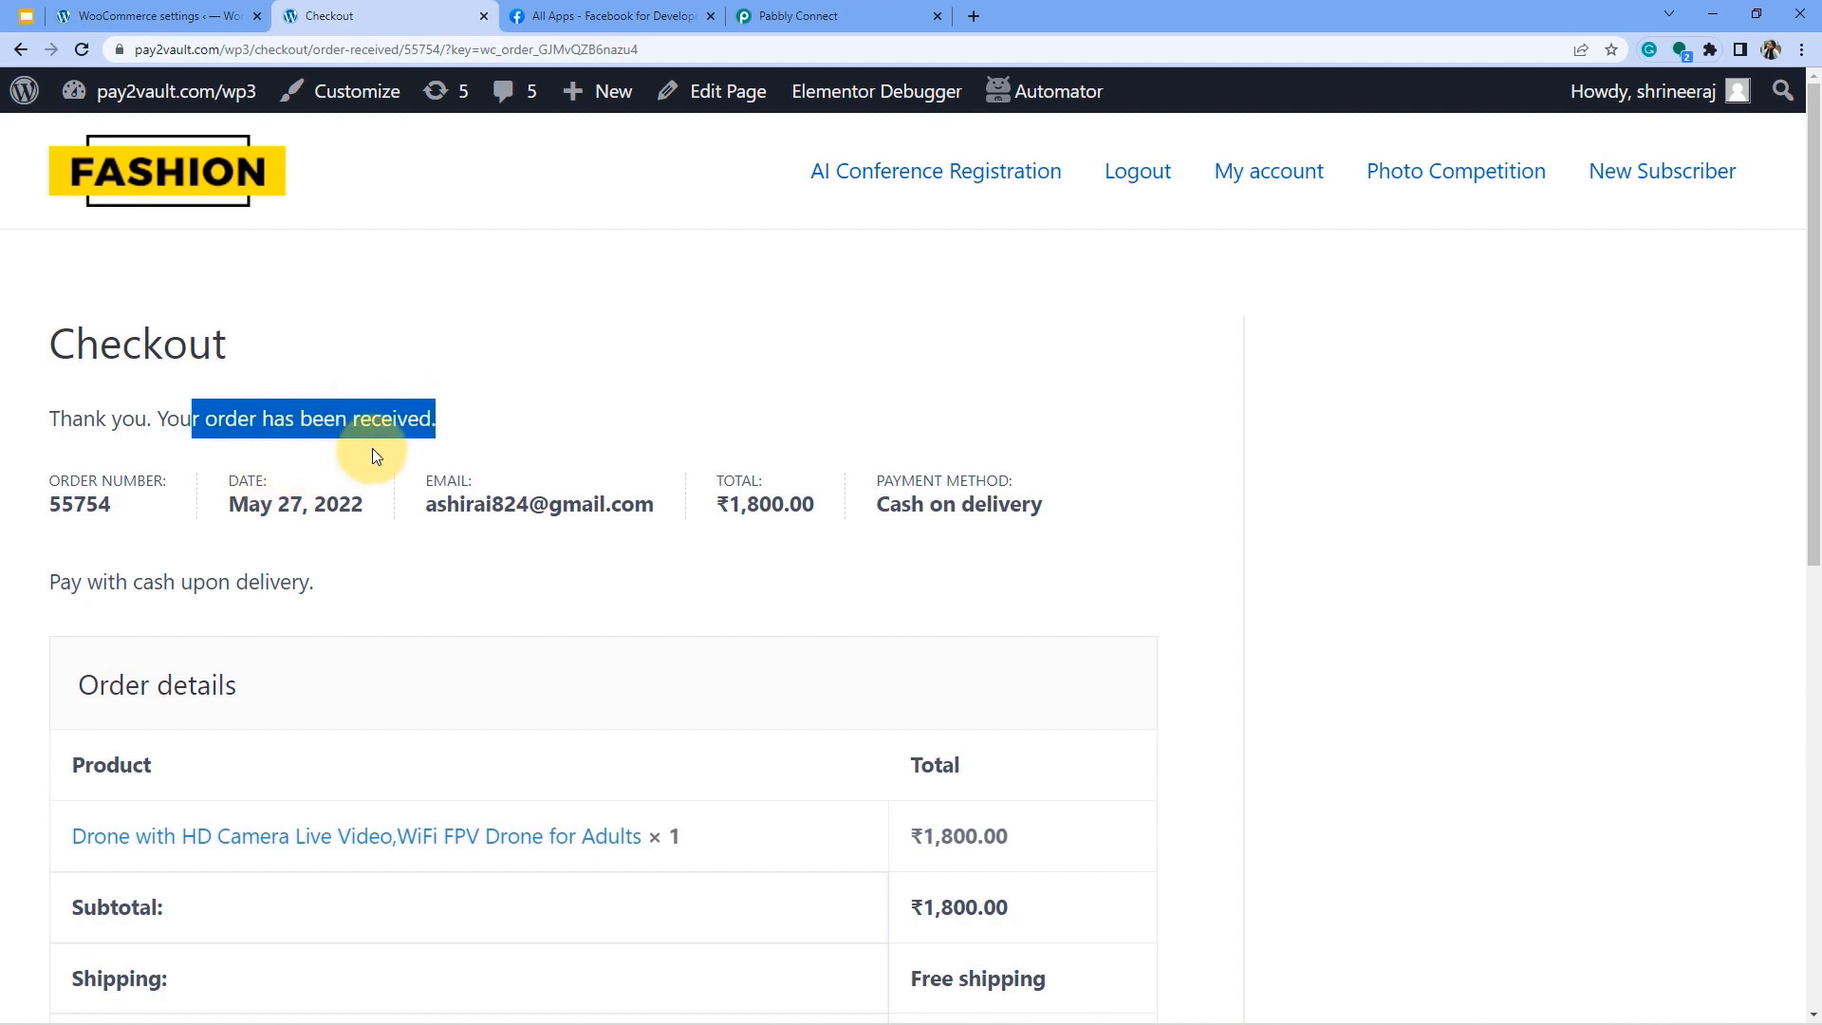
scroll(471, 526, down, 1)
scroll(475, 533, down, 3)
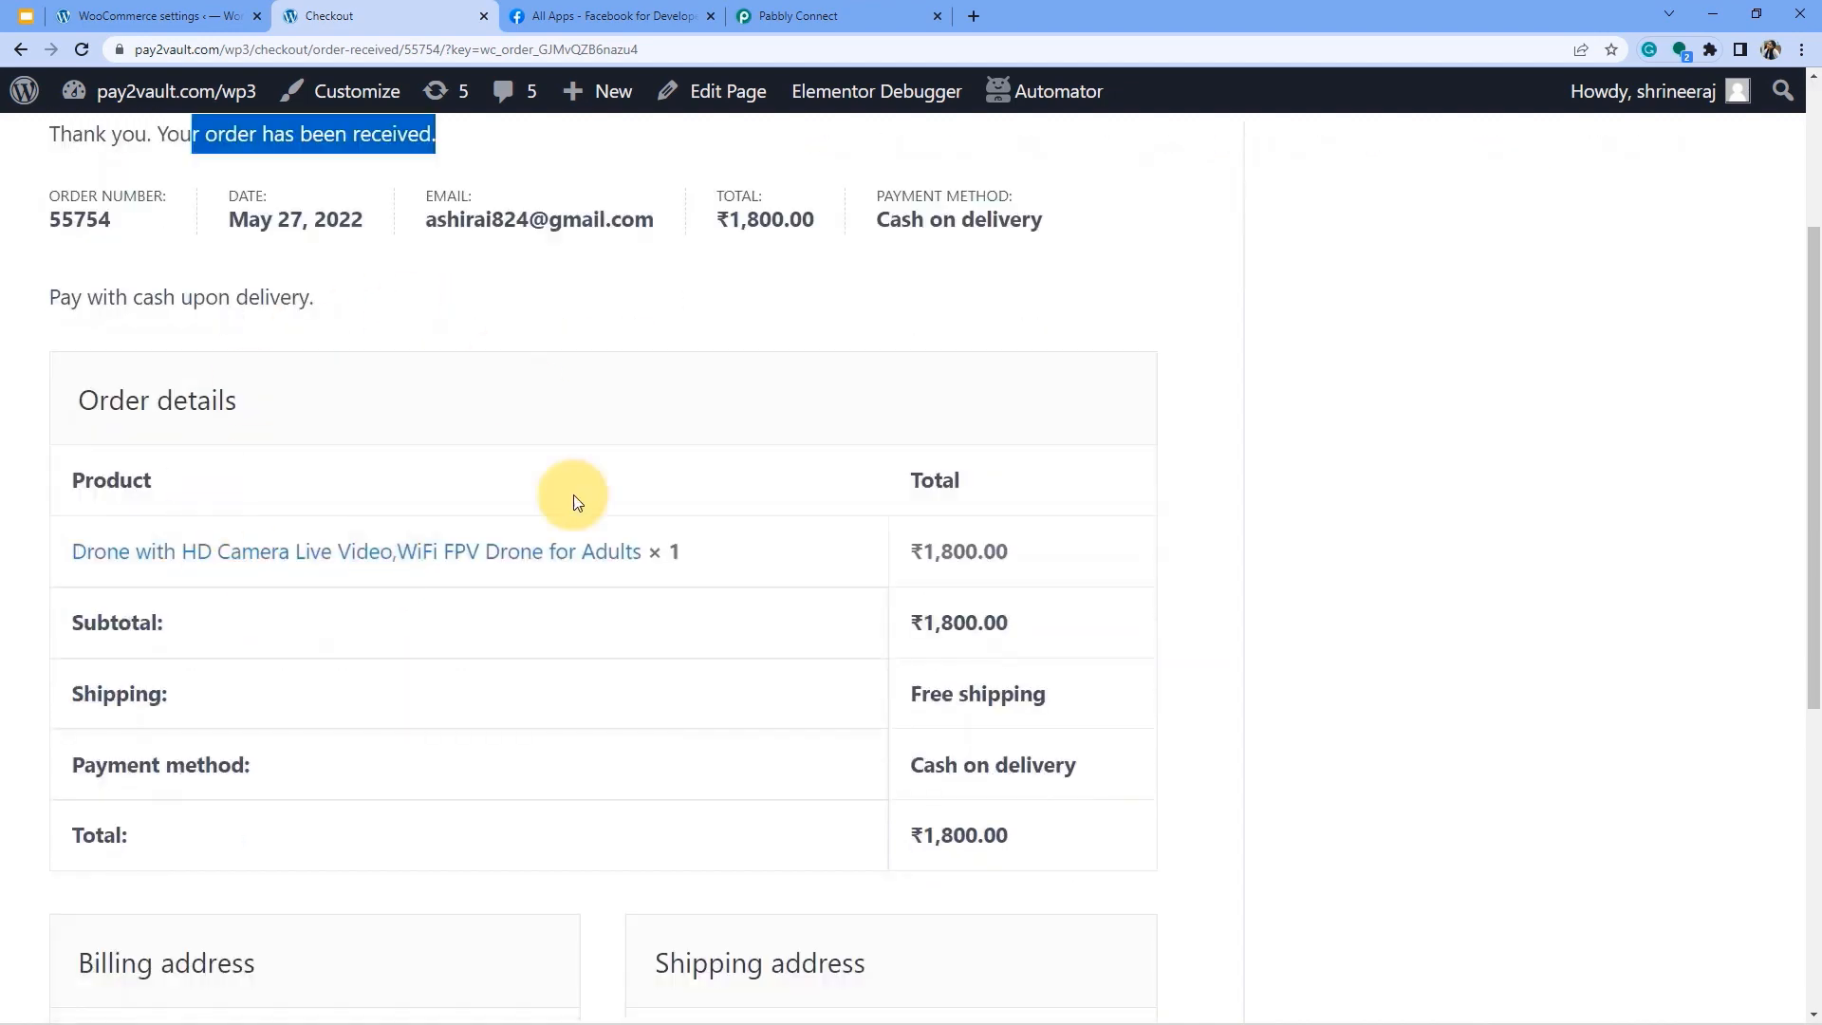
scroll(556, 724, up, 3)
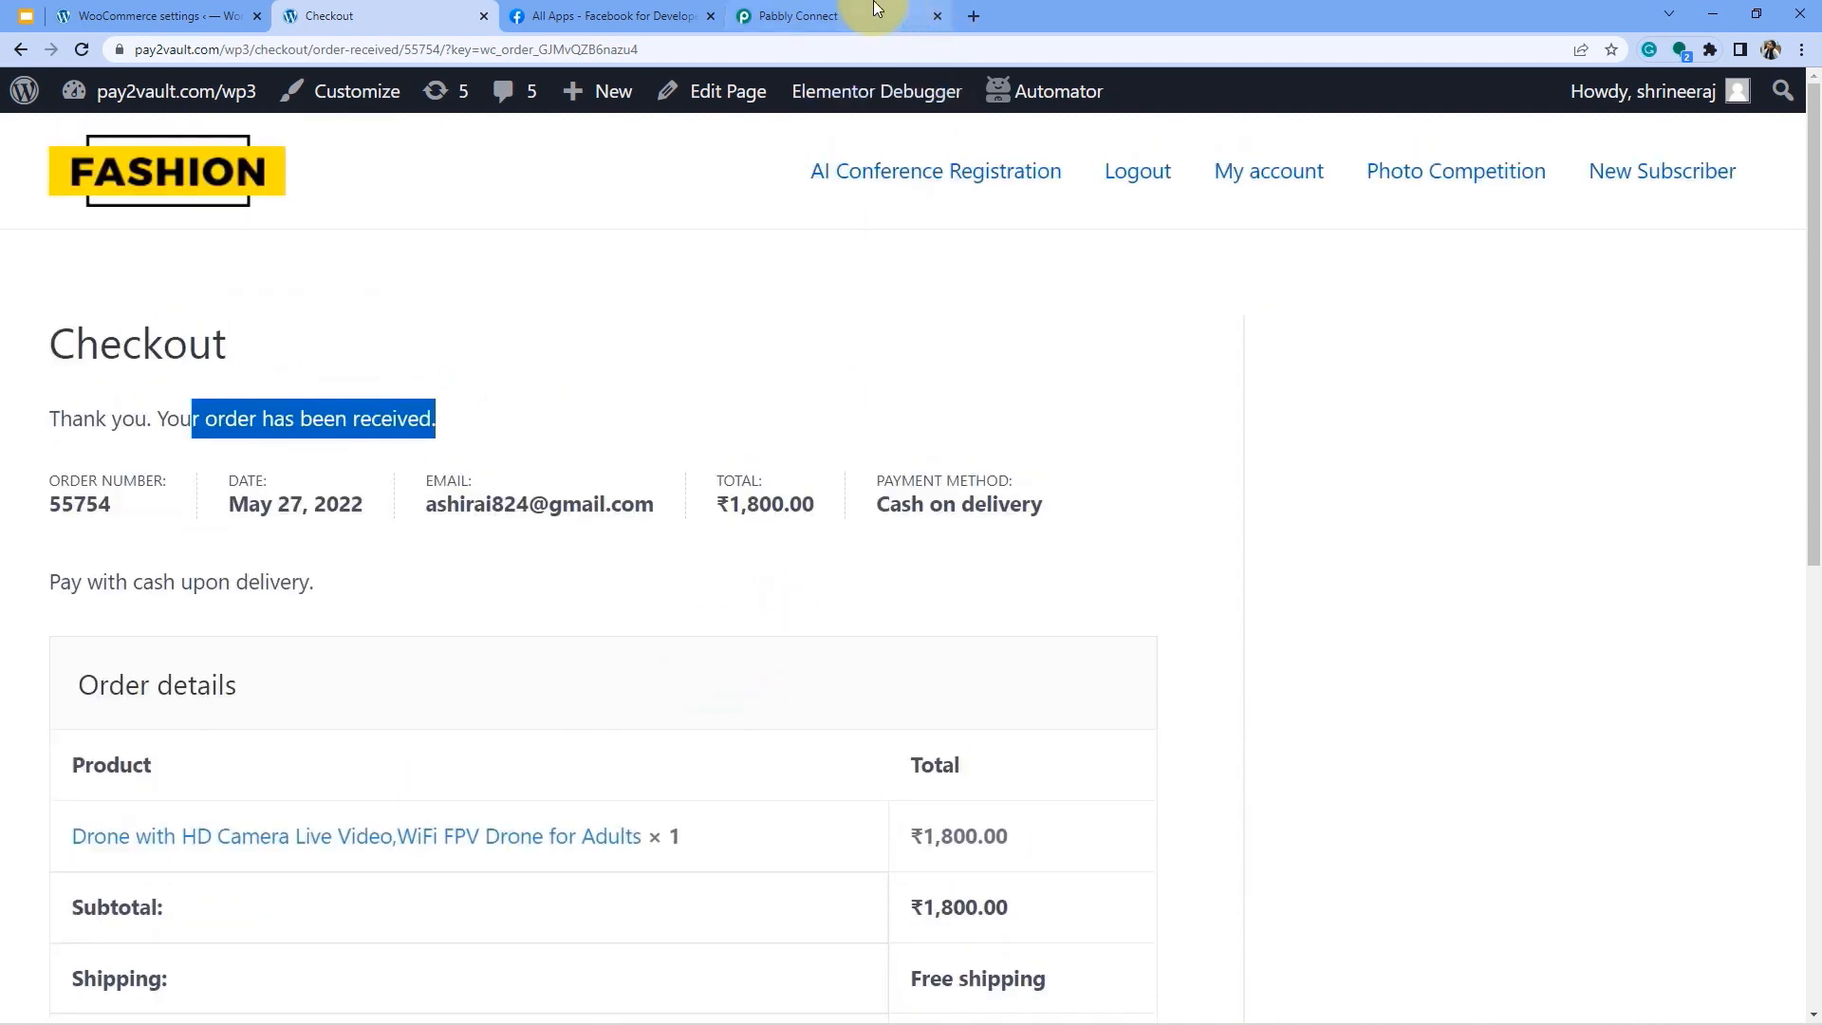
Compare the captured order Id with the order number on the confirmation page.
click(847, 11)
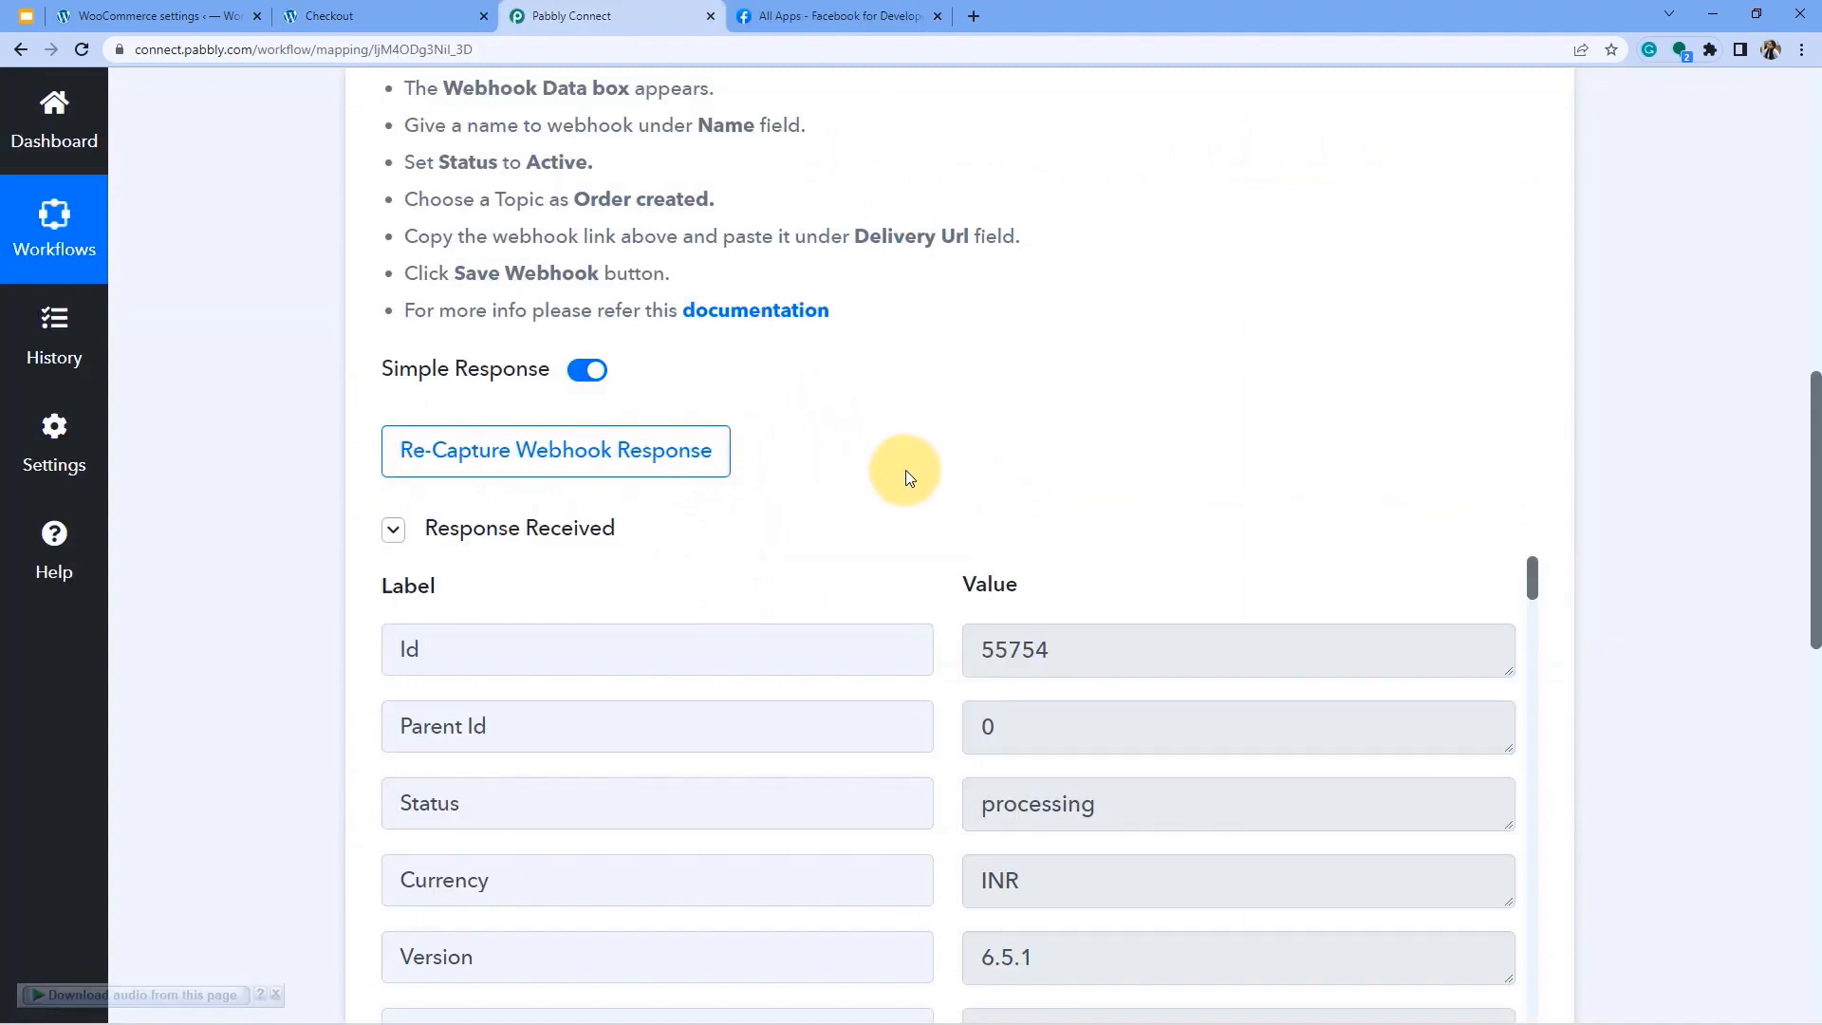
click(1062, 650)
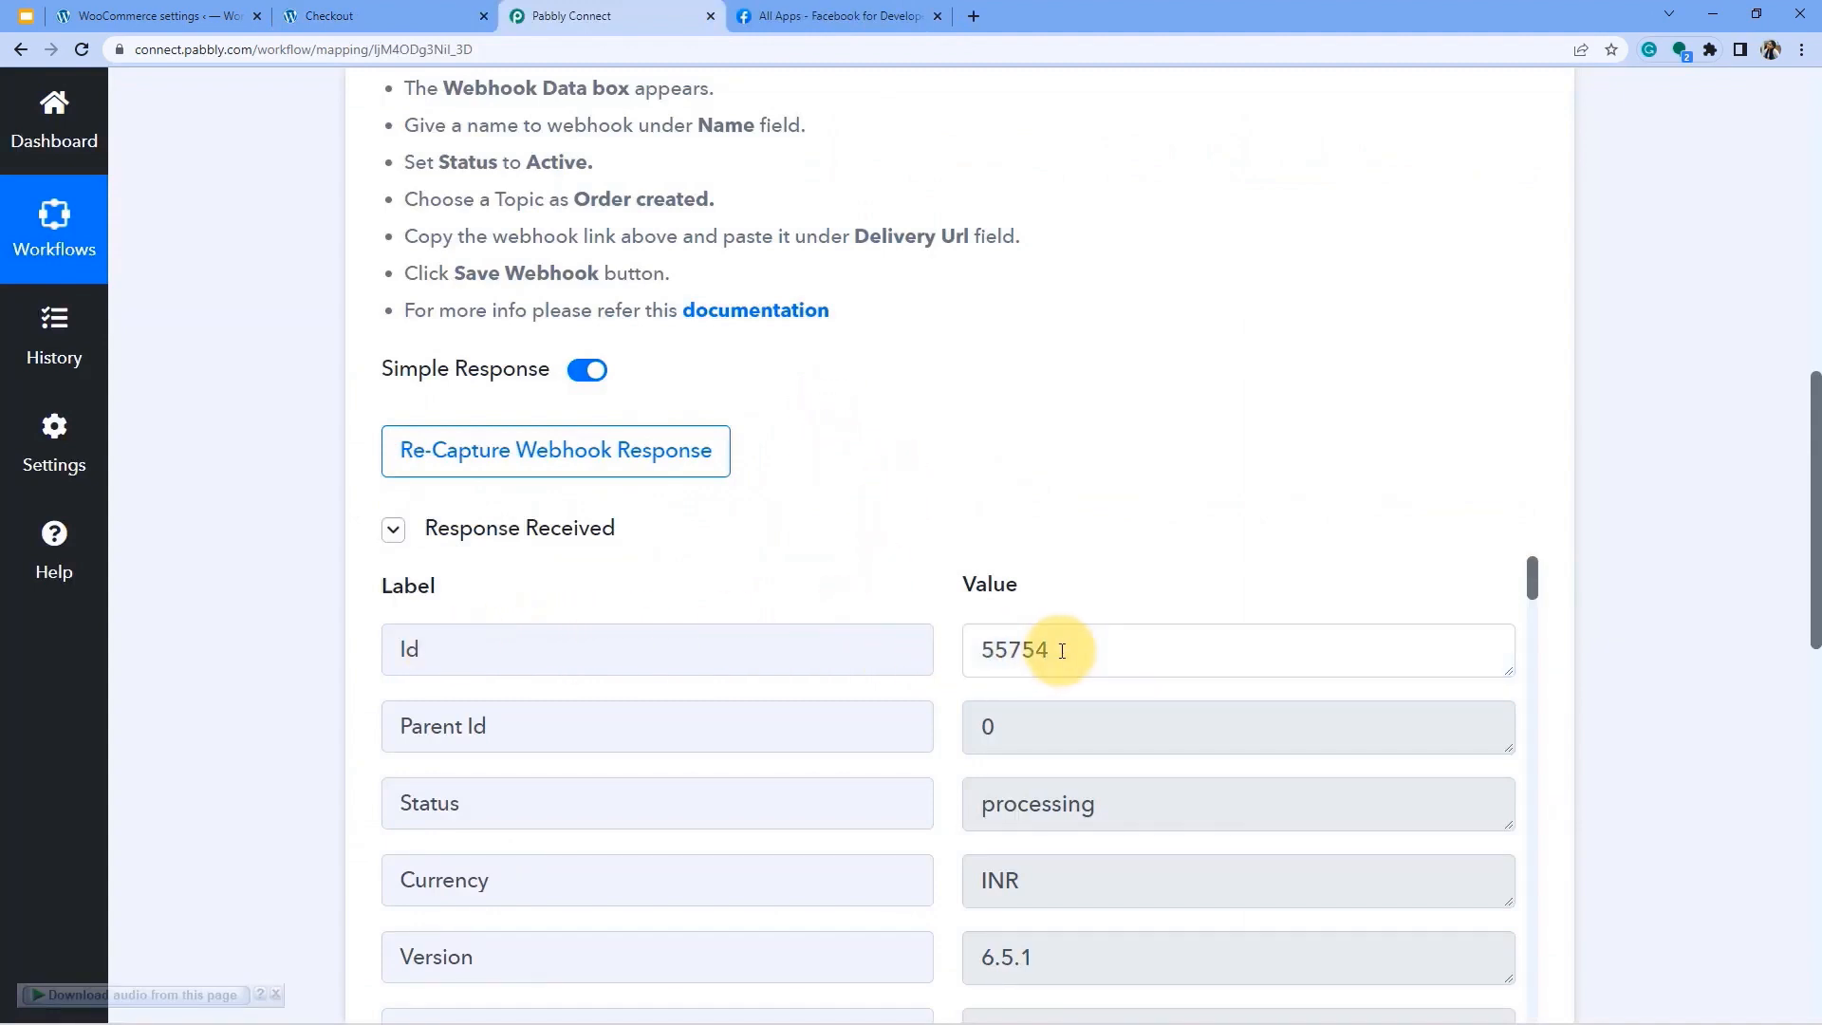
drag(1061, 651, 969, 653)
click(76, 15)
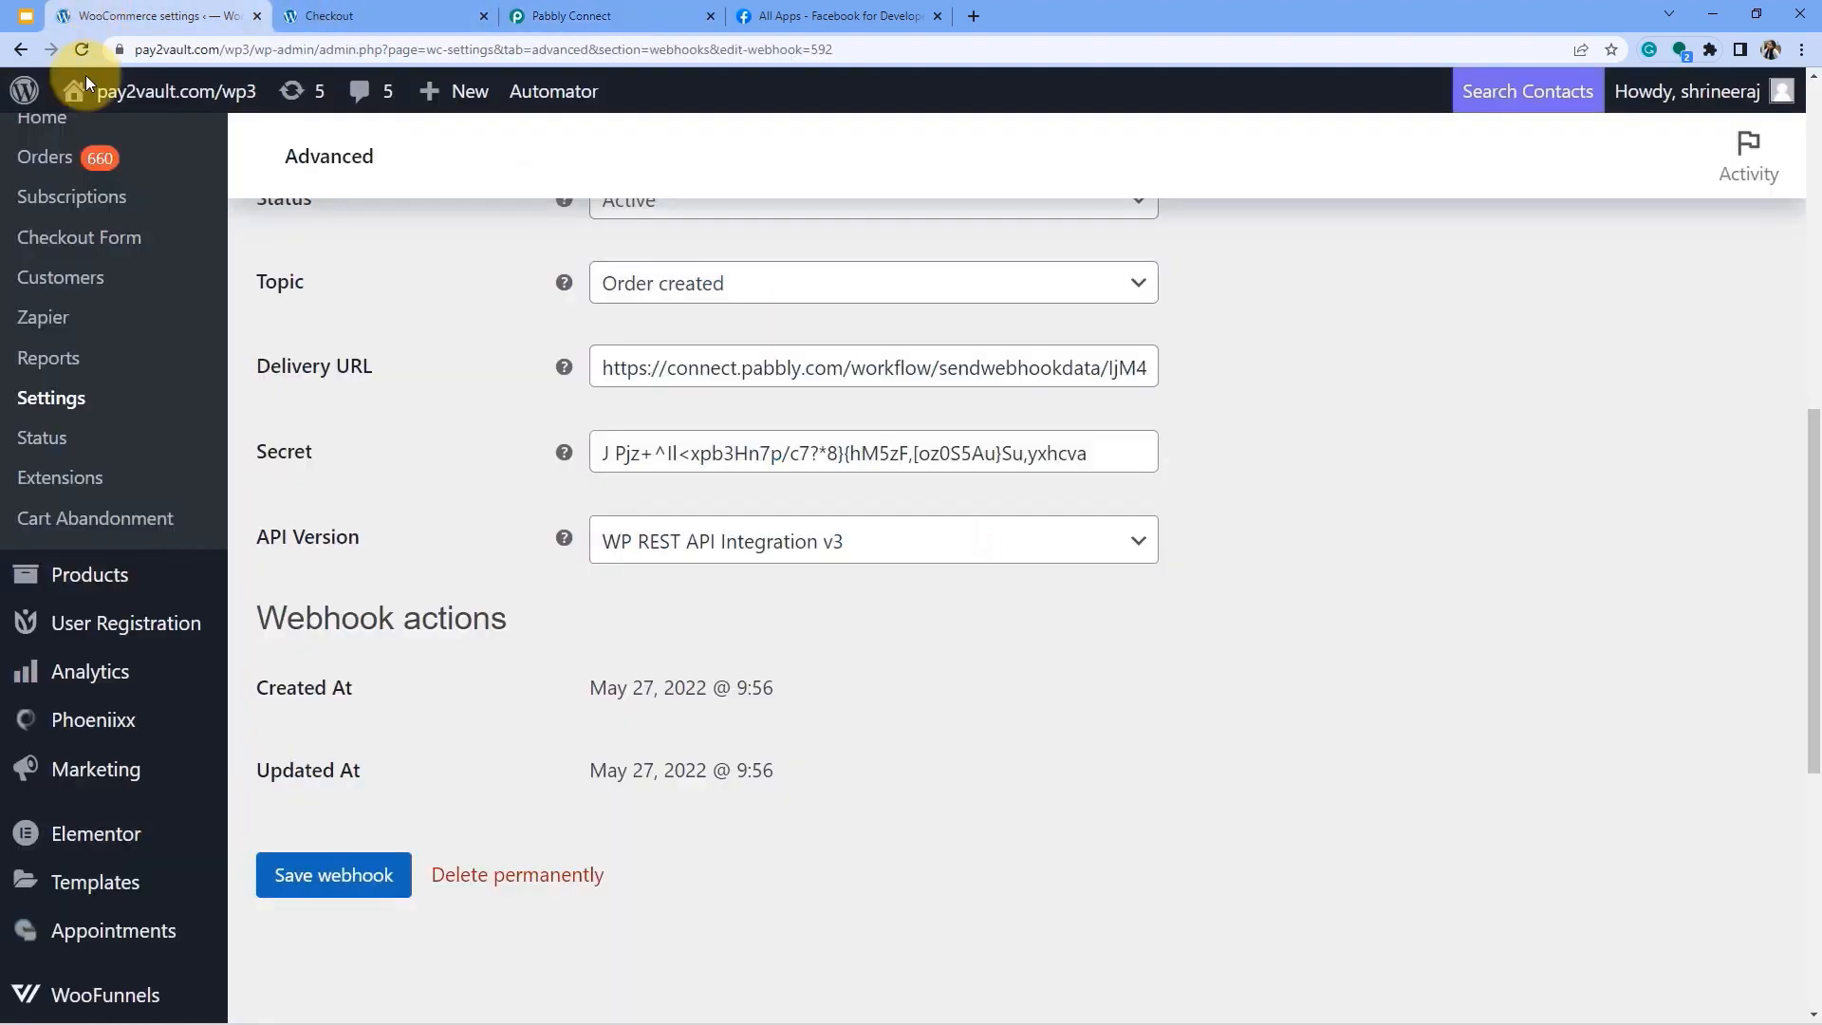
click(351, 15)
drag(49, 315, 130, 317)
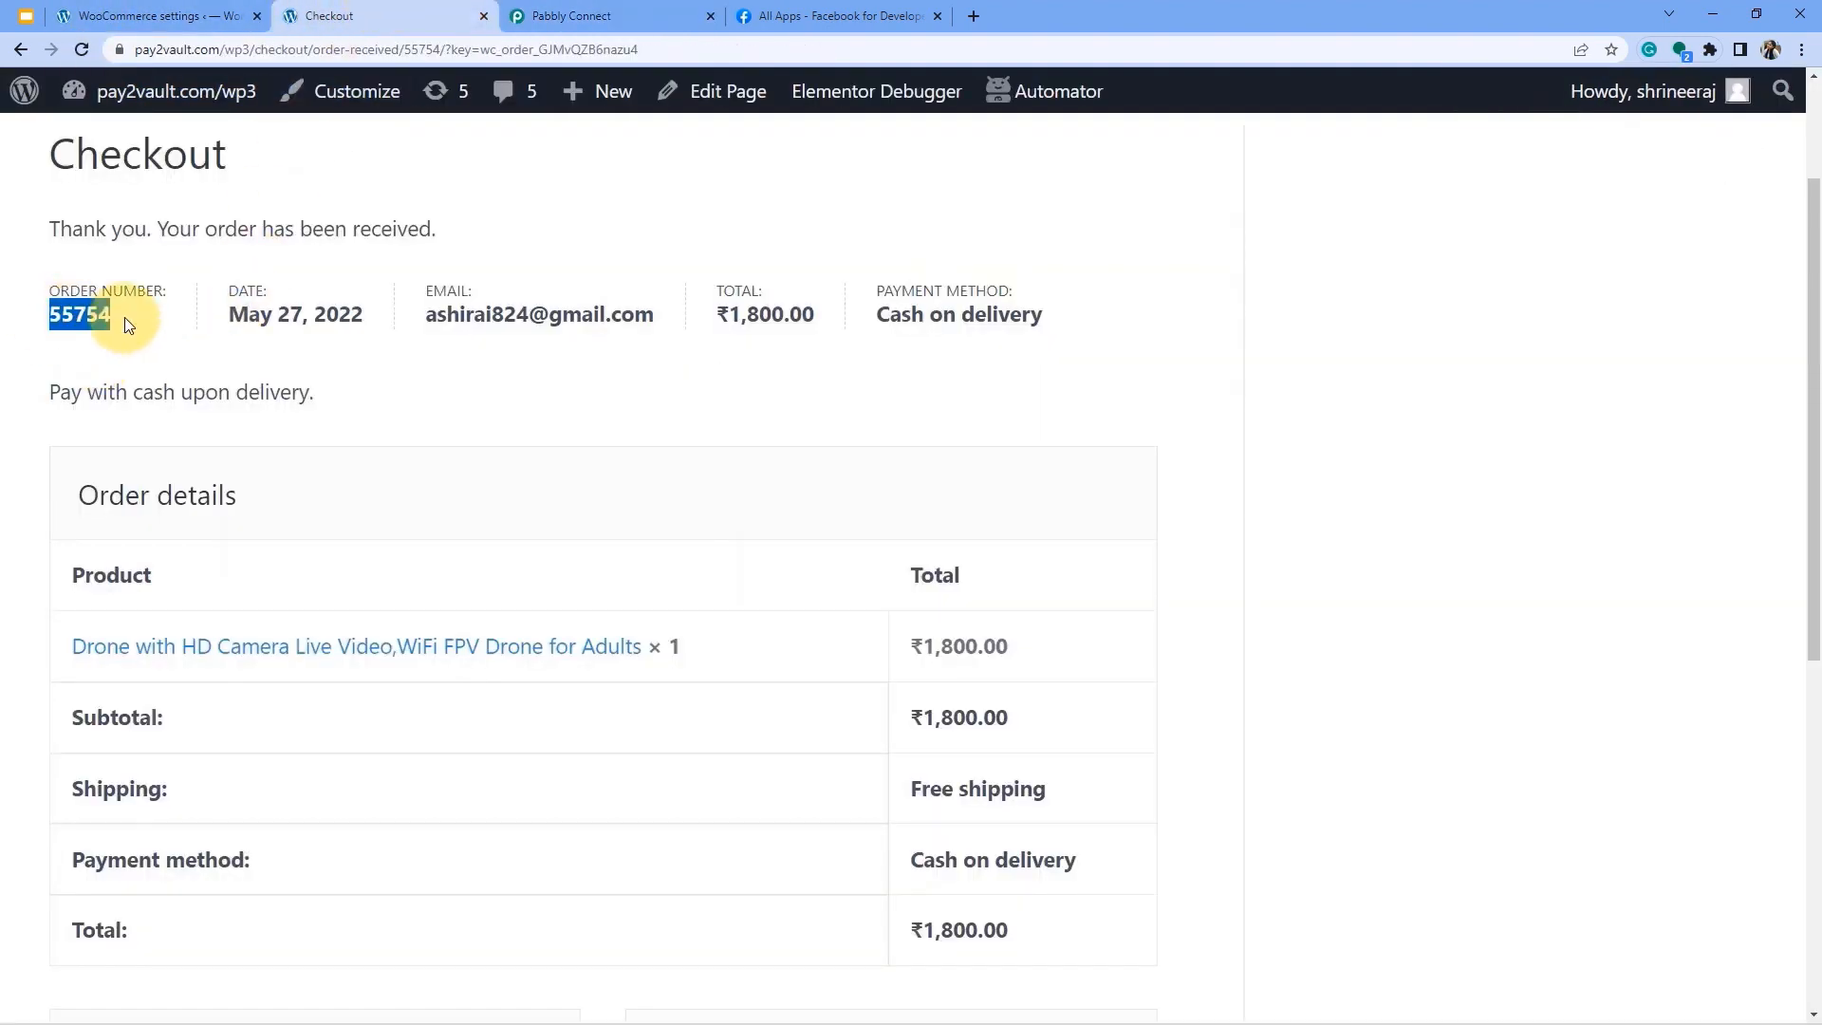
click(589, 16)
Compare the captured 1800.00 total with the confirmation page's order total.
scroll(1186, 569, down, 3)
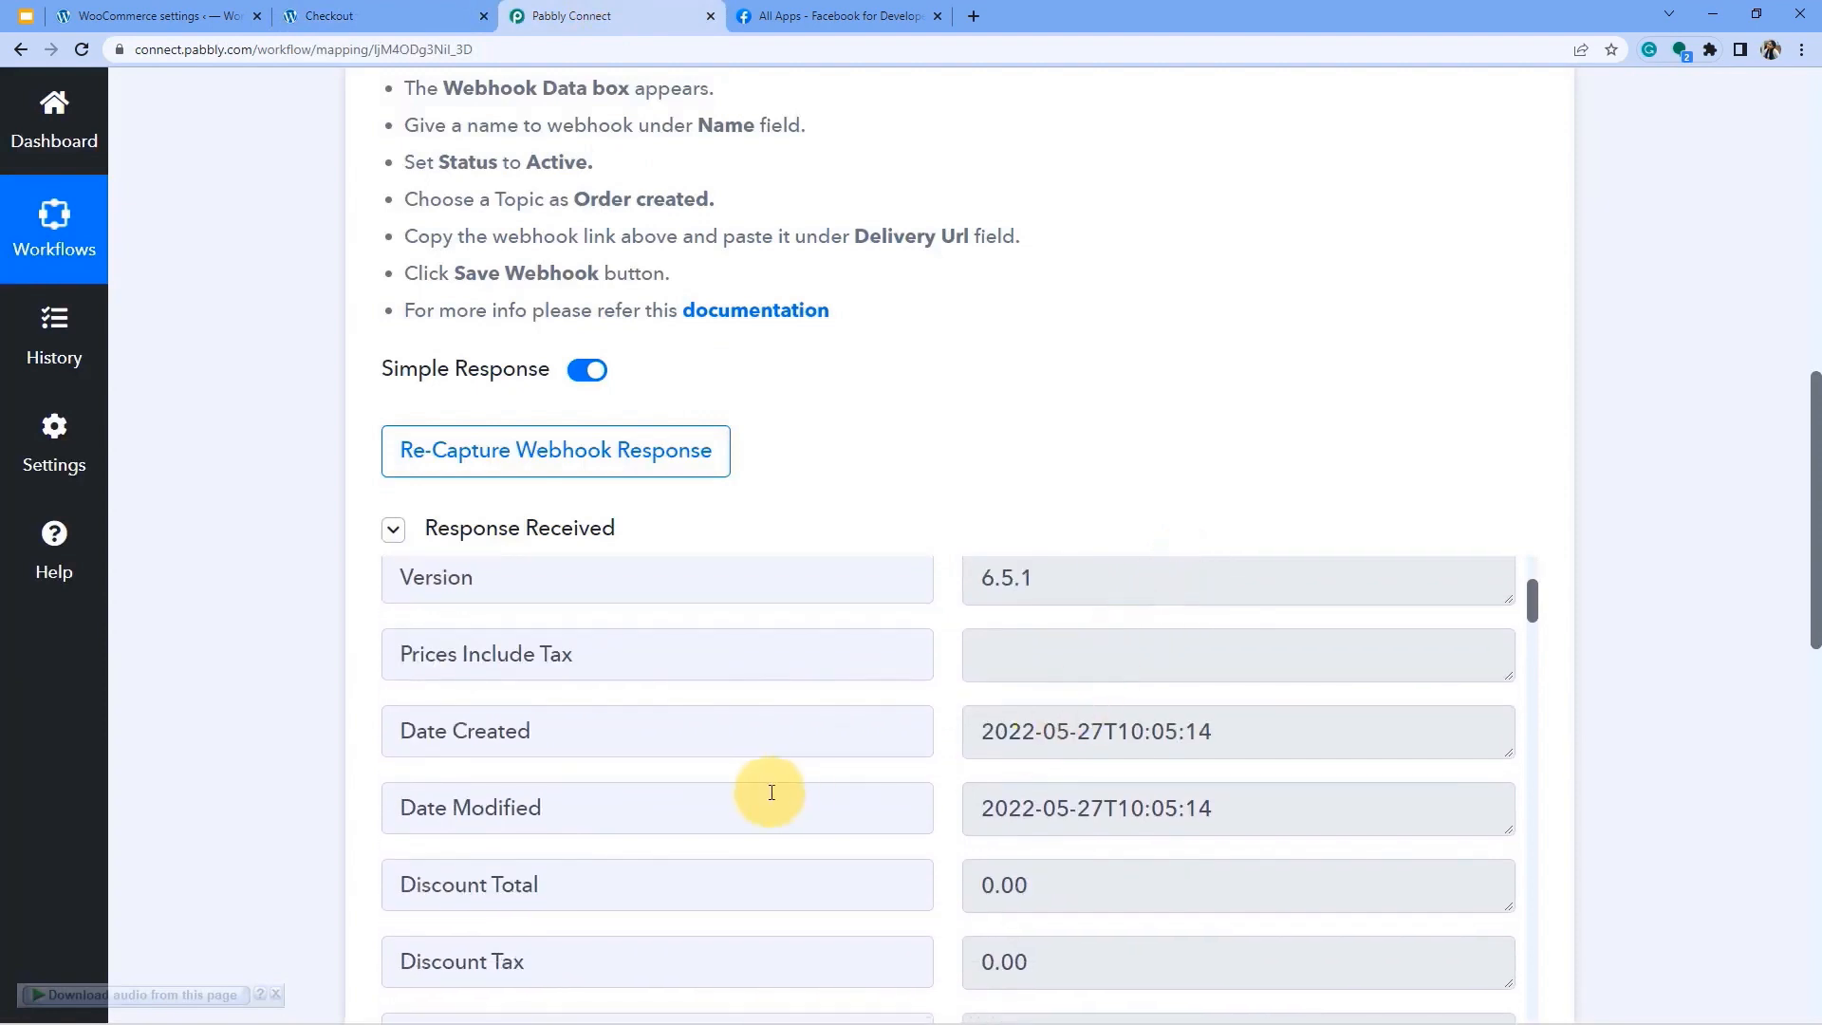
scroll(743, 736, down, 5)
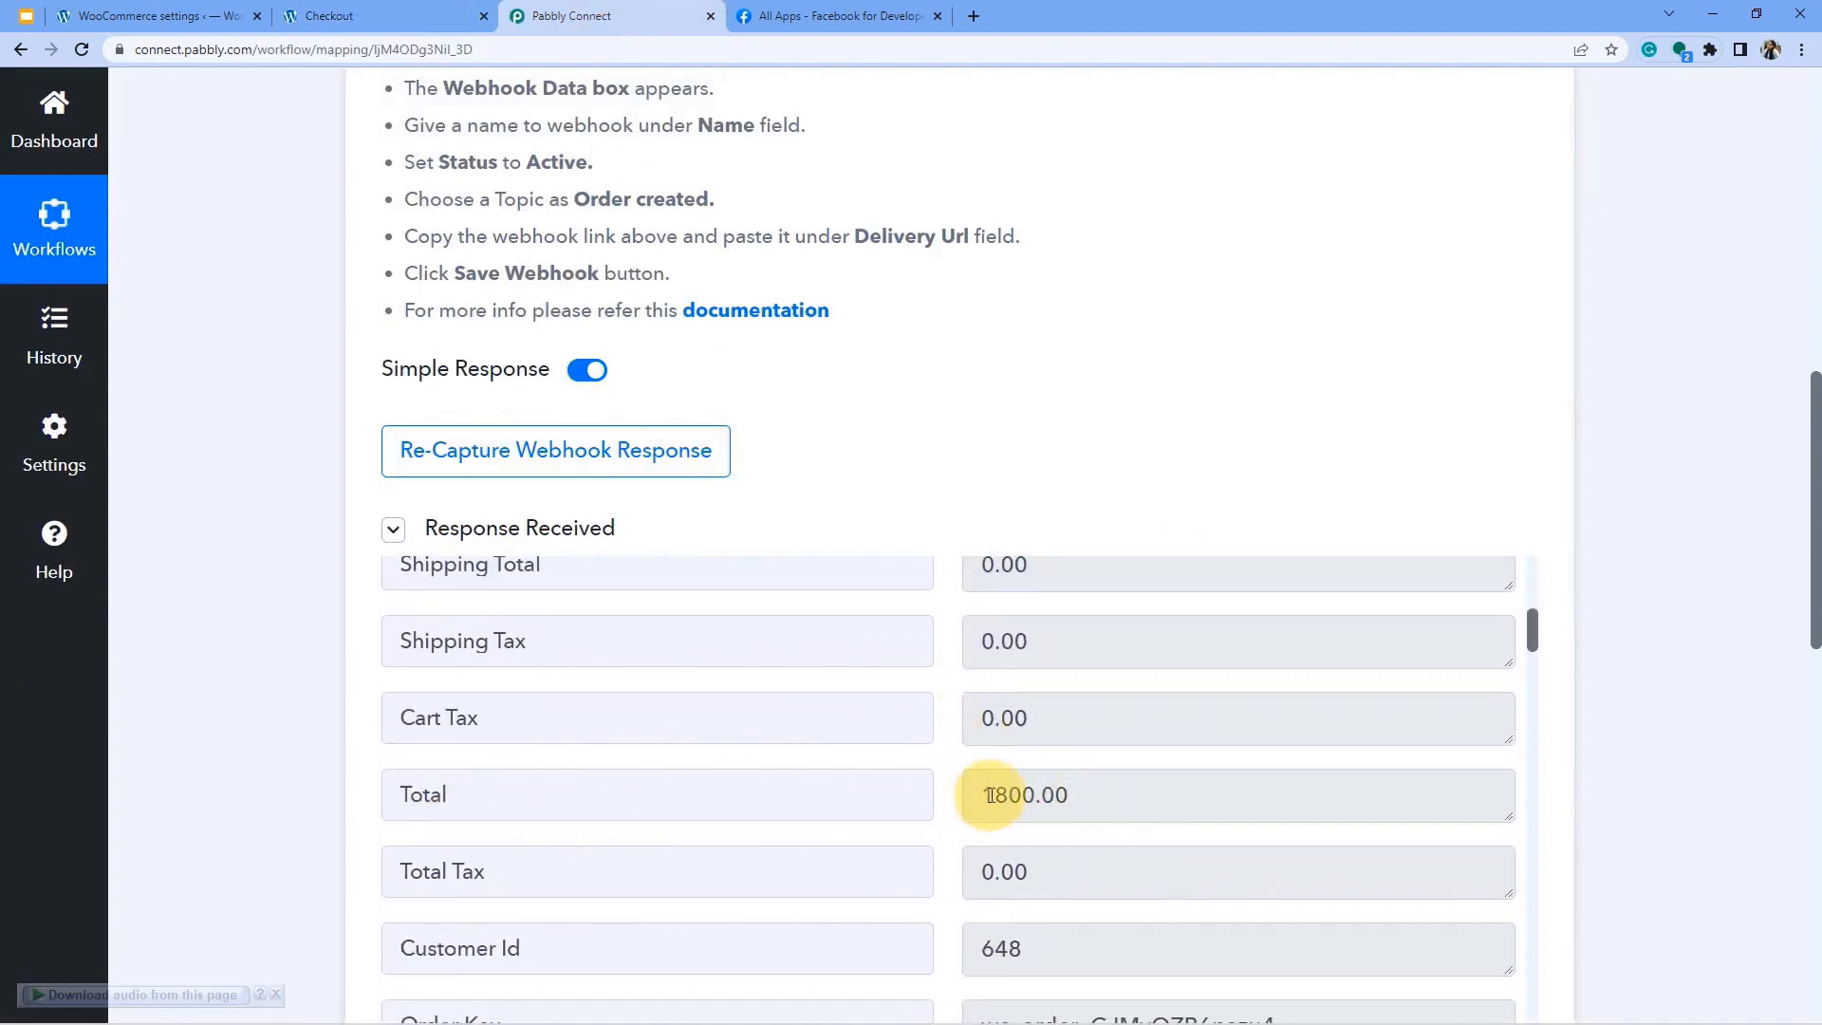
click(185, 10)
click(379, 15)
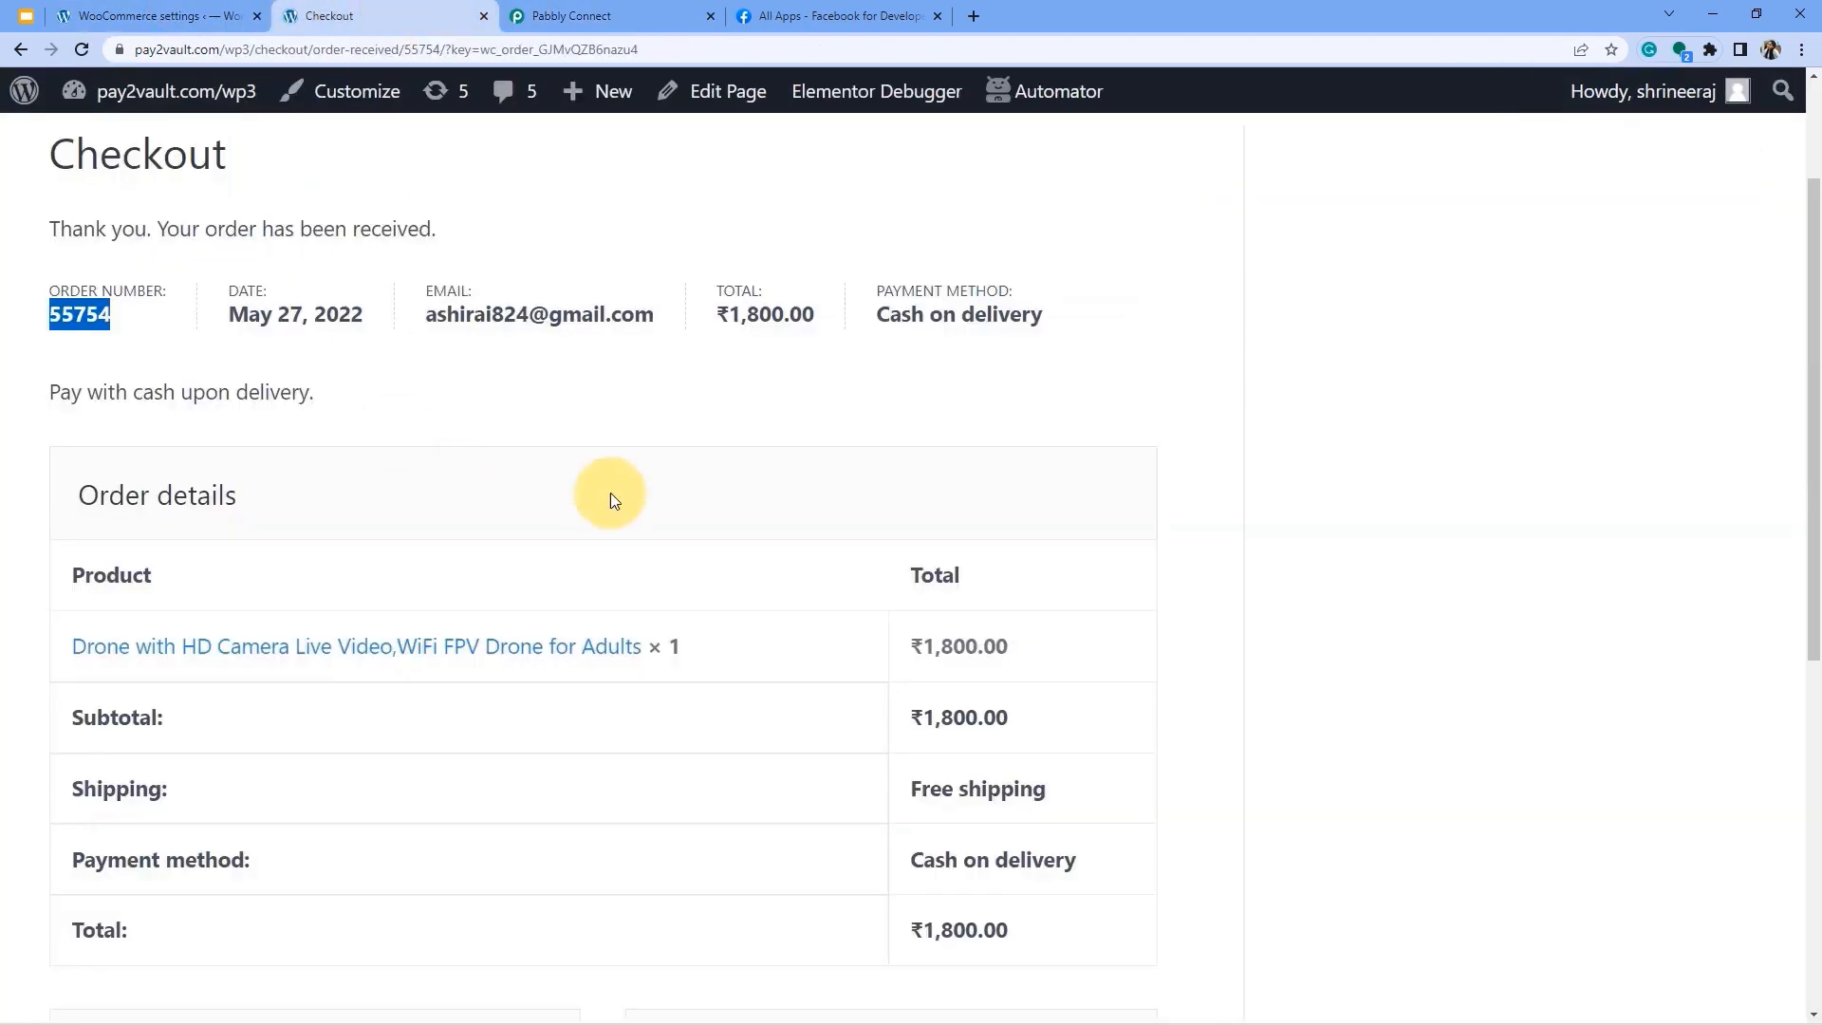
drag(994, 646, 878, 653)
click(617, 15)
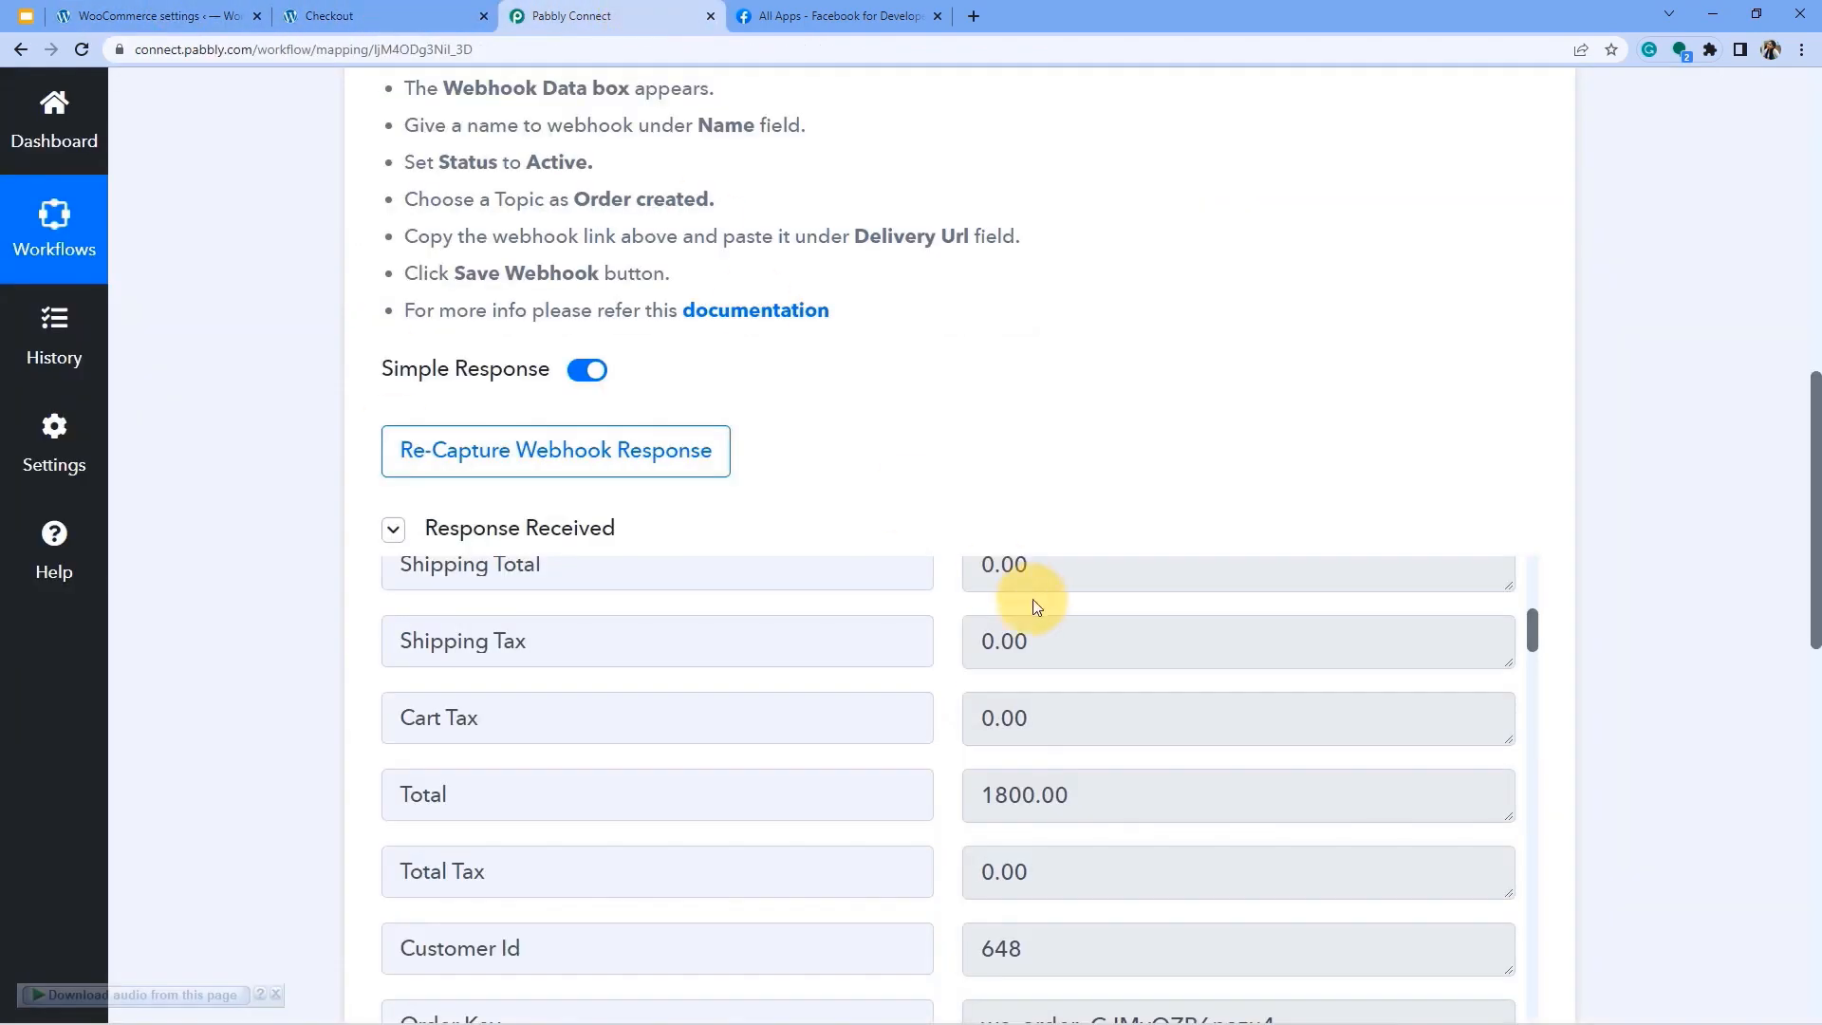
Check the captured billing first and last name and the remaining response fields.
scroll(1041, 664, down, 3)
scroll(1044, 749, down, 4)
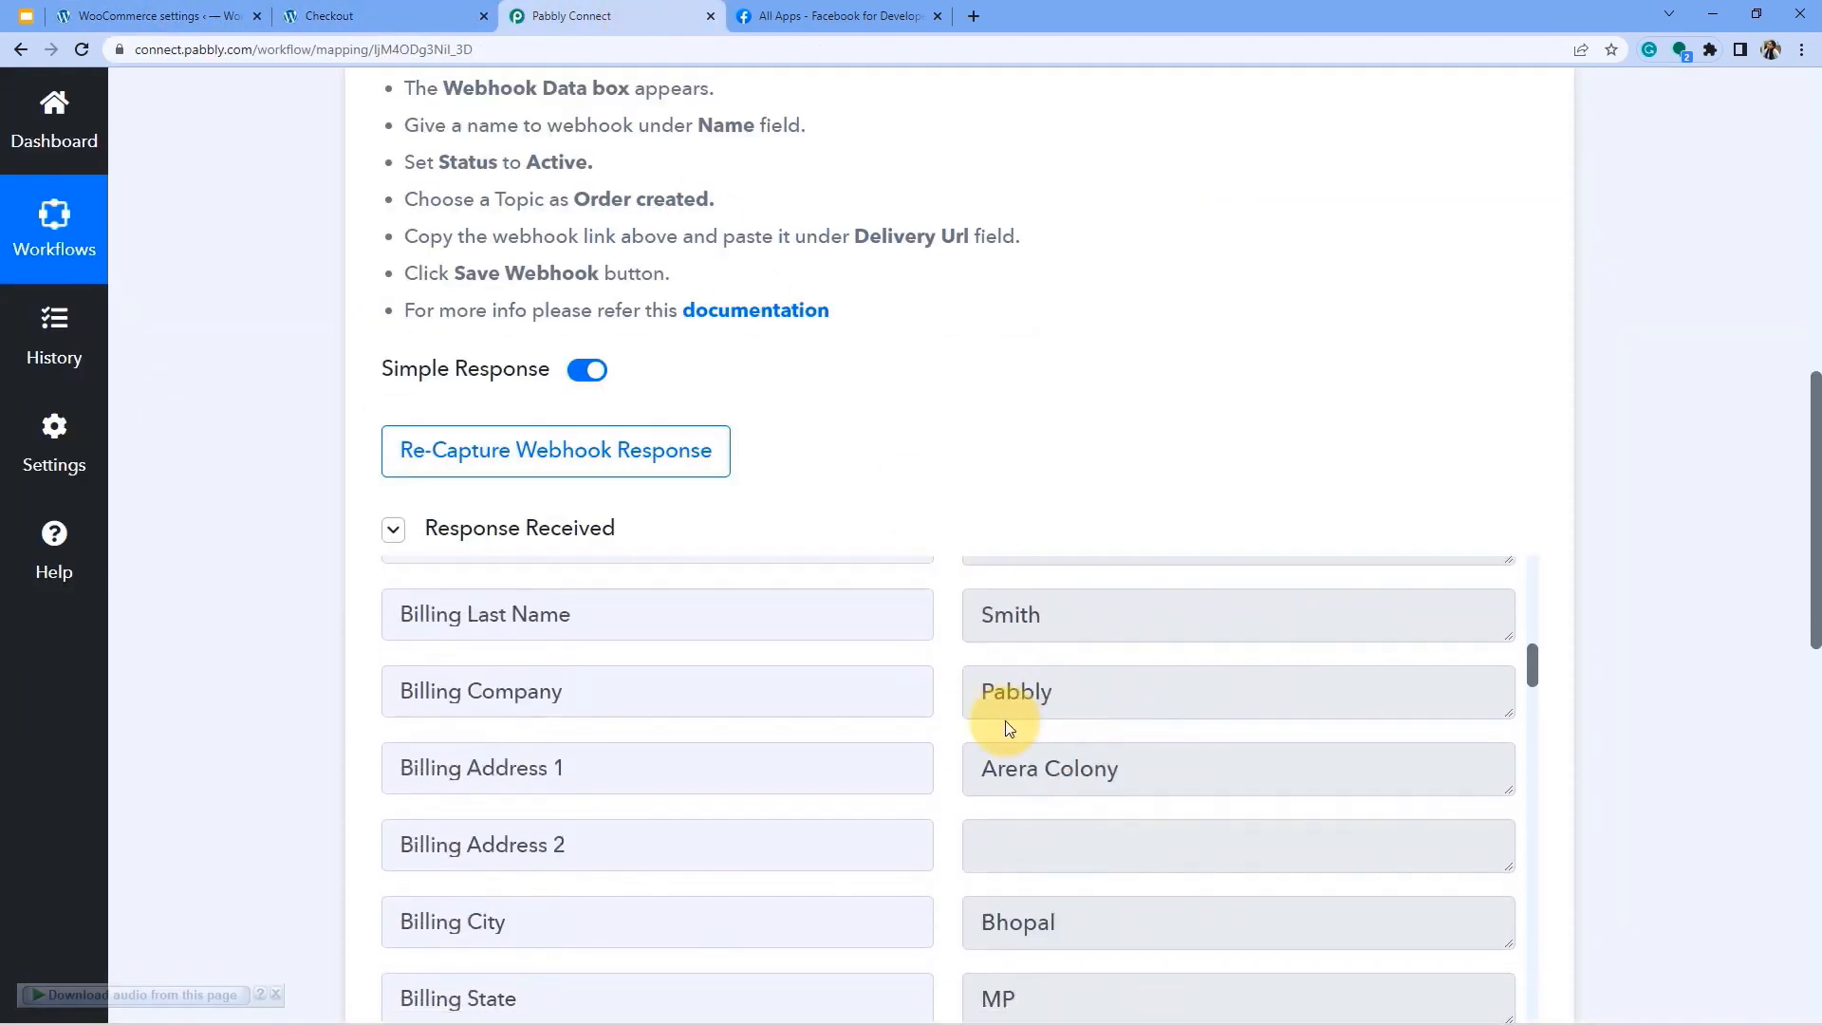
scroll(1005, 712, up, 2)
double_click(1036, 723)
double_click(1016, 799)
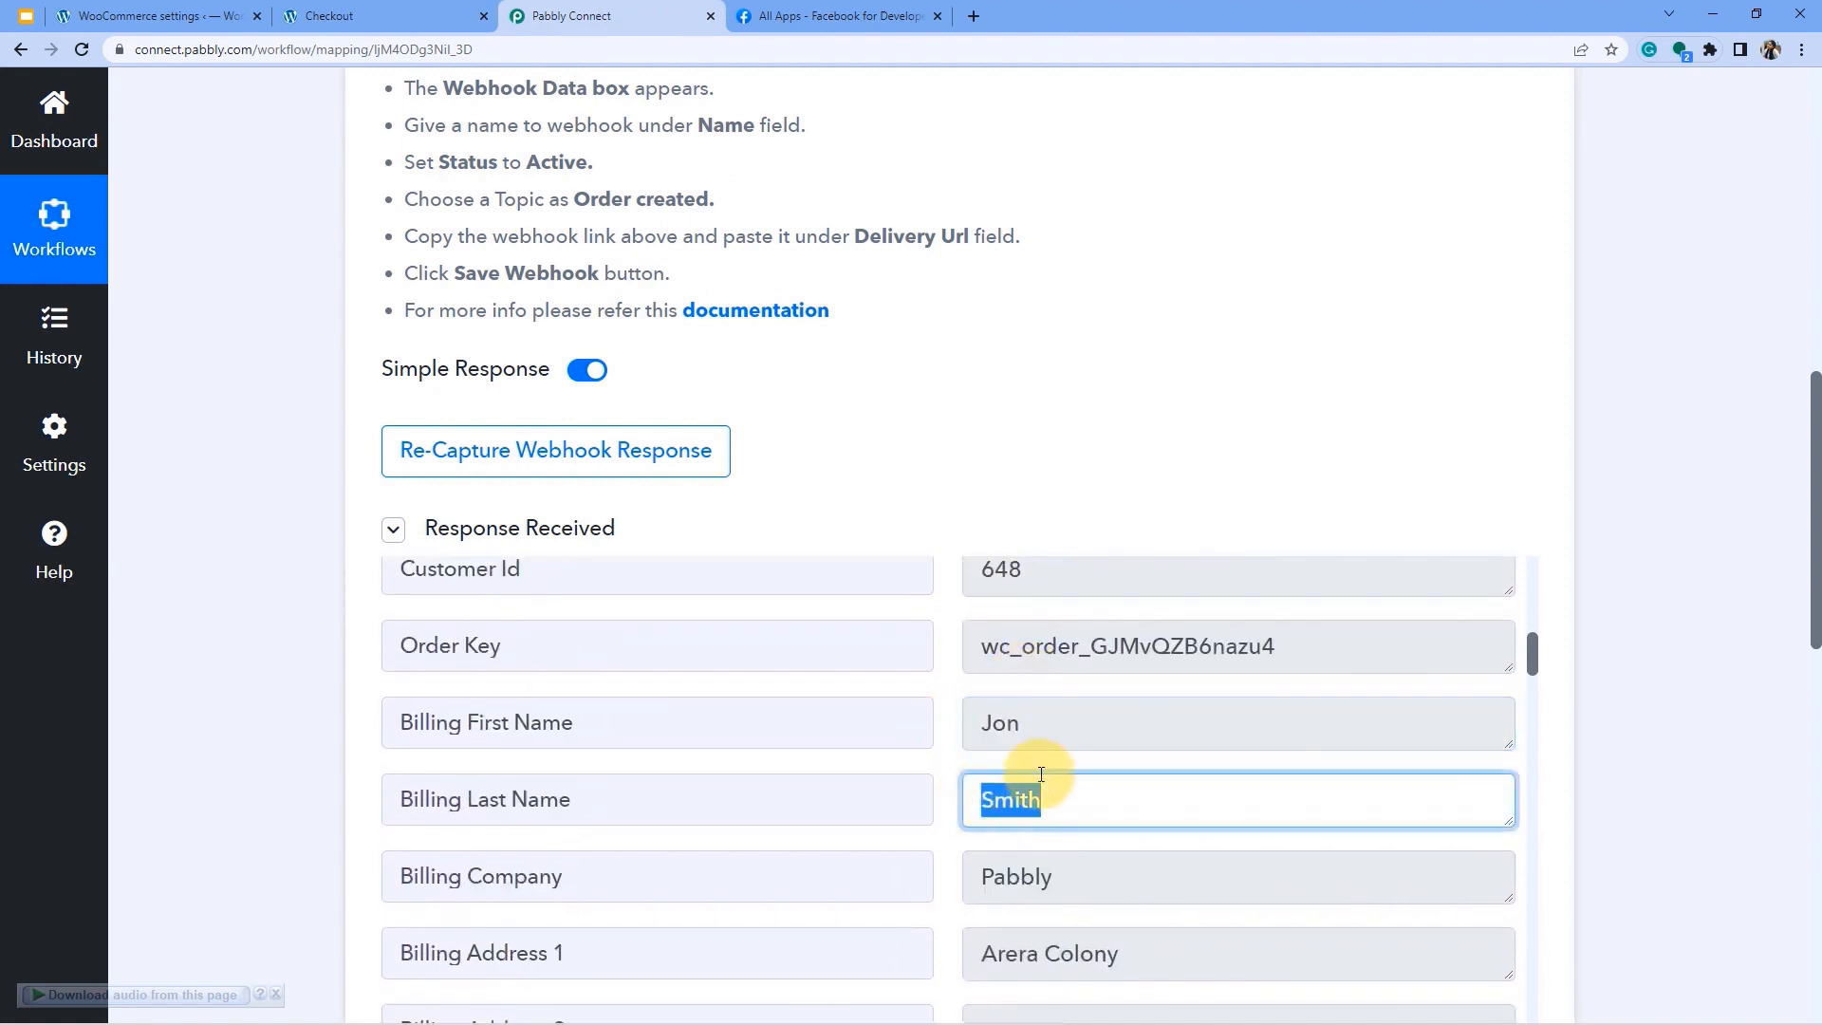
scroll(1024, 739, down, 2)
drag(1033, 687, 964, 689)
scroll(1069, 801, down, 8)
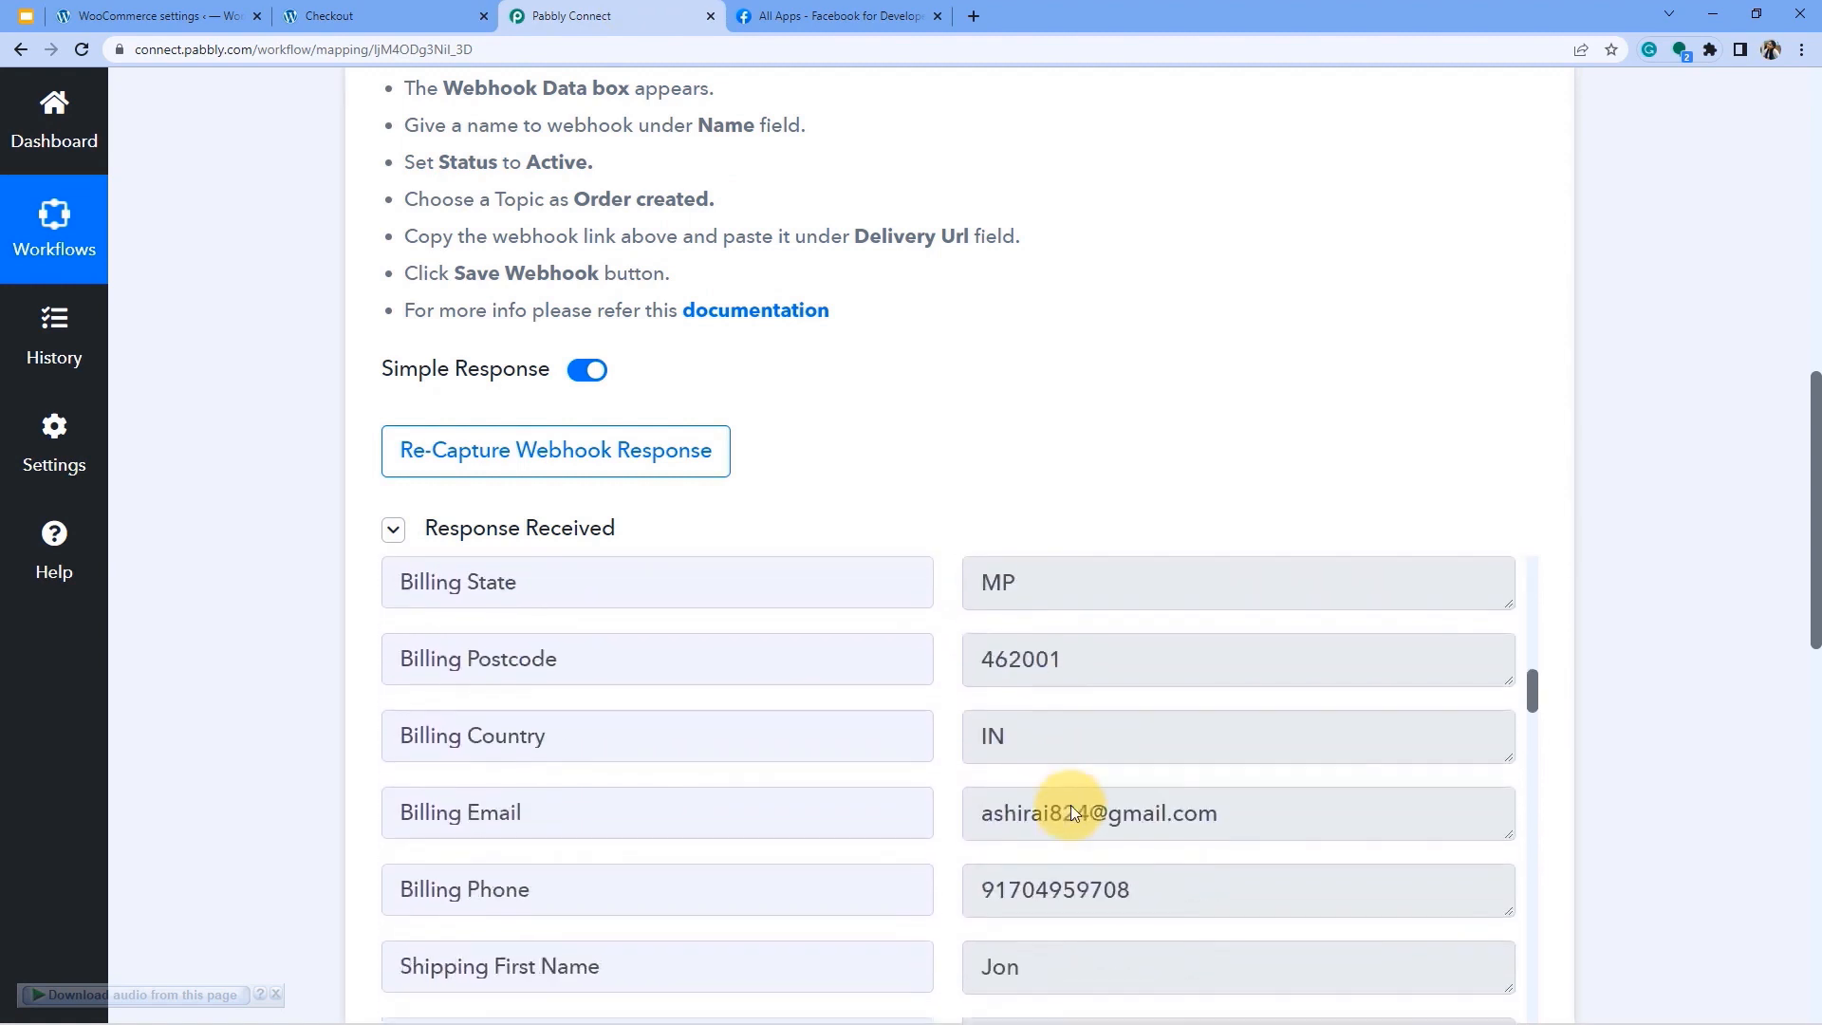
scroll(1059, 835, down, 20)
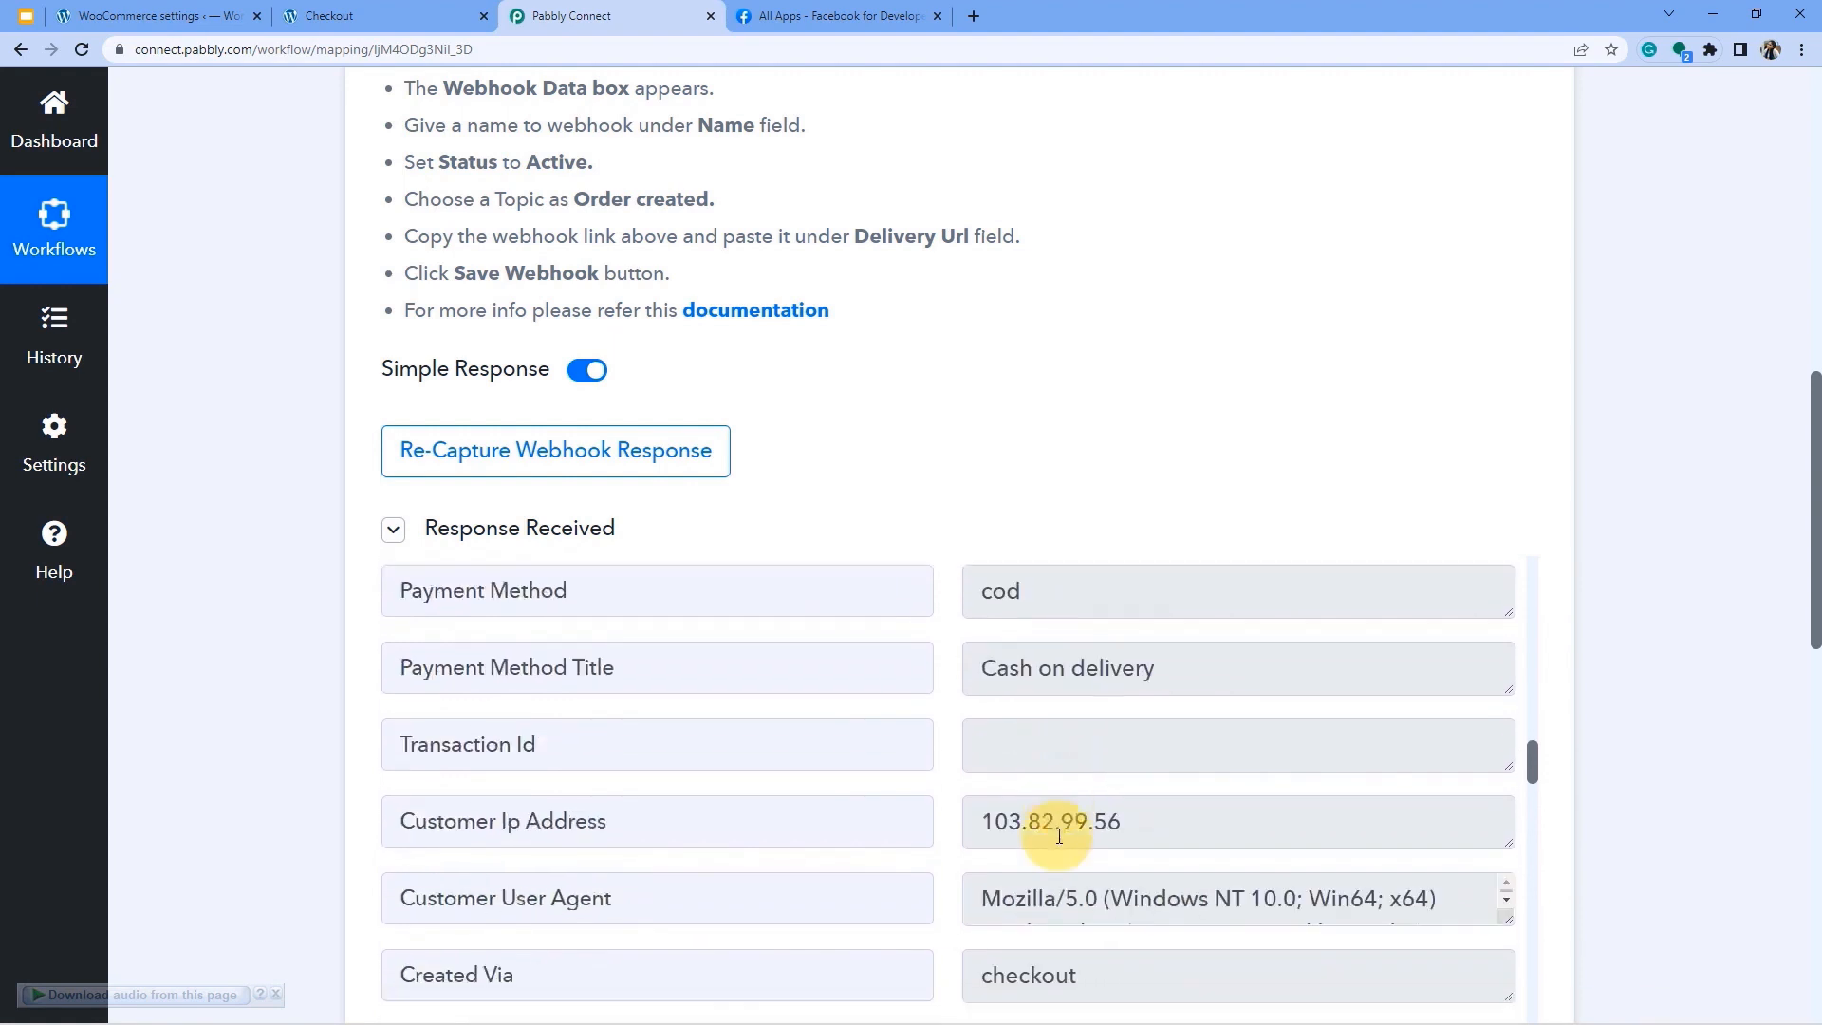
scroll(1059, 835, down, 4)
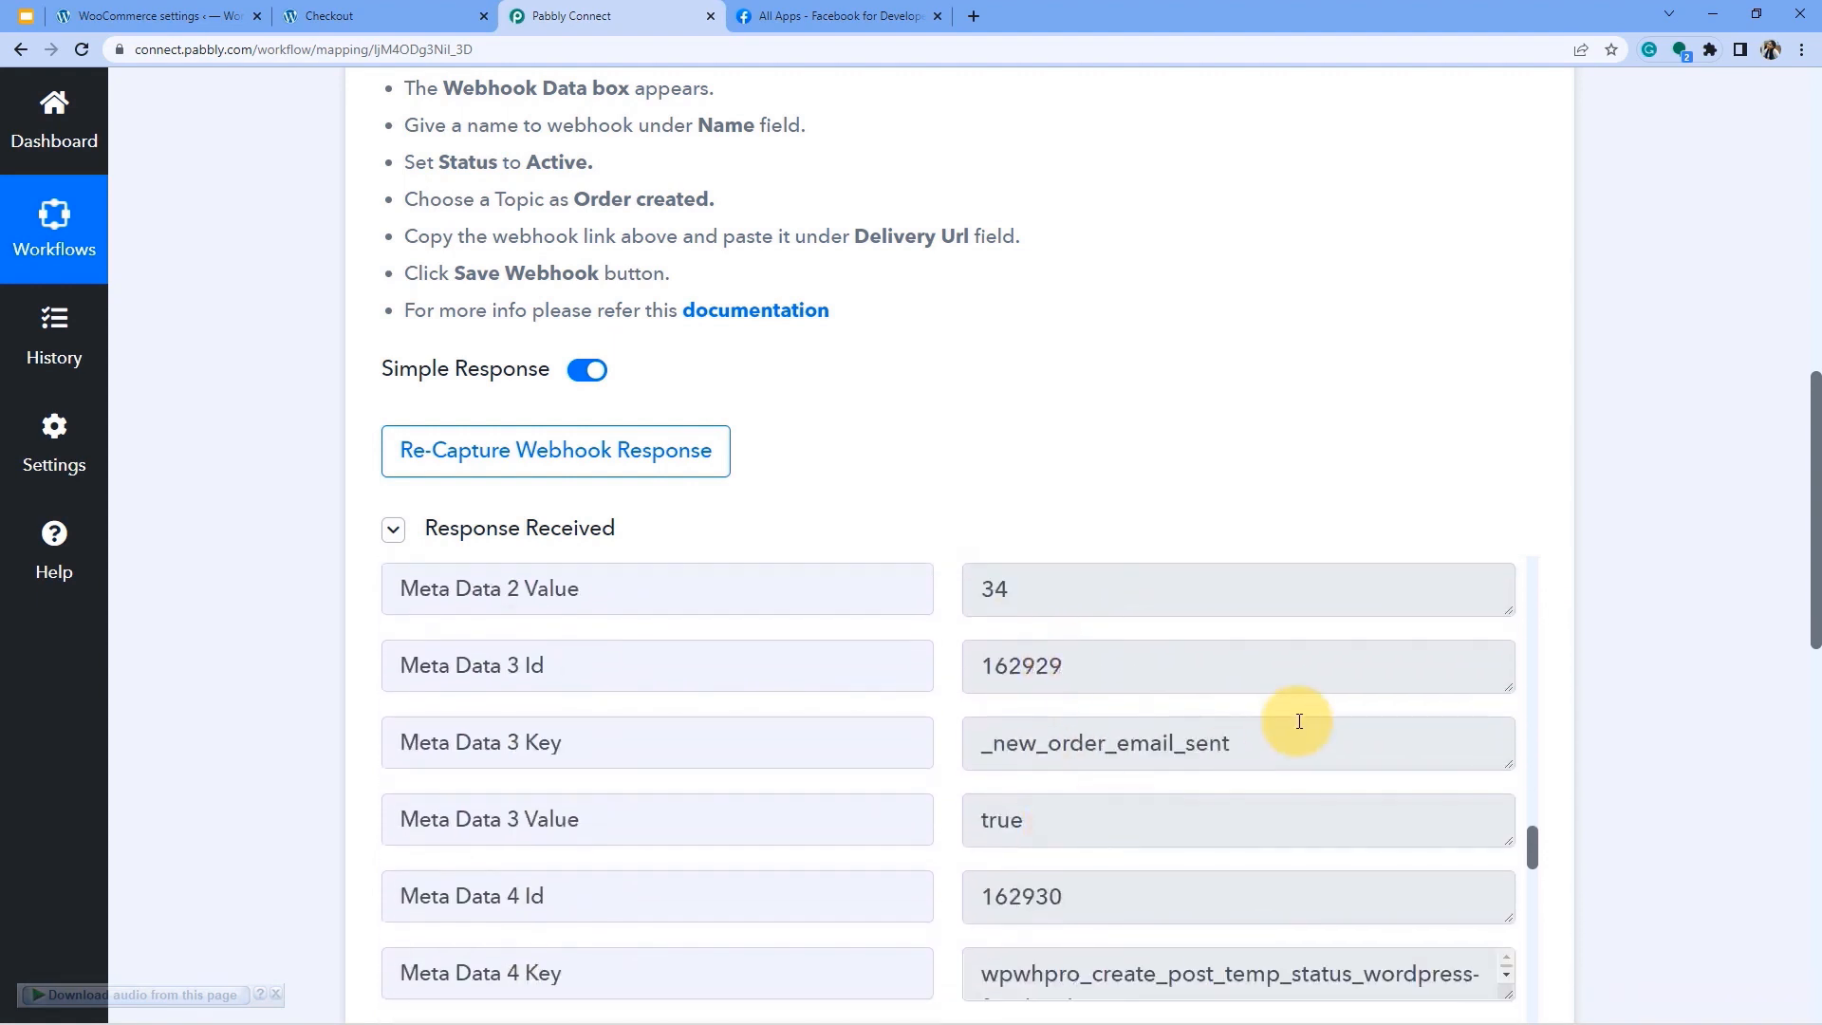
Show the 'Integrate WhatsApp Cloud API with WooCommerce (Steps)' slide and its bullet points.
scroll(831, 597, up, 1)
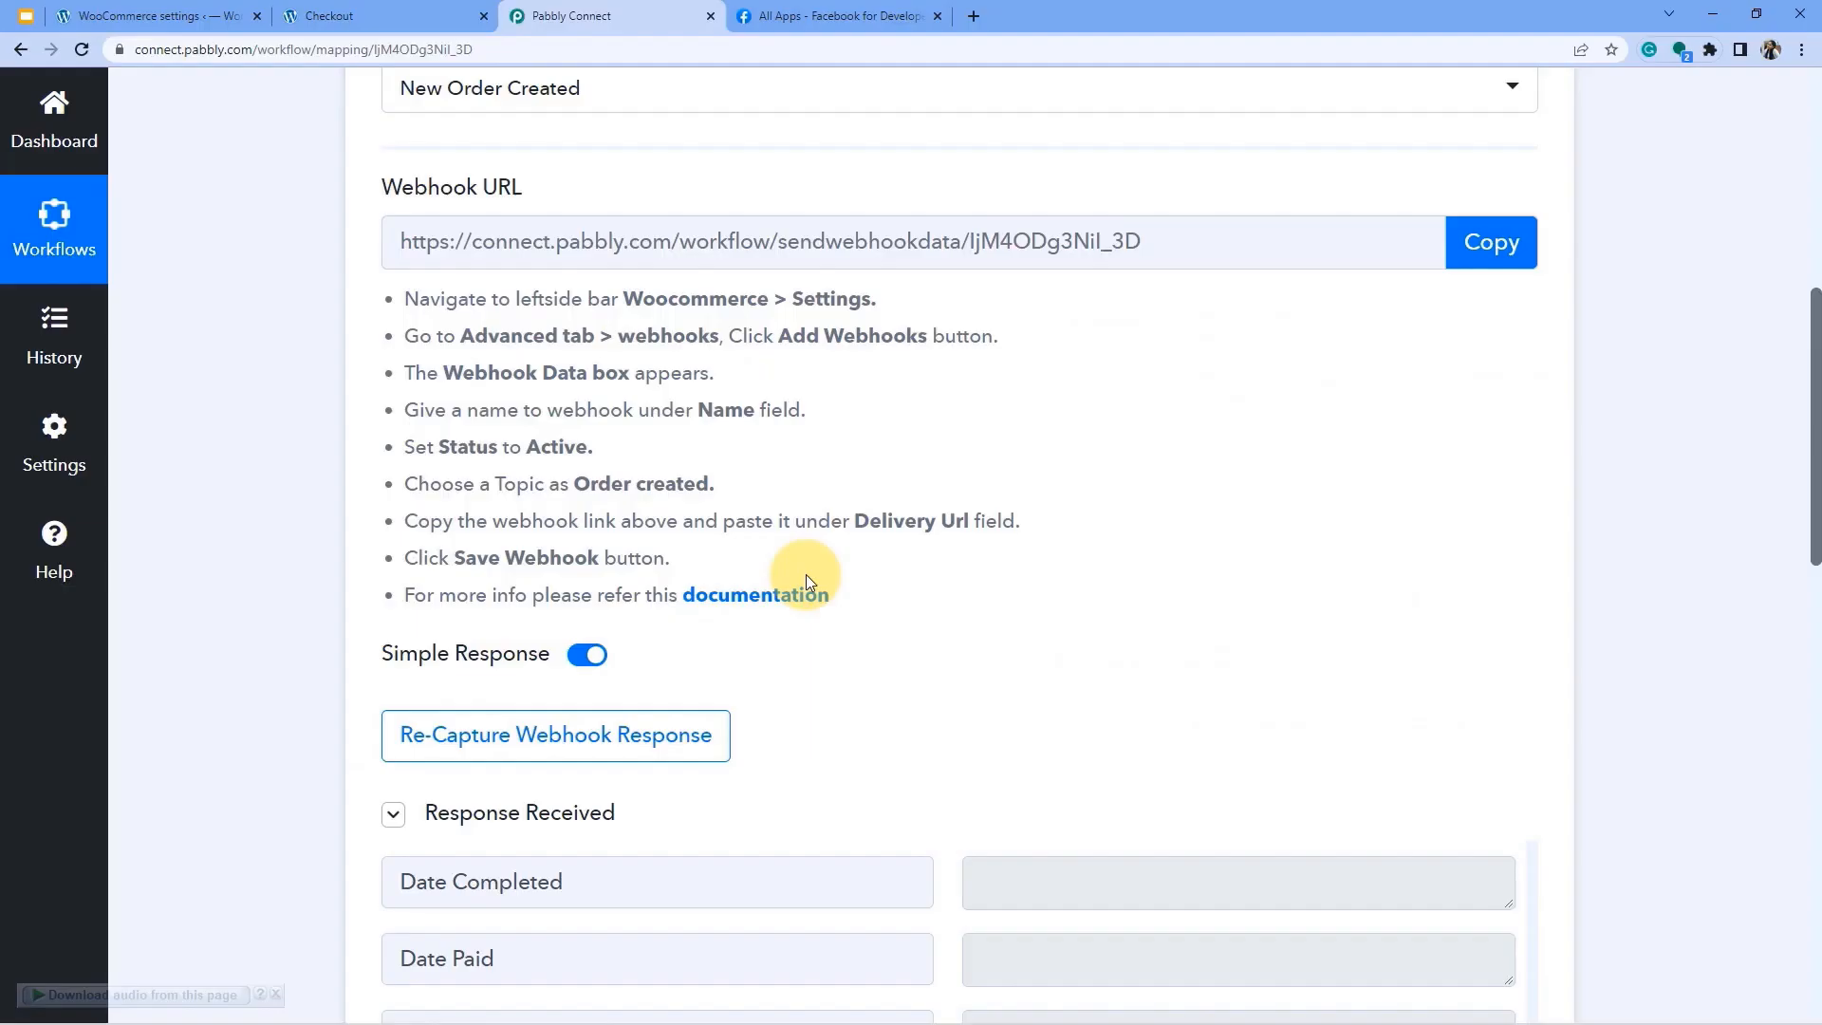
Choose WhatsApp Cloud API as the action app by searching 'whatsa'.
scroll(806, 573, up, 8)
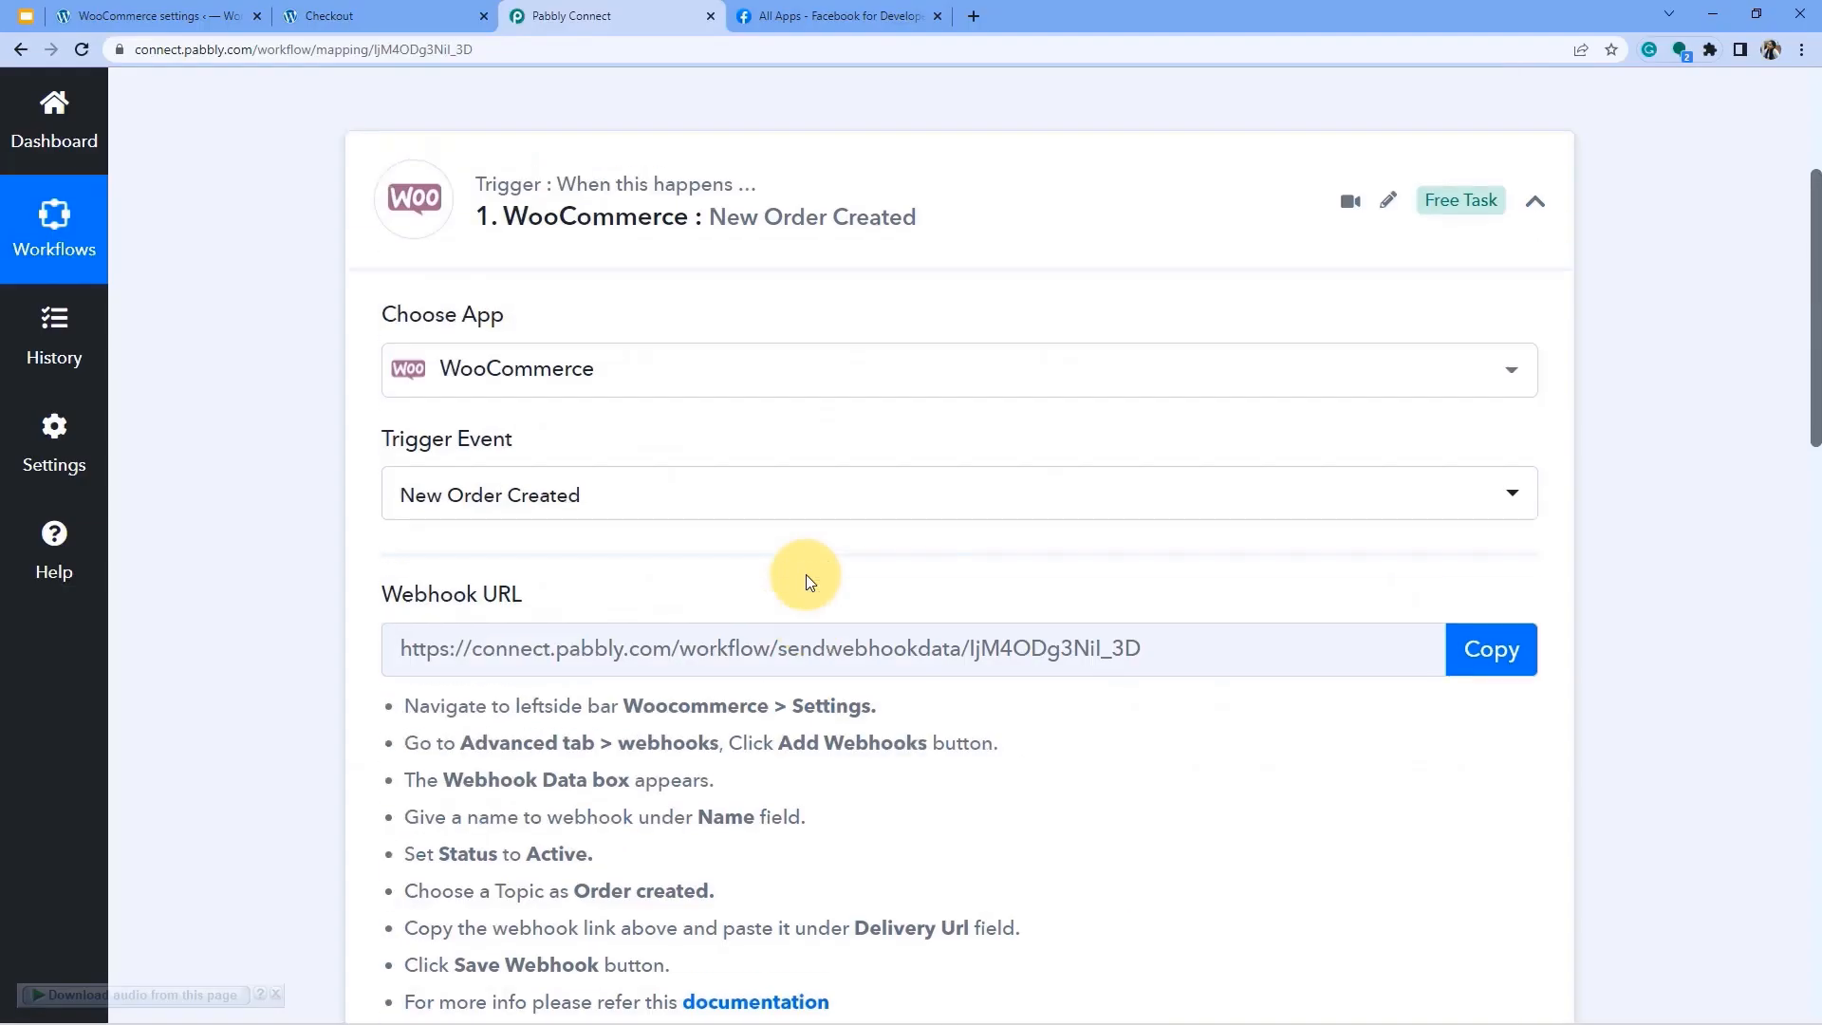
click(634, 529)
scroll(846, 358, down, 3)
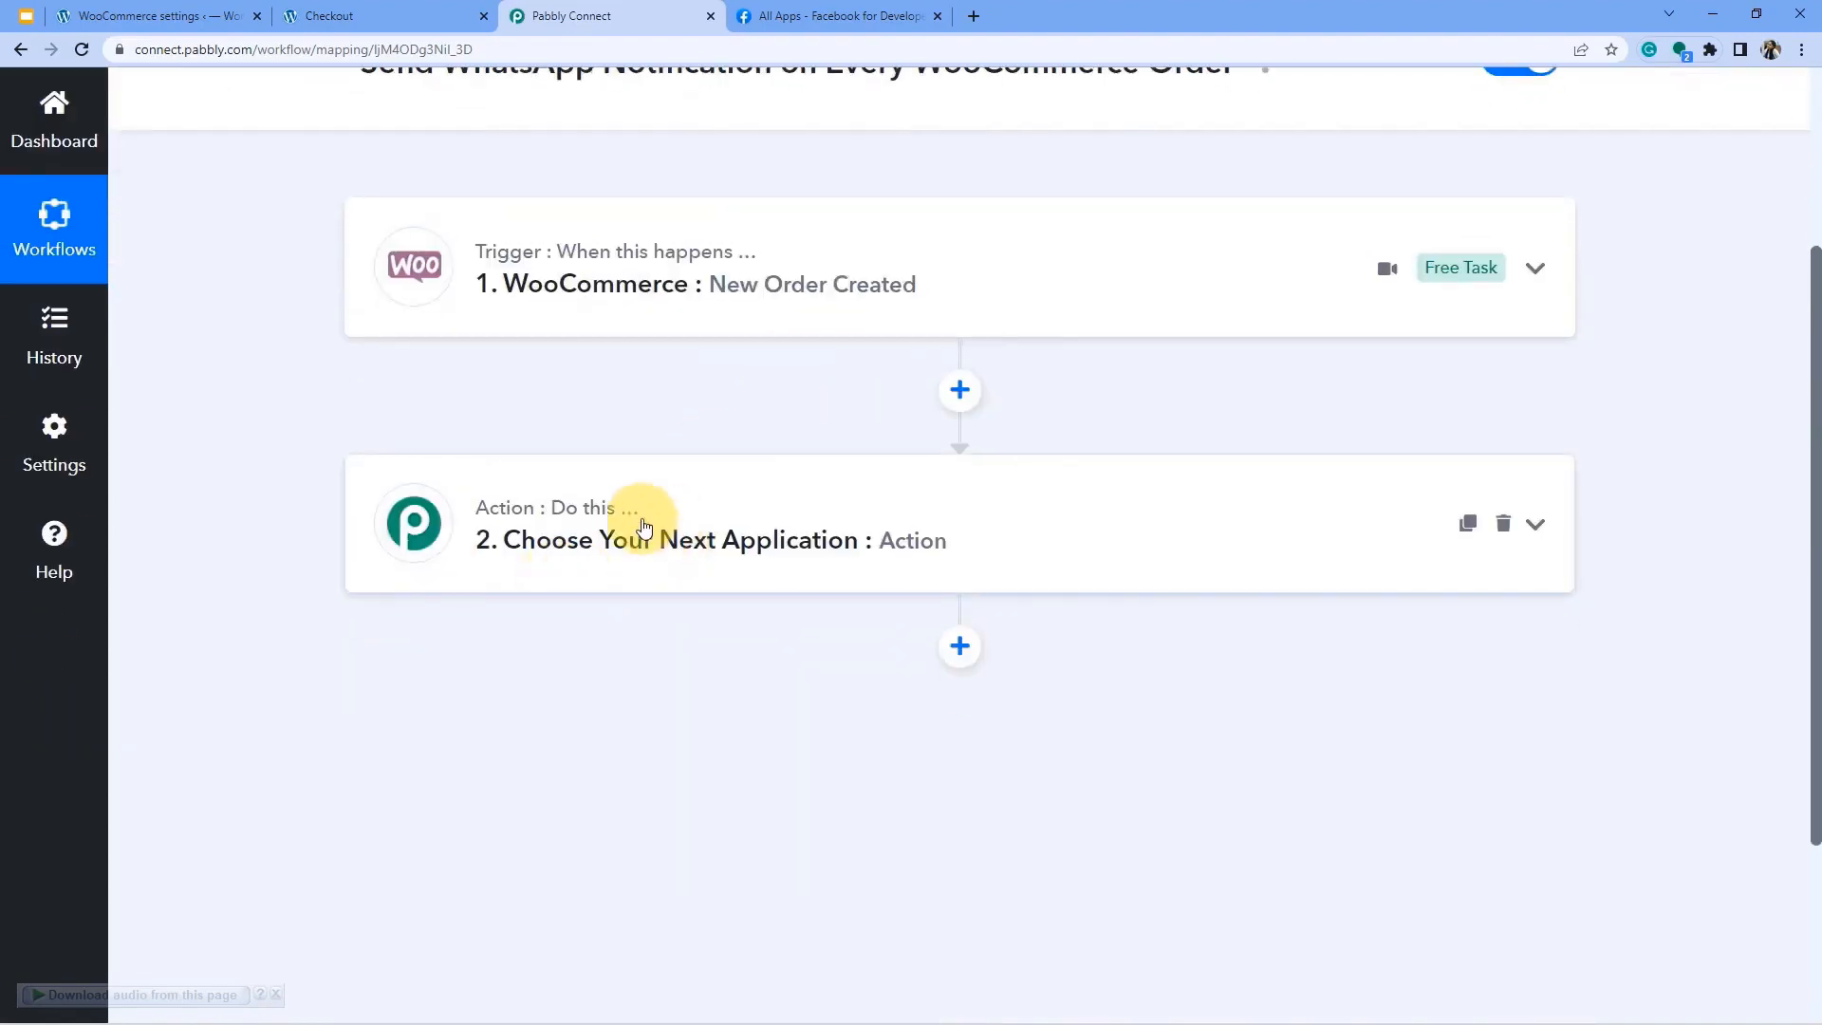
click(616, 536)
click(446, 711)
text(w)
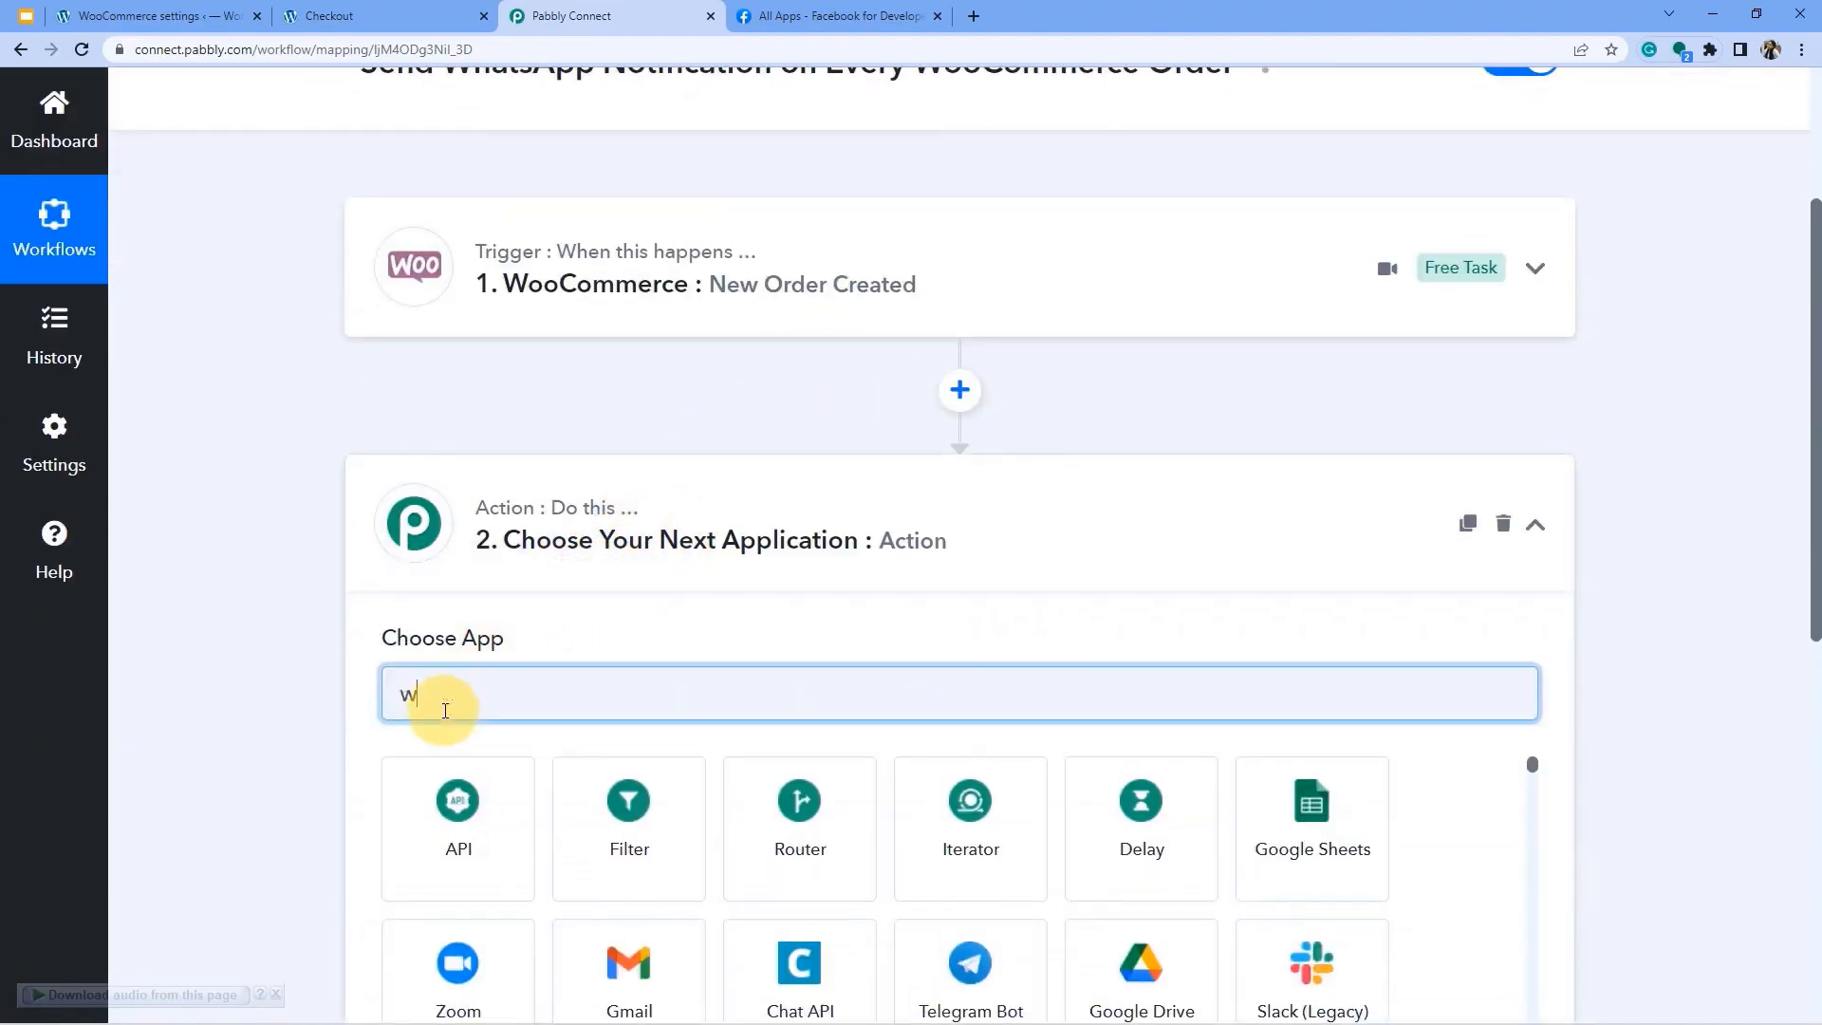
text(hatsa)
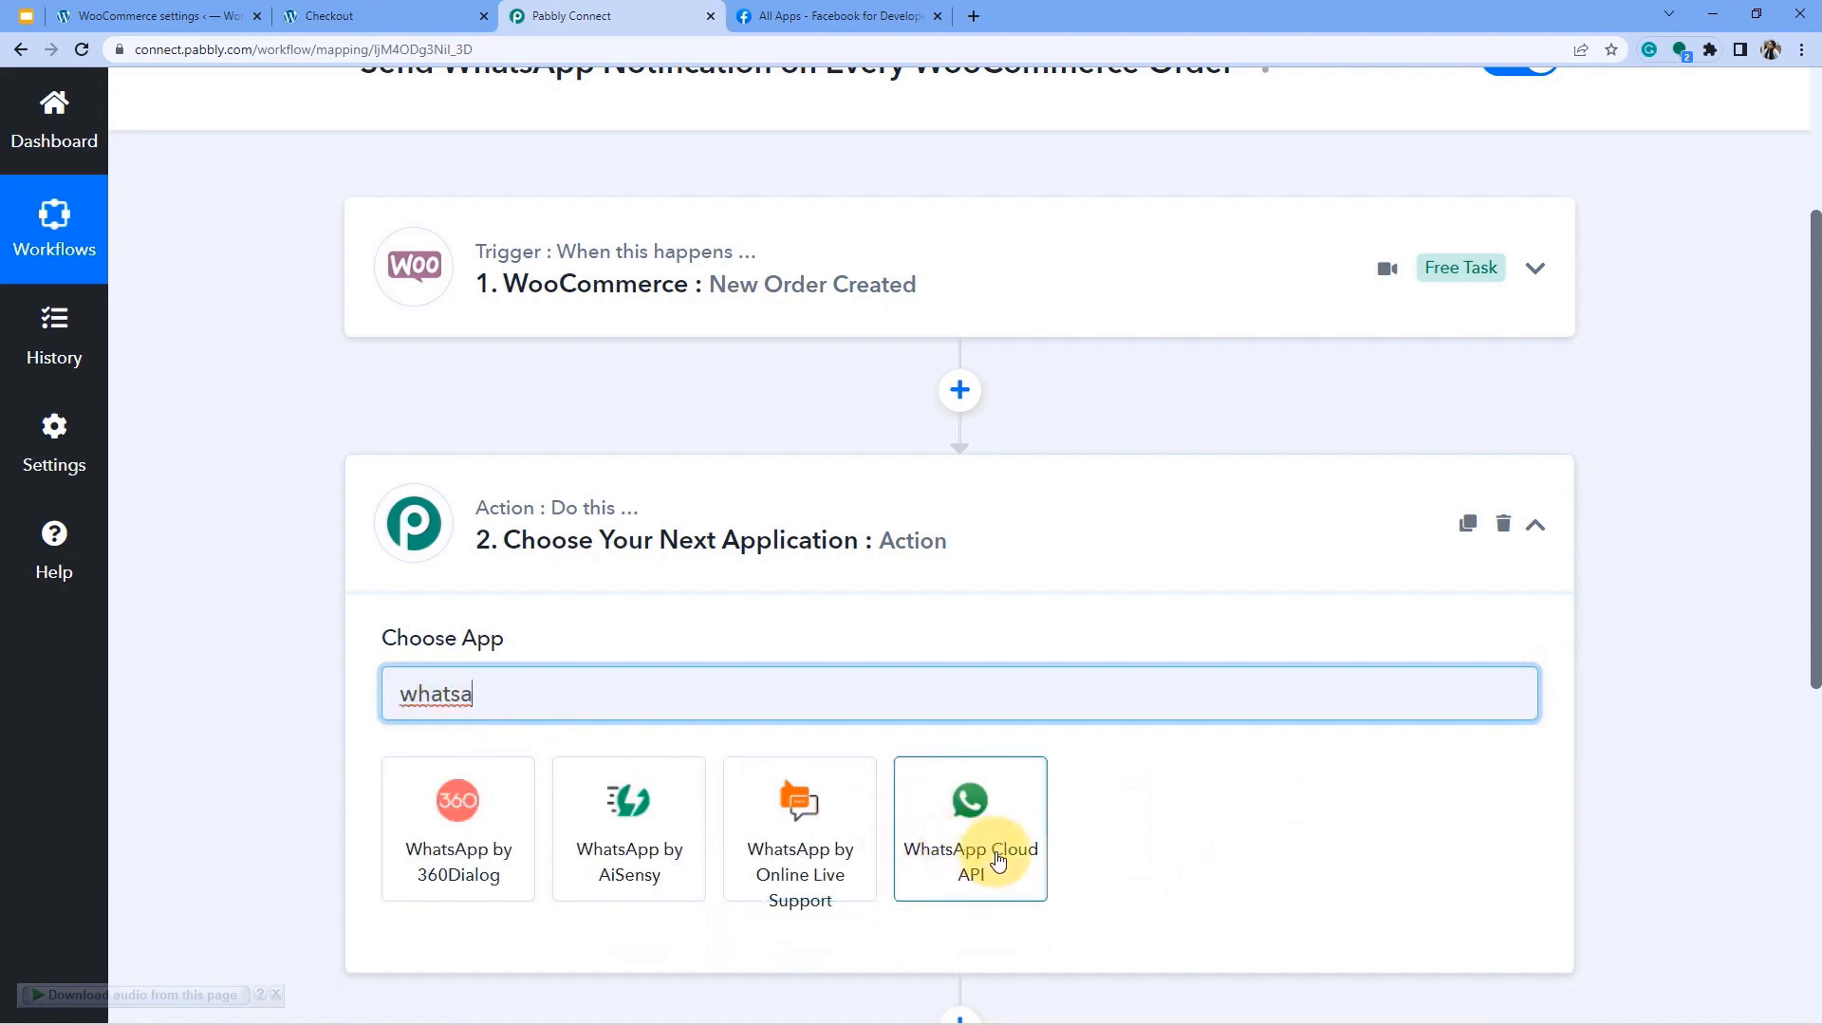
click(981, 839)
Set the action event to Send Template Message and bring up the account connection dialog.
scroll(163, 282, up, 3)
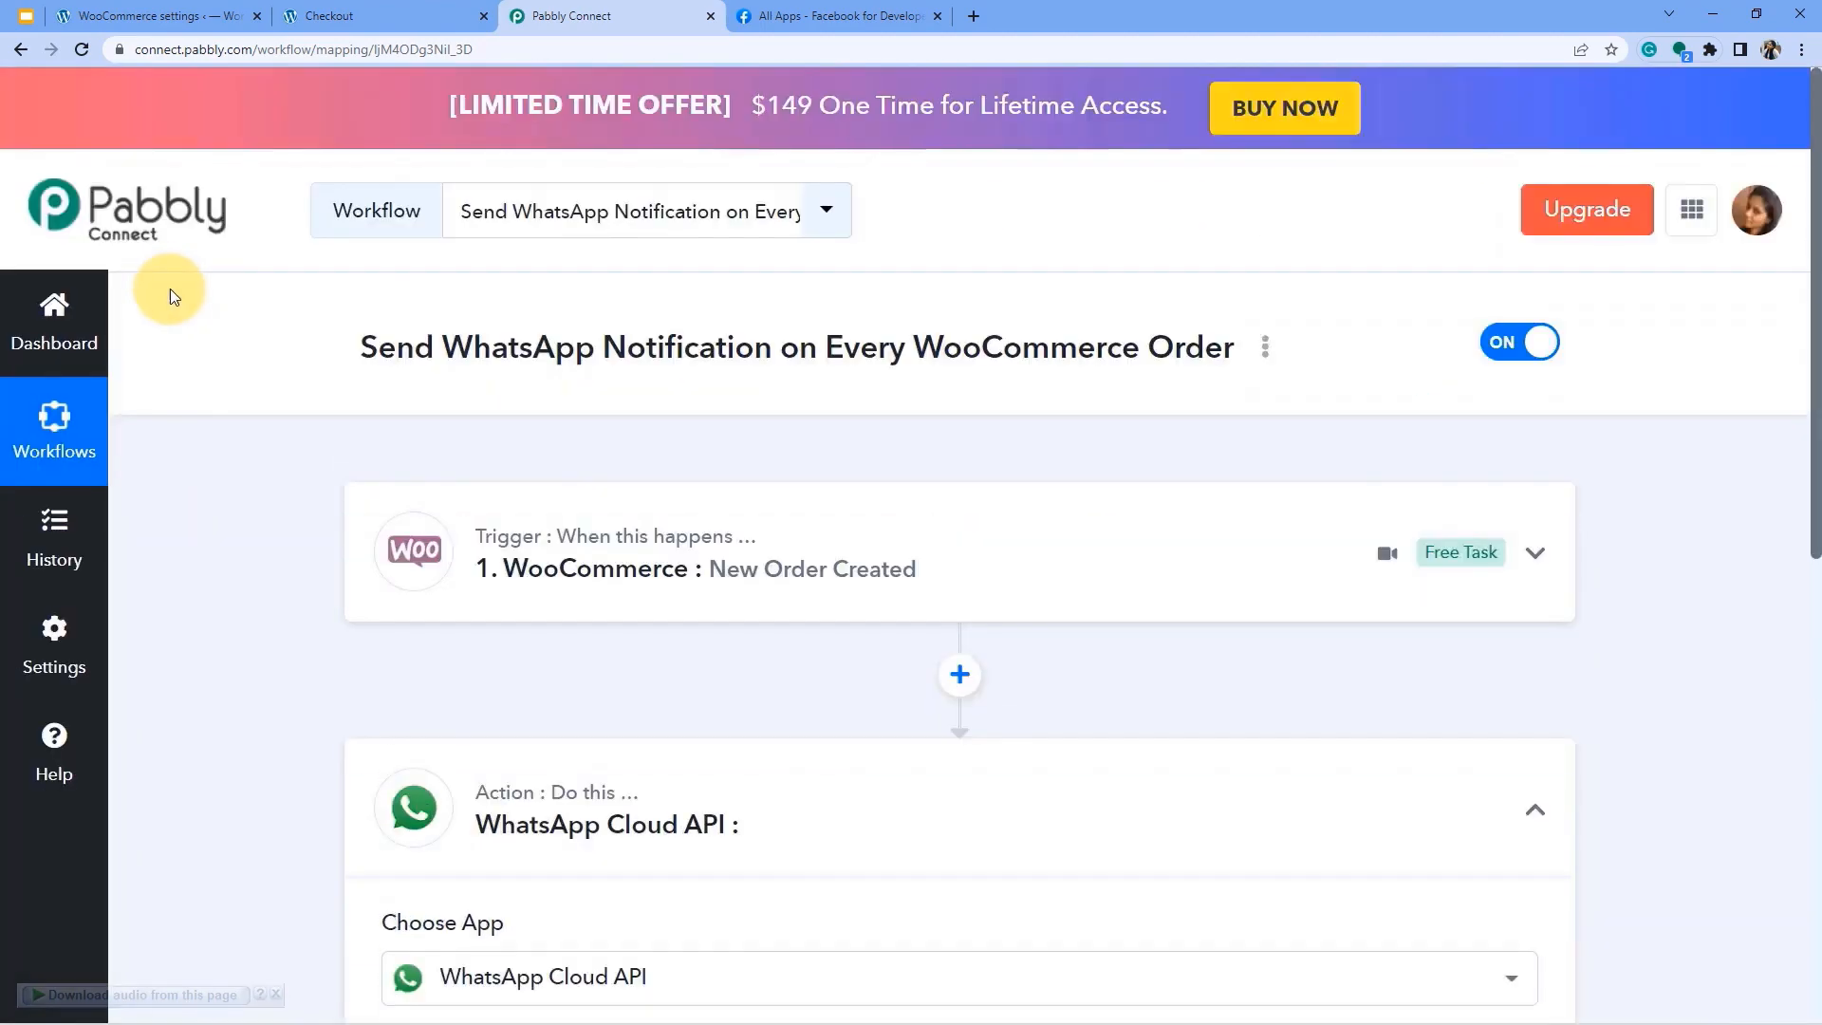
scroll(184, 589, down, 2)
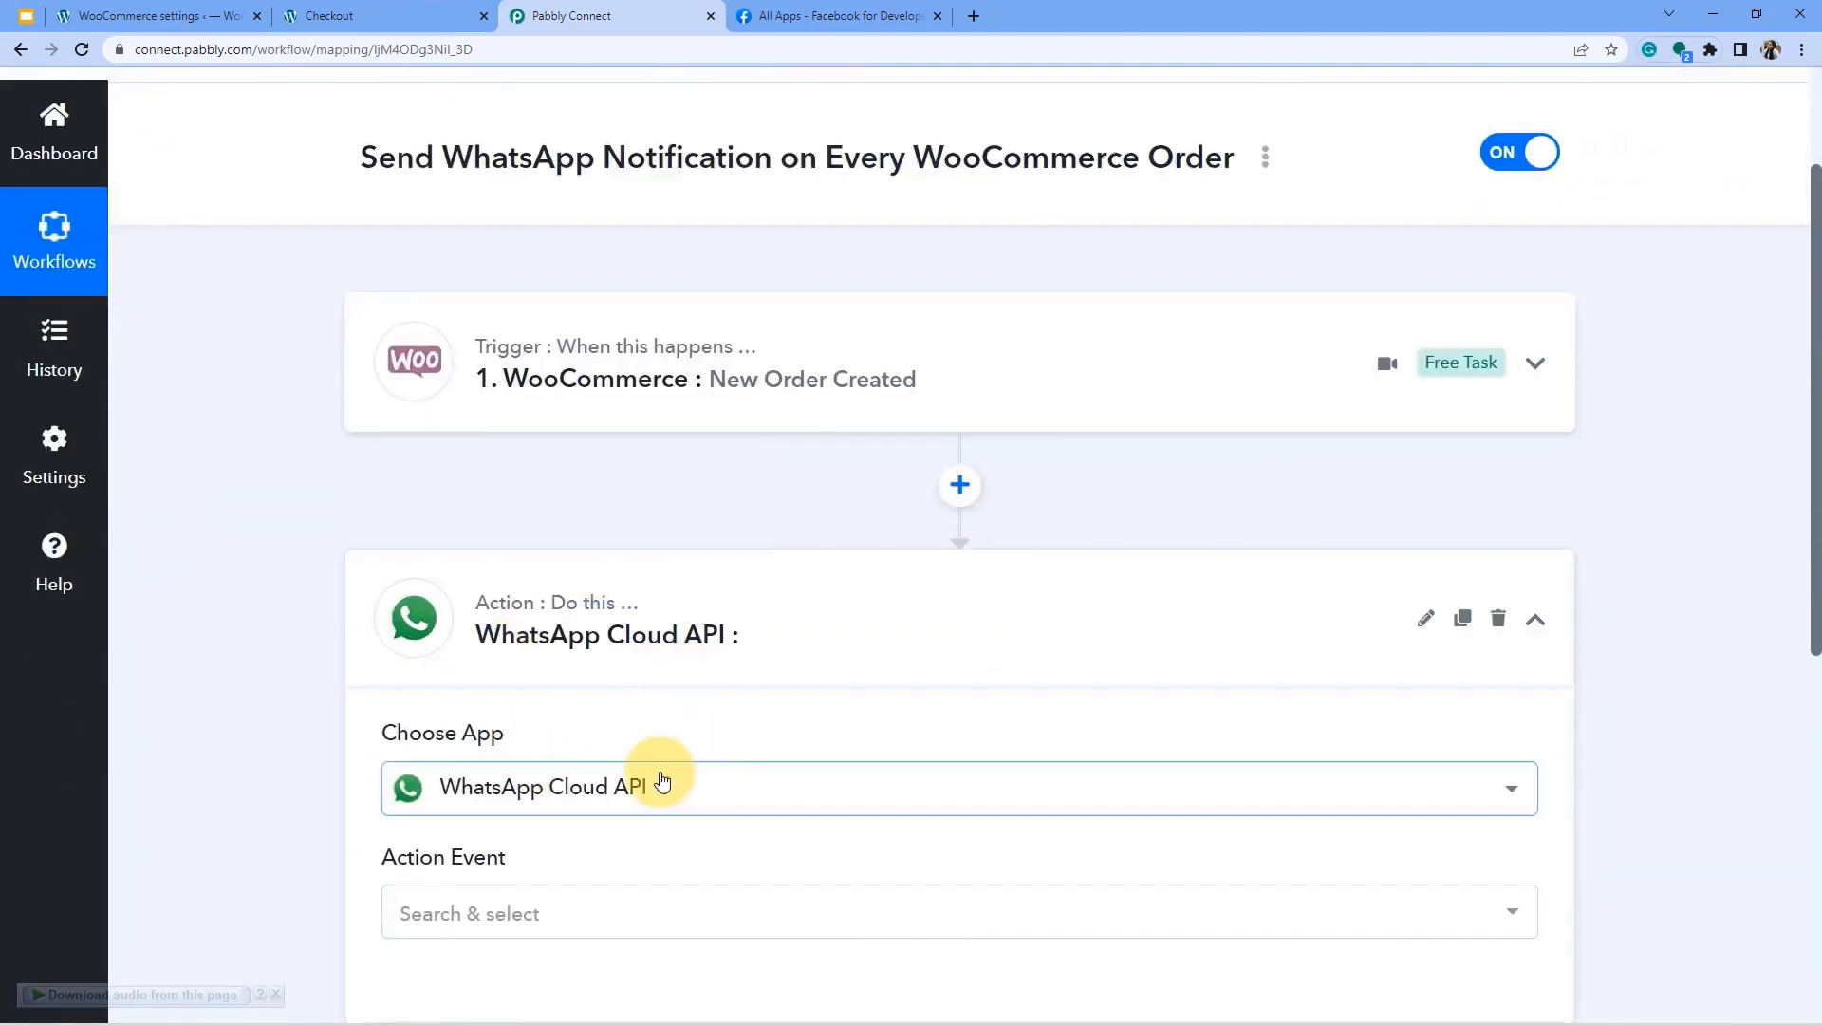
scroll(699, 664, down, 1)
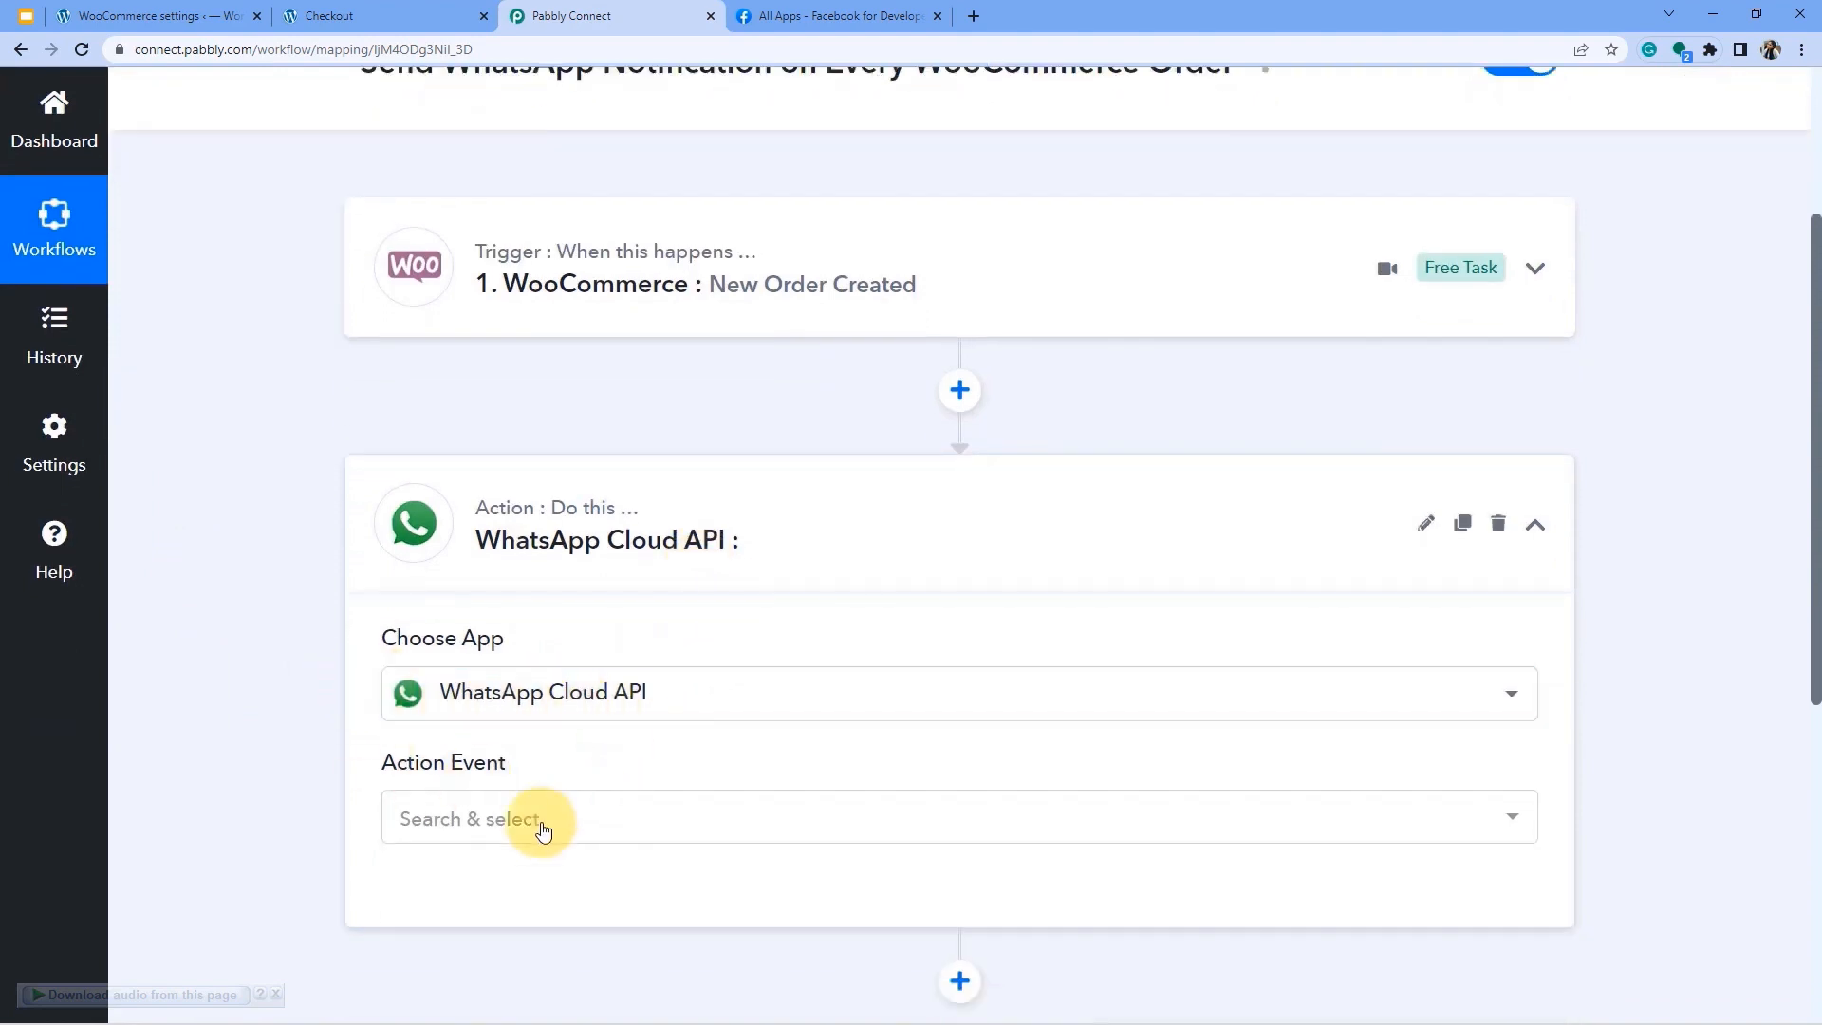
click(522, 814)
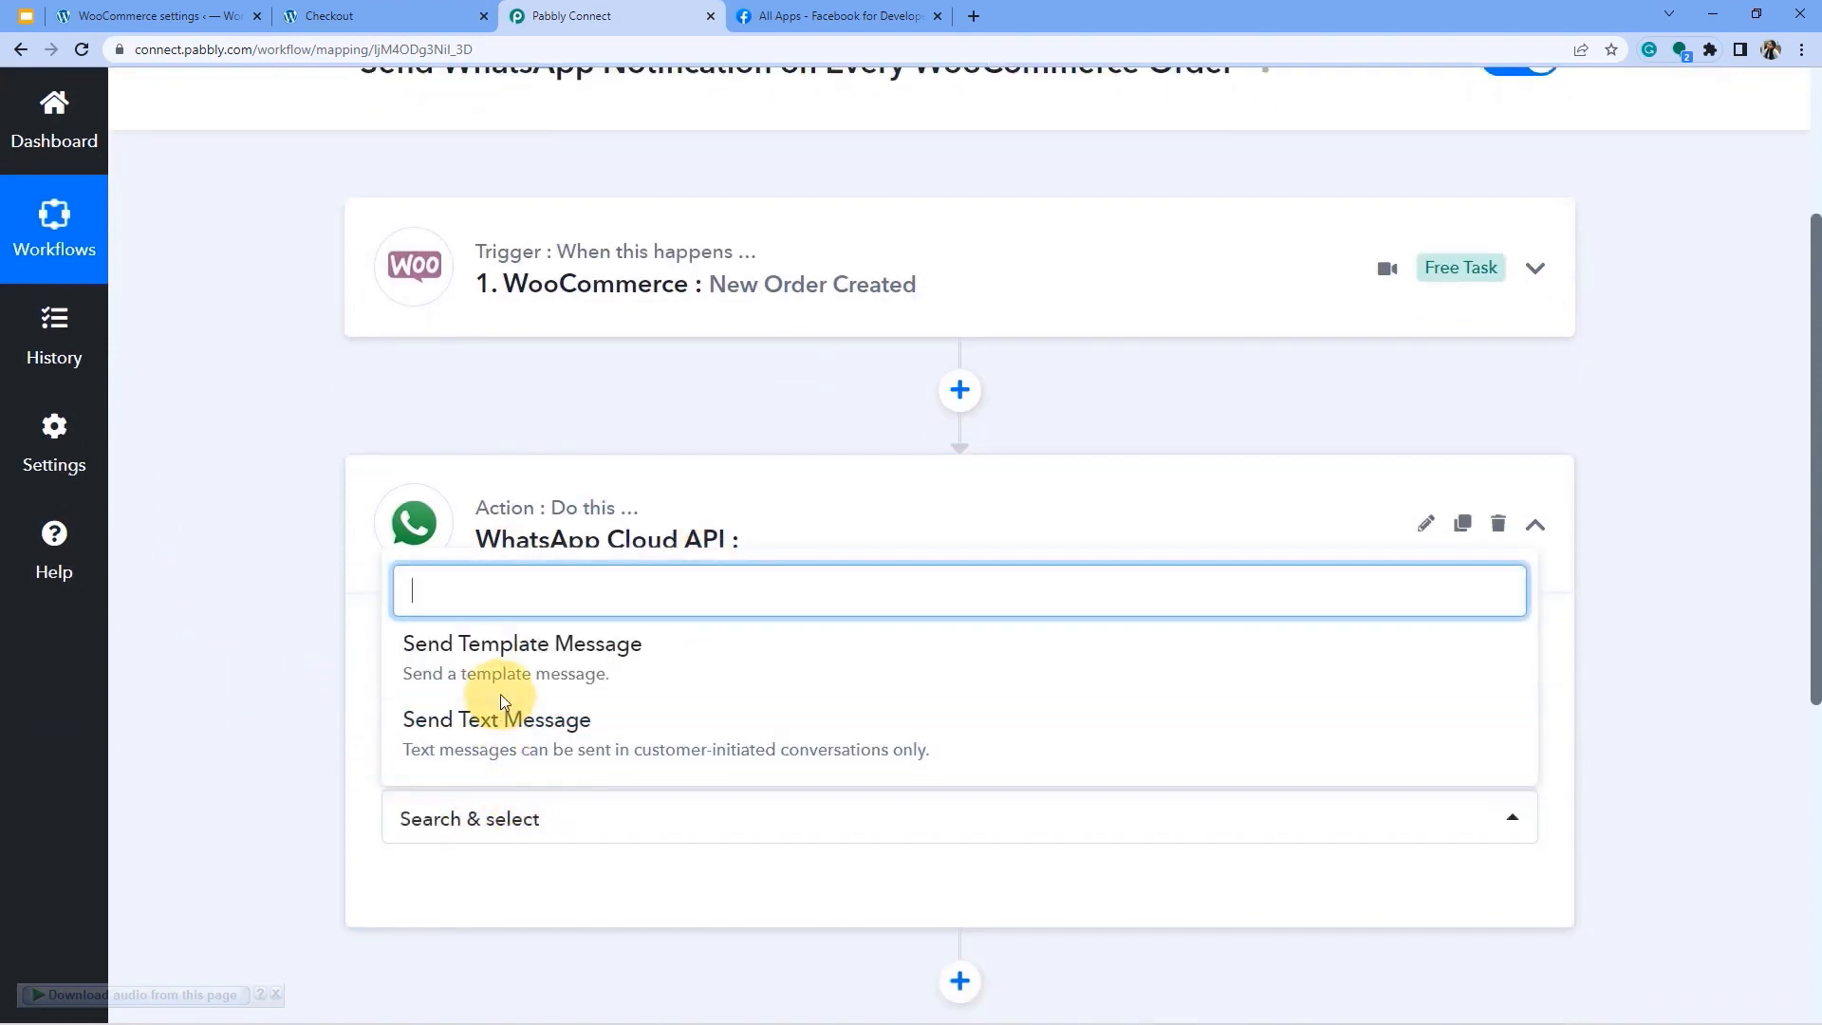
click(550, 644)
scroll(559, 653, down, 1)
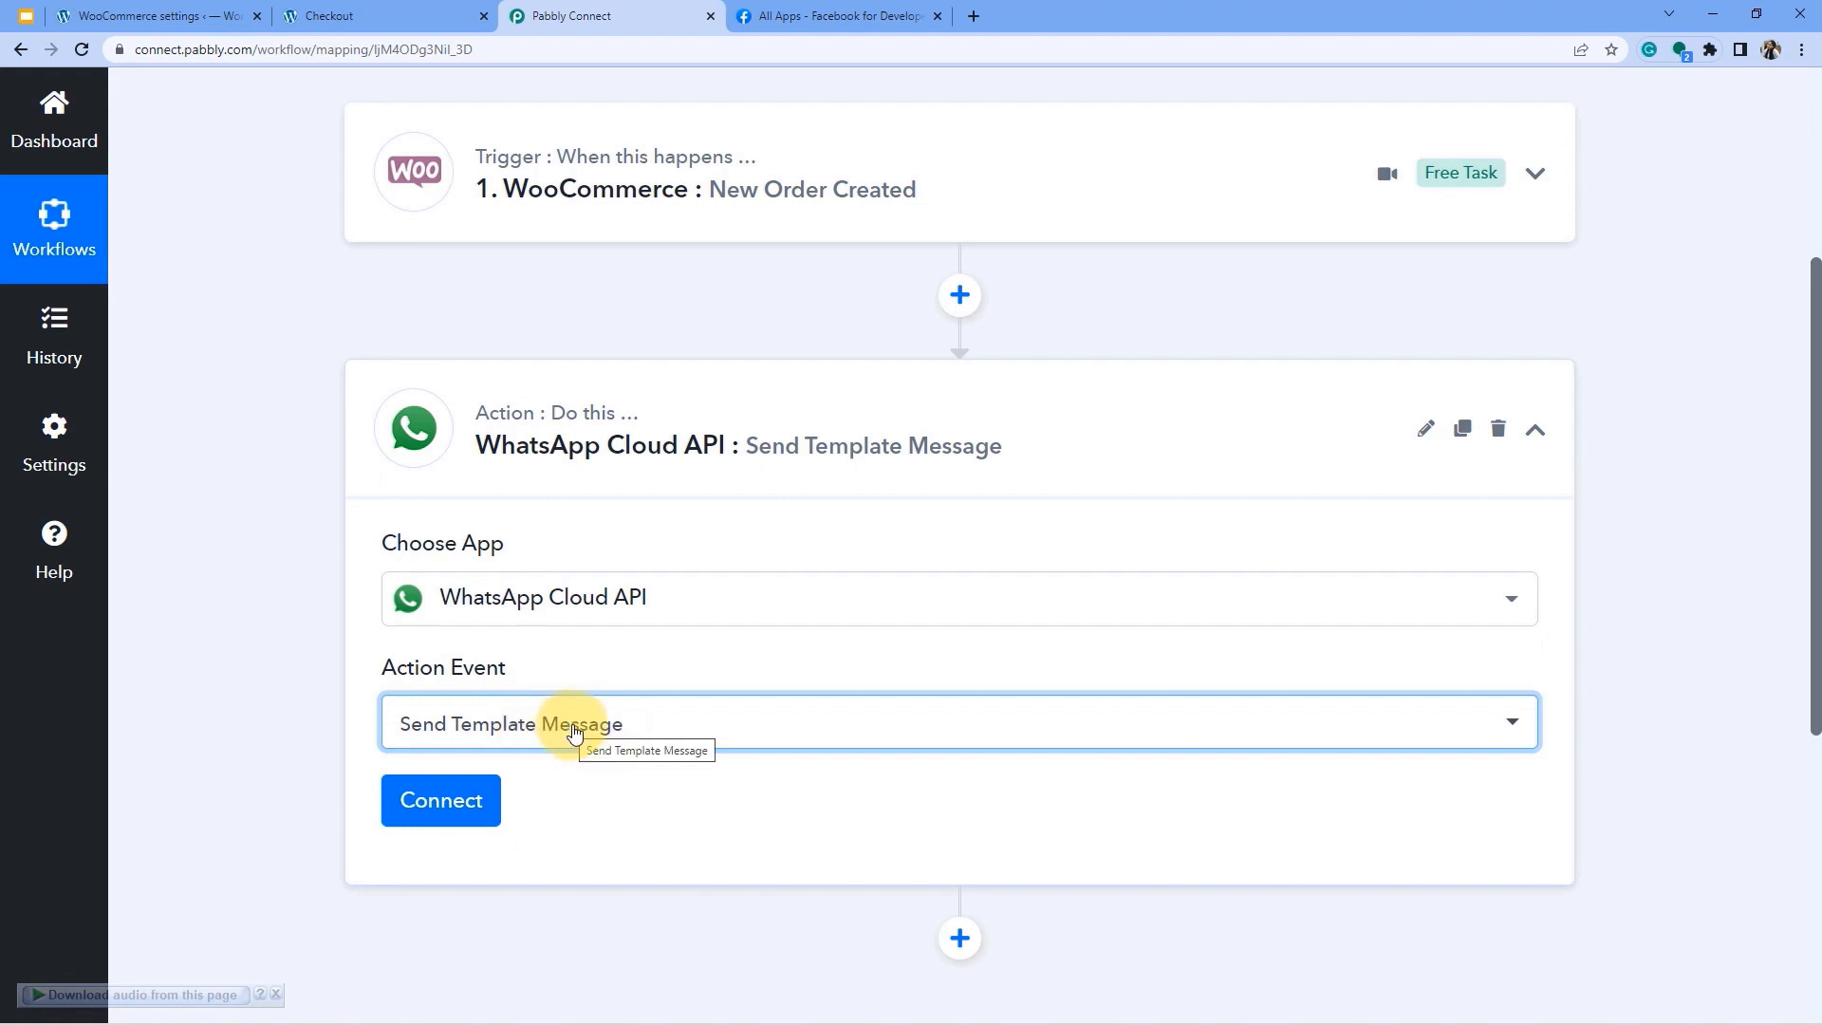
click(449, 799)
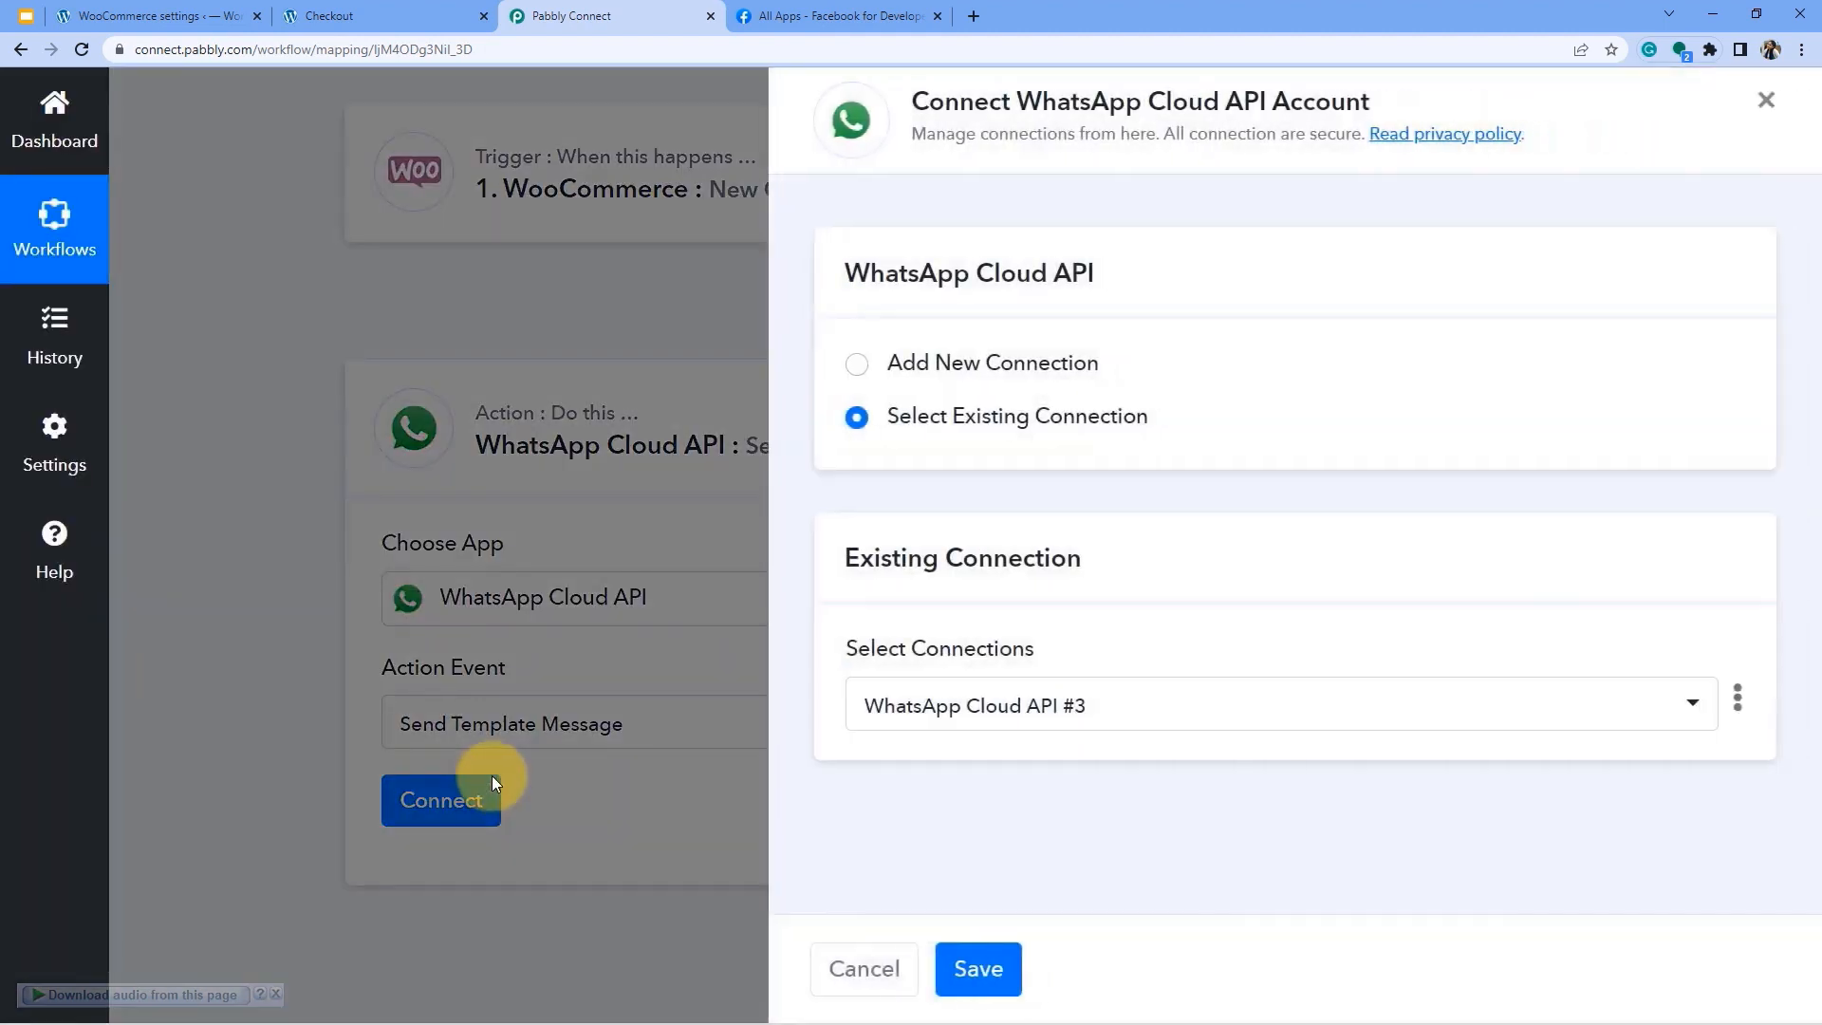
Add new connection WhatsApp Cloud API #4, review its credential fields, then go to Meta's apps list.
click(857, 365)
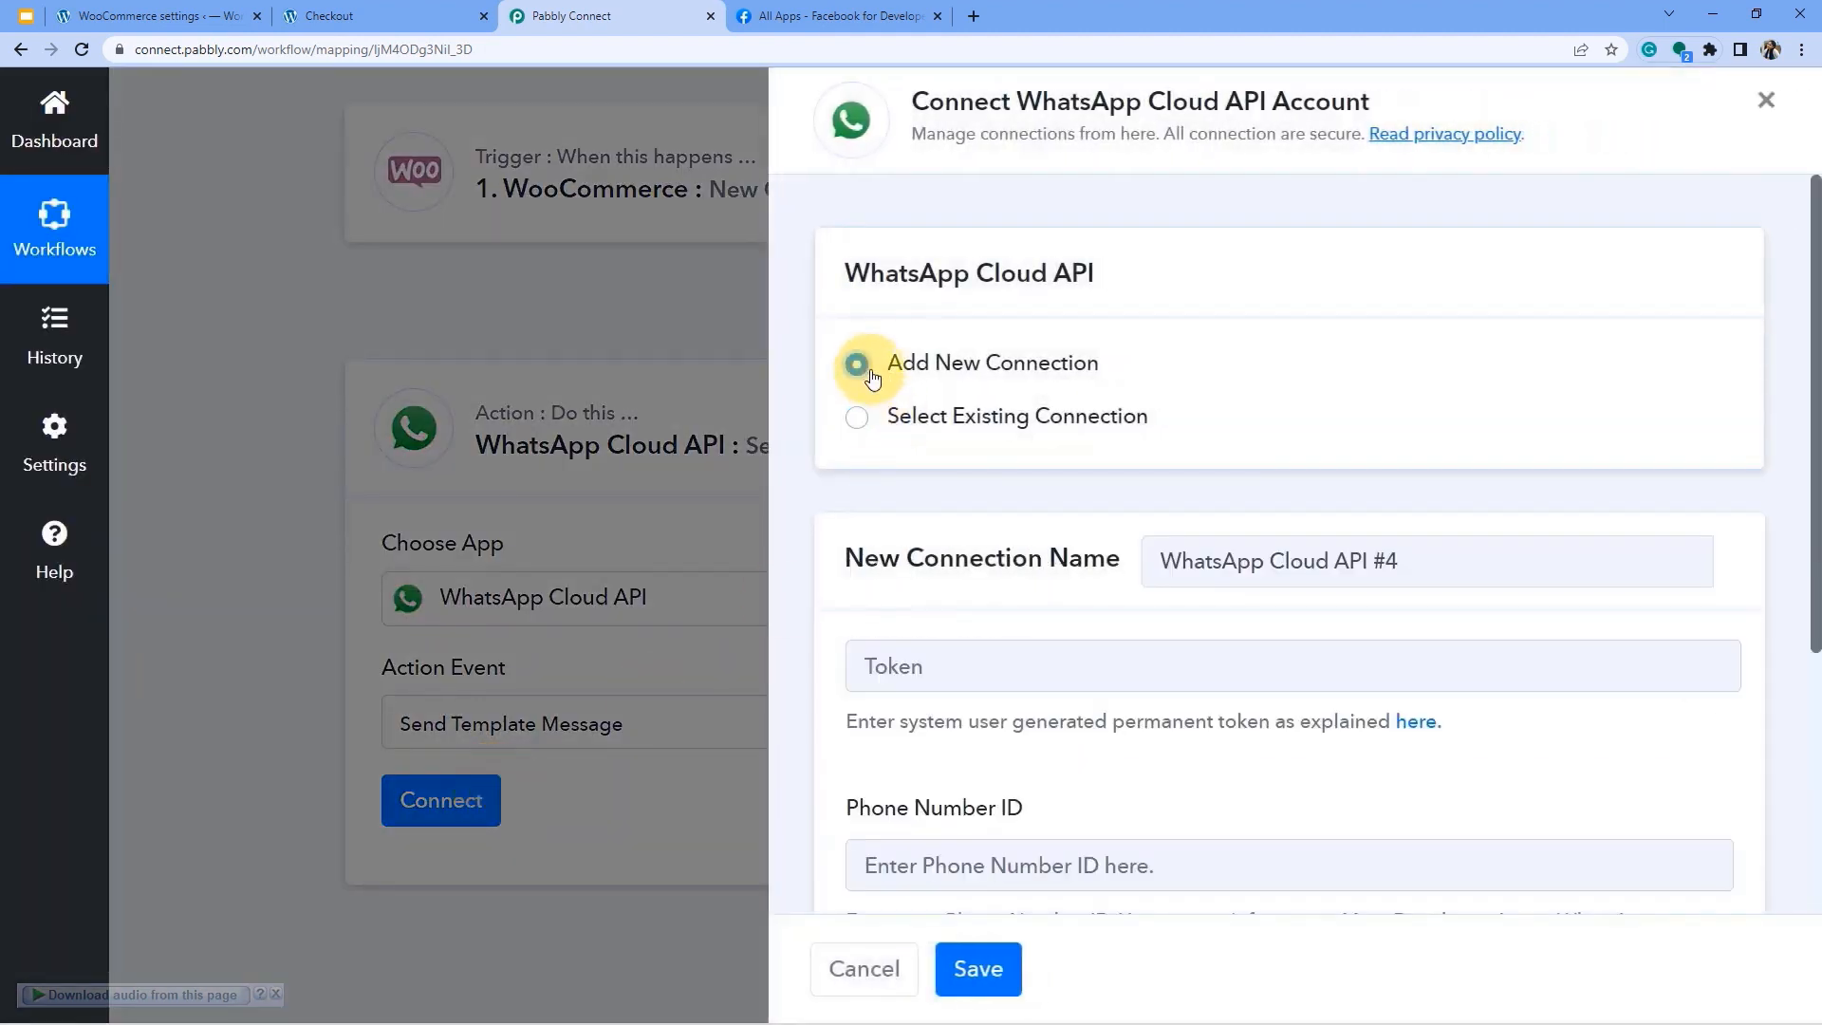
scroll(1067, 387, down, 2)
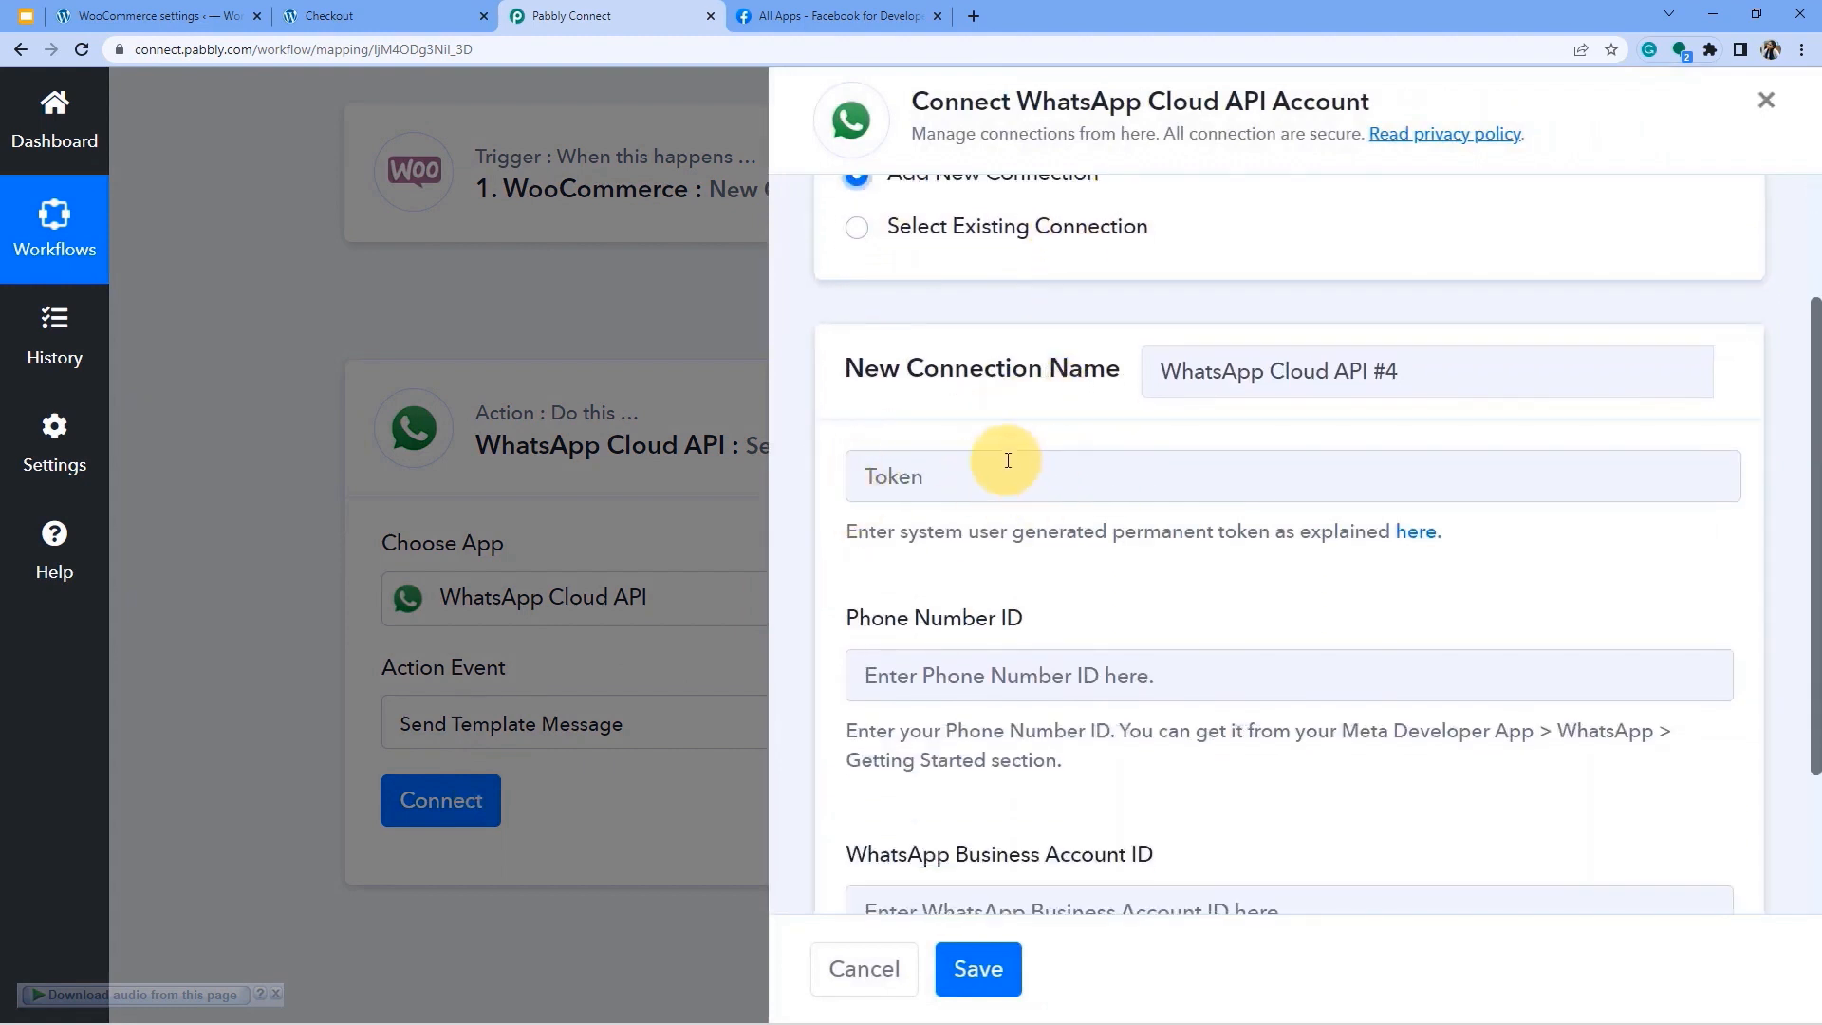
scroll(952, 495, down, 1)
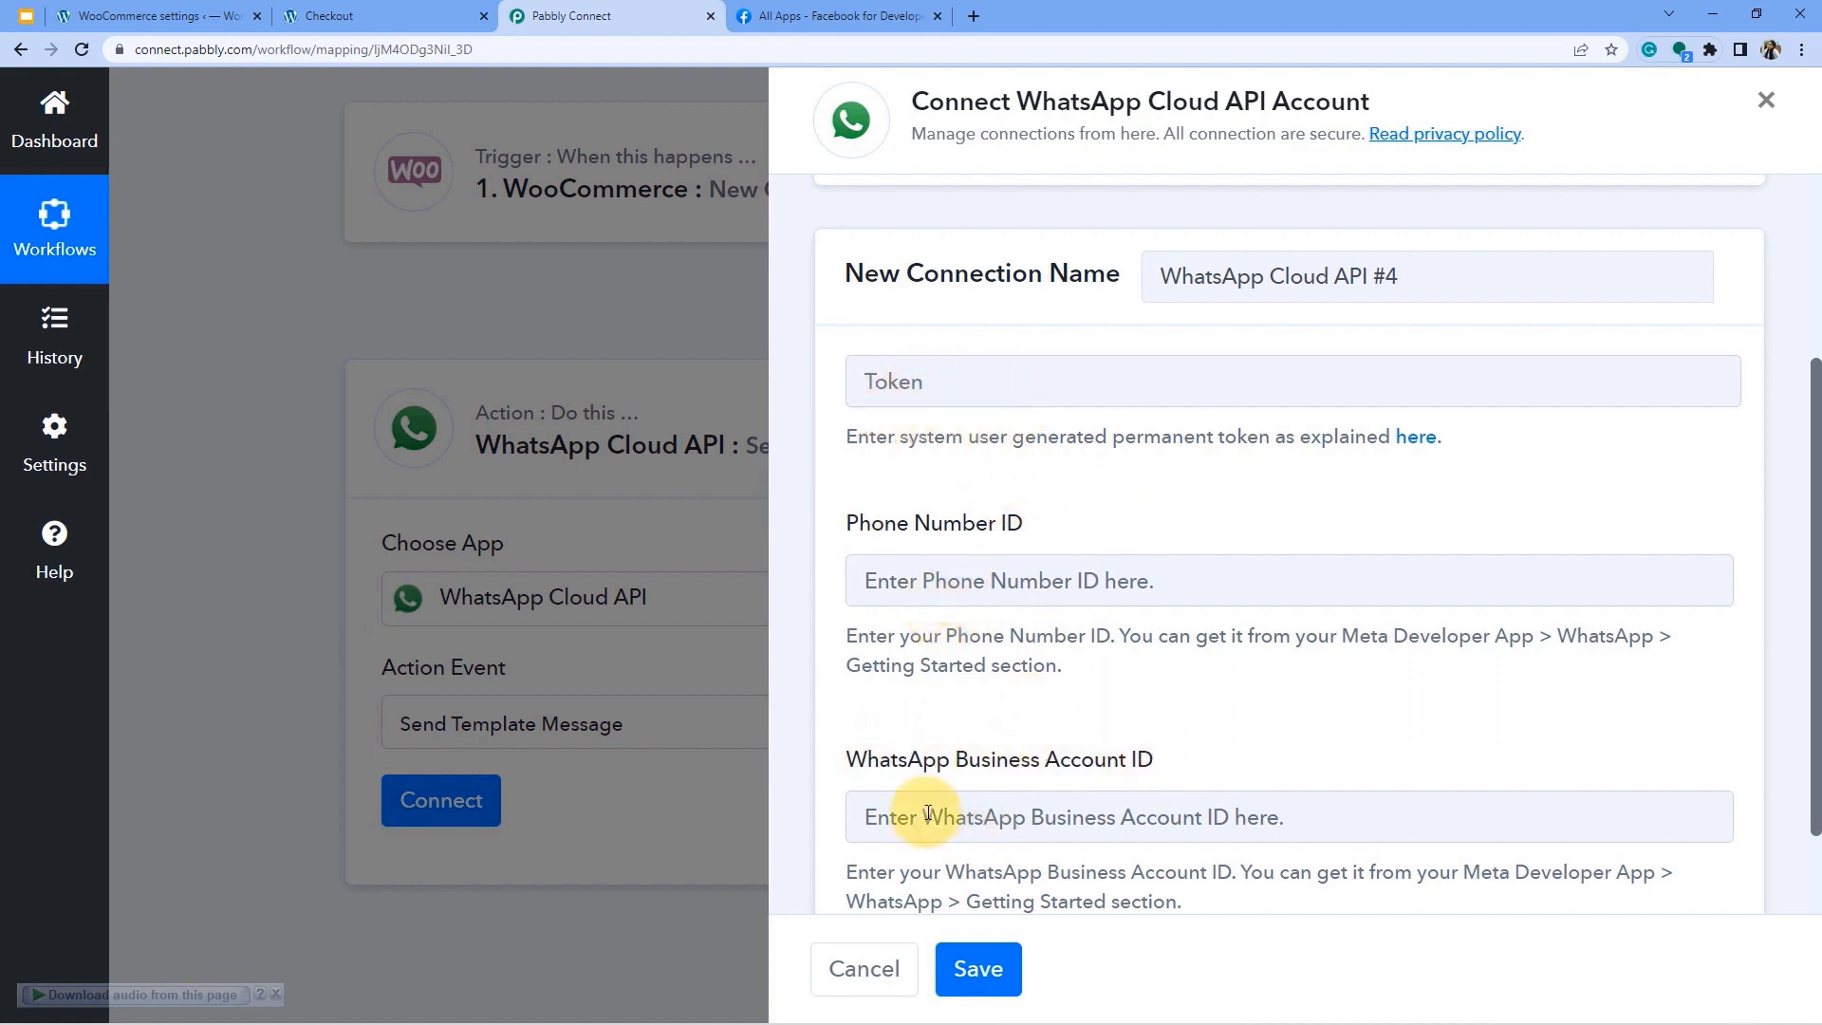
click(788, 17)
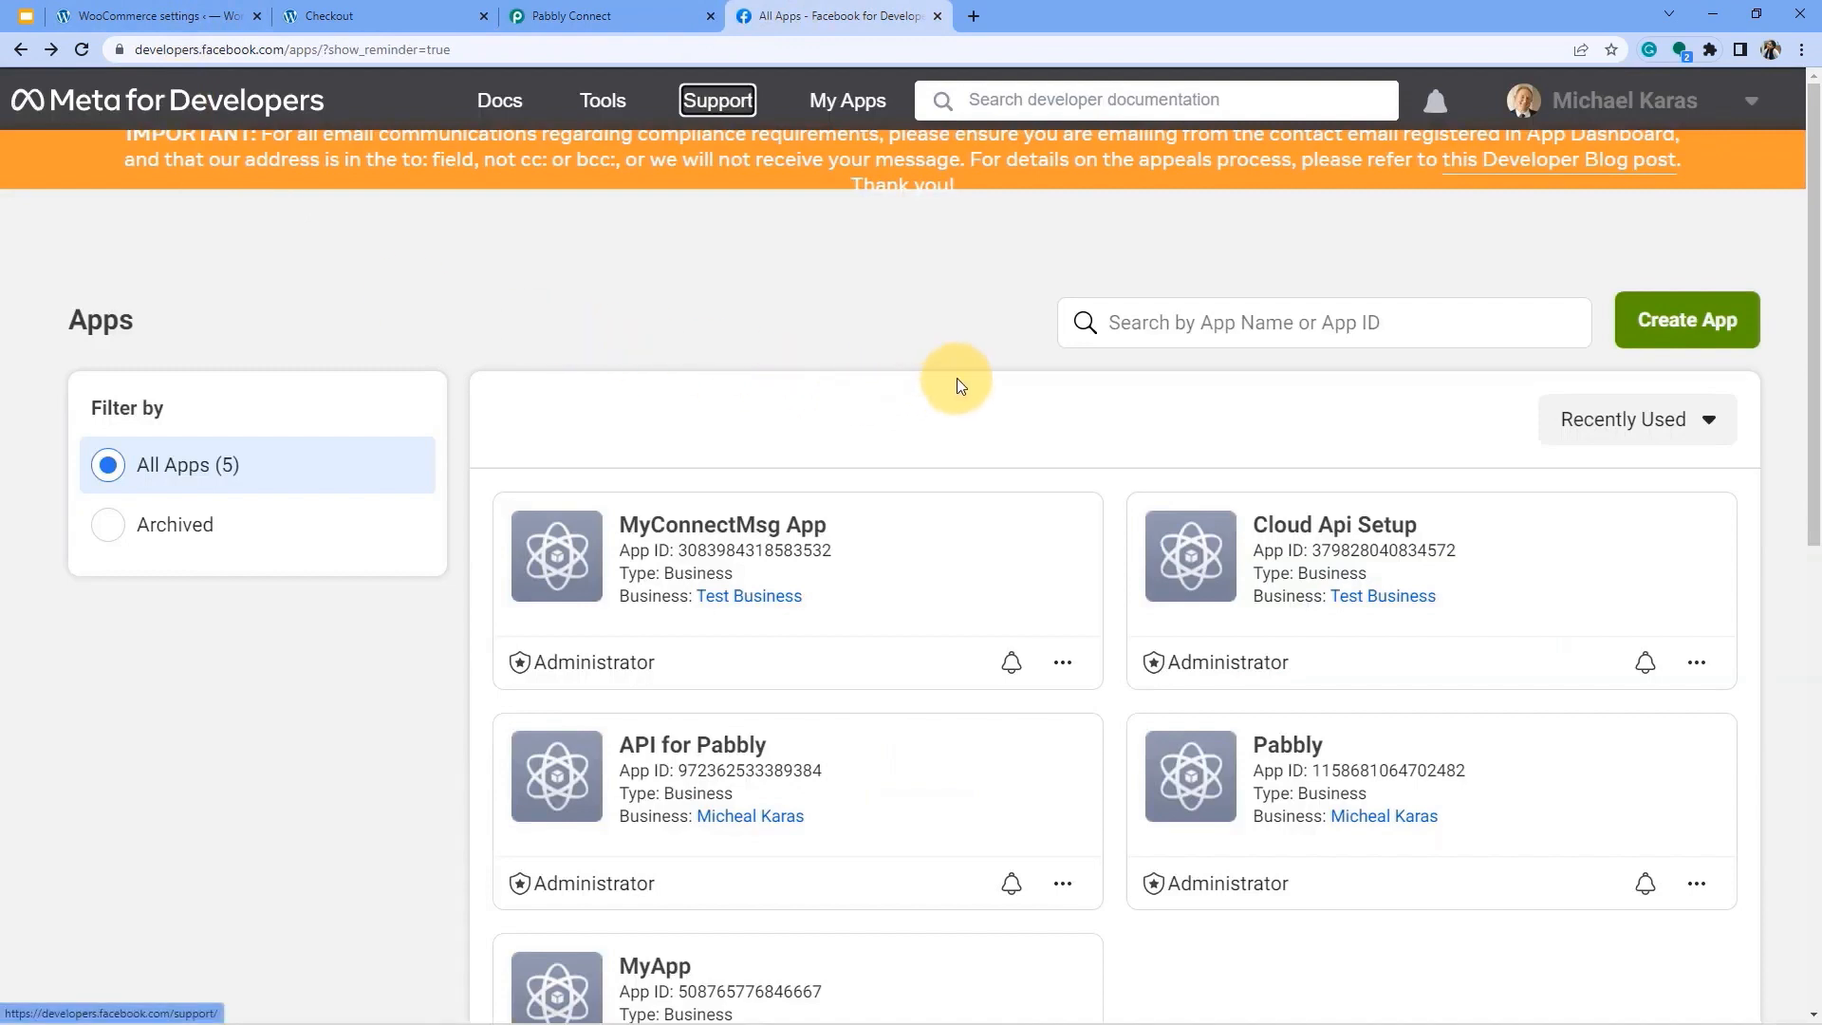
Open the MyConnectMsg App dashboard and expand its WhatsApp product section.
scroll(807, 398, down, 1)
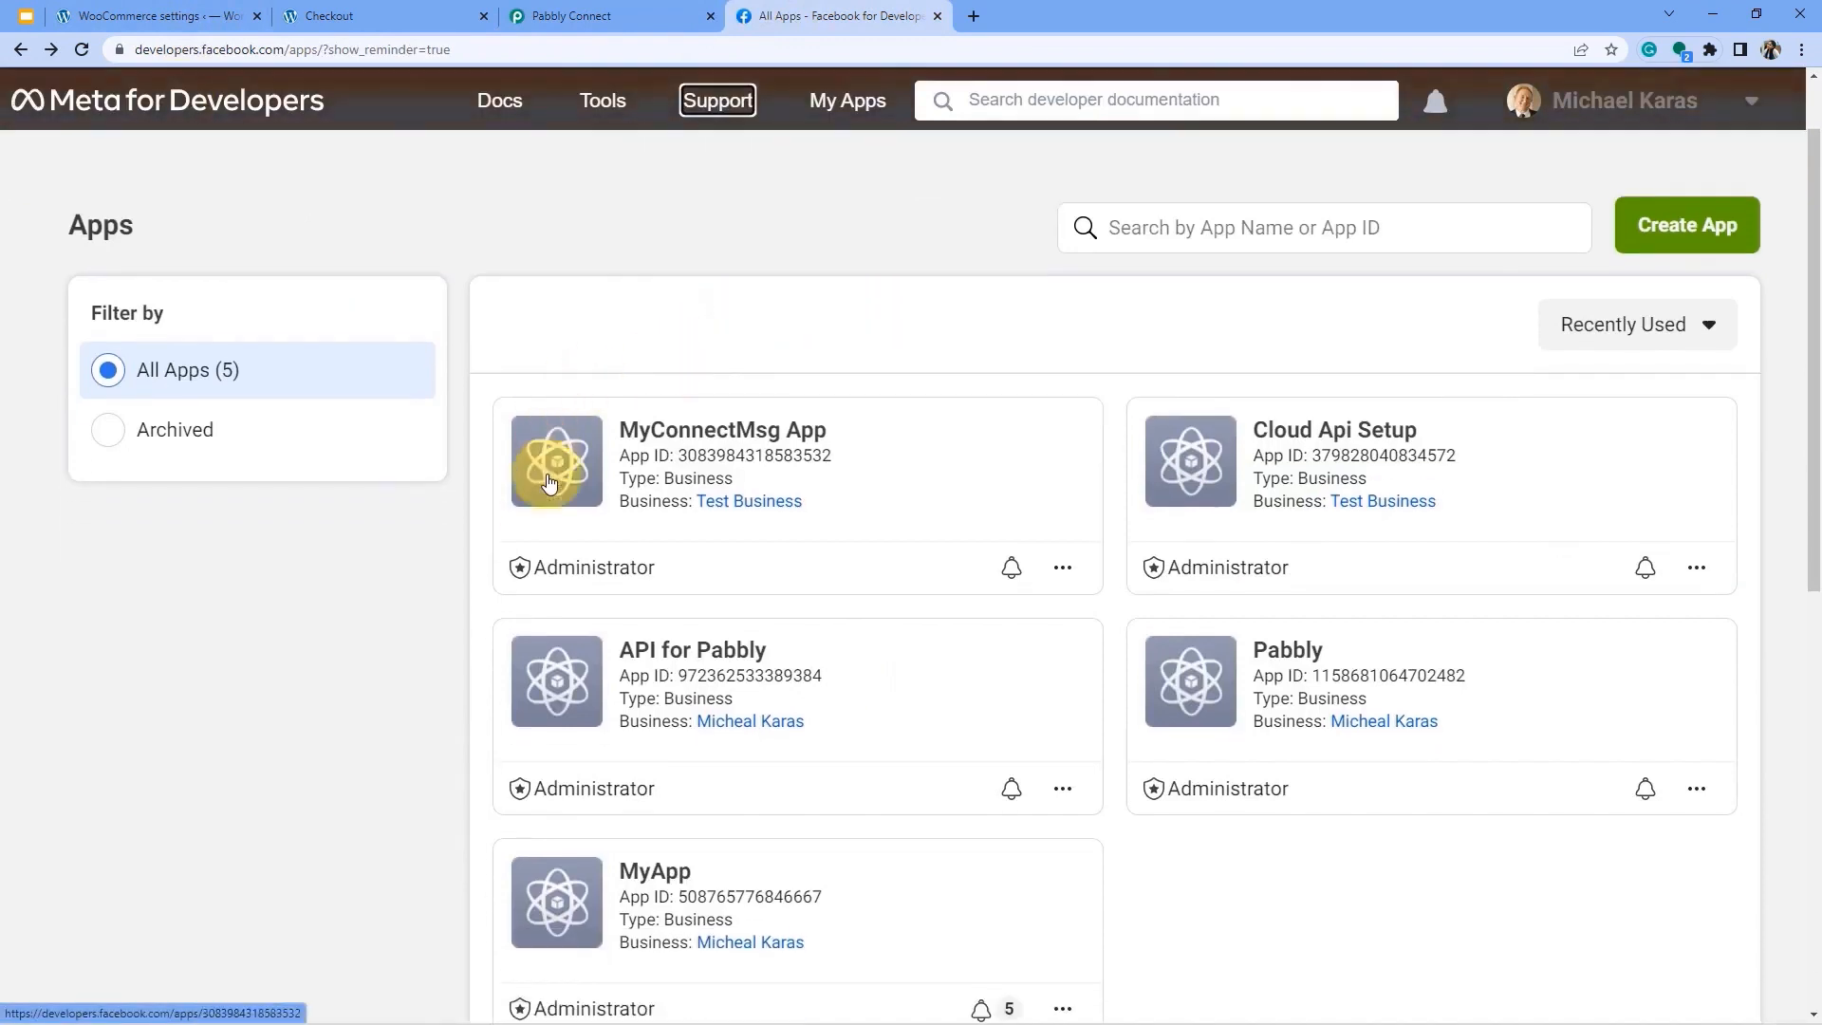
click(671, 441)
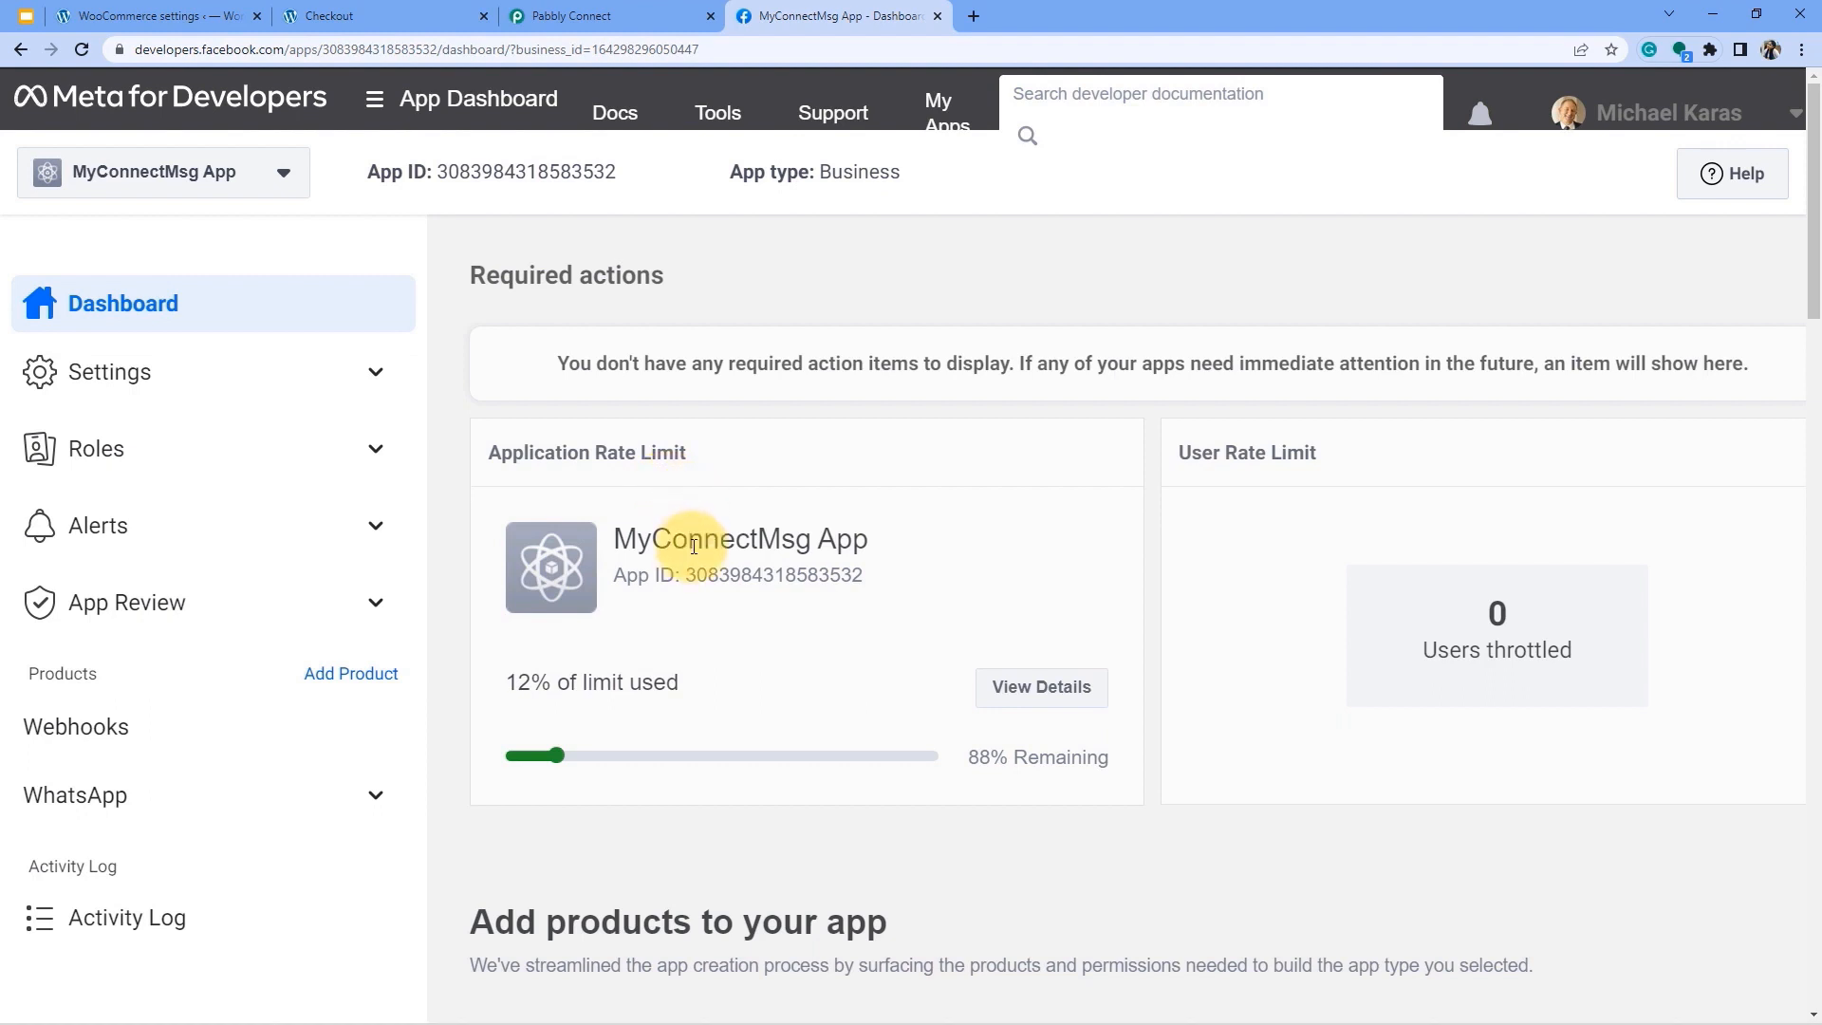
click(644, 13)
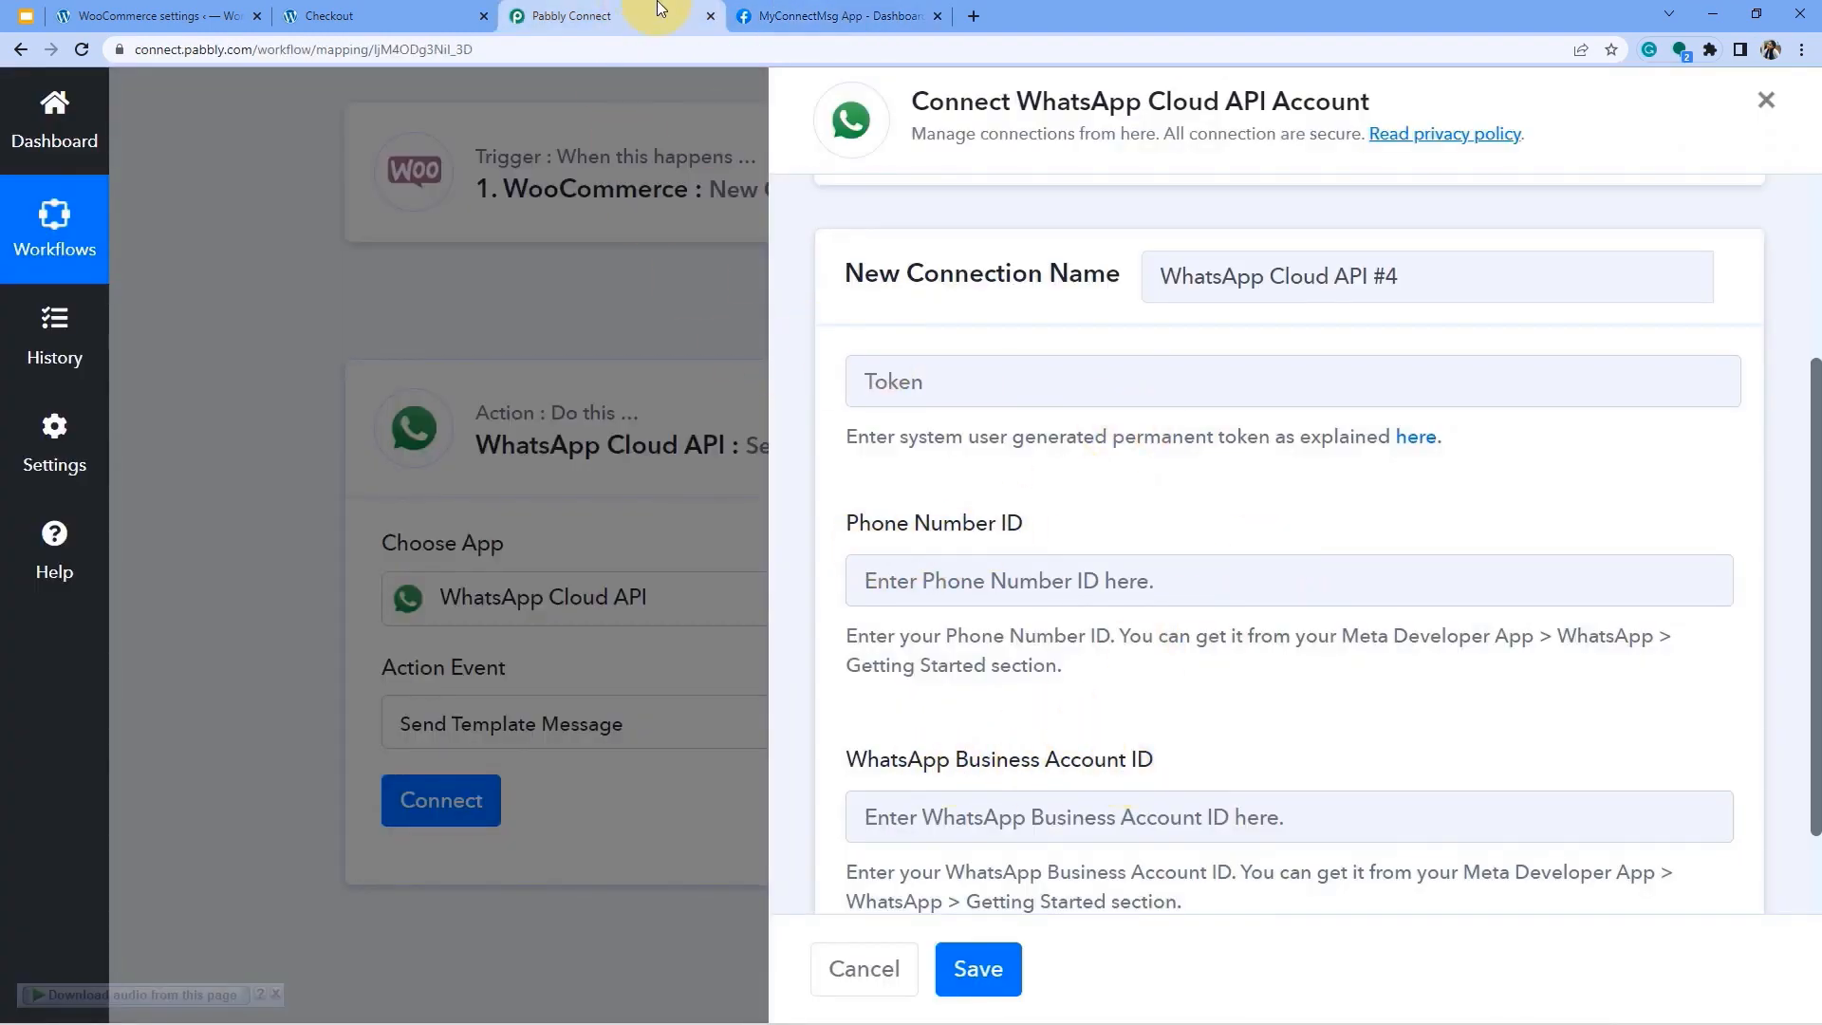
click(806, 13)
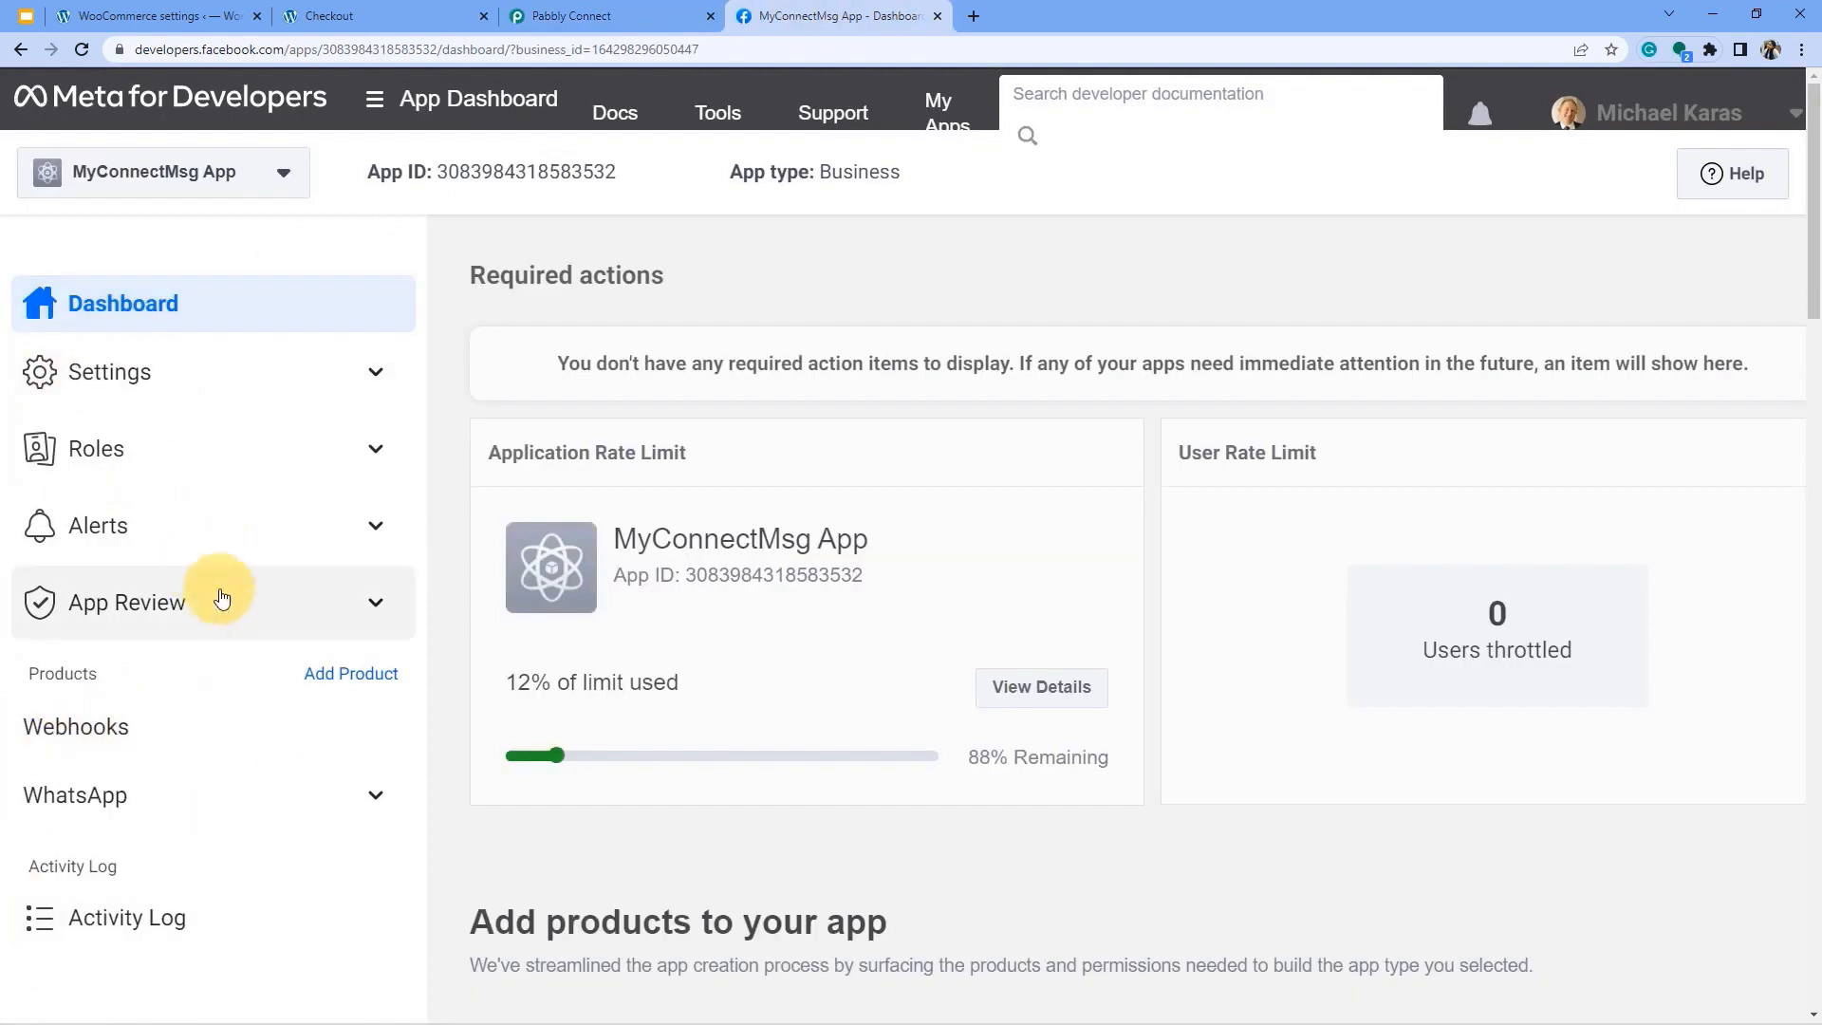
click(98, 809)
scroll(100, 647, down, 1)
Open WhatsApp Getting Started and point out the access token, phone number ID and business account ID.
click(119, 792)
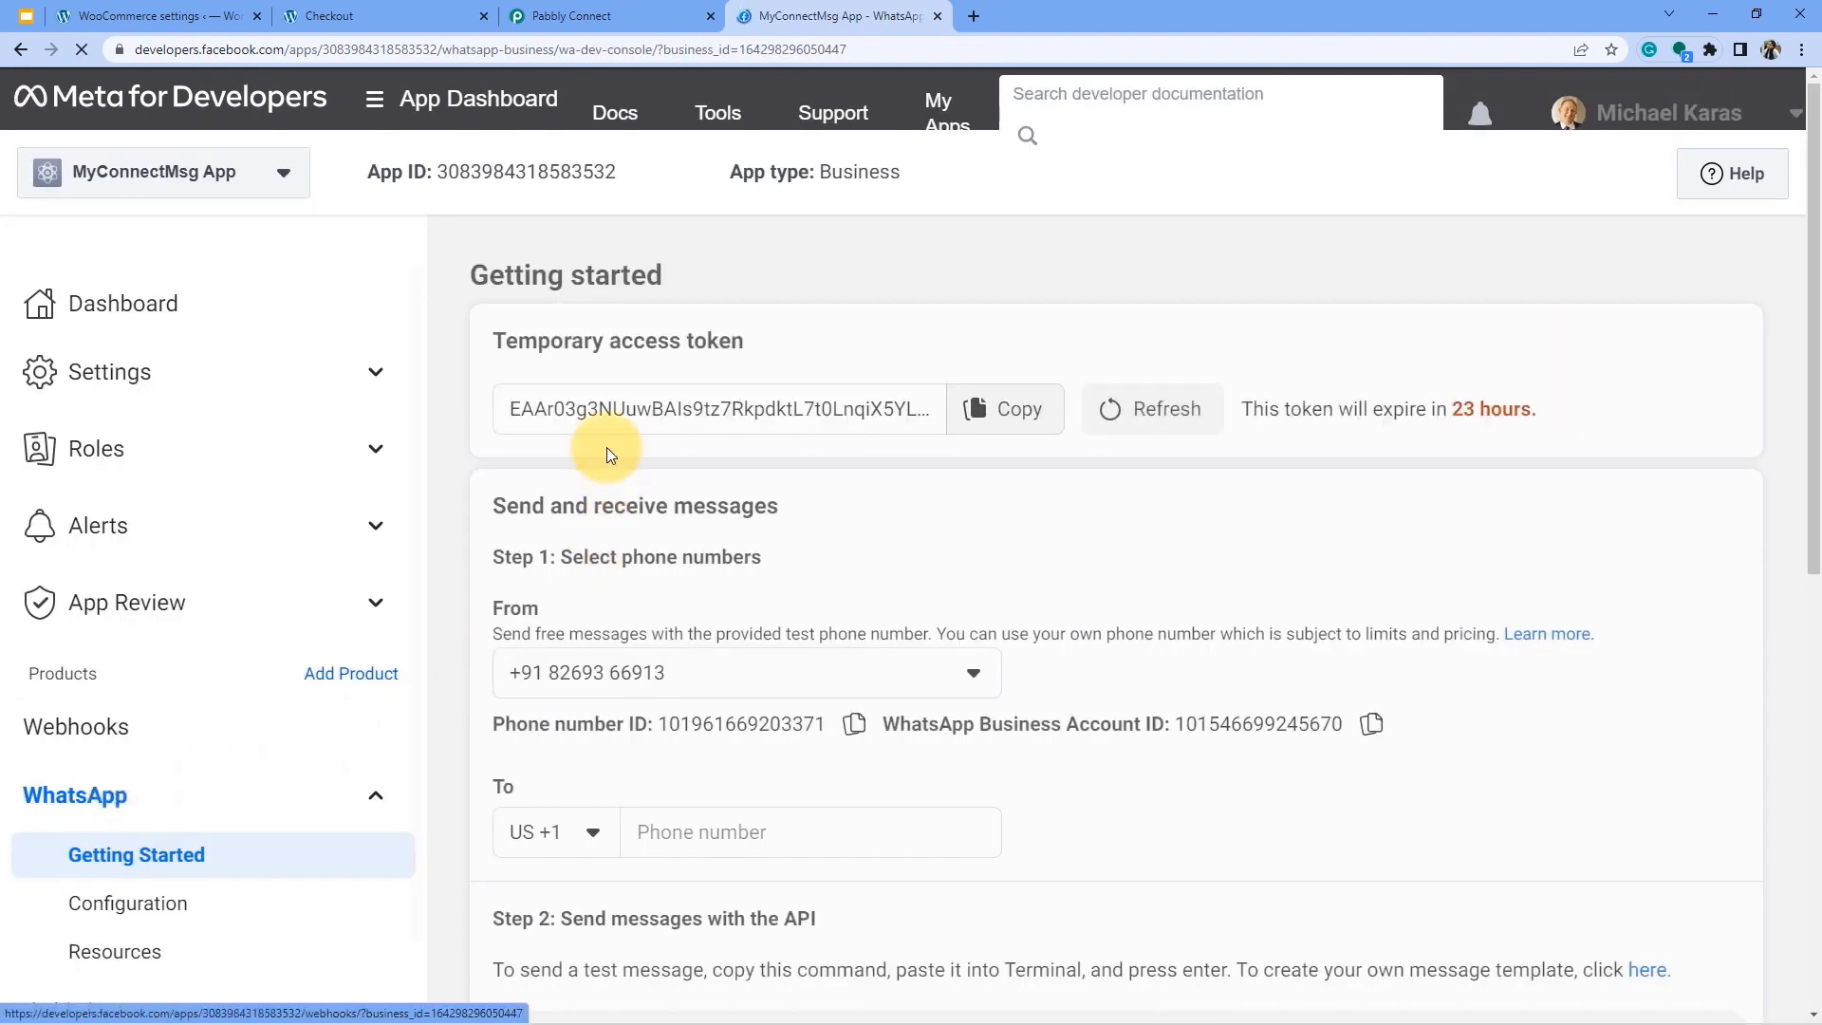
drag(669, 343, 749, 344)
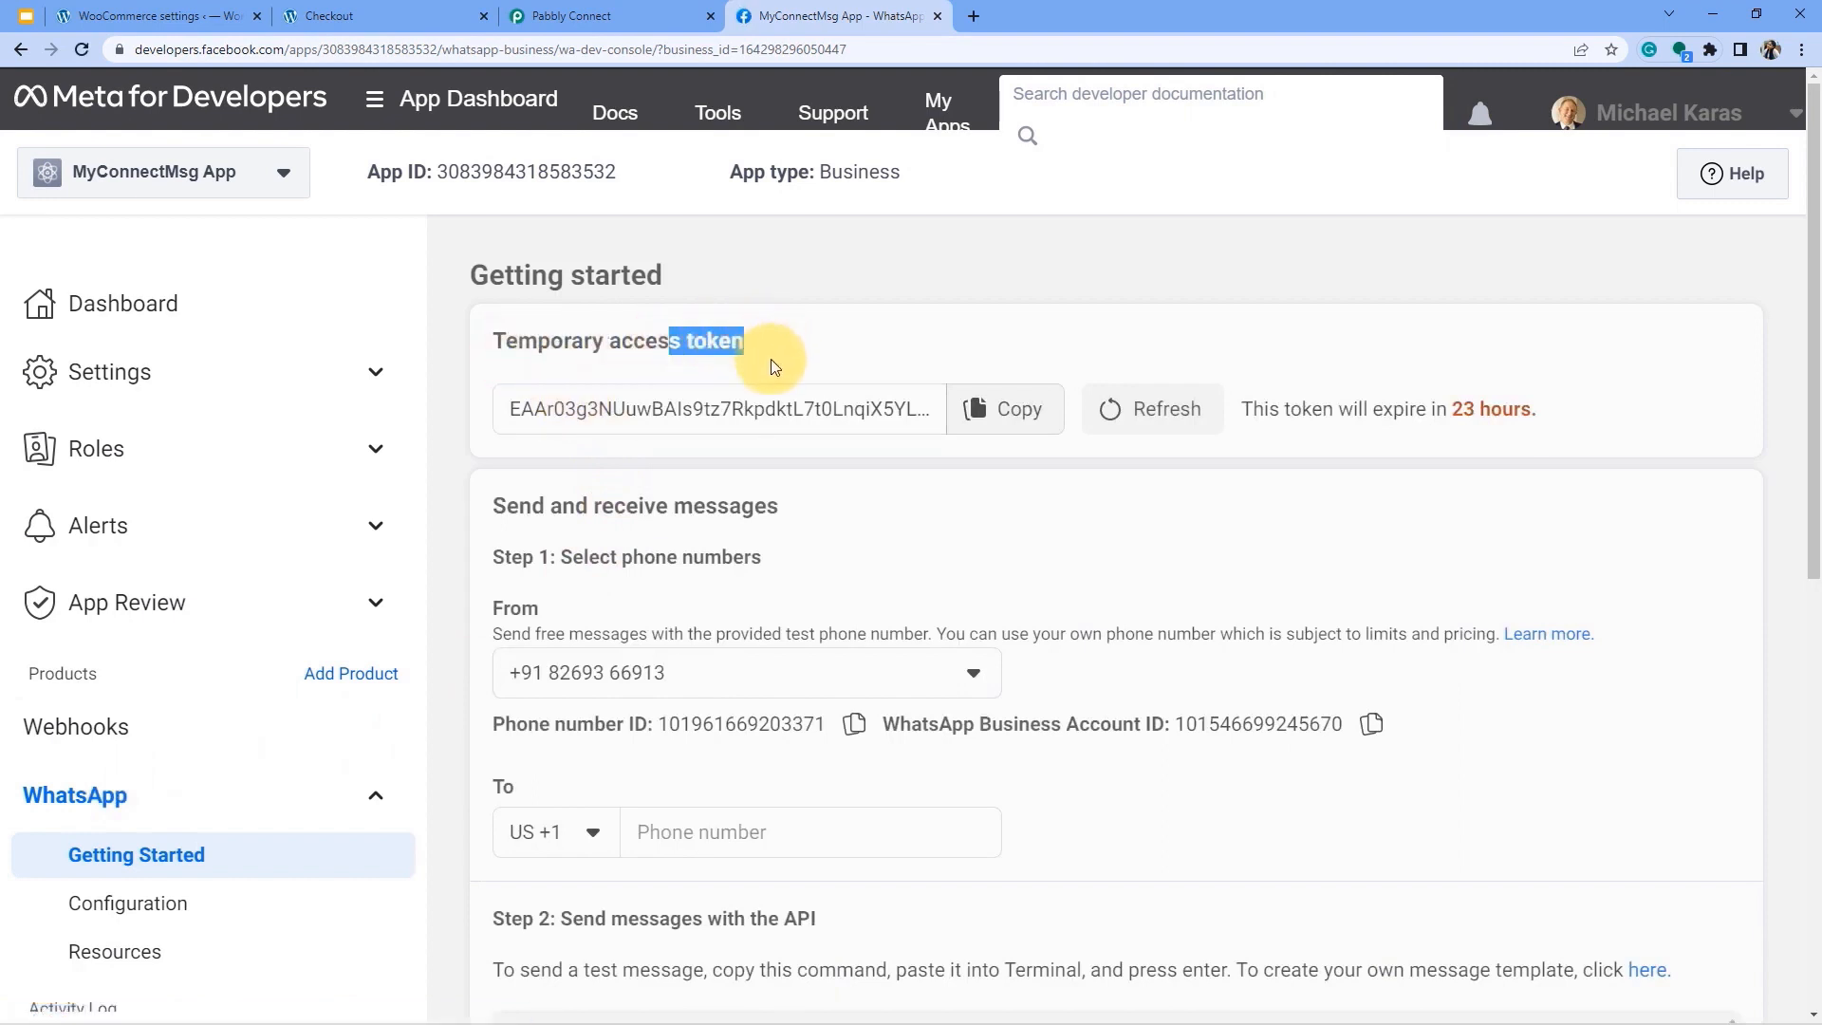
scroll(717, 588, down, 1)
drag(528, 629, 604, 629)
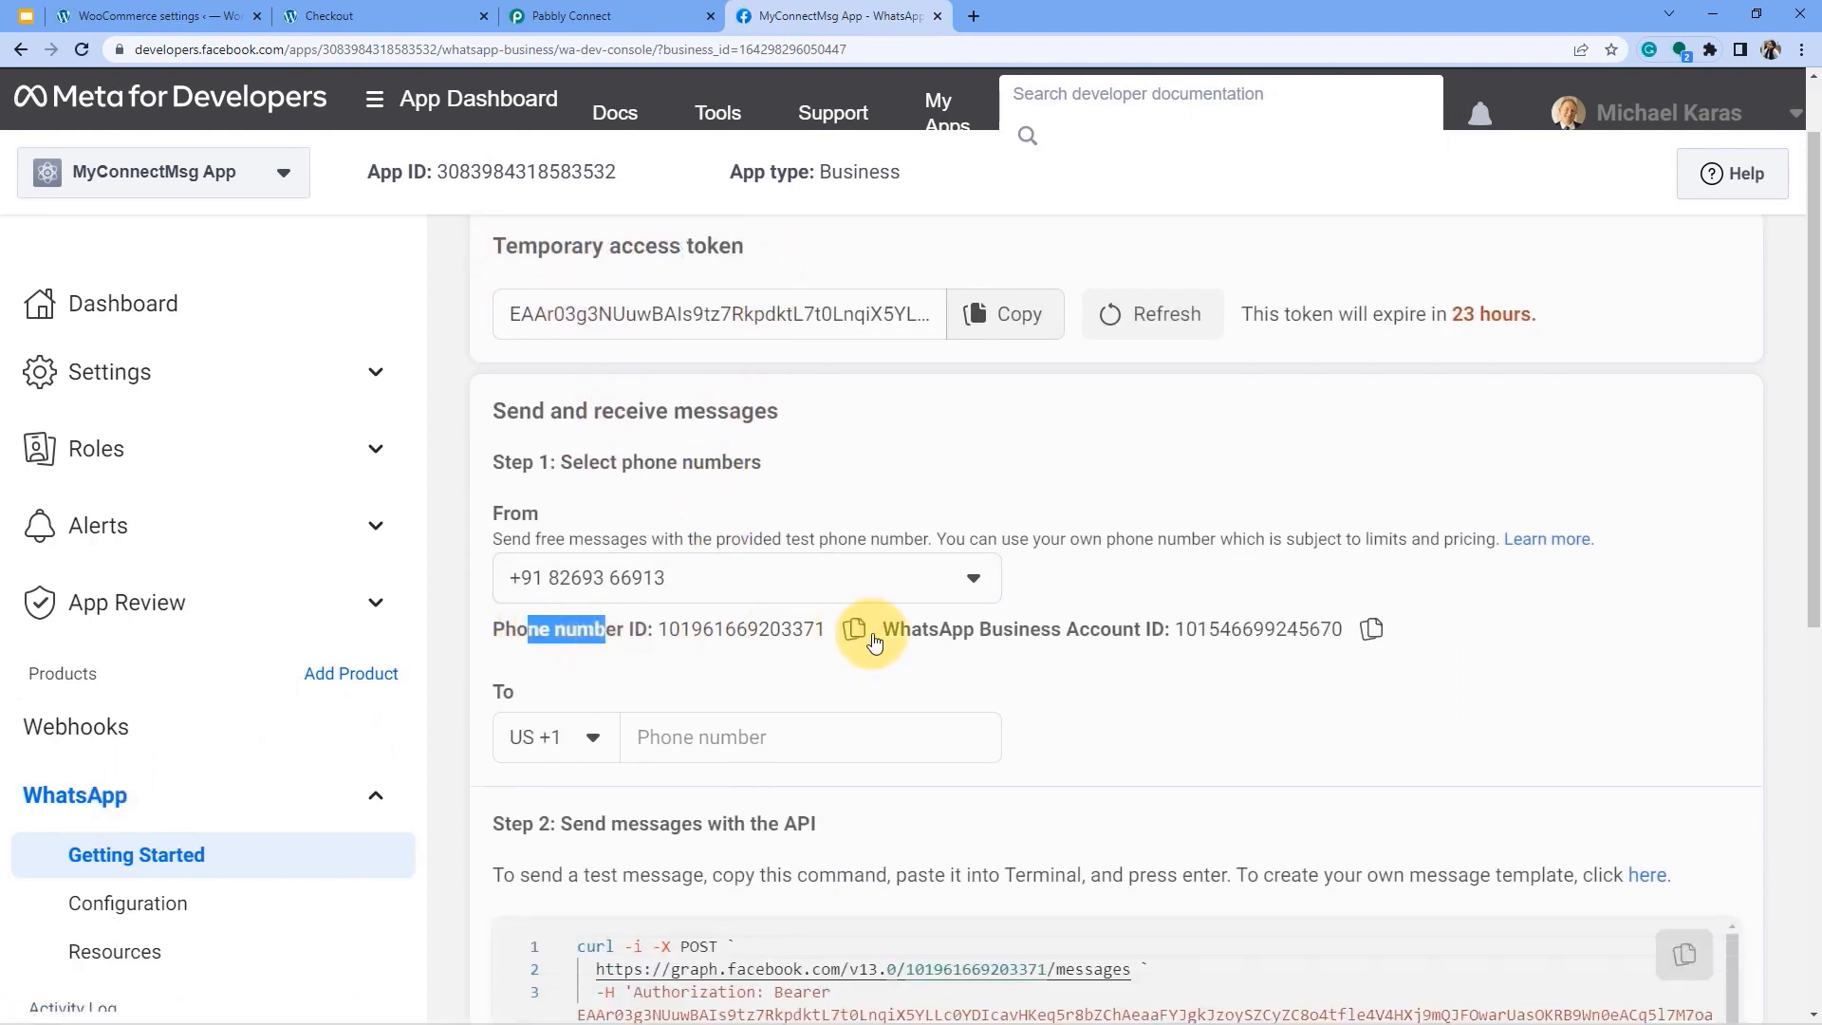
drag(960, 631, 1134, 631)
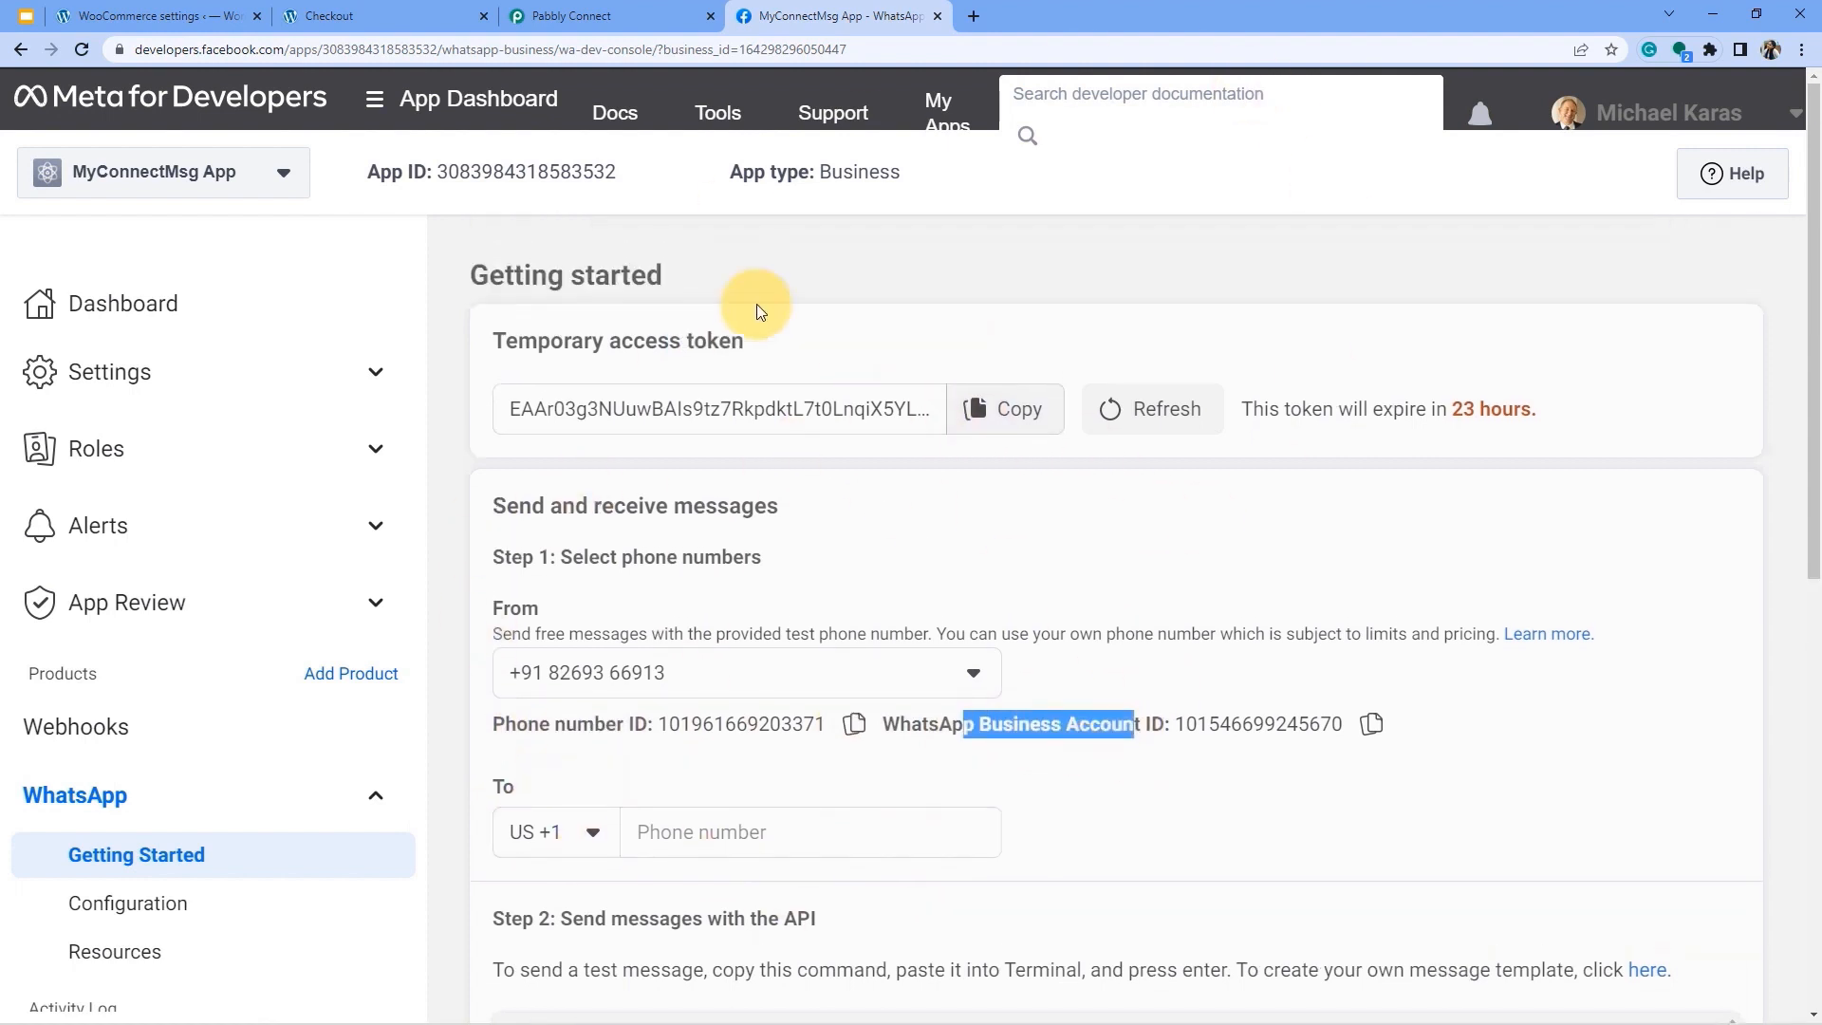
scroll(697, 507, up, 1)
drag(538, 341, 732, 342)
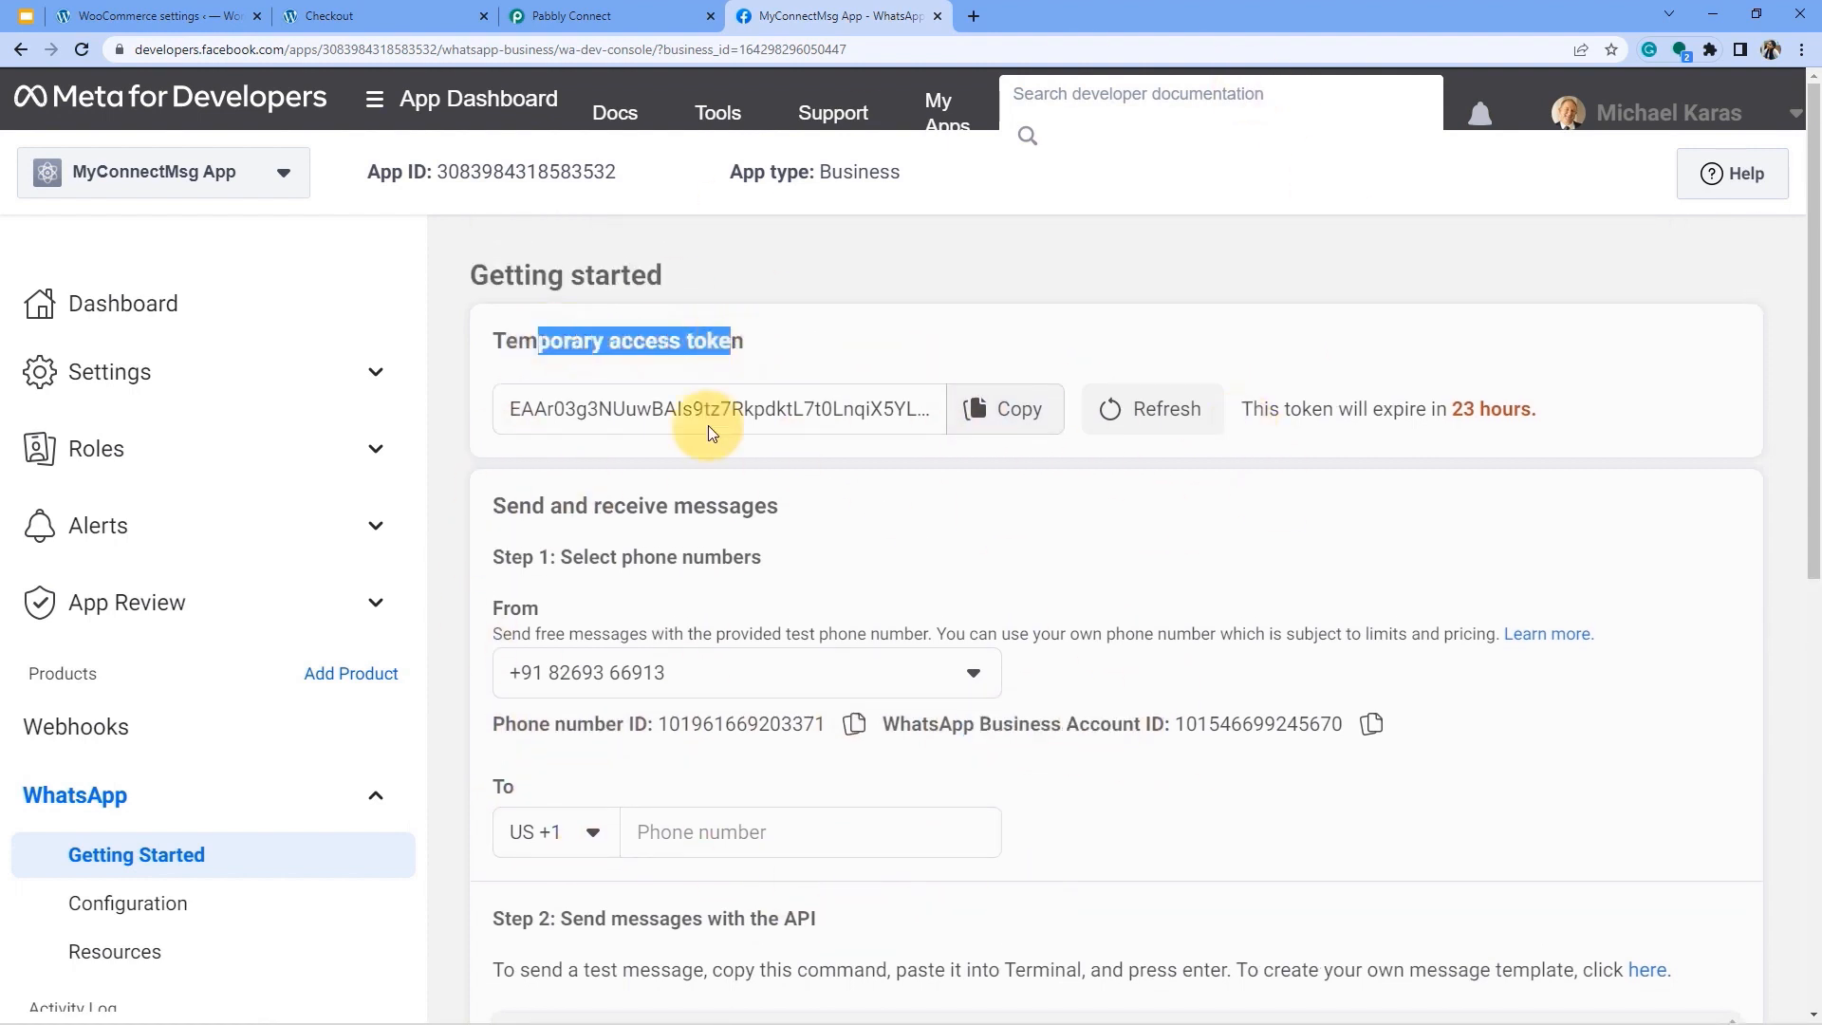
drag(528, 733, 697, 732)
drag(929, 733, 1093, 733)
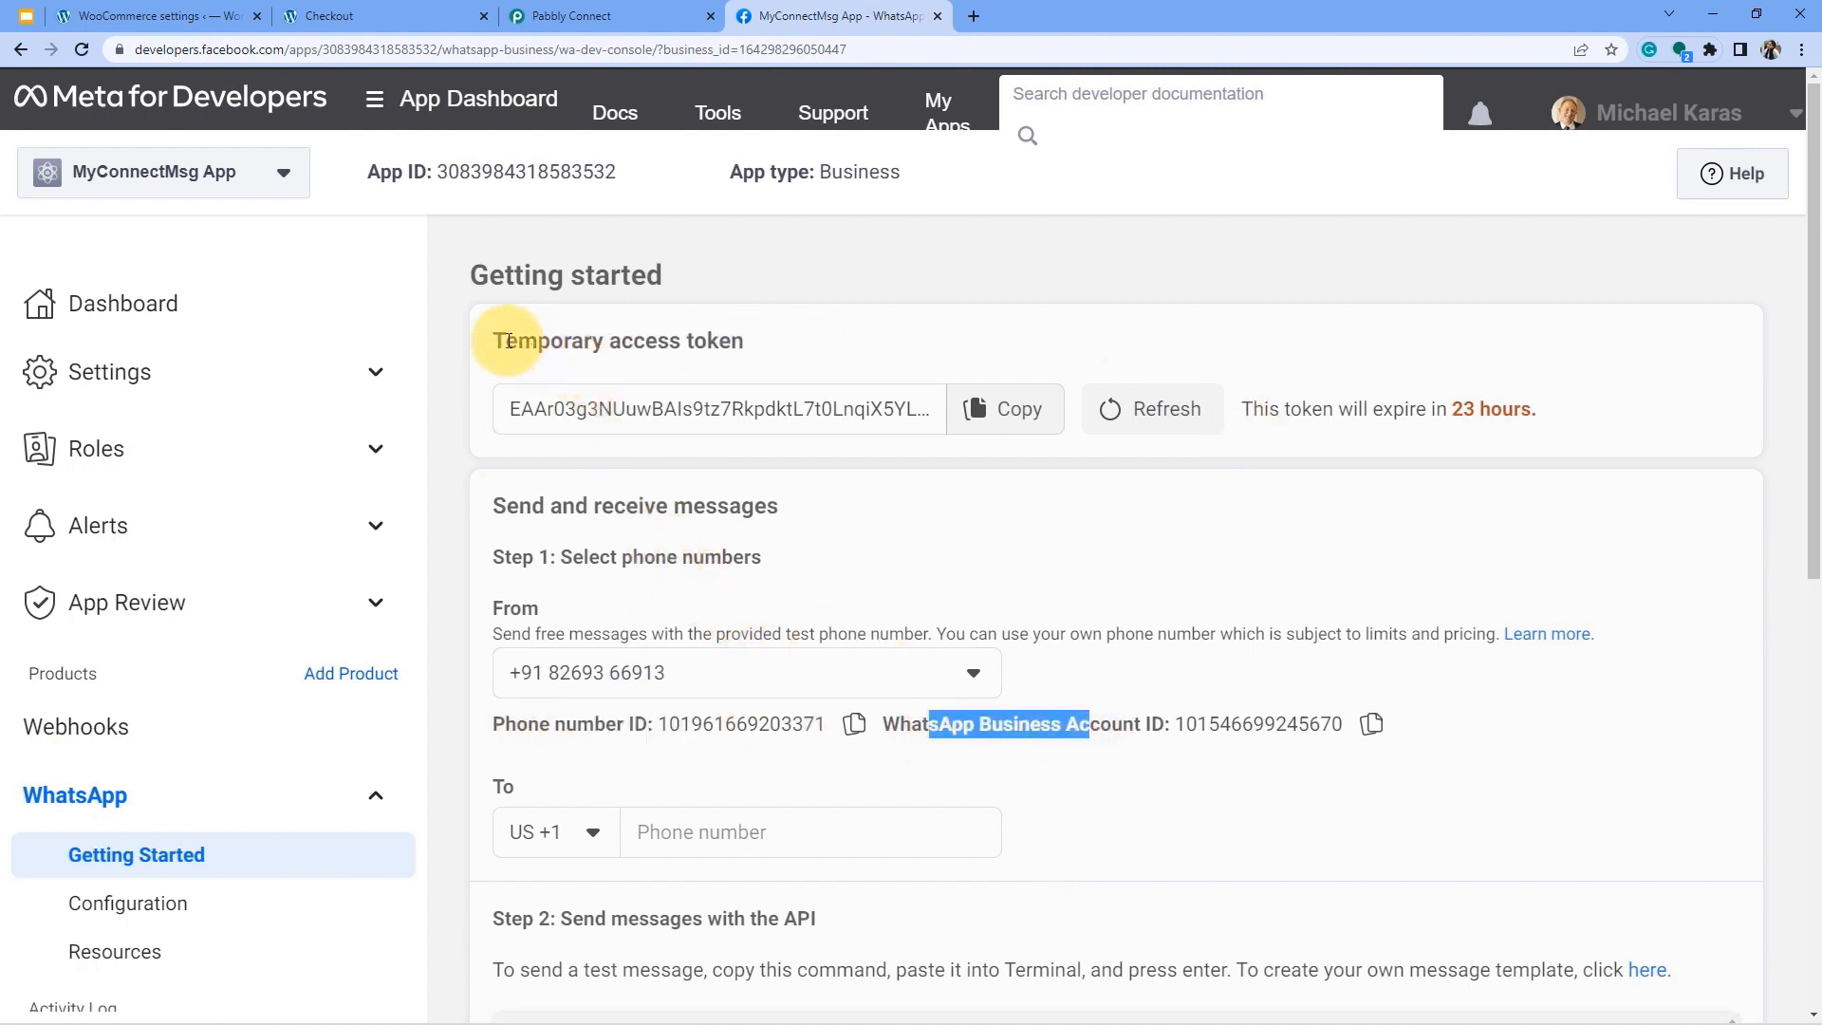
Explain the temporary access token expiring in 23 hours, then return to All Apps.
drag(509, 340, 747, 338)
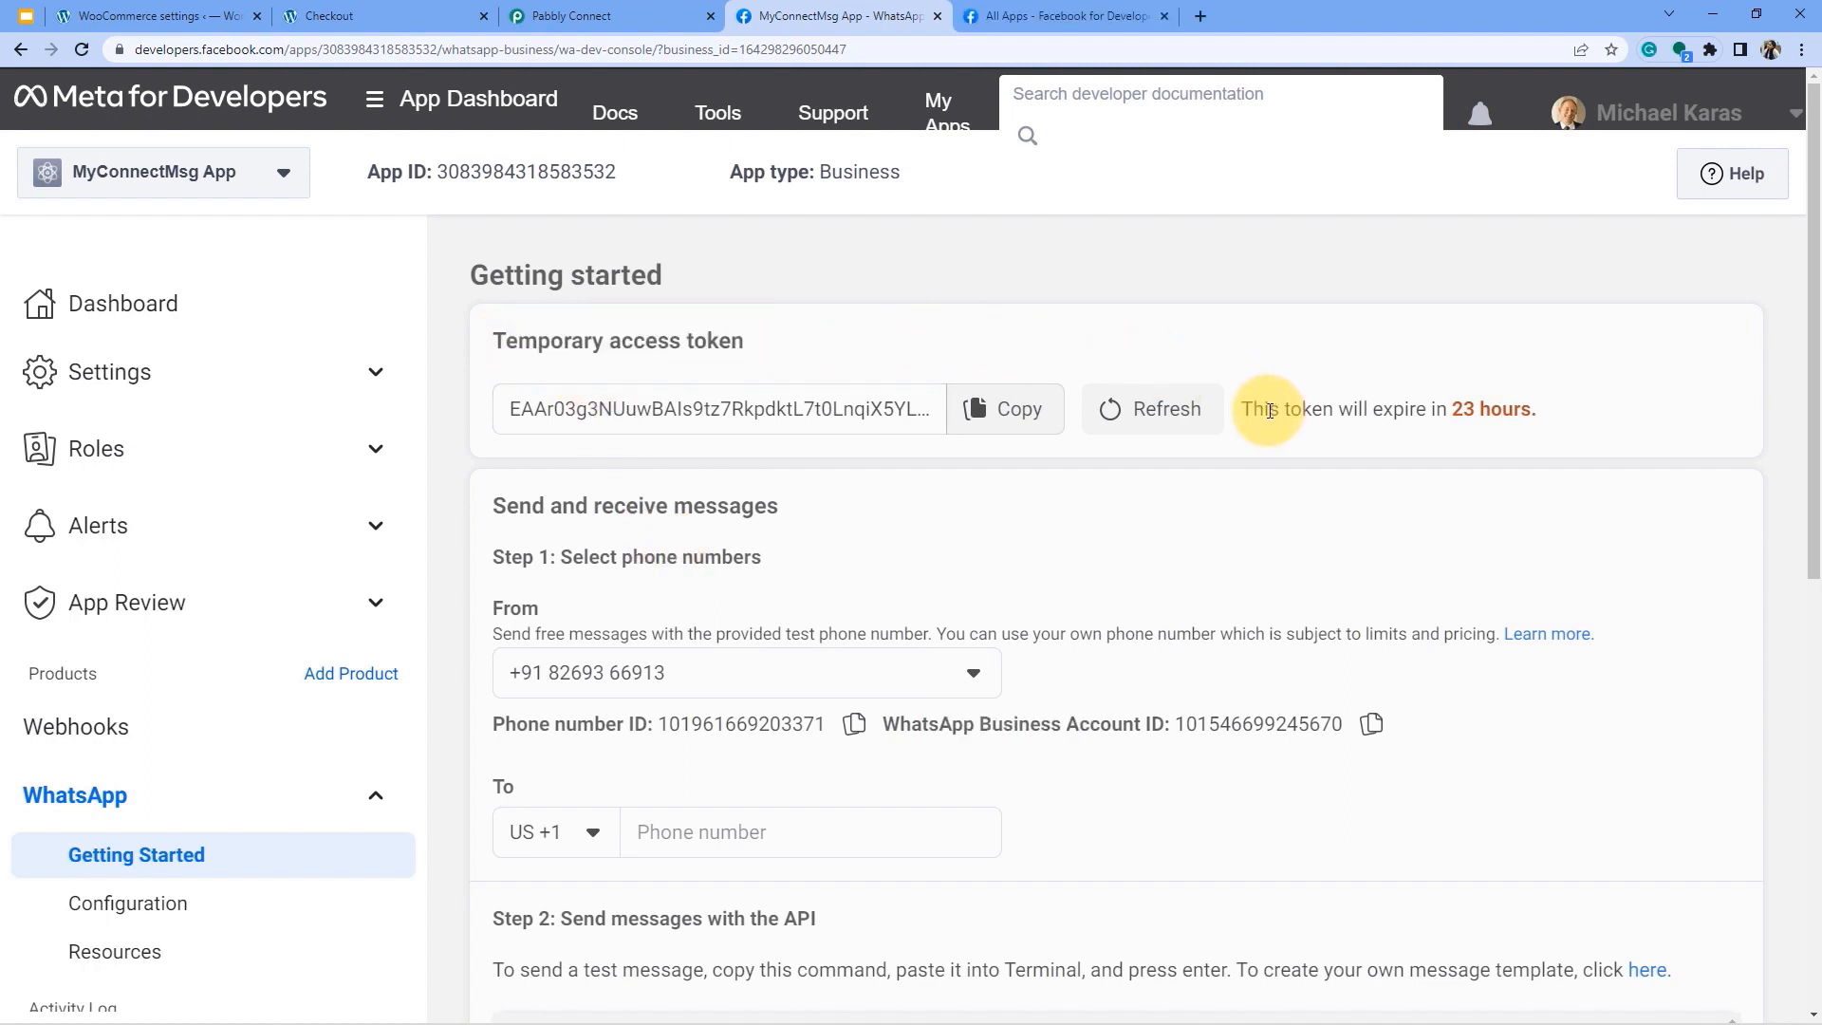
drag(1269, 410, 1499, 409)
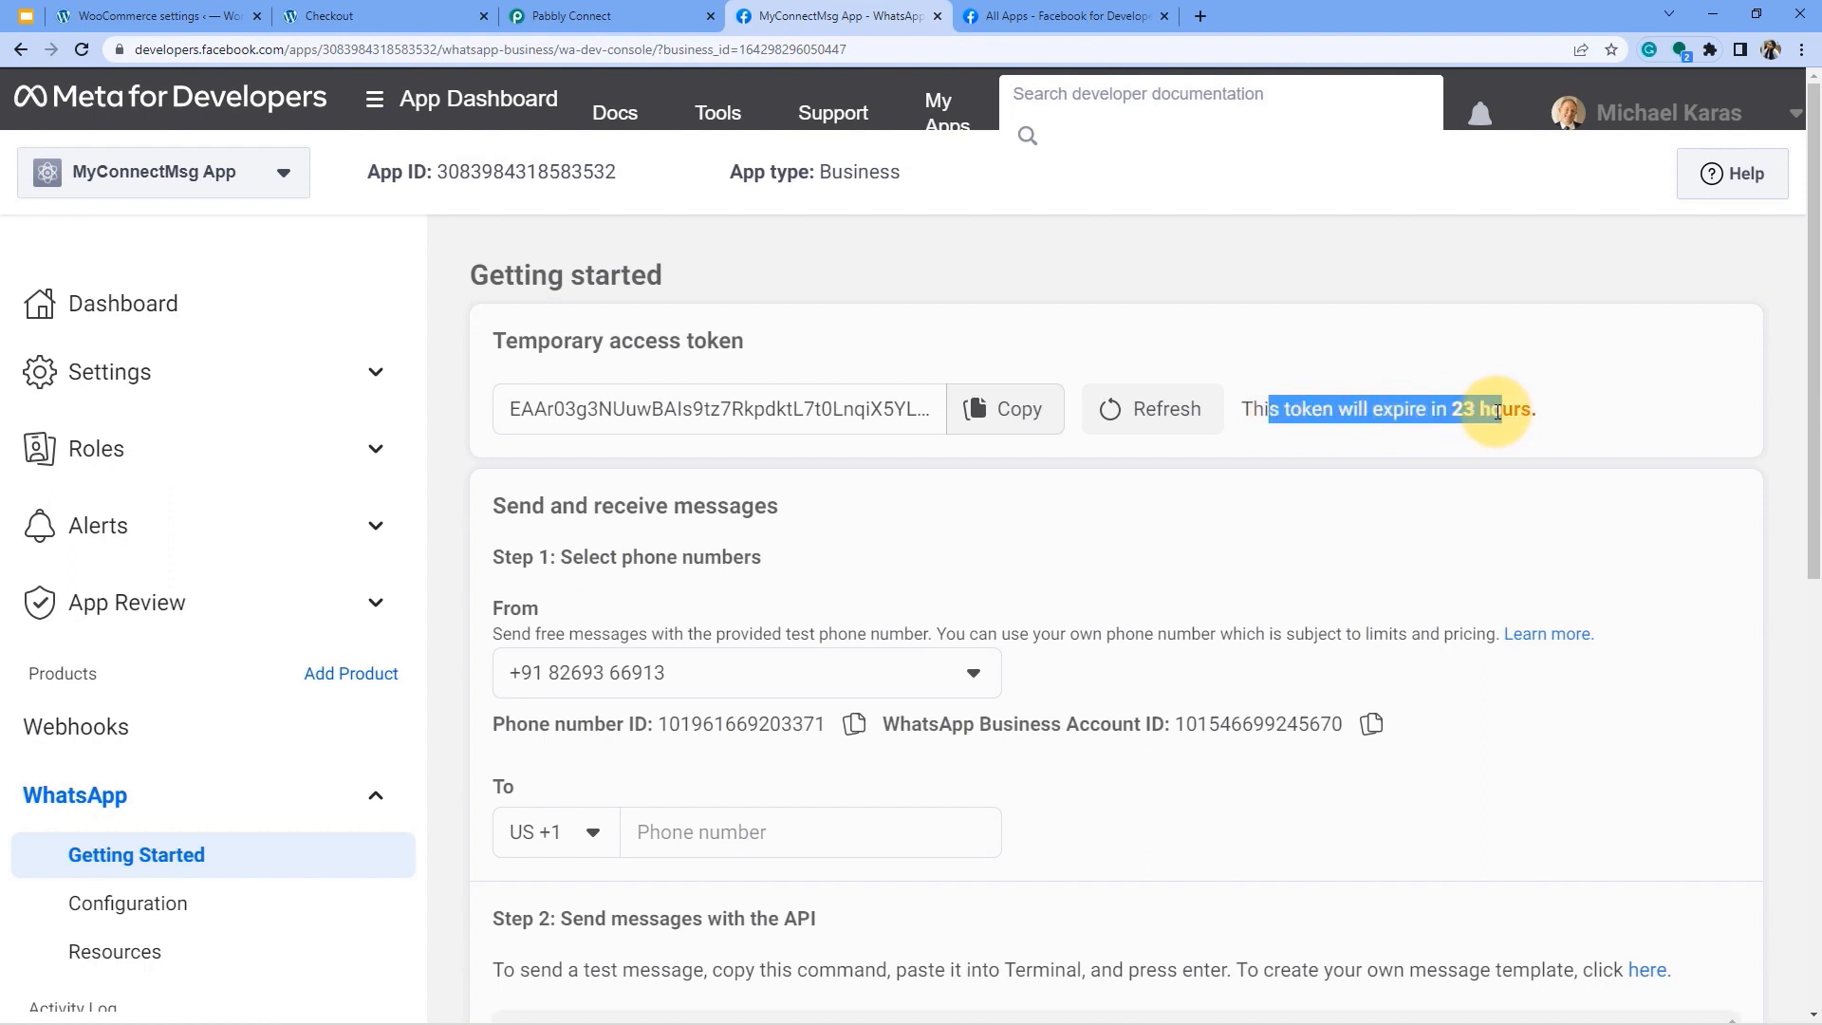
drag(538, 339, 741, 346)
click(690, 347)
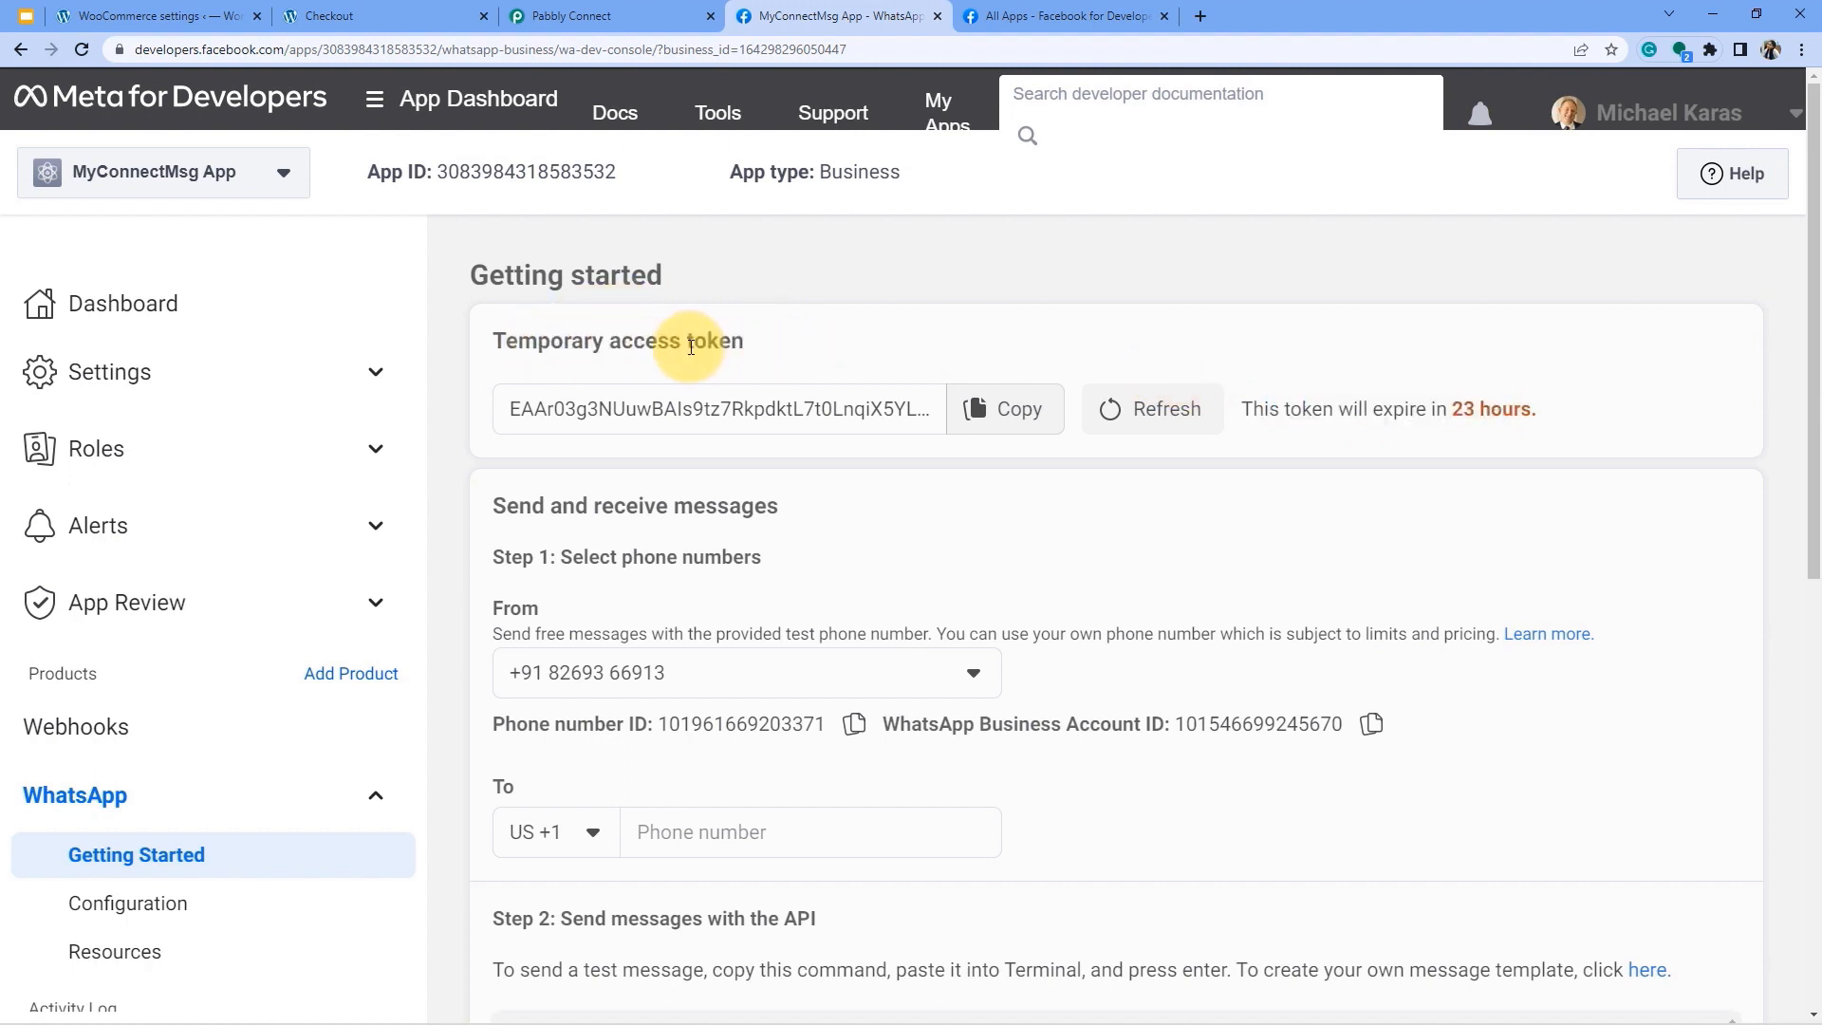
drag(562, 342, 729, 344)
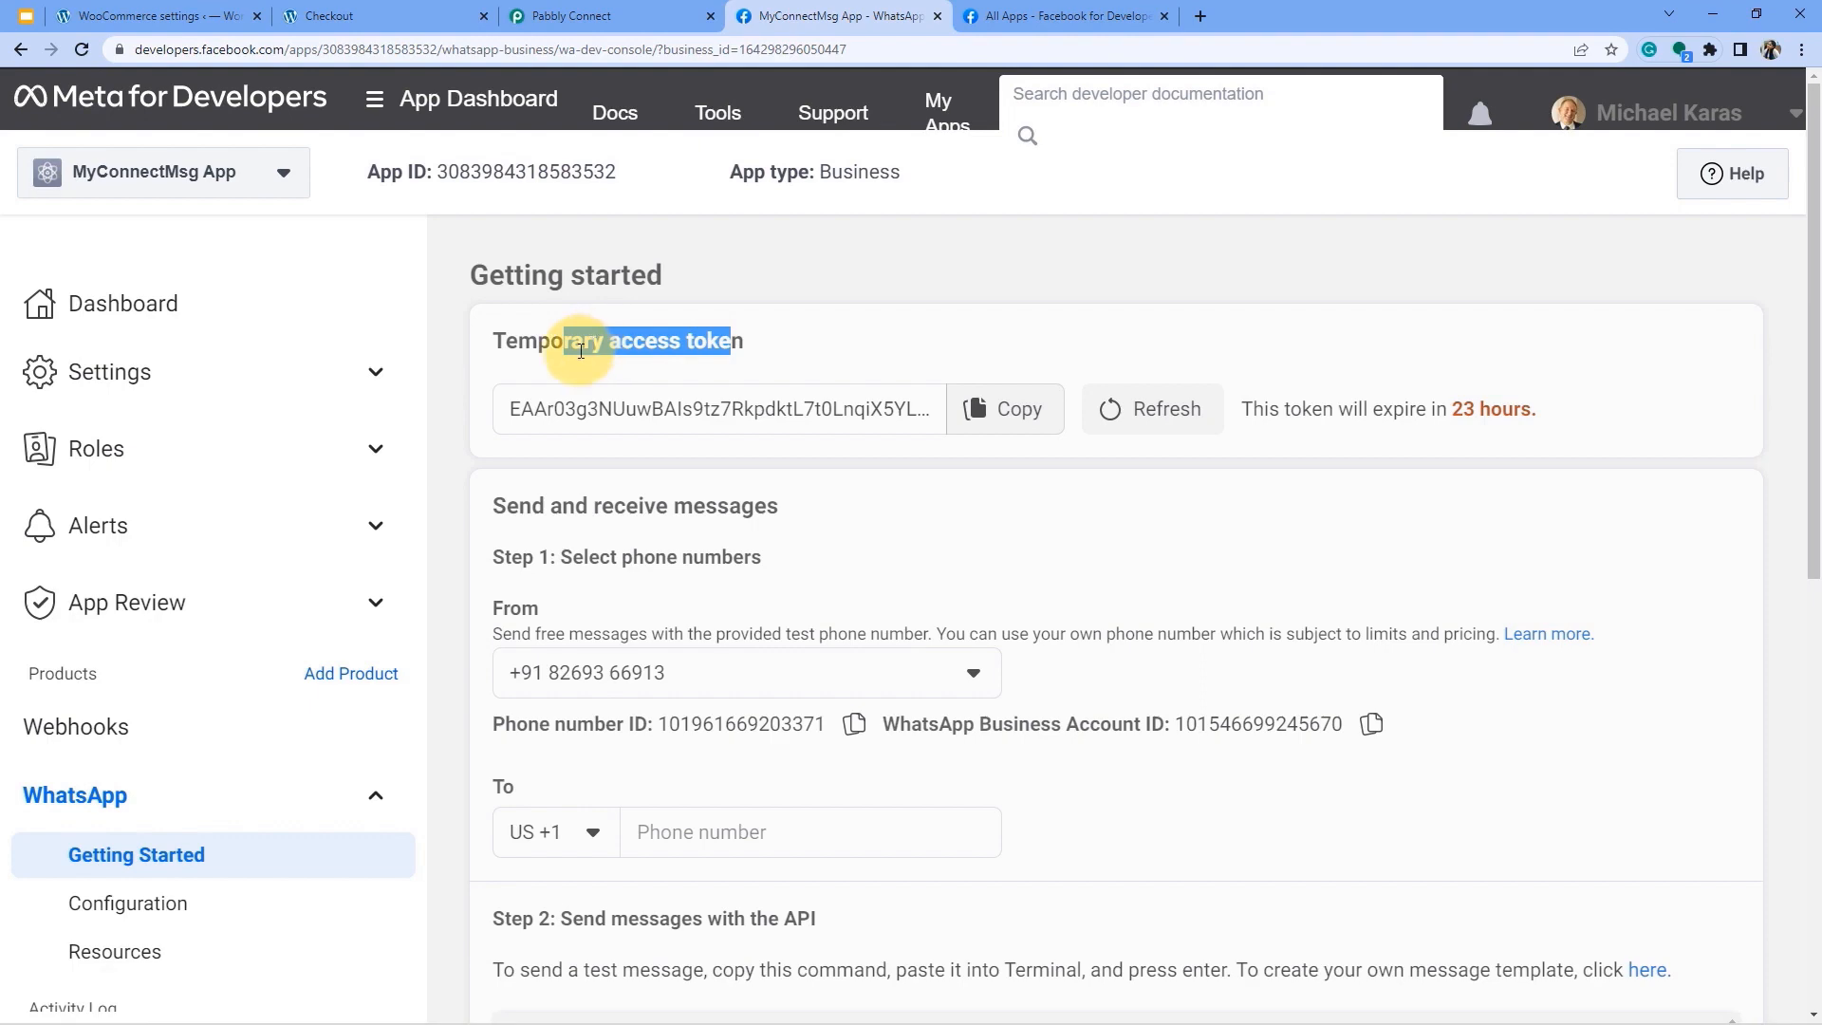
click(1053, 16)
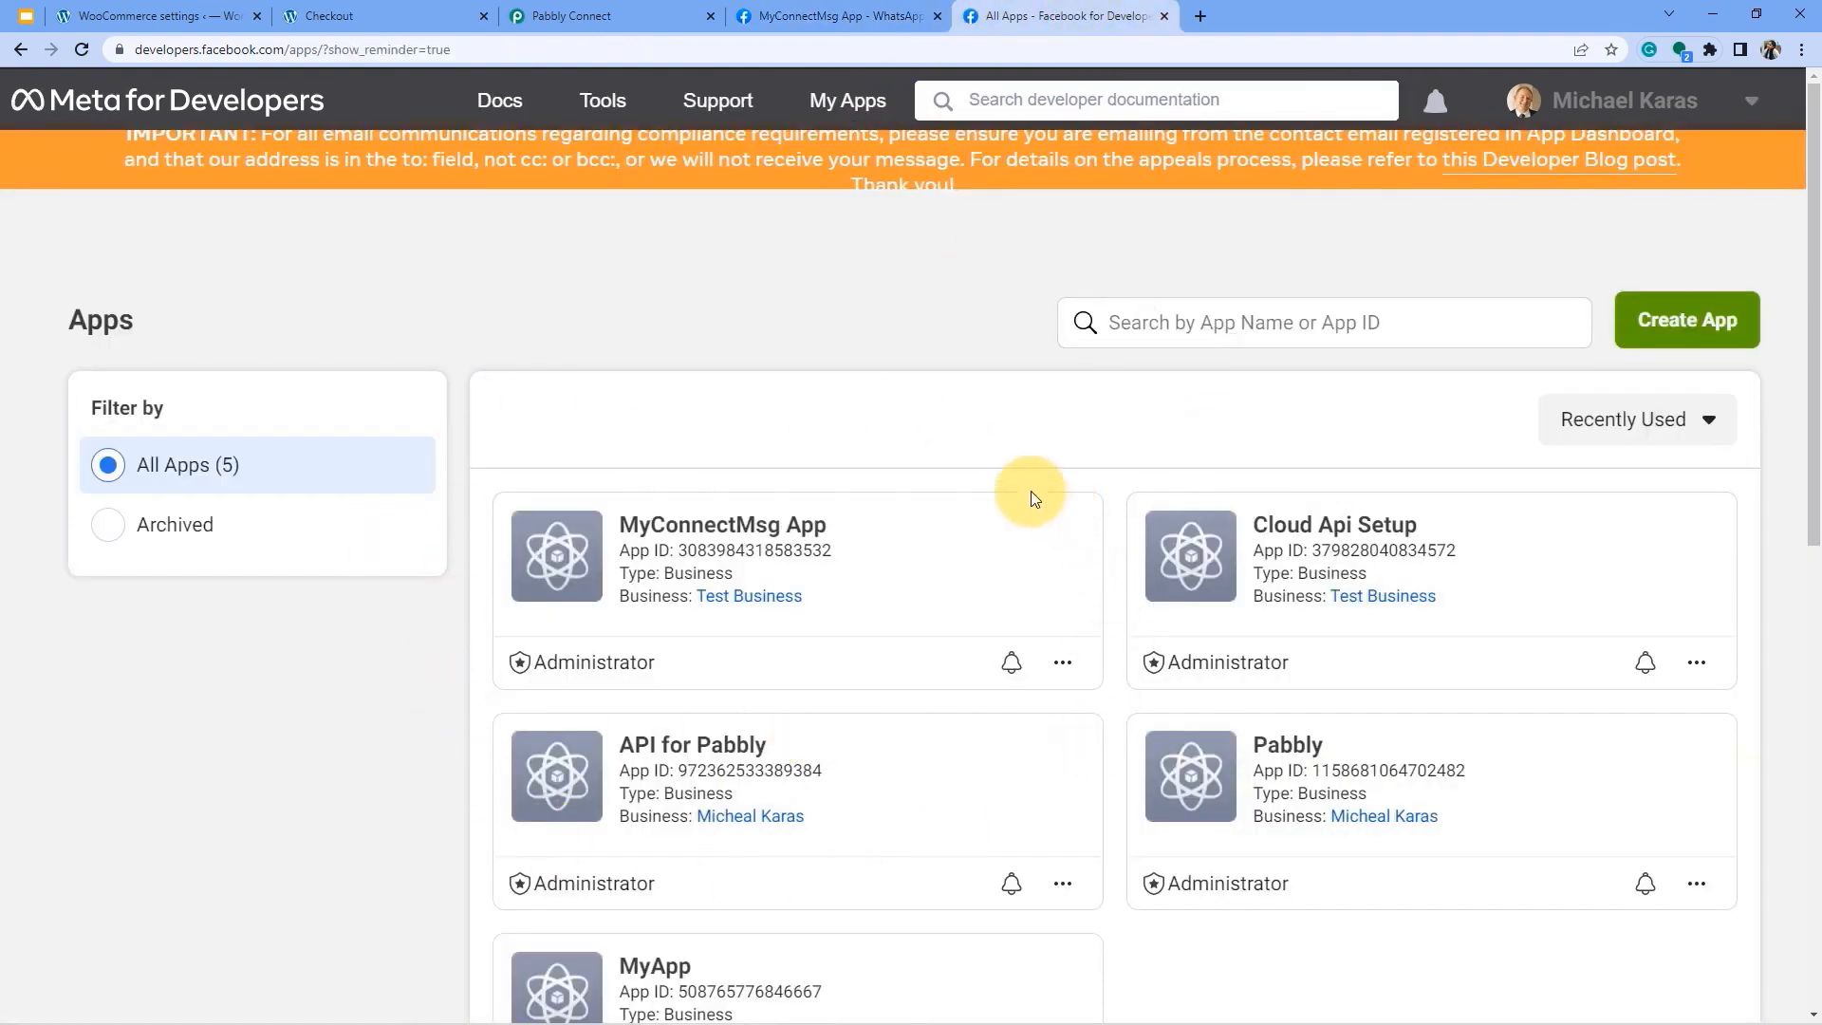
Review the Test Business system users in Business Settings, then close that tab.
ctrl+click(745, 597)
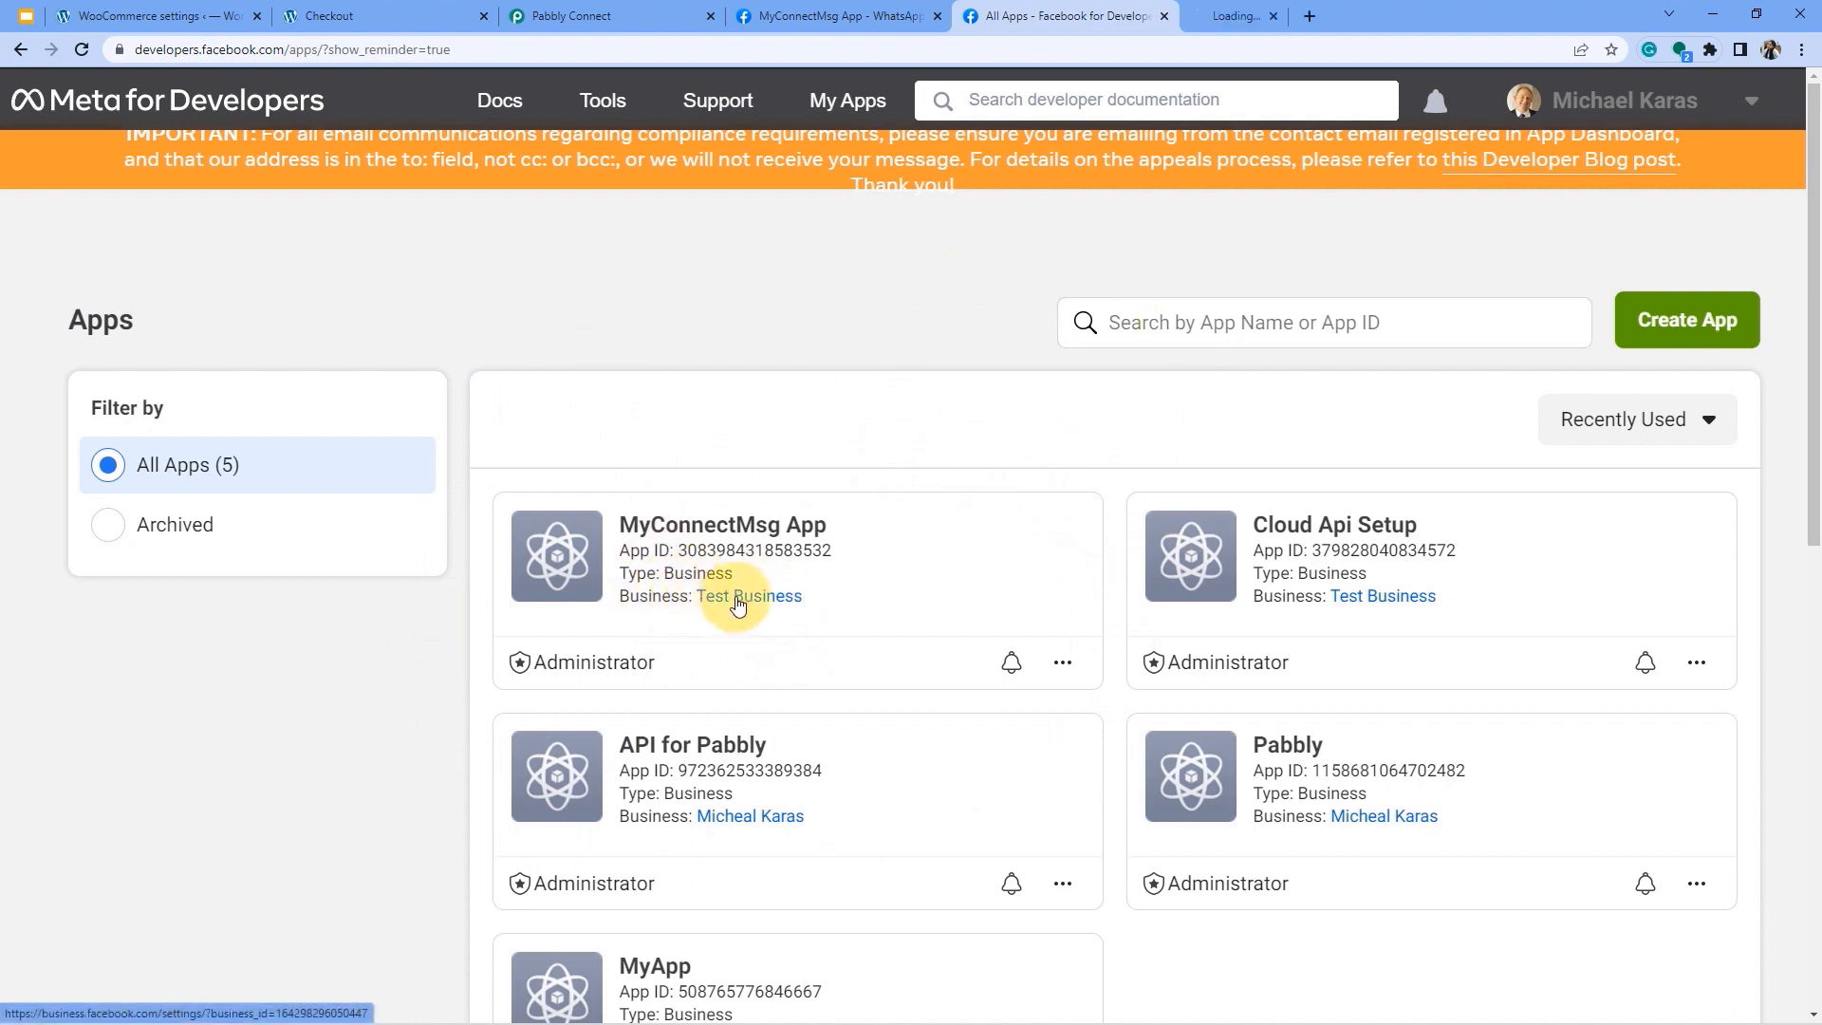
click(1261, 16)
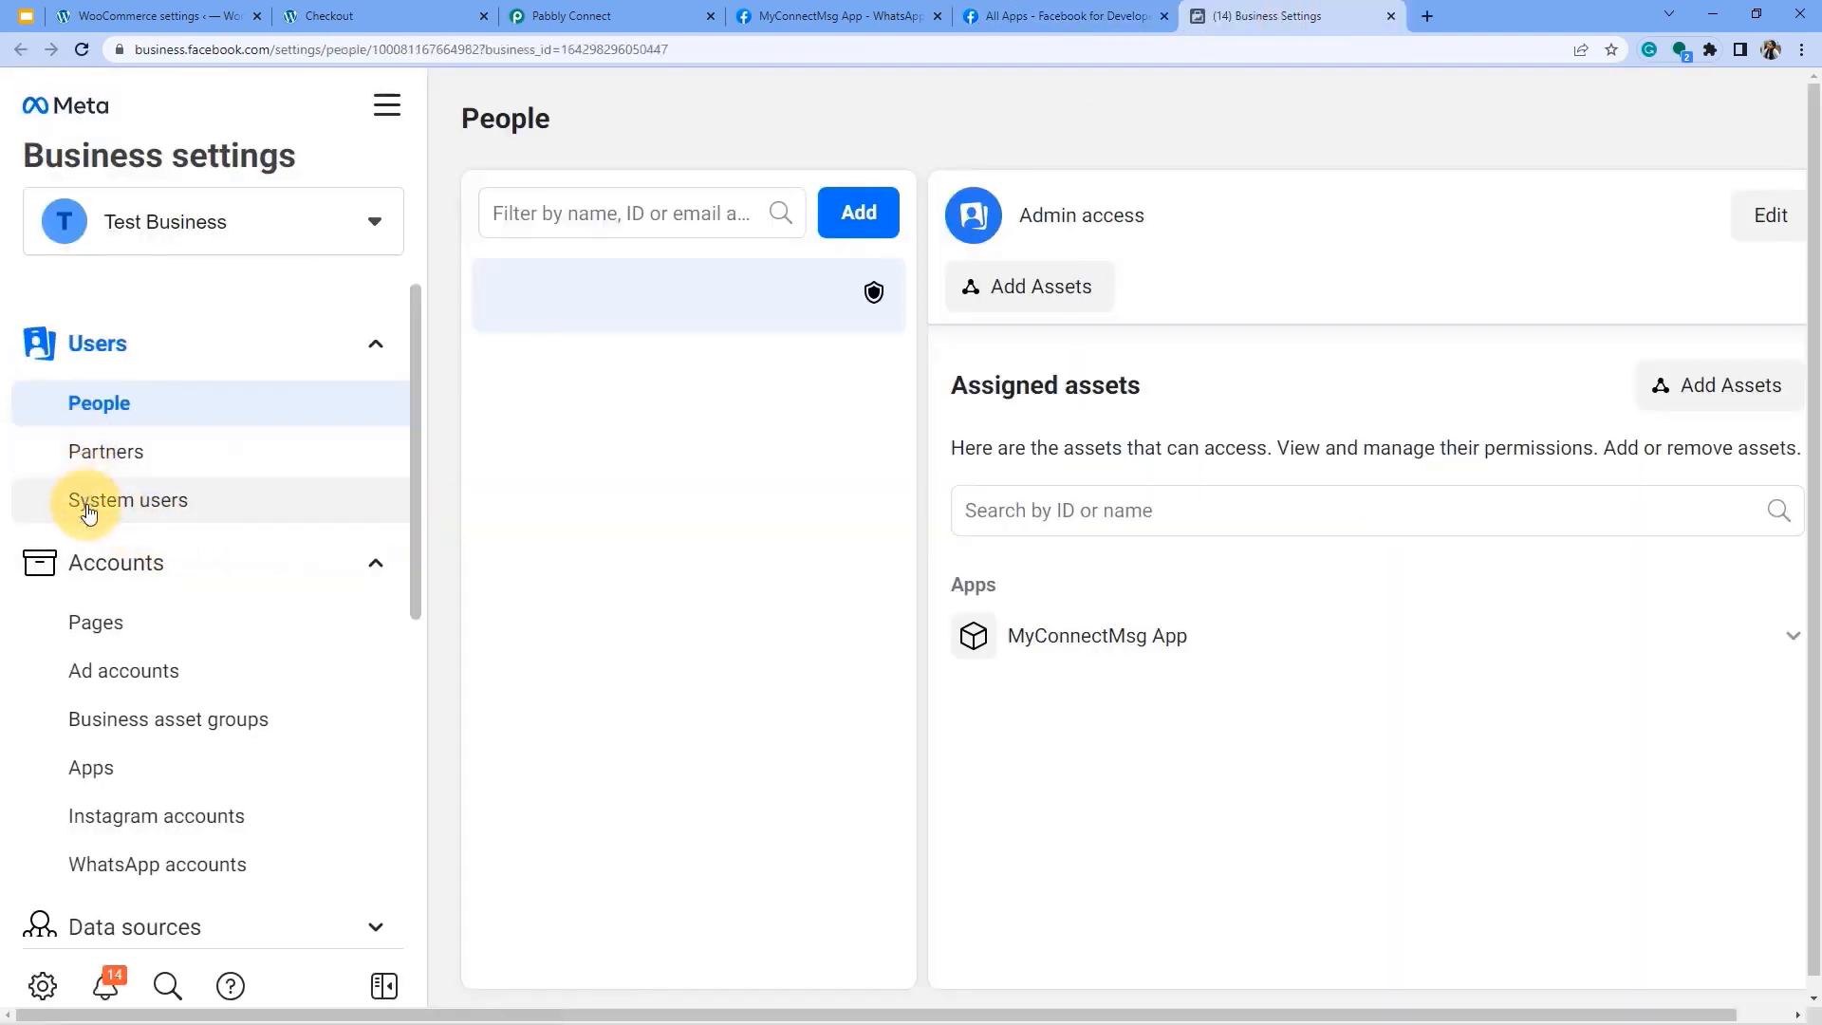
click(130, 510)
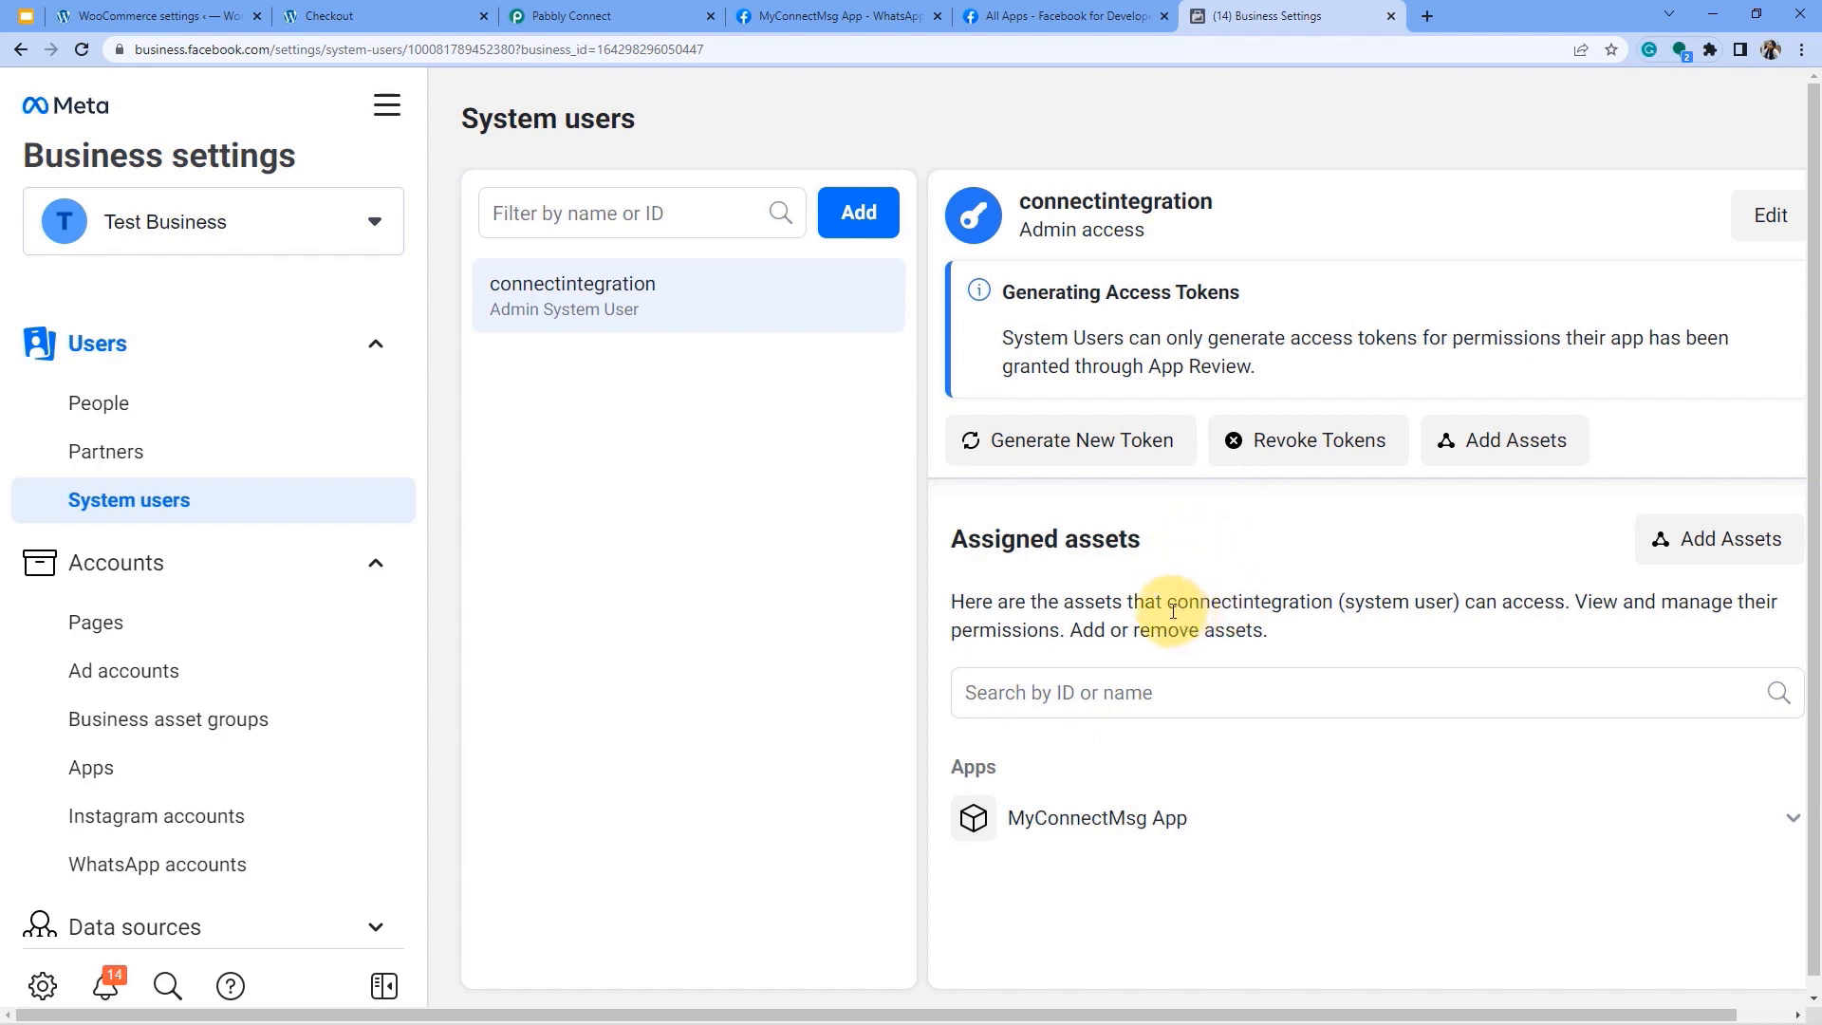
middle_click(1291, 13)
Paste Meta's temporary access token into the connection's token field.
click(835, 15)
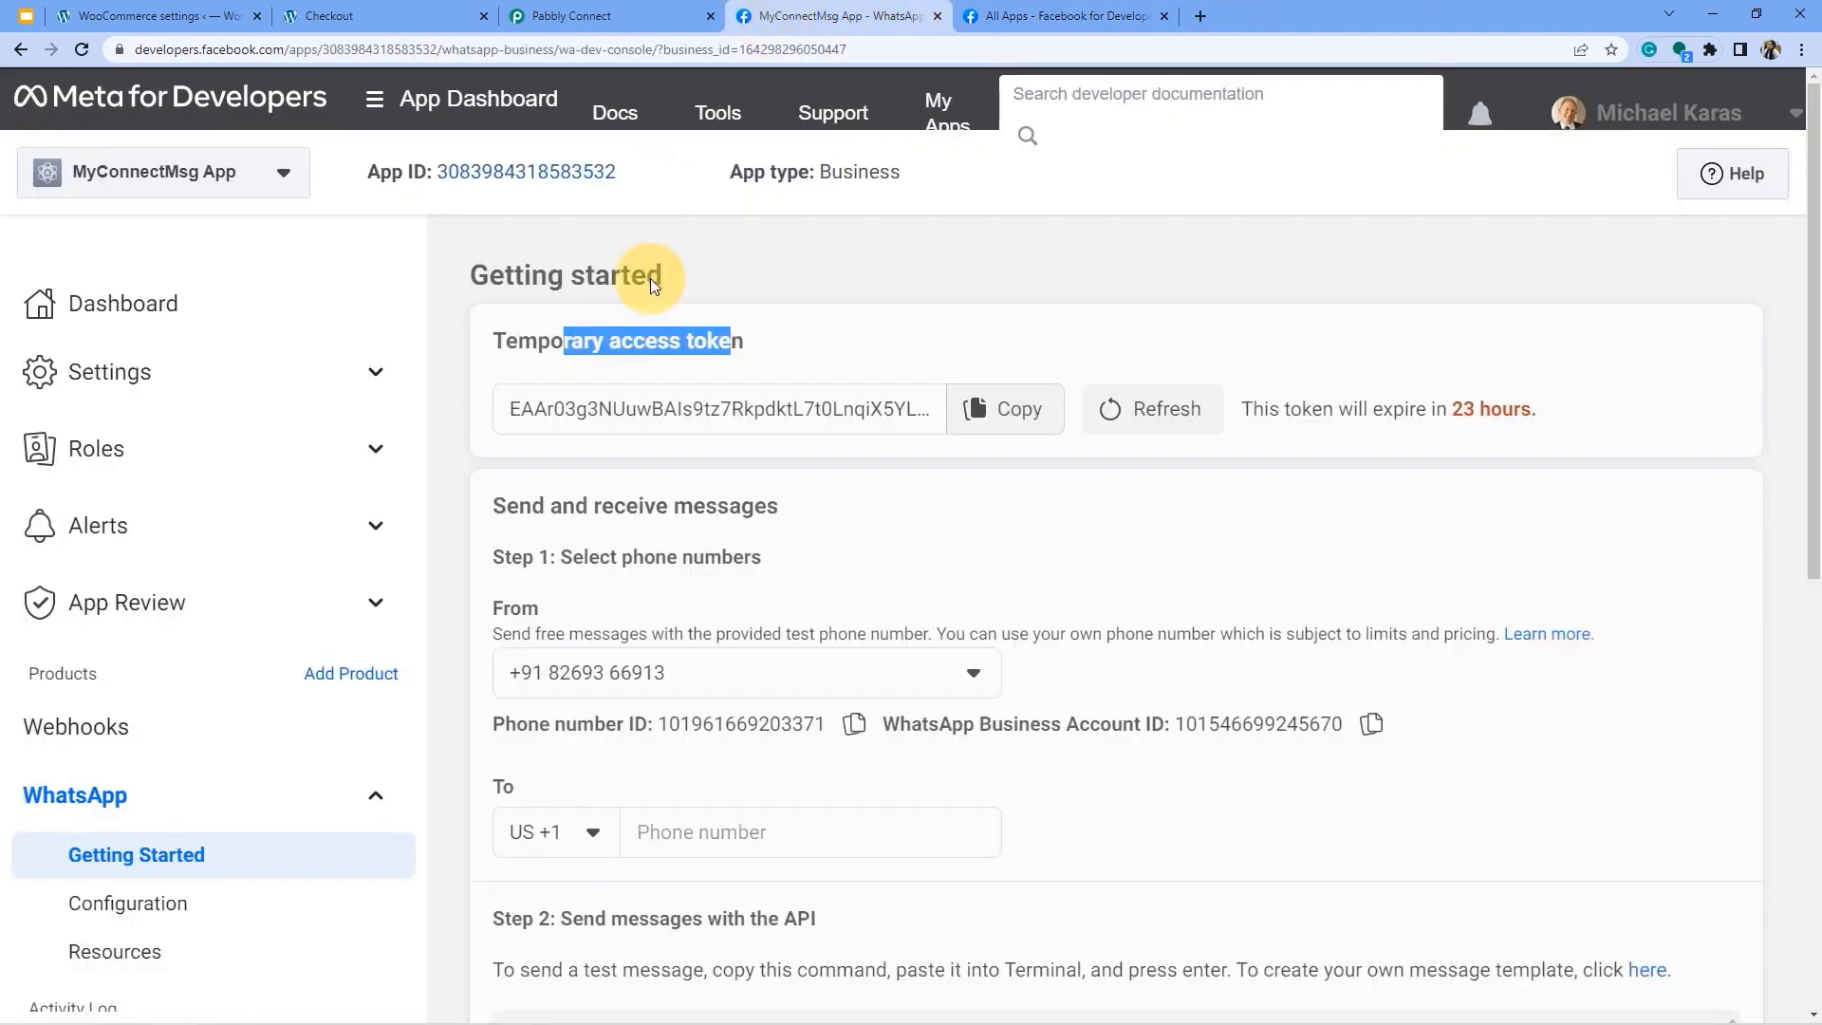
click(759, 338)
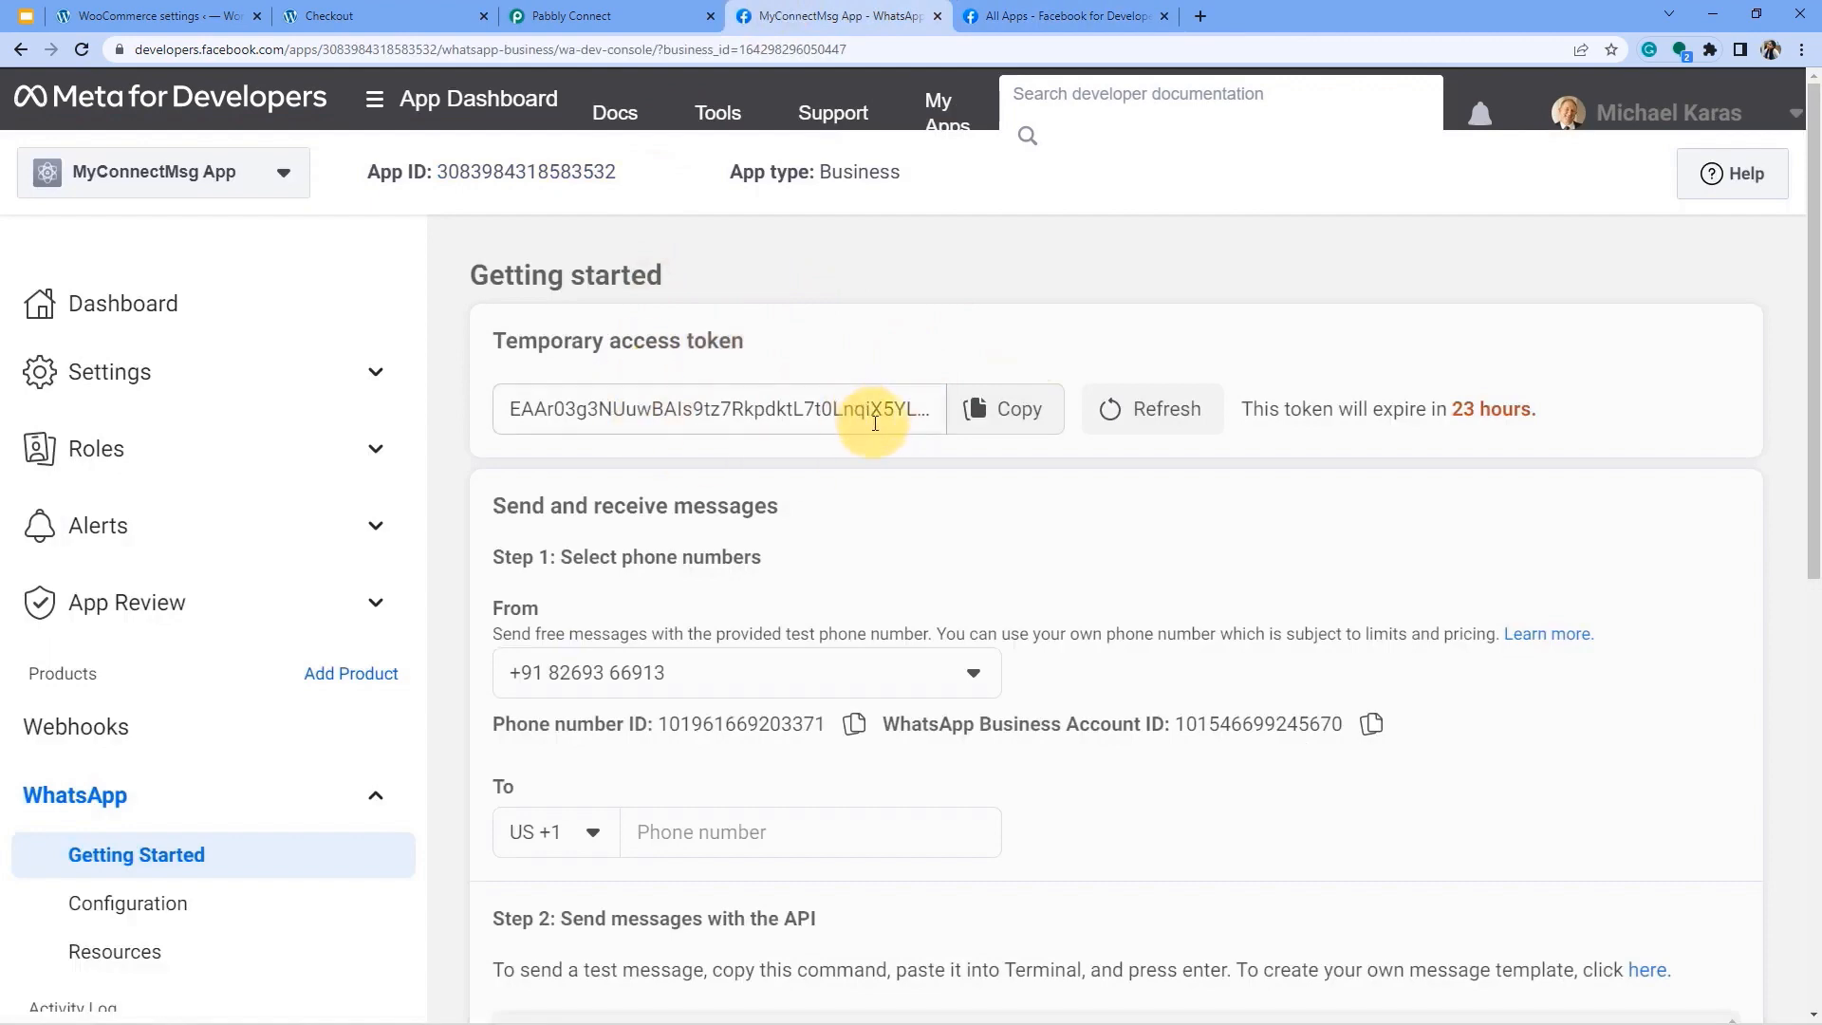
click(598, 9)
click(874, 380)
click(797, 17)
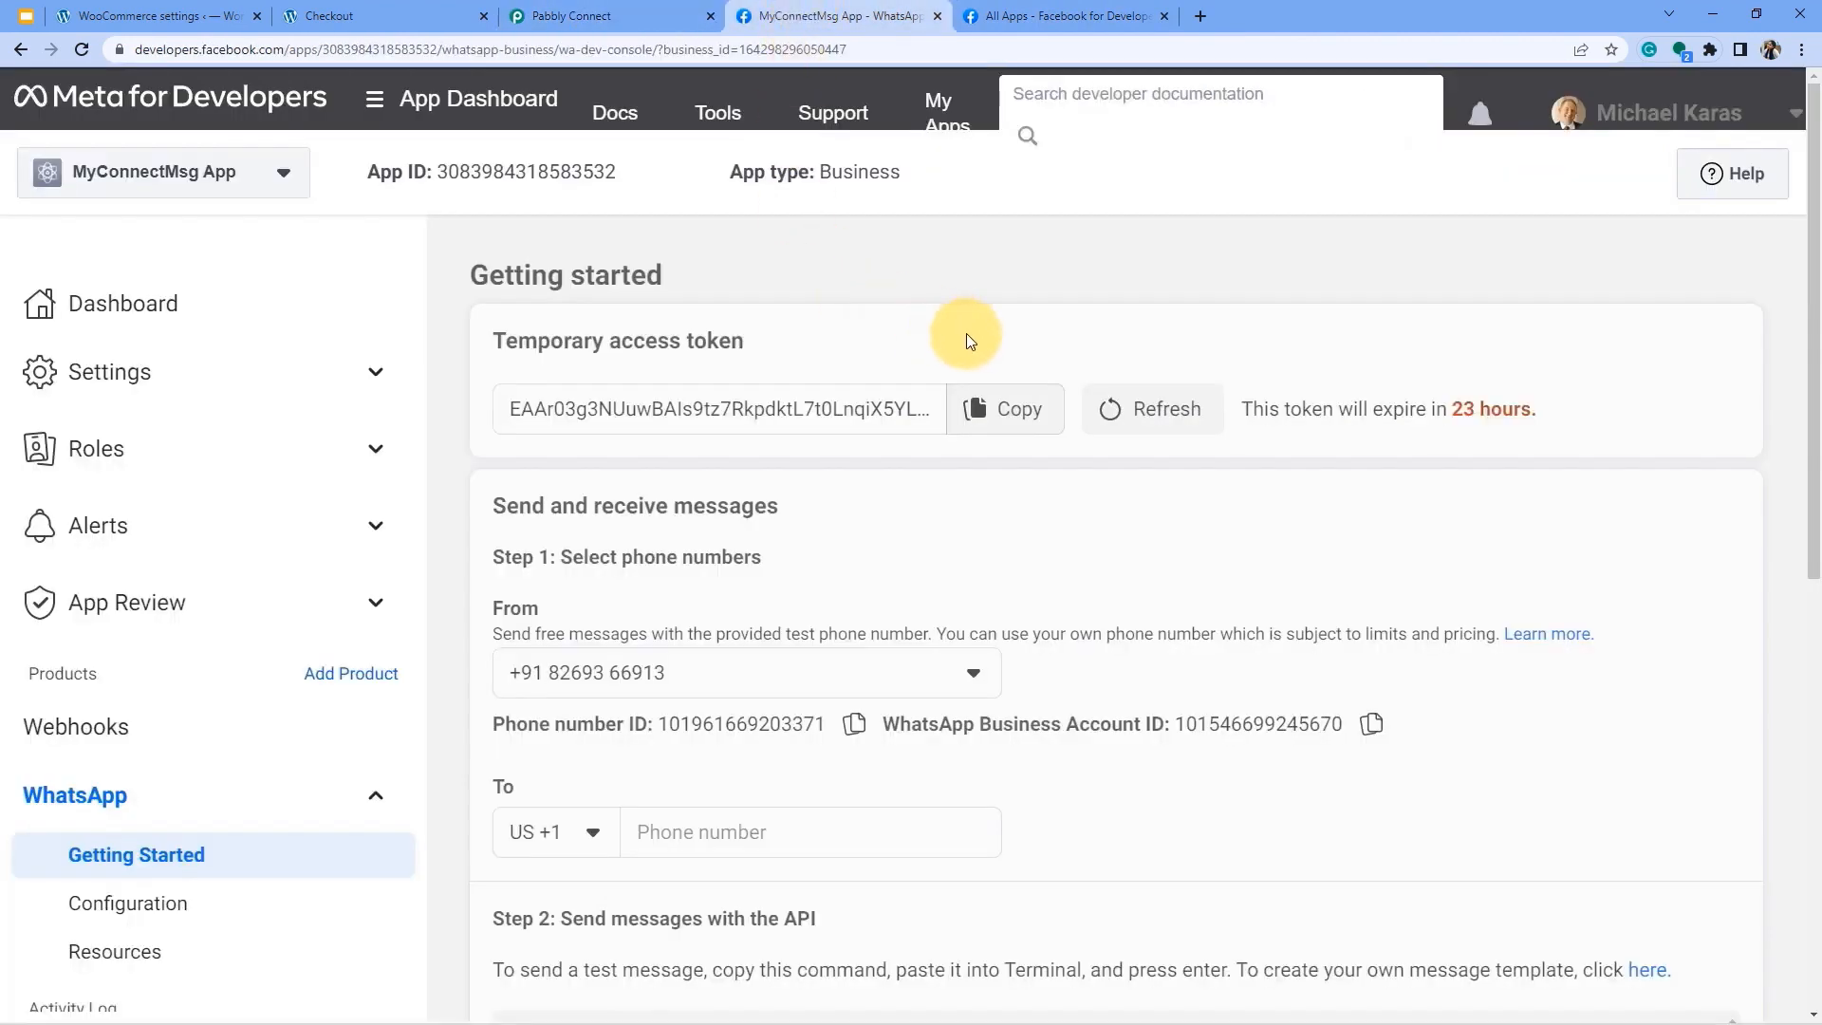
click(986, 409)
click(622, 16)
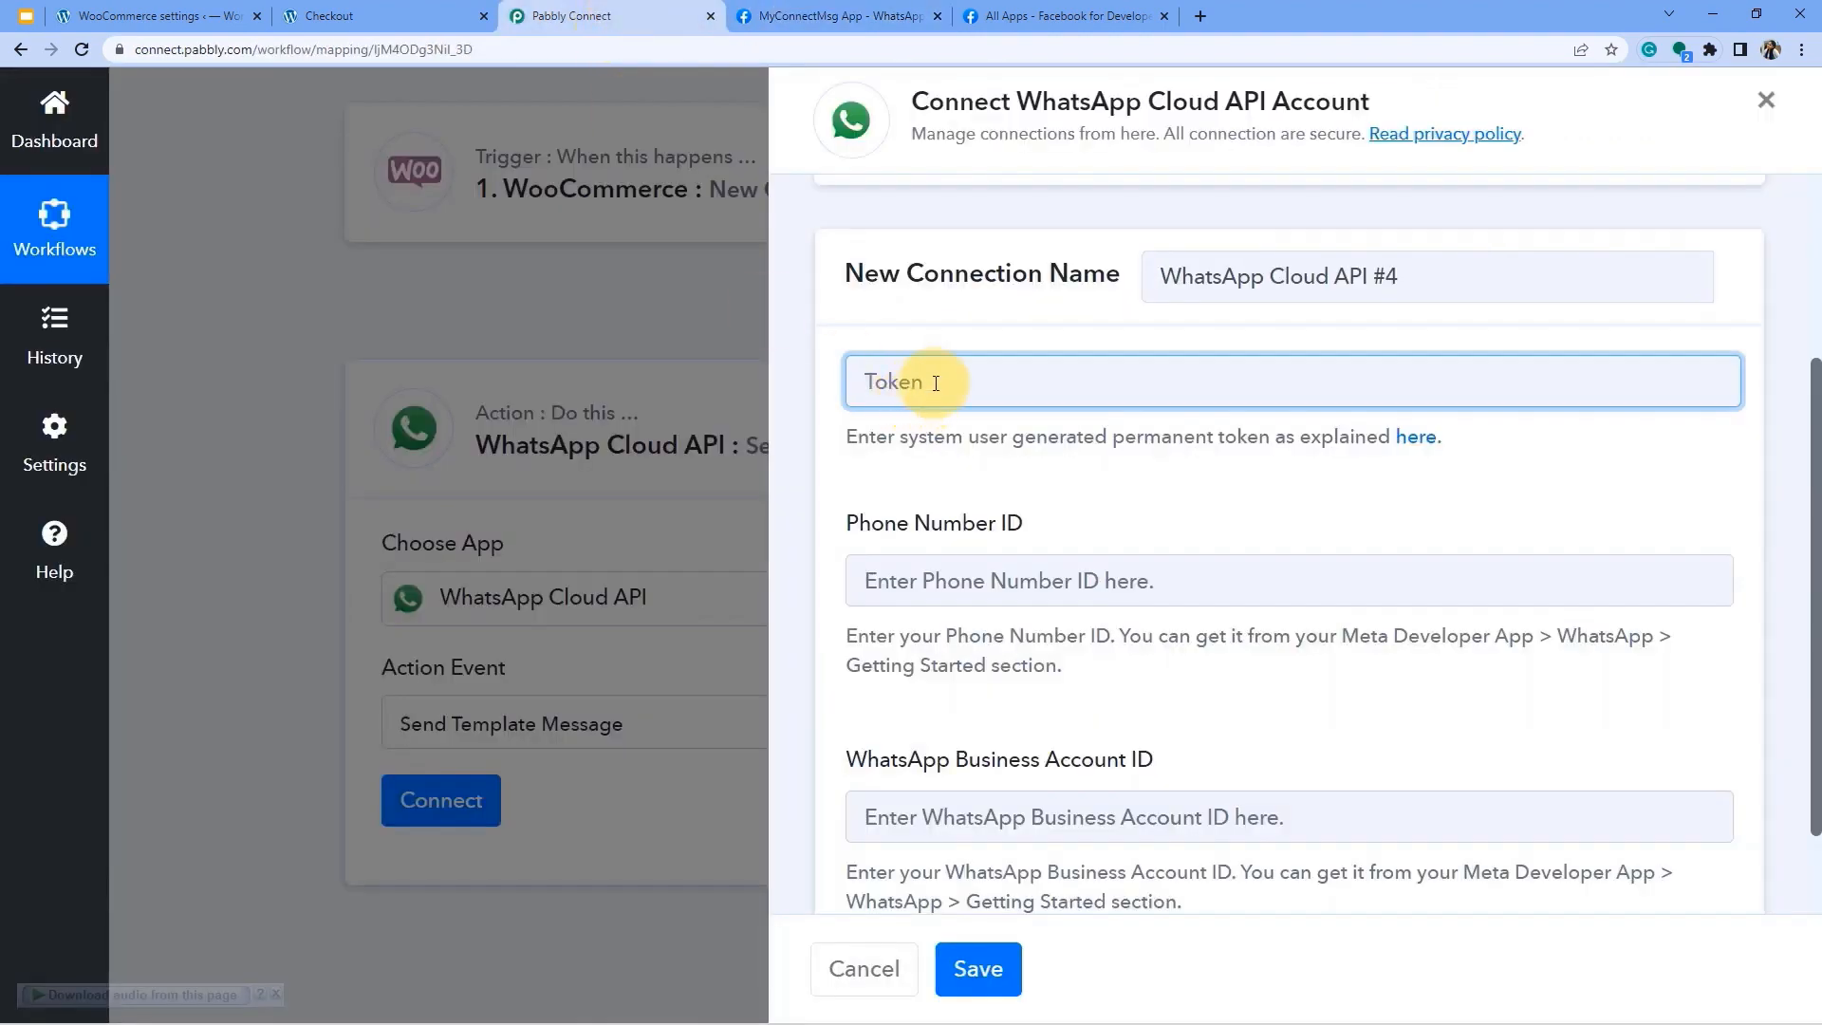
key(ctrl+v)
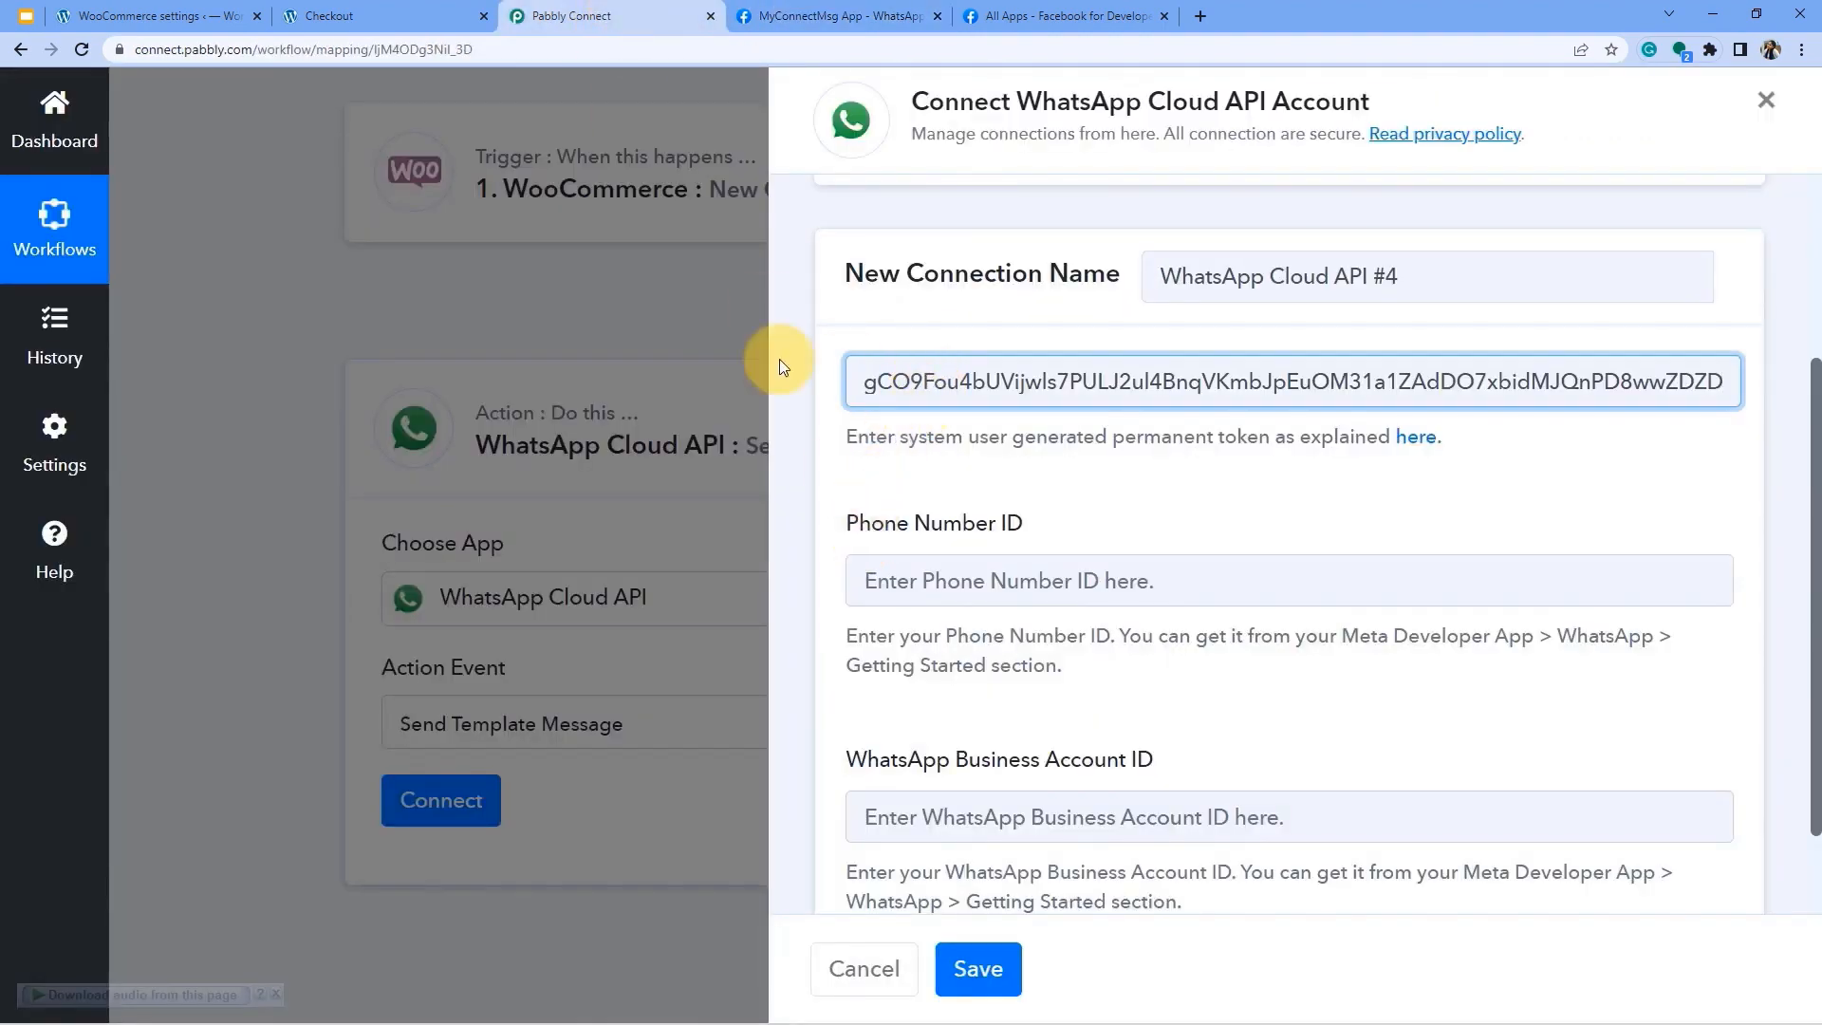
Copy the phone number ID from Meta into the Phone Number ID field.
click(816, 9)
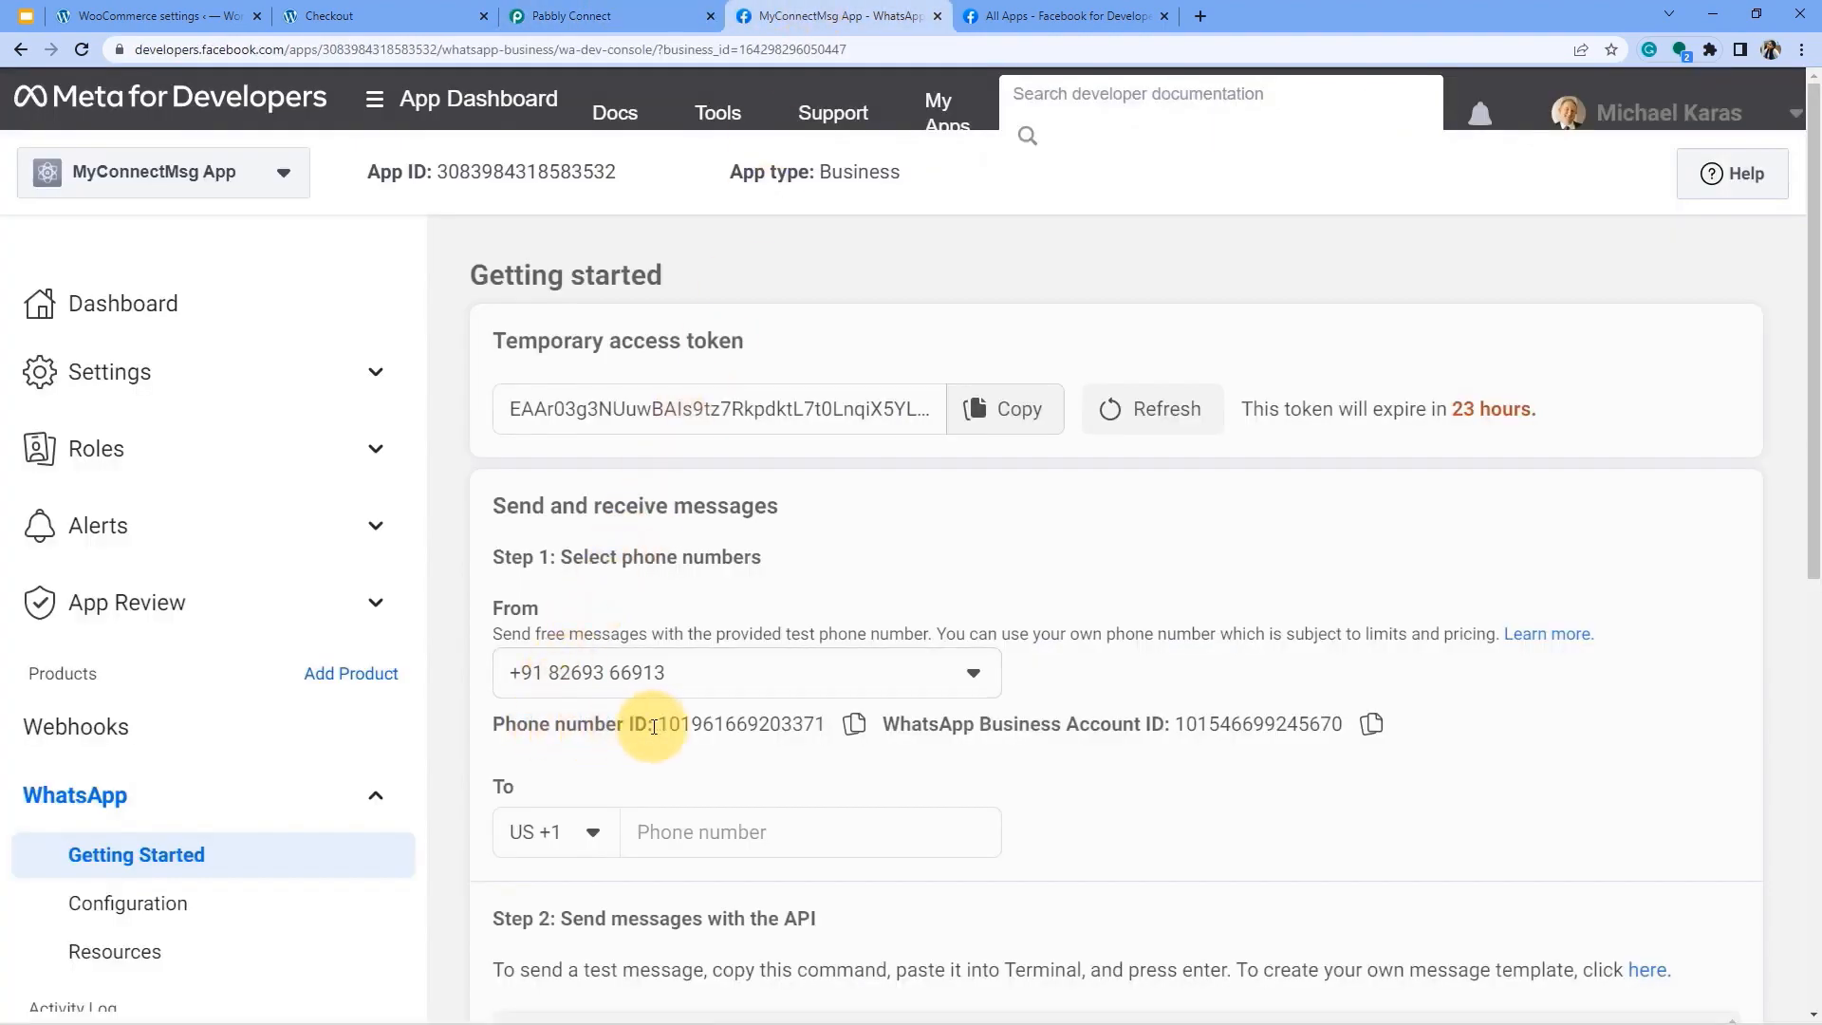
drag(661, 725, 825, 725)
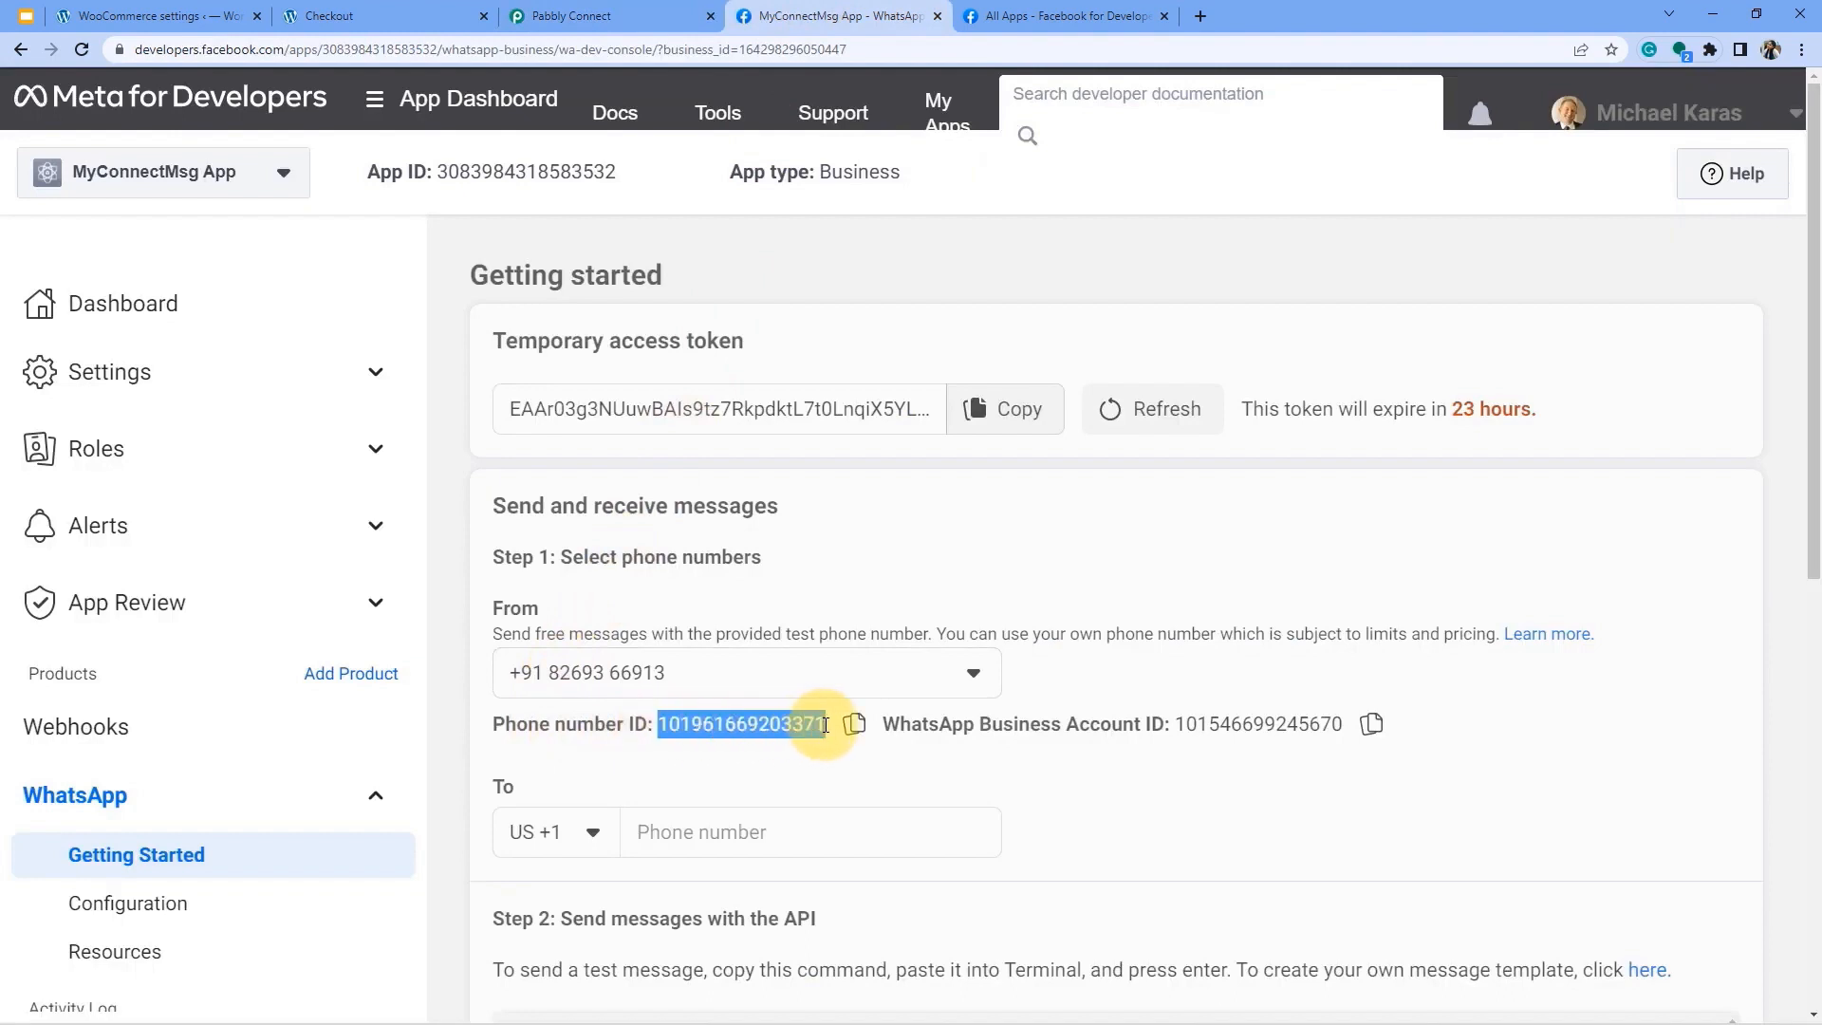
click(569, 16)
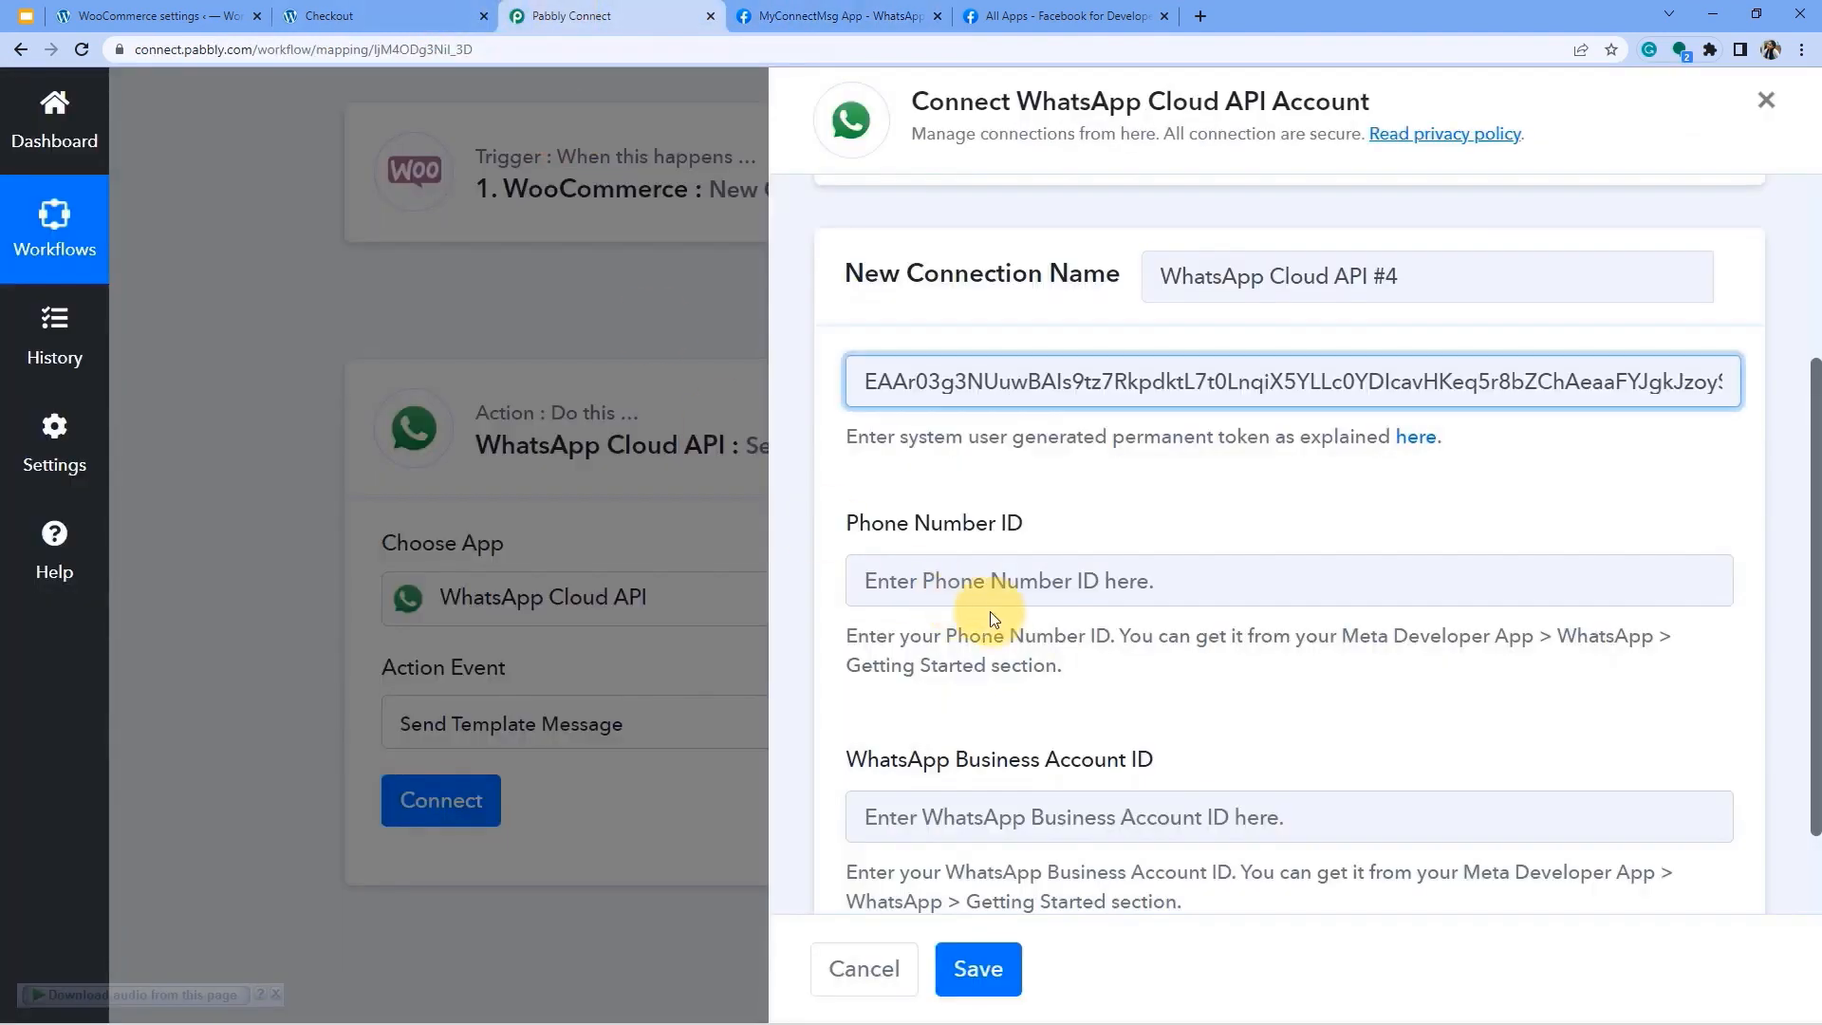
click(1000, 594)
key(ctrl+v)
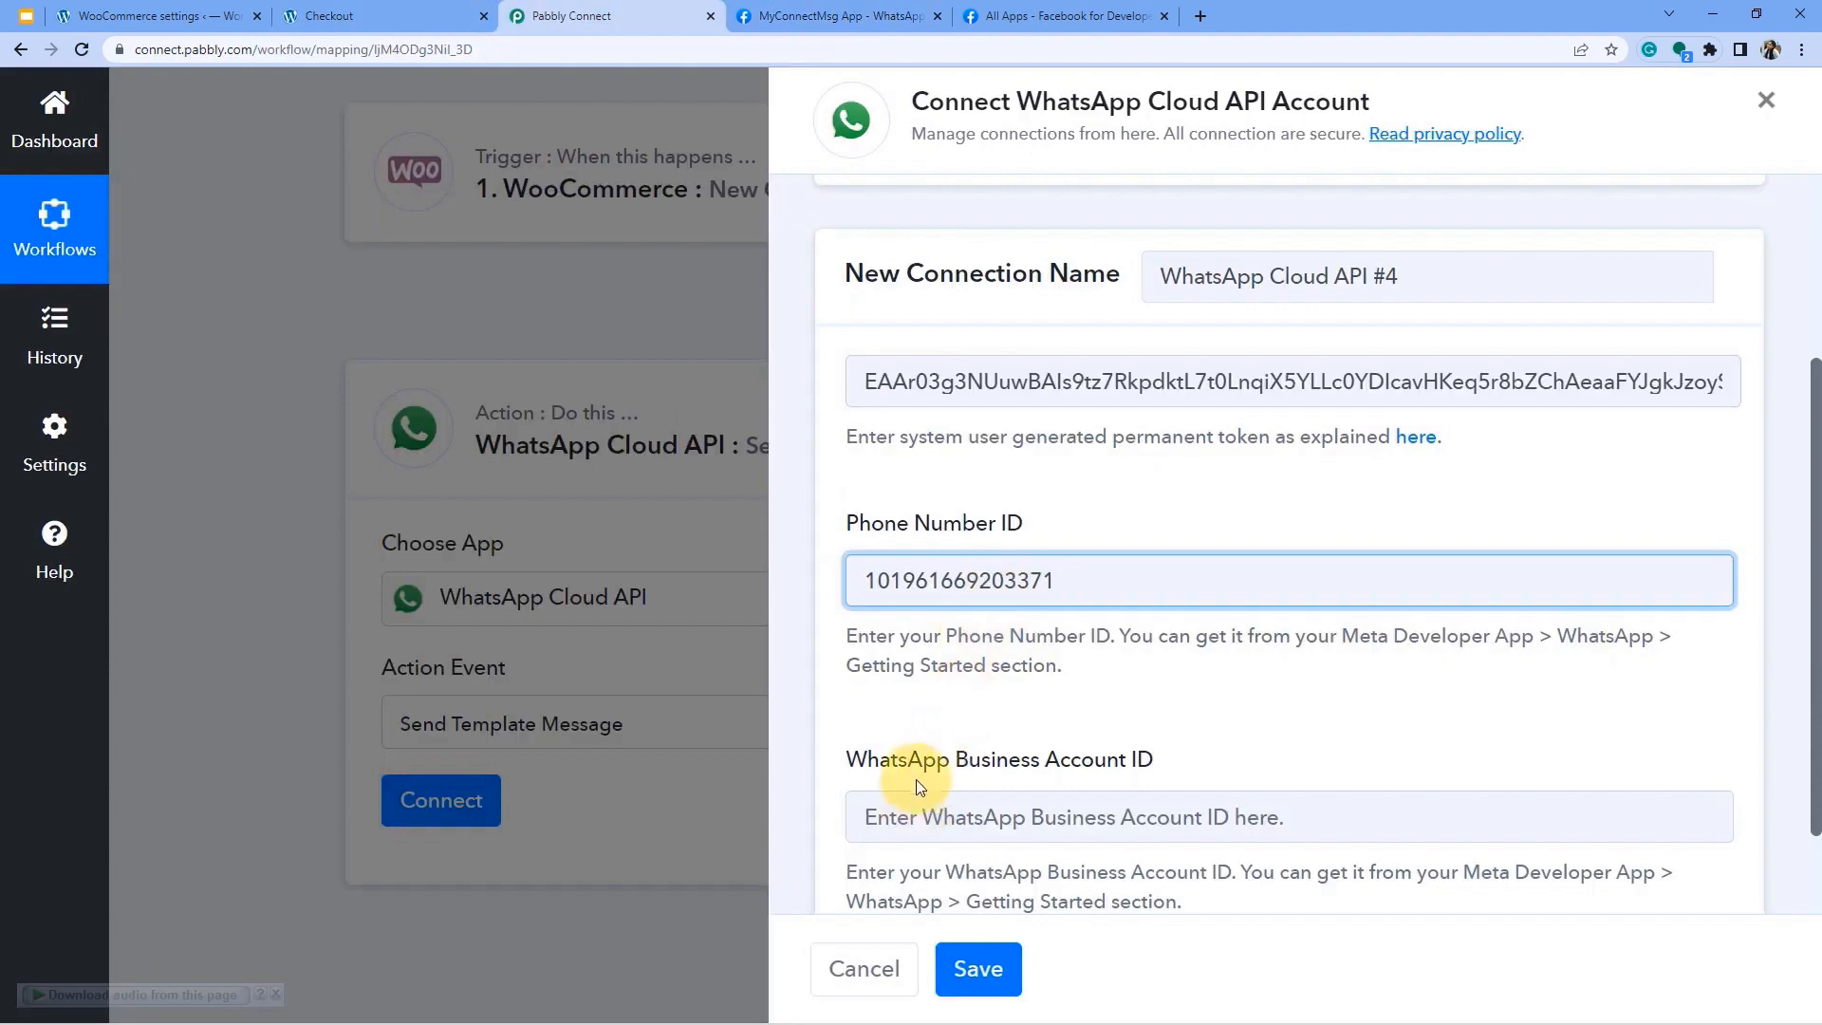
Copy the WhatsApp Business Account ID from Meta into its field.
drag(908, 759, 1153, 759)
click(839, 15)
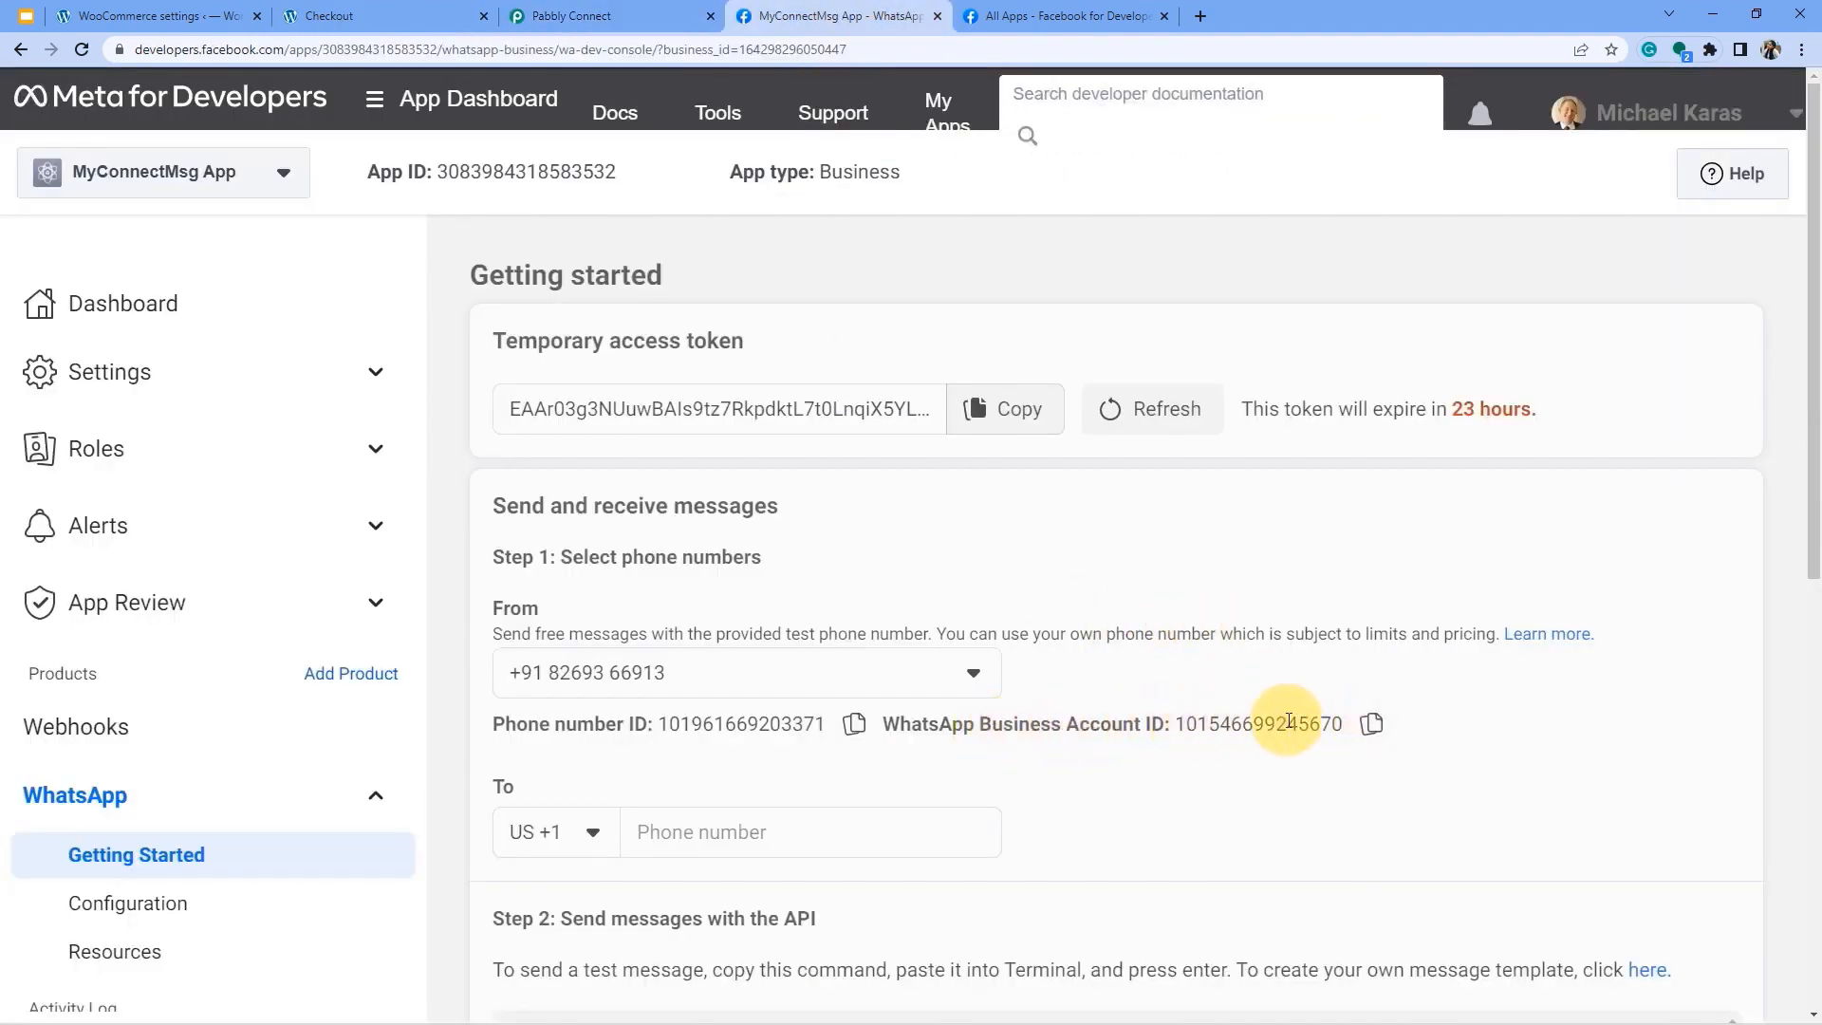
click(1367, 723)
click(597, 11)
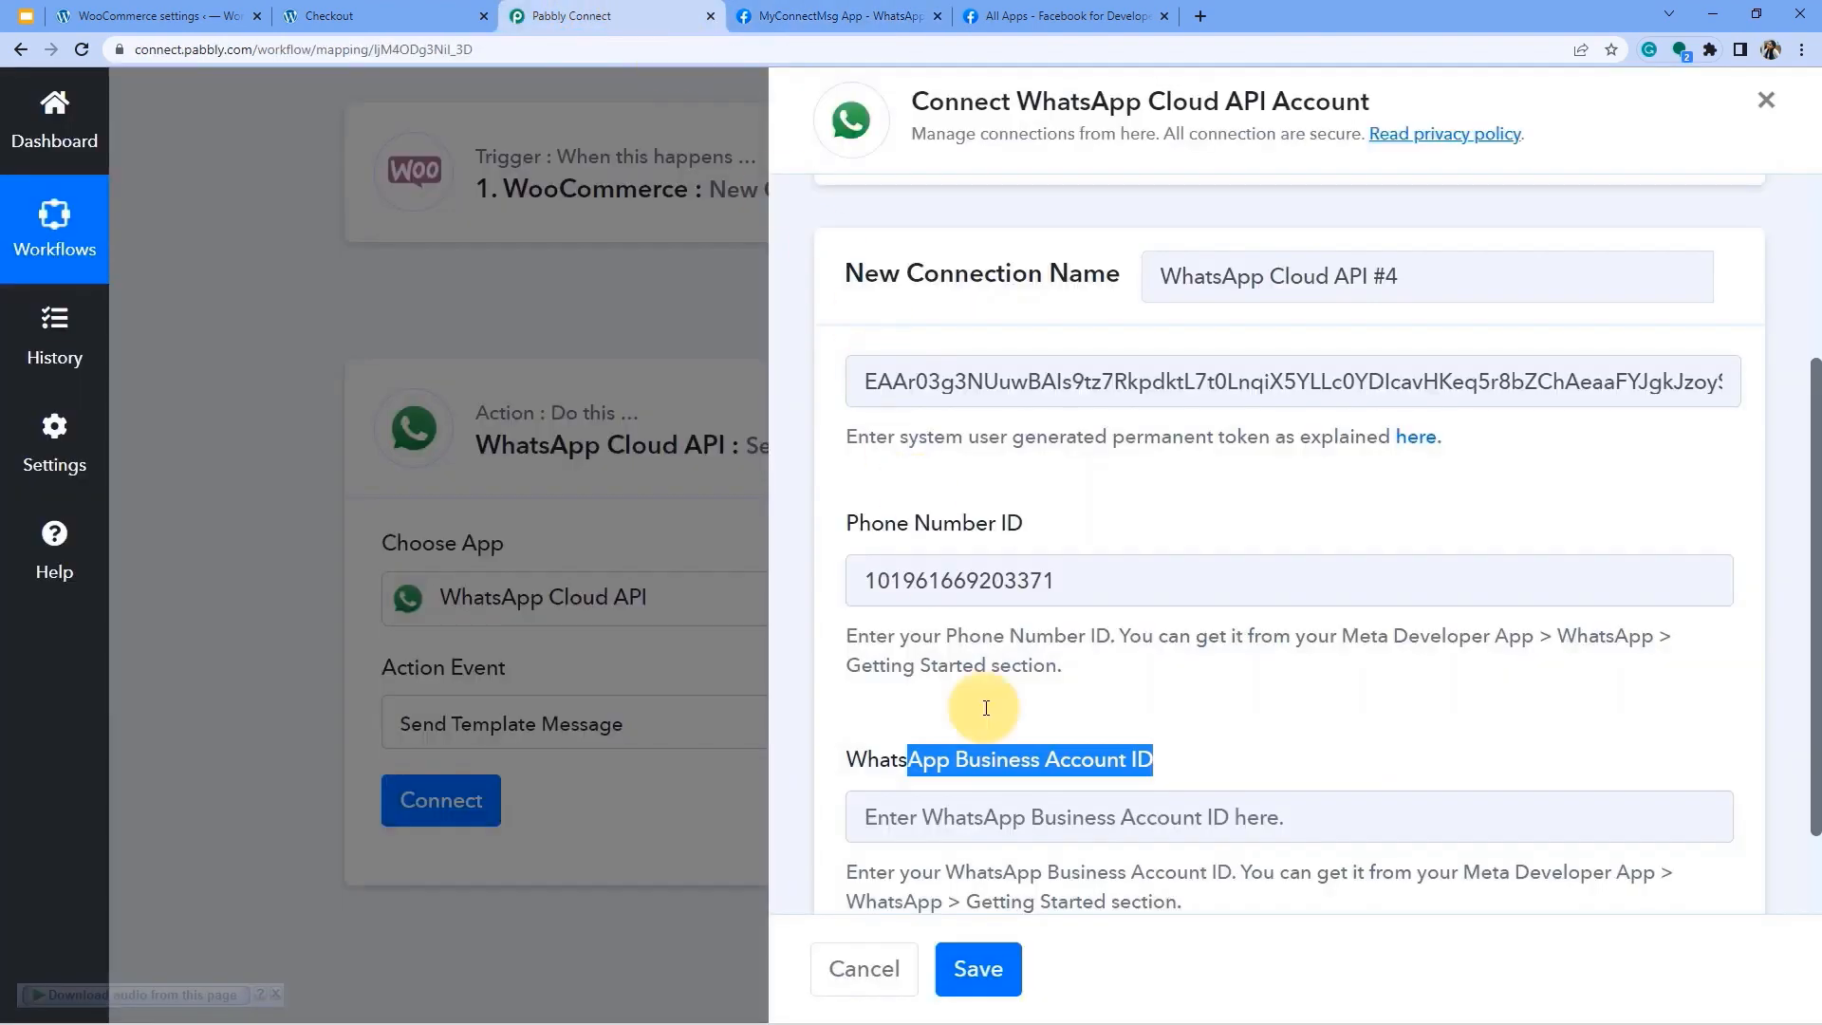
click(917, 814)
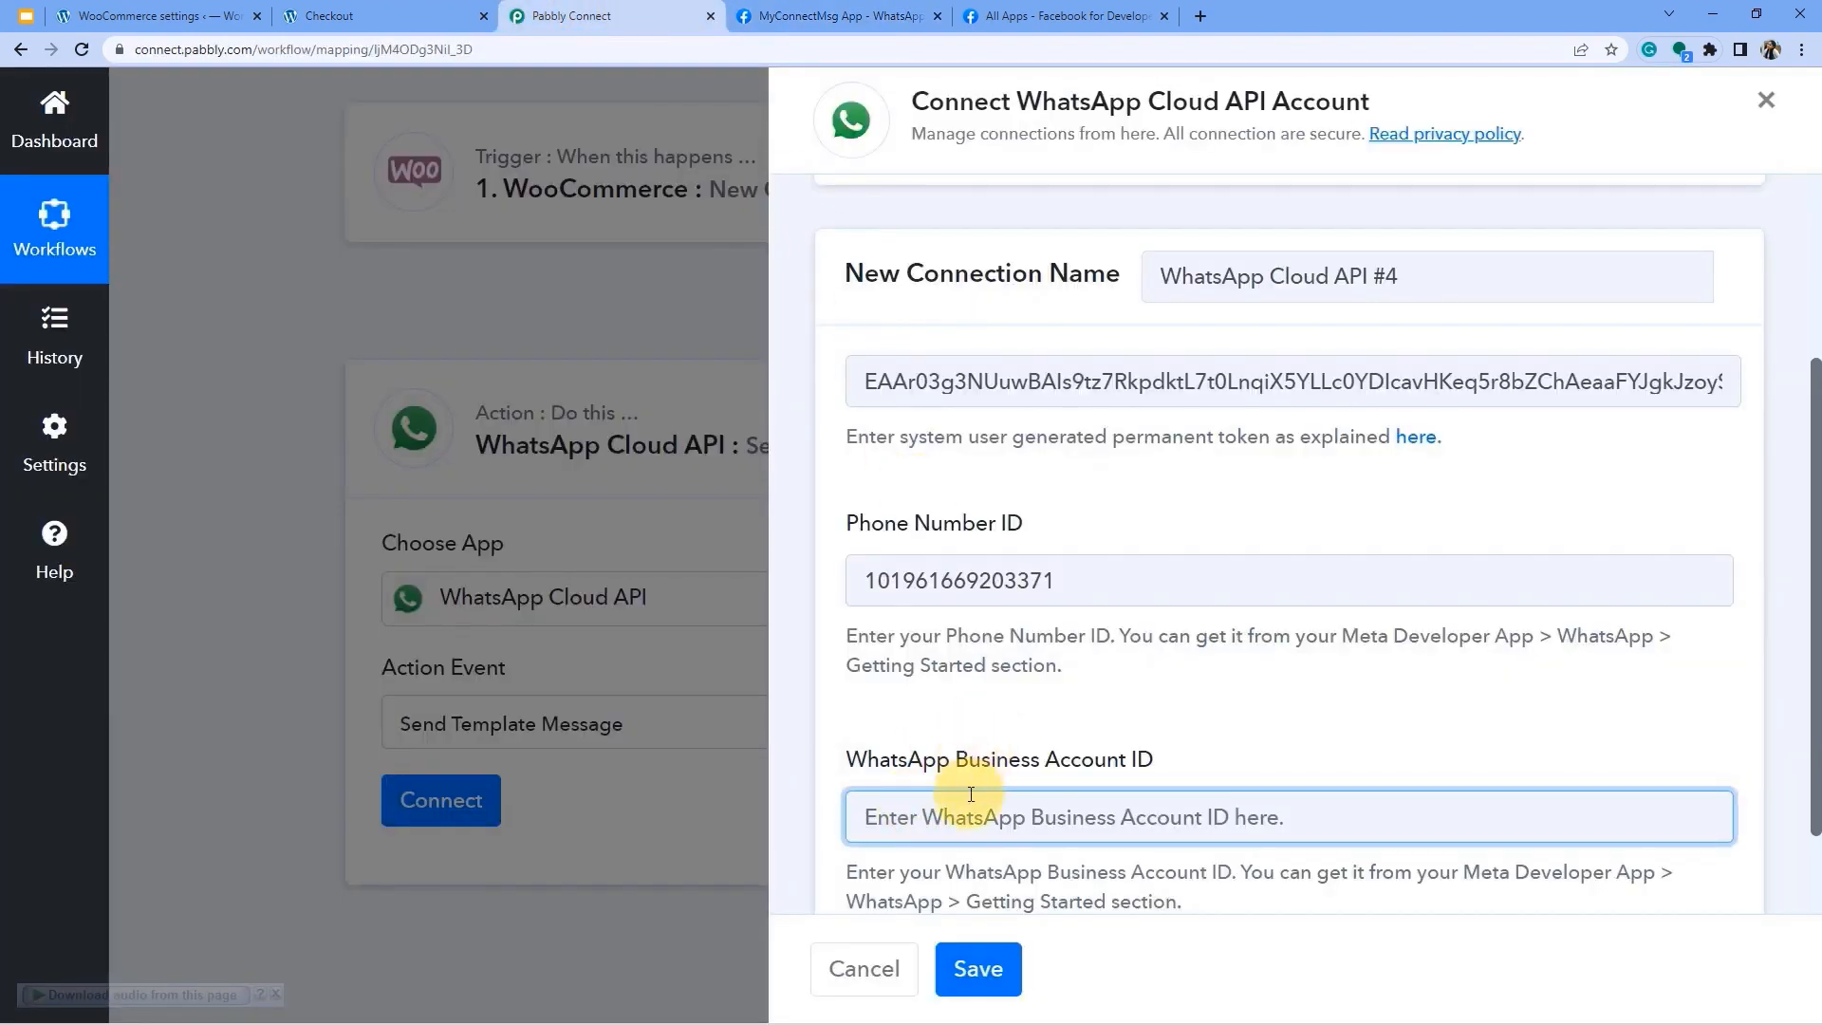
key(ctrl+v)
Review the field hints, including the system-user permanent token note, and save the connection.
scroll(1019, 770, down, 1)
drag(899, 754, 1105, 782)
drag(944, 517, 1056, 546)
drag(906, 316, 1135, 318)
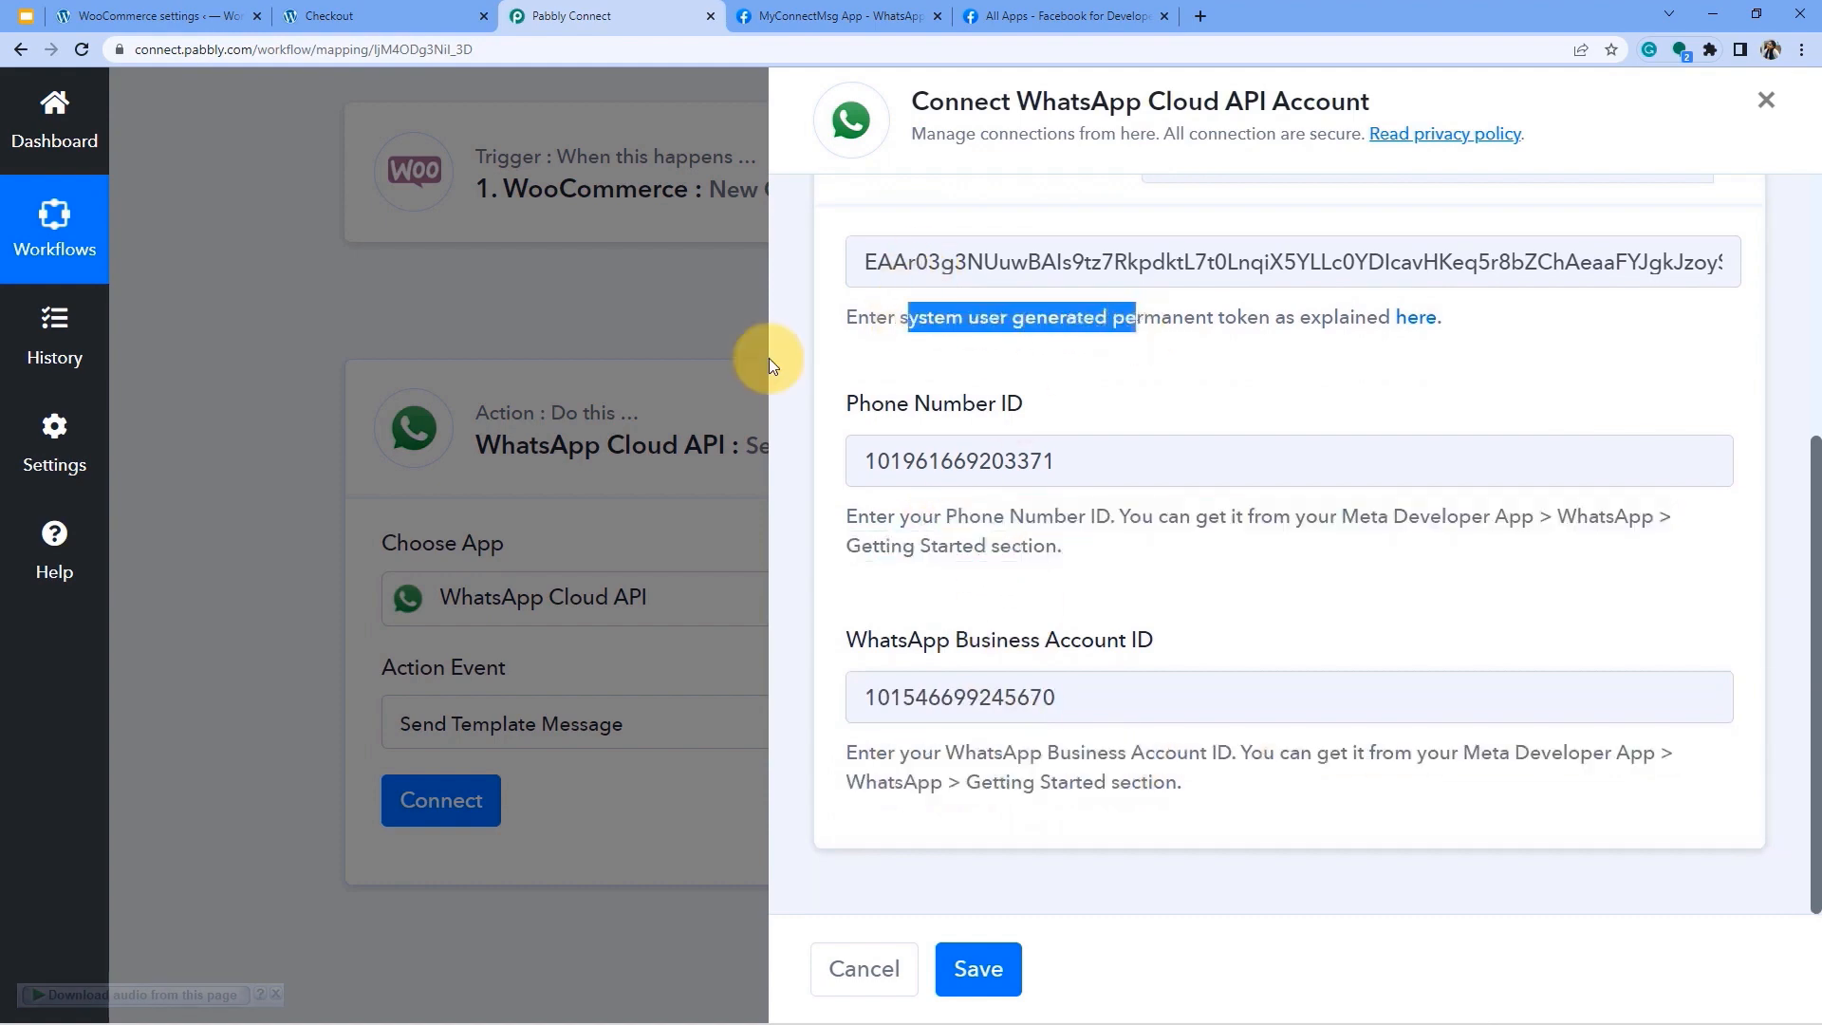
click(967, 972)
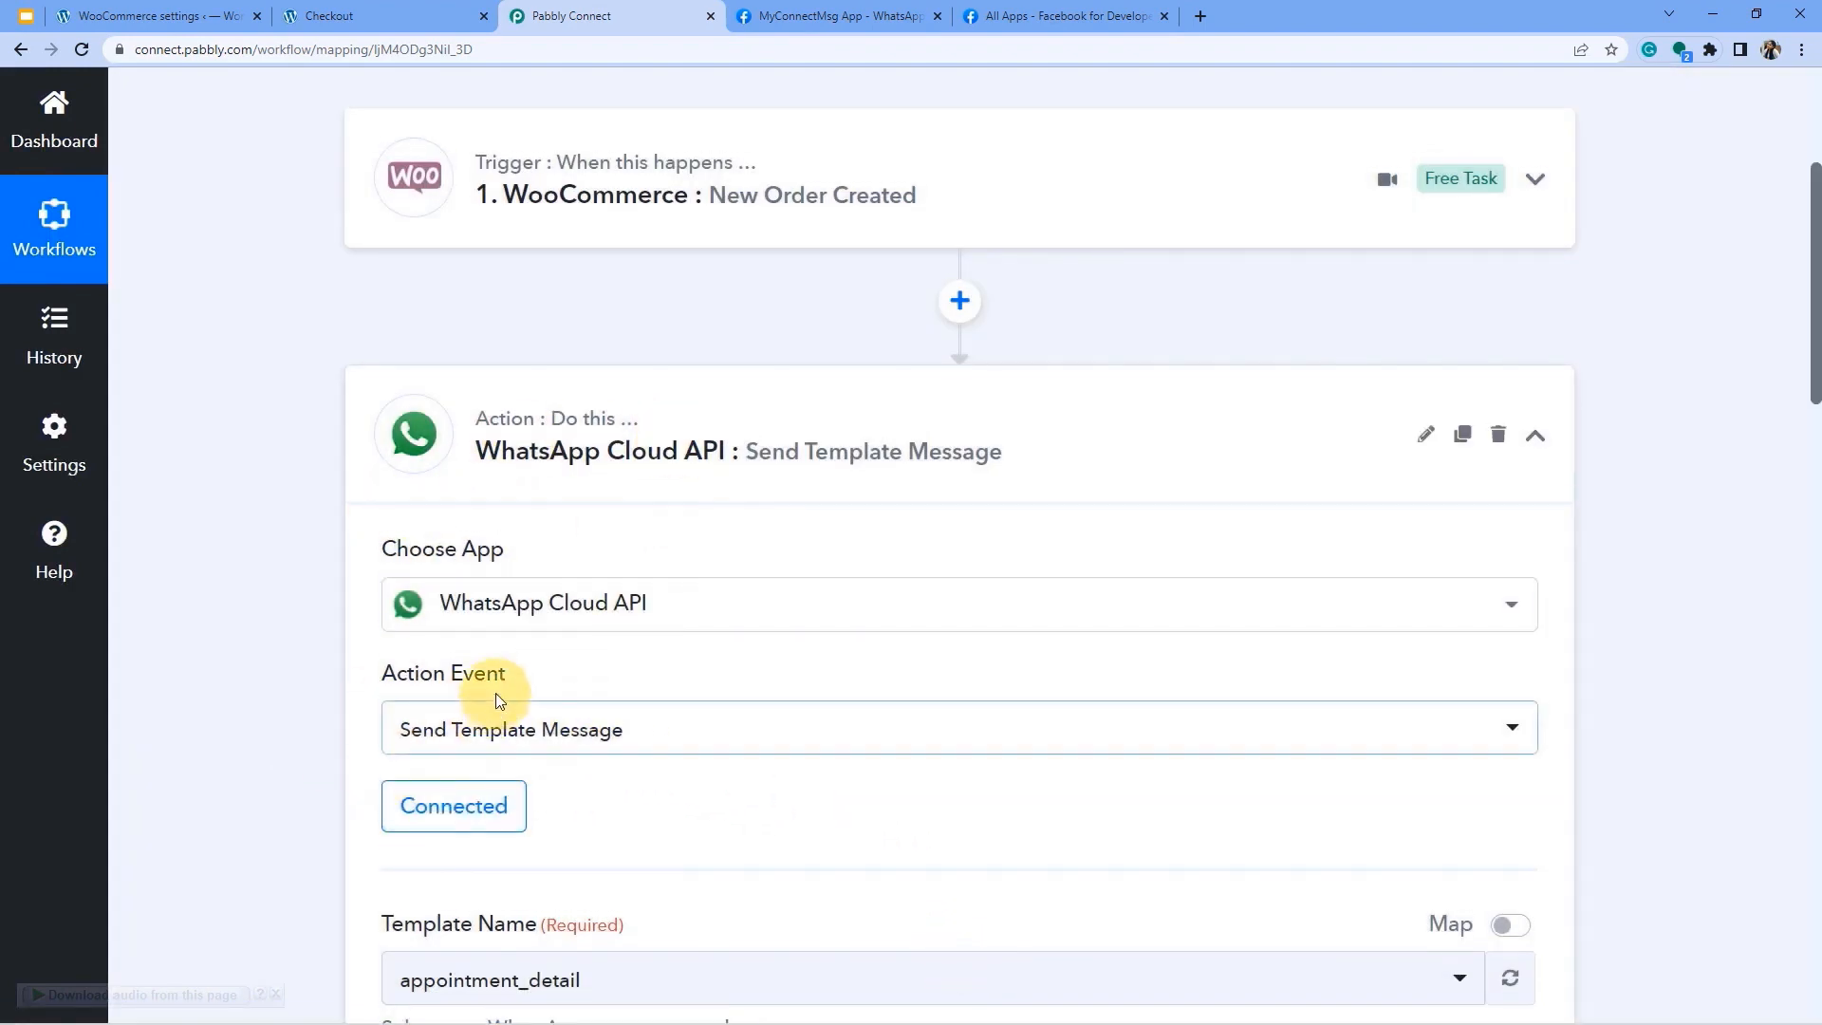
Review the Template Name field and its helper text in Pabbly Connect's template settings.
scroll(496, 699, up, 5)
scroll(399, 707, down, 3)
scroll(398, 707, down, 5)
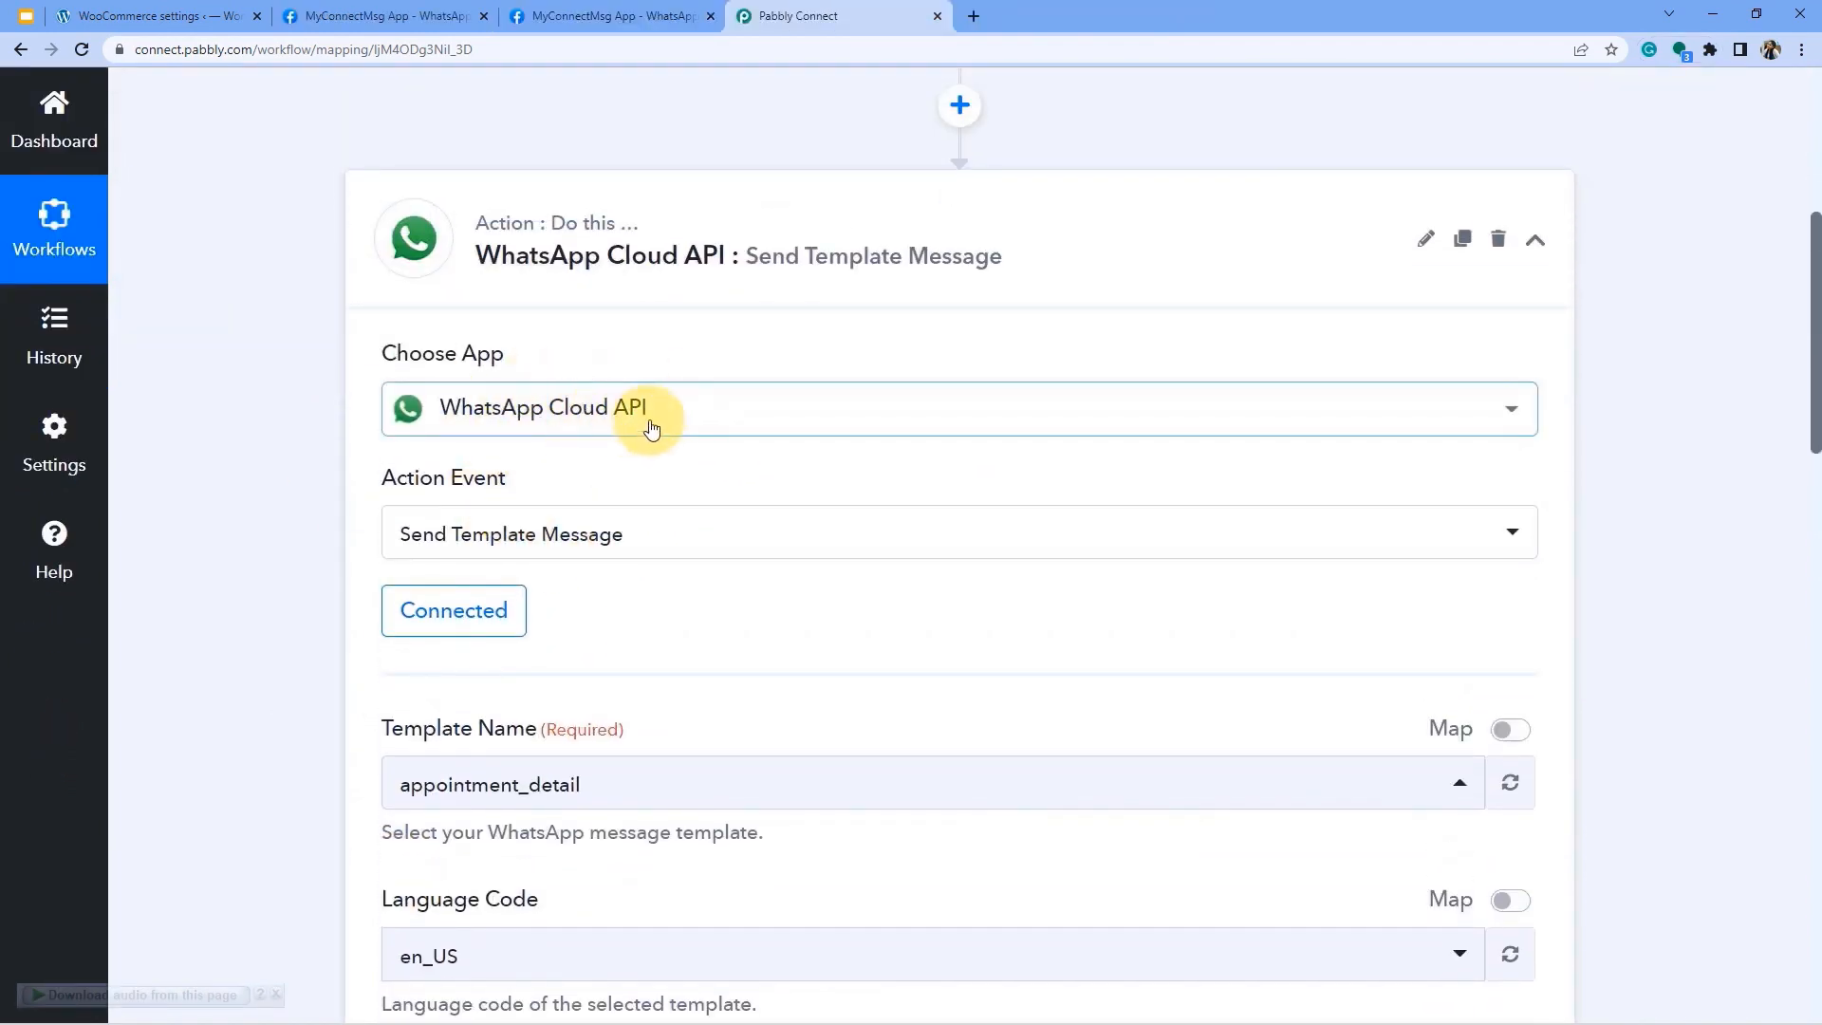
scroll(655, 432, down, 2)
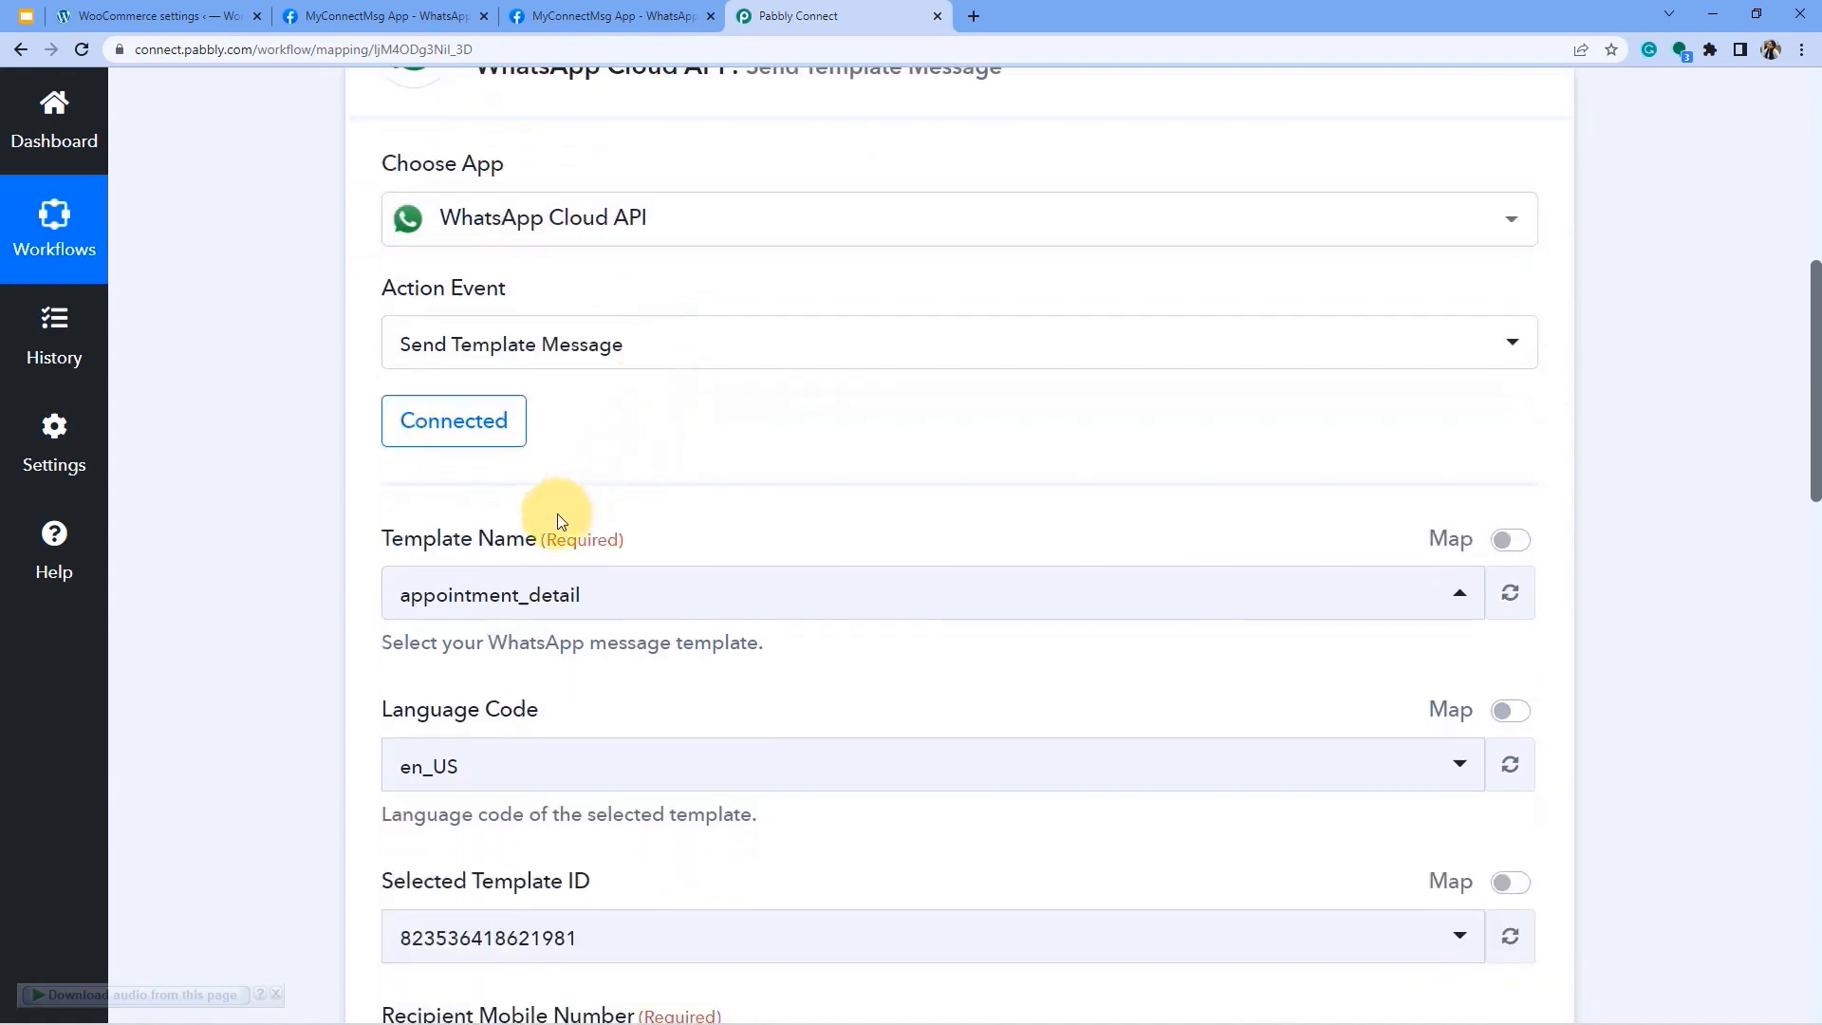
drag(393, 542, 558, 543)
drag(391, 702, 556, 690)
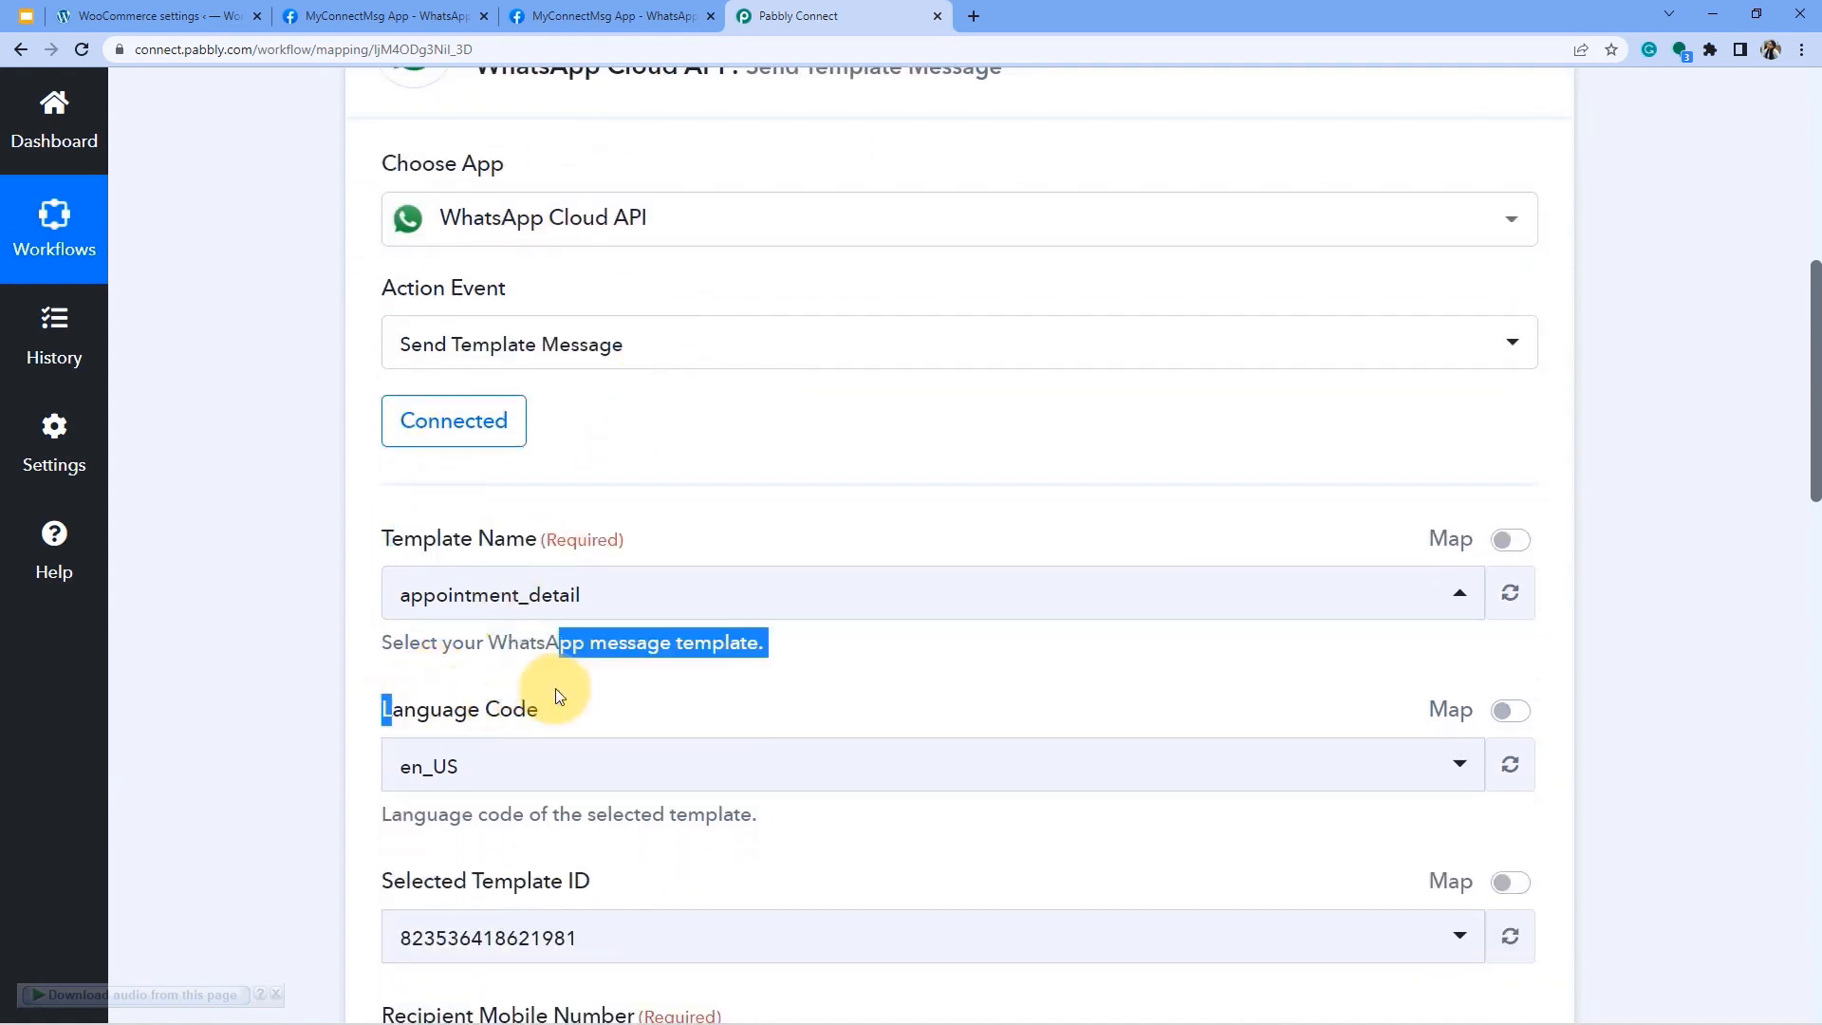
click(525, 702)
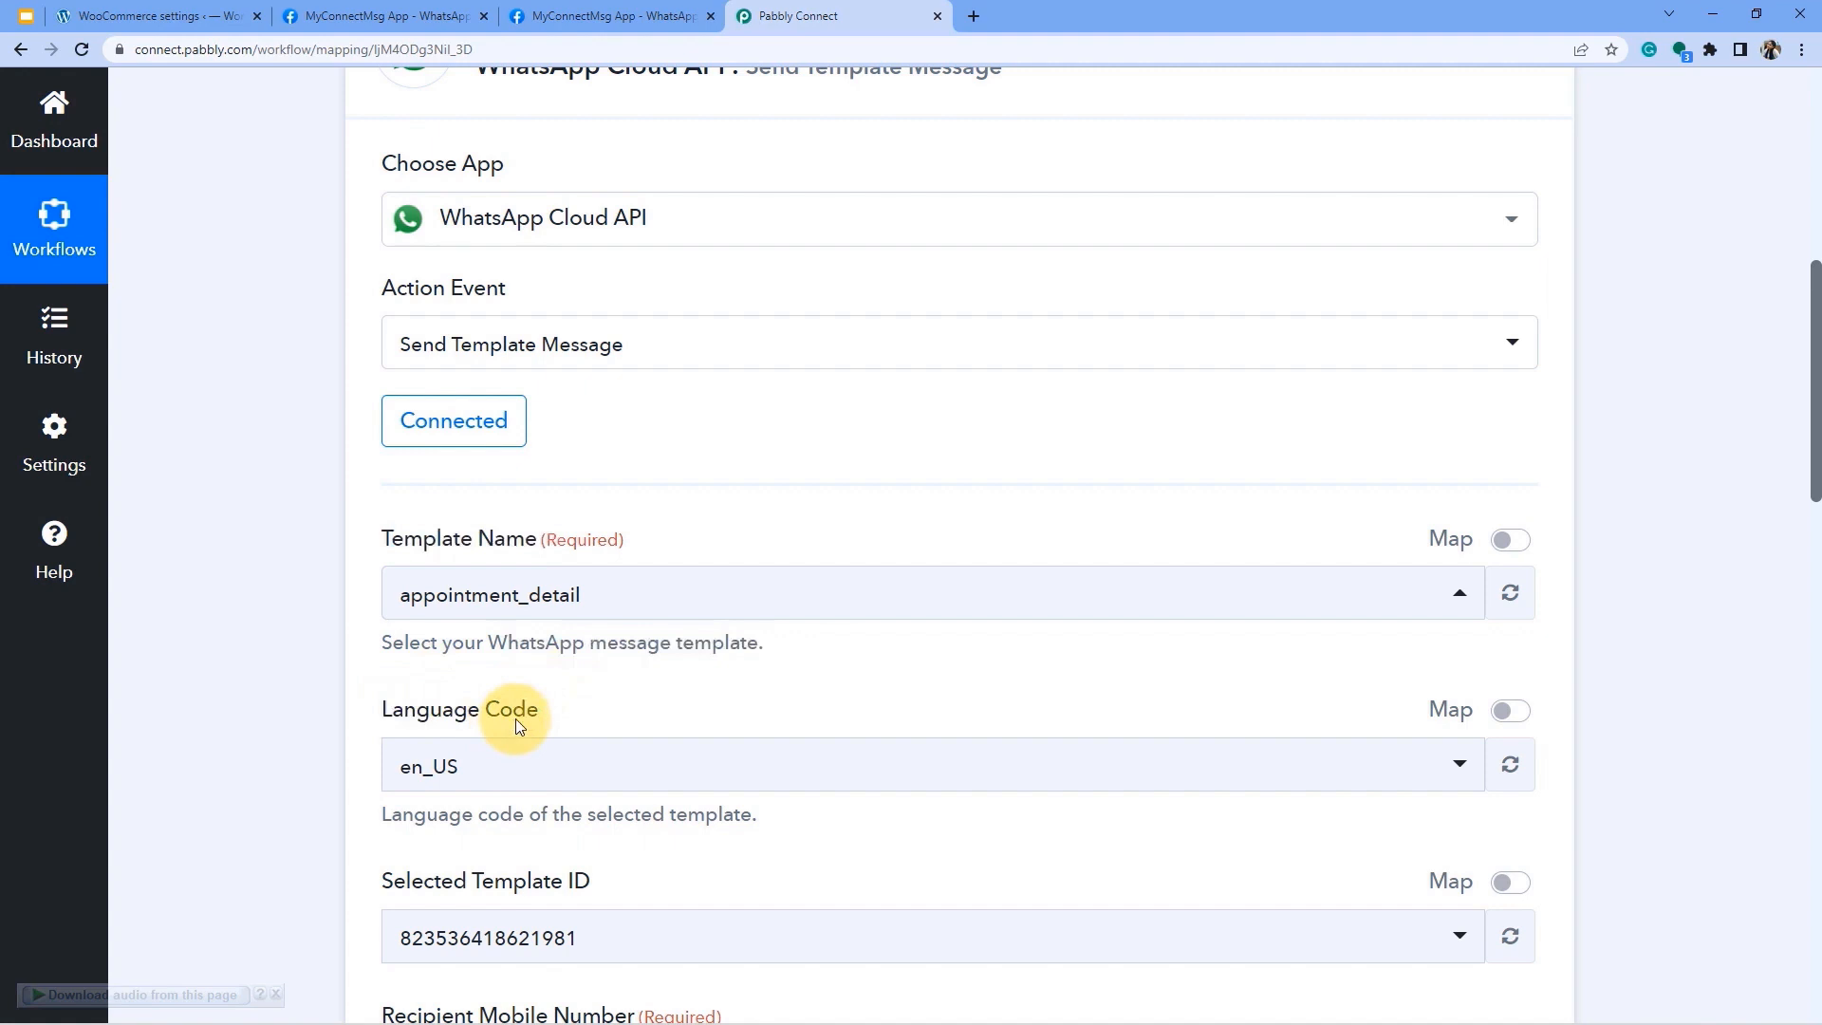
drag(423, 539, 563, 541)
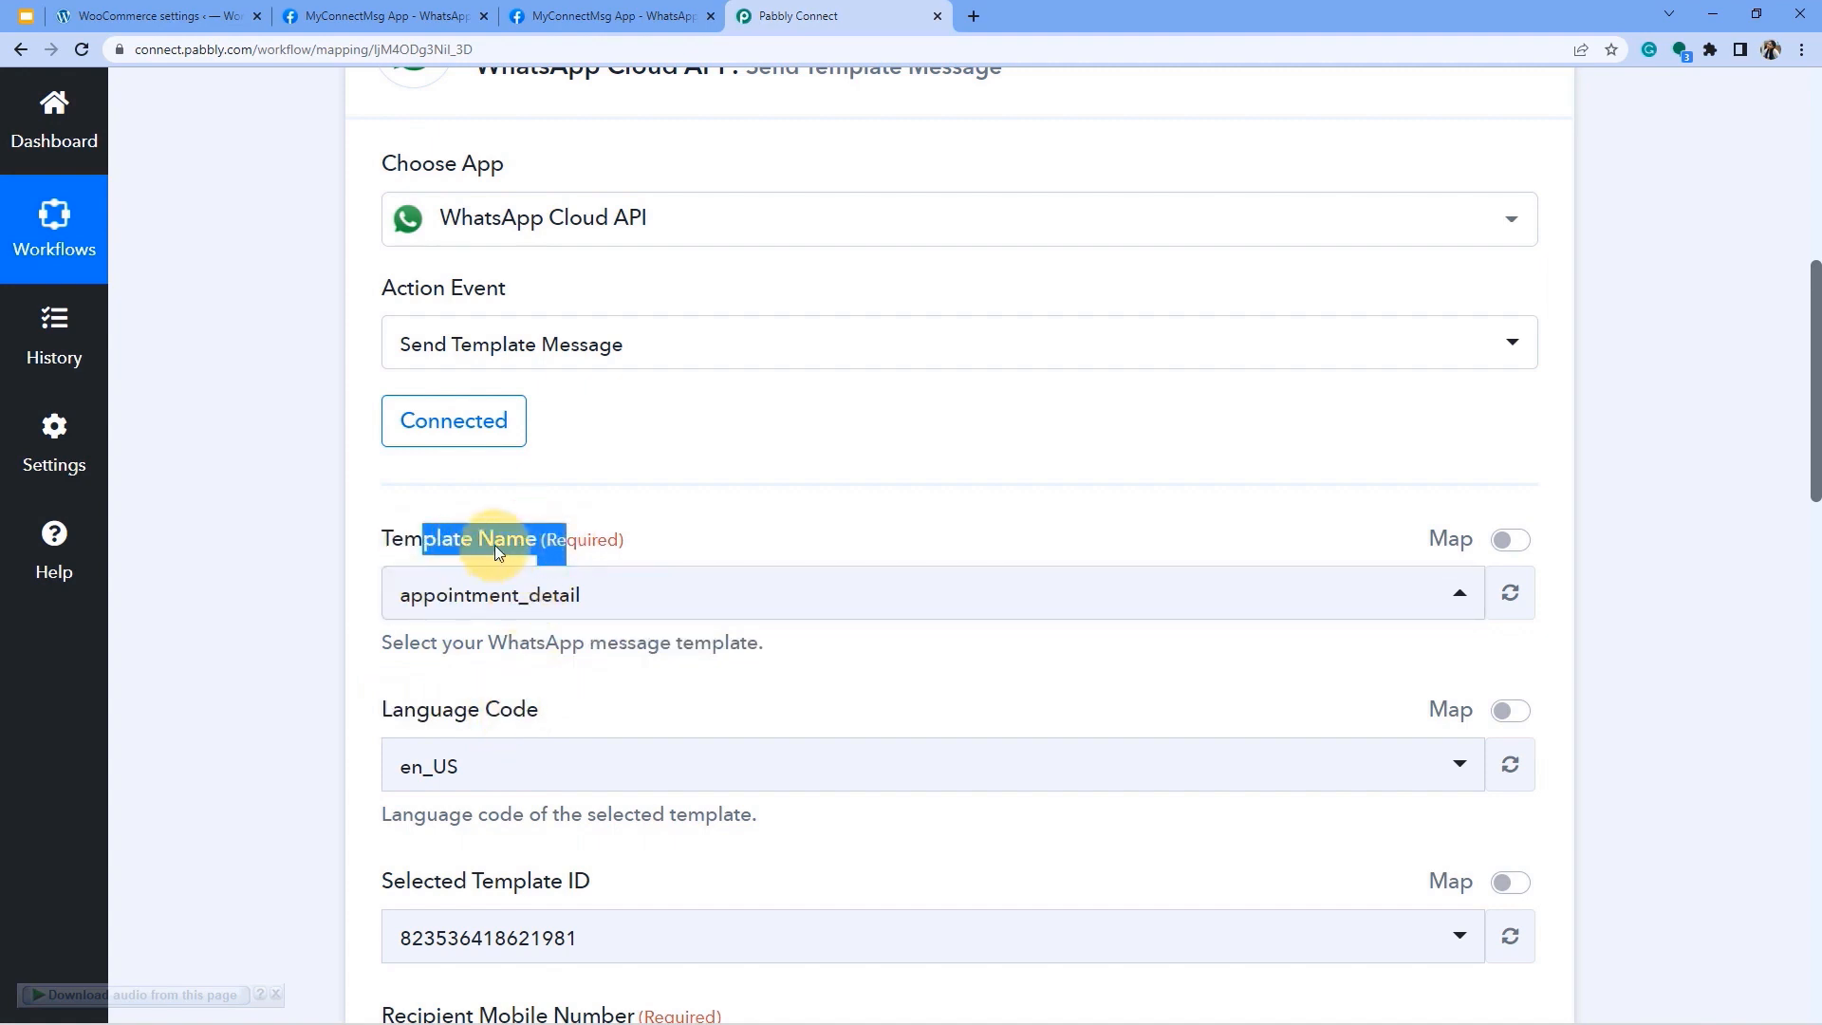
Compare the Template Name label with the Meta for Developers WhatsApp Getting Started page.
click(569, 16)
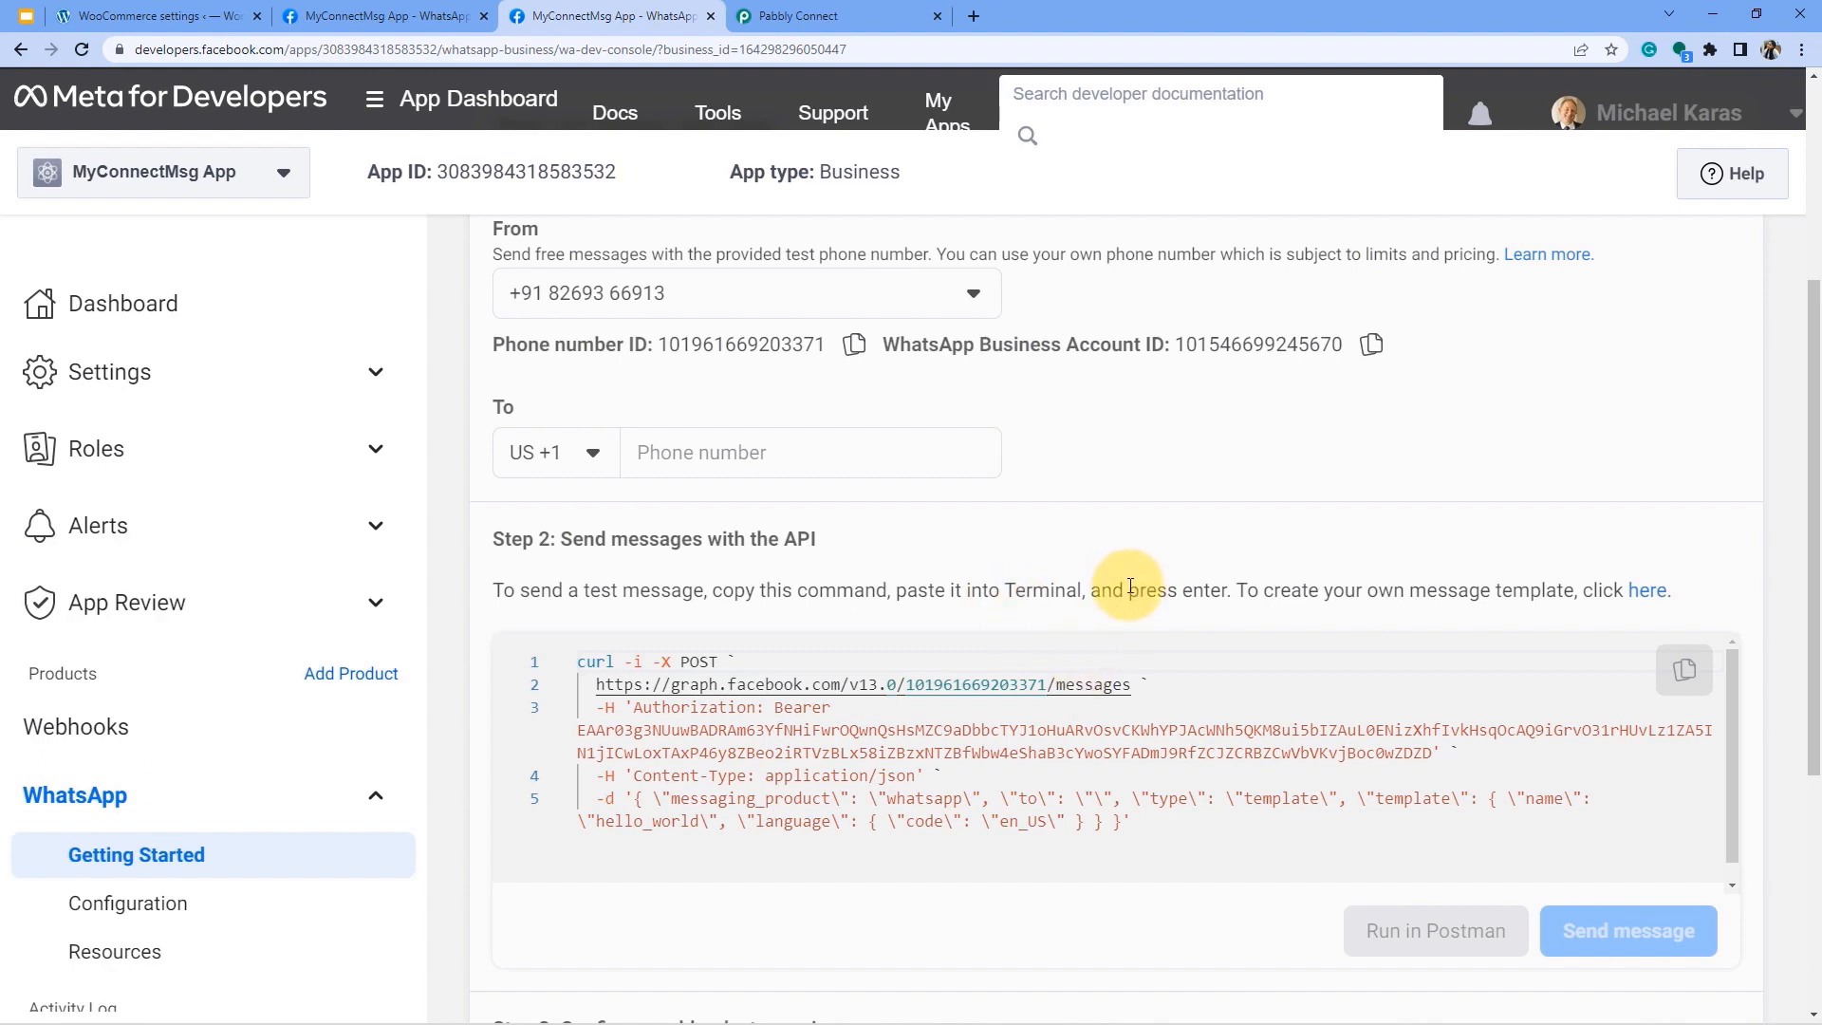
click(788, 11)
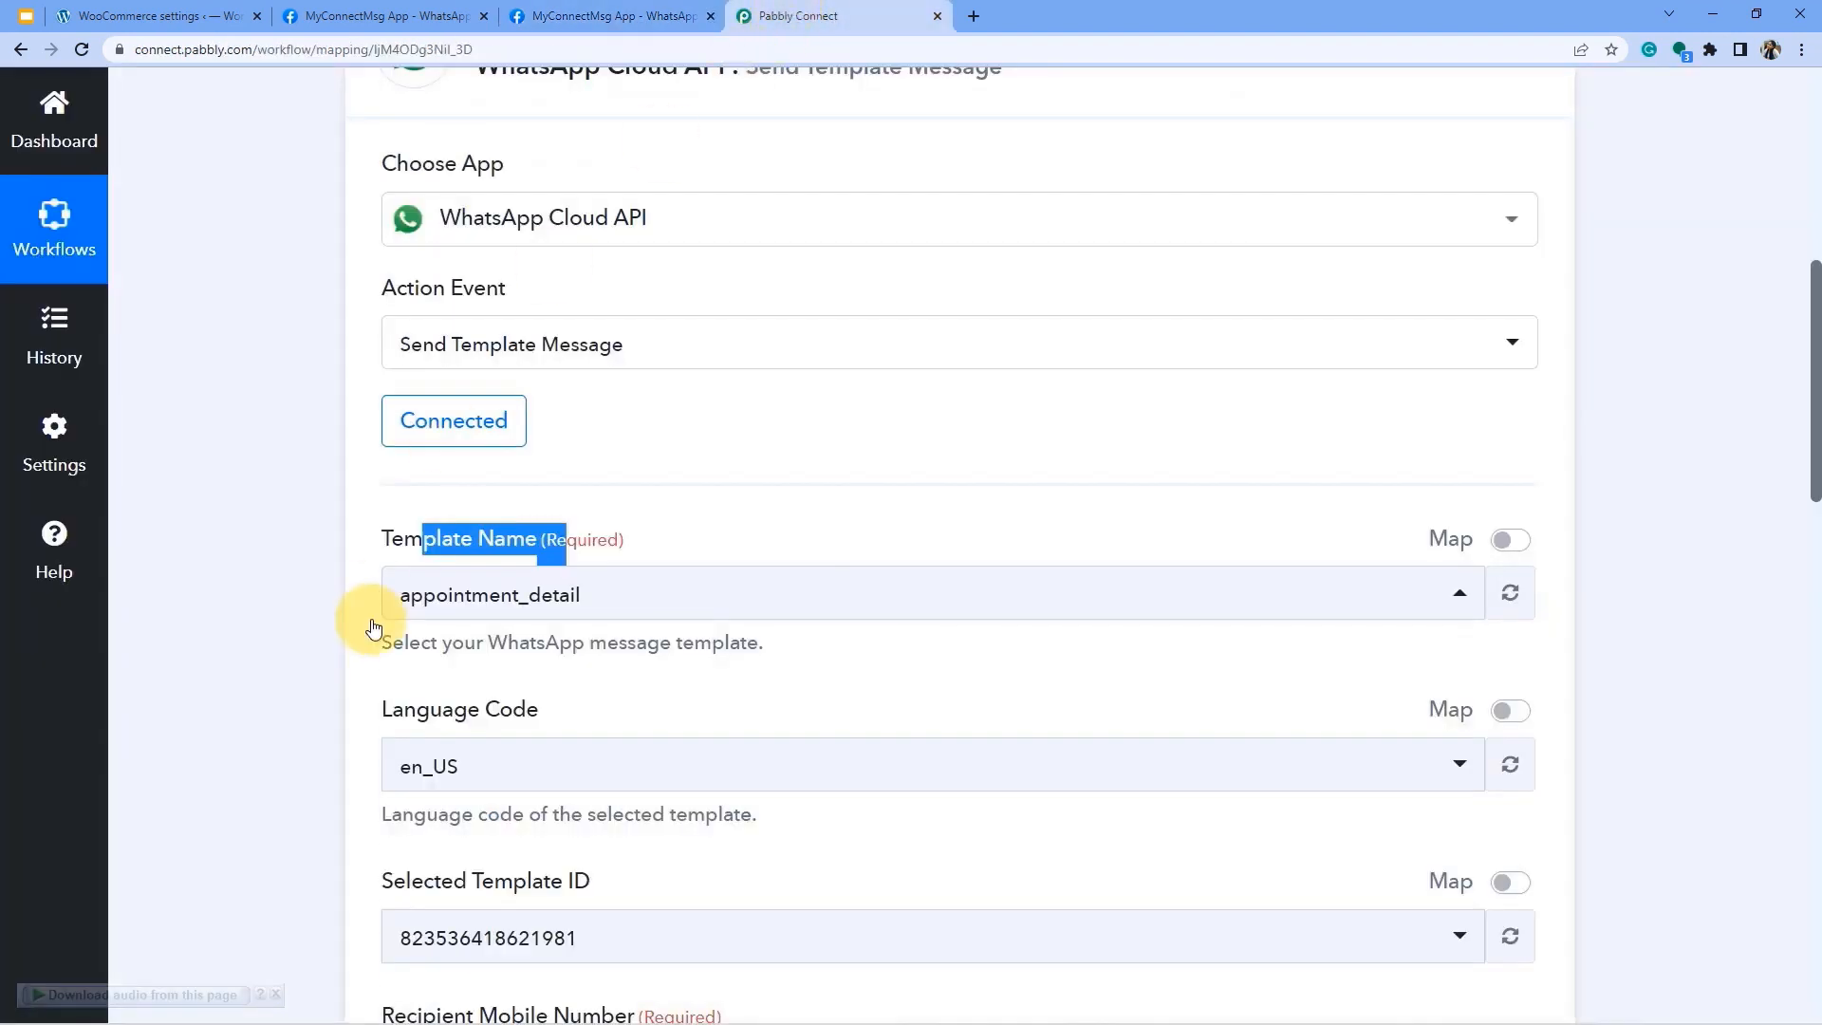
click(333, 582)
drag(391, 540, 589, 537)
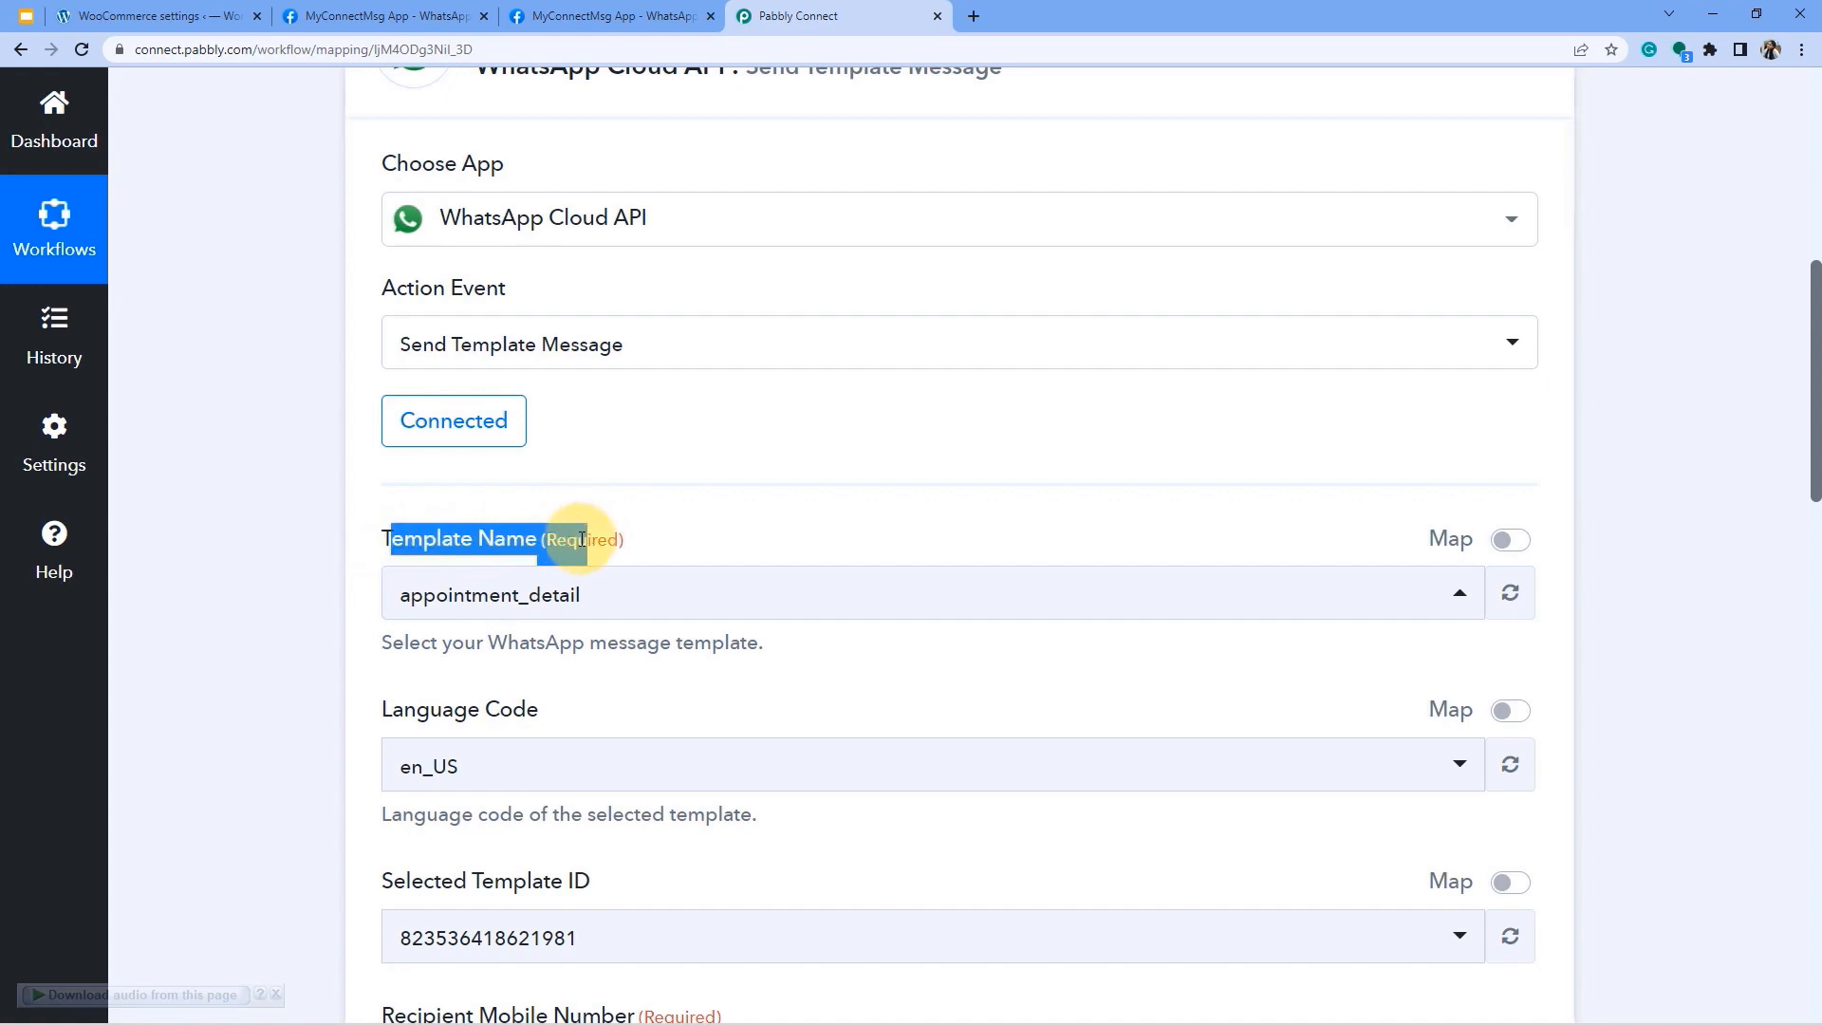
click(582, 17)
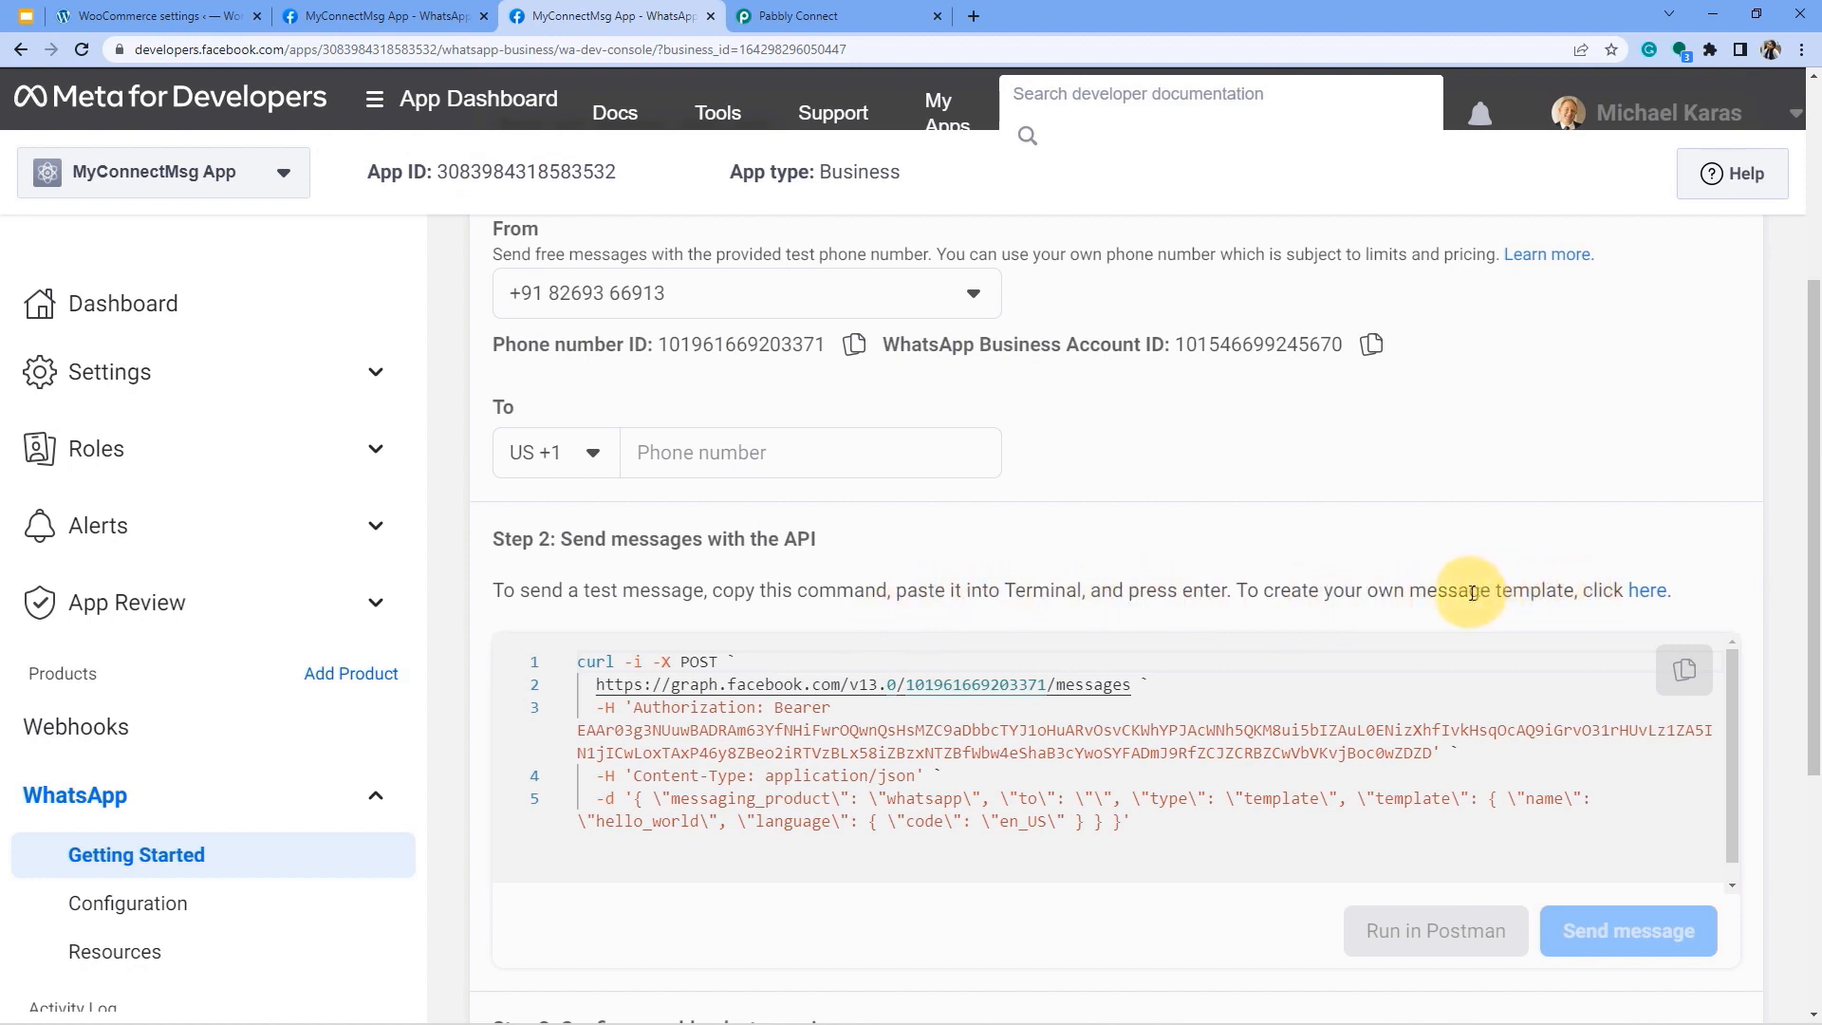
Open WhatsApp Manager's Message templates from the Getting Started page's 'here' link.
drag(1468, 590, 1657, 594)
click(1633, 596)
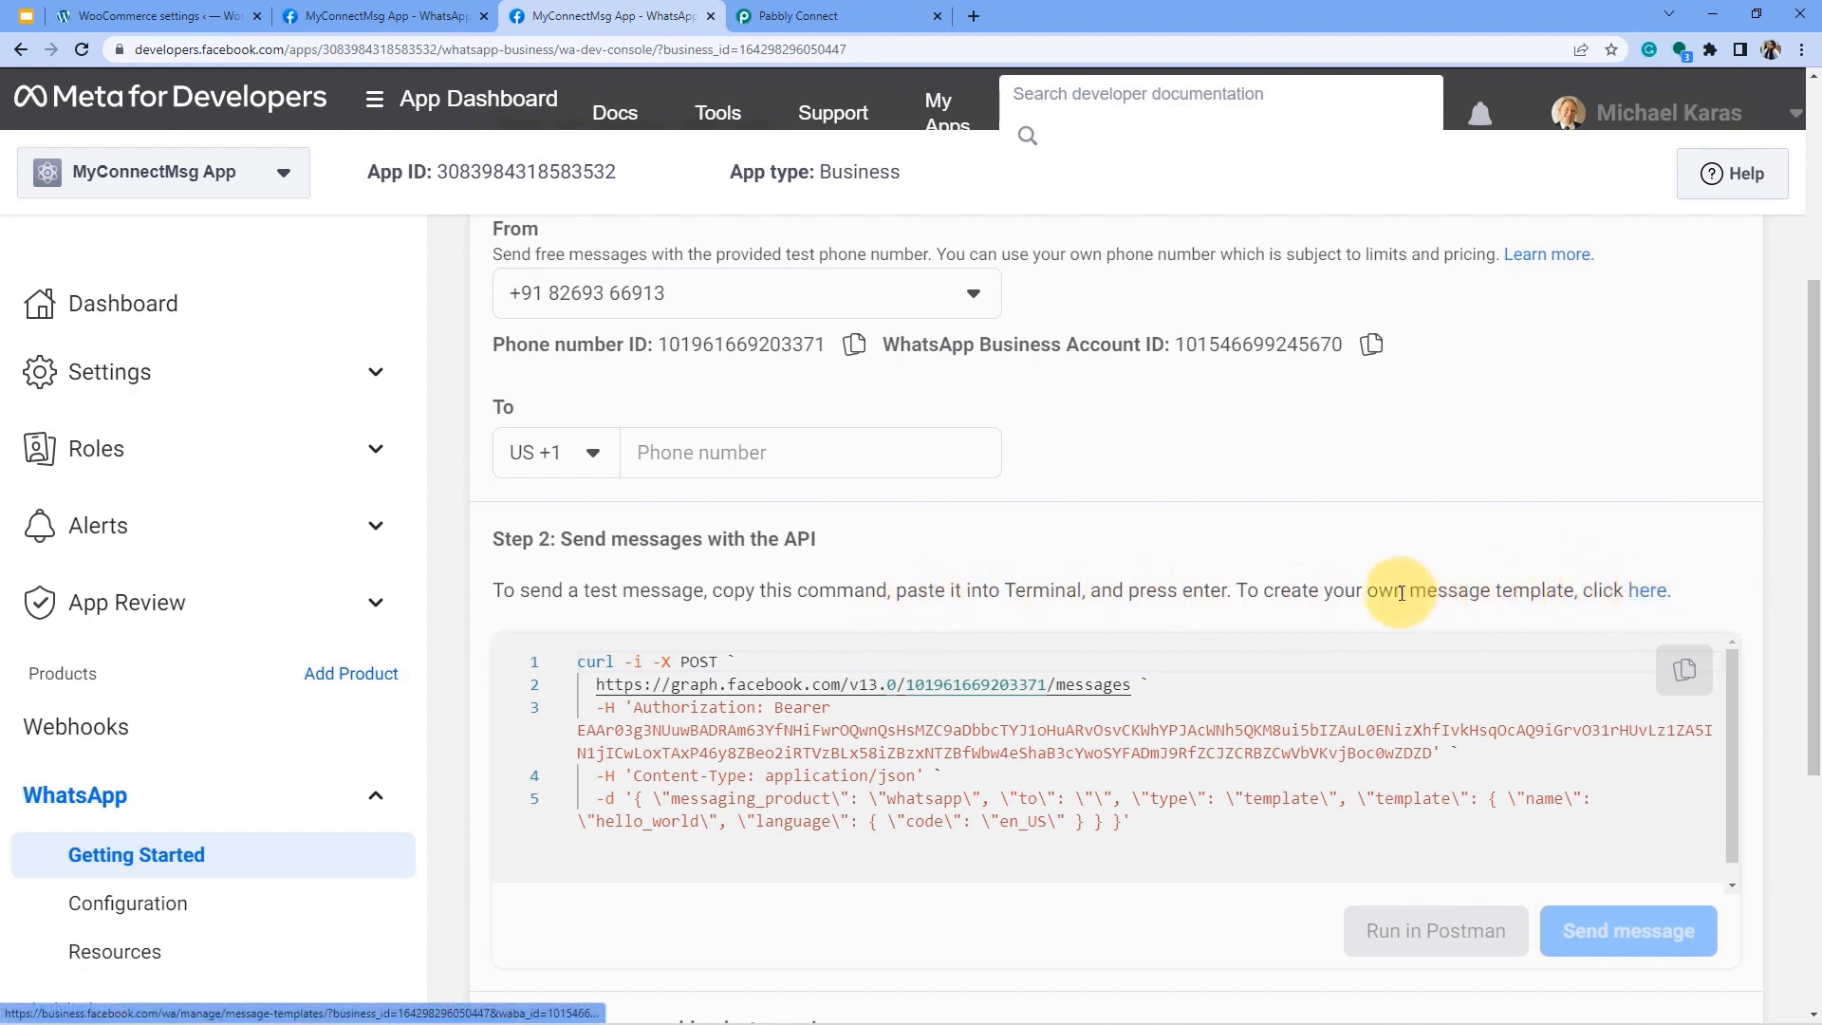
drag(1323, 593, 1636, 596)
click(1636, 593)
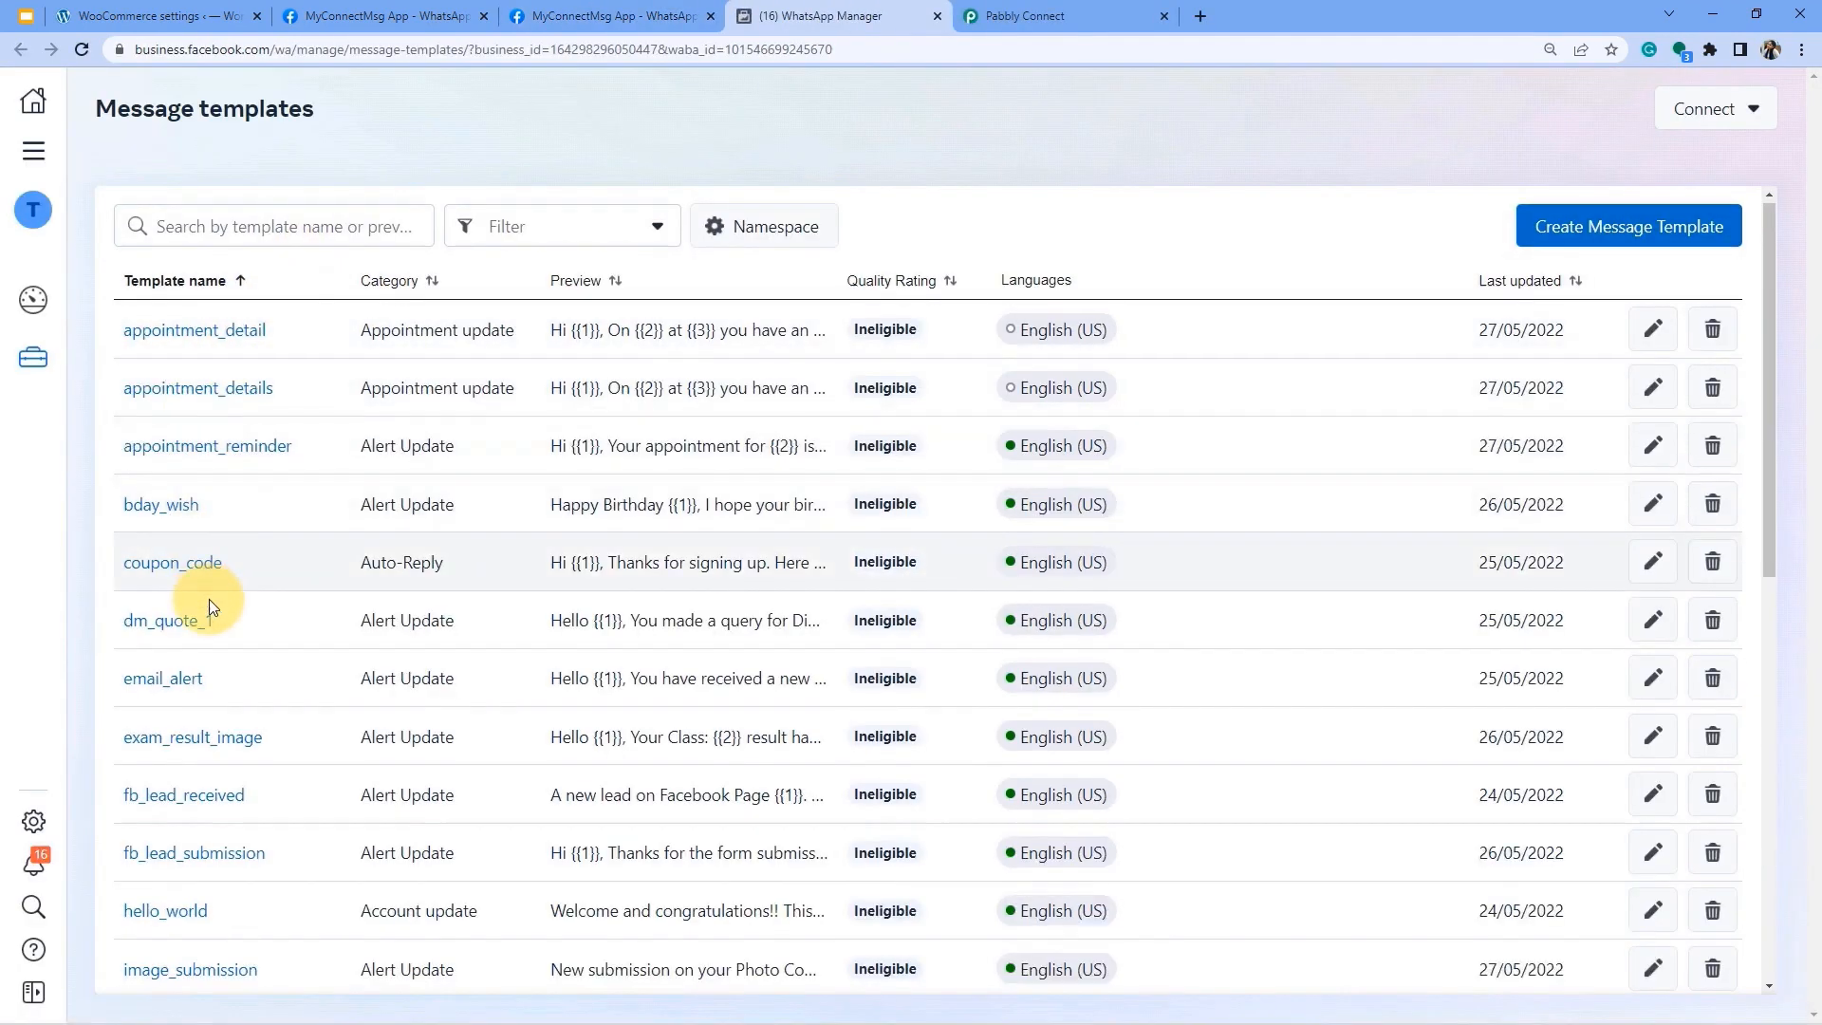
scroll(213, 626, down, 4)
scroll(219, 657, up, 4)
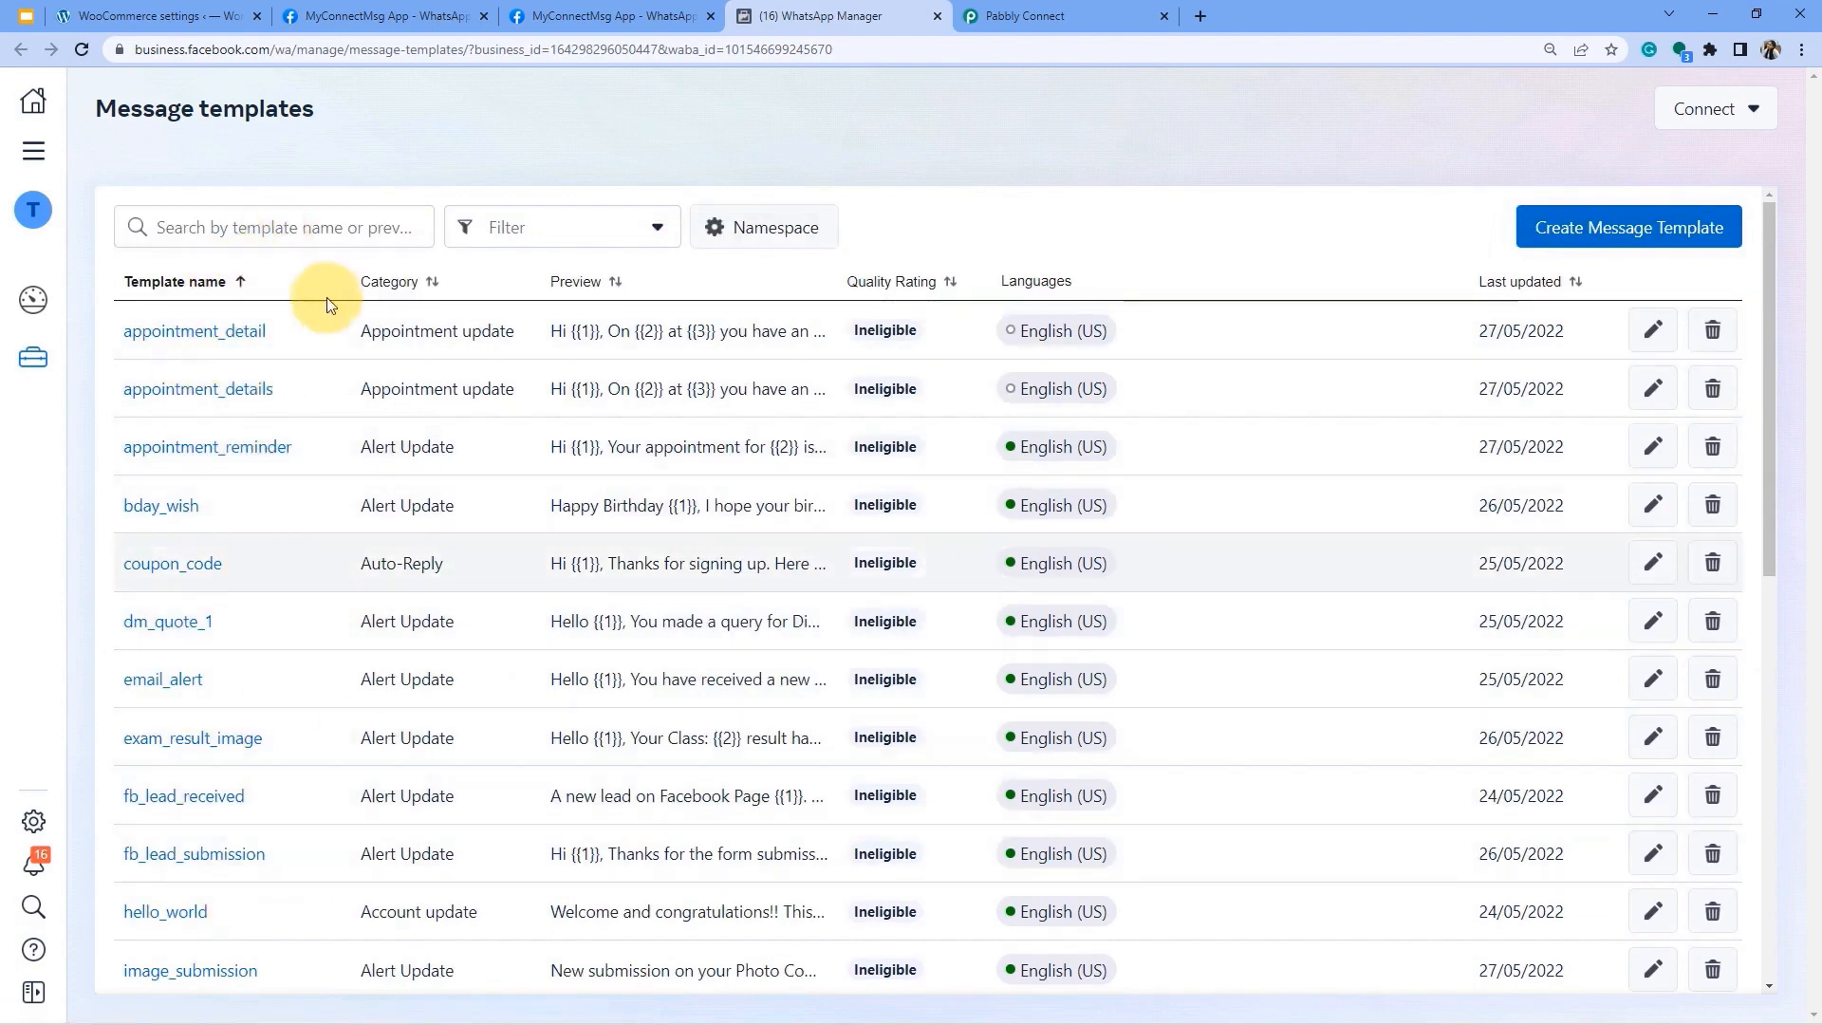
Check Pabbly Connect's template dropdown, then open the appointment_detail template in WhatsApp Manager.
click(1016, 16)
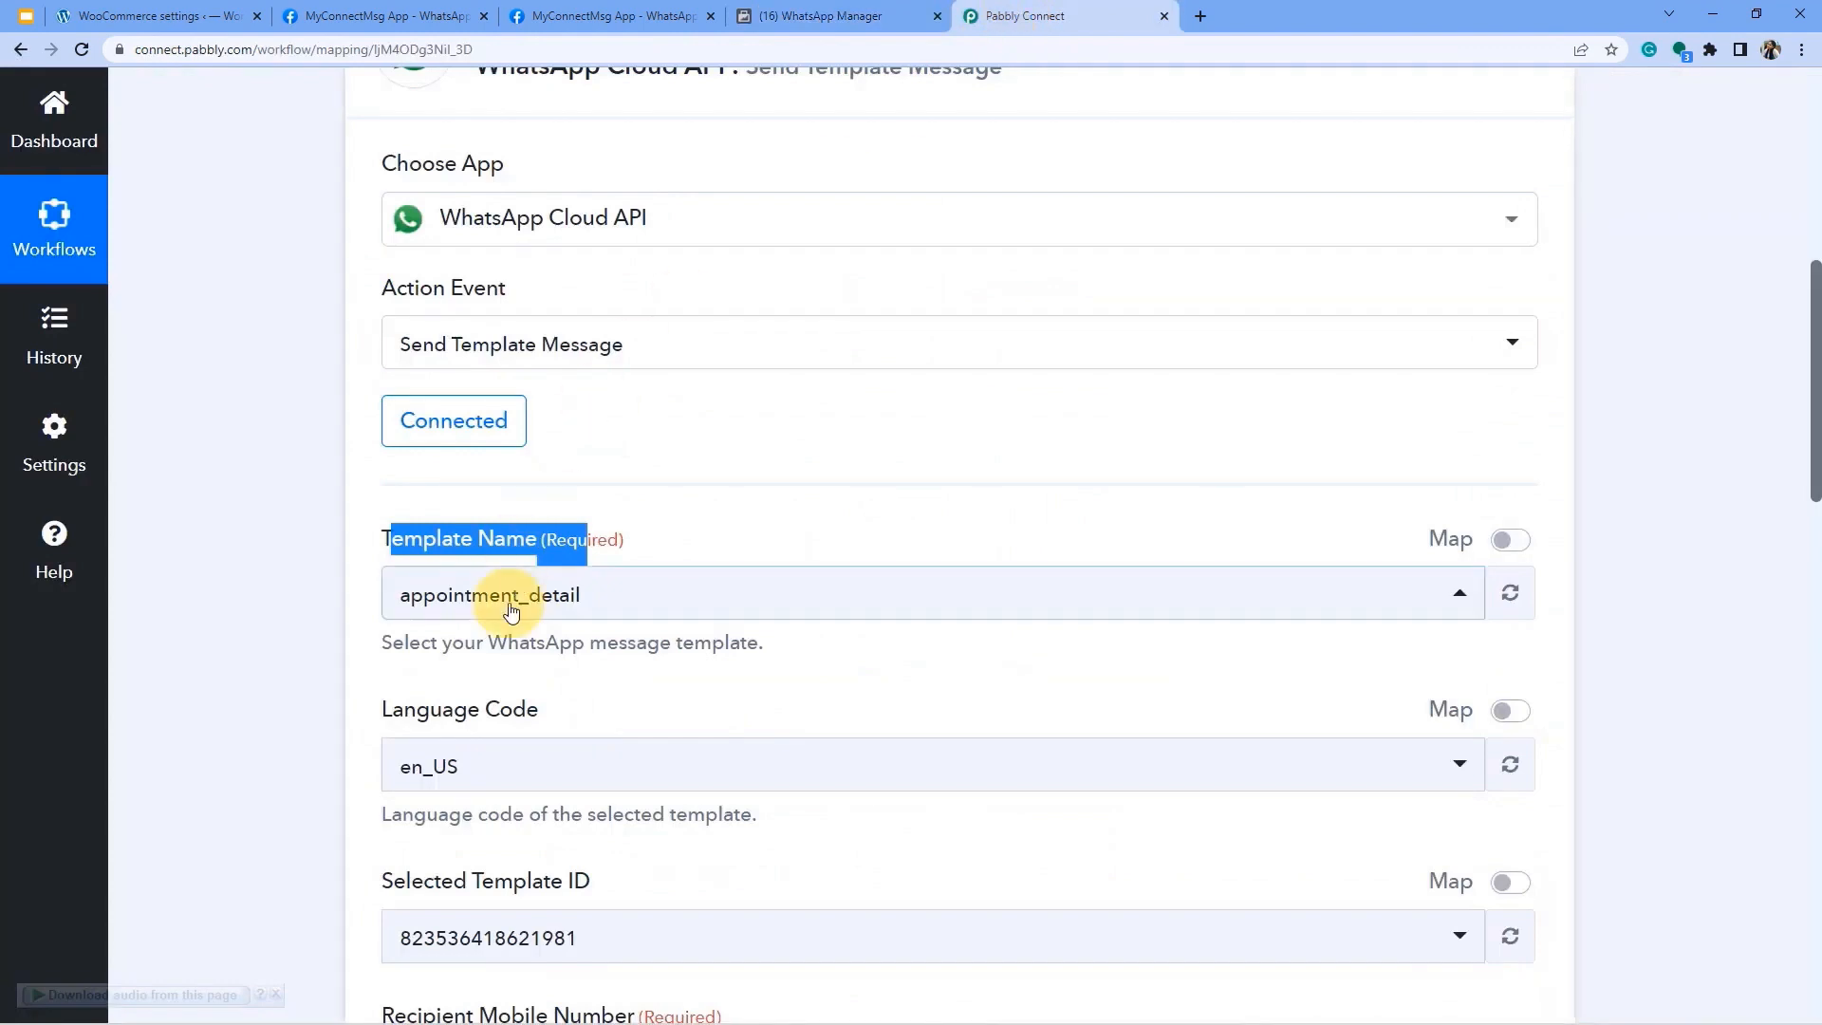
click(482, 596)
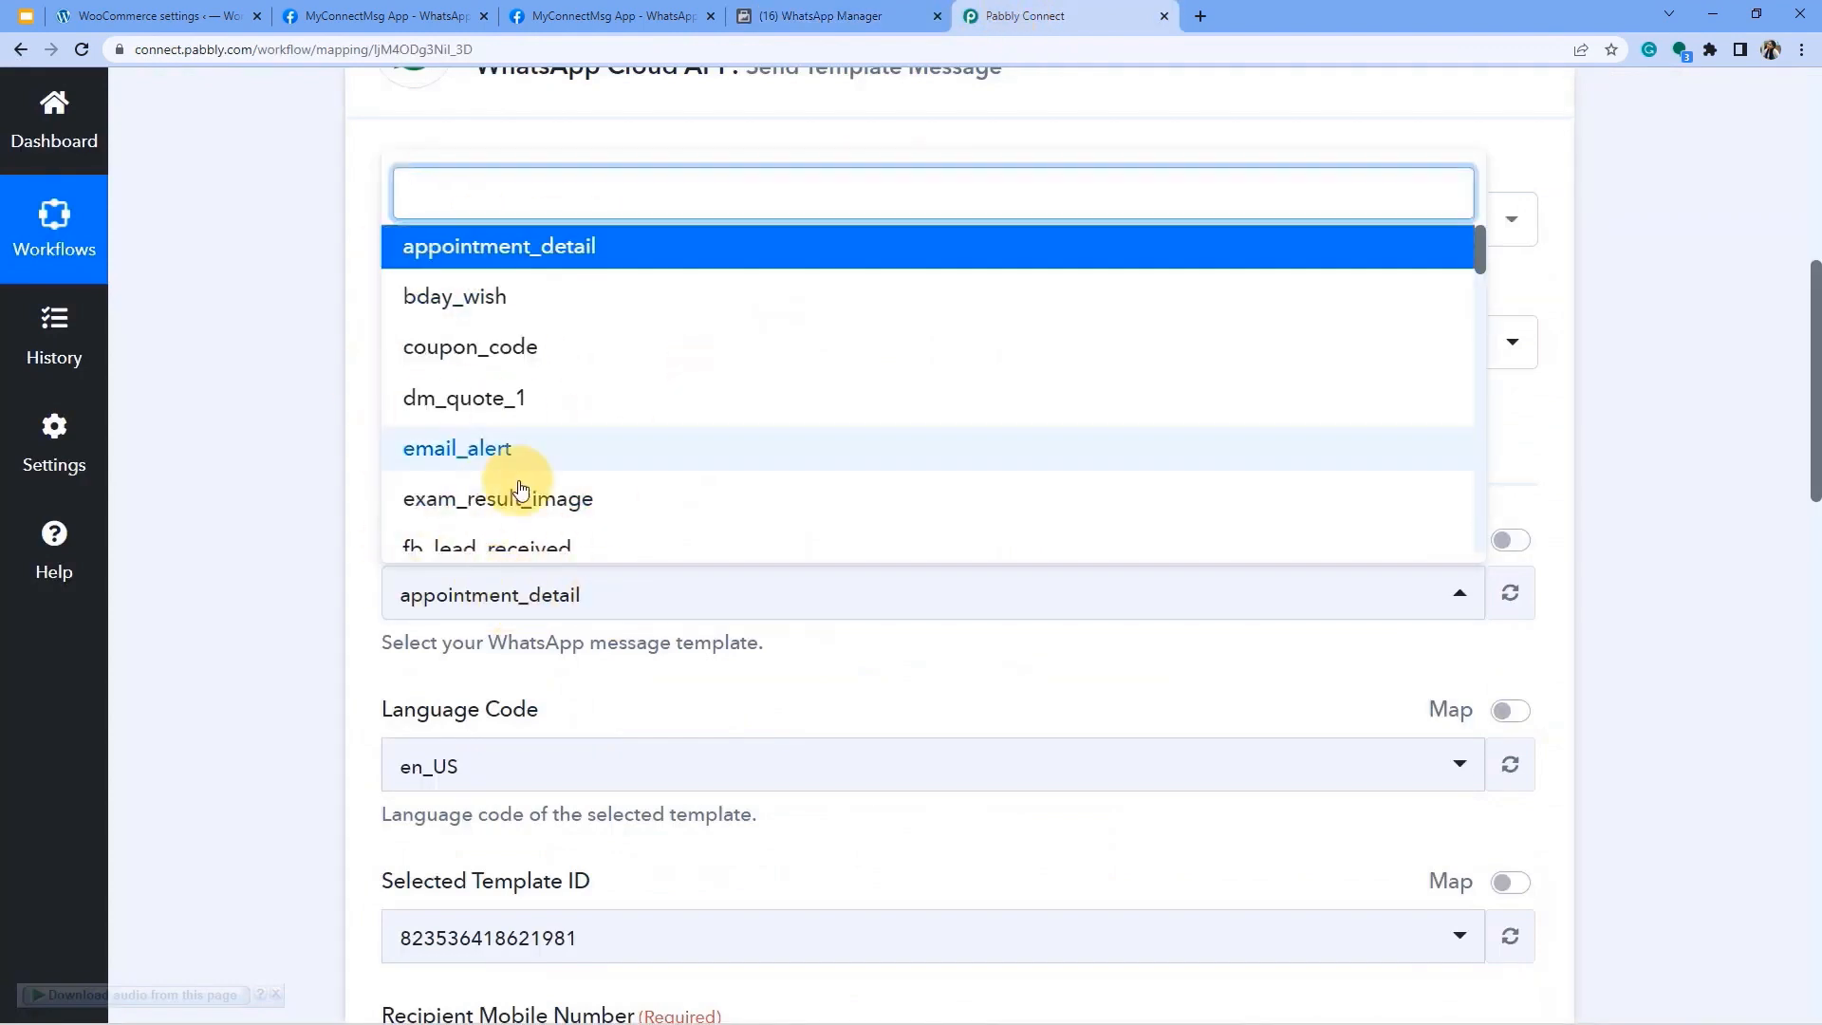
click(279, 553)
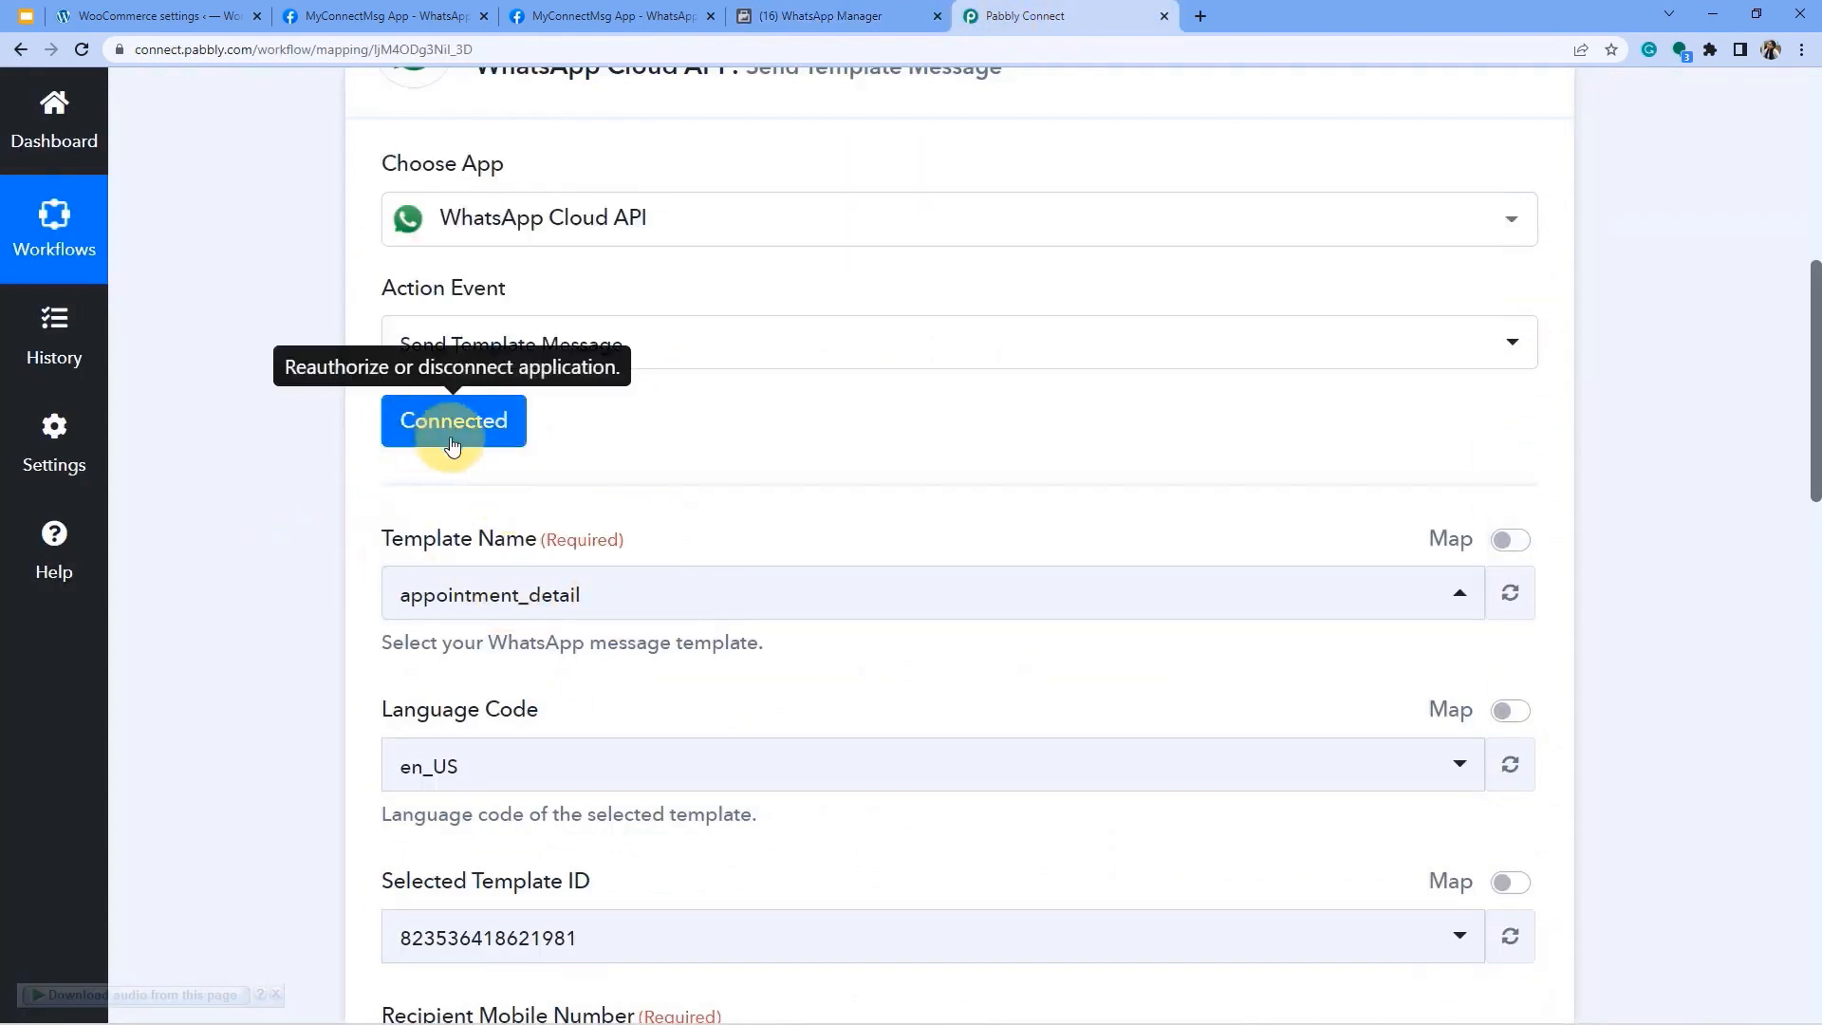
click(797, 16)
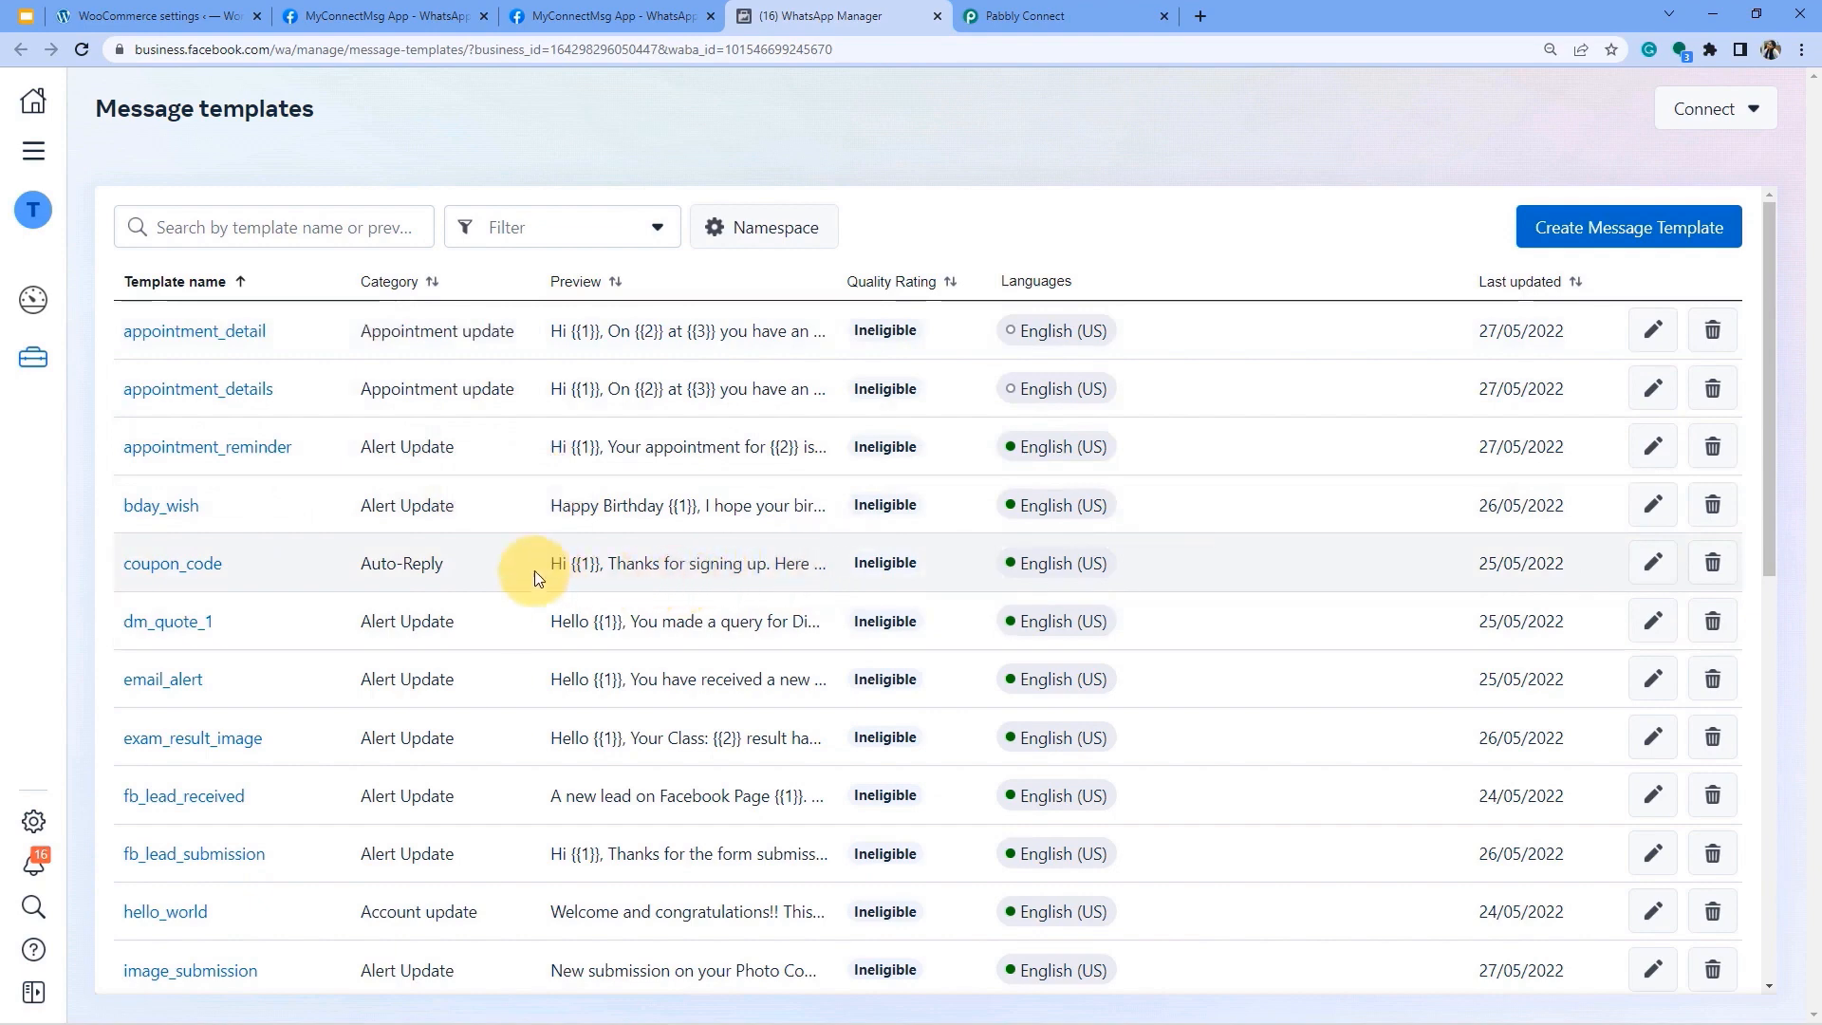
click(217, 340)
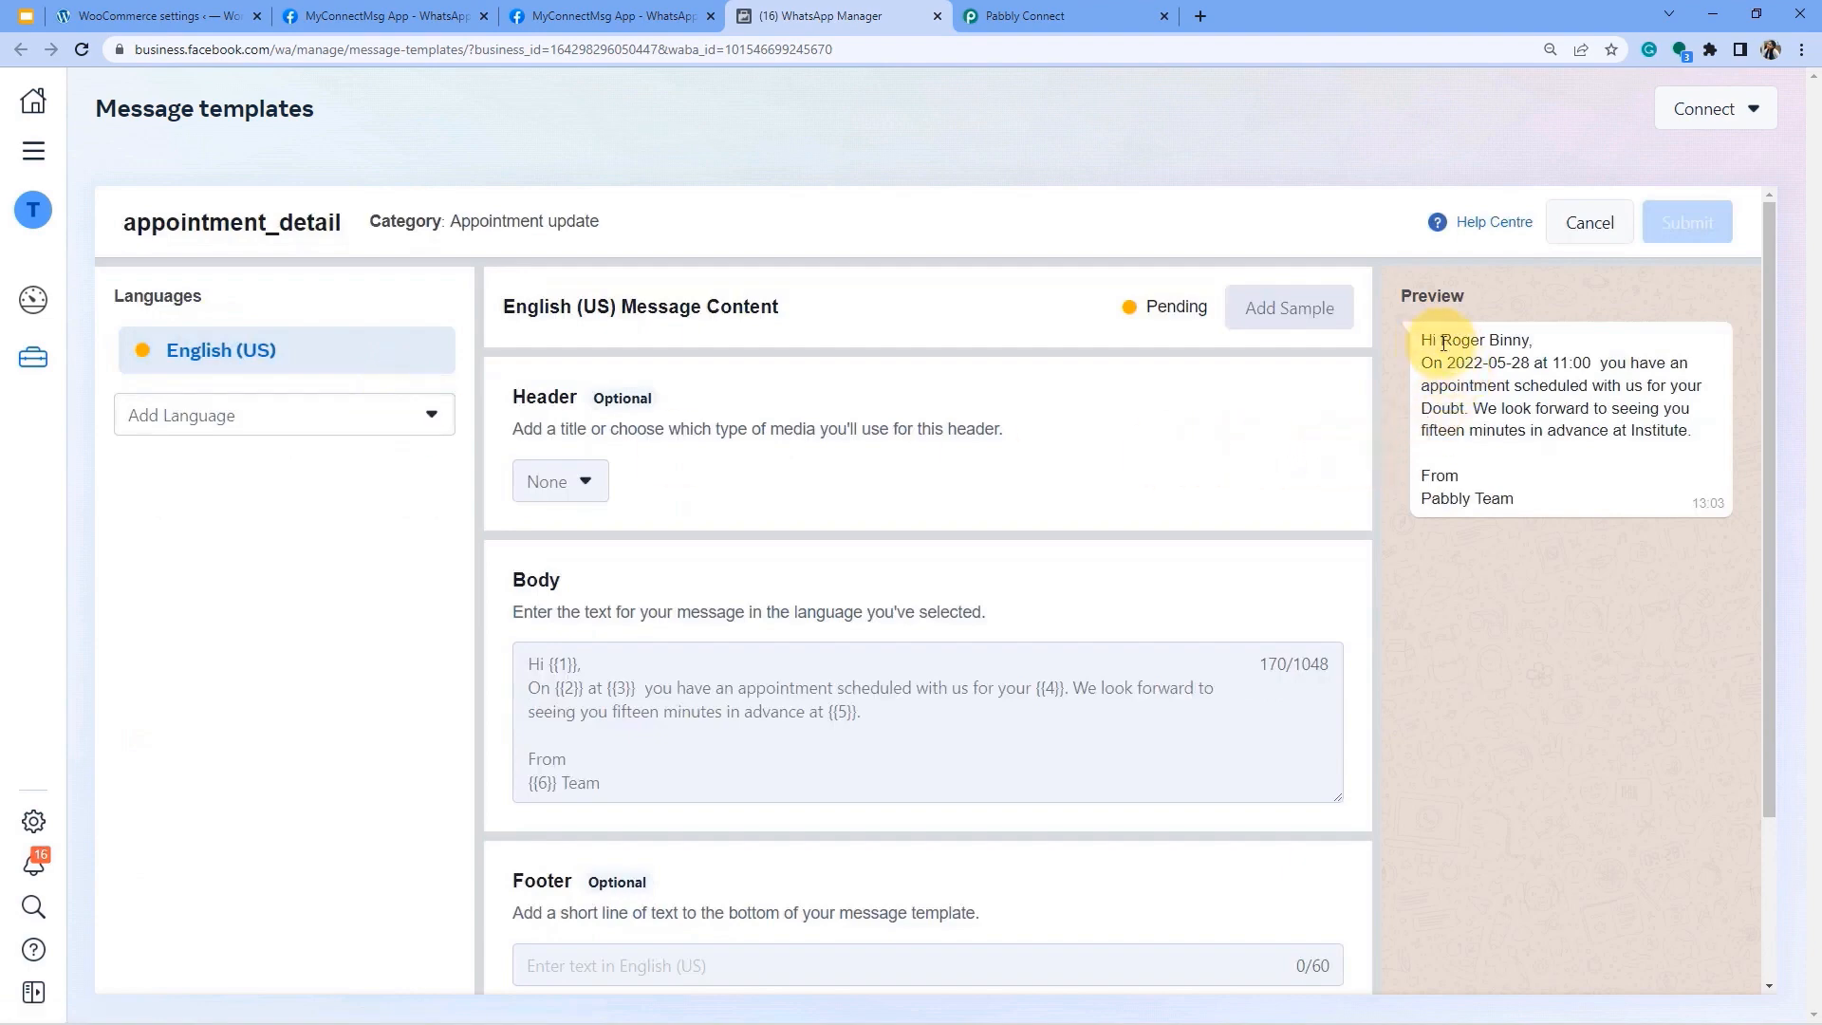
Read the appointment_detail sample preview, including the recipient name and greeting line.
drag(1433, 364, 1678, 409)
click(1525, 409)
drag(1469, 432, 1647, 433)
click(1599, 409)
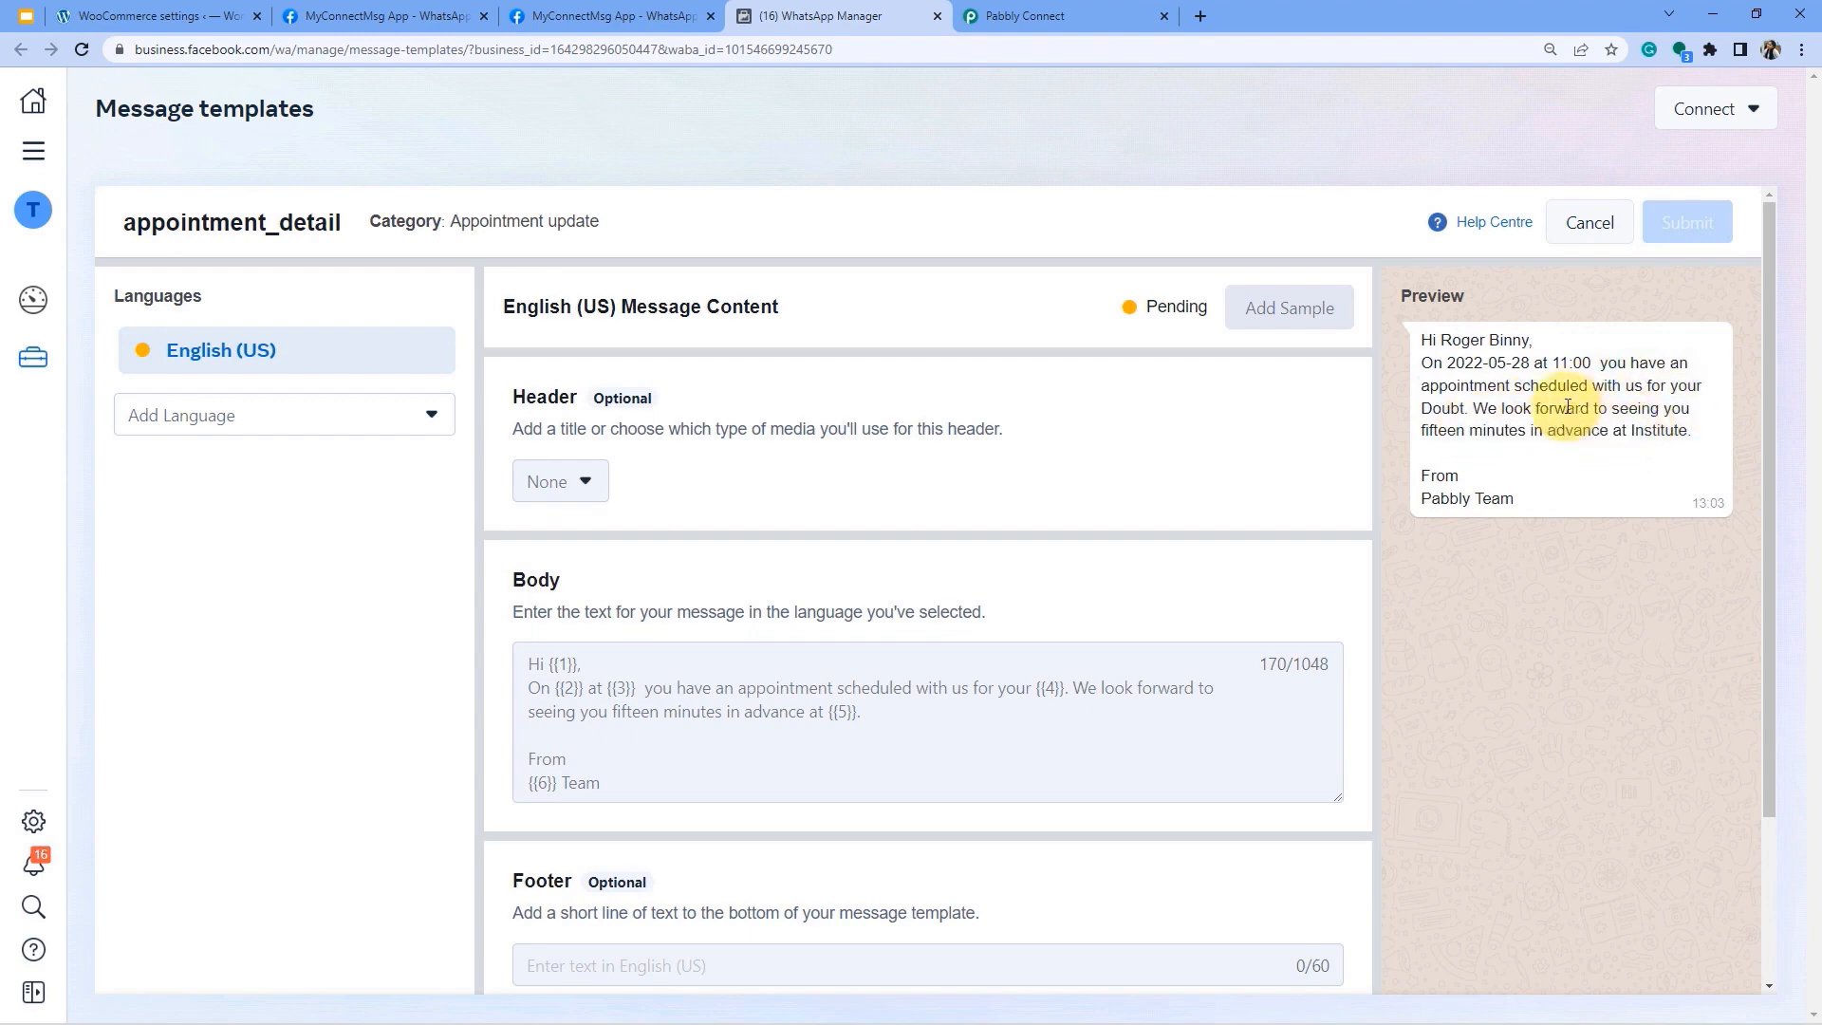
drag(1421, 344, 1528, 340)
click(1481, 344)
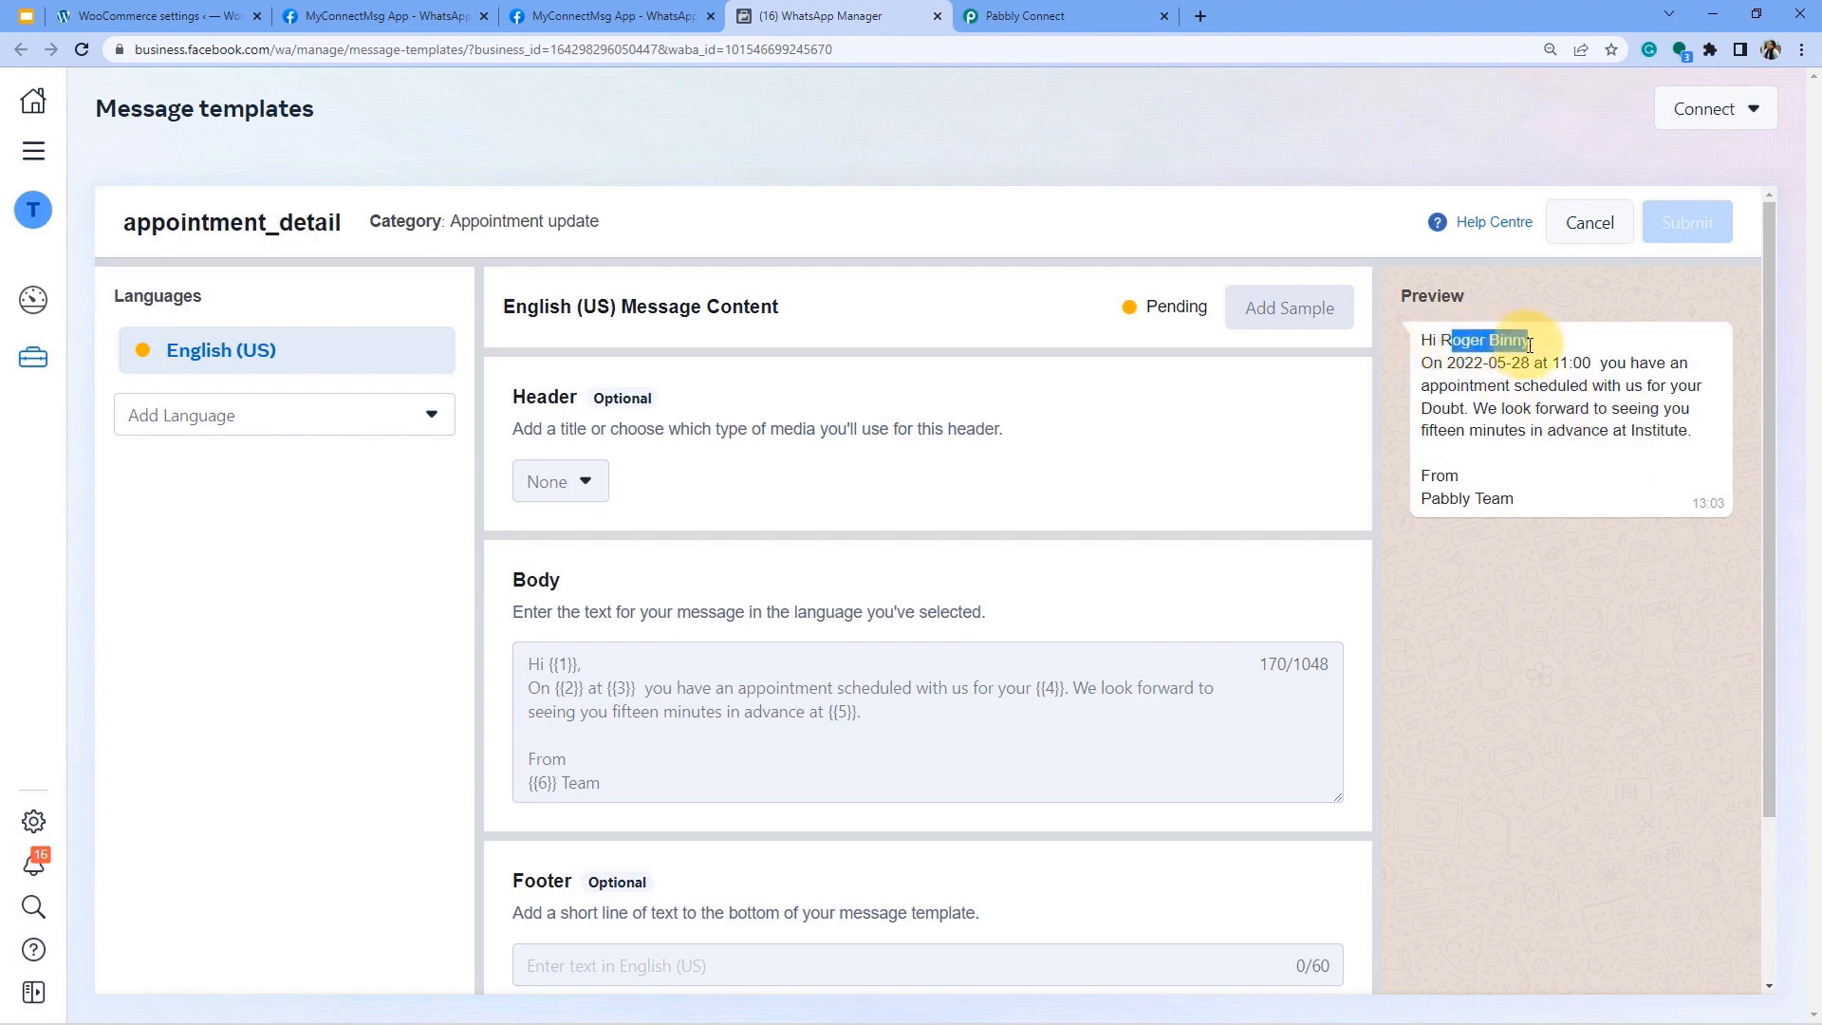
drag(558, 664, 613, 715)
click(558, 669)
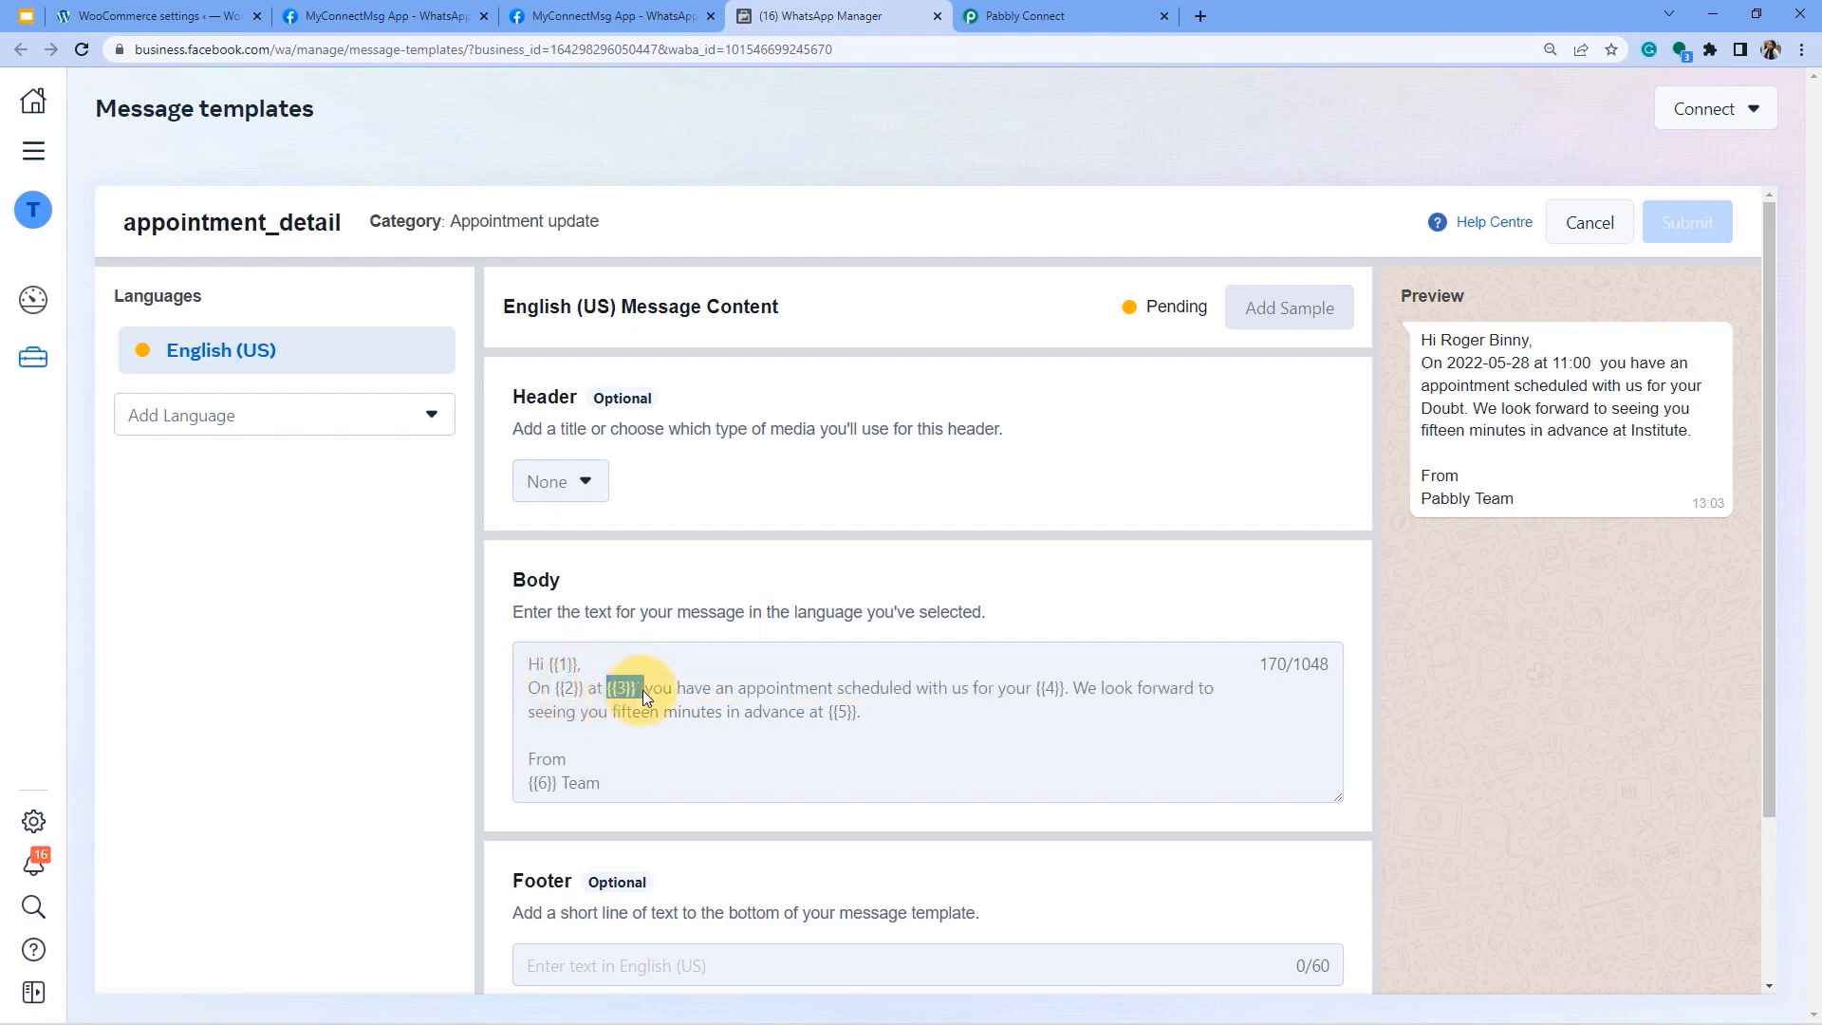
drag(1441, 340, 1512, 336)
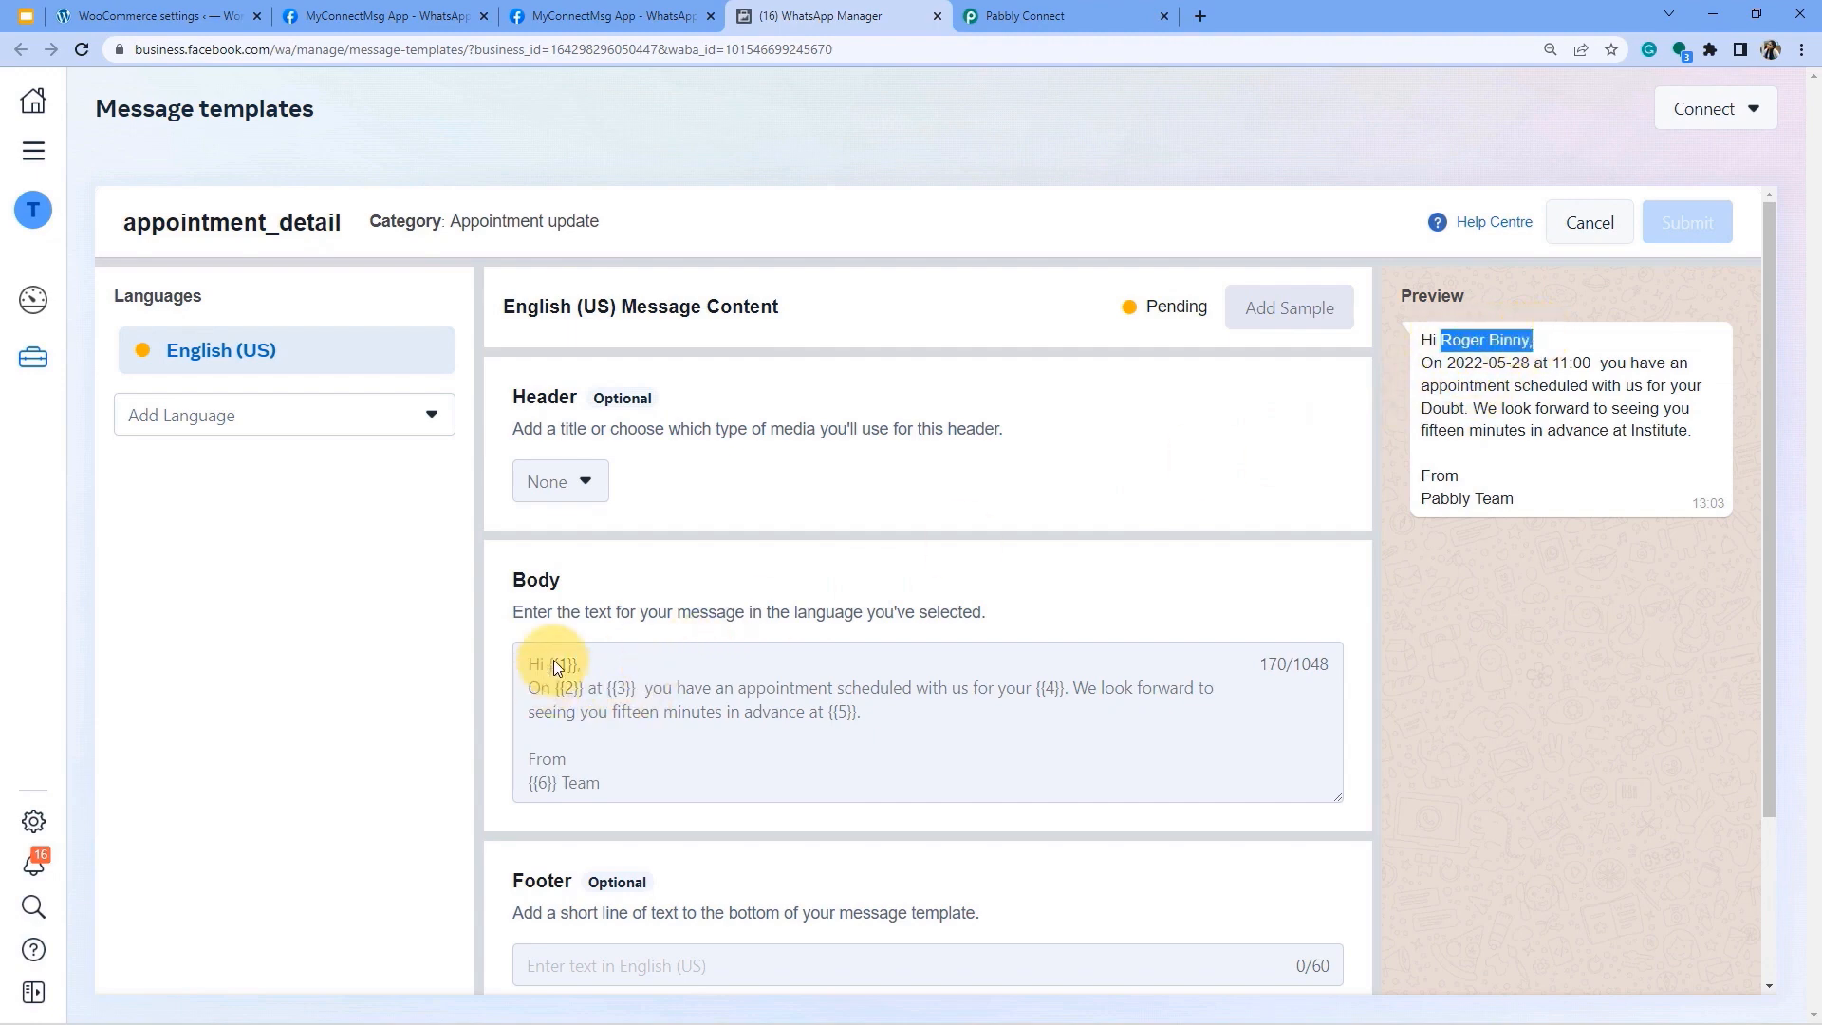
Check the body's {{1}} and {{5}} placeholders, then cancel back to the templates list.
drag(548, 664, 581, 664)
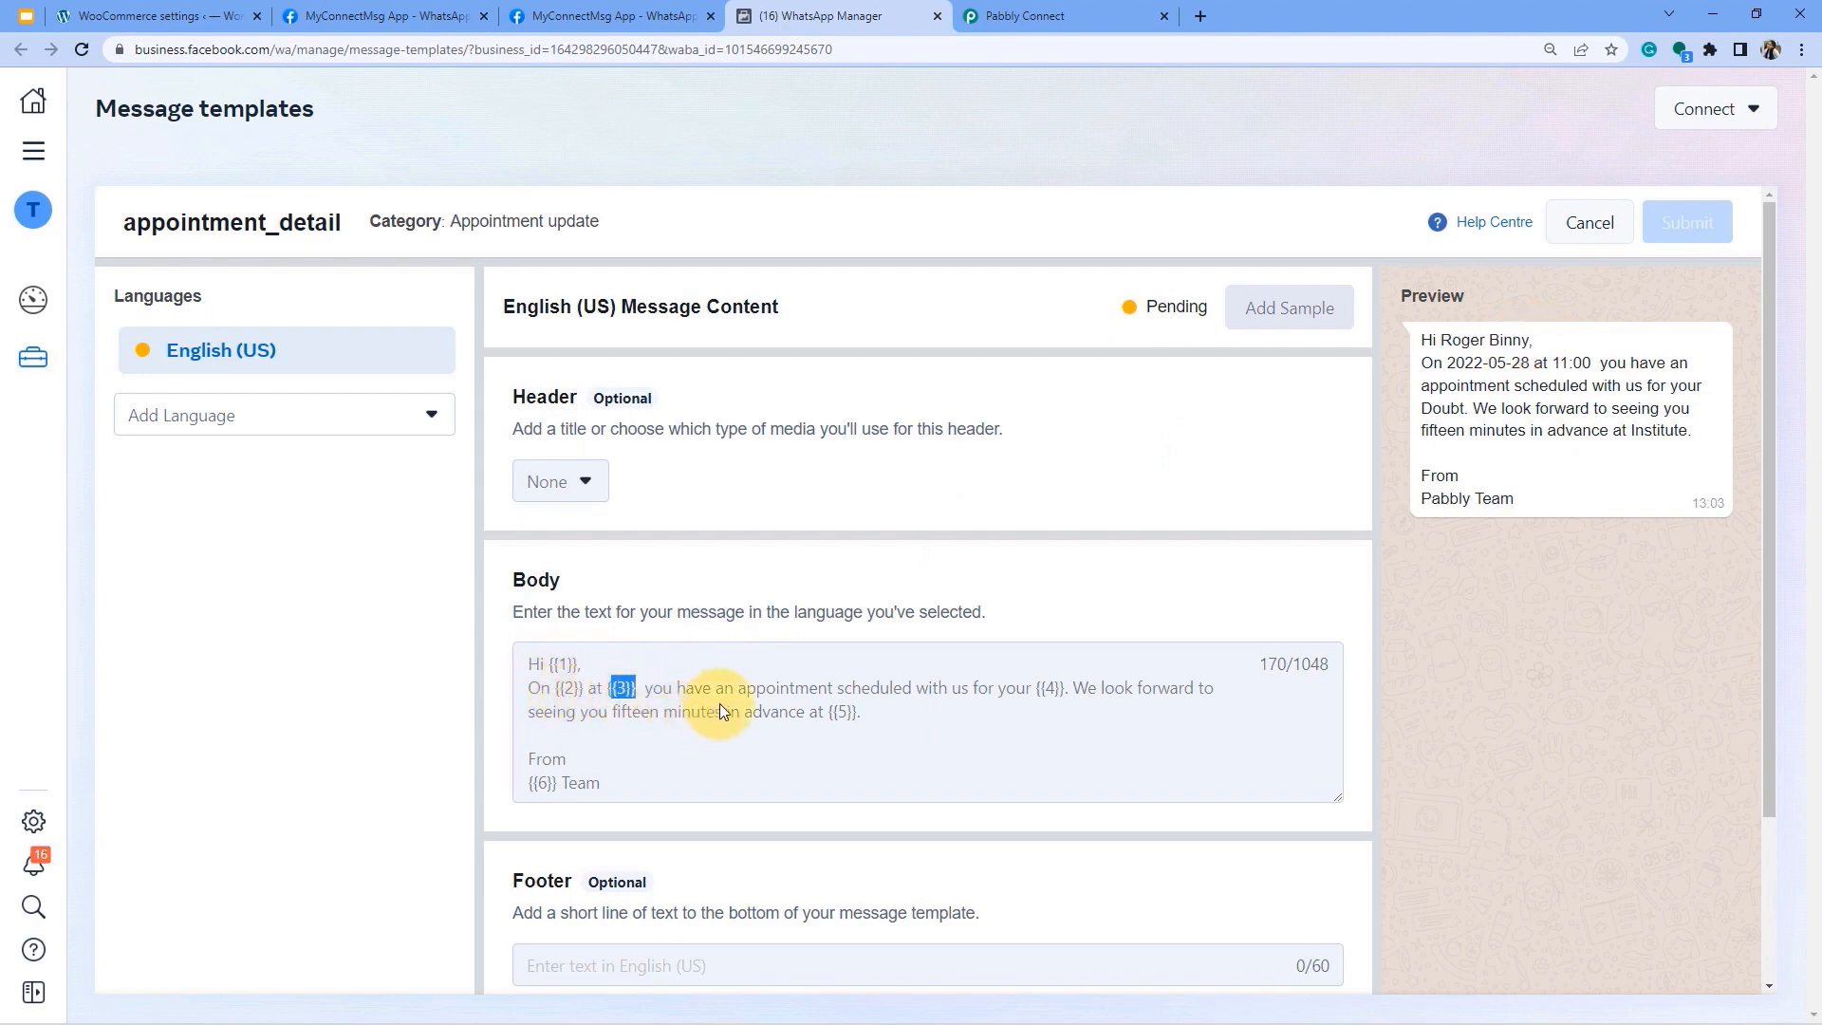
drag(830, 712, 862, 714)
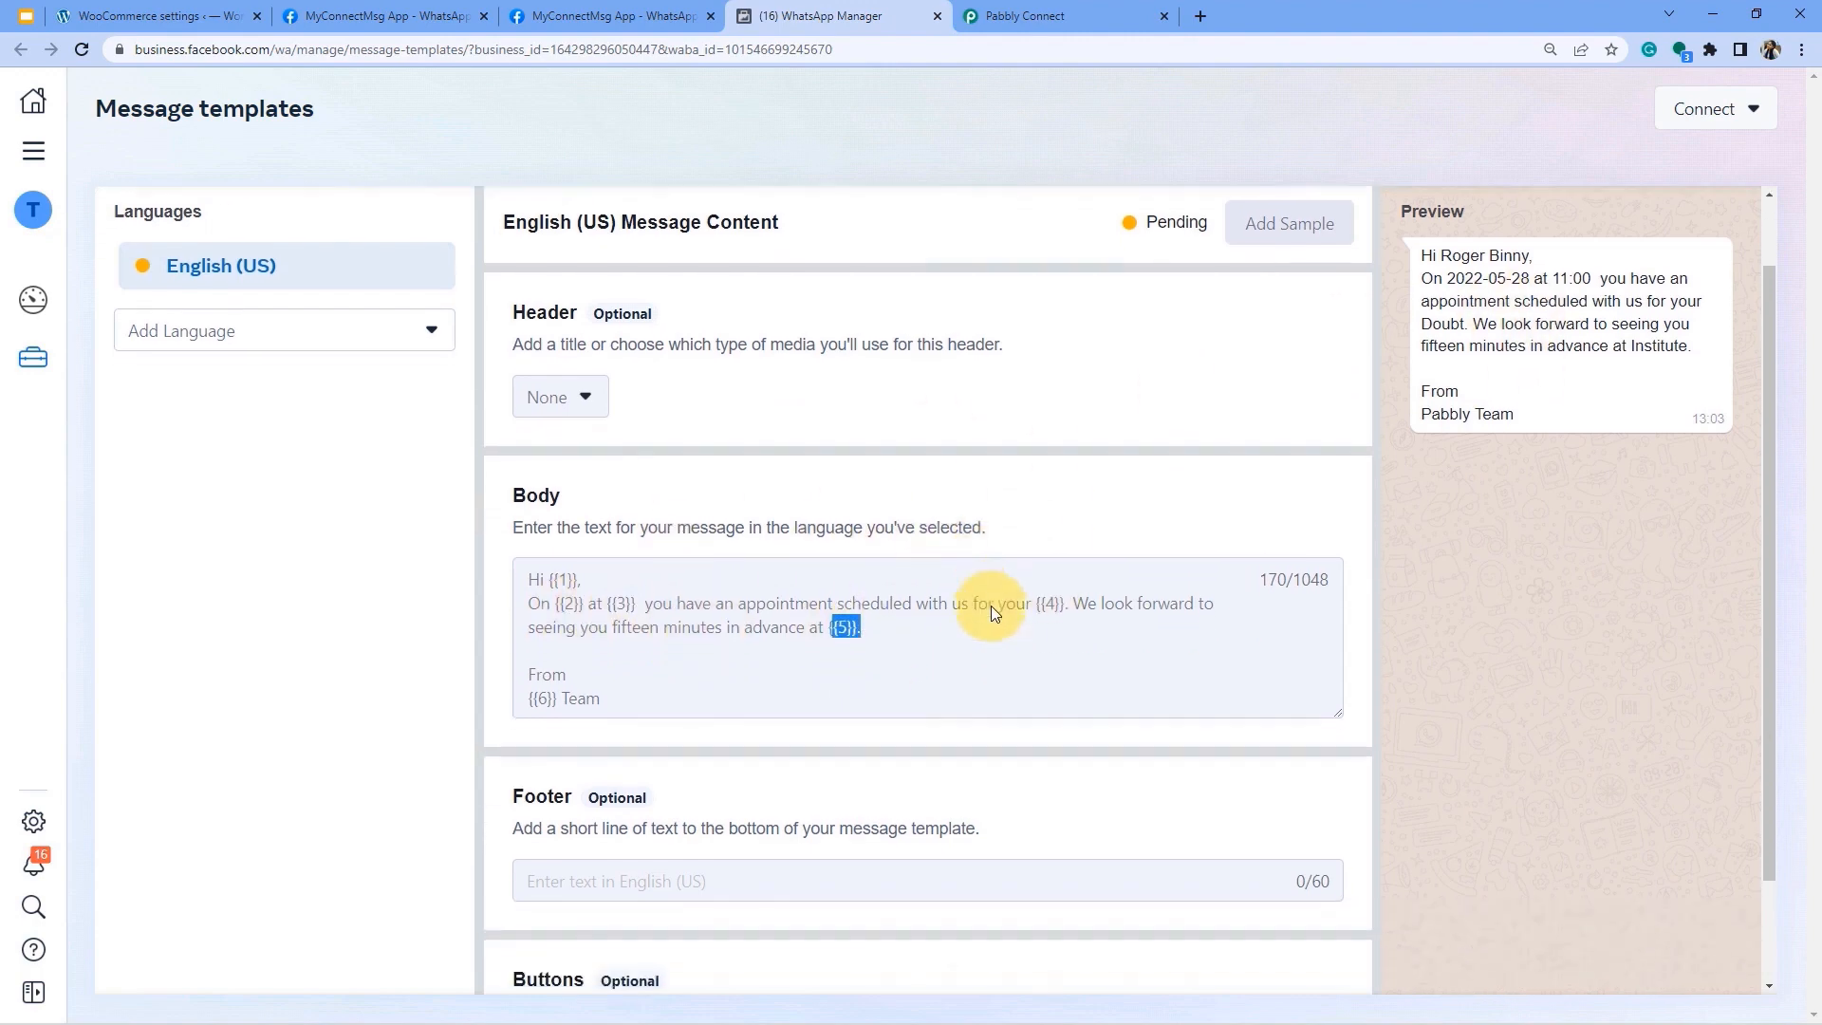
scroll(968, 645, down, 1)
scroll(996, 664, up, 1)
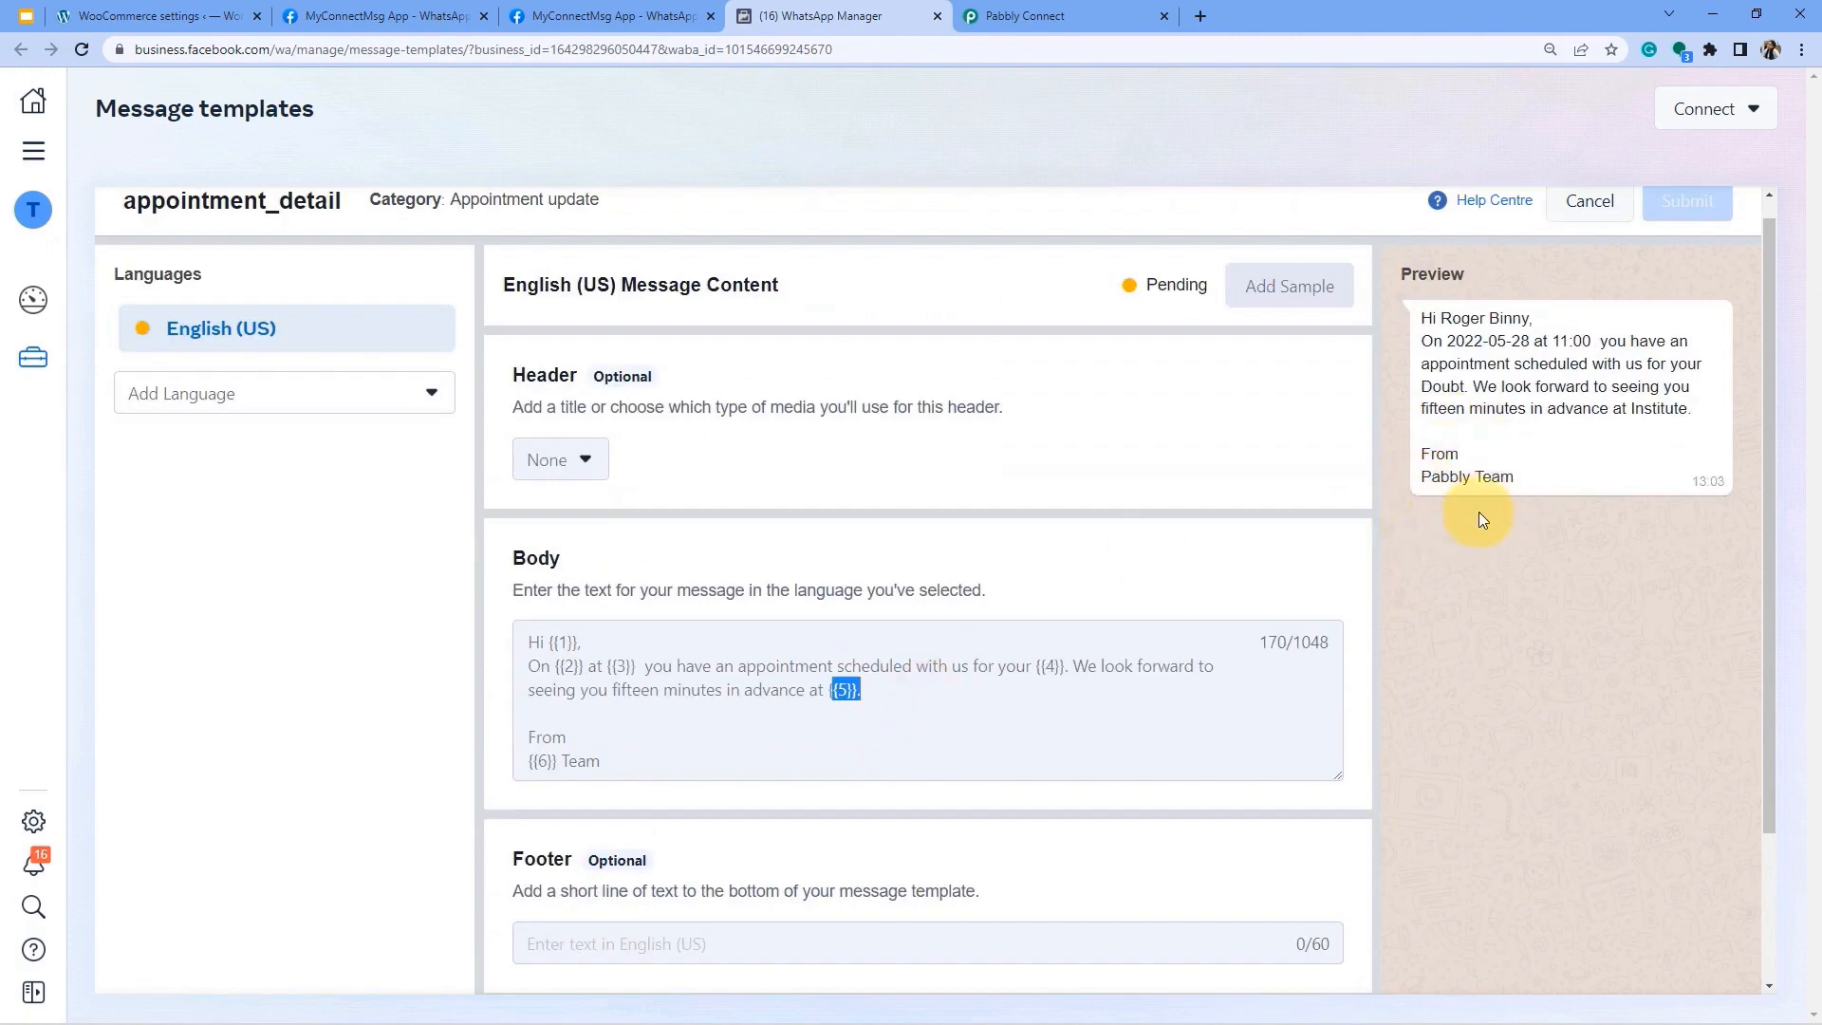
scroll(702, 740, down, 2)
click(556, 755)
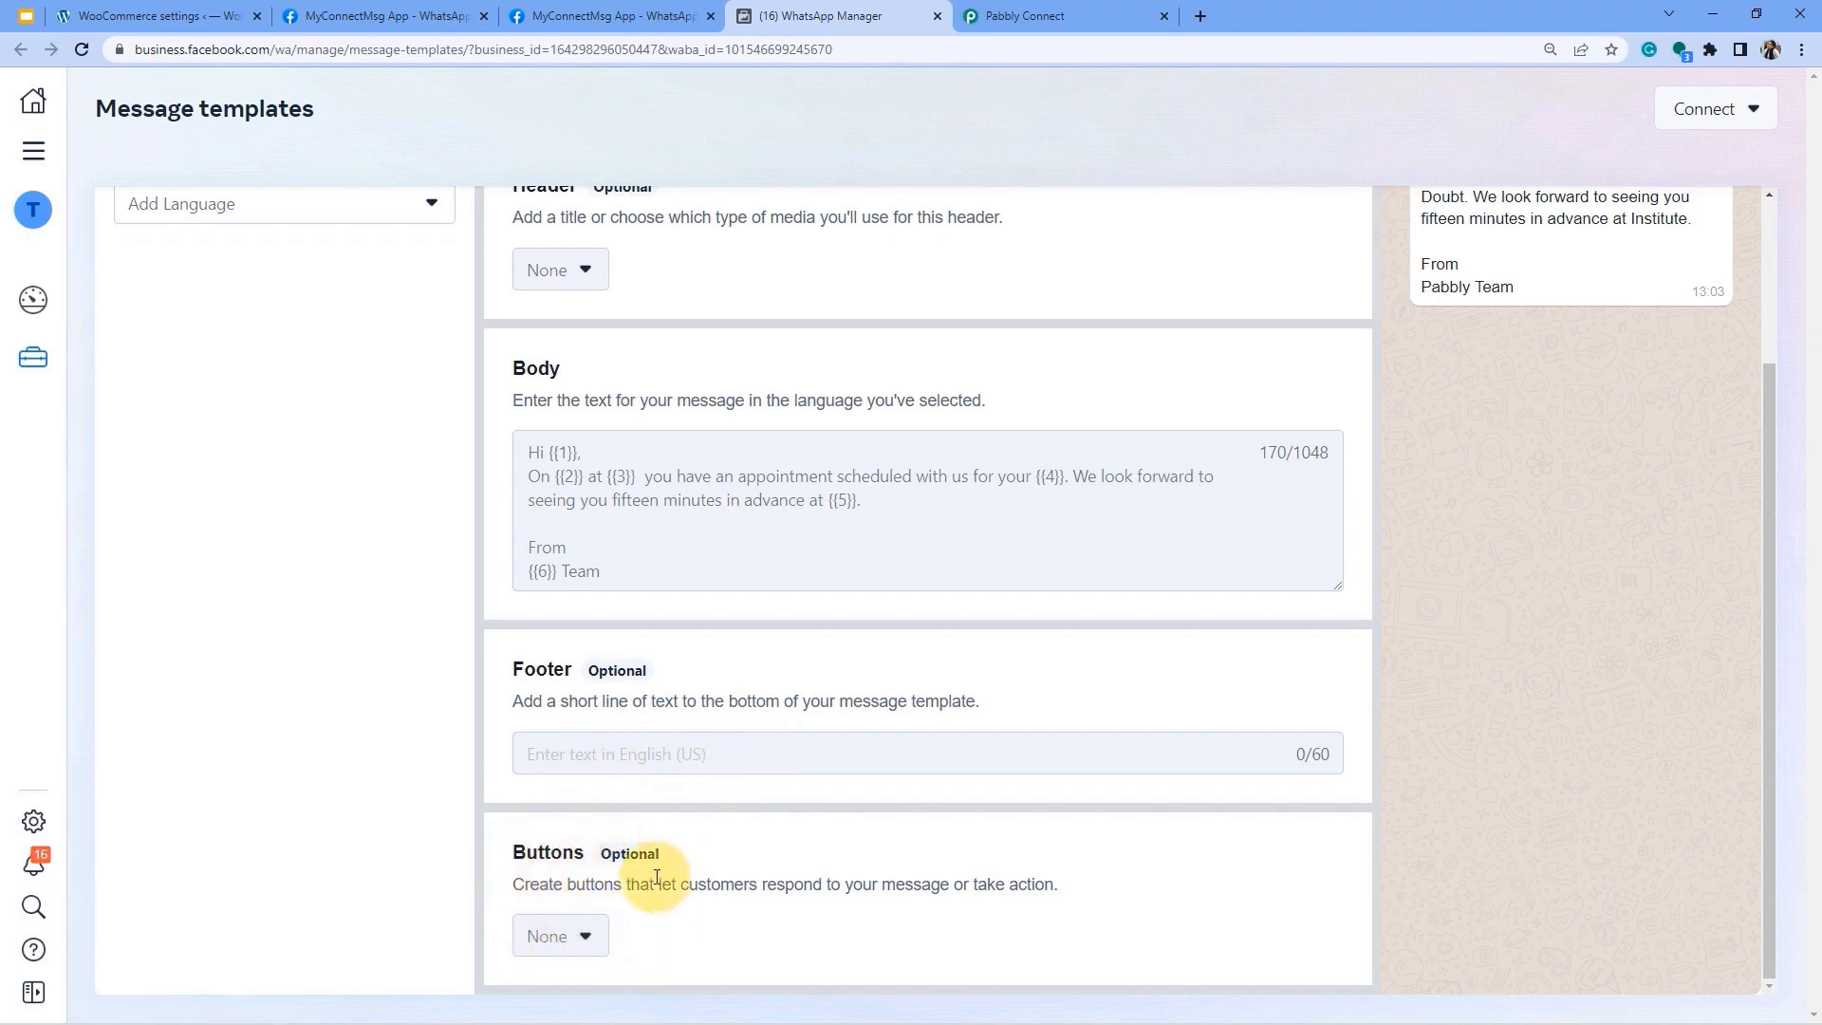
scroll(1076, 683, up, 3)
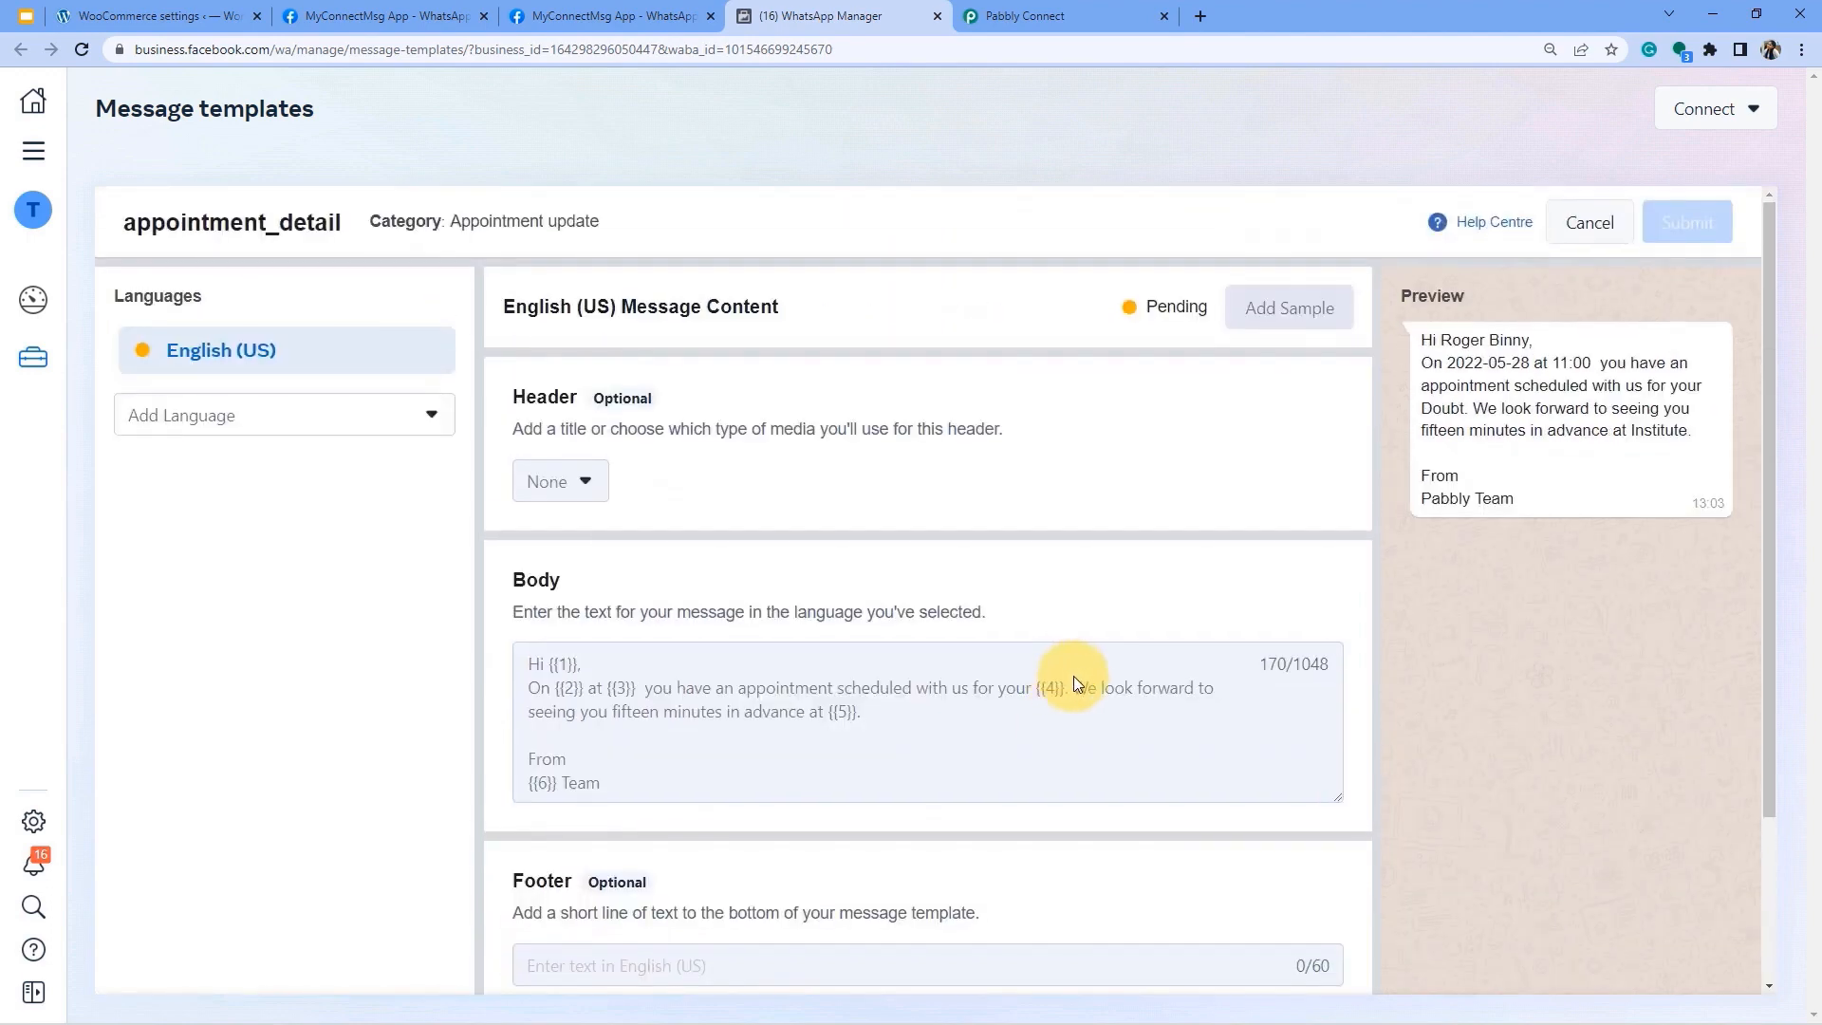
click(1590, 220)
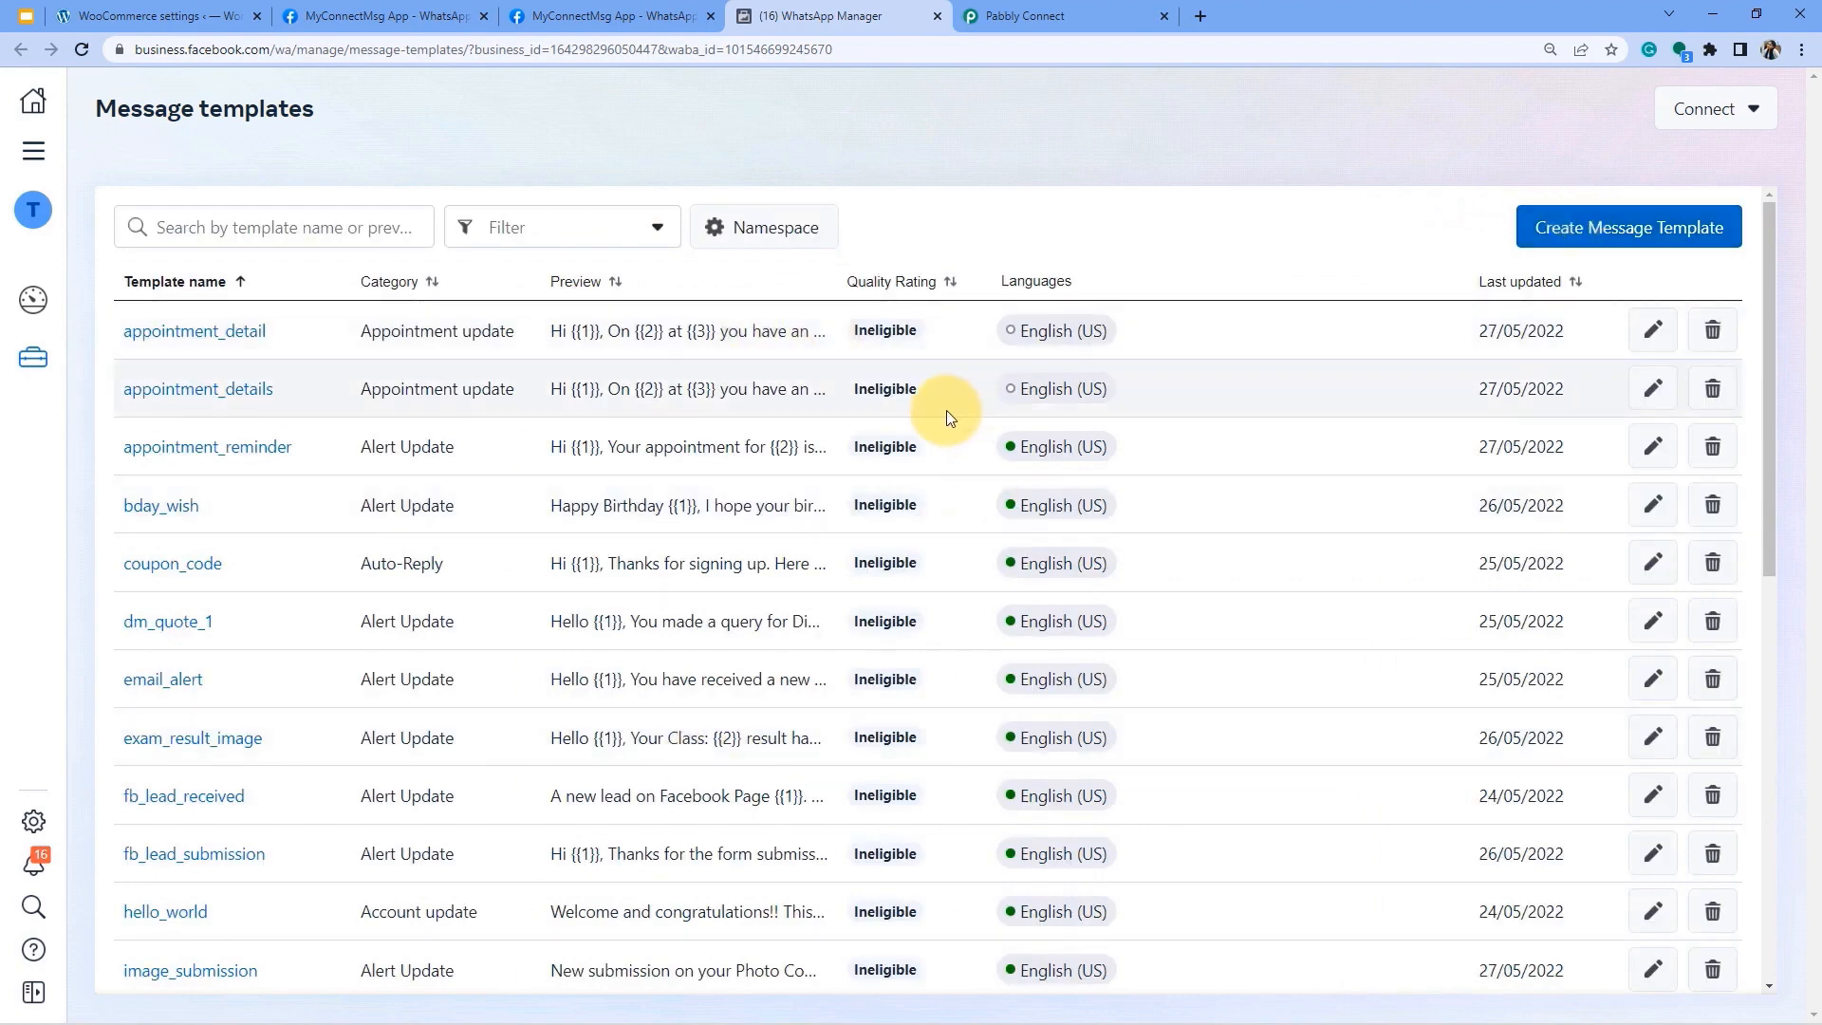
Start a new Shipping update template named 'shipping_message_templa'.
mouse_move(1042, 517)
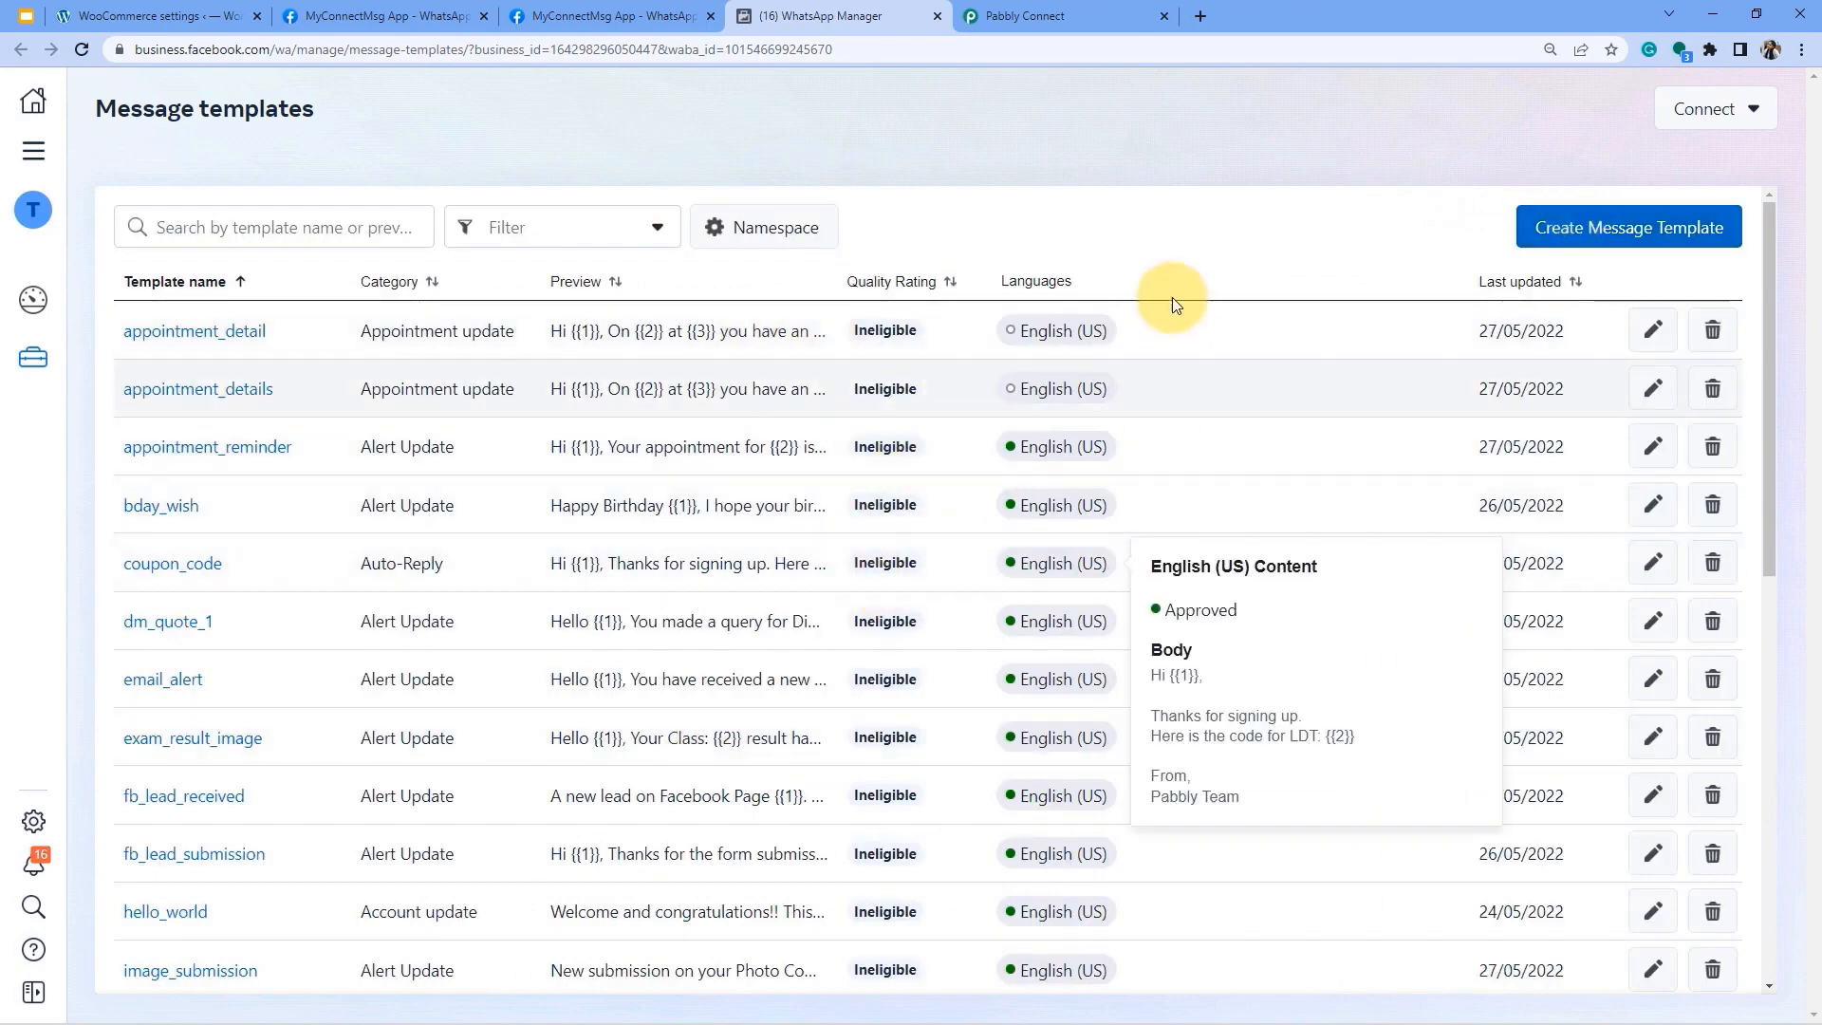
click(1628, 235)
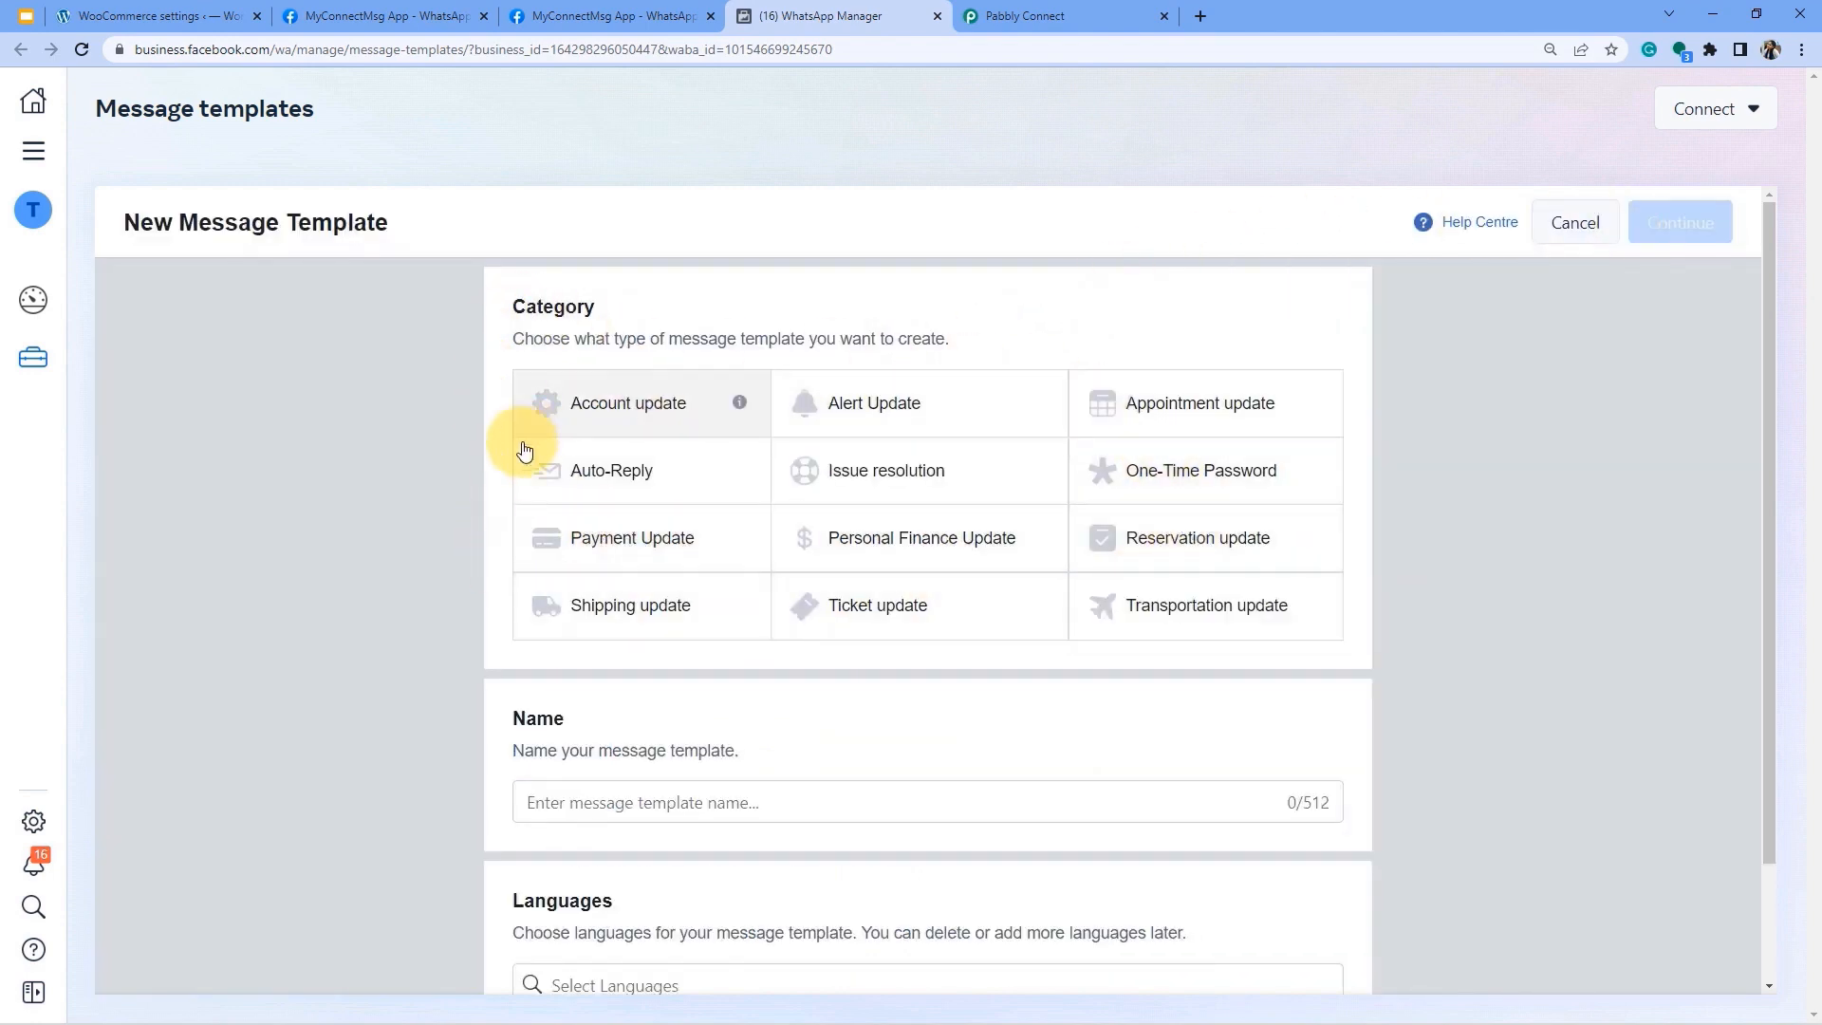
click(624, 615)
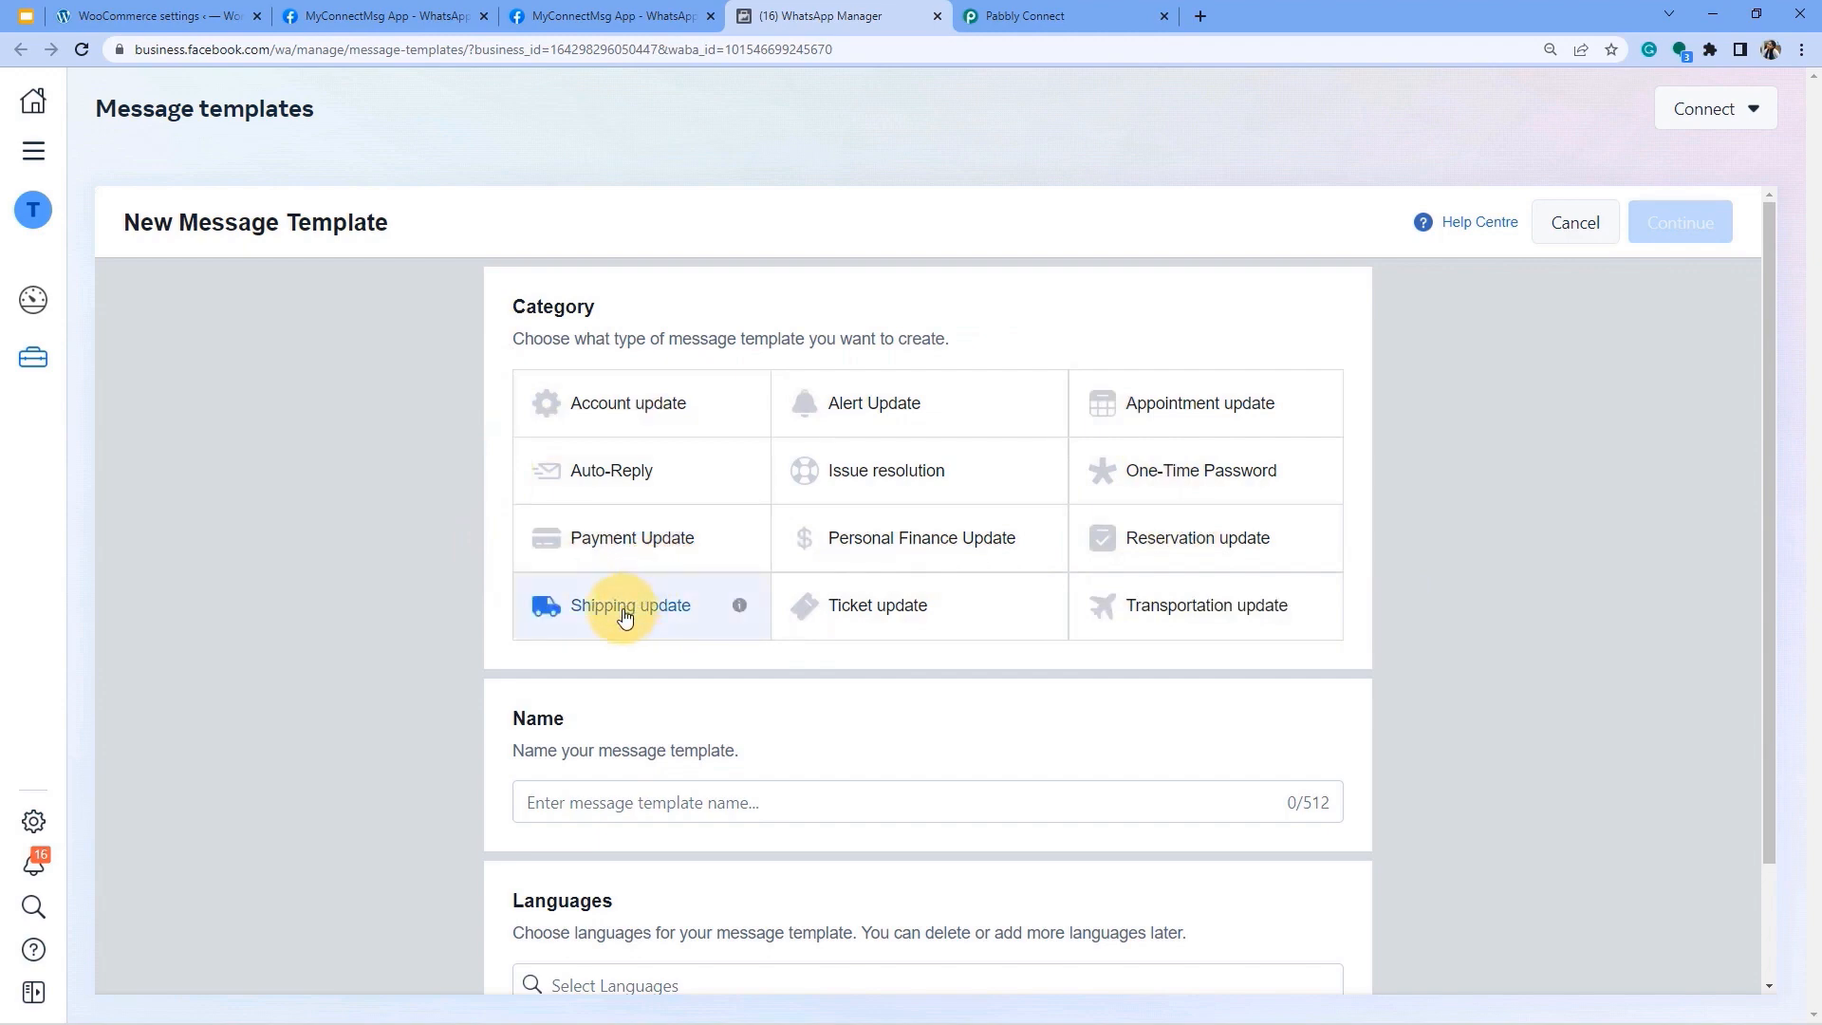
scroll(622, 622, down, 2)
click(557, 667)
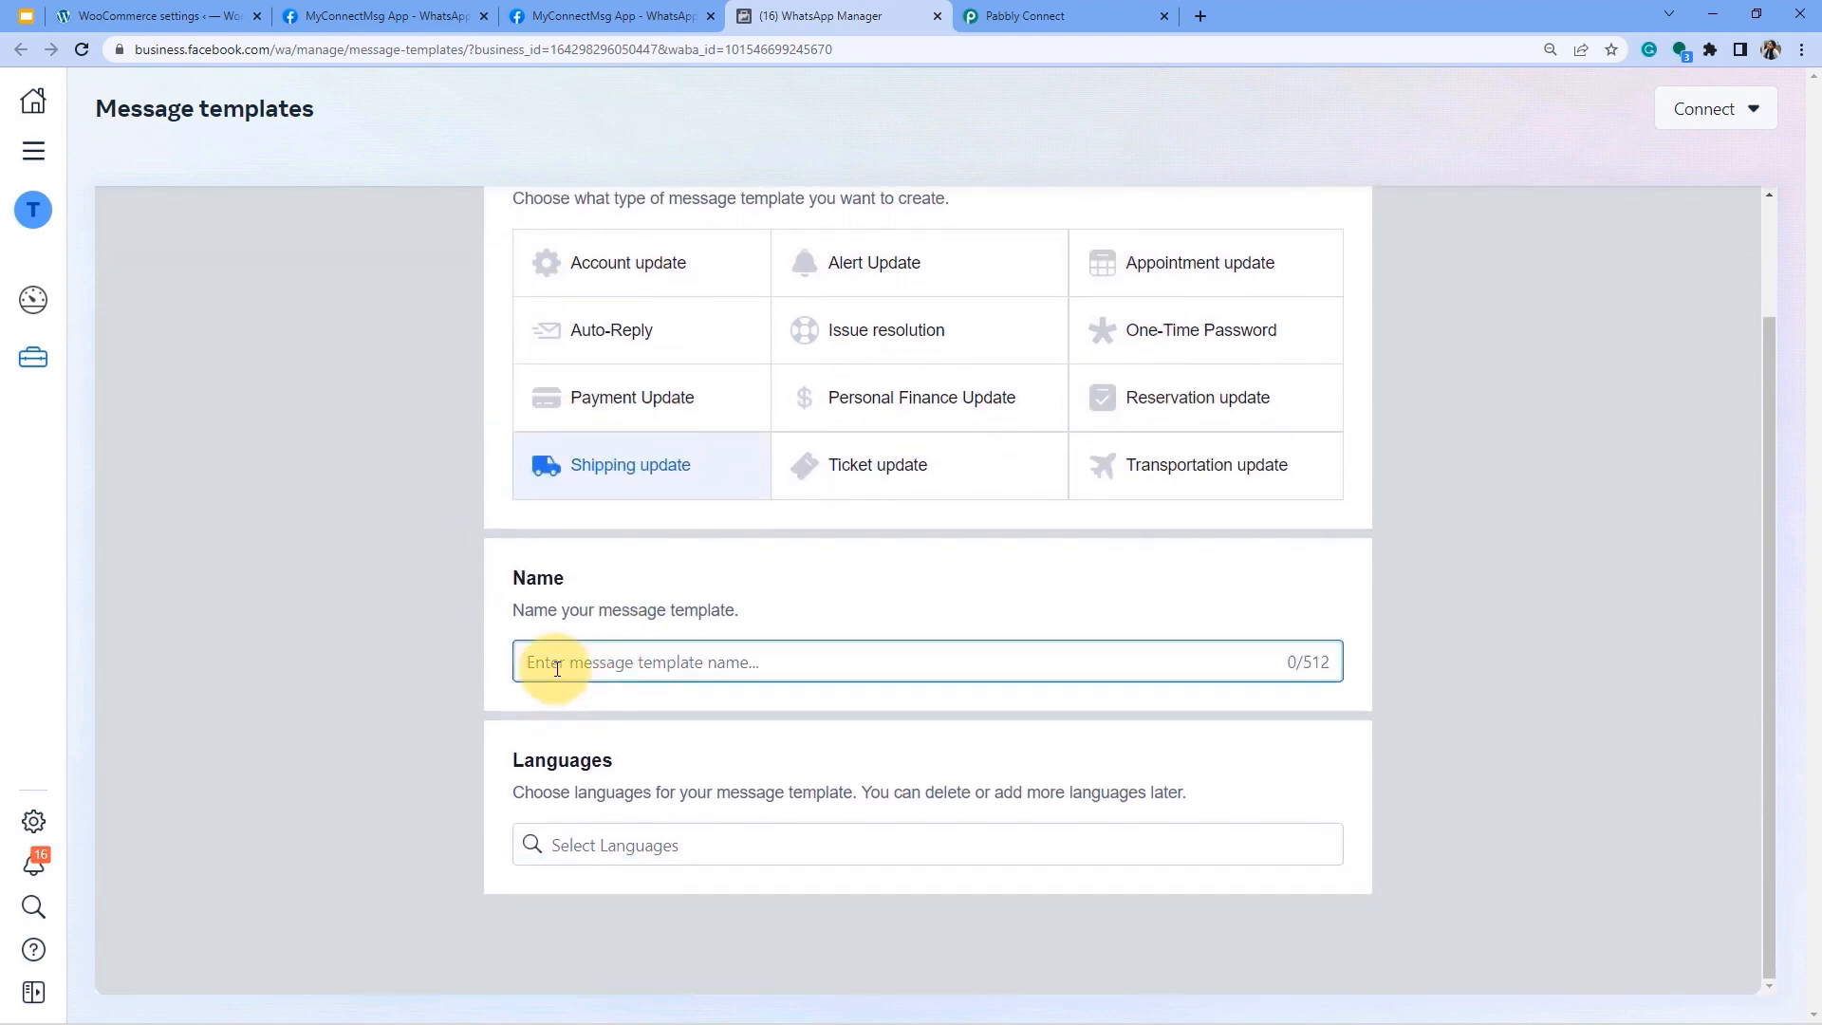
text(shipping_message_template)
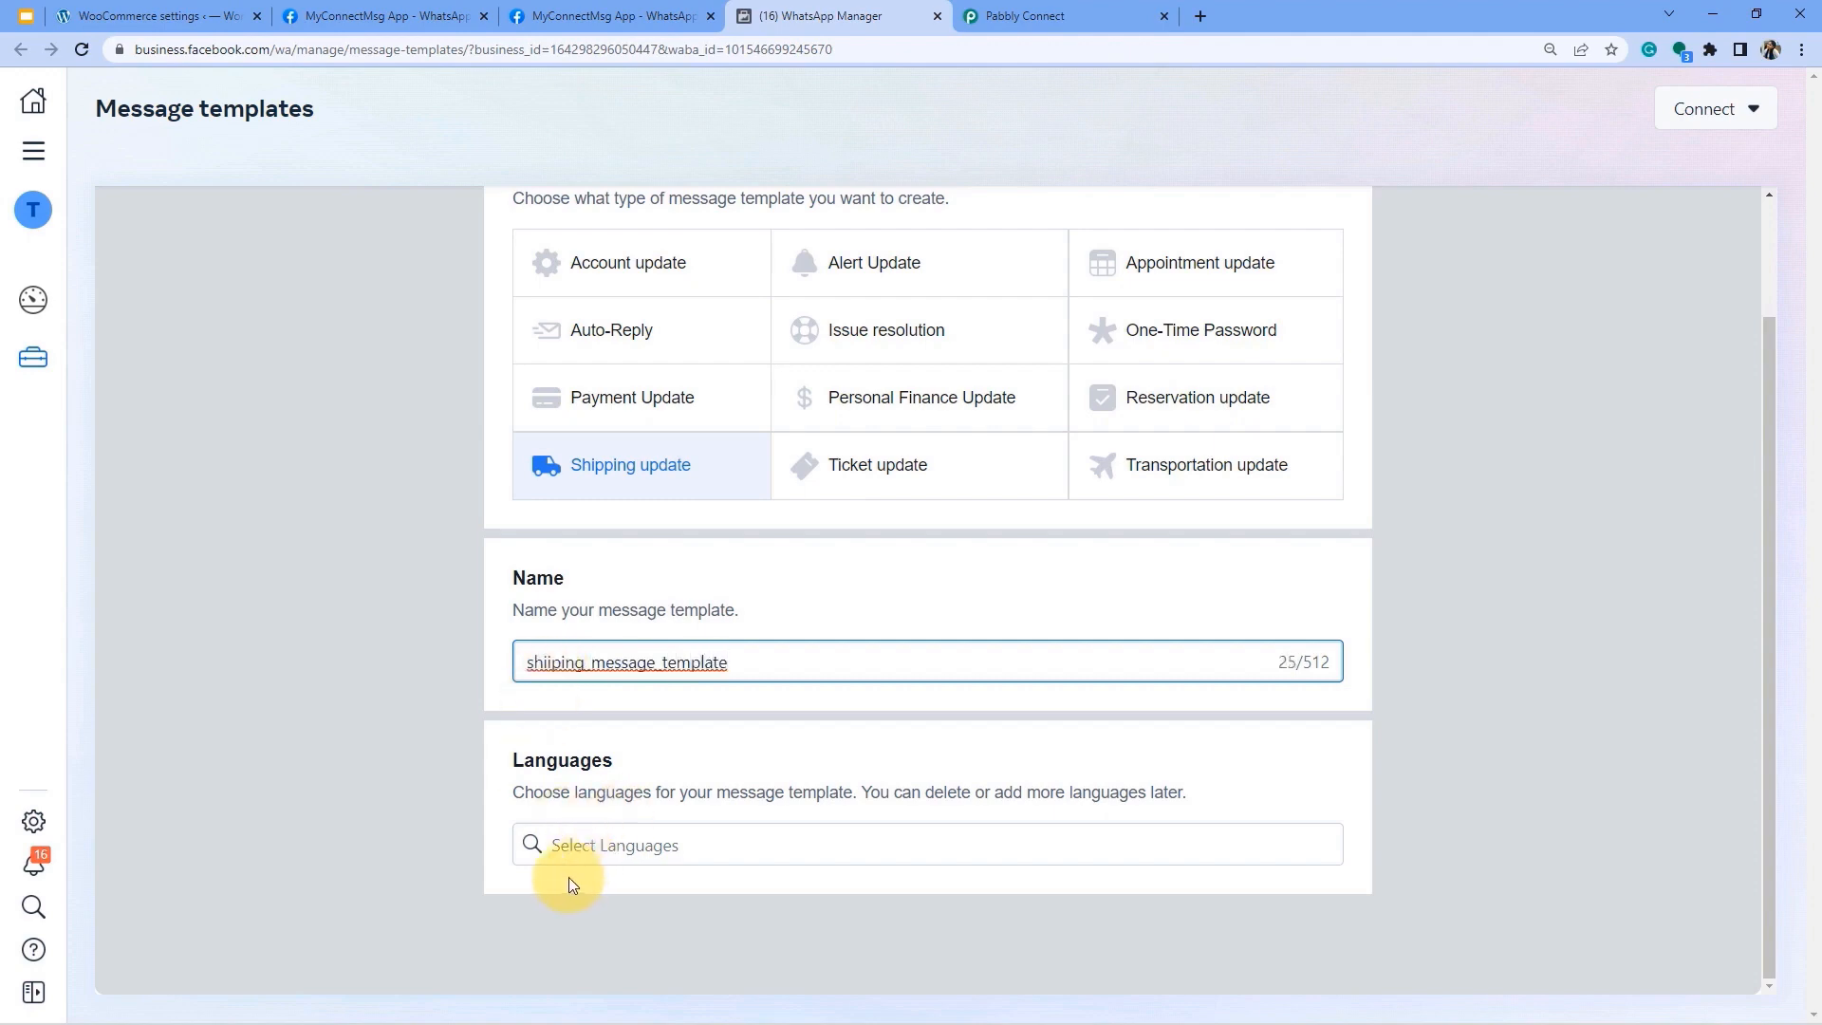
Add English (US) and Hindi as its languages and continue to content editing.
drag(576, 808, 1136, 800)
click(1138, 800)
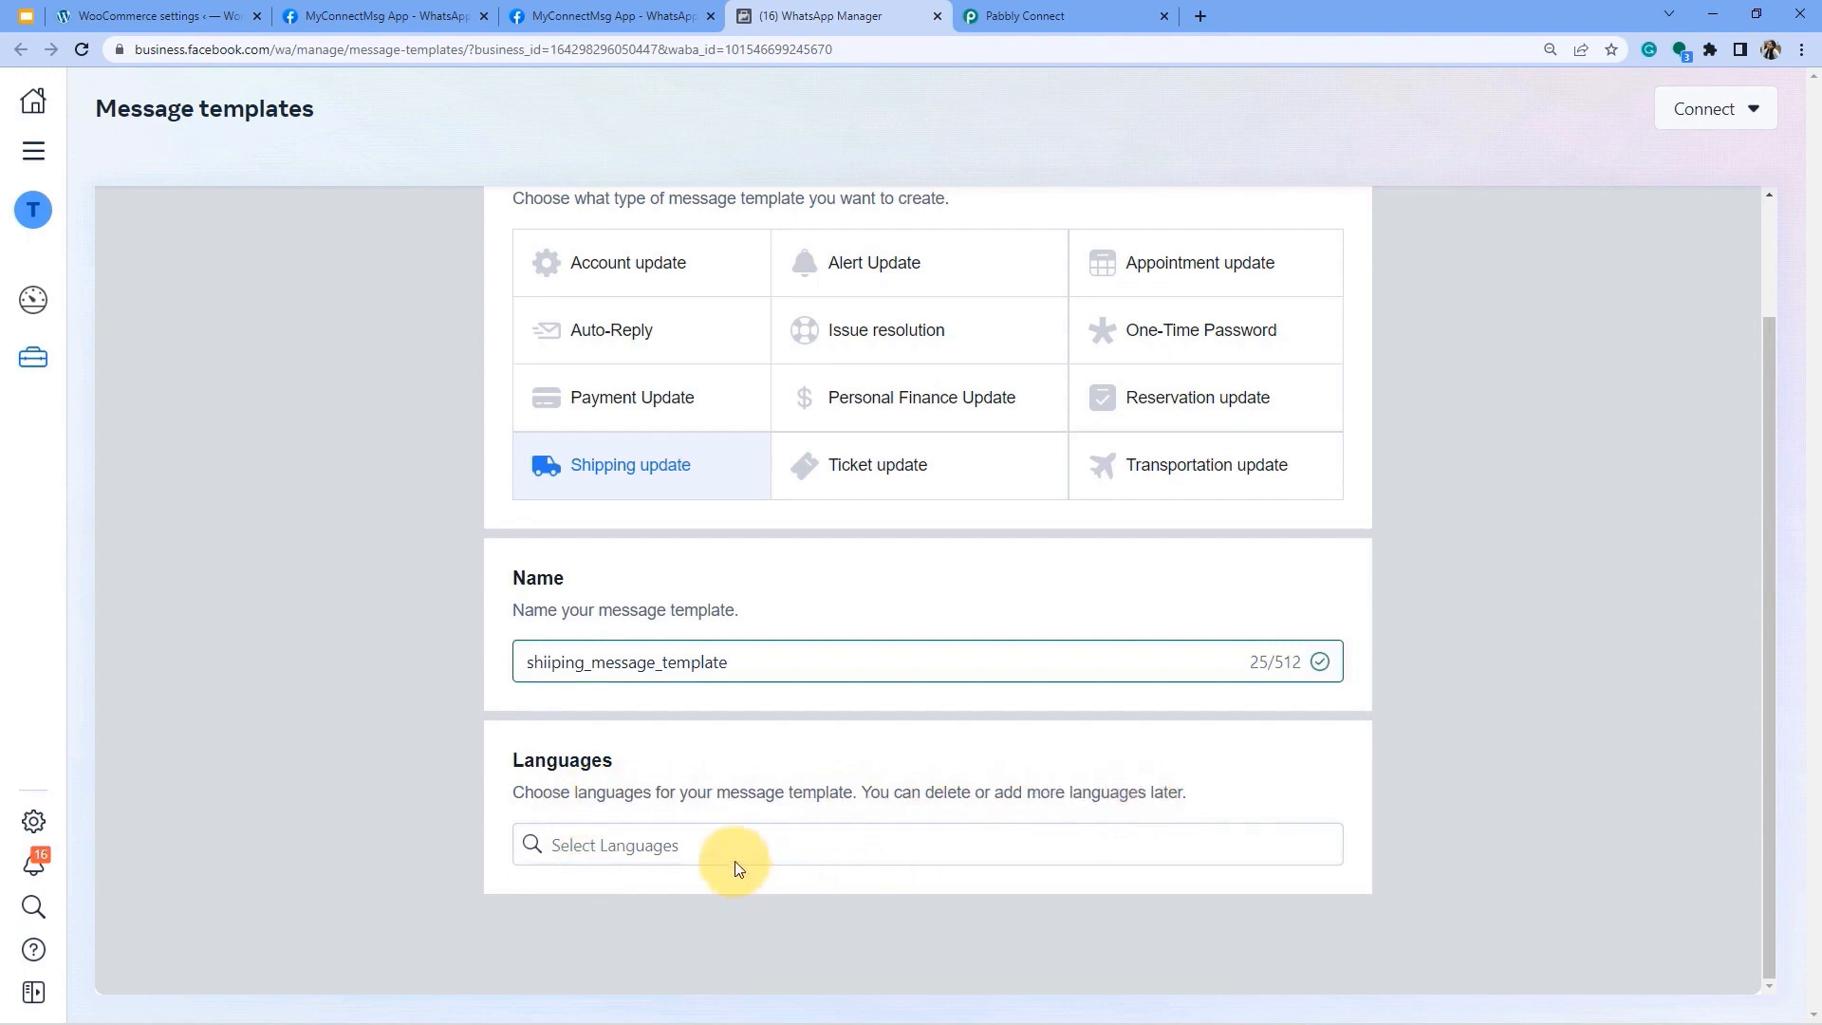
click(707, 846)
text(engli)
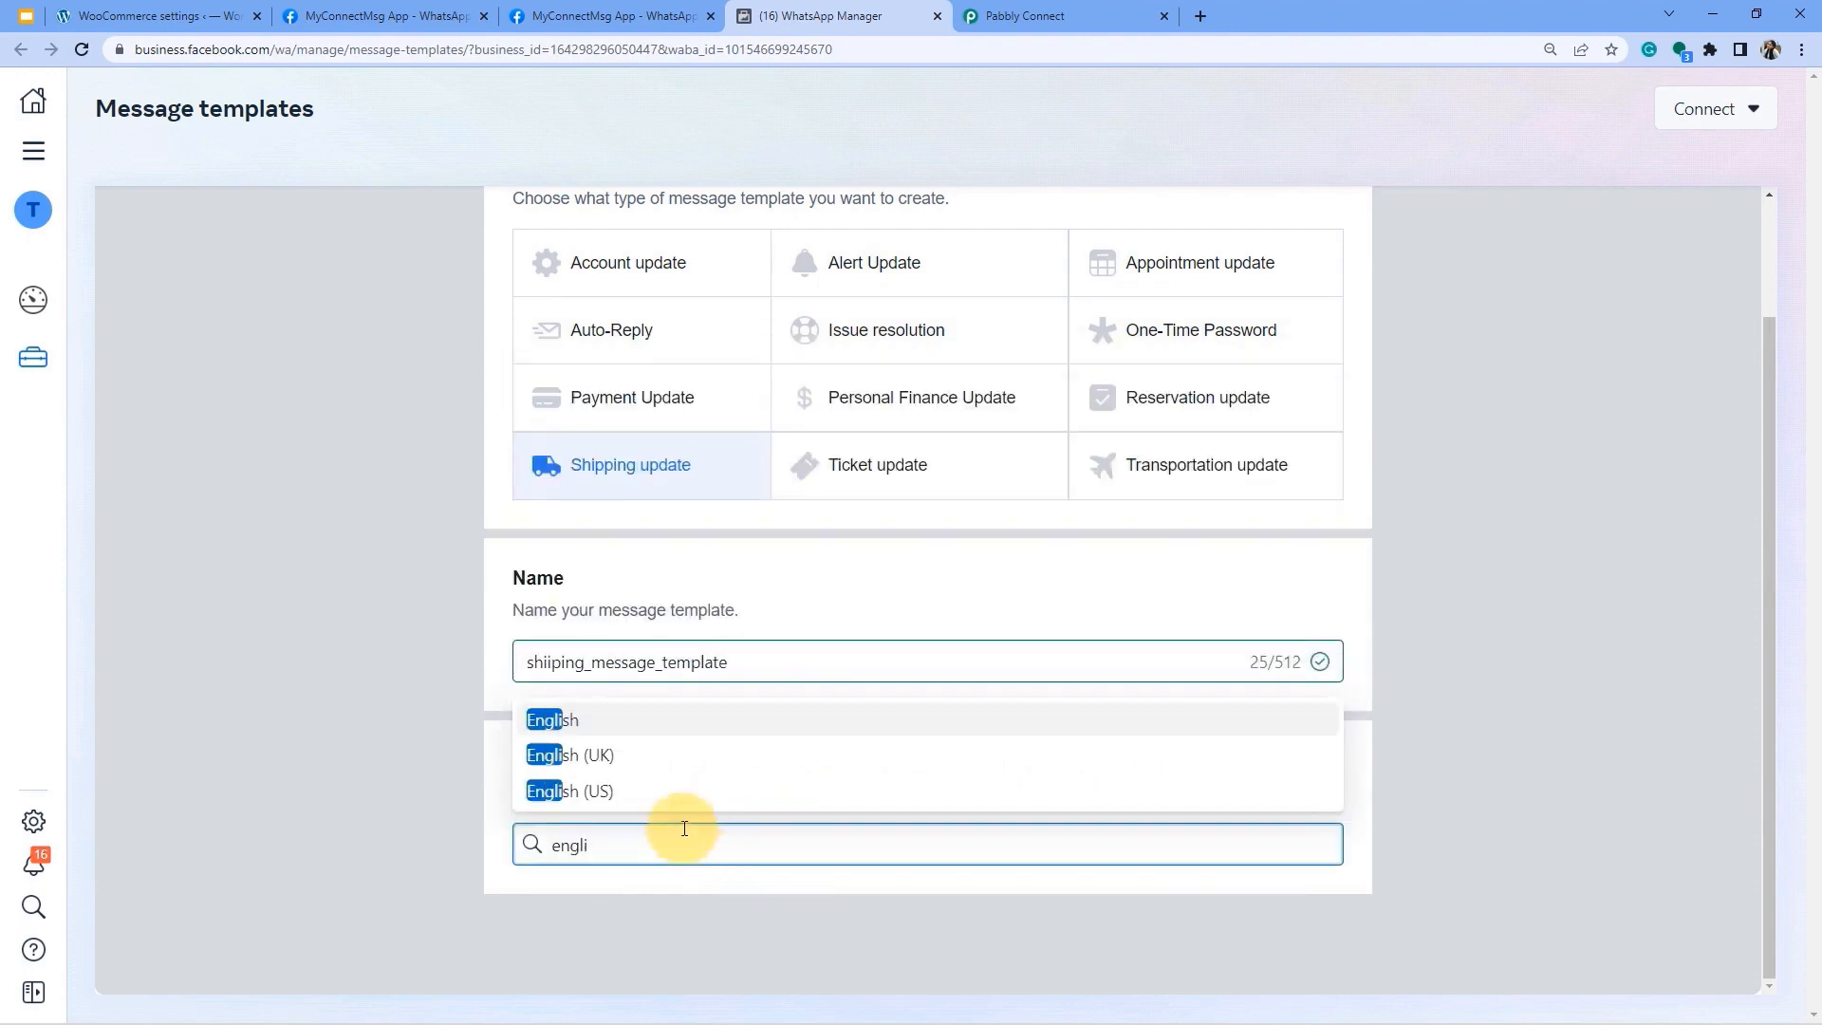
click(598, 790)
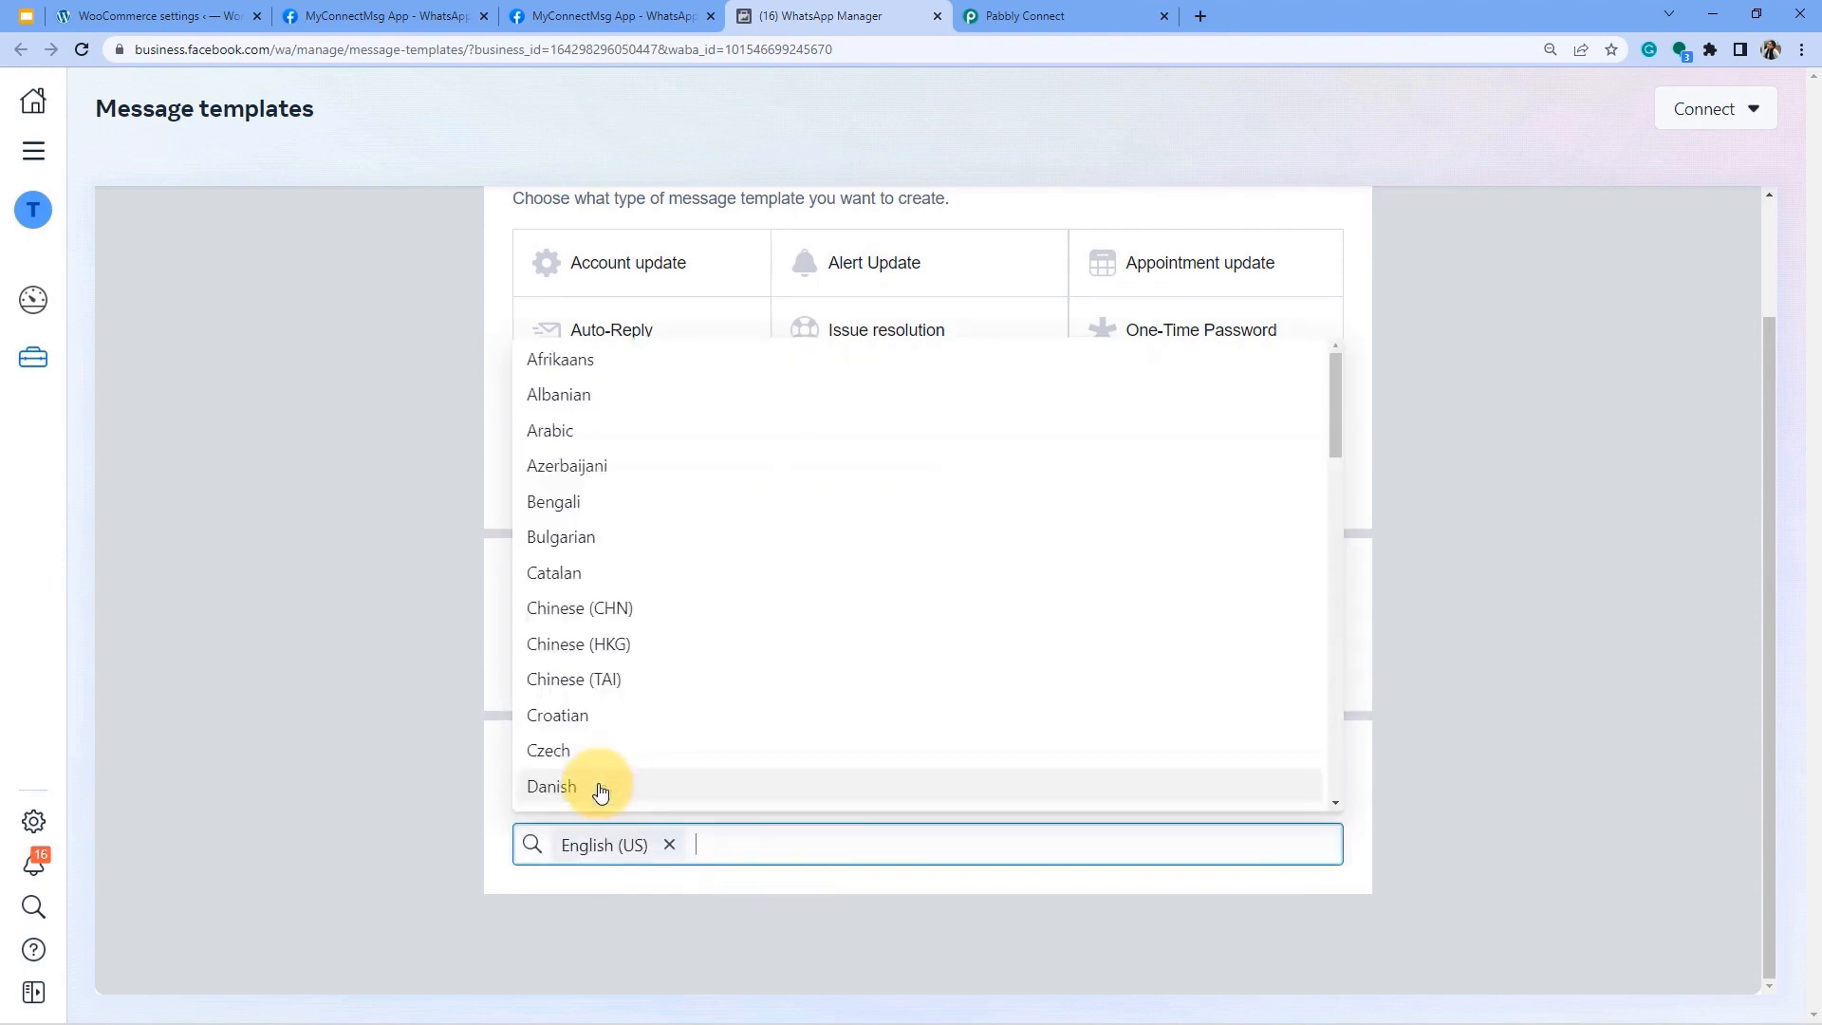
text(hind)
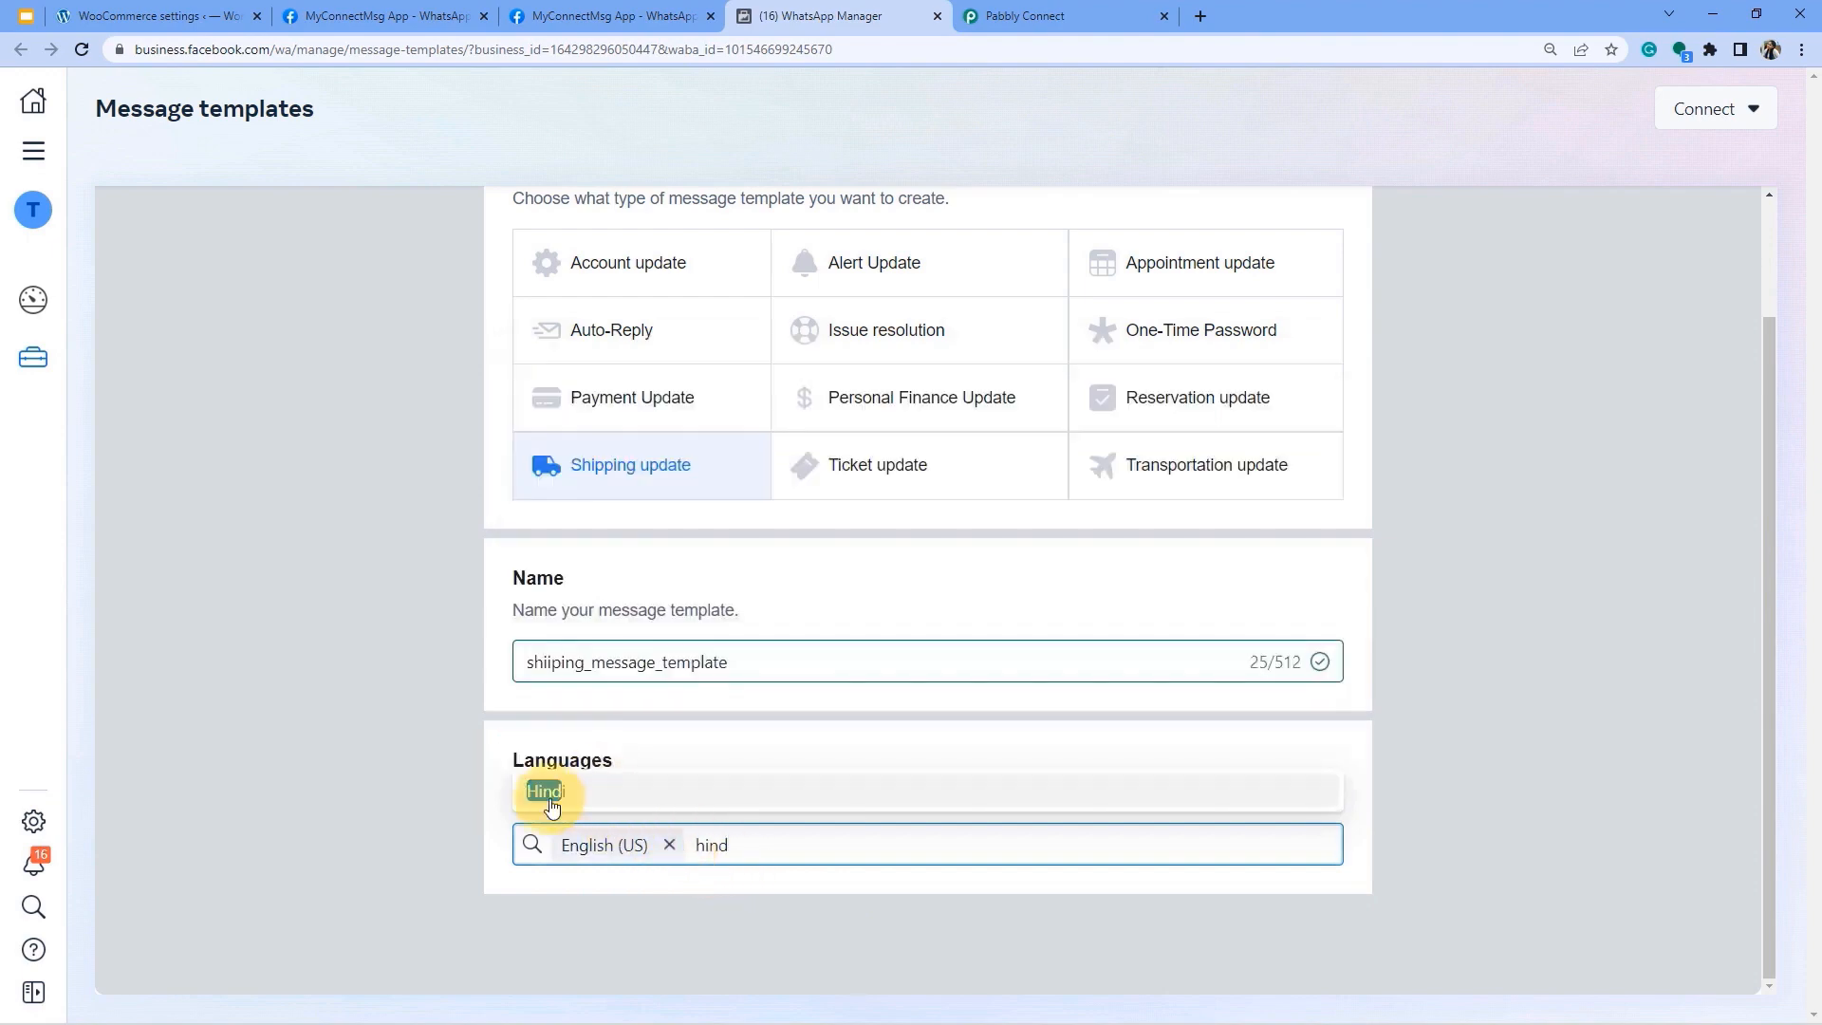
click(542, 788)
scroll(1581, 431, up, 2)
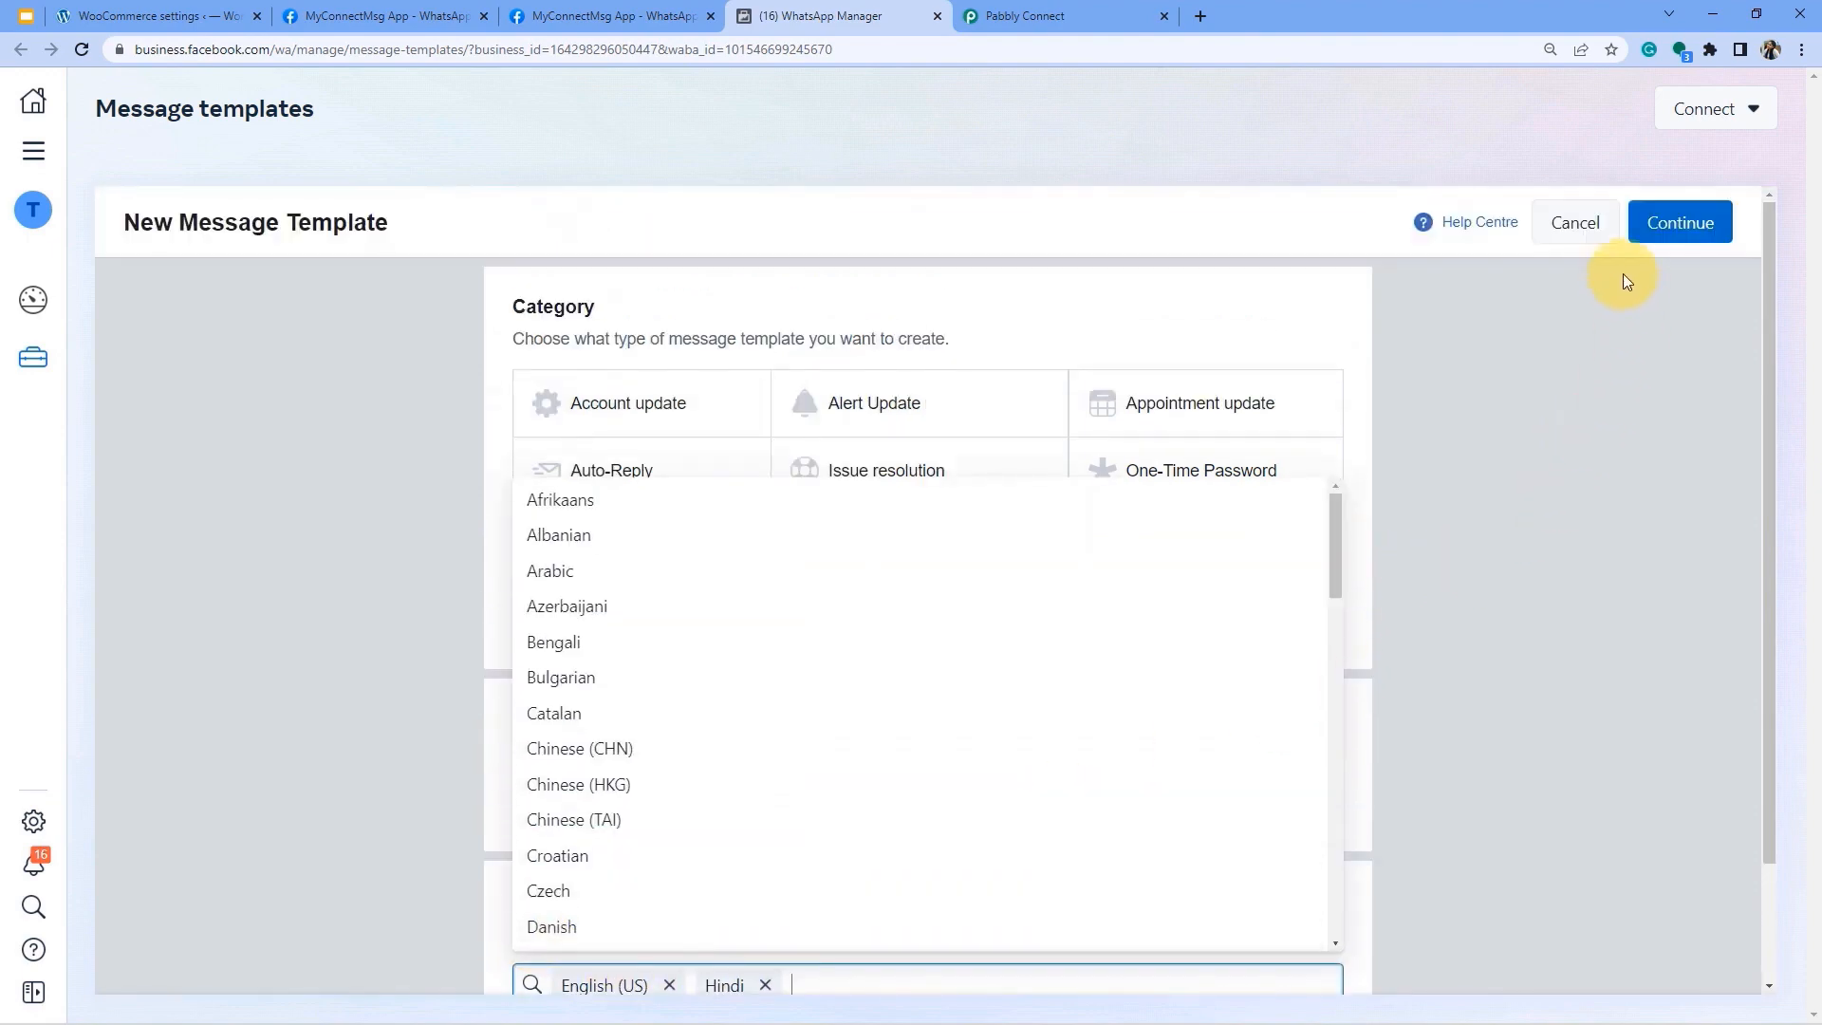
click(1675, 224)
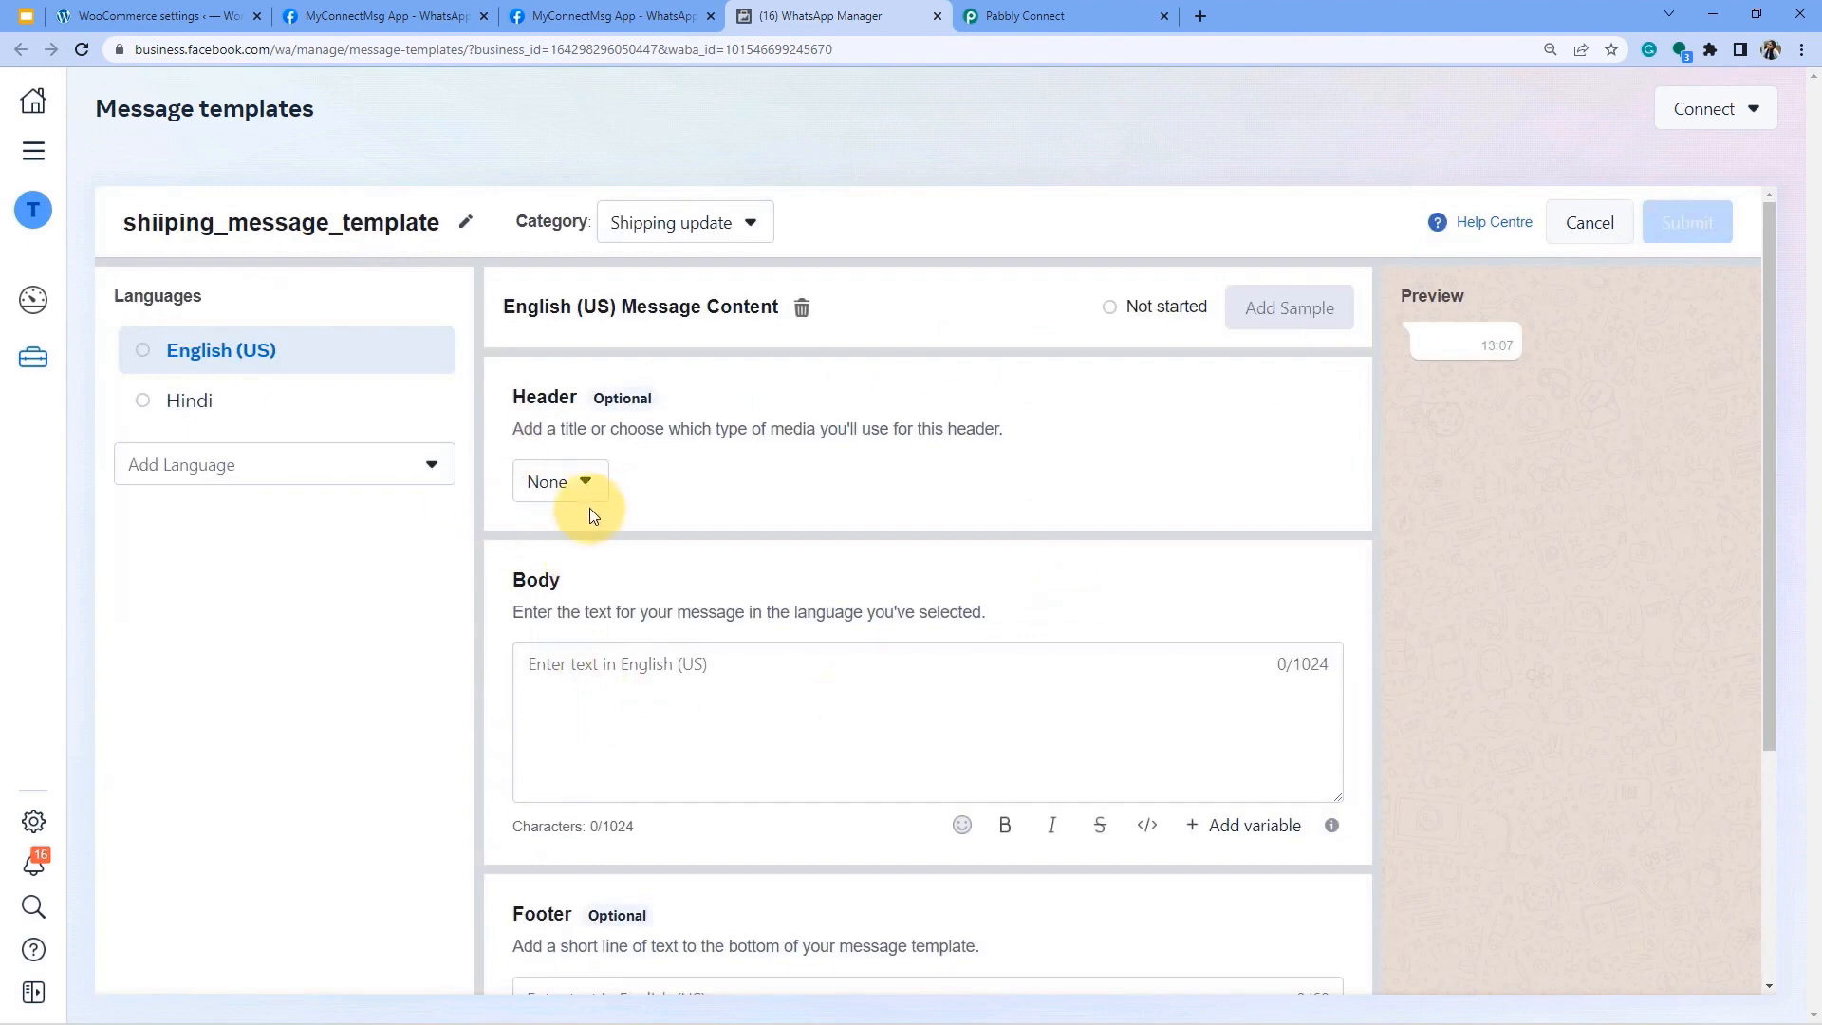
scroll(834, 720, down, 4)
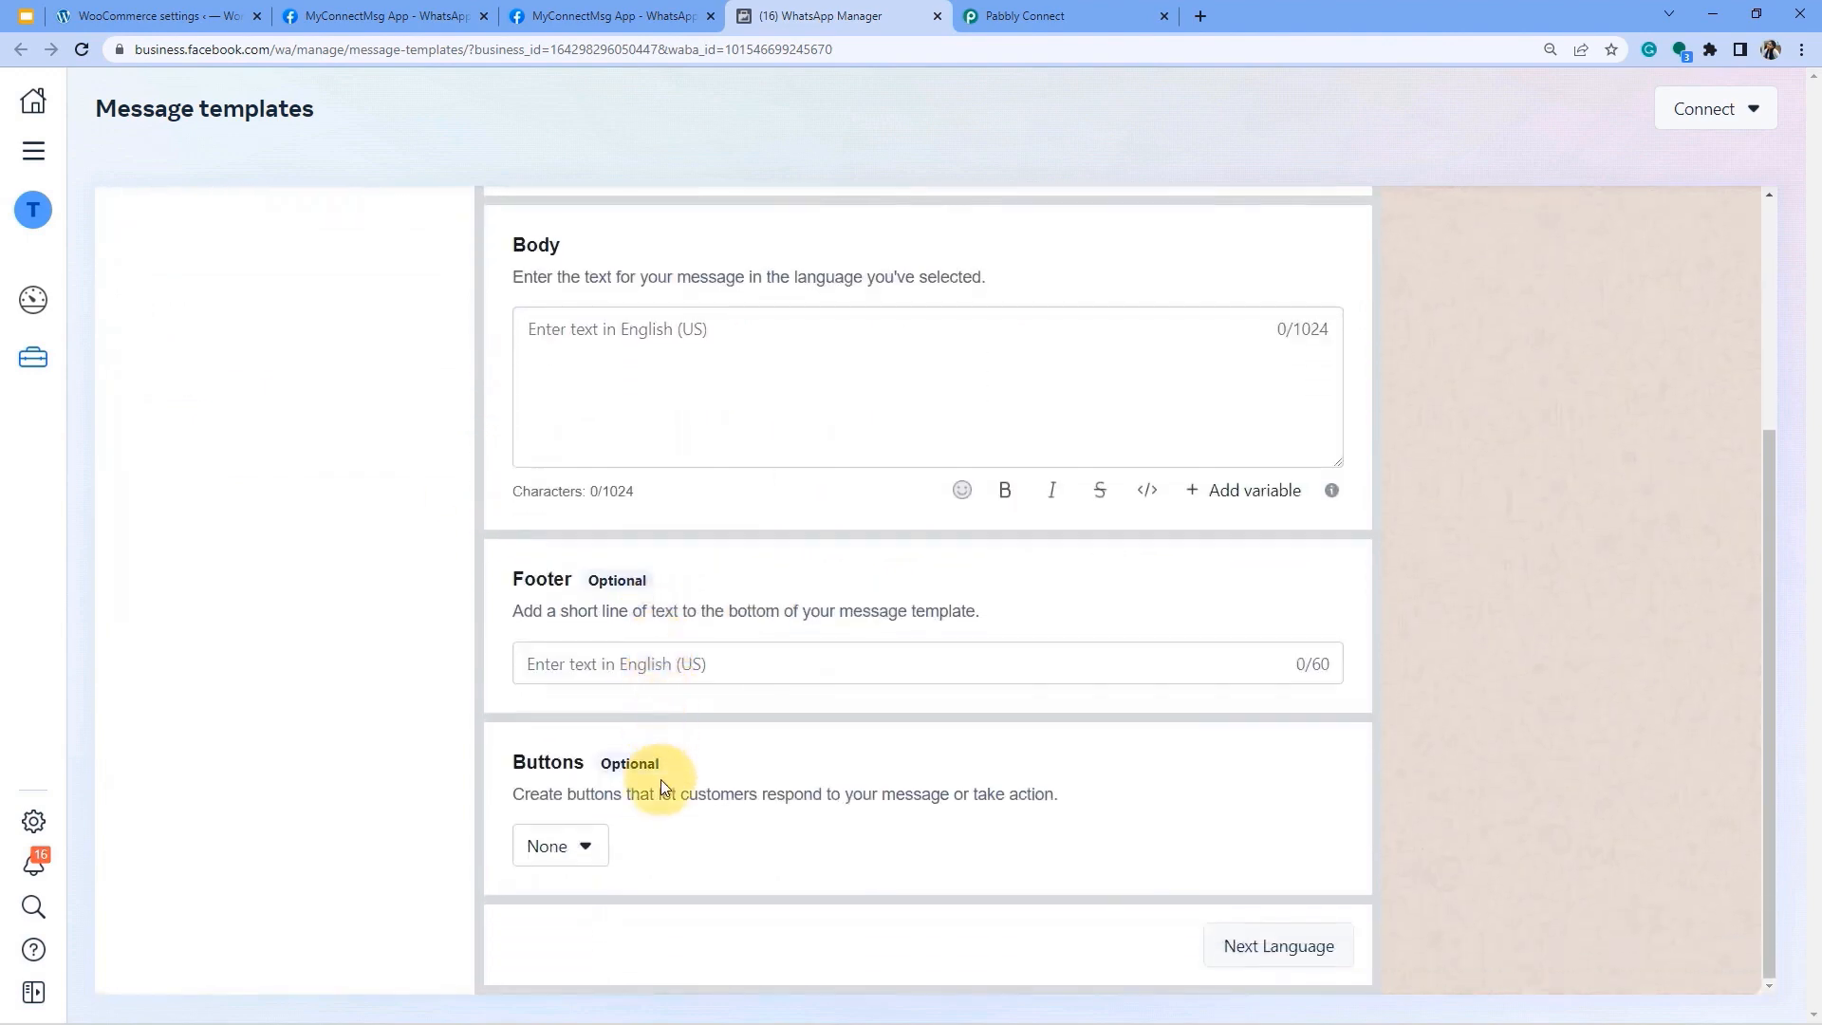
scroll(650, 772, up, 4)
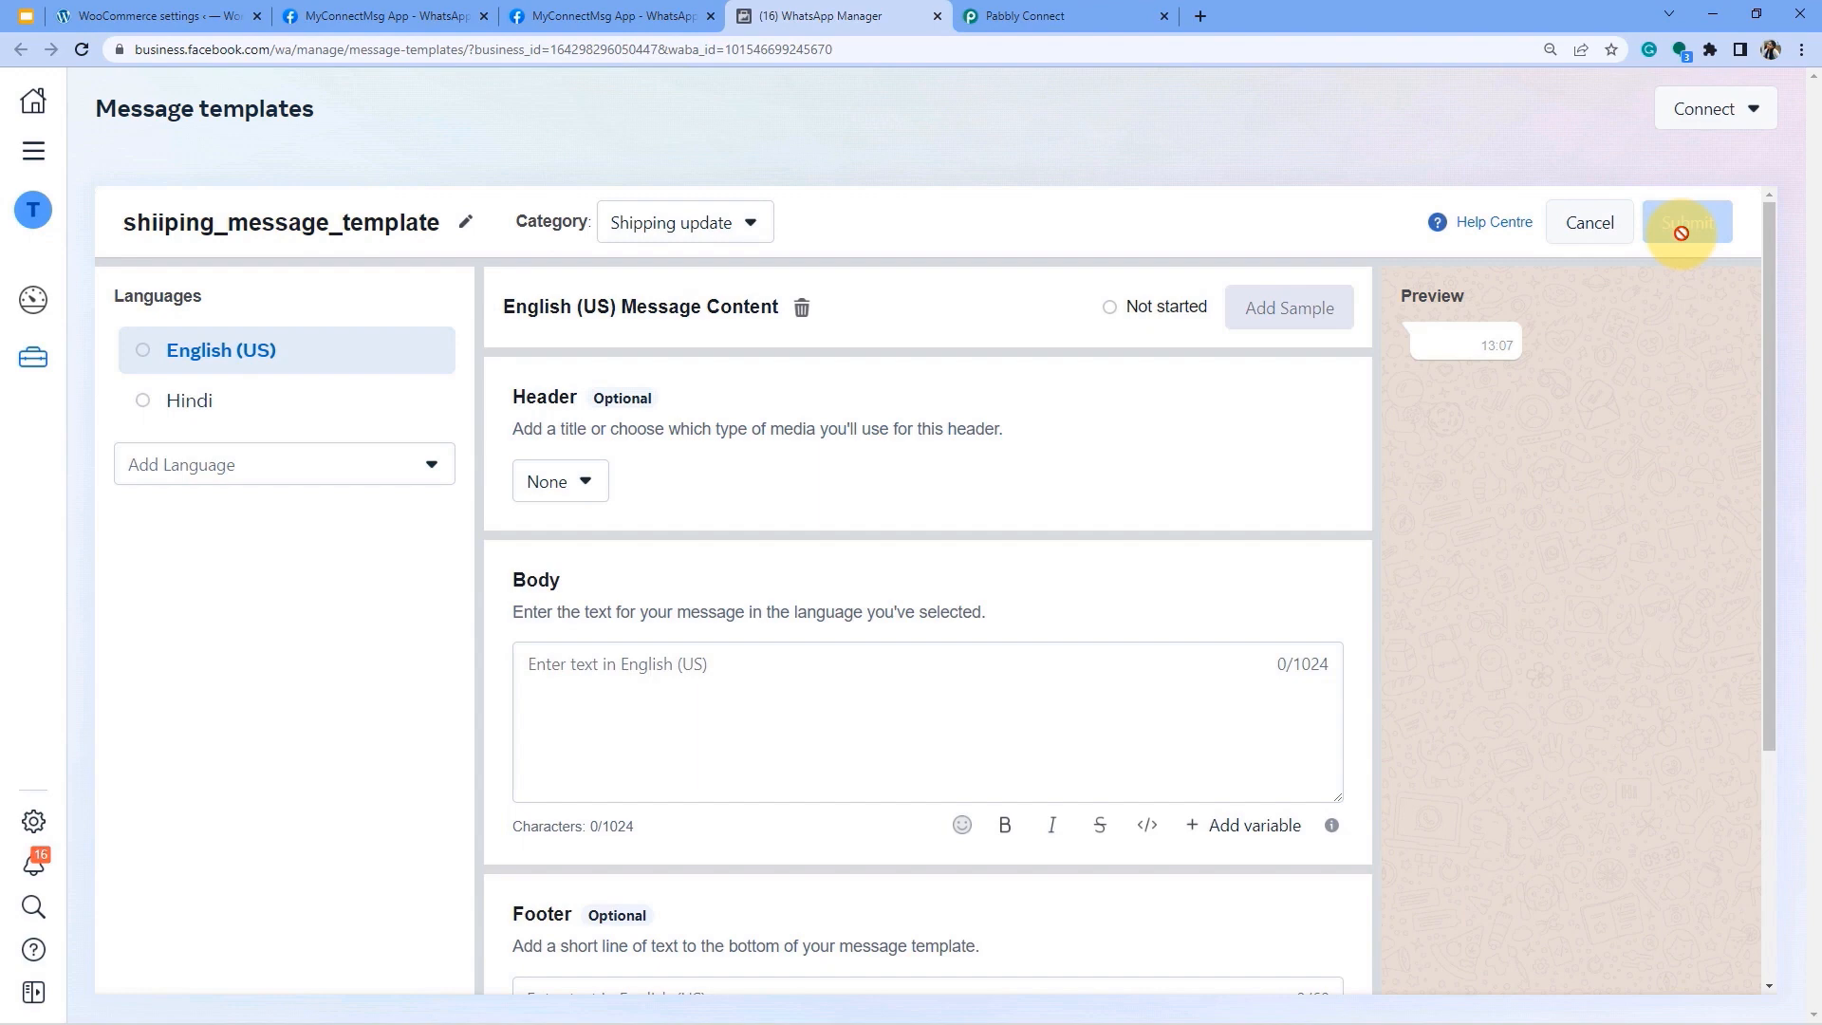
scroll(570, 590, down, 1)
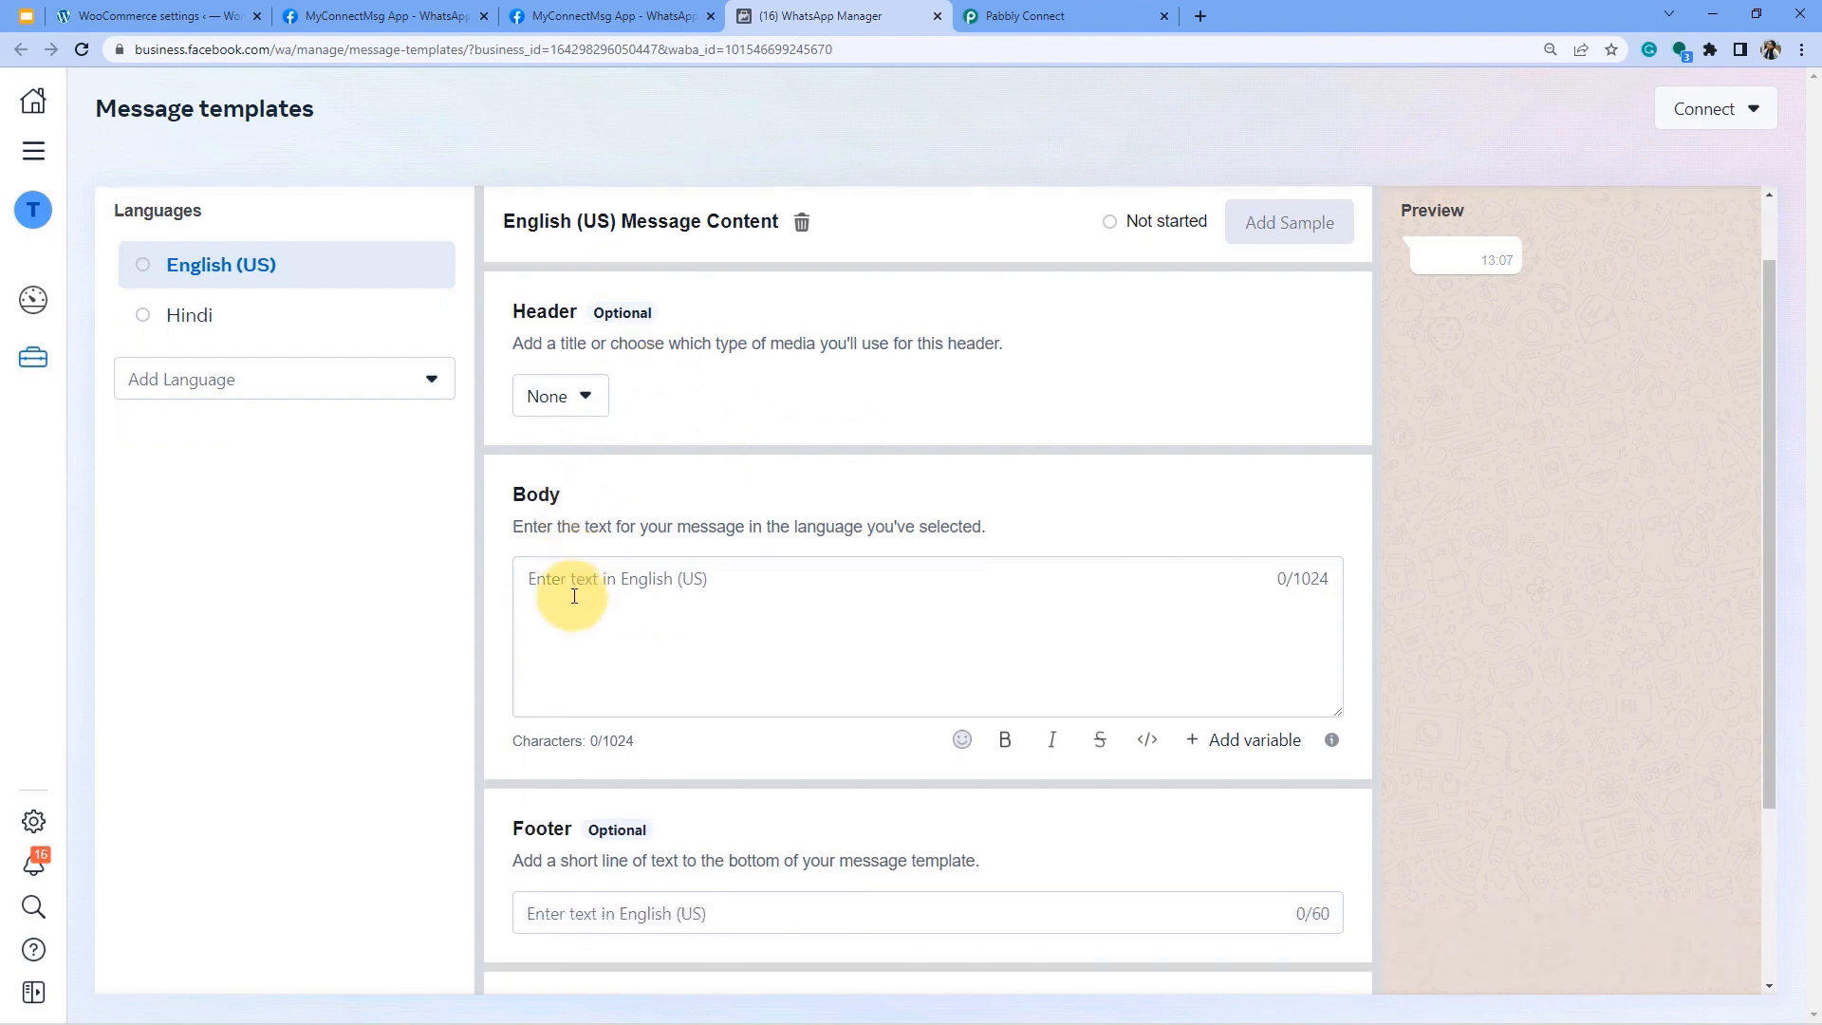
click(569, 591)
text(rthret)
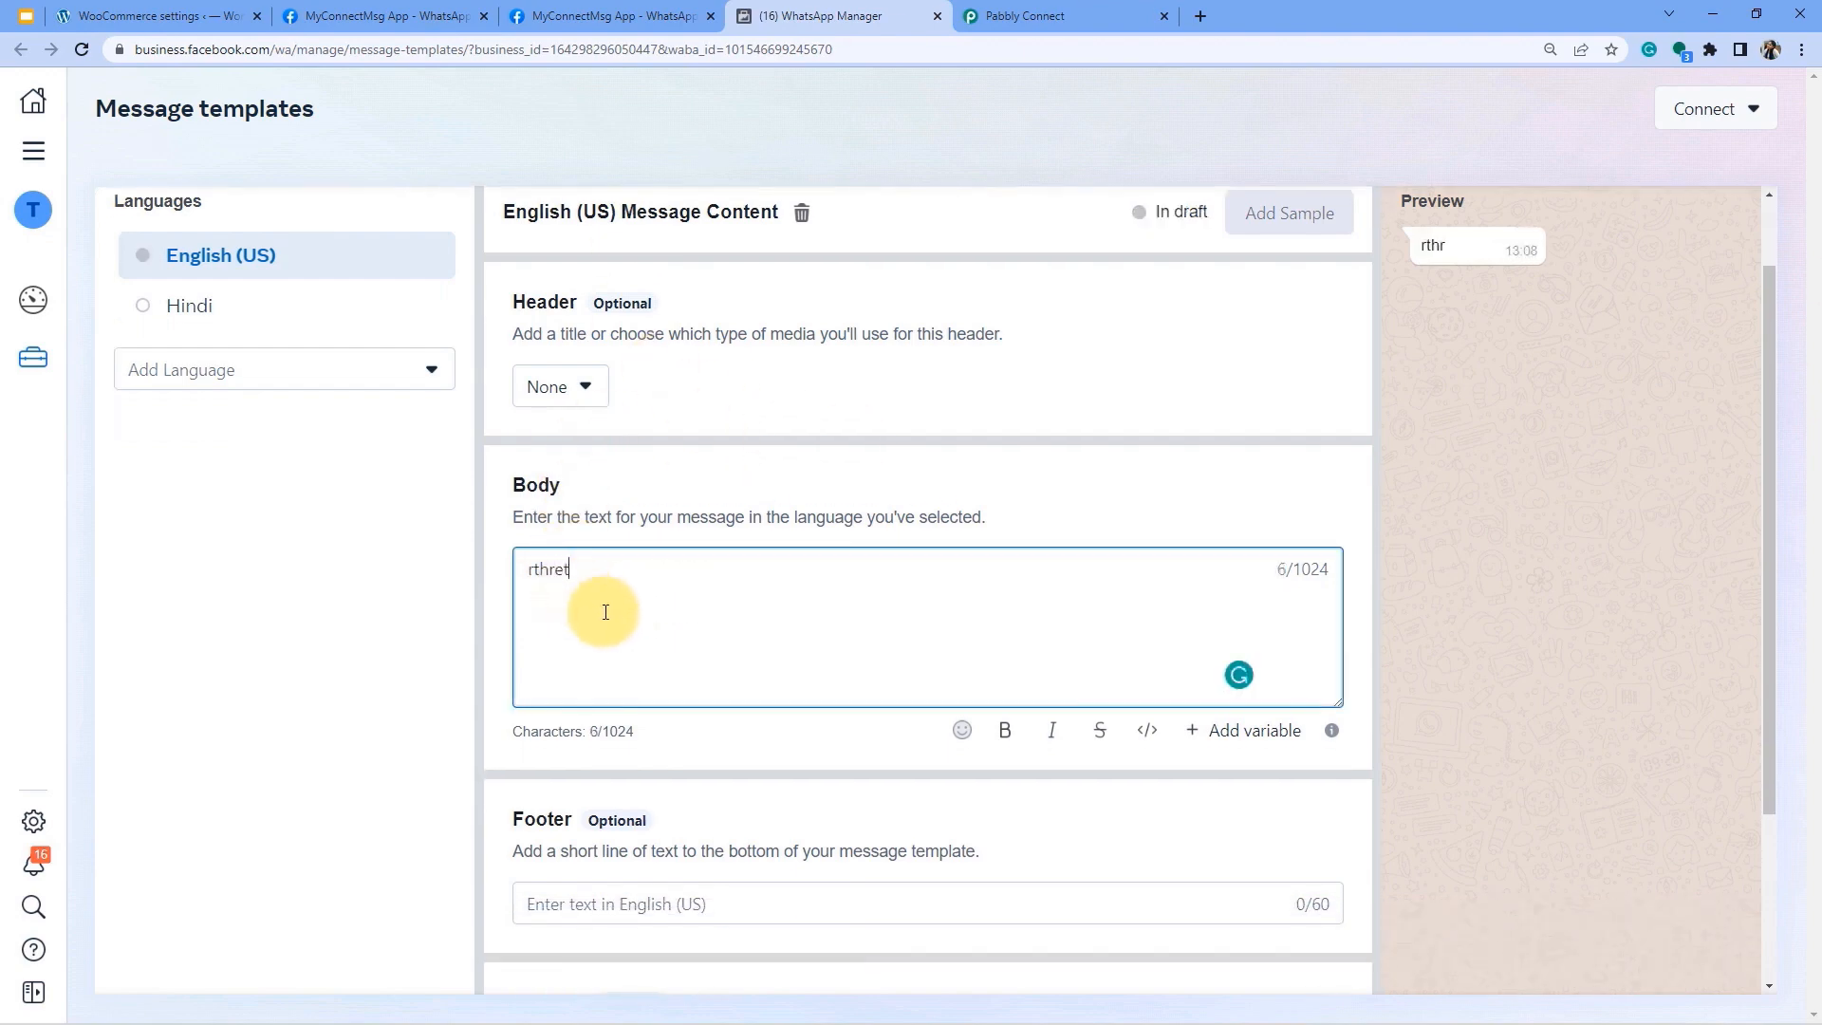
text(hbrgujmum)
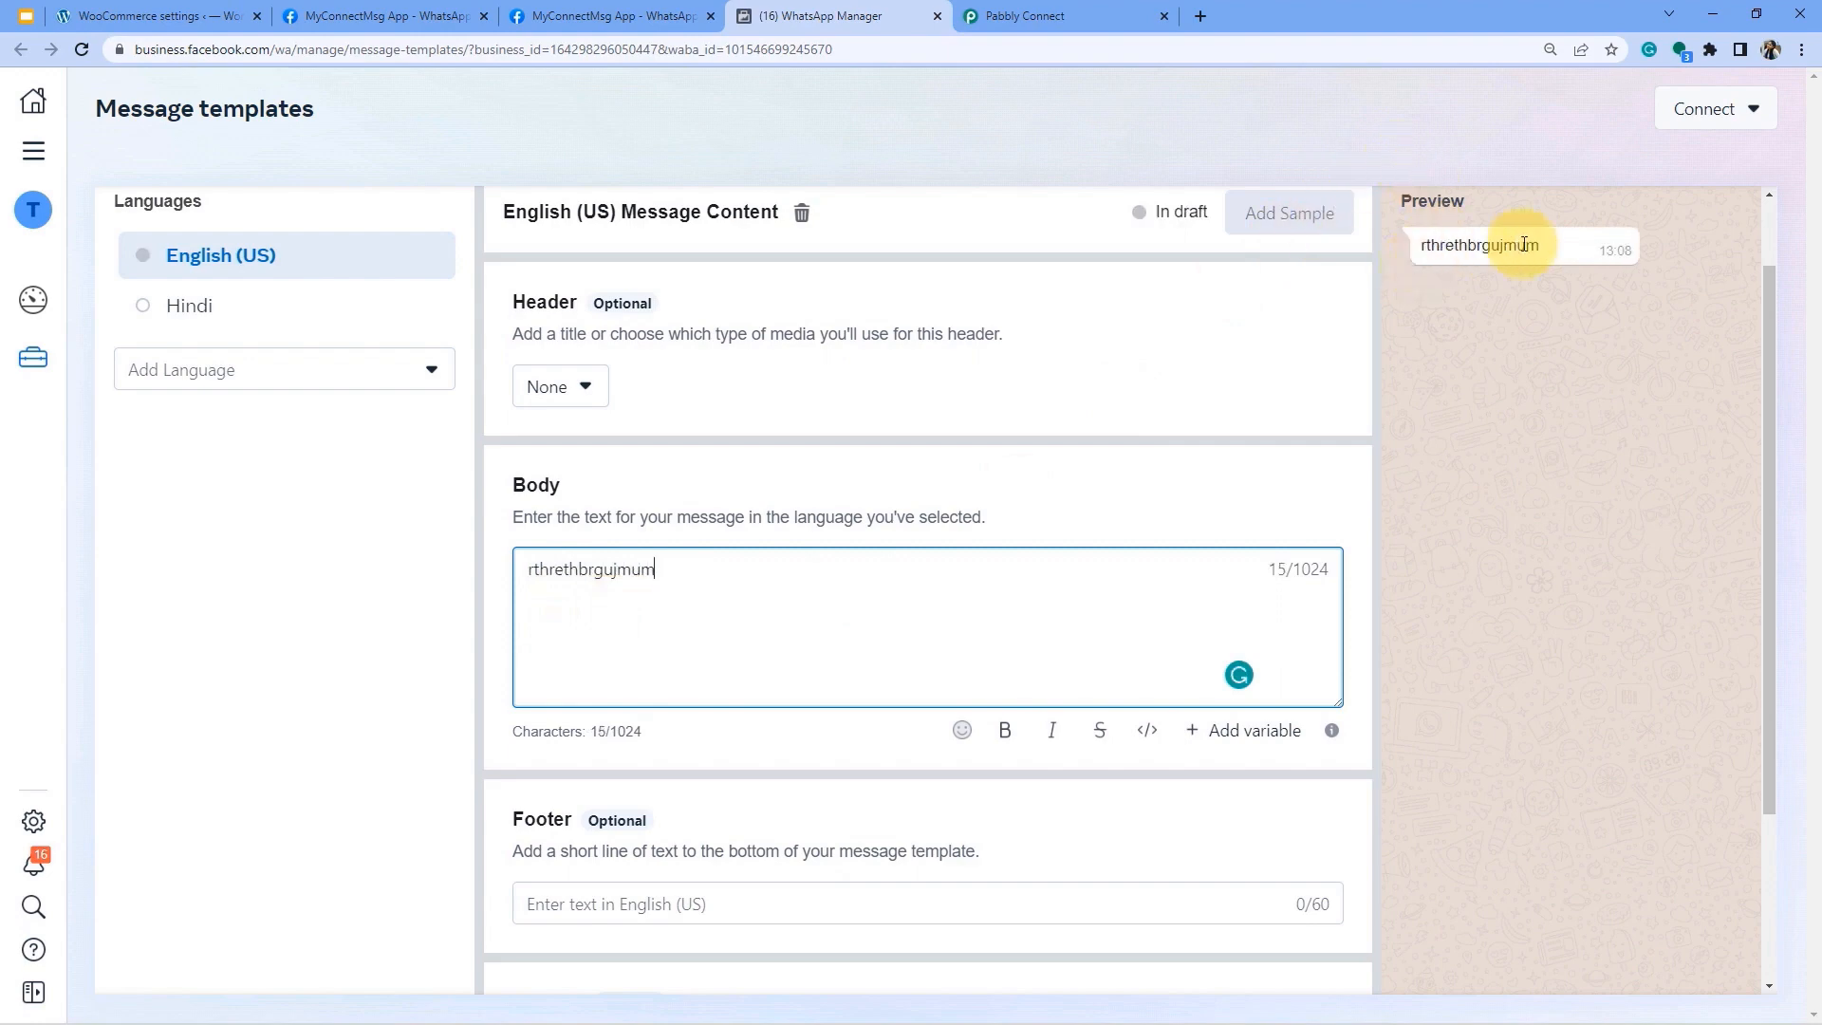
key(BackSpace)
key(BackSpace)
key(BackSpace)
key(BackSpace)
key(BackSpace)
key(BackSpace)
key(BackSpace)
key(BackSpace)
key(BackSpace)
key(BackSpace)
key(BackSpace)
key(BackSpace)
key(BackSpace)
key(BackSpace)
key(BackSpace)
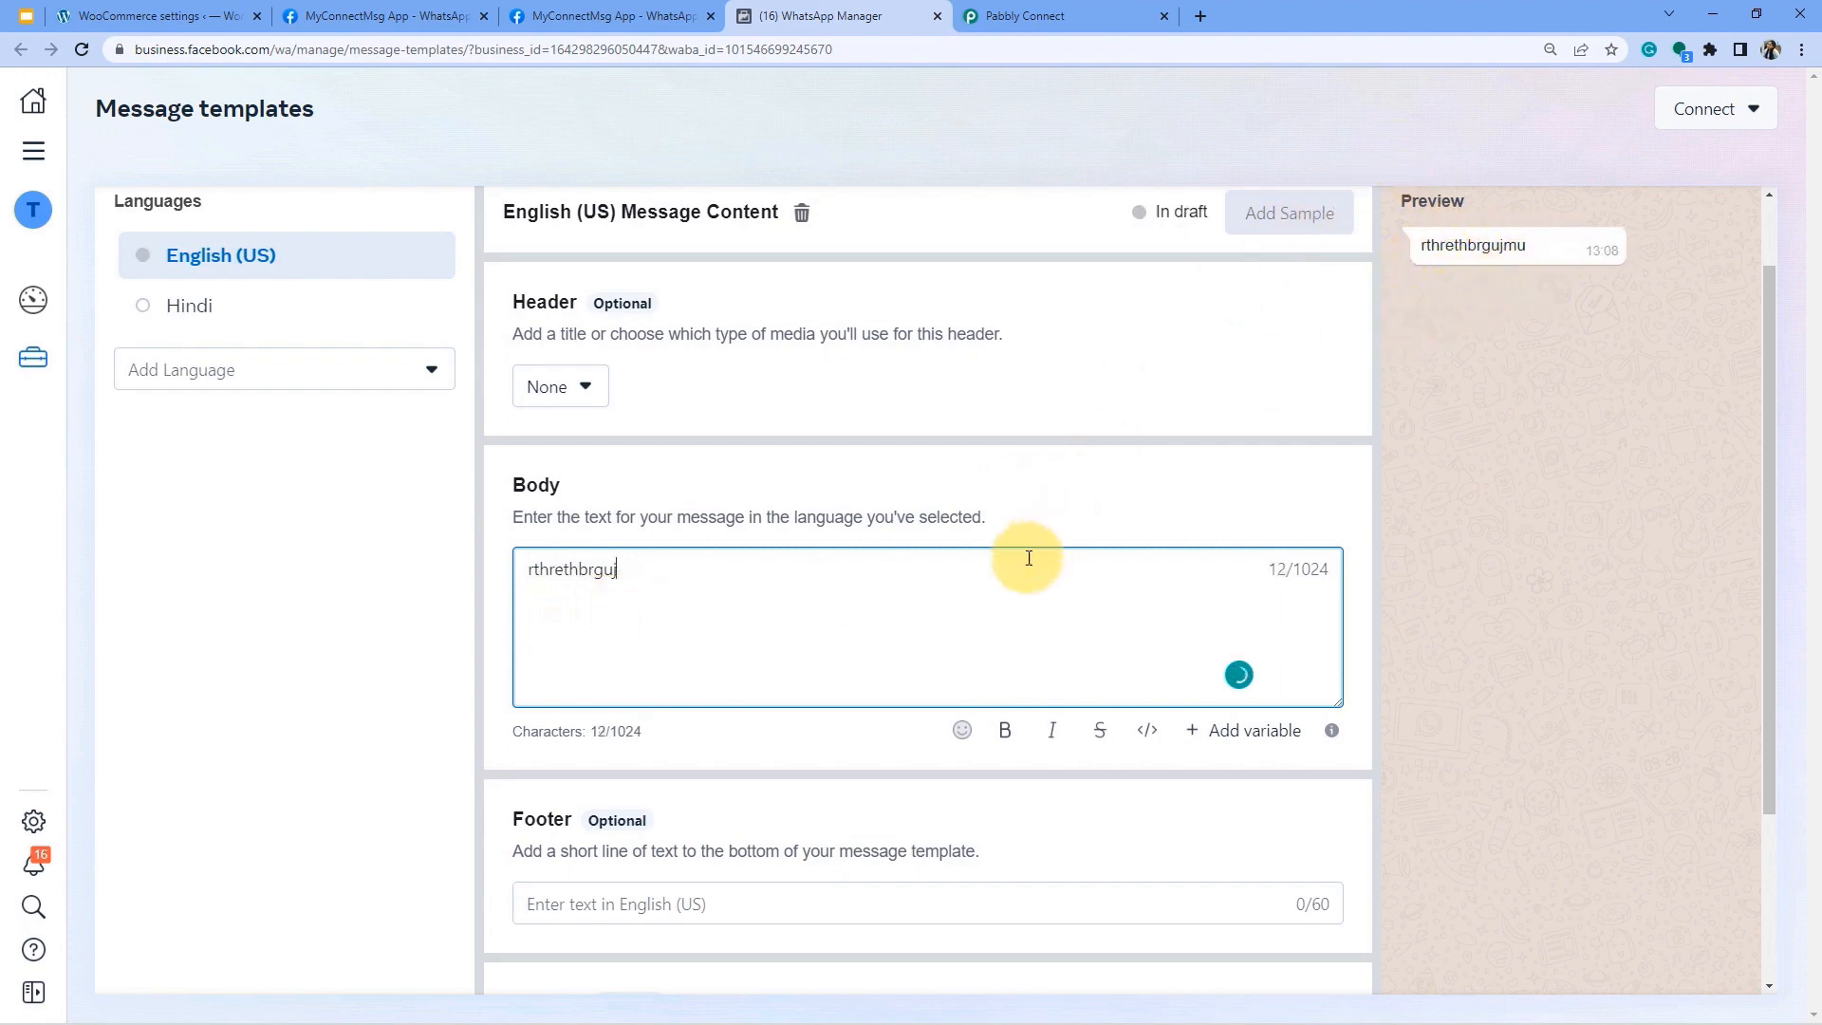
click(612, 920)
text(yhtyhtyh)
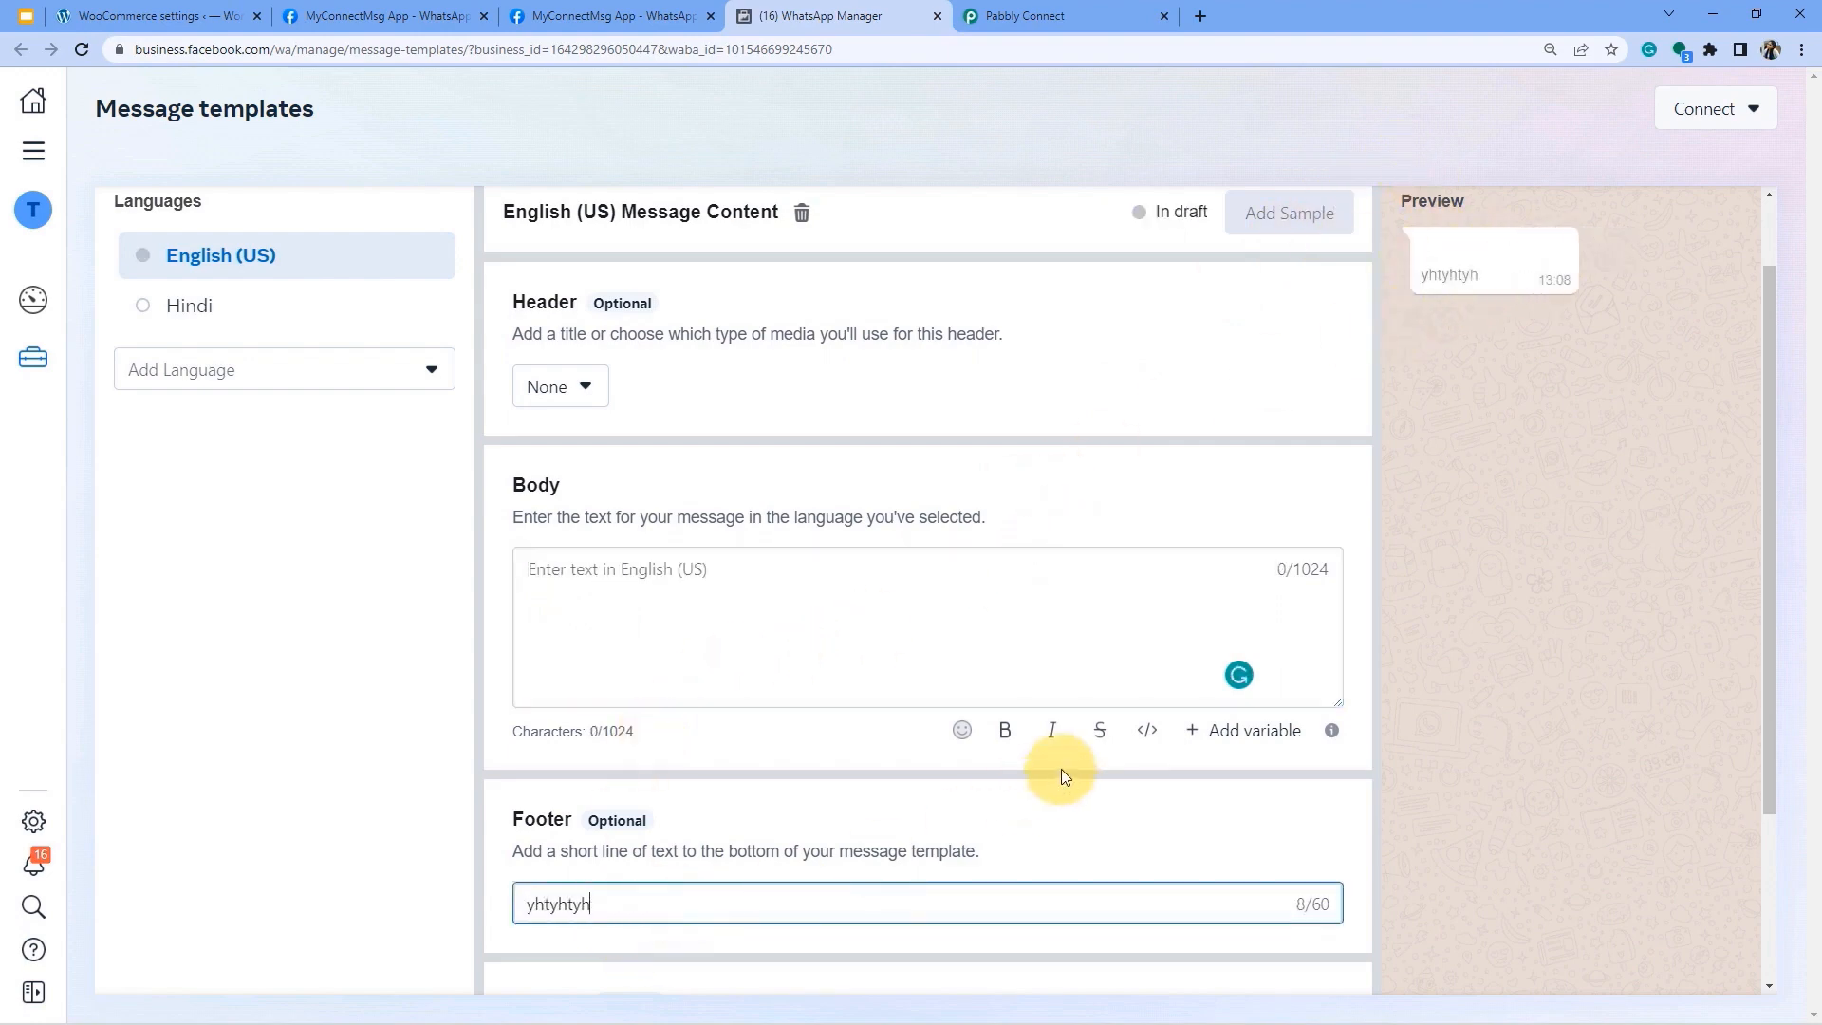
key(BackSpace)
key(BackSpace)
key(BackSpace)
key(BackSpace)
key(BackSpace)
key(BackSpace)
key(BackSpace)
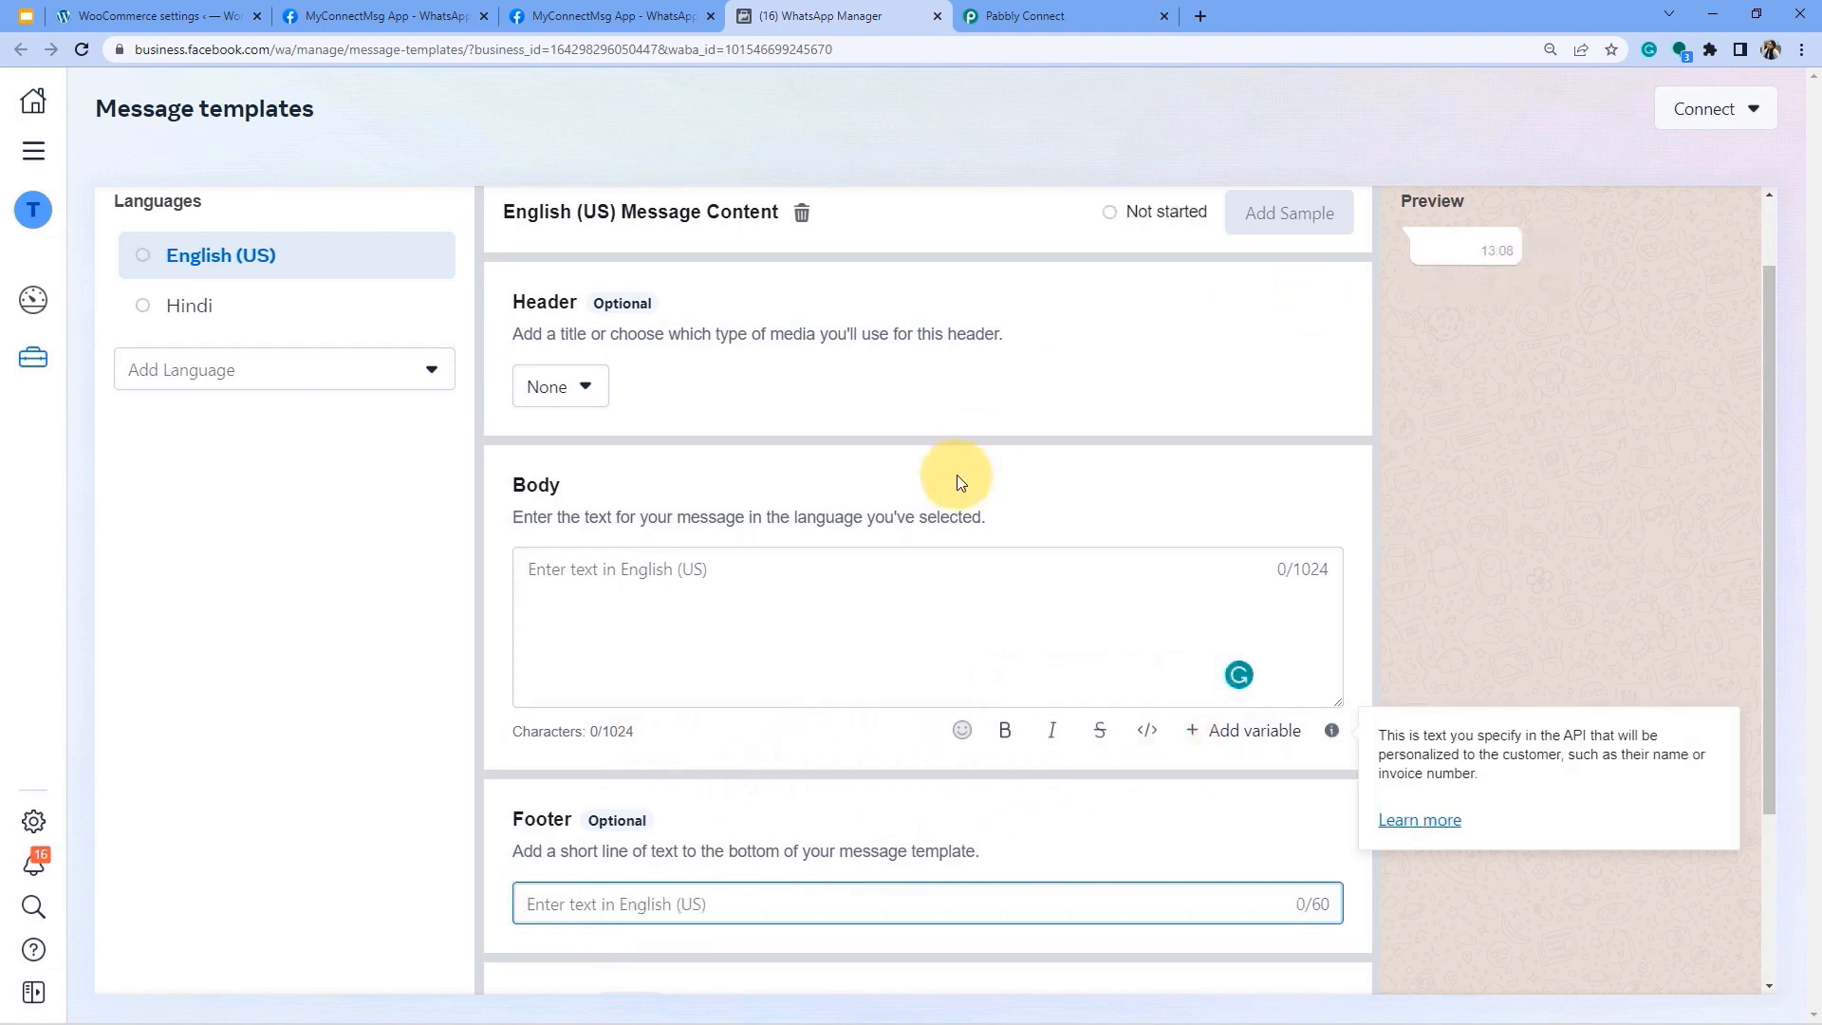
scroll(1009, 649, up, 1)
Cancel the shipping draft and preview the order template's English (US) content.
click(1586, 227)
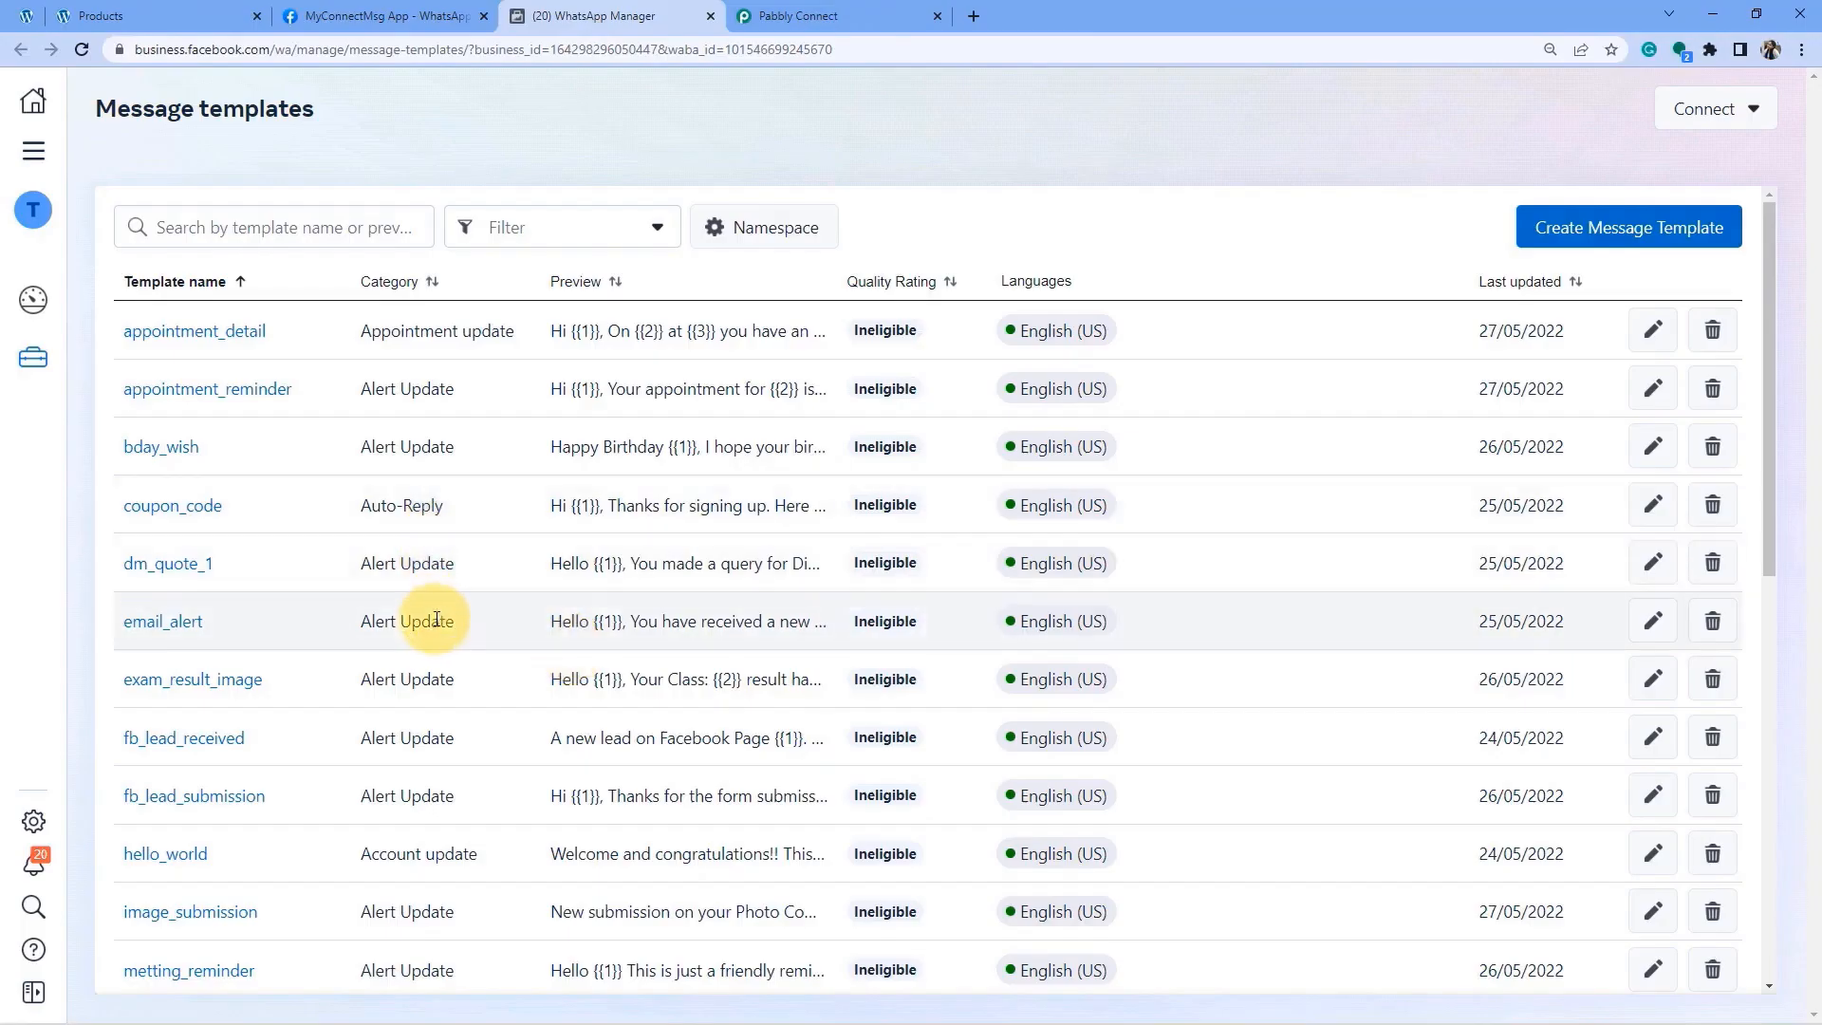
scroll(427, 607, down, 5)
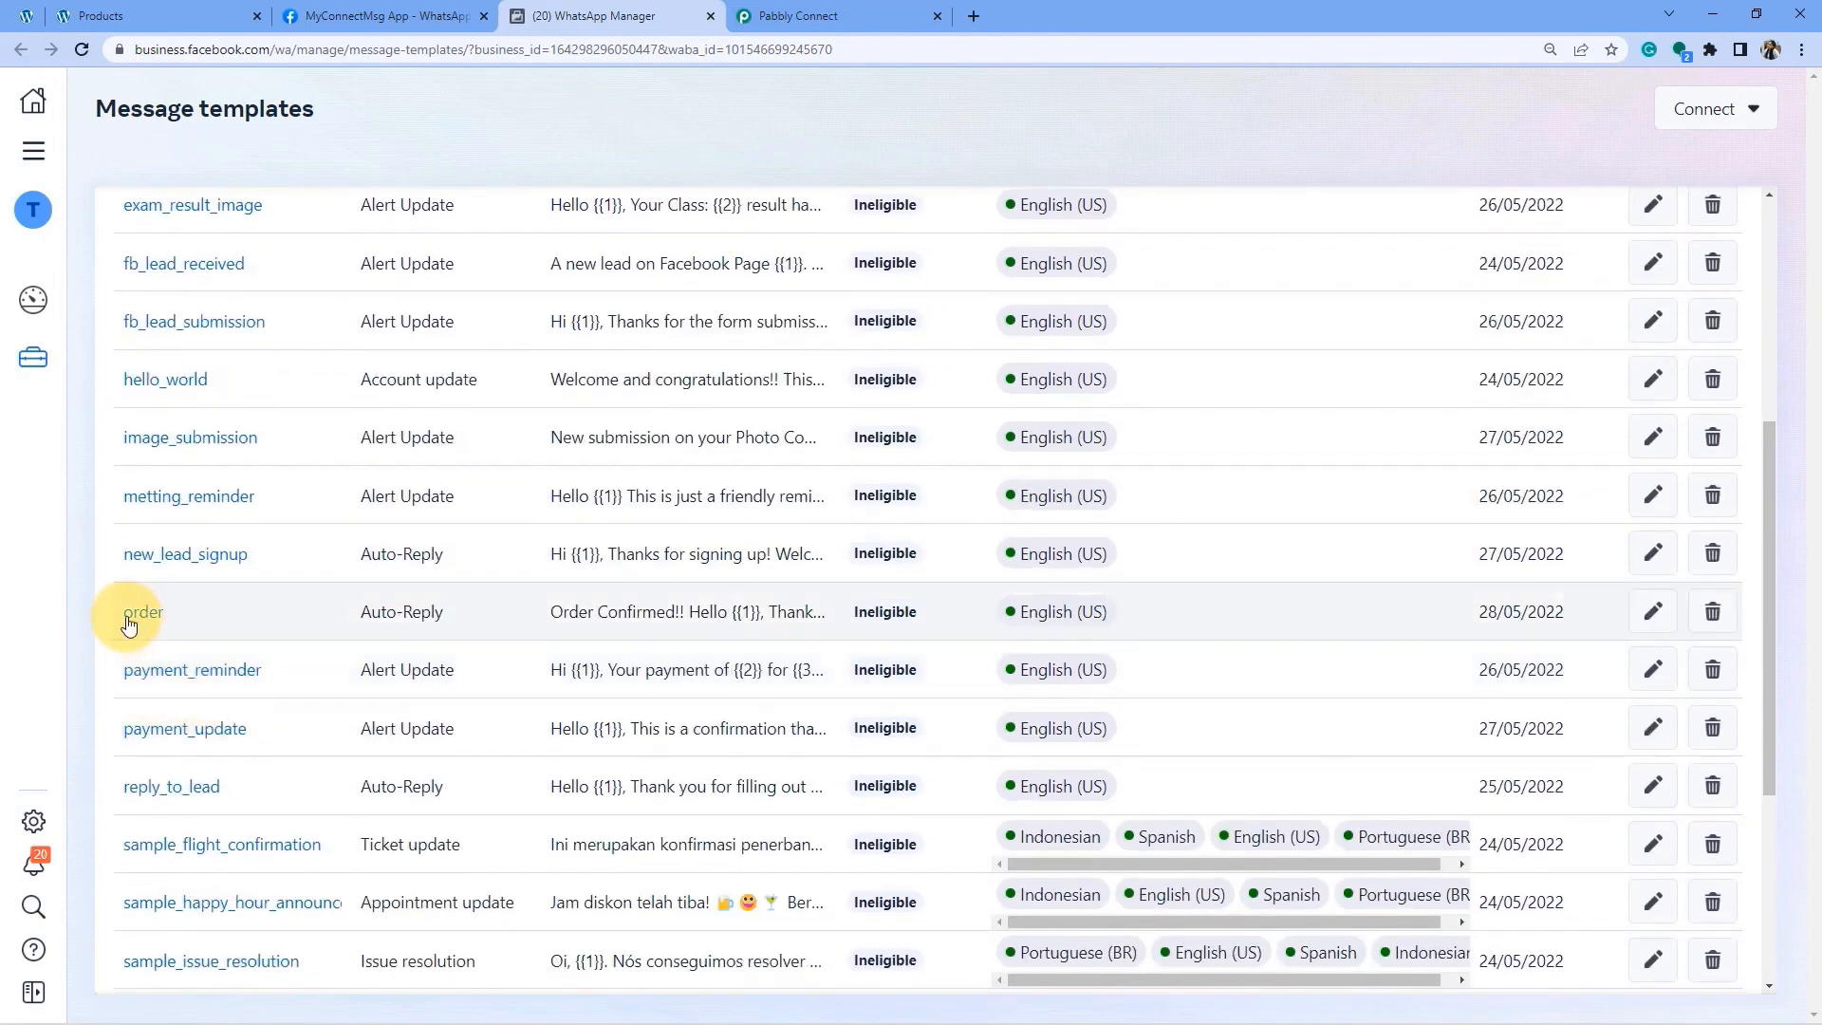
mouse_move(1024, 610)
Open the approved order template and check its name and optional buttons section.
click(142, 611)
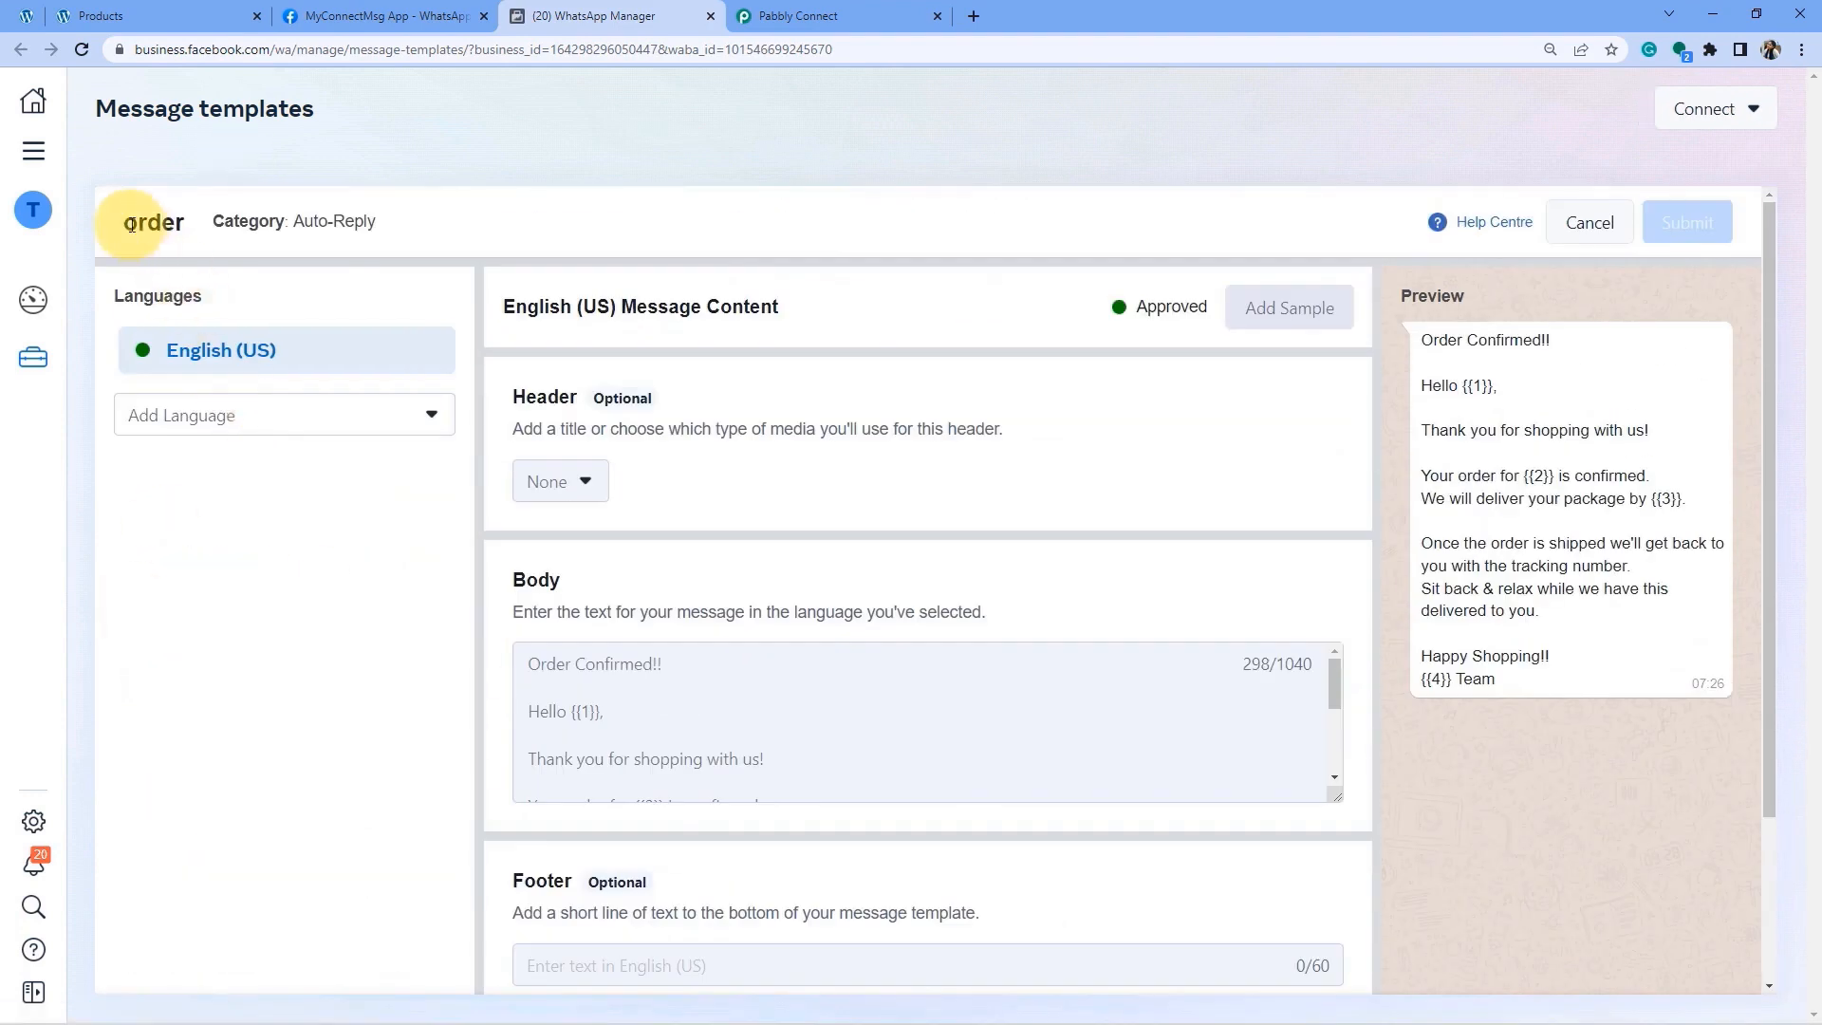
drag(142, 224, 186, 226)
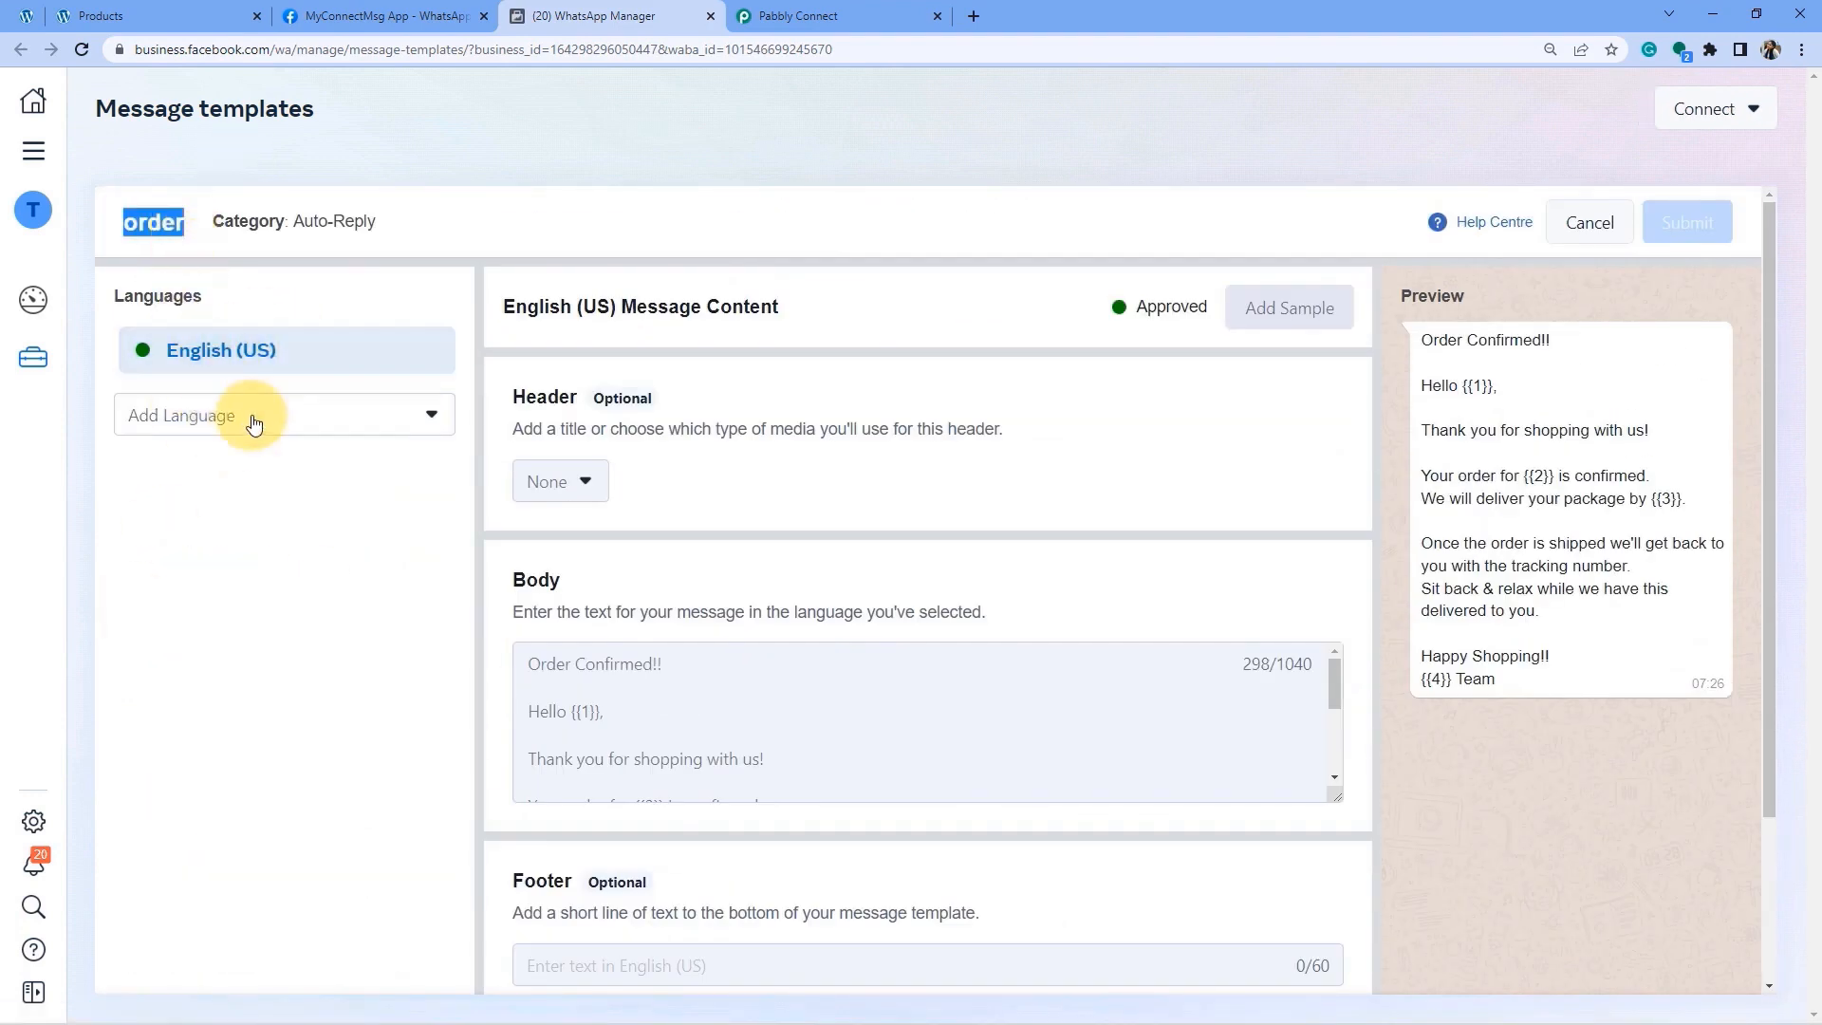
click(509, 395)
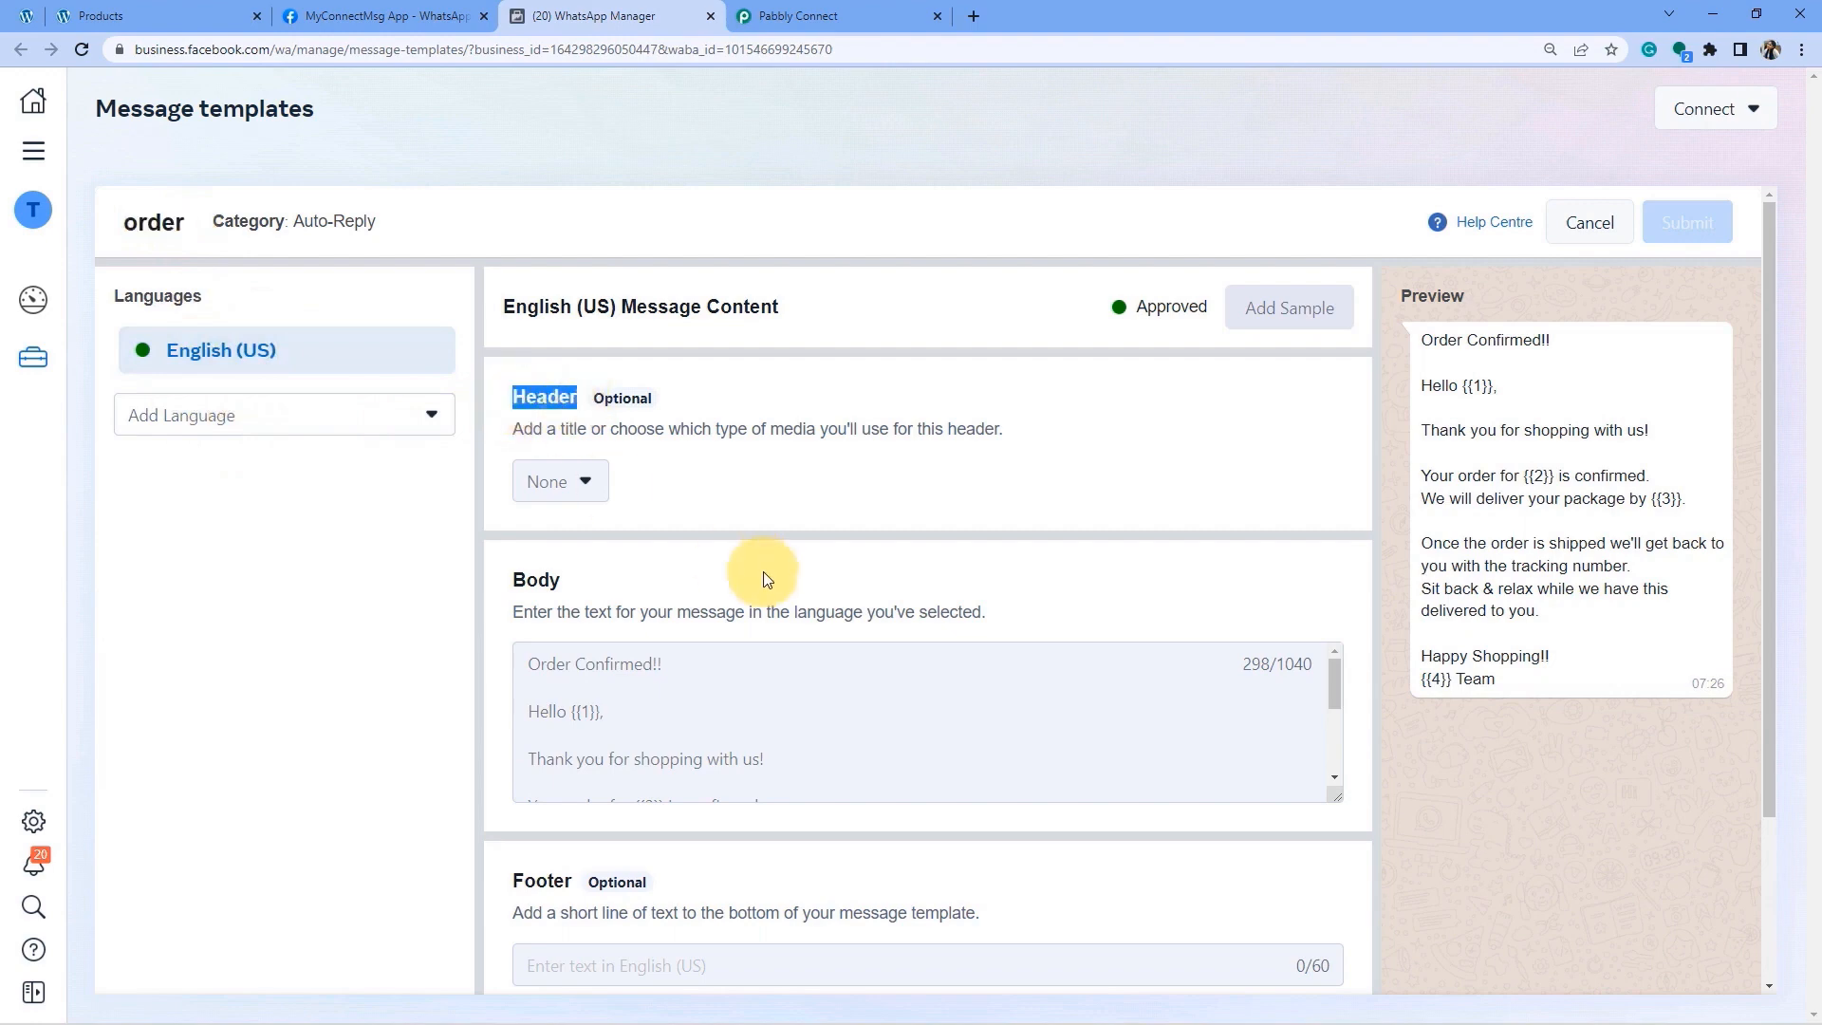
scroll(765, 582, down, 2)
drag(608, 692, 522, 690)
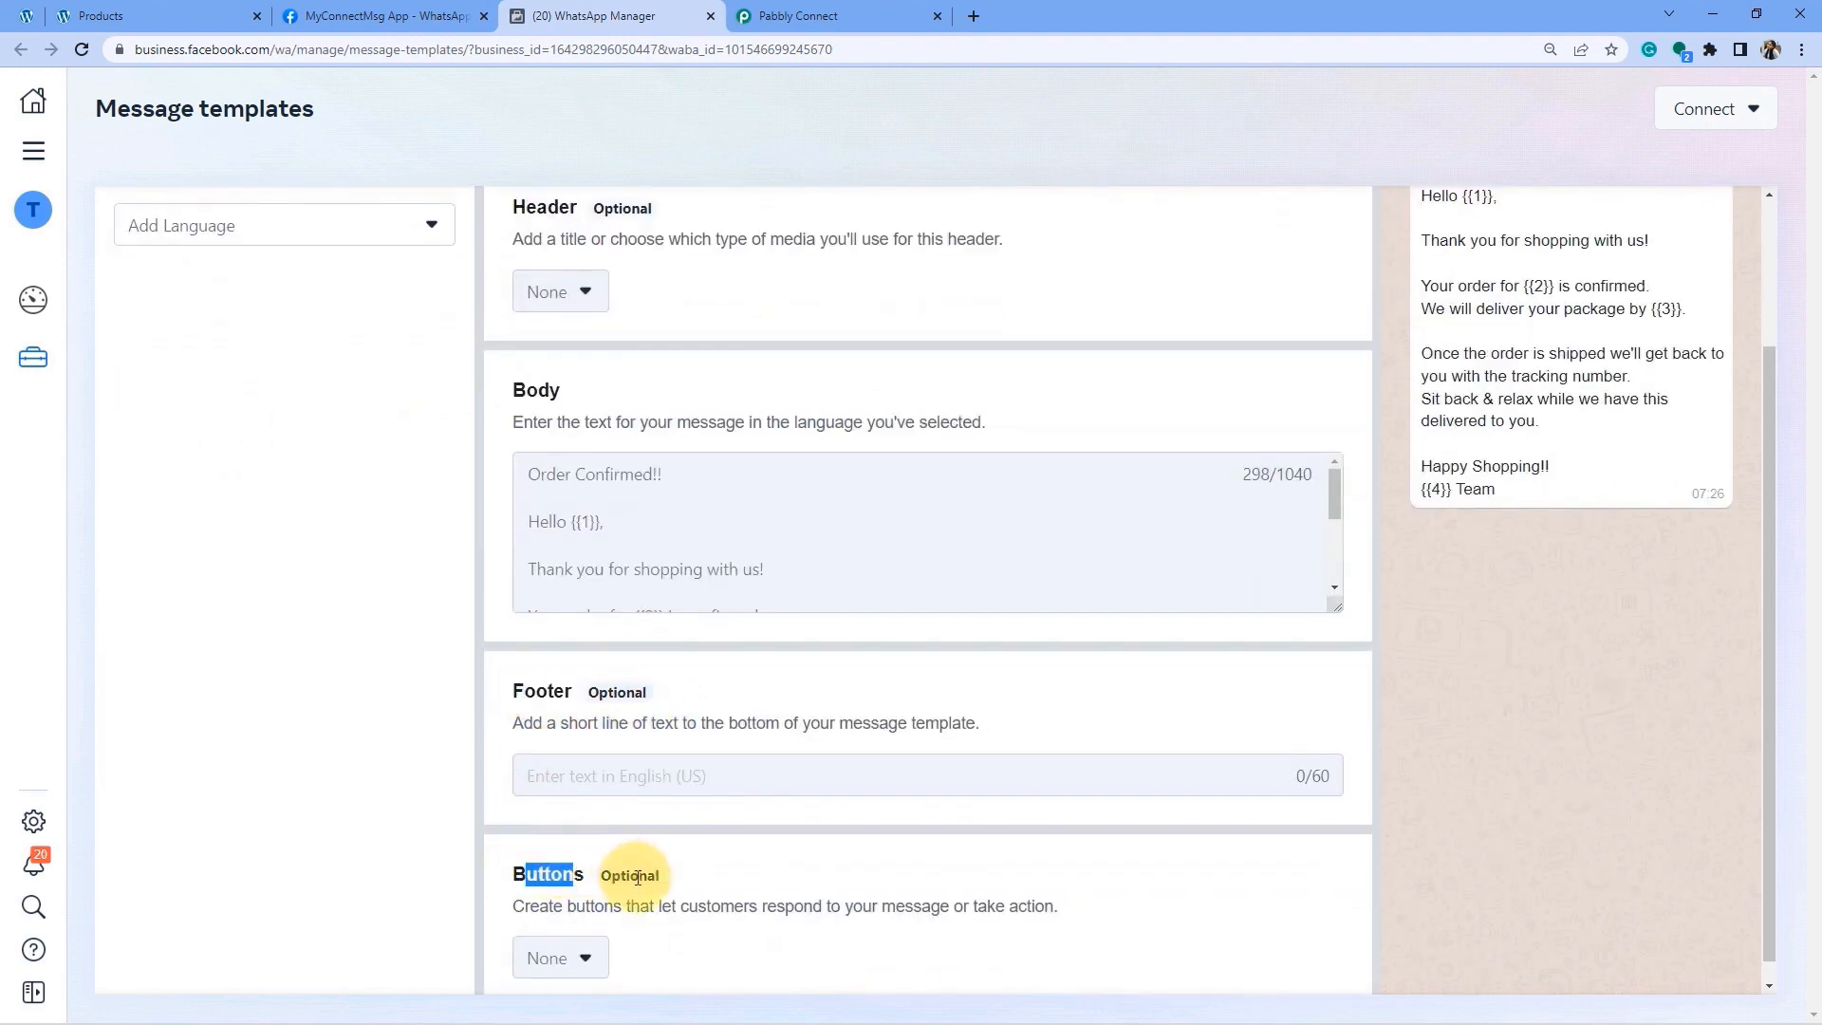
drag(646, 875, 622, 874)
Select the full Order Confirmed body text and its preview message.
scroll(700, 707, up, 2)
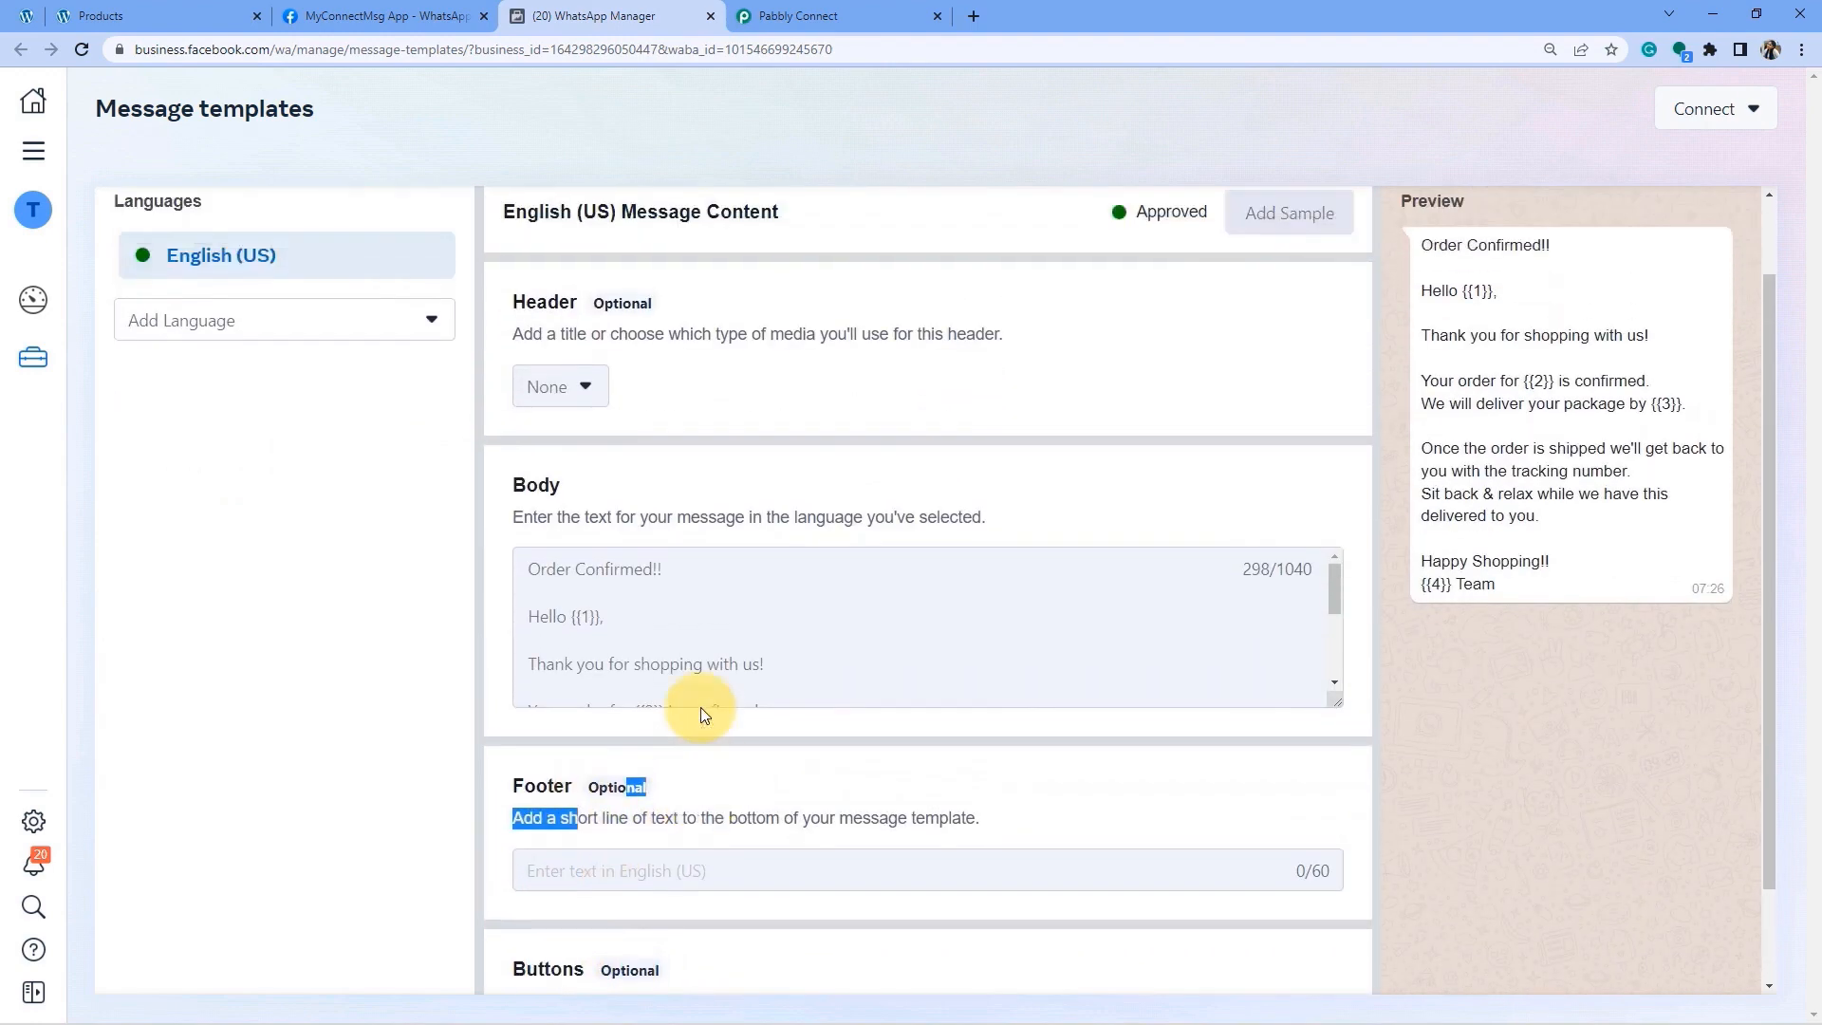
scroll(598, 568, down, 1)
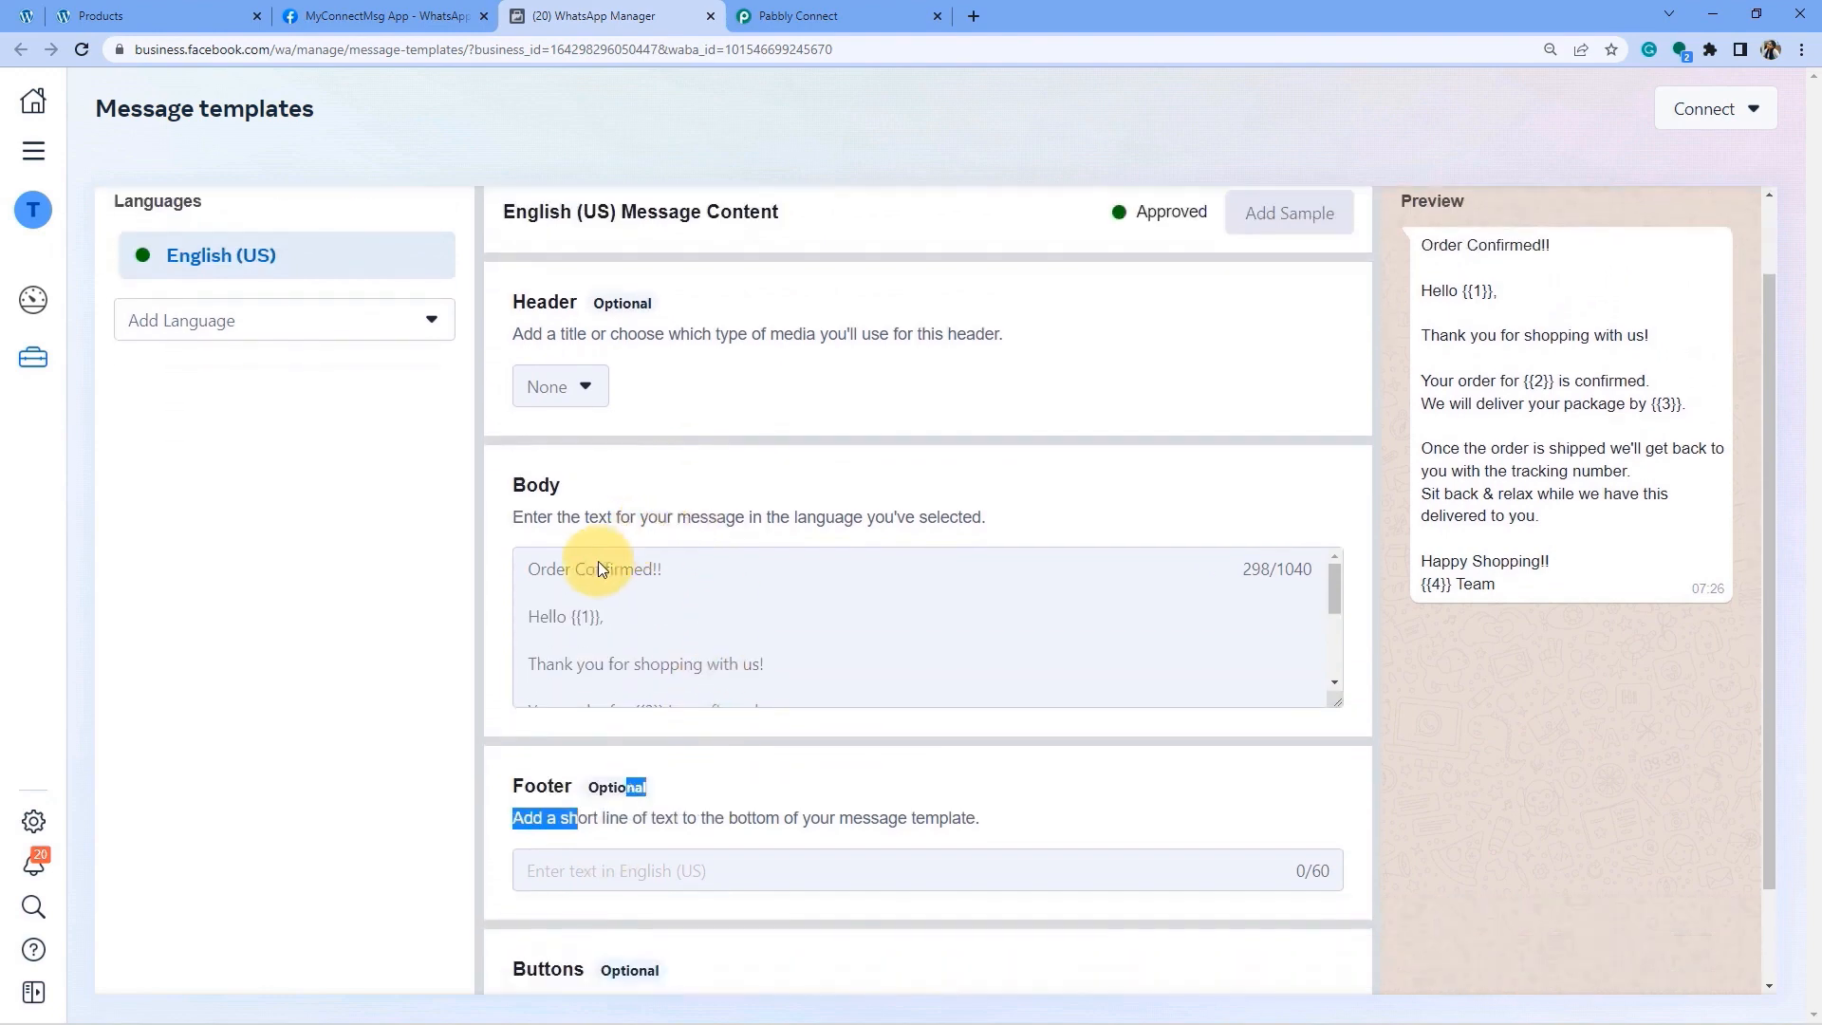
drag(556, 569, 746, 711)
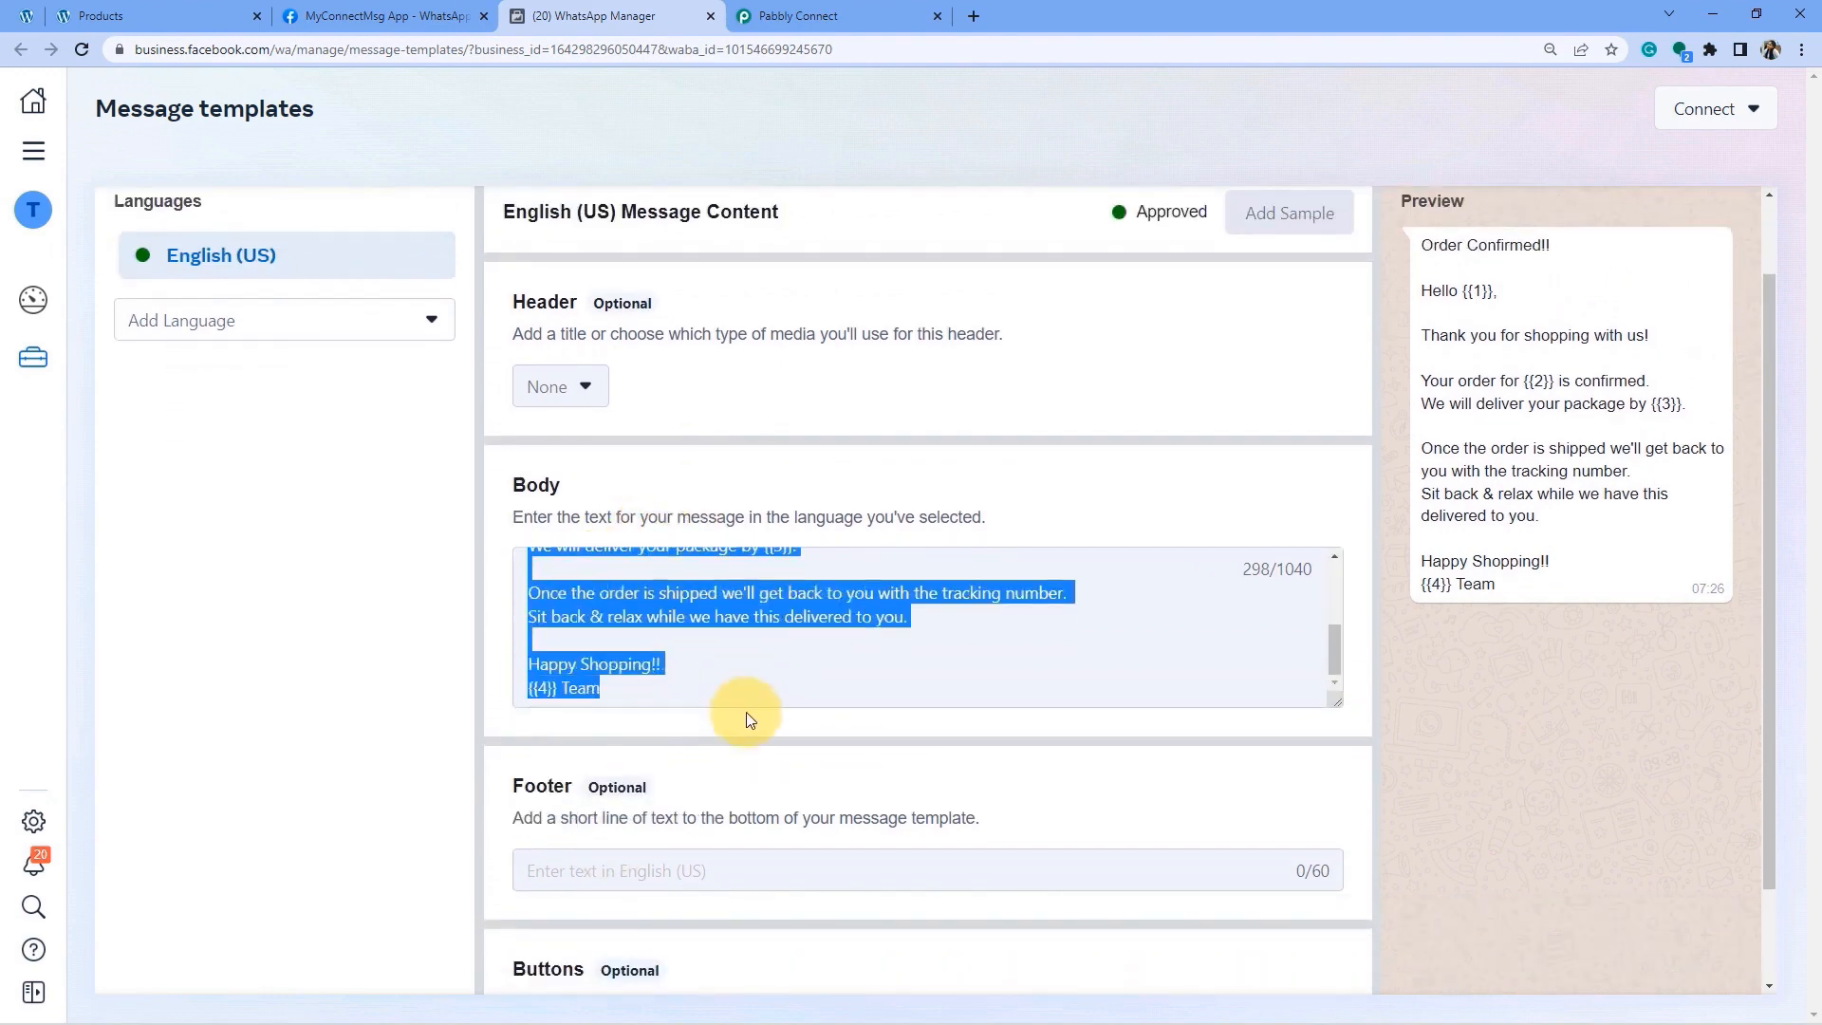
drag(1449, 245, 1519, 581)
scroll(1519, 582, up, 1)
drag(1431, 339, 1509, 344)
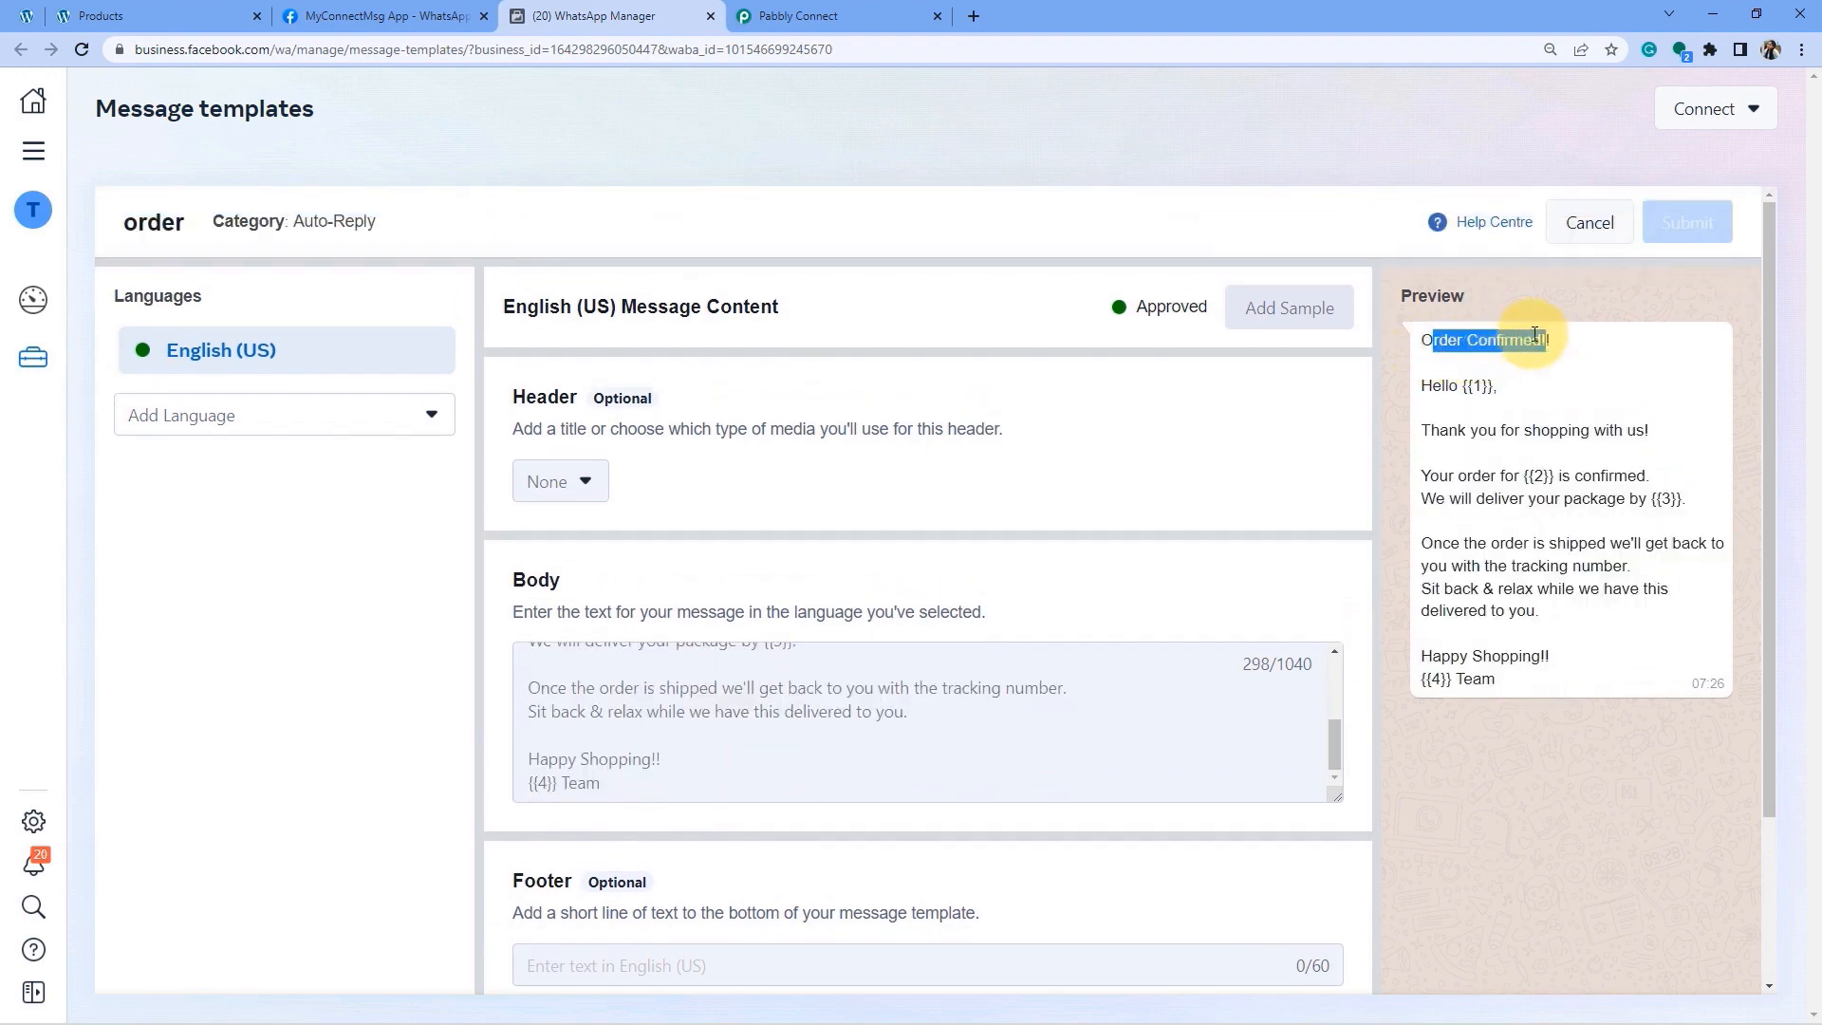
Read the order preview's thank-you, order confirmation, delivery date and shipping lines.
click(1429, 401)
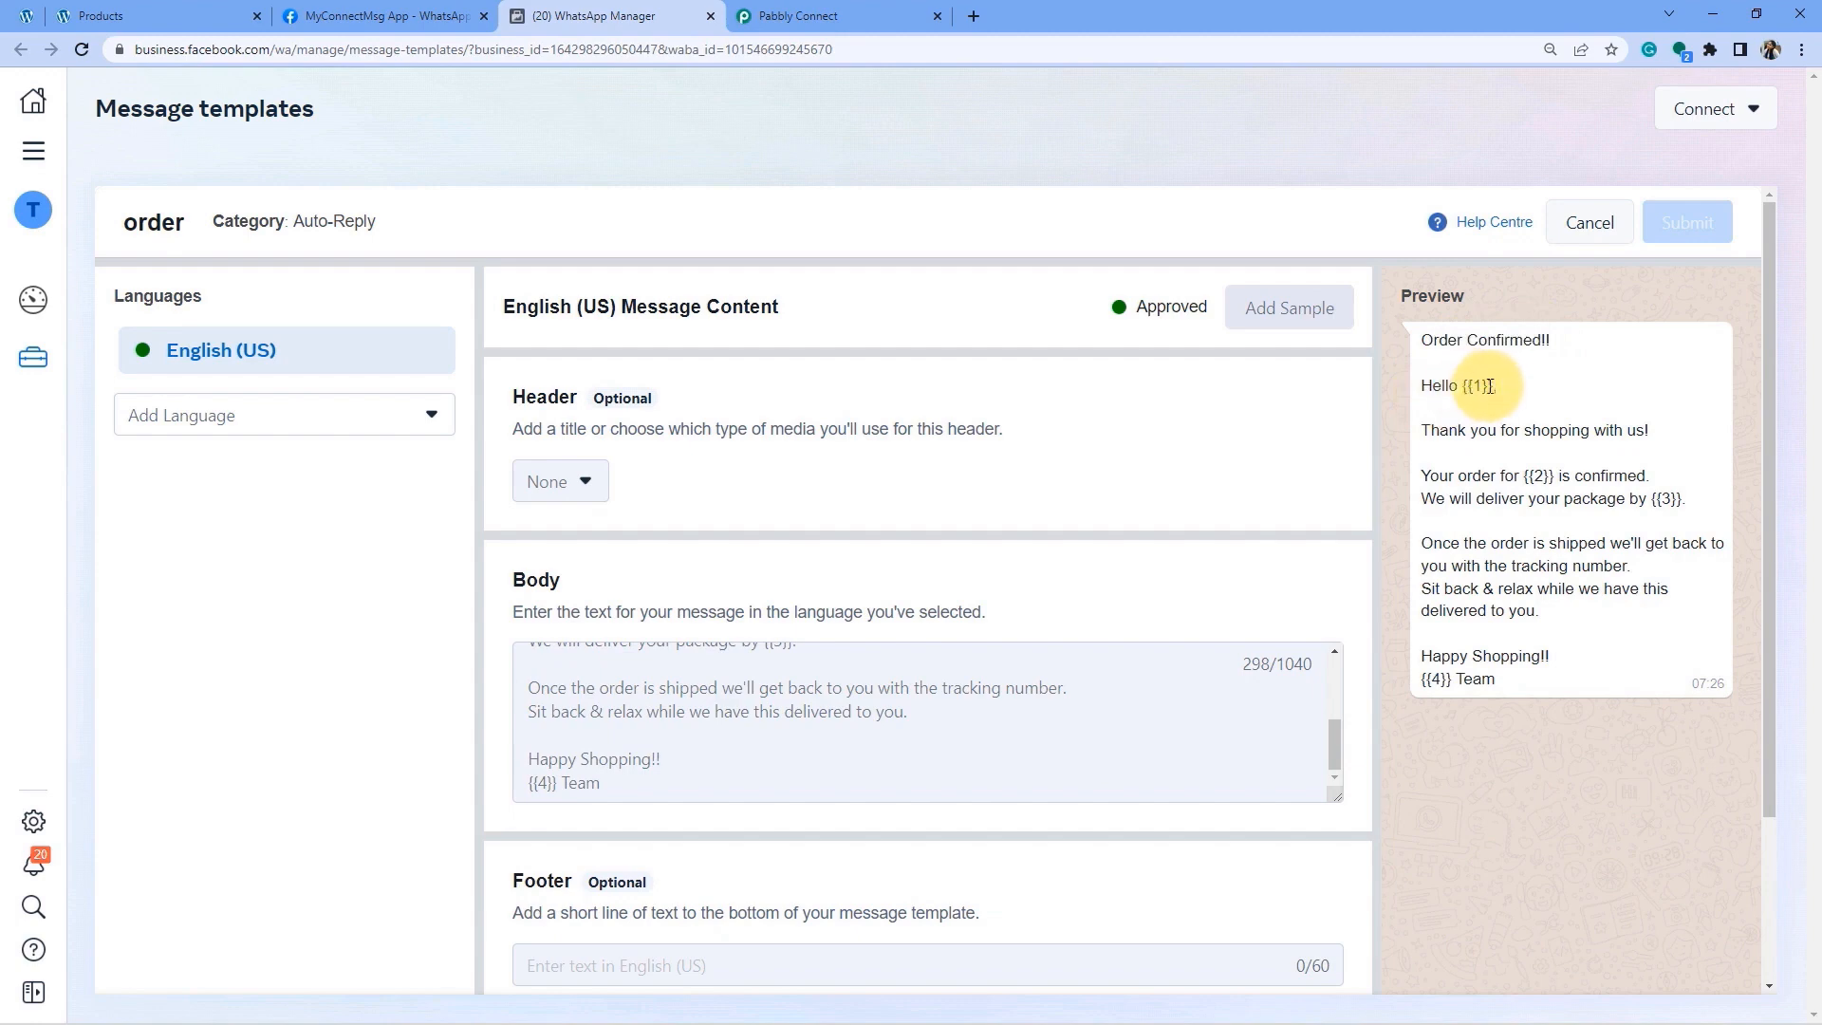
drag(1451, 430, 1650, 430)
drag(1437, 476, 1624, 477)
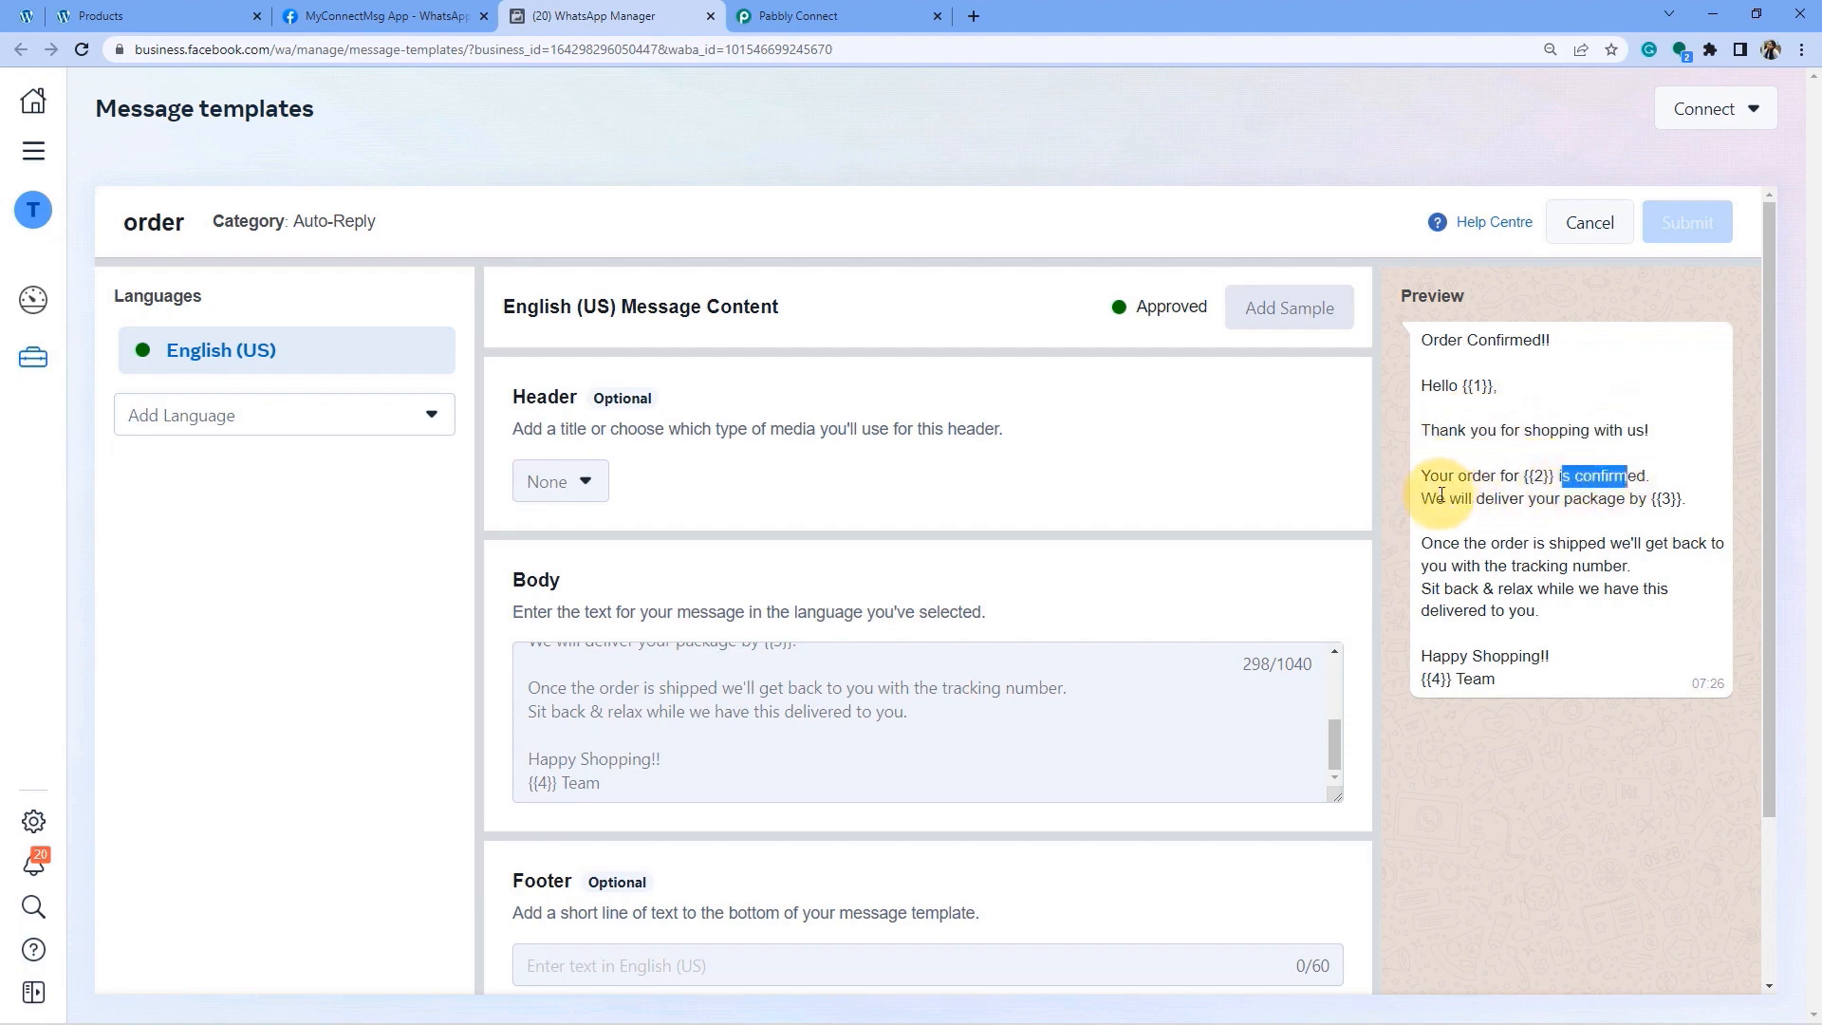
drag(1435, 498, 1629, 500)
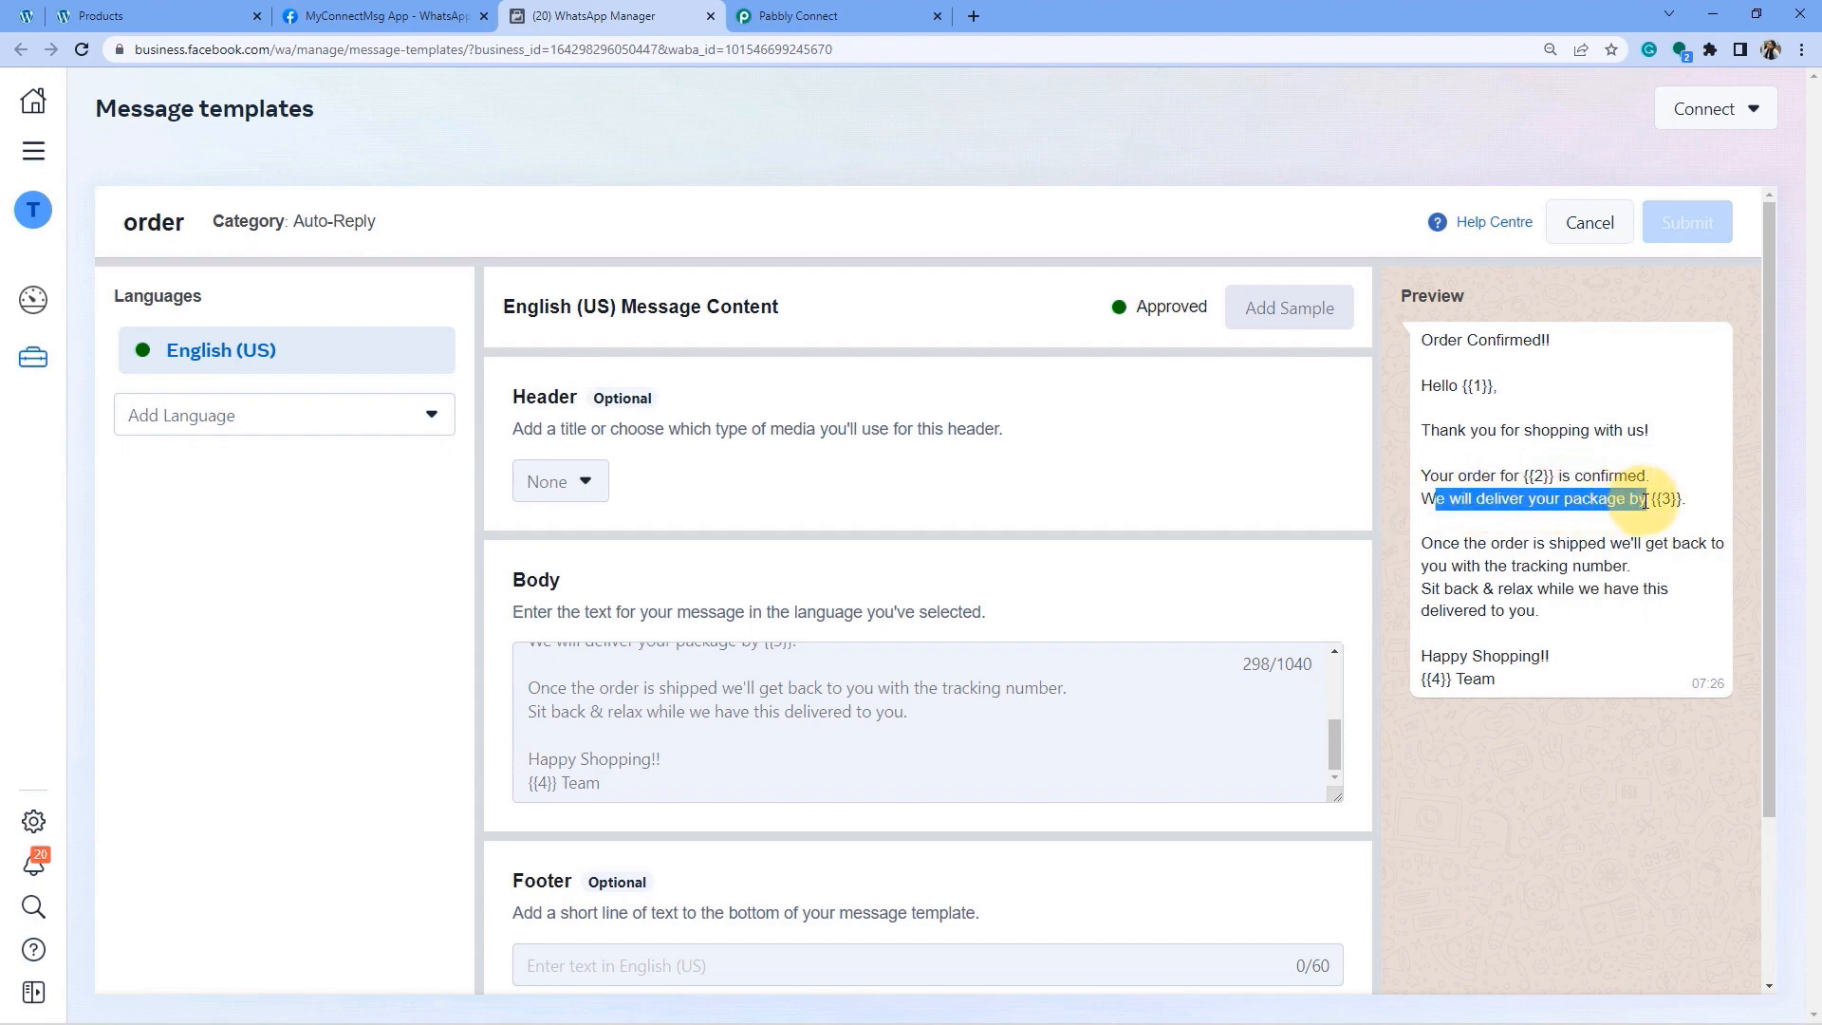
click(1657, 499)
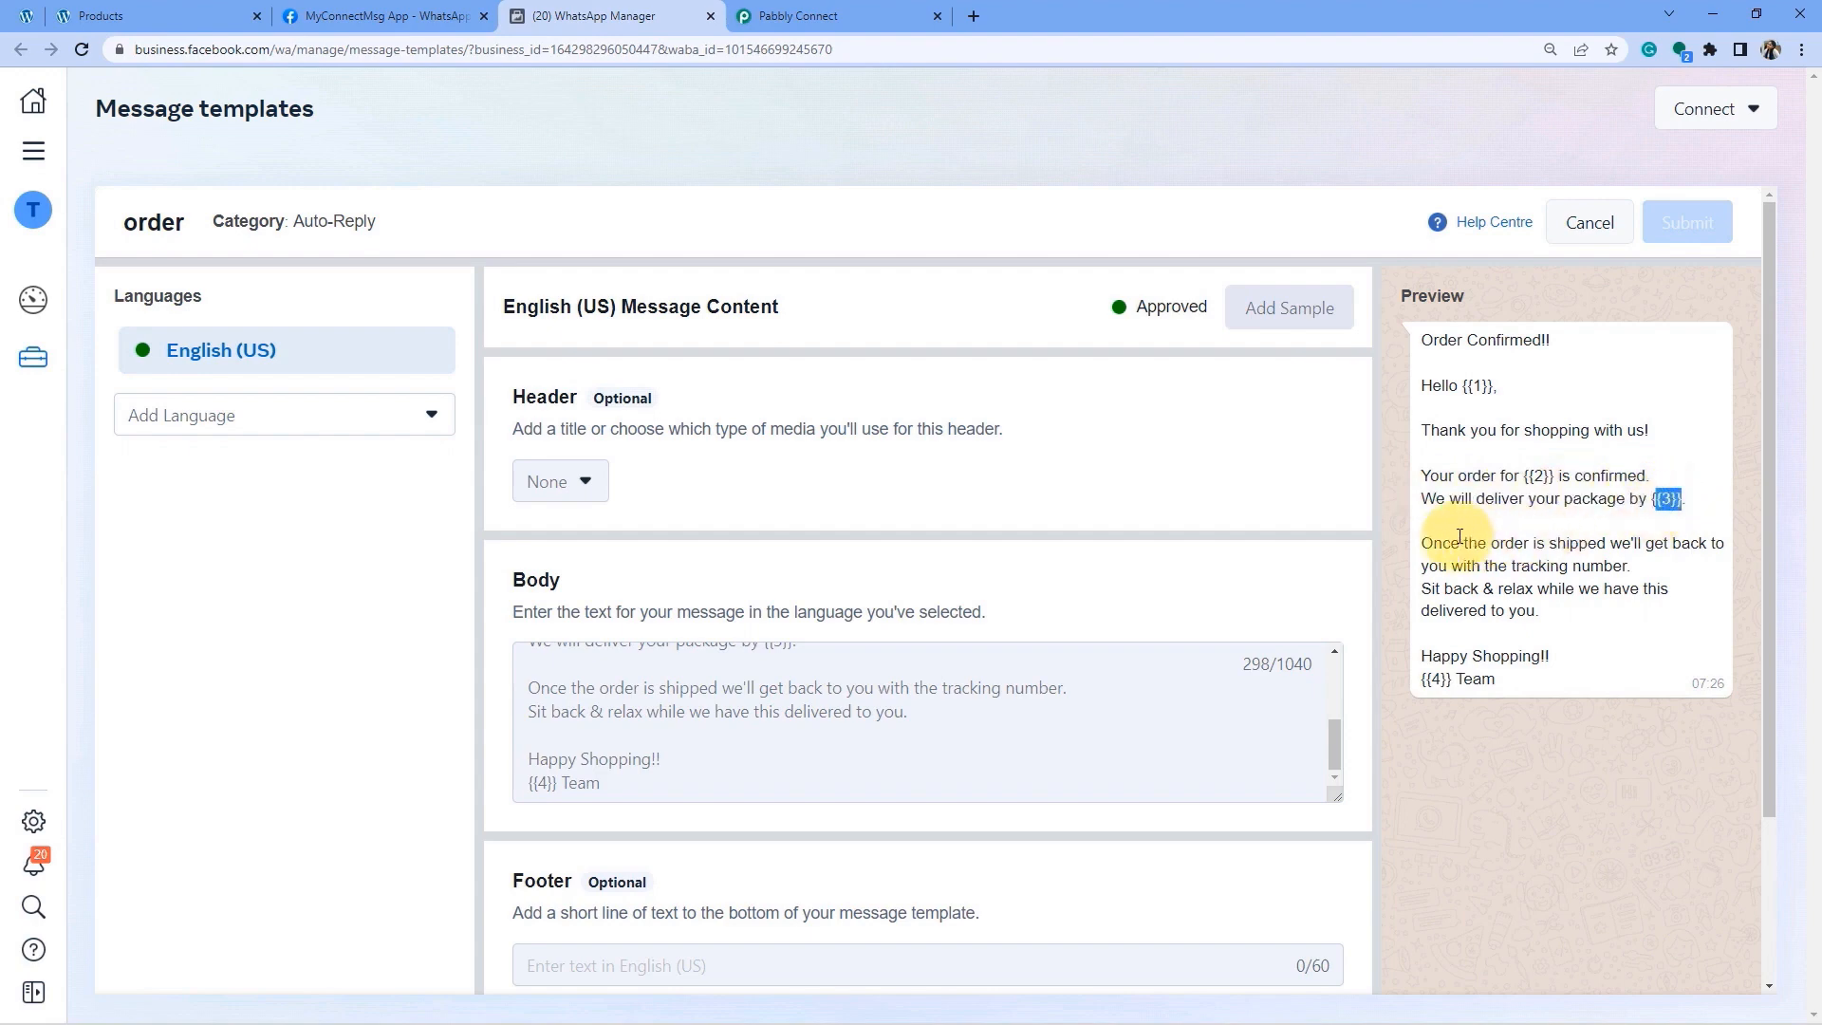
drag(1449, 543, 1549, 589)
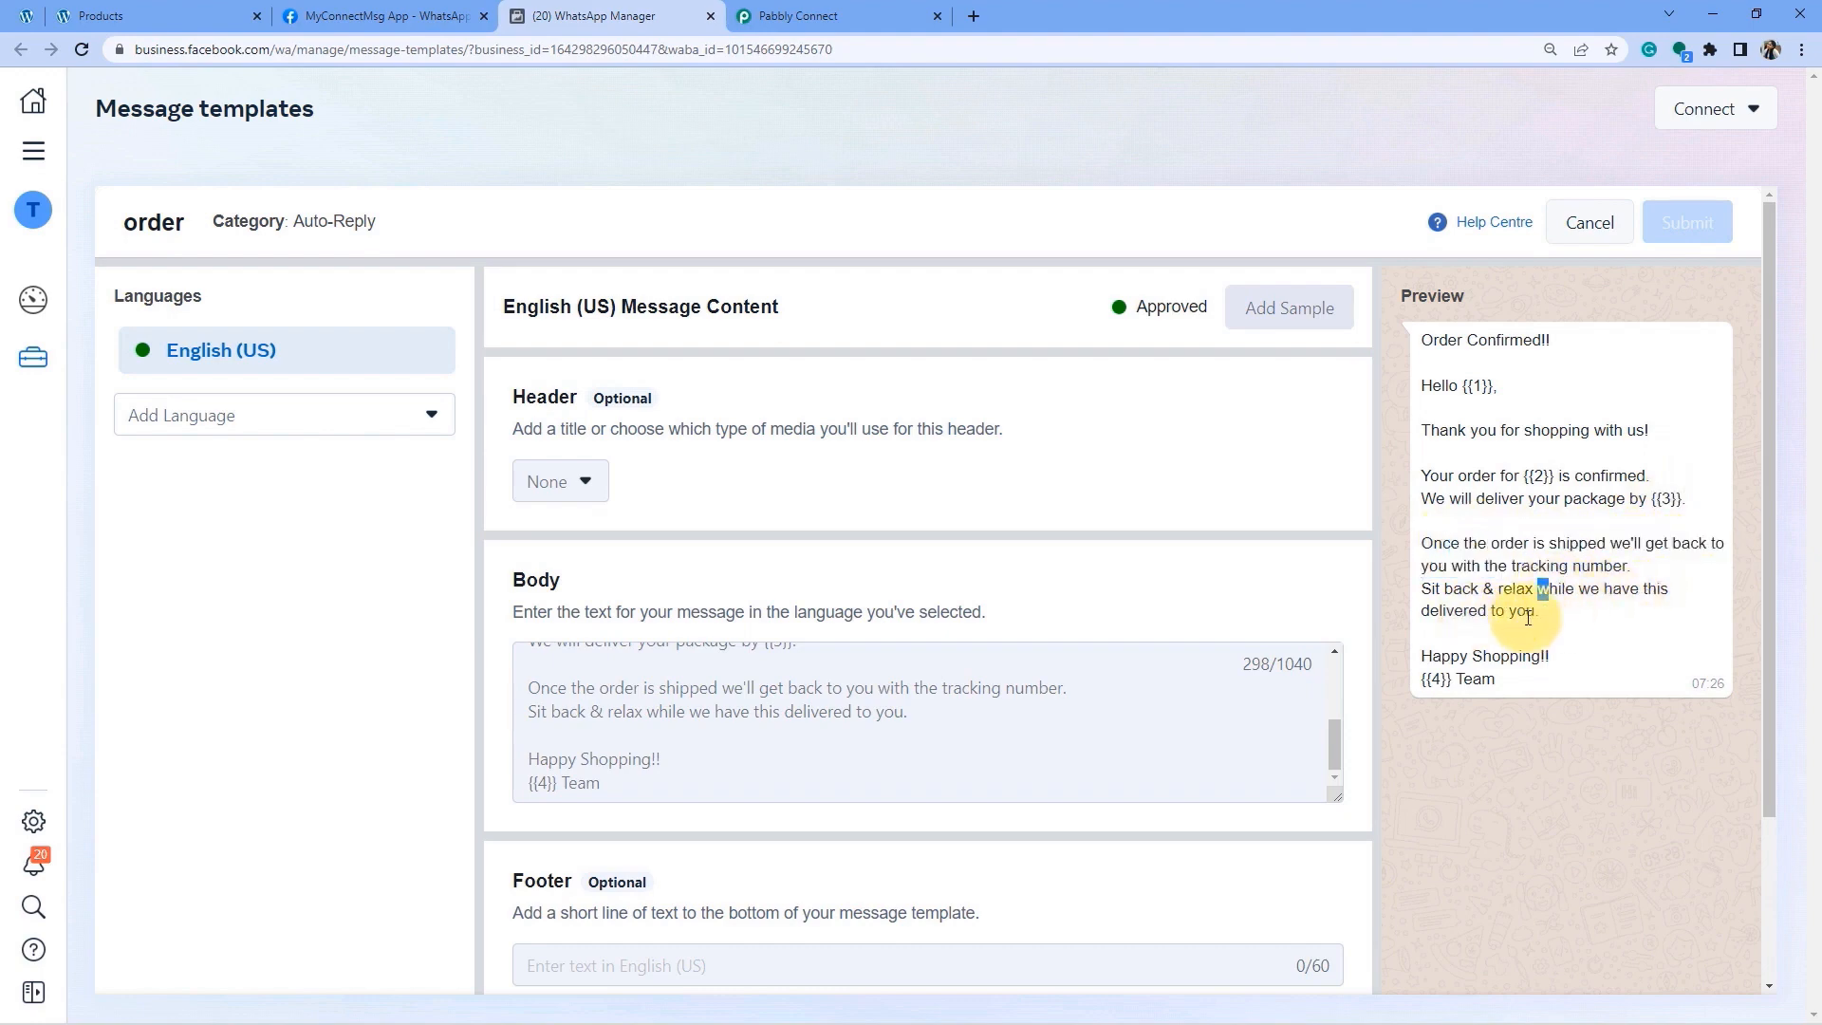
drag(1461, 655, 1518, 657)
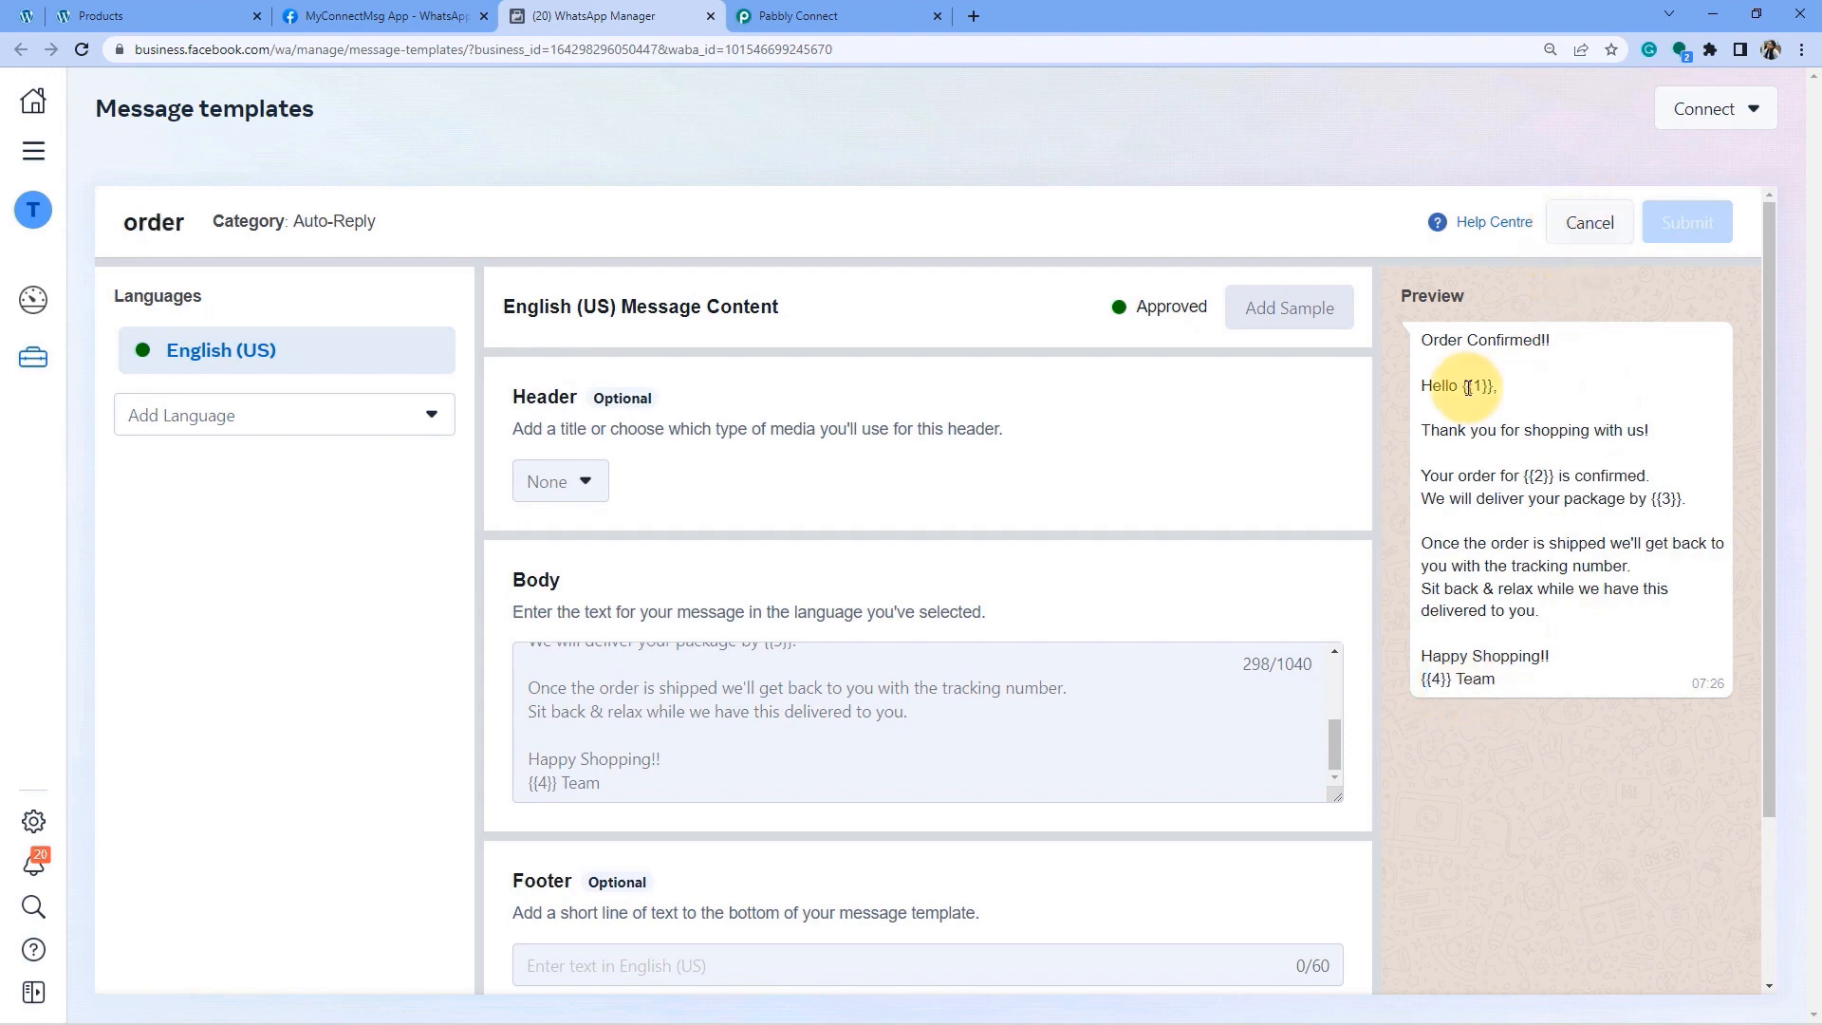
Point out placeholders {{1}}, {{2}} and {{3}}, then return to Pabbly Connect.
drag(1463, 386, 1496, 386)
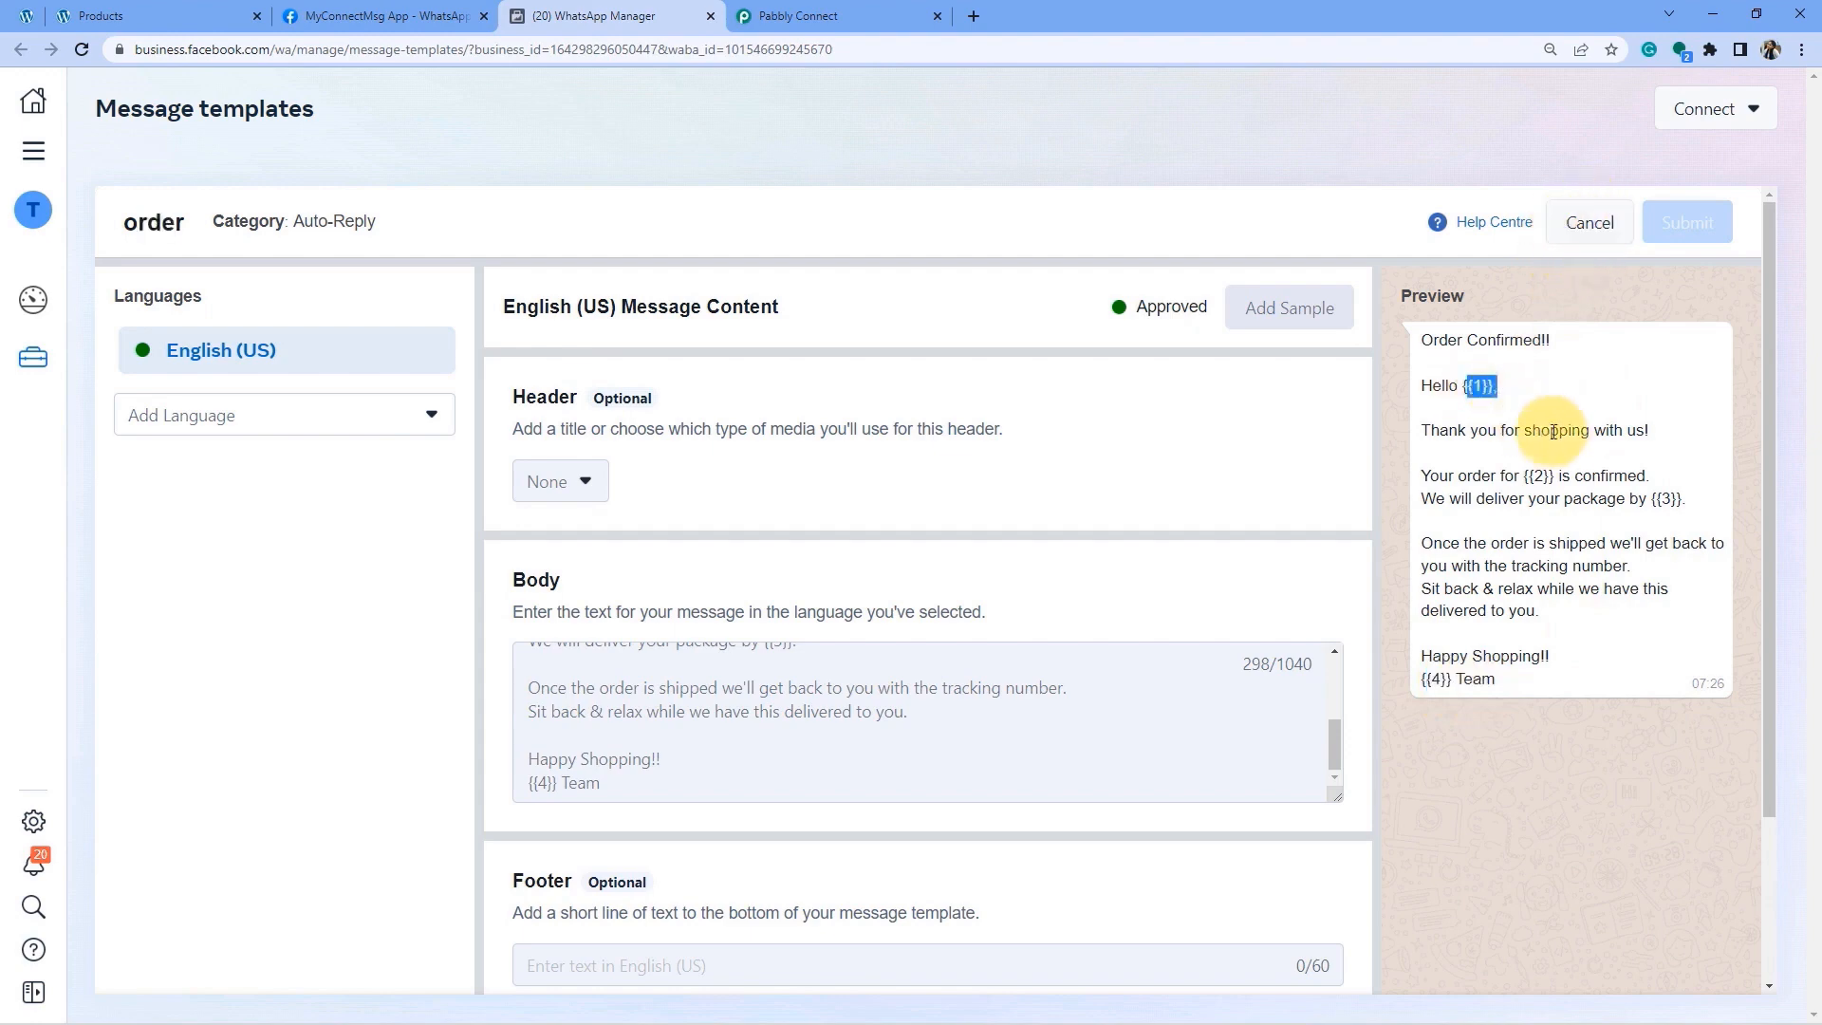
drag(1523, 476, 1680, 499)
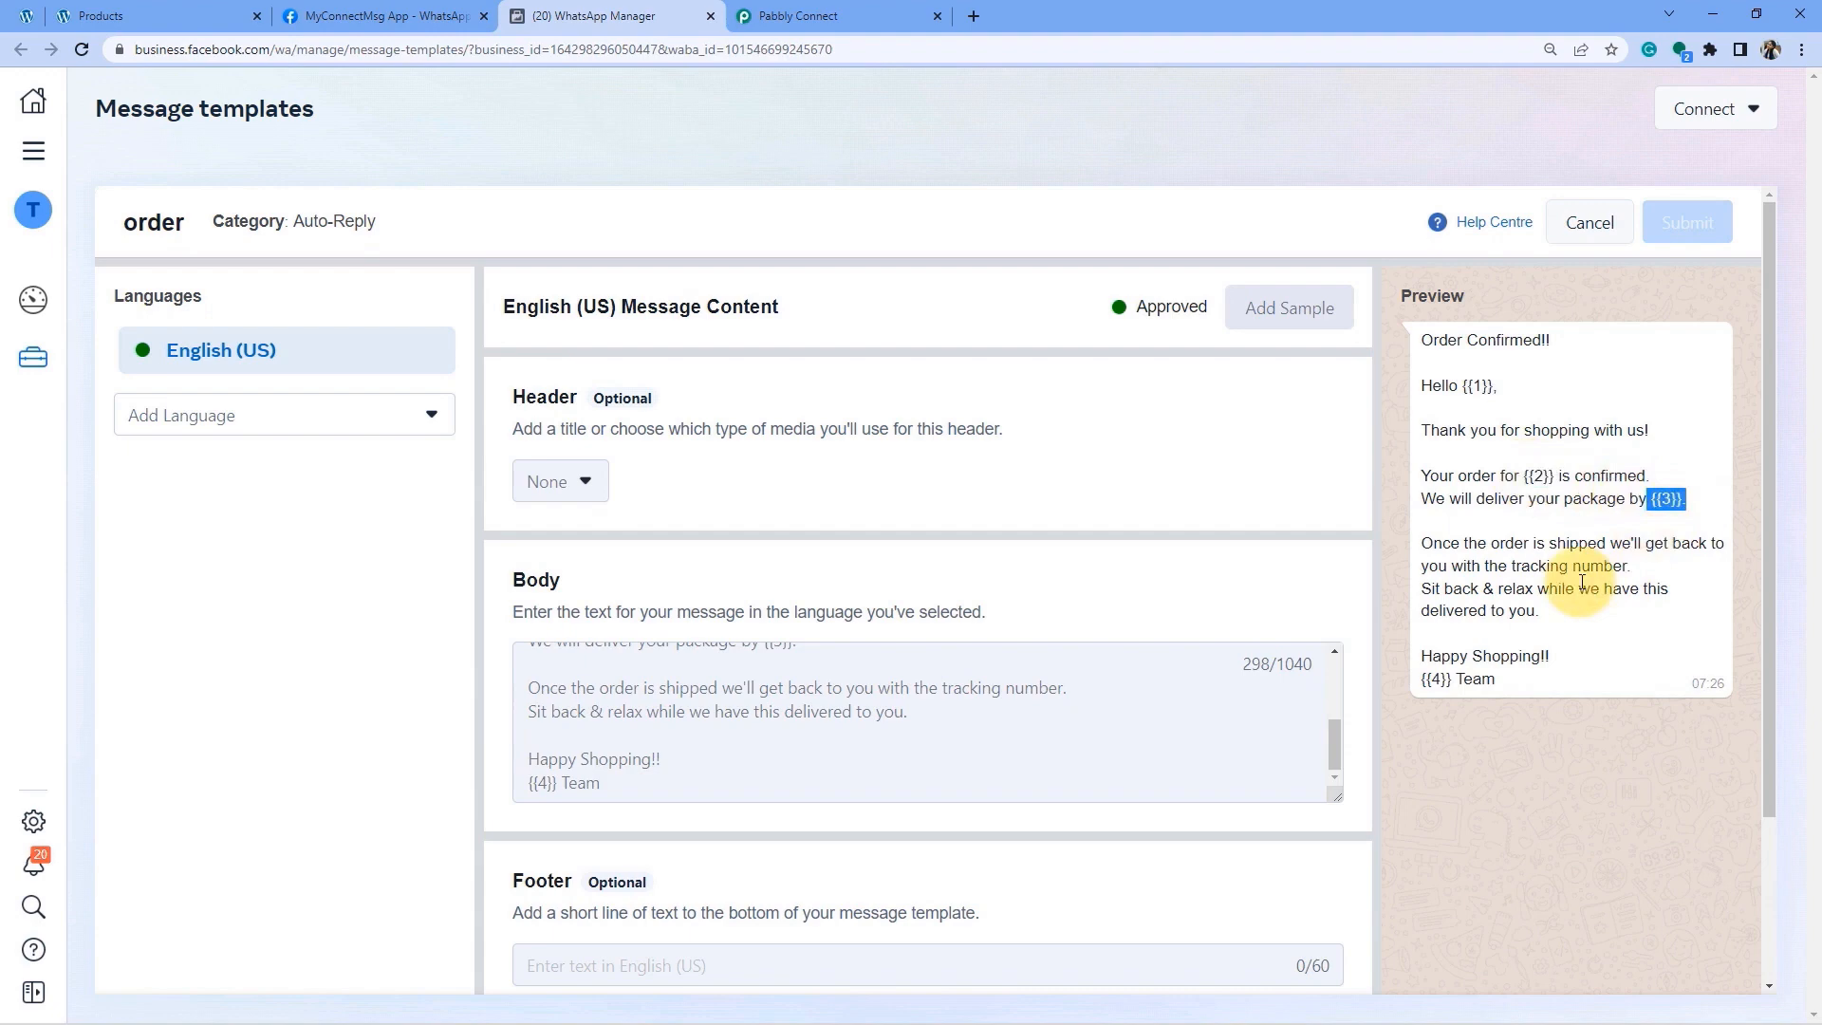
click(735, 9)
scroll(393, 431, up, 1)
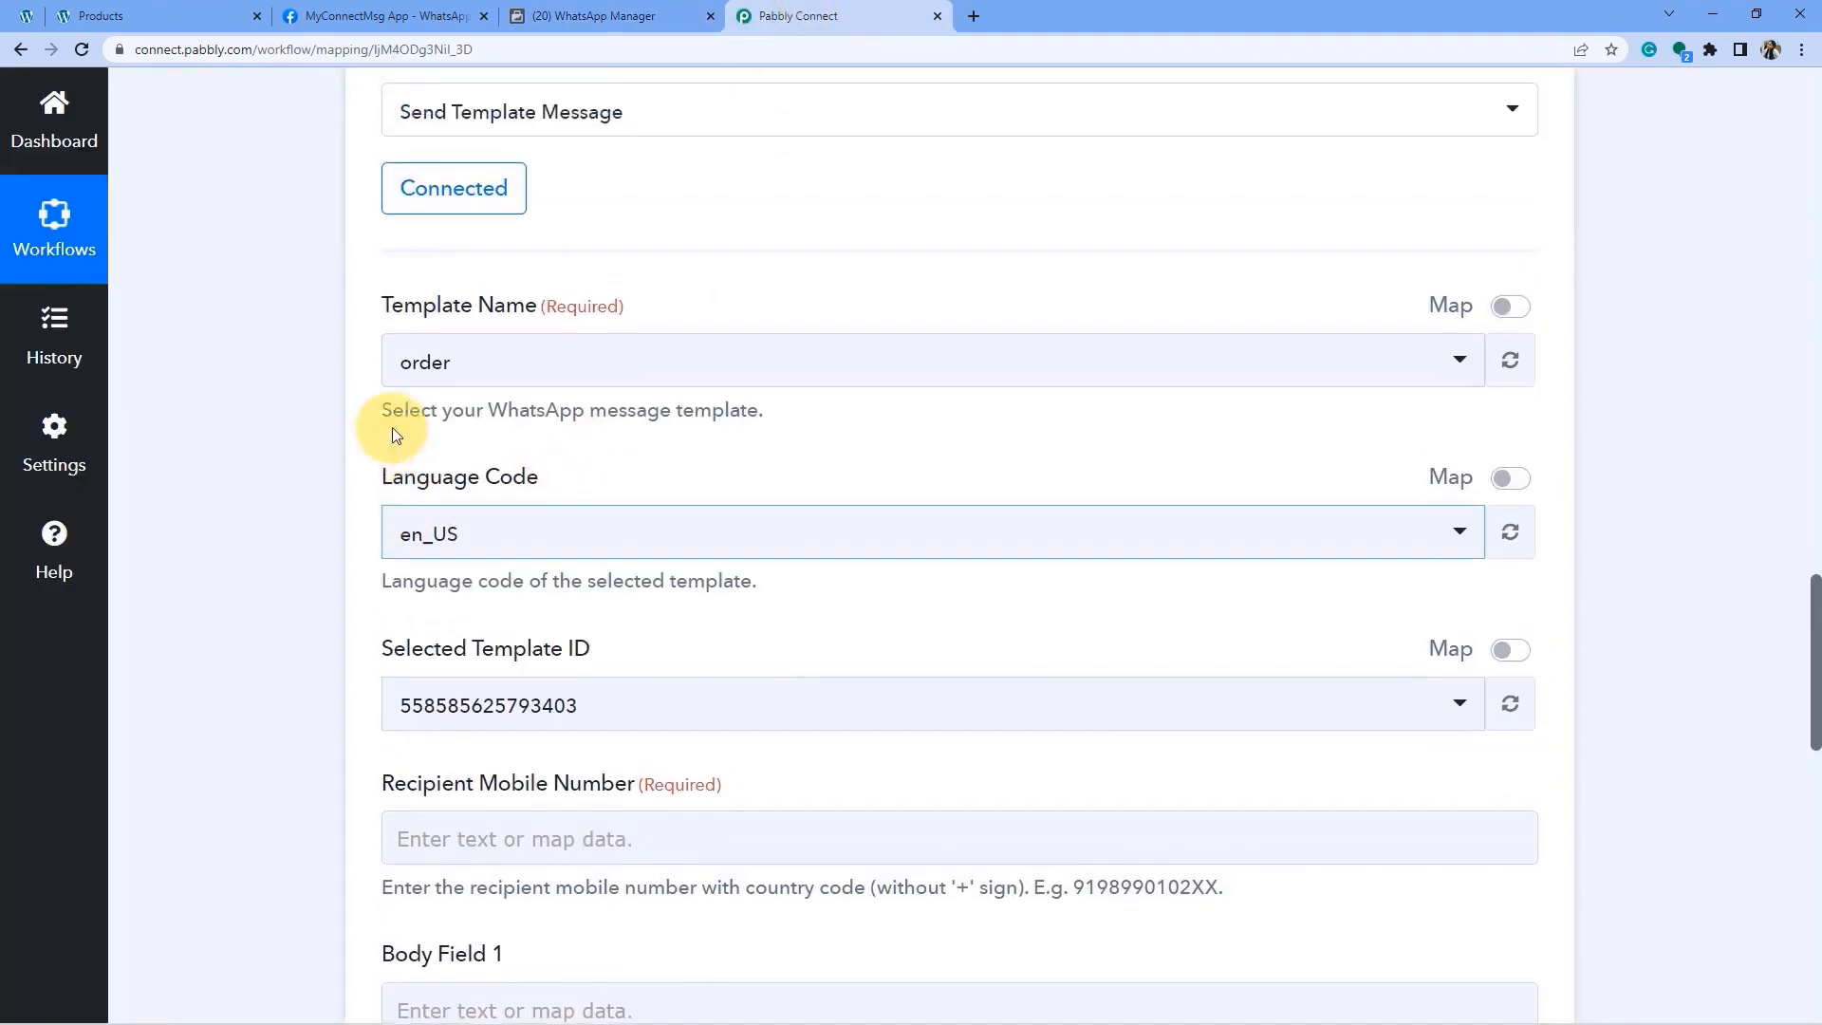
click(588, 16)
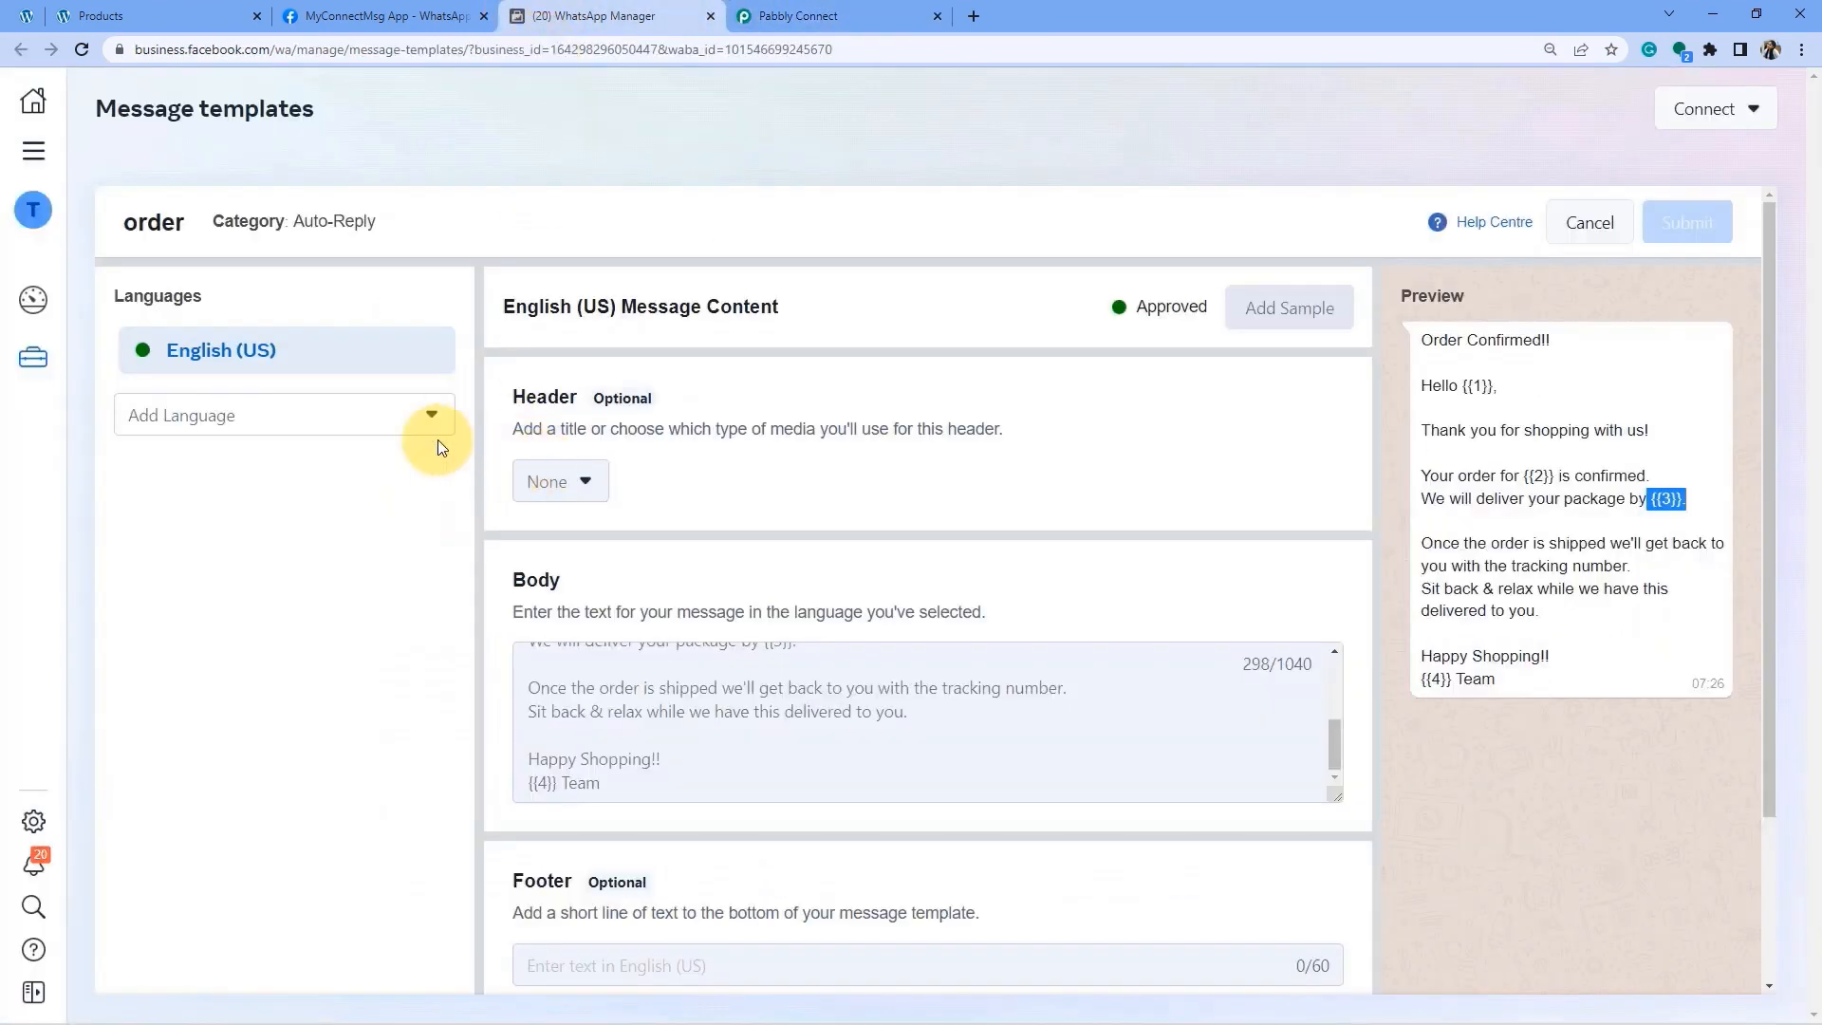
double_click(144, 220)
key(ctrl+Tab)
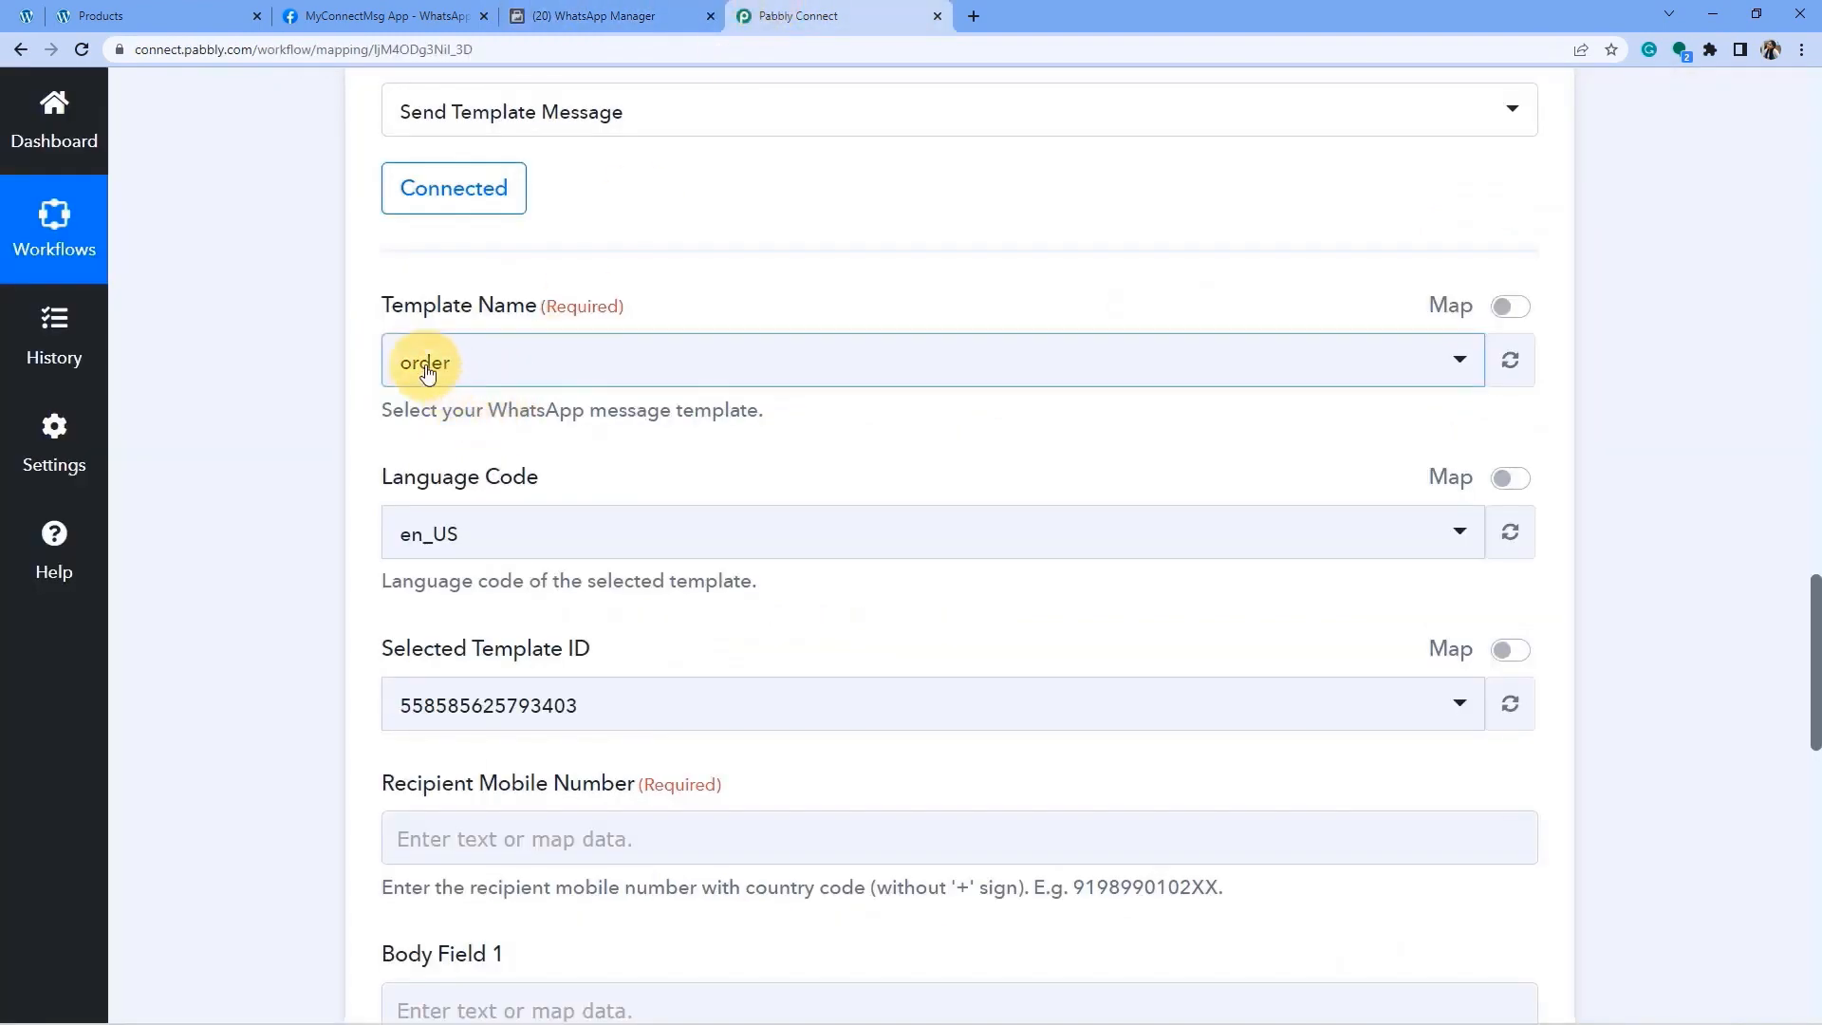
click(427, 373)
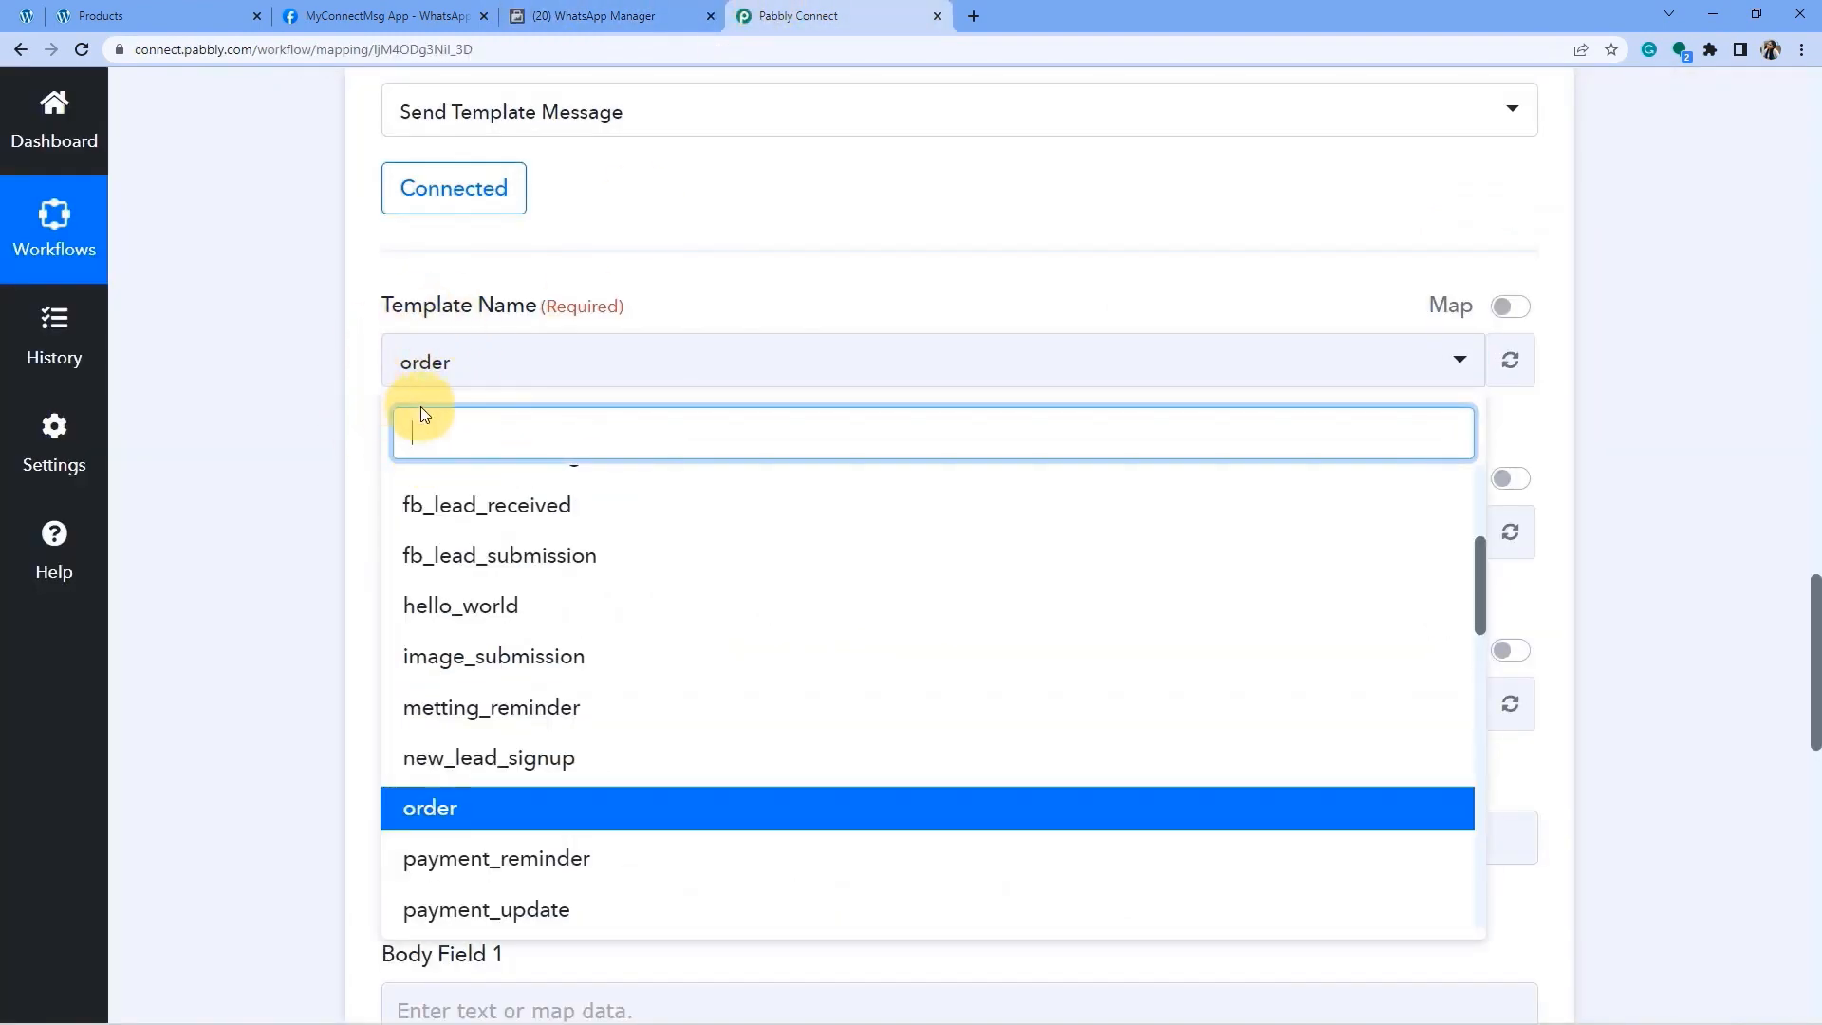
click(374, 368)
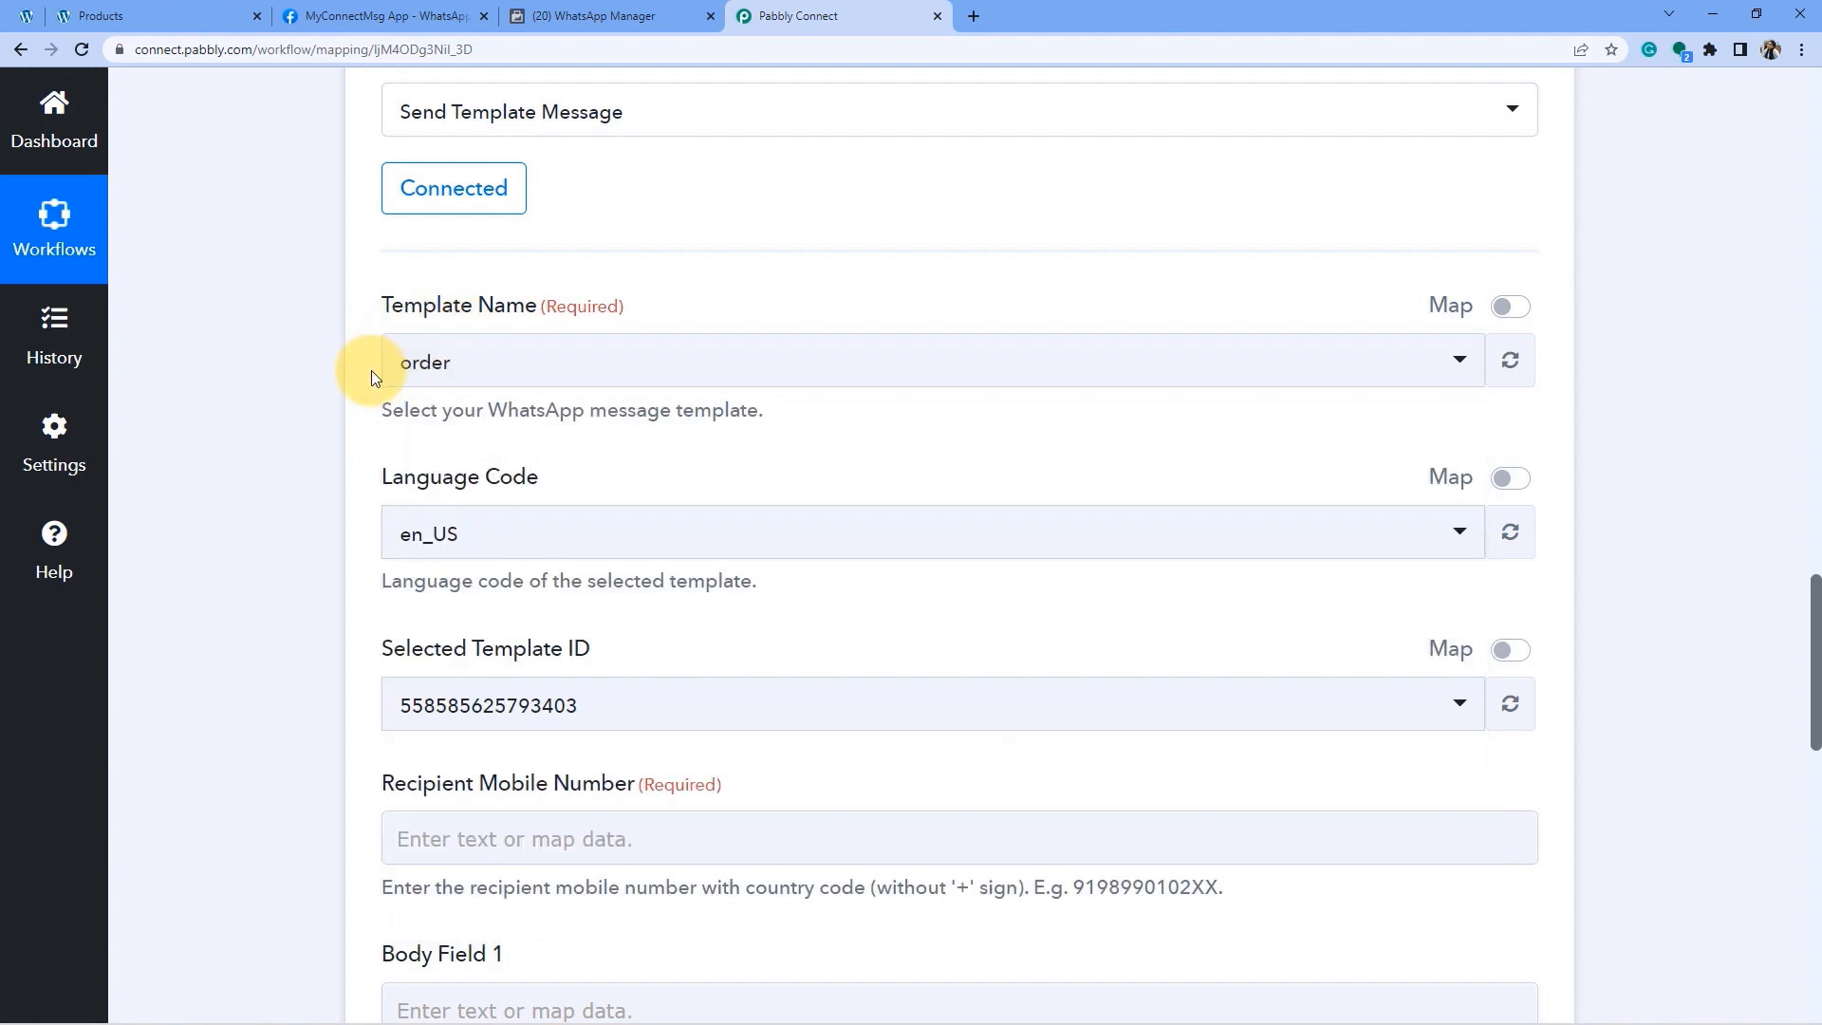
drag(407, 517, 514, 475)
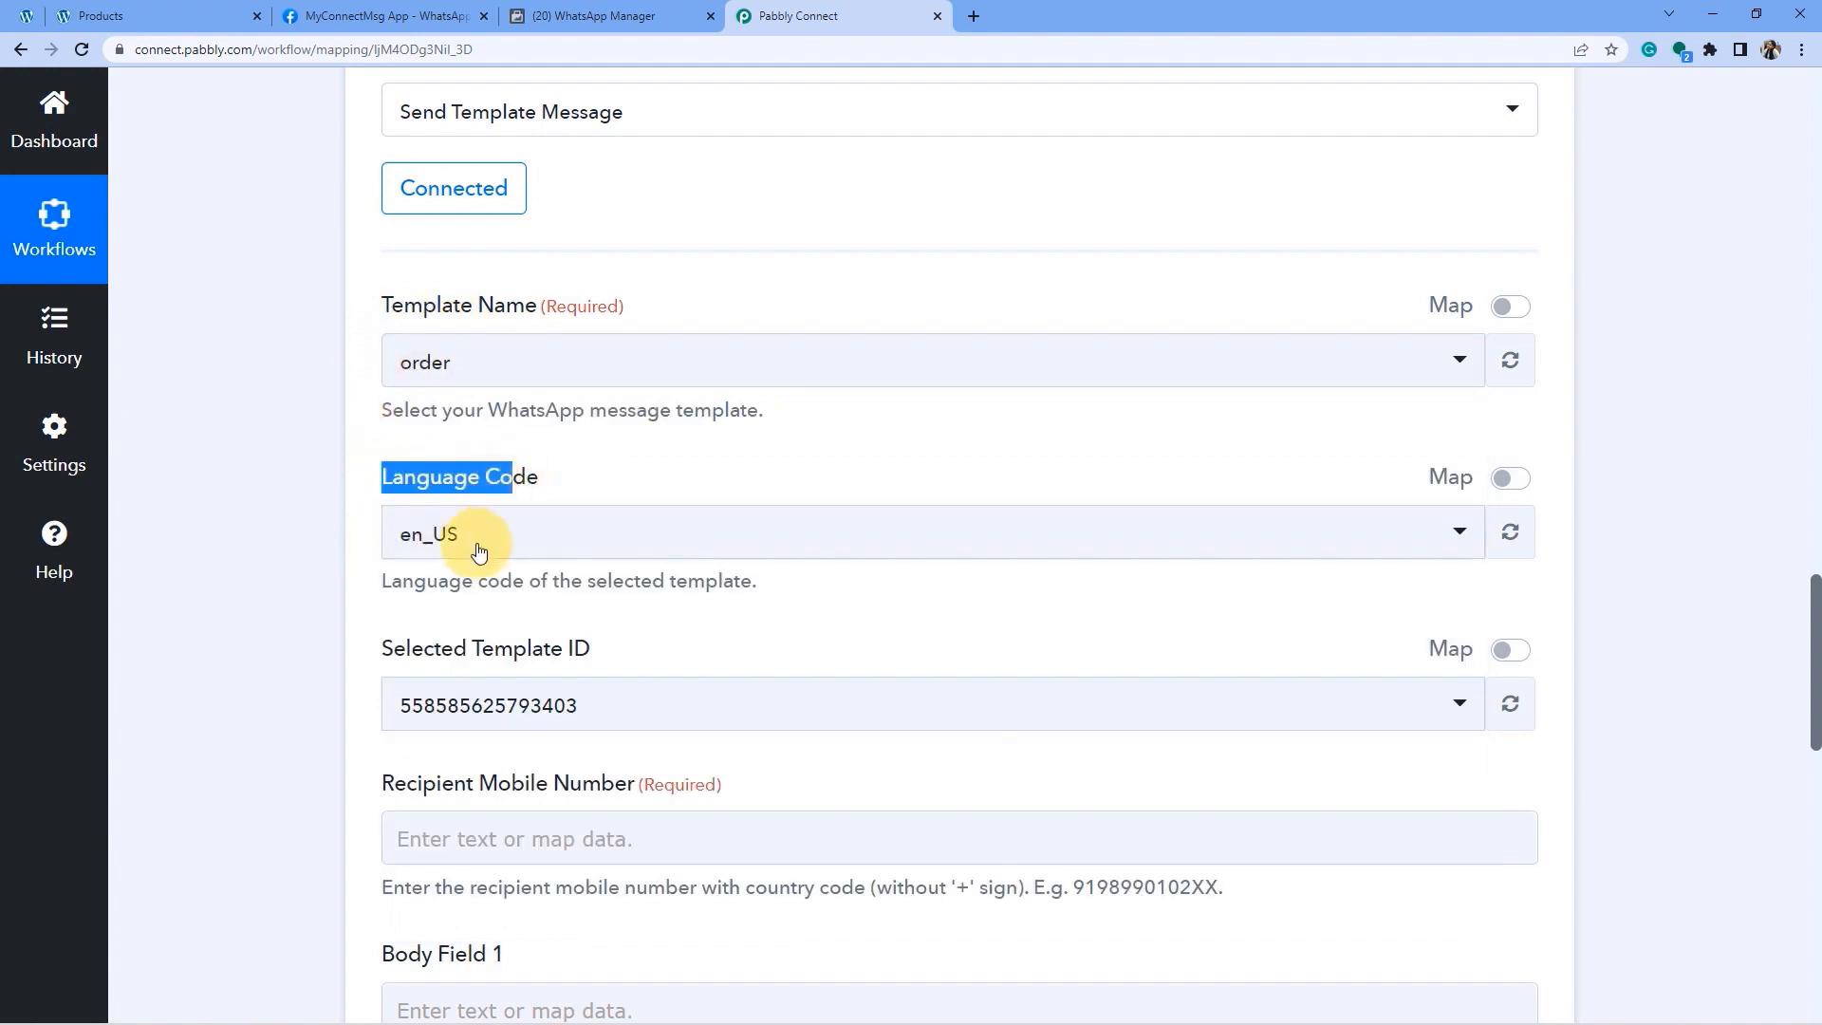
scroll(305, 573, down, 1)
click(299, 554)
drag(394, 557, 681, 586)
scroll(294, 520, down, 1)
scroll(294, 520, up, 1)
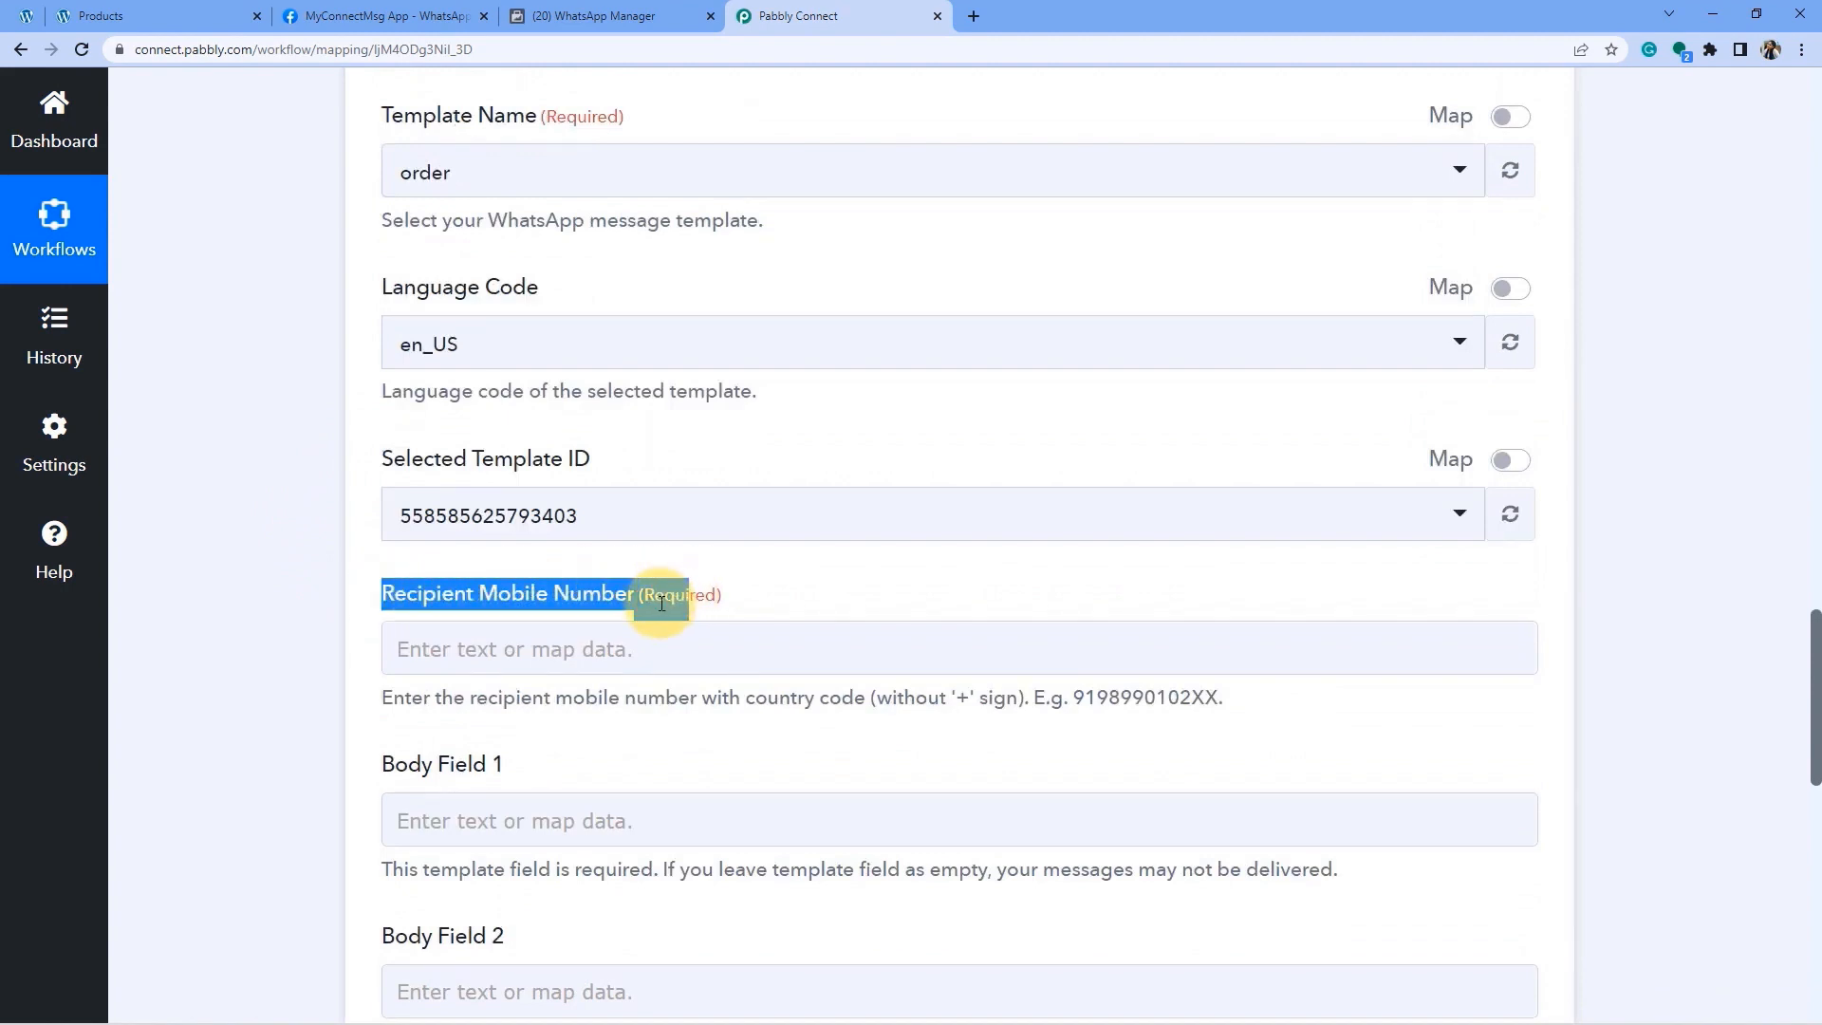
click(441, 604)
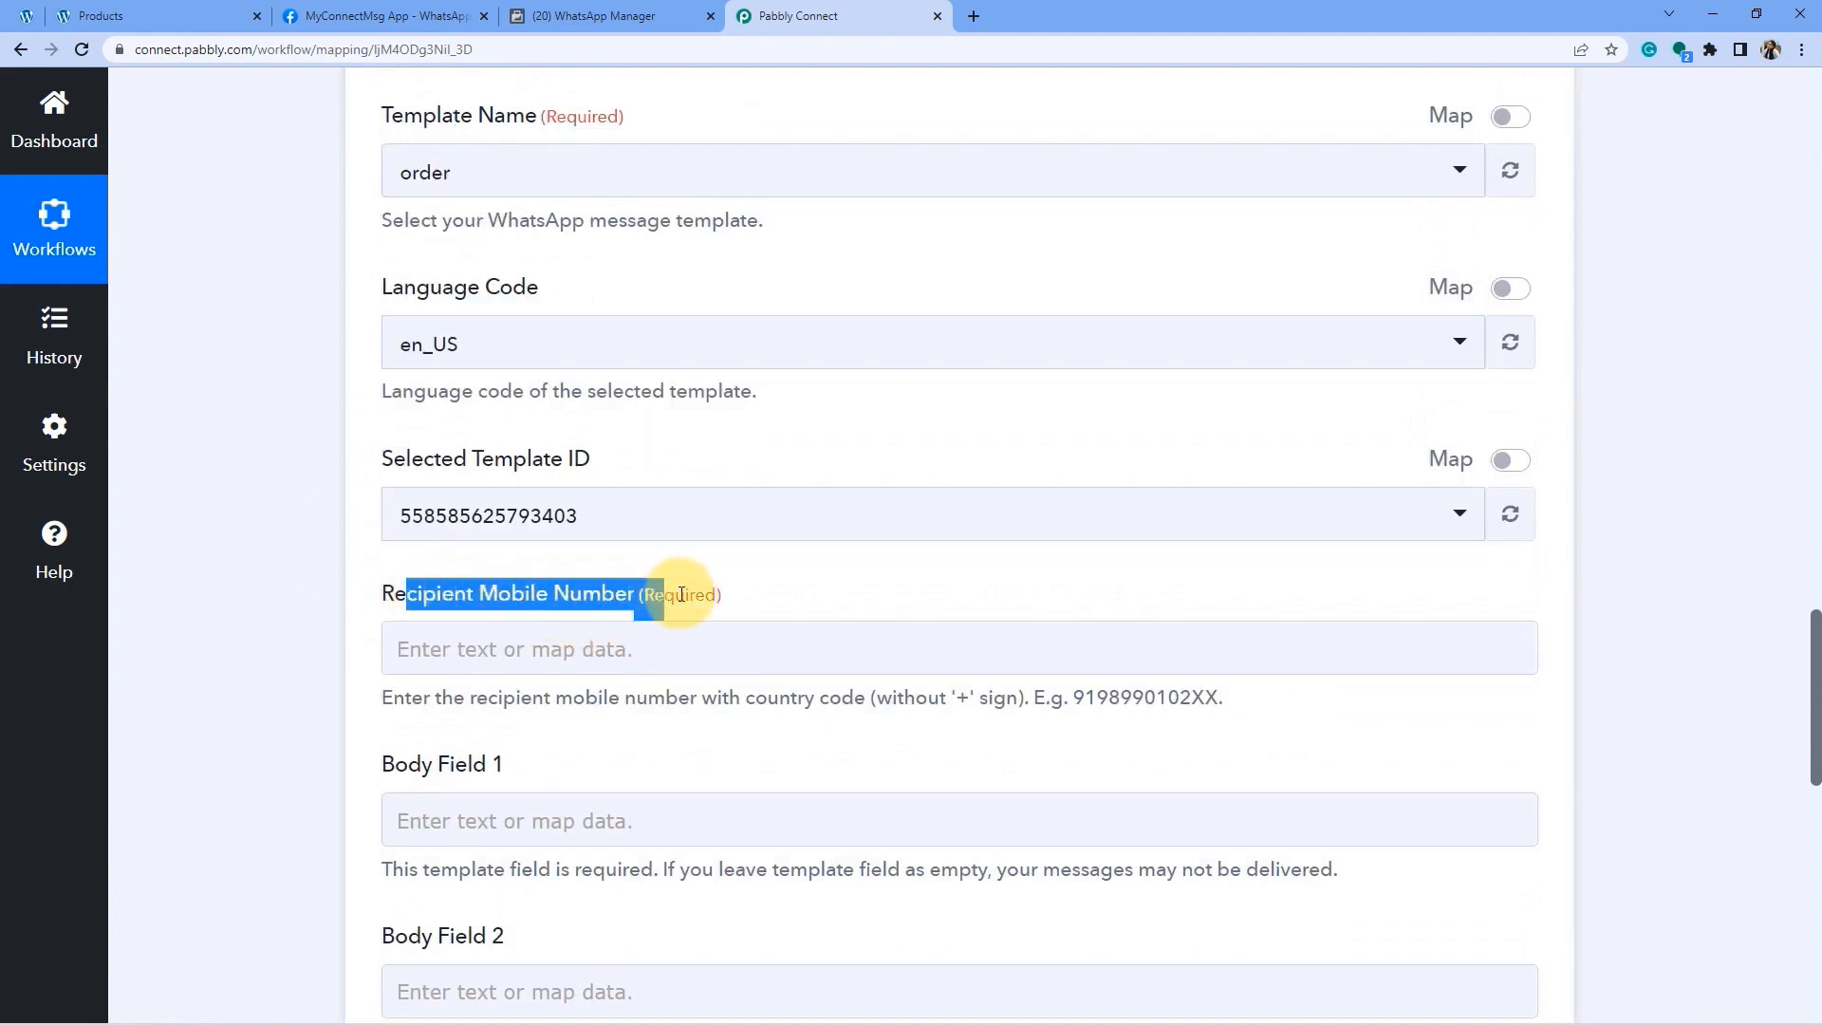
drag(682, 594, 690, 594)
click(339, 609)
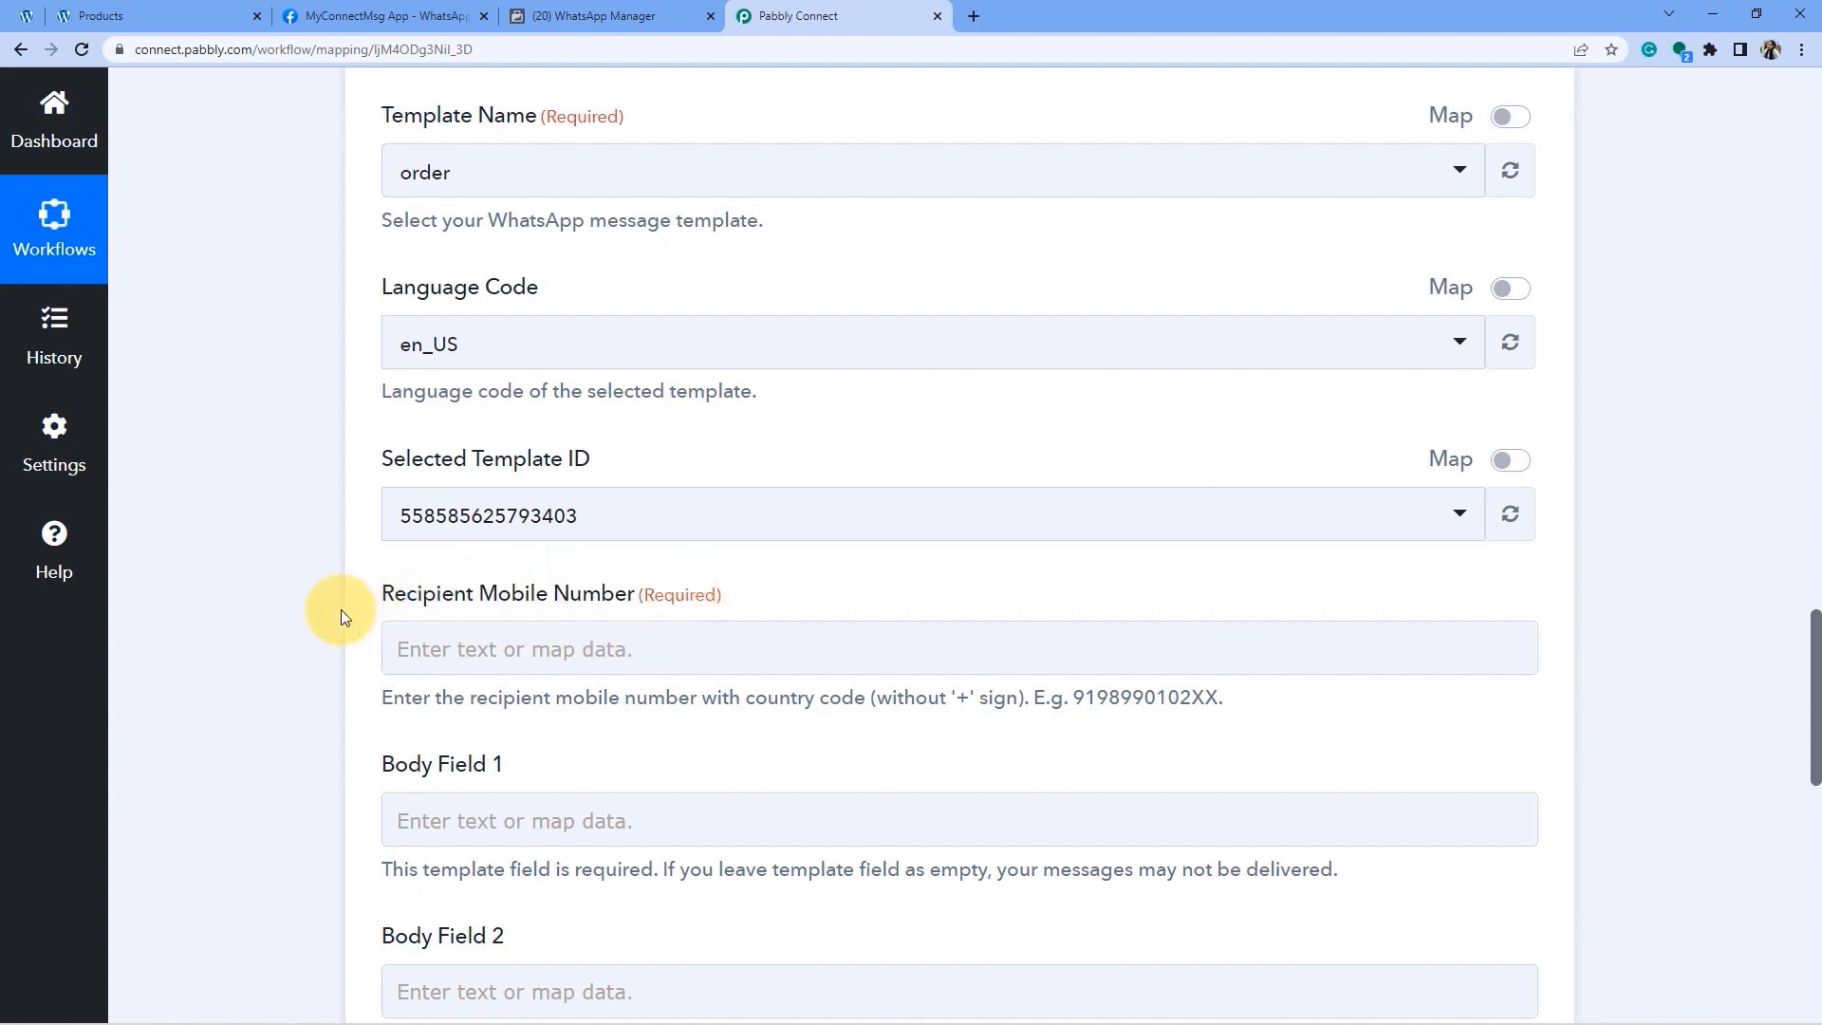
scroll(340, 609, up, 15)
scroll(247, 558, up, 10)
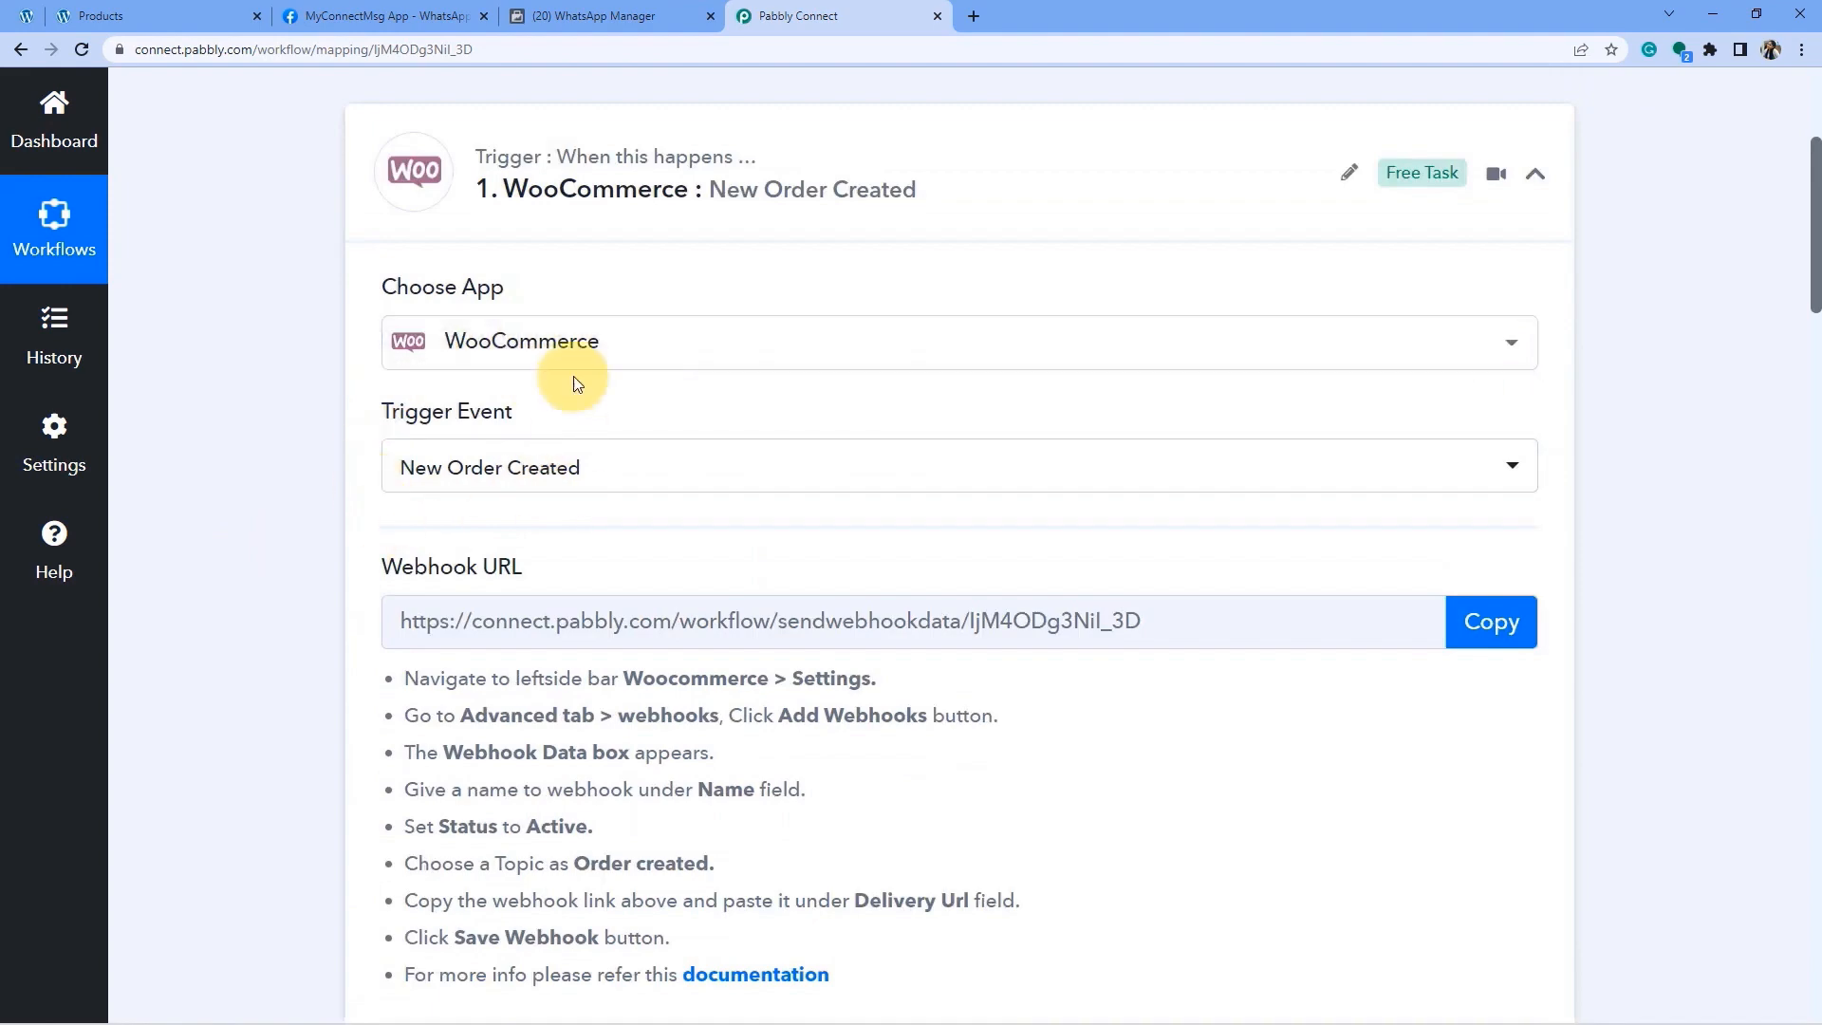
Browse the WooCommerce trigger's response data and the Recipient Mobile Number data list without mapping.
scroll(399, 493, down, 10)
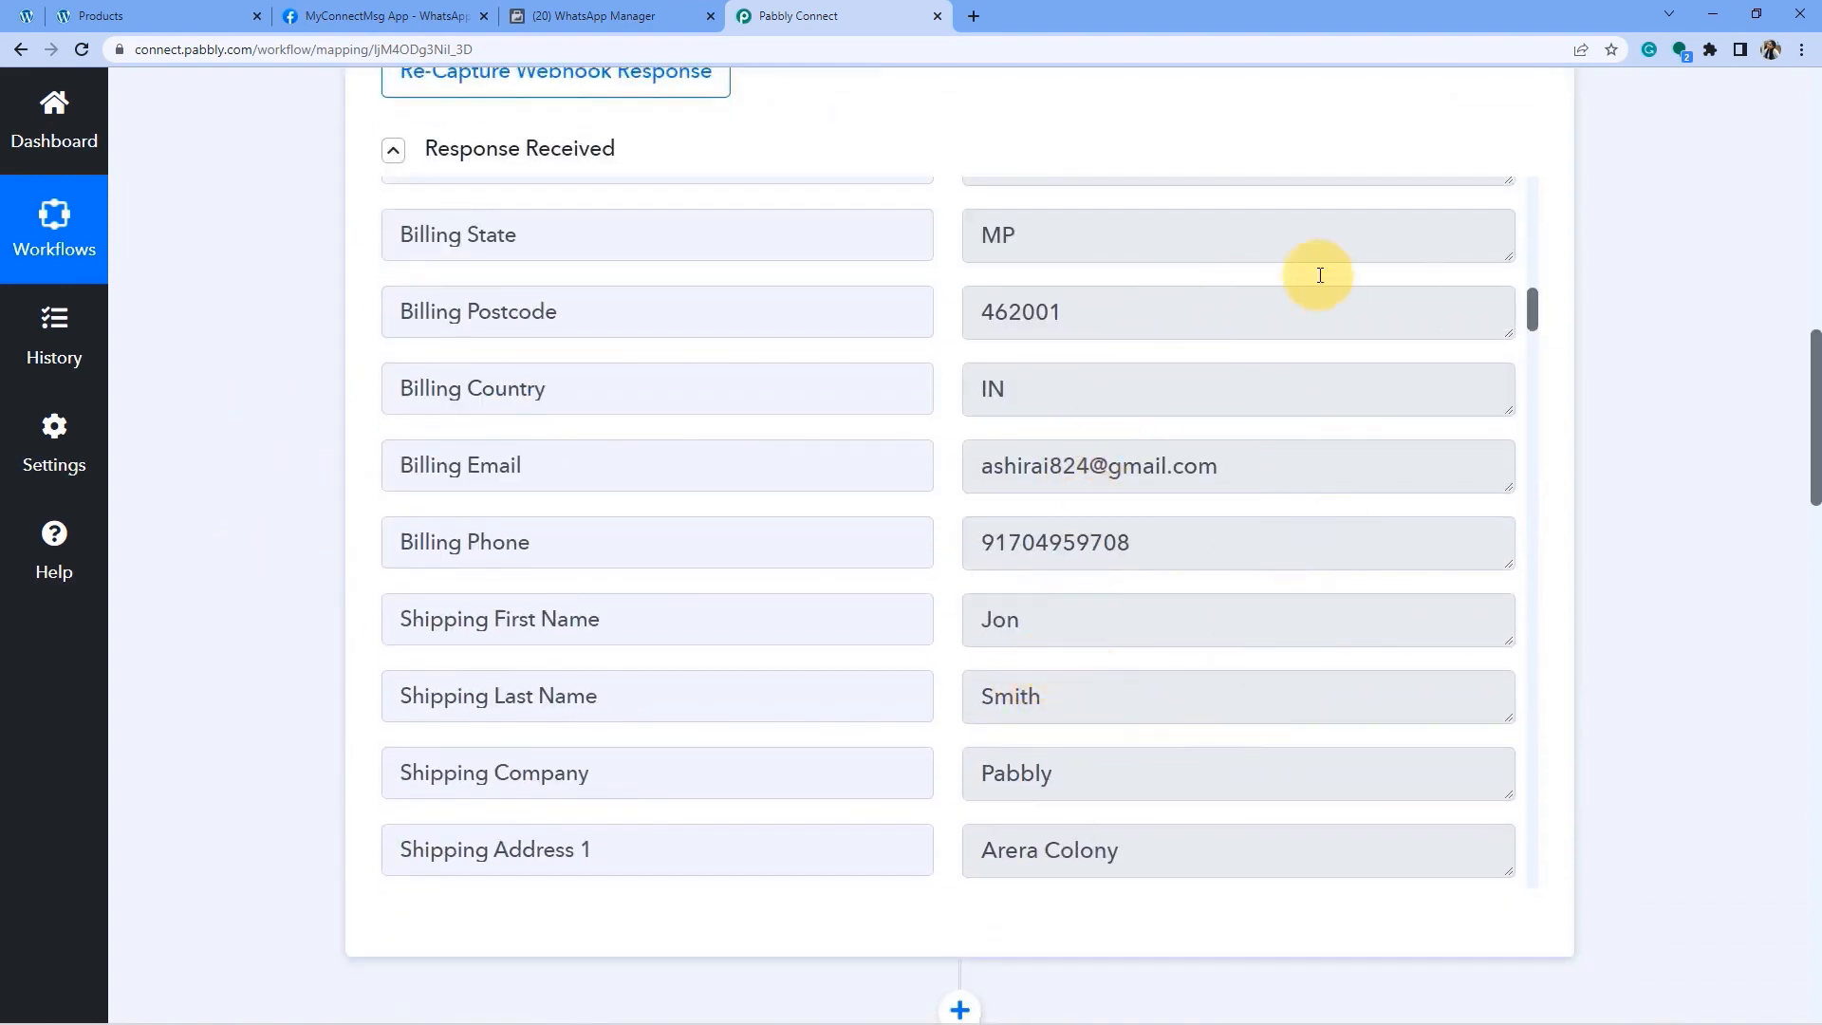
scroll(257, 754, down, 15)
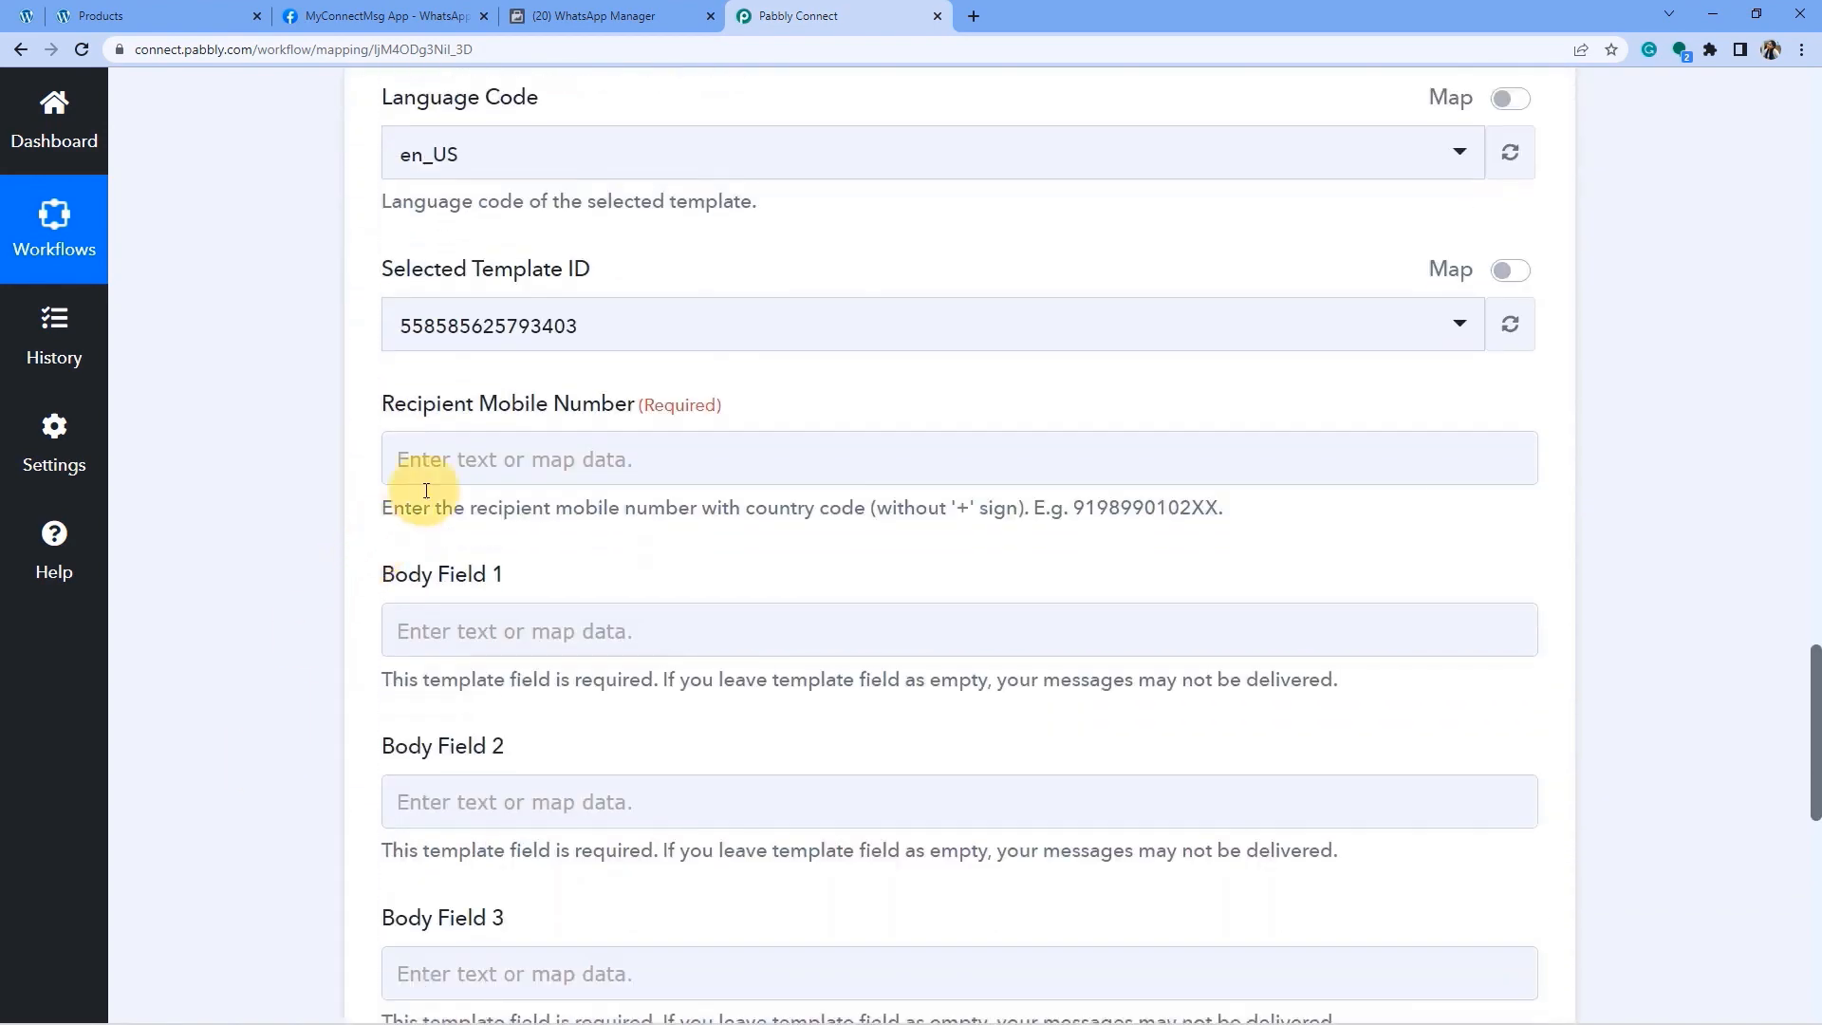
click(518, 455)
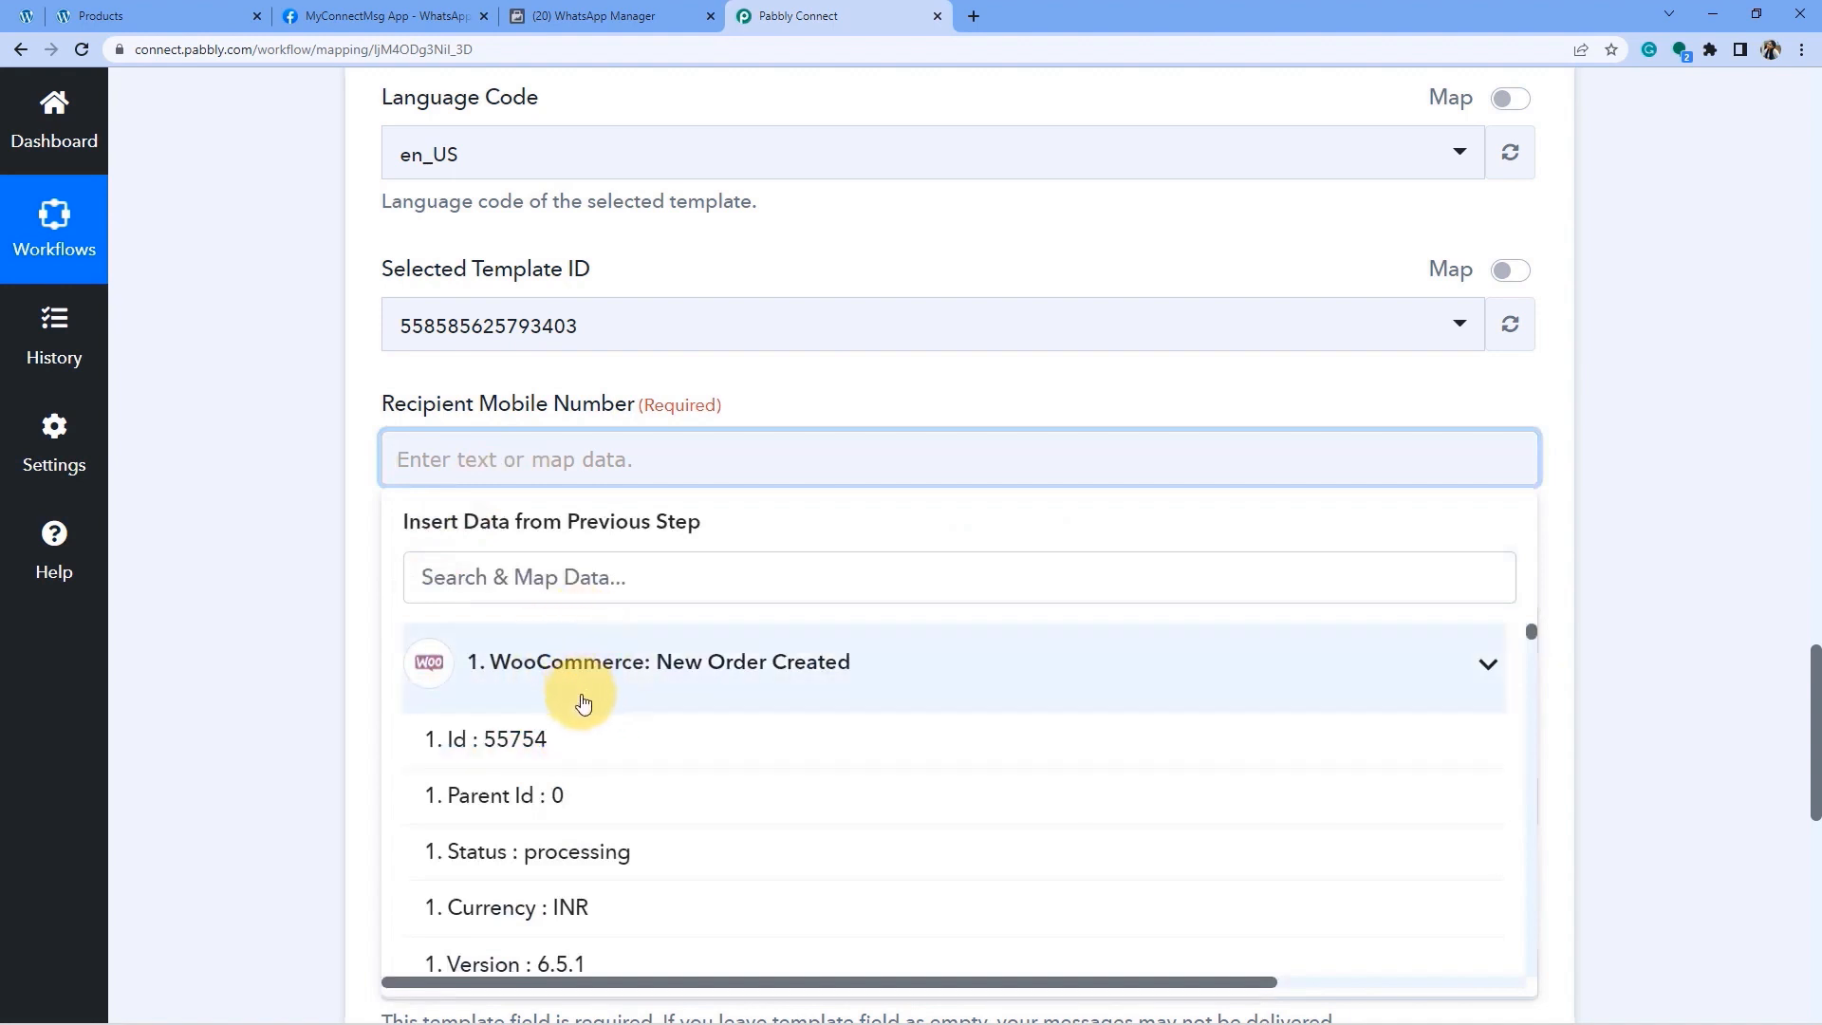
scroll(583, 702, down, 2)
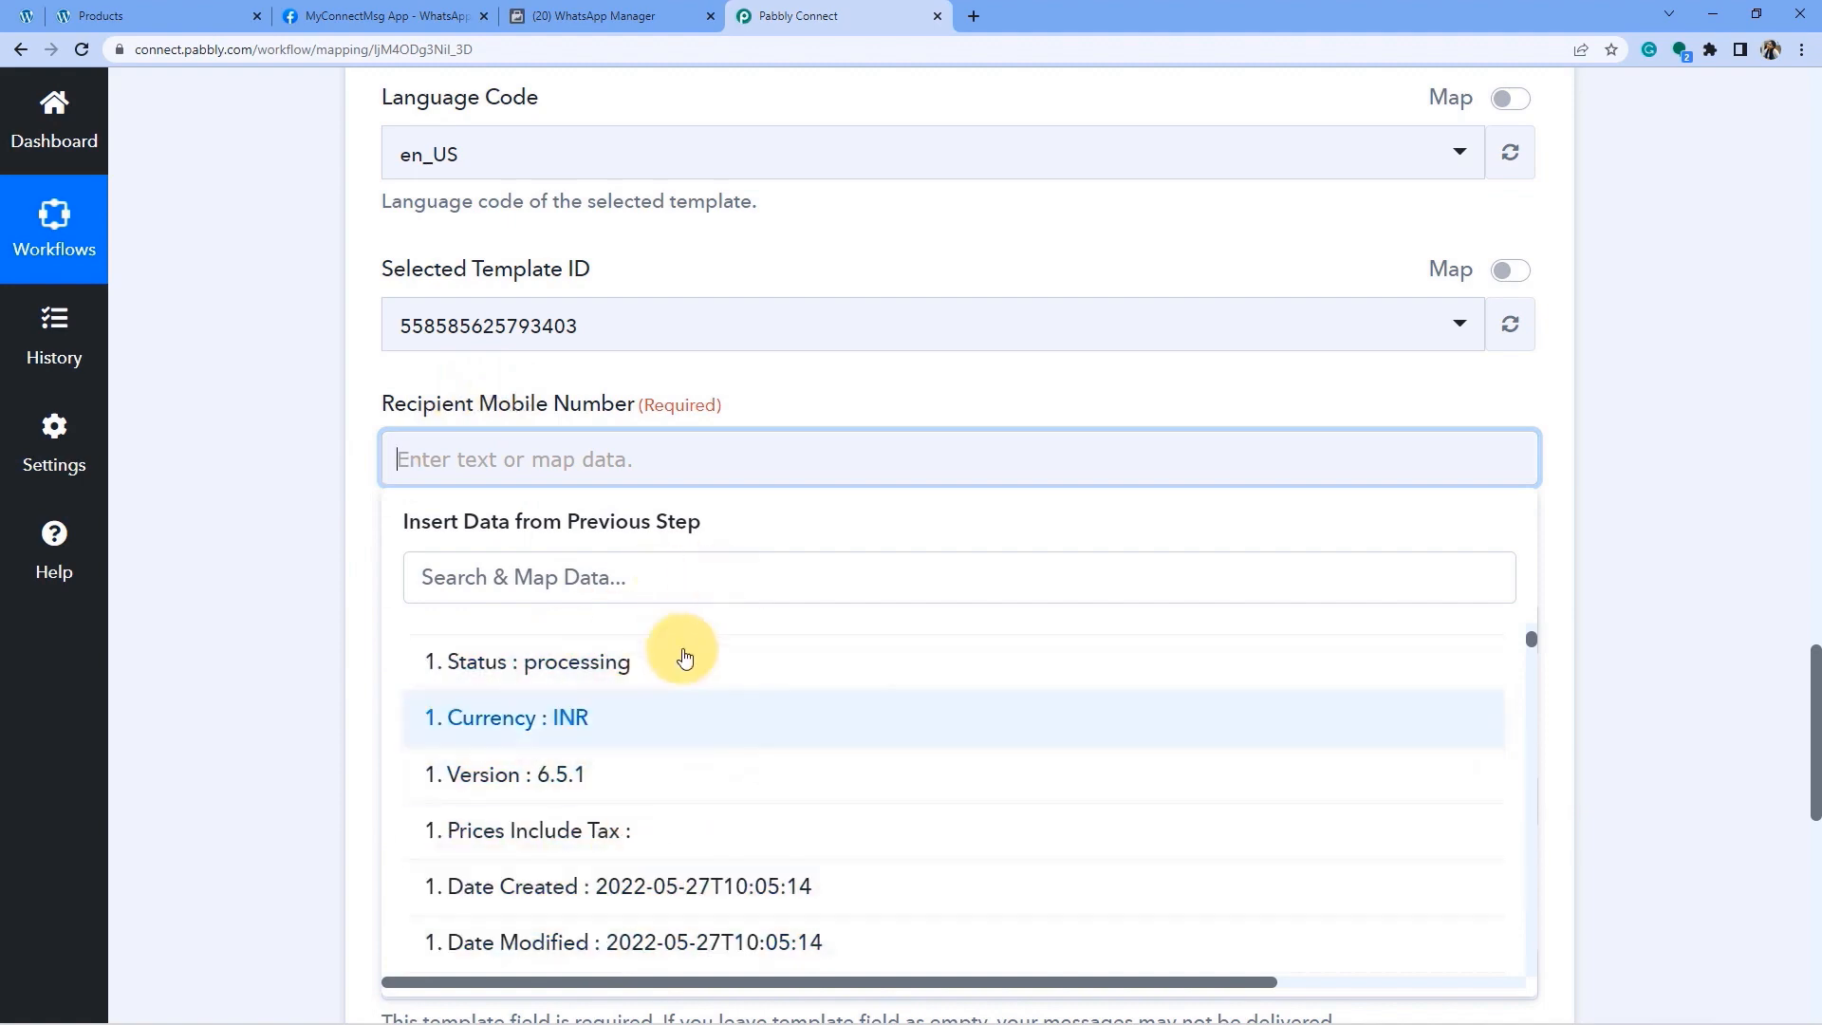
click(366, 683)
scroll(688, 418, up, 5)
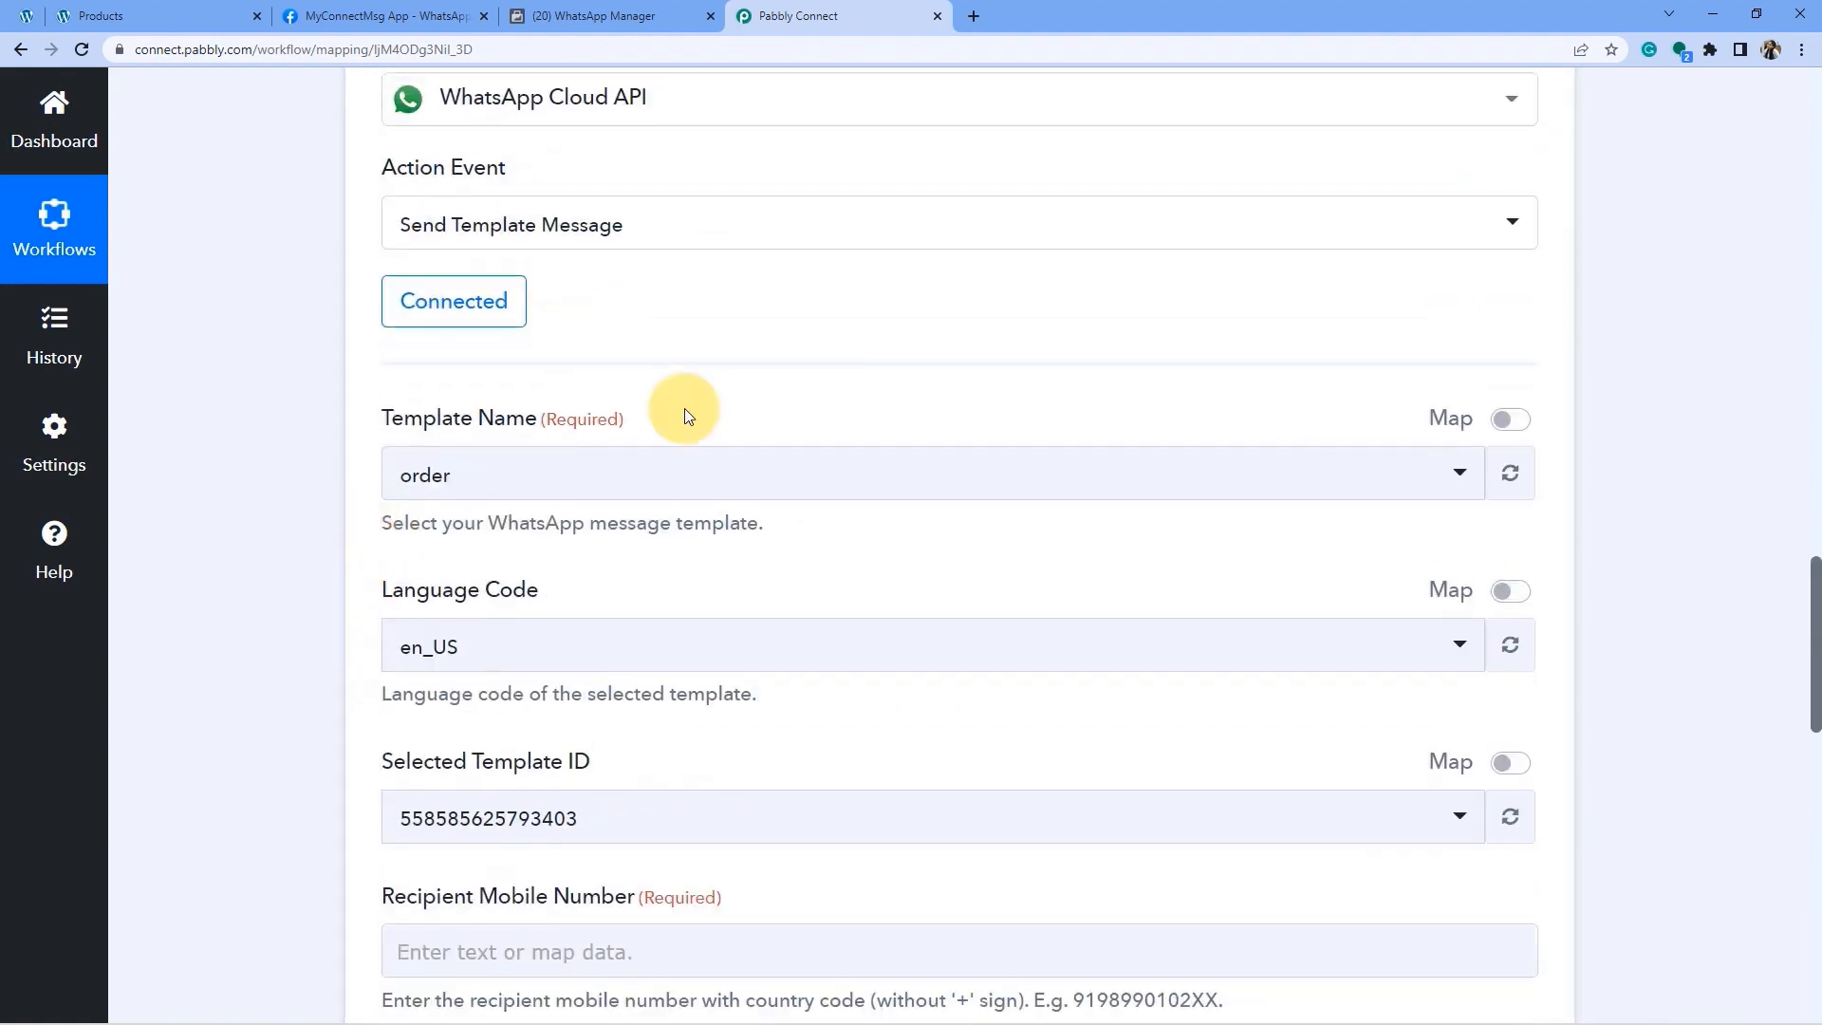
scroll(687, 417, up, 8)
scroll(1283, 355, up, 8)
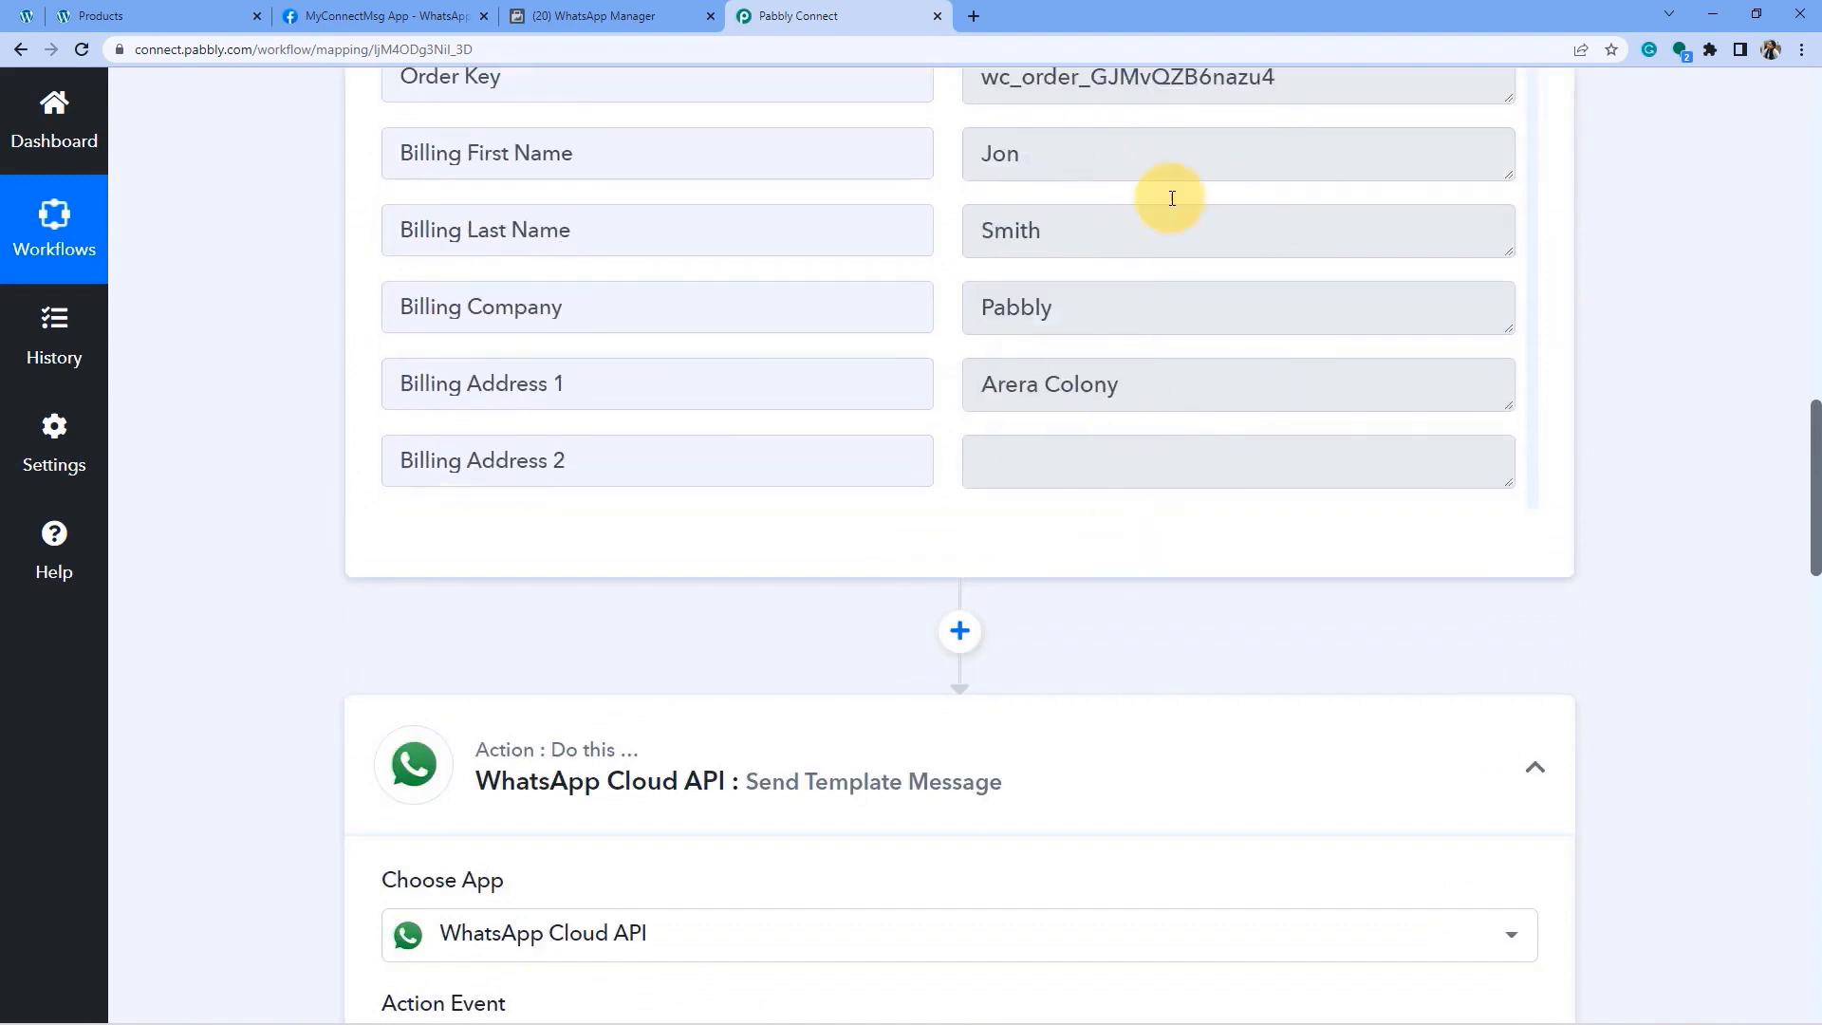
scroll(1505, 582, up, 5)
scroll(1293, 348, up, 3)
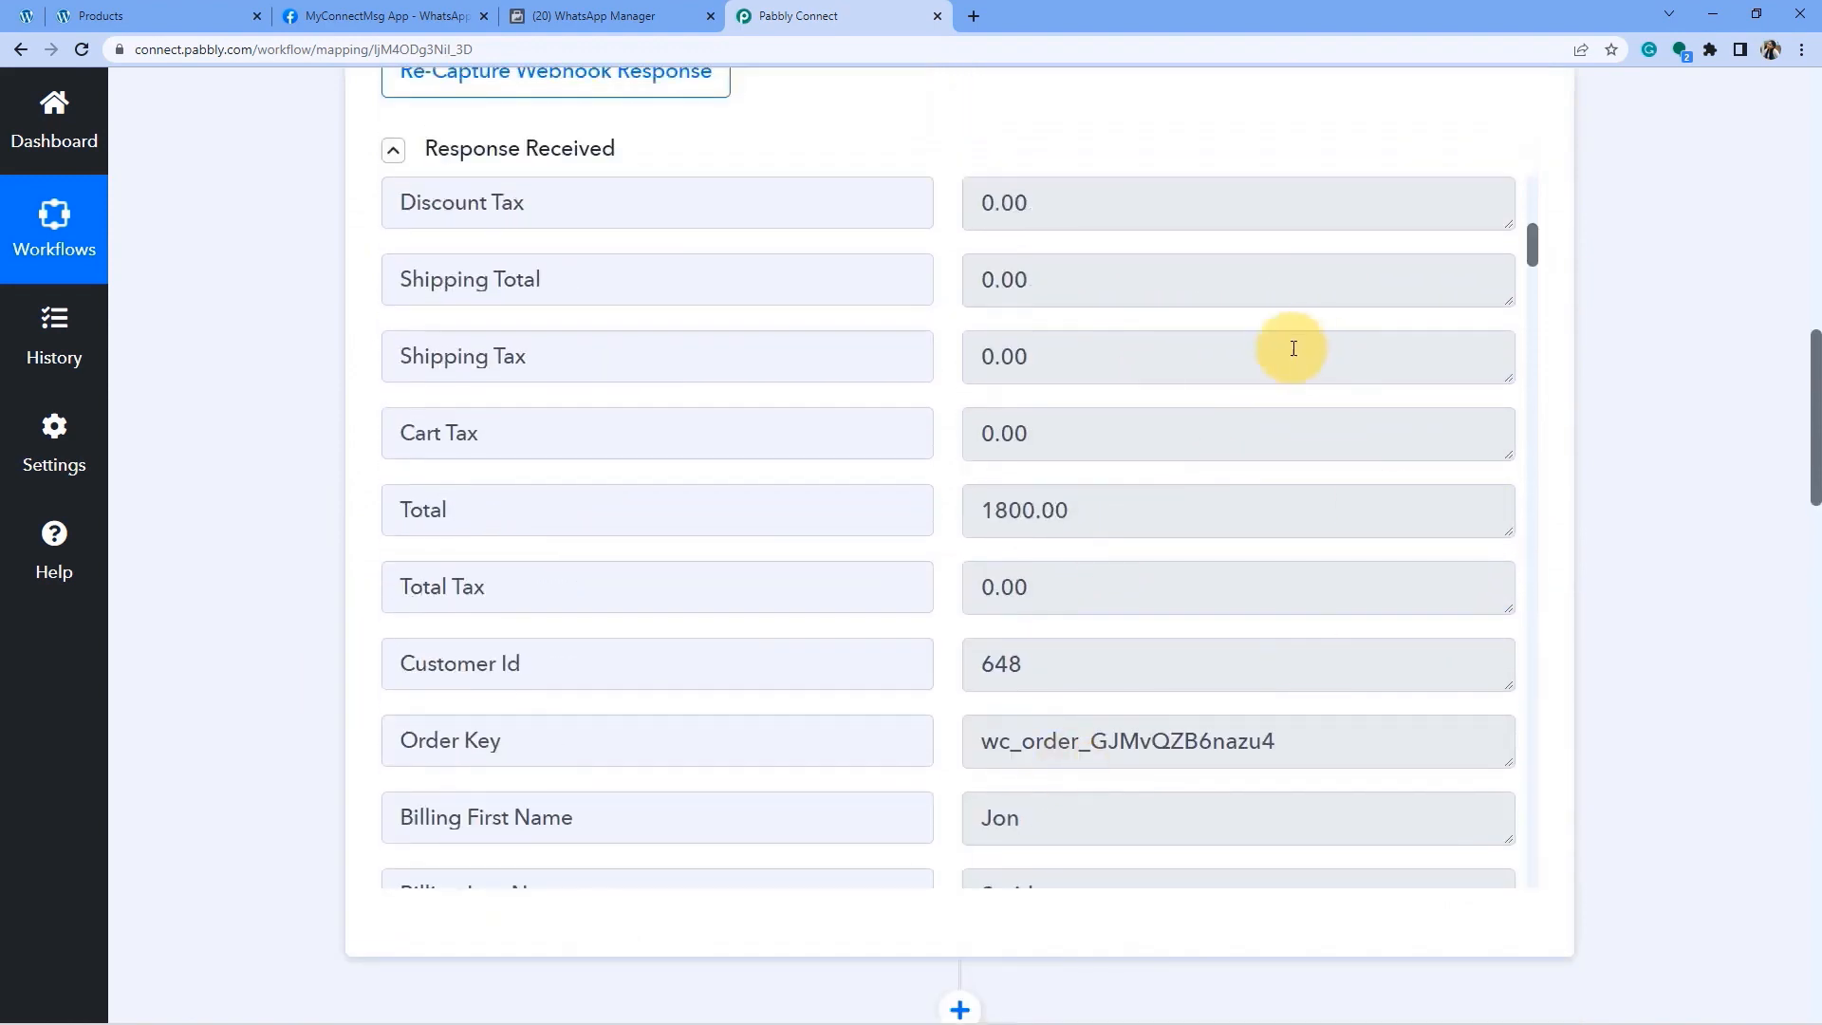
scroll(1119, 726, up, 6)
scroll(1098, 761, down, 5)
scroll(297, 736, down, 4)
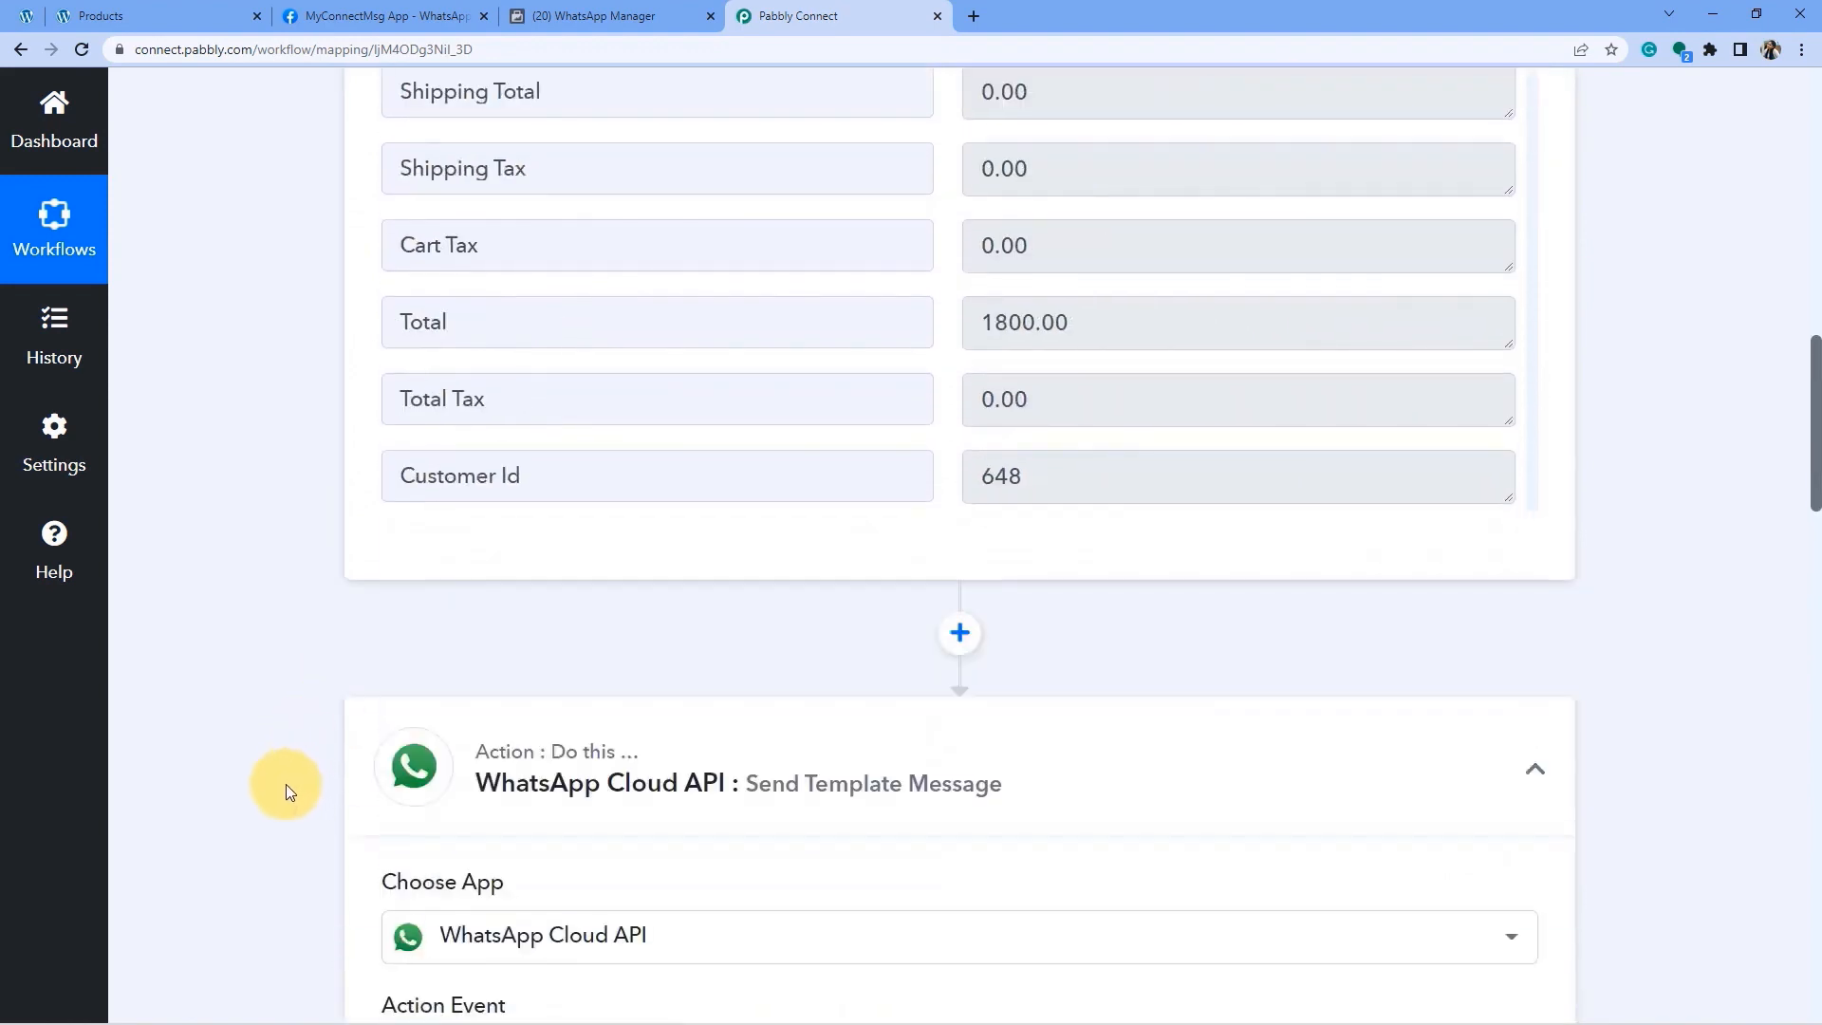
scroll(287, 784, down, 4)
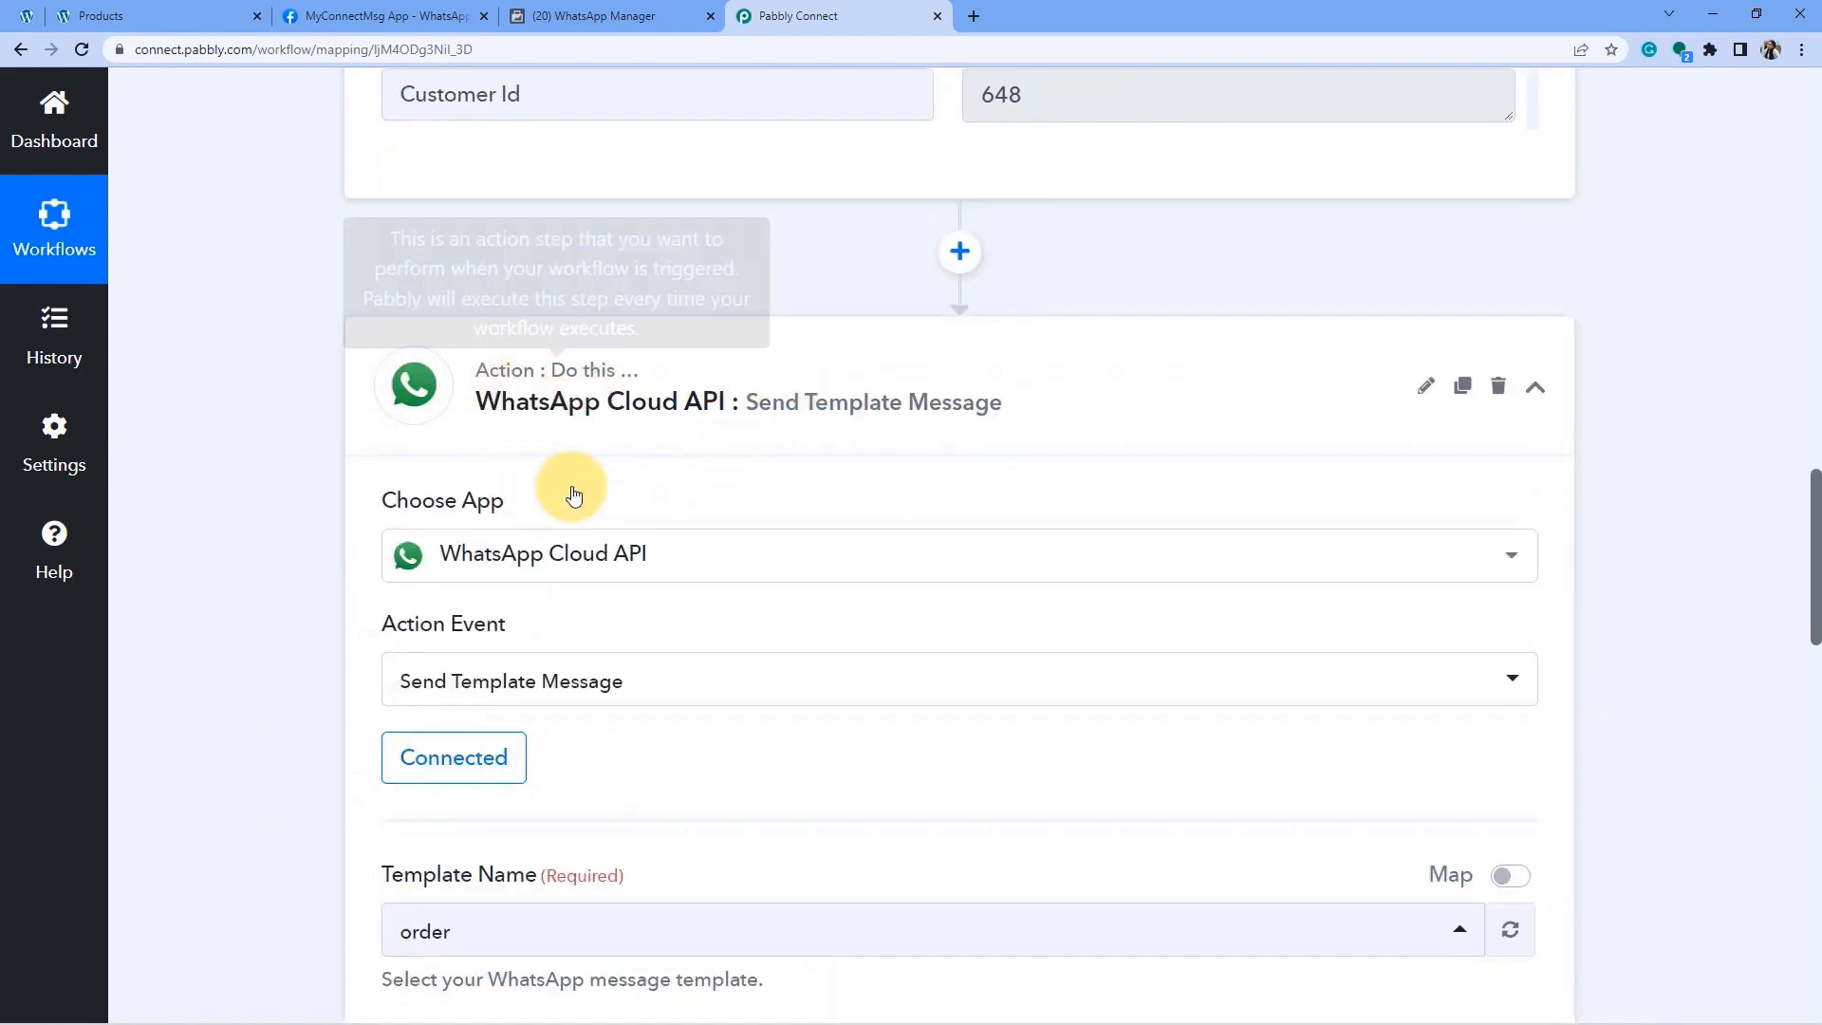
scroll(293, 781, down, 9)
Map '1. Billing Phone' from the WooCommerce trigger into Recipient Mobile Number.
click(511, 551)
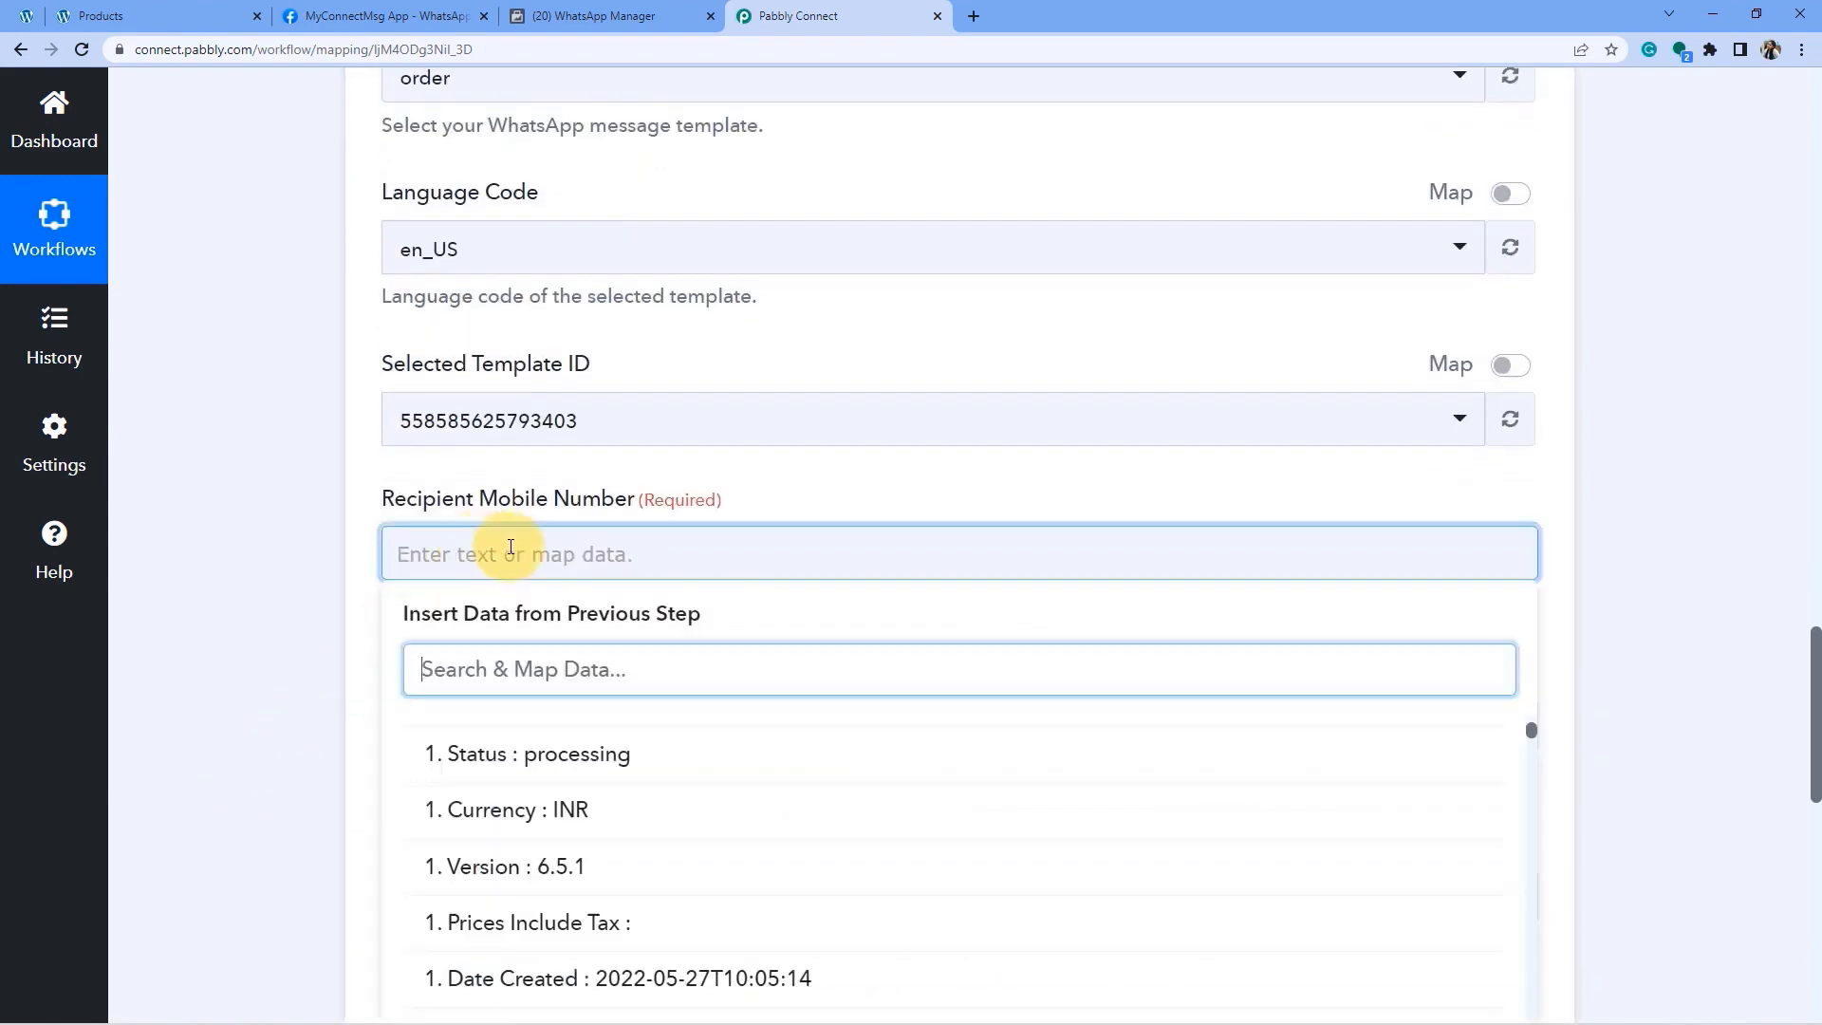
click(492, 663)
scroll(597, 784, down, 1)
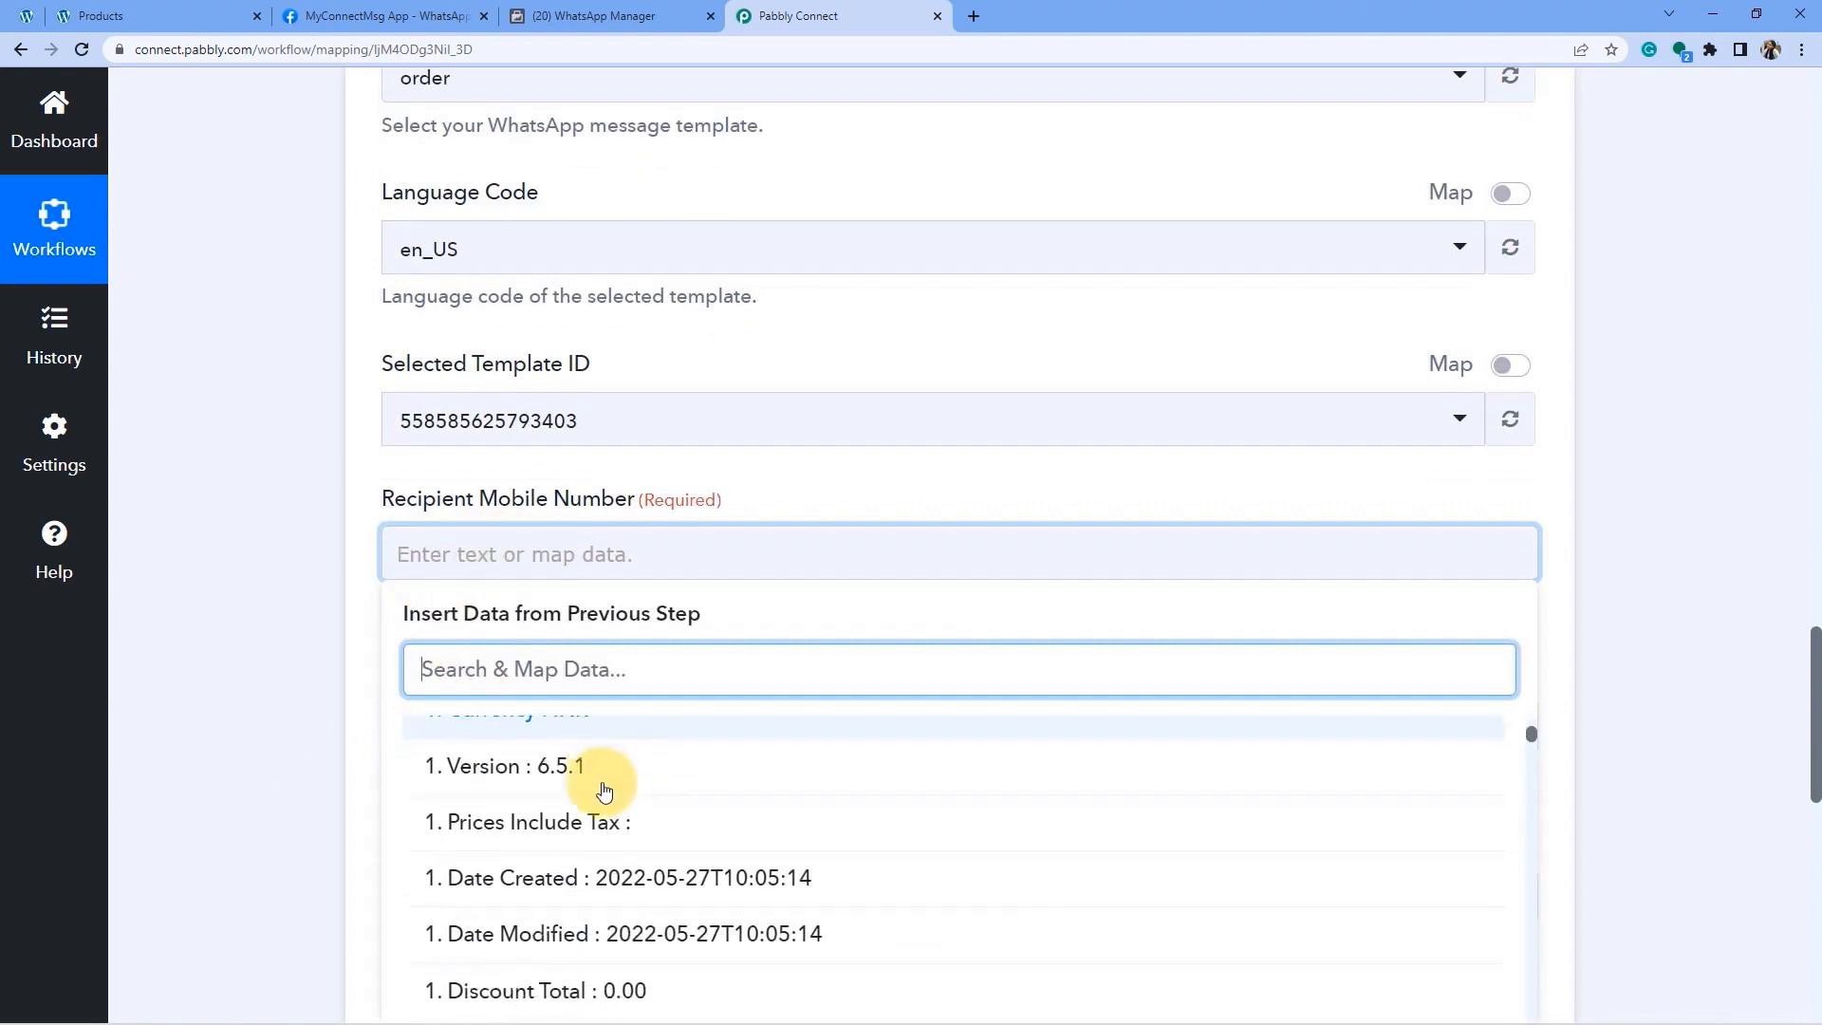
scroll(603, 791, down, 7)
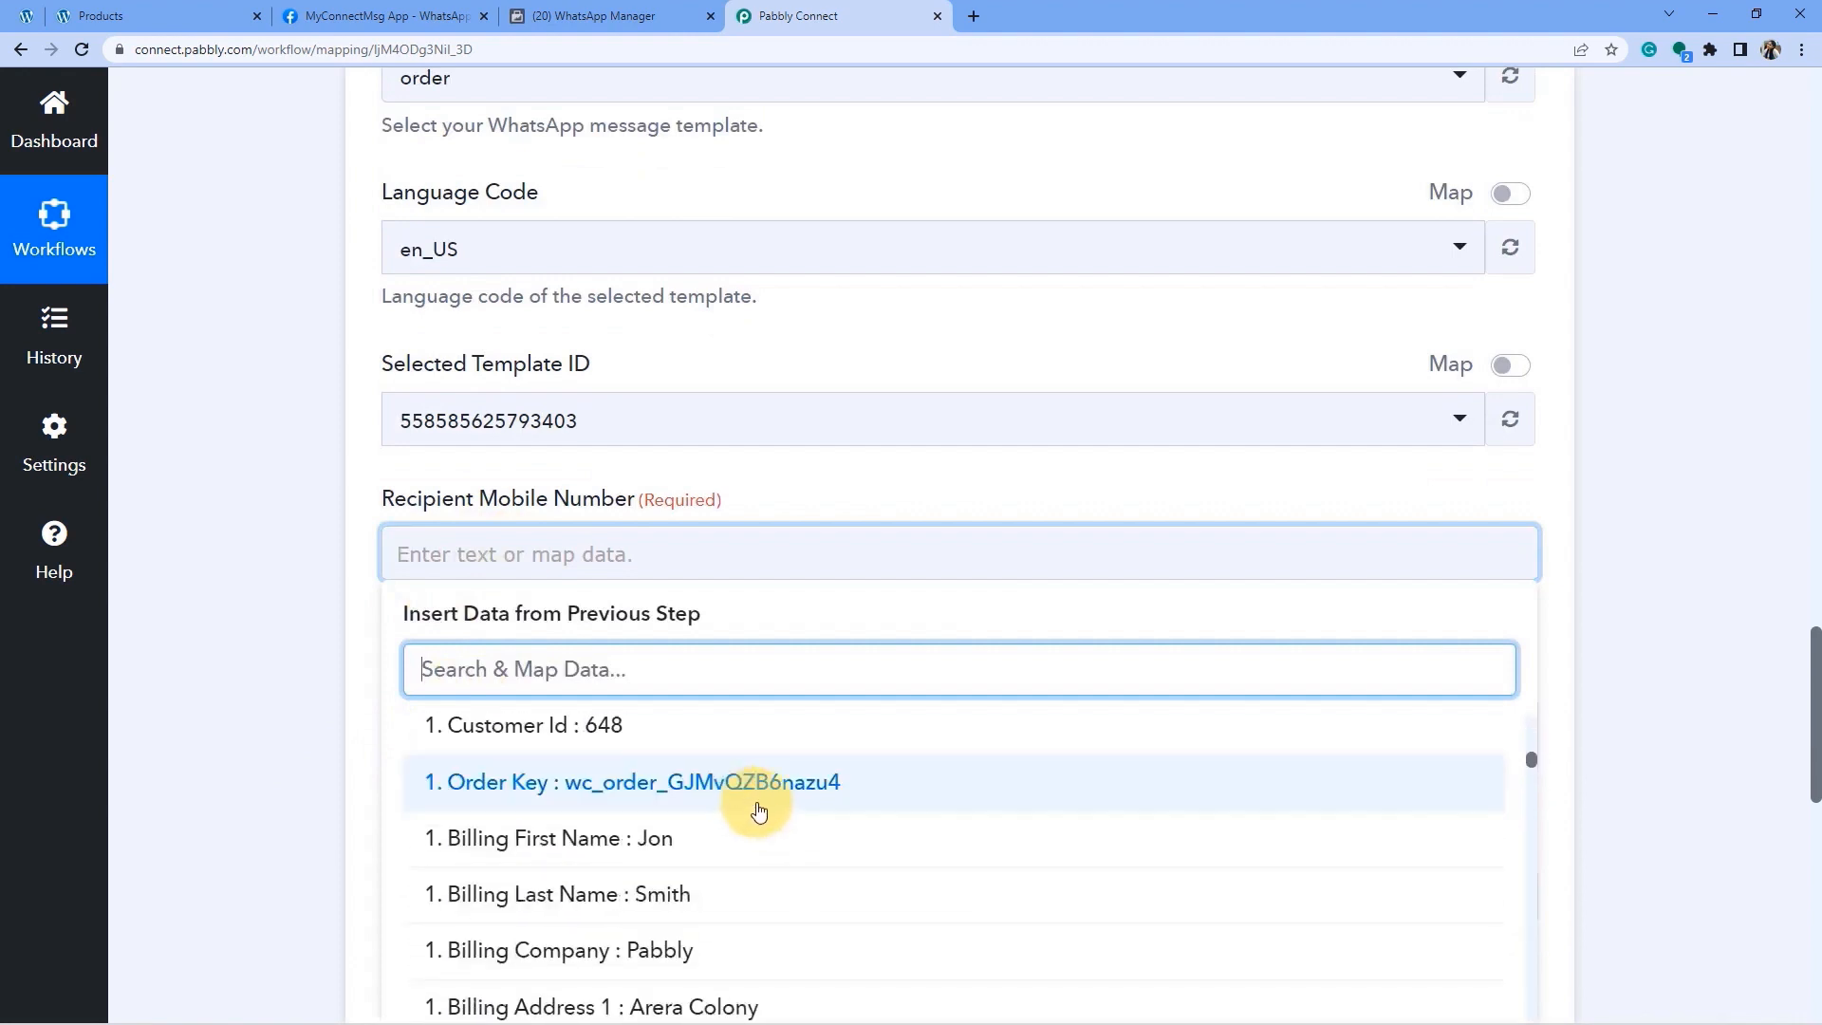
scroll(773, 816, down, 5)
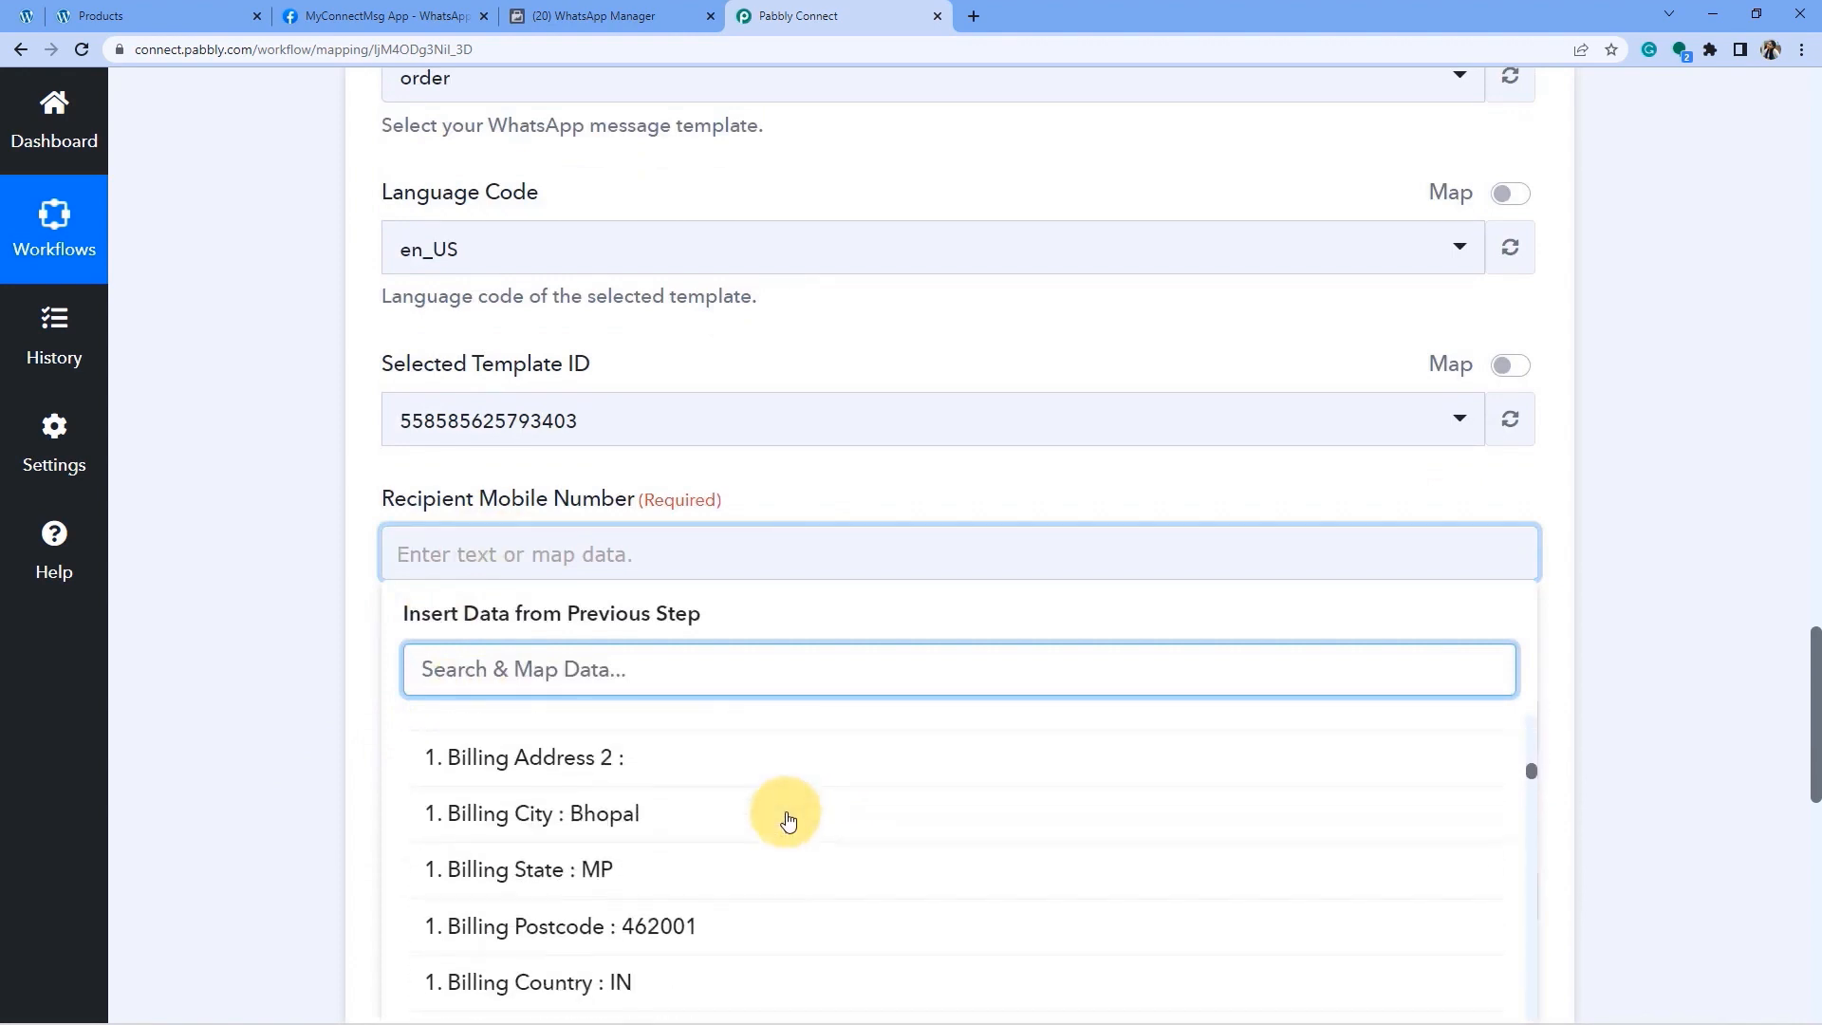
scroll(788, 818, down, 3)
click(723, 833)
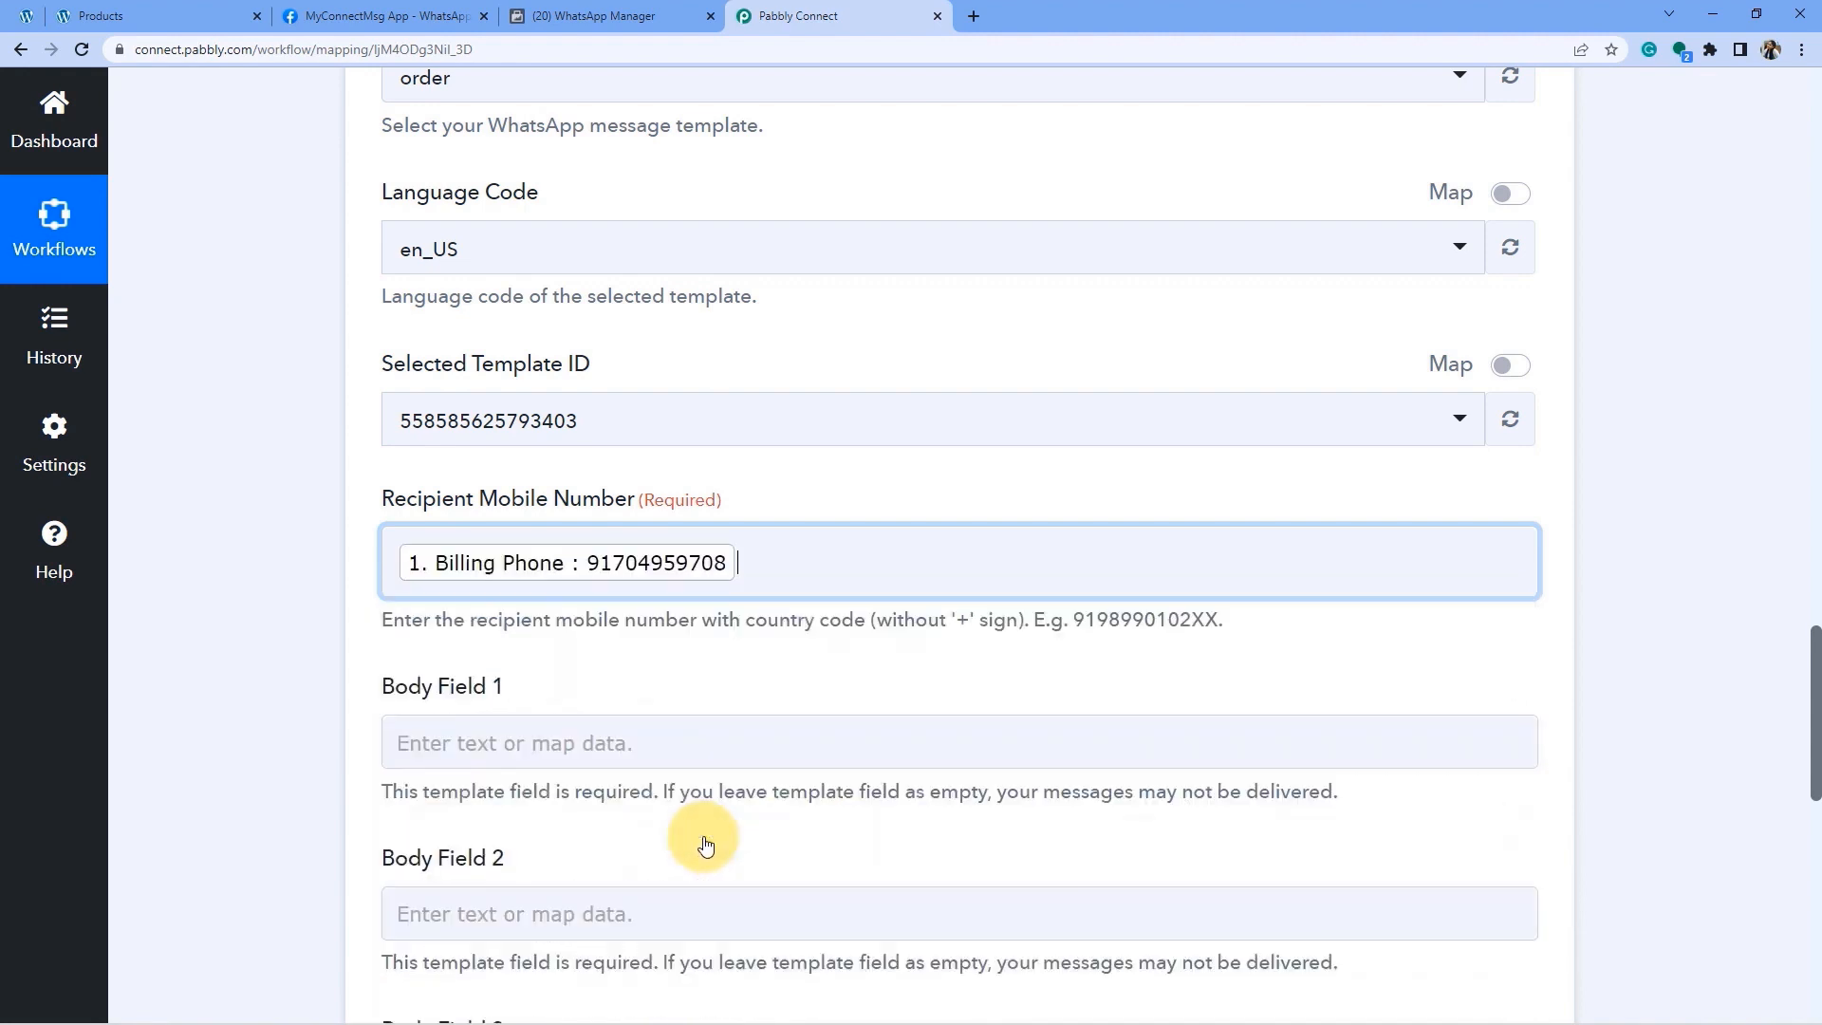
click(745, 533)
click(702, 560)
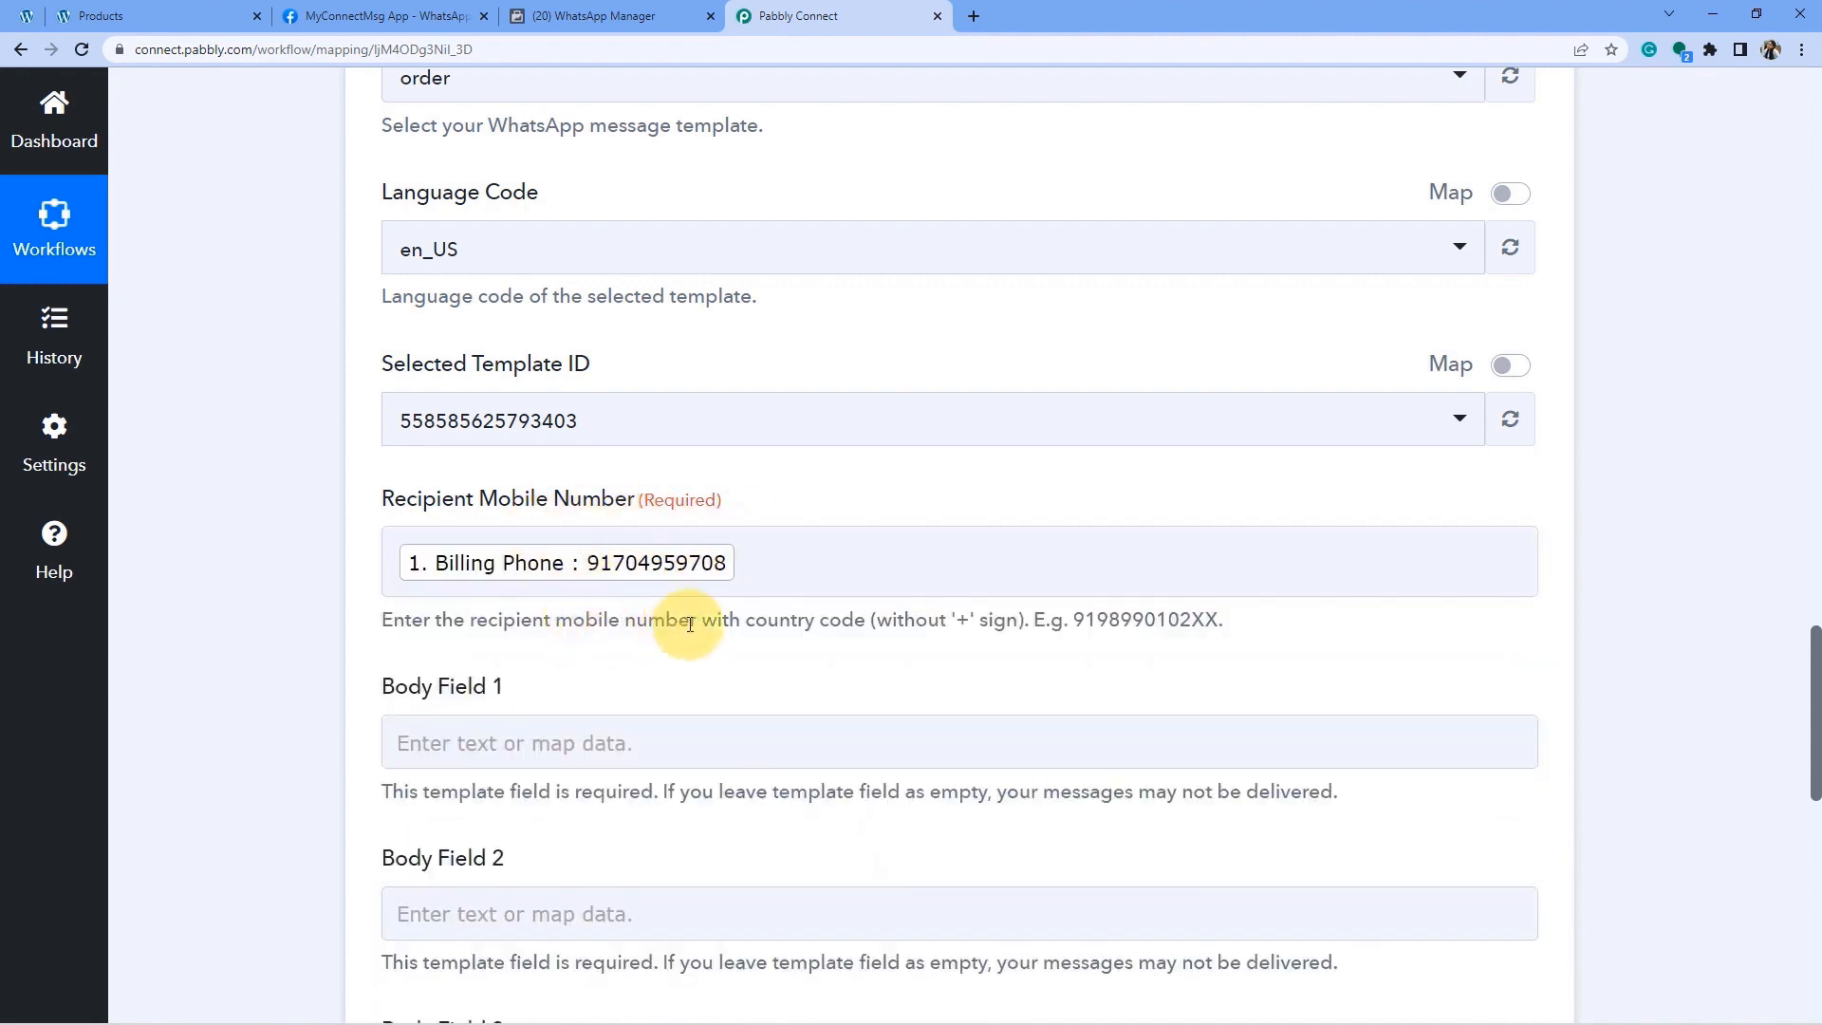
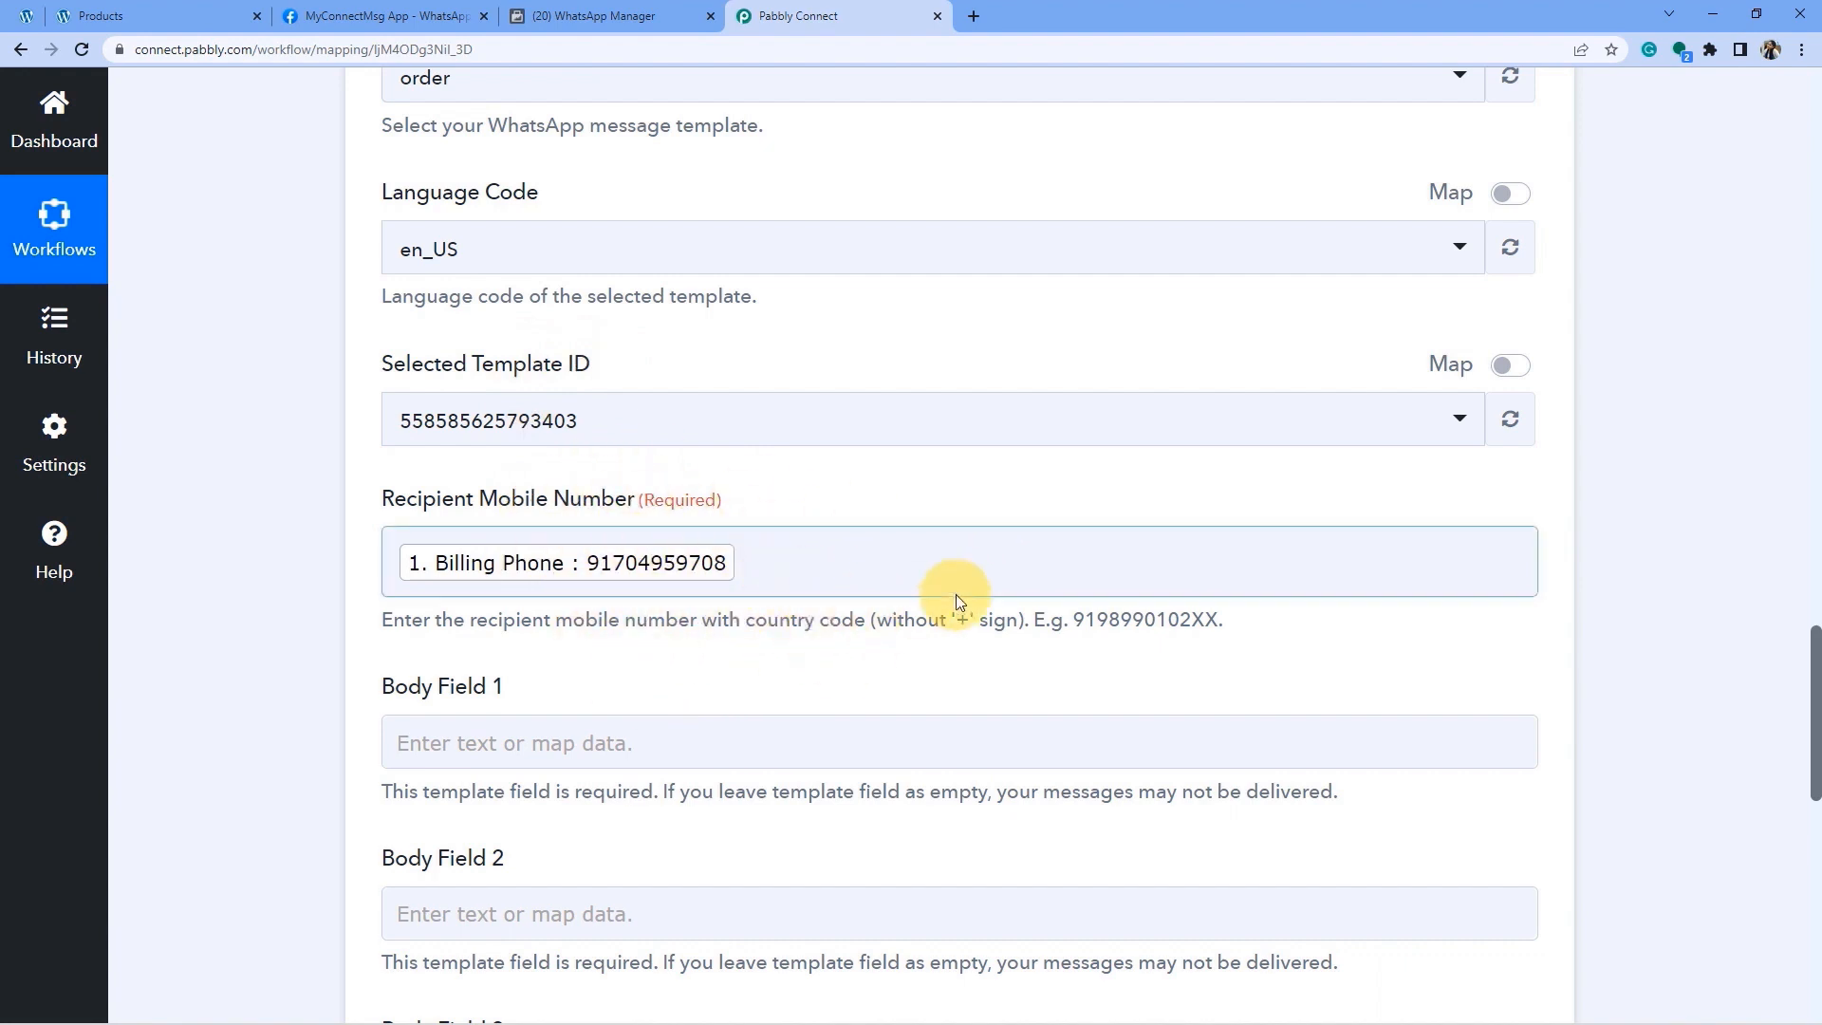
Read the Recipient Mobile Number hint: include the country code and omit the '+' sign.
drag(410, 619, 847, 630)
drag(927, 622, 1219, 620)
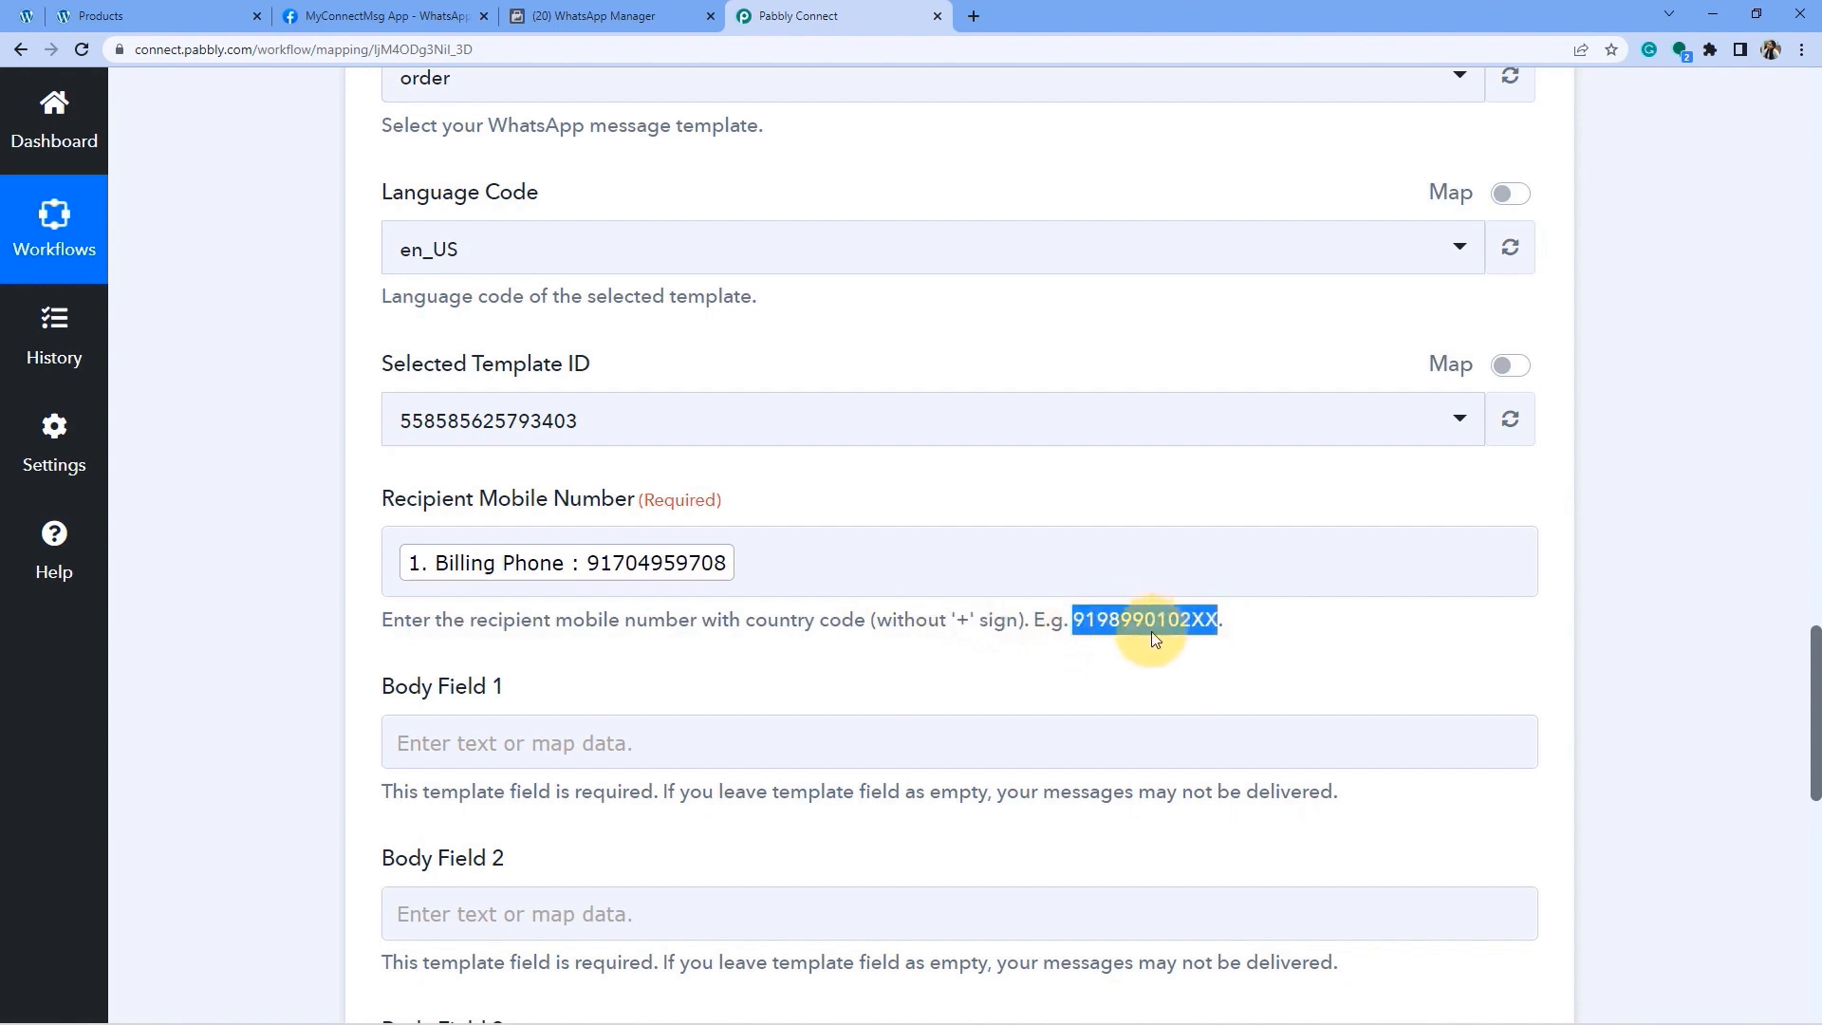
click(1077, 625)
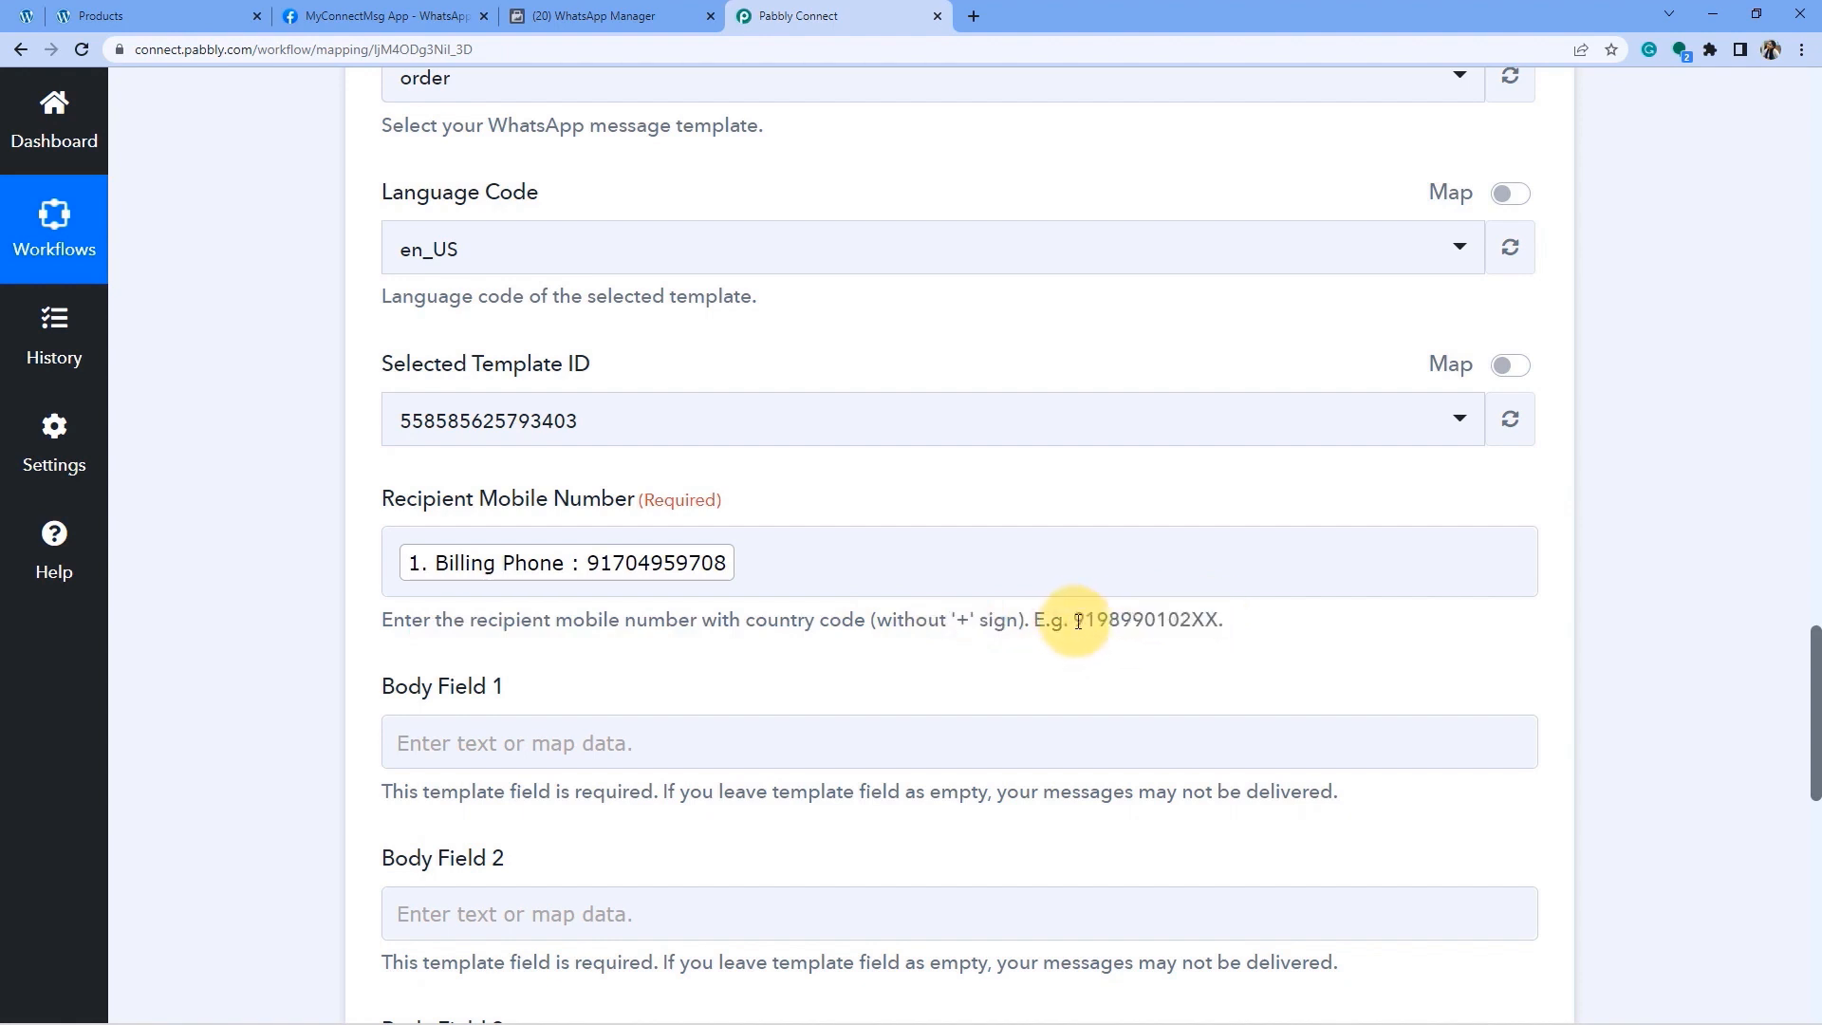
drag(1087, 622, 1223, 620)
click(1064, 627)
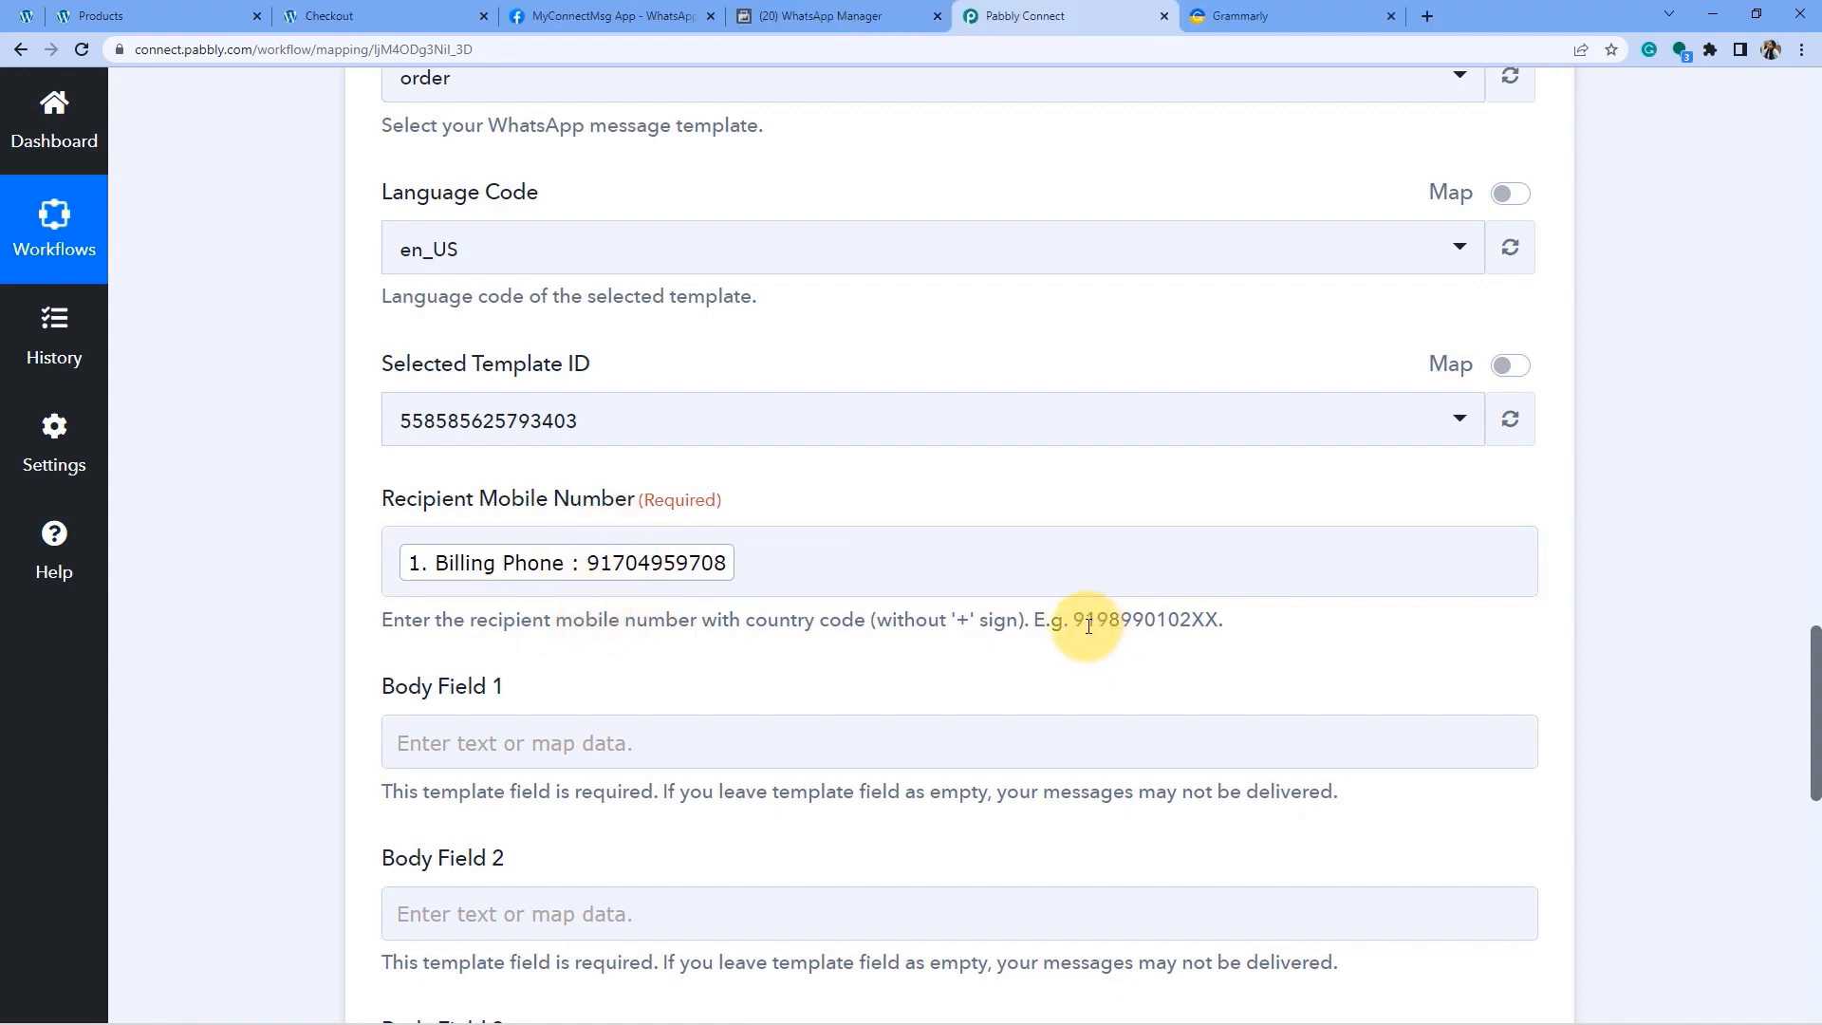
click(759, 561)
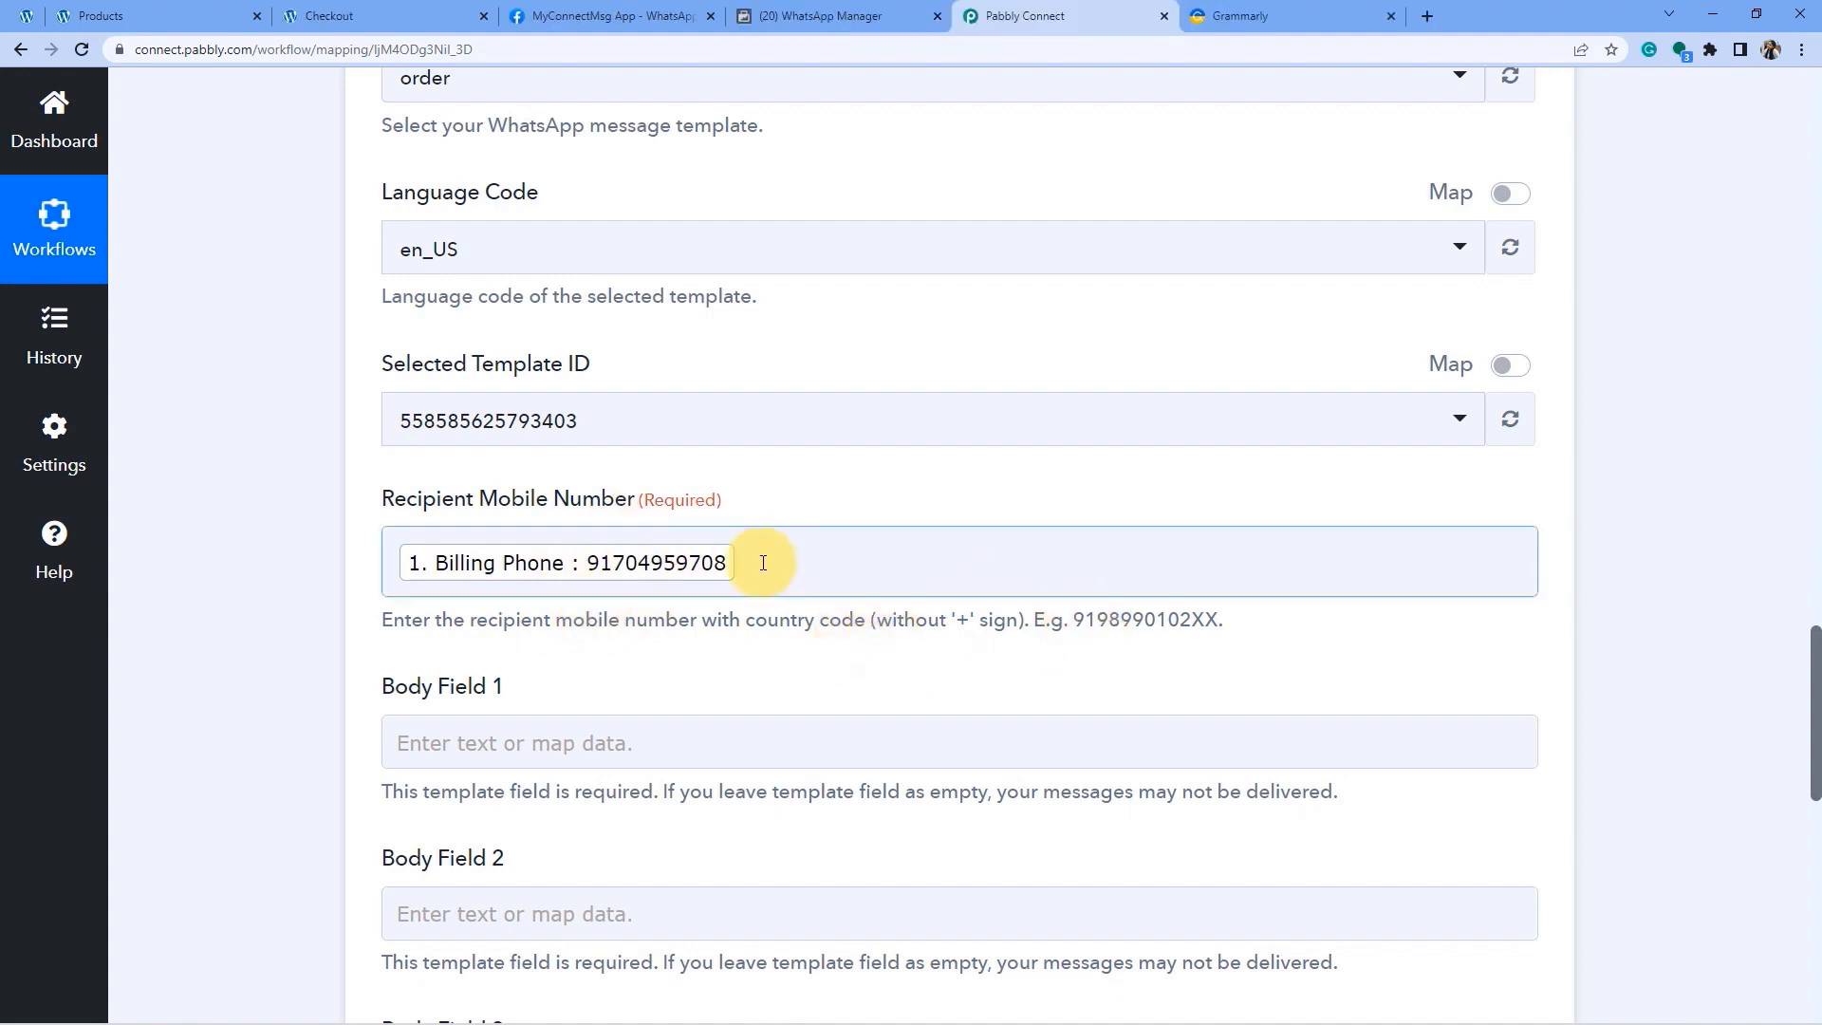
click(900, 617)
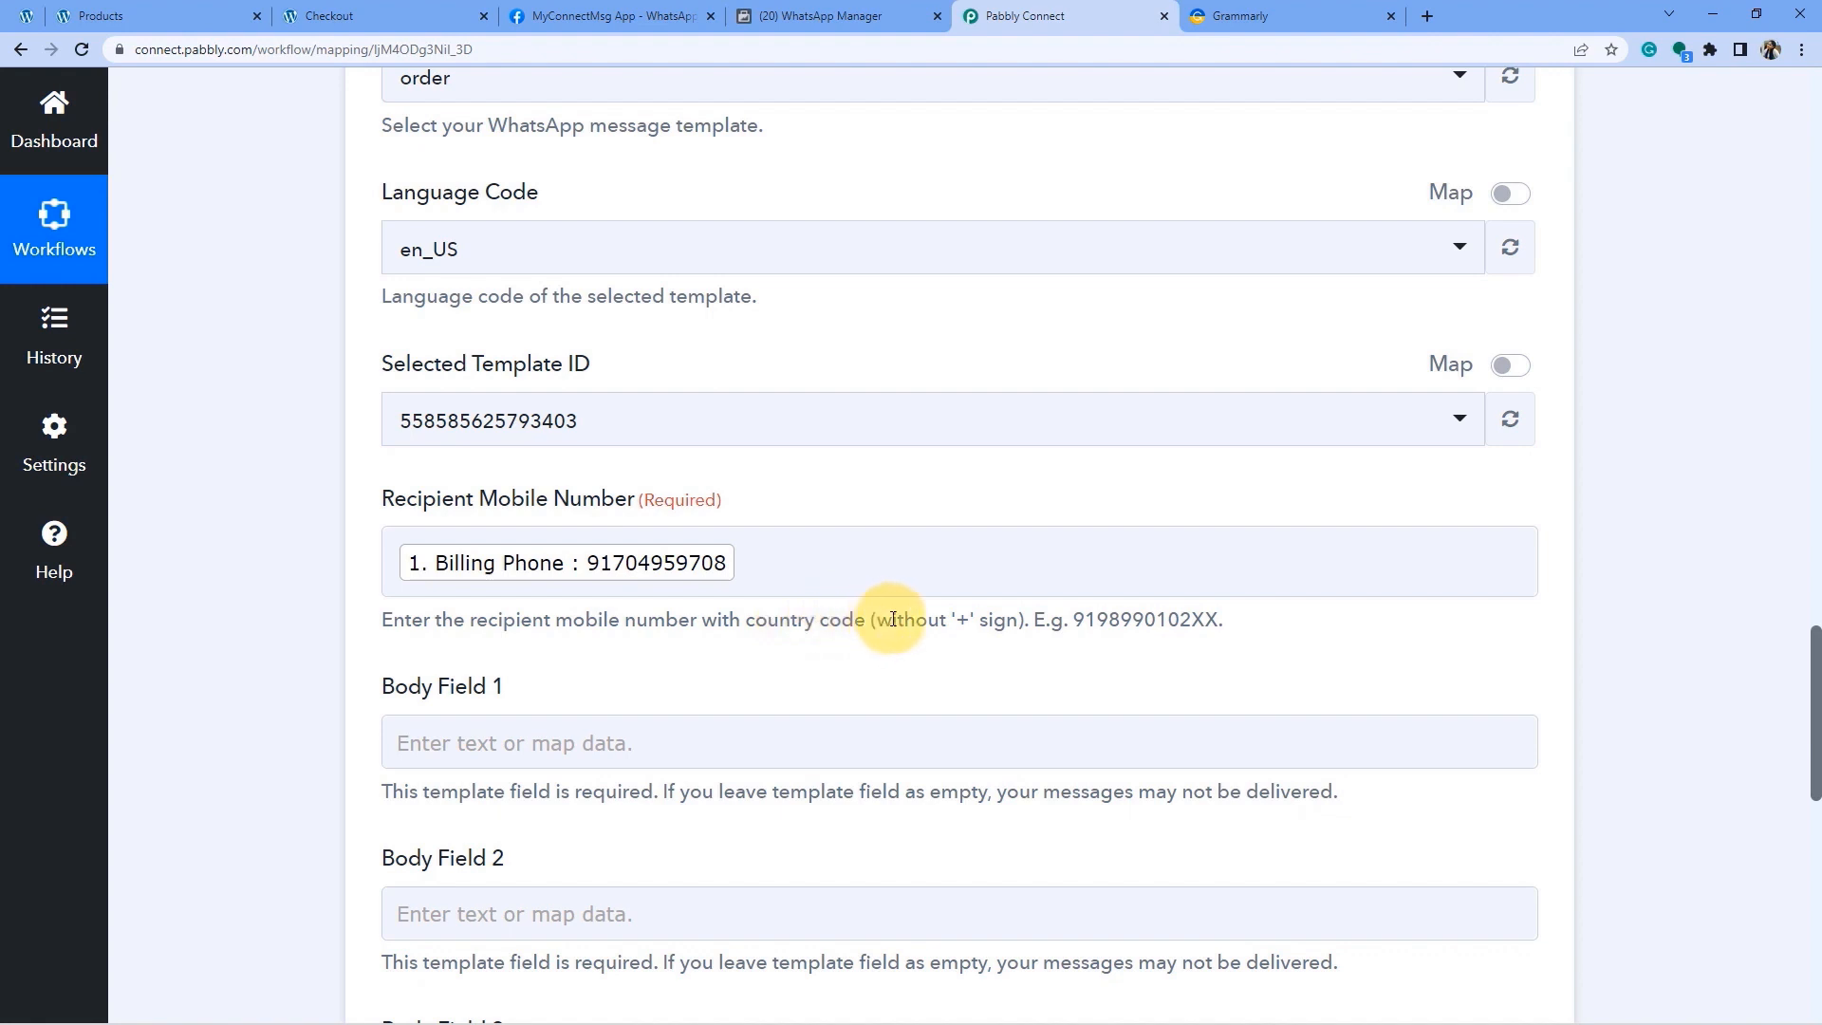
click(692, 534)
drag(1119, 621, 842, 626)
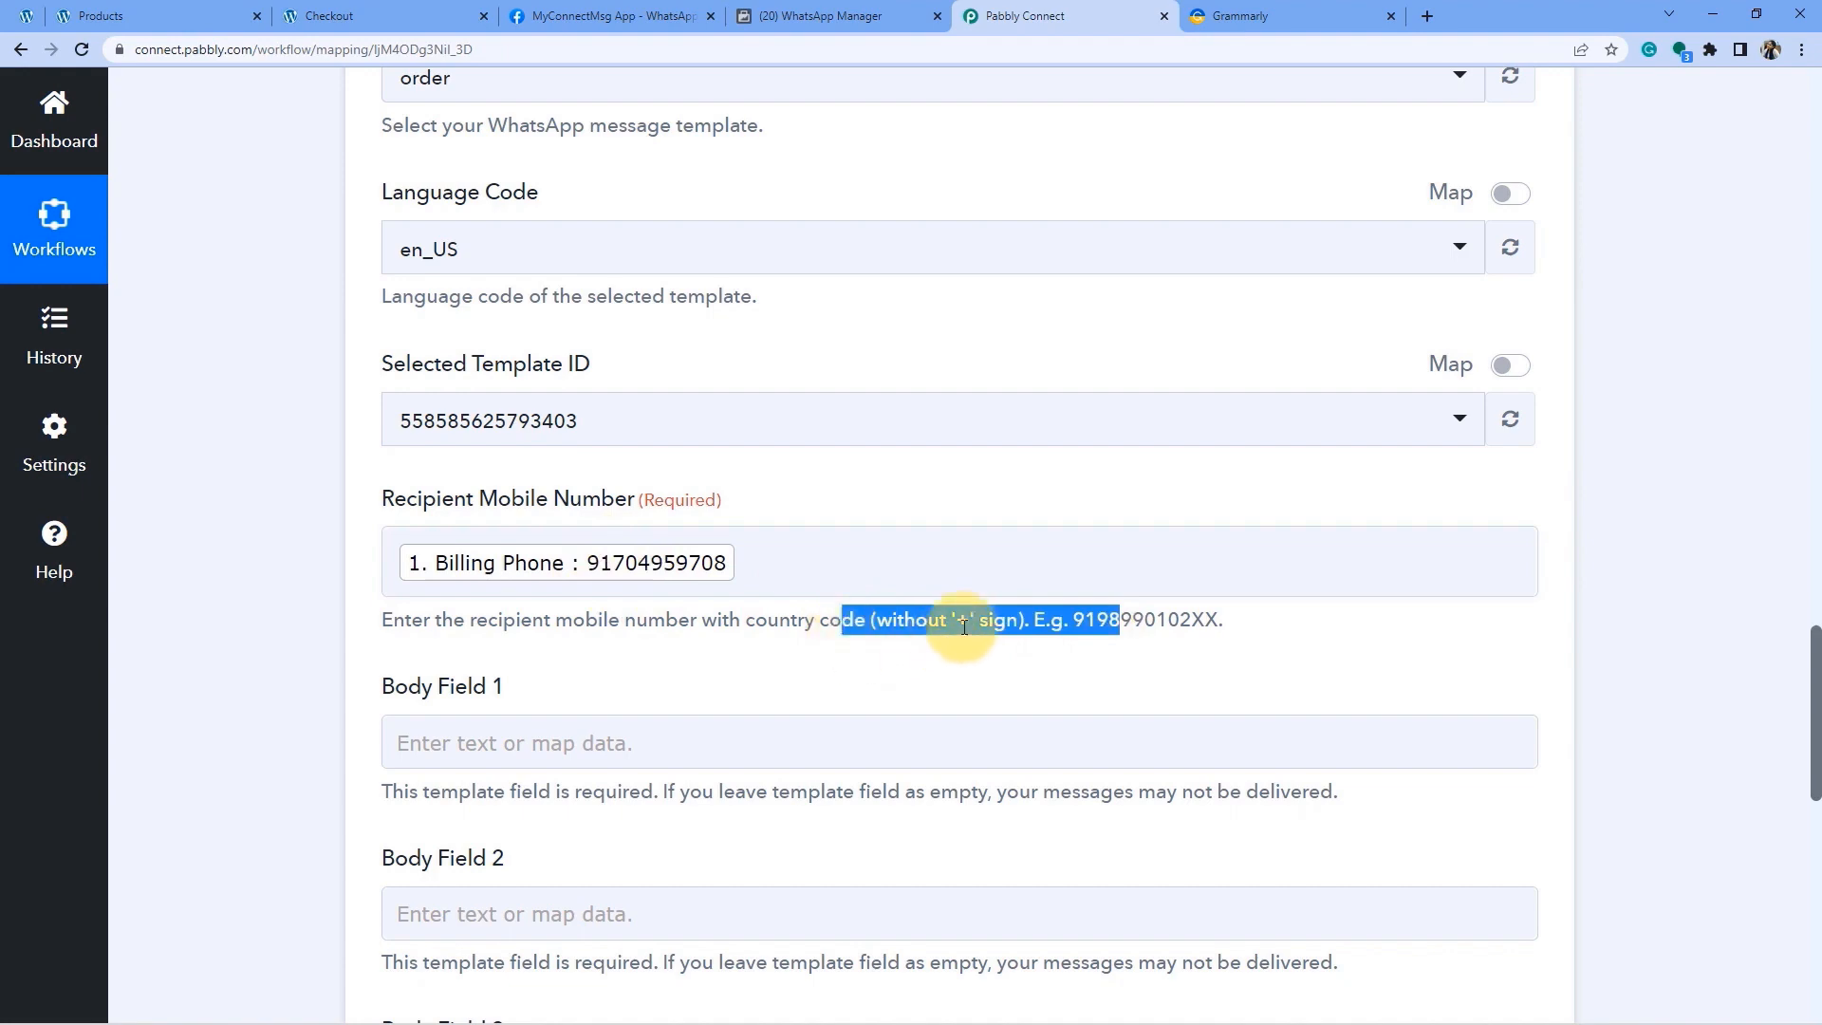
Check that the checkout form's Phone field expects the 91XXXXXXXXXX format with country code.
click(330, 15)
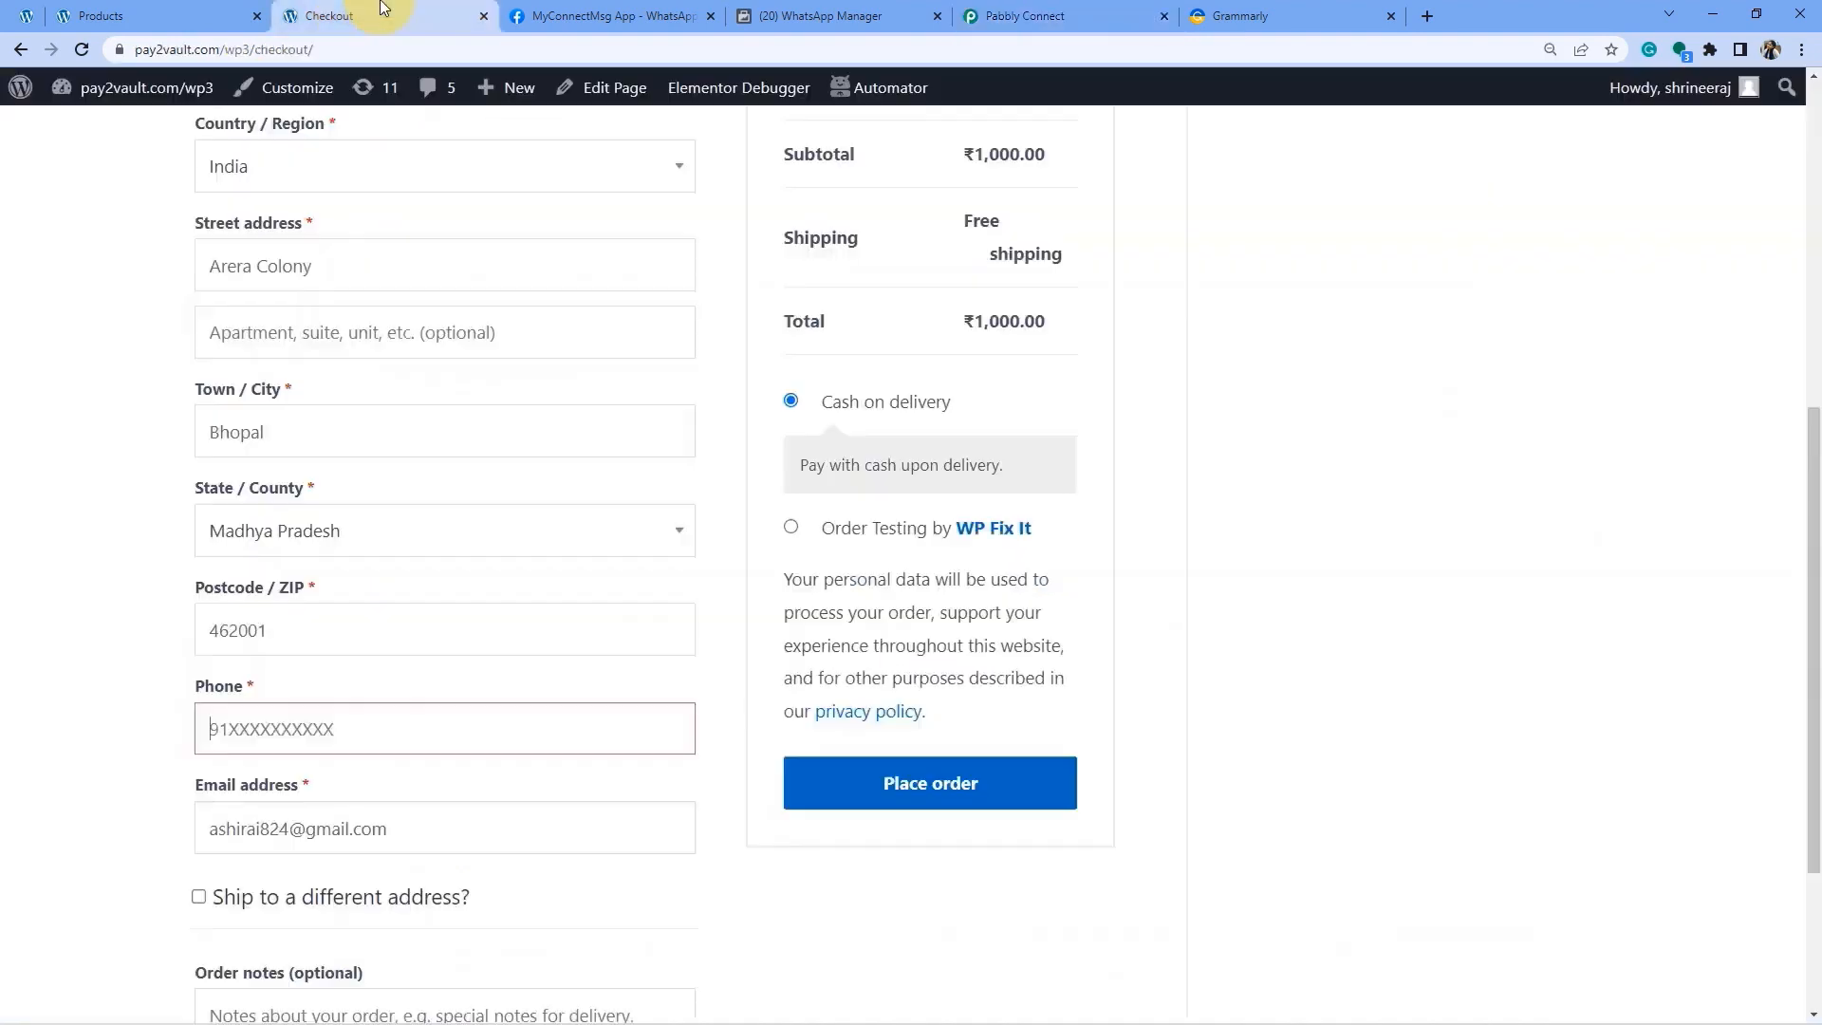
scroll(358, 406, up, 10)
drag(196, 313, 276, 302)
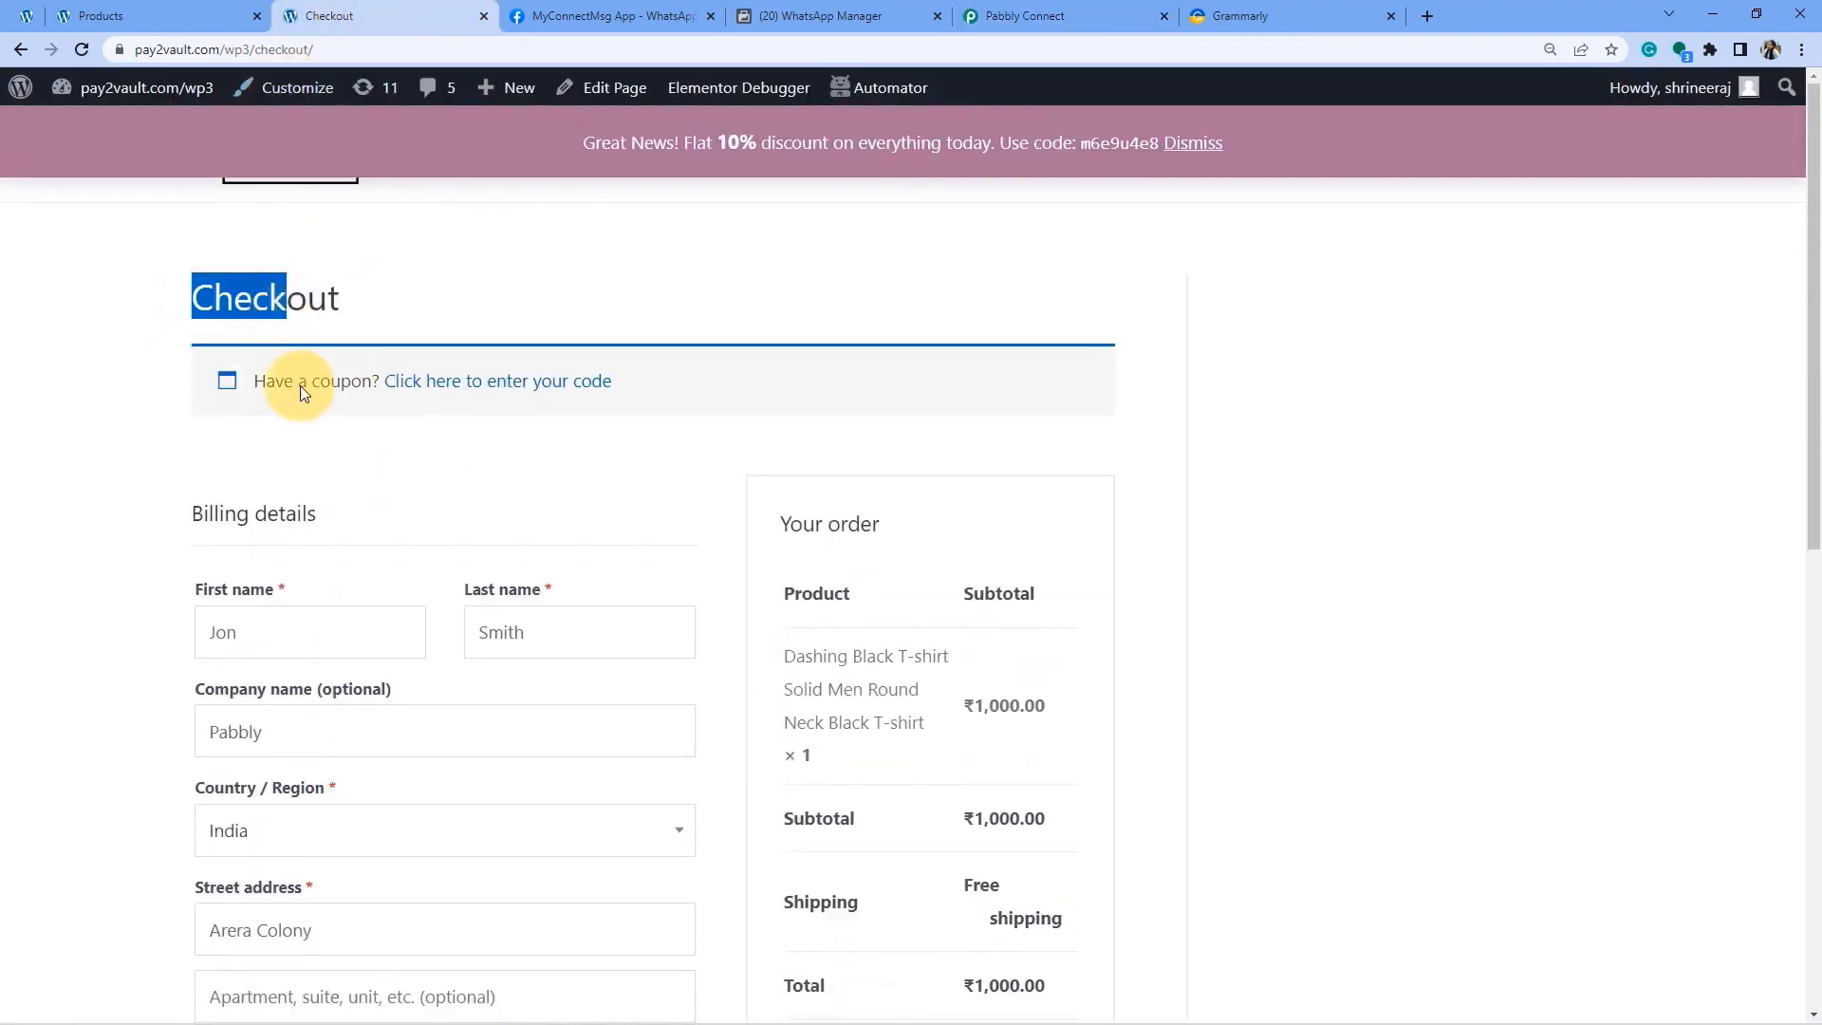
scroll(286, 603, down, 7)
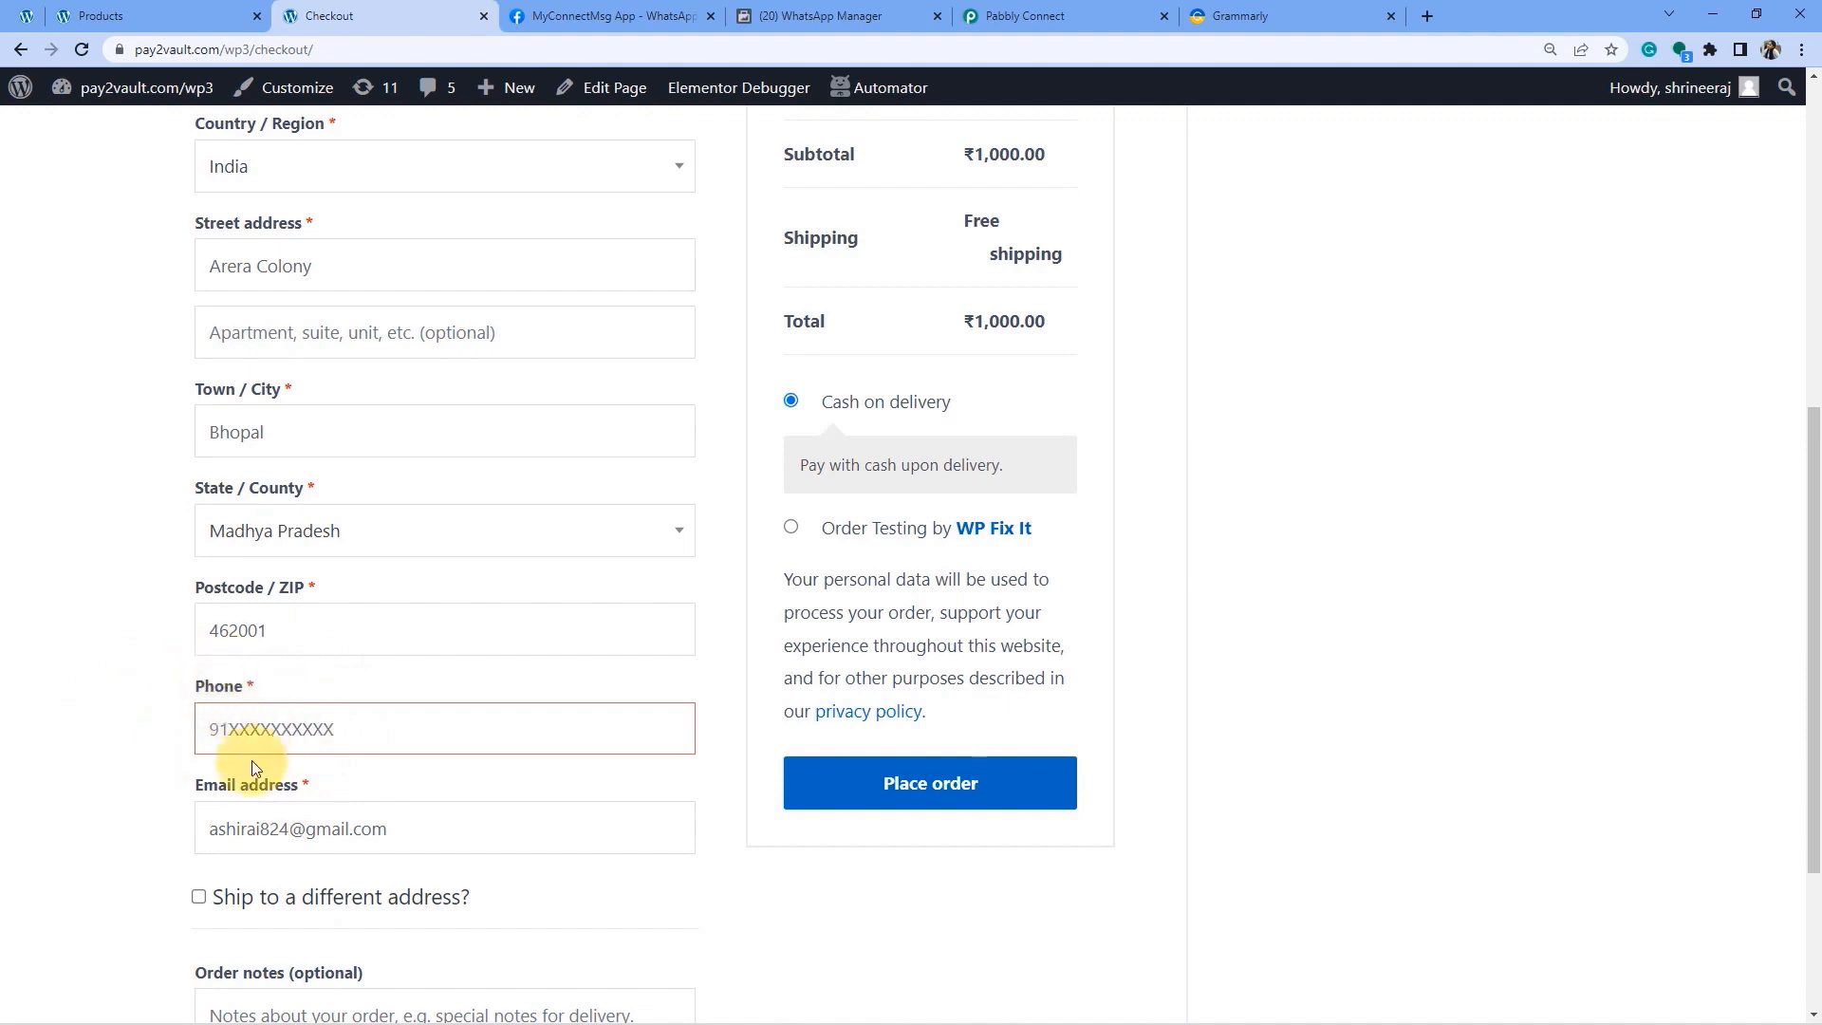
triple_click(227, 689)
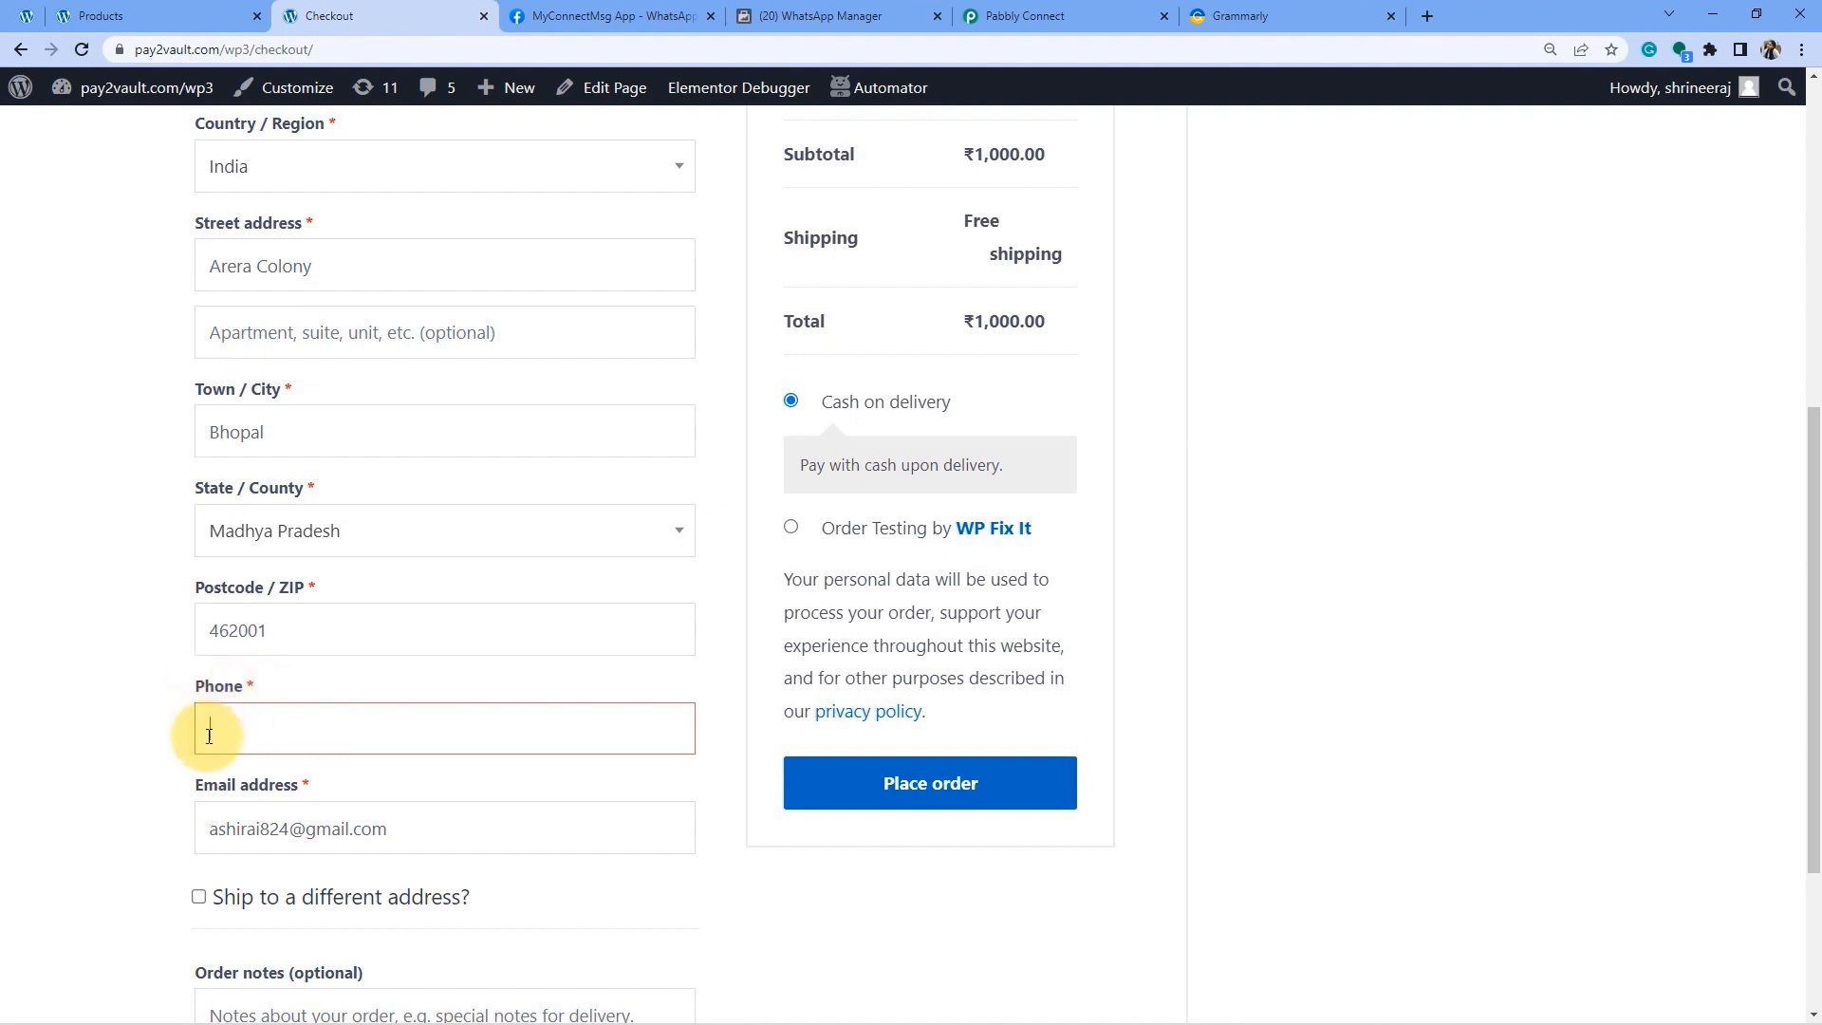
click(1010, 11)
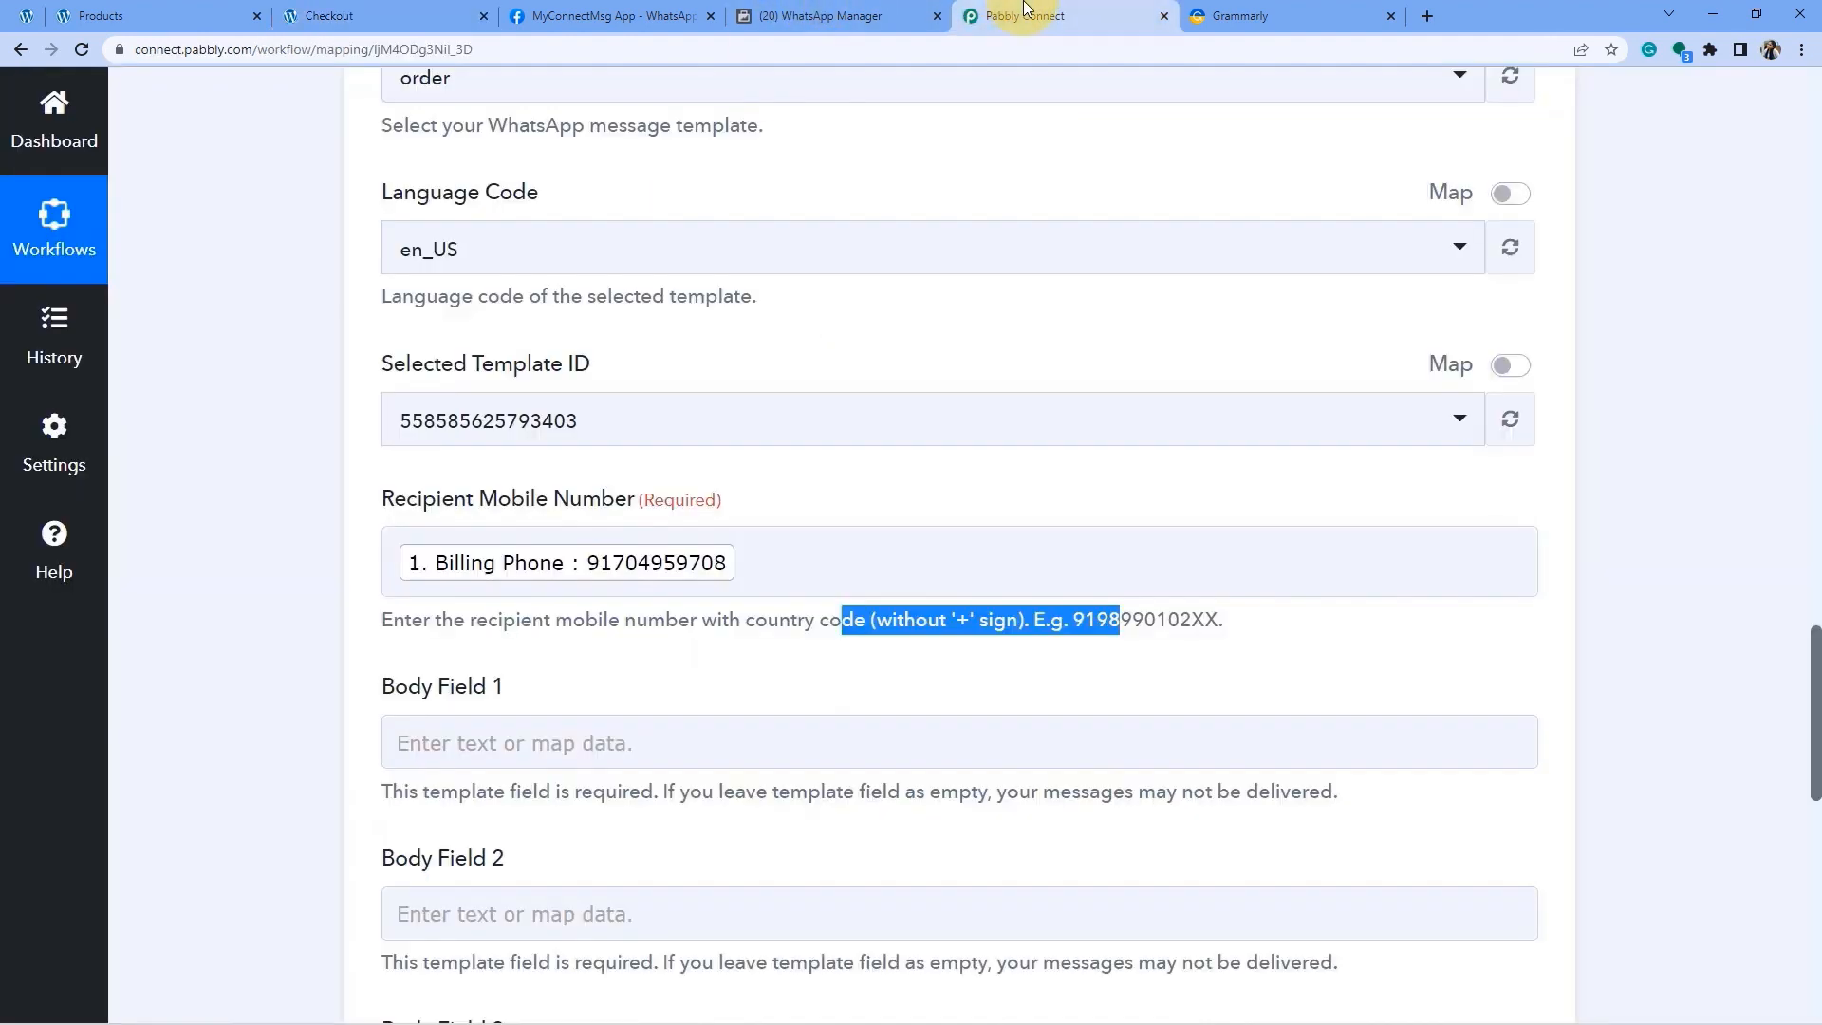
Scroll the WhatsApp action down to reveal Body Fields 1 to 4.
click(608, 615)
scroll(682, 610, down, 1)
scroll(682, 610, down, 1)
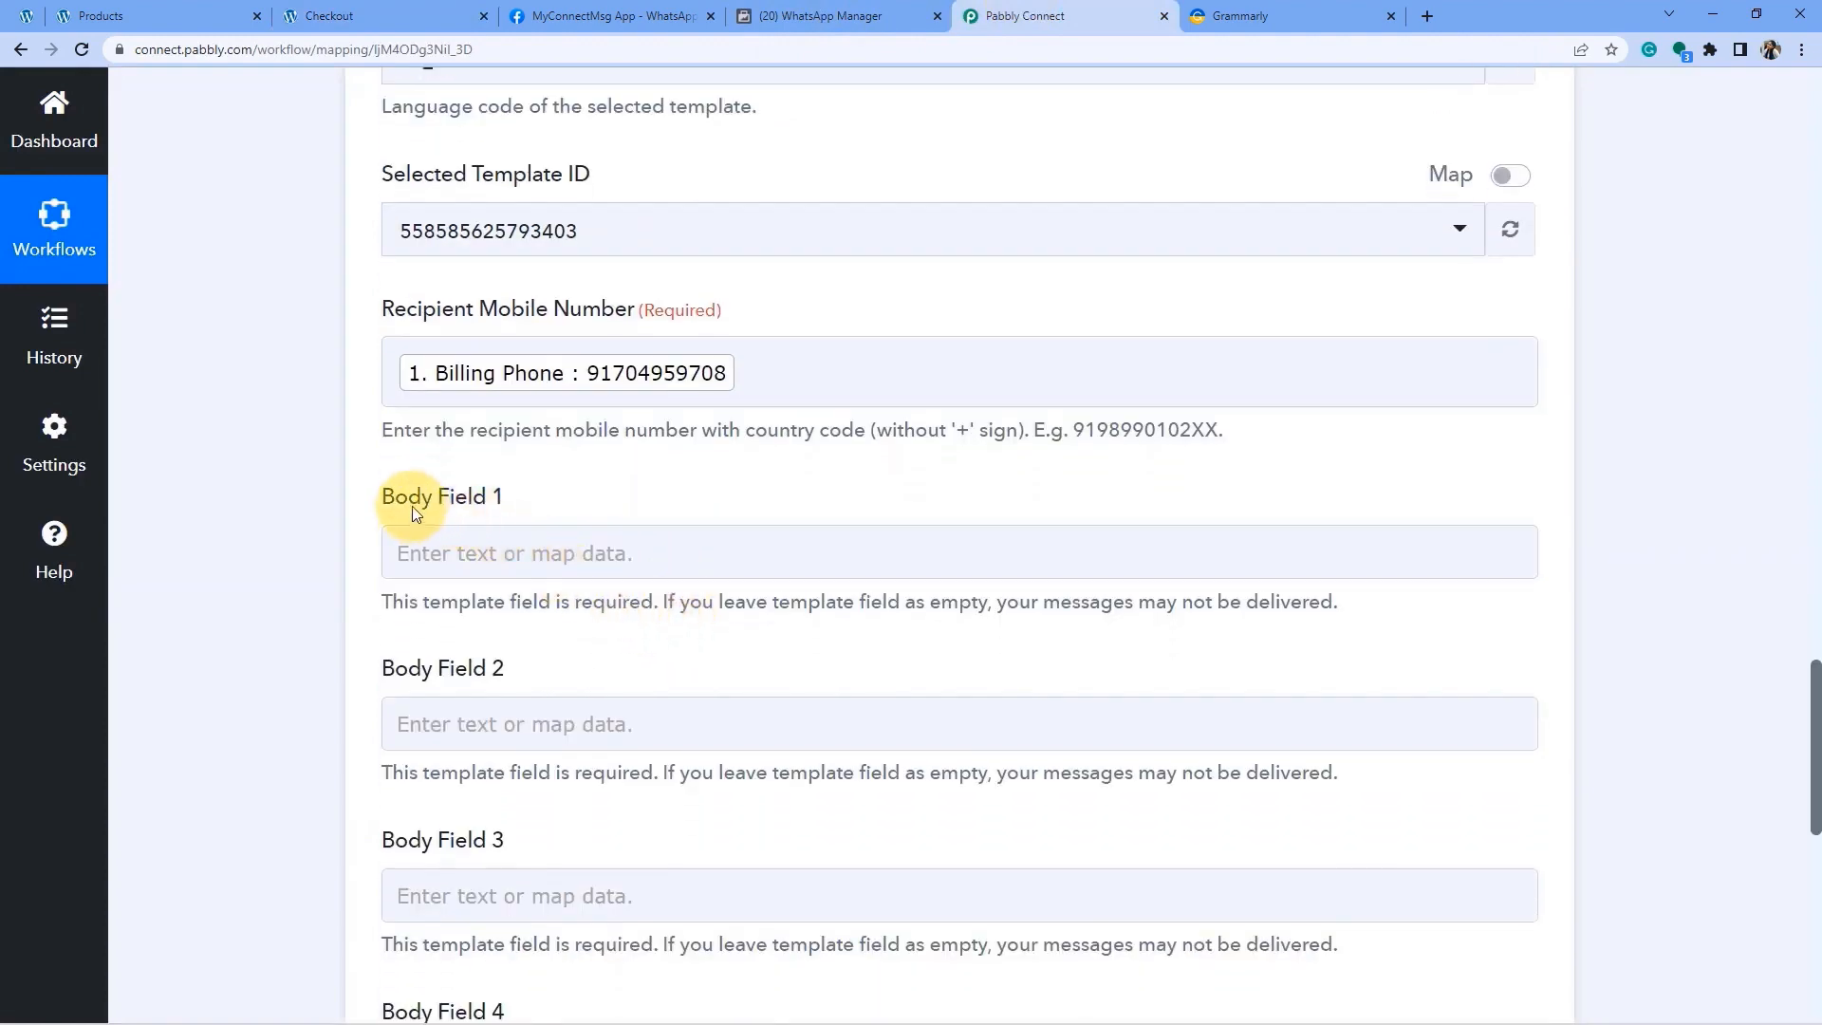
click(493, 497)
scroll(493, 497, down, 1)
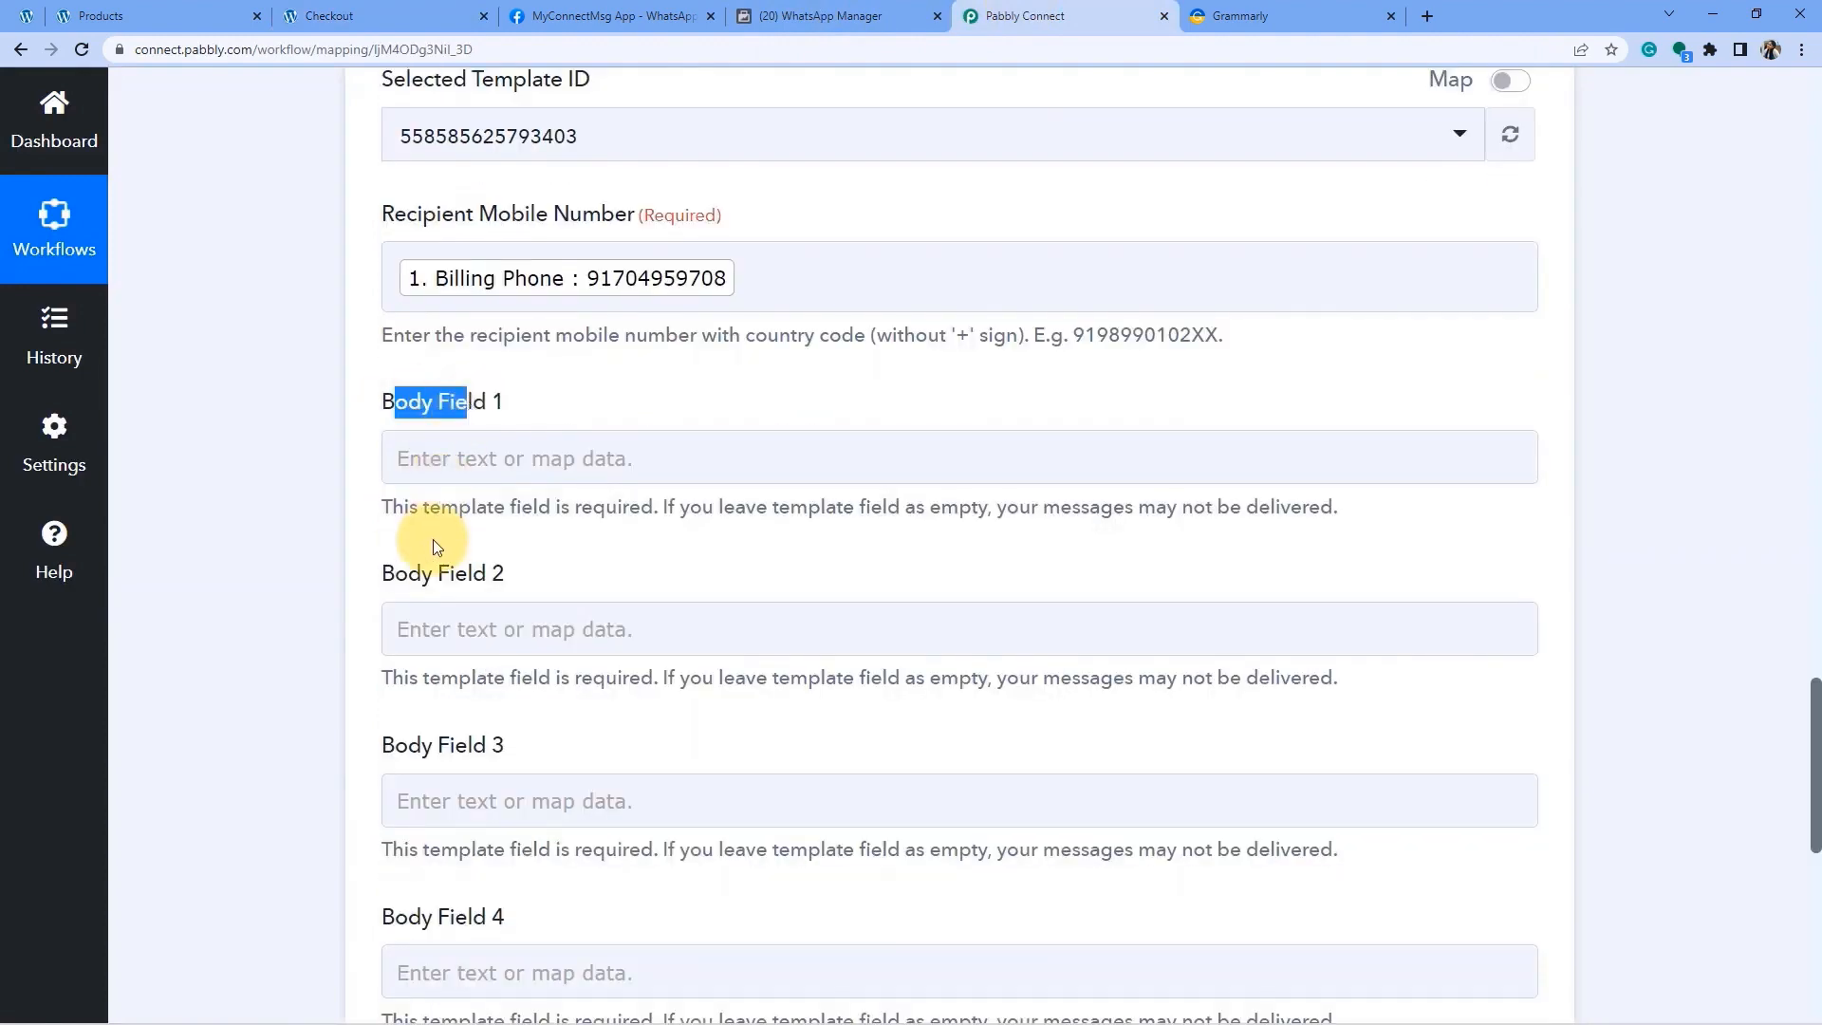
drag(421, 573, 449, 655)
scroll(476, 754, down, 2)
drag(395, 729, 612, 725)
scroll(612, 724, up, 2)
Inspect the {{1}}, {{2}} and {{3}} placeholders in the order template's preview.
click(828, 13)
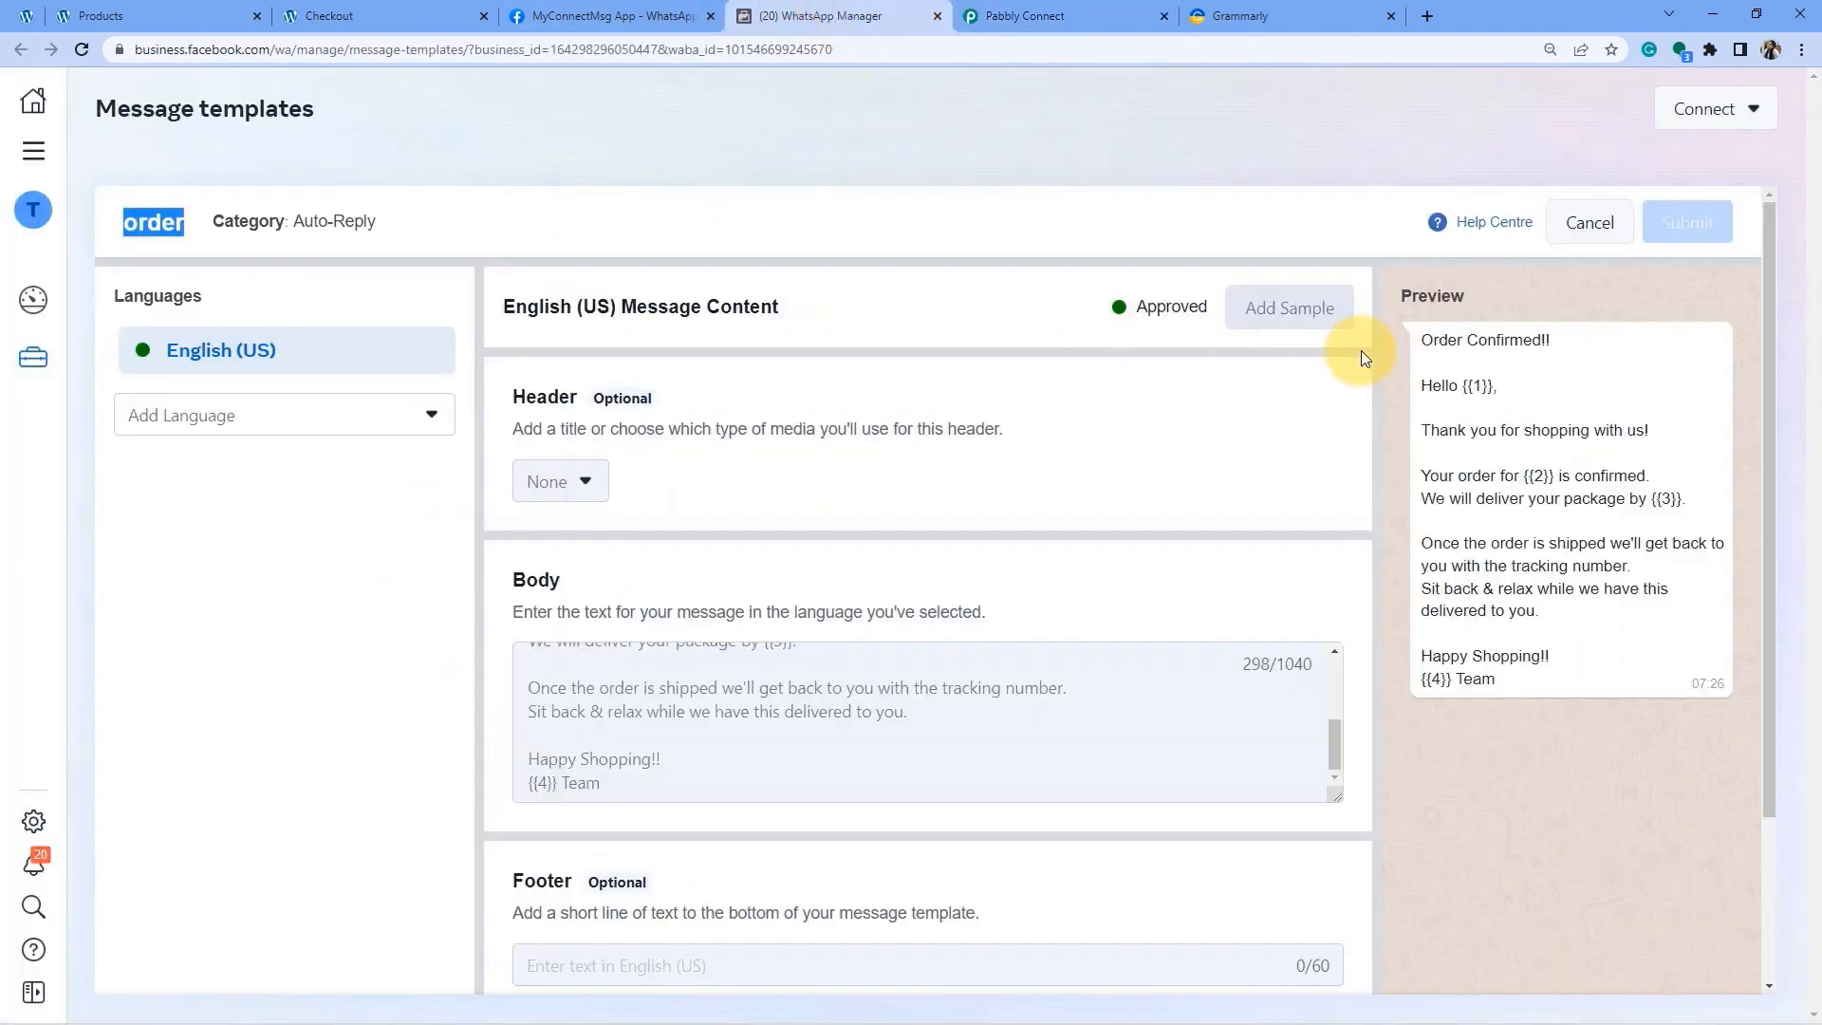
drag(1463, 387, 1508, 387)
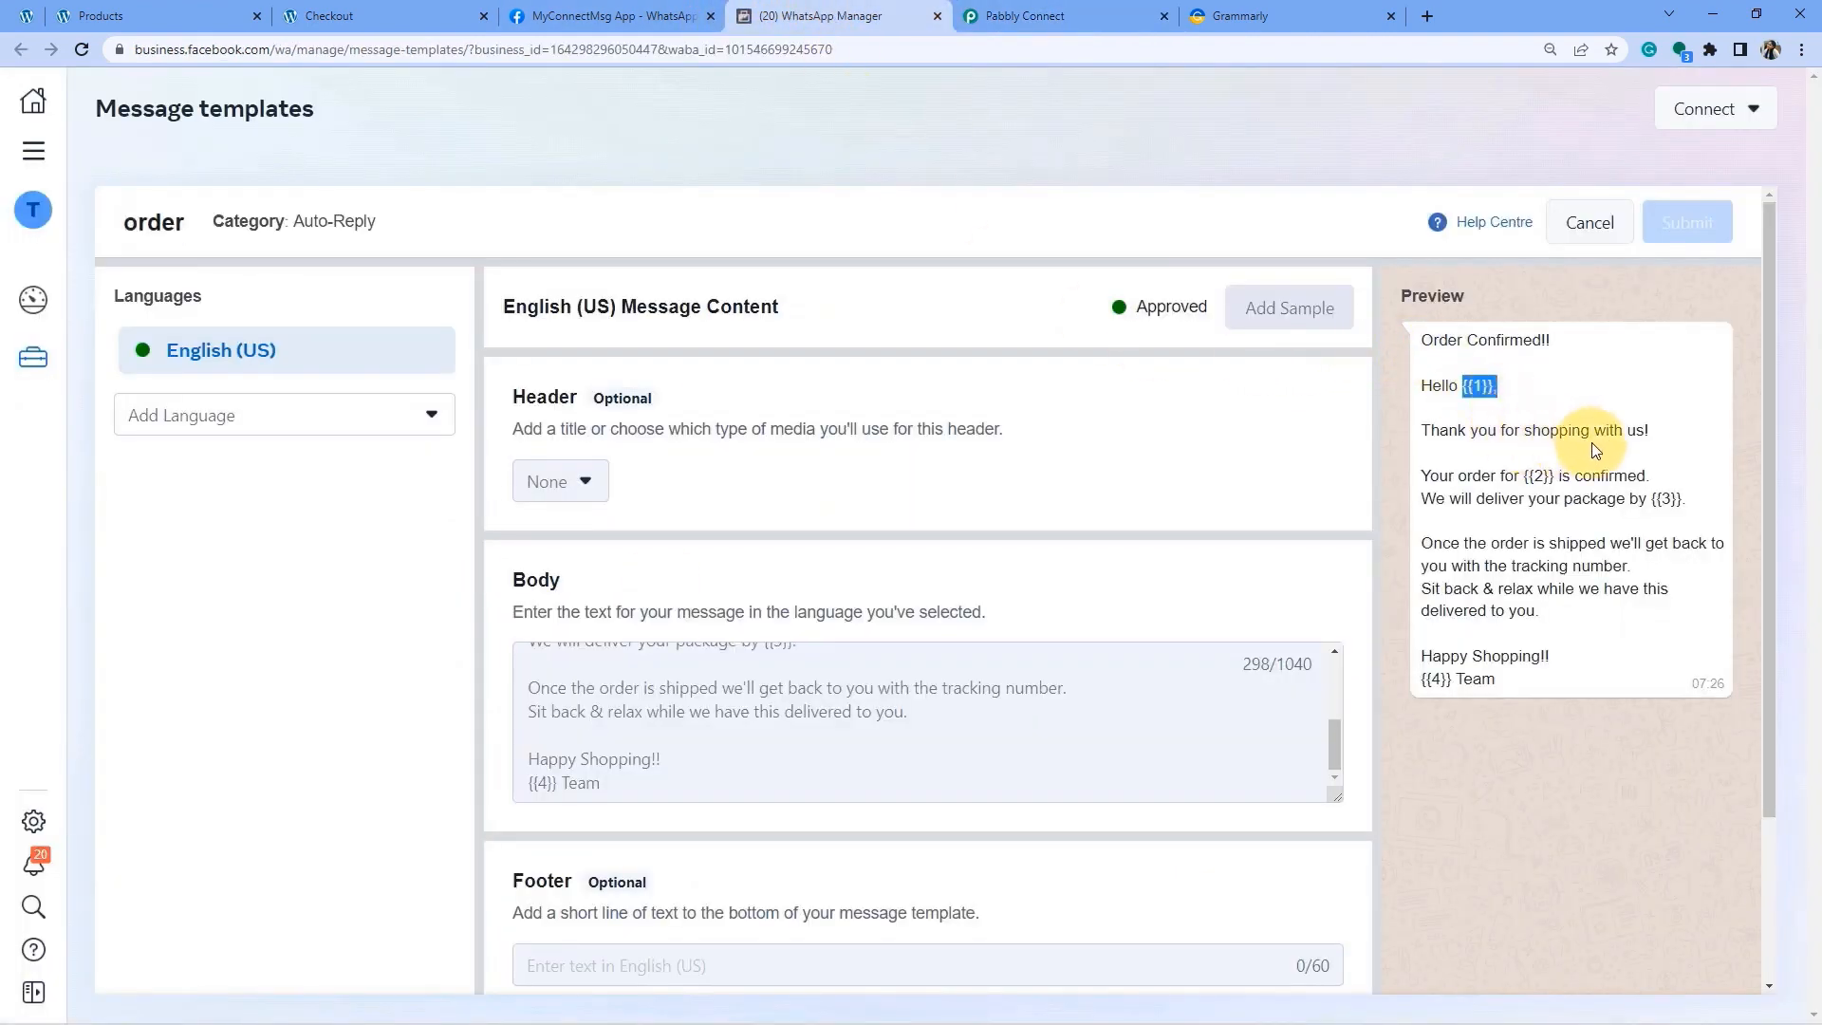
drag(1523, 478, 1684, 503)
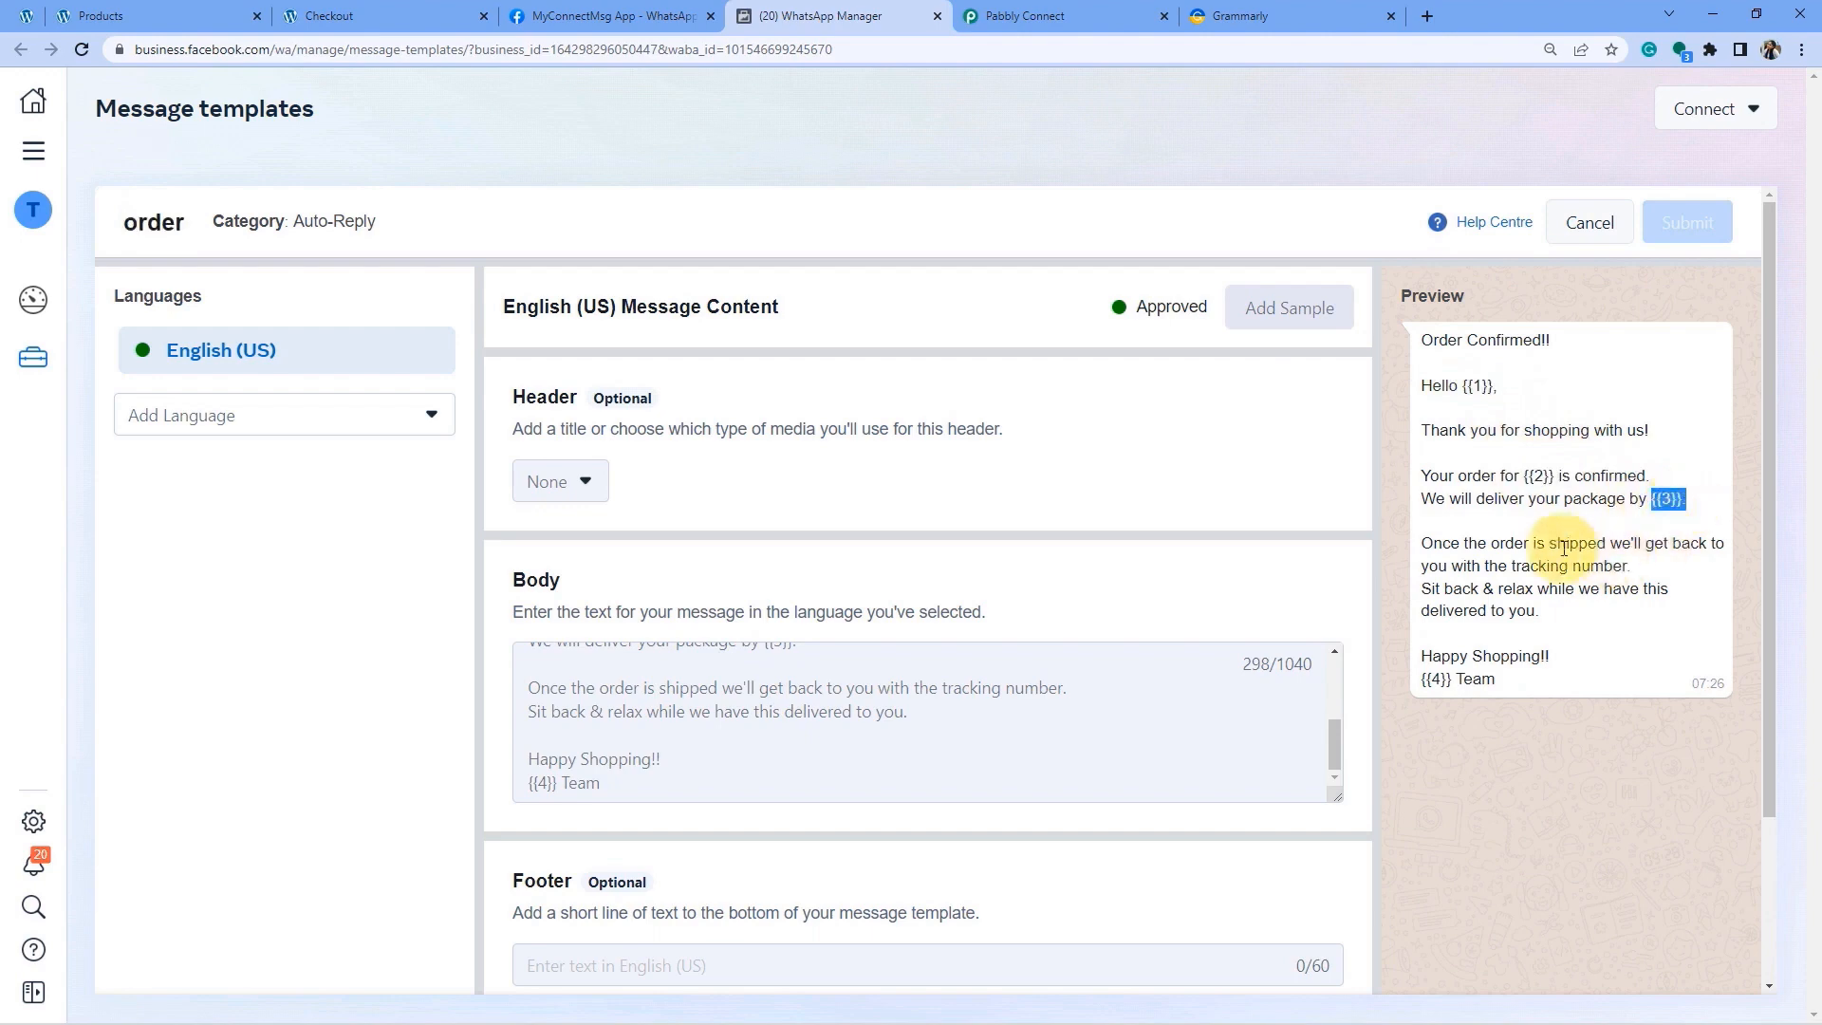
click(1476, 403)
drag(1494, 386, 1431, 388)
Map the WooCommerce order's Billing First Name into Body Field 1.
click(1098, 8)
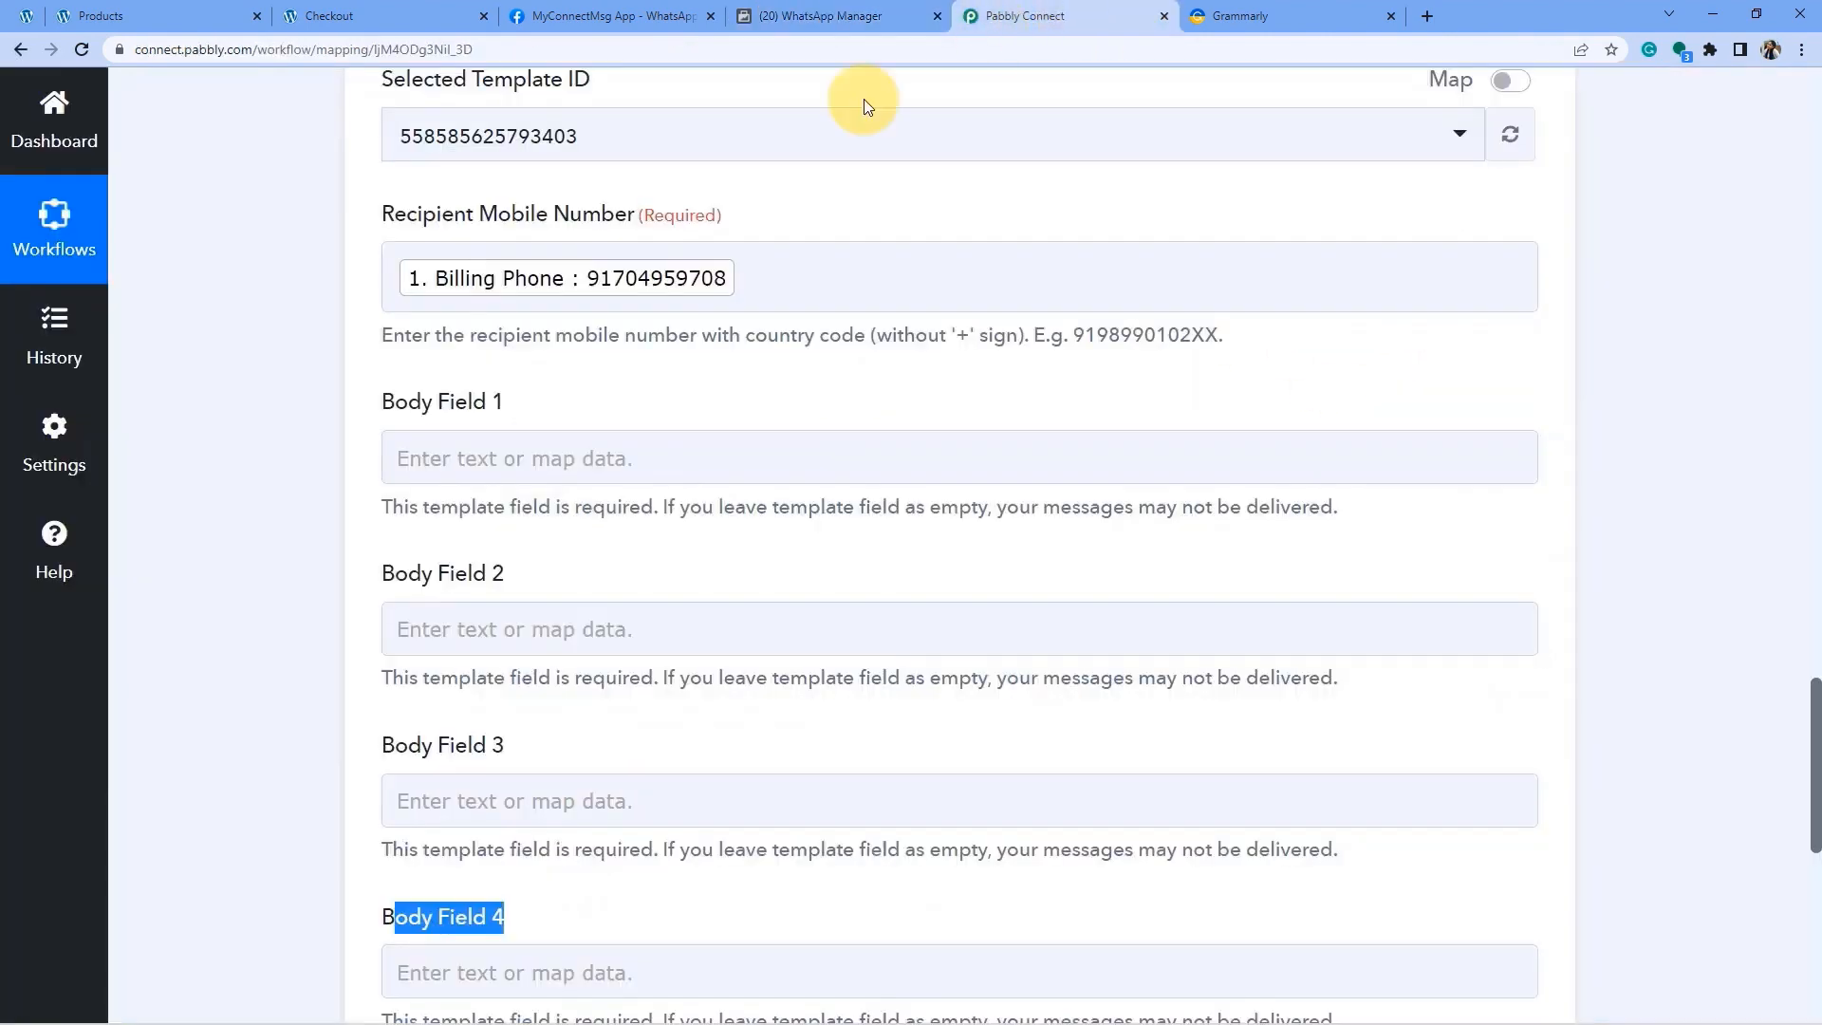
click(427, 457)
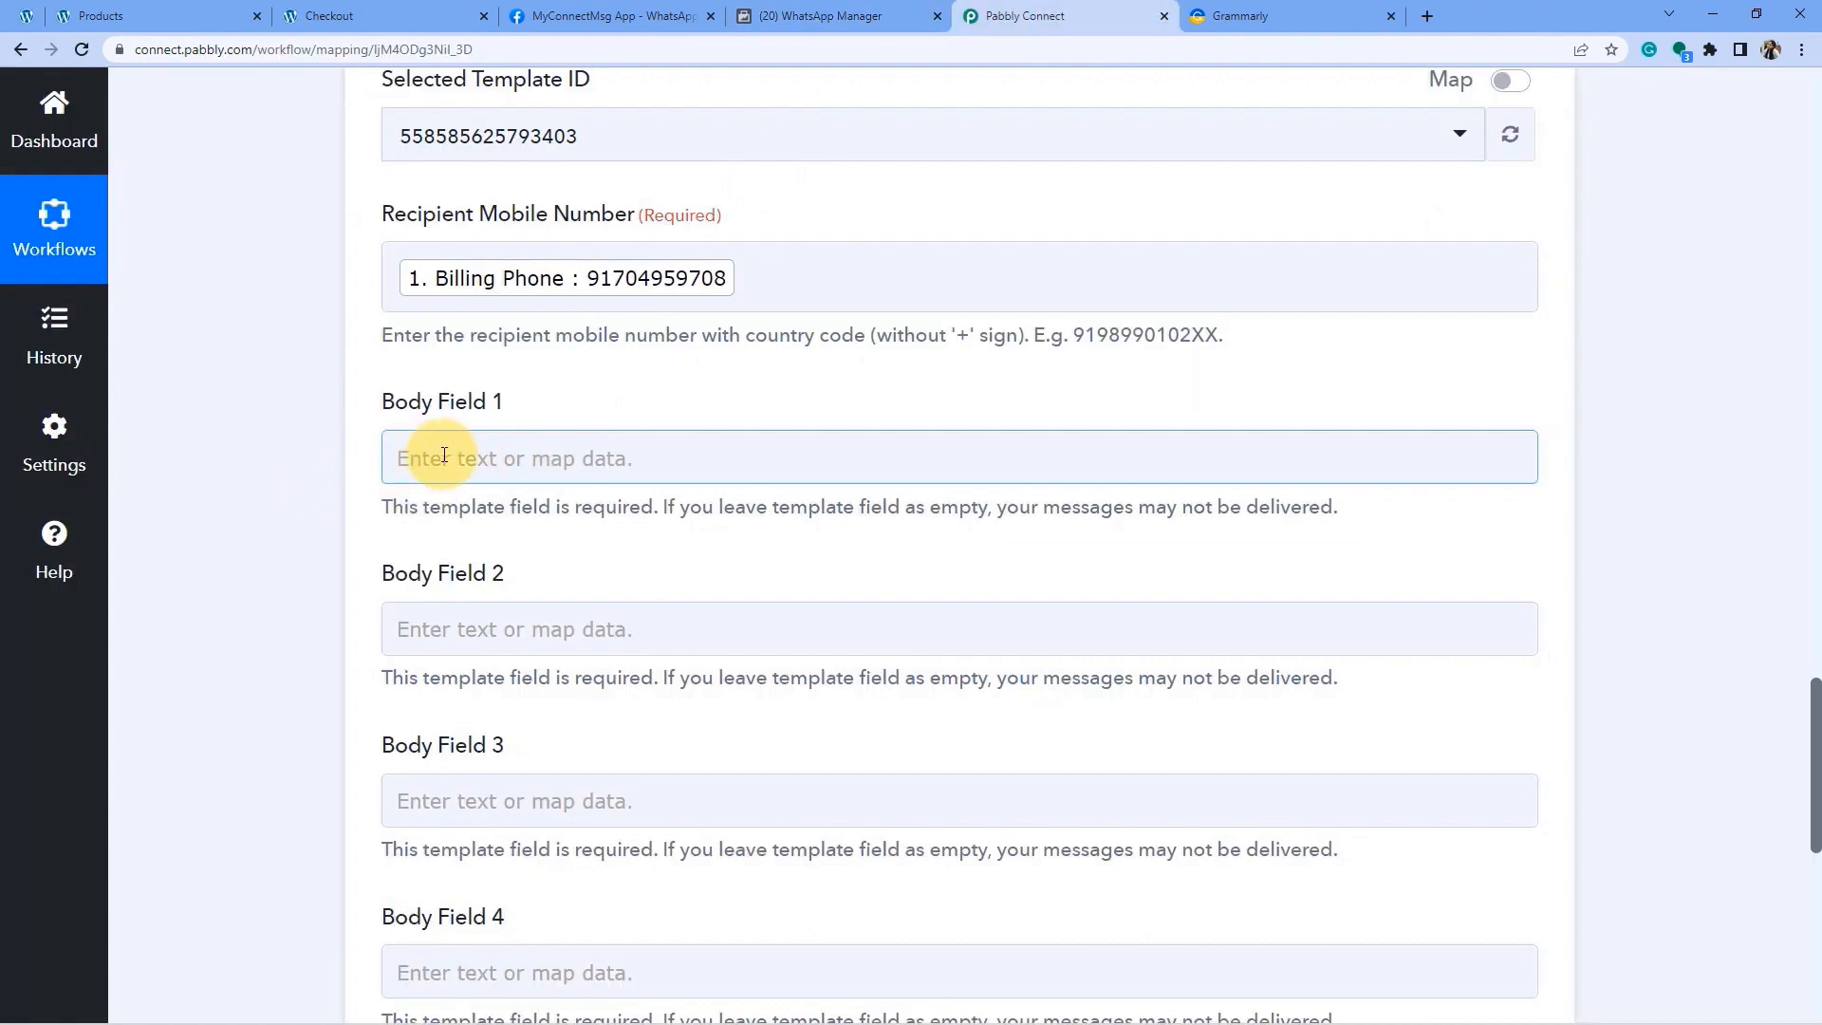
click(253, 527)
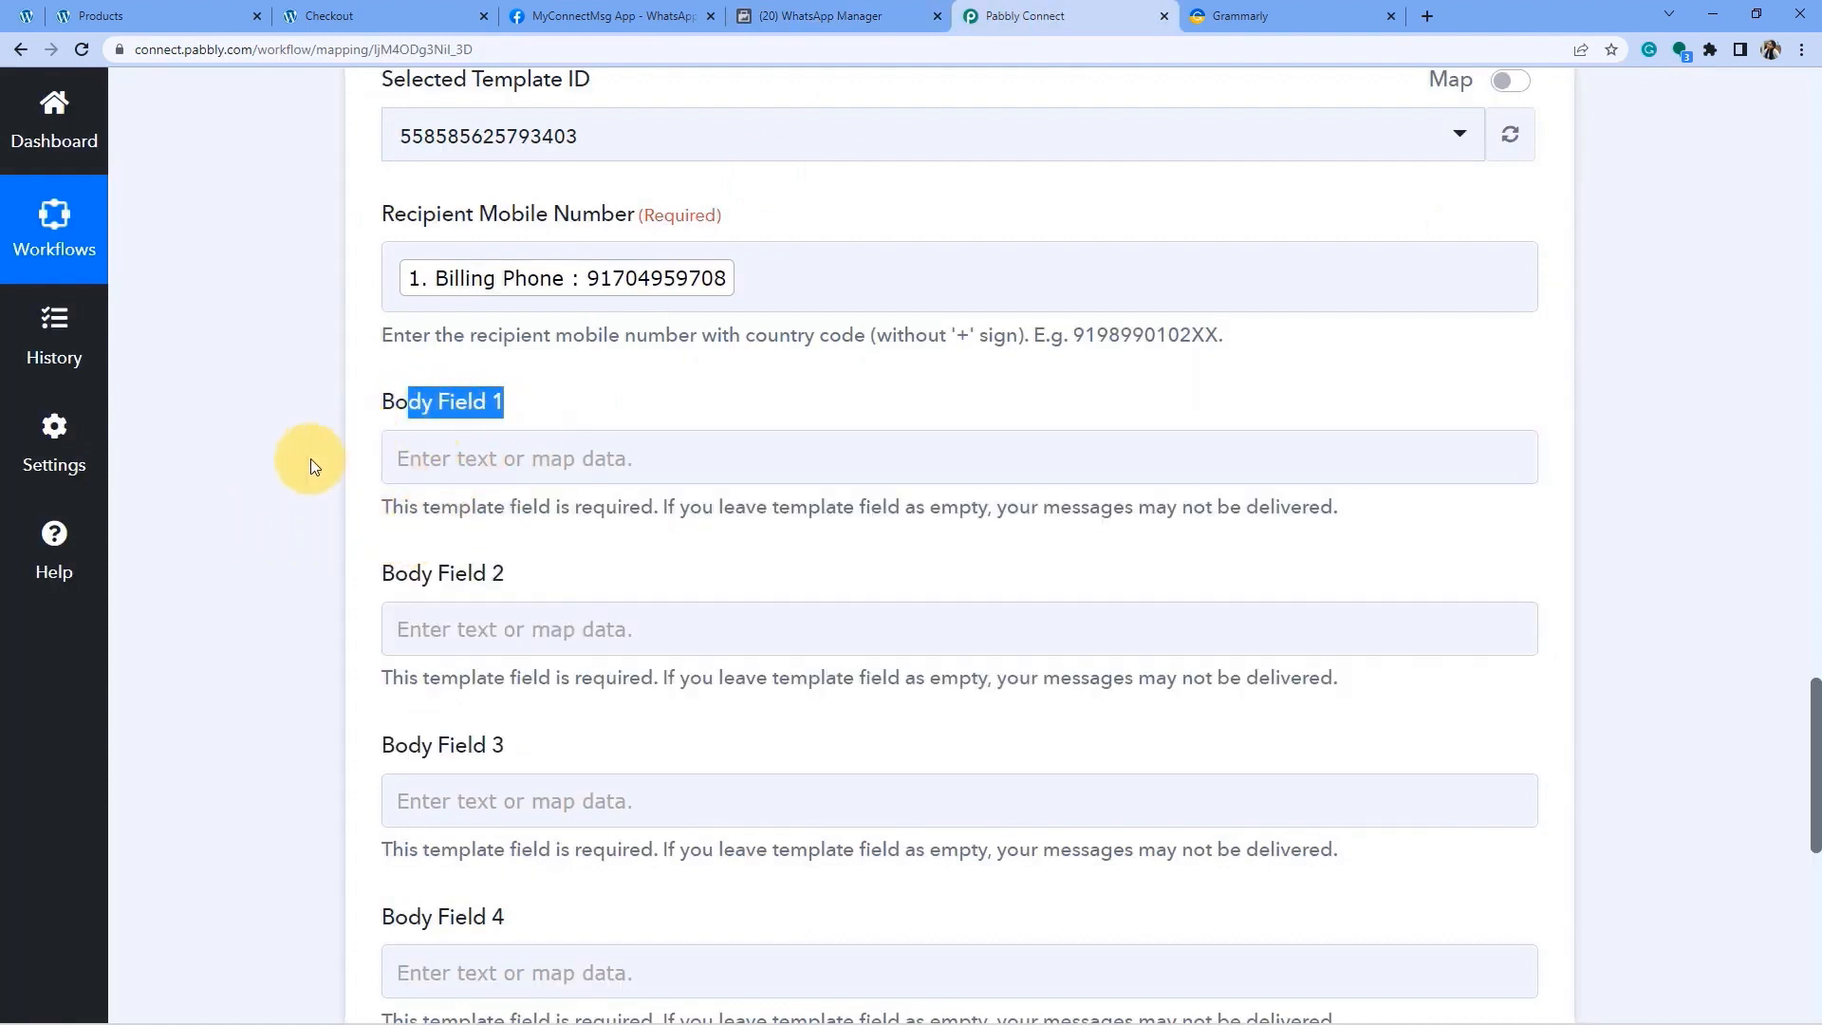
click(487, 459)
click(544, 665)
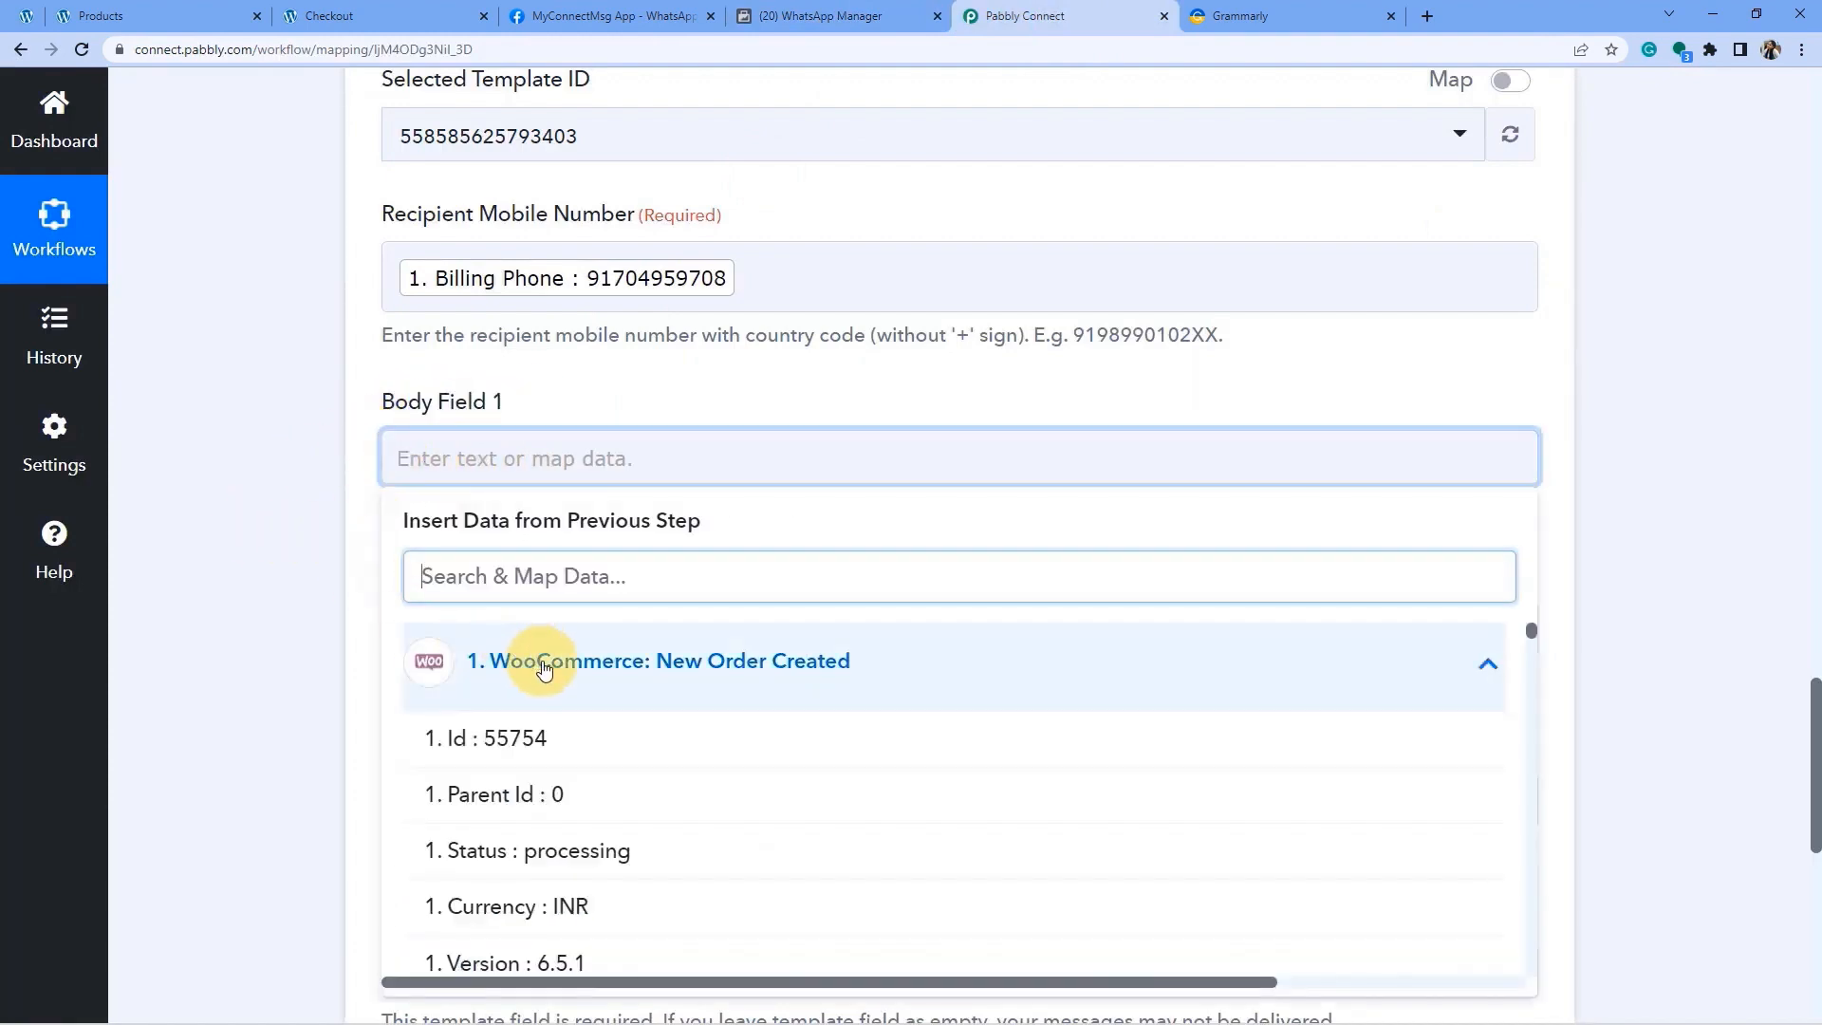
scroll(570, 683, down, 8)
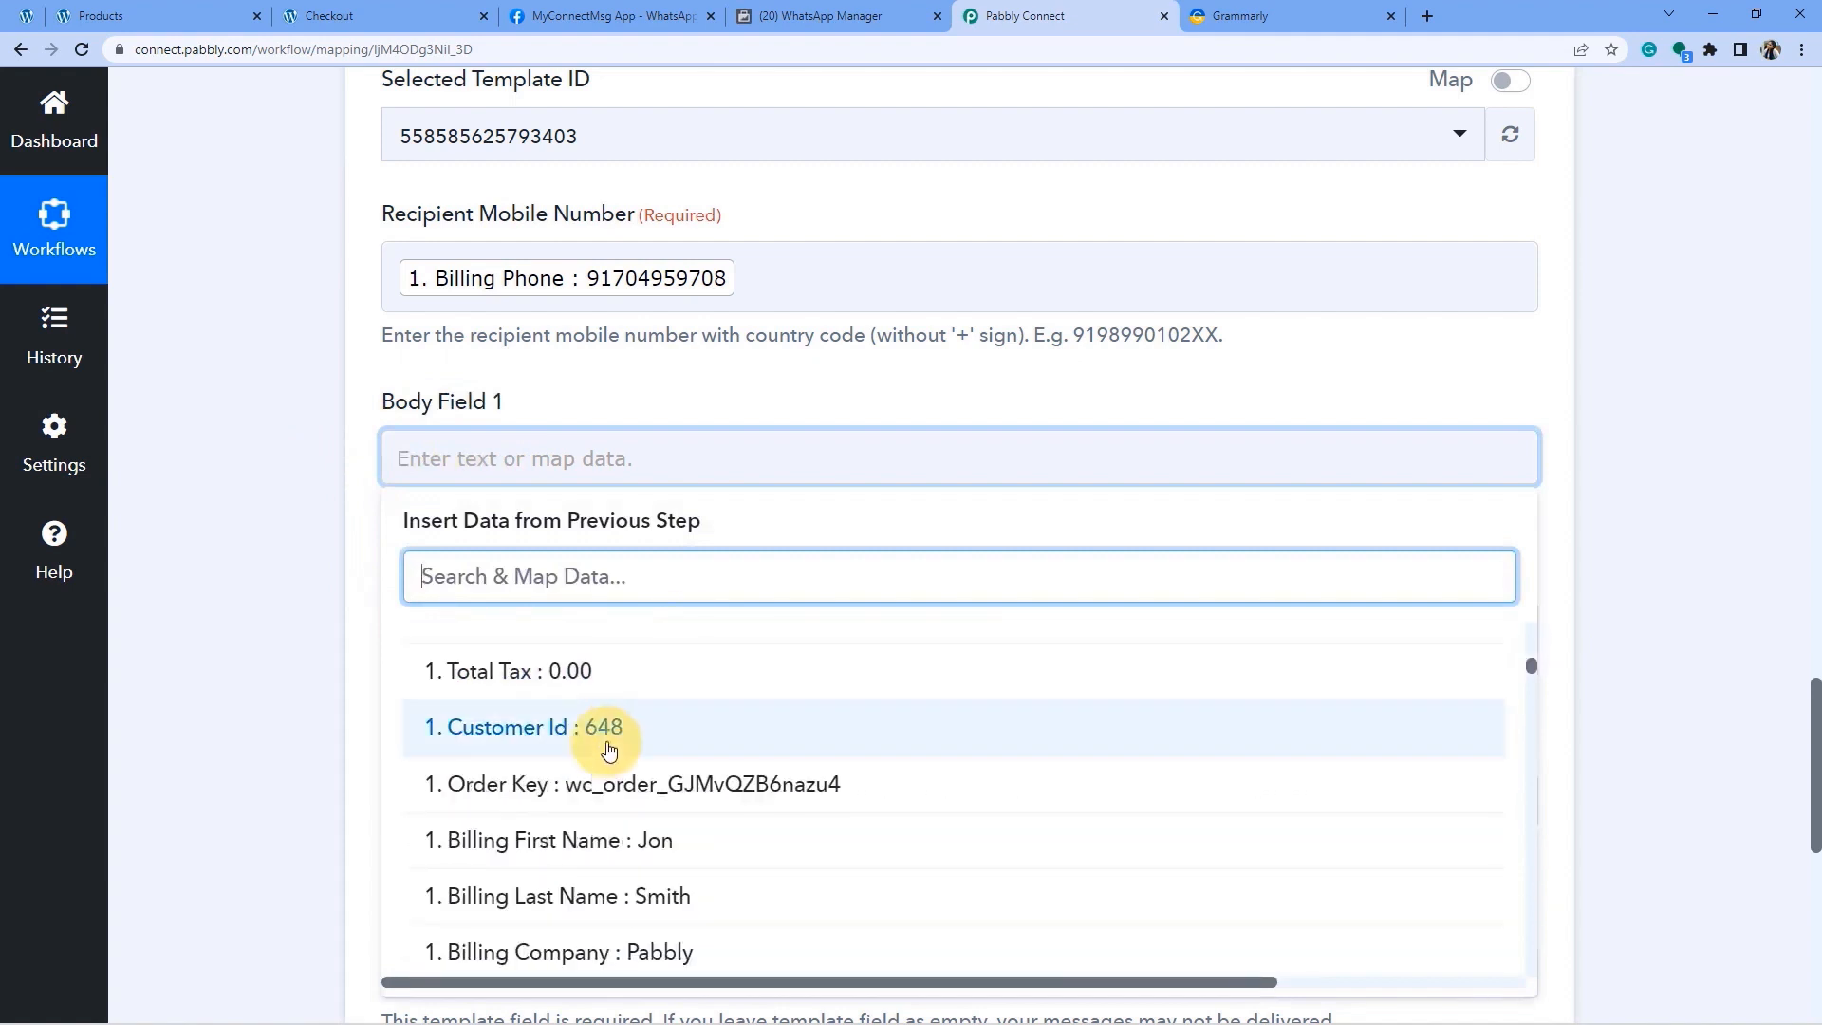
scroll(608, 749, down, 1)
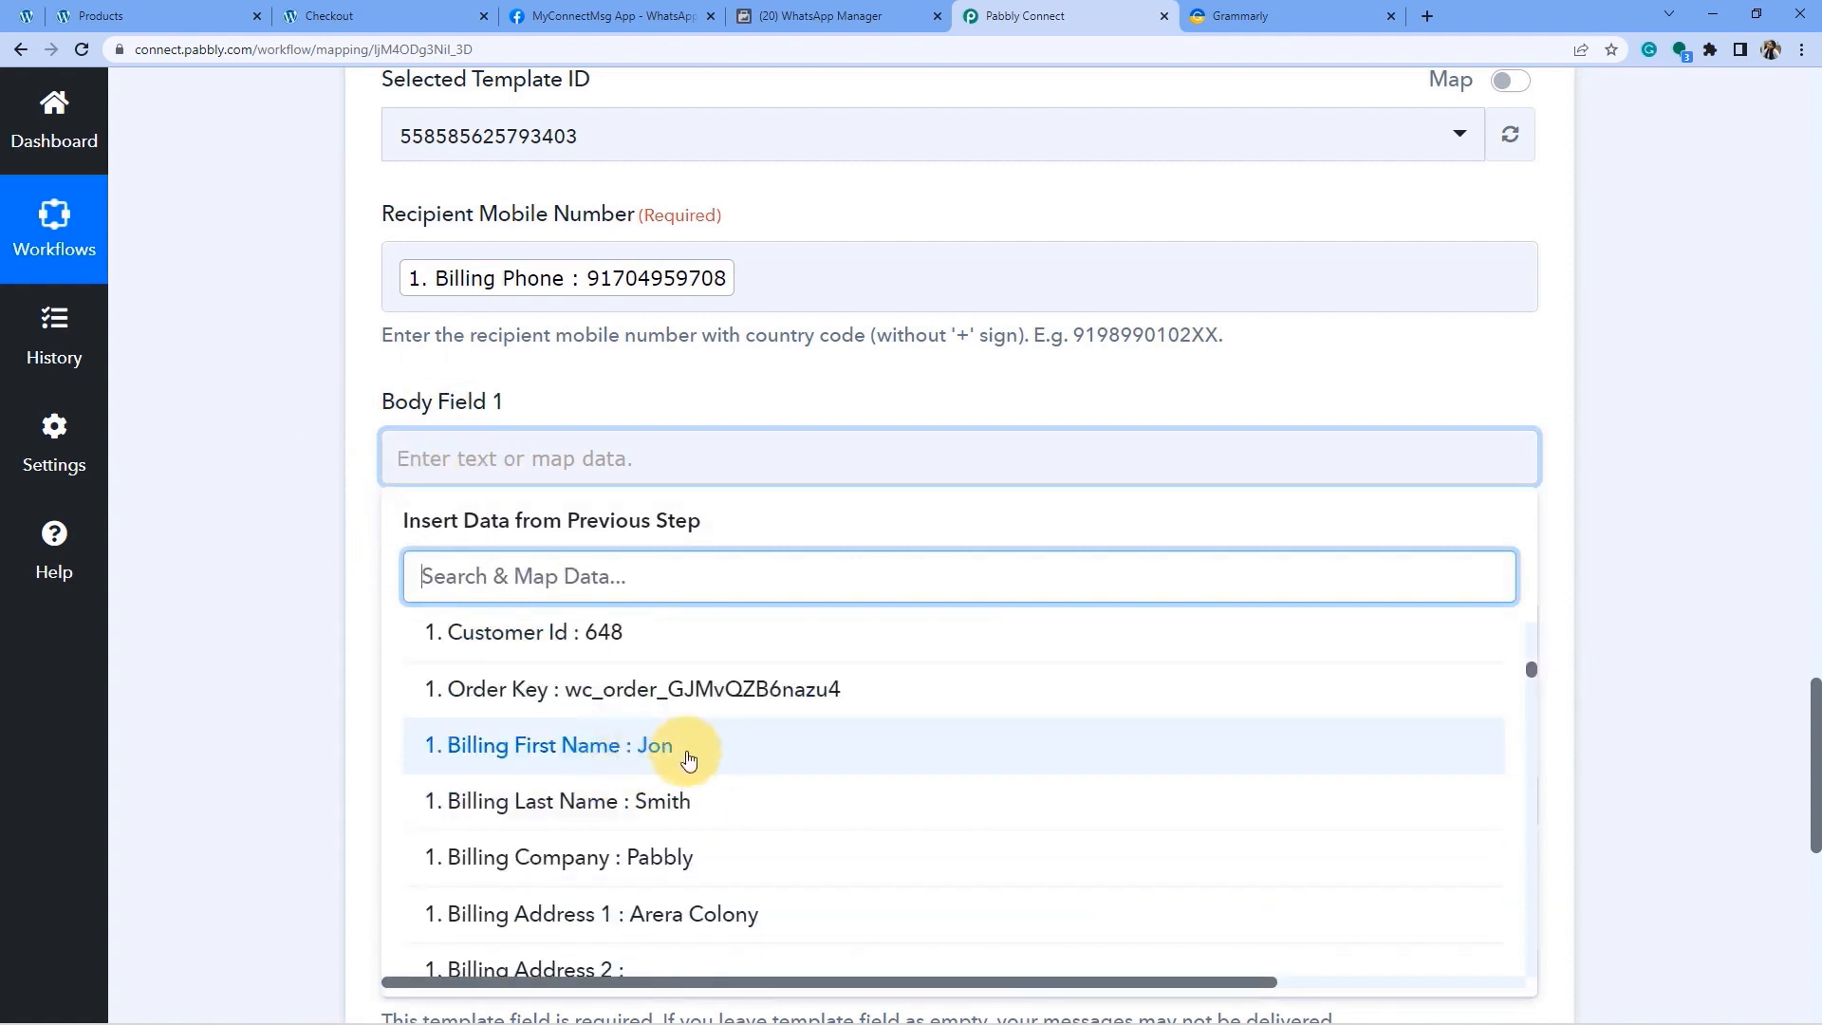
click(676, 746)
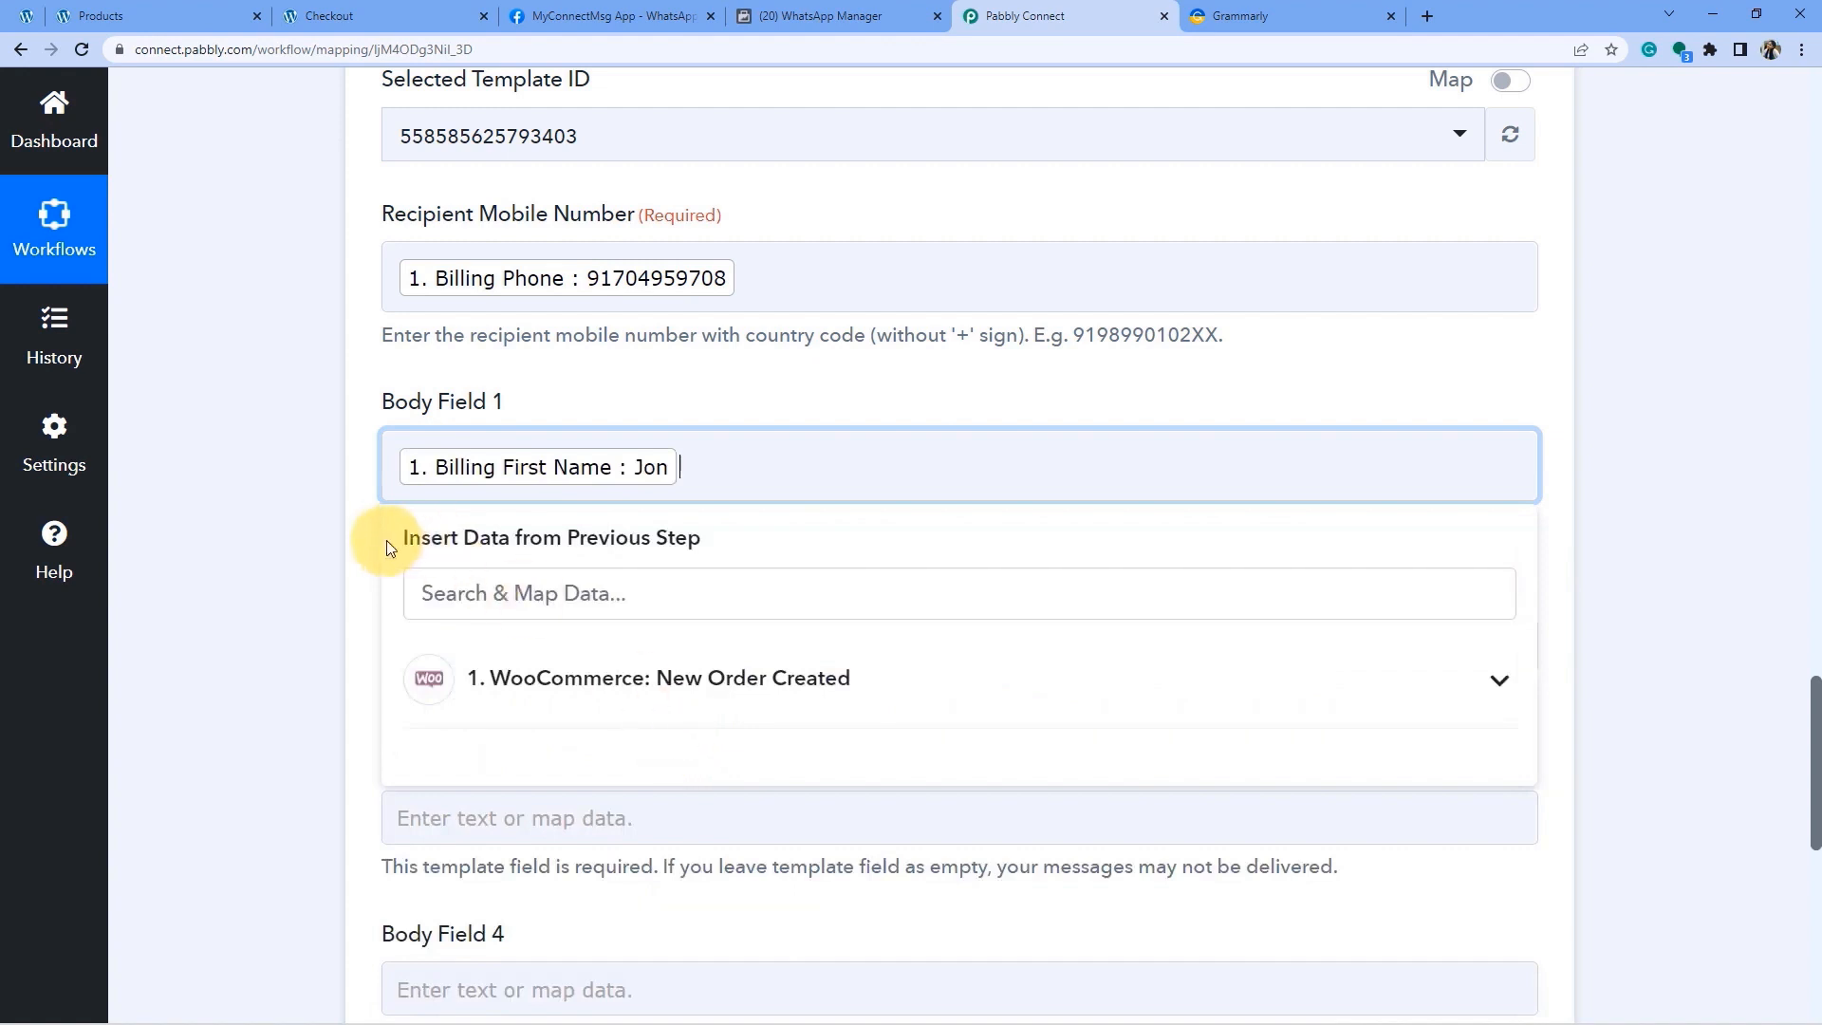
click(316, 587)
Append Billing Last Name after the first name in Body Field 1.
click(703, 462)
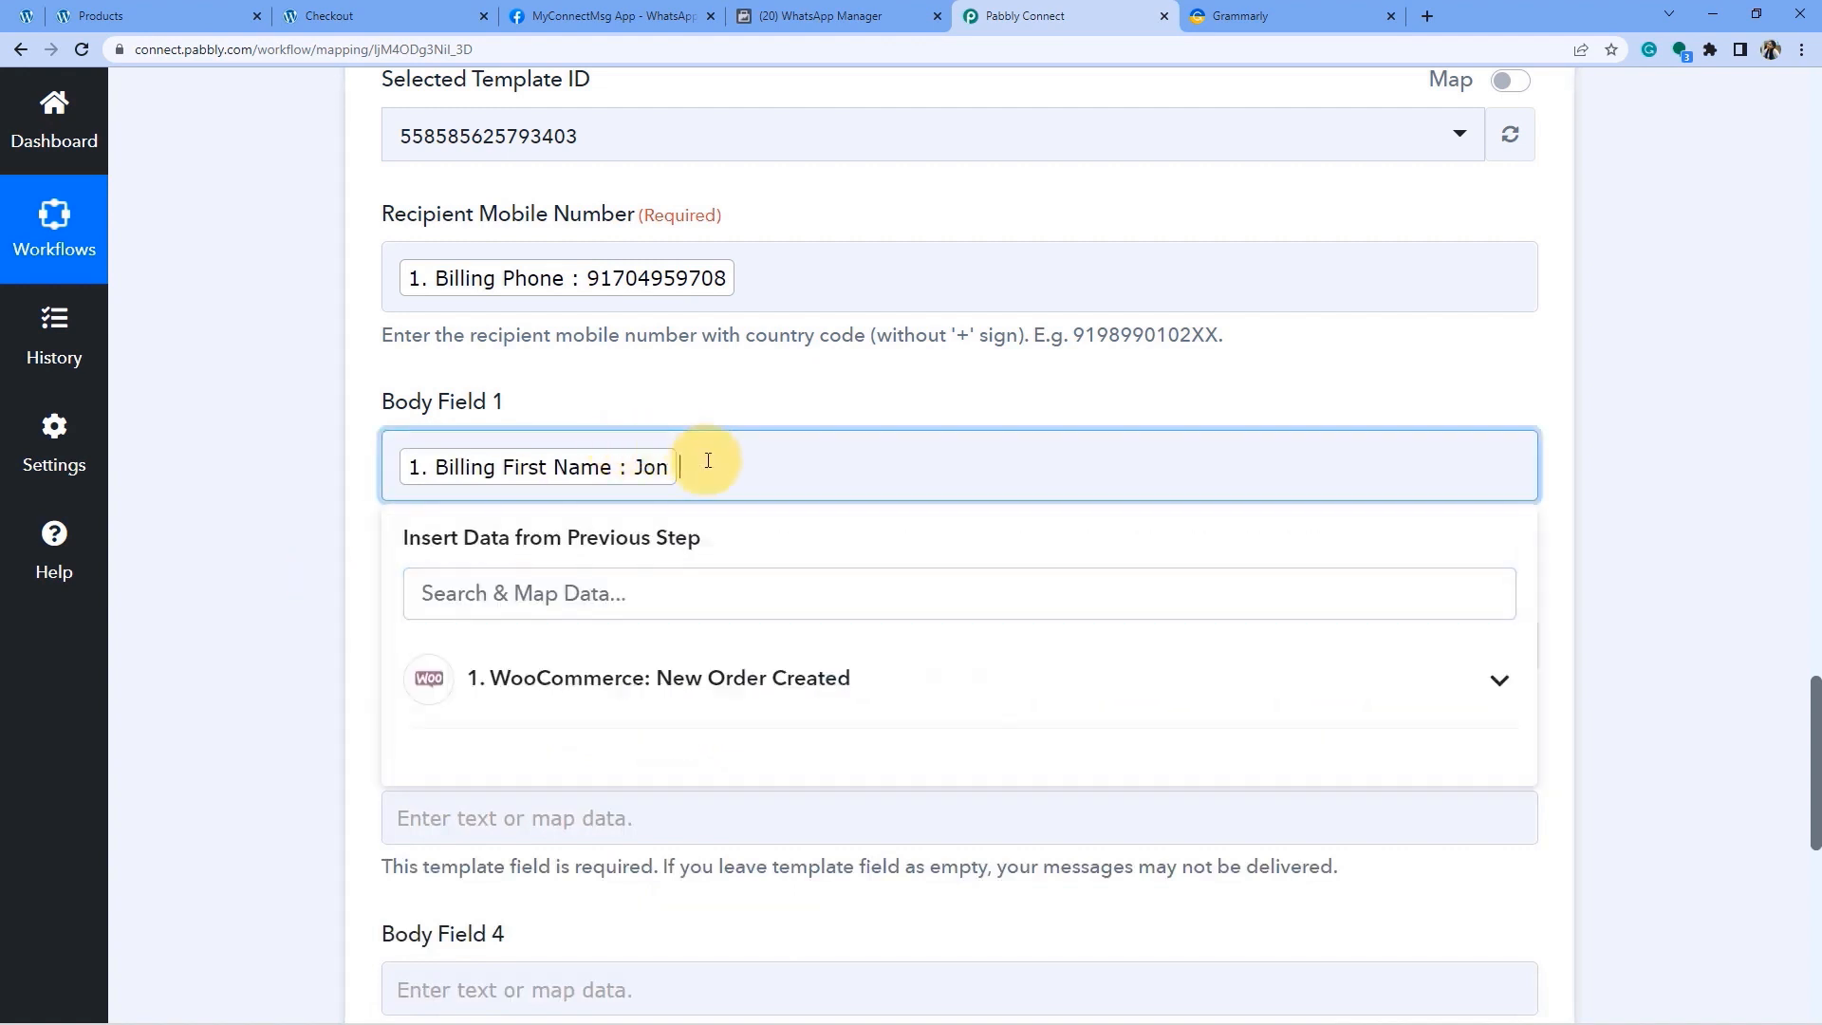
click(582, 683)
scroll(664, 740, down, 8)
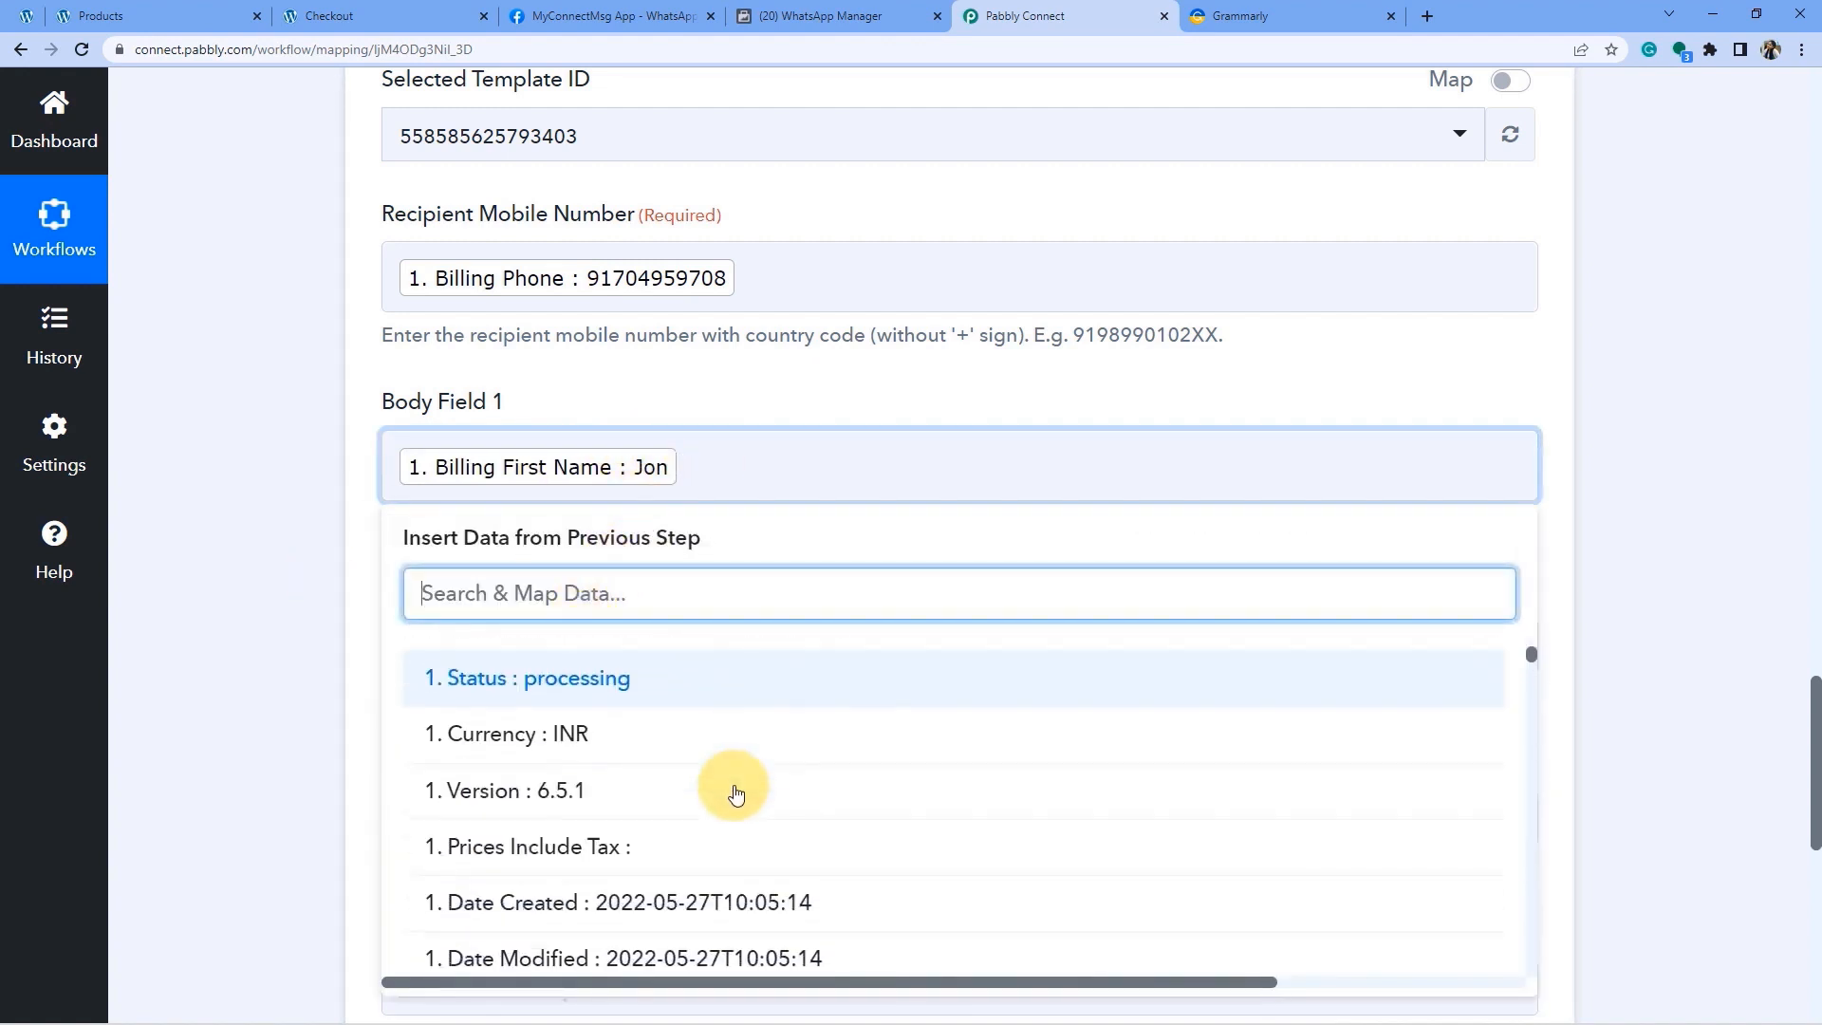
scroll(735, 795, down, 5)
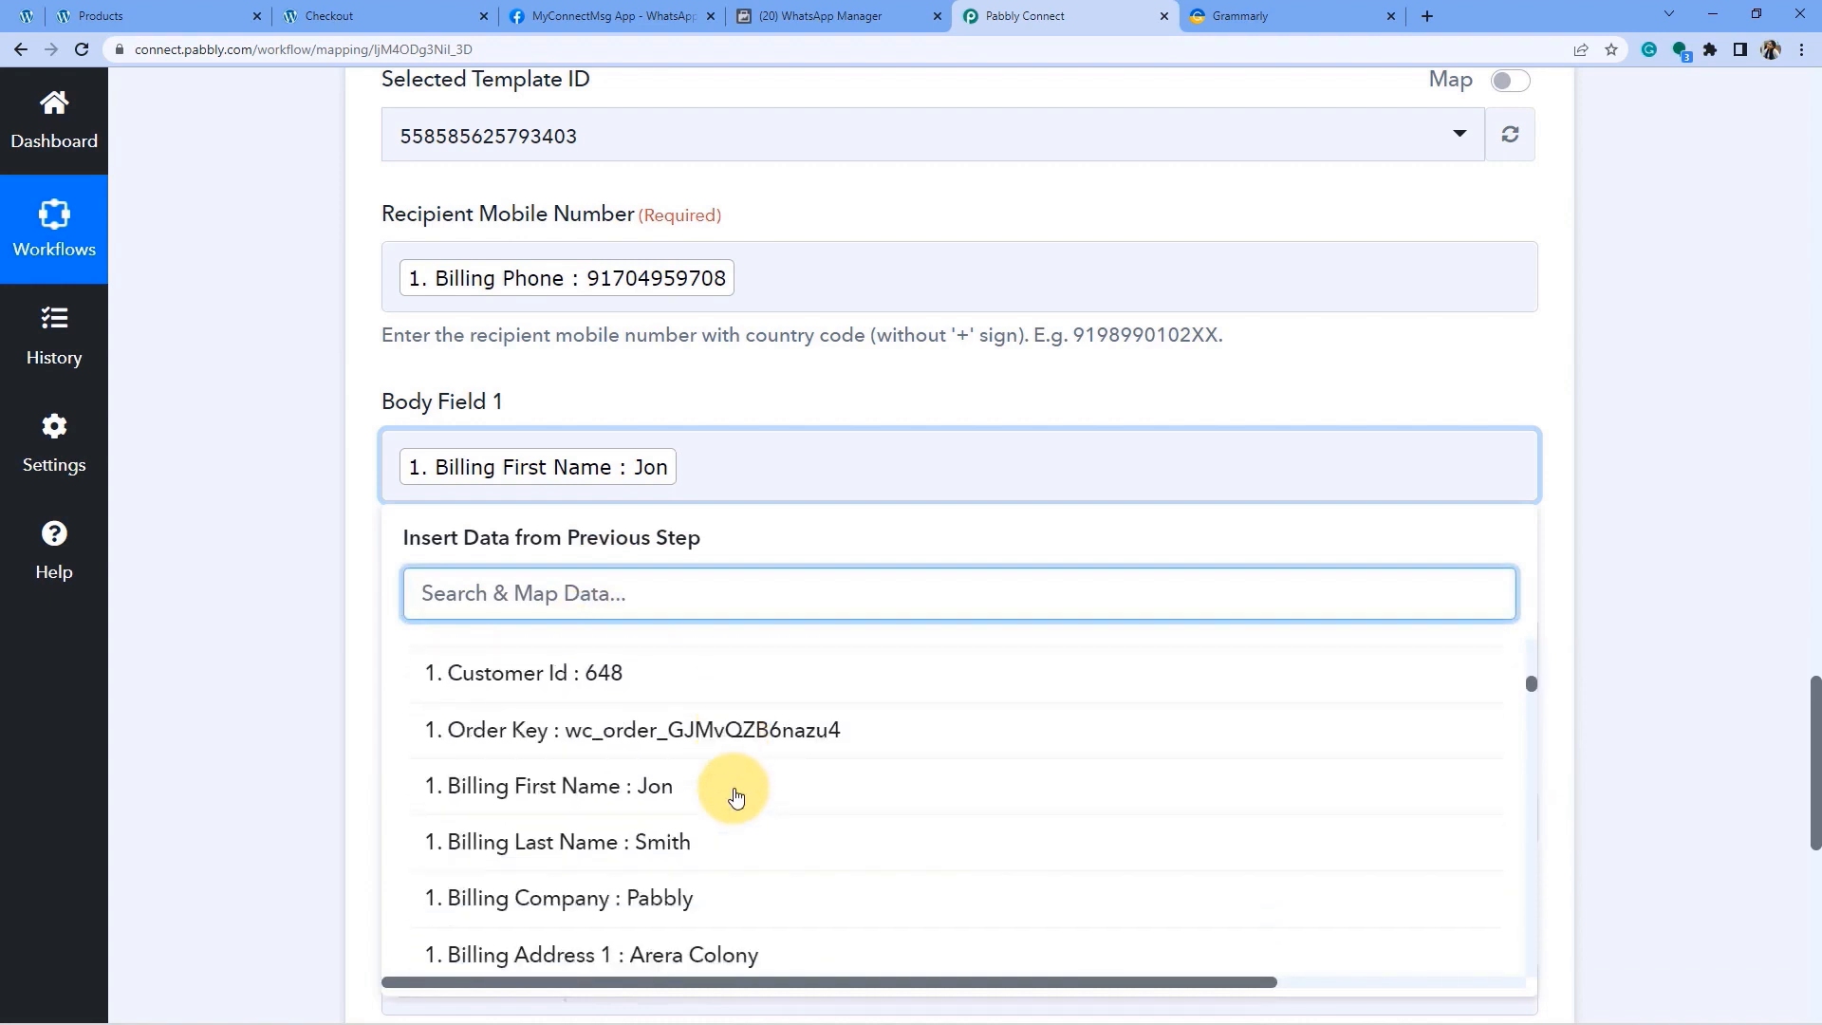
click(664, 817)
click(931, 467)
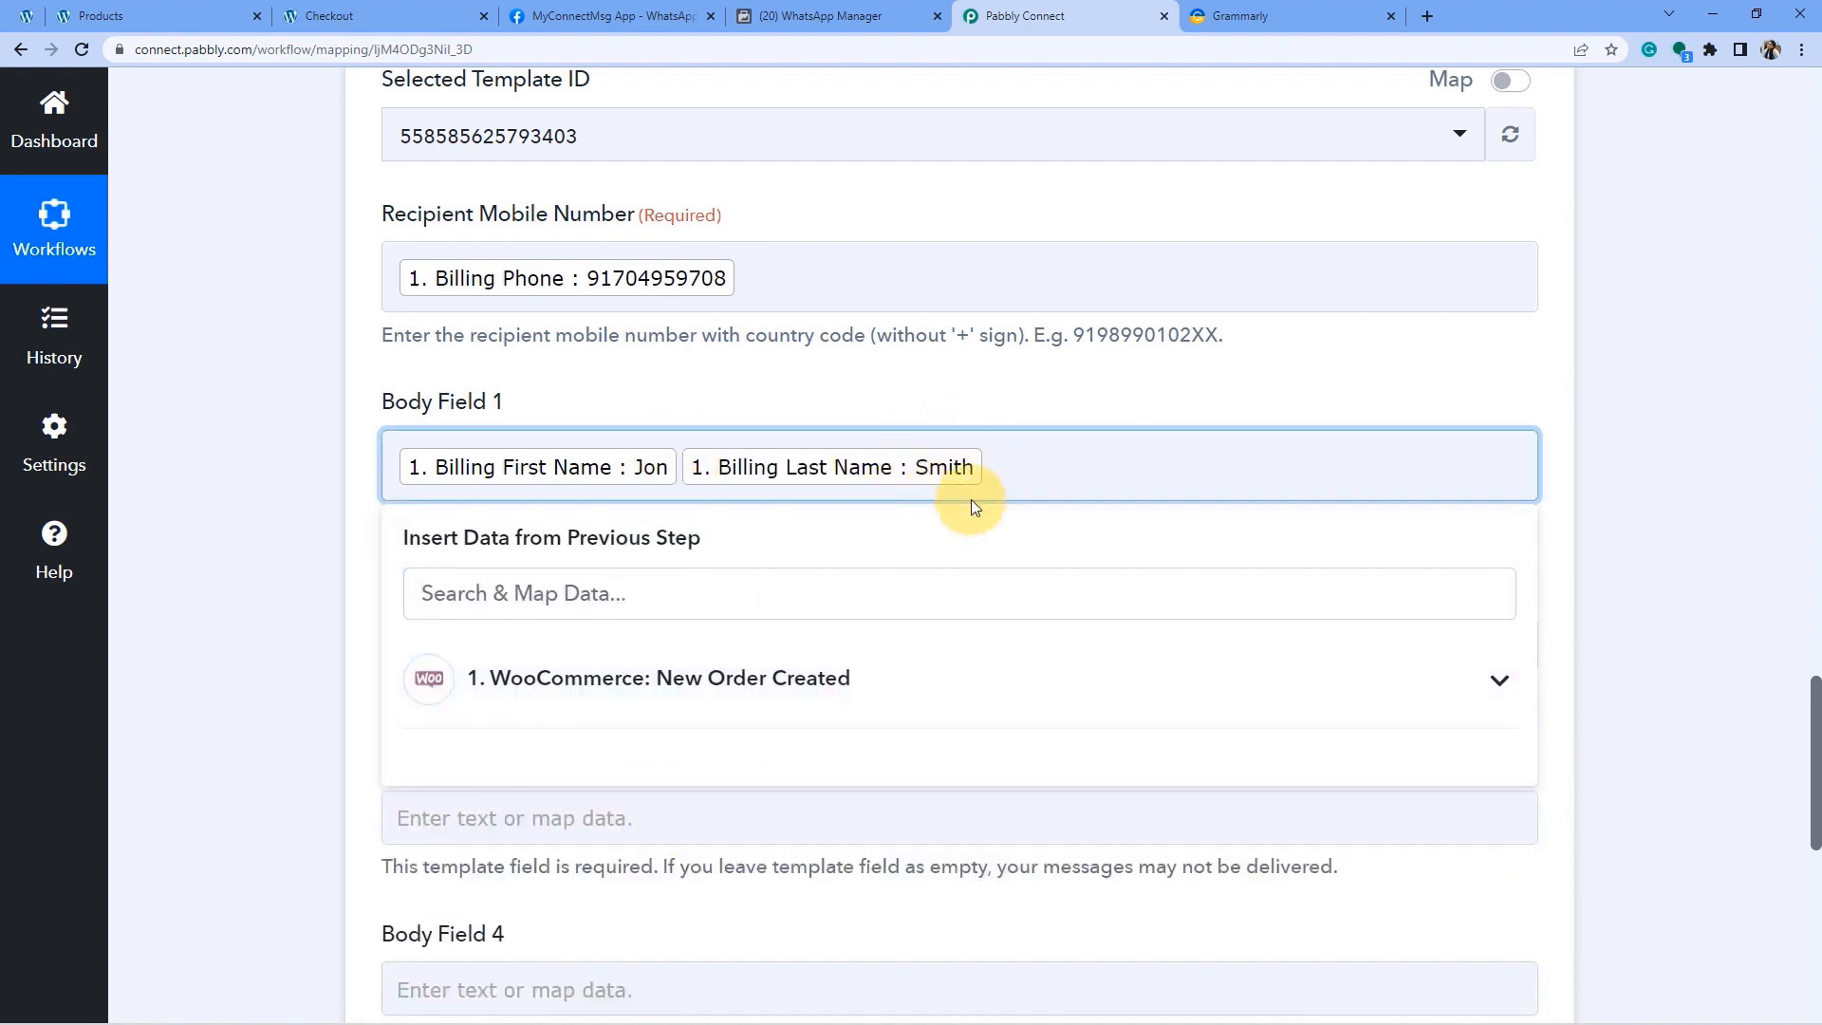
click(276, 594)
drag(458, 523, 568, 581)
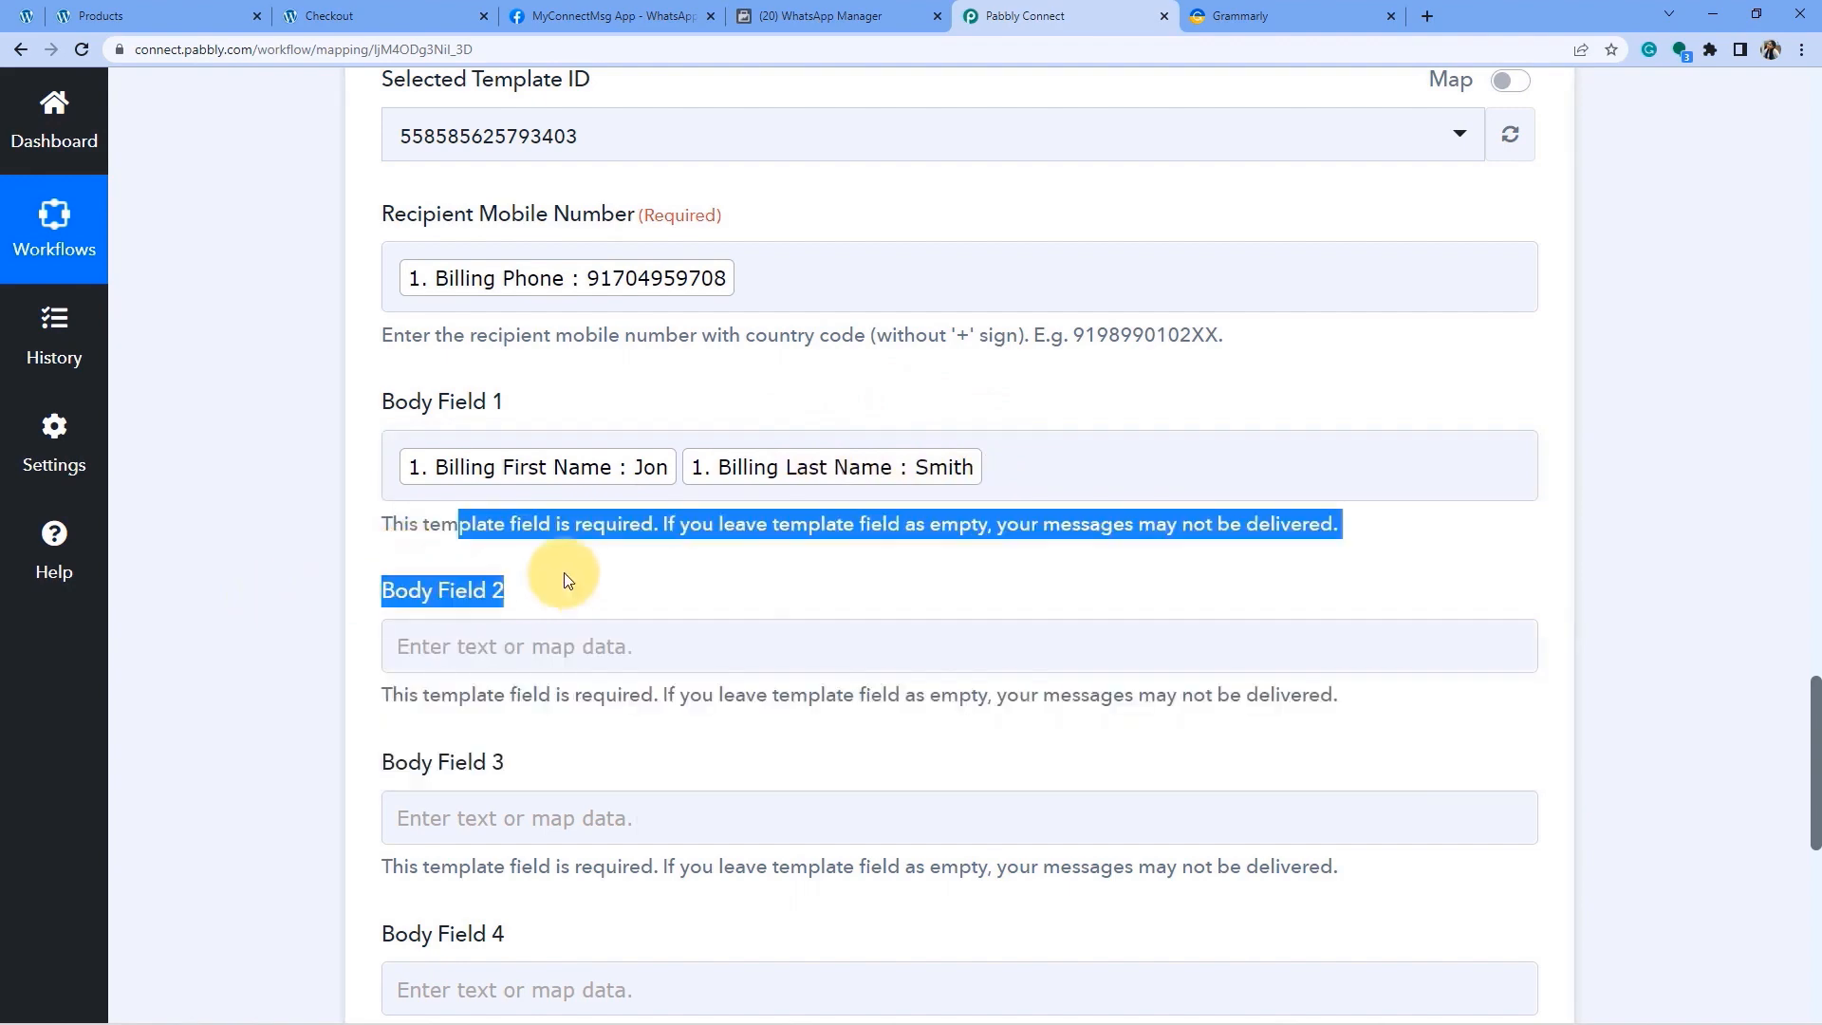
Check the template's {{2}} variable and map Line Items 0 Name into Body Field 2.
click(795, 9)
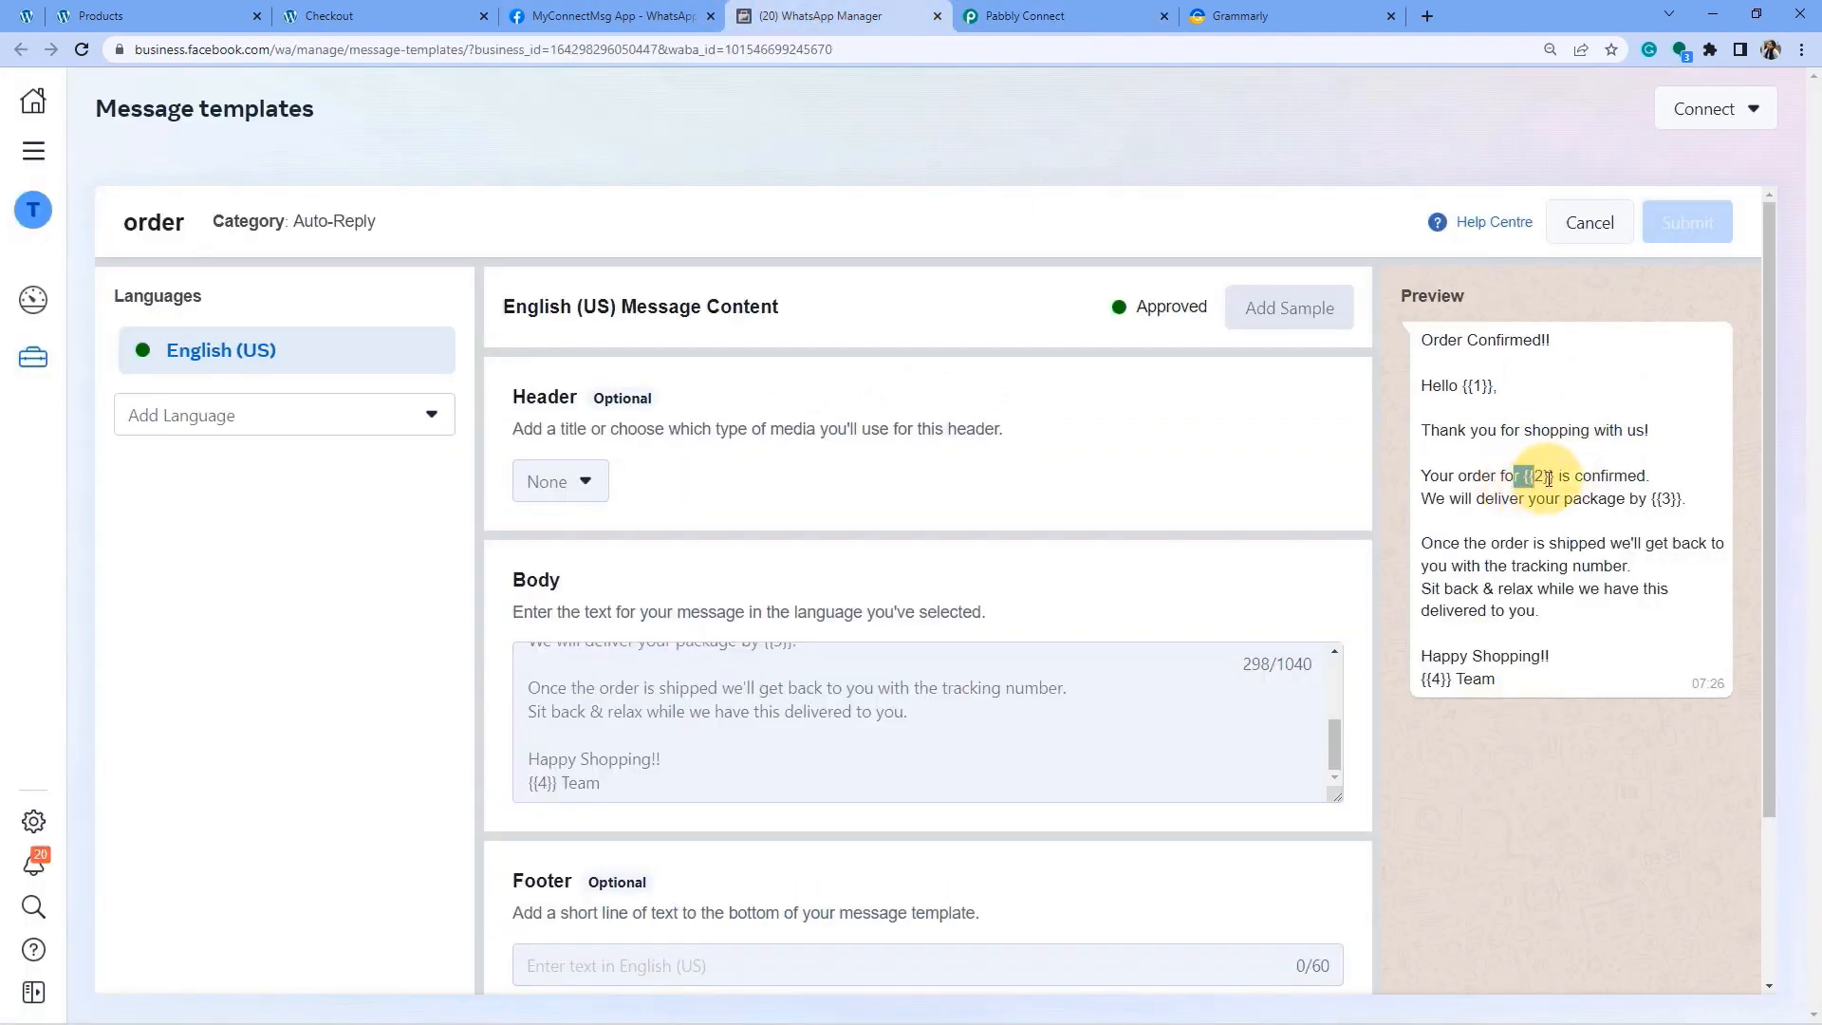
click(1055, 8)
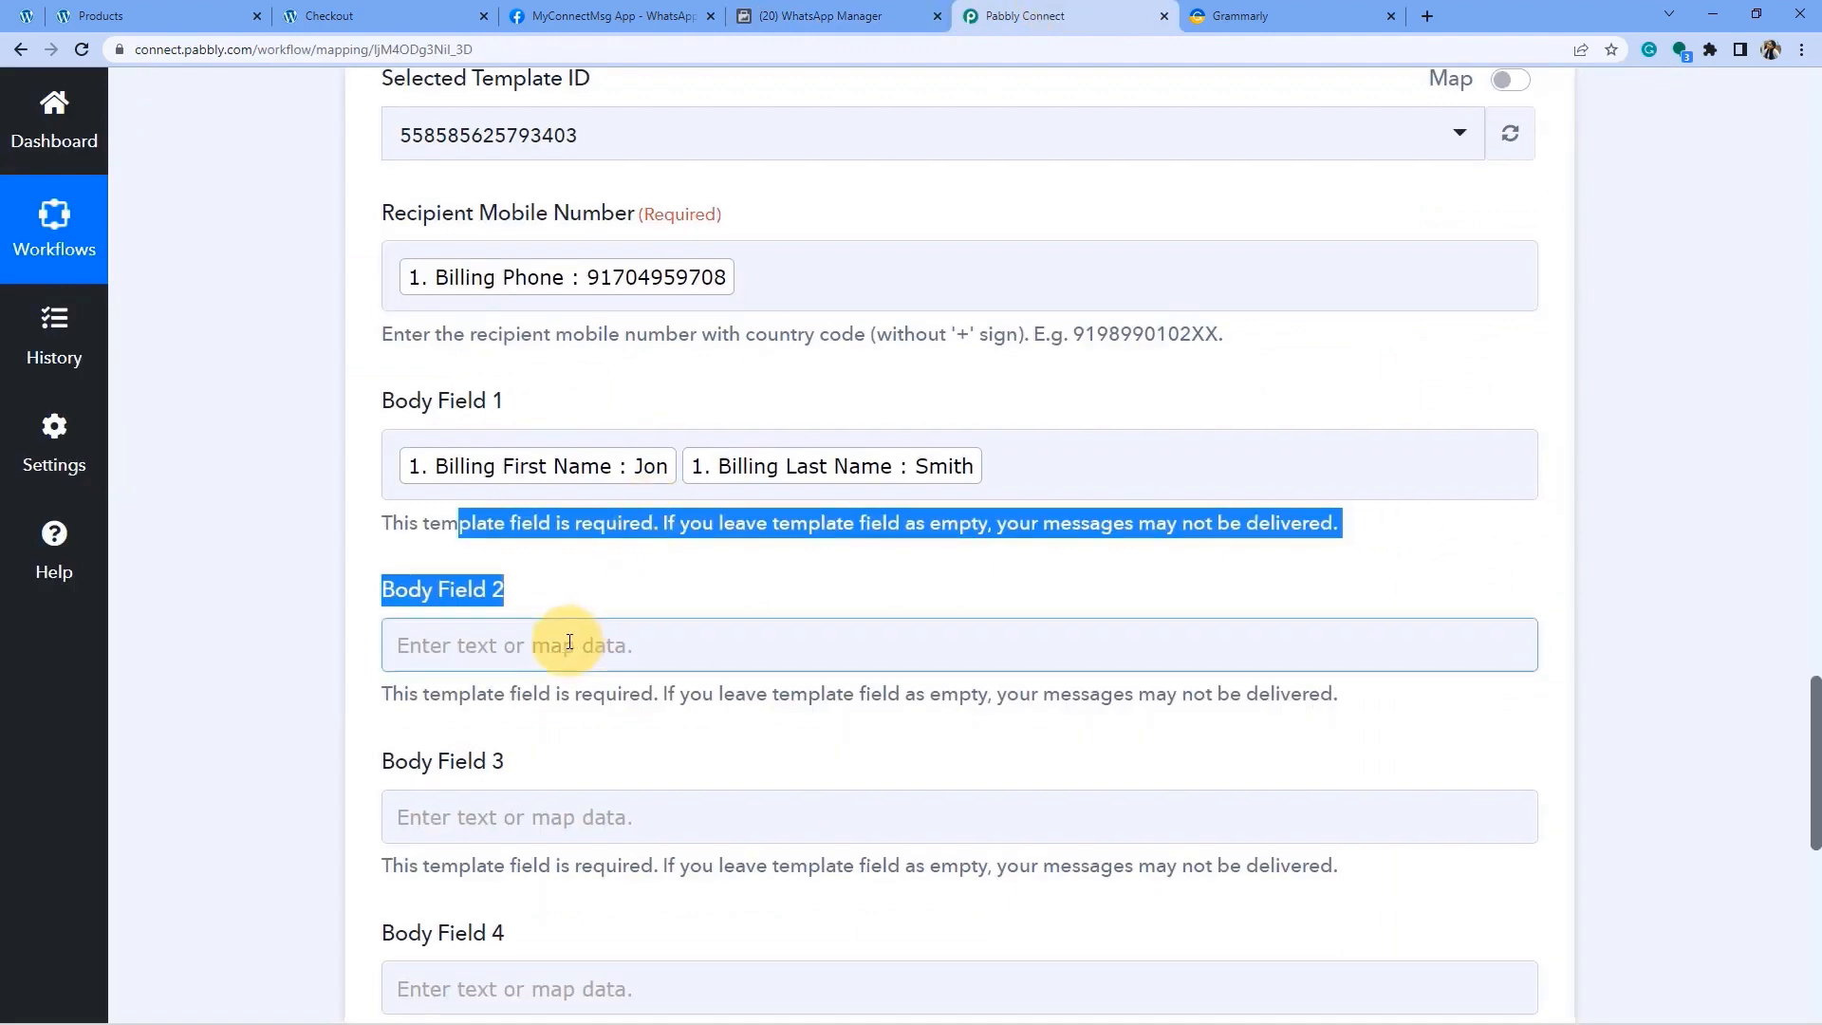
scroll(568, 638, down, 2)
click(287, 599)
click(433, 474)
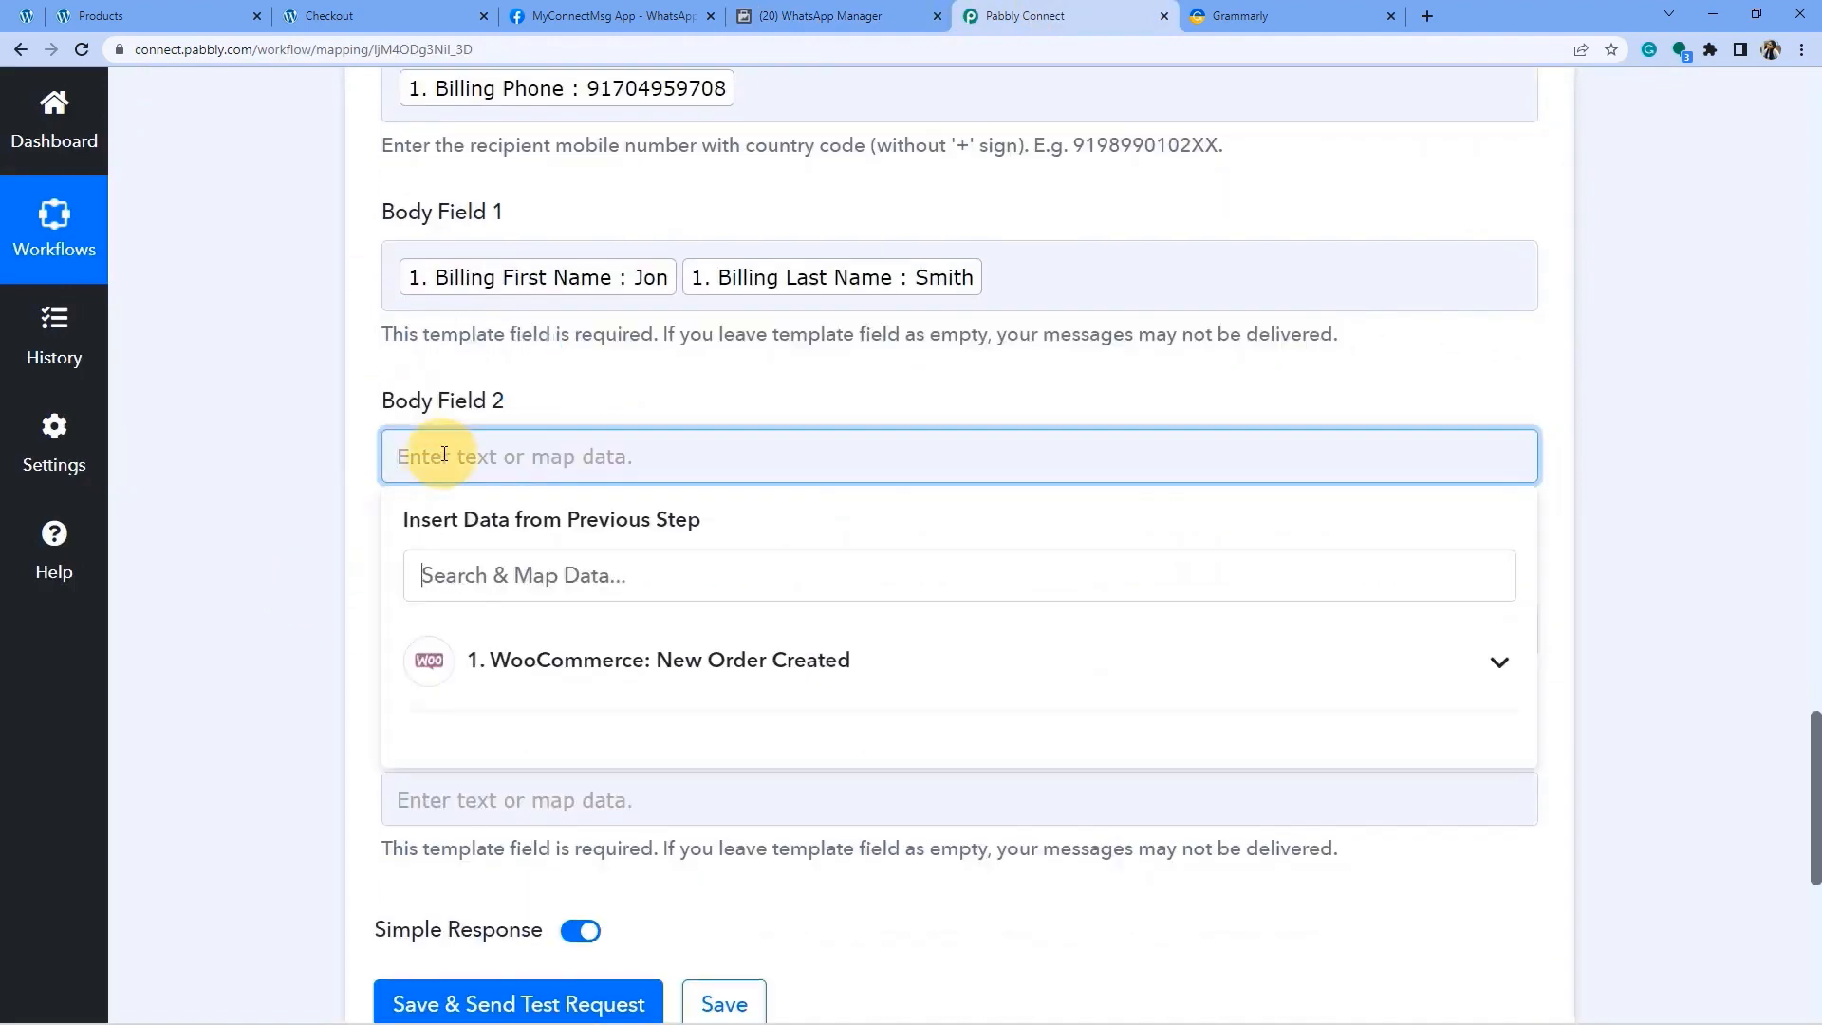
click(617, 672)
scroll(726, 709, down, 3)
scroll(726, 710, down, 15)
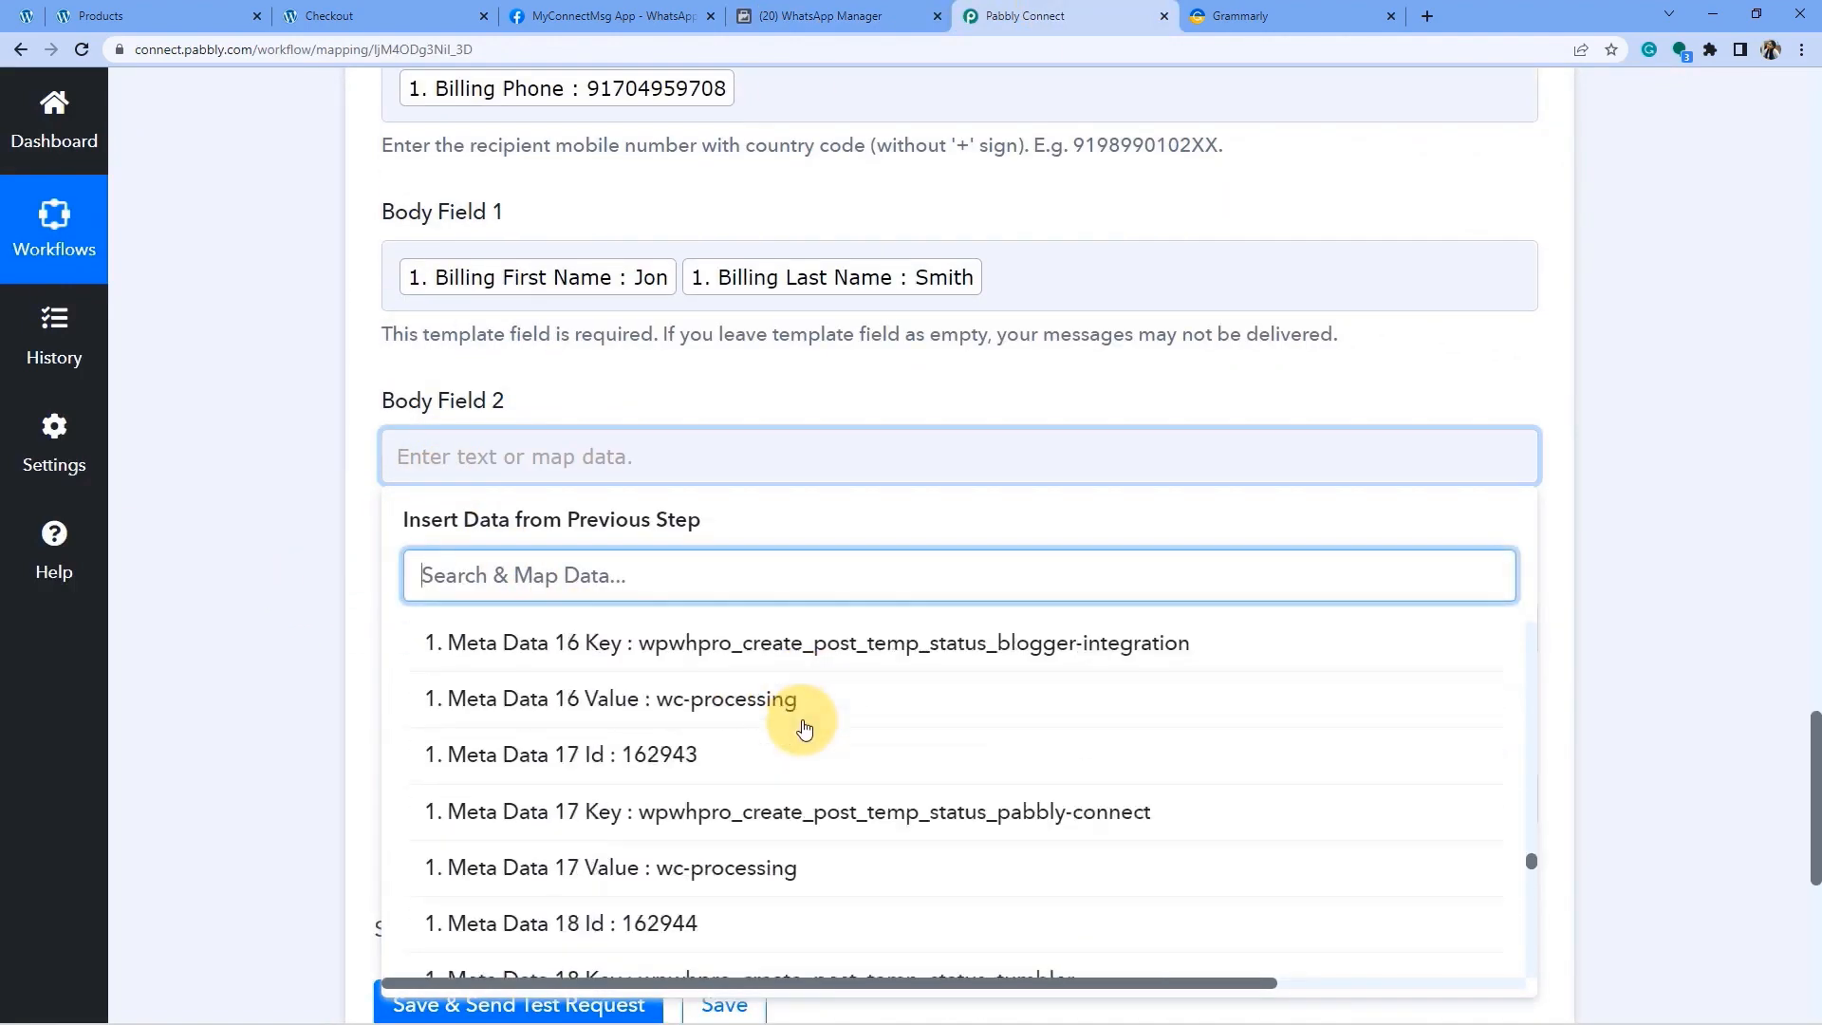
scroll(778, 756, down, 5)
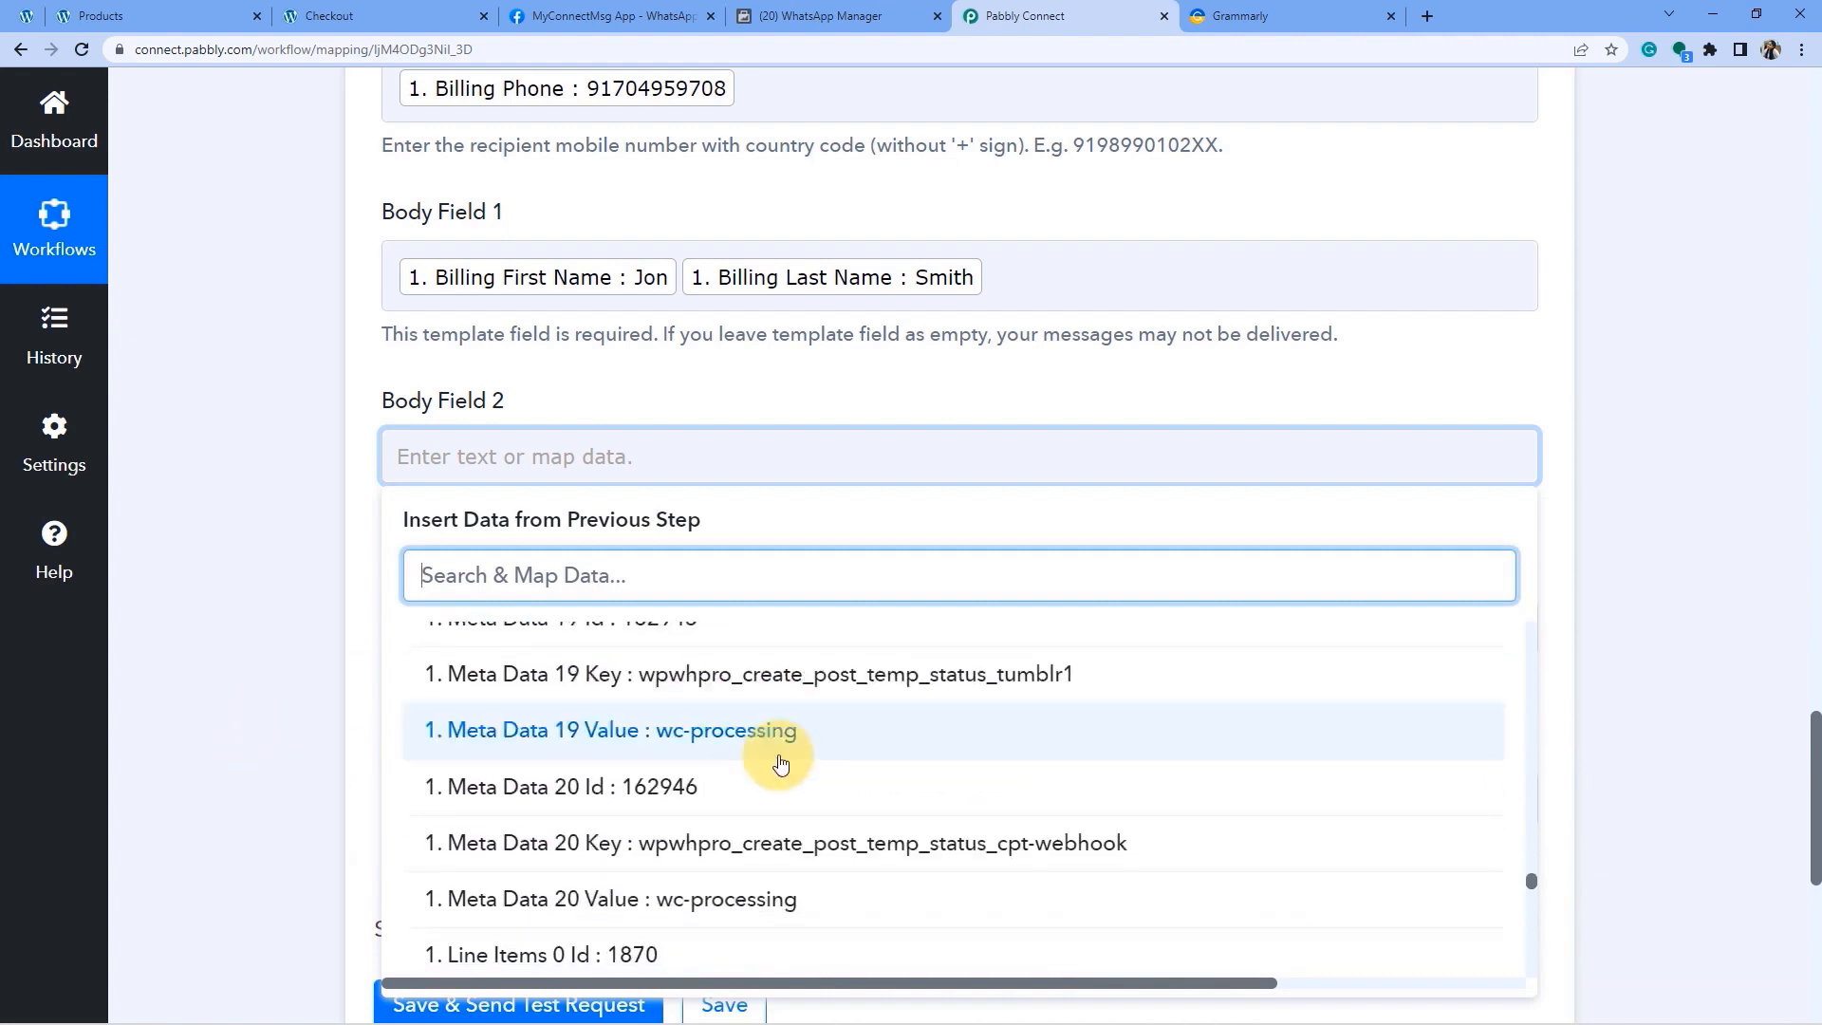
scroll(759, 759, down, 1)
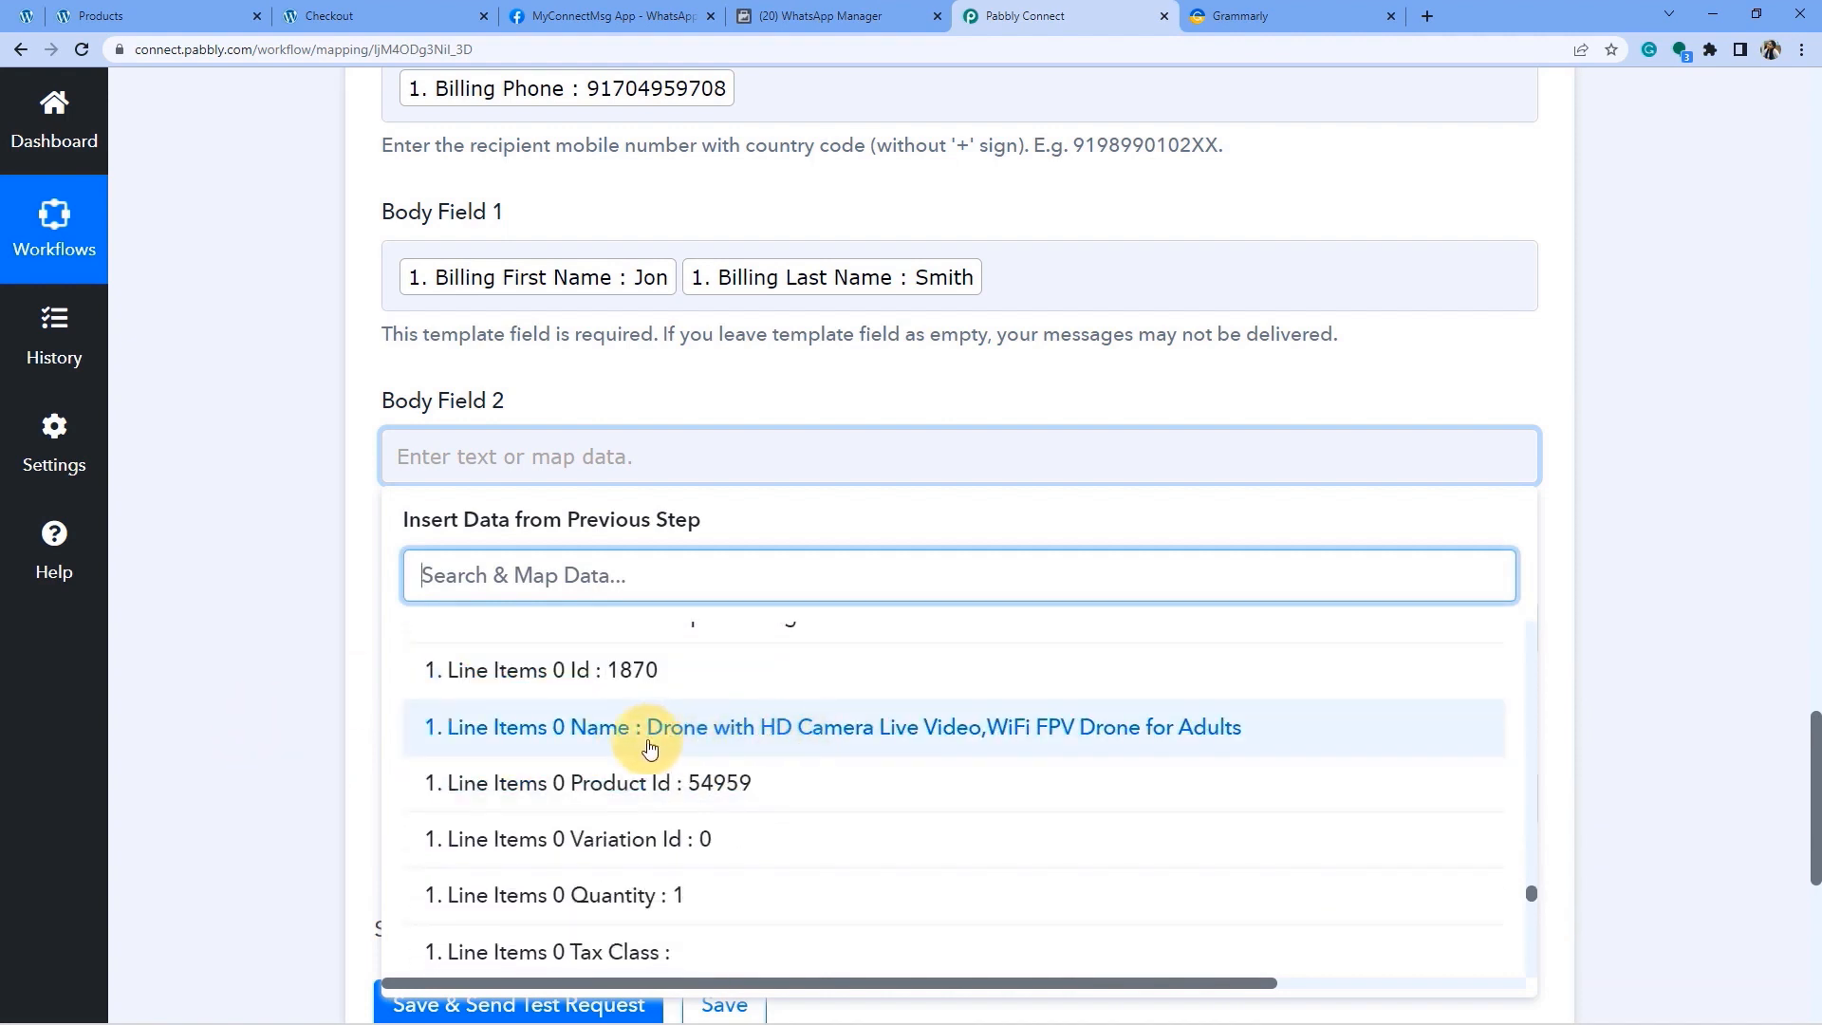
click(943, 740)
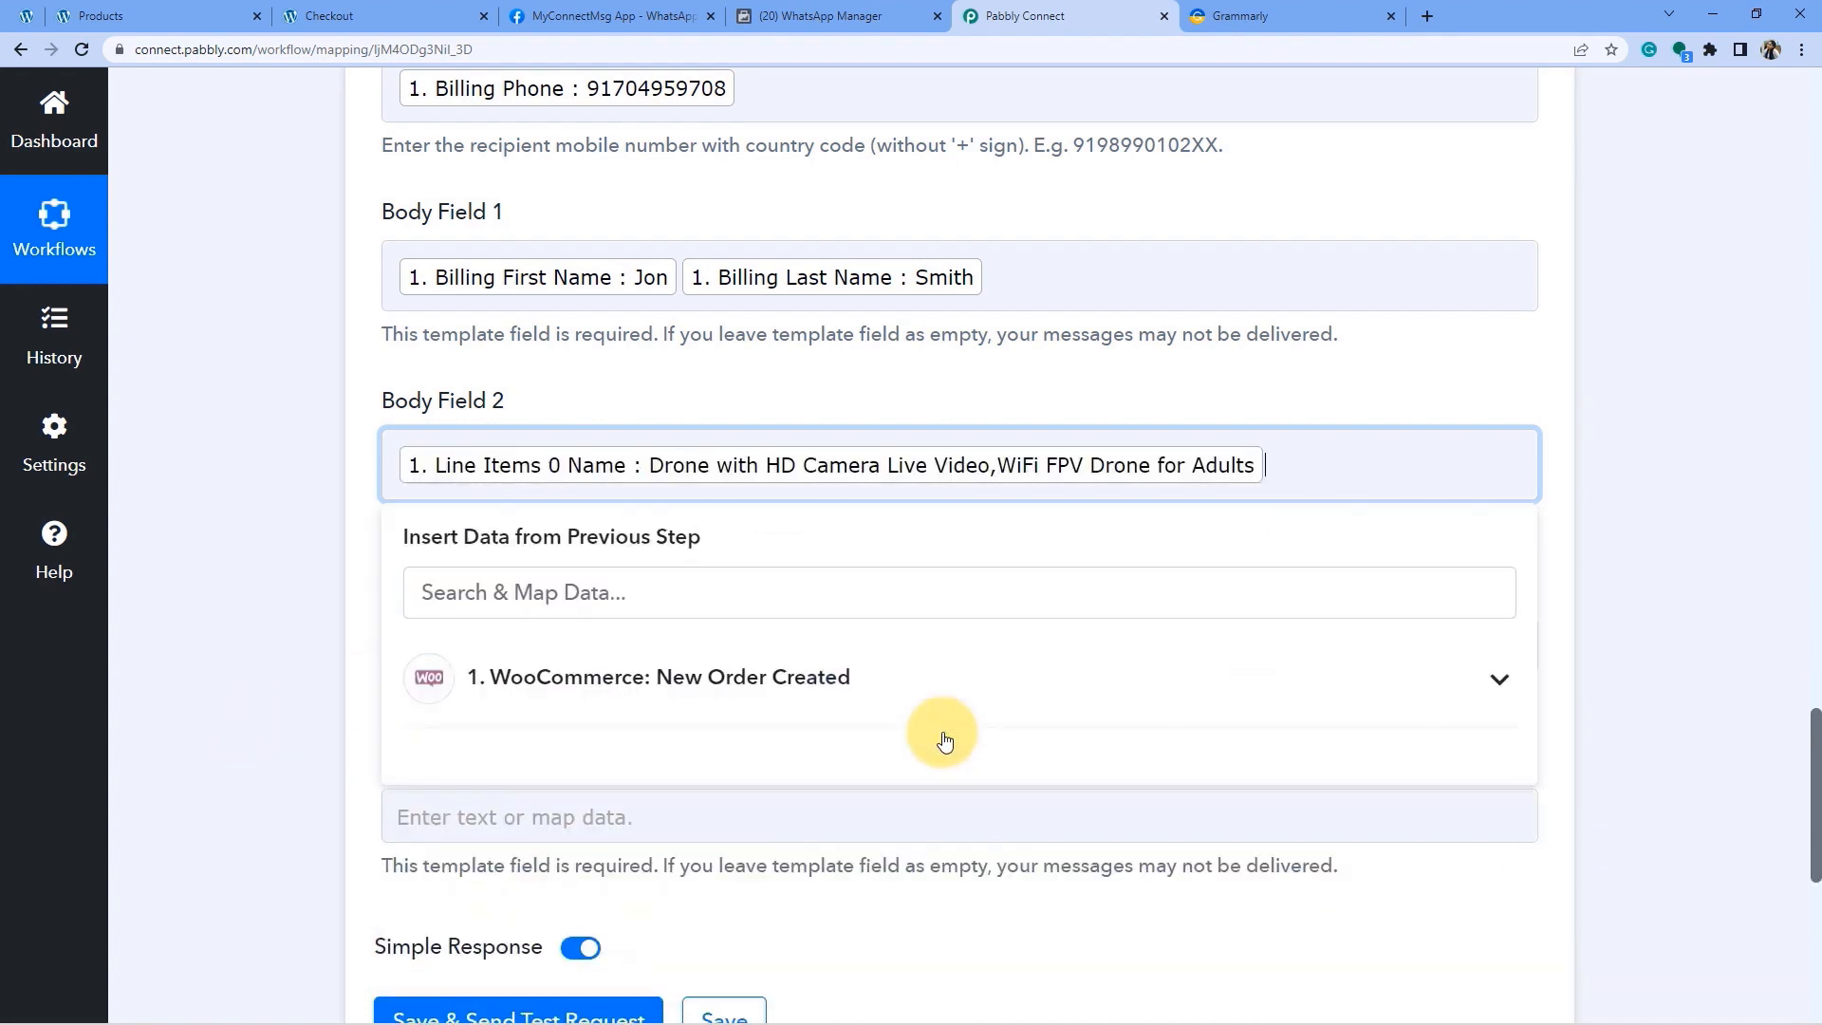
Check the template's {{3}} delivery-date line in WhatsApp Manager.
click(773, 16)
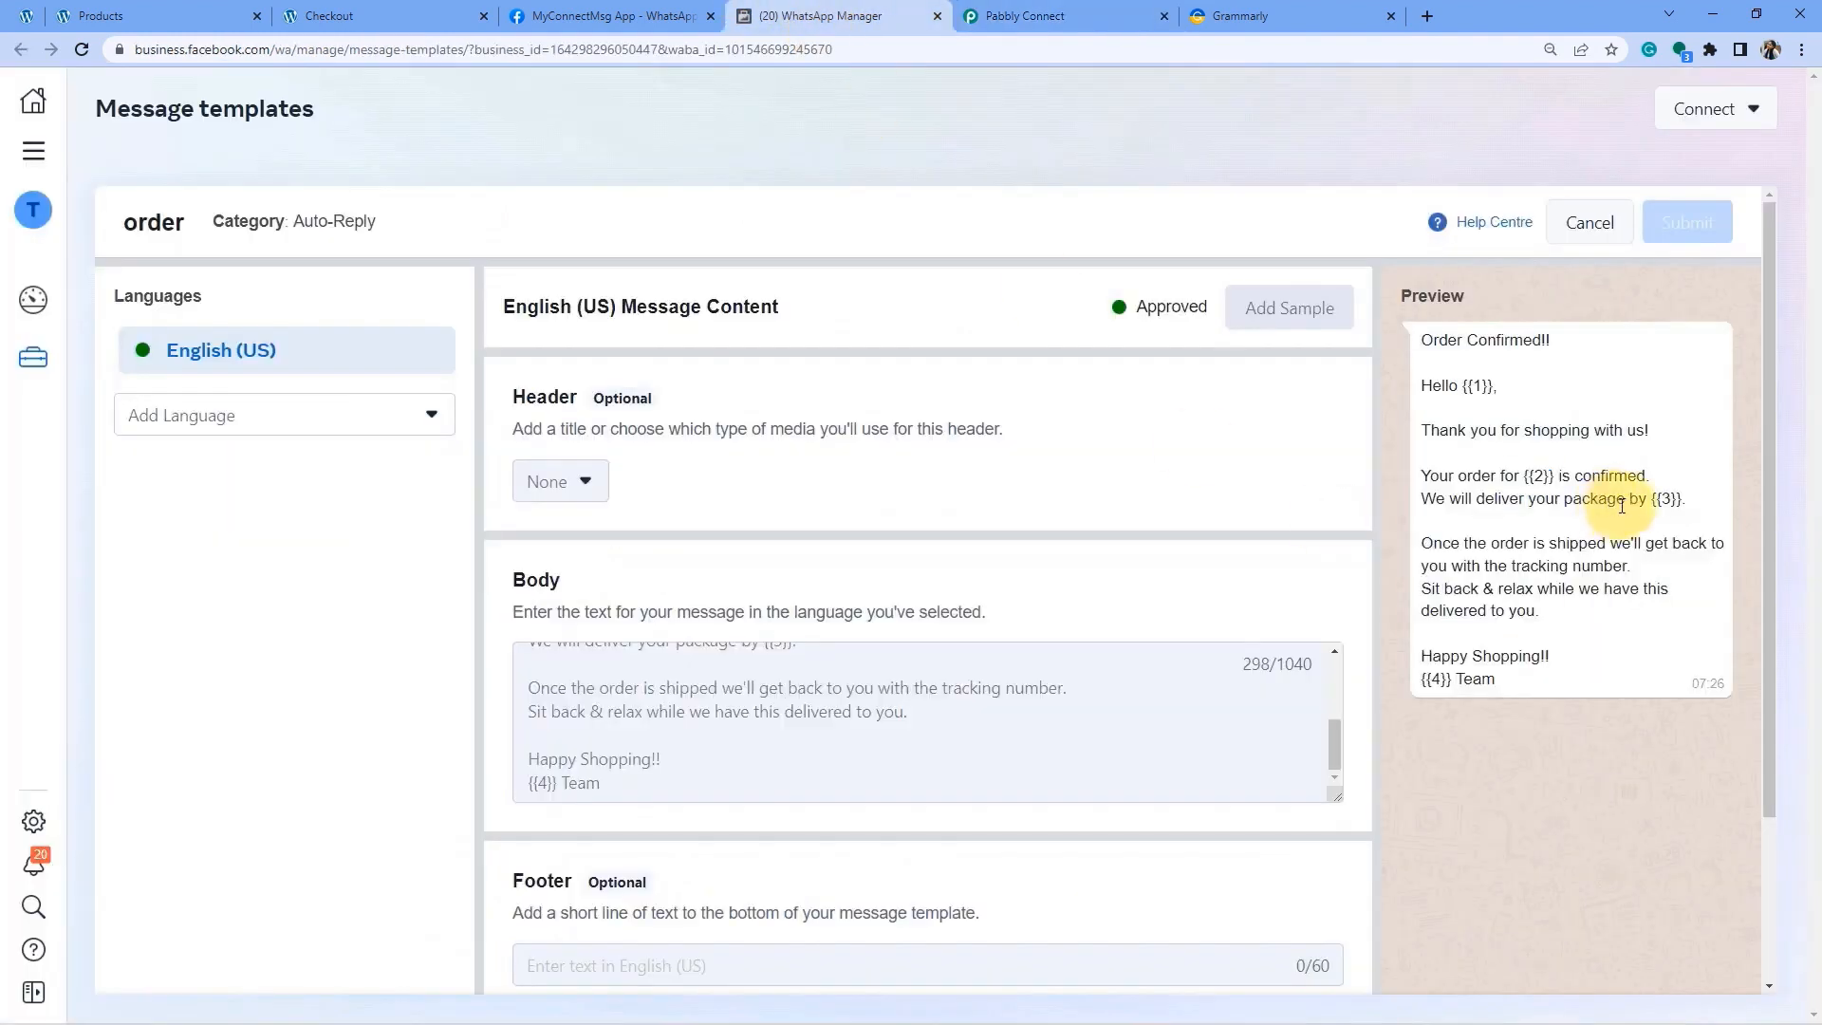
mouse_move(1674, 503)
mouse_down()
mouse_move(1464, 500)
mouse_move(1681, 500)
mouse_up()
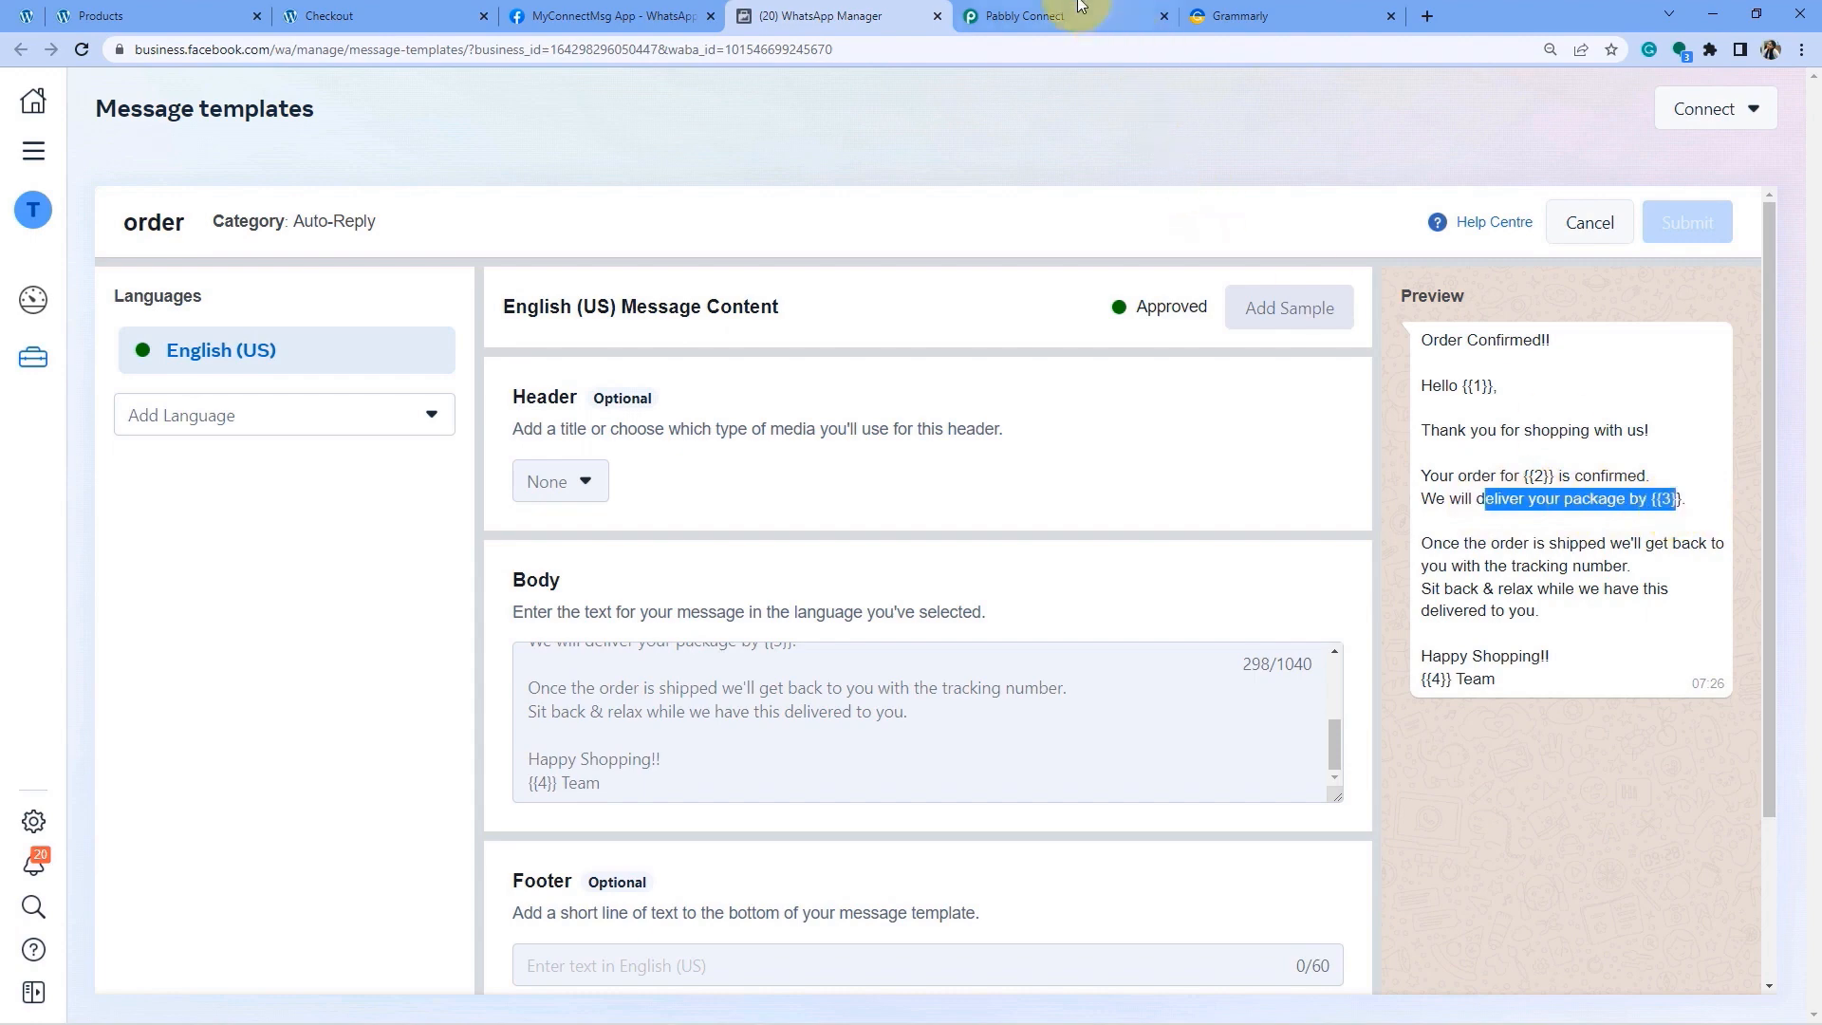
click(1029, 16)
click(440, 457)
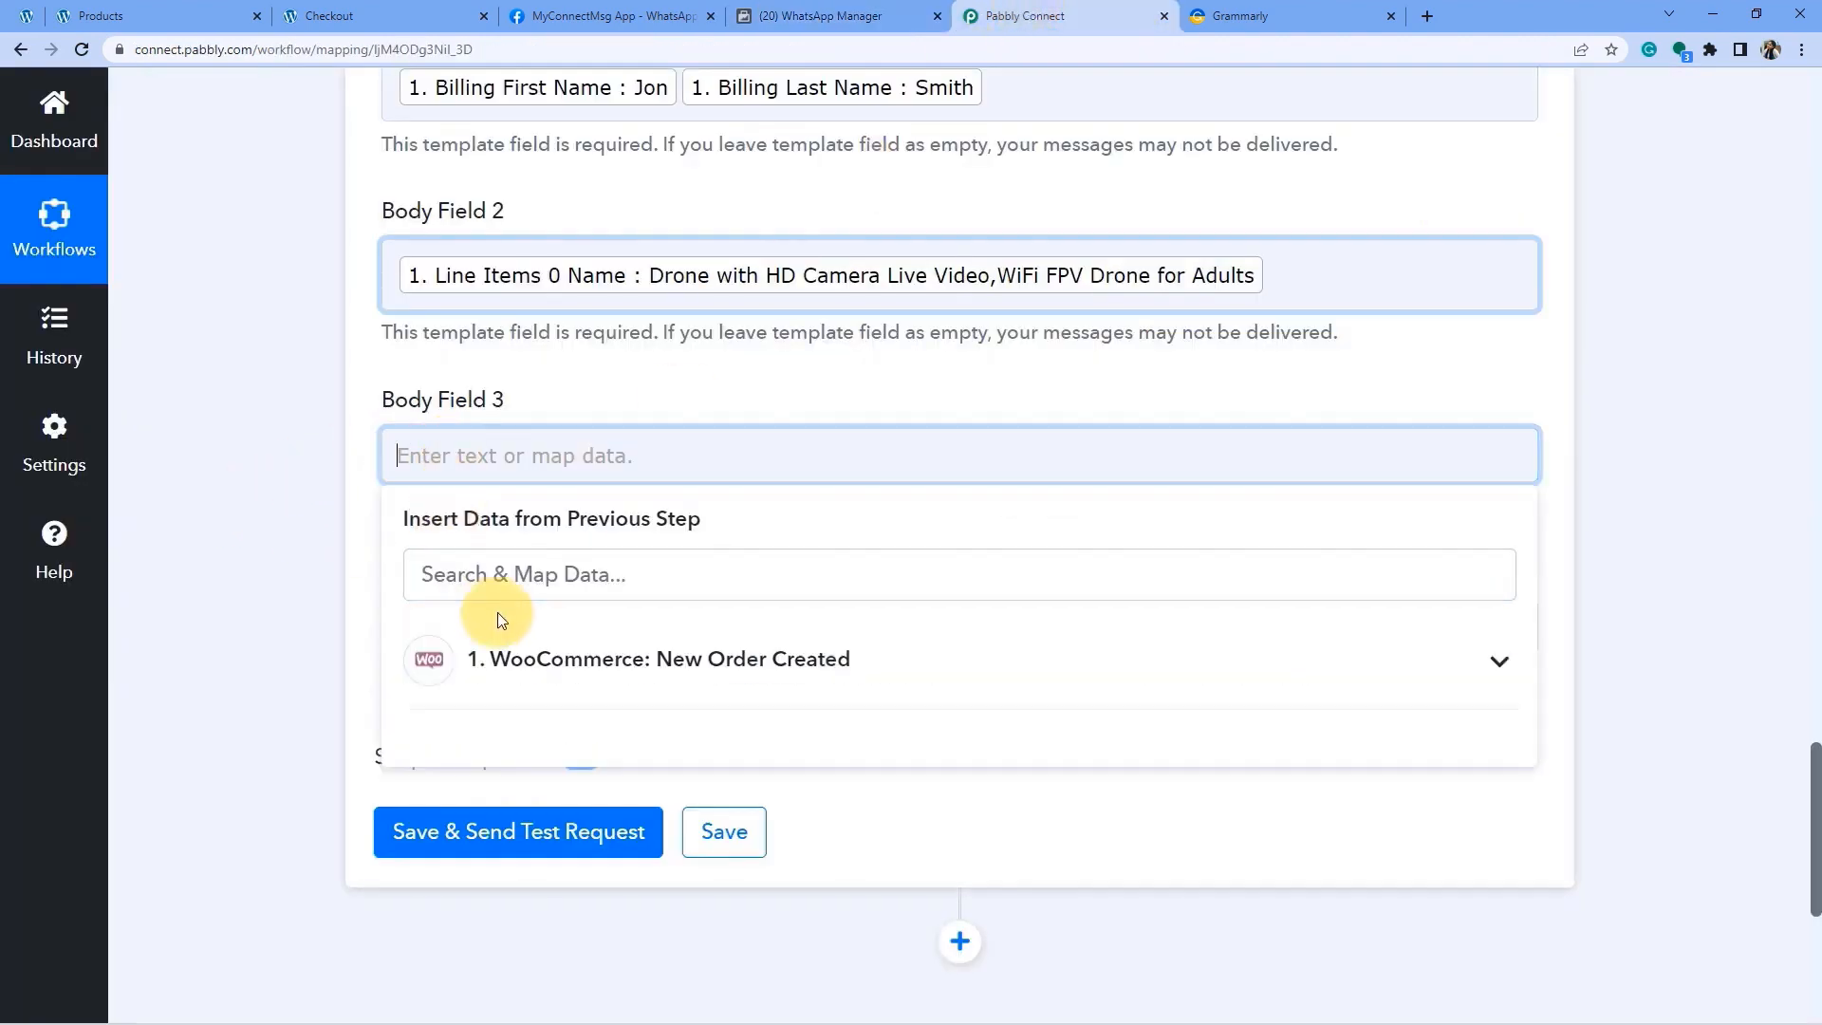
click(550, 655)
scroll(788, 726, down, 3)
scroll(785, 748, up, 1)
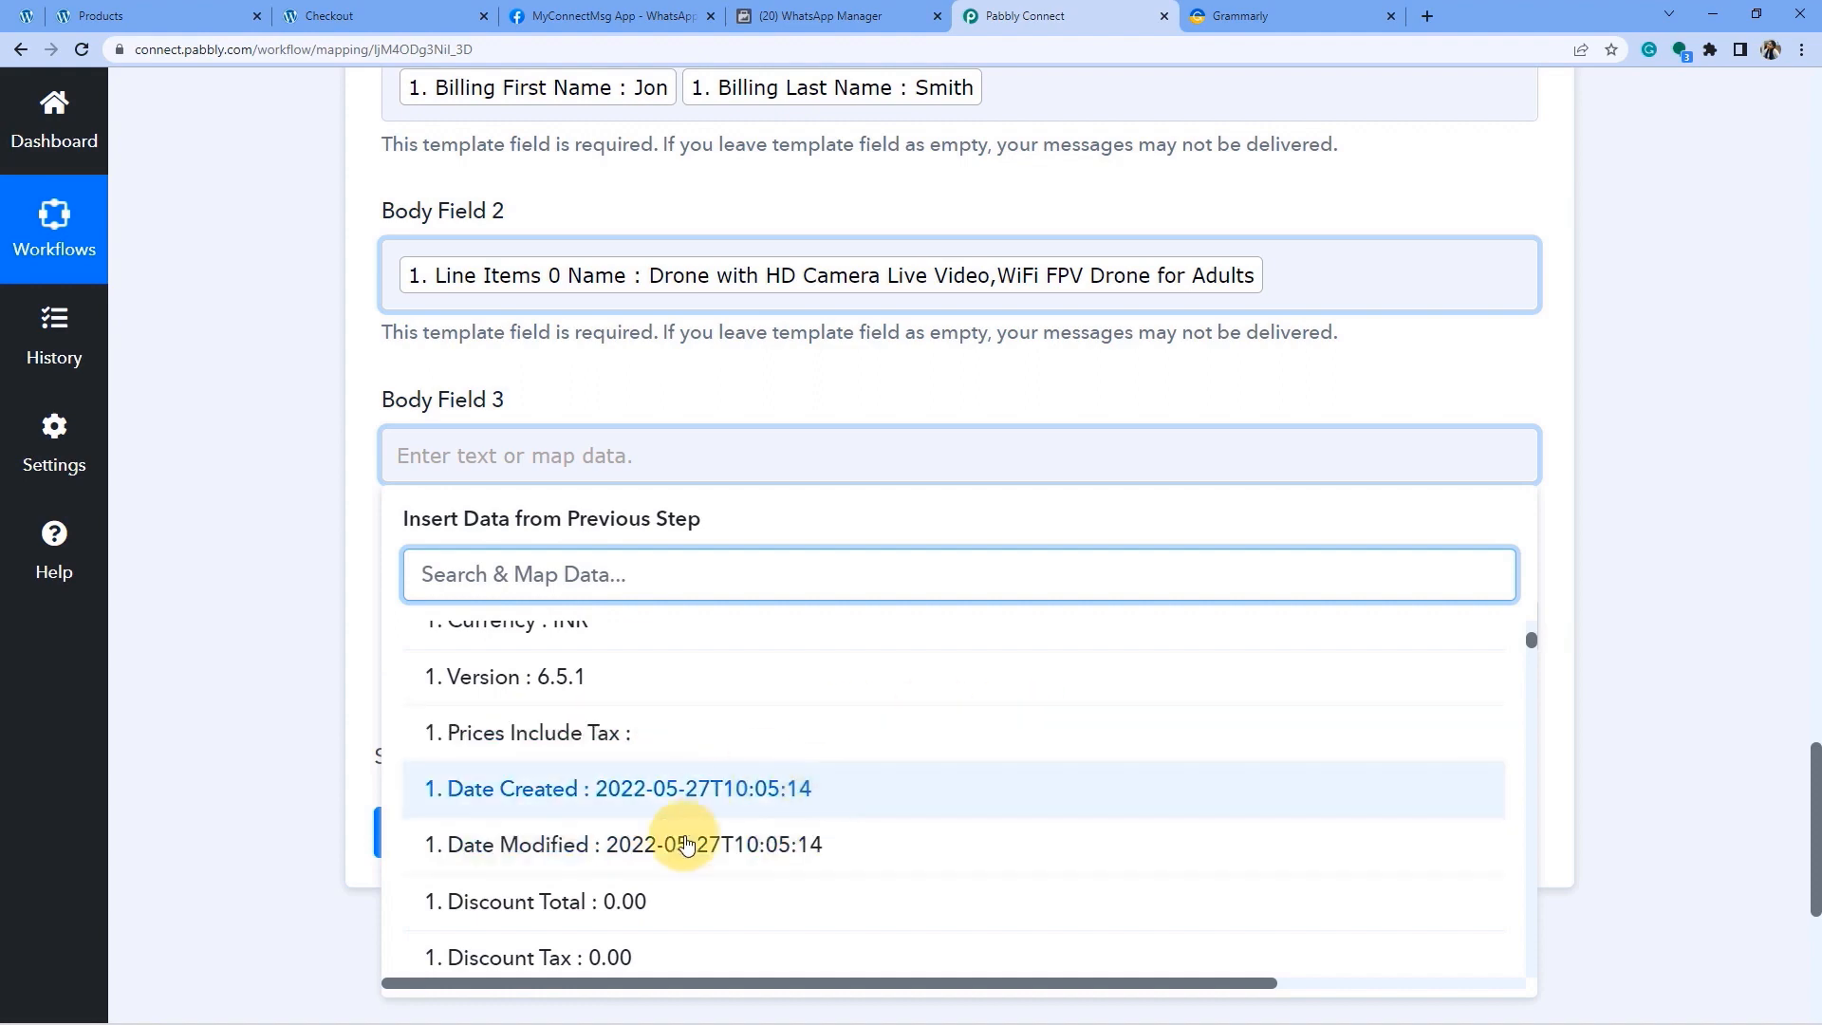
click(346, 689)
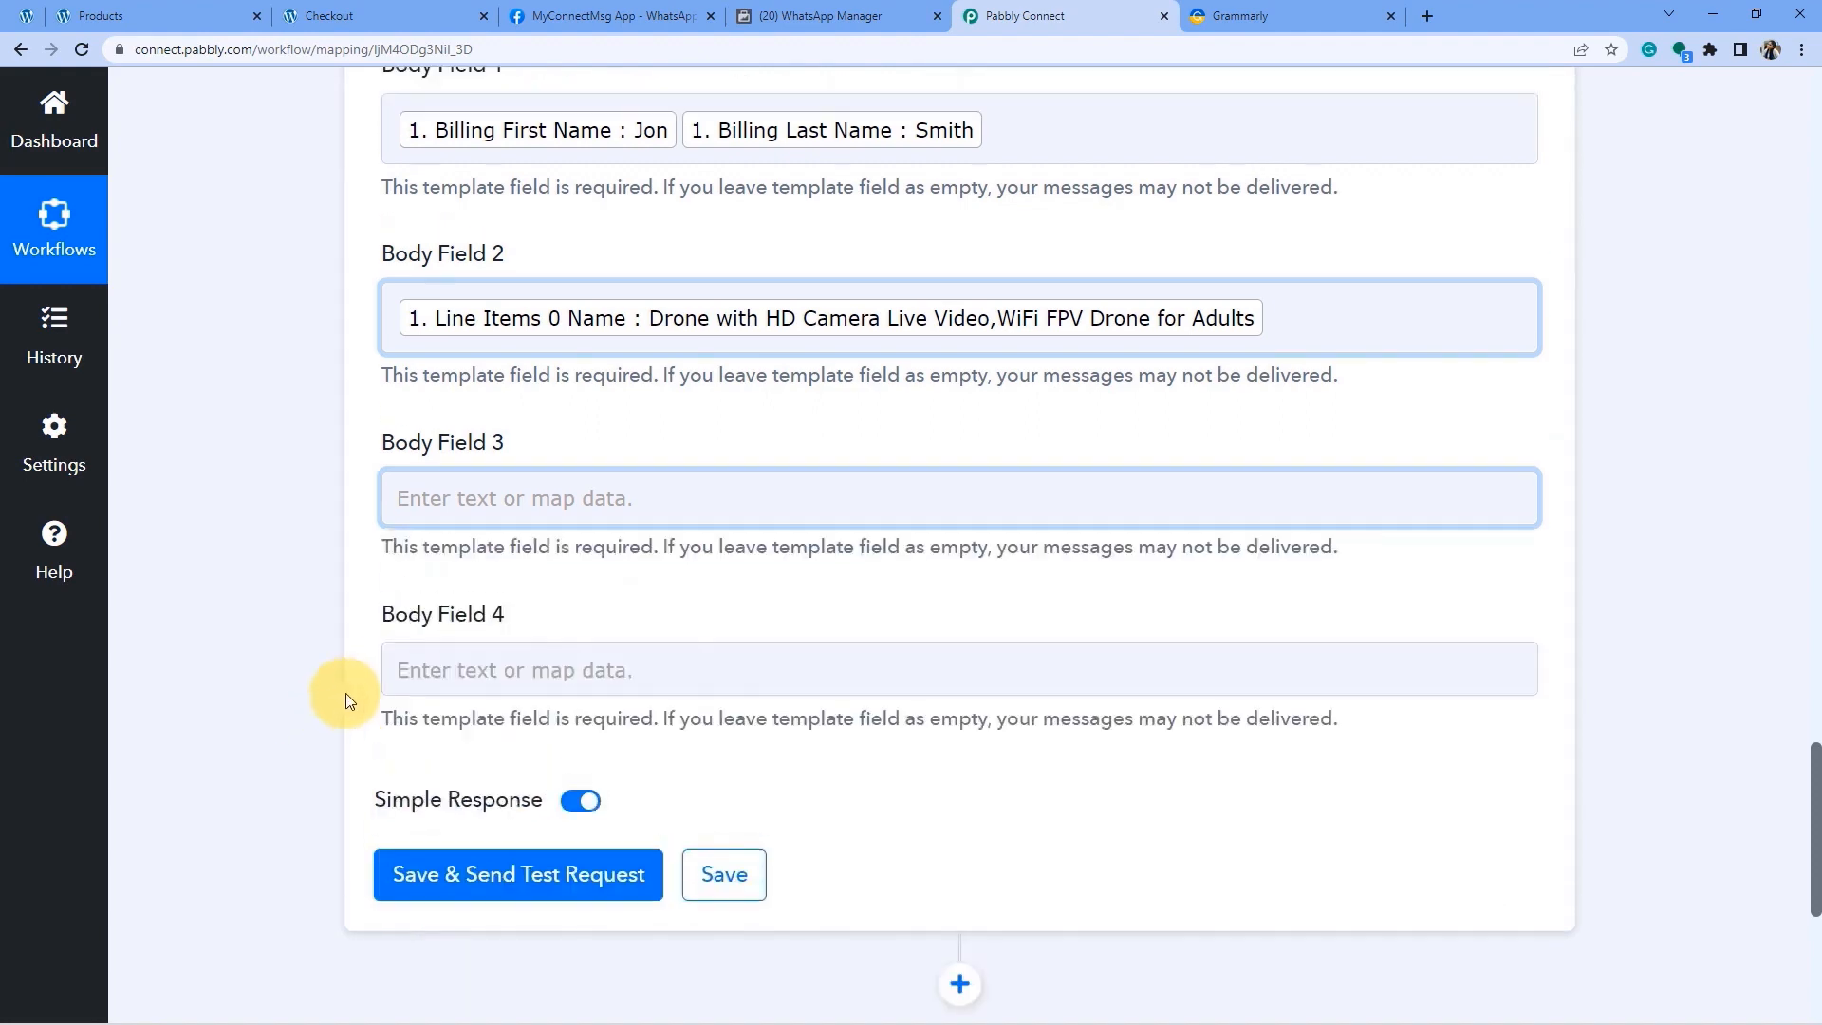
scroll(357, 692, up, 10)
scroll(503, 685, up, 8)
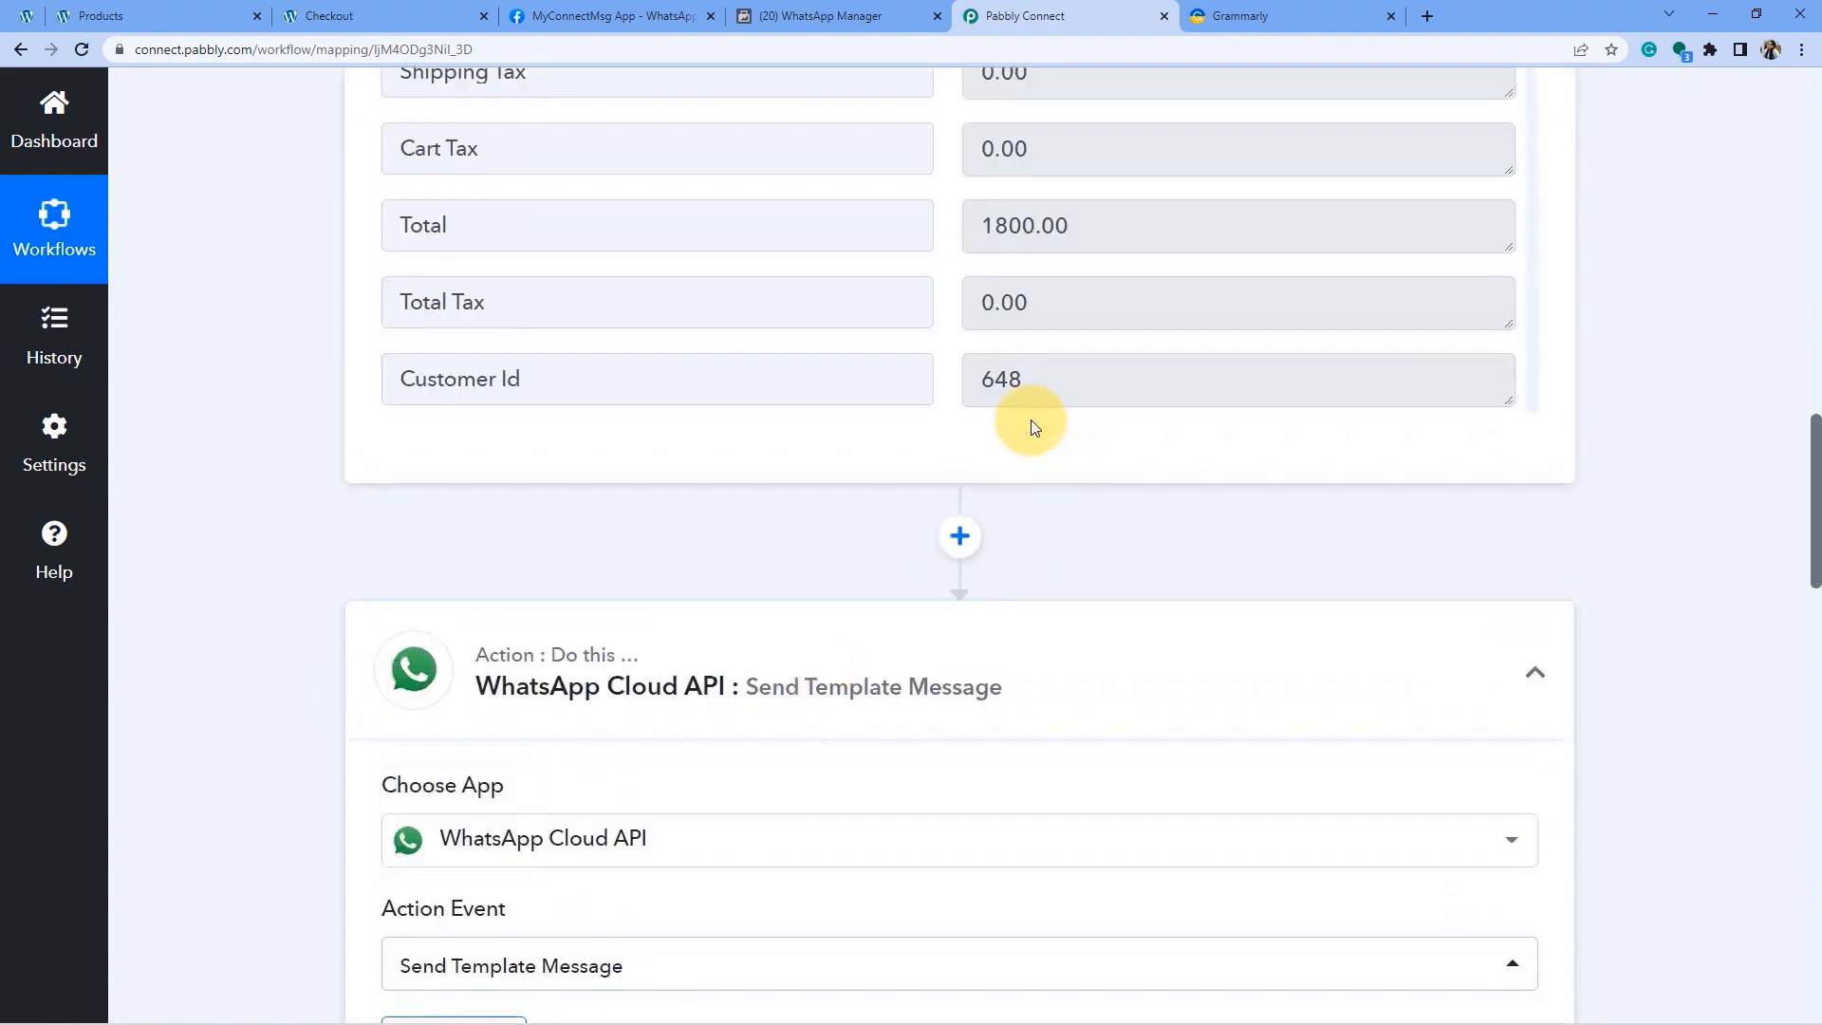
Insert a Date/Time Formatter step with the Modify Current Date action before the WhatsApp action.
click(956, 536)
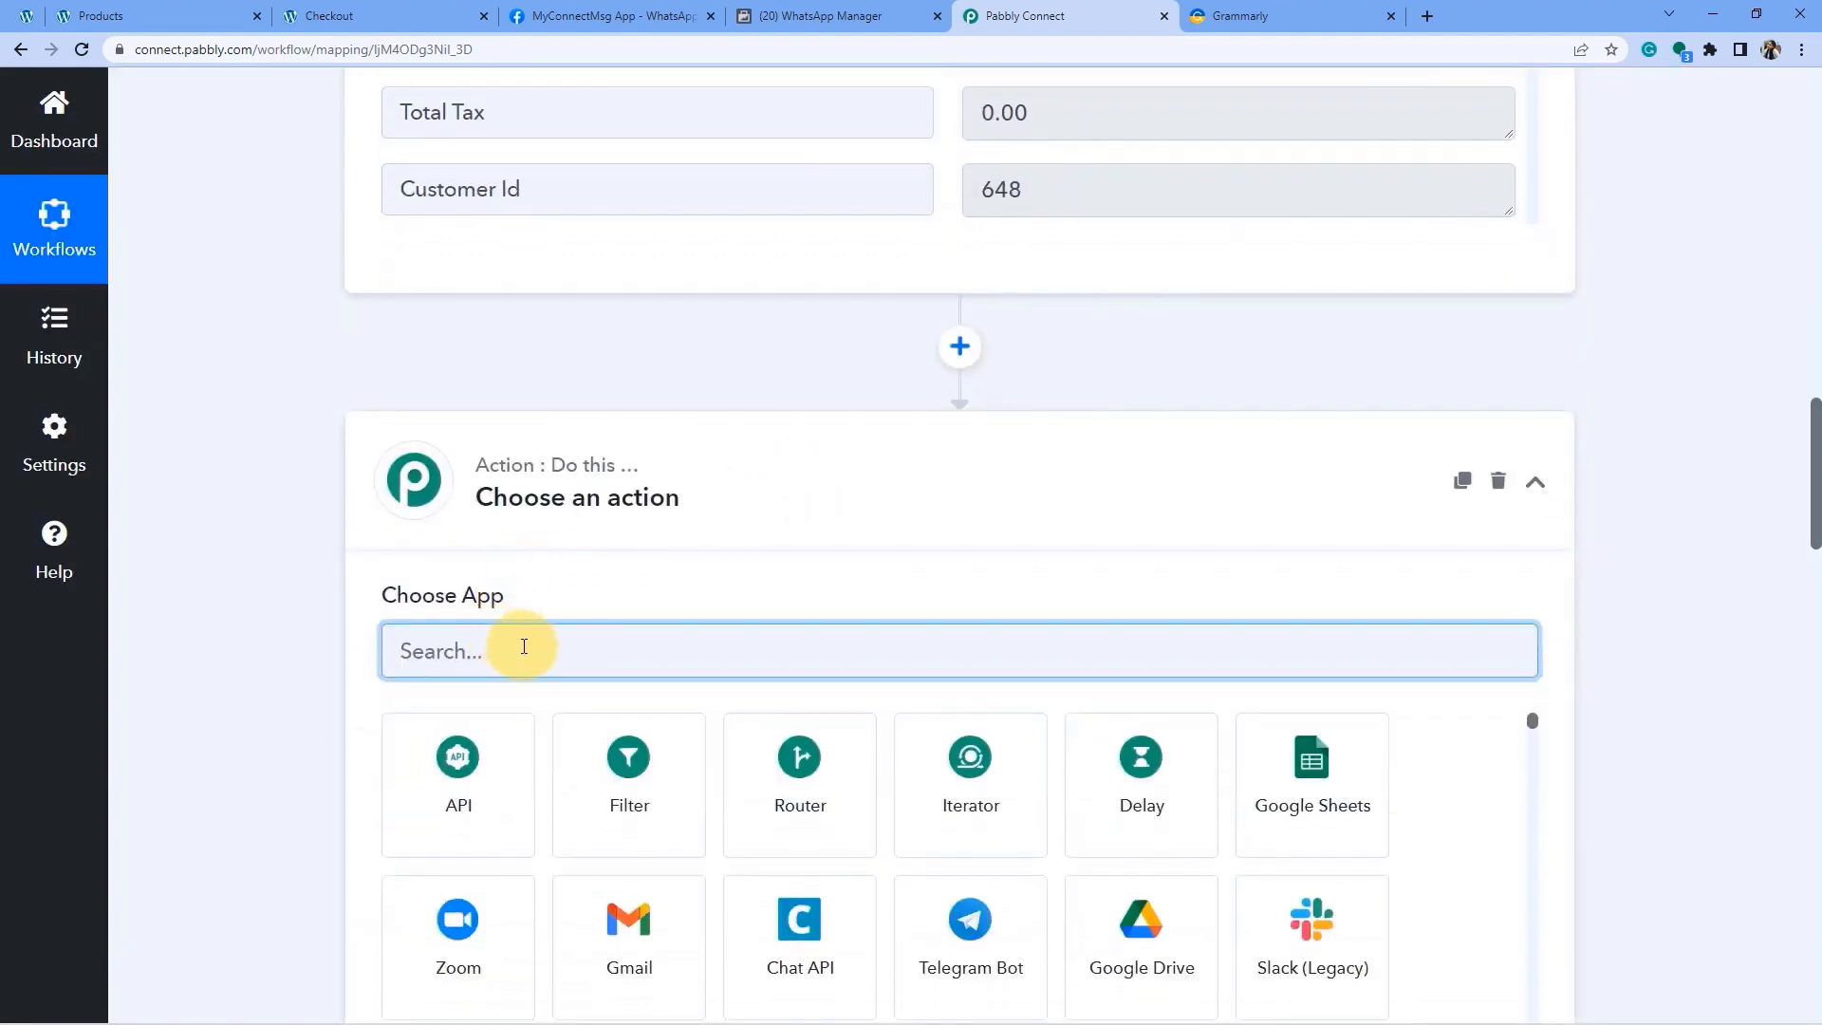
text(date)
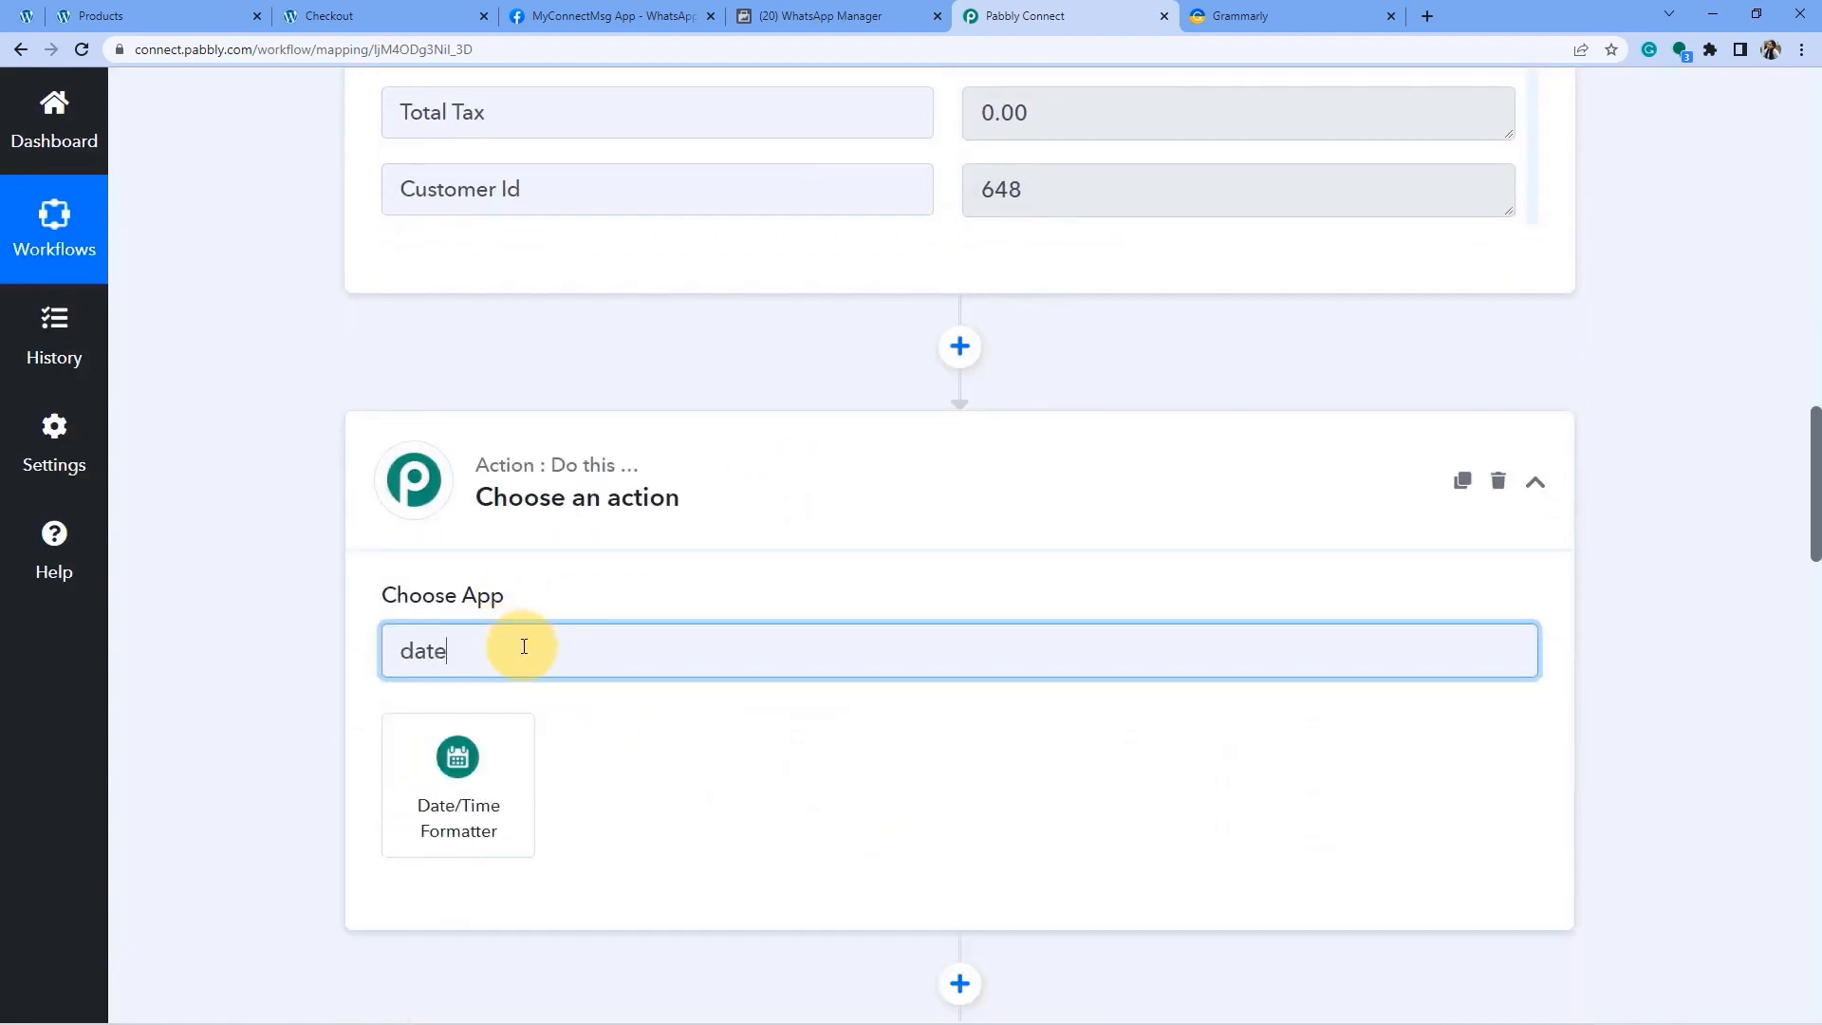
click(446, 785)
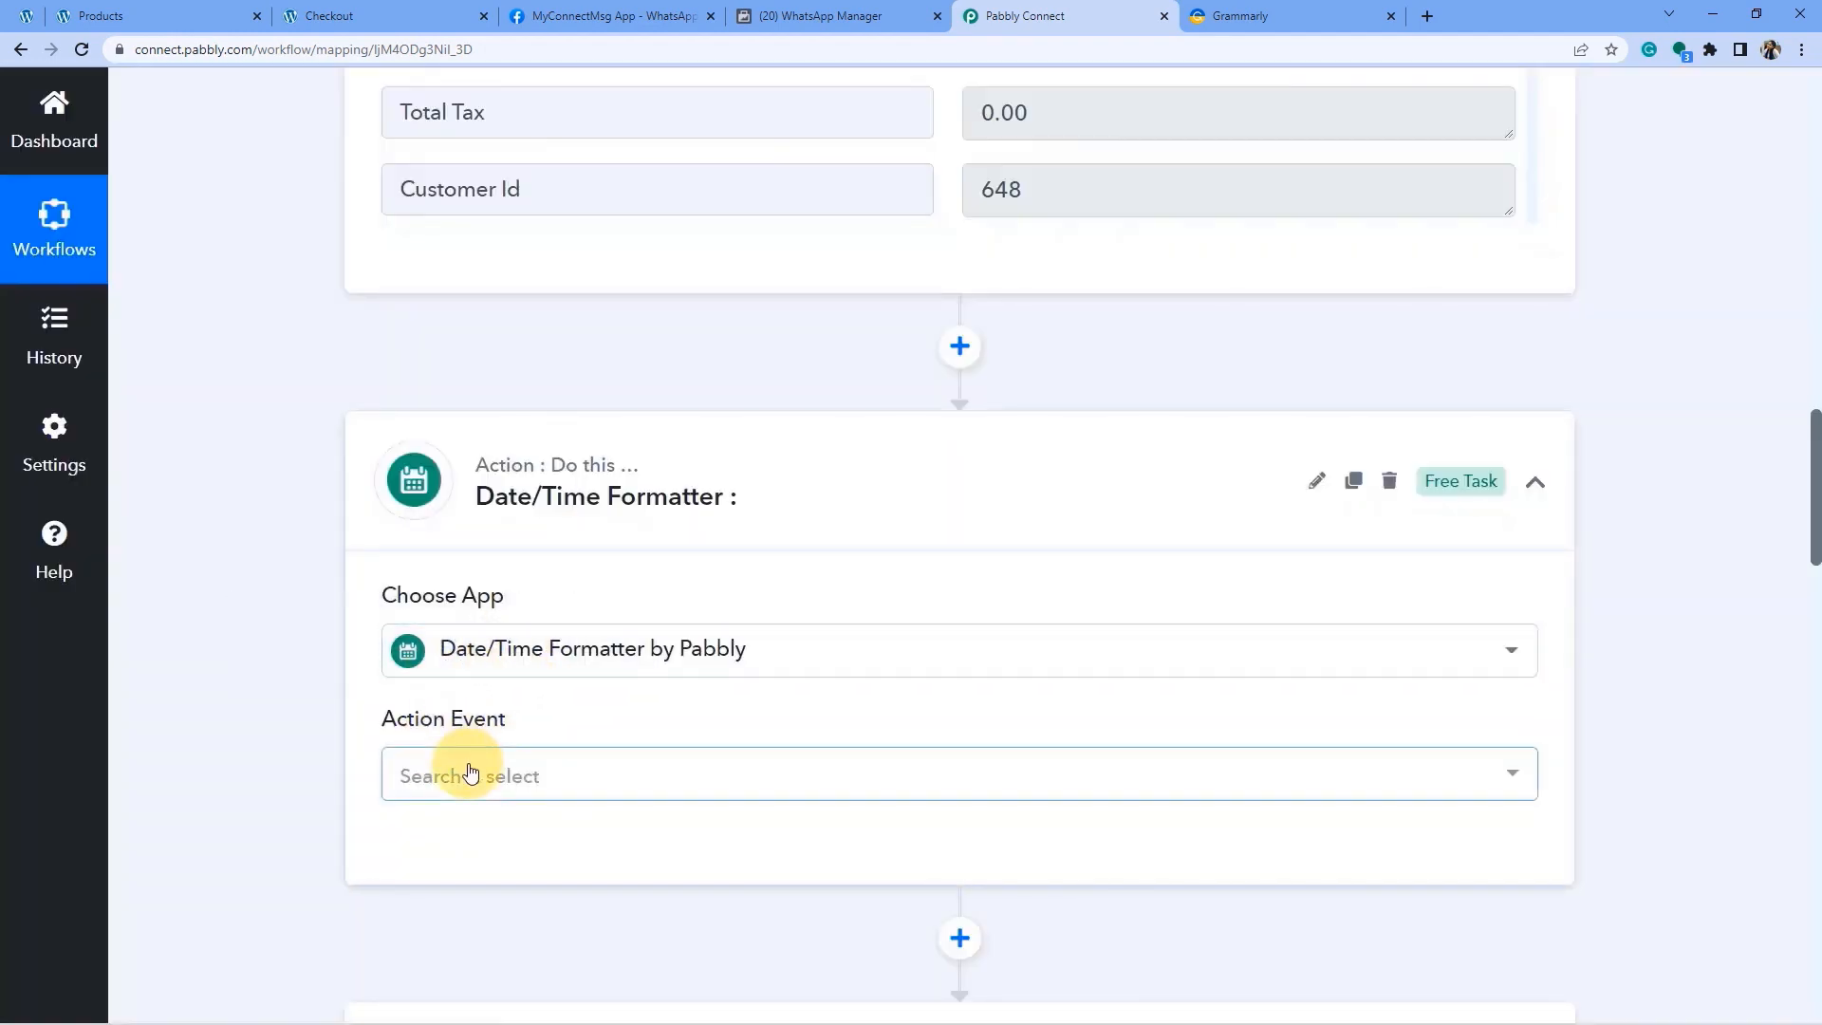
click(468, 775)
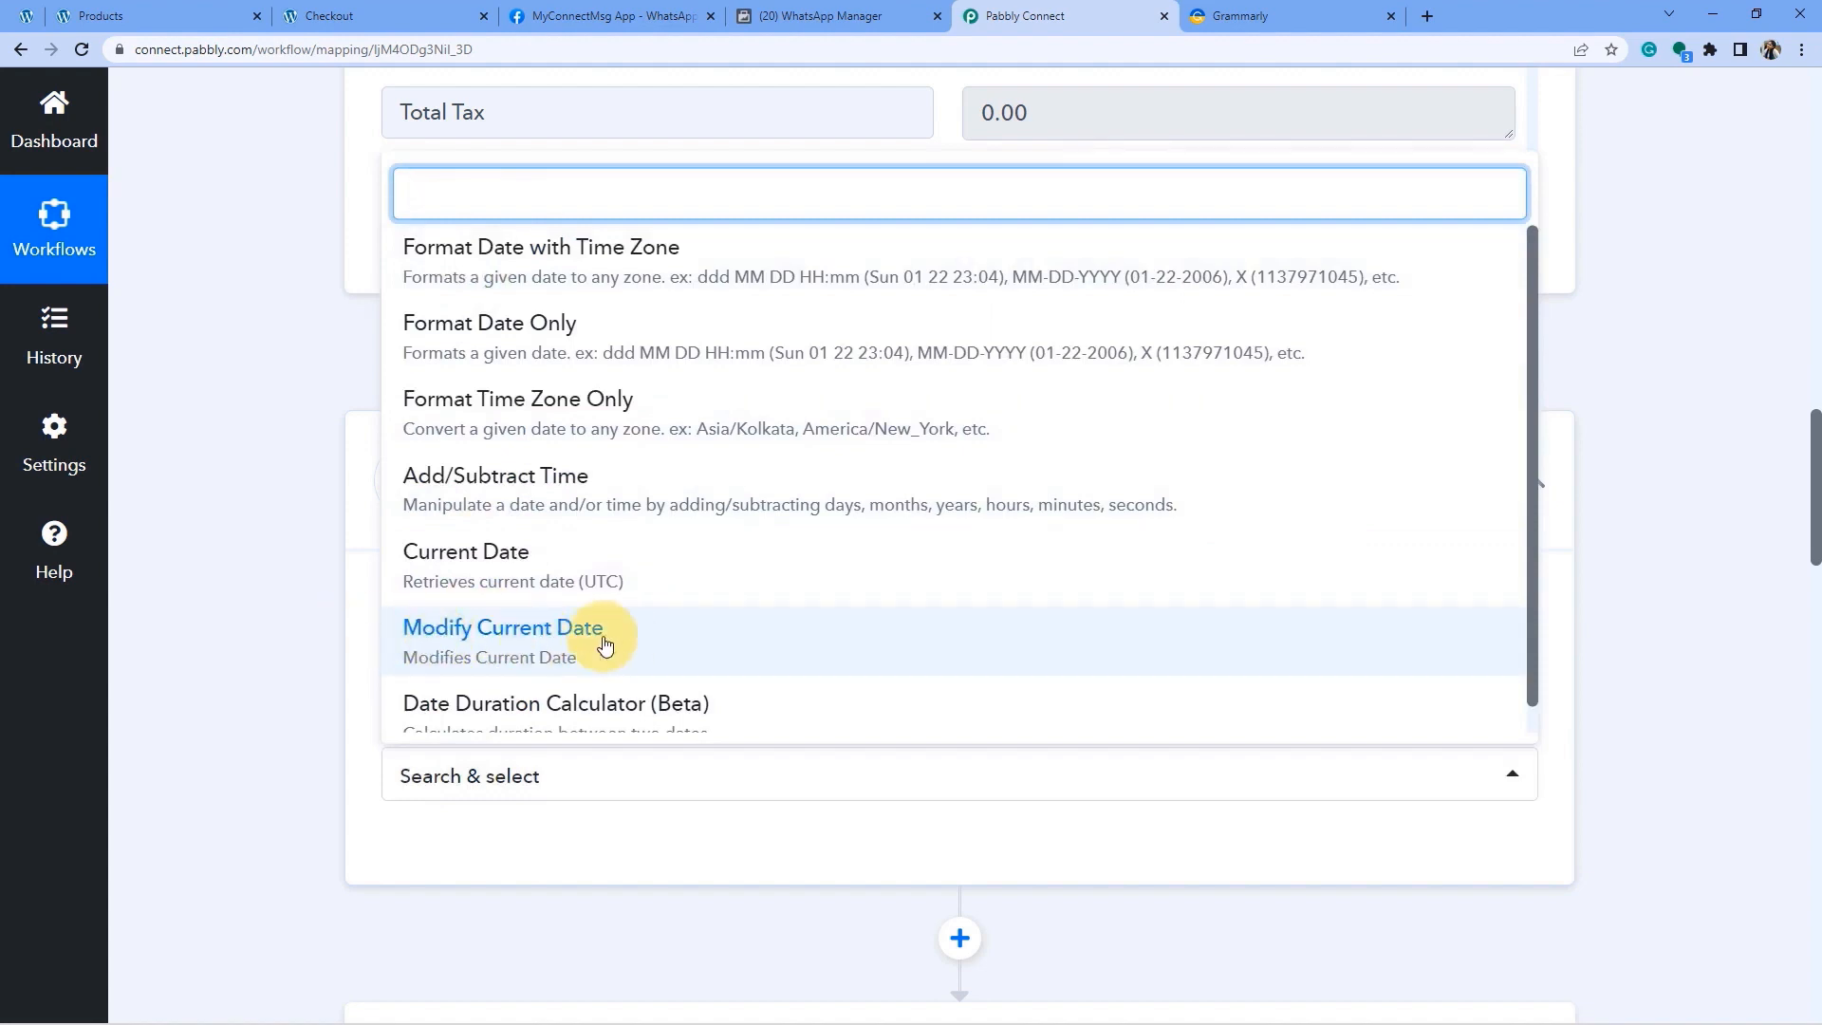
click(519, 637)
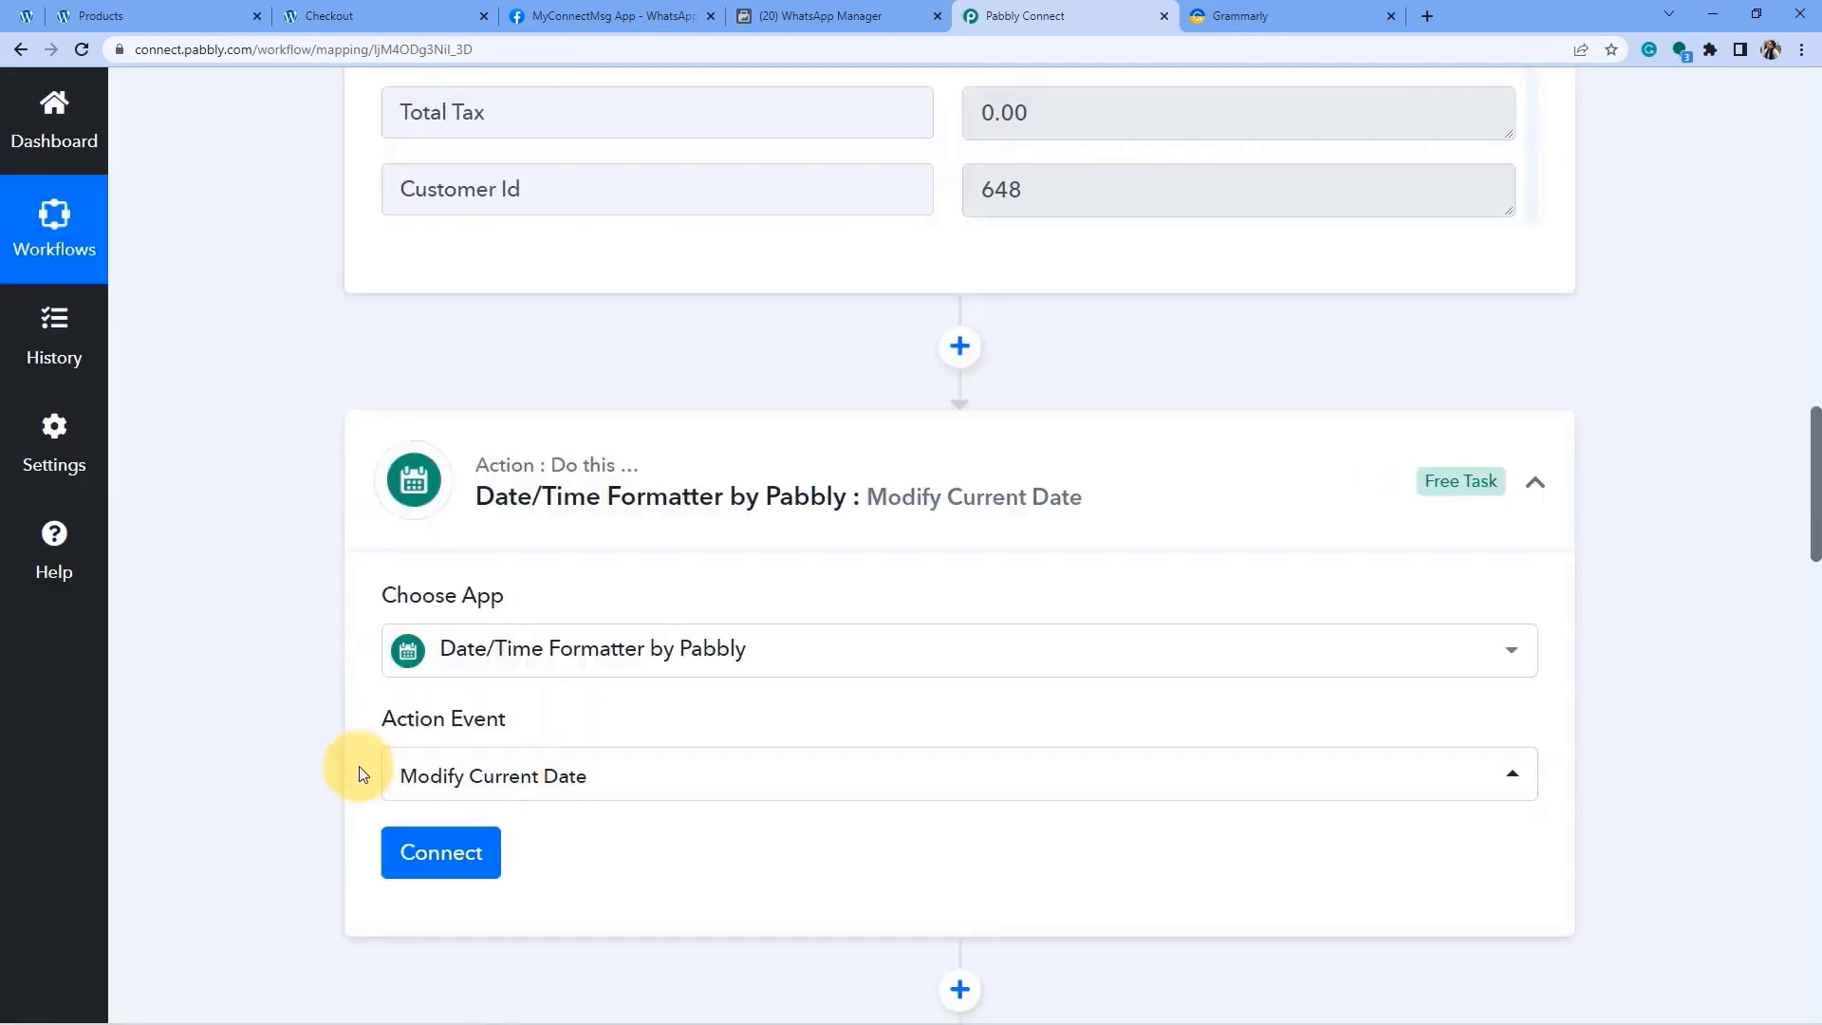
scroll(566, 702, down, 2)
click(423, 679)
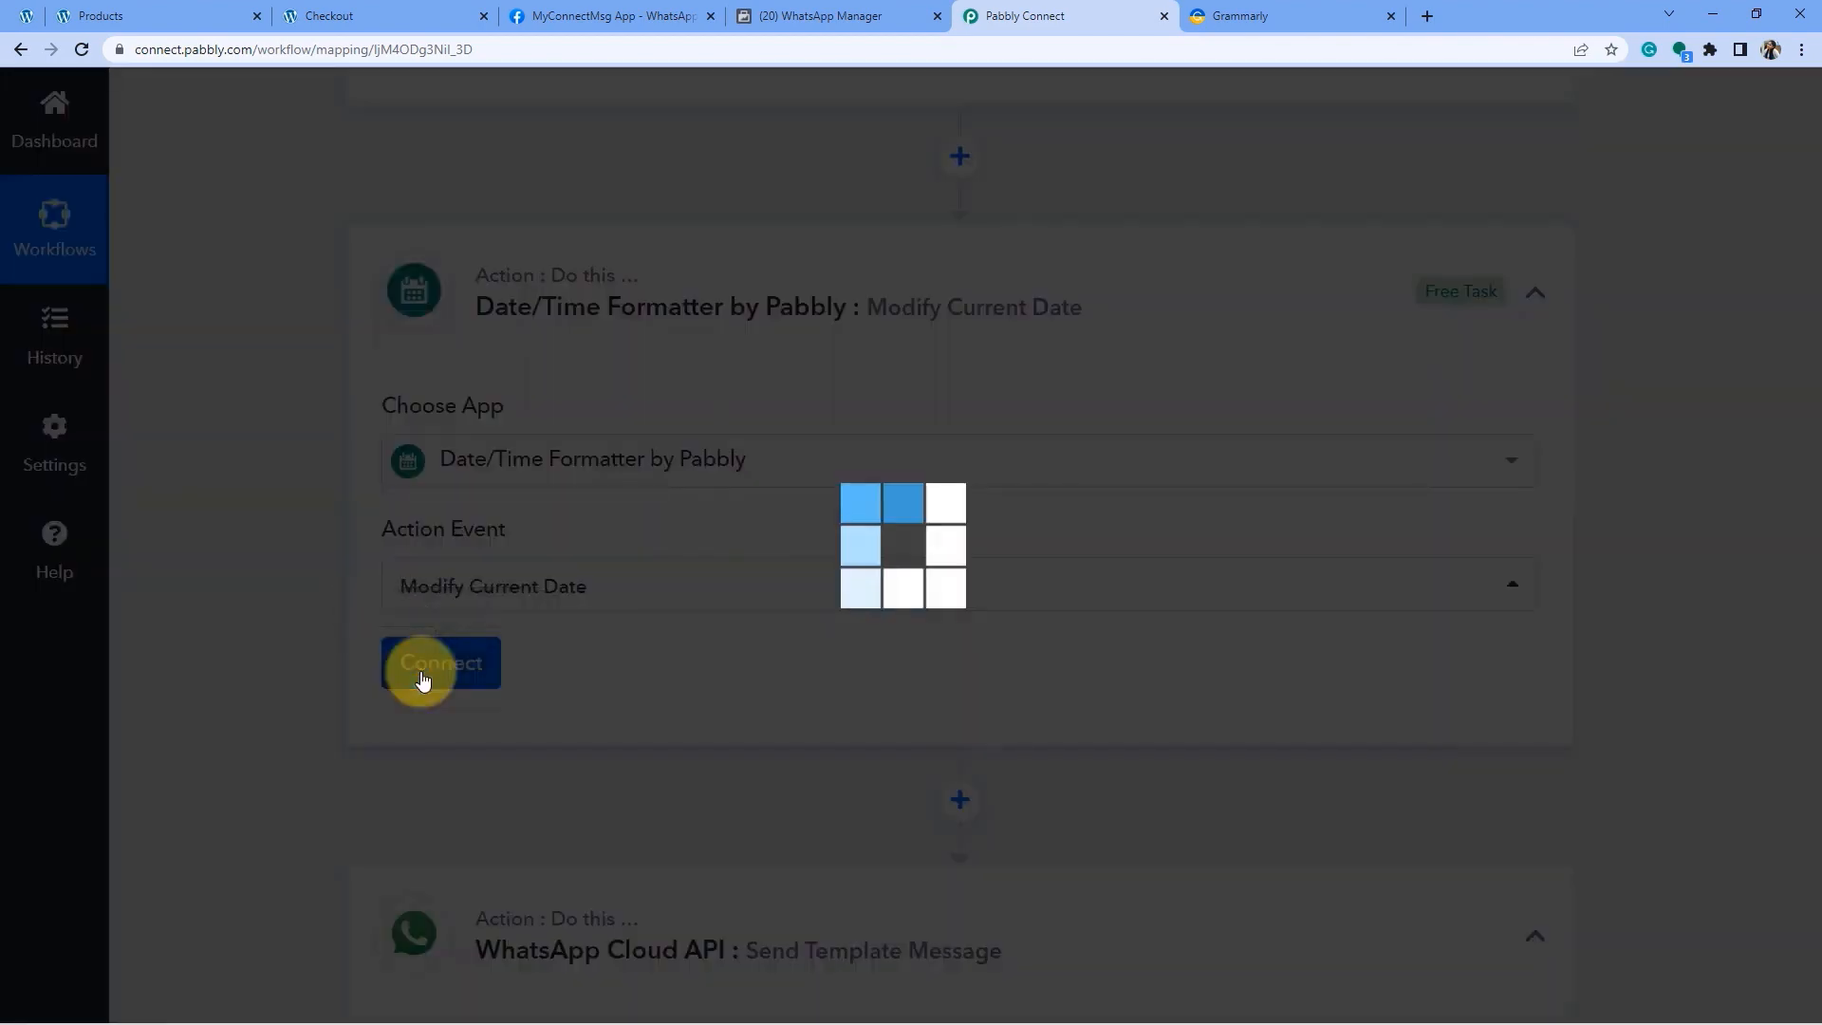
Set the date format to MM-DD-YYYY and the time zone to Asia/Kolkata.
scroll(294, 561, down, 2)
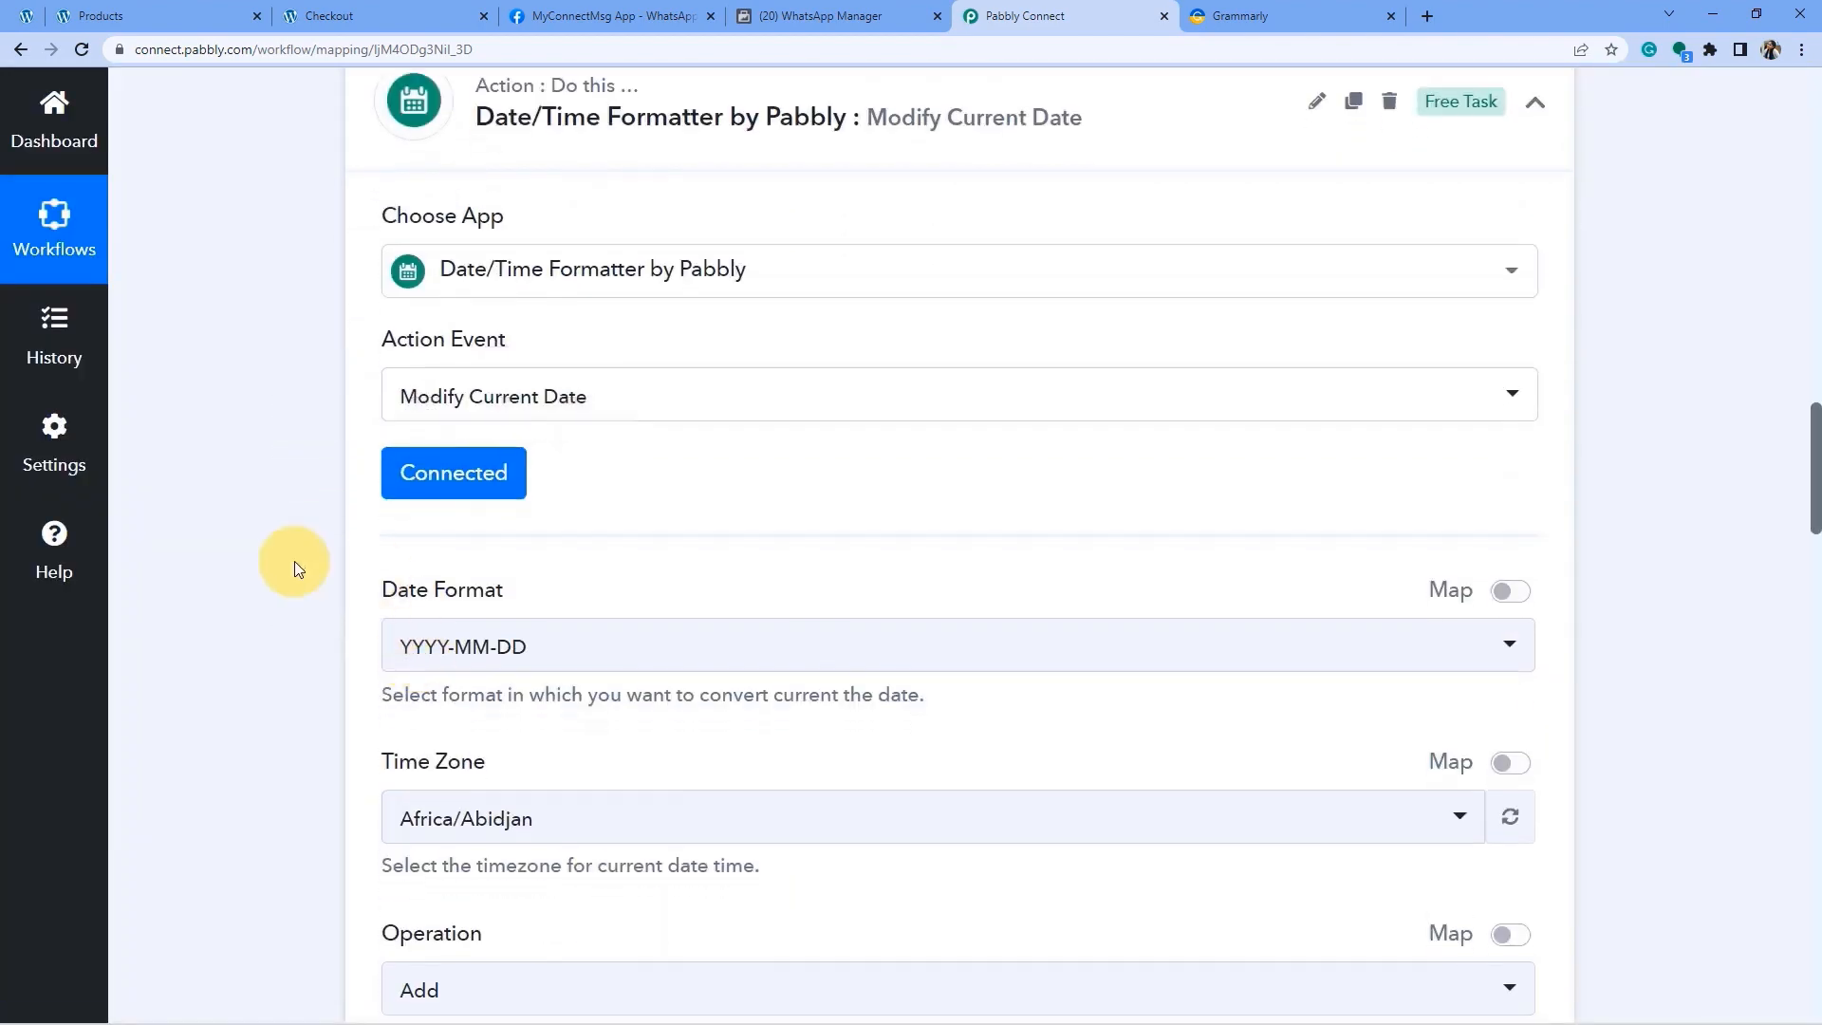
drag(367, 603, 493, 594)
scroll(550, 607, down, 2)
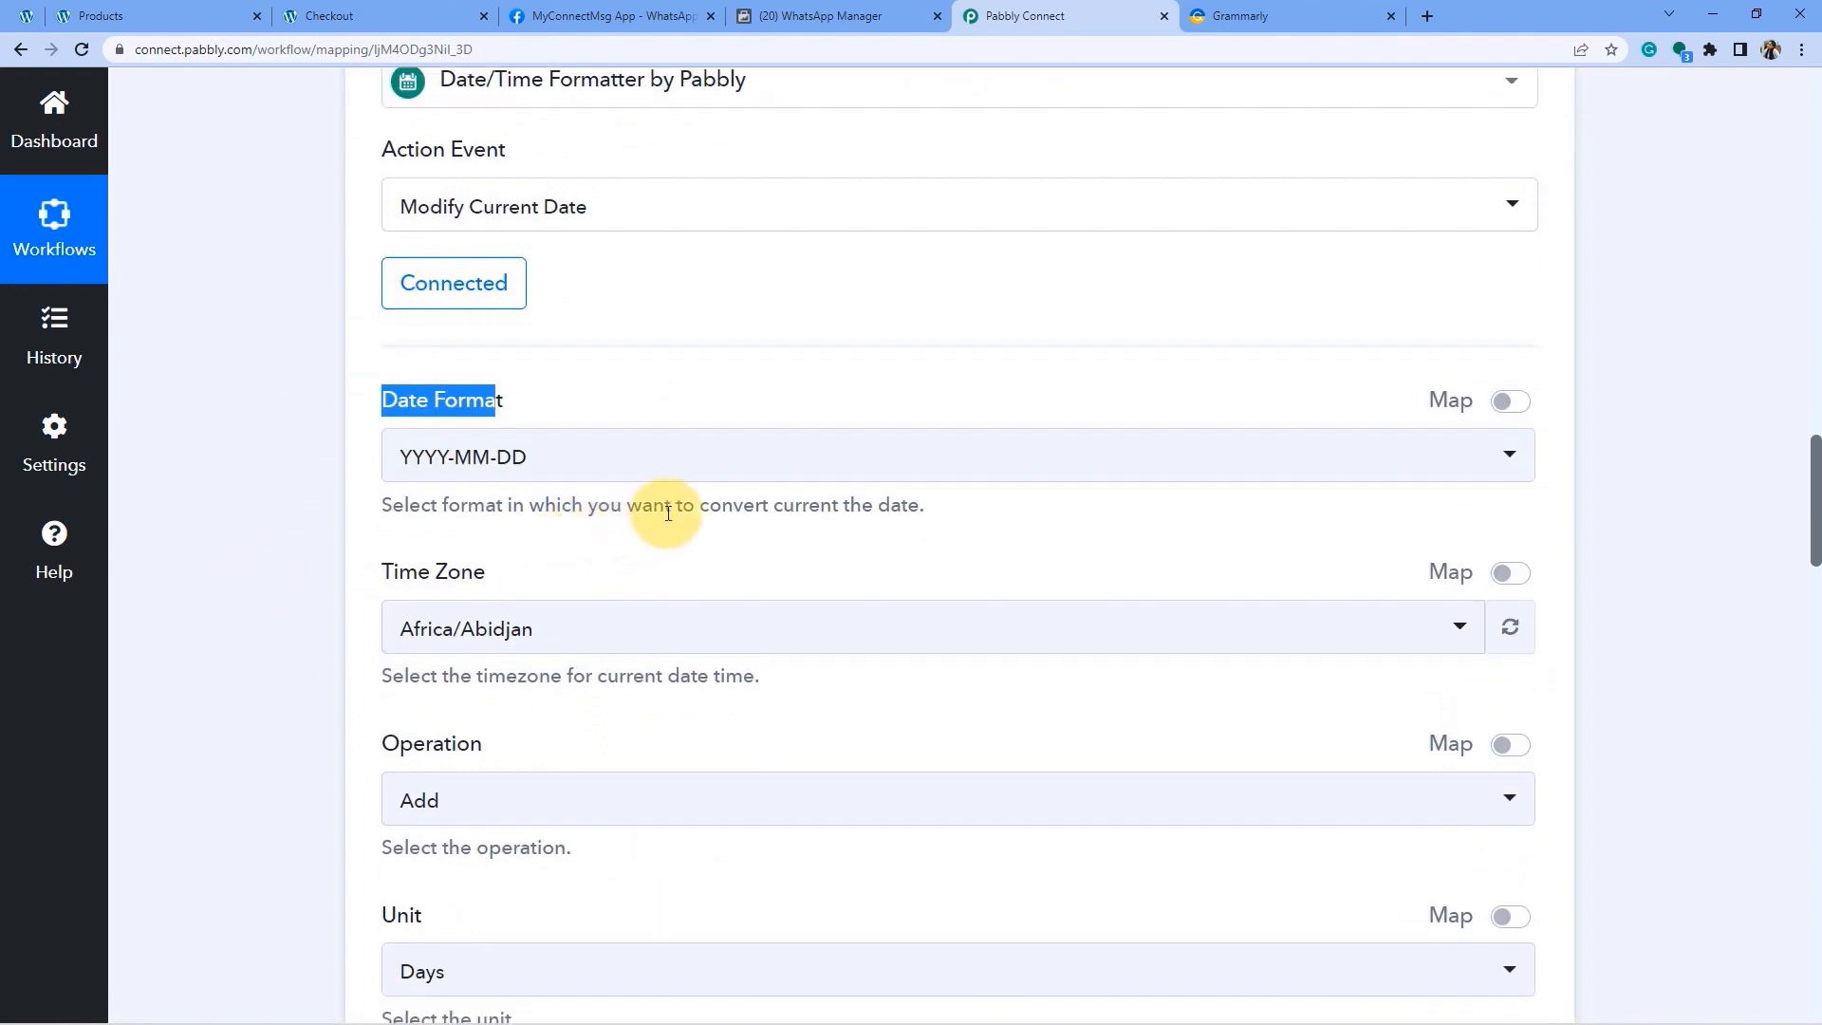
drag(626, 505, 873, 506)
click(614, 475)
text(dd-)
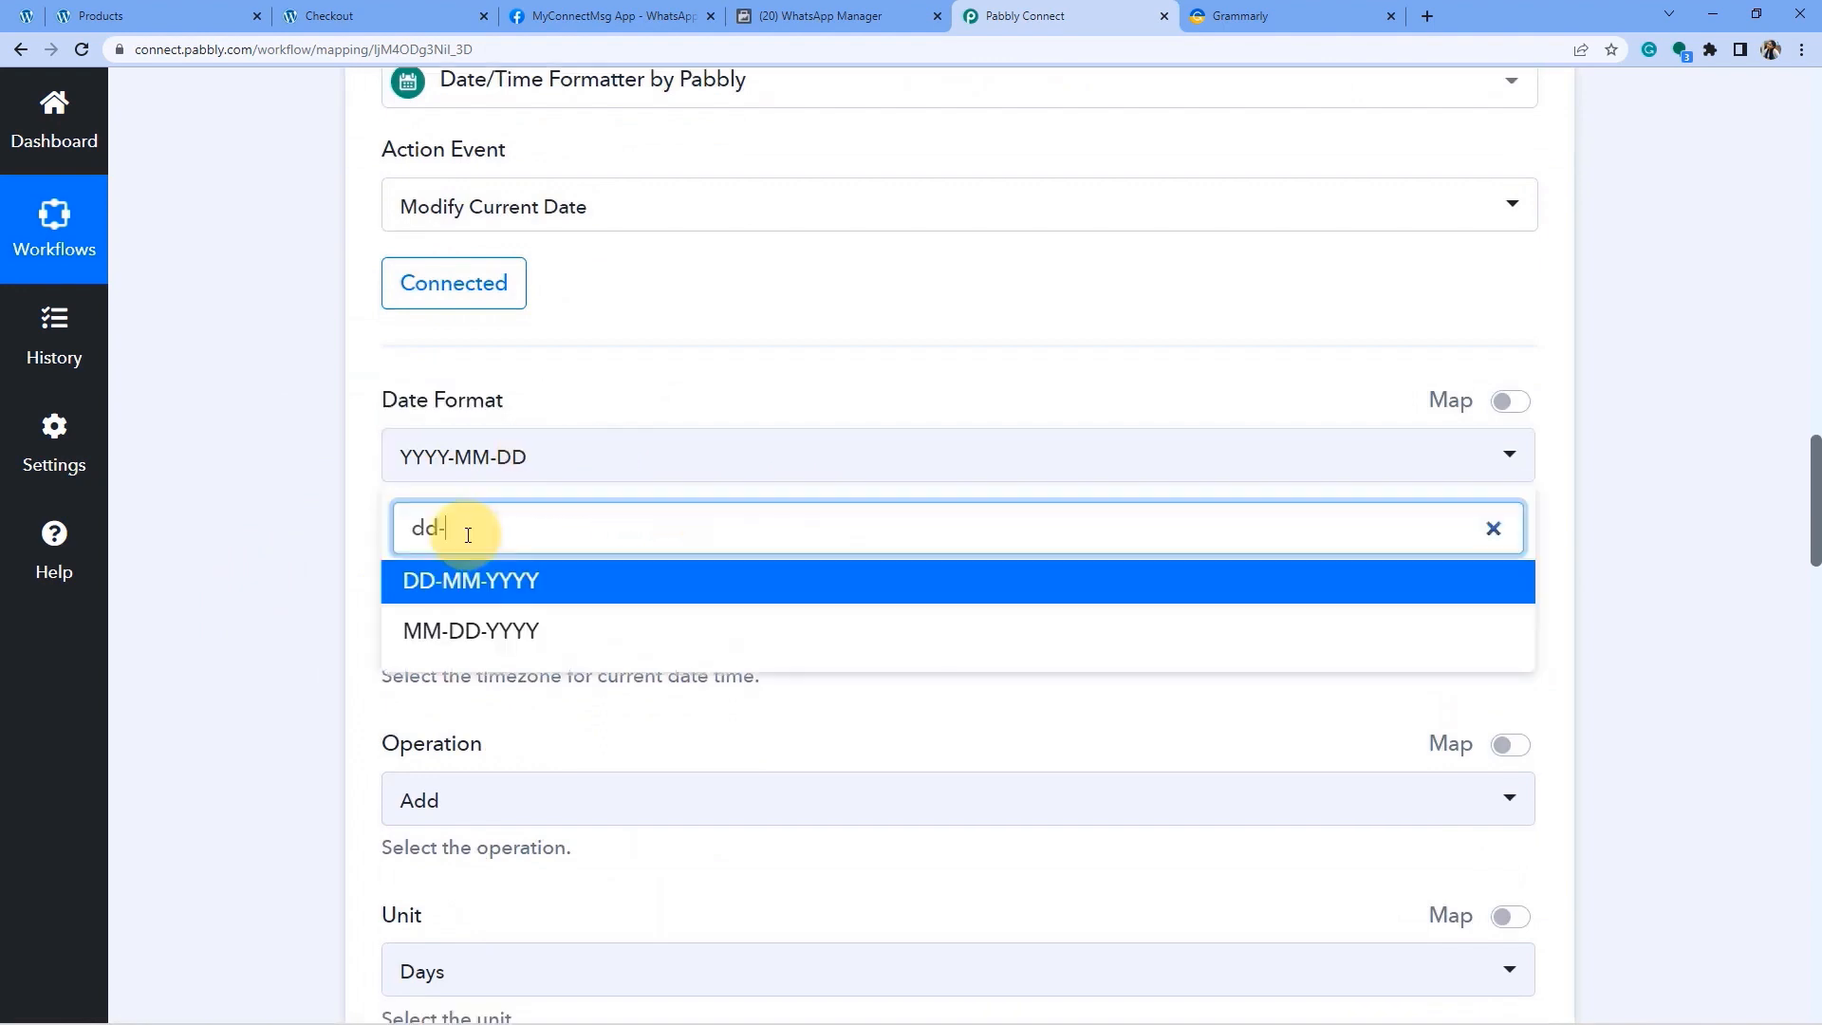
click(429, 634)
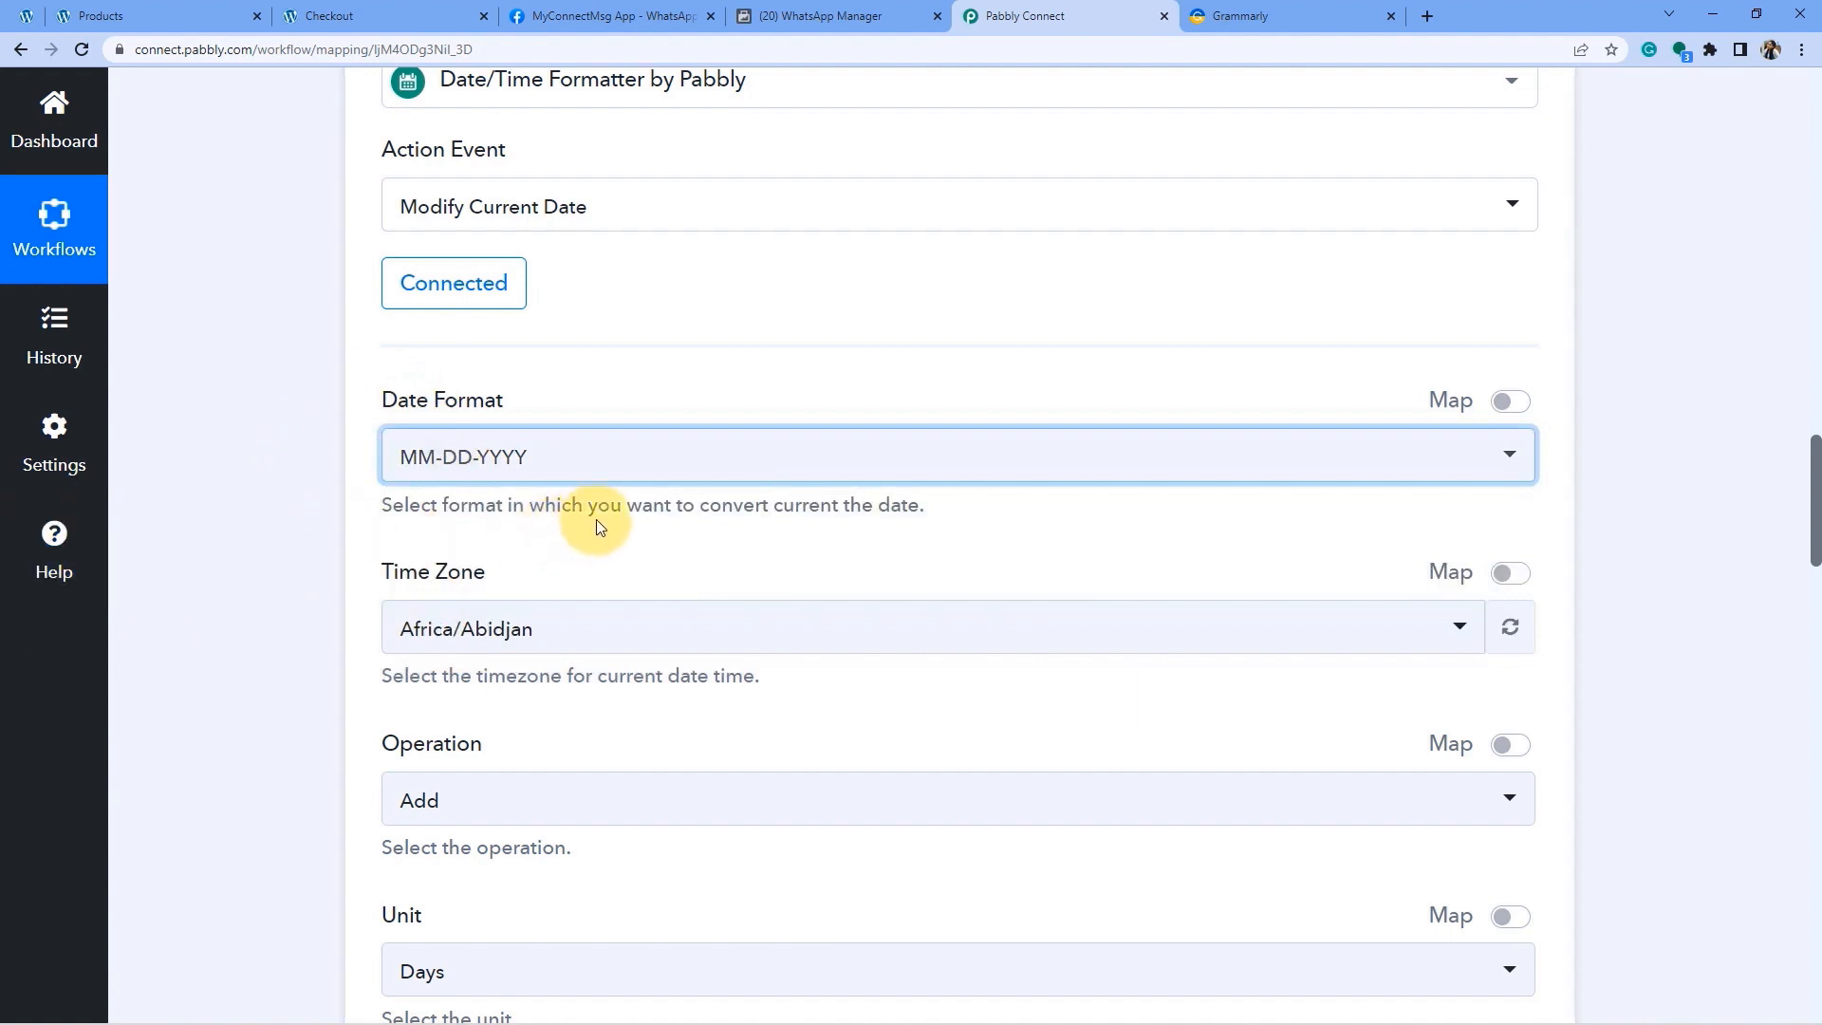
scroll(598, 520, down, 1)
click(443, 536)
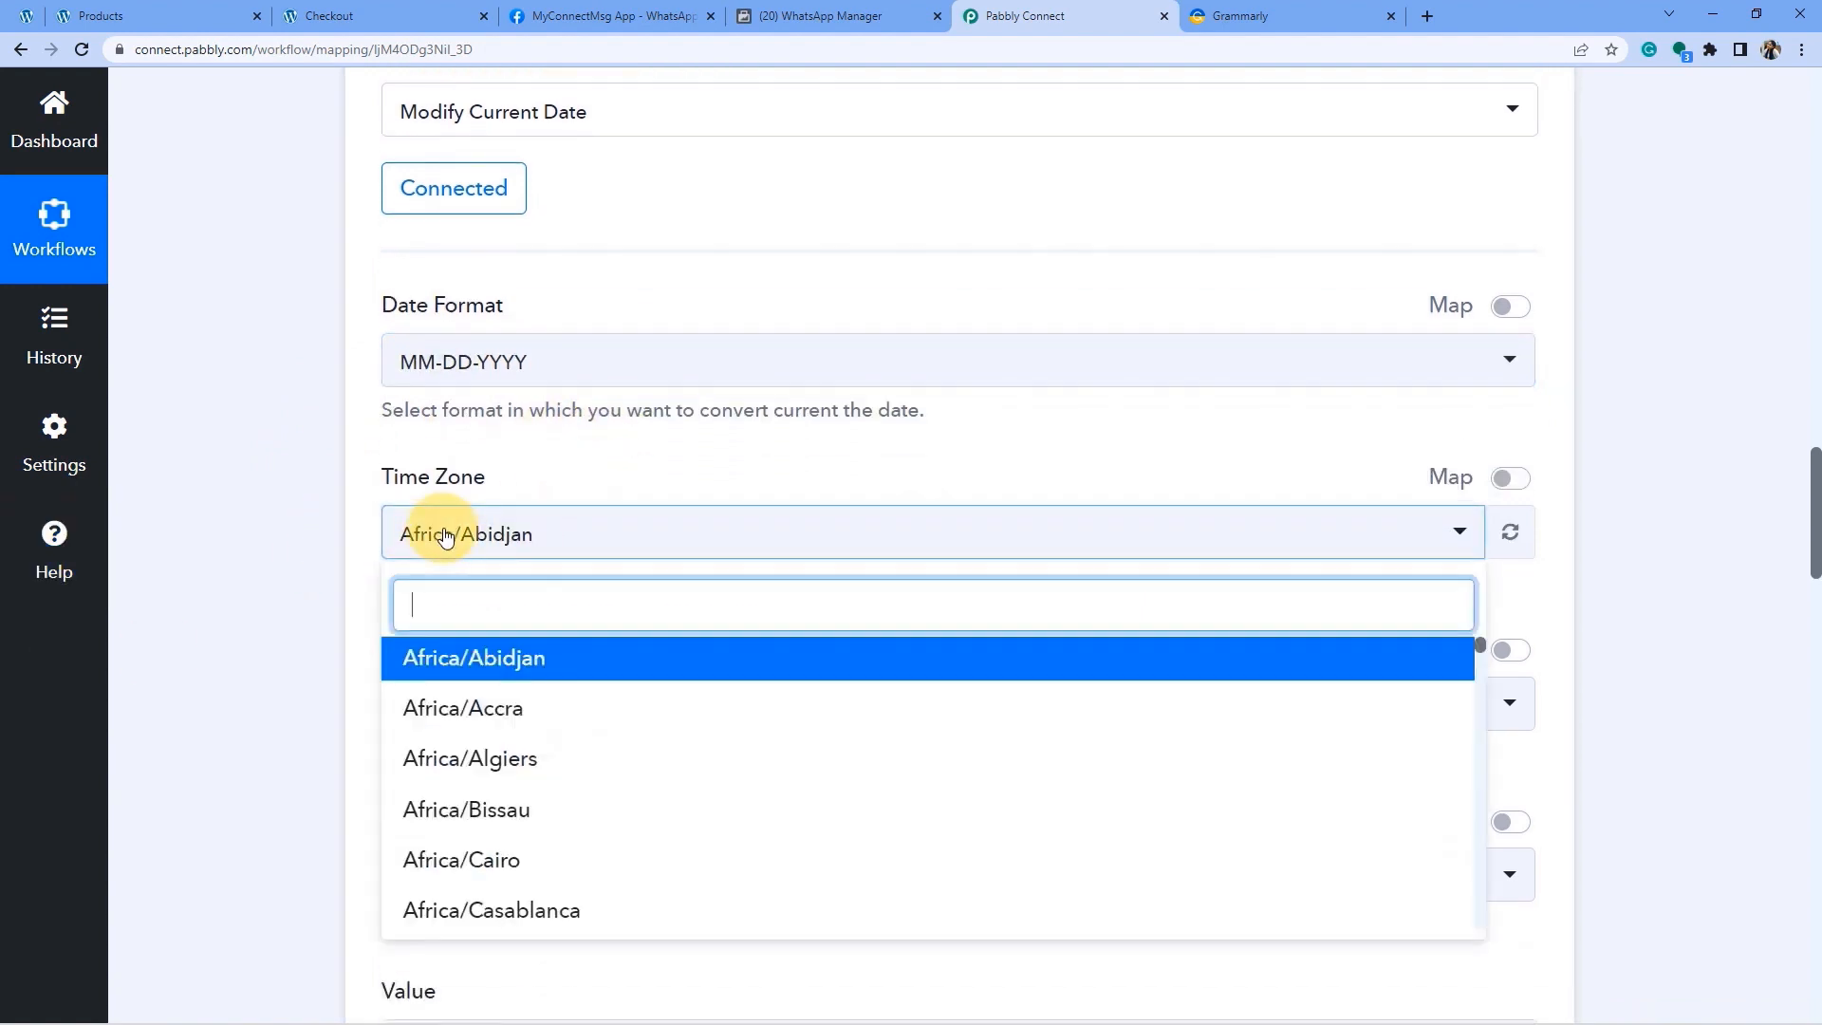
text(asia)
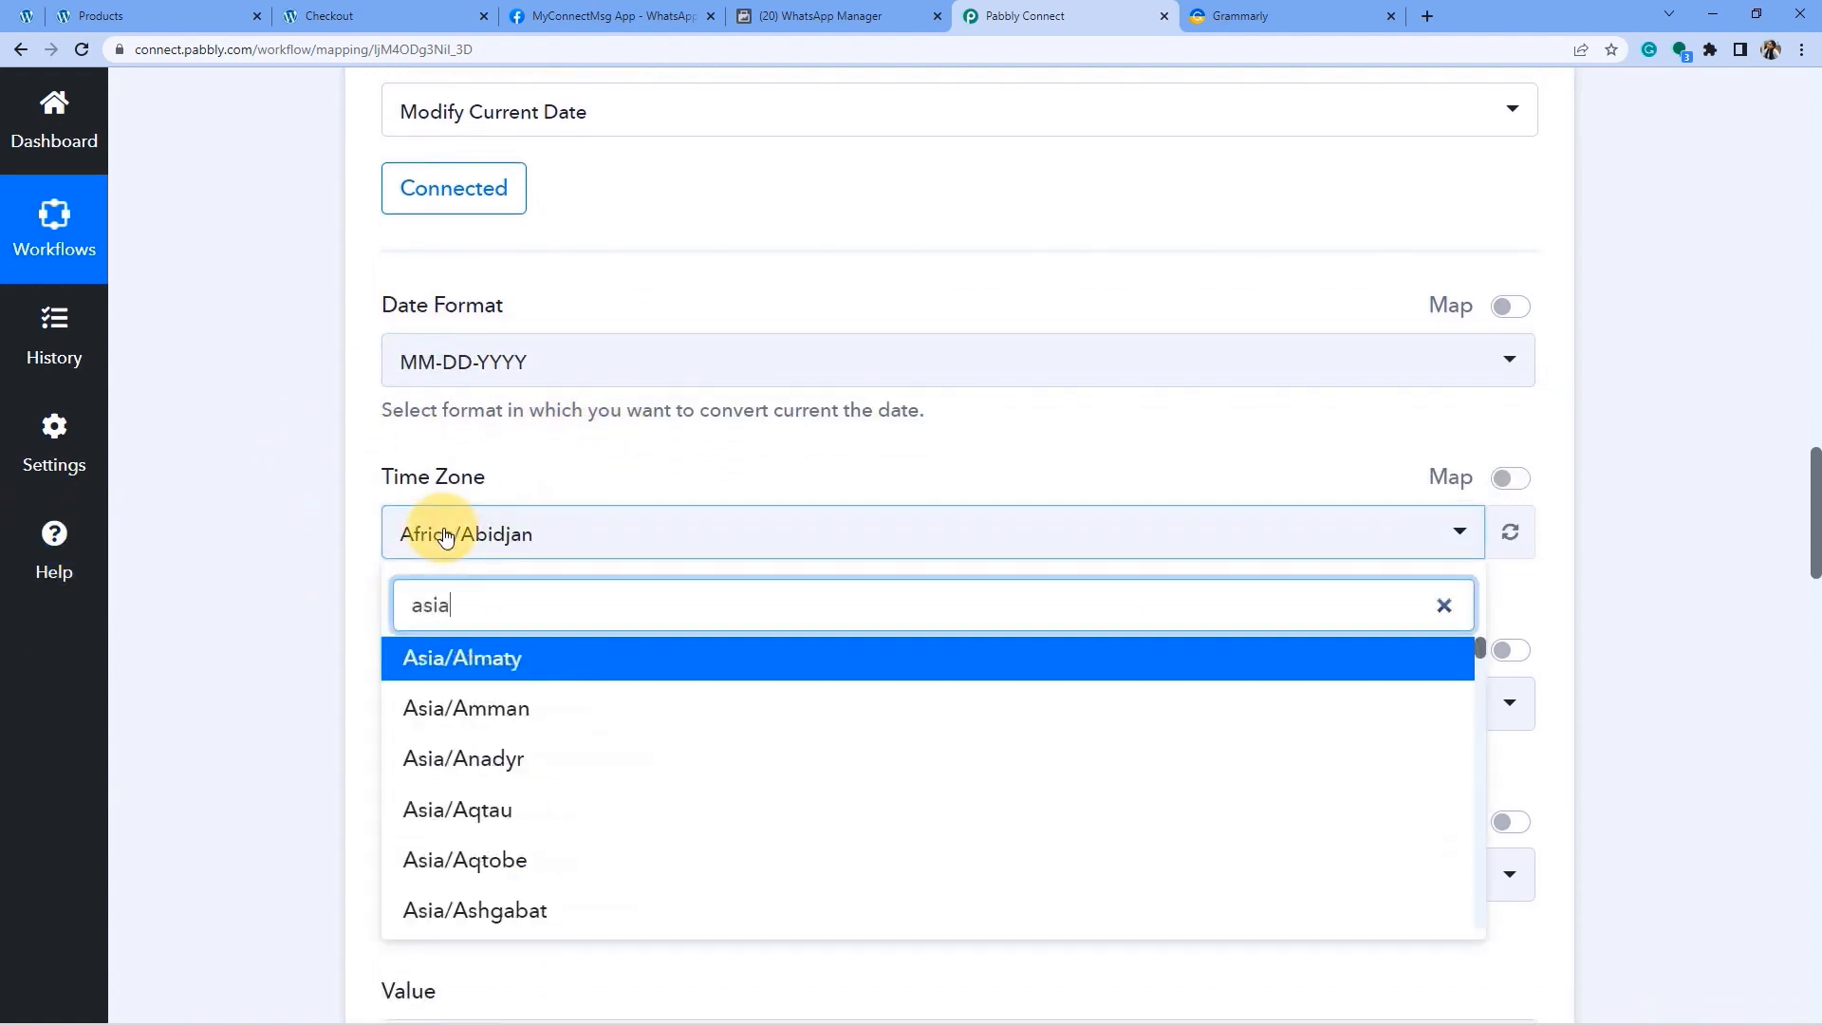
text(/k)
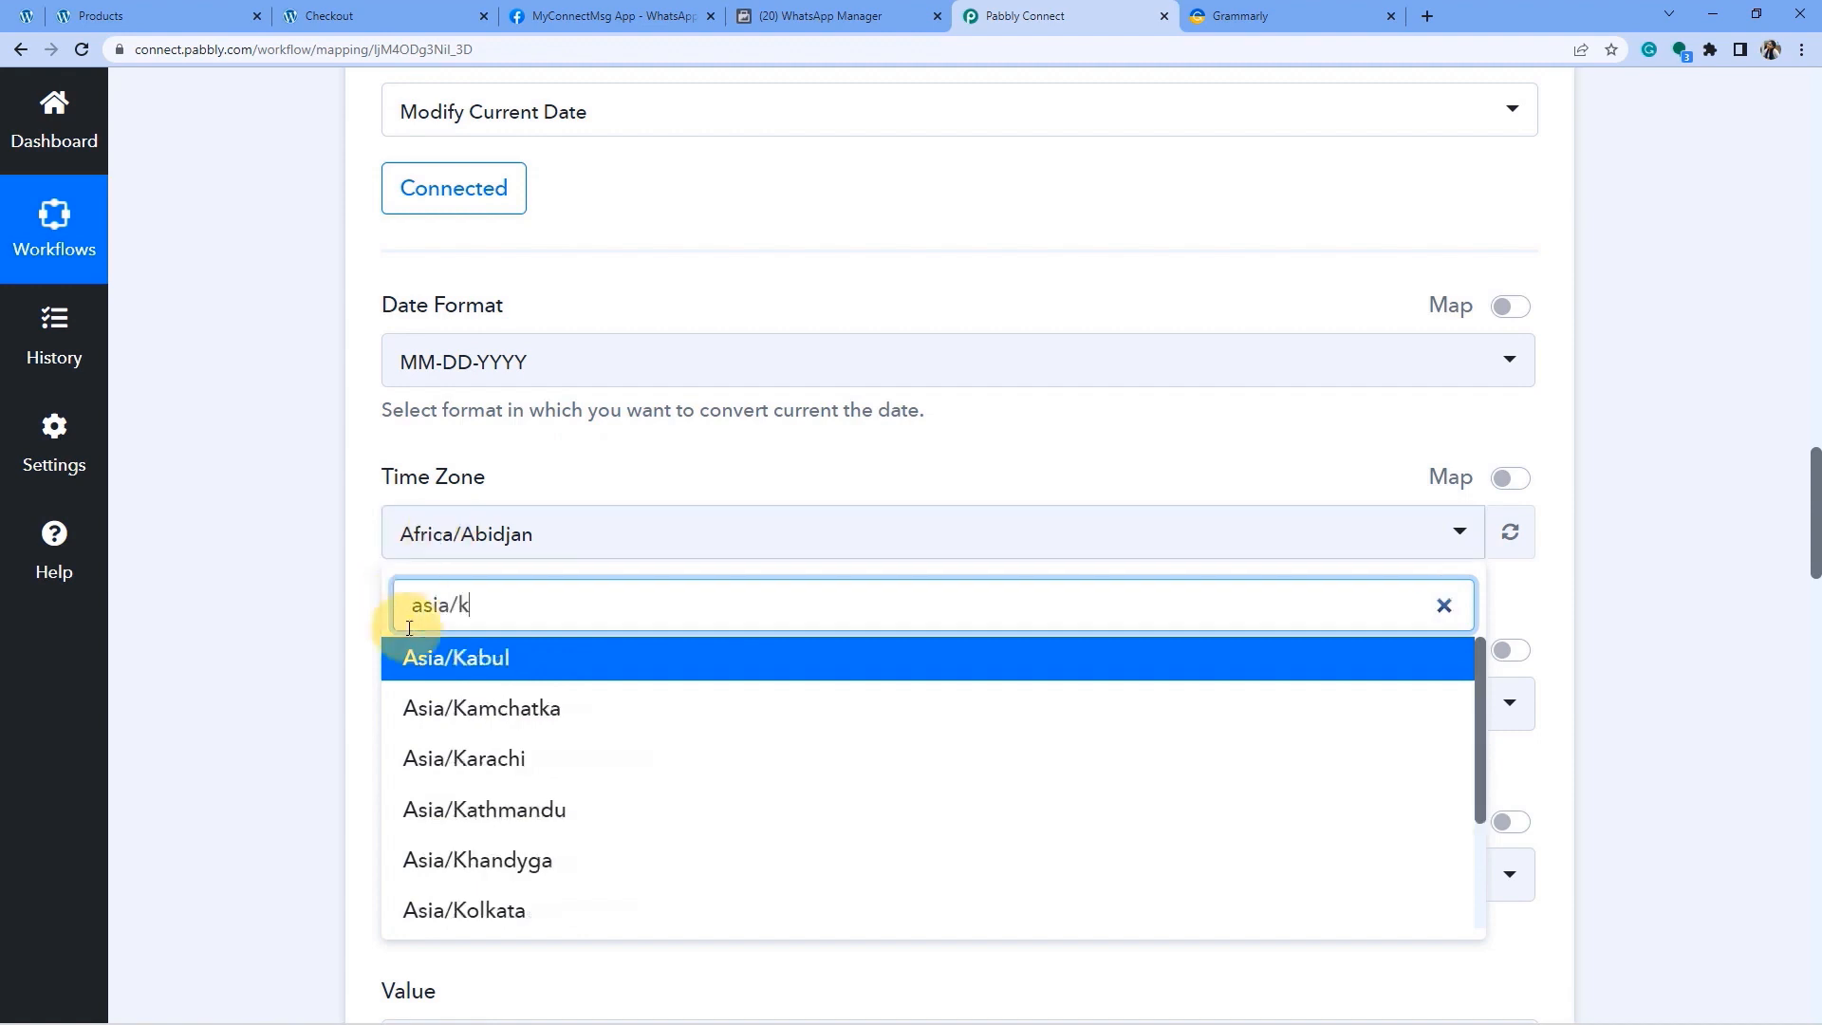
text(ol)
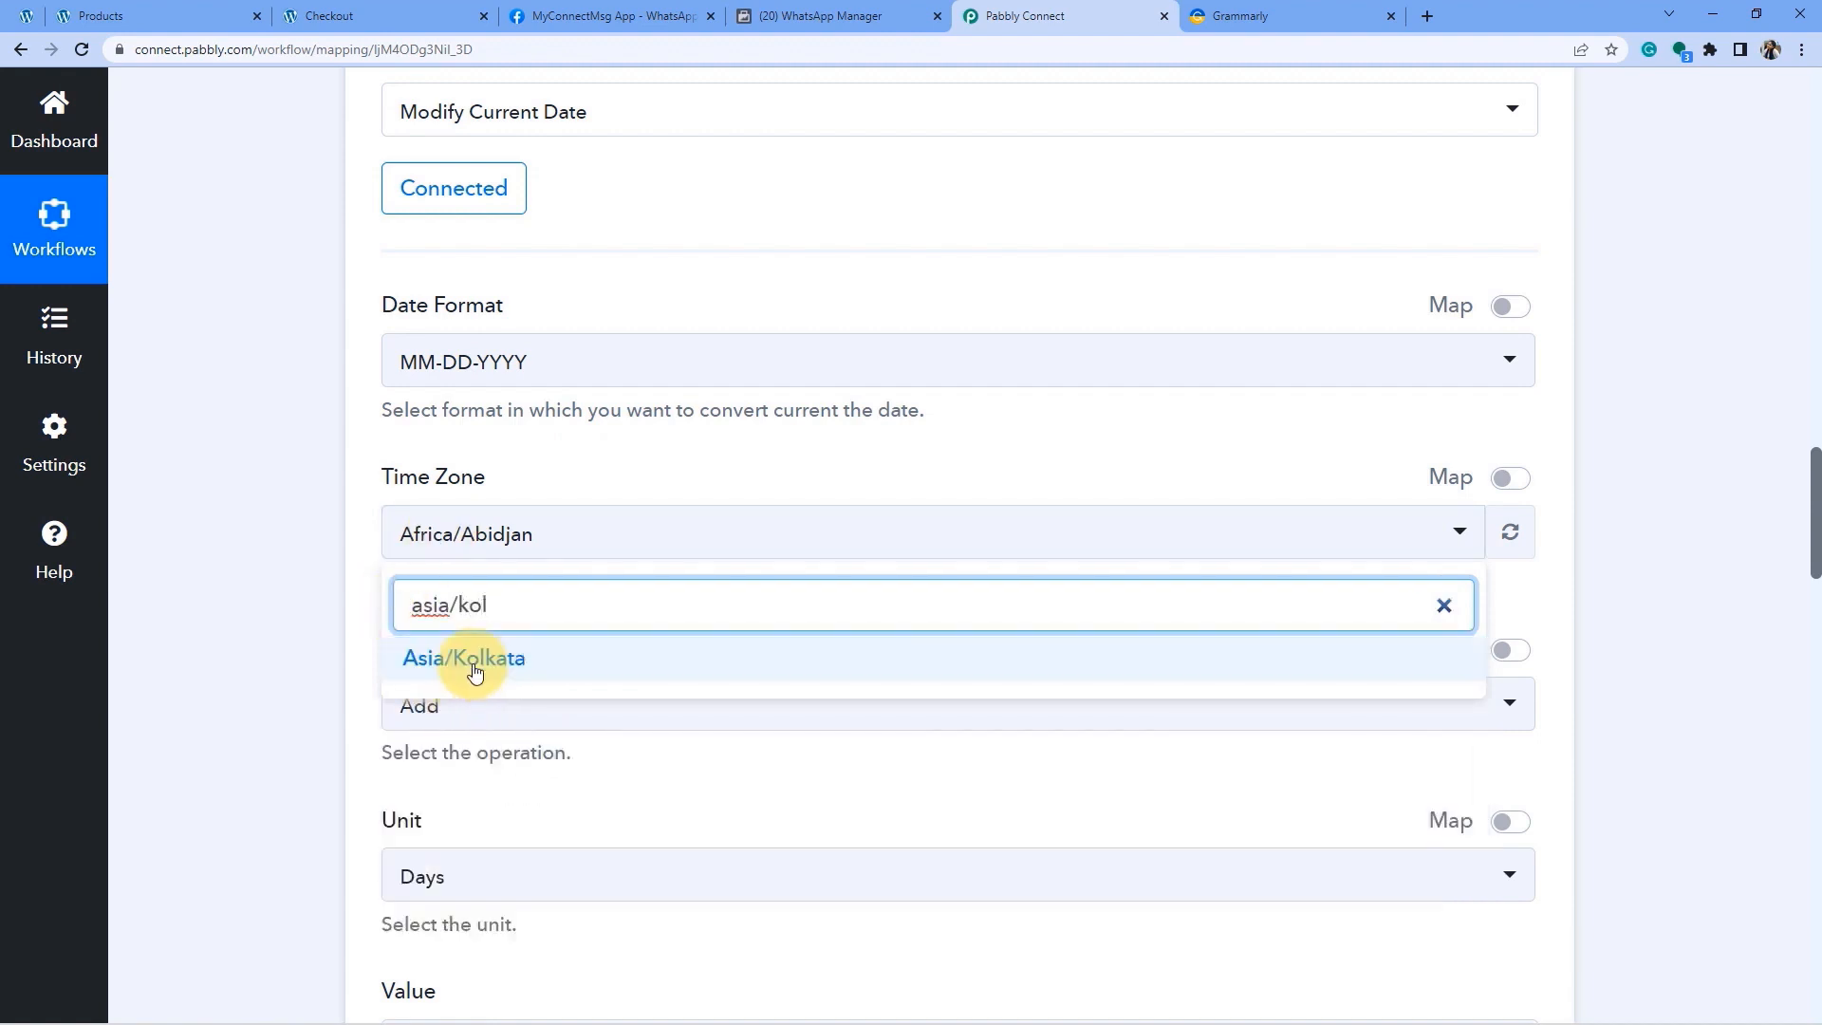
click(478, 668)
Set Operation to Add, Unit to Days, Value 5, then save and send a test request.
scroll(580, 617, down, 1)
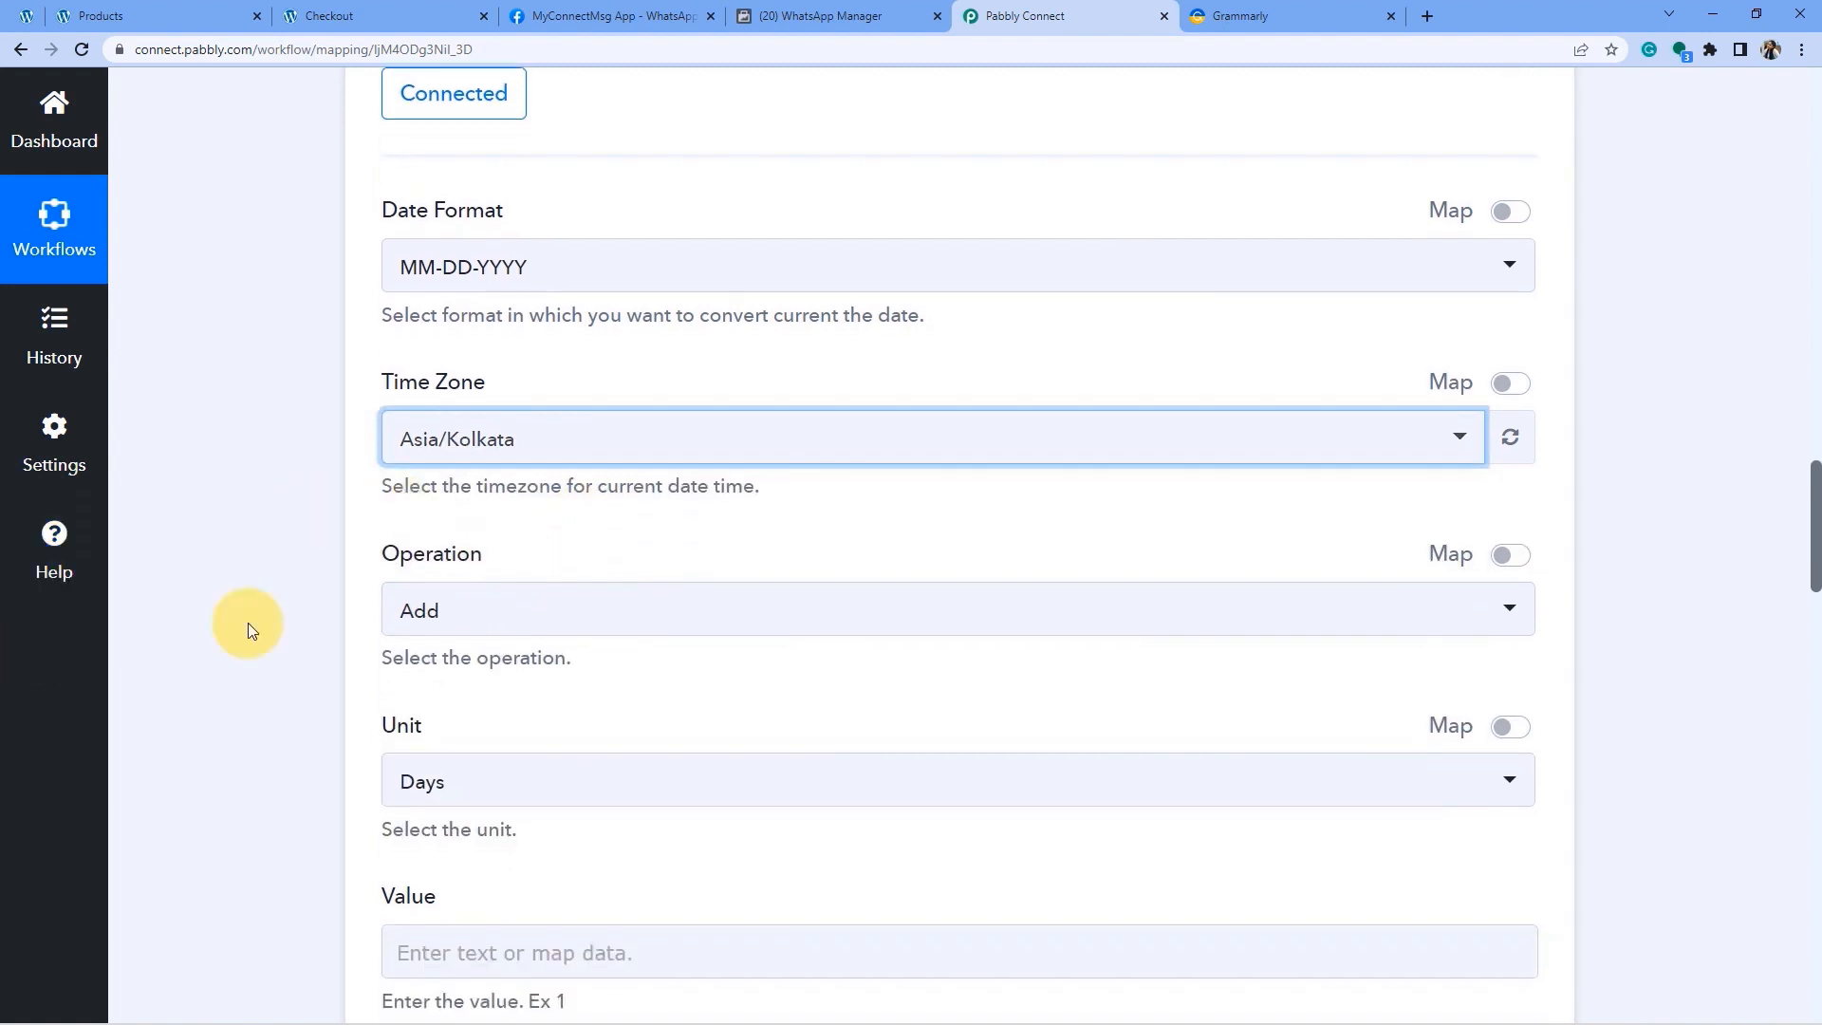
drag(388, 555, 532, 553)
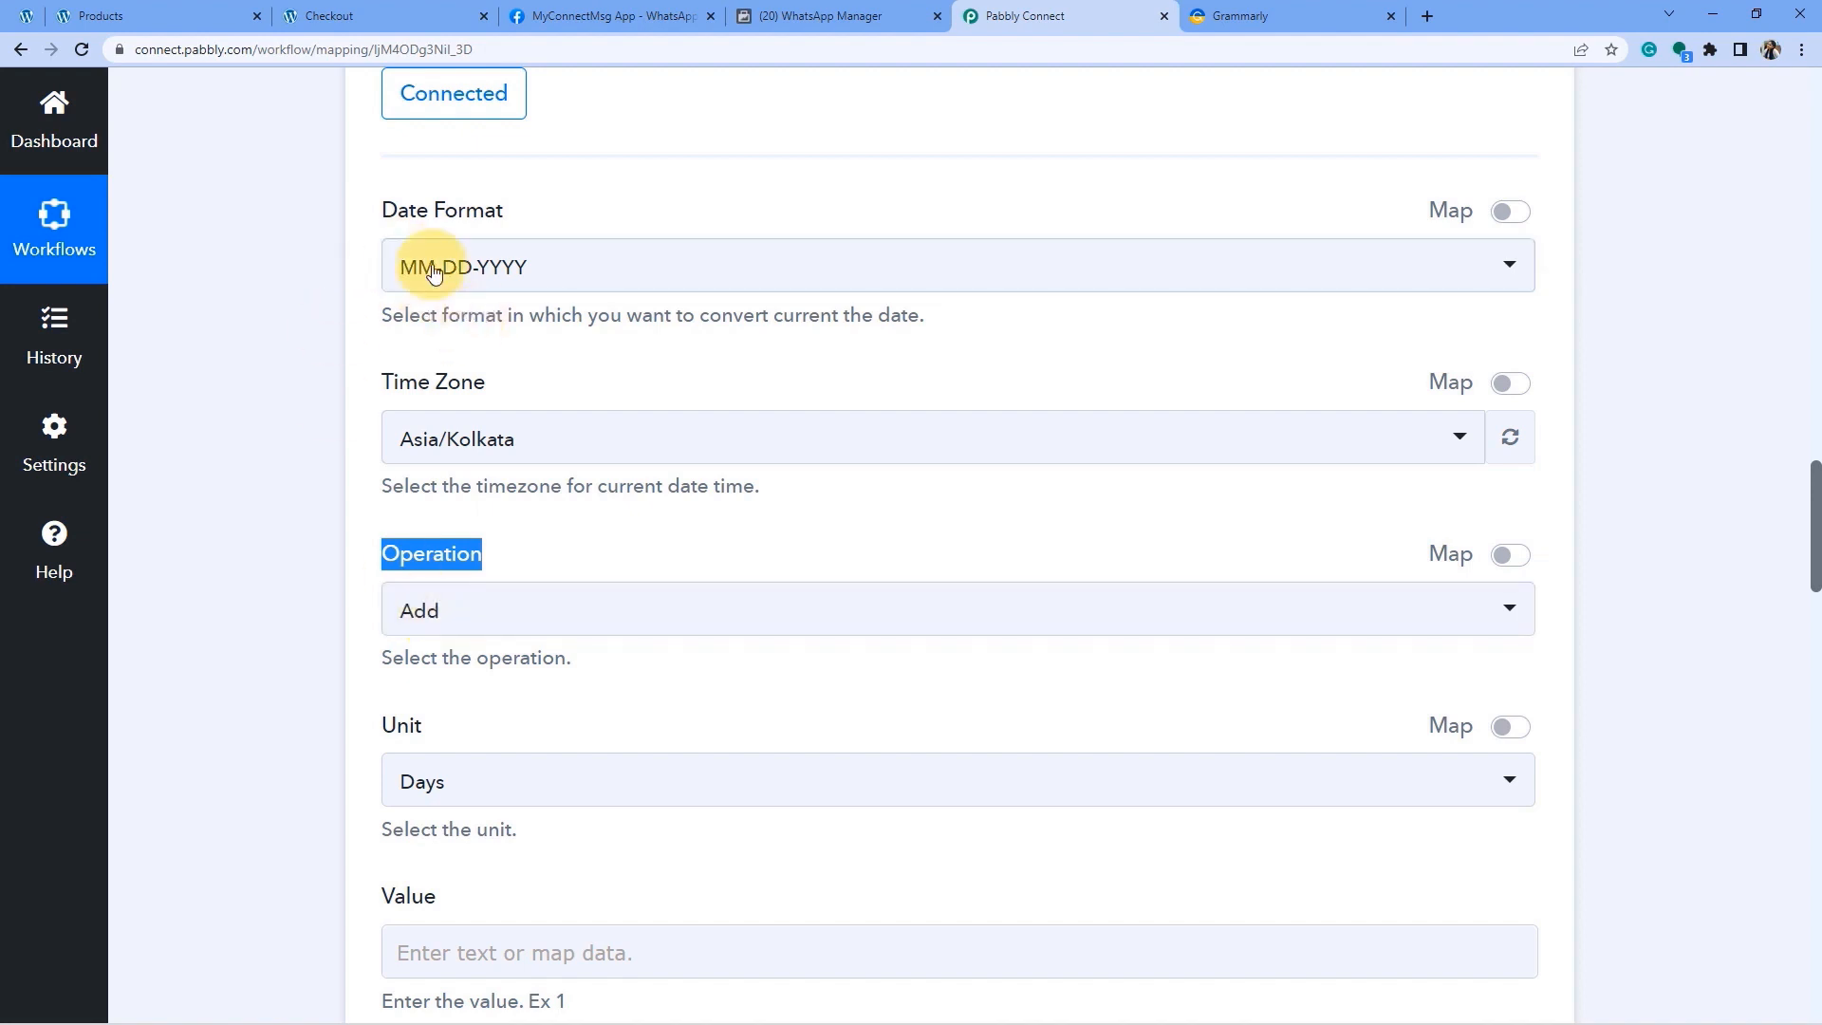
click(413, 616)
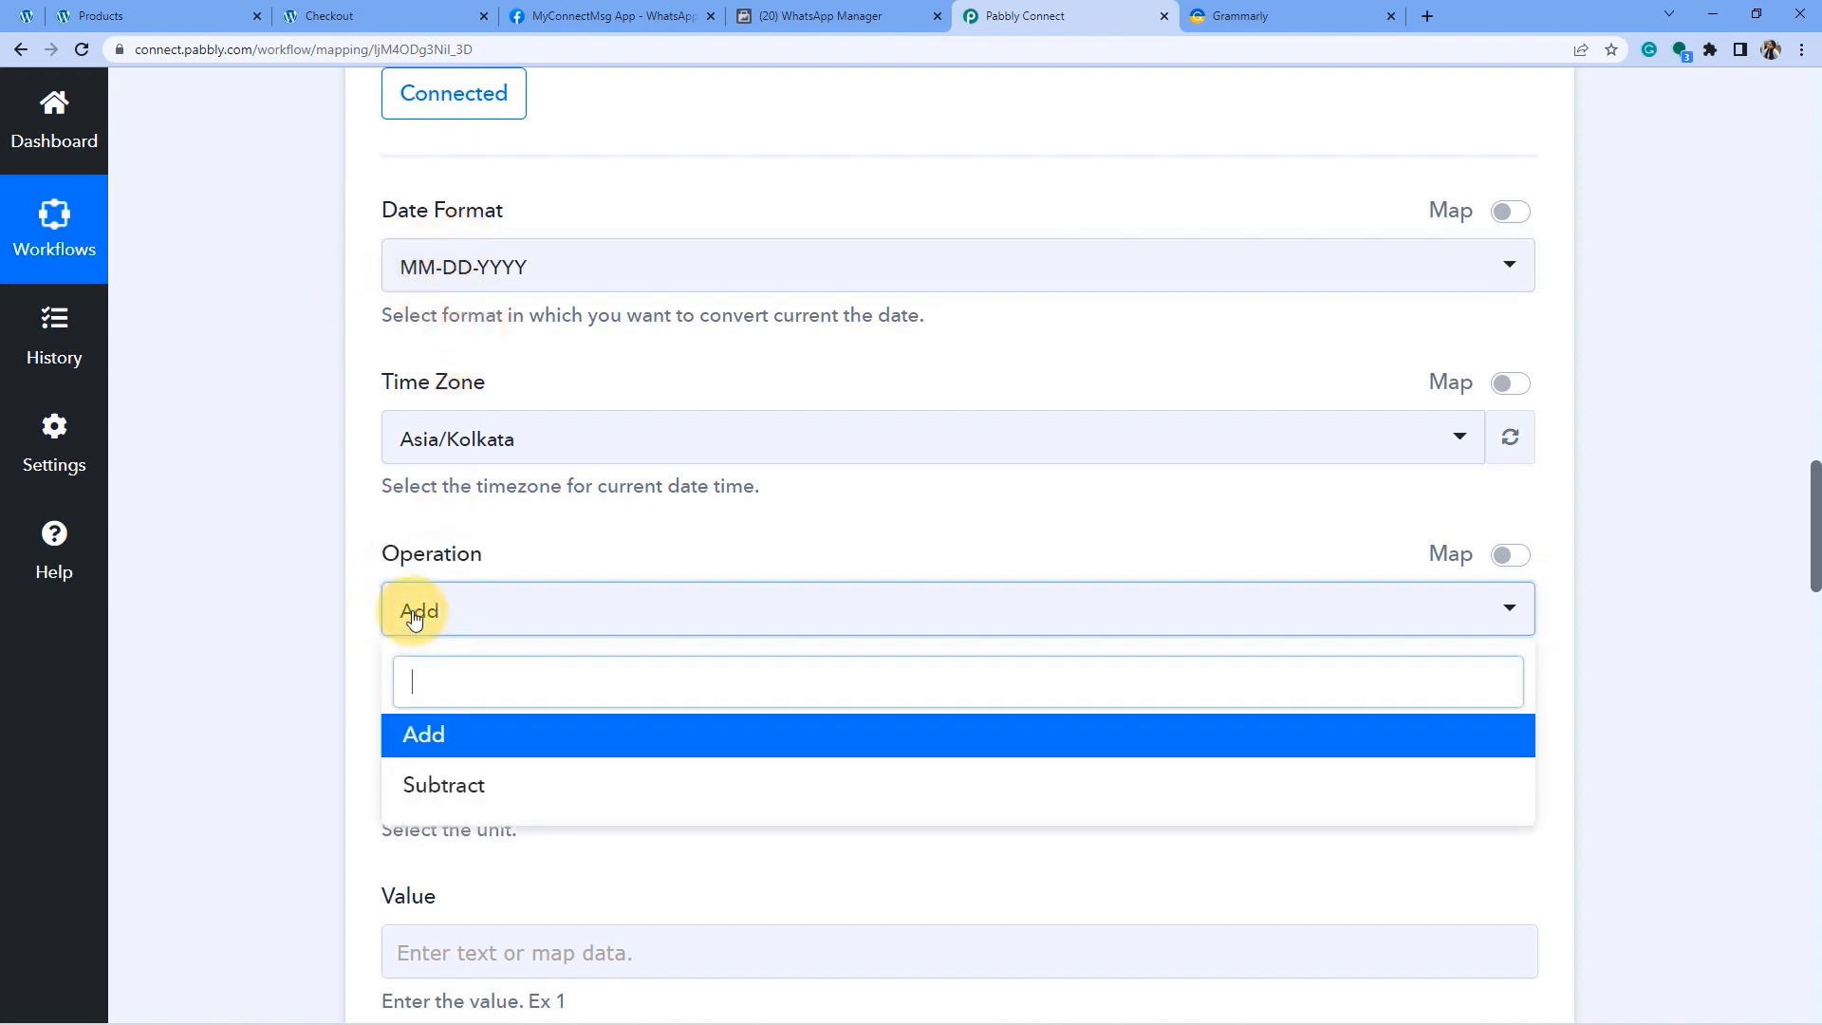
click(423, 737)
scroll(268, 634, down, 3)
click(423, 510)
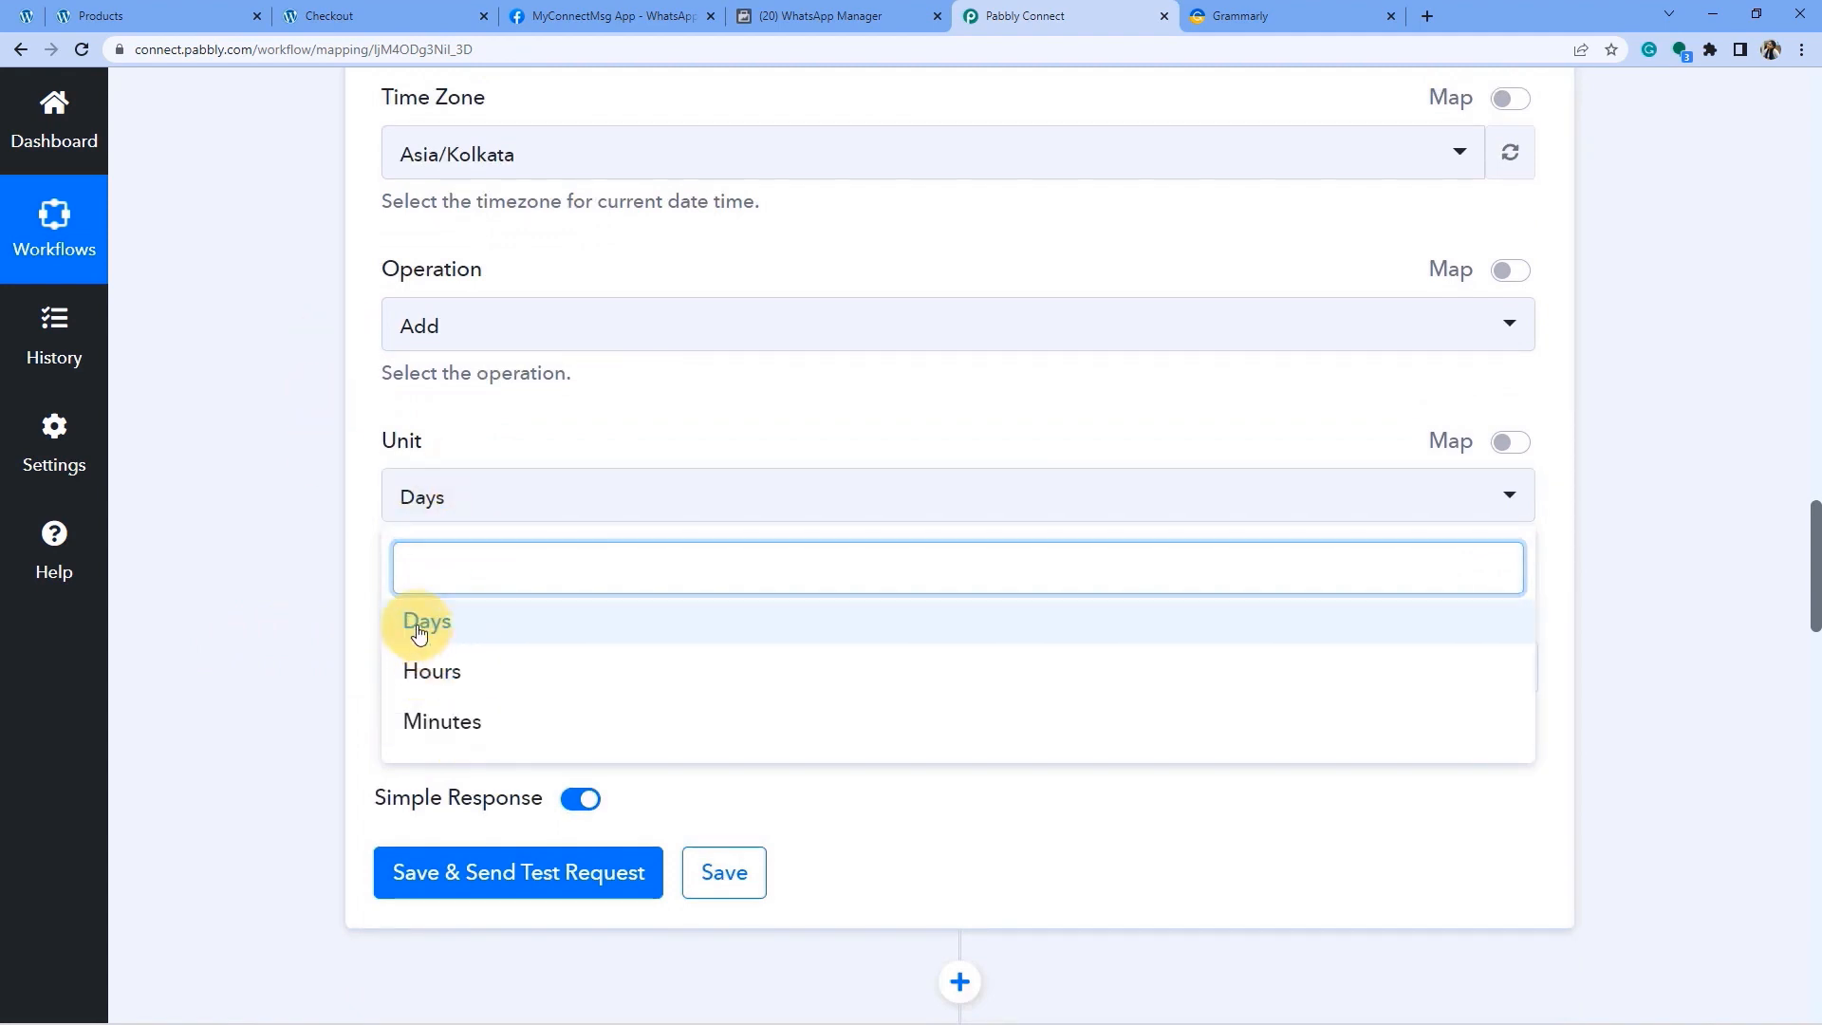
click(412, 620)
scroll(402, 540, down, 1)
click(470, 572)
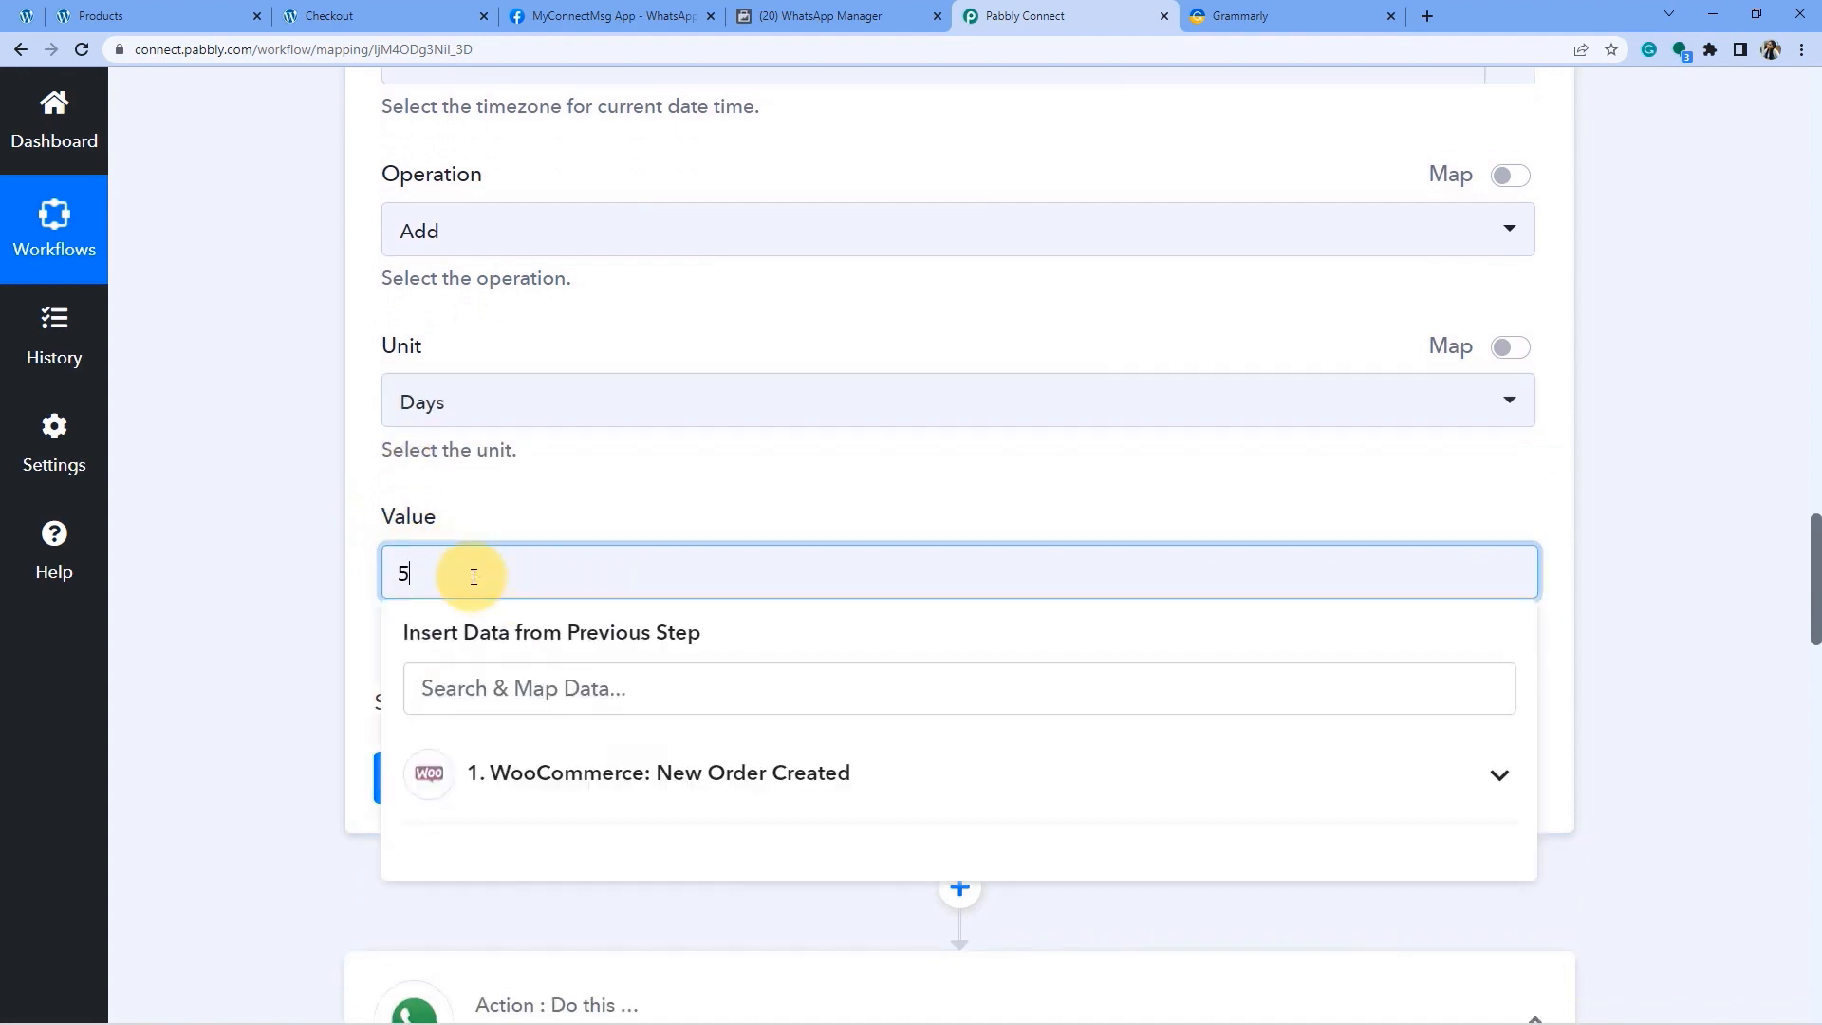
click(236, 600)
scroll(436, 550, down, 2)
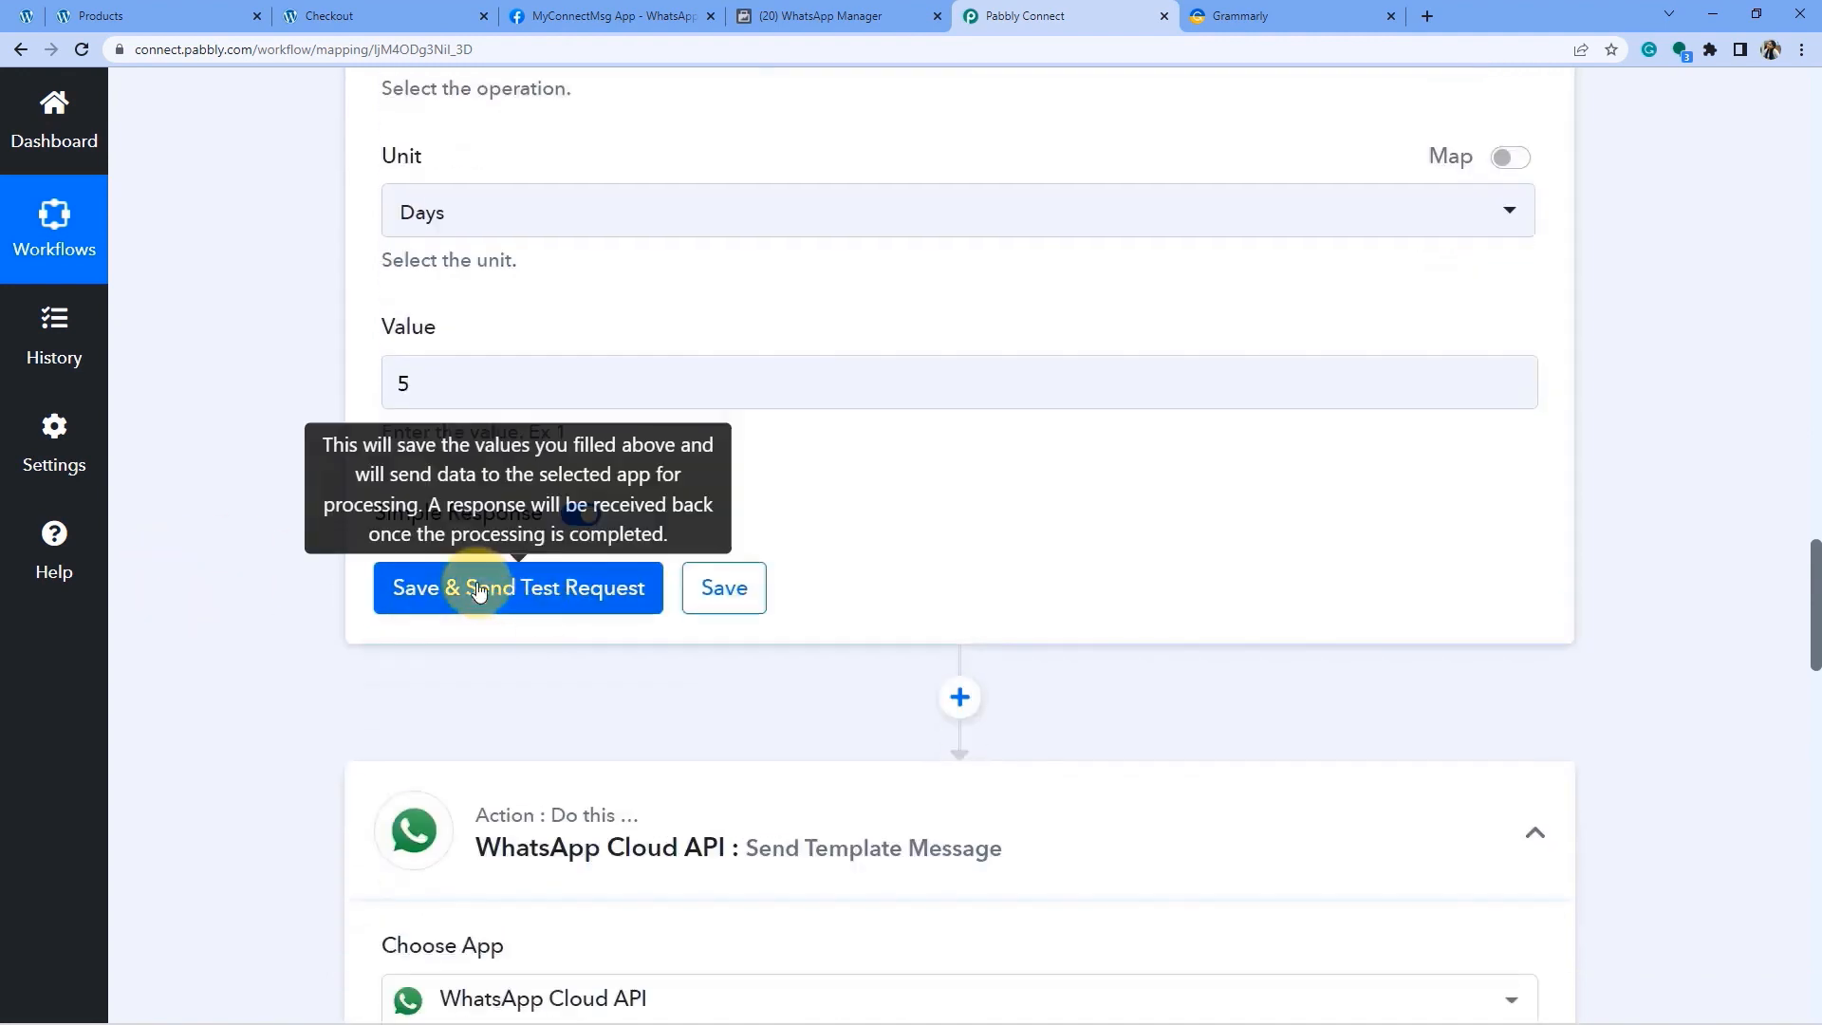
Run the date step test and verify it returns 06-02-2022, five days after 2022-05-27.
click(477, 588)
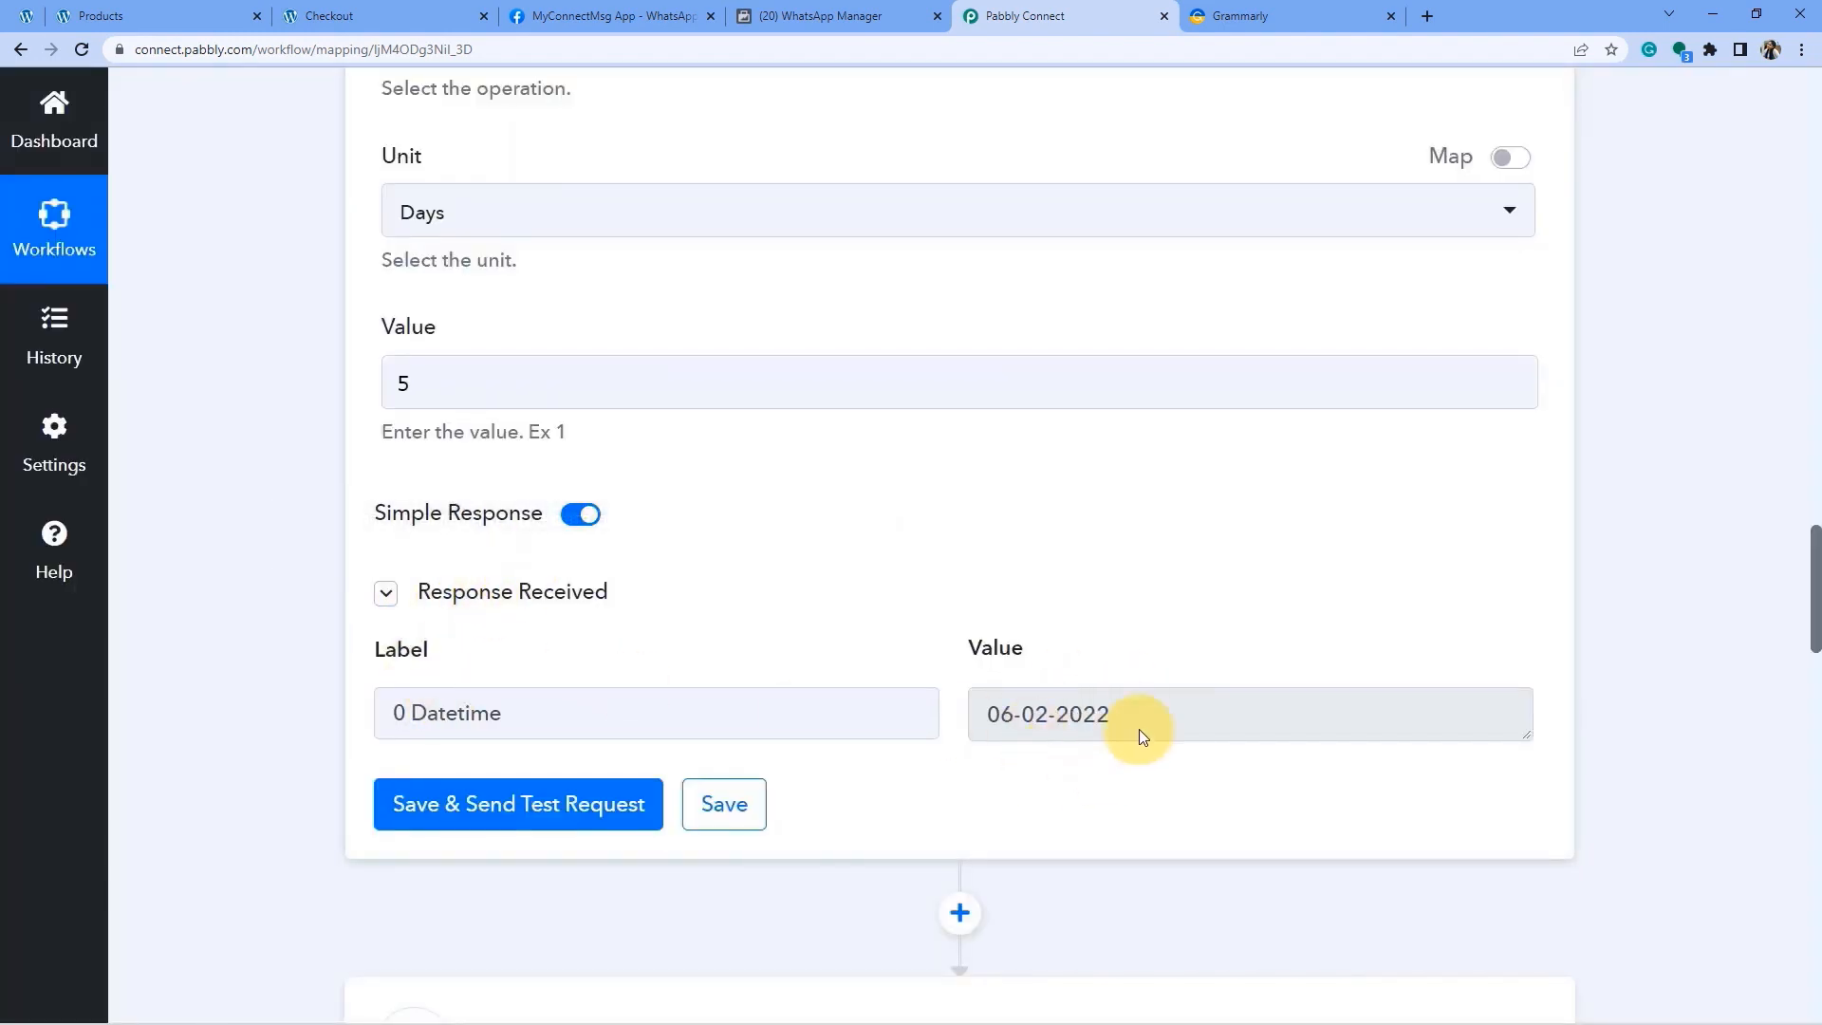
scroll(1049, 715, up, 12)
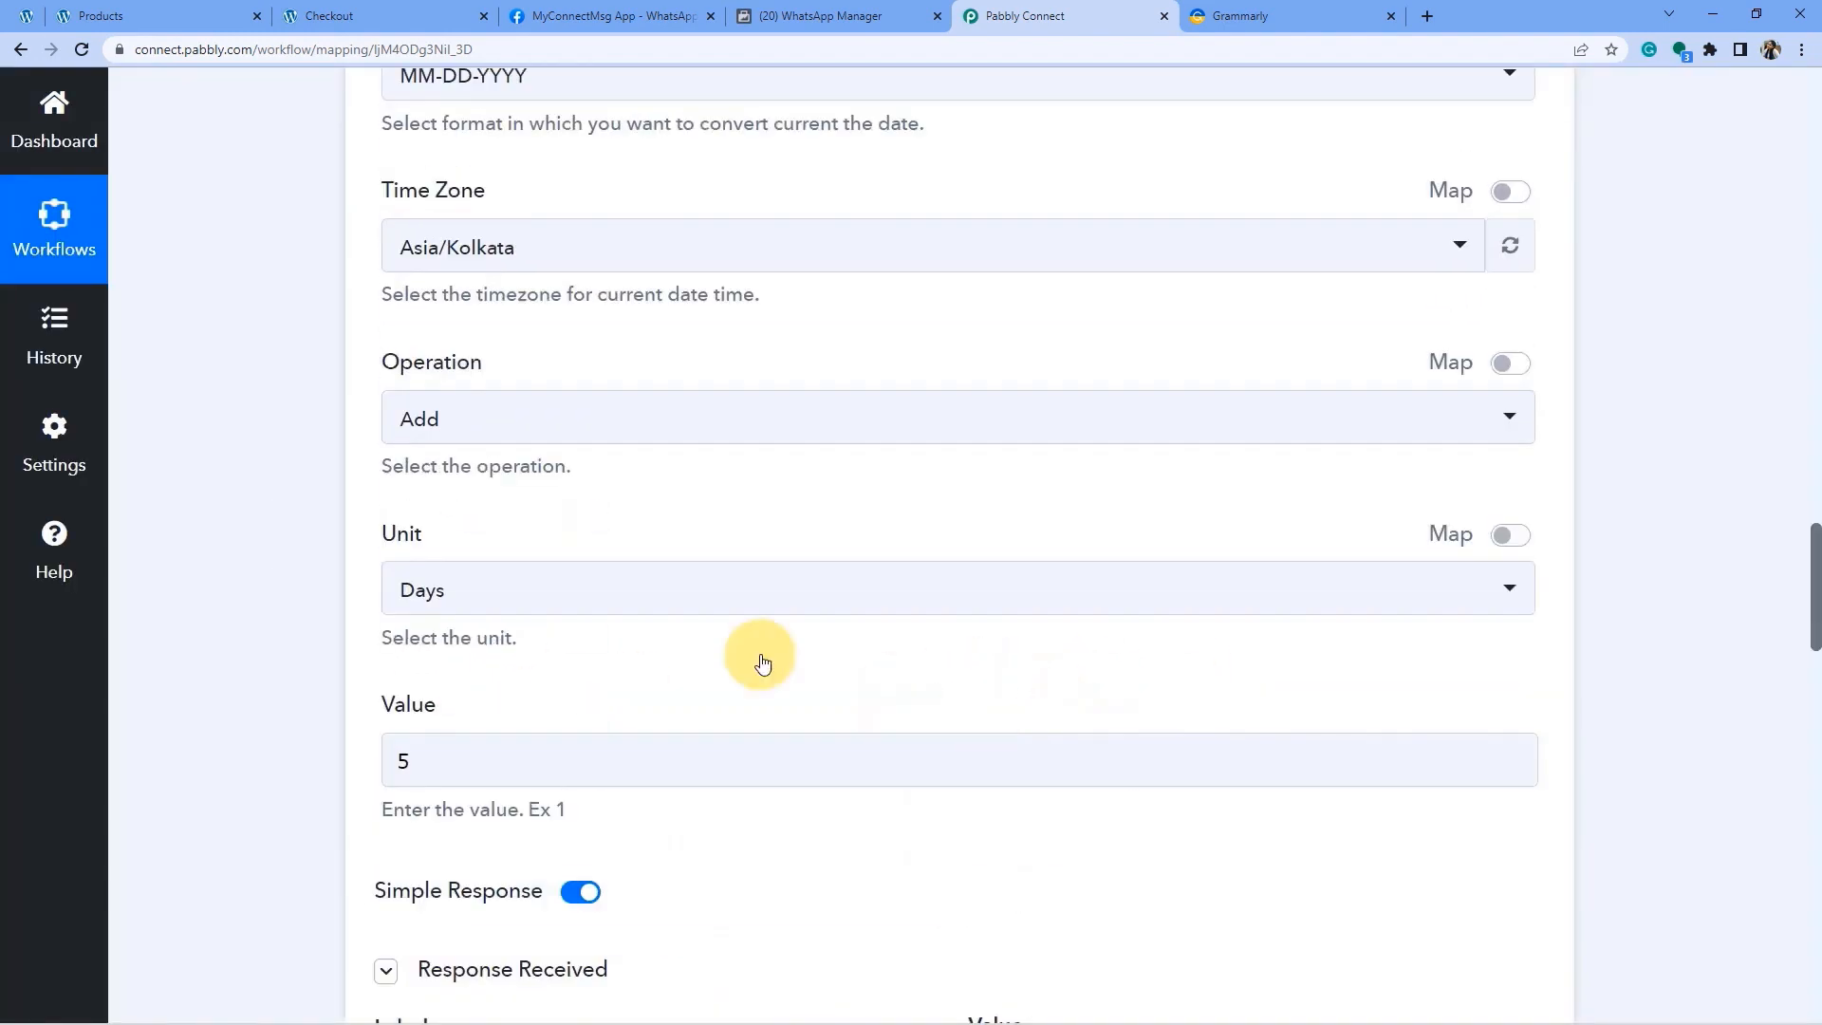
scroll(983, 621, up, 10)
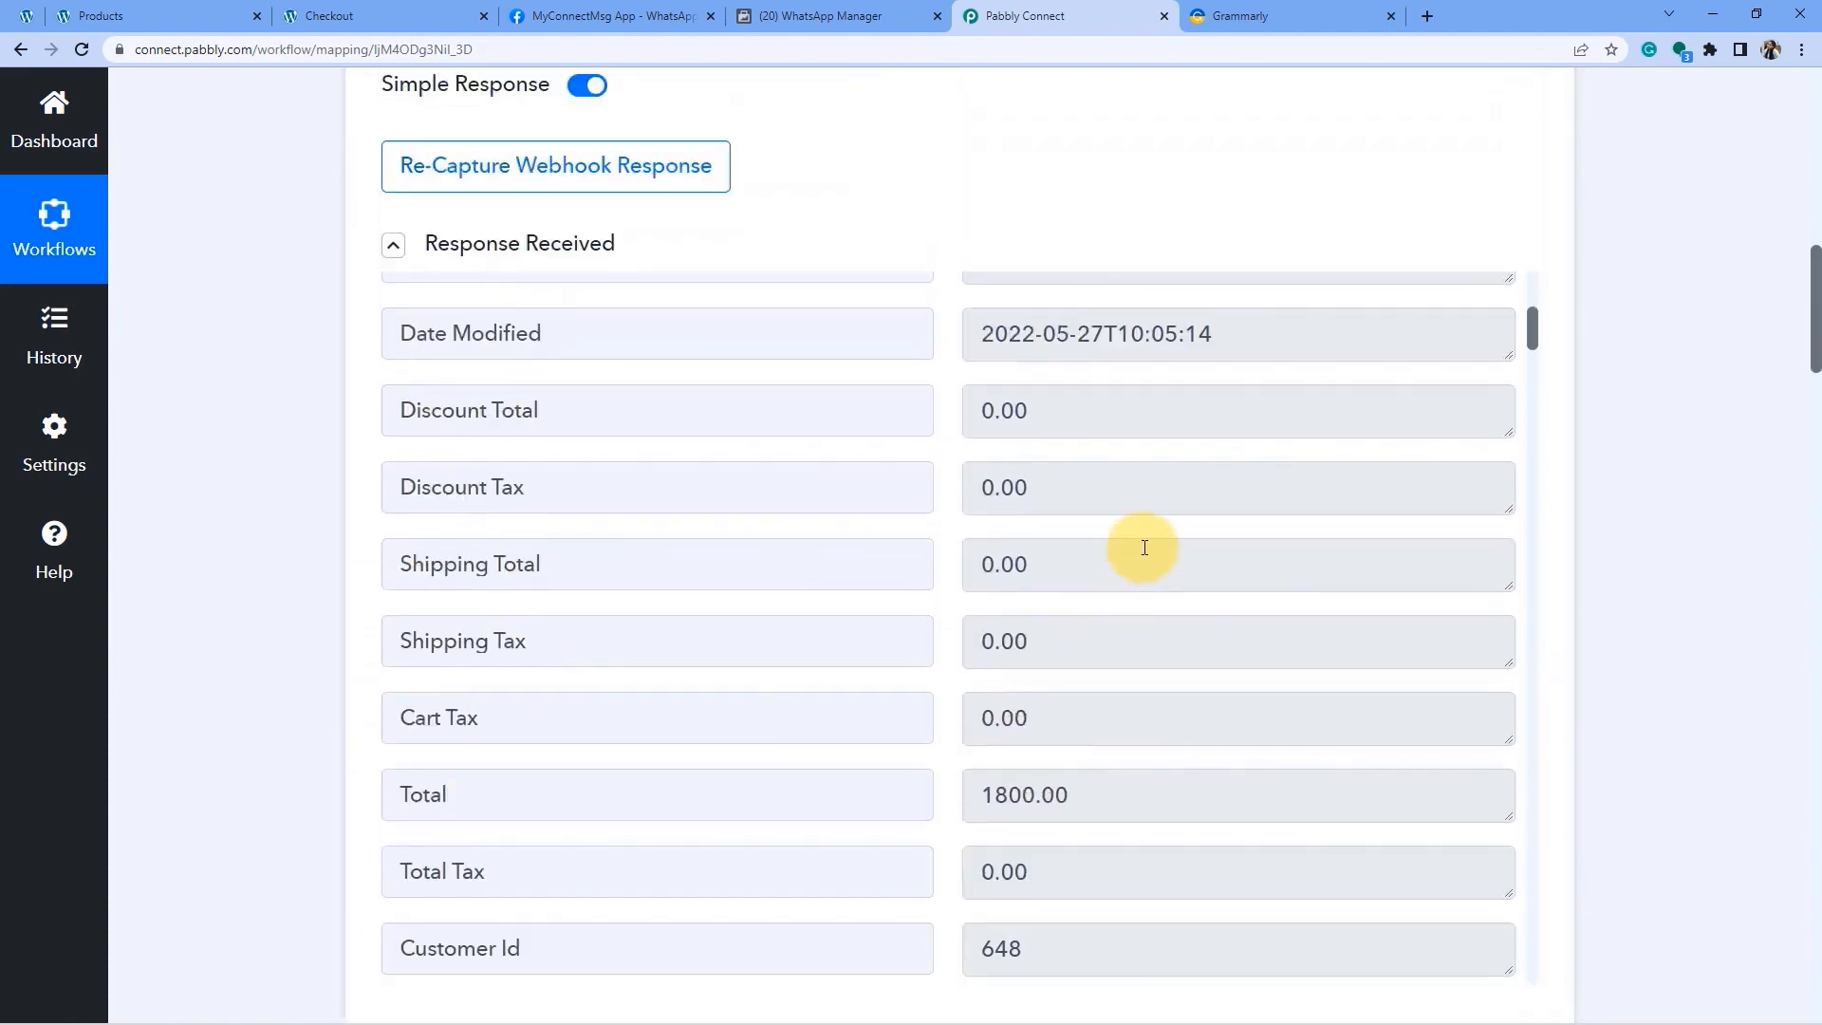
scroll(1091, 598, down, 1)
drag(1099, 638, 1044, 638)
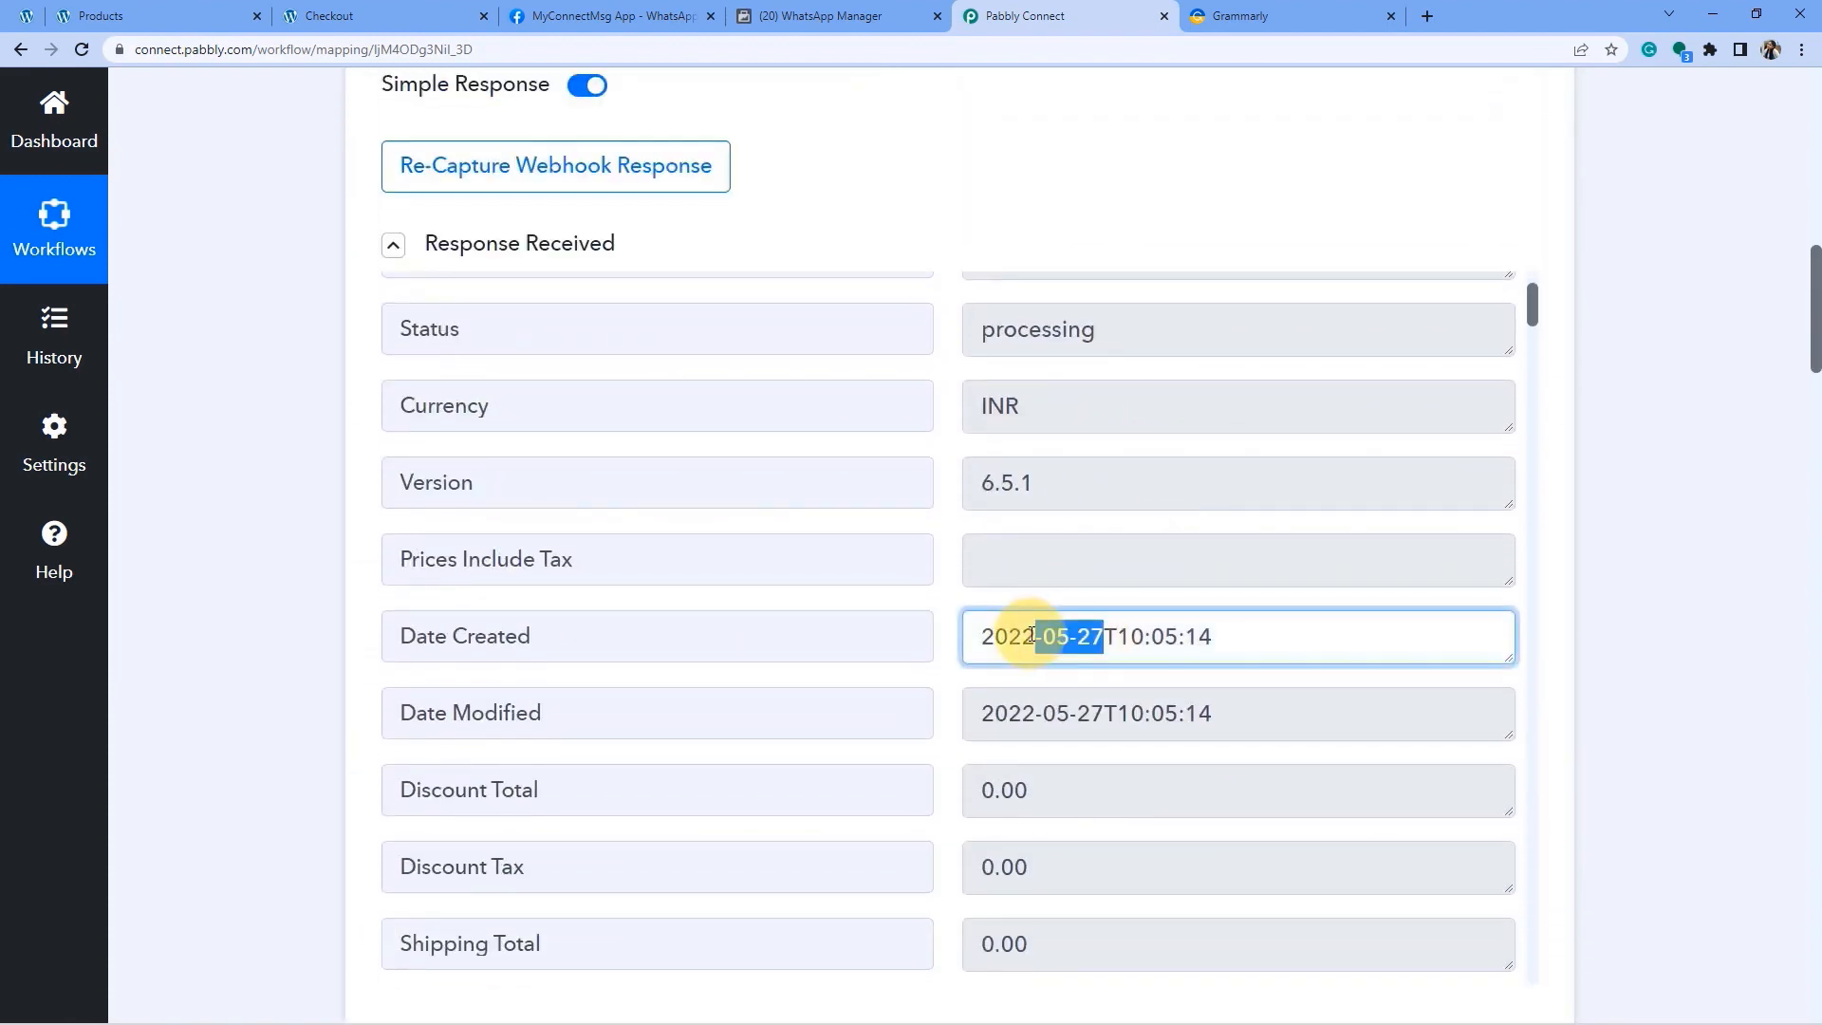
scroll(1586, 663, down, 10)
scroll(1649, 702, down, 11)
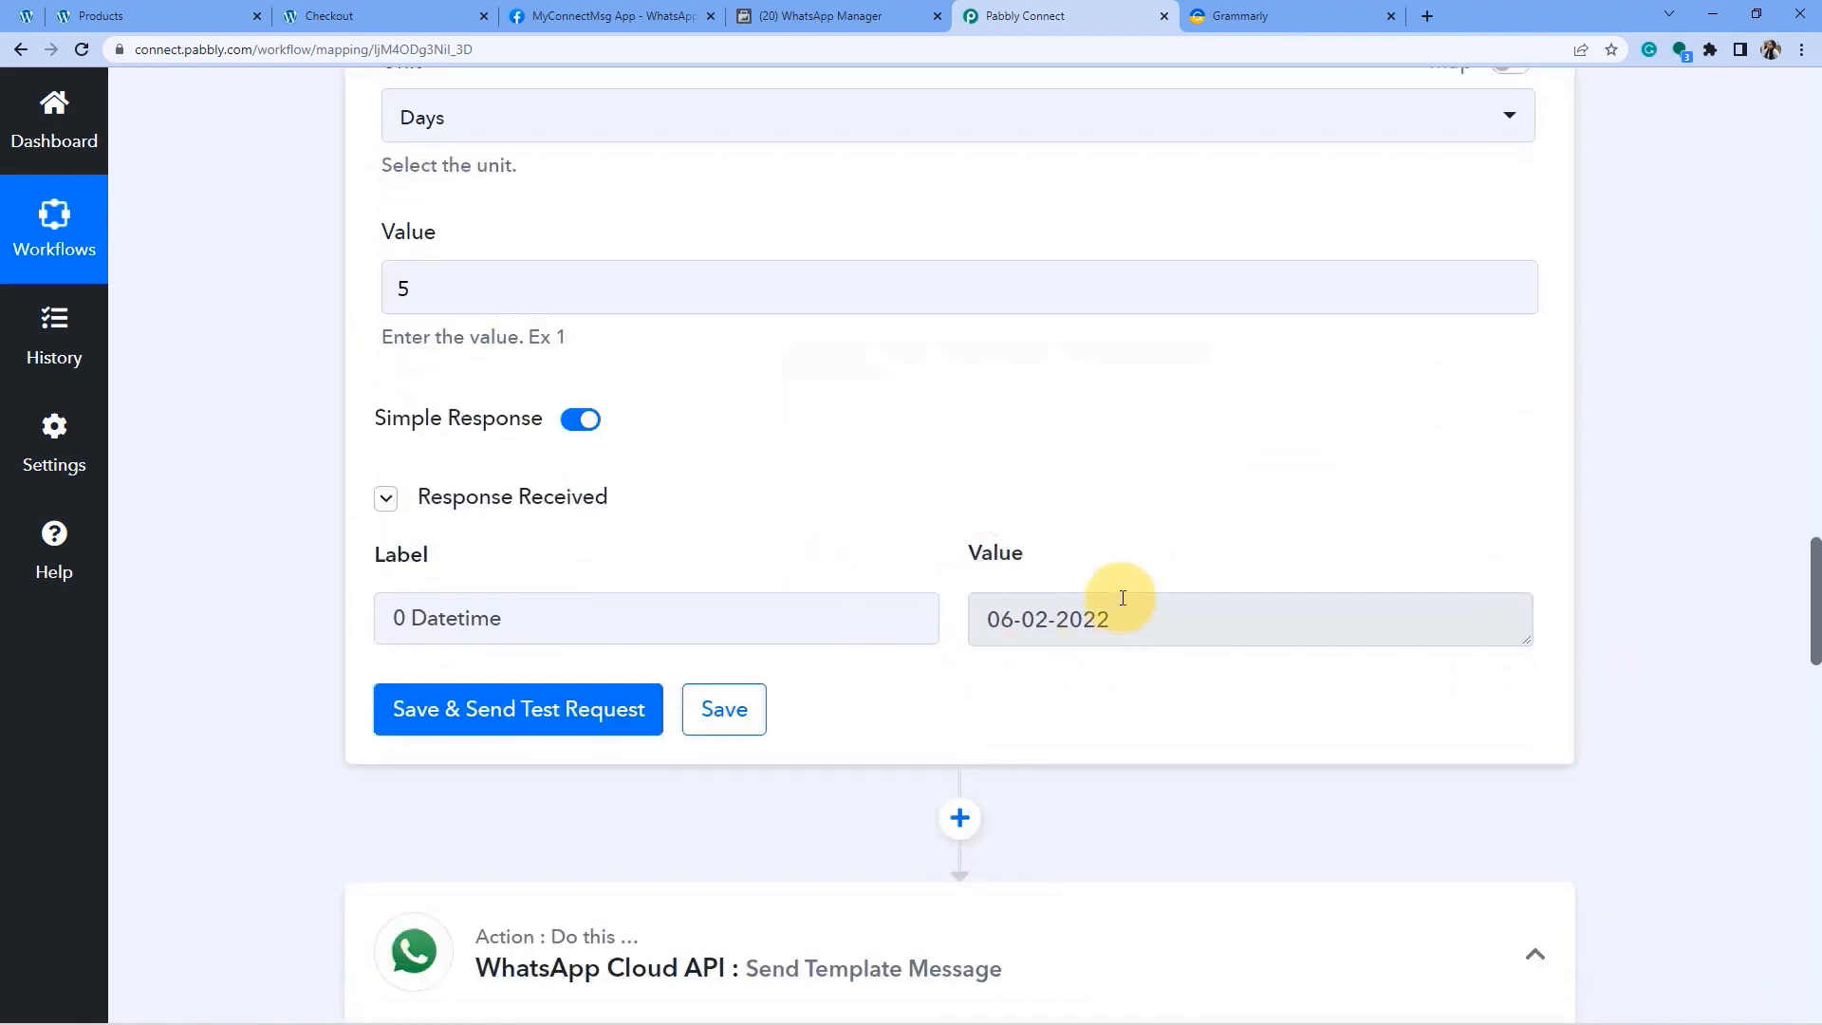
triple_click(1106, 607)
click(991, 619)
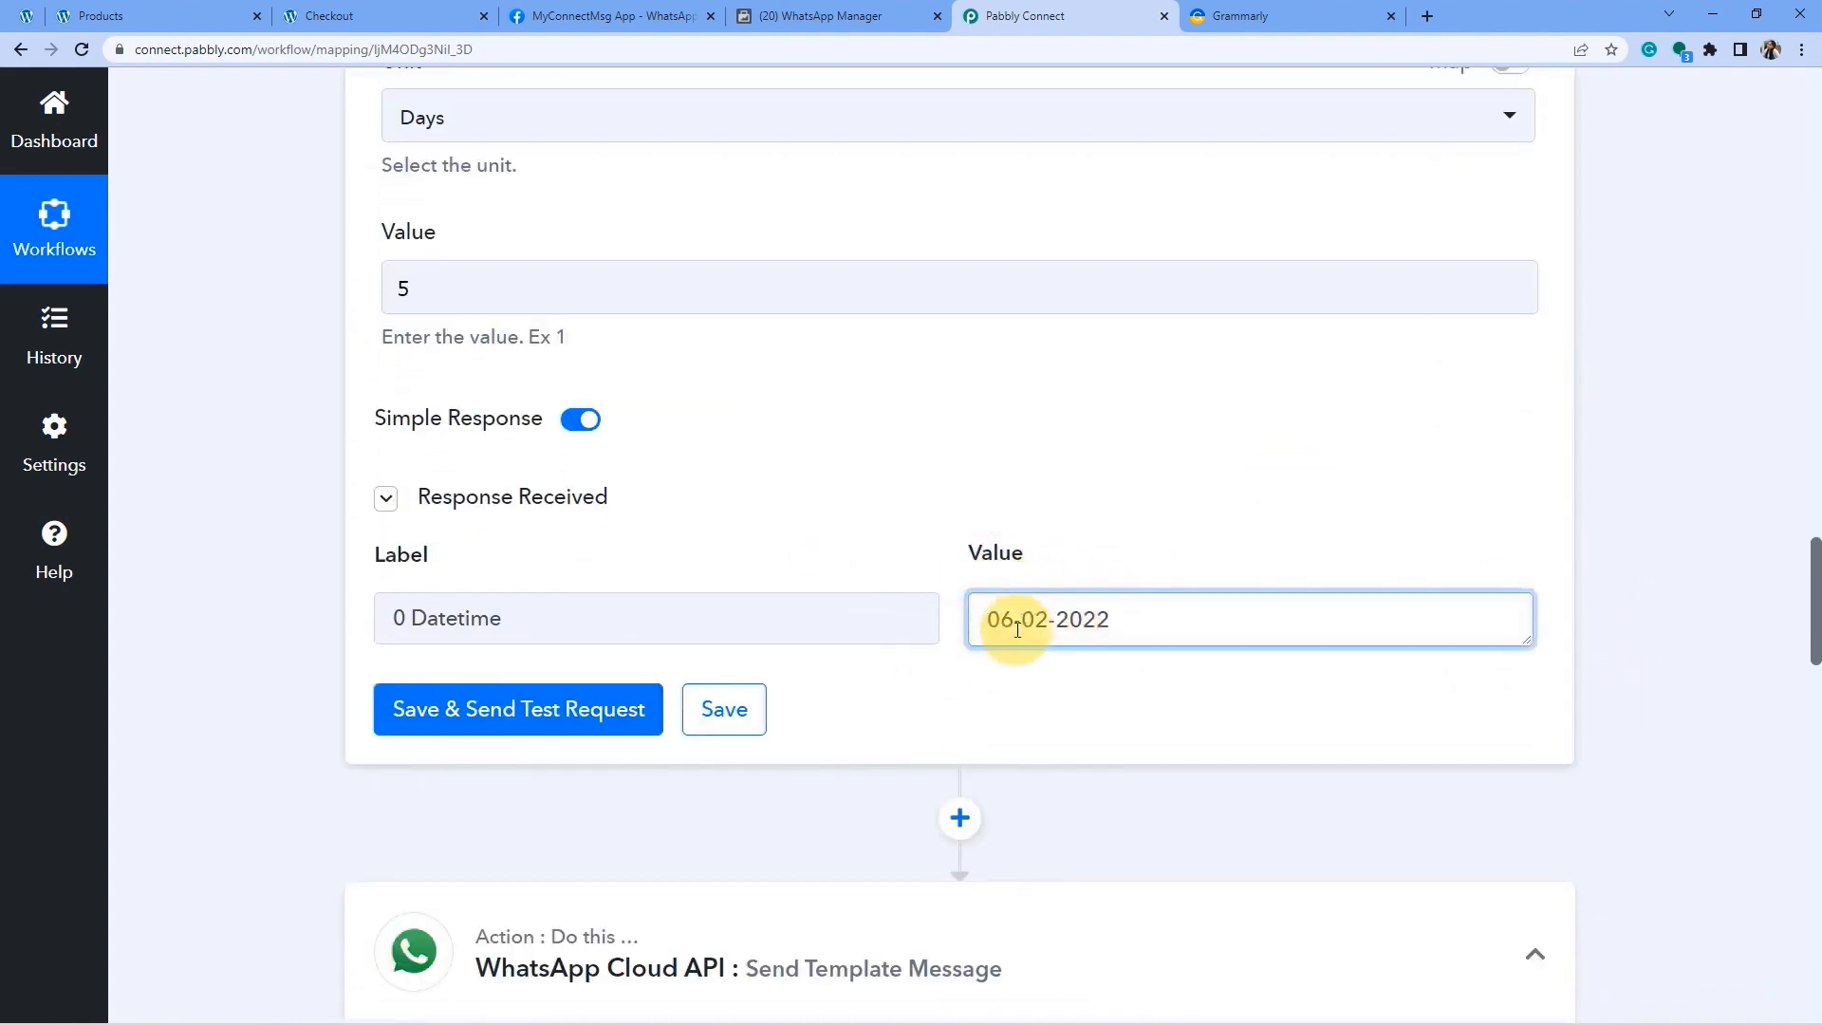
drag(1084, 620, 1007, 617)
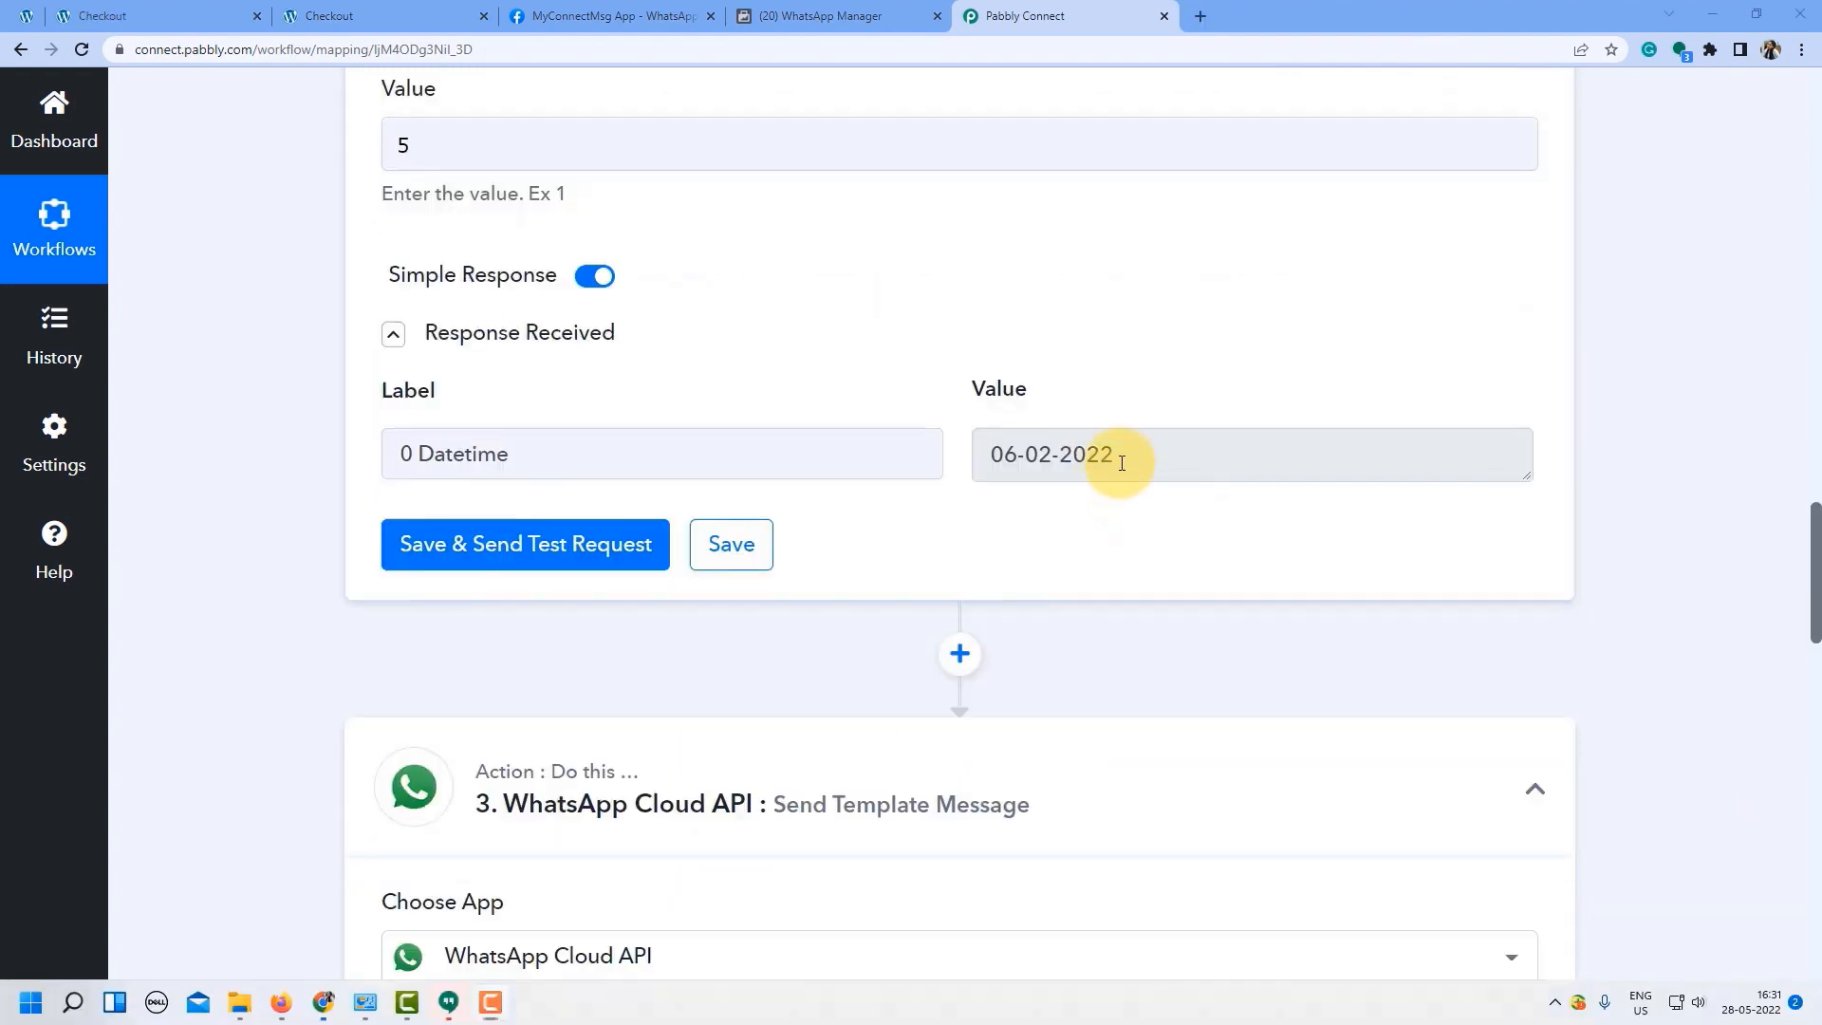
drag(1122, 463, 995, 452)
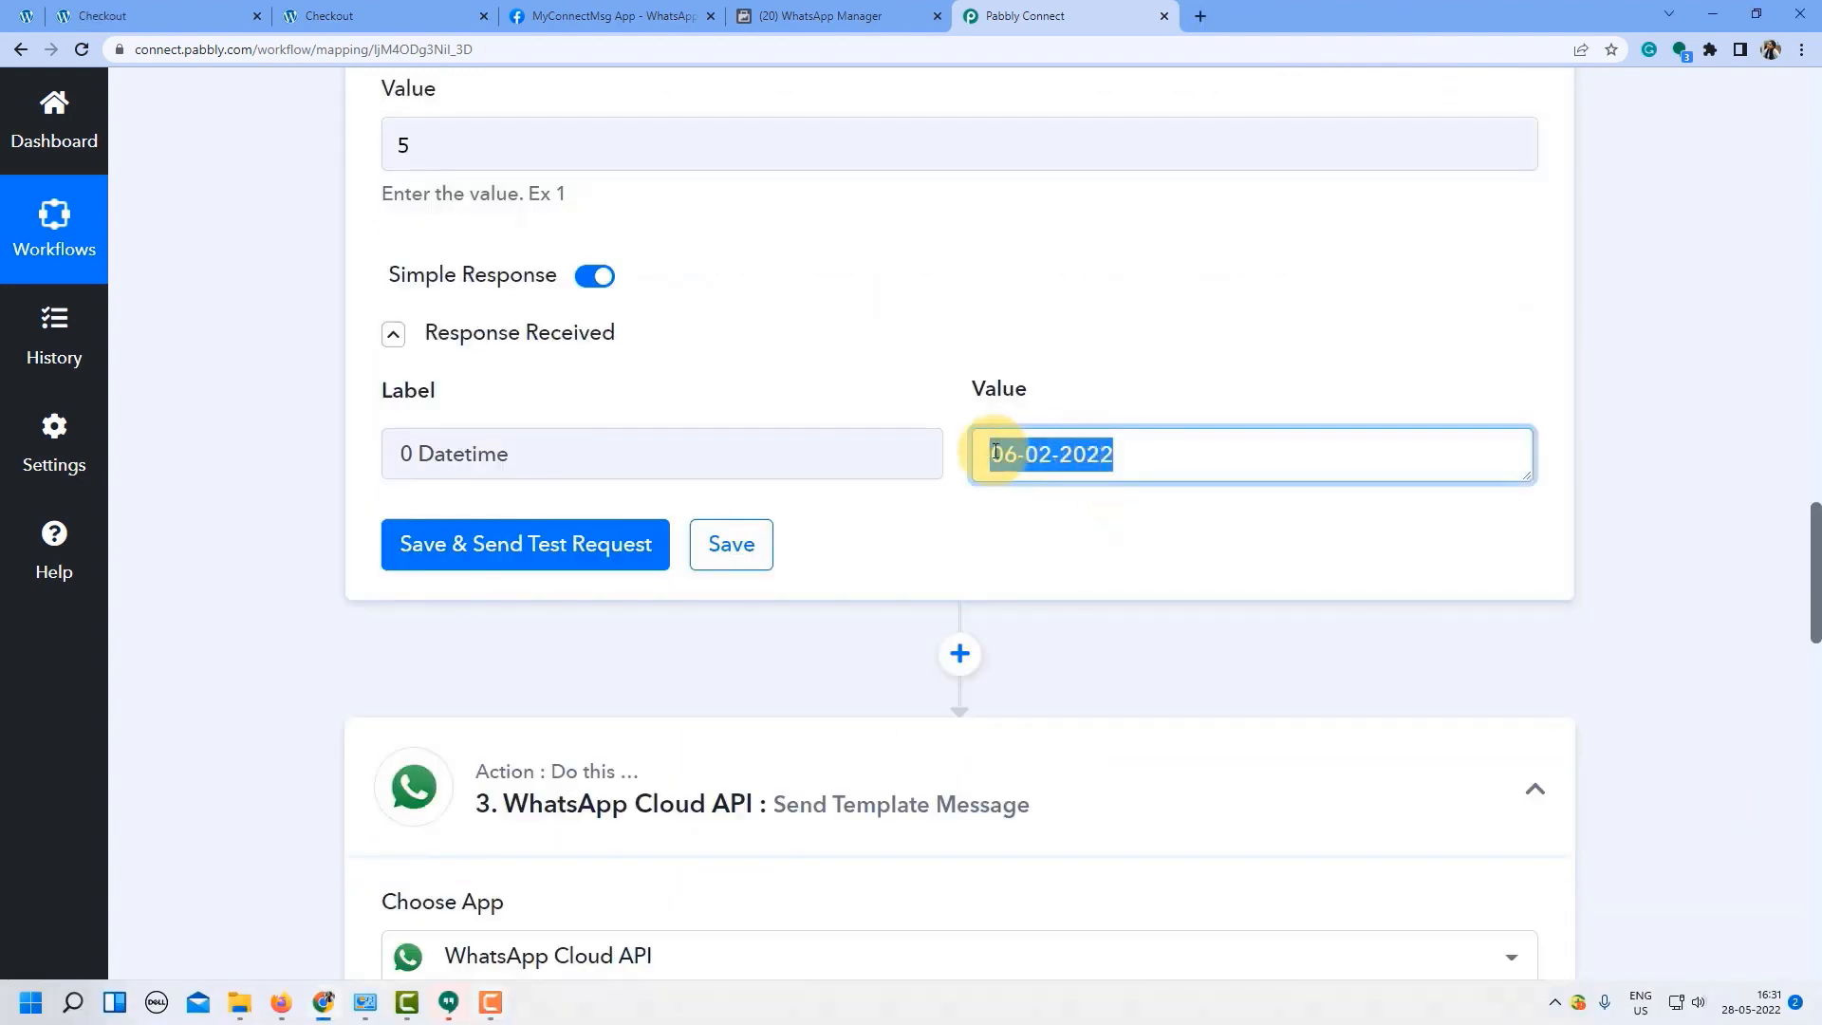
Compare the result with the template's {{3}} delivery-date placeholder in WhatsApp Manager.
click(821, 16)
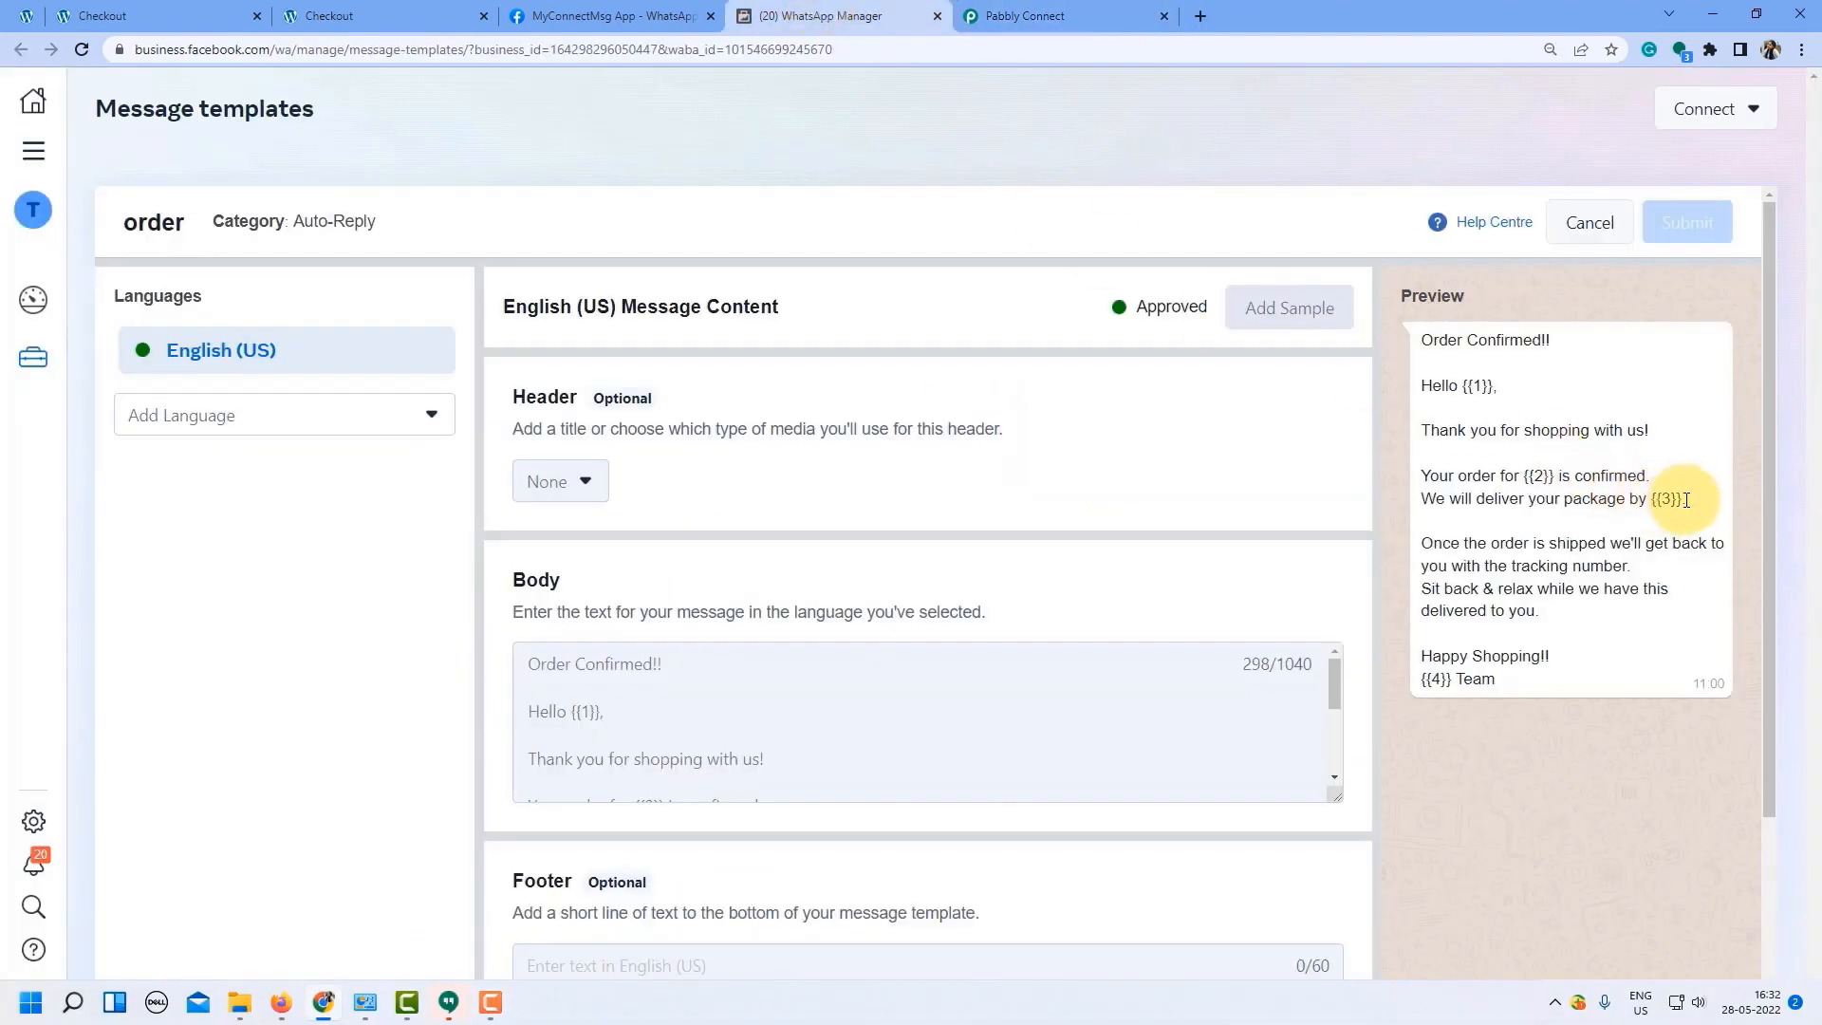
drag(1687, 500, 1605, 497)
click(1044, 16)
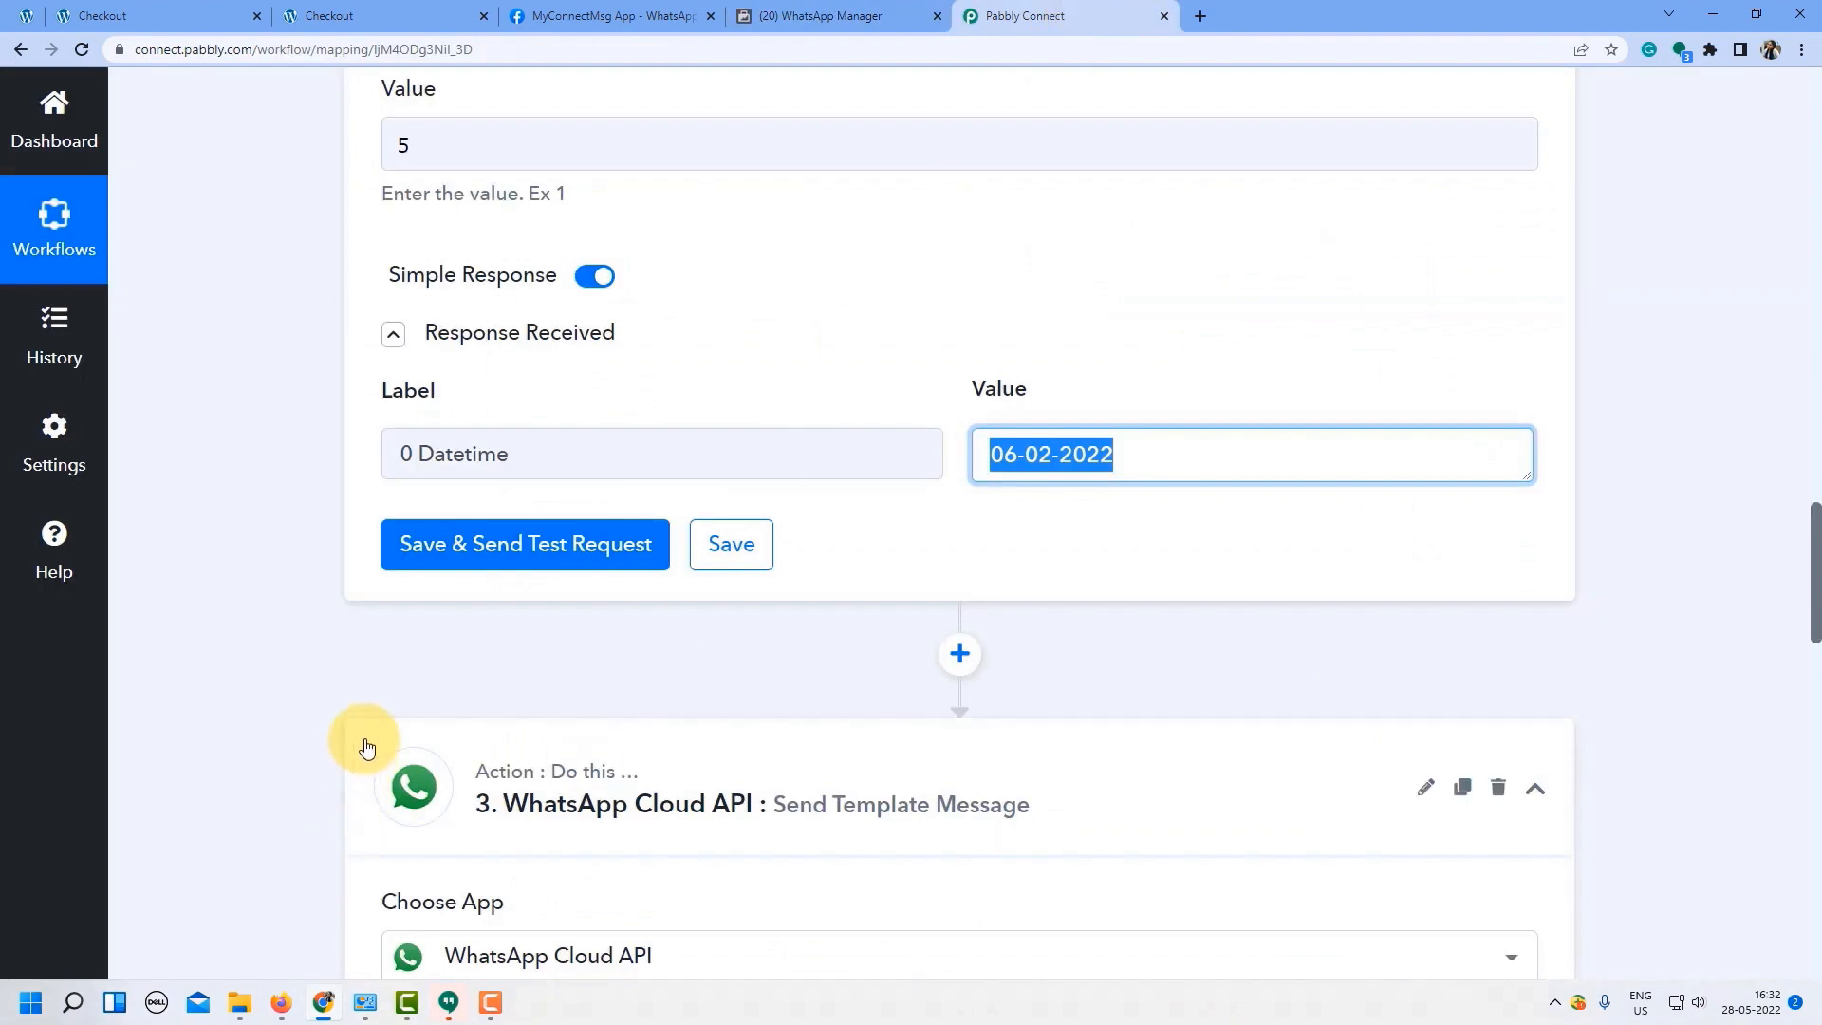
Map the Date/Time Formatter's 0 Datetime value into Body Field 3.
click(258, 721)
scroll(258, 714, down, 5)
click(642, 214)
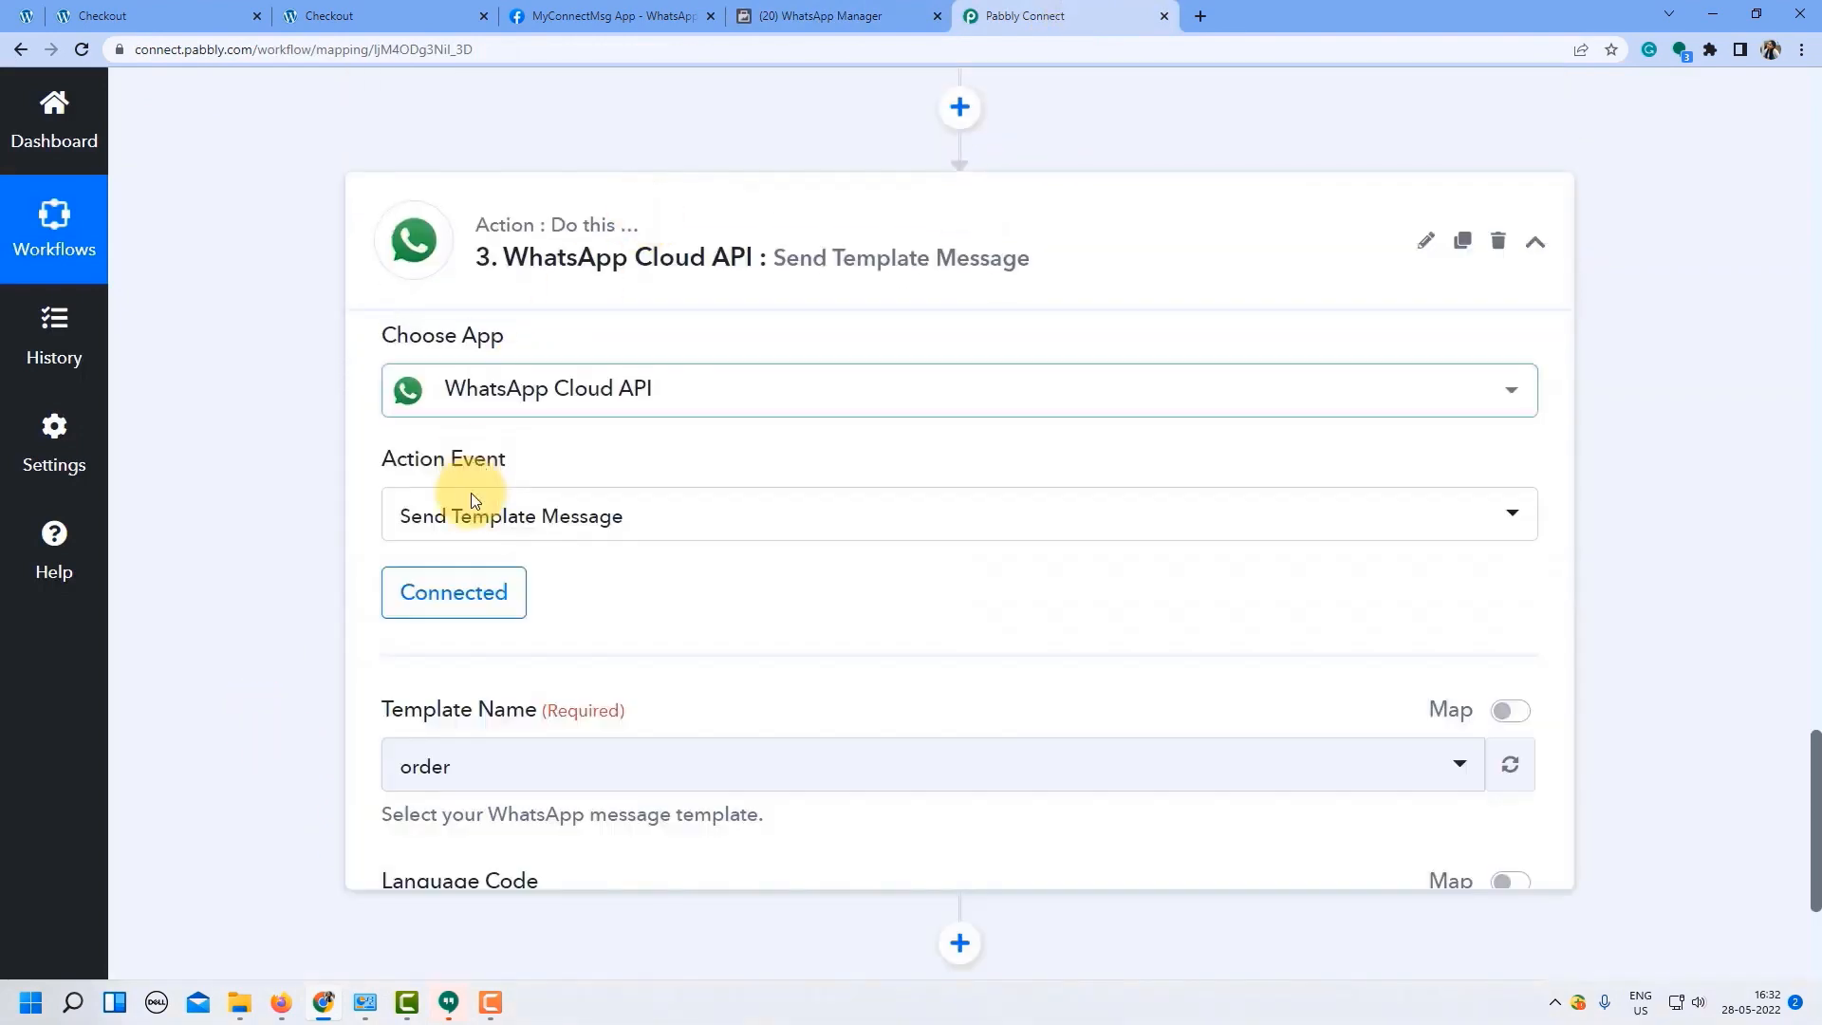
scroll(344, 567, down, 4)
scroll(332, 569, down, 8)
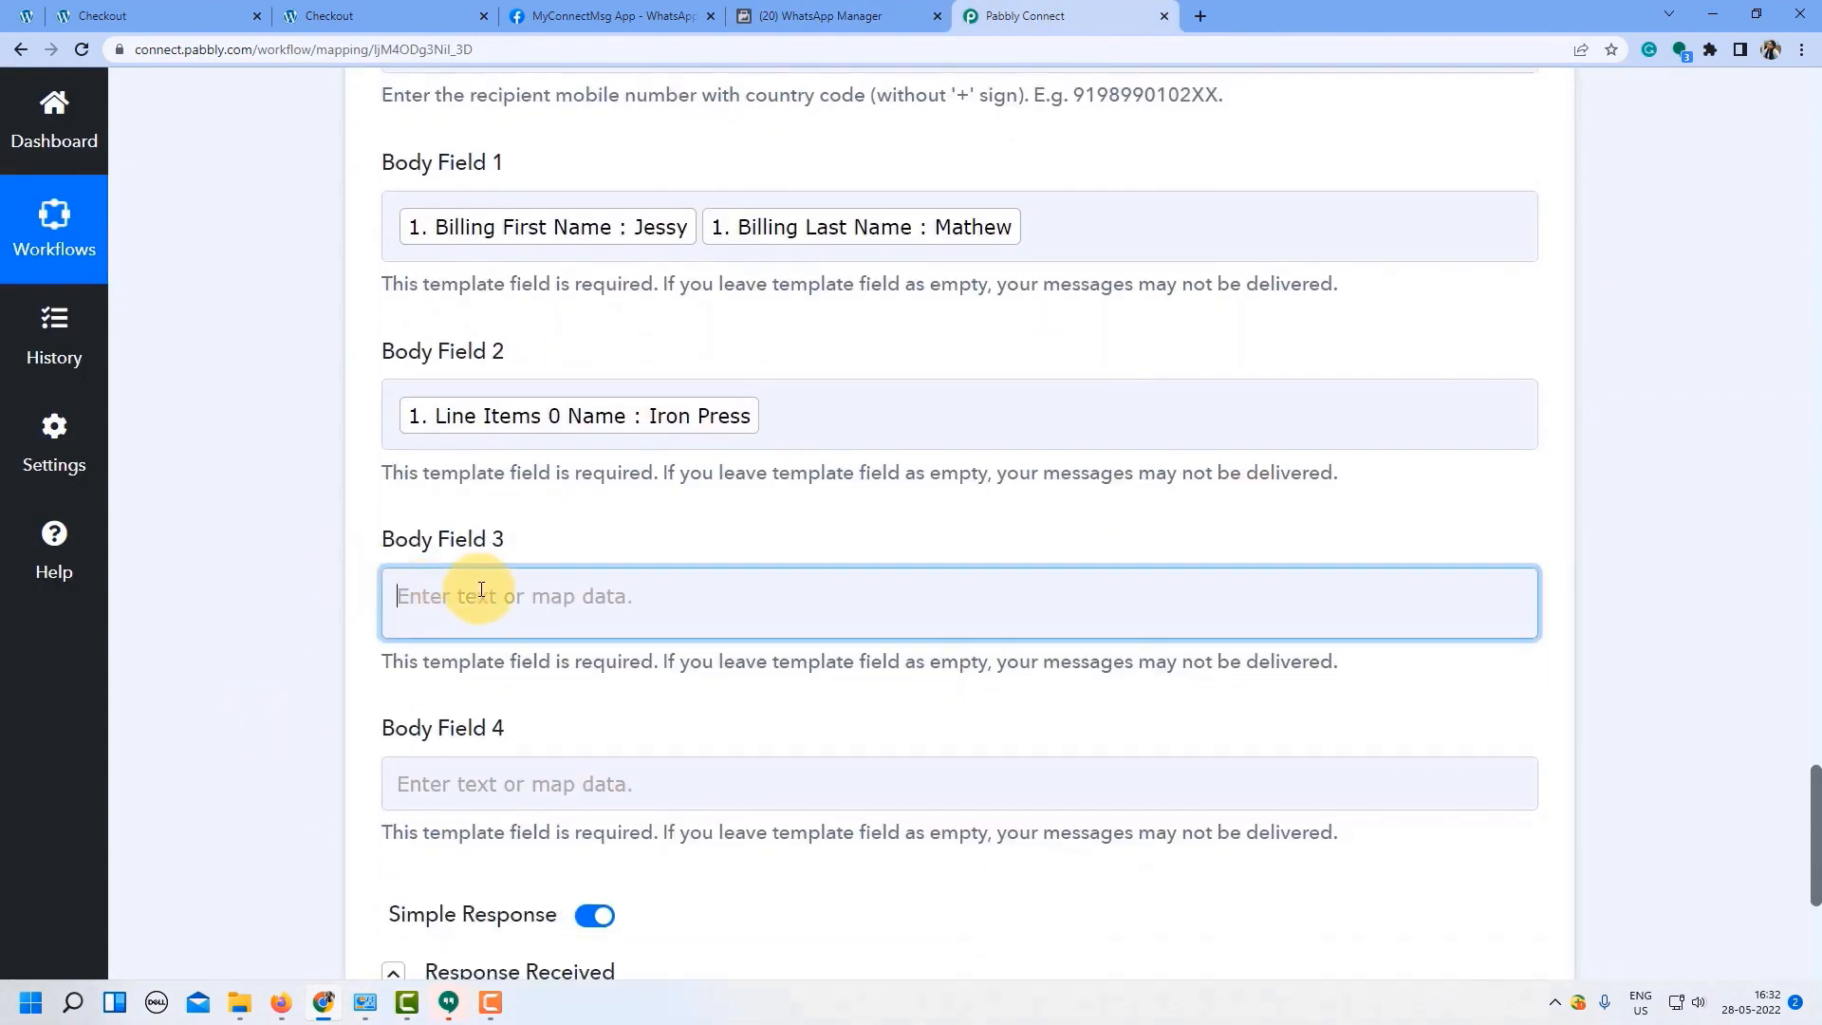
click(476, 613)
scroll(481, 590, down, 1)
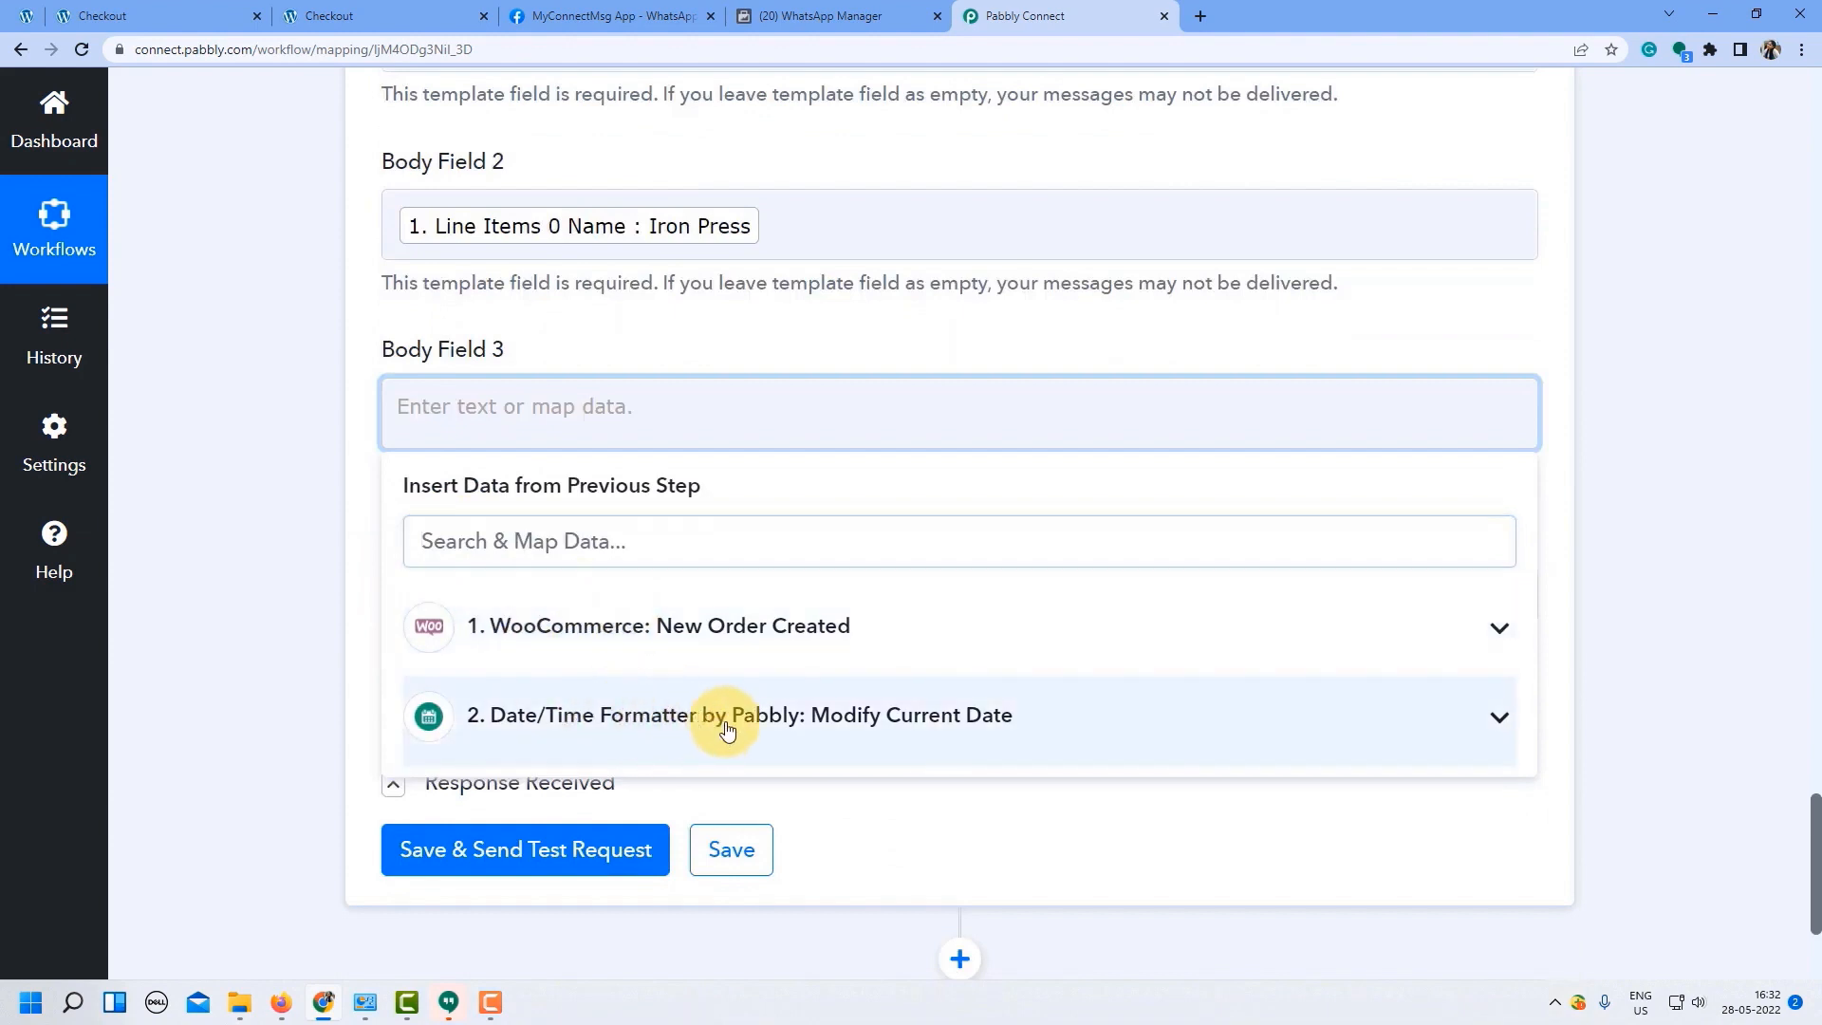
click(724, 719)
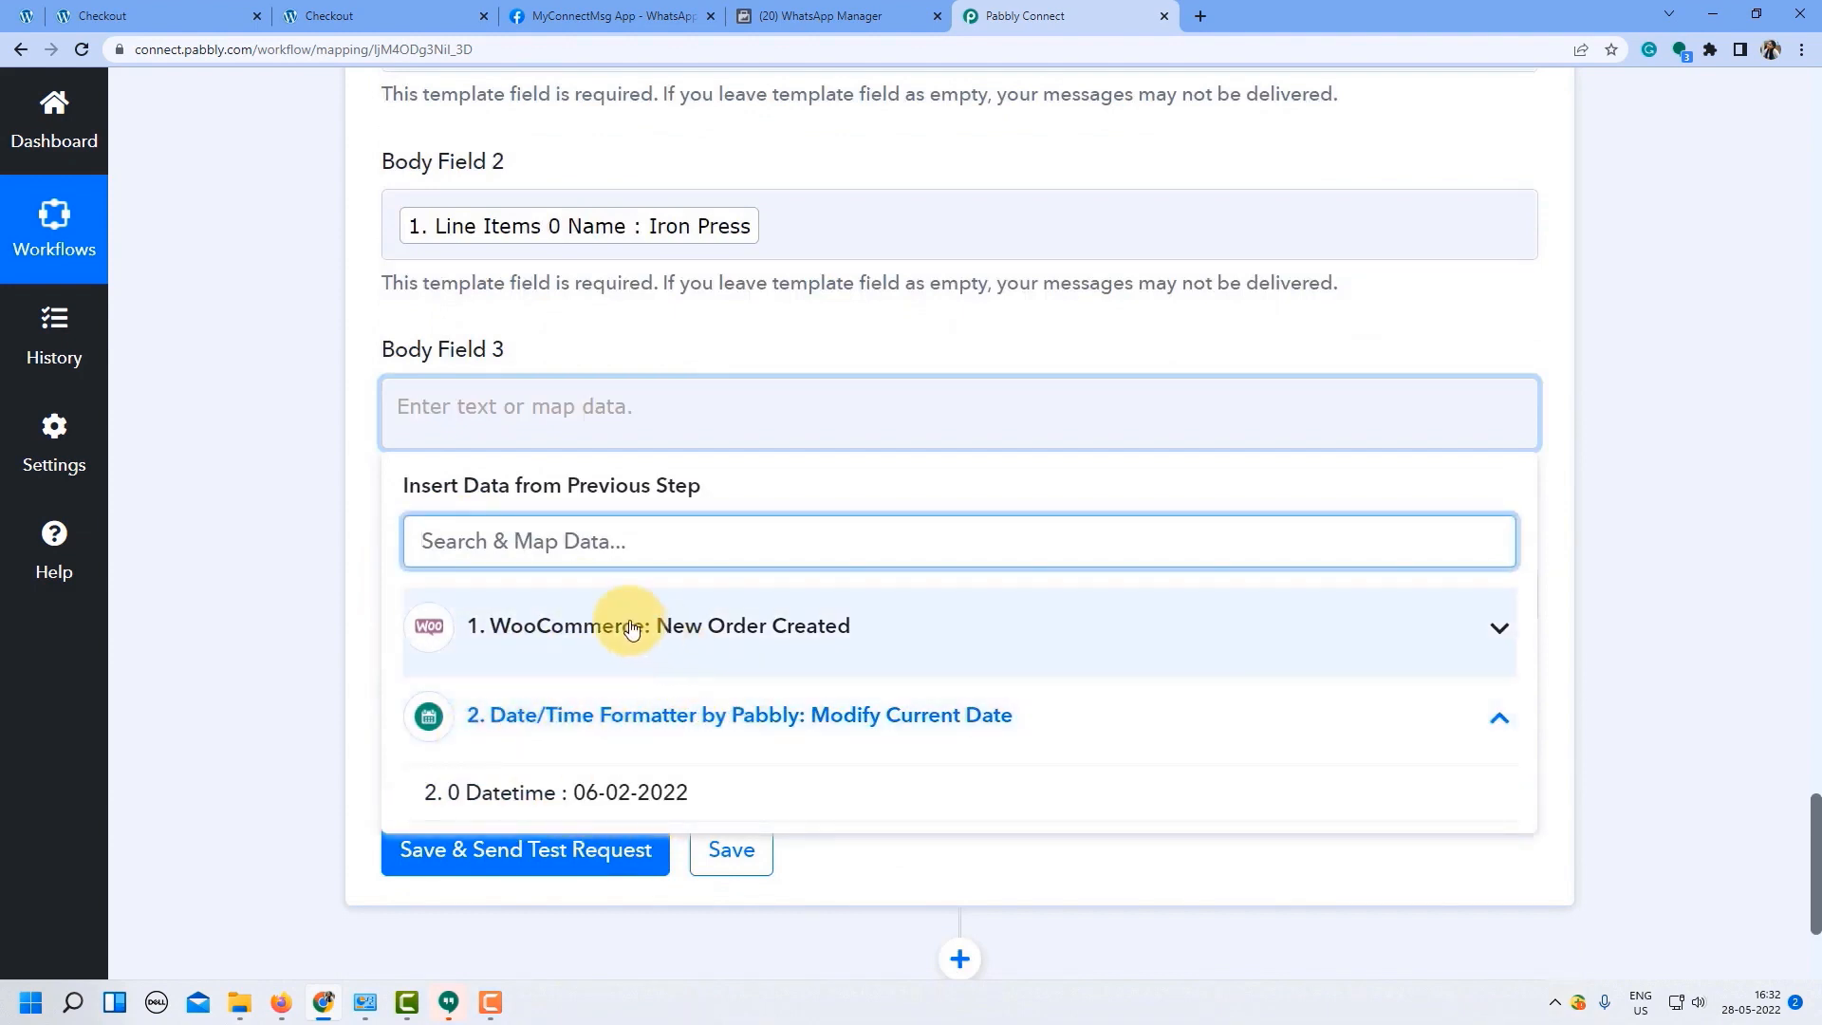
click(534, 791)
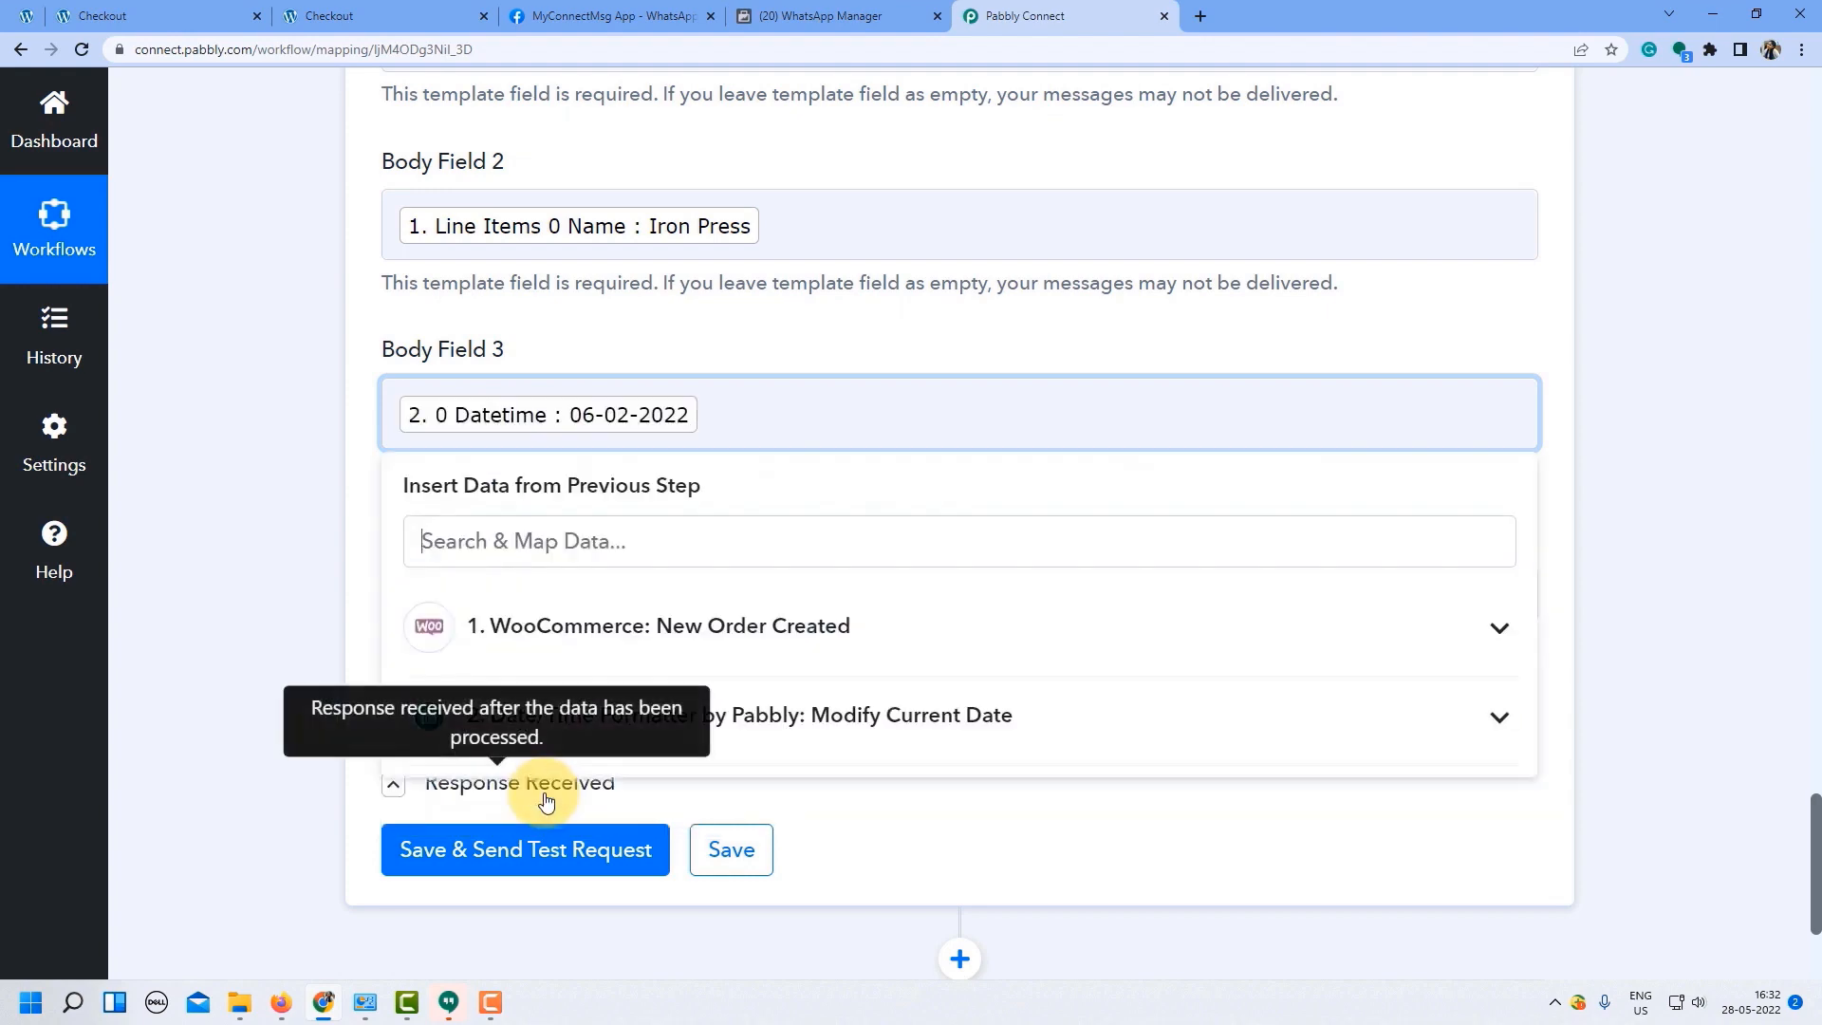
click(305, 558)
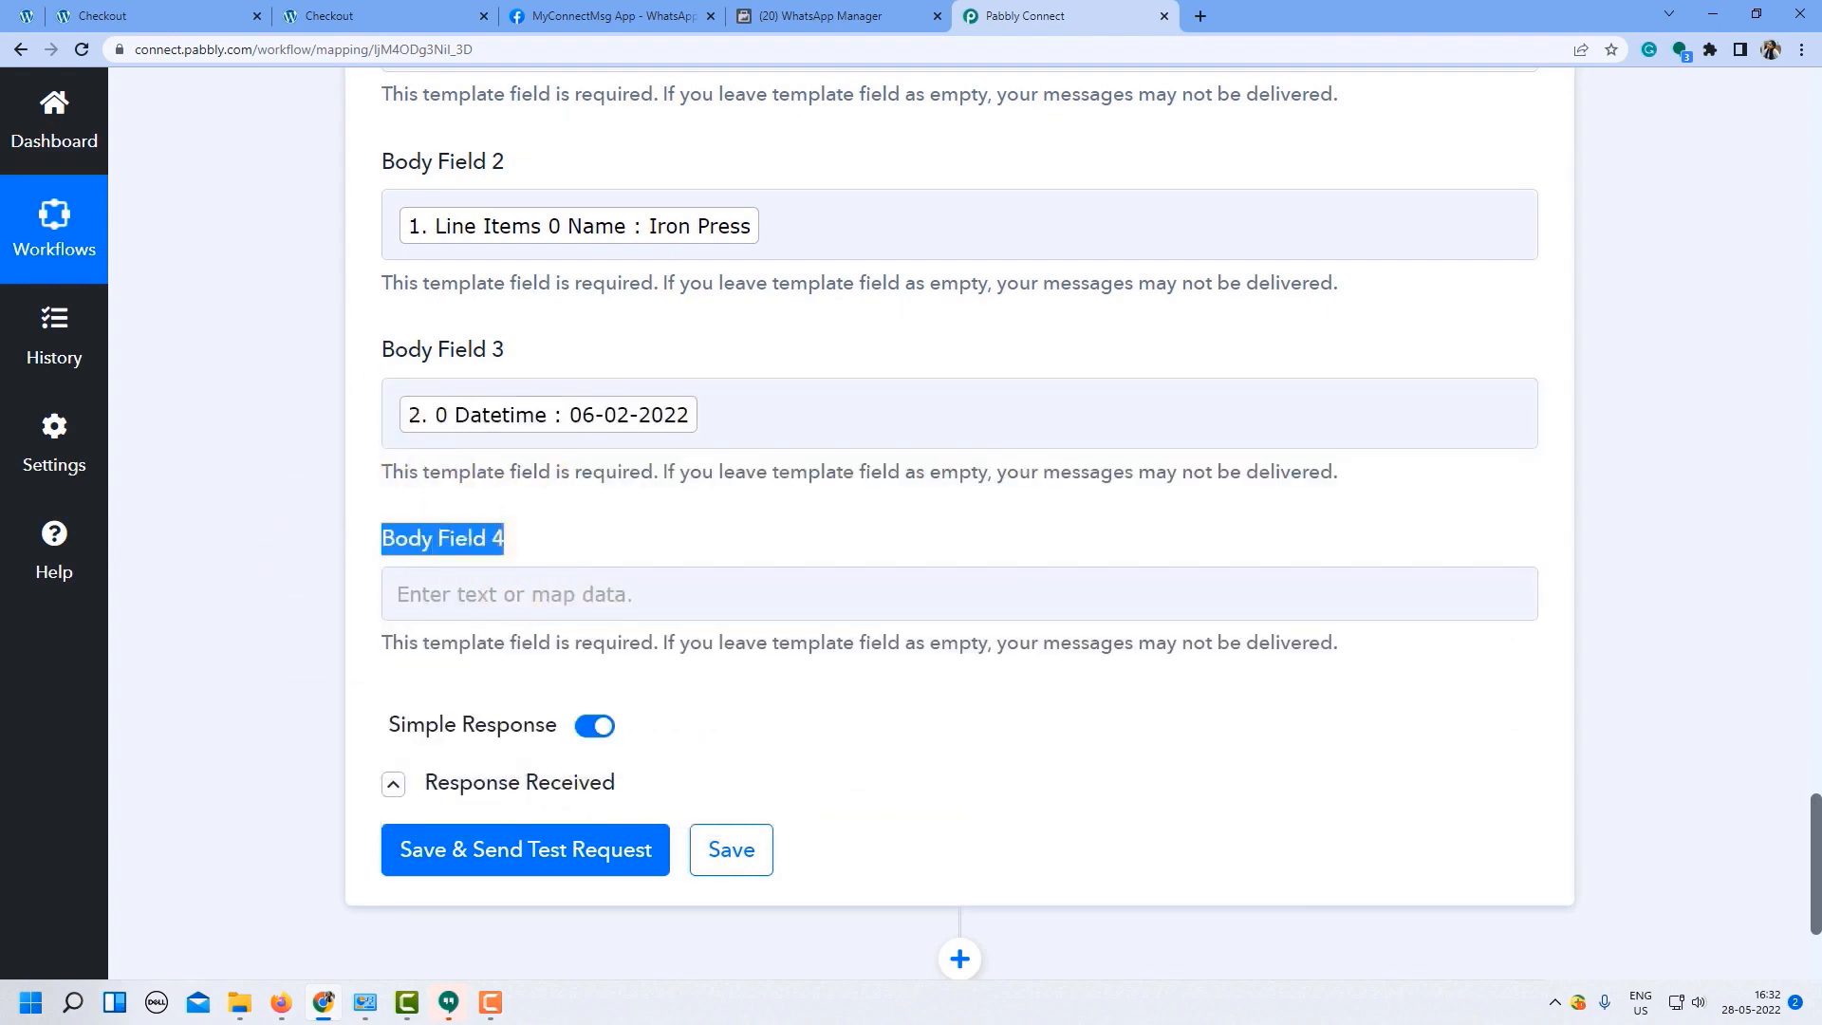
Check the {{4}} Team placeholder, then enter 'Pabbly' in Body Field 4.
click(749, 11)
click(1428, 675)
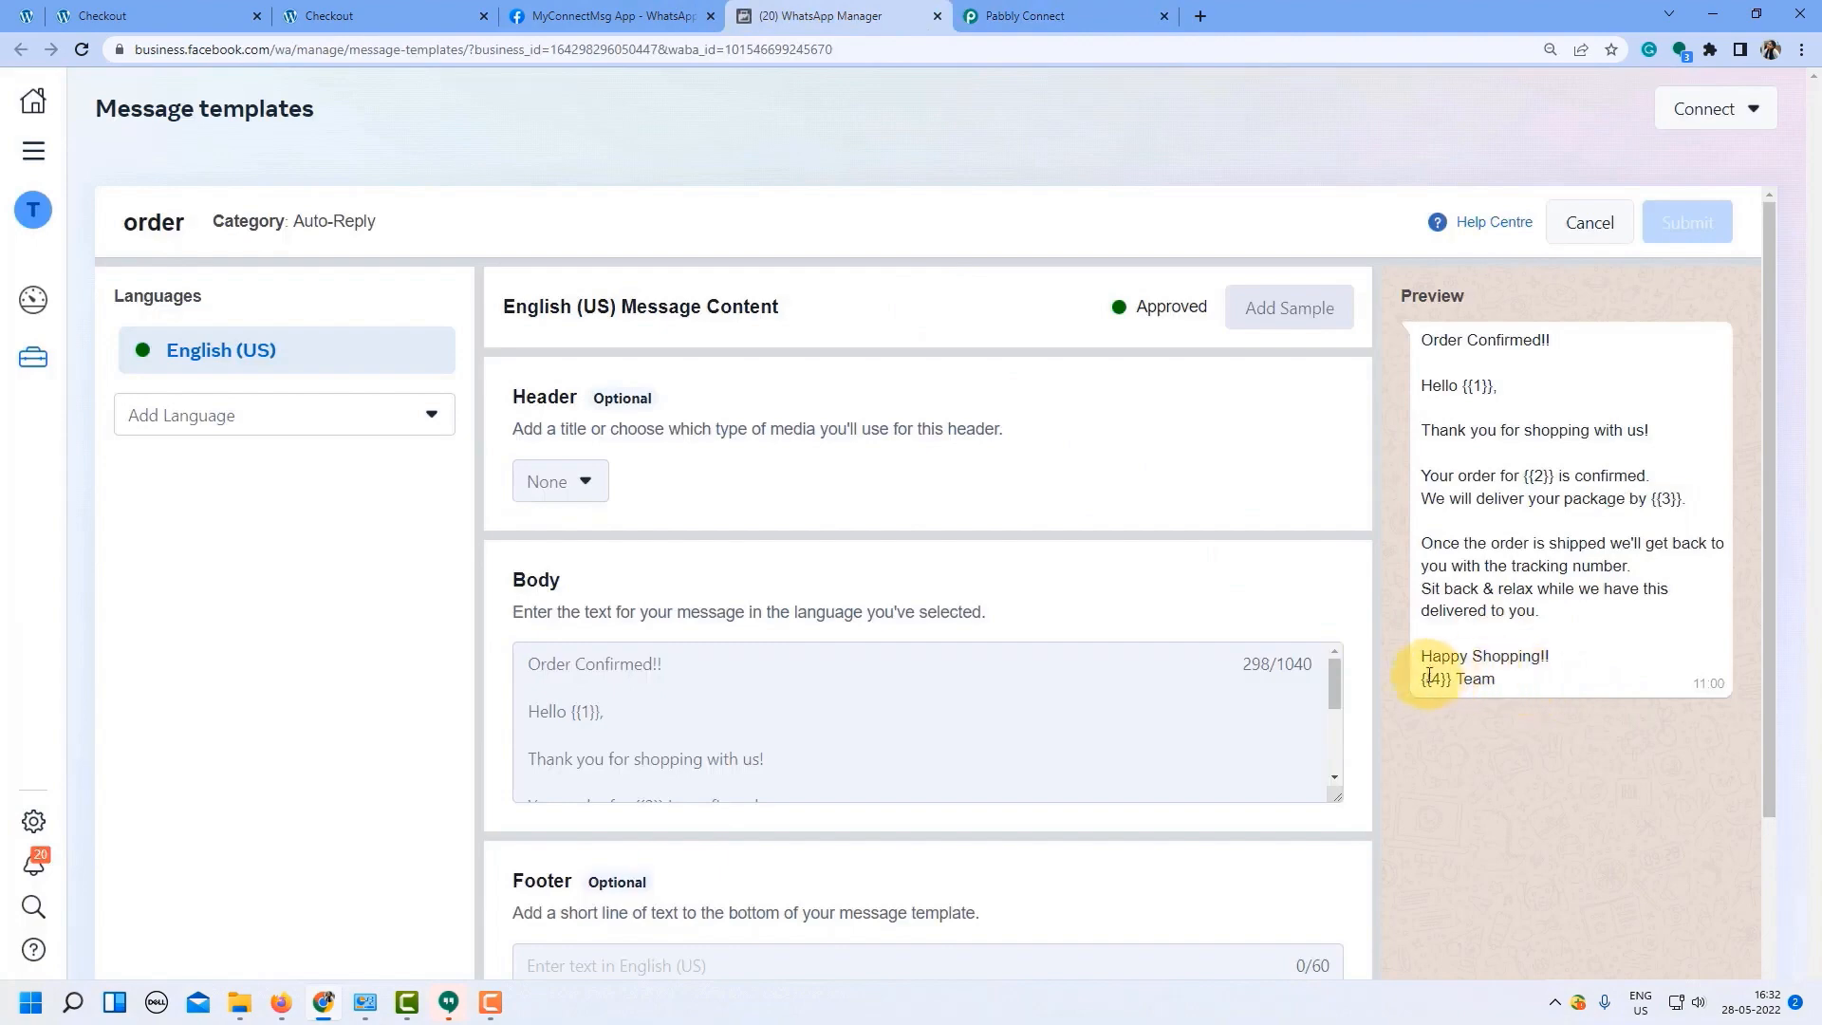
click(1049, 17)
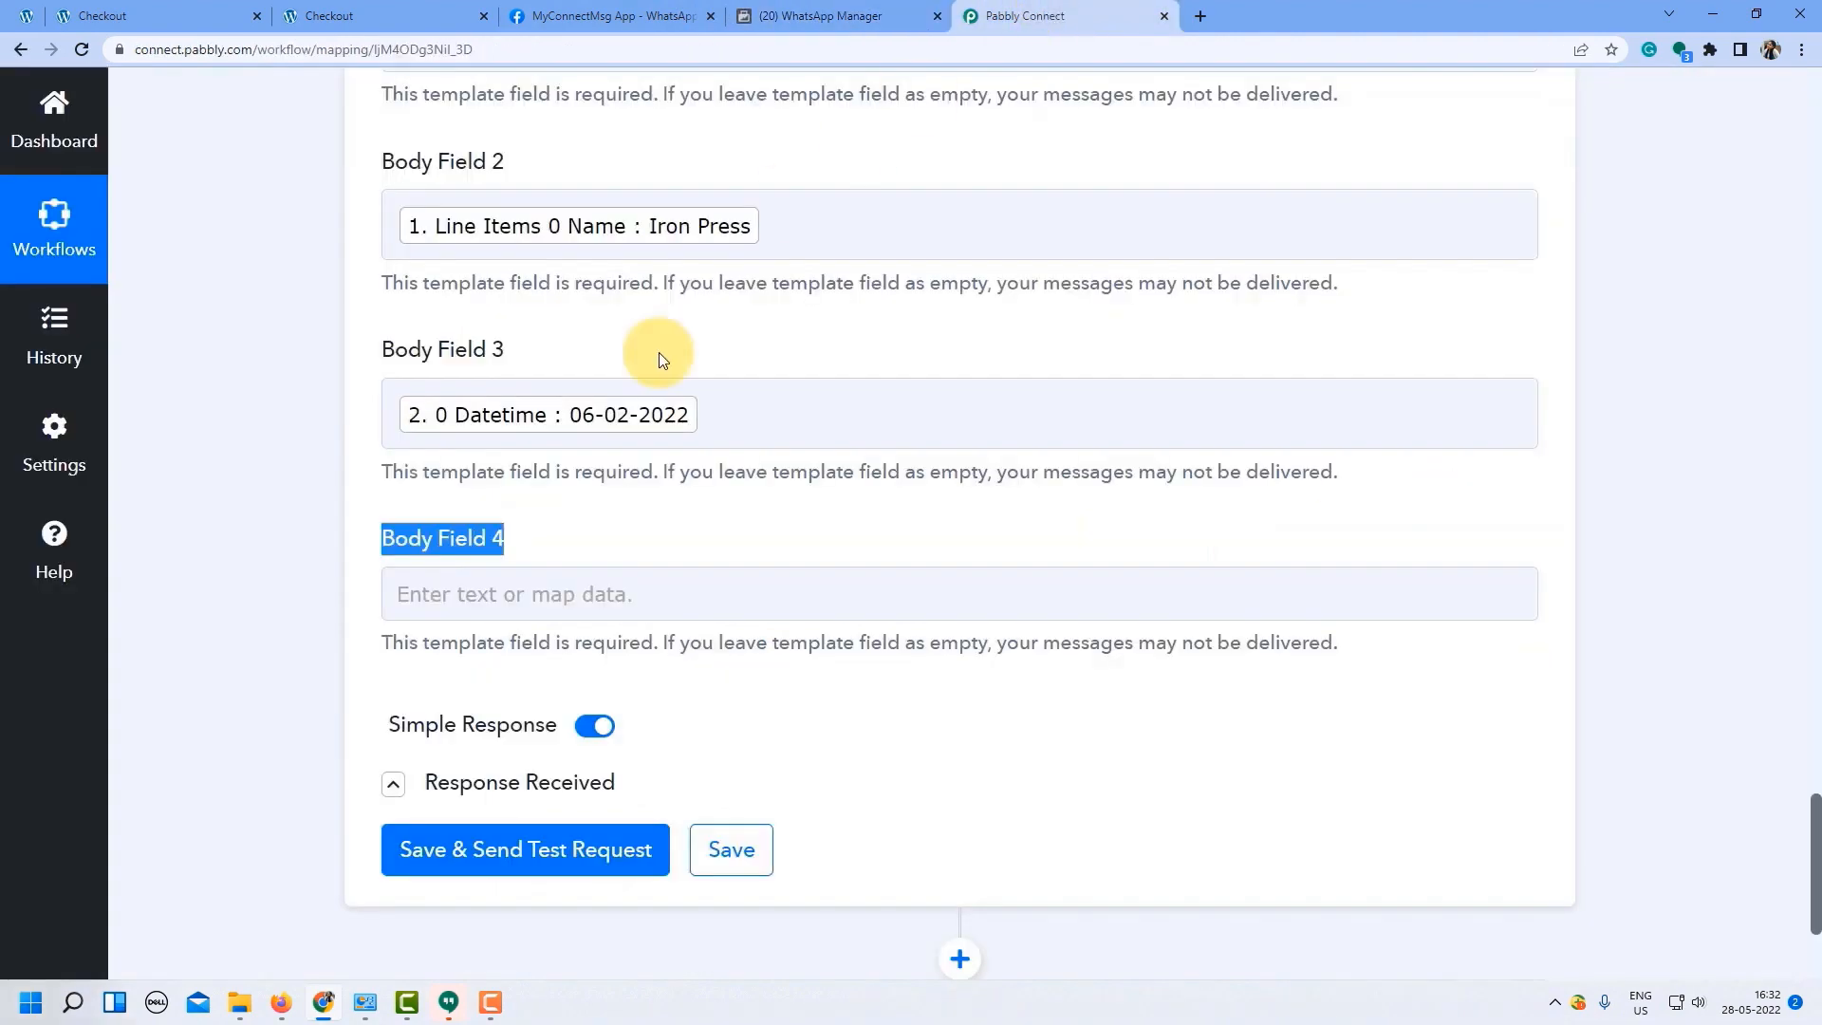
click(448, 607)
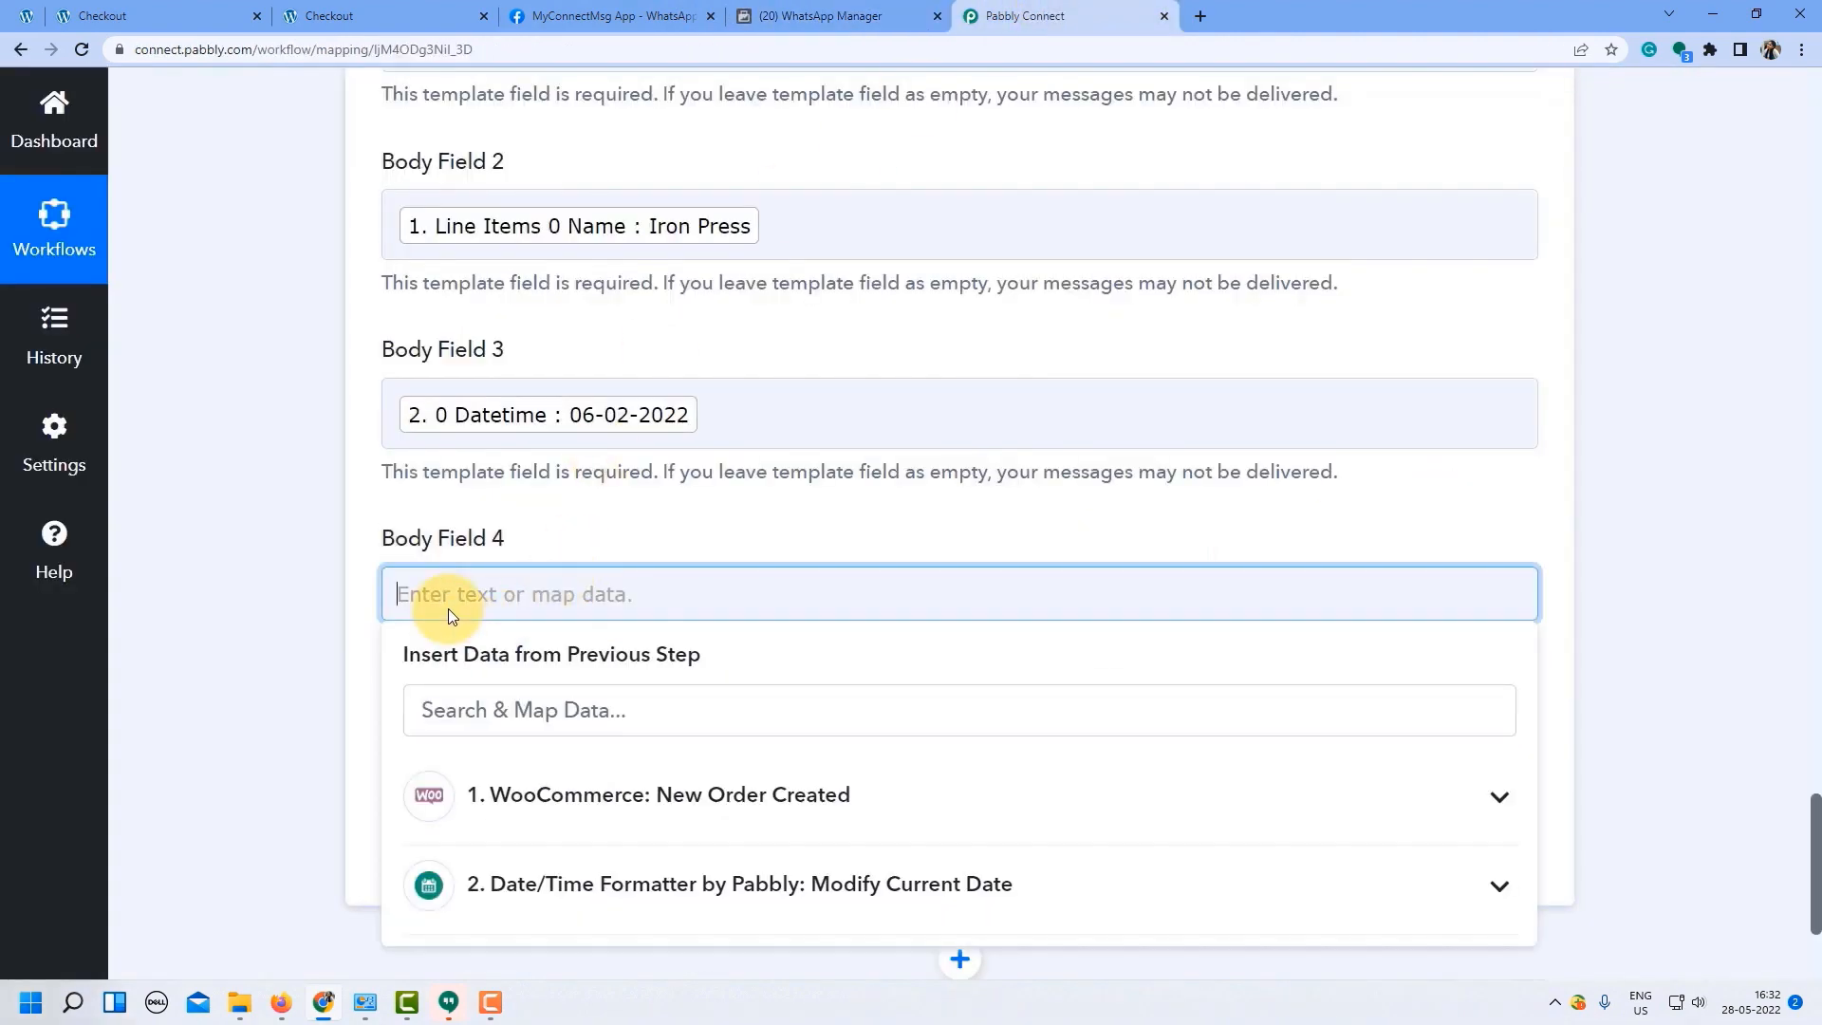
text(Pabbly)
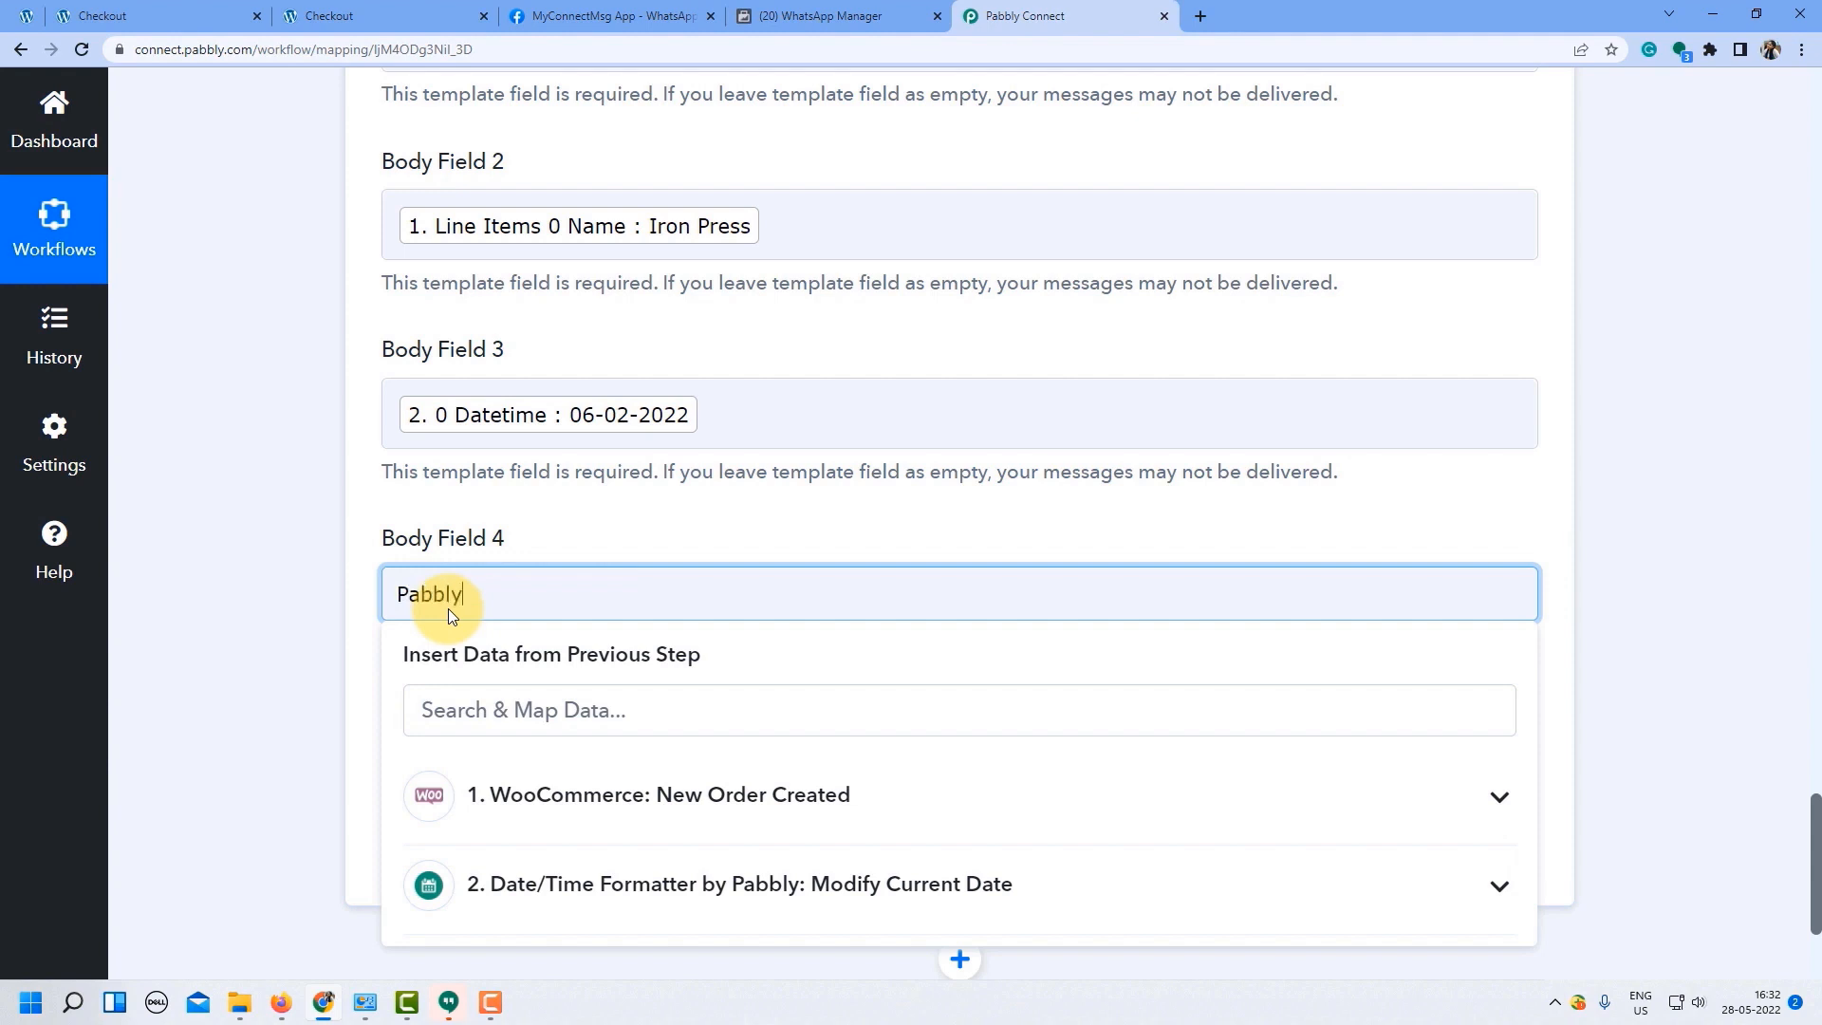
click(313, 612)
click(391, 612)
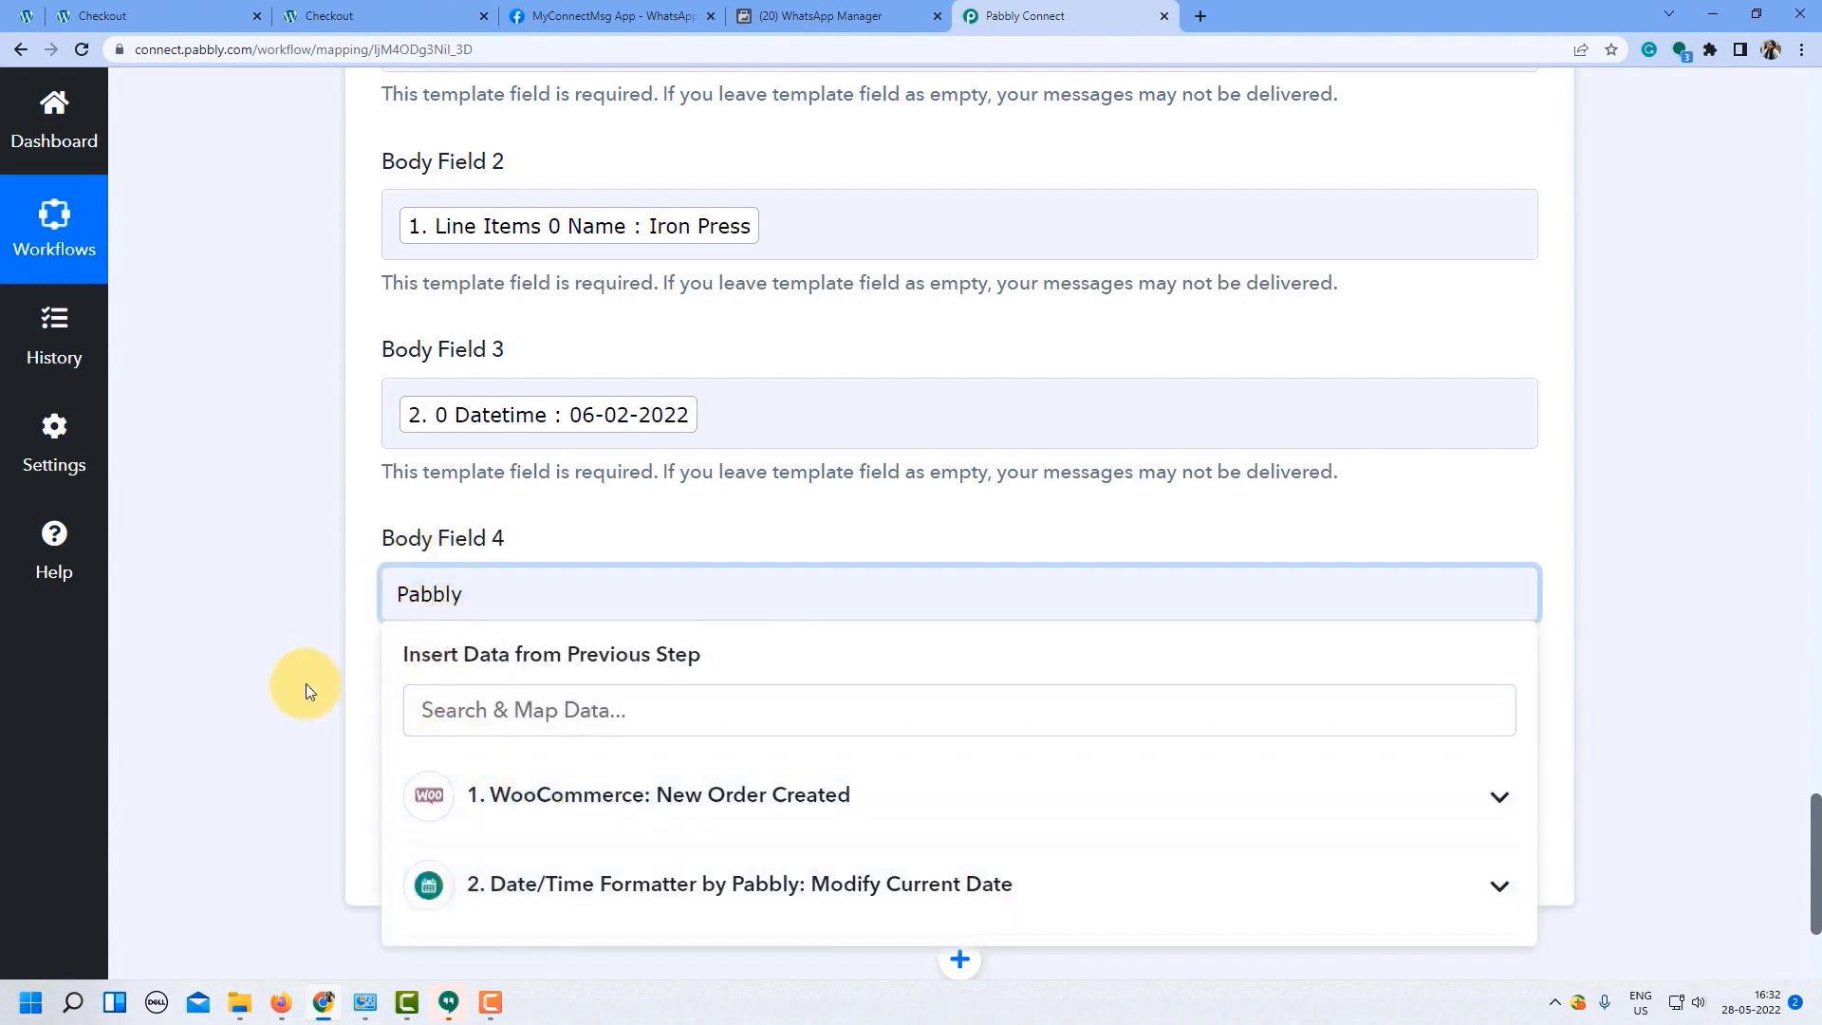
click(305, 683)
scroll(700, 525, down, 2)
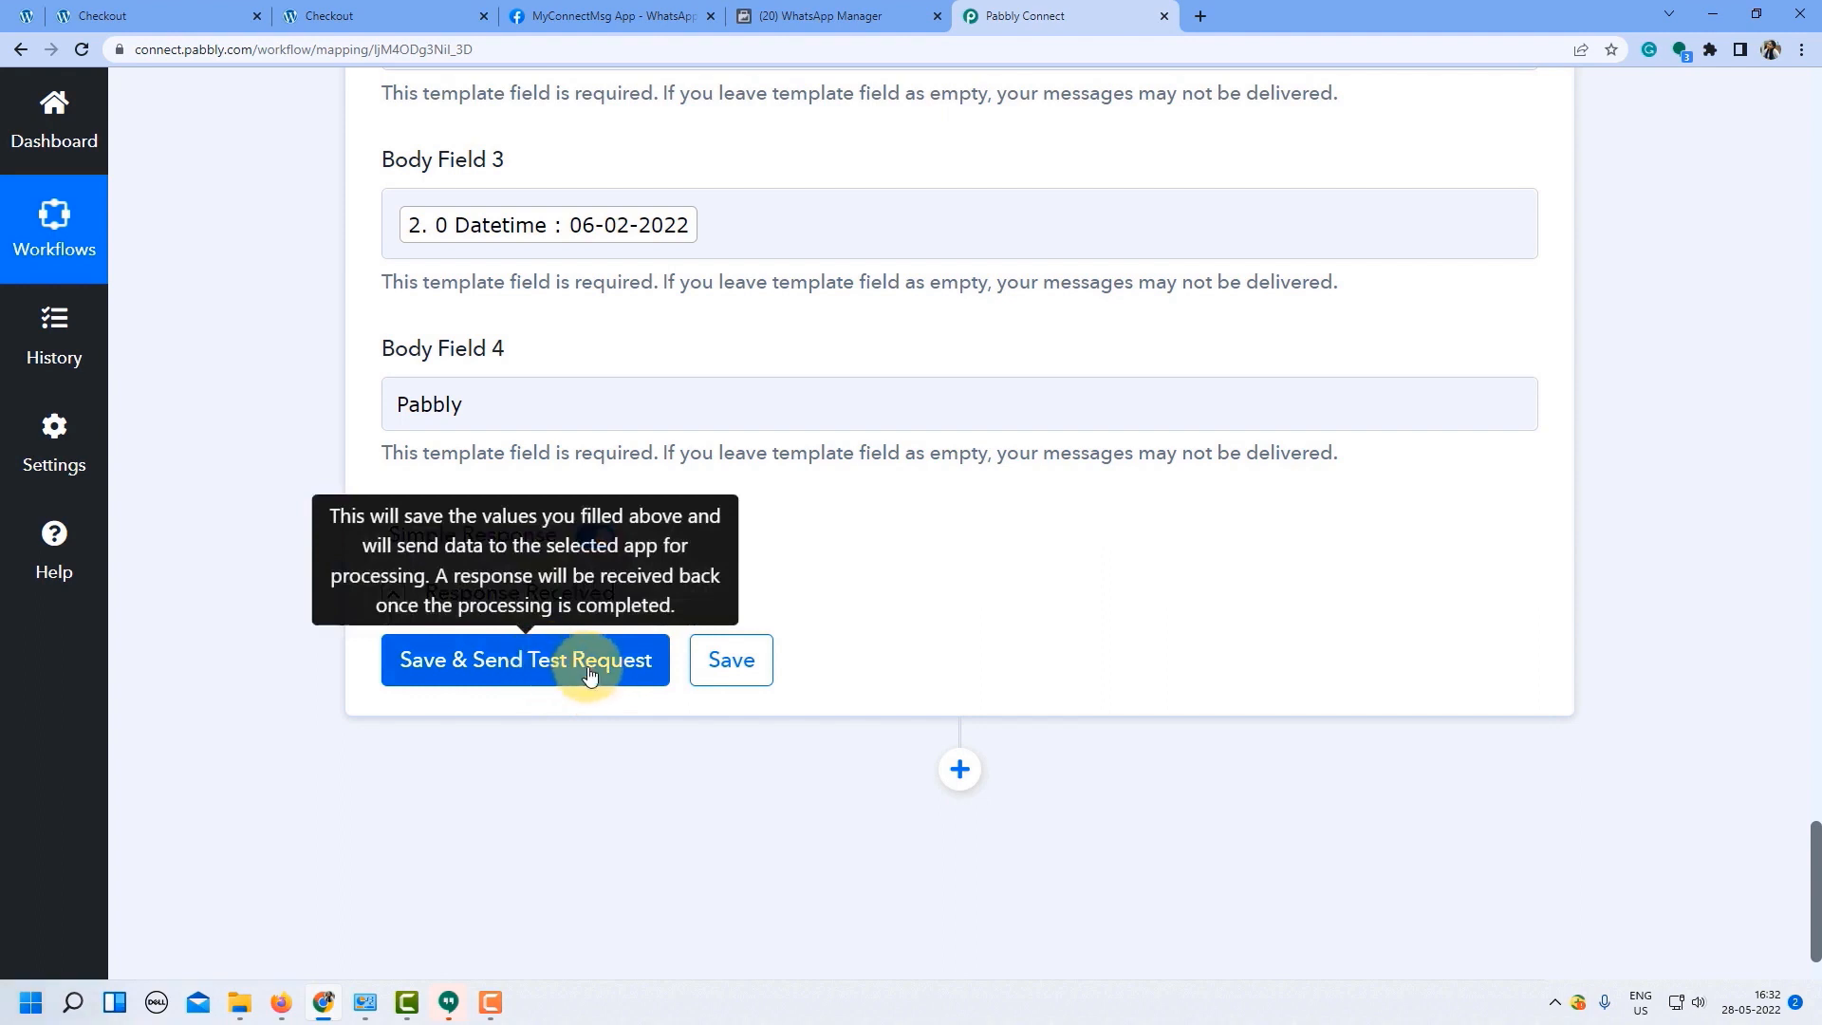
After reviewing the order template text, save the WhatsApp action and send a test message.
click(822, 16)
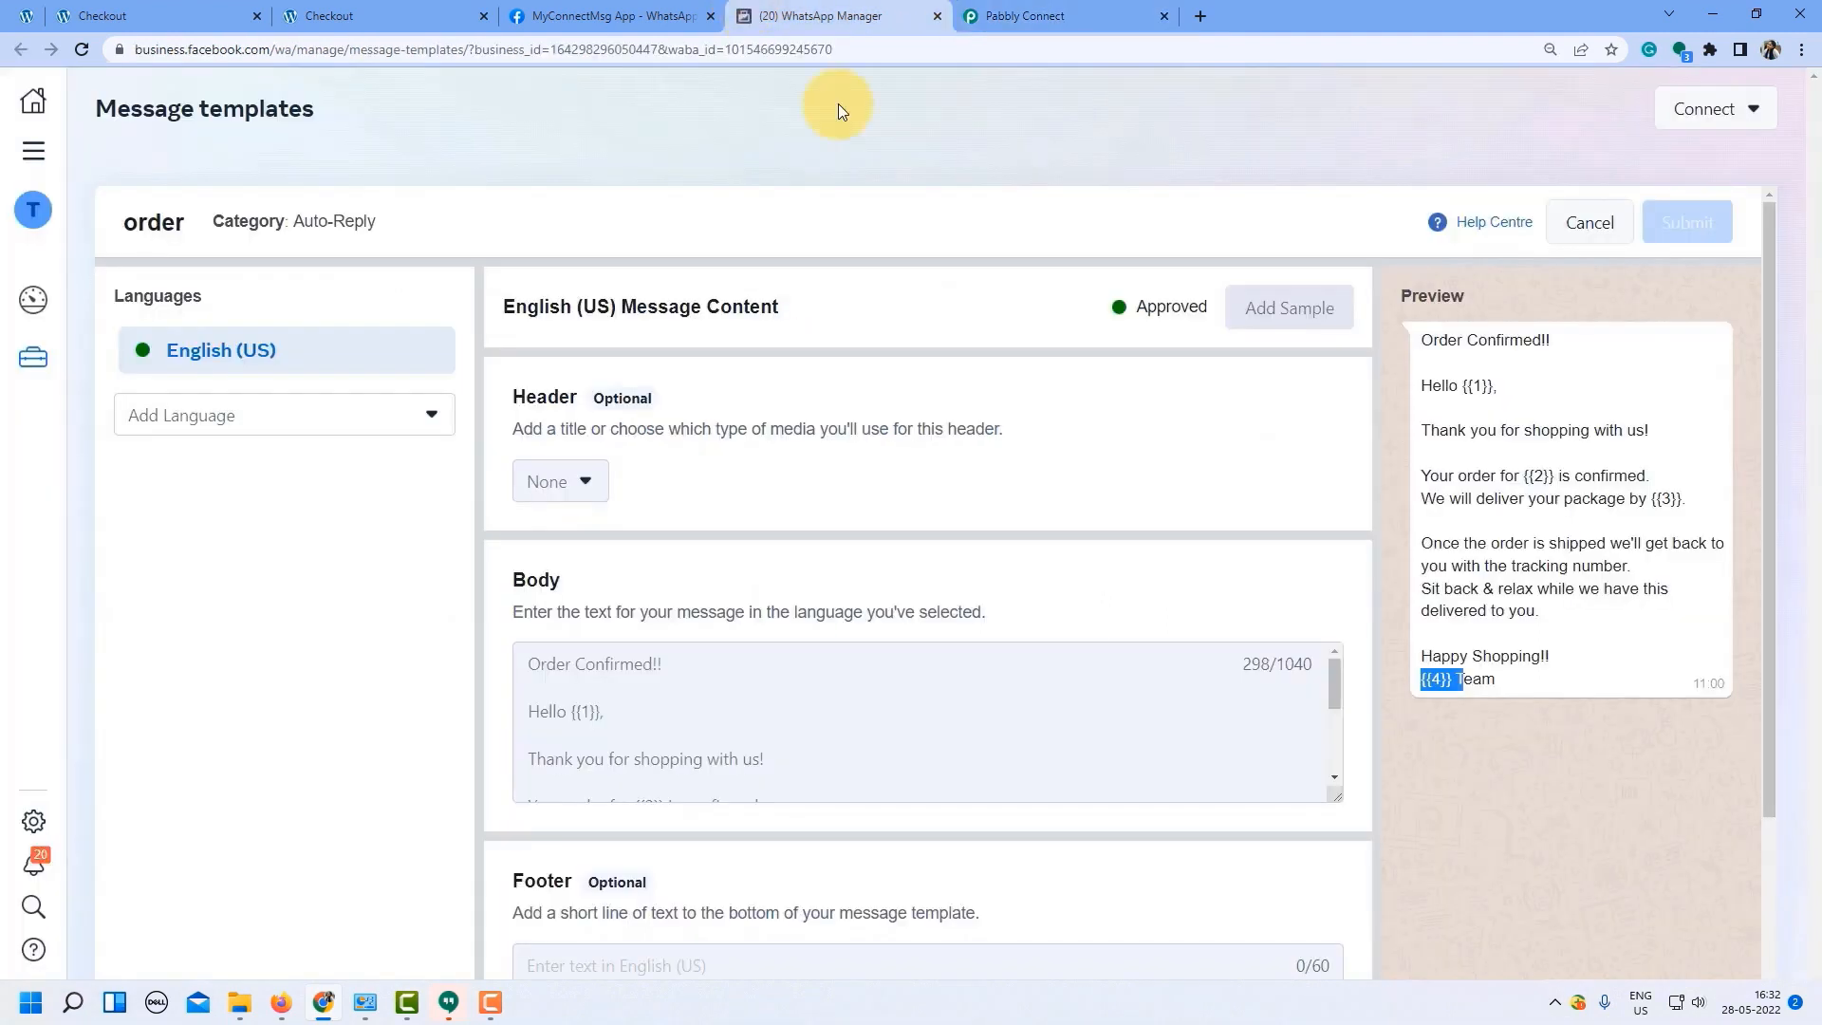
drag(1464, 338, 1512, 589)
click(1055, 11)
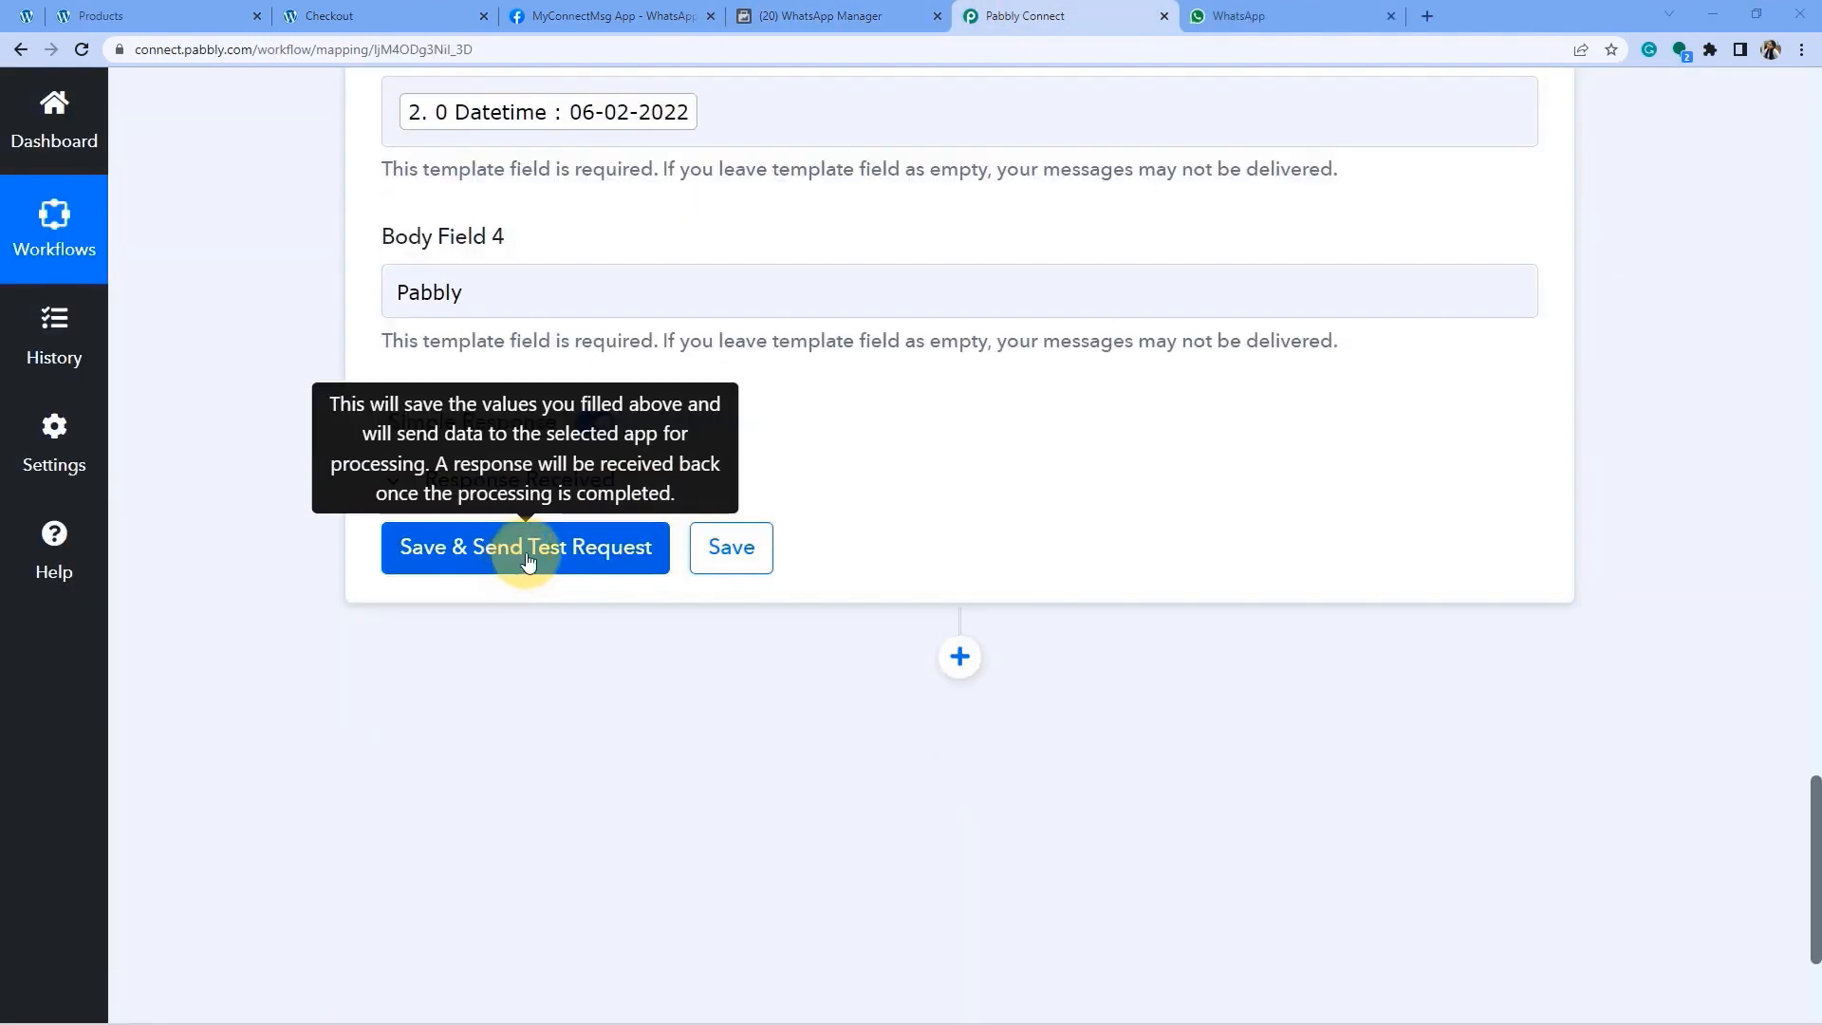
click(528, 563)
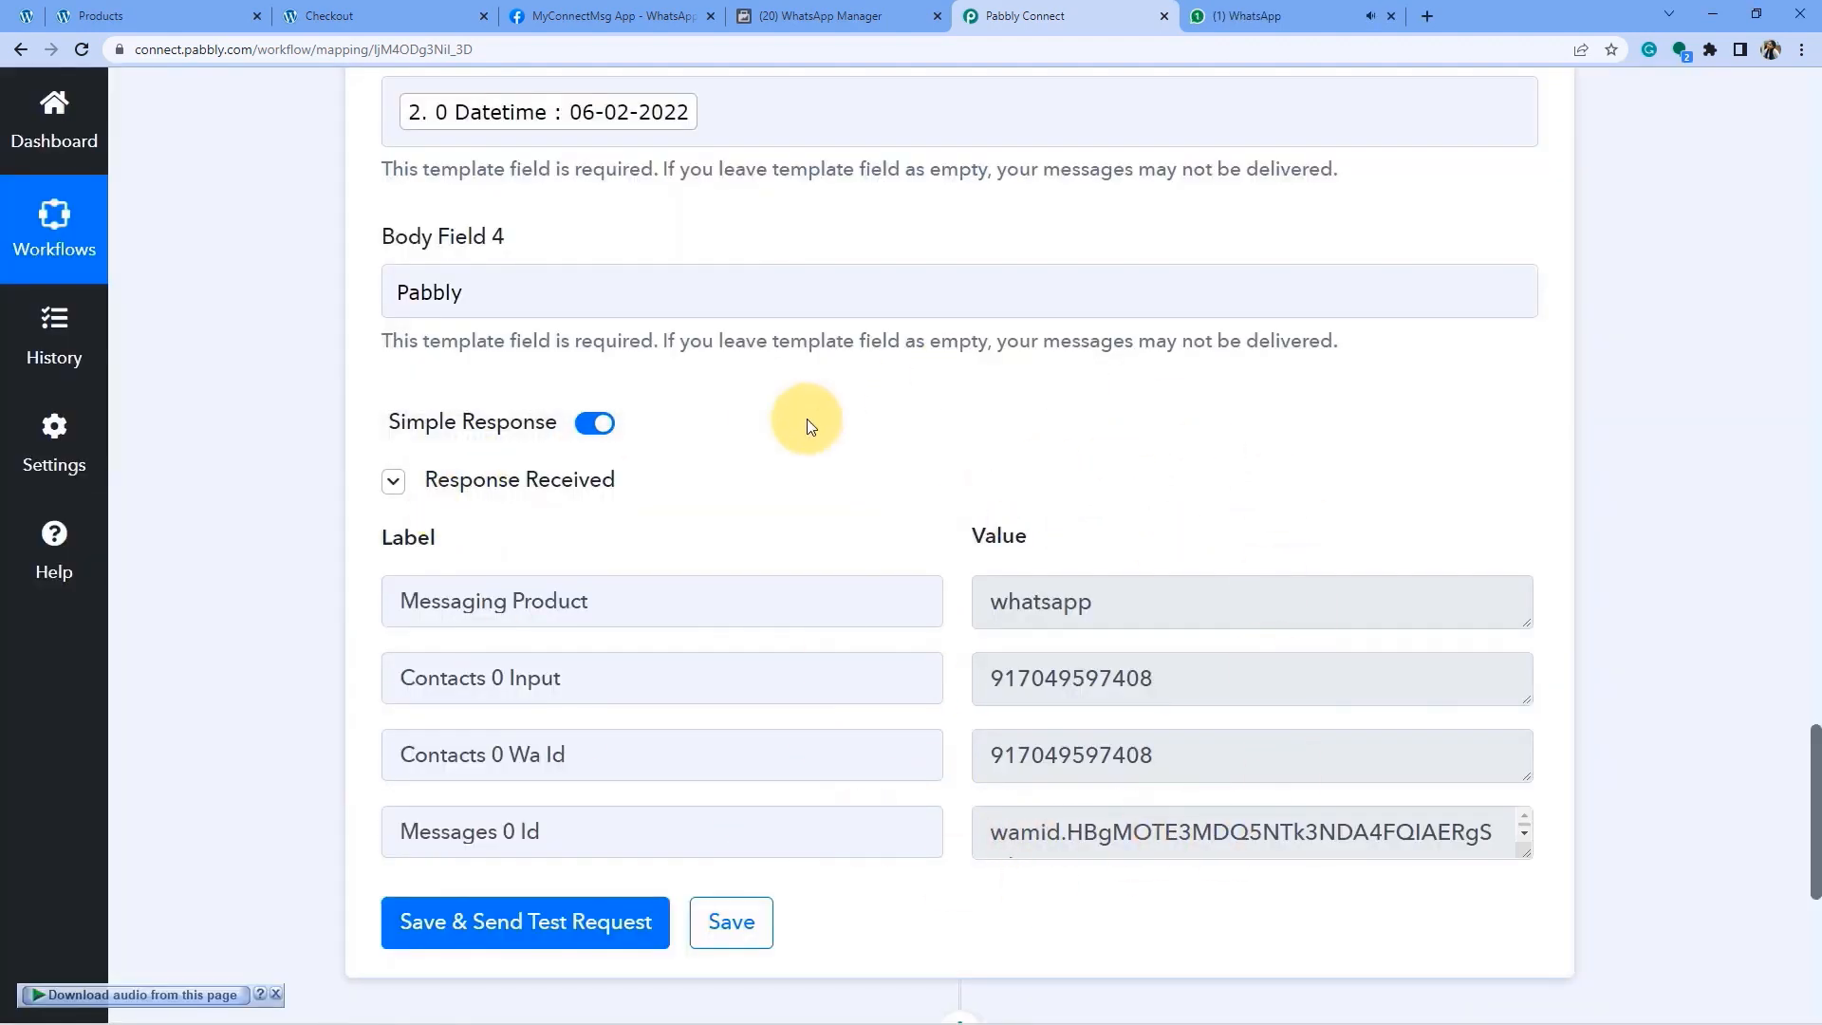
Open the new WhatsApp chat and check the Order Confirmed!! heading and the customer's name in the greeting.
click(1215, 18)
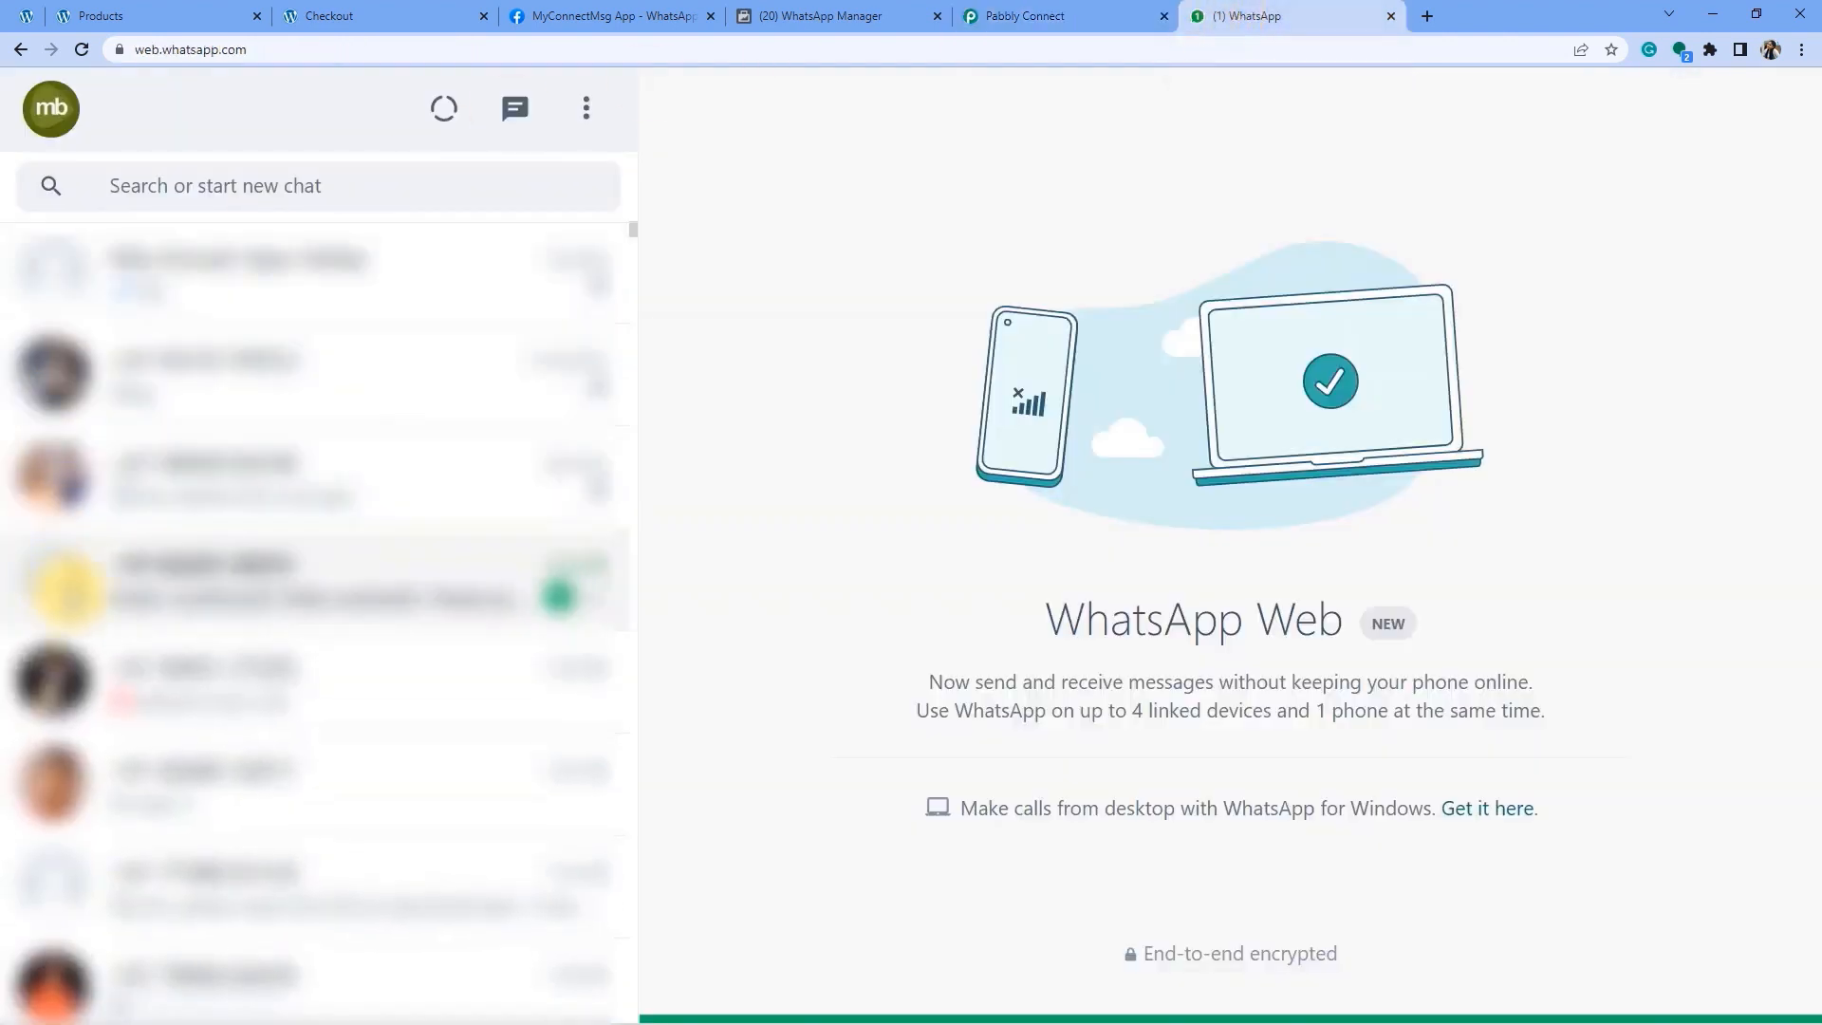
click(66, 590)
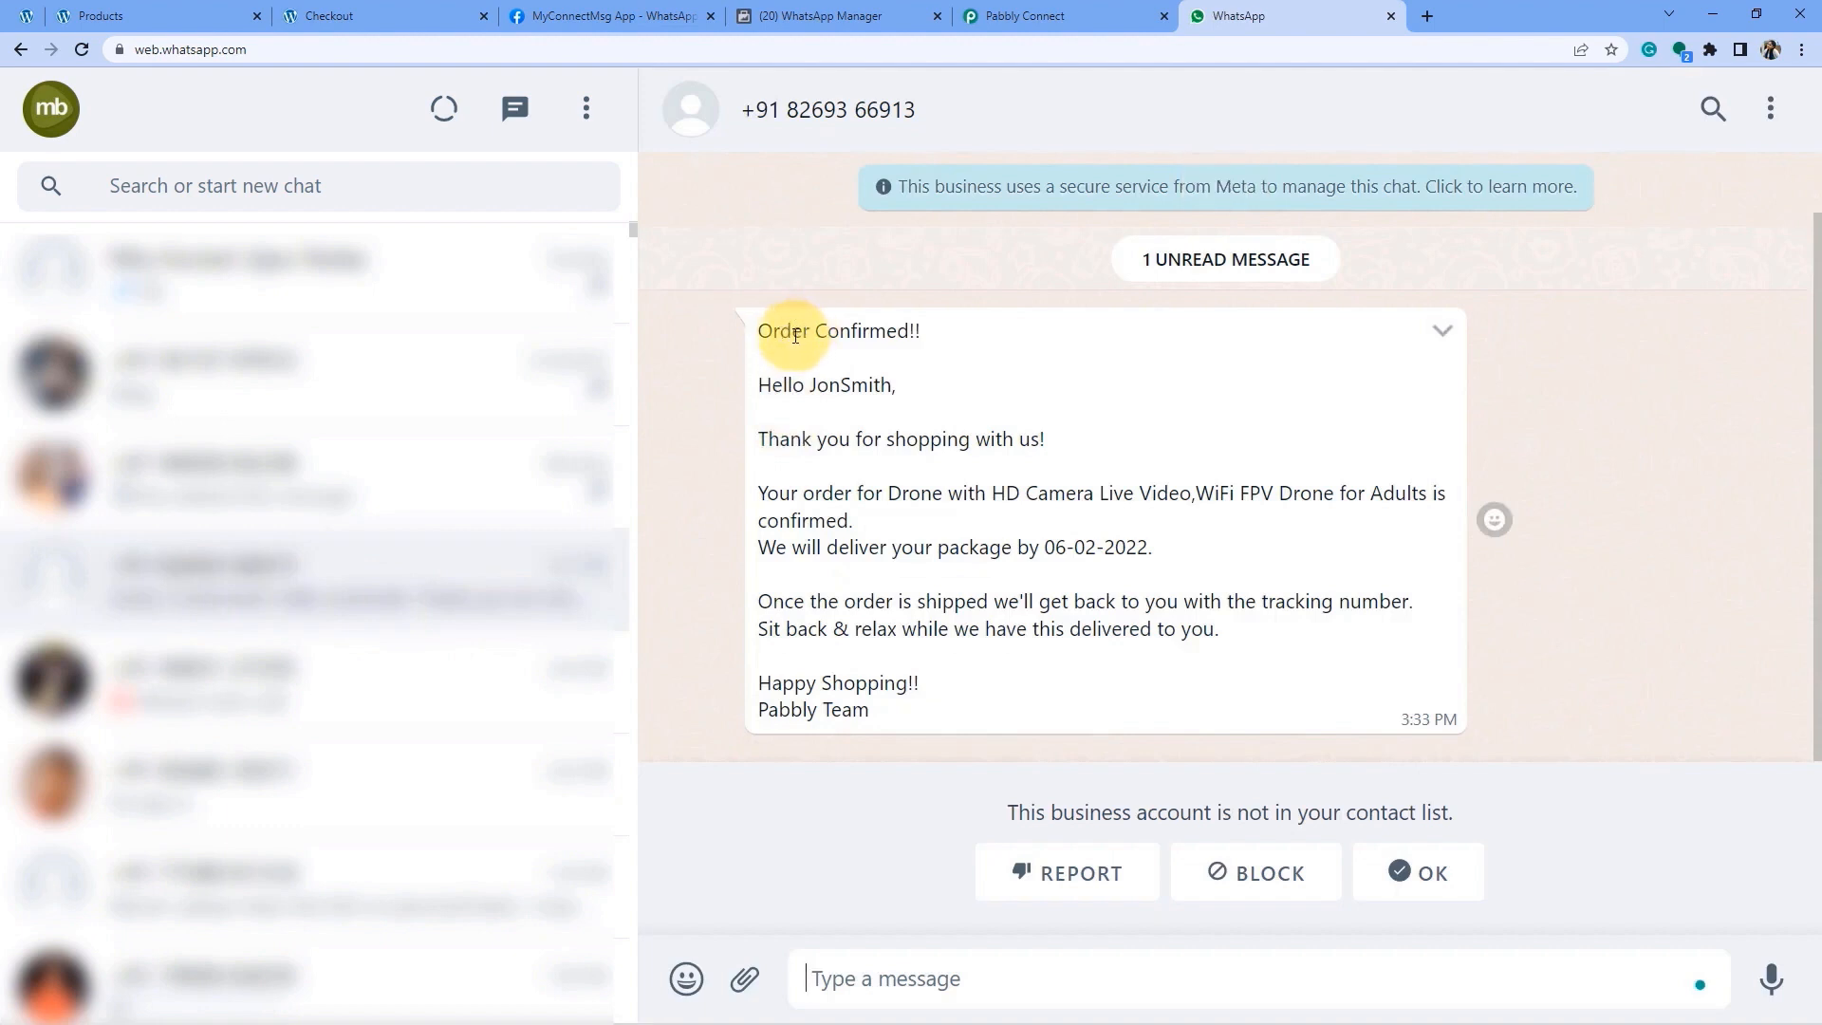
drag(786, 332, 878, 324)
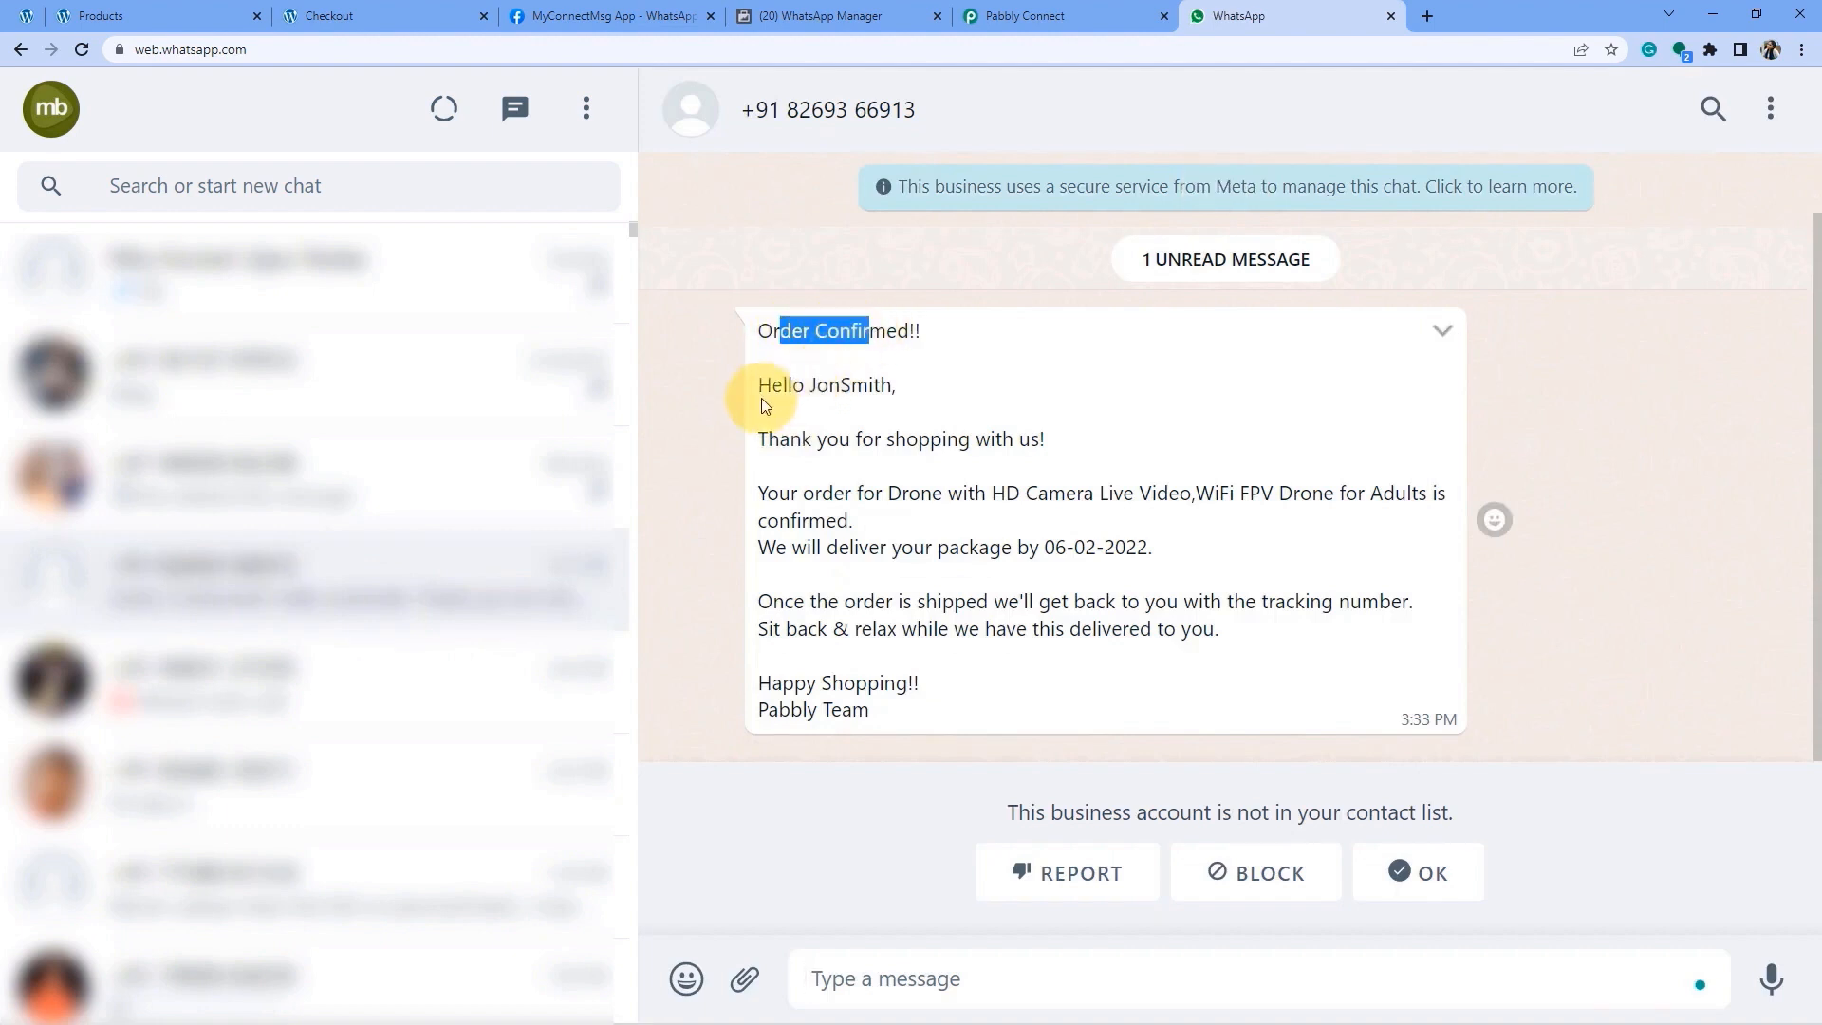
drag(784, 388, 810, 394)
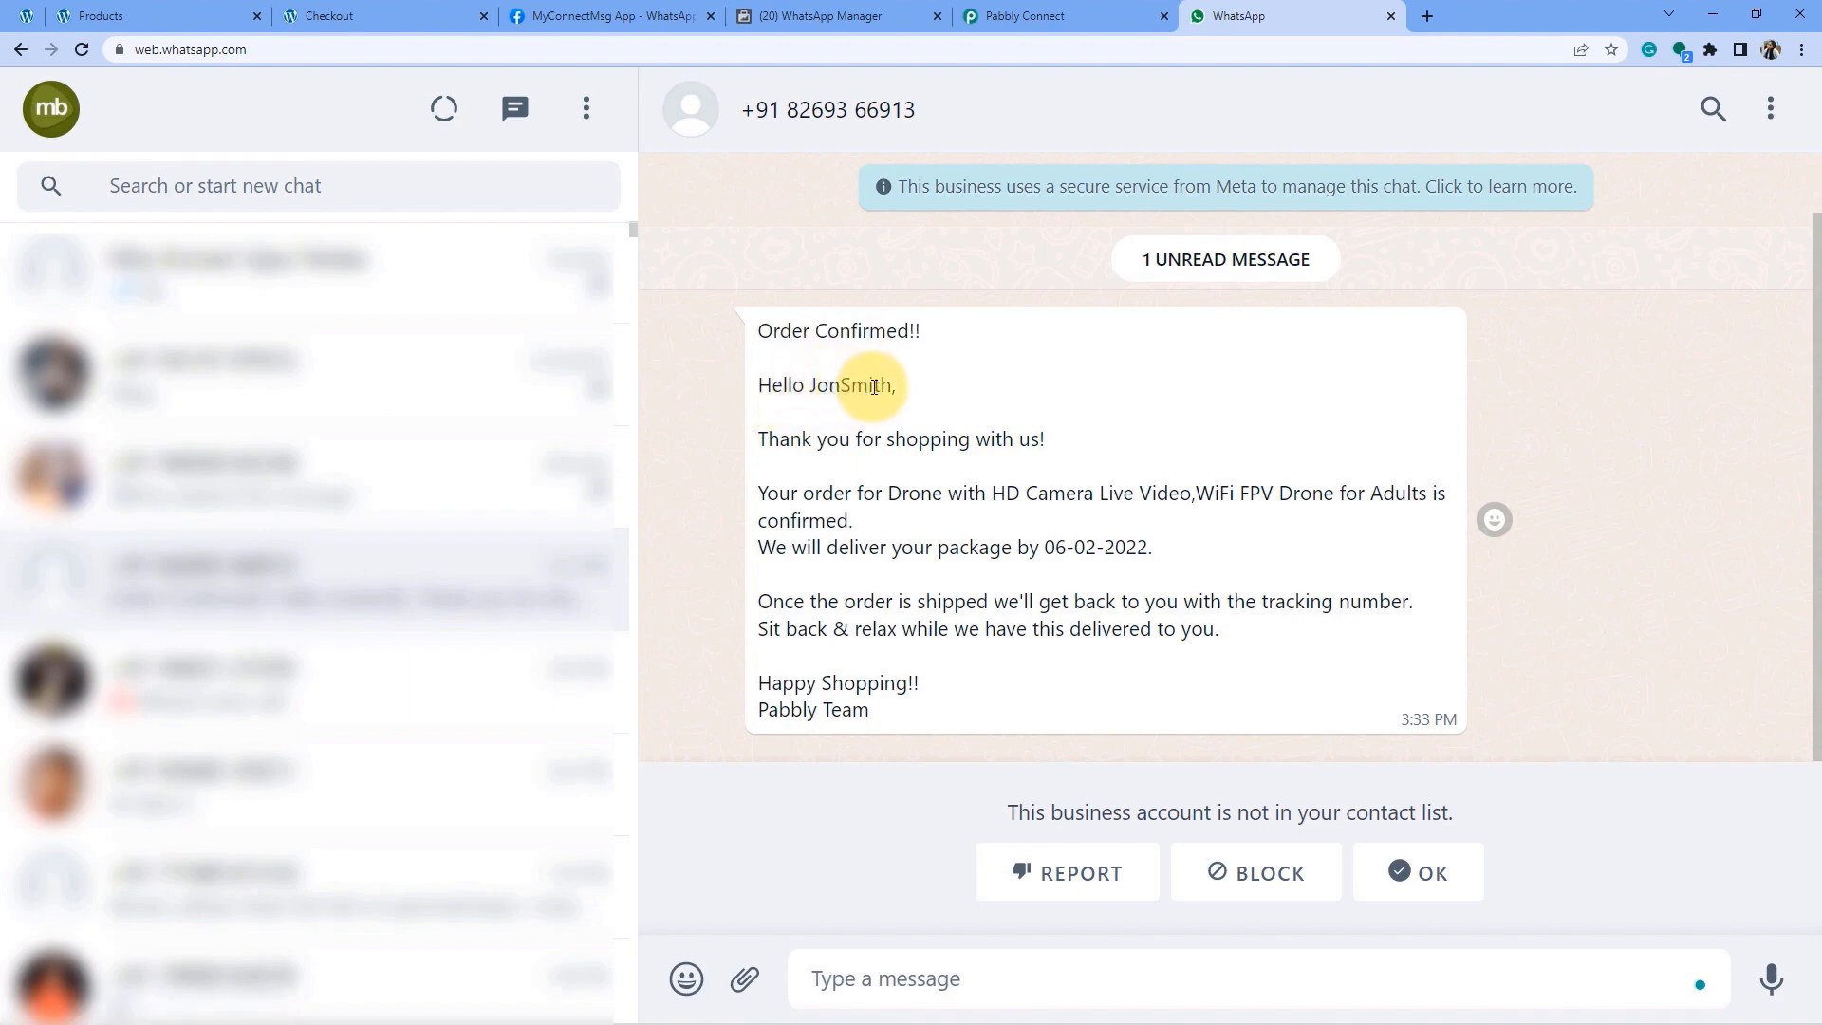
drag(829, 389, 886, 387)
click(824, 440)
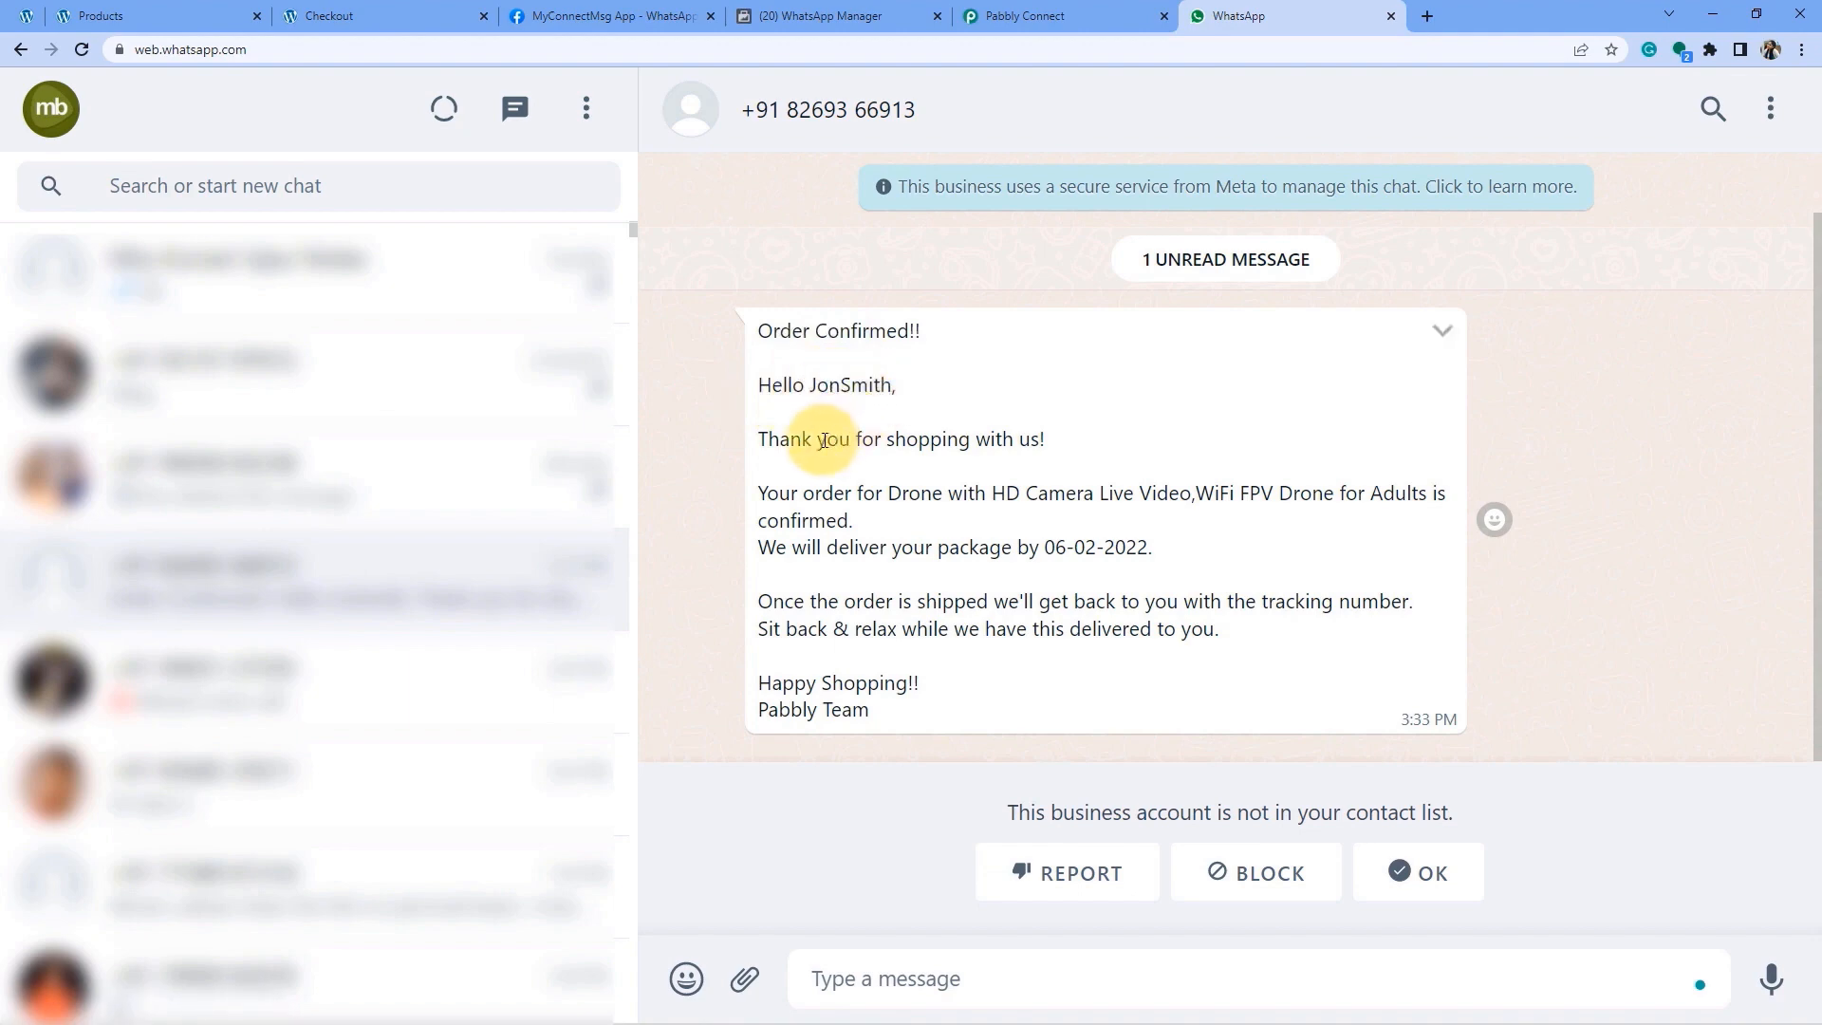
Review the thank-you line, the drone order line and the 06-02-2022 delivery date.
drag(817, 442, 976, 438)
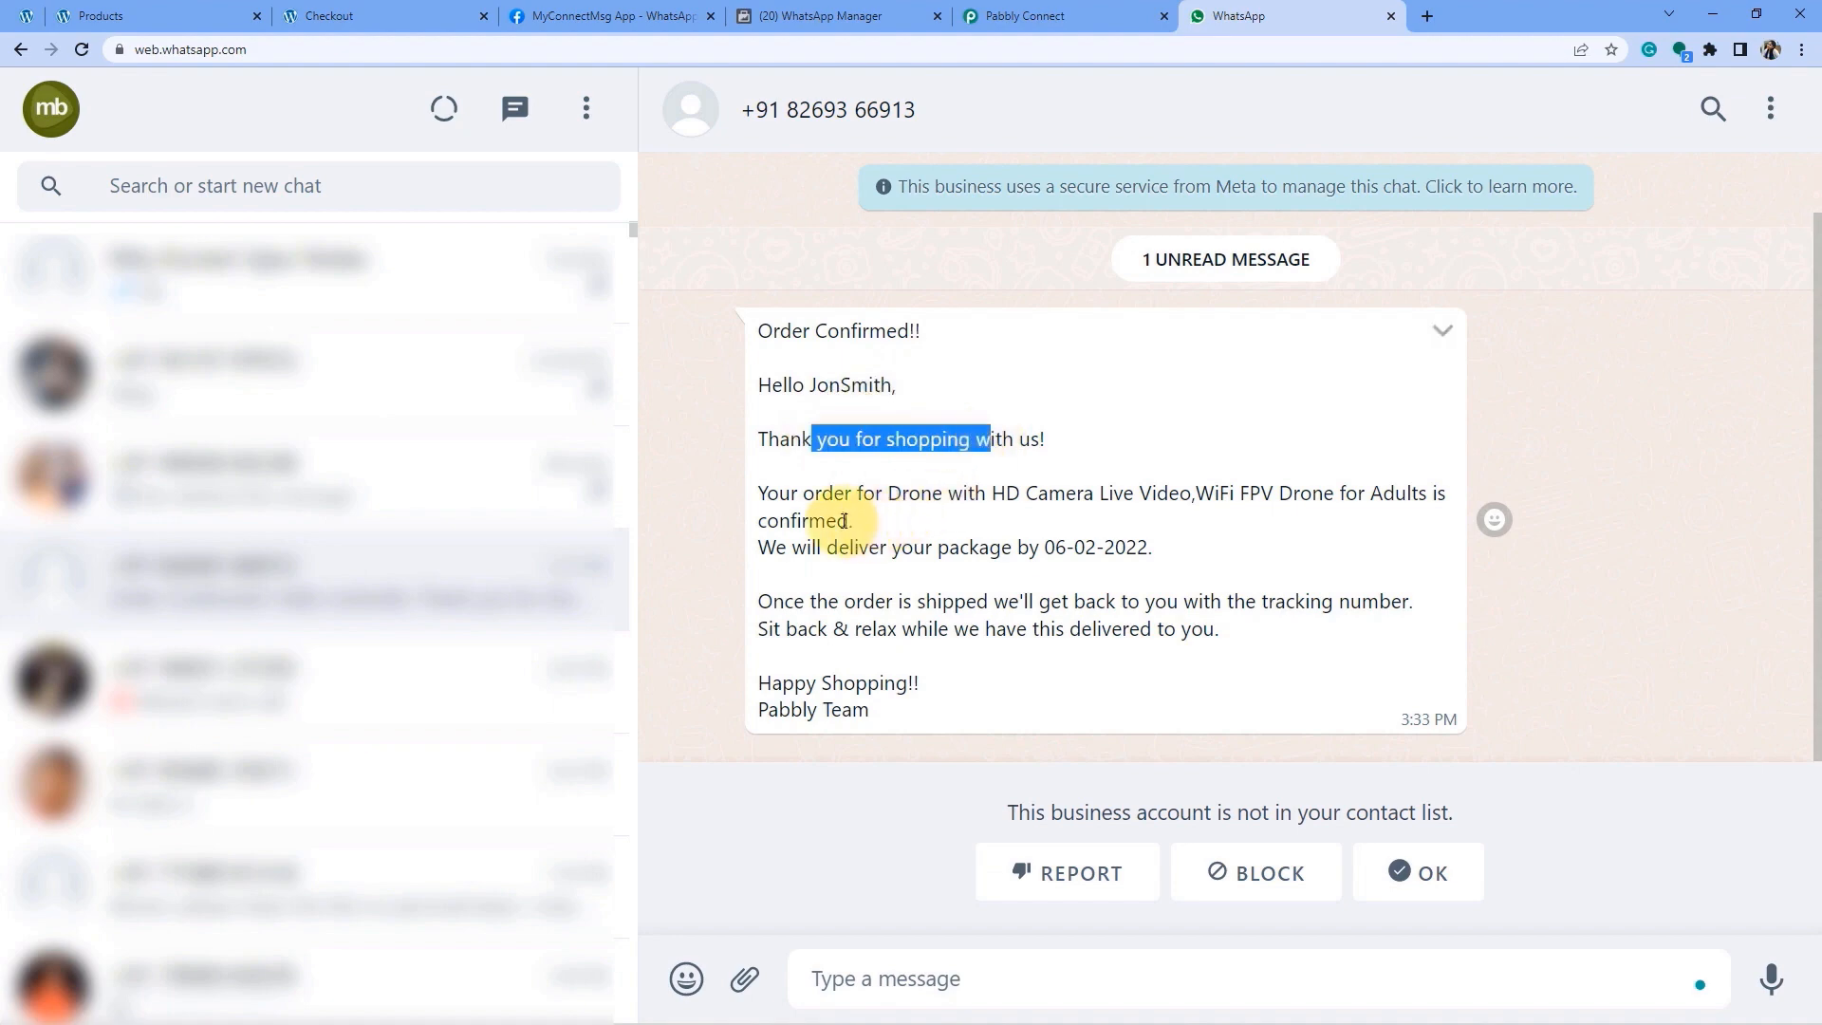
drag(815, 497, 1201, 501)
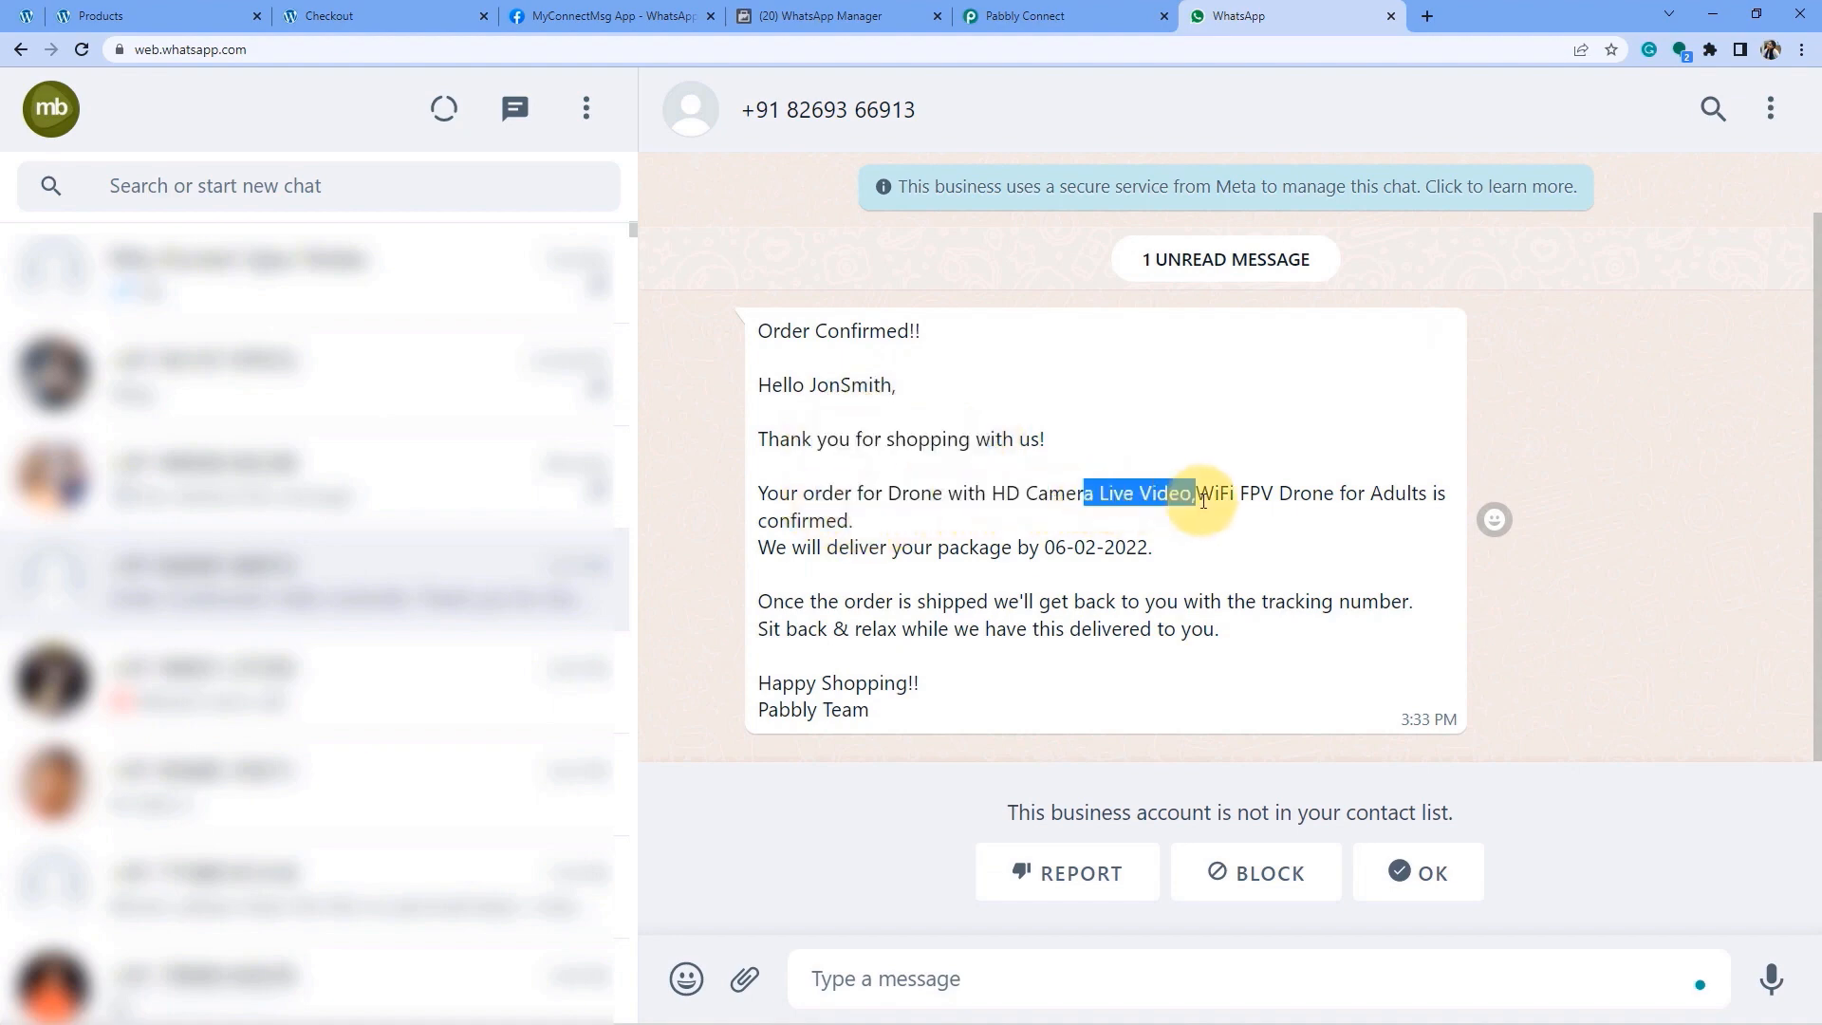
drag(795, 538, 1055, 547)
click(1113, 546)
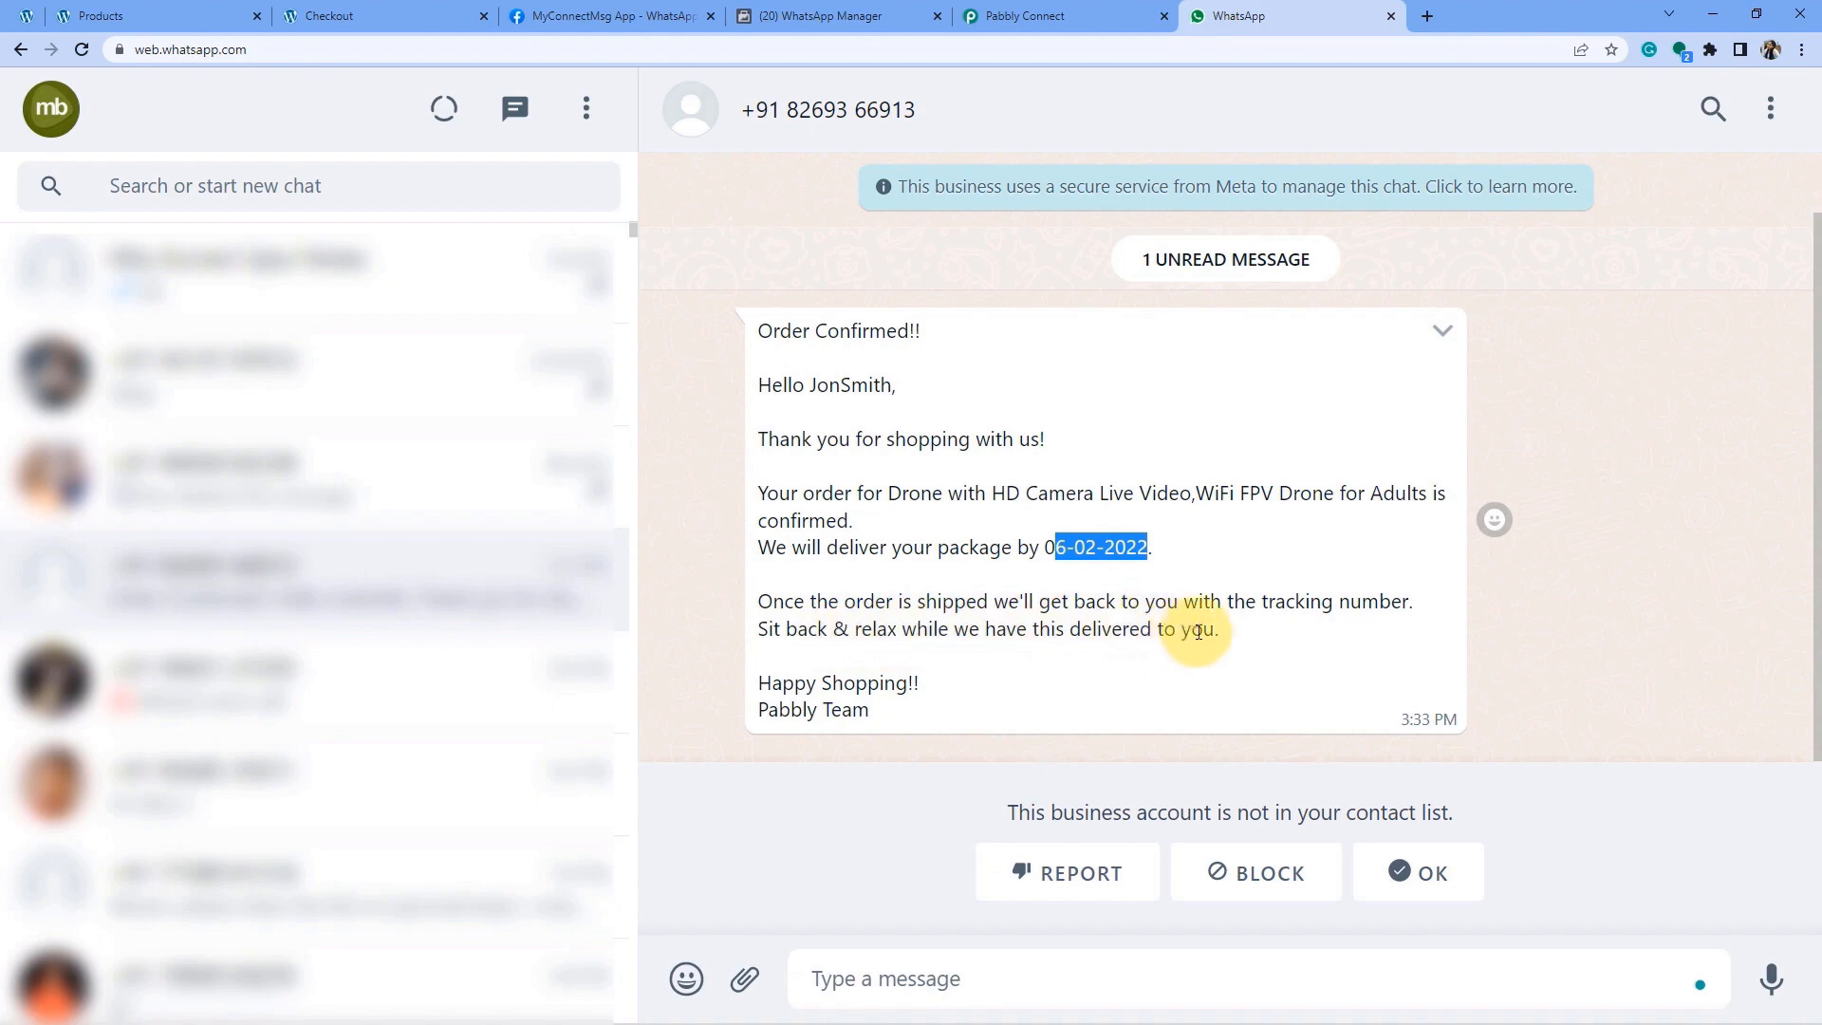
Check the Pabbly Team sign-off and the whole confirmation message.
double_click(900, 685)
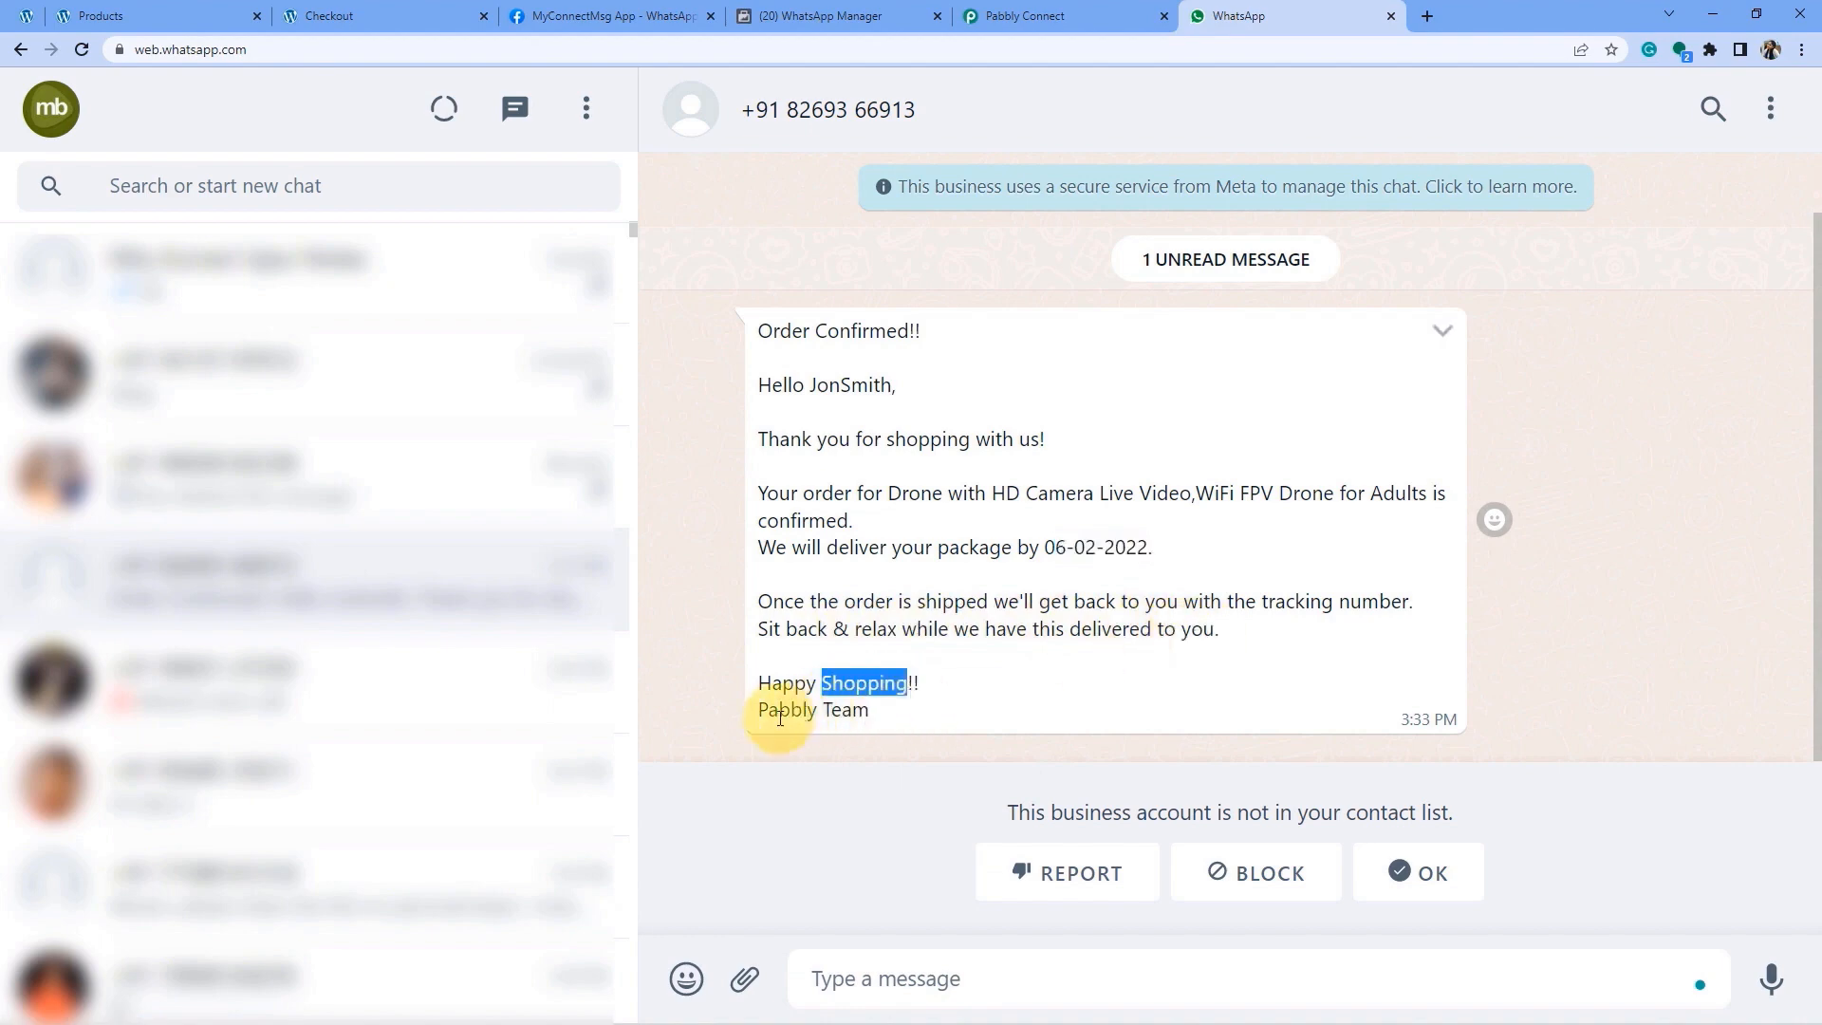
drag(778, 711, 870, 719)
click(803, 328)
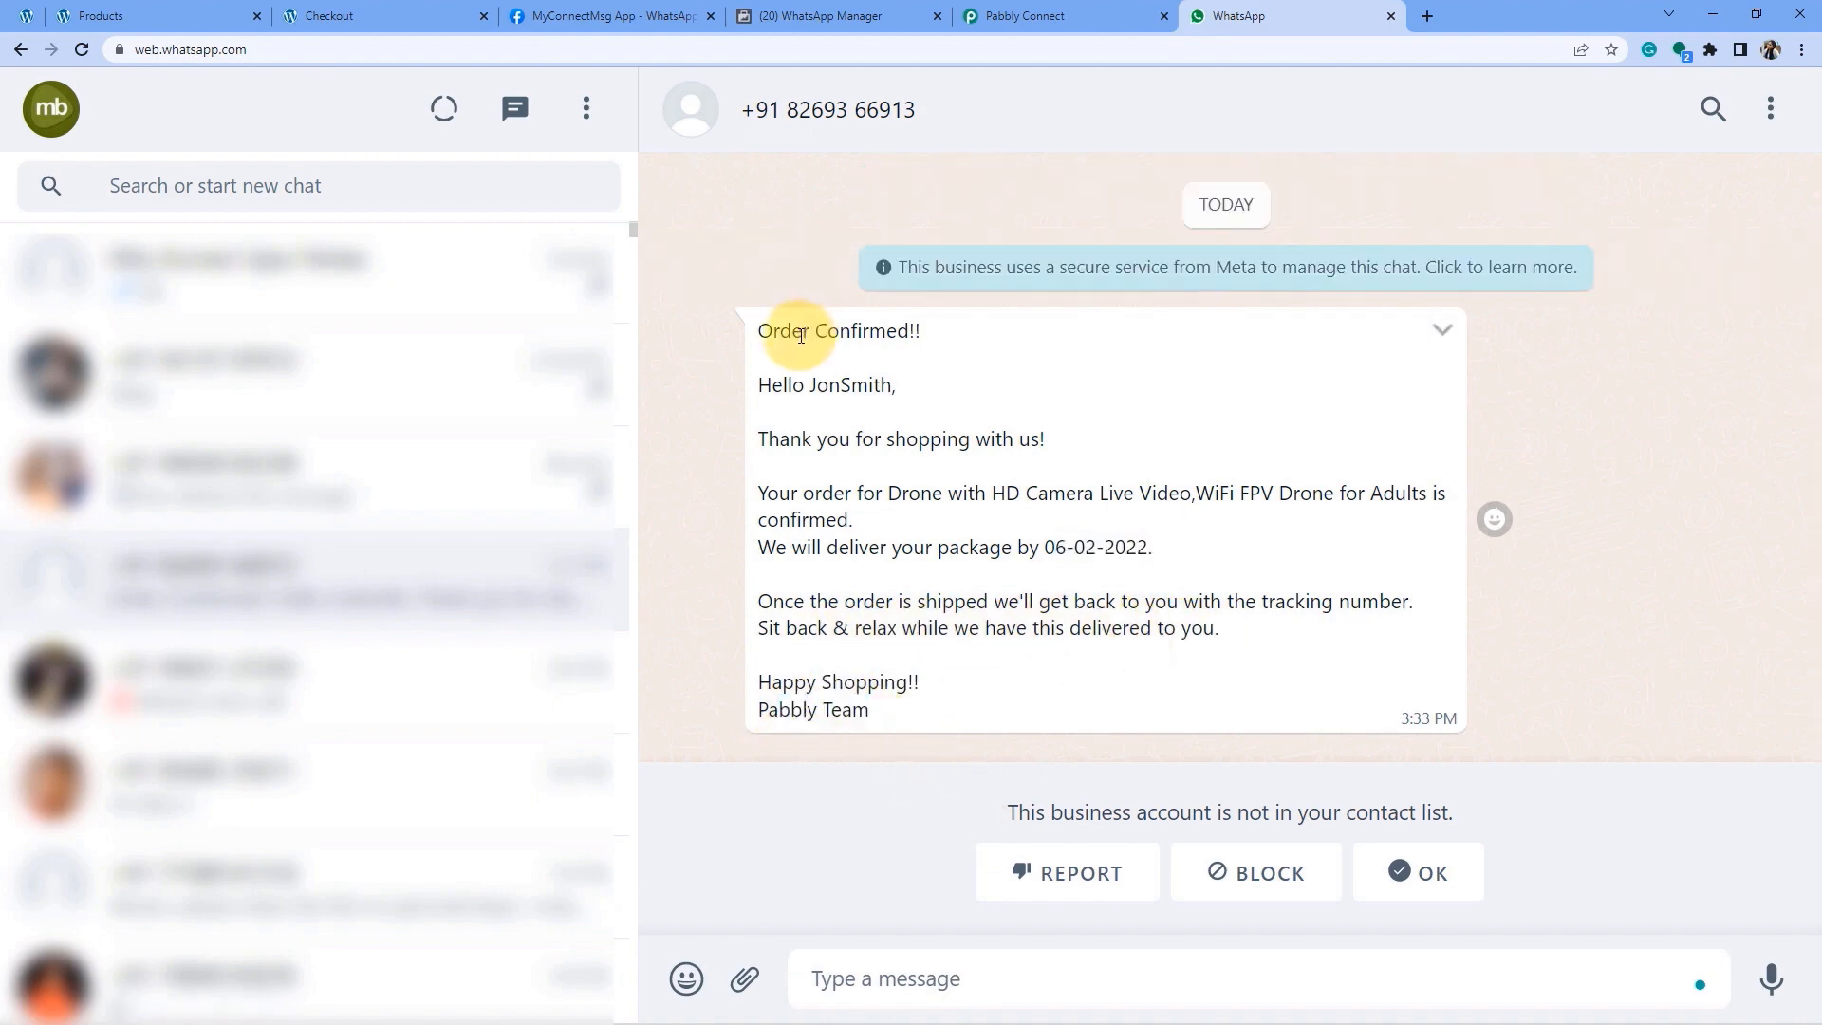
drag(802, 336, 853, 713)
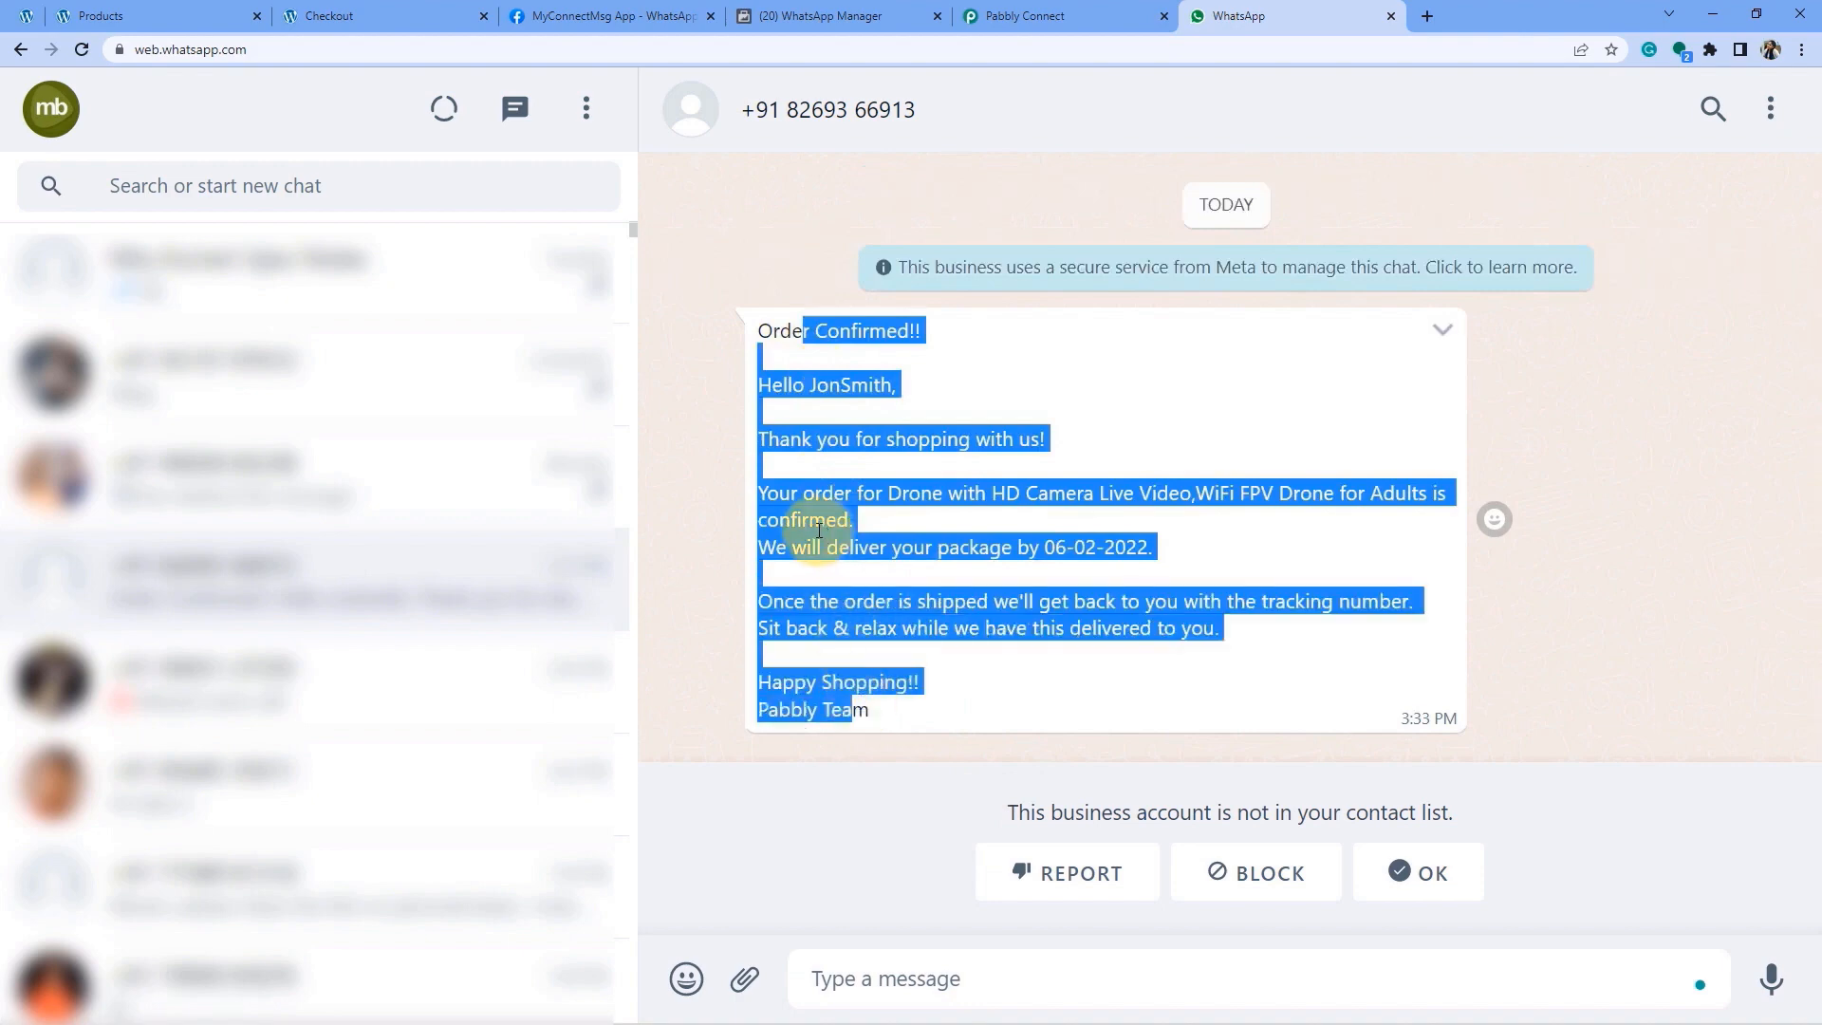
click(867, 533)
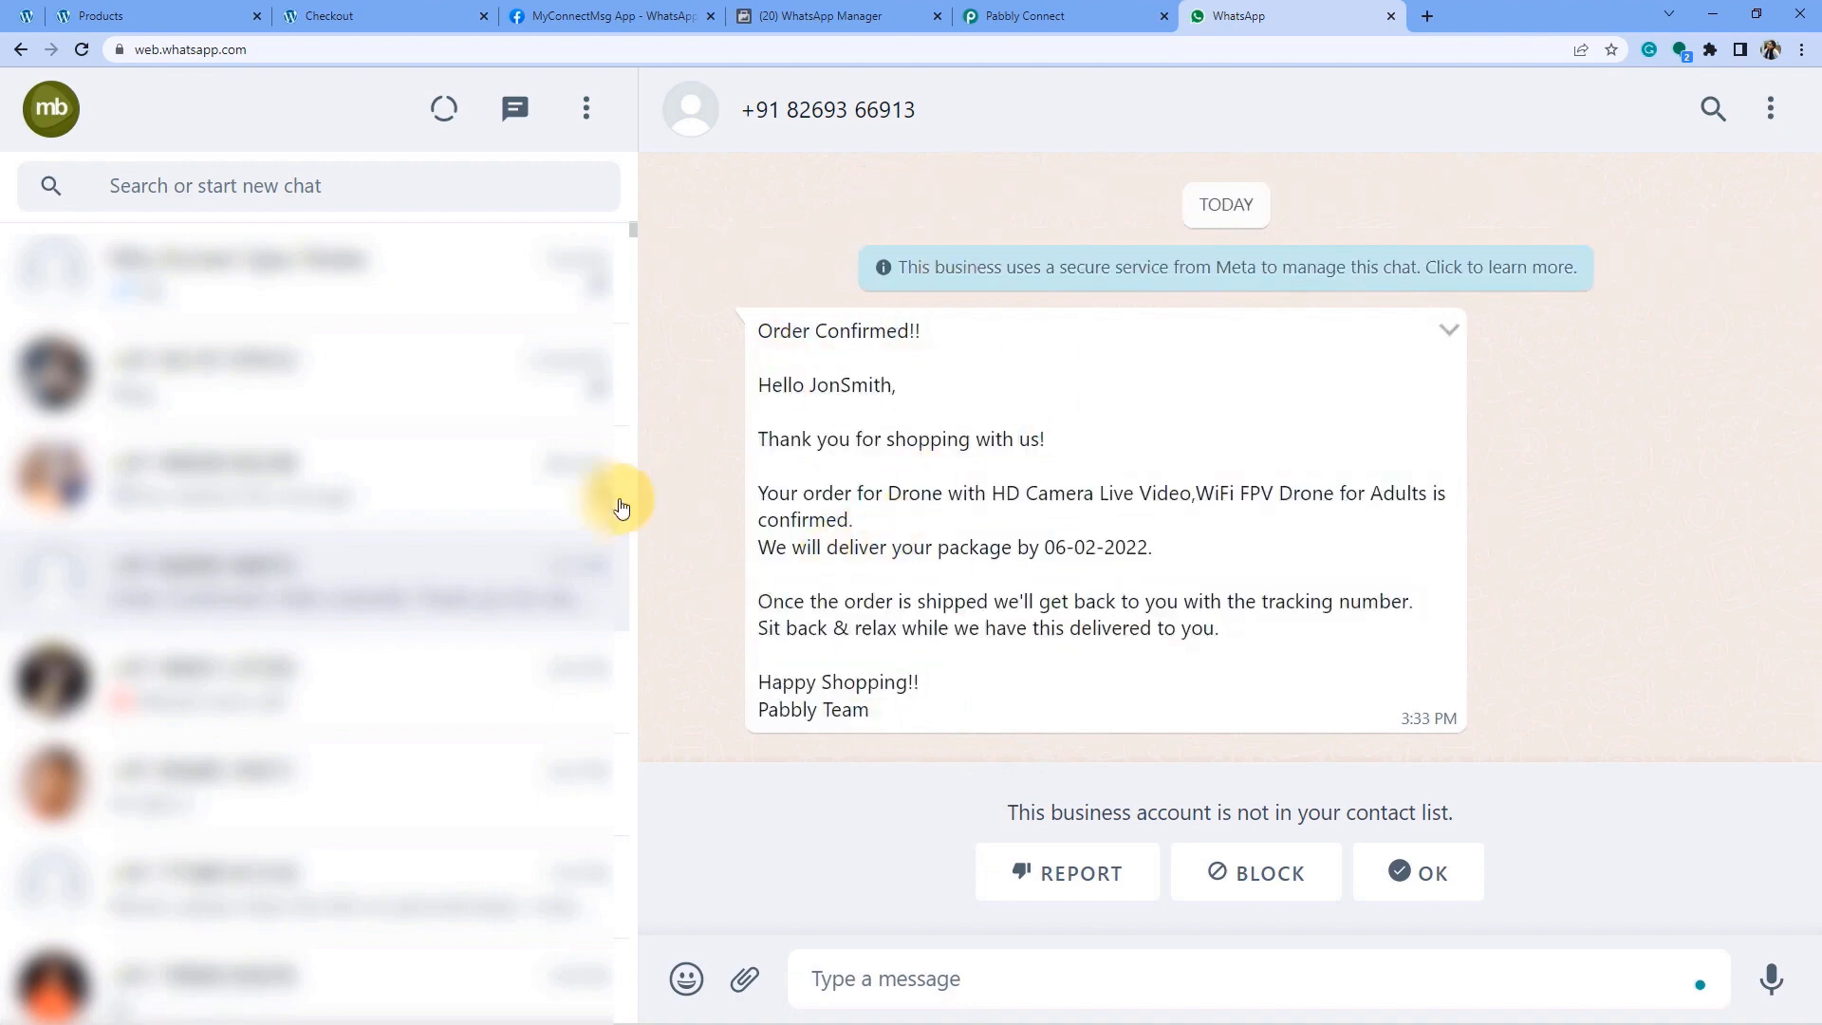
Switch between the store's Shop page and the WhatsApp chat.
click(103, 15)
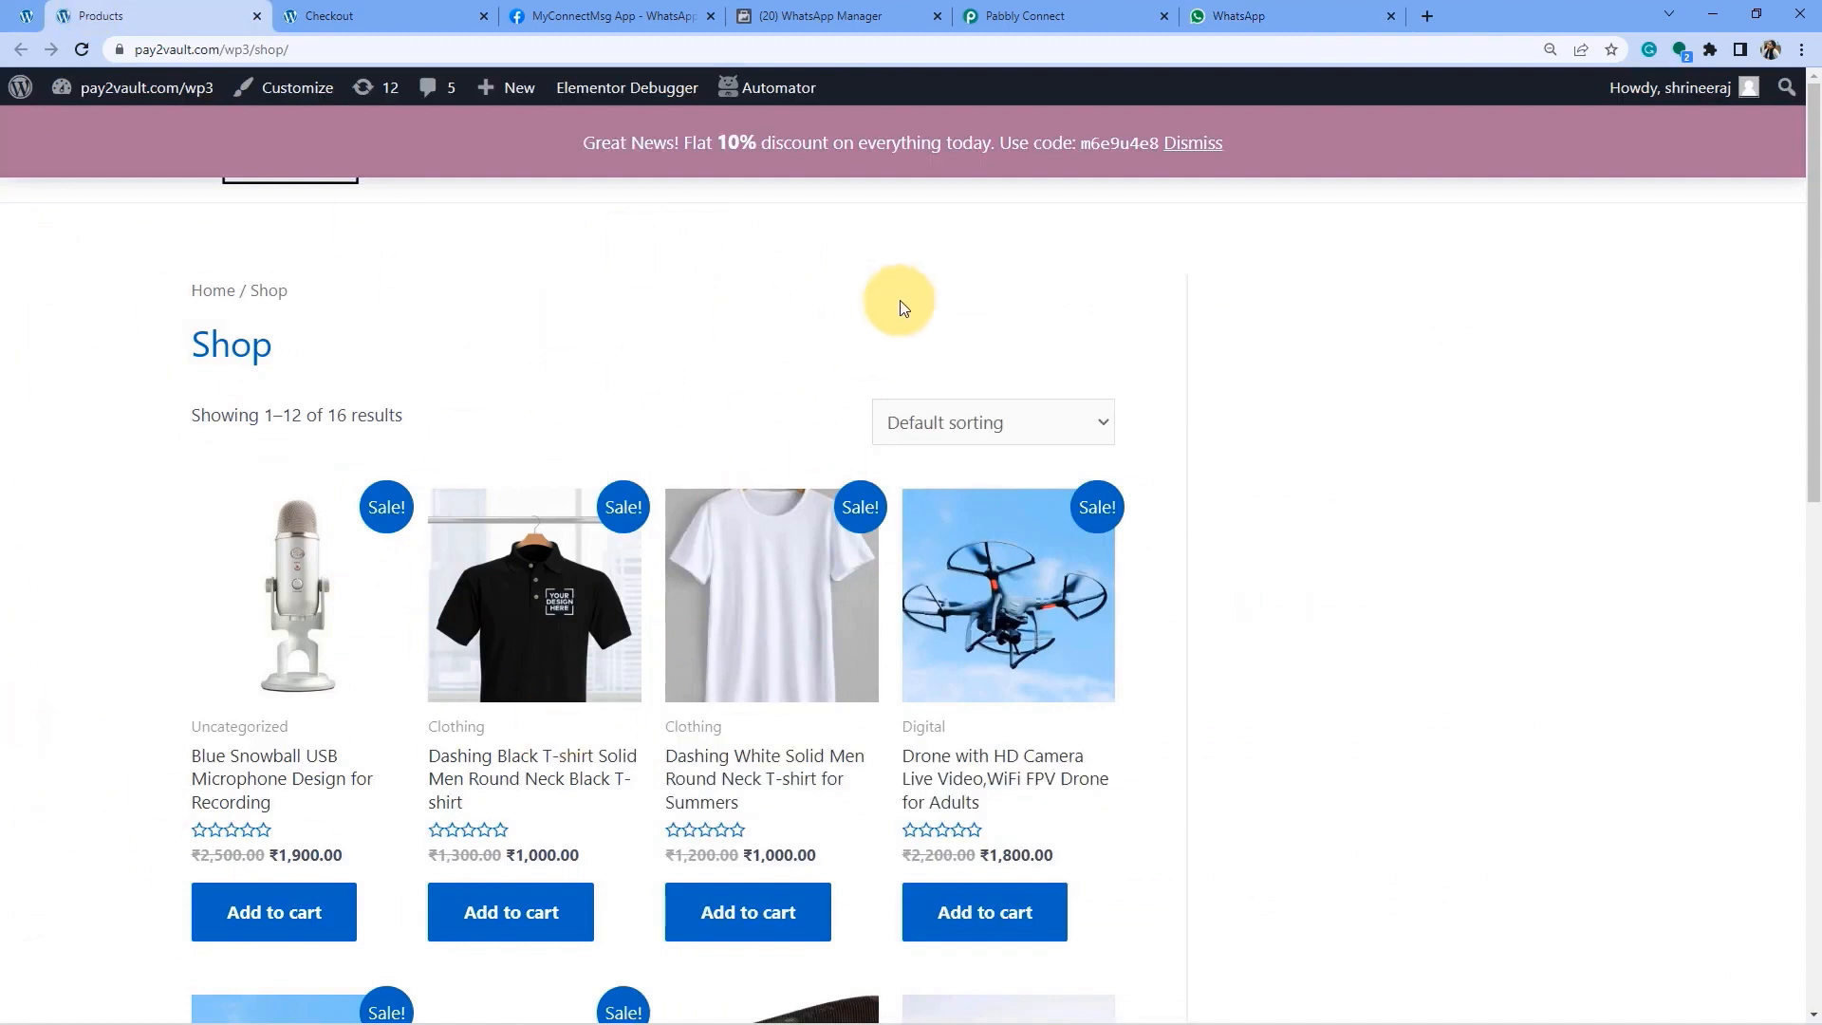
click(1212, 25)
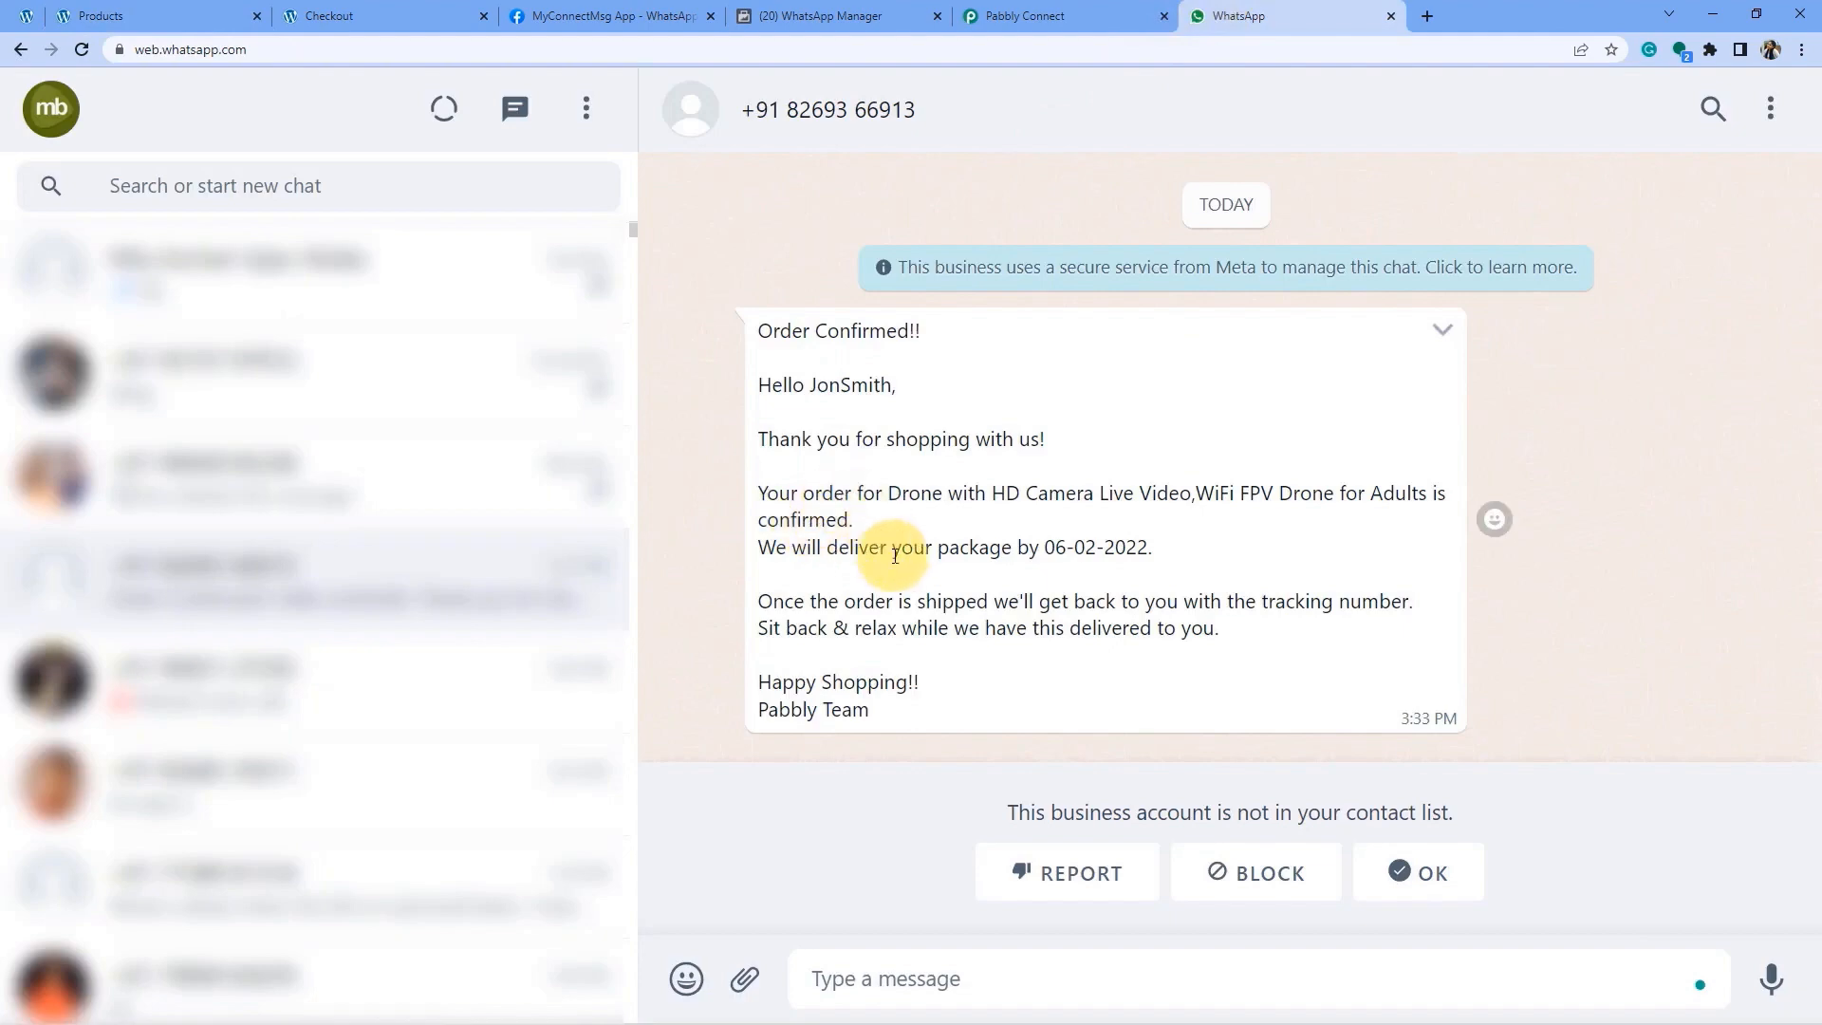
click(157, 16)
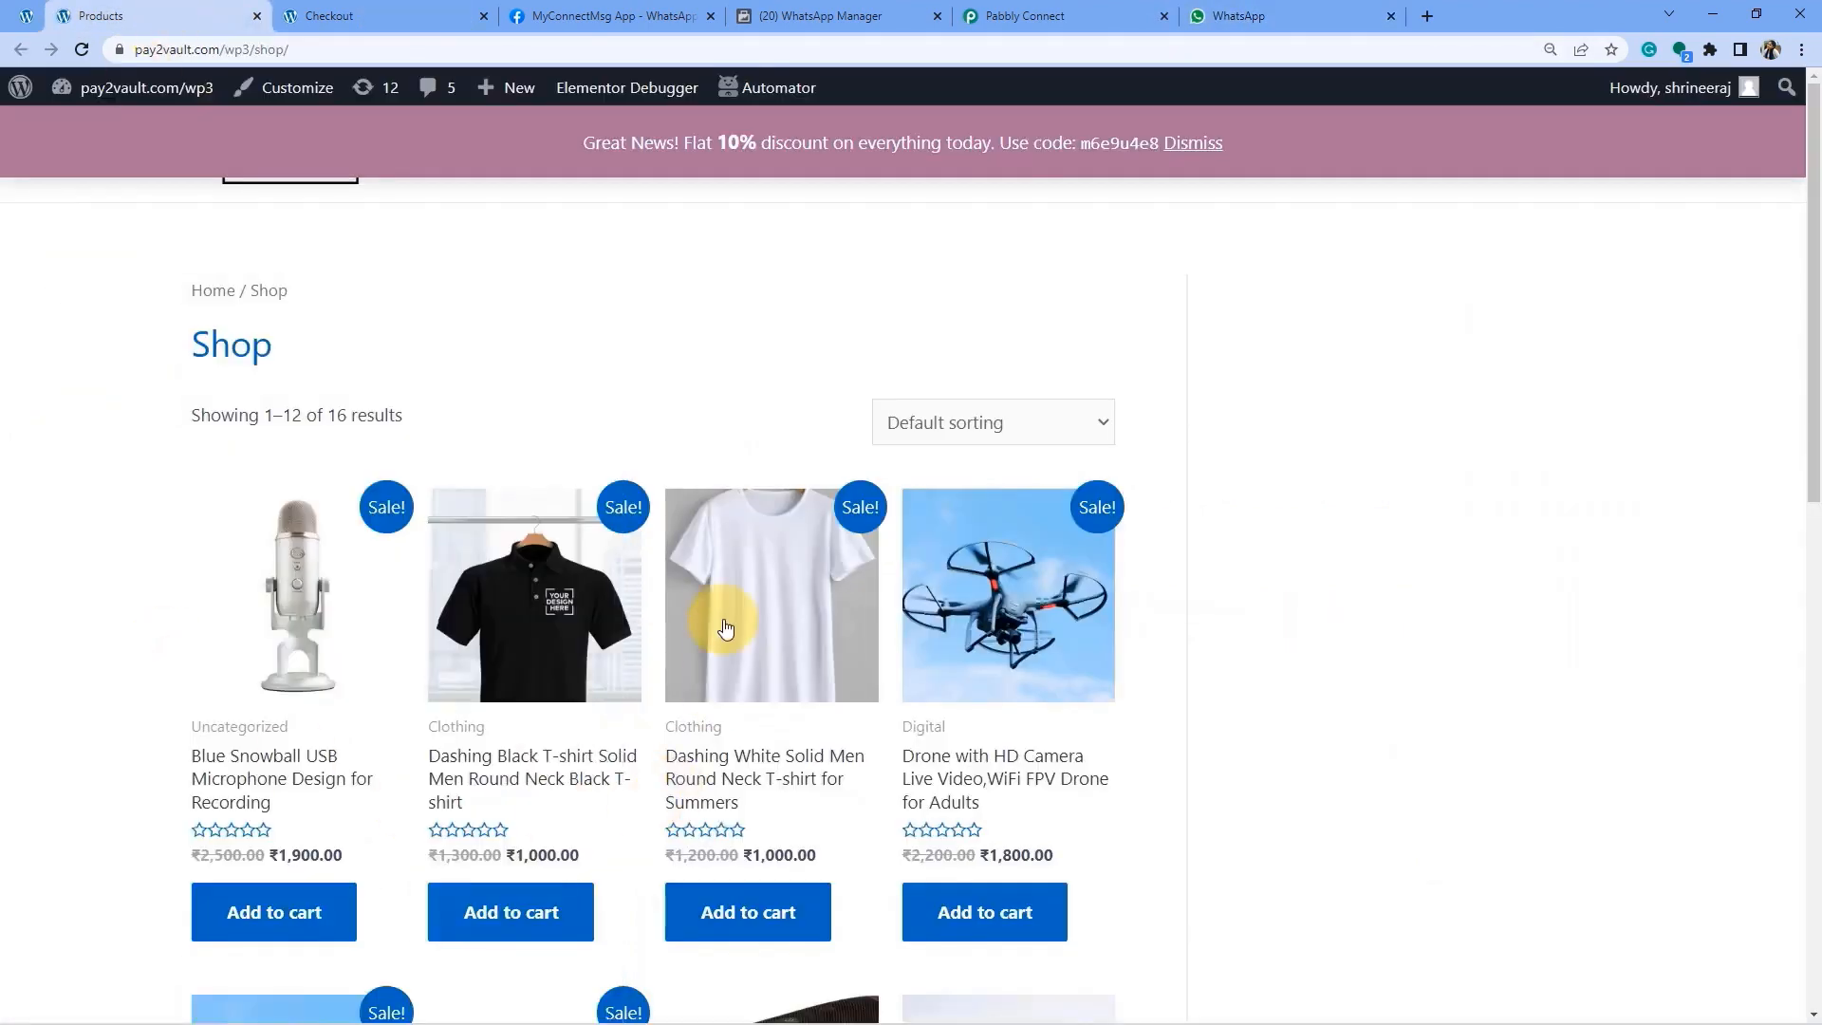
scroll(481, 682, down, 3)
scroll(619, 655, up, 3)
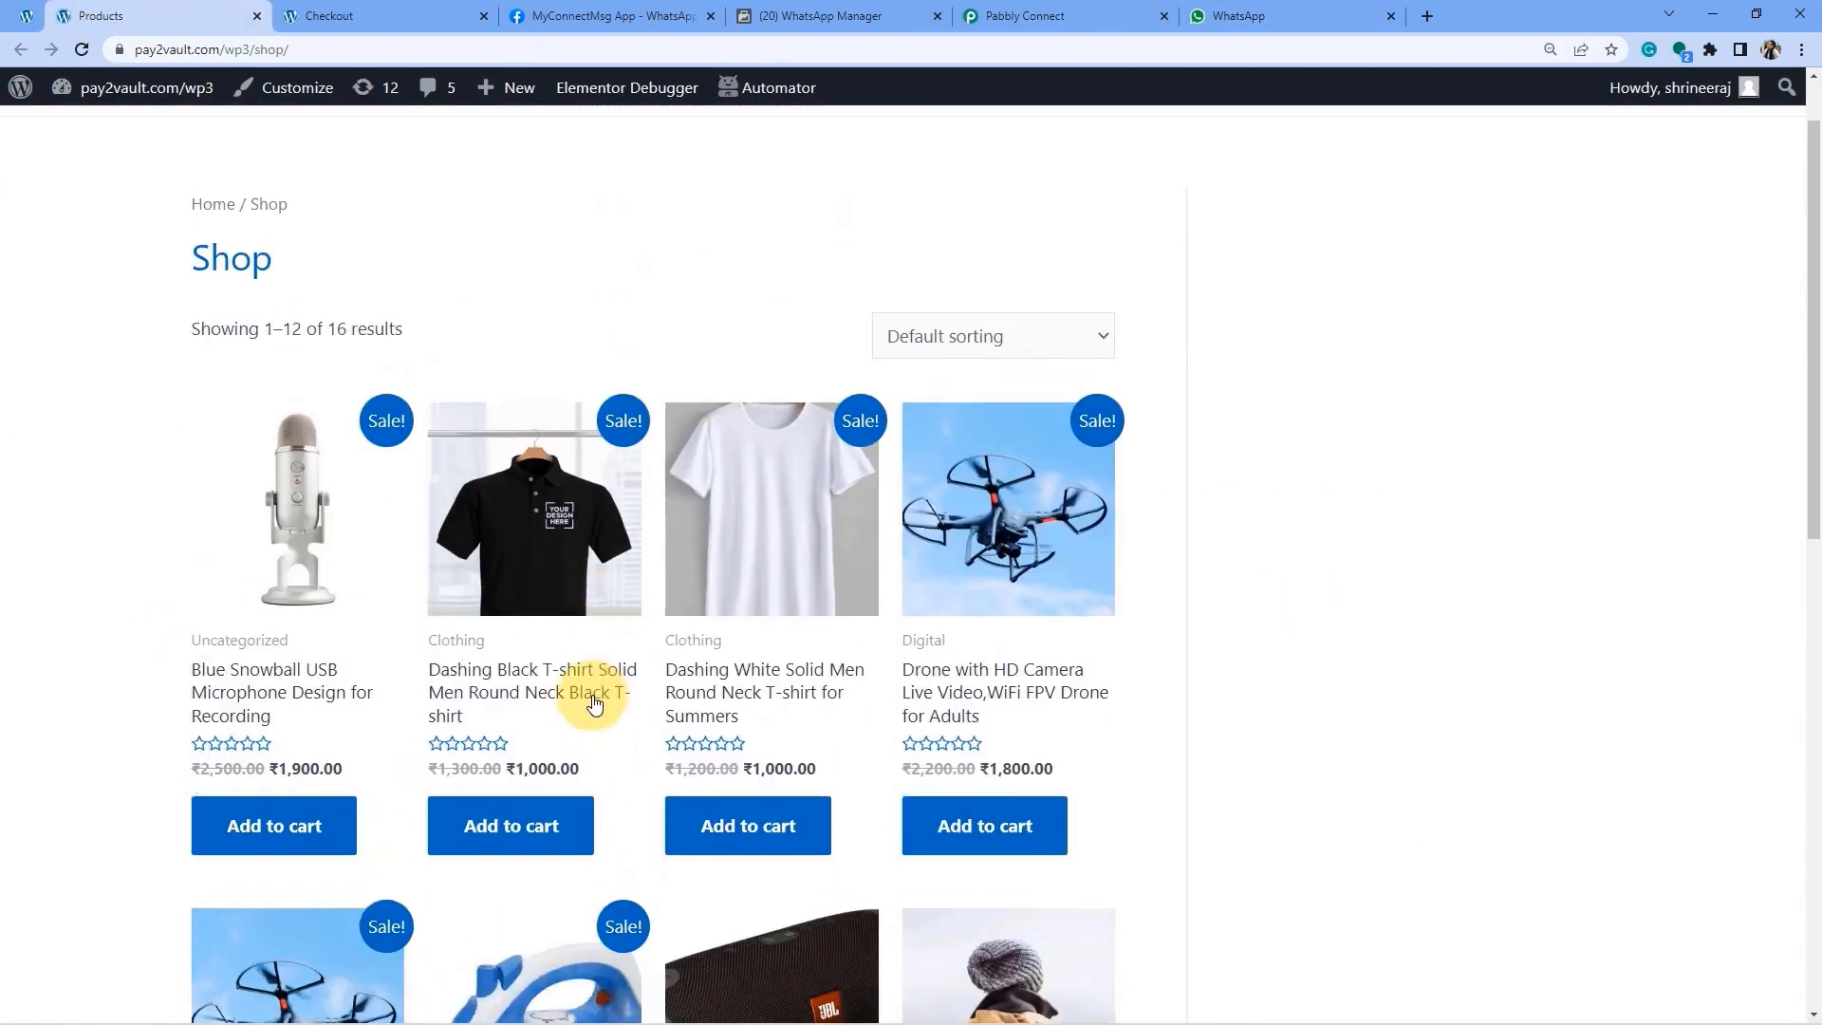
click(1252, 16)
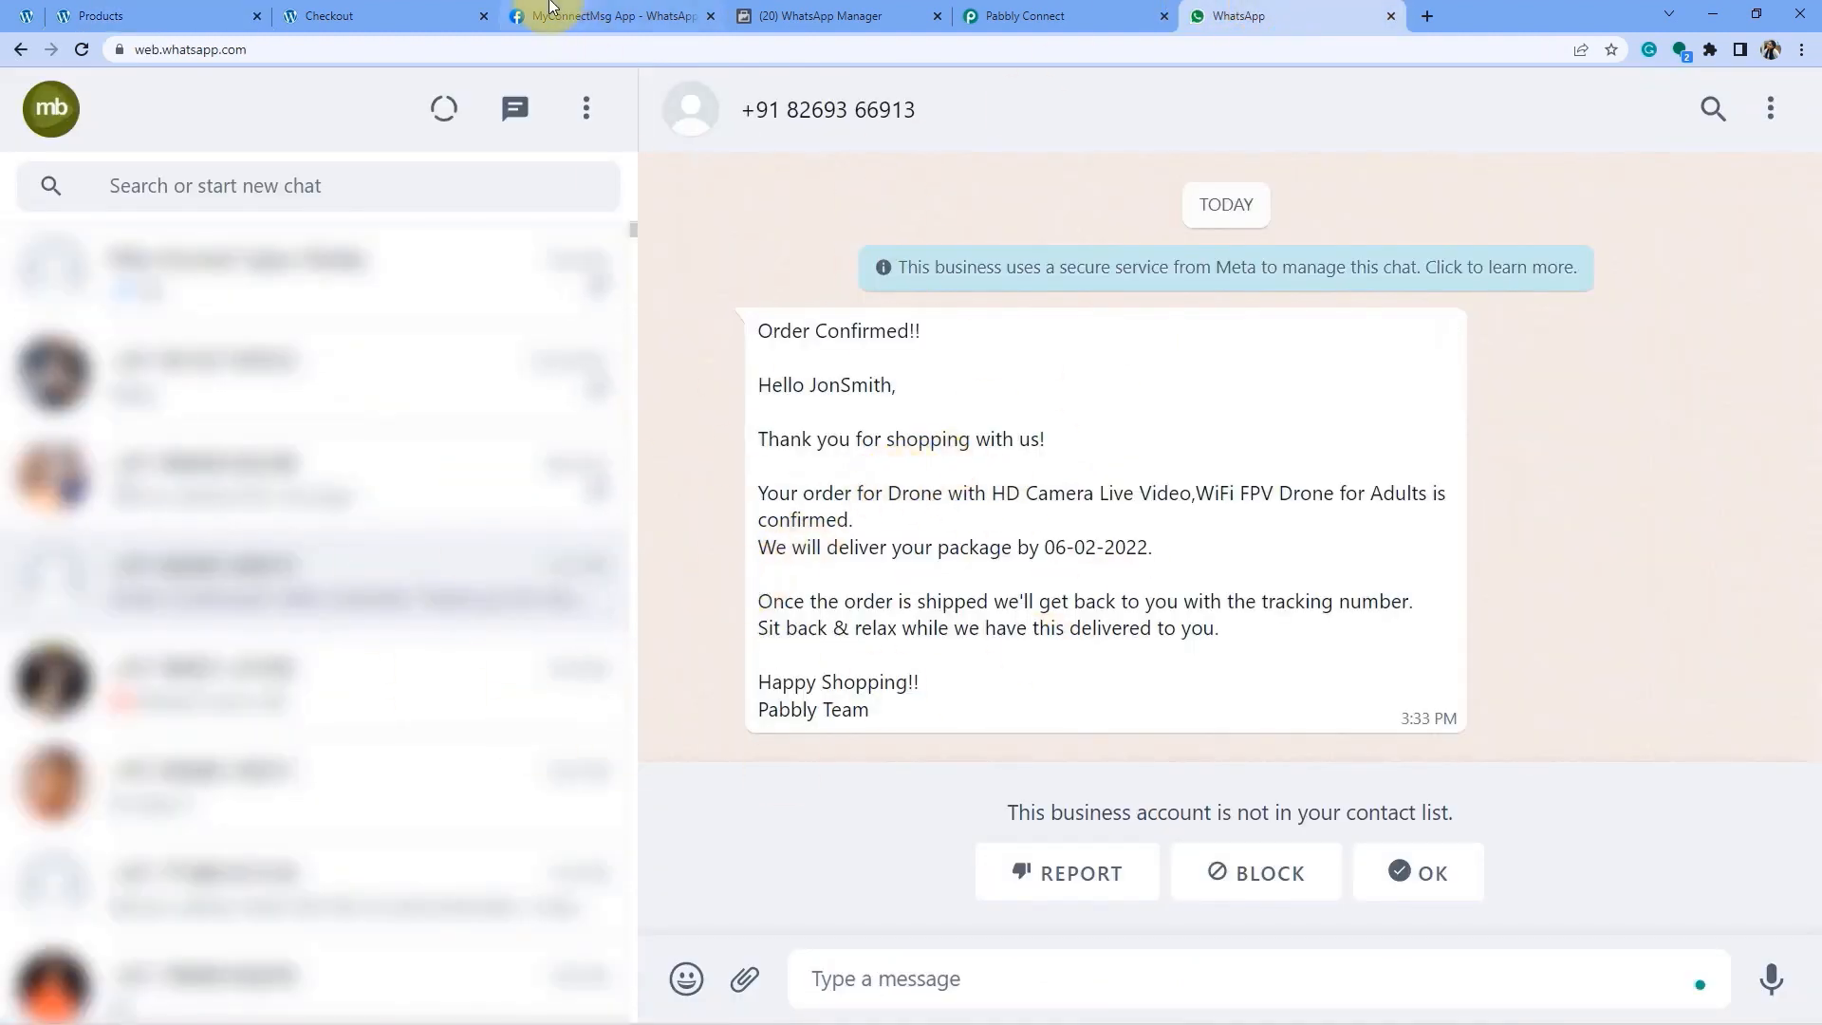
Close the Pabbly Connect workflow, WhatsApp Manager and developer console tabs.
click(1044, 16)
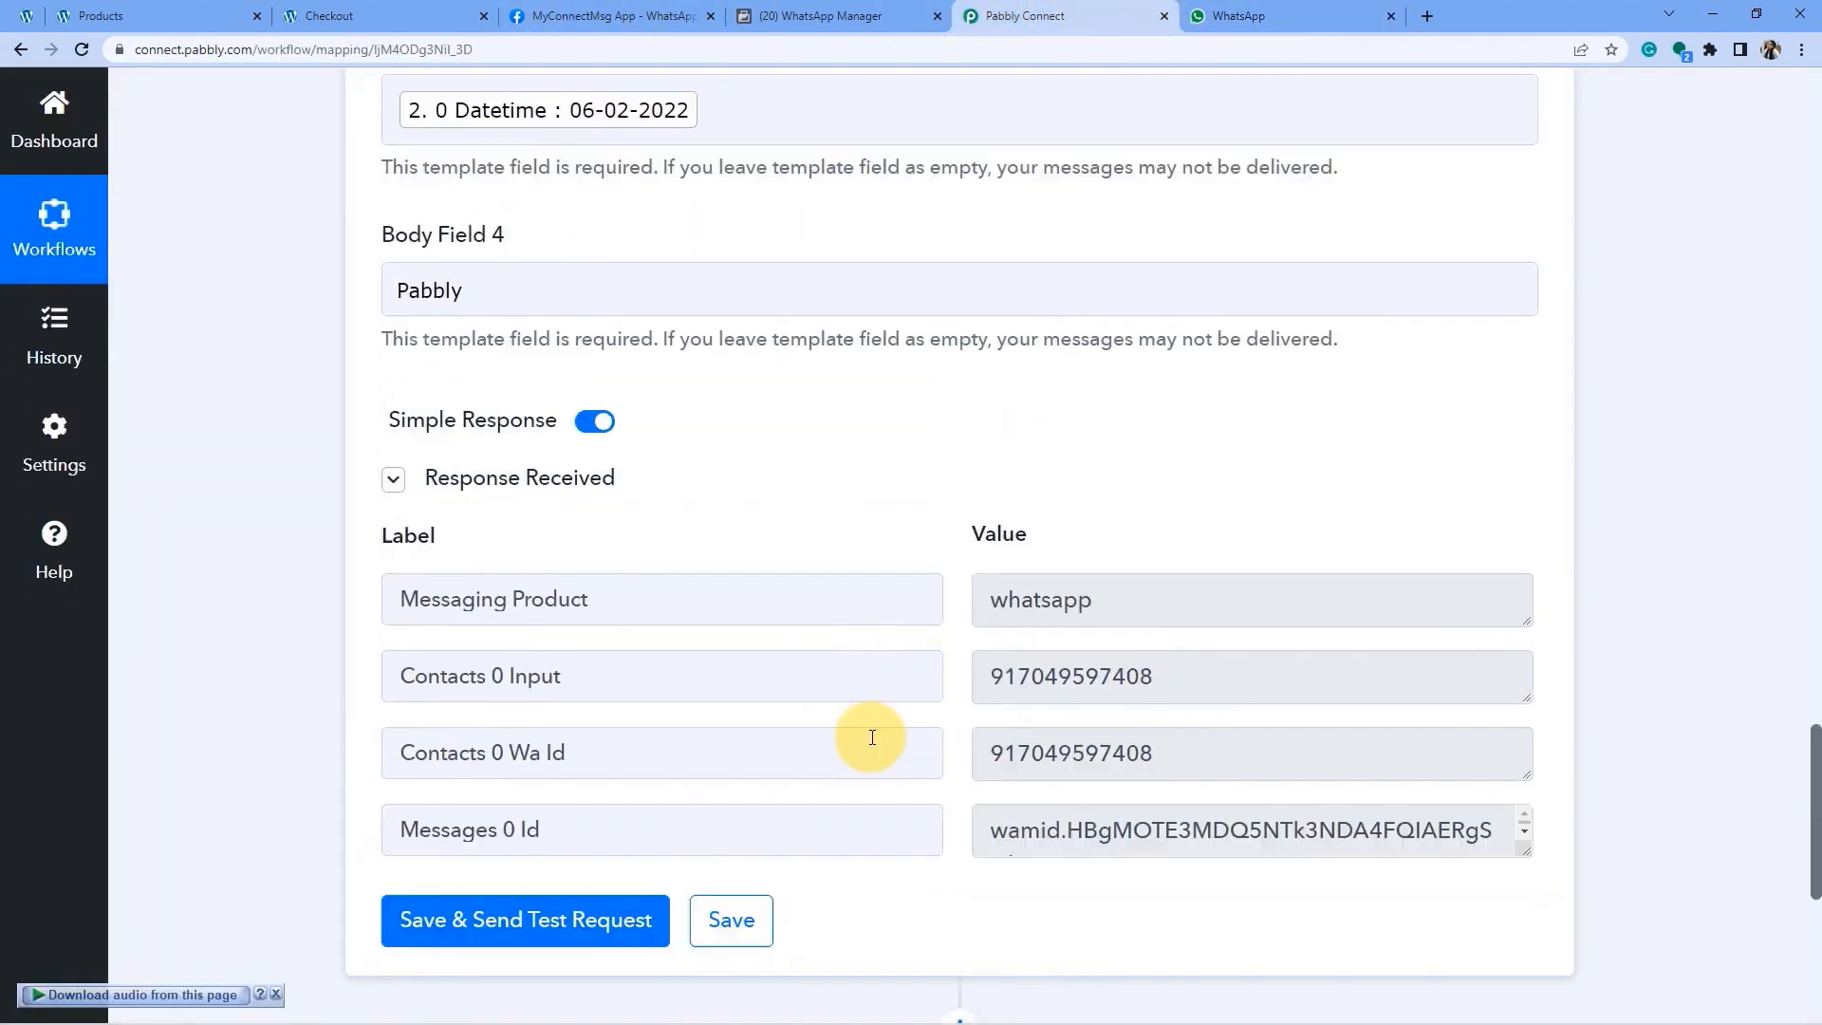
scroll(872, 737, up, 3)
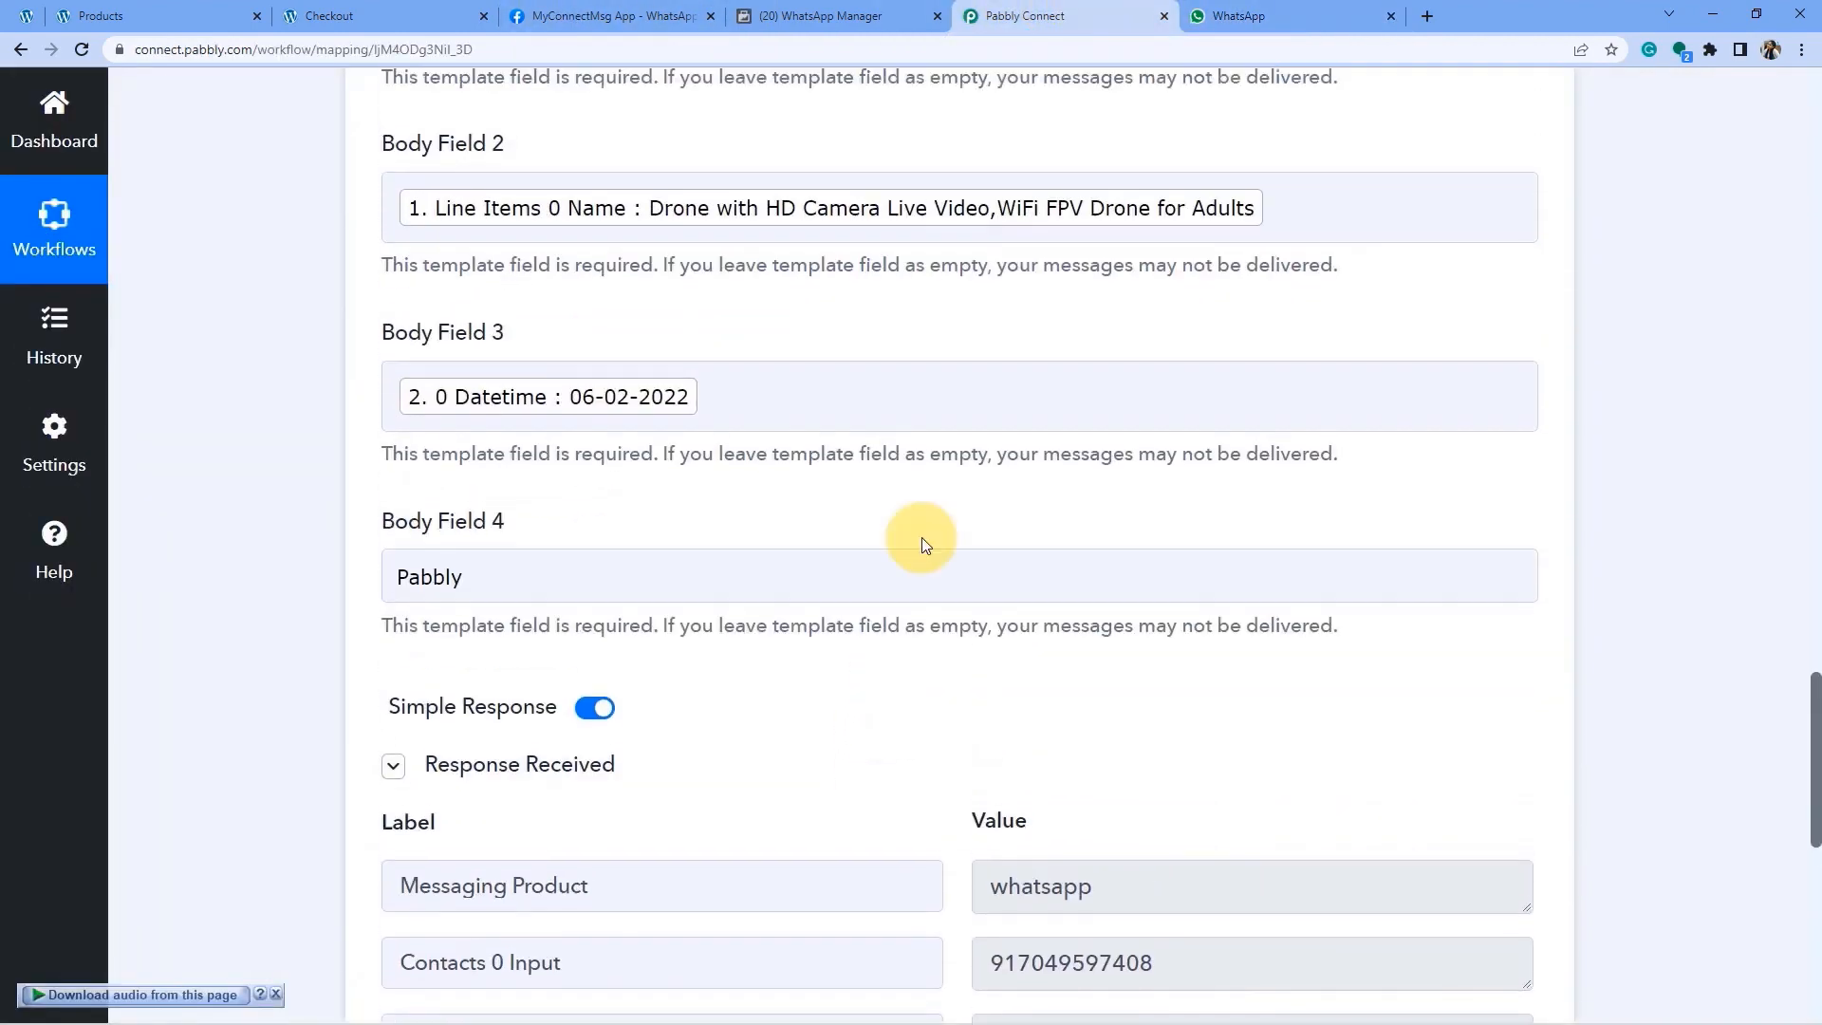
click(1167, 15)
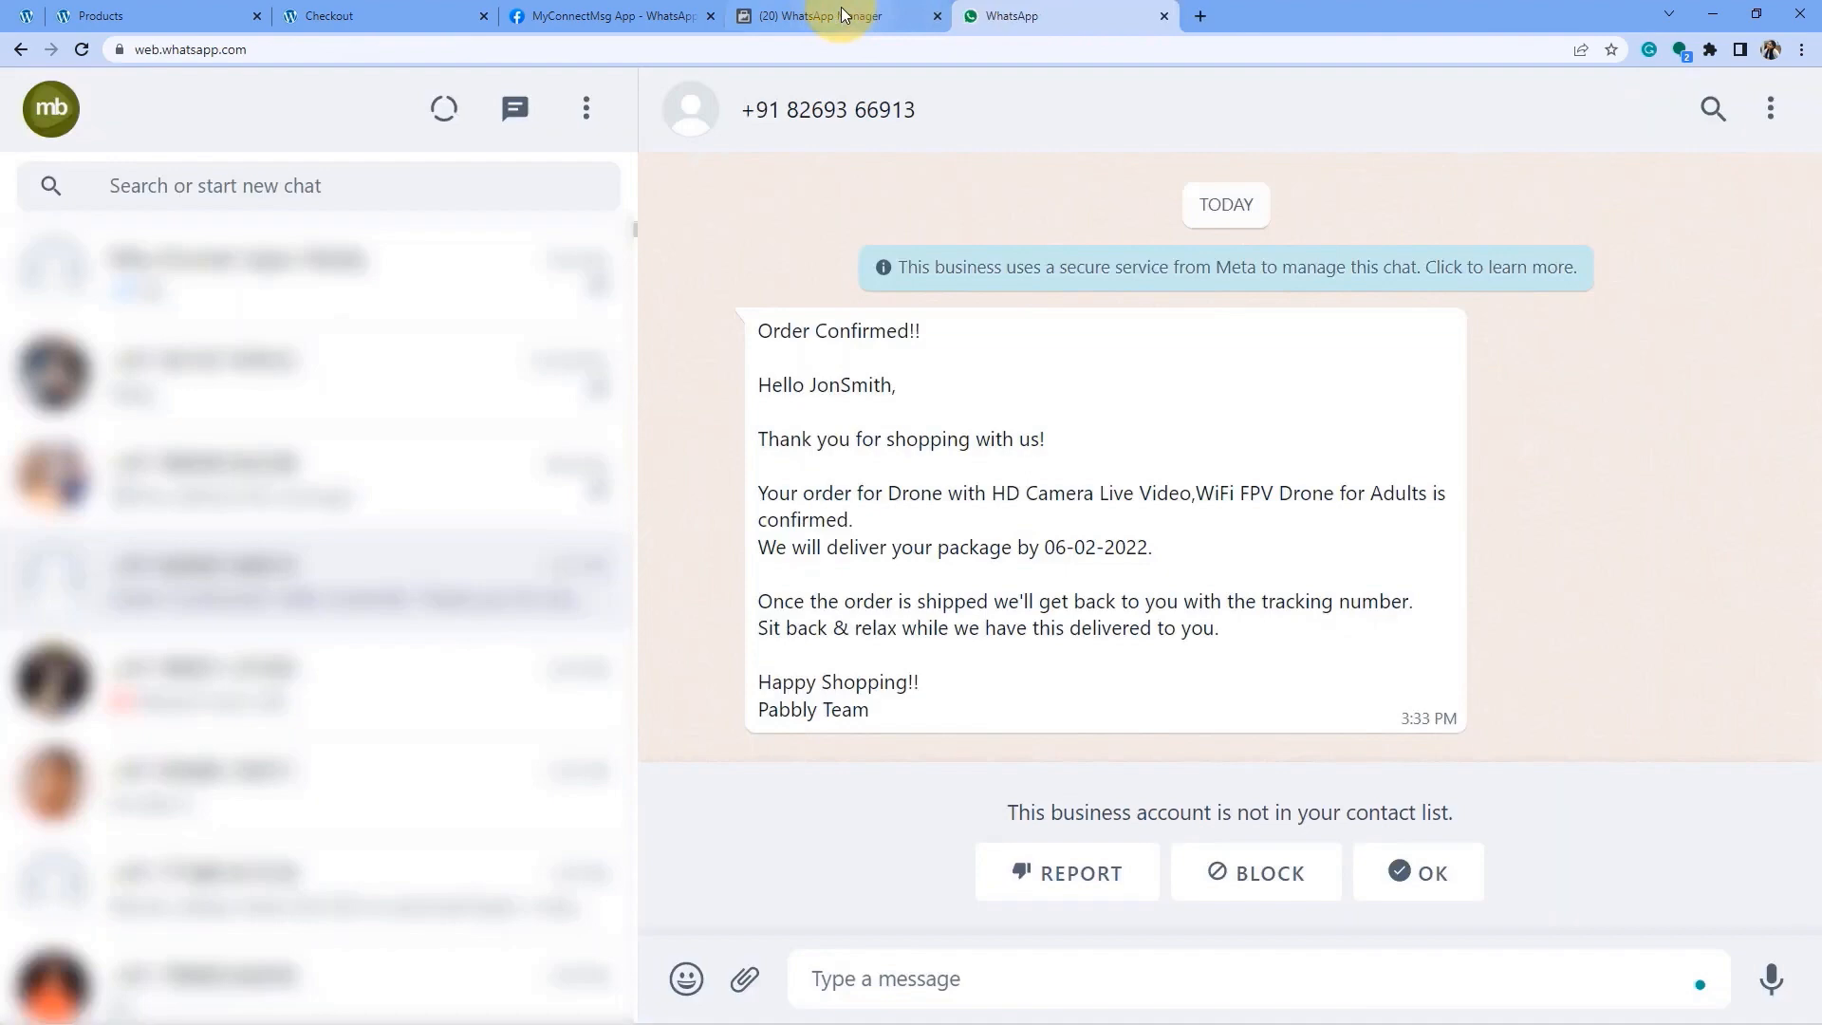
click(842, 15)
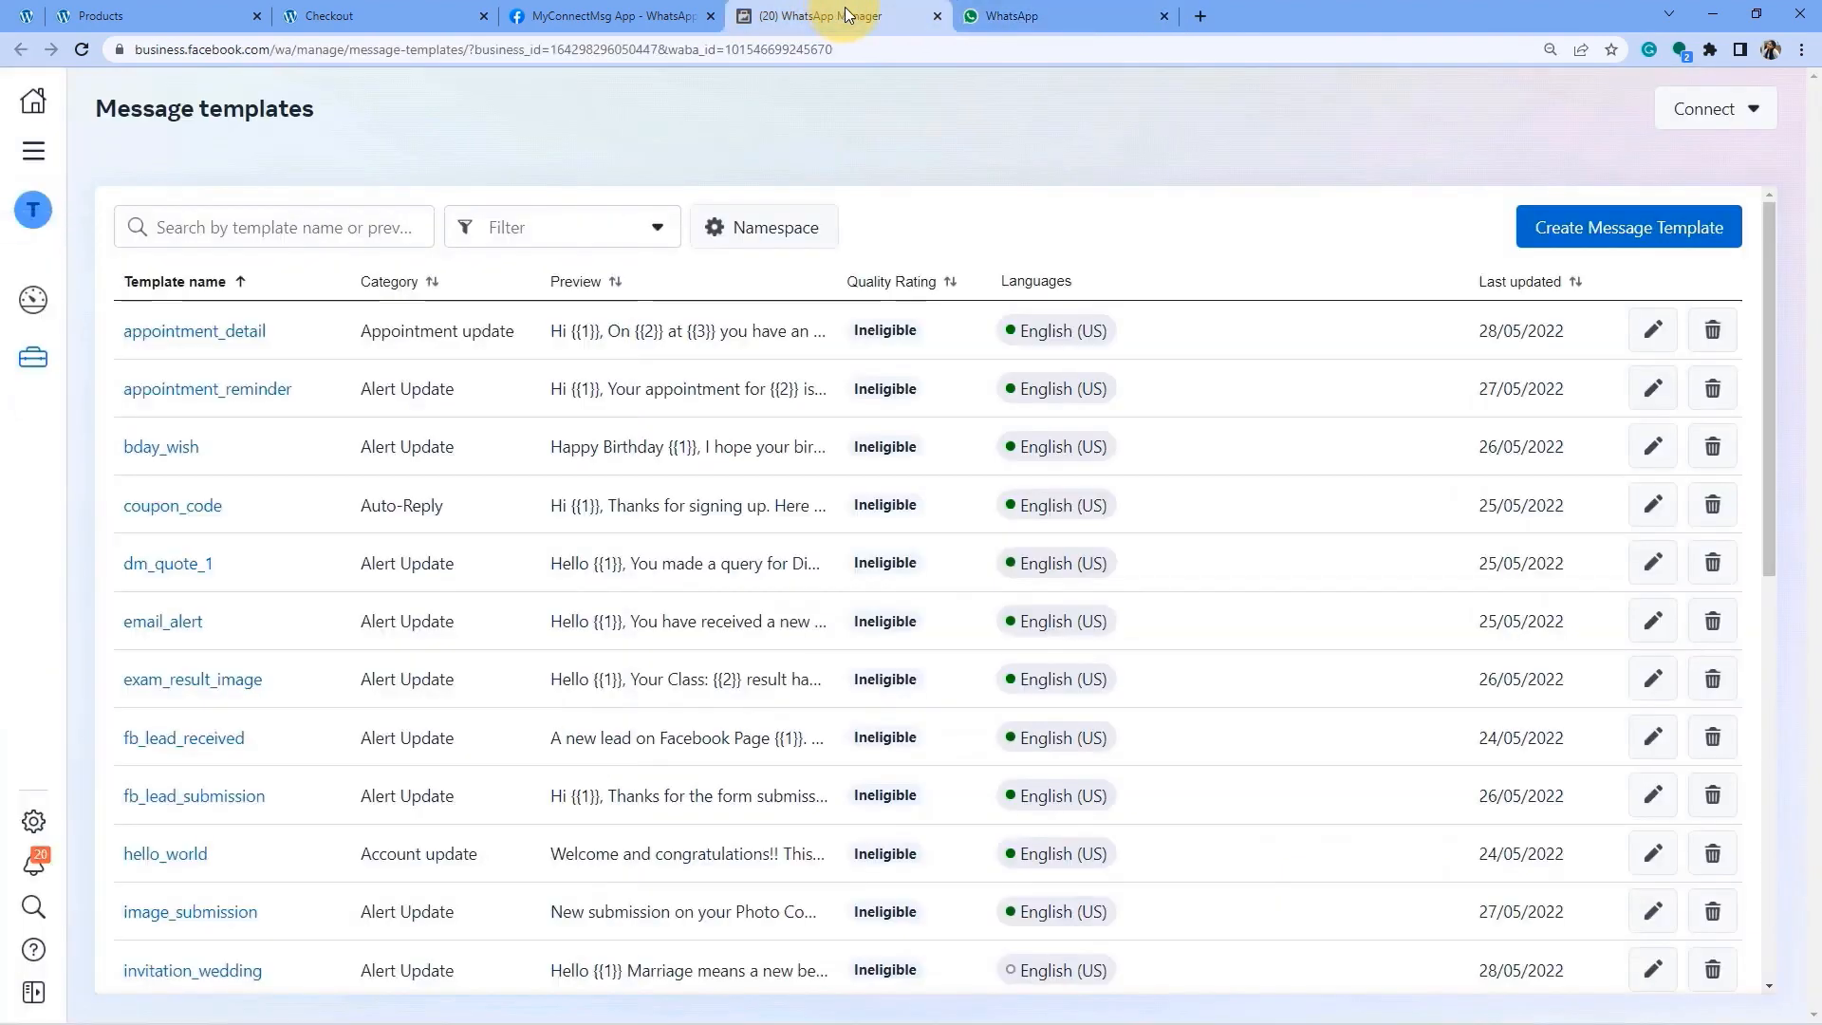
click(937, 15)
click(654, 15)
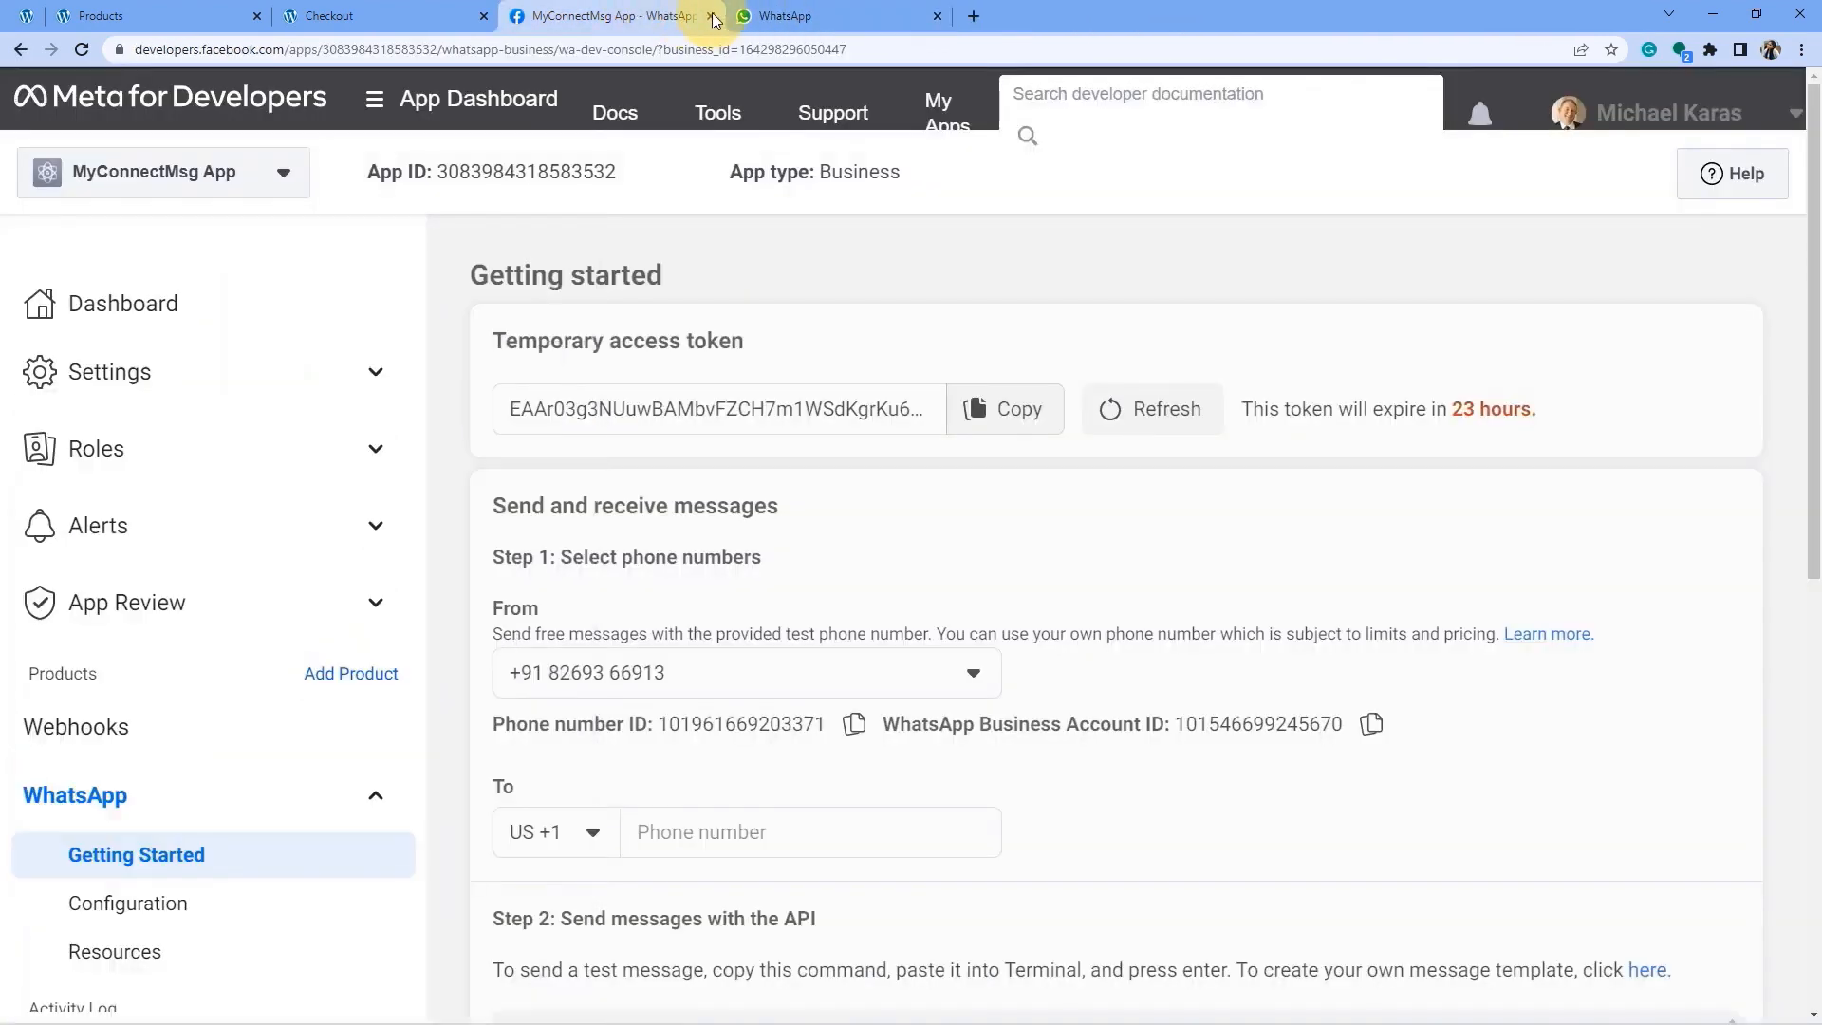
click(710, 17)
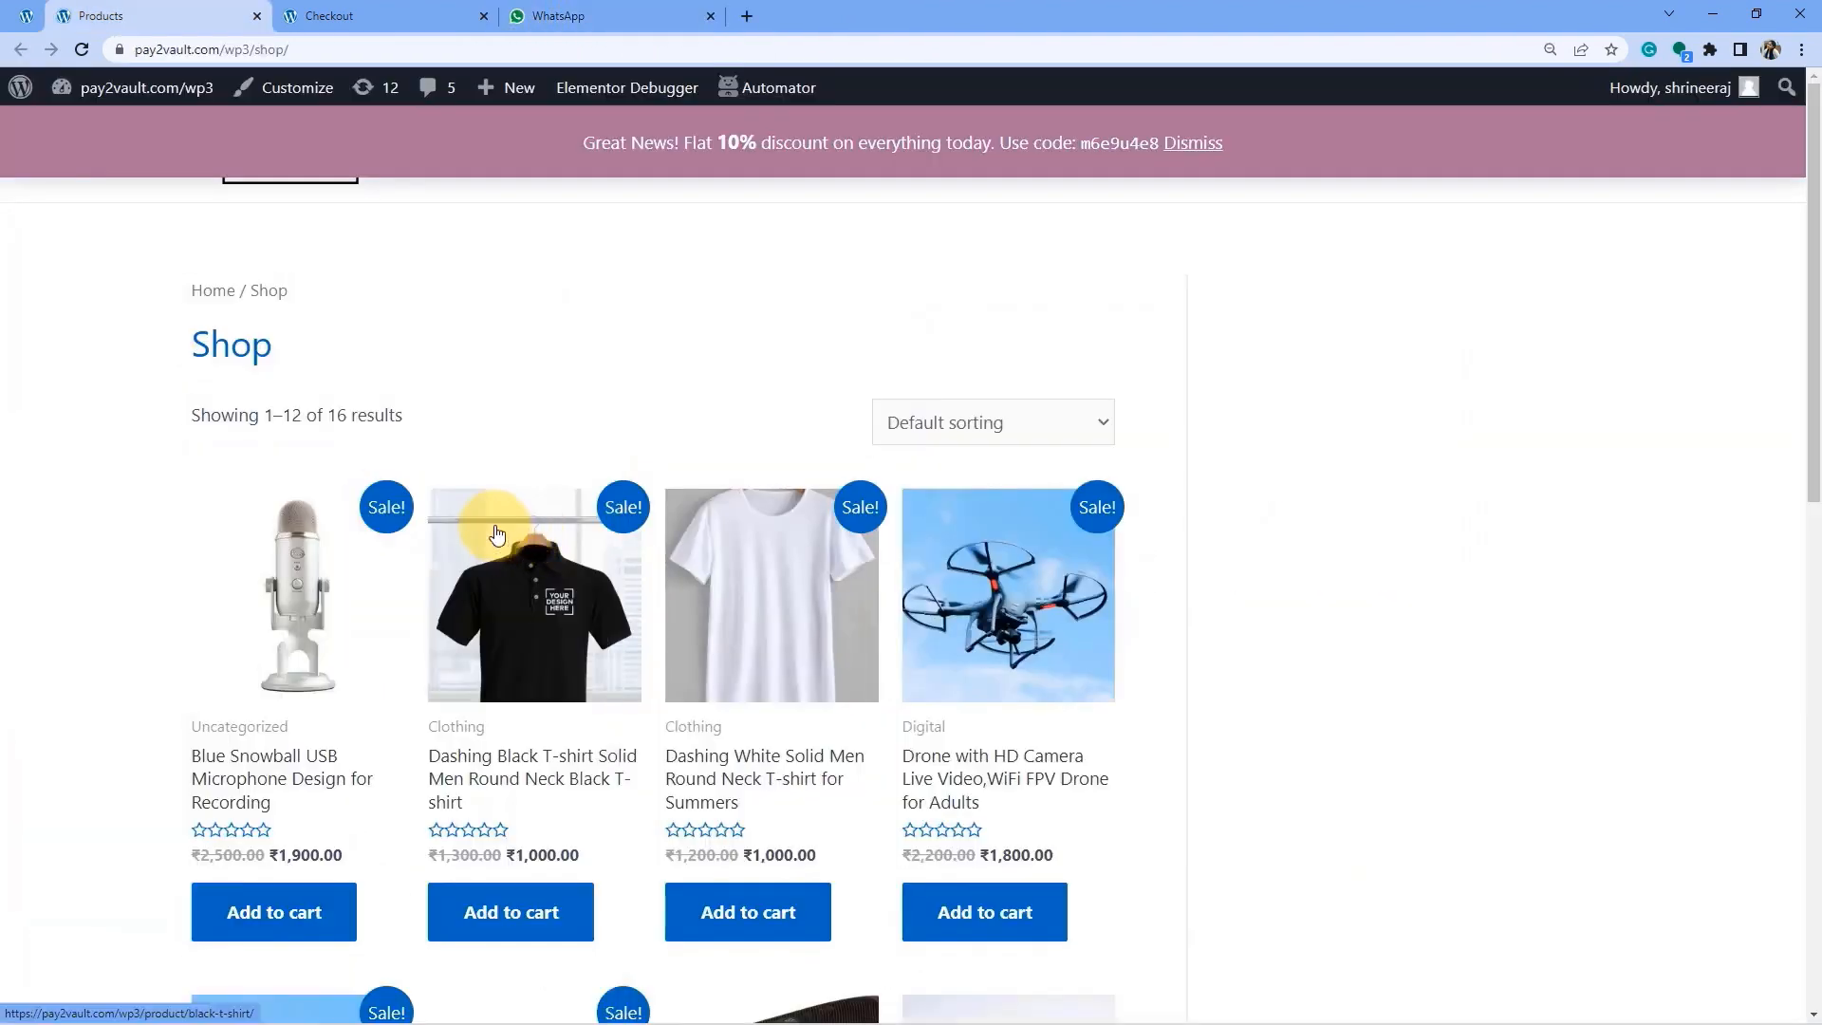
Add the Iron Press (₹400.00) to the WooCommerce cart and remove the drone.
scroll(488, 654, down, 2)
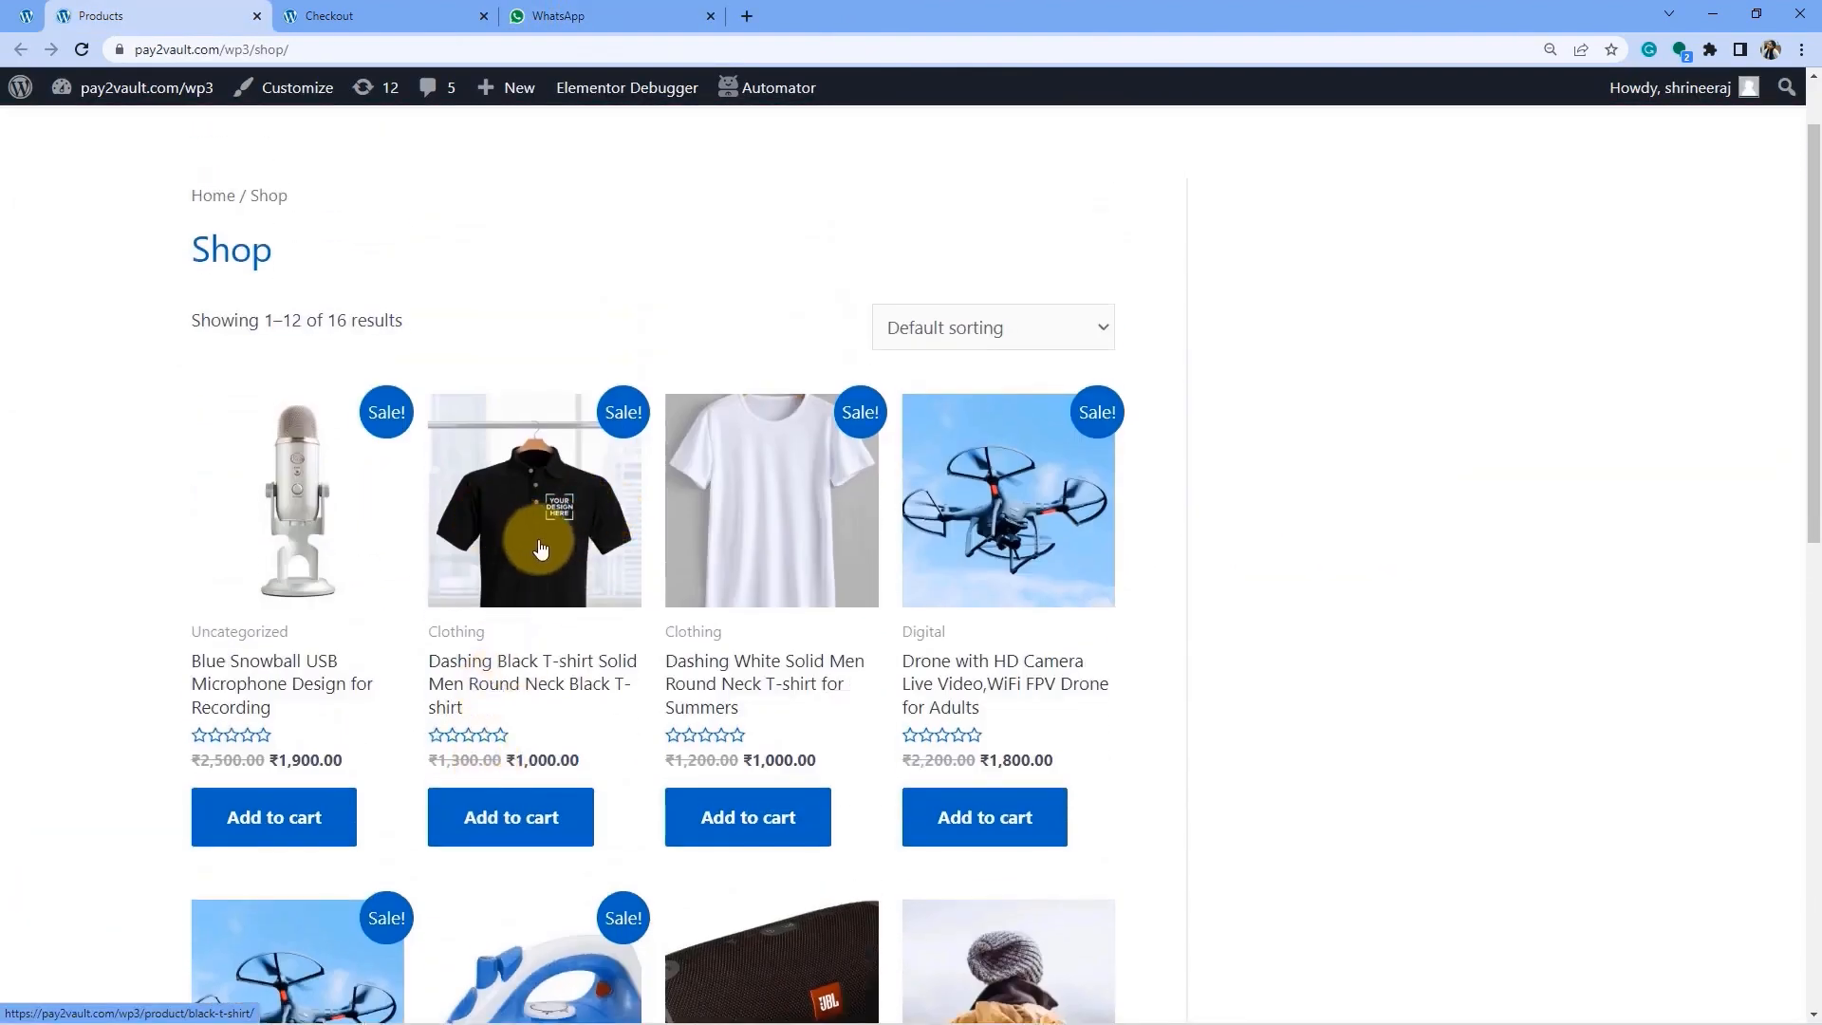
scroll(551, 569, down, 1)
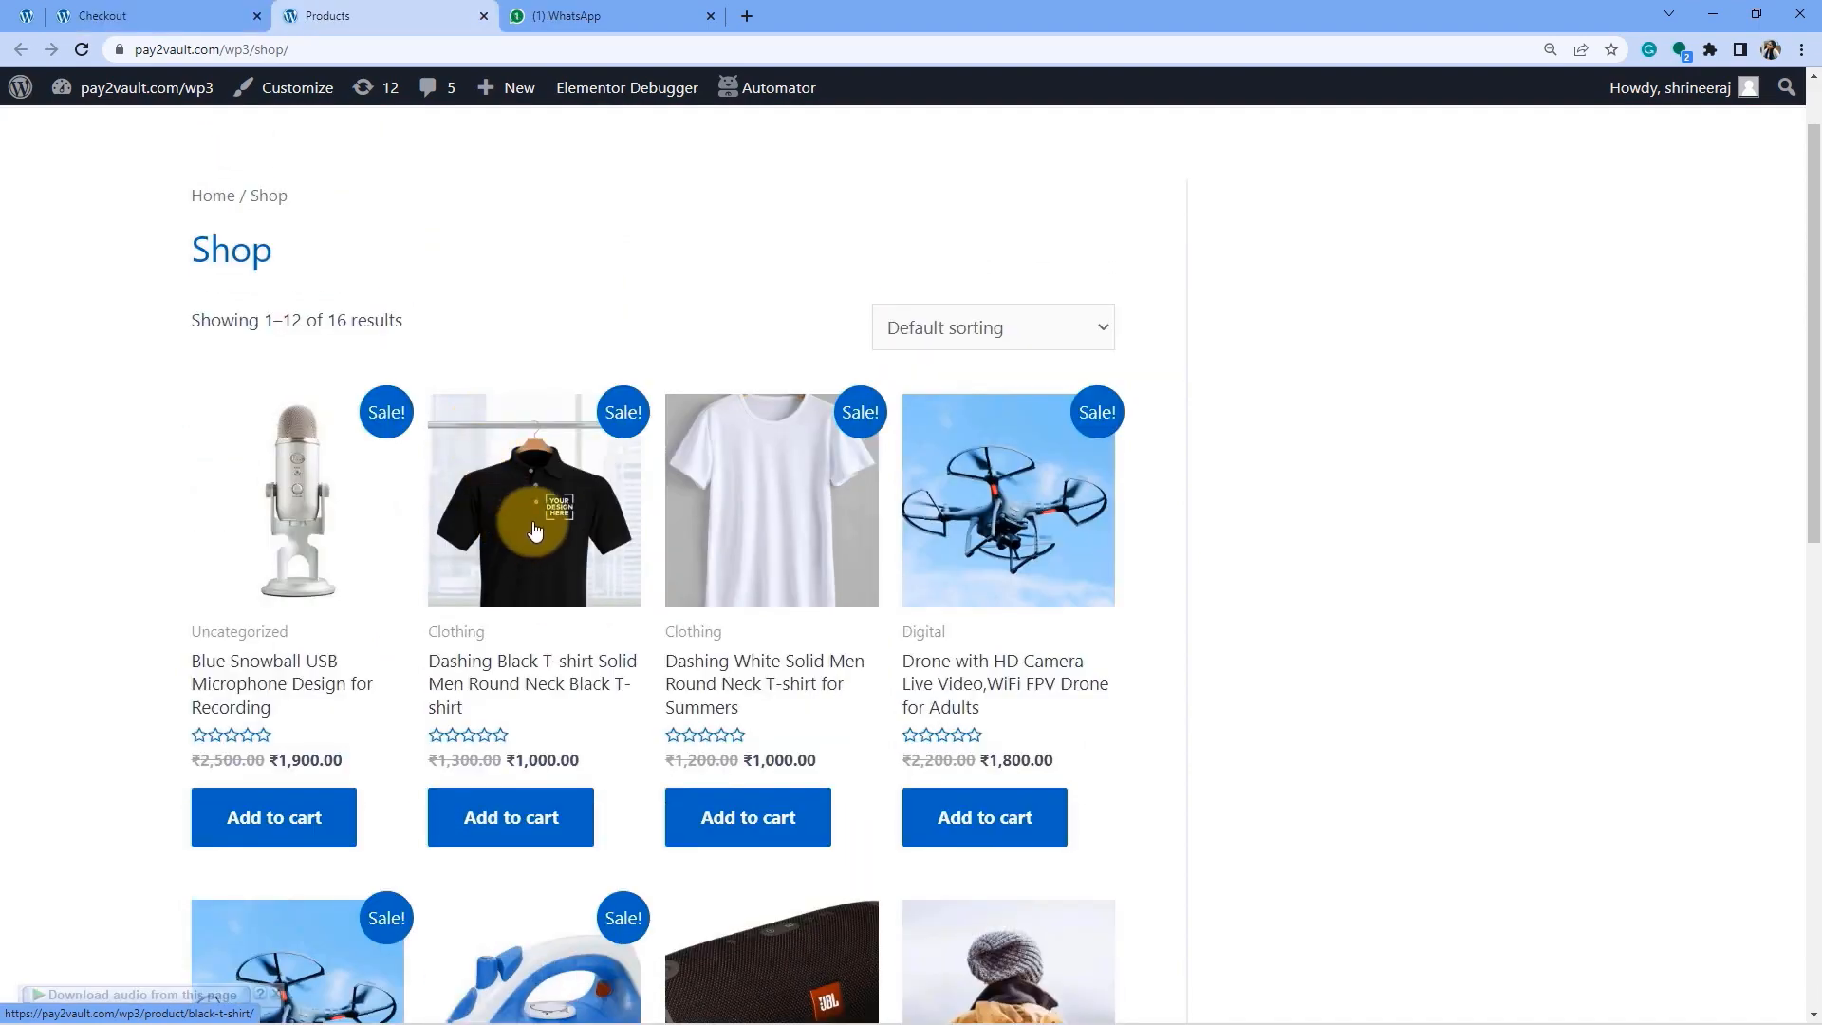
scroll(622, 574, down, 3)
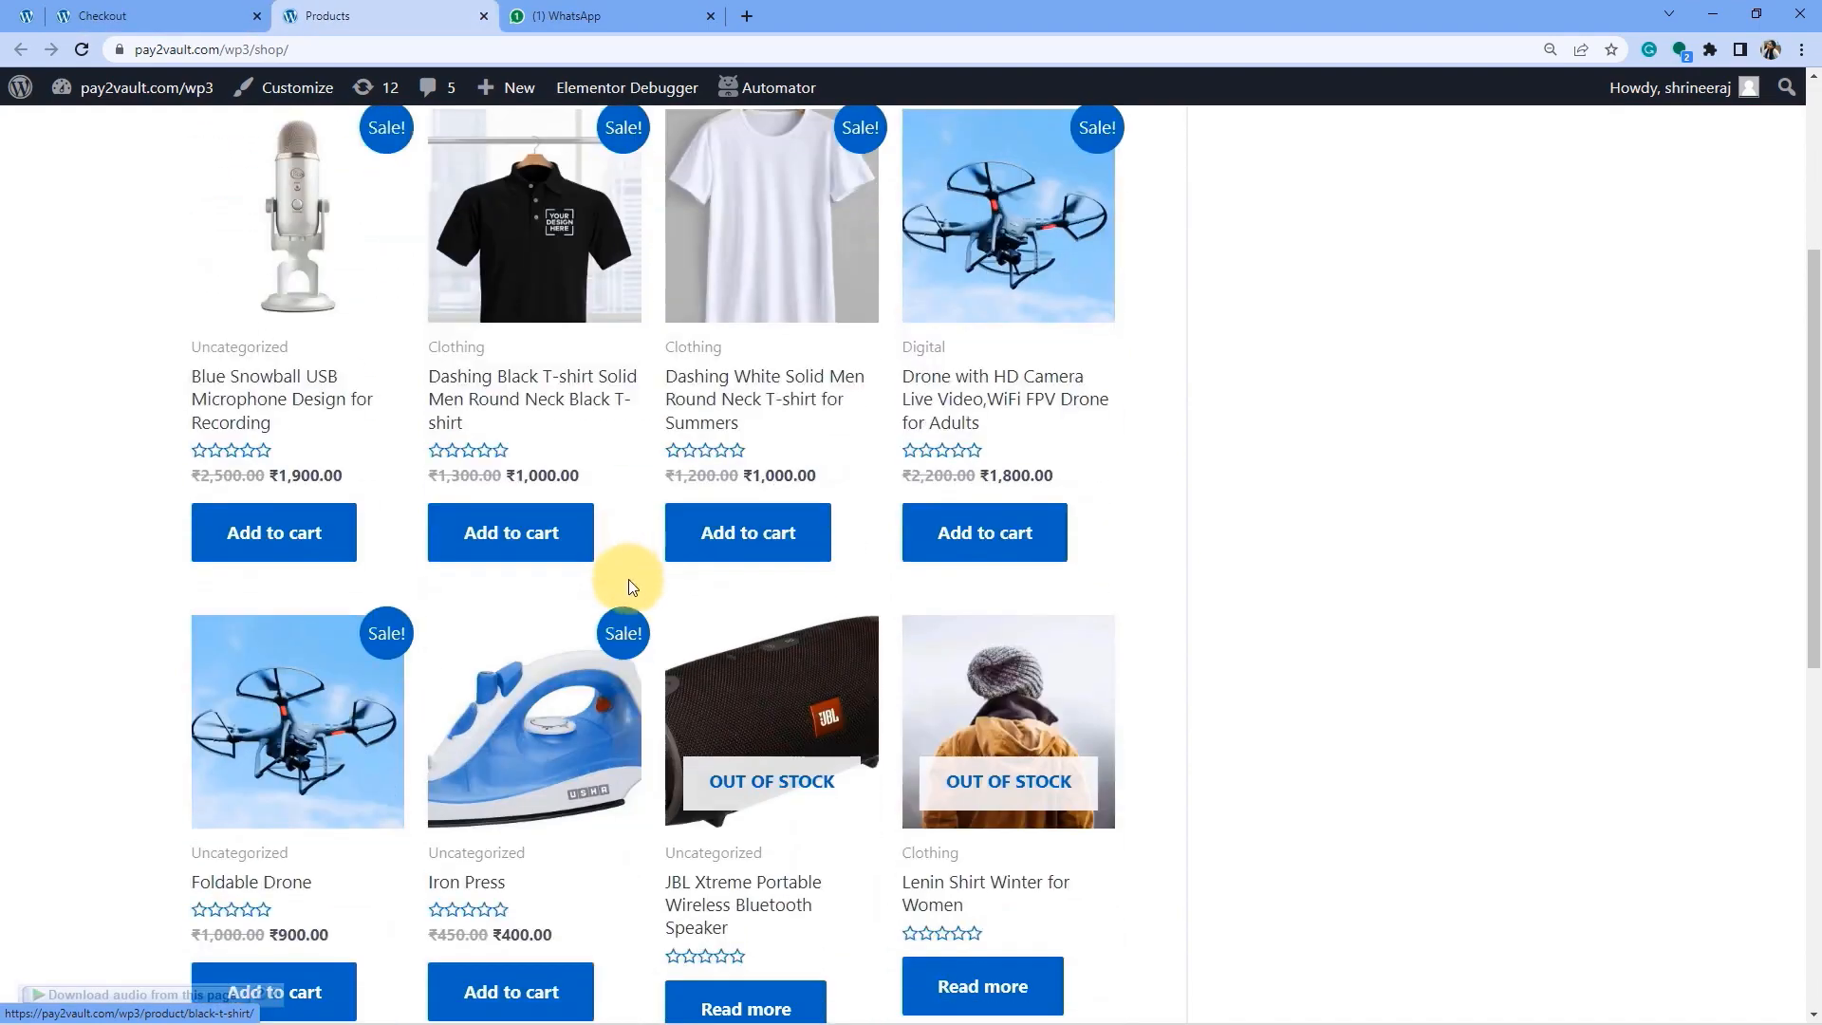
scroll(665, 569, up, 3)
scroll(692, 565, down, 5)
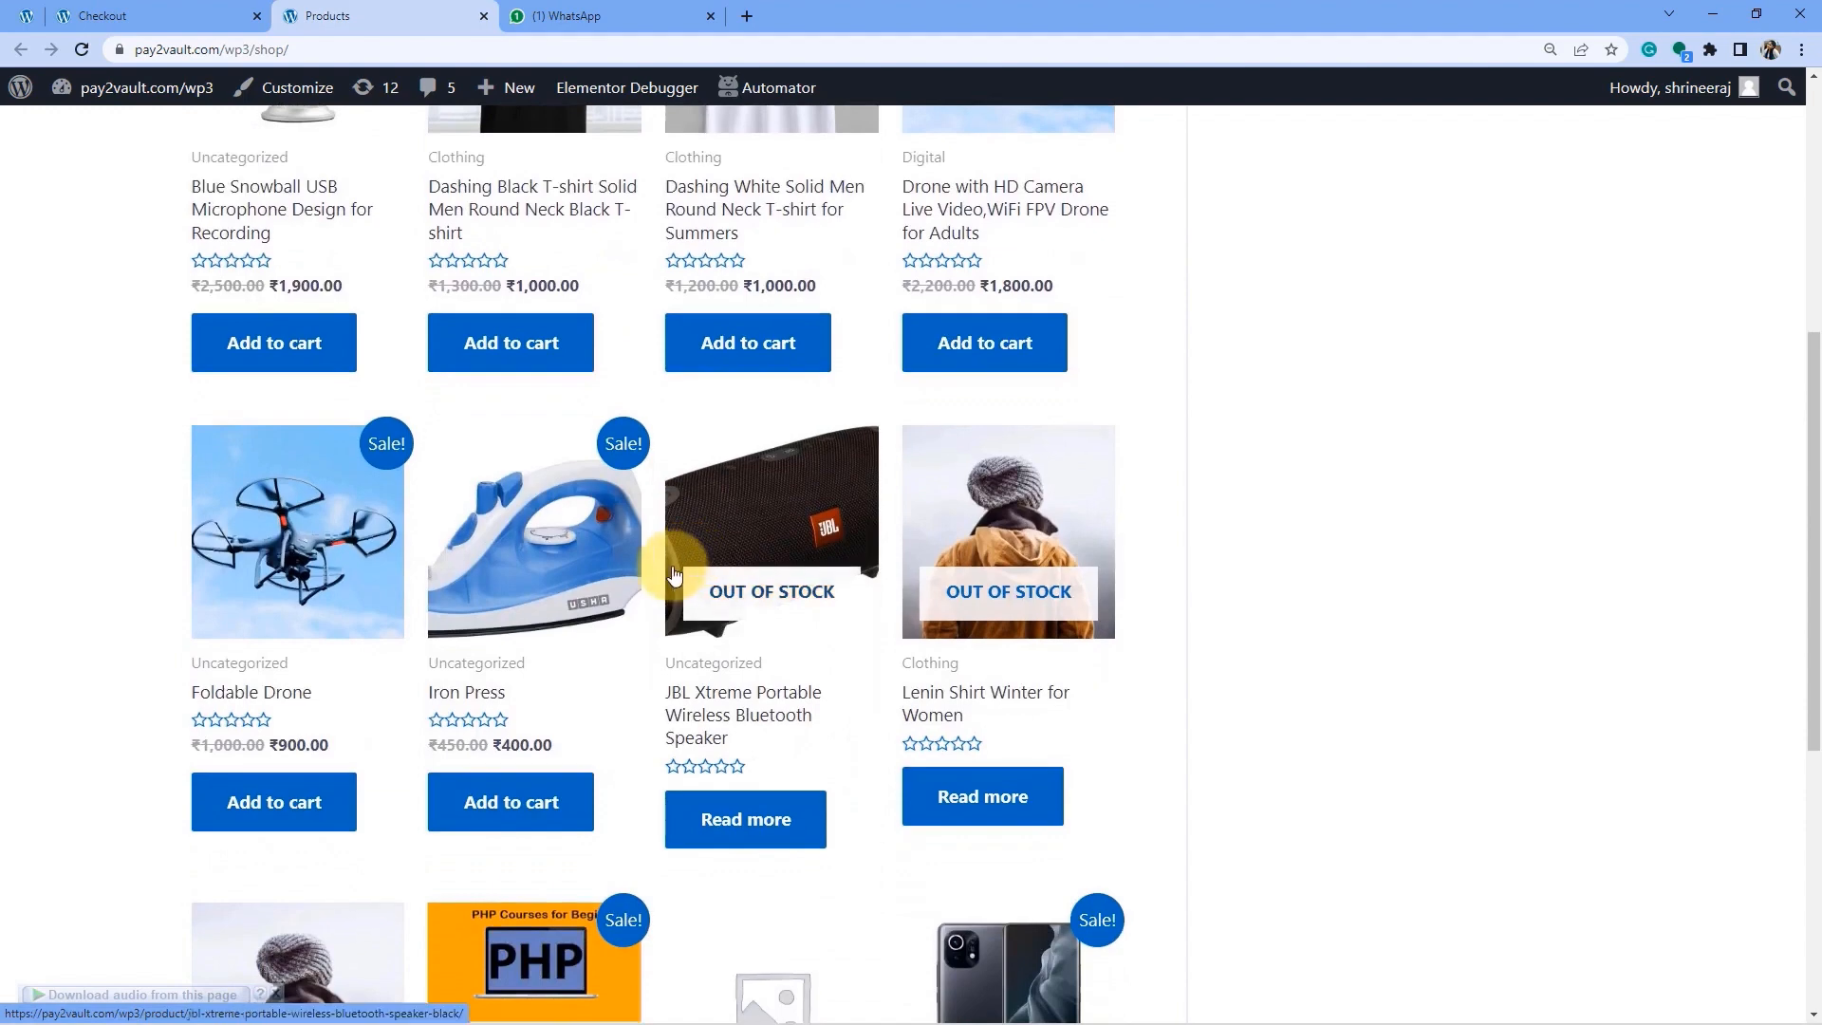
scroll(598, 579, down, 1)
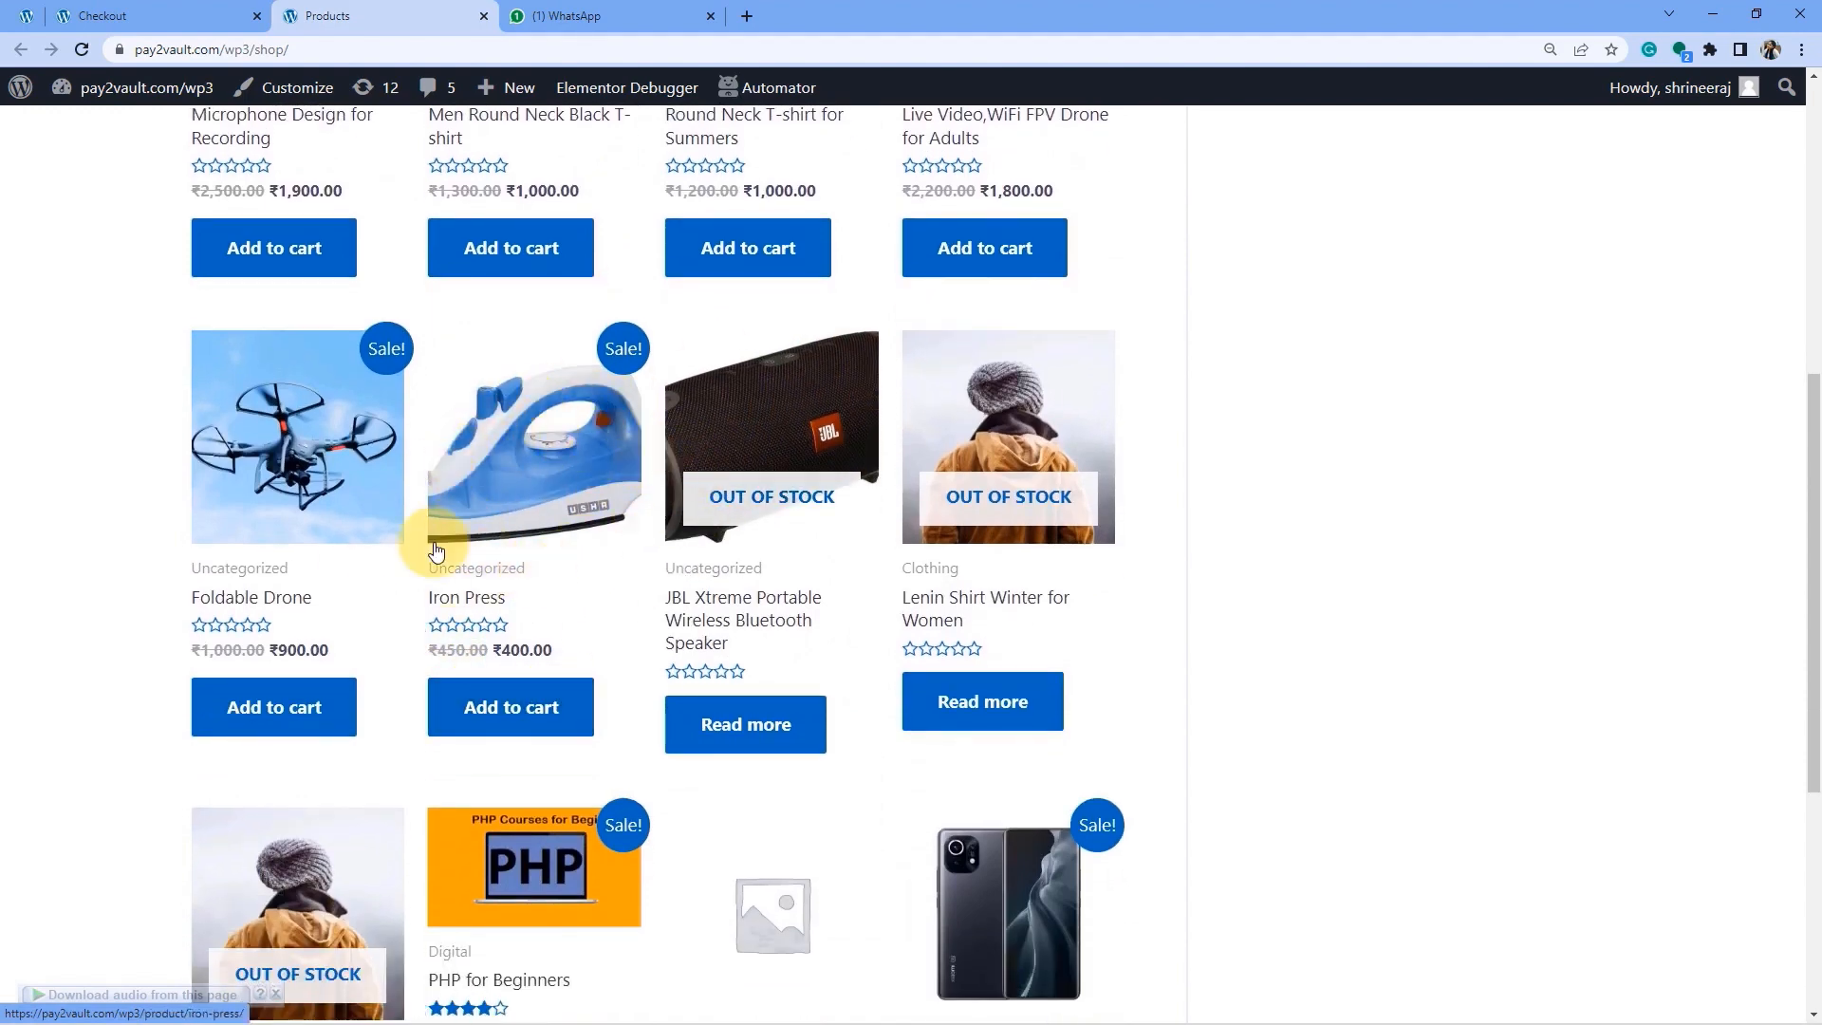
click(499, 711)
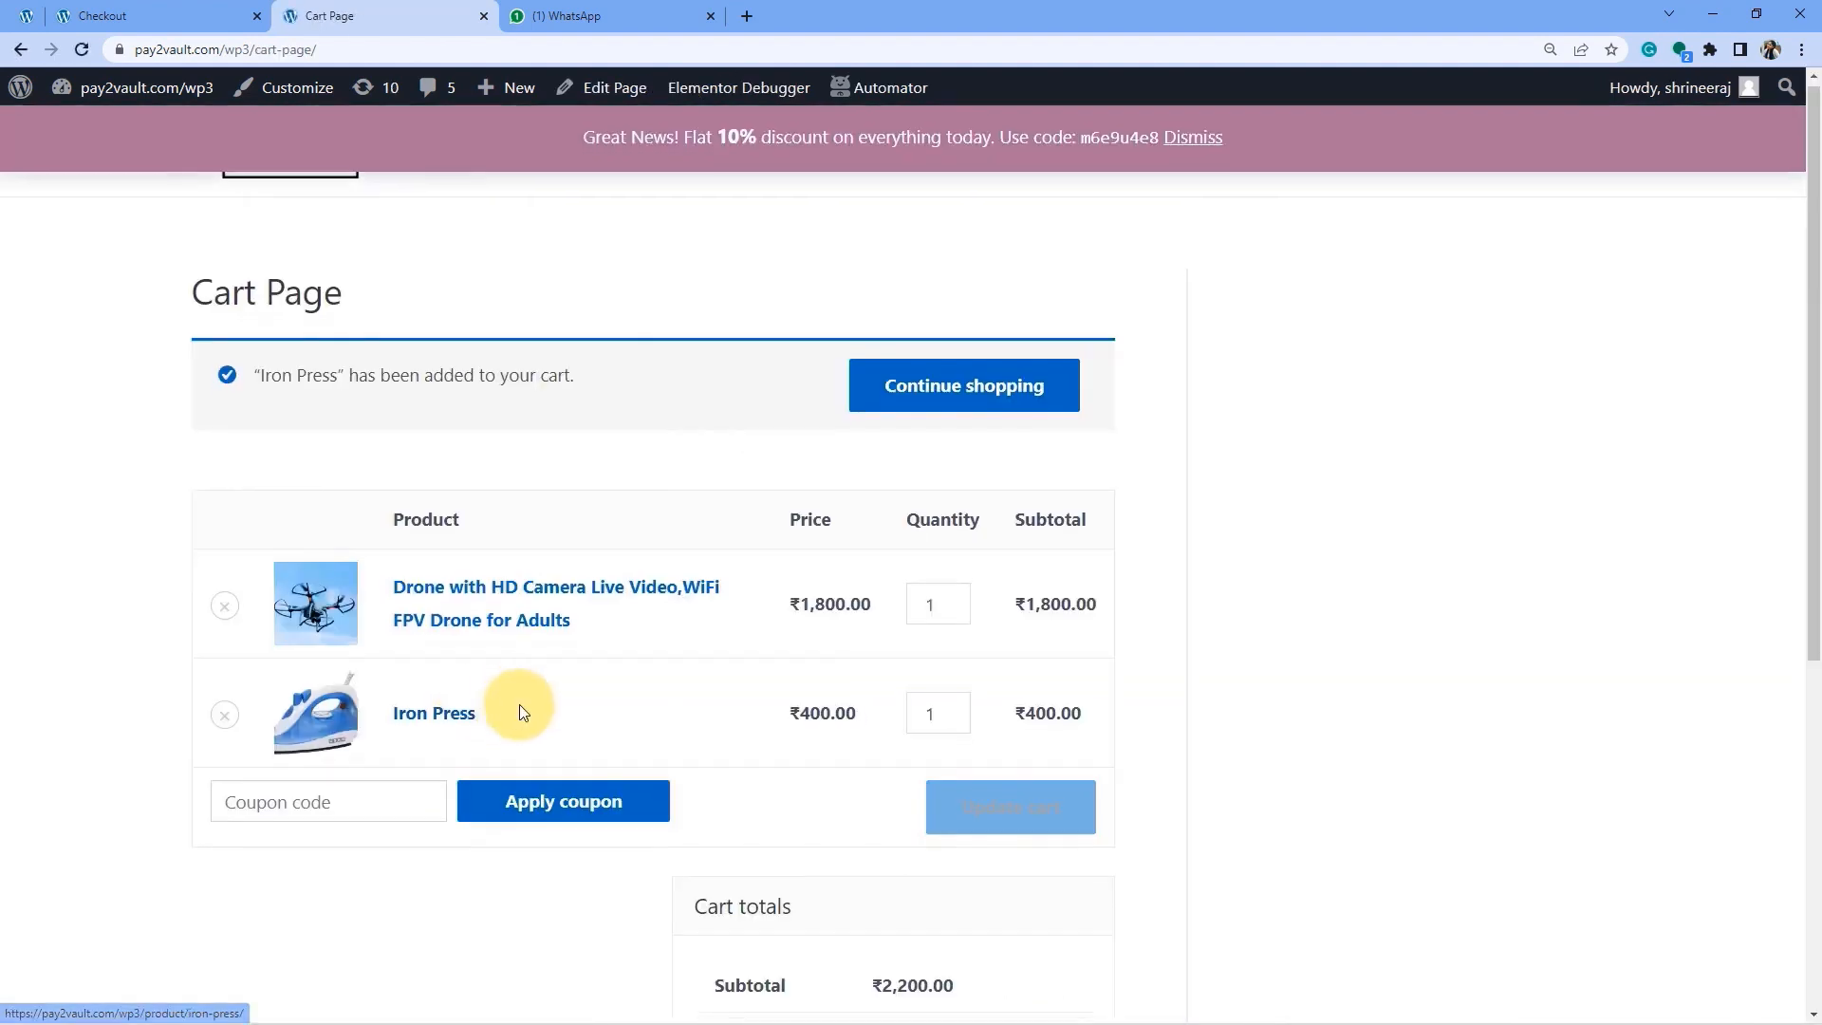
click(217, 516)
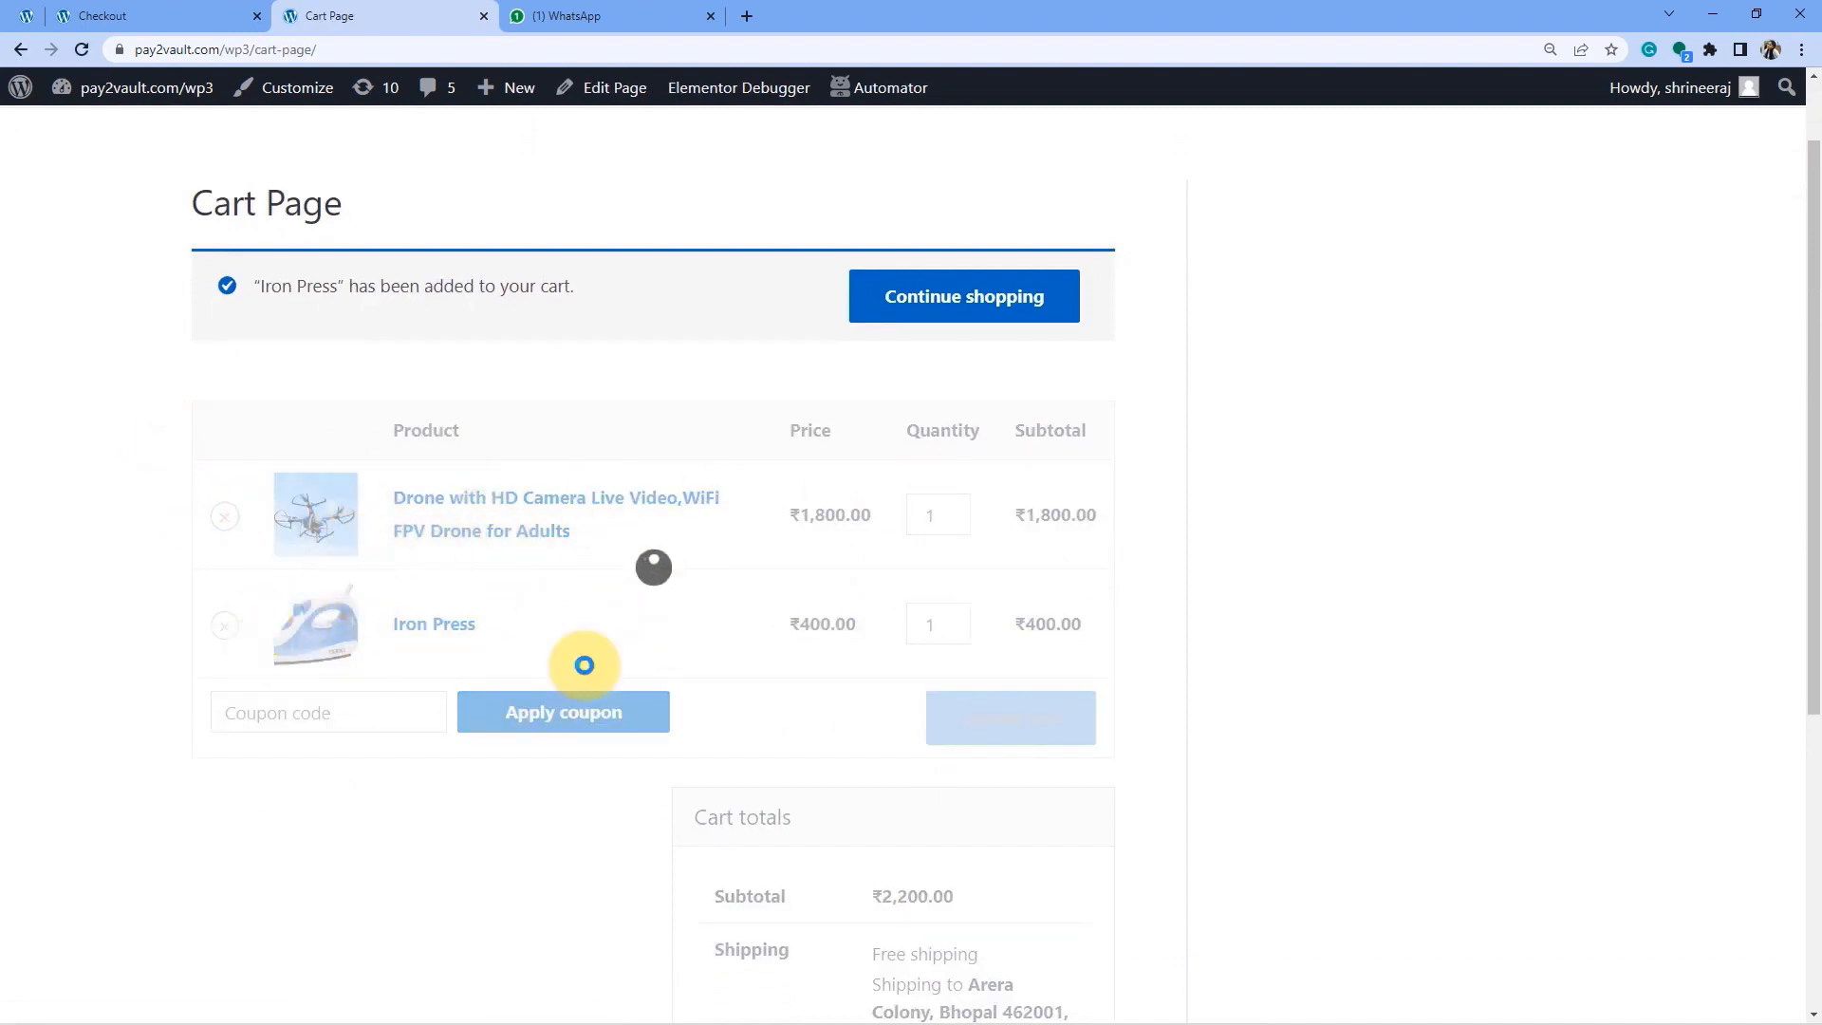
Go to checkout and change the billing first name, last name and phone number.
scroll(601, 651, down, 3)
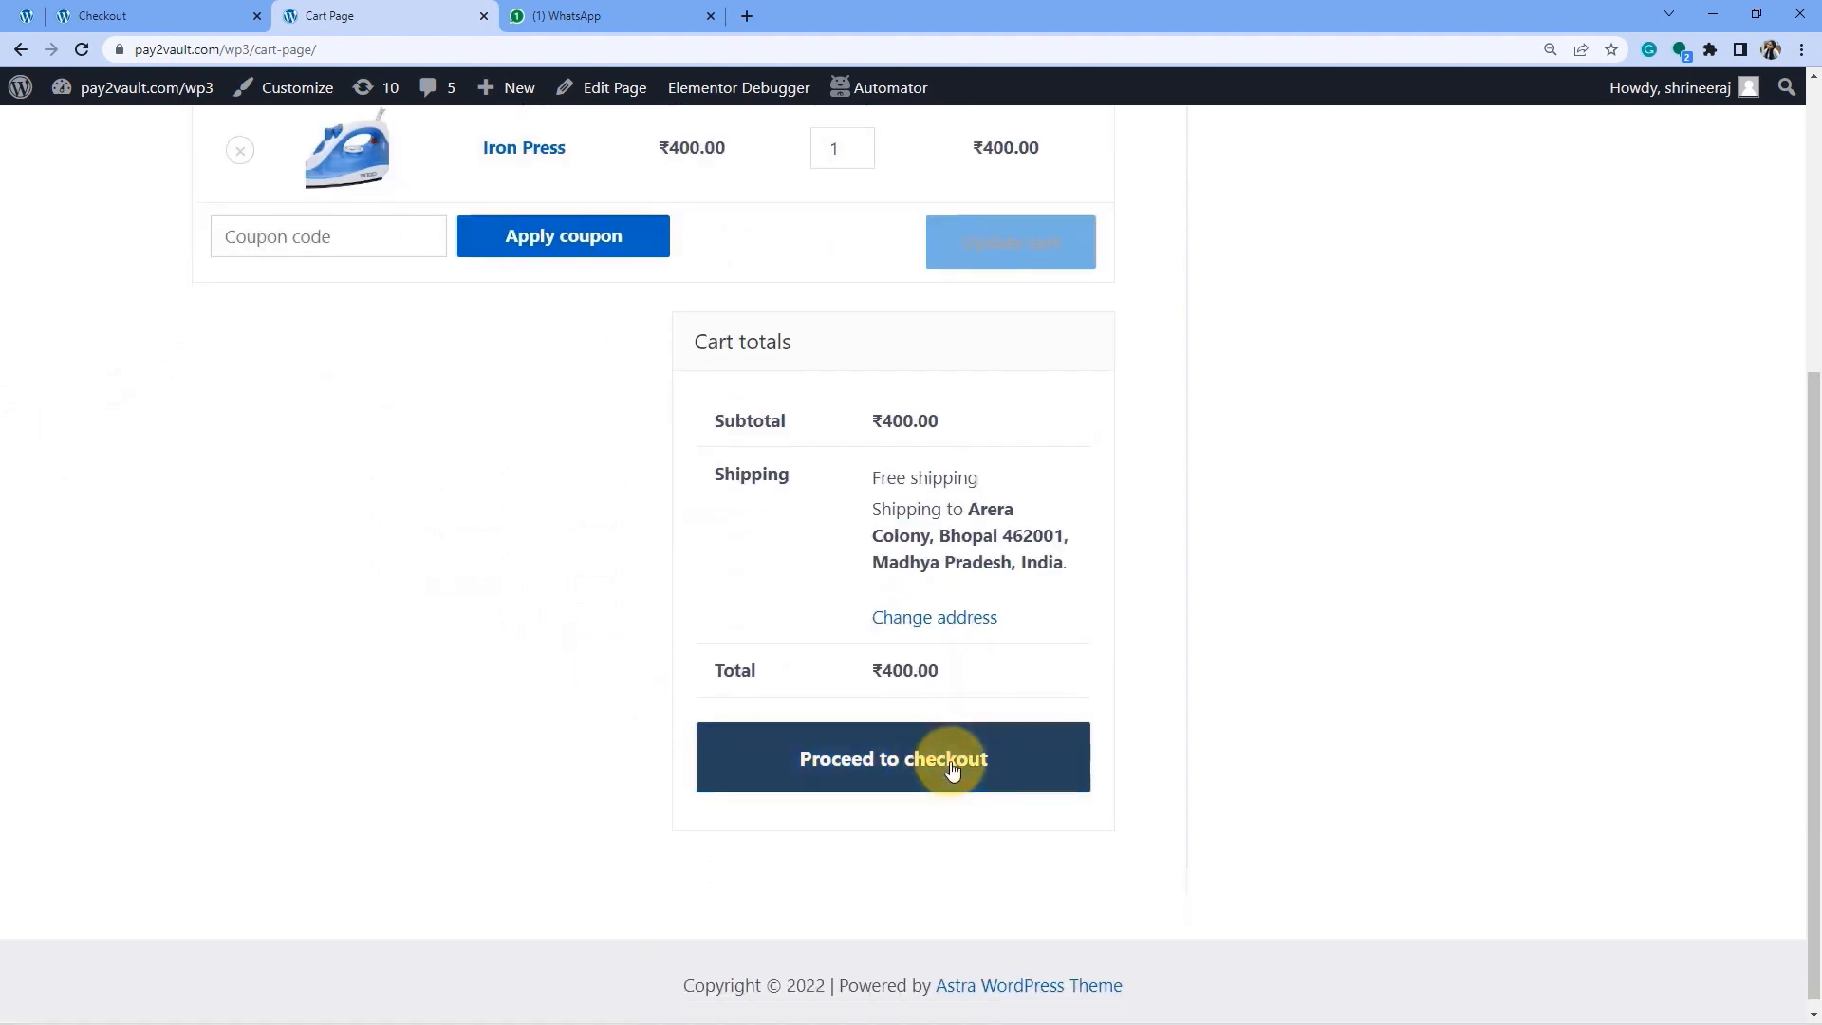
click(952, 766)
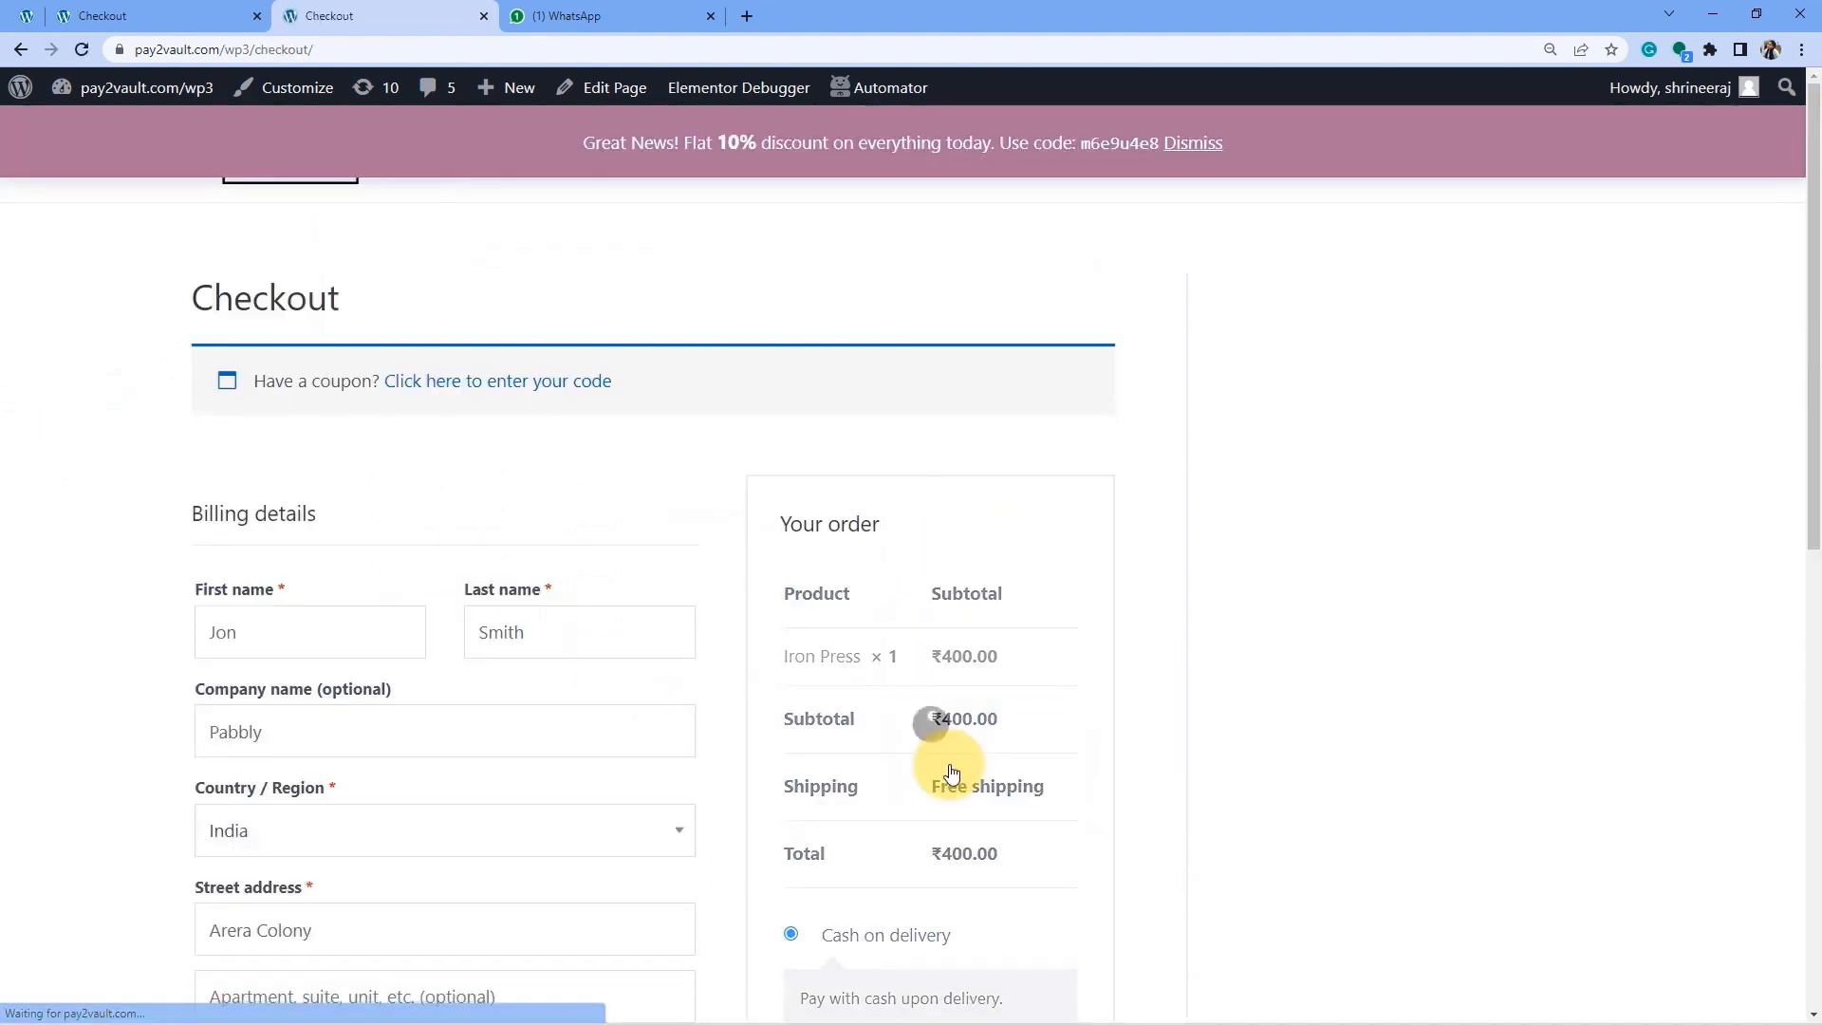
scroll(366, 562, down, 2)
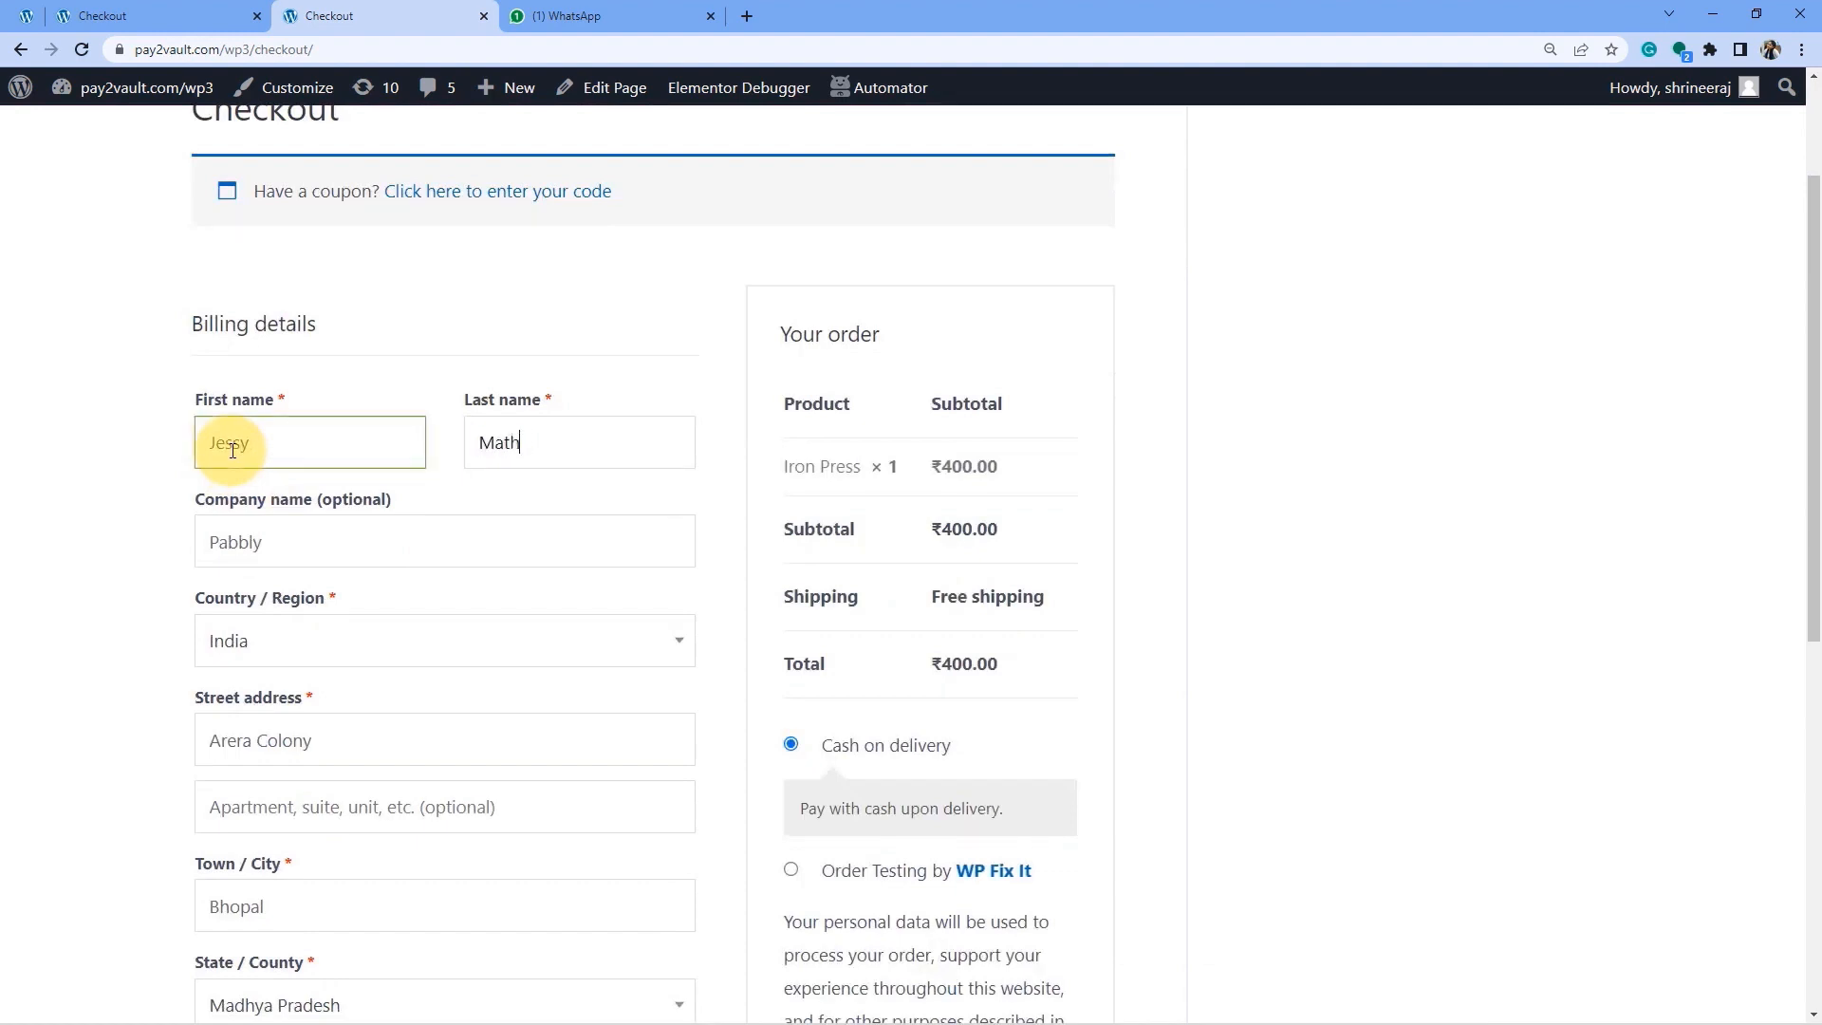
scroll(233, 450, down, 2)
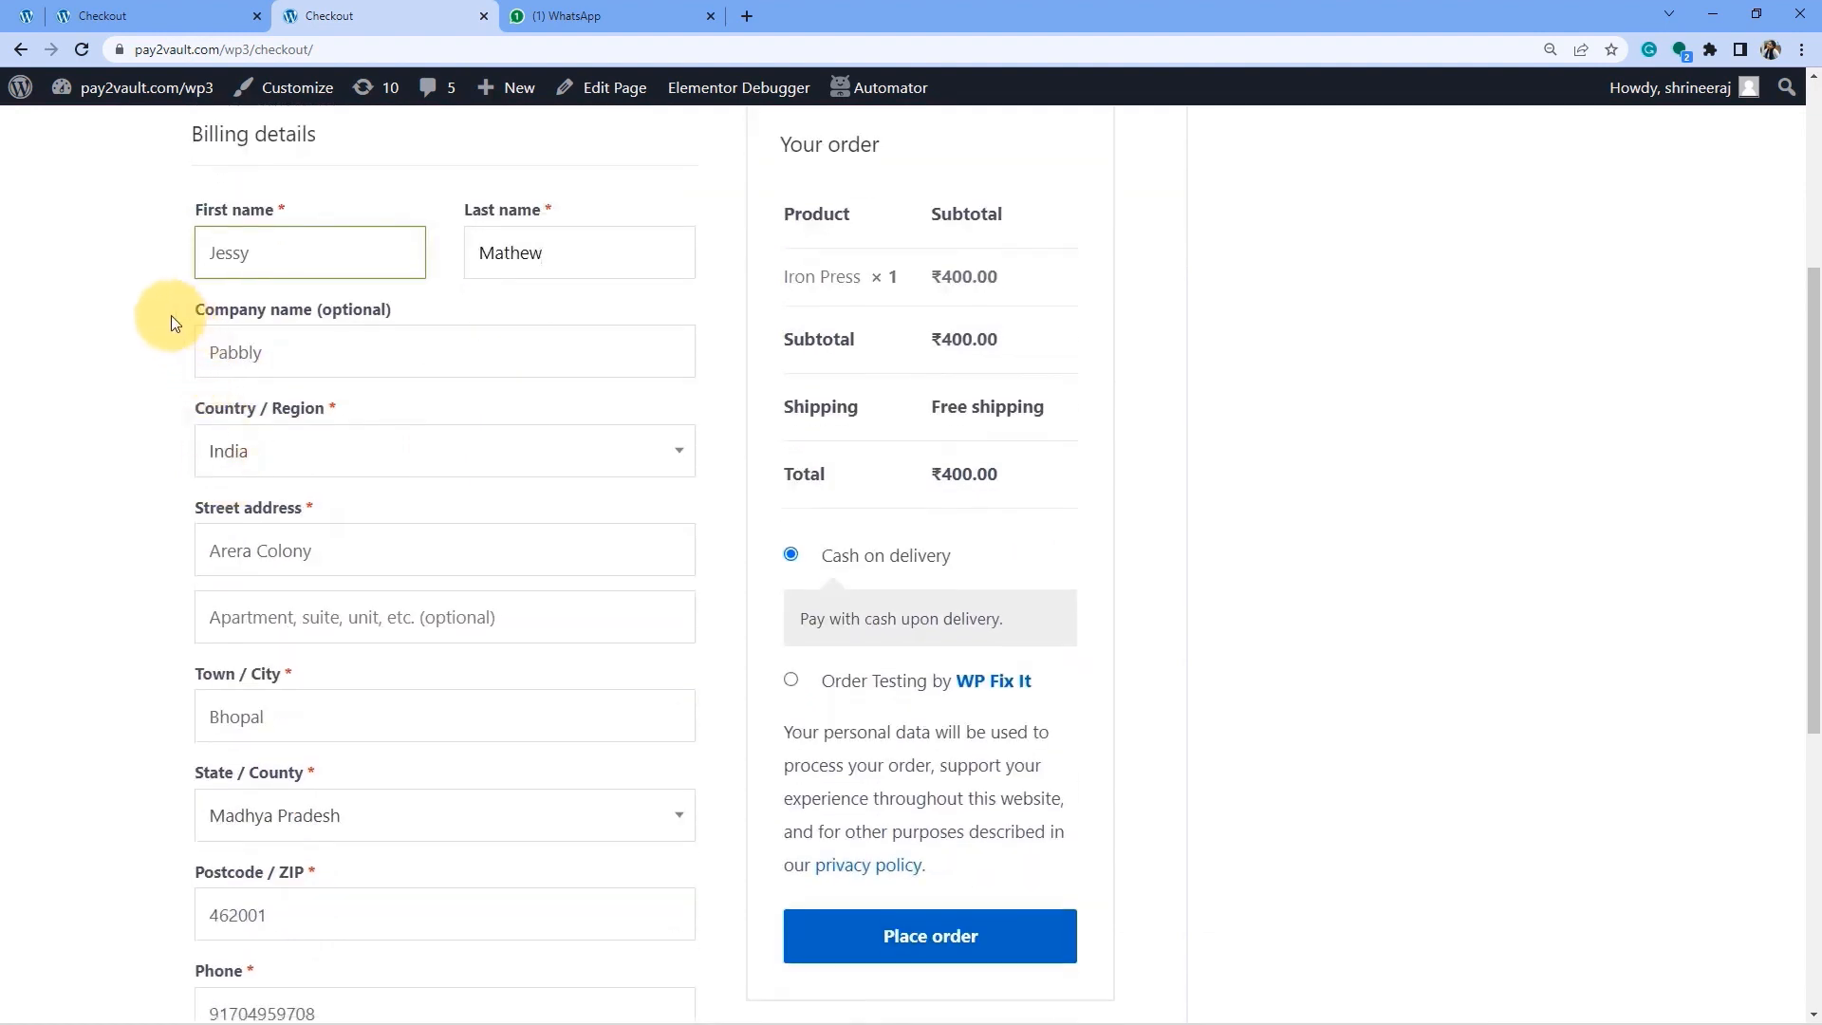
drag(171, 315, 192, 592)
scroll(127, 618, down, 2)
click(116, 611)
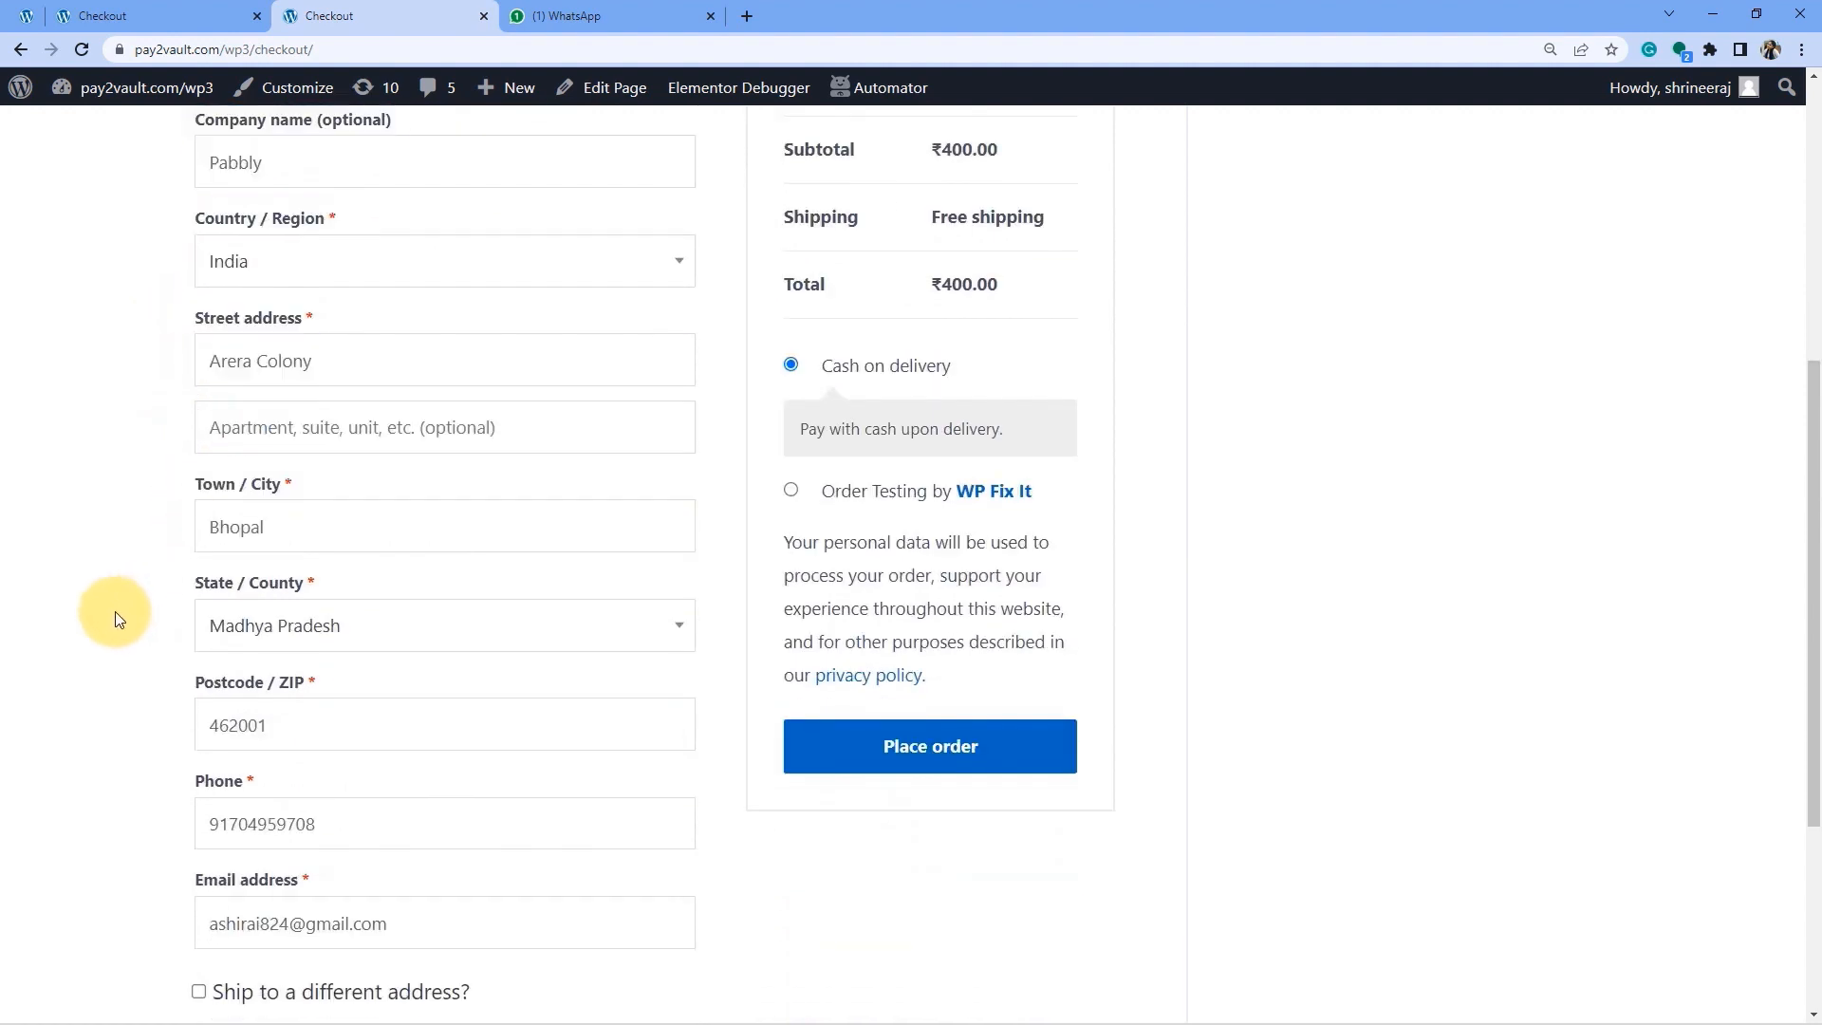
scroll(116, 611, down, 2)
drag(231, 639, 364, 636)
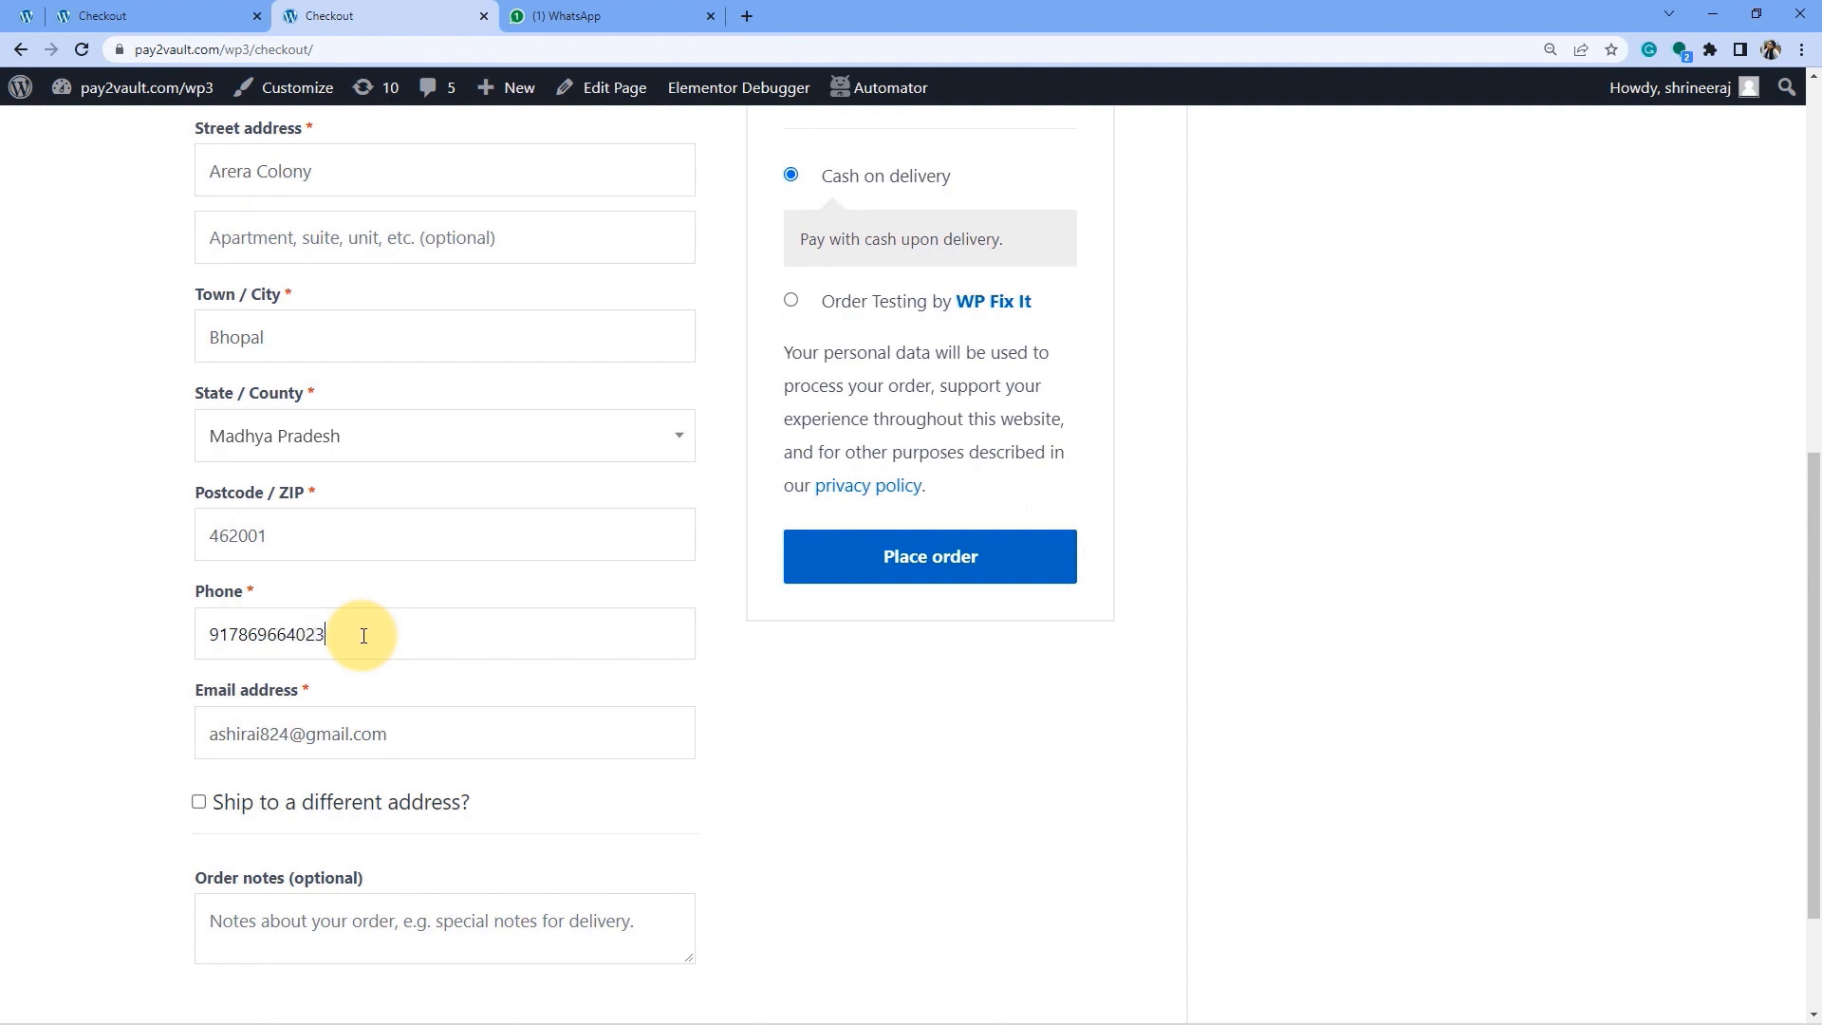
Place the cash-on-delivery Iron Press order for ₹400.00 and review the order-received page.
scroll(362, 612, down, 3)
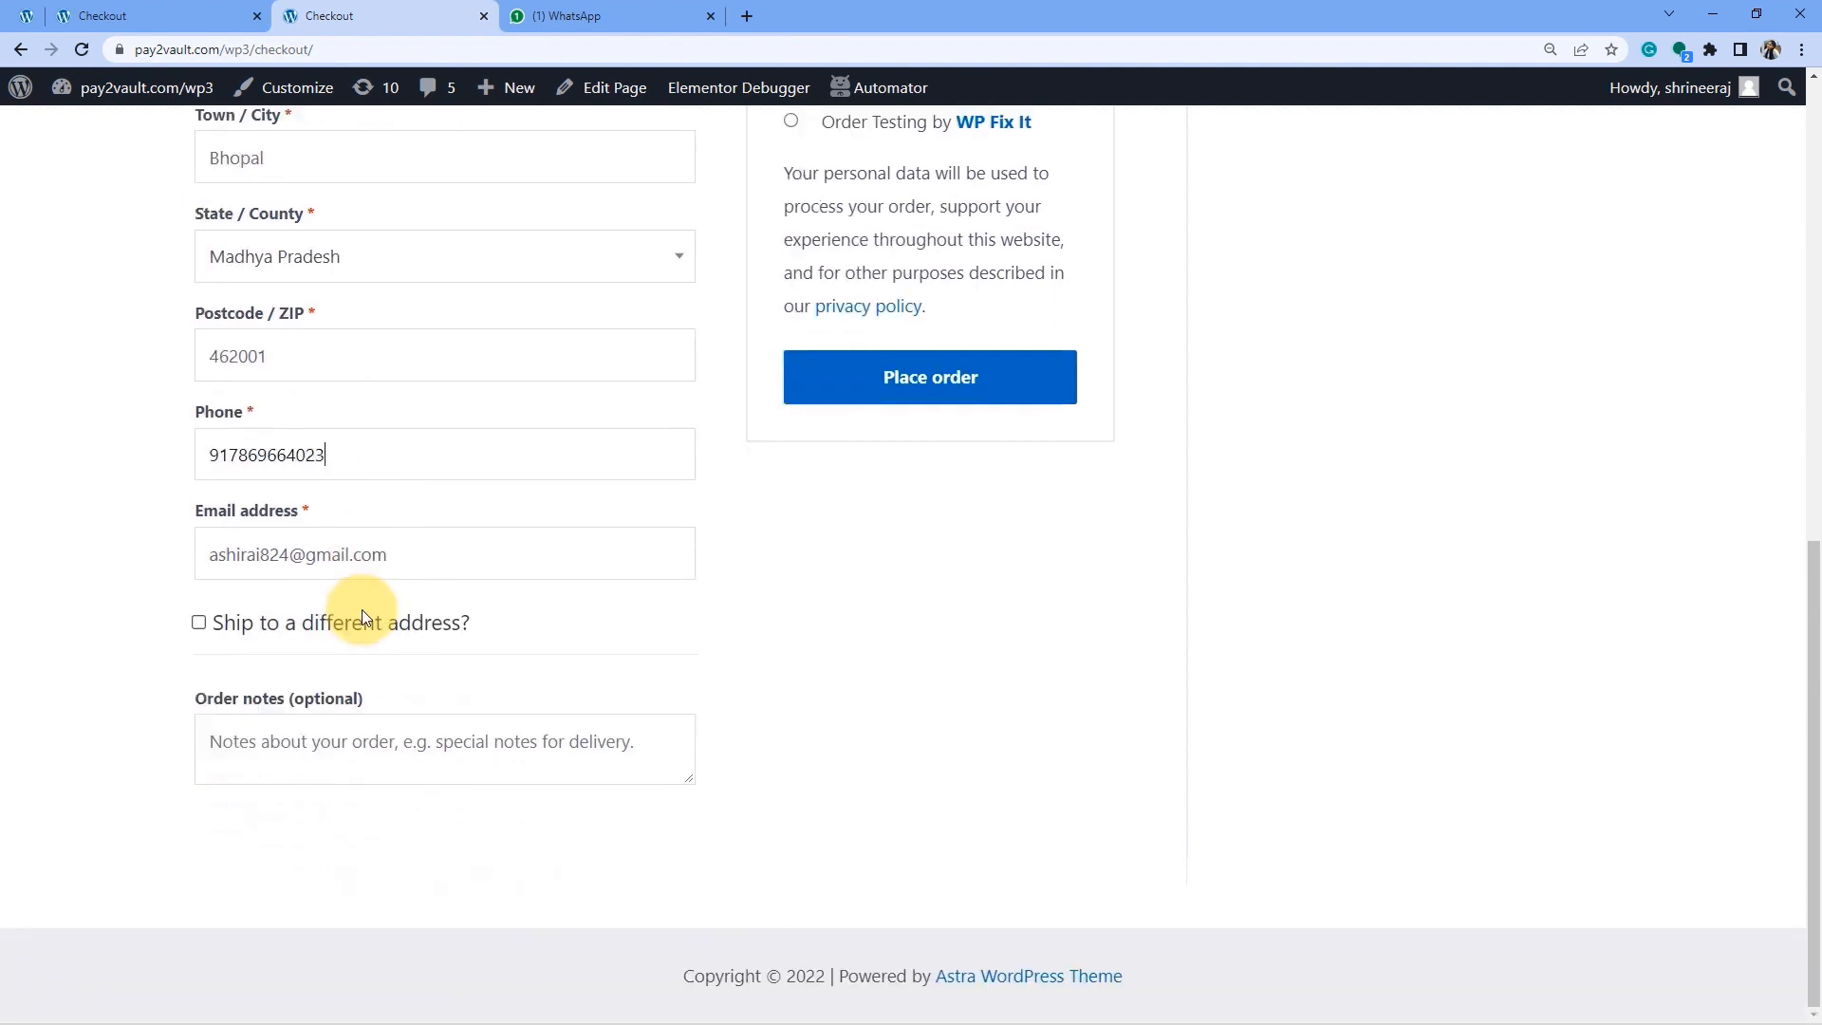
click(893, 397)
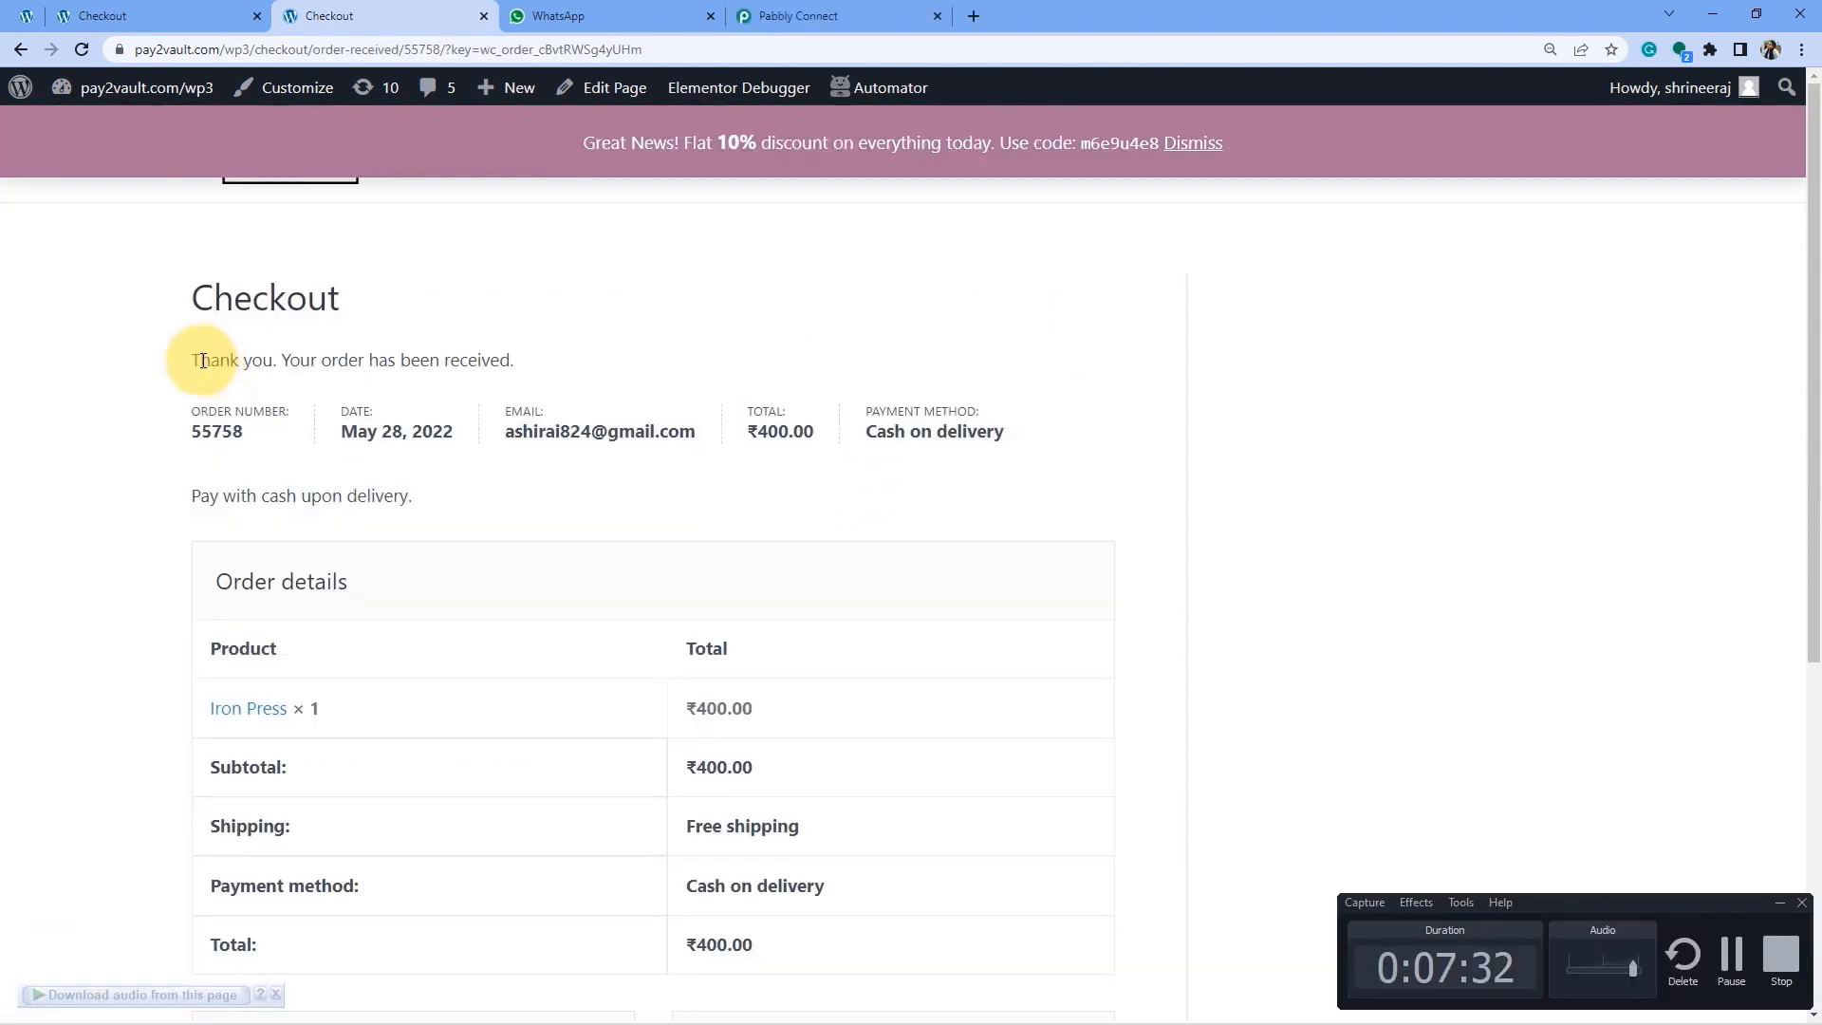
drag(200, 360, 493, 359)
click(334, 360)
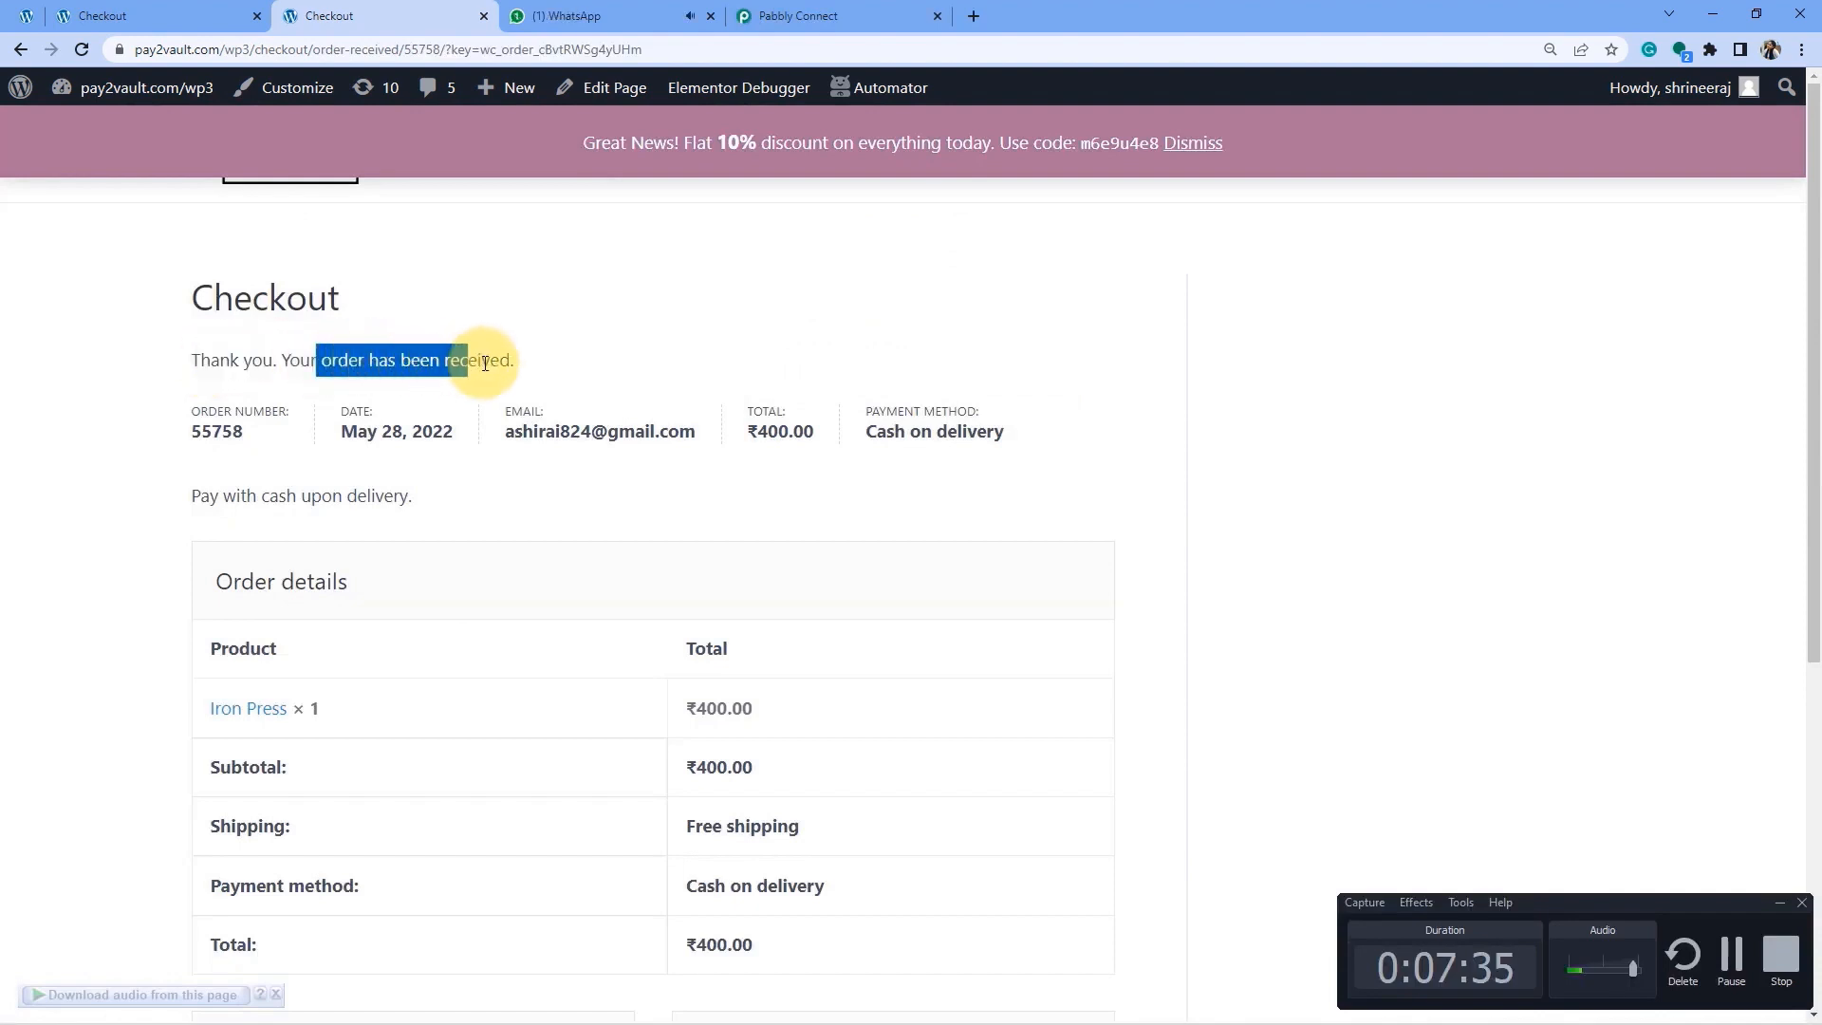
Check the new Iron Press Order Confirmed!! message: customer name and 06-02-2022 delivery date.
click(572, 17)
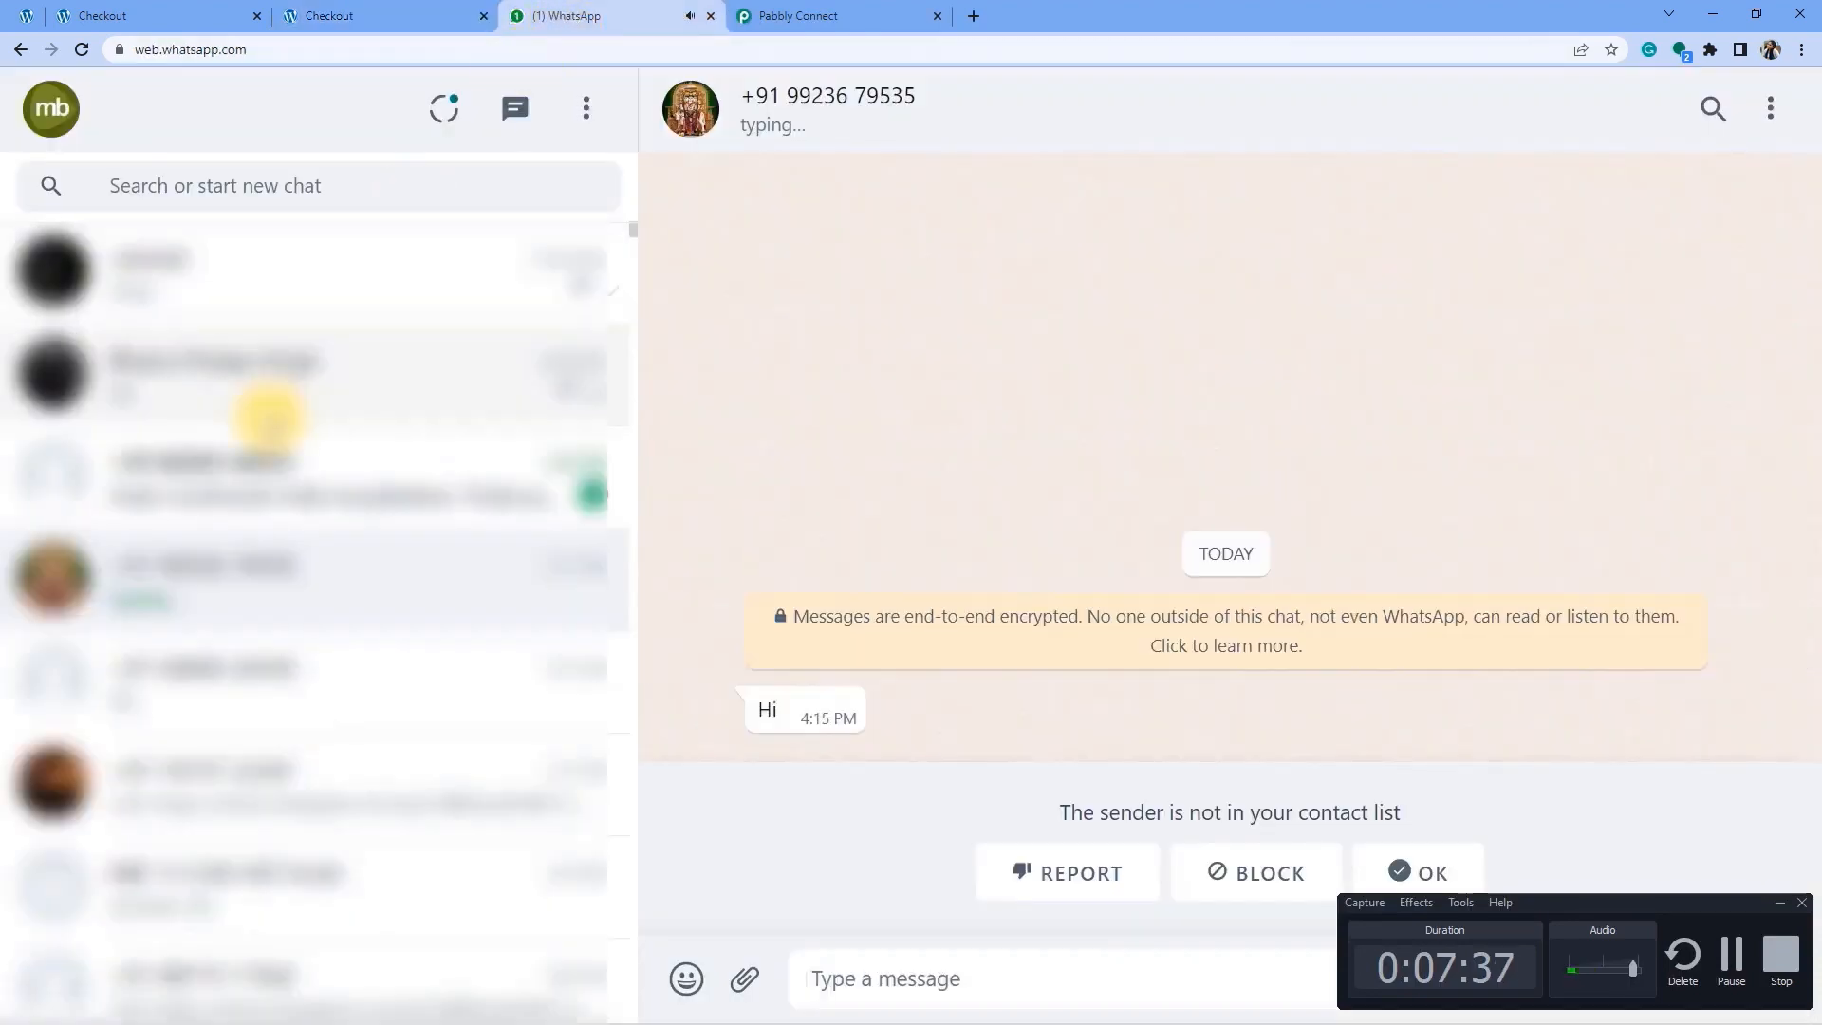
click(284, 470)
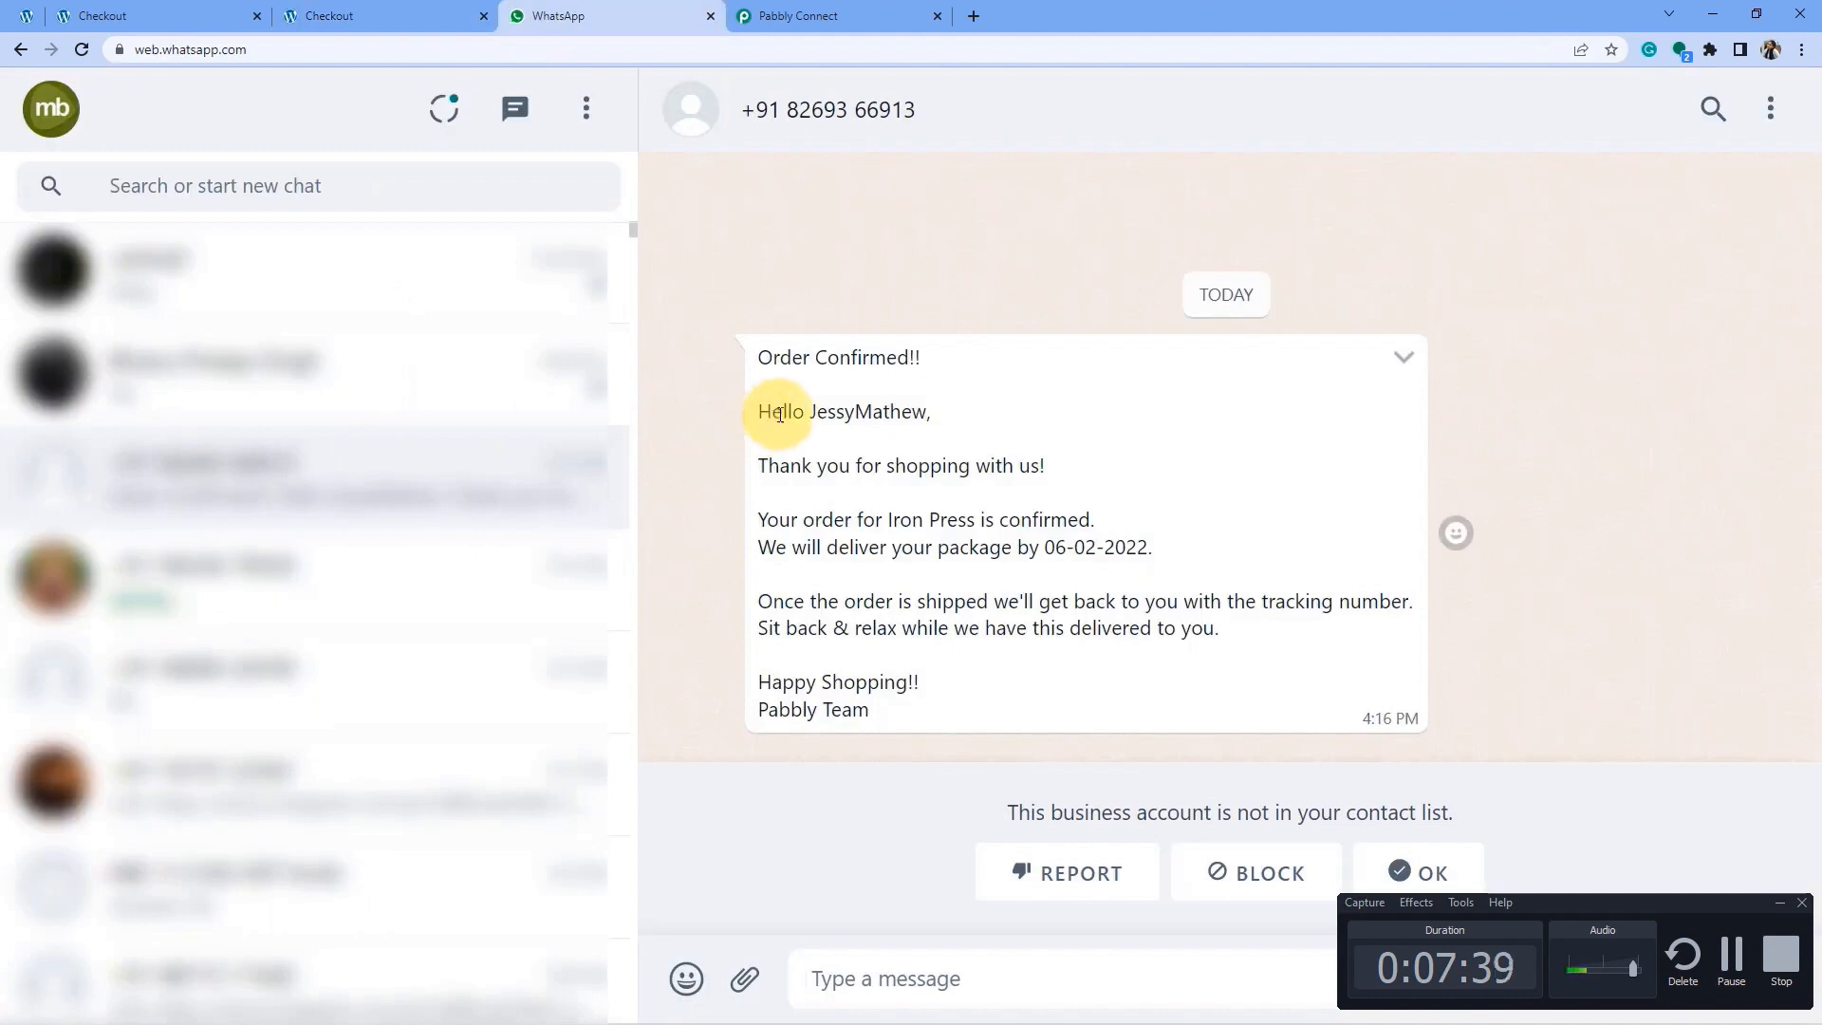
drag(812, 415, 910, 414)
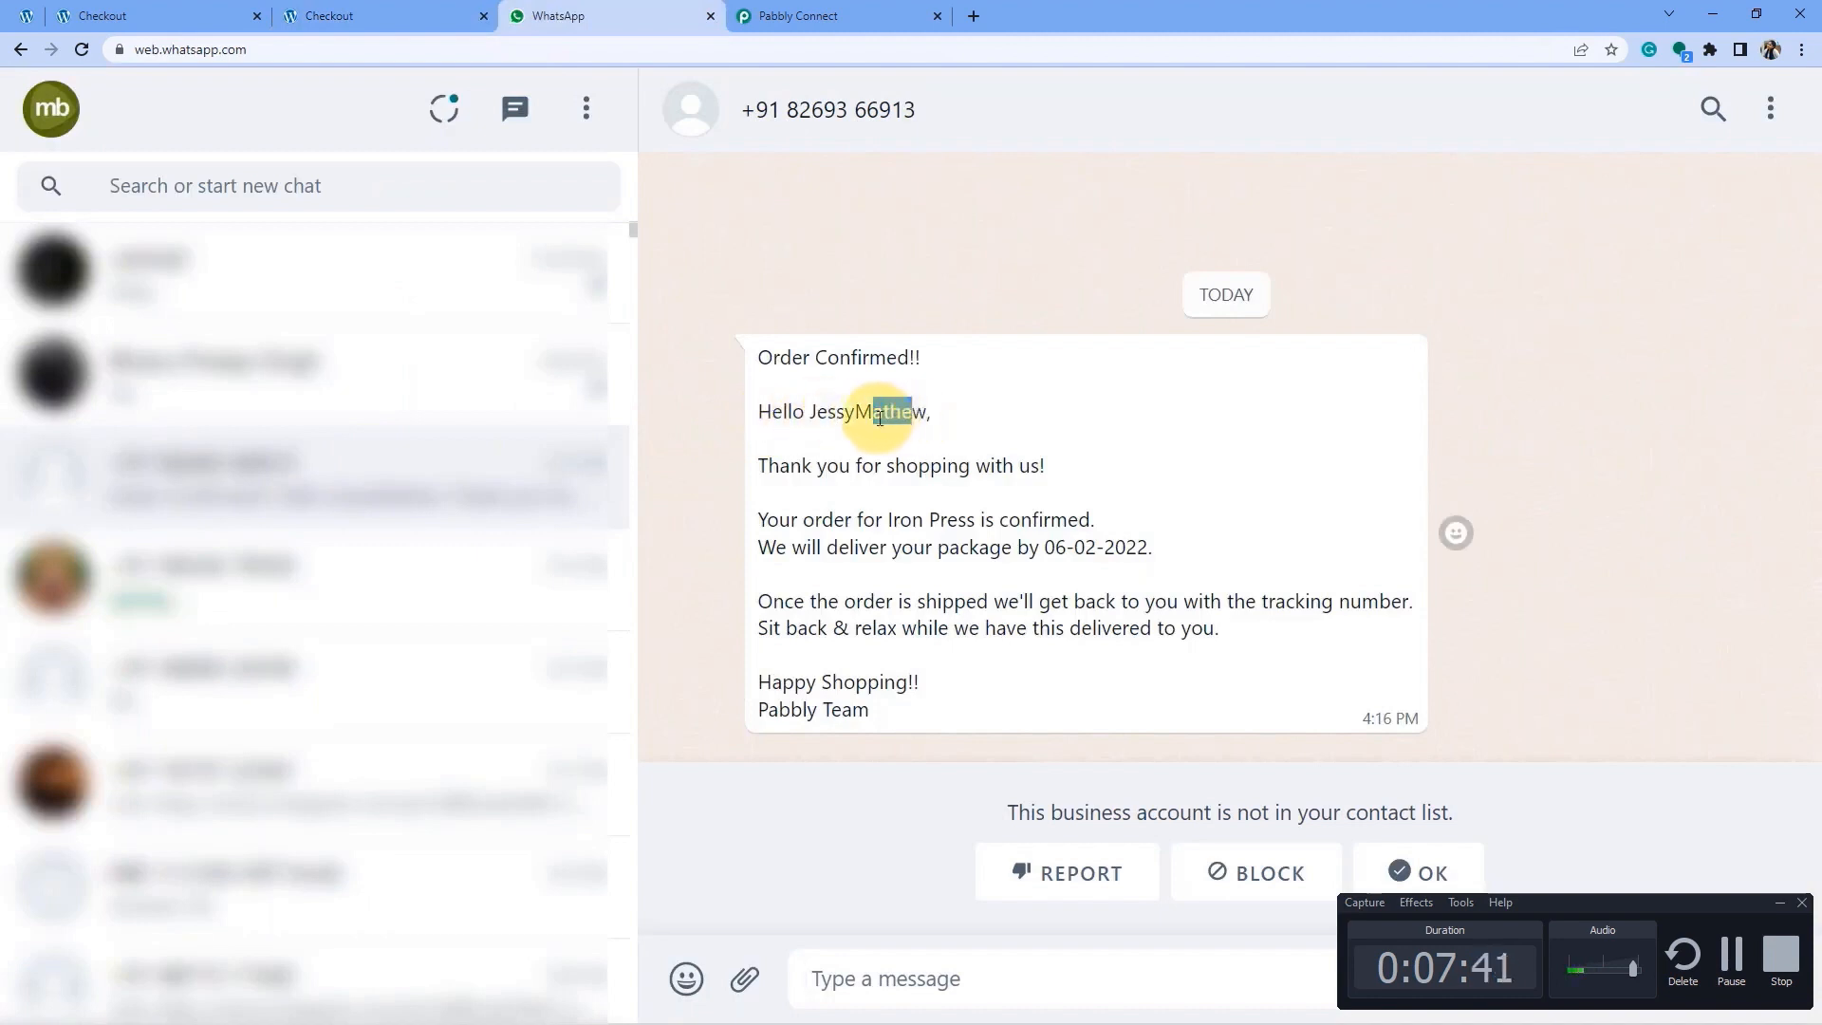
click(886, 418)
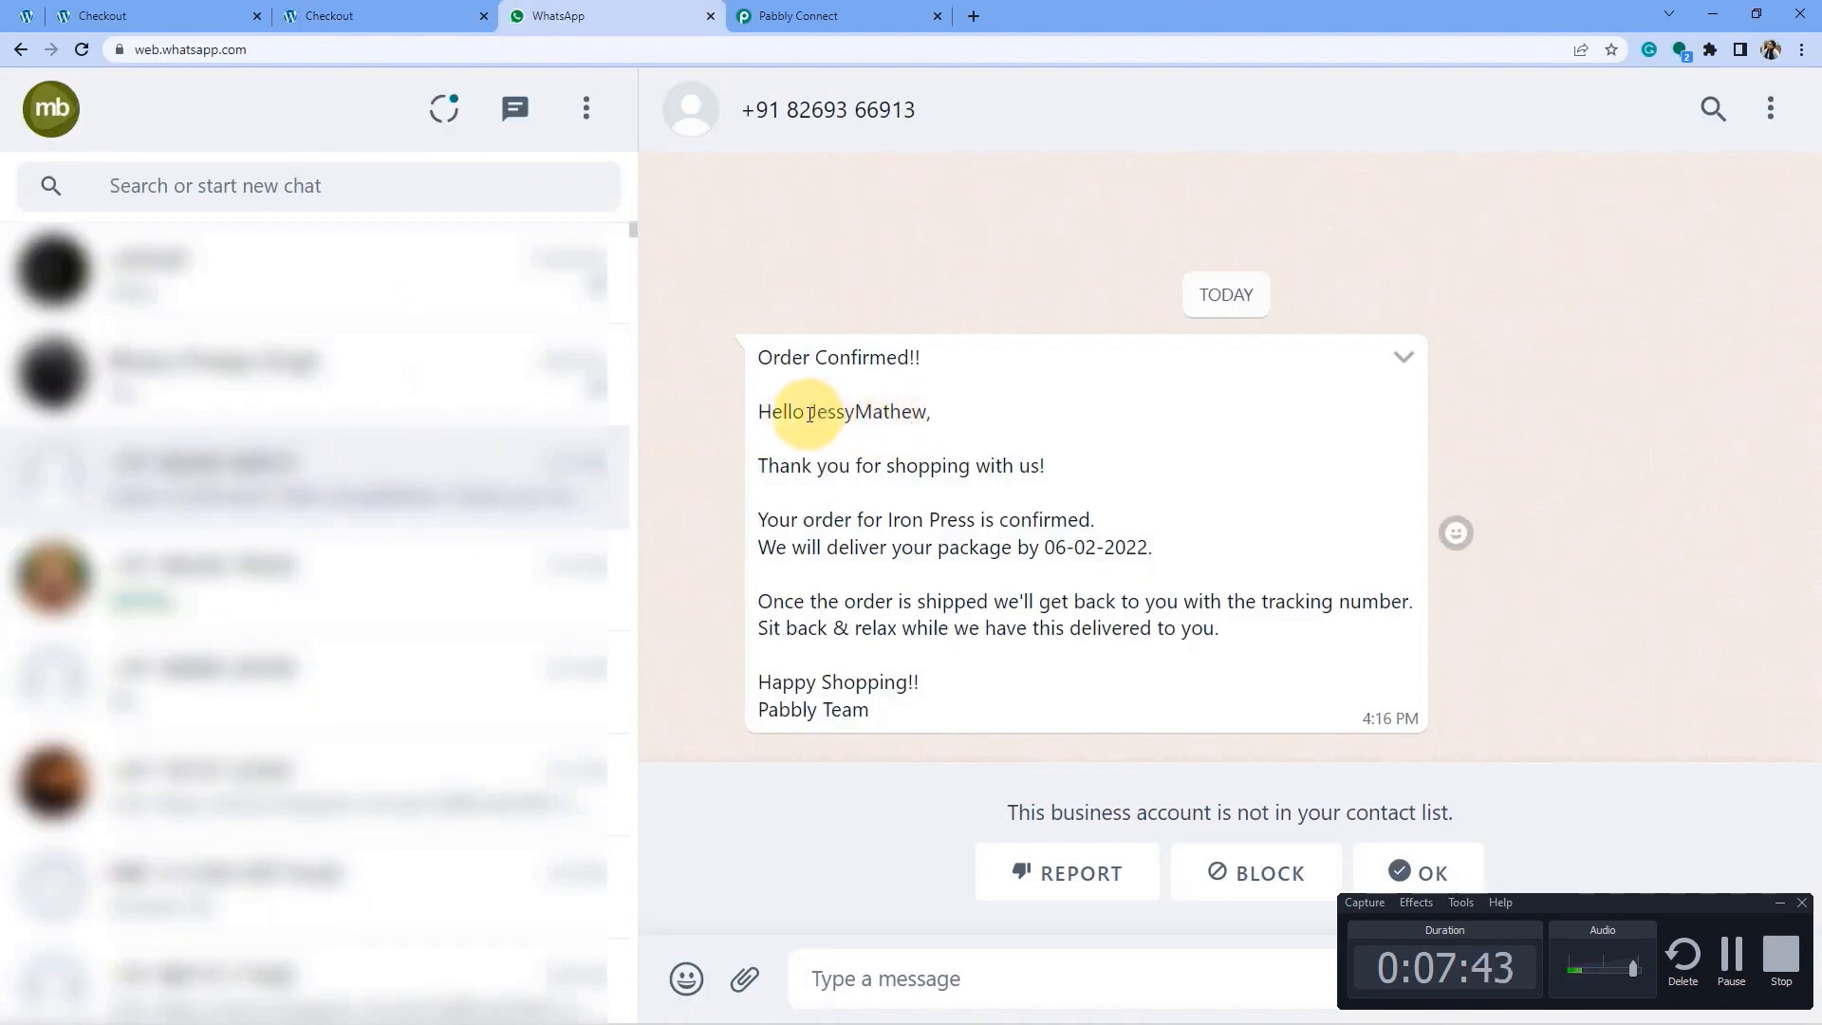
drag(809, 413, 853, 415)
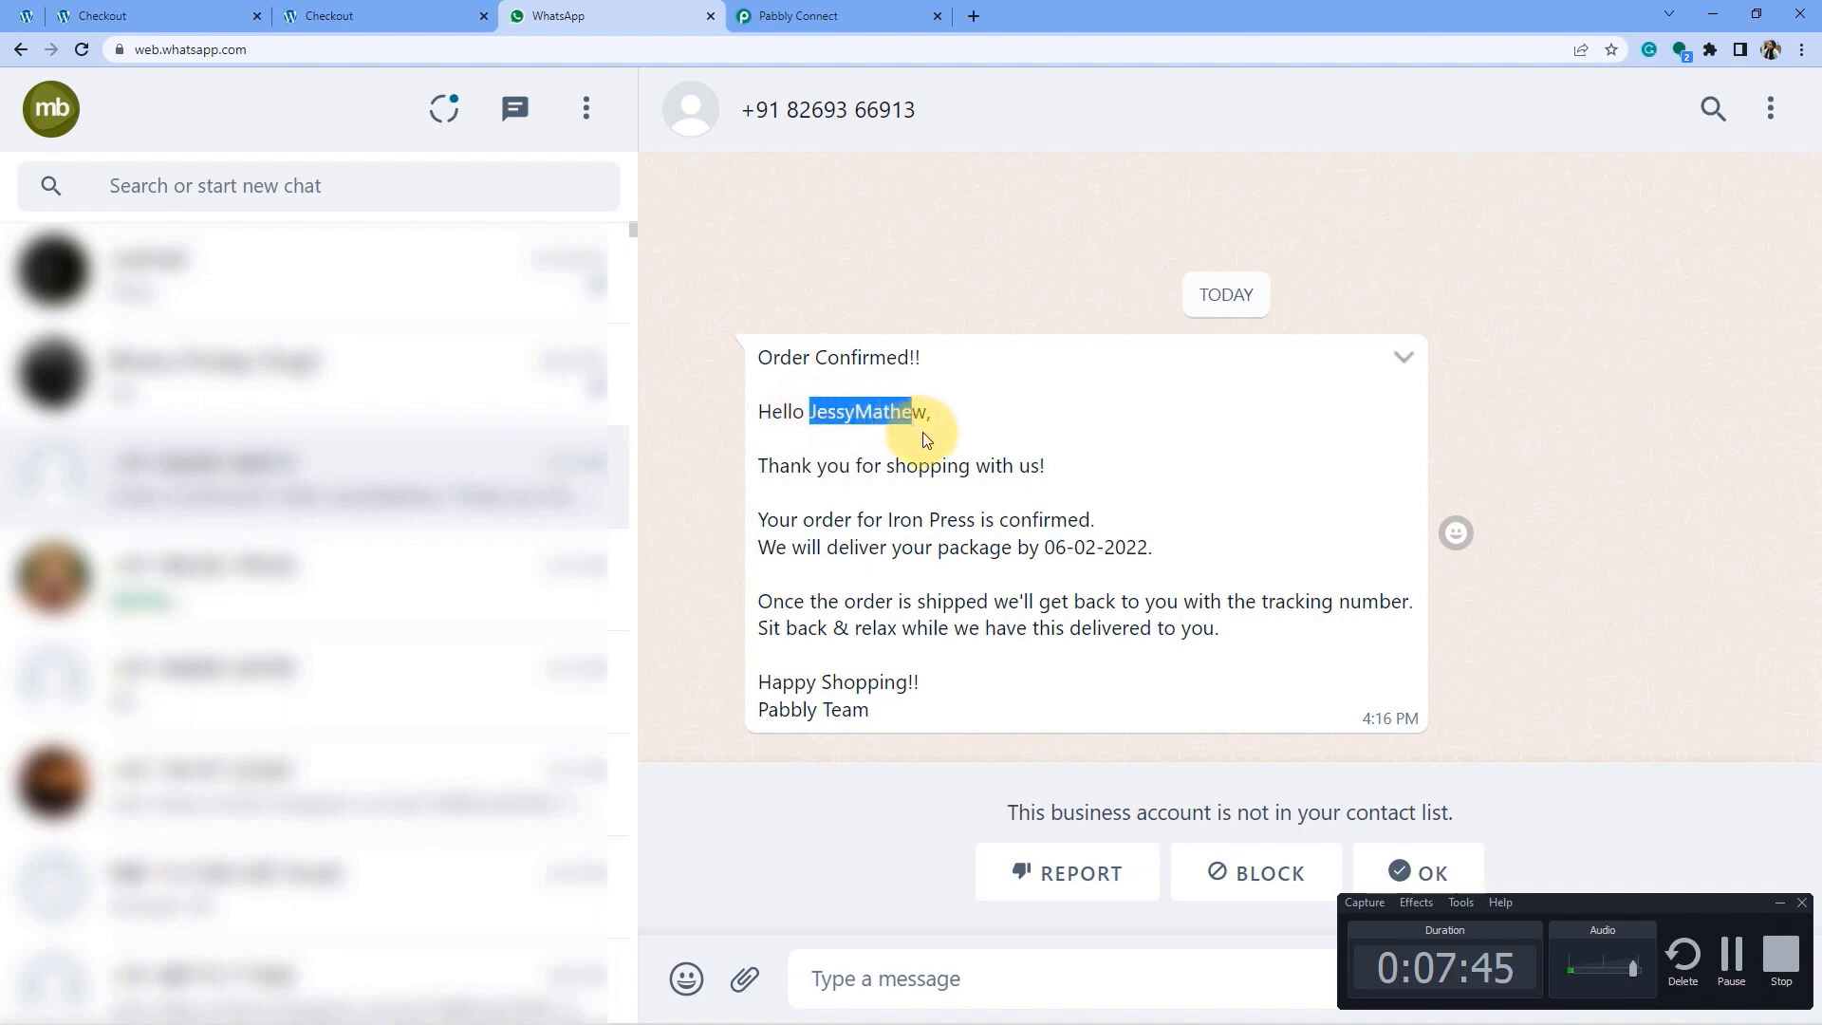
click(926, 422)
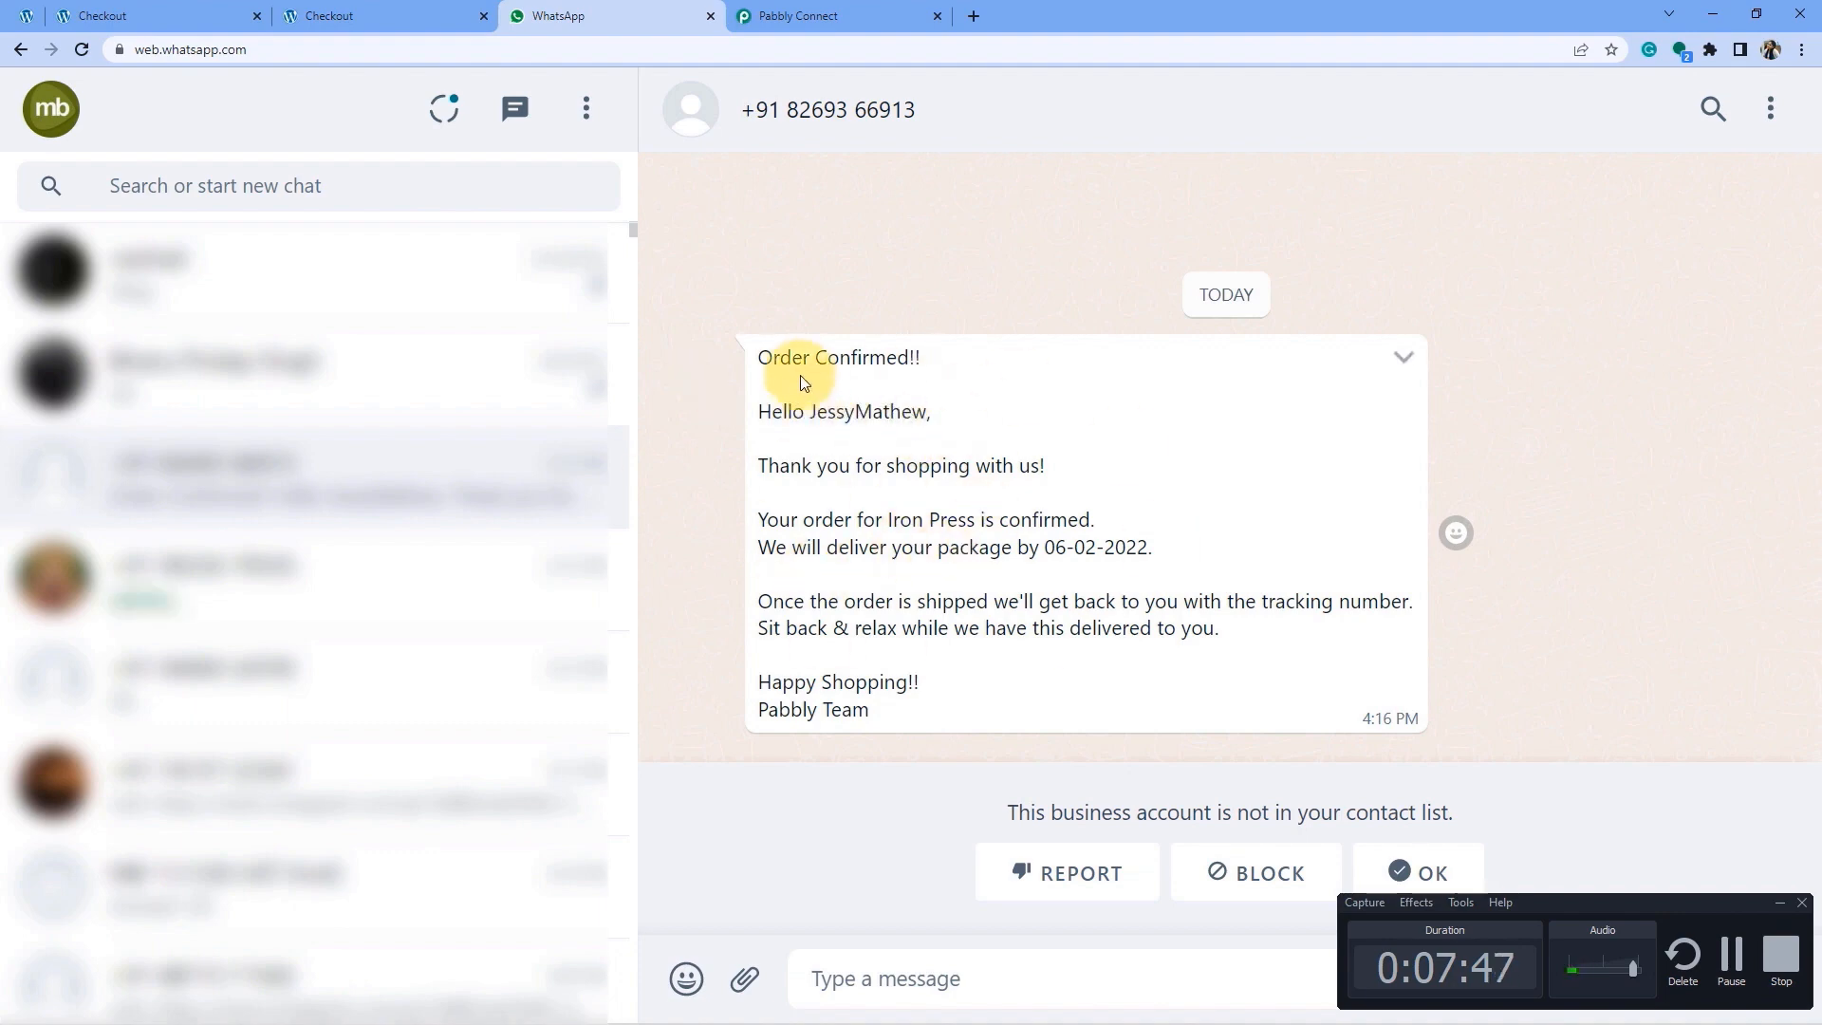
drag(780, 360, 874, 669)
click(838, 439)
drag(805, 358, 890, 703)
click(891, 703)
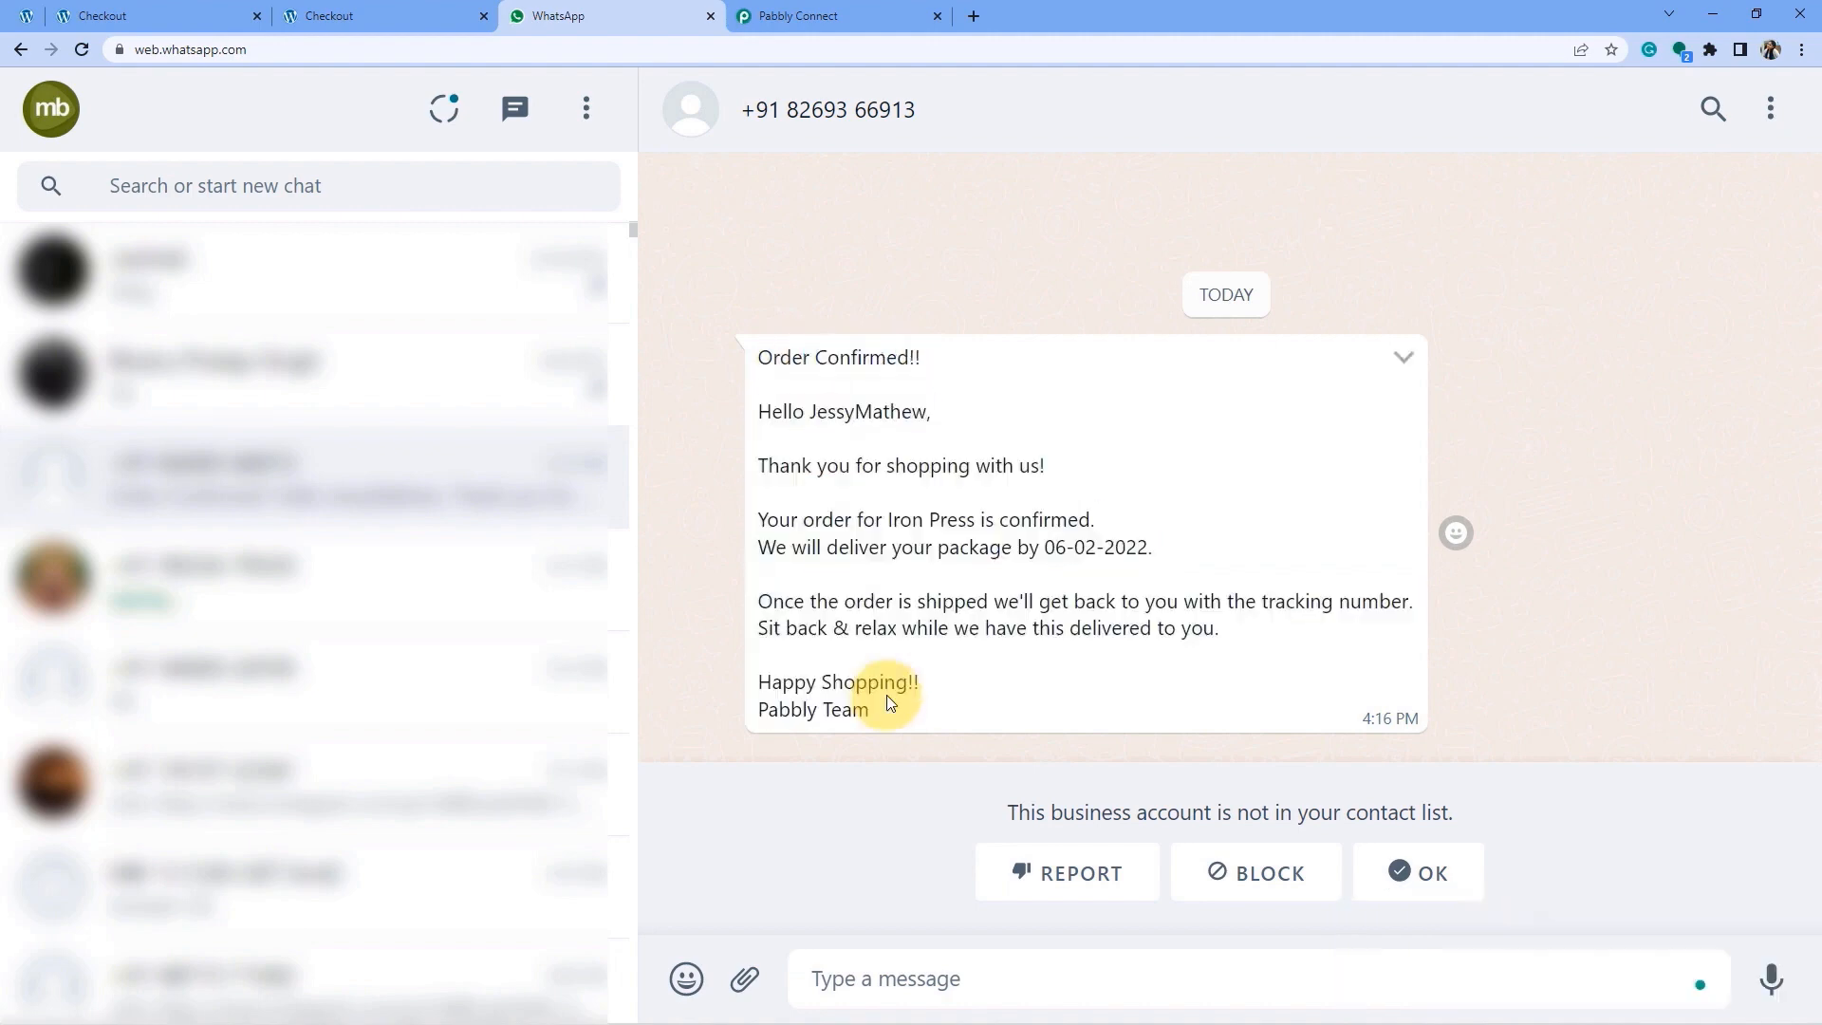
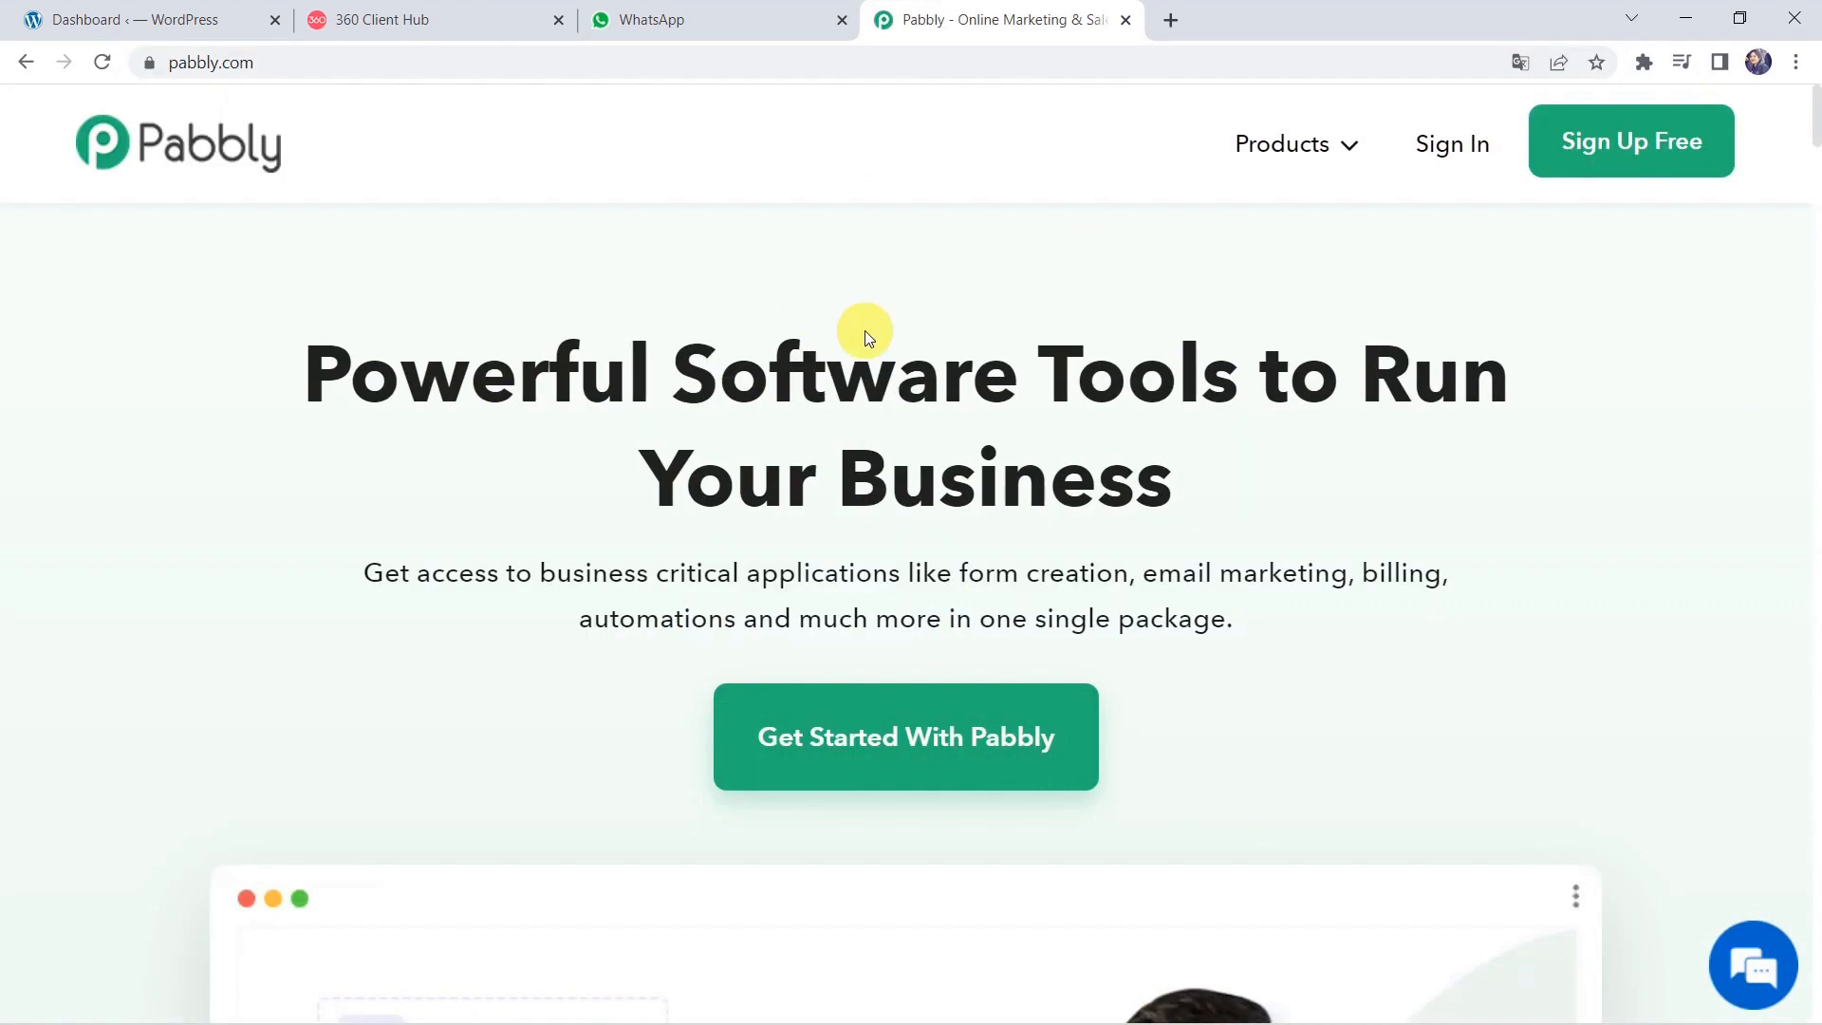
Open the Pabbly Connect product page from the Products menu and sign in to the Pabbly account.
mouse_move(1277, 163)
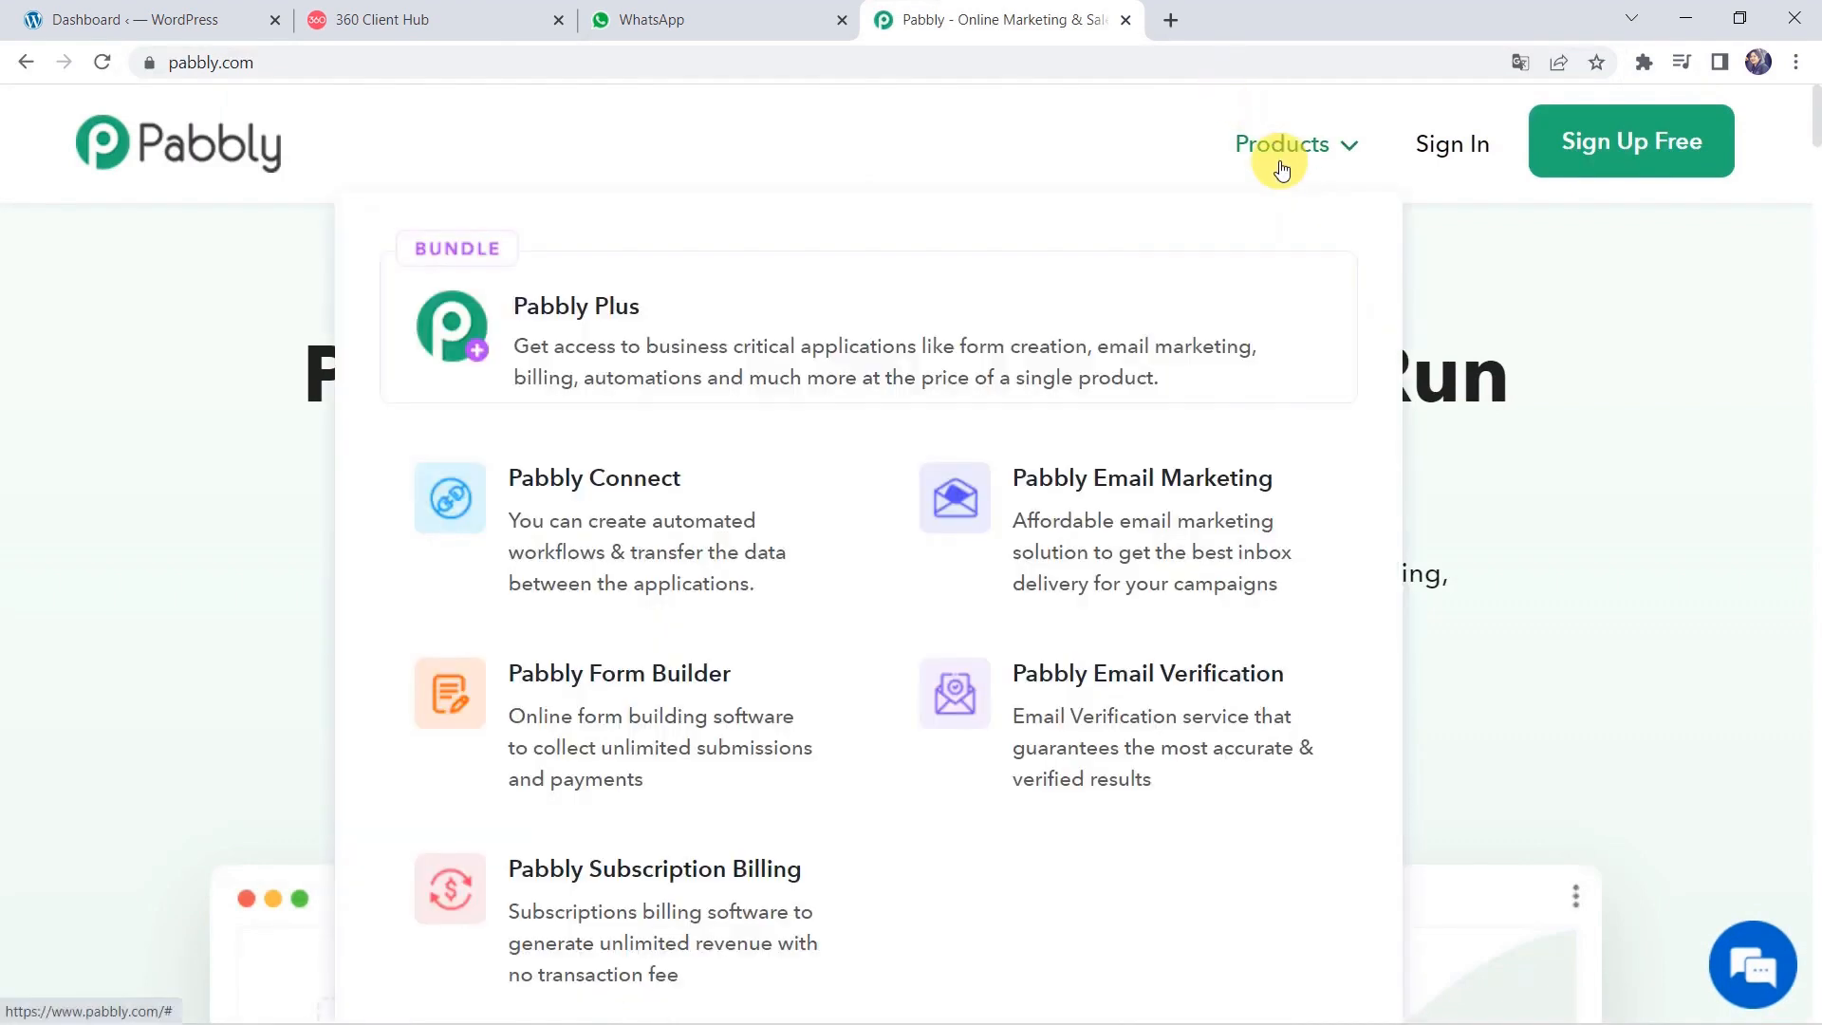
click(623, 555)
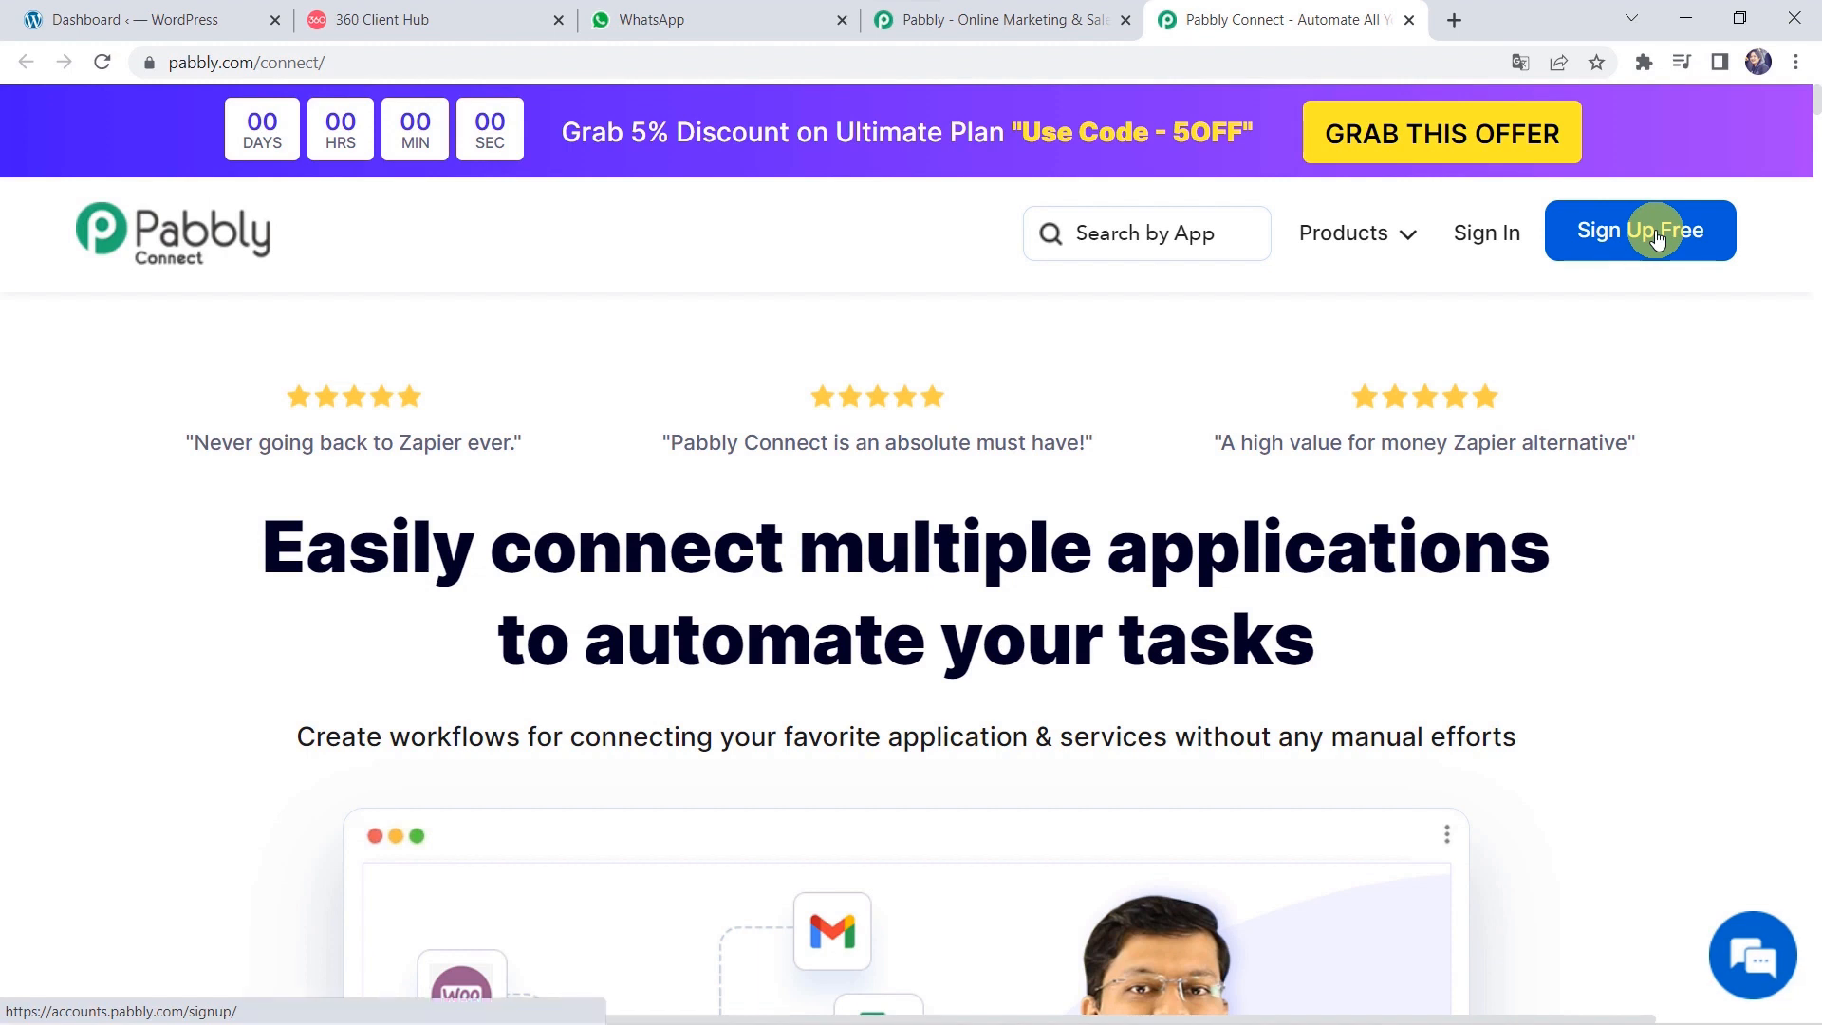
click(1471, 244)
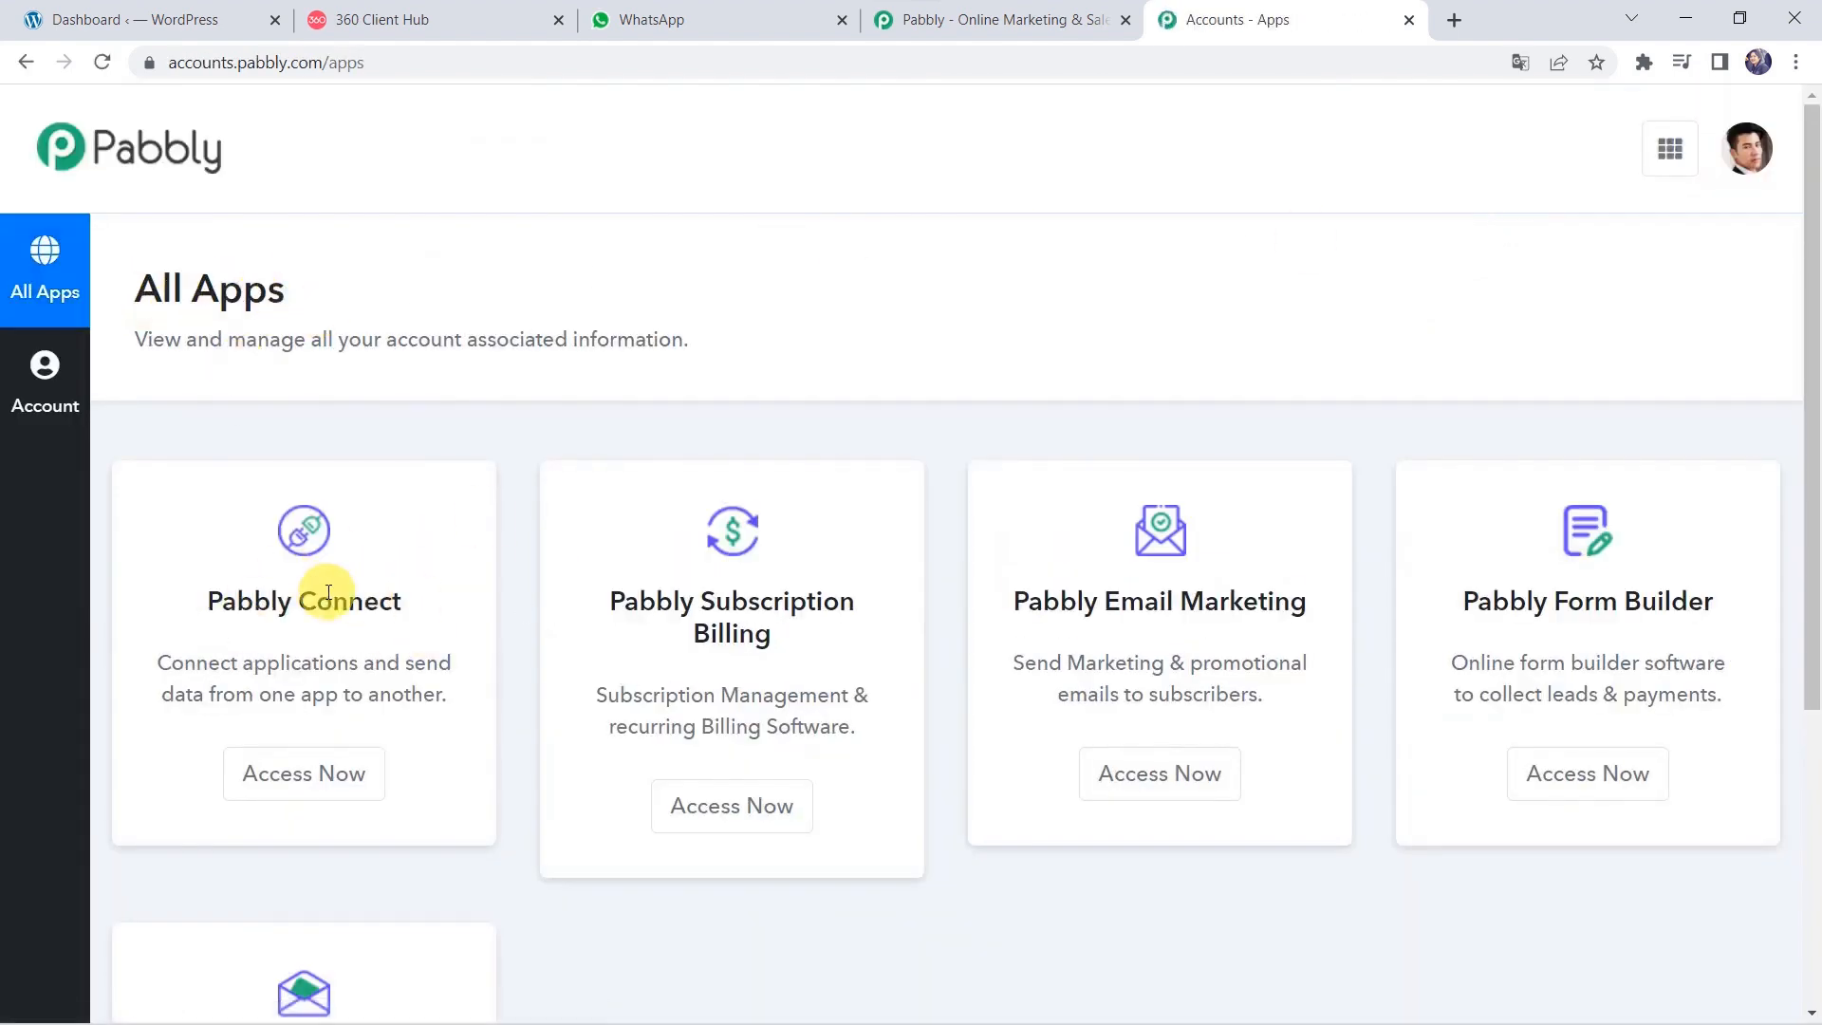
From the Pabbly Connect dashboard, create a workflow named 'WooCommerce to WhatsApp Integration'.
click(315, 791)
click(316, 793)
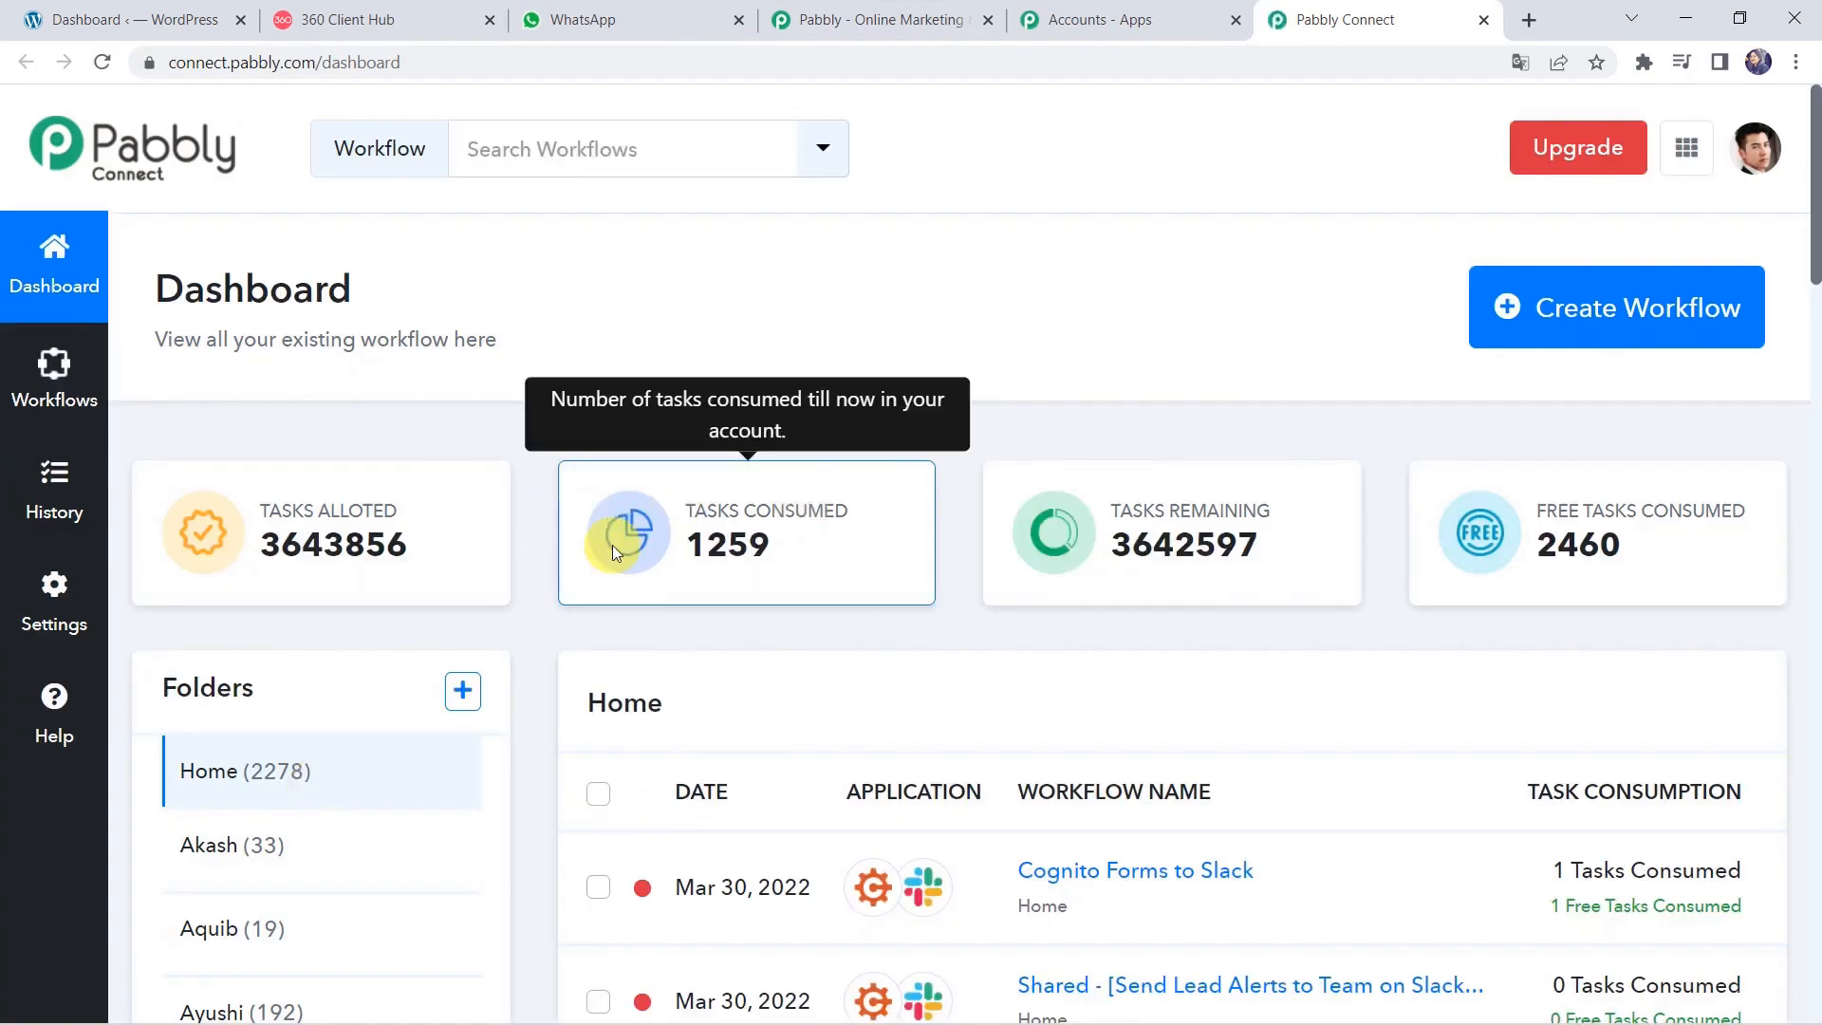
scroll(612, 546, down, 5)
scroll(612, 545, up, 5)
click(1625, 316)
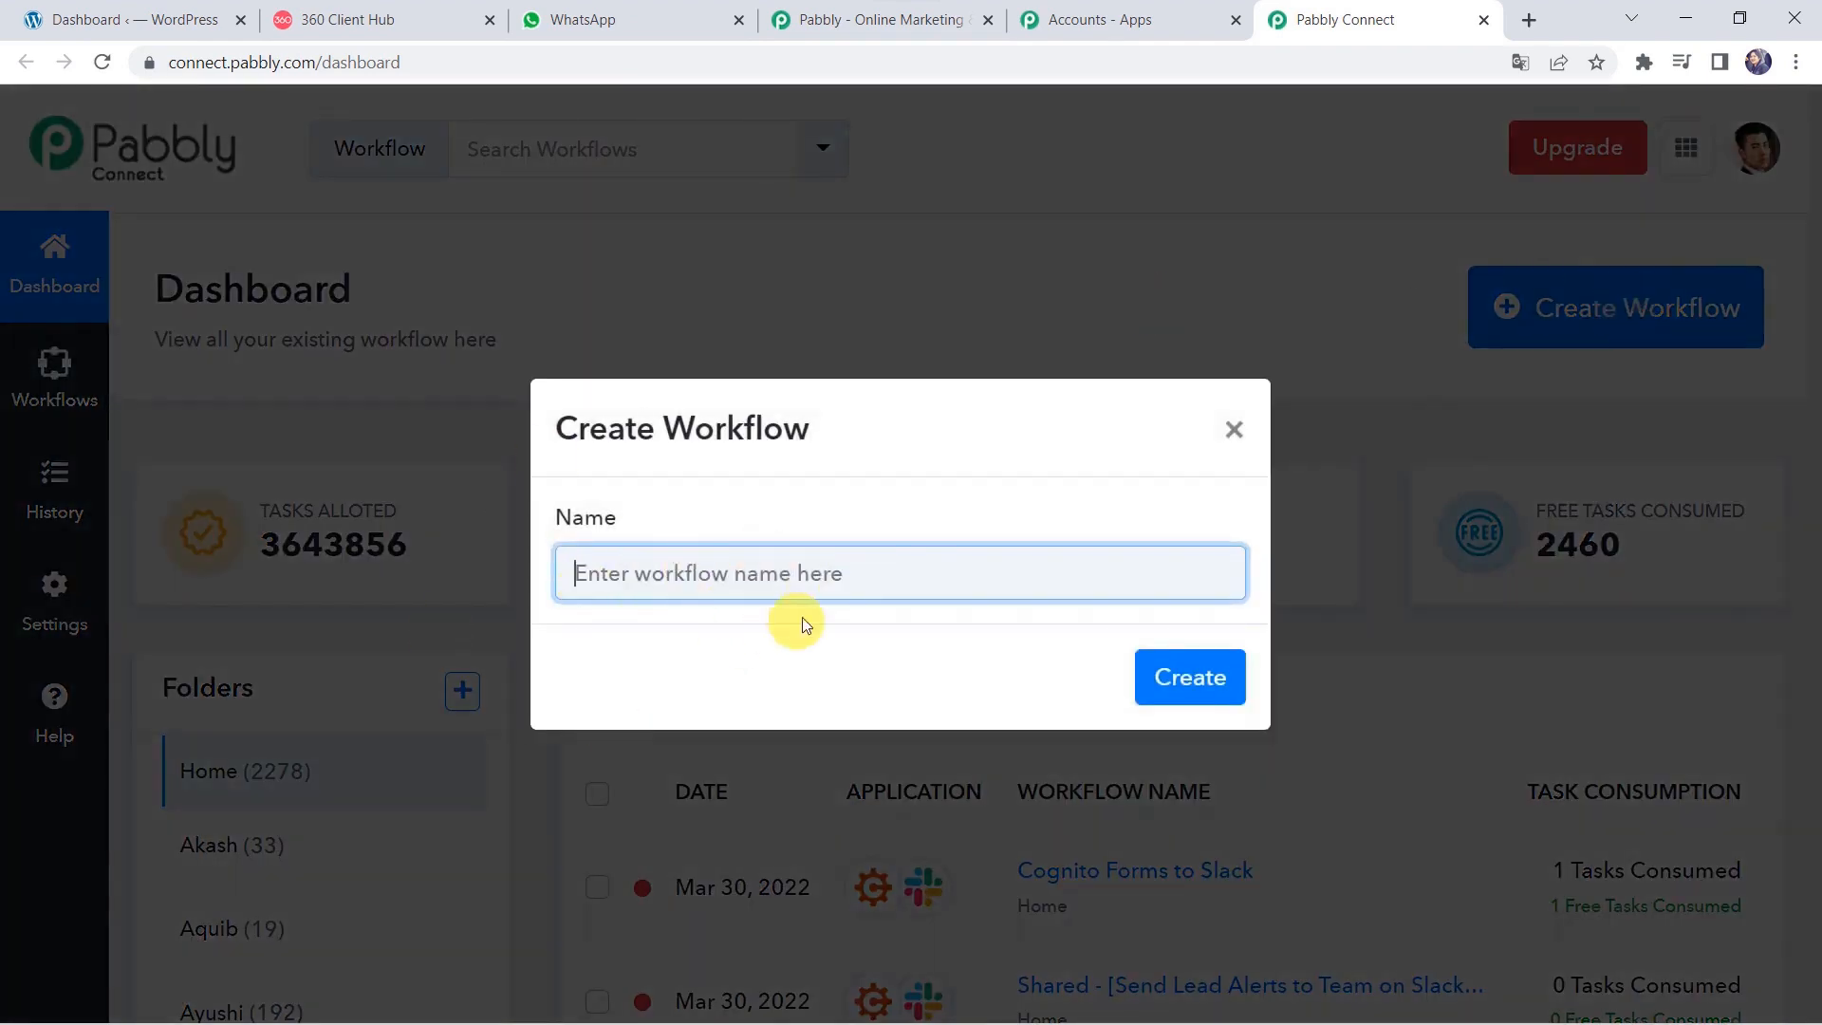
click(716, 571)
text(WooCommerce to WhatsApp Integration)
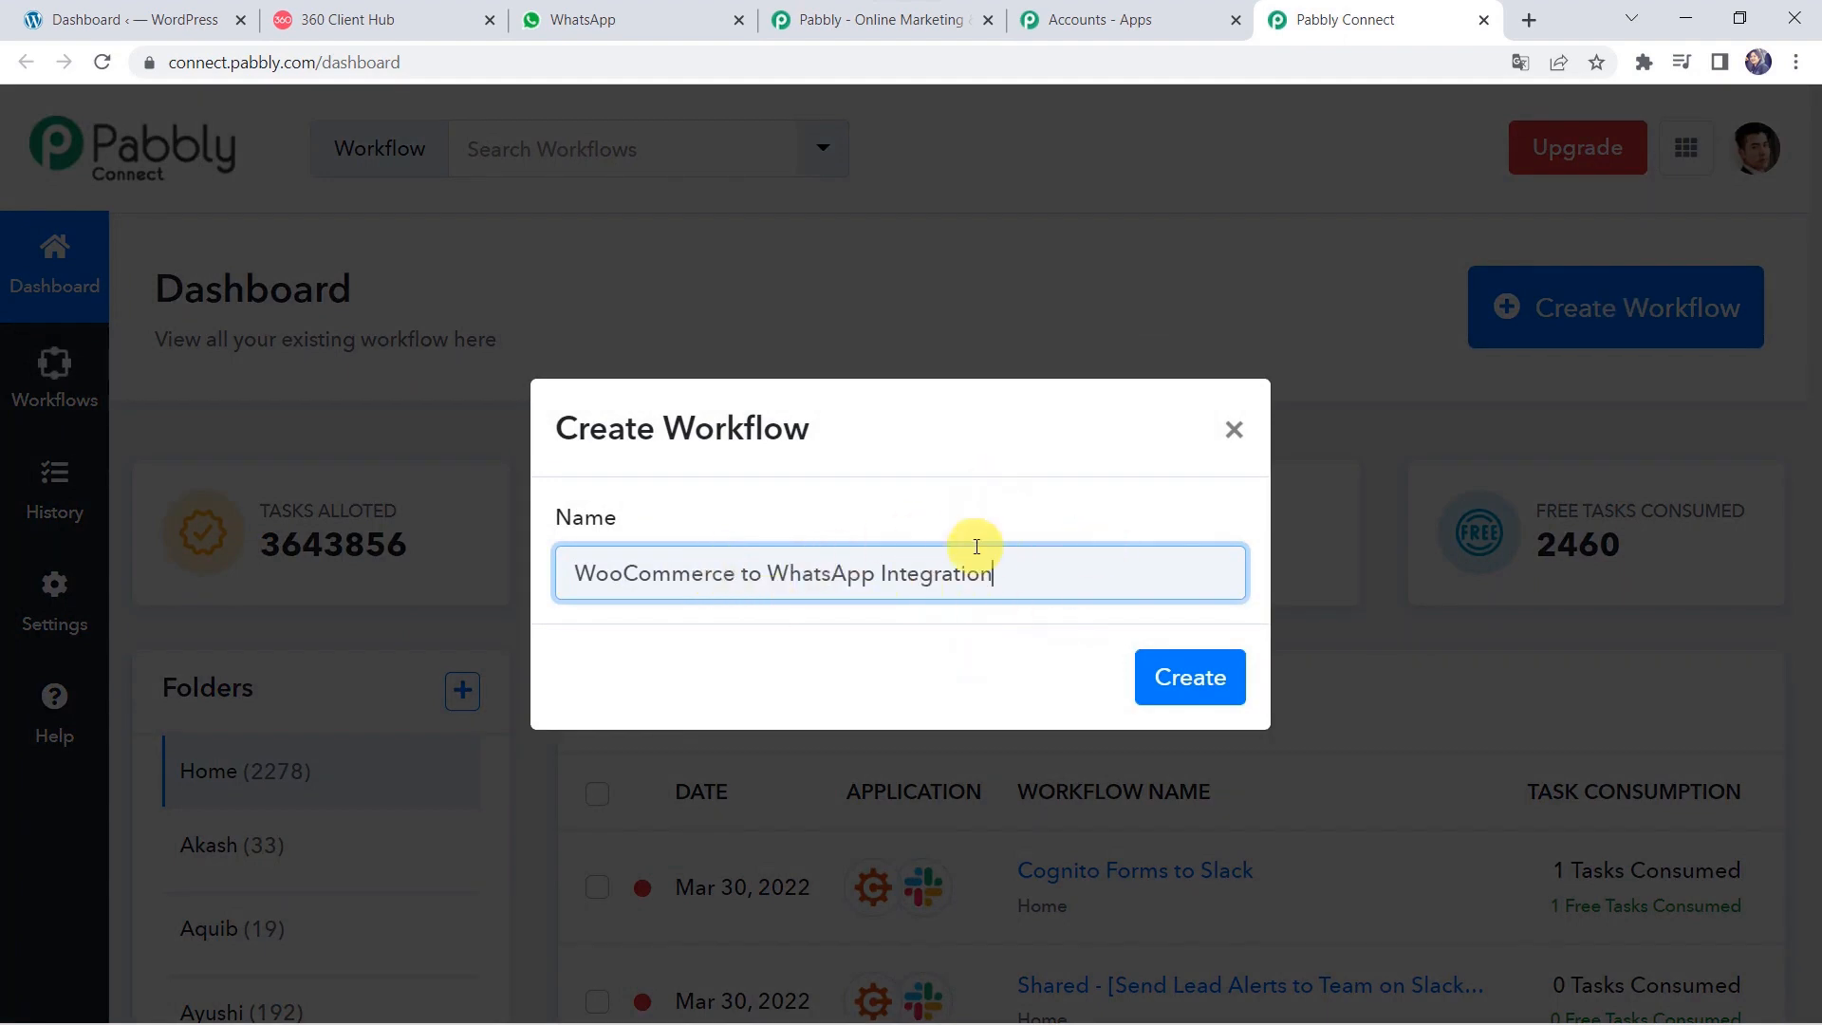
click(1191, 680)
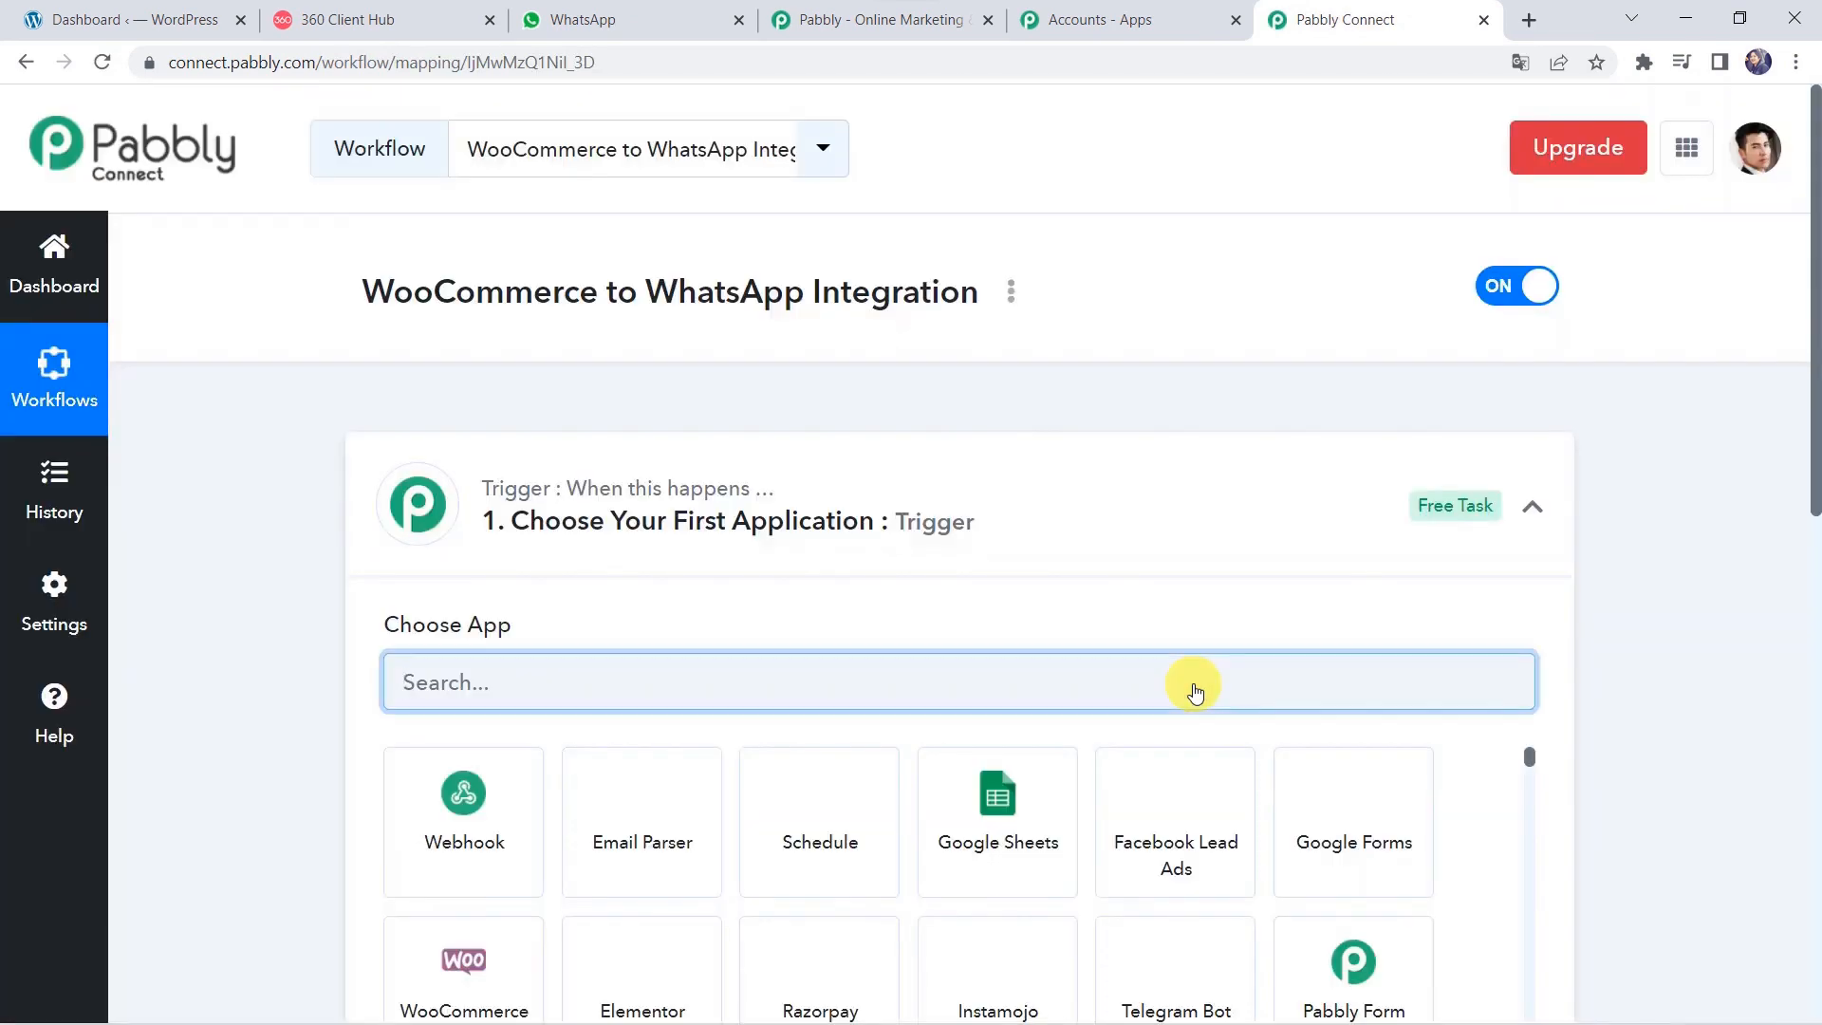
Choose WooCommerce as the workflow's trigger app.
click(1013, 537)
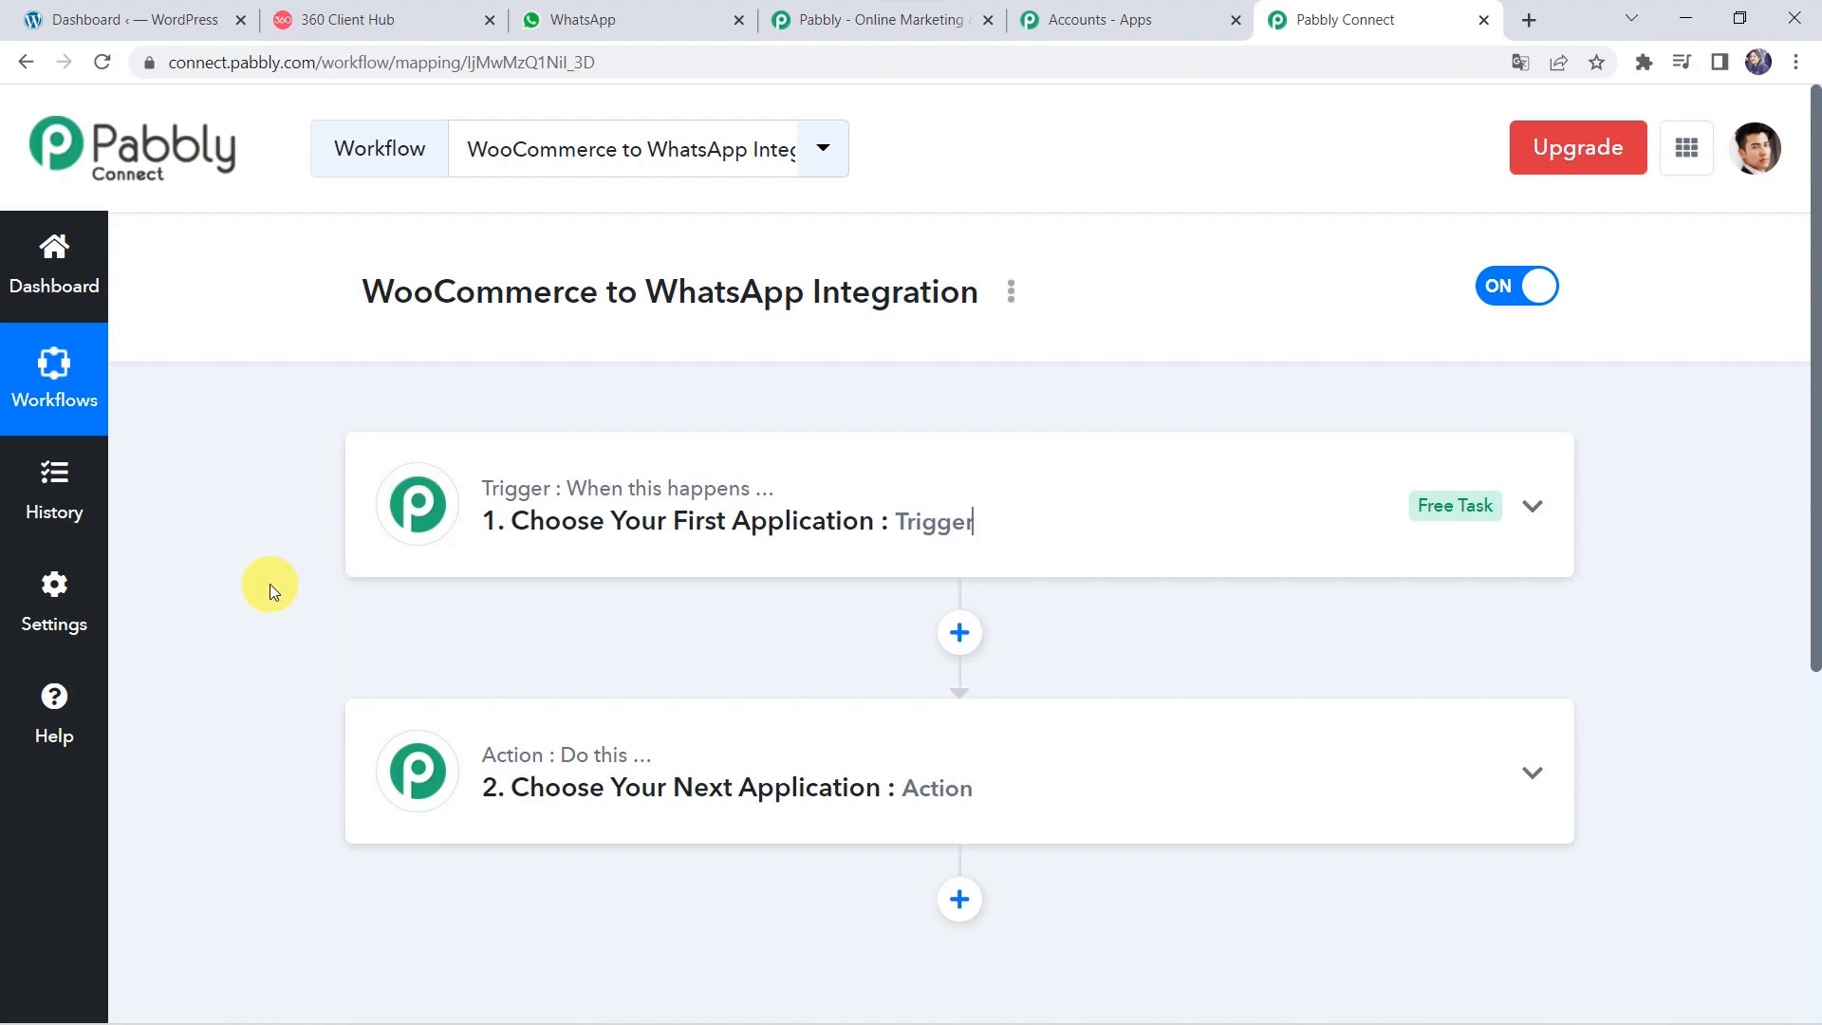
click(973, 489)
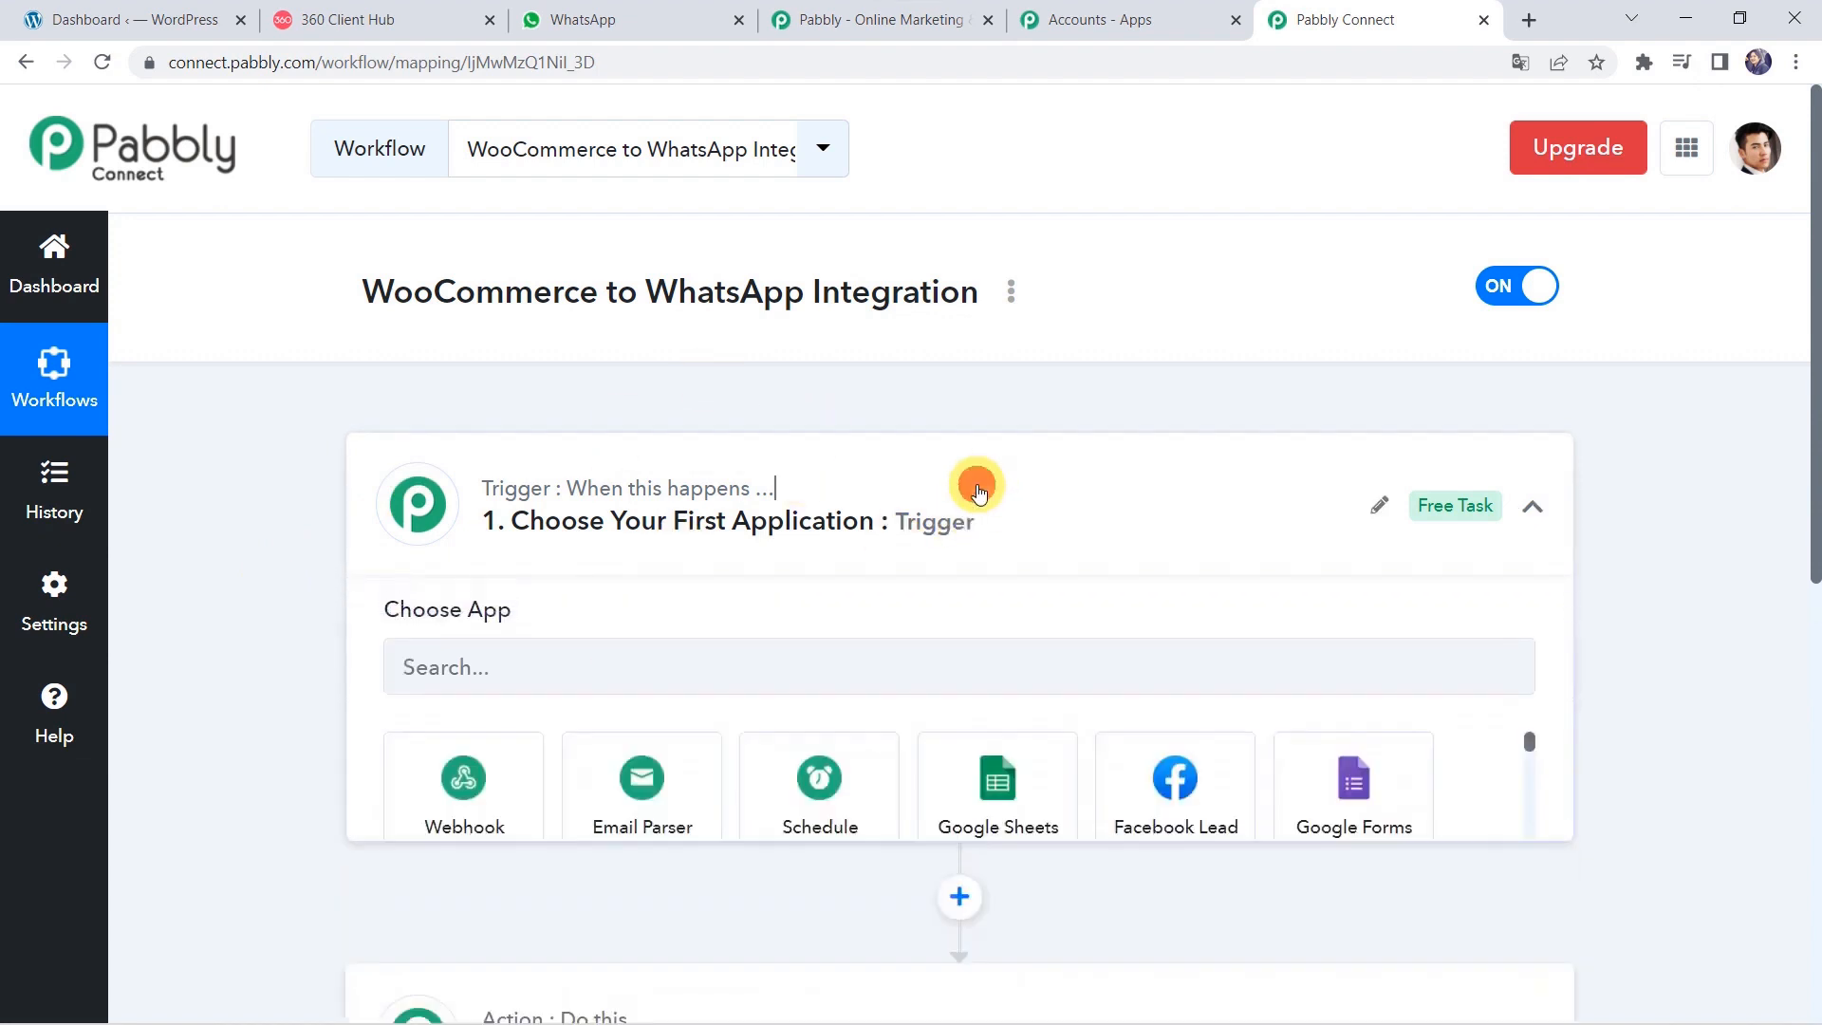
click(429, 687)
text(W)
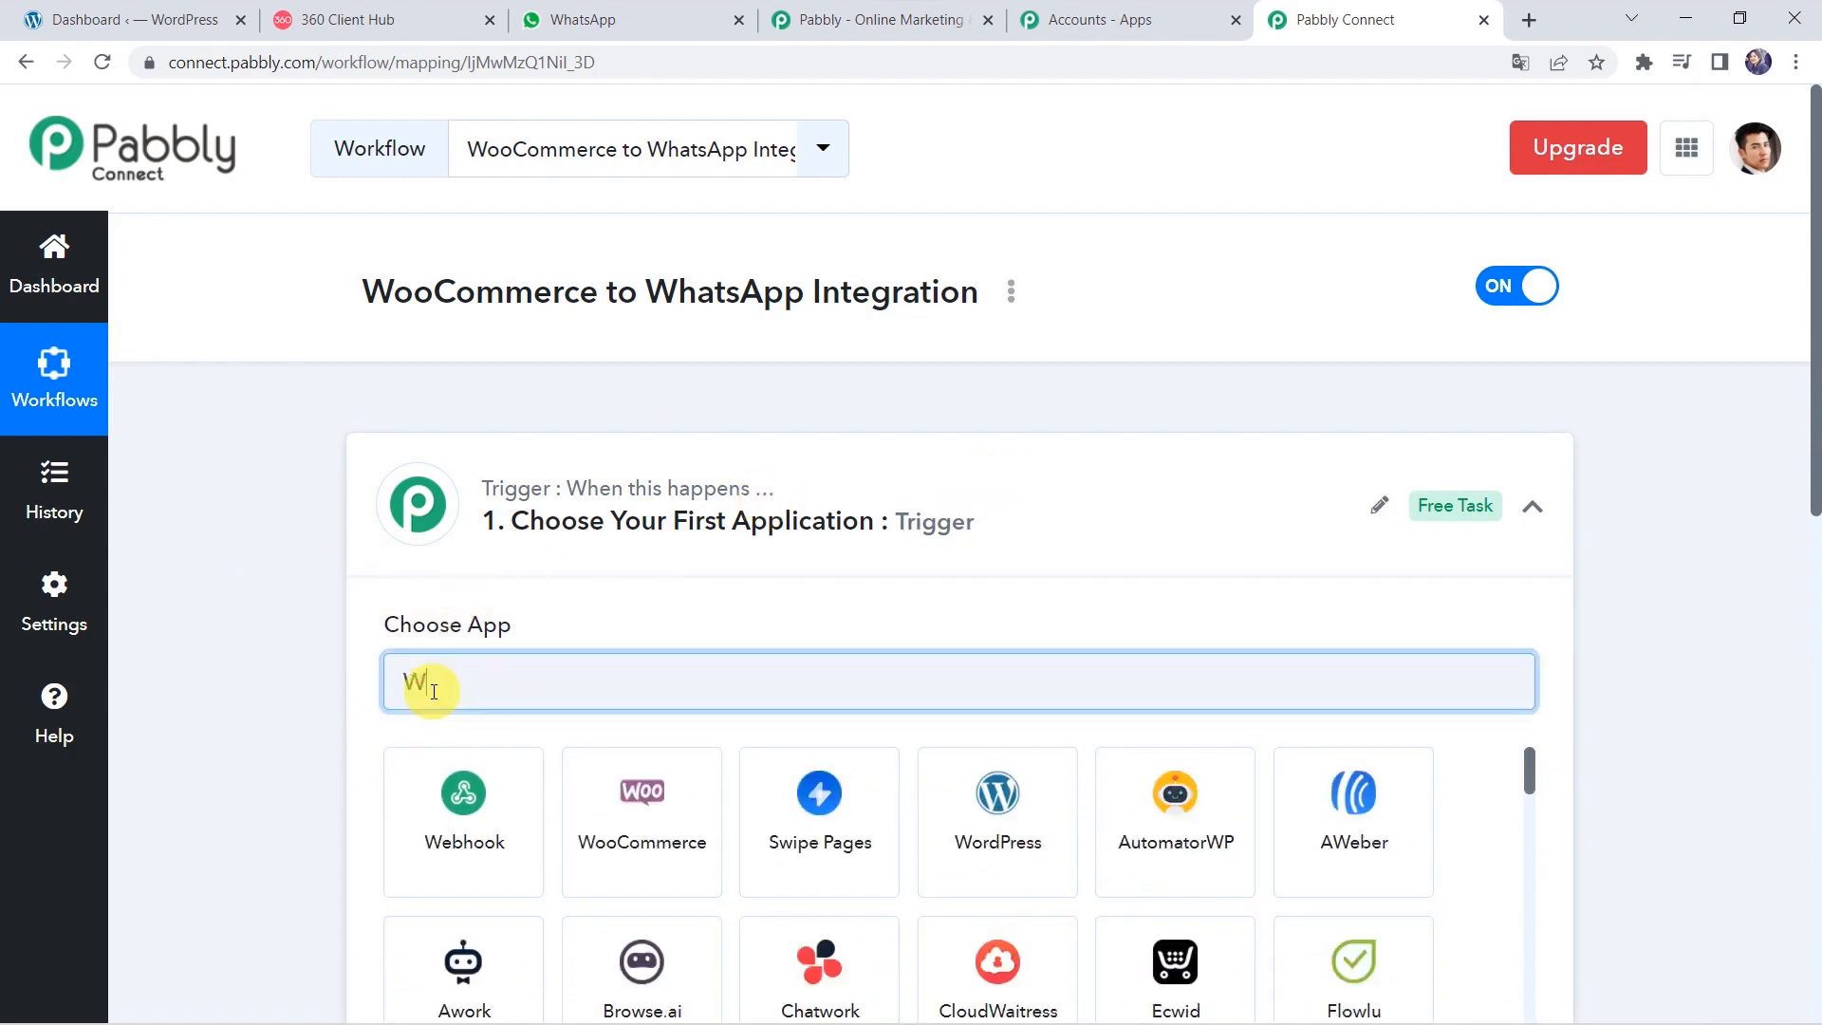
text(ooCo)
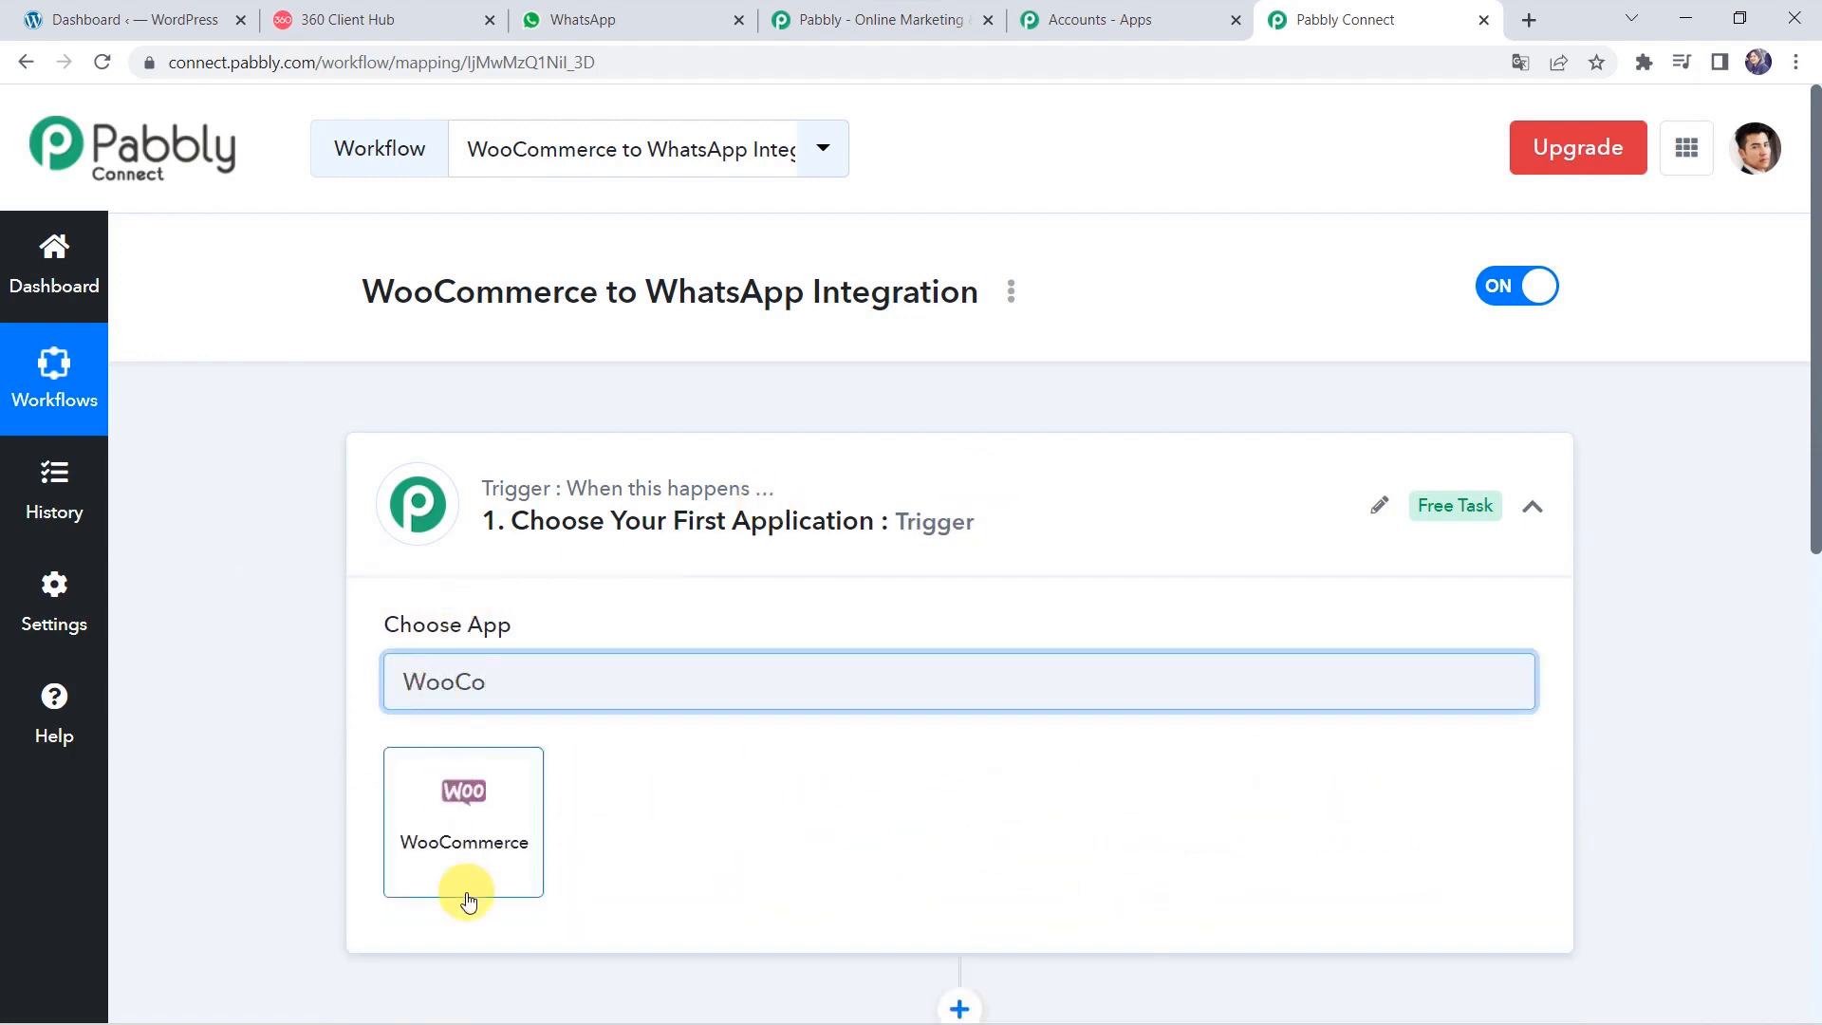
click(468, 896)
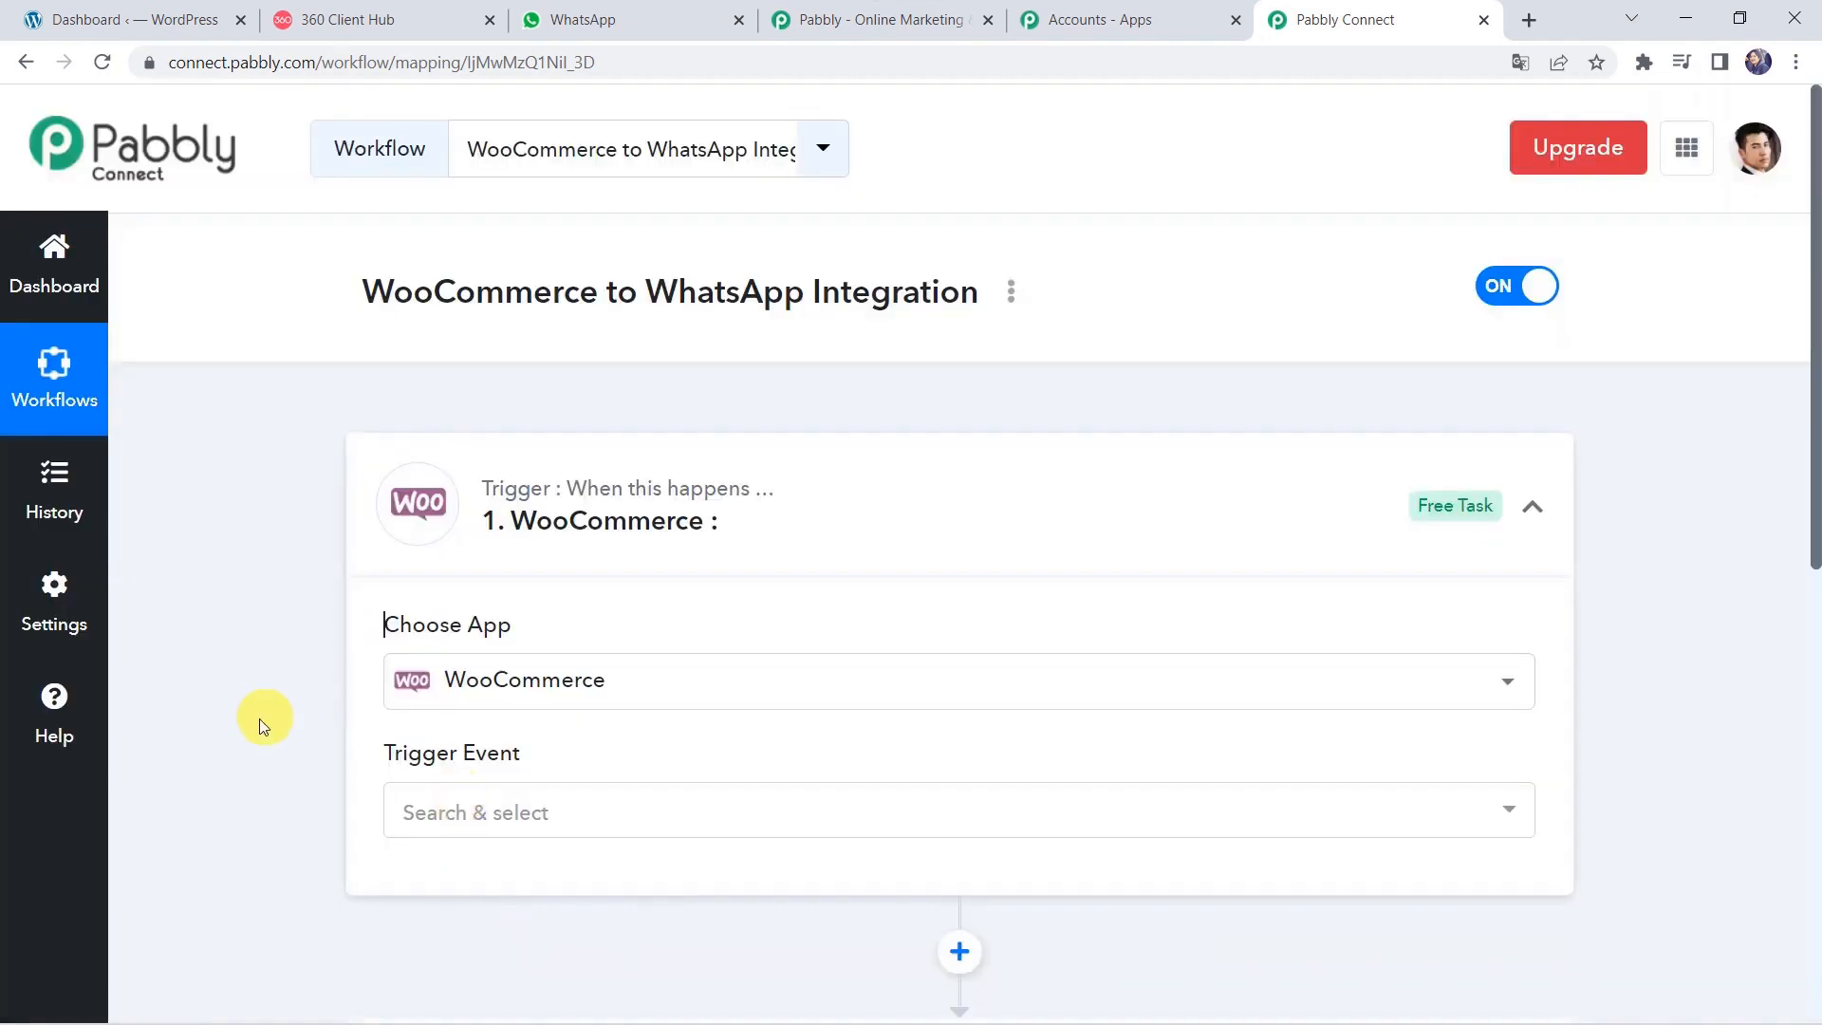
Pick New Order Created as the trigger event and copy the generated webhook URL.
scroll(258, 725, down, 2)
click(439, 611)
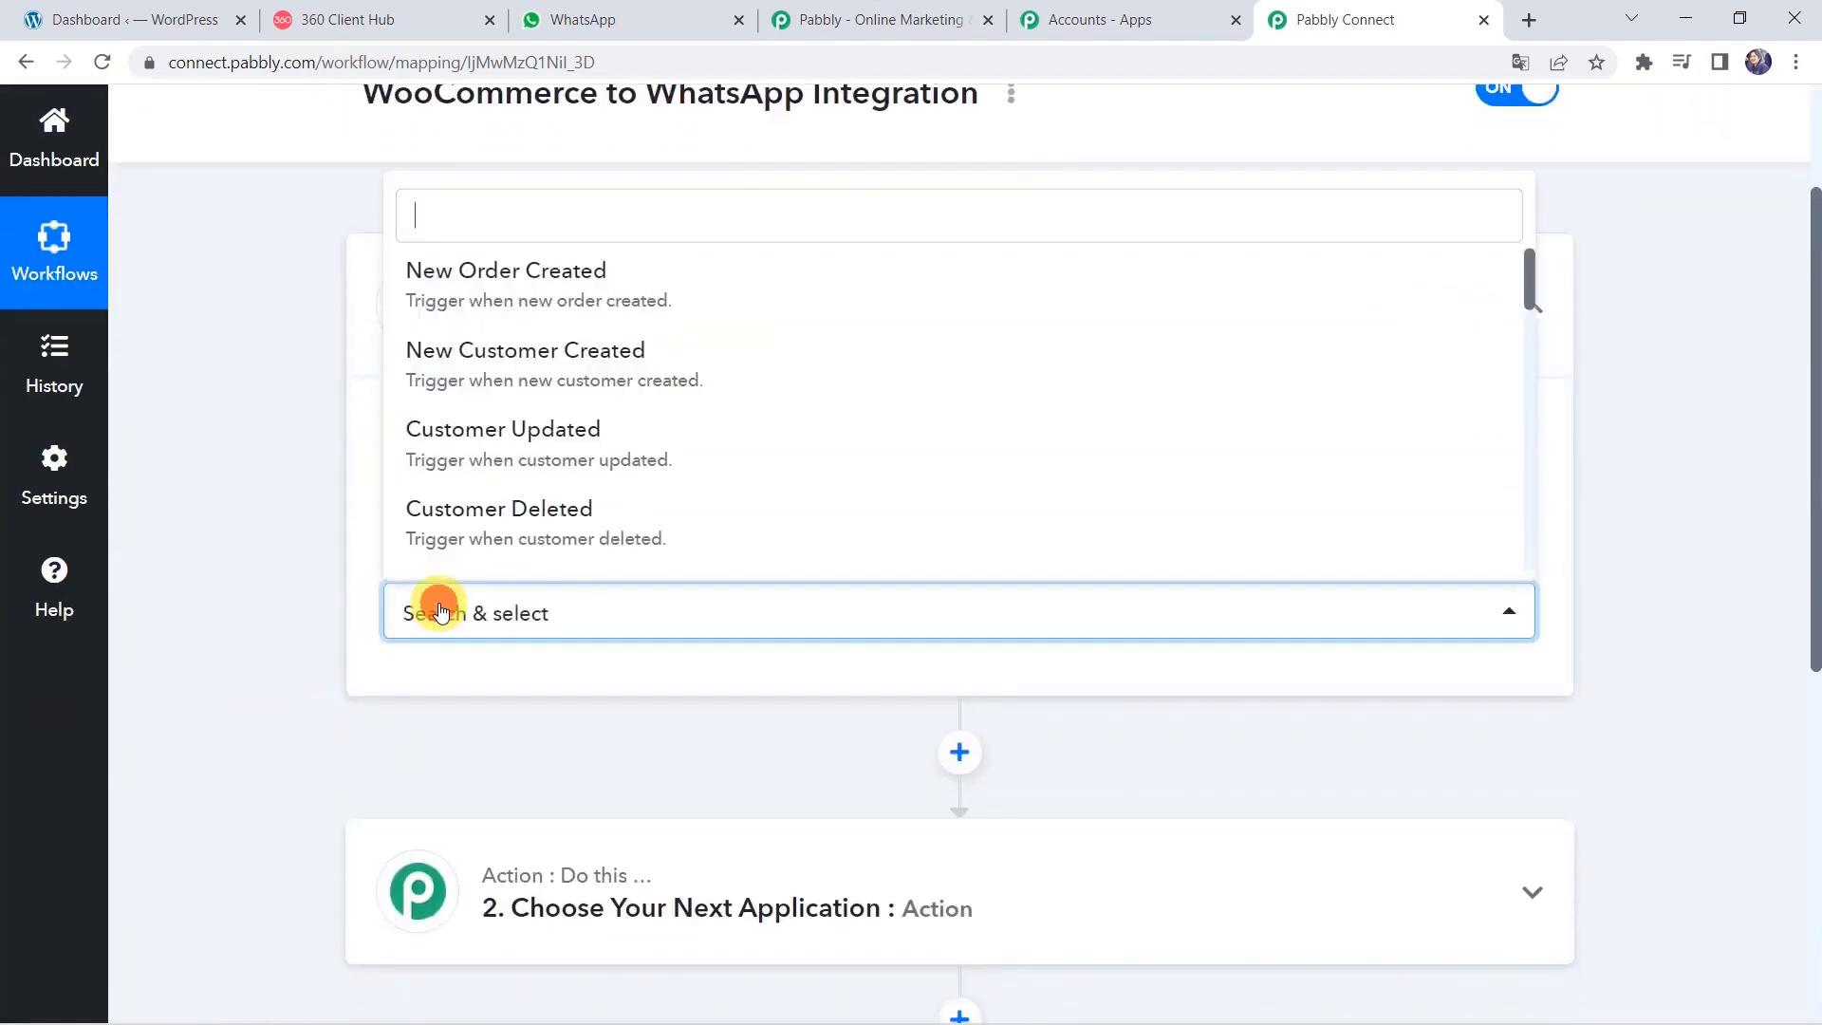
click(538, 277)
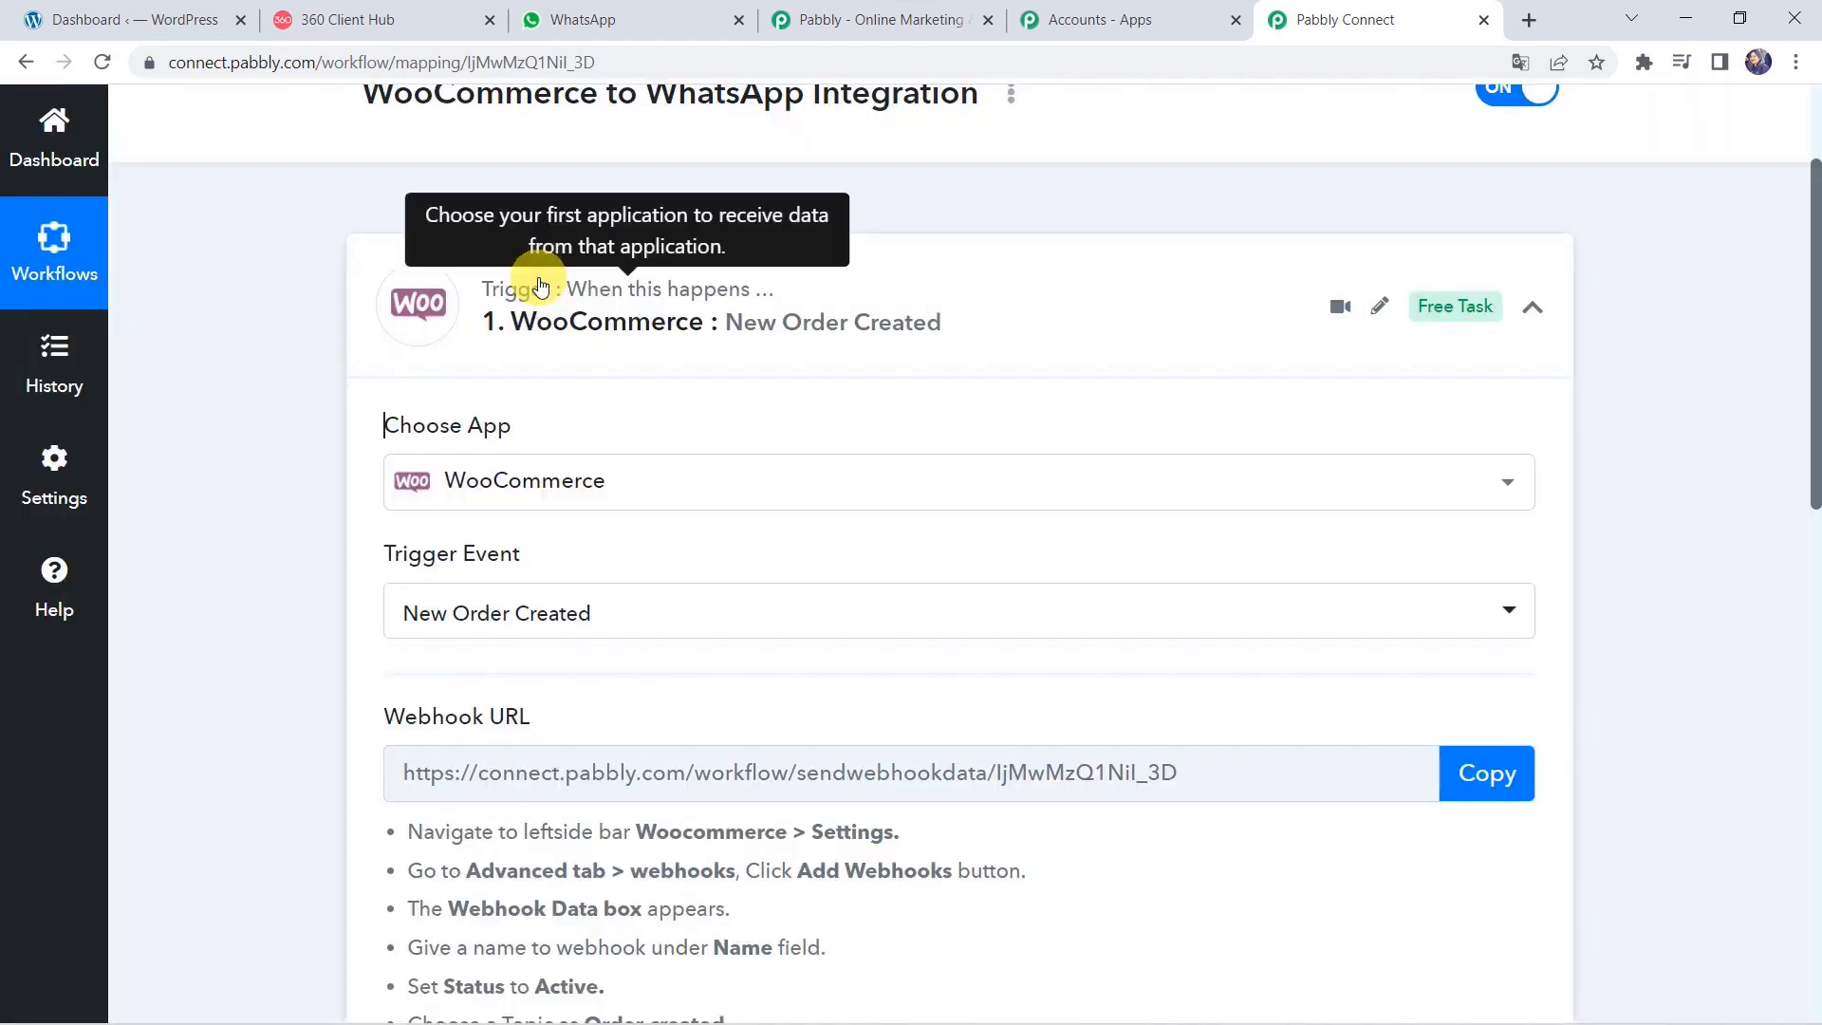
scroll(183, 671, down, 5)
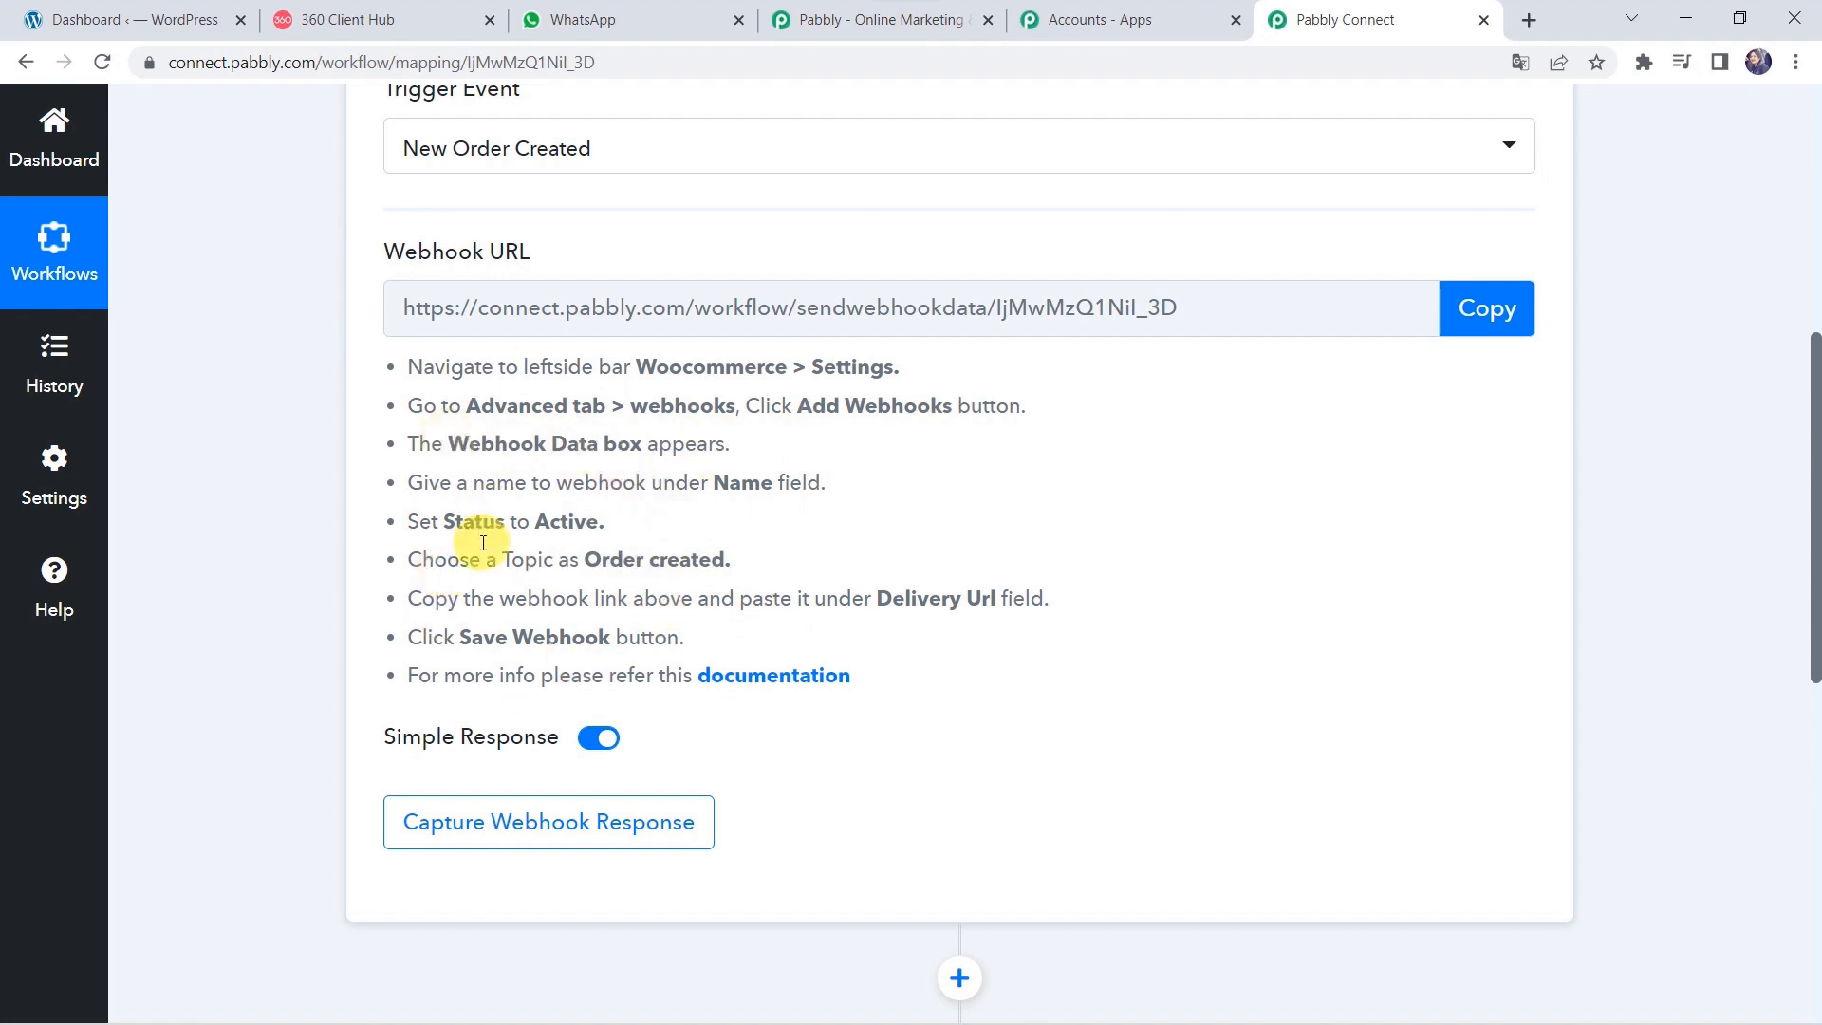
click(1516, 314)
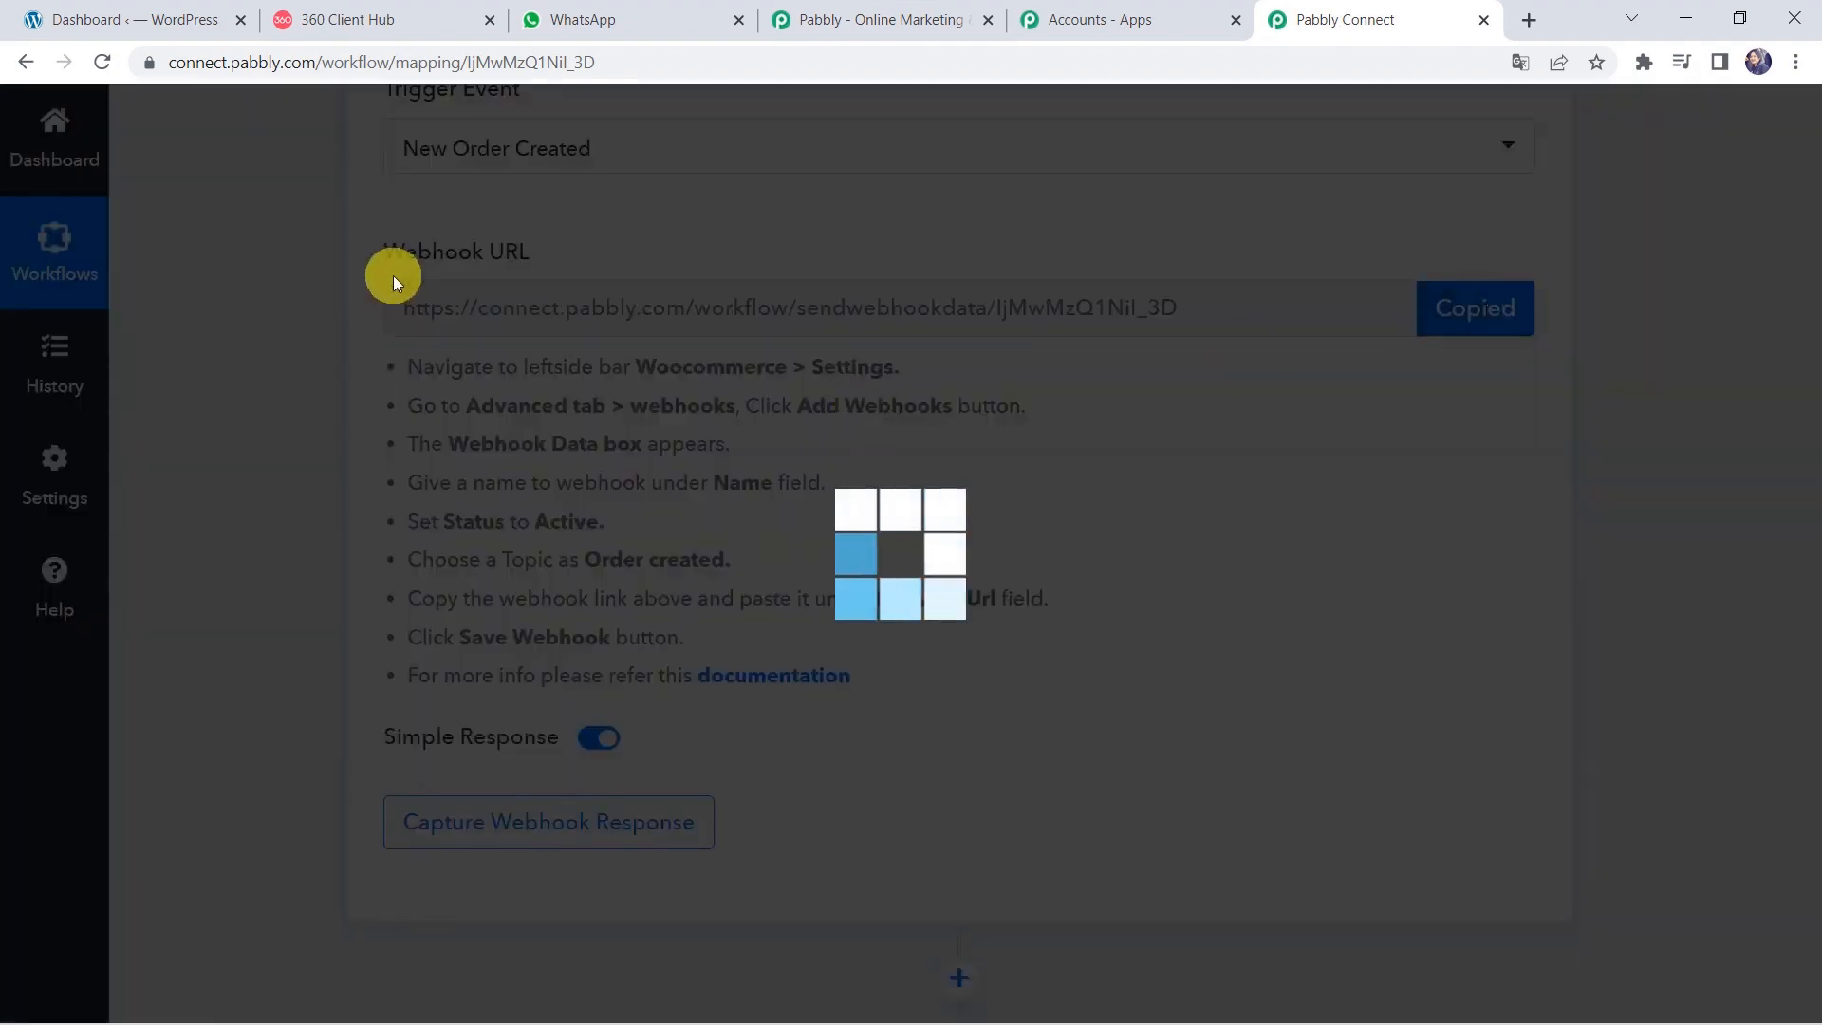
In WordPress, go to WooCommerce Settings > Advanced > Webhooks and start a new webhook.
click(177, 15)
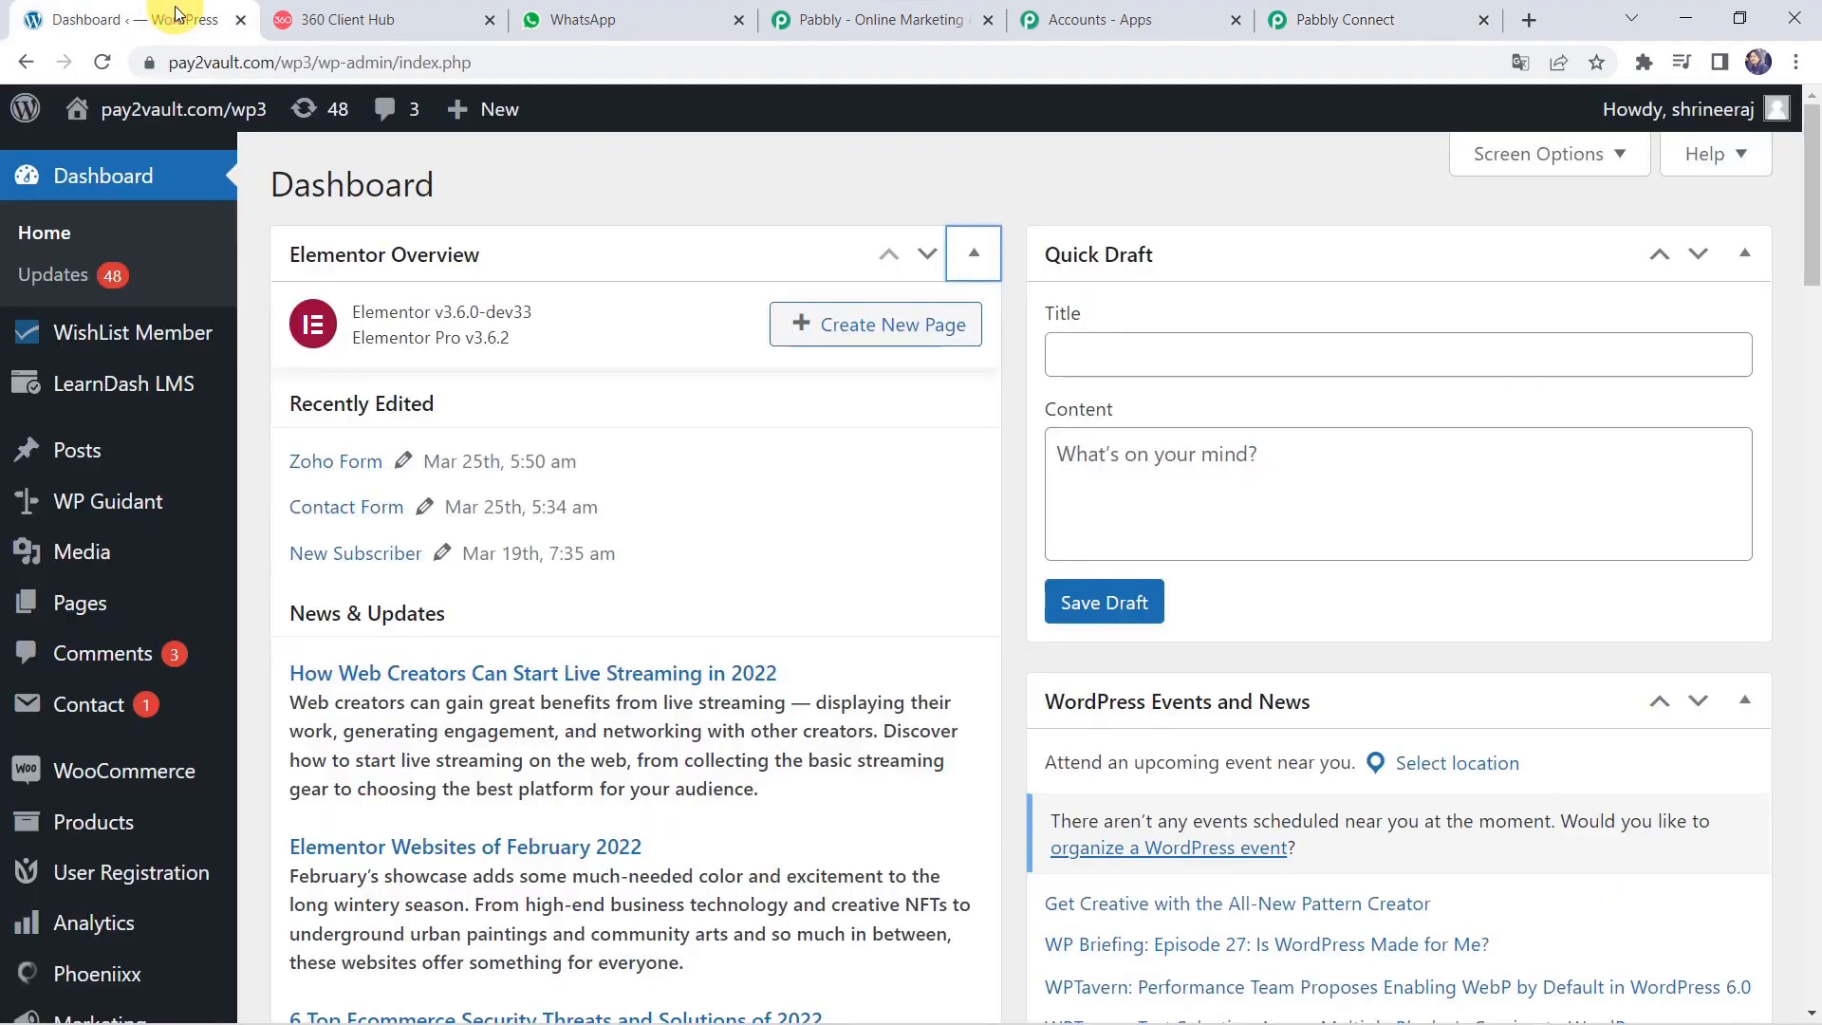
mouse_move(137, 788)
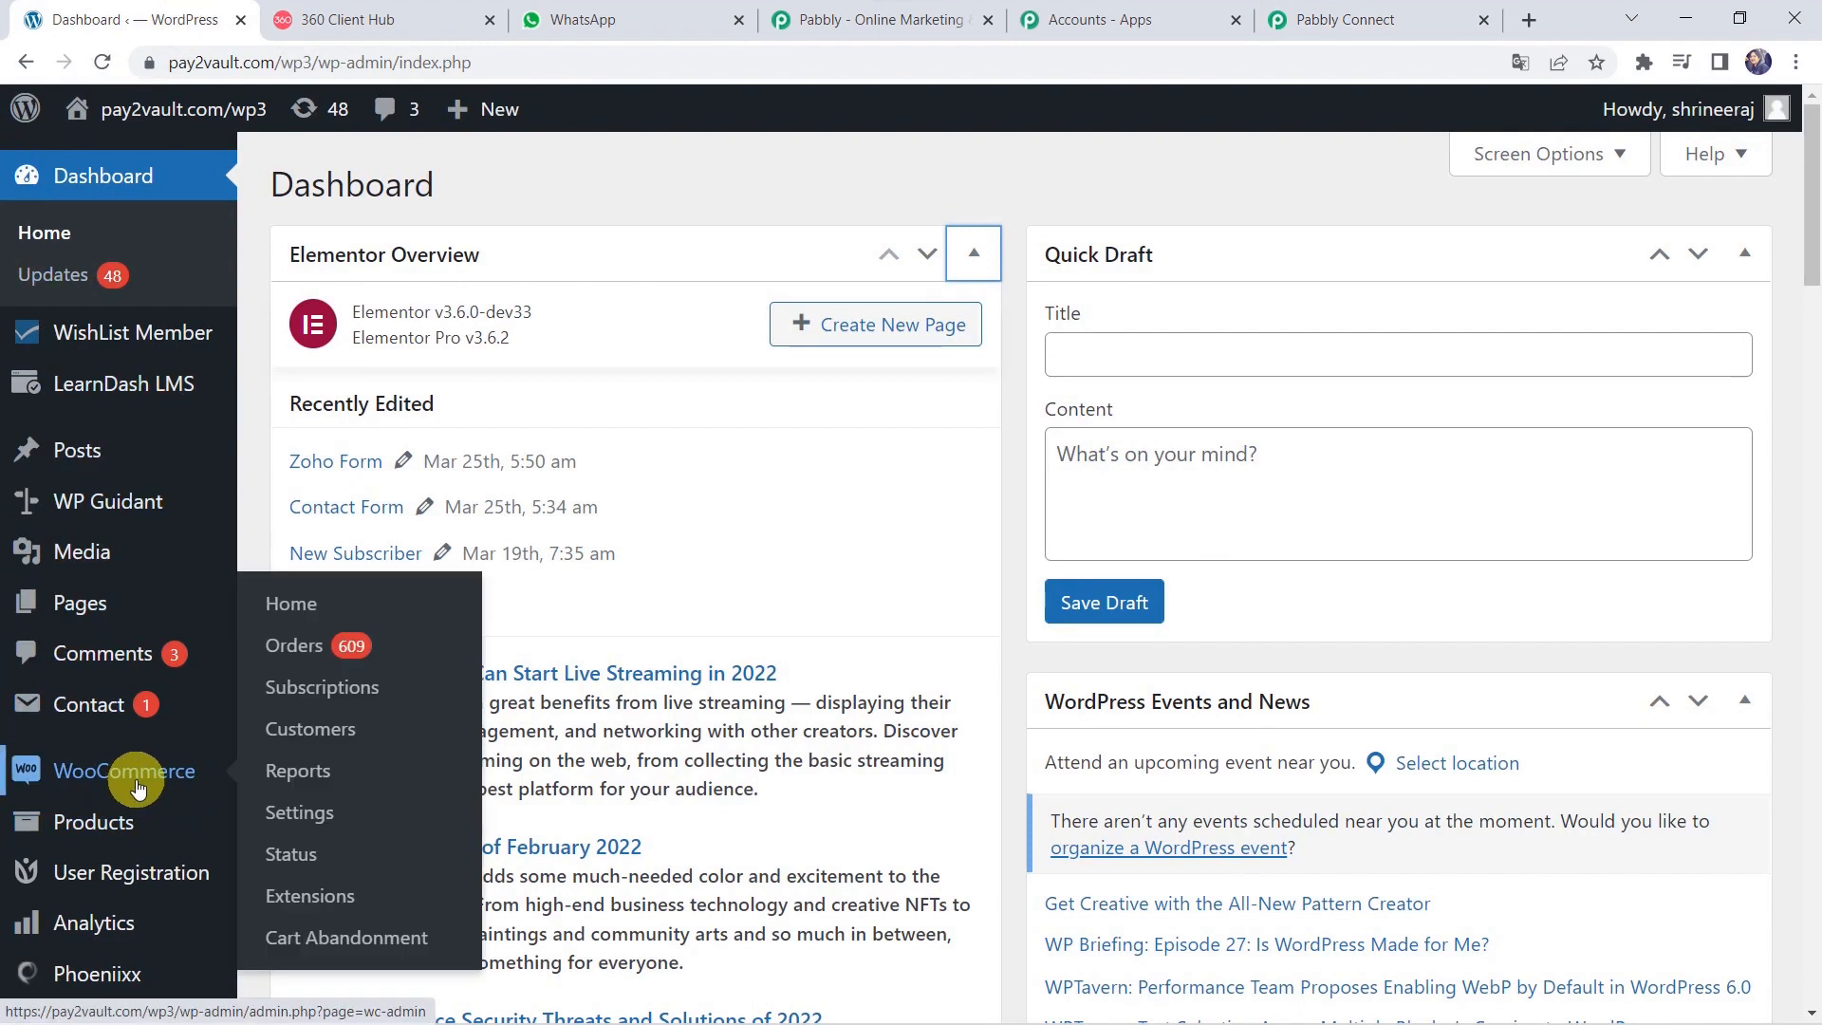
click(319, 822)
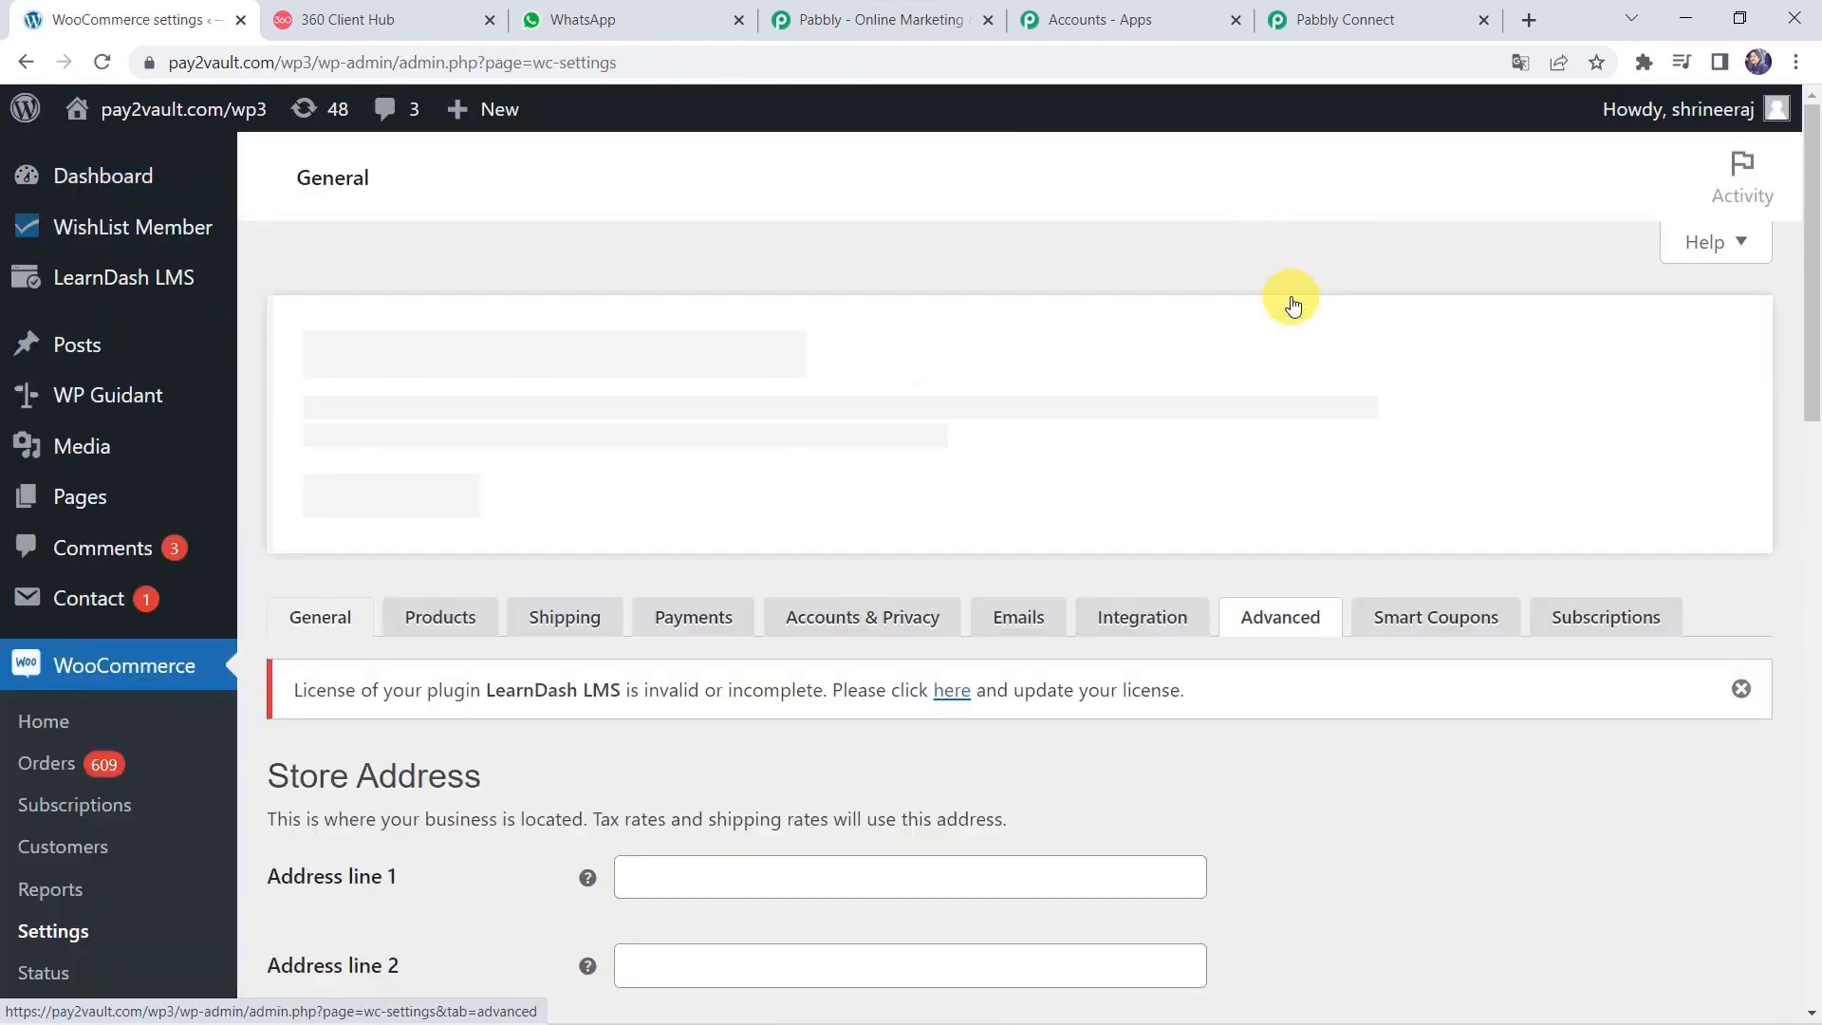
click(1291, 299)
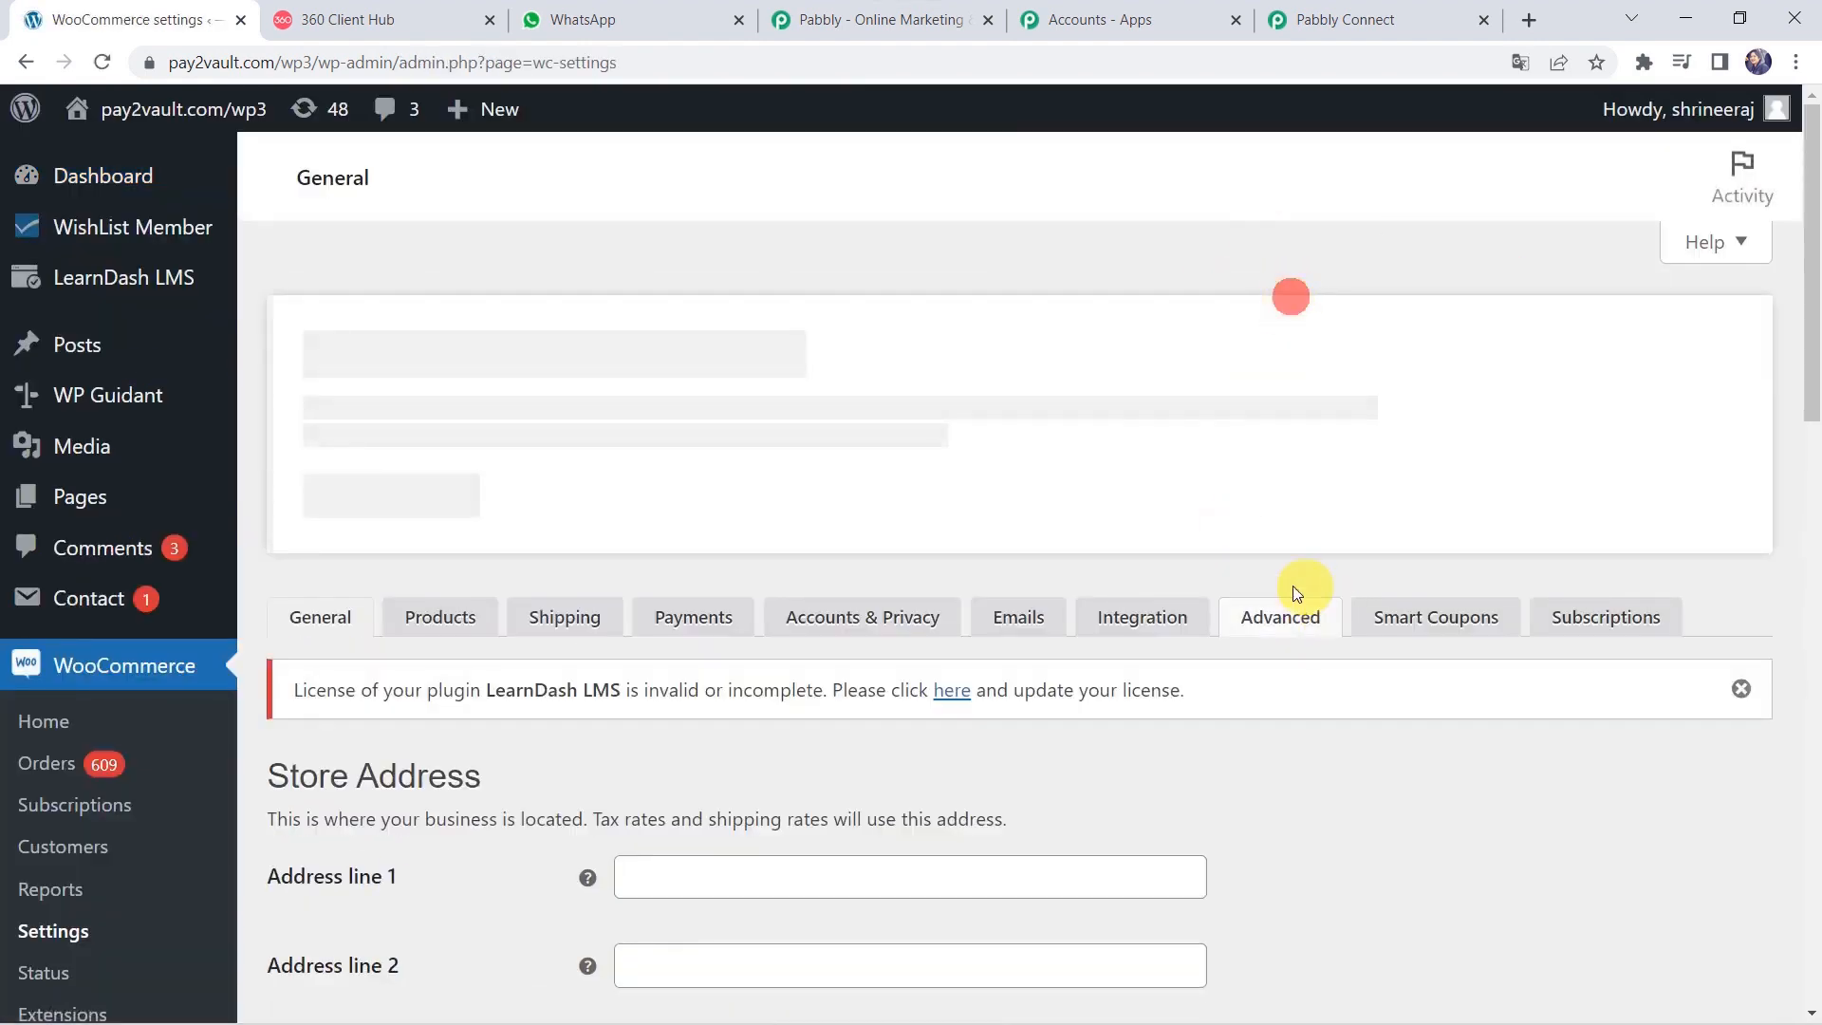
click(1283, 628)
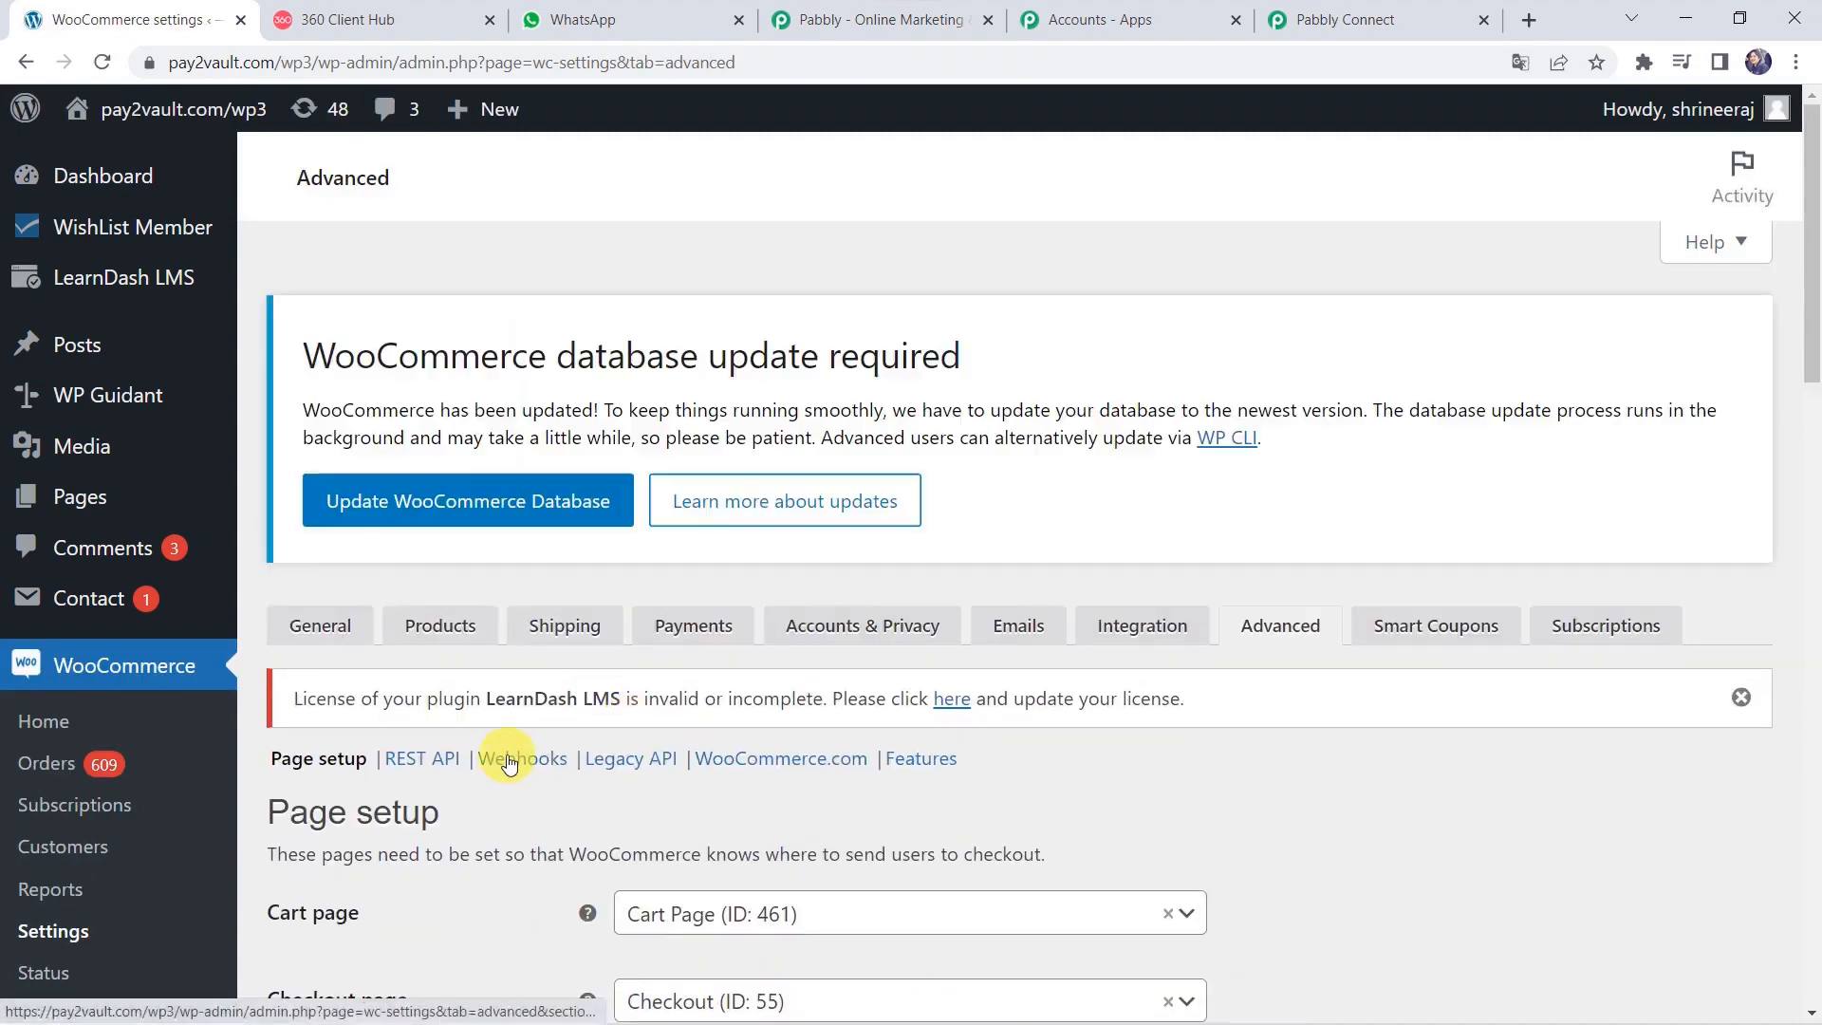
click(524, 760)
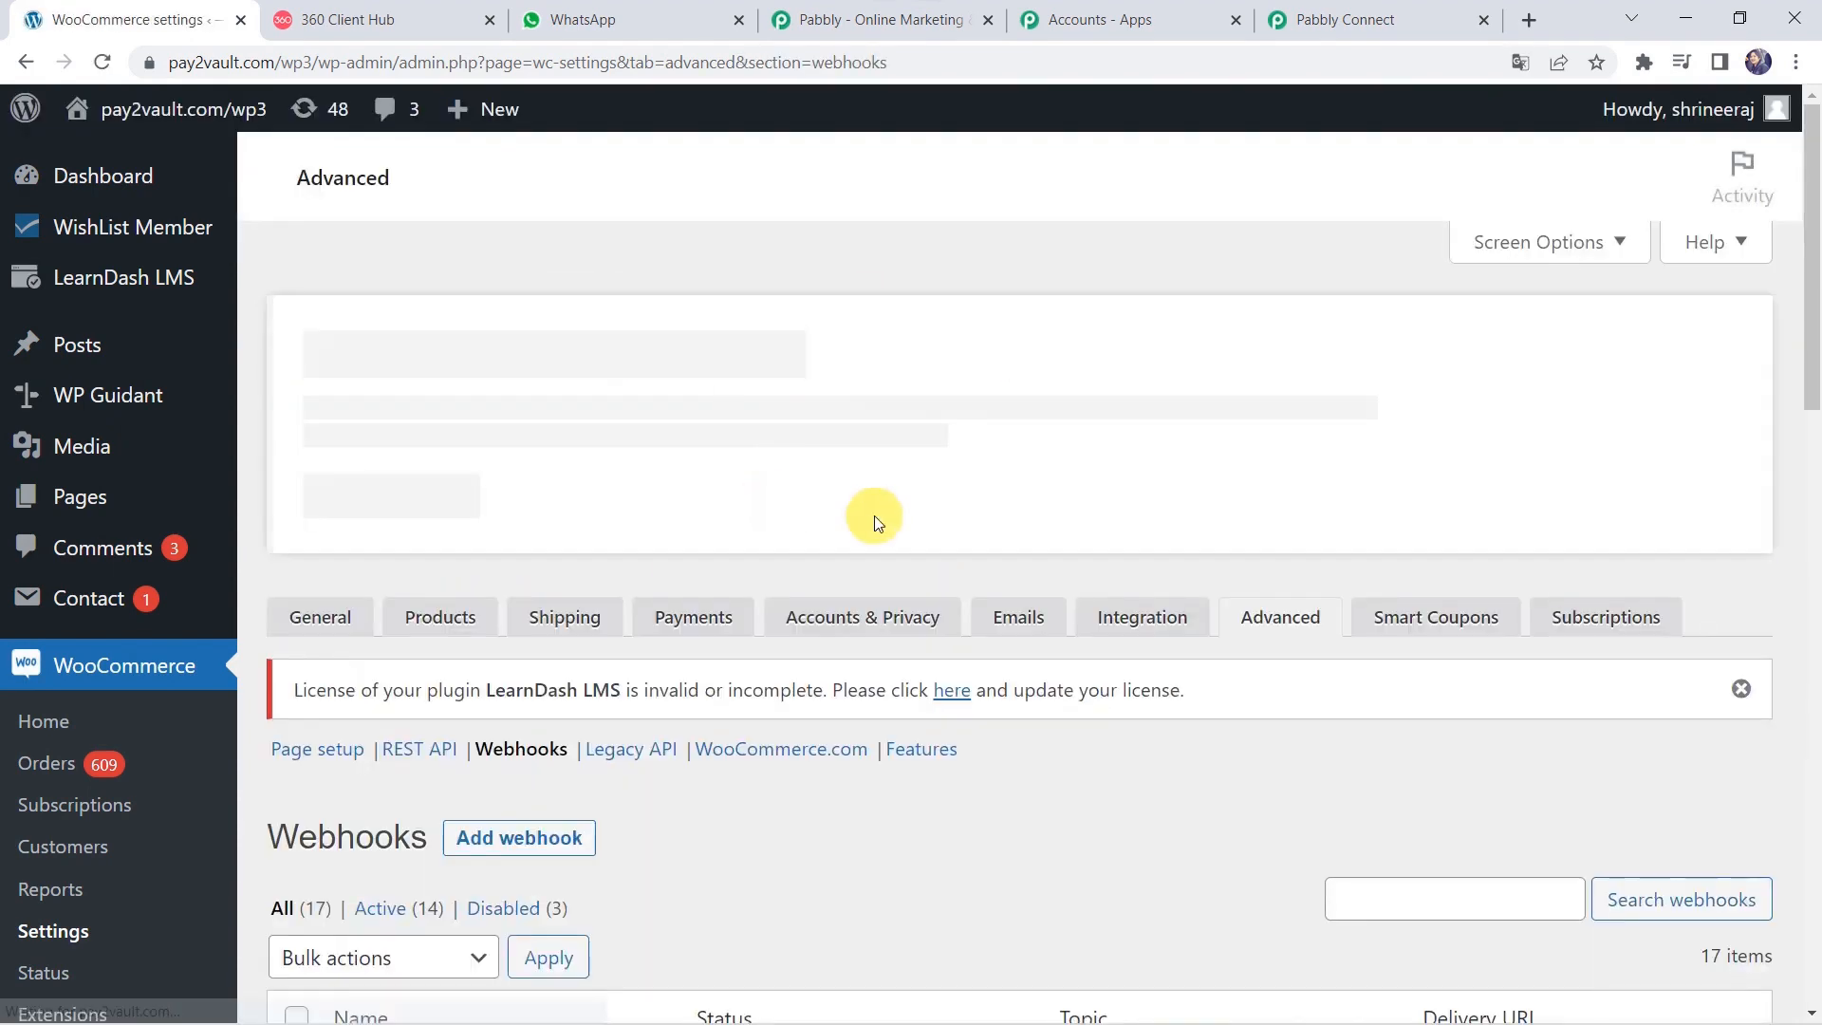
scroll(1118, 913, down, 1)
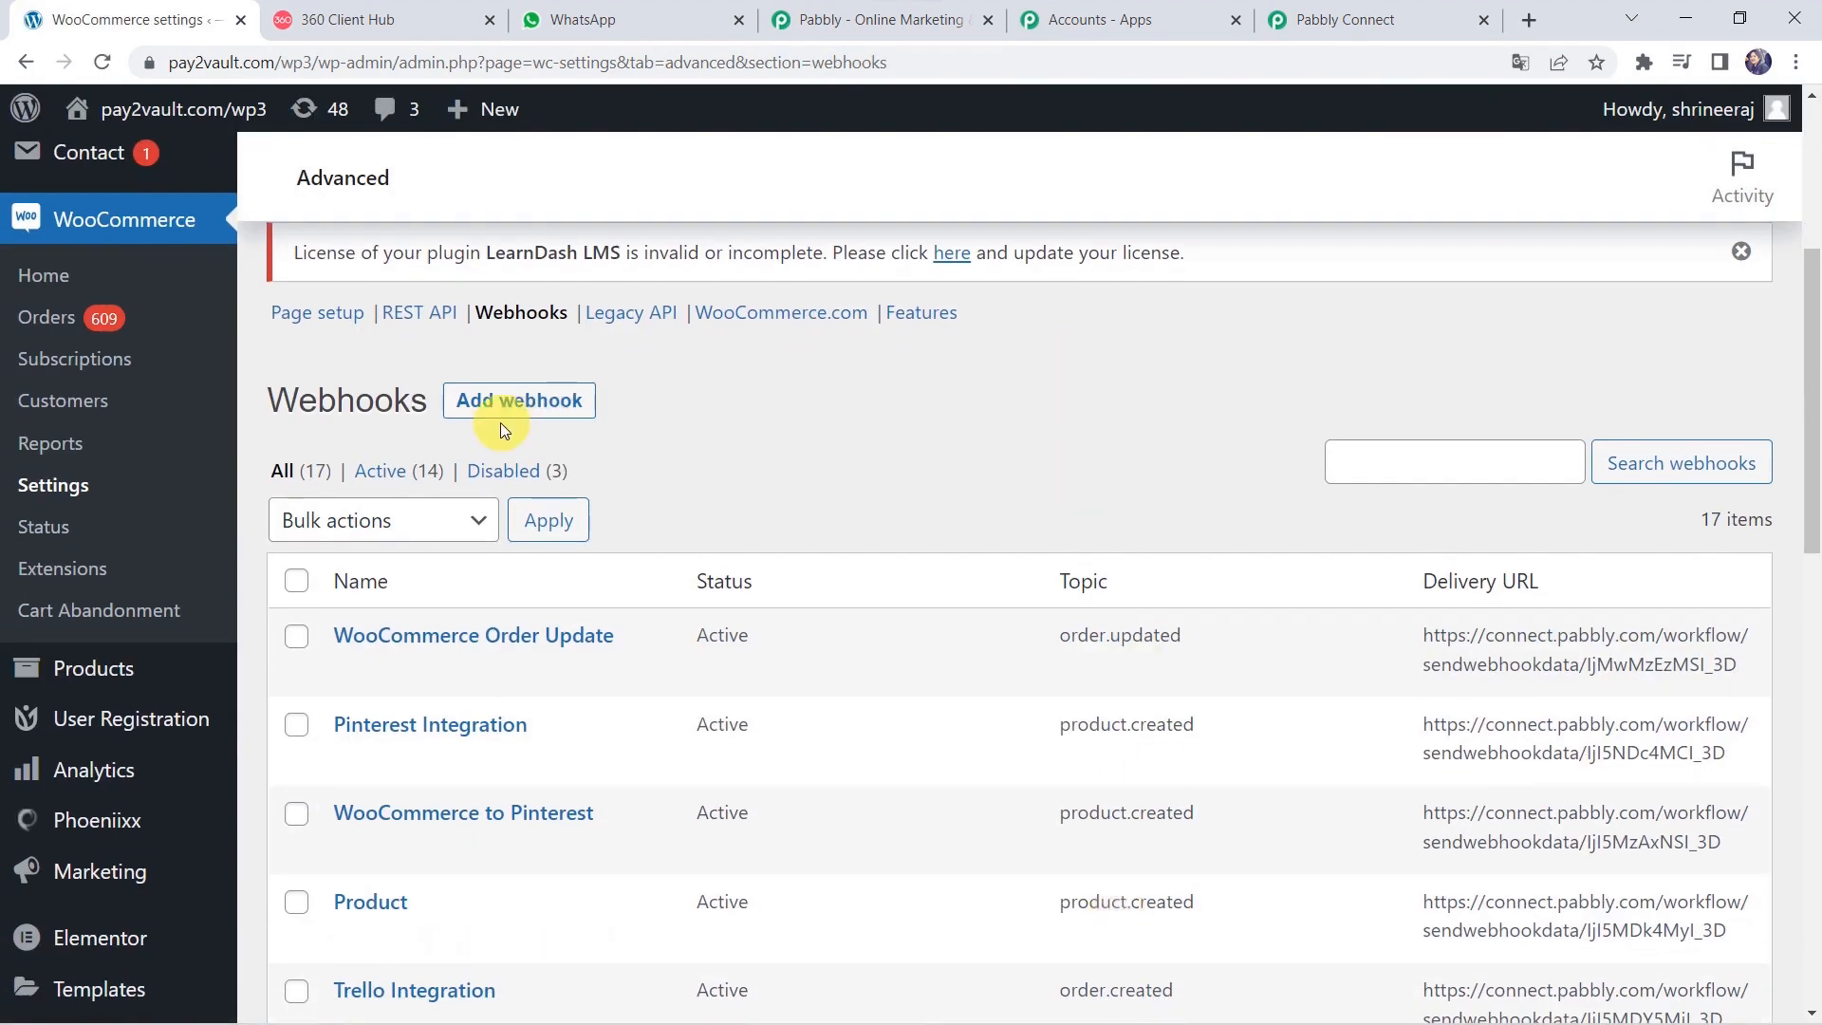
click(570, 418)
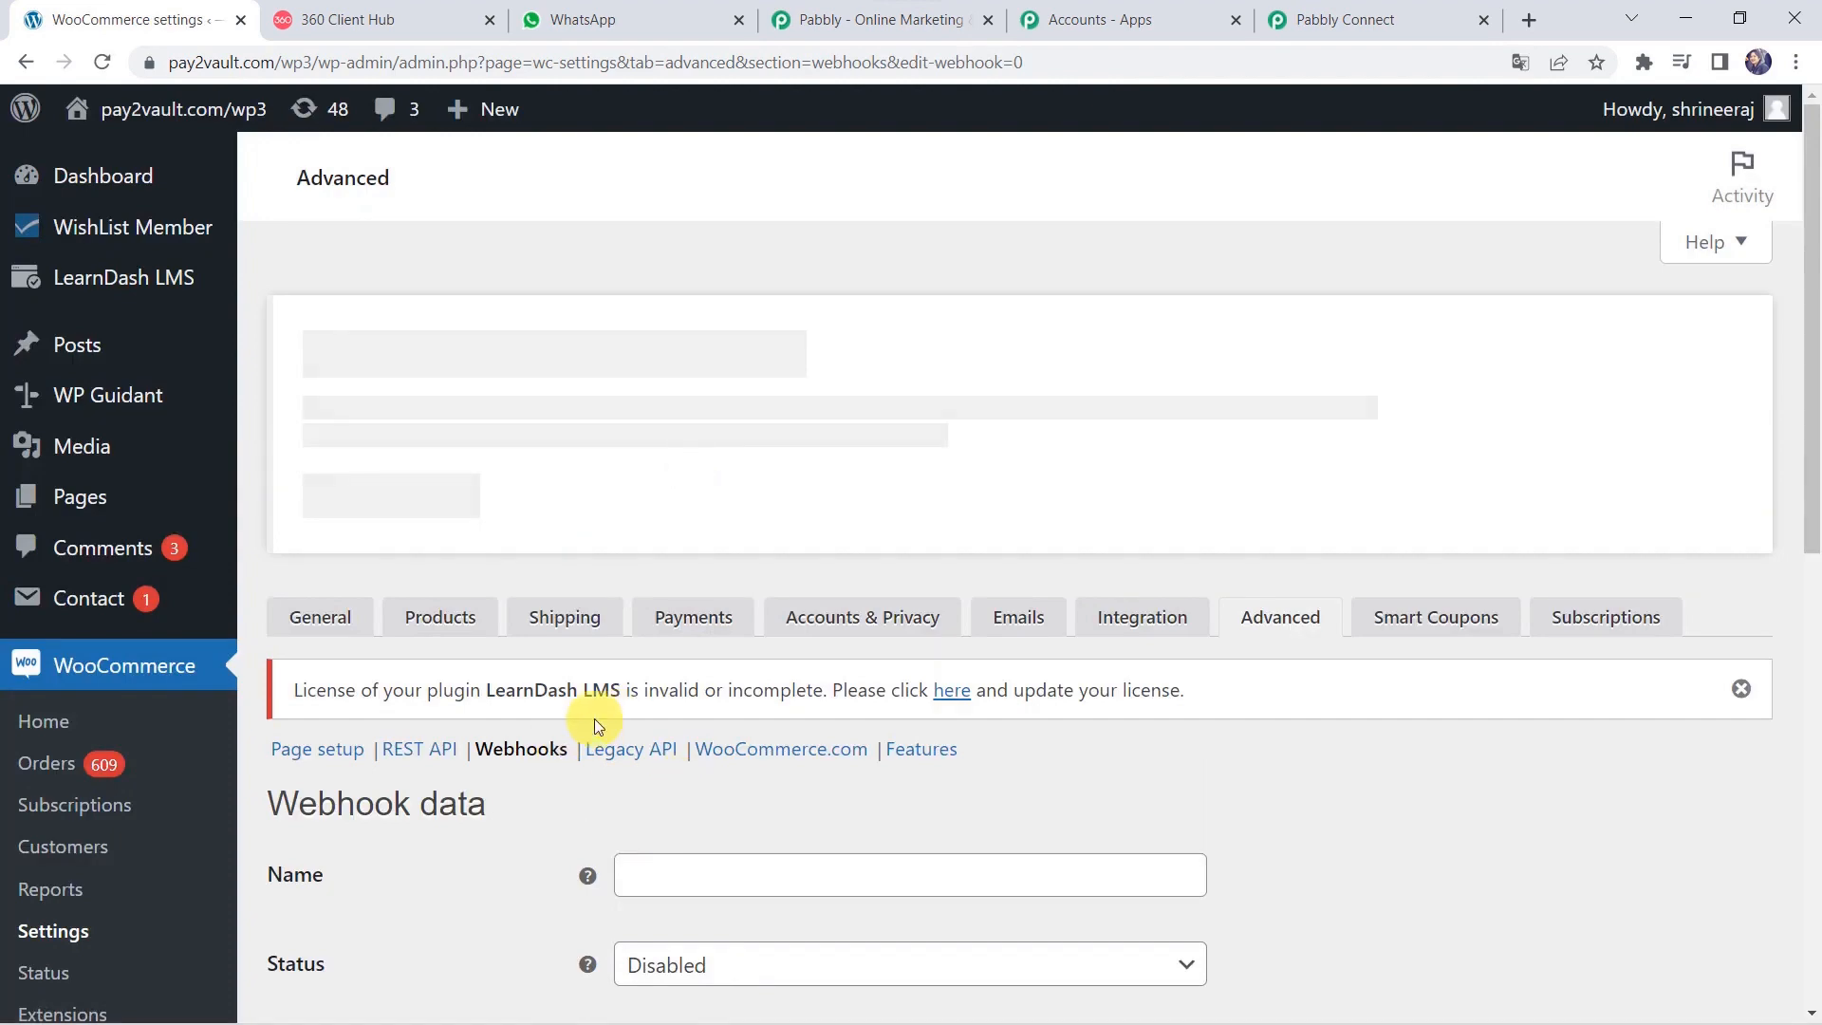
scroll(594, 719, down, 5)
Name the webhook 'WhatsApp Integration', set status Active and topic Order created.
click(662, 334)
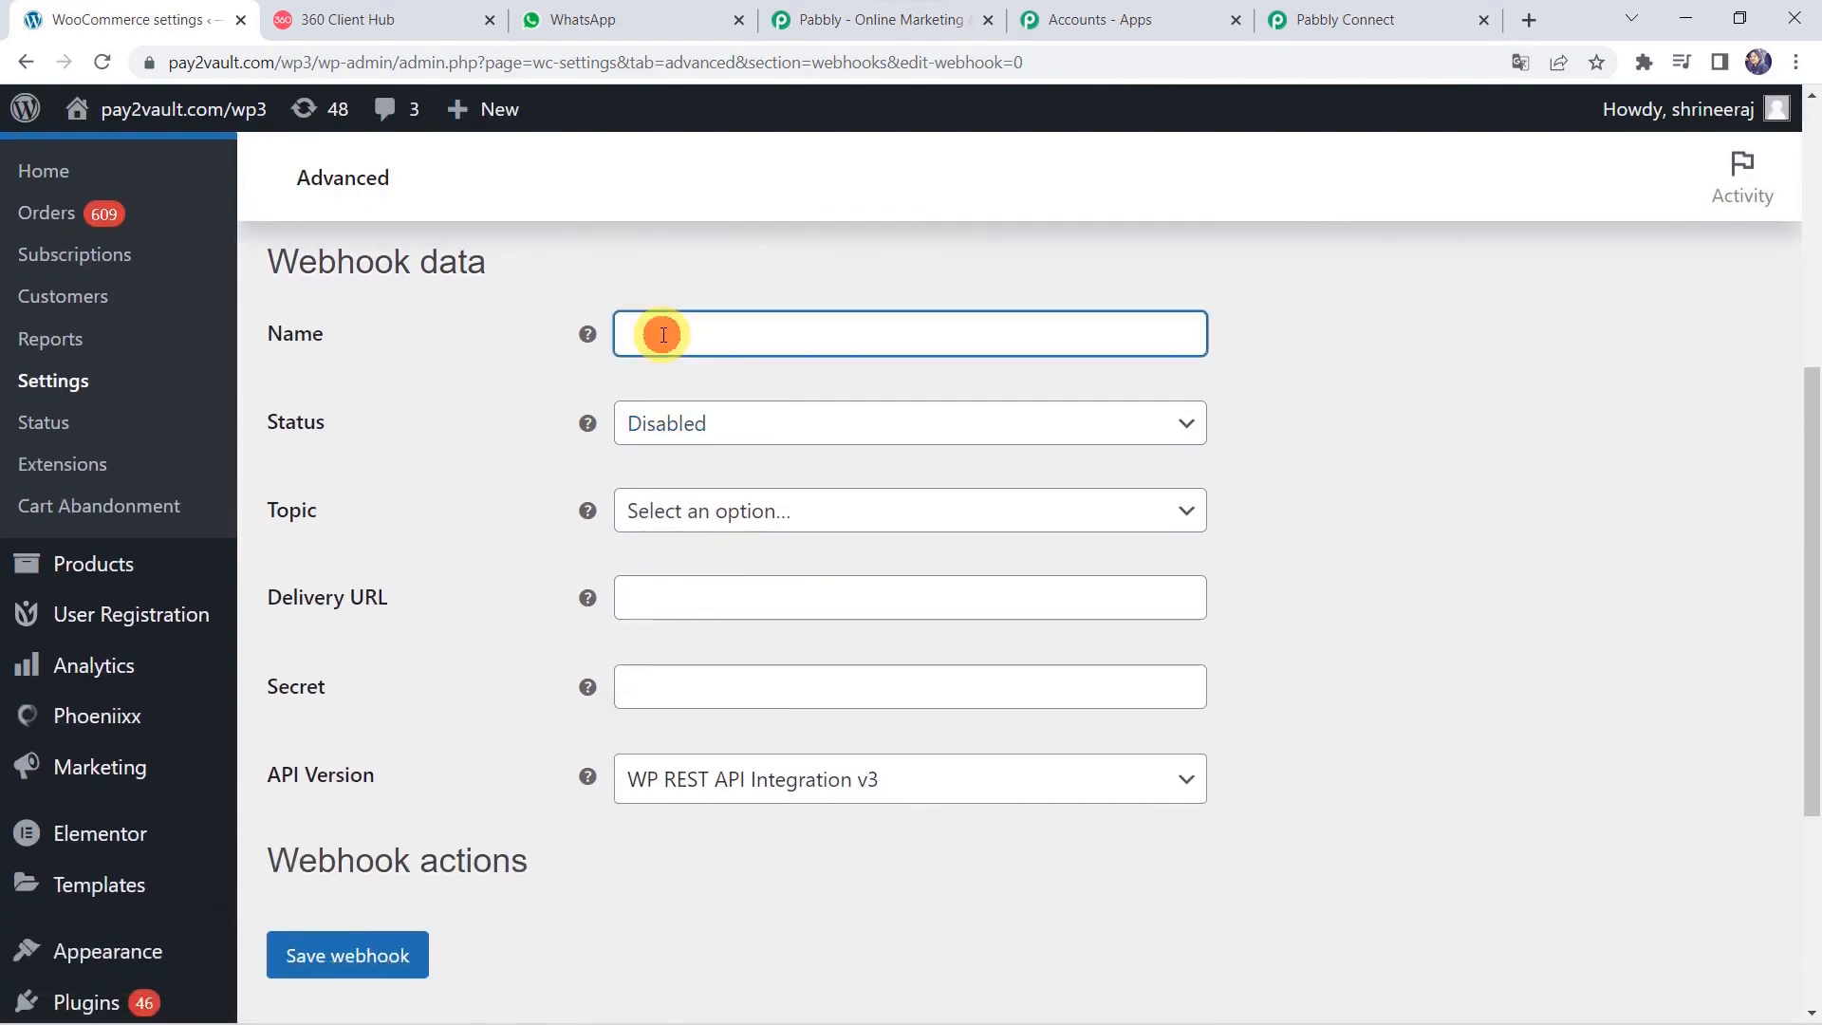
text(WhatsApp In)
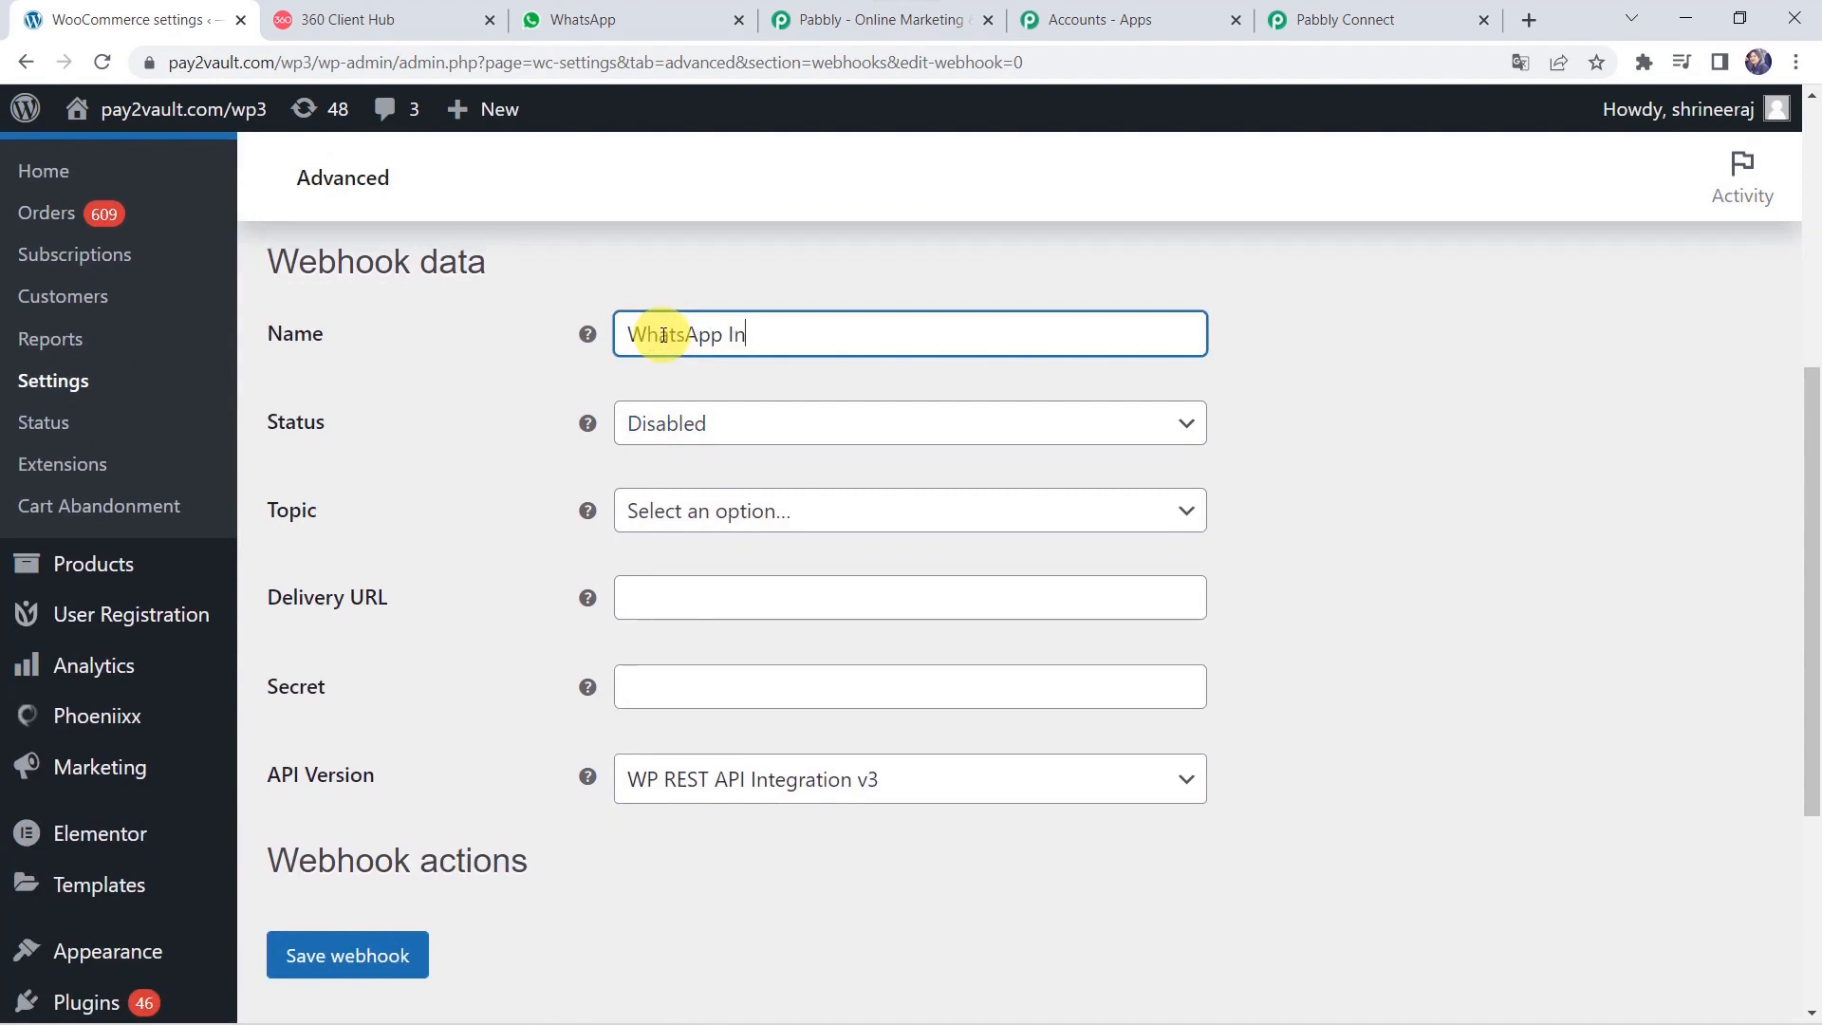
text(tegration)
click(671, 422)
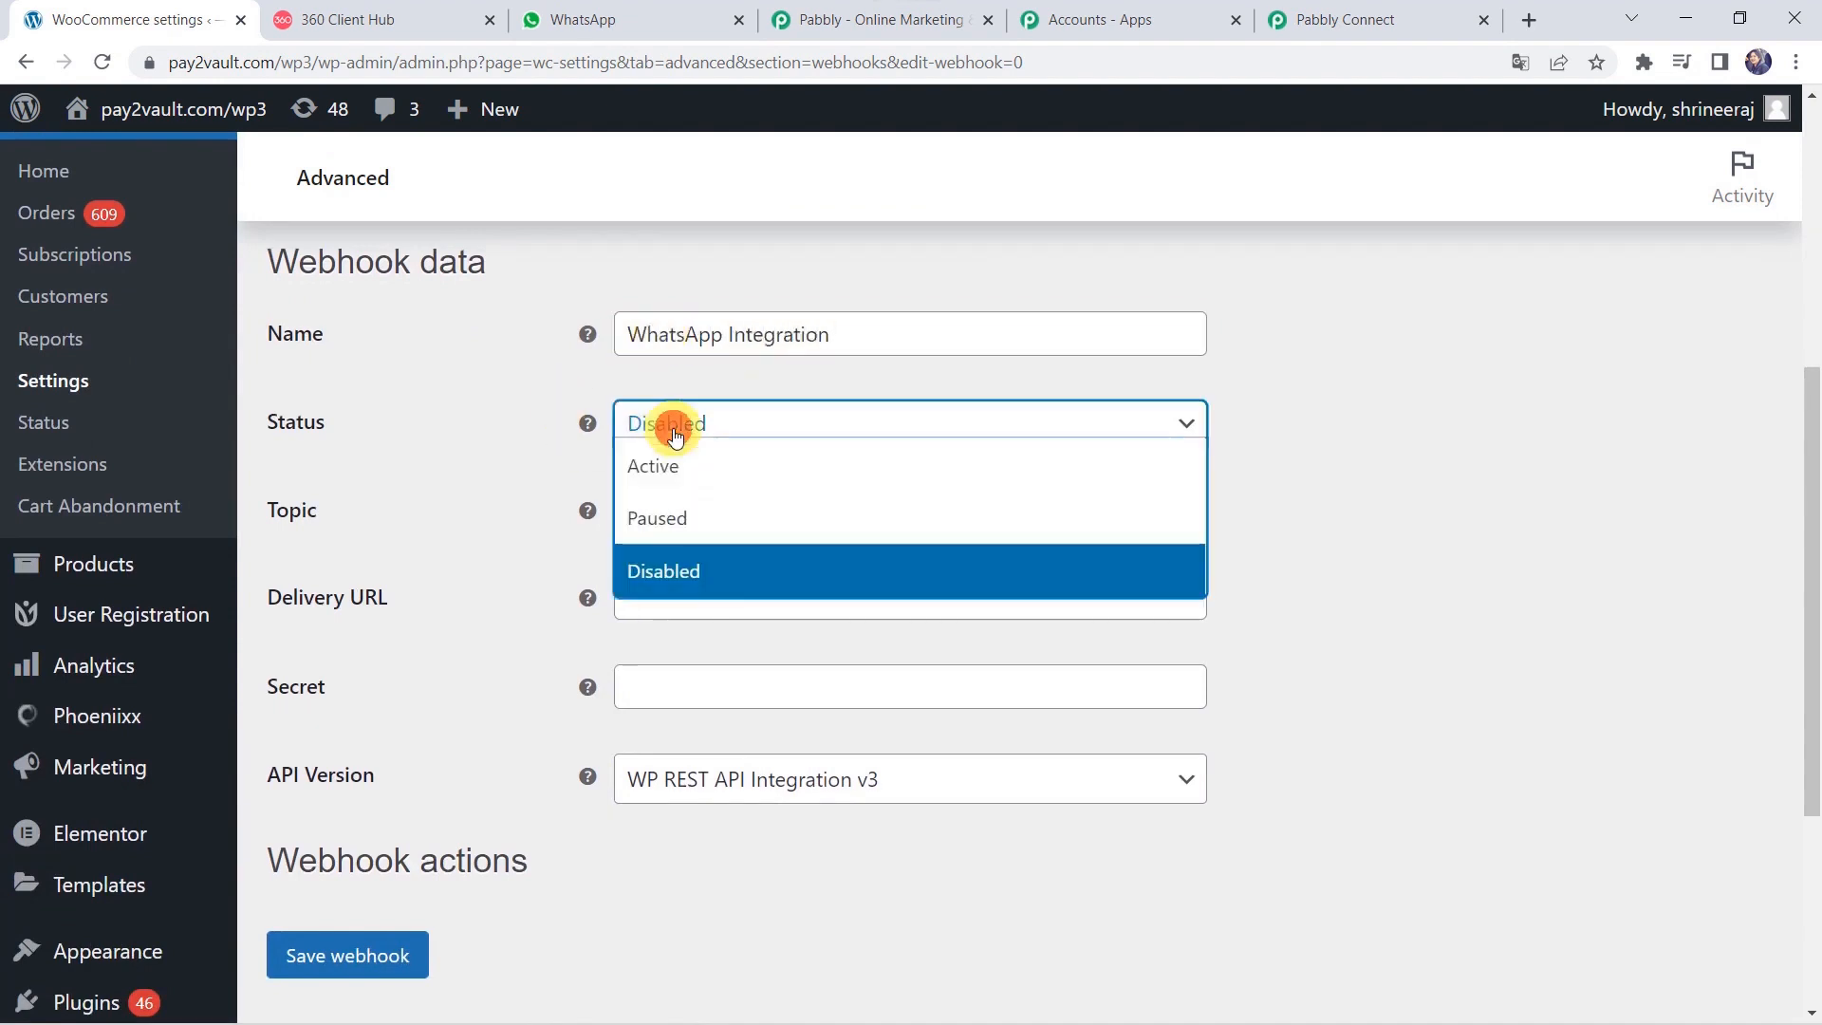
click(646, 484)
click(718, 512)
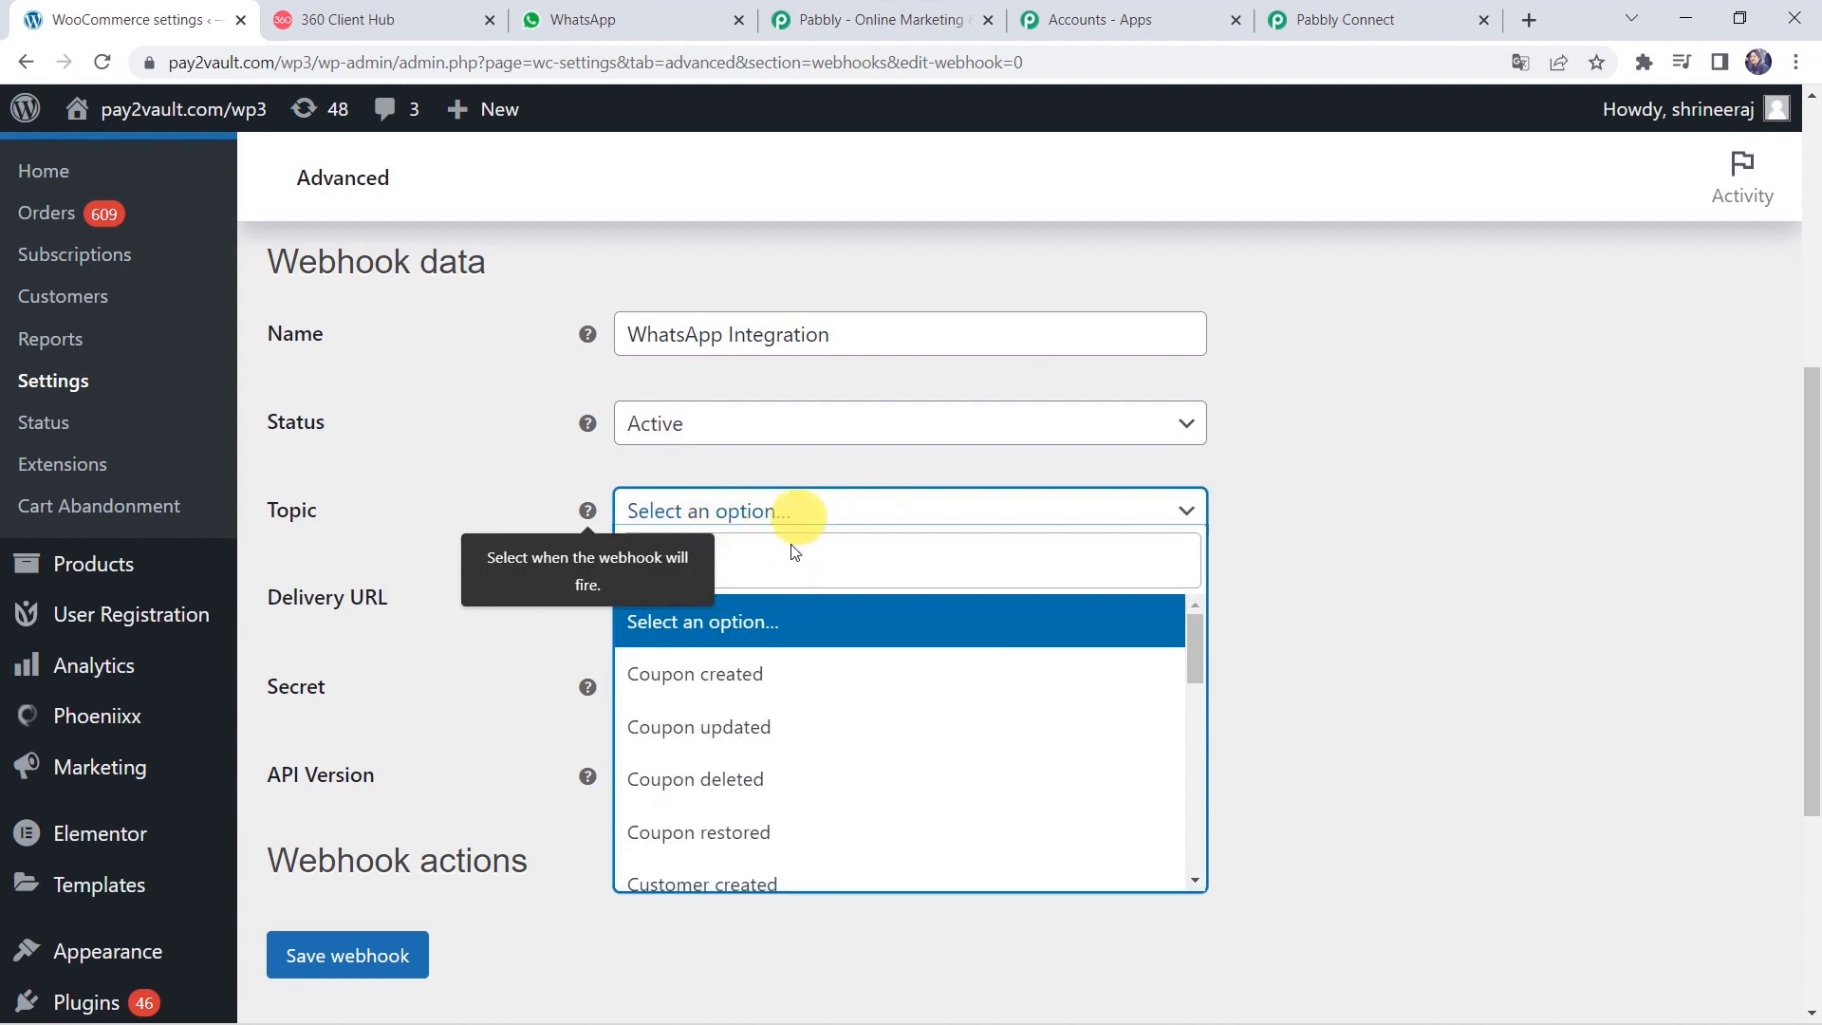
click(835, 575)
text(order)
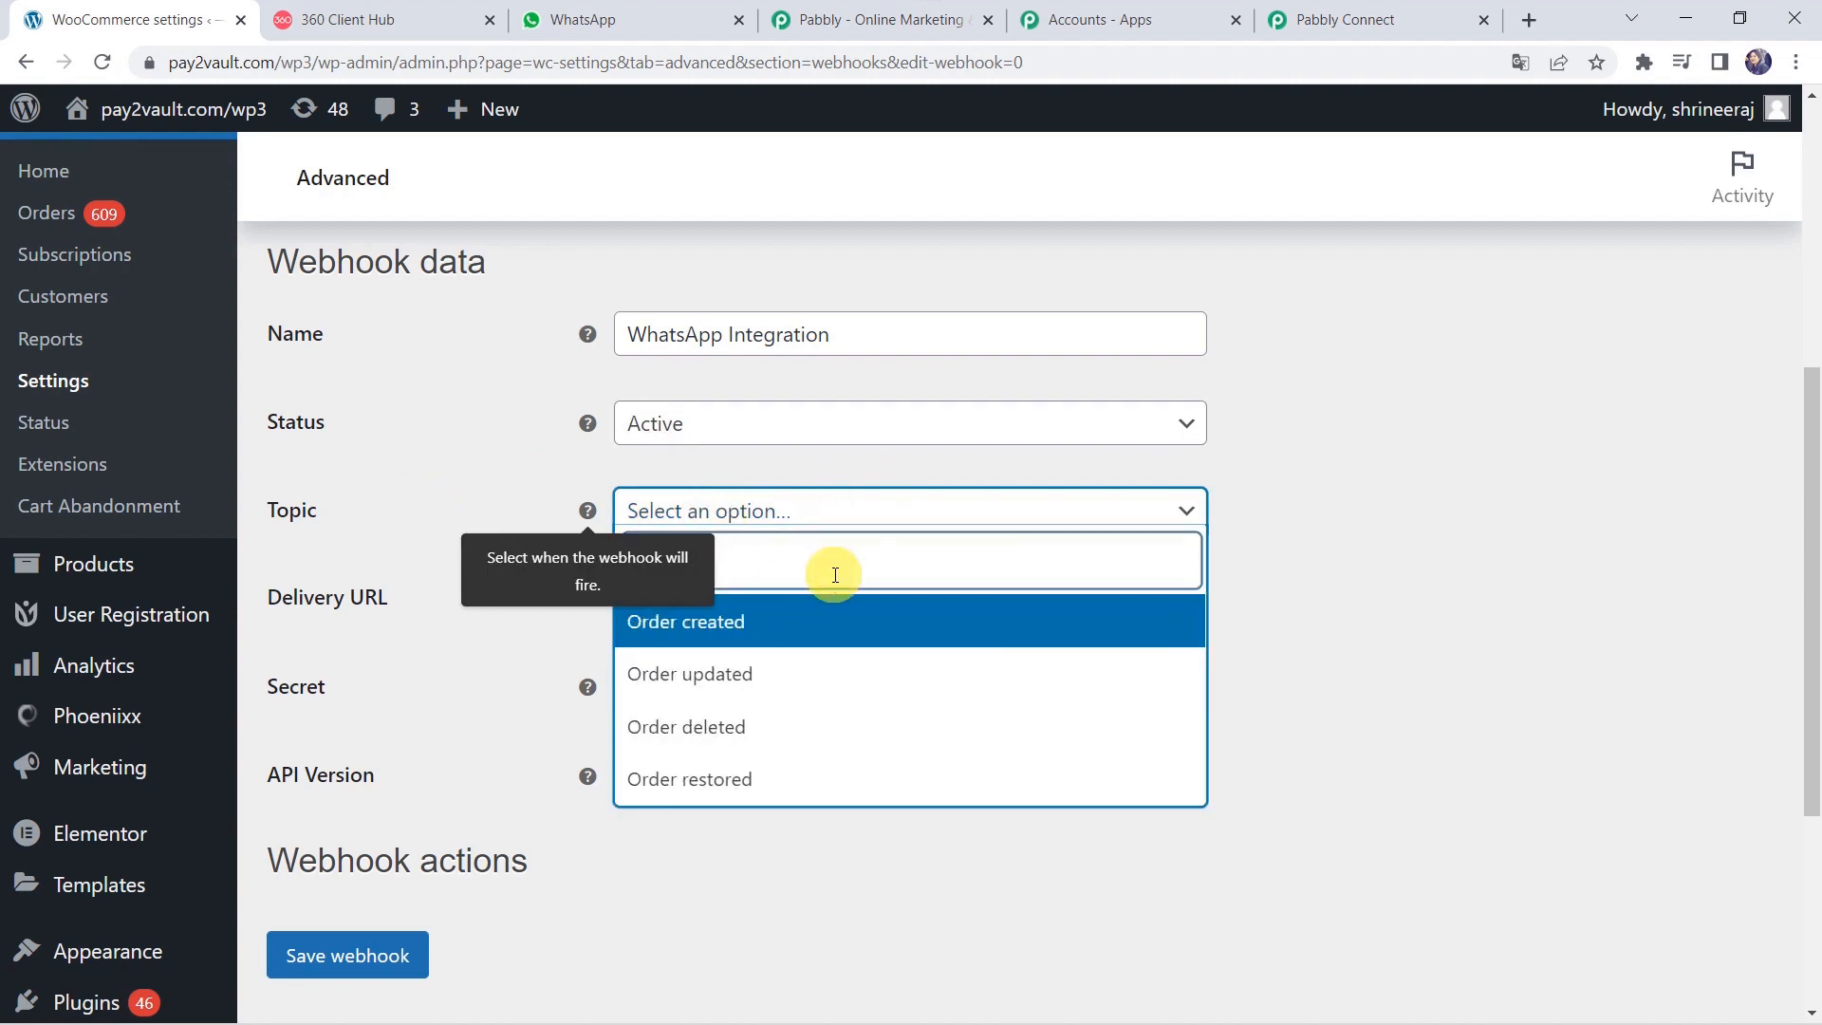
click(798, 624)
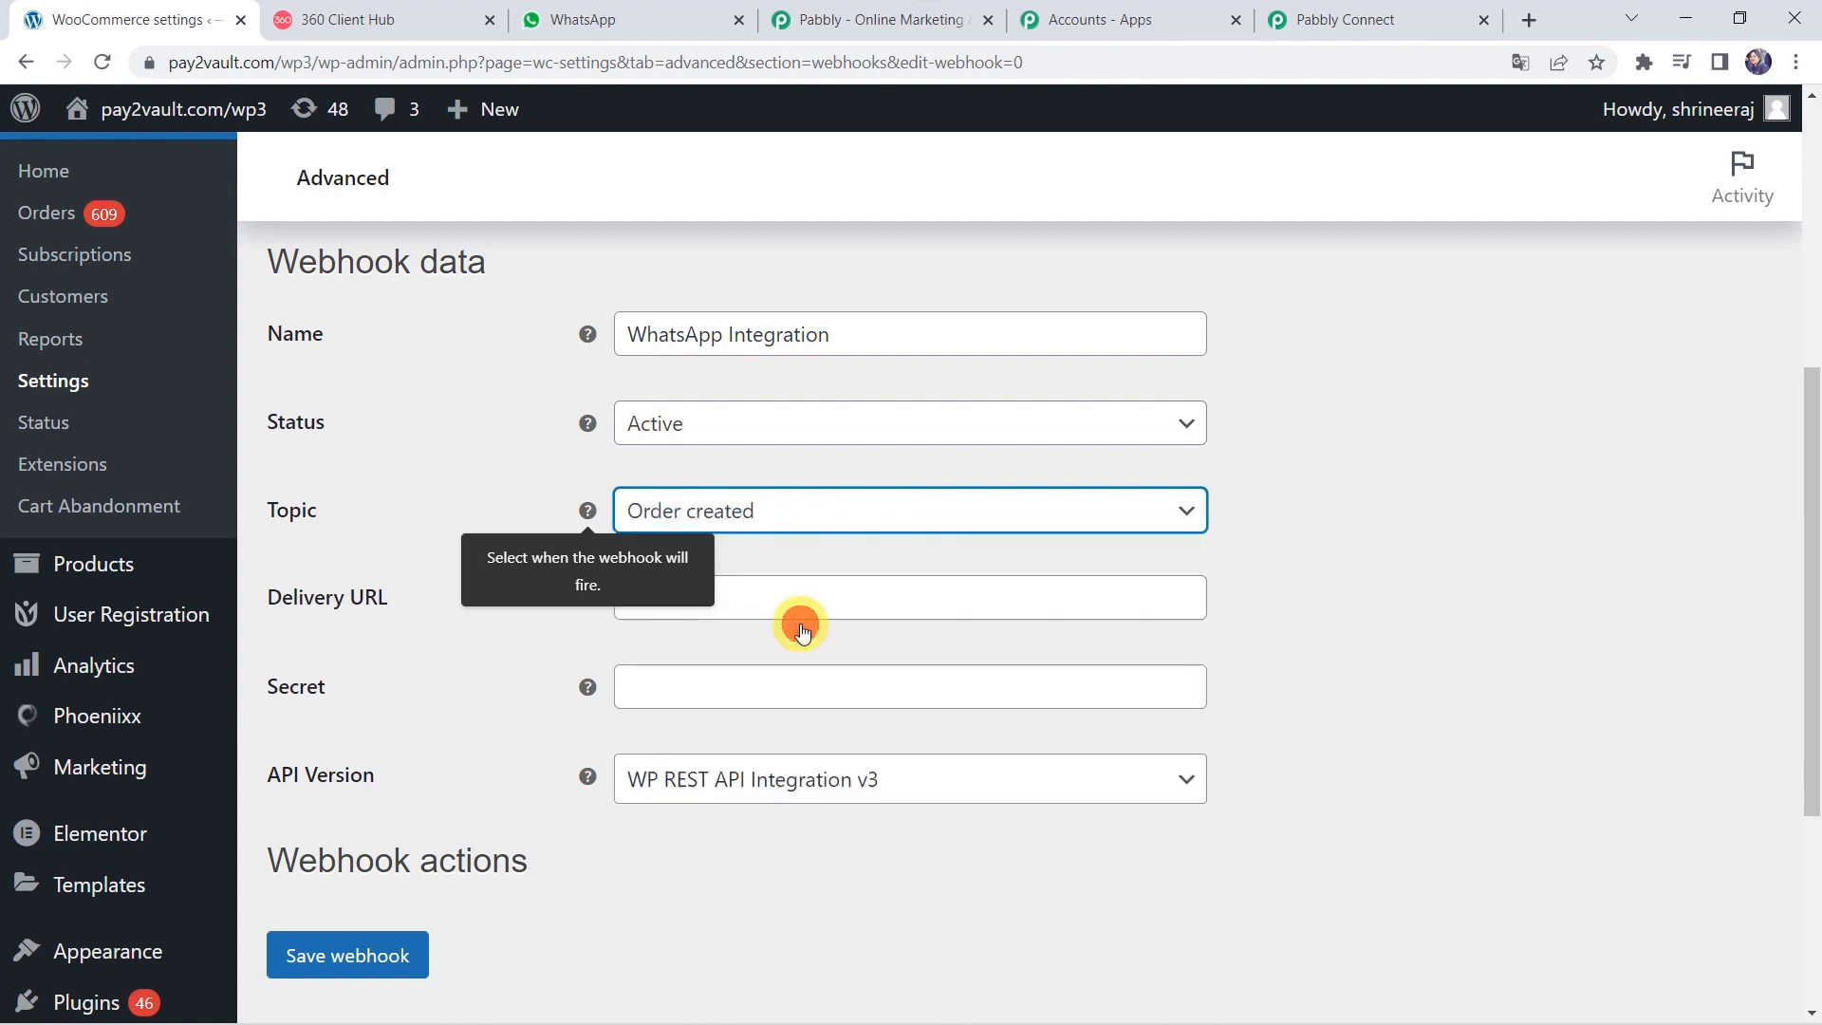
Paste the Pabbly webhook URL as the Delivery URL and save the webhook.
click(1404, 618)
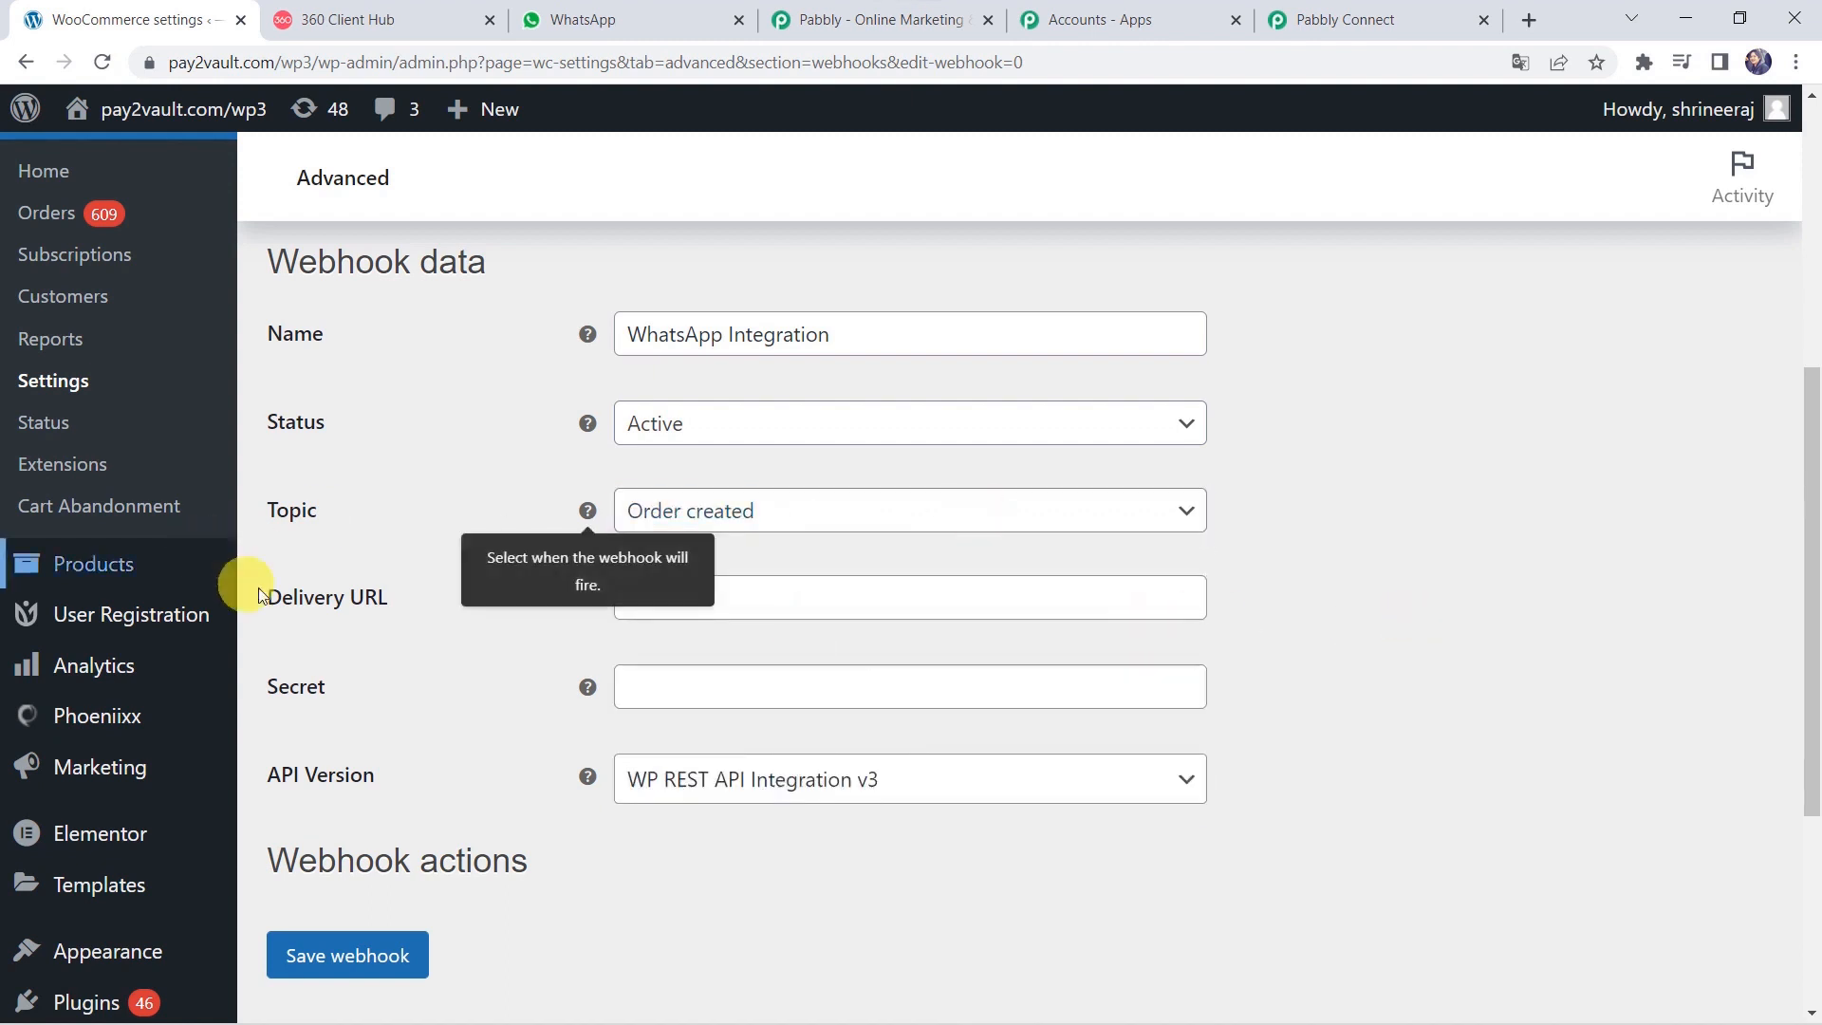
click(1015, 609)
right_click(1011, 609)
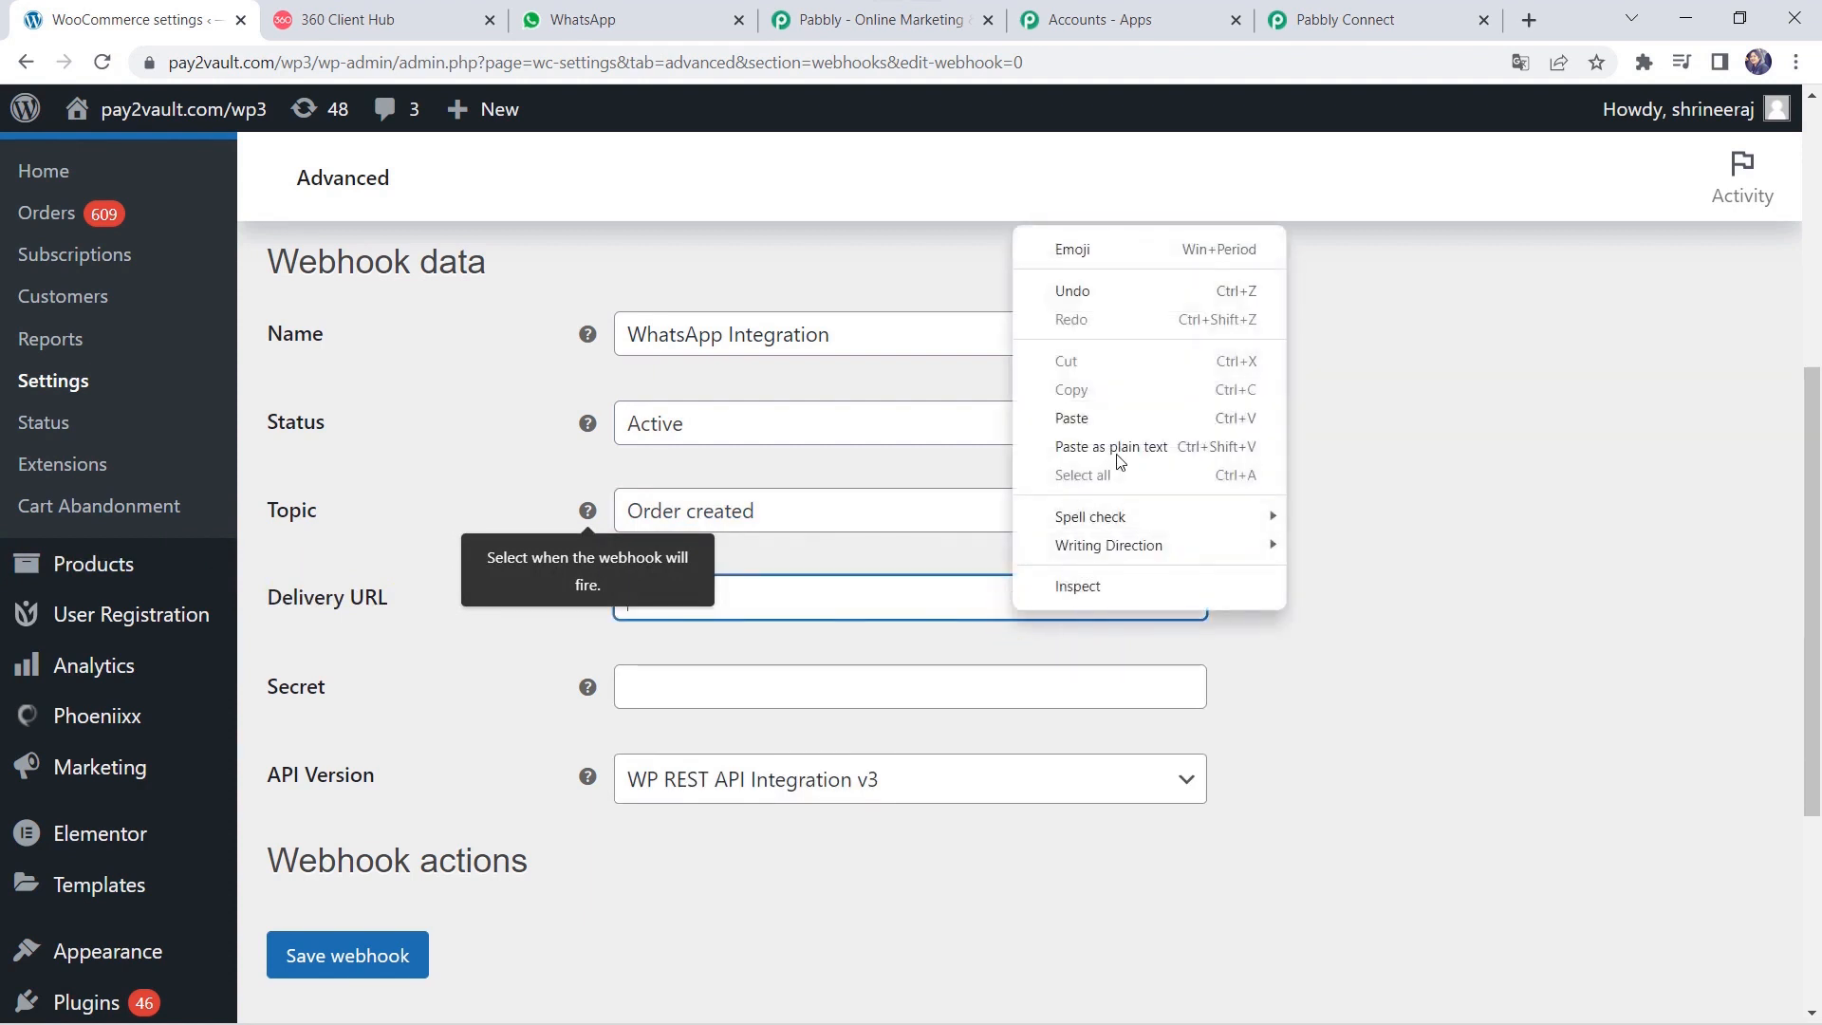
click(1106, 419)
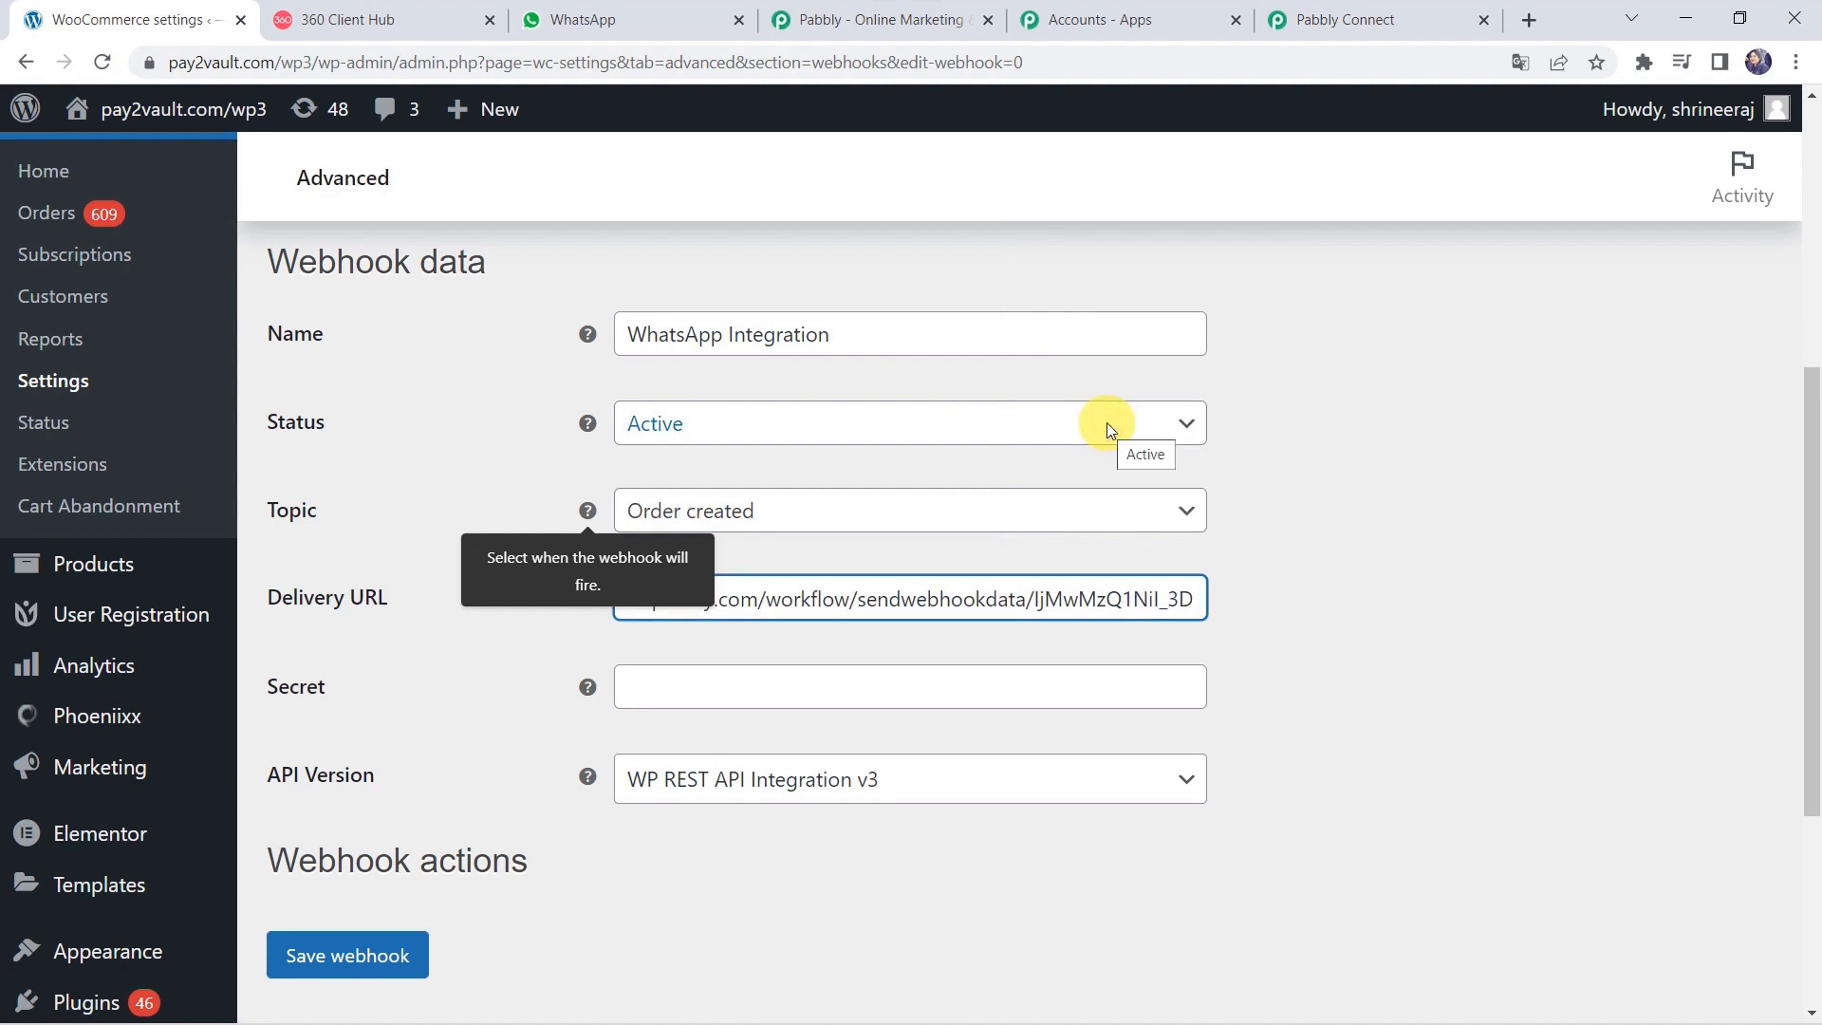
click(1468, 709)
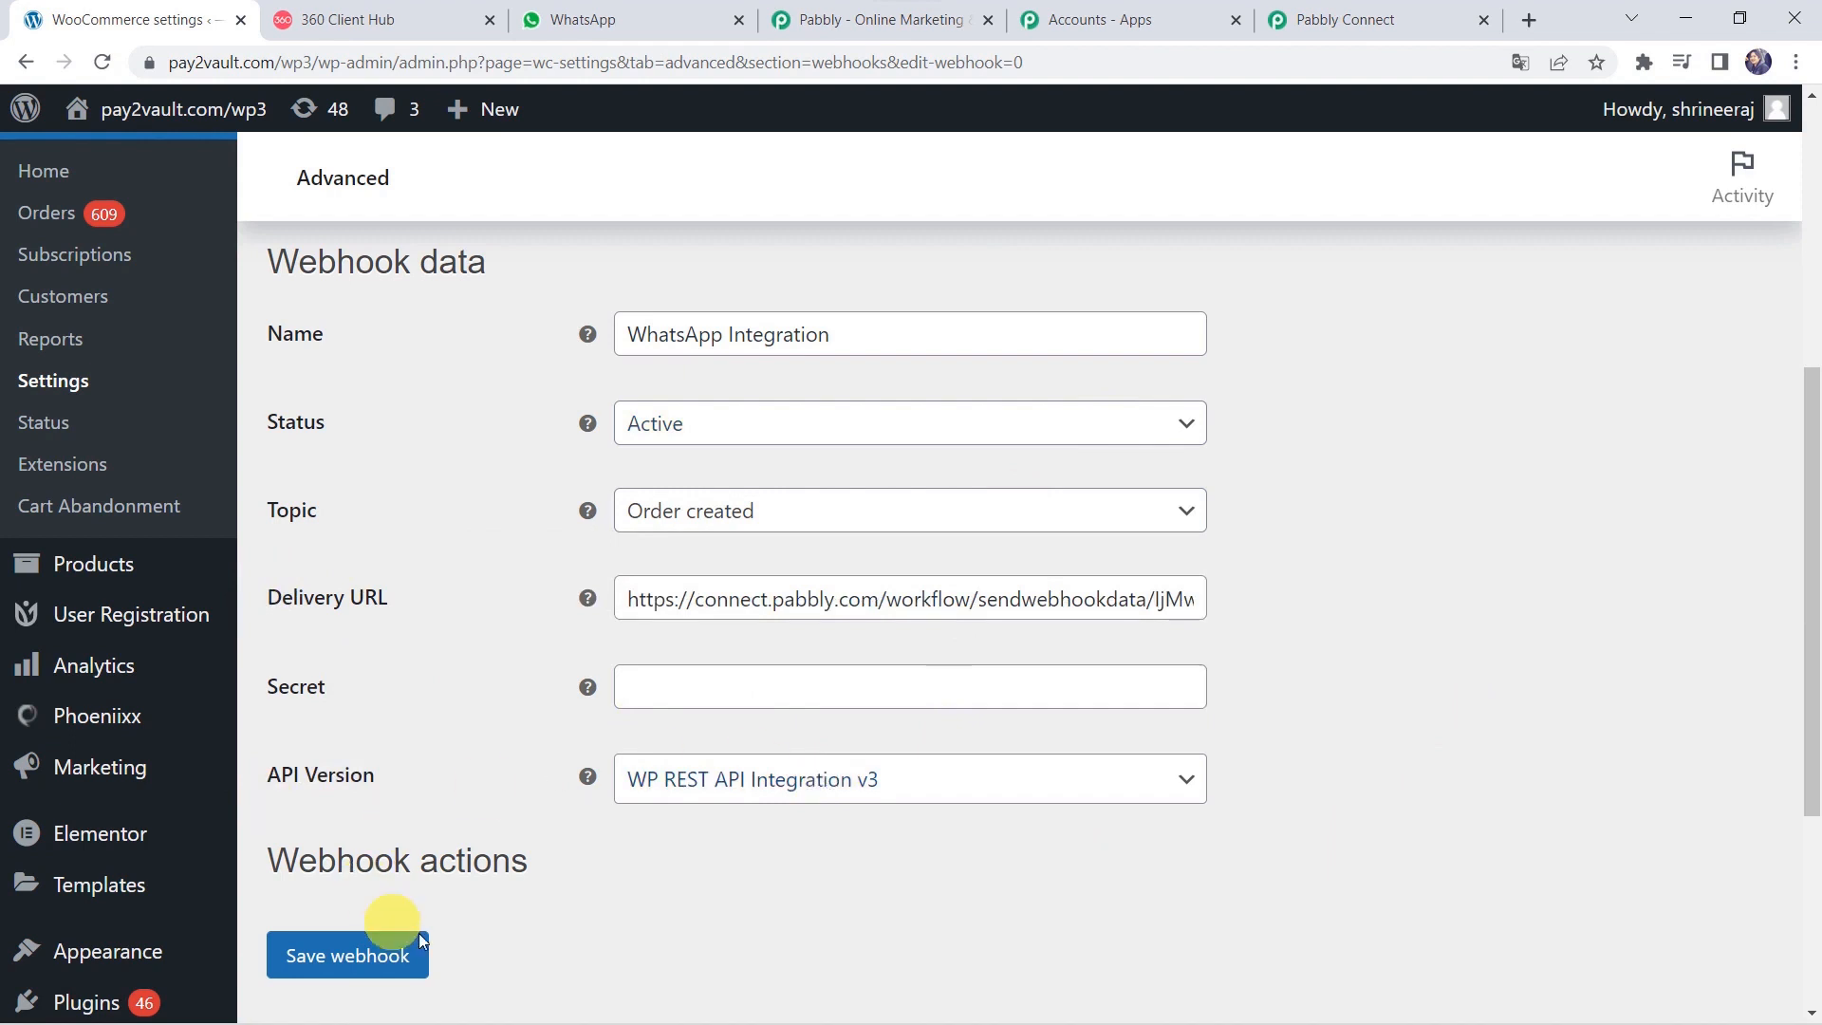
click(339, 965)
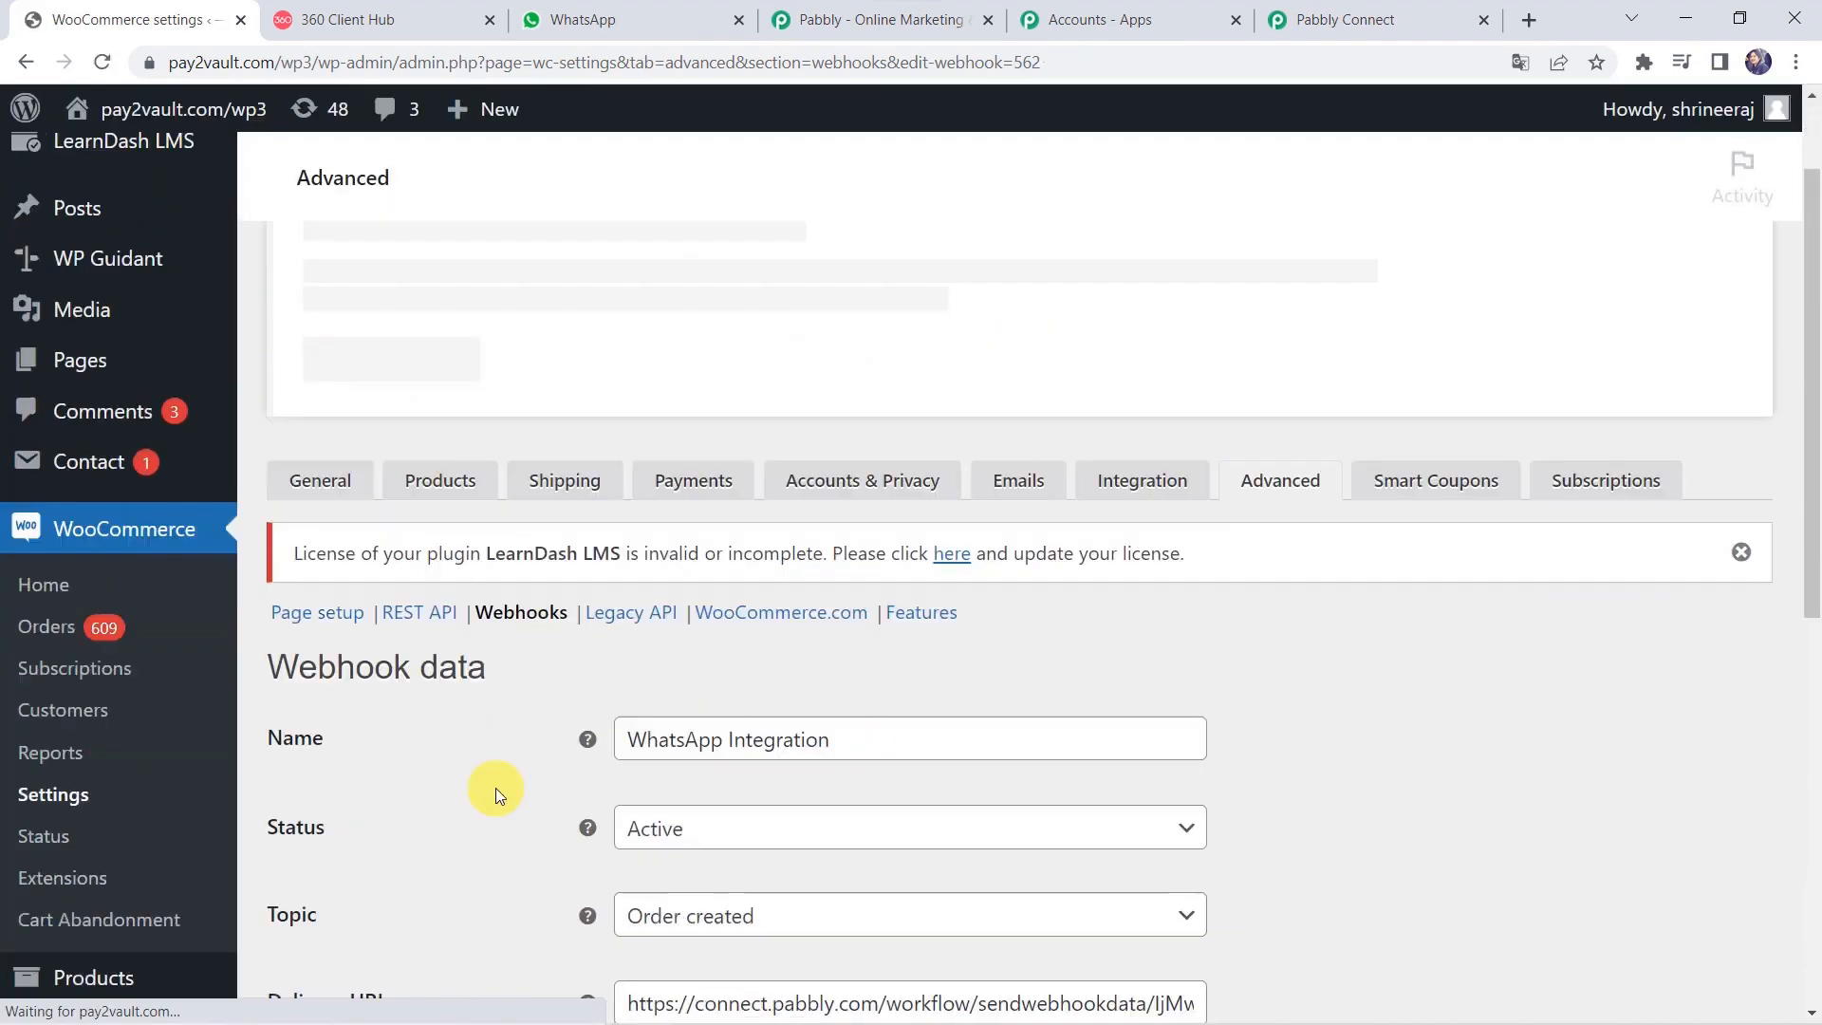
scroll(495, 788, down, 7)
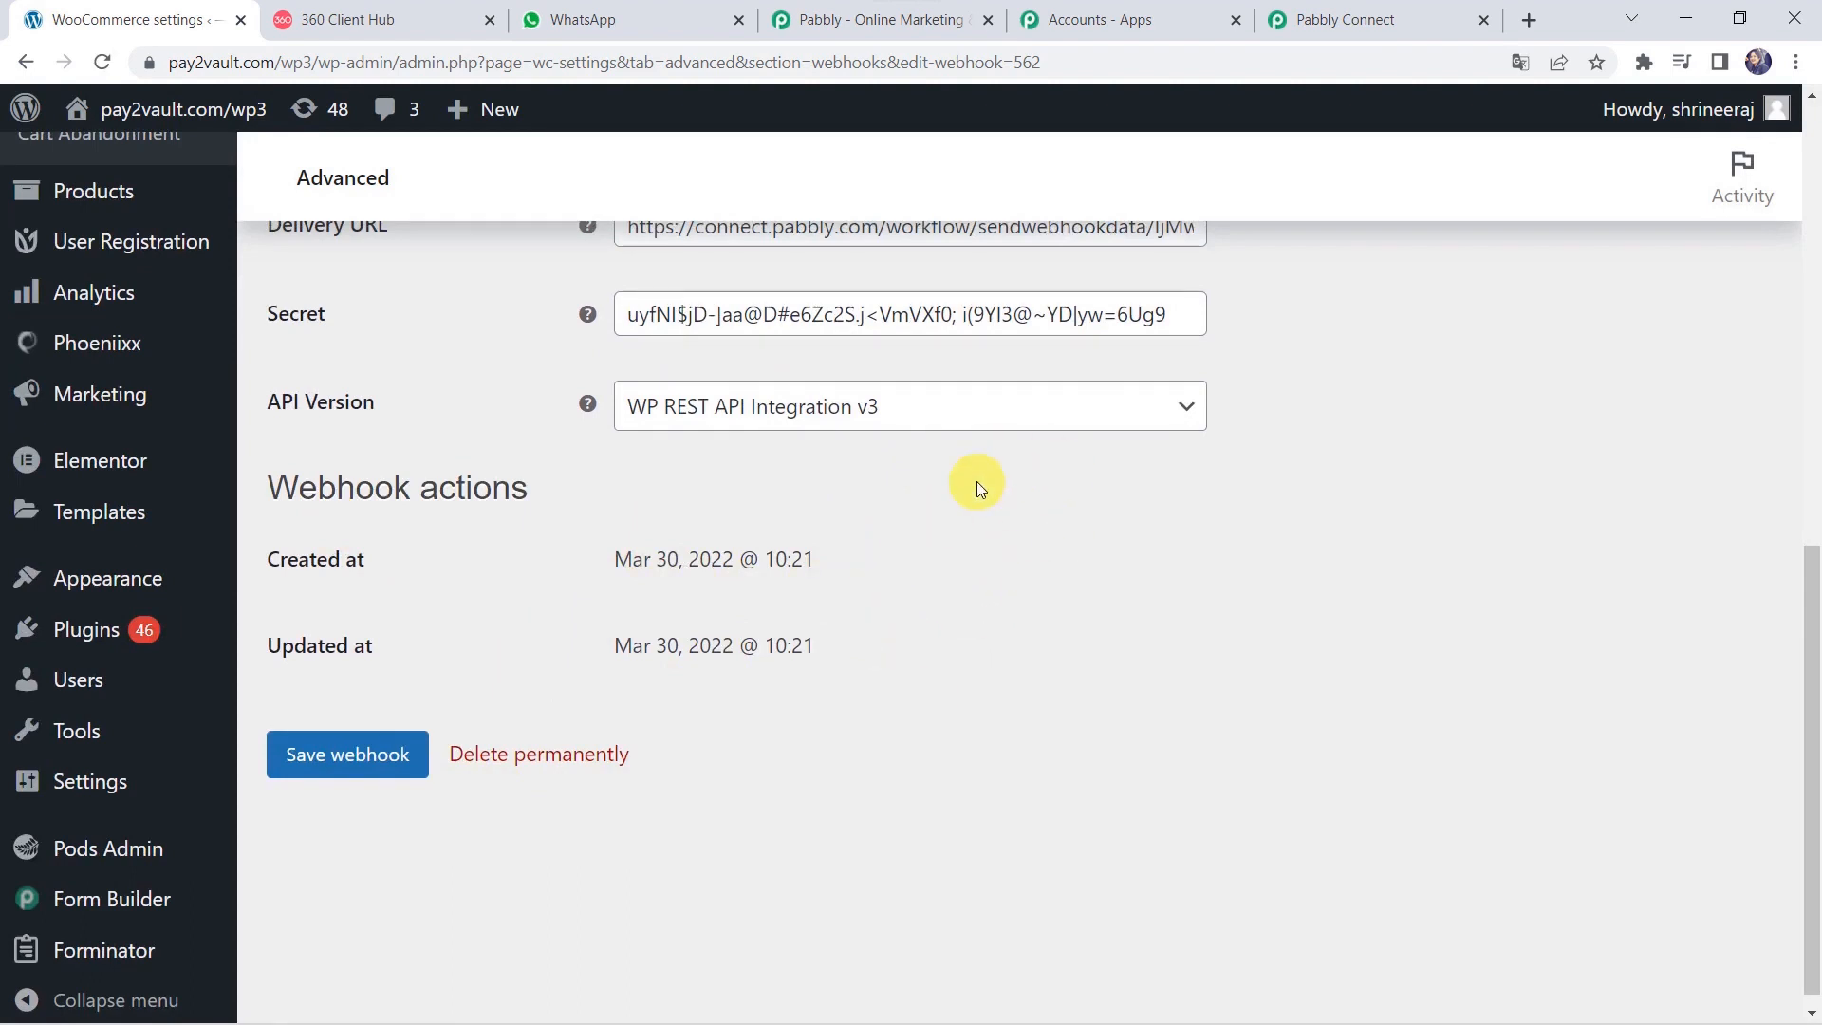
Back in the Pabbly workflow, re-capture the webhook response and confirm with Yes.
click(1343, 7)
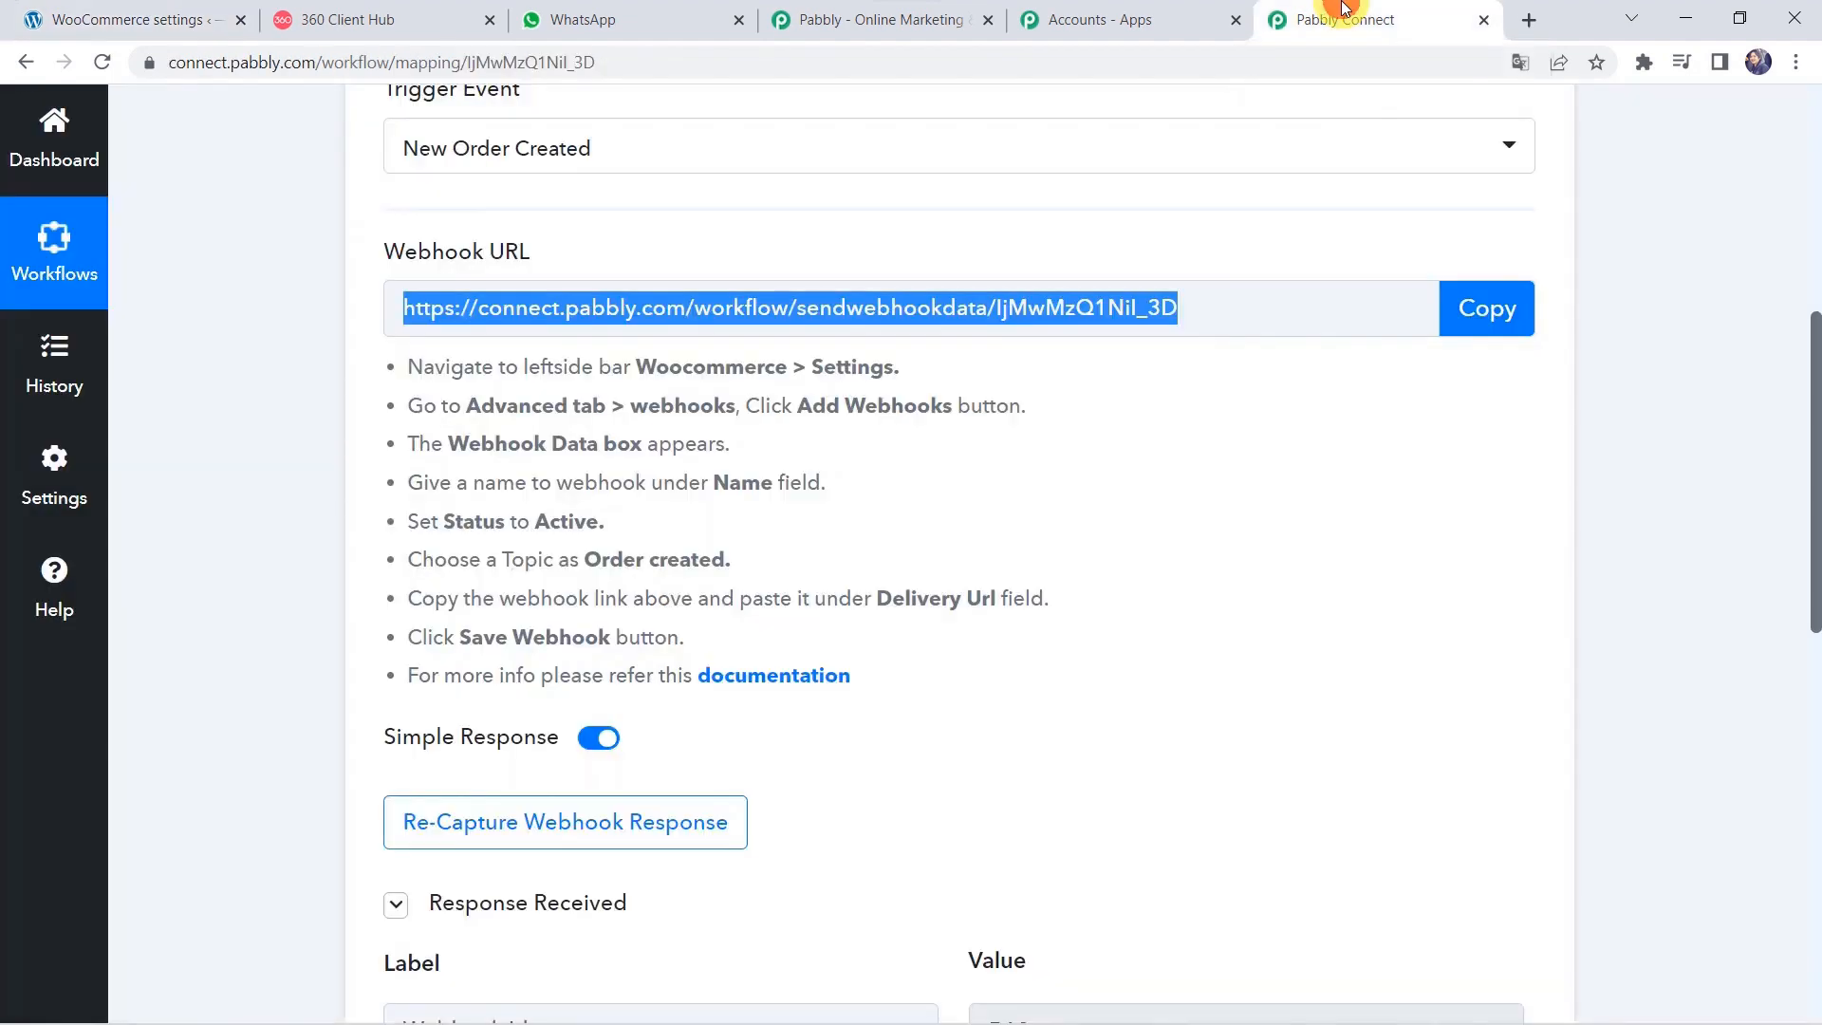
scroll(277, 800, down, 2)
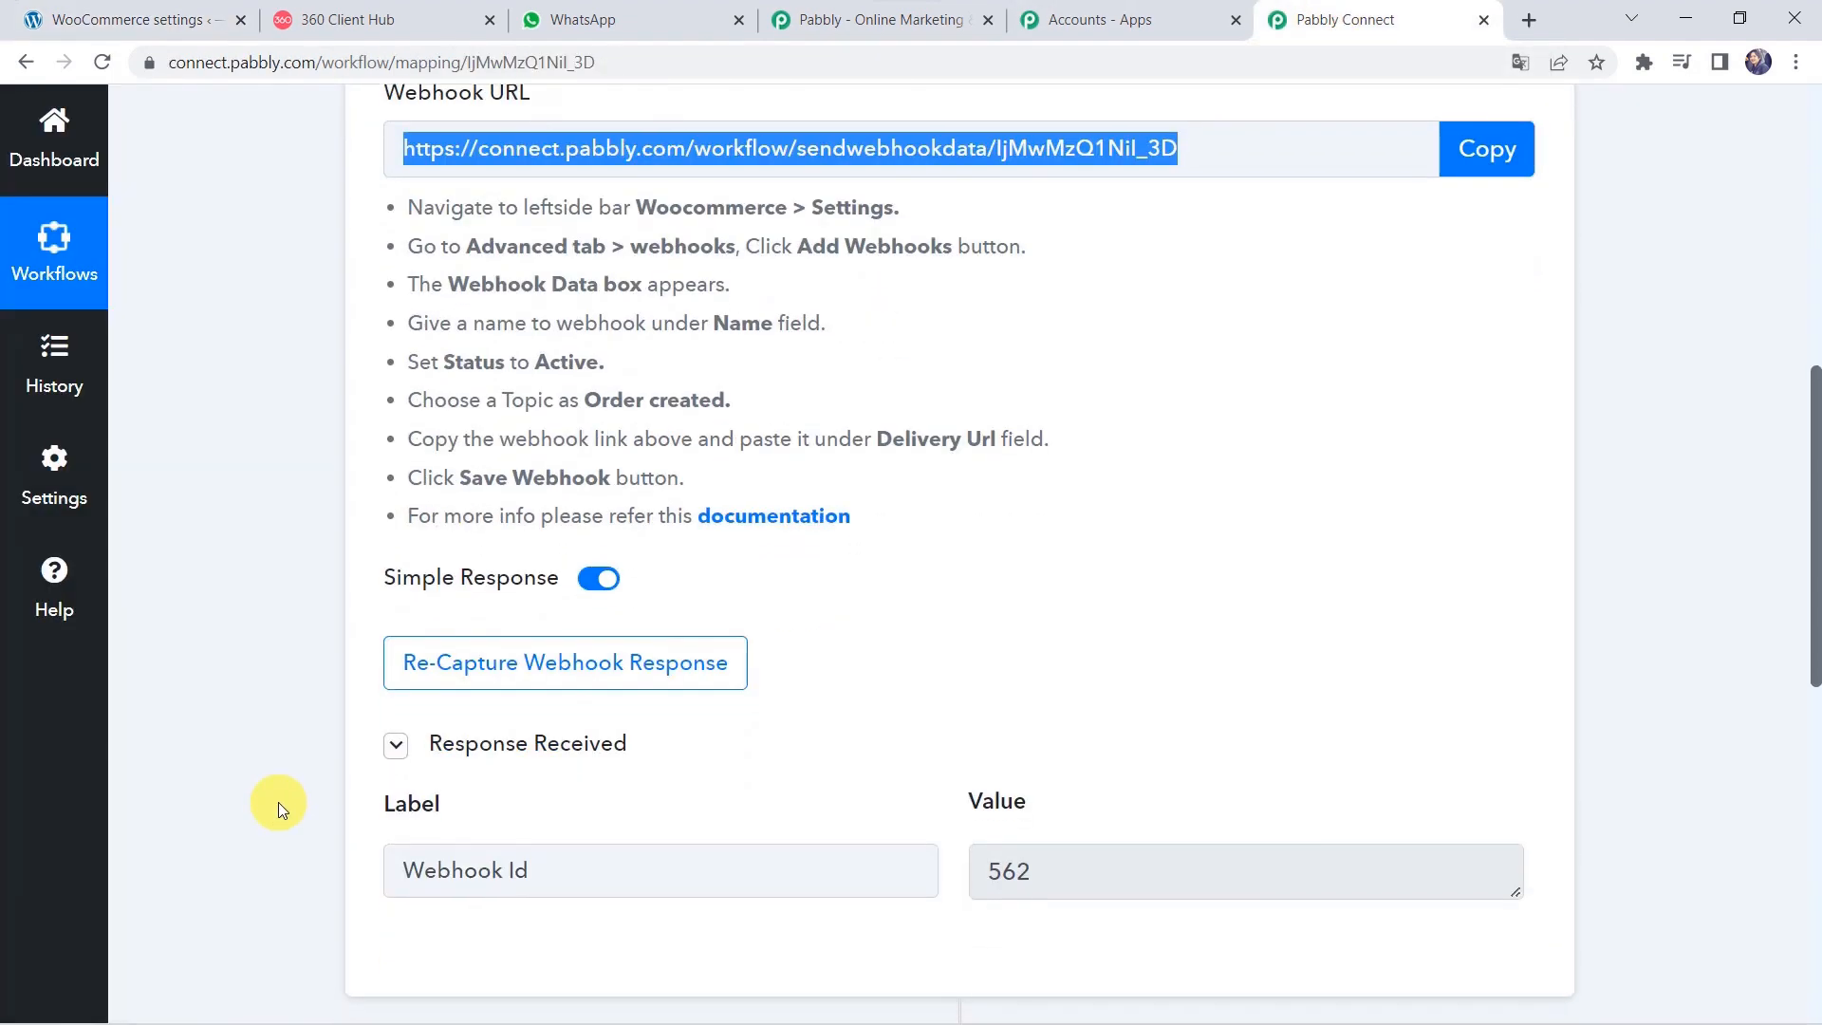
click(529, 673)
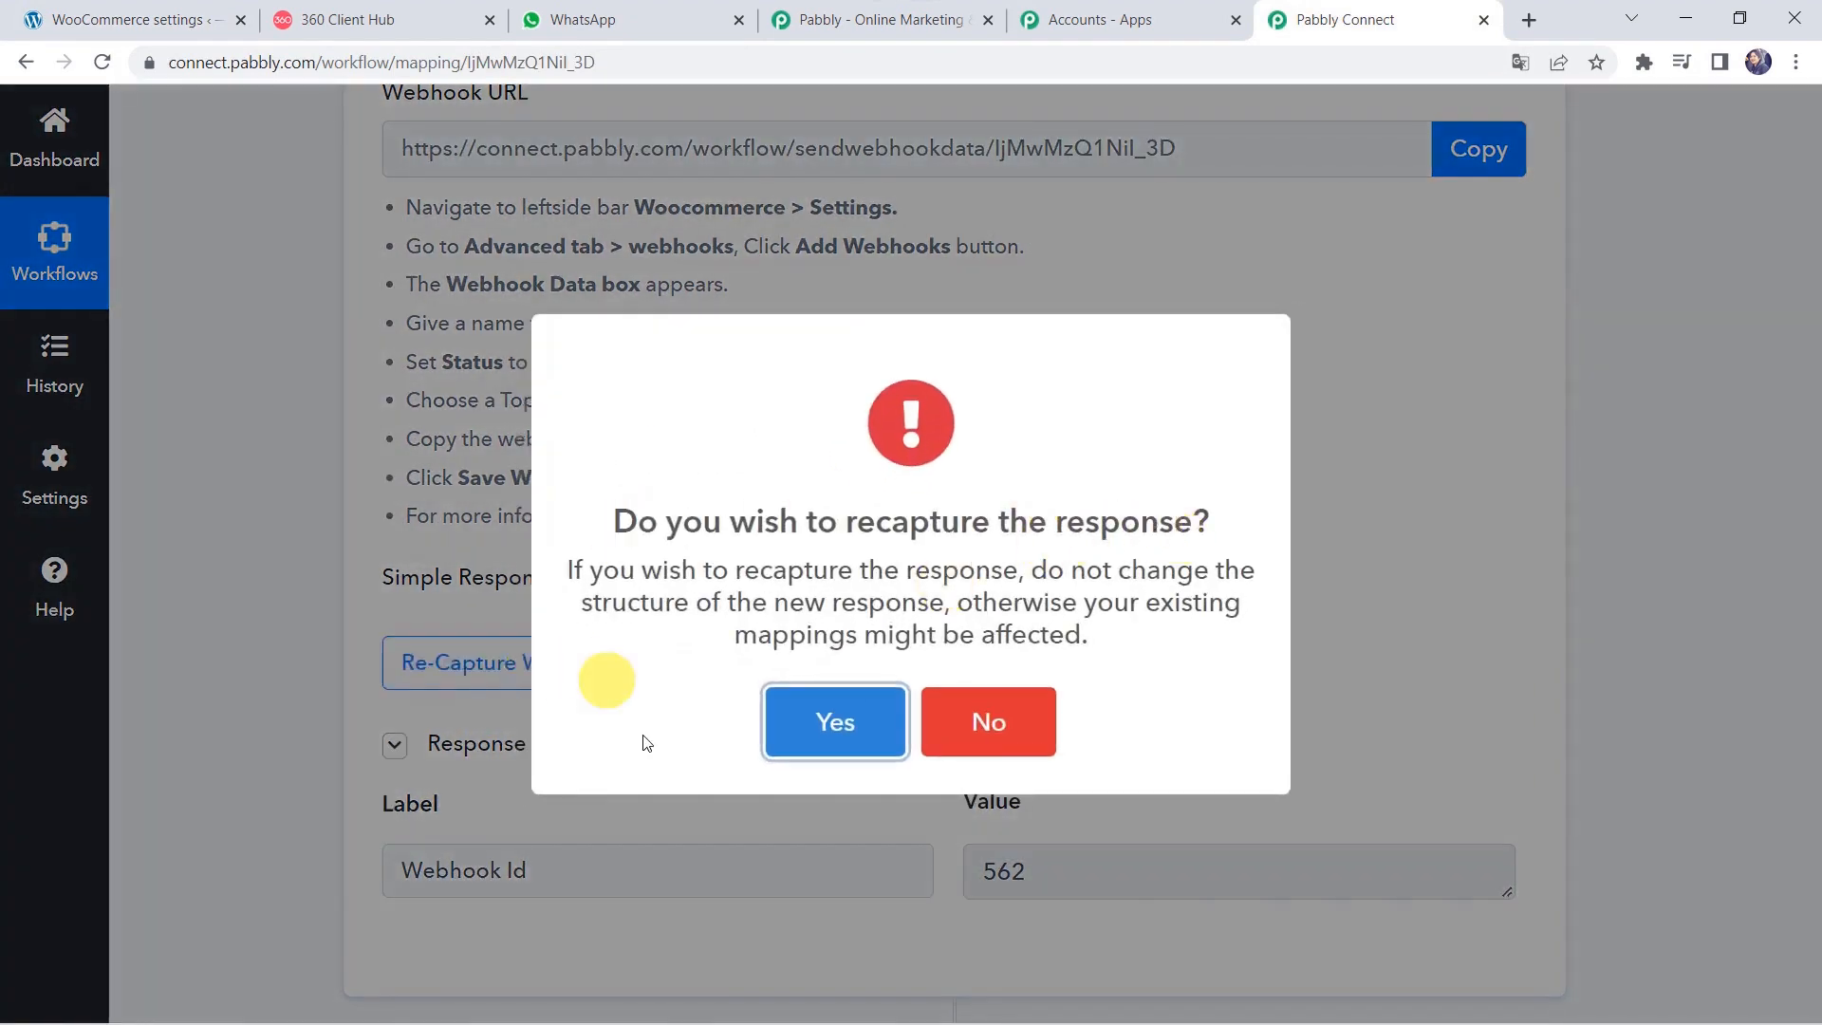
click(835, 723)
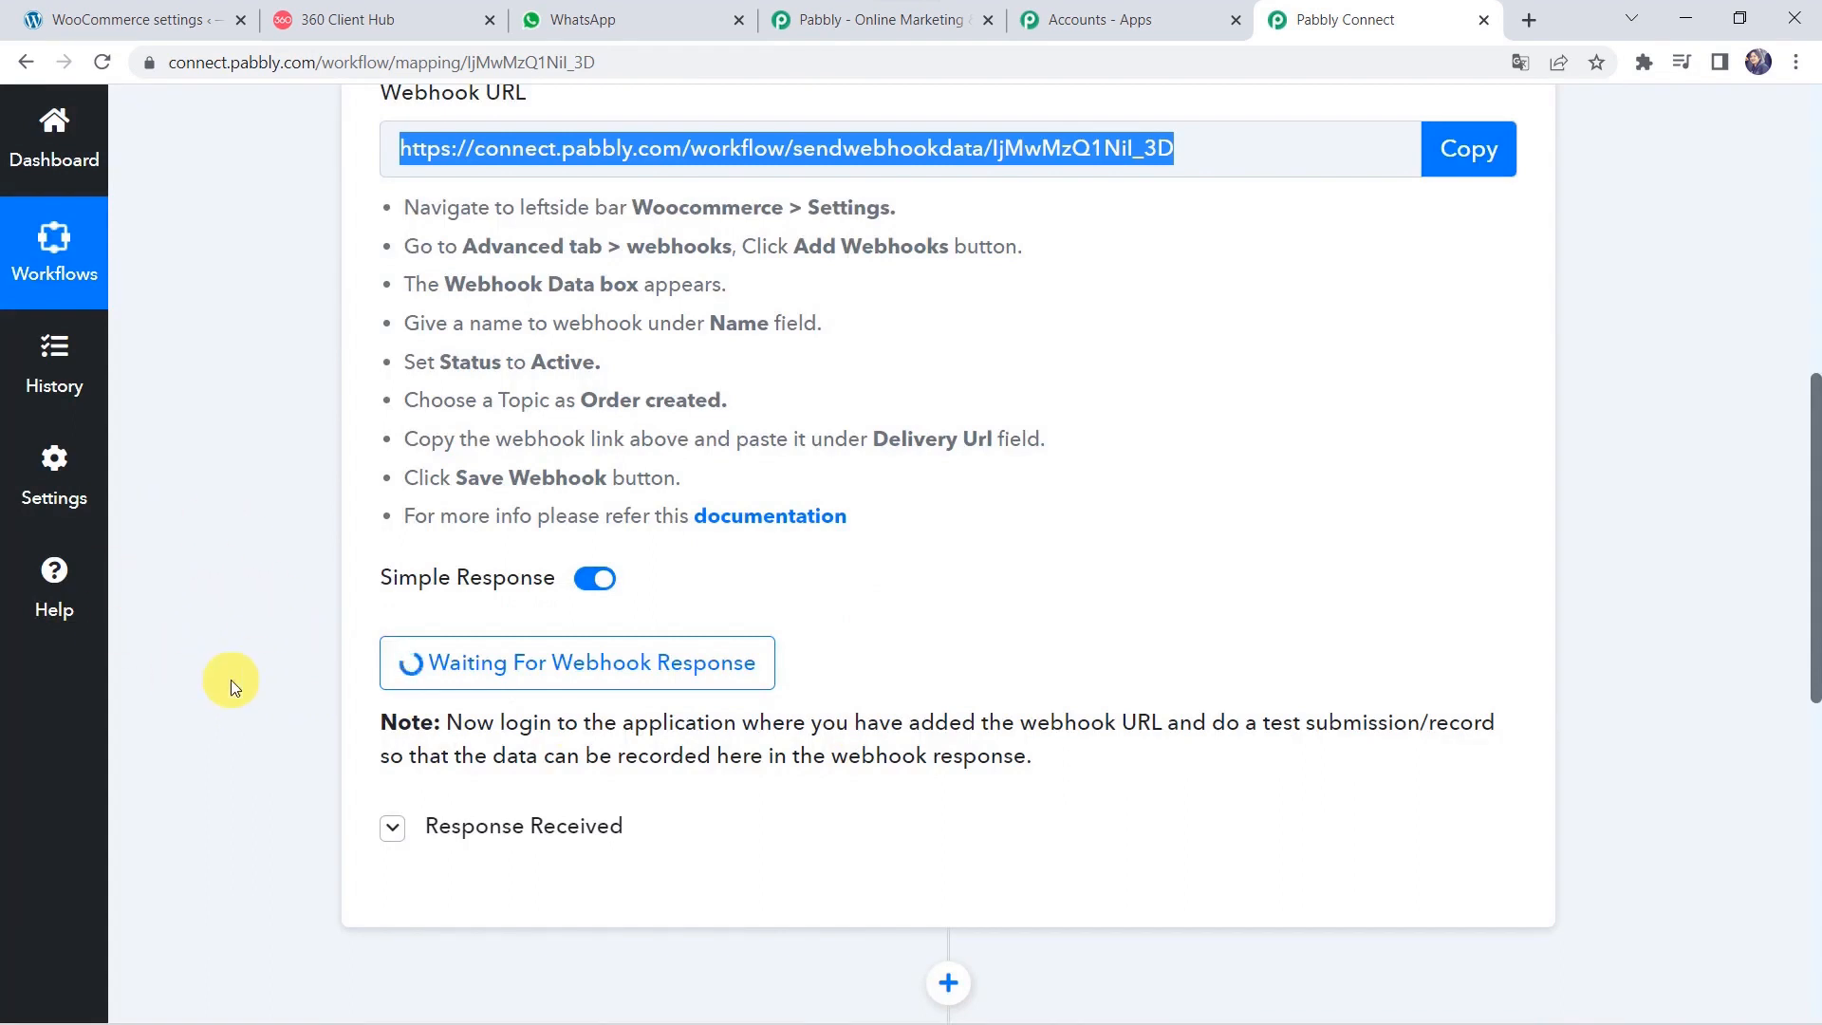
Go to Products > All Products and open the Mobile Phone product page in a new tab.
click(152, 23)
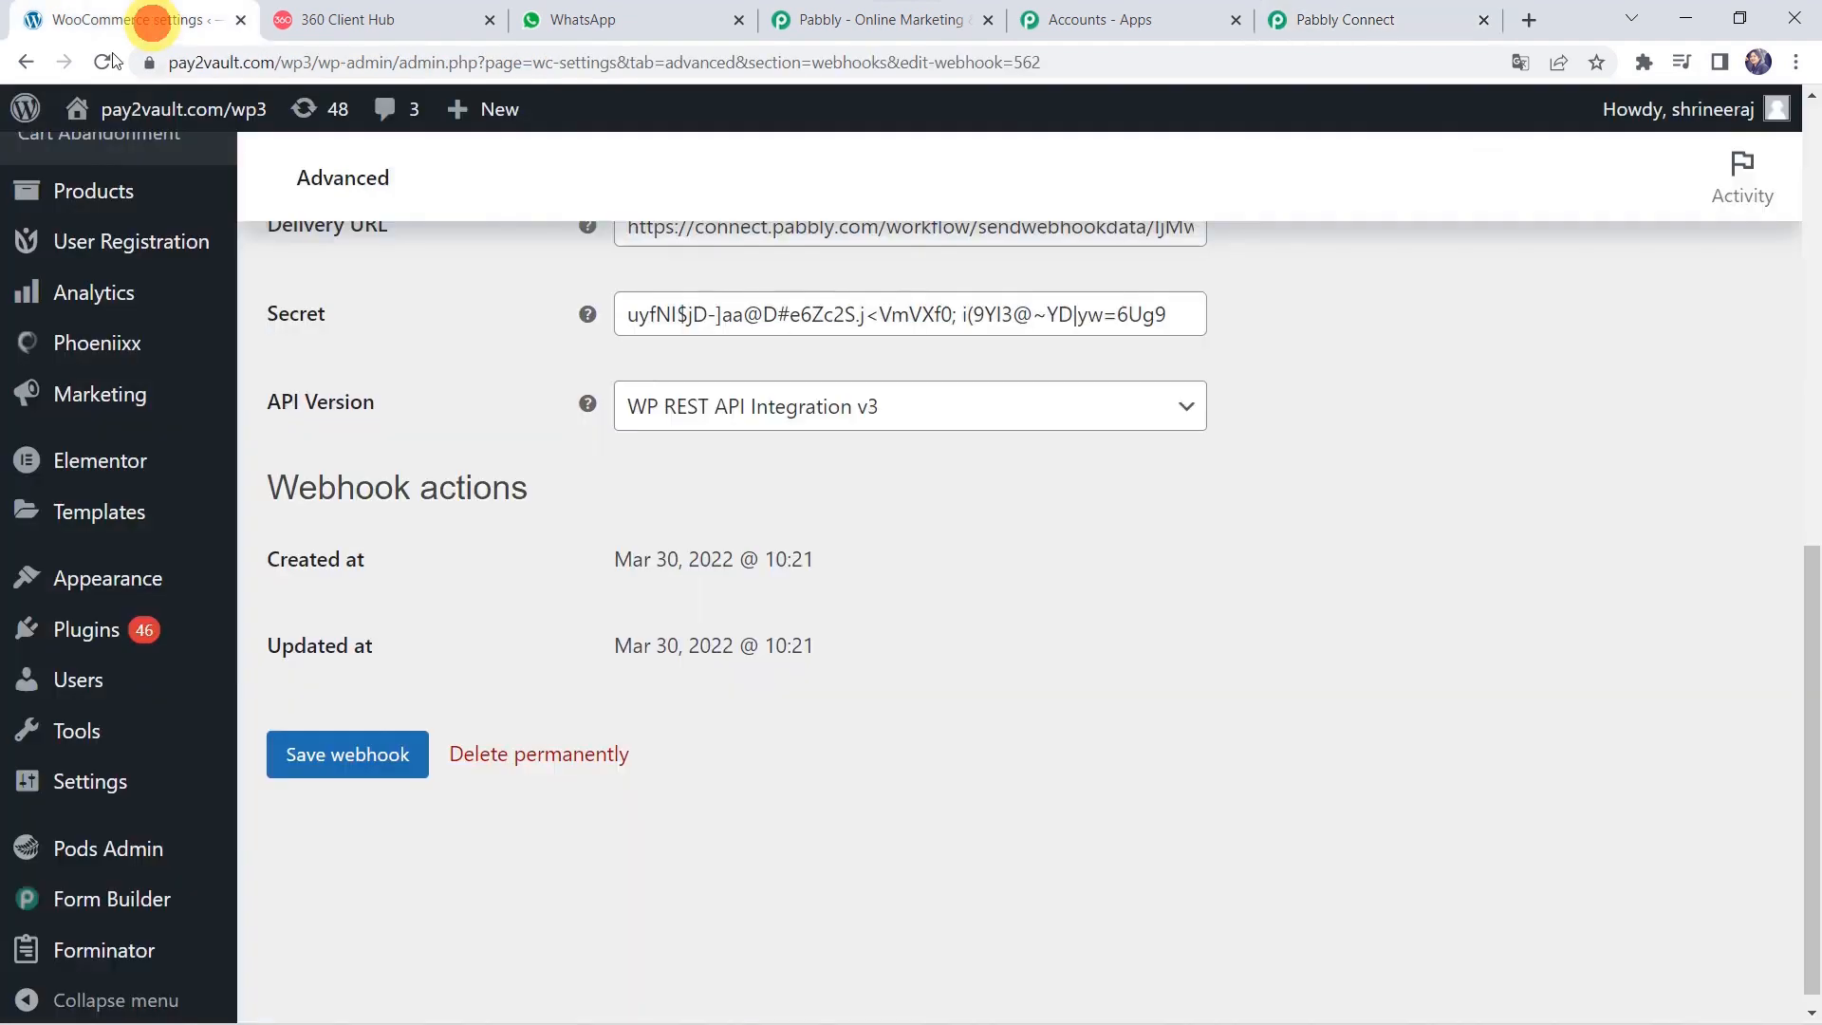
mouse_move(83, 734)
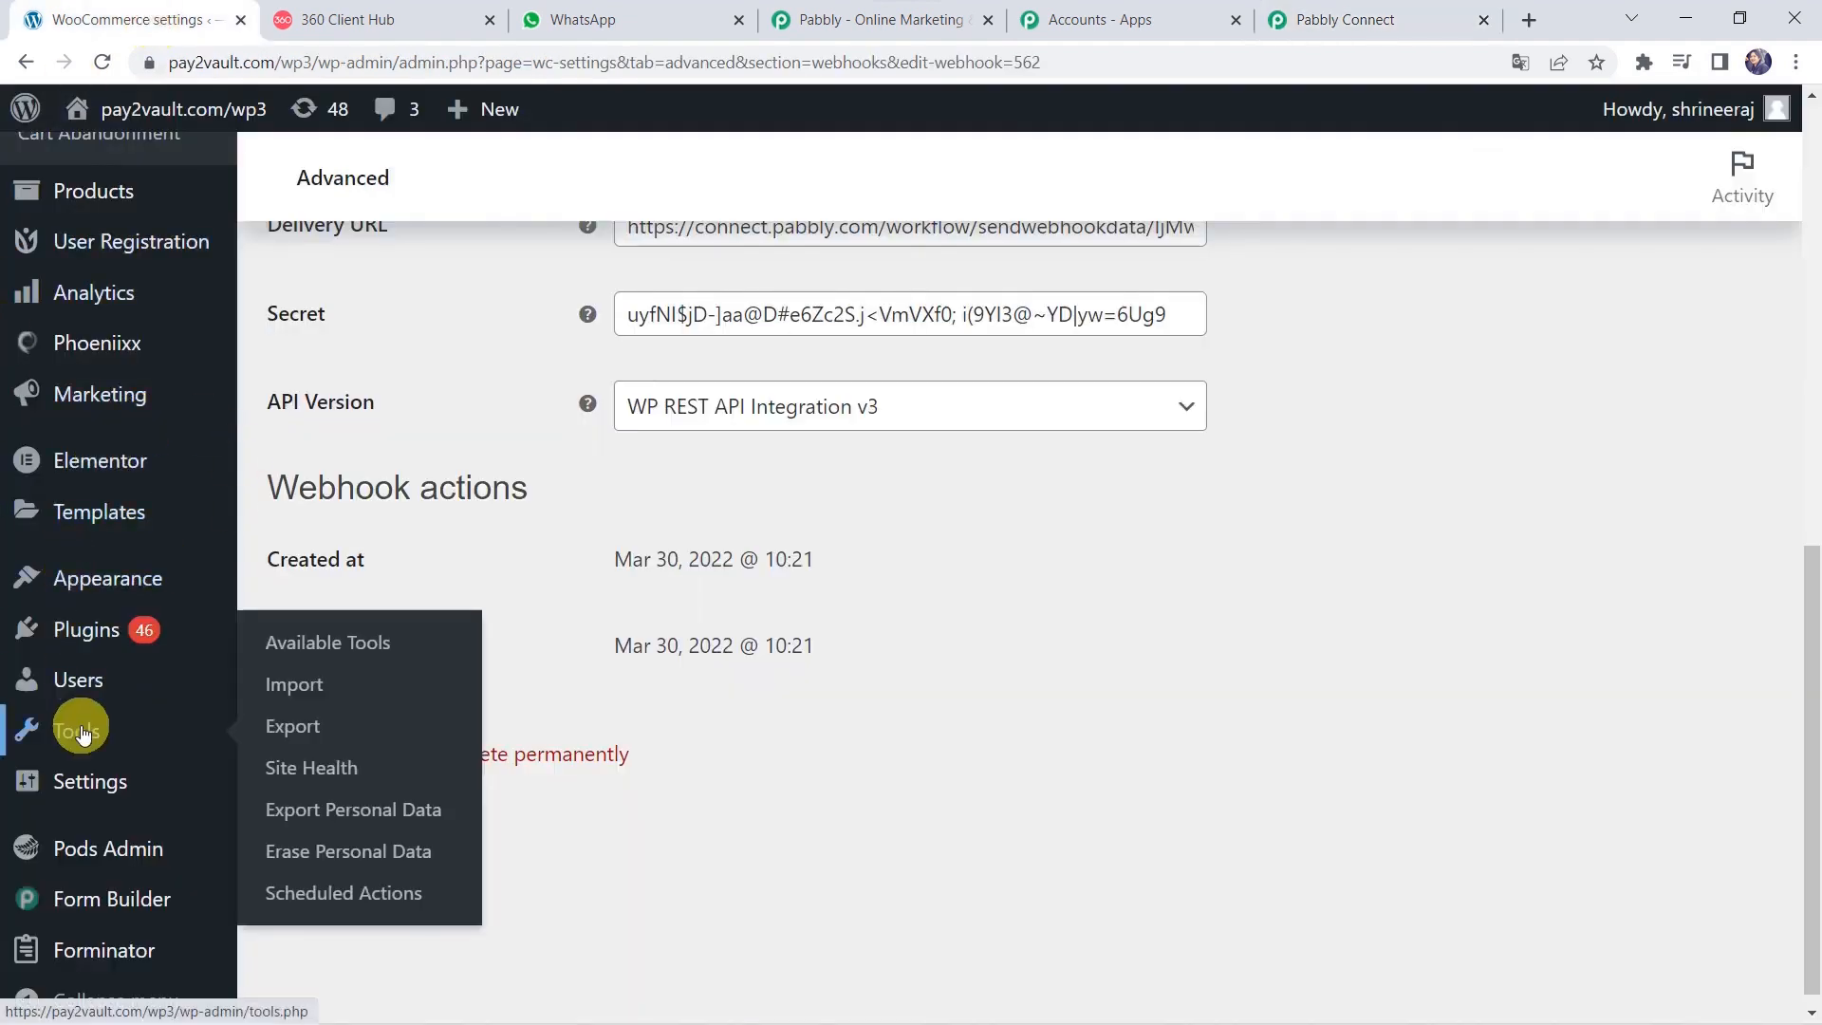
mouse_move(84, 580)
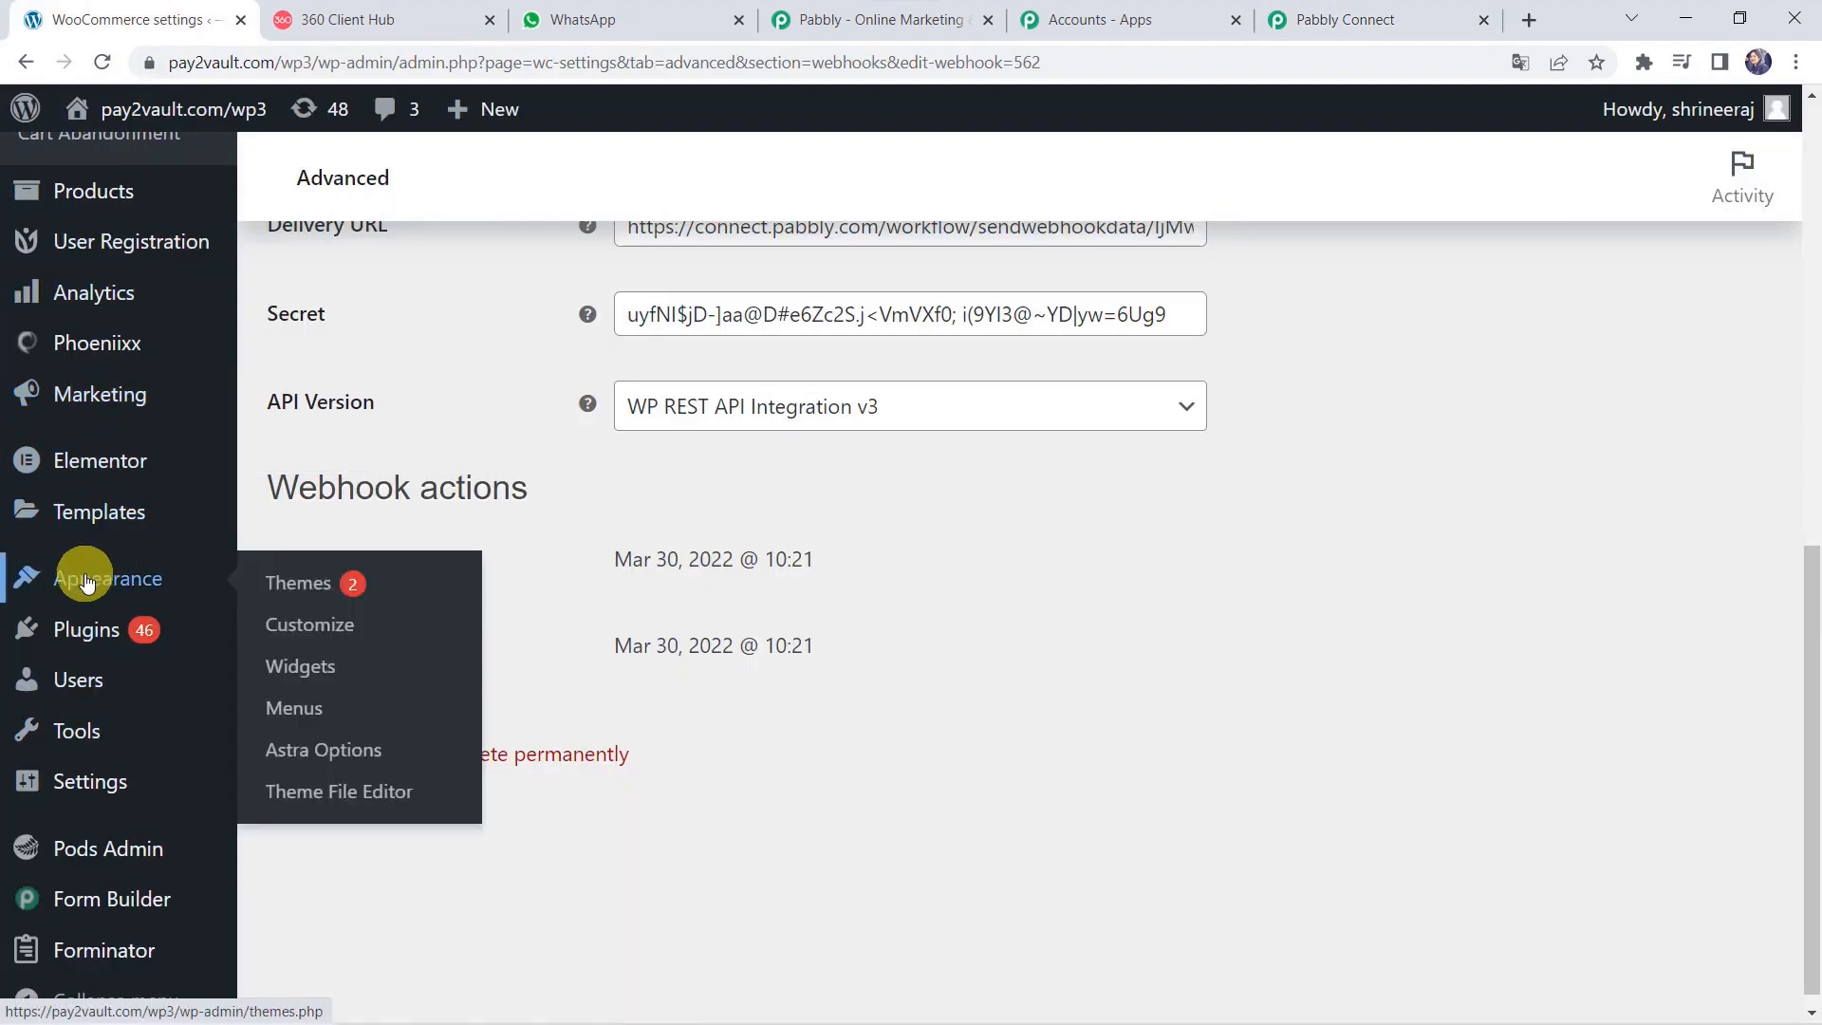
scroll(85, 580, up, 5)
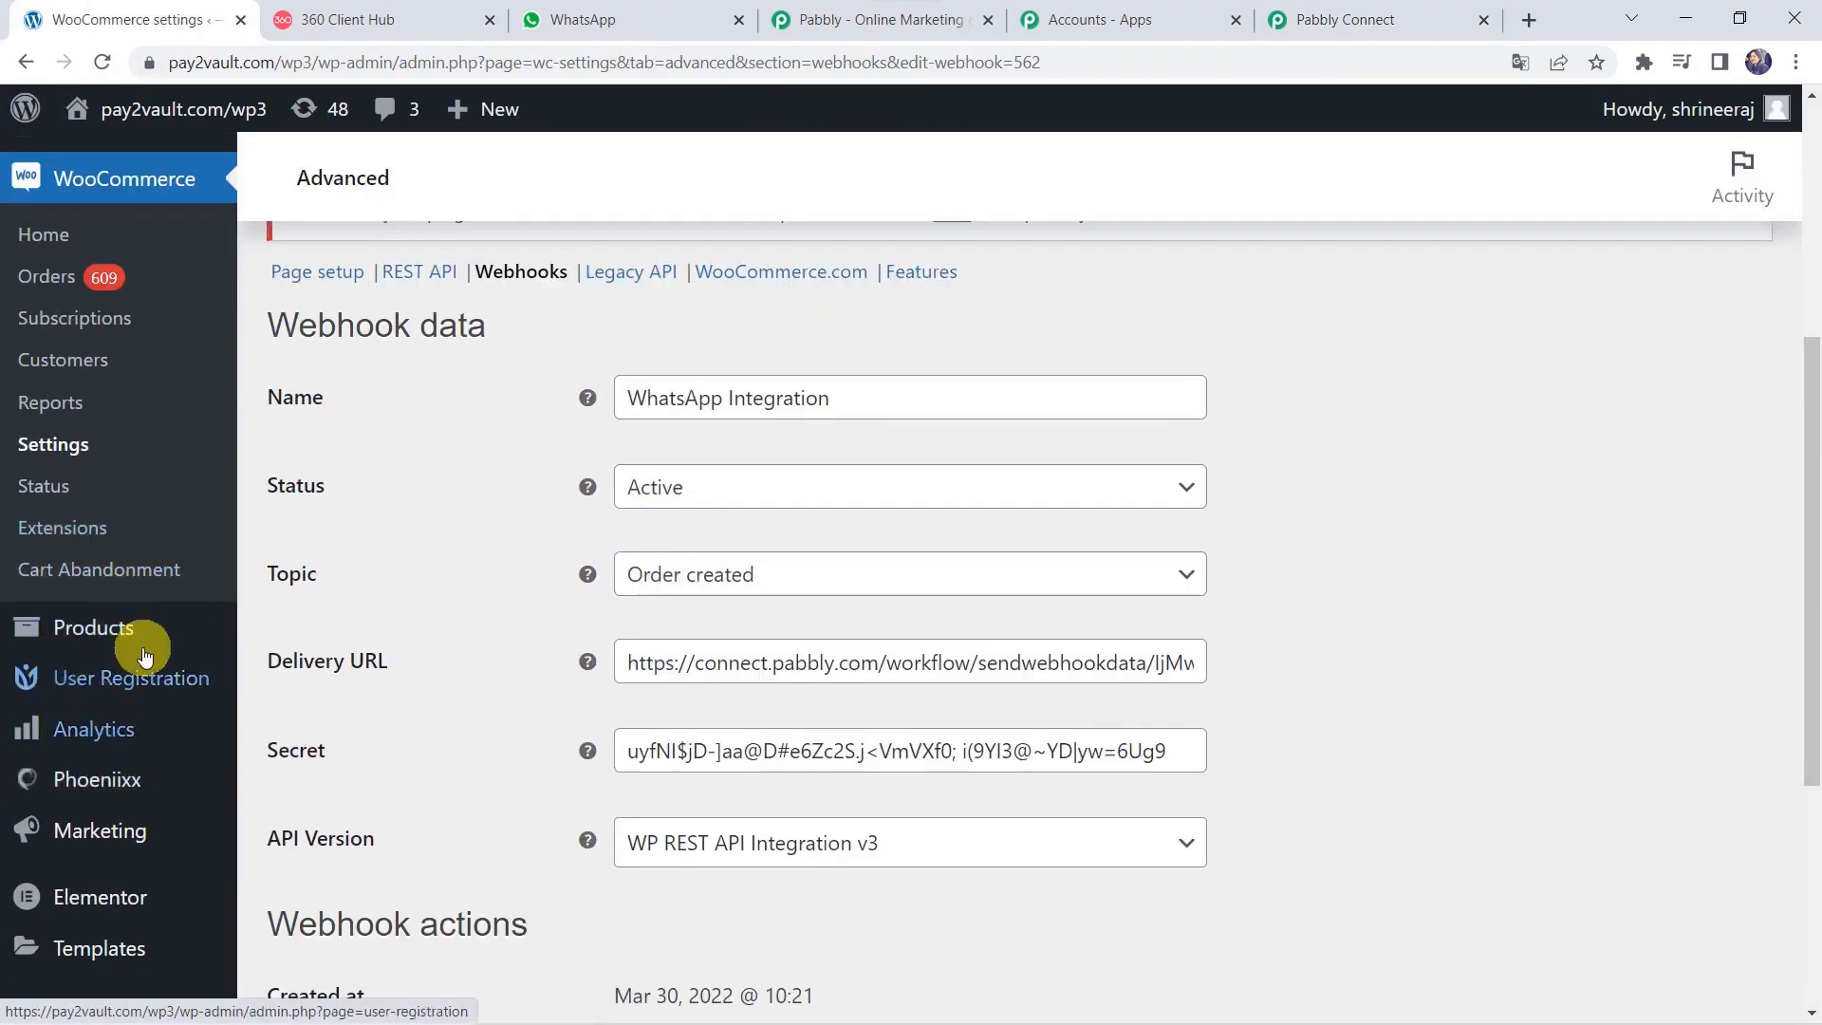
mouse_move(85, 641)
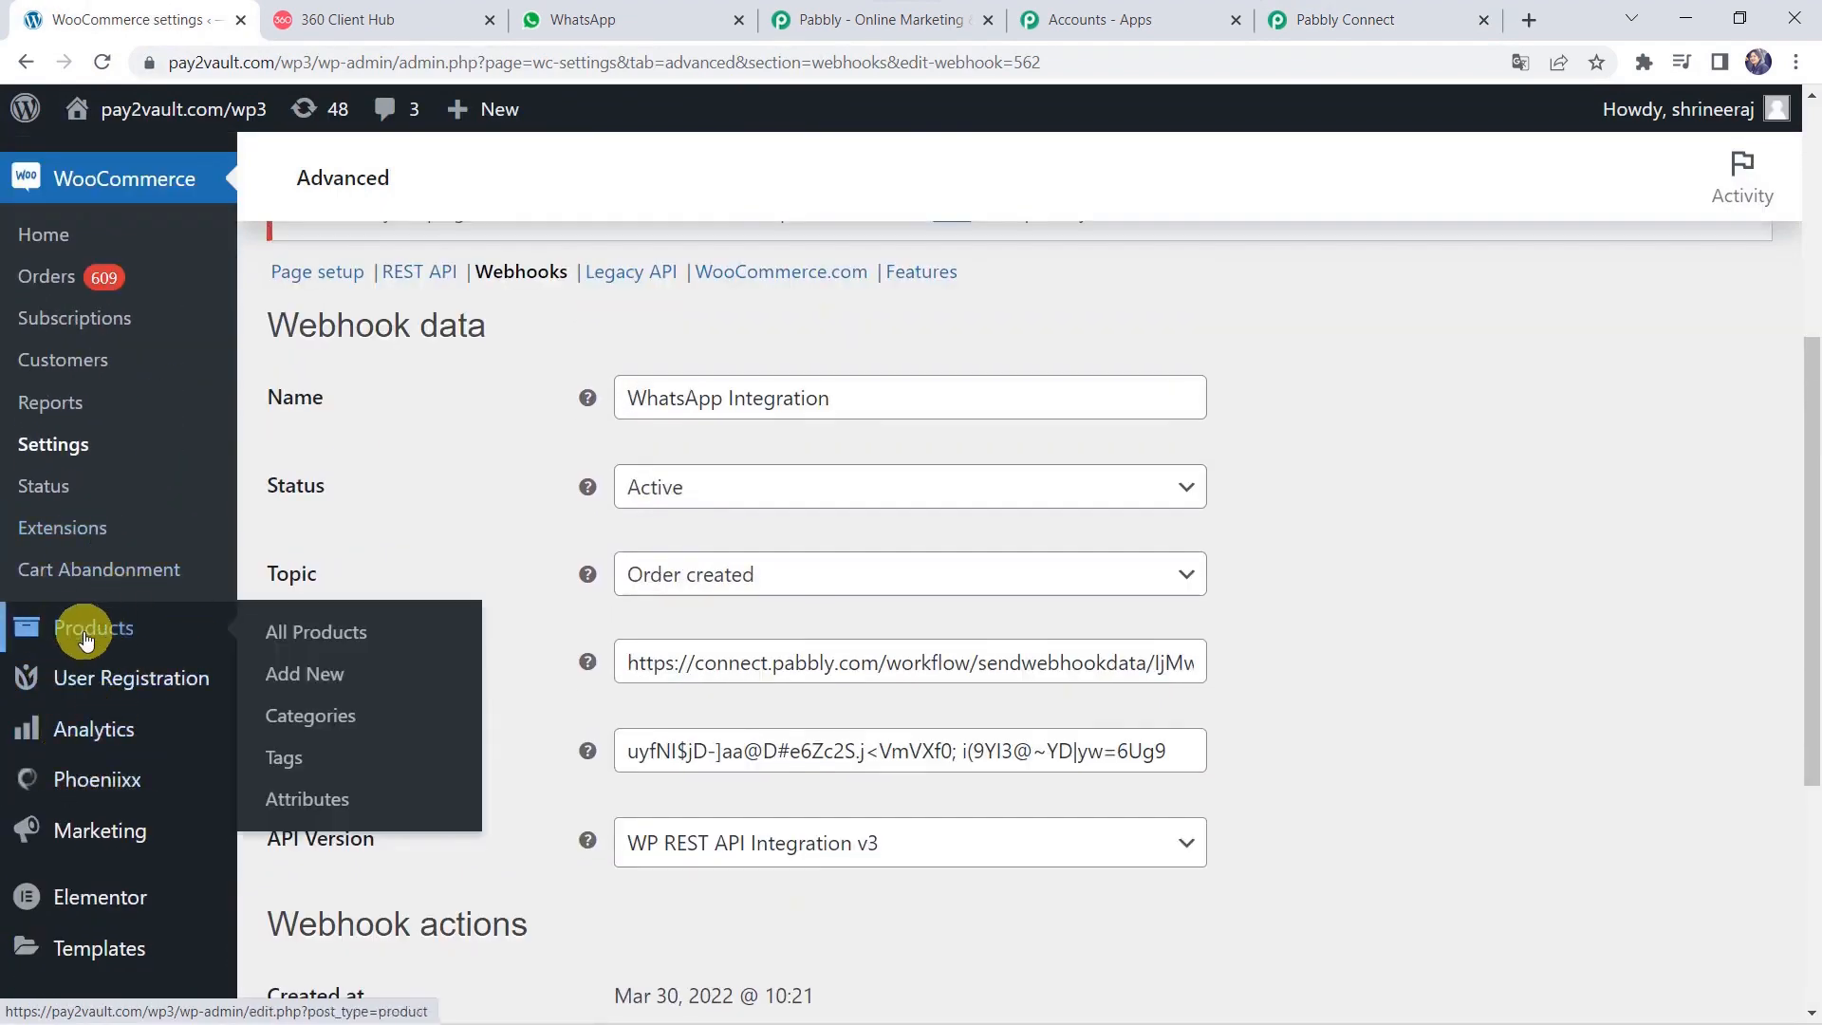
click(385, 633)
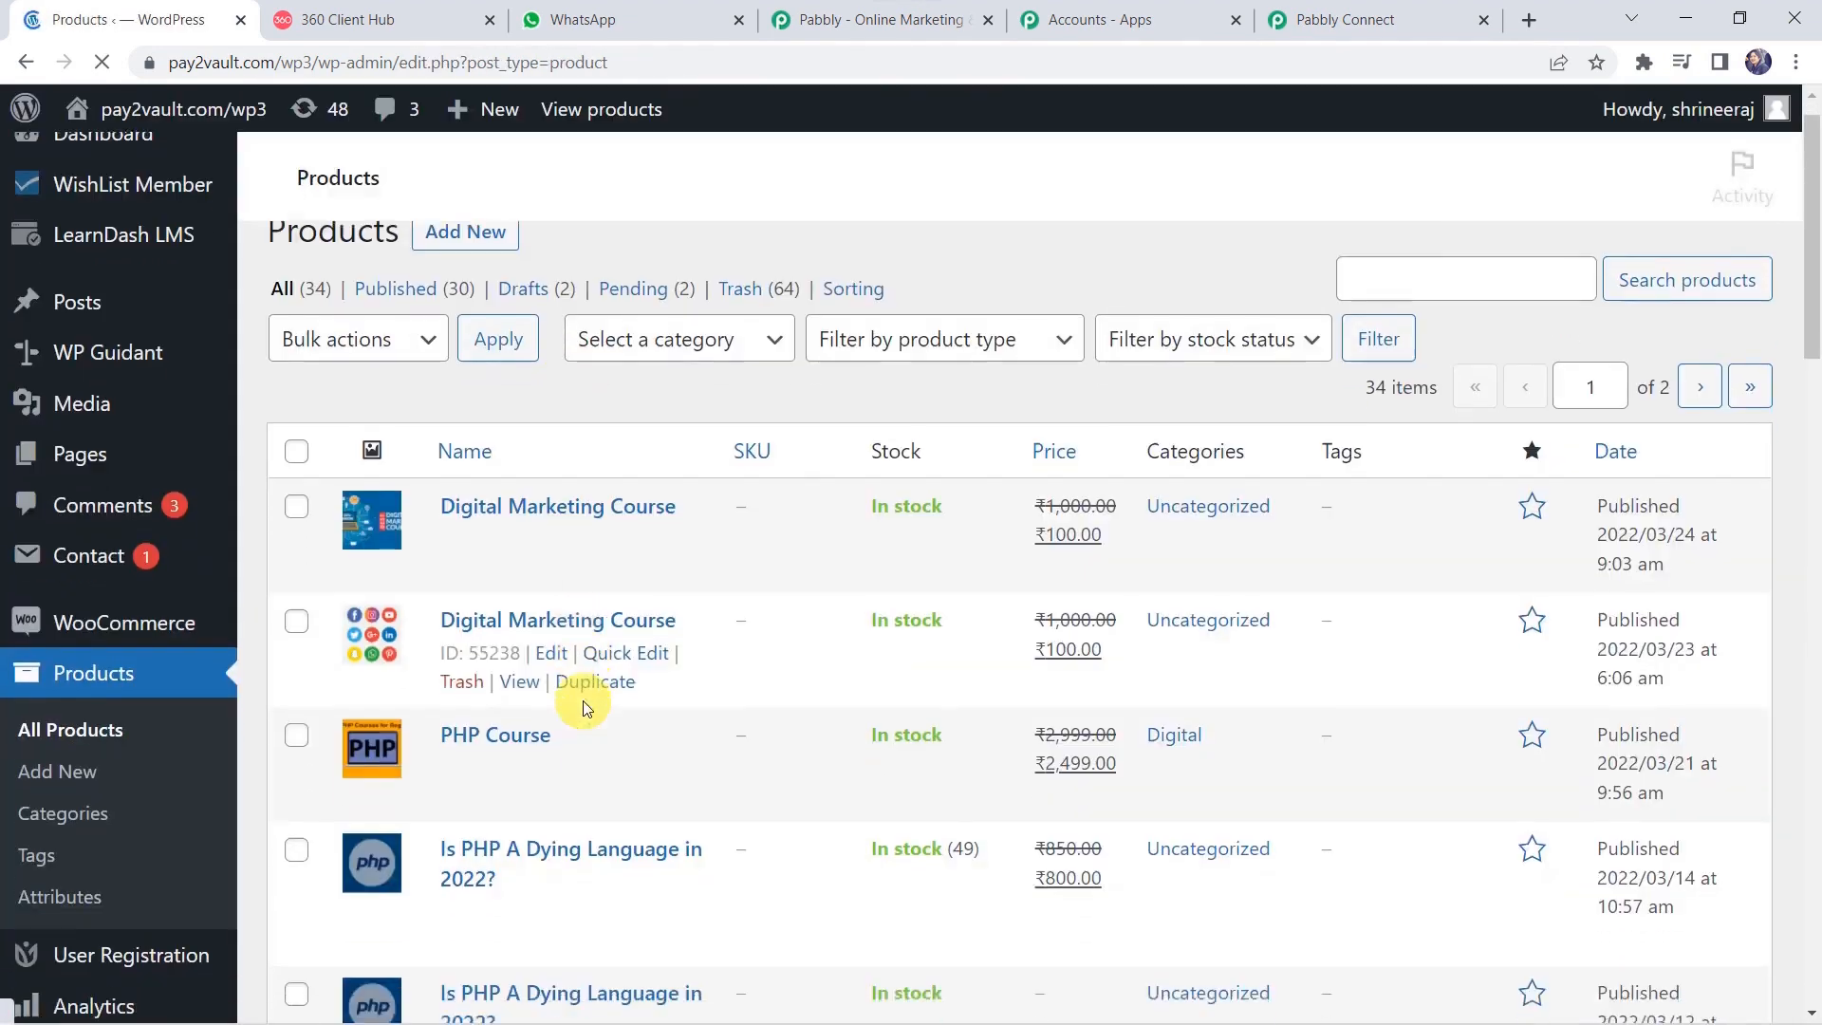
scroll(583, 700, down, 12)
scroll(583, 700, down, 1)
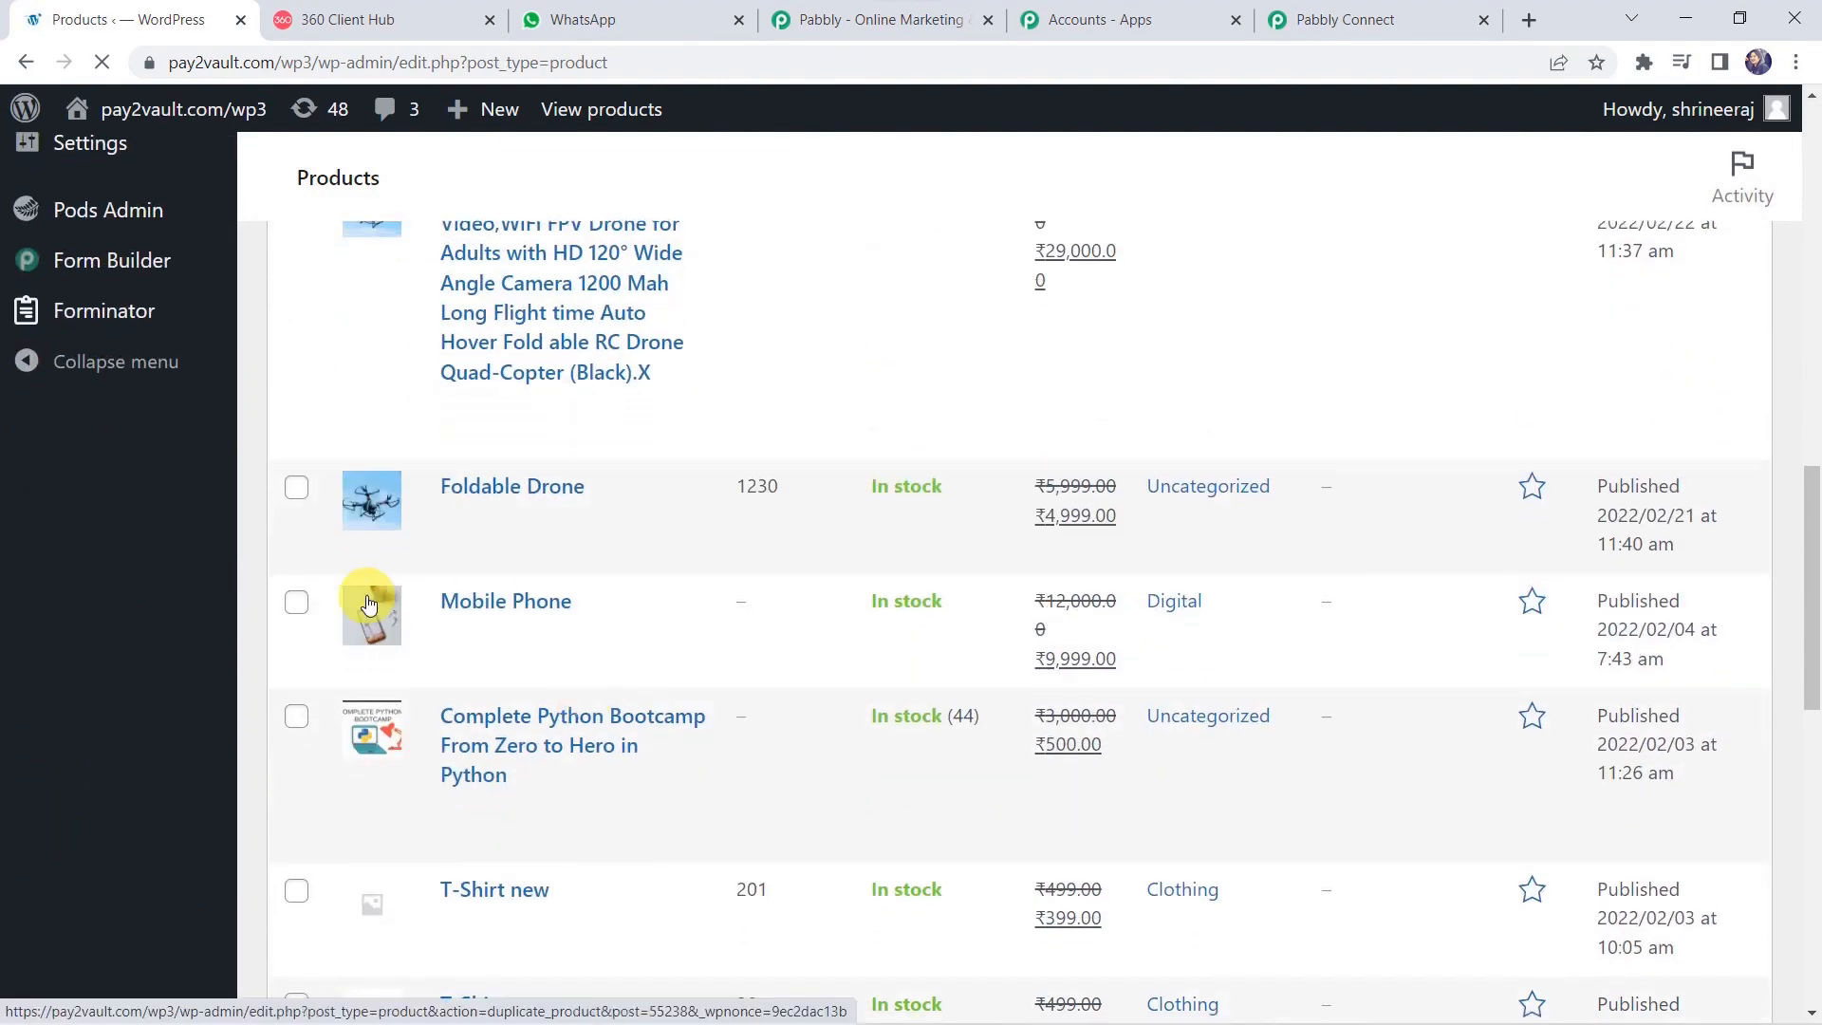
scroll(521, 602, up, 4)
scroll(464, 664, down, 2)
scroll(465, 664, down, 3)
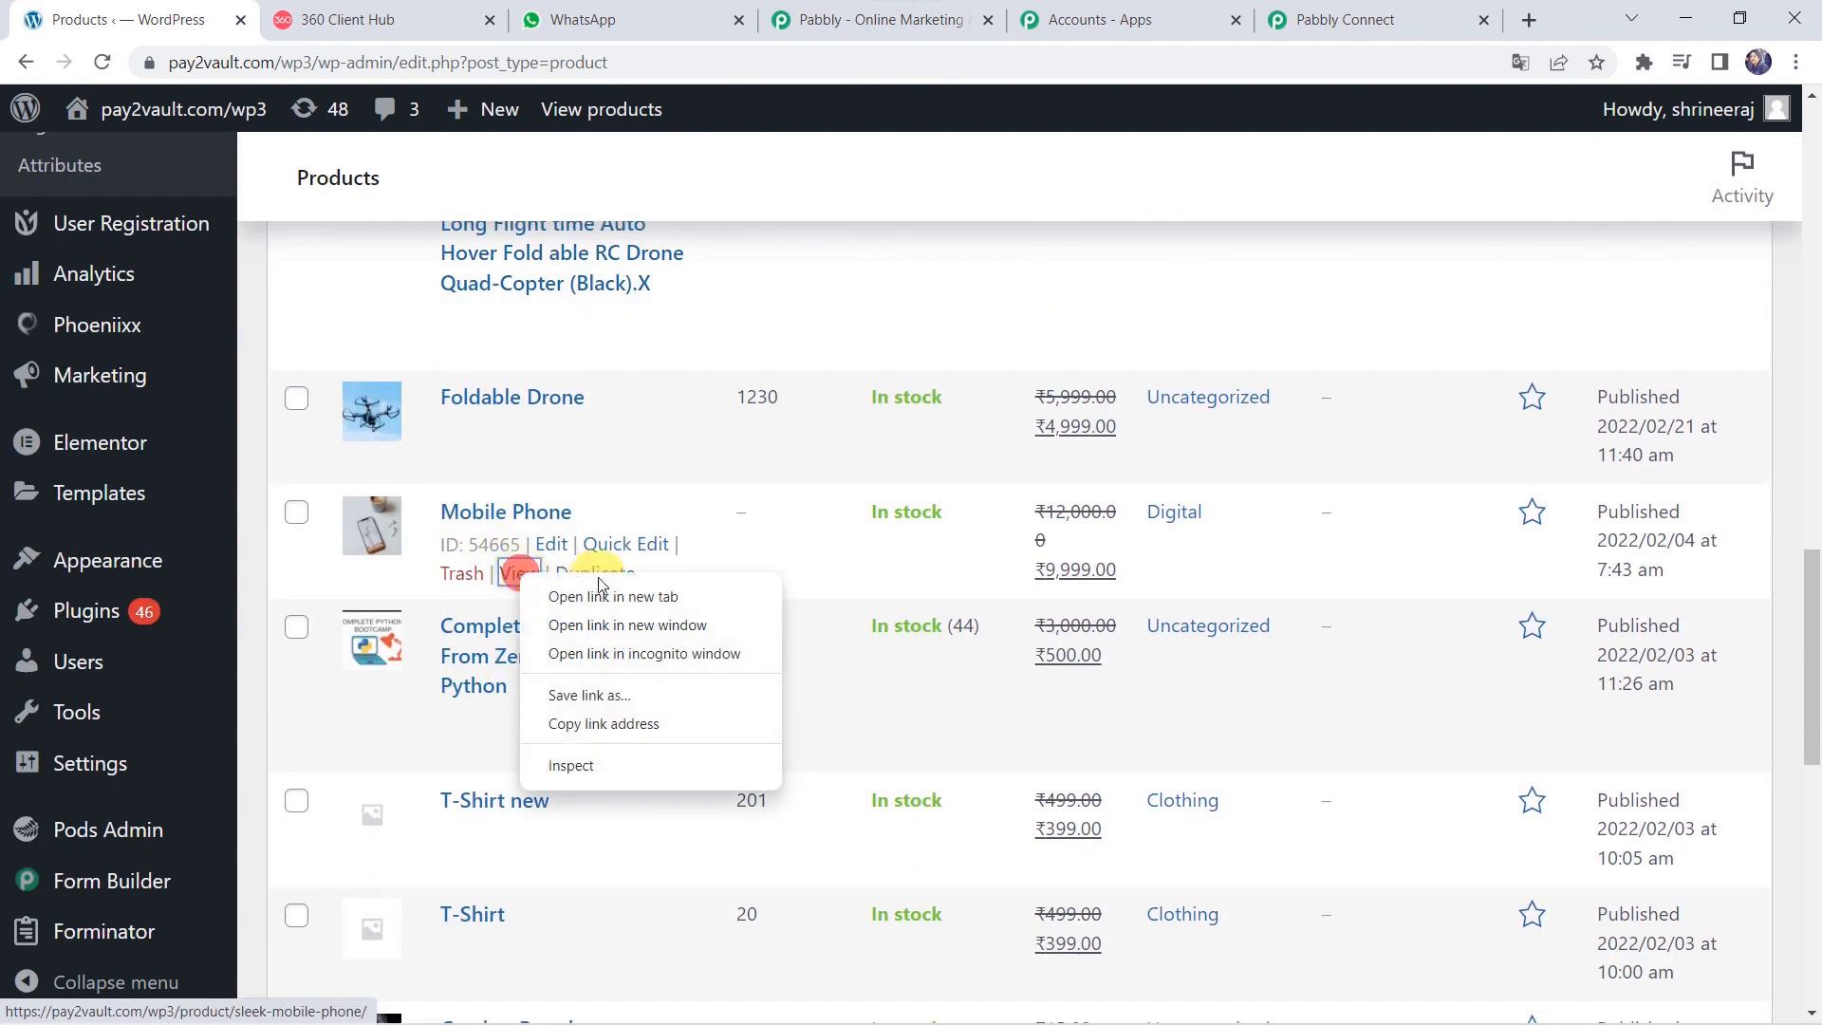
click(599, 596)
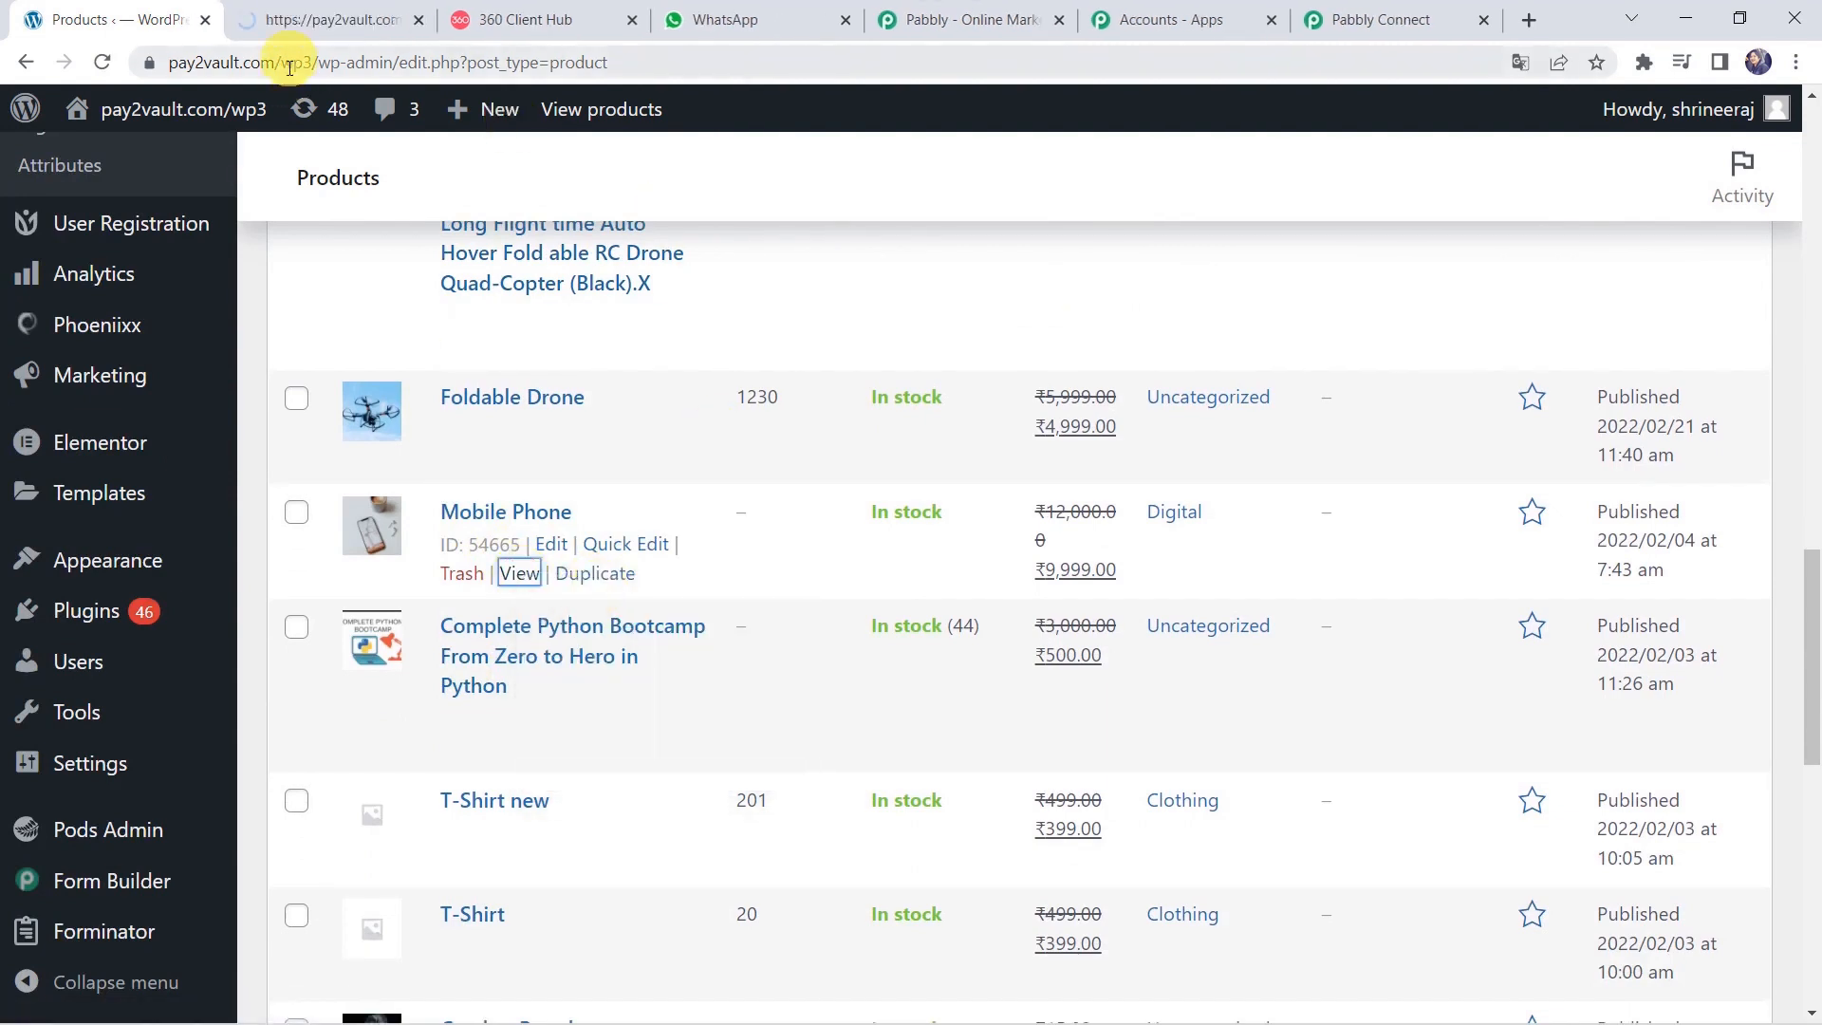
Add the Mobile Phone to the cart and update its quantity to 1 for a ₹9,999.00 total.
click(343, 19)
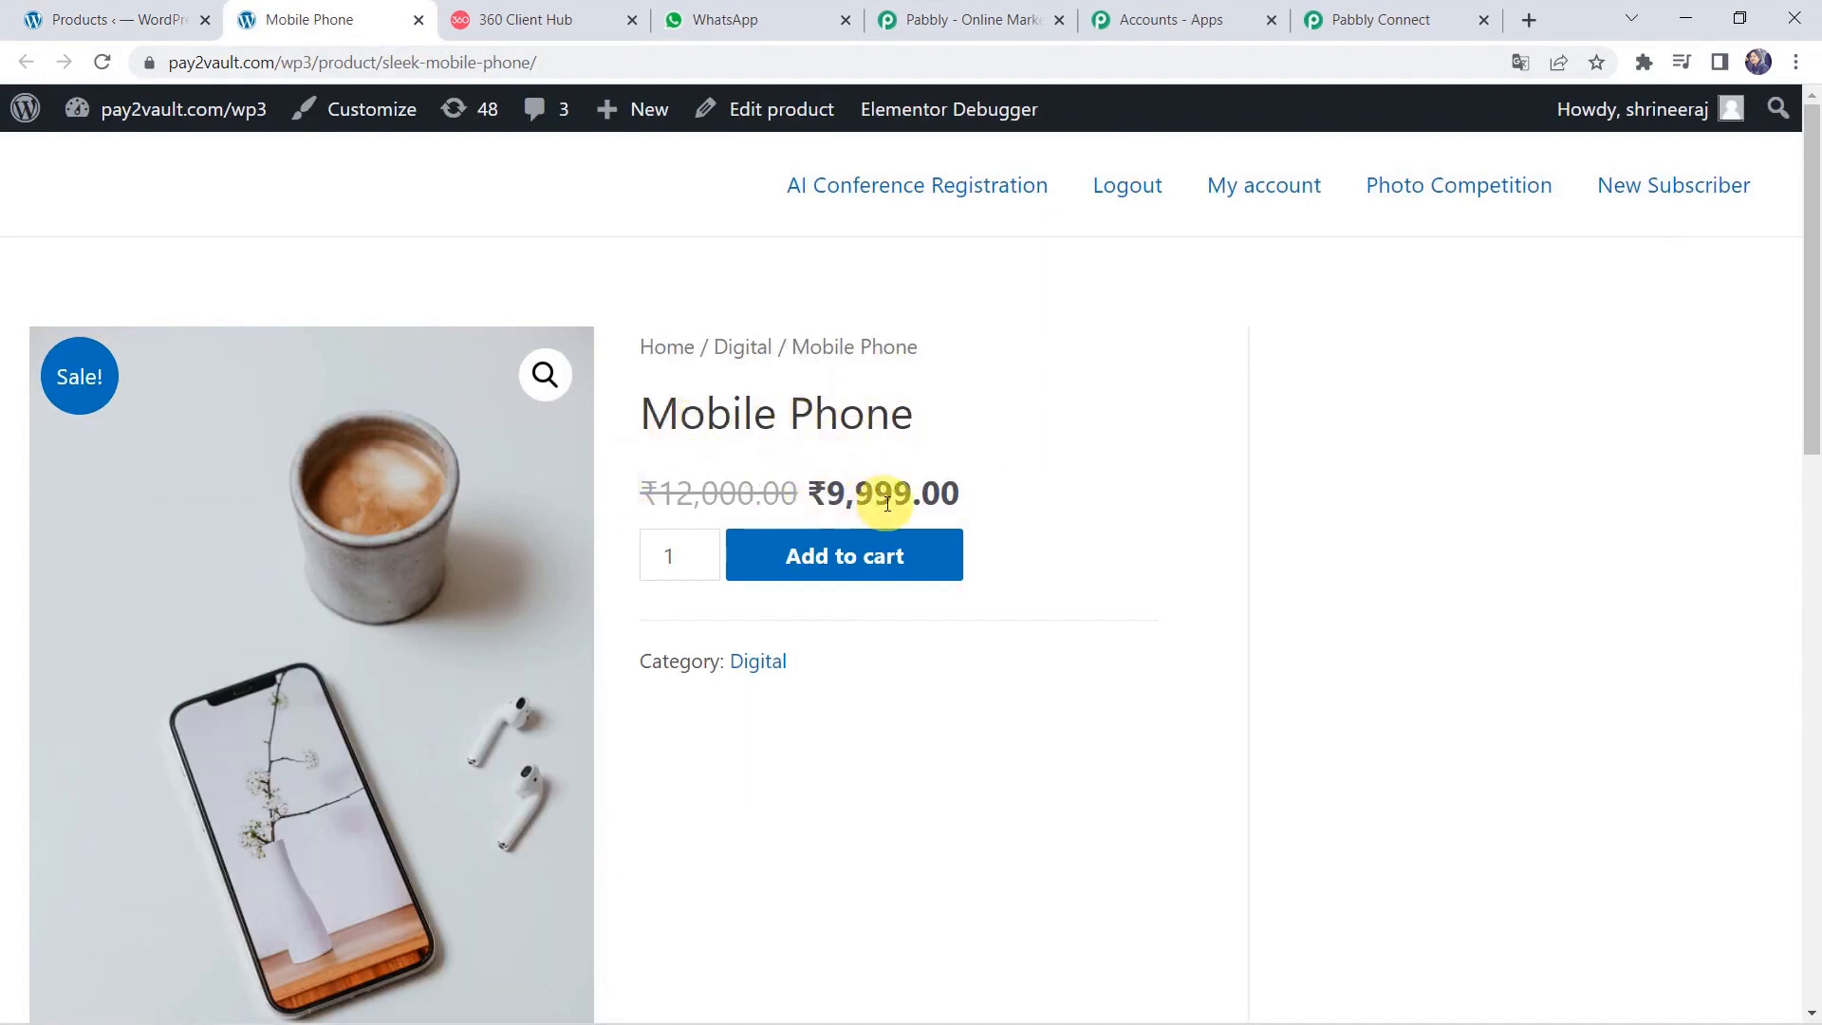
click(857, 573)
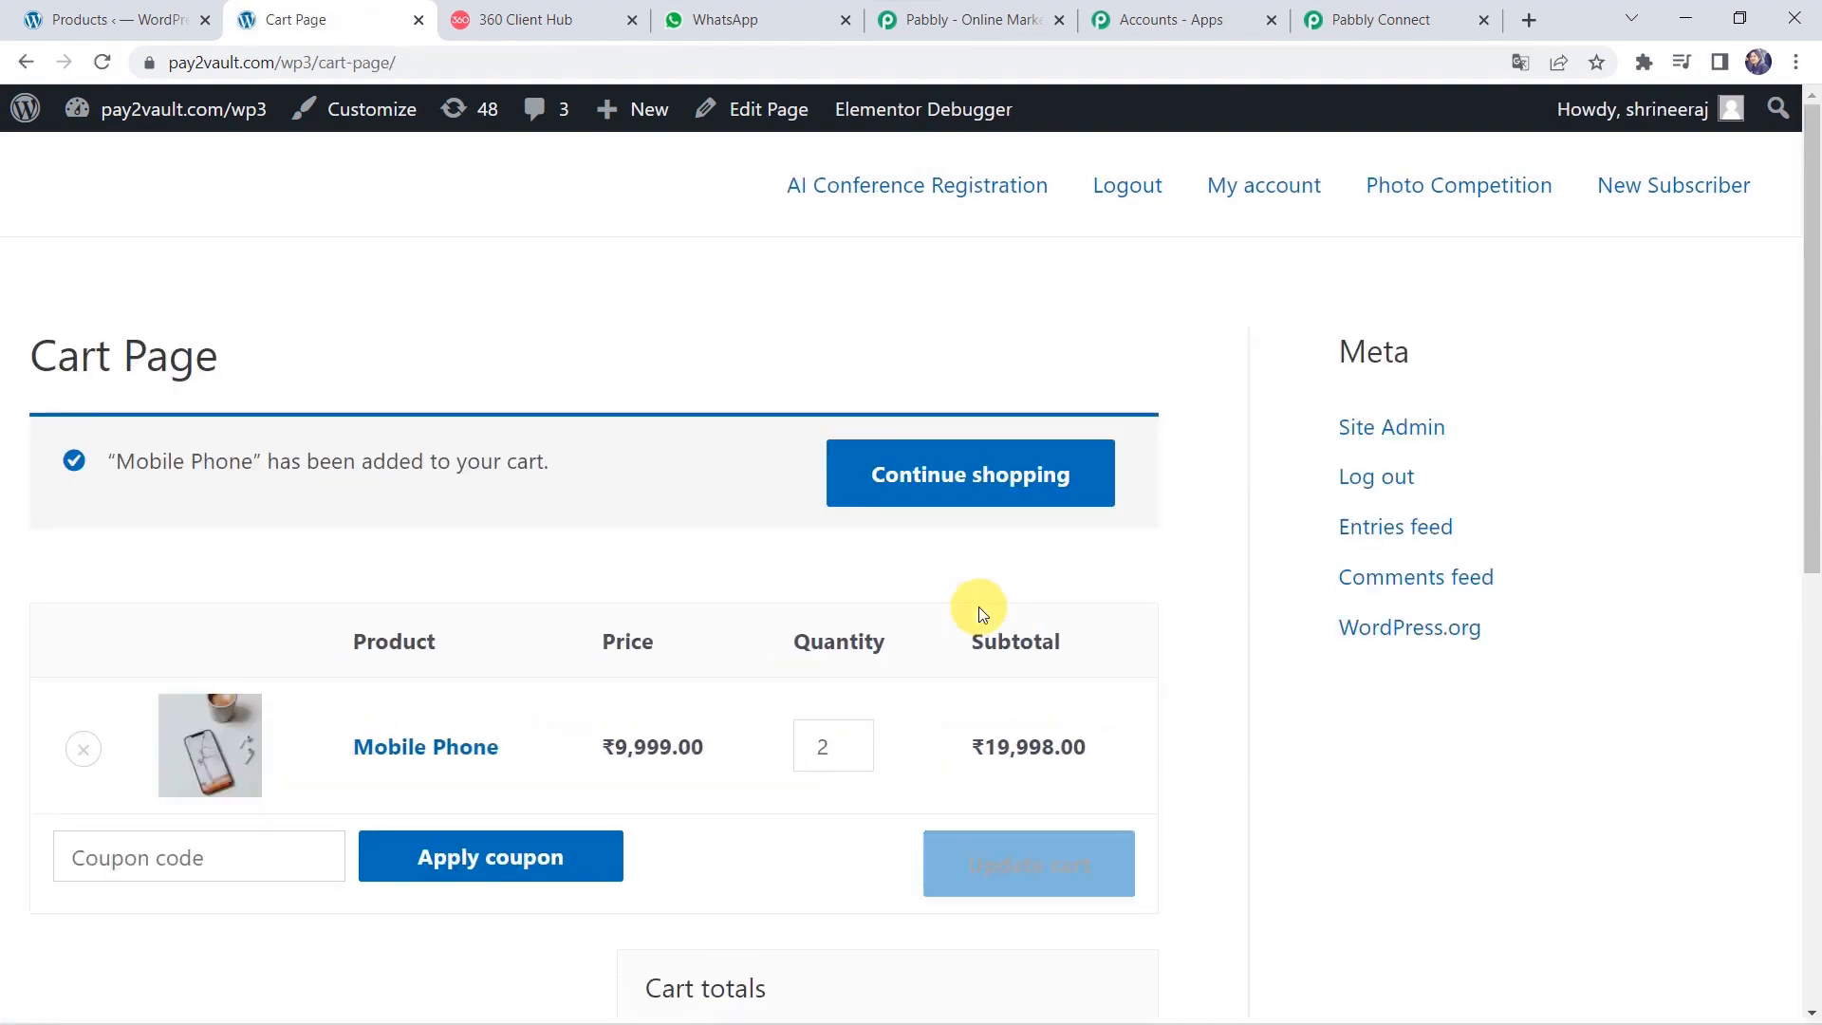
scroll(977, 606, down, 3)
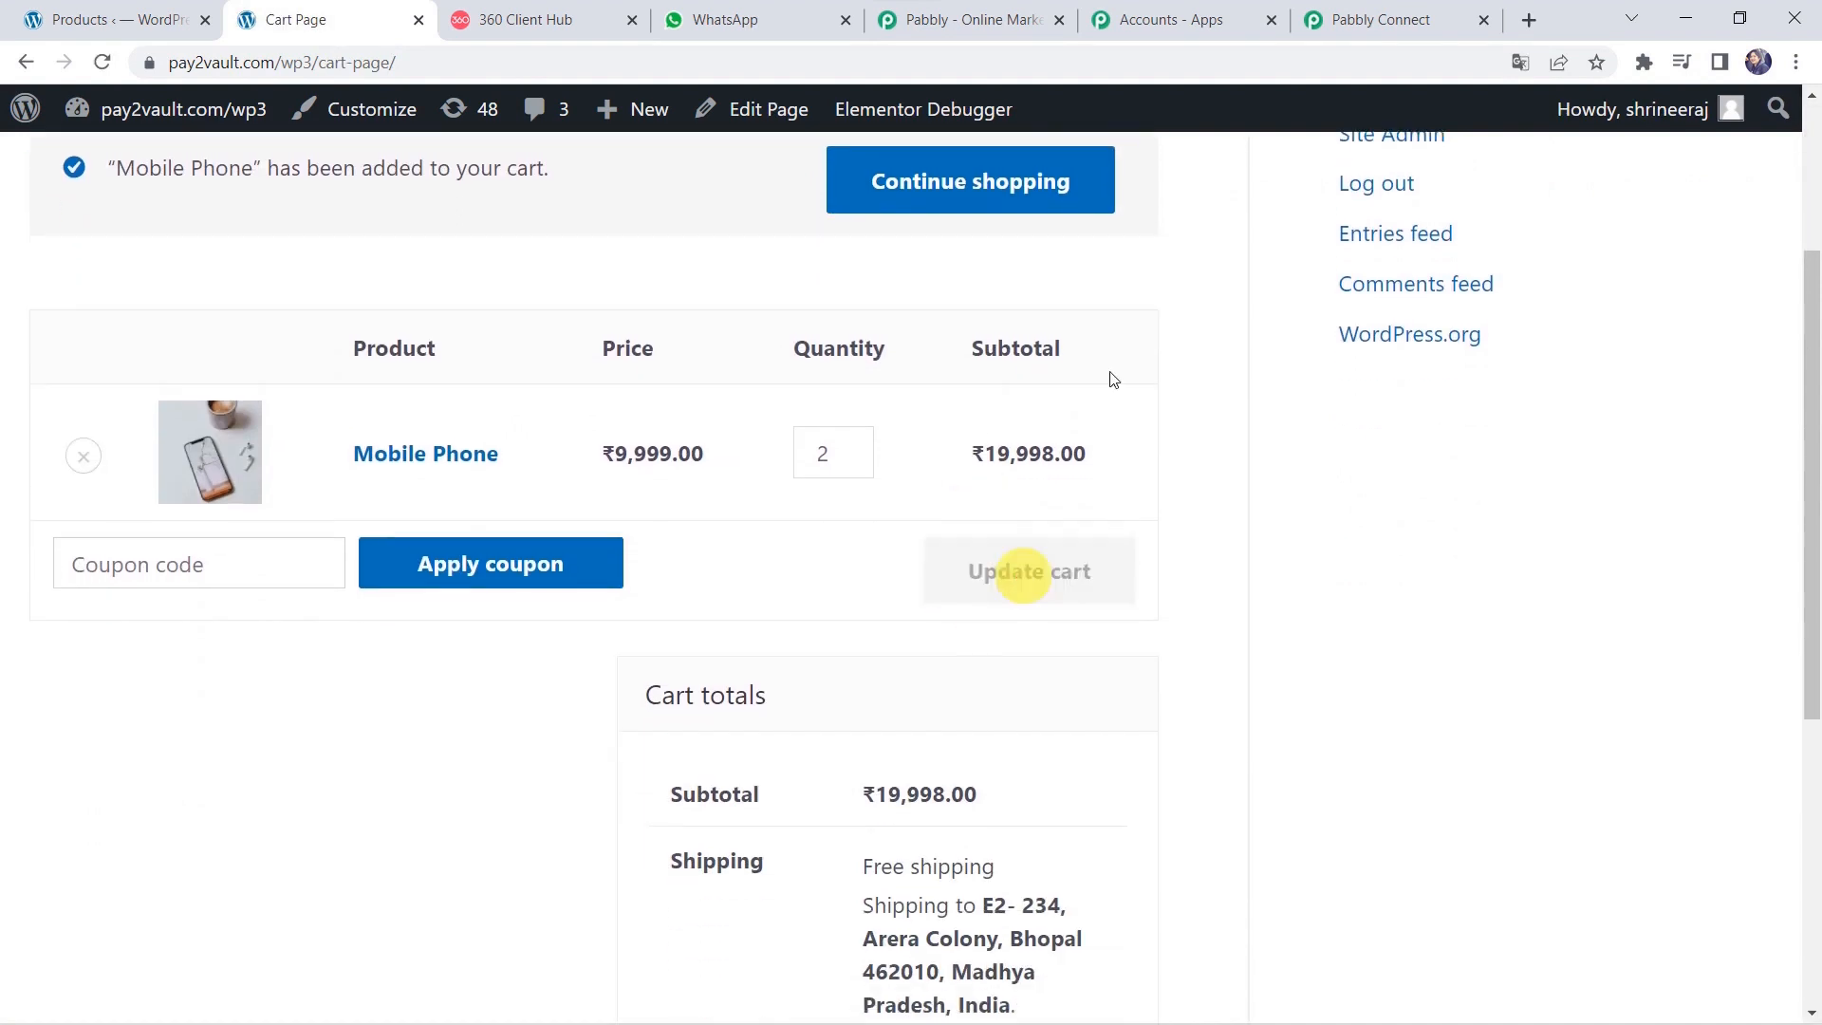
click(854, 460)
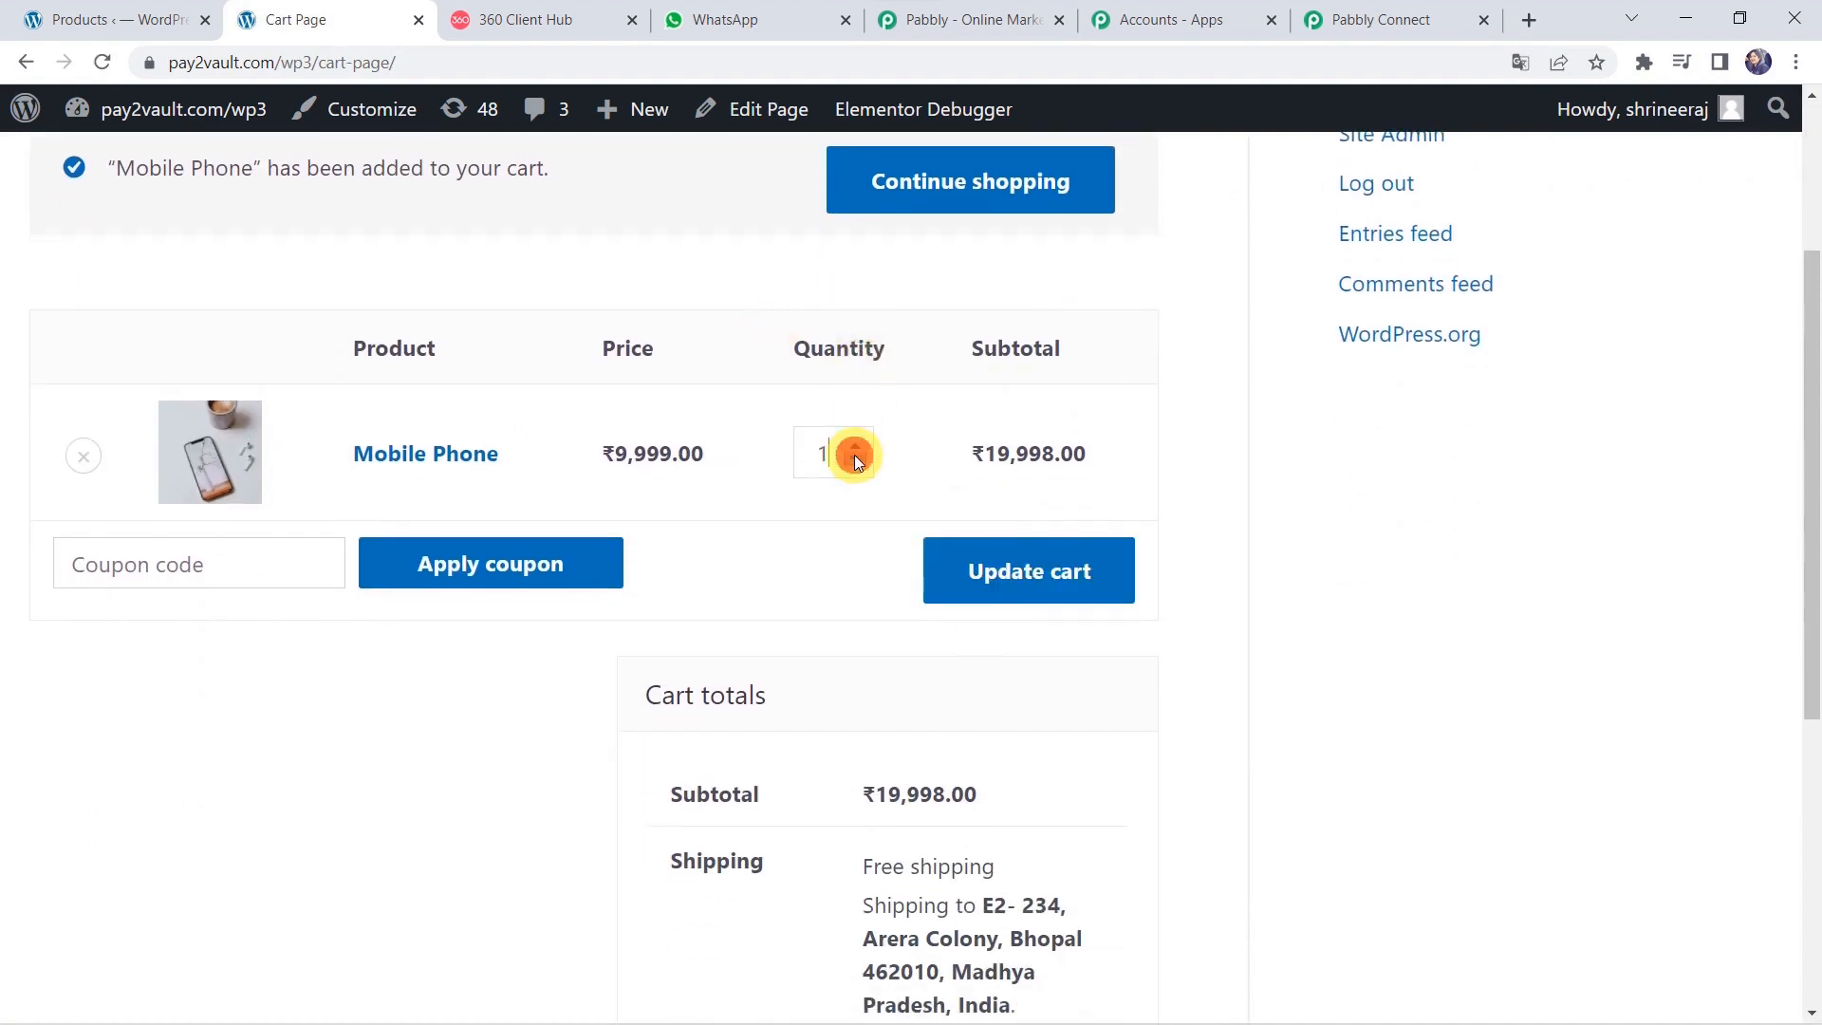
click(1011, 580)
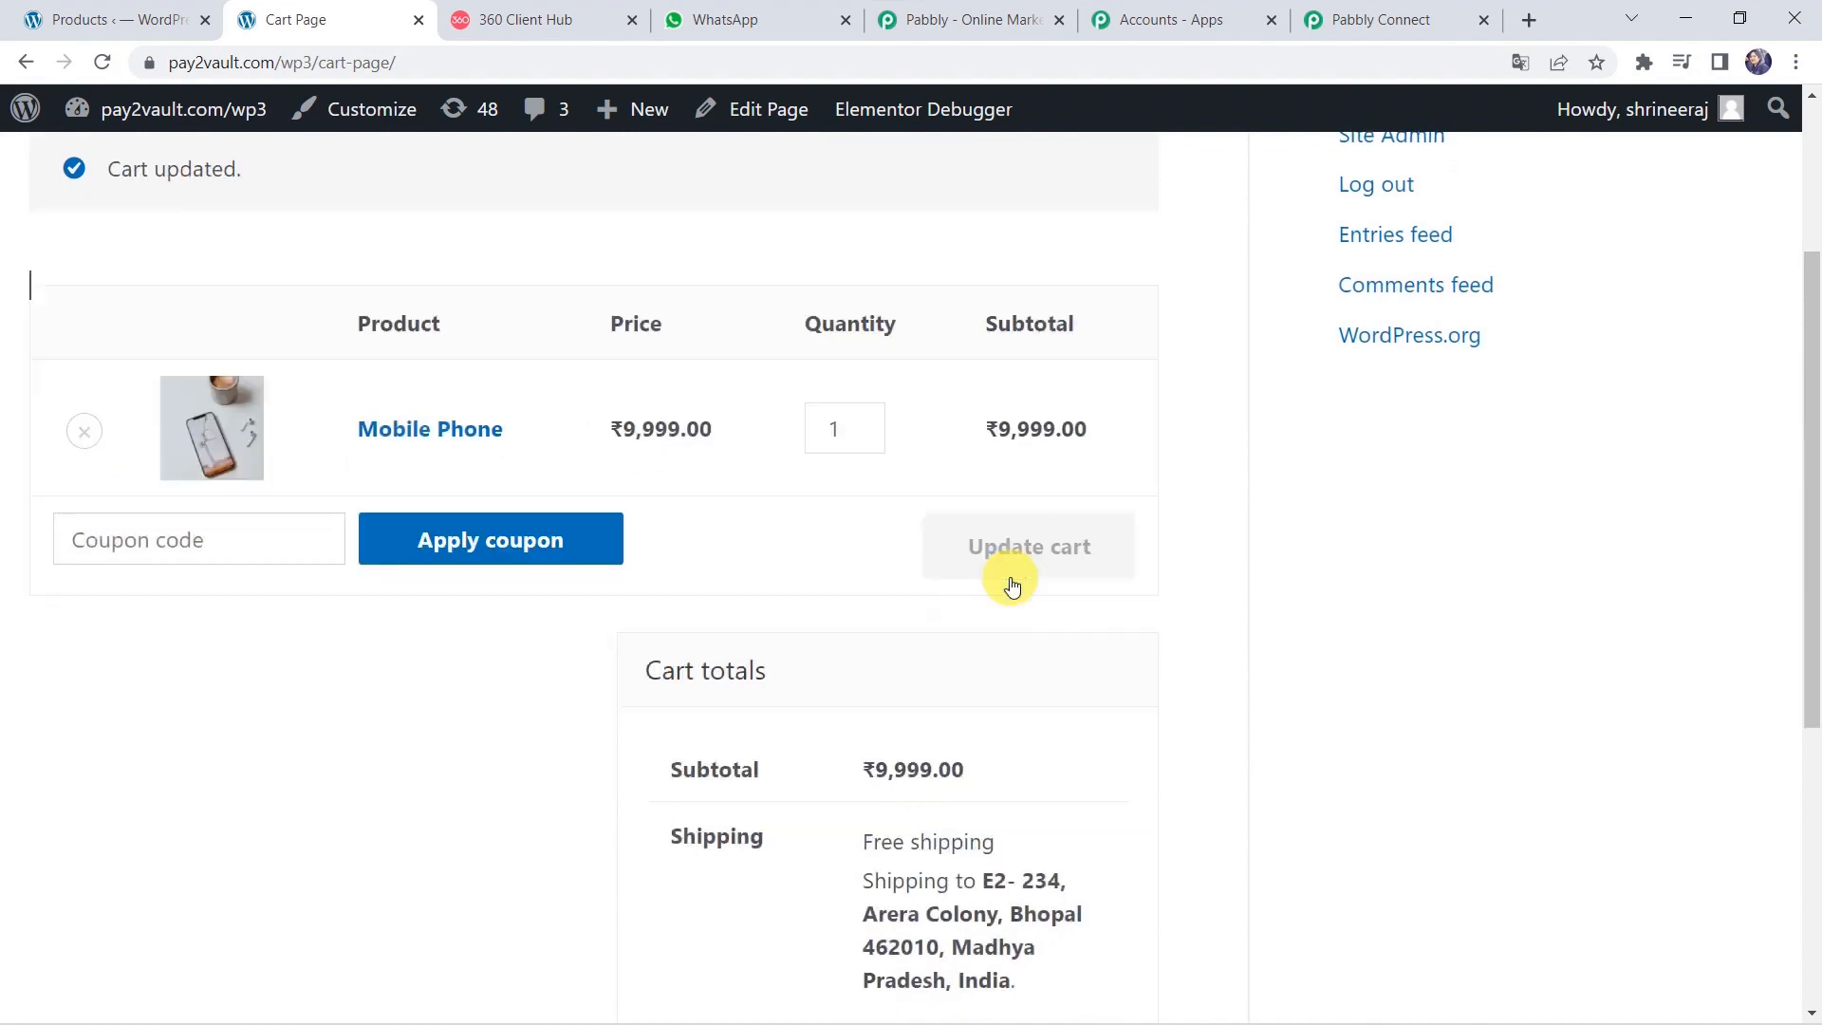
scroll(891, 785, down, 2)
scroll(891, 785, down, 4)
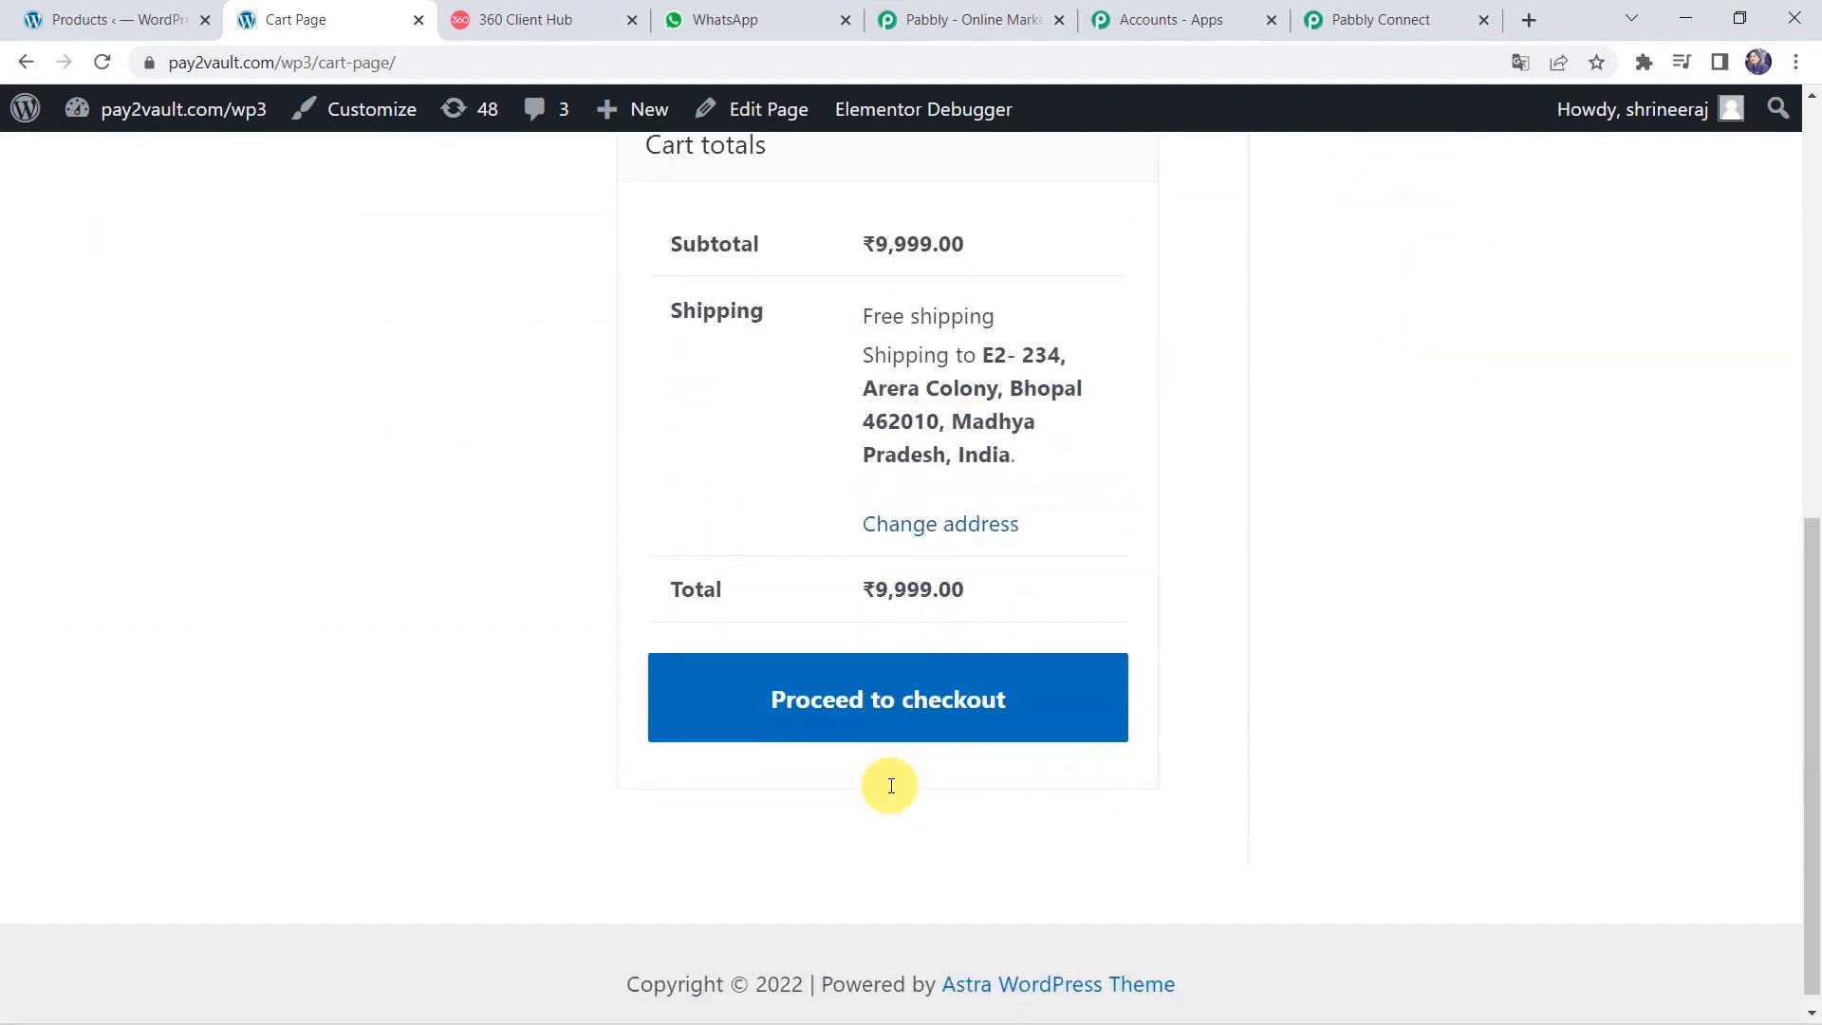
Check out, place the cash-on-delivery Mobile Phone order, and review the ₹9,999.00 order-received page.
click(868, 710)
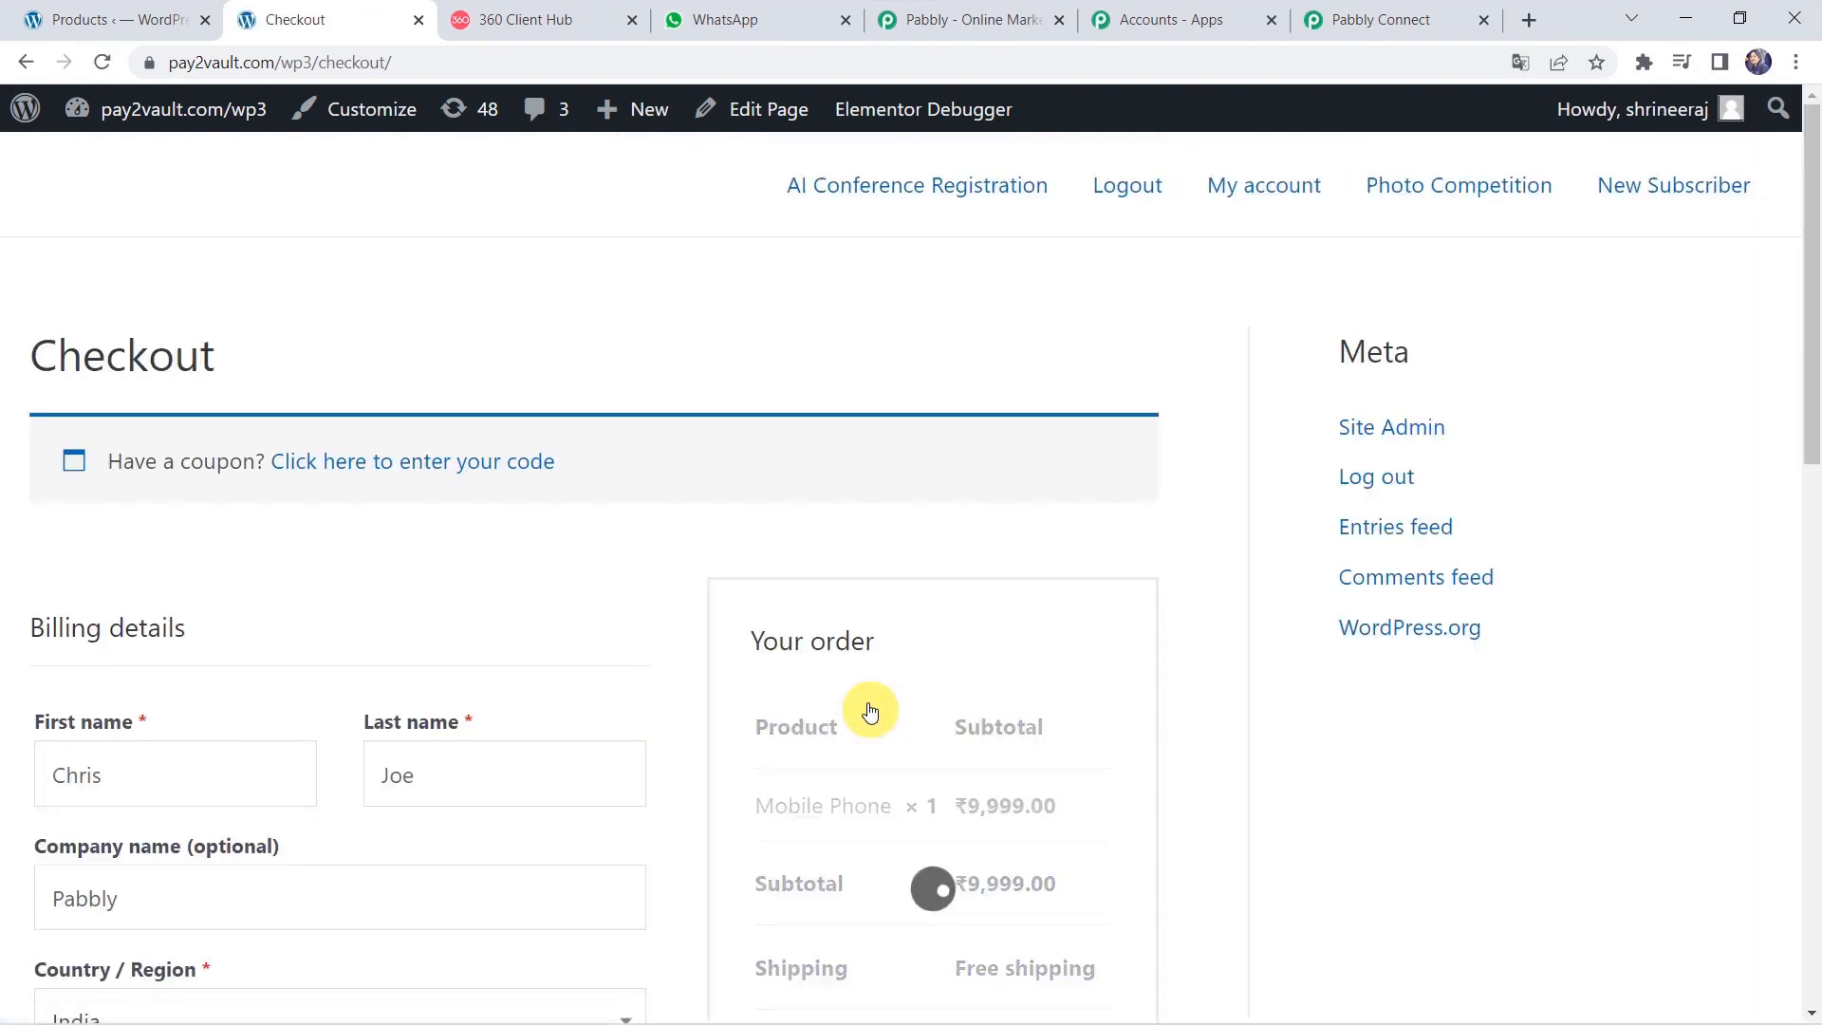
scroll(338, 650, down, 3)
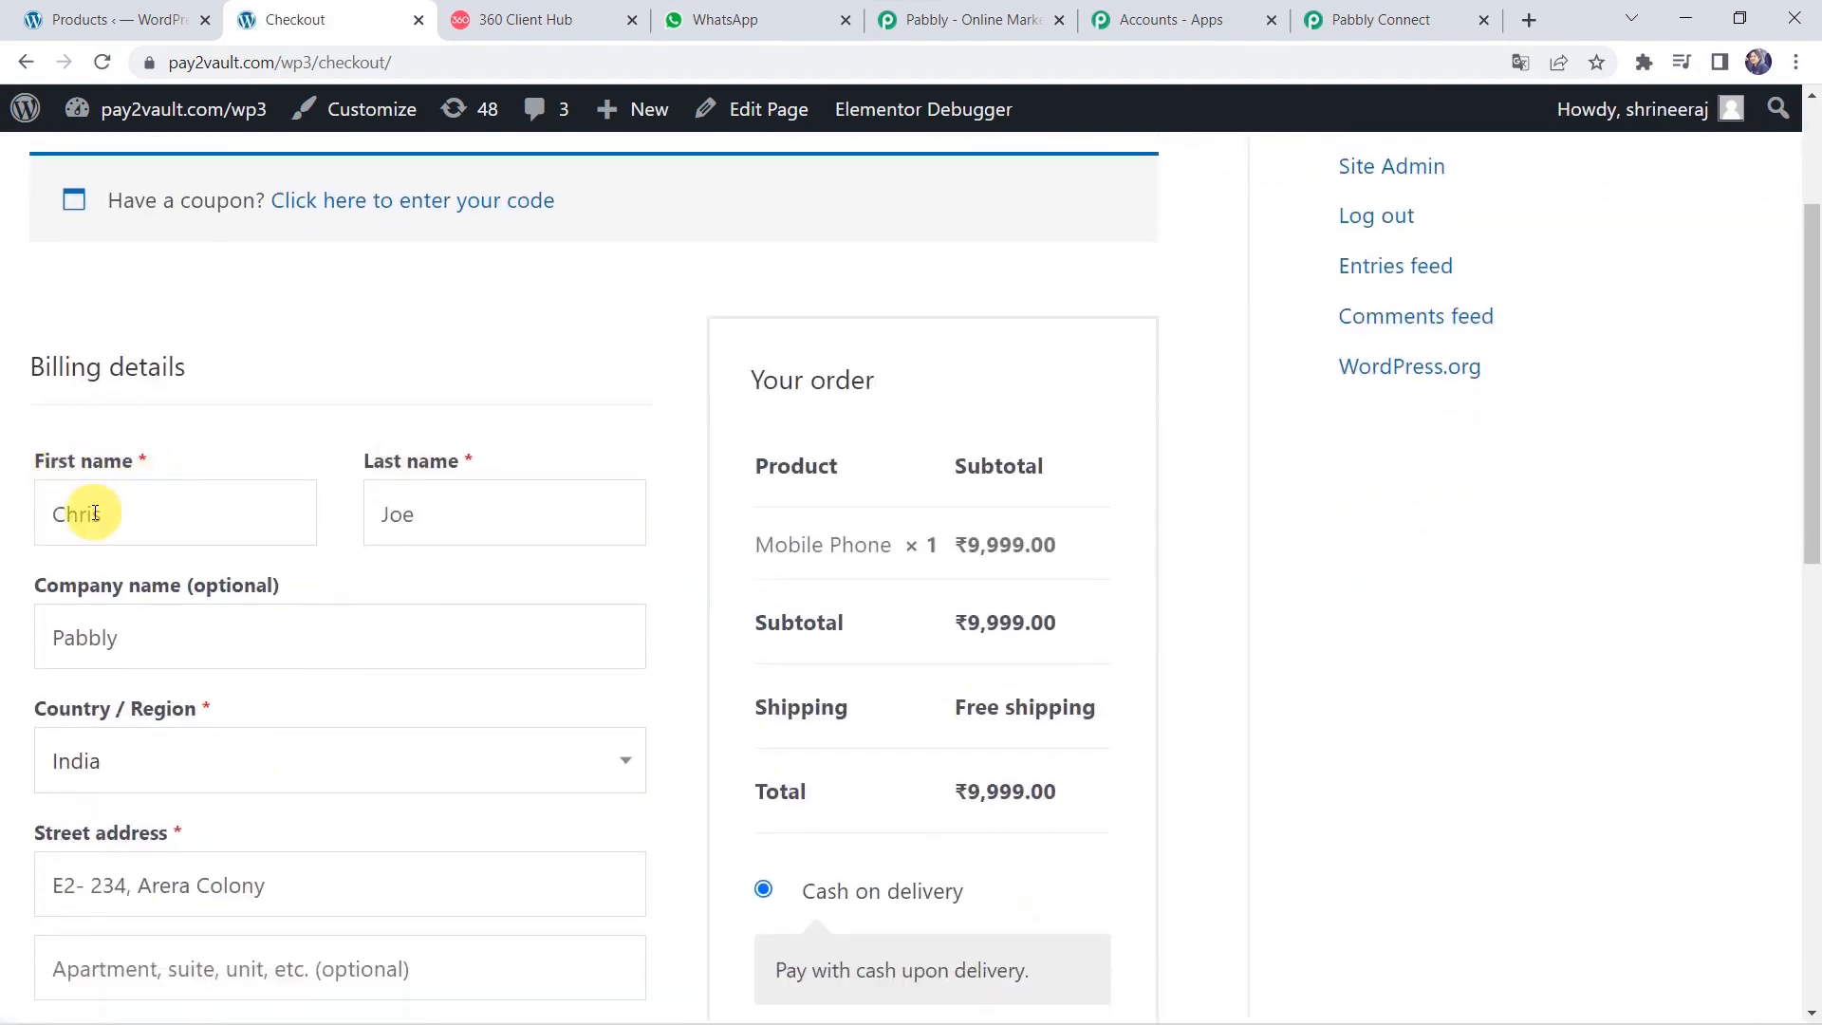
scroll(418, 504, down, 1)
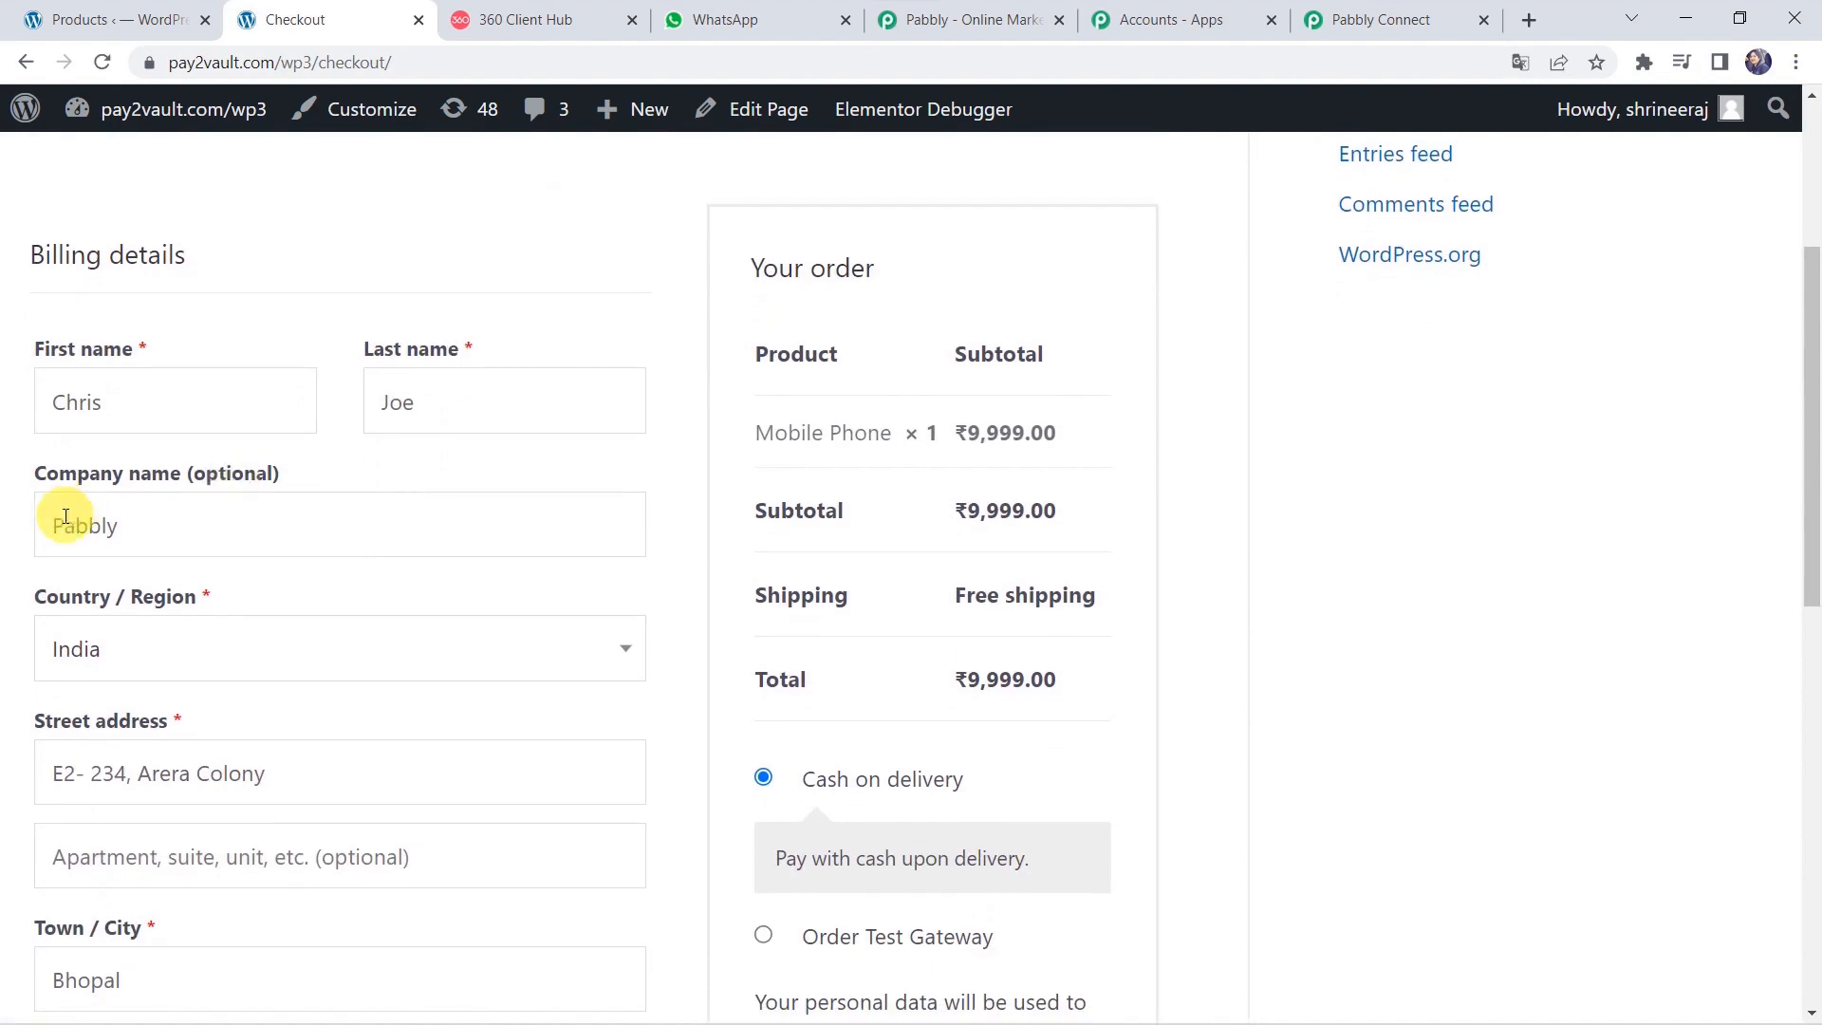
scroll(183, 532, down, 3)
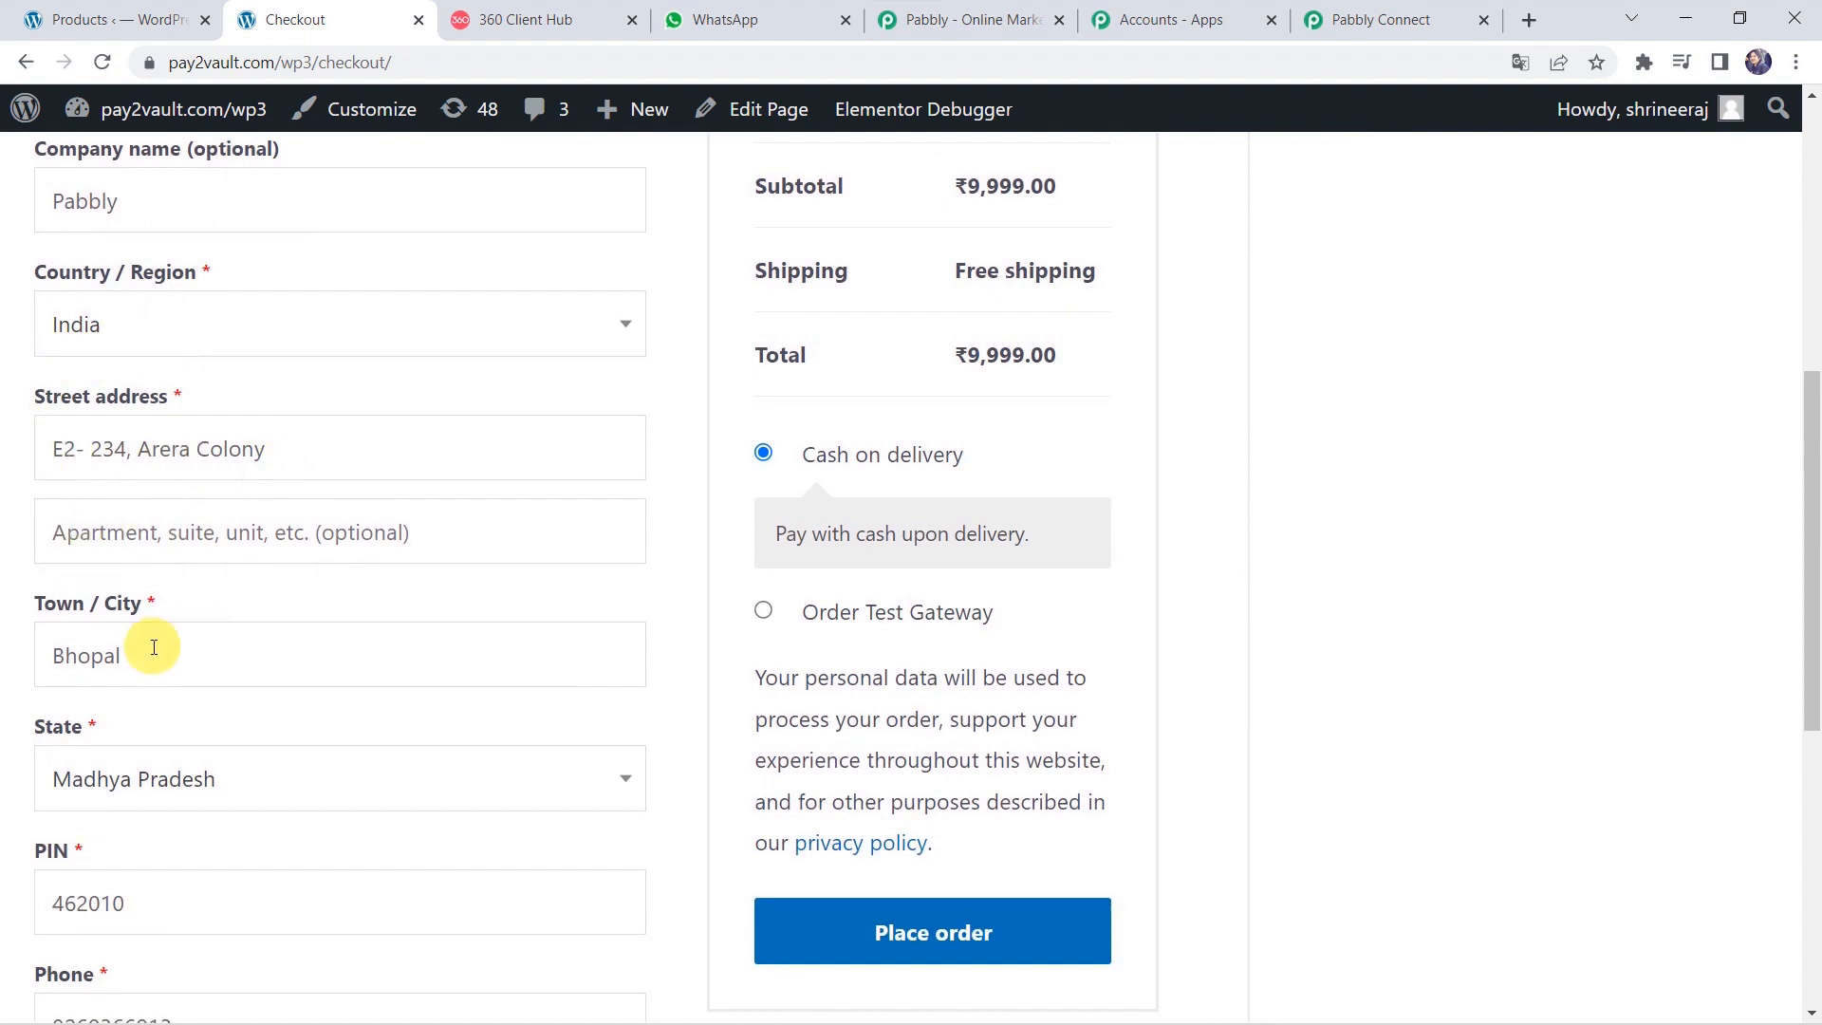
scroll(154, 647, down, 2)
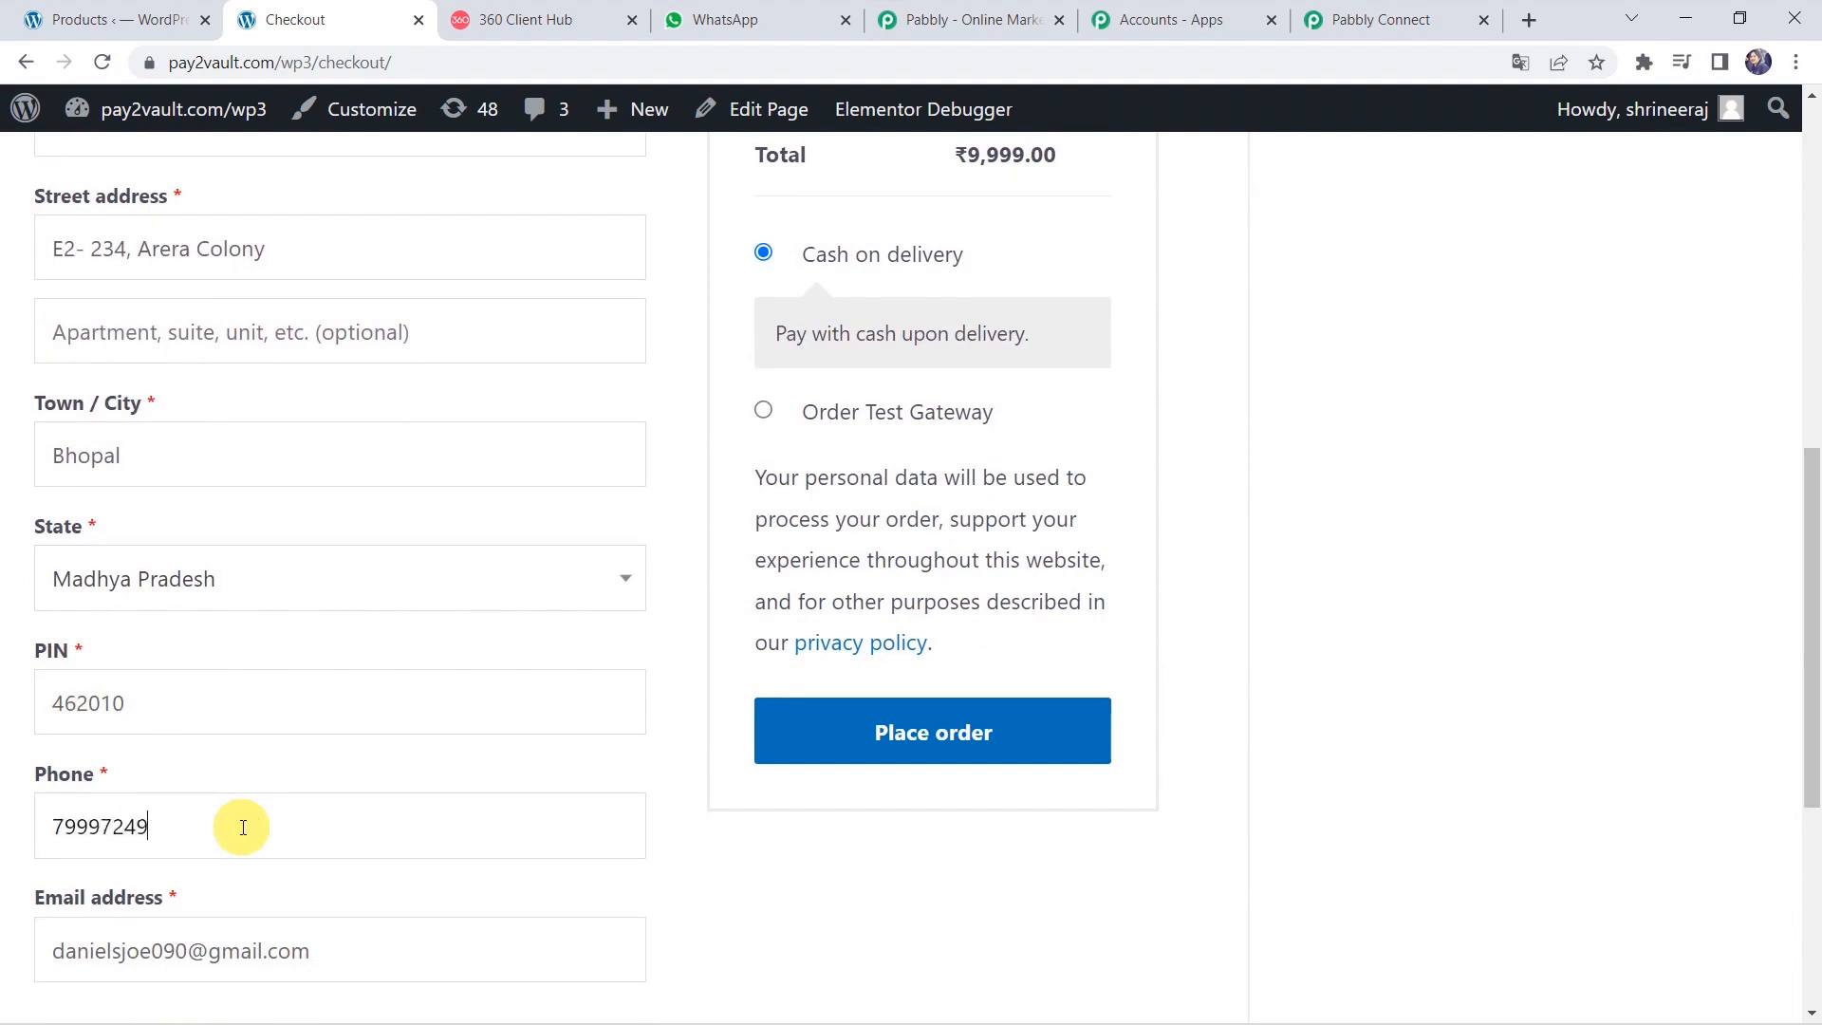
scroll(243, 826, down, 2)
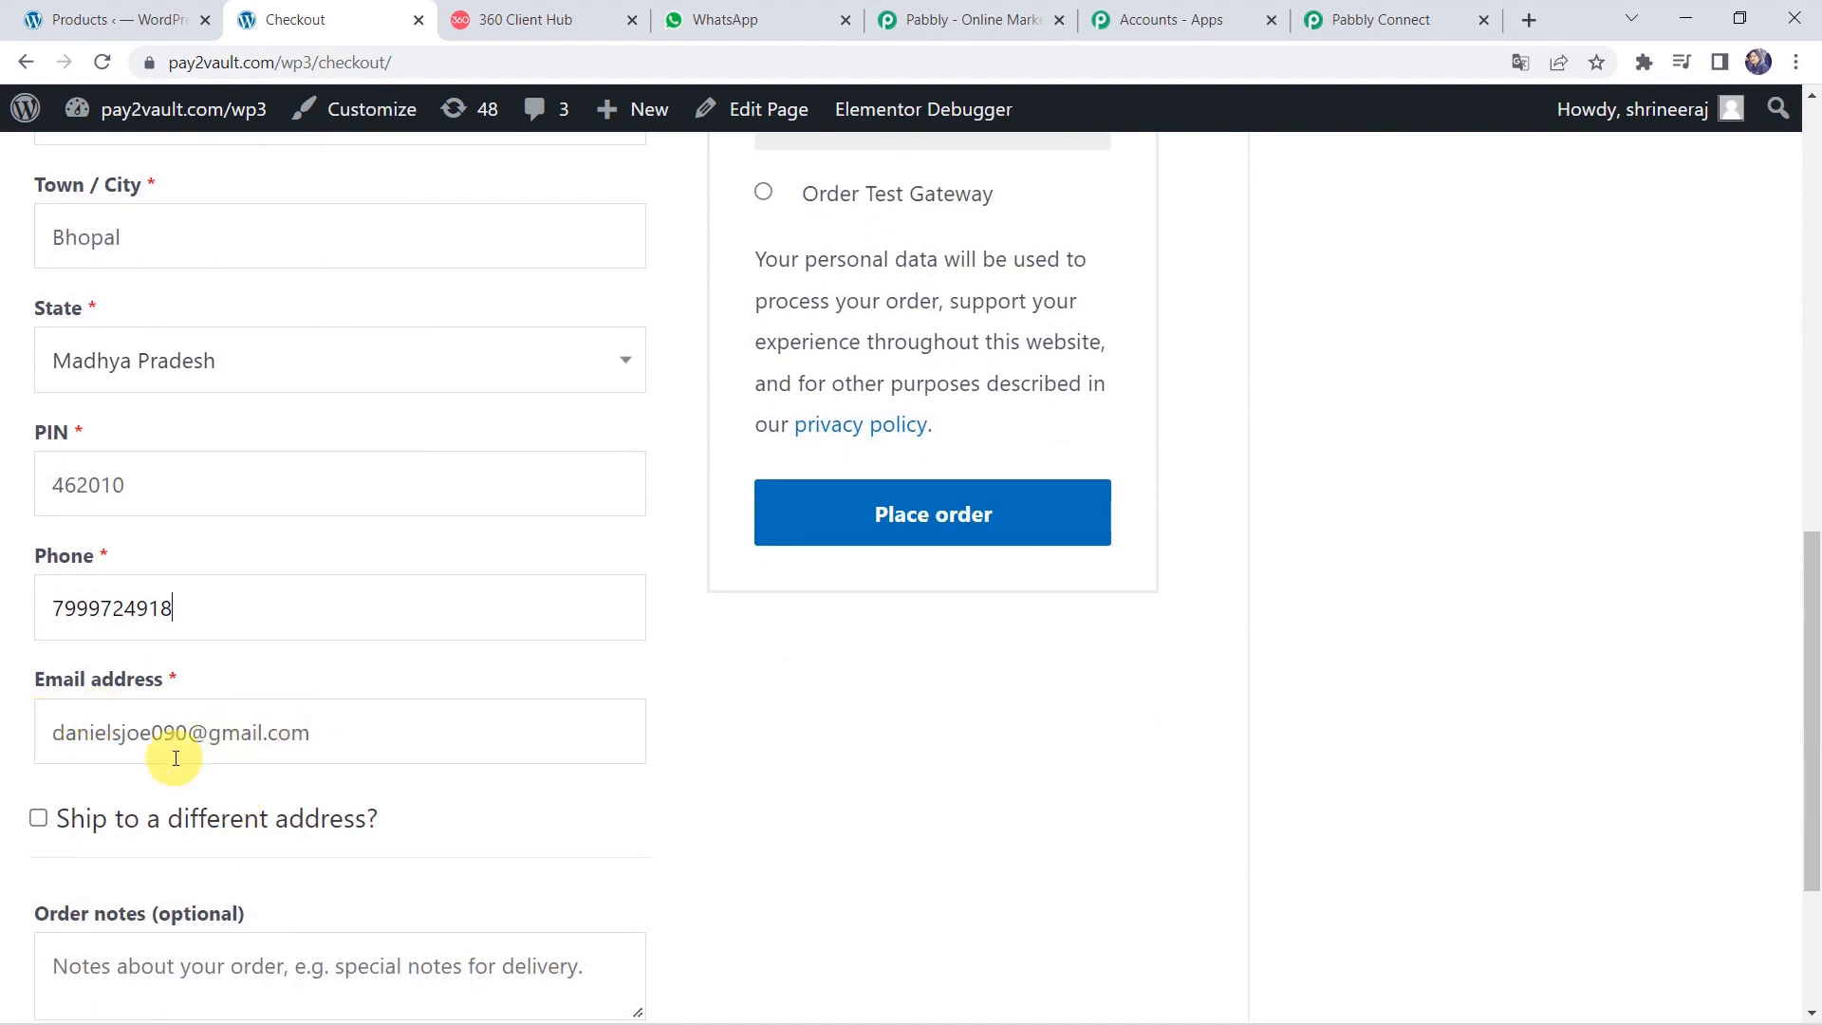
scroll(814, 764, up, 3)
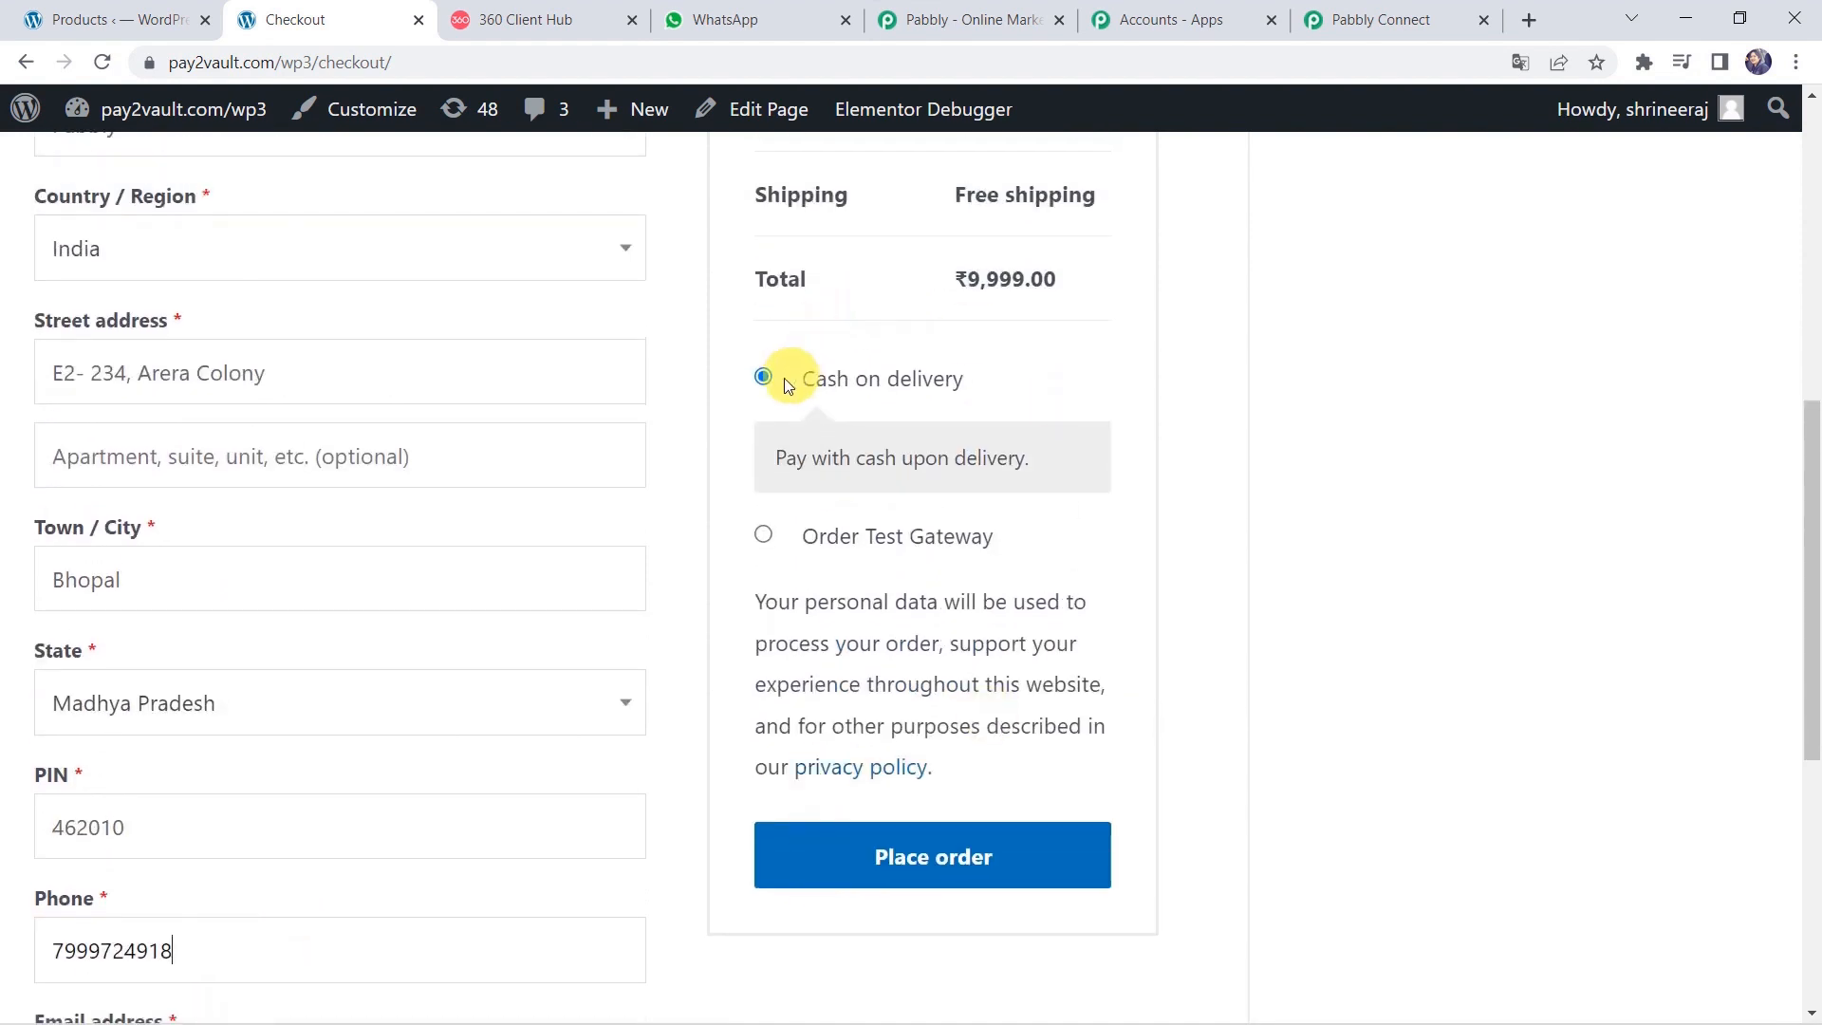
click(876, 856)
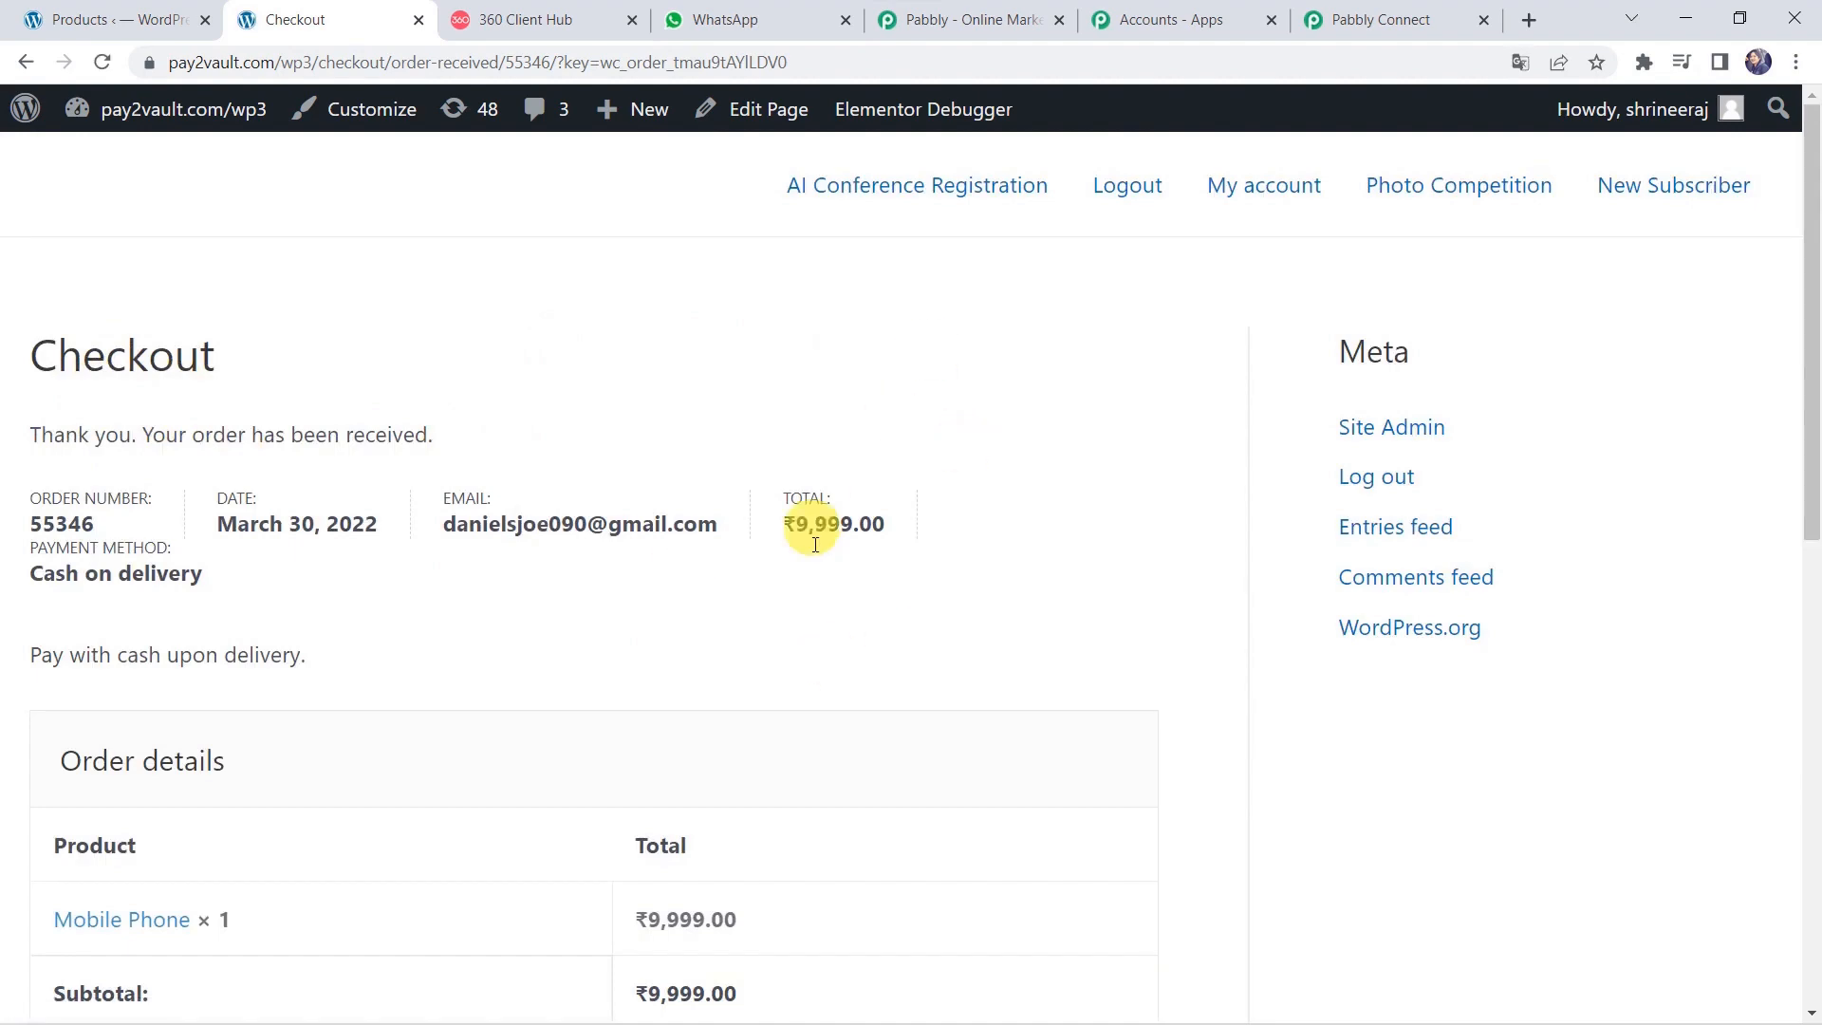
scroll(822, 565, down, 10)
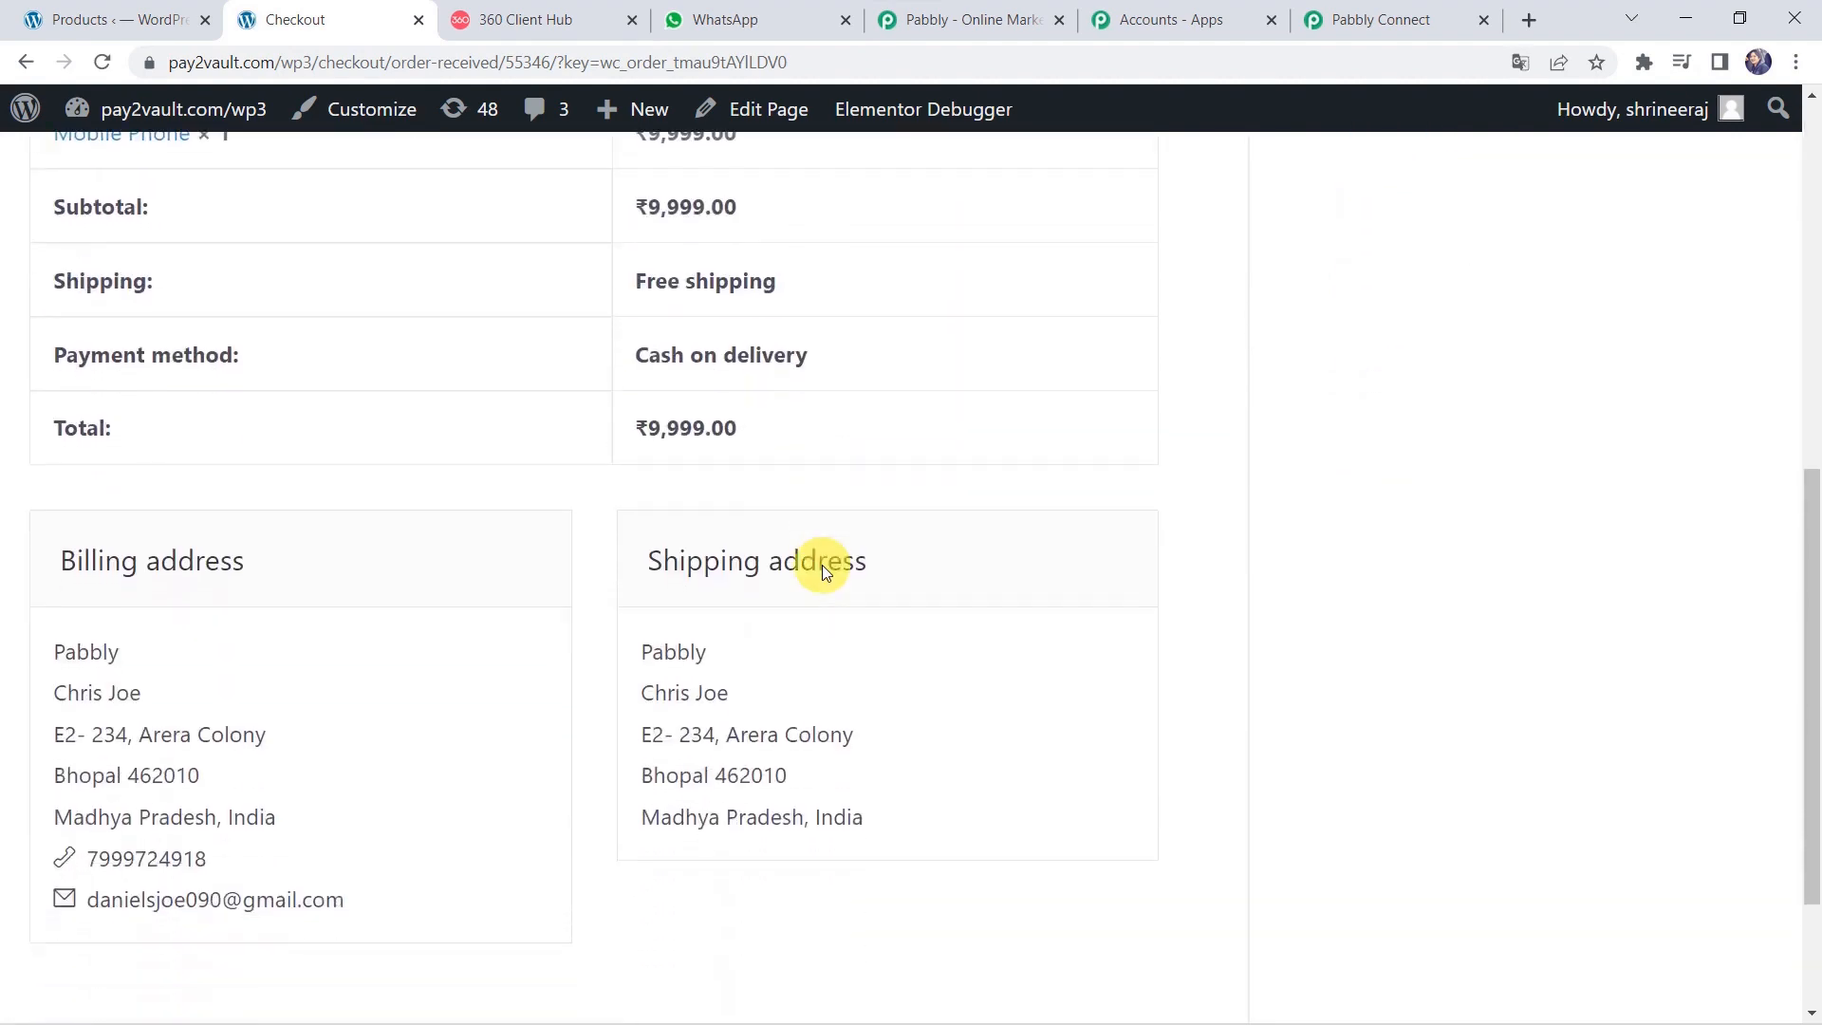
scroll(822, 569, up, 10)
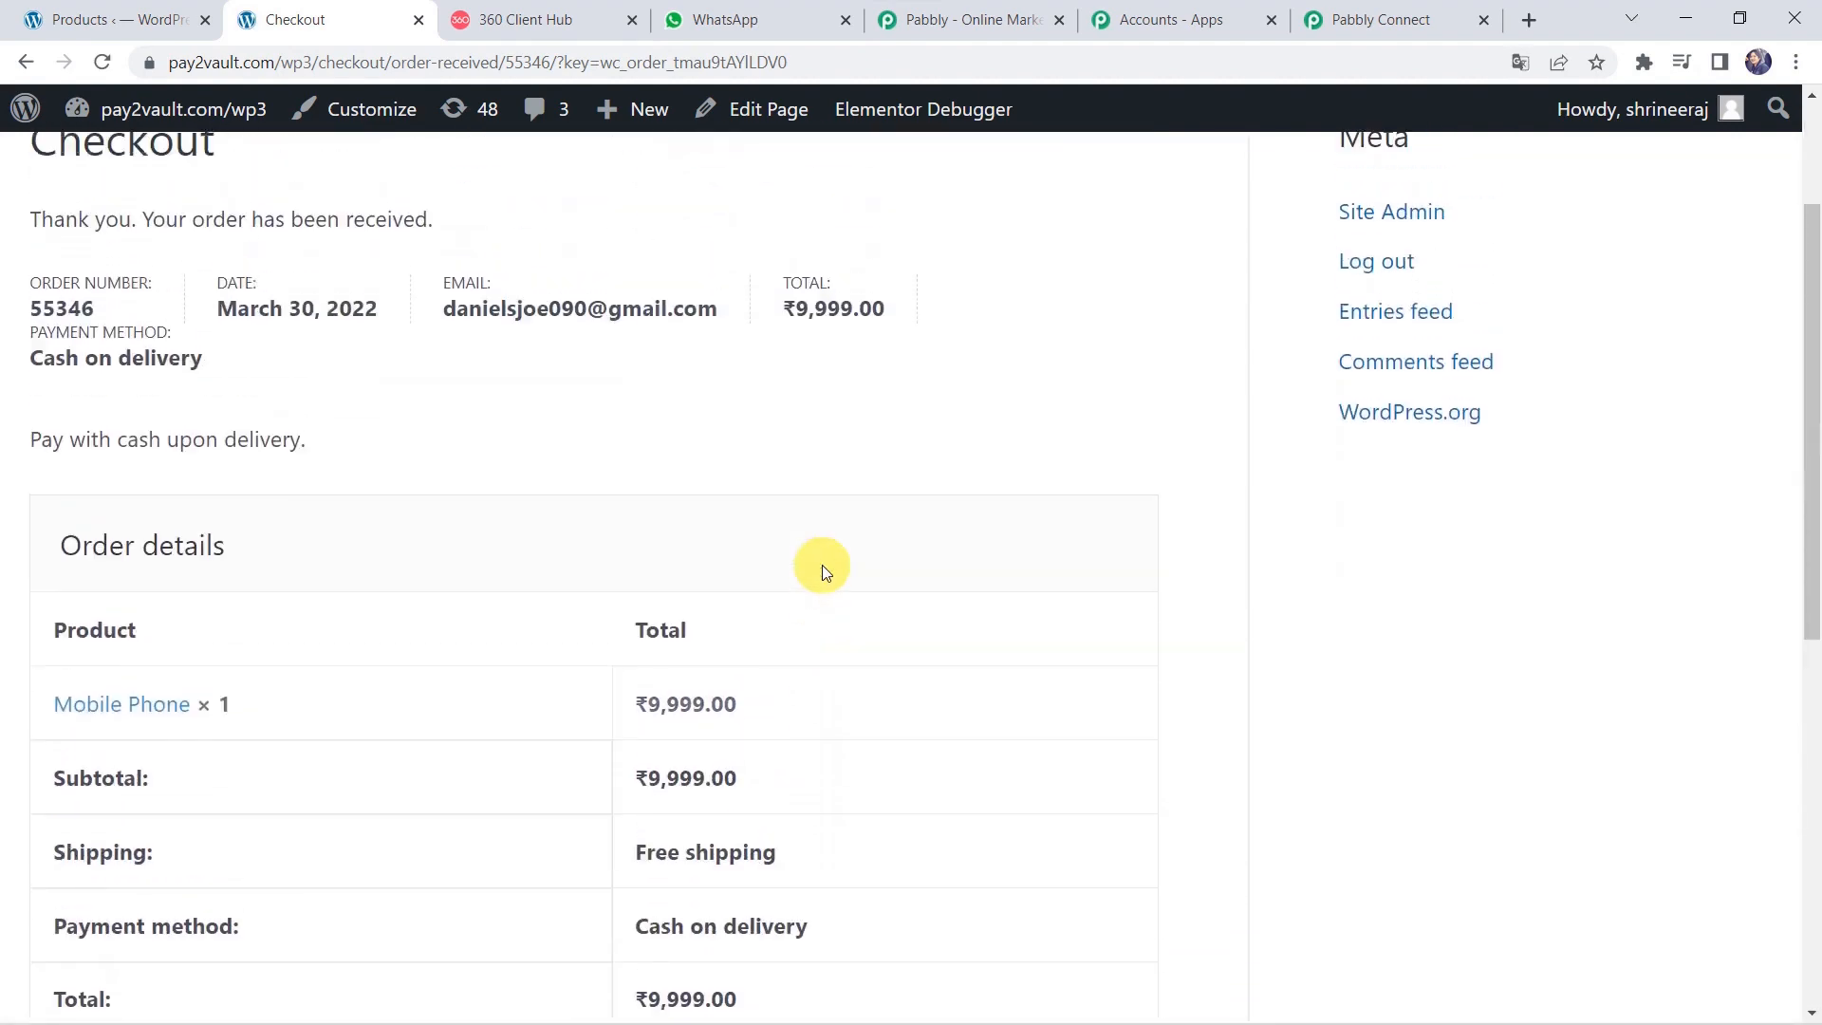
Scroll through the trigger's received order data: processing status, INR currency, billing, shipping and line items.
click(1390, 11)
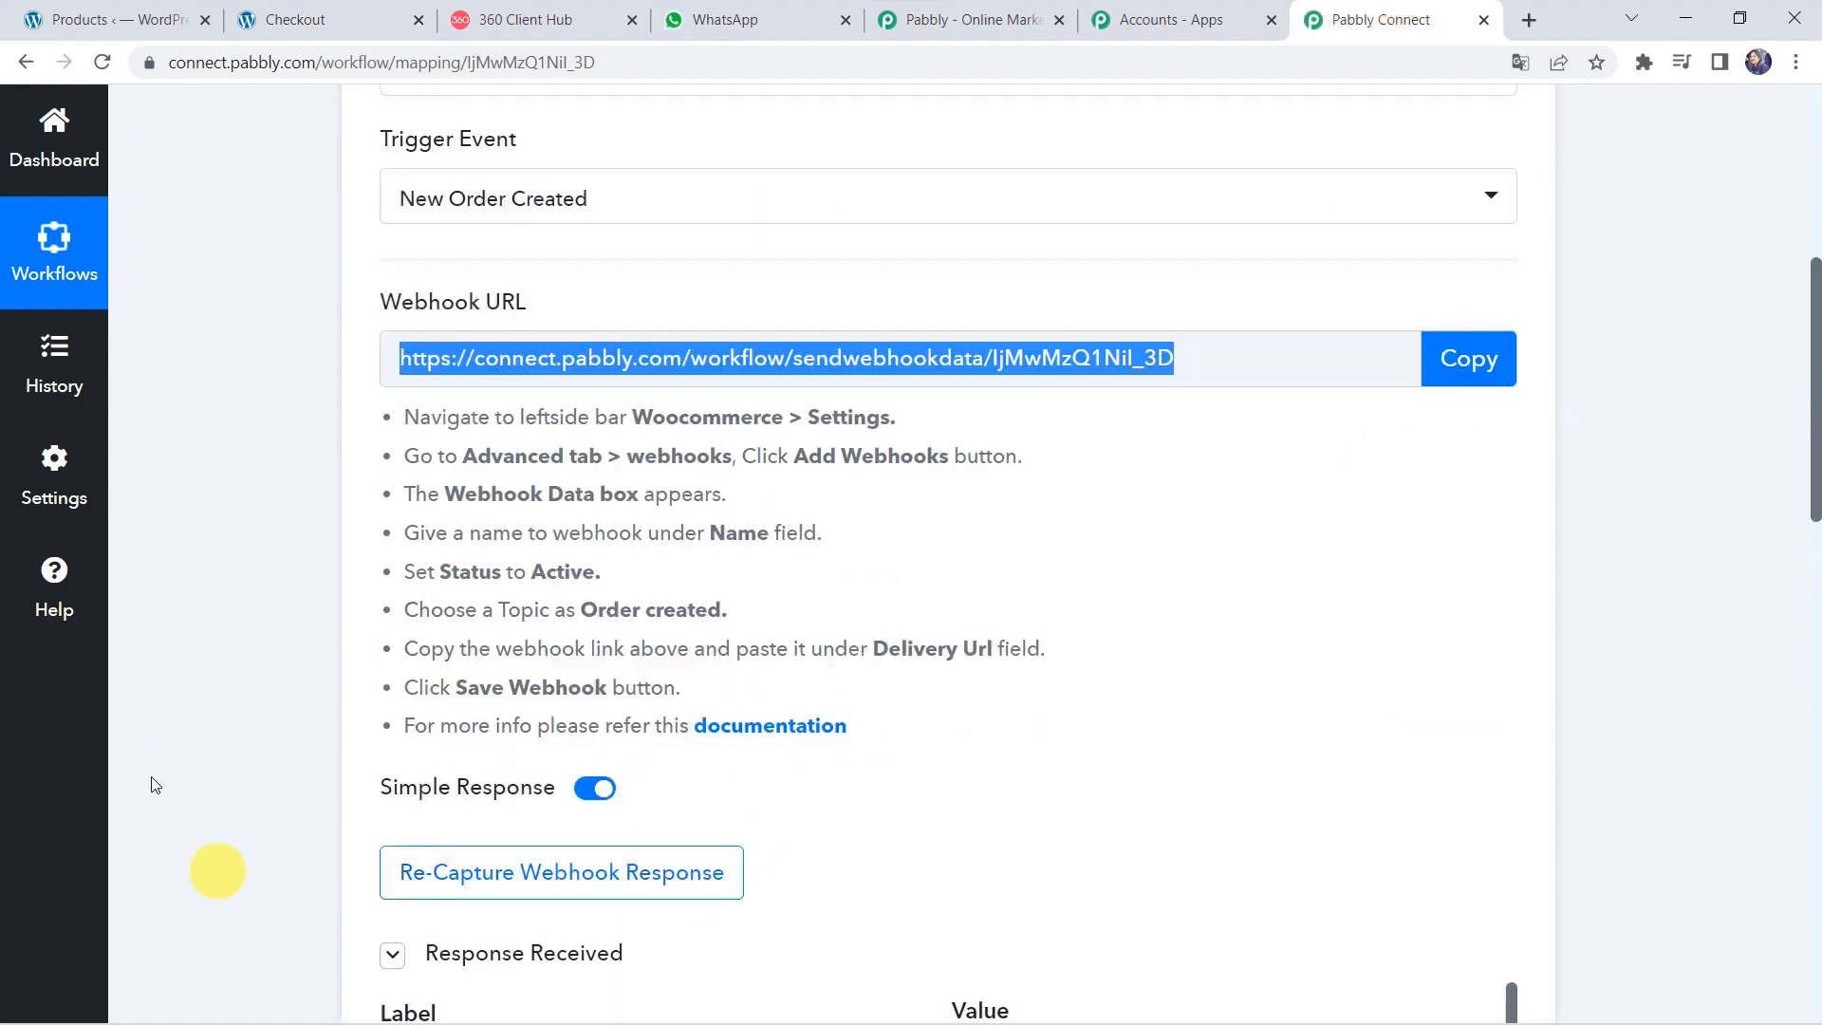
scroll(155, 785, down, 7)
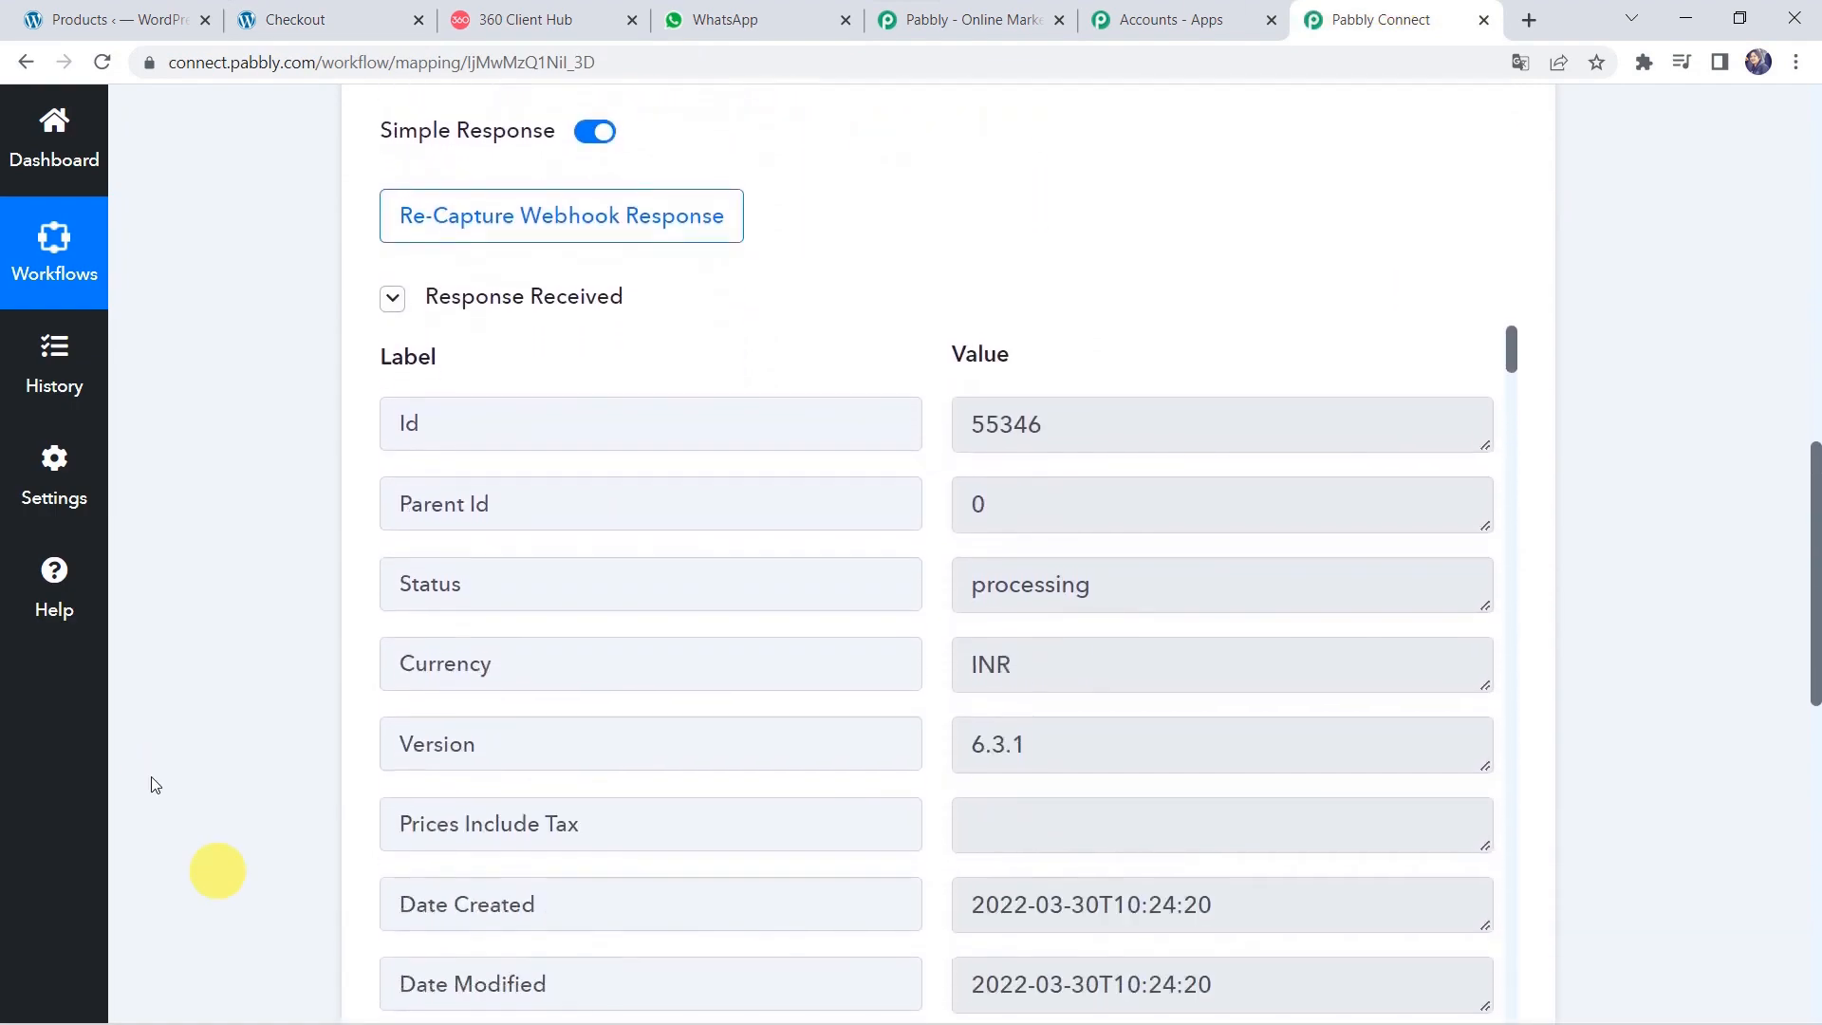
scroll(774, 603, up, 1)
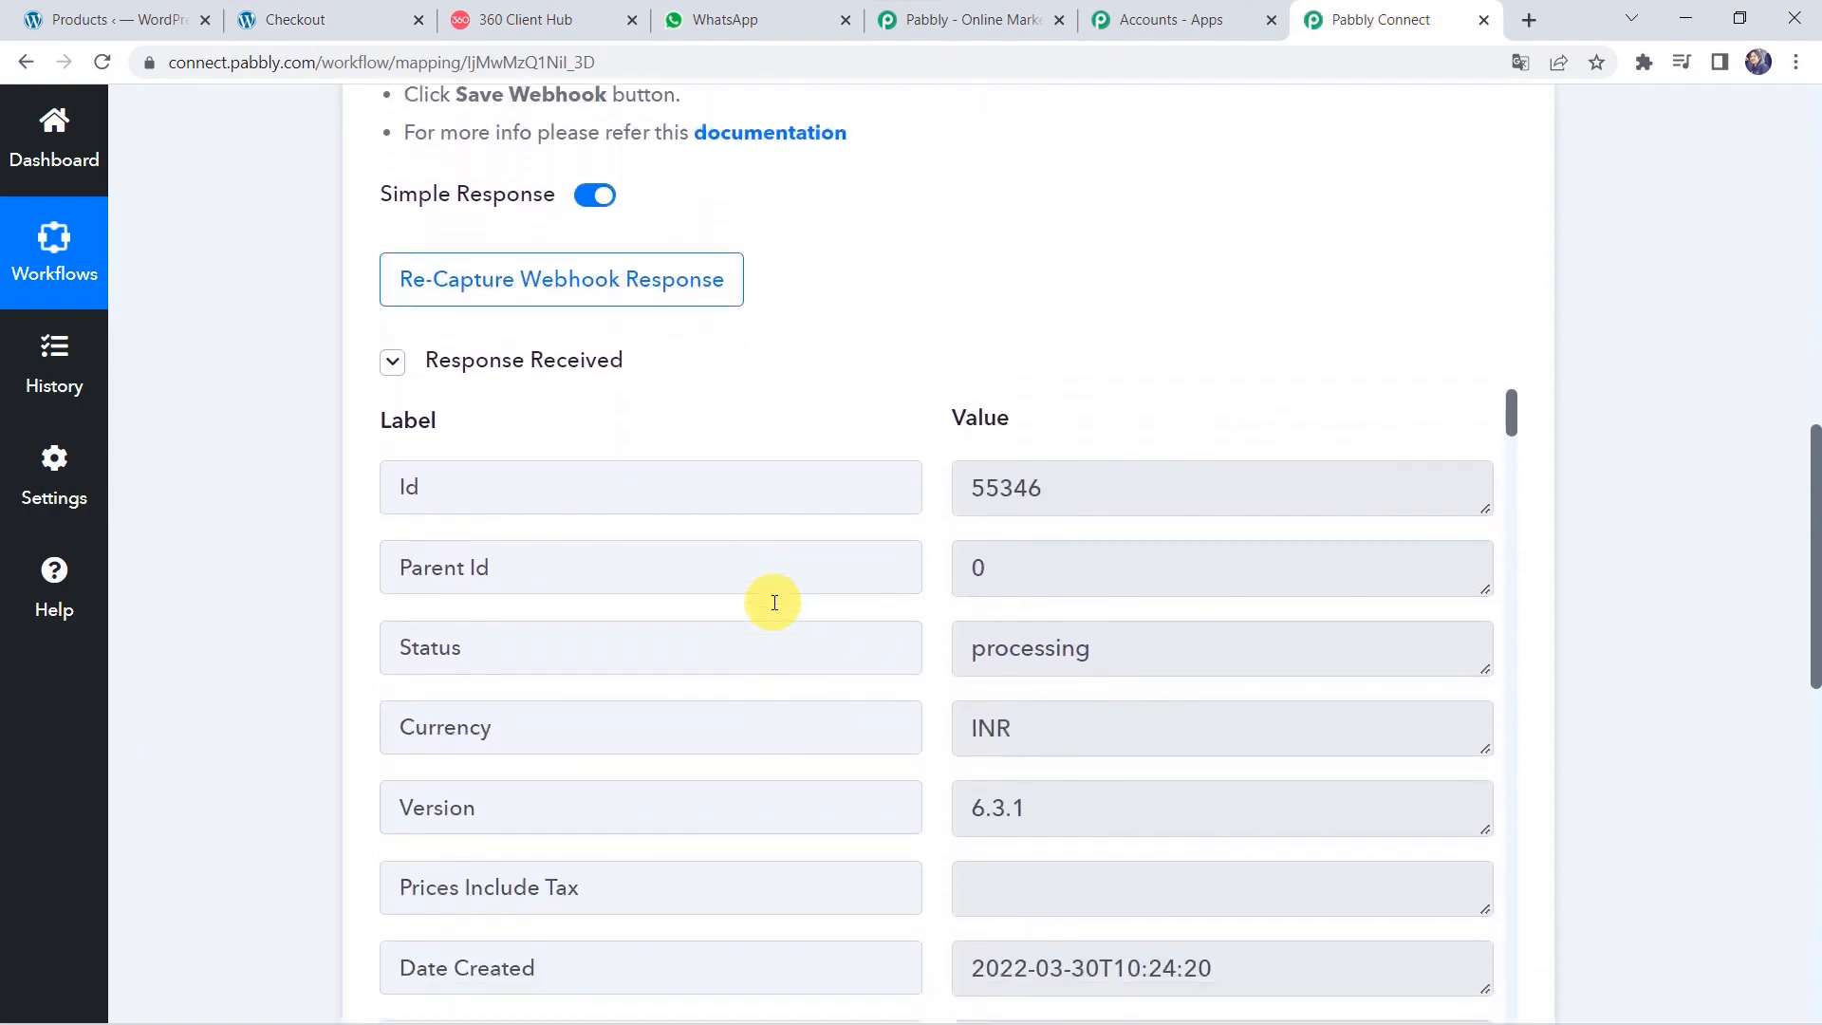
scroll(774, 602, down, 5)
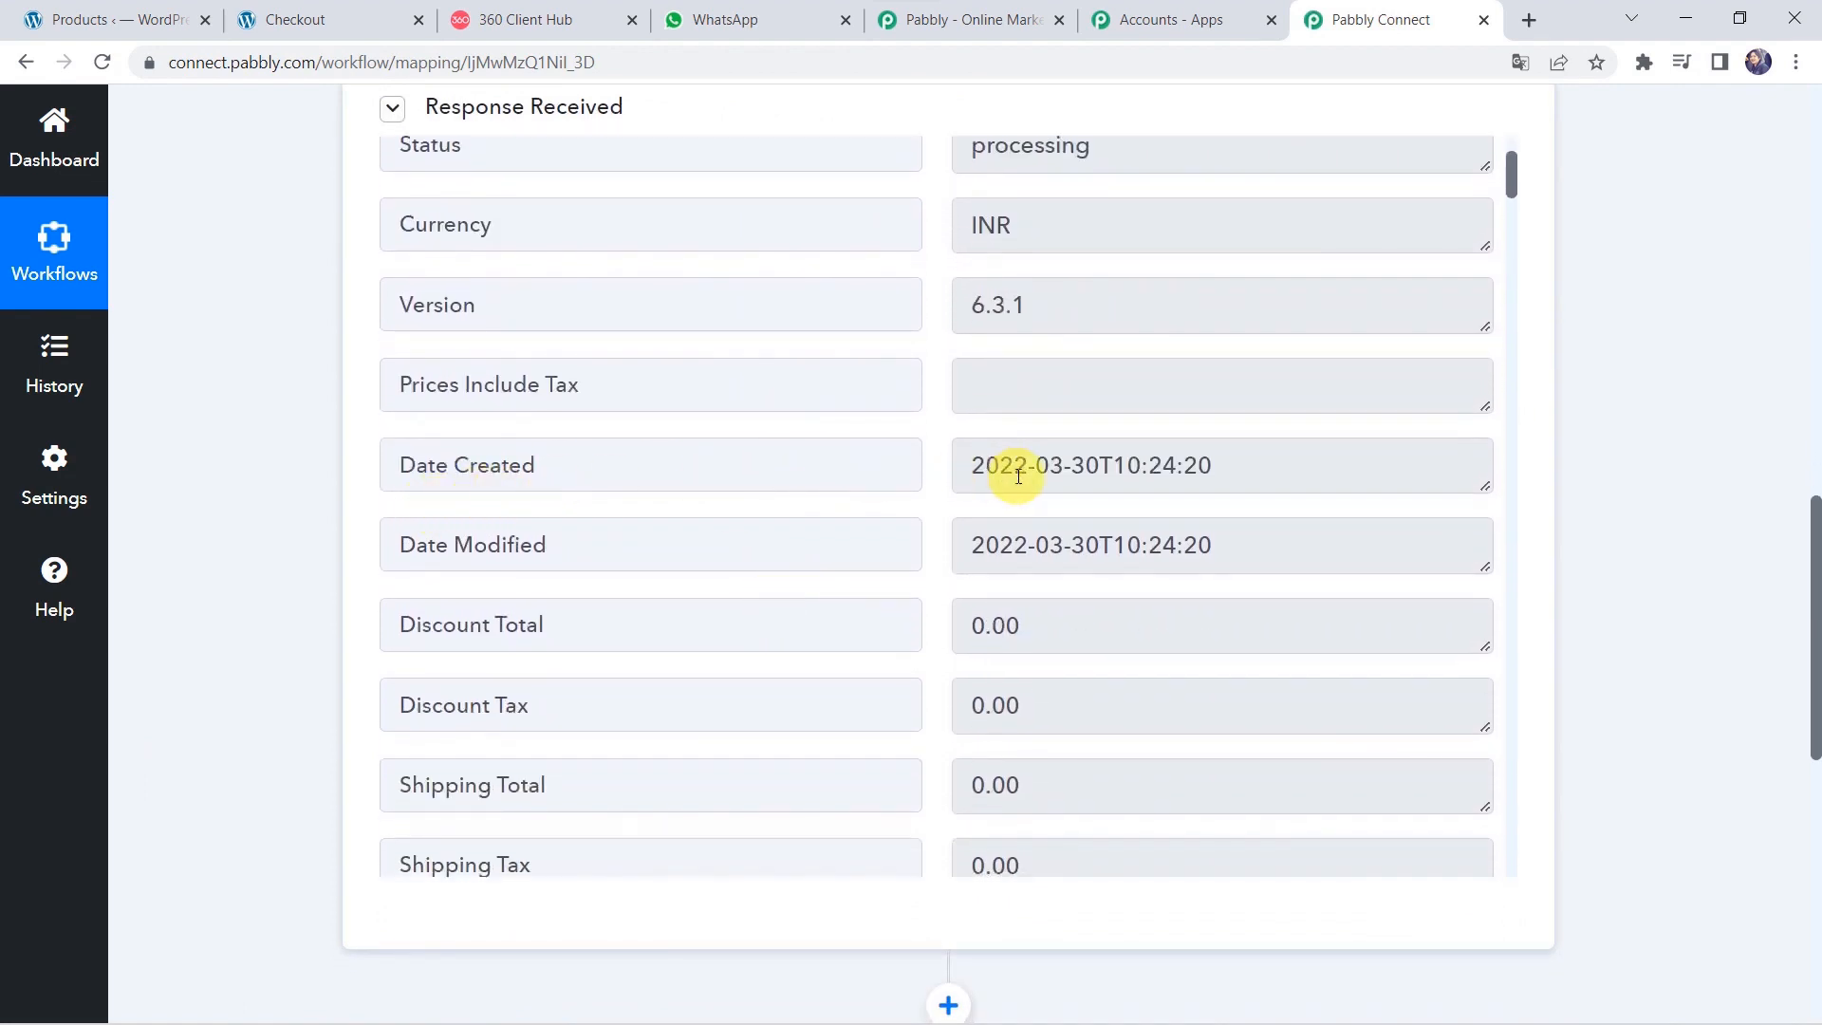
scroll(1018, 475, down, 10)
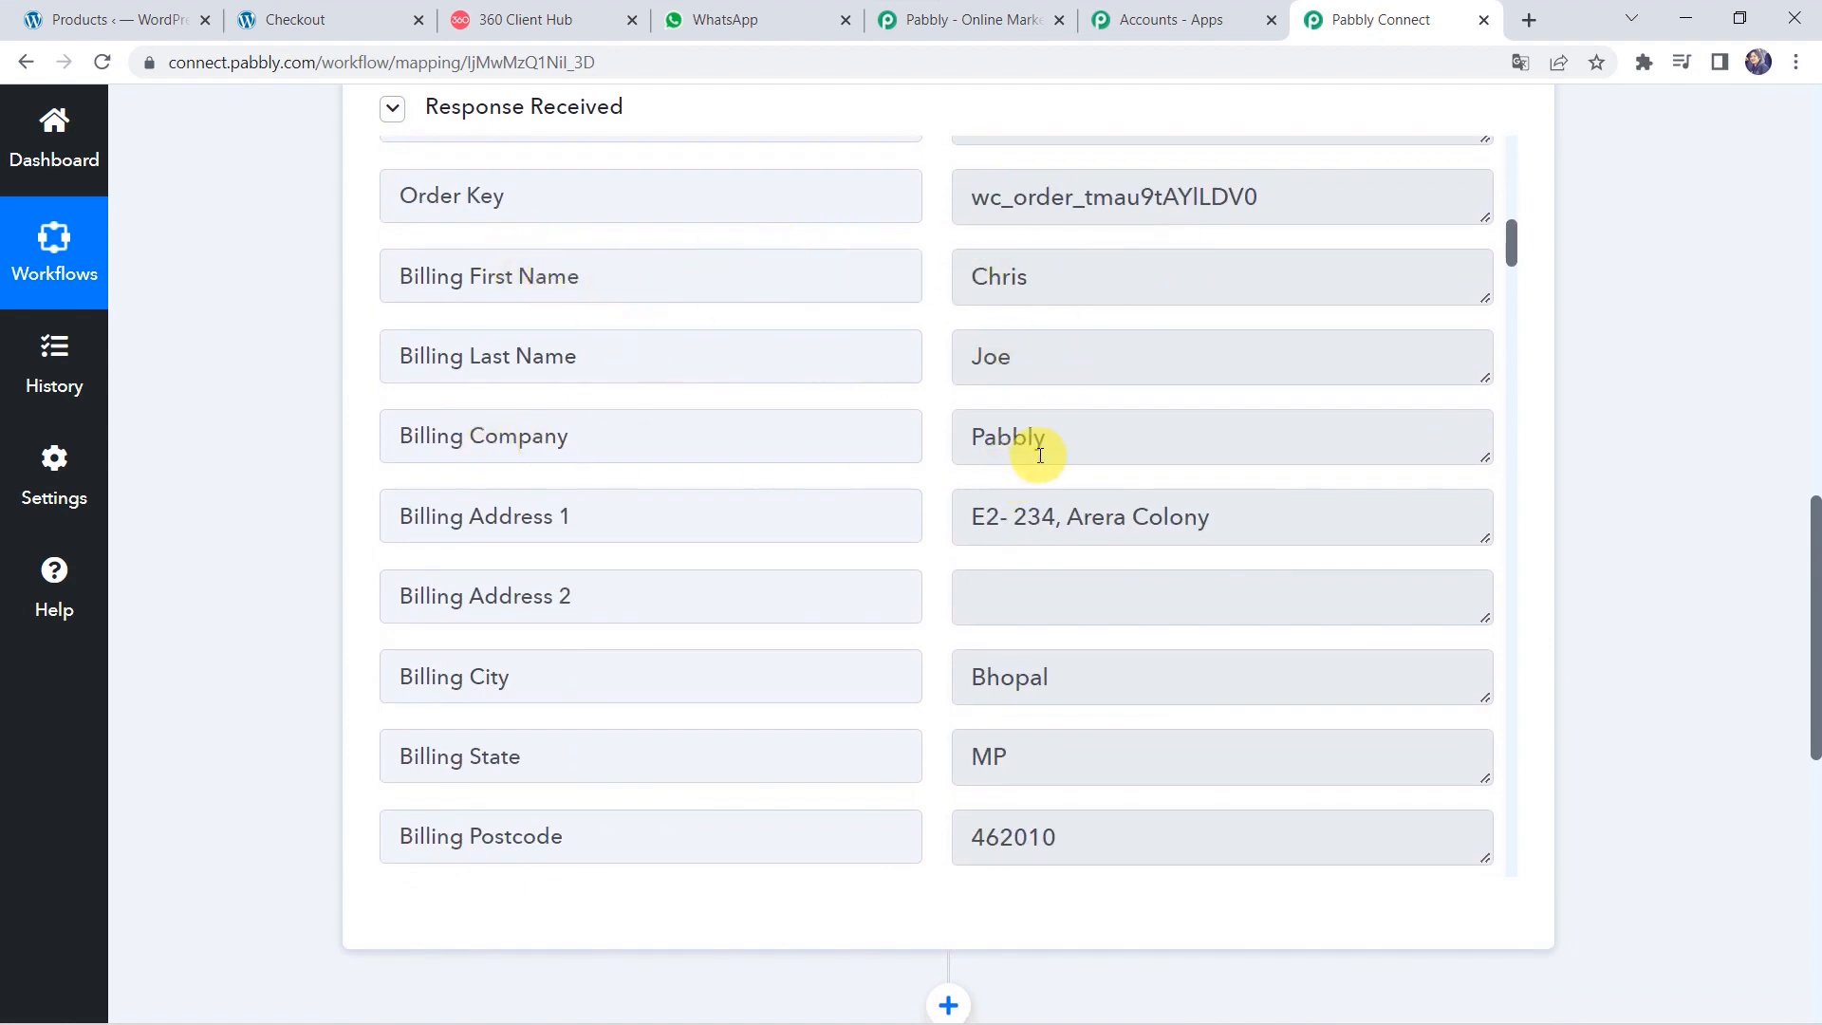
scroll(977, 608, down, 7)
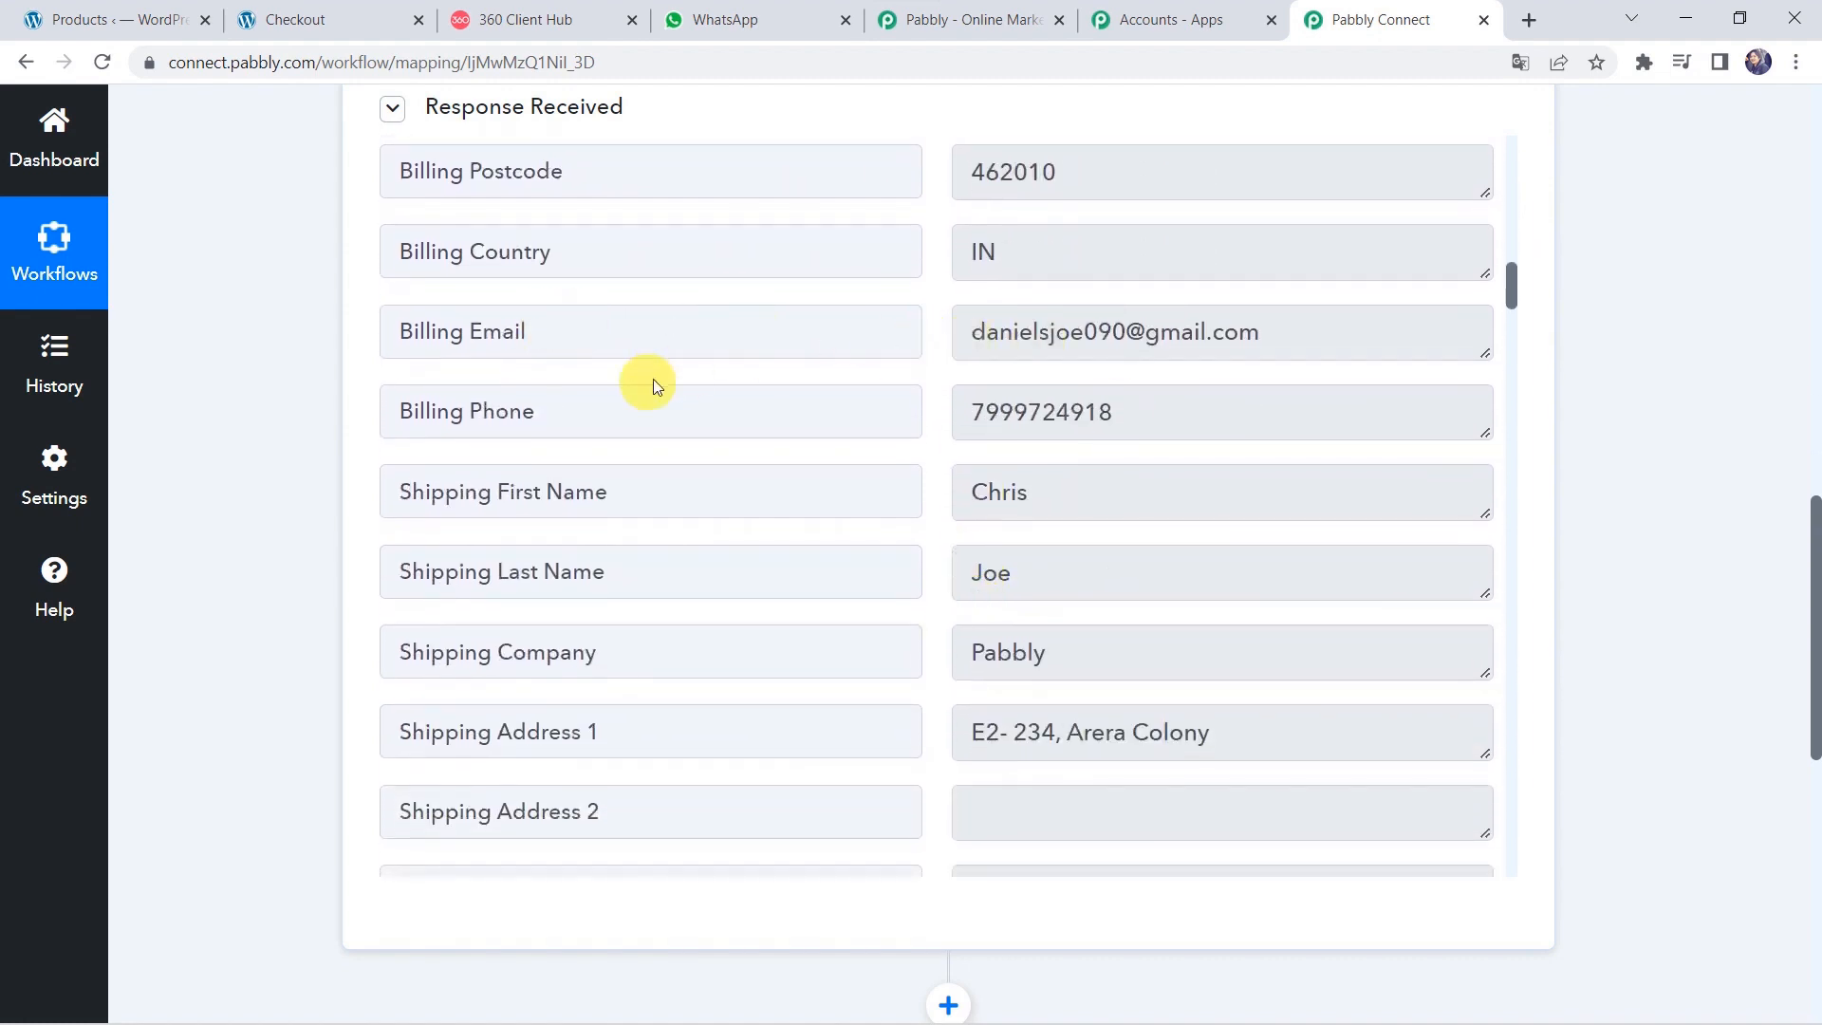
scroll(908, 659, down, 11)
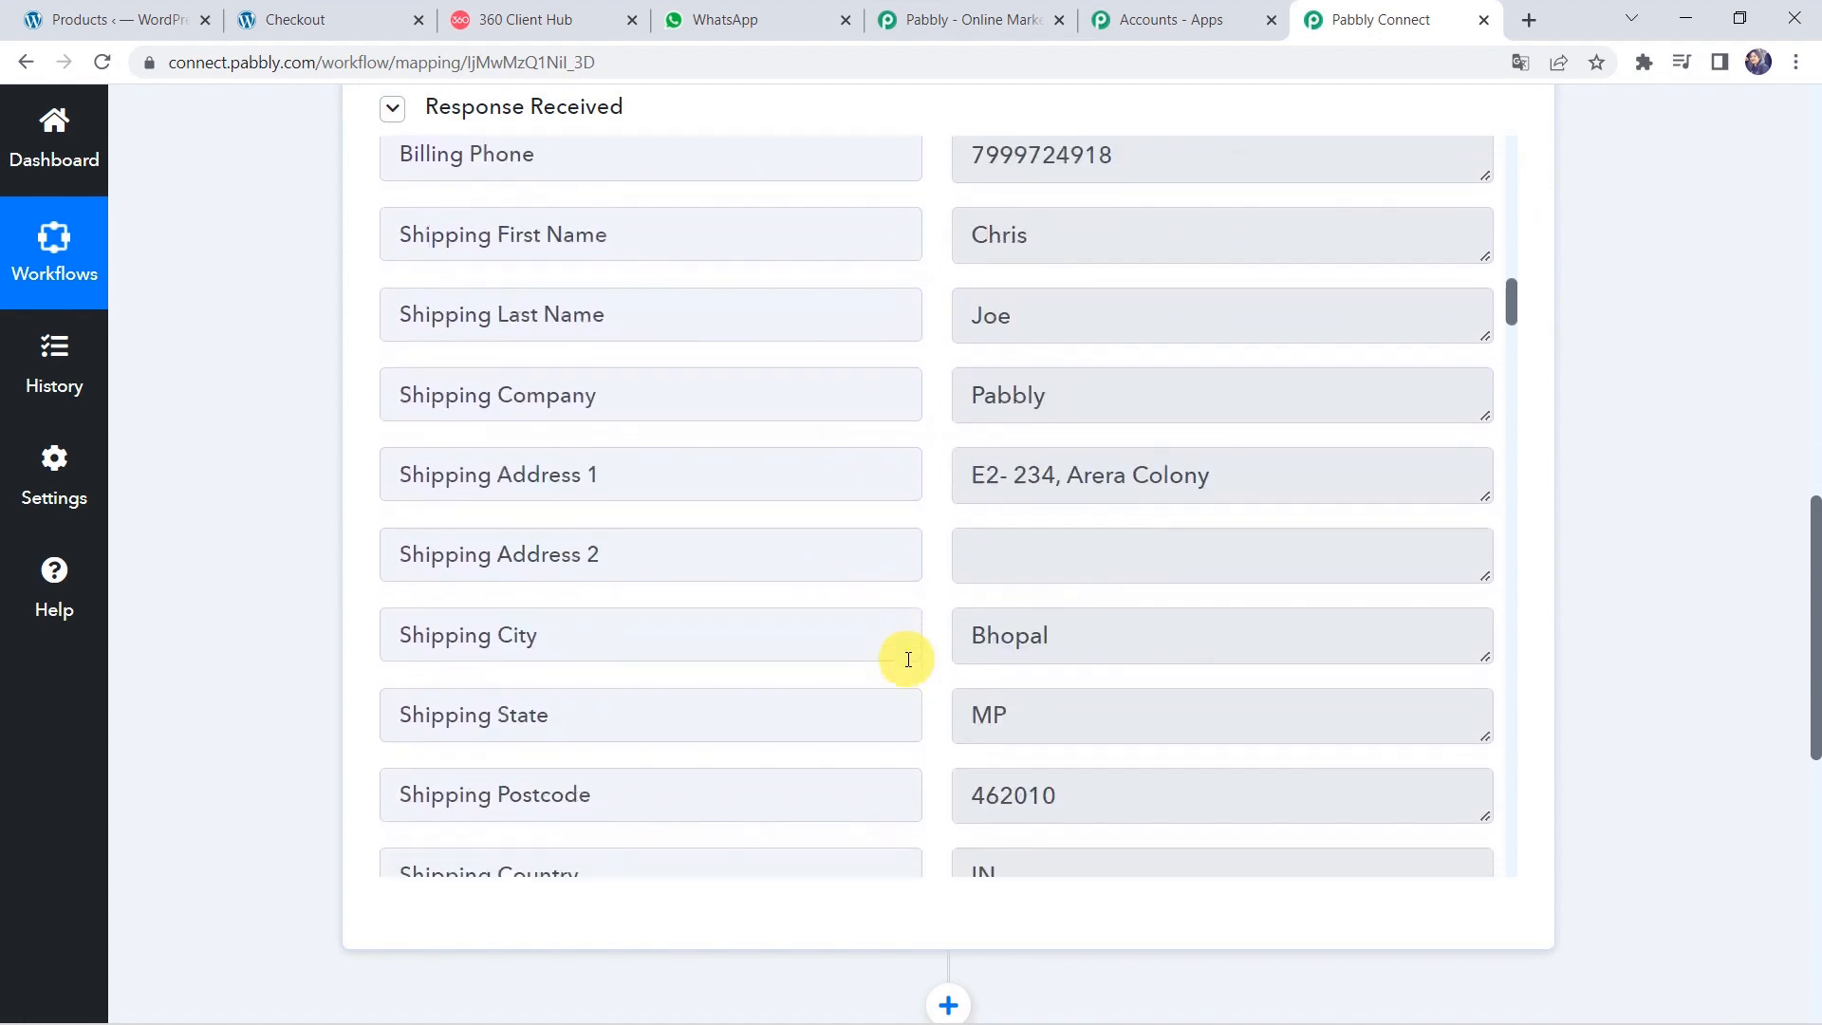
scroll(908, 660, down, 3)
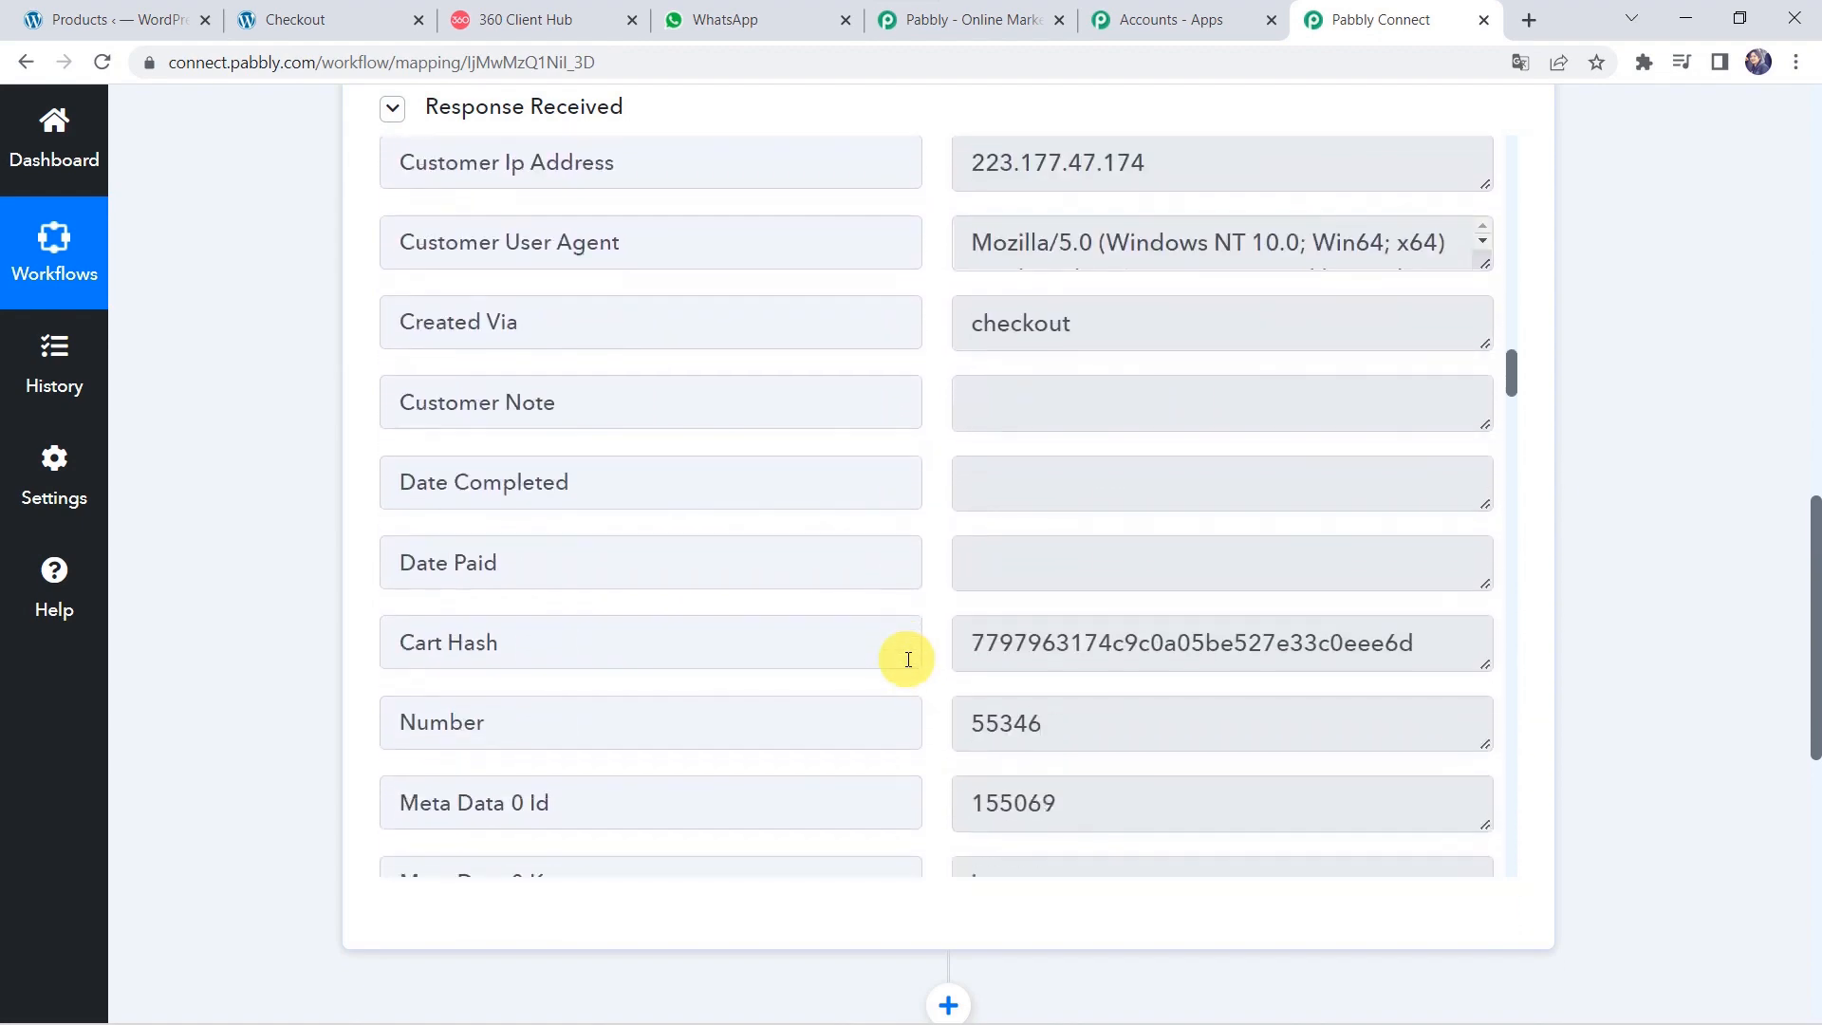
scroll(908, 659, up, 3)
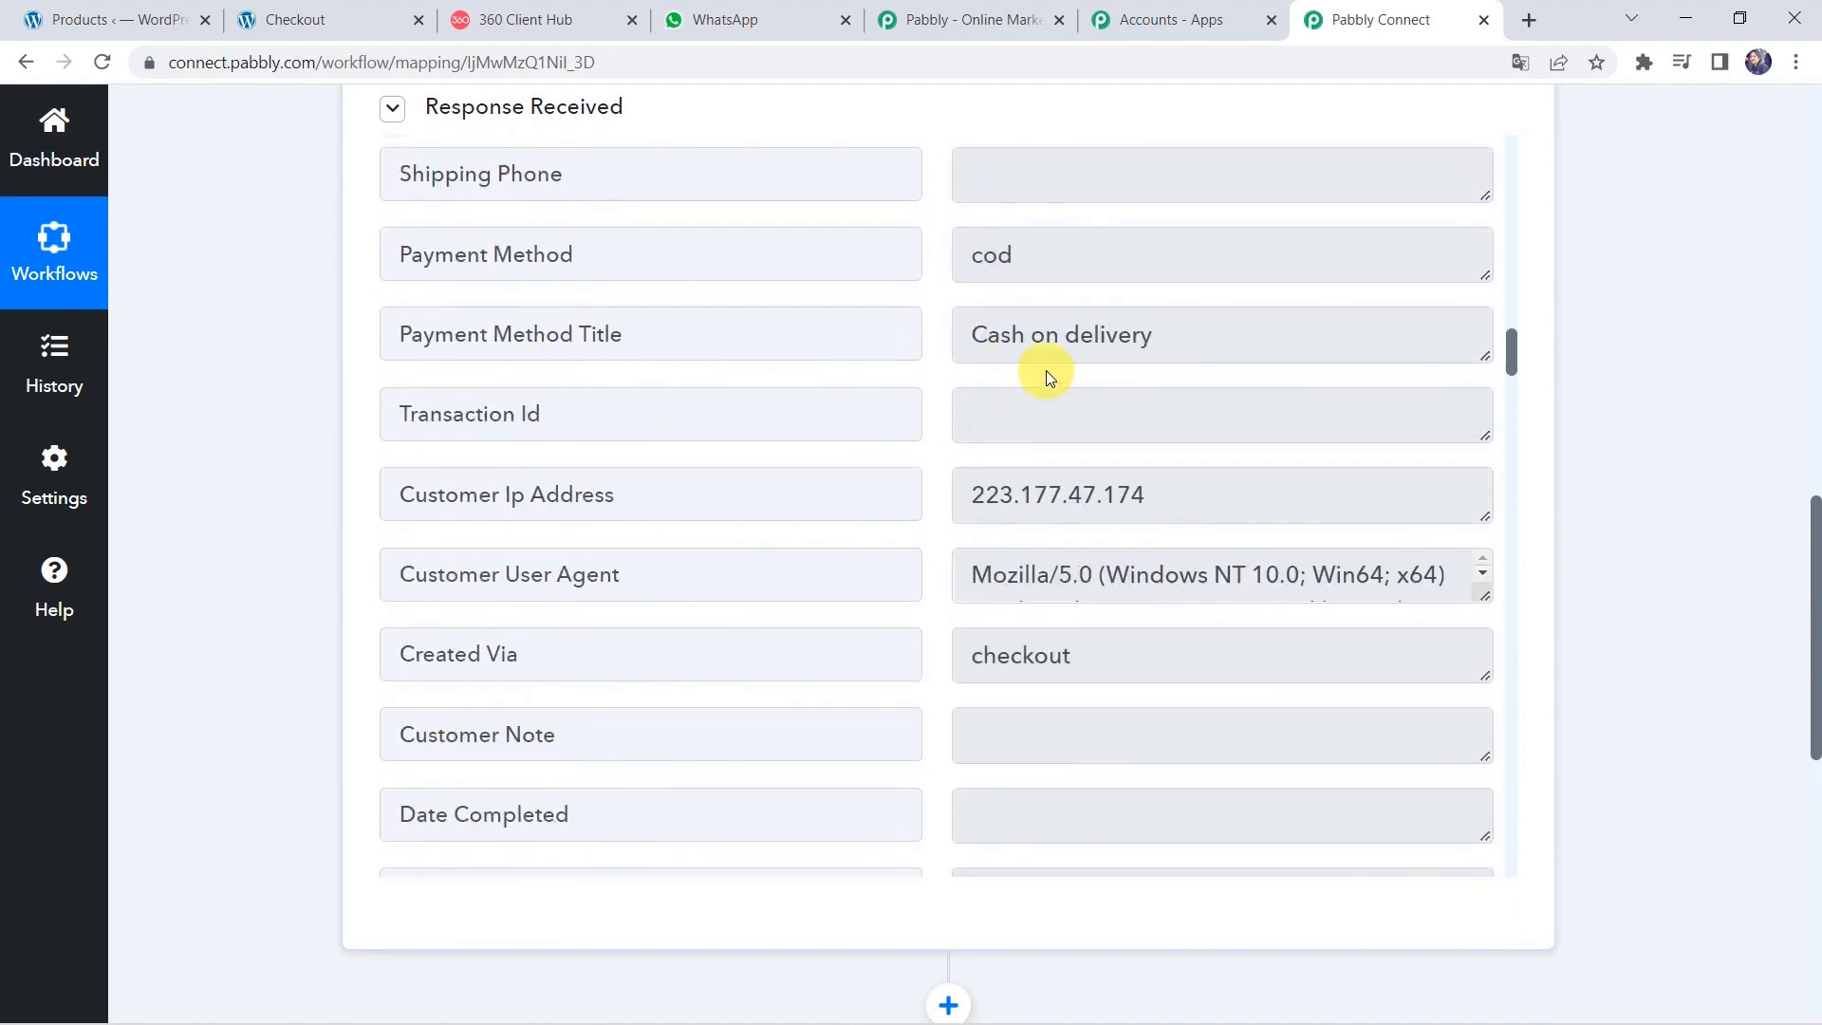
scroll(810, 616, down, 10)
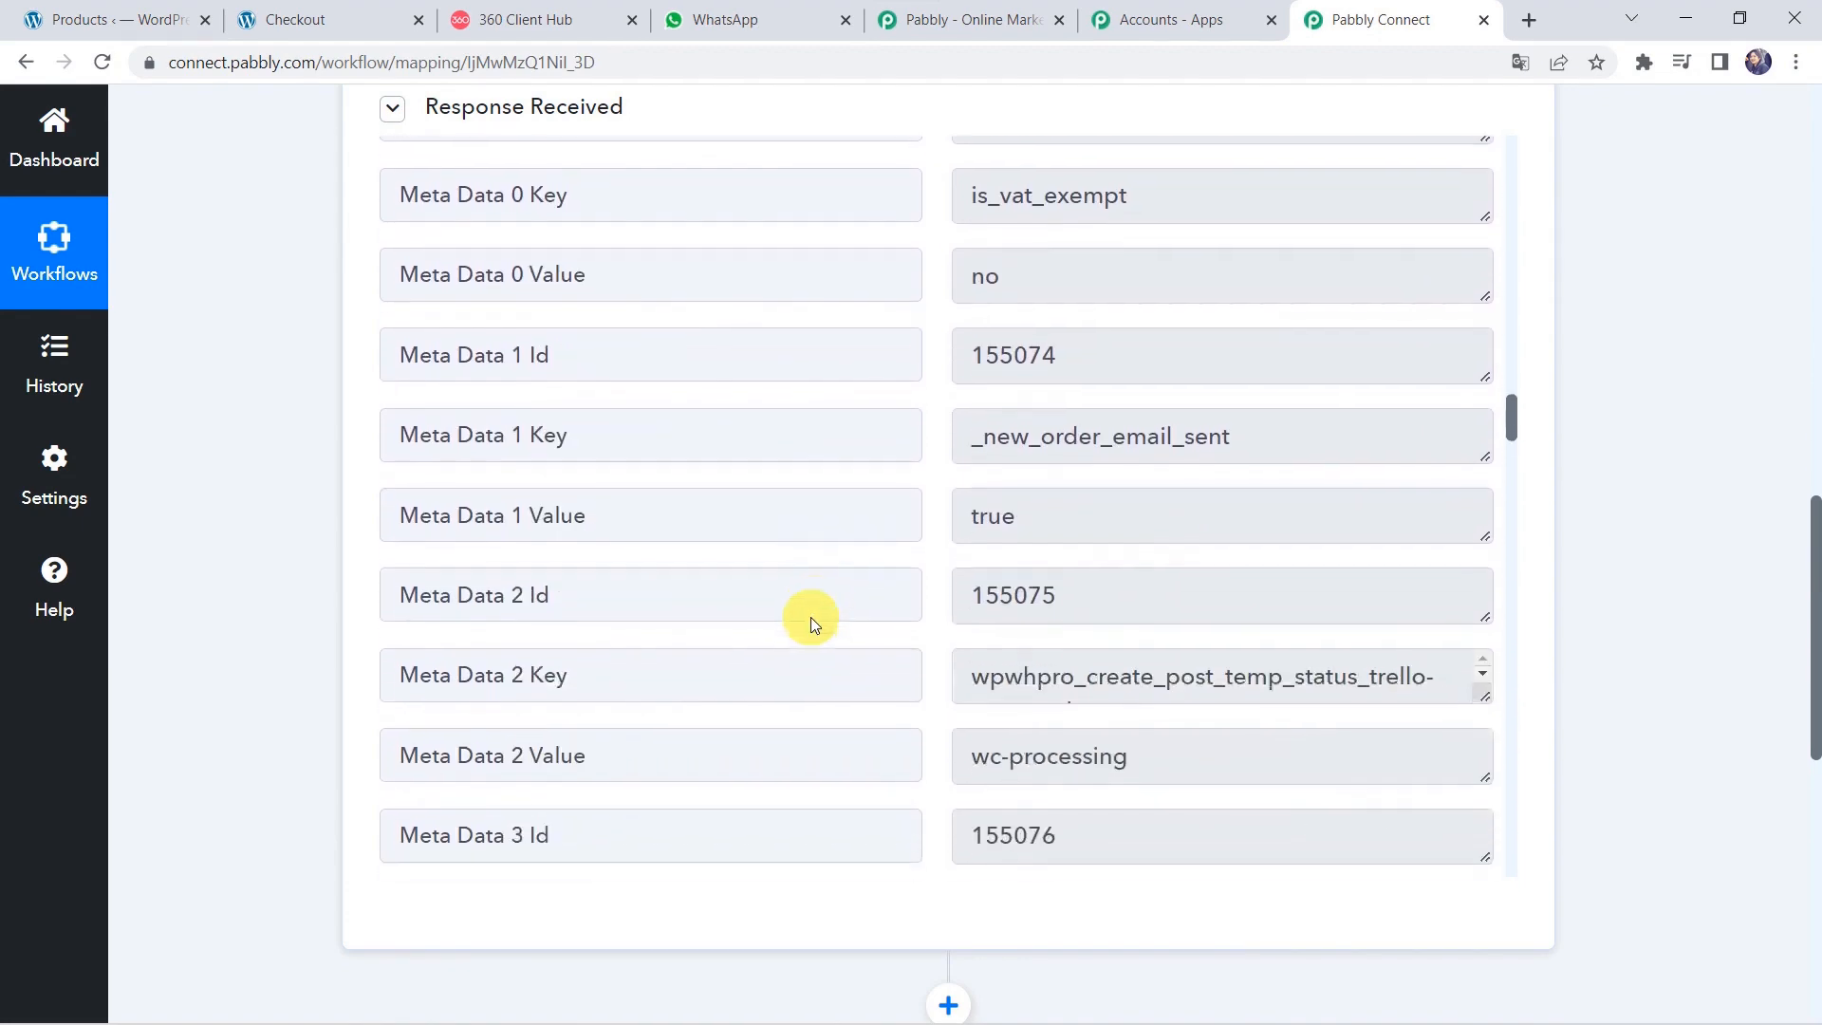
scroll(810, 617, down, 10)
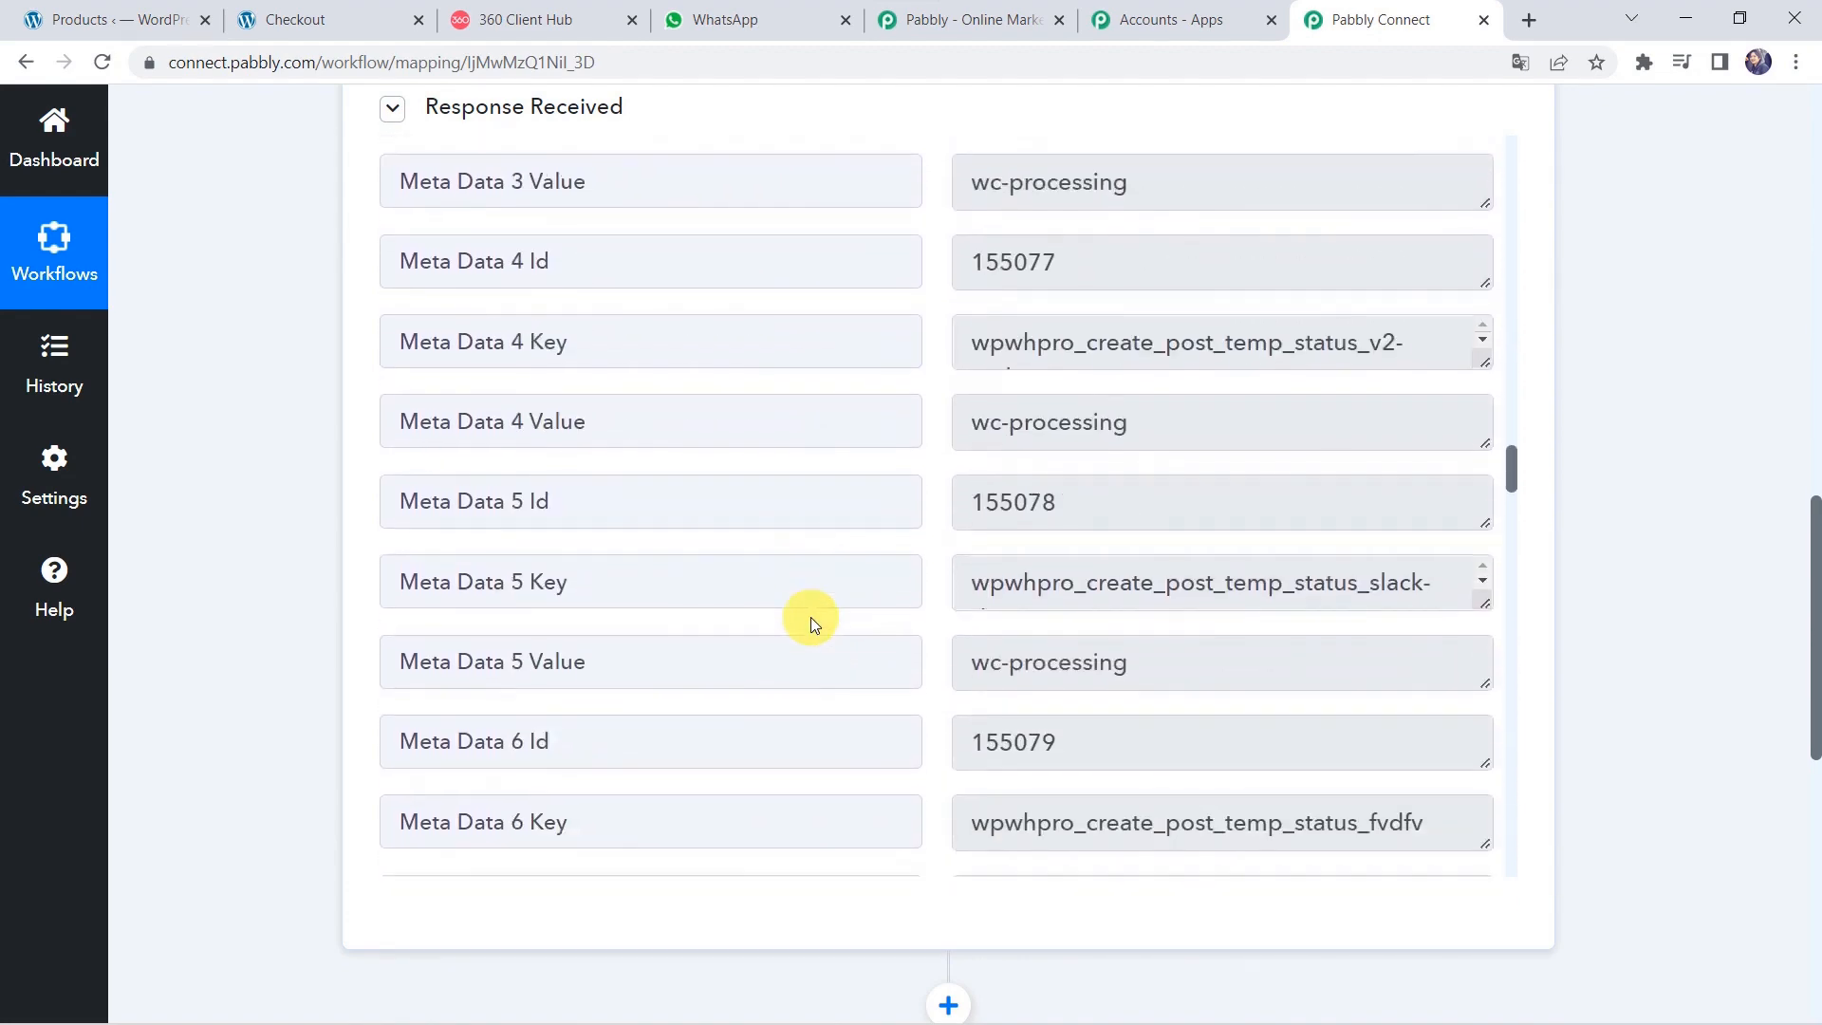
scroll(810, 616, down, 20)
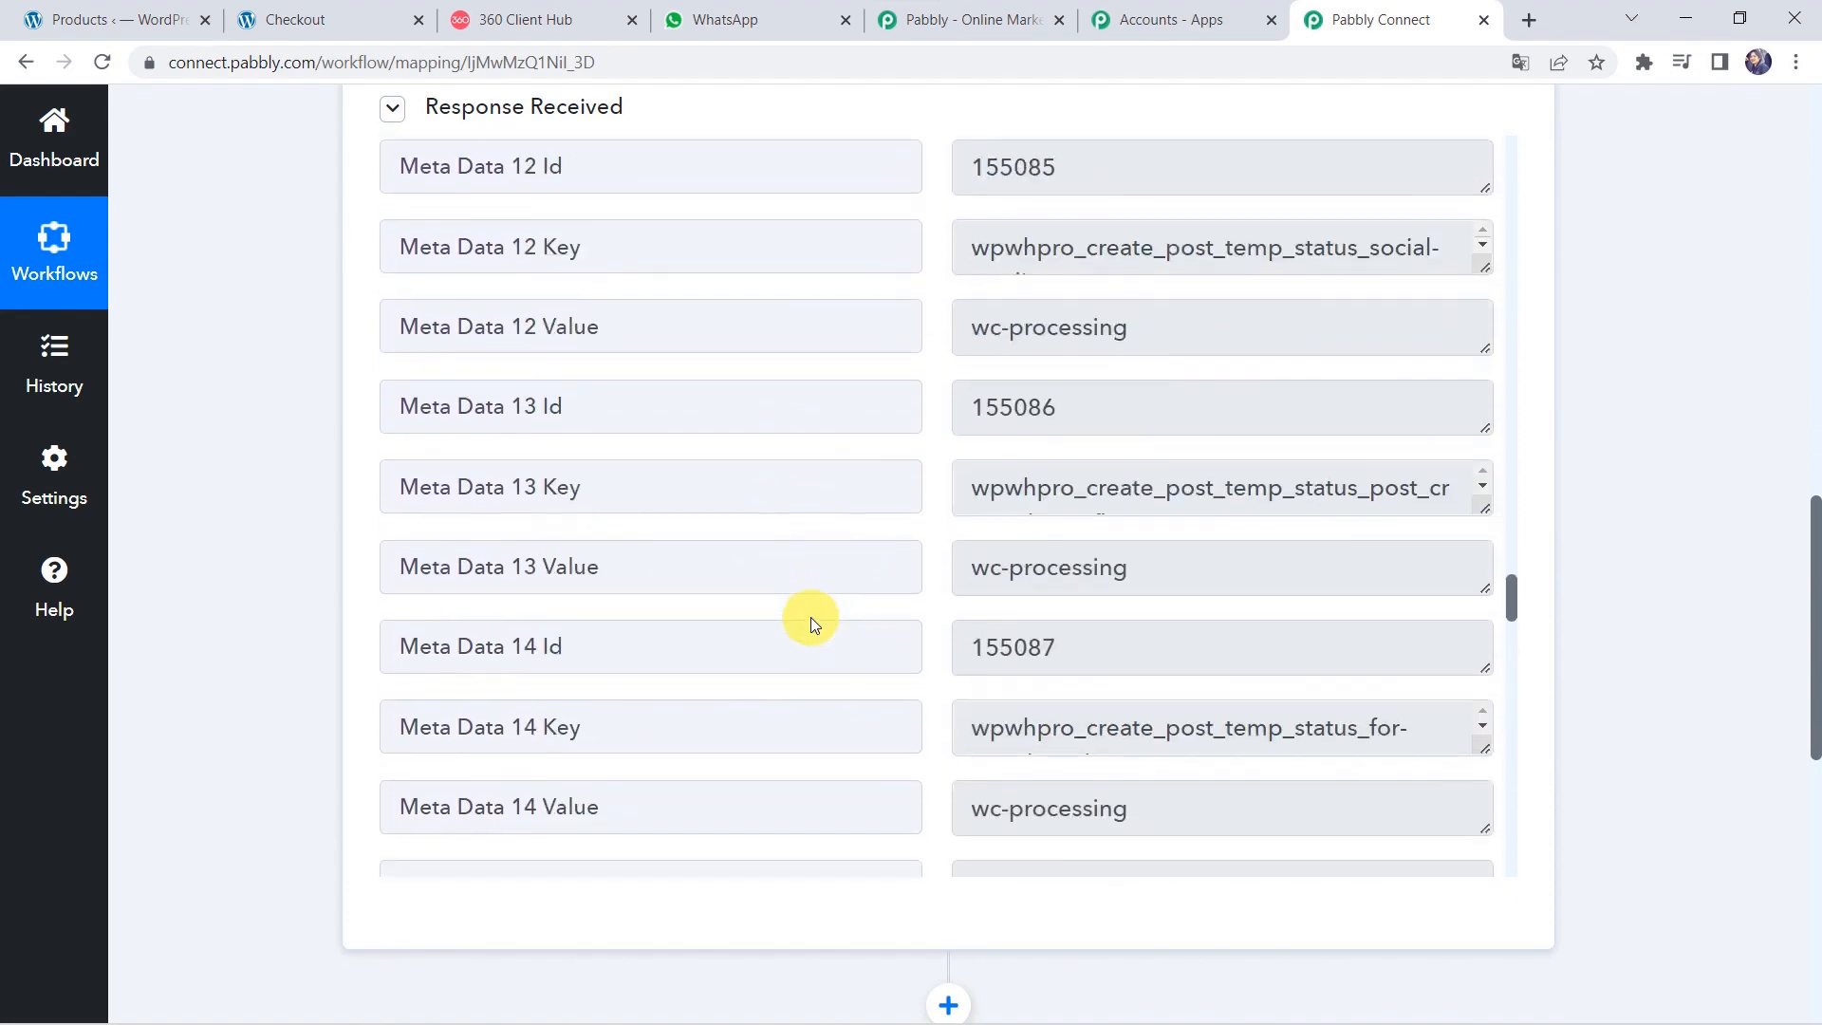
scroll(811, 617, down, 15)
scroll(810, 616, up, 10)
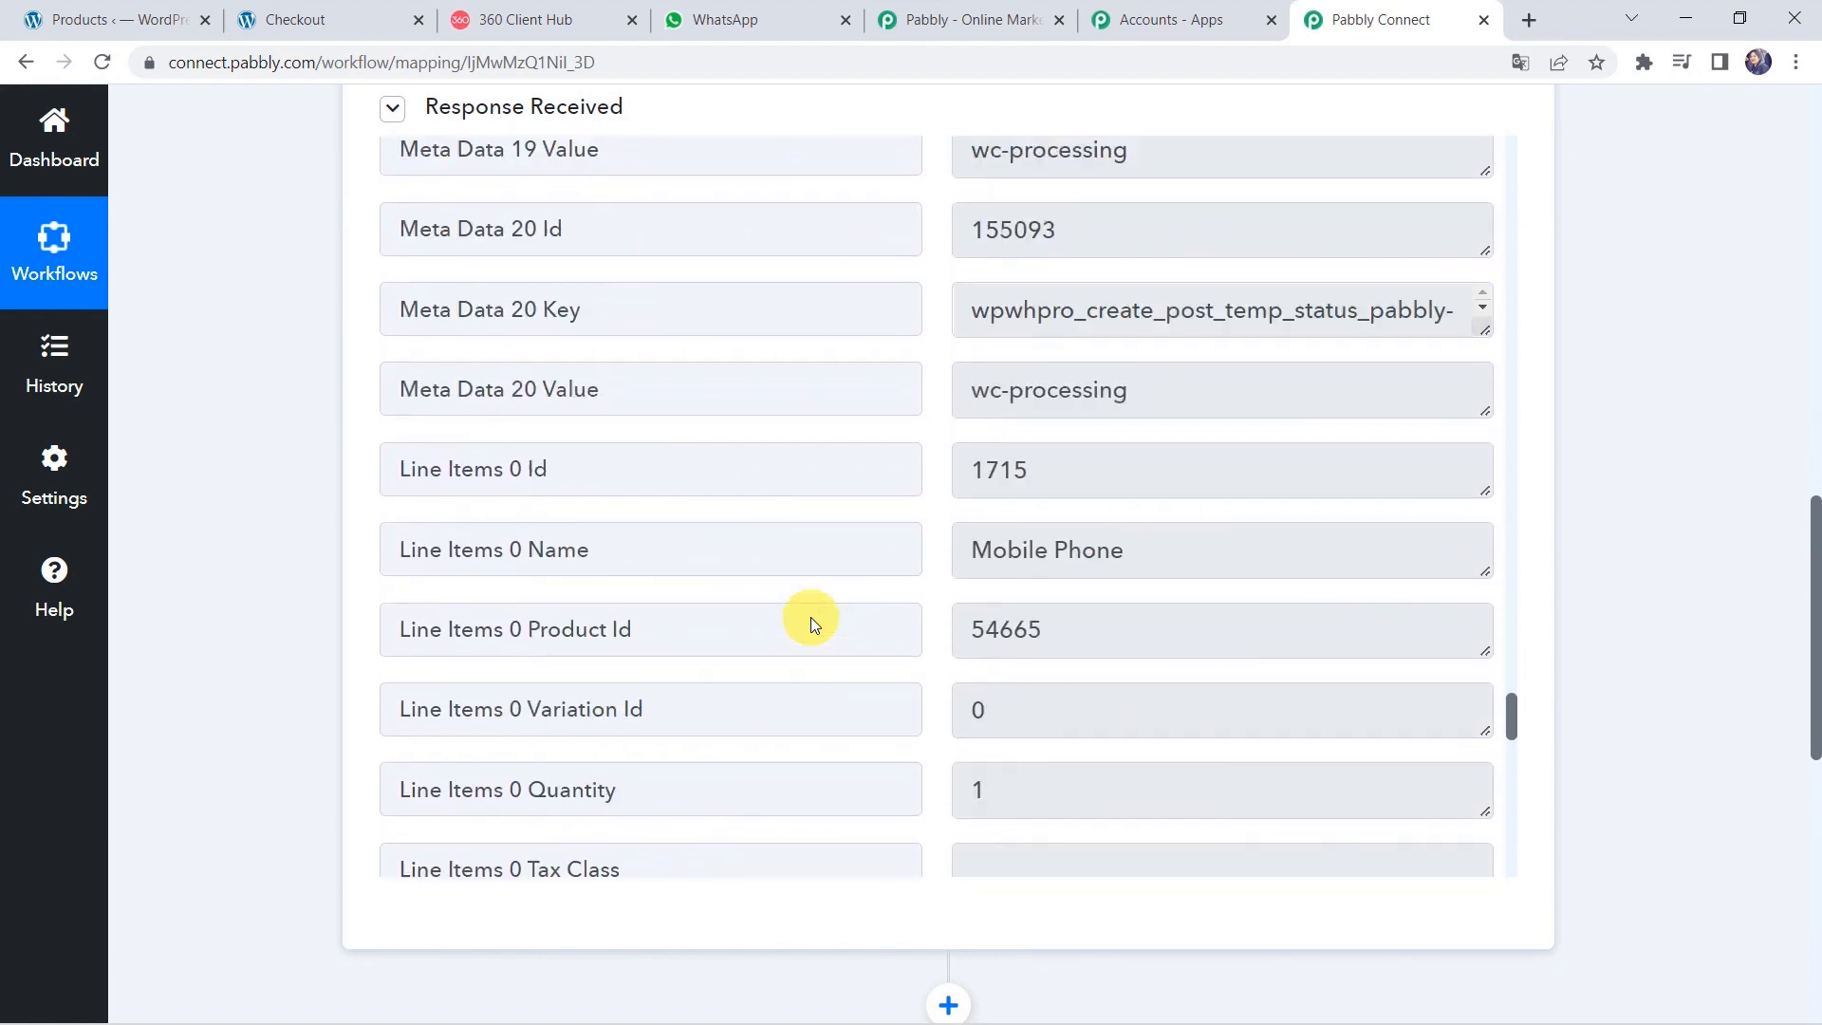
scroll(810, 616, down, 1)
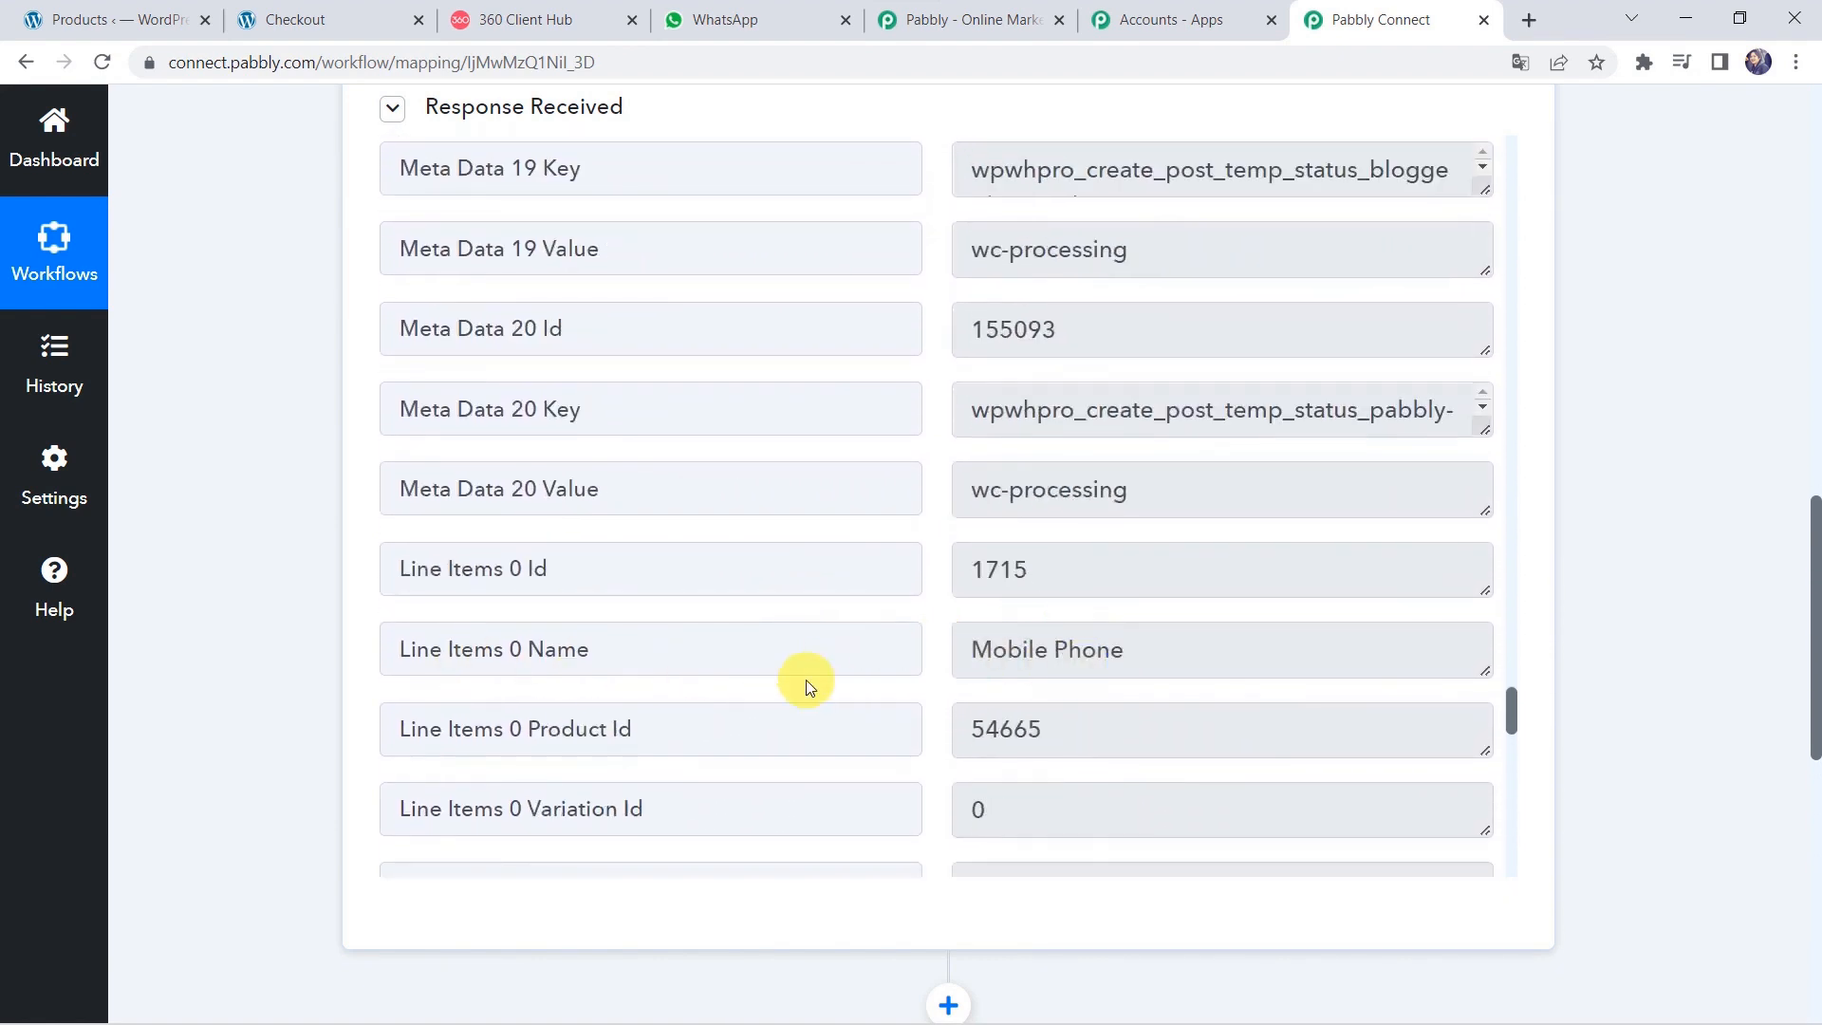
scroll(805, 681, down, 8)
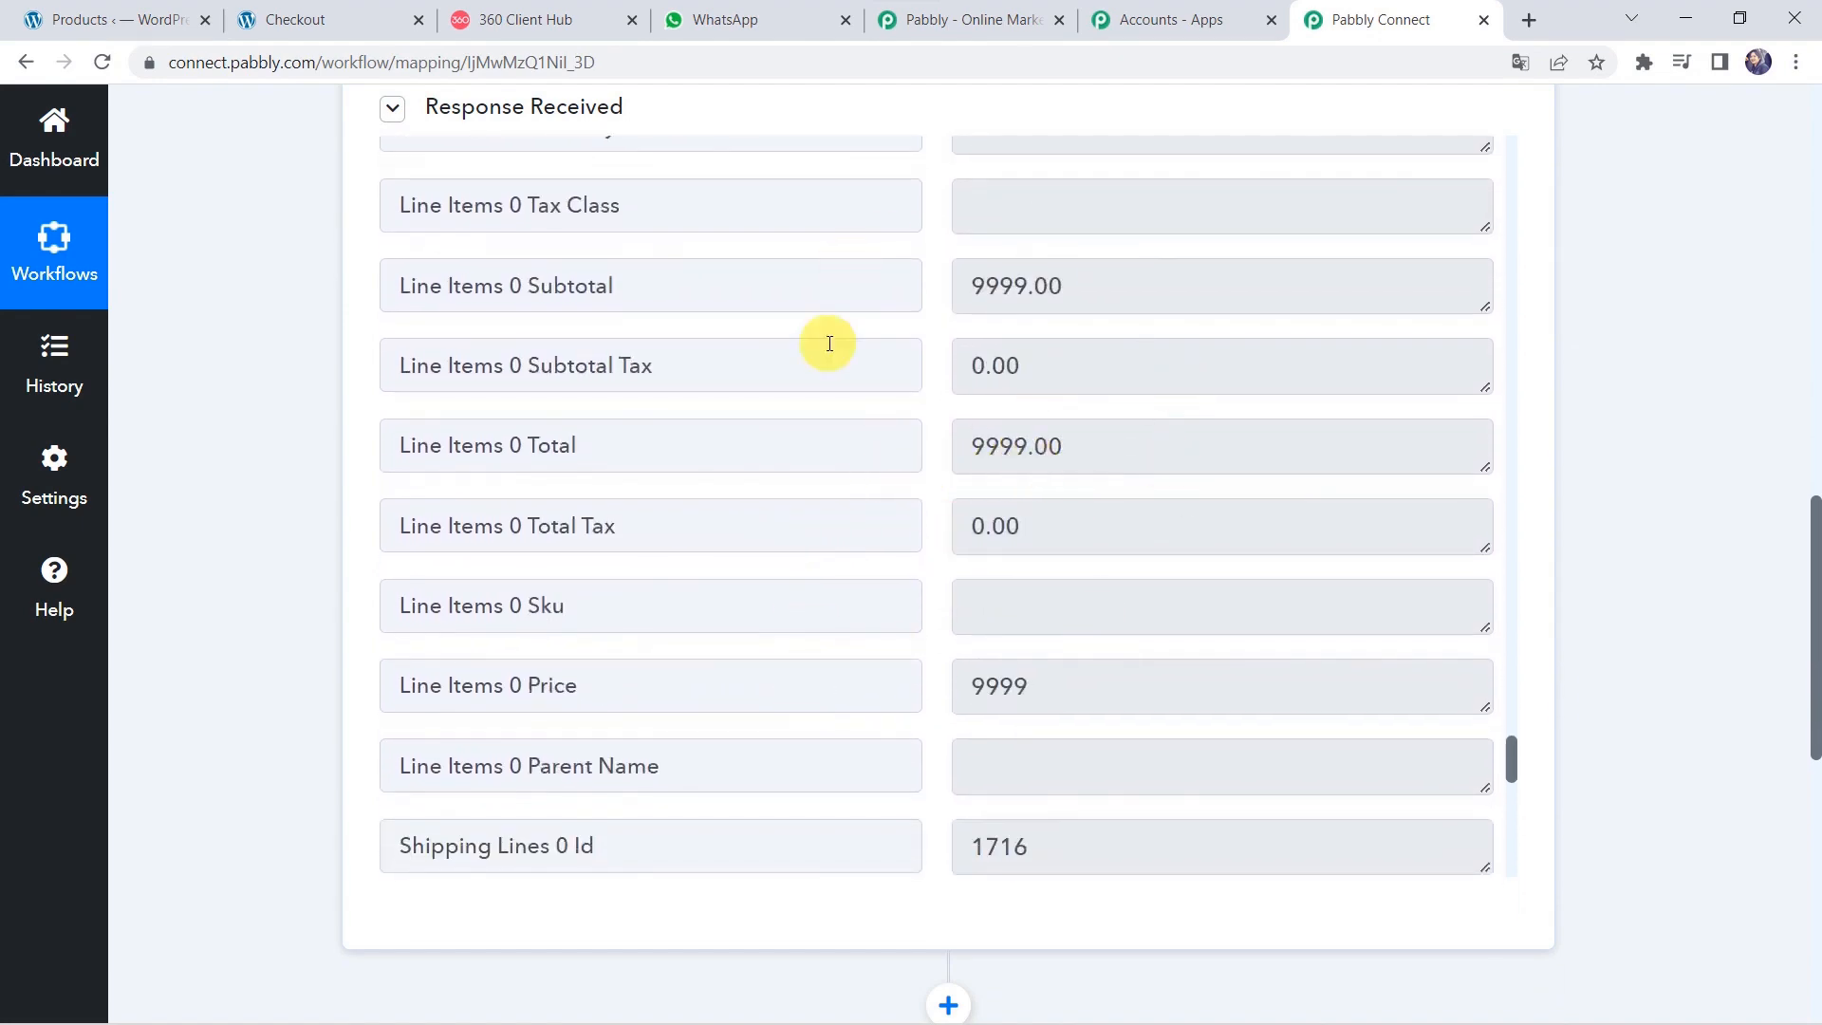
scroll(825, 341, up, 20)
scroll(829, 344, up, 20)
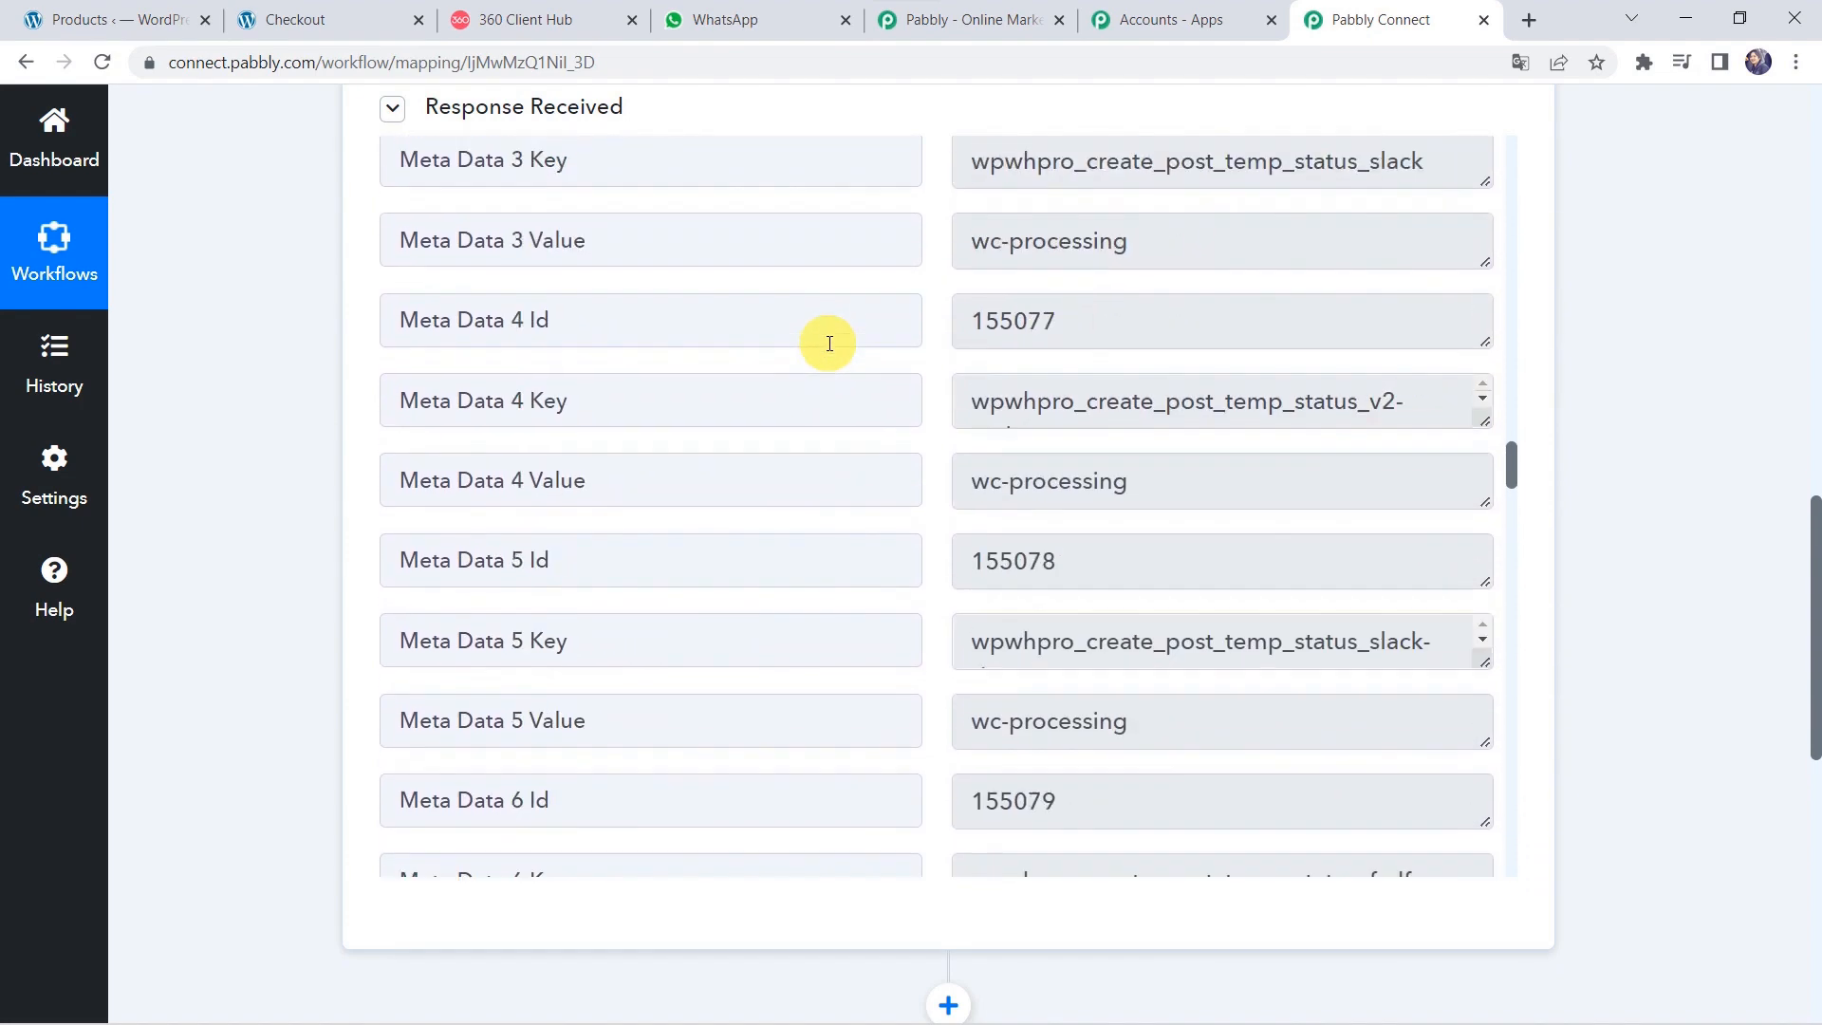
scroll(828, 344, up, 2)
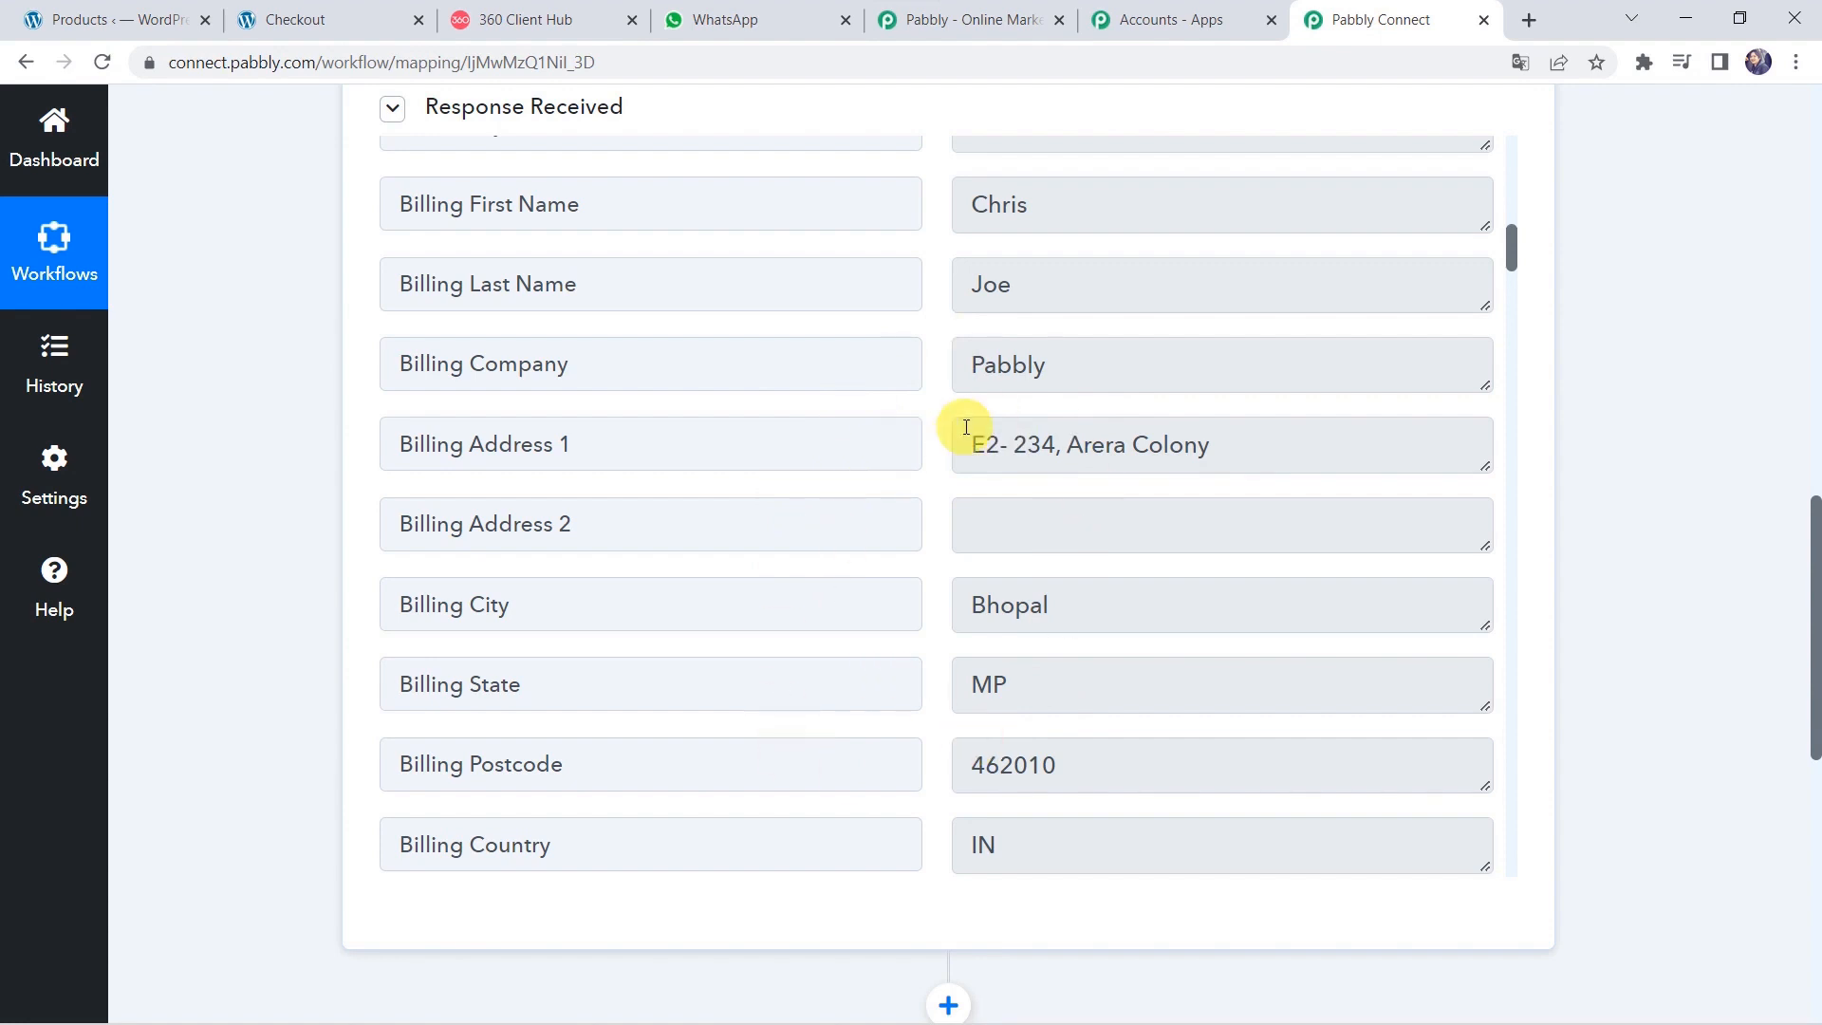
scroll(964, 425, up, 14)
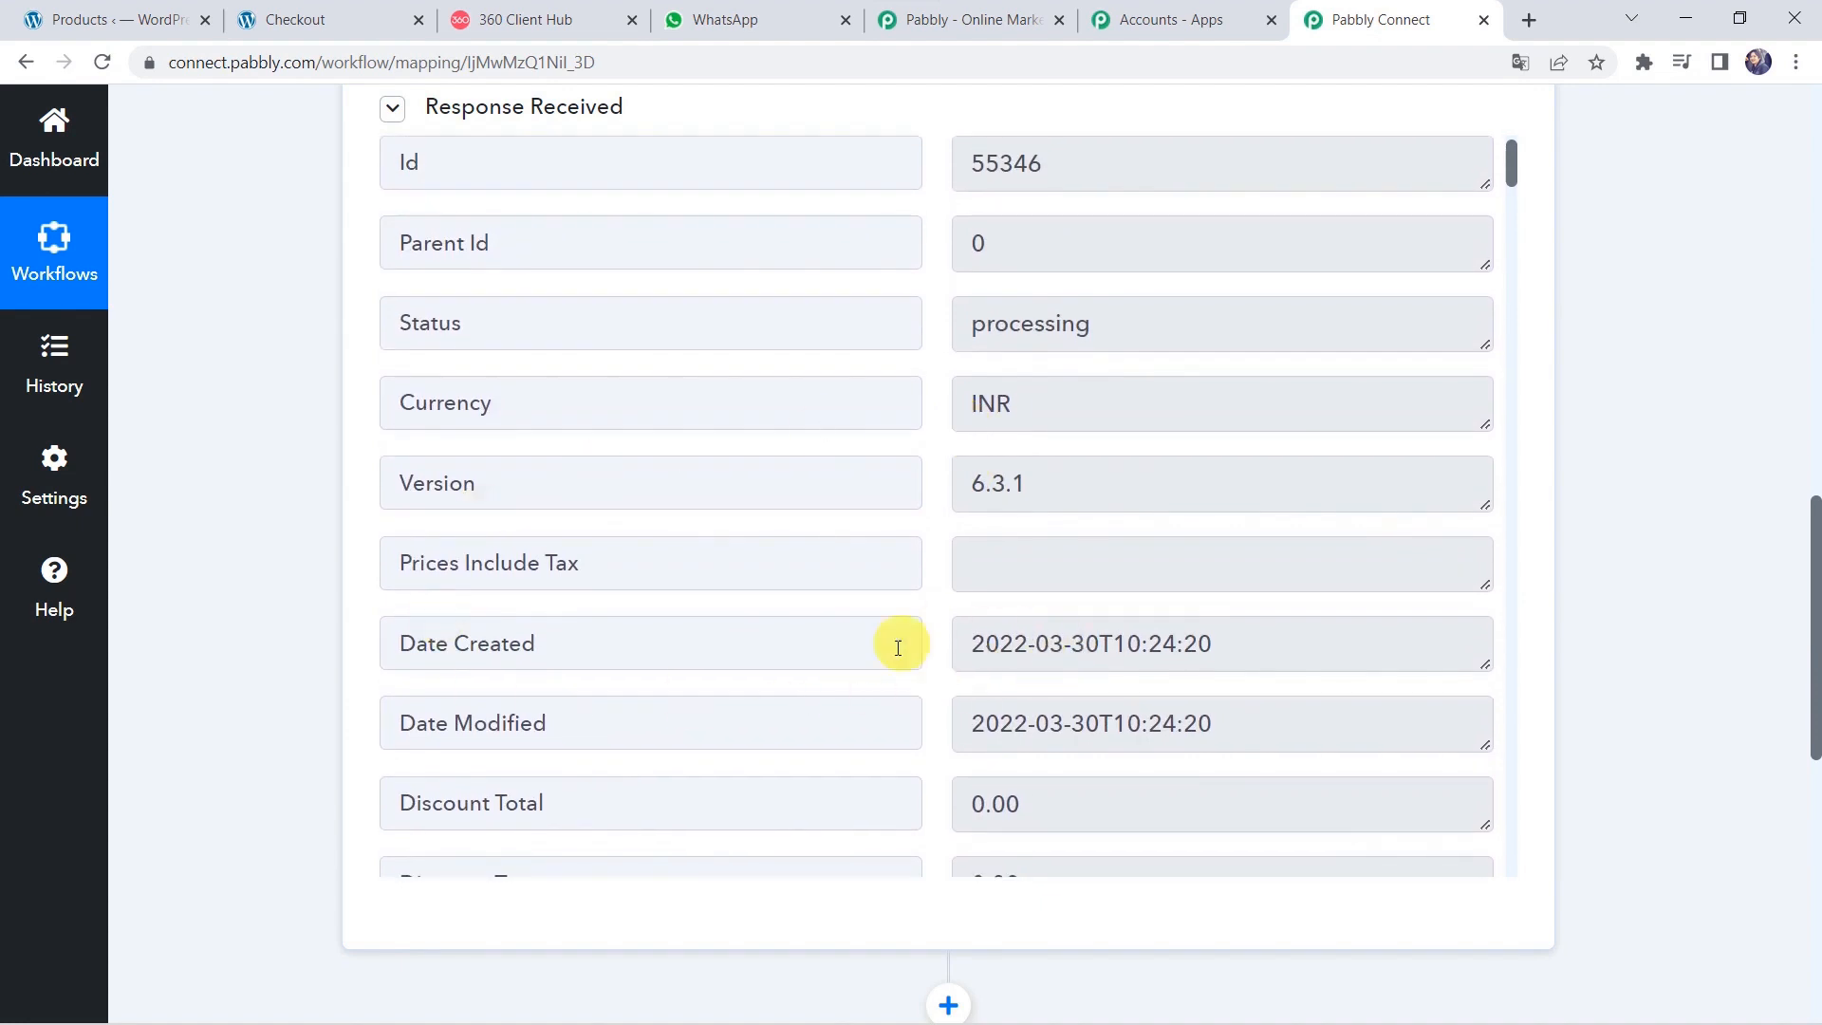
scroll(256, 806, down, 8)
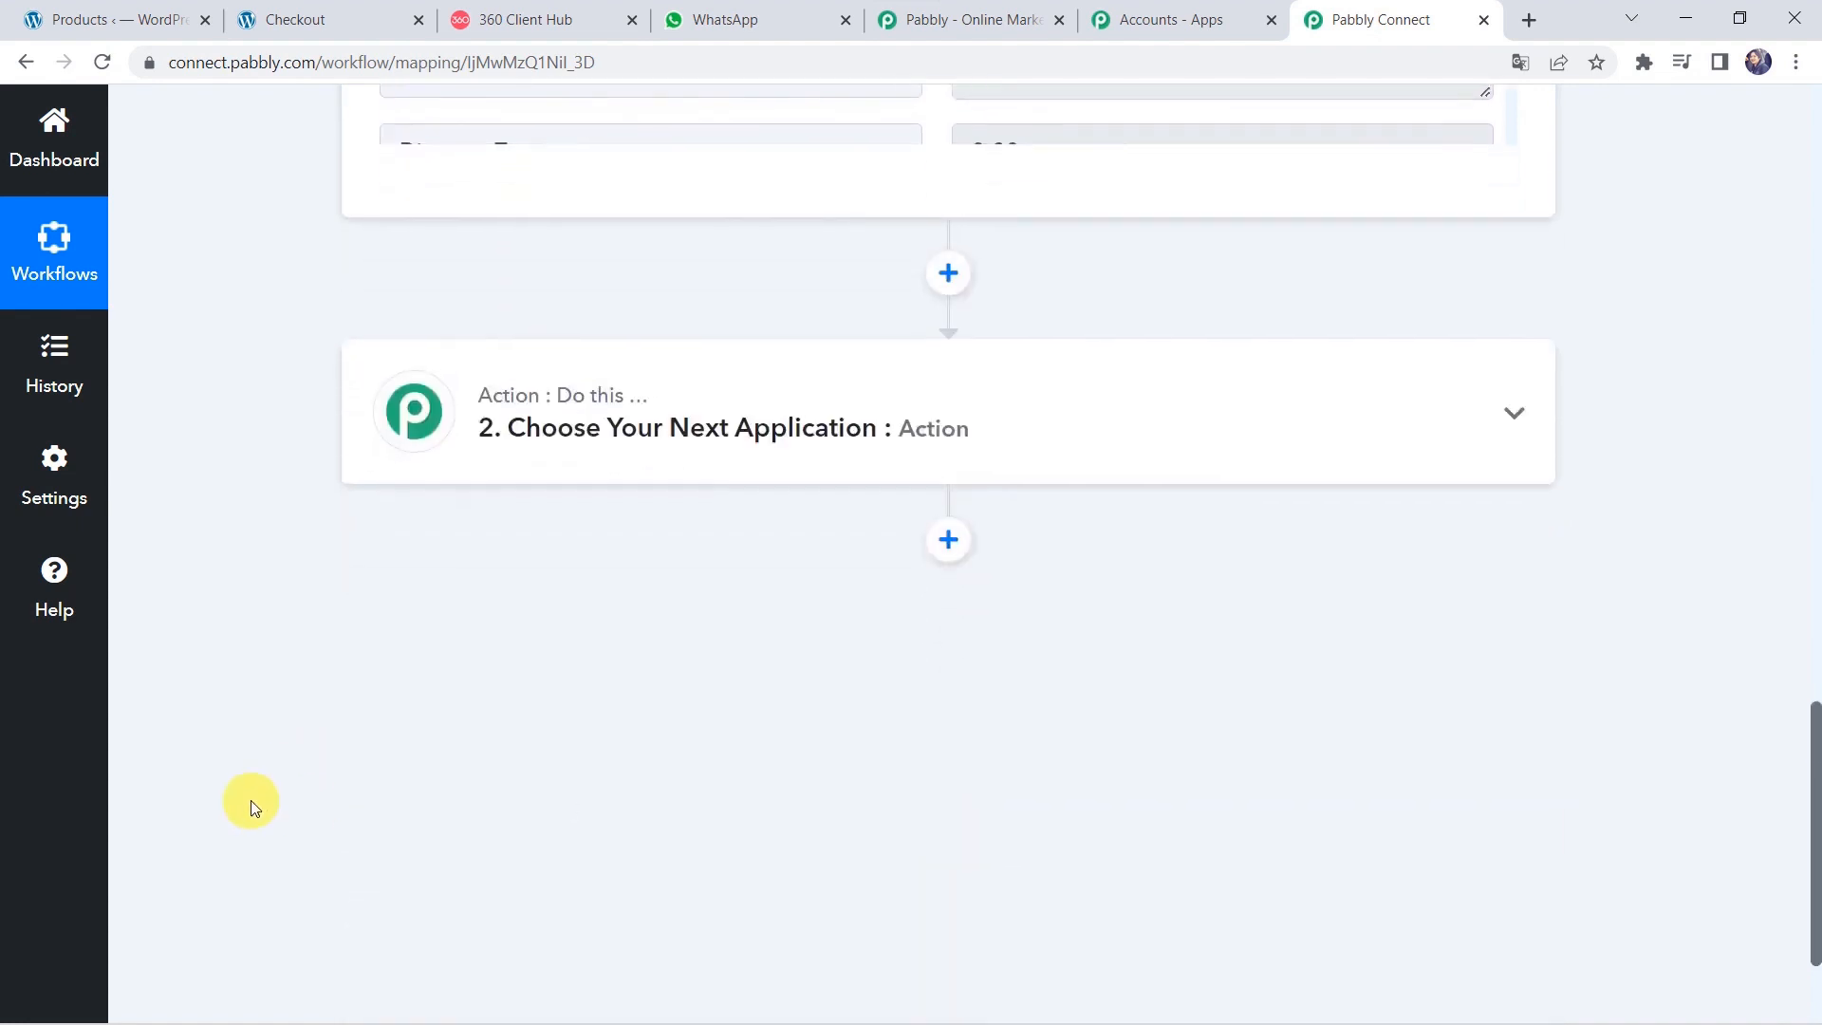
Add a Date/Time Formatter action step using the Modify Current Date event.
click(957, 416)
click(480, 597)
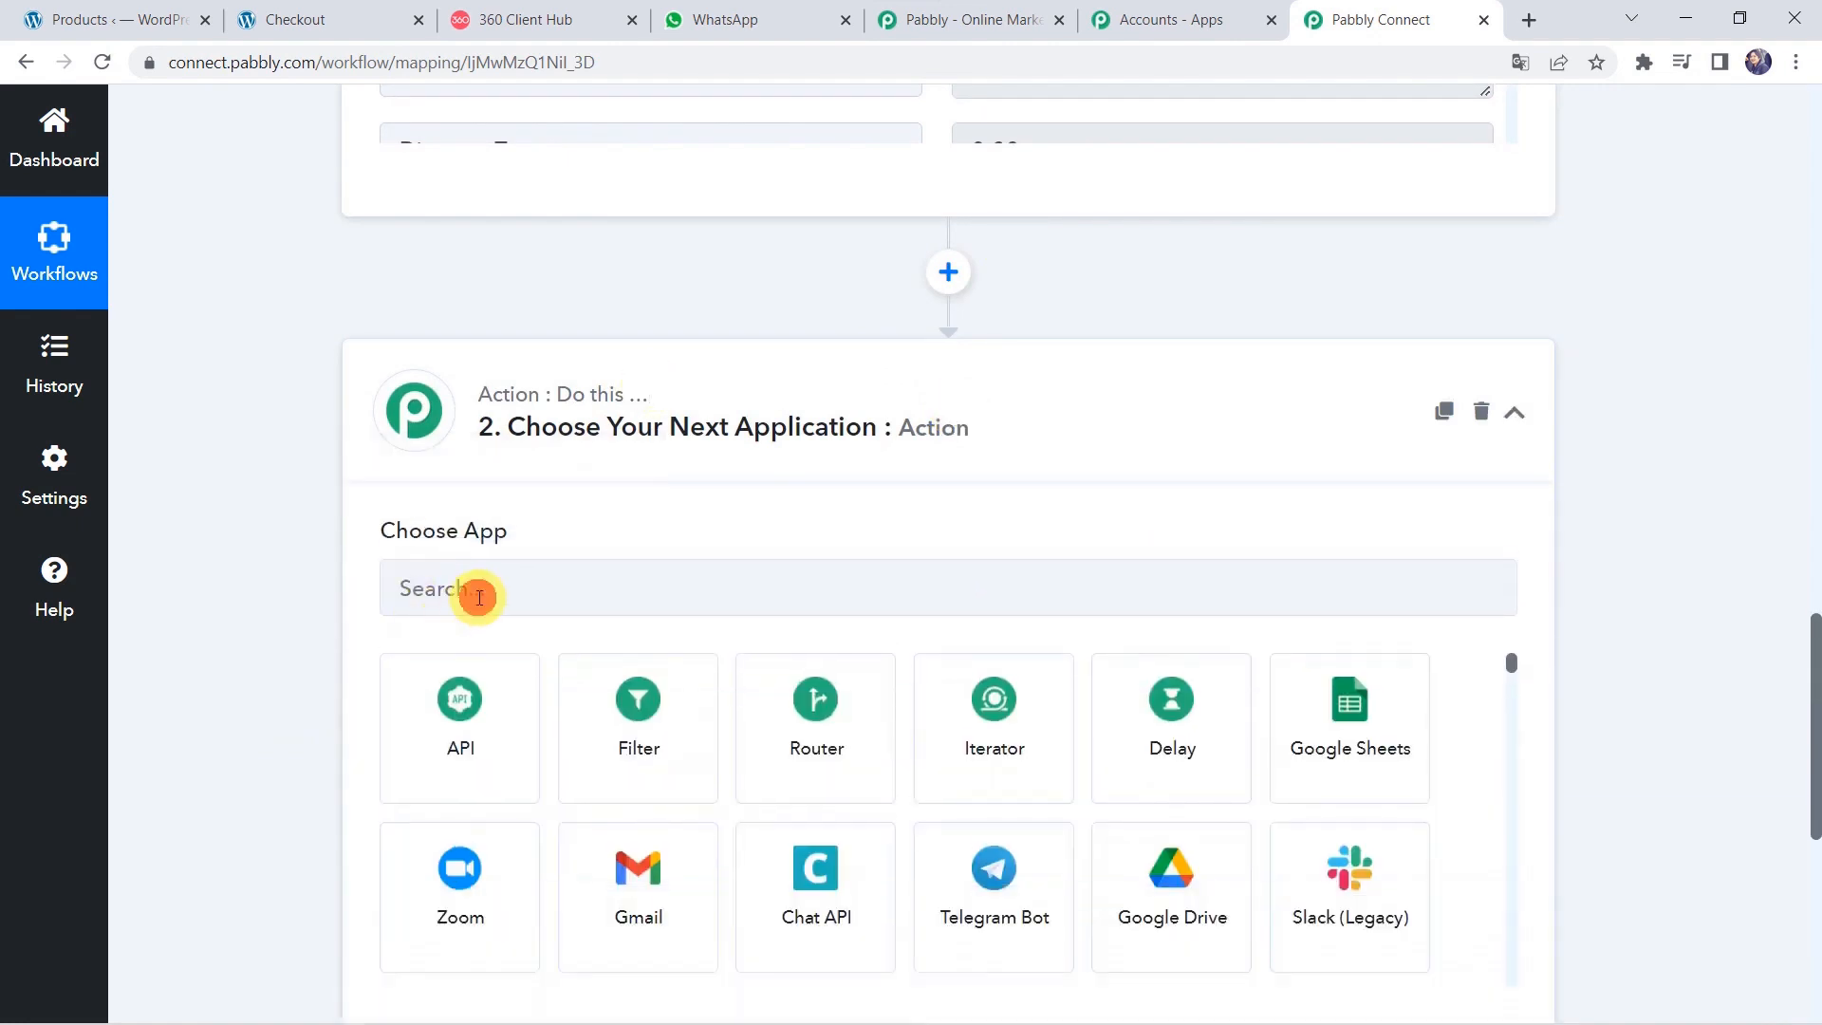
text(date)
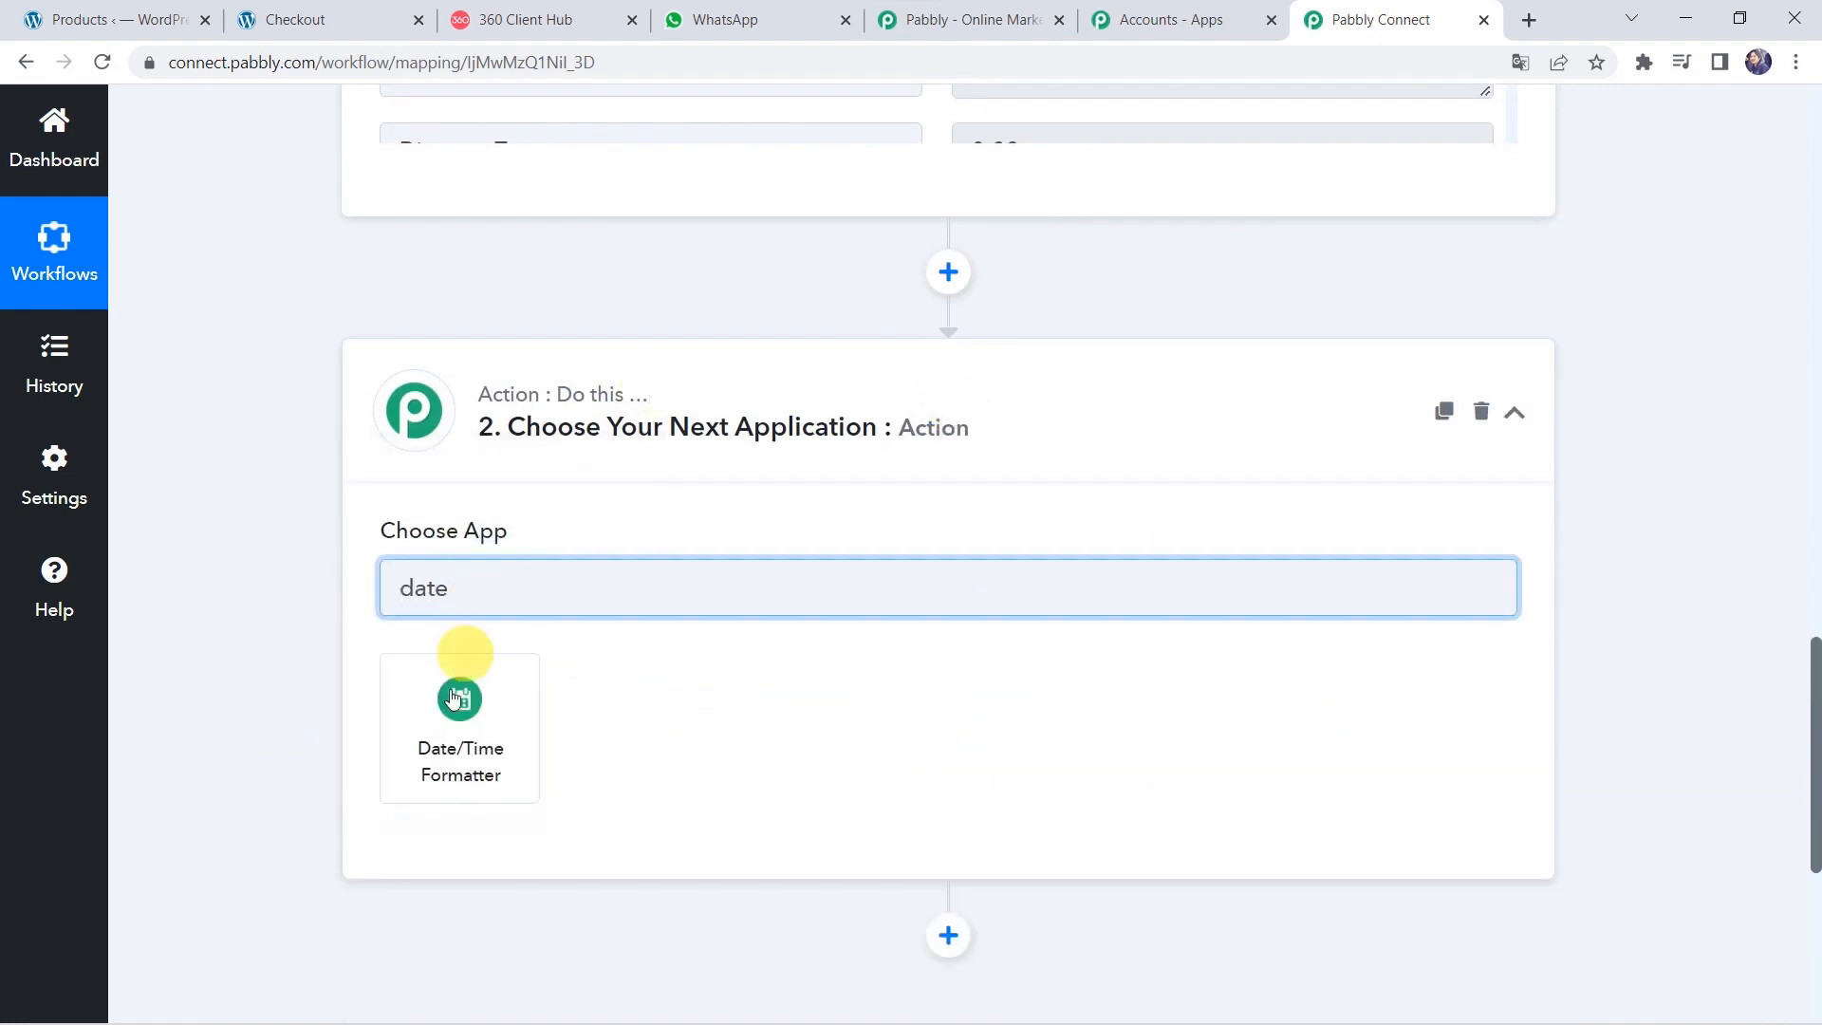
click(440, 741)
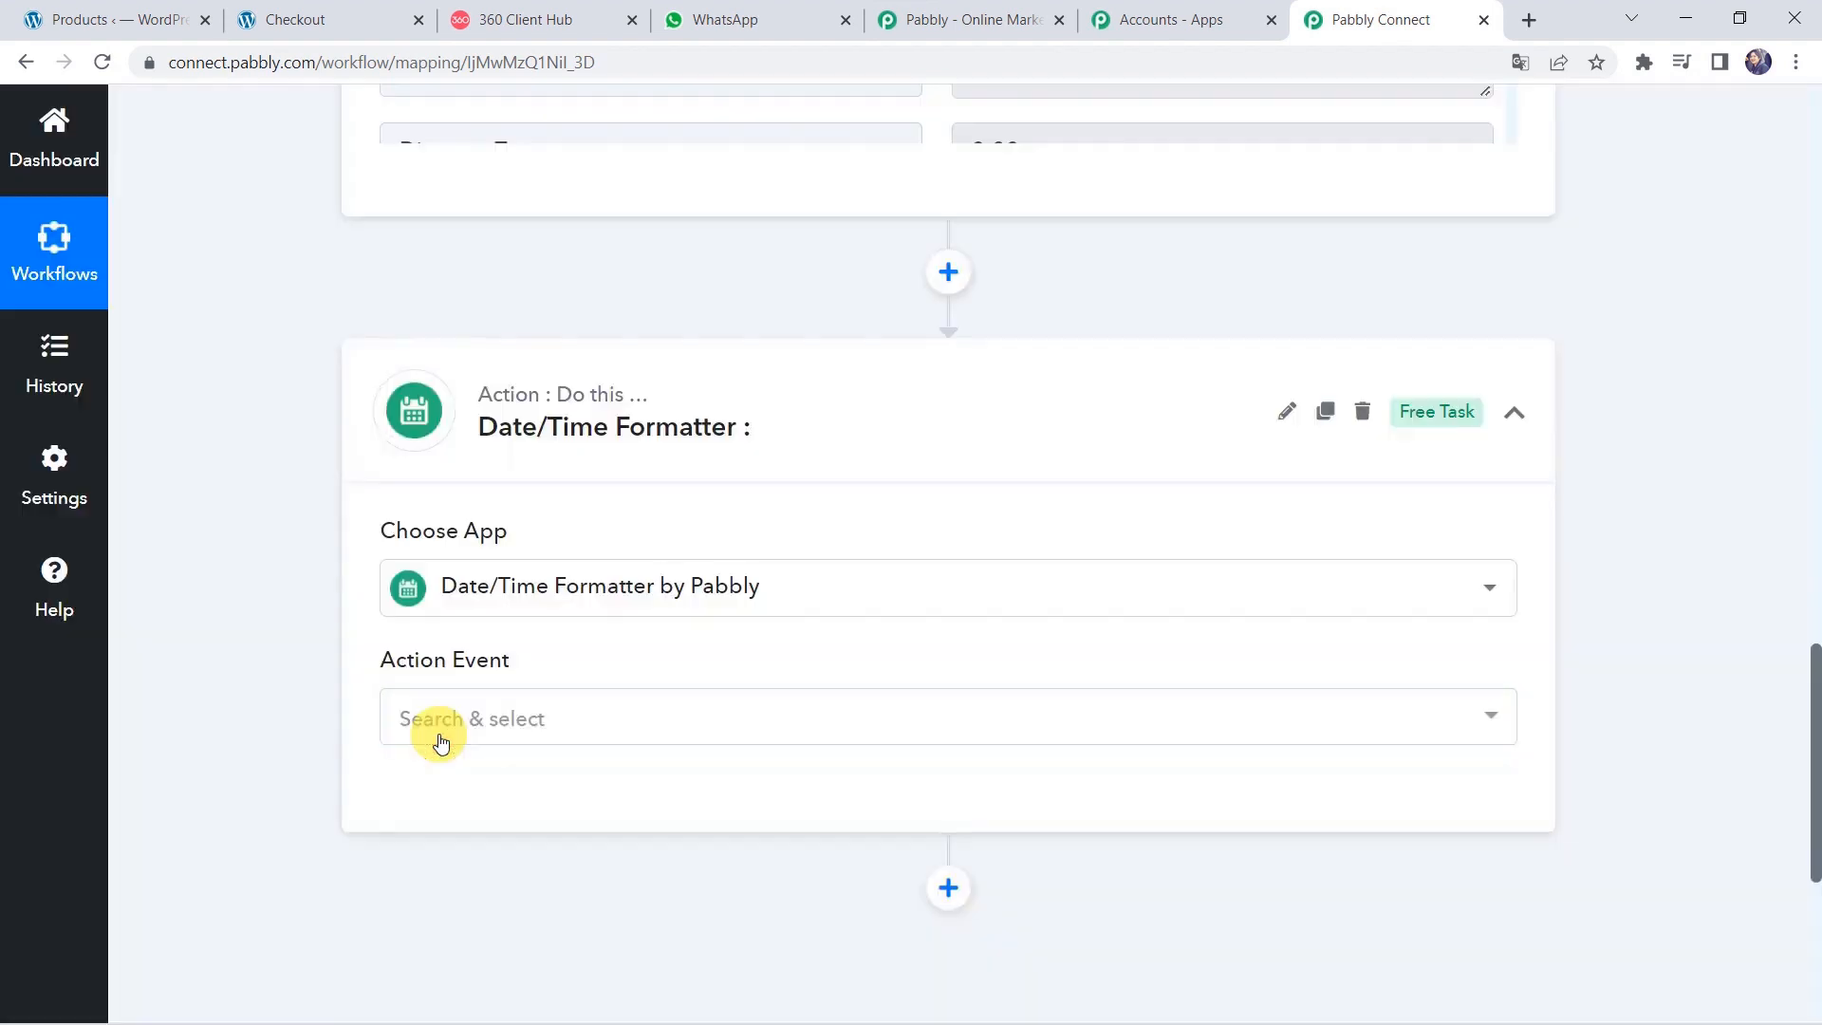
scroll(318, 638, down, 2)
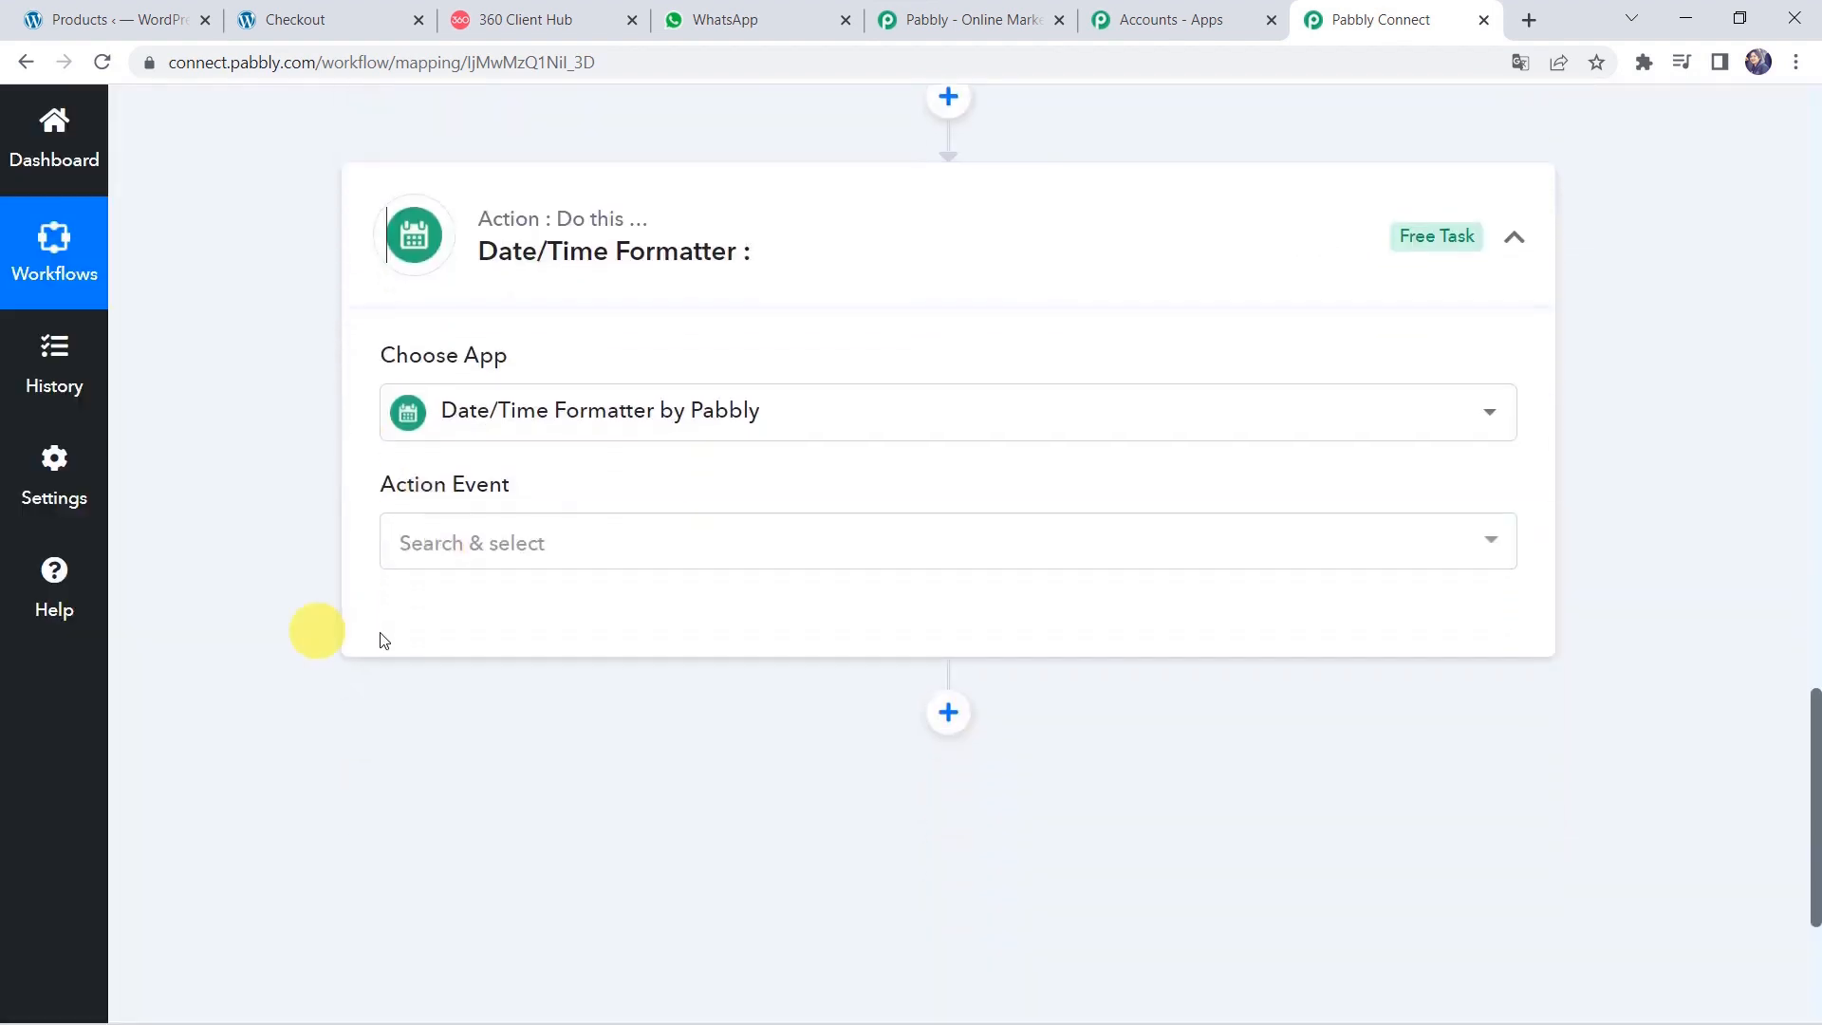
click(460, 560)
text(modi)
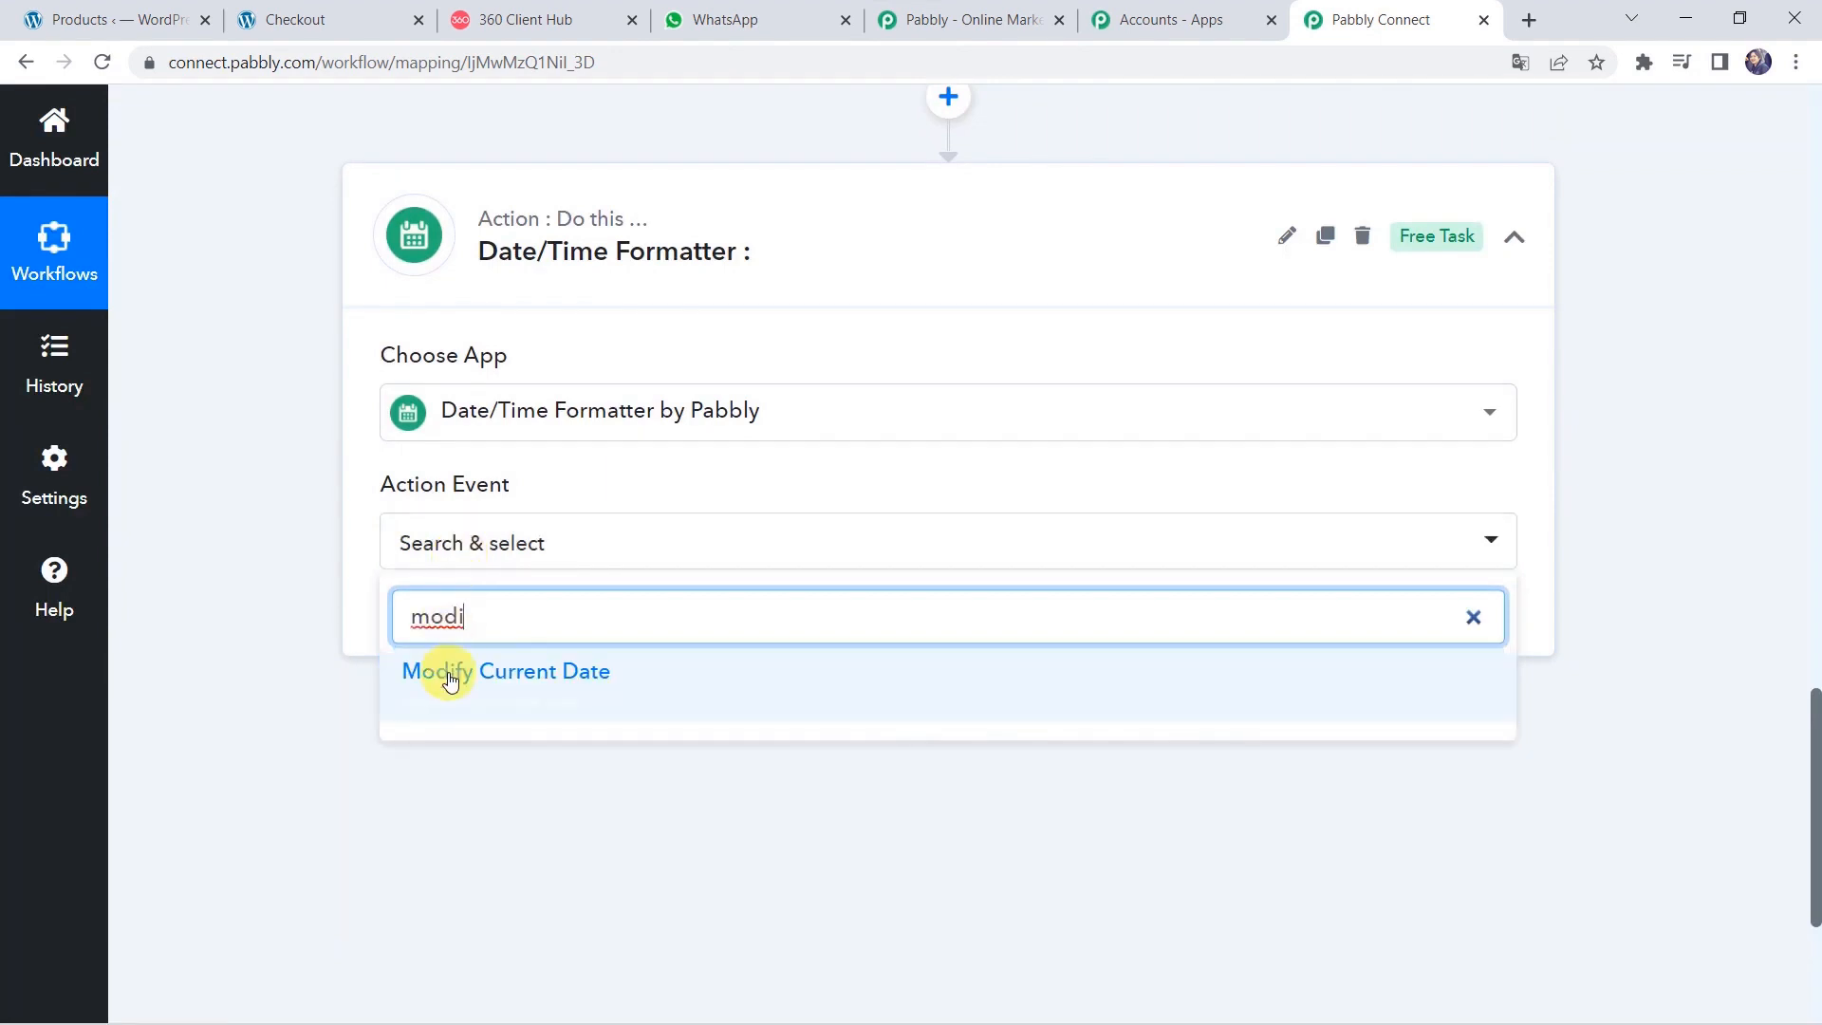
click(450, 675)
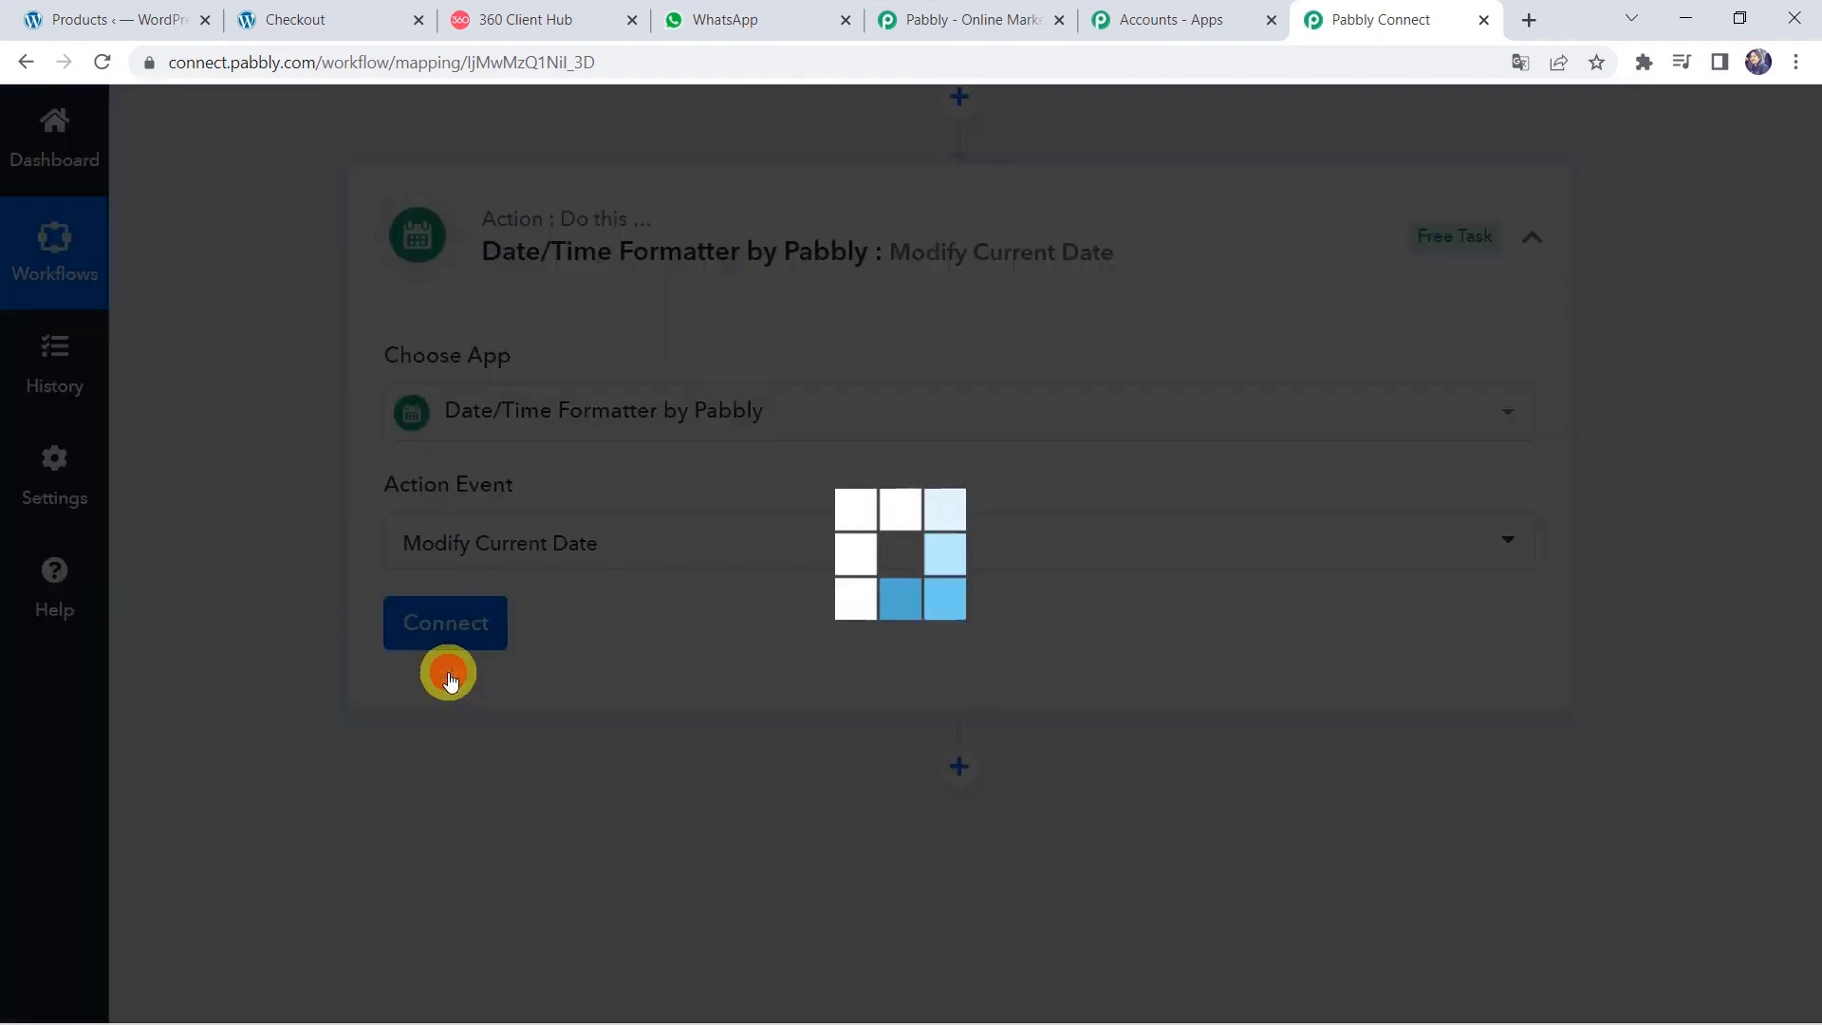
click(462, 622)
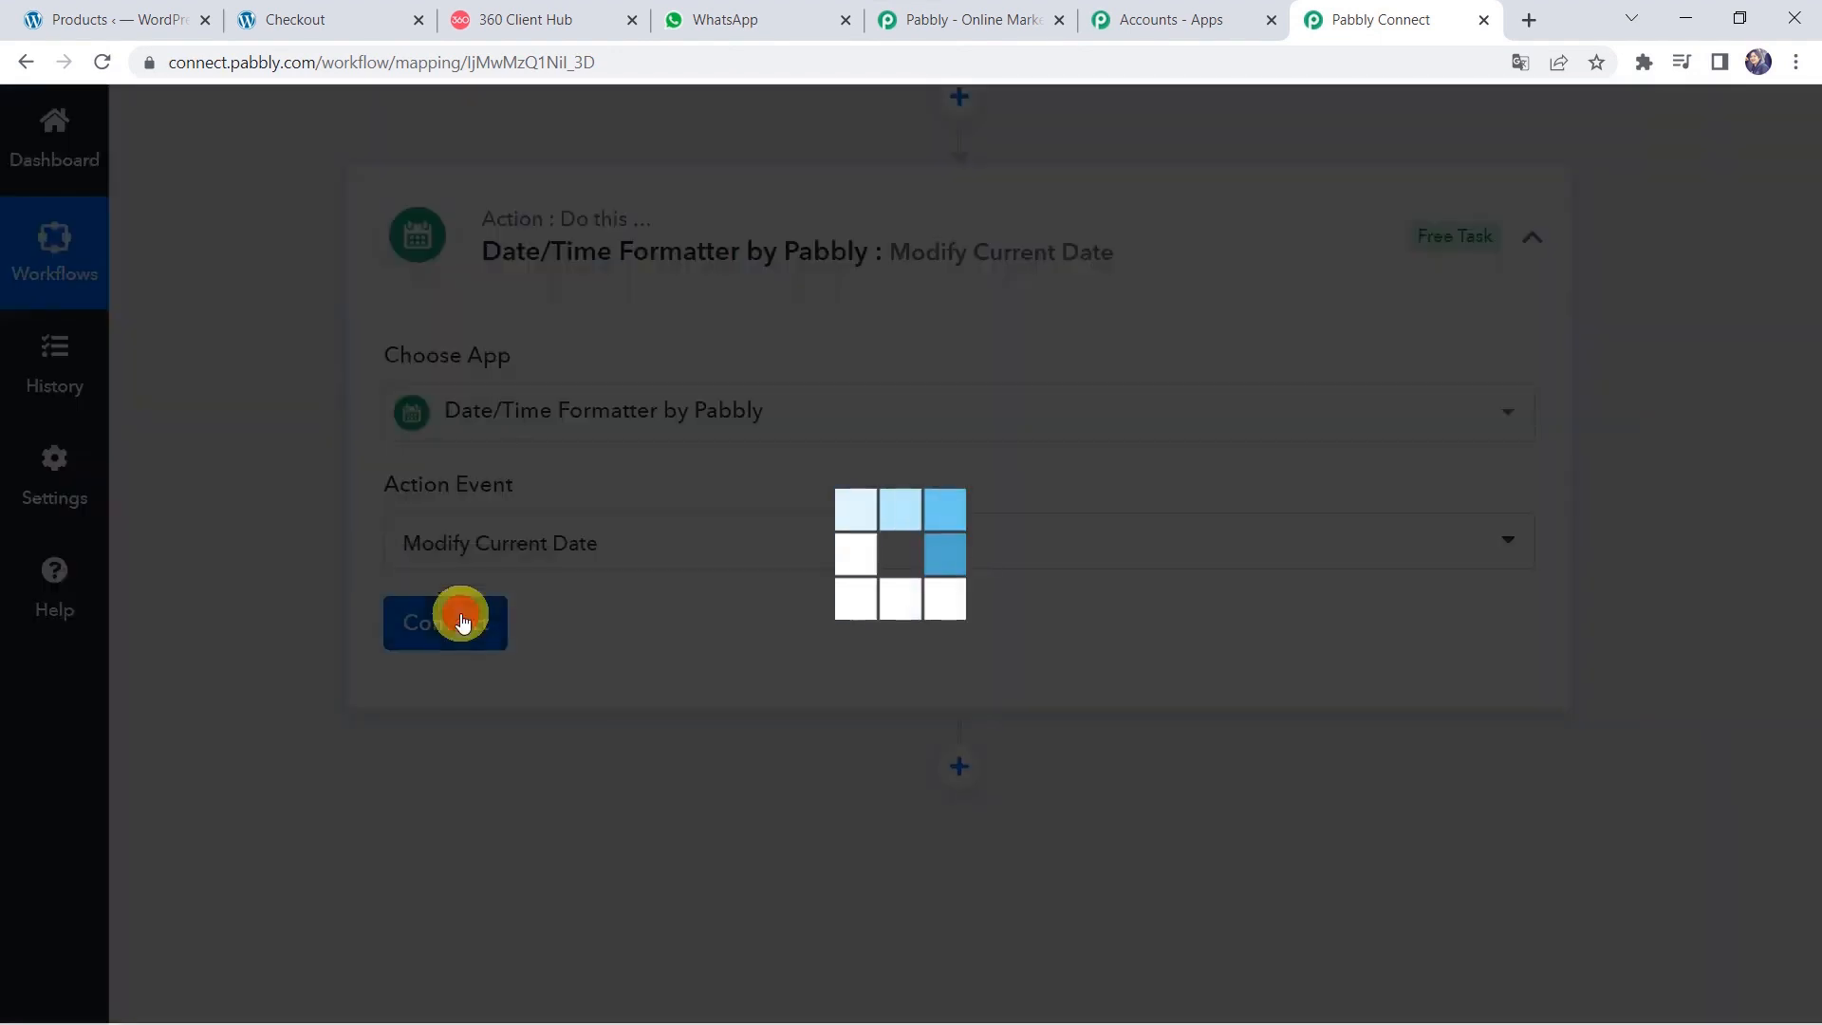
Set the date format to DD-MM-YYYY and the time zone to Asia/Kolkata.
scroll(462, 622, down, 2)
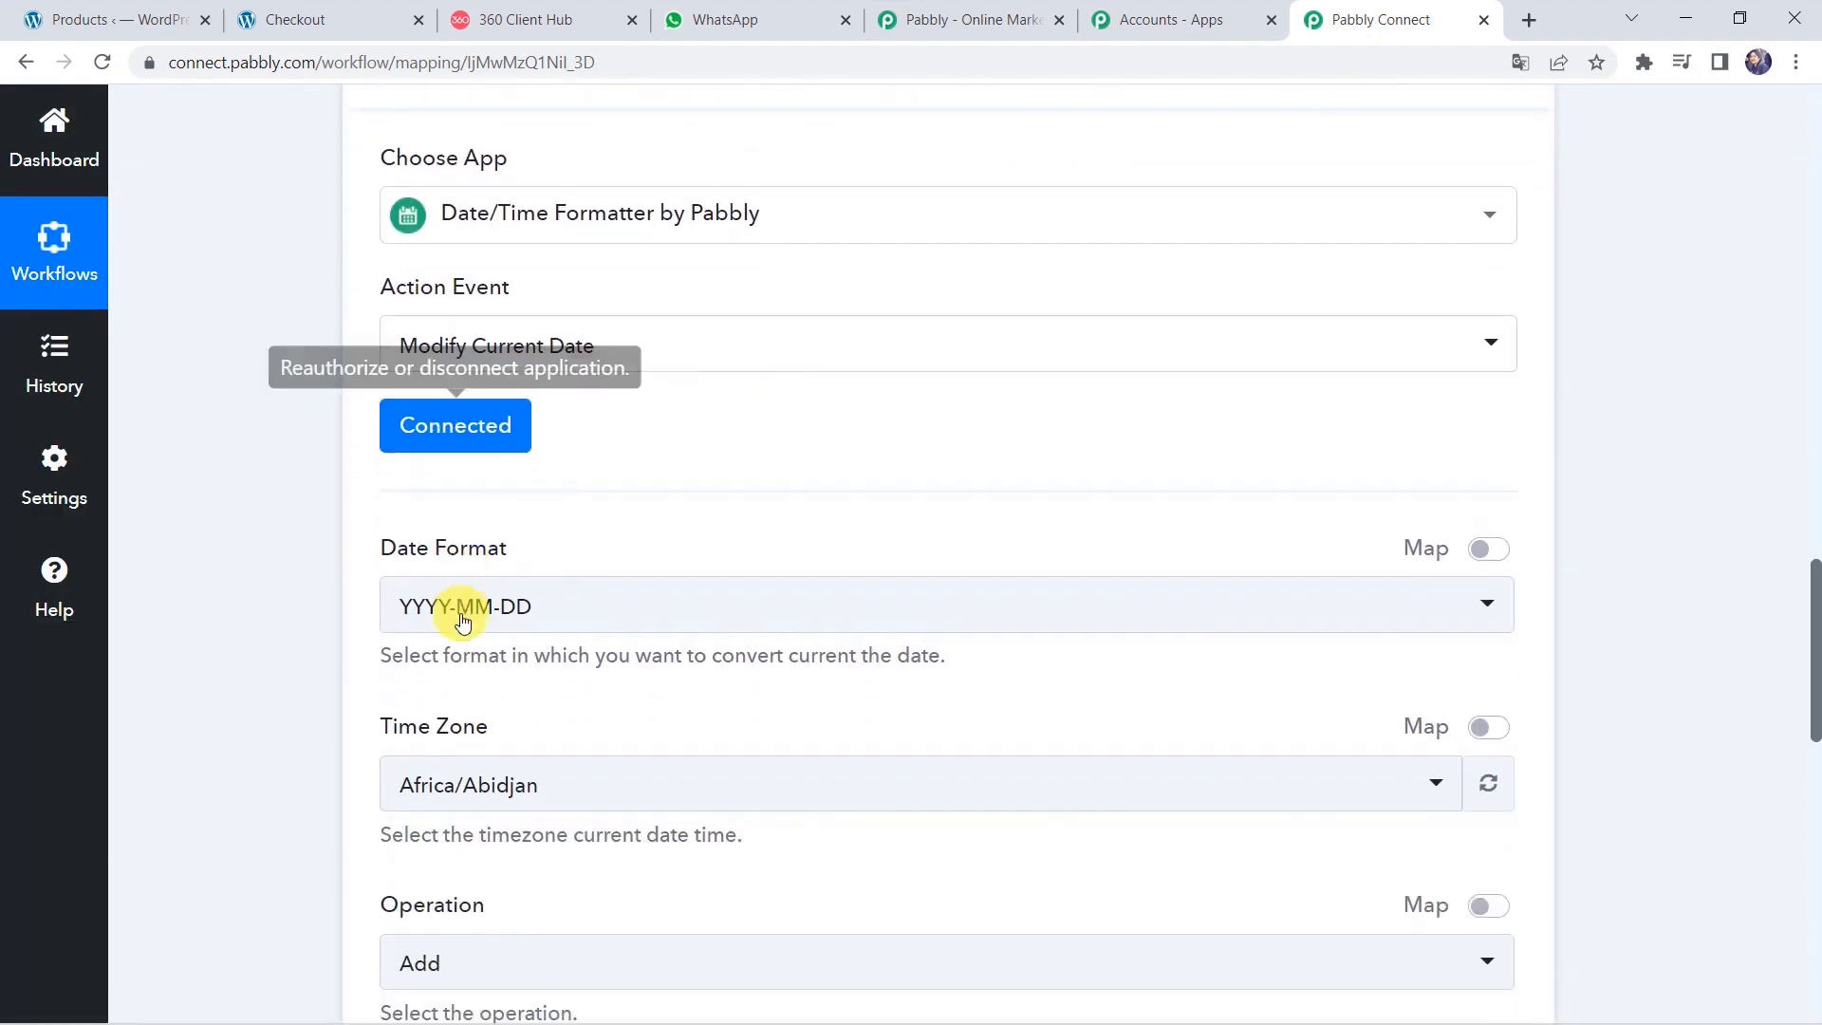
click(478, 619)
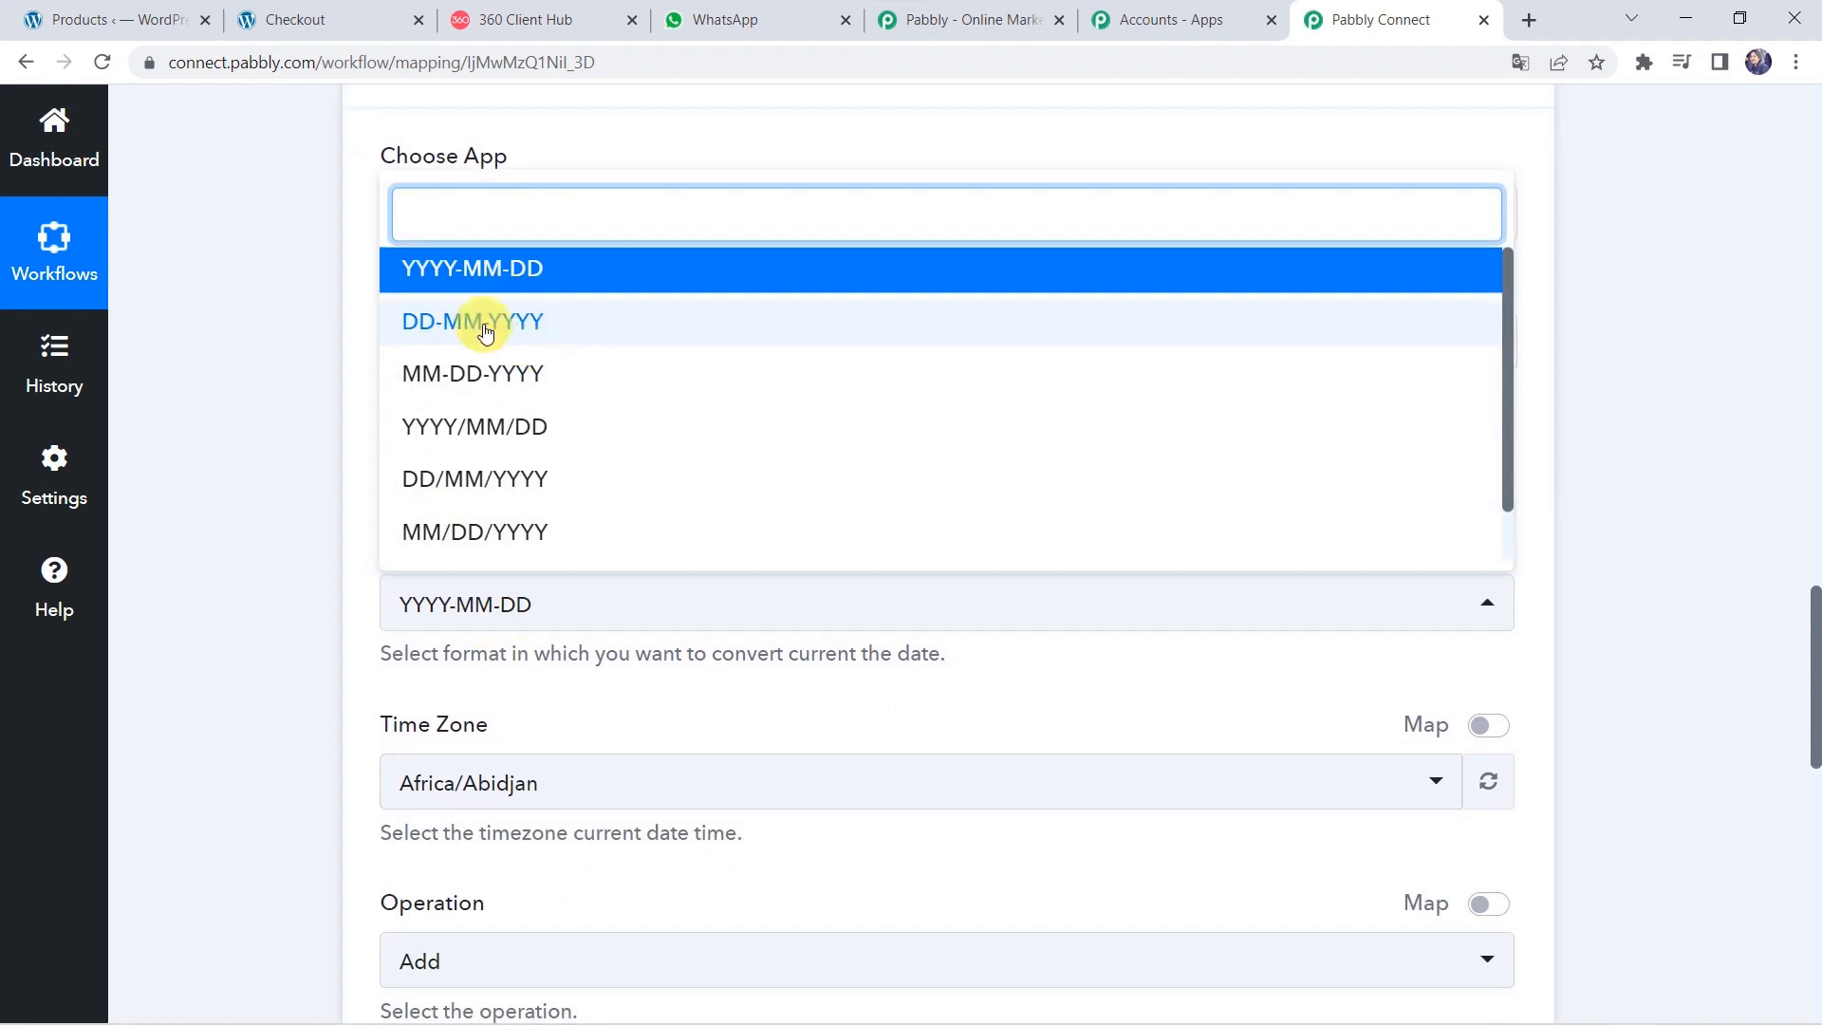
click(532, 328)
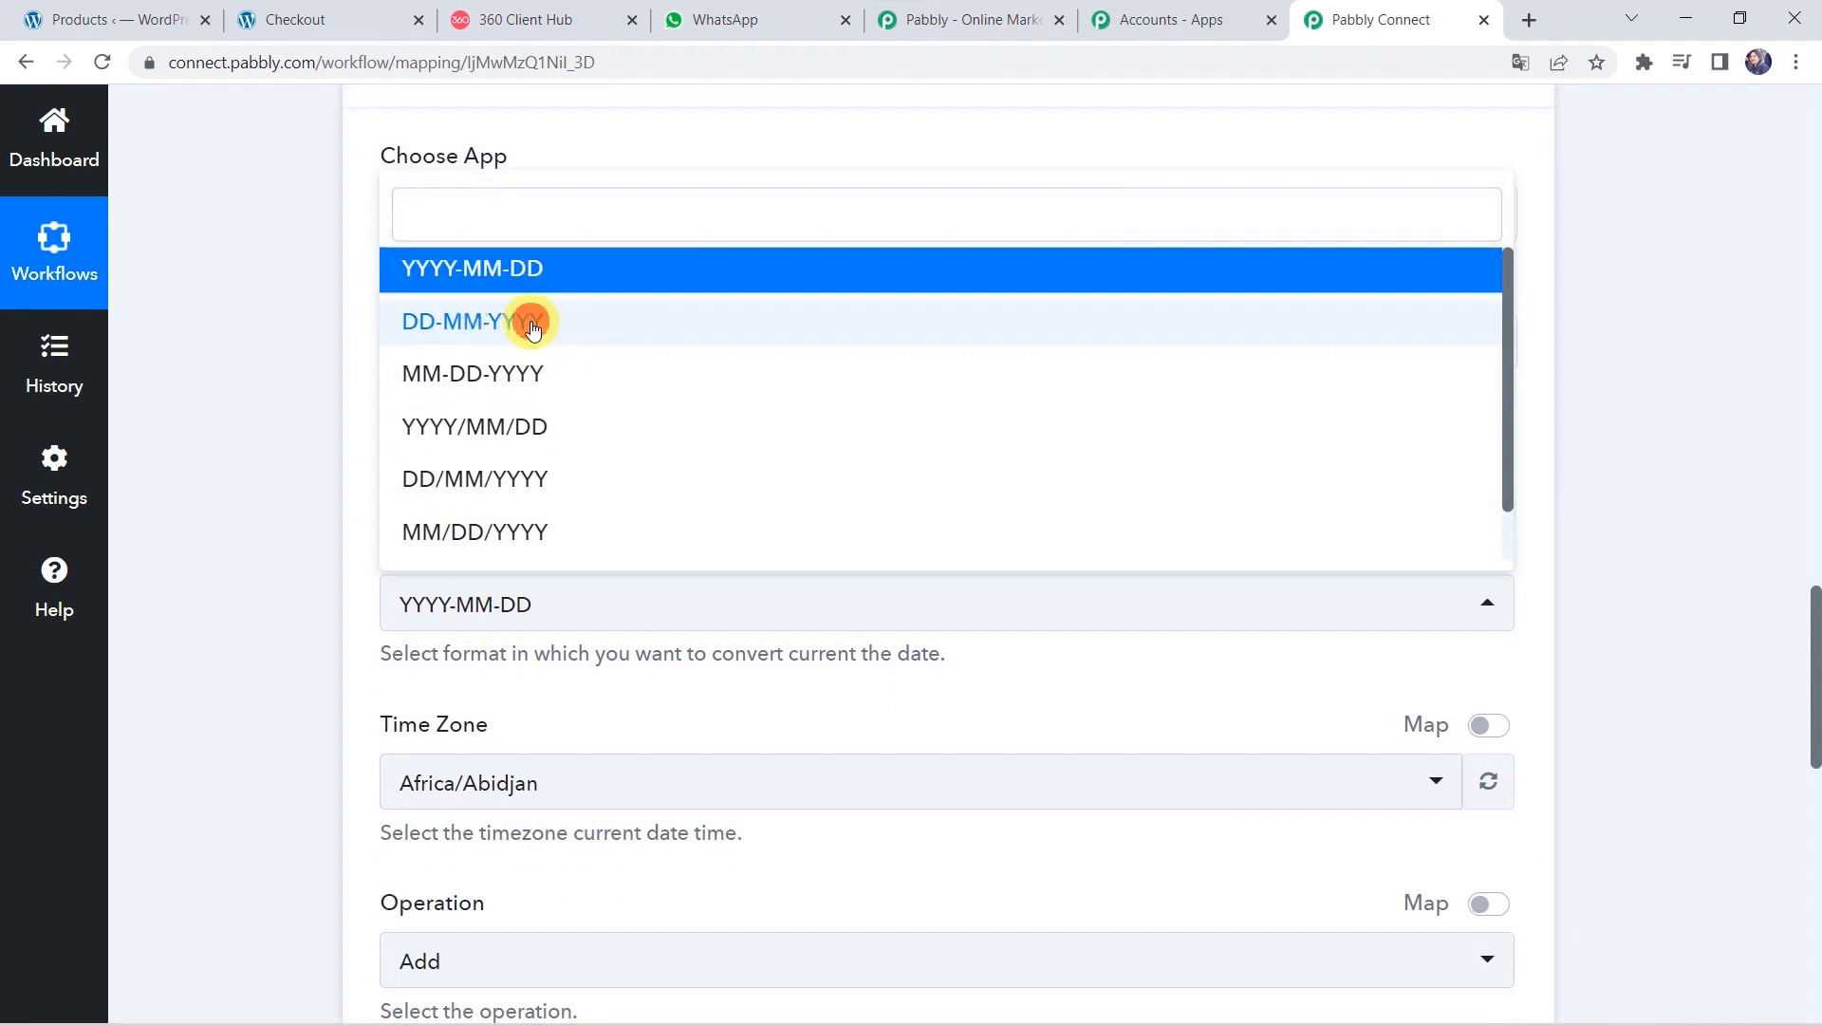
click(217, 518)
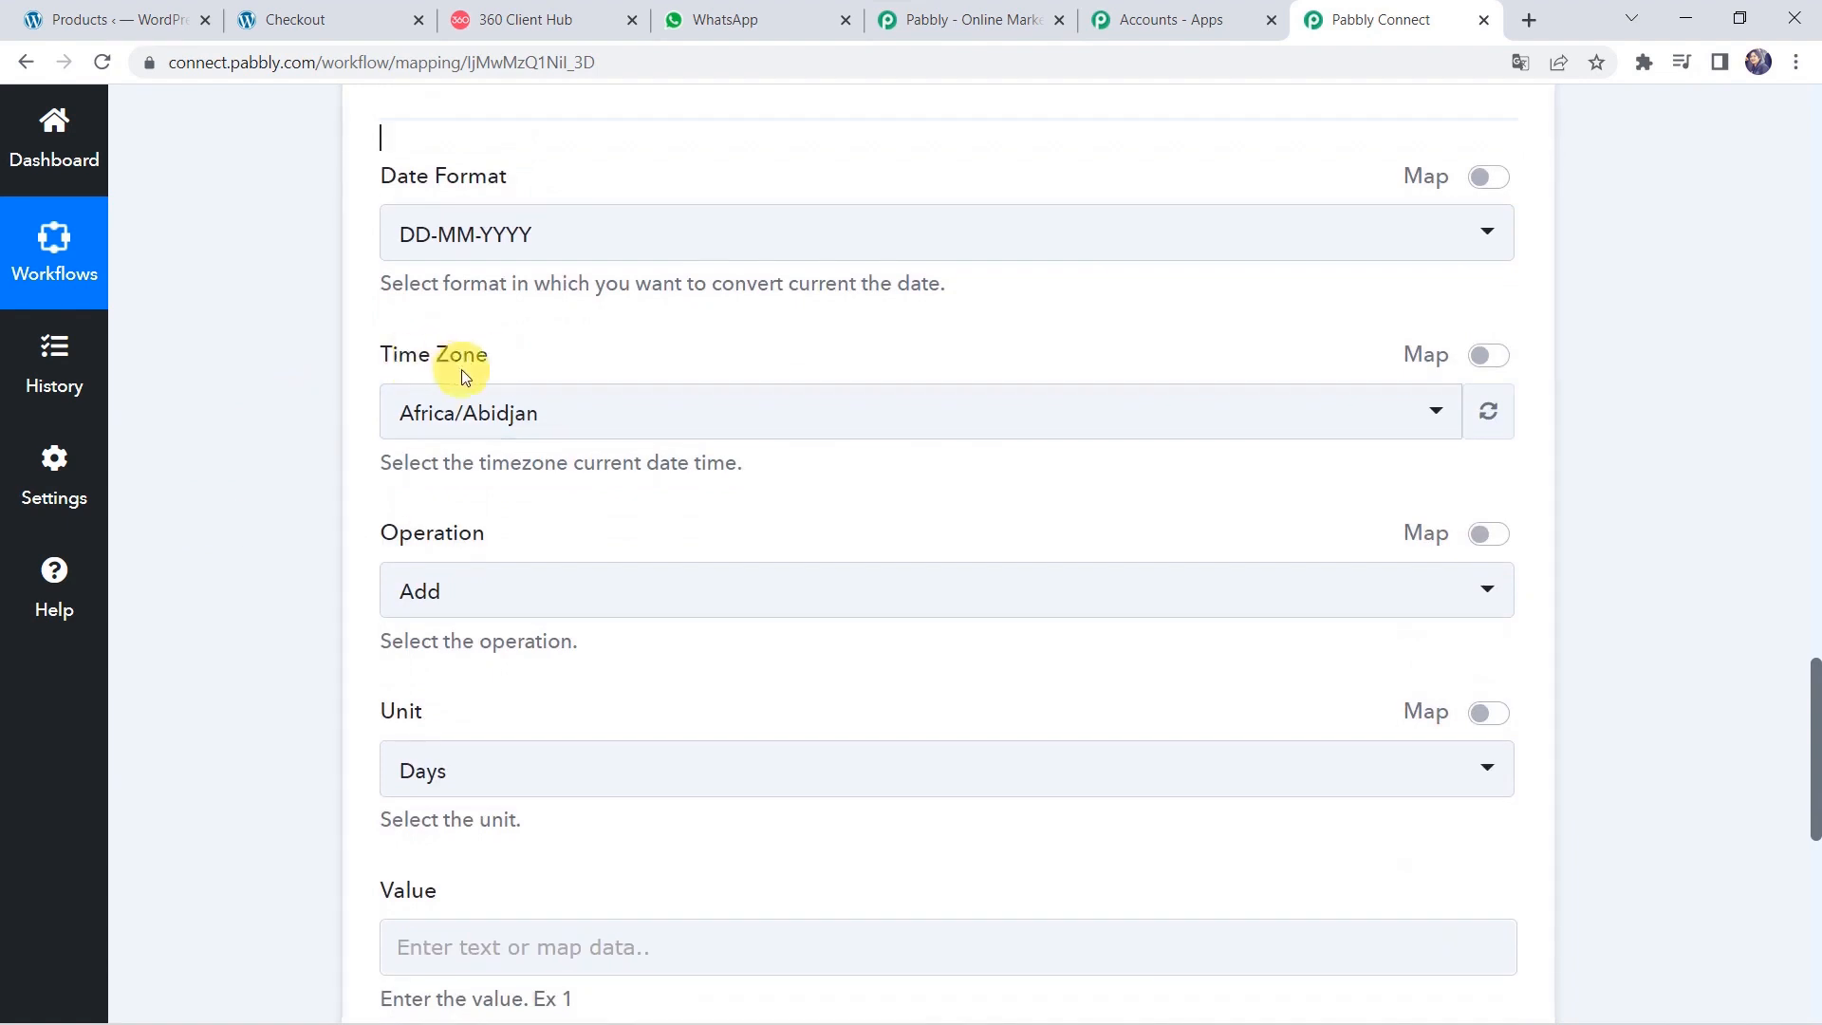
click(459, 413)
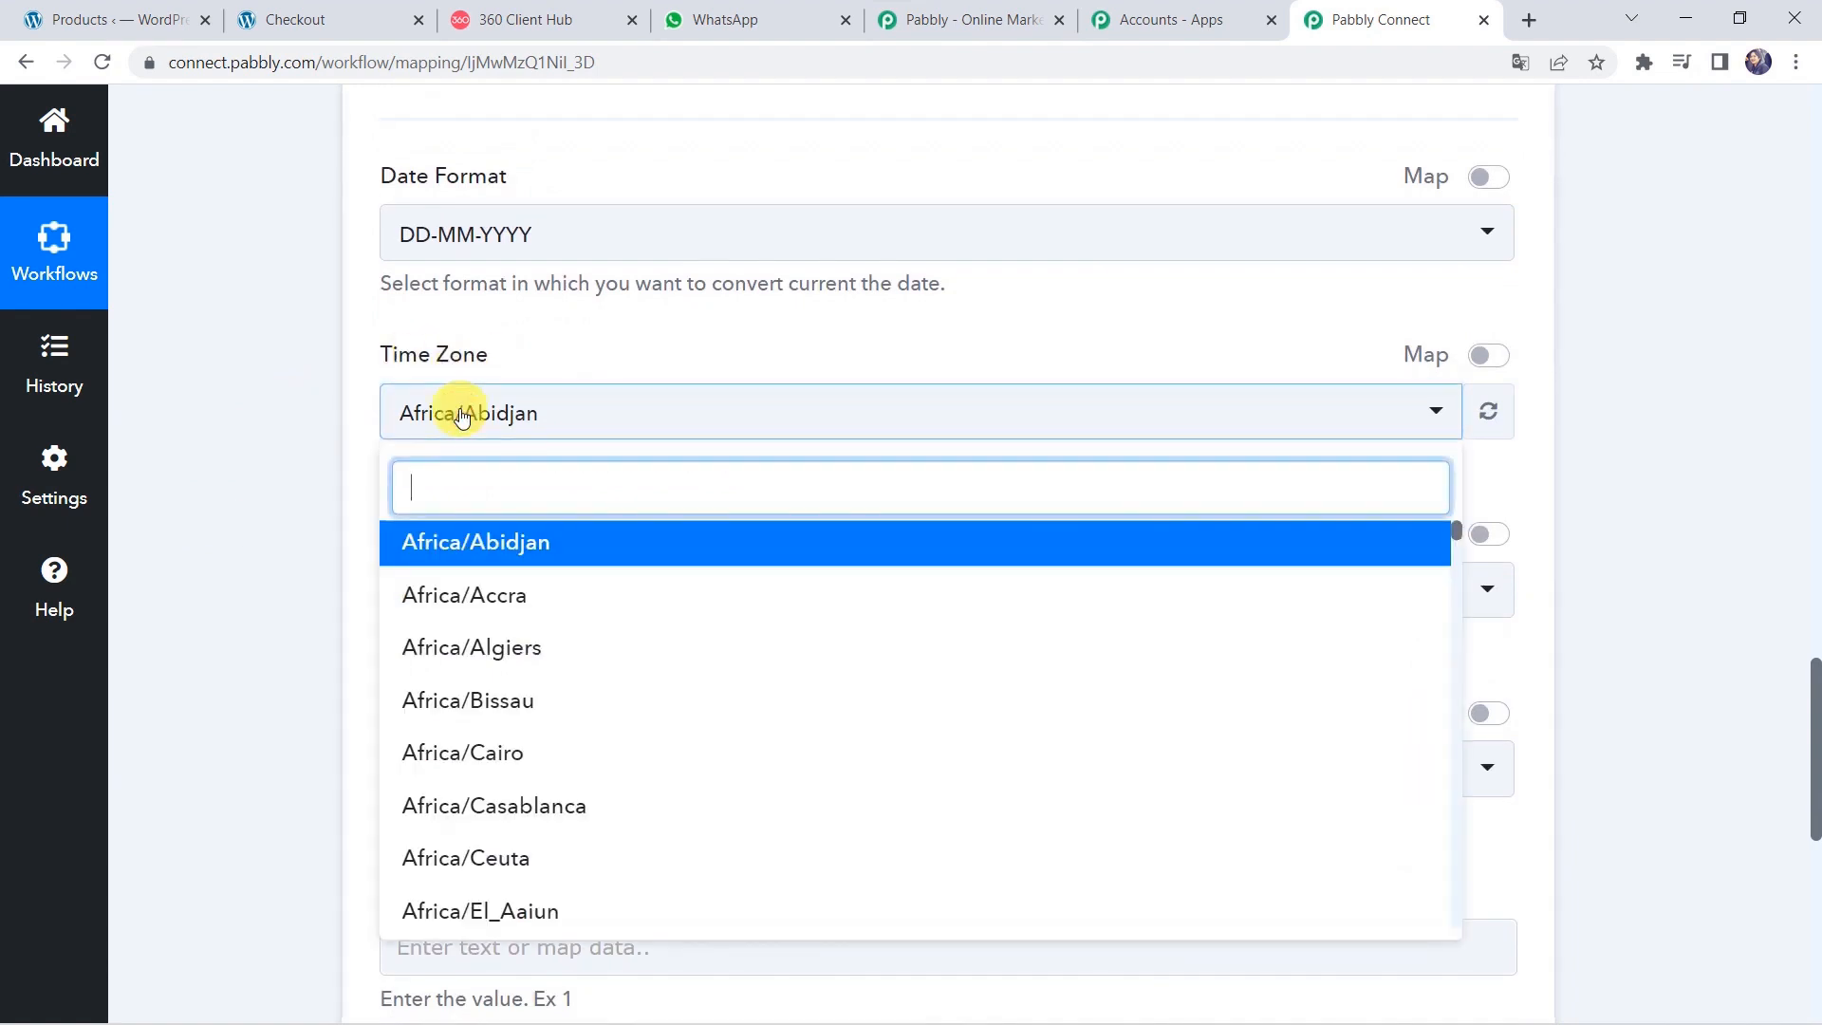
text(ko)
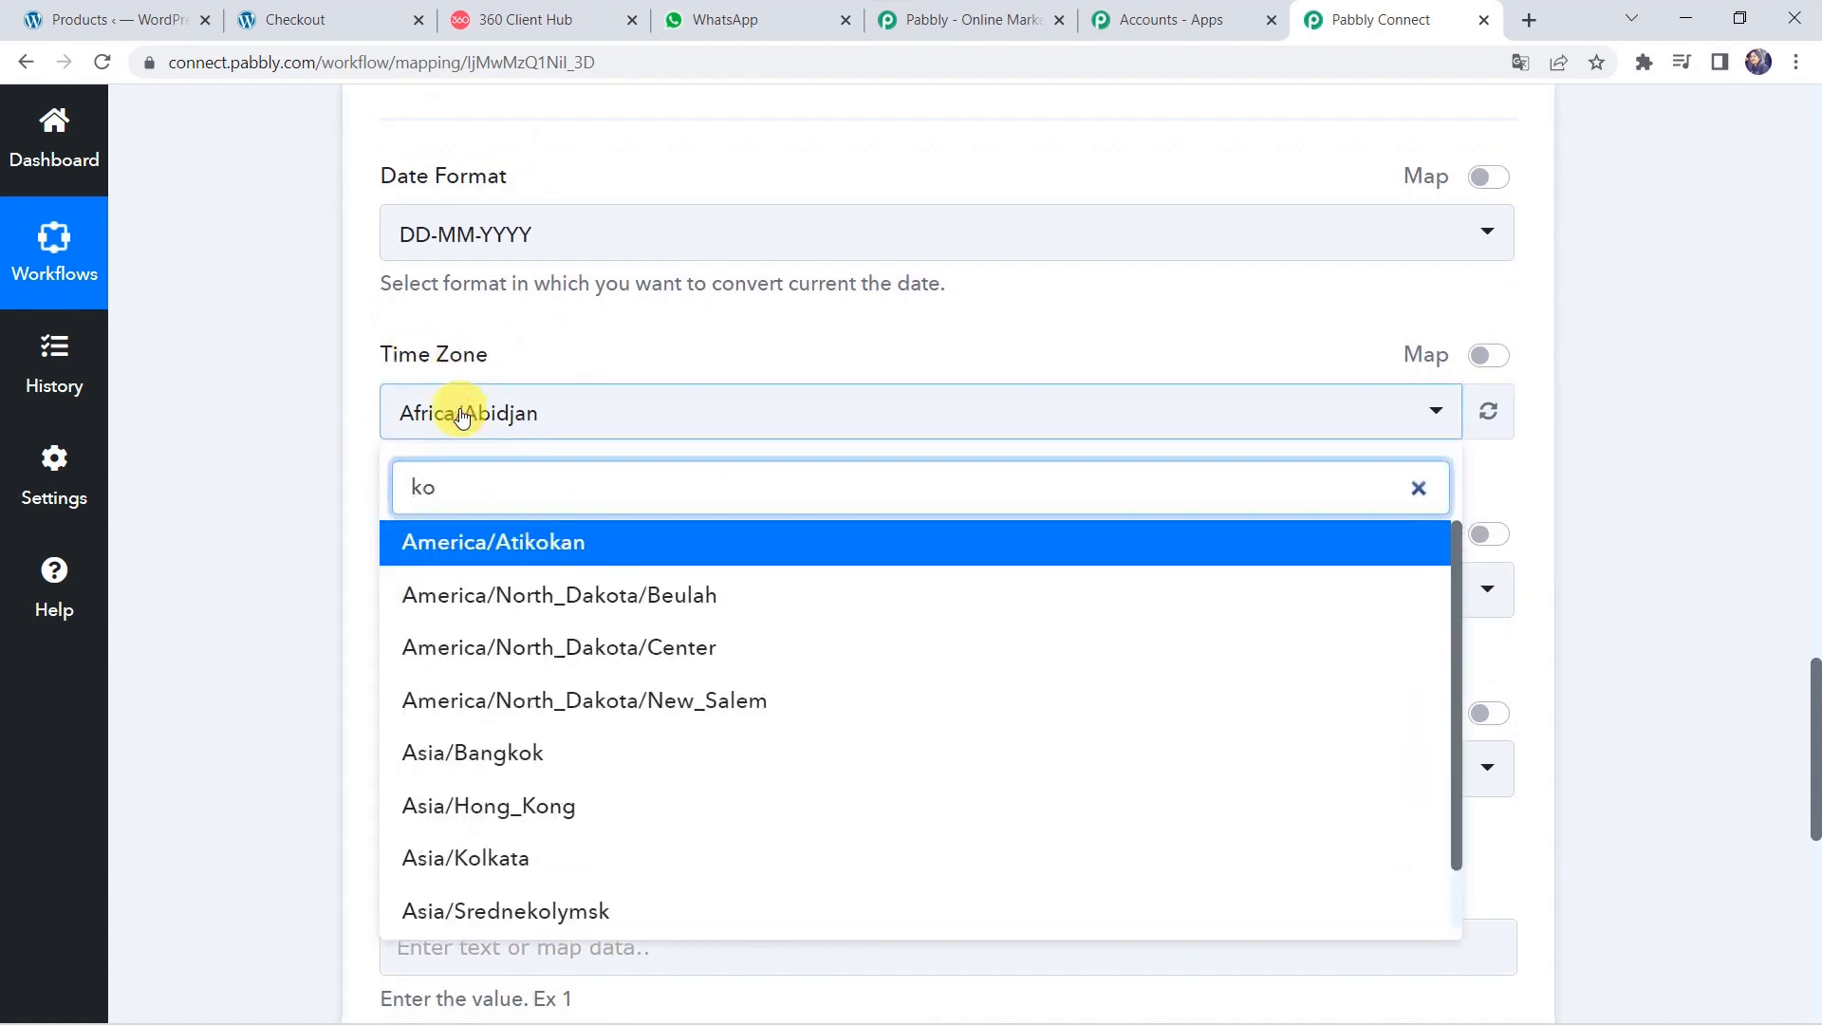
text(l)
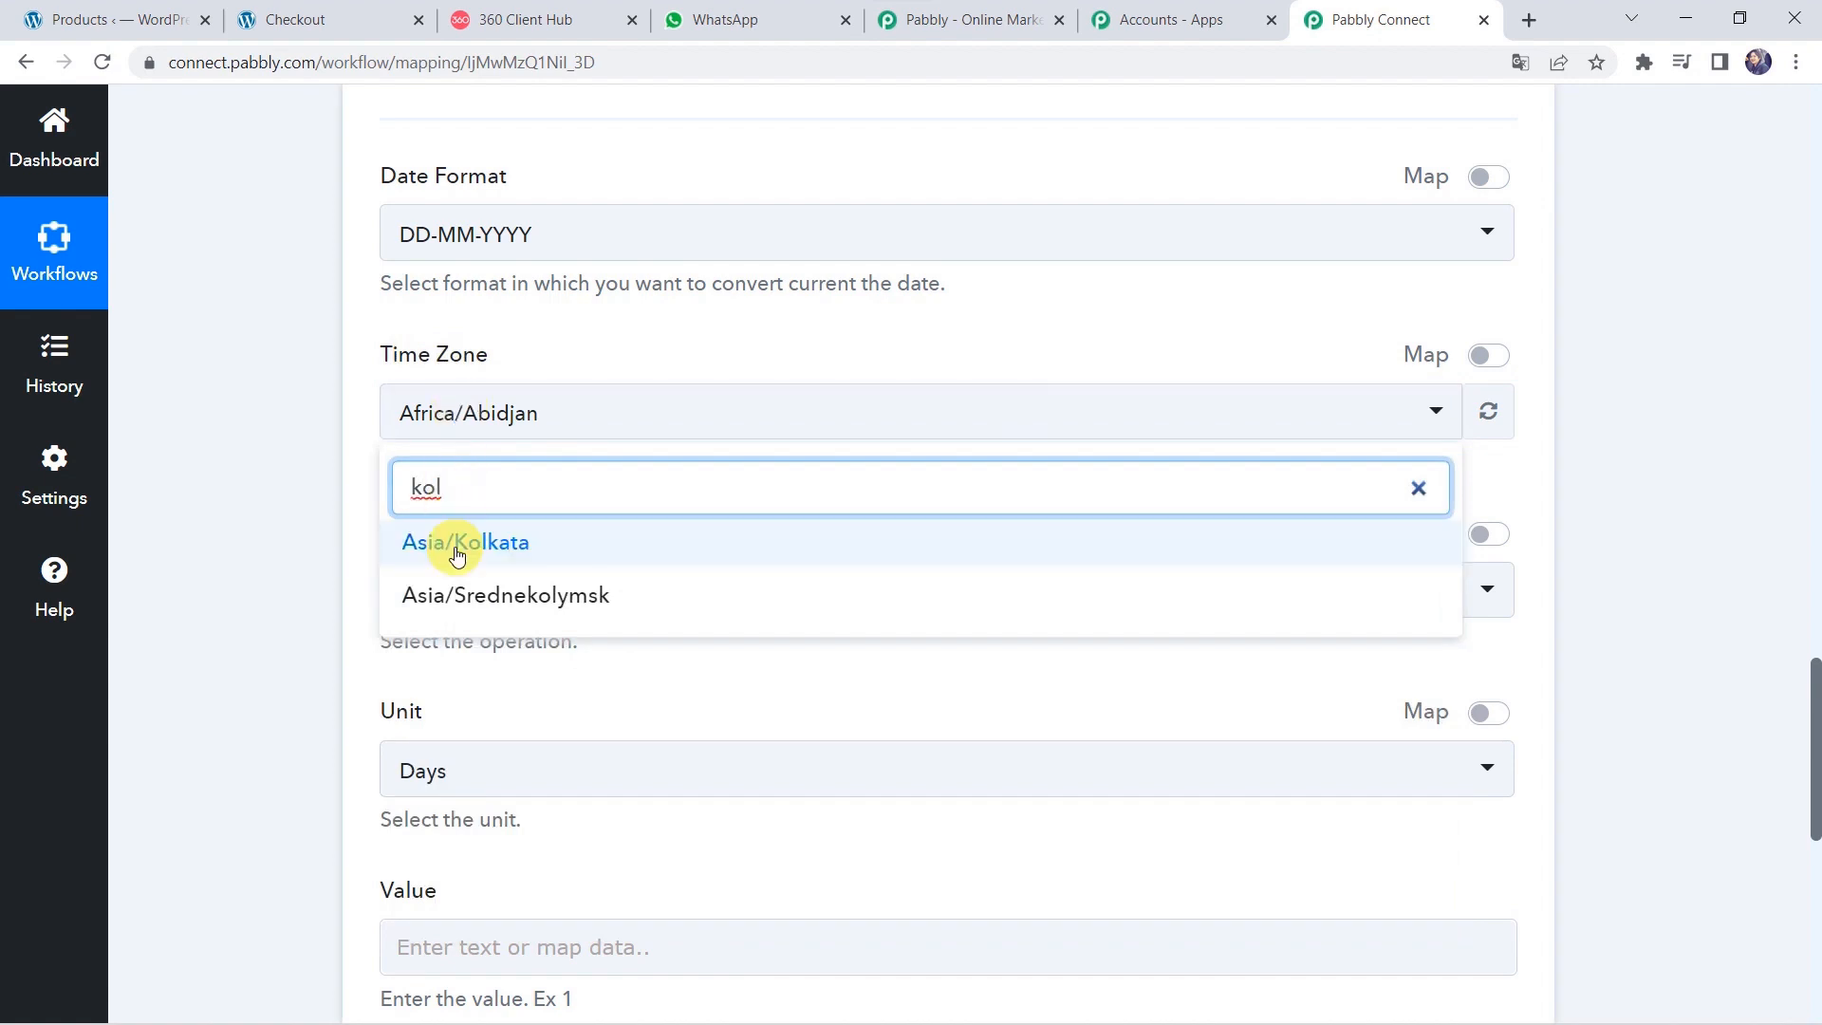
click(460, 558)
click(293, 527)
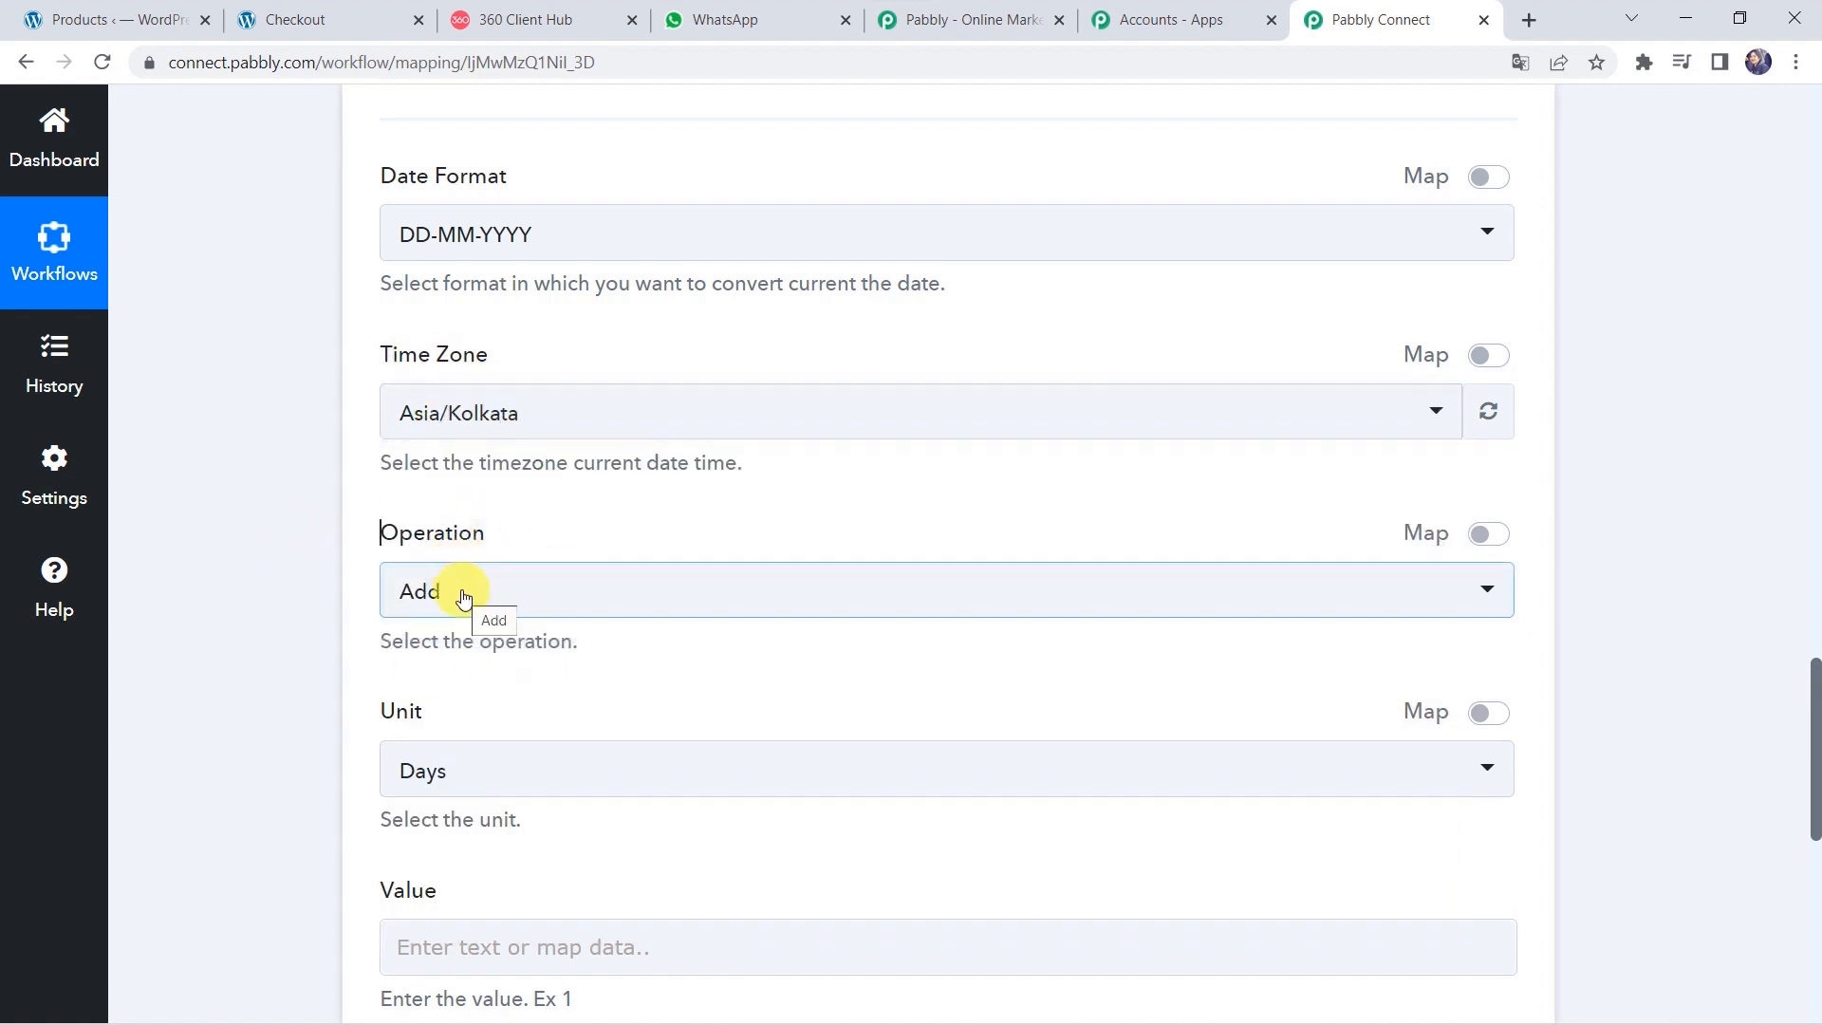
Enter 4 as the number of days to add to the current date.
scroll(437, 785, down, 2)
click(459, 766)
text(4)
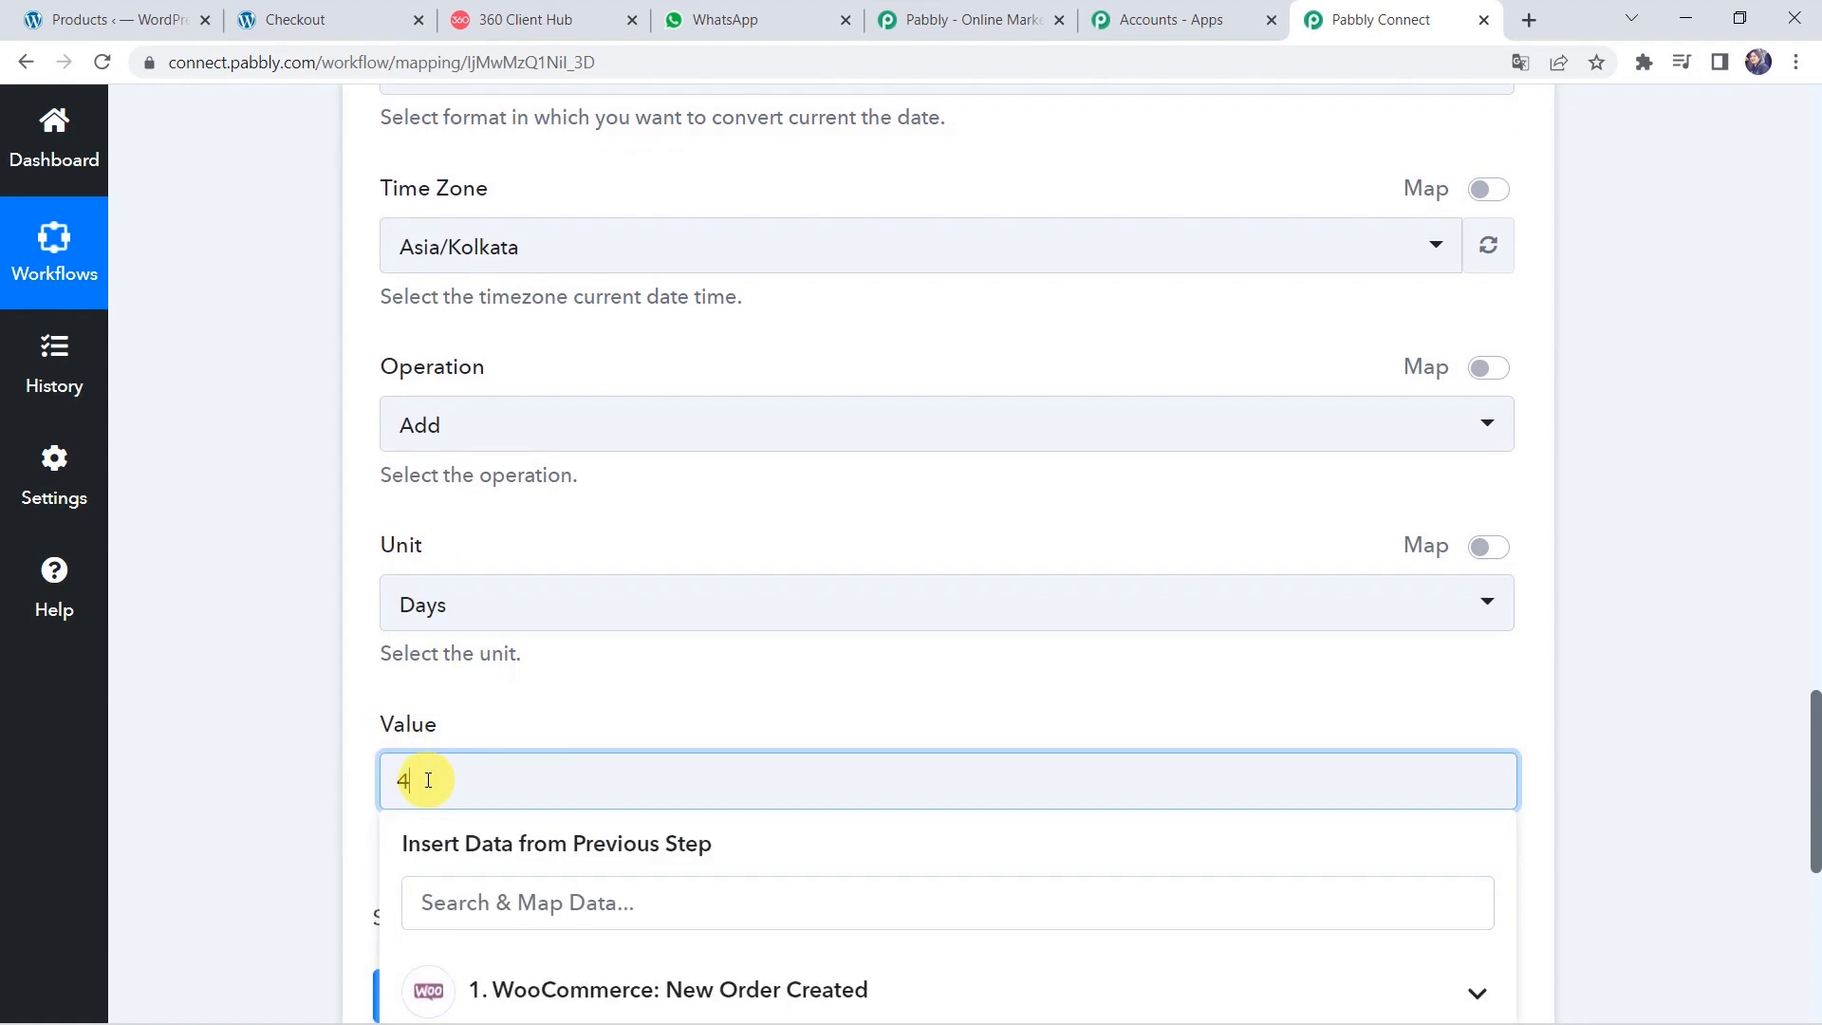
click(293, 693)
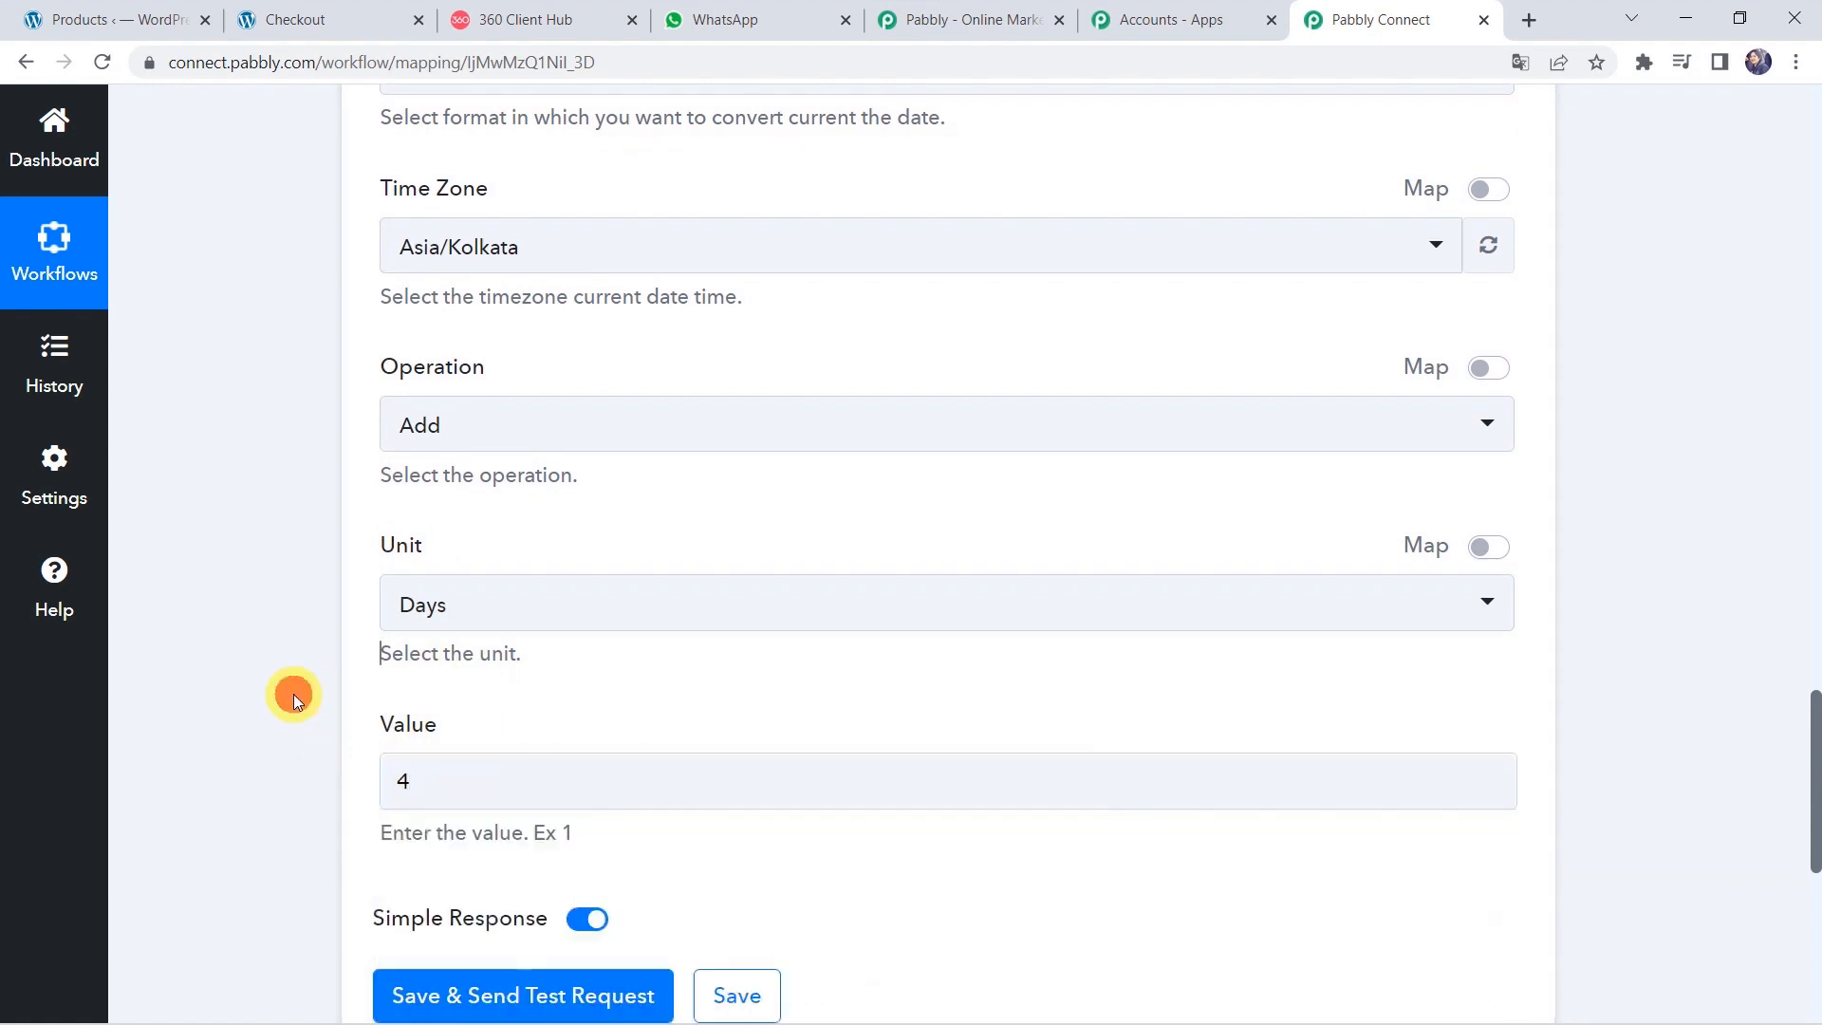
Save the formatter step and send a test request, which returns 03-04-2022.
scroll(291, 813, down, 2)
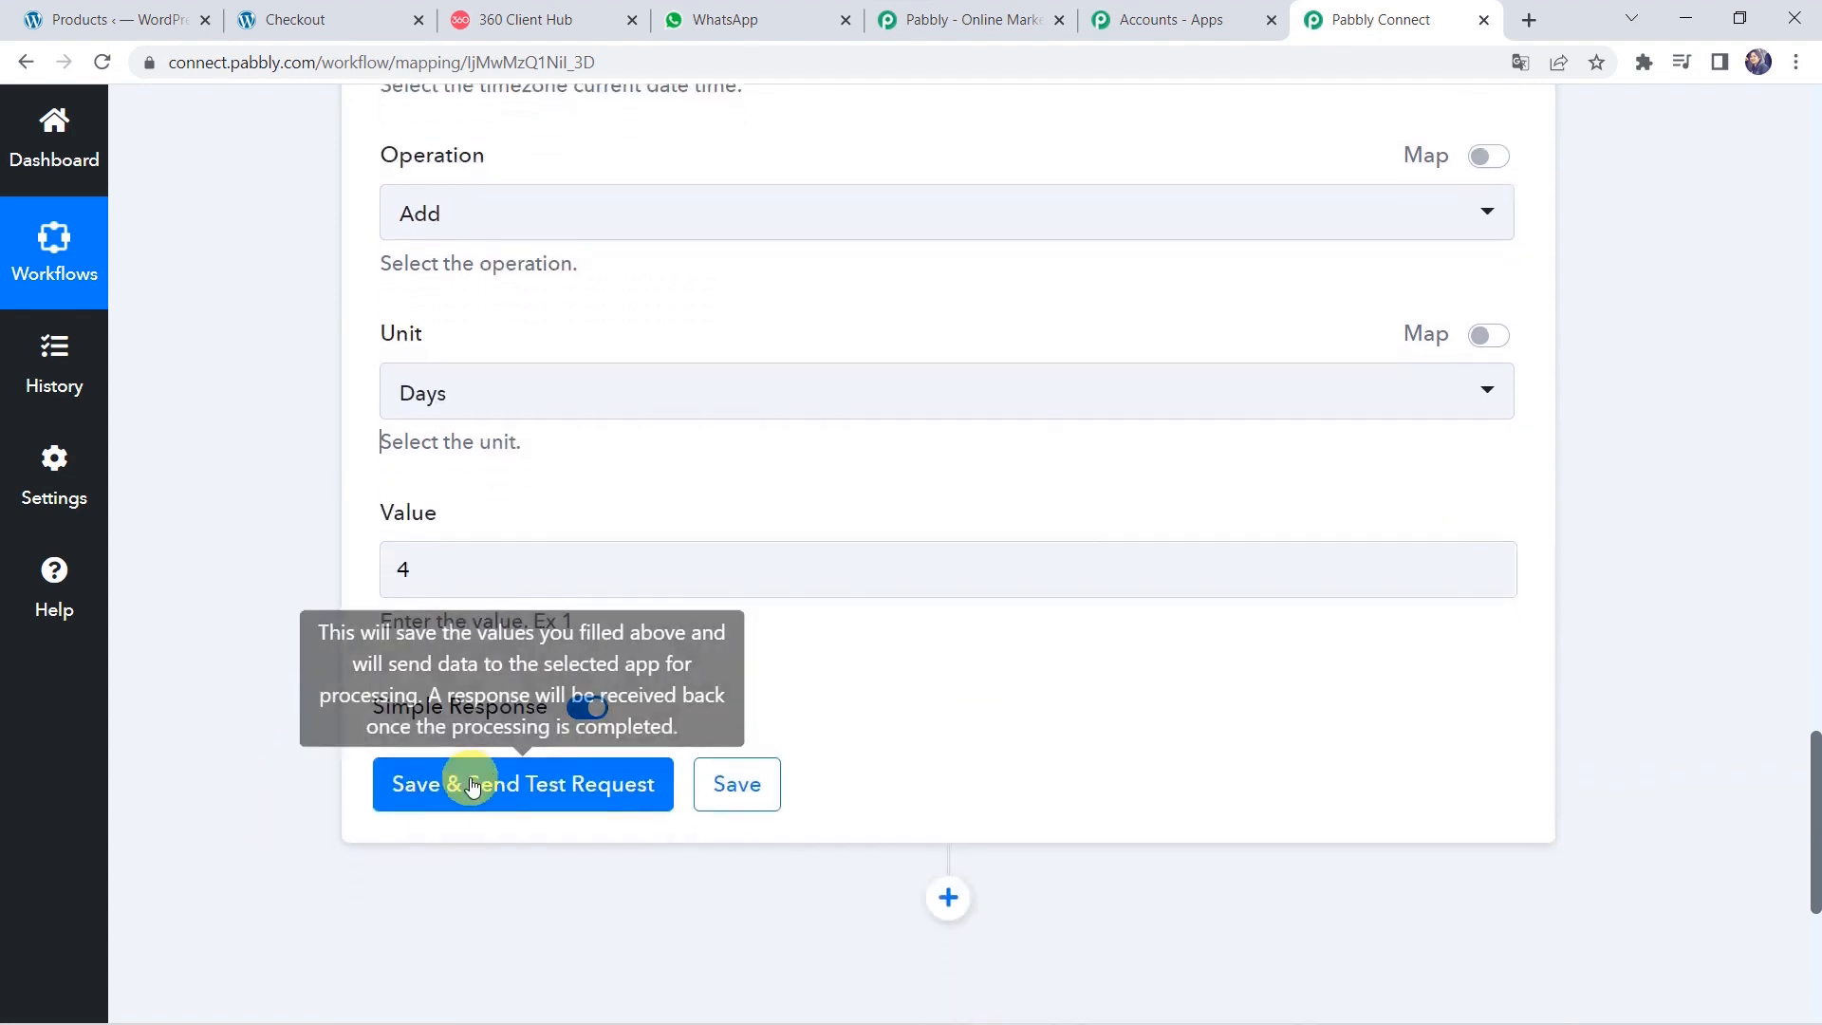
click(472, 785)
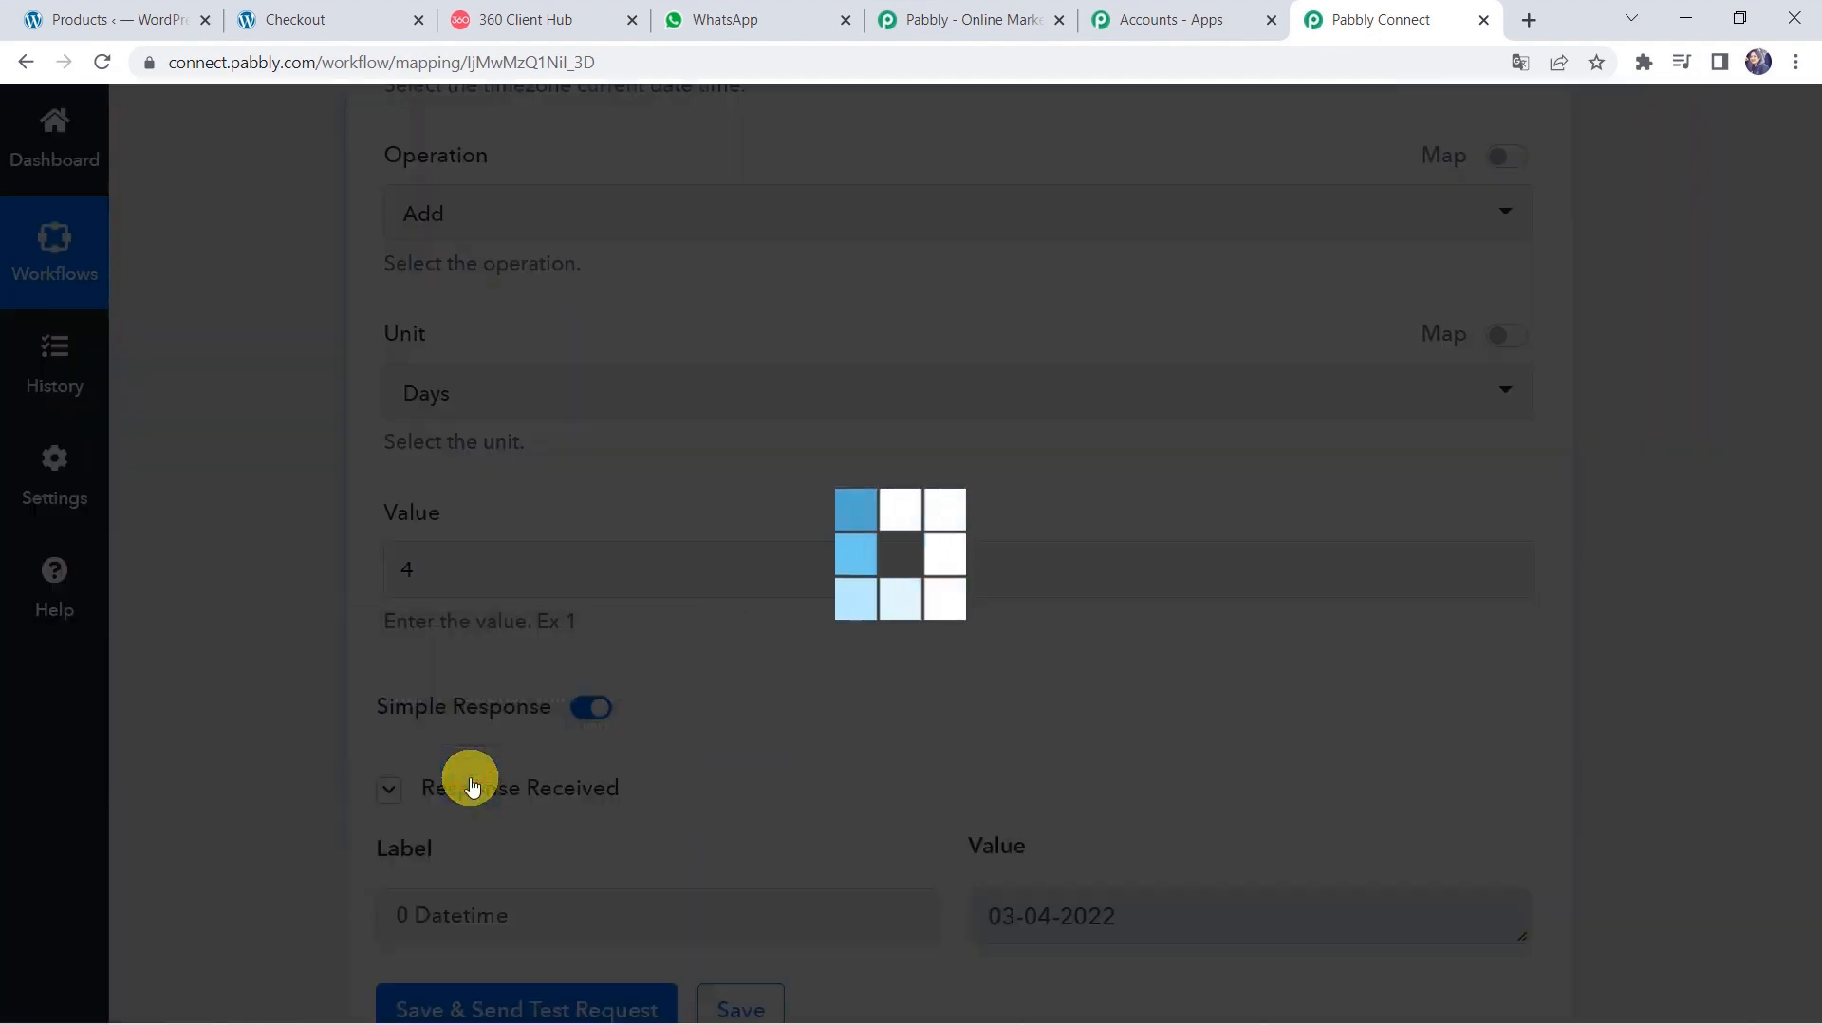
scroll(219, 700, down, 3)
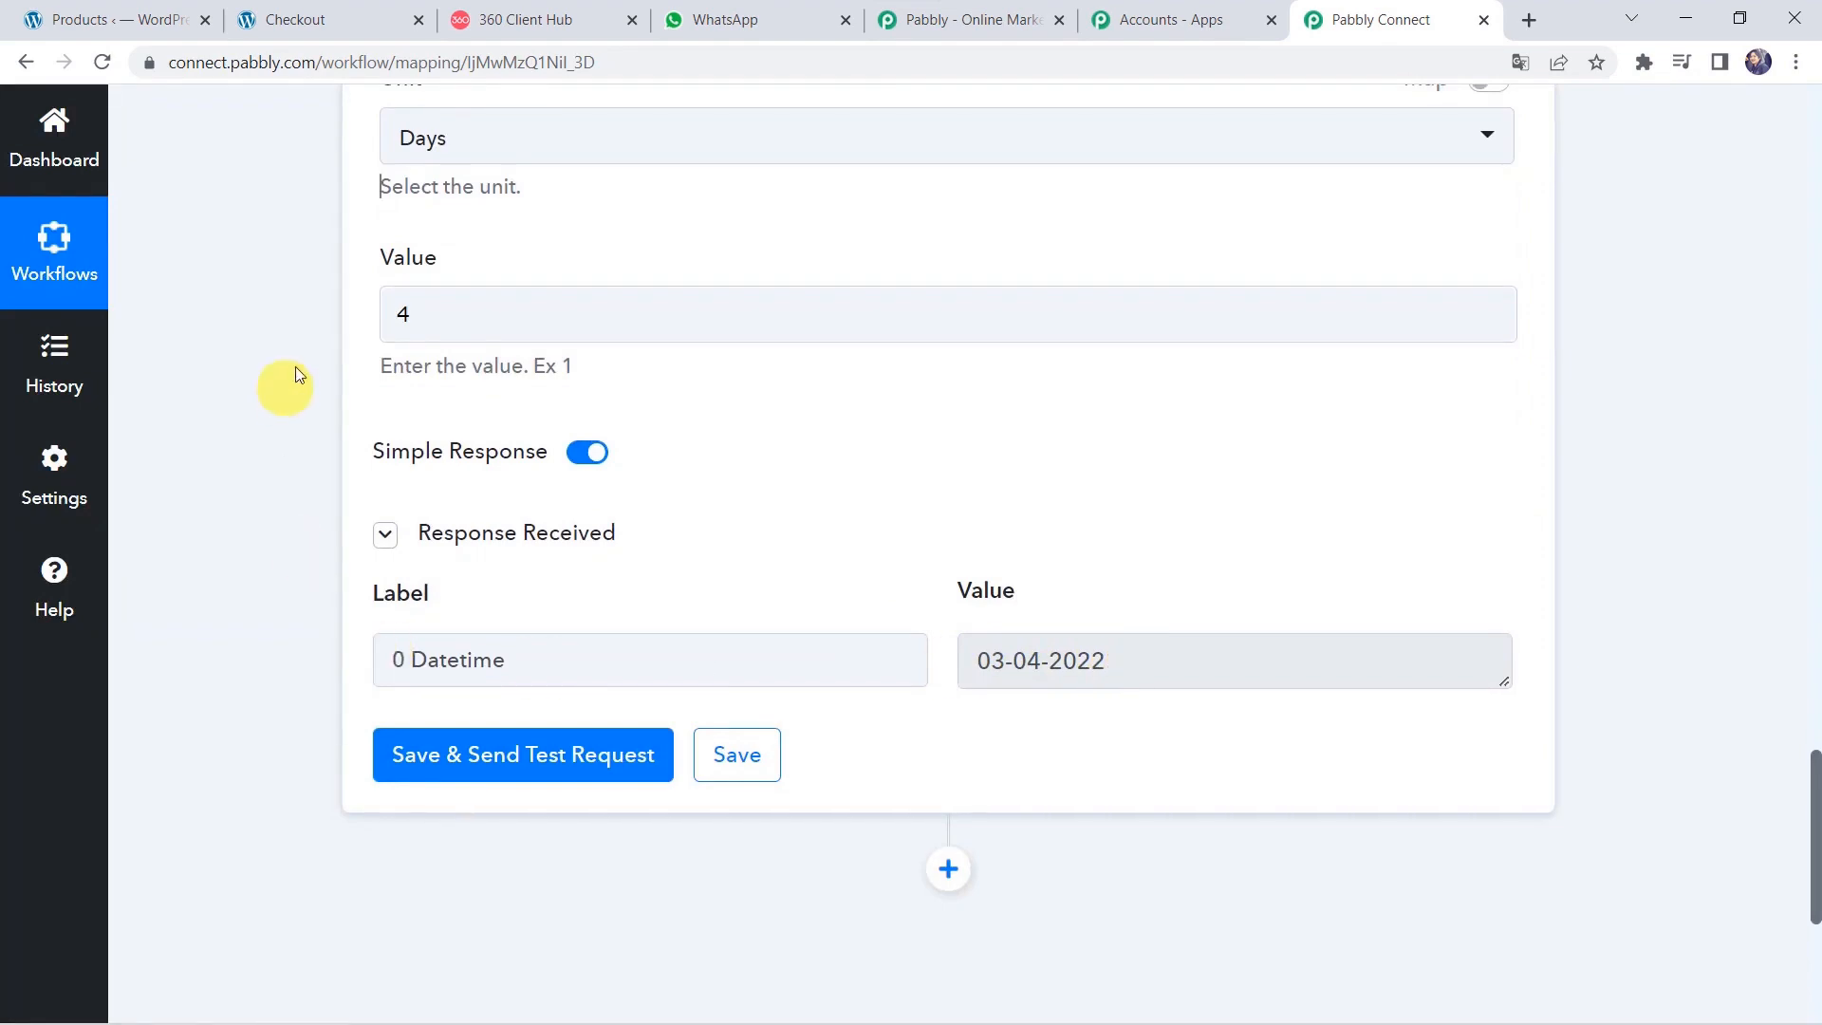
scroll(294, 367, up, 20)
scroll(294, 367, up, 4)
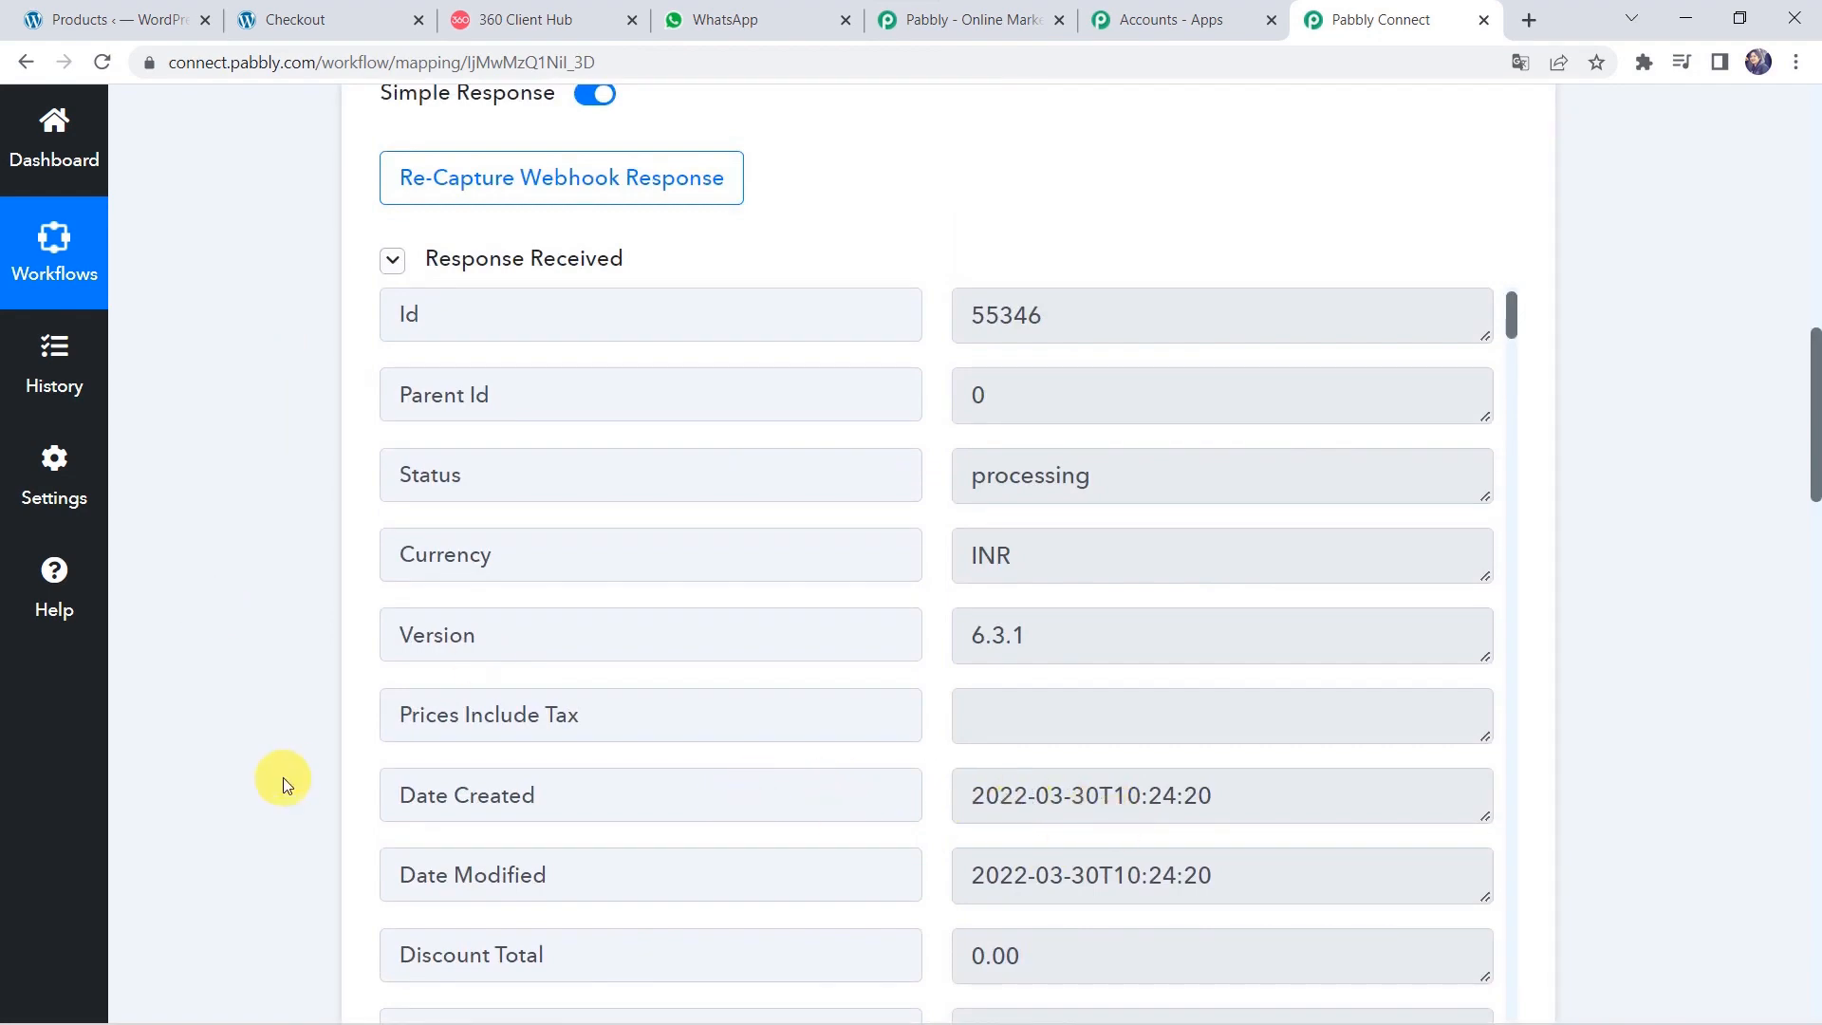
scroll(282, 778, down, 6)
scroll(283, 777, down, 20)
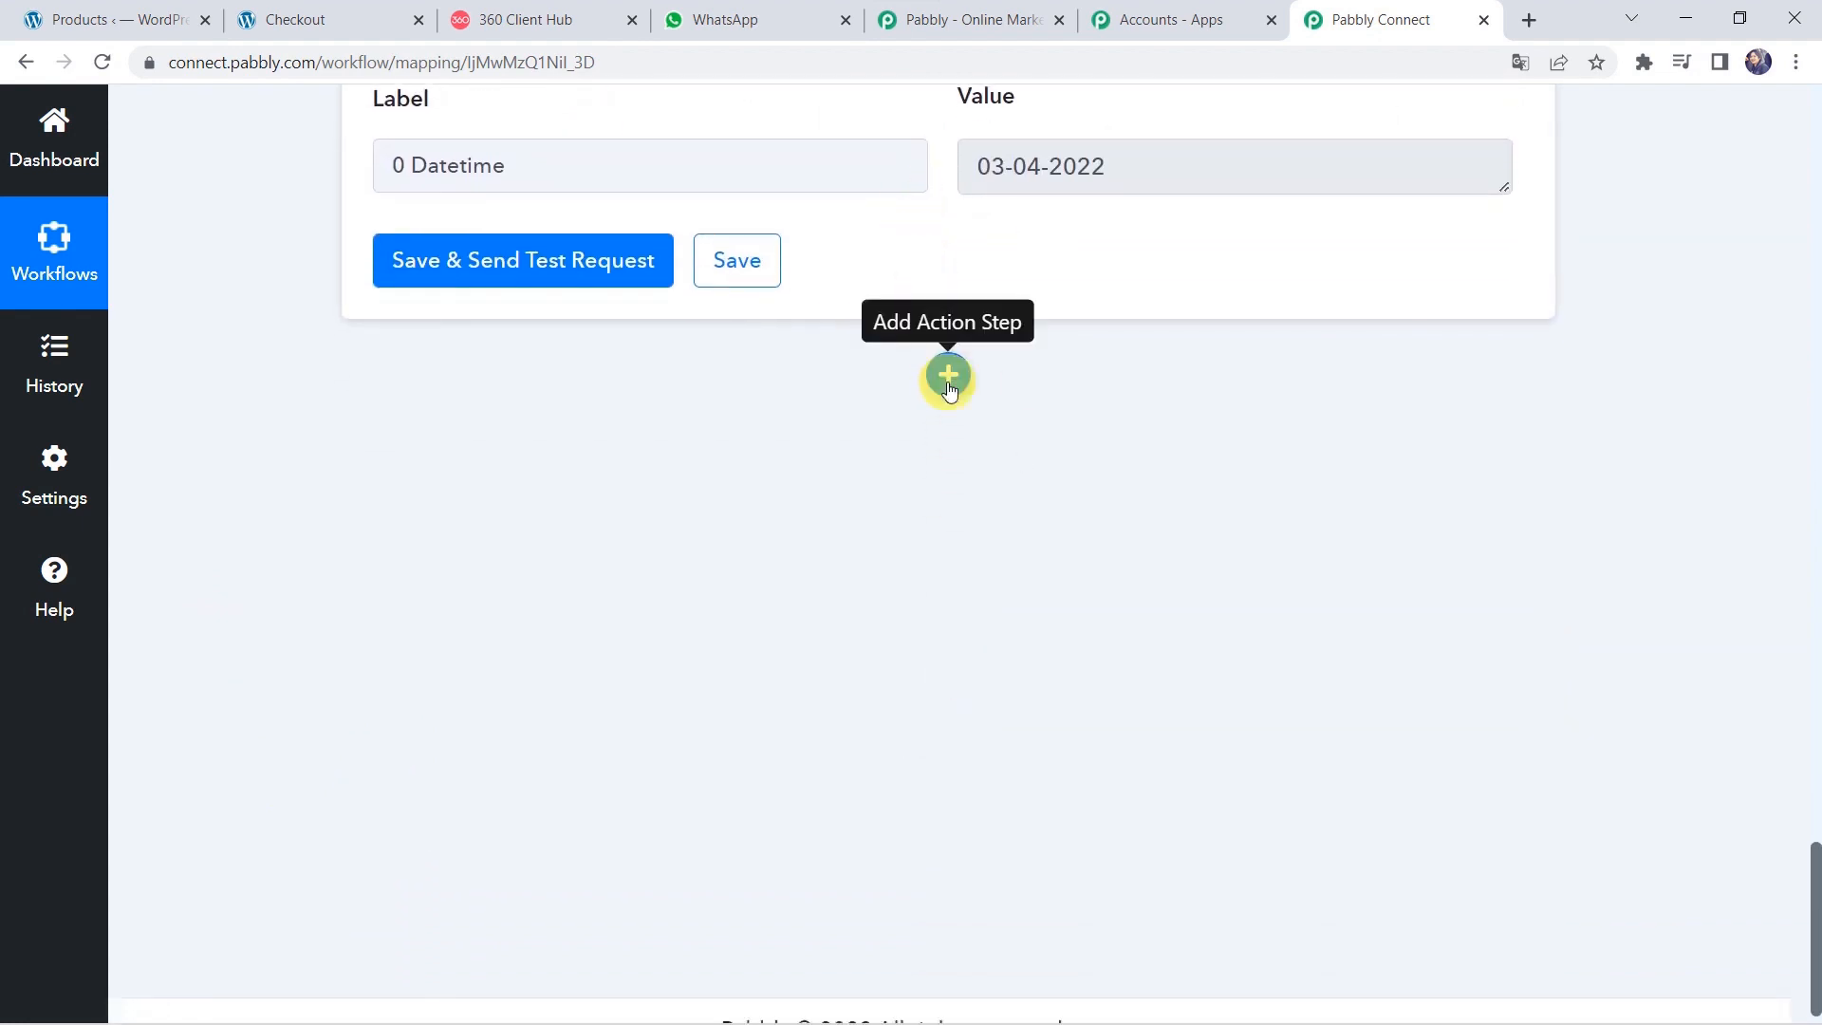
Add a WhatsApp by 360Dialog action step with the Send Template Message event.
click(948, 373)
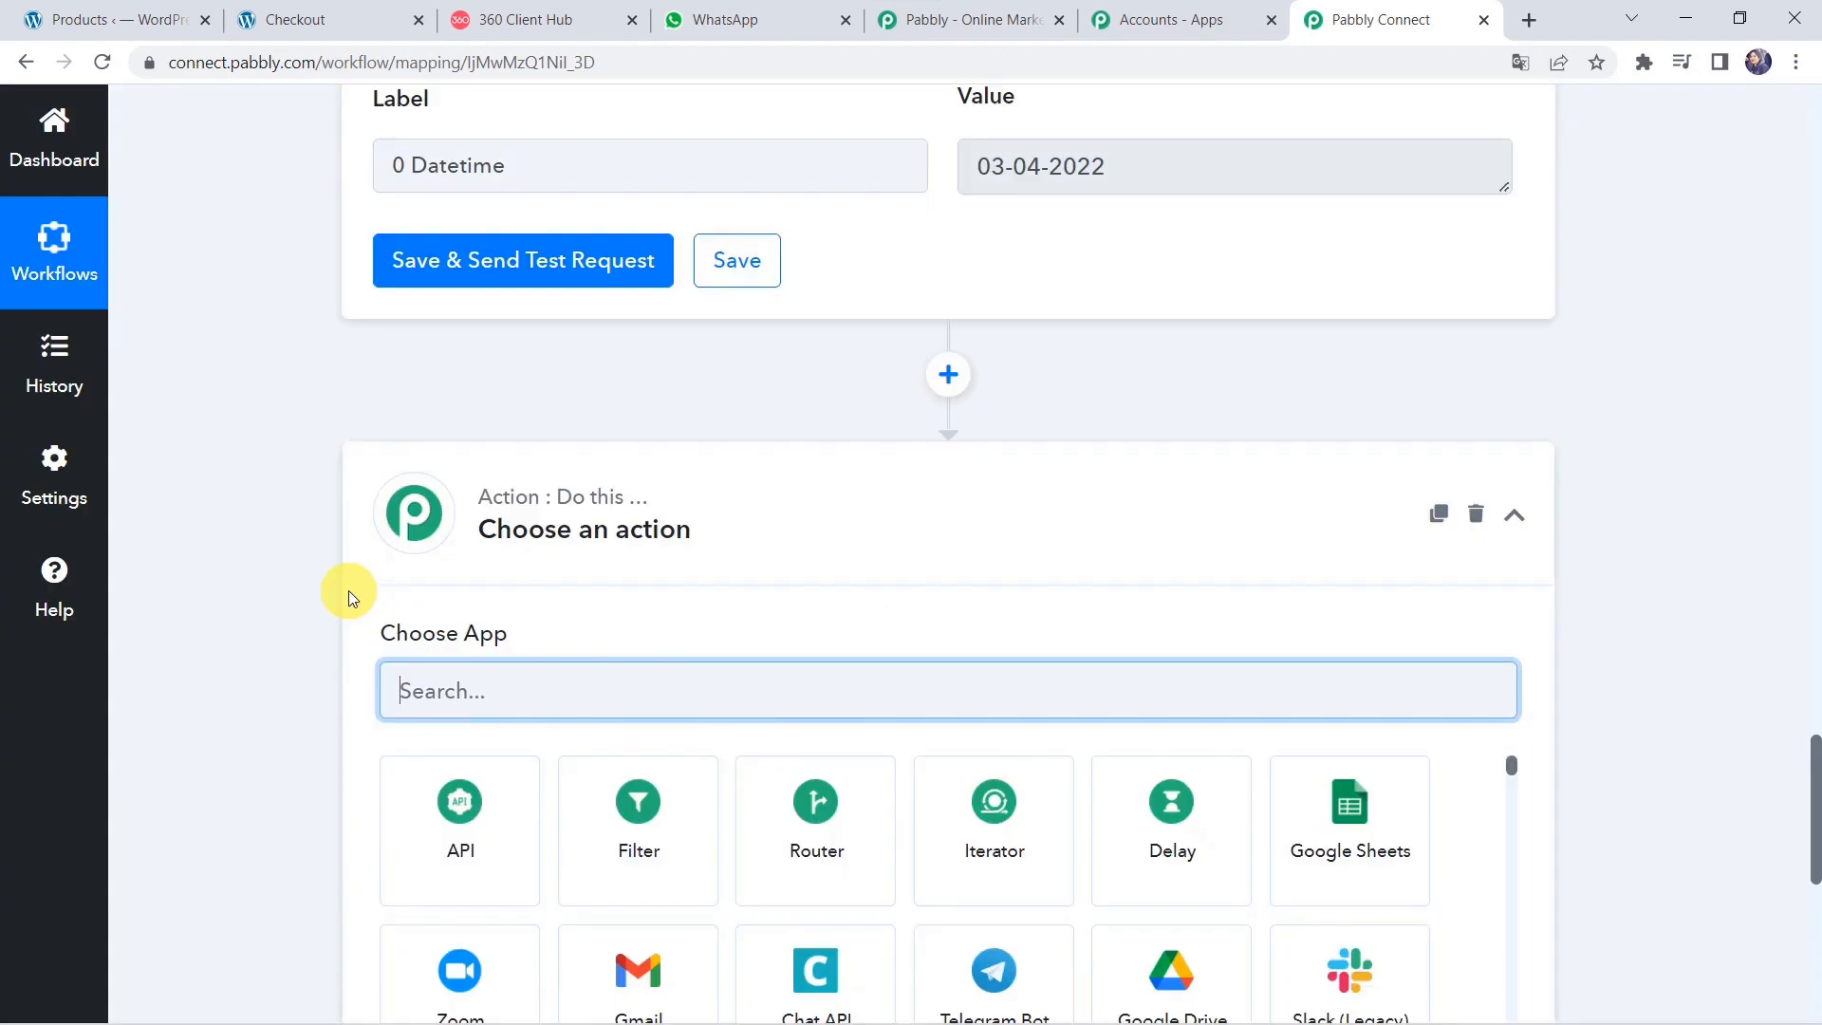
text(360)
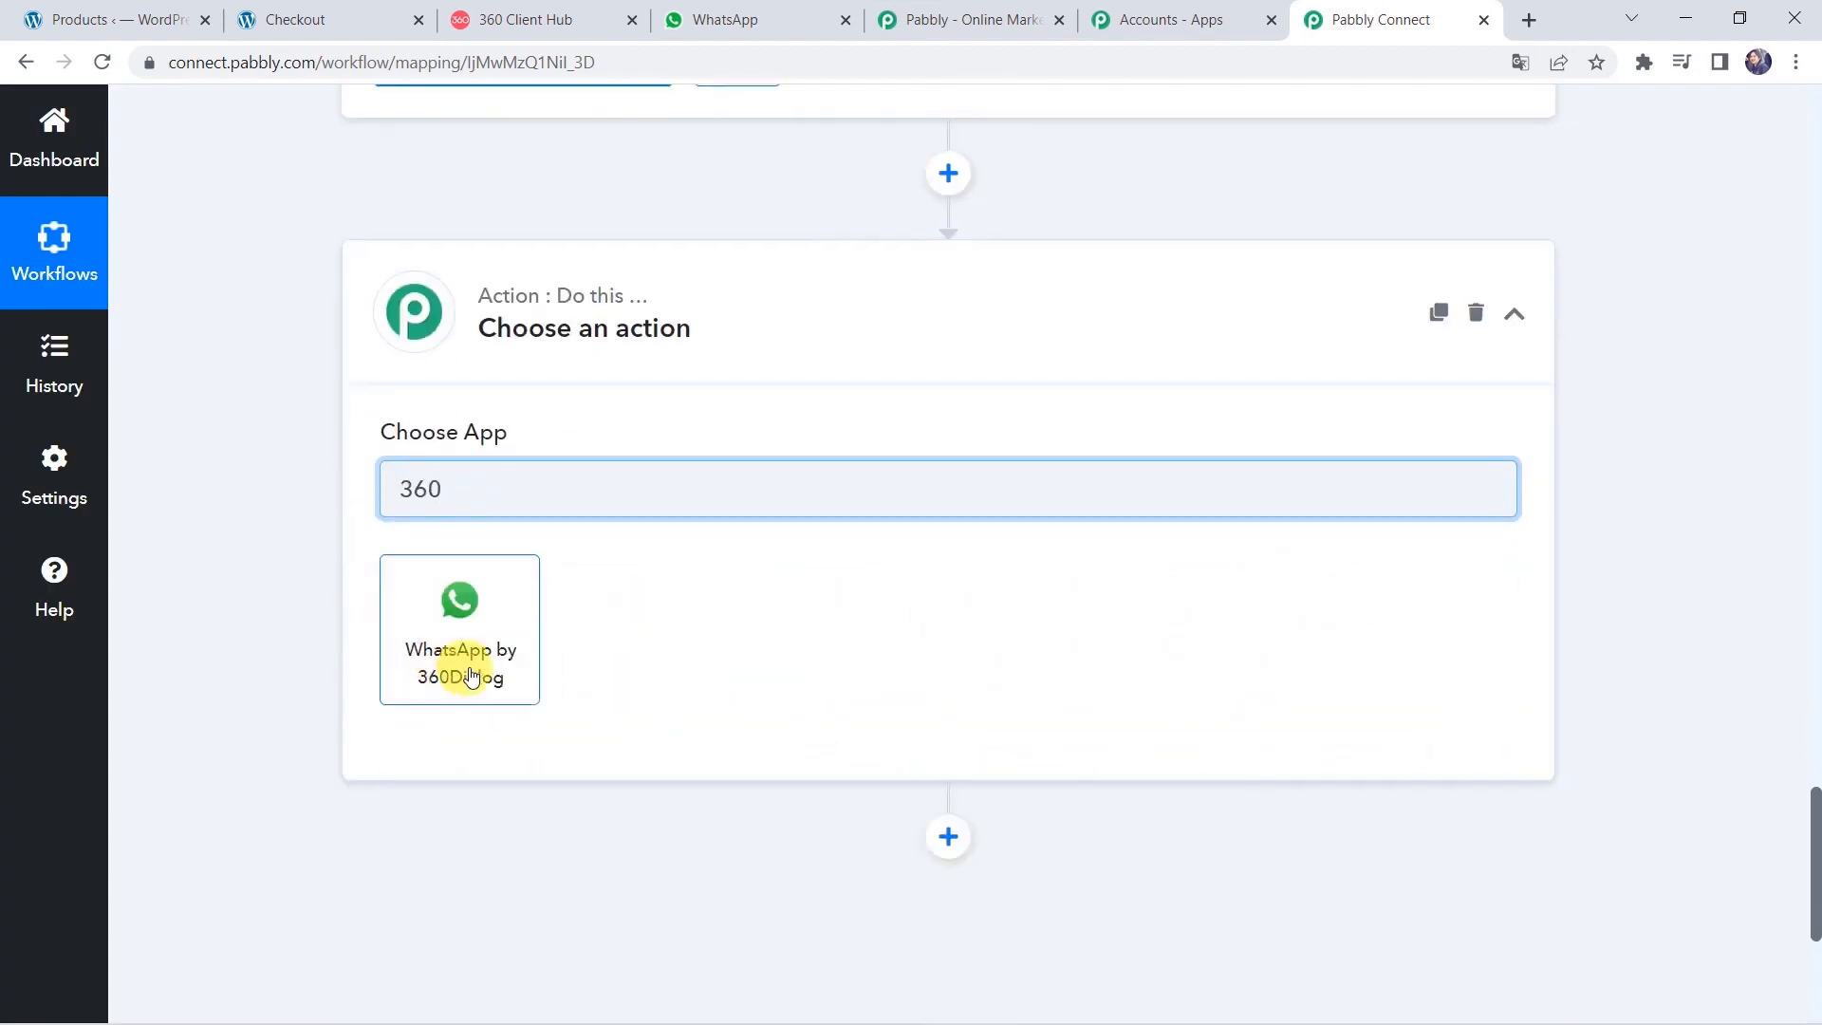
click(474, 674)
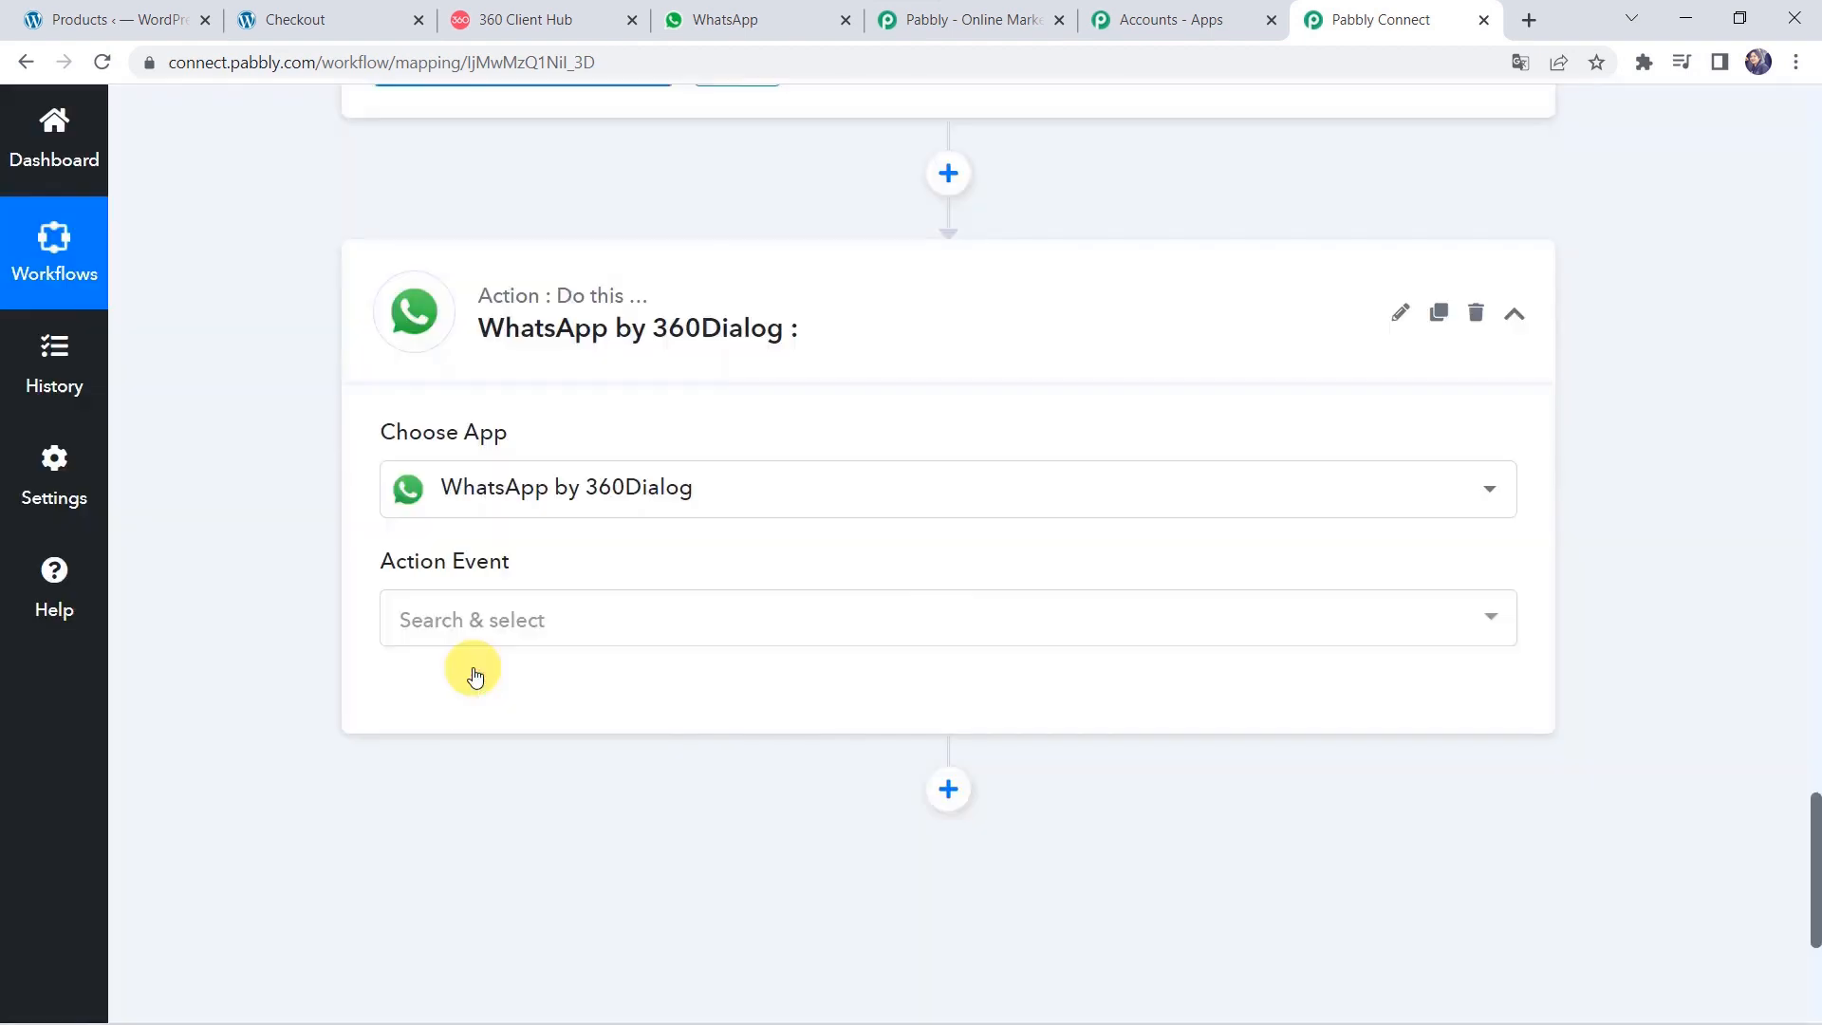
click(485, 631)
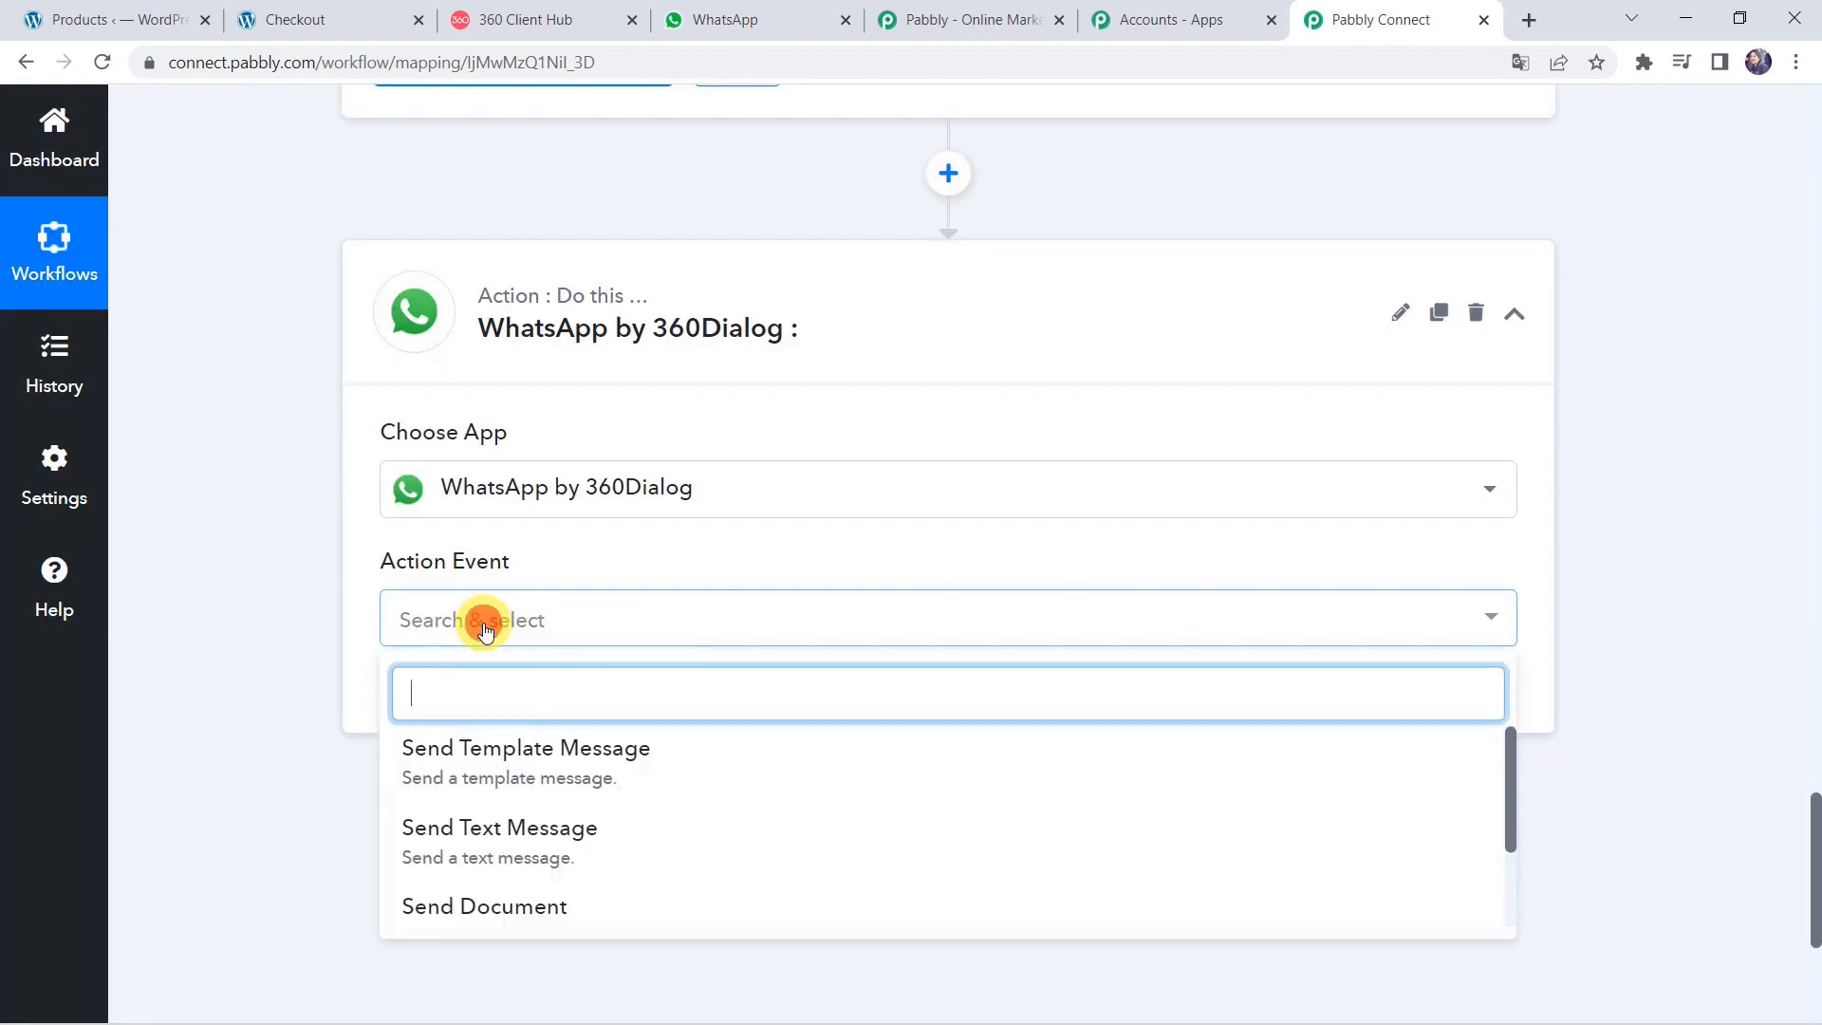
click(500, 765)
Start a new 360Dialog connection and switch over to the 360 Client Hub dashboard.
click(468, 702)
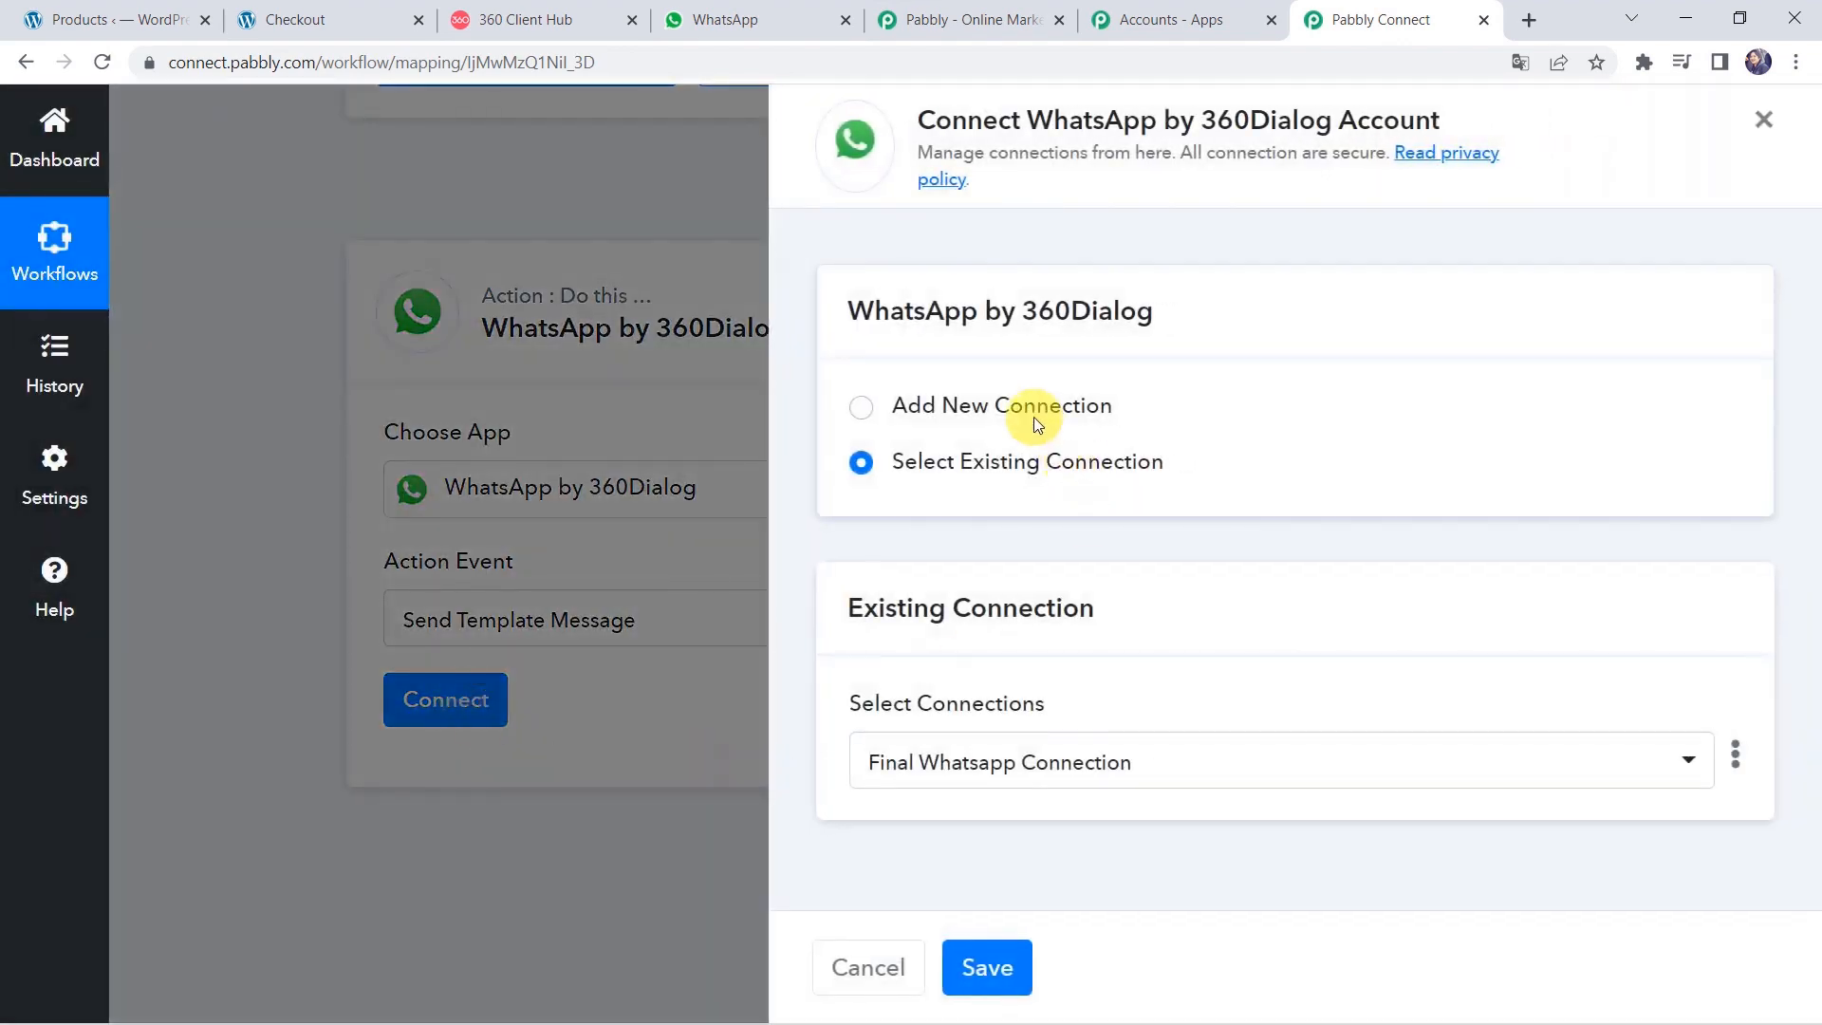
click(1033, 415)
scroll(863, 683, down, 3)
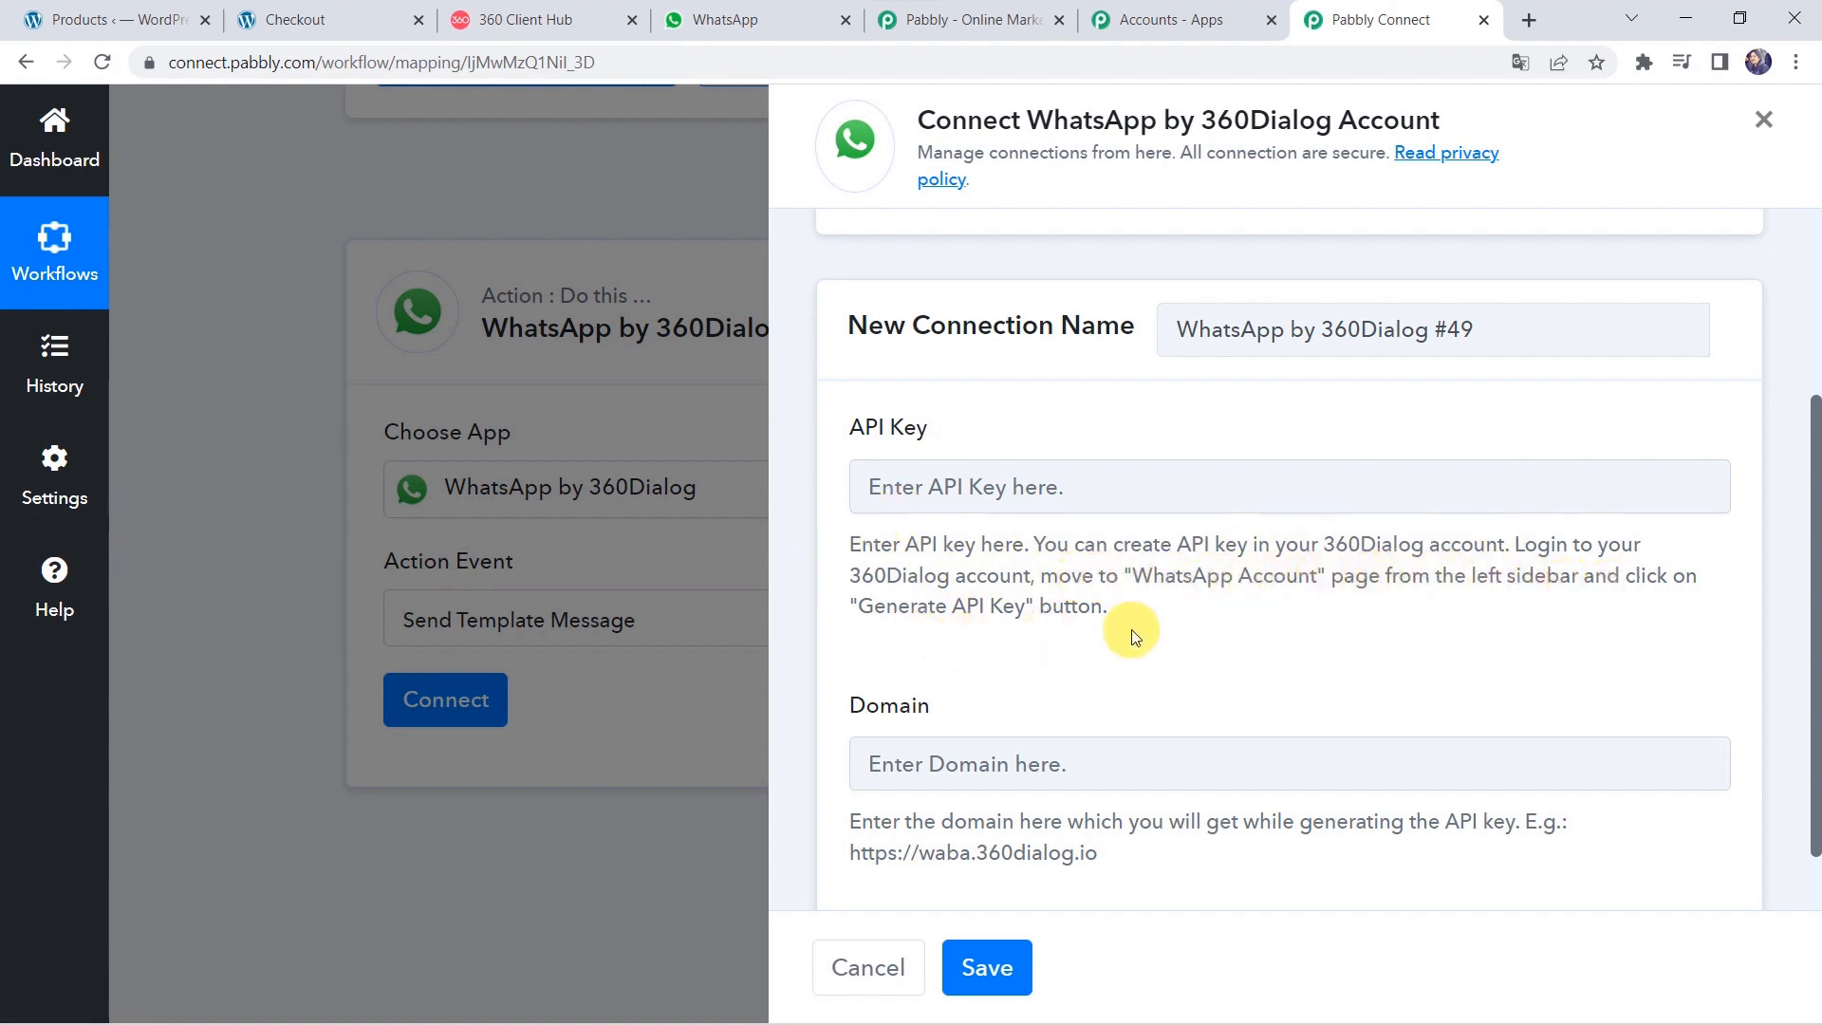
click(561, 32)
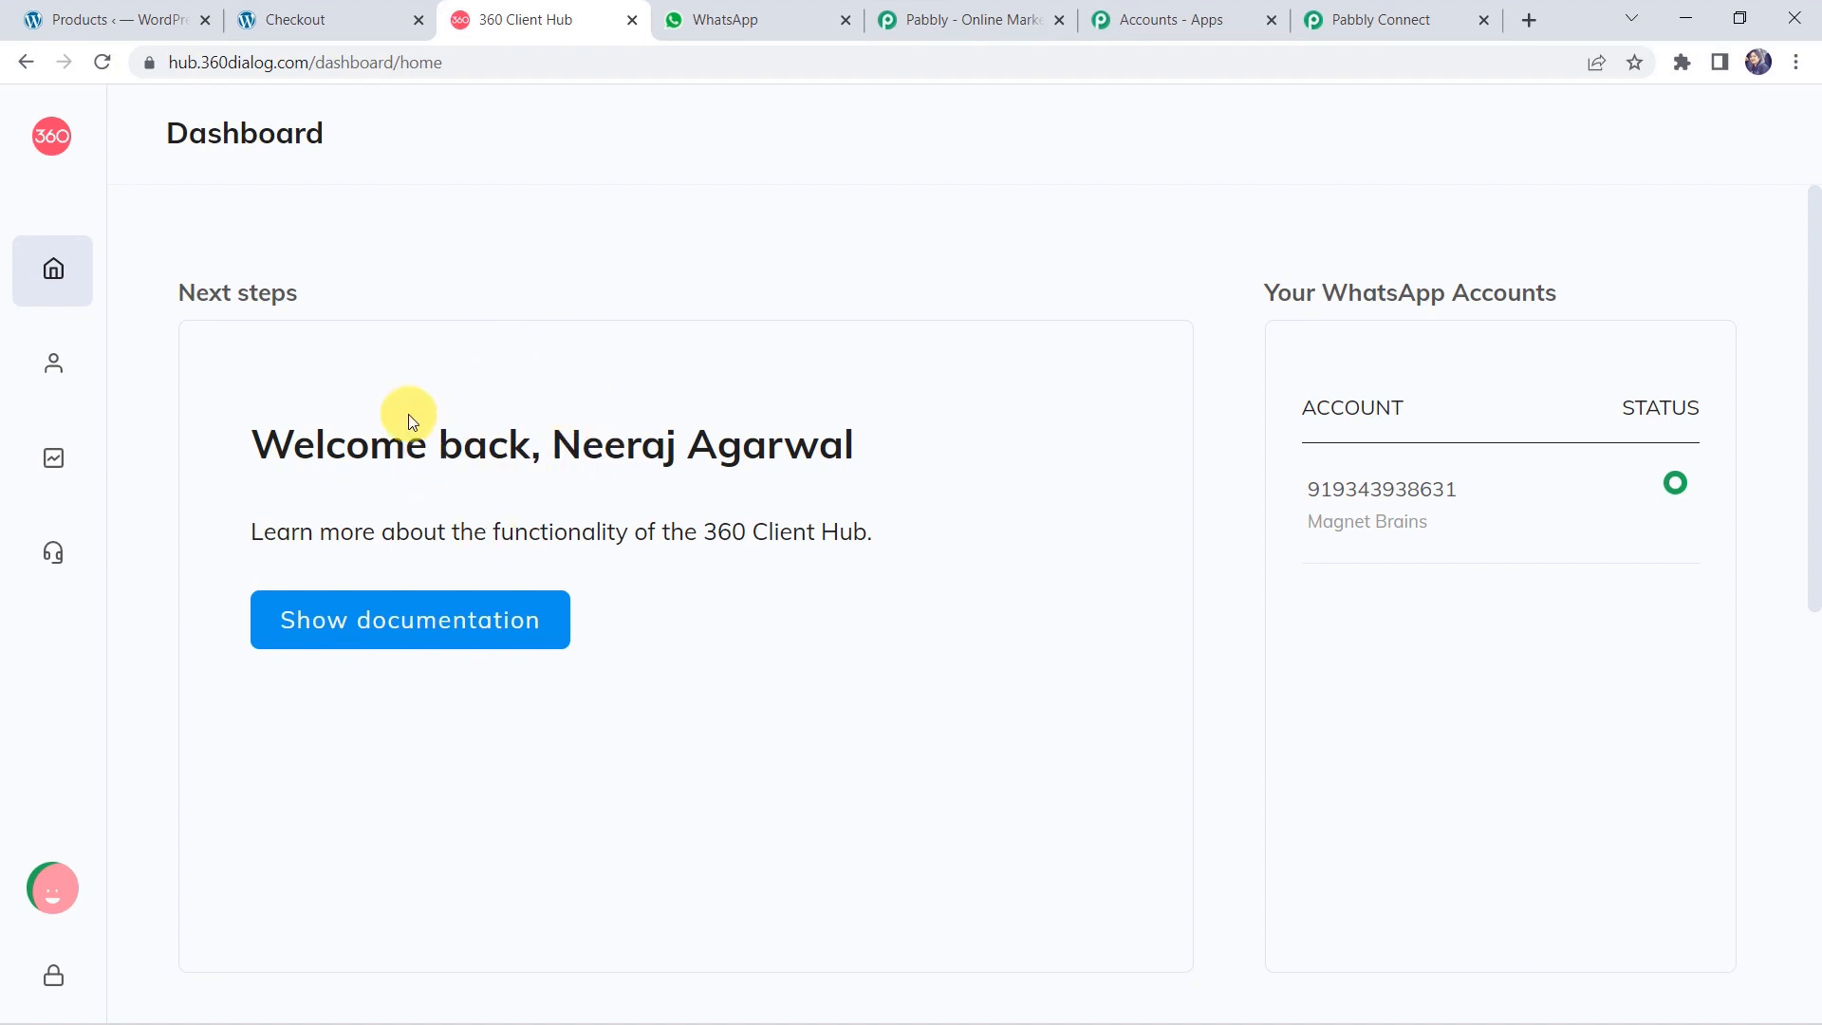
Generate an API key on the WhatsApp Accounts page, then return to Pabbly's API Key field.
mouse_move(81, 359)
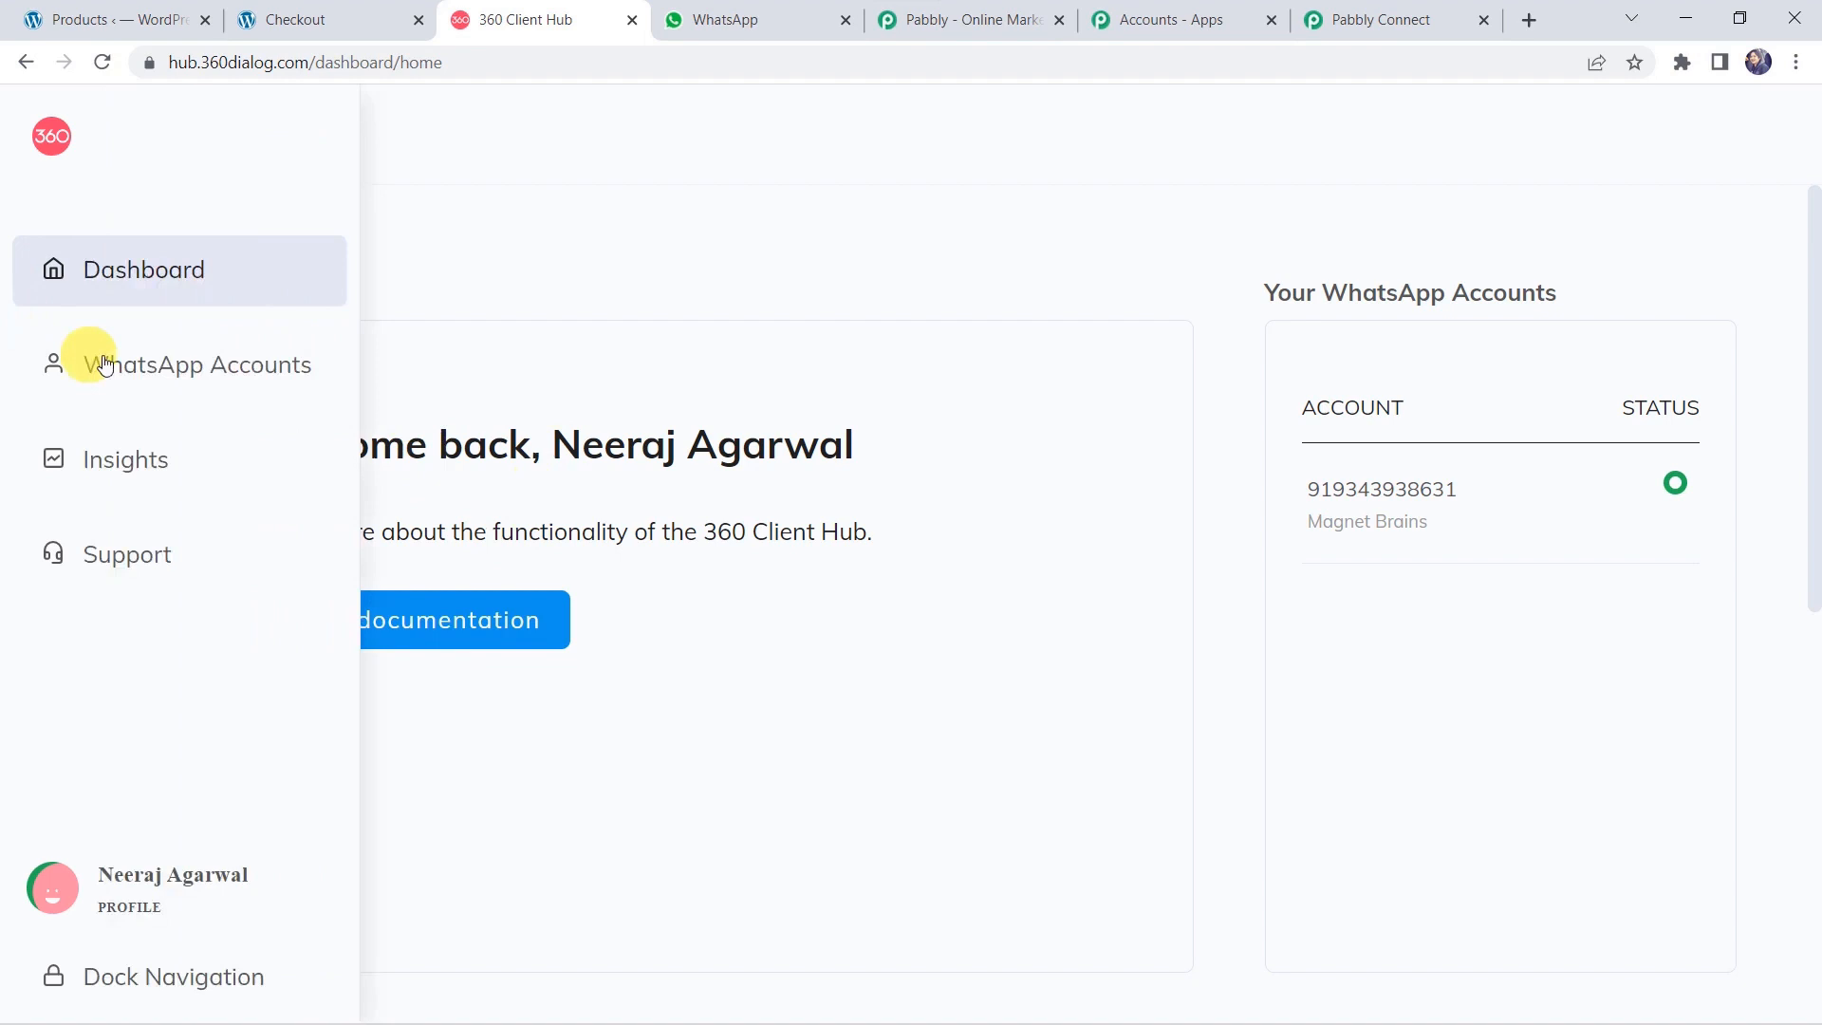
click(166, 366)
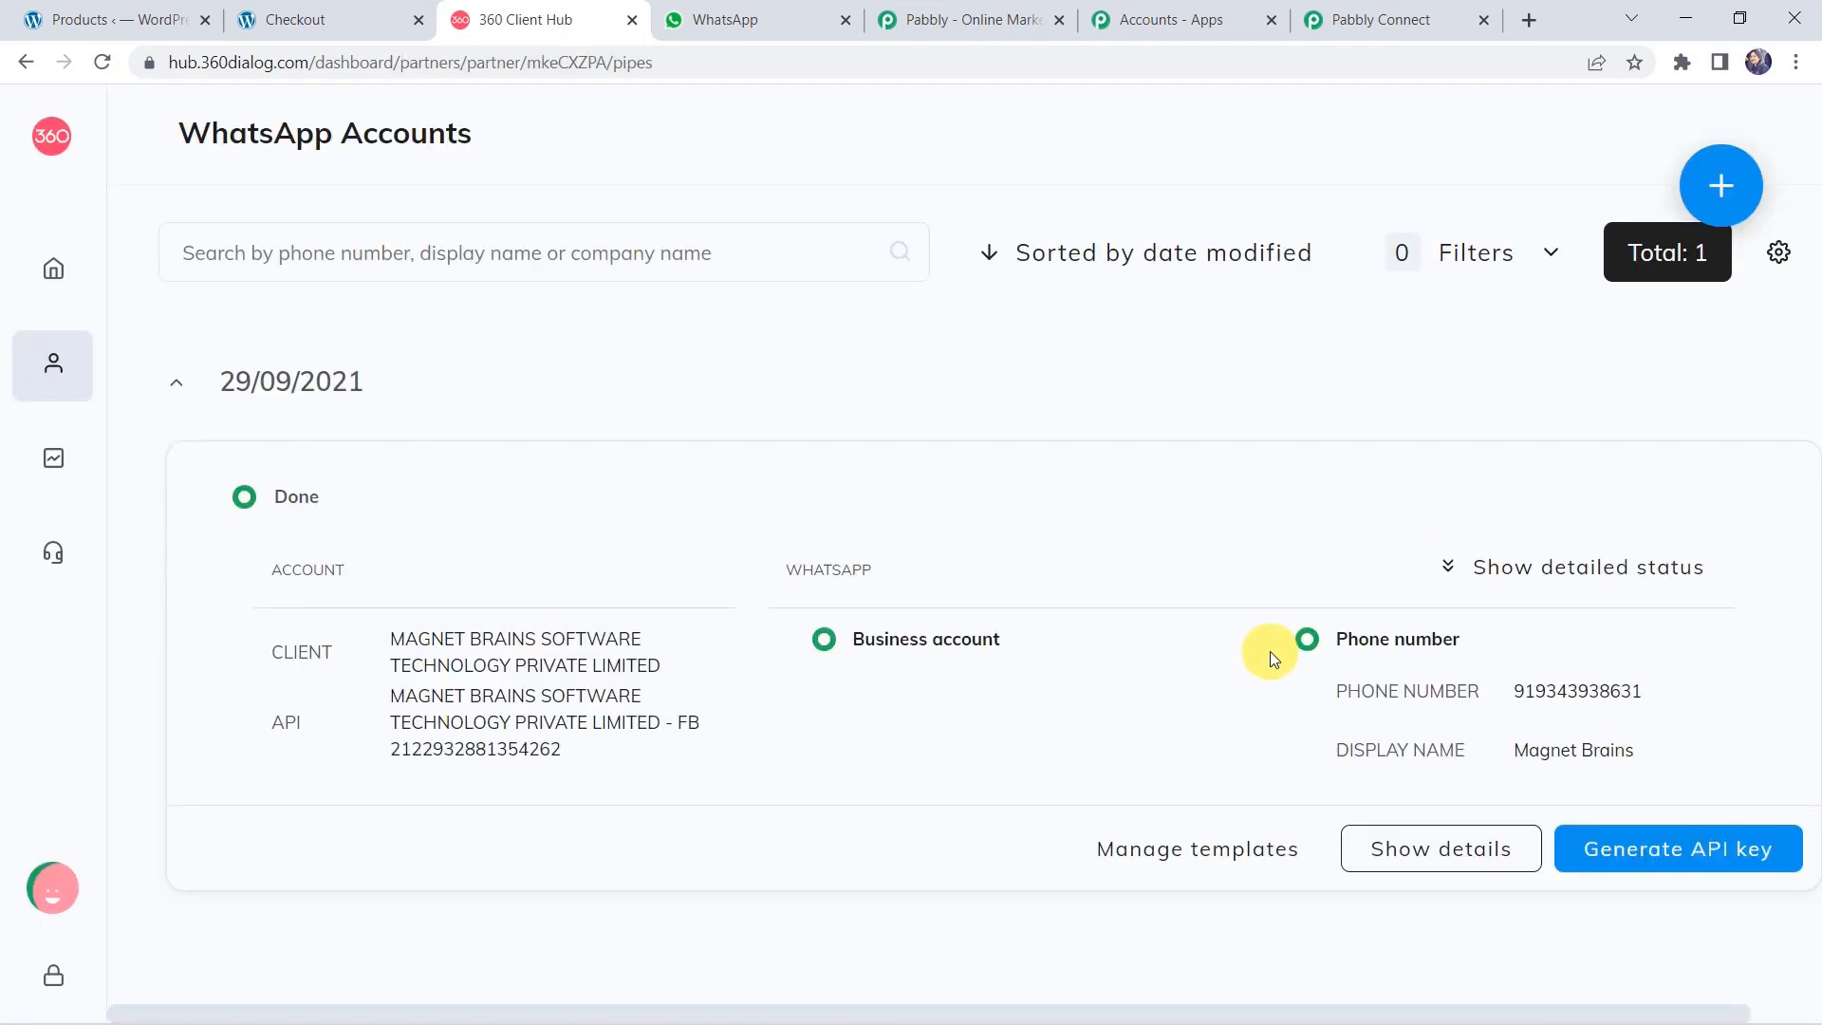
click(1698, 856)
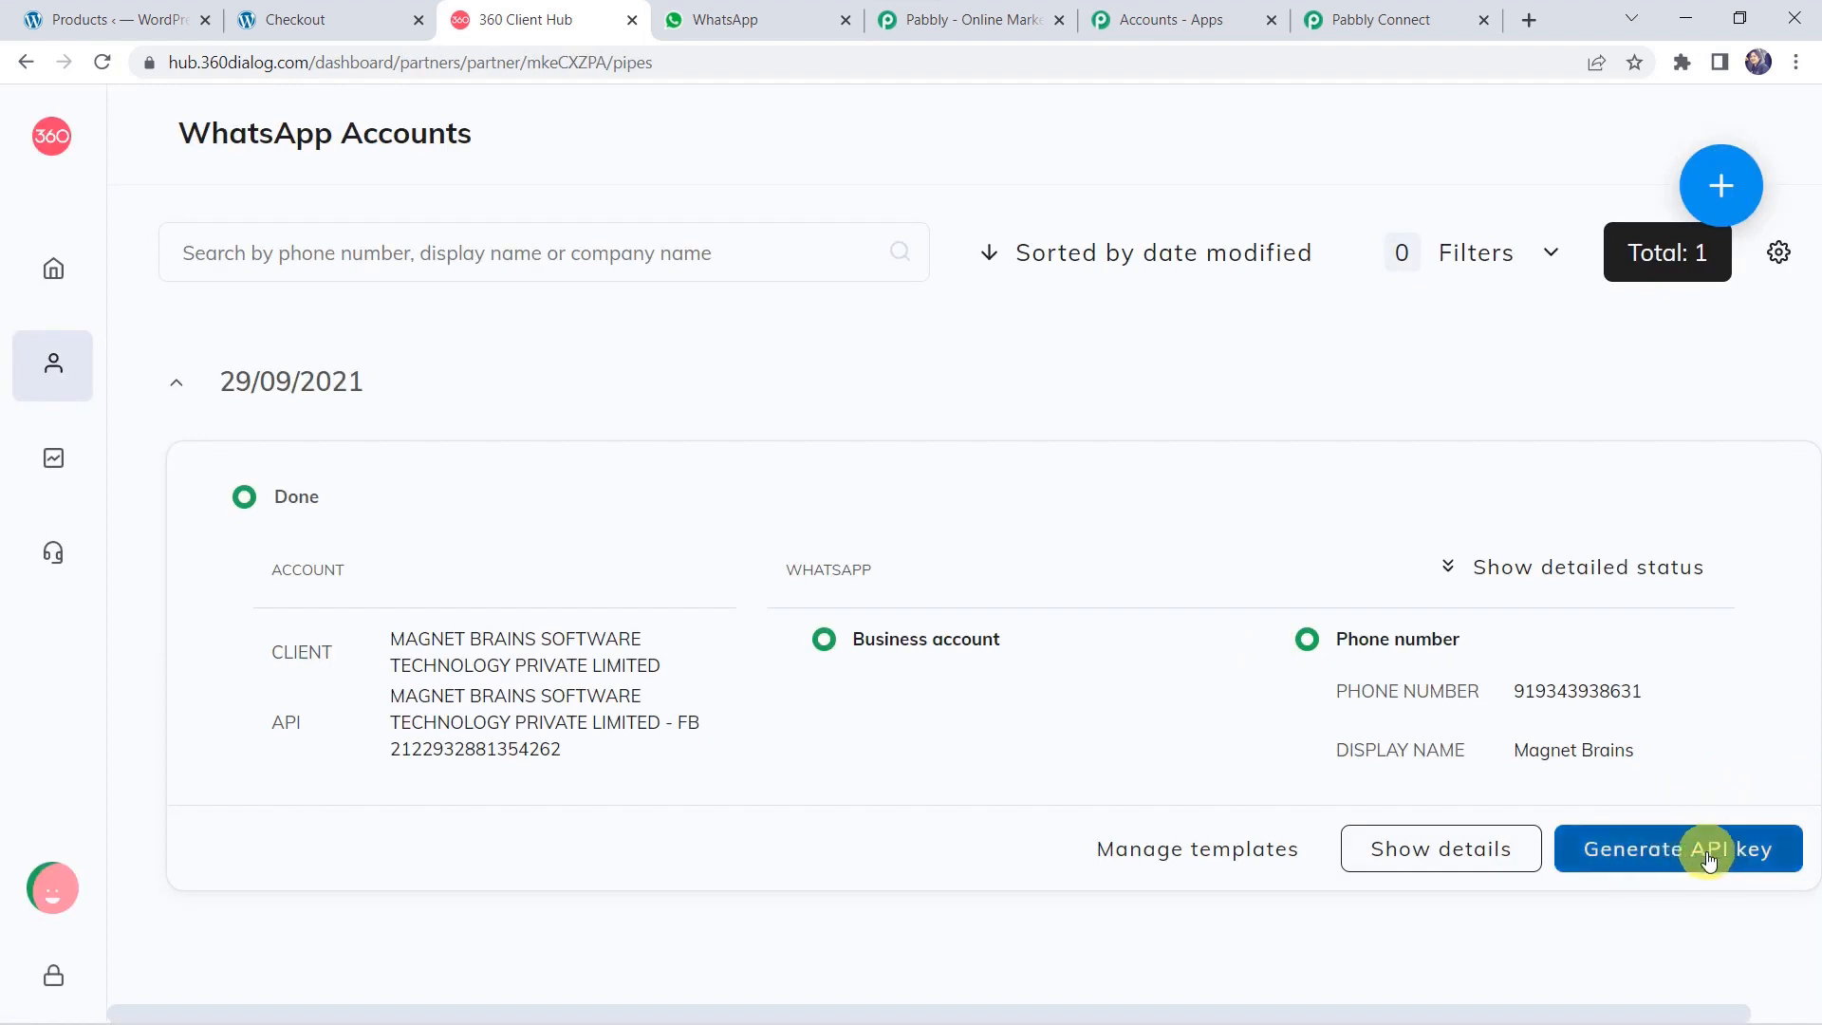
click(1371, 20)
click(971, 506)
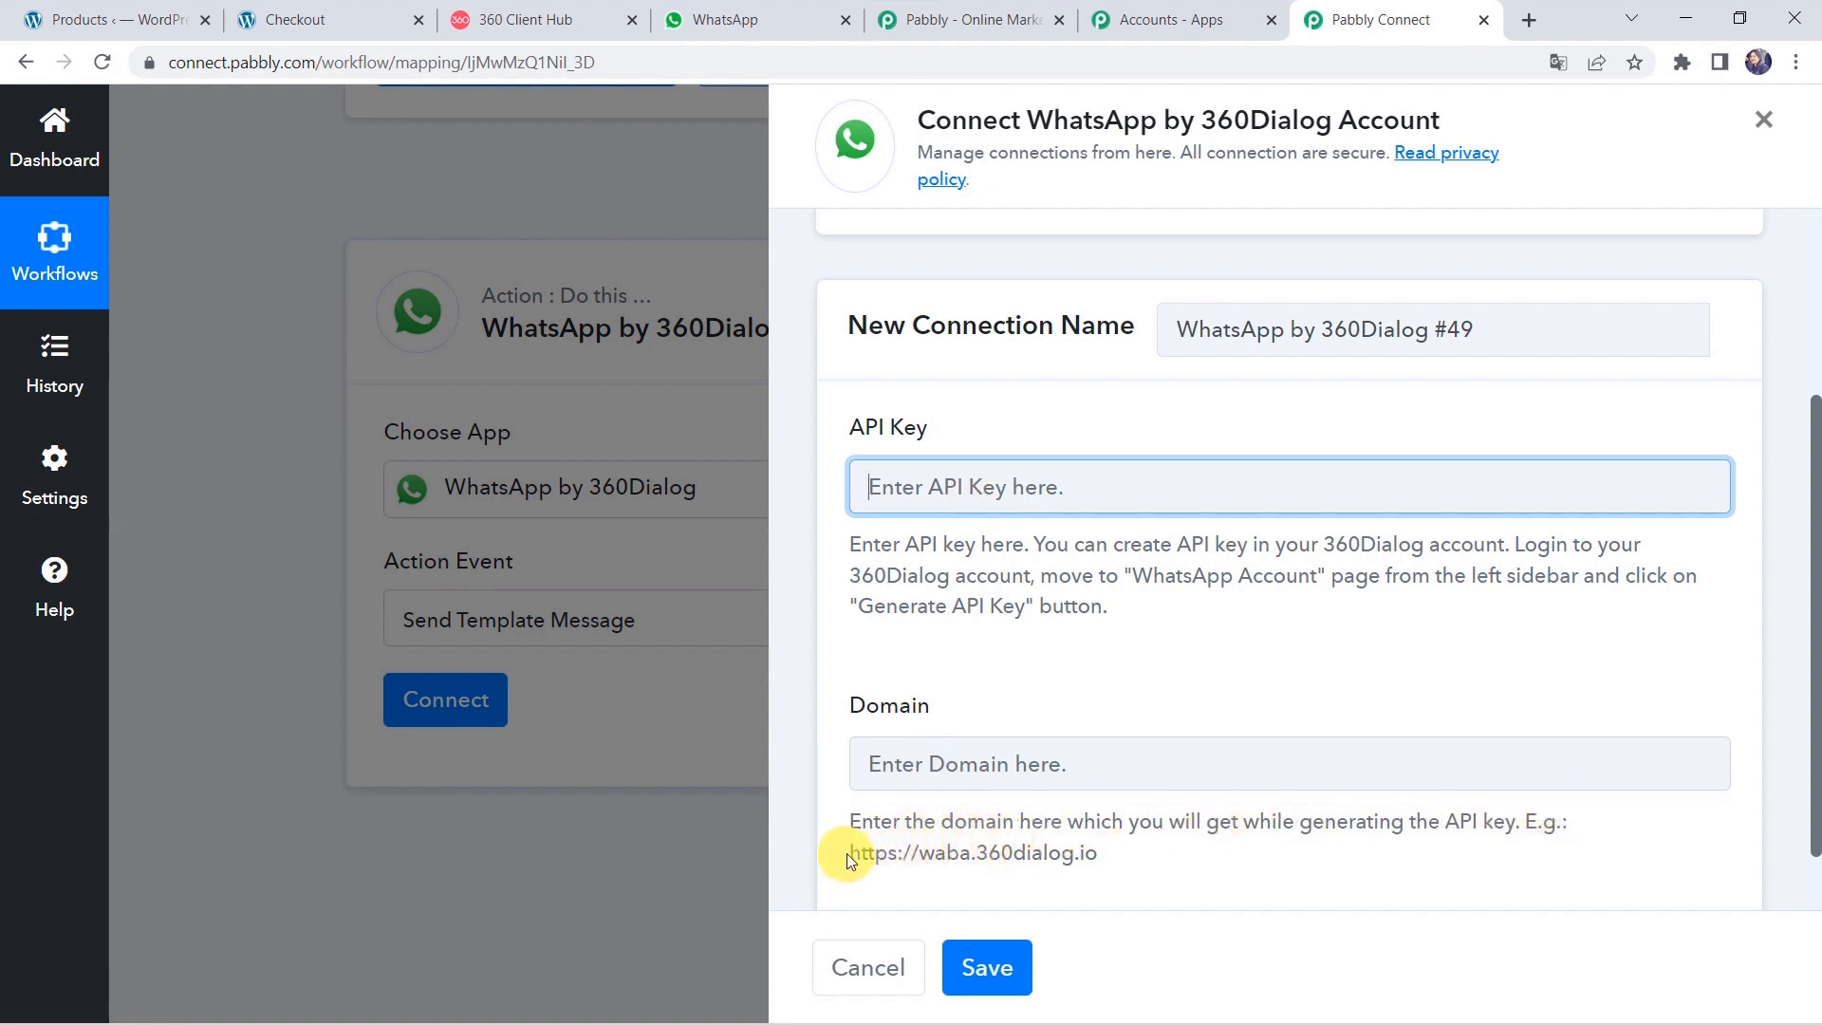
Copy the example domain URL from the help text into the Domain field.
drag(849, 858, 1114, 861)
key(ctrl+c)
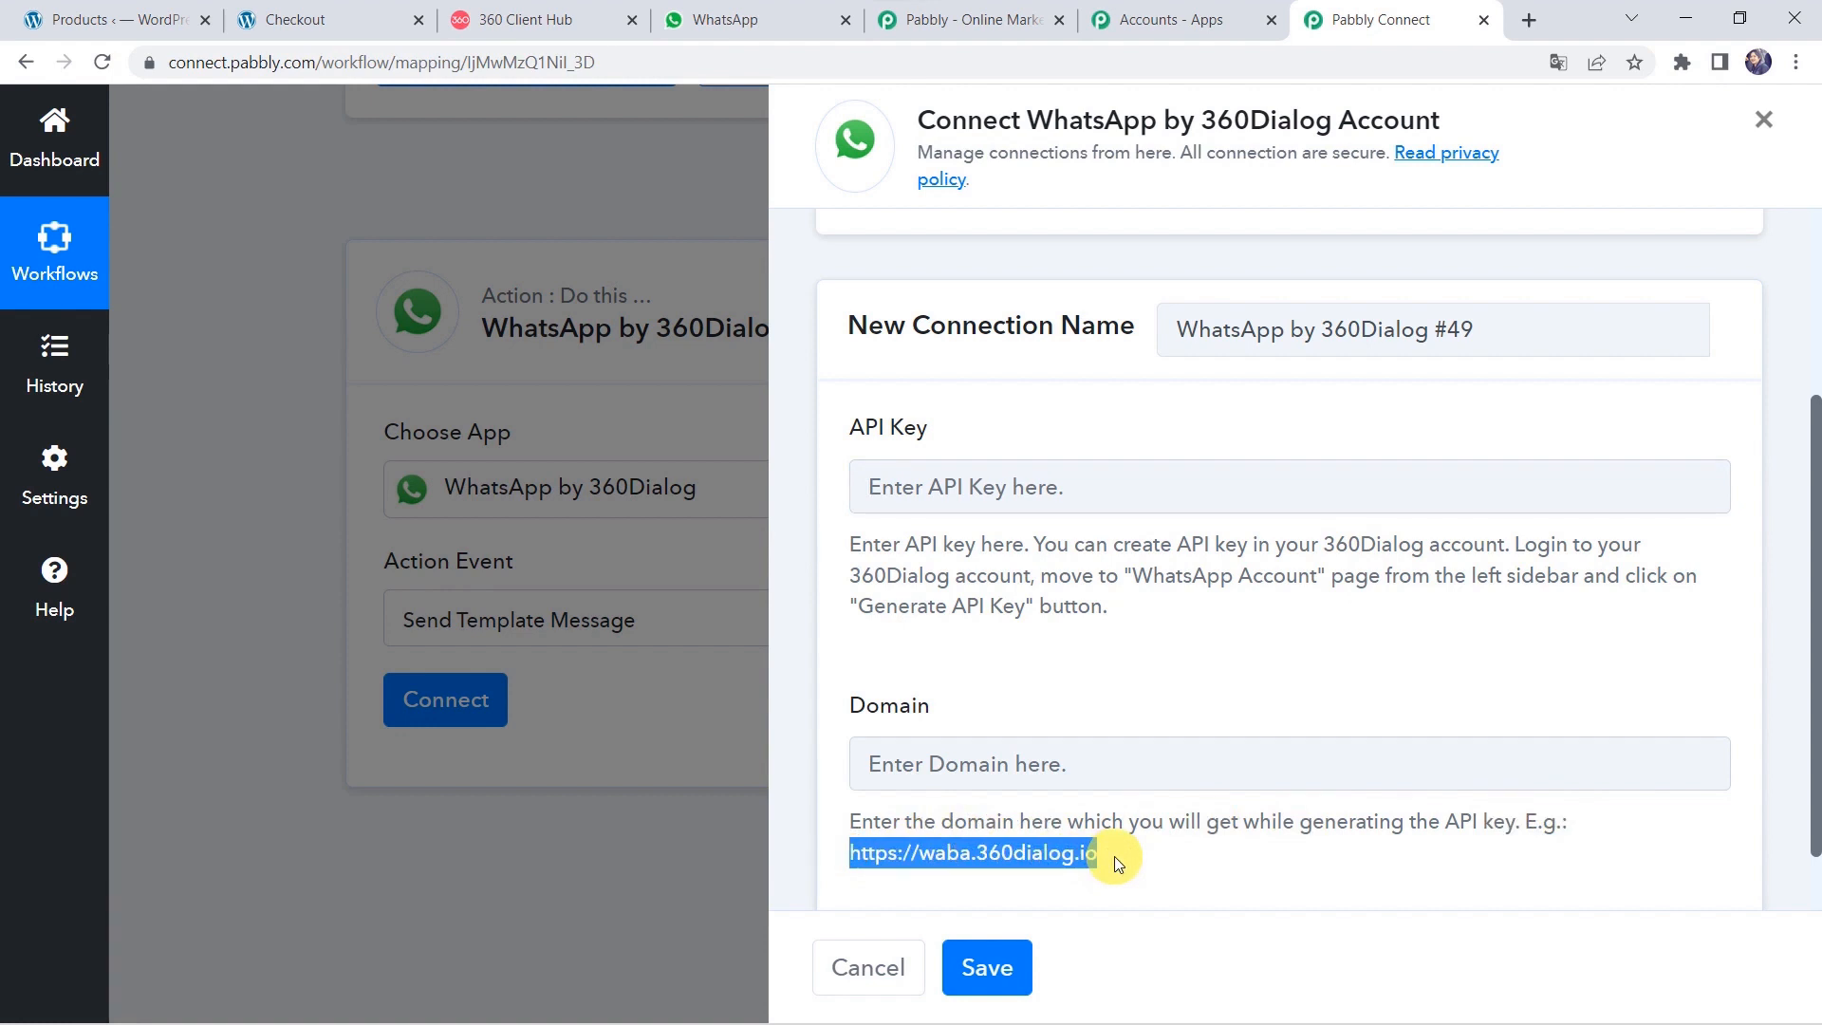
click(1072, 776)
key(ctrl+v)
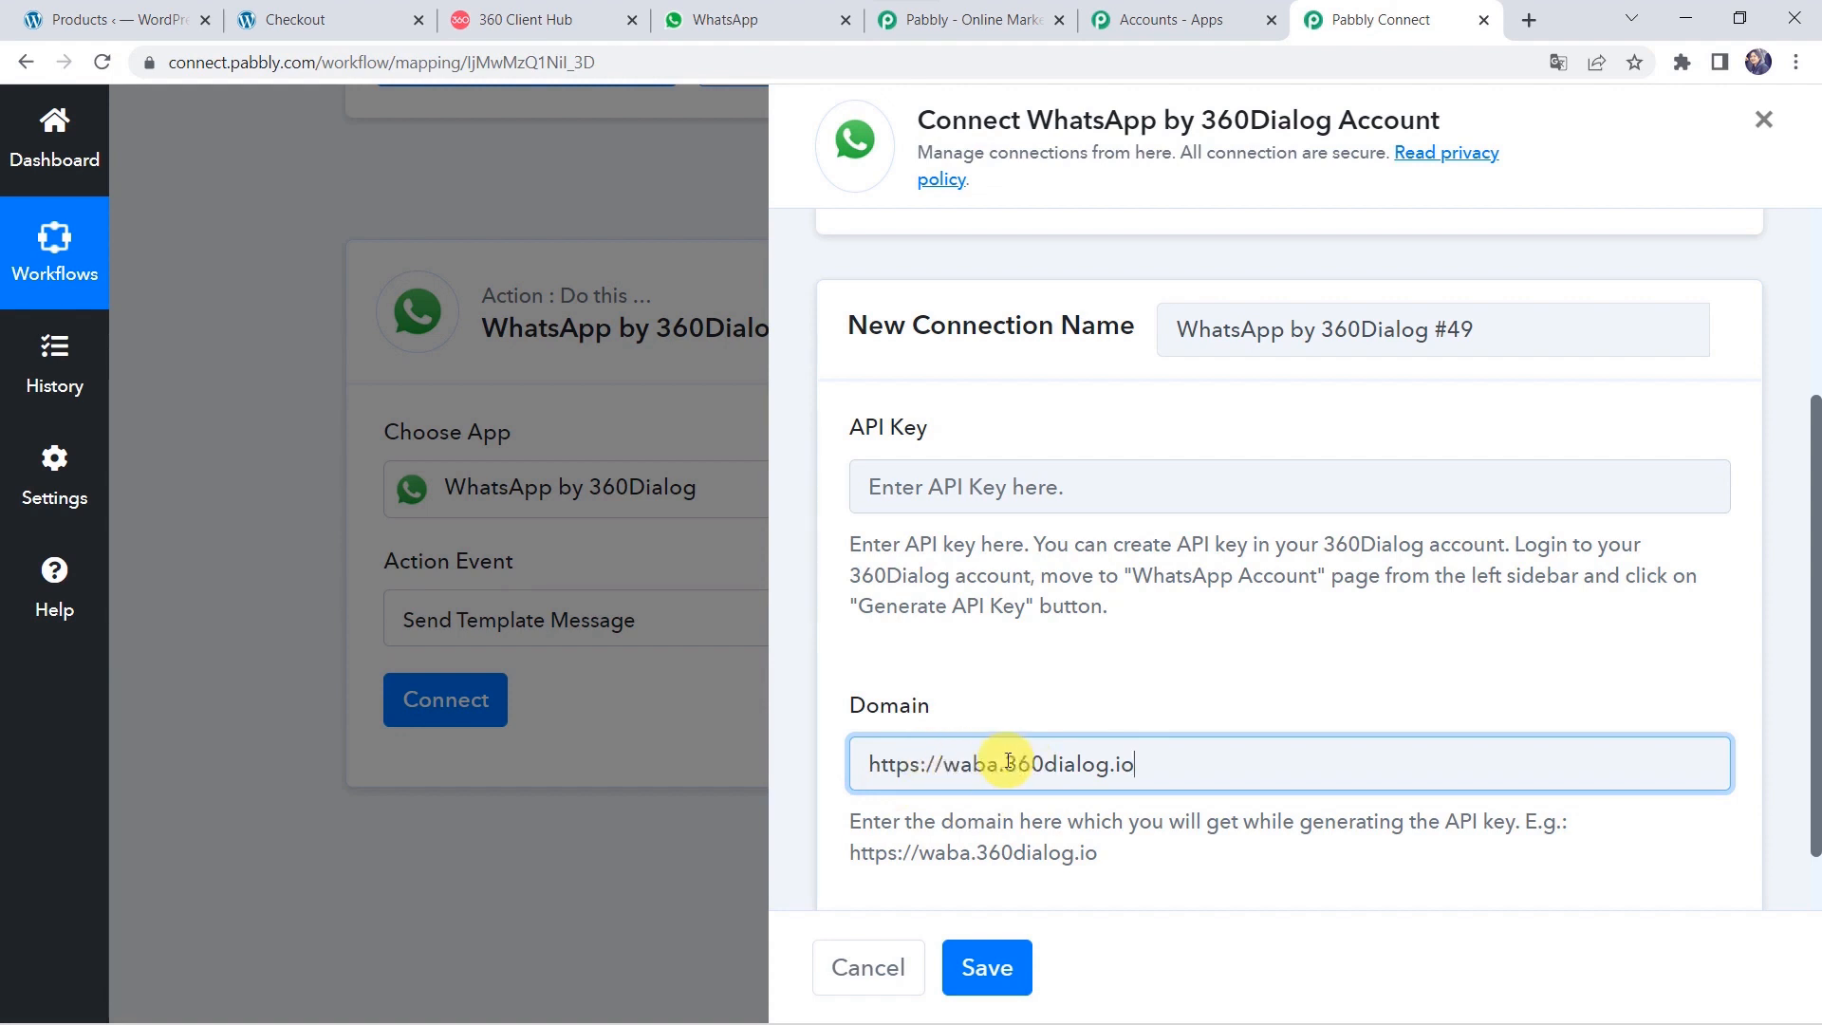
Revert to the existing 360Dialog connection, save it, and go to the 360 Client Hub page.
click(948, 477)
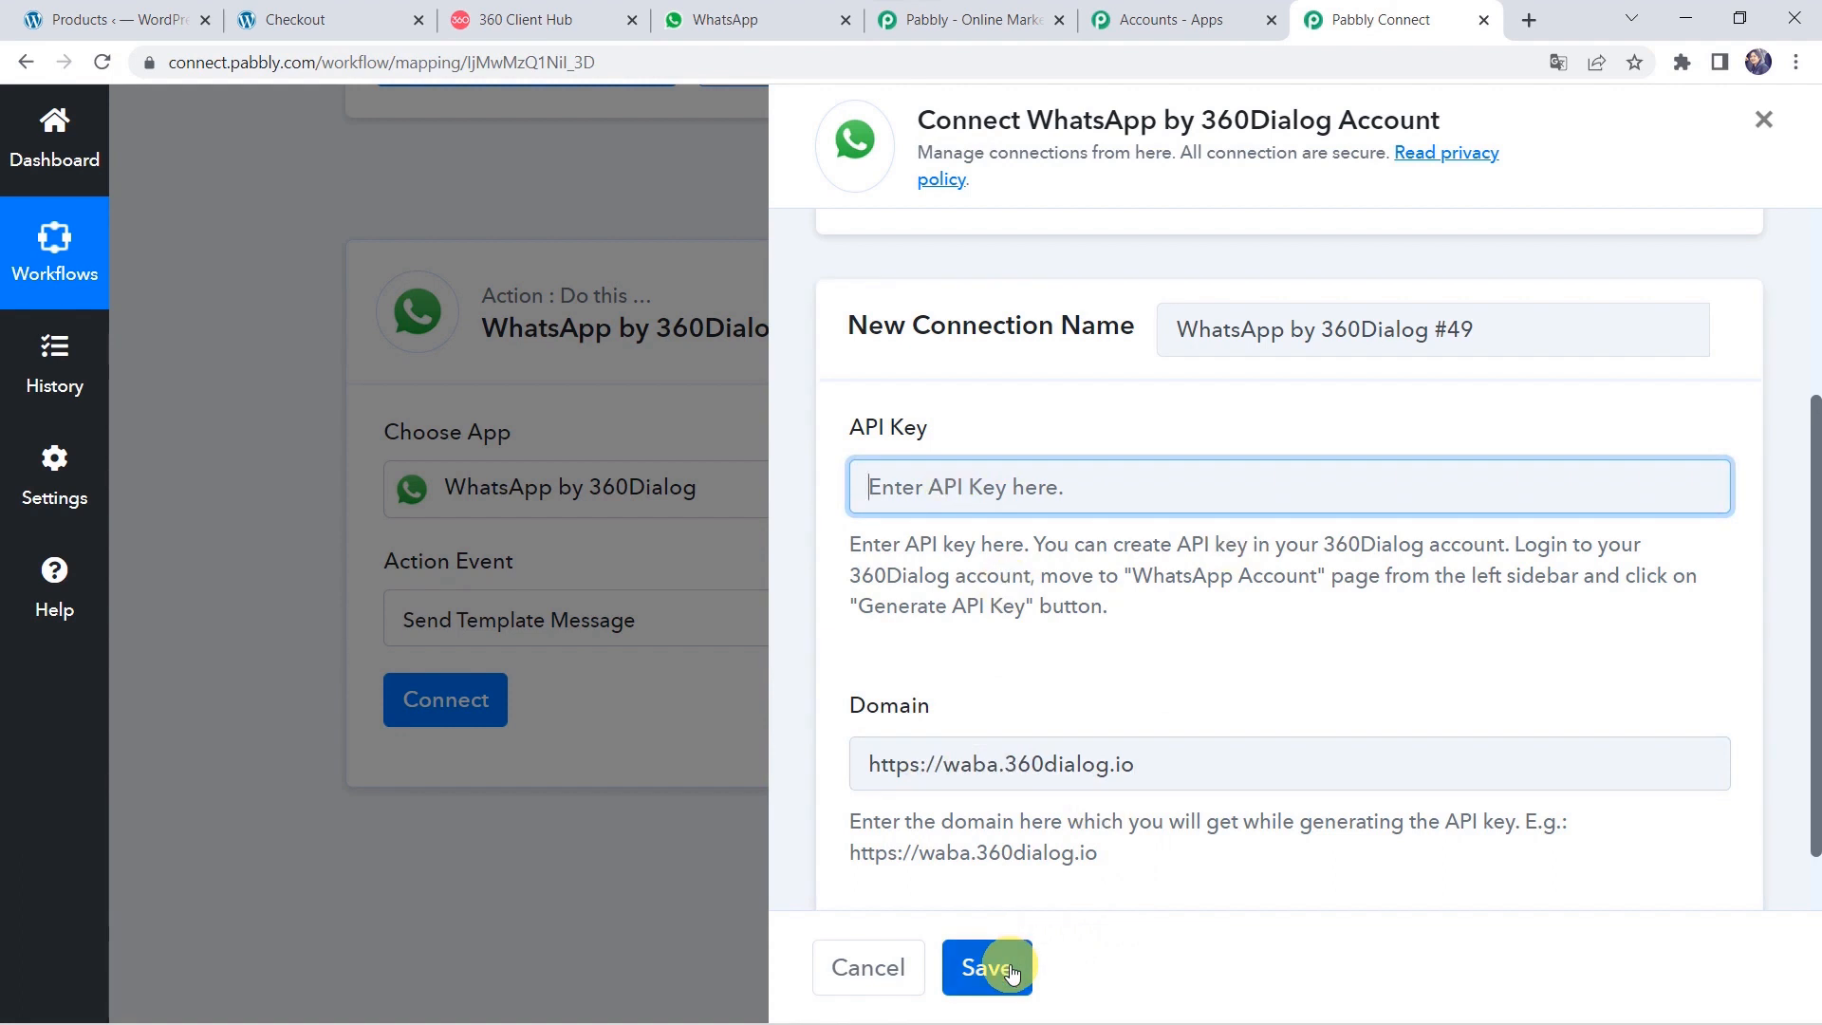
scroll(1033, 673, up, 3)
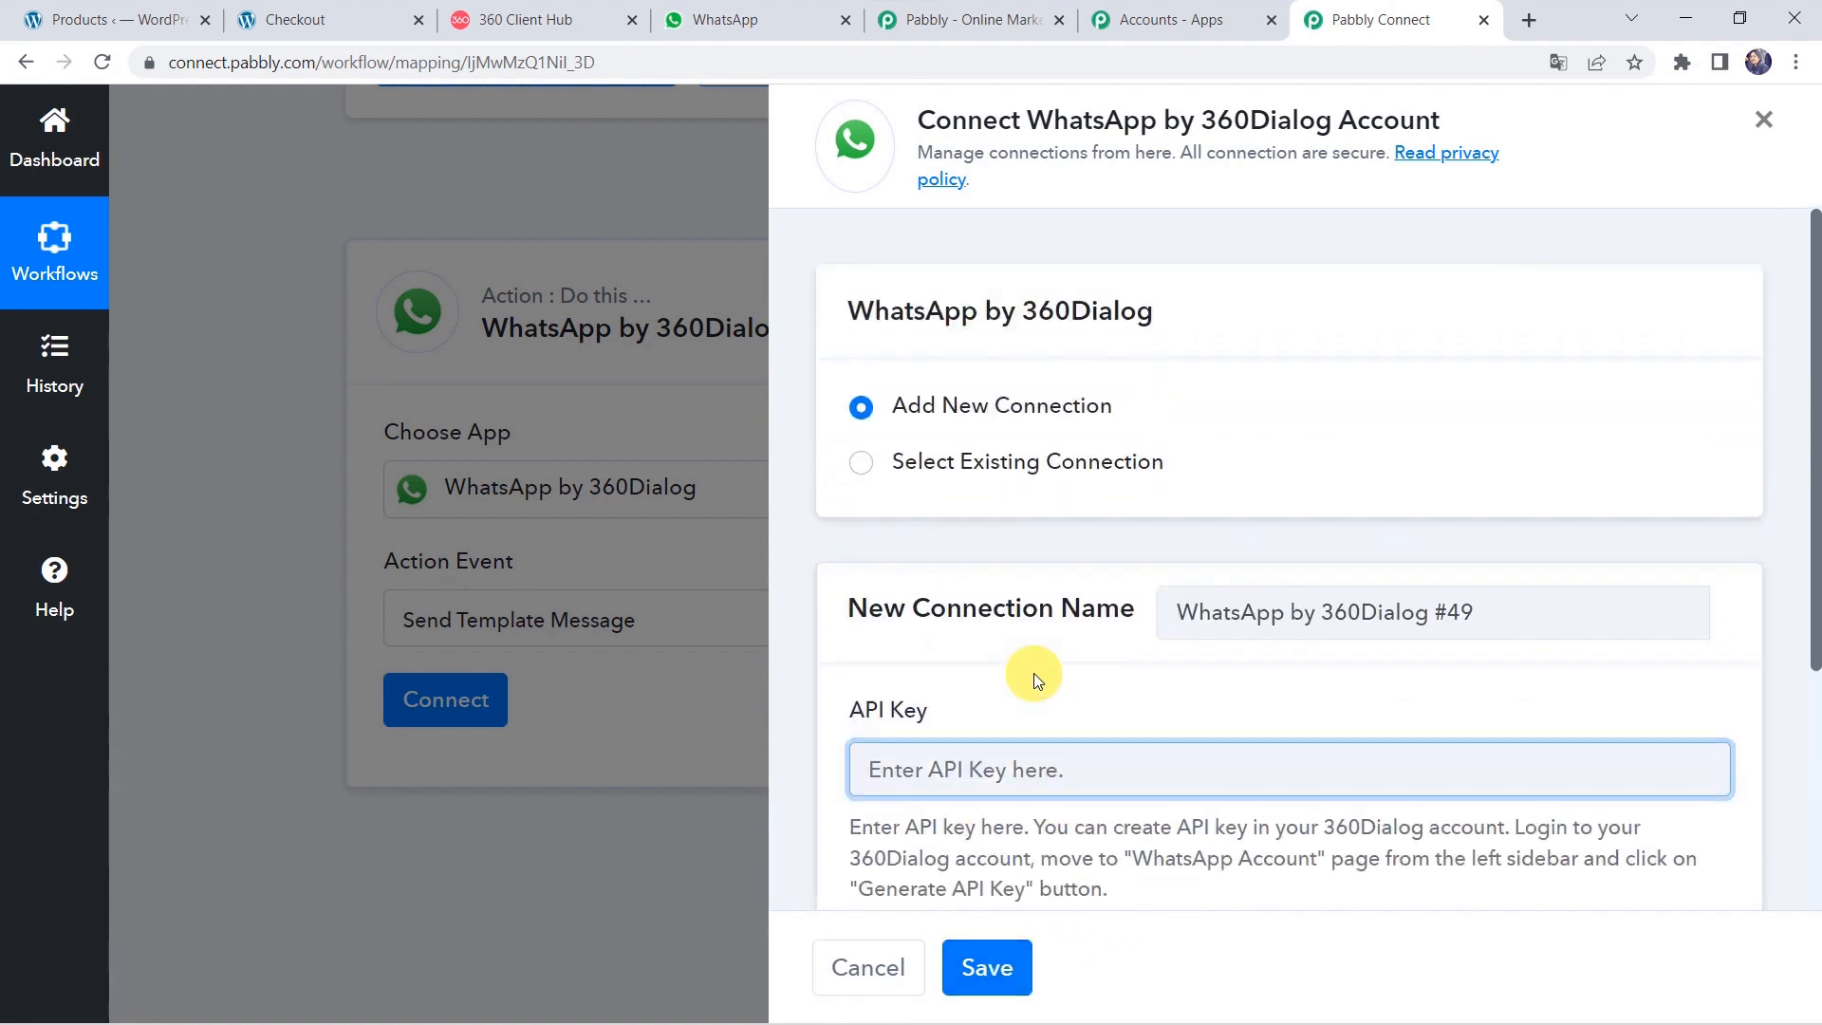
click(972, 463)
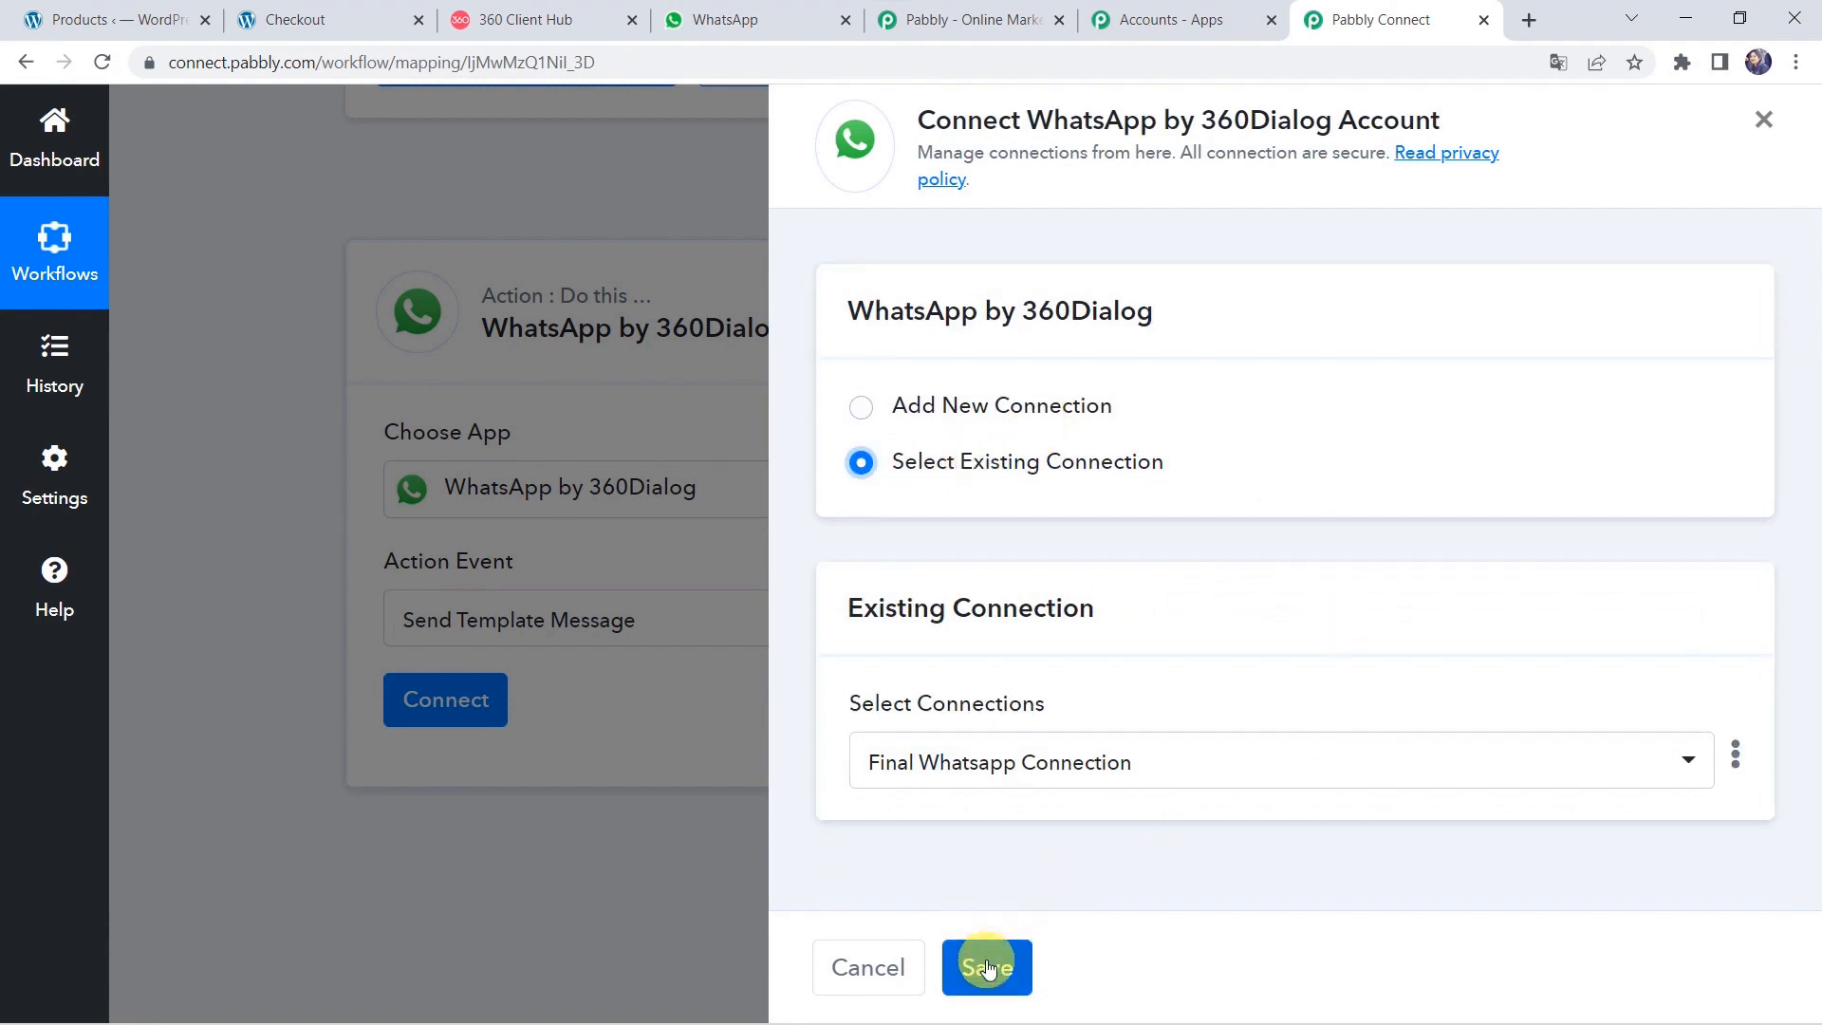
click(987, 967)
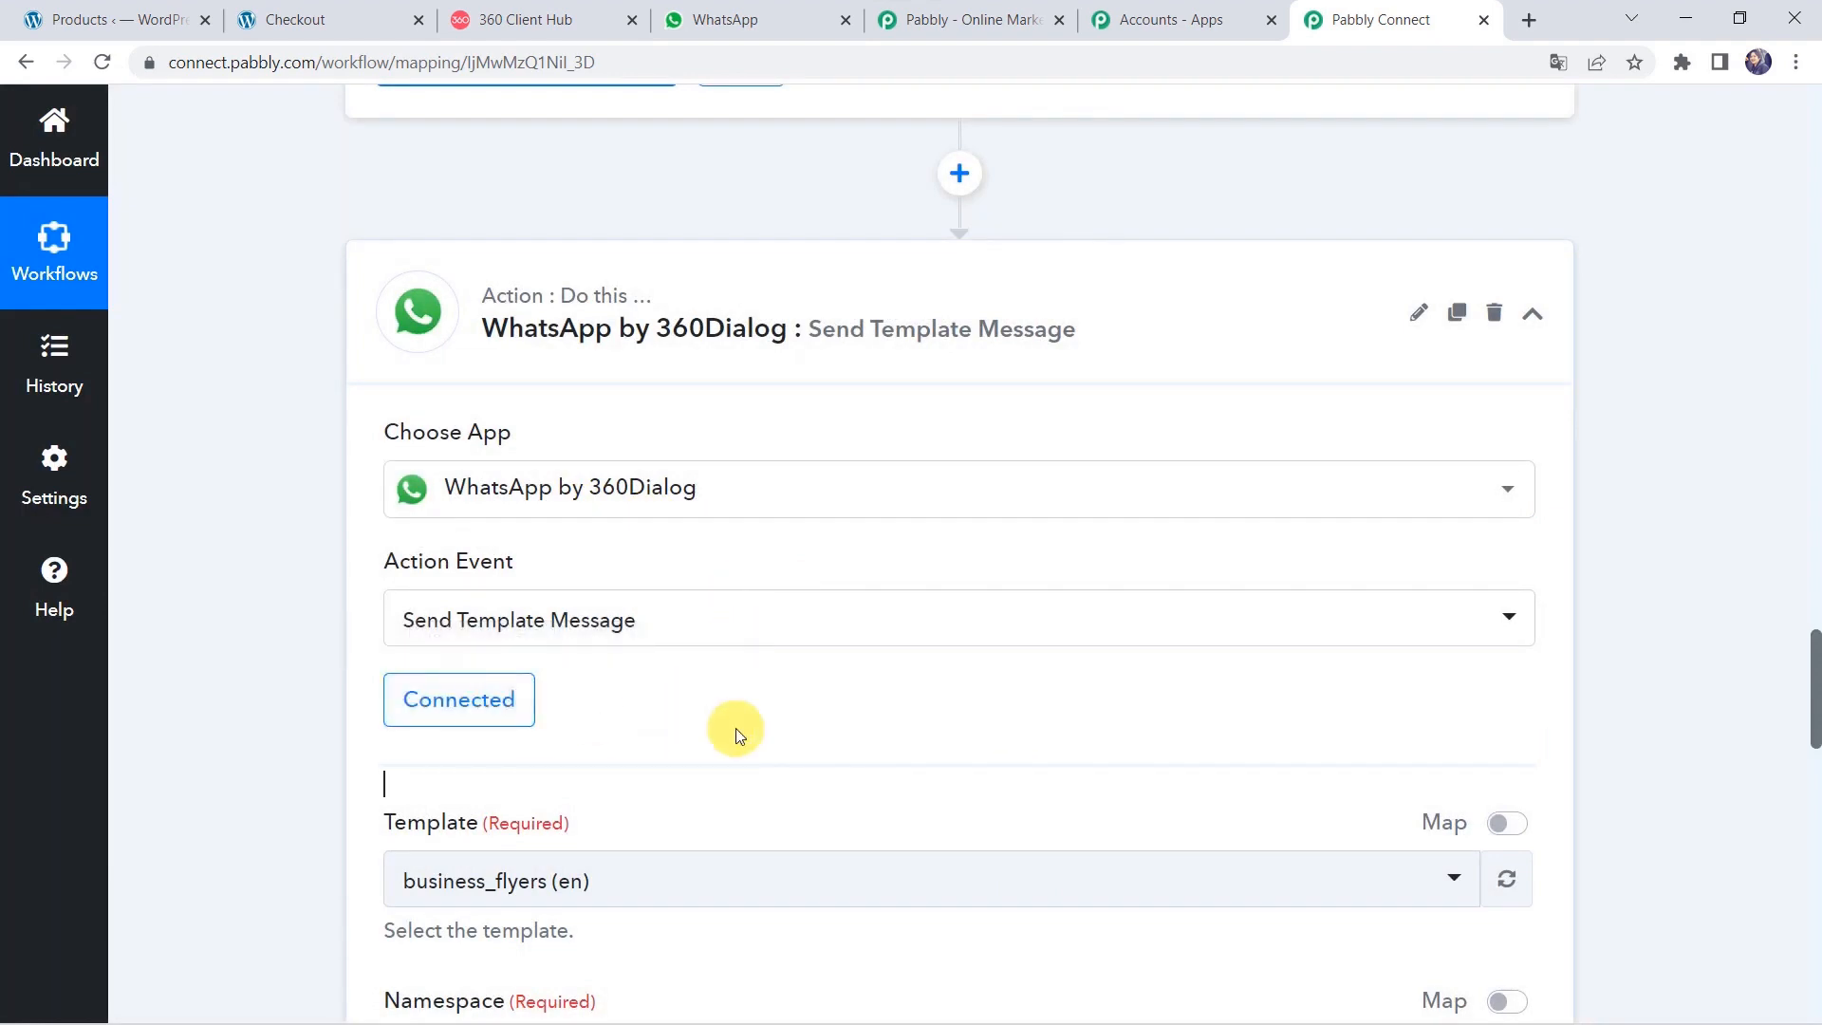
scroll(736, 727, down, 3)
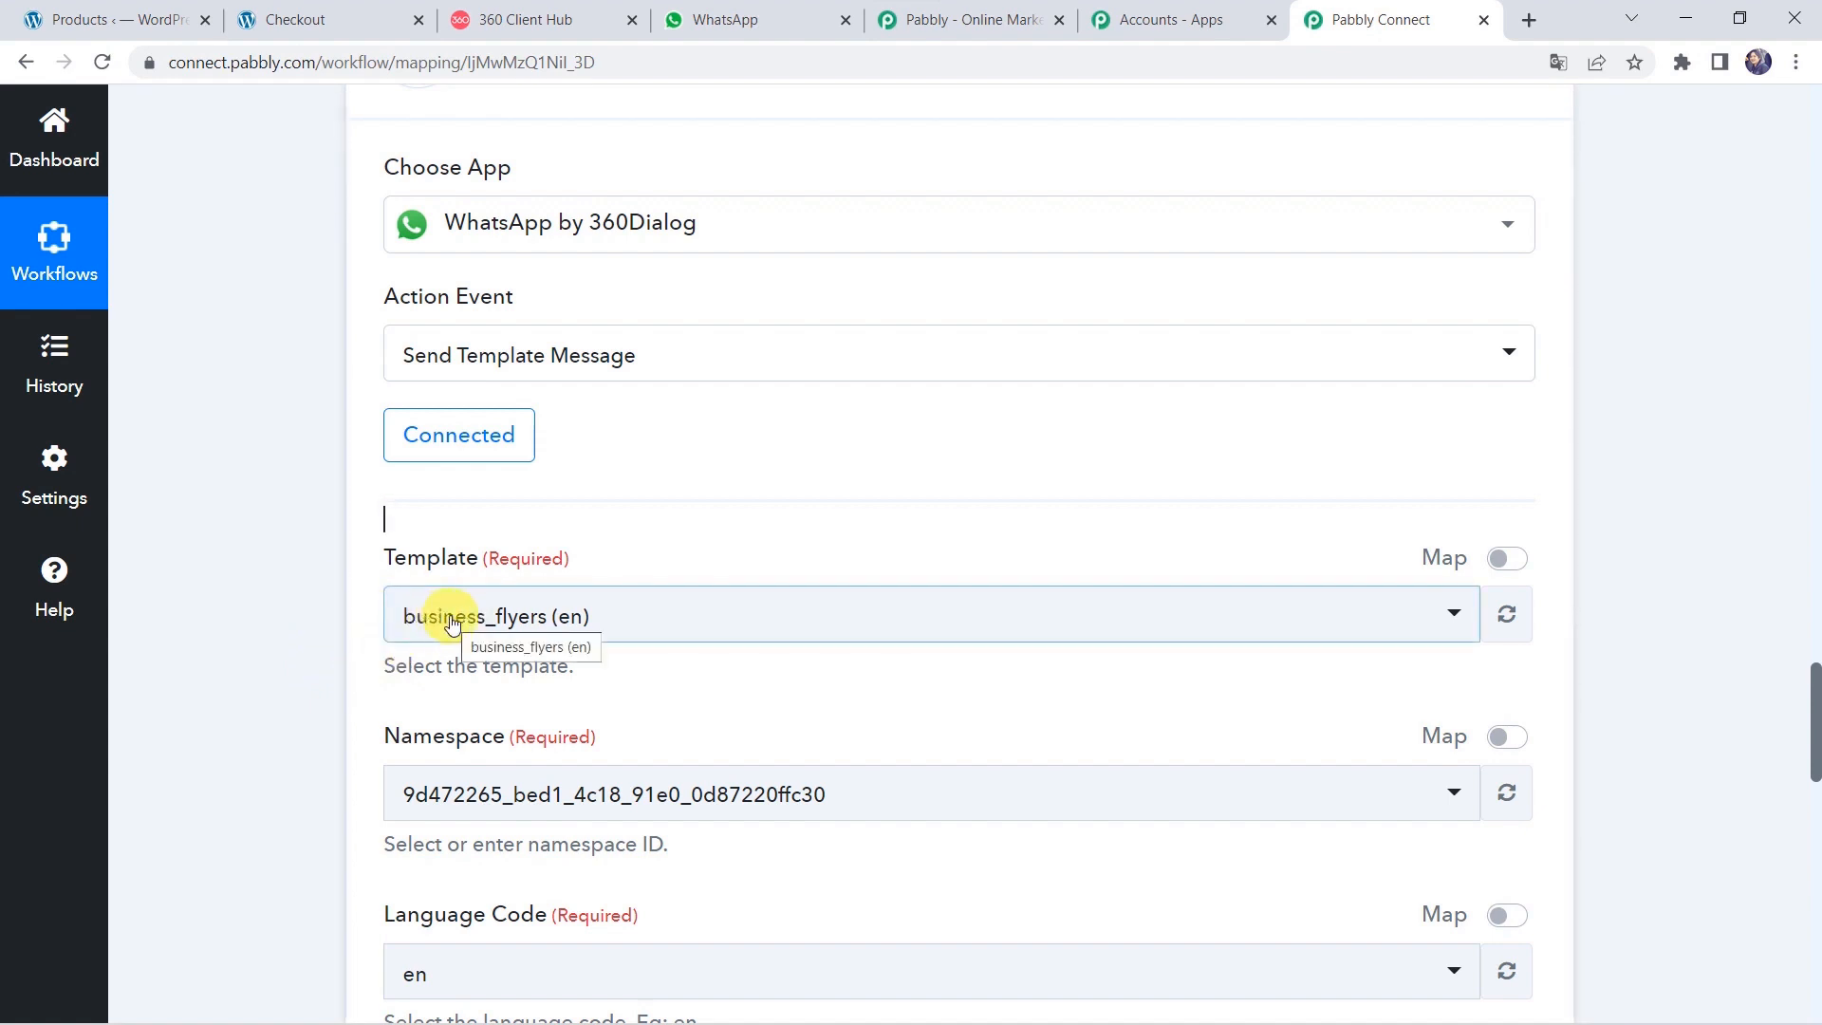
click(557, 21)
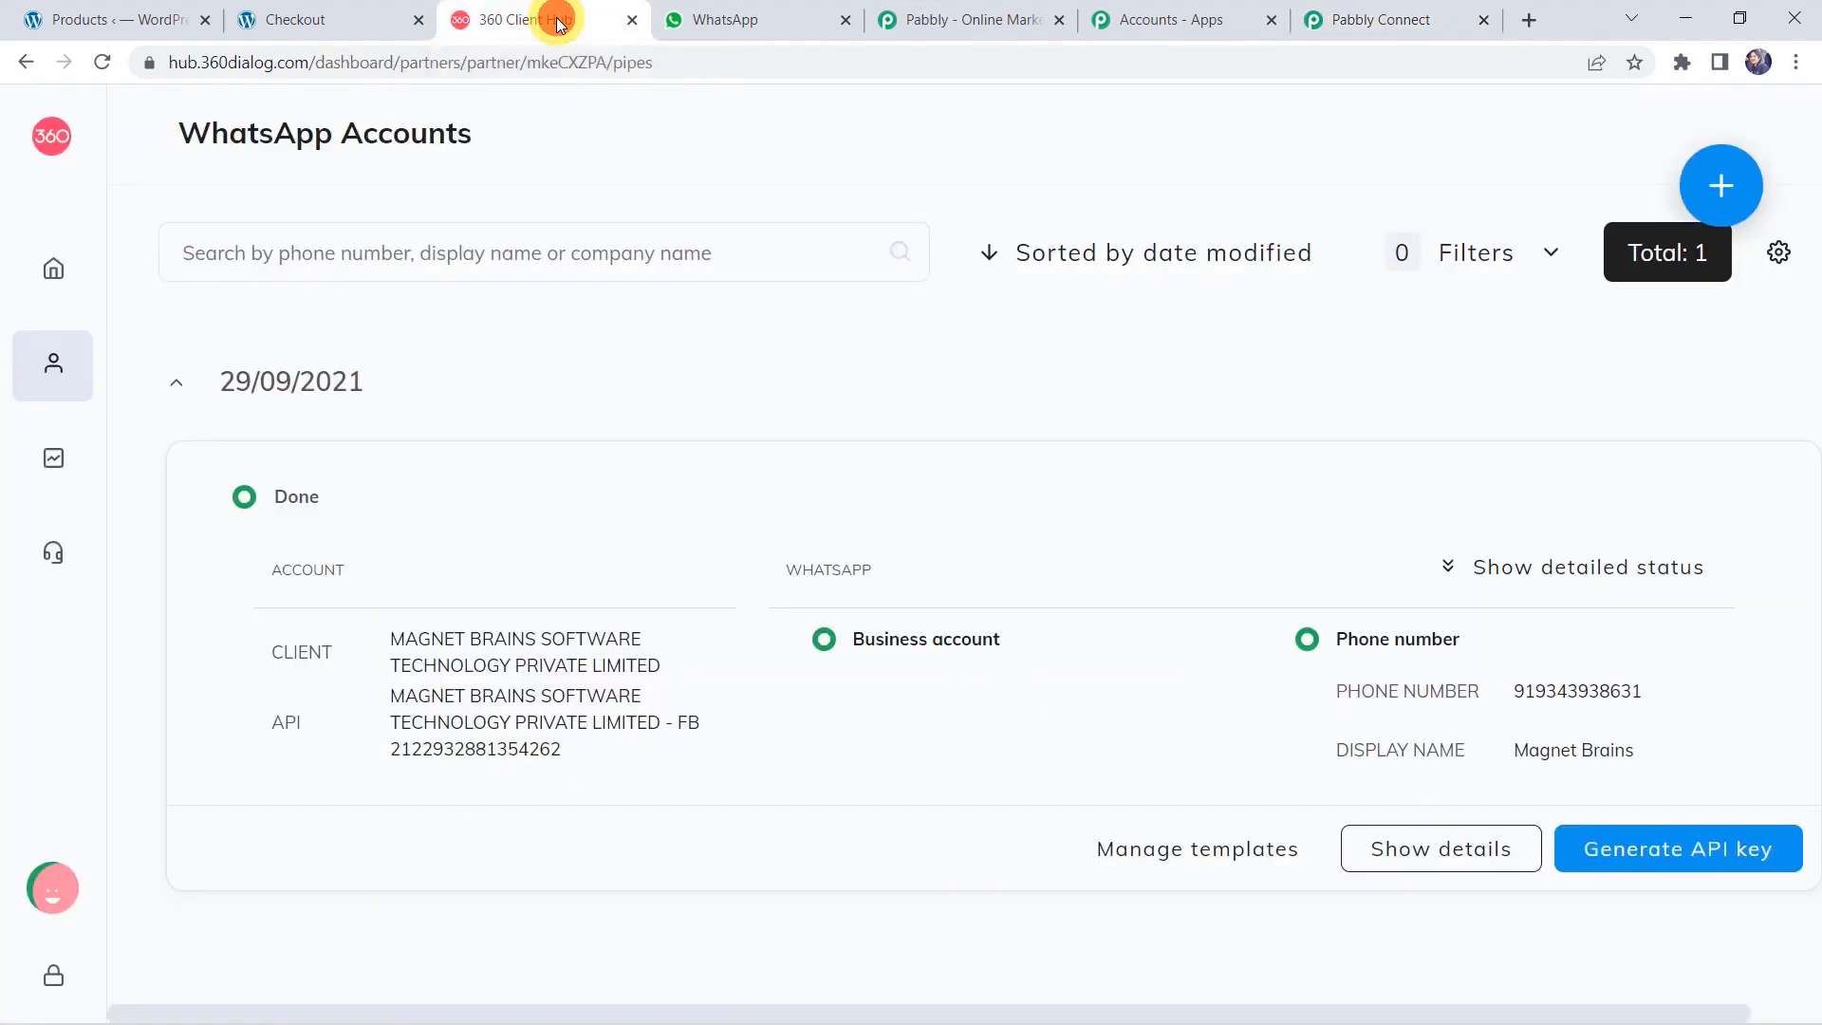
Open Manage templates, browse the new template's Category, Language and Template type options, then cancel.
click(1229, 850)
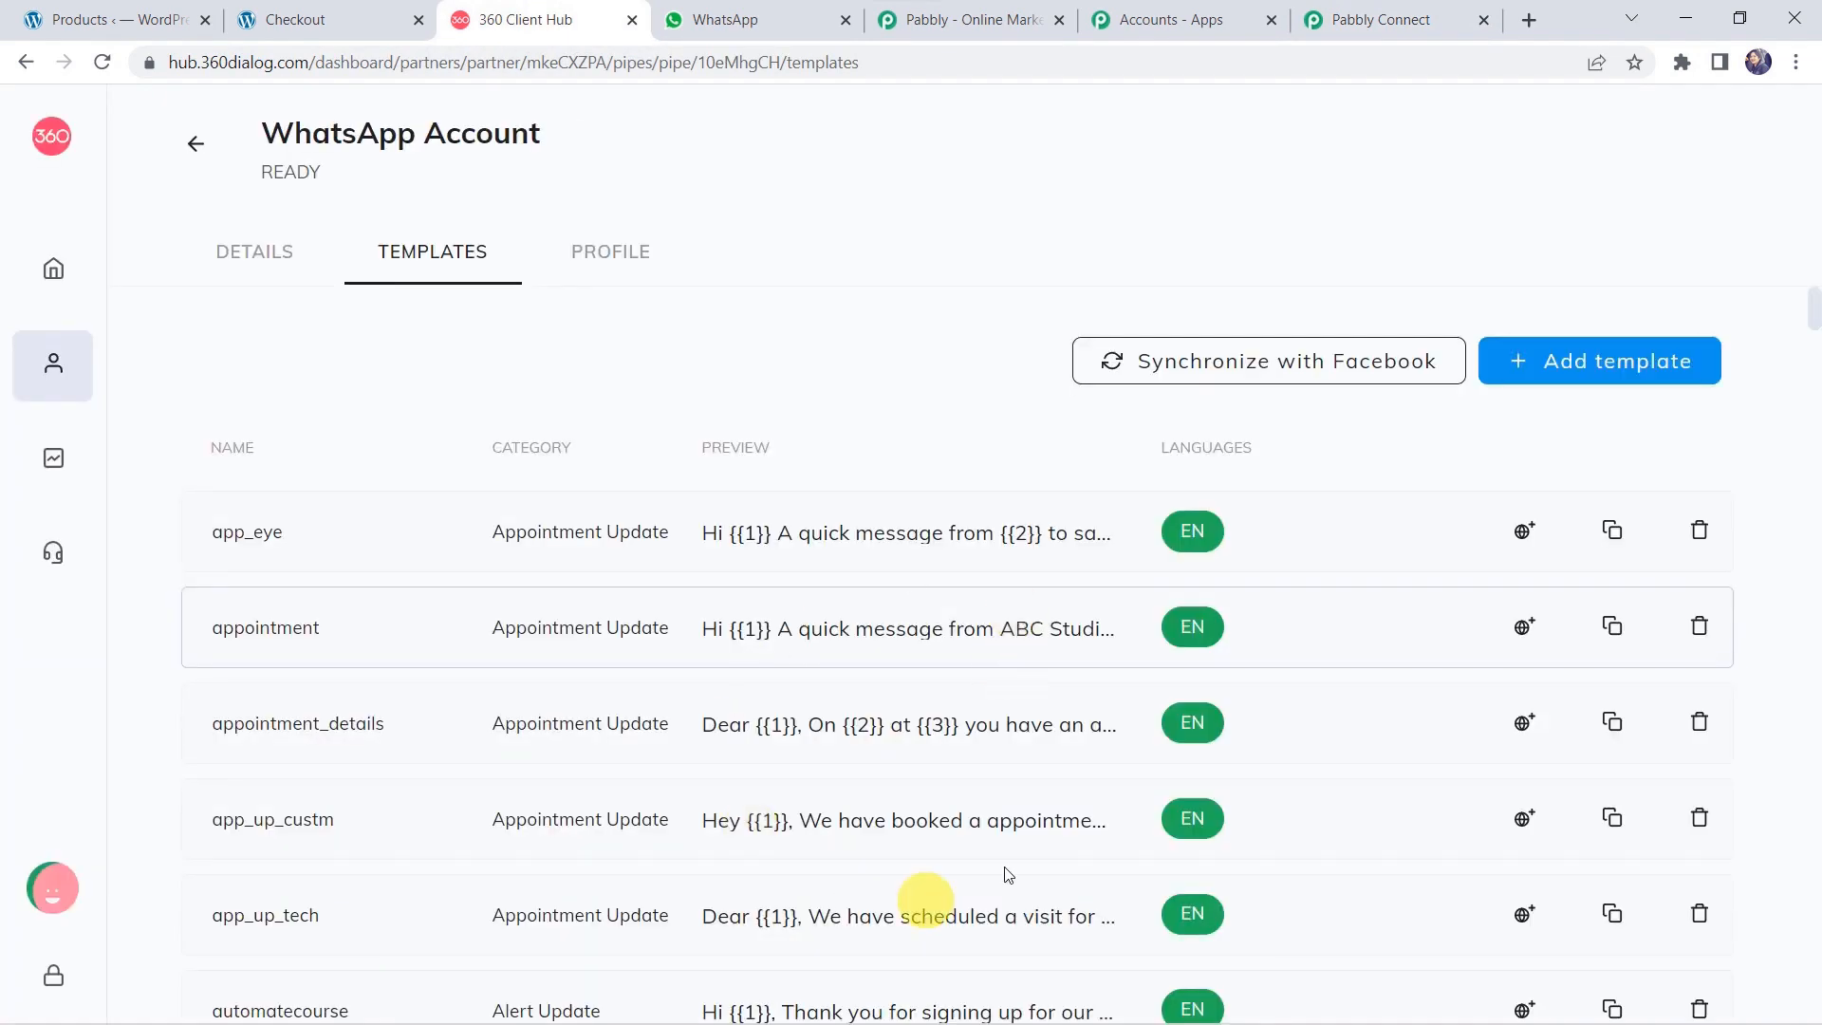
scroll(795, 744, down, 10)
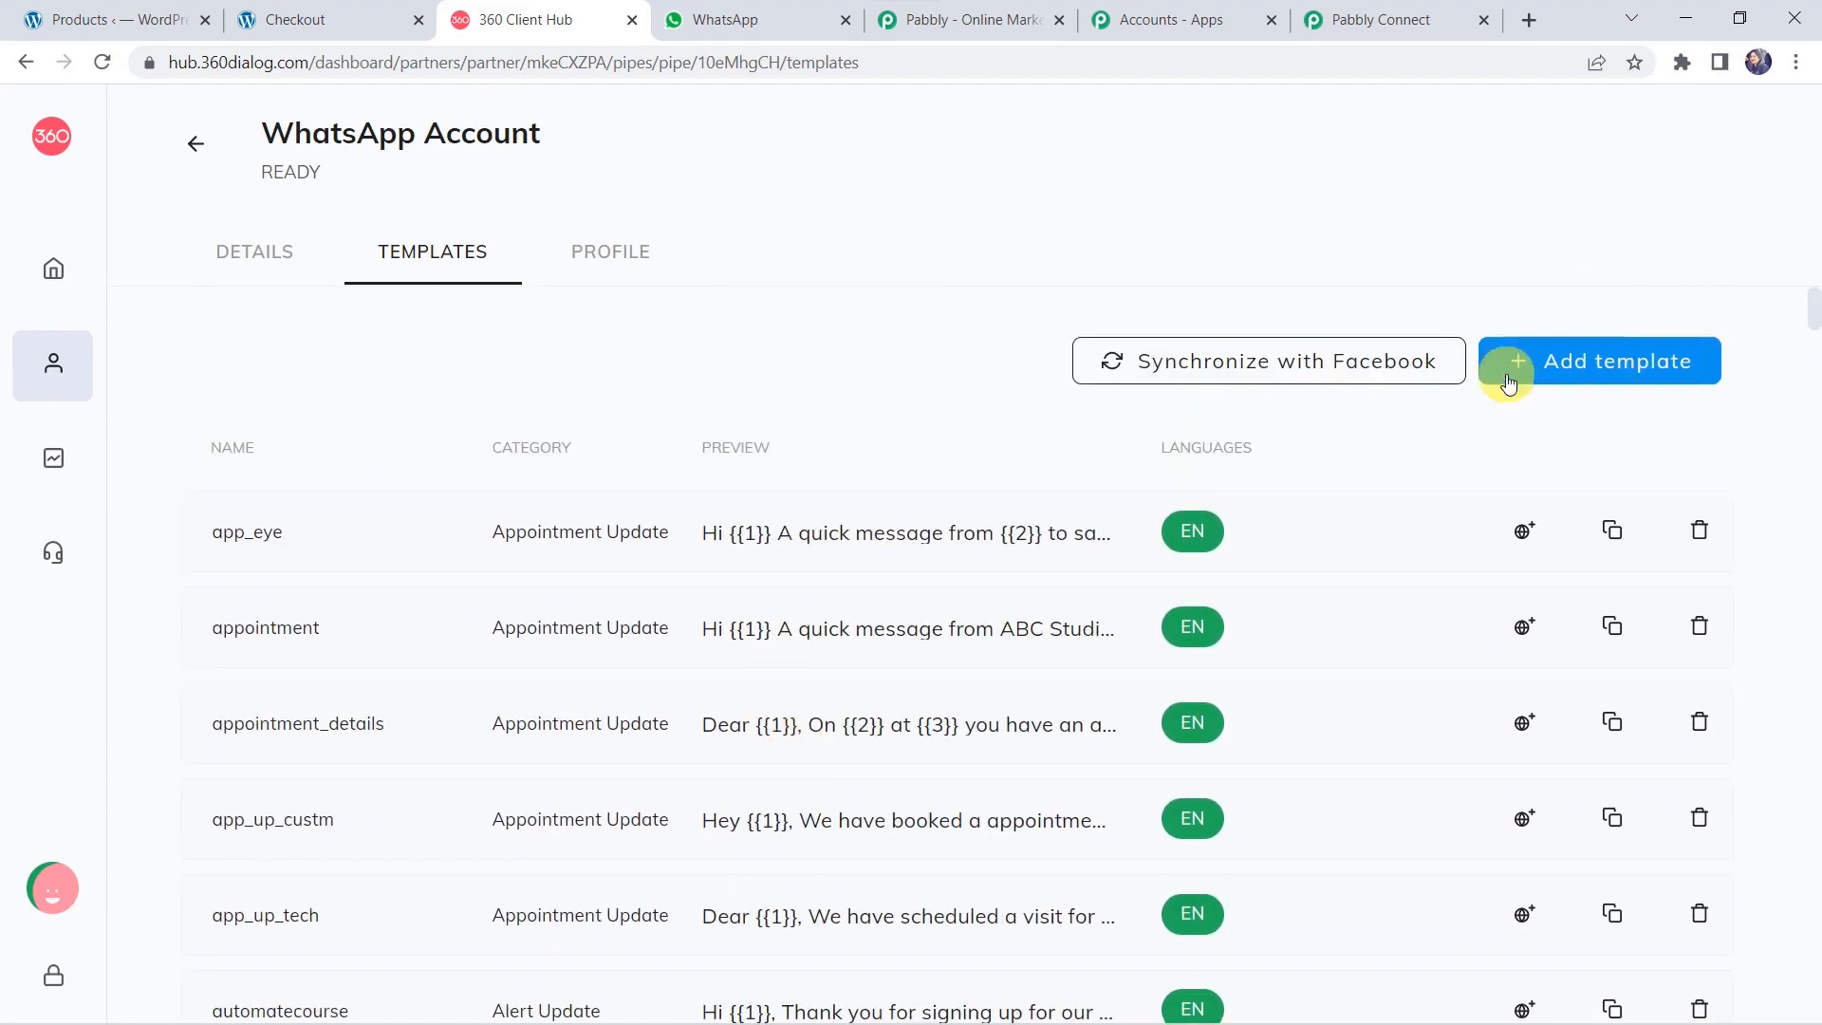
click(1552, 365)
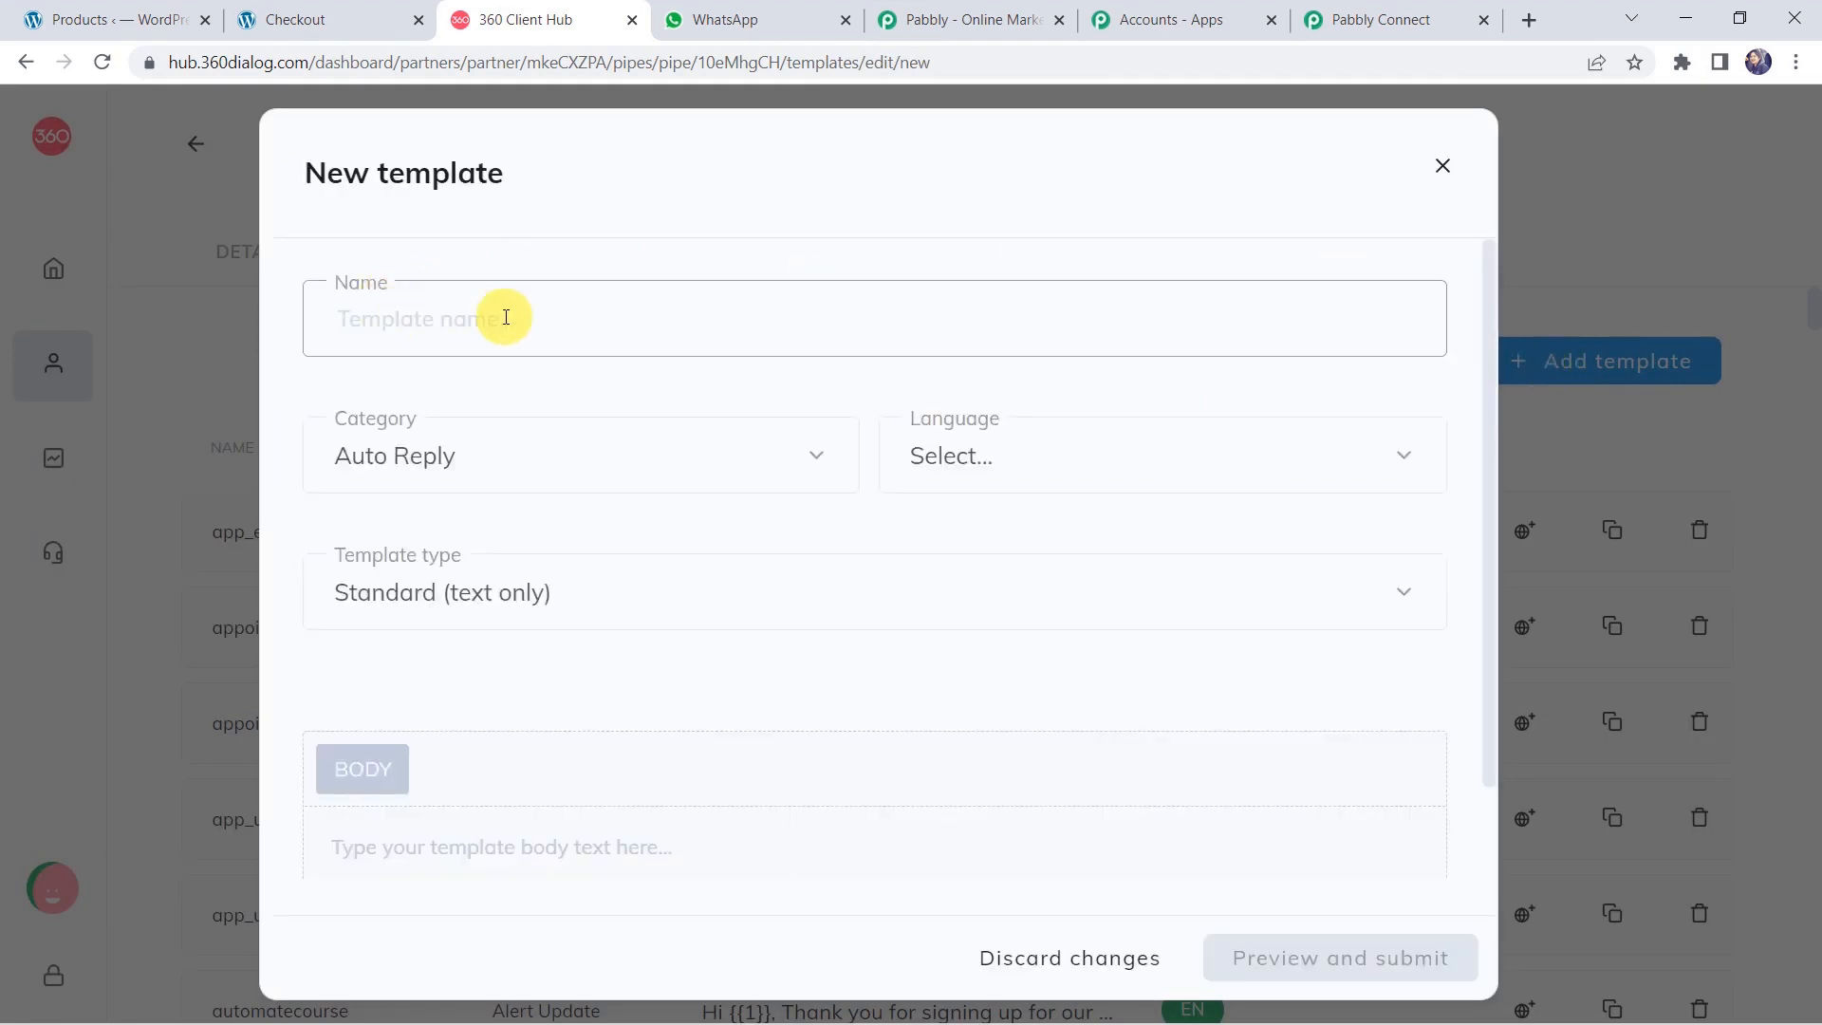
click(440, 458)
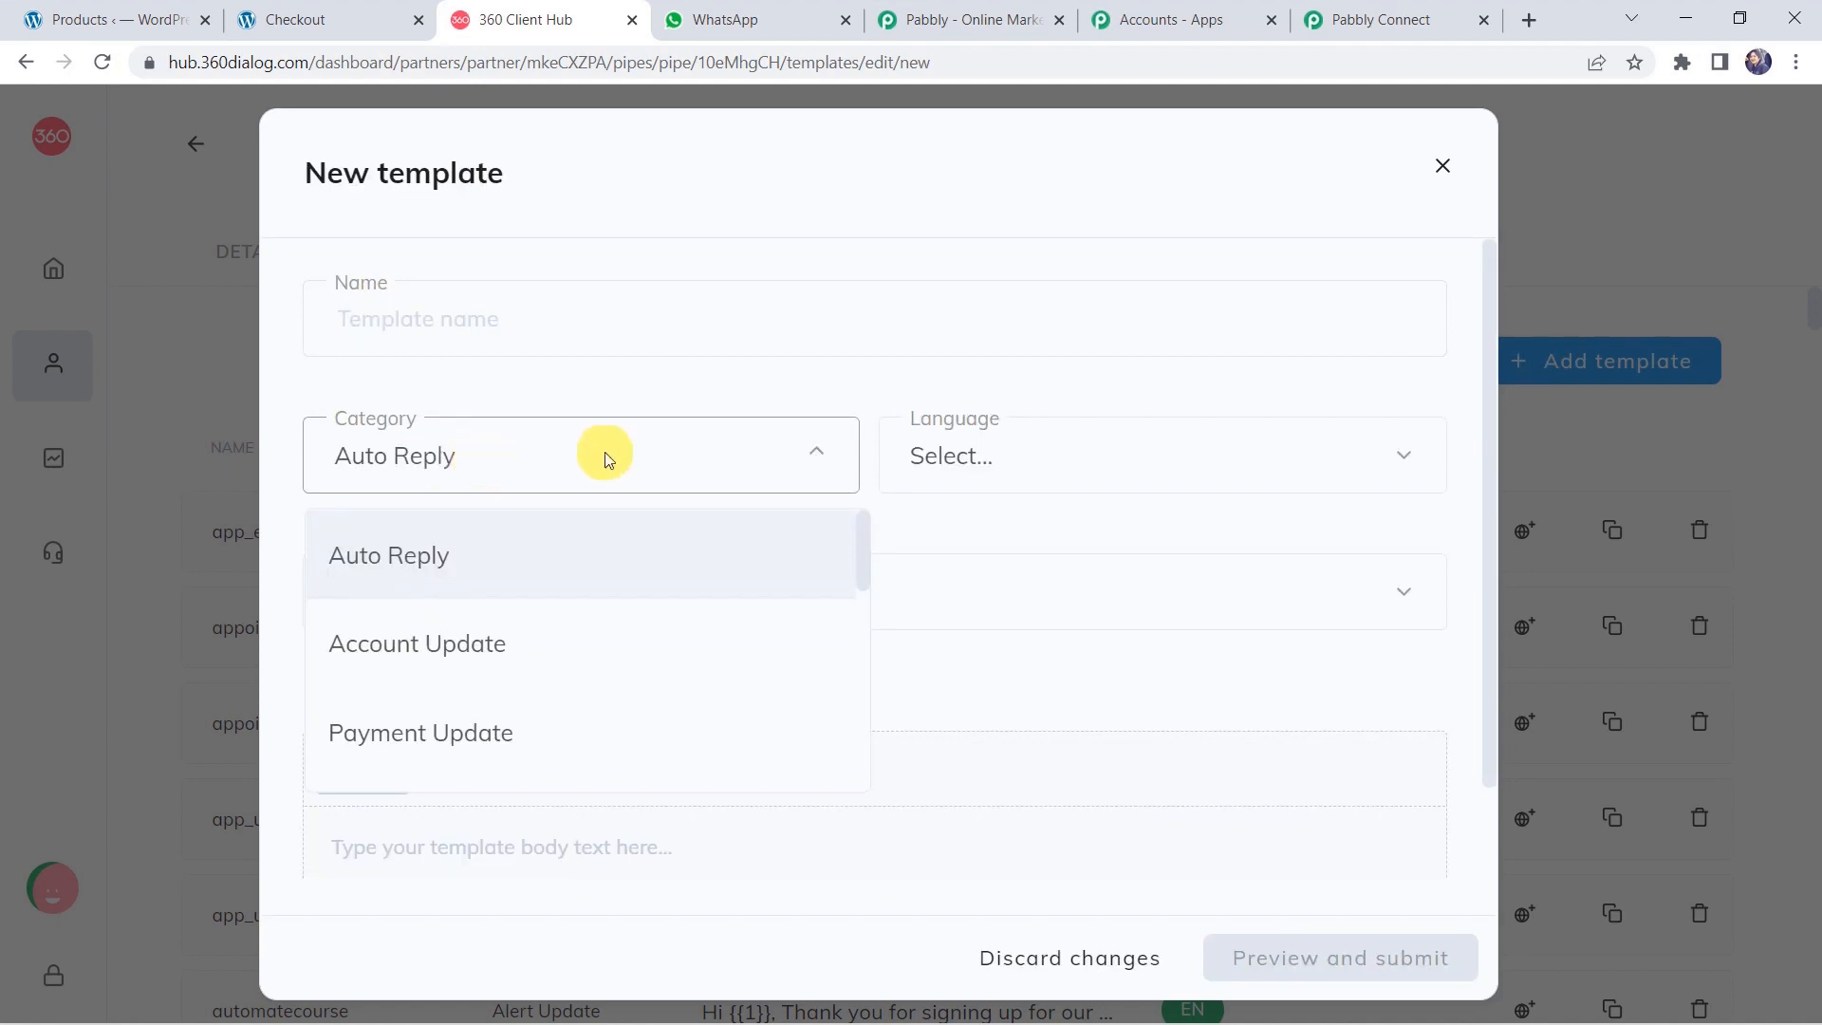
scroll(484, 655, down, 8)
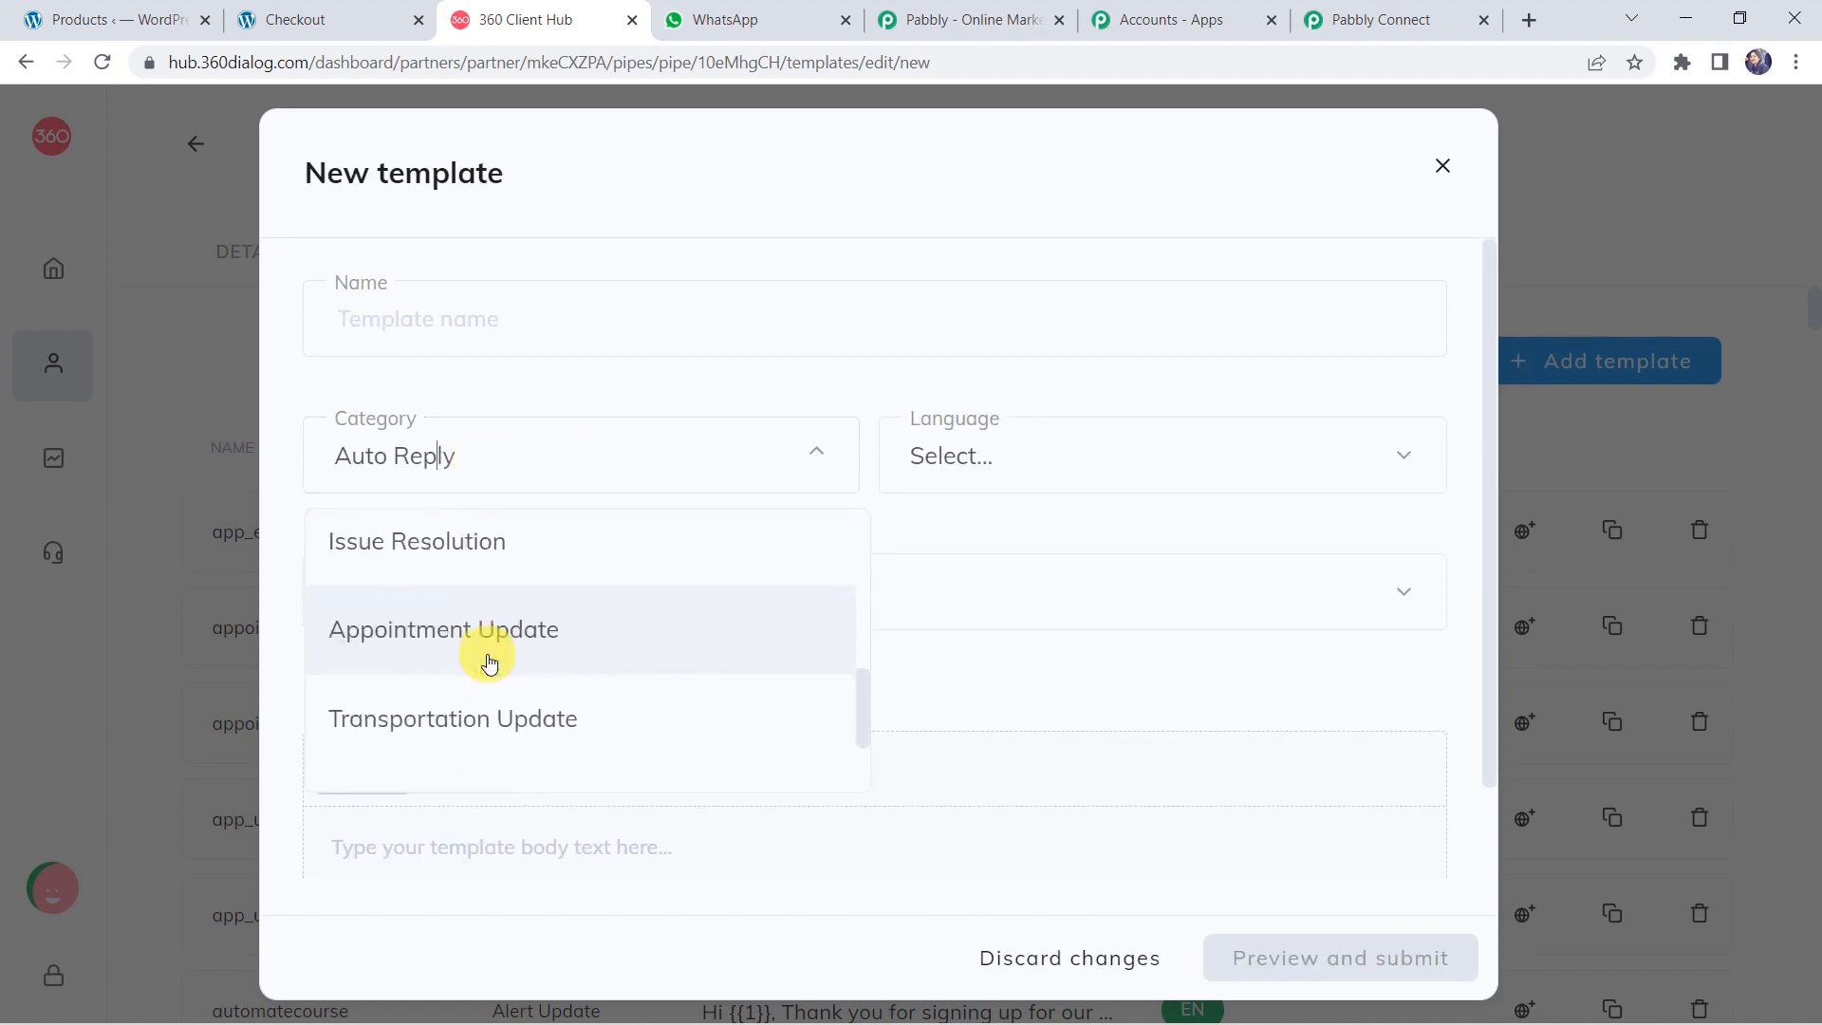
click(1036, 444)
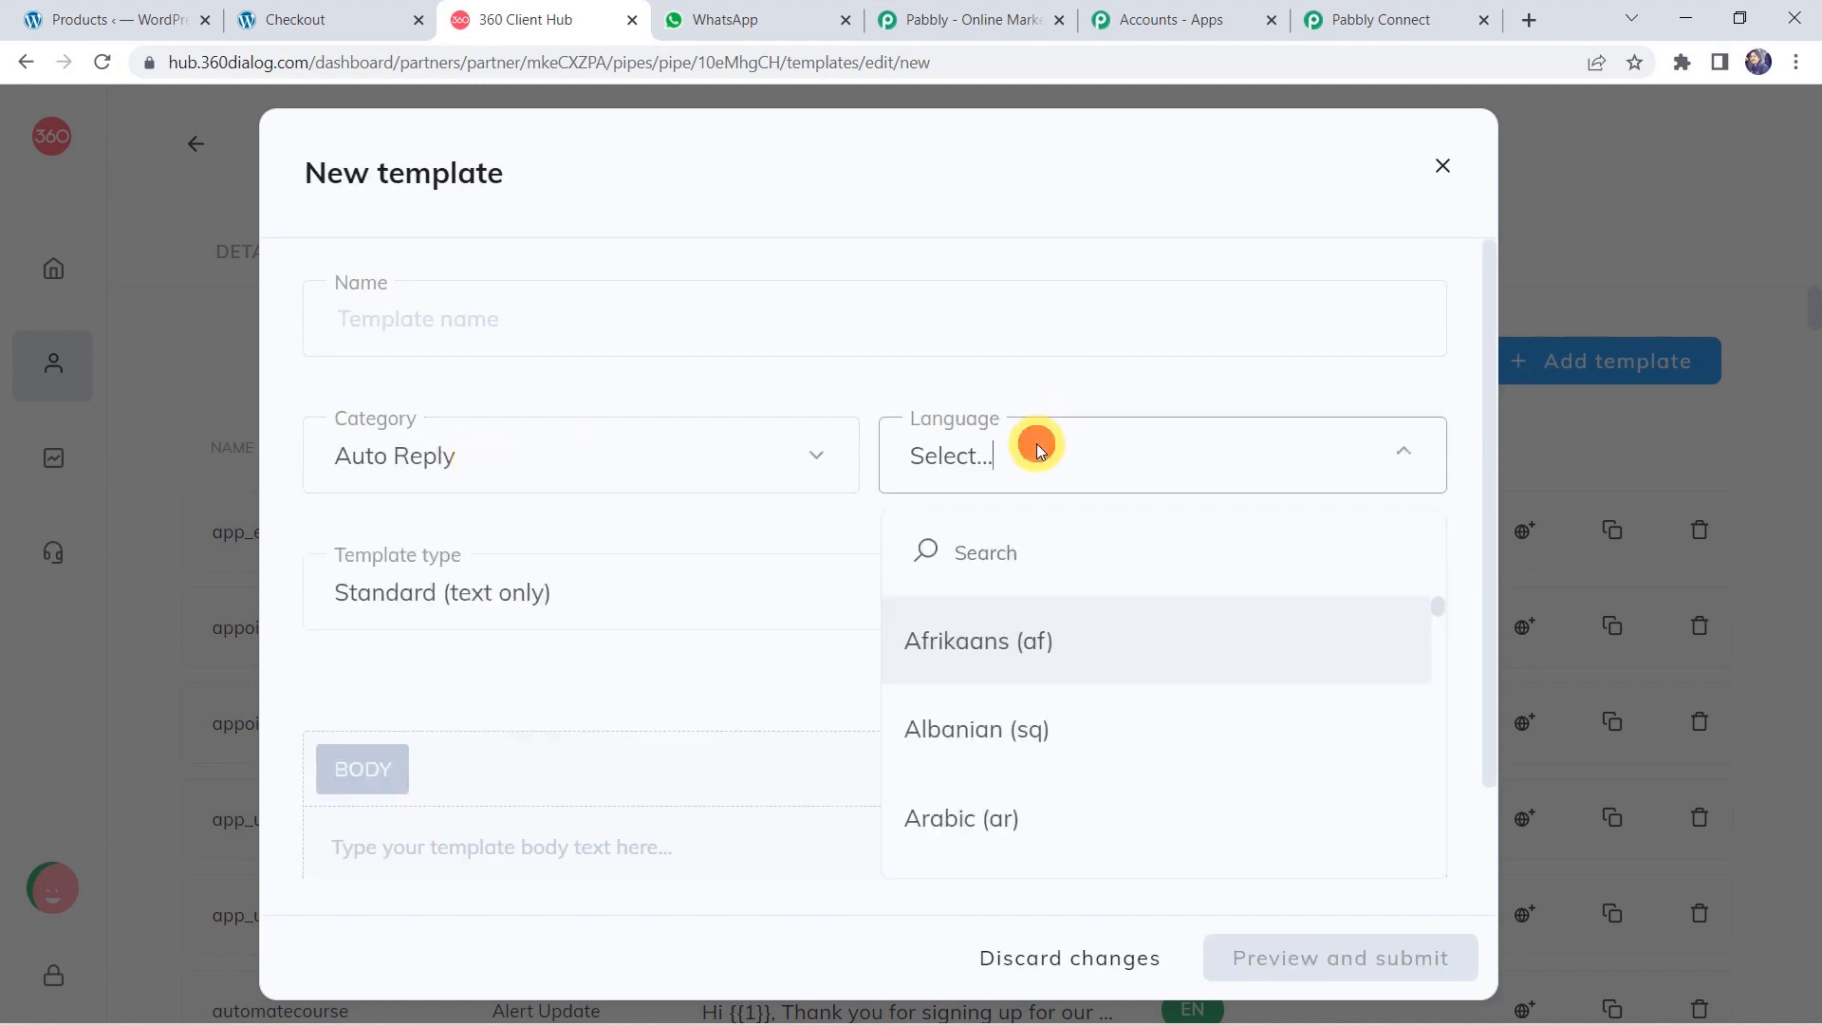
click(562, 616)
click(562, 617)
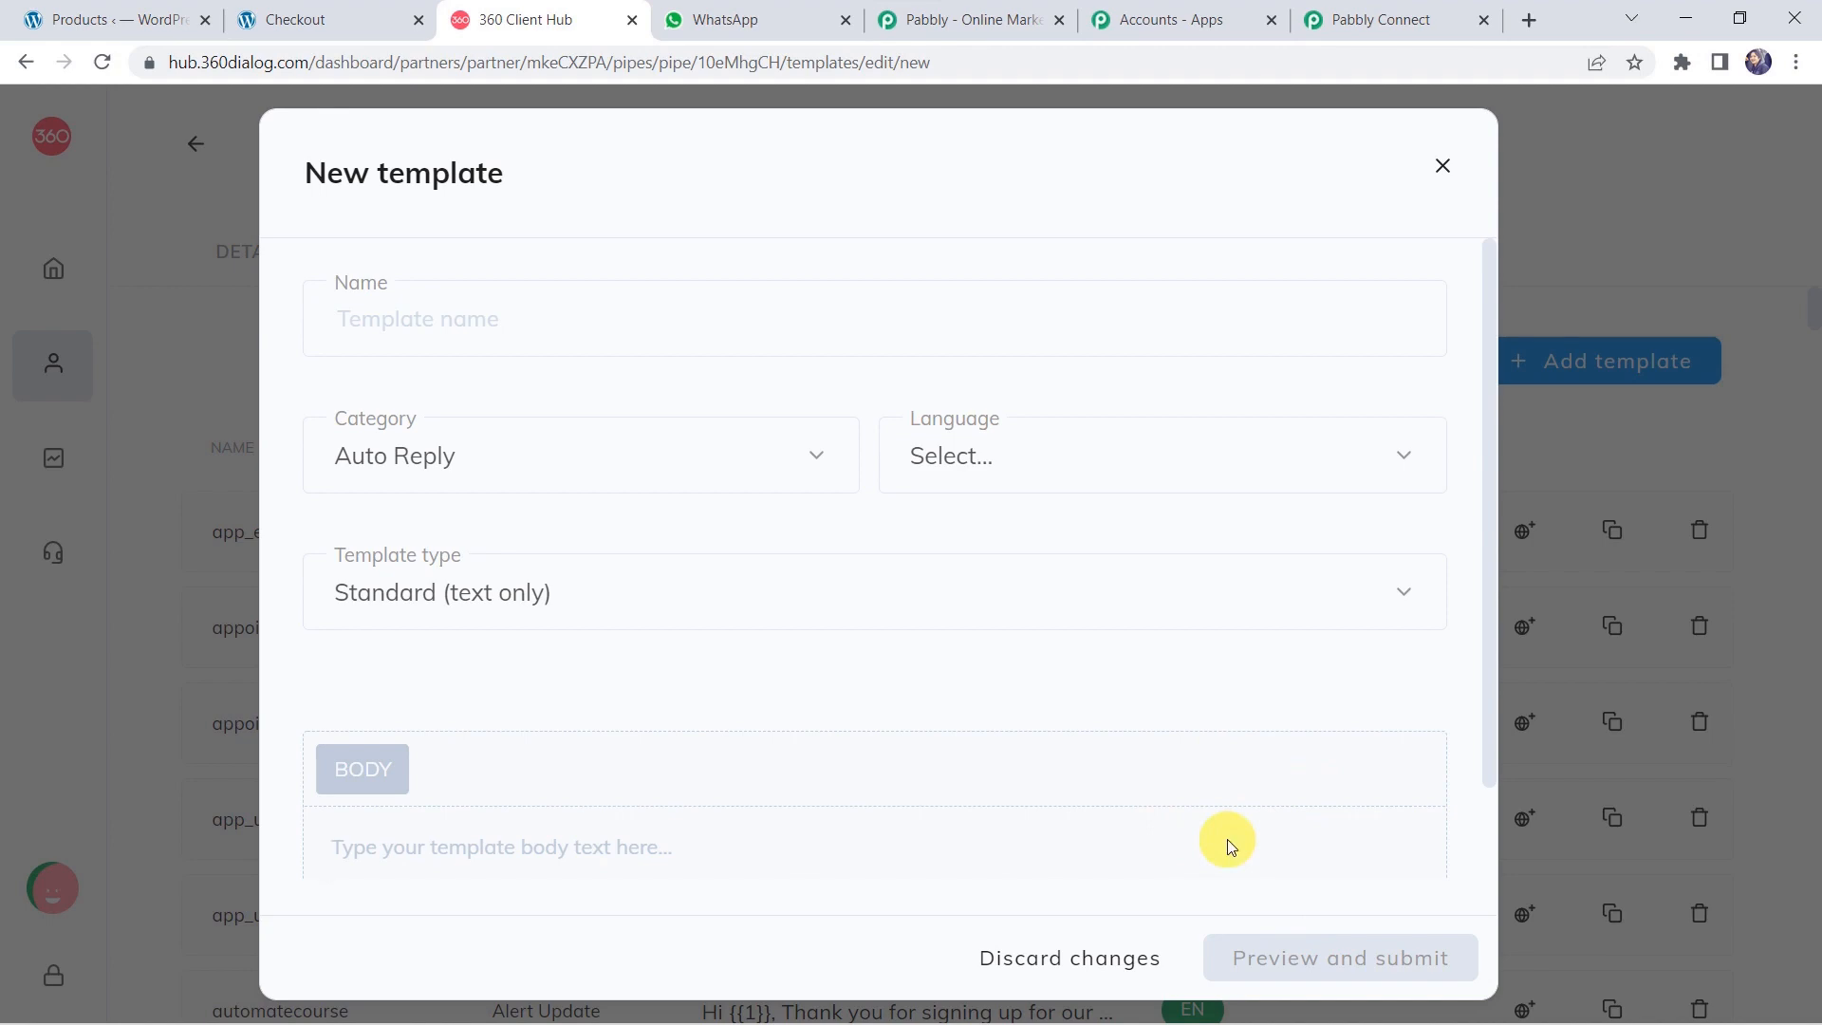
click(1442, 169)
Search the templates list for 'order' and open the order_comfirmation_alert preview.
scroll(573, 964, down, 20)
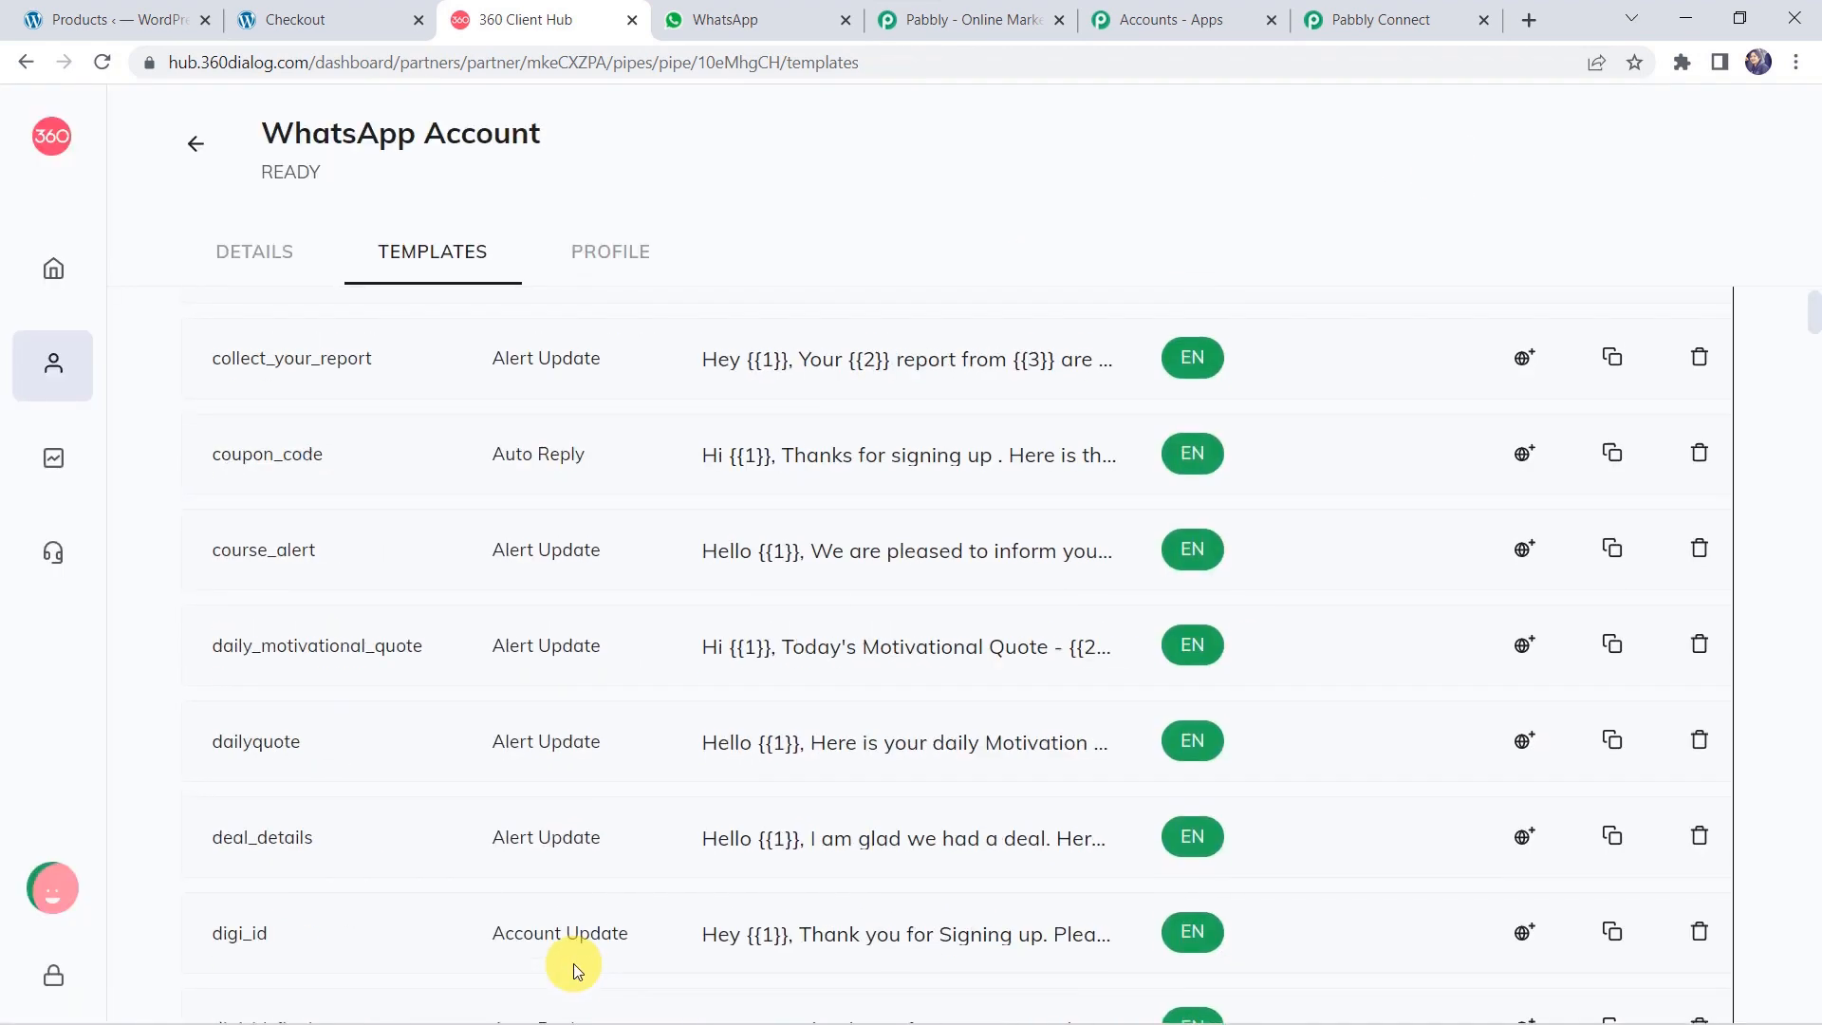
scroll(573, 963, down, 20)
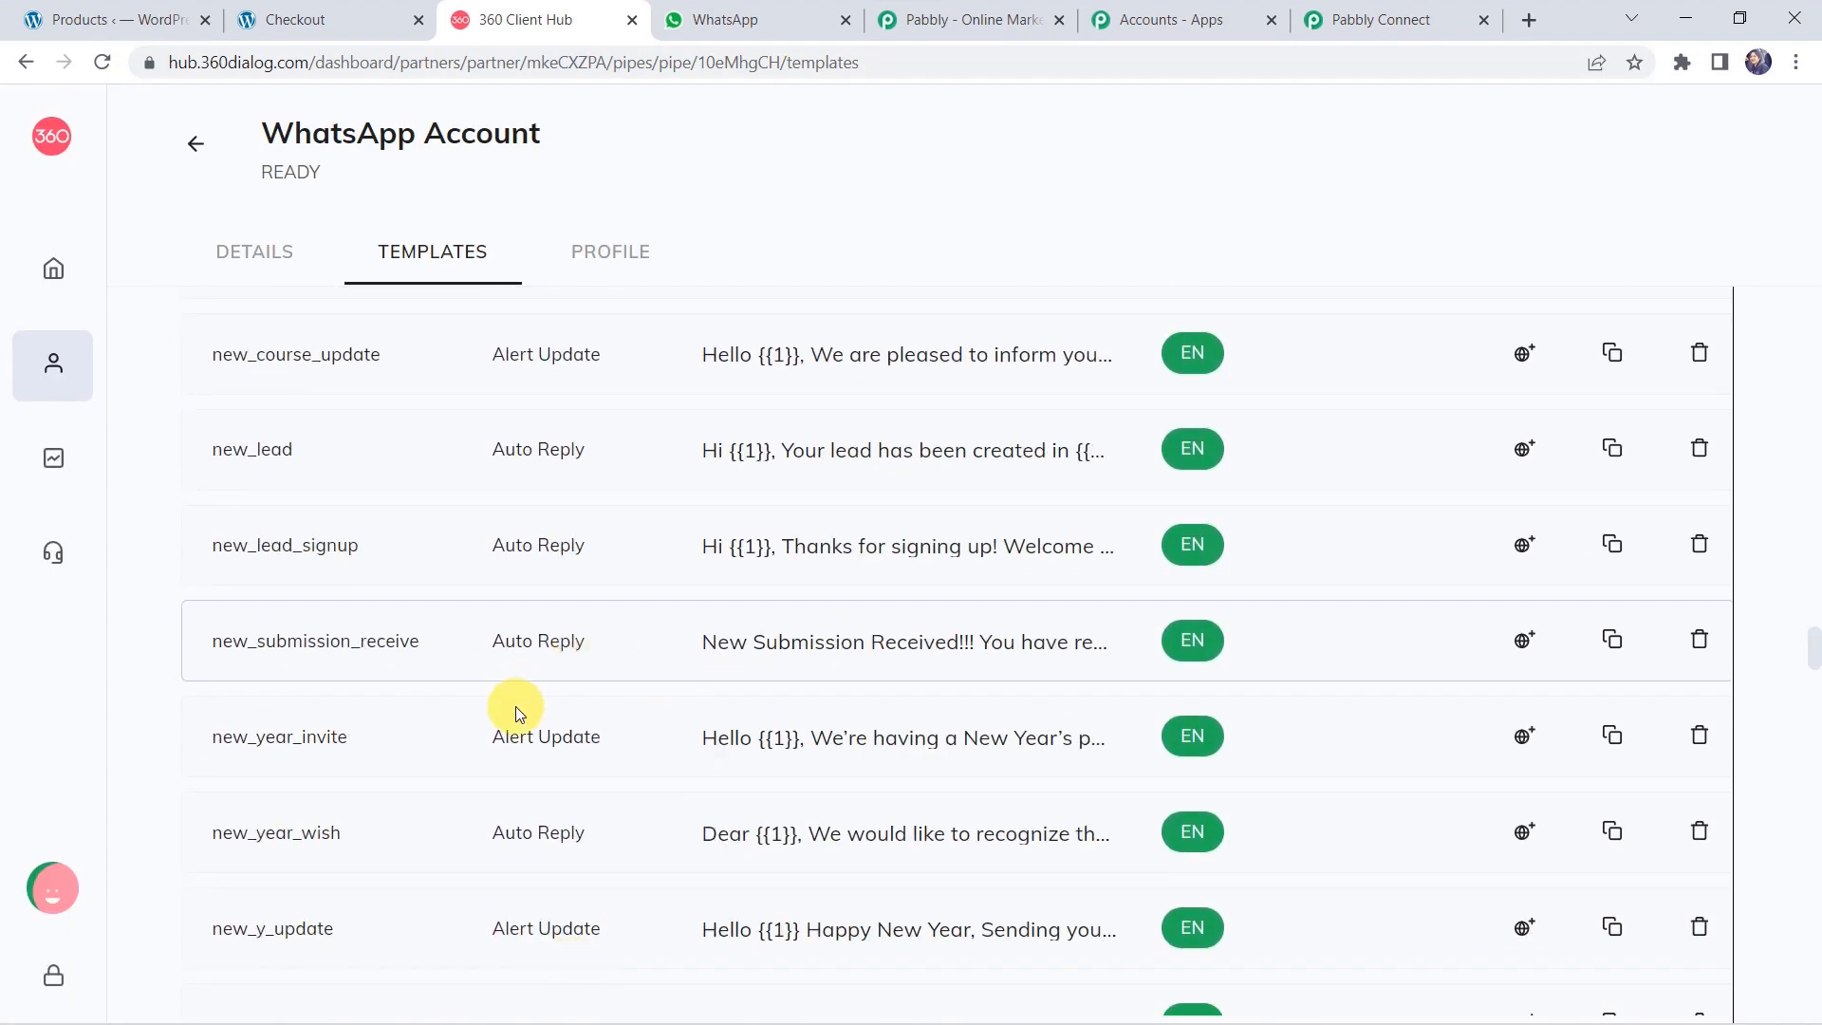
scroll(515, 706, down, 1)
key(ctrl+f)
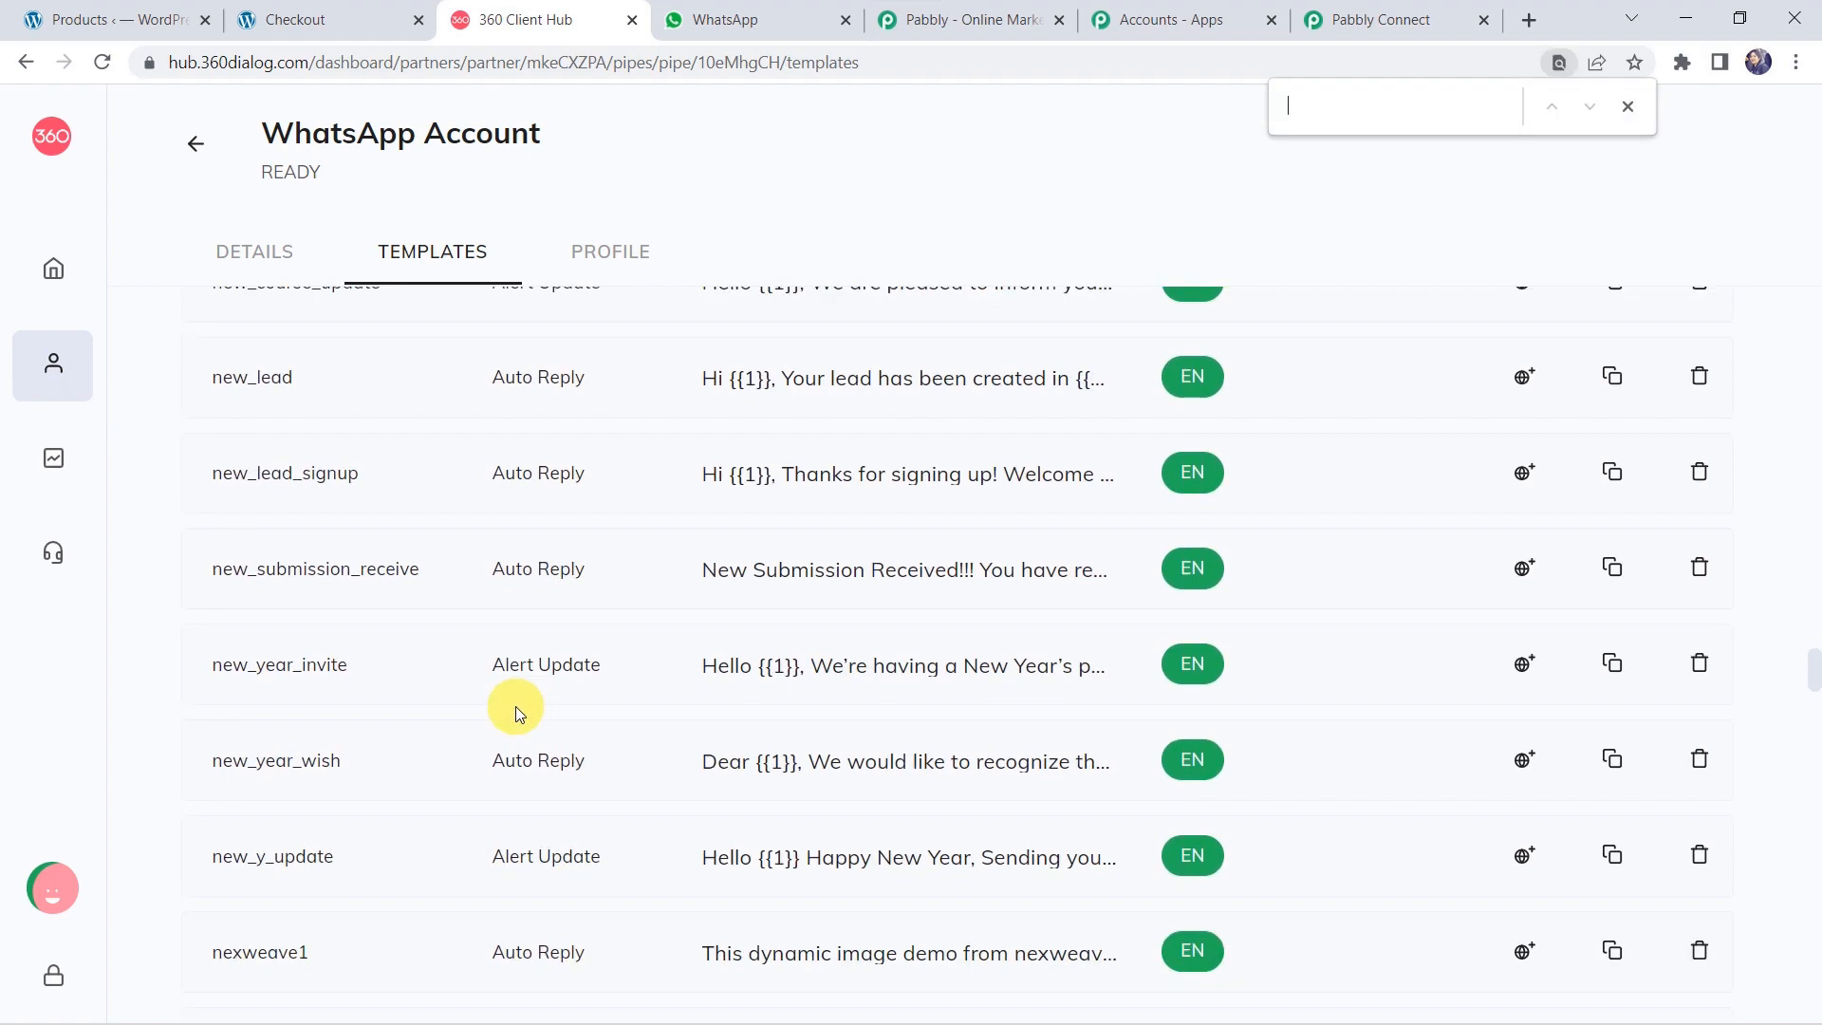
text(order)
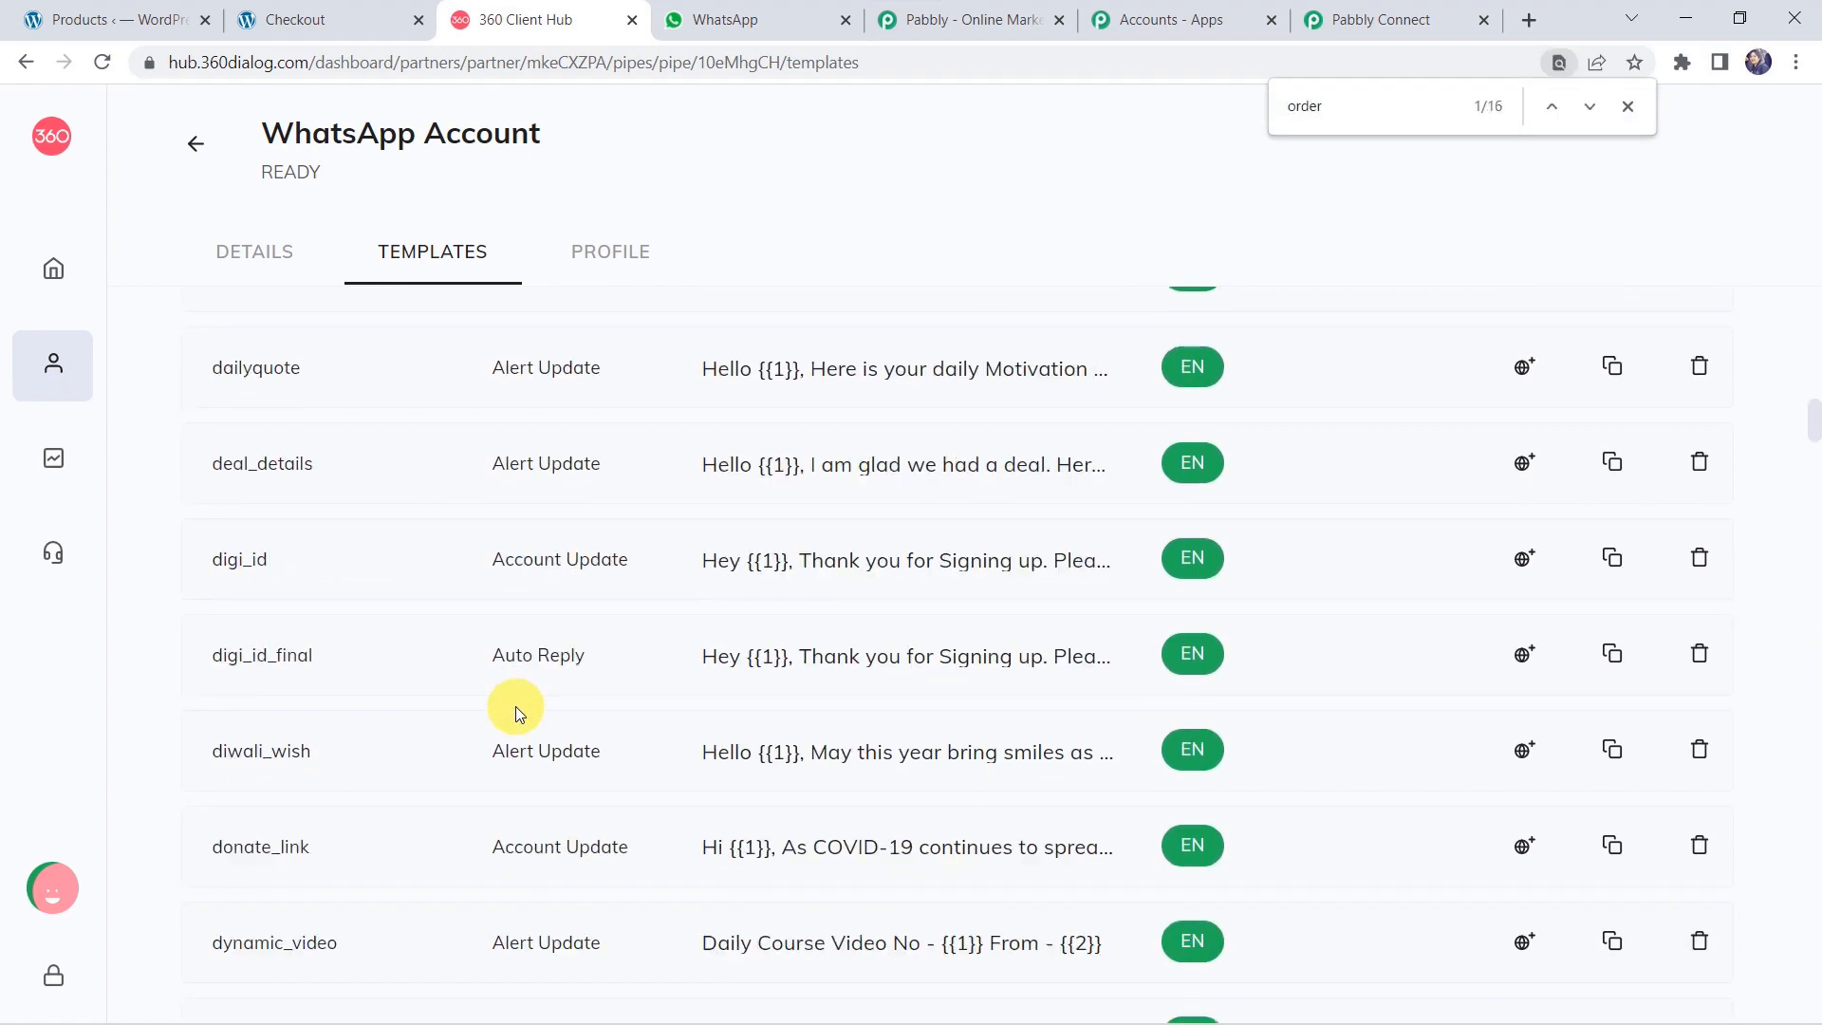
scroll(515, 706, down, 10)
scroll(515, 706, down, 20)
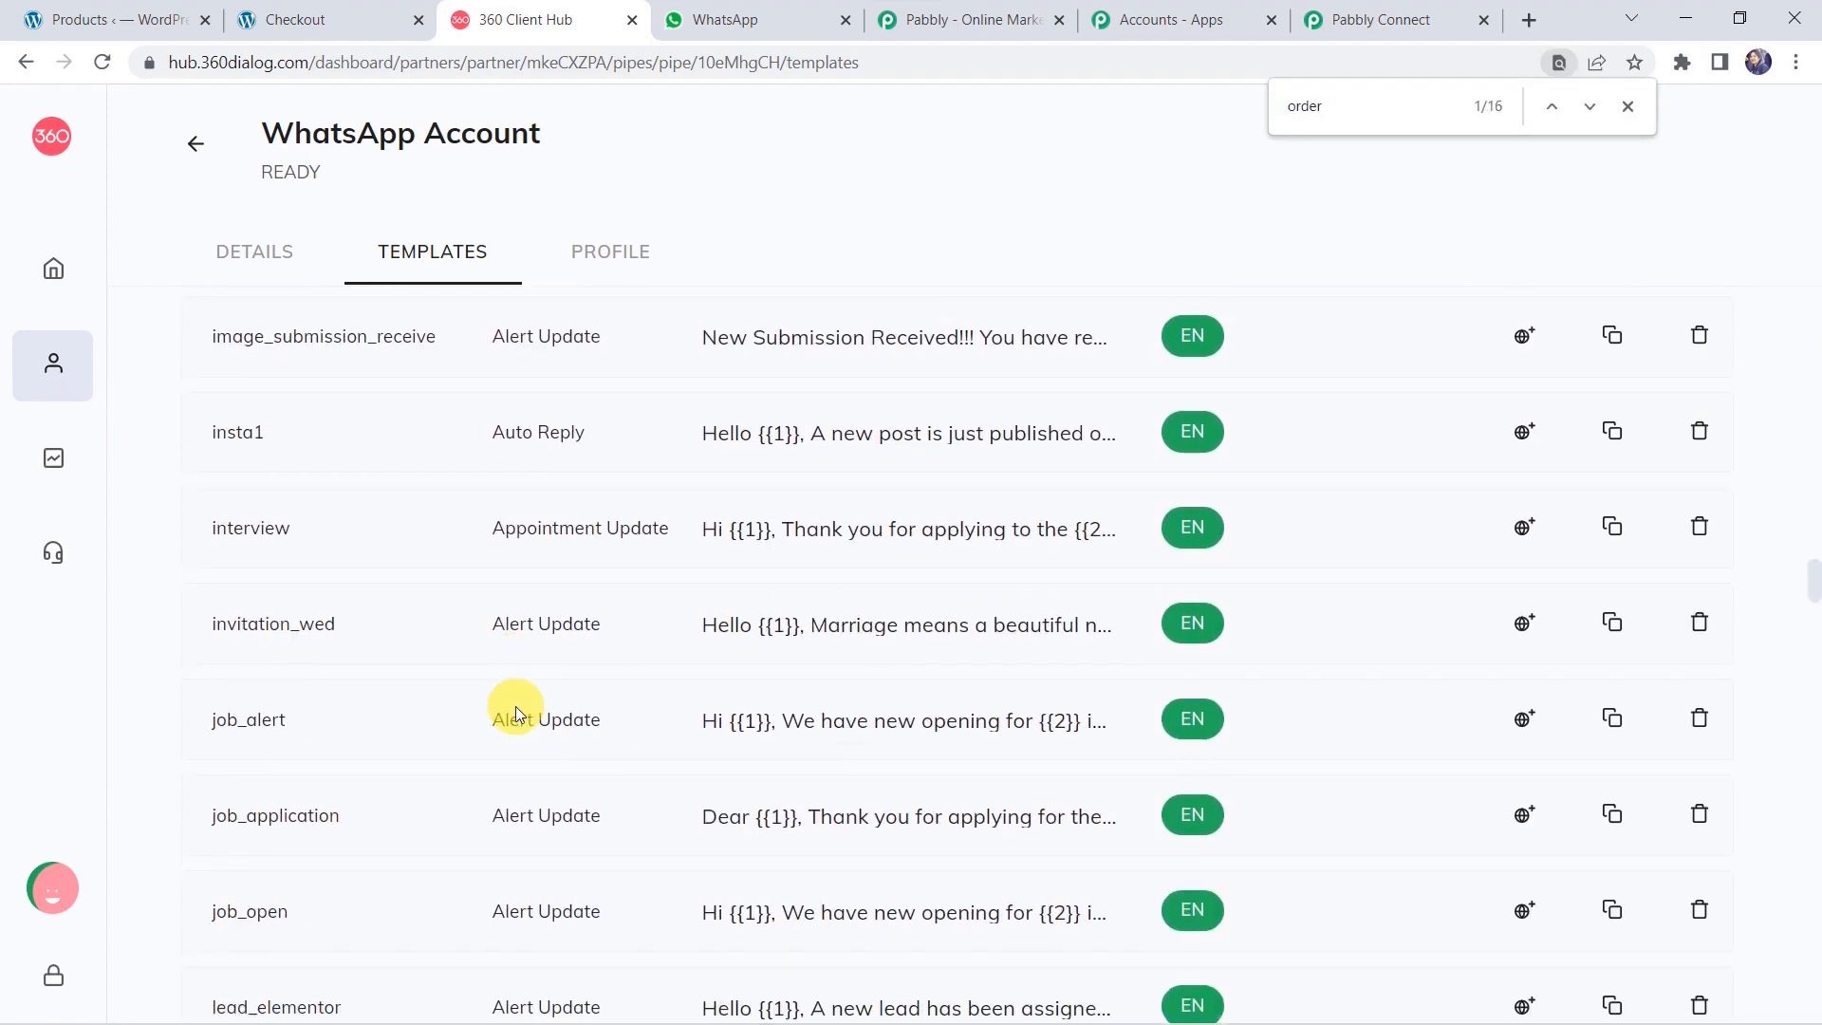
scroll(515, 706, up, 4)
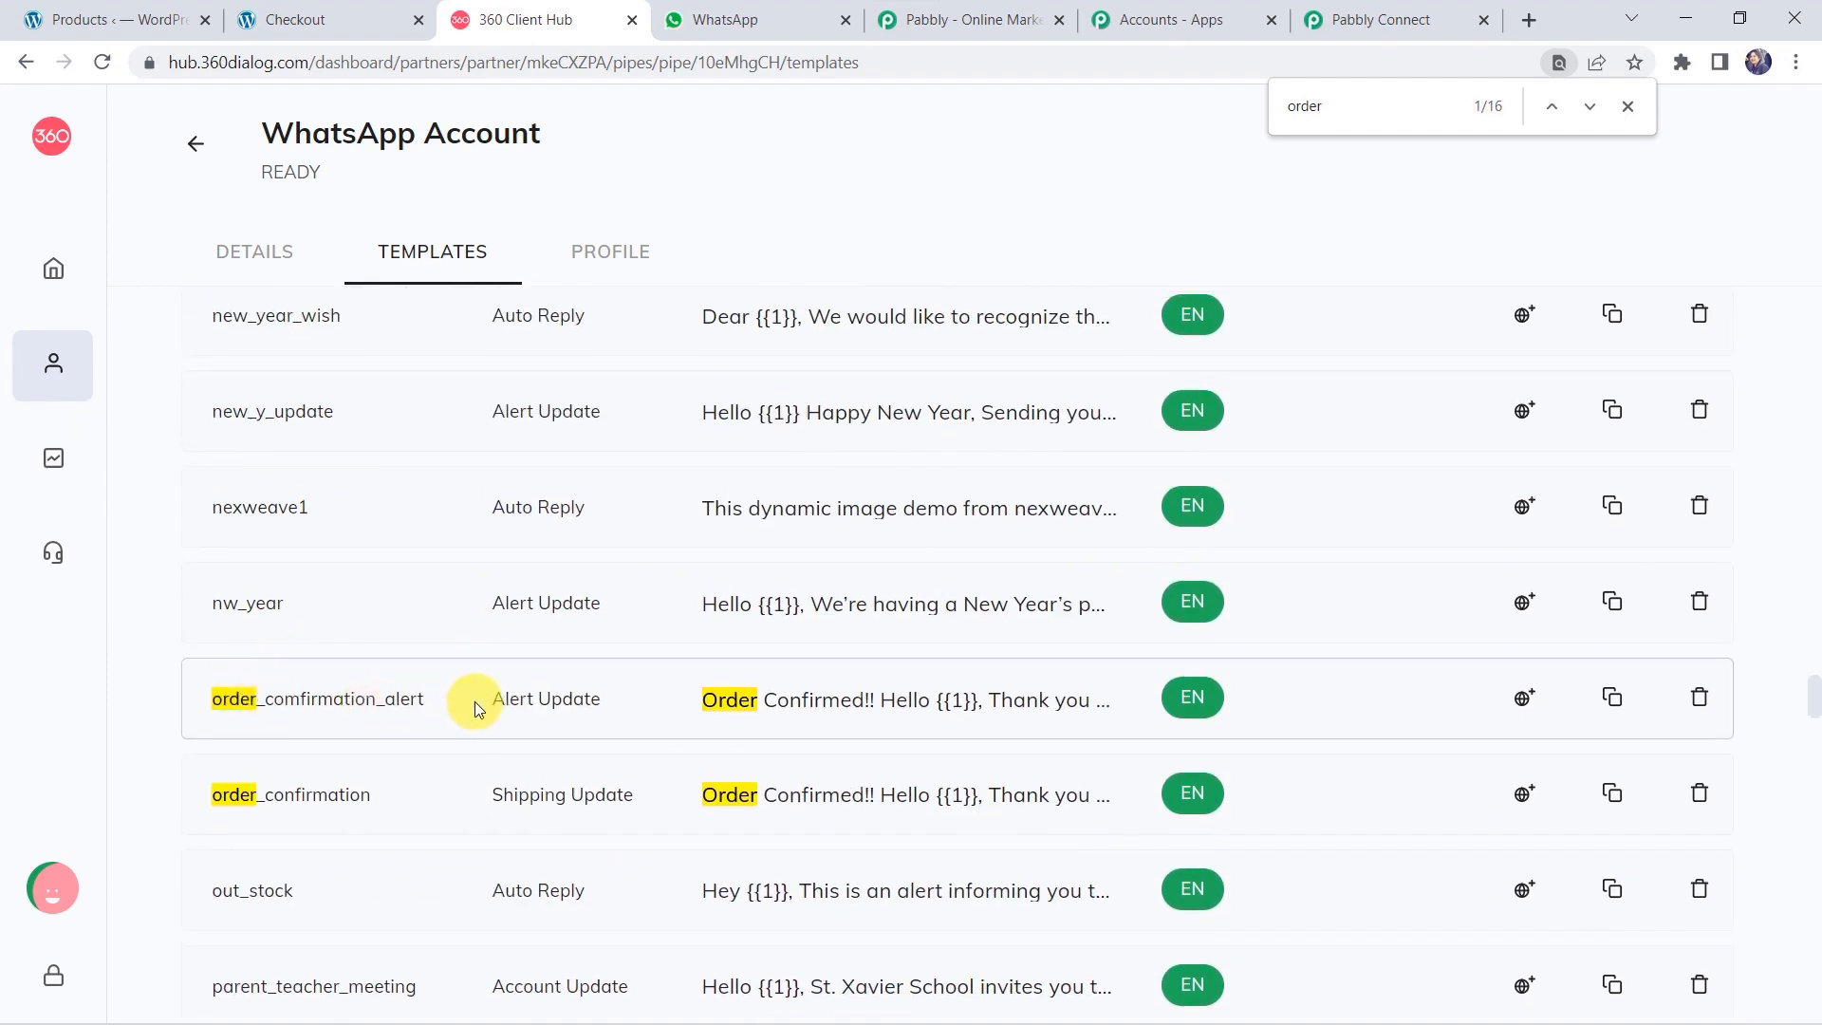
click(863, 707)
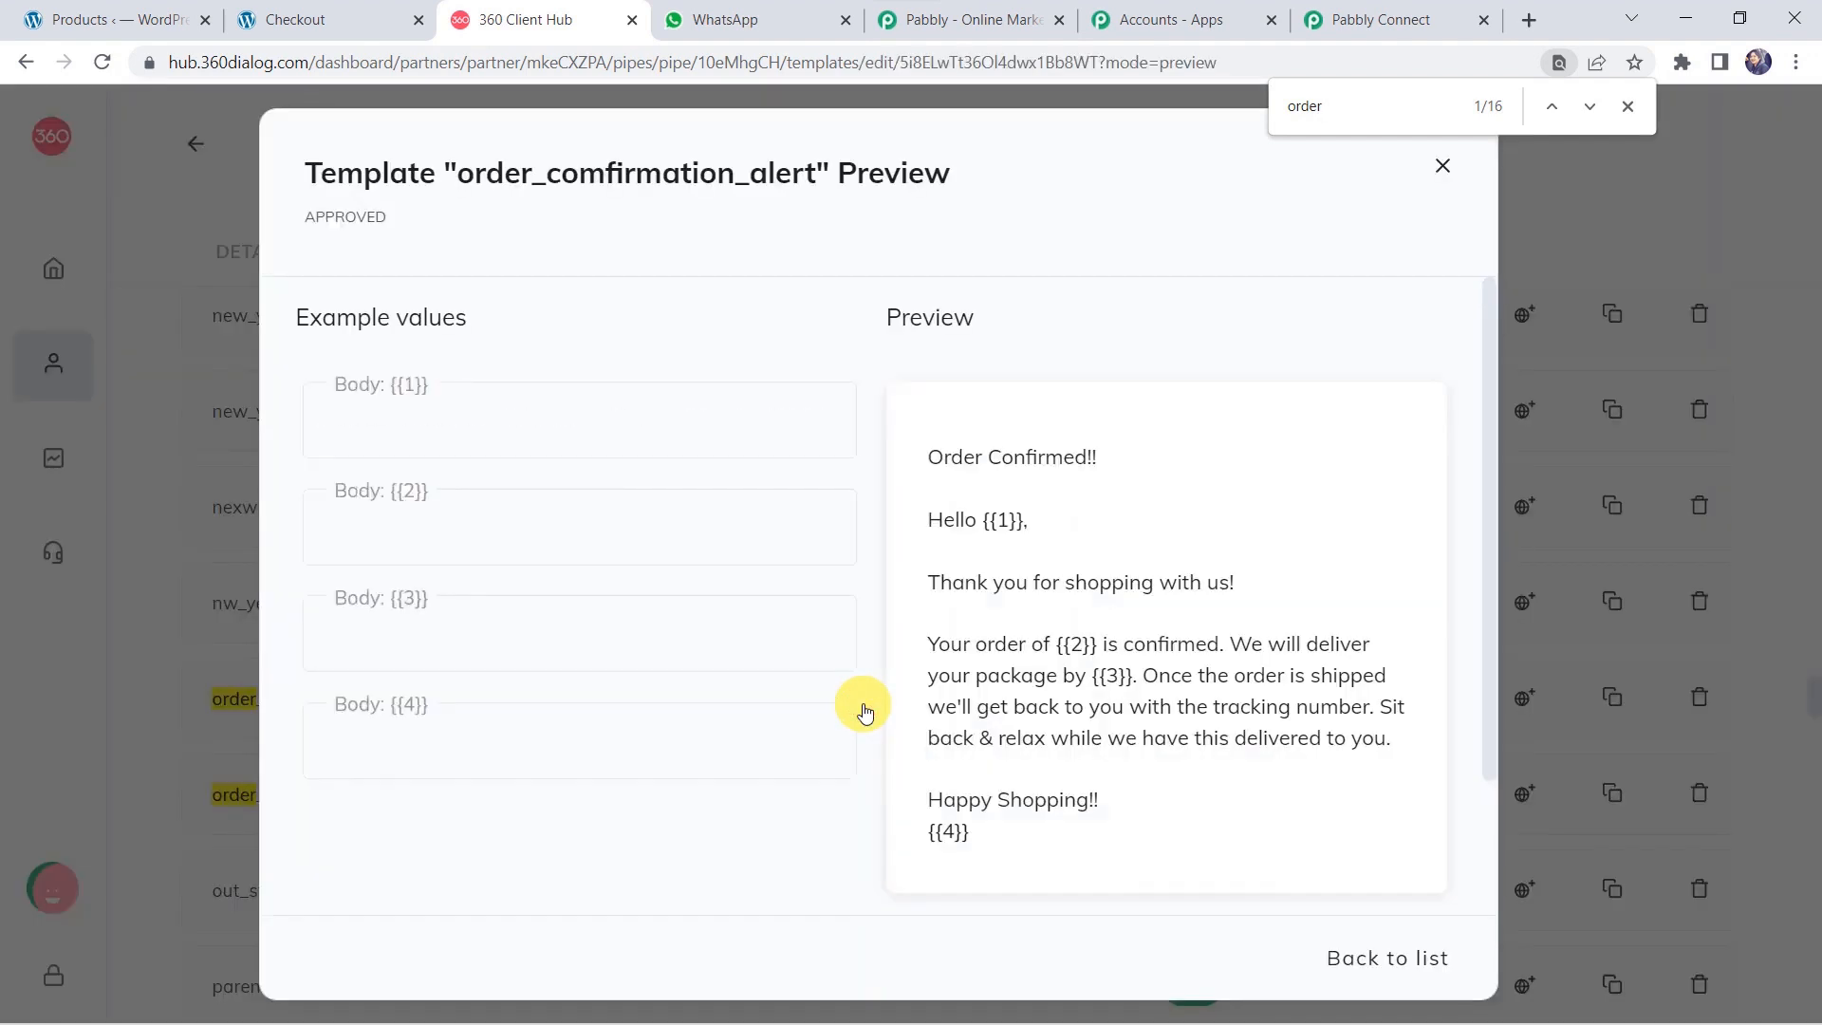
Inspect the {{1}}, {{3}} and {{4}} placeholders in the template body.
click(1004, 522)
double_click(1003, 522)
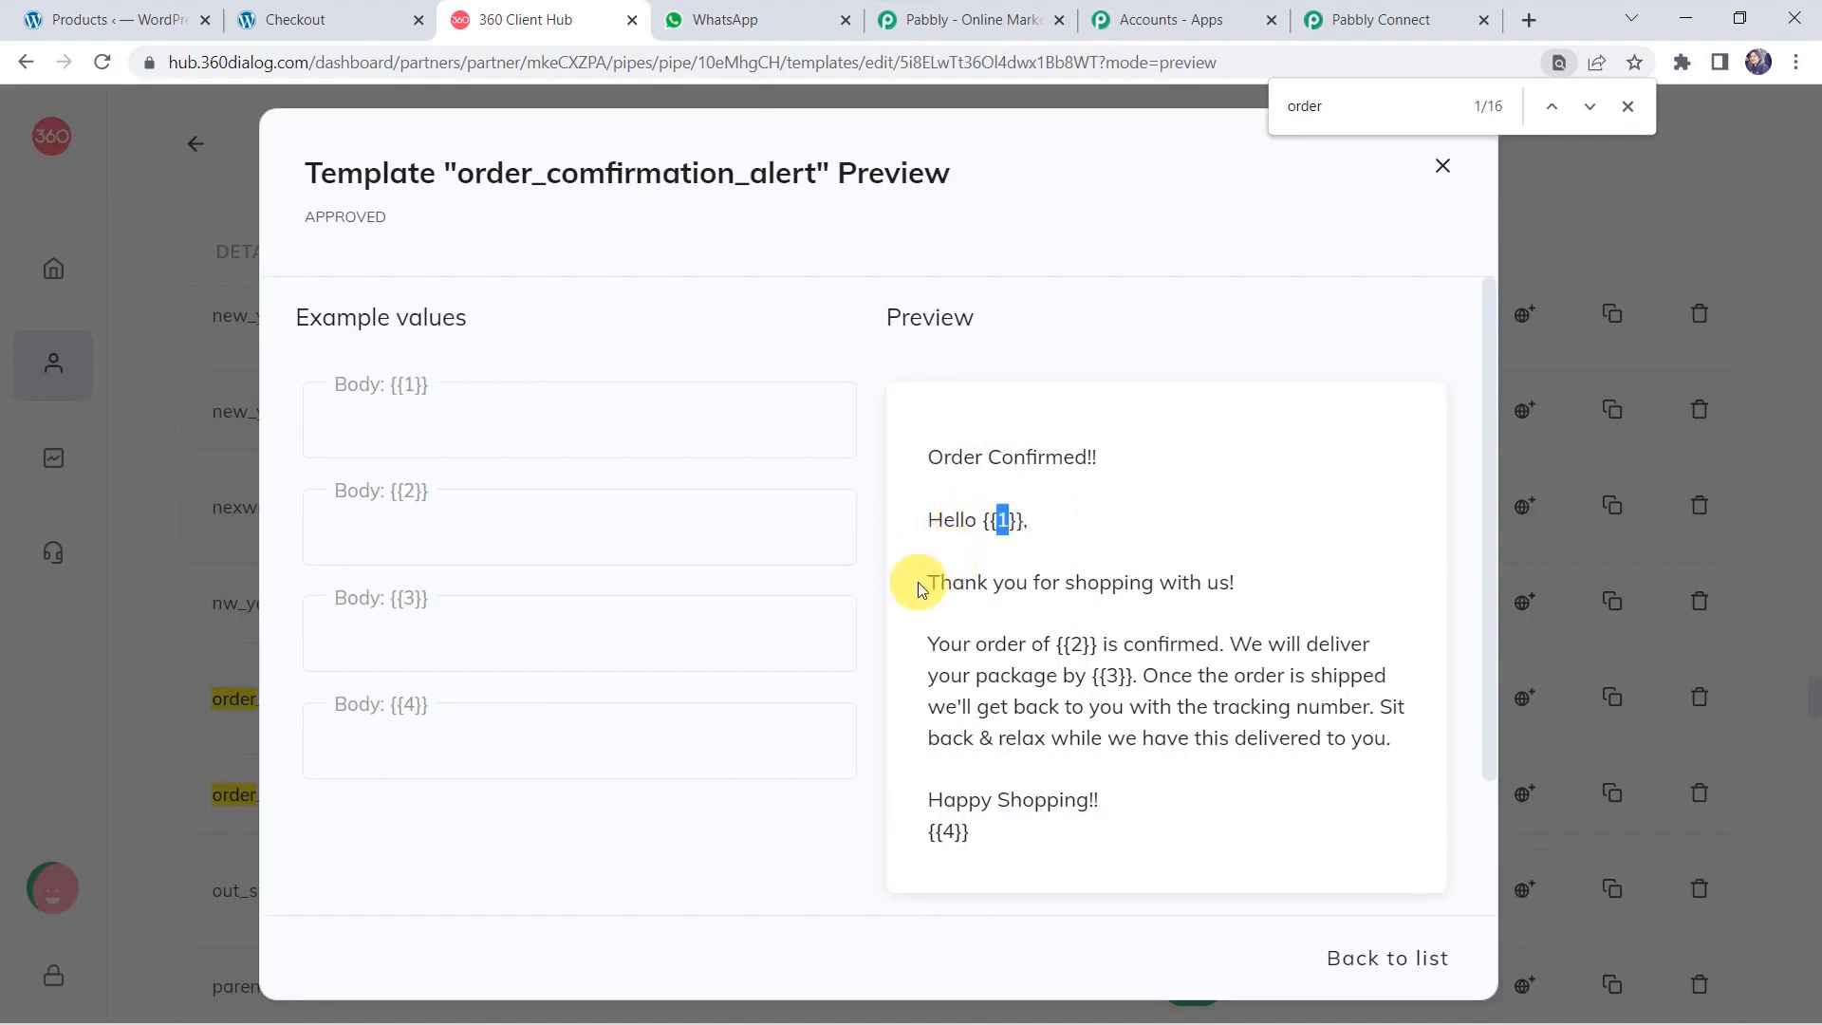
click(1082, 647)
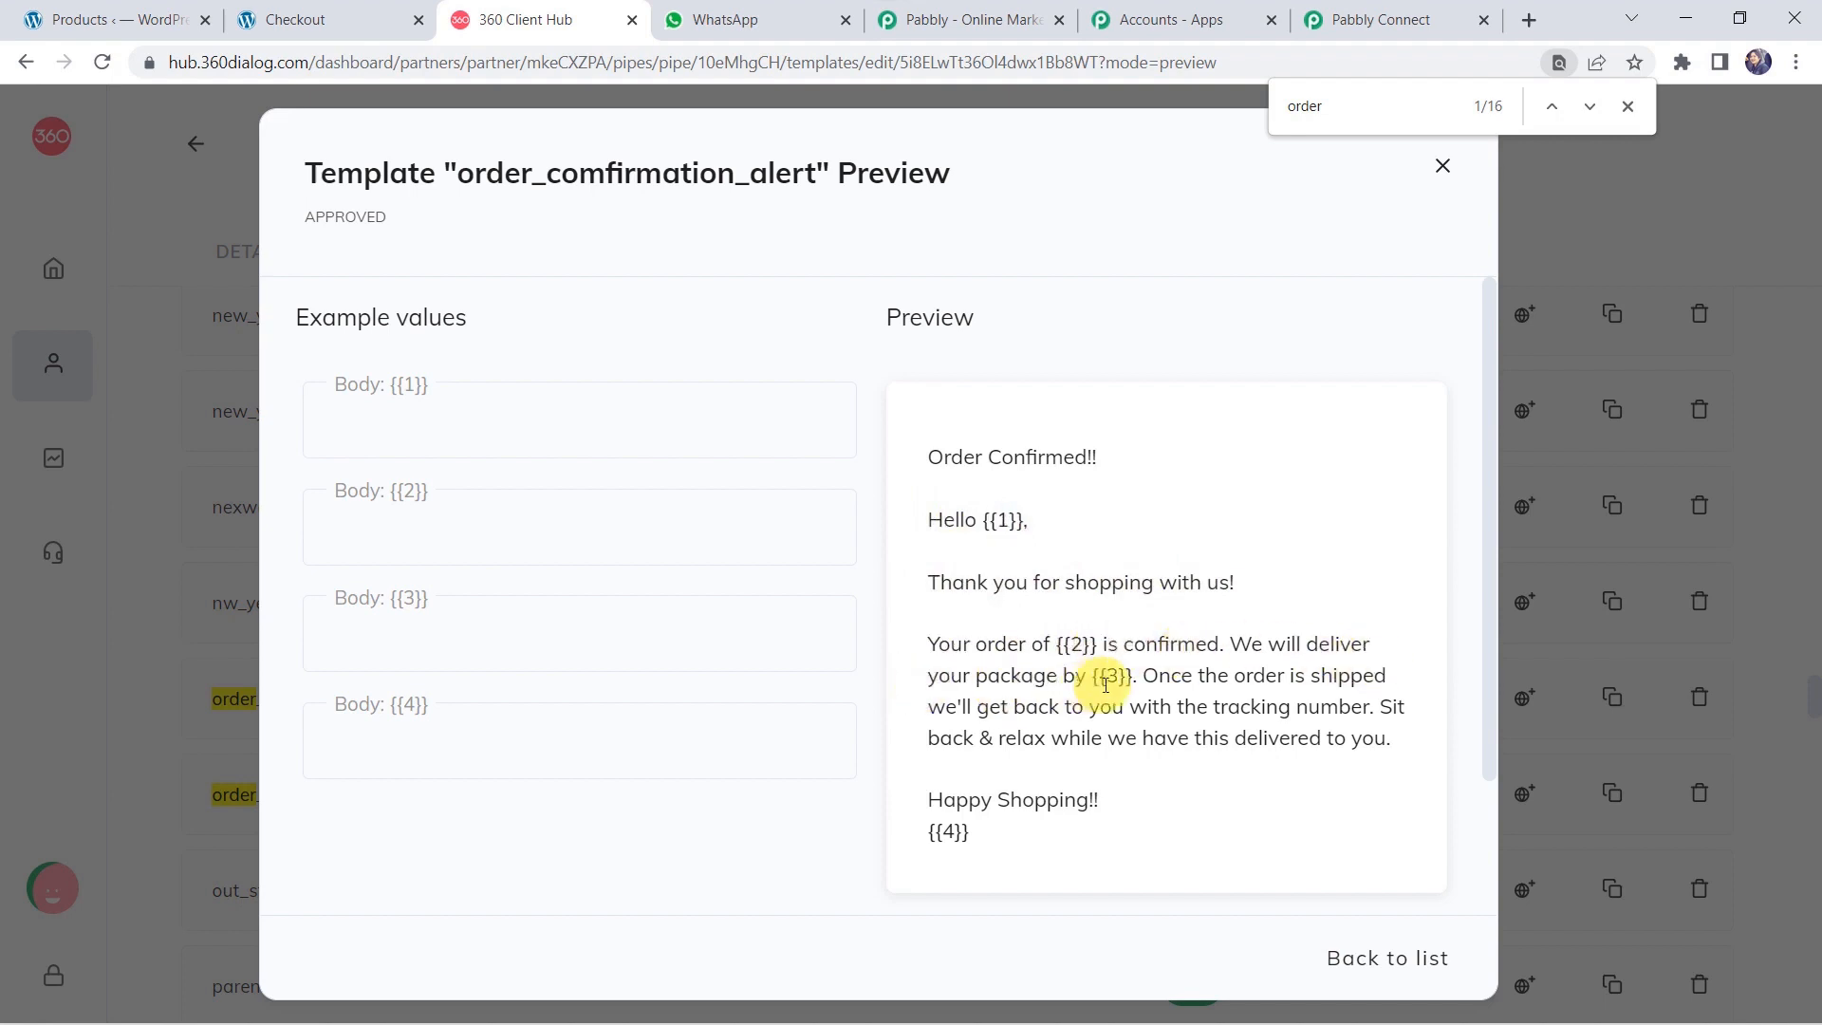
click(1112, 682)
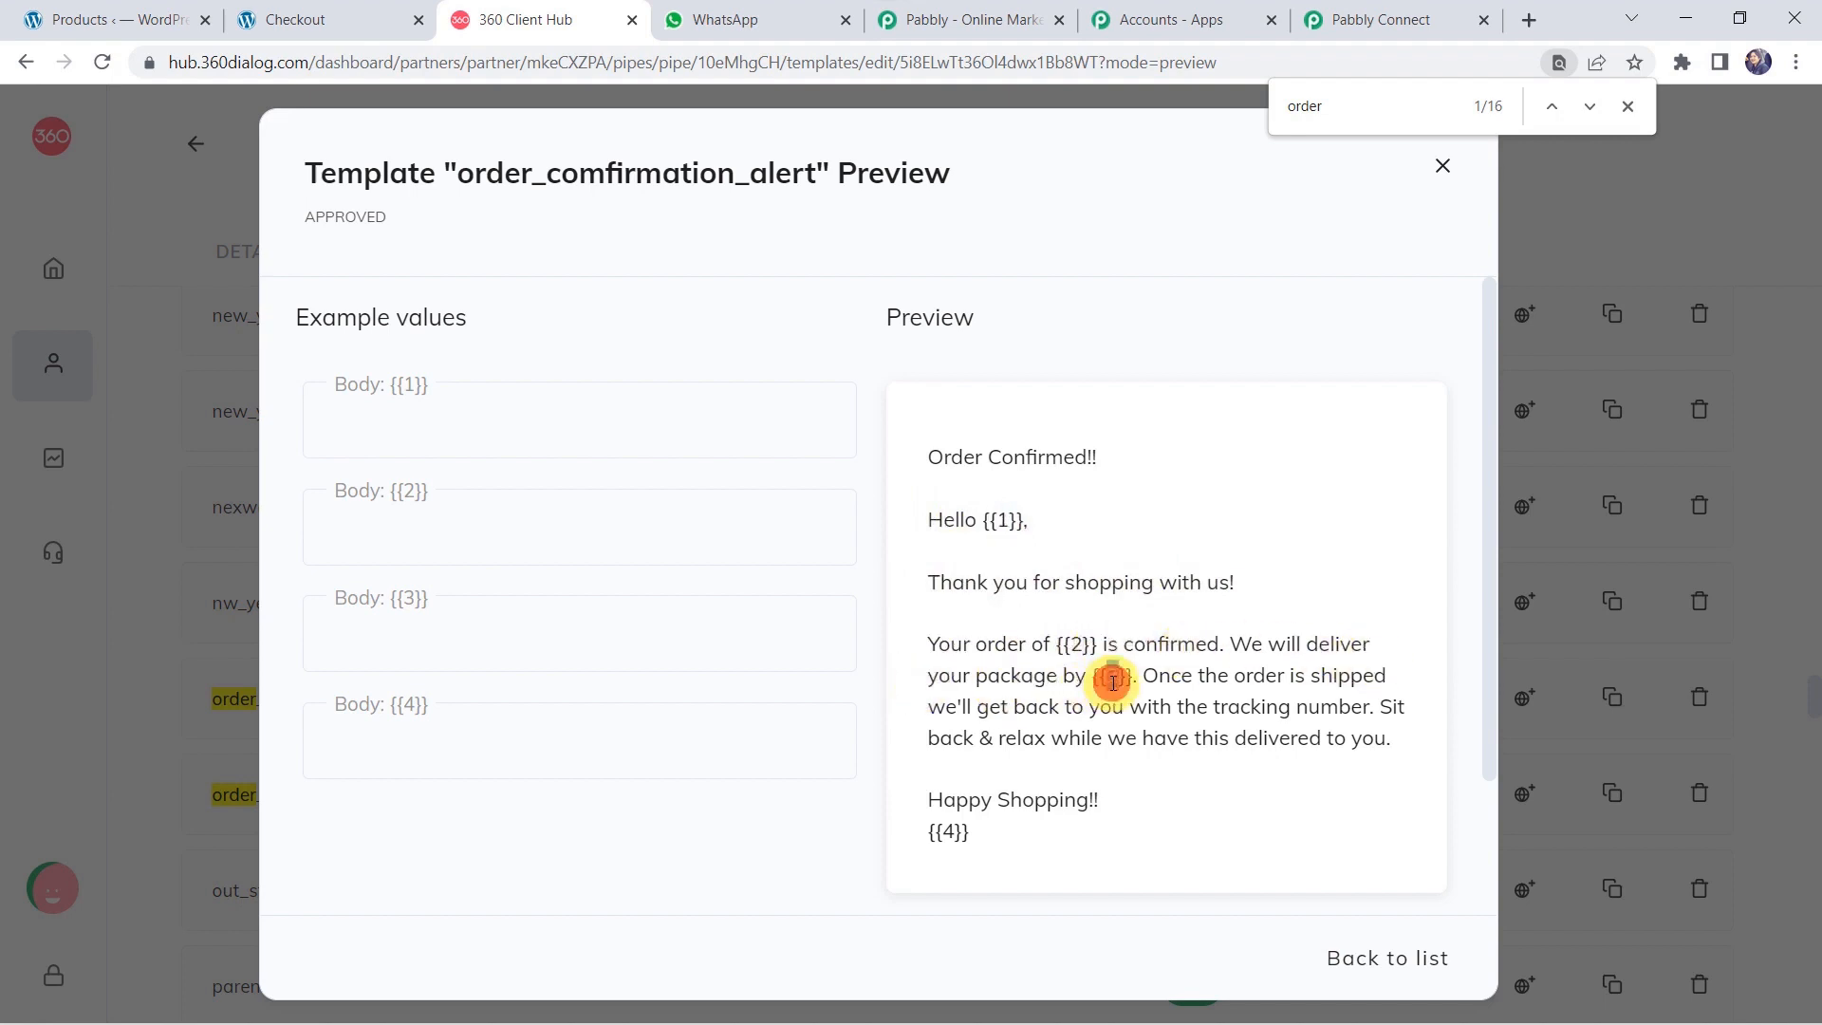
double_click(1112, 682)
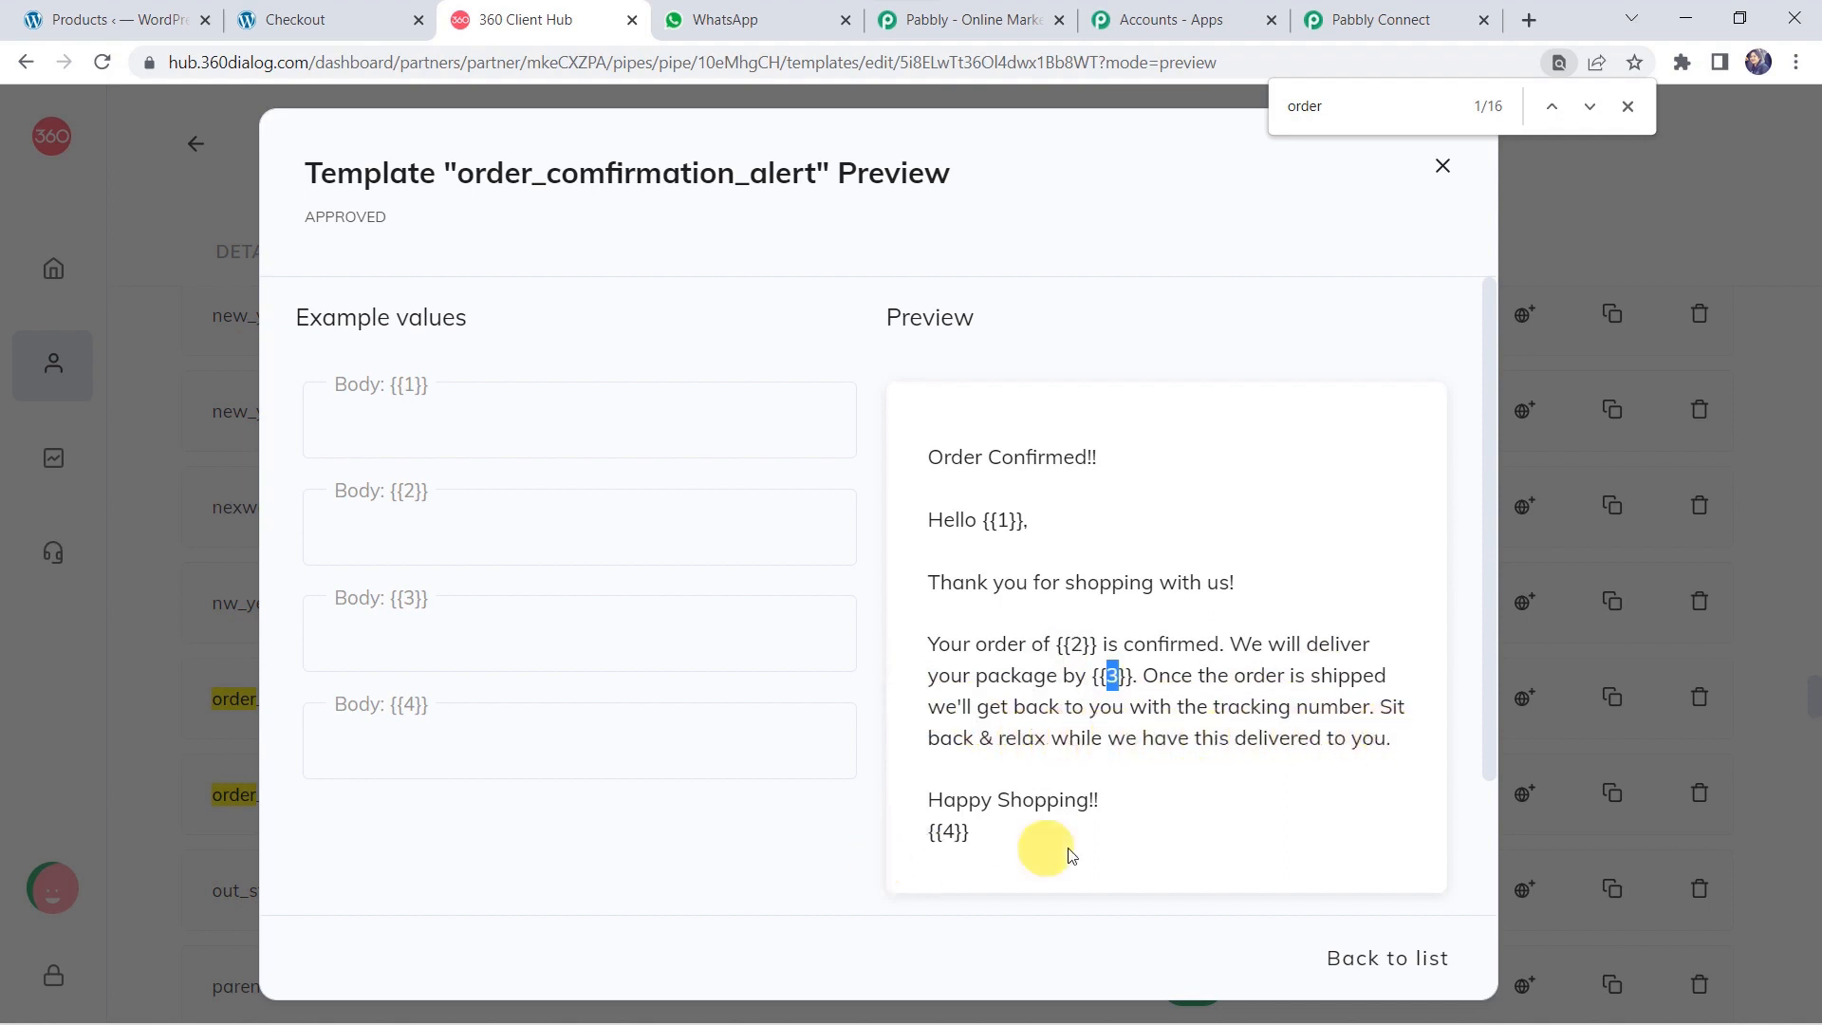
click(945, 833)
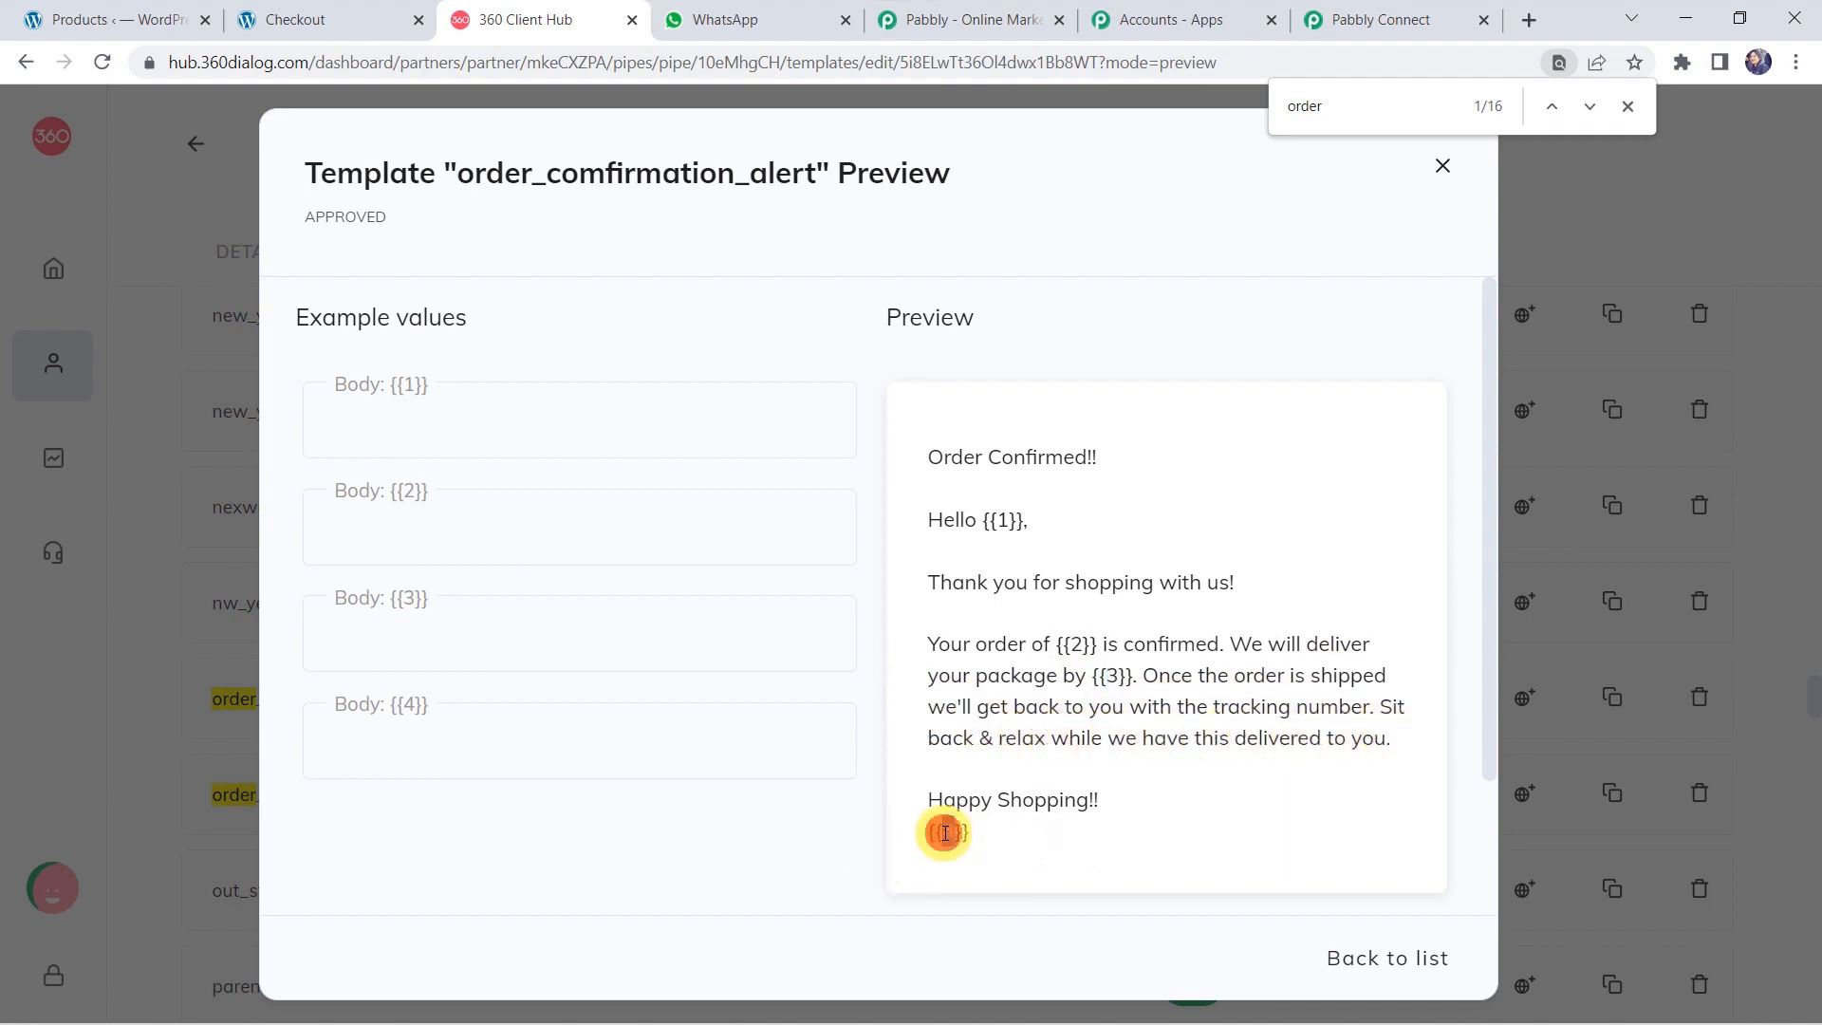
double_click(945, 833)
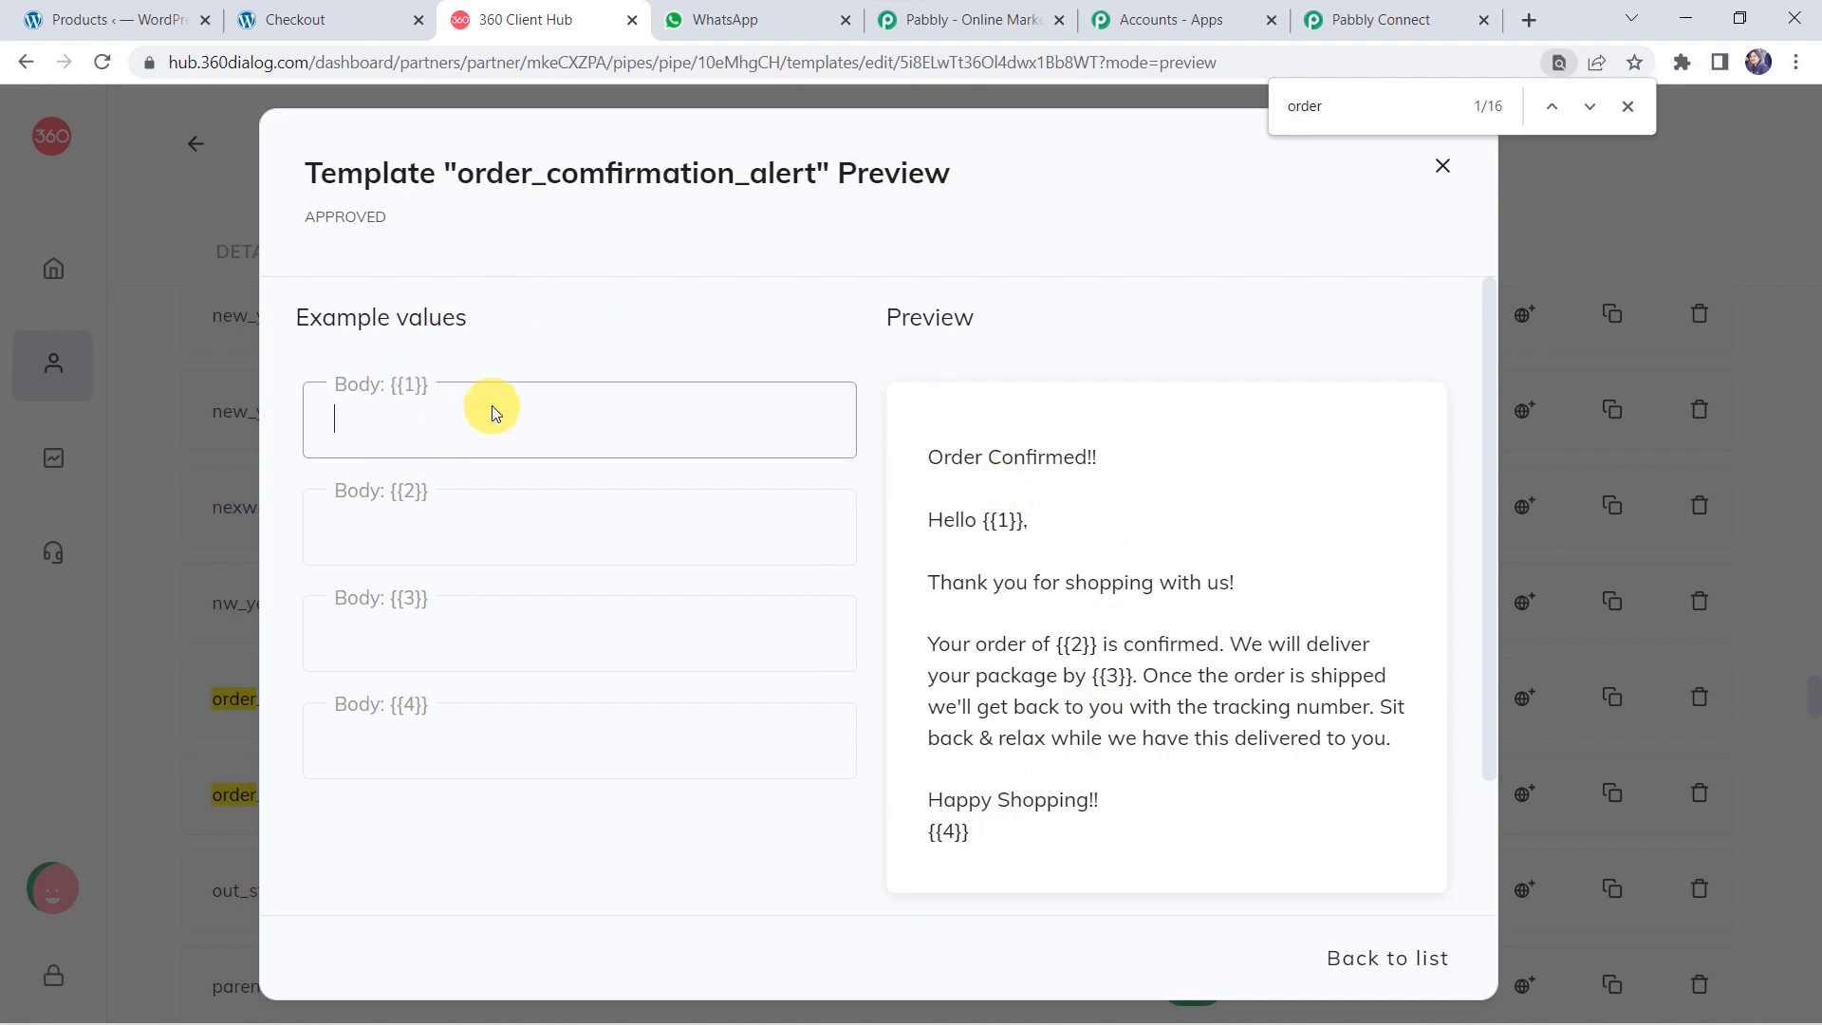
Enter a sample customer name in the Body {{1}} example field, then return to Pabbly Connect.
click(404, 416)
text(Chris)
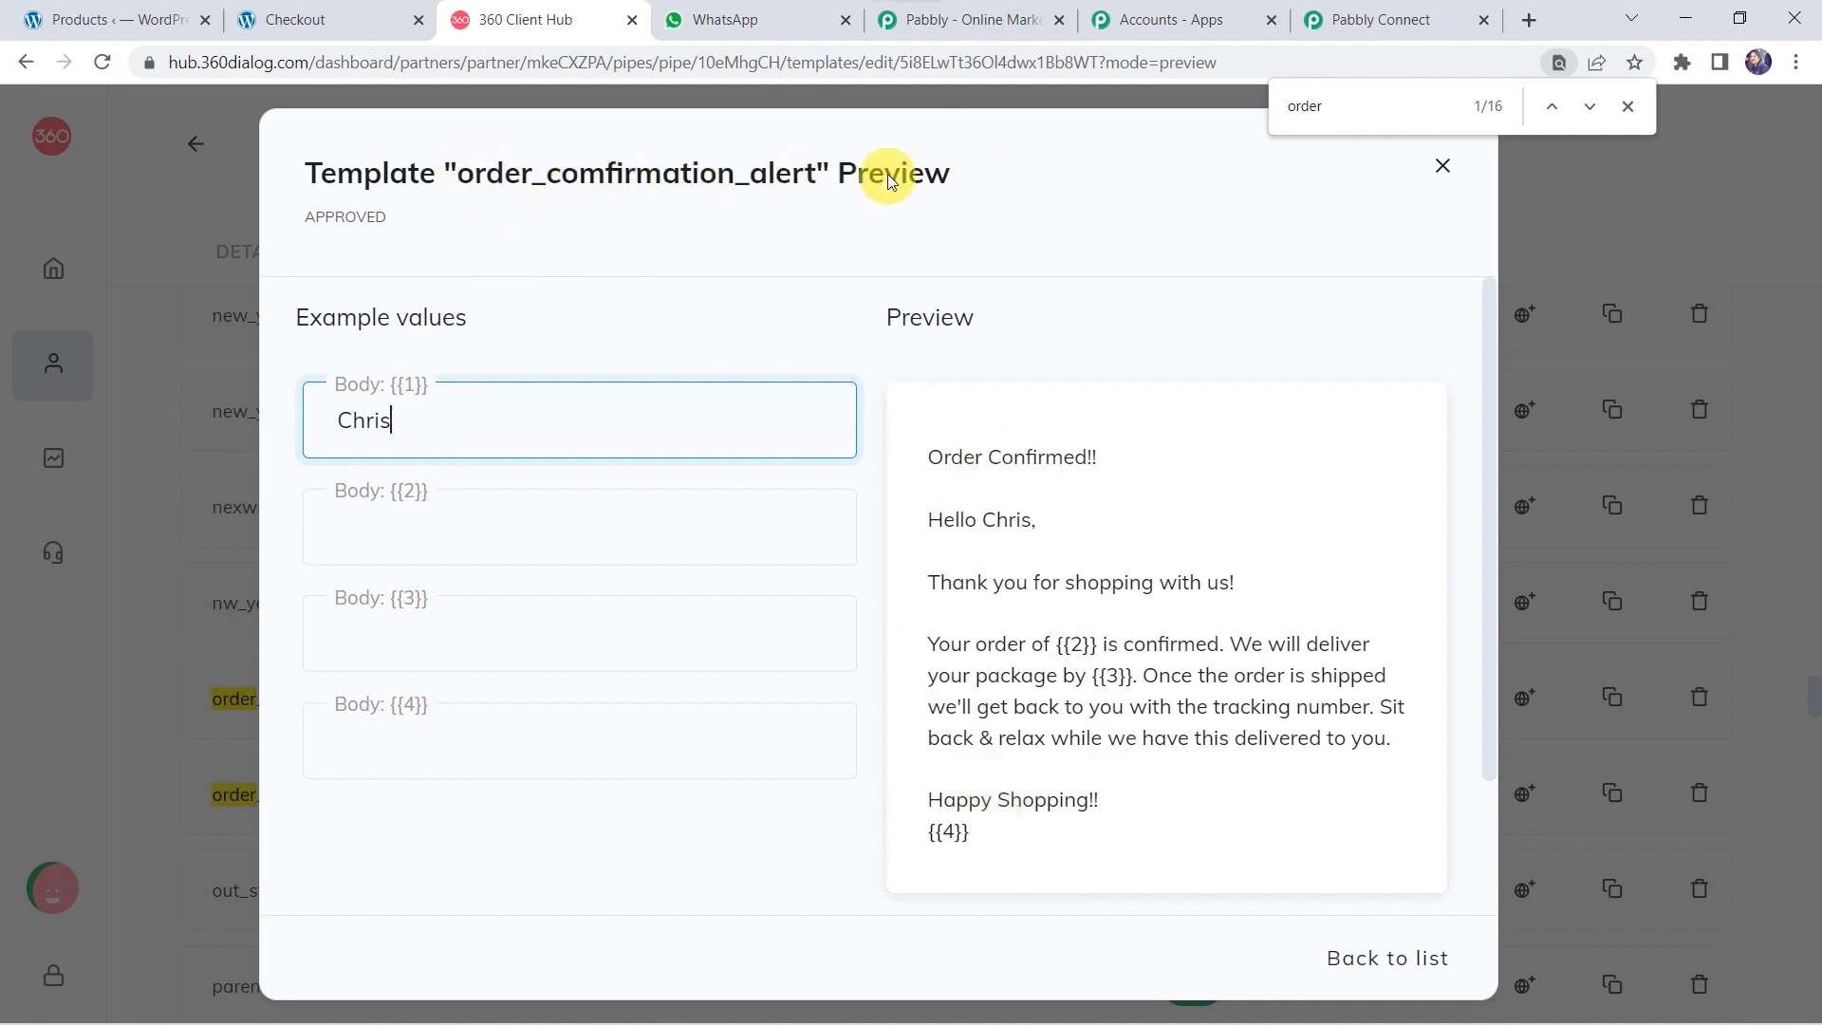
click(1417, 16)
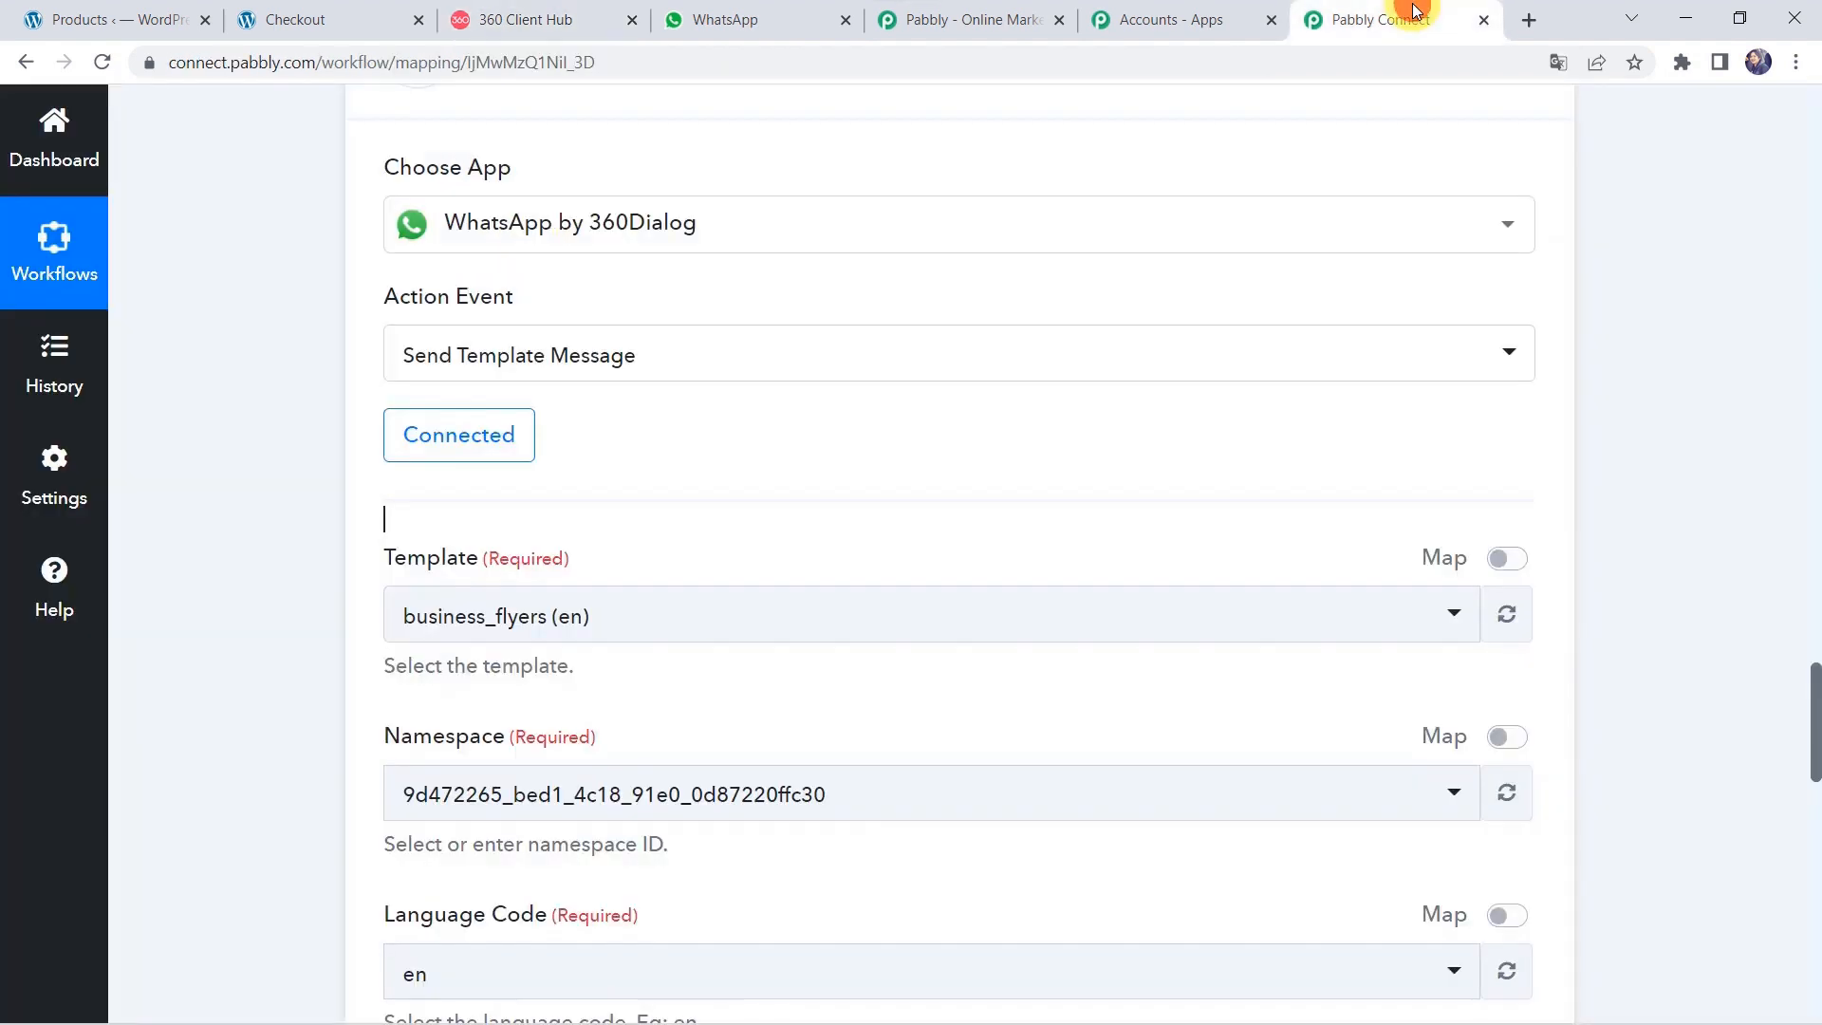
Switch the template to order_comfirmation_alert (en) and scroll to the recipient and body fields.
click(684, 615)
text(Order)
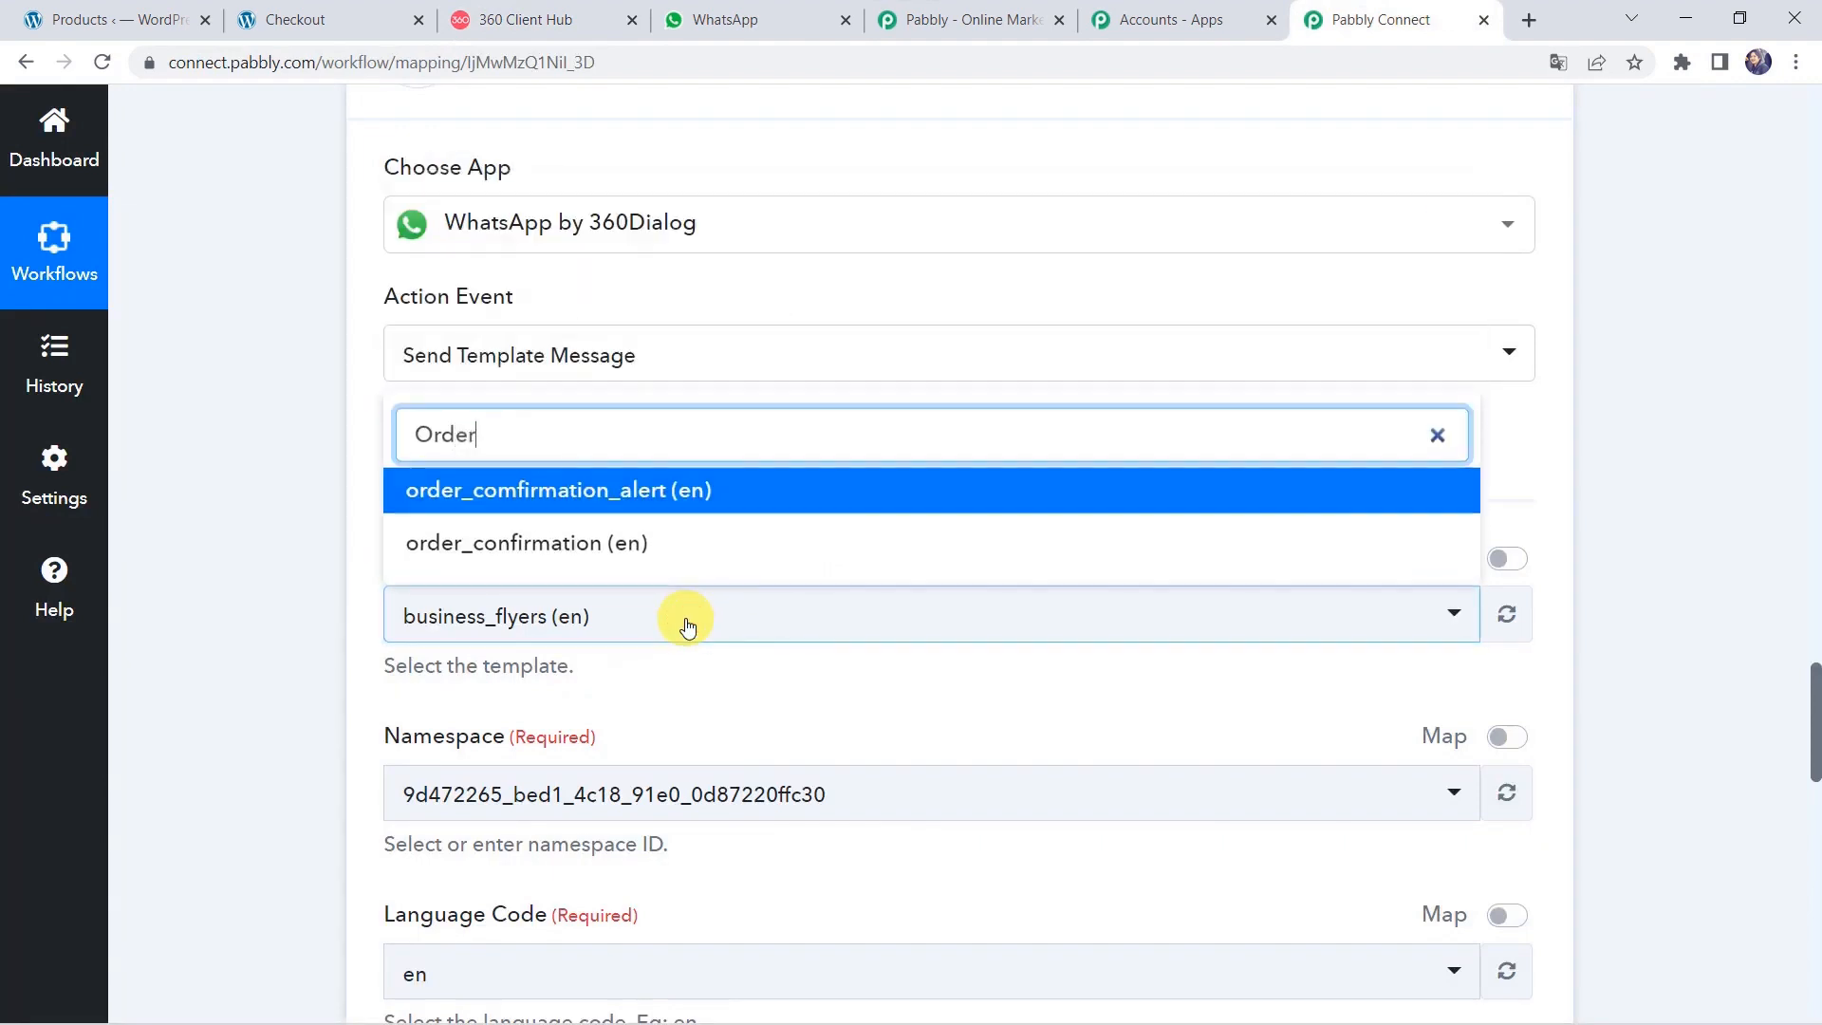
click(712, 505)
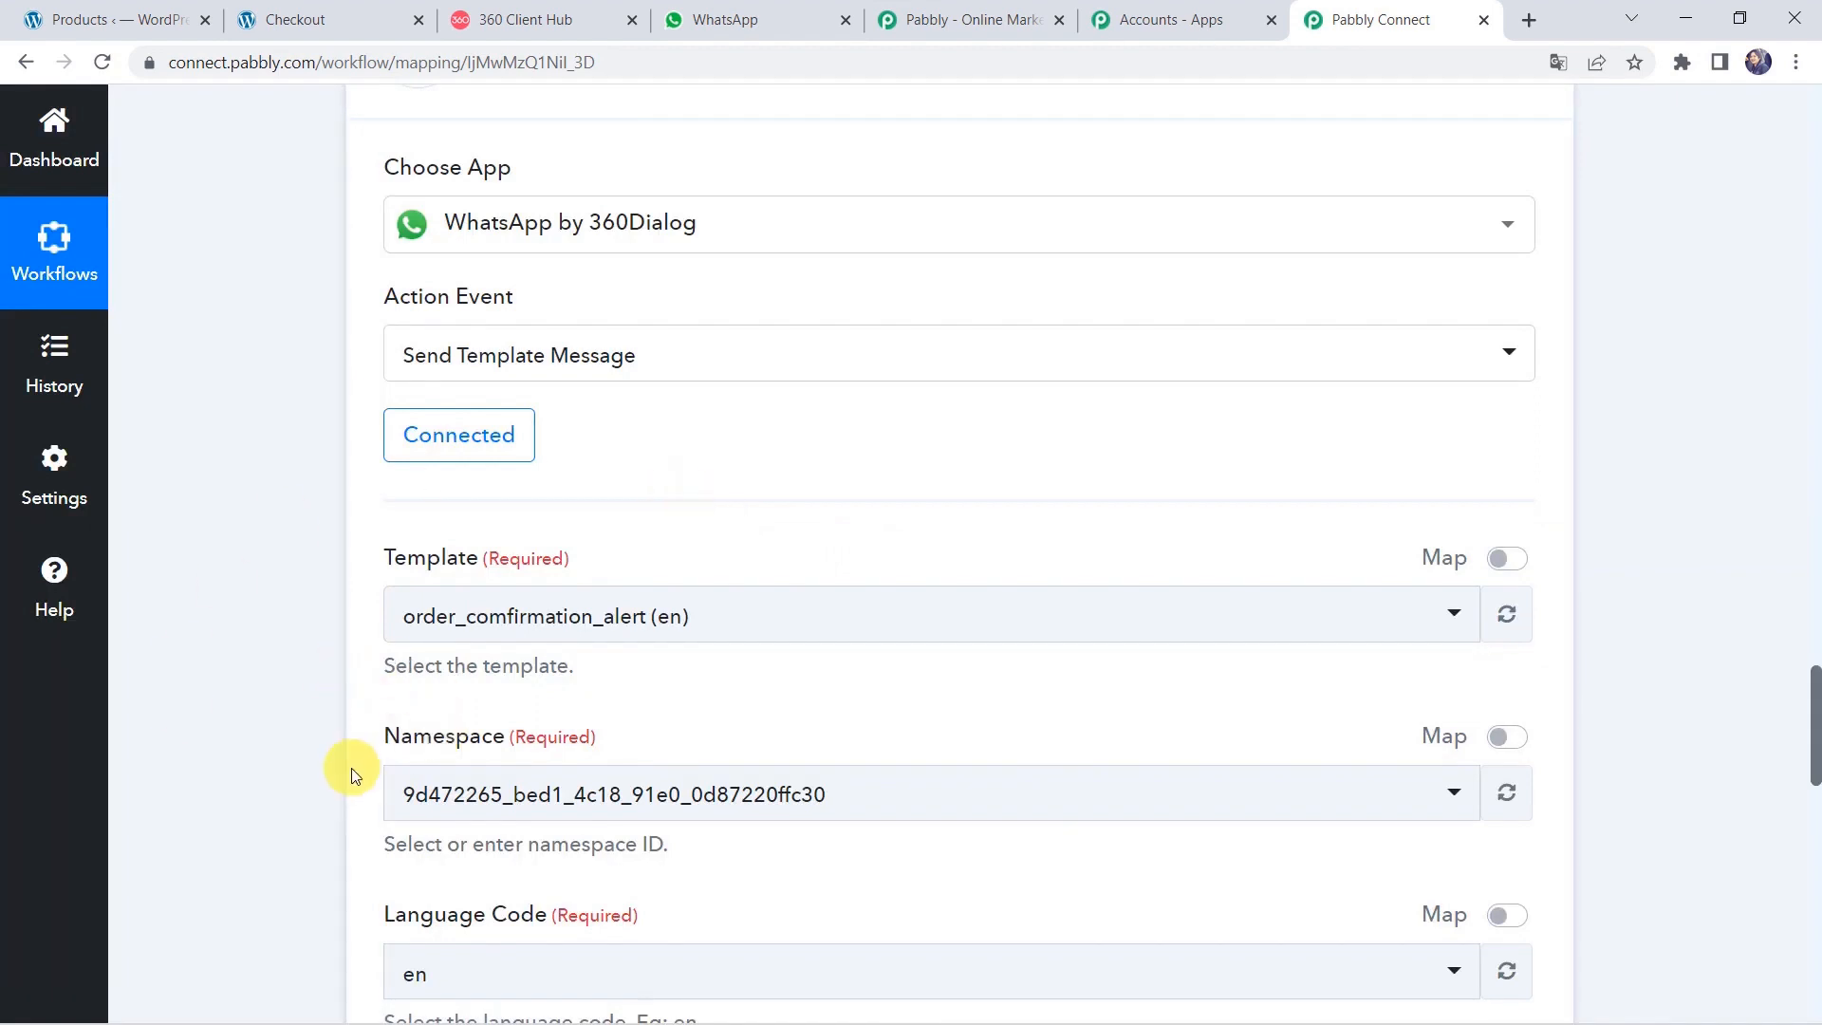
scroll(351, 766, down, 4)
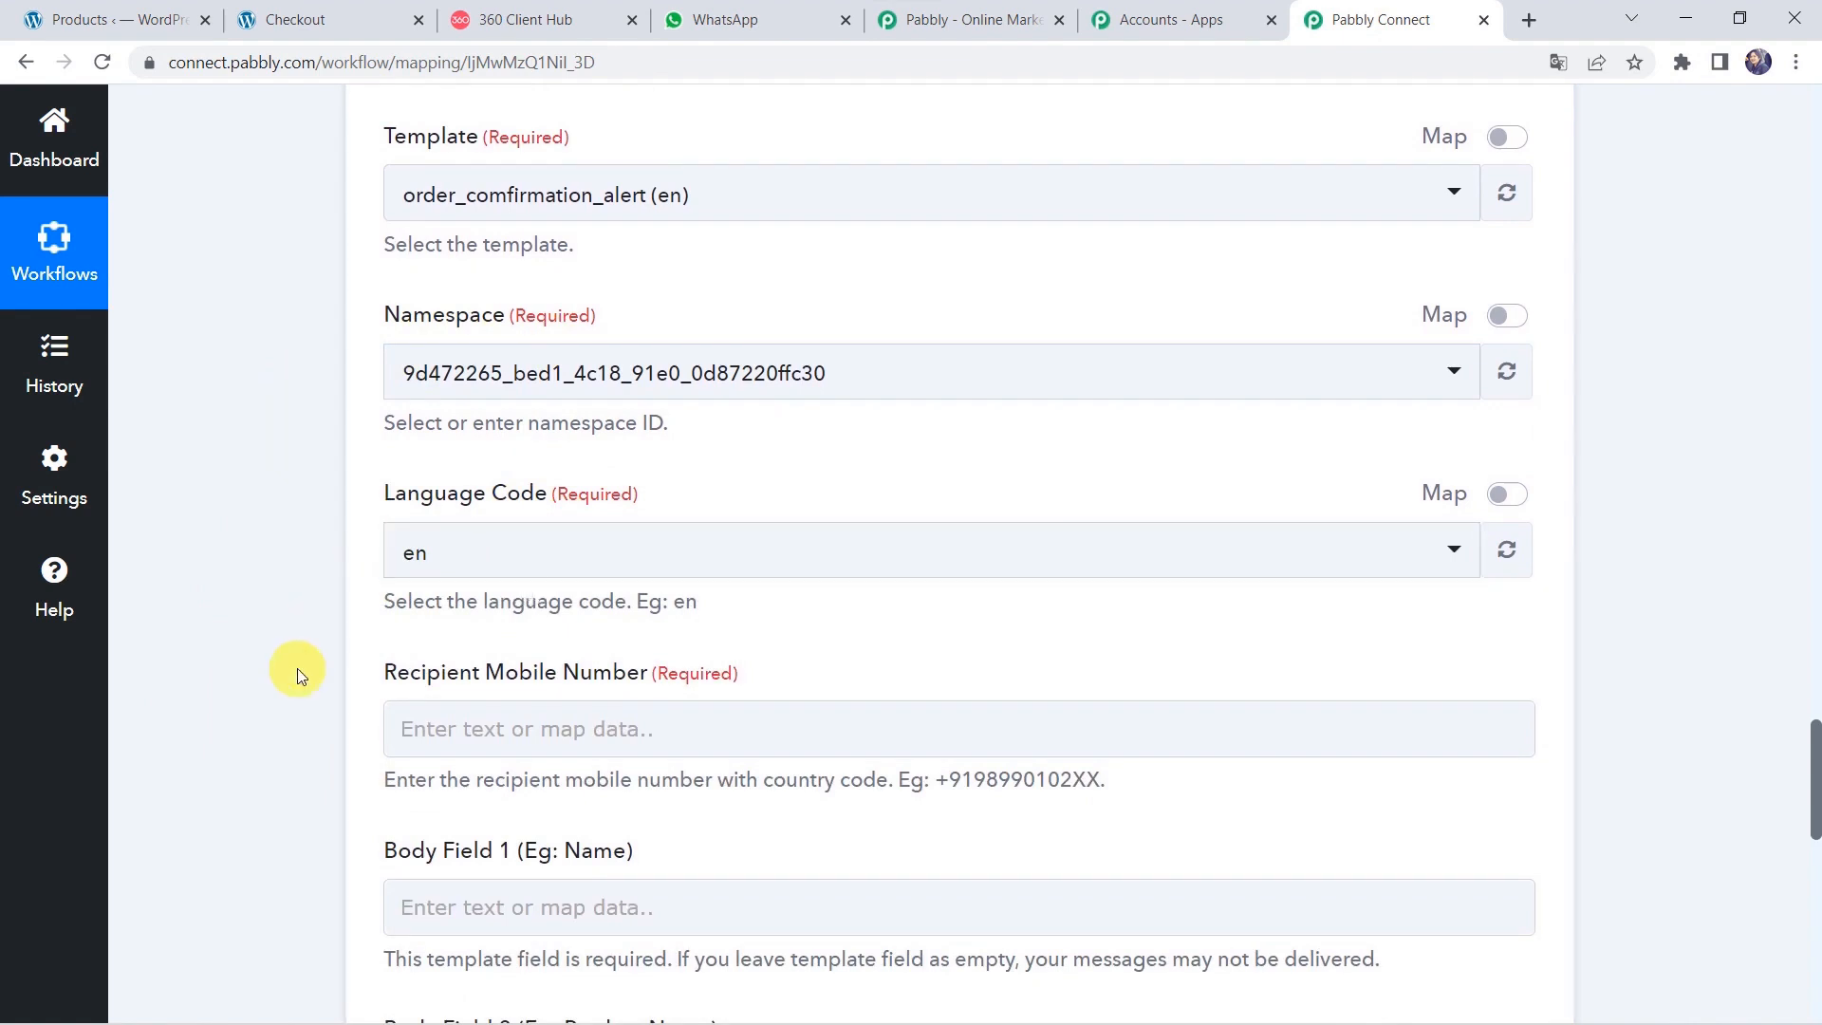
scroll(296, 665, down, 3)
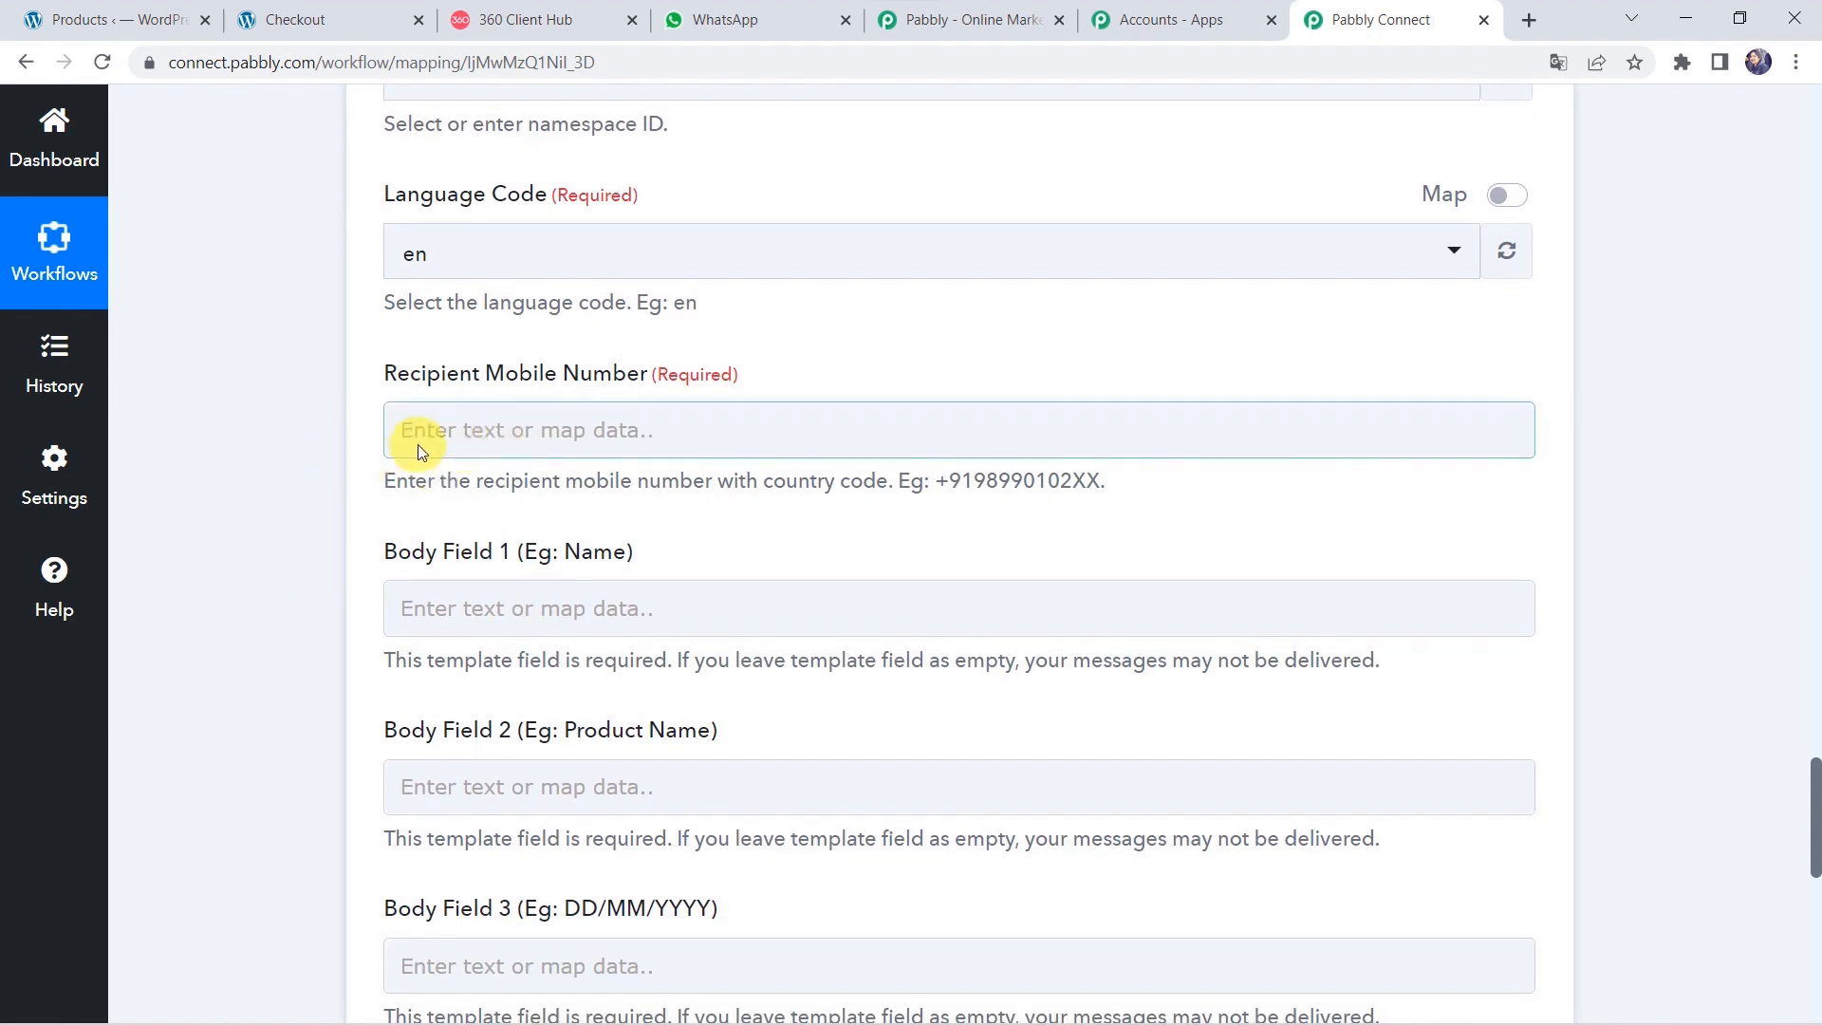
scroll(417, 444, up, 15)
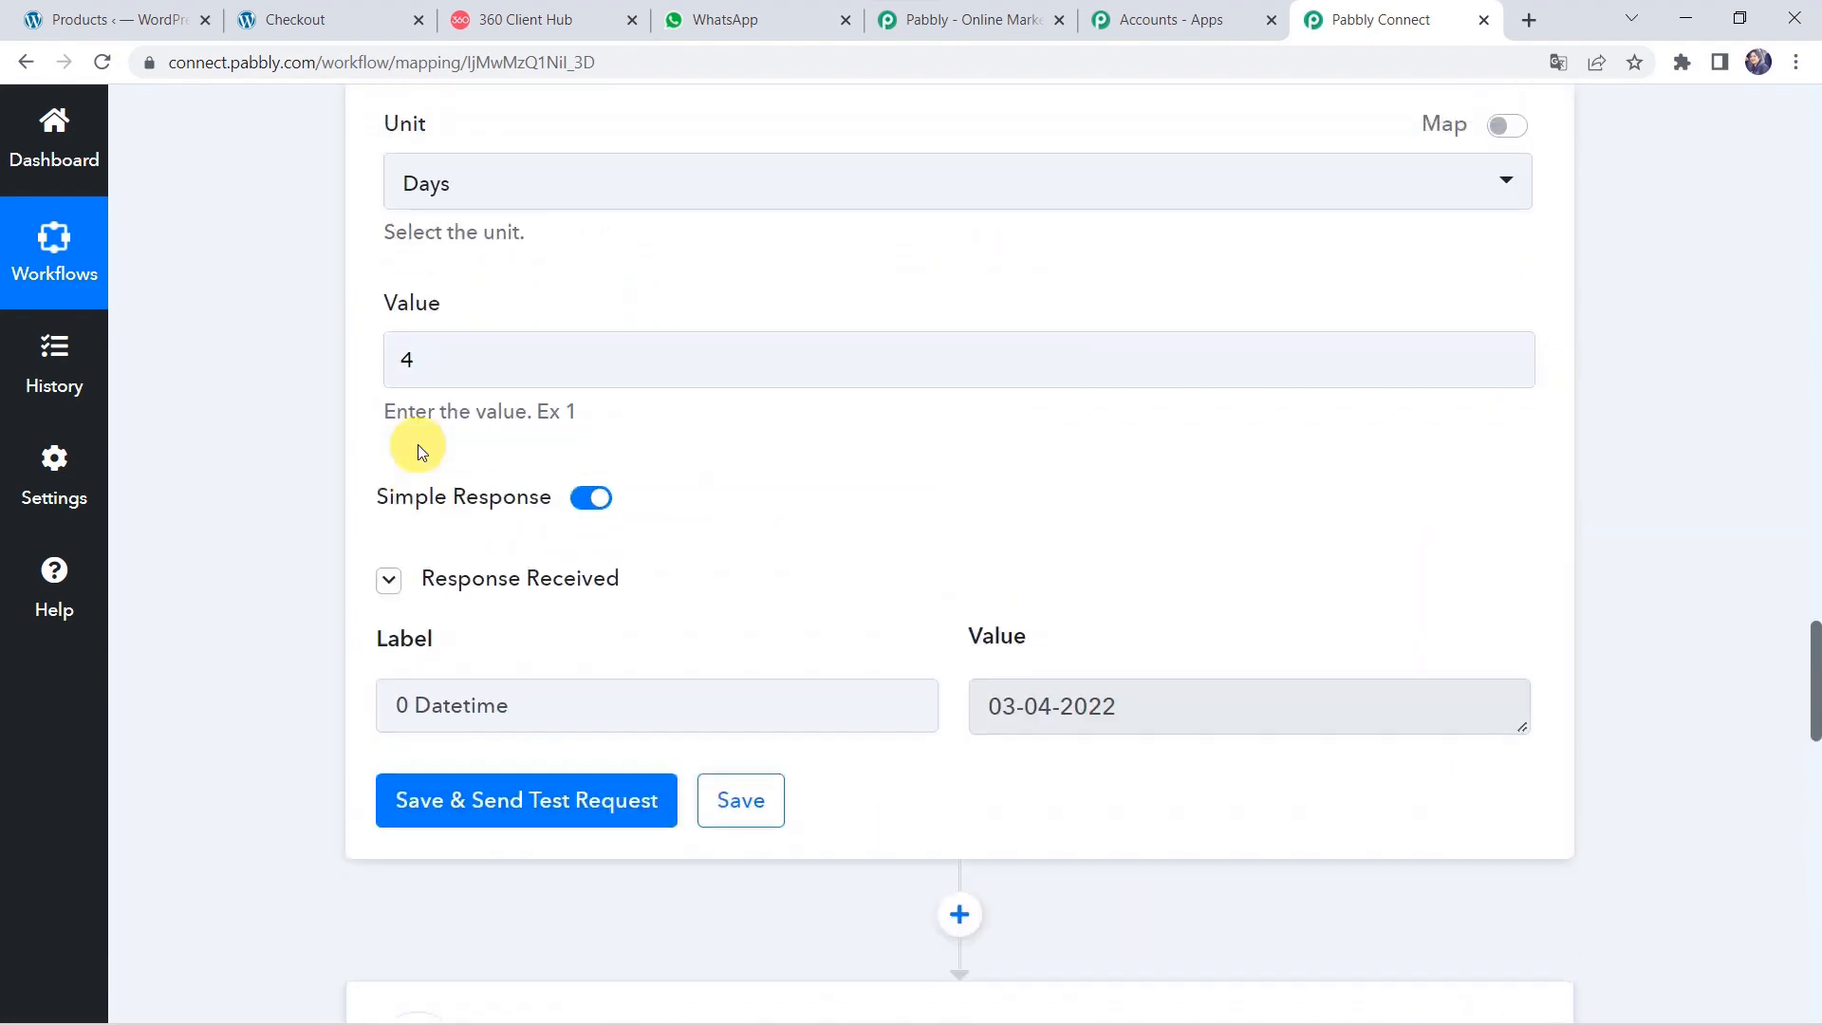
scroll(418, 444, up, 20)
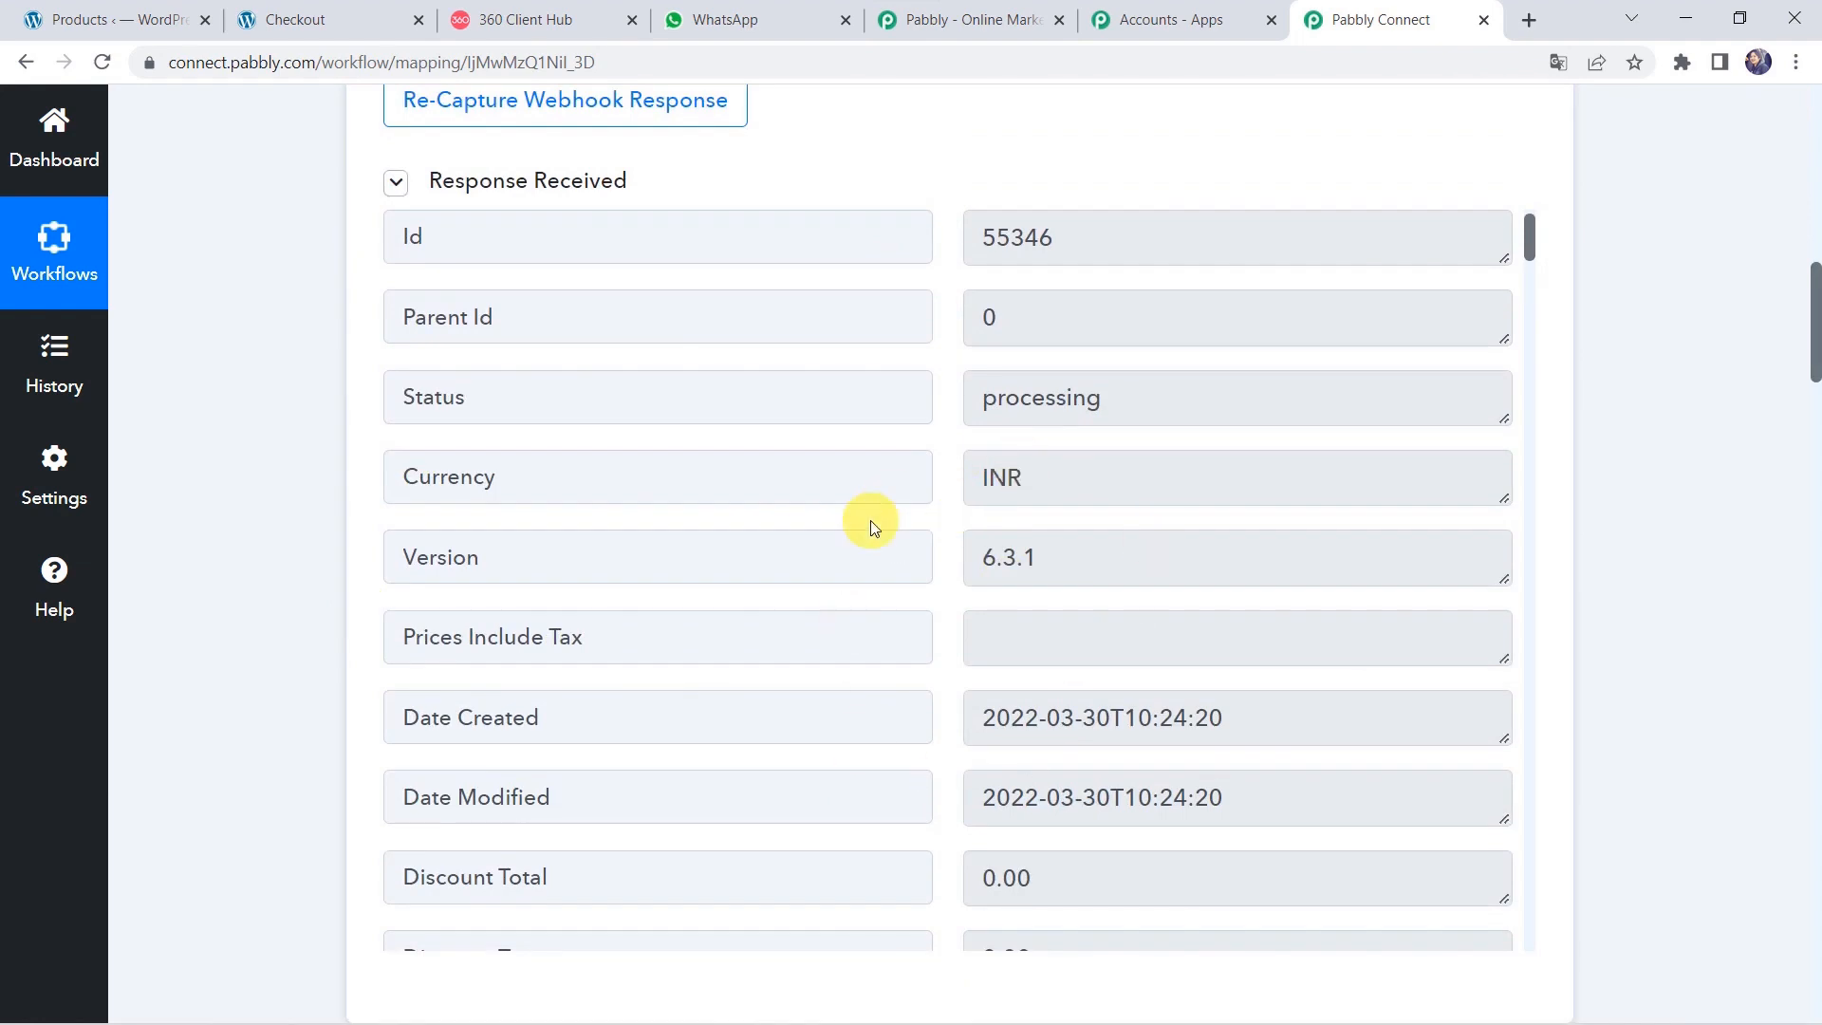
scroll(869, 520, down, 7)
scroll(869, 520, down, 10)
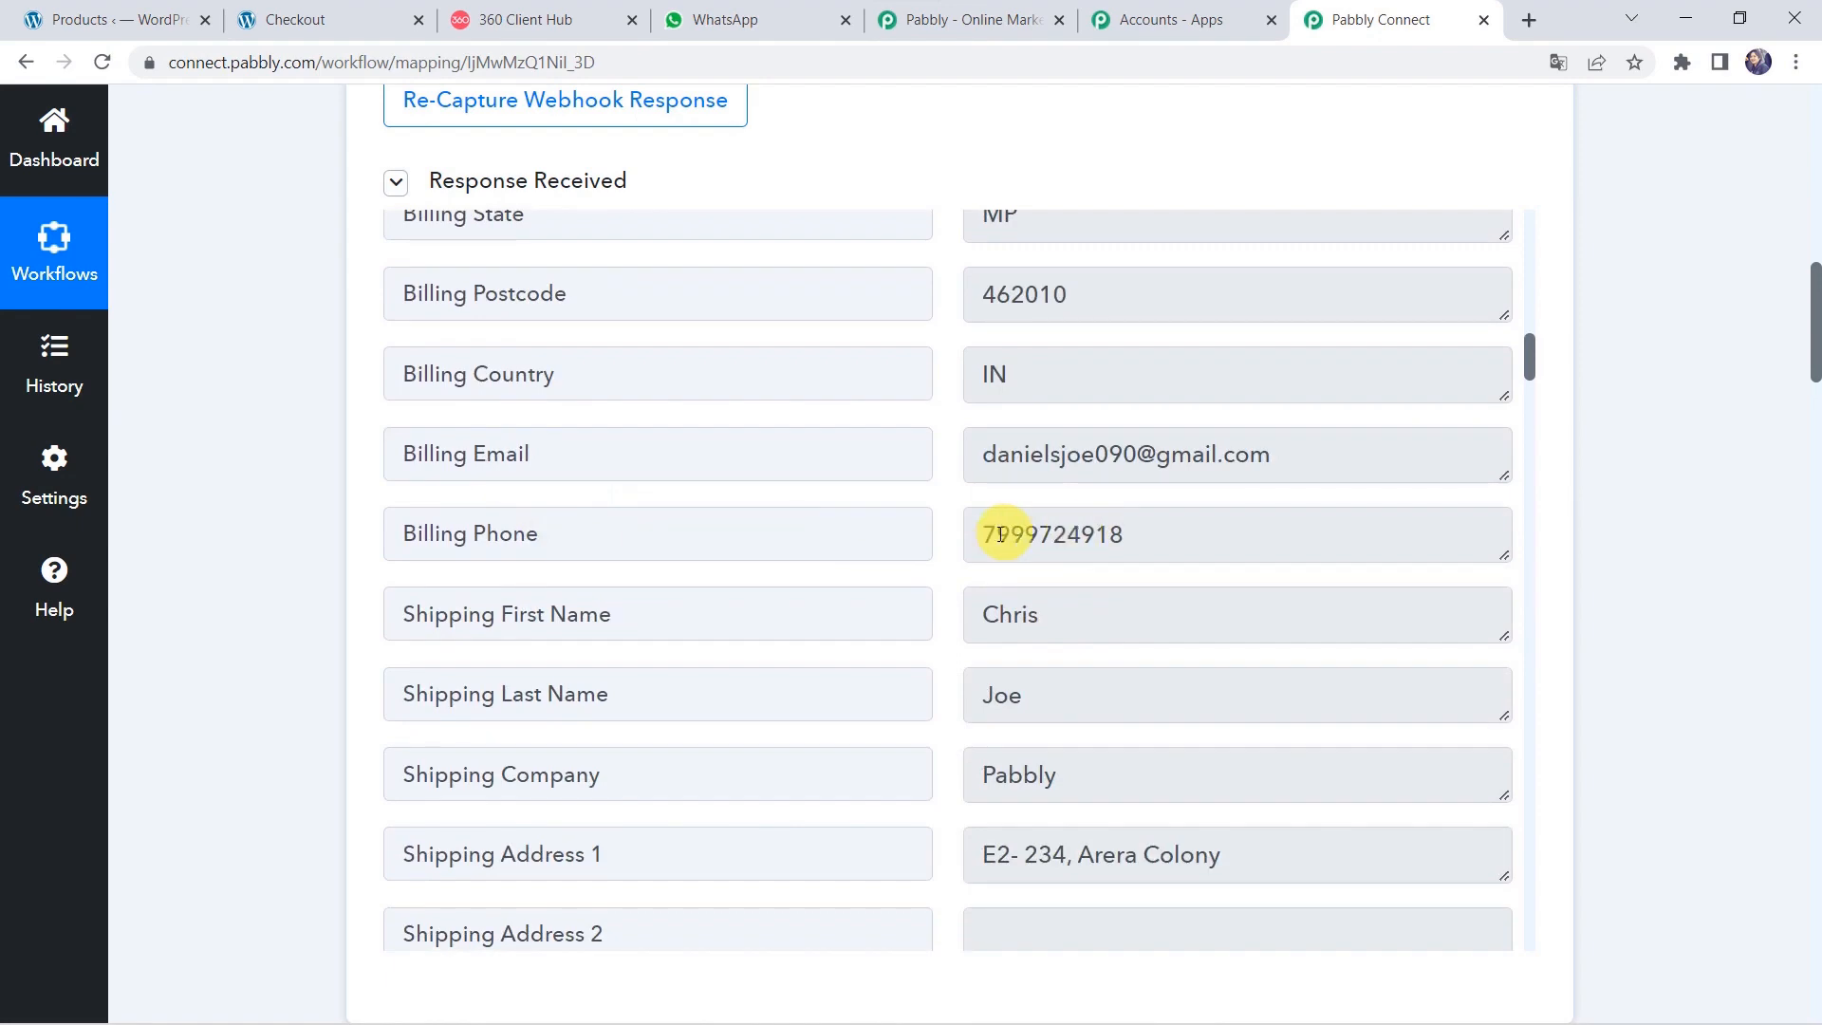
scroll(252, 809, down, 20)
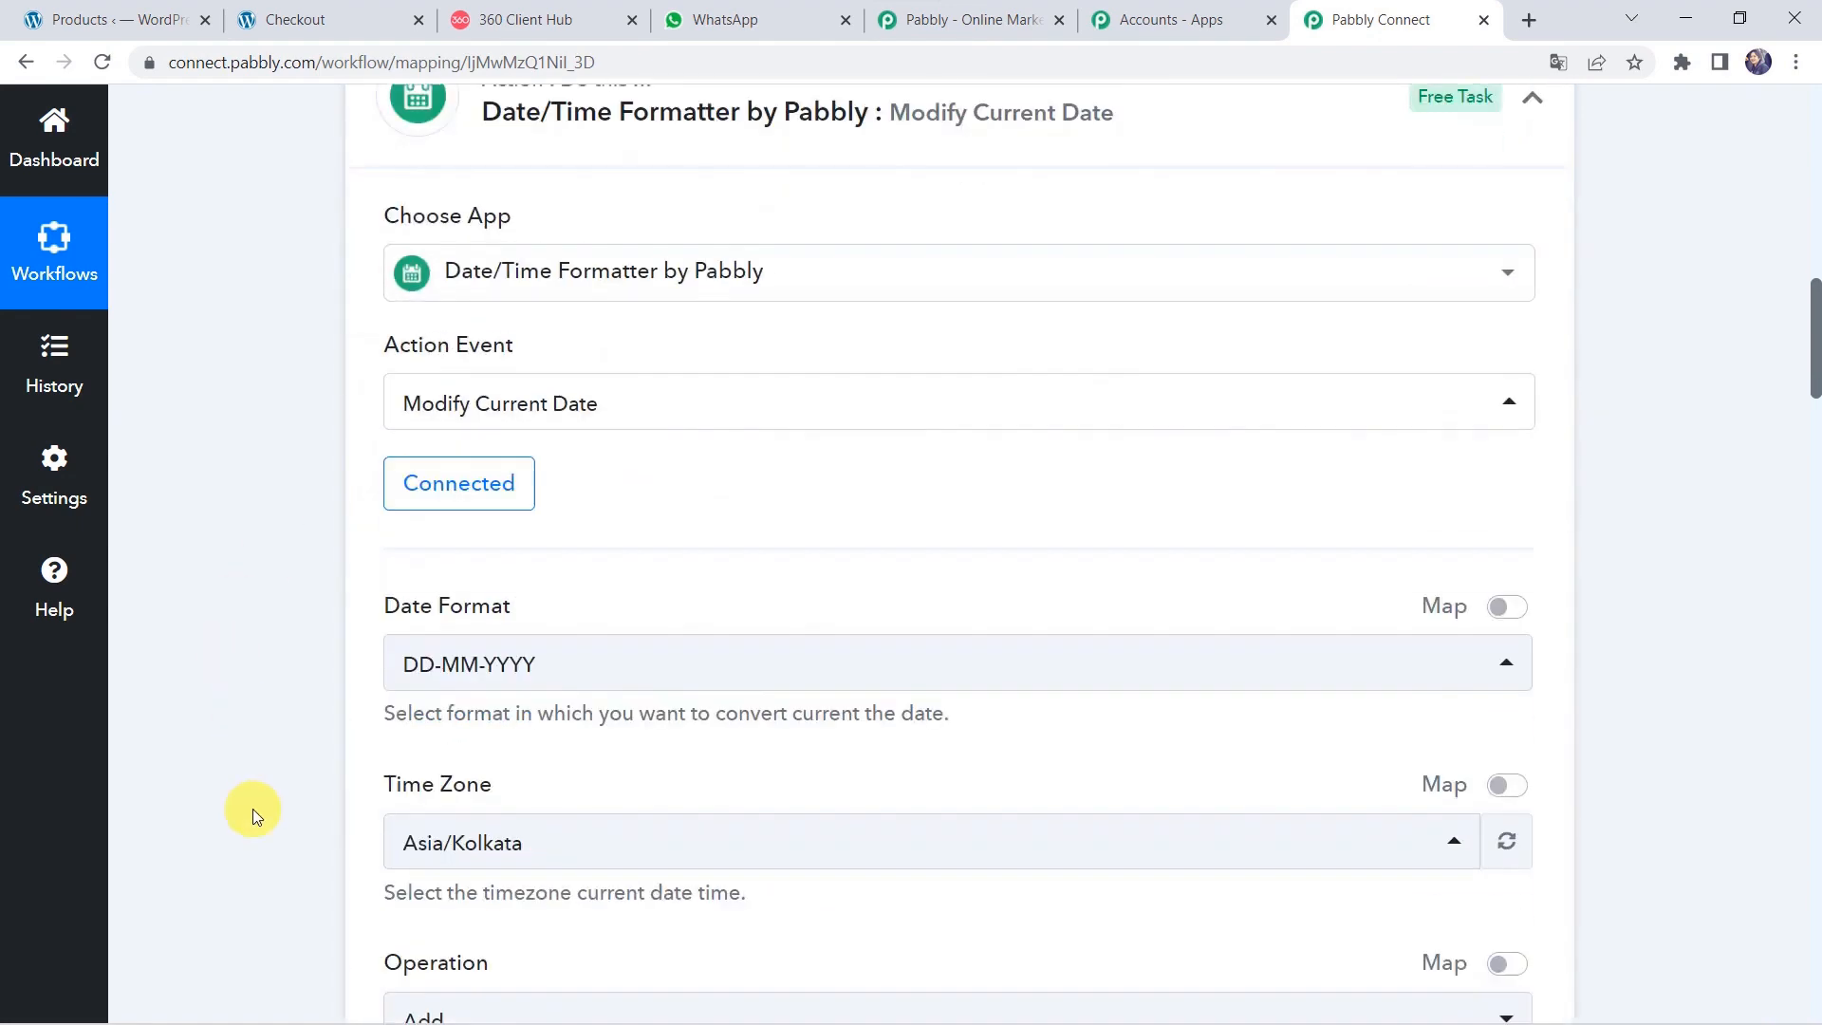
scroll(252, 808, down, 1)
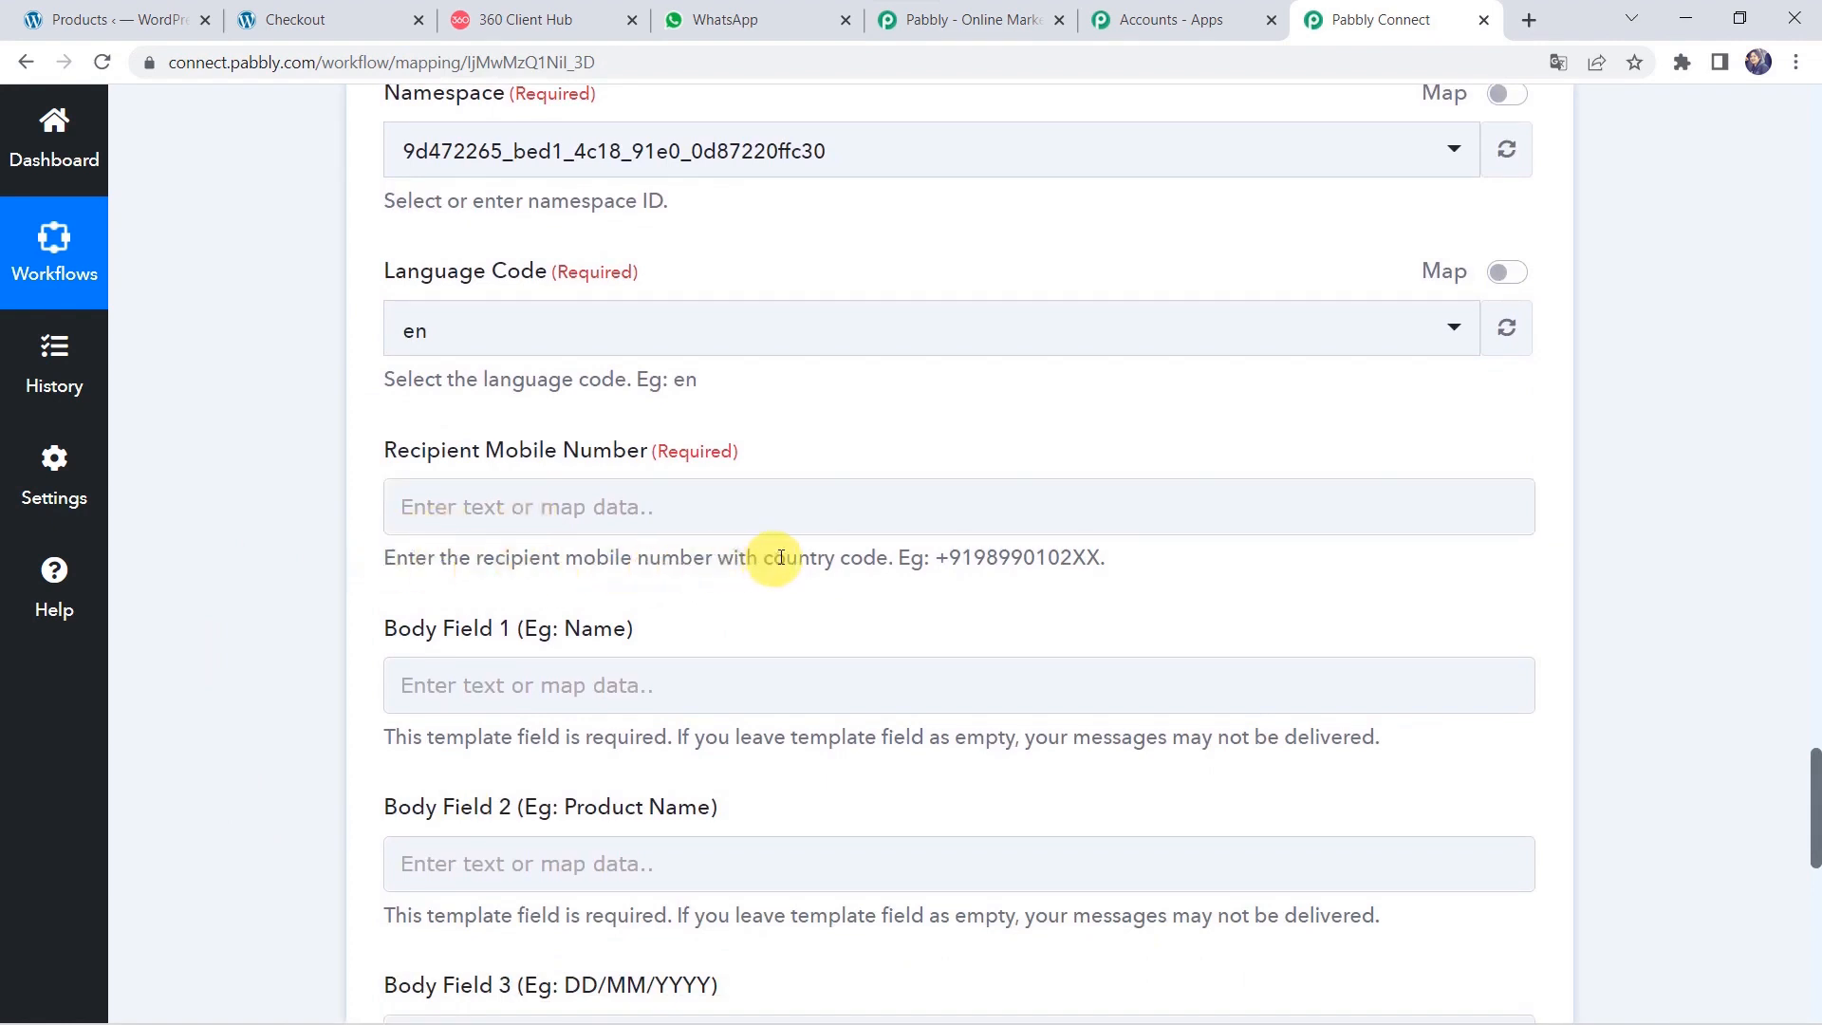
Set the recipient number to +91 followed by the WooCommerce Billing Phone.
click(527, 503)
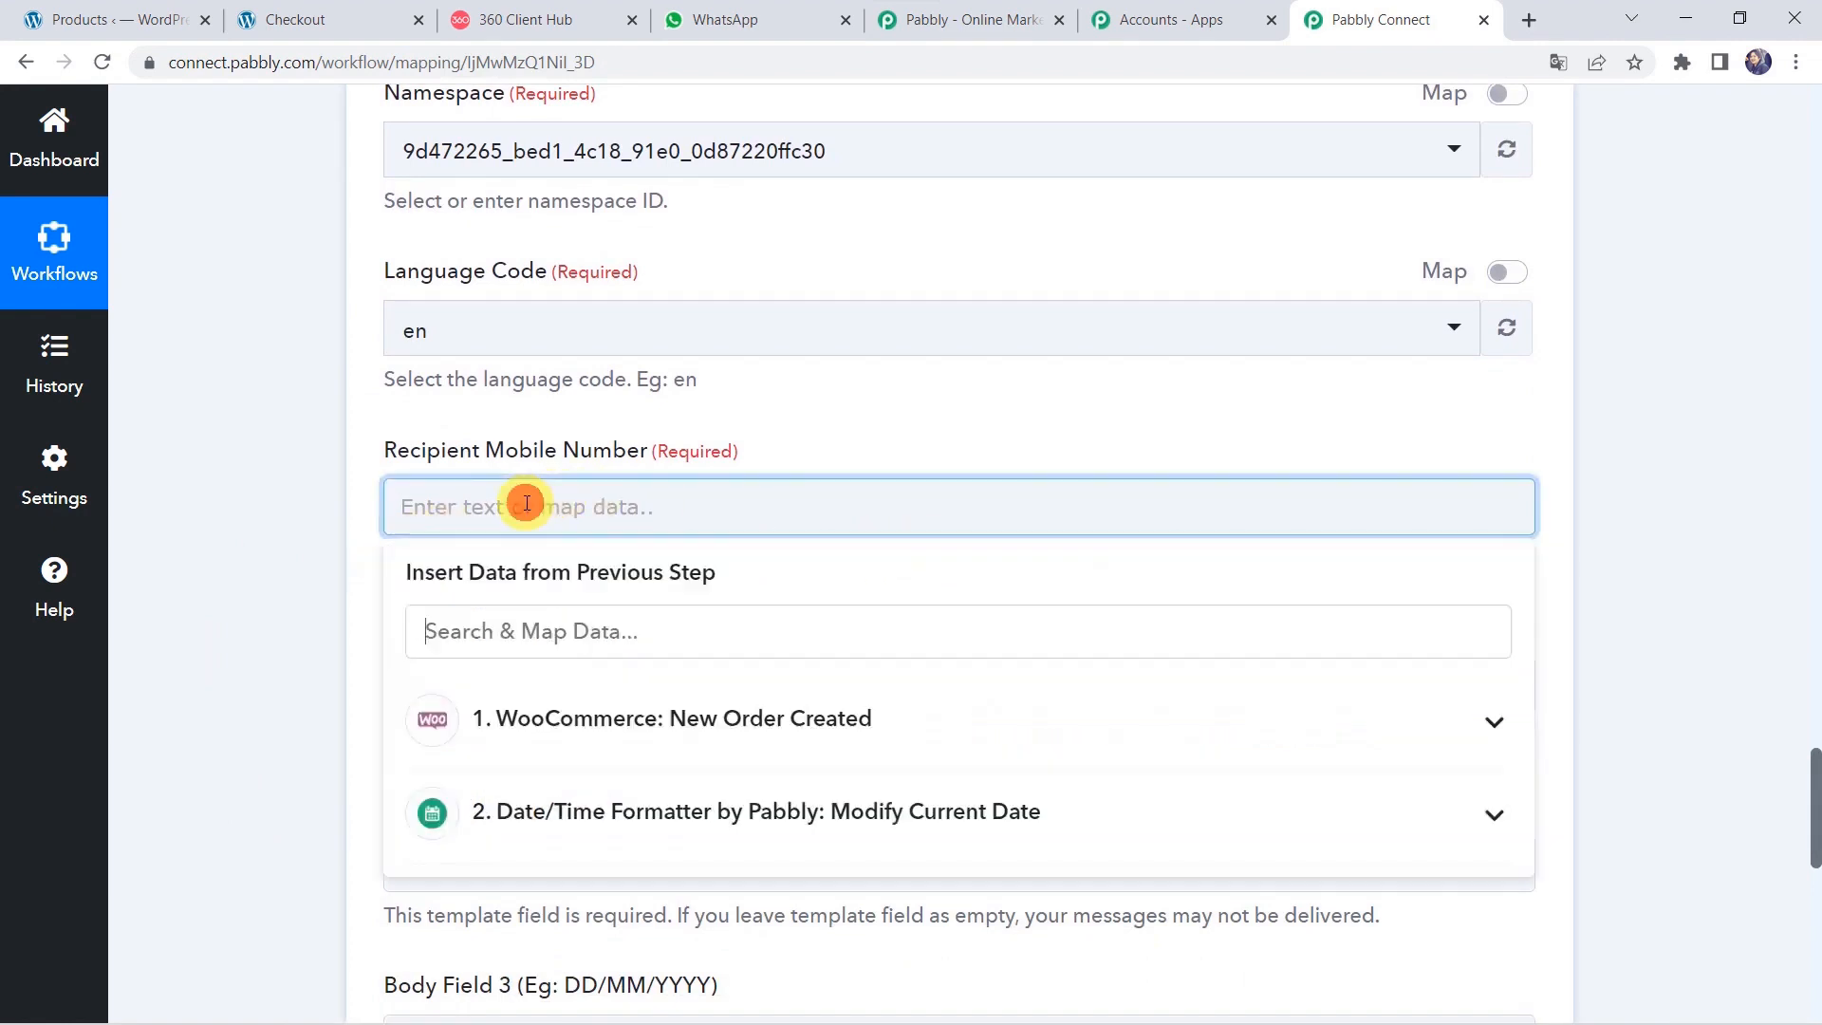
click(520, 725)
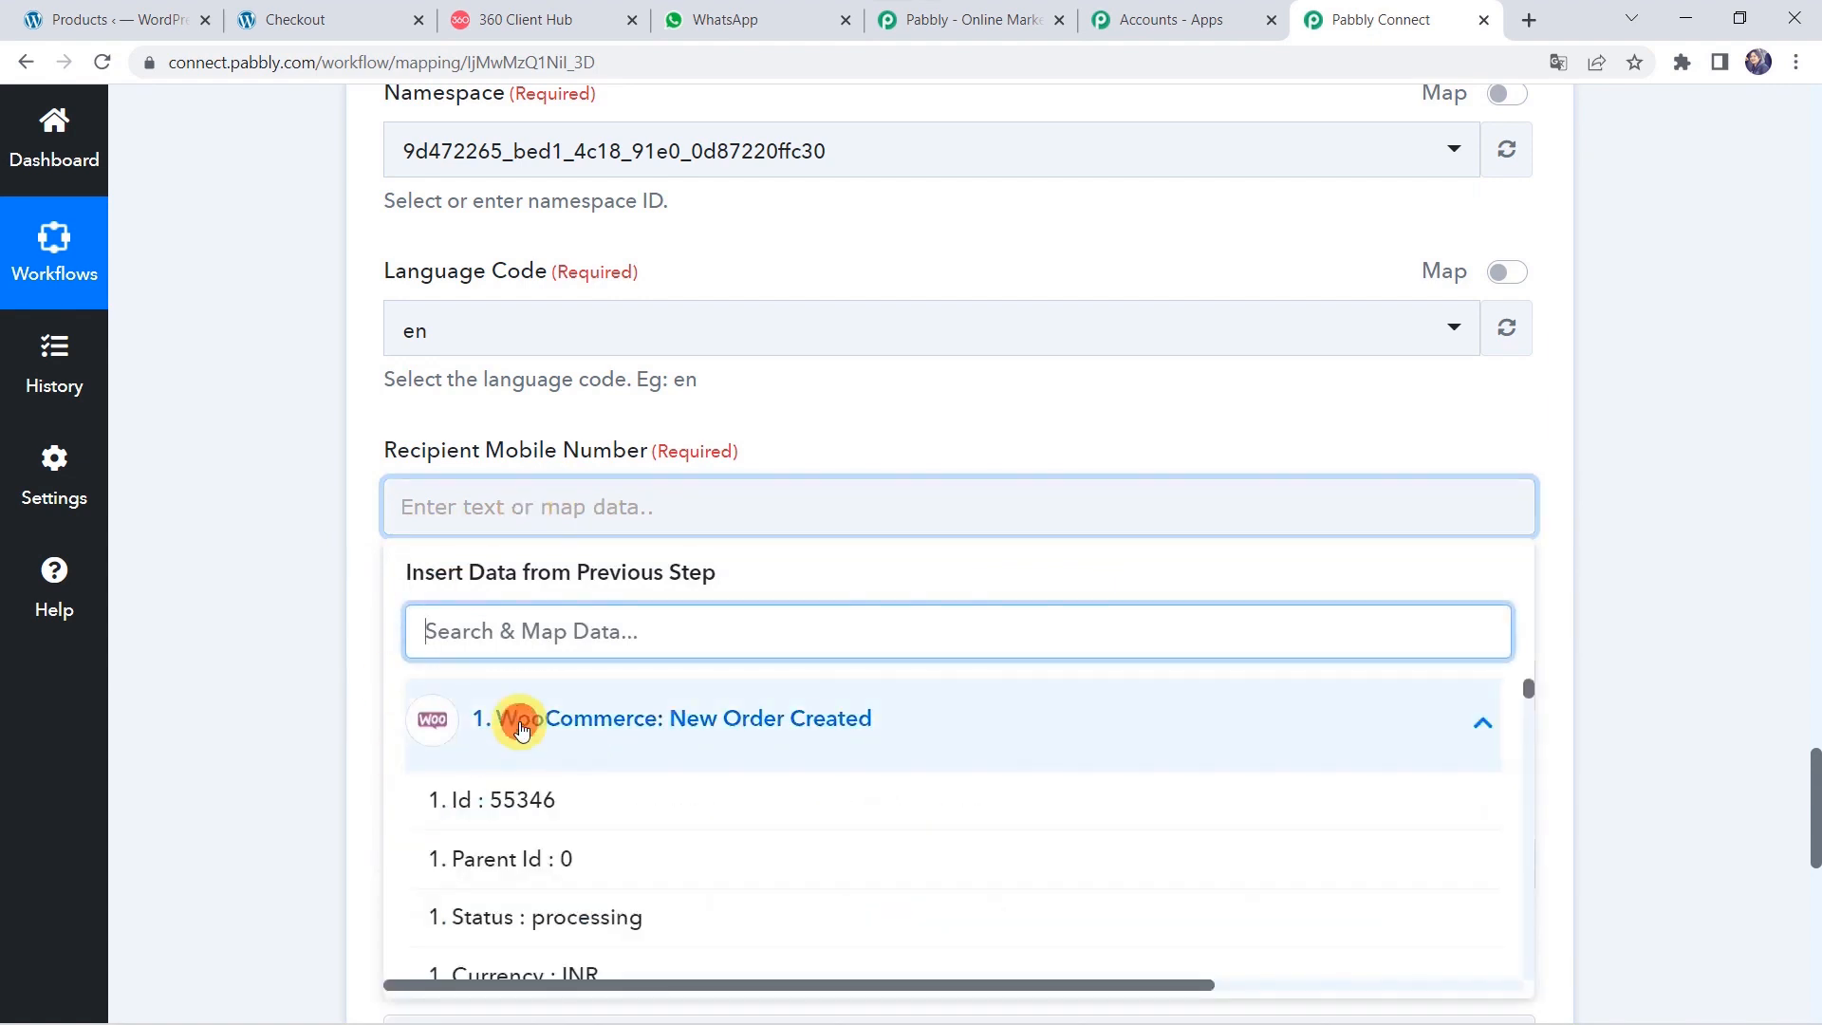
text(79)
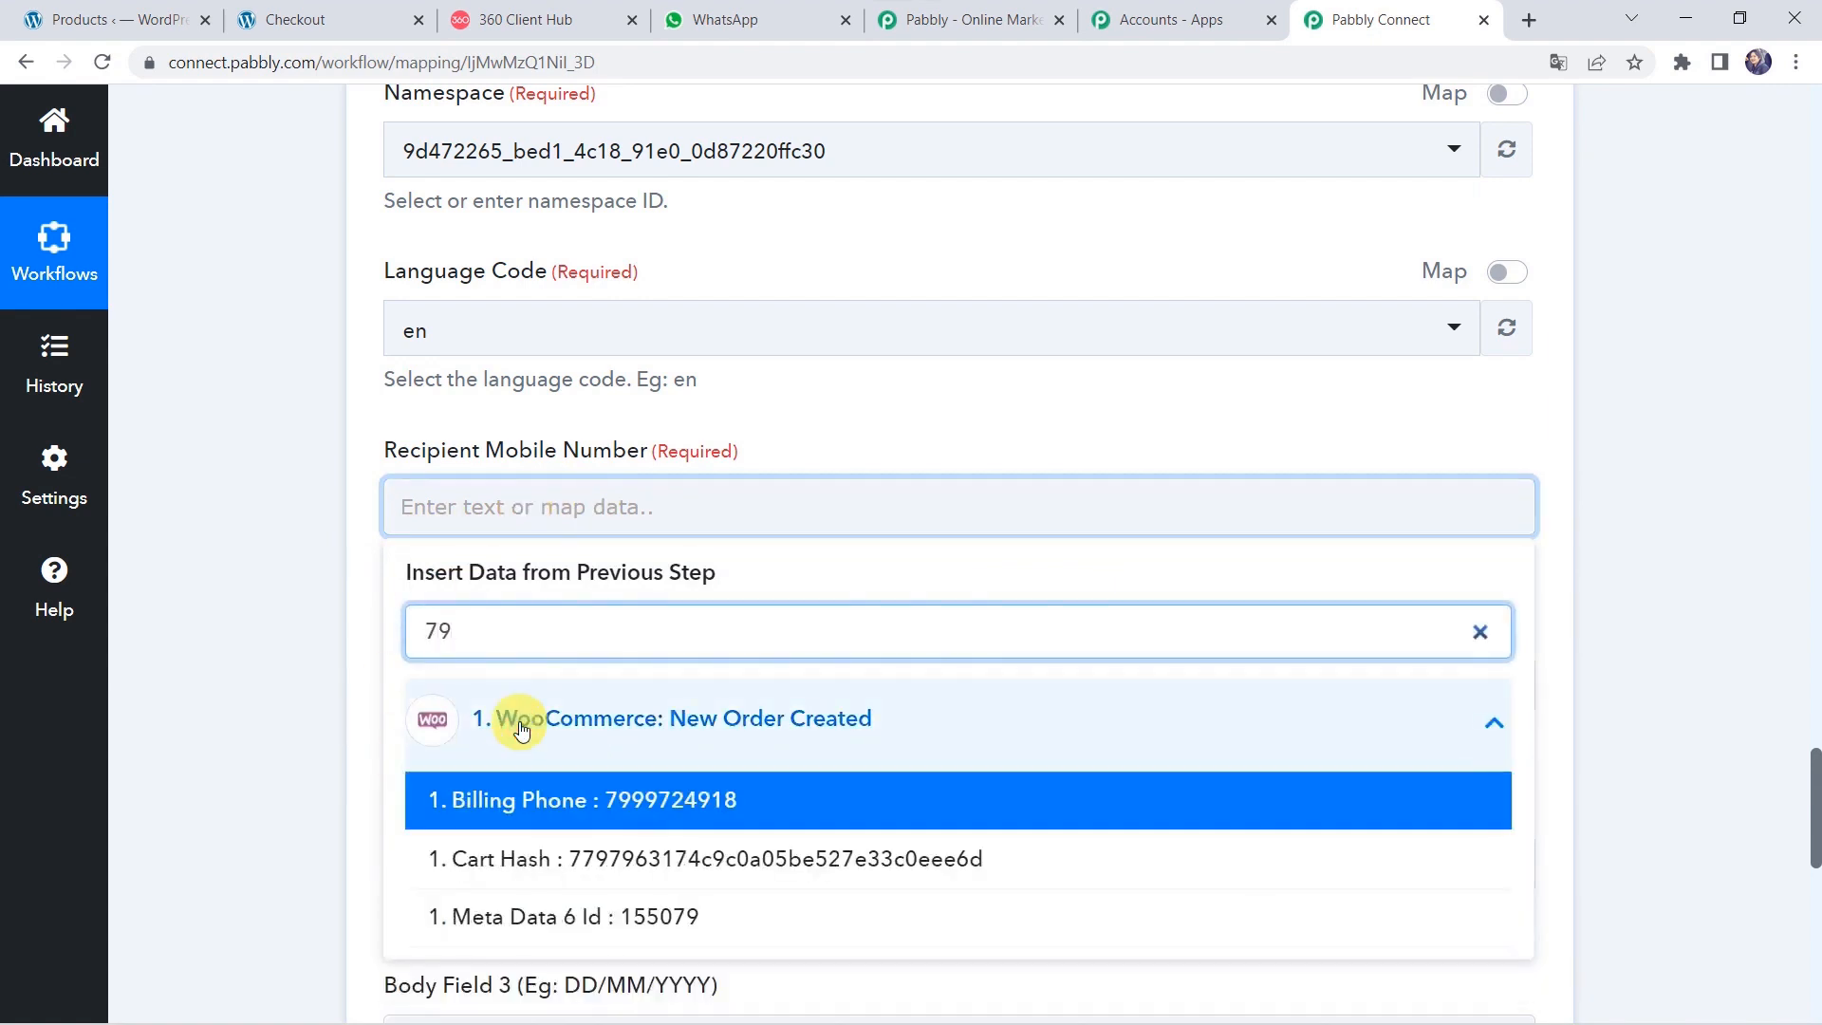
click(541, 797)
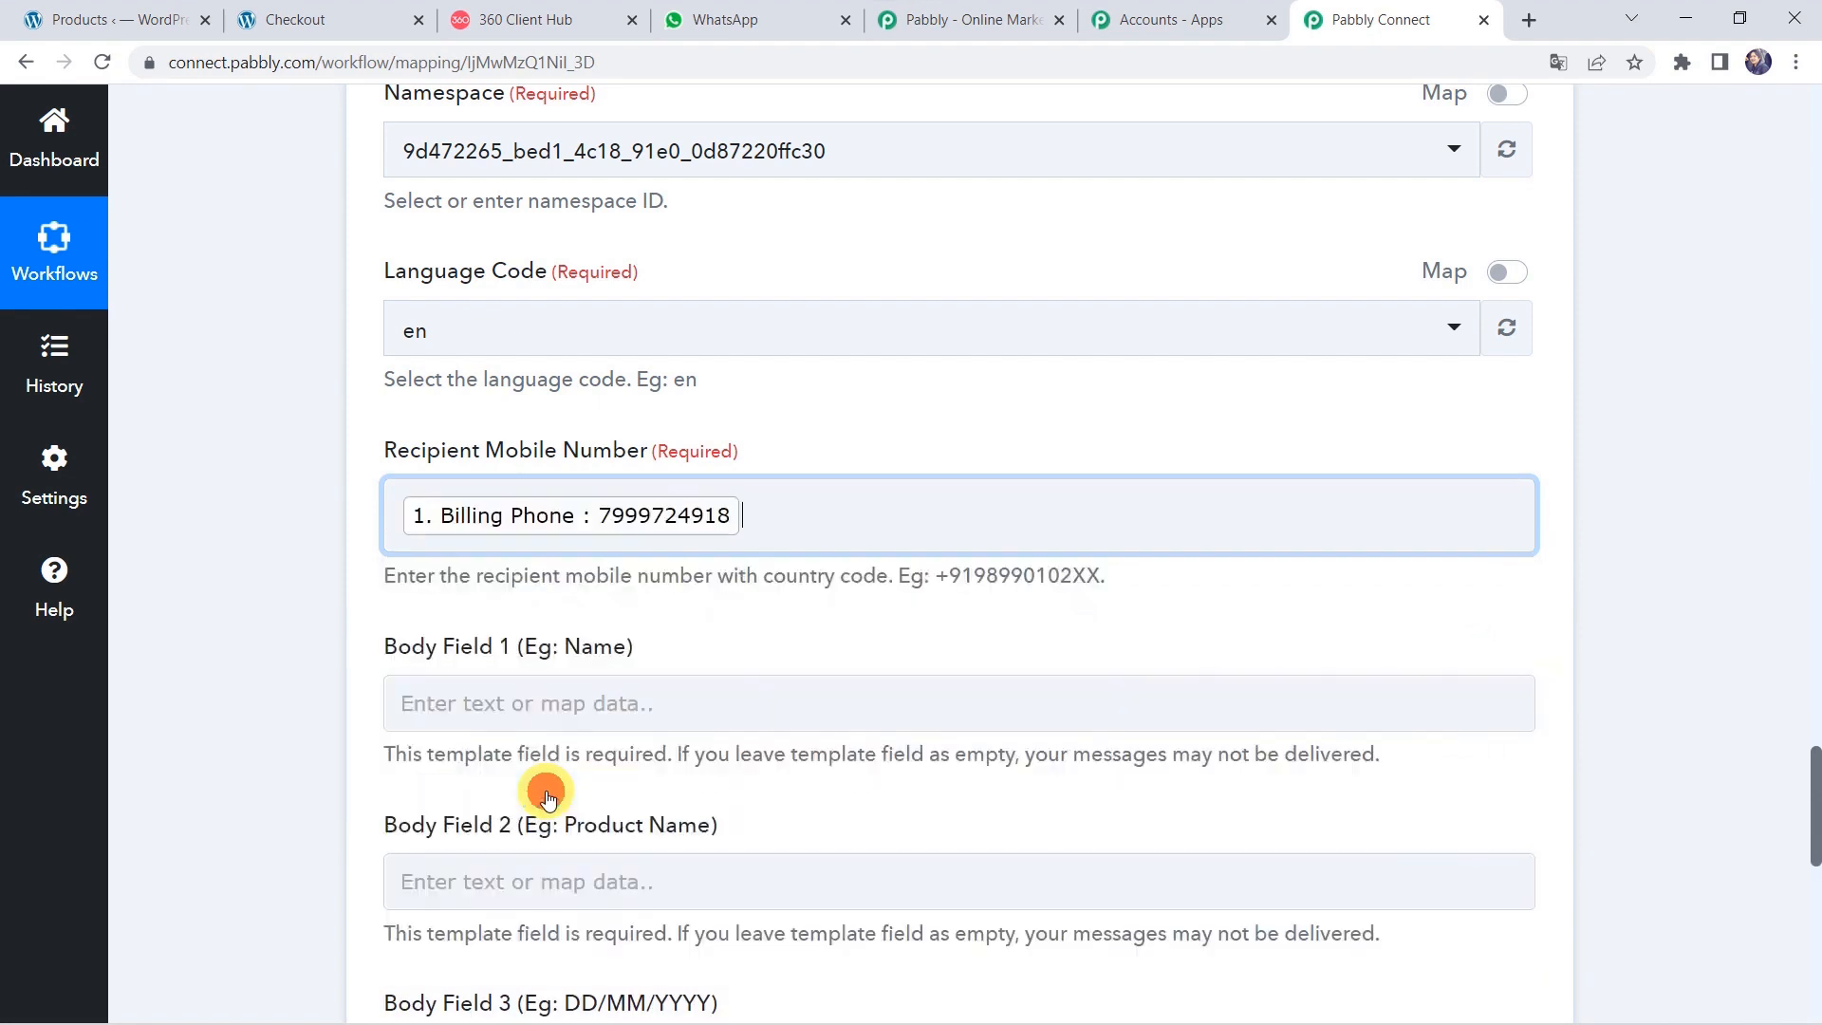
click(608, 536)
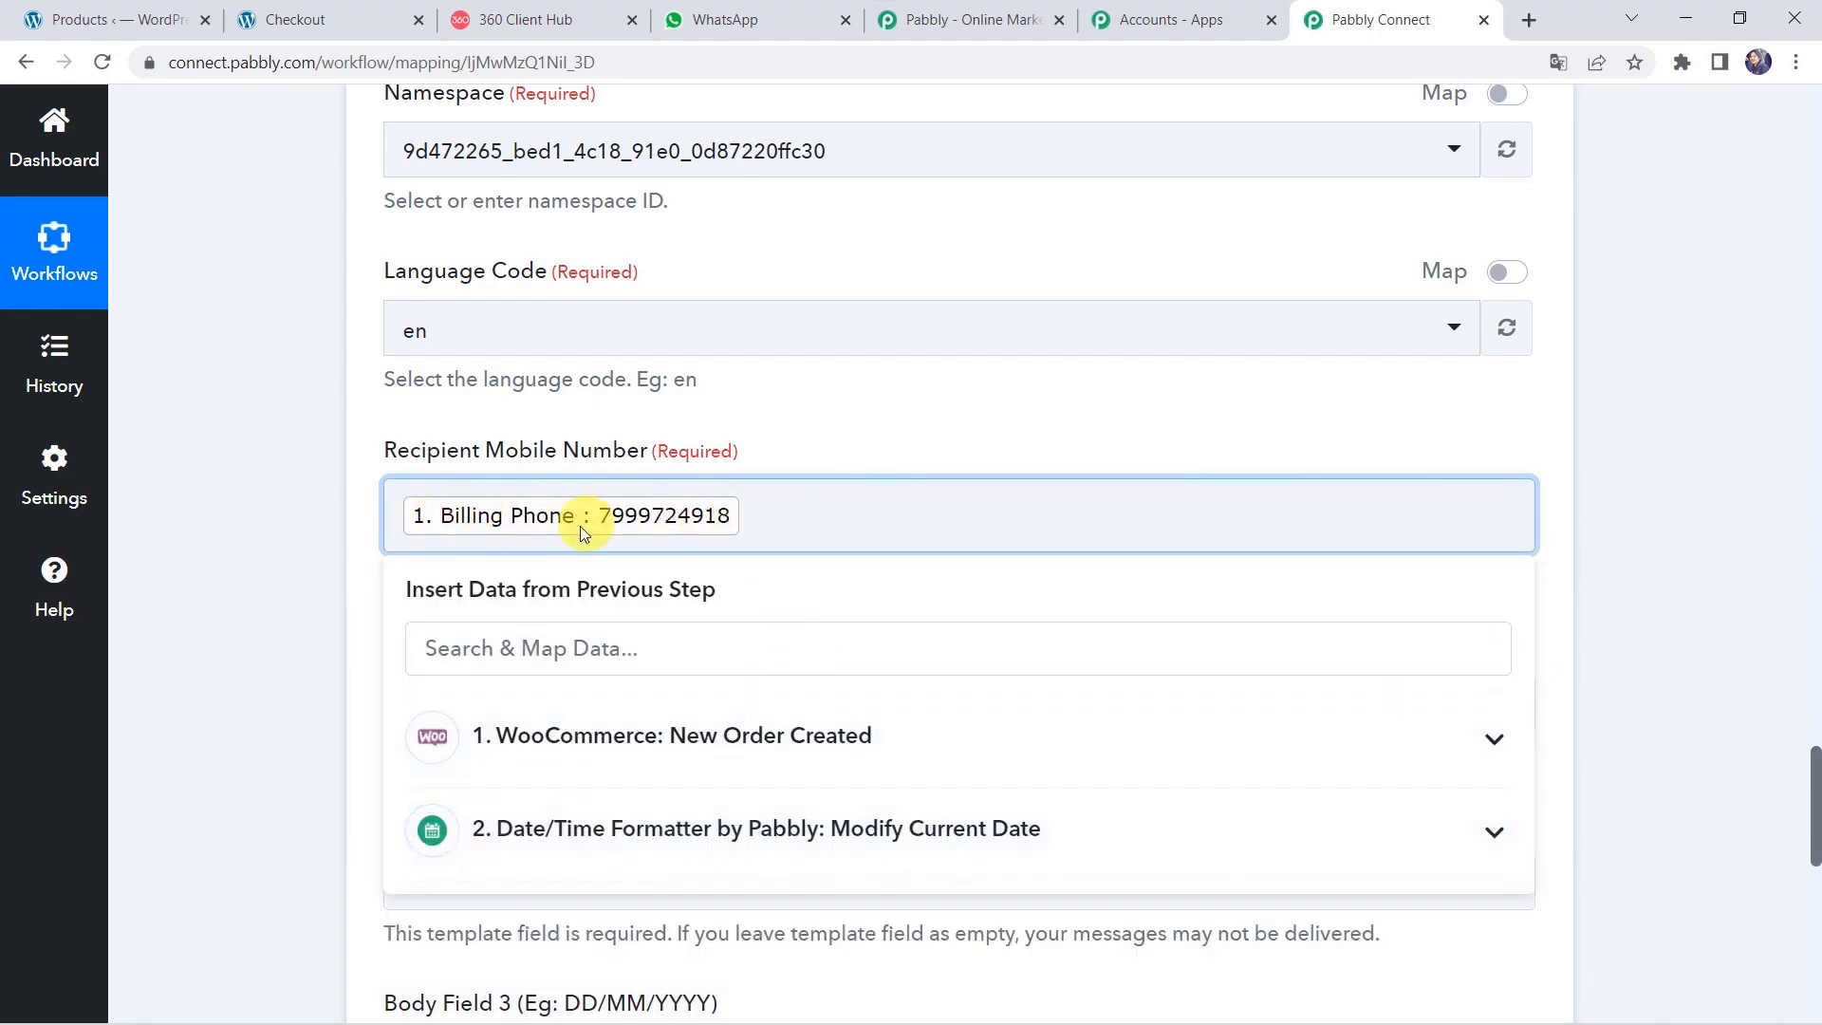
click(393, 513)
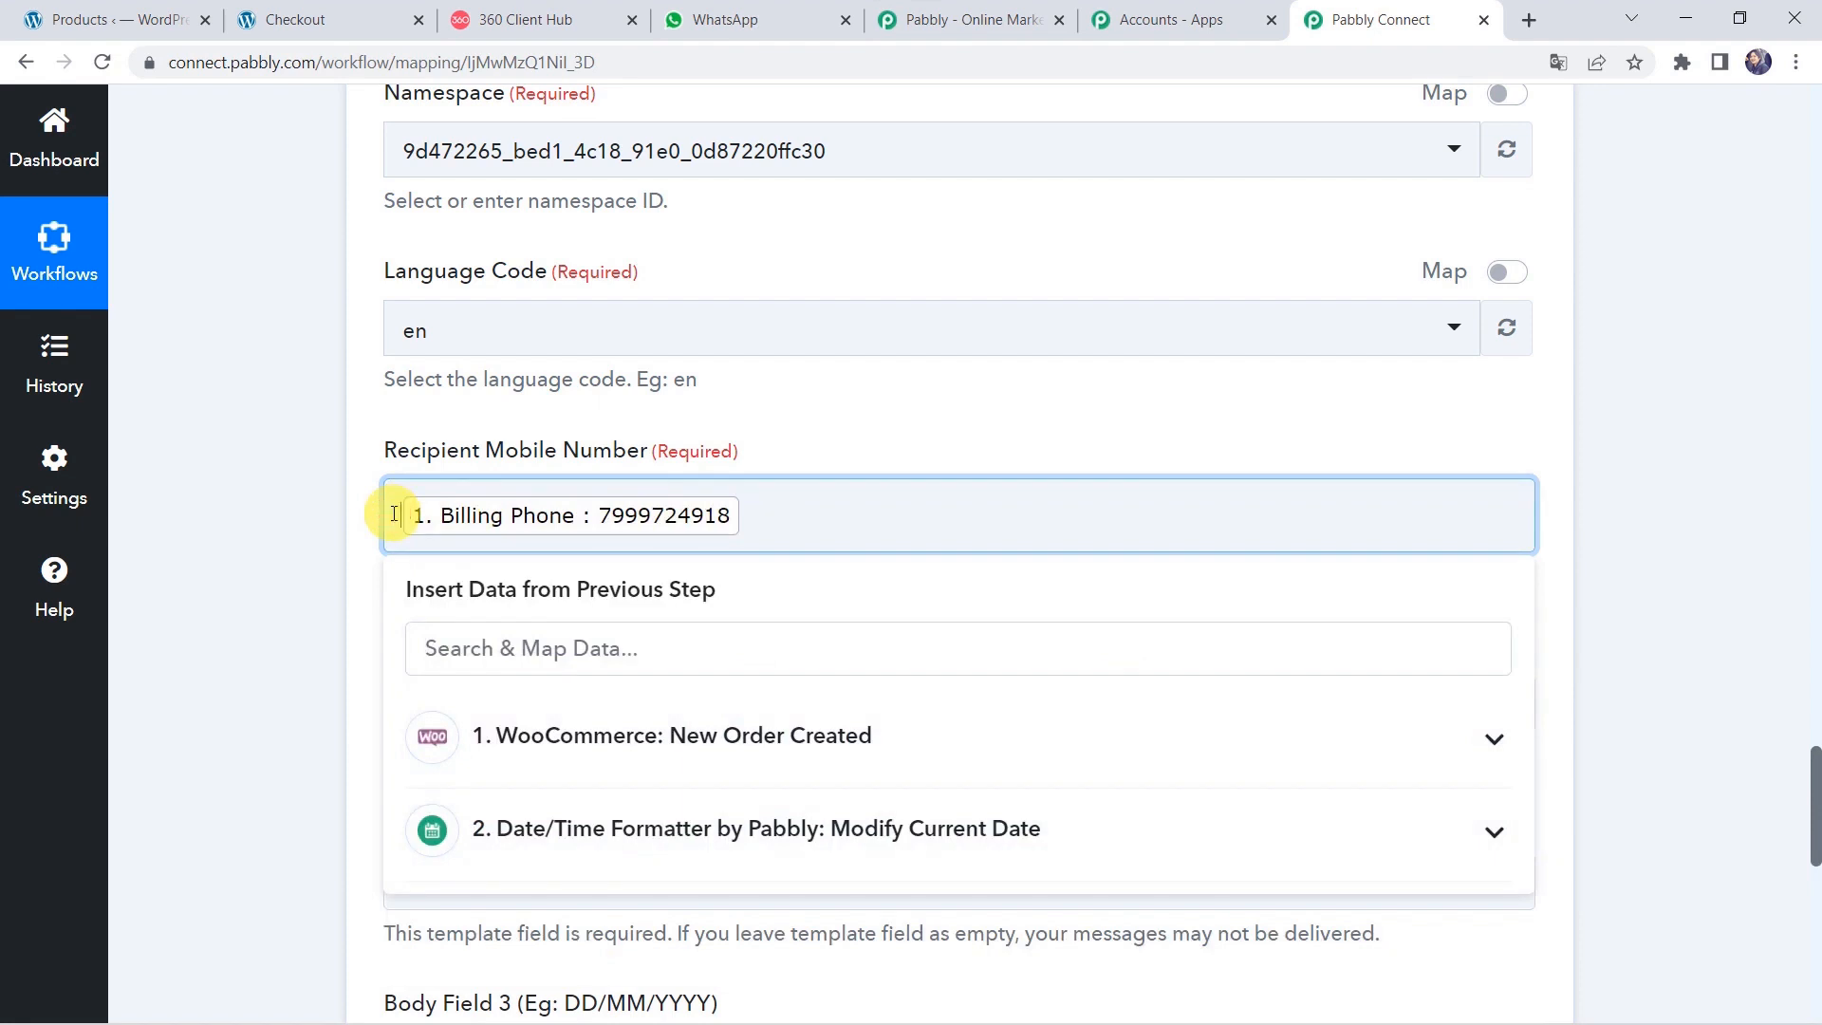
text(+91)
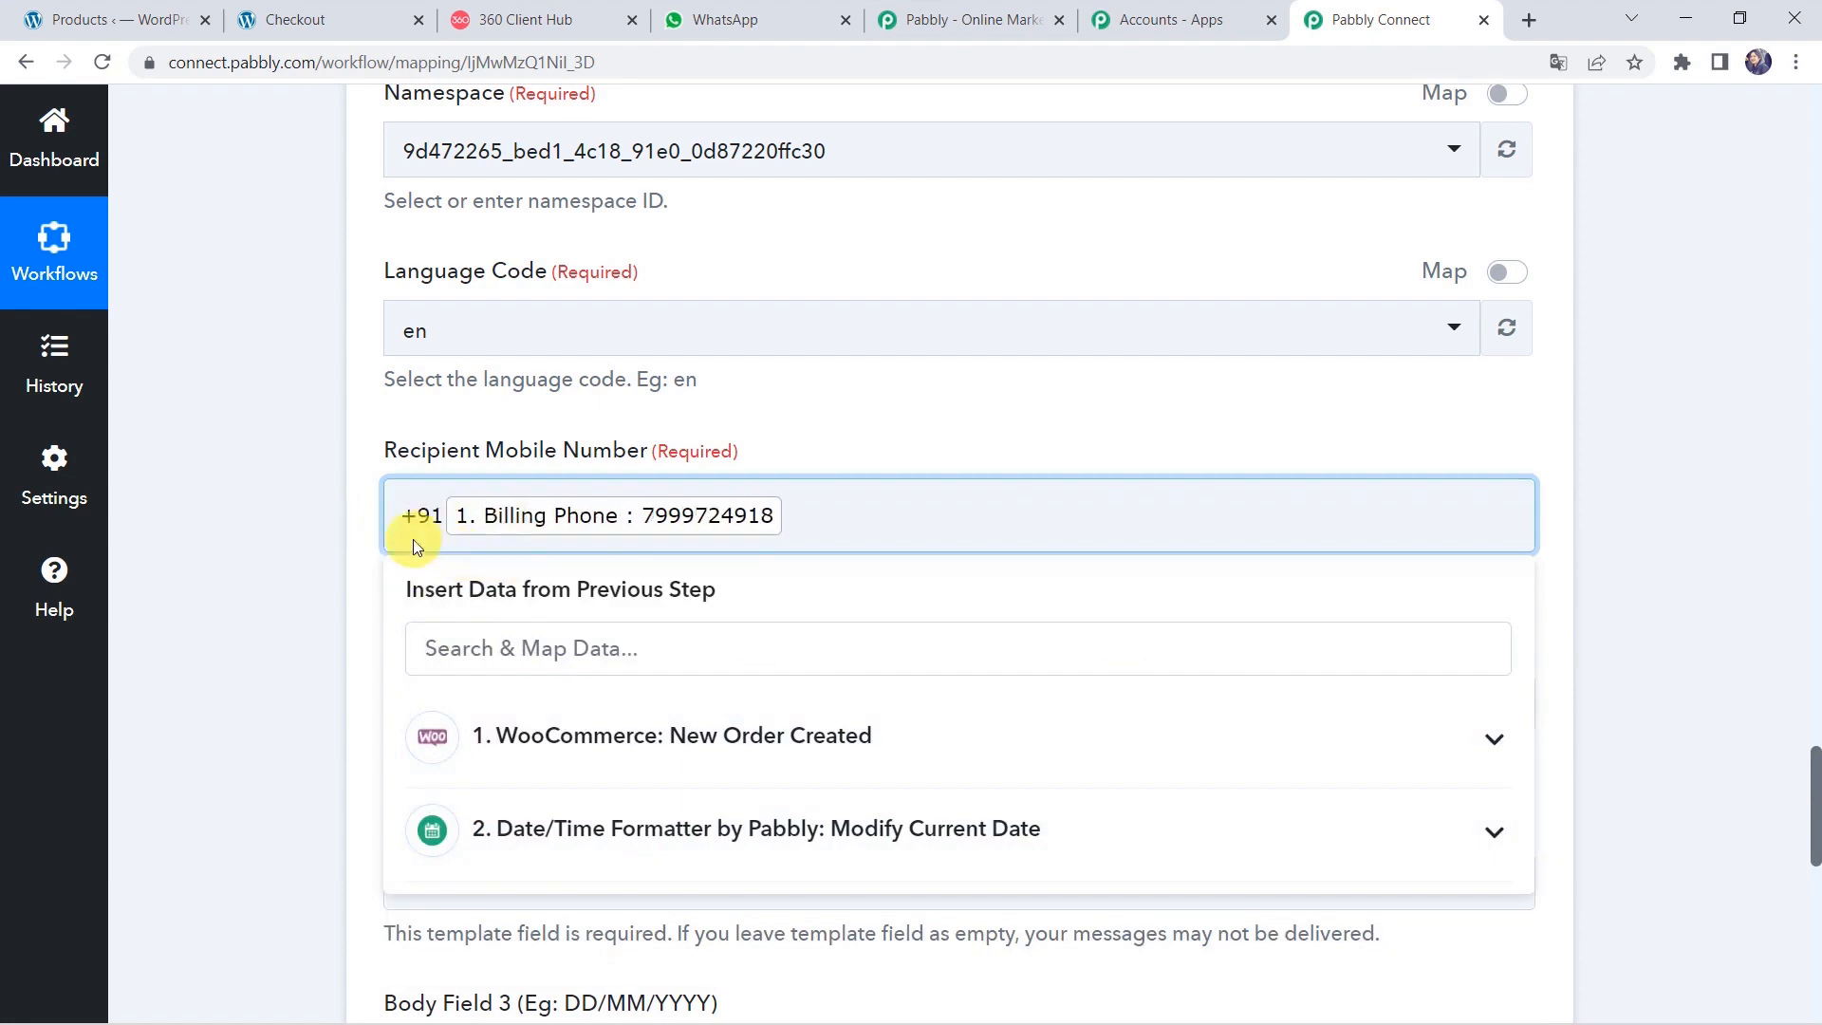
click(266, 522)
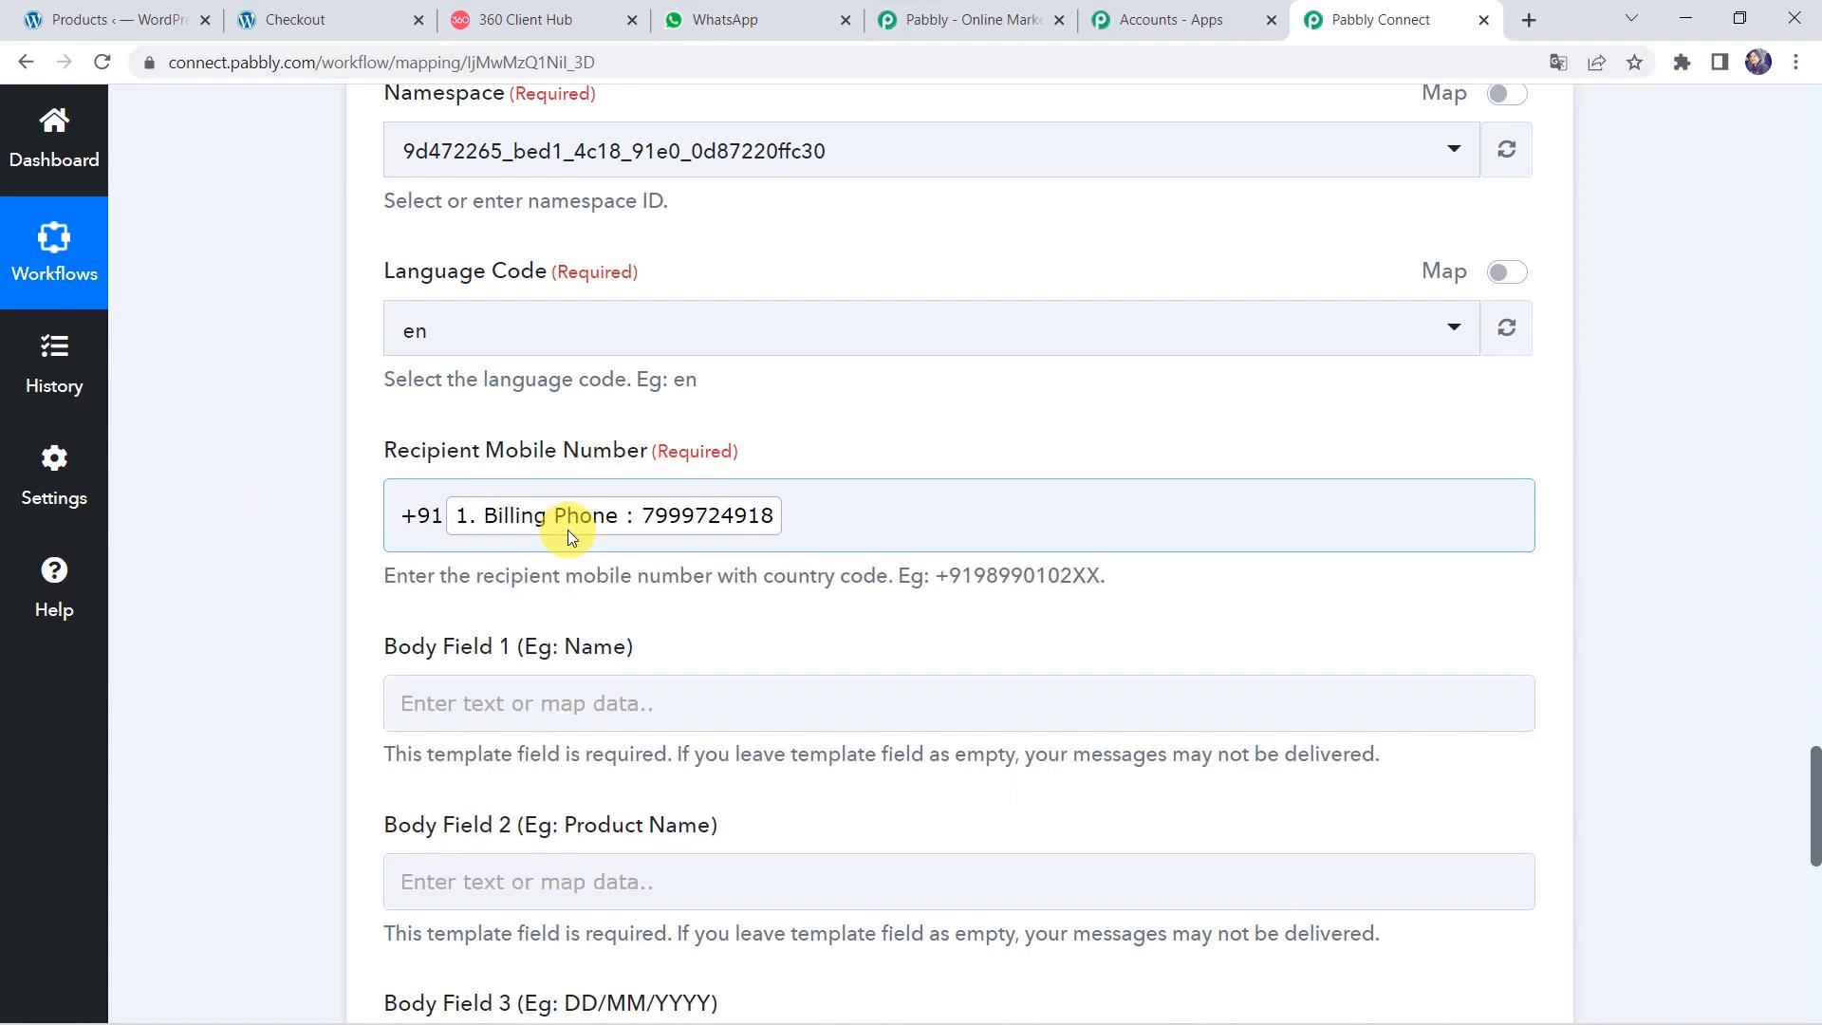
Map Billing First Name and Billing Last Name into Body Field 1.
scroll(302, 595, down, 2)
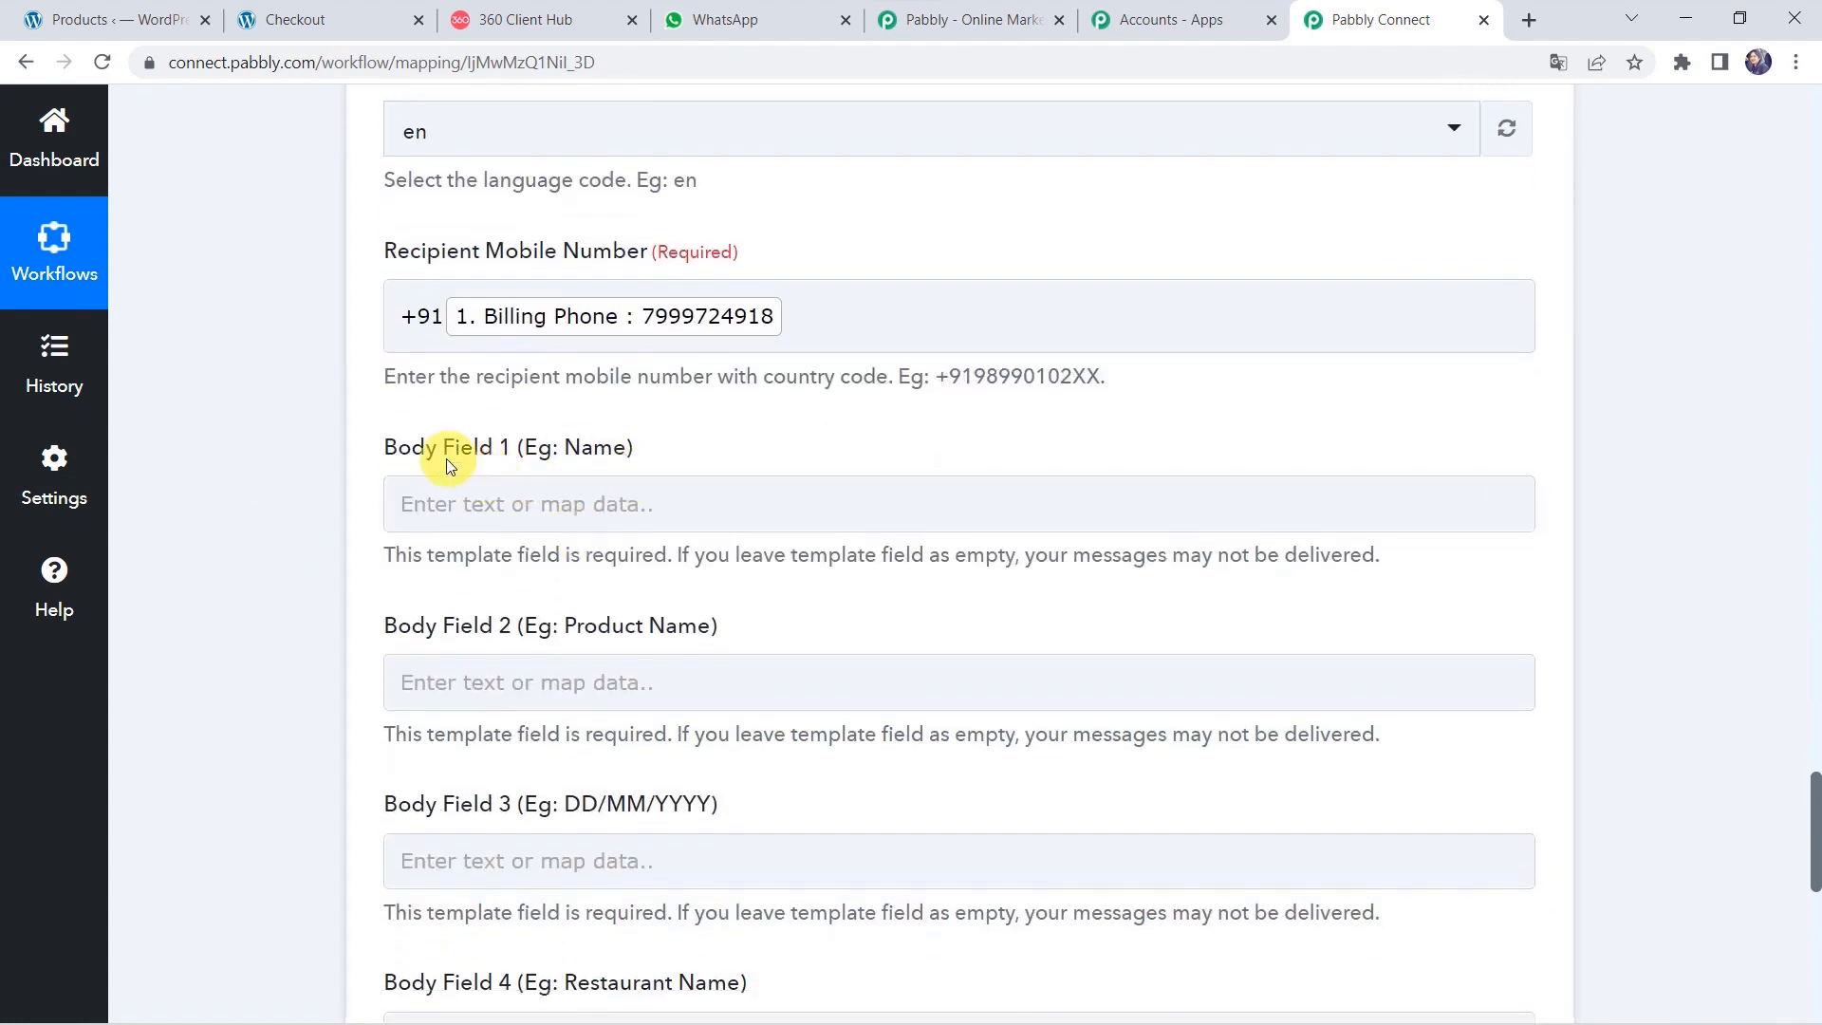
click(485, 504)
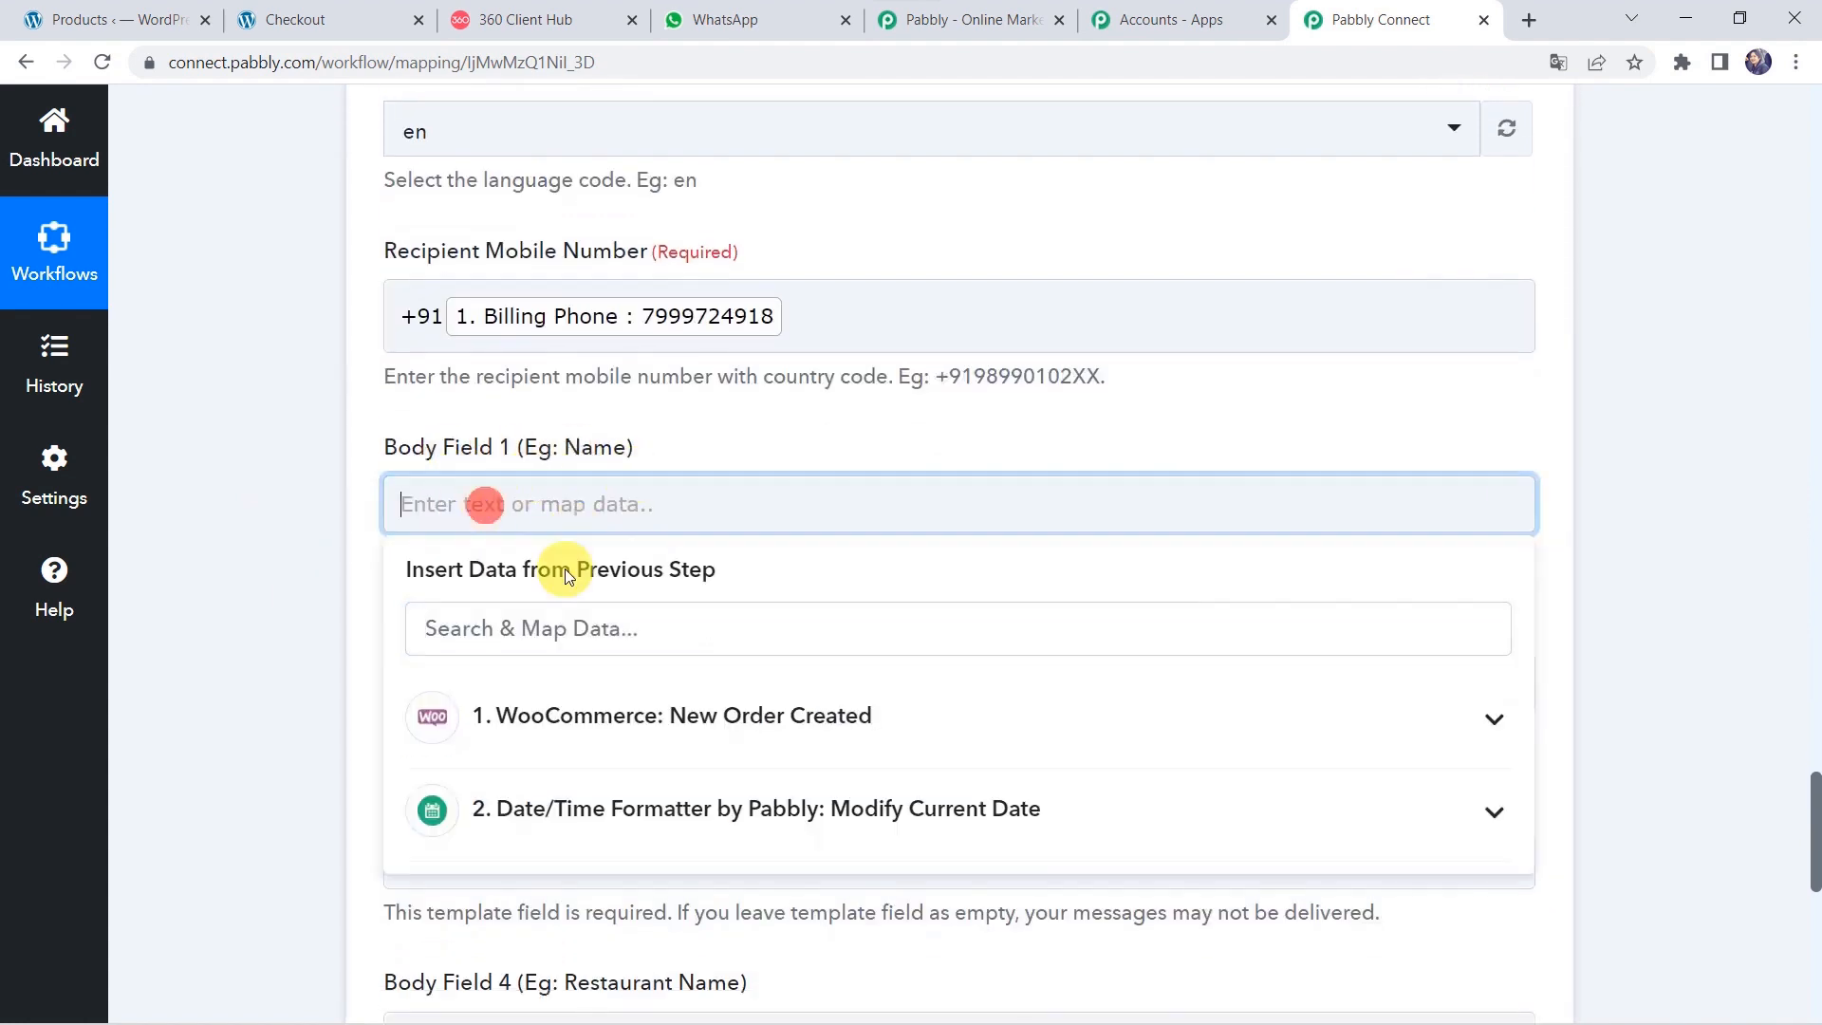
click(527, 729)
text(Chr)
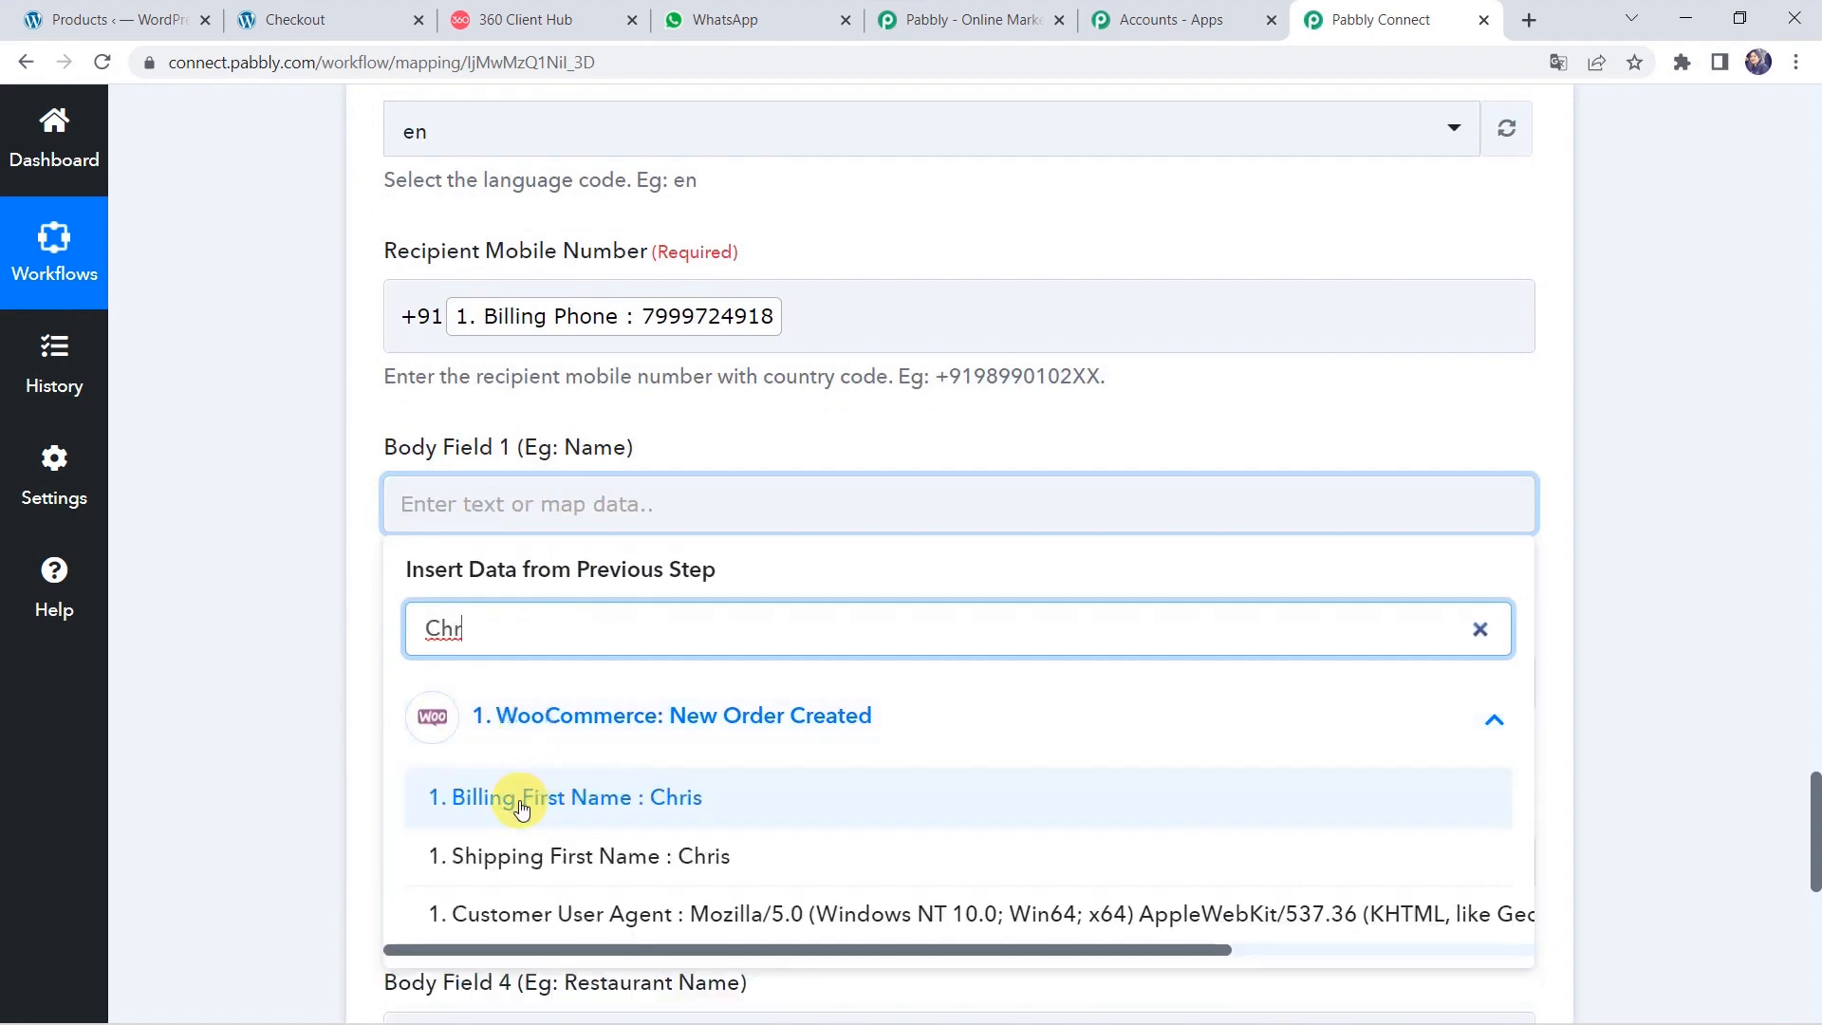
click(588, 801)
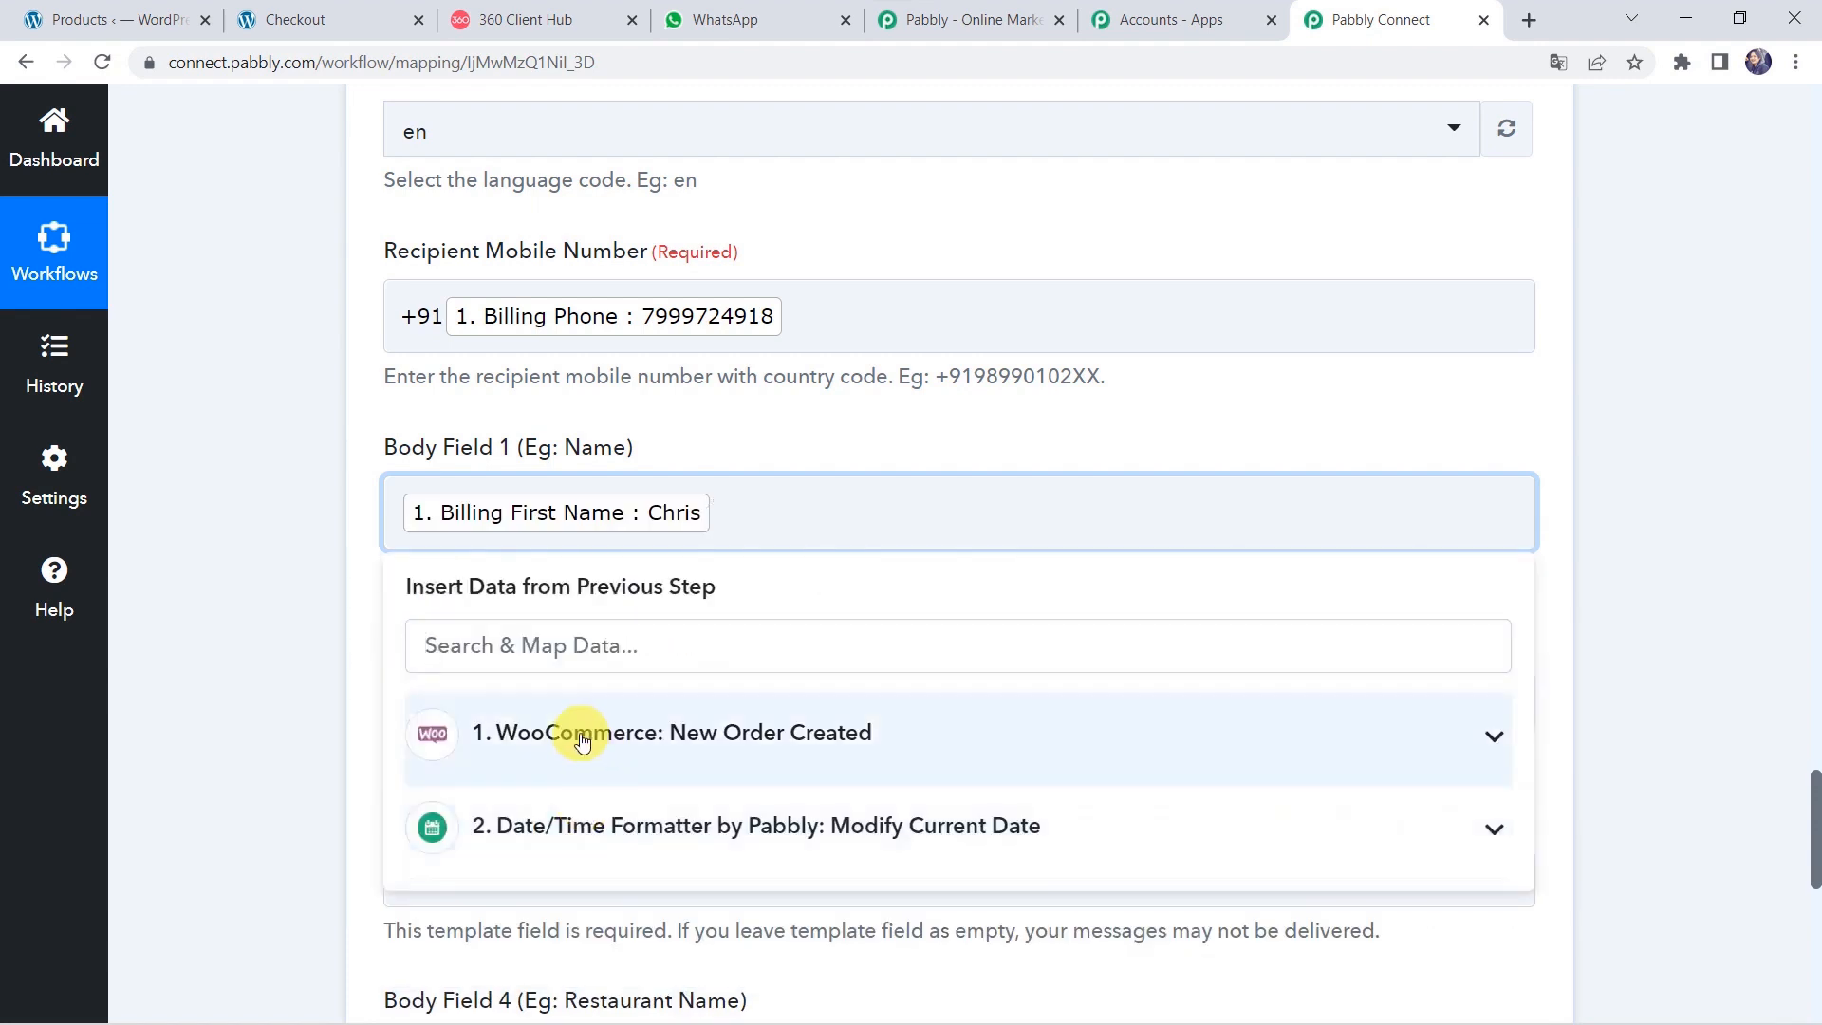
click(574, 733)
text(Jioe)
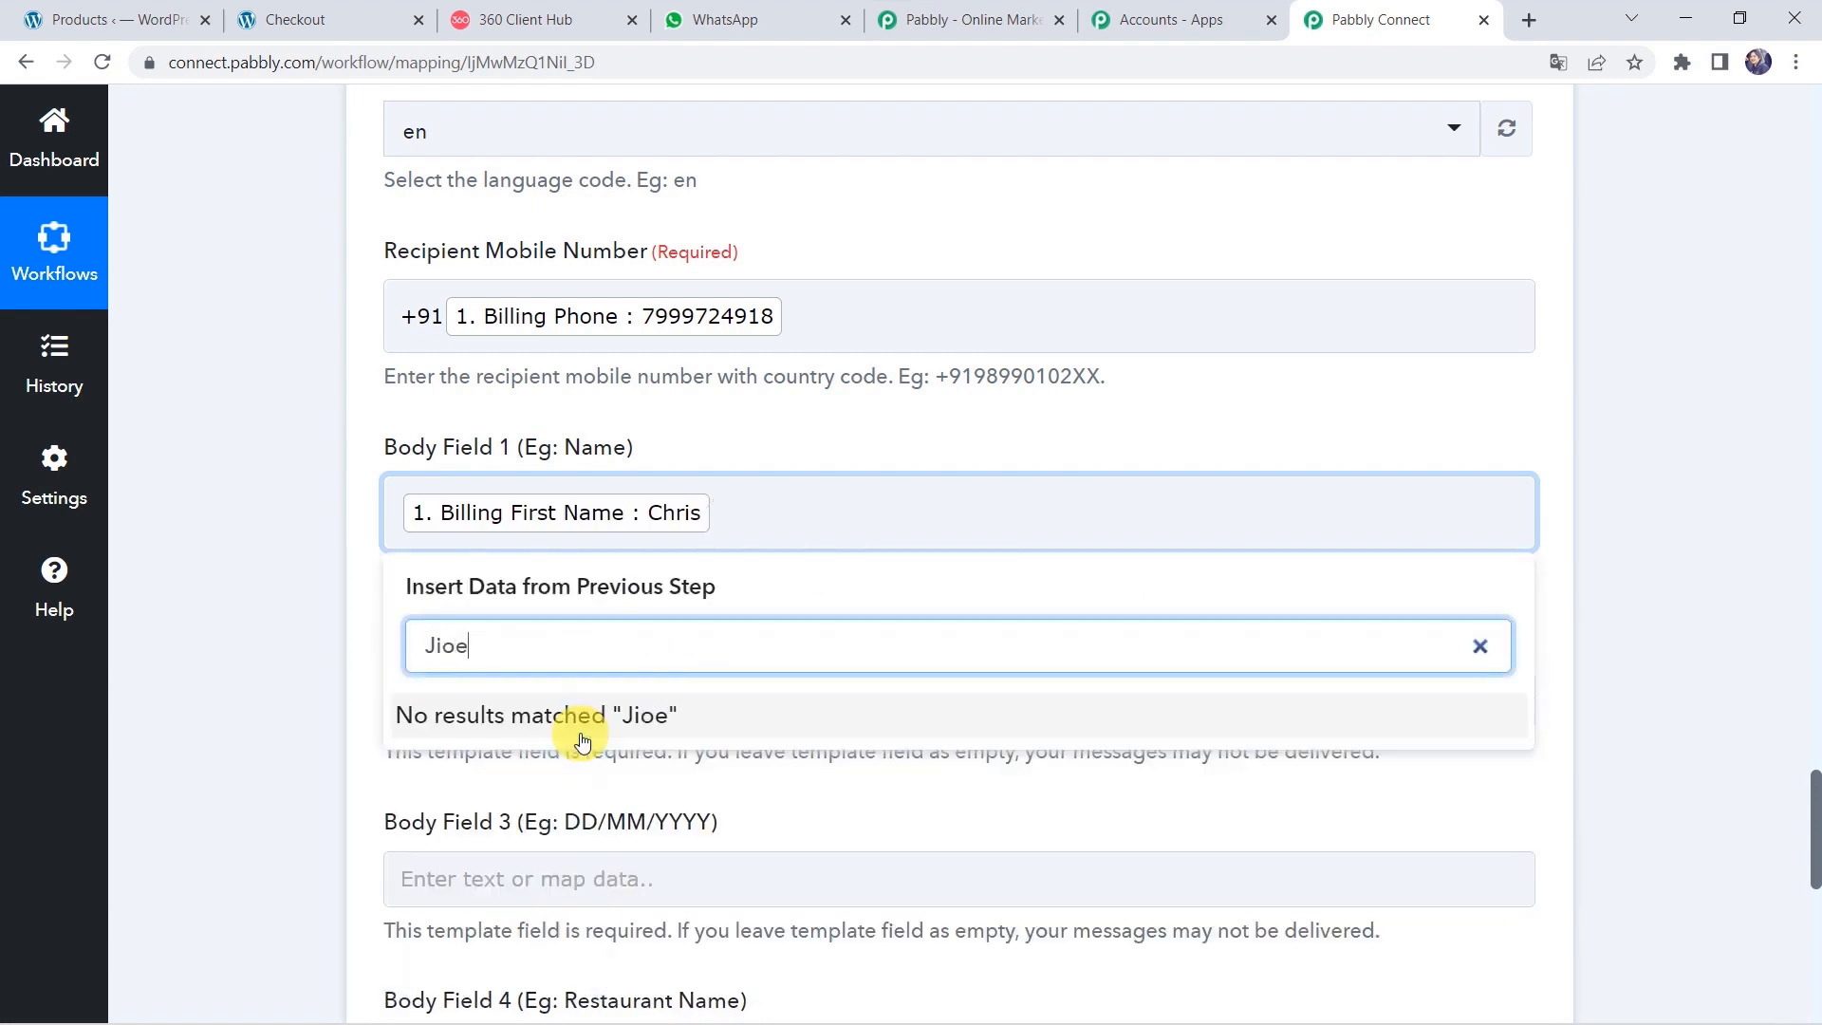
key(BackSpace)
text(oe)
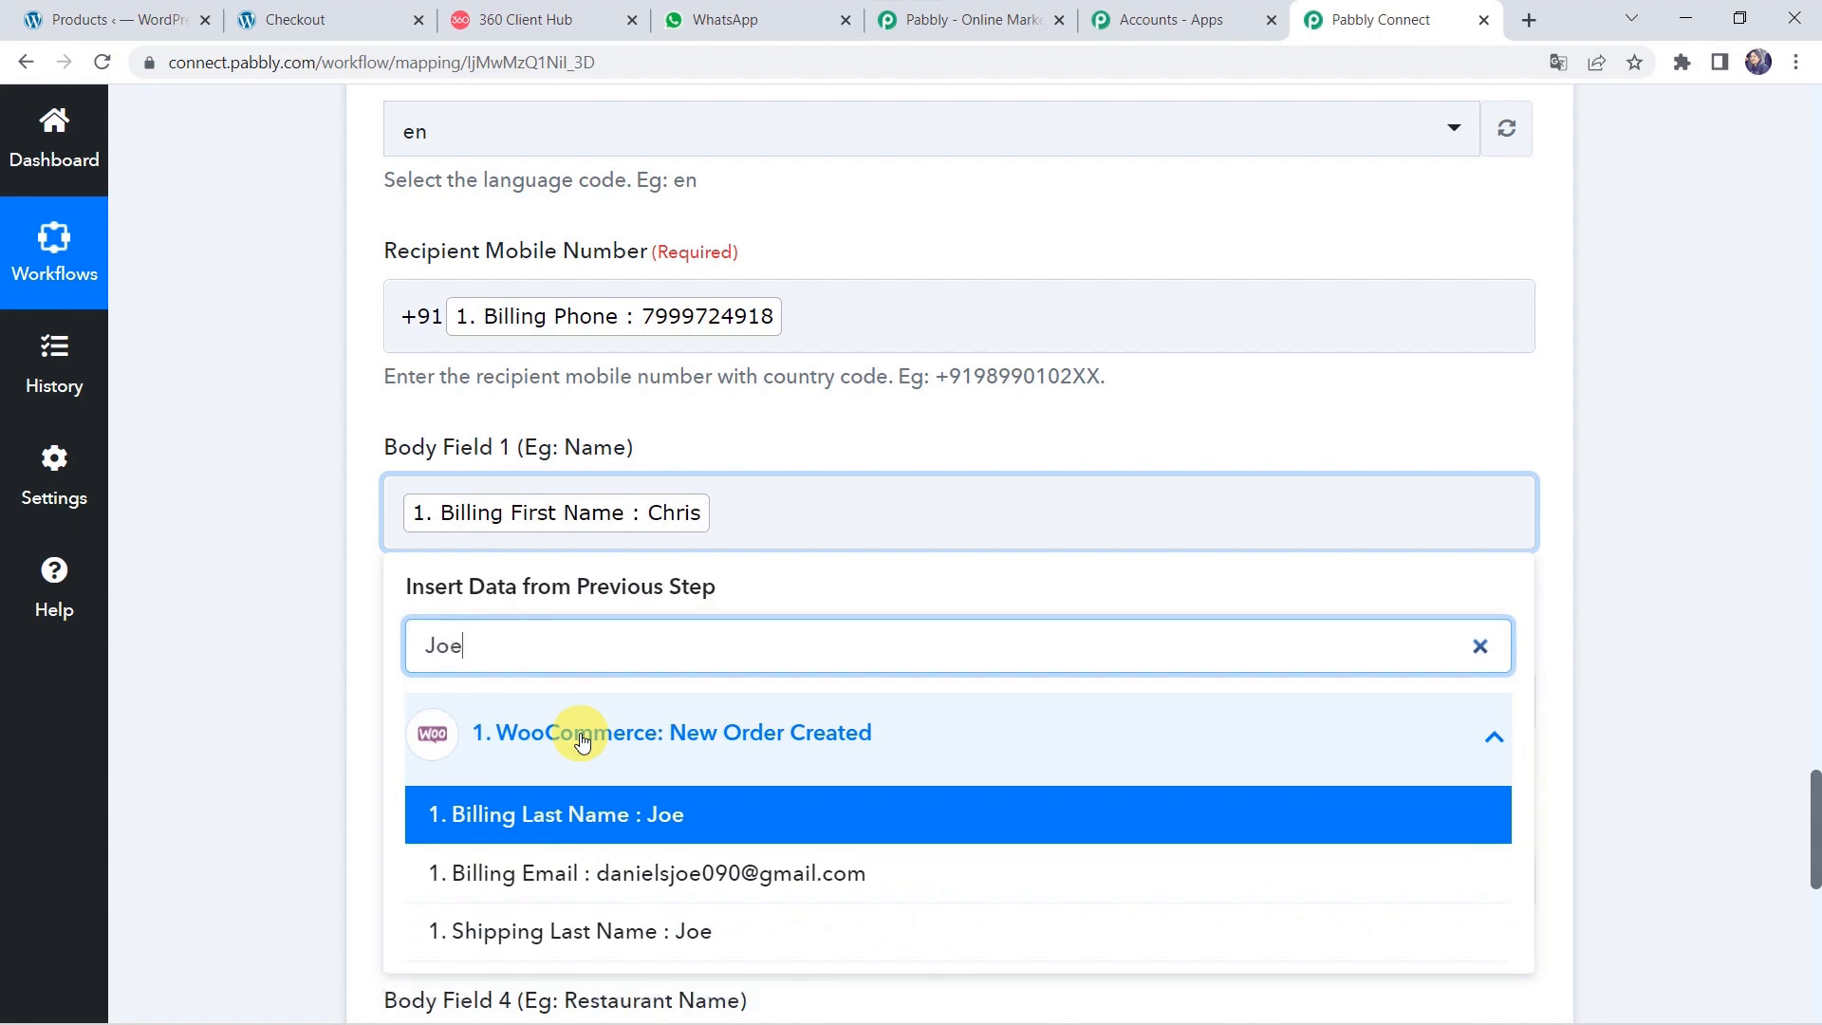
click(541, 813)
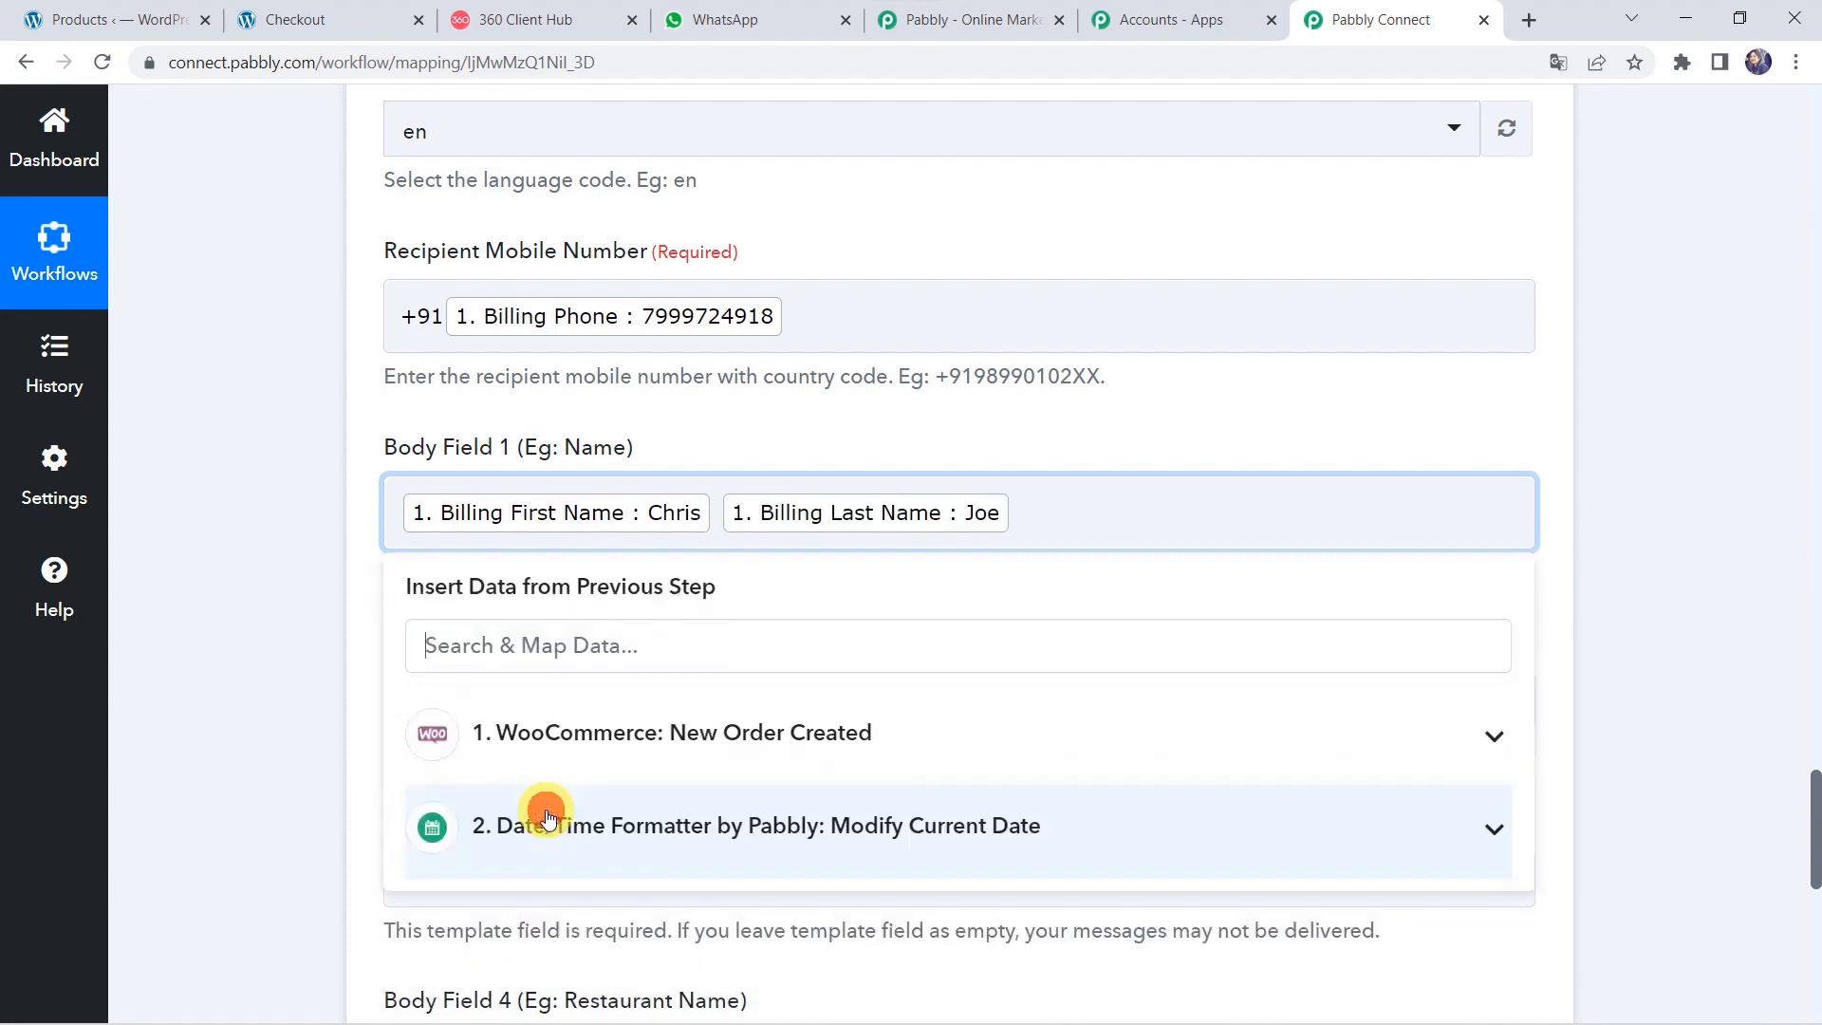
click(305, 643)
Map Line Items 0 Name to Body Field 2 and the formatted date to Body Field 3.
scroll(306, 643, down, 4)
click(560, 358)
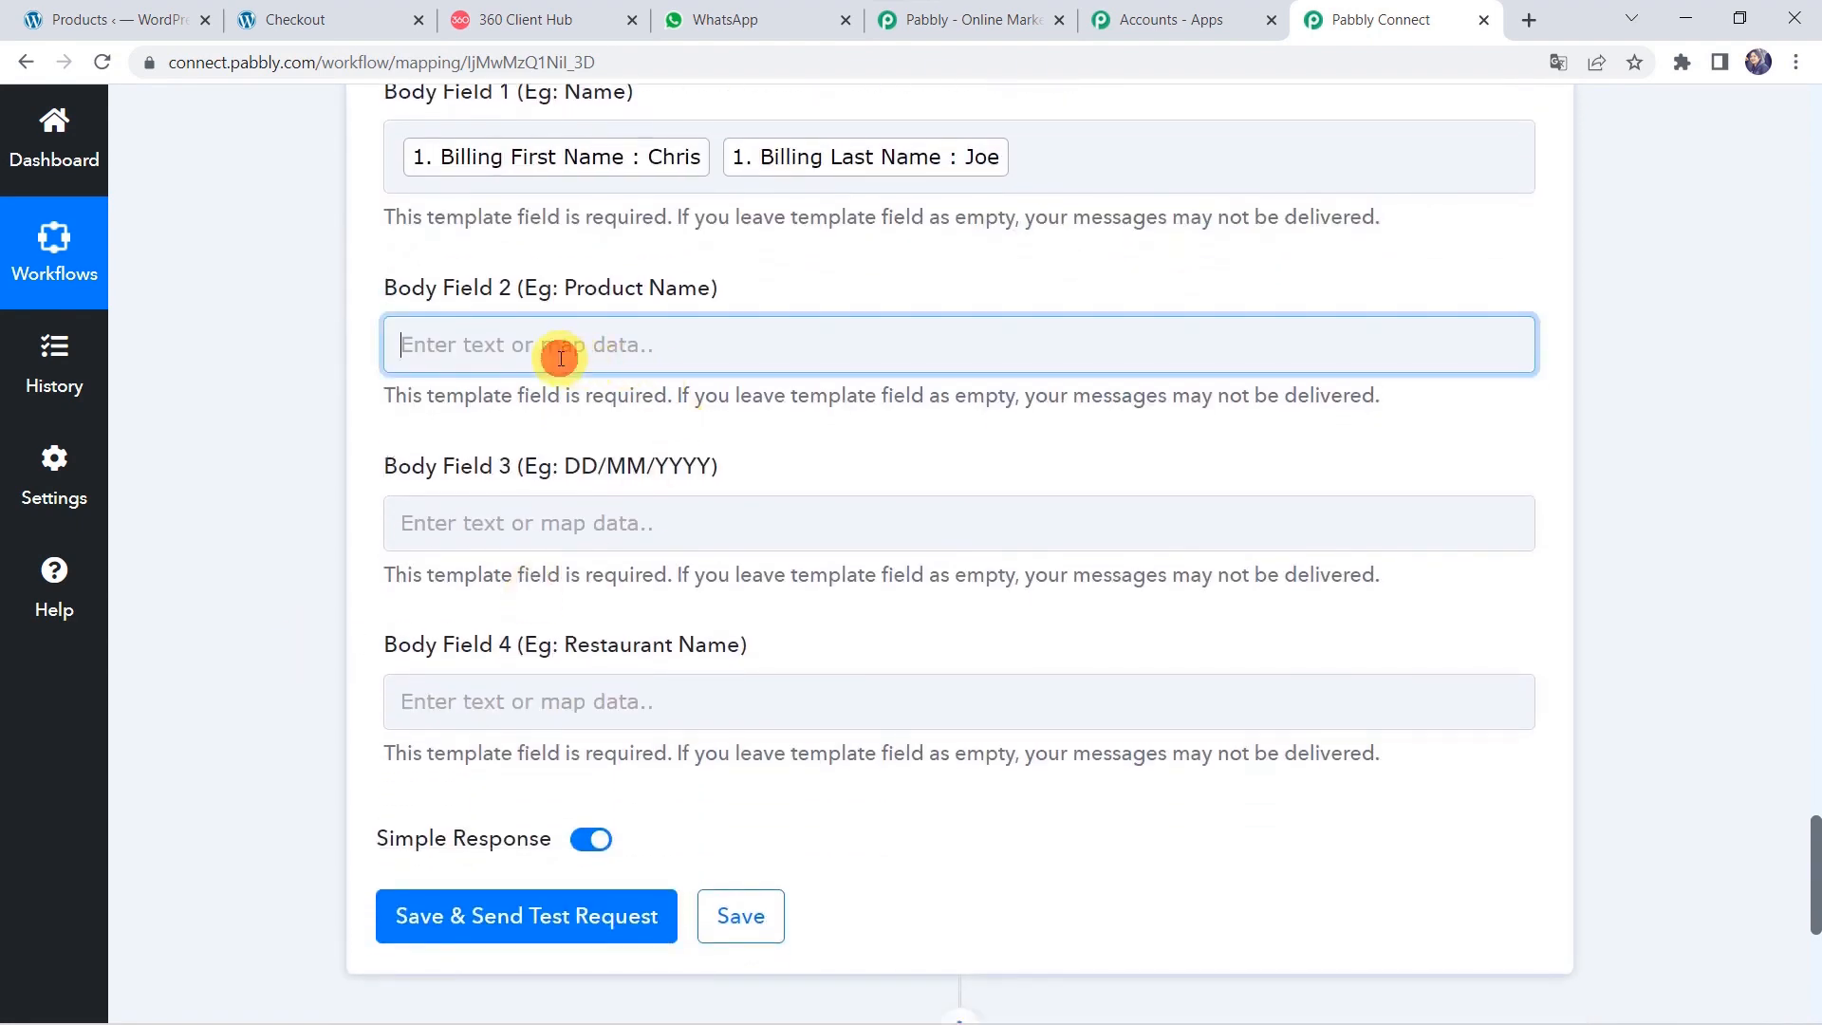
click(536, 569)
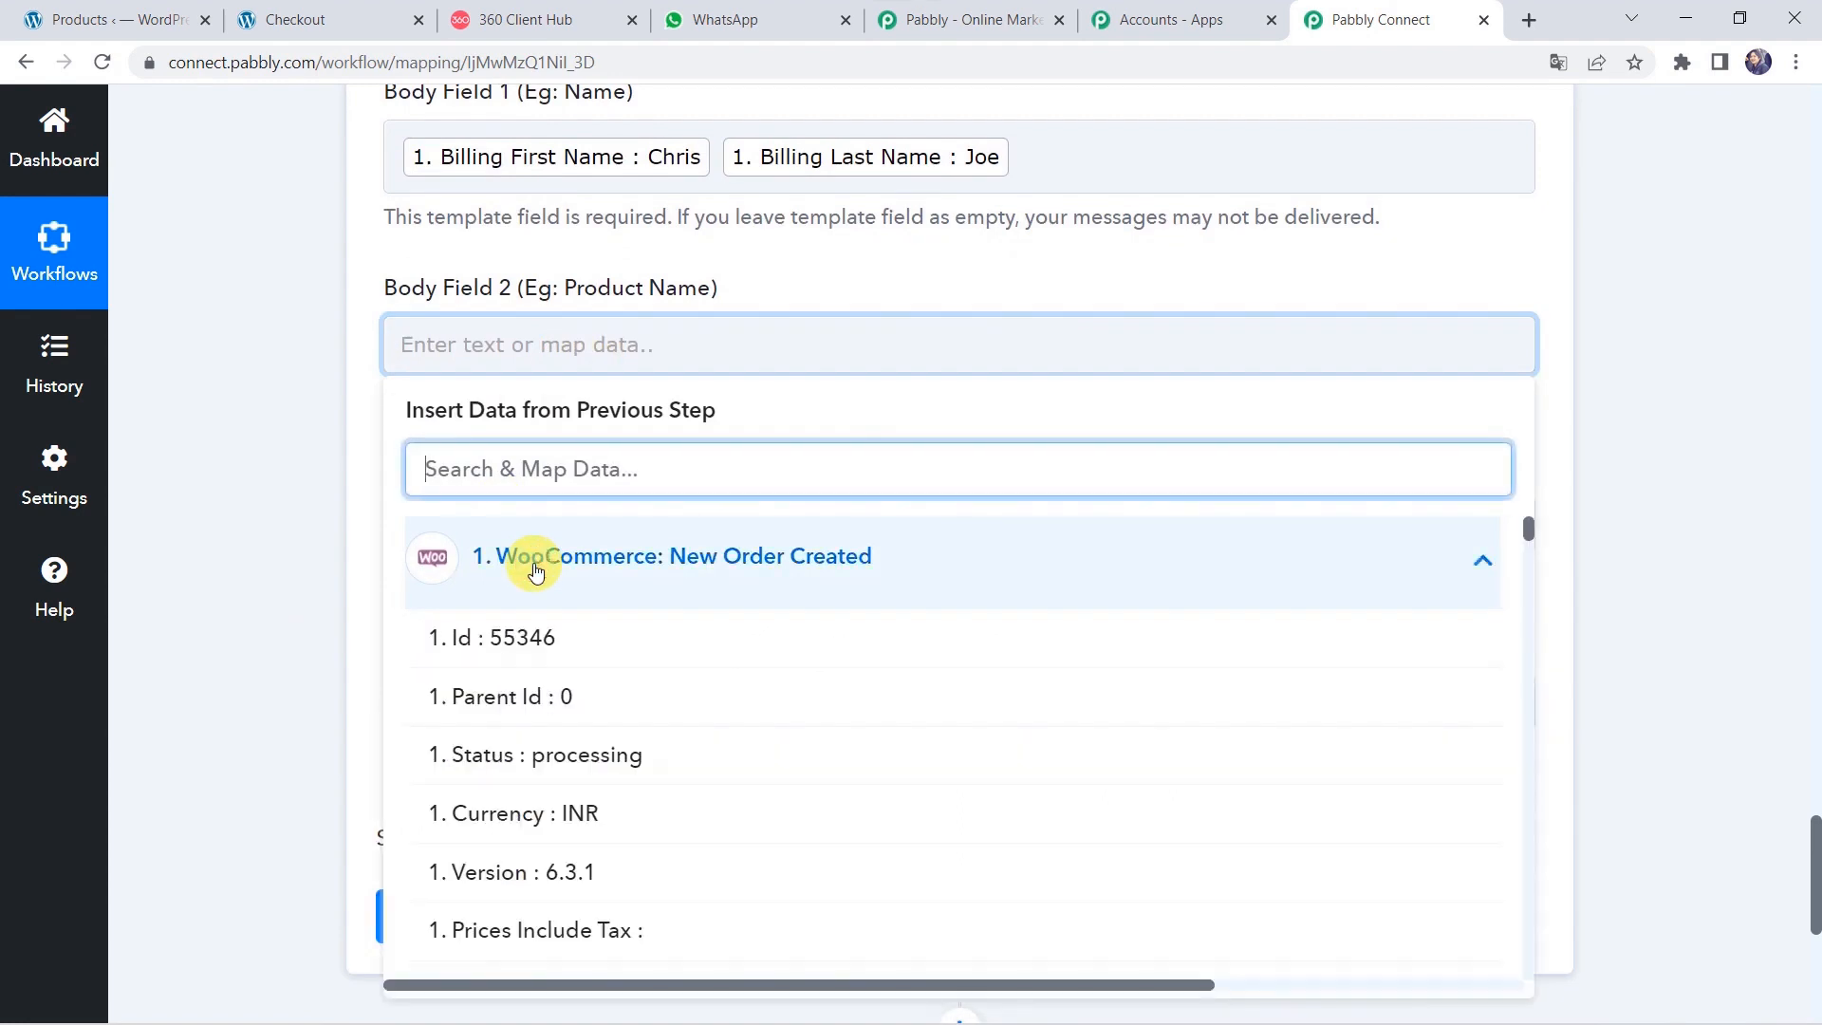
text(It)
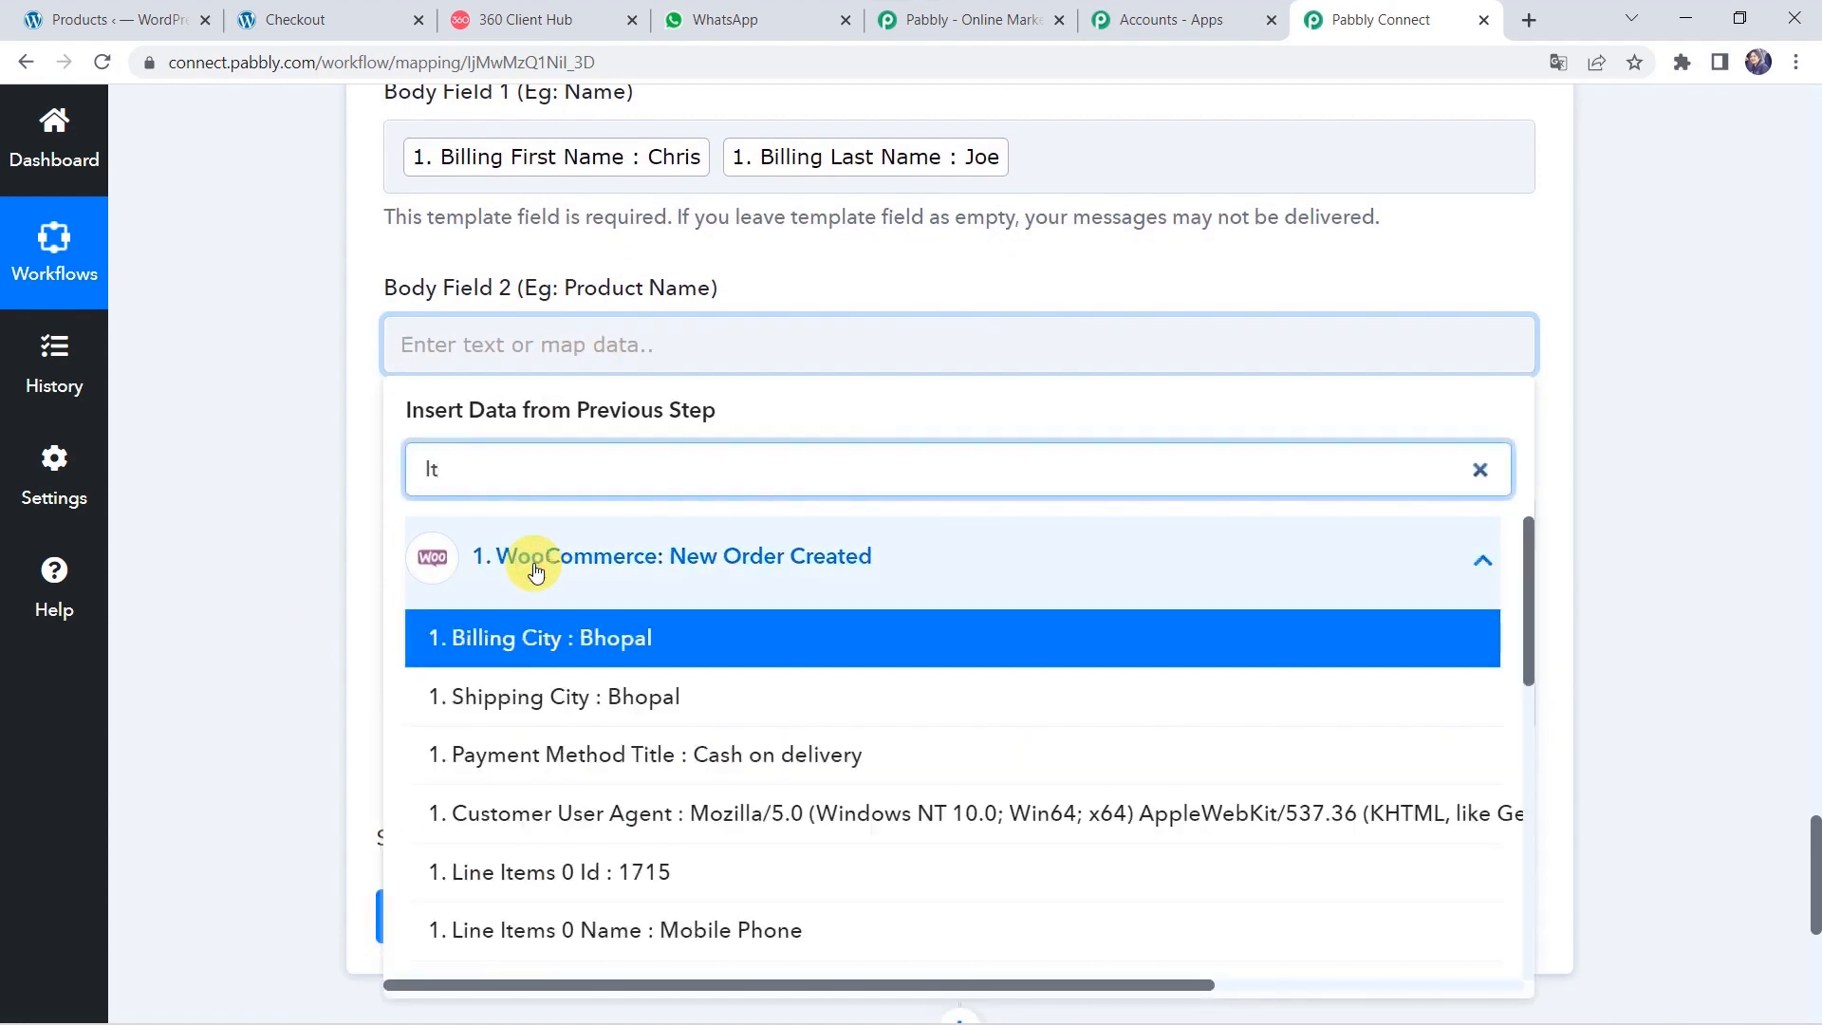
click(684, 929)
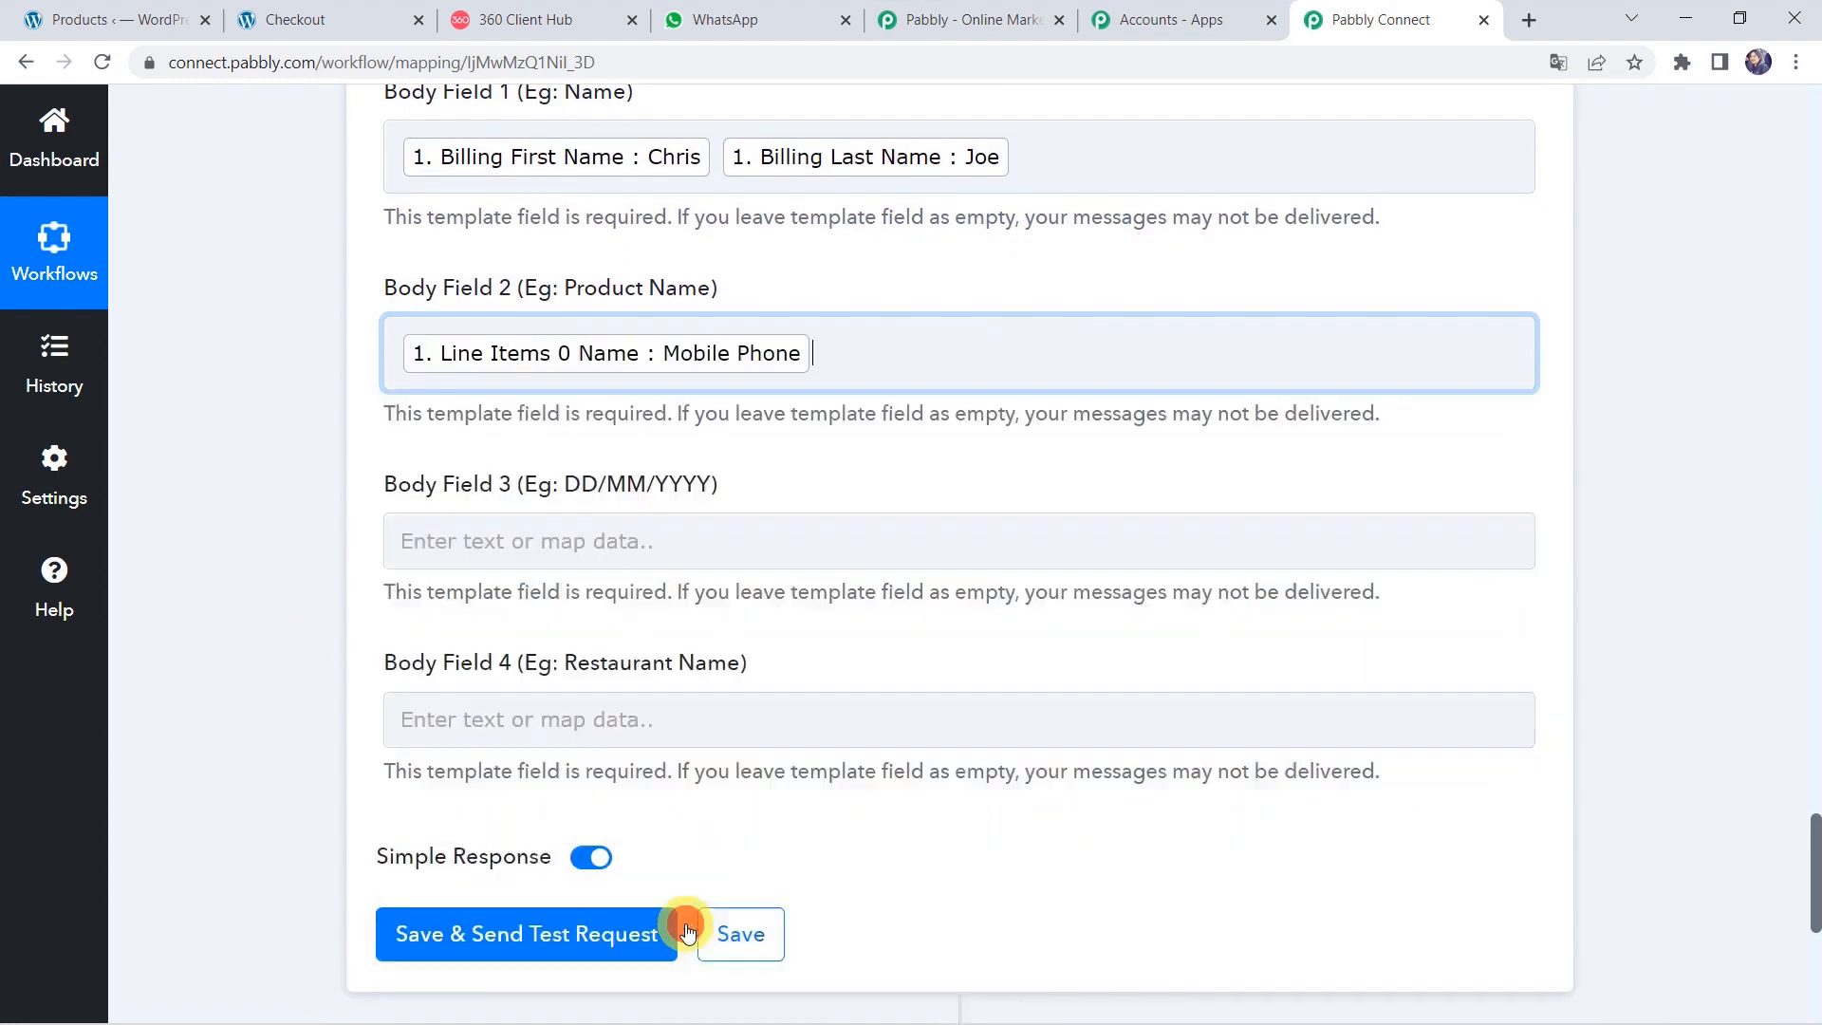
click(298, 637)
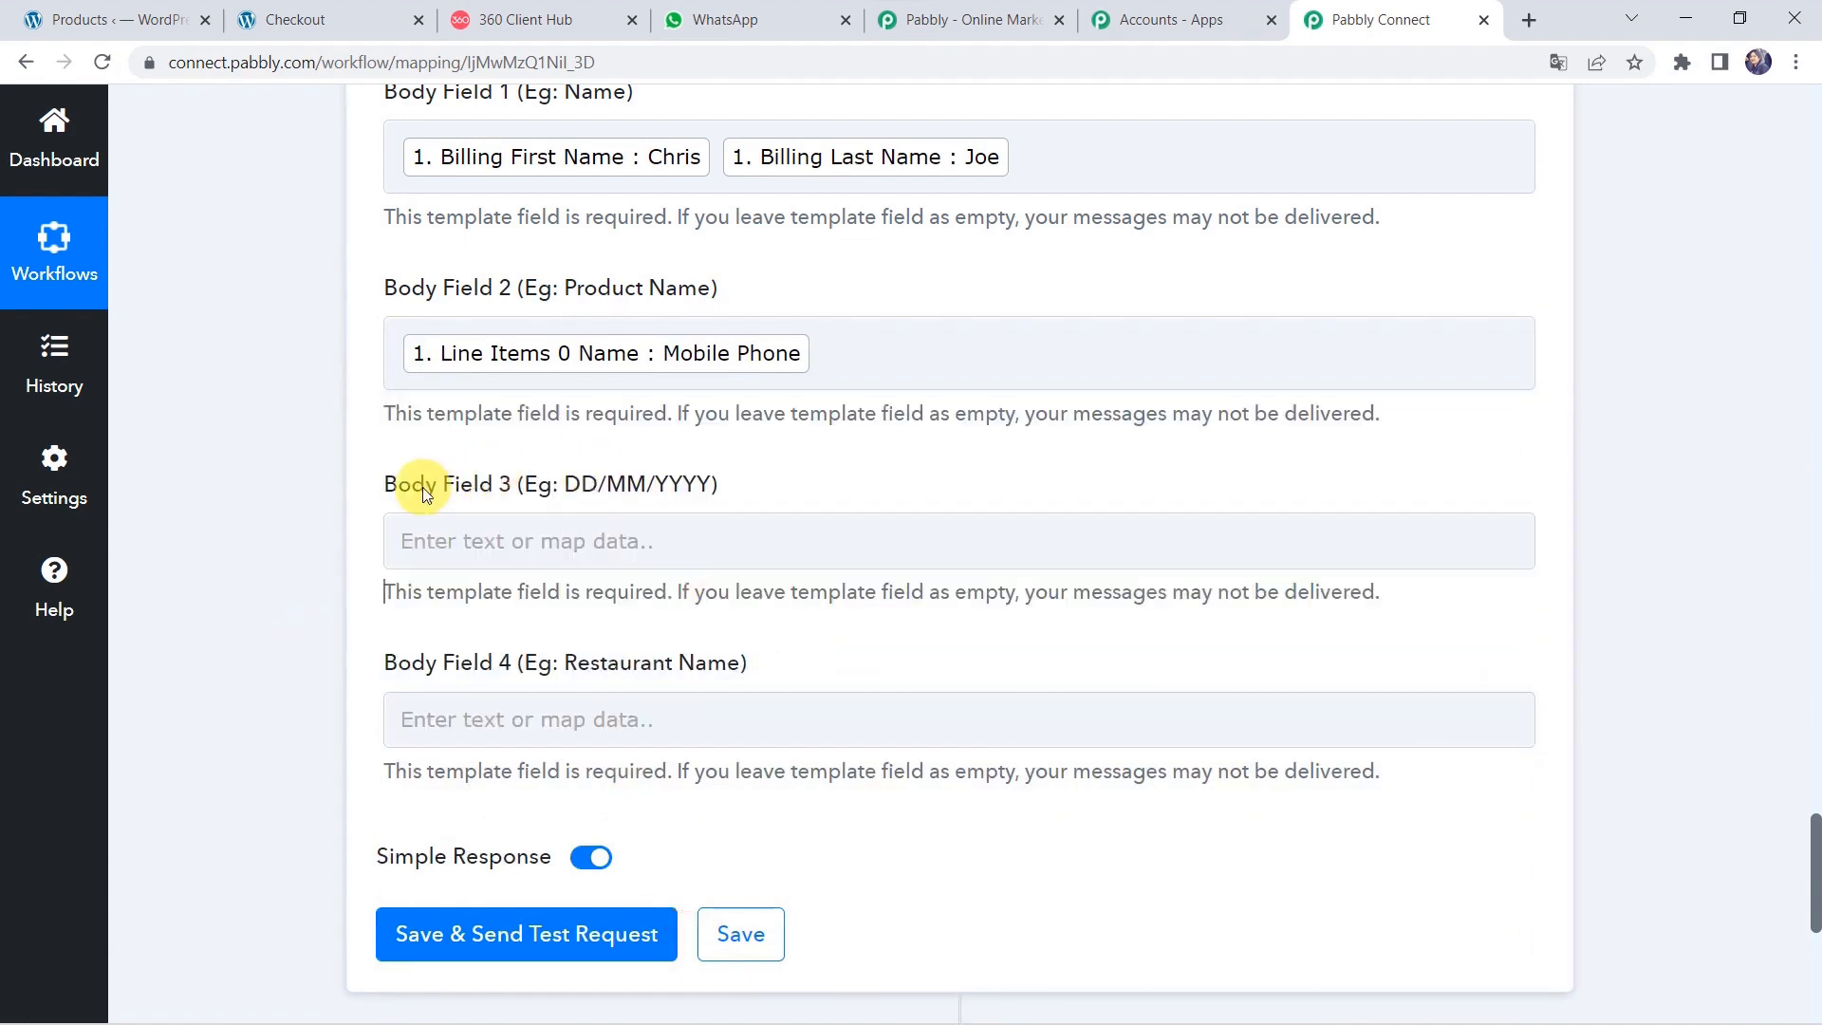
click(439, 542)
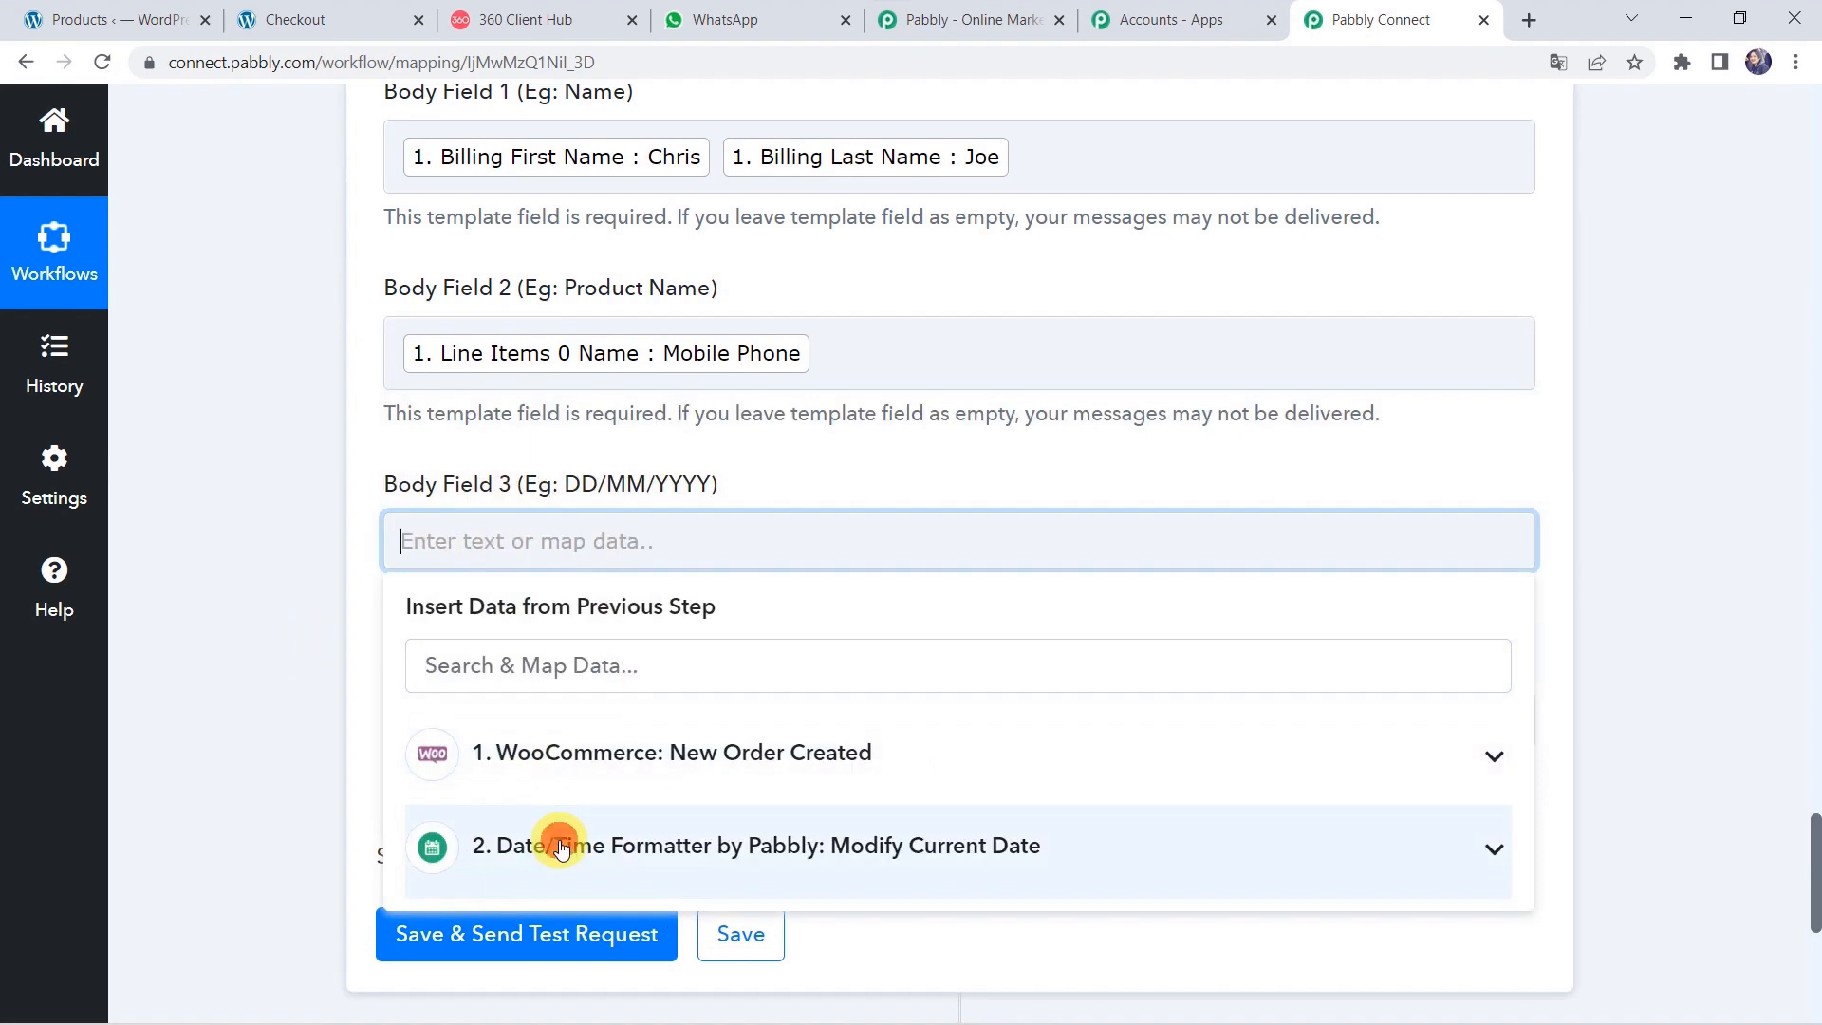
click(560, 847)
click(601, 919)
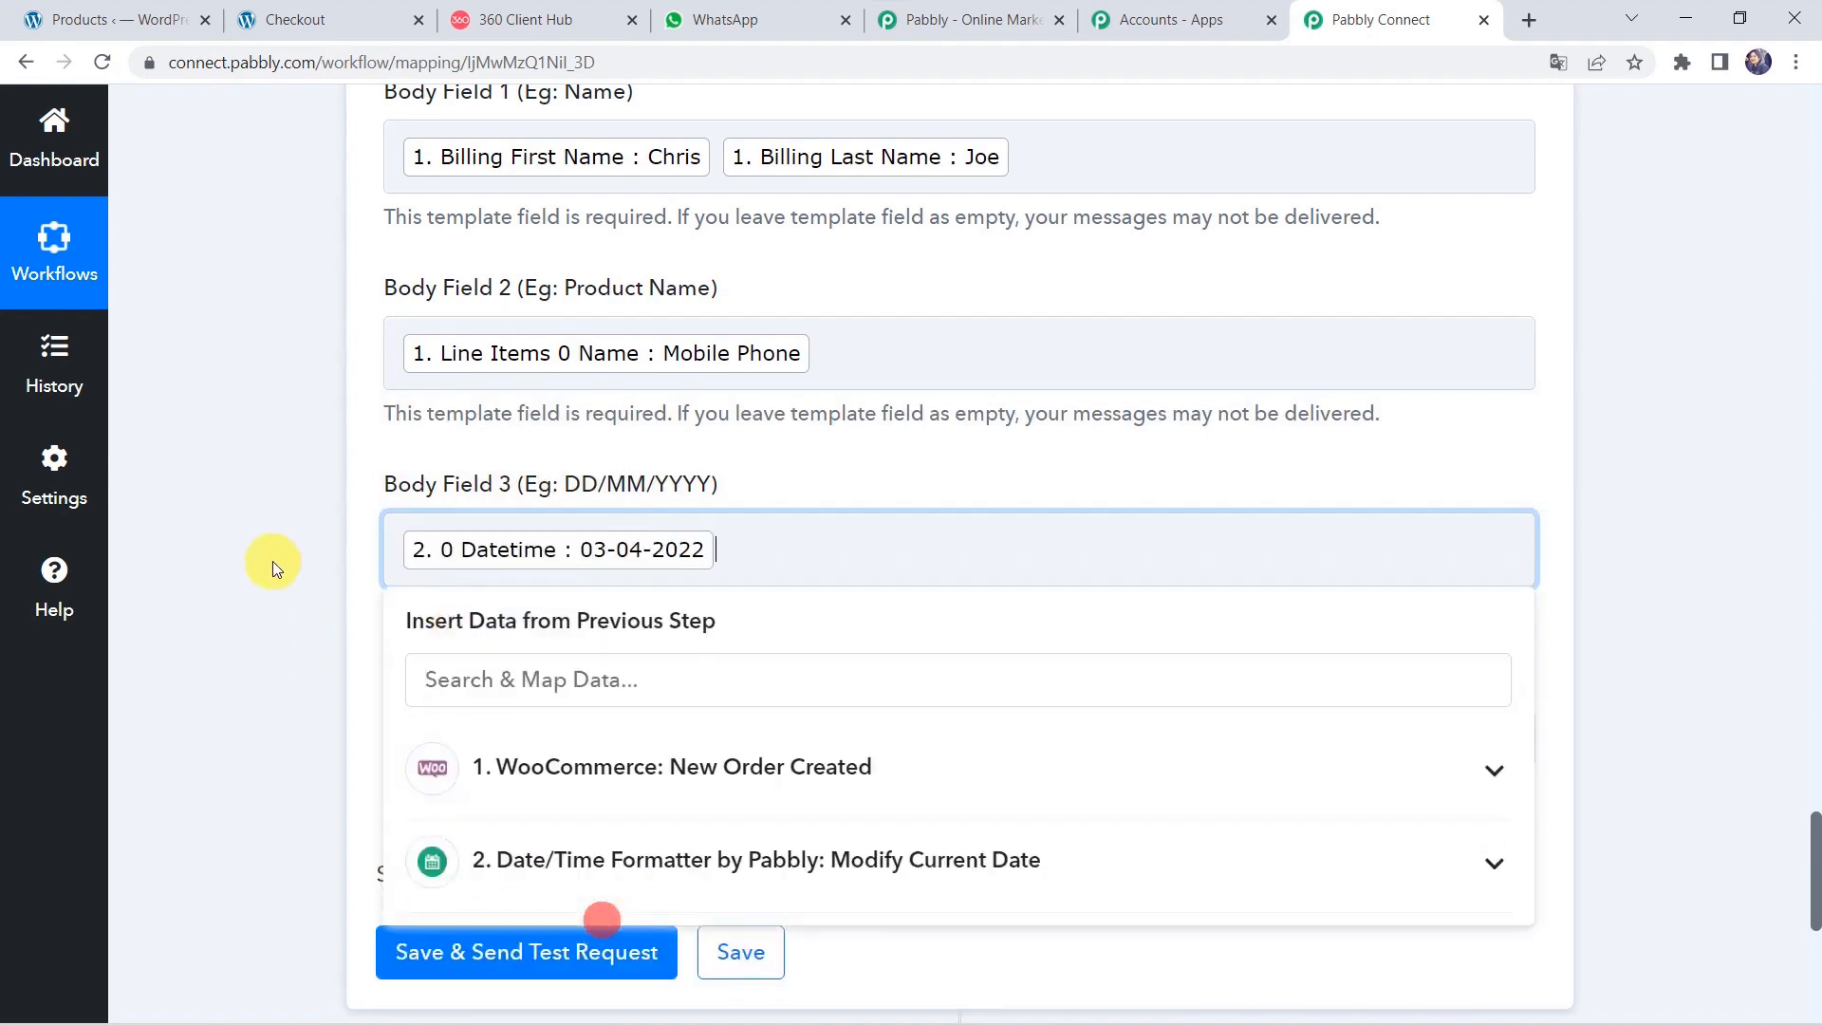
click(272, 561)
Type 'Pabbly' into Body Field 4.
scroll(271, 561, down, 1)
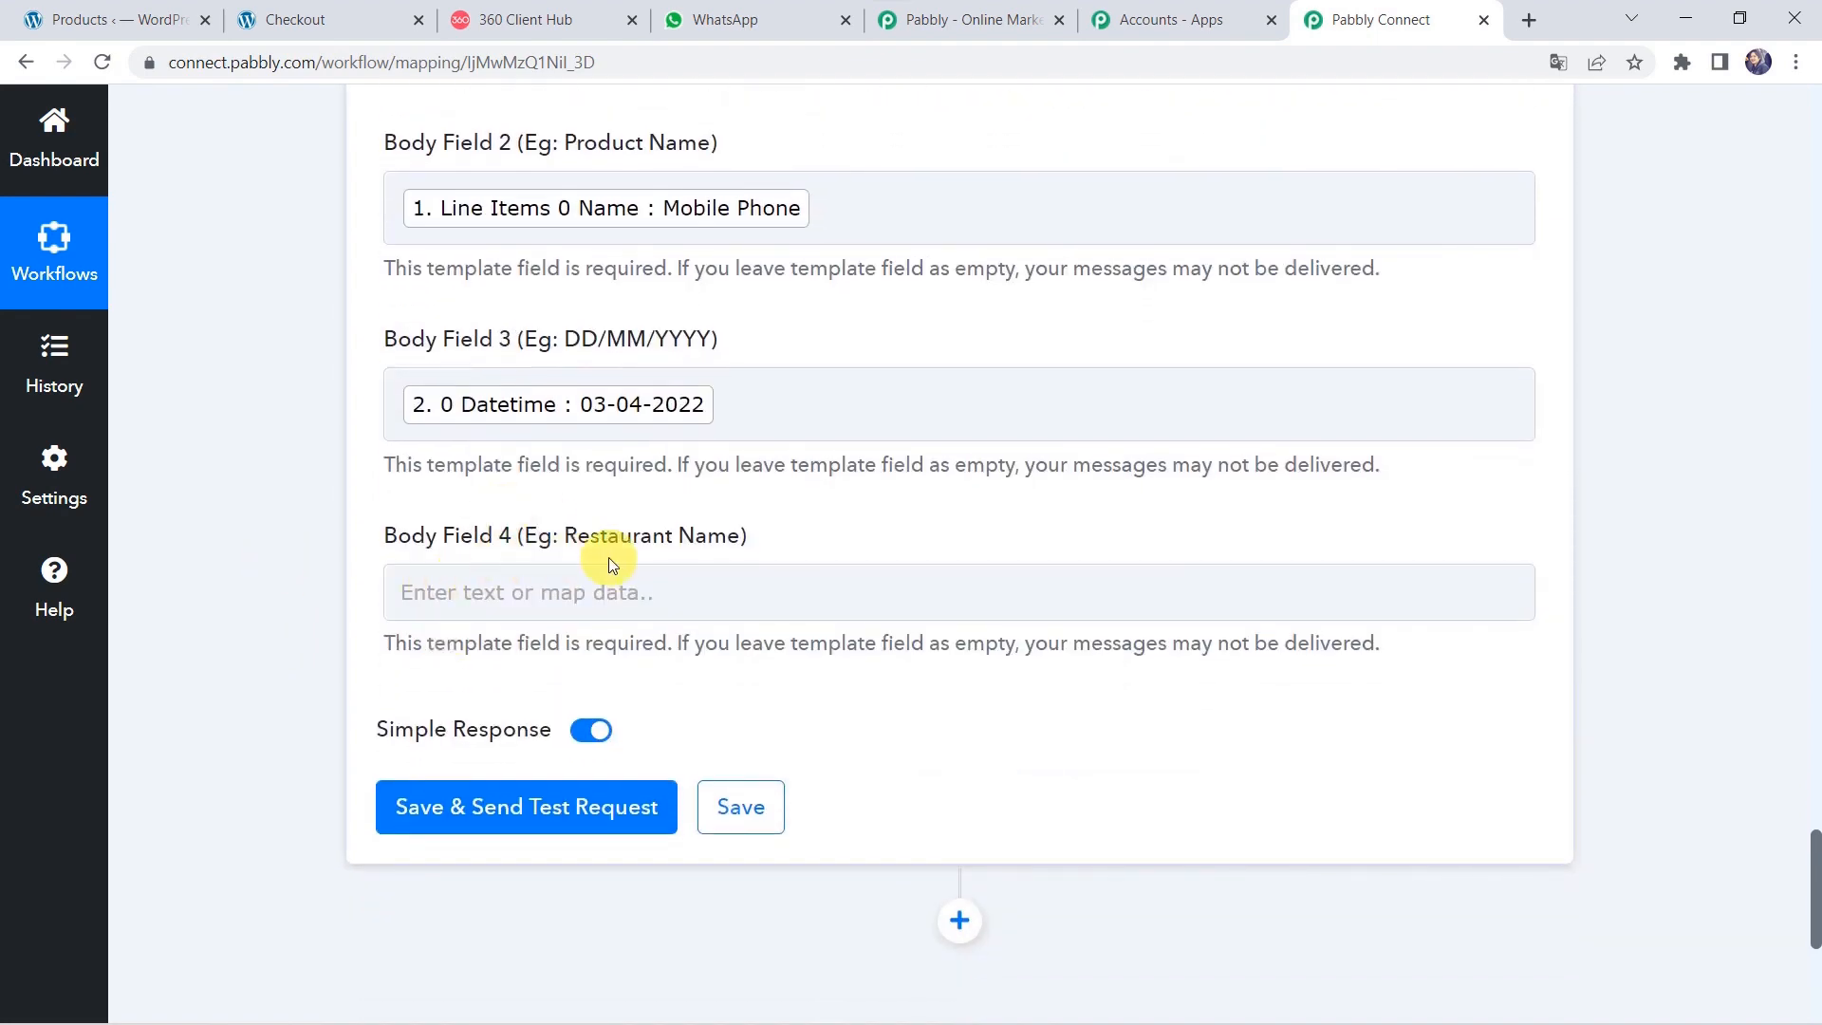
click(472, 592)
text(Pa)
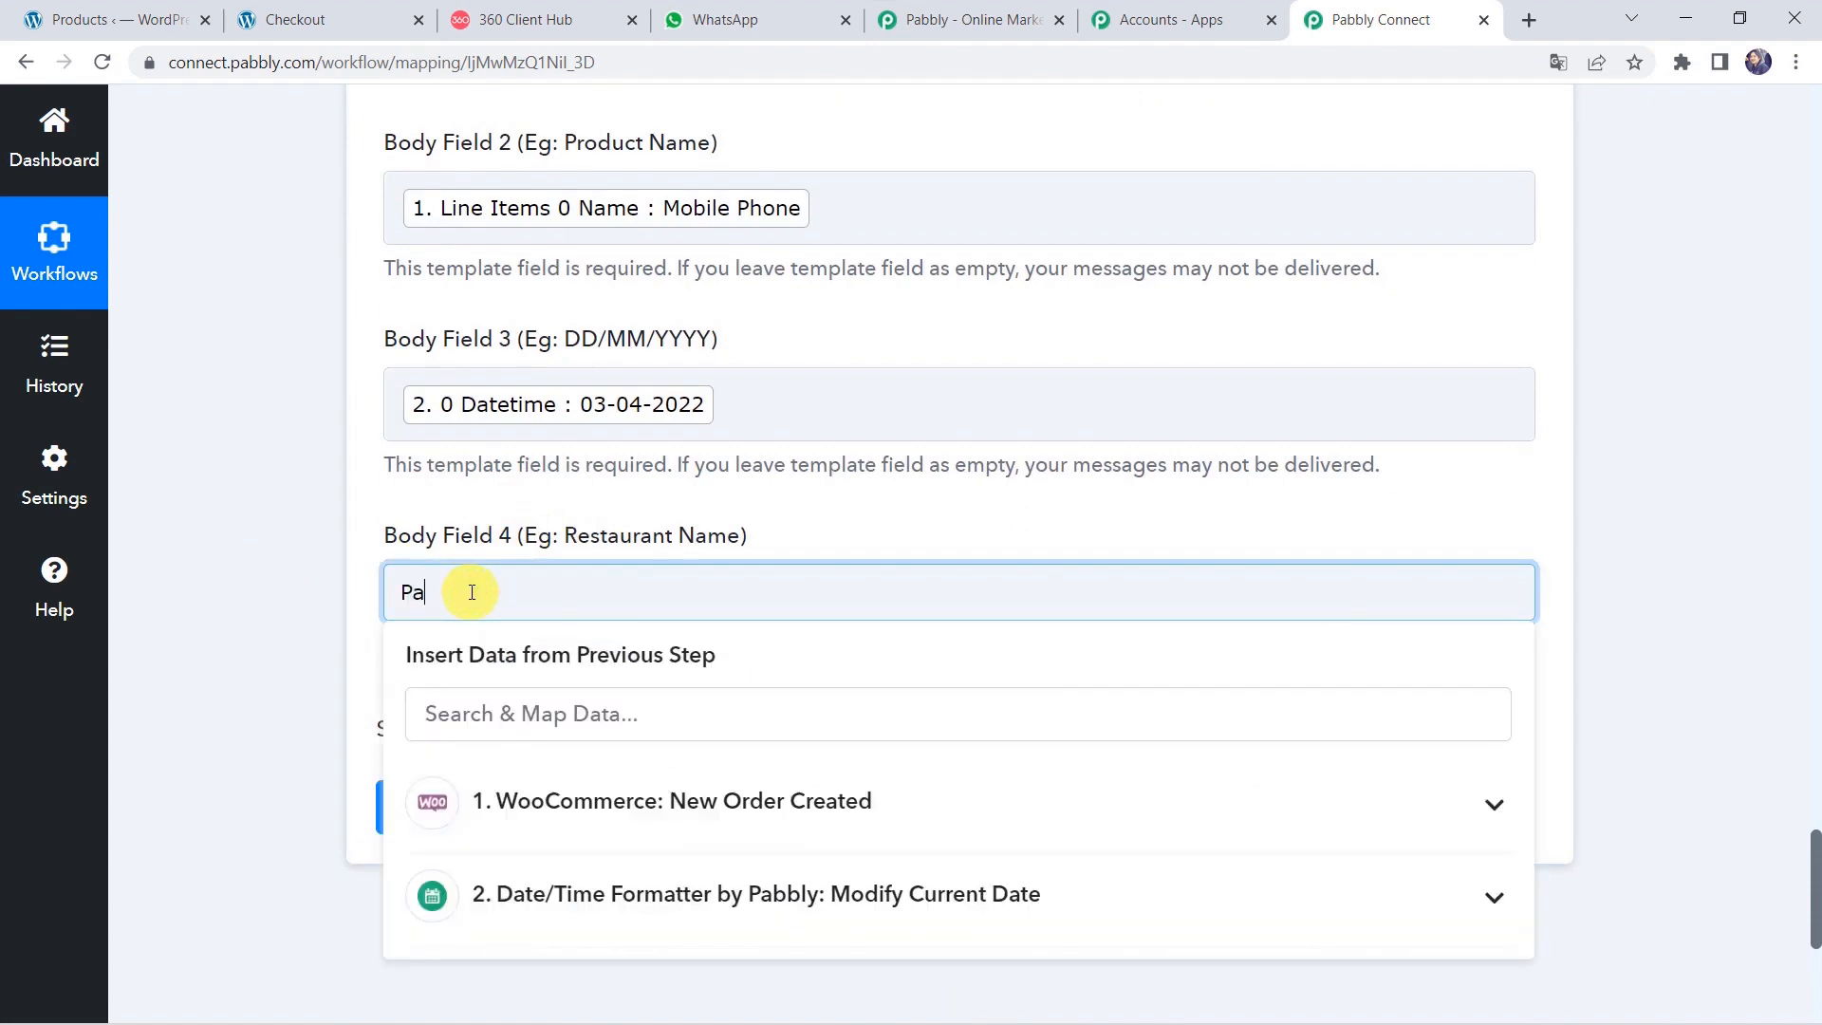
text(bbly)
click(187, 581)
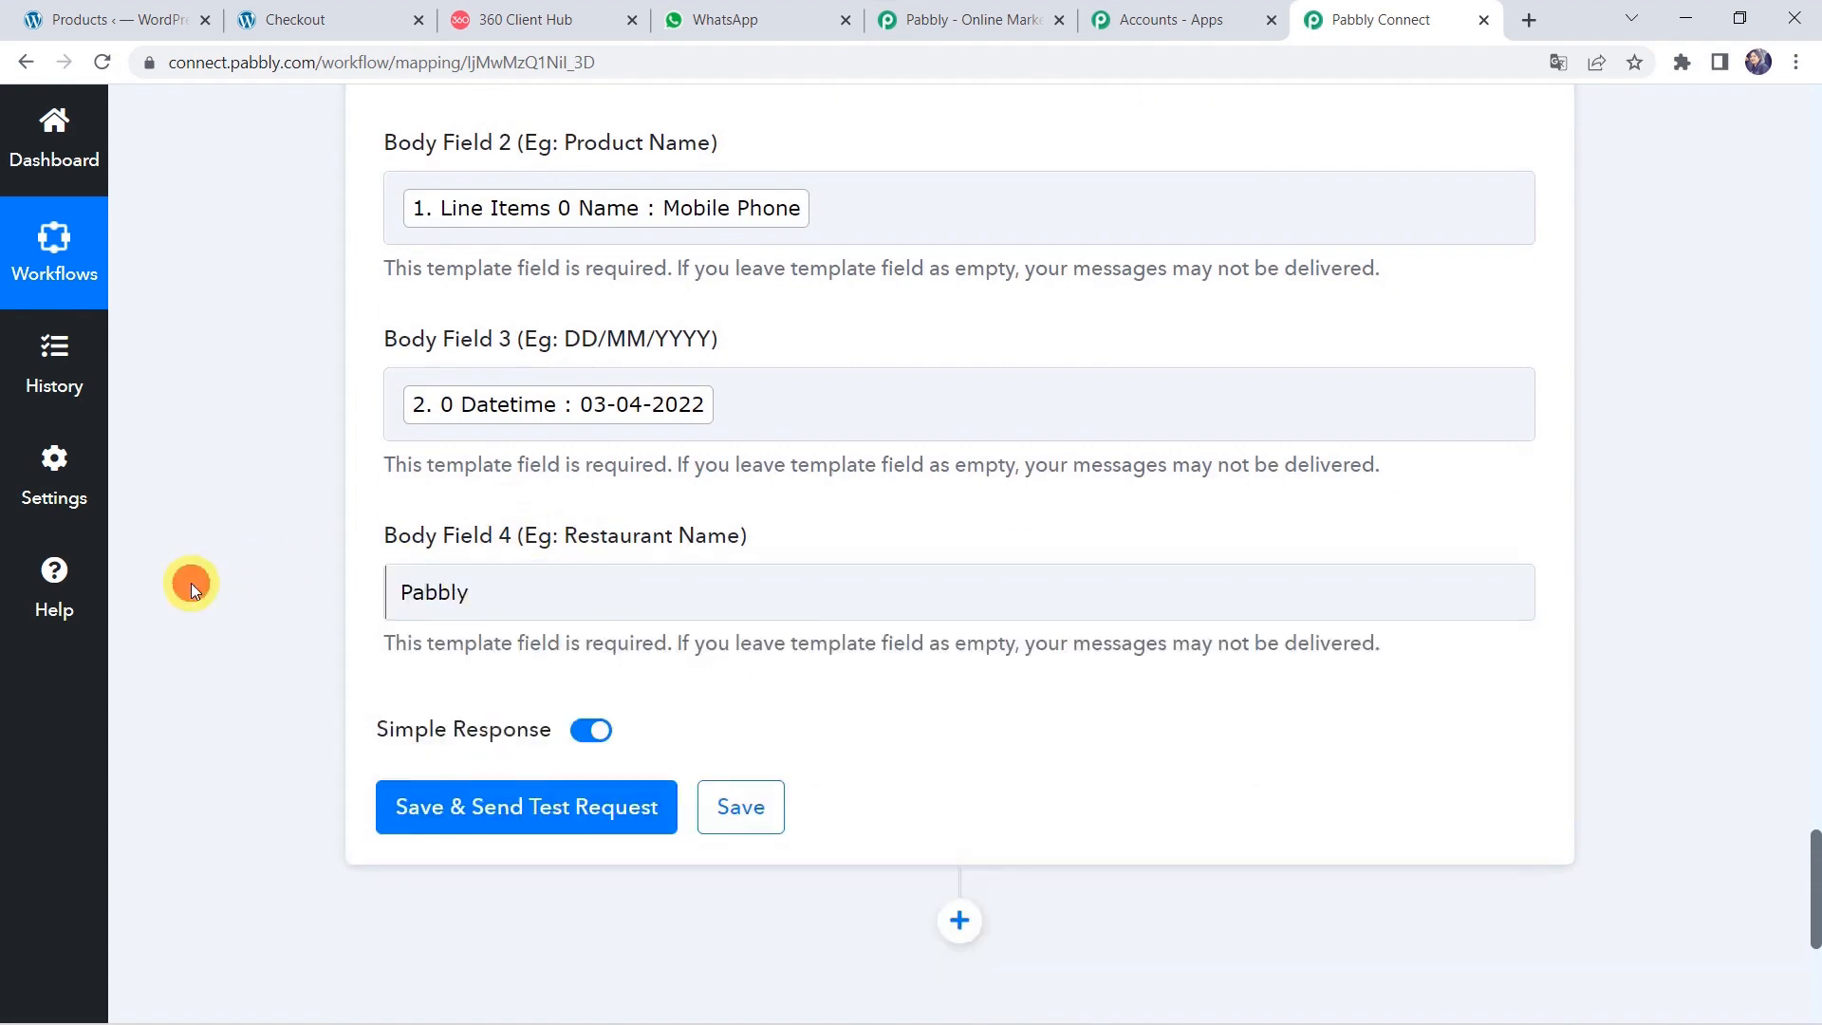
Save the WhatsApp step and send a test message, then review the response's message ID and 'stable' status.
click(450, 822)
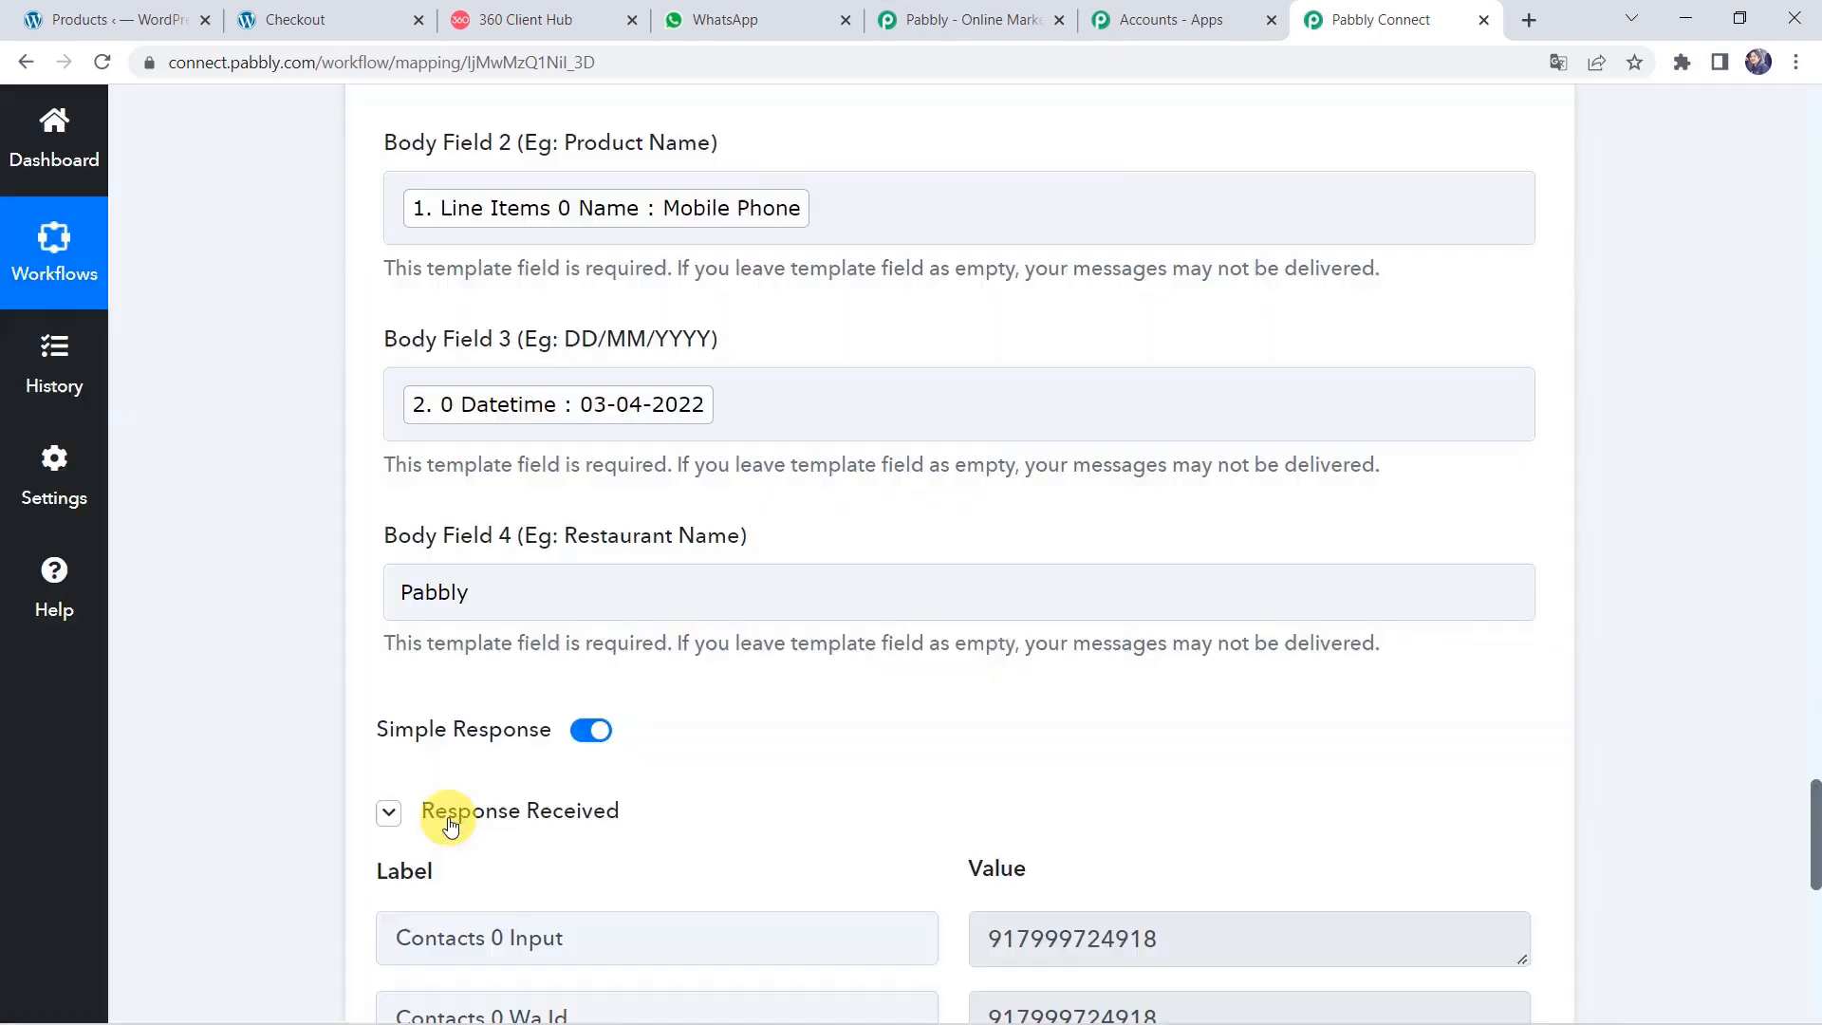
scroll(216, 740, down, 5)
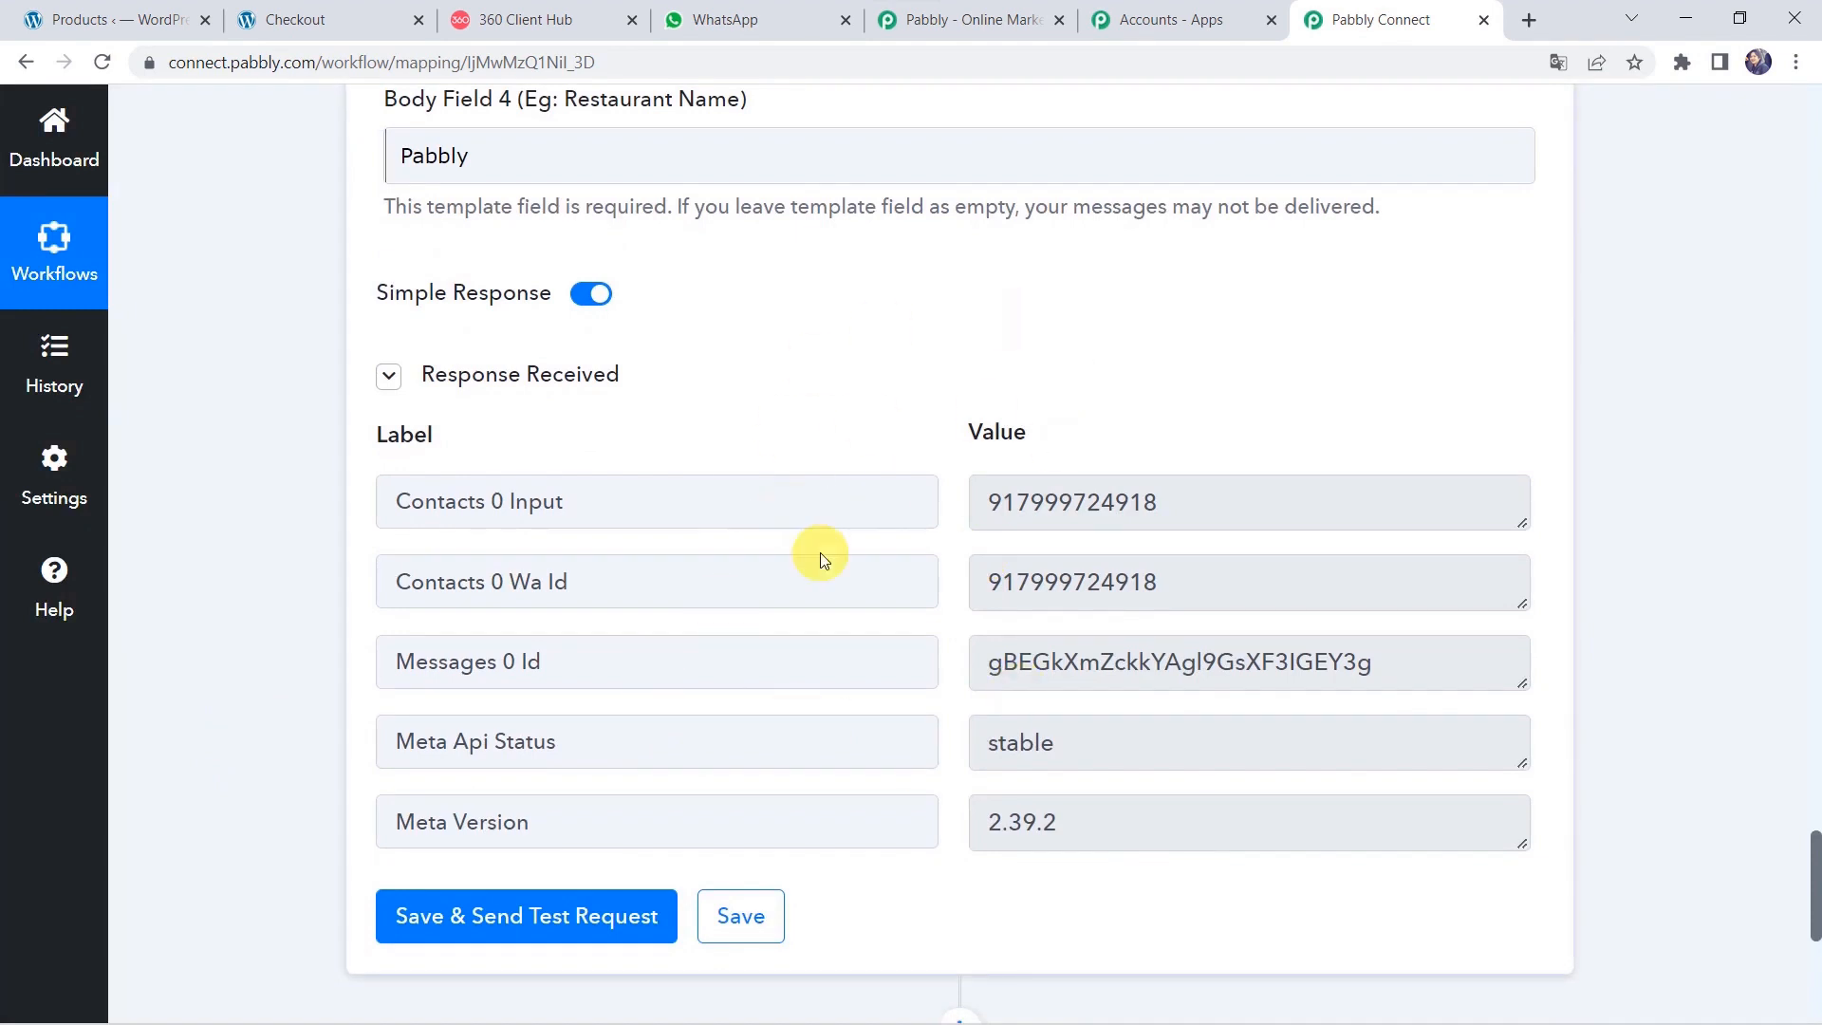
Open the Pabbly chat in WhatsApp Web to read the order confirmation message.
click(719, 19)
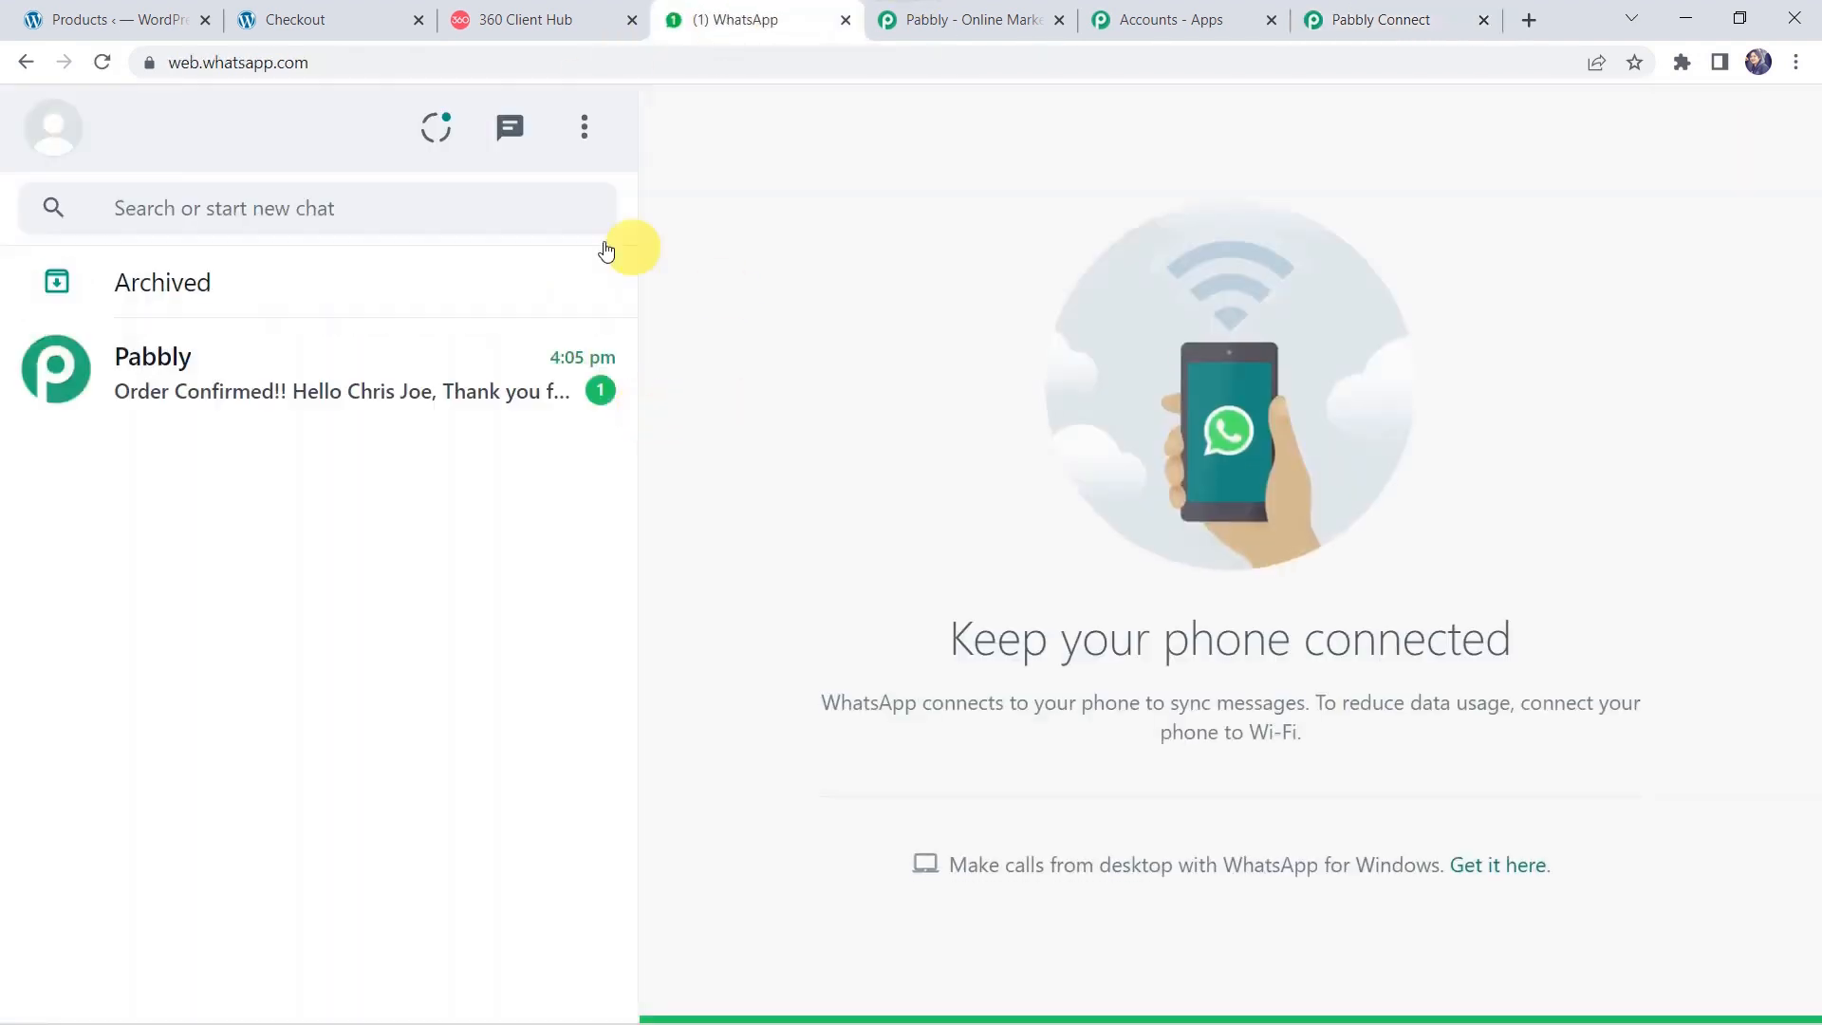
click(247, 366)
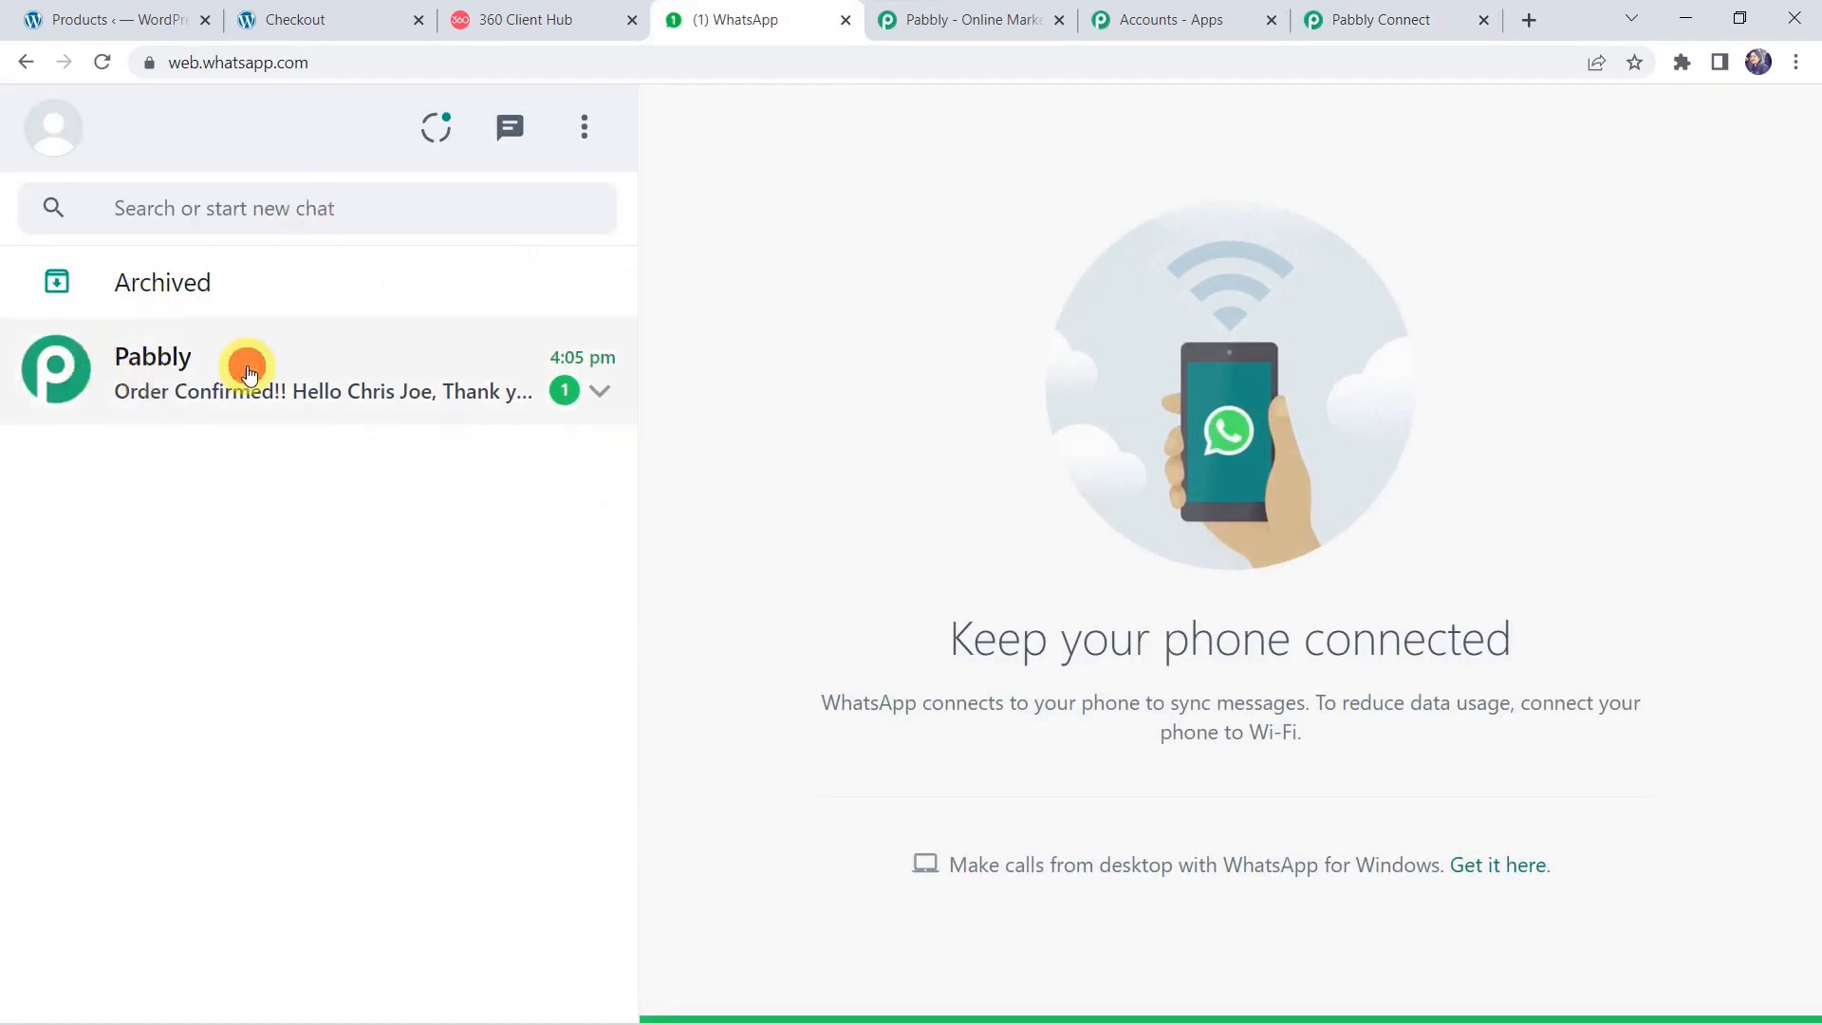
click(338, 370)
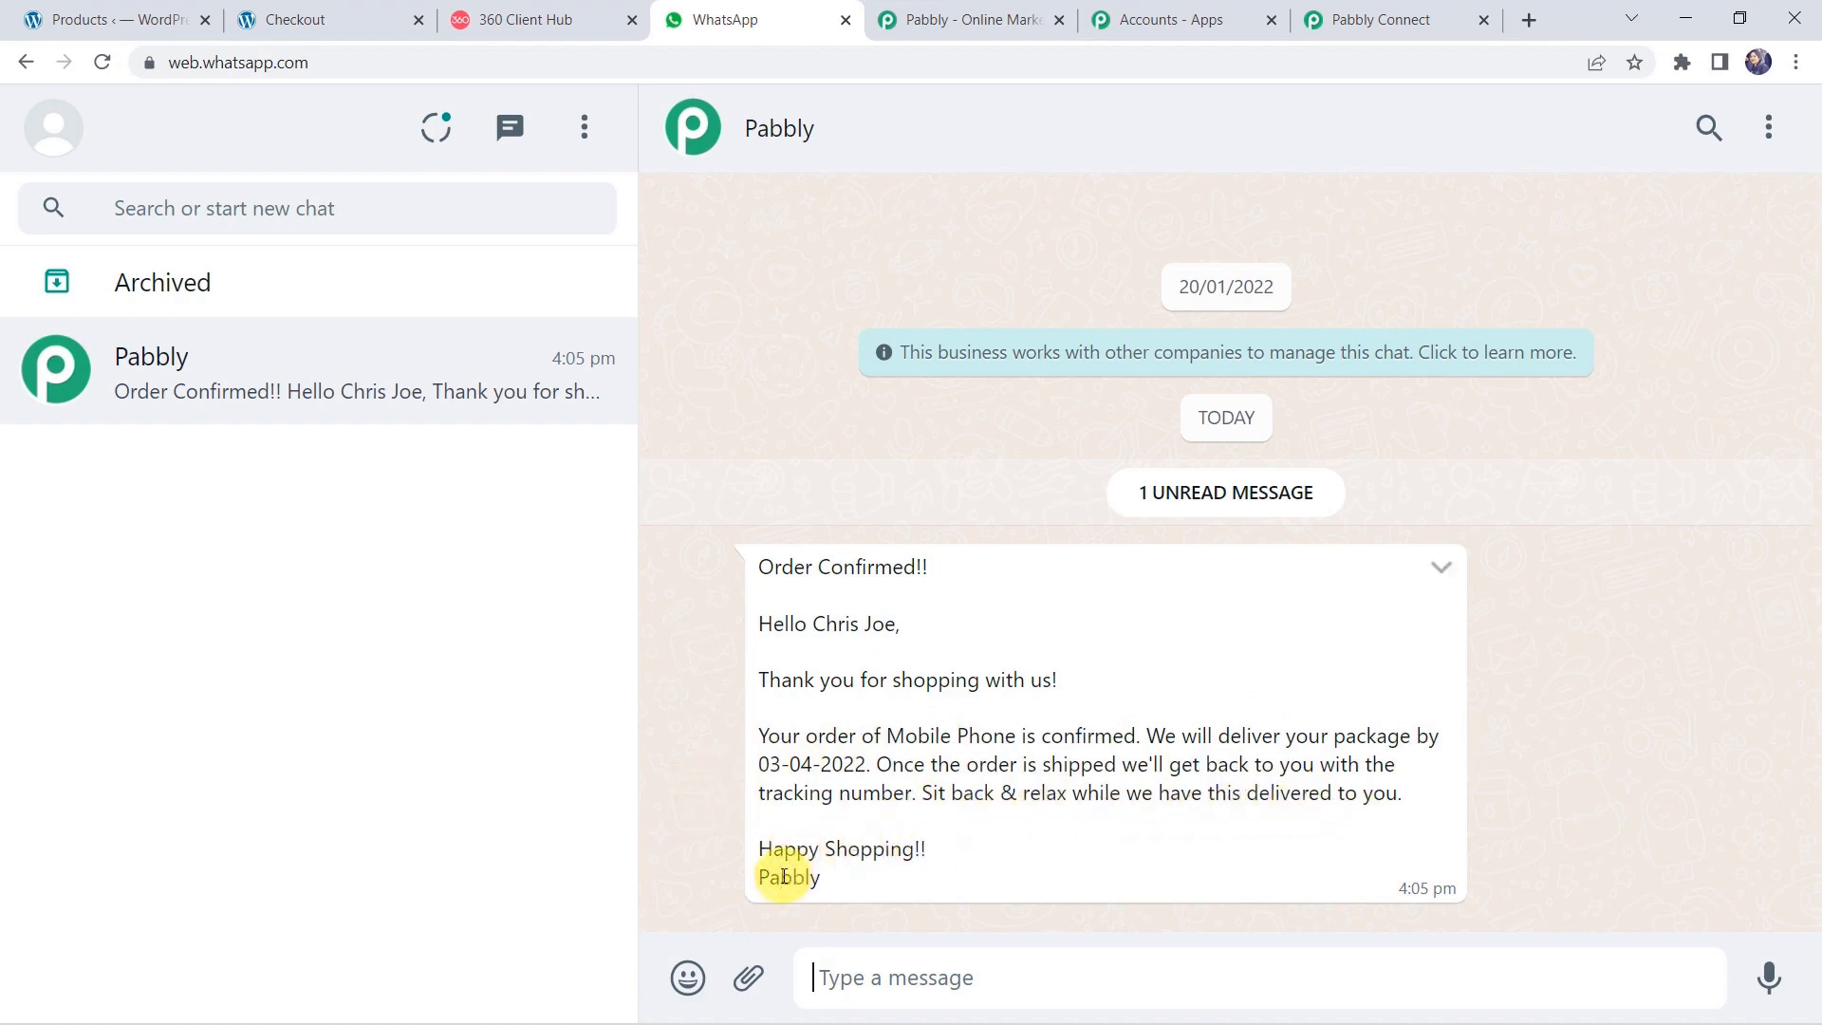
Verify the customer name, Mobile Phone, 03-04-2022 and sender Pabbly in the message.
drag(814, 622, 903, 632)
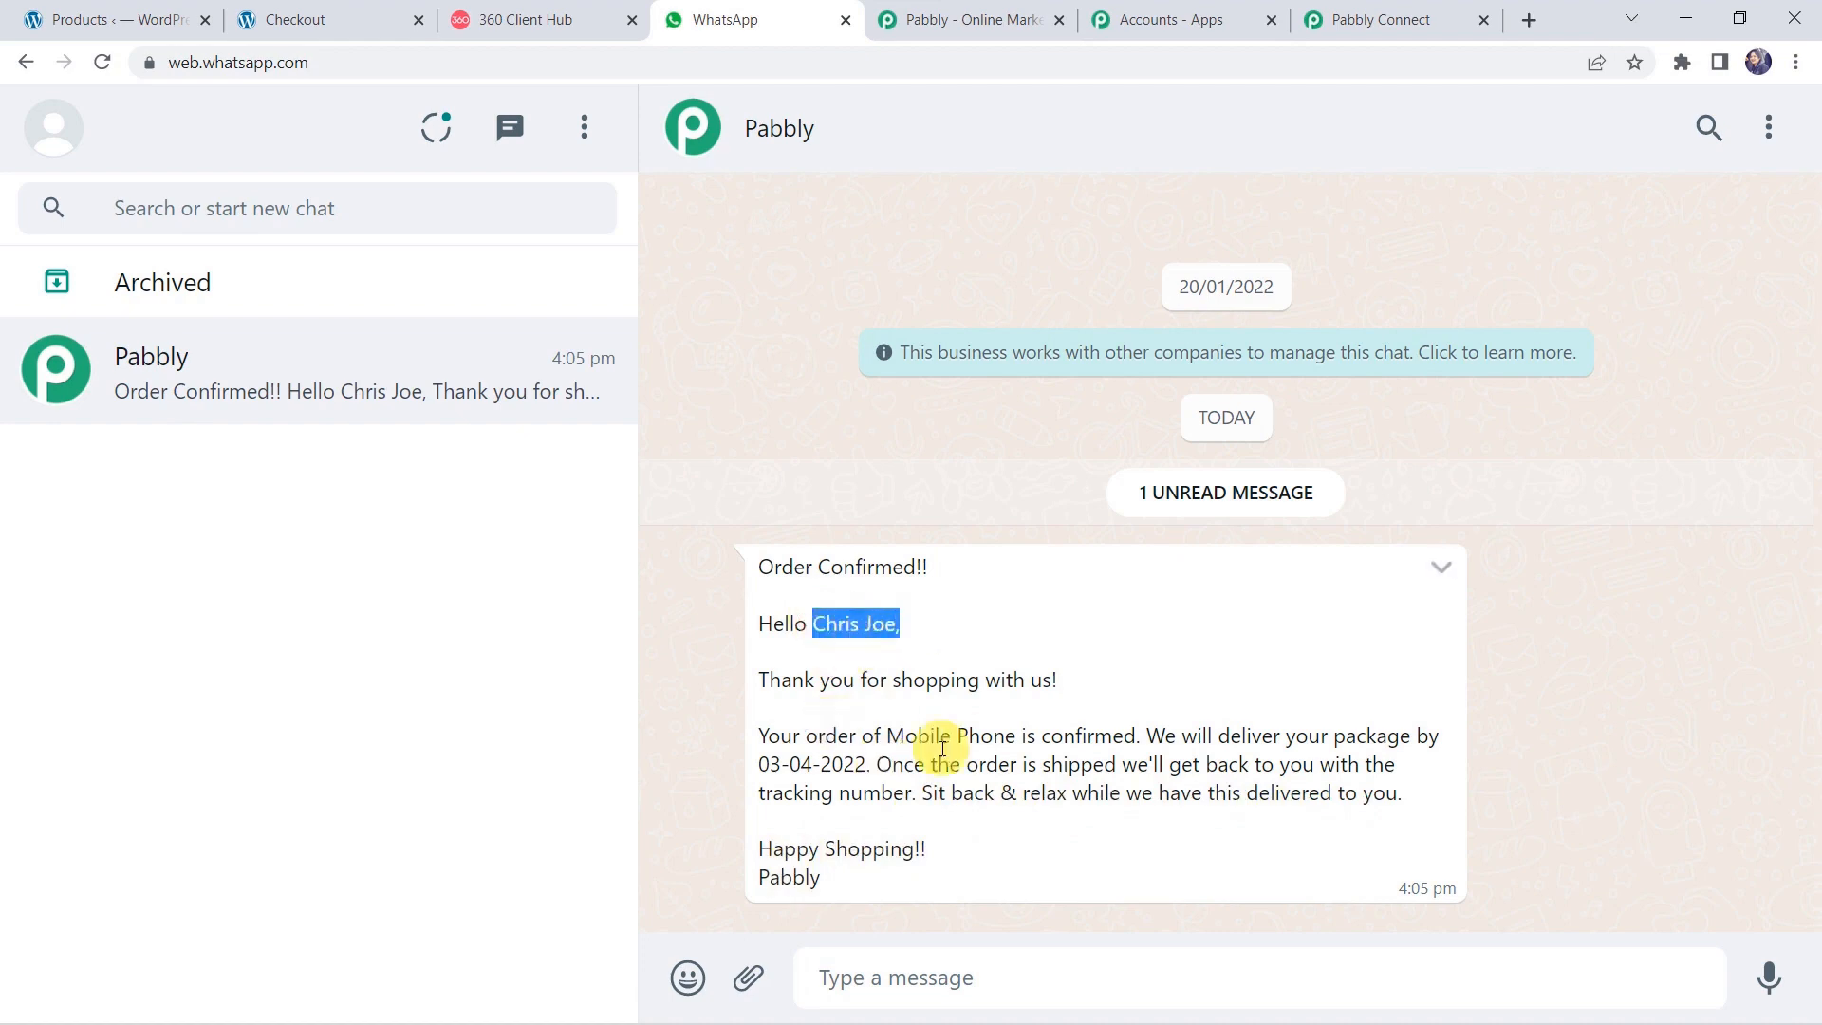
drag(888, 736, 1017, 736)
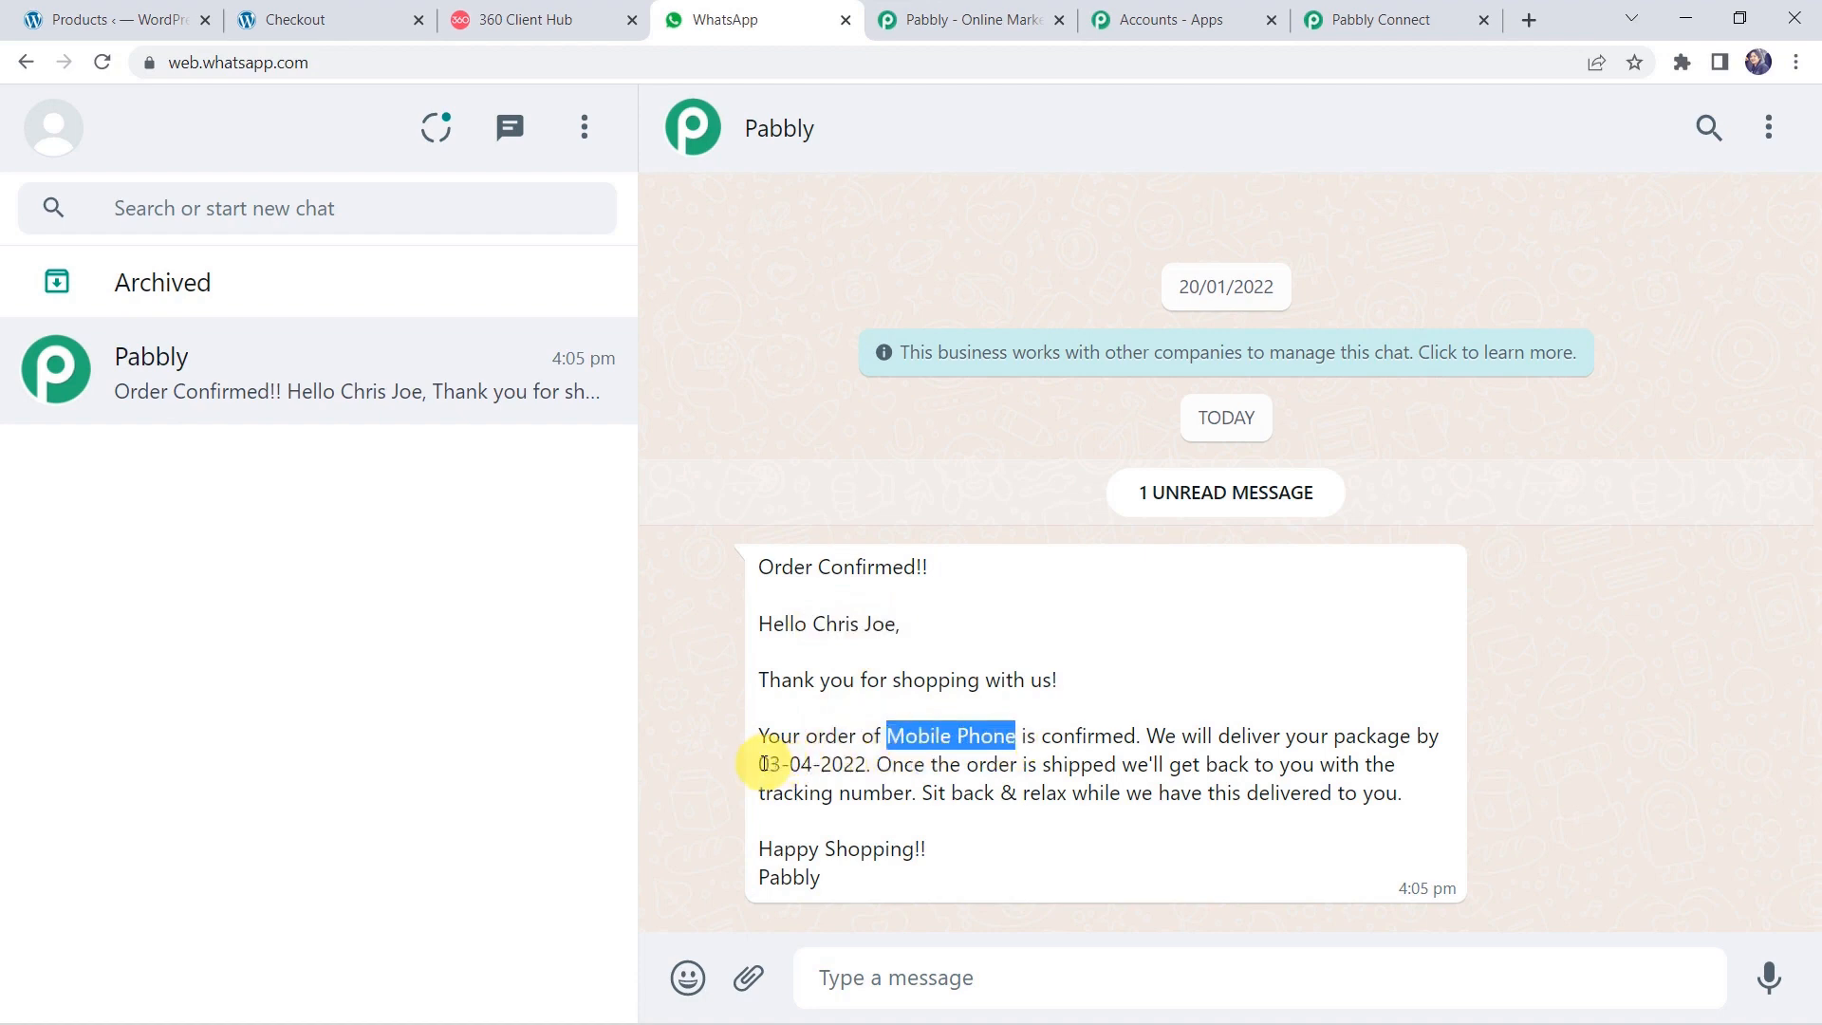
drag(762, 764, 865, 767)
drag(845, 879, 715, 878)
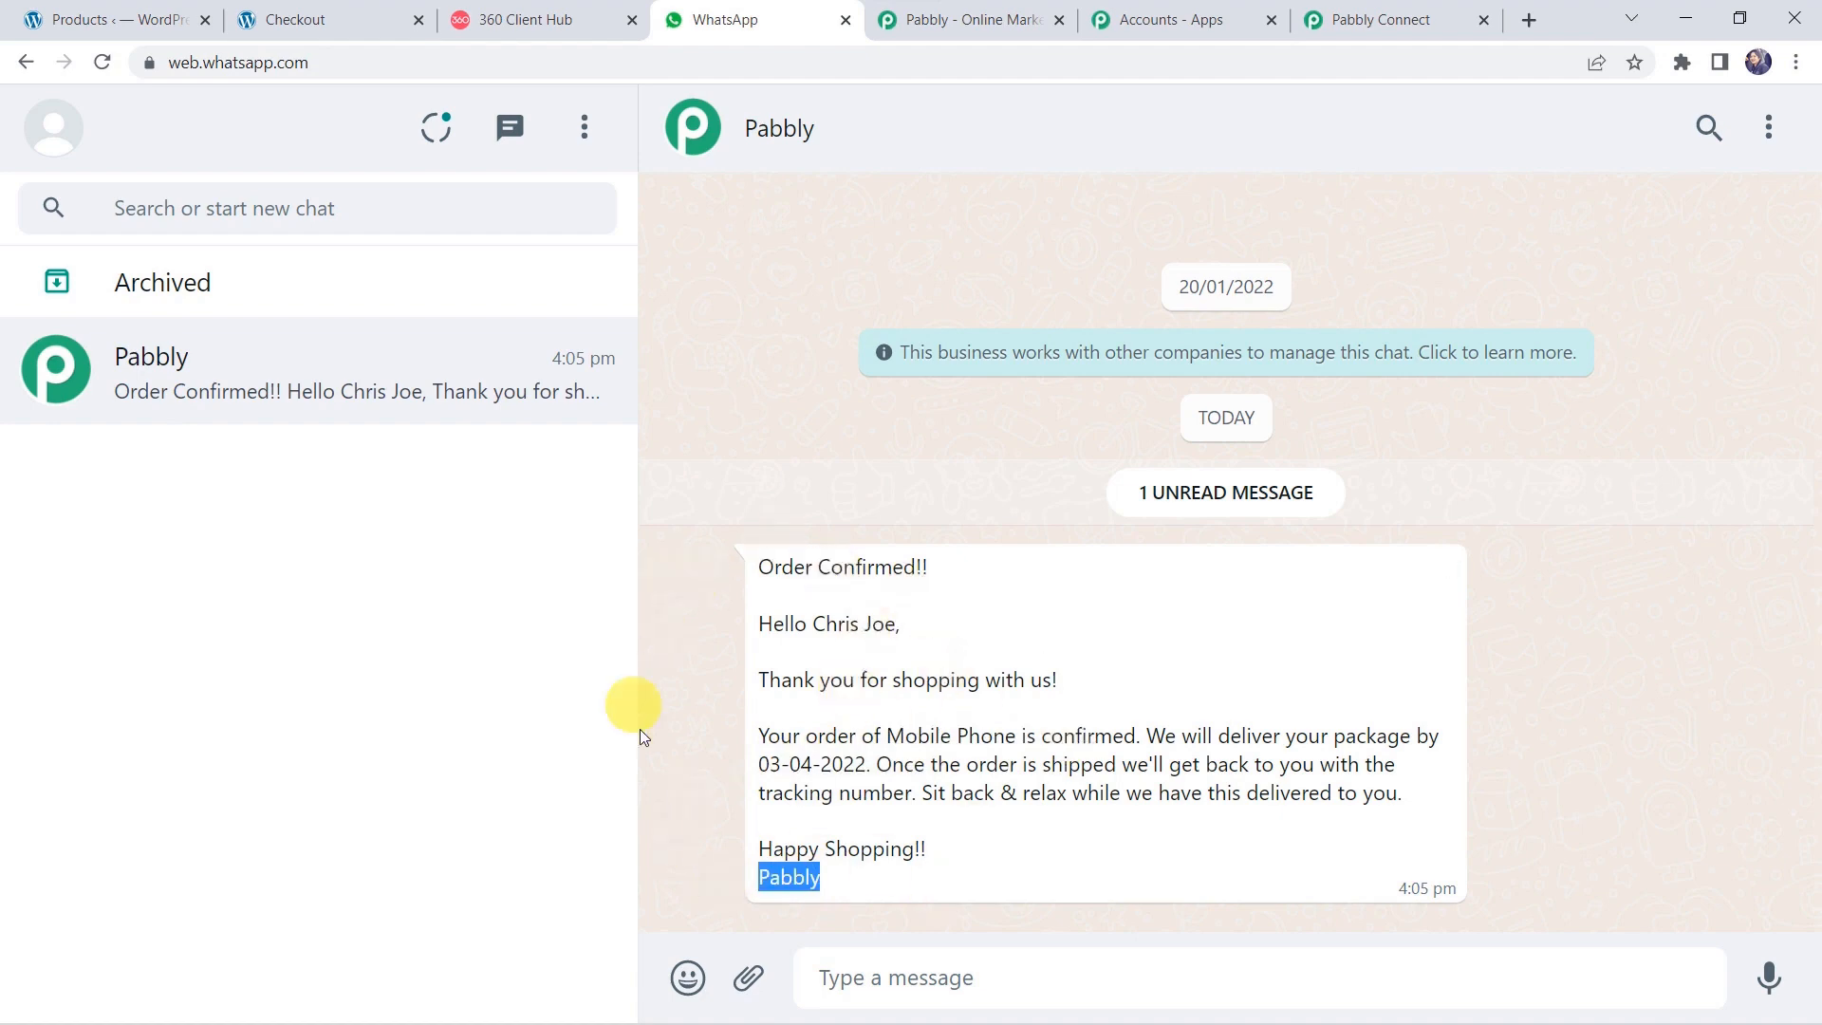
click(672, 683)
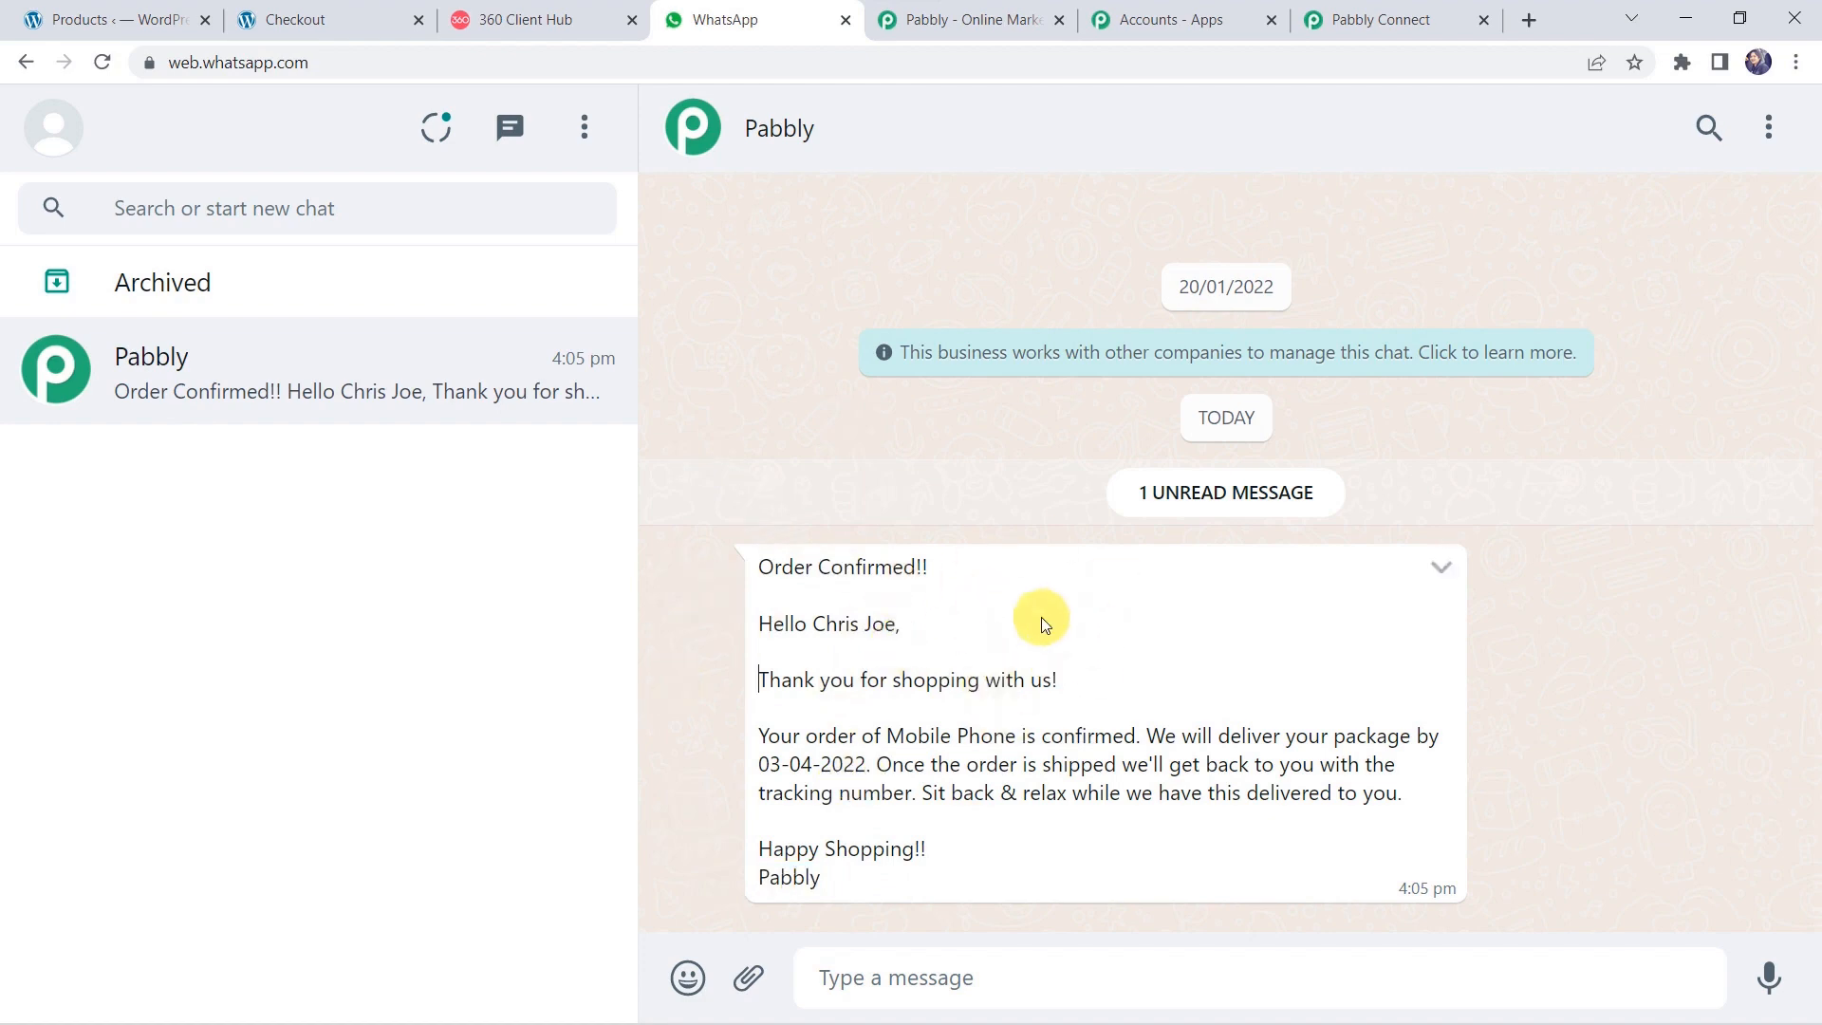
click(1362, 18)
Save the WhatsApp send-message step and dismiss the Data Saved Successfully confirmation.
click(751, 919)
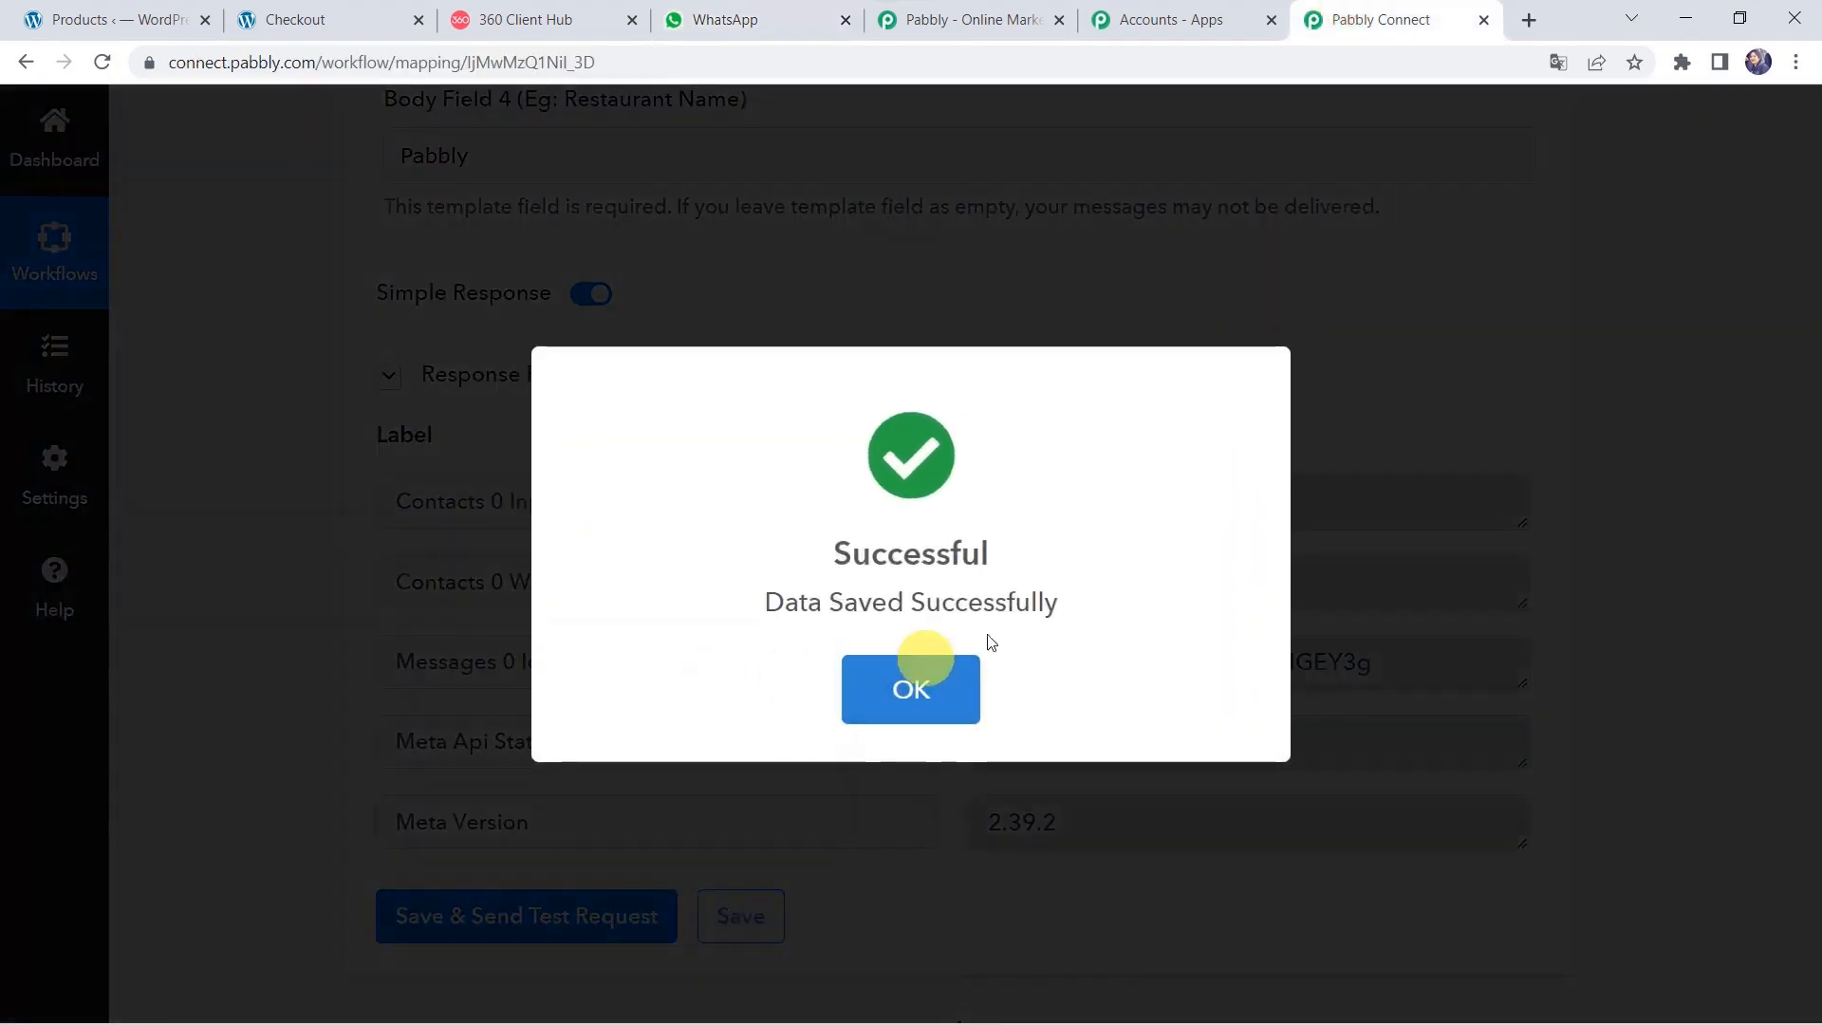
click(927, 669)
click(209, 574)
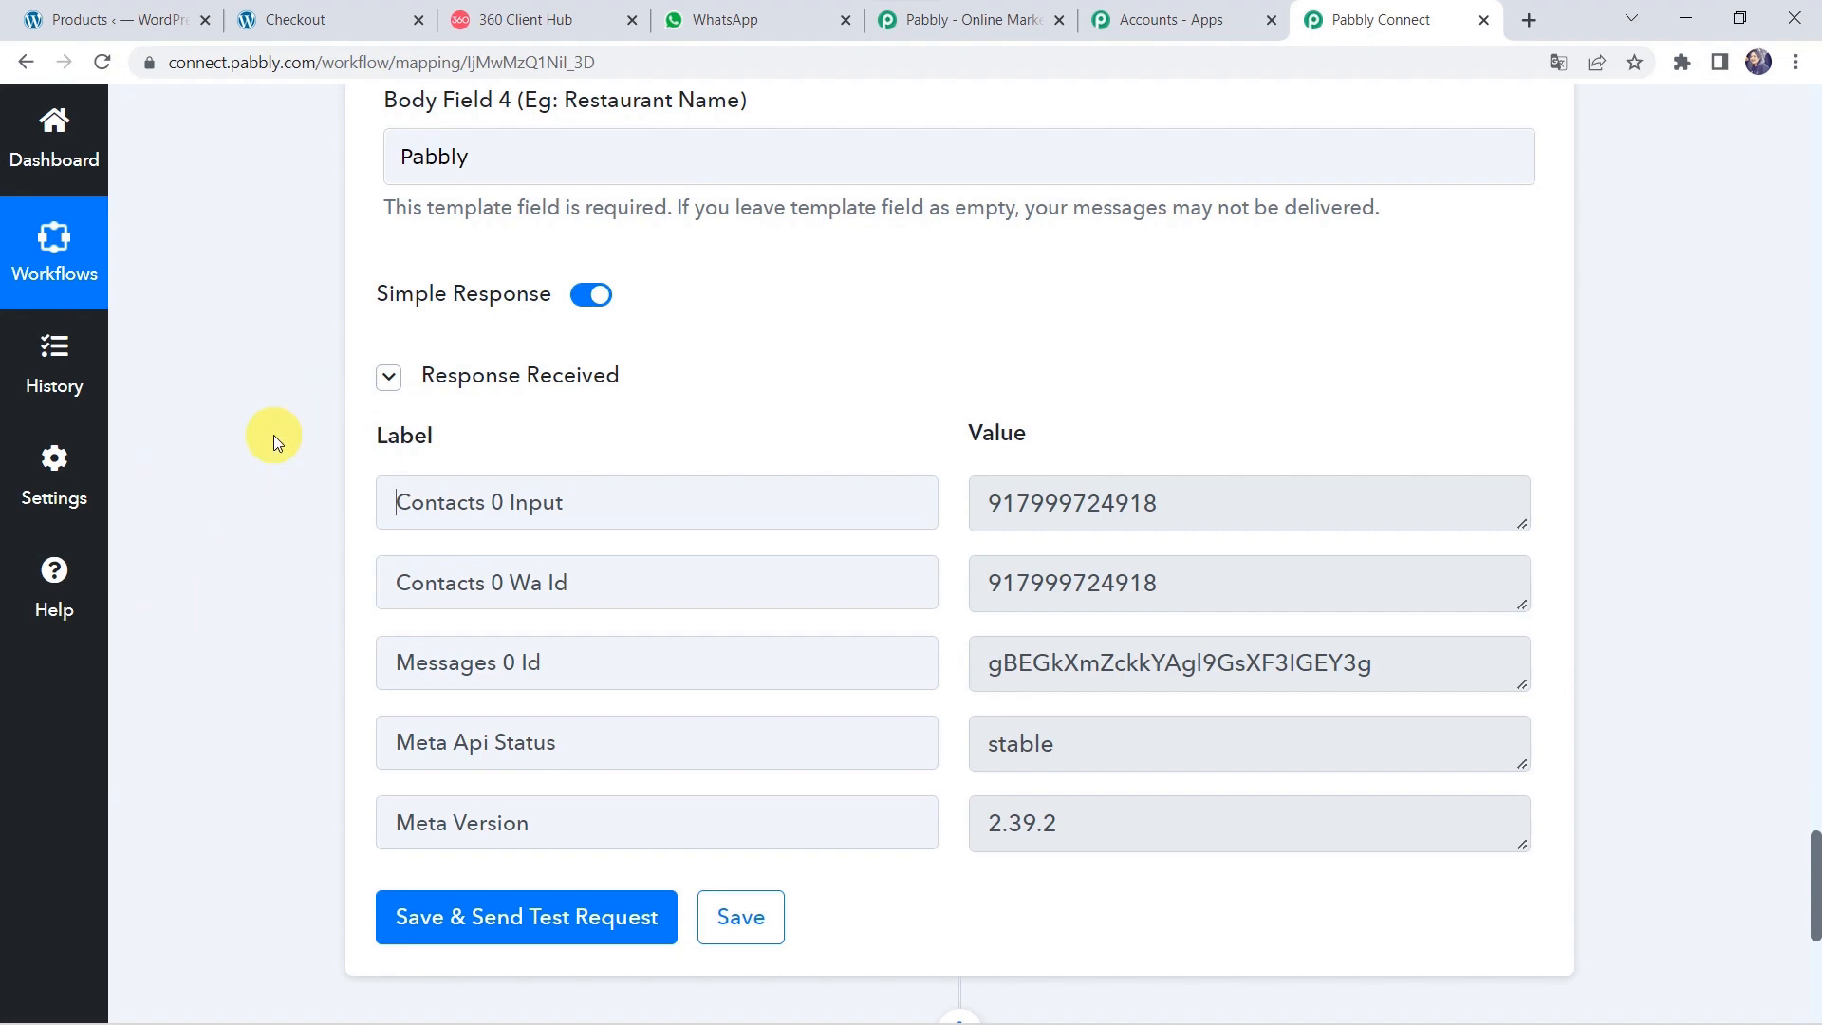
Open the Dashing Black T-shirt page in a new tab and add one to the cart (₹100.00 total).
click(147, 19)
scroll(484, 697, down, 4)
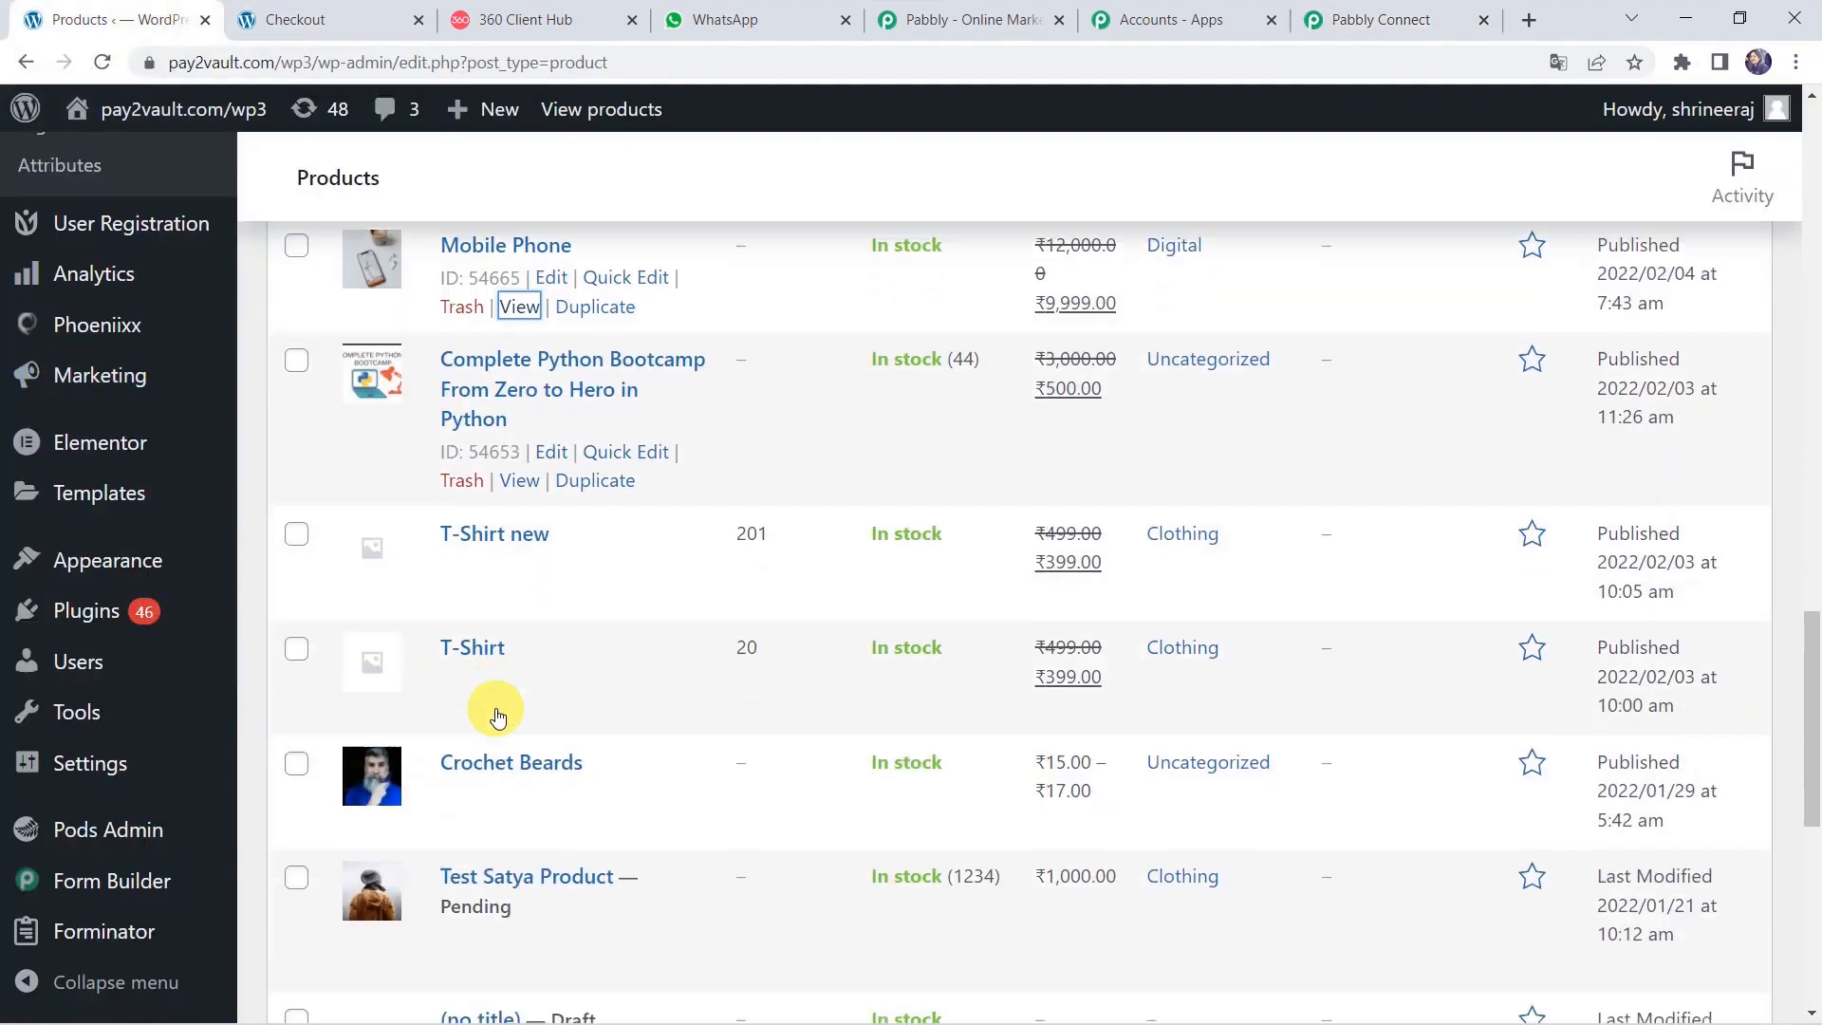
scroll(493, 716, down, 4)
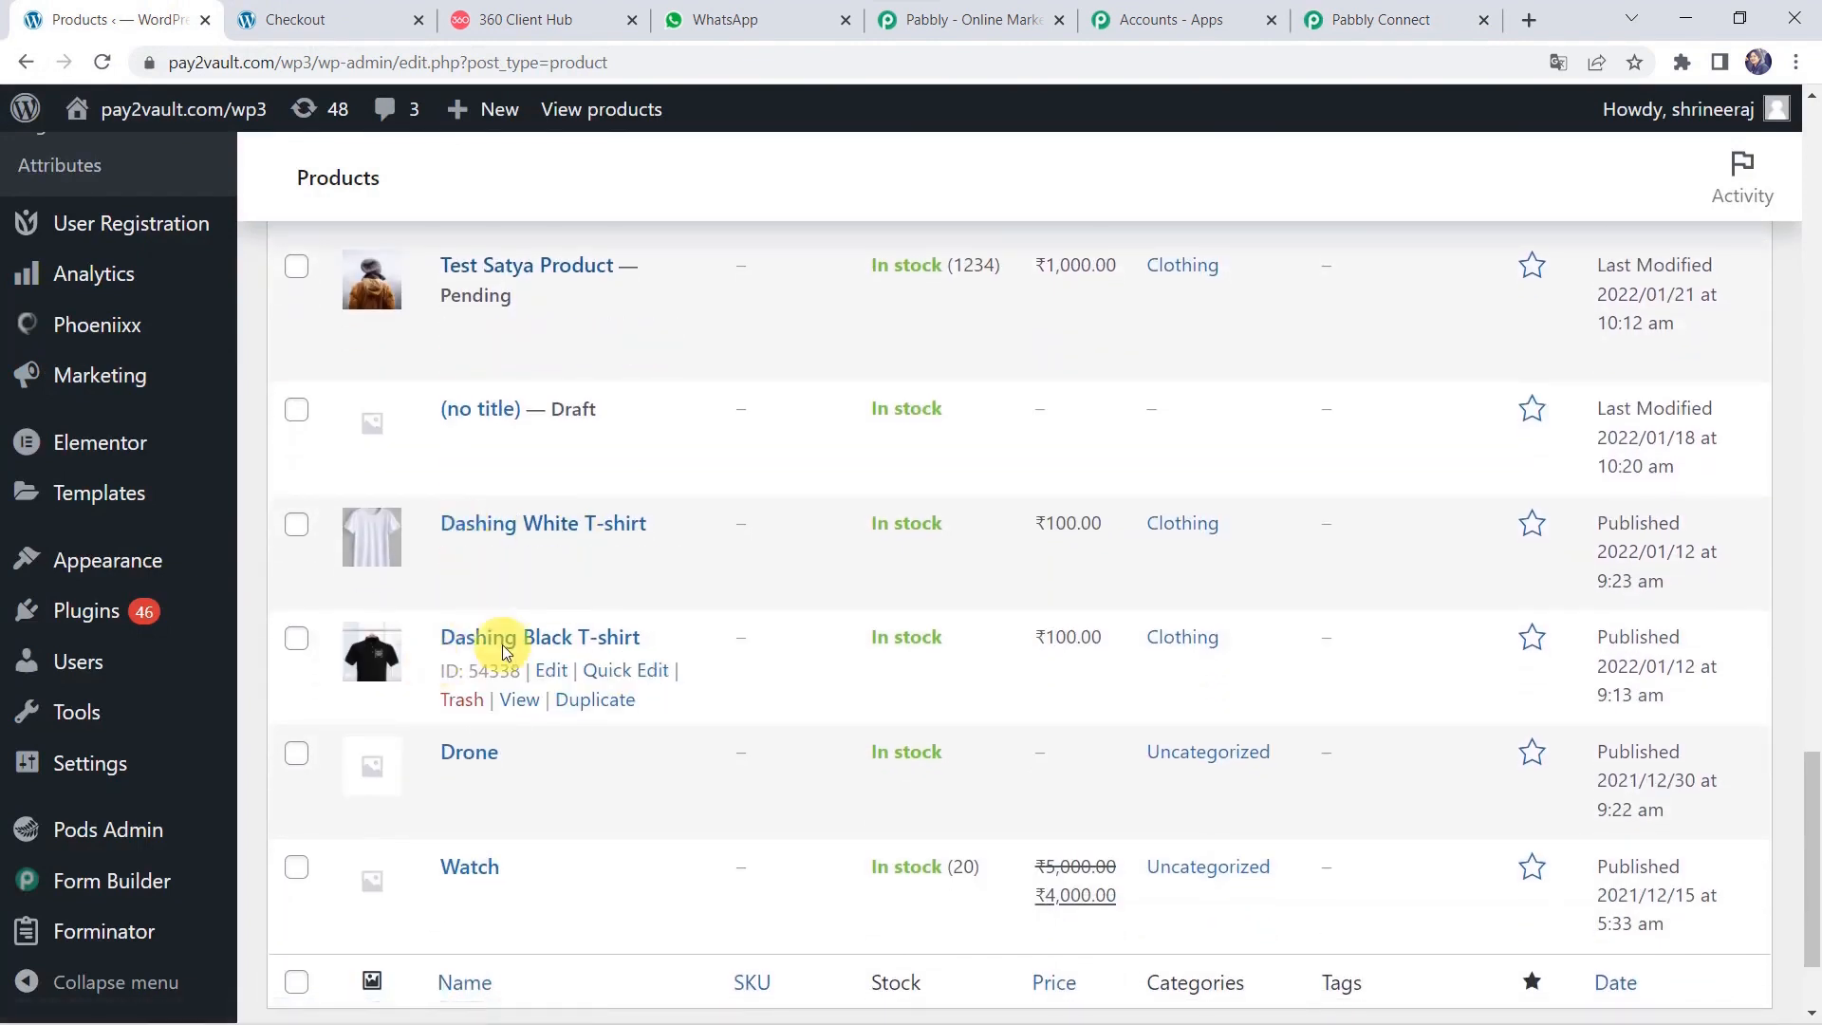
right_click(522, 703)
click(607, 732)
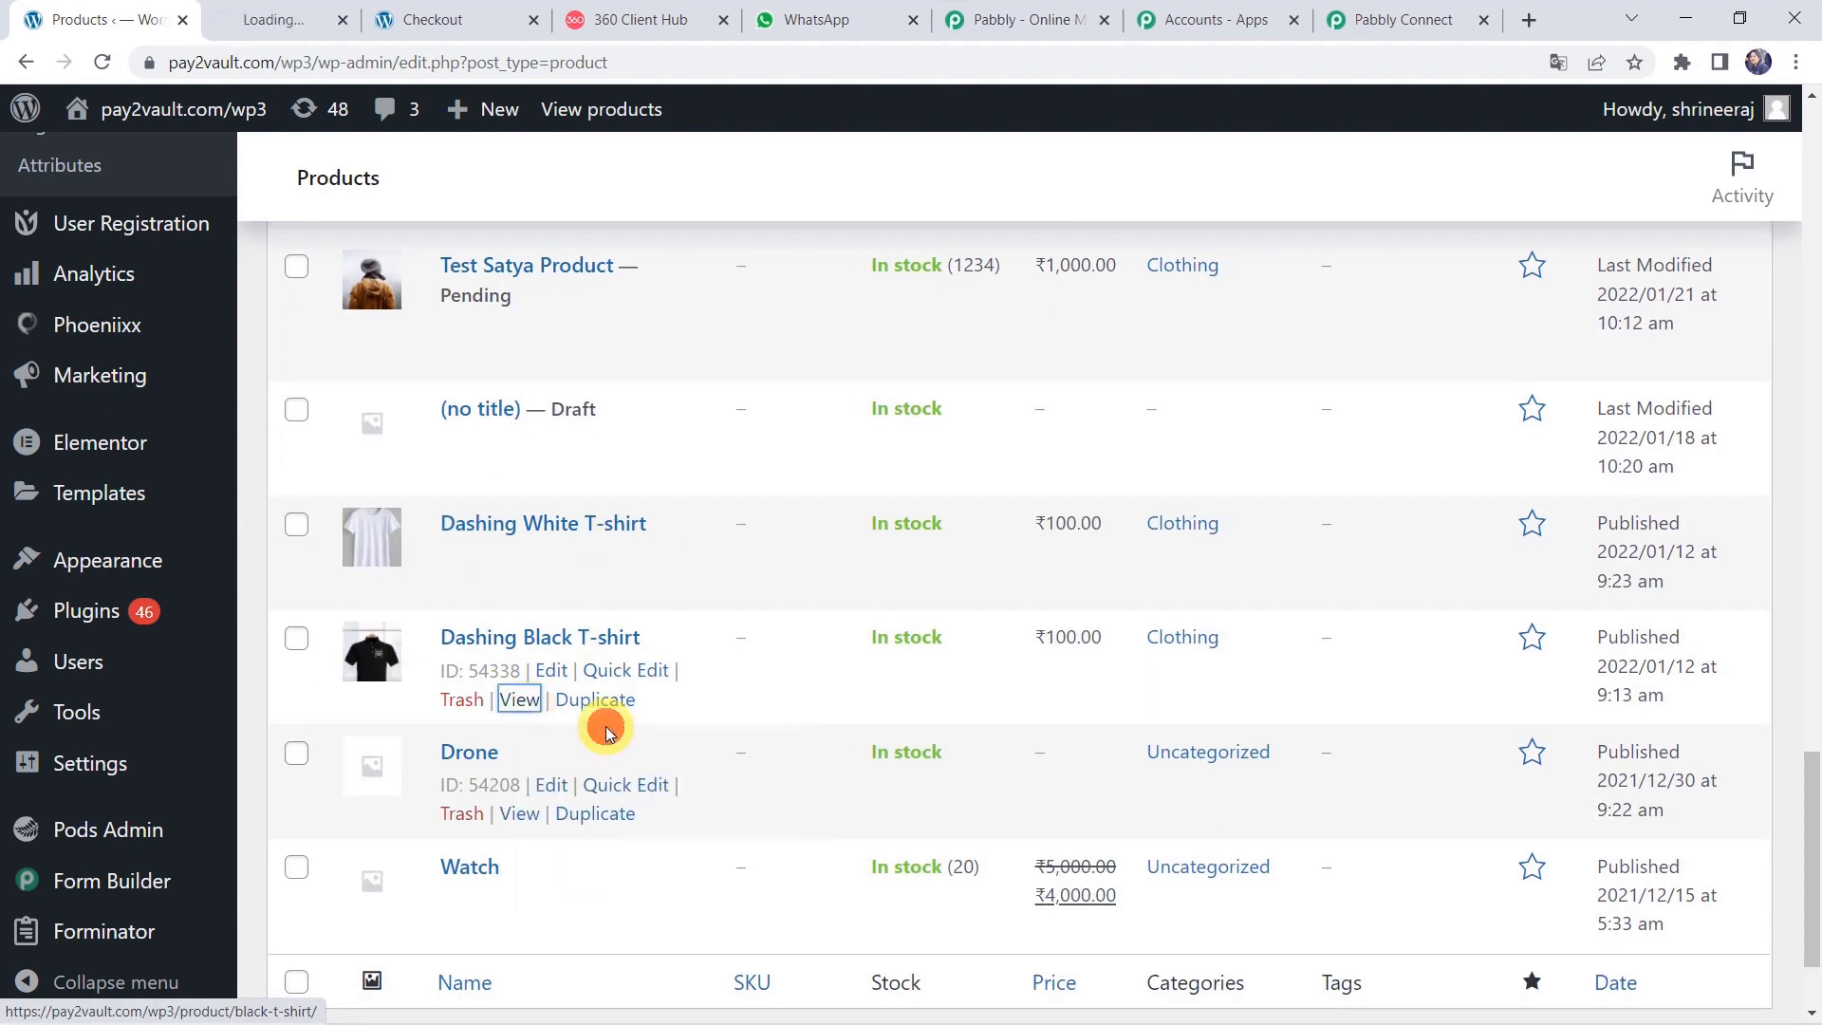
click(314, 16)
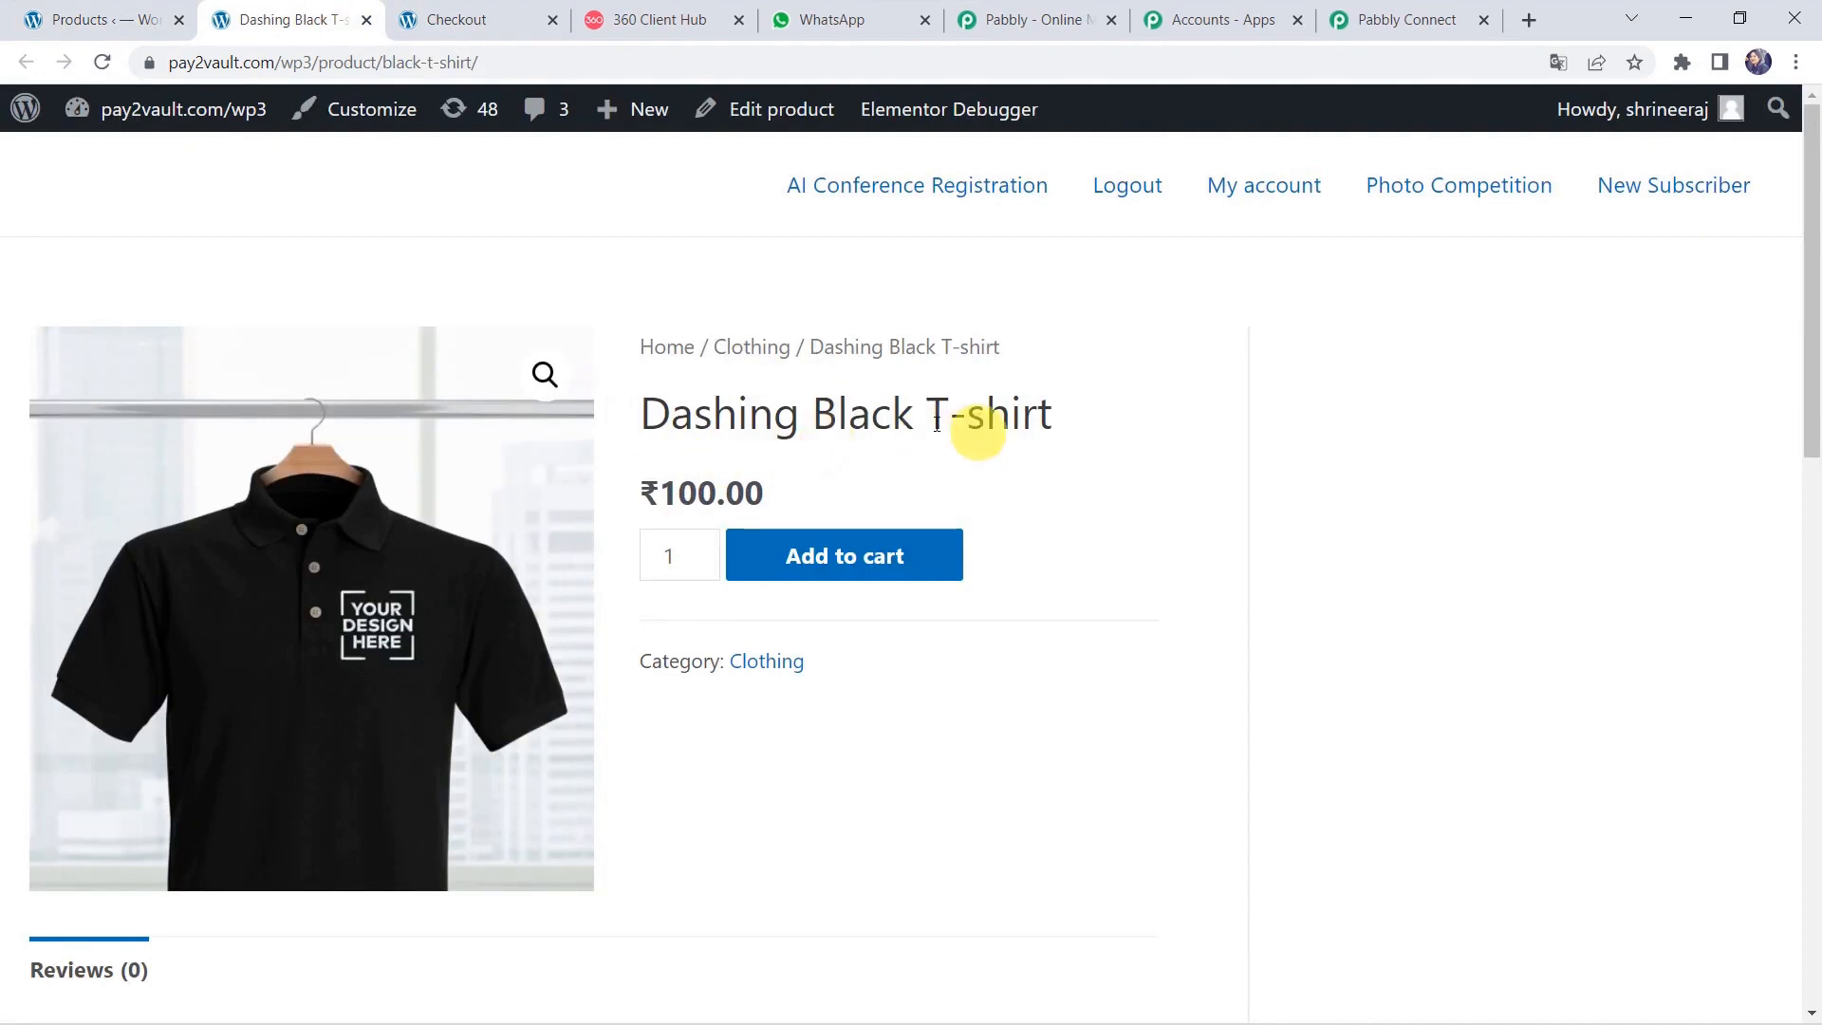
click(848, 550)
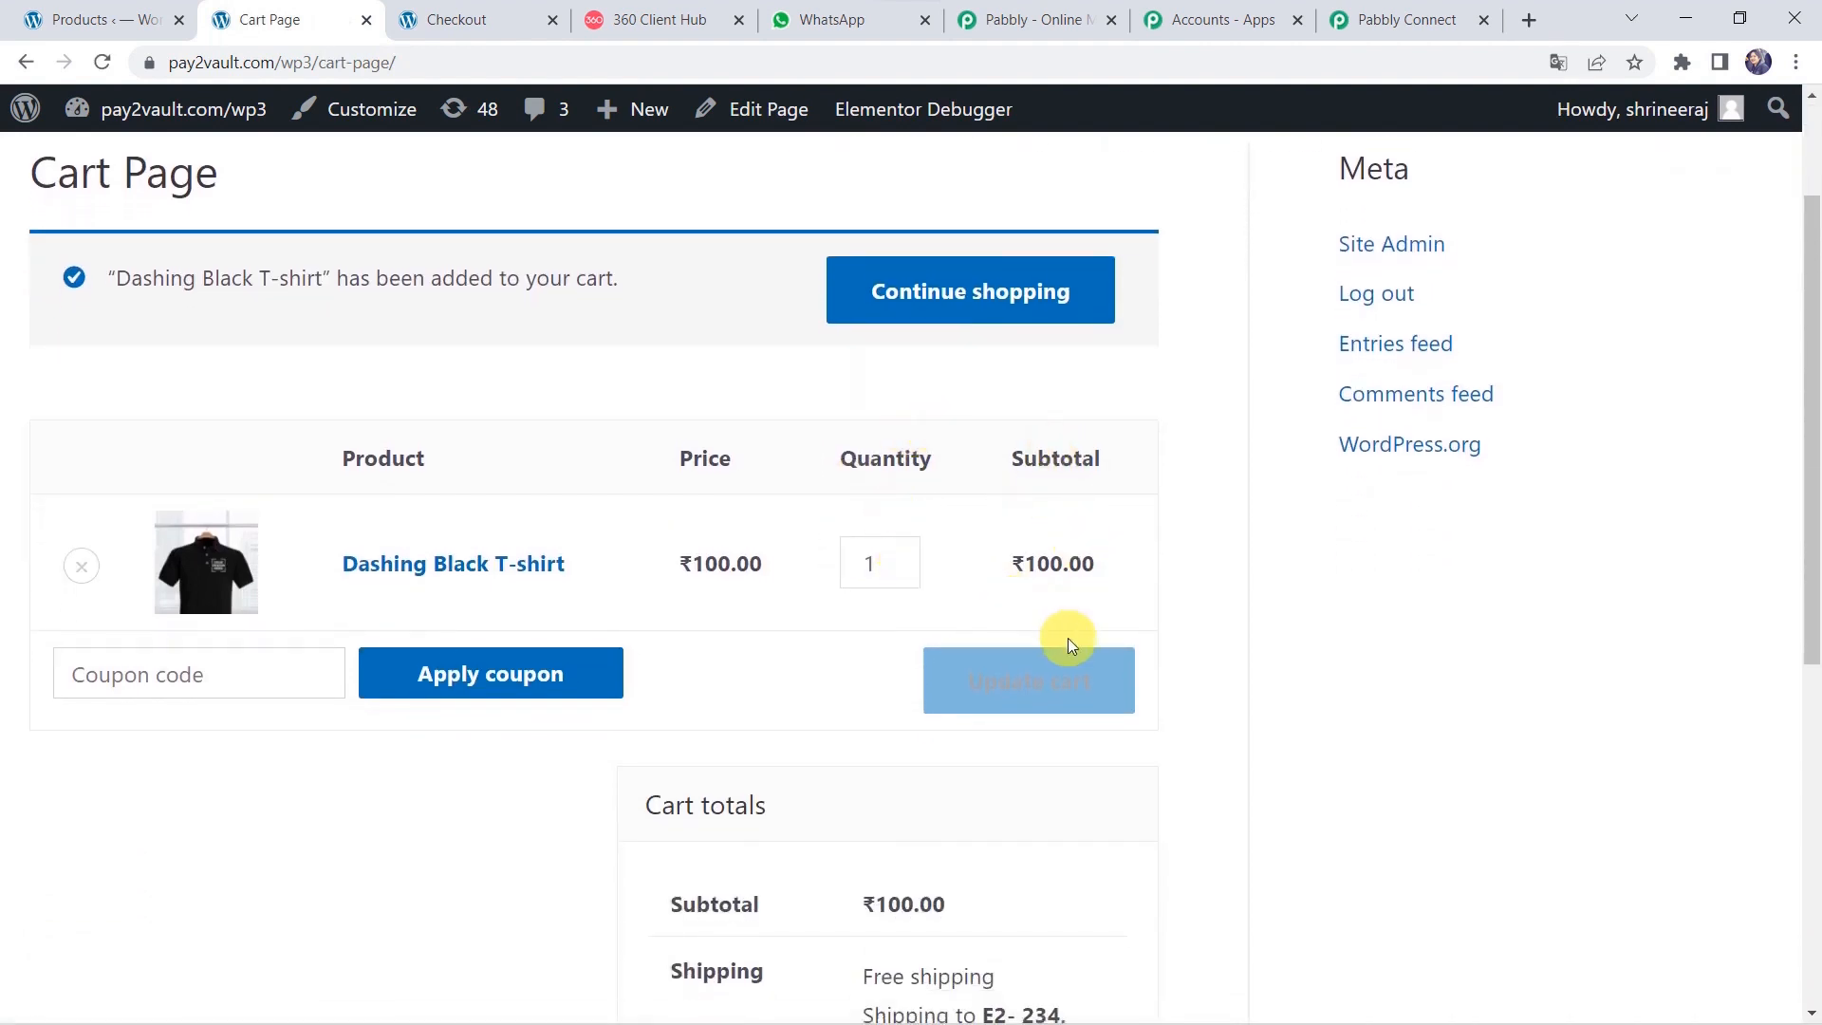
scroll(1067, 637, down, 5)
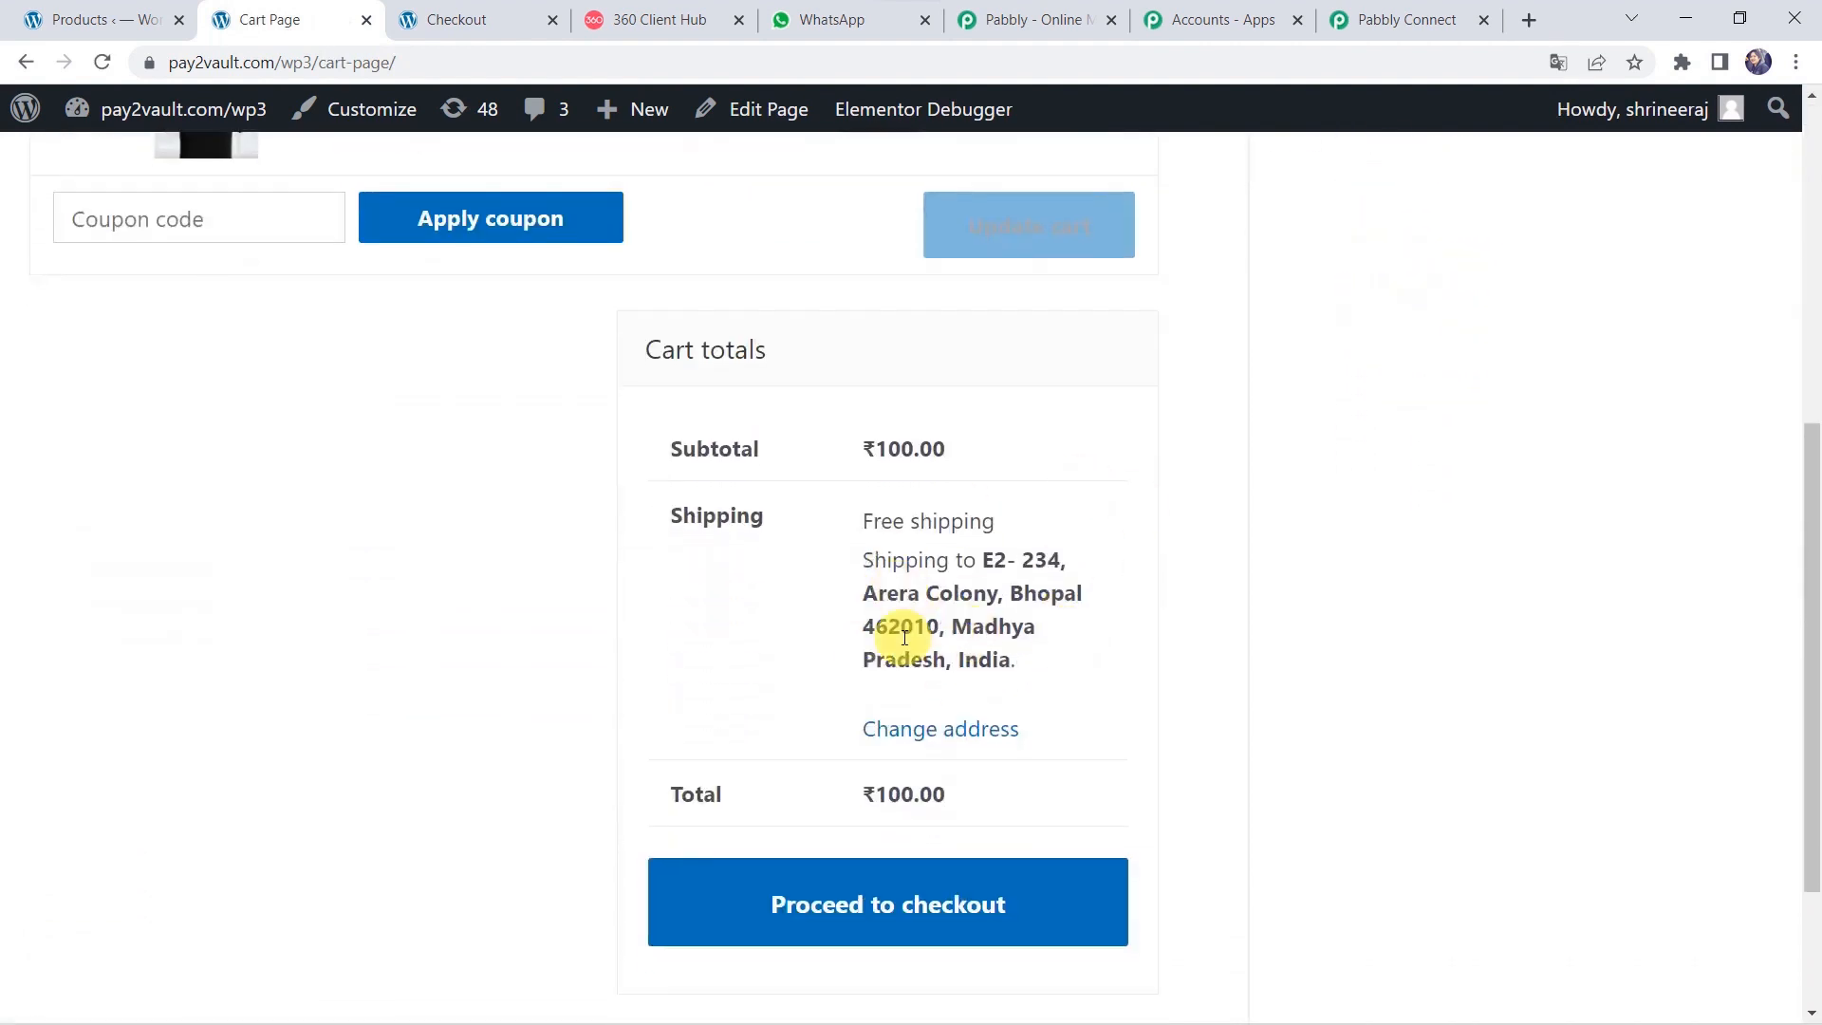
Proceed to checkout with the T-shirt cart and scroll down to the billing details.
click(849, 935)
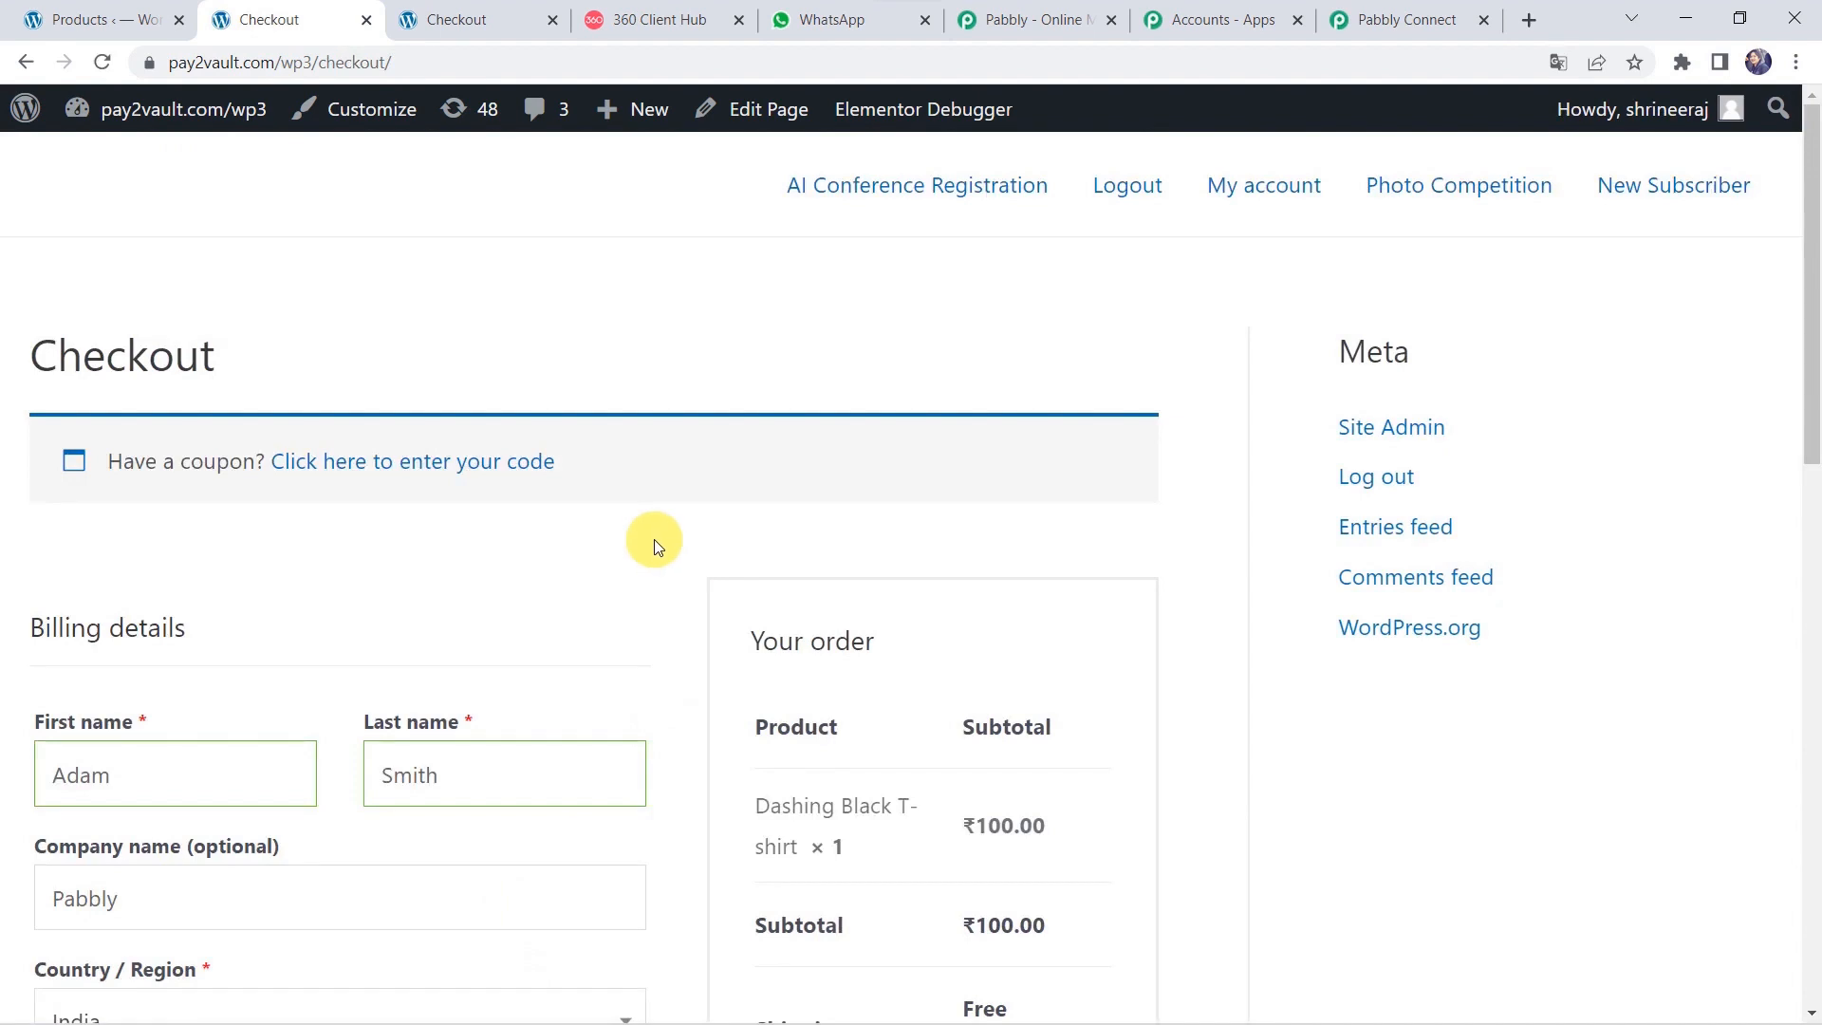
scroll(650, 540, down, 3)
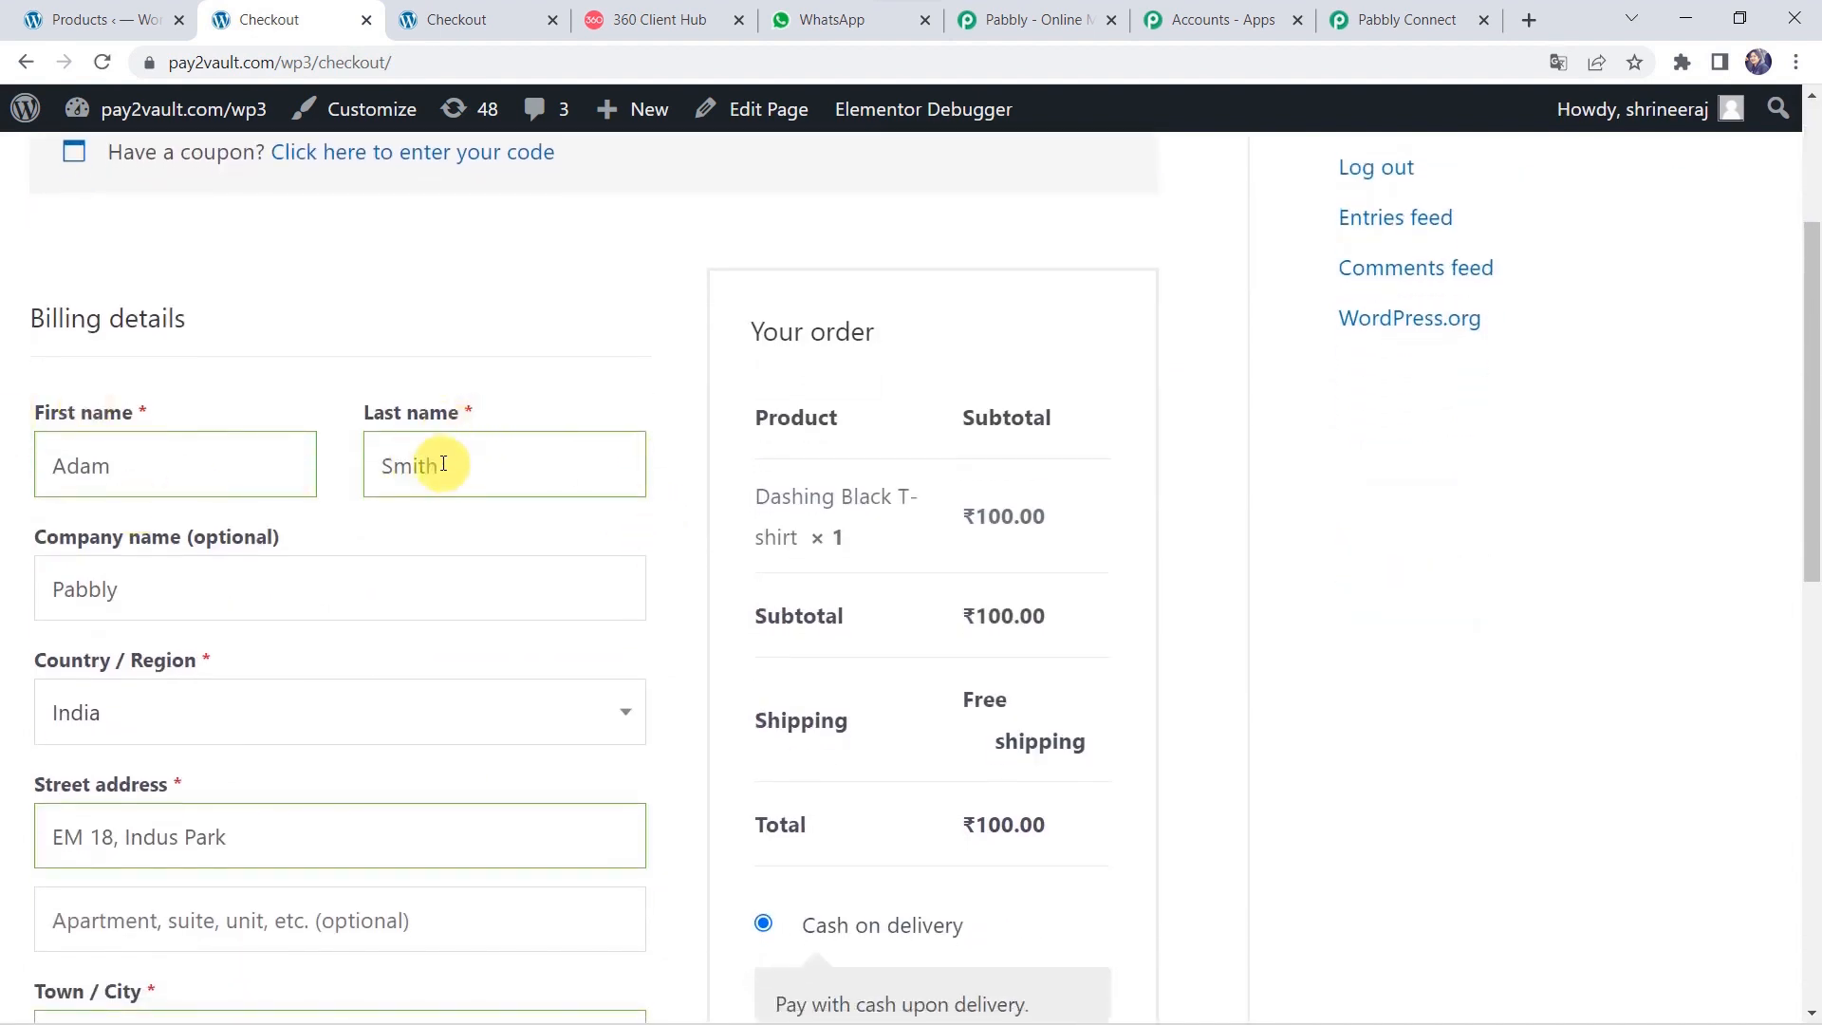
scroll(455, 471, down, 2)
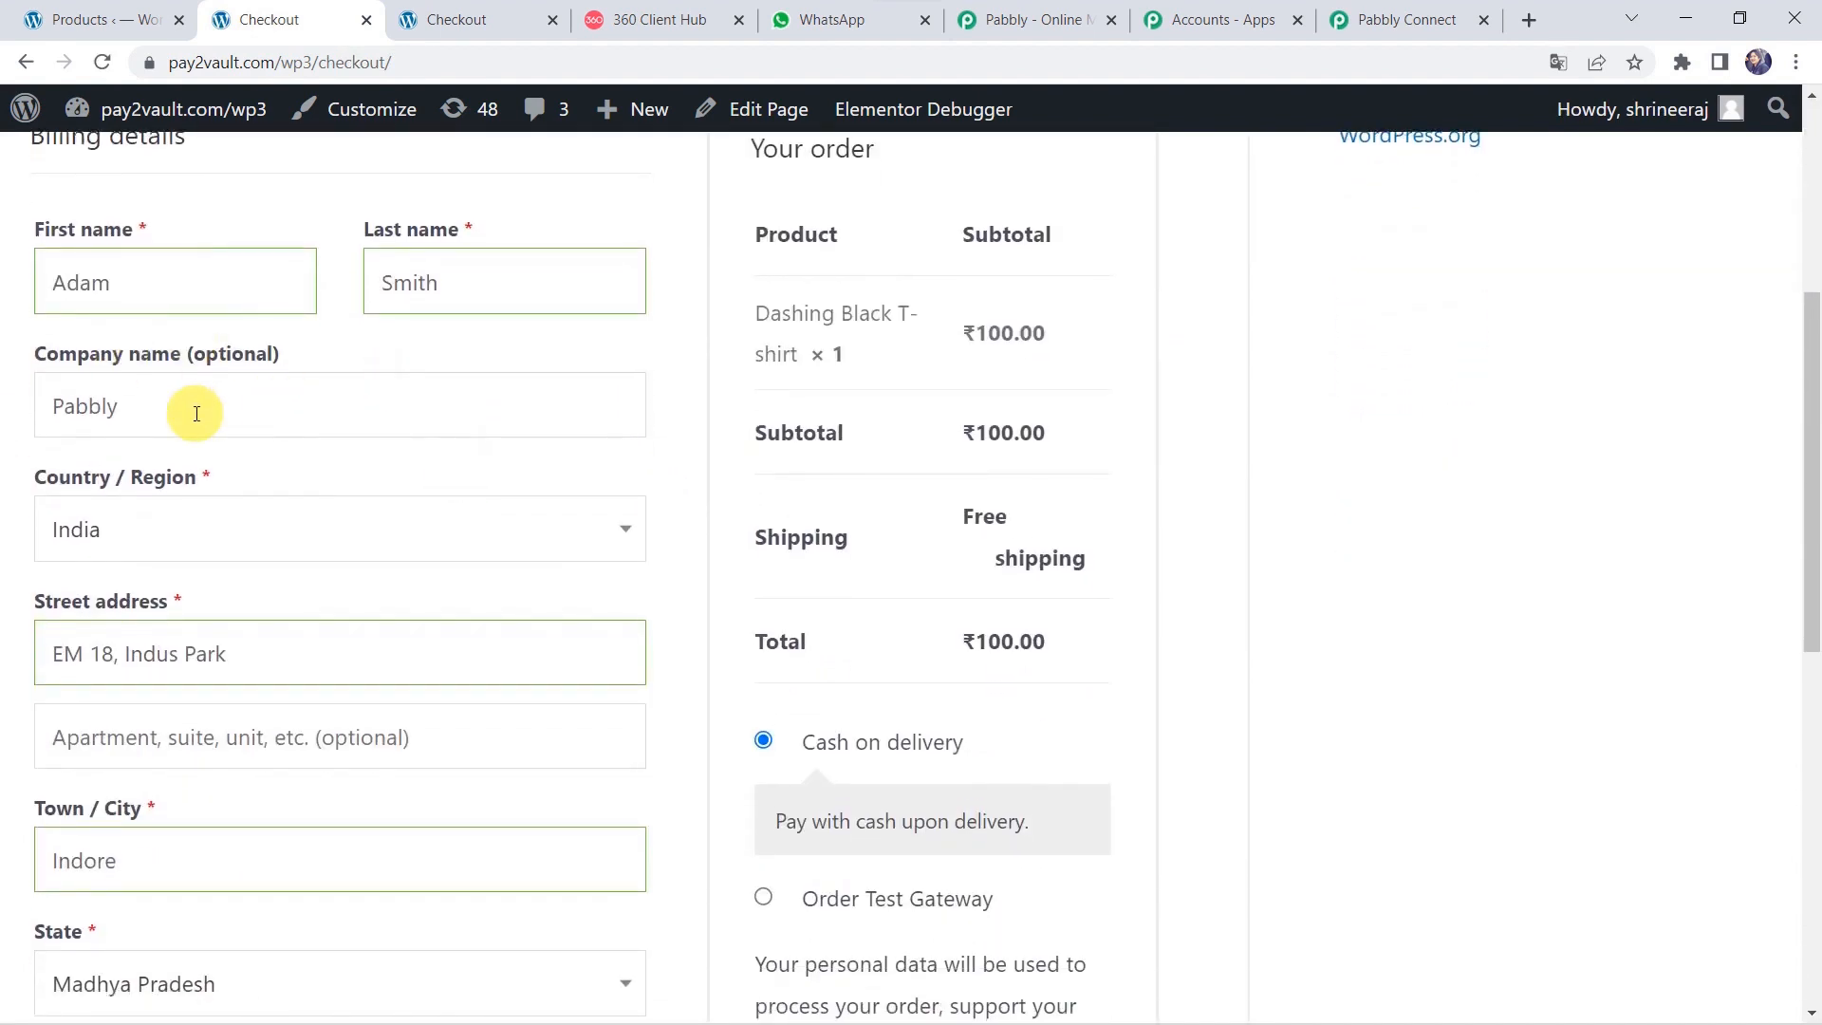
scroll(206, 565, down, 2)
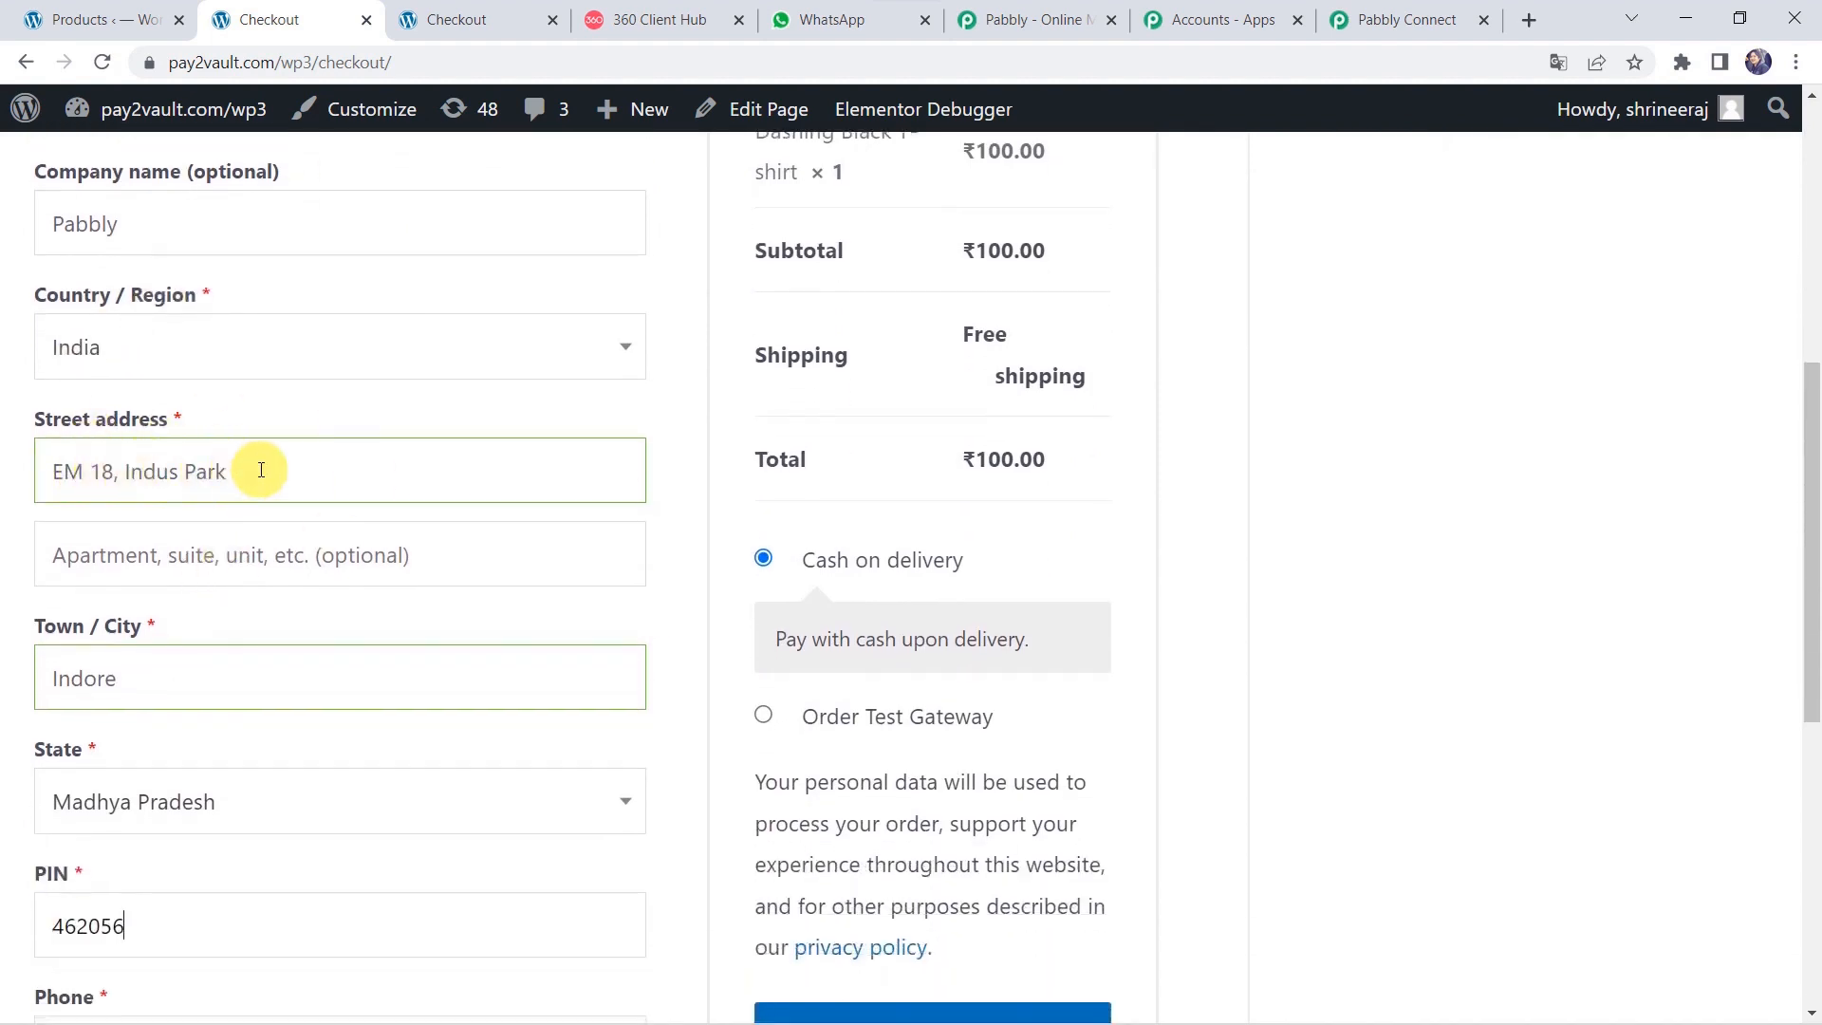
scroll(261, 471, down, 2)
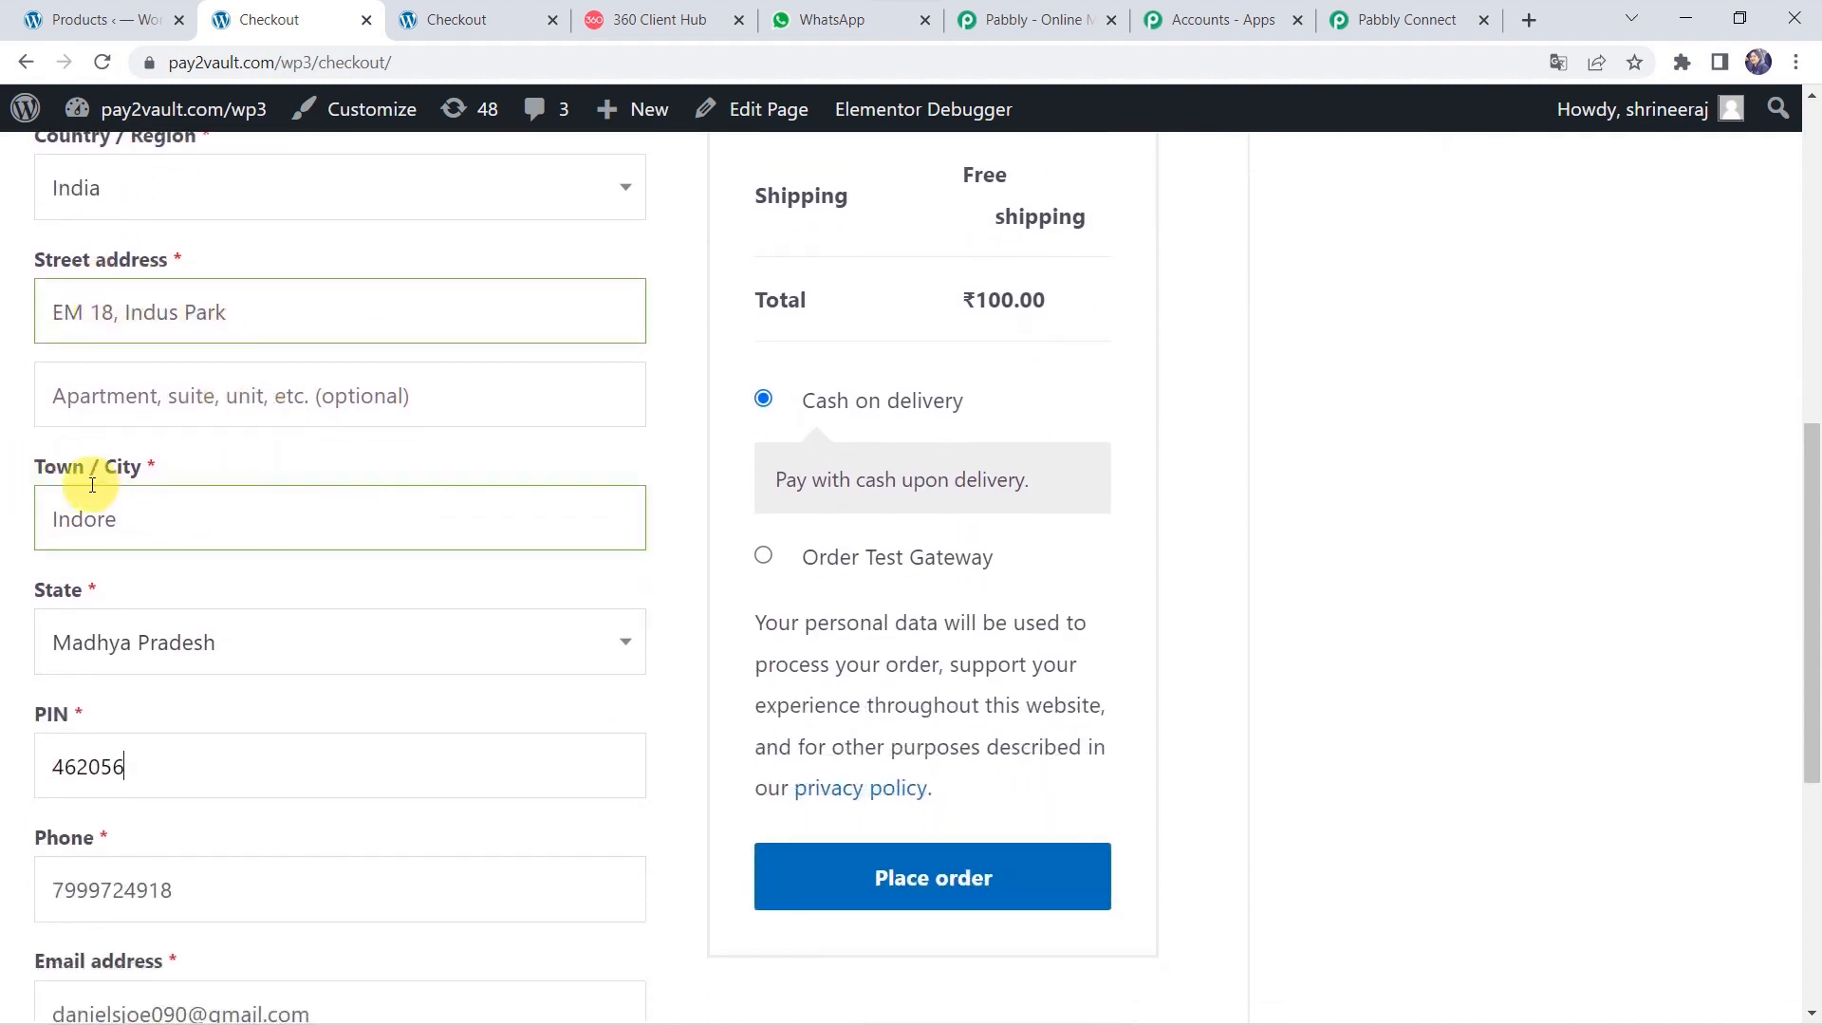
scroll(187, 525, down, 2)
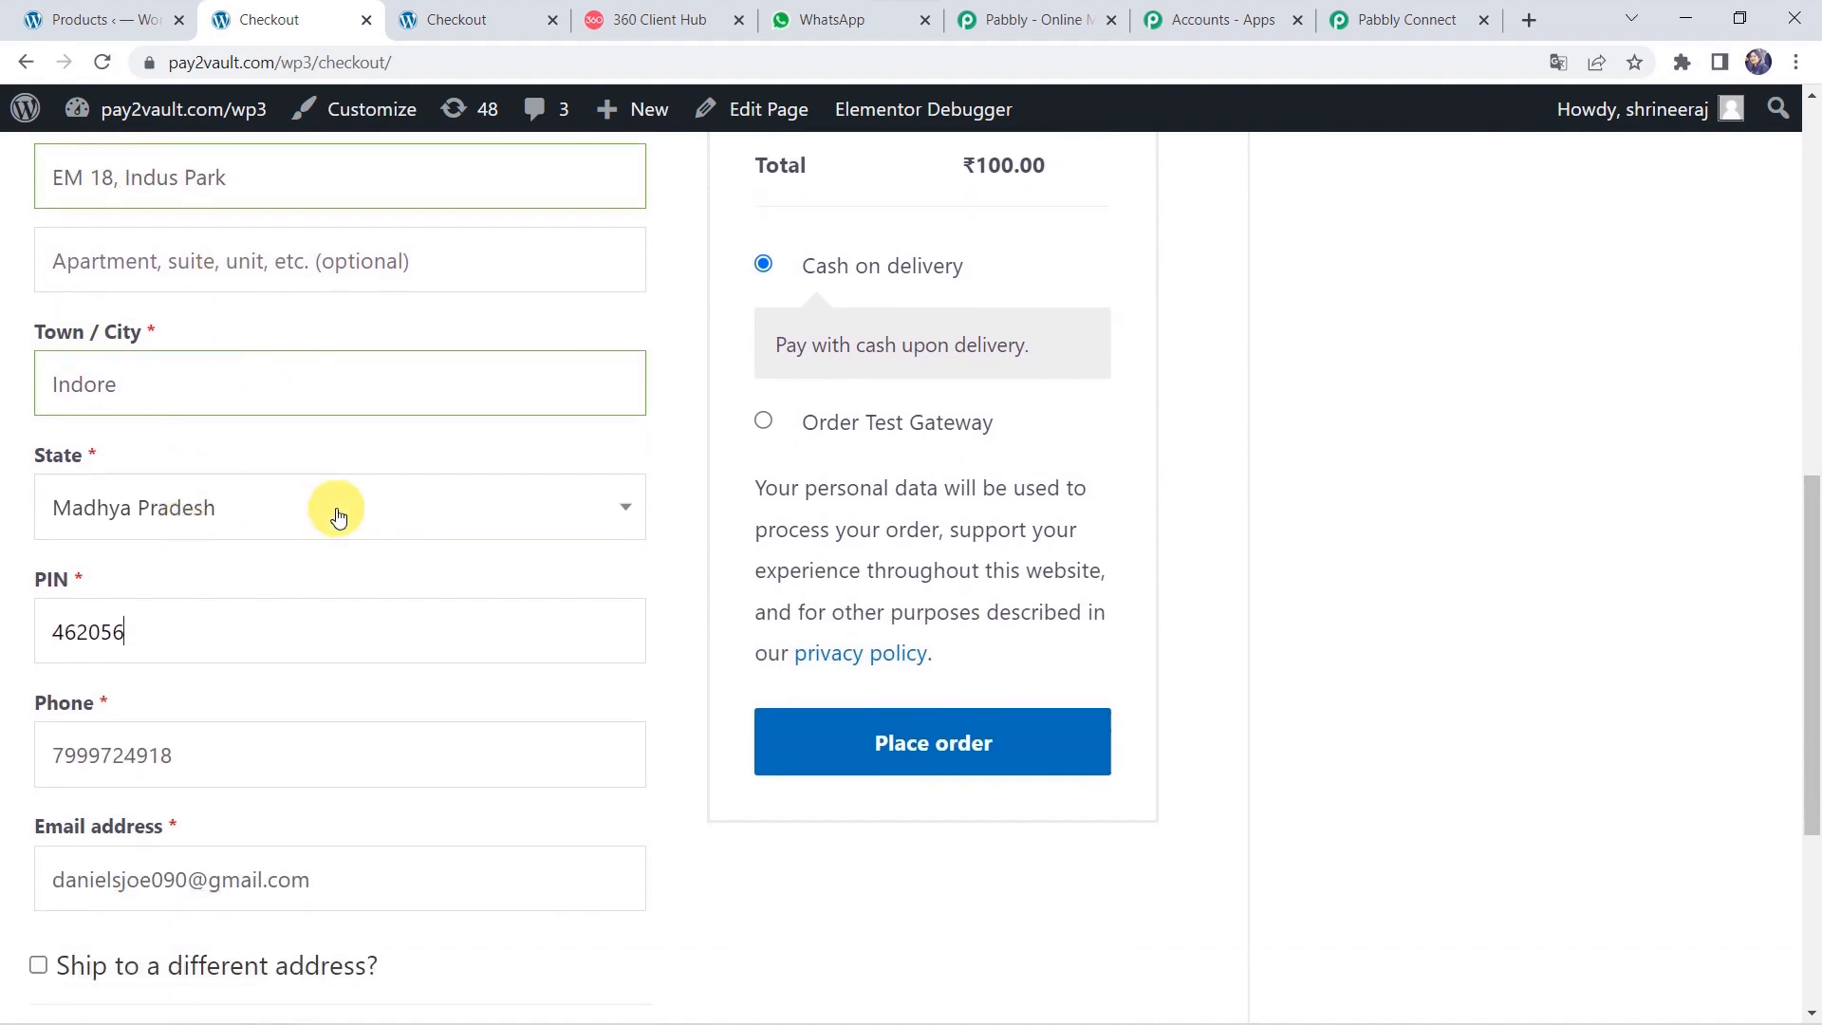
scroll(217, 641, down, 3)
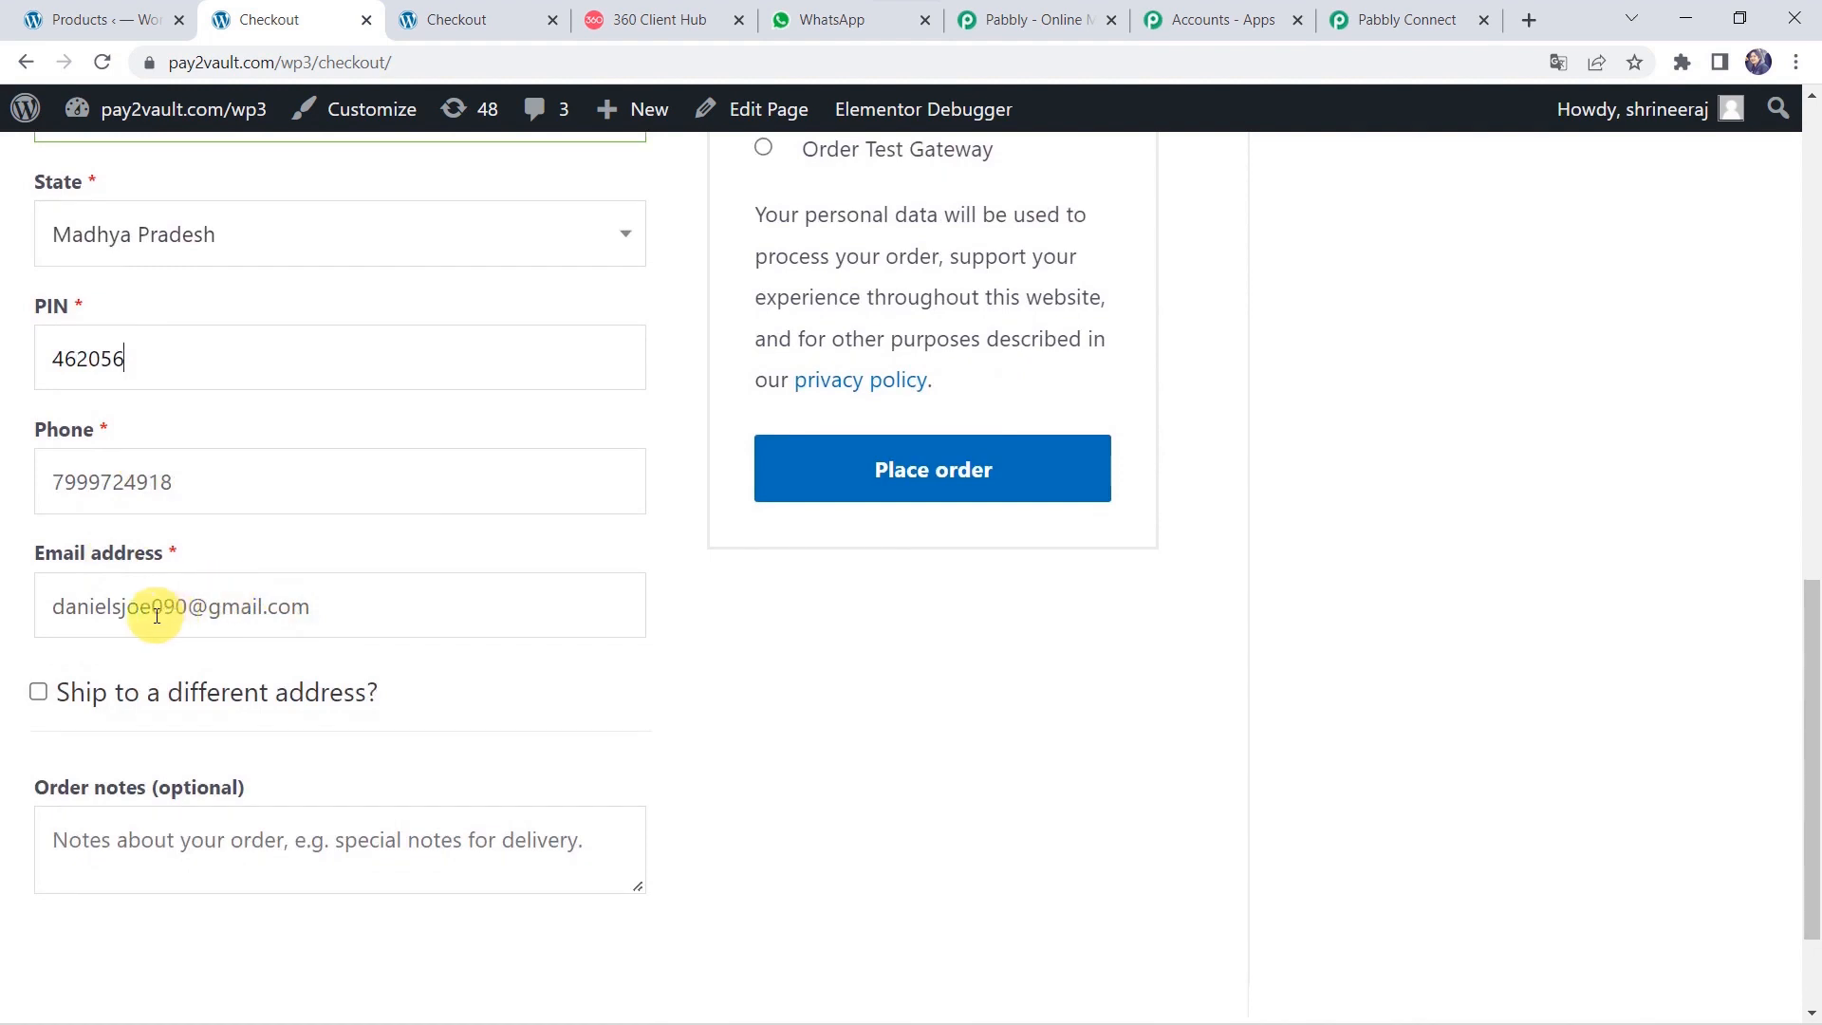
Replace the name part of the billing e-mail with another customer's address and place the order.
click(188, 610)
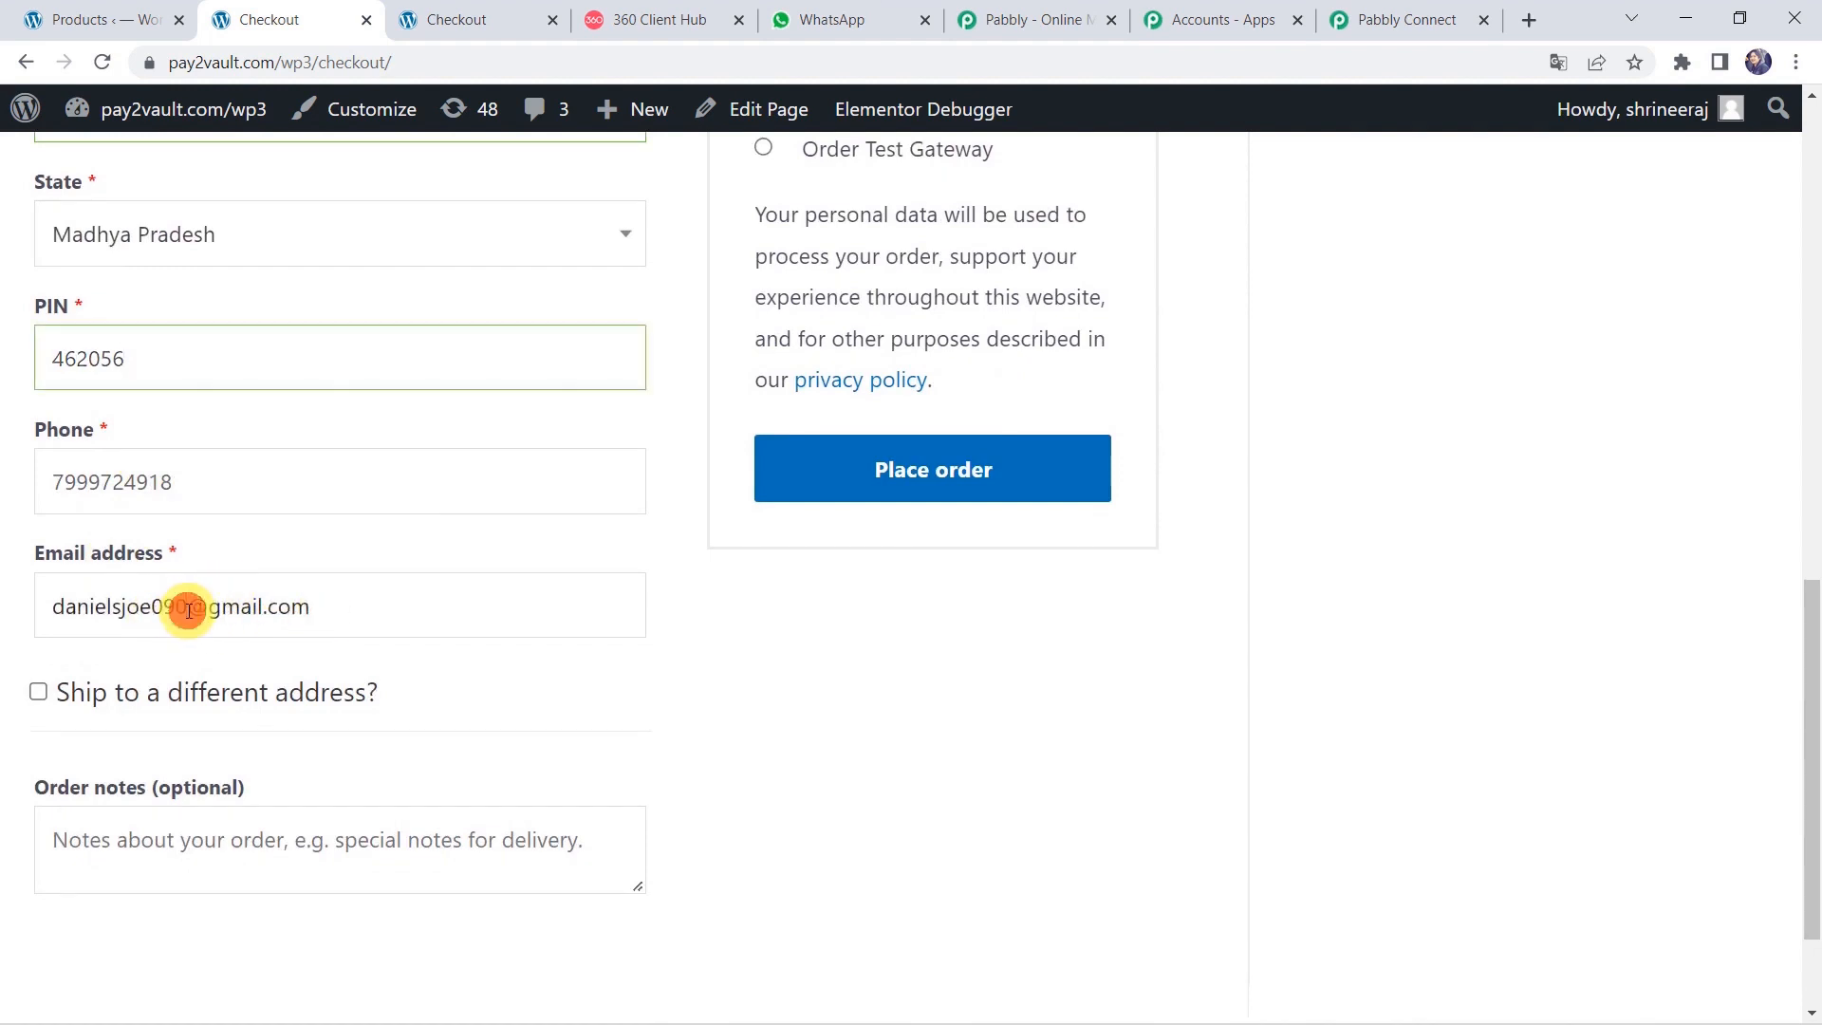
key(BackSpace)
key(BackSpace)
key(BackSpace)
key(BackSpace)
key(BackSpace)
key(BackSpace)
key(BackSpace)
key(BackSpace)
key(BackSpace)
key(BackSpace)
key(BackSpace)
key(BackSpace)
key(BackSpace)
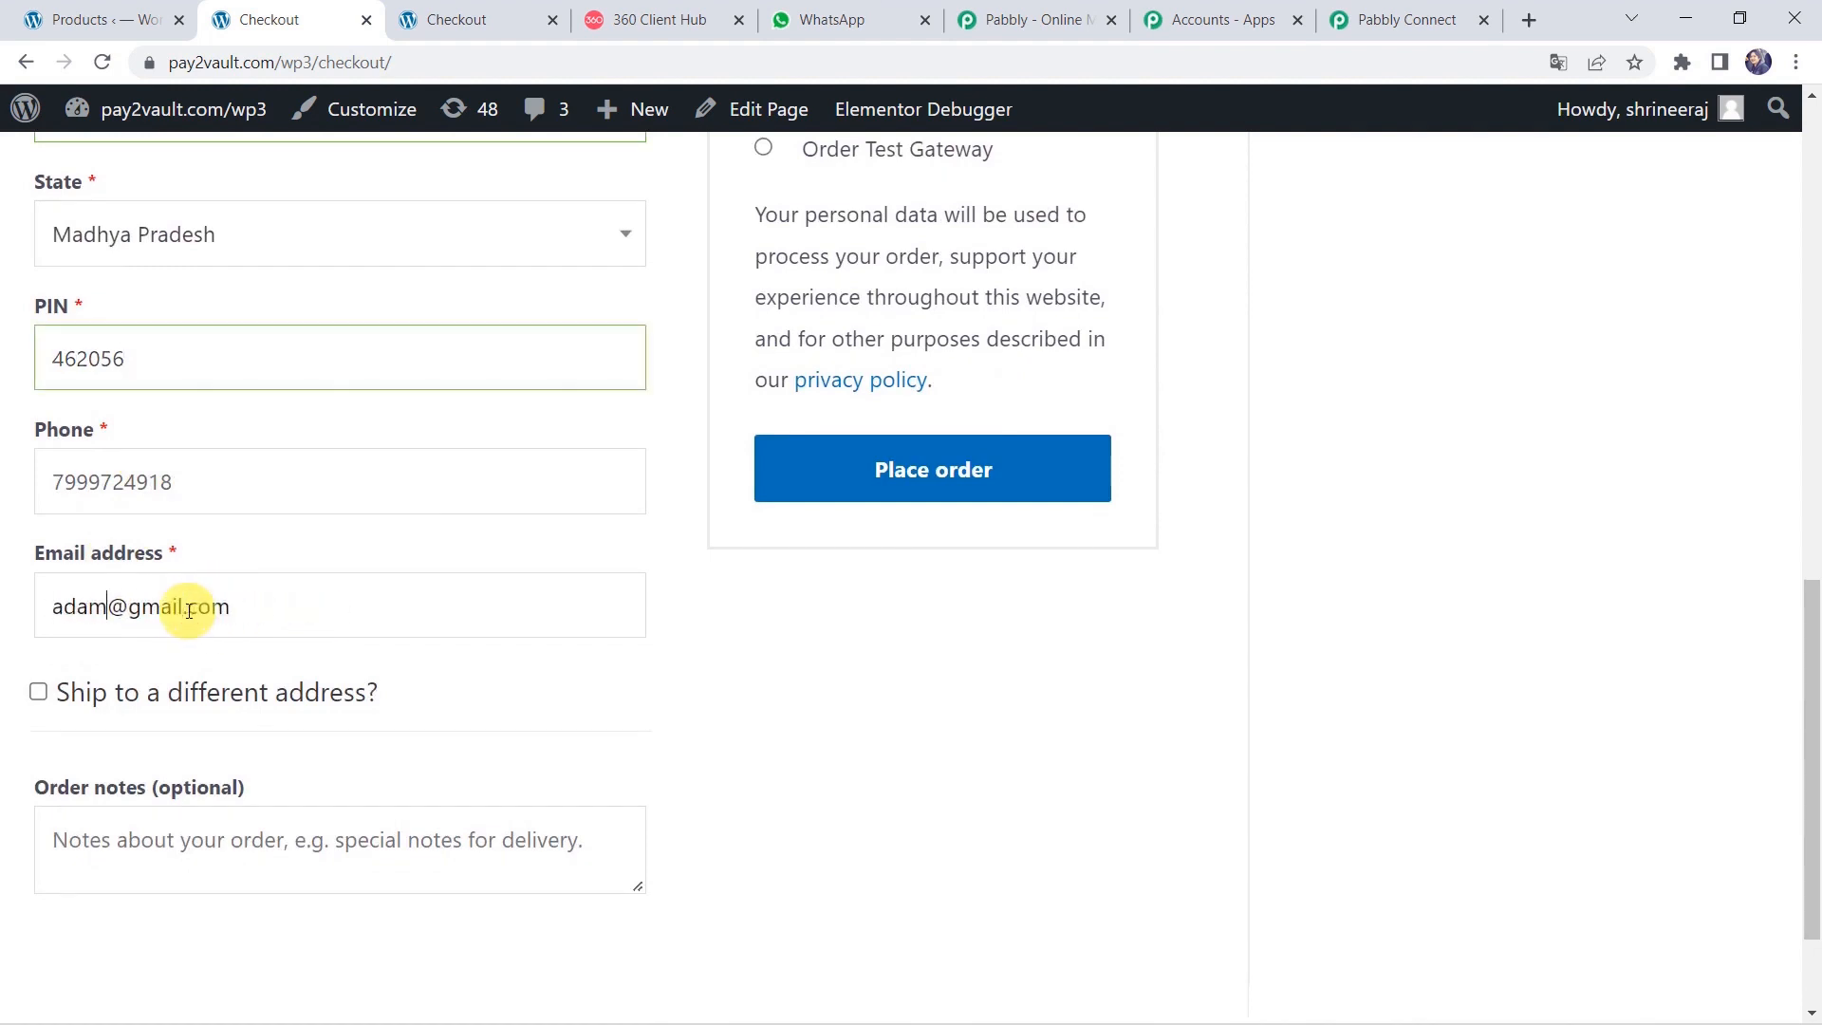
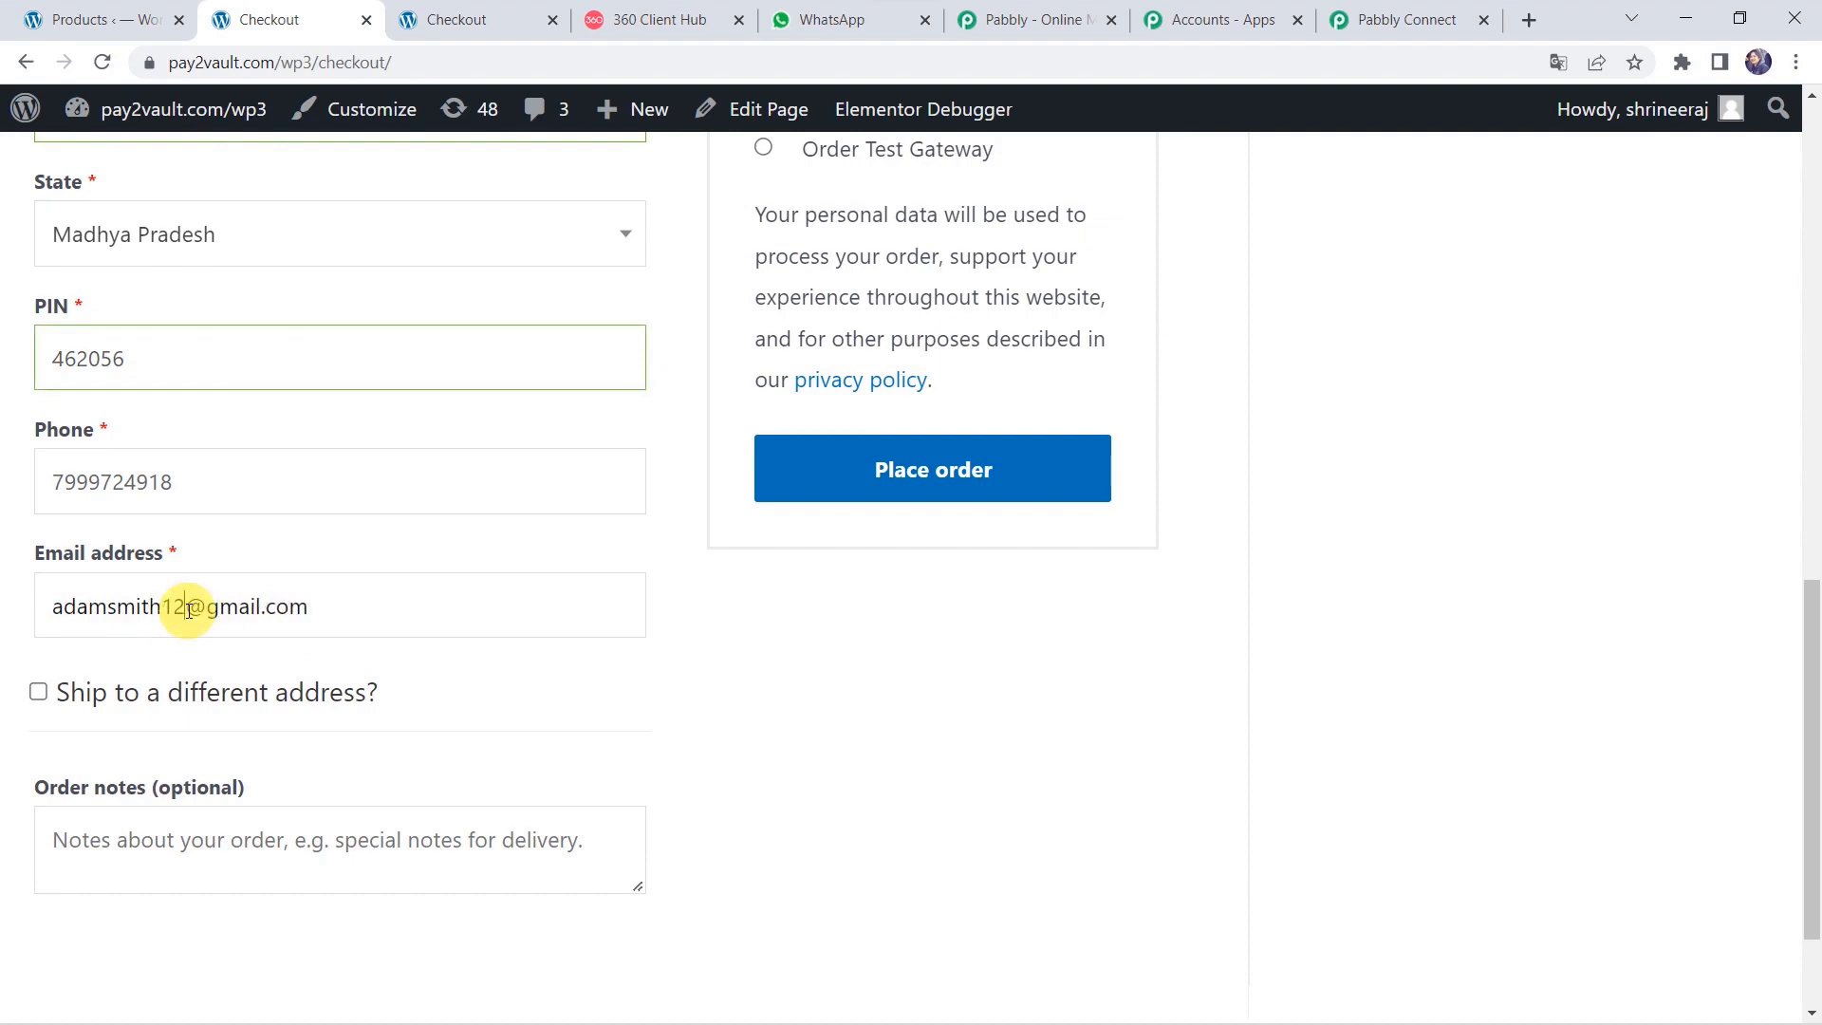
scroll(271, 545, up, 7)
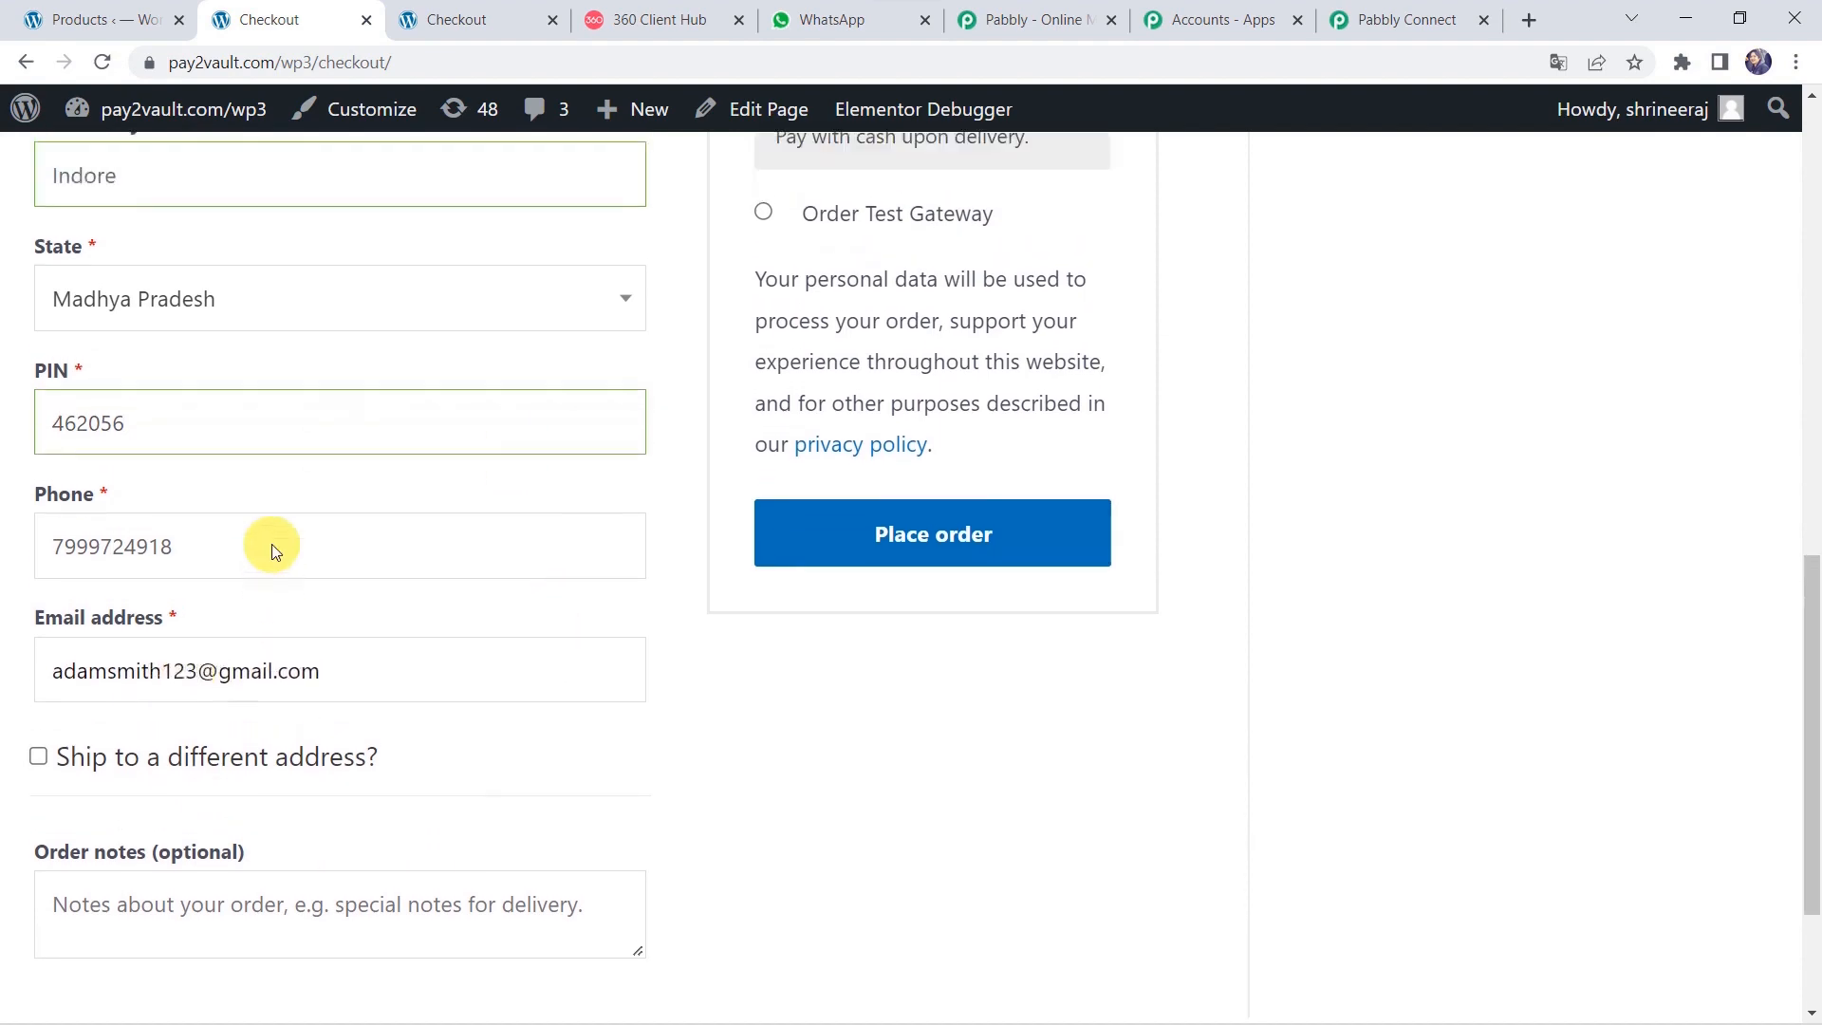
scroll(270, 546, up, 5)
scroll(268, 541, down, 5)
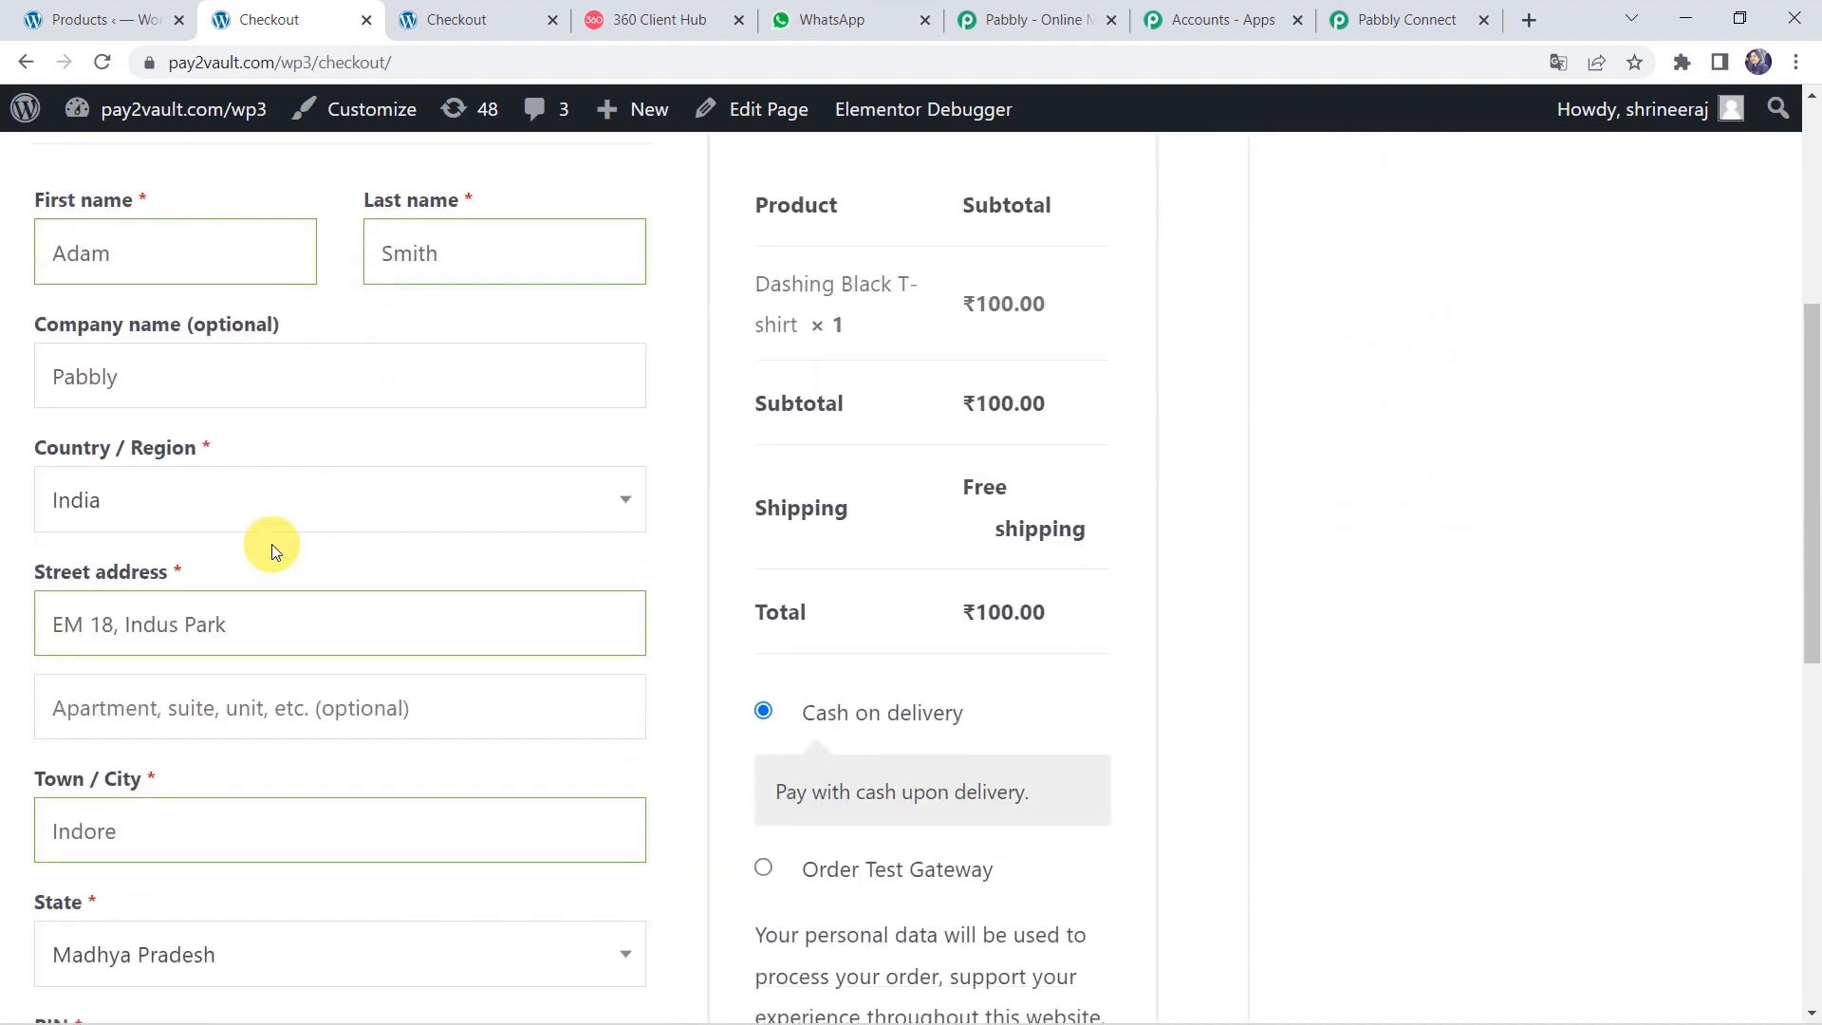
scroll(873, 623, down, 2)
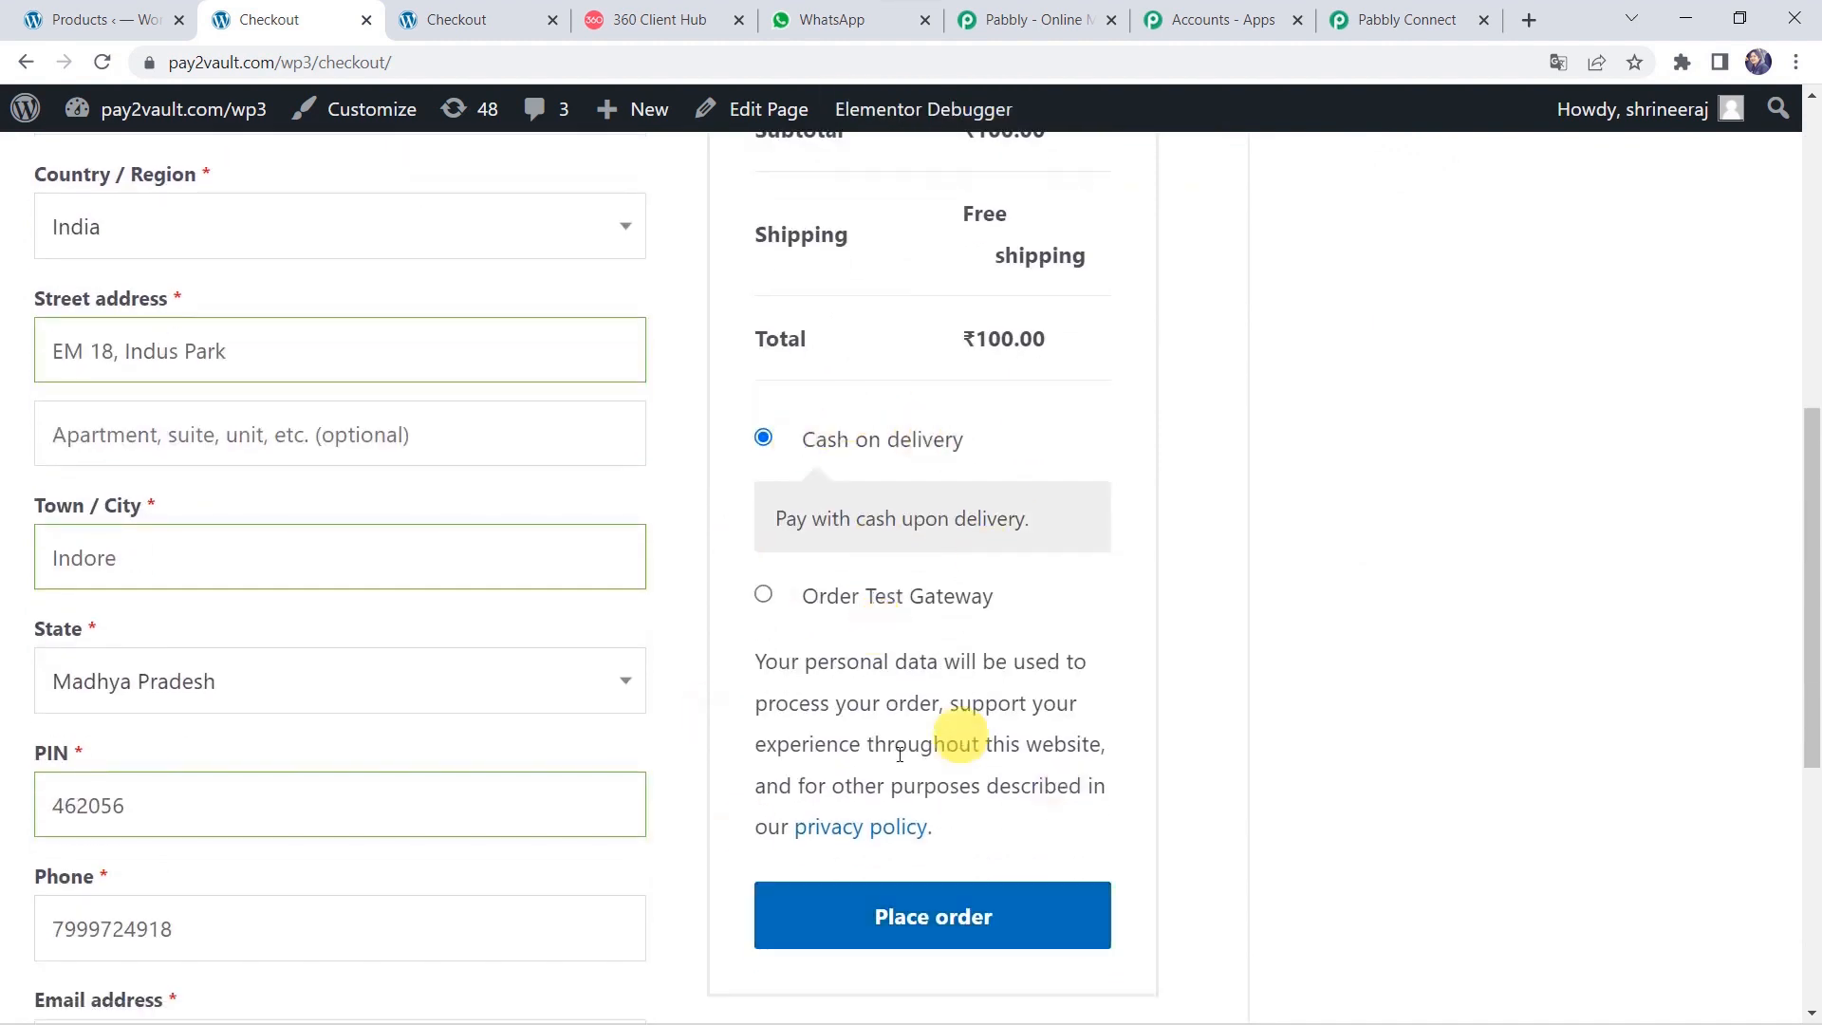
click(888, 913)
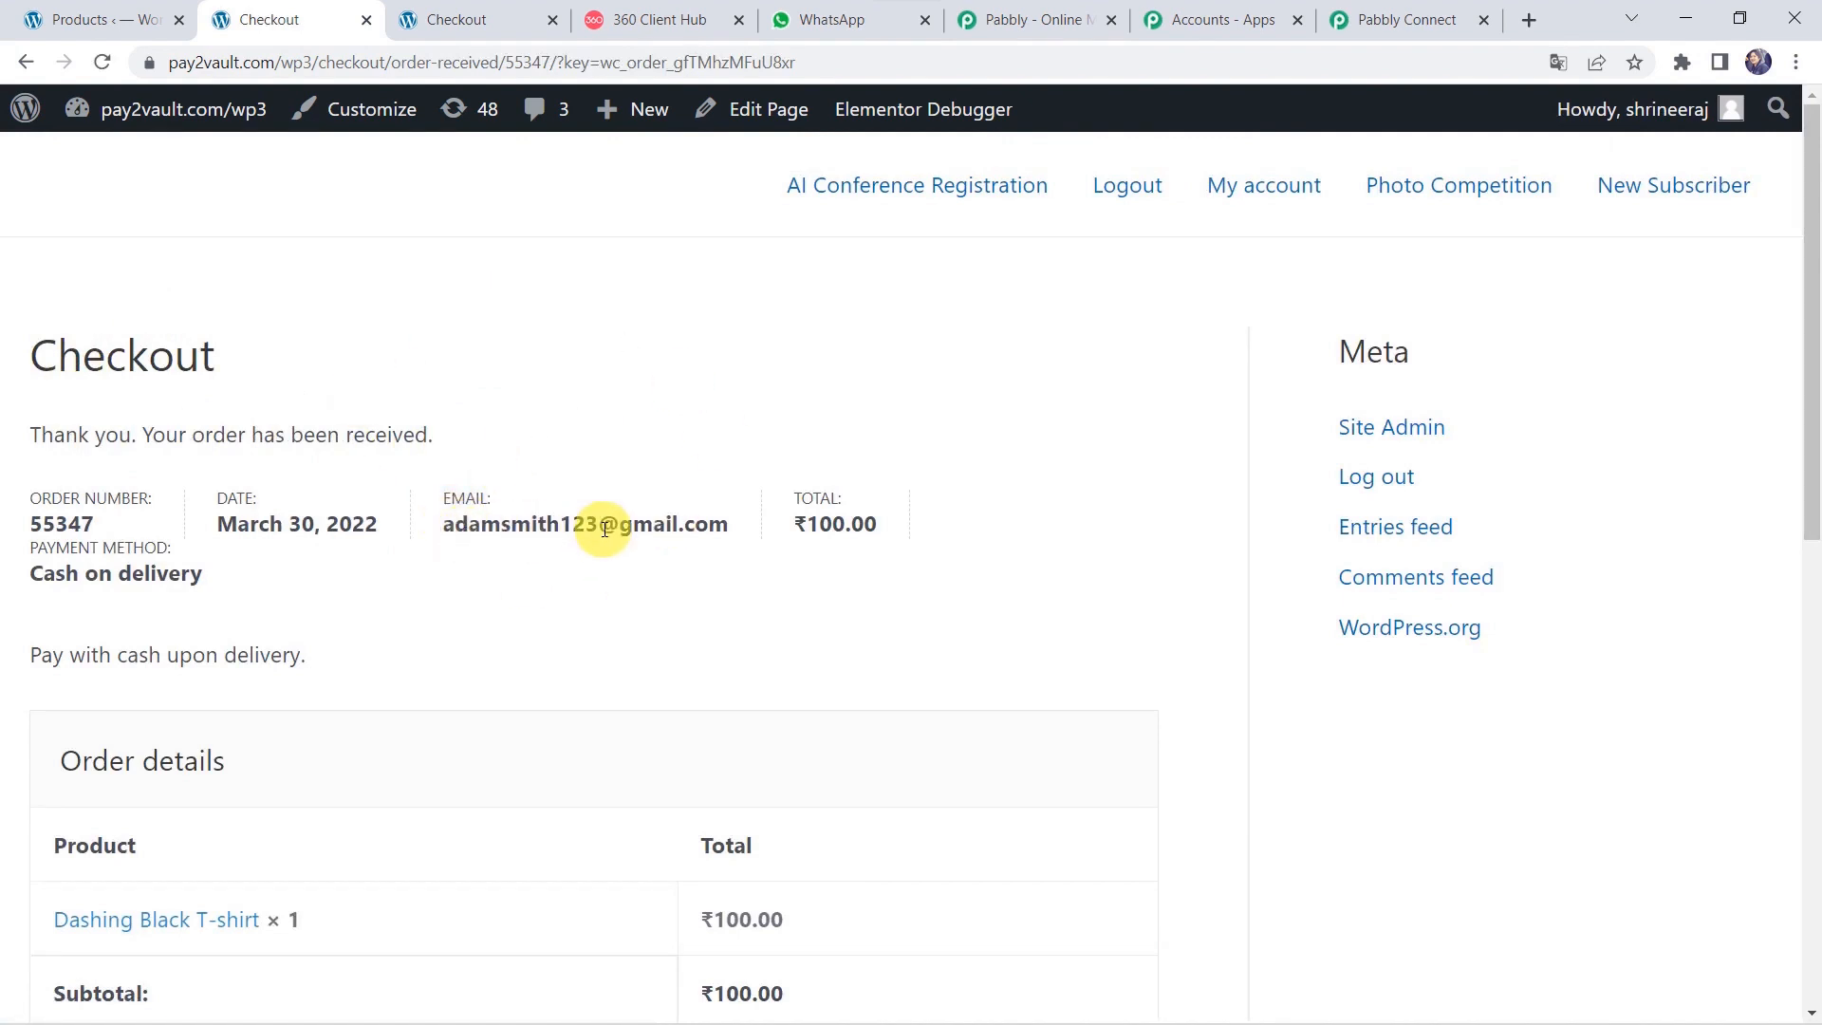
Scroll through the order-received page to check the ₹100.00 Dashing Black T-shirt order details.
scroll(539, 845, down, 3)
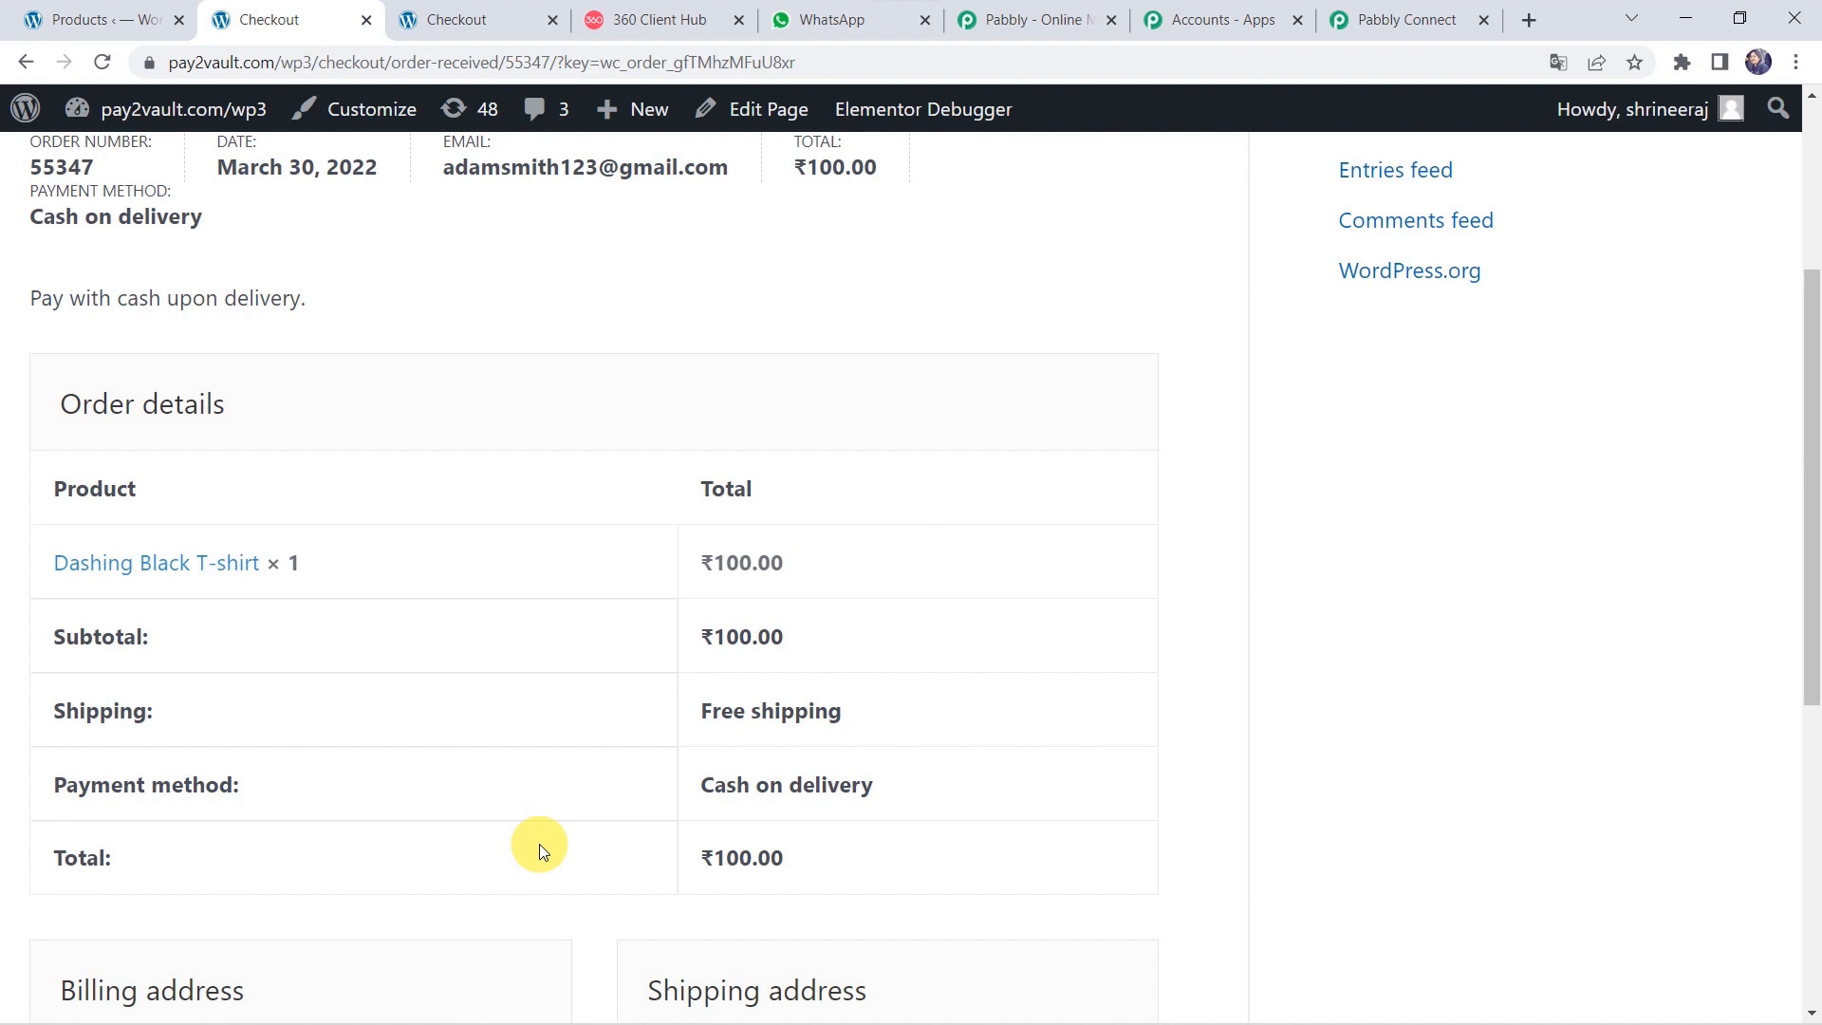
Reload WhatsApp Web and read the new Dashing Black T-shirt Order Confirmed message, delivery by 03-04-2022.
click(812, 26)
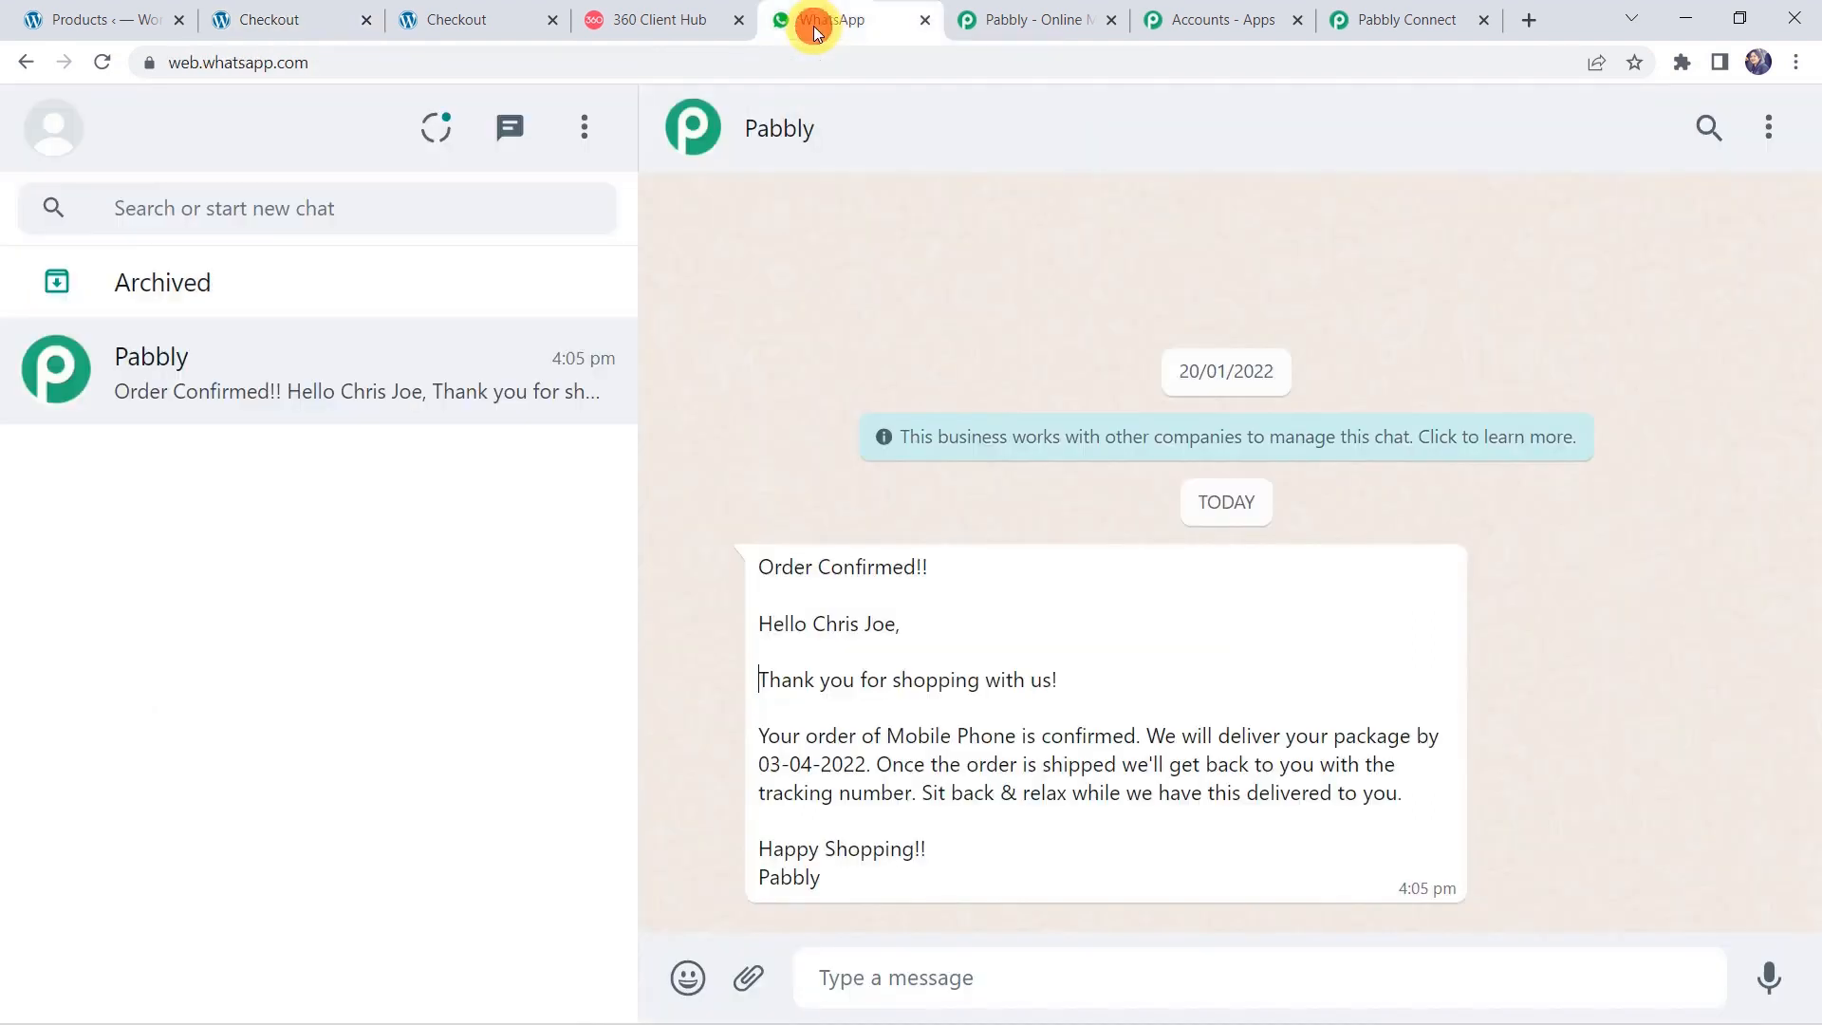
click(110, 61)
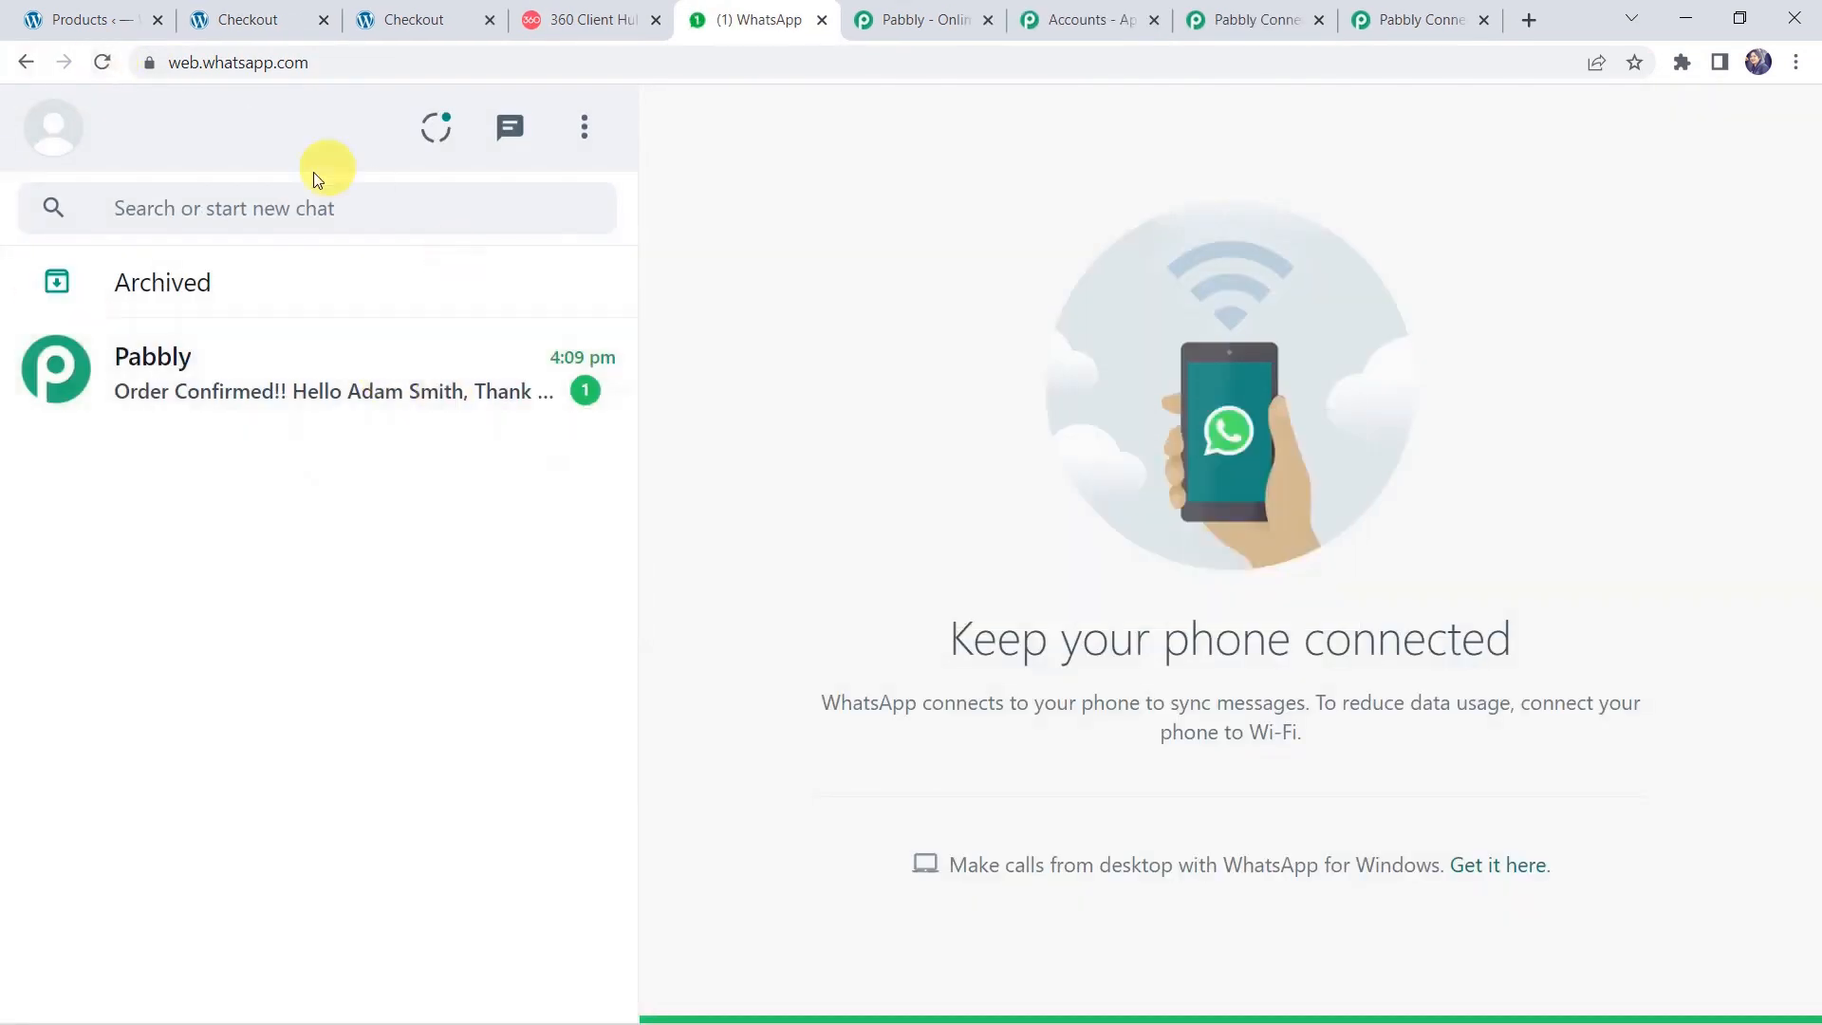
click(271, 400)
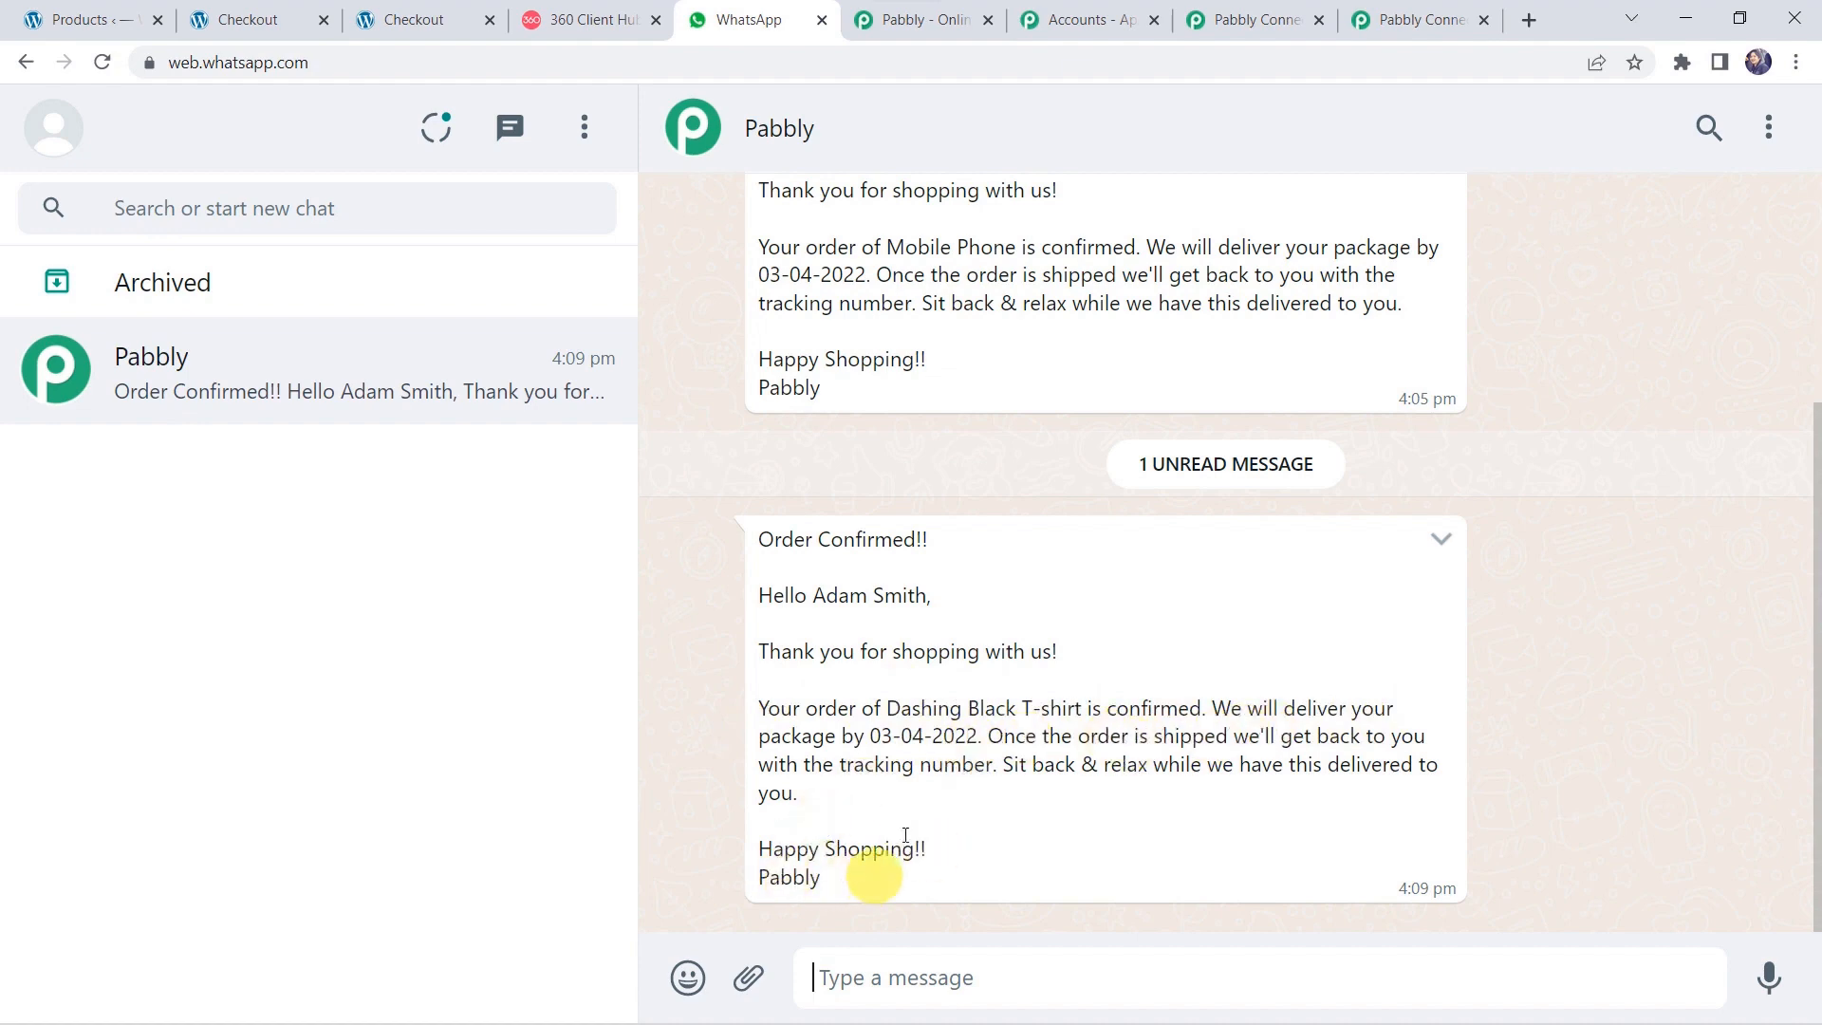
scroll(786, 640, up, 1)
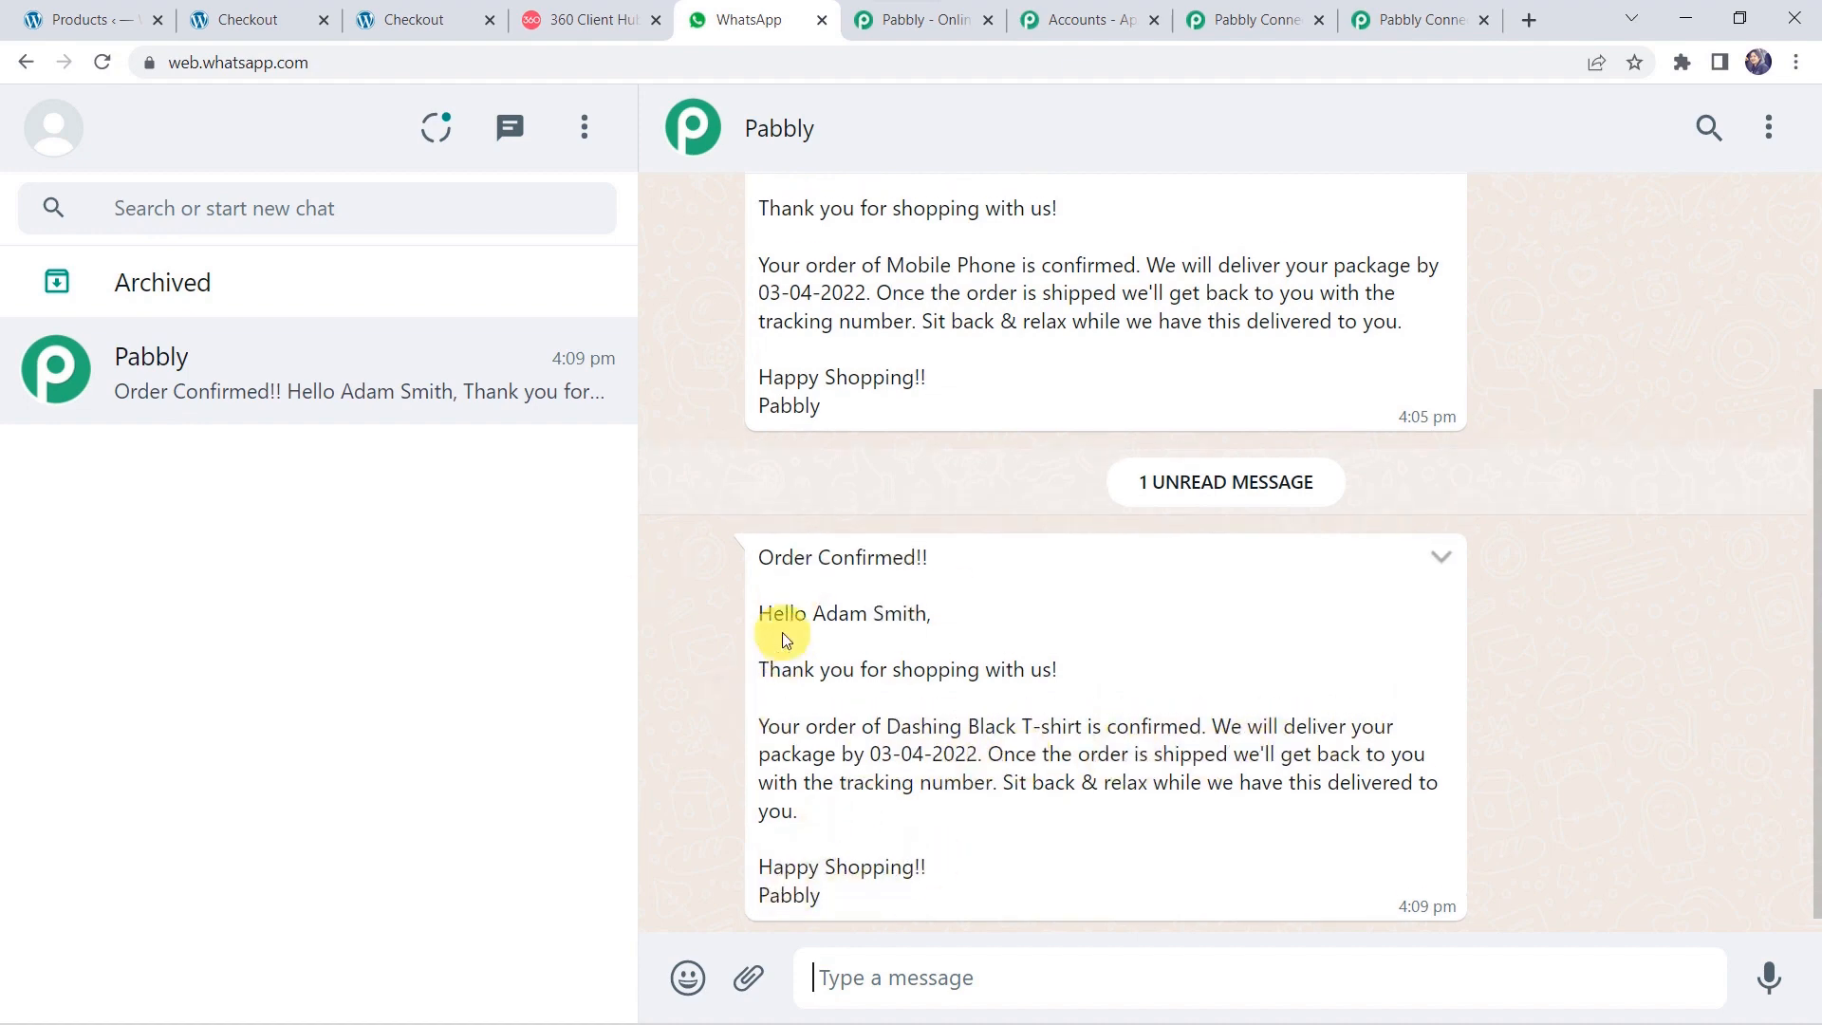
scroll(781, 631, up, 3)
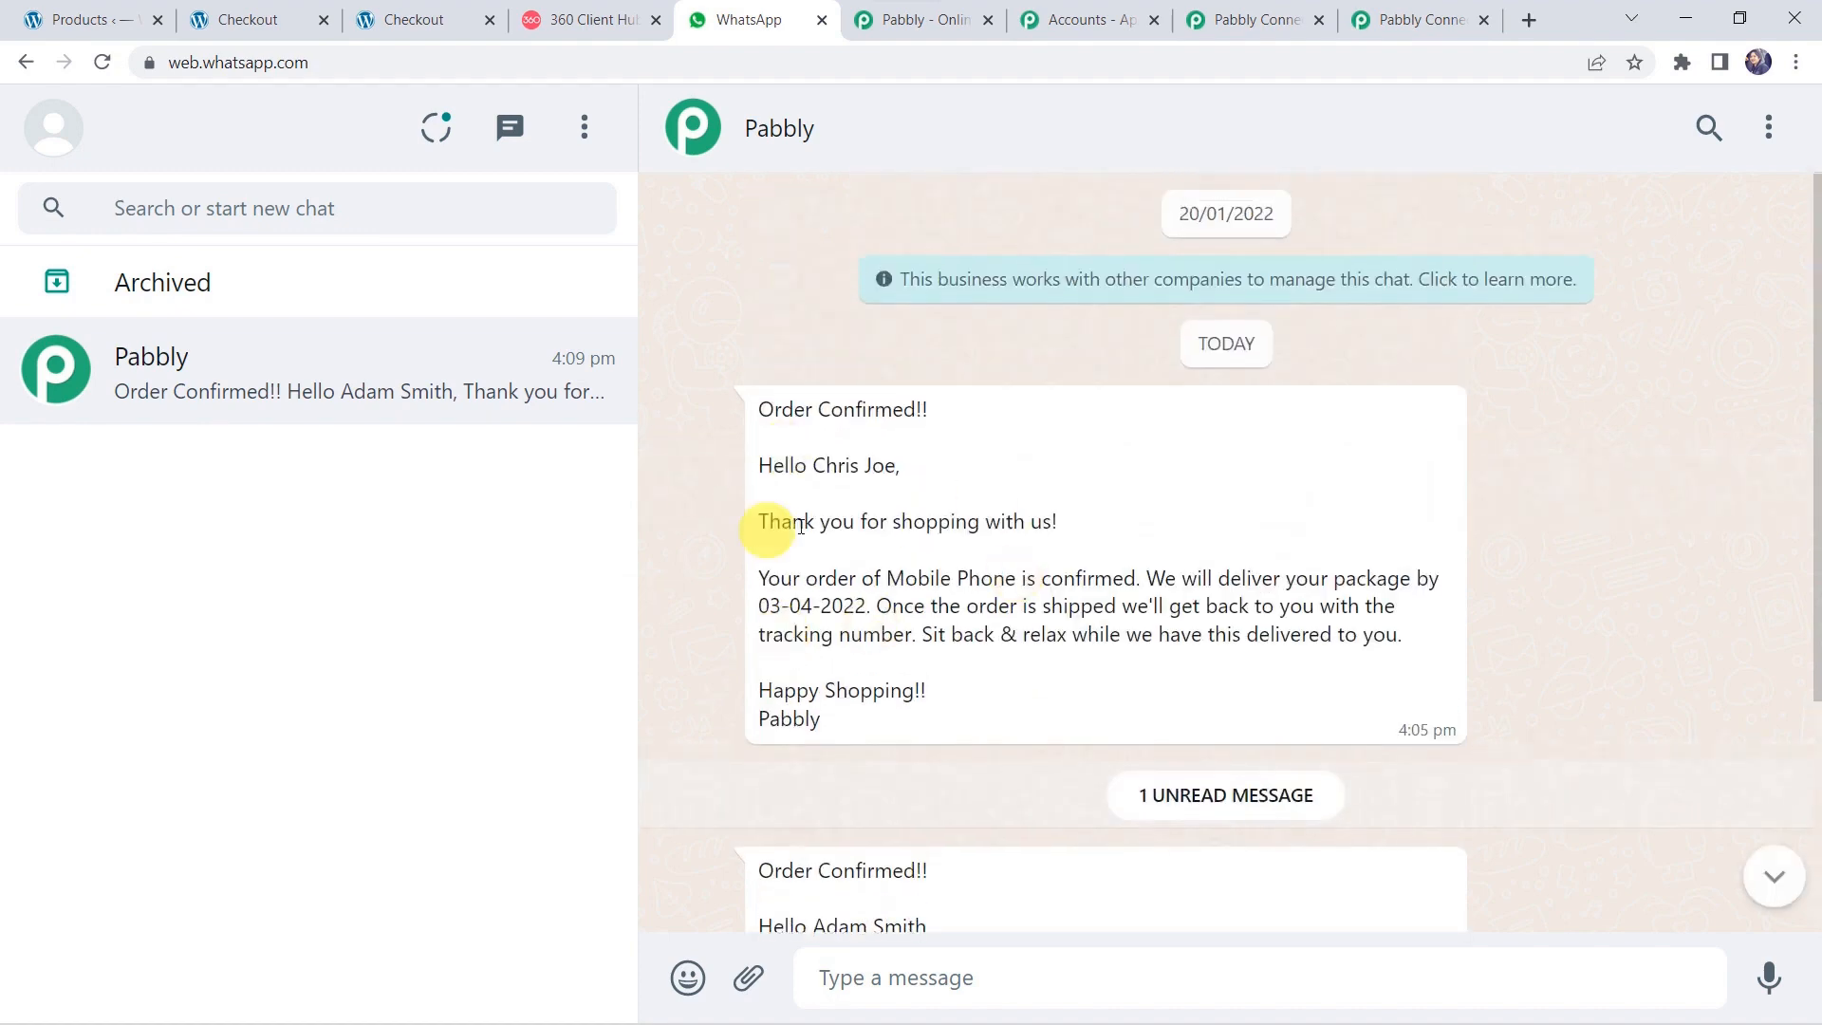
scroll(862, 890, down, 3)
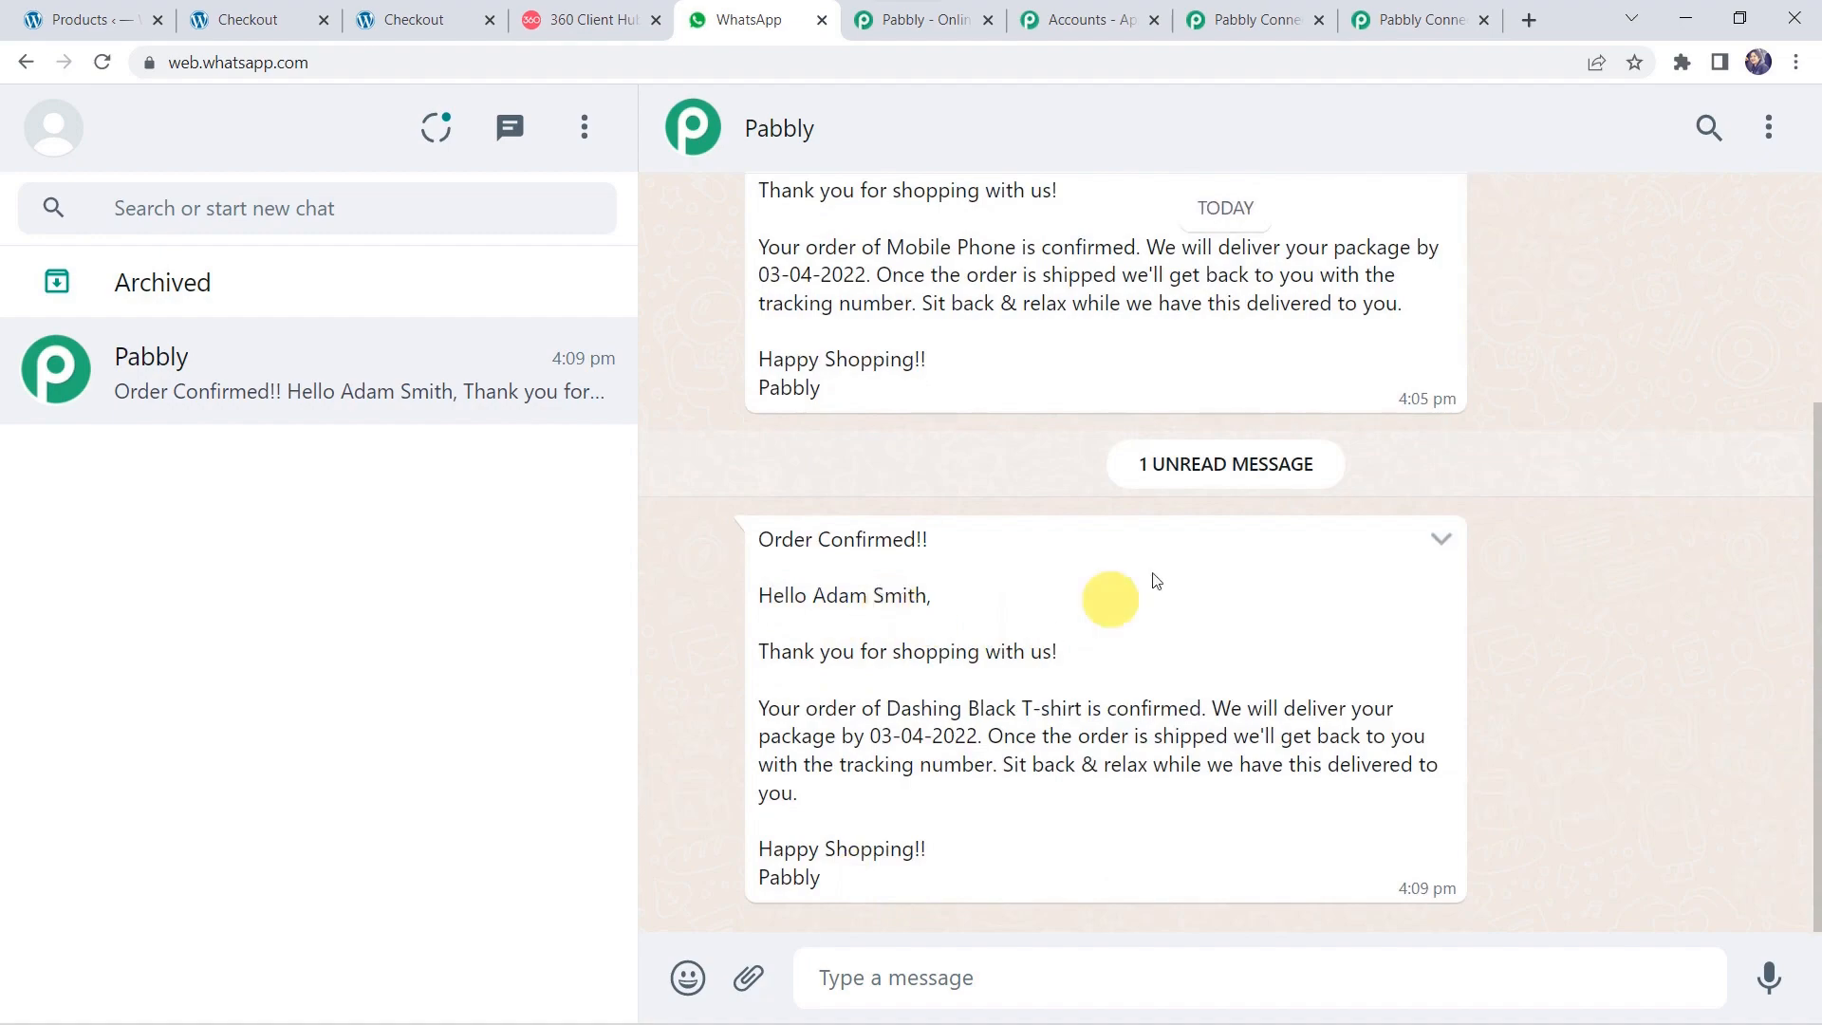
click(1435, 20)
scroll(817, 143, up, 15)
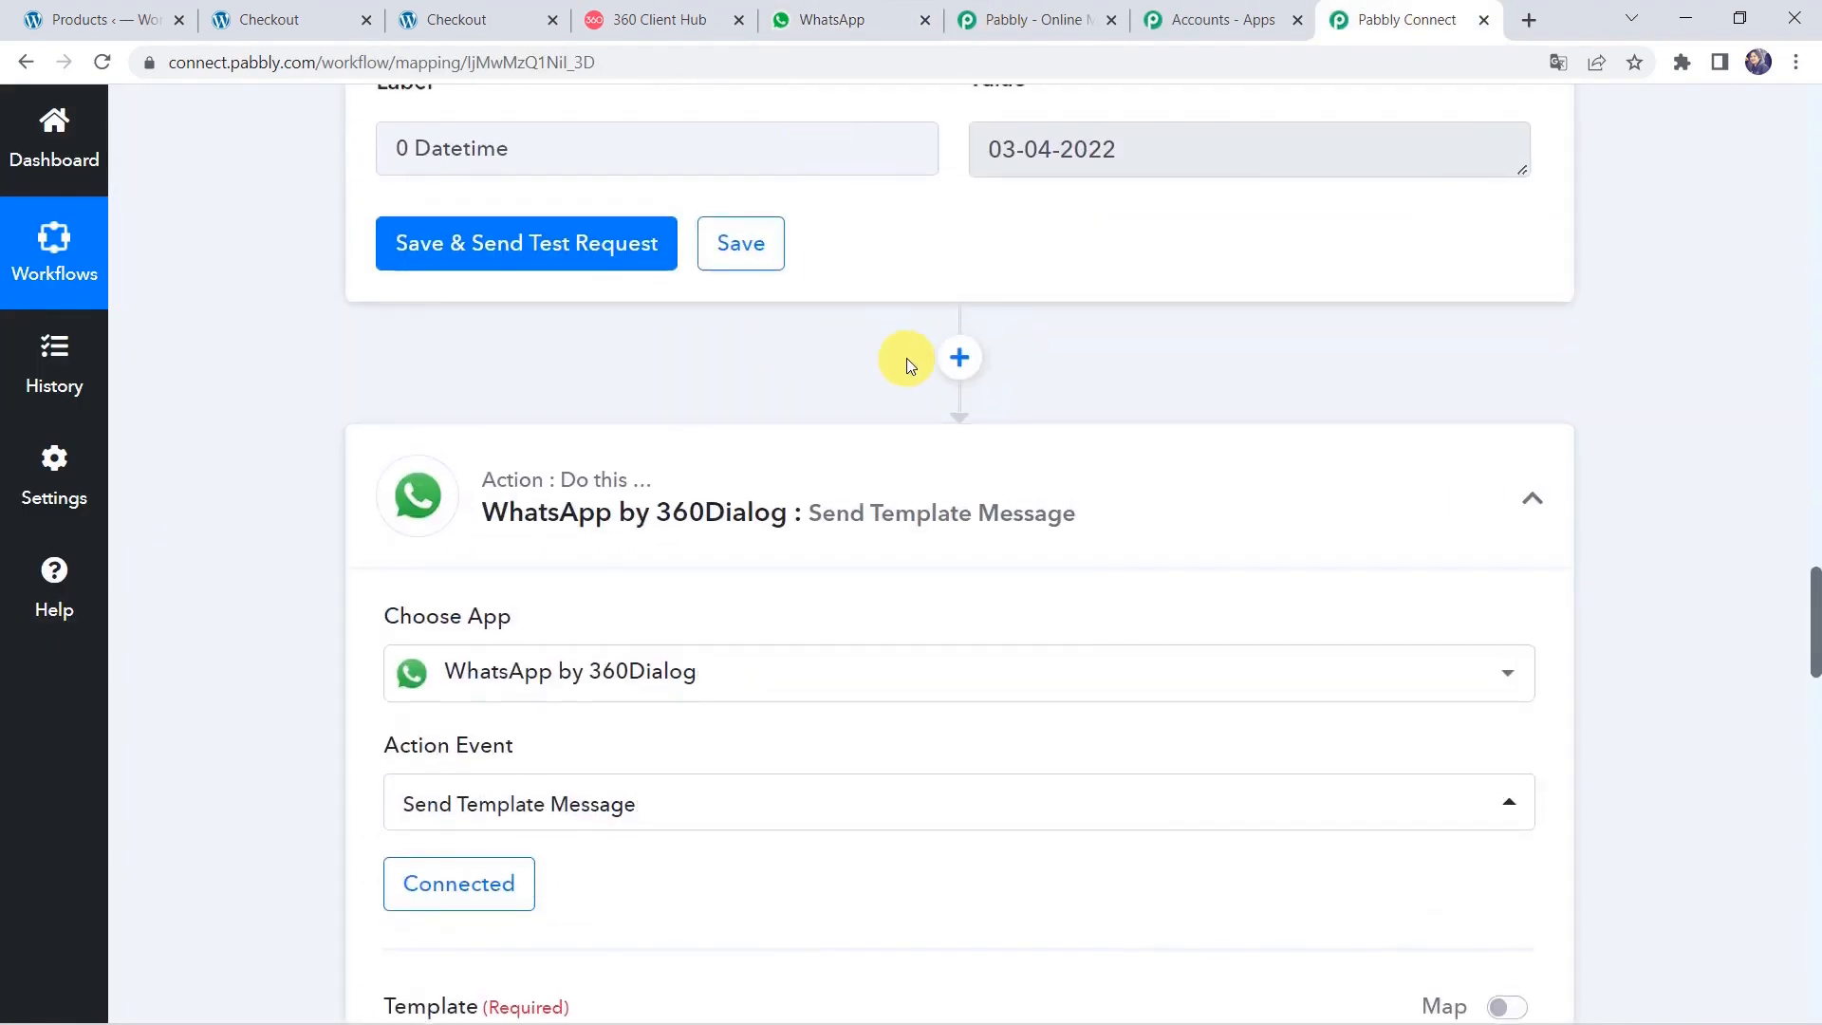
Collapse the WhatsApp, Date/Time Formatter and WooCommerce trigger steps of the workflow.
click(825, 477)
scroll(825, 479, up, 15)
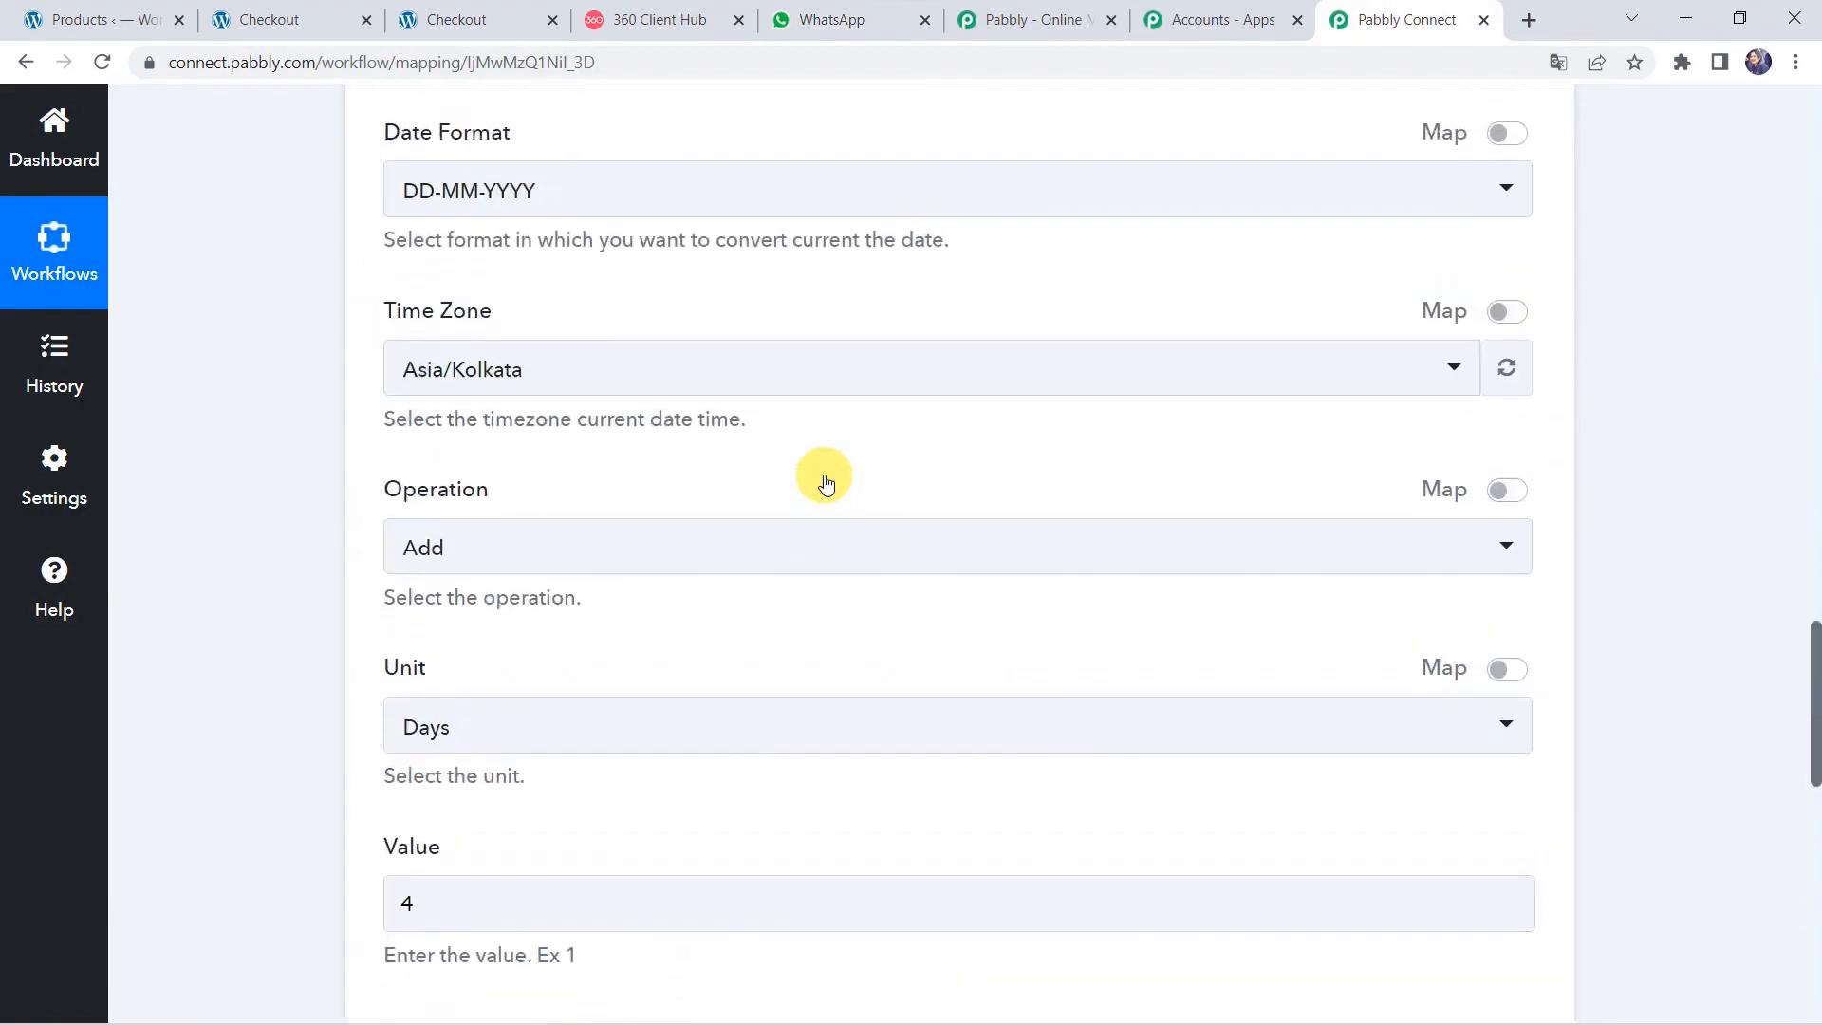
click(825, 616)
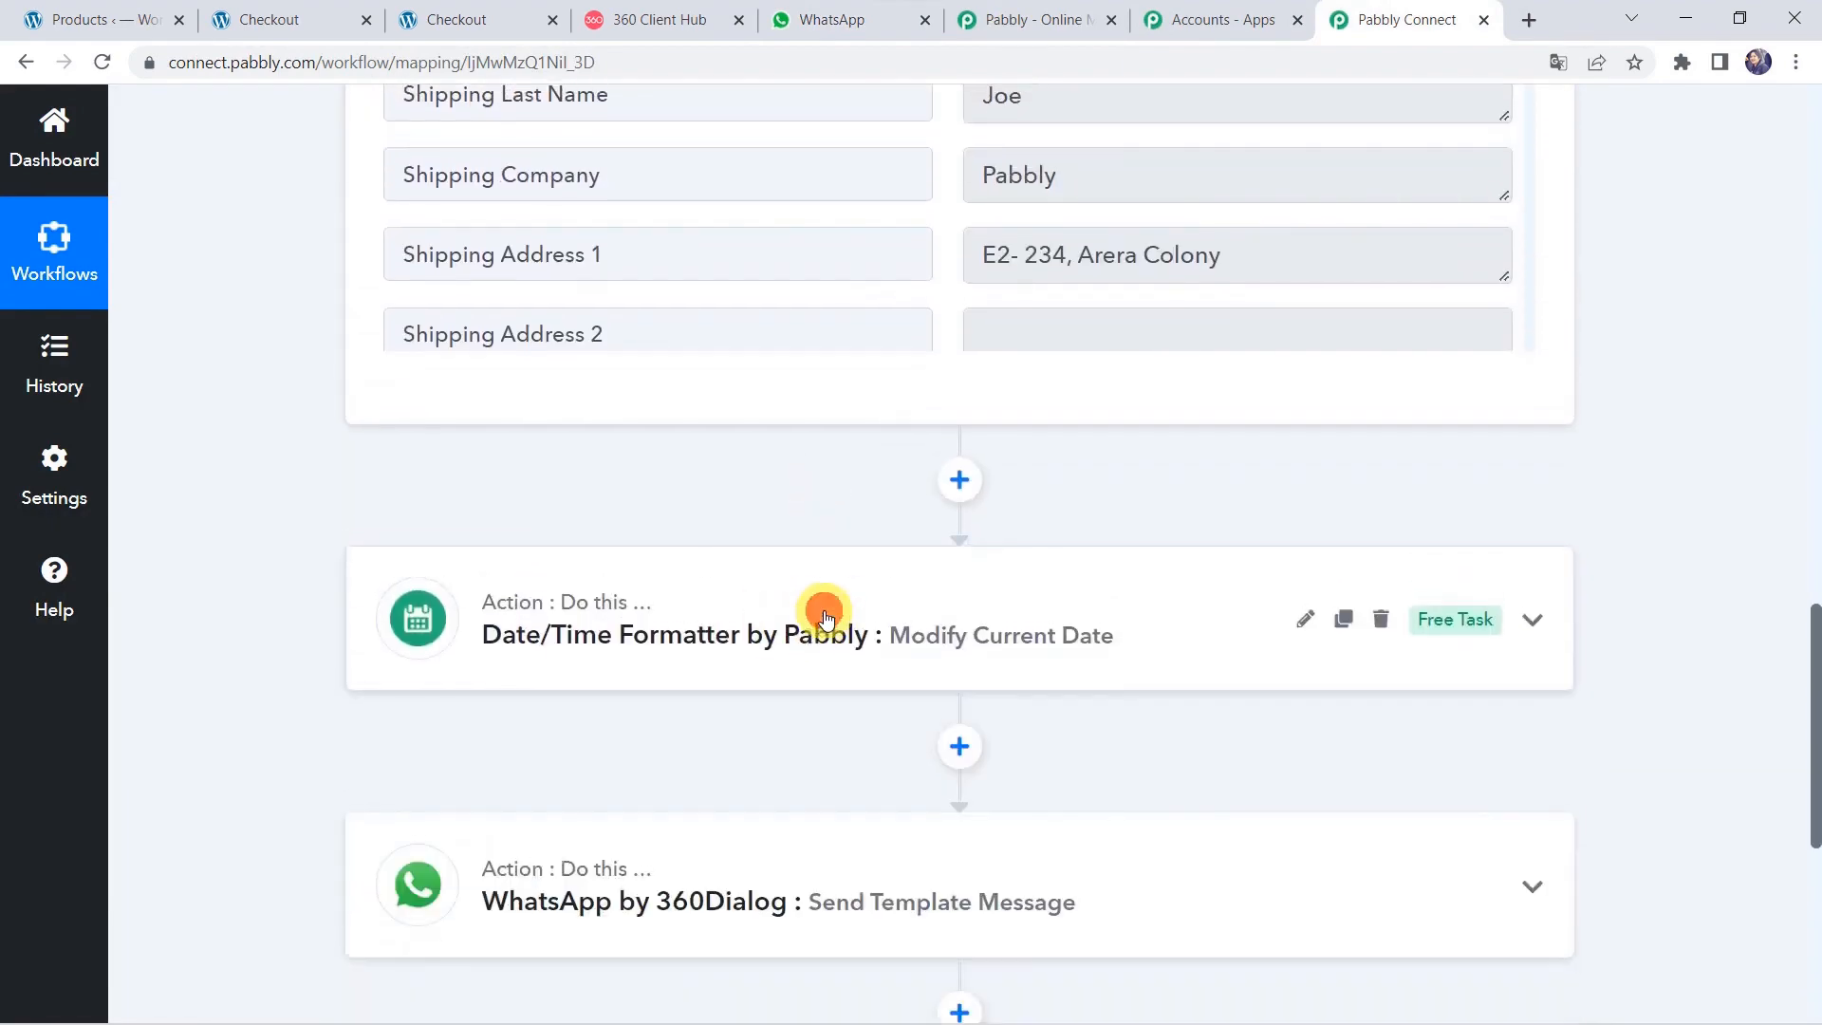
scroll(825, 612, up, 15)
click(982, 214)
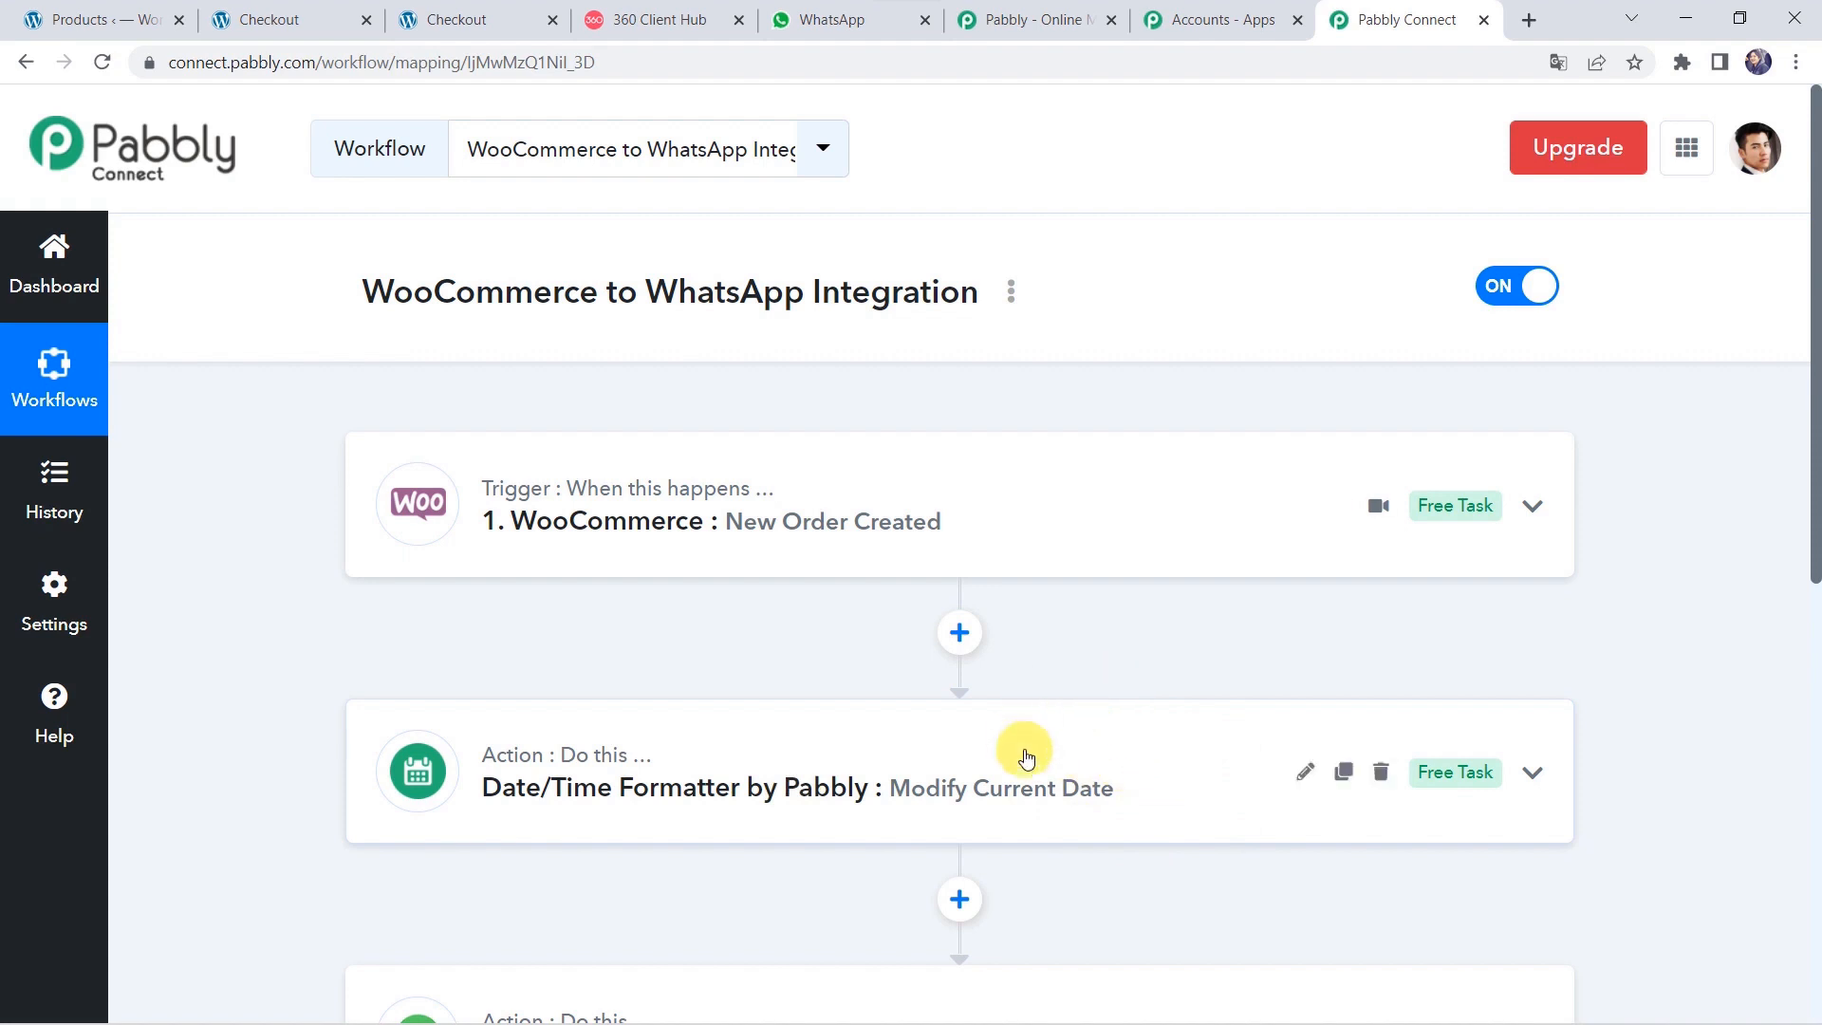
scroll(1025, 756, down, 1)
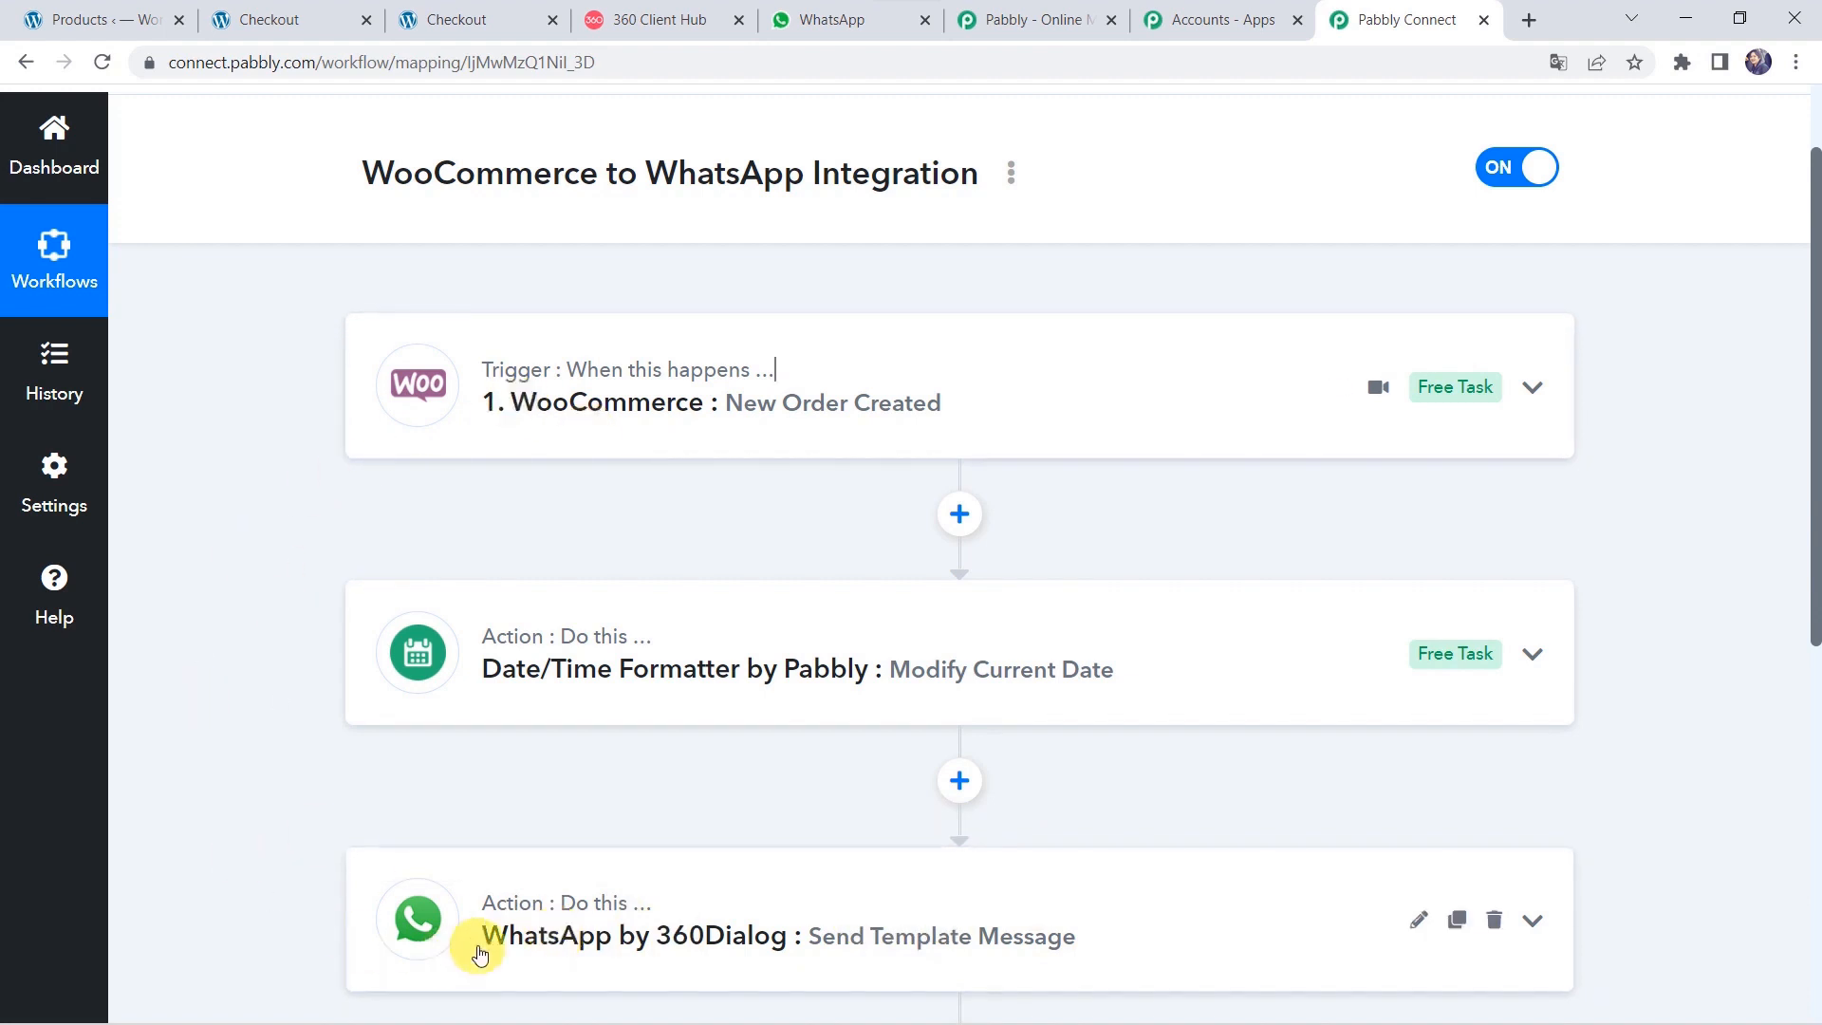
scroll(480, 953, up, 2)
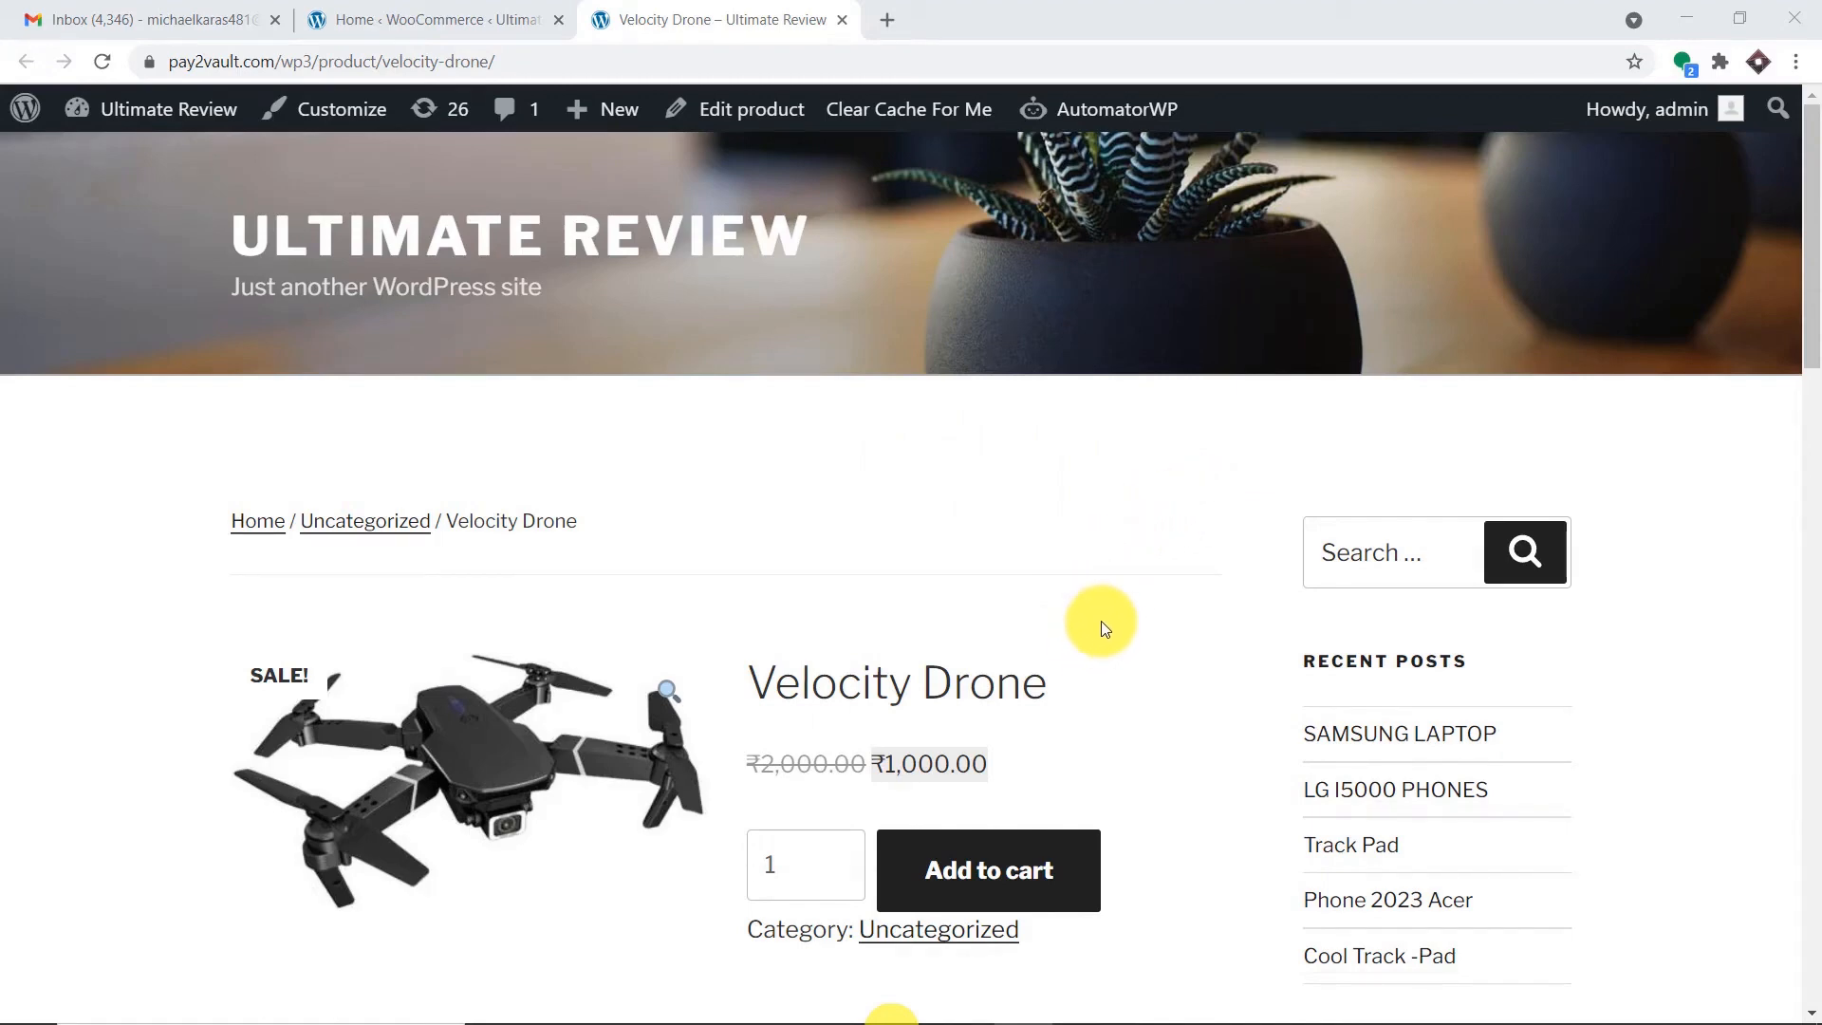
Add the ₹1,000.00 Velocity Drone to the cart.
scroll(1143, 617, down, 3)
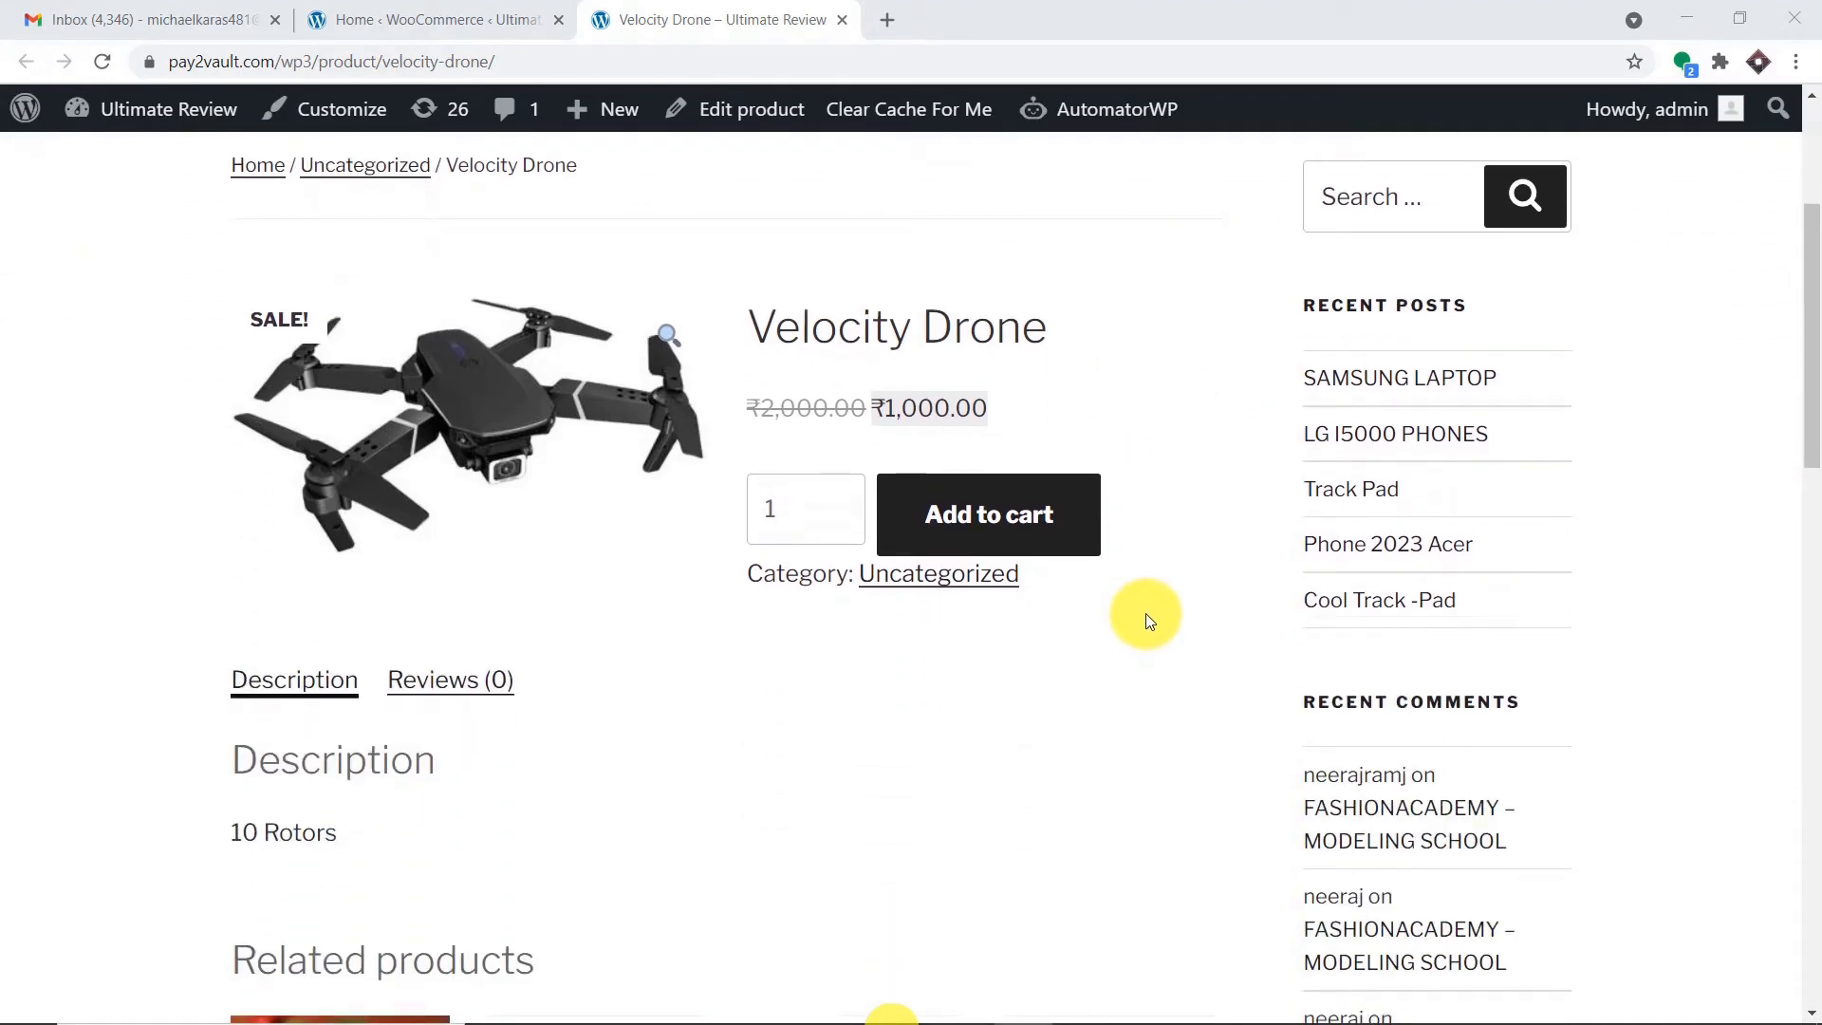
scroll(1144, 612, up, 3)
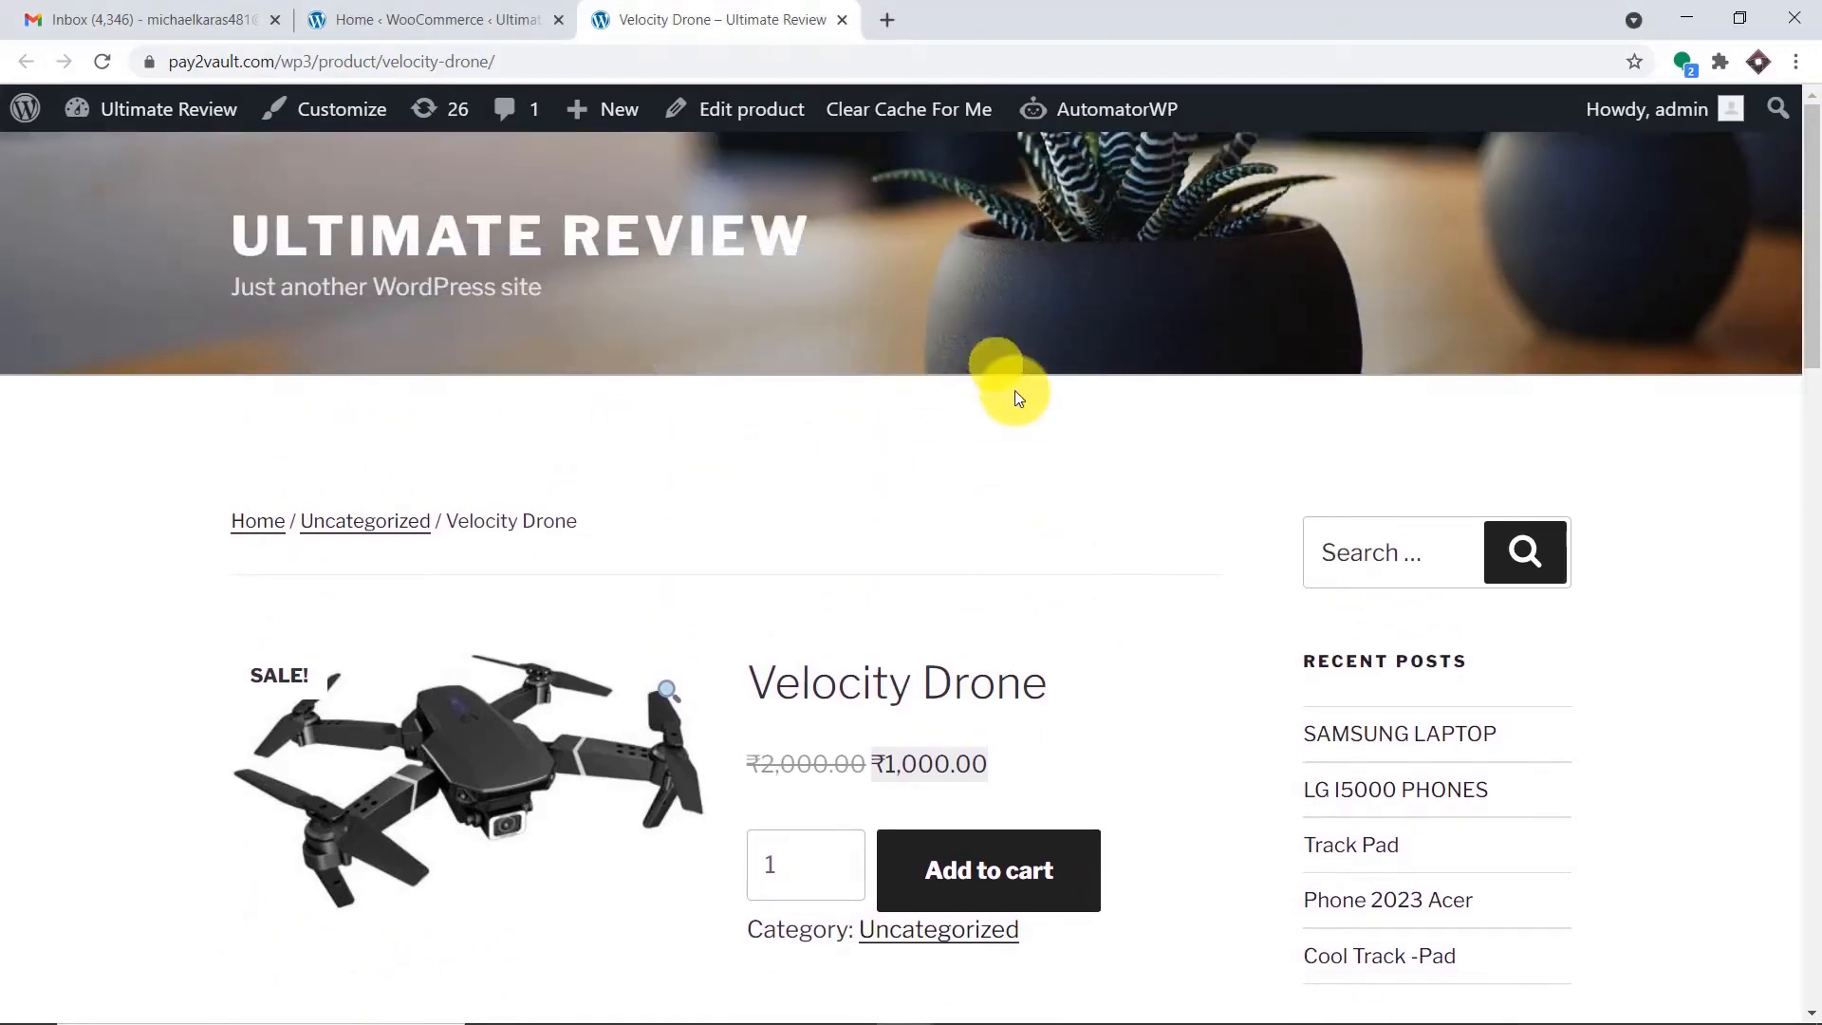
scroll(1018, 398, down, 2)
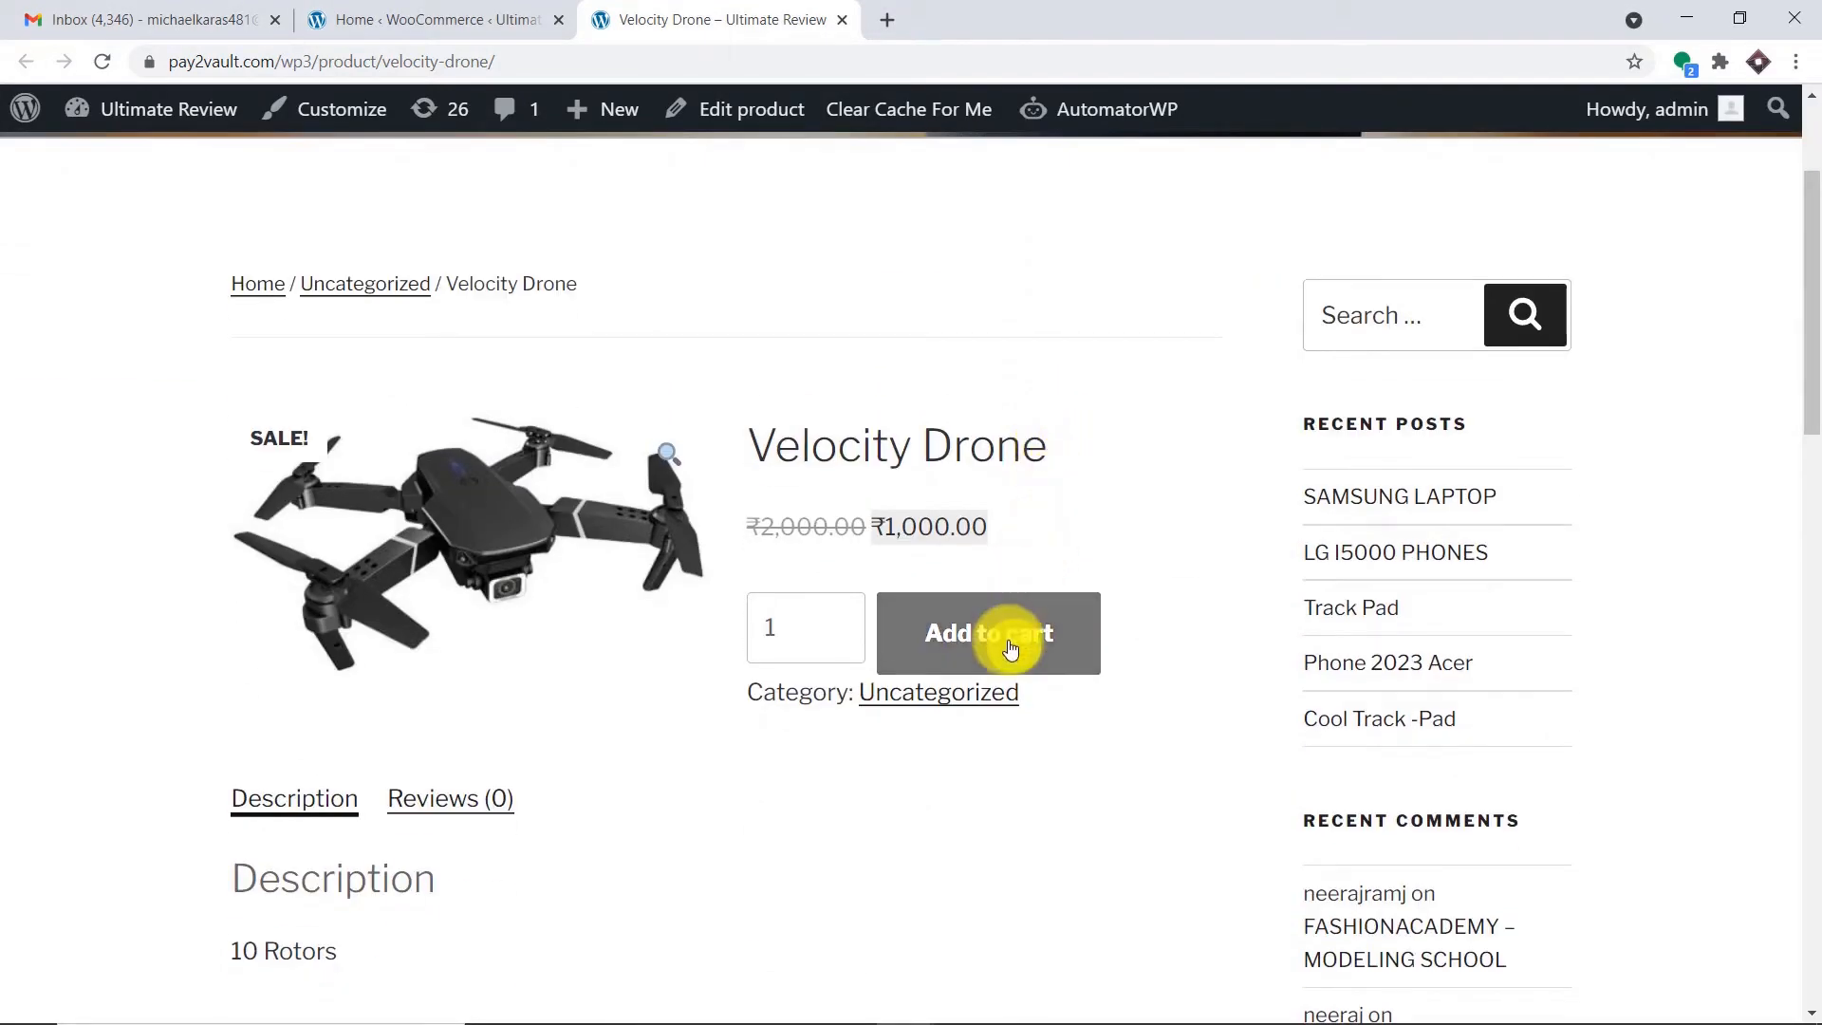
click(1011, 648)
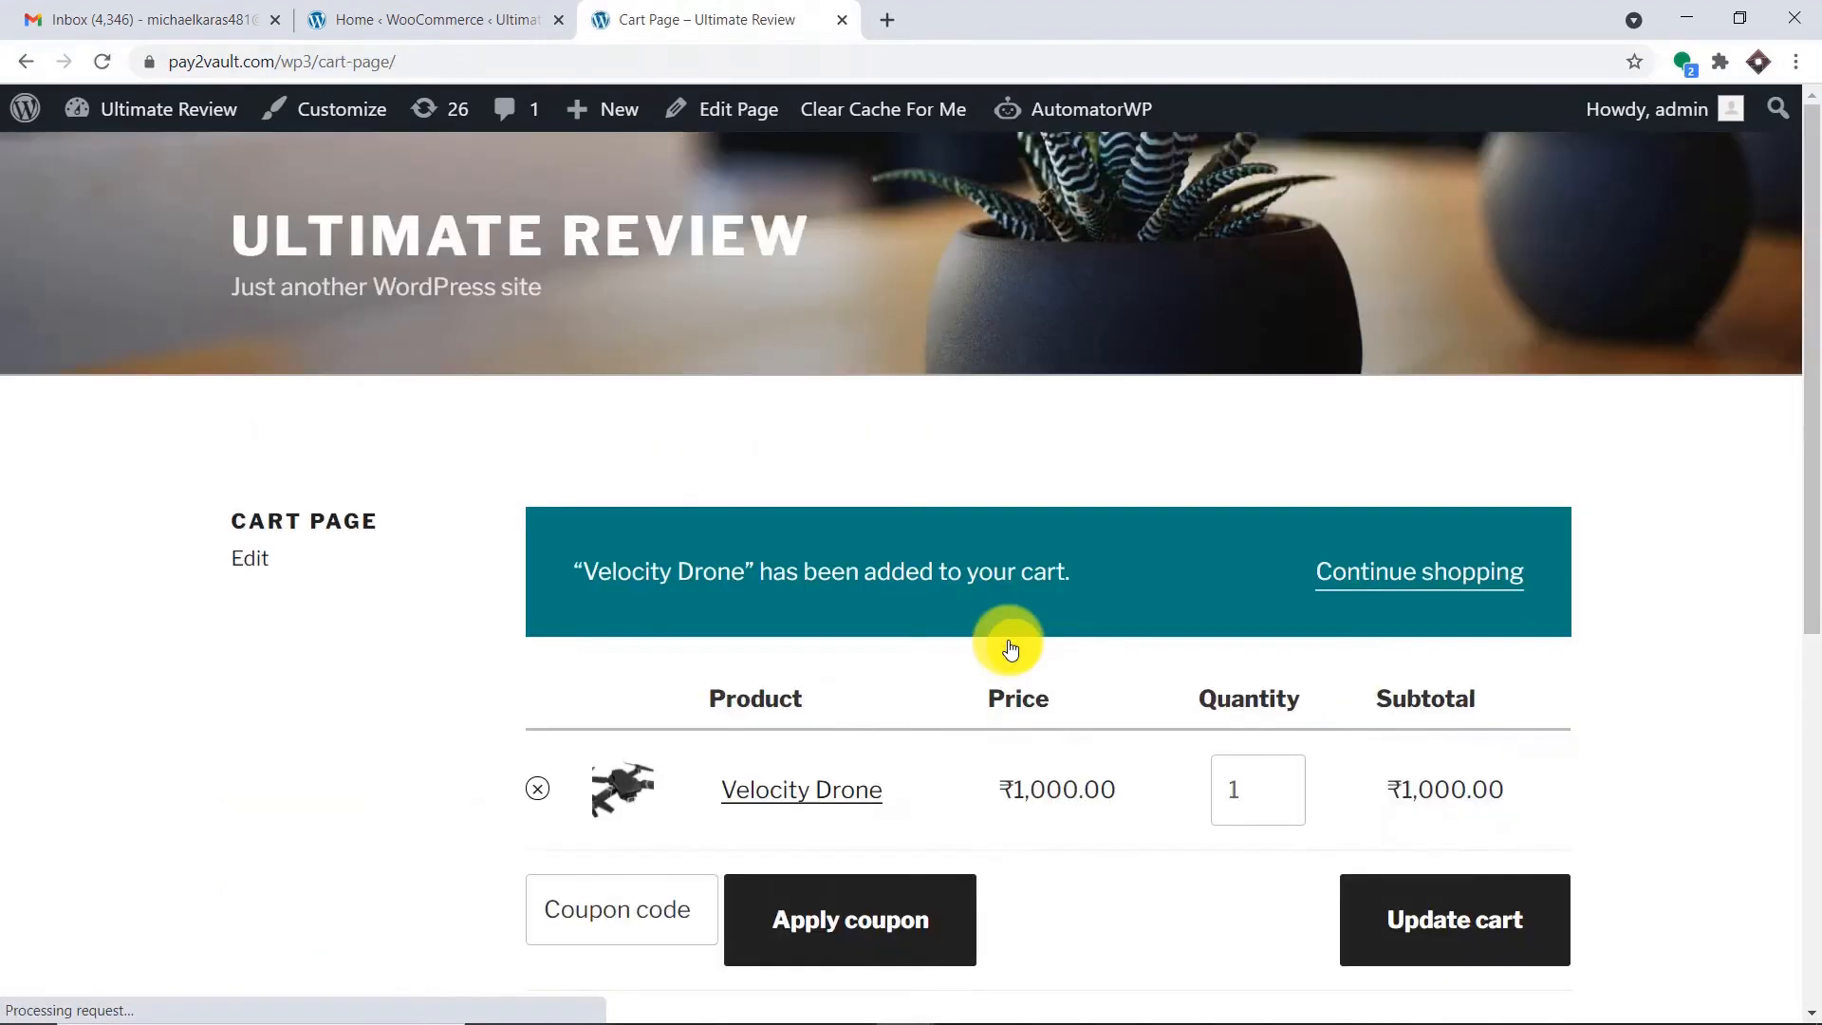
scroll(1023, 631, down, 3)
scroll(1328, 588, down, 3)
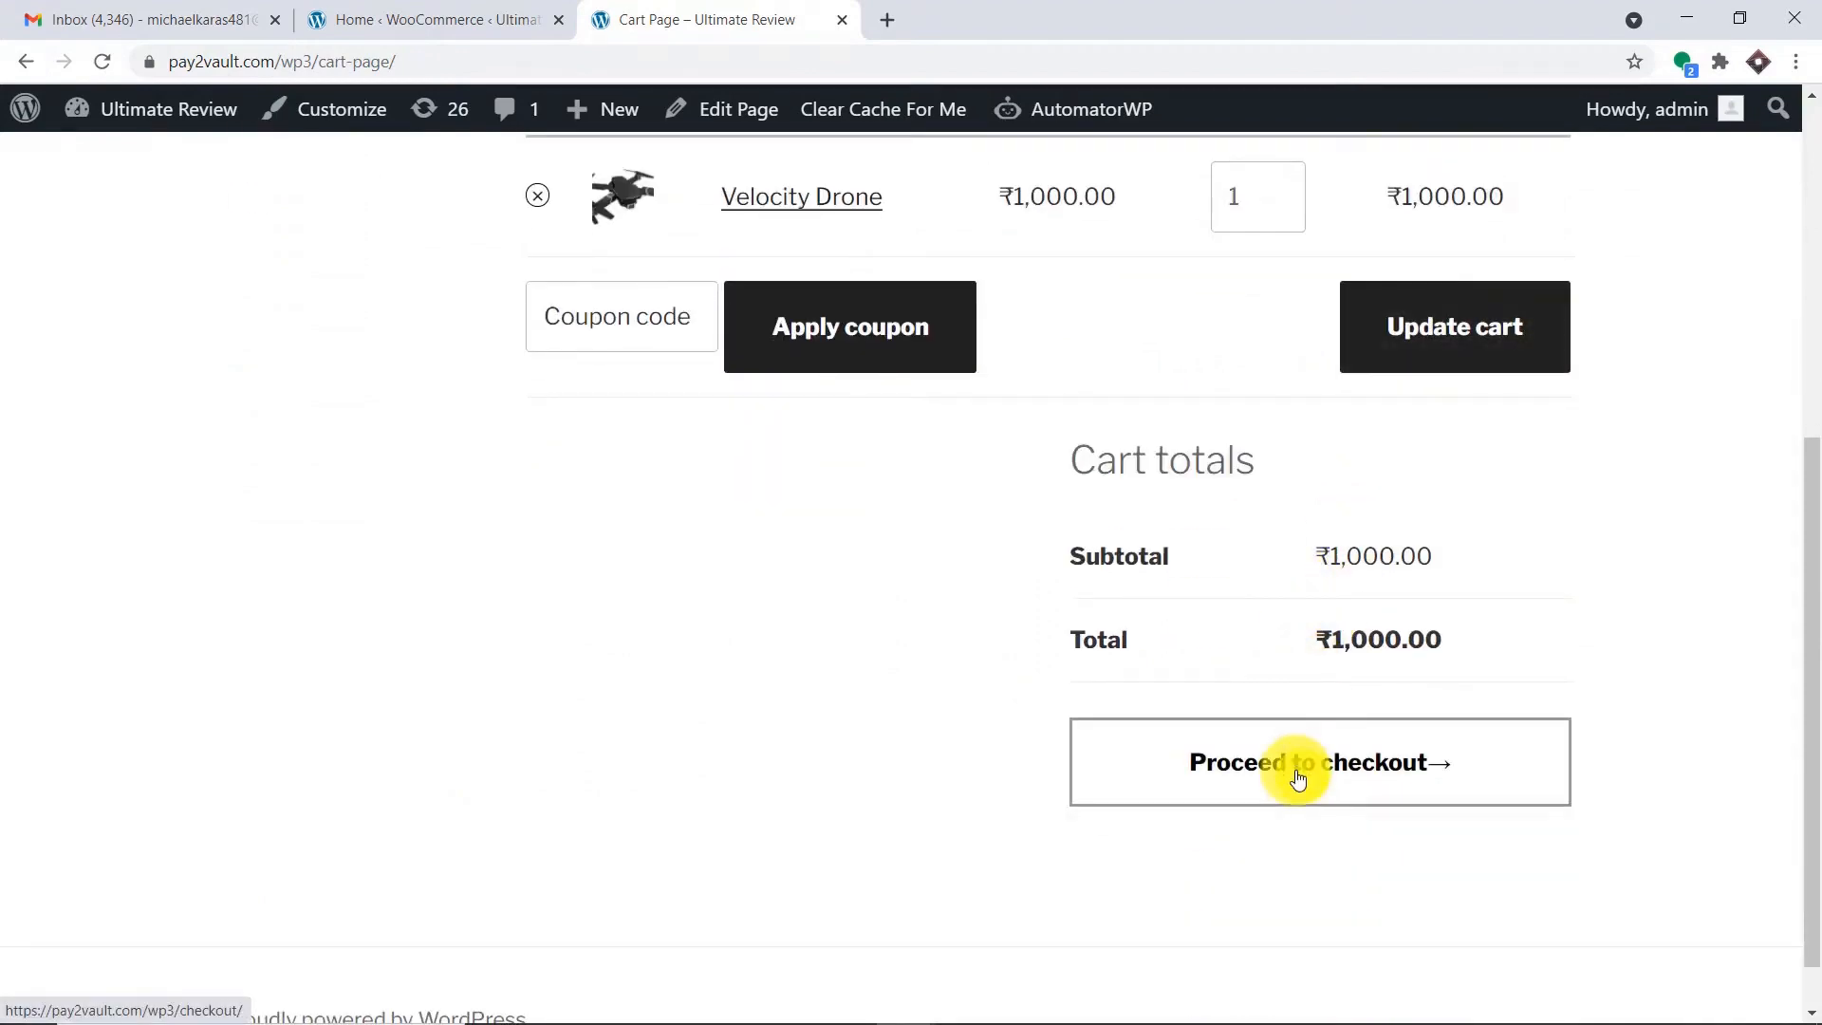
Check out with the filled billing details and place the cash-on-delivery order.
click(1297, 773)
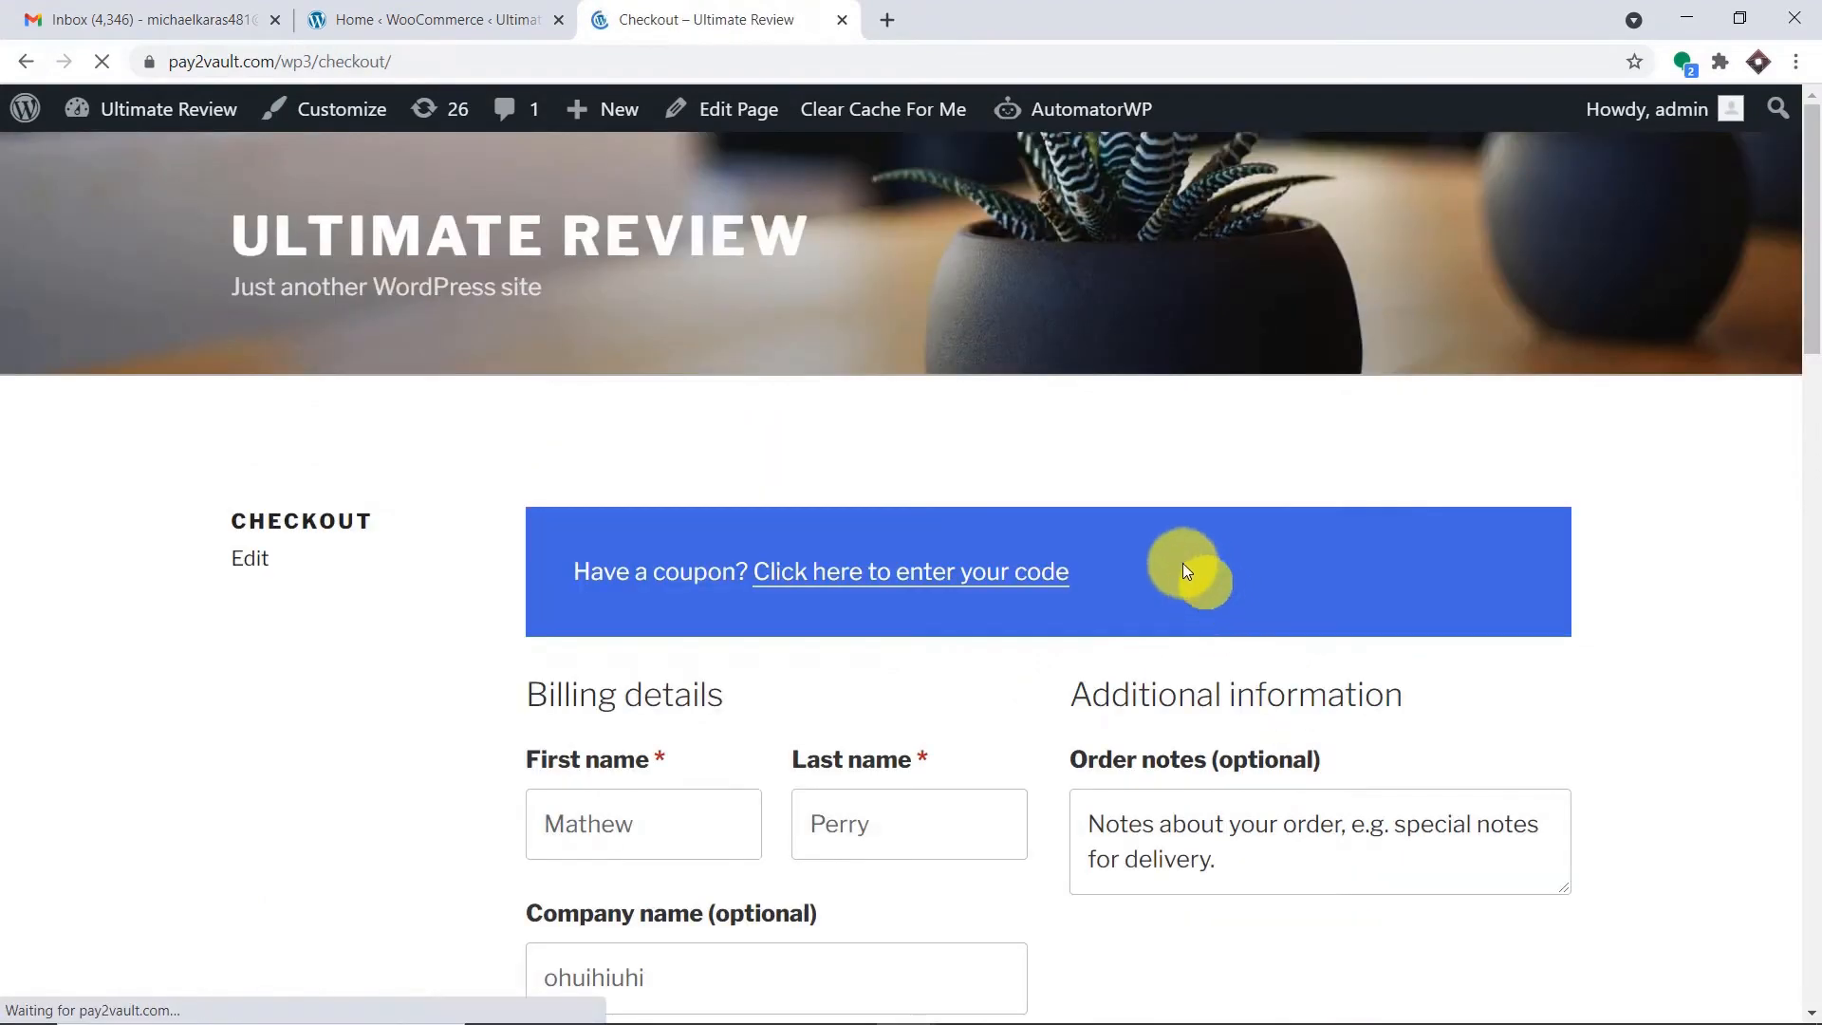
scroll(1119, 549, down, 3)
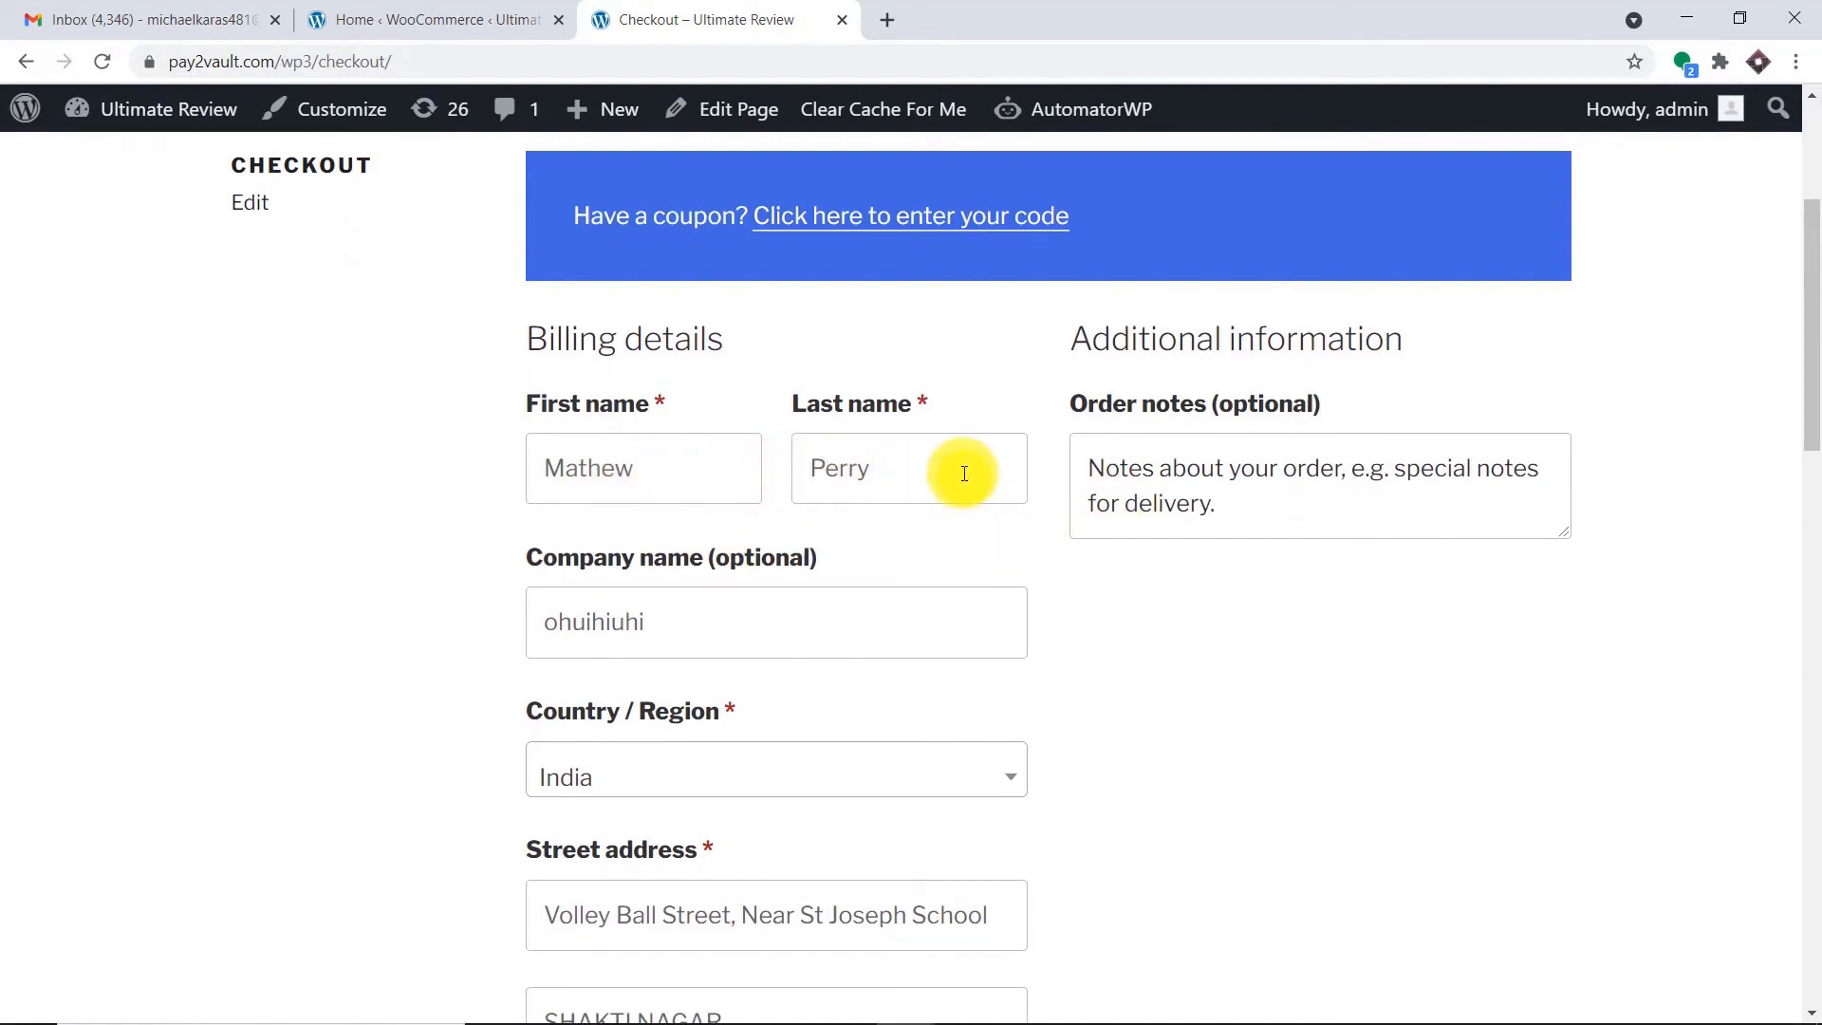
scroll(927, 509, down, 5)
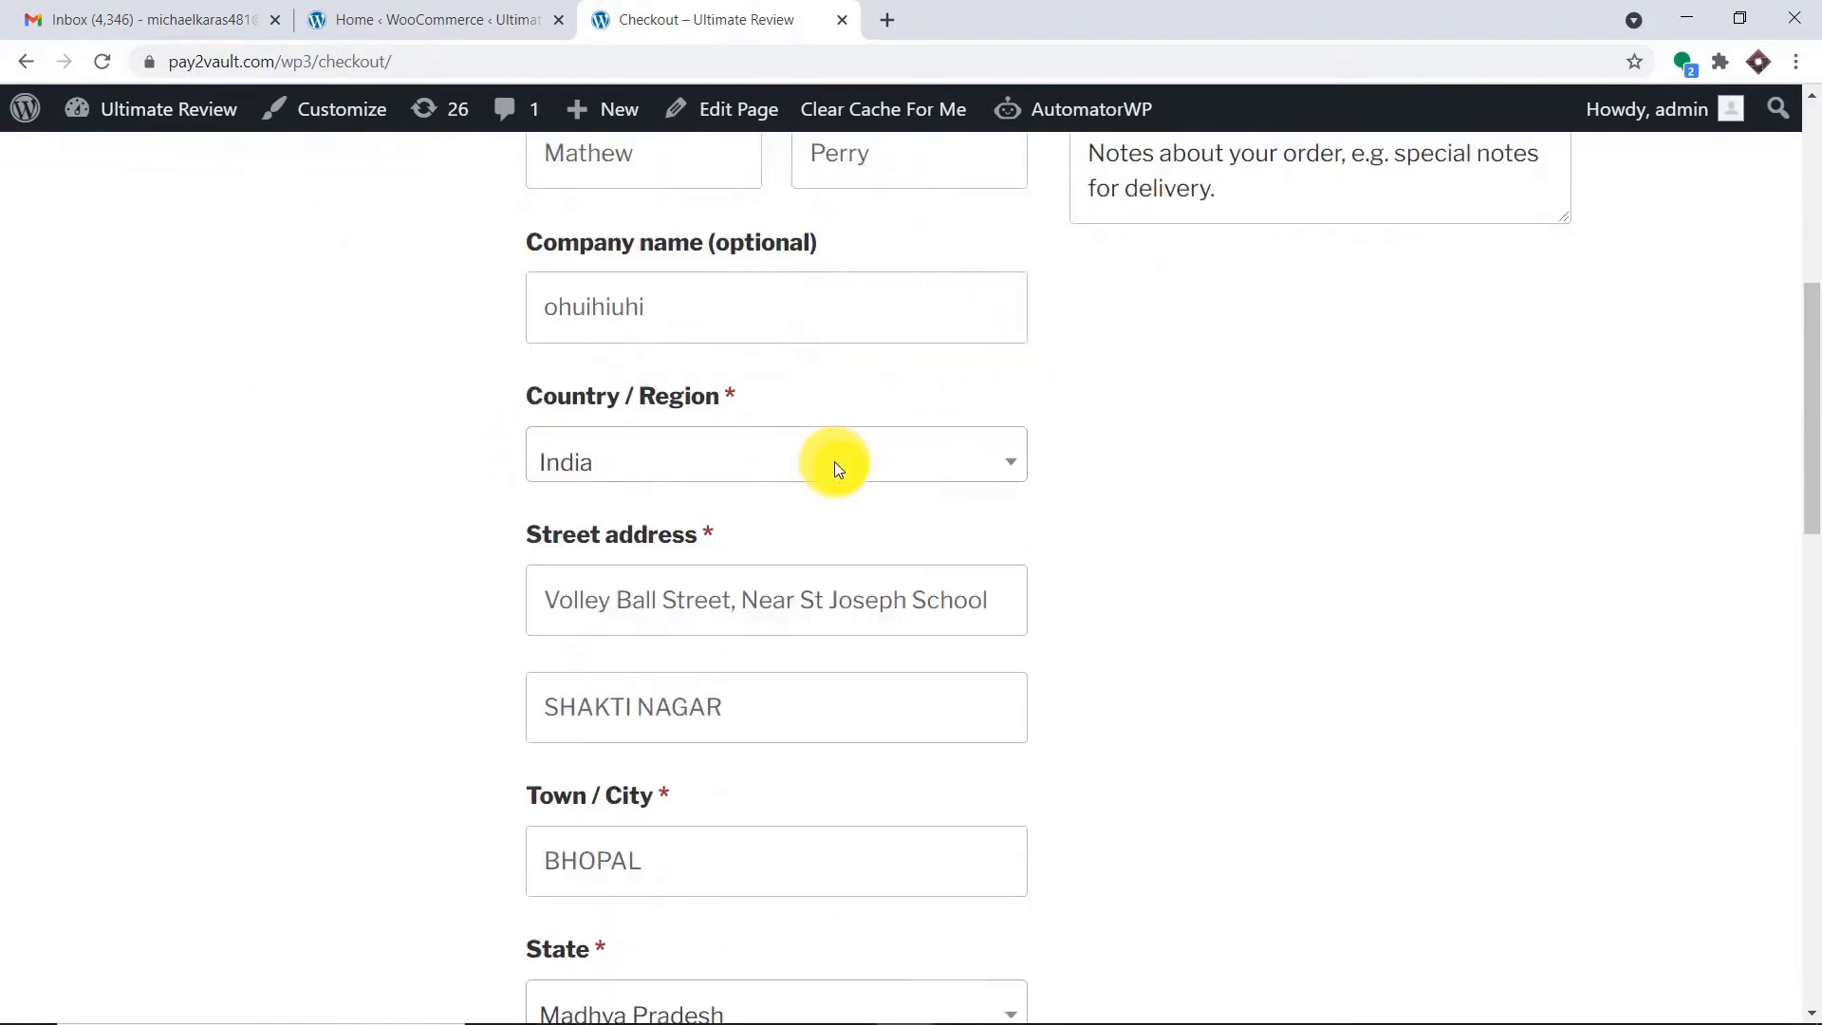
scroll(745, 435, down, 3)
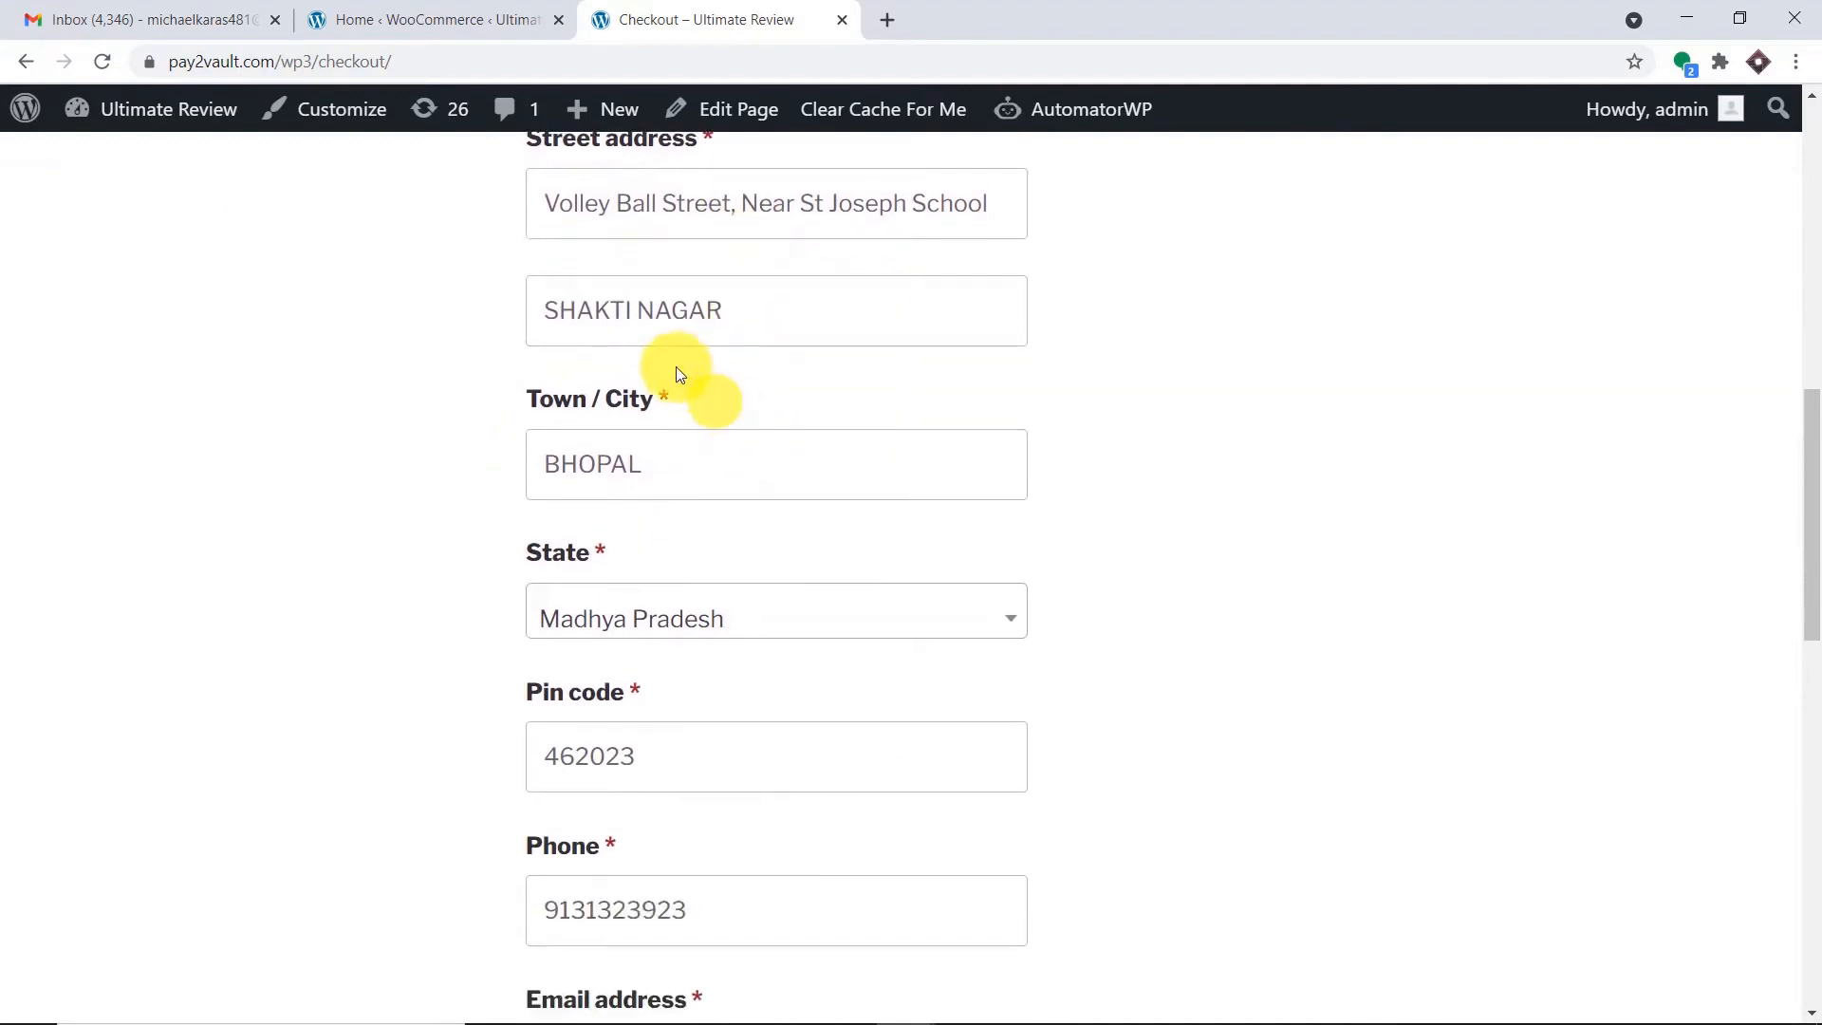
scroll(676, 471, down, 4)
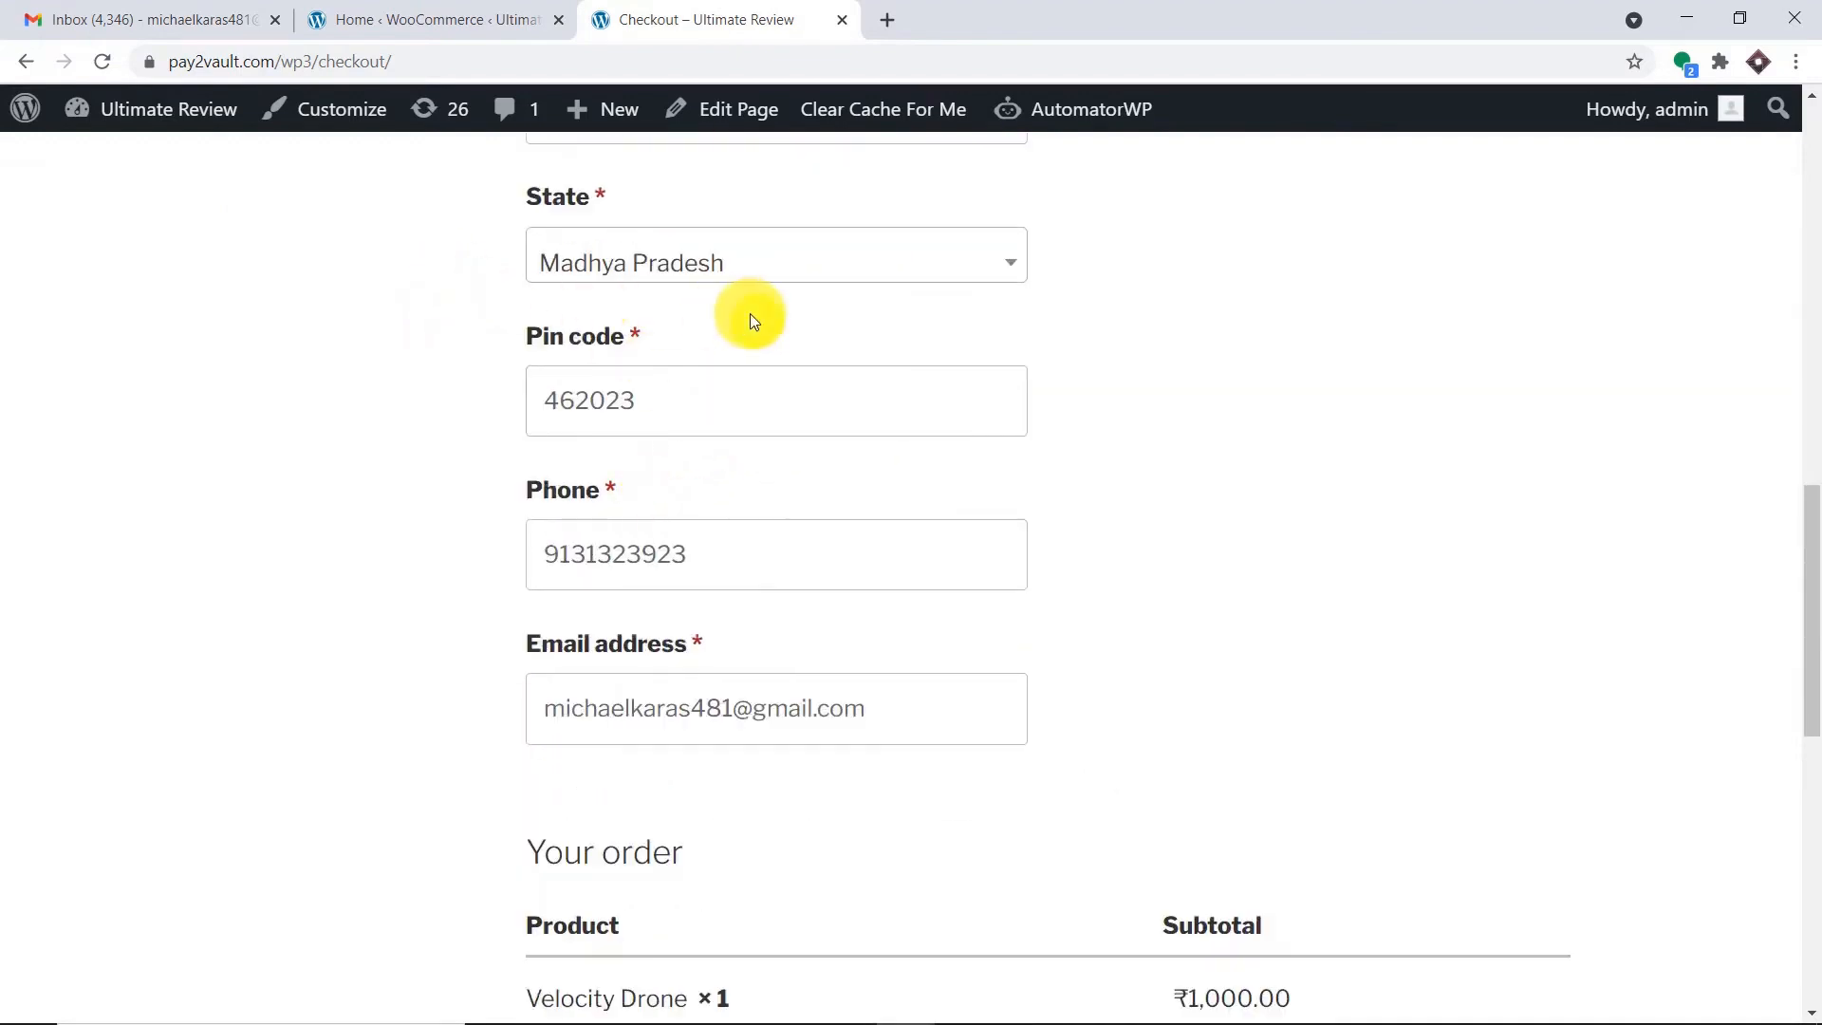
scroll(657, 419, down, 1)
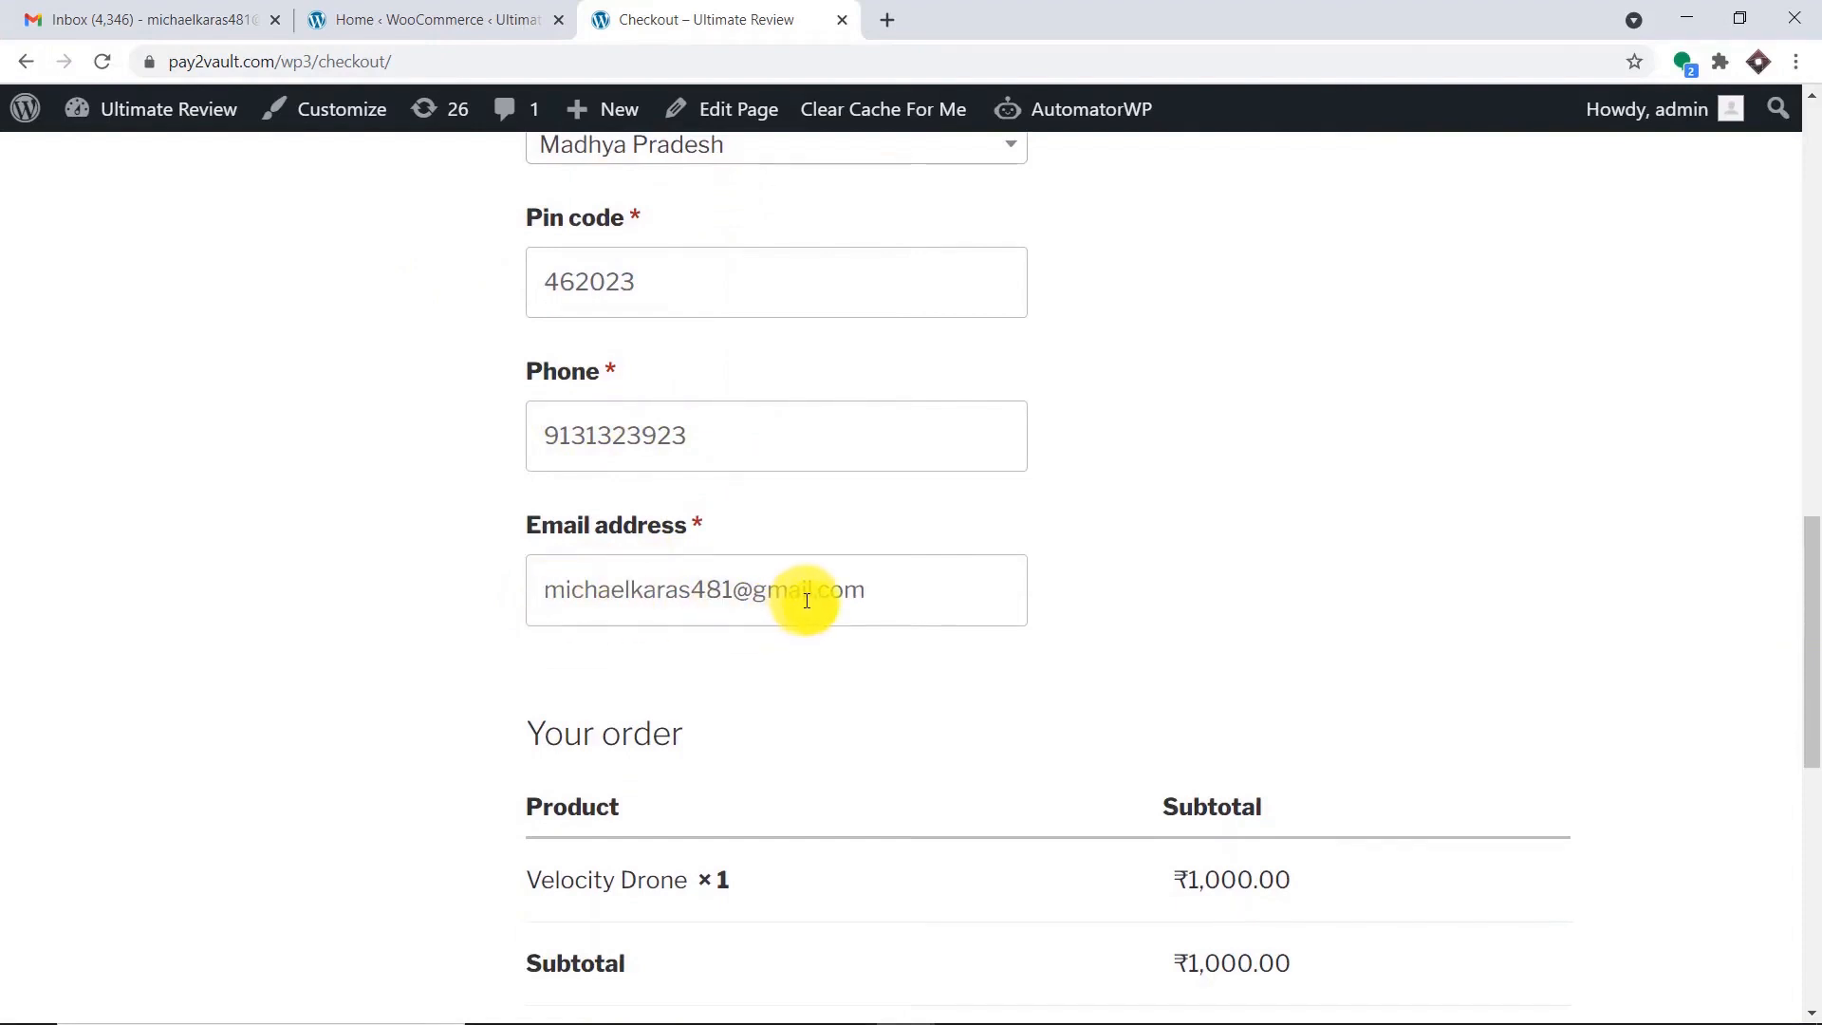
scroll(838, 594, down, 9)
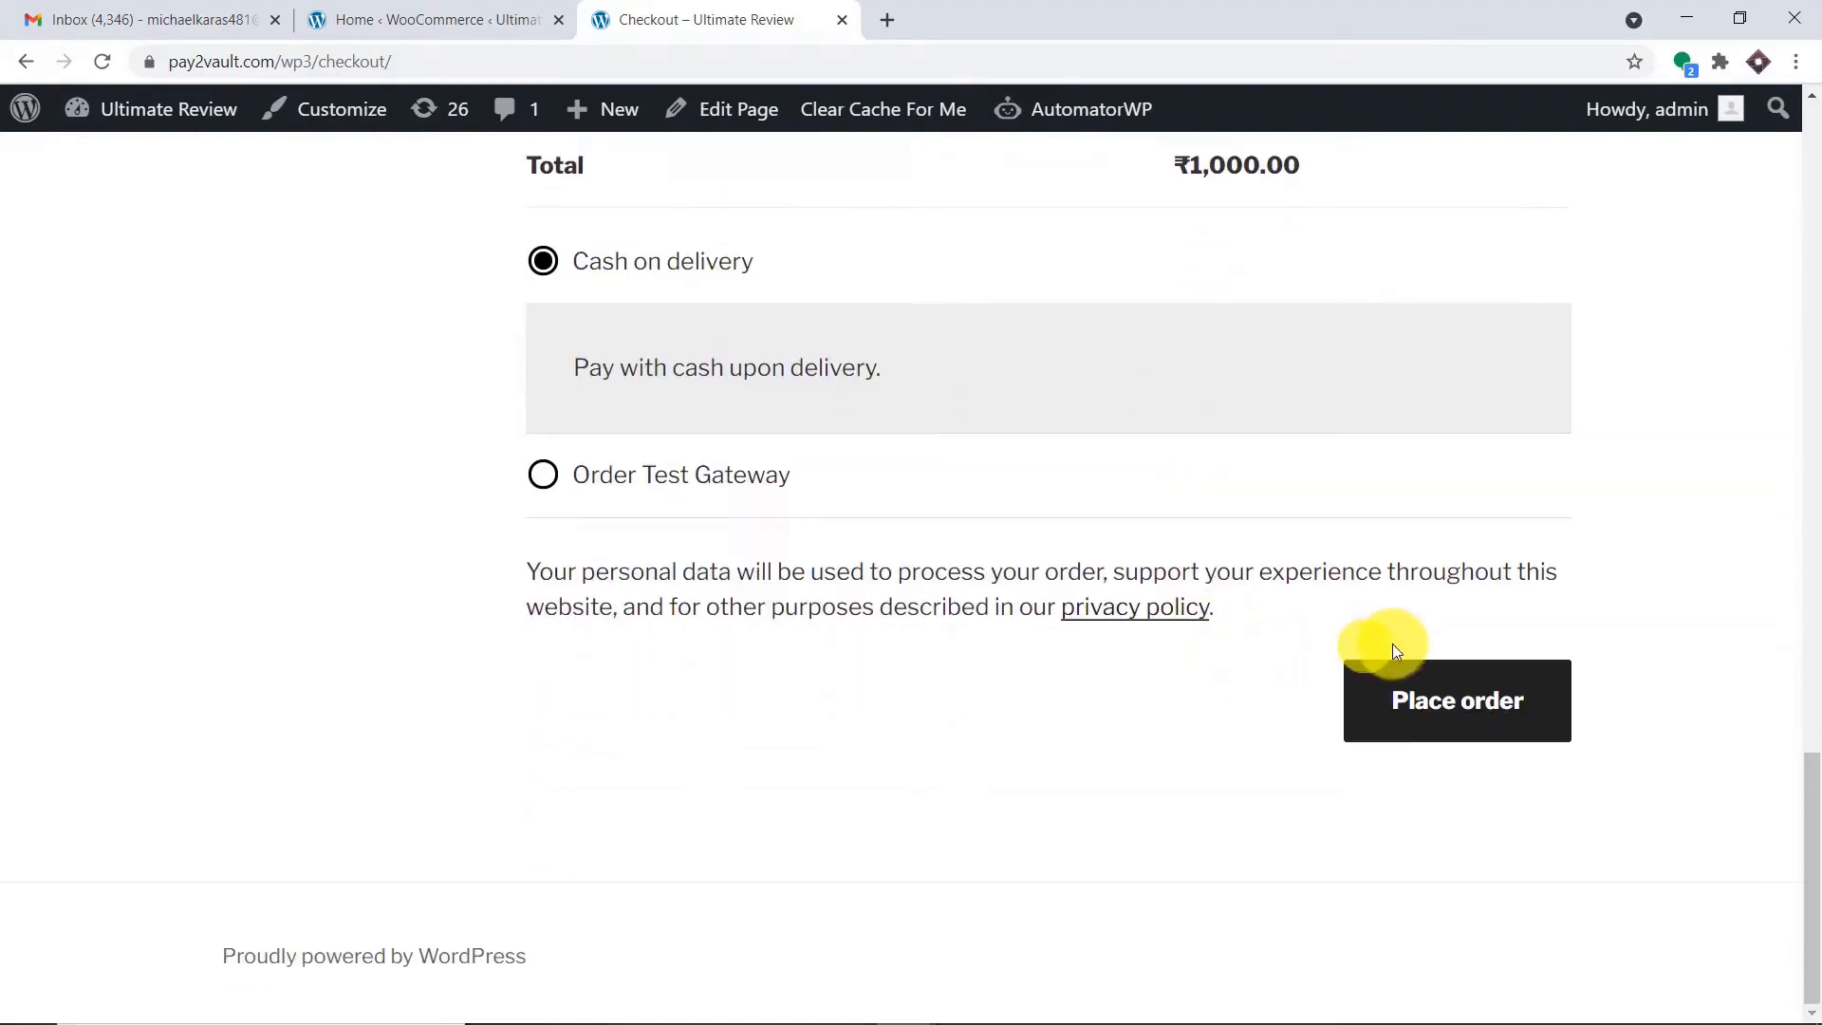
click(1461, 687)
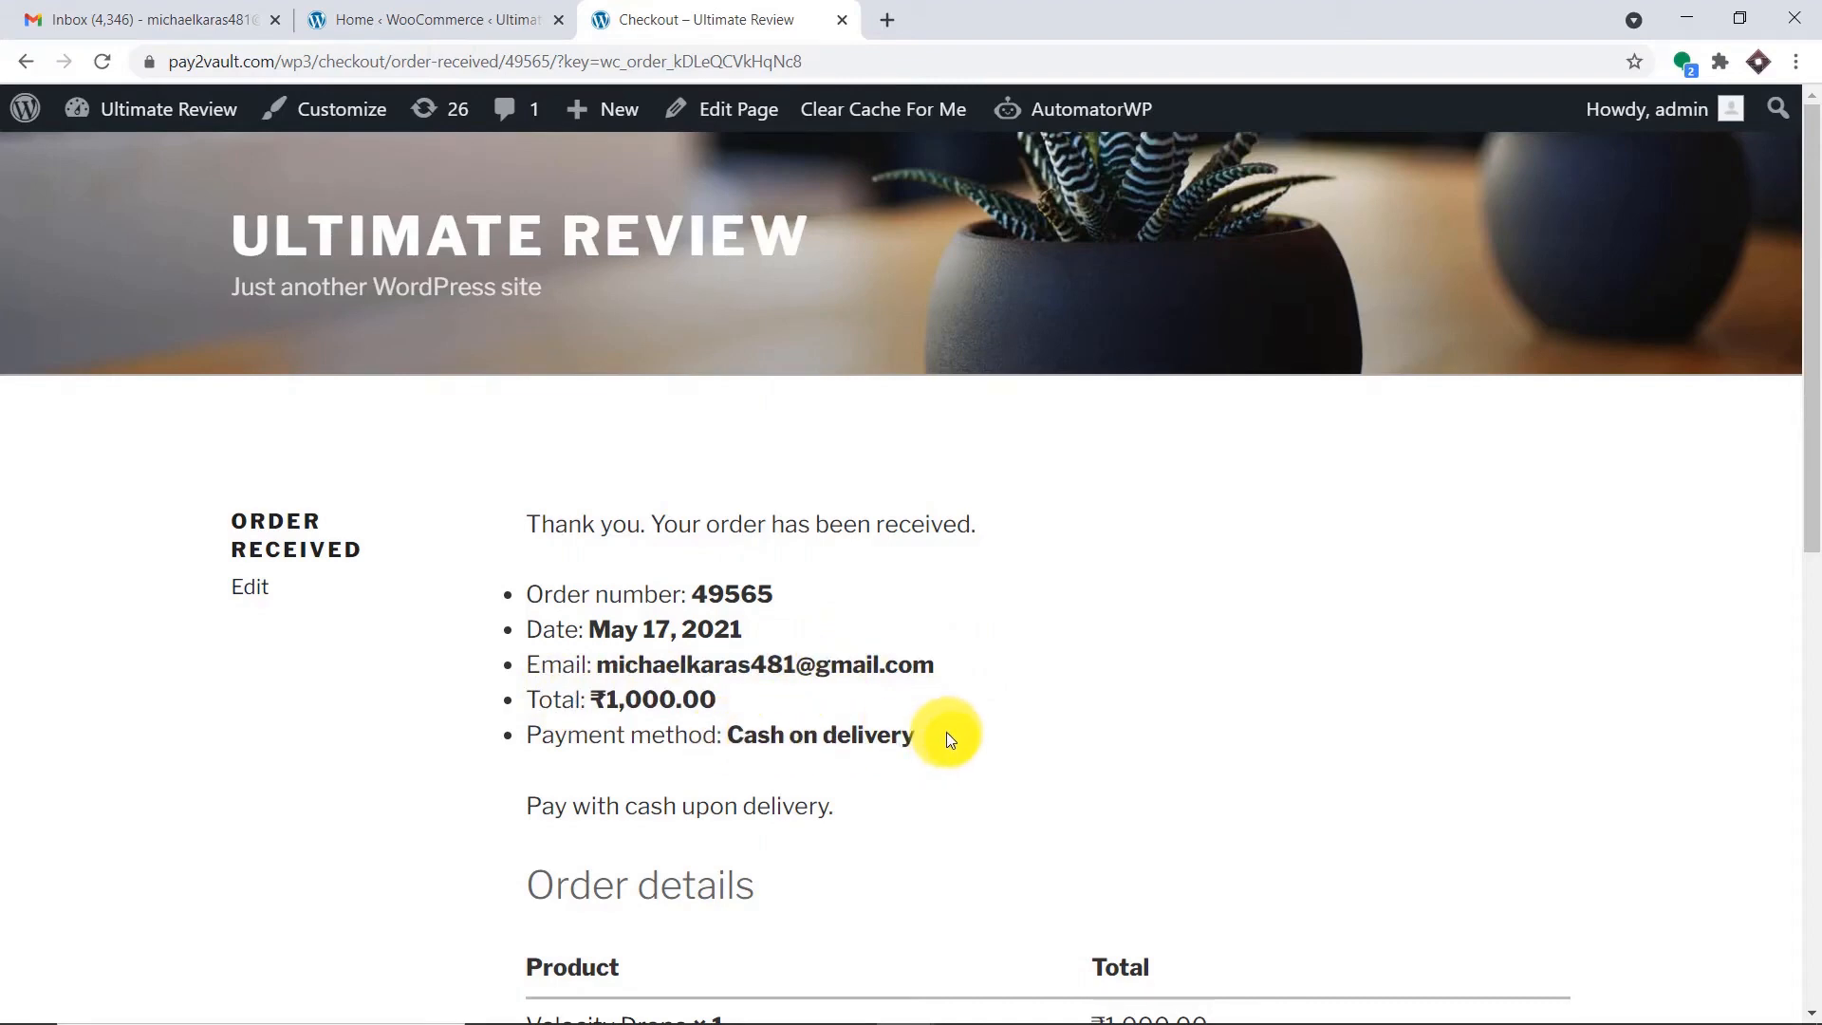
Review the ₹1,000.00 Velocity Drone cash-on-delivery order confirmation, then go to the Gmail inbox.
scroll(947, 721, down, 5)
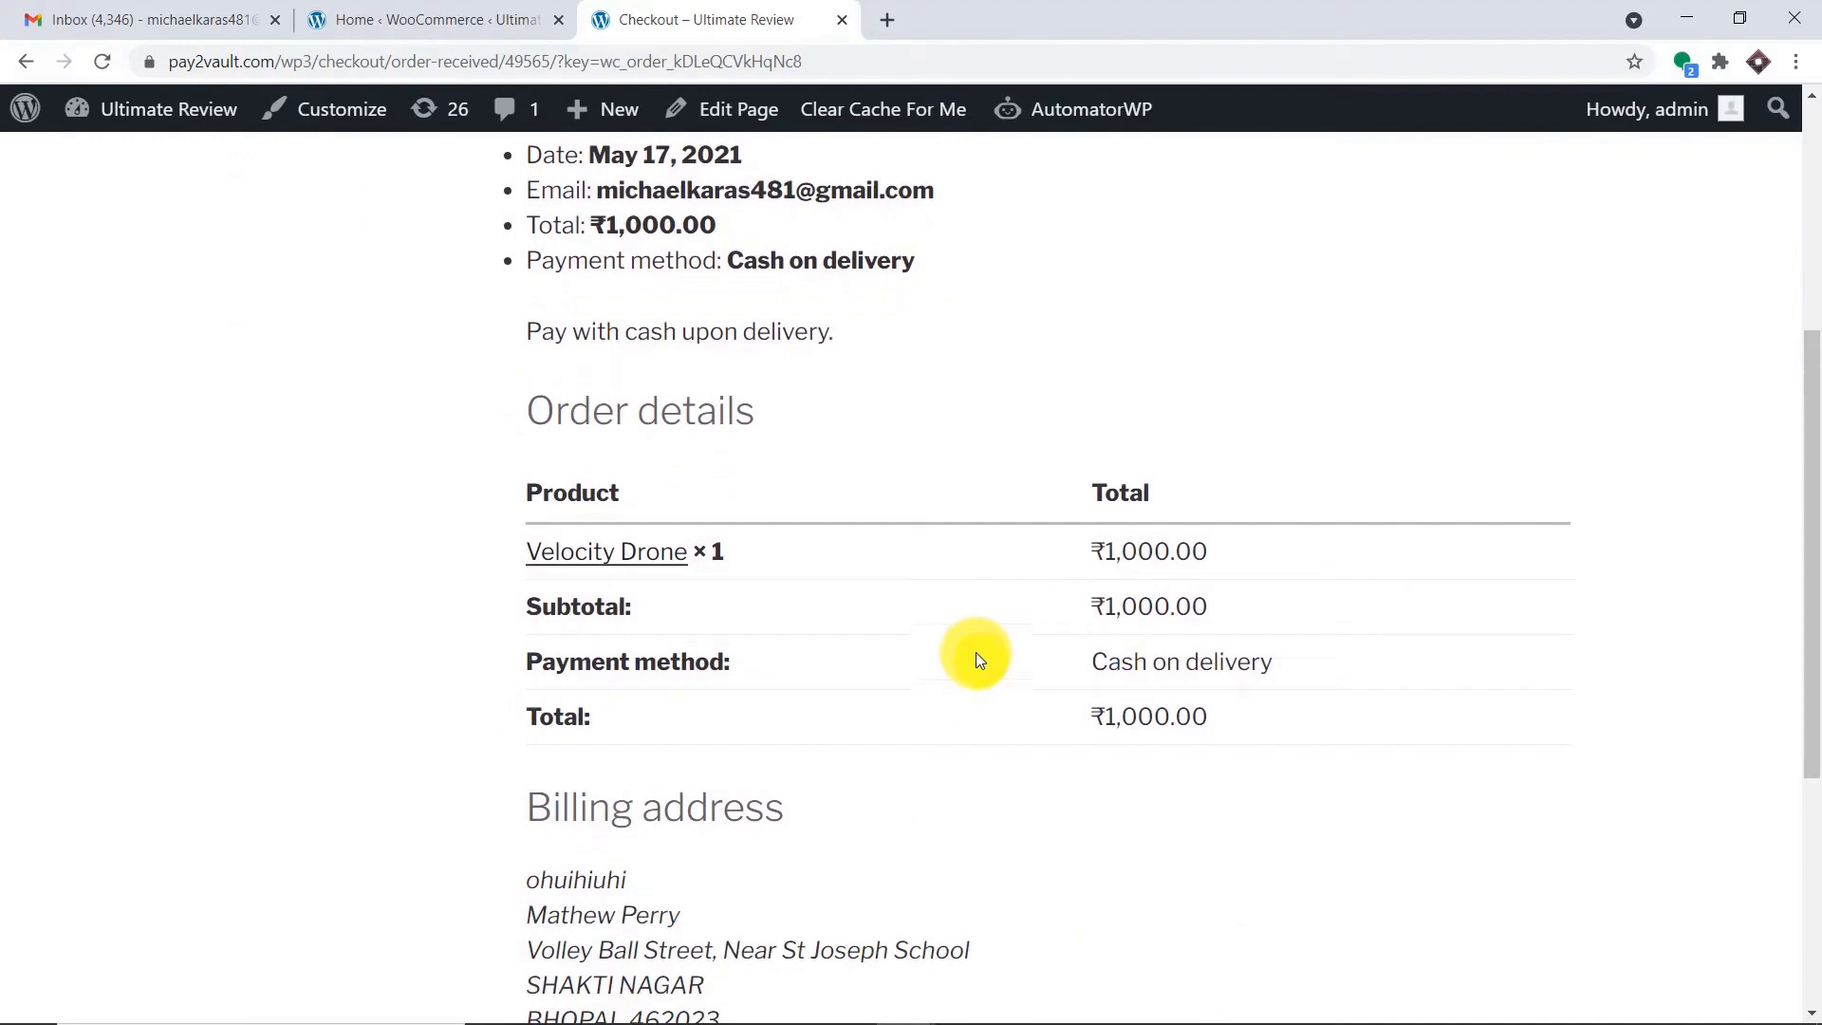
scroll(981, 643, up, 5)
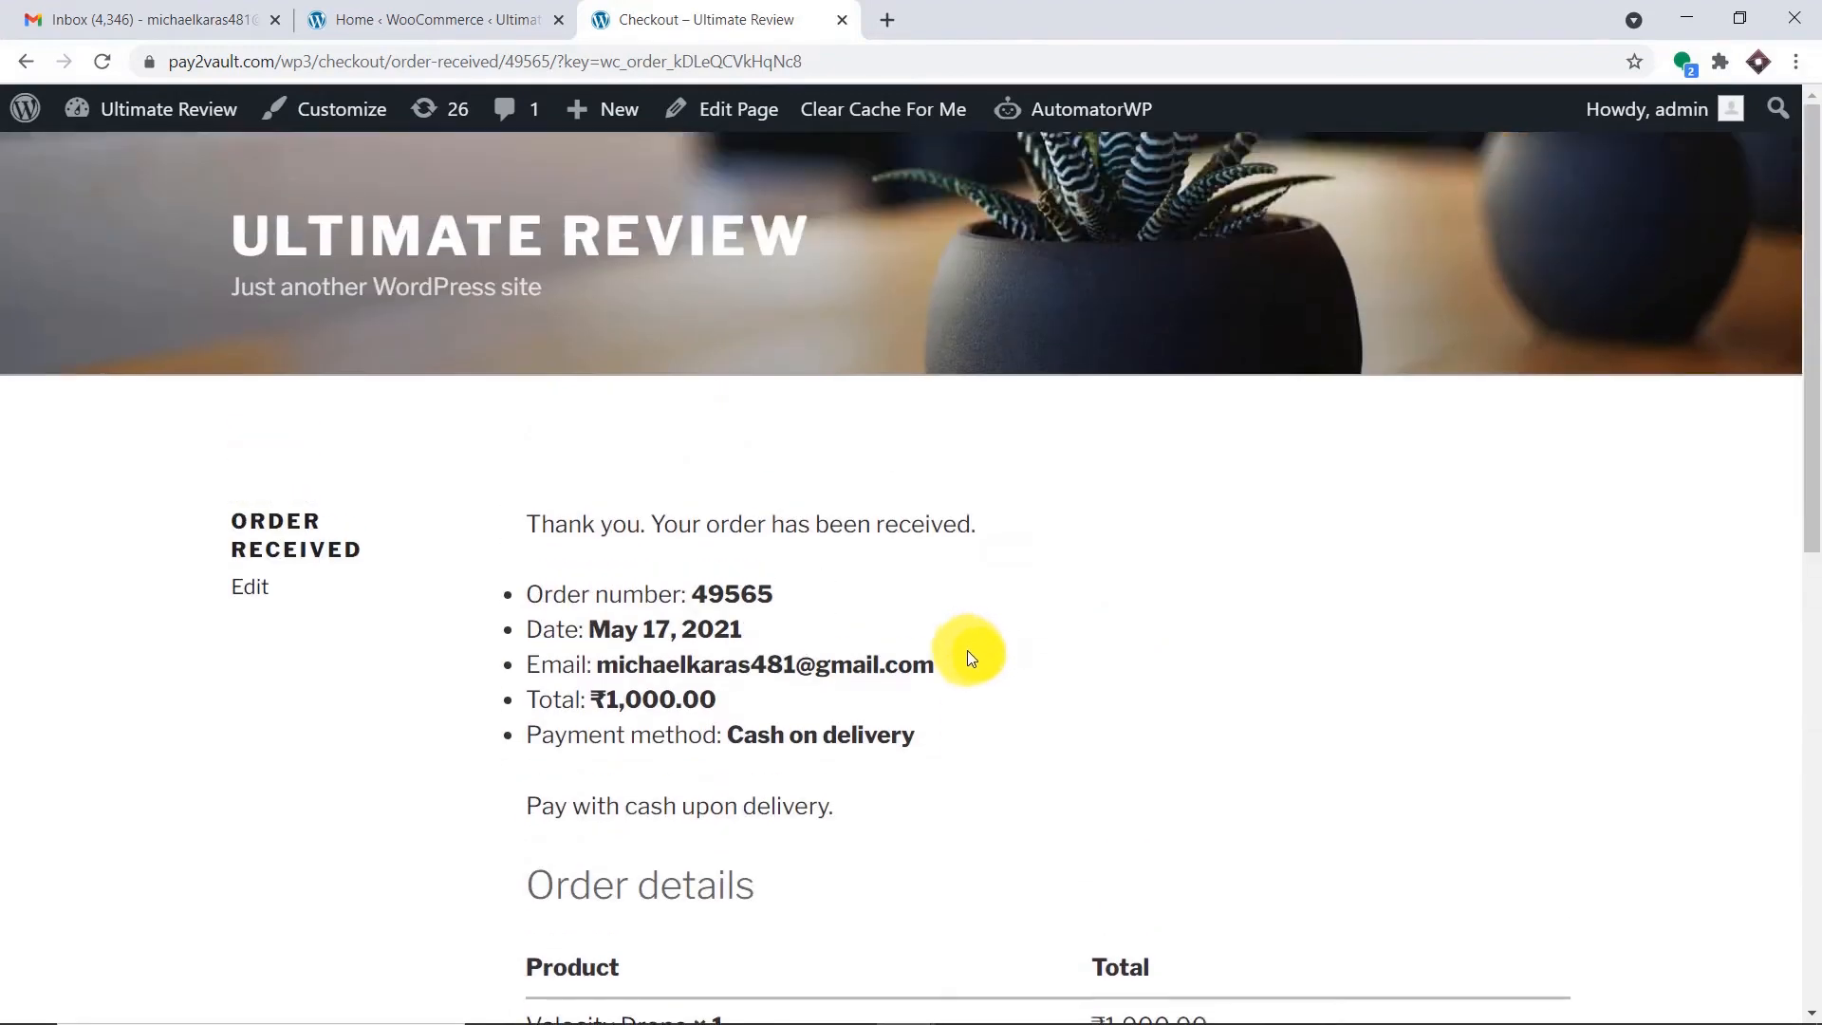
click(196, 7)
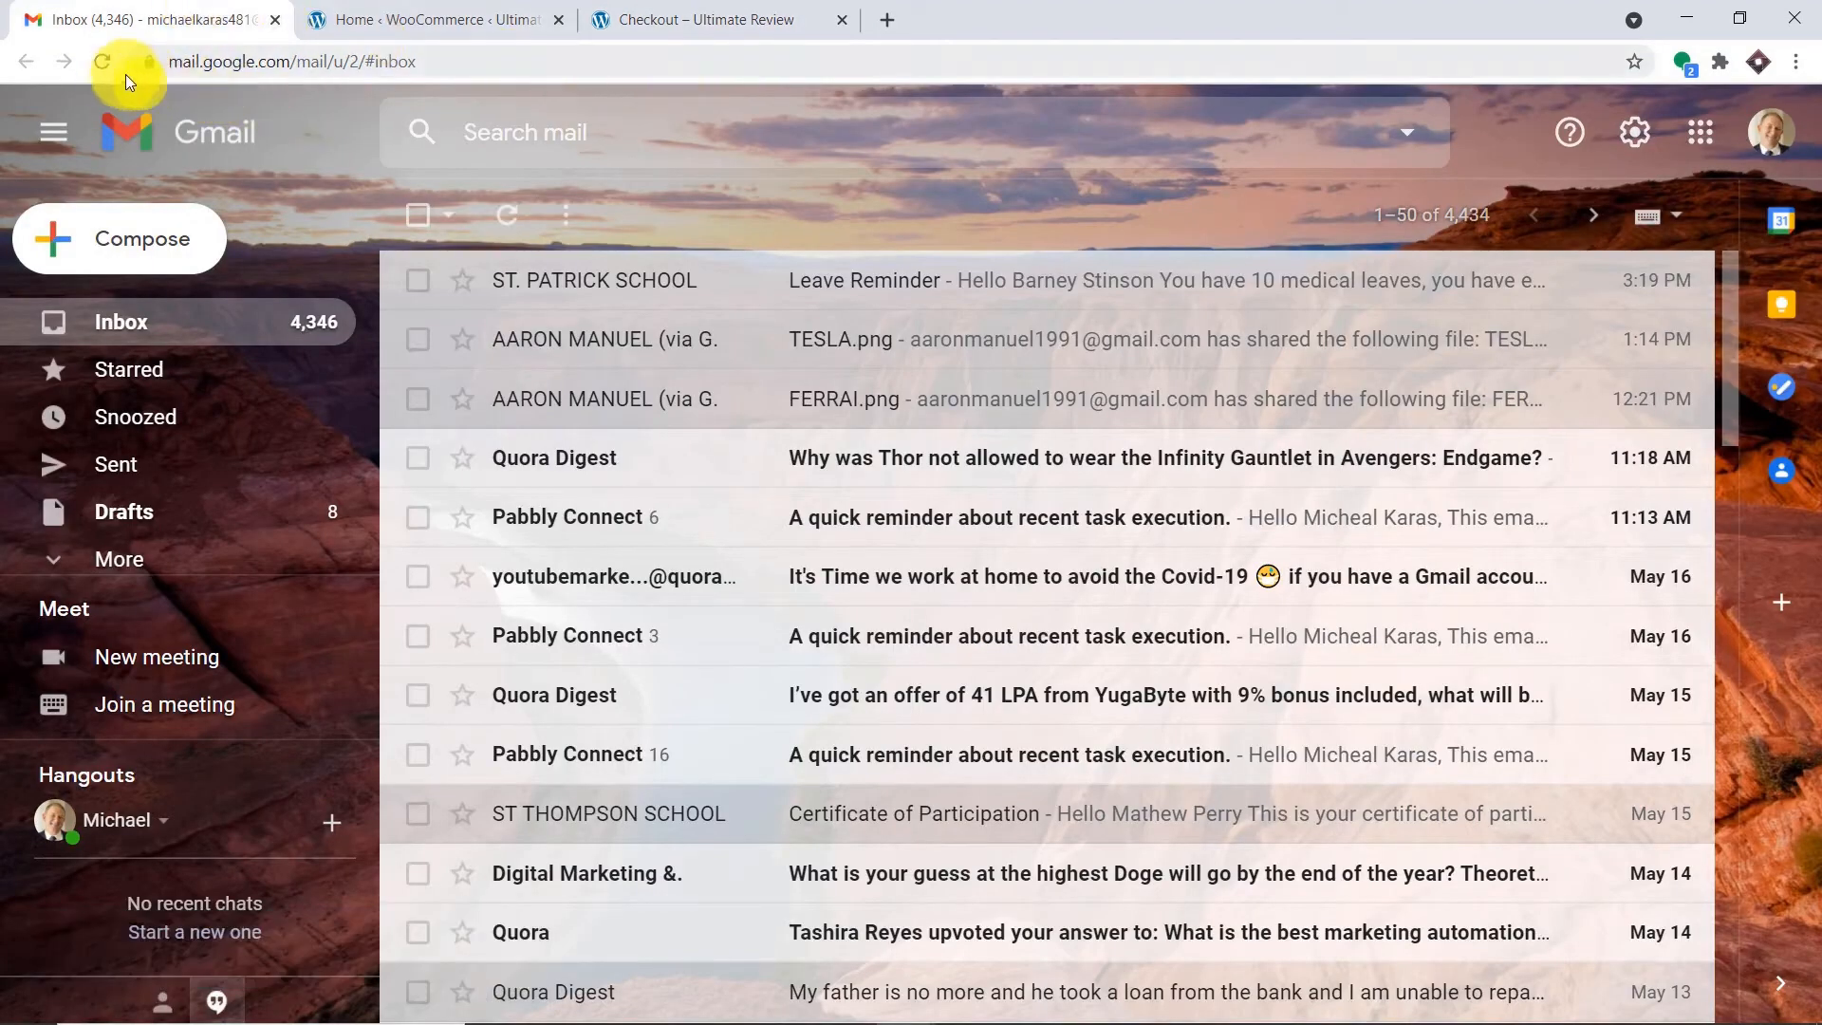
Reload Gmail and open the new 'Order Processed' email for the 1000.00 Velocity Drone order.
click(104, 61)
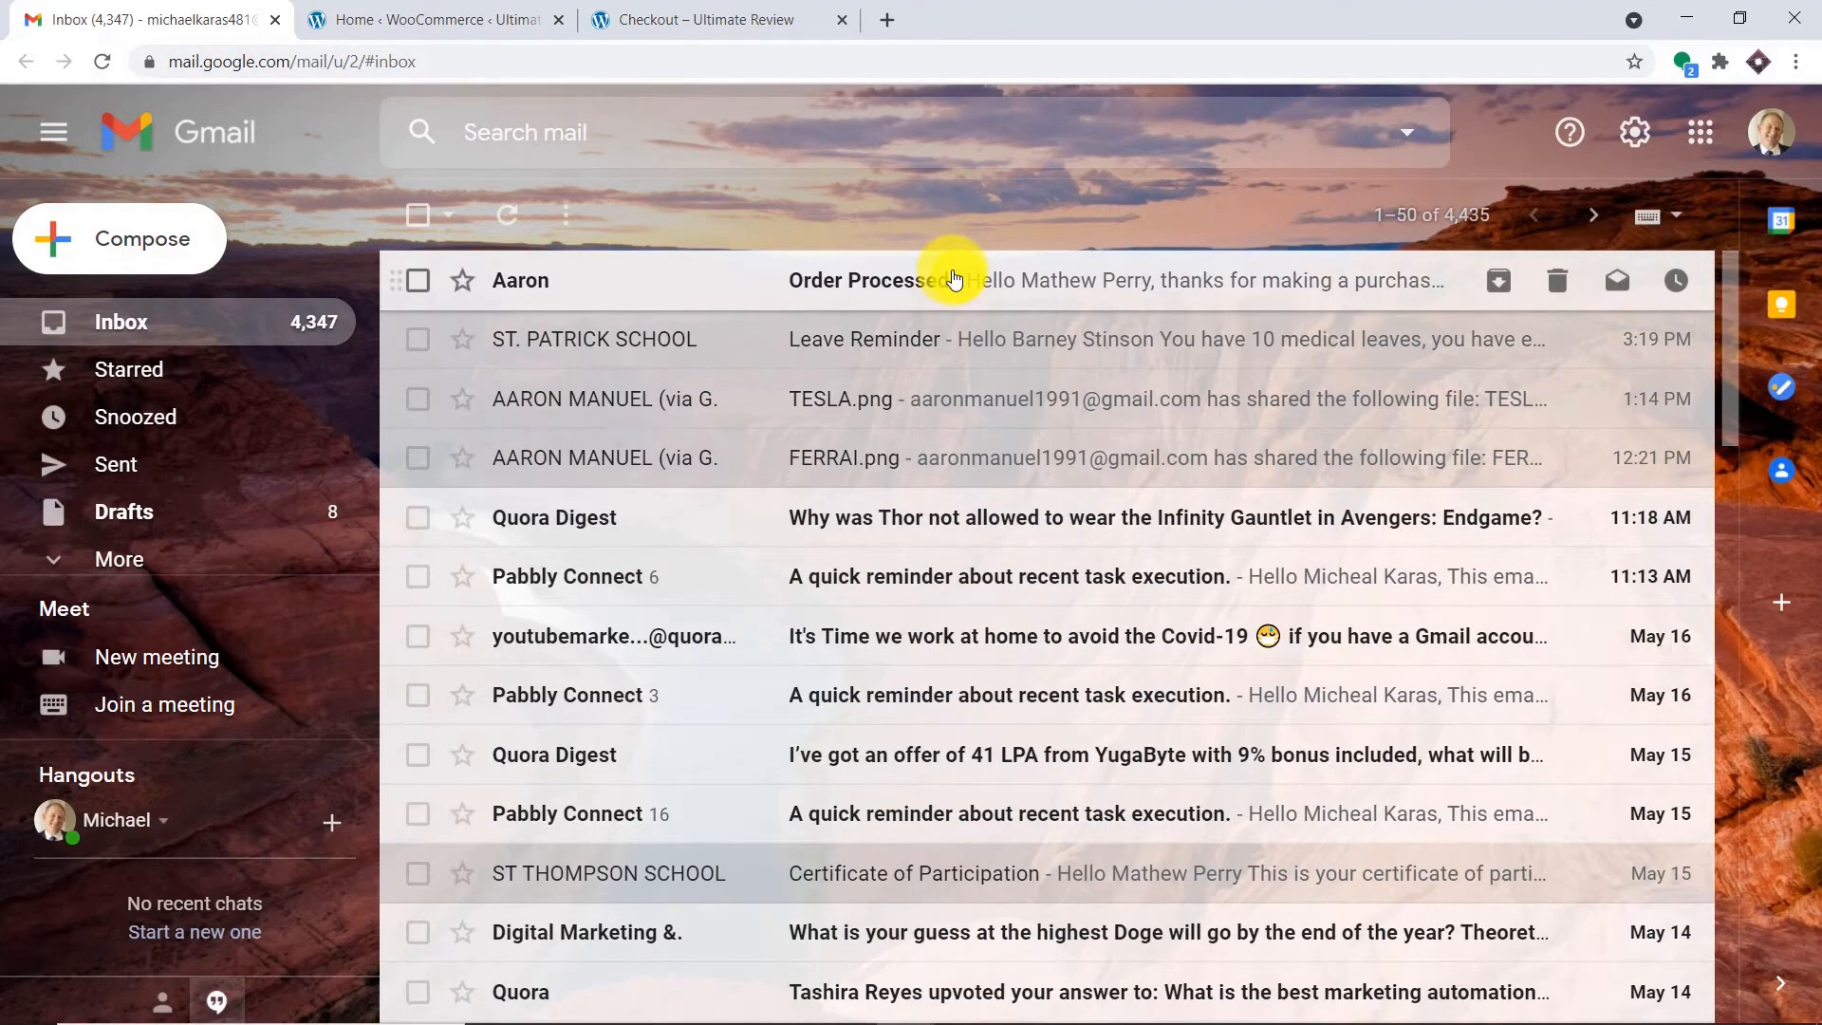
click(953, 278)
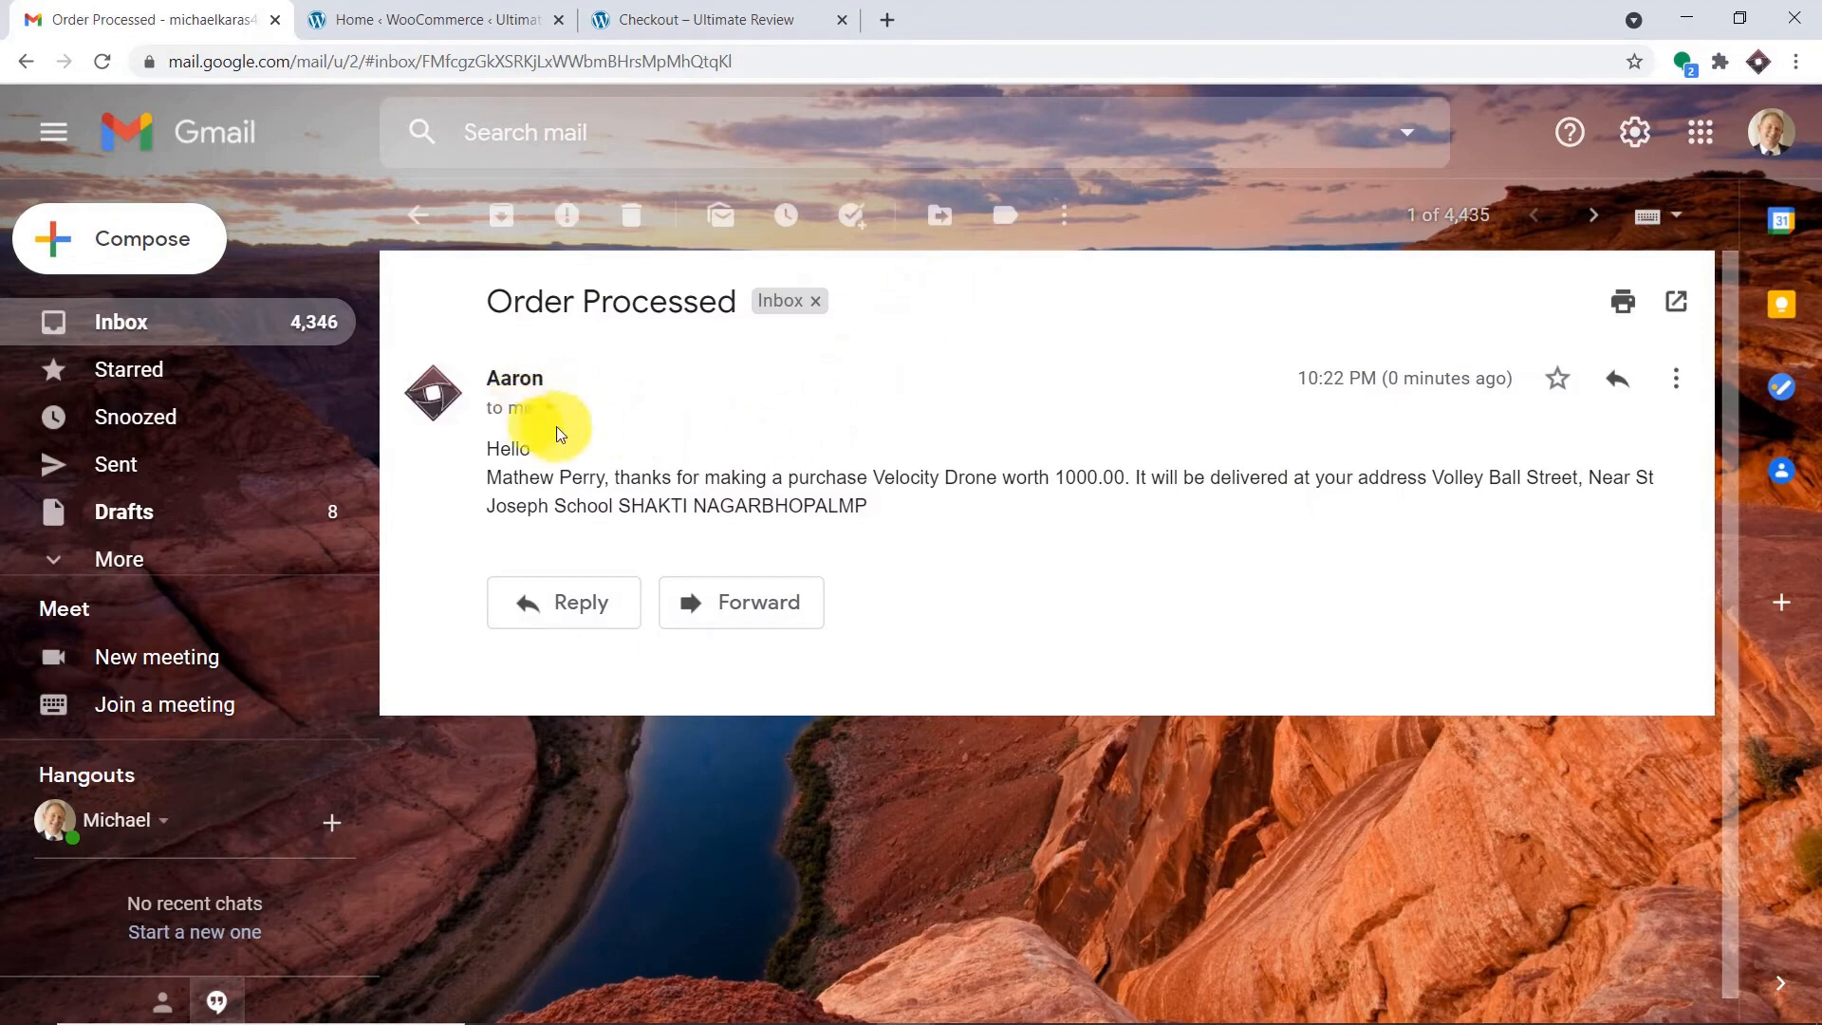
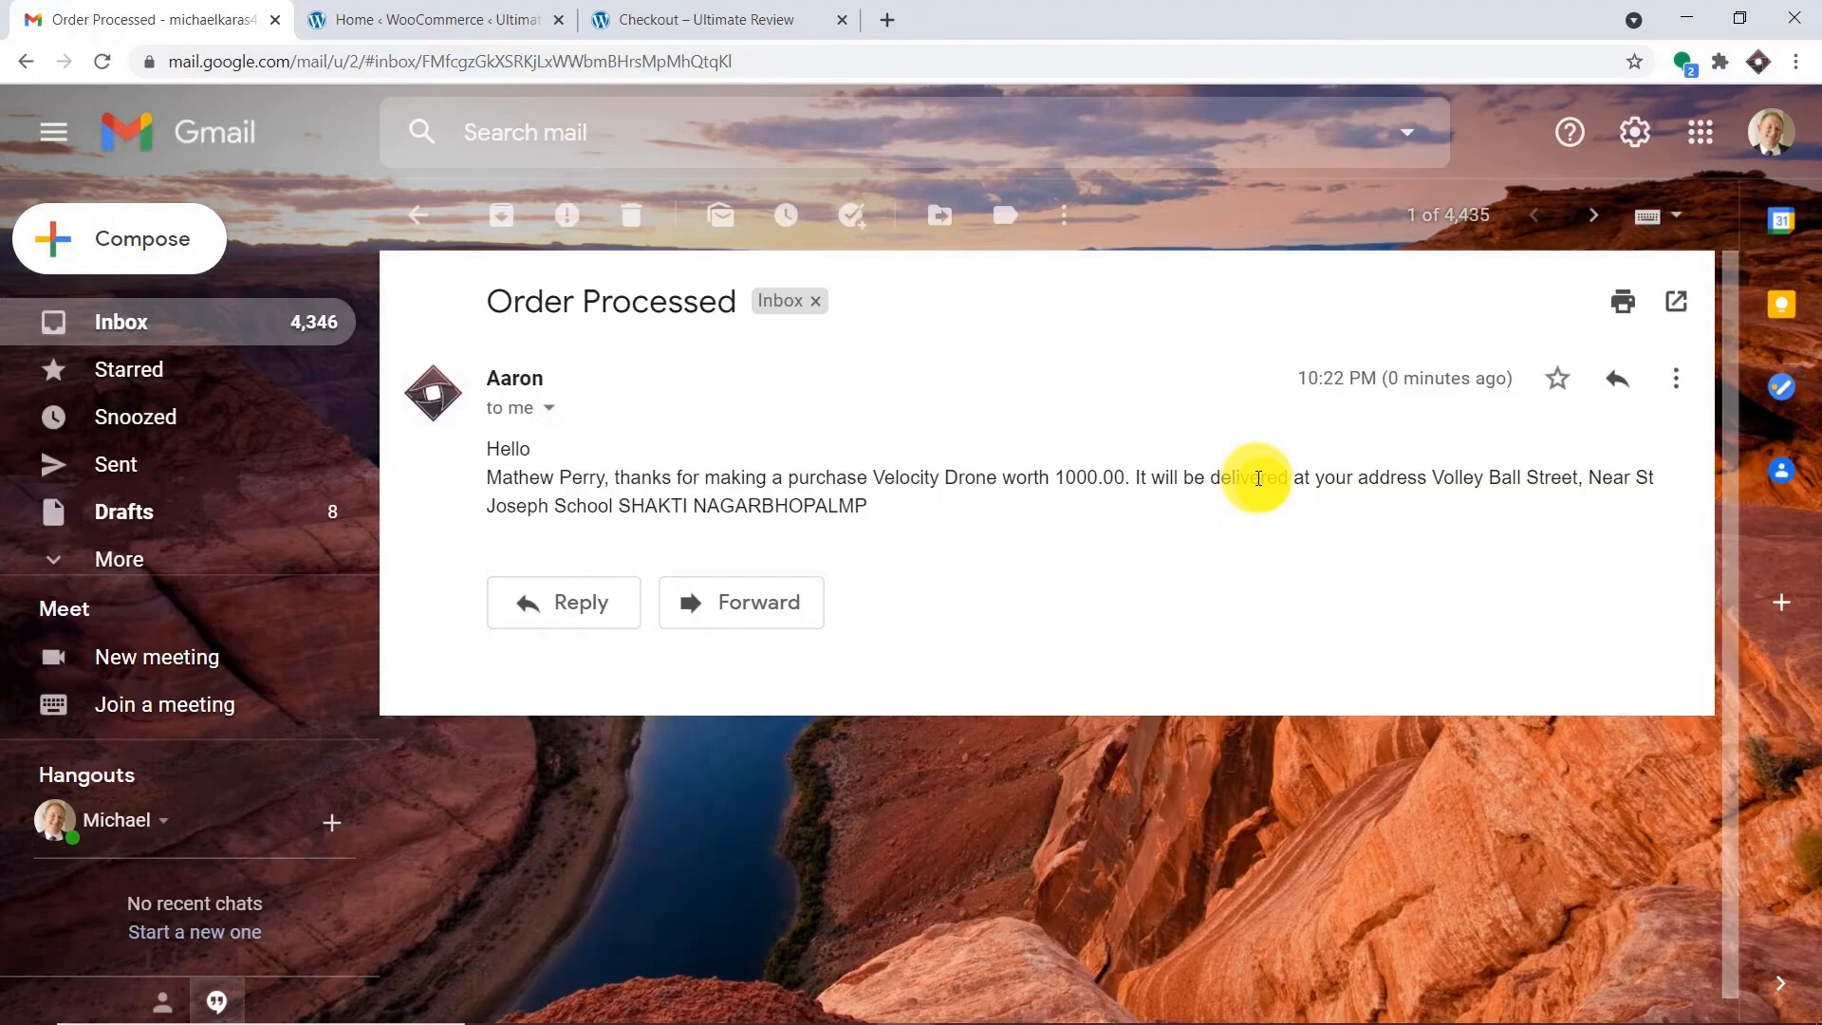
Go to pabbly.com in a new tab, sign in, and open Pabbly Connect via Access Now.
click(885, 19)
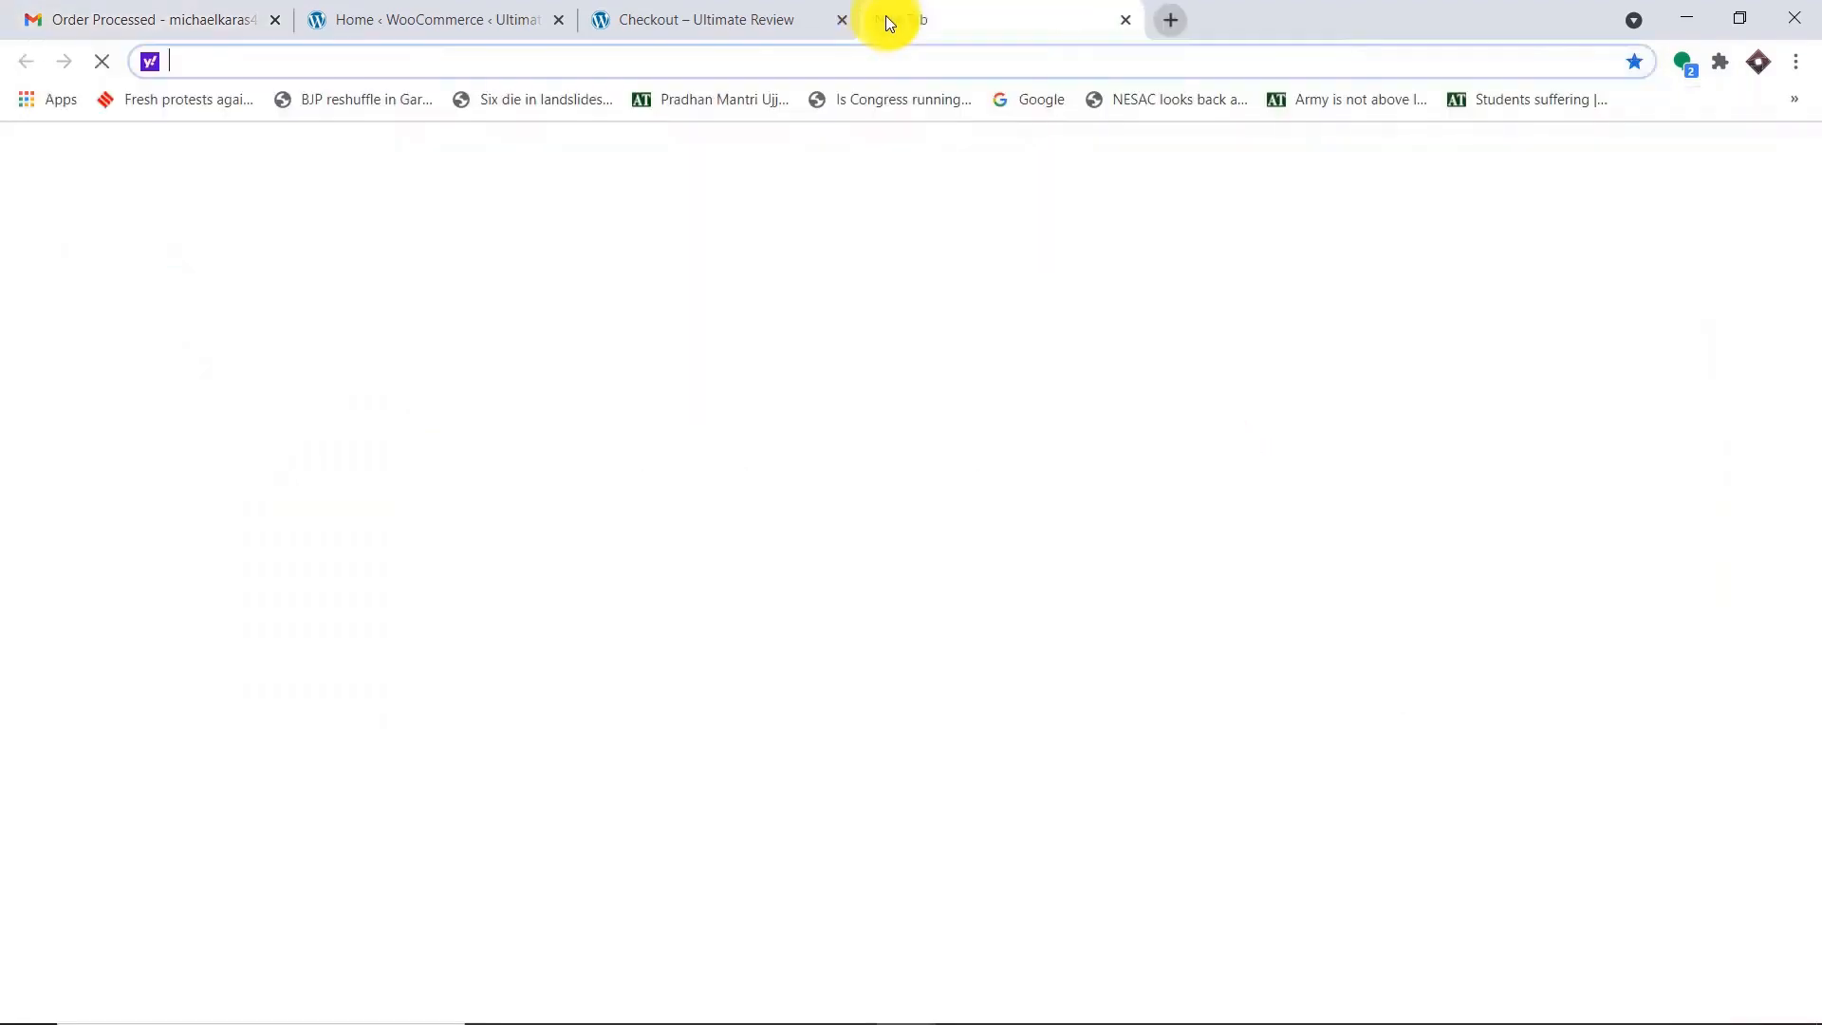
text(p)
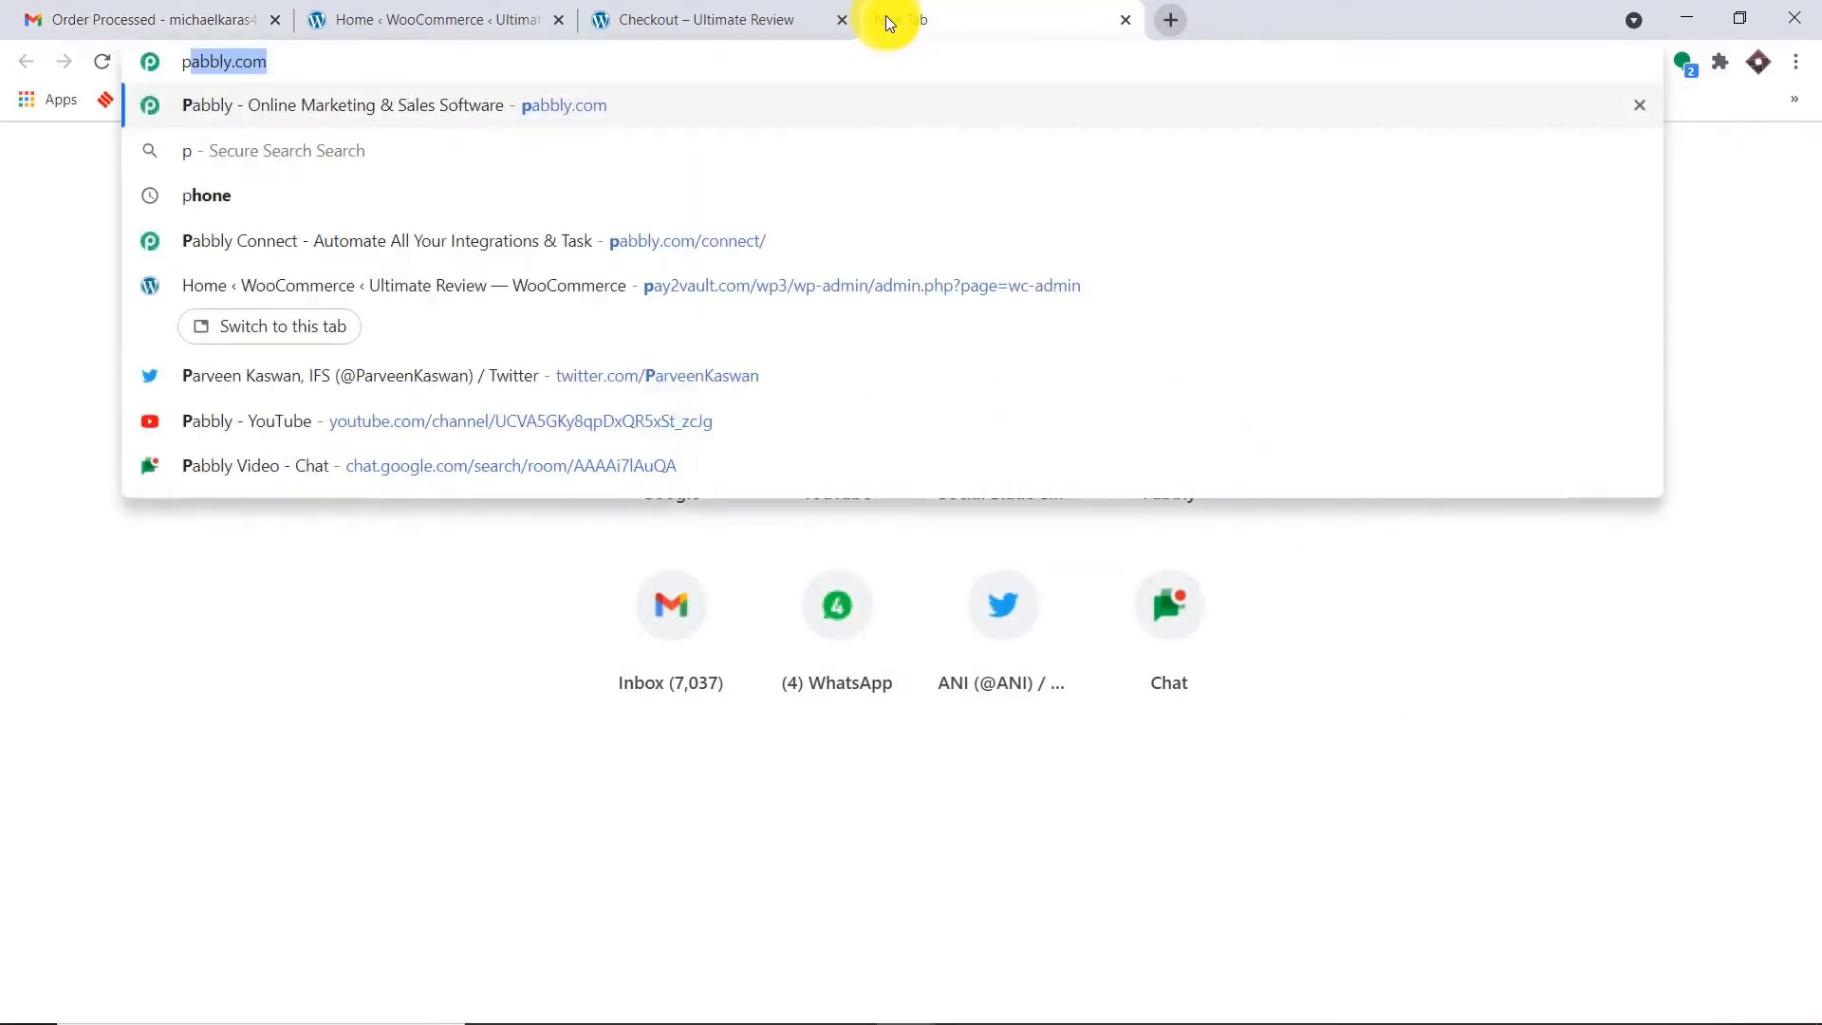
key(Return)
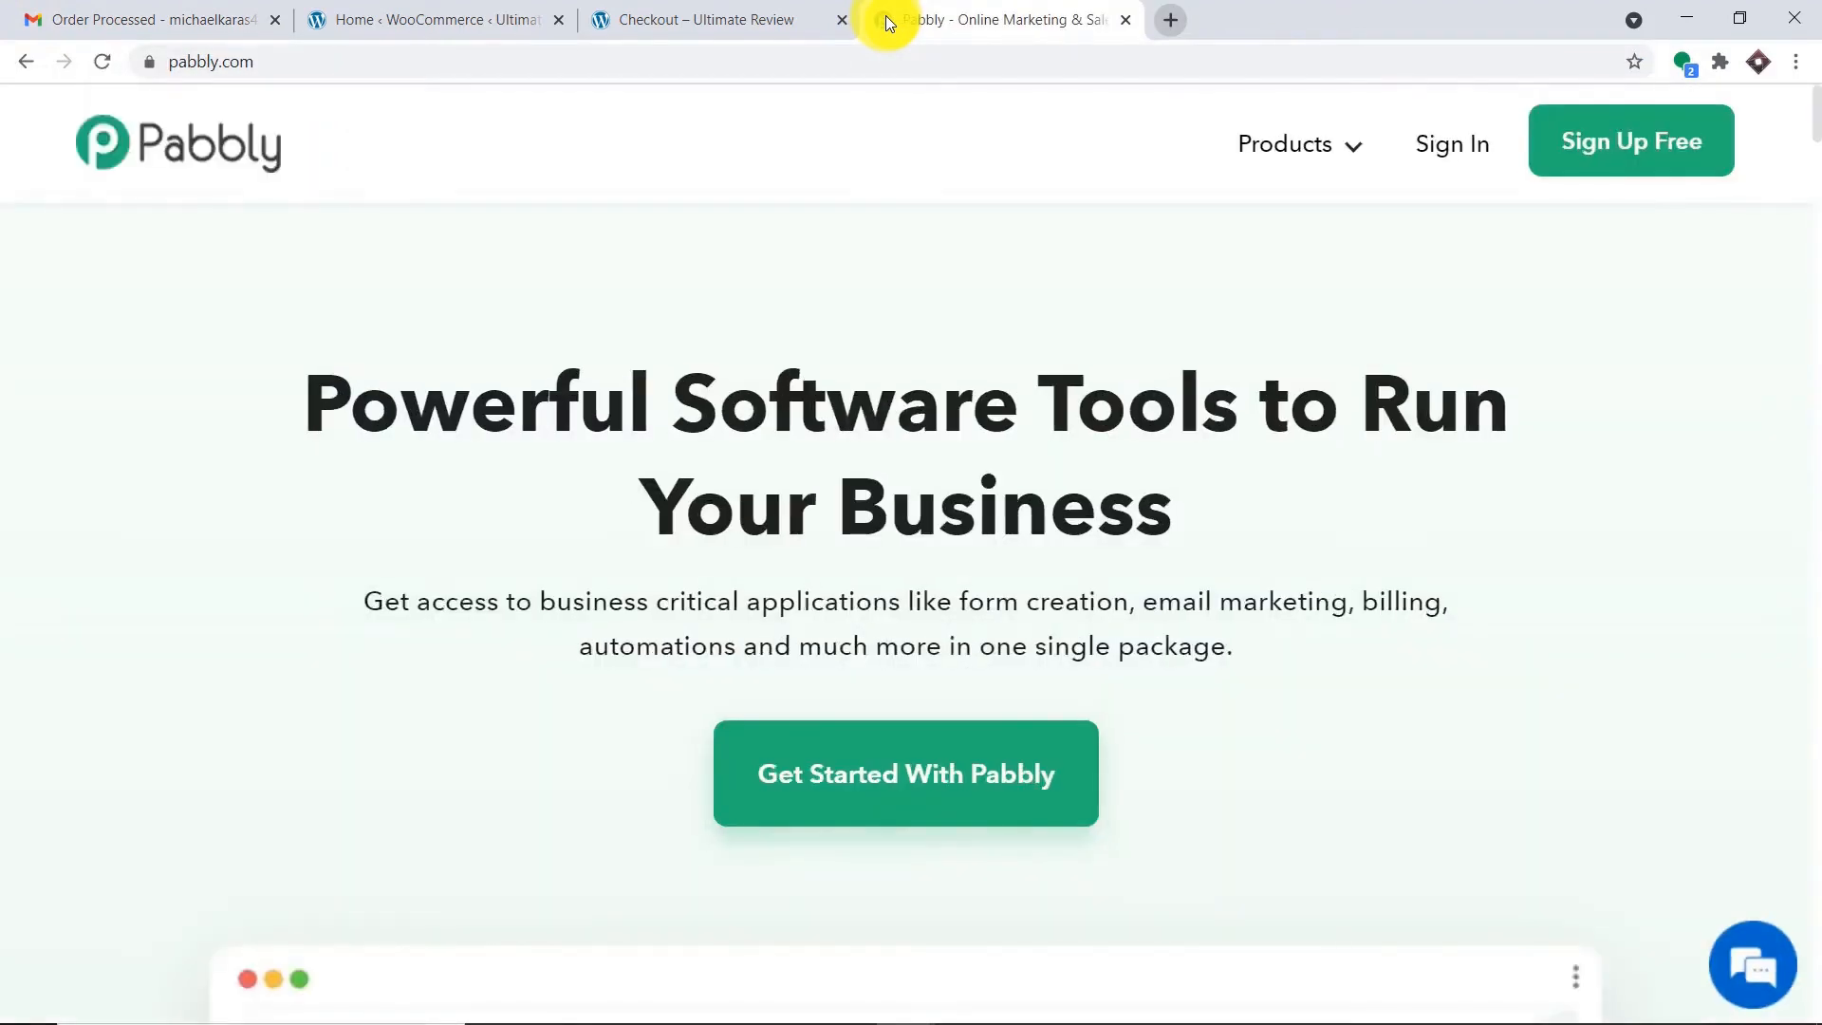
click(1434, 146)
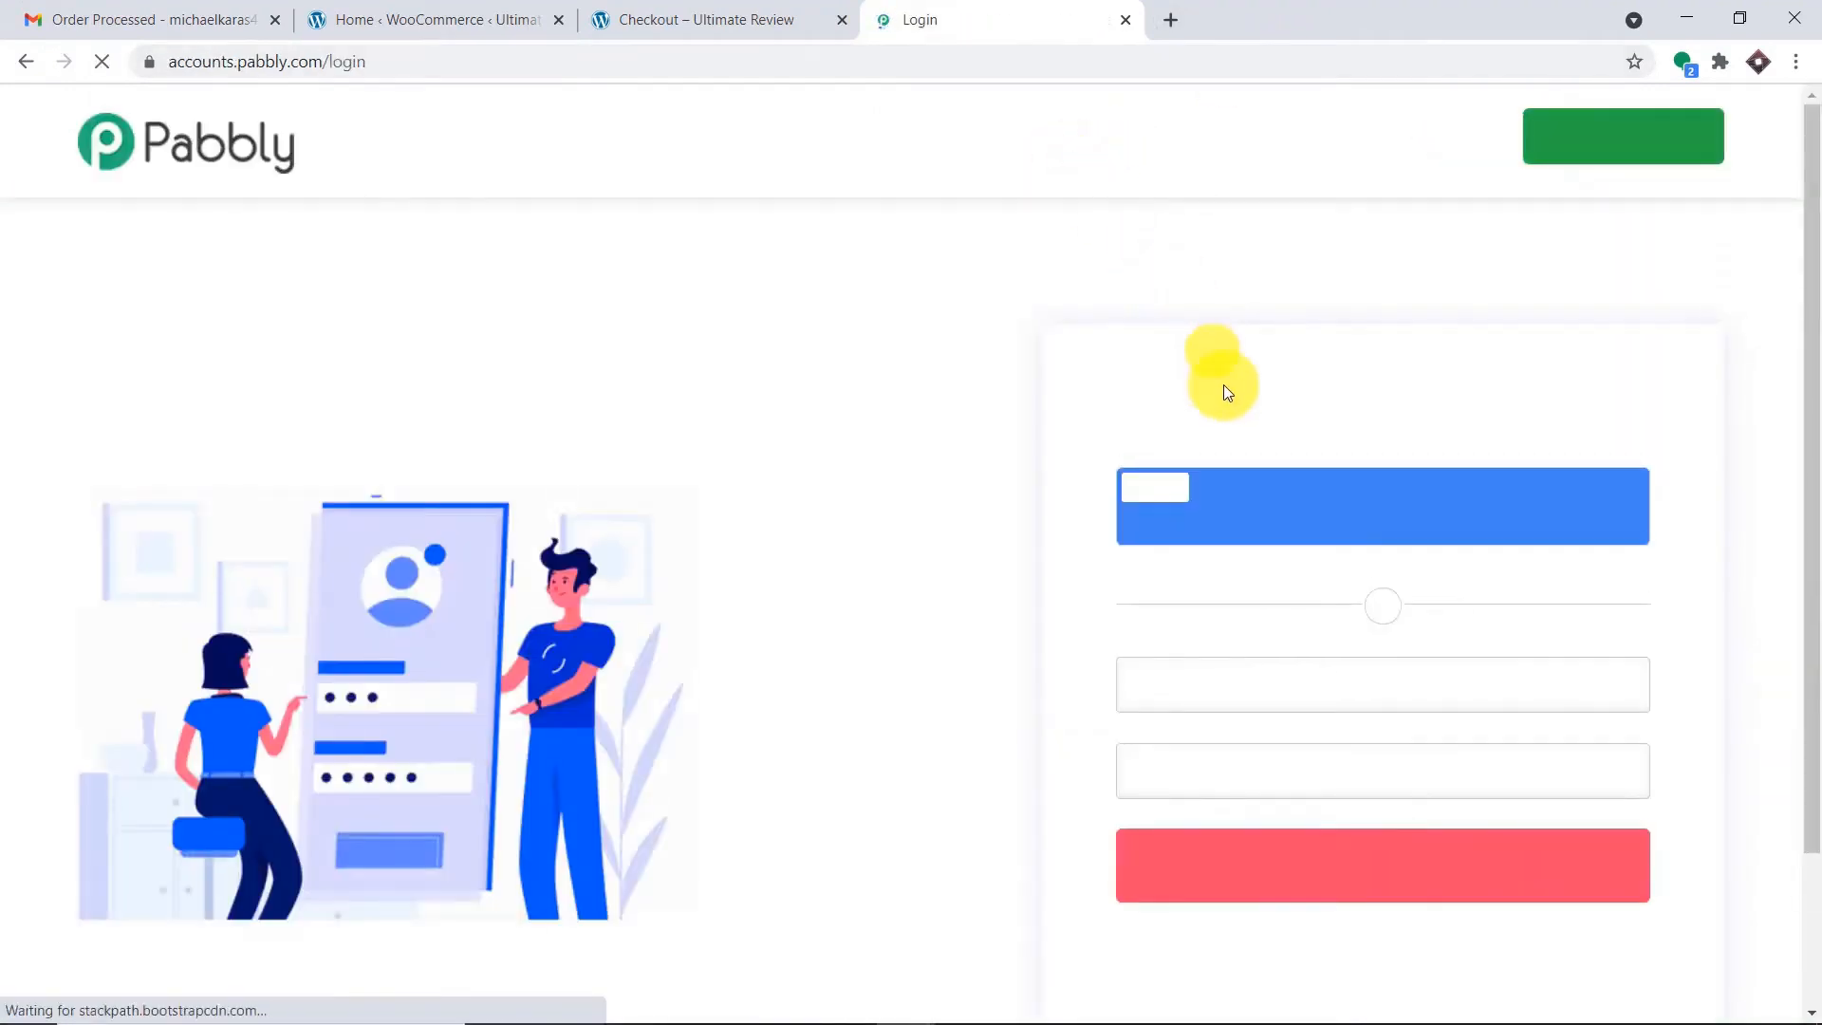
click(1257, 871)
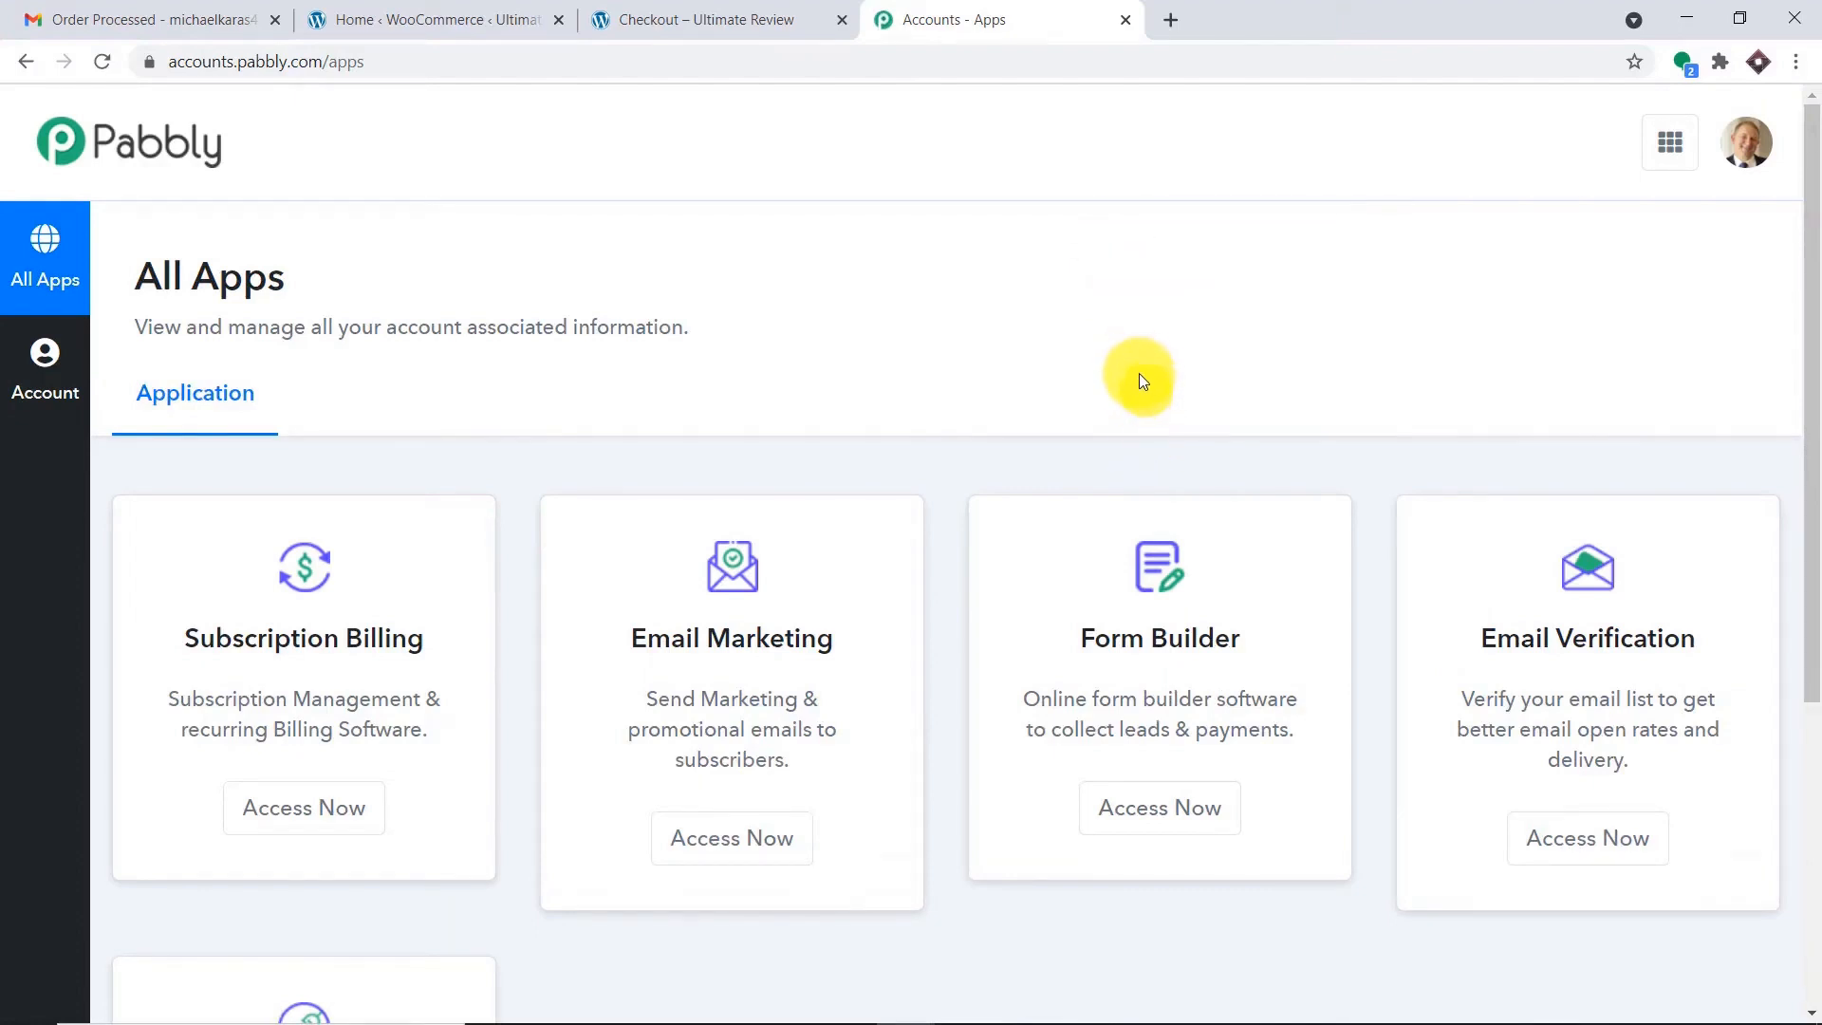
scroll(1163, 247, down, 4)
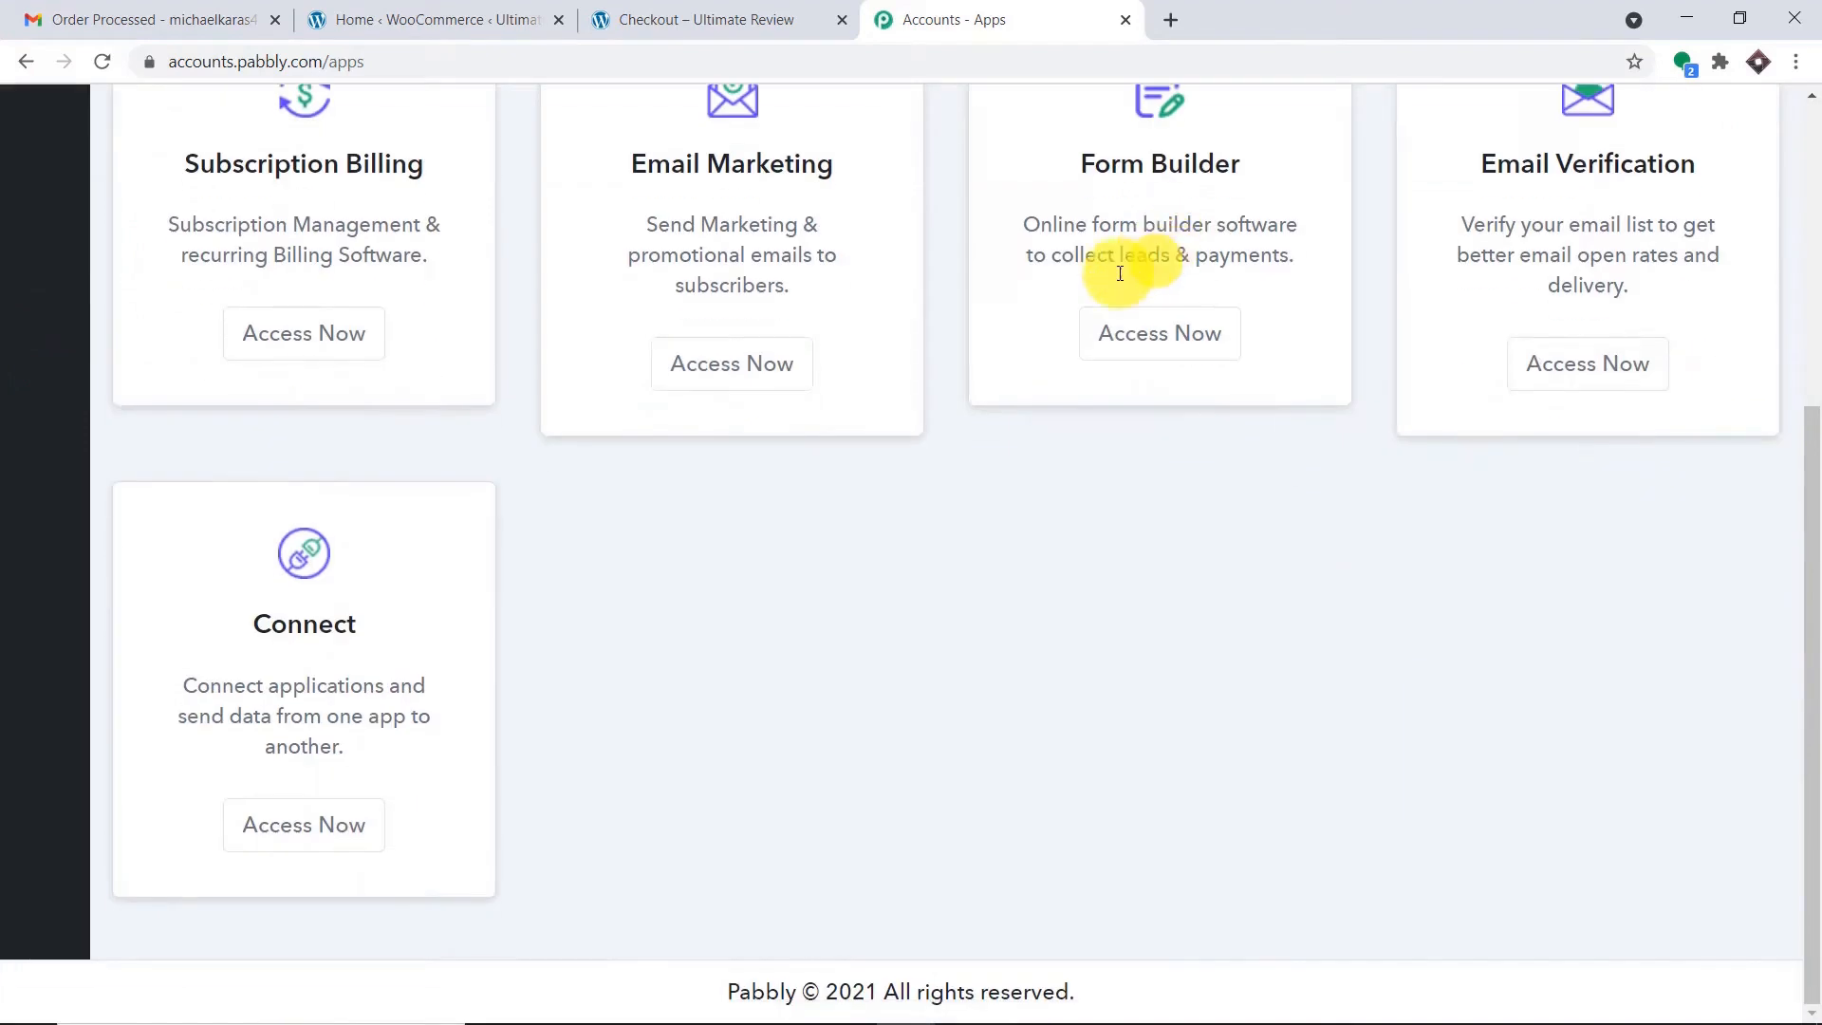
click(354, 817)
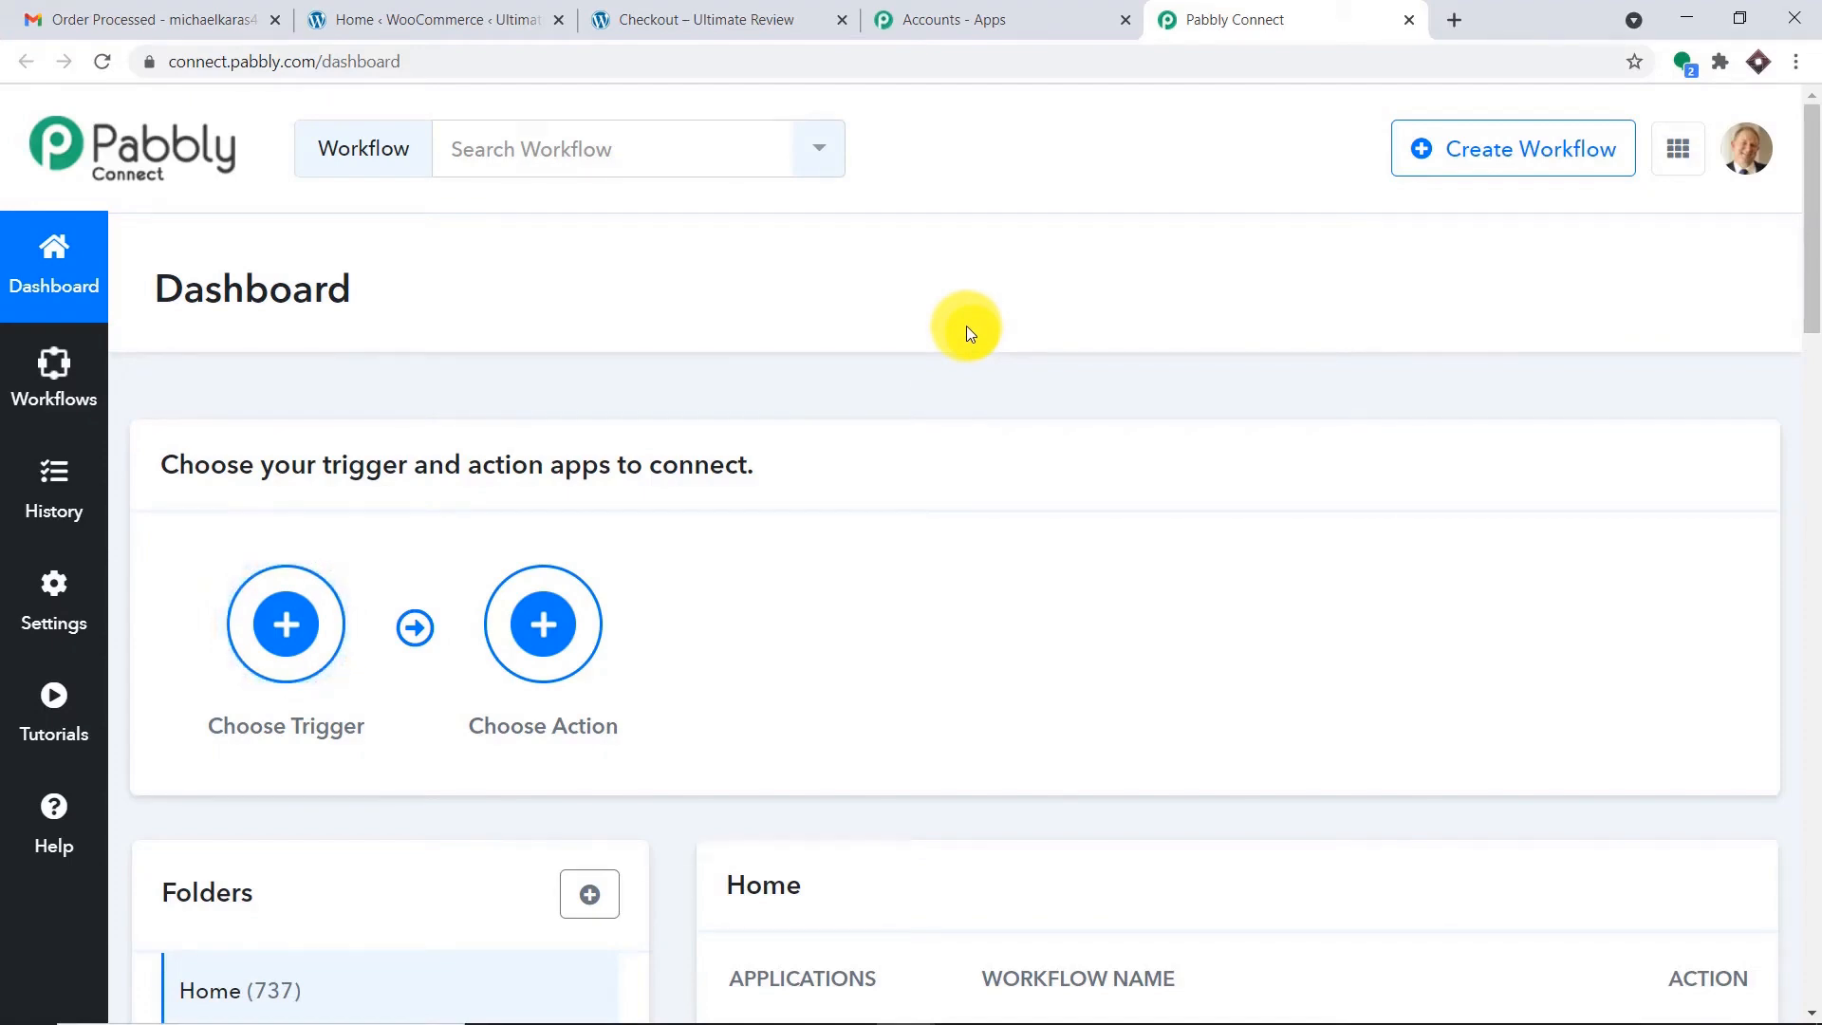
Toggle off the WooCommerce Orders Data (WooCommerce to Gmail) workflow in the Home list.
scroll(966, 326, down, 6)
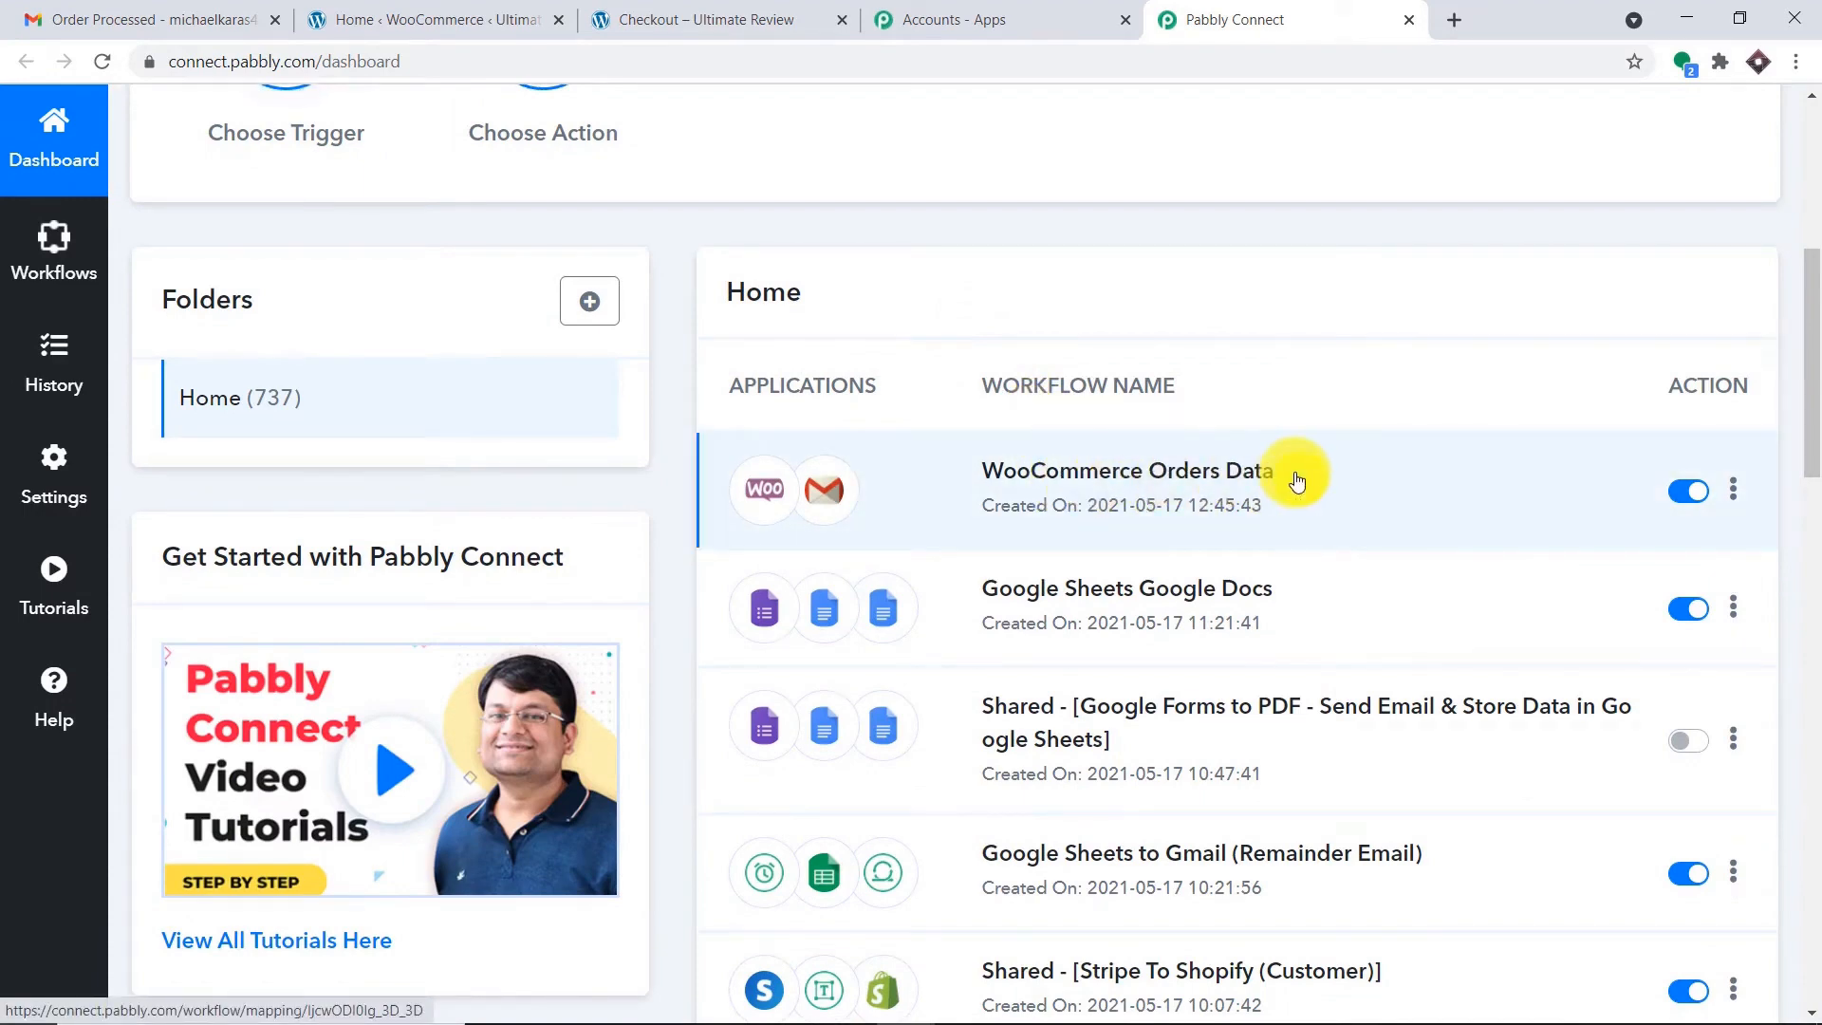
click(1652, 480)
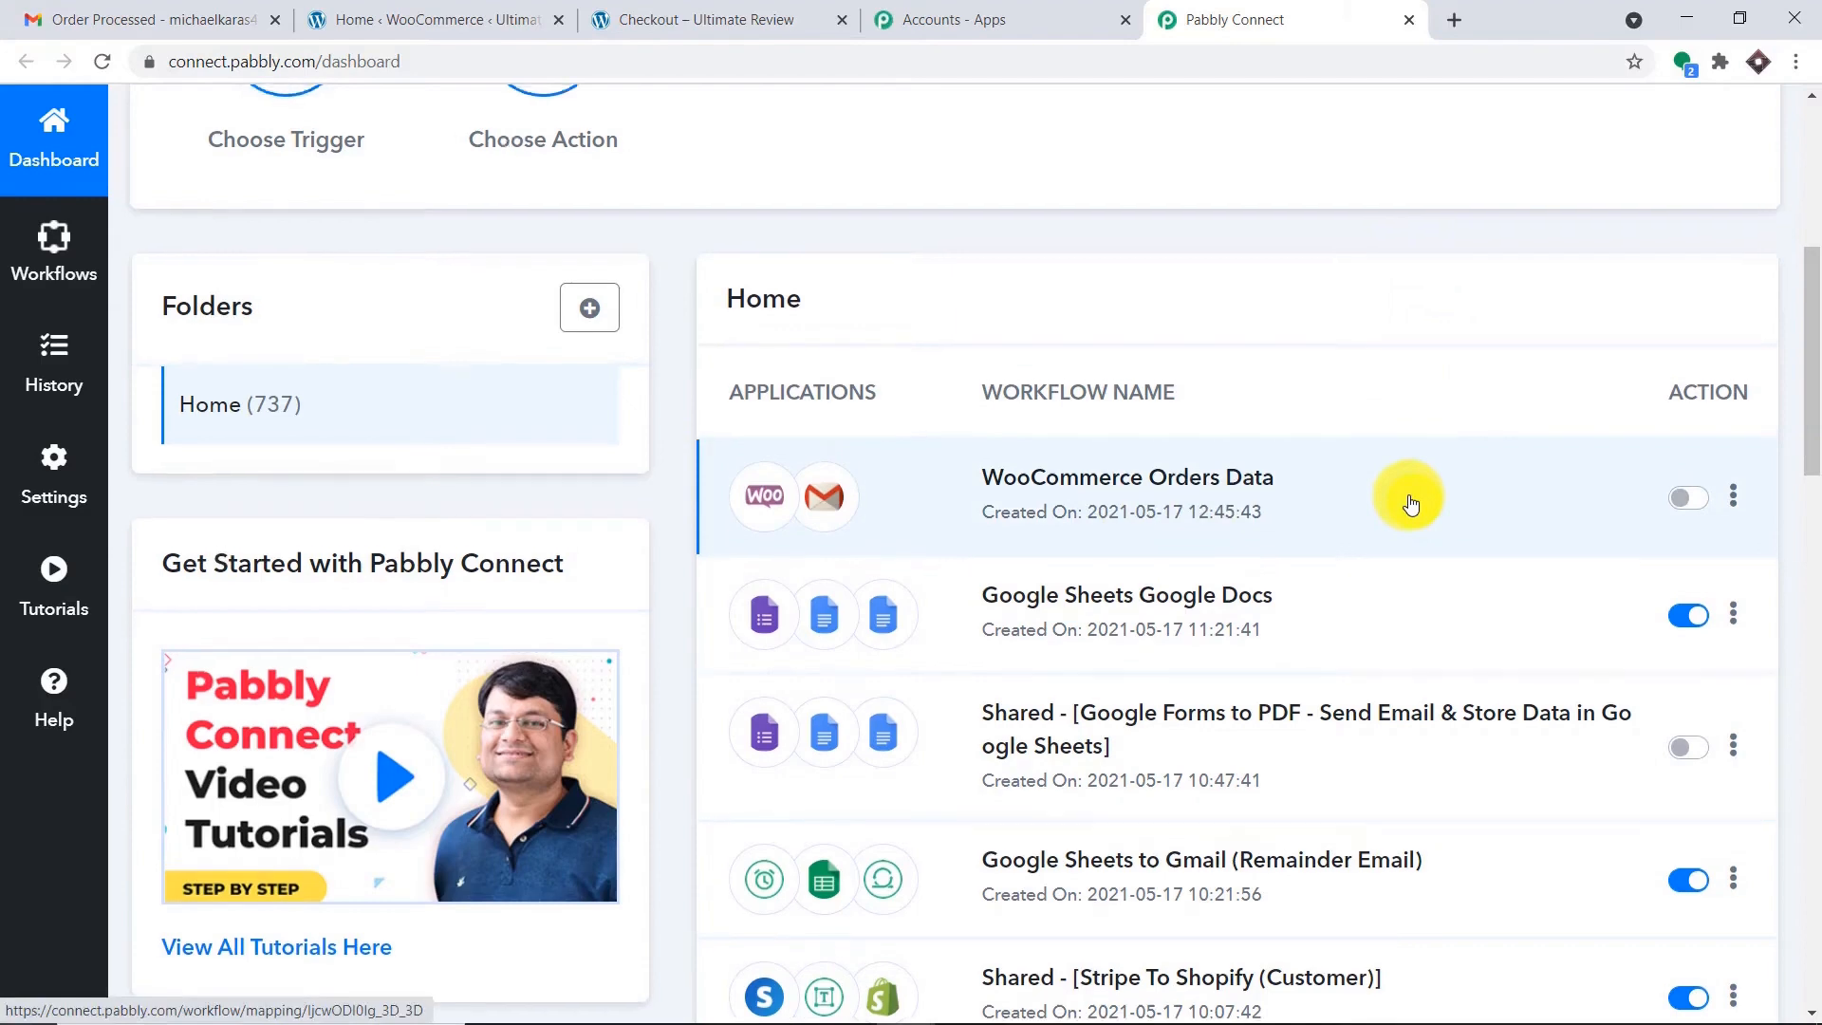
scroll(1418, 465, up, 6)
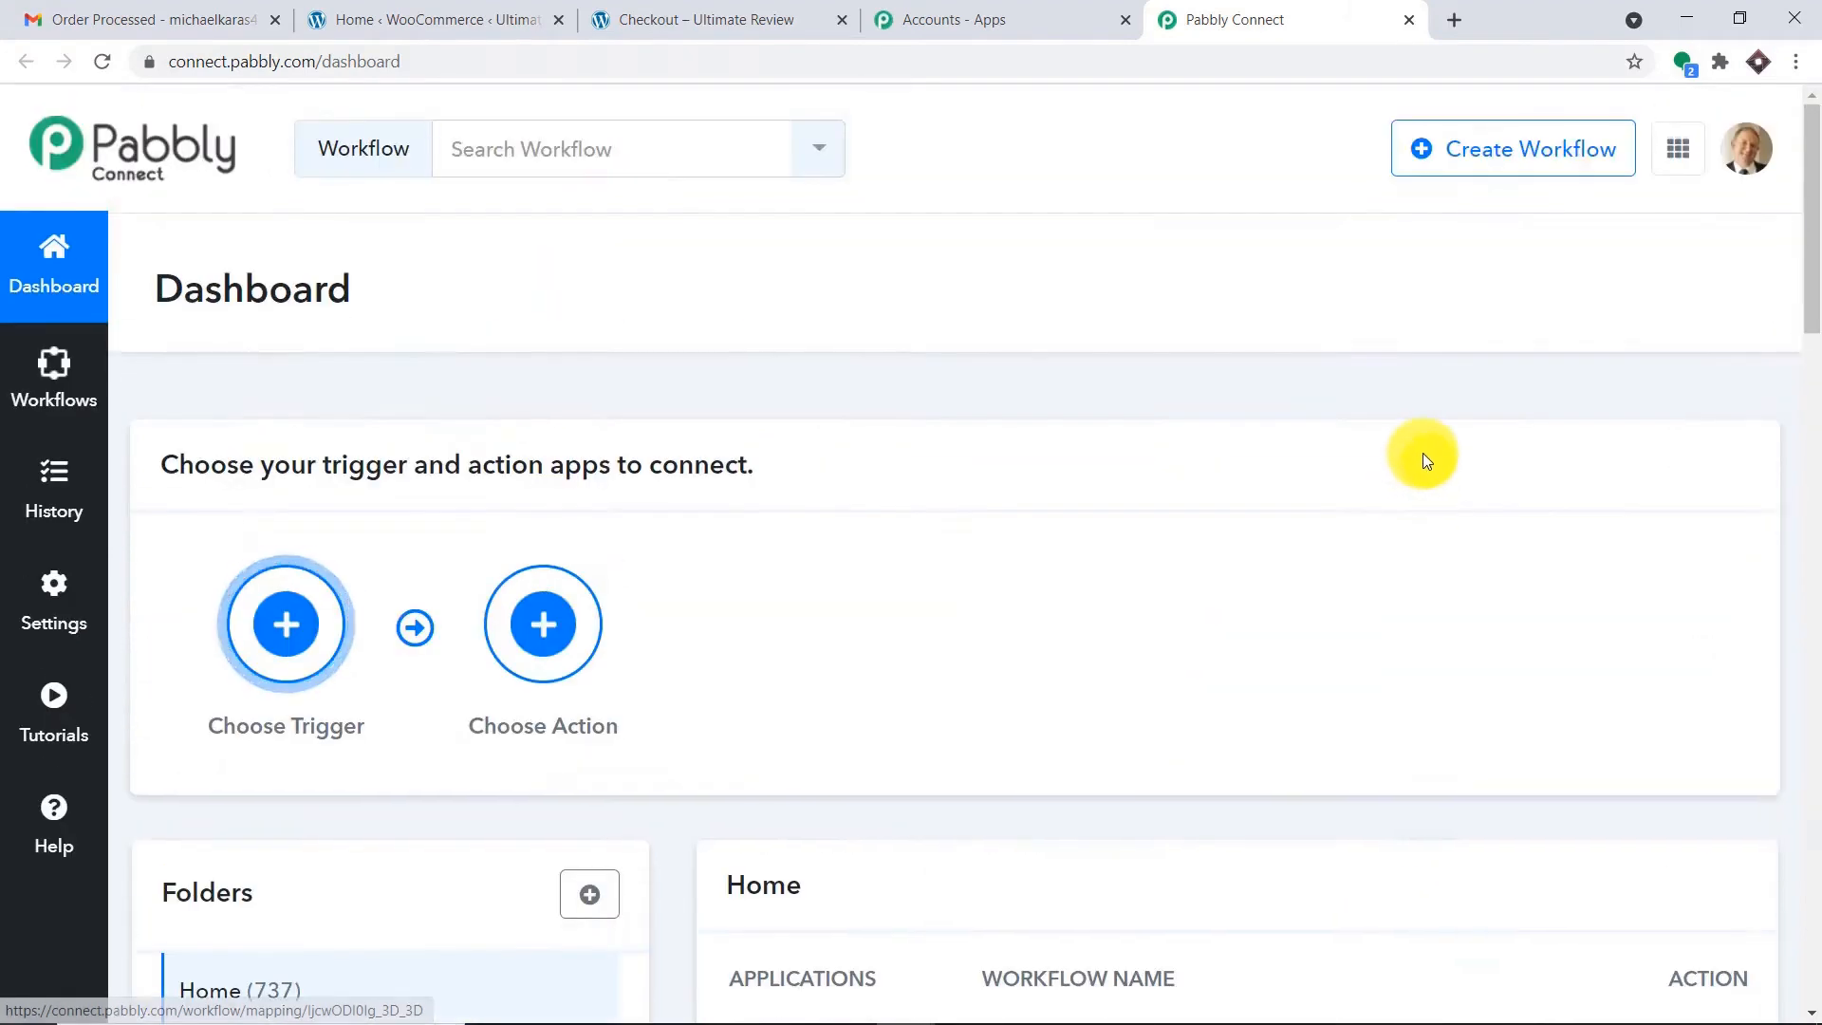
Create a workflow named 'WooCommerce Order Confirmation Email (Gmail)', fixing the mistyped ending.
click(1557, 160)
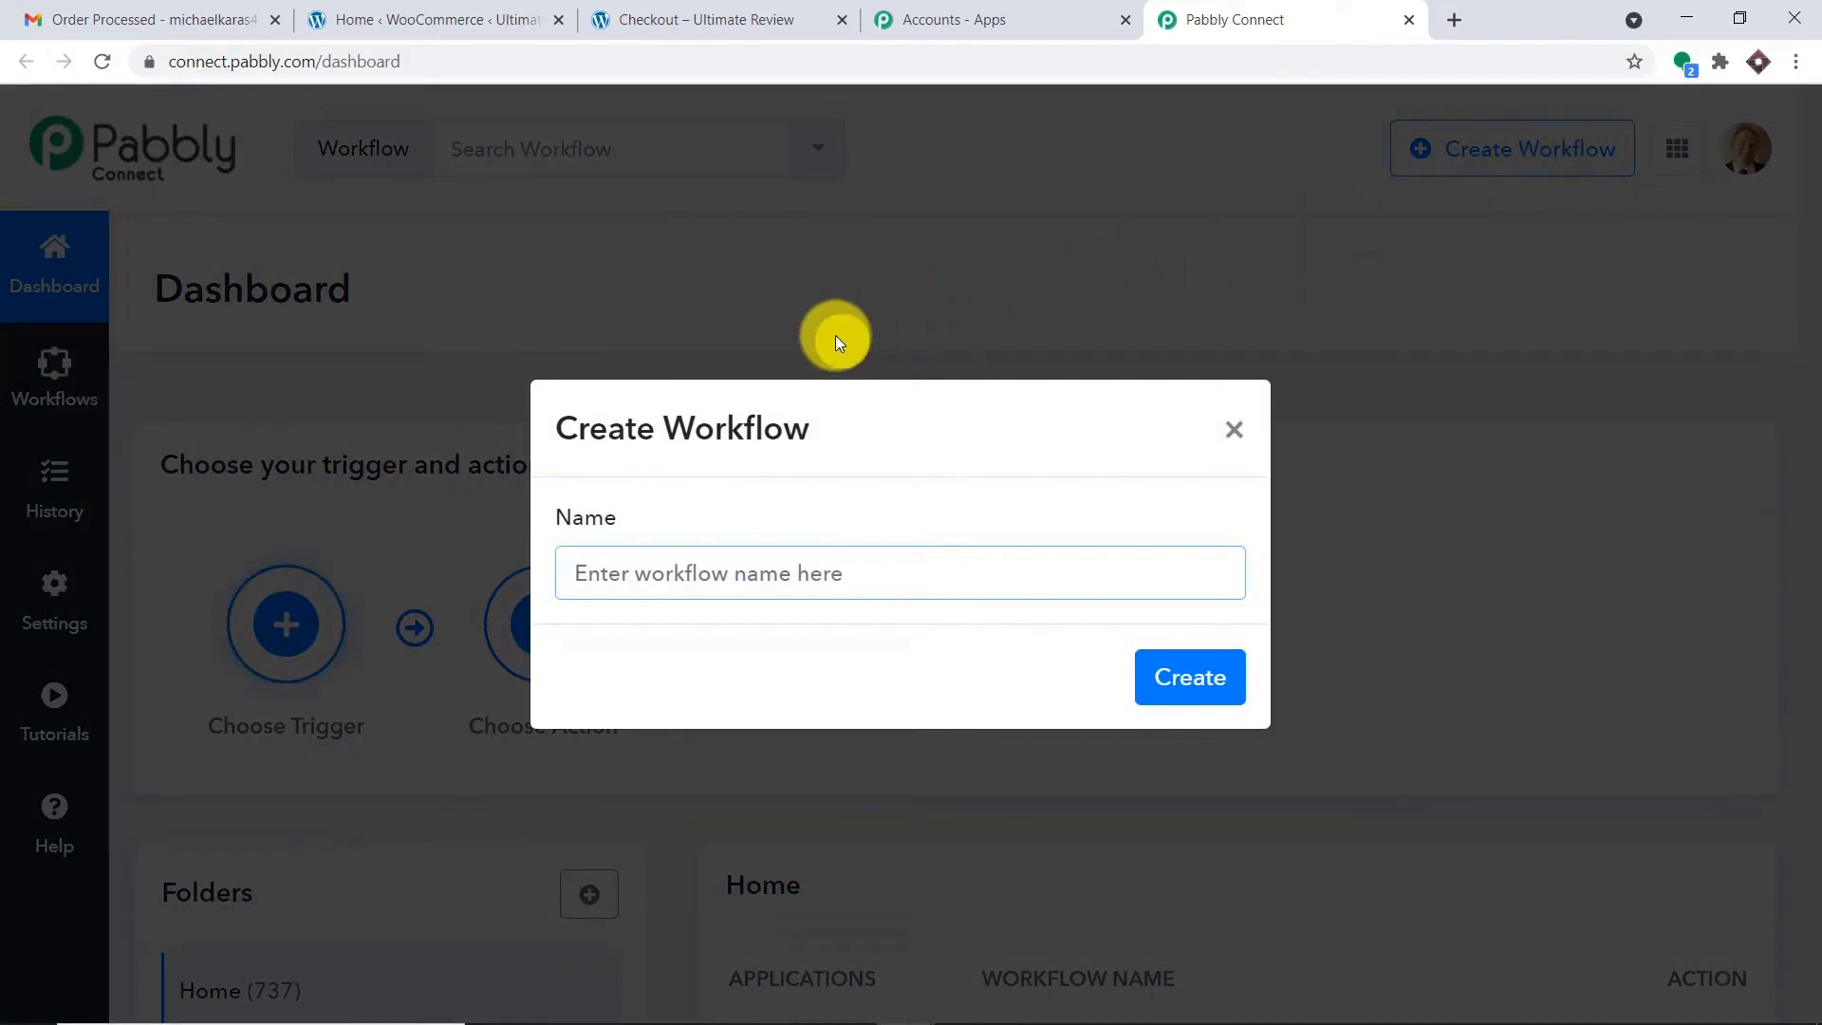
text(Woo)
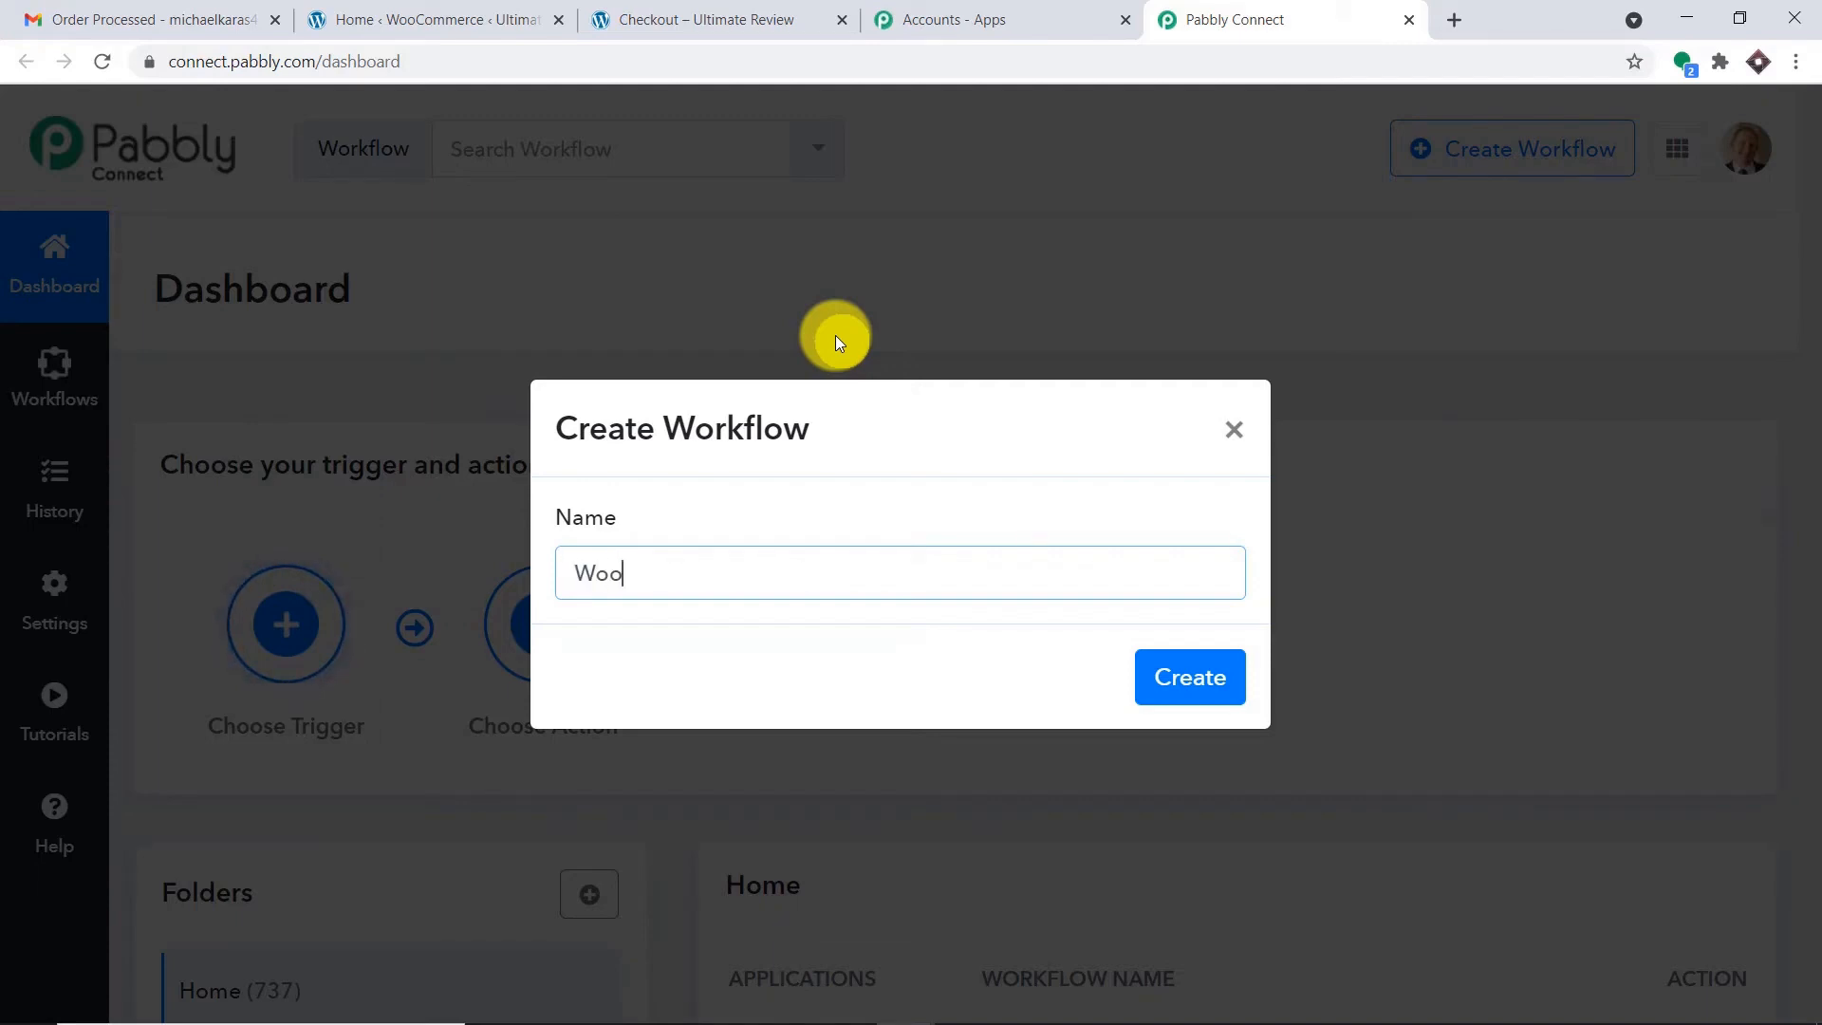
text(Comme)
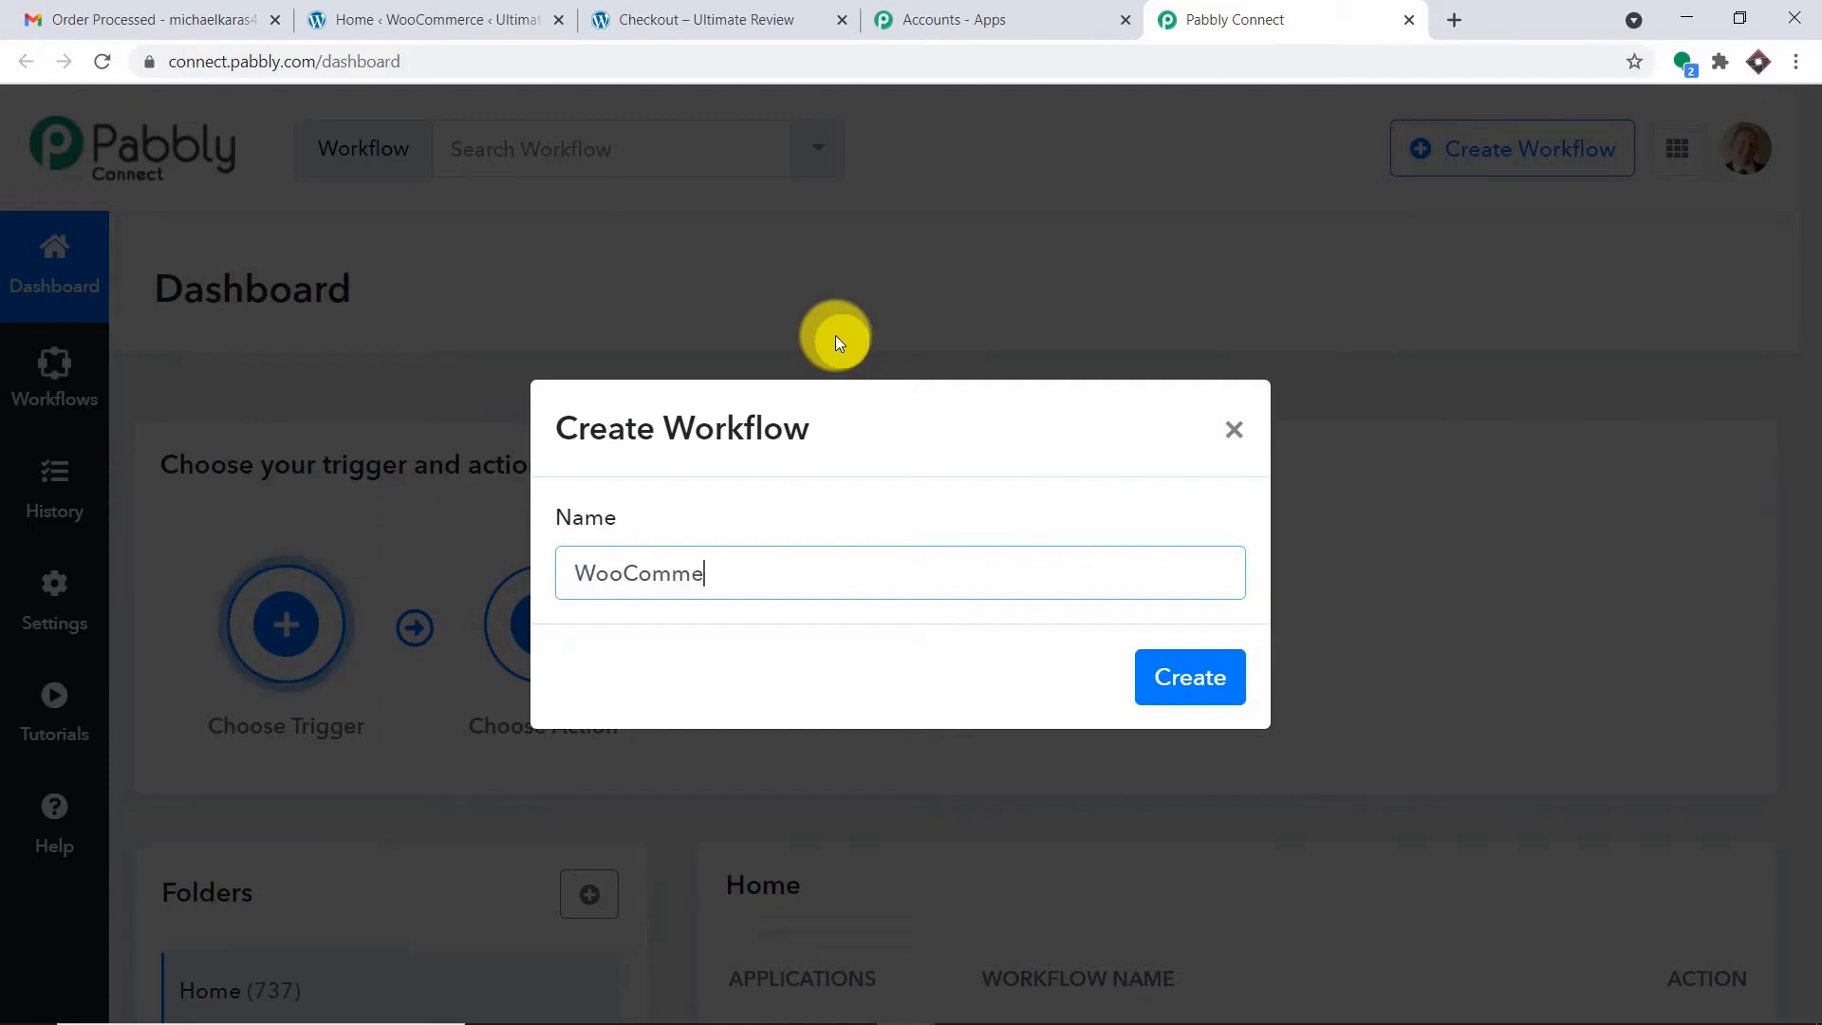
text(rce Ord)
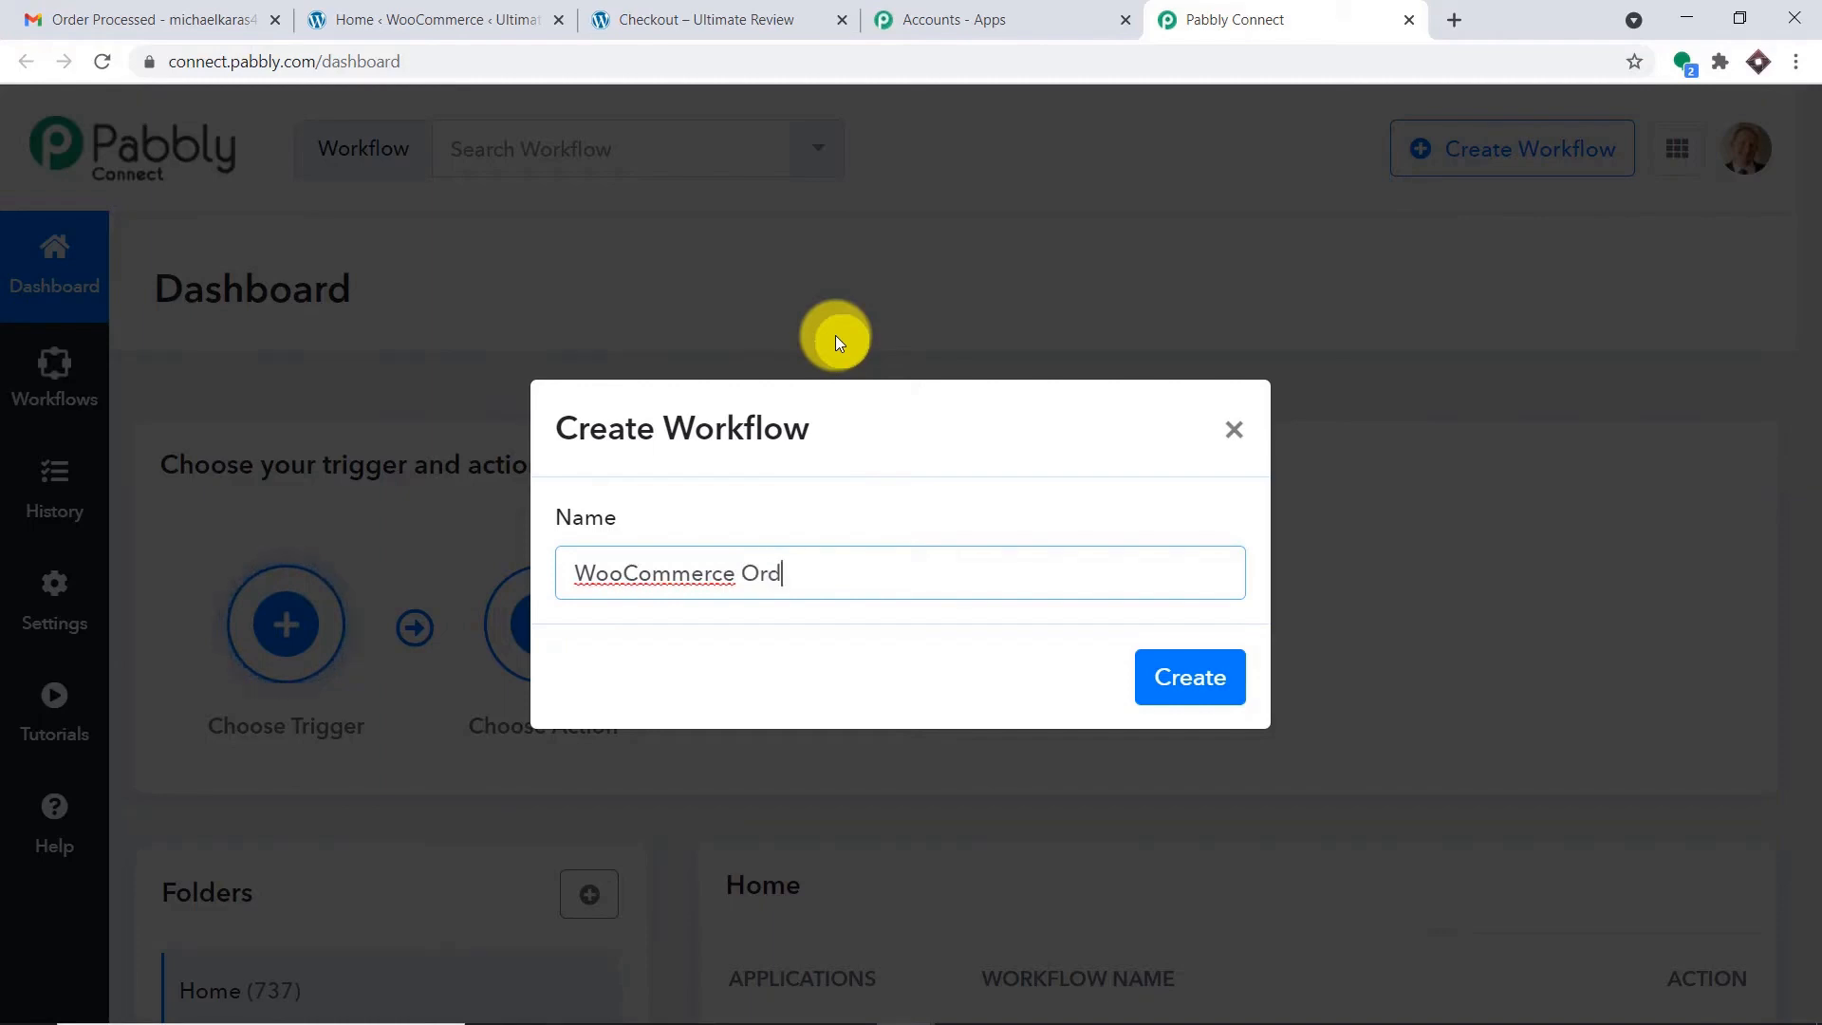
text(er Confirmation )
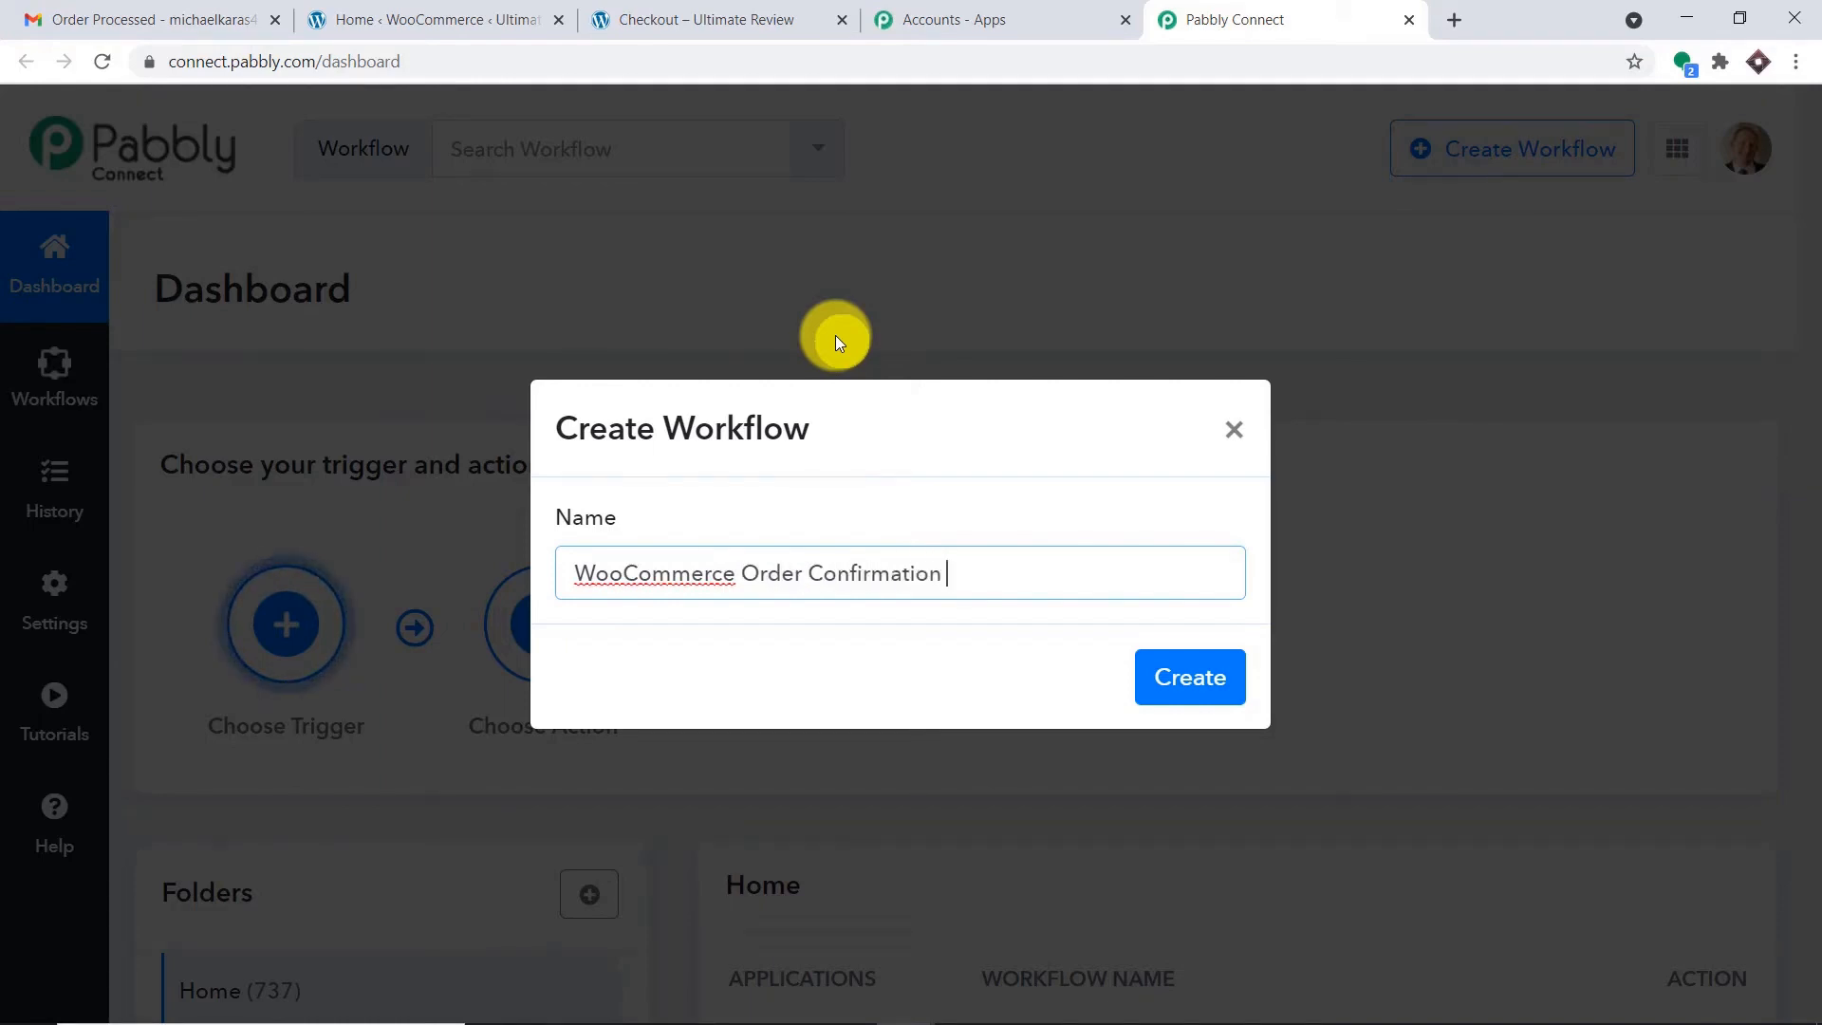
text(thori)
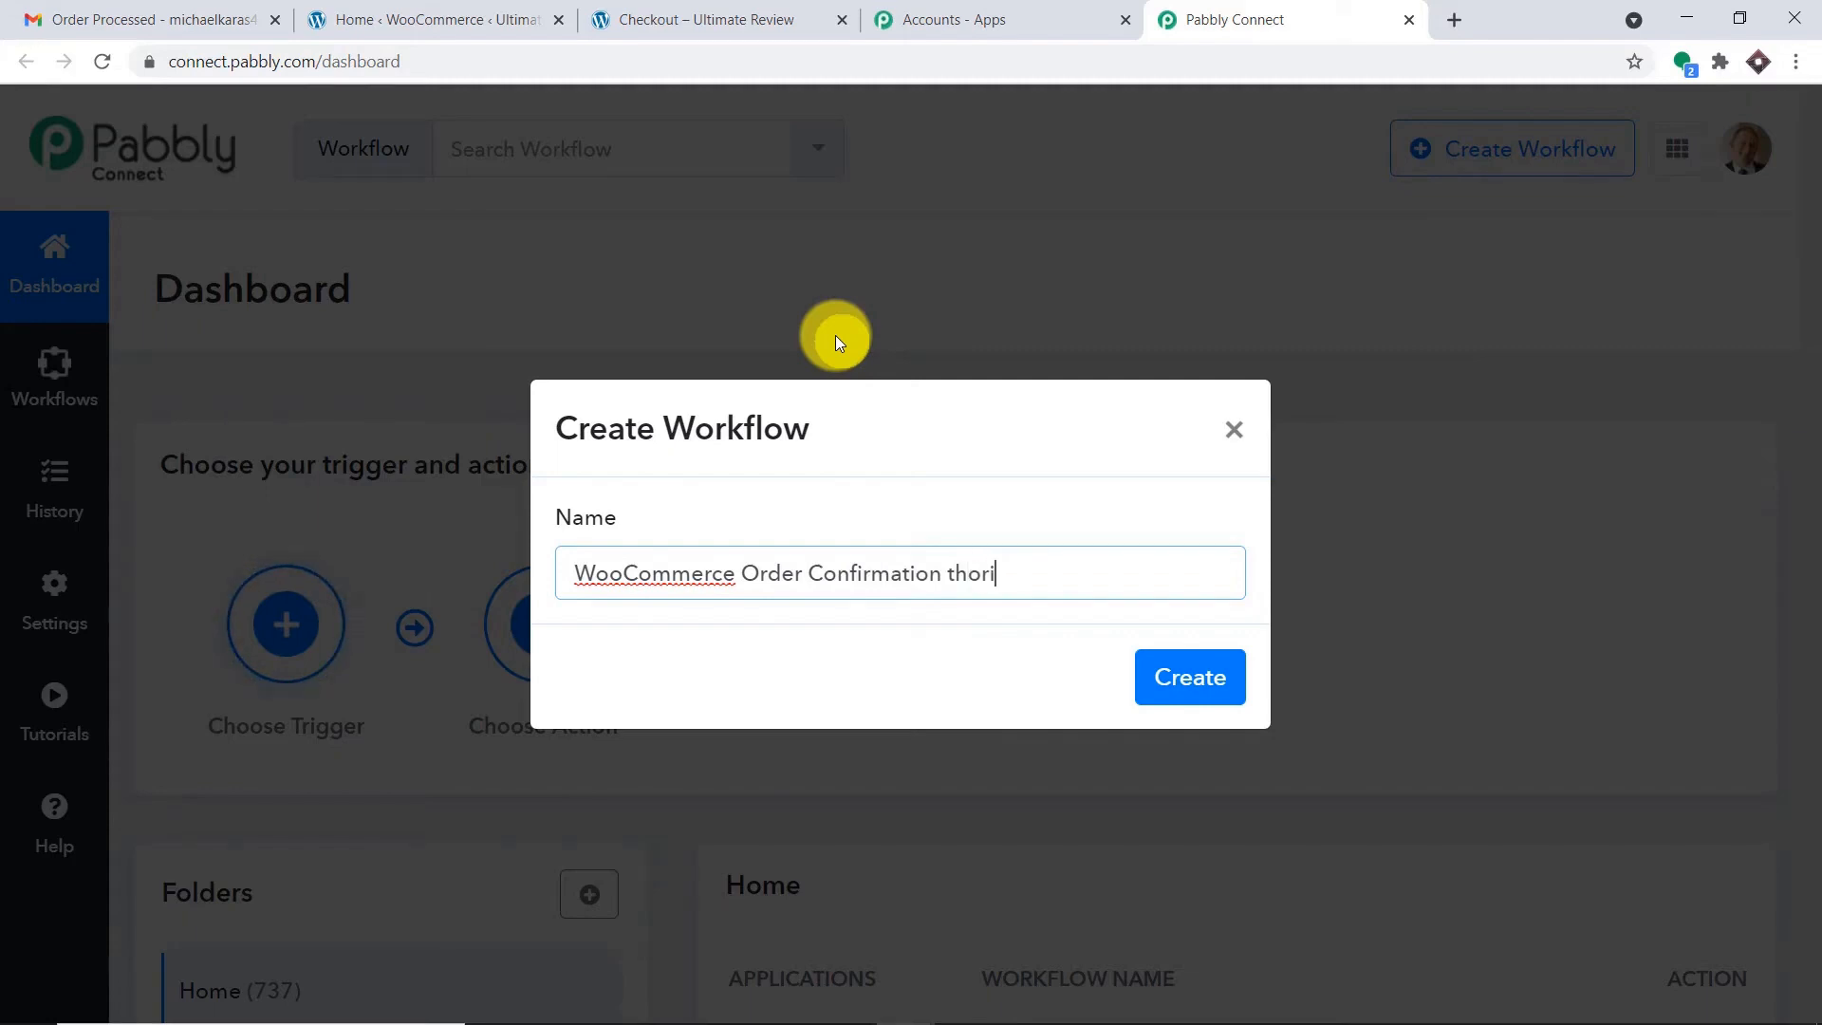
text(ugh)
key(BackSpace)
key(BackSpace)
key(BackSpace)
key(BackSpace)
key(BackSpace)
key(BackSpace)
key(BackSpace)
key(BackSpace)
key(BackSpace)
key(BackSpace)
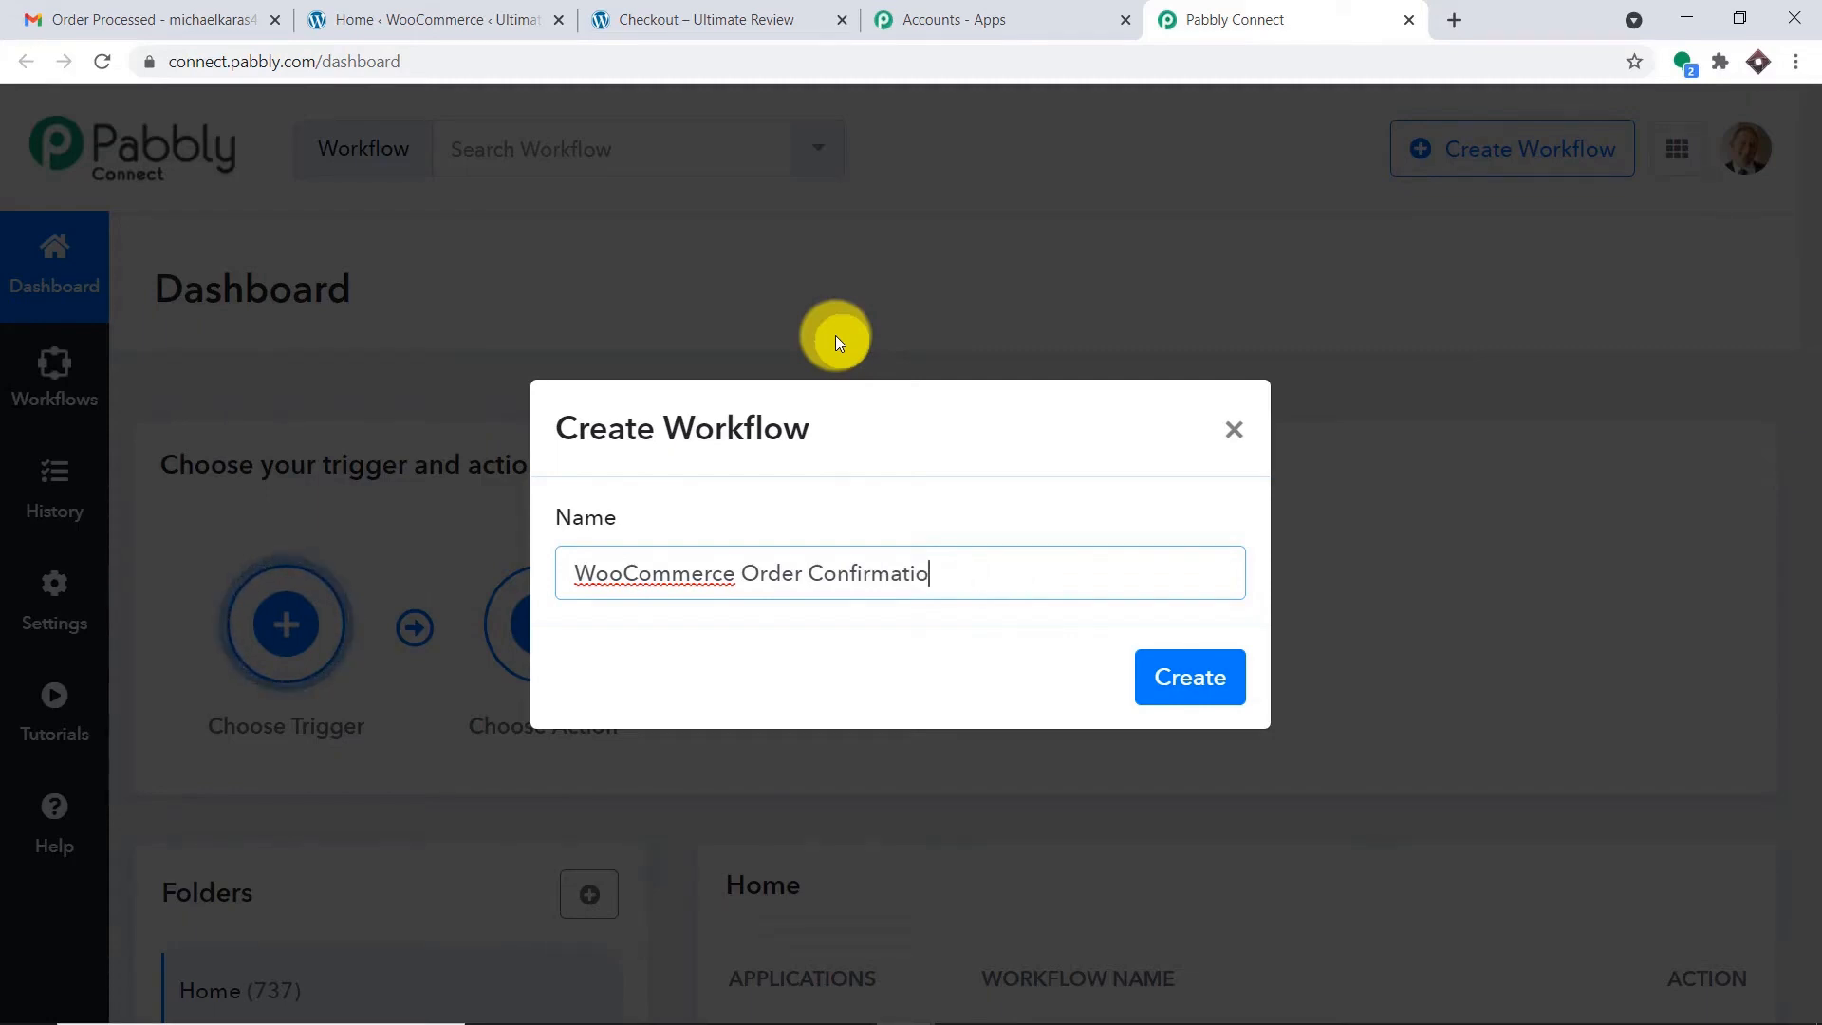
text(n Email)
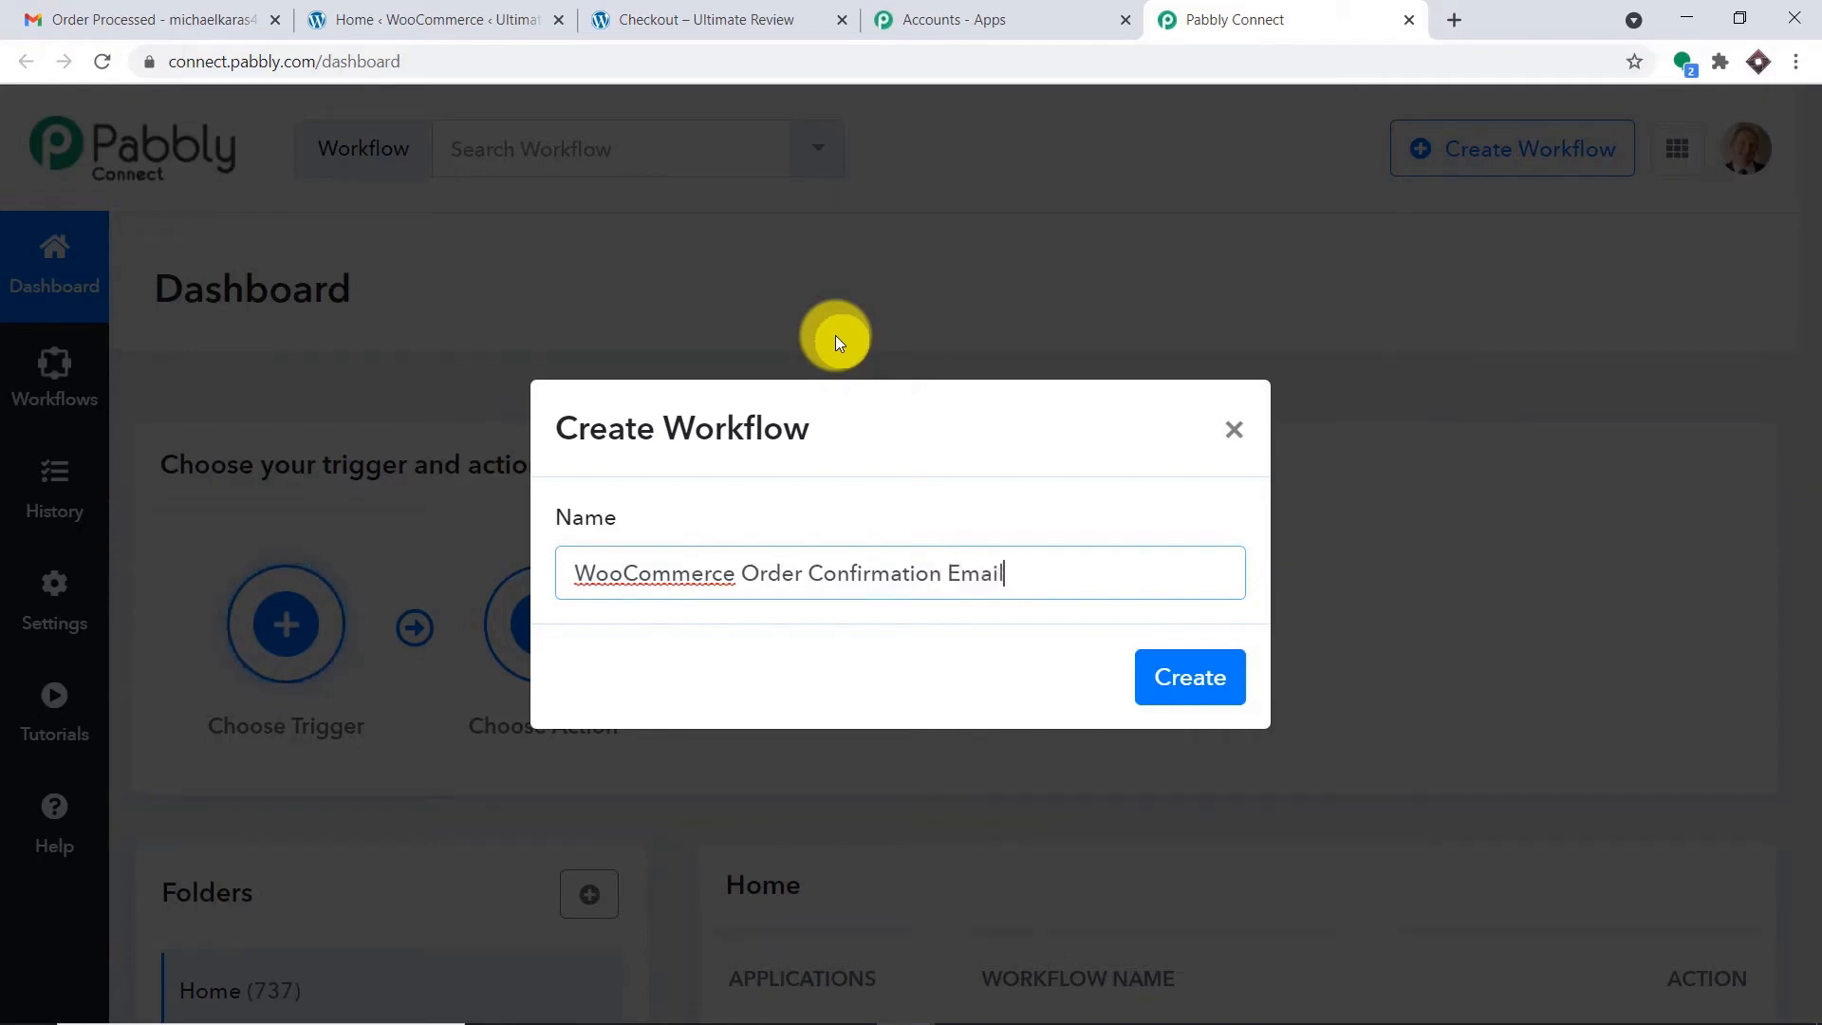
text( (Gmail)
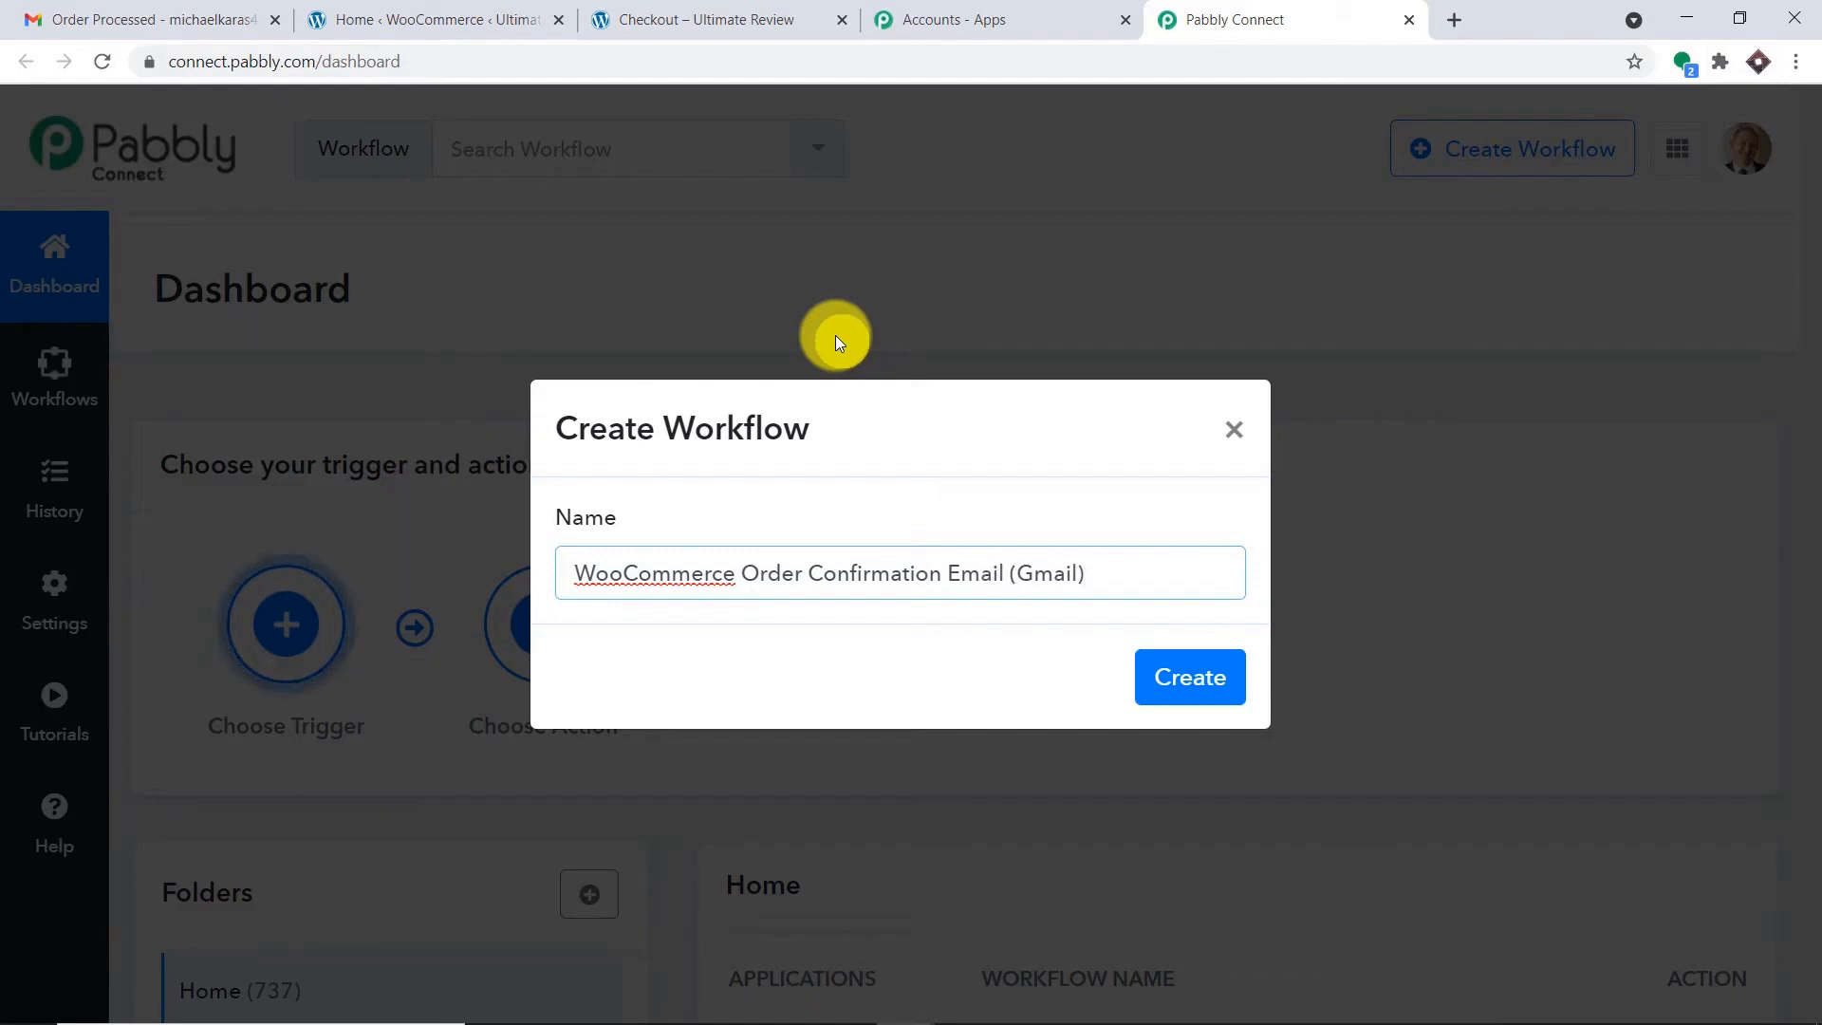
click(1191, 690)
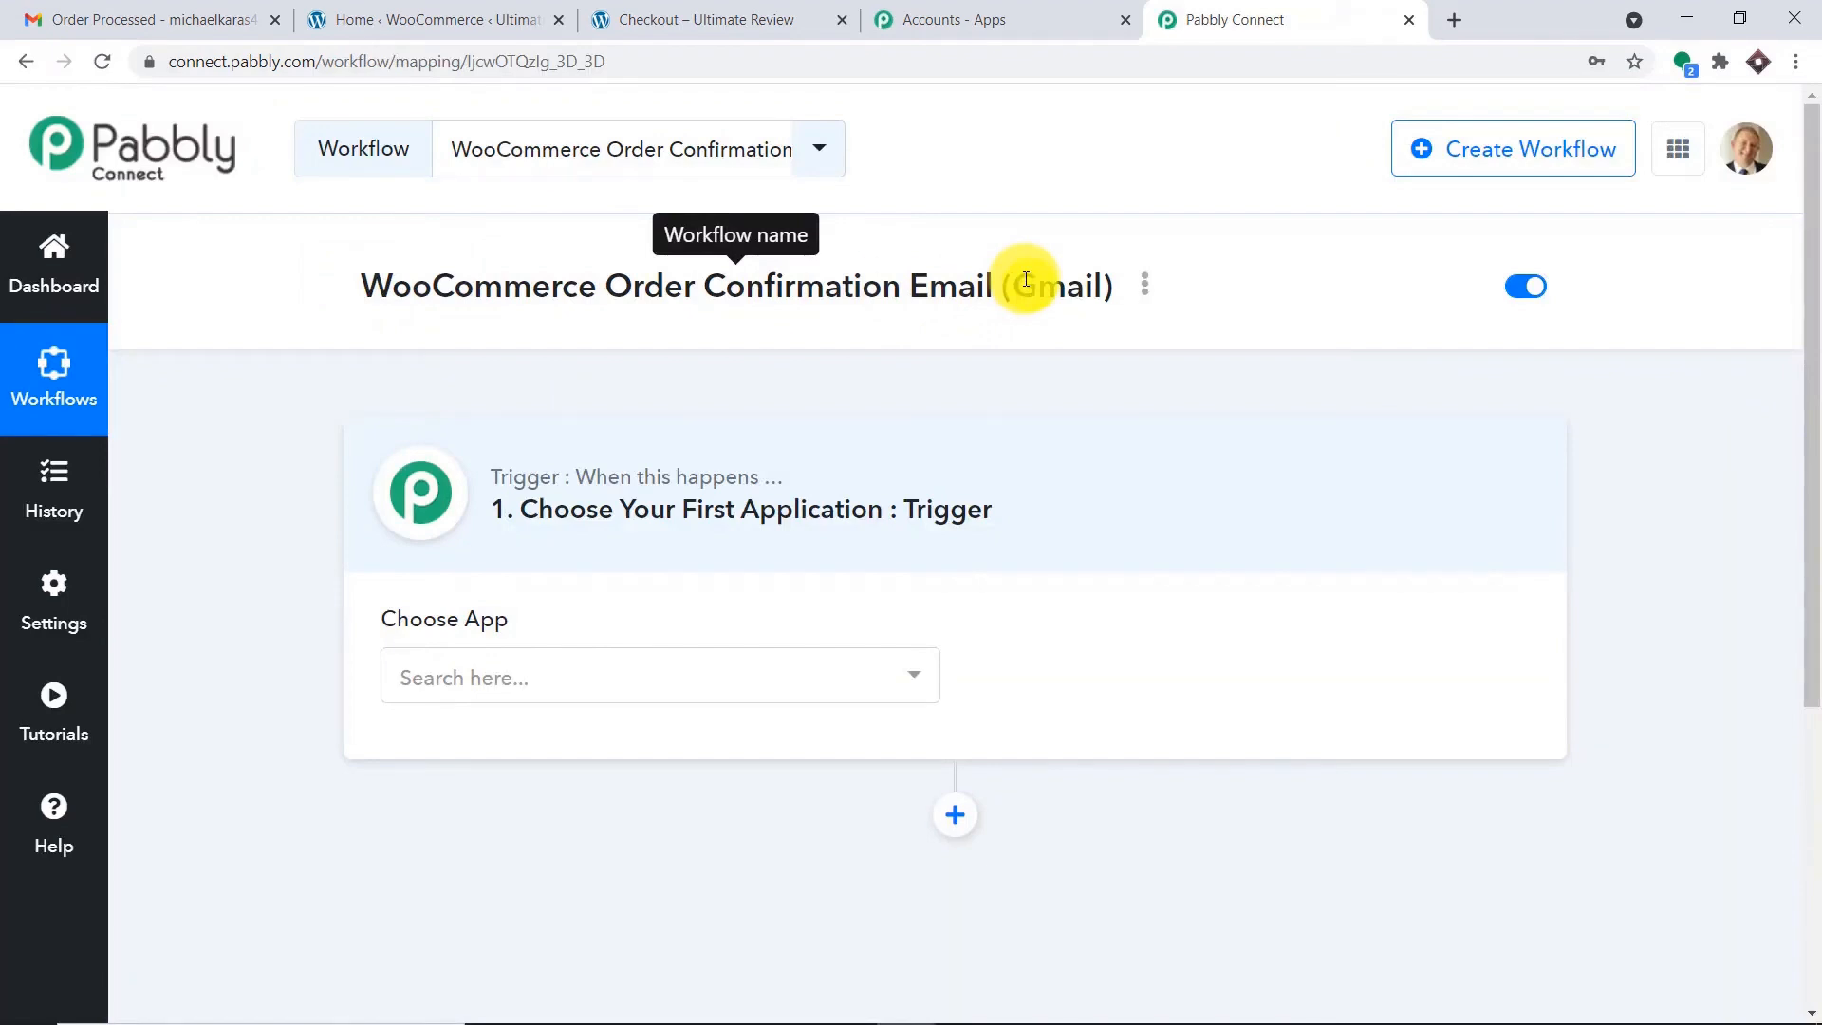
Set the trigger to WooCommerce's New Order Created event, then switch to the WooCommerce admin.
click(685, 681)
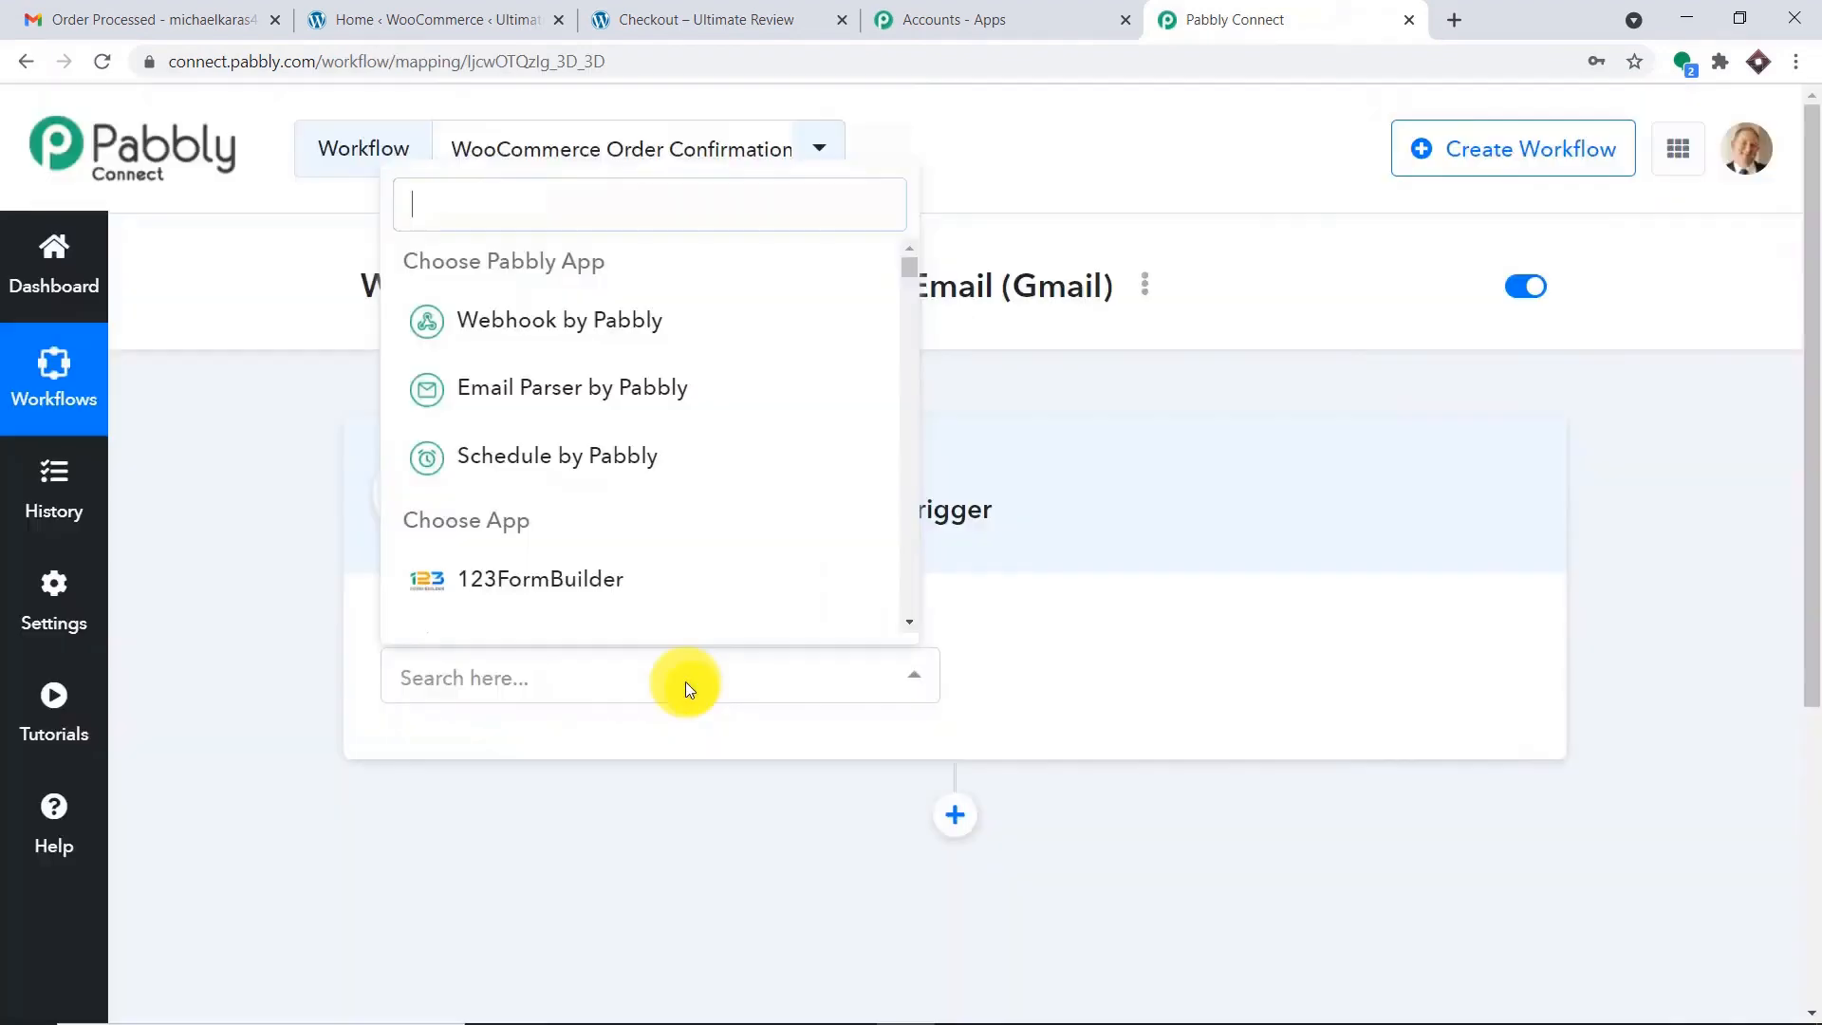
text(wo)
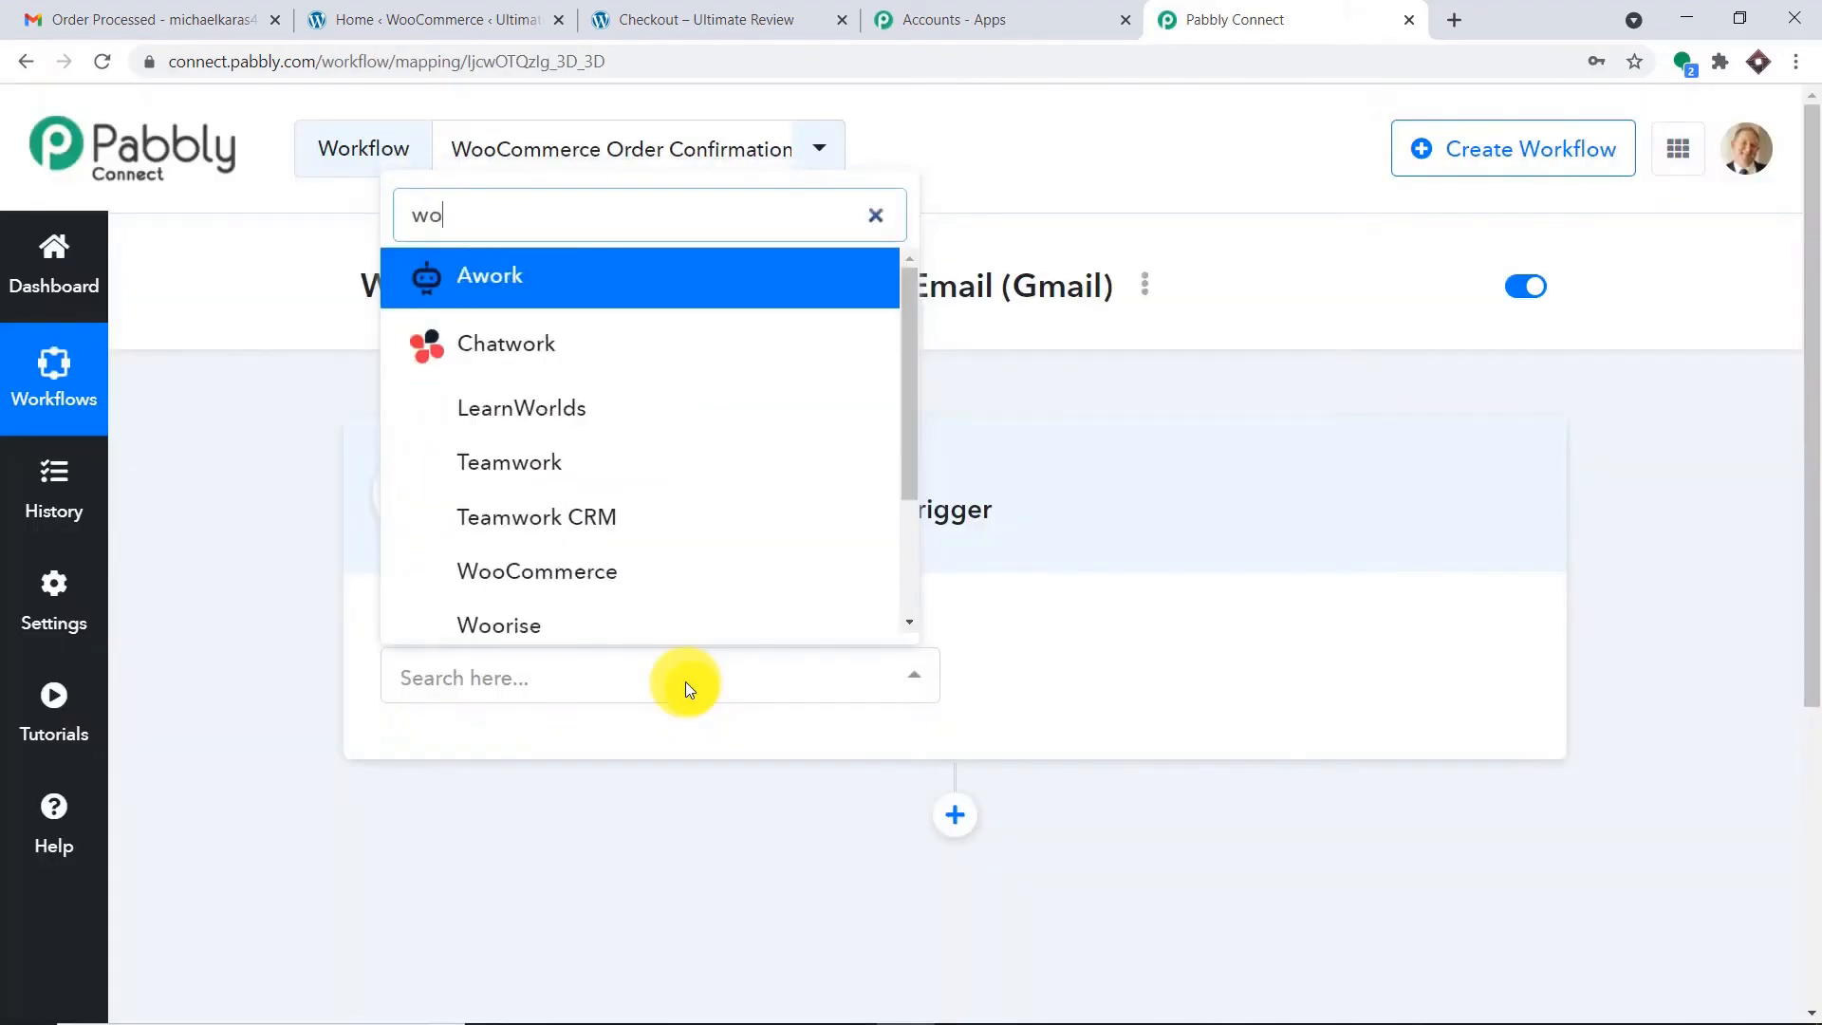
text(o)
click(618, 565)
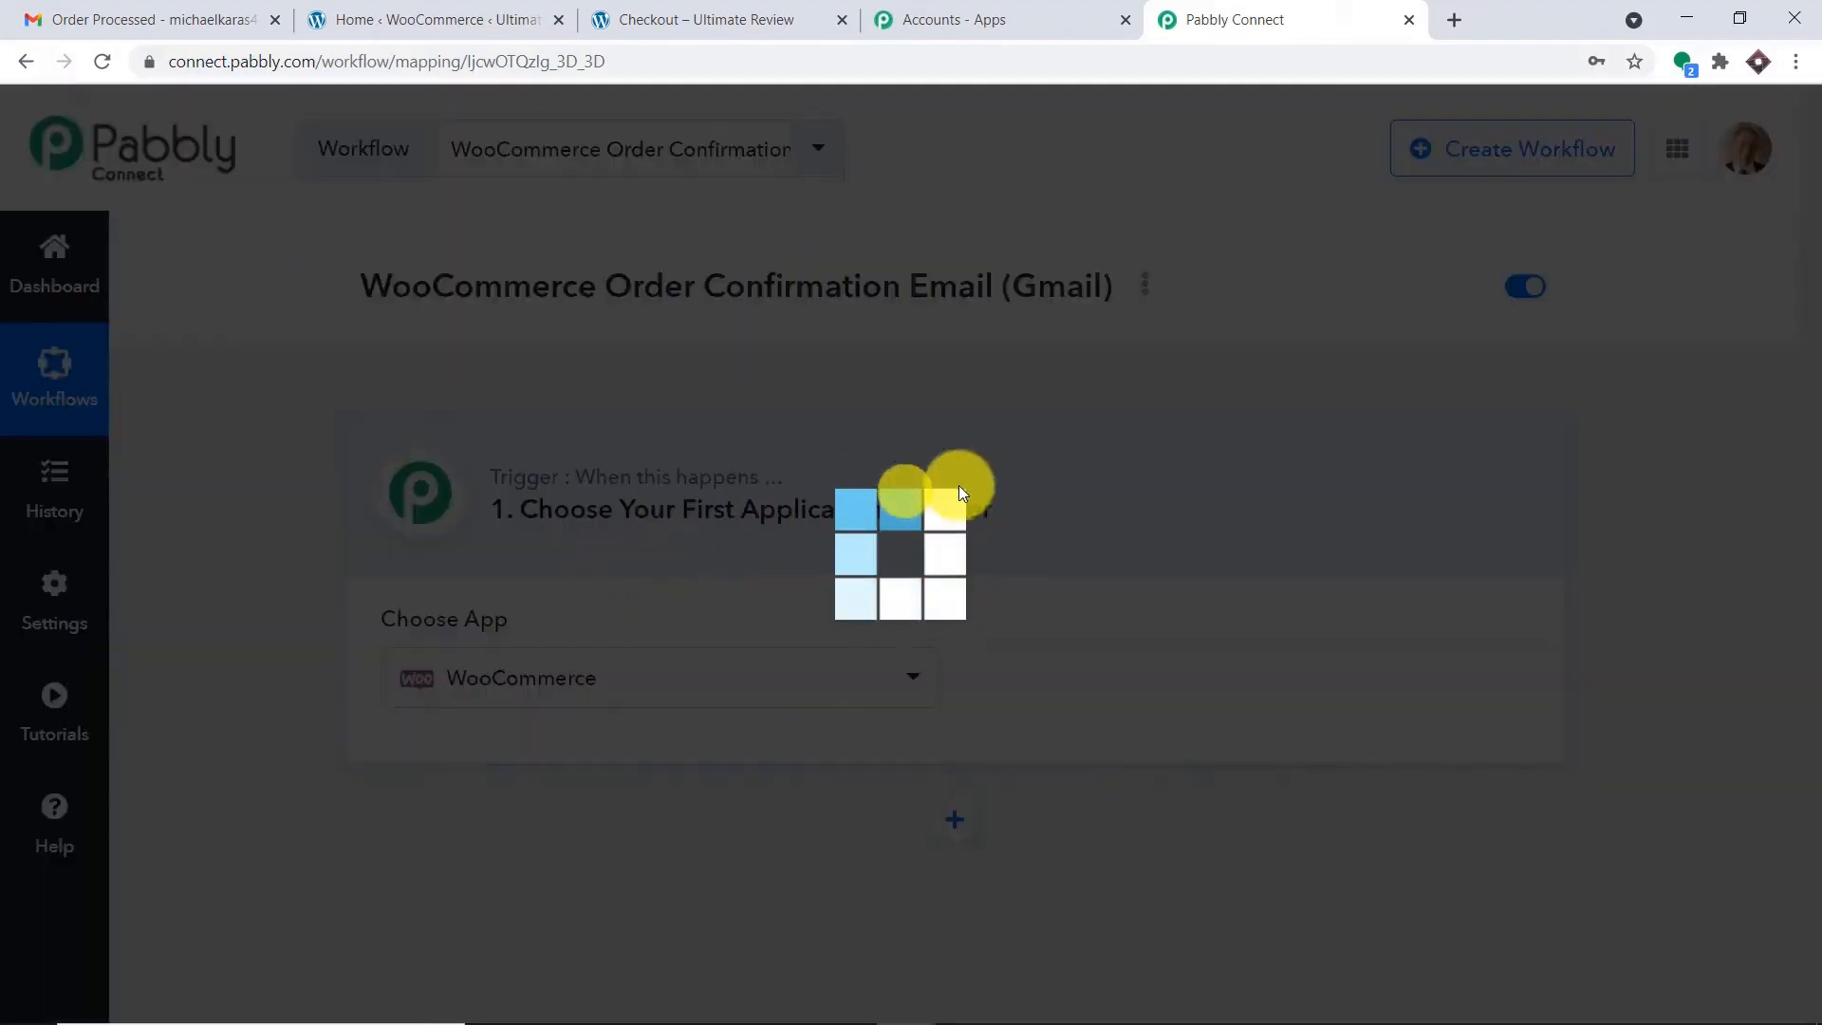
click(1156, 677)
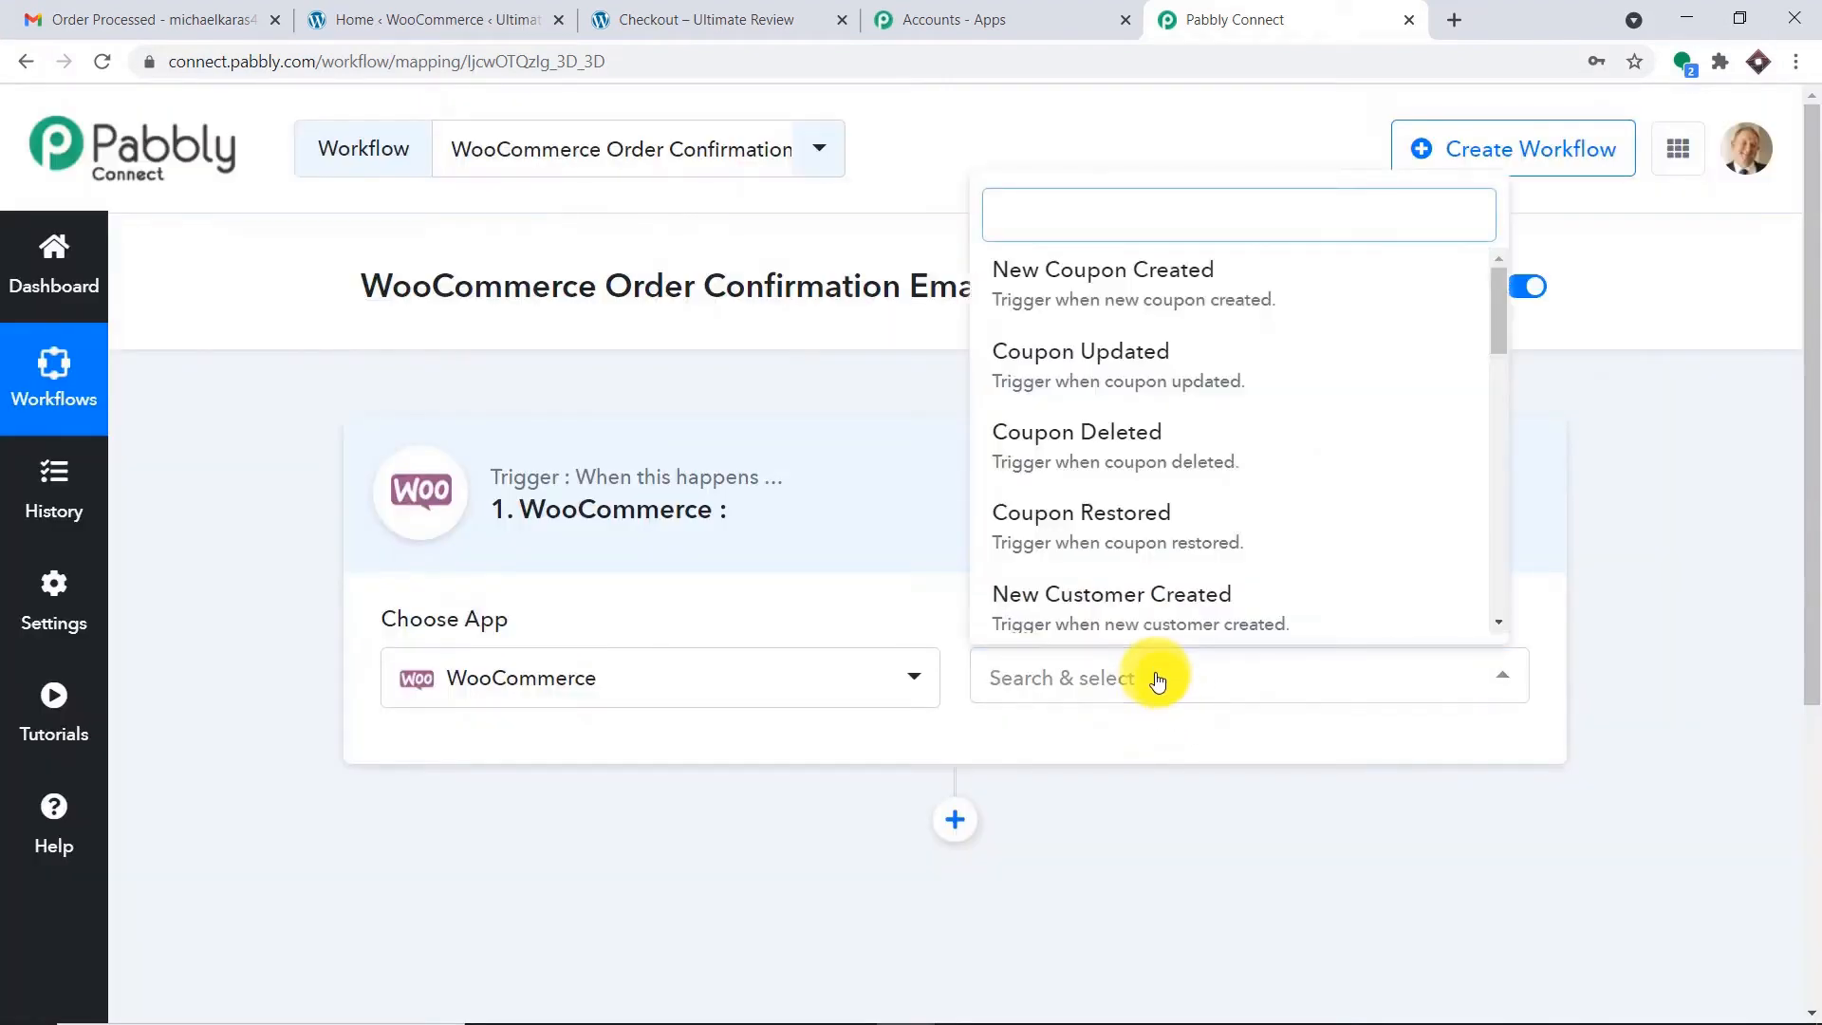
scroll(1240, 423, down, 6)
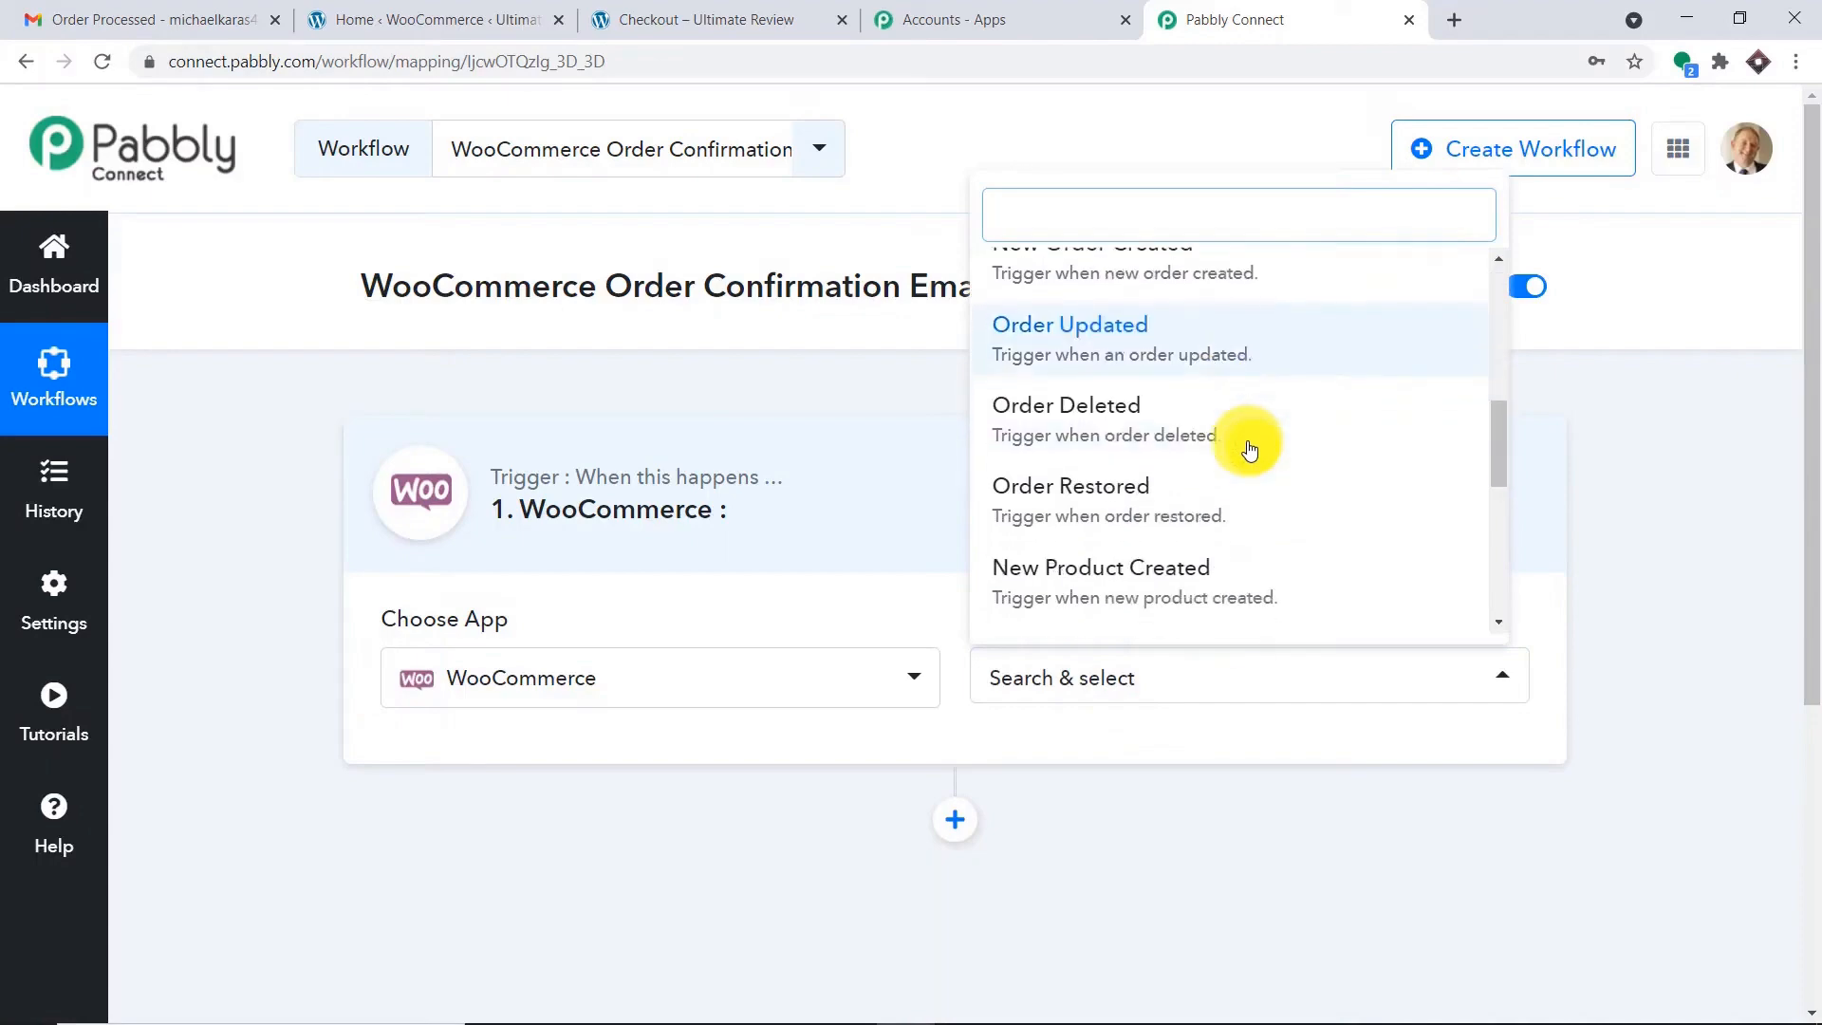
scroll(1243, 454, up, 3)
click(1219, 490)
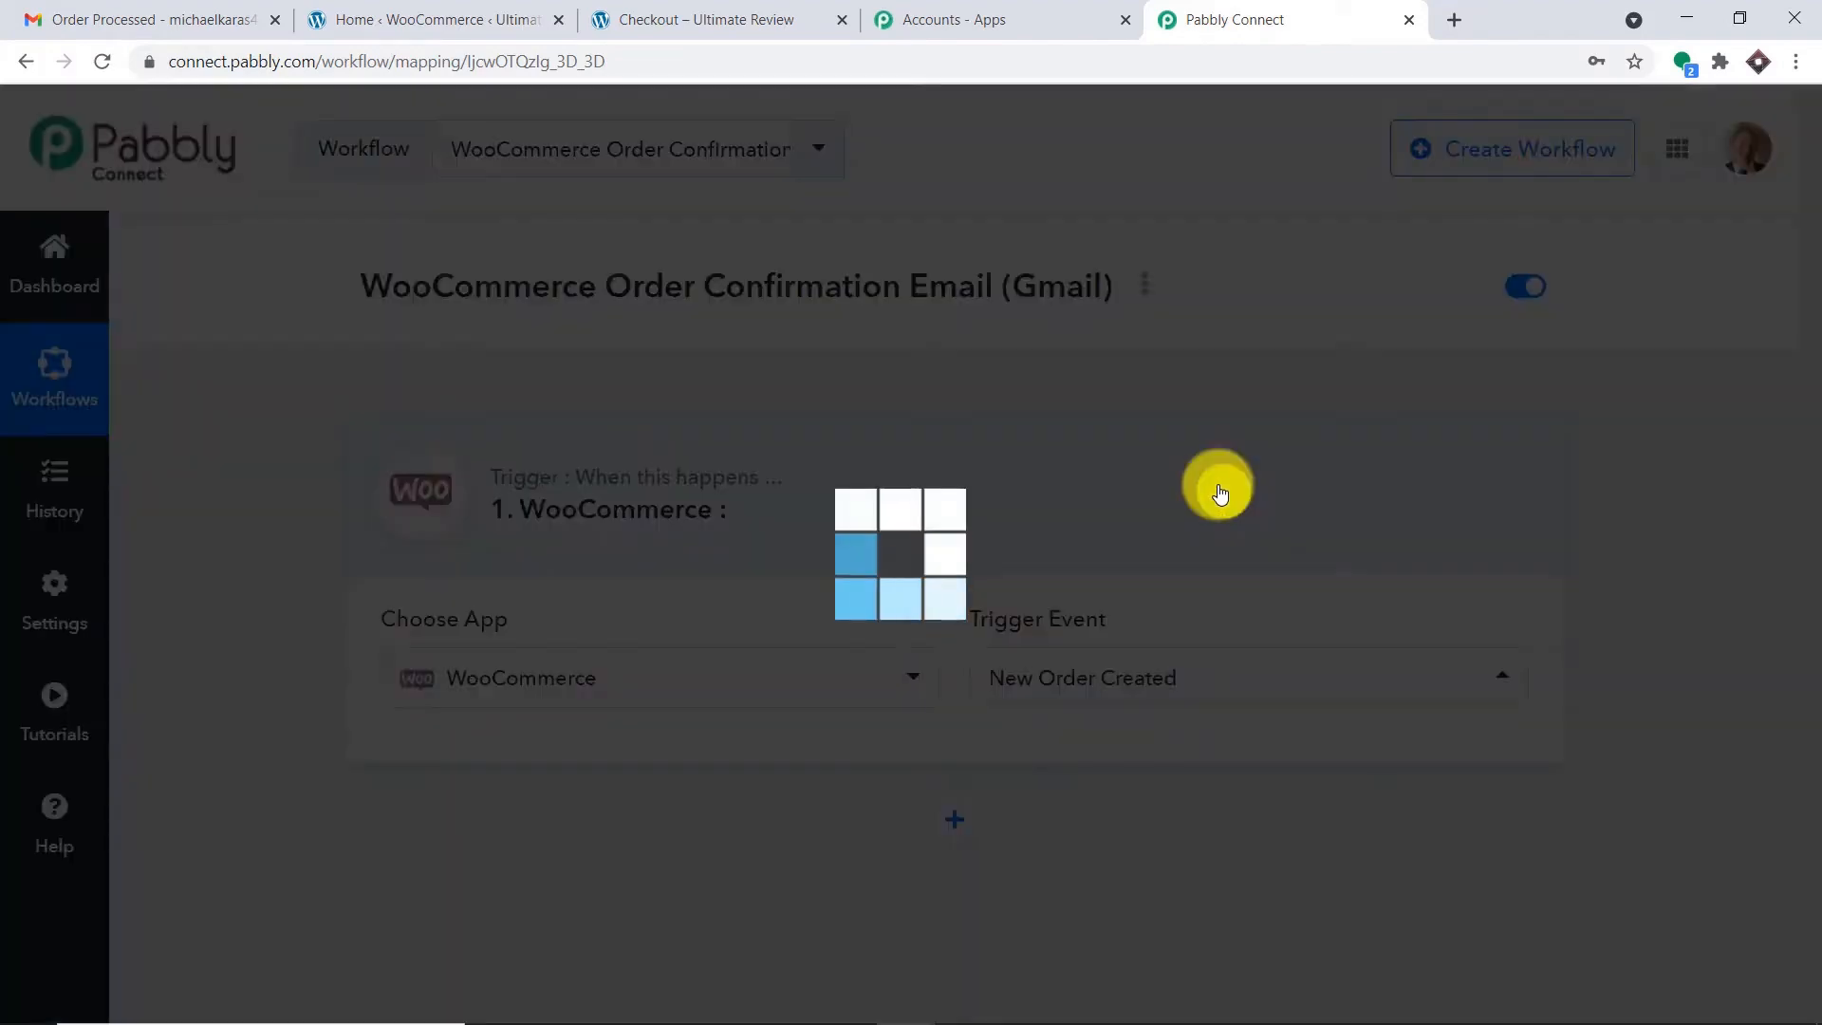
scroll(1217, 492, down, 3)
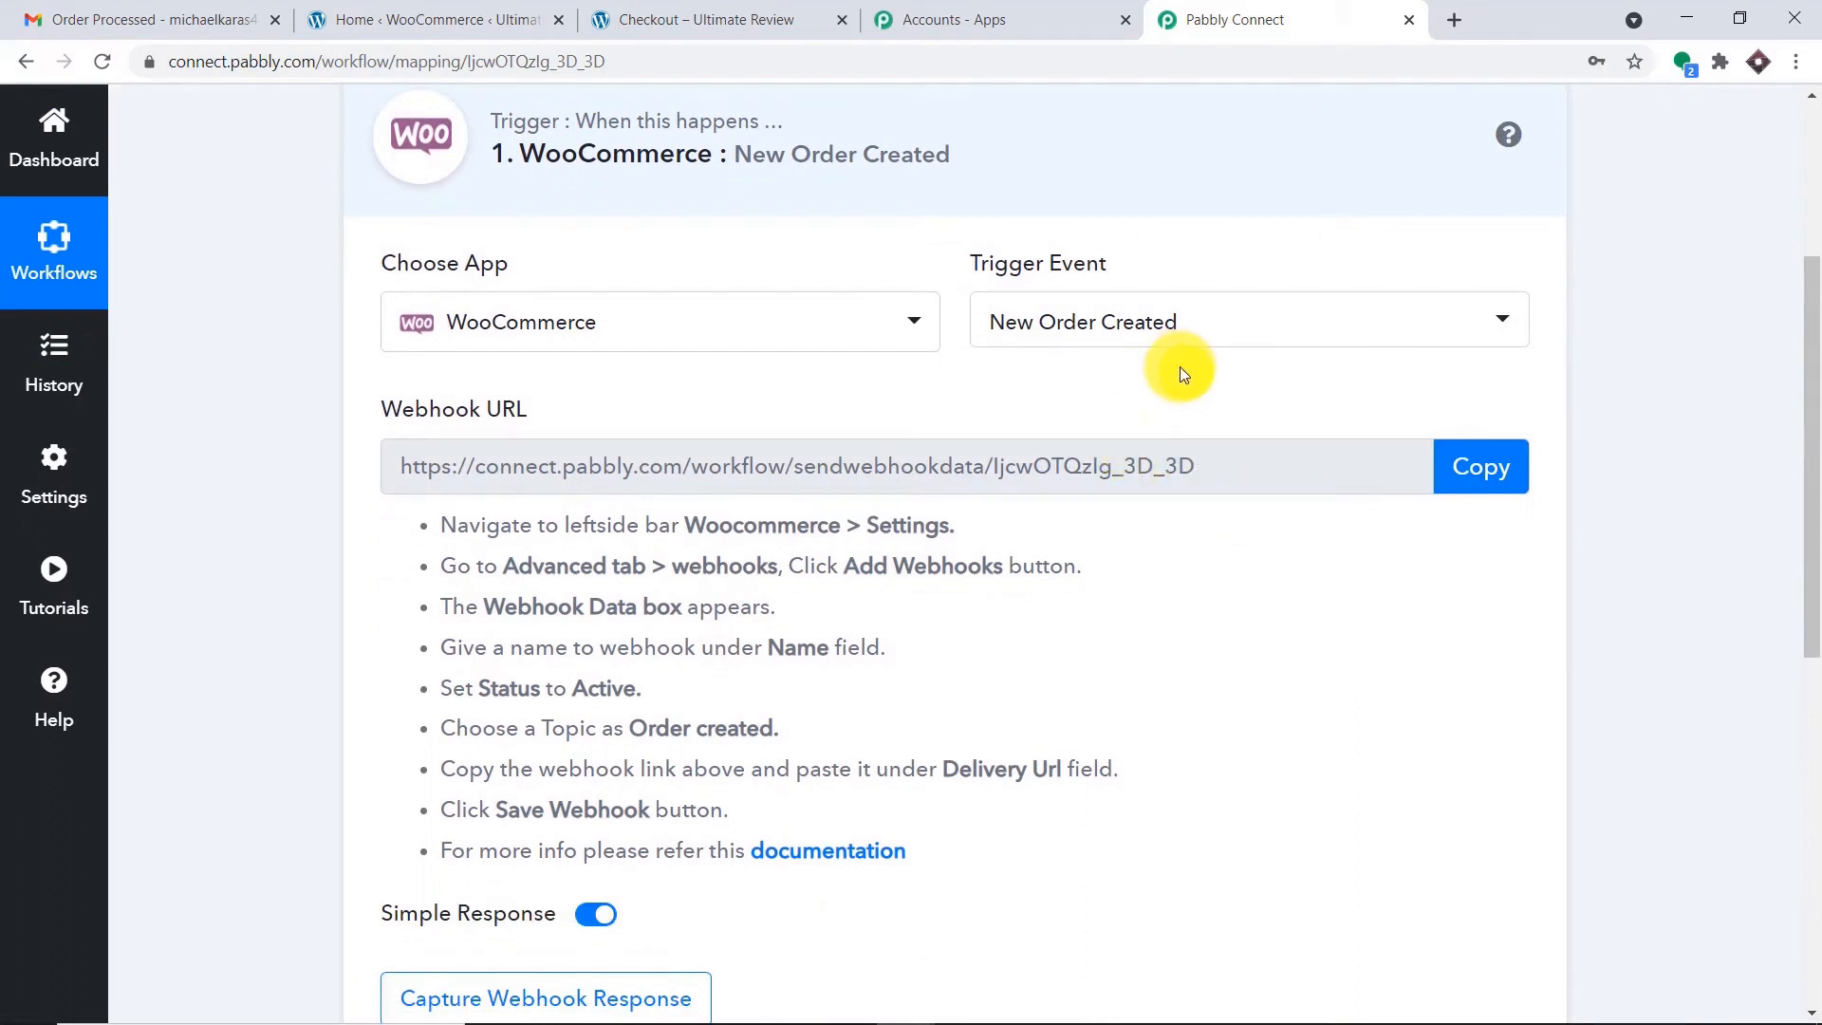
click(555, 13)
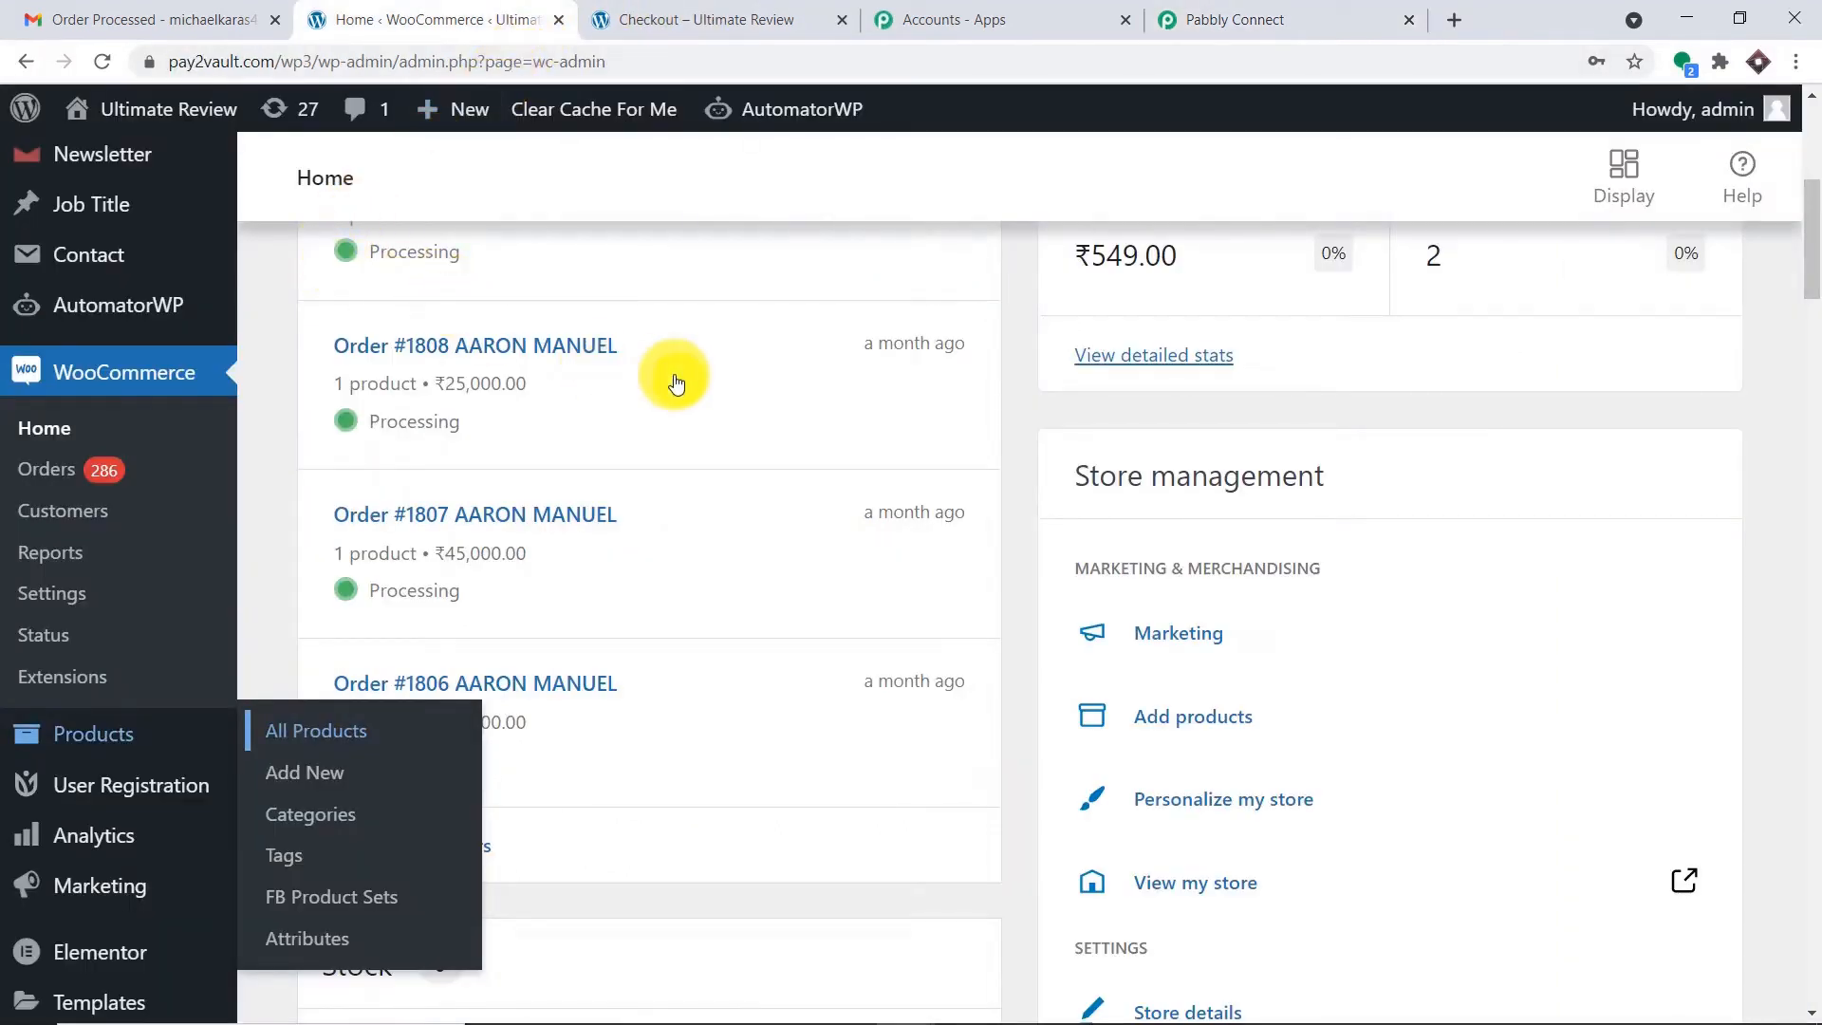
Open WooCommerce Settings in a new browser tab and switch to it.
scroll(113, 580, down, 4)
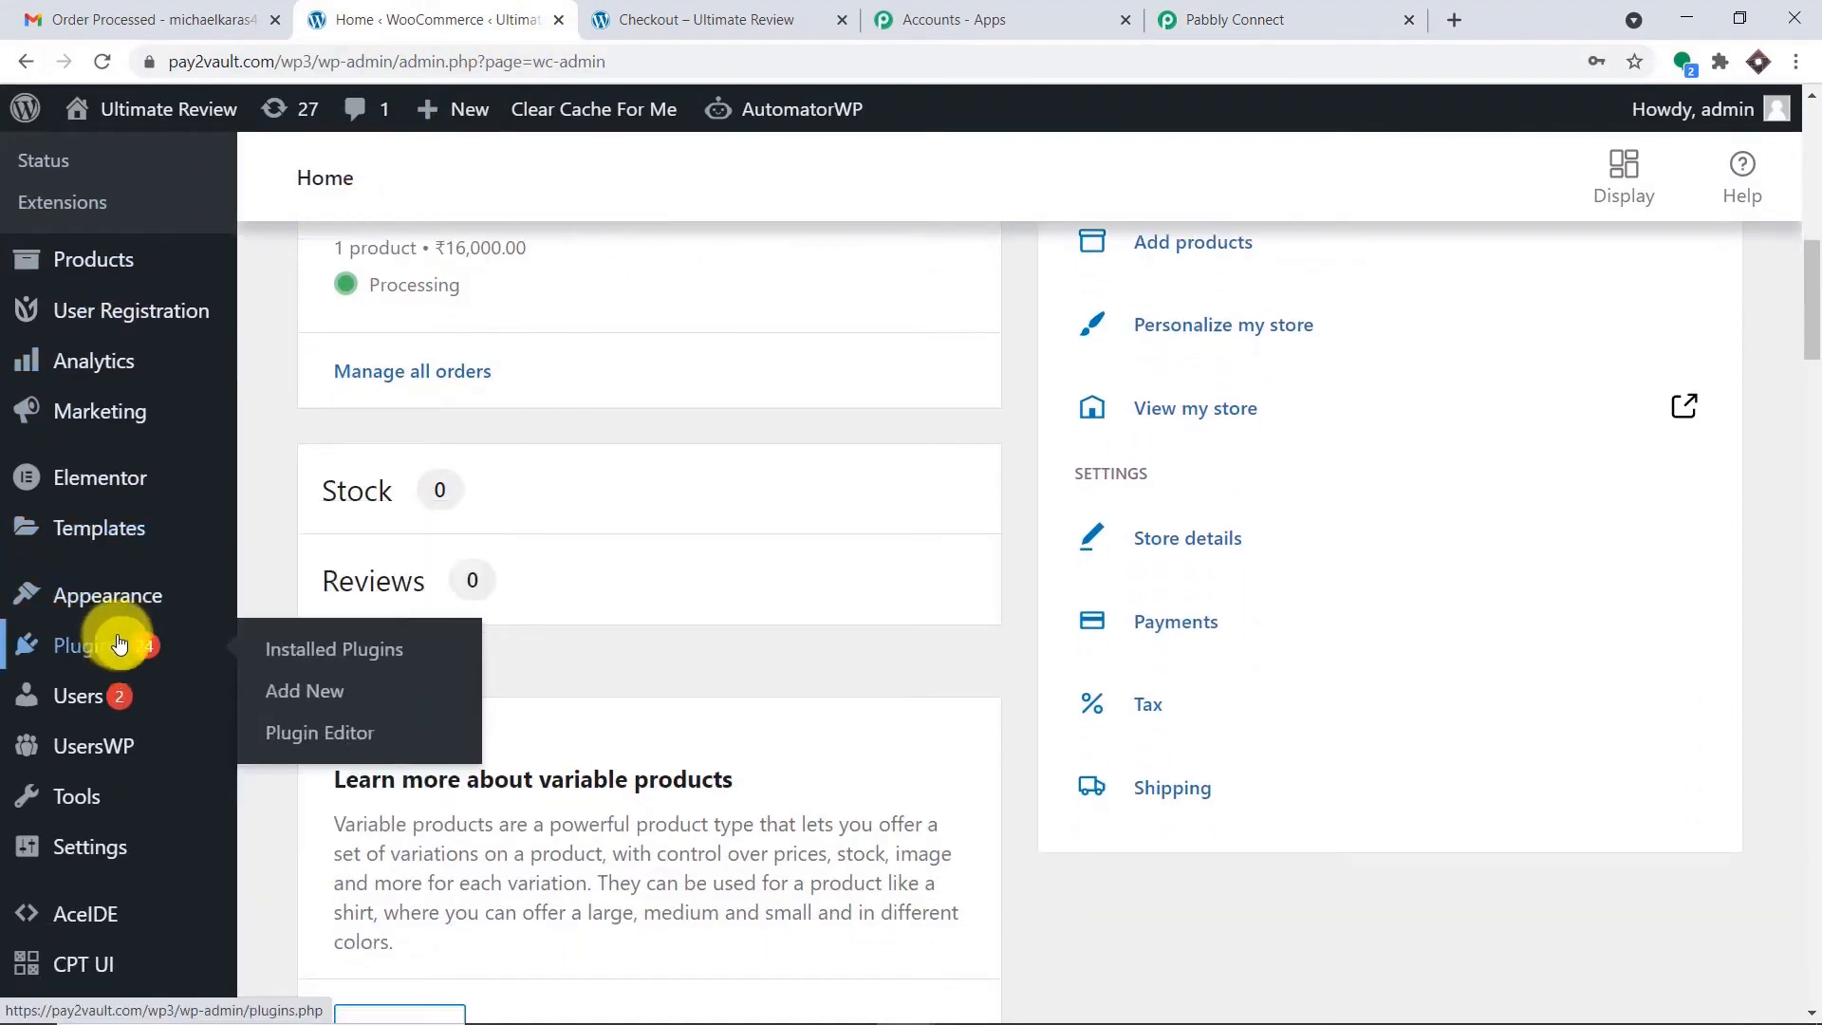
scroll(121, 635, up, 3)
scroll(120, 637, up, 5)
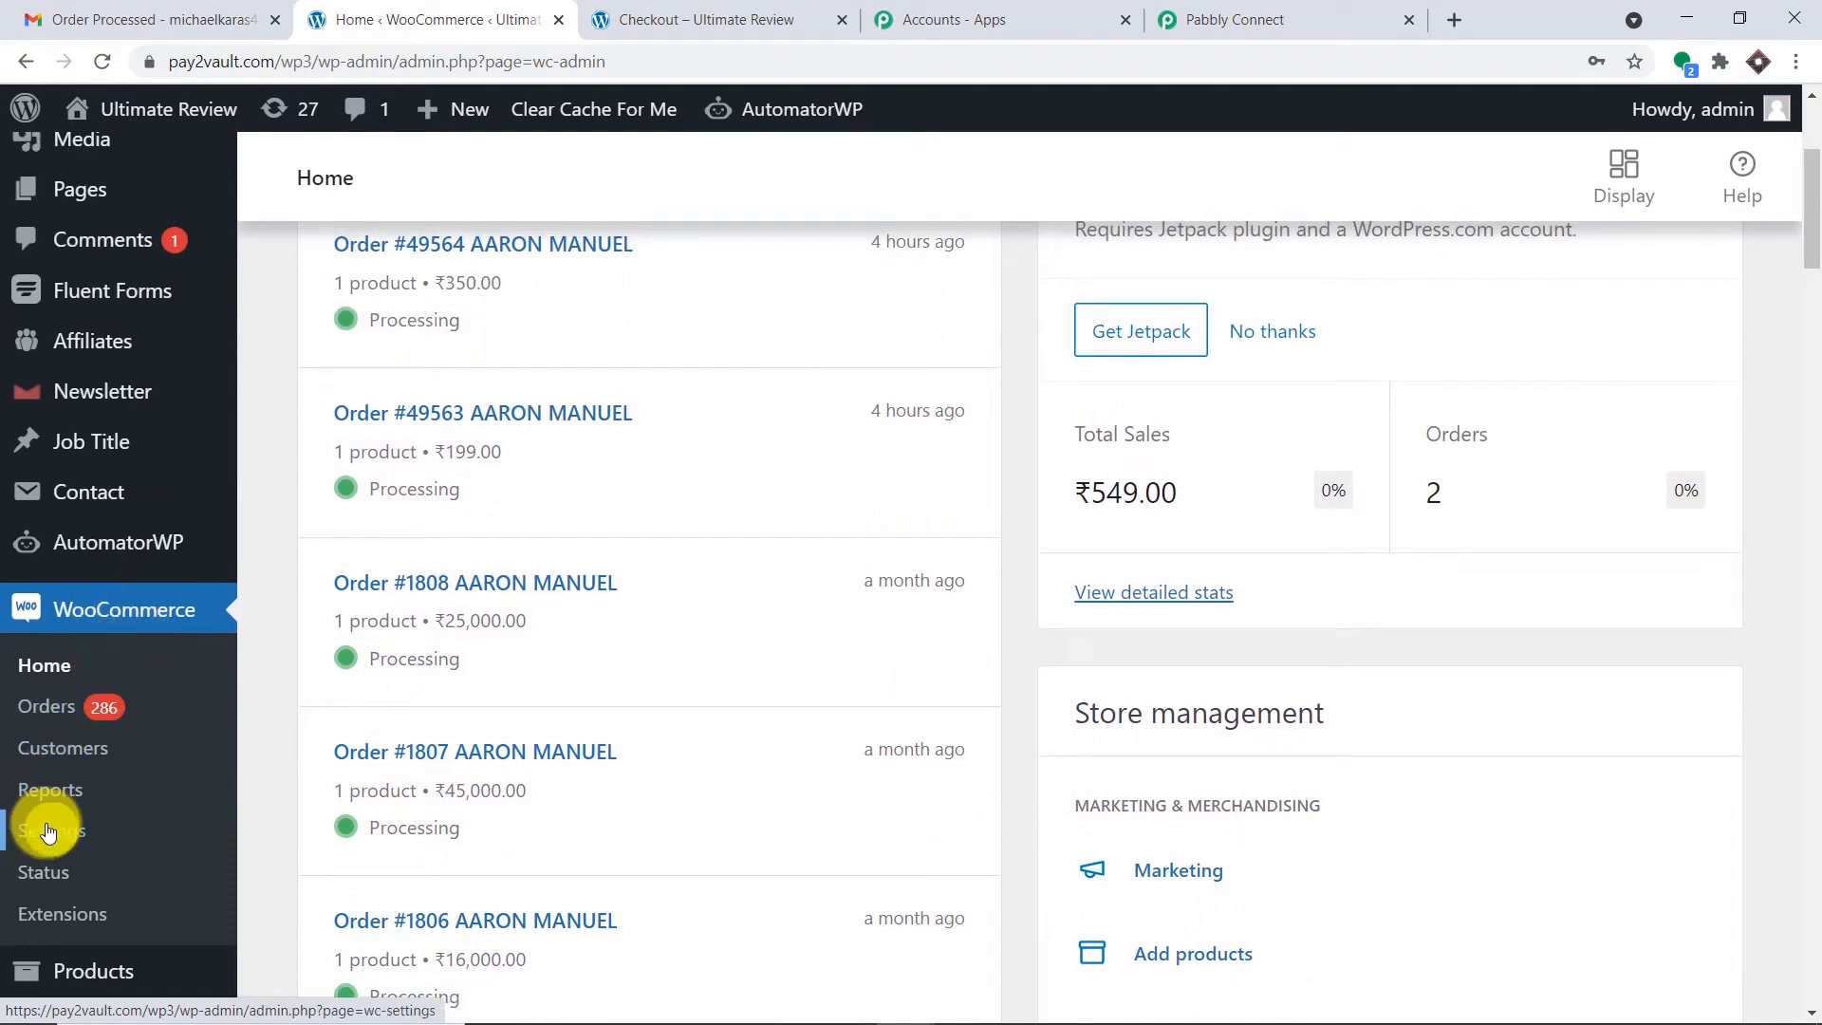
right_click(49, 831)
click(157, 605)
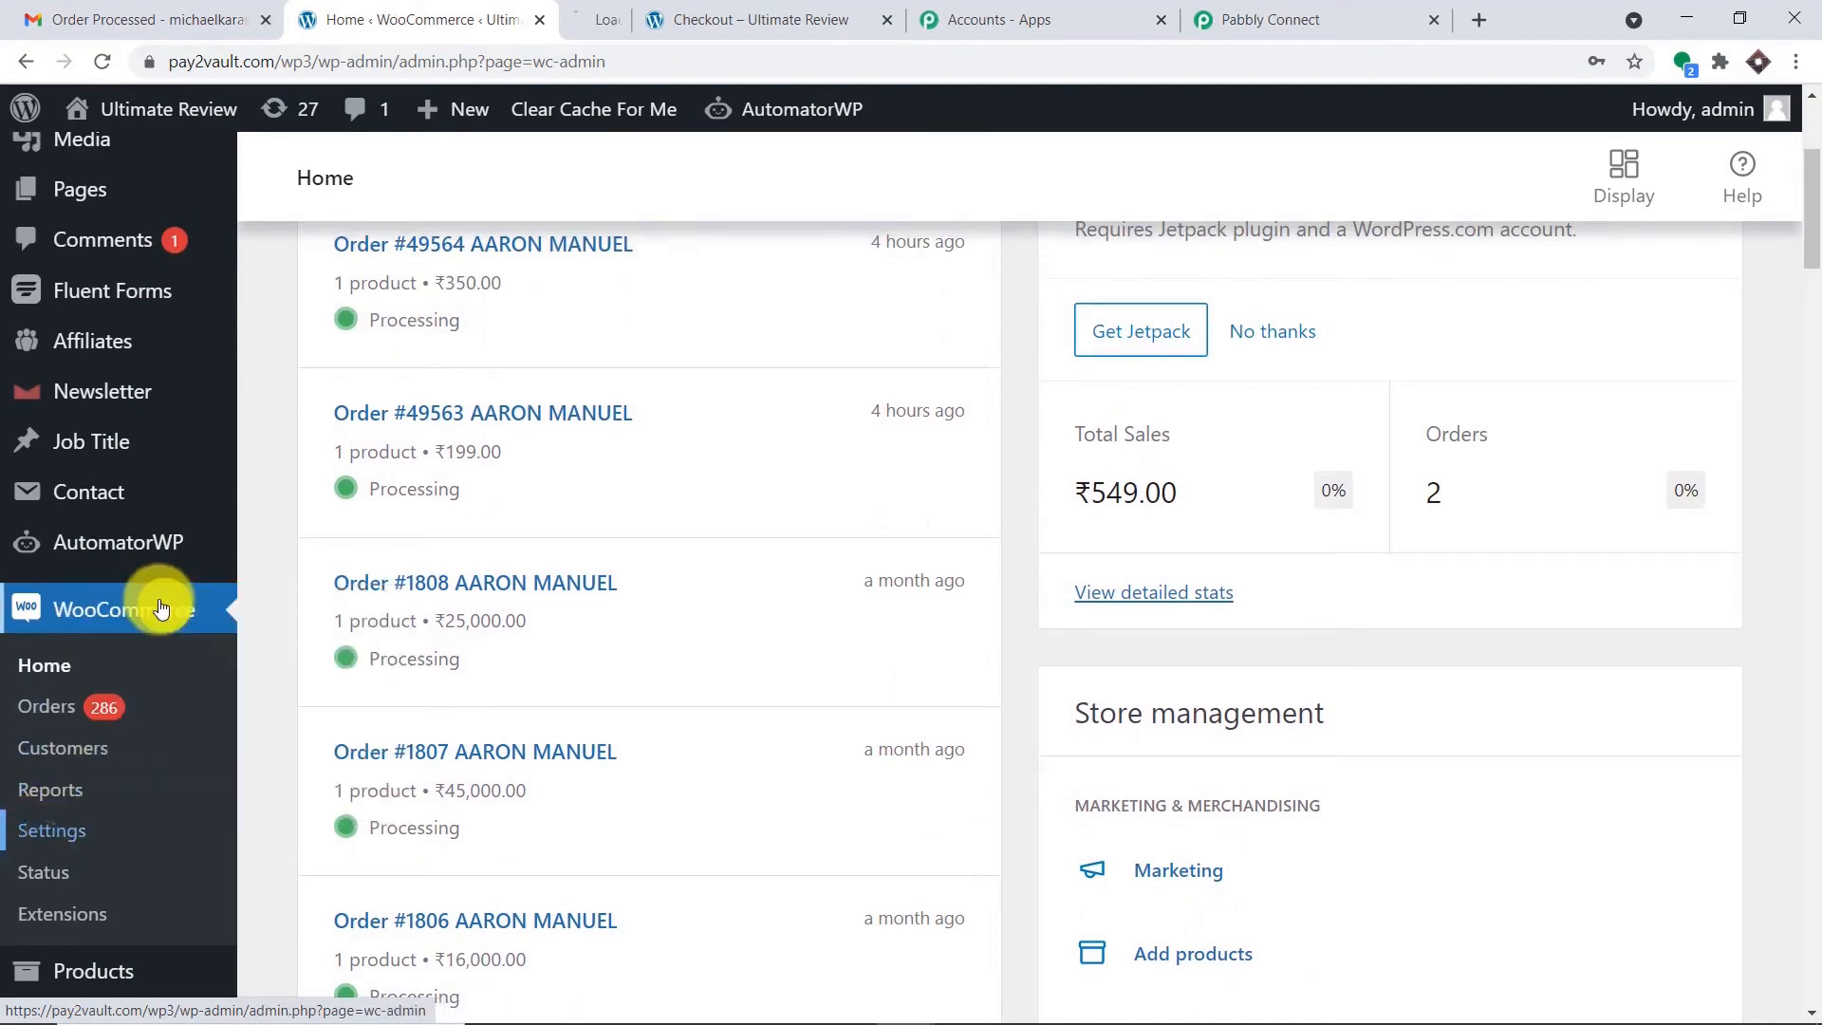
click(633, 10)
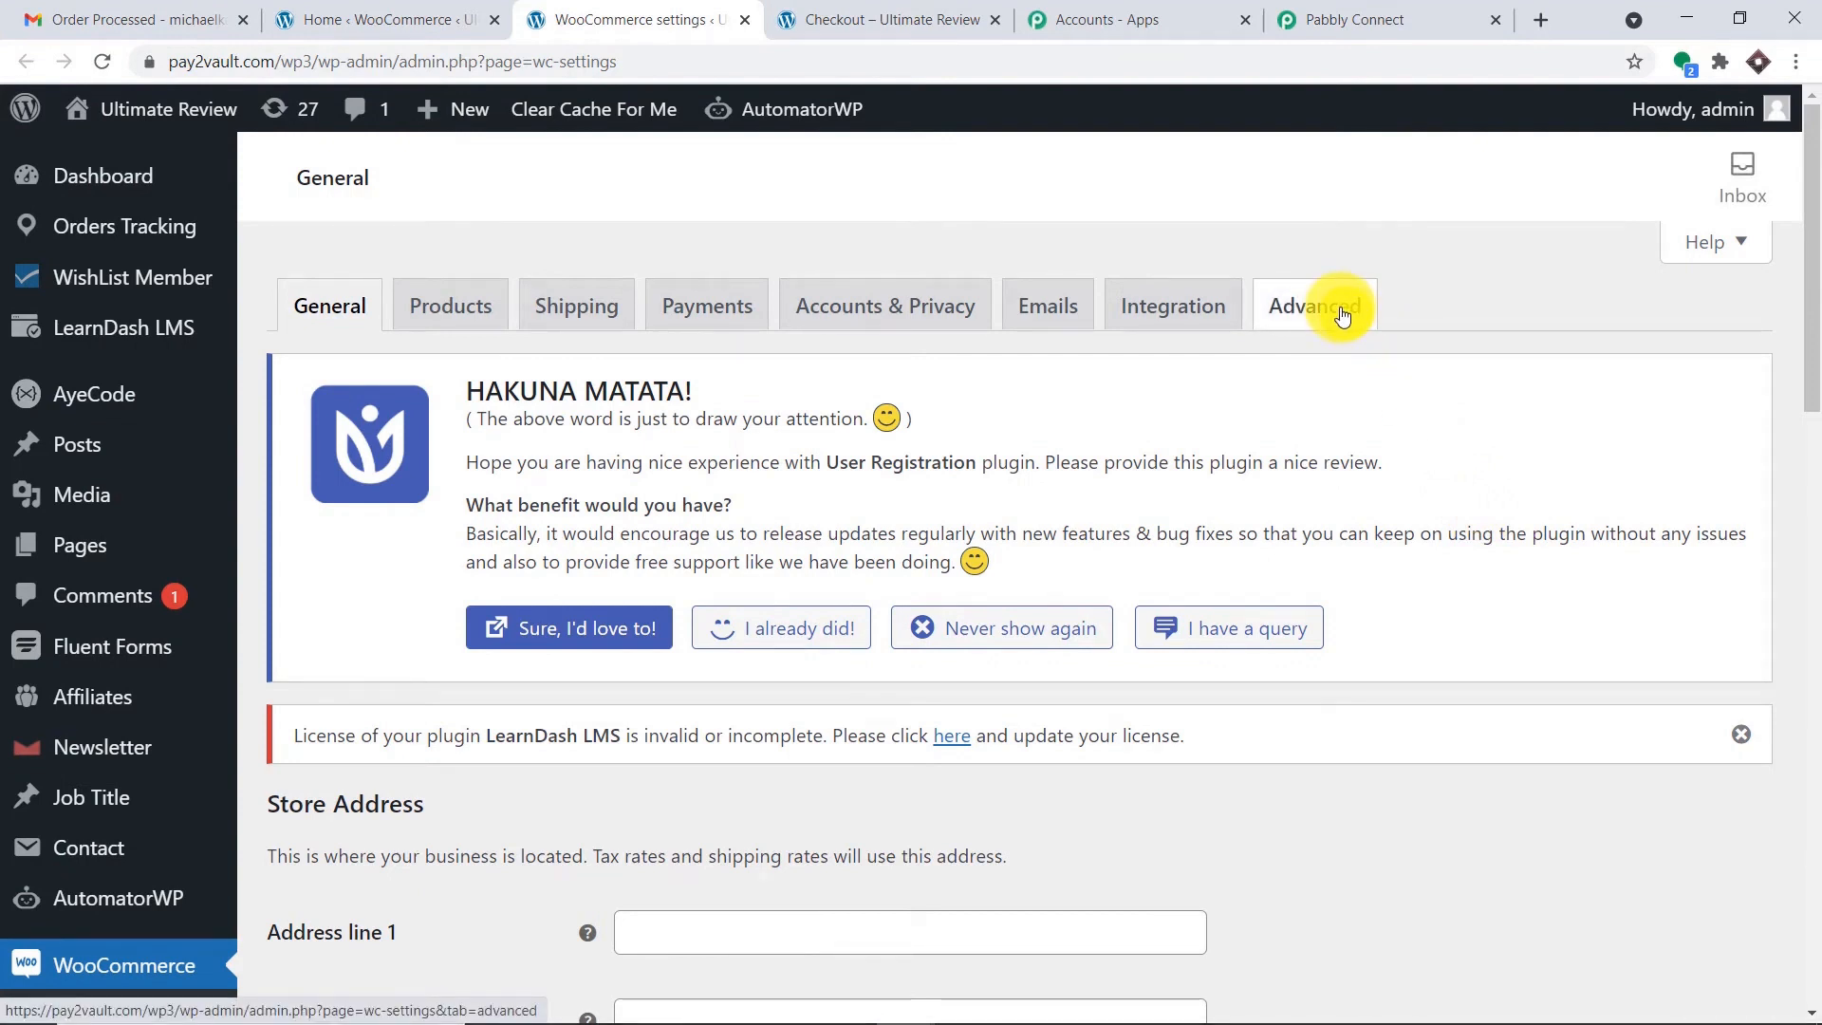
Go to the Advanced settings and open the Webhooks section.
click(1342, 315)
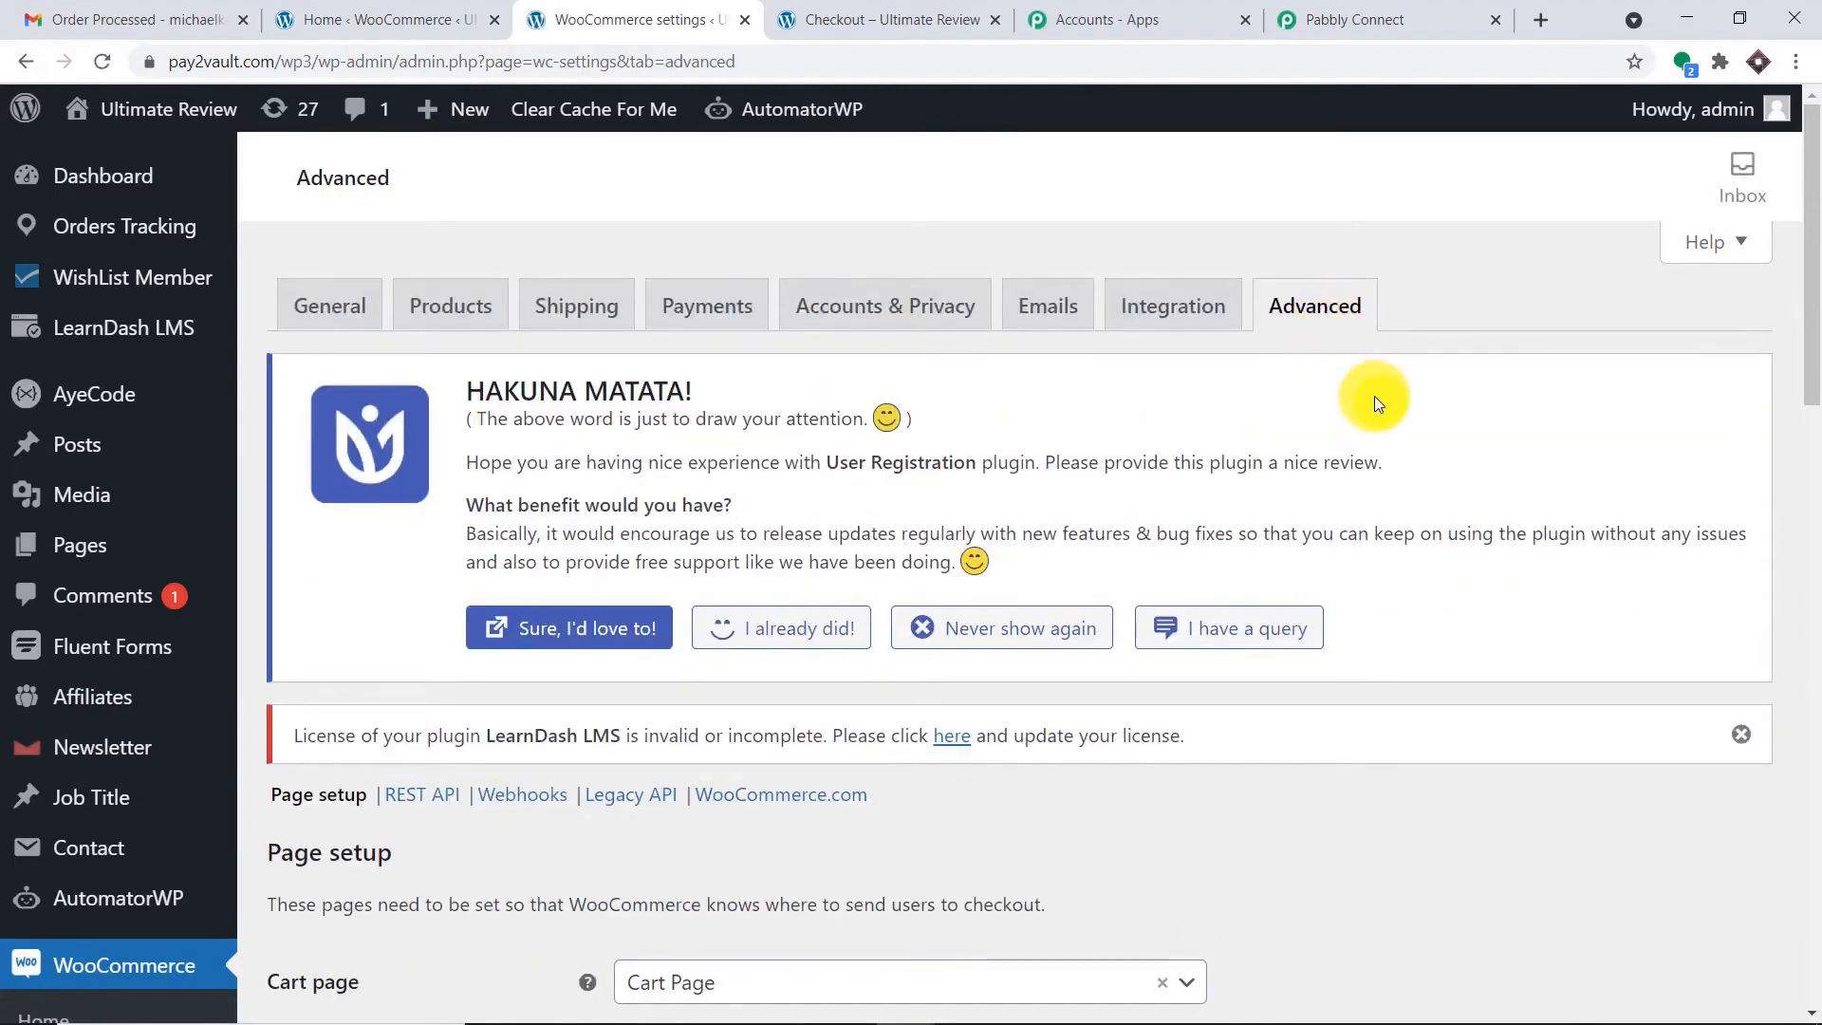
scroll(1373, 396, down, 5)
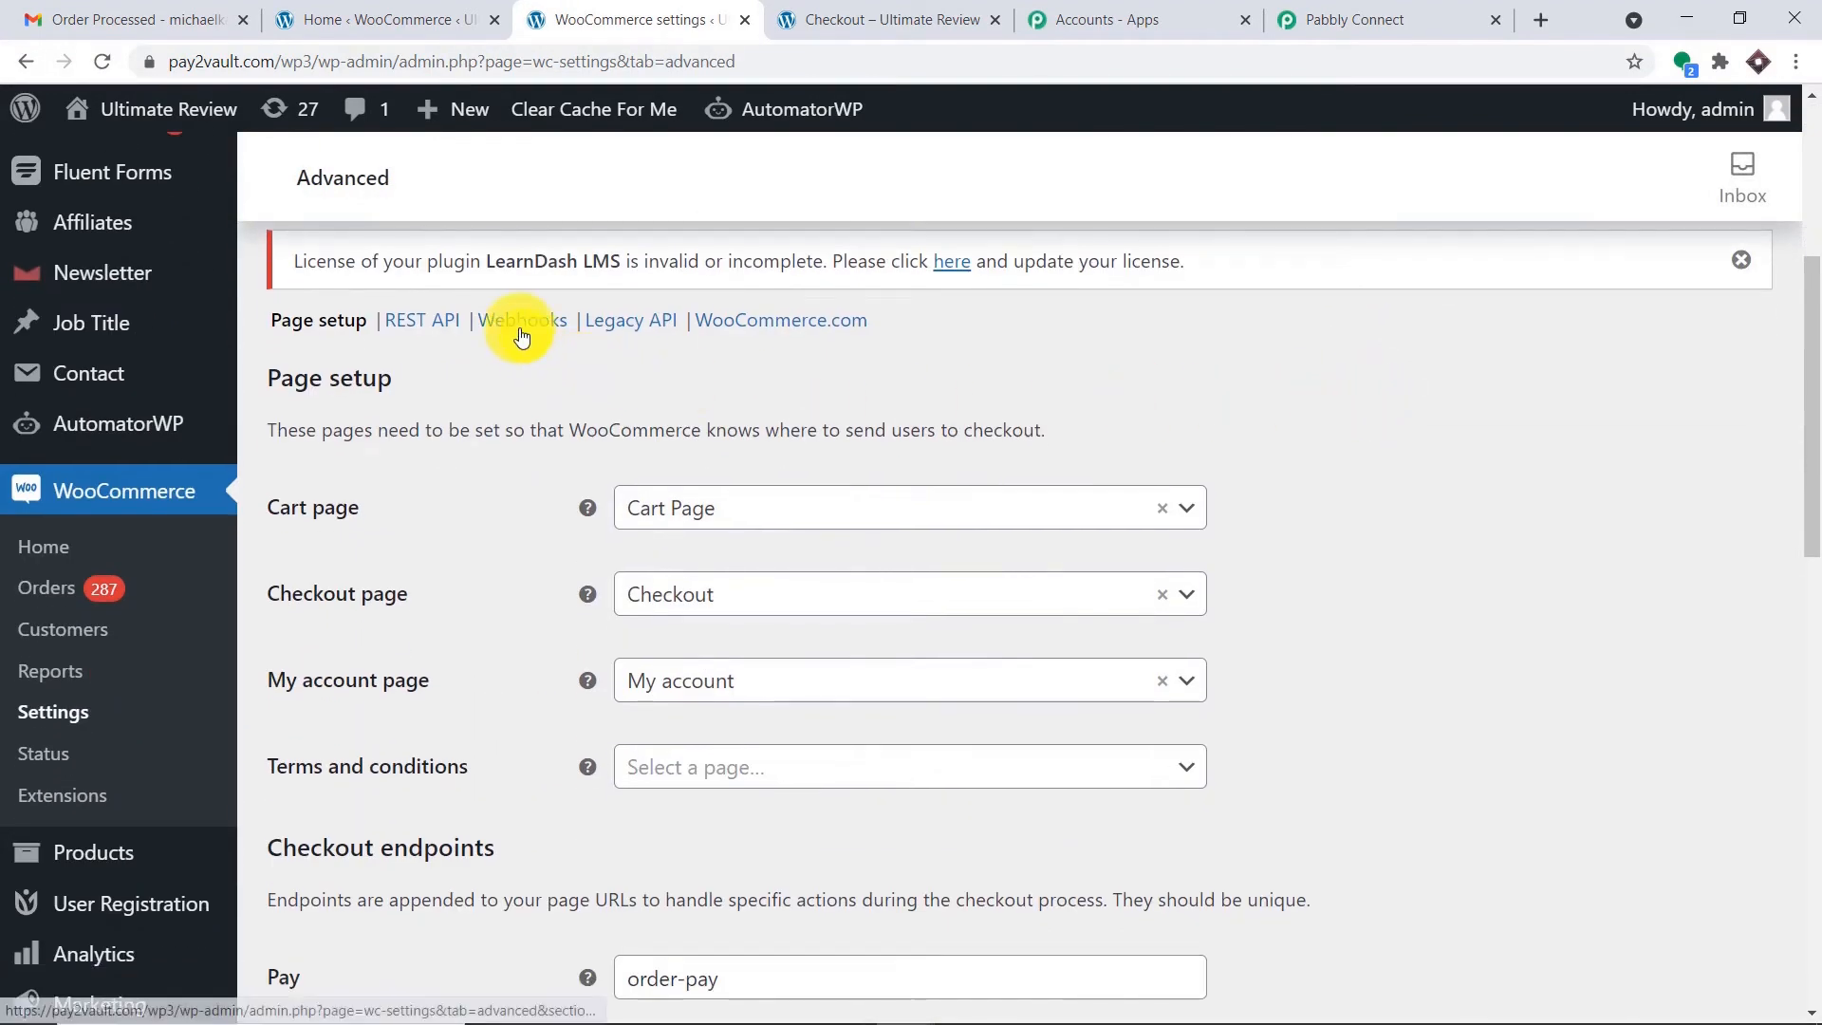
click(521, 336)
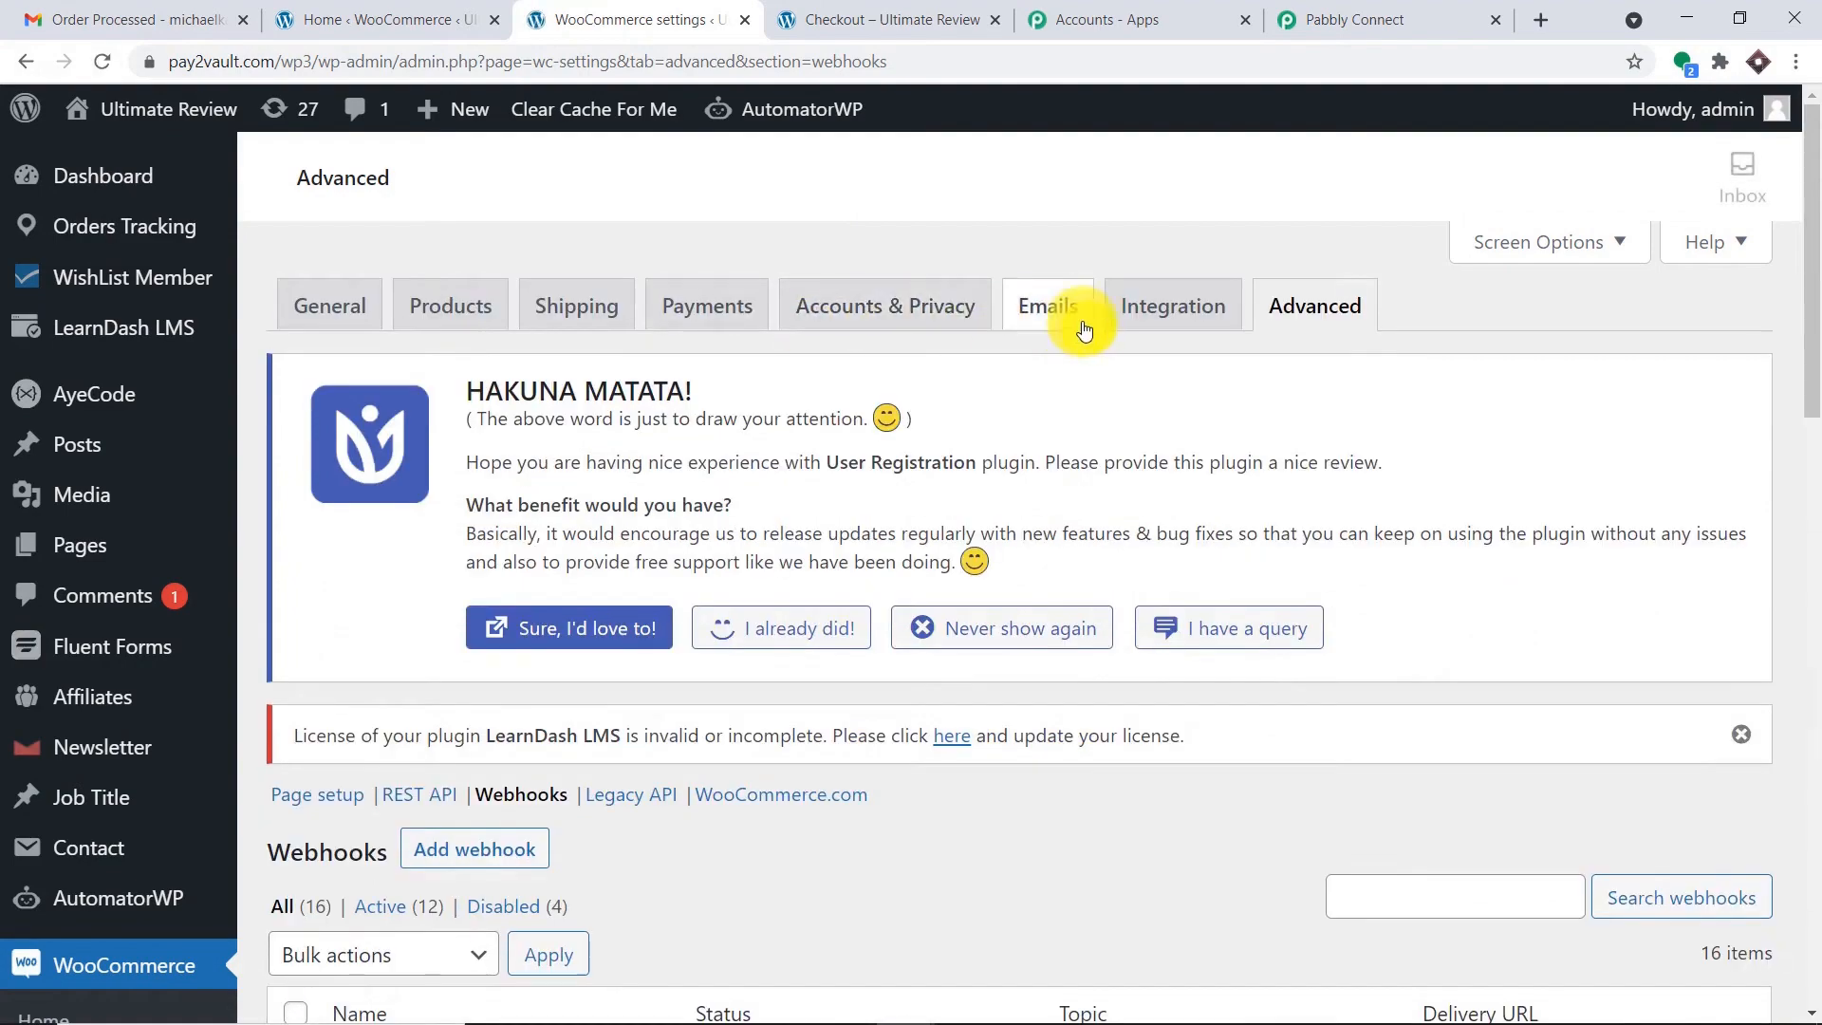
scroll(1102, 373, down, 15)
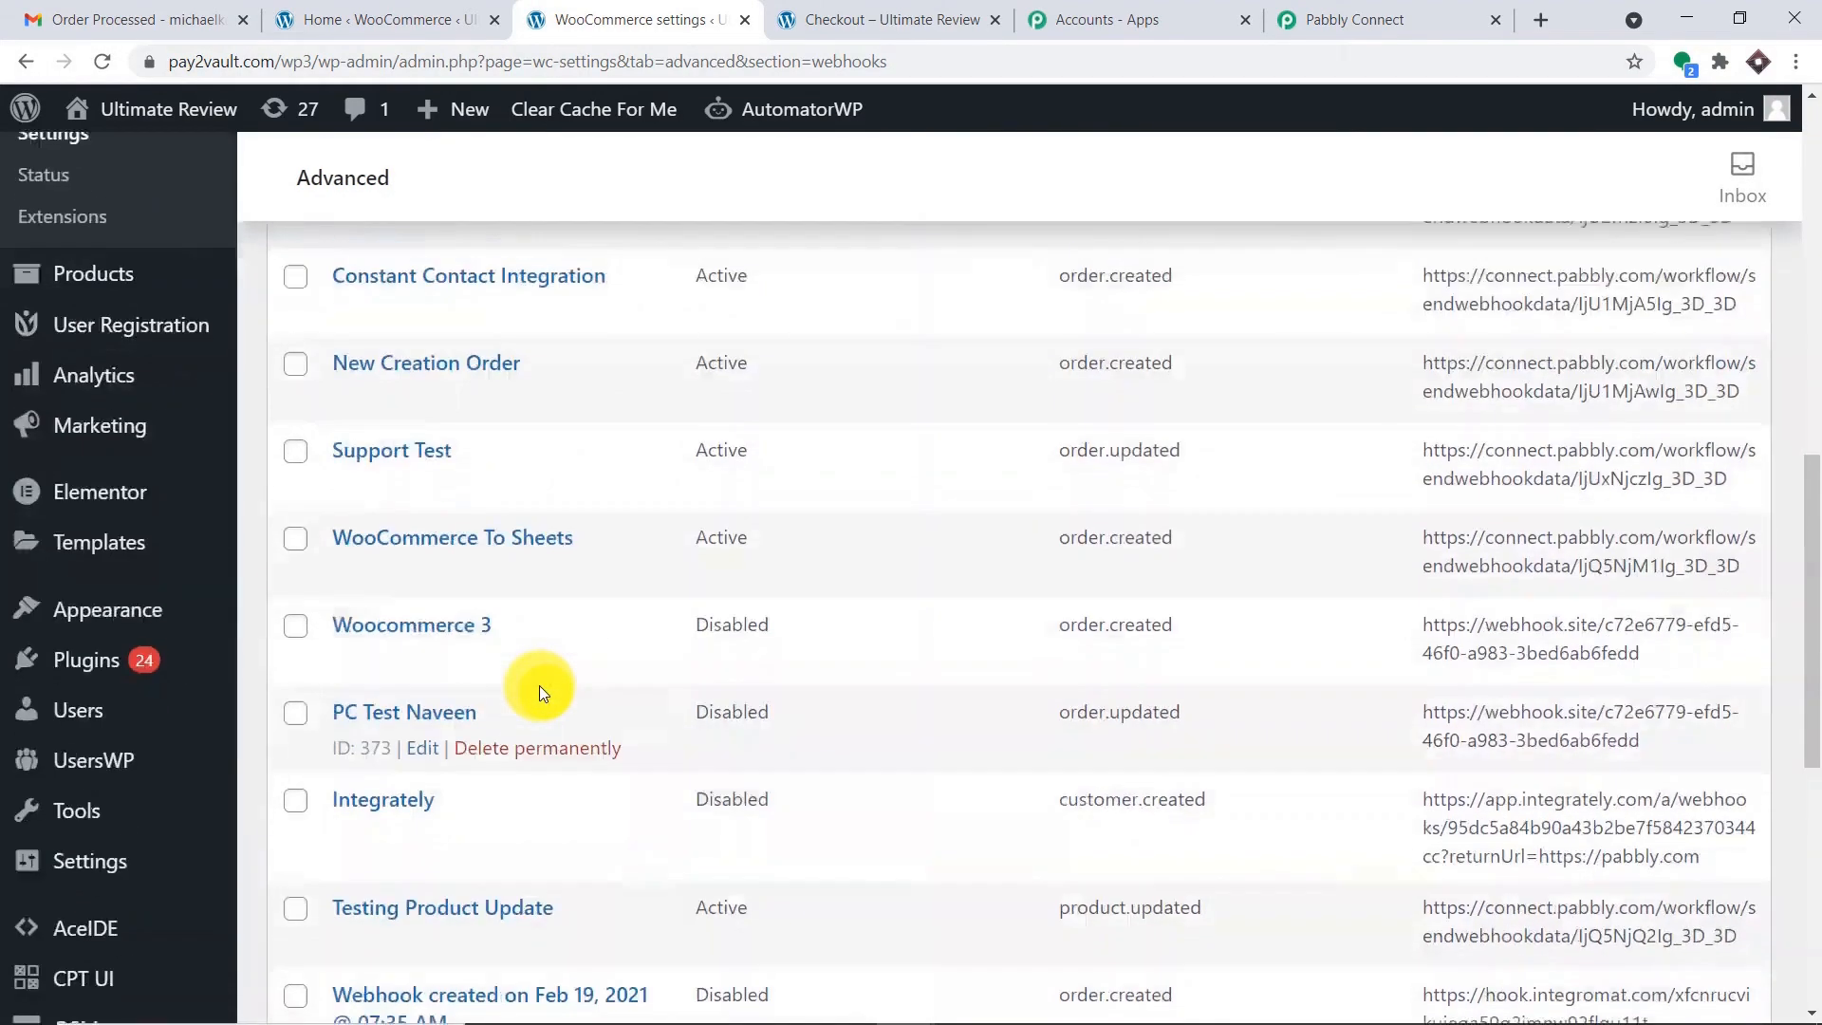
scroll(548, 670, up, 15)
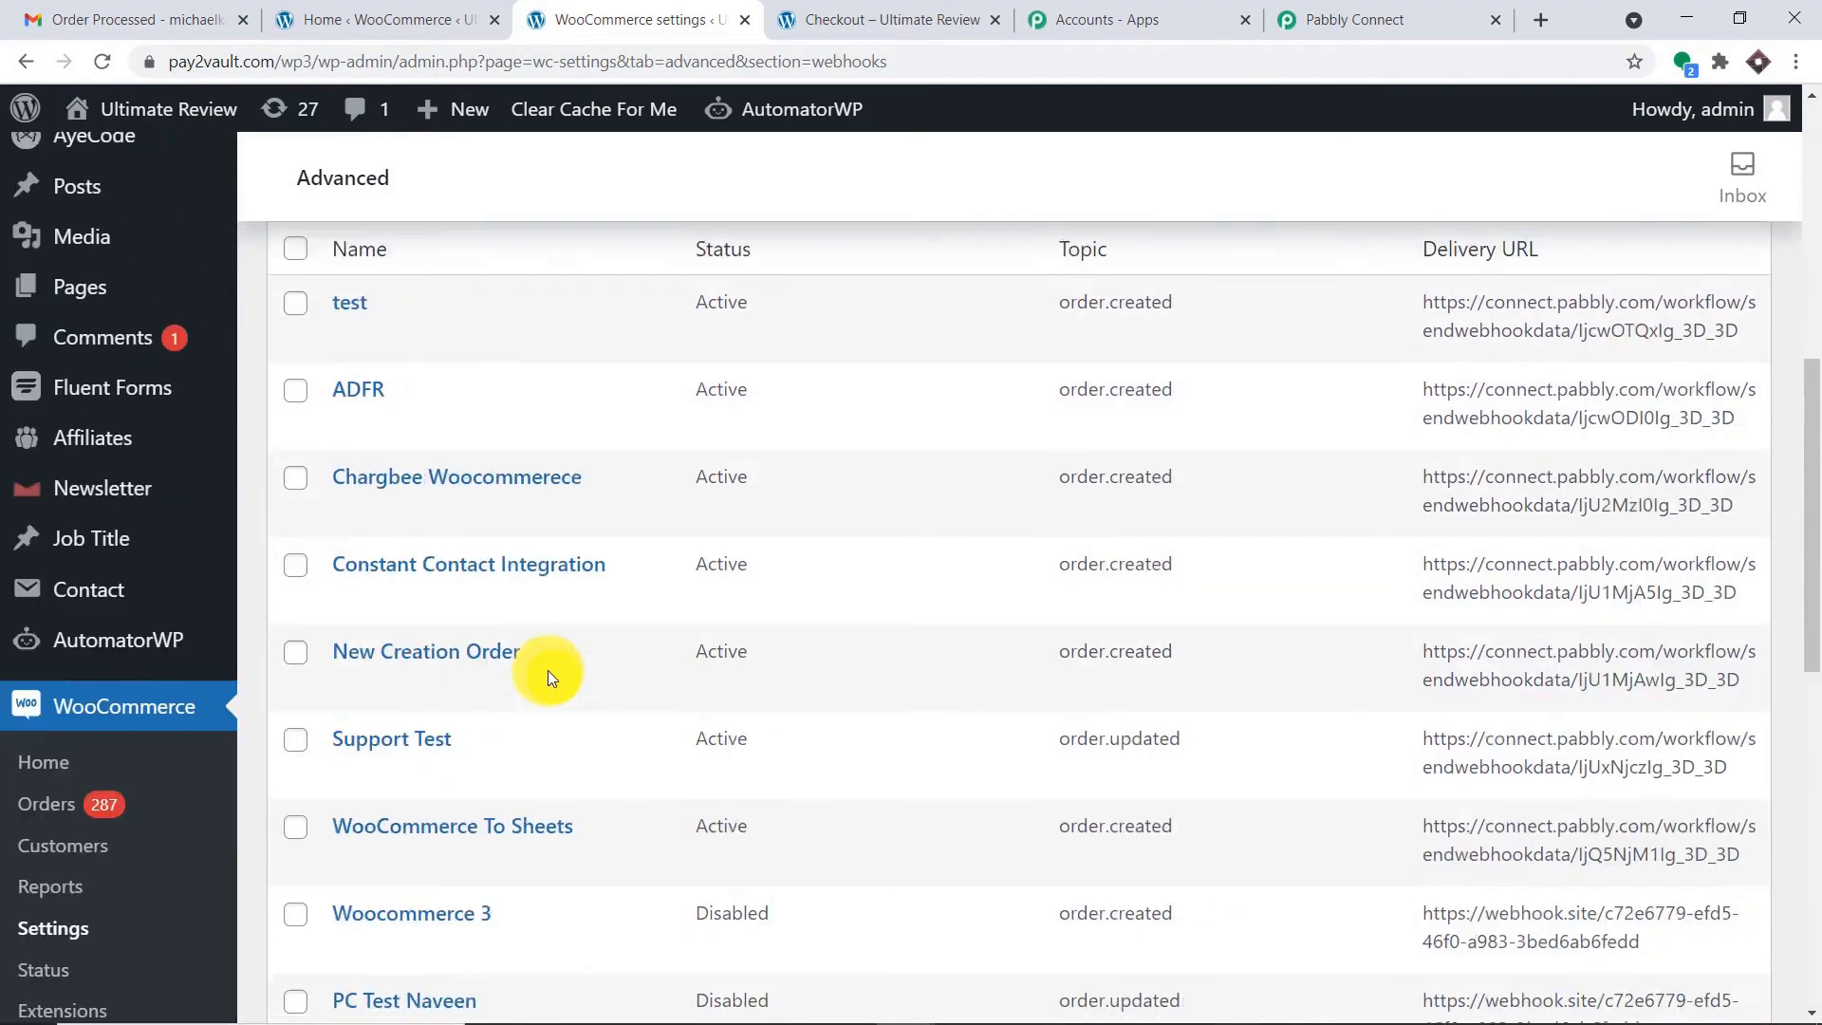
scroll(555, 667, up, 2)
scroll(480, 630, down, 1)
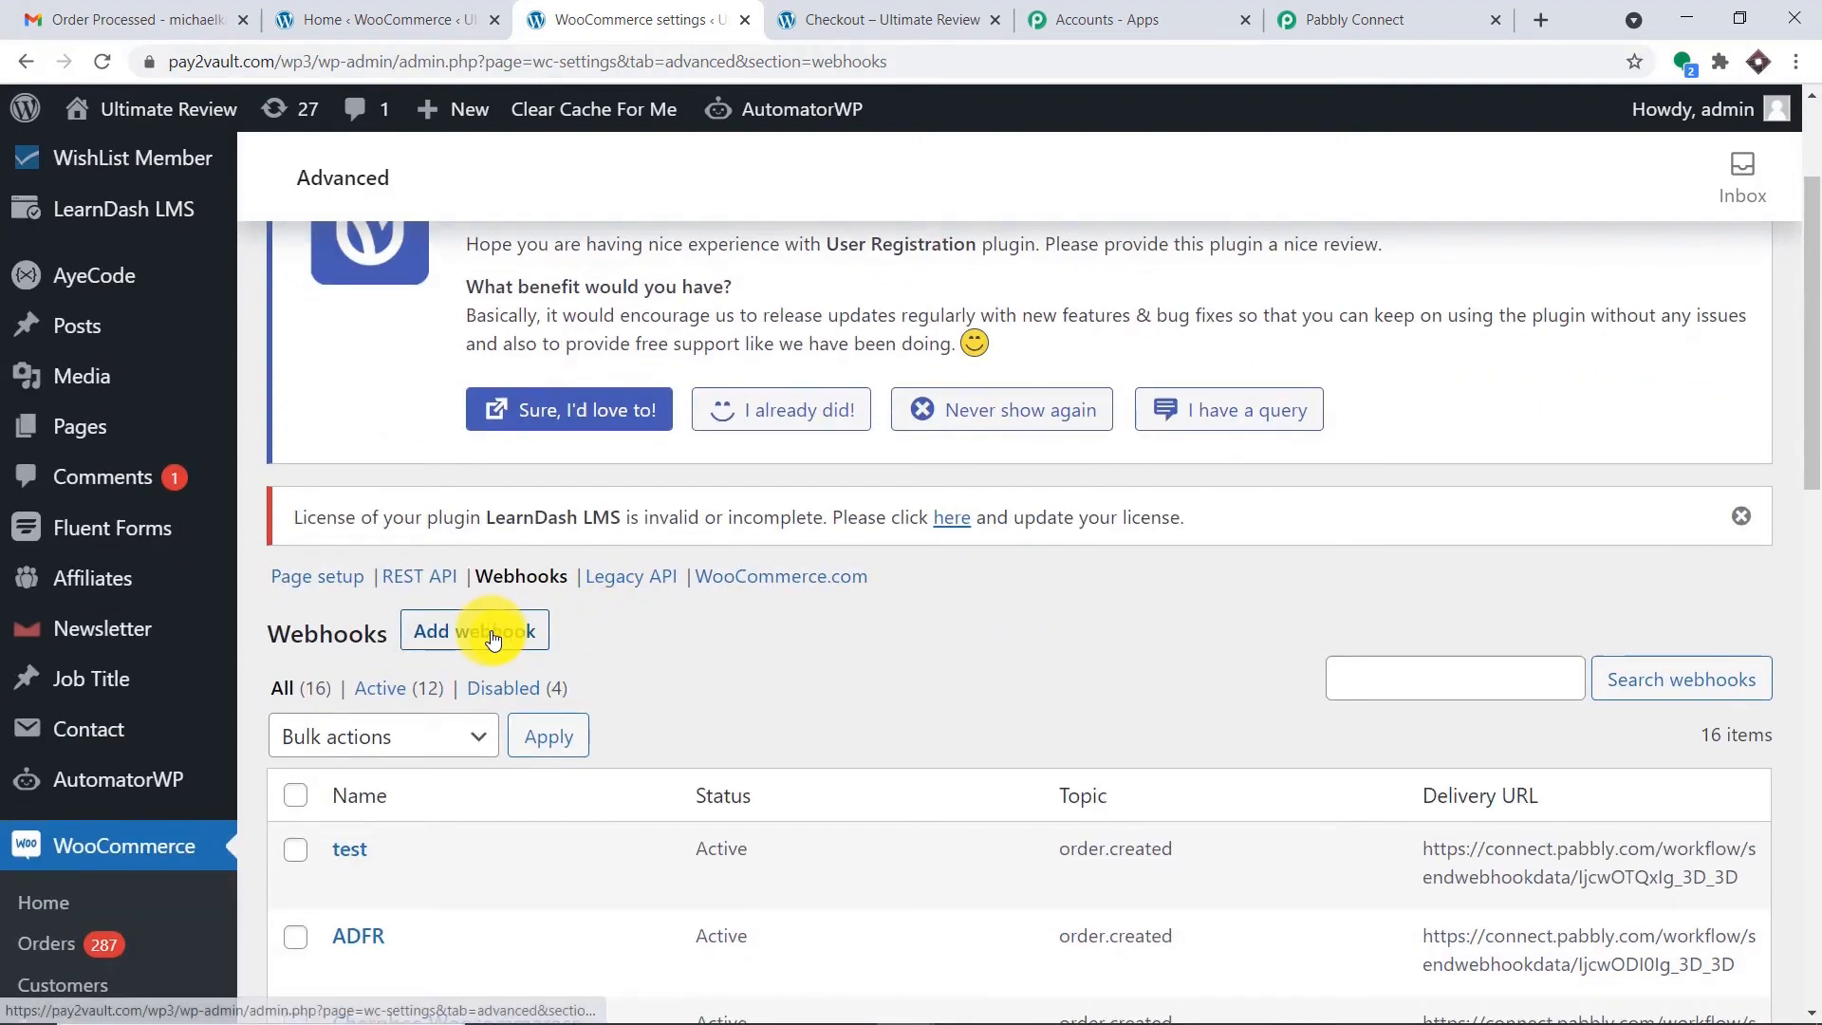
scroll(480, 630, down, 1)
Add a webhook named 'WooCommerce Gmail Confirmation Email'.
click(497, 522)
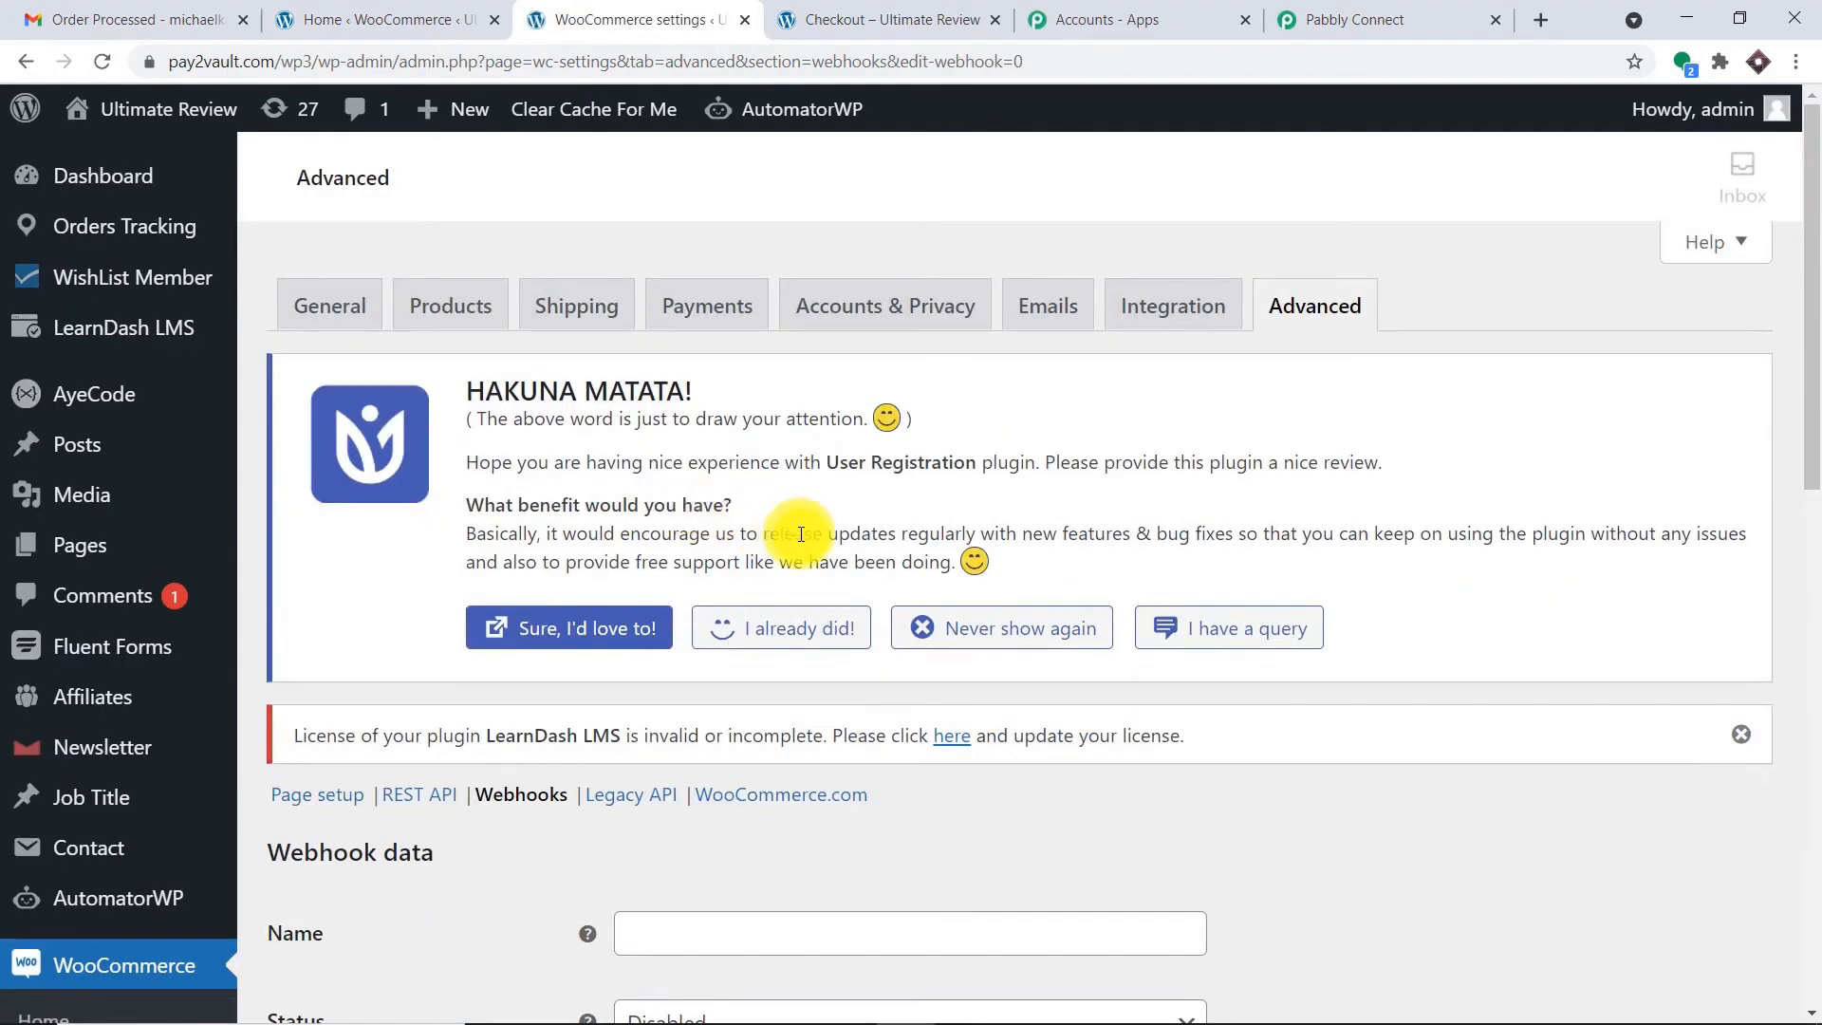
scroll(776, 524, down, 5)
click(717, 469)
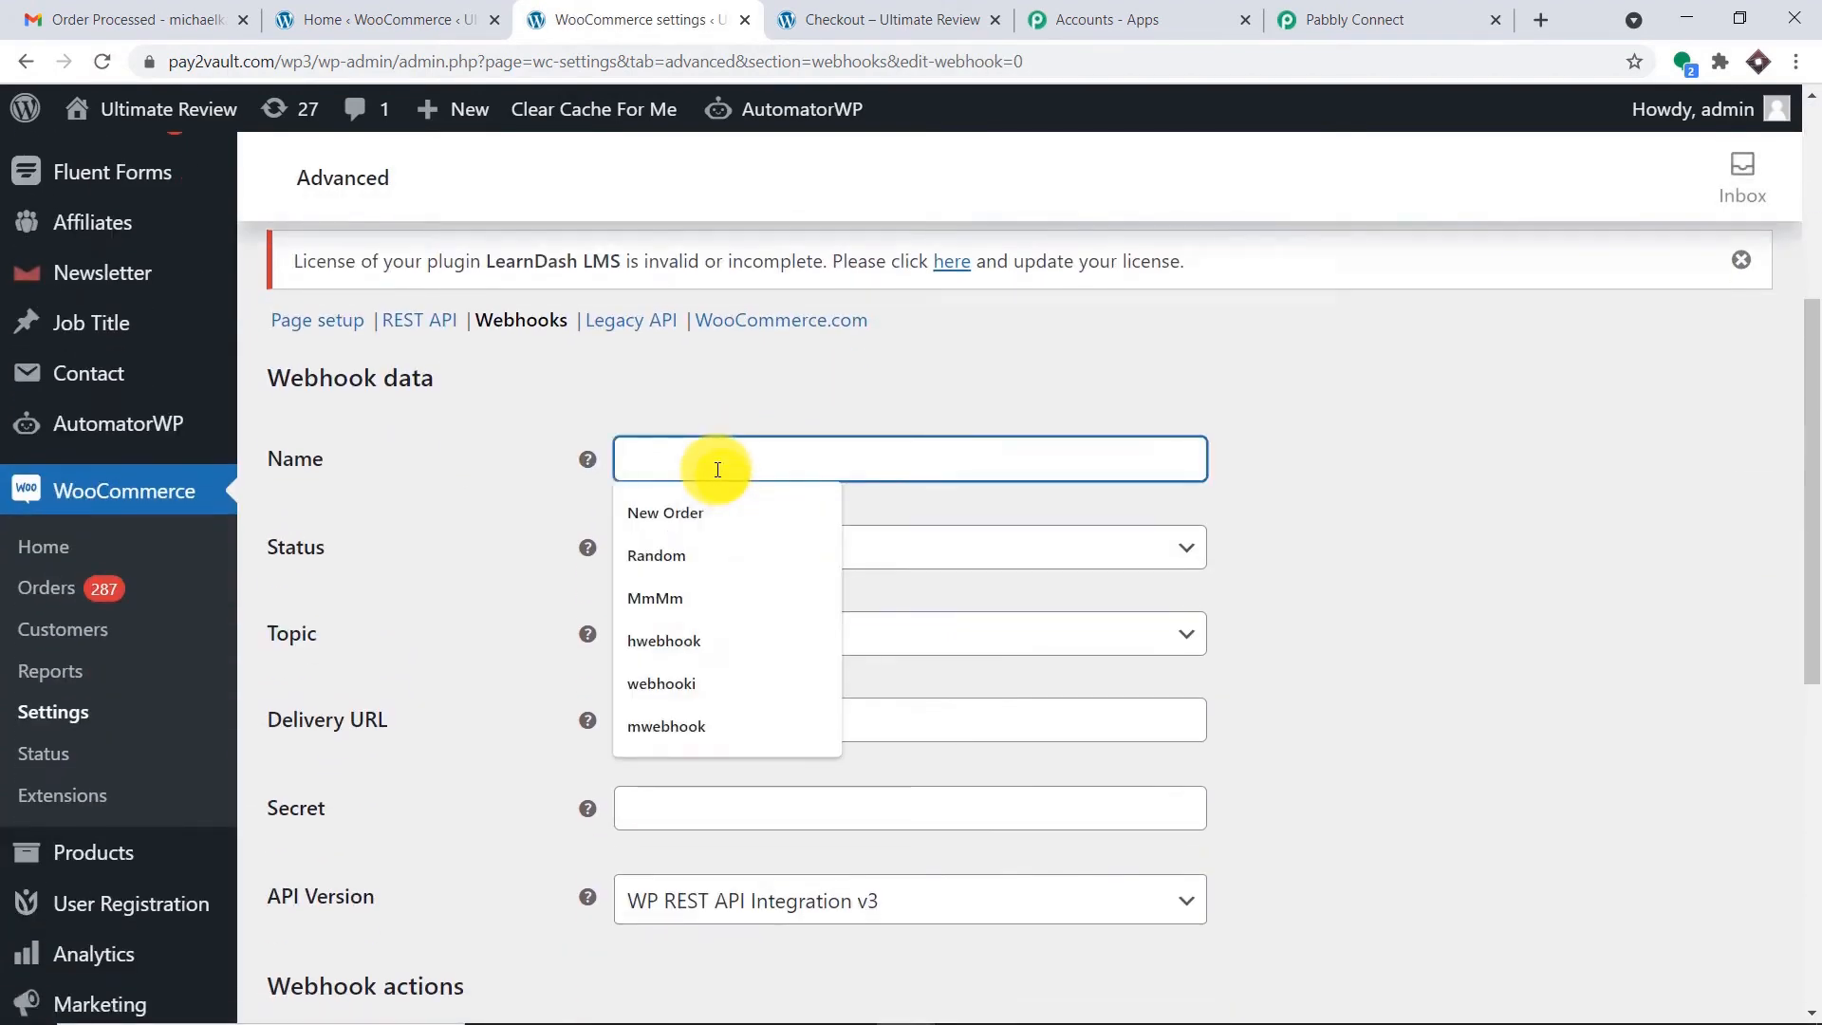
text(Woo)
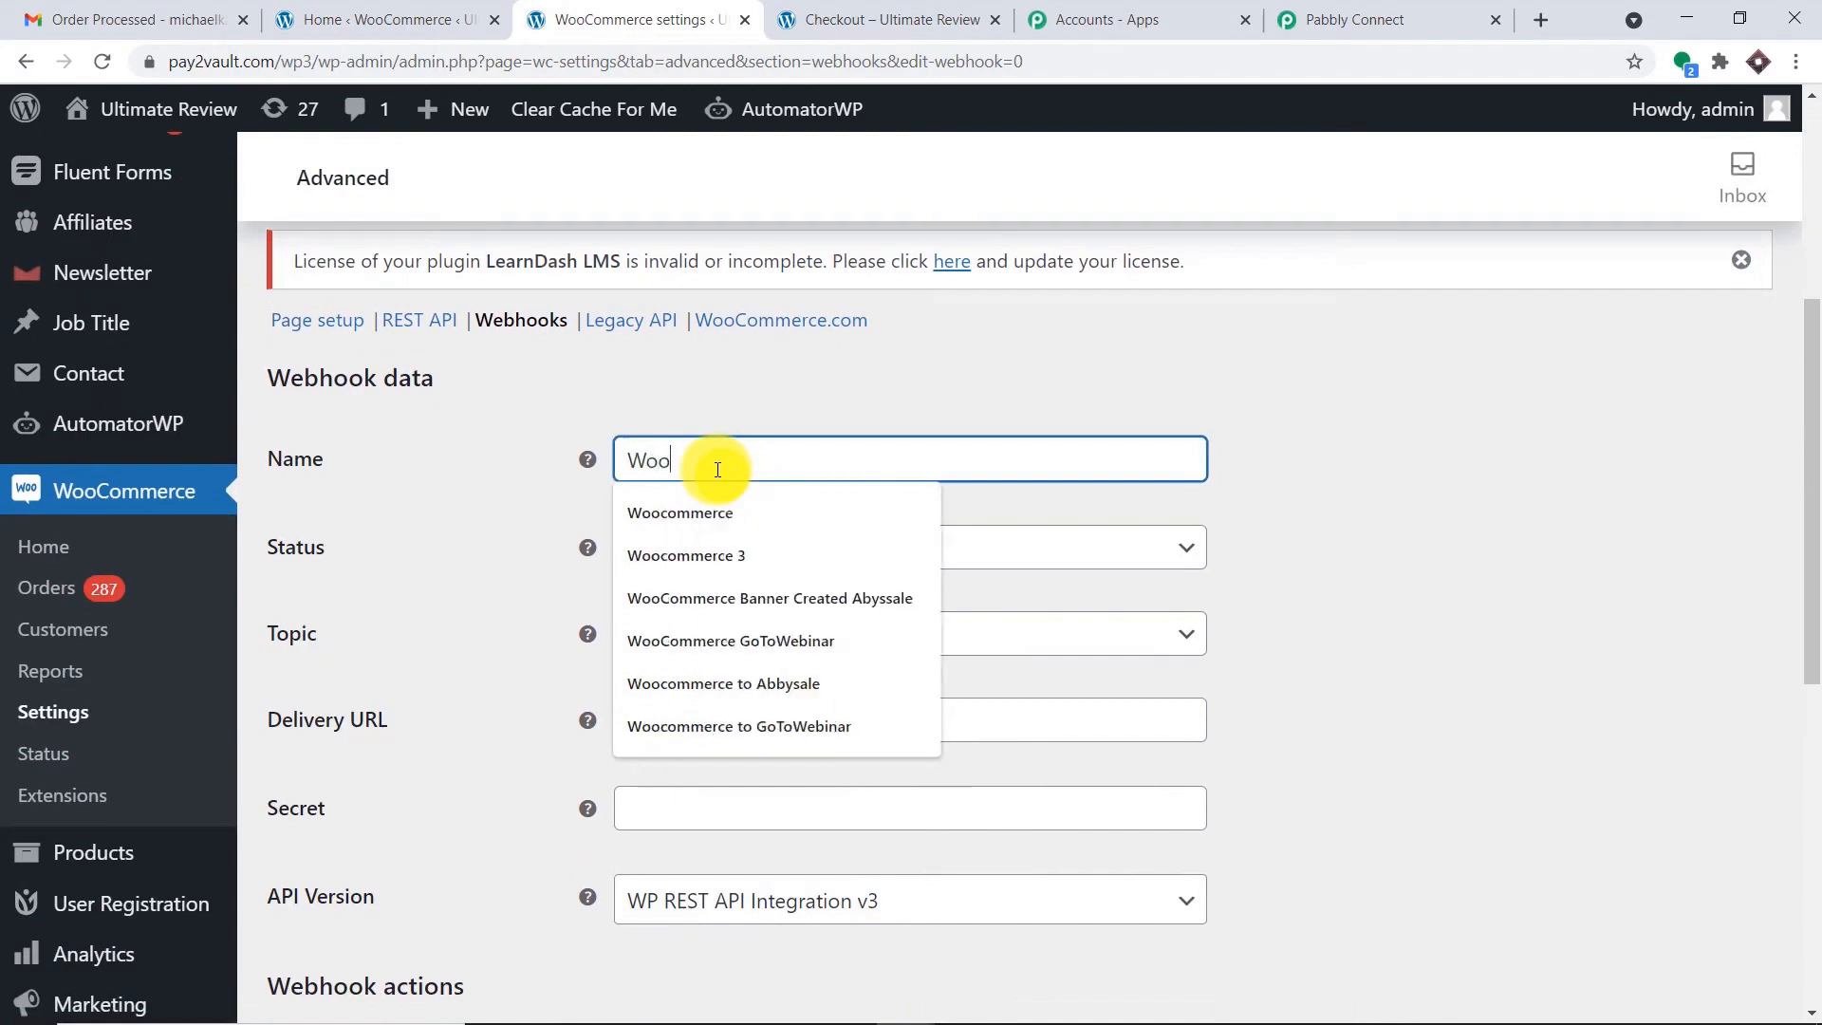
text(Commerce Gmail)
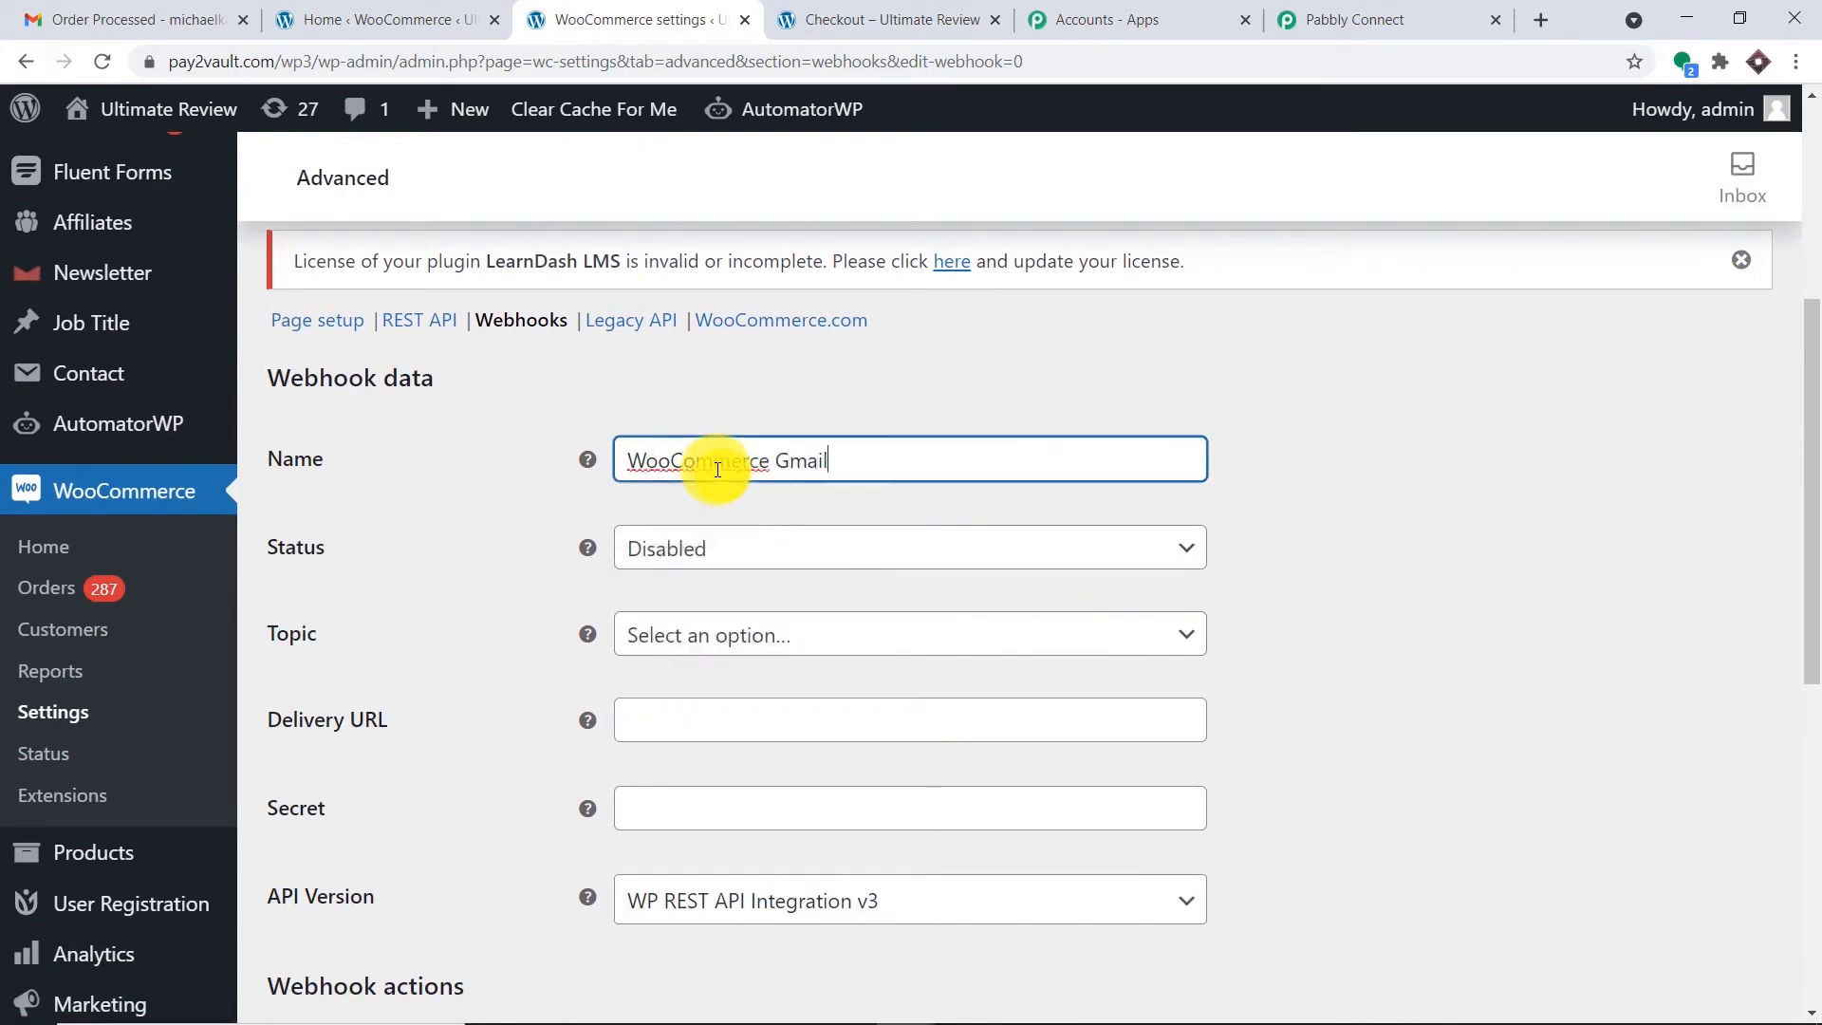
text( Confirmation Email)
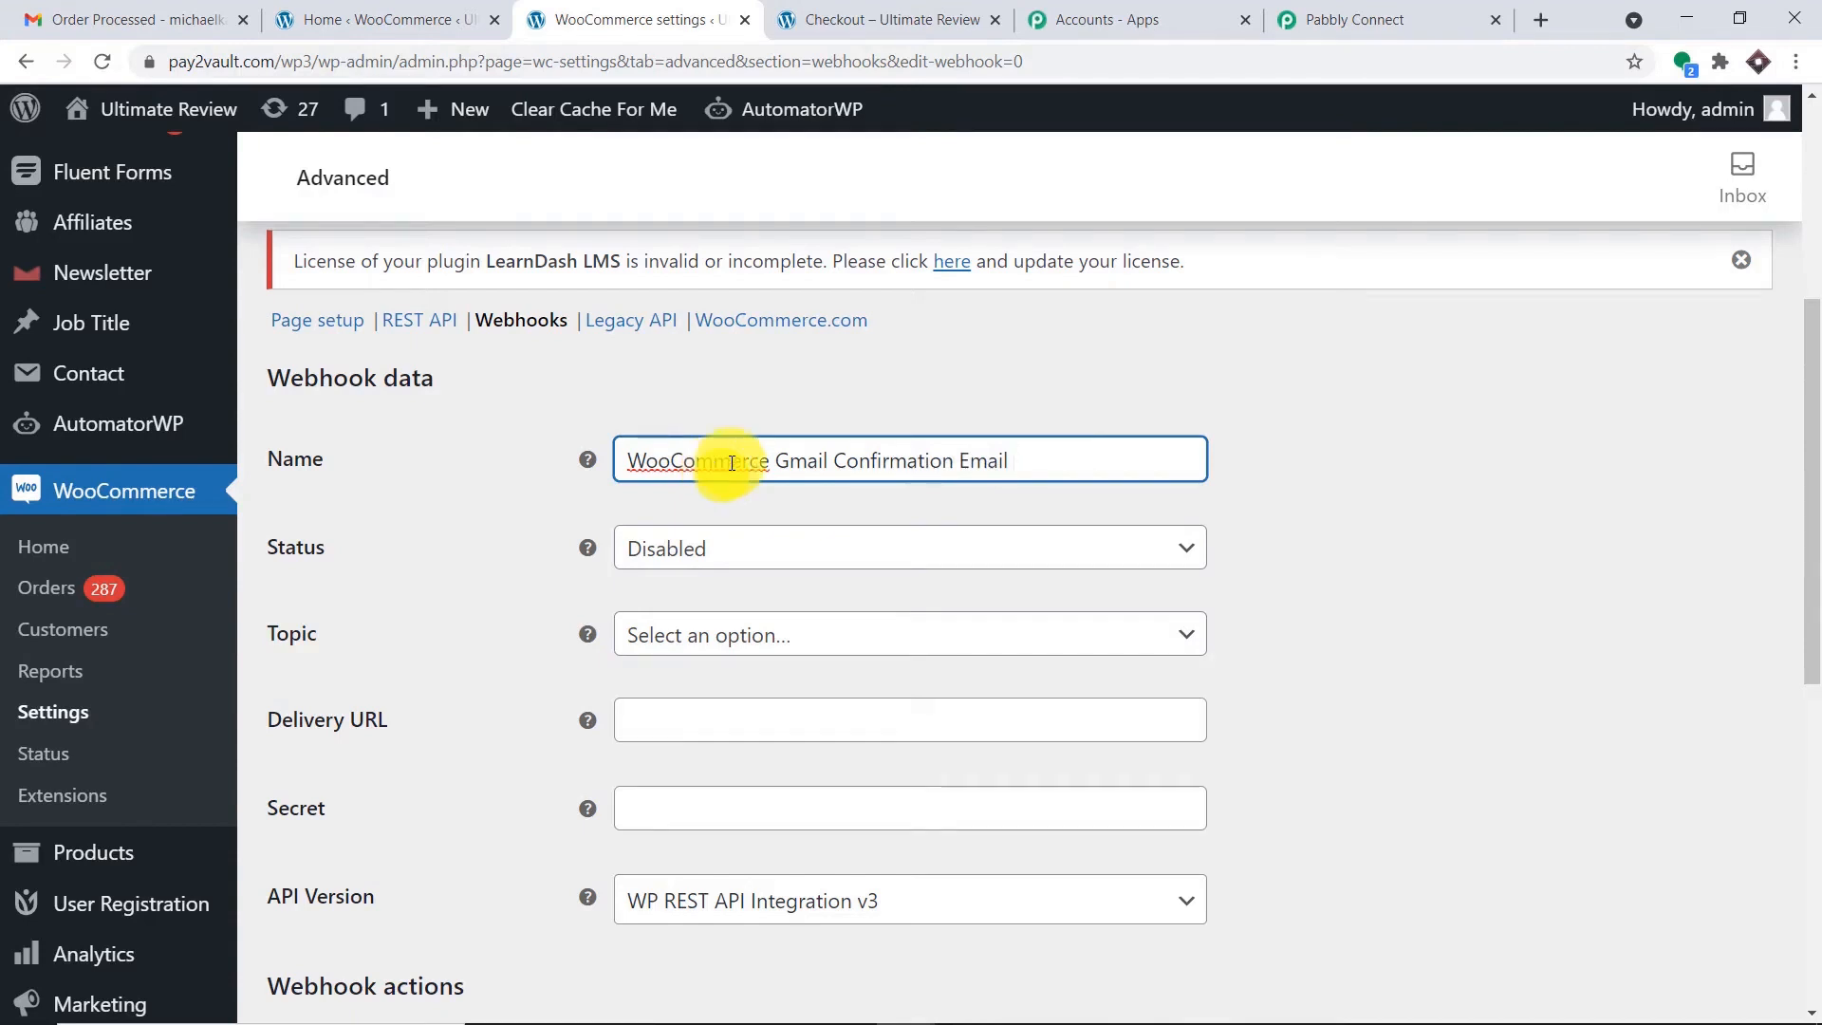
Set the webhook Status to Active and Topic to Order created, then return to Pabbly.
scroll(1108, 441, down, 1)
click(1108, 446)
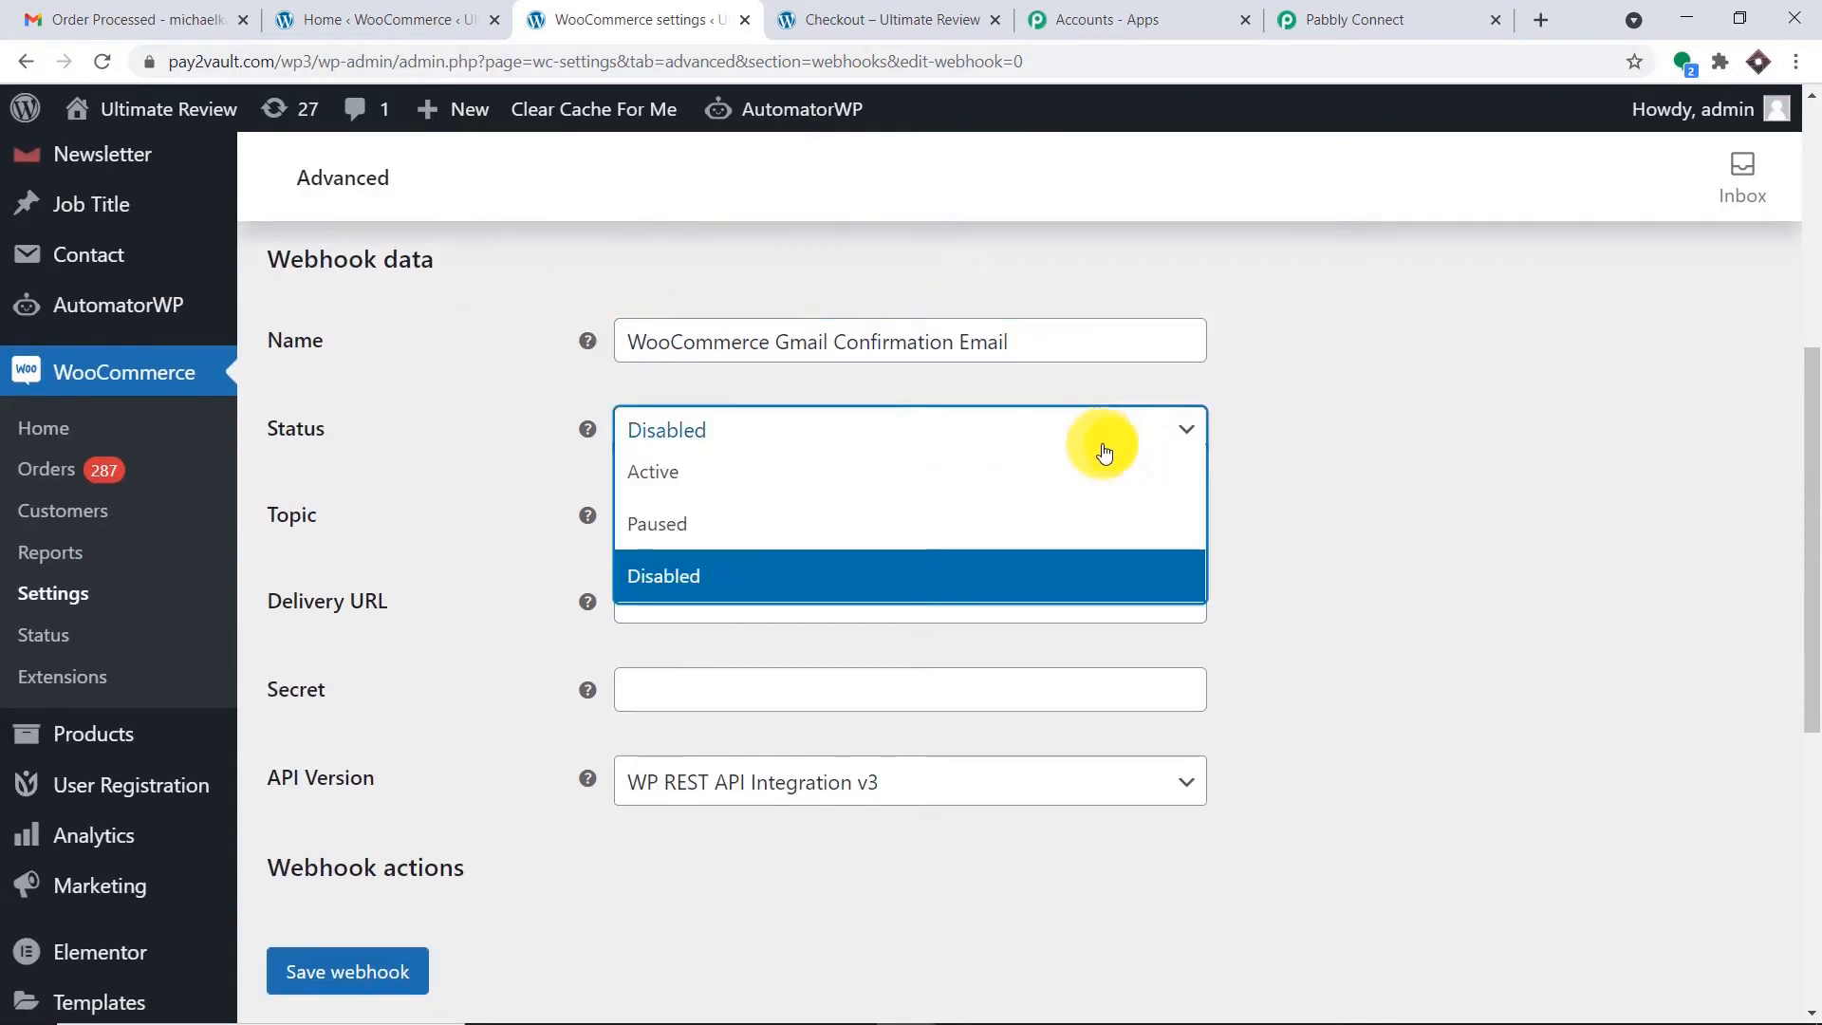
click(1098, 486)
scroll(1509, 441, down, 1)
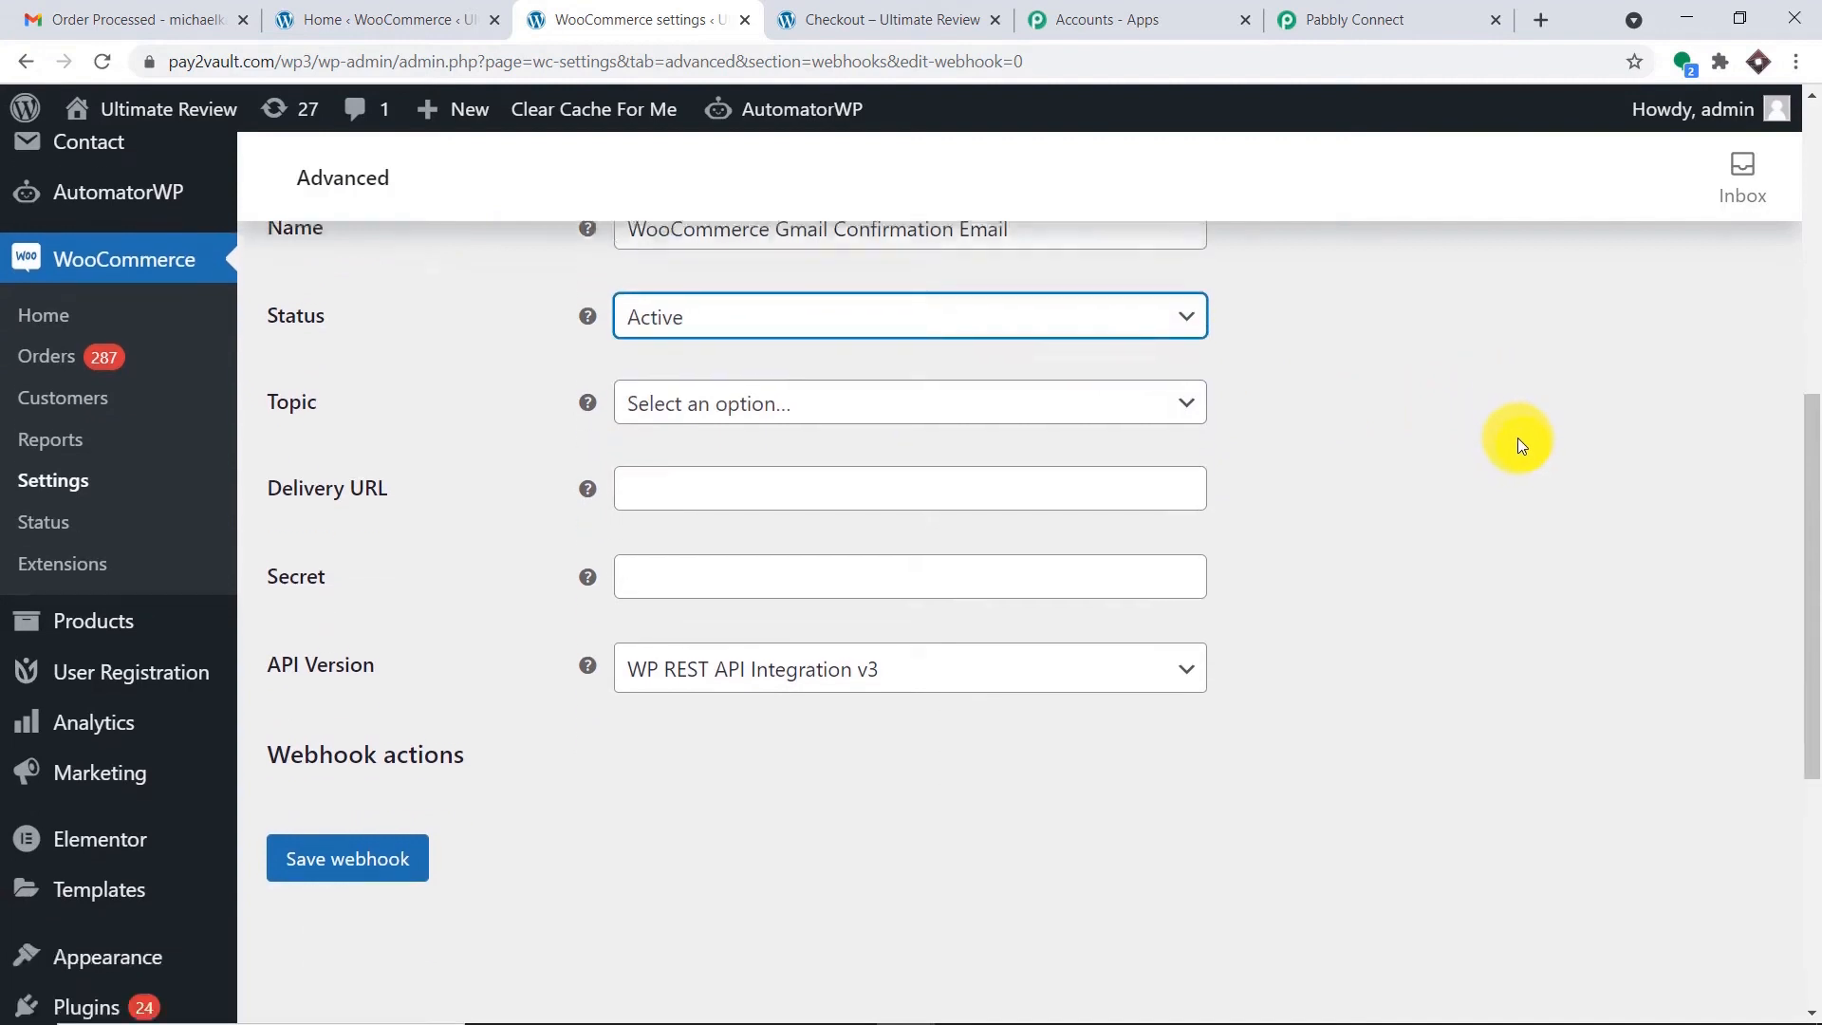
click(1162, 399)
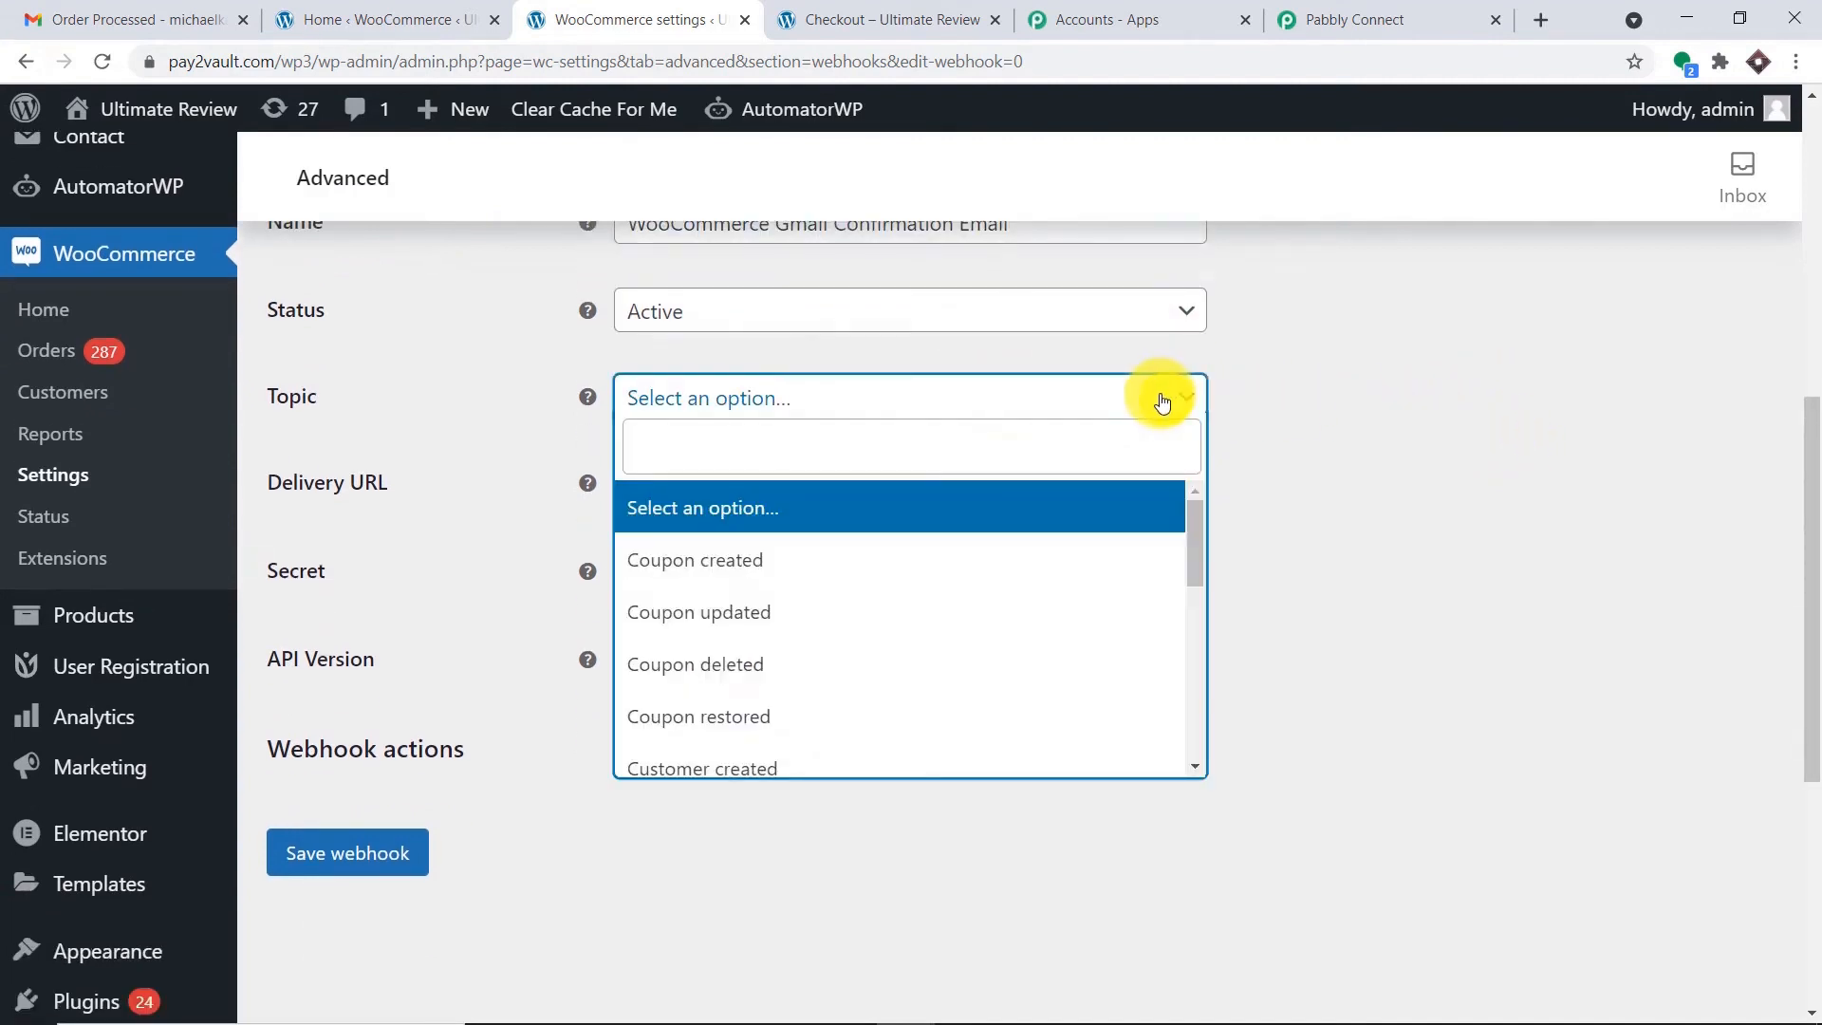
text(orde)
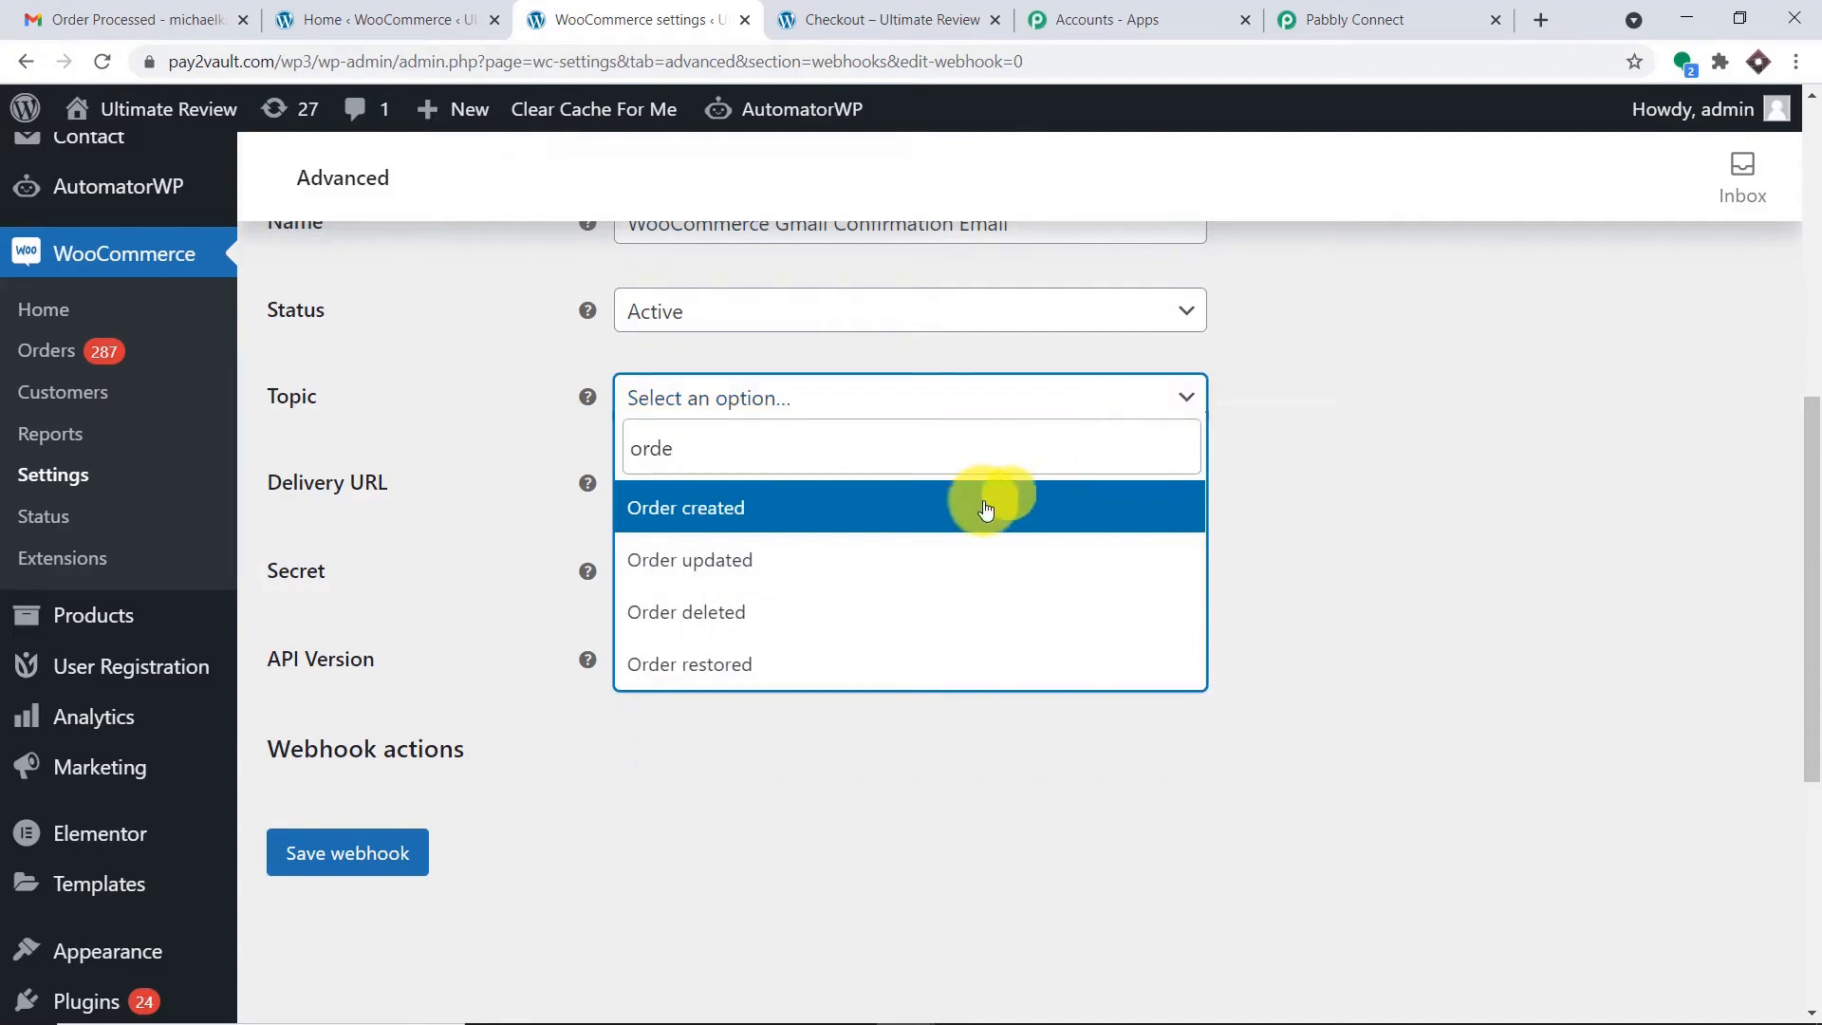
click(985, 510)
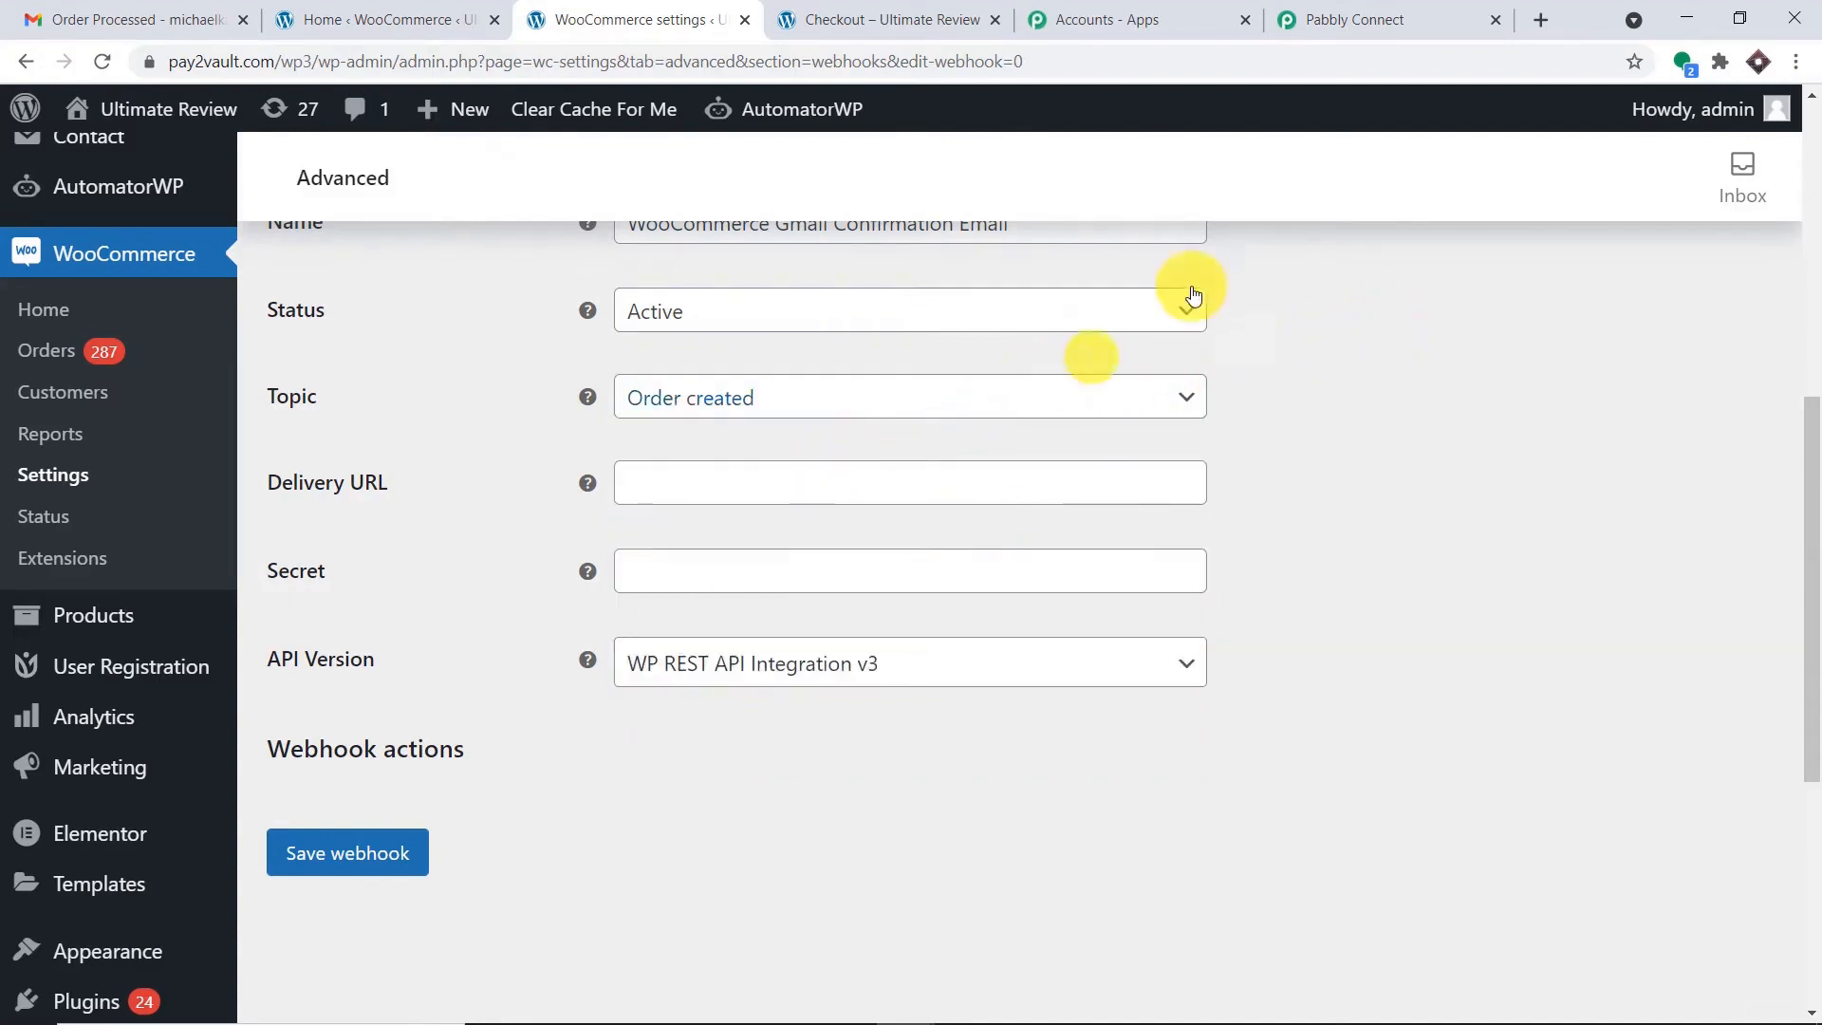
click(1367, 17)
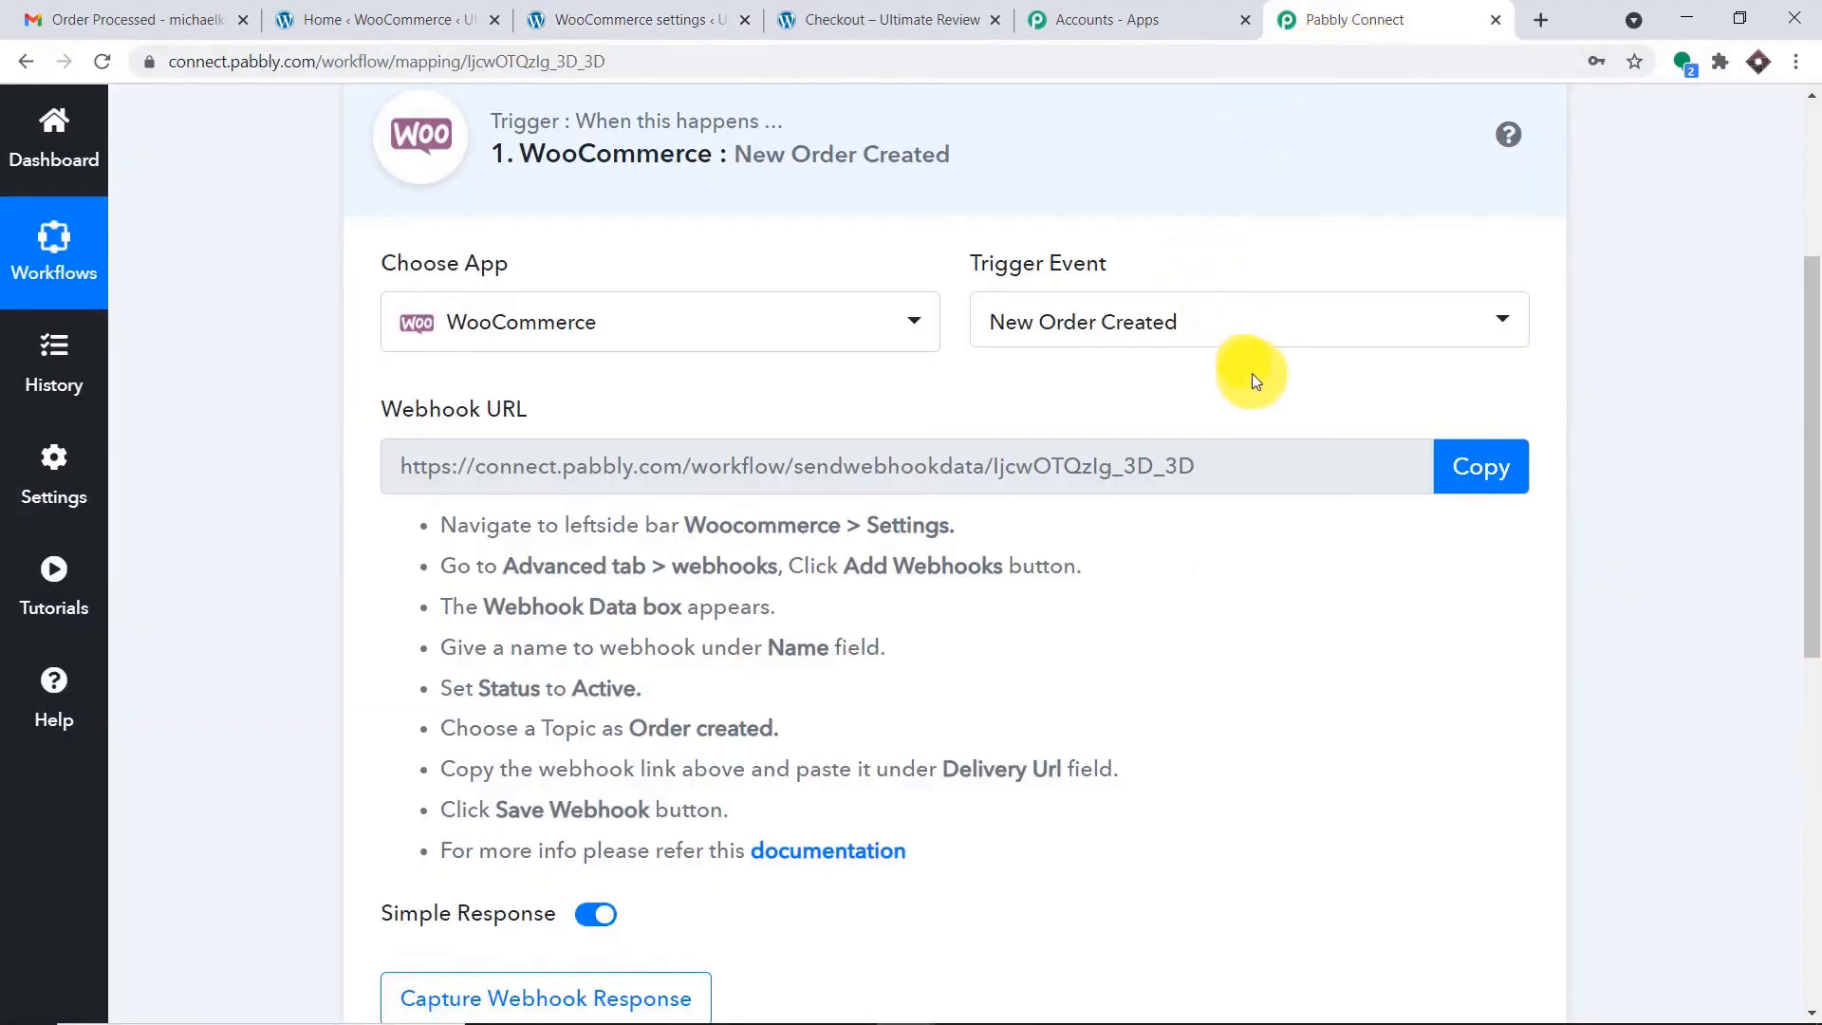
Copy Pabbly's webhook URL to start listening, then return to the WooCommerce webhook form.
click(1508, 464)
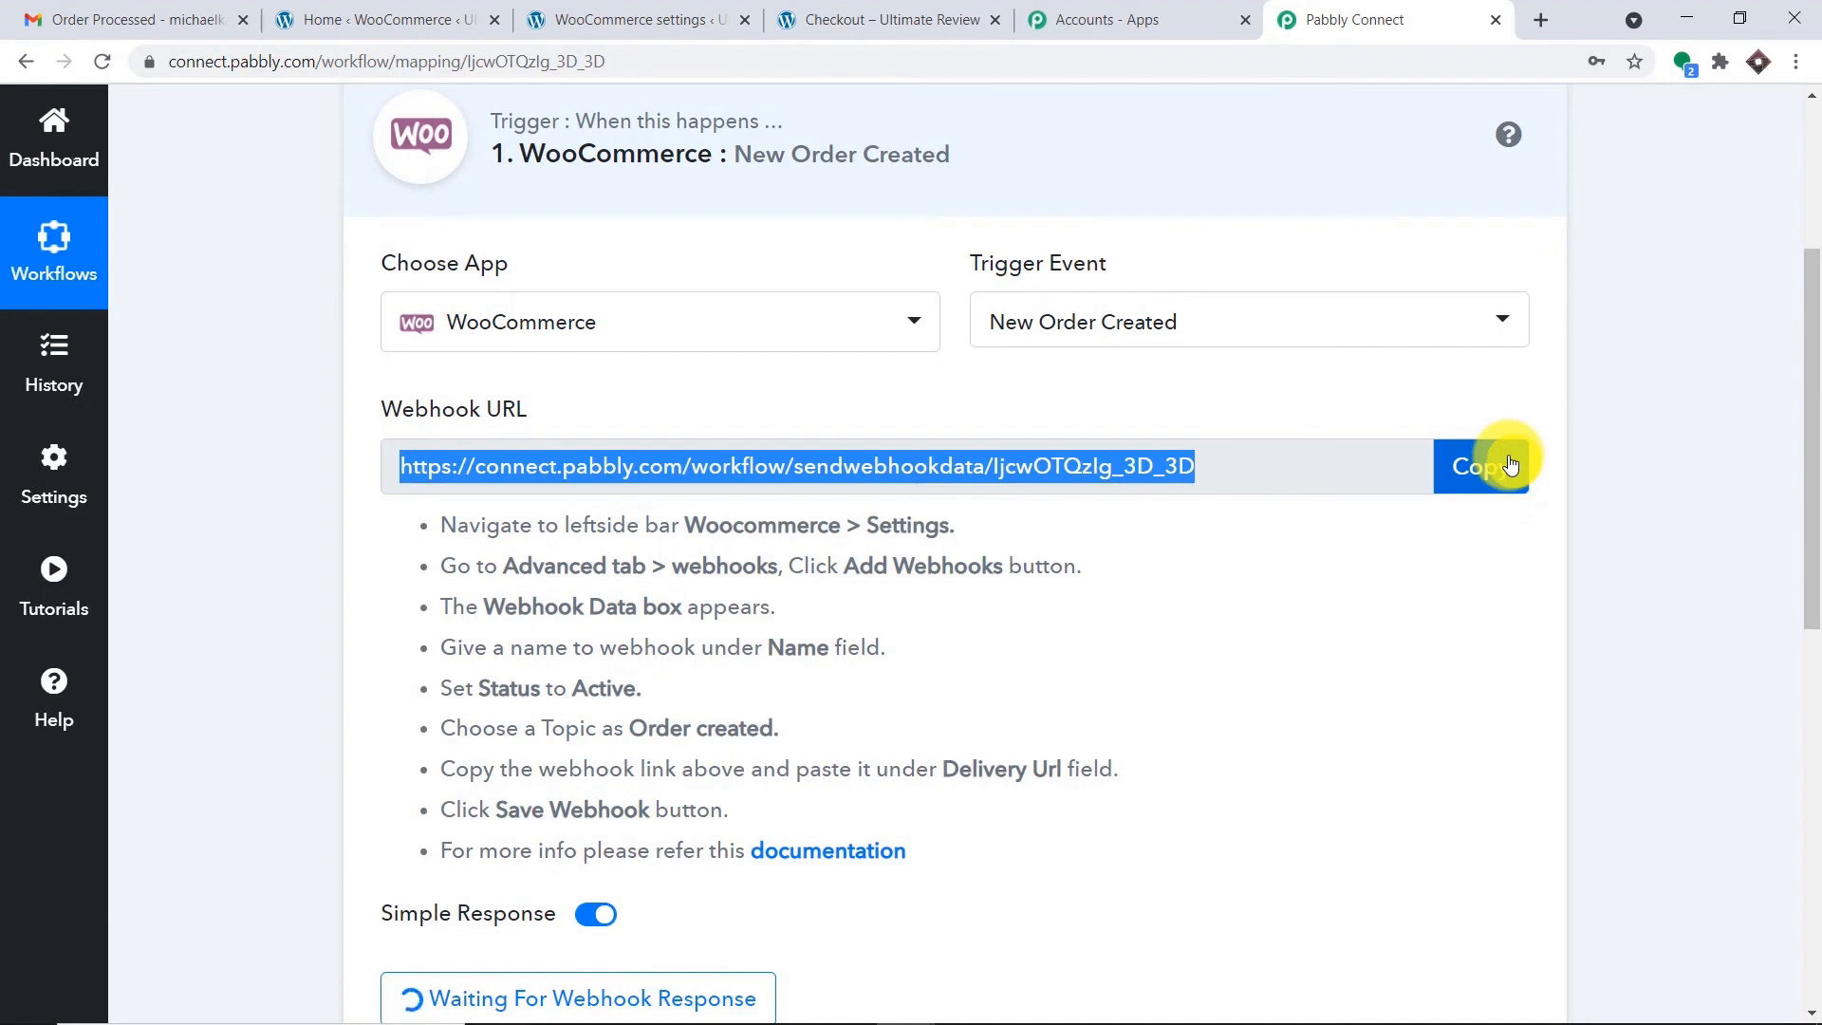
click(891, 20)
click(574, 8)
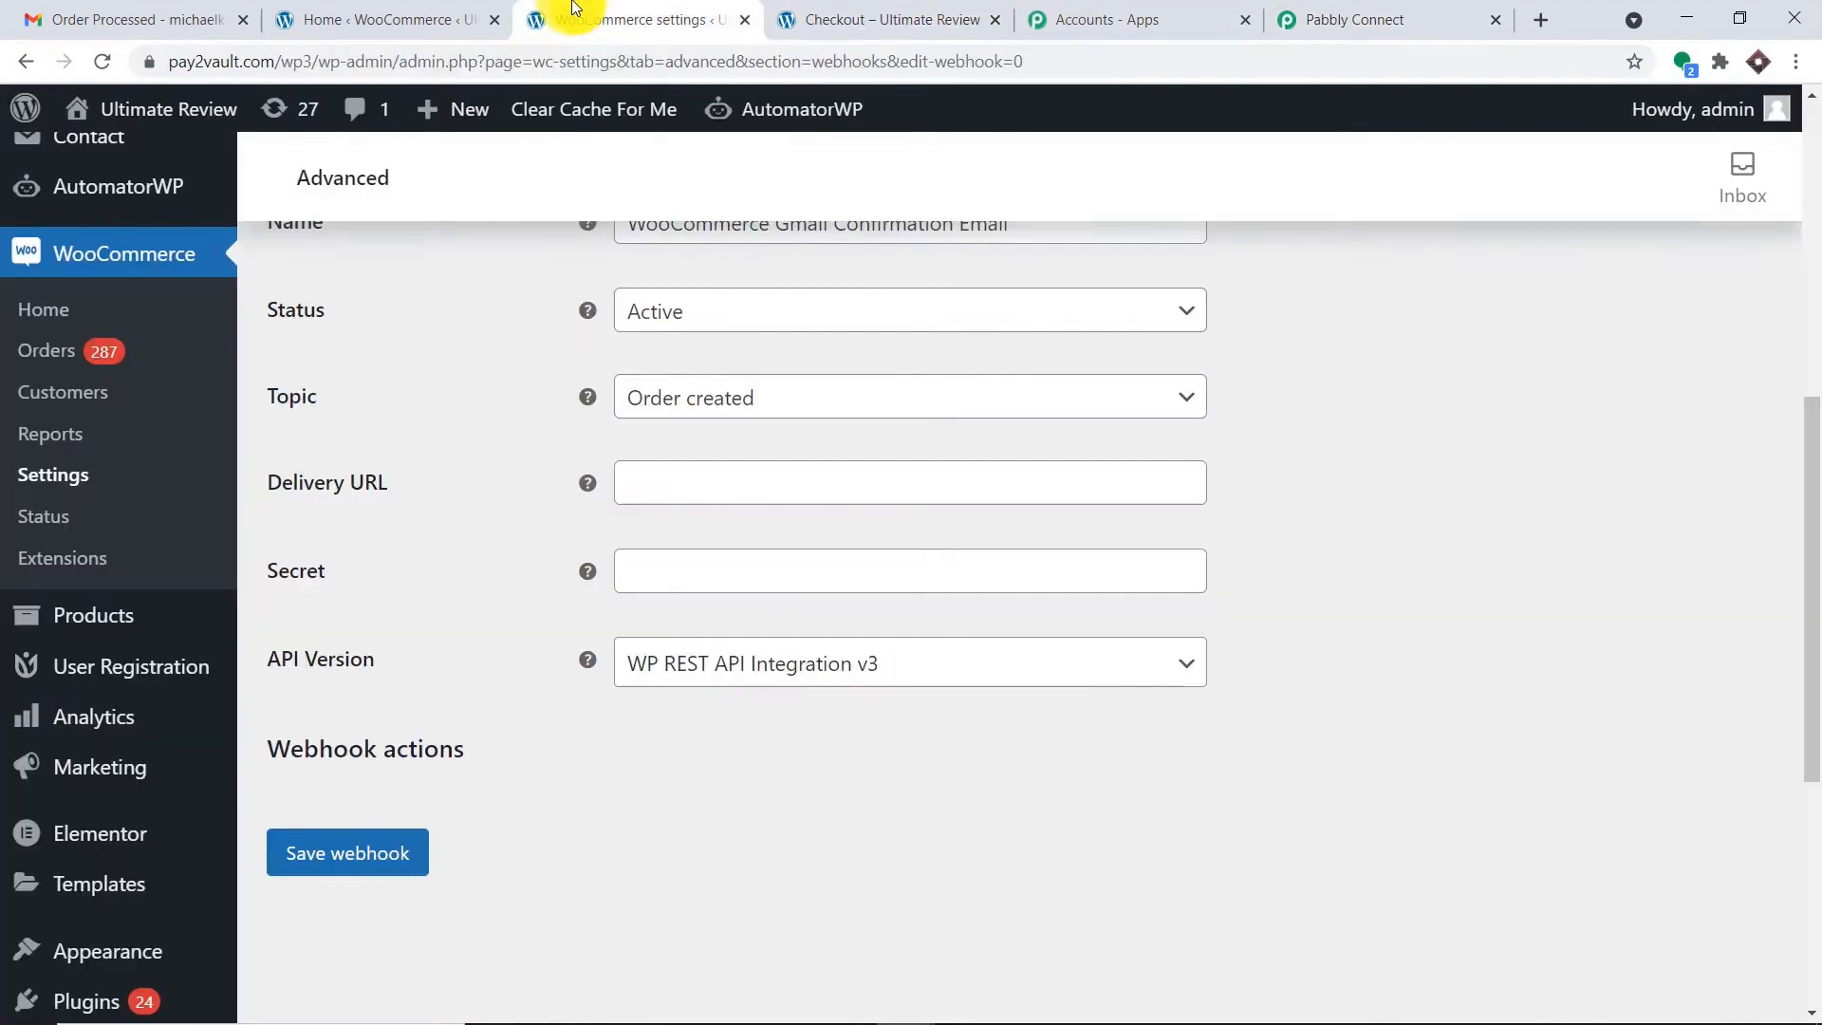
Paste the Pabbly URL as the Delivery URL, save the webhook, and return to Pabbly.
click(761, 481)
key(ctrl+v)
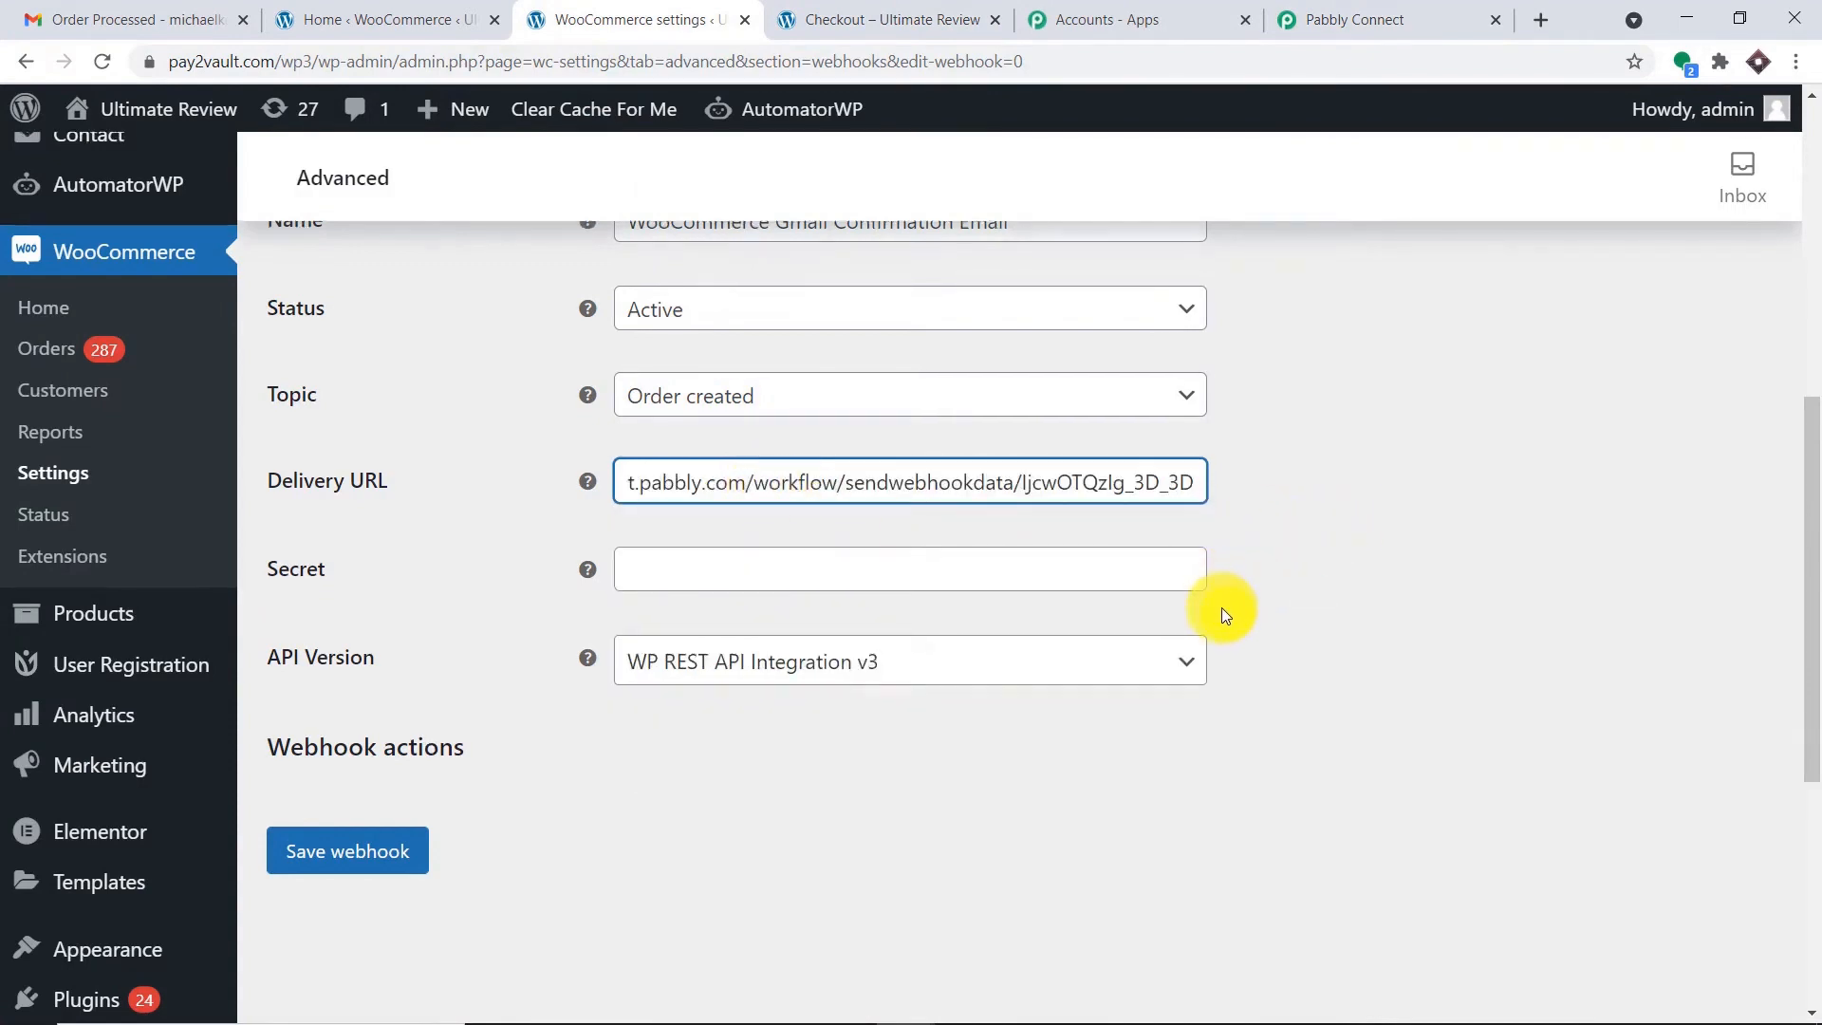
scroll(1167, 608, down, 1)
scroll(1120, 635, down, 2)
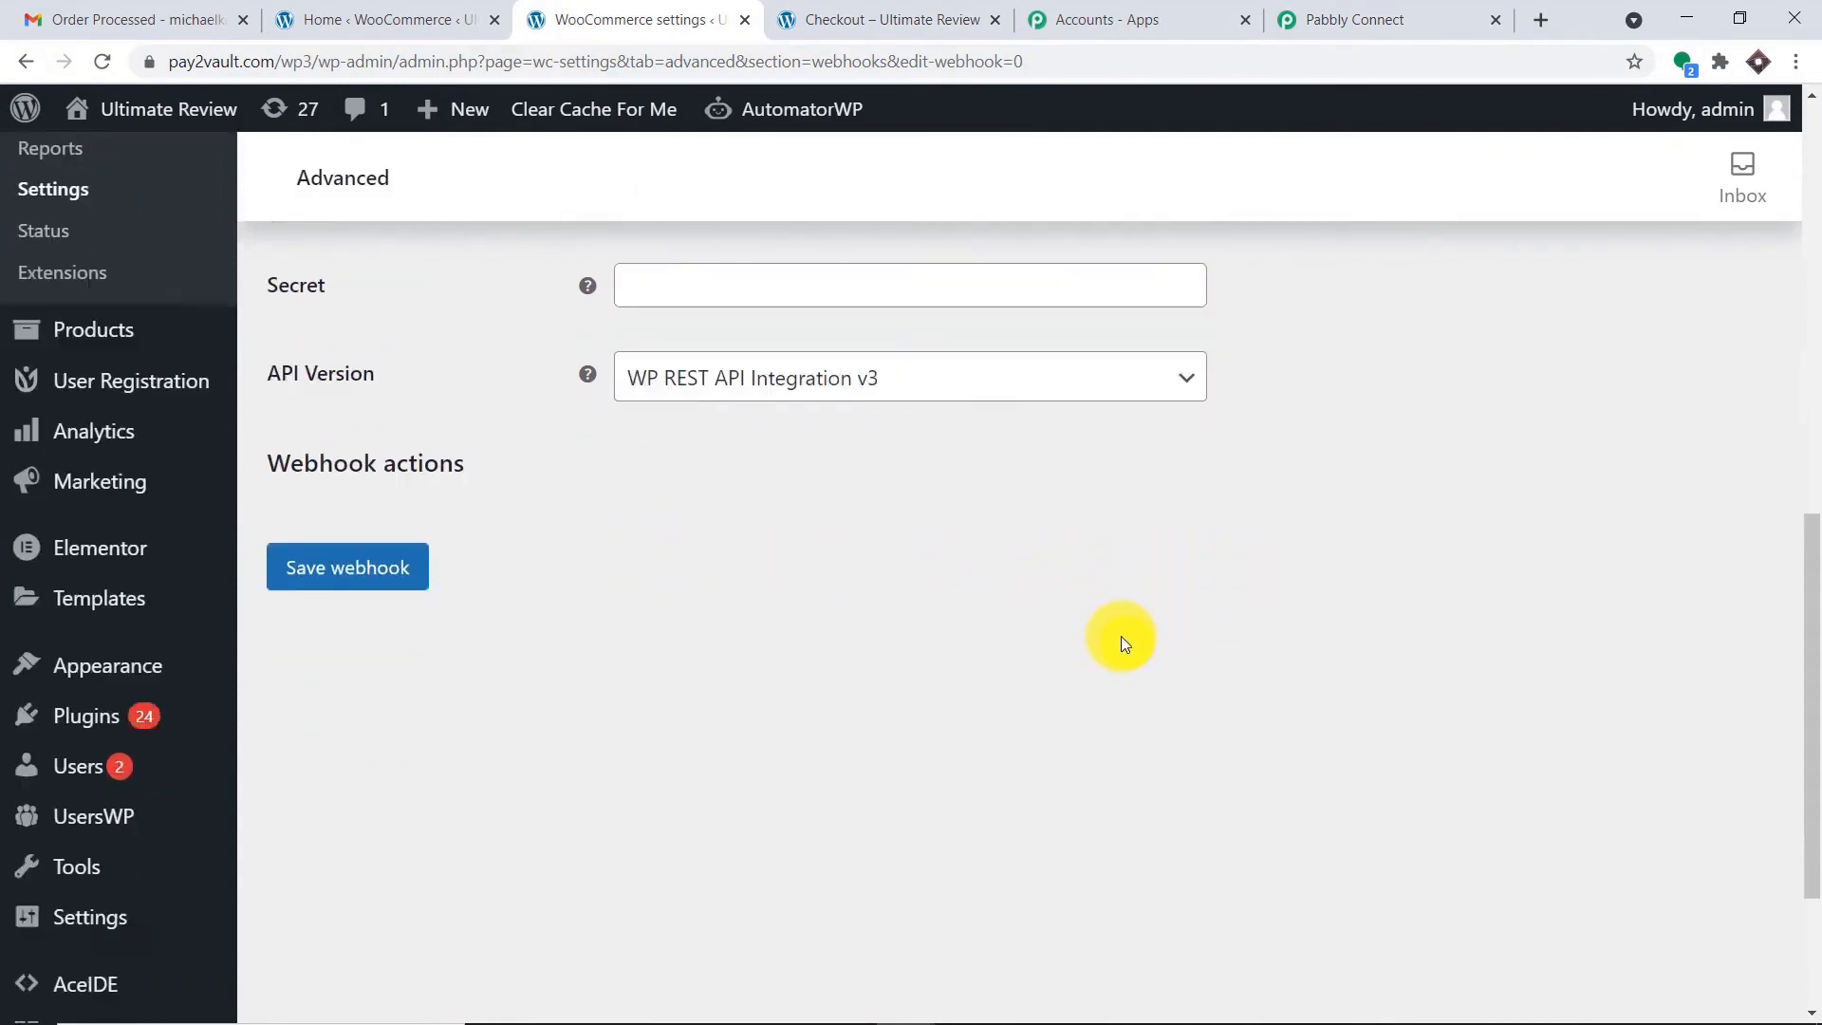
click(402, 517)
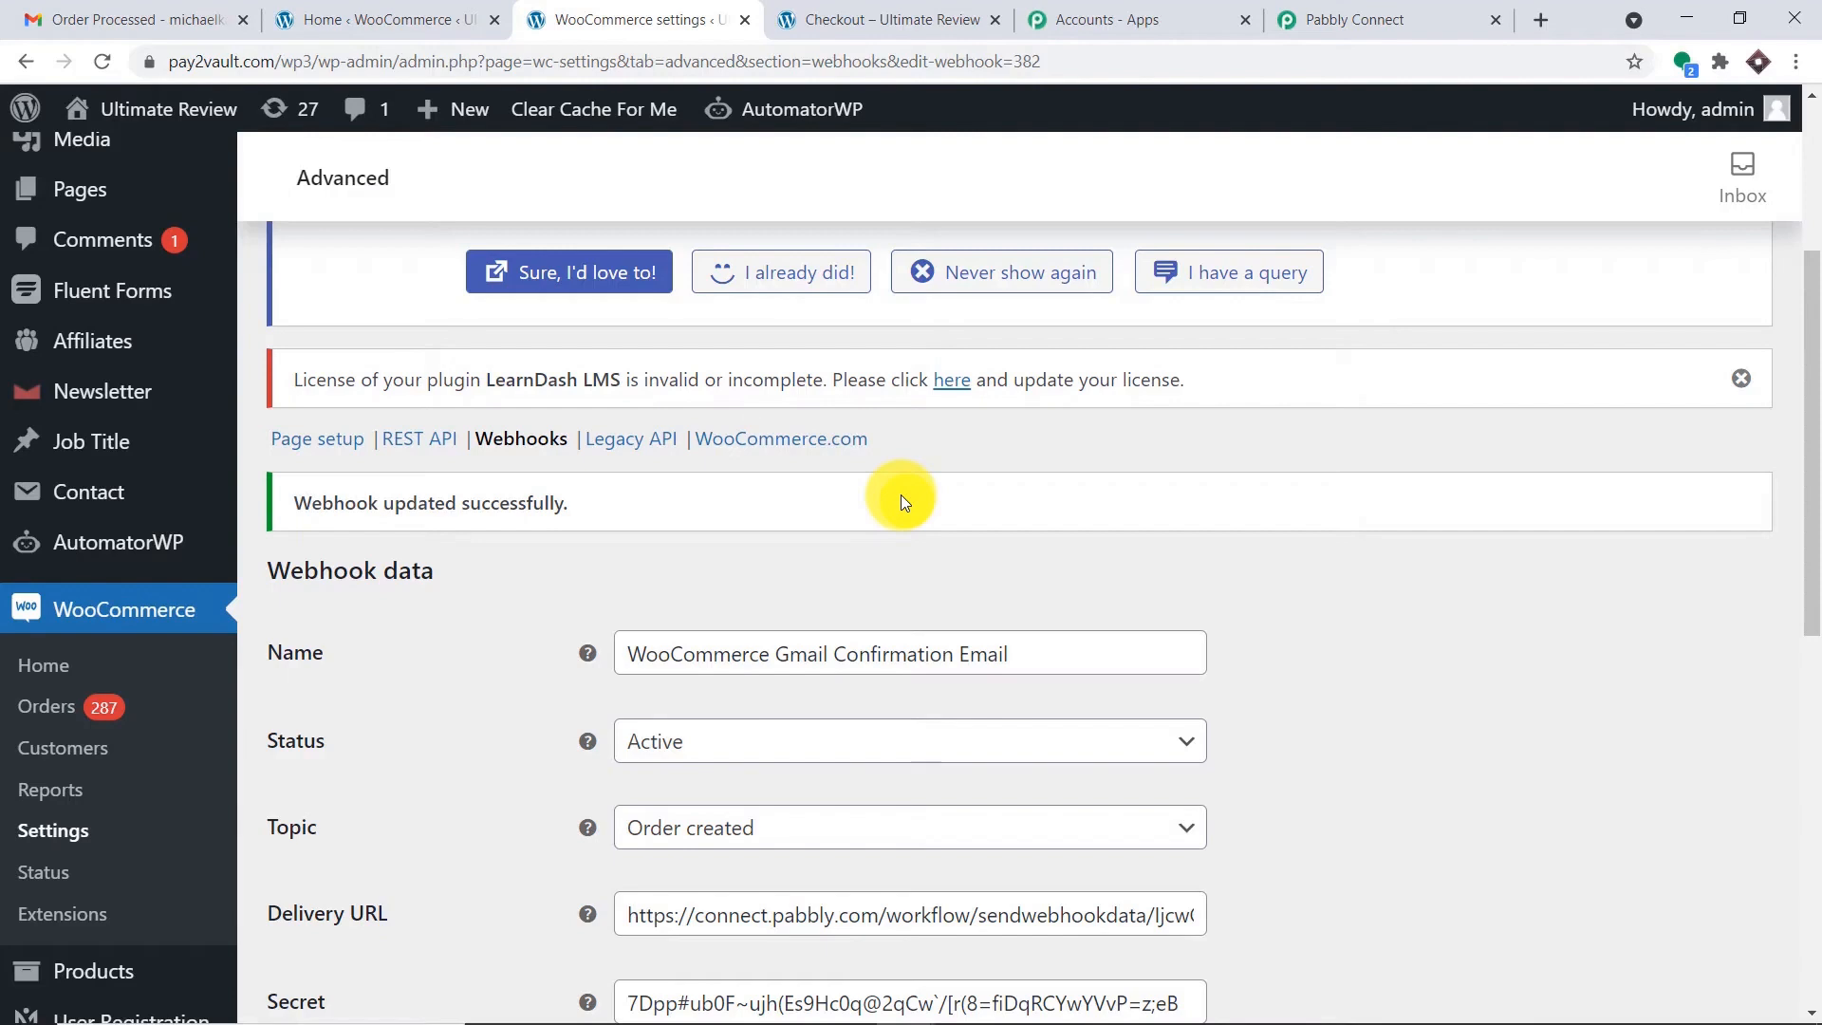
click(1377, 17)
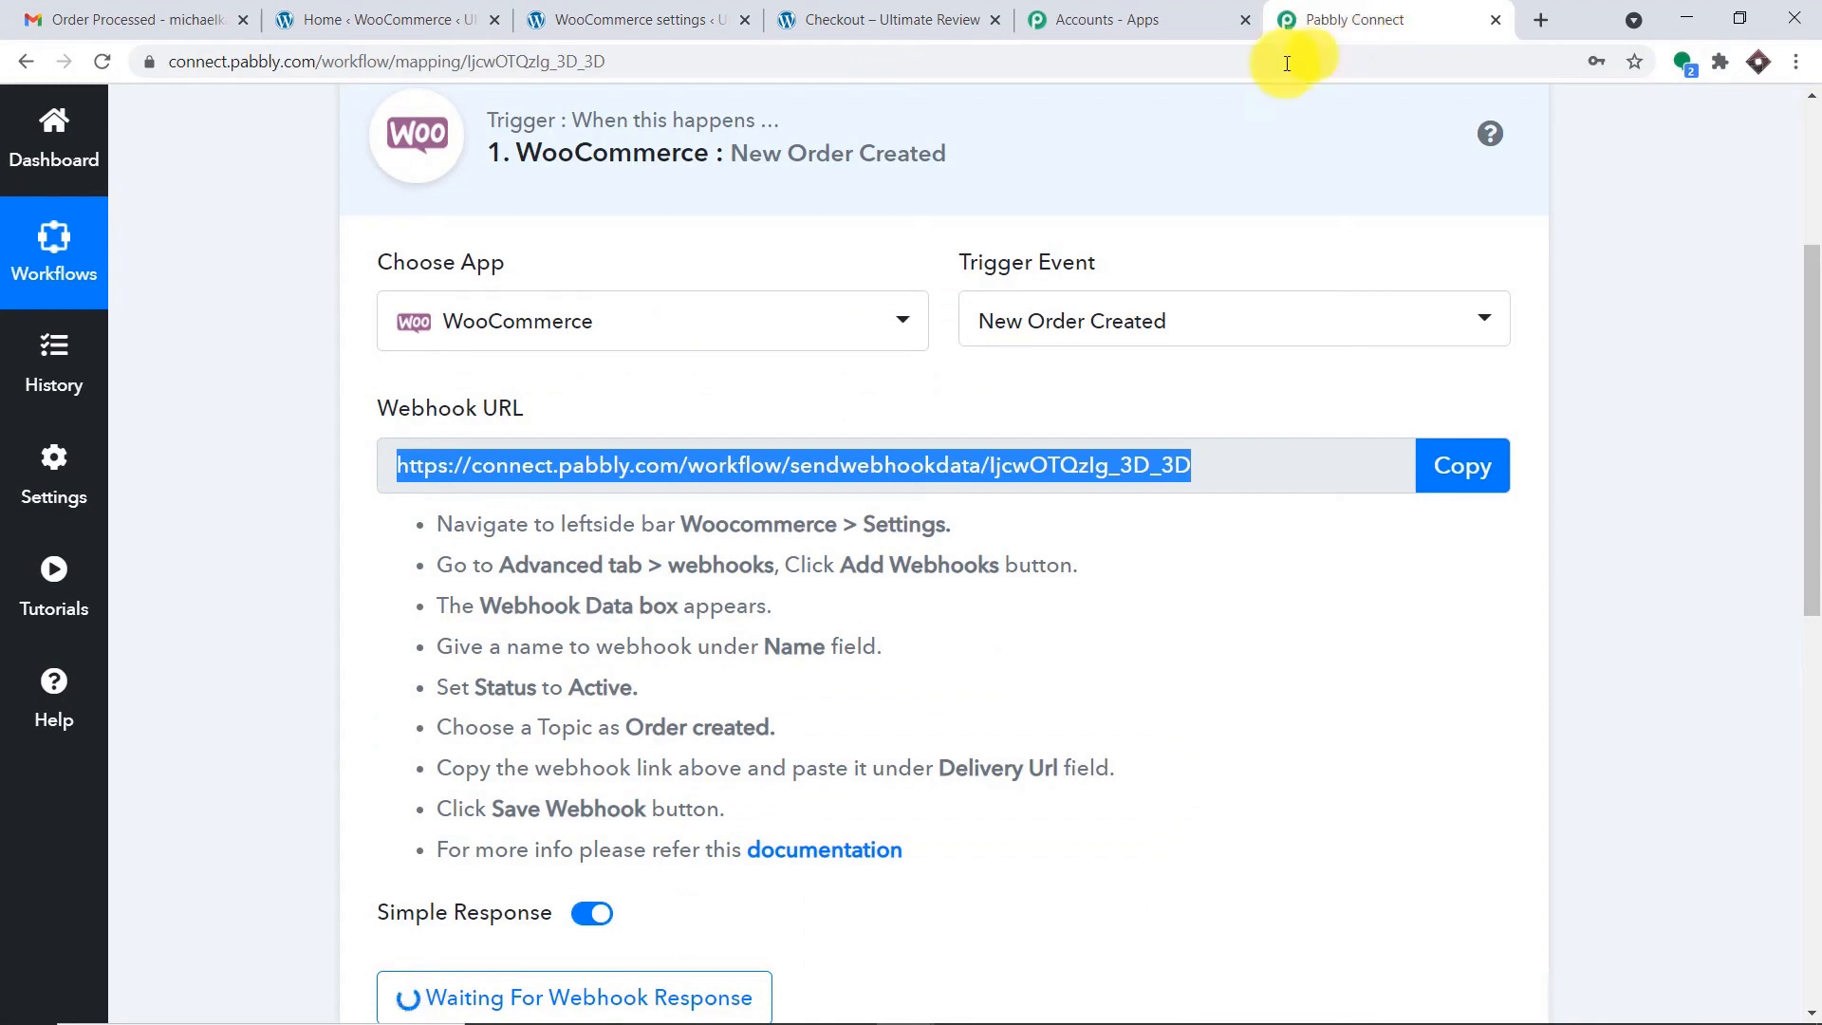
Leave Pabbly waiting for the webhook and bring up the WooCommerce admin home dashboard.
scroll(1112, 276, down, 4)
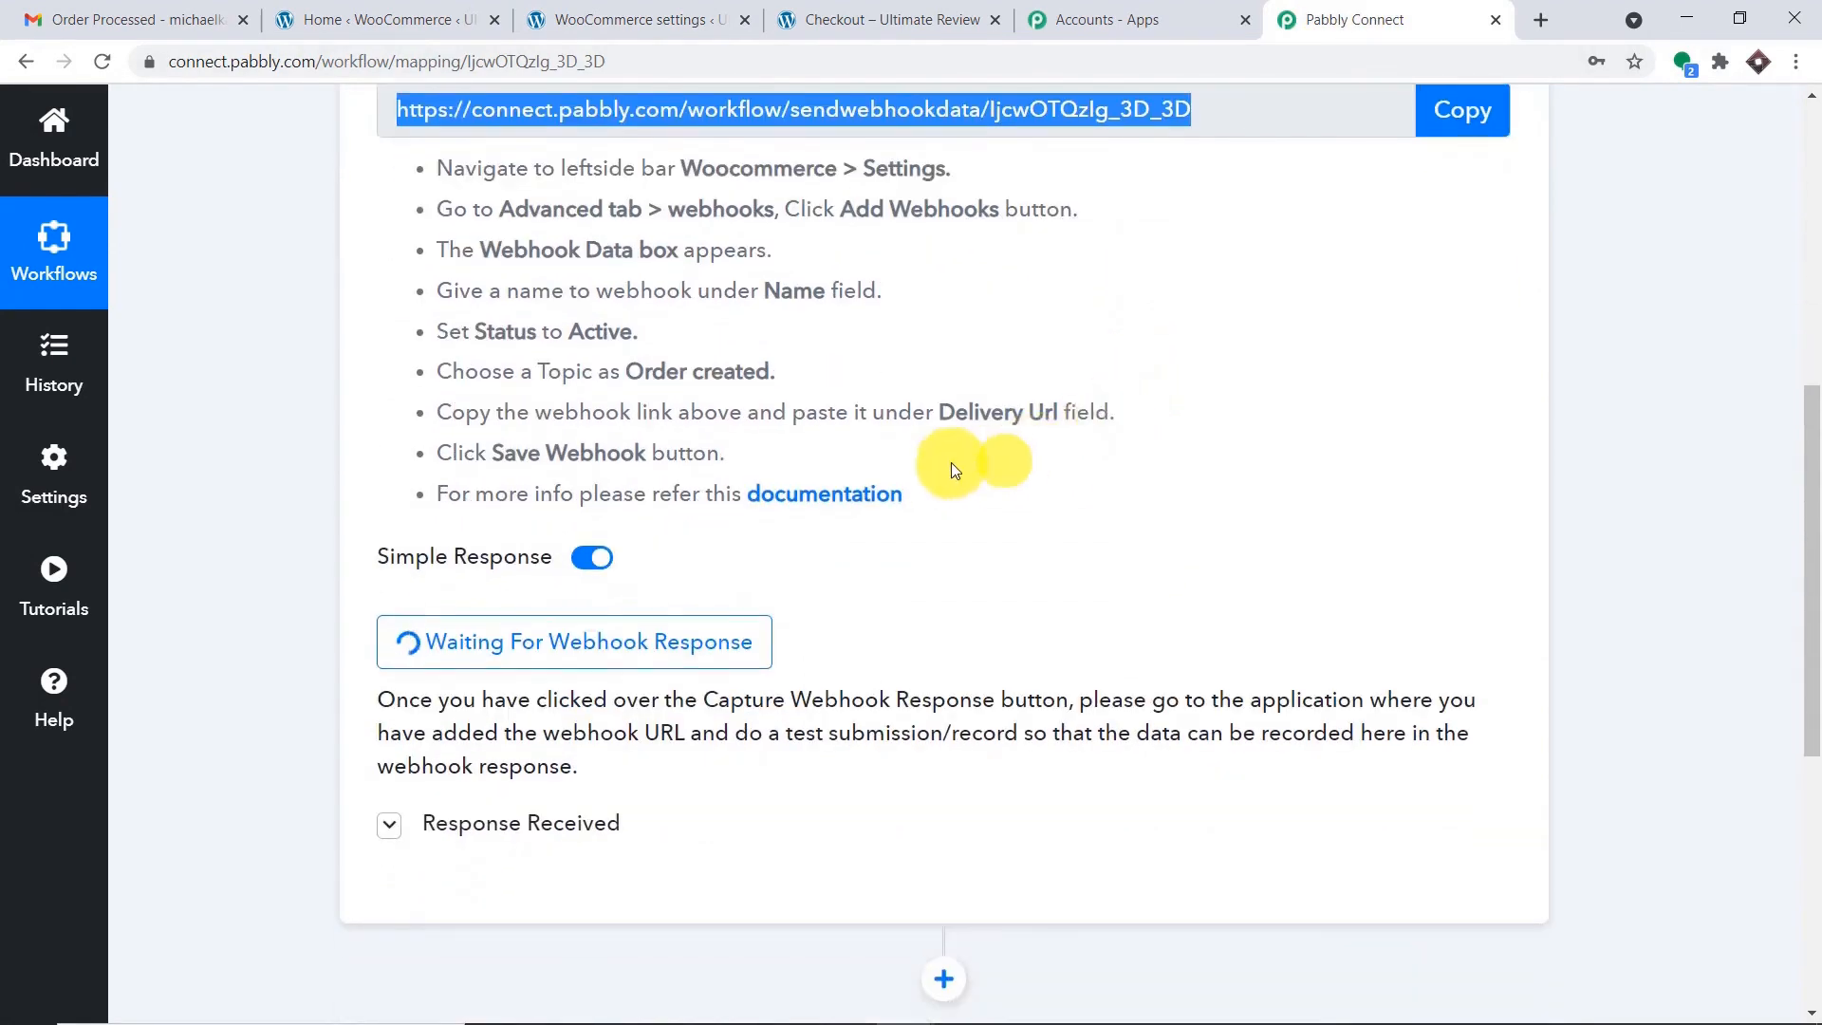
scroll(979, 456, up, 3)
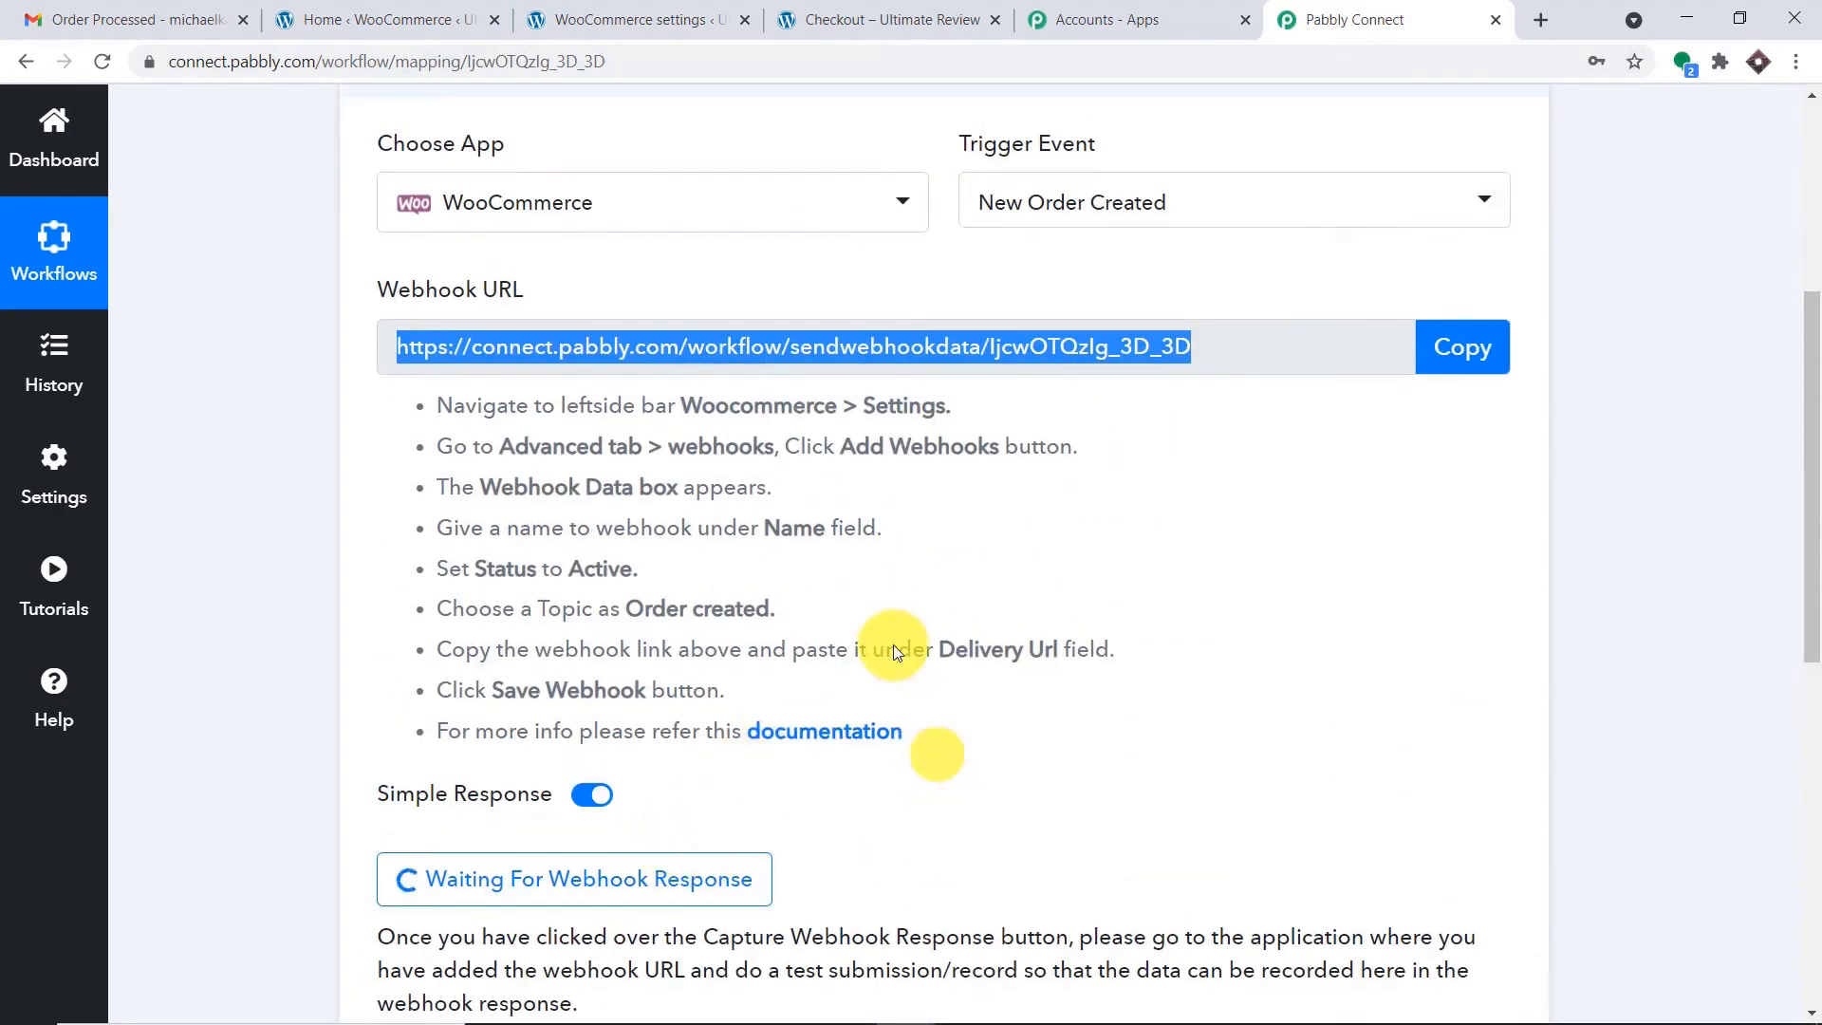
click(377, 7)
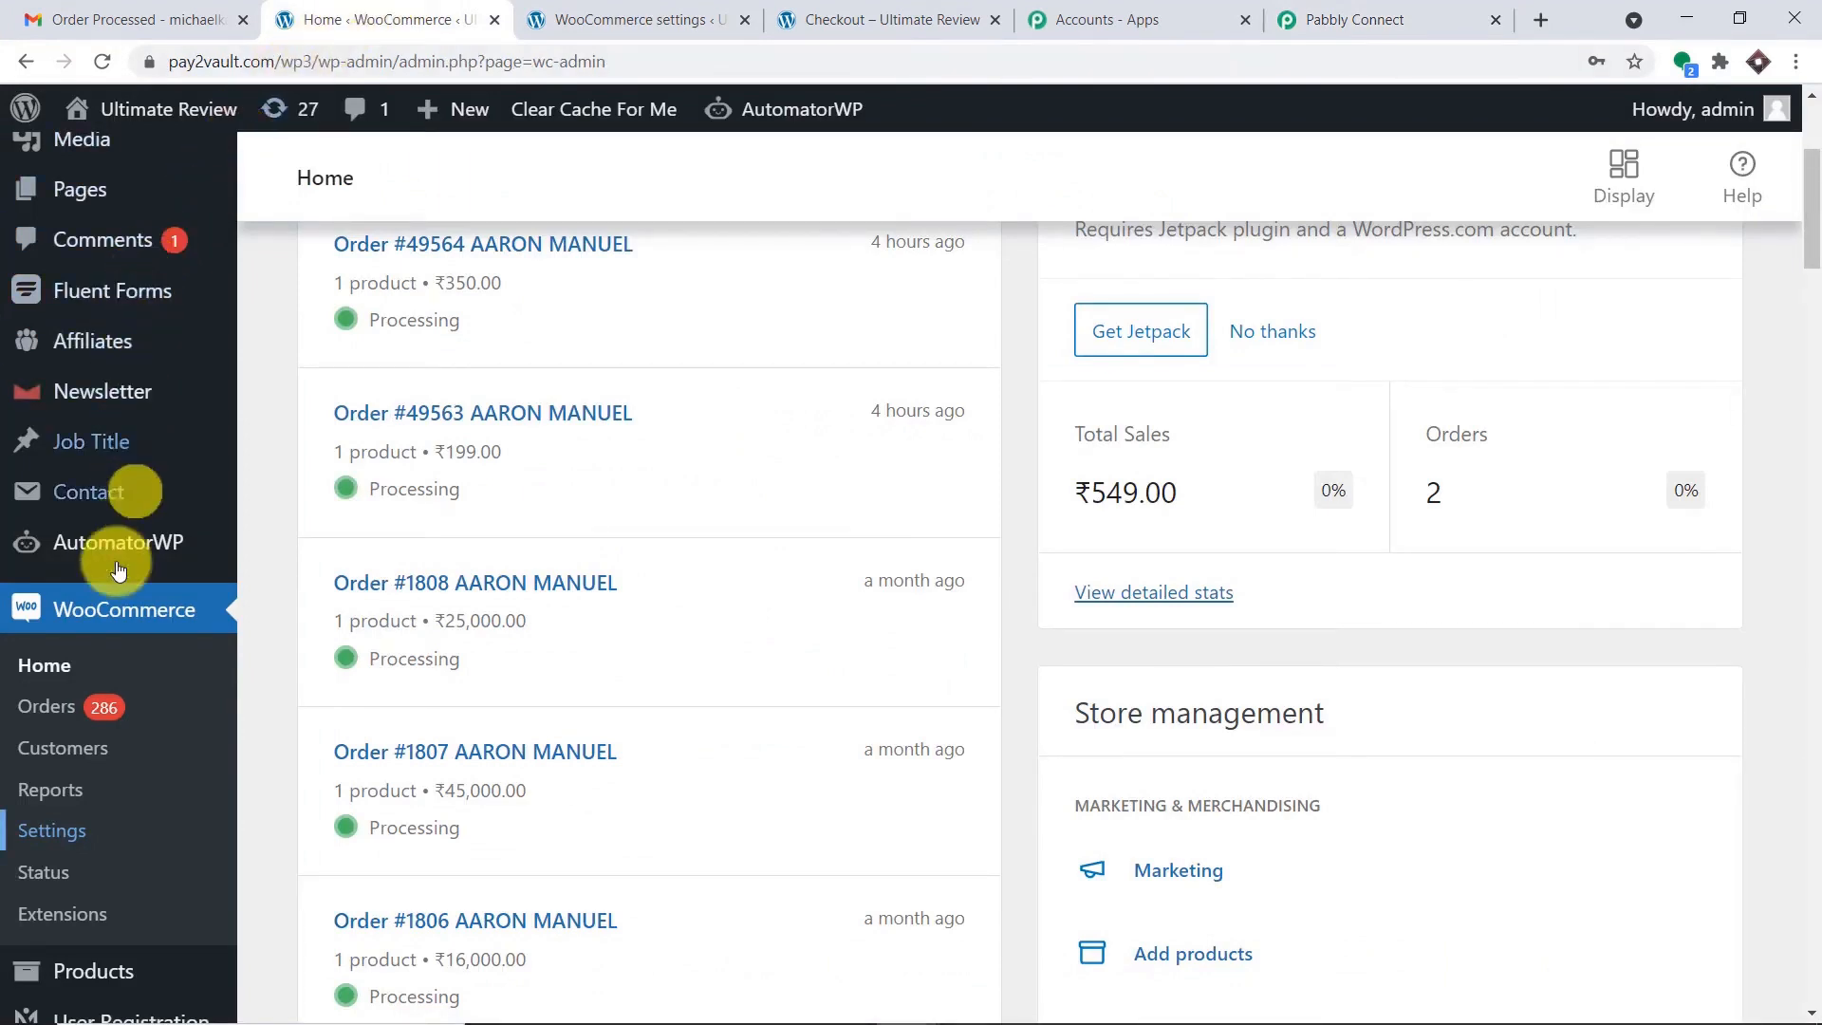
Open Products > All Products in a new tab and switch to it.
scroll(137, 805, down, 1)
mouse_move(104, 852)
right_click(296, 732)
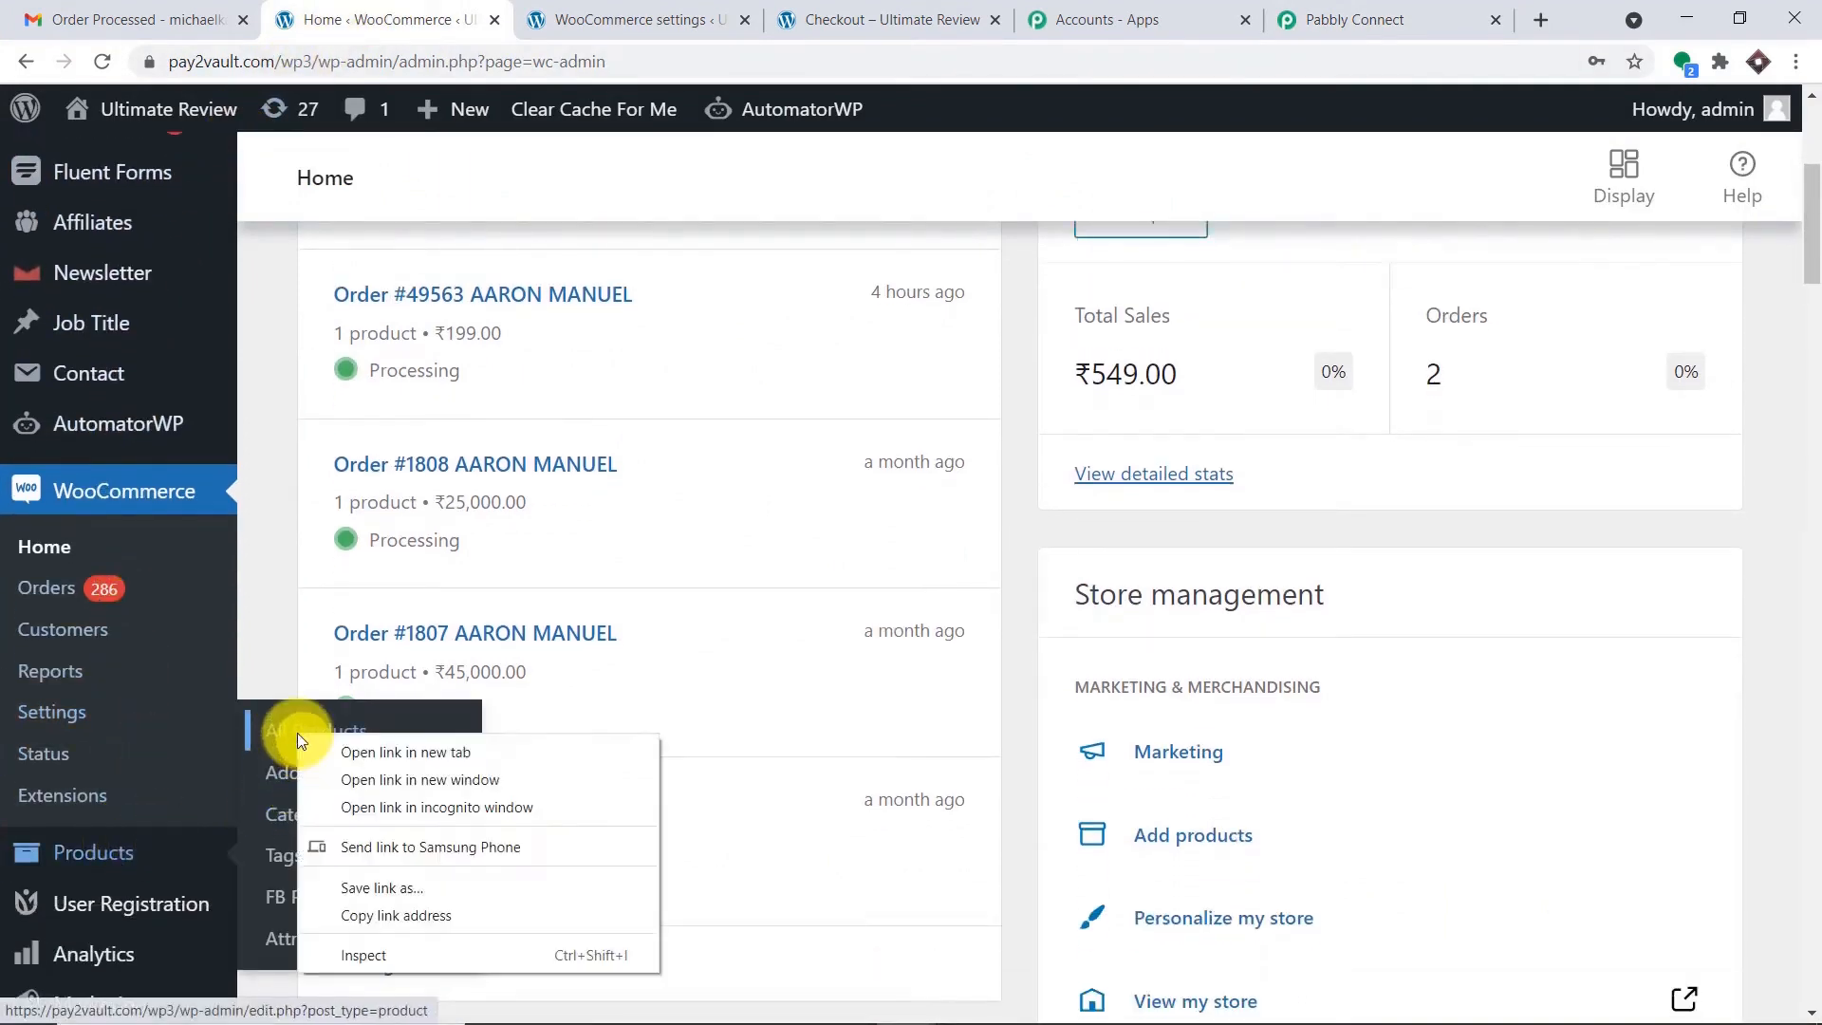
click(328, 749)
click(590, 7)
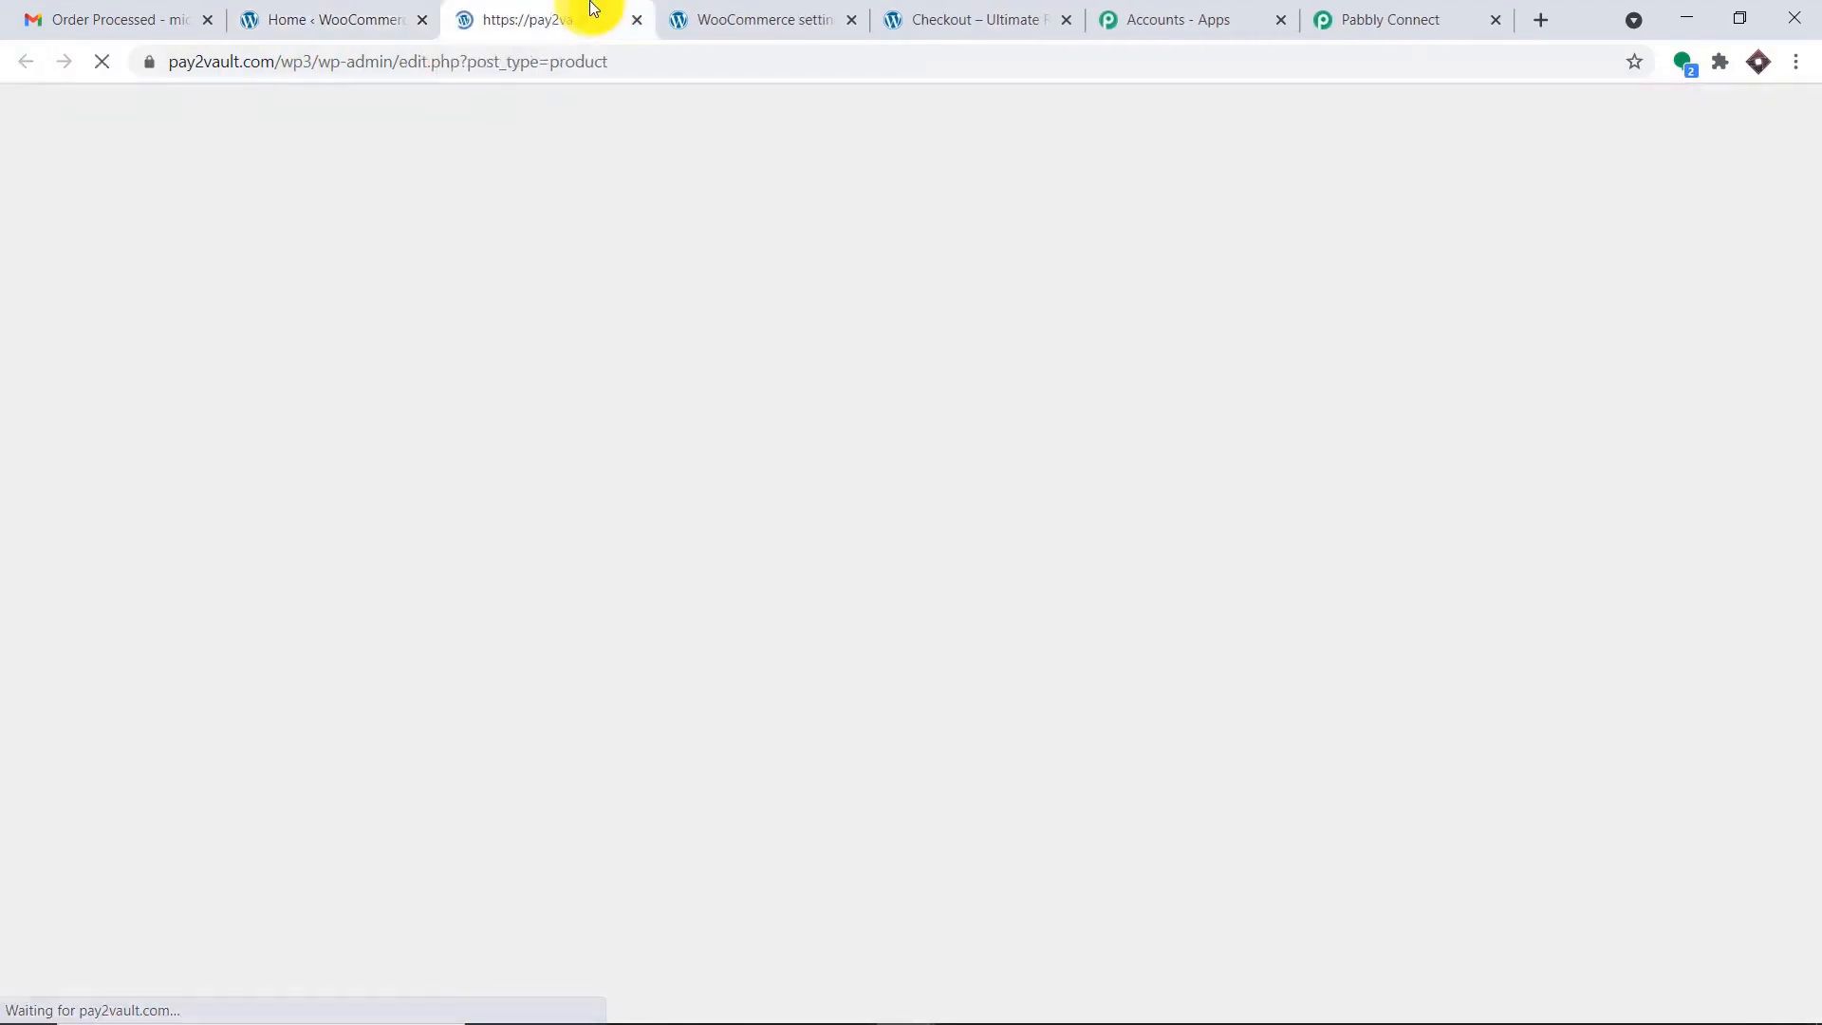
Open the ₹250.00 Smart Watch product page in a new tab to add it to the cart.
scroll(709, 301, down, 5)
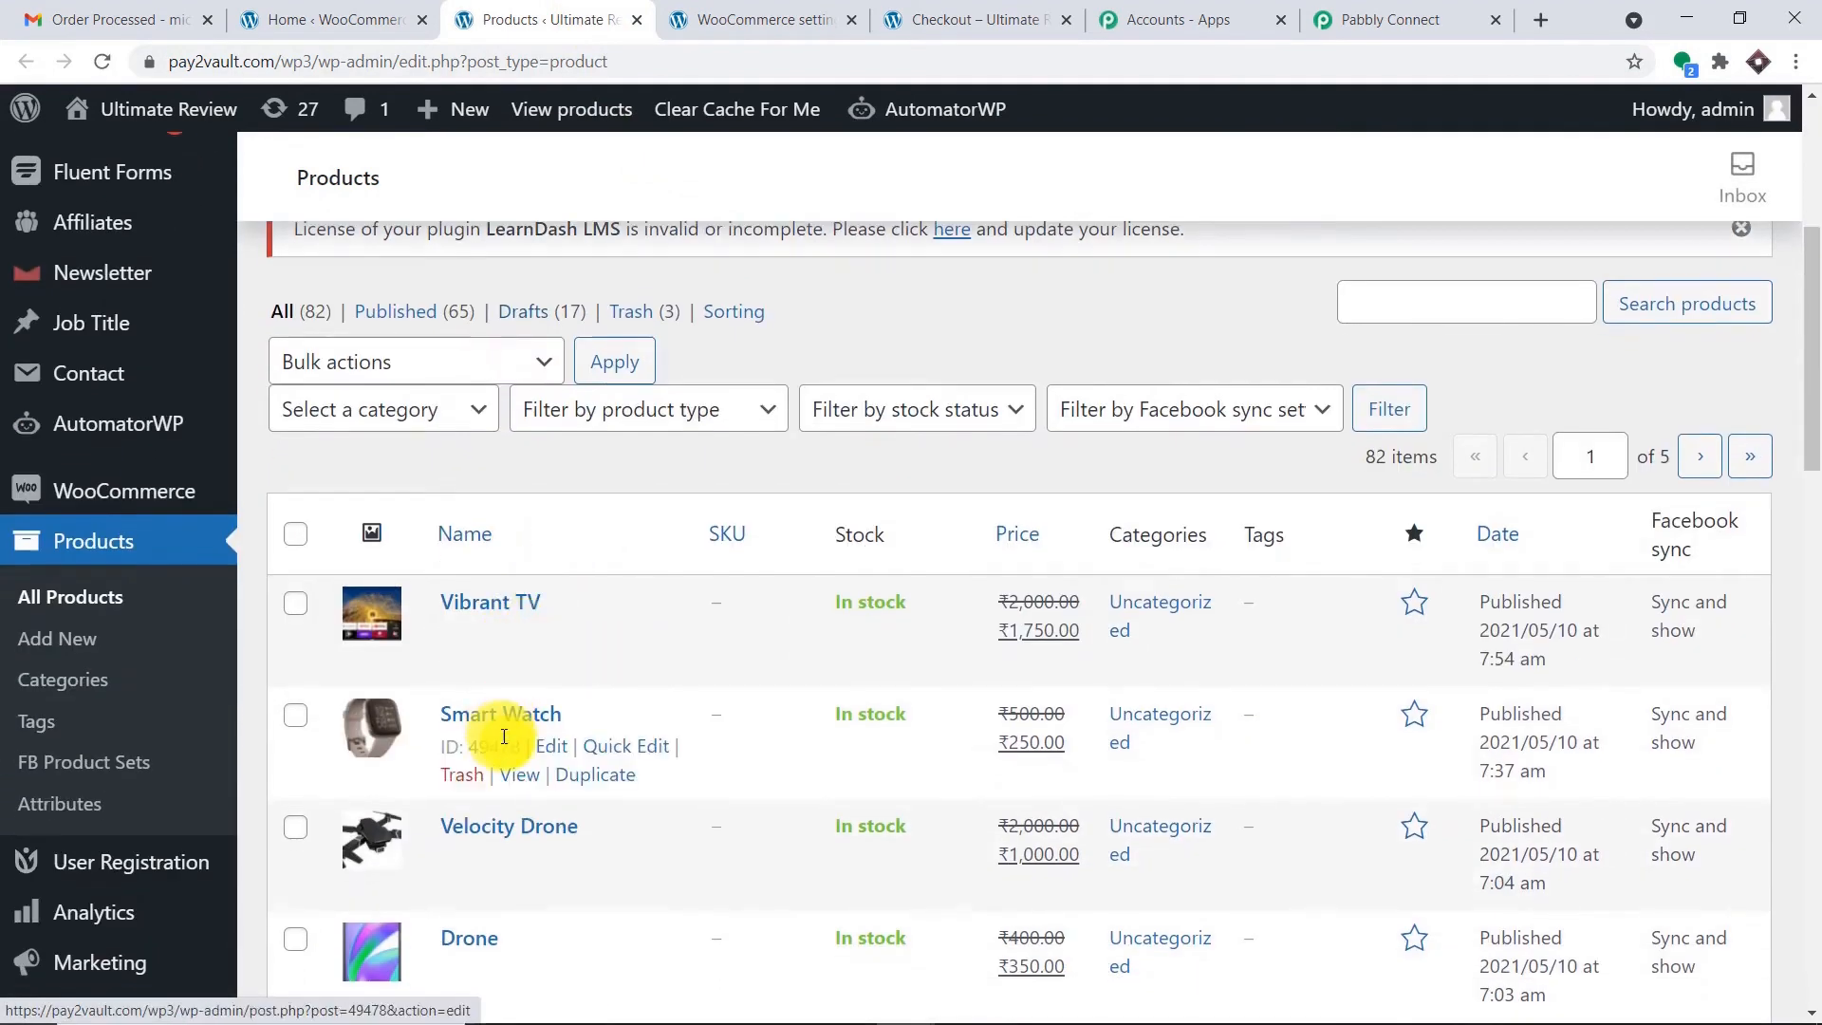
right_click(527, 774)
click(572, 790)
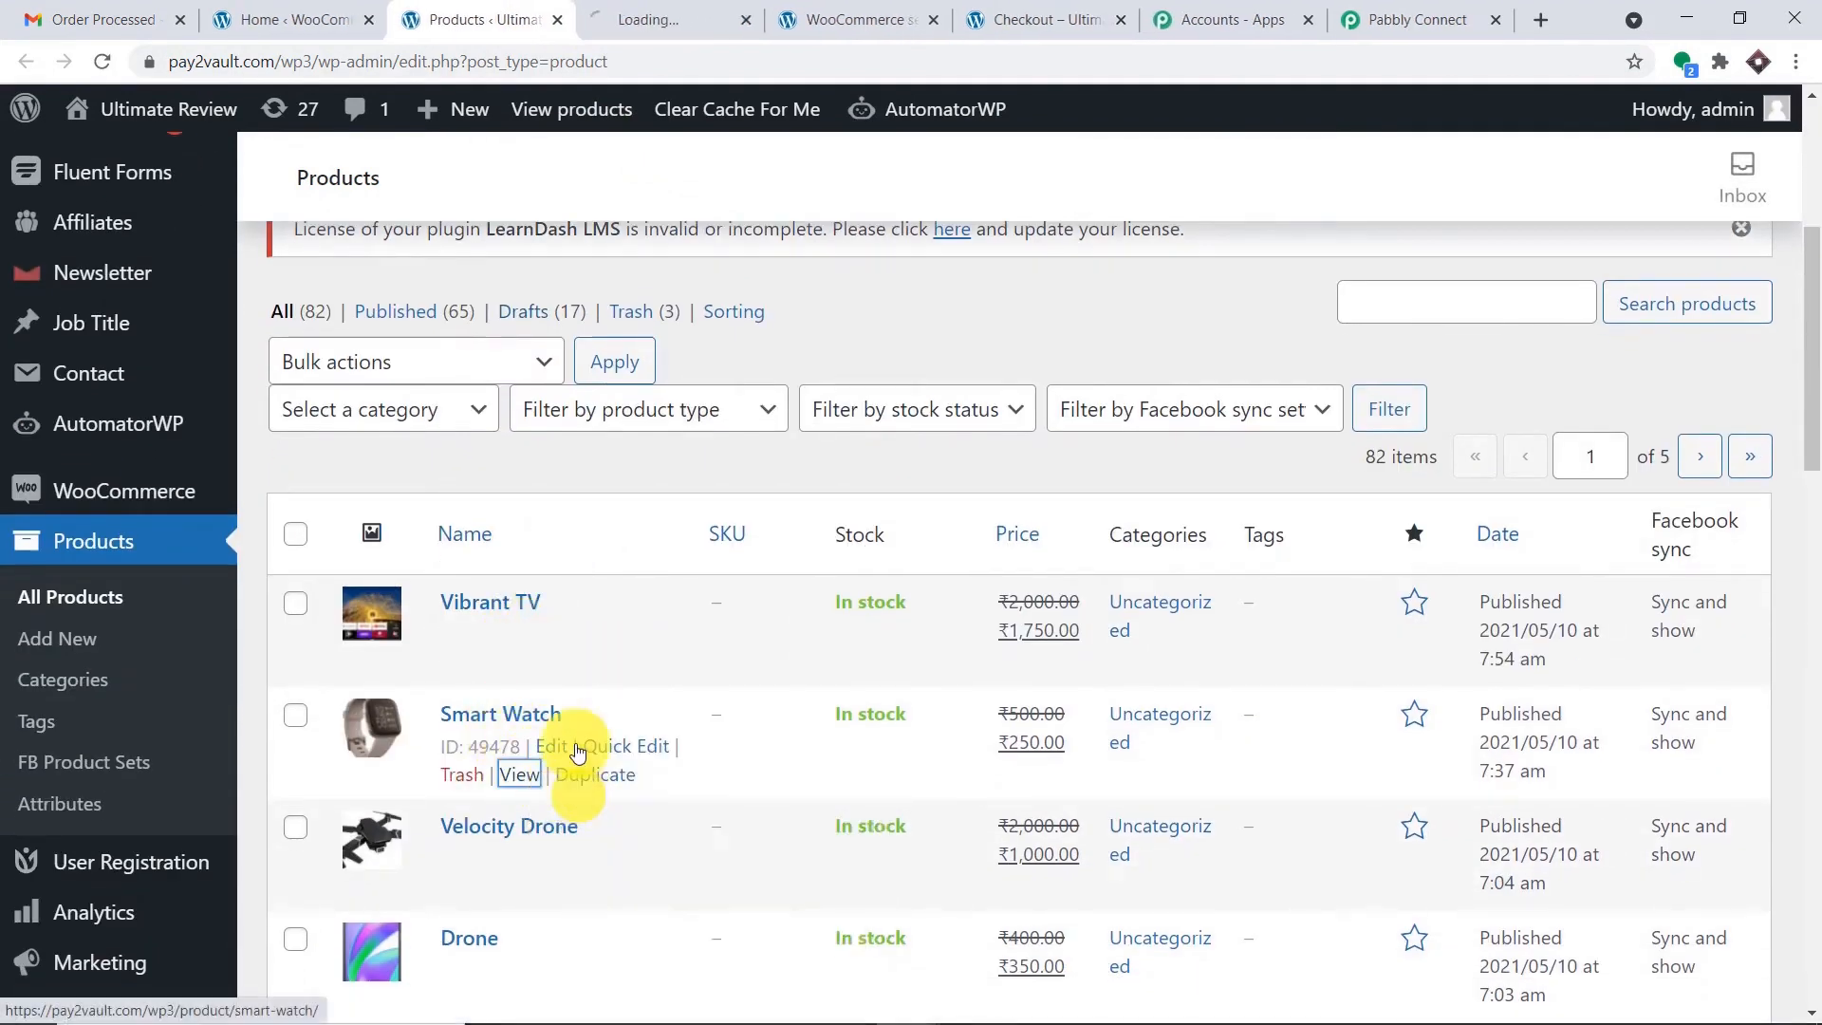
click(604, 12)
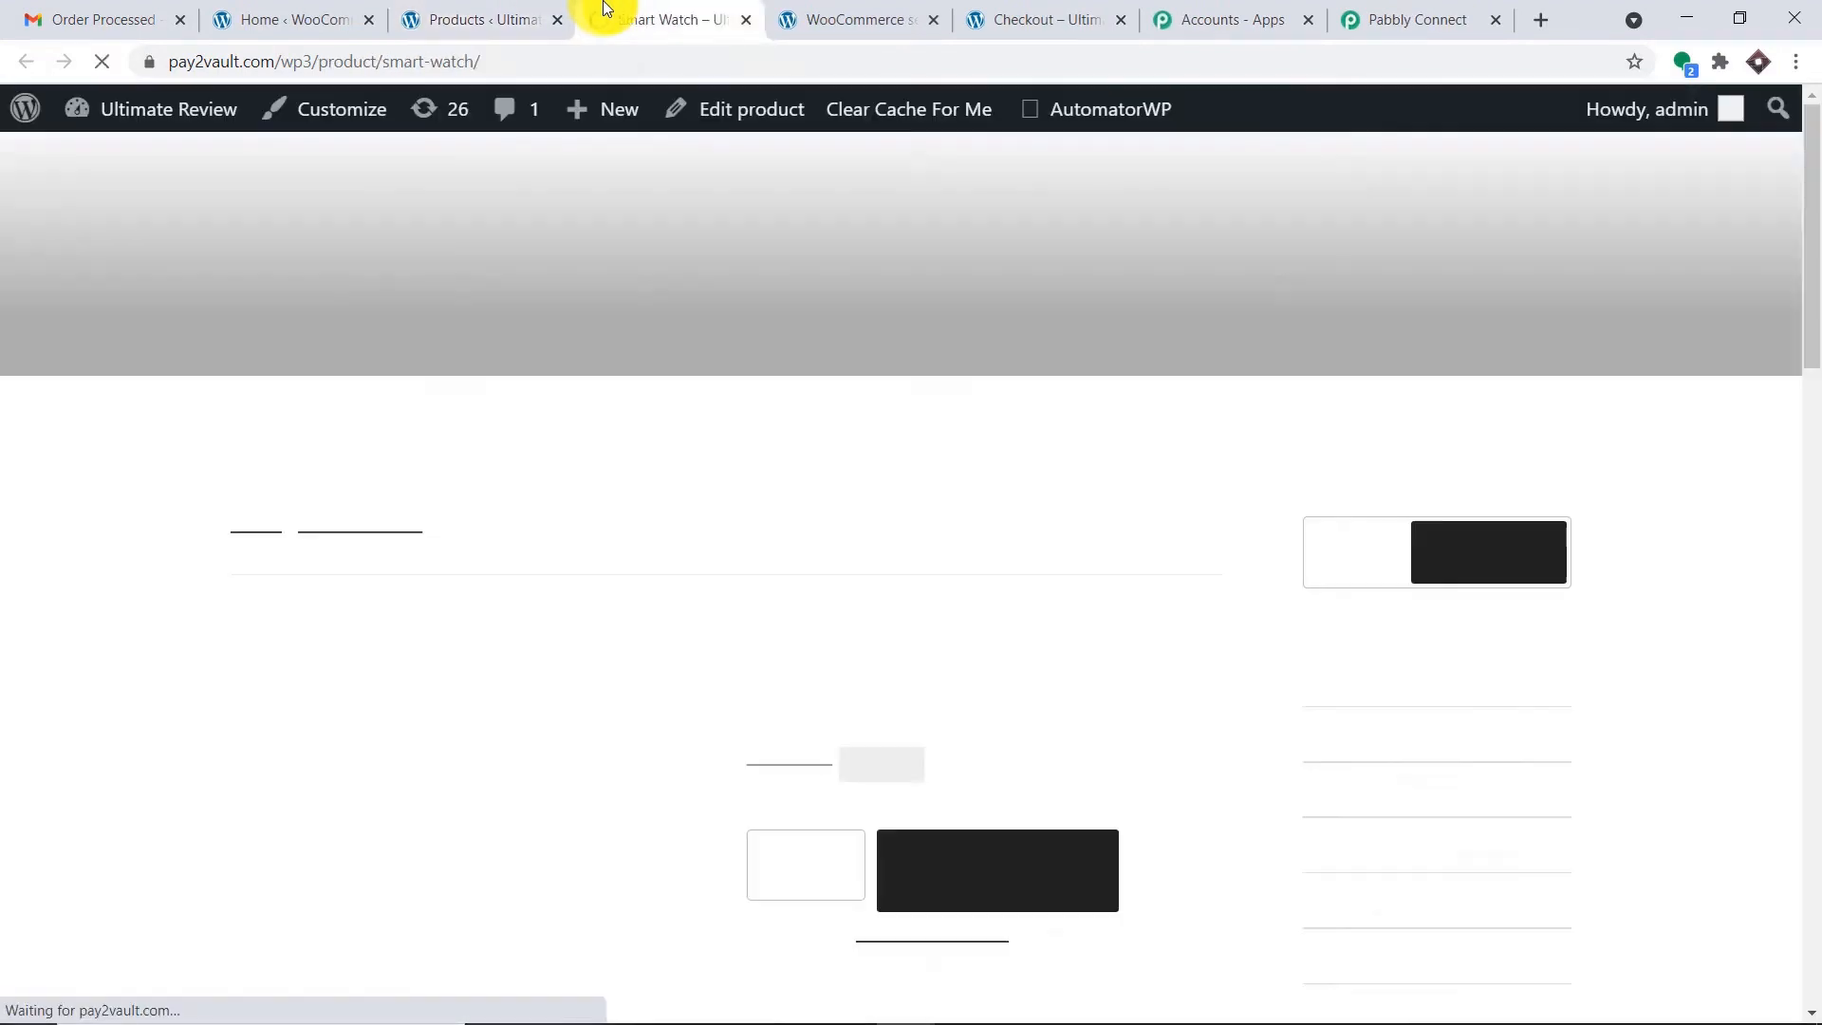
scroll(875, 387, down, 3)
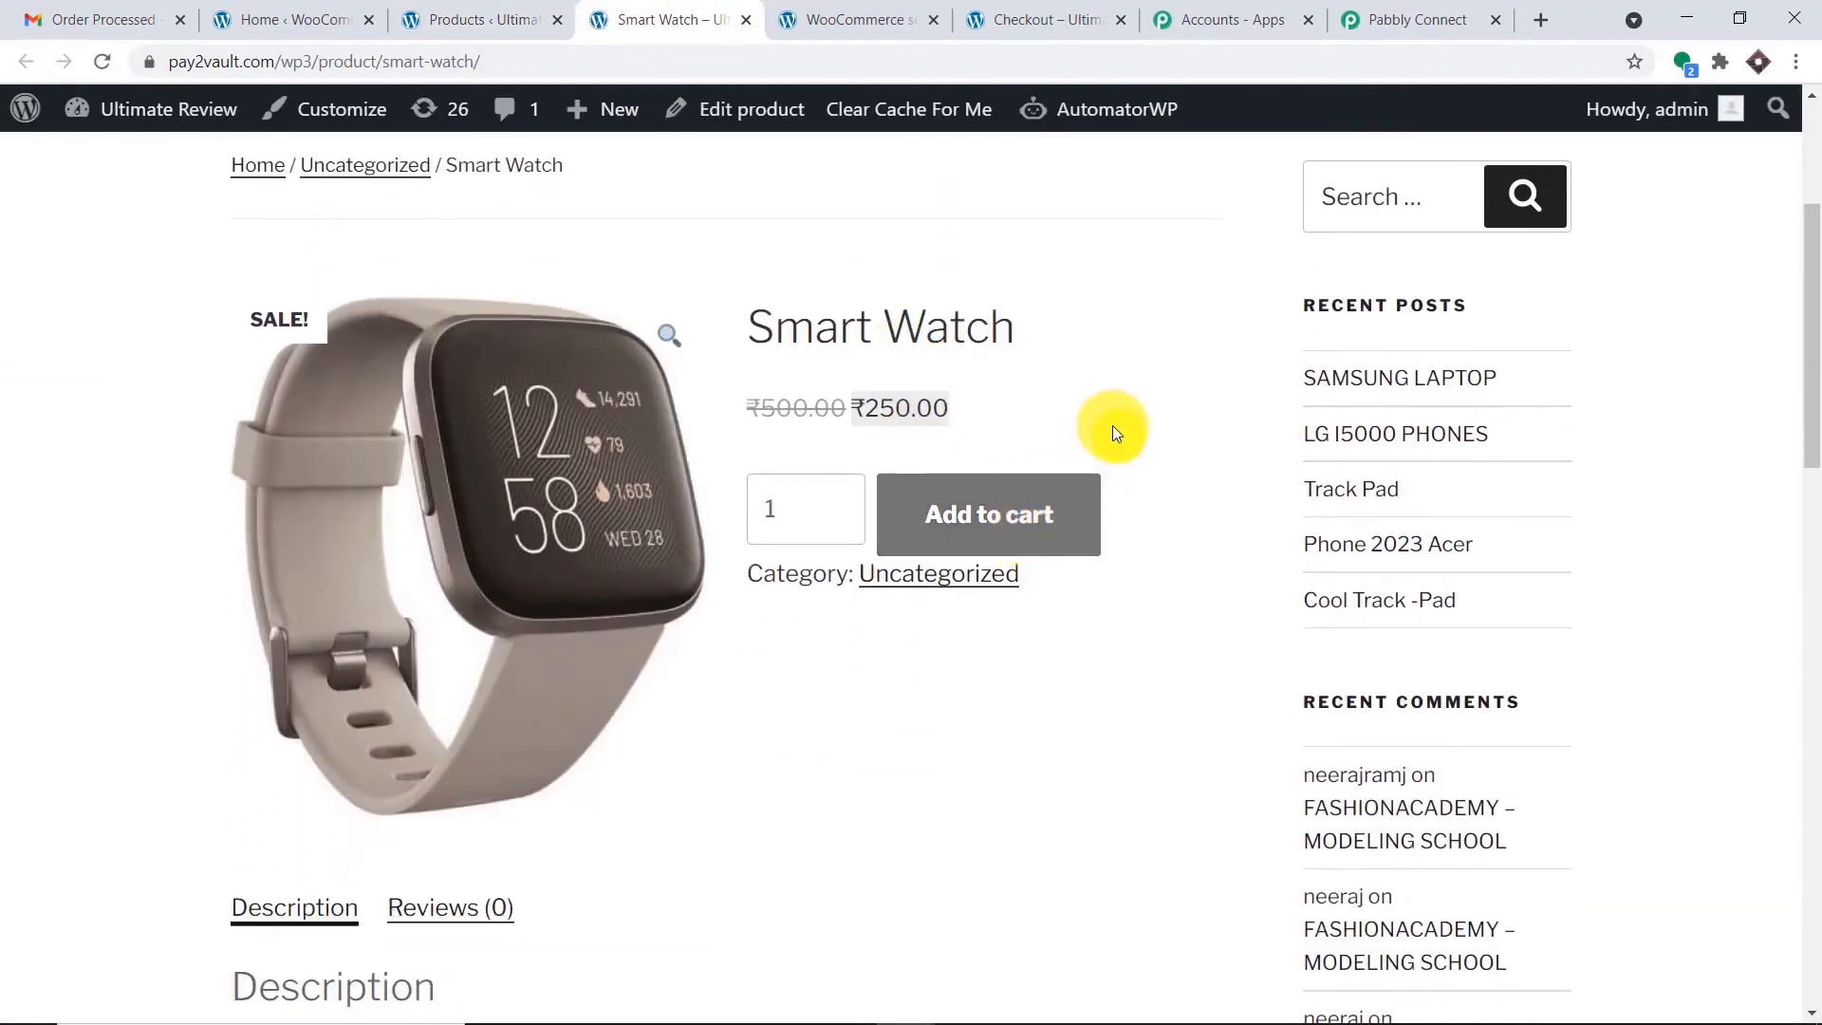
scroll(1614, 564, down, 6)
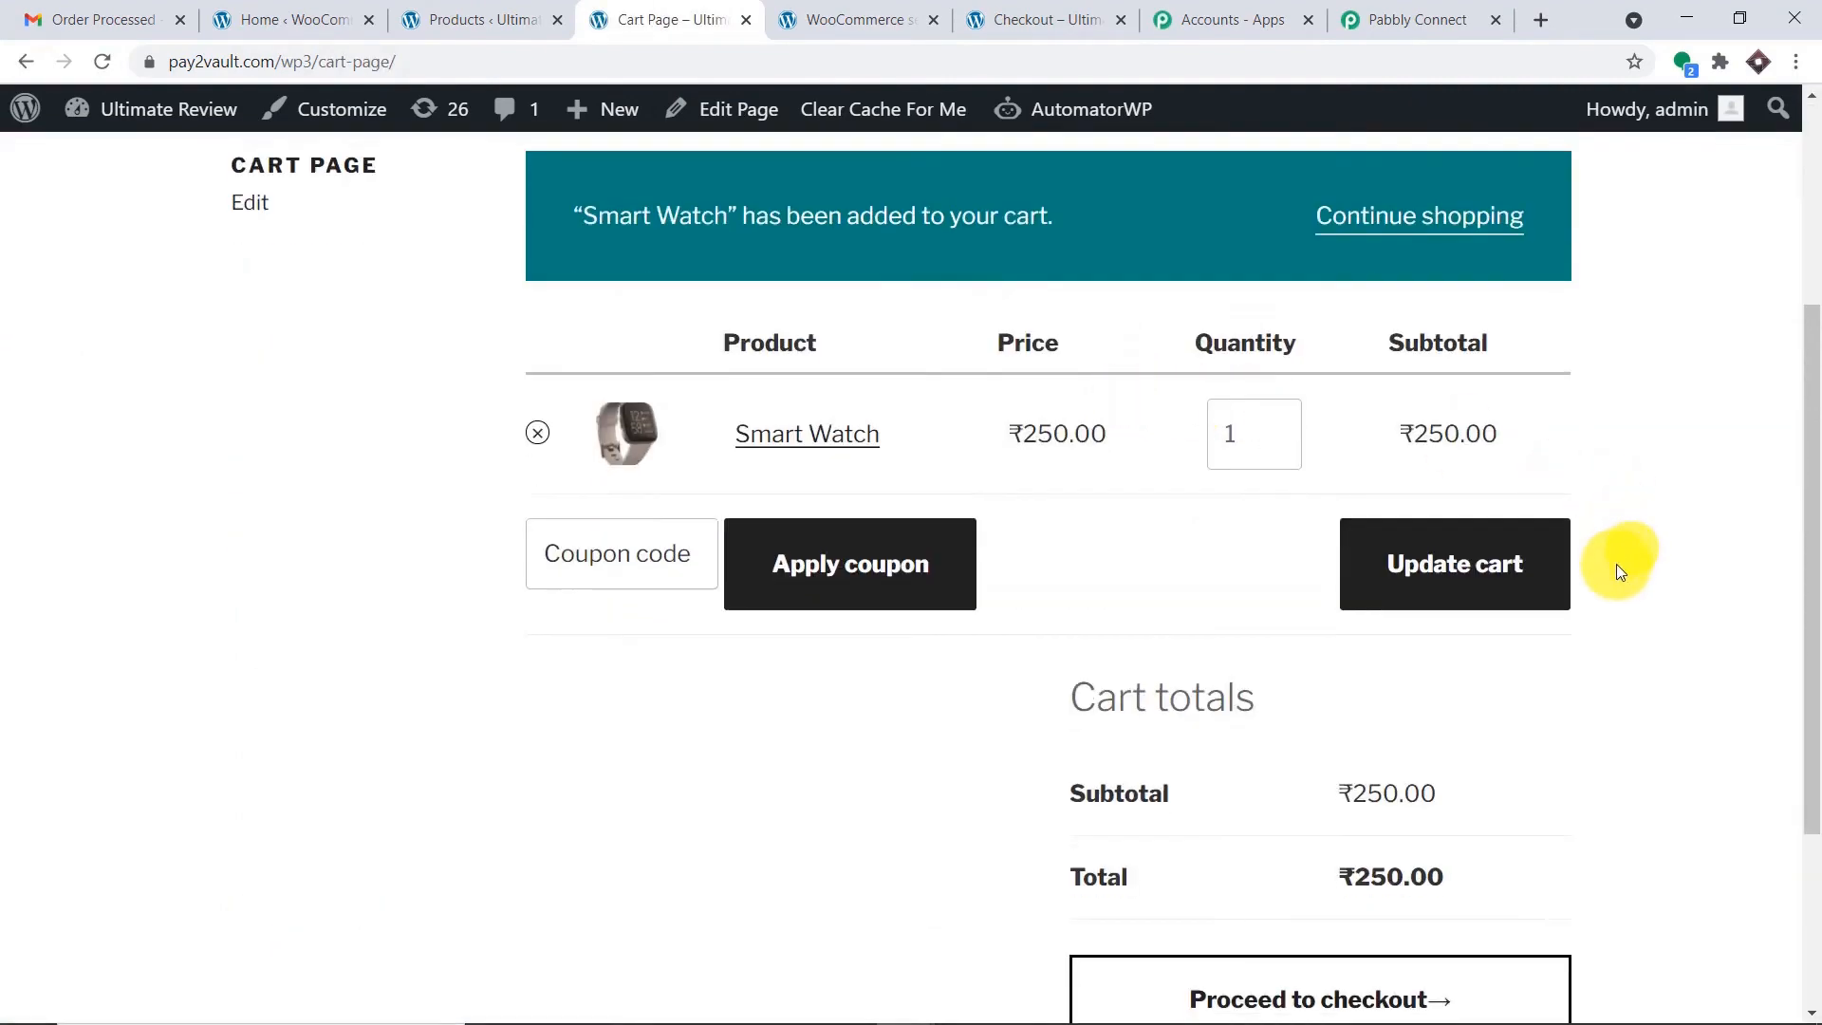
Go to checkout, retype the first name and autofill billing details from a saved address.
click(1342, 692)
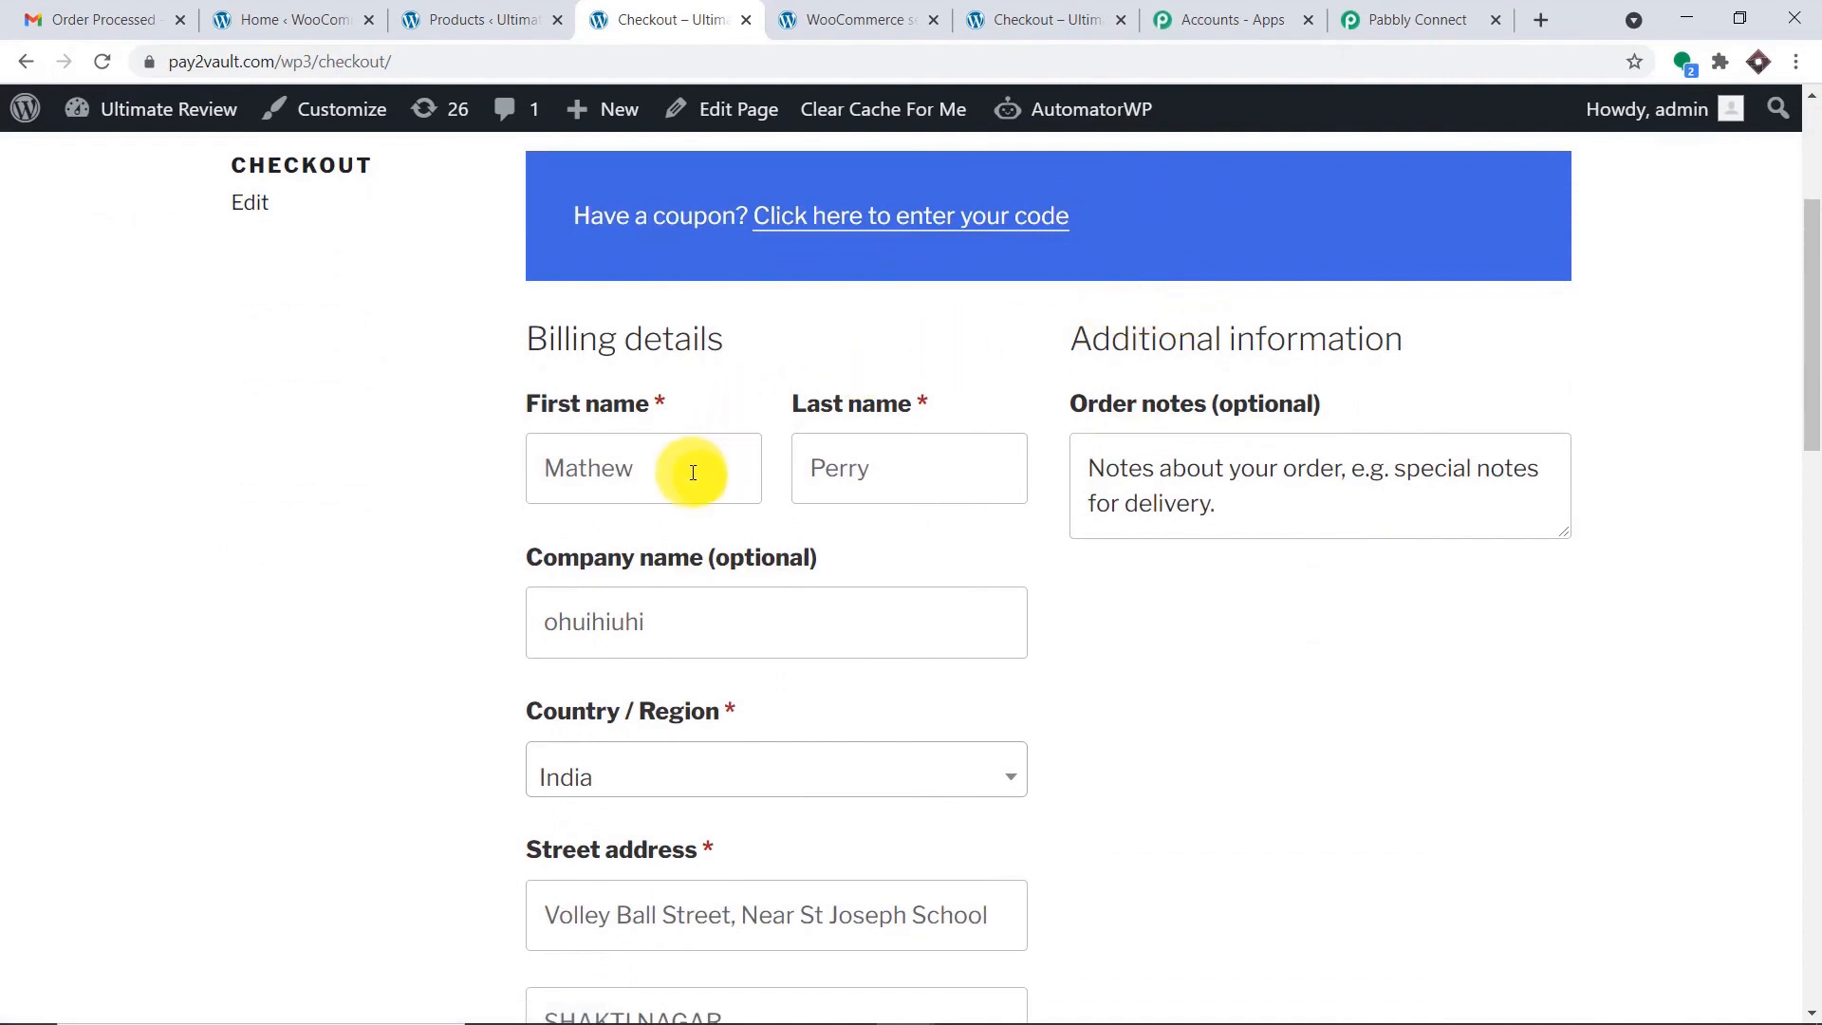
drag(692, 468, 537, 471)
key(BackSpace)
text(Ligium)
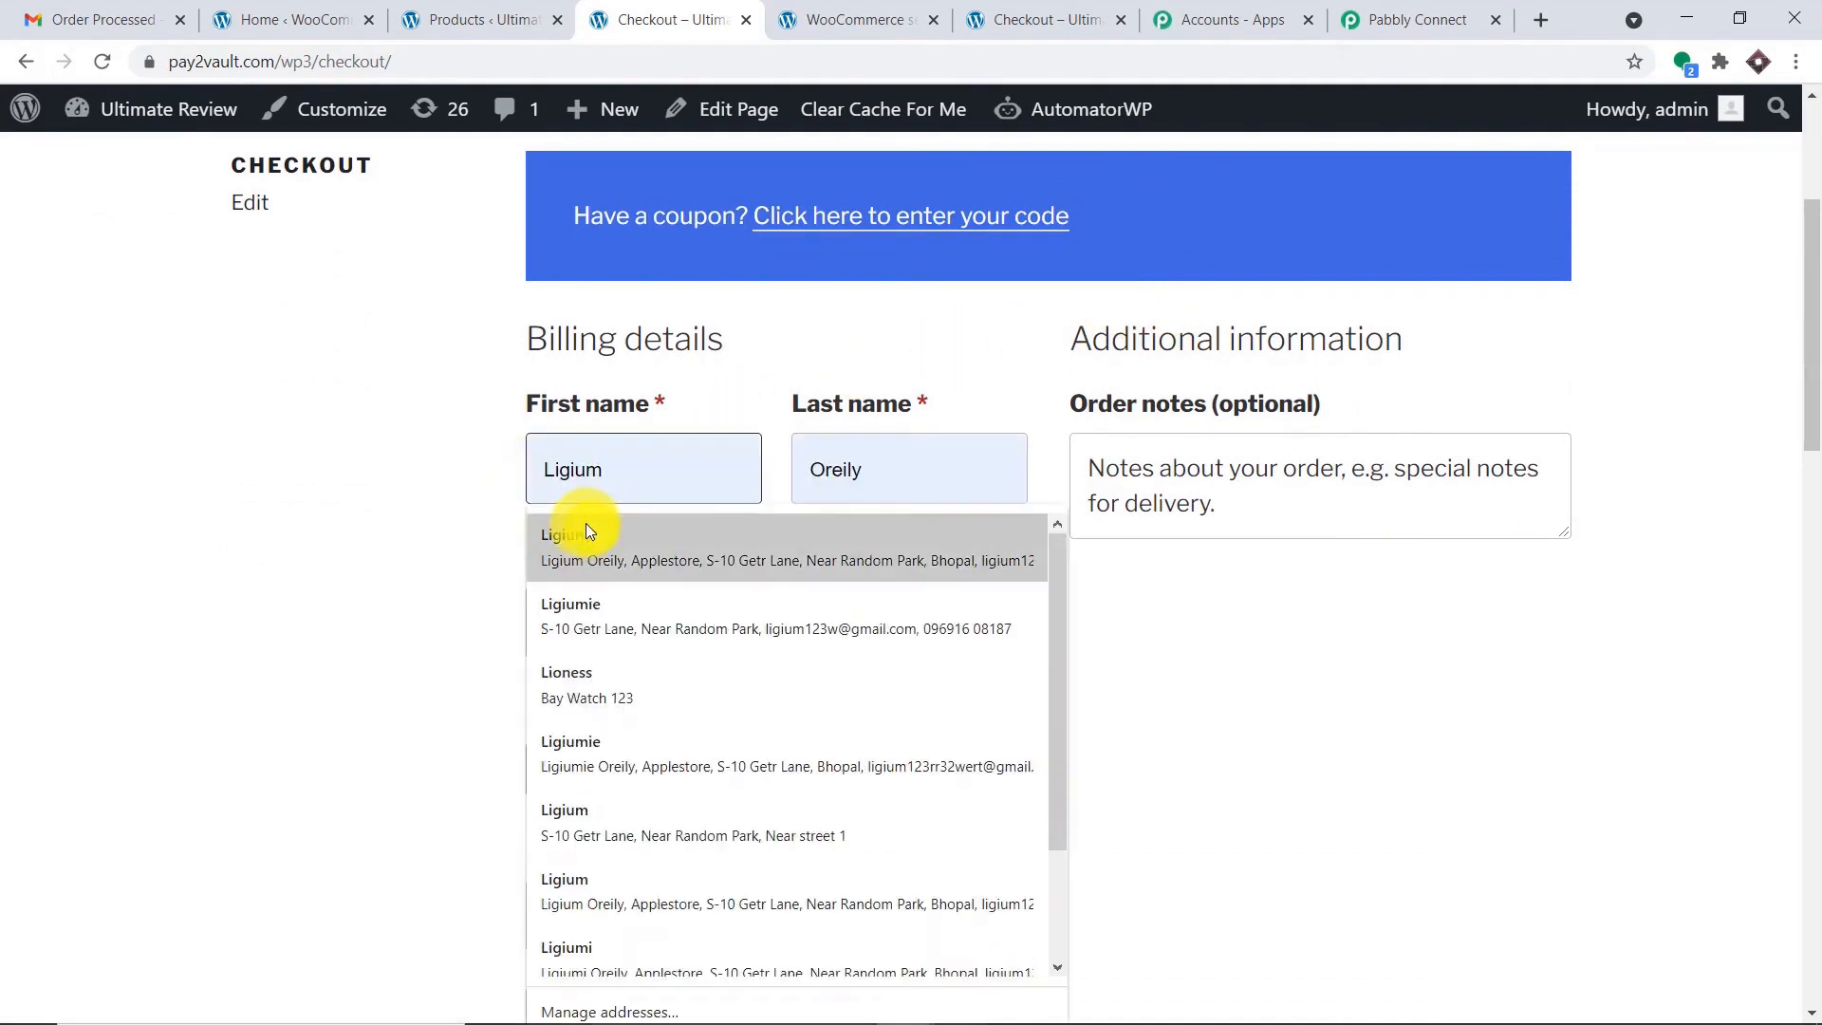
click(585, 526)
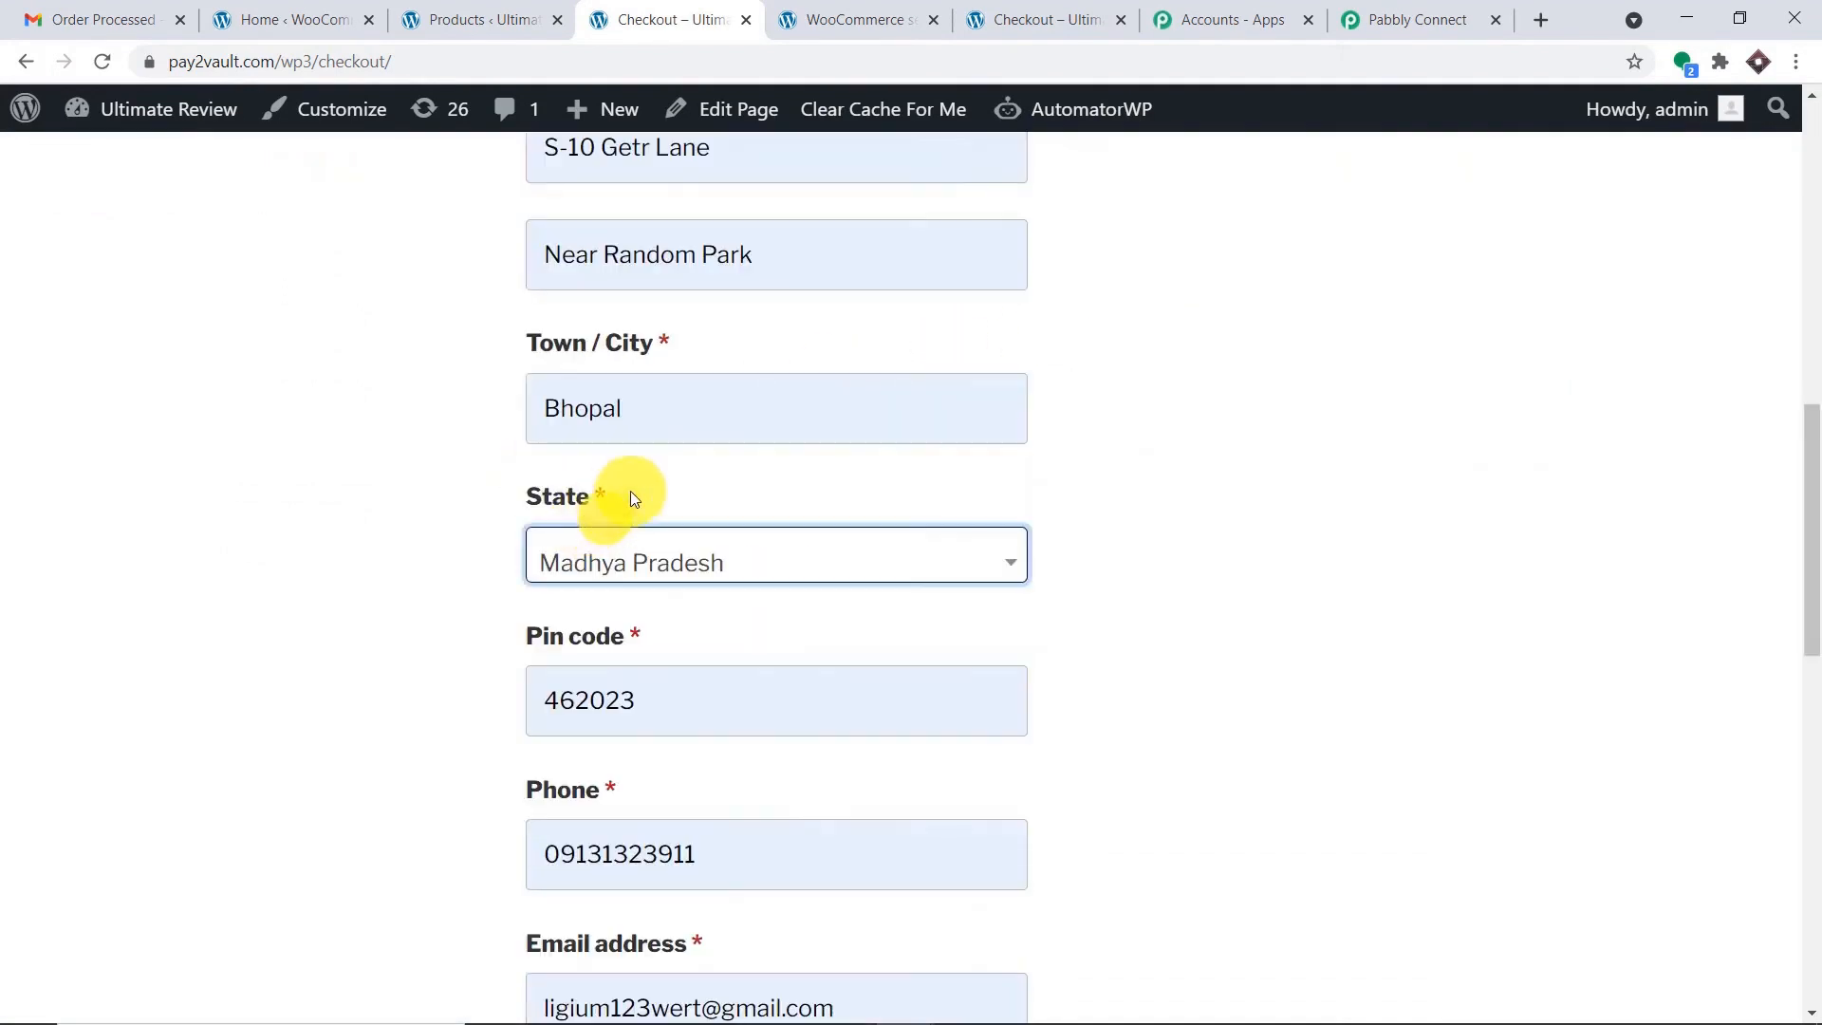
scroll(683, 418, up, 4)
scroll(626, 375, up, 4)
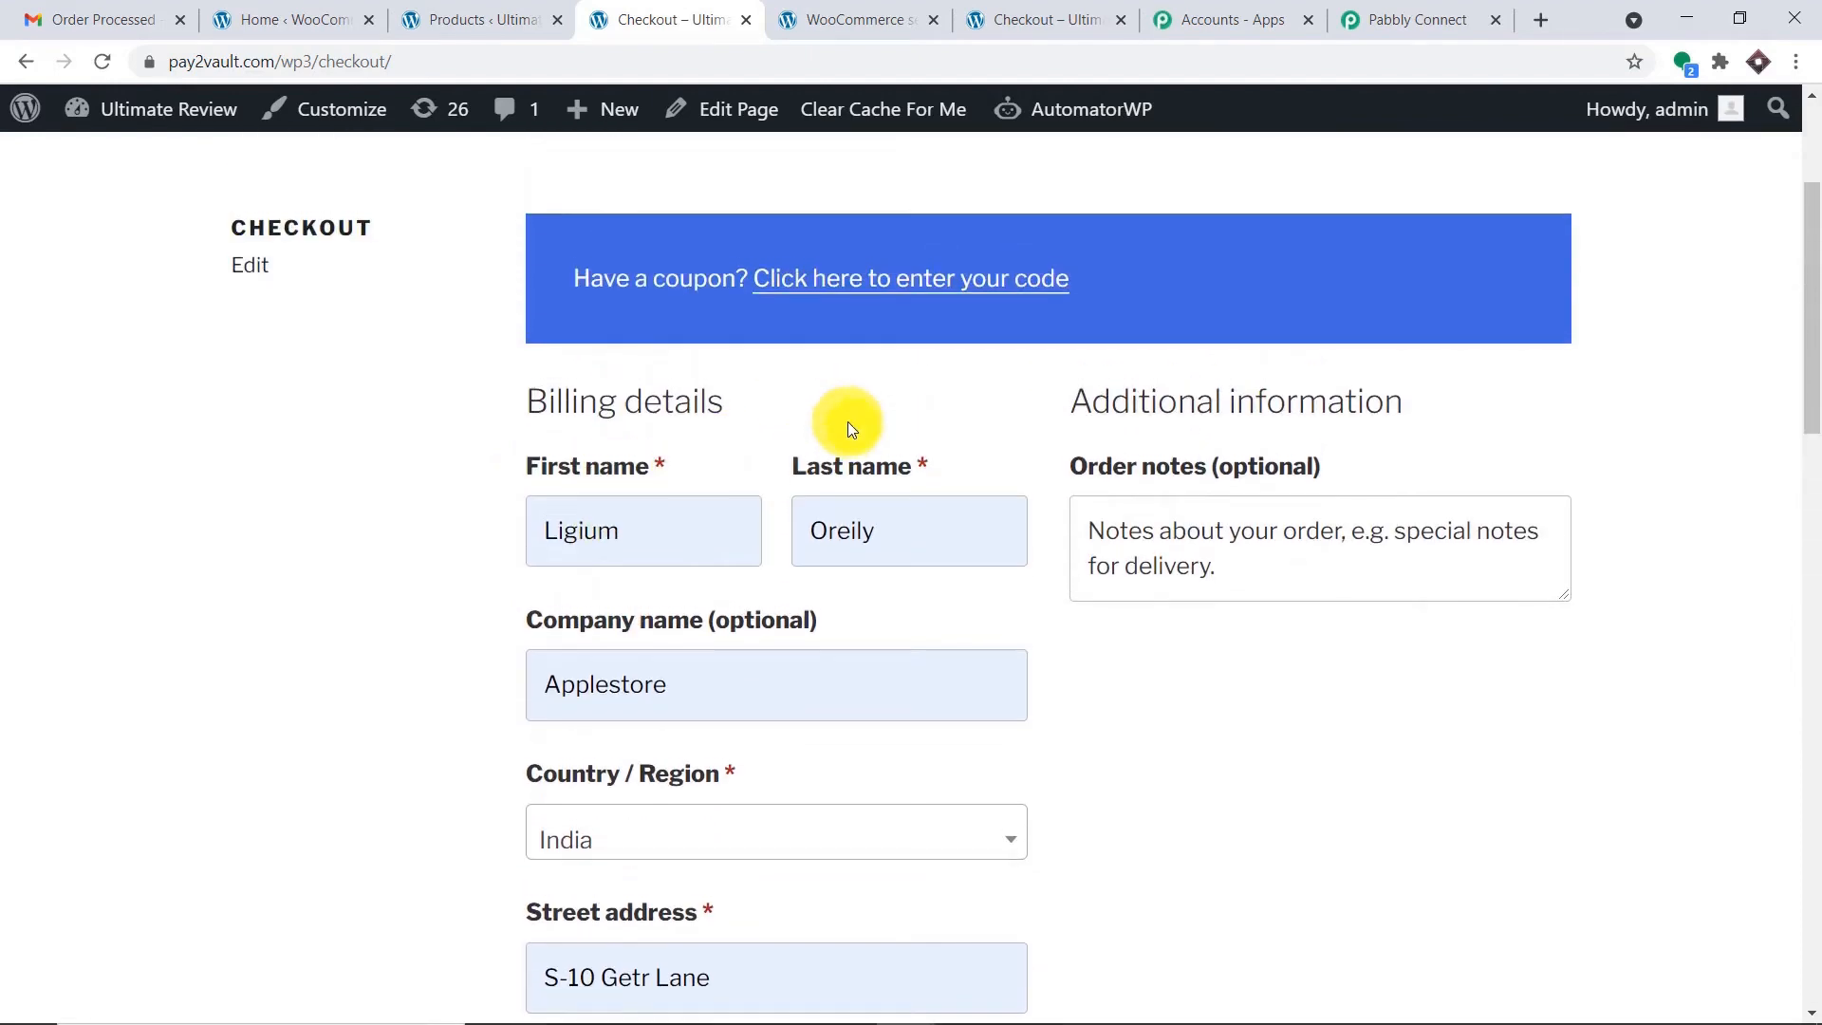
scroll(588, 664, down, 1)
scroll(655, 608, down, 4)
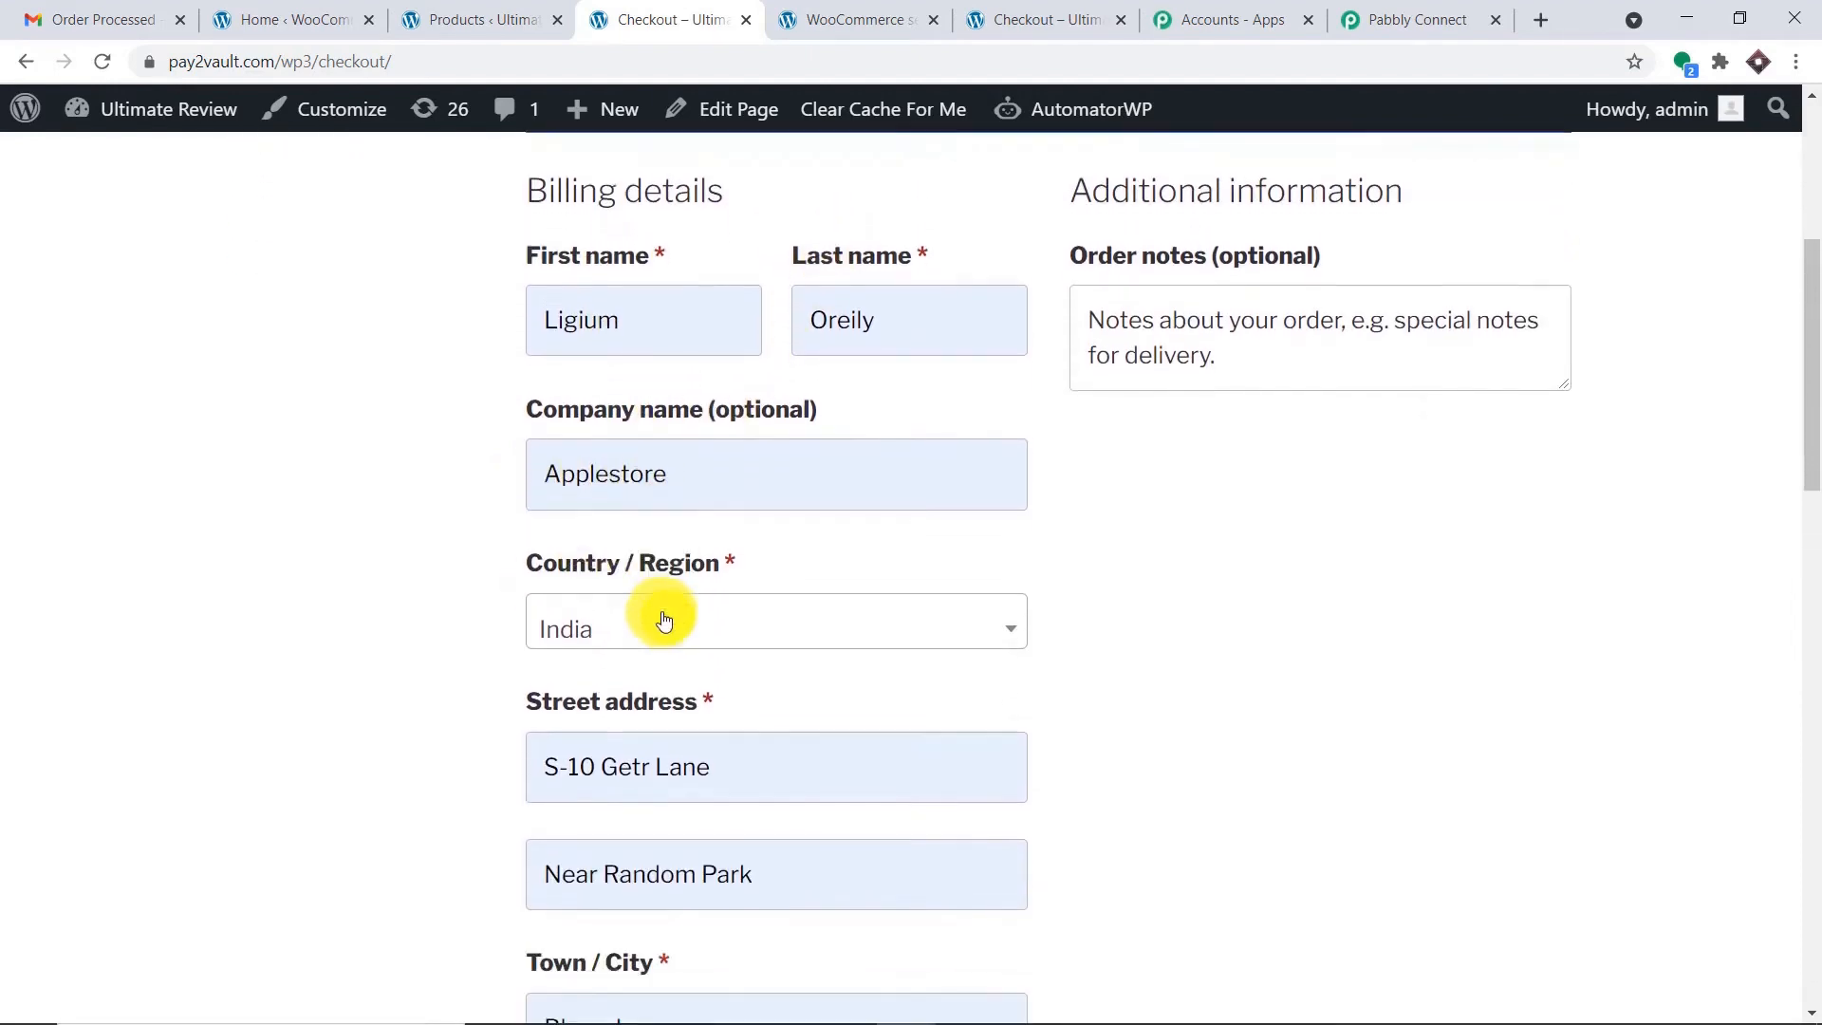
scroll(665, 502, down, 2)
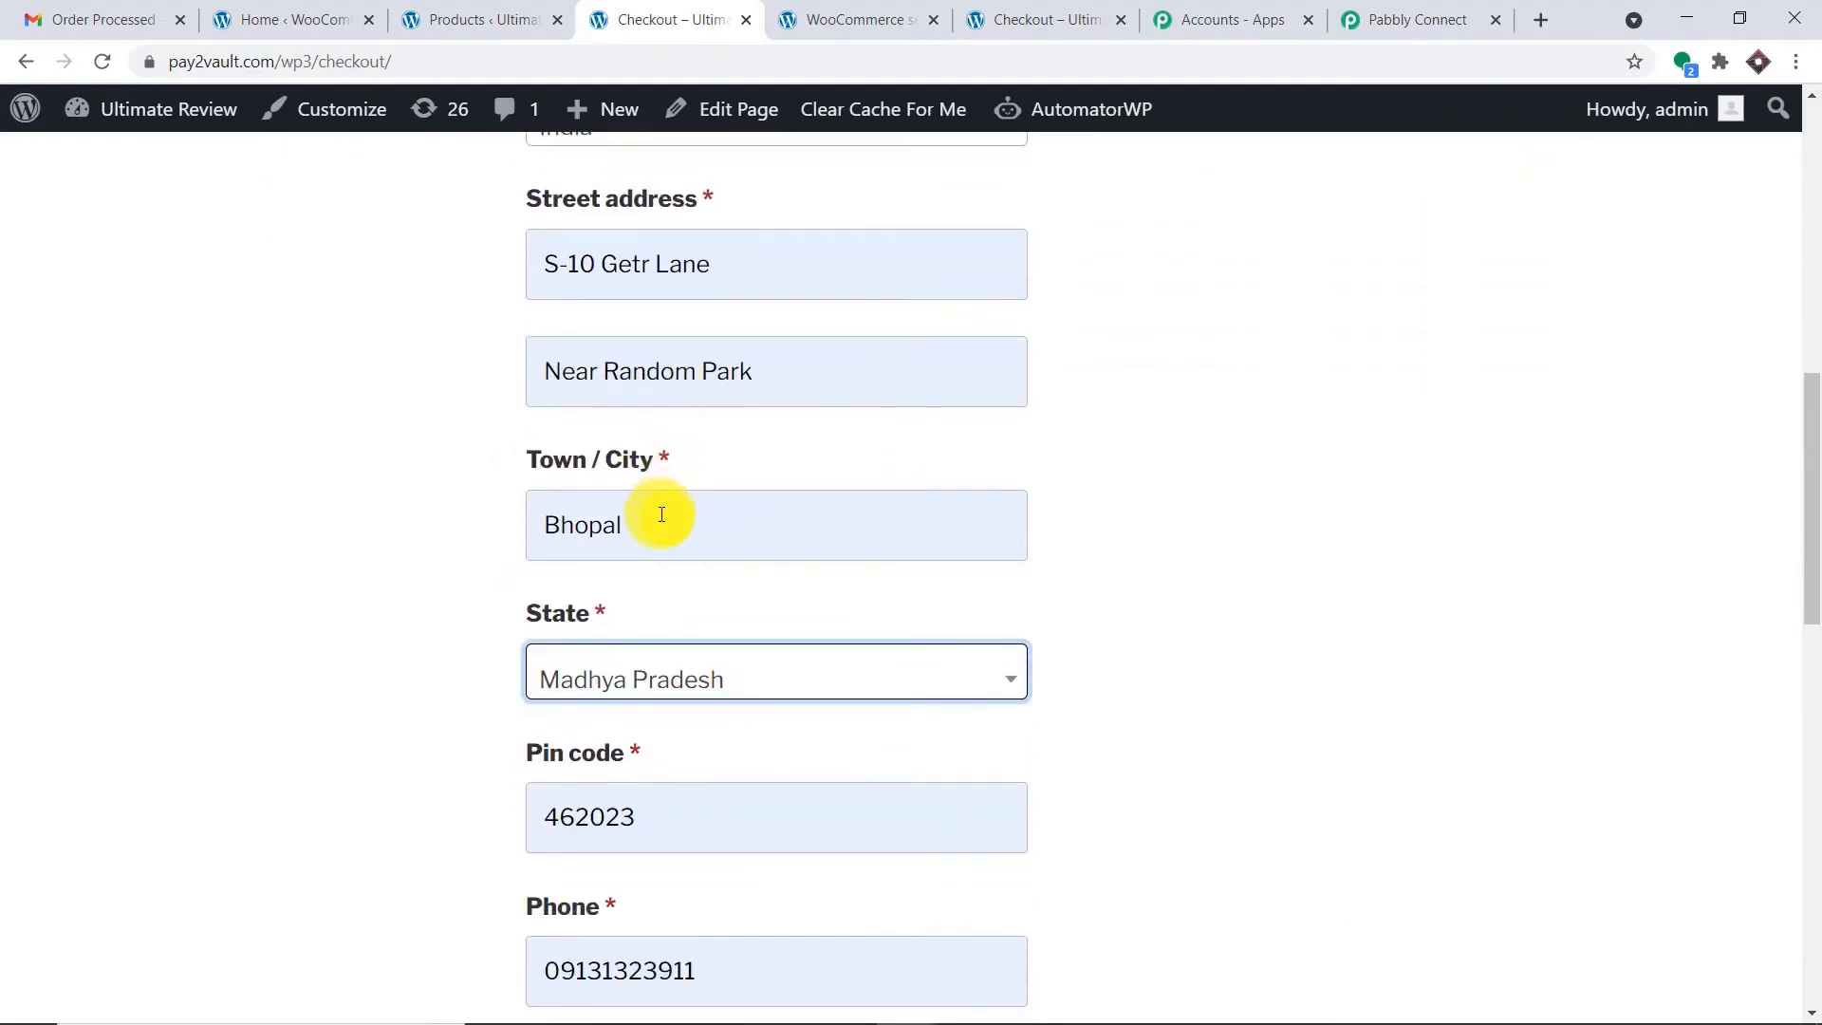
scroll(663, 517, down, 4)
scroll(659, 525, down, 2)
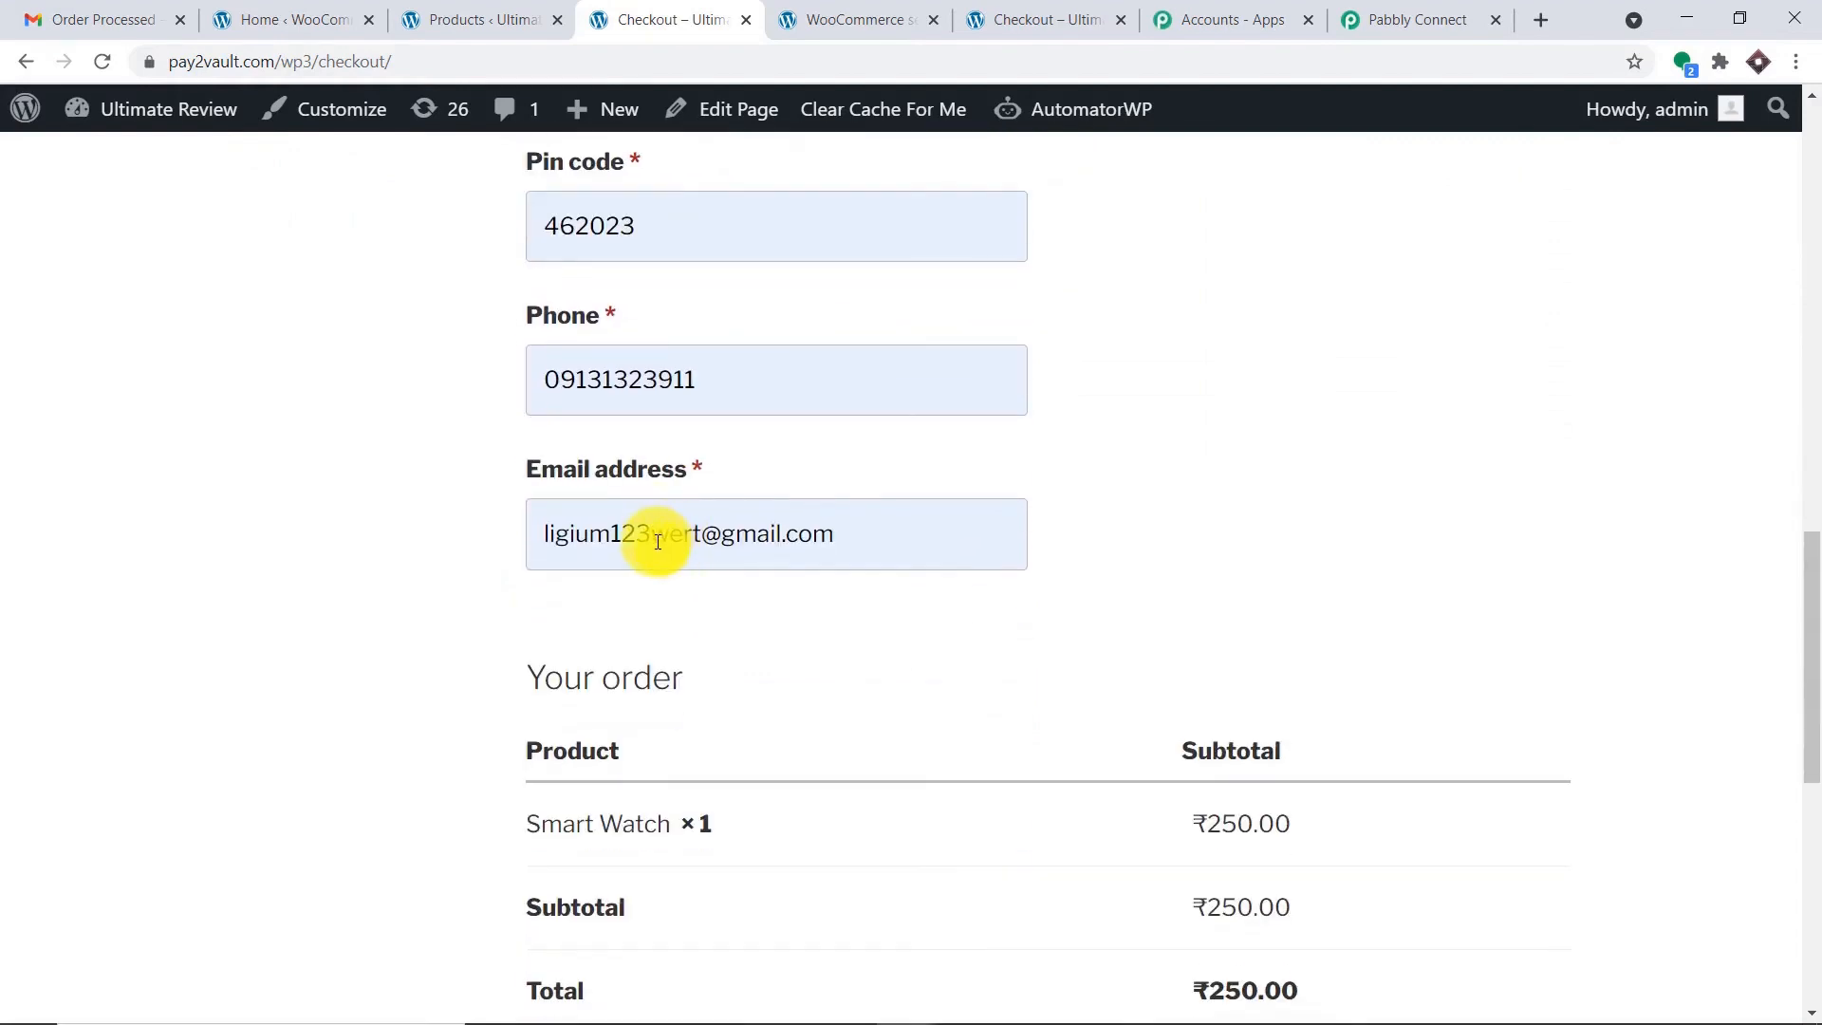
Correct the customer's e-mail address in the billing Email field.
drag(701, 537, 340, 547)
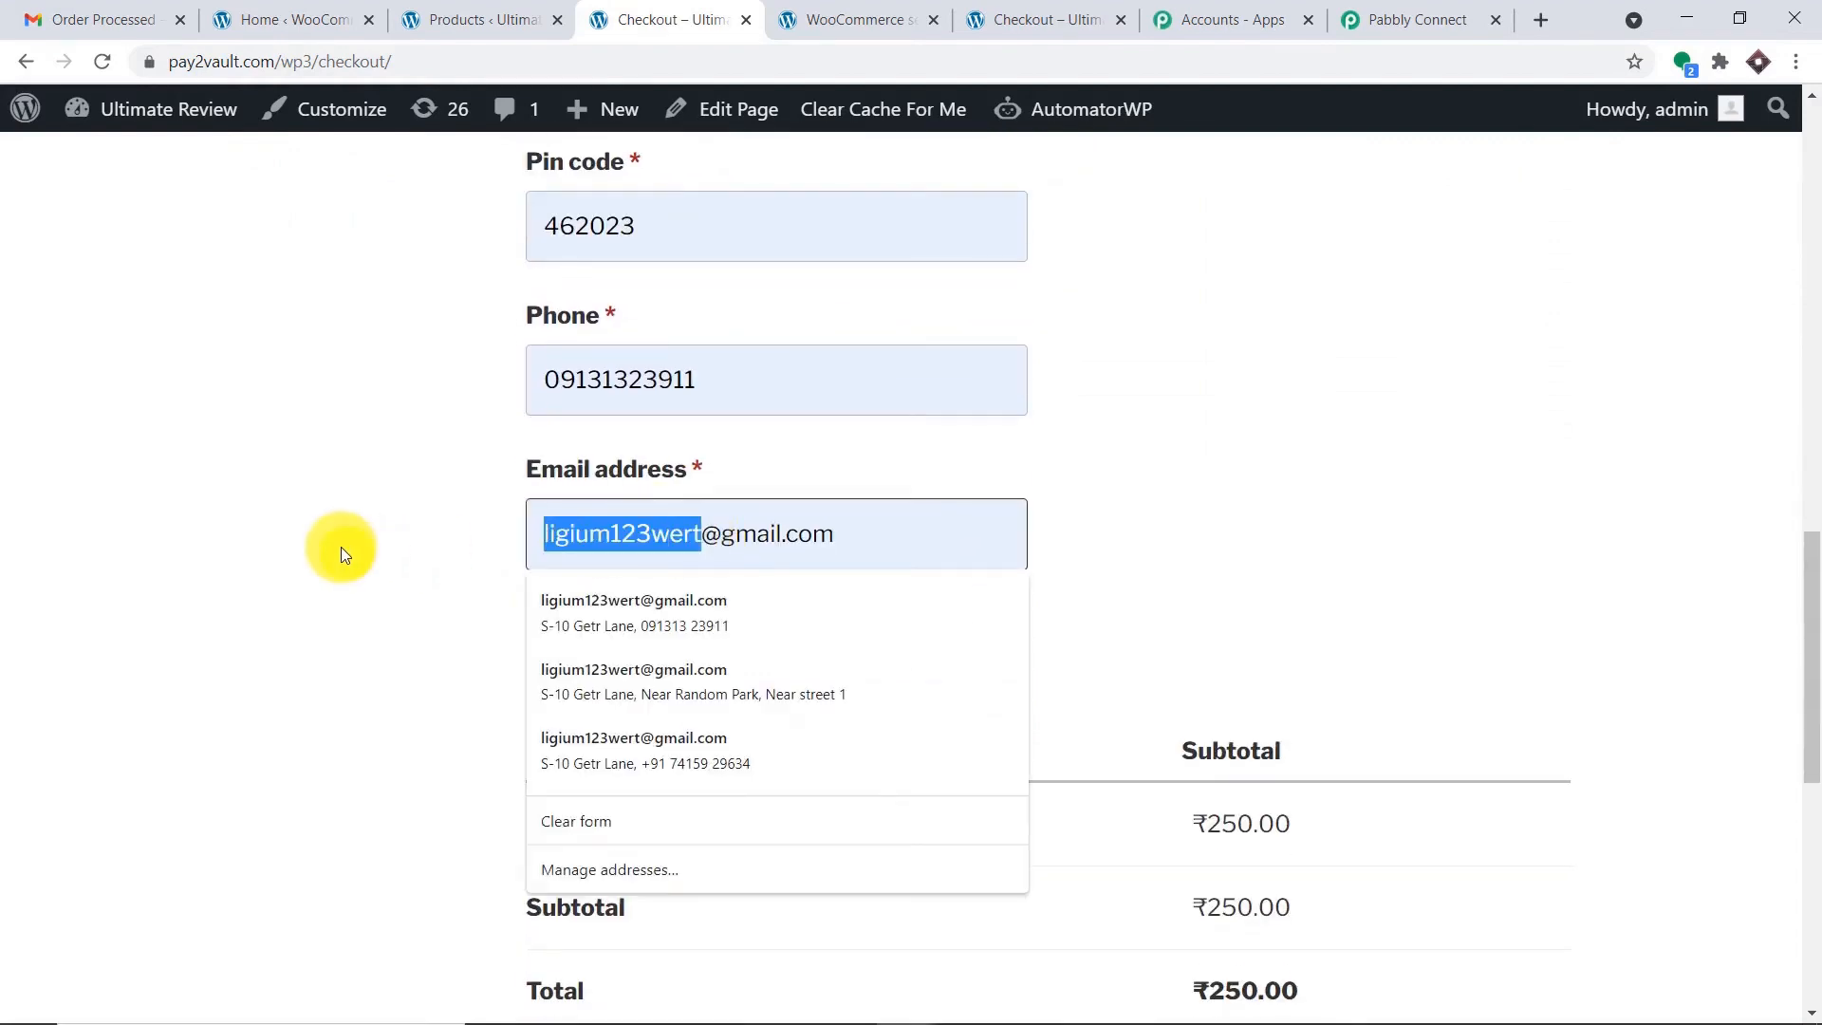
key(BackSpace)
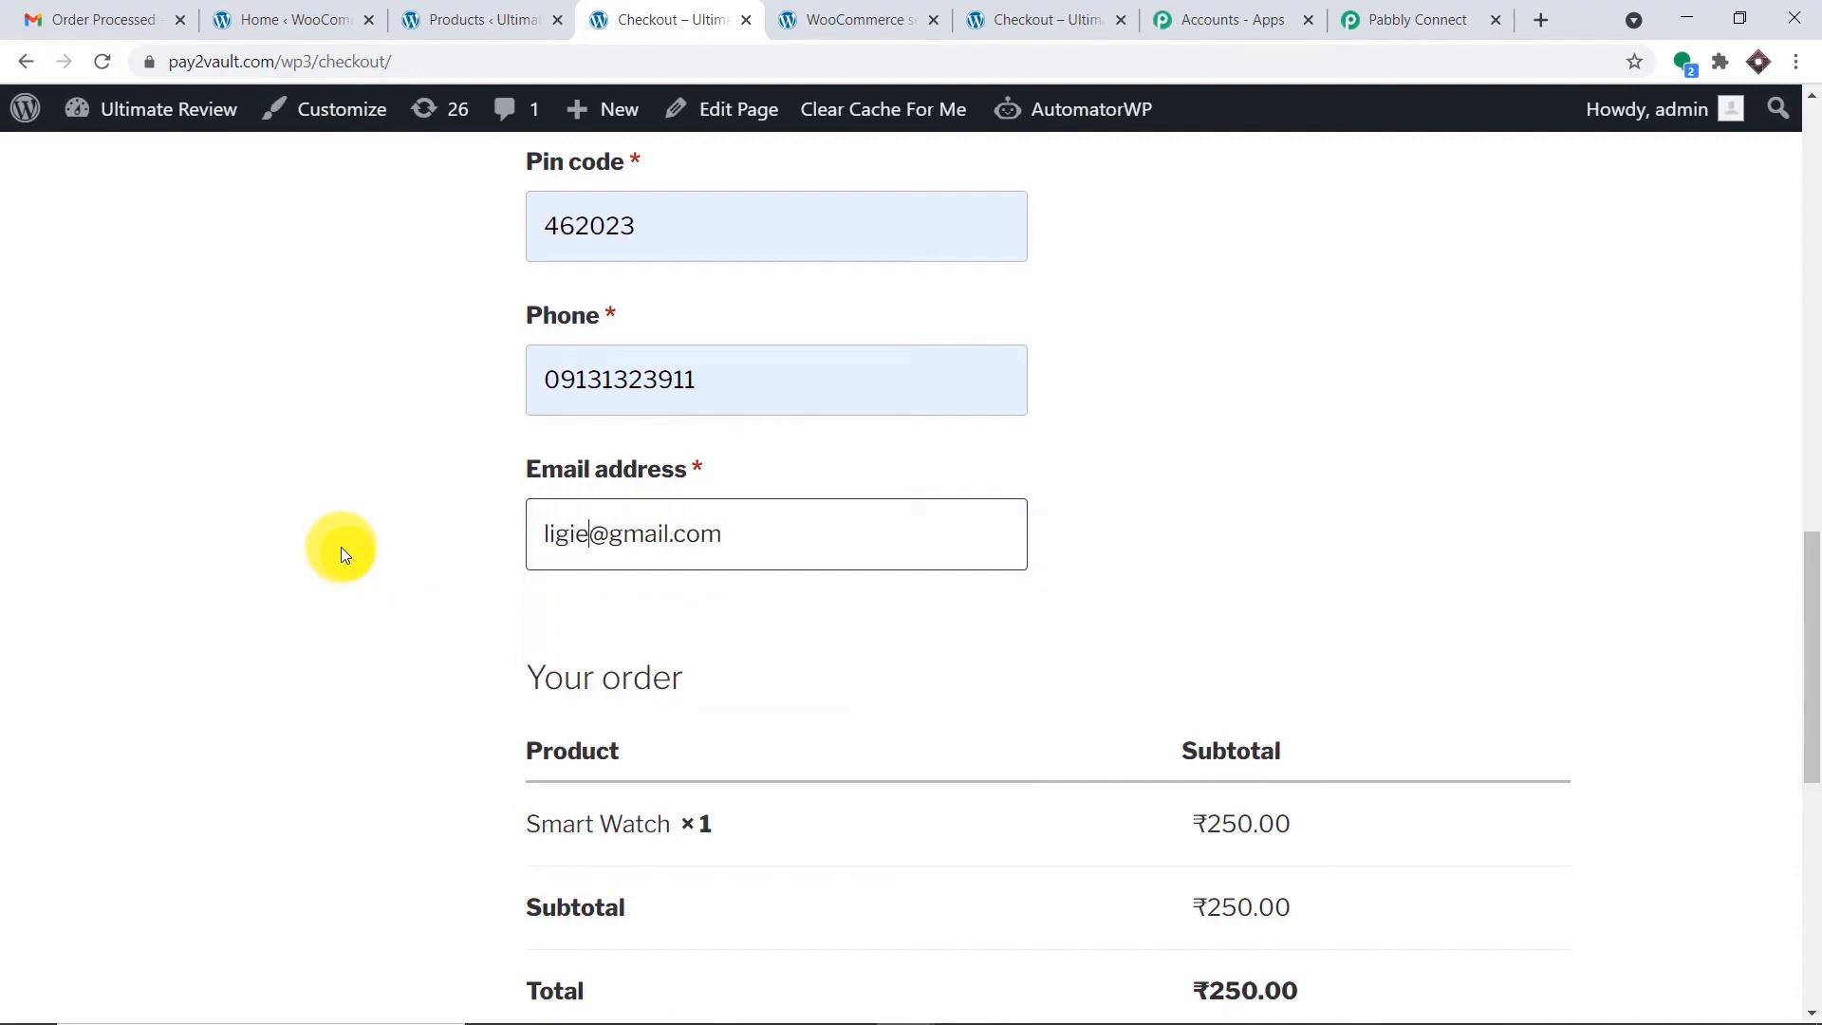
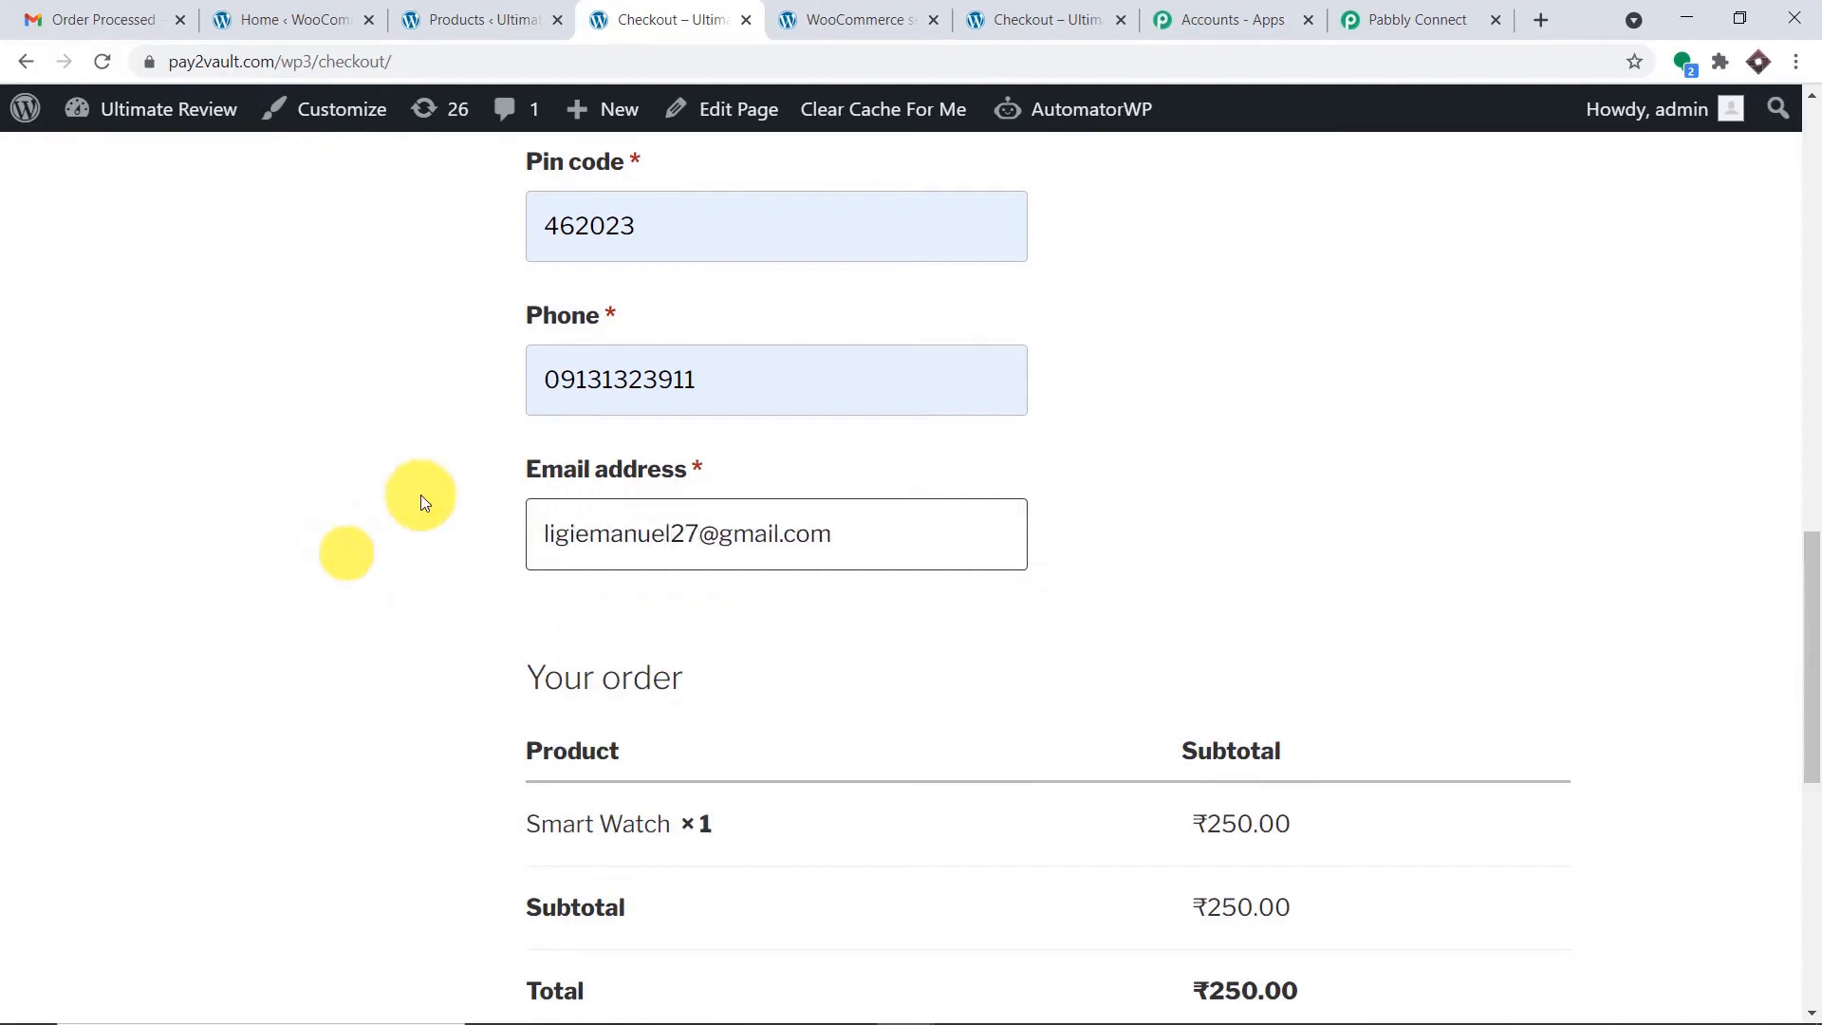
scroll(1191, 302, up, 4)
scroll(1192, 302, up, 10)
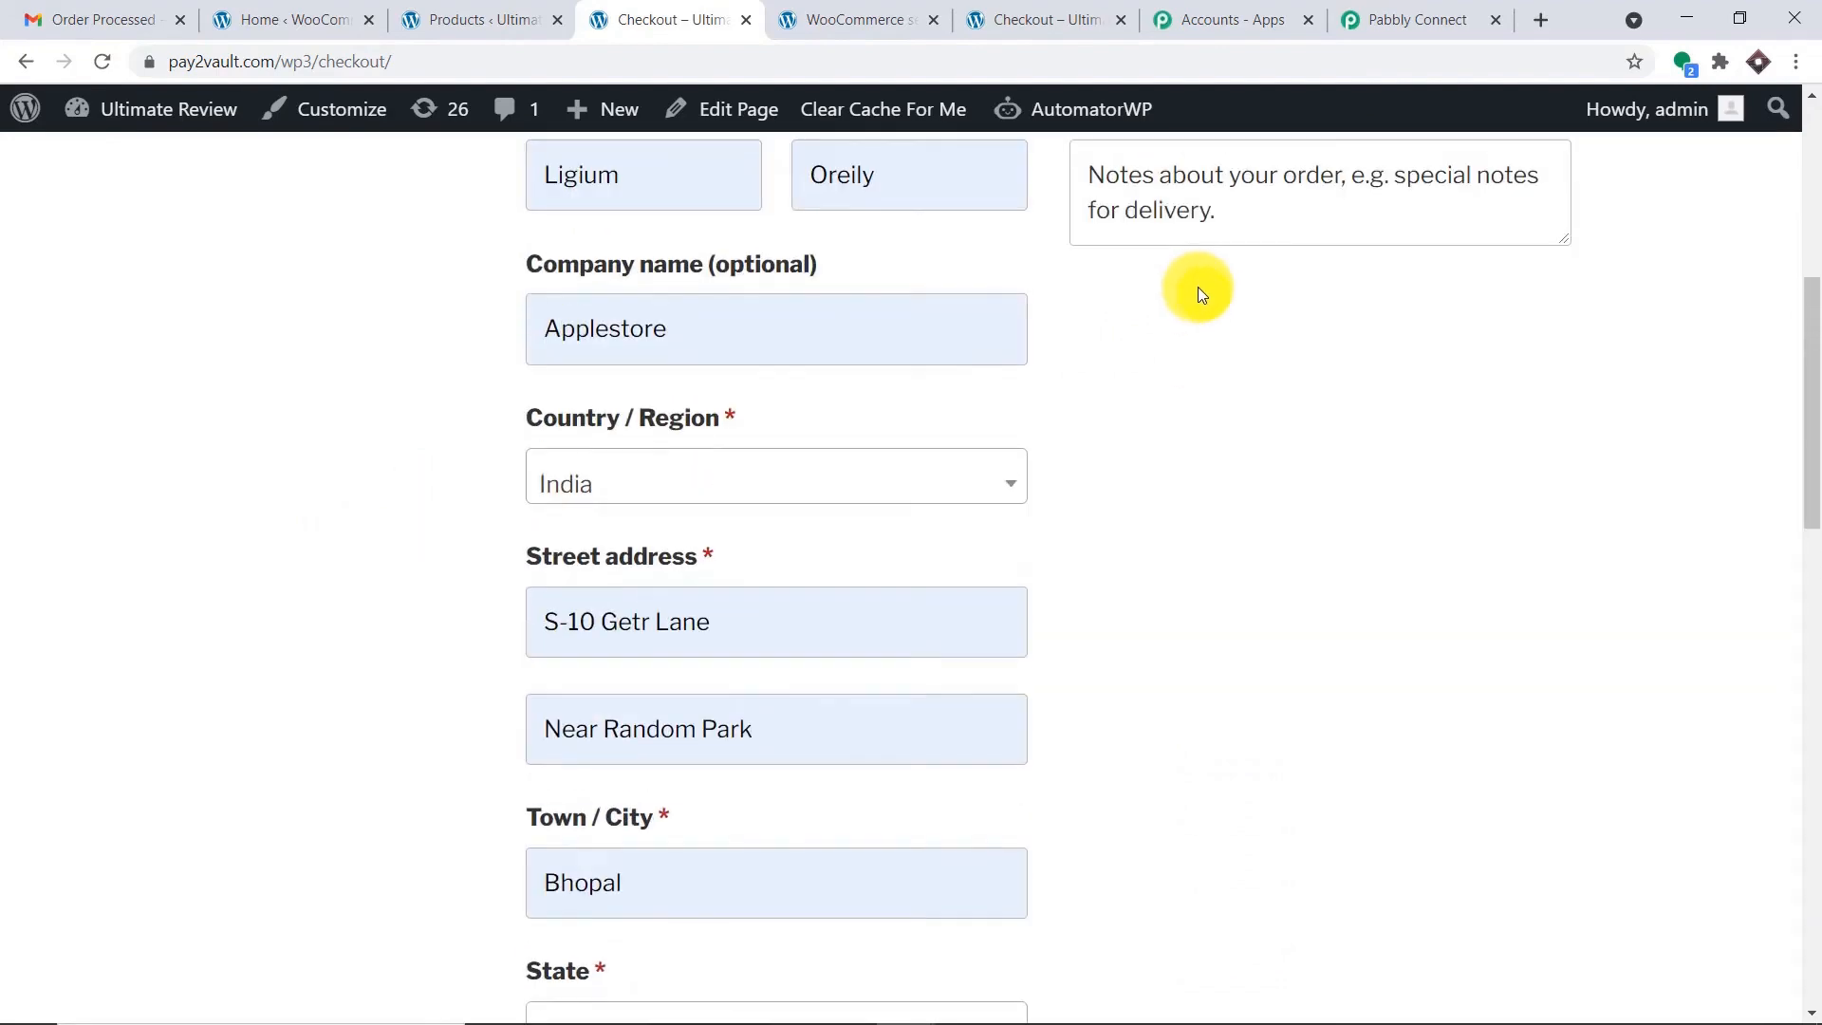
scroll(1197, 271, down, 20)
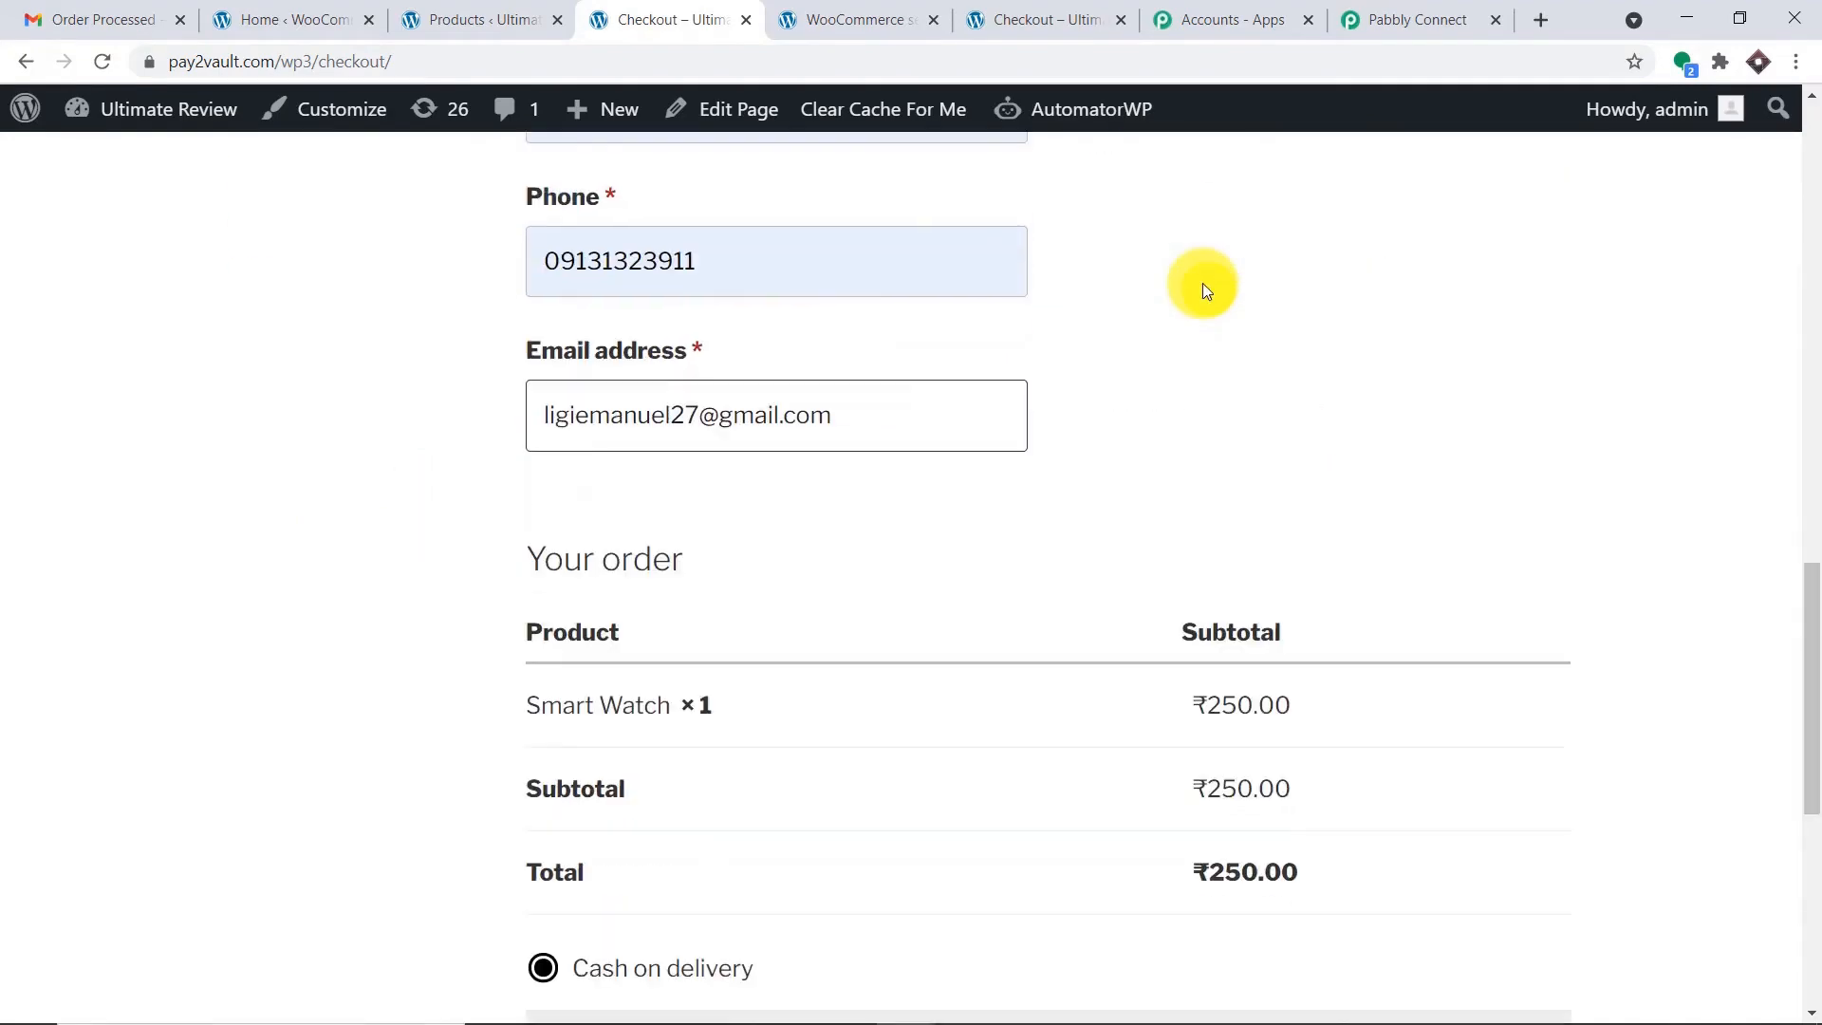
Place the Smart Watch order with cash on delivery and review the ₹250.00 order-received details.
click(1451, 821)
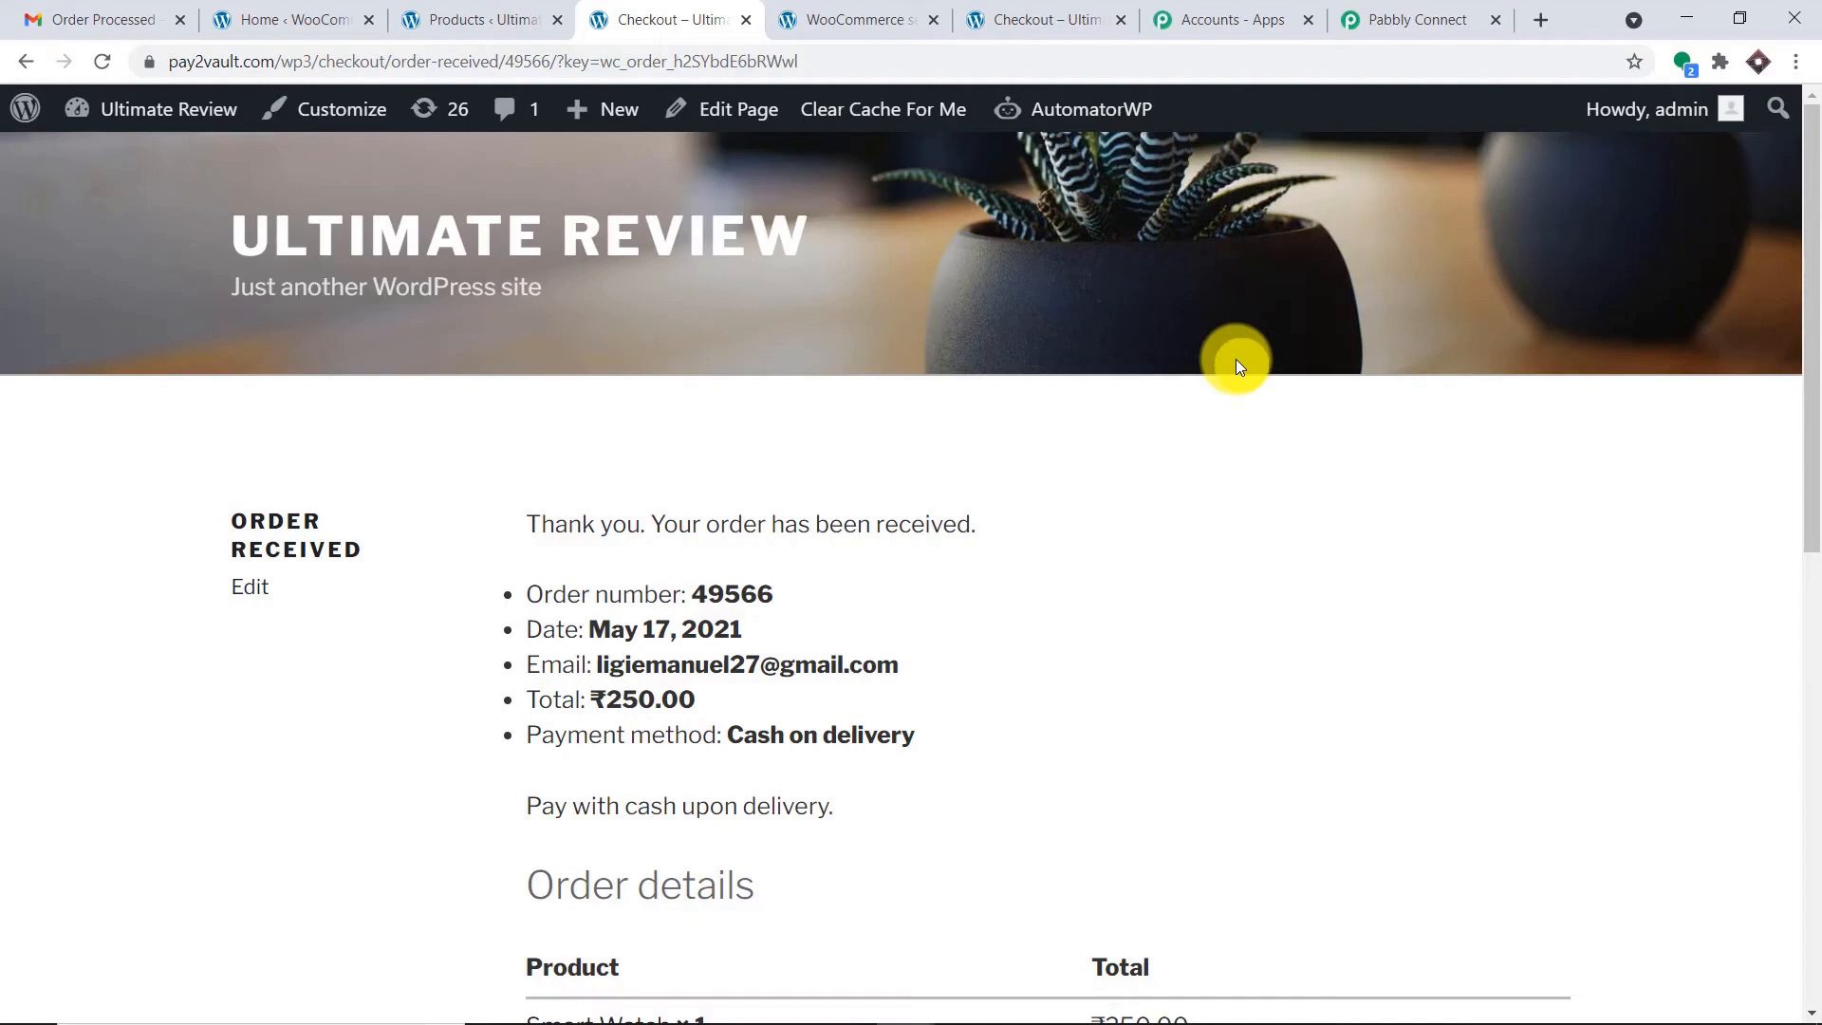
scroll(1236, 359, down, 1)
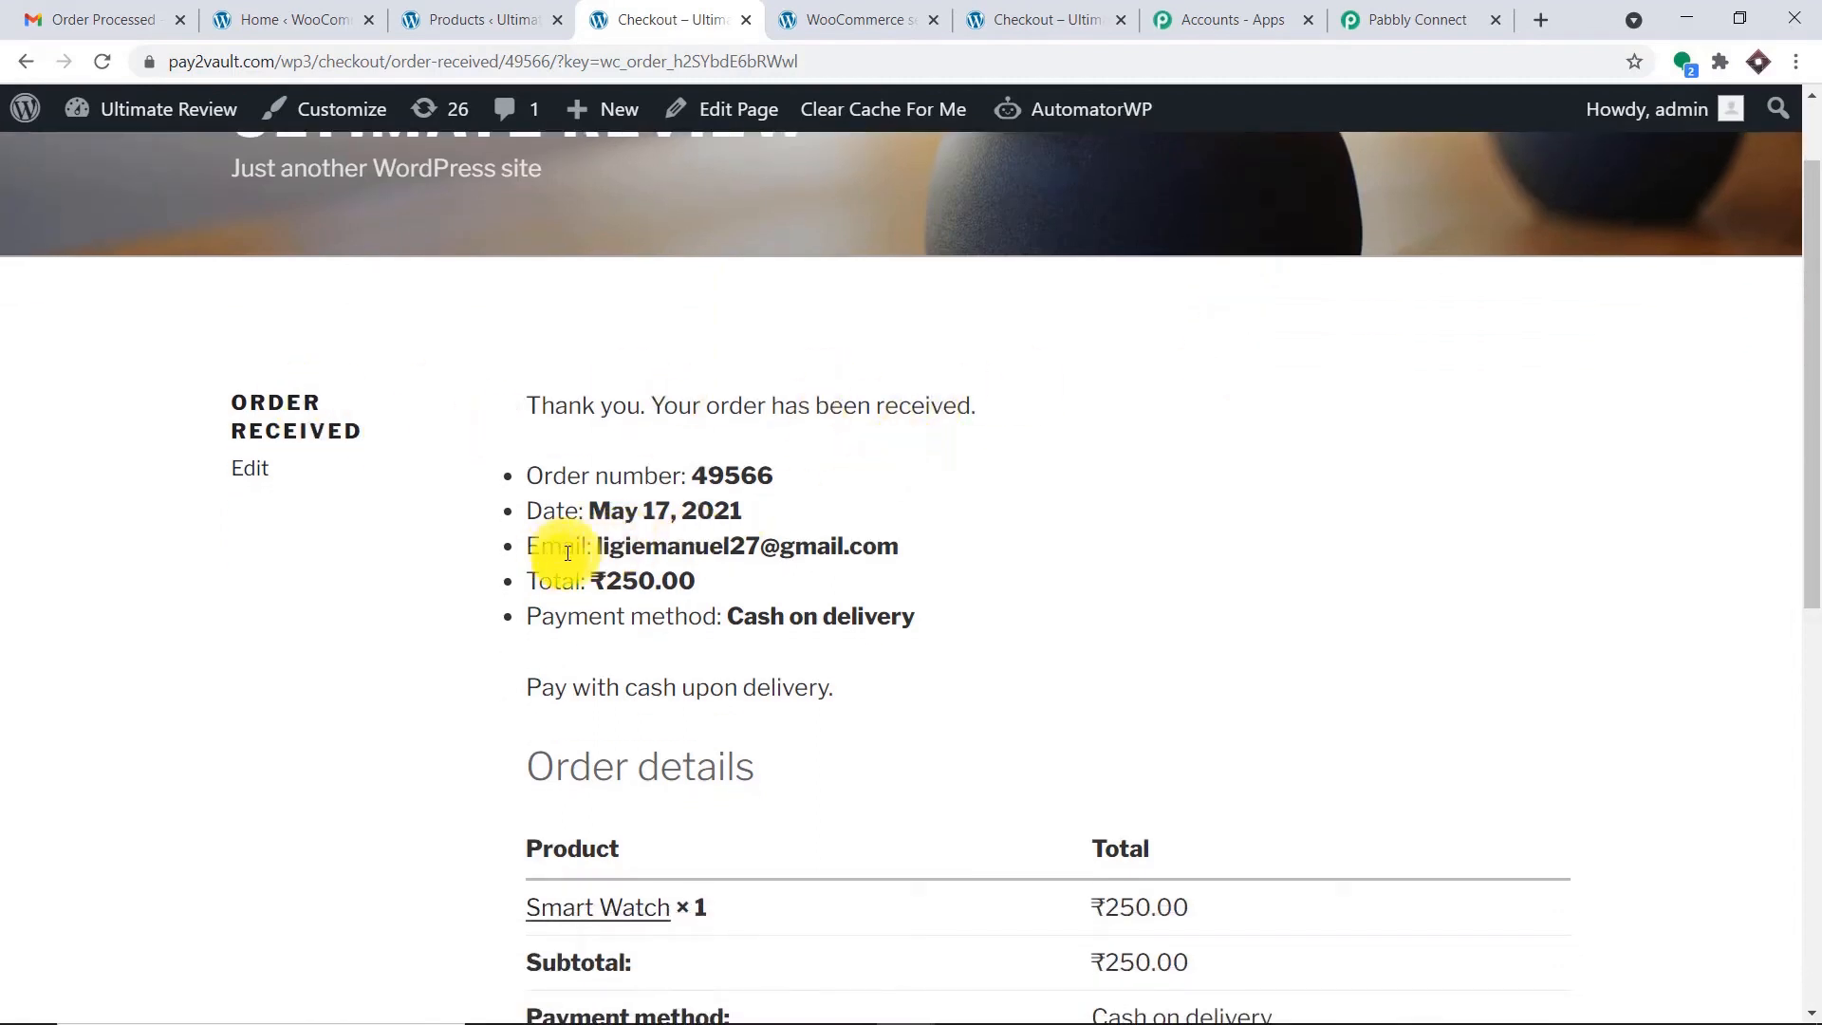
drag(588, 548, 929, 568)
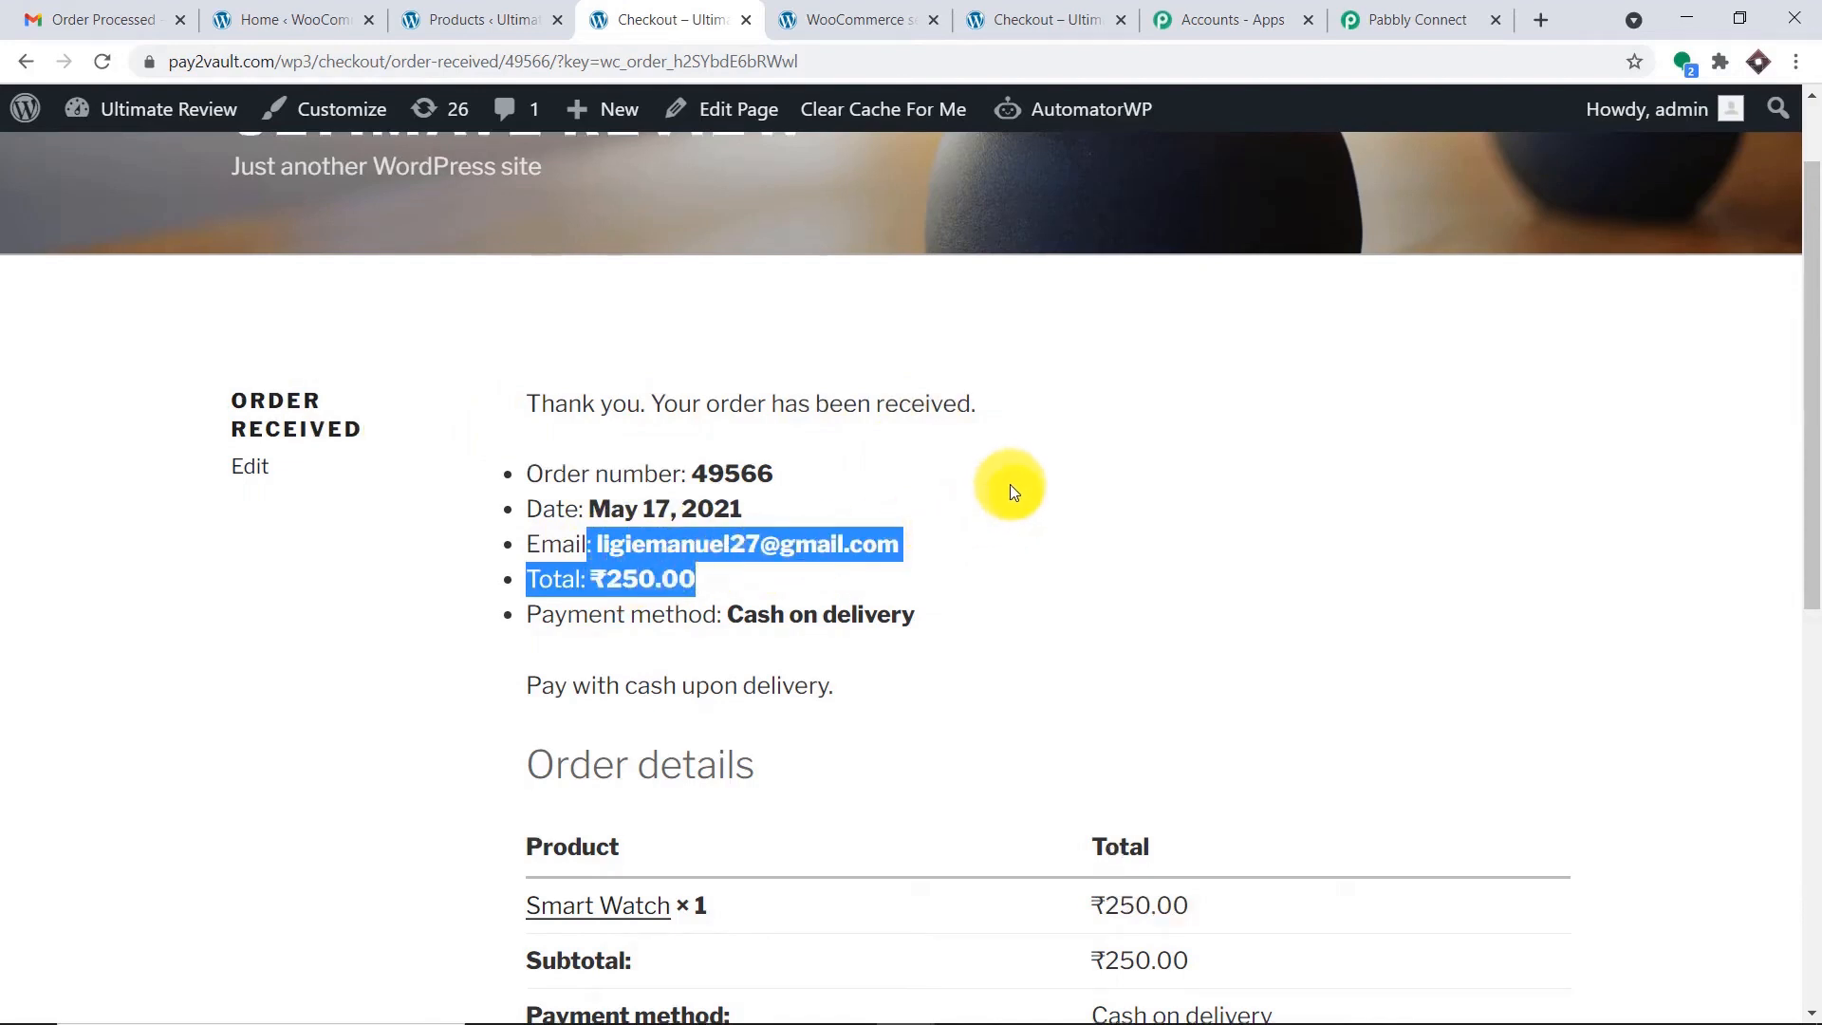
scroll(1009, 484, down, 2)
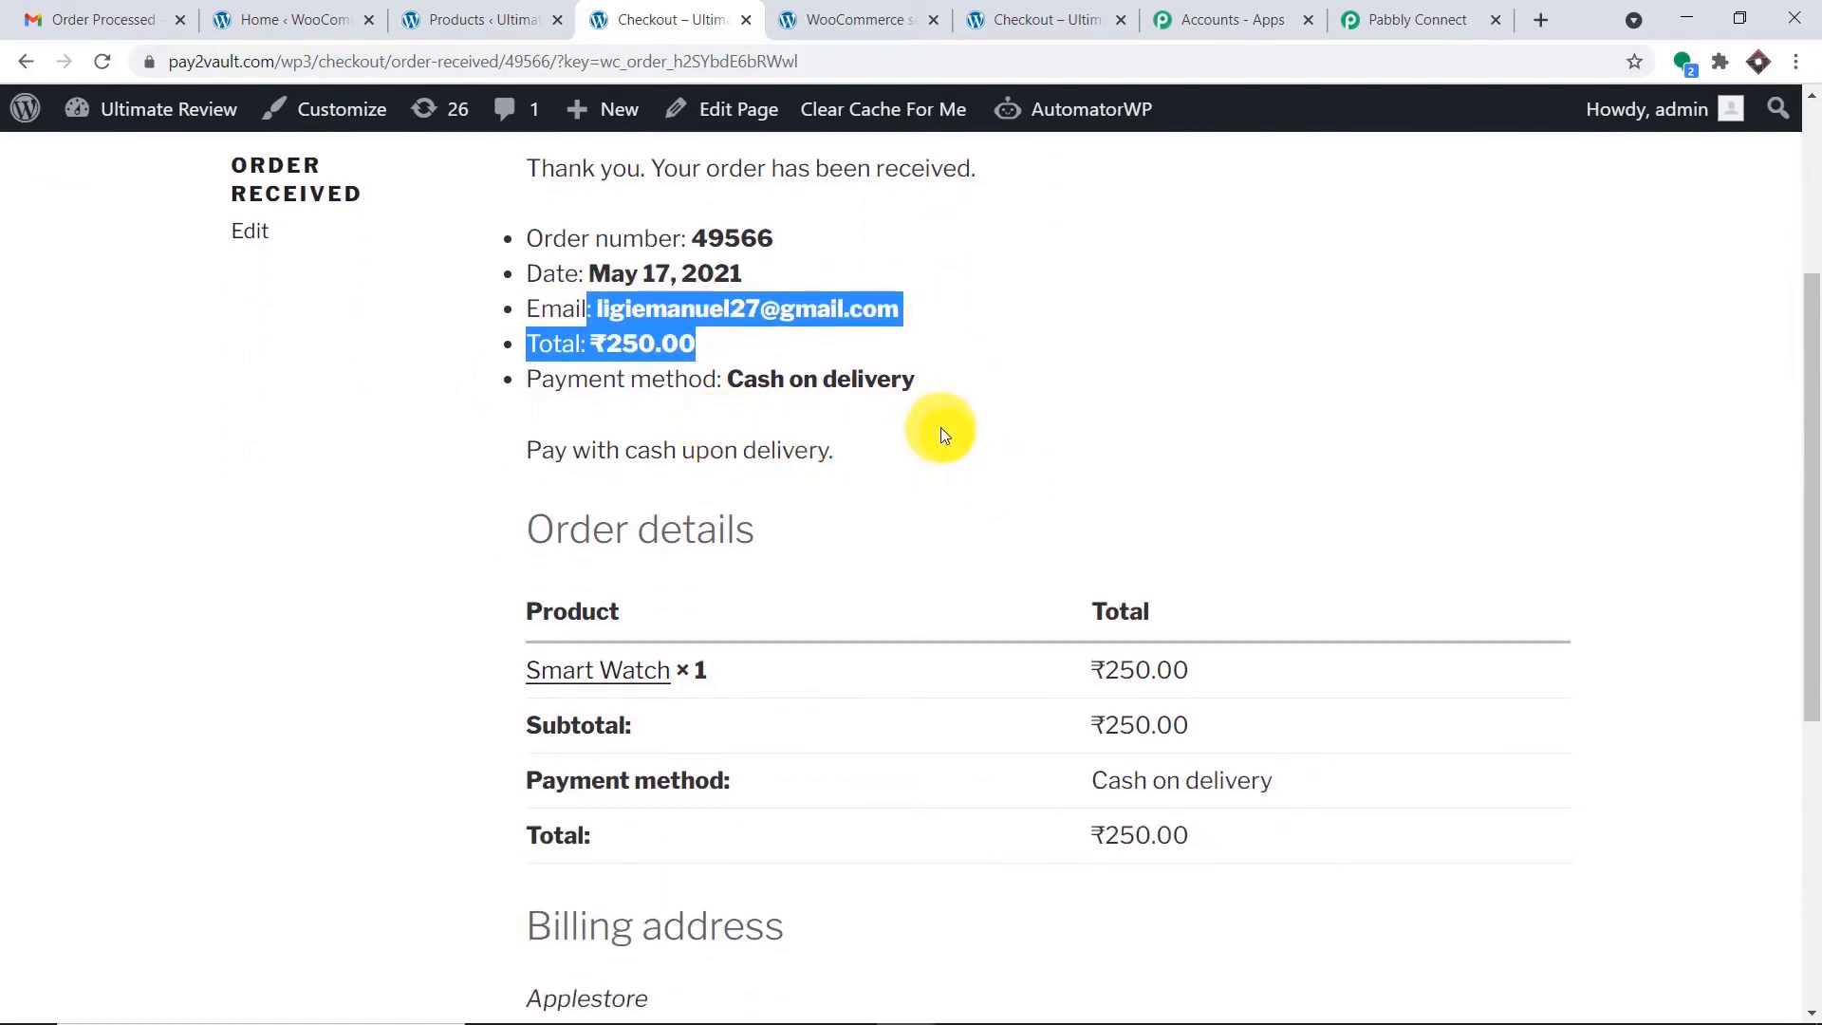
click(1435, 10)
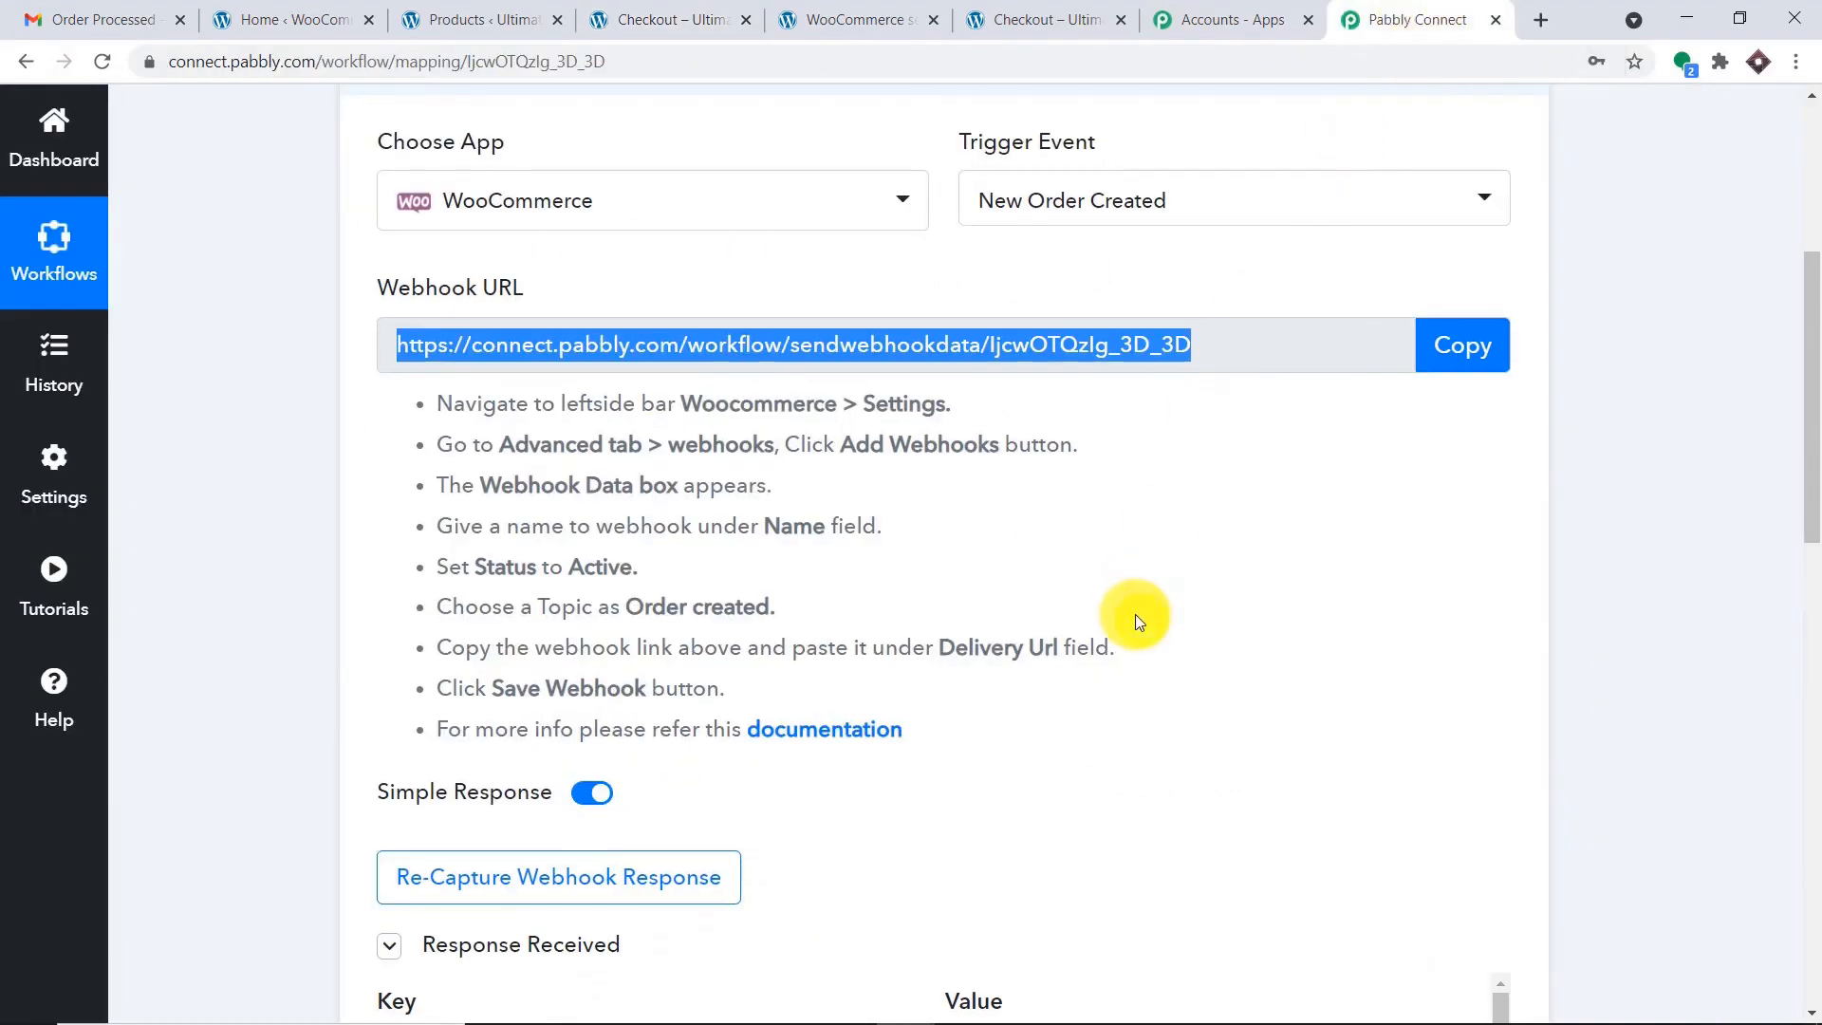
scroll(1220, 569, down, 8)
drag(1808, 621, 1776, 732)
scroll(1225, 491, down, 9)
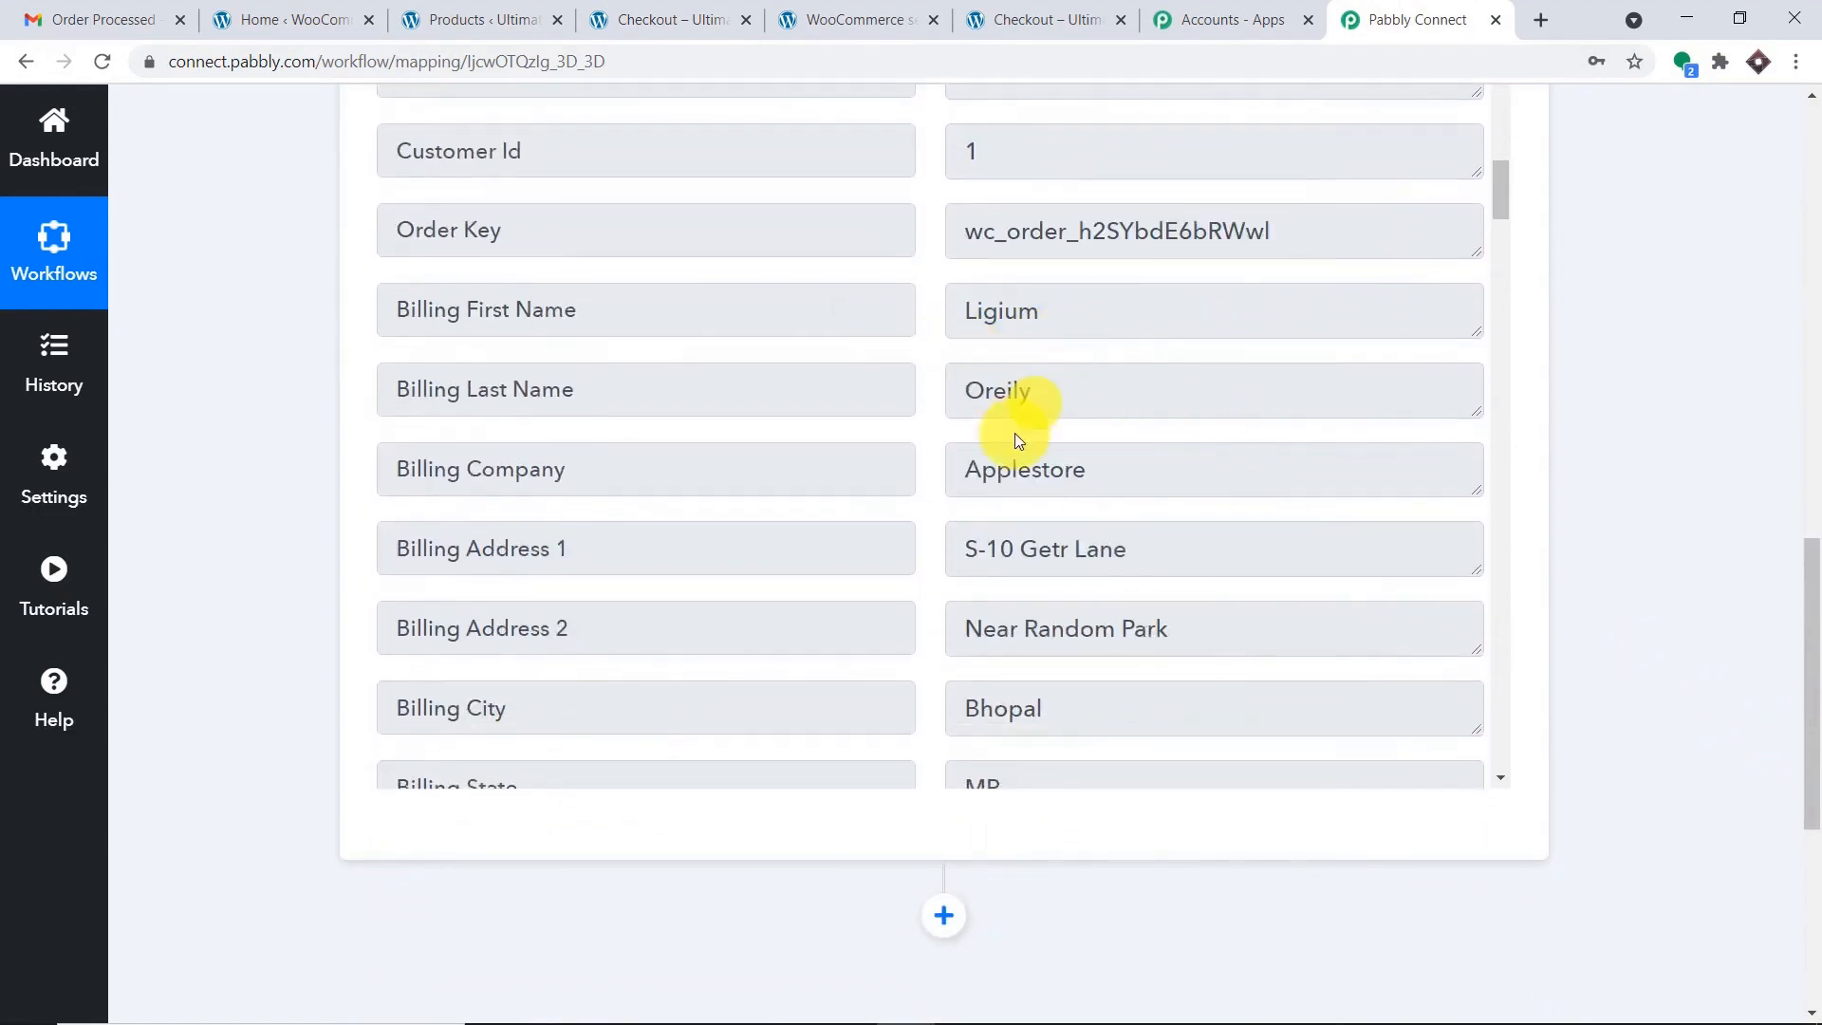
scroll(1015, 418, down, 1)
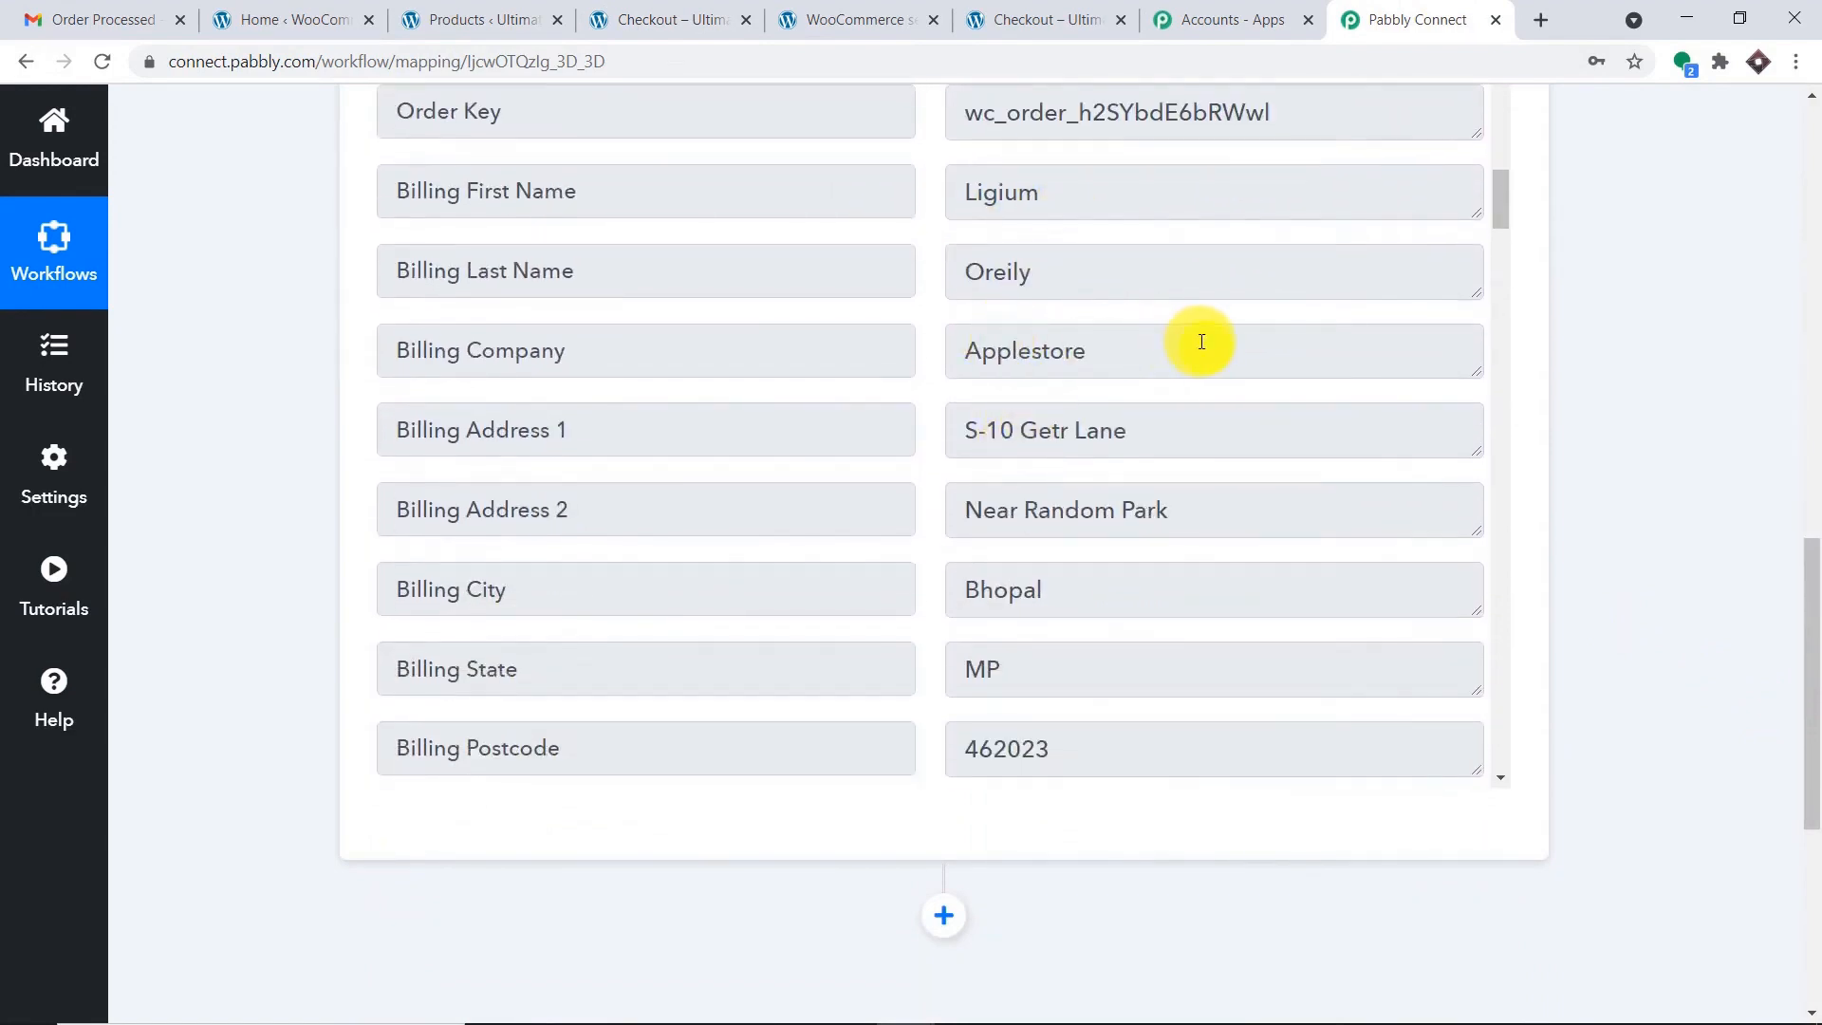
scroll(1207, 352, down, 1)
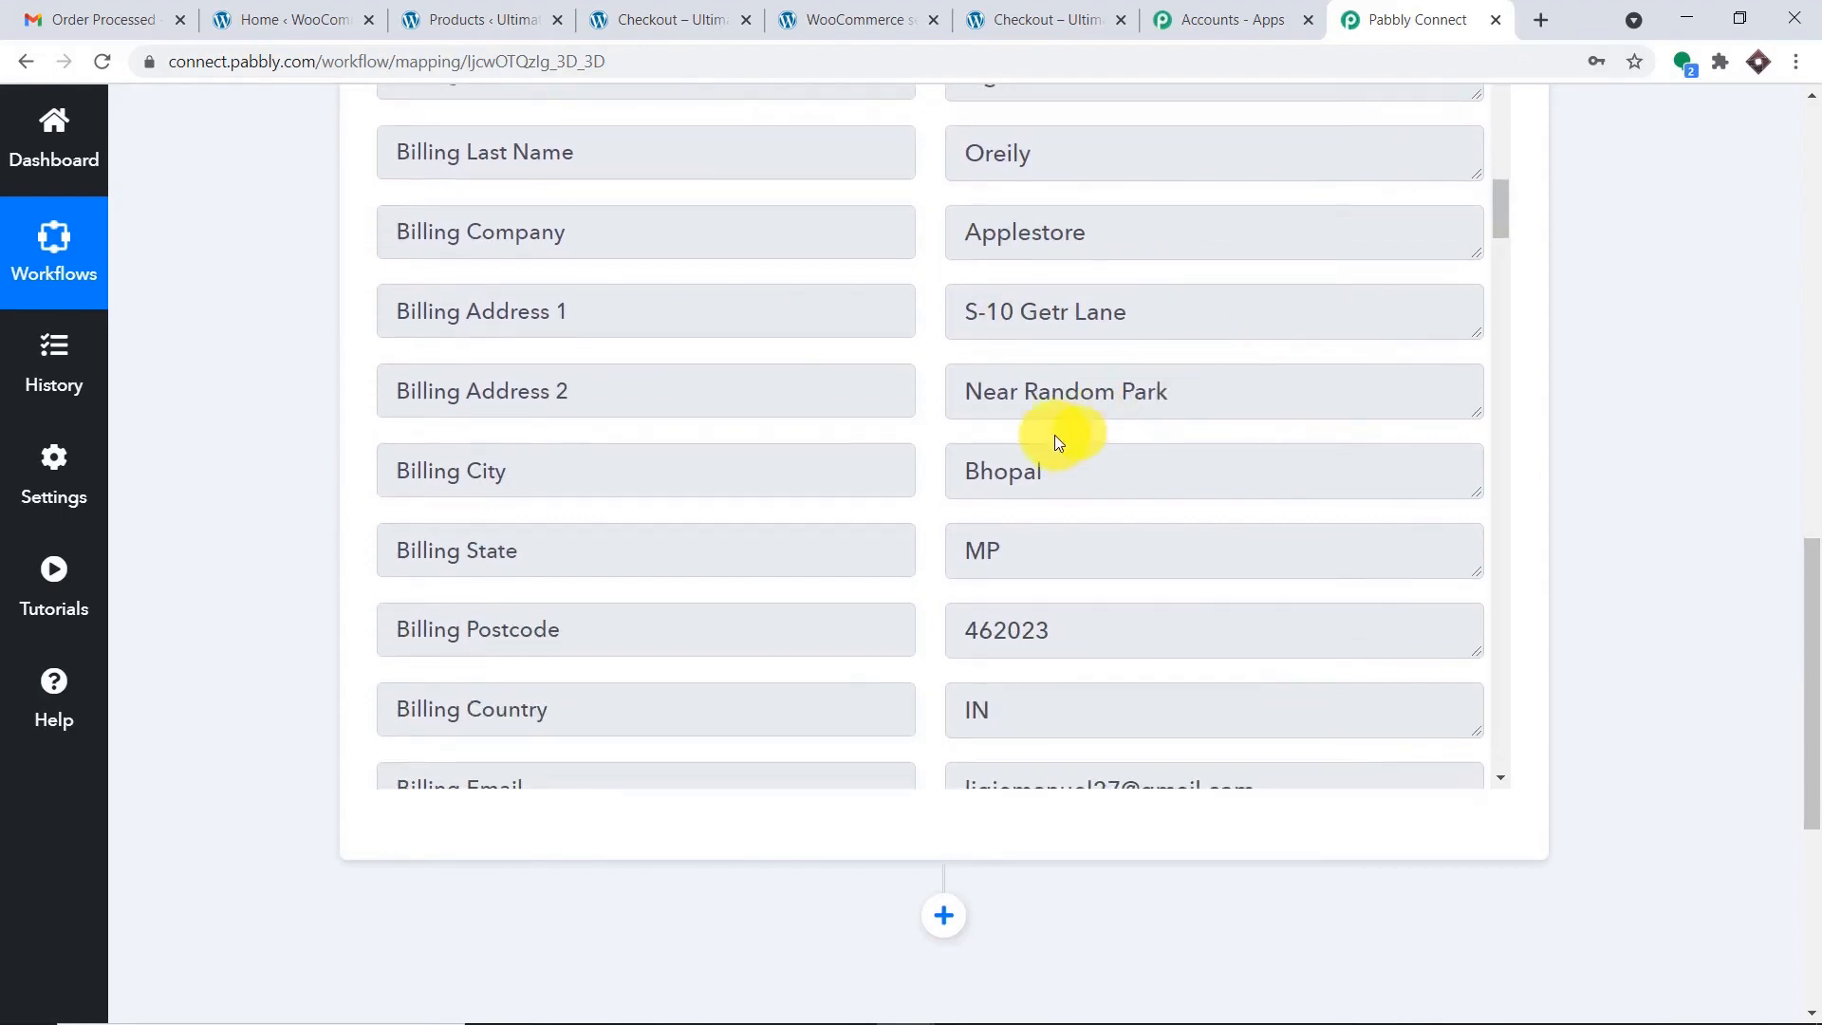
scroll(1025, 437, down, 1)
scroll(1034, 389, down, 1)
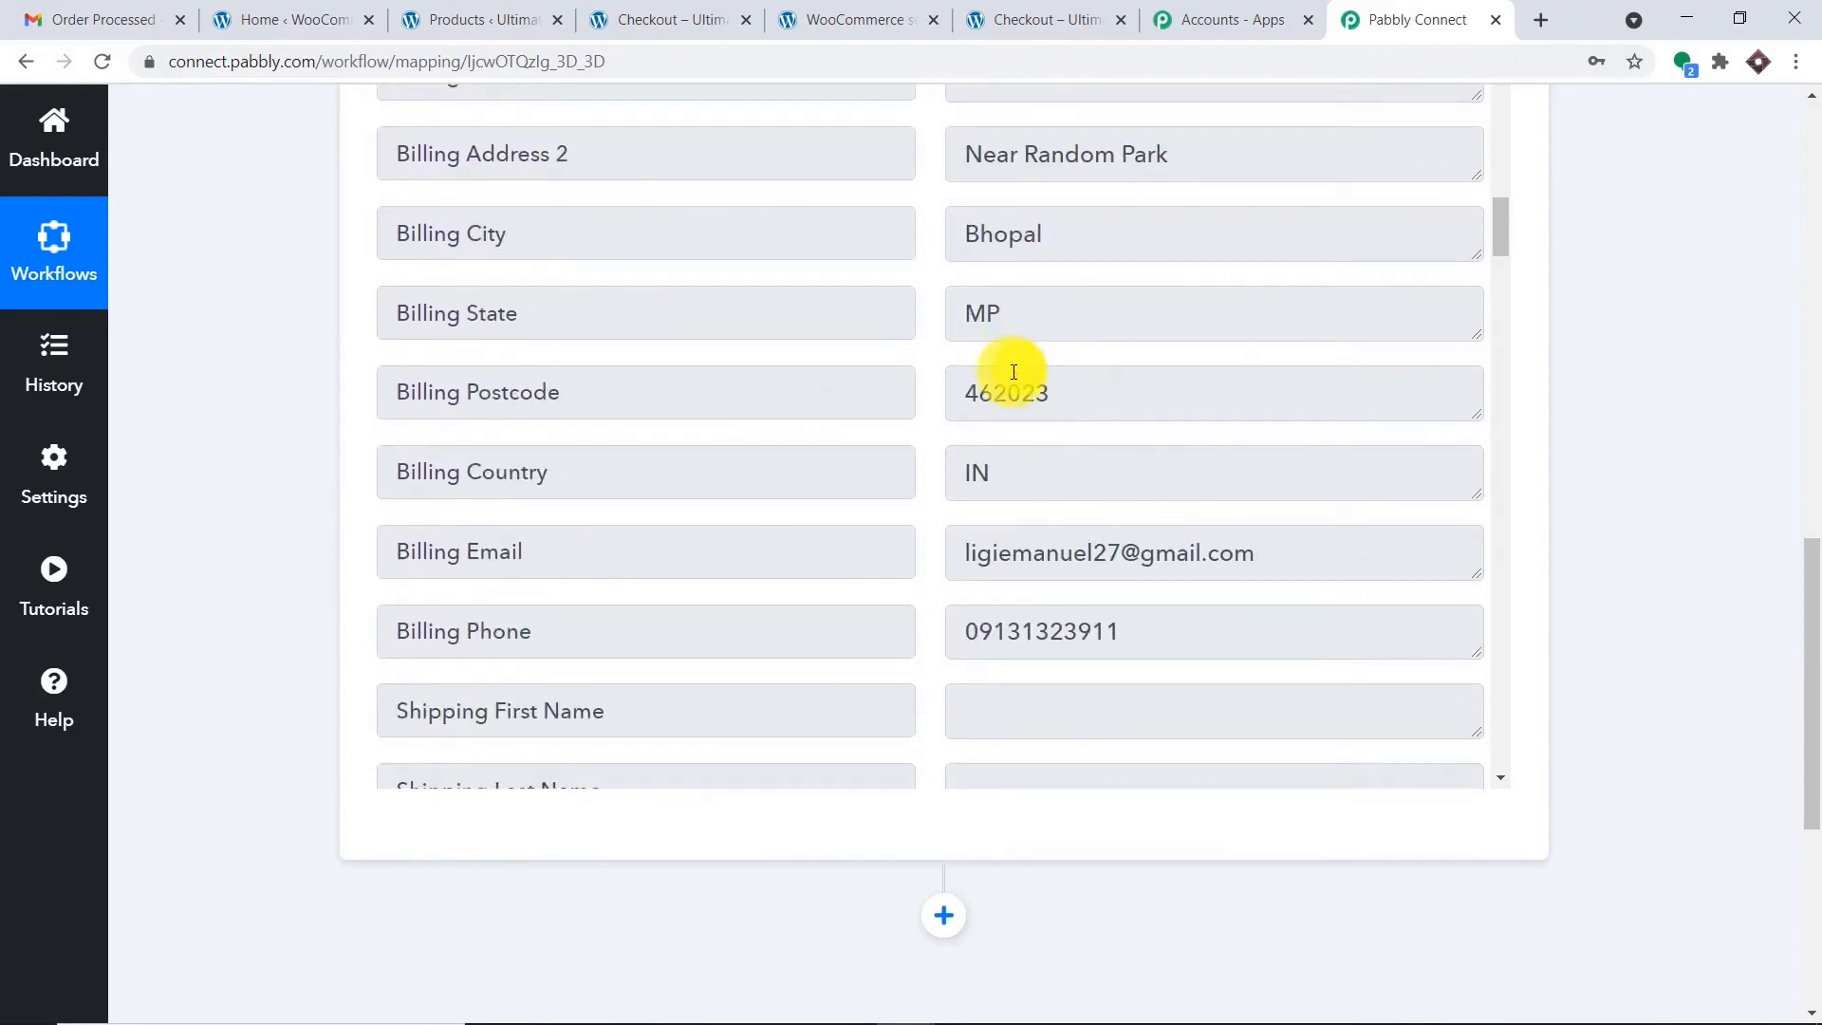
scroll(1013, 371, down, 1)
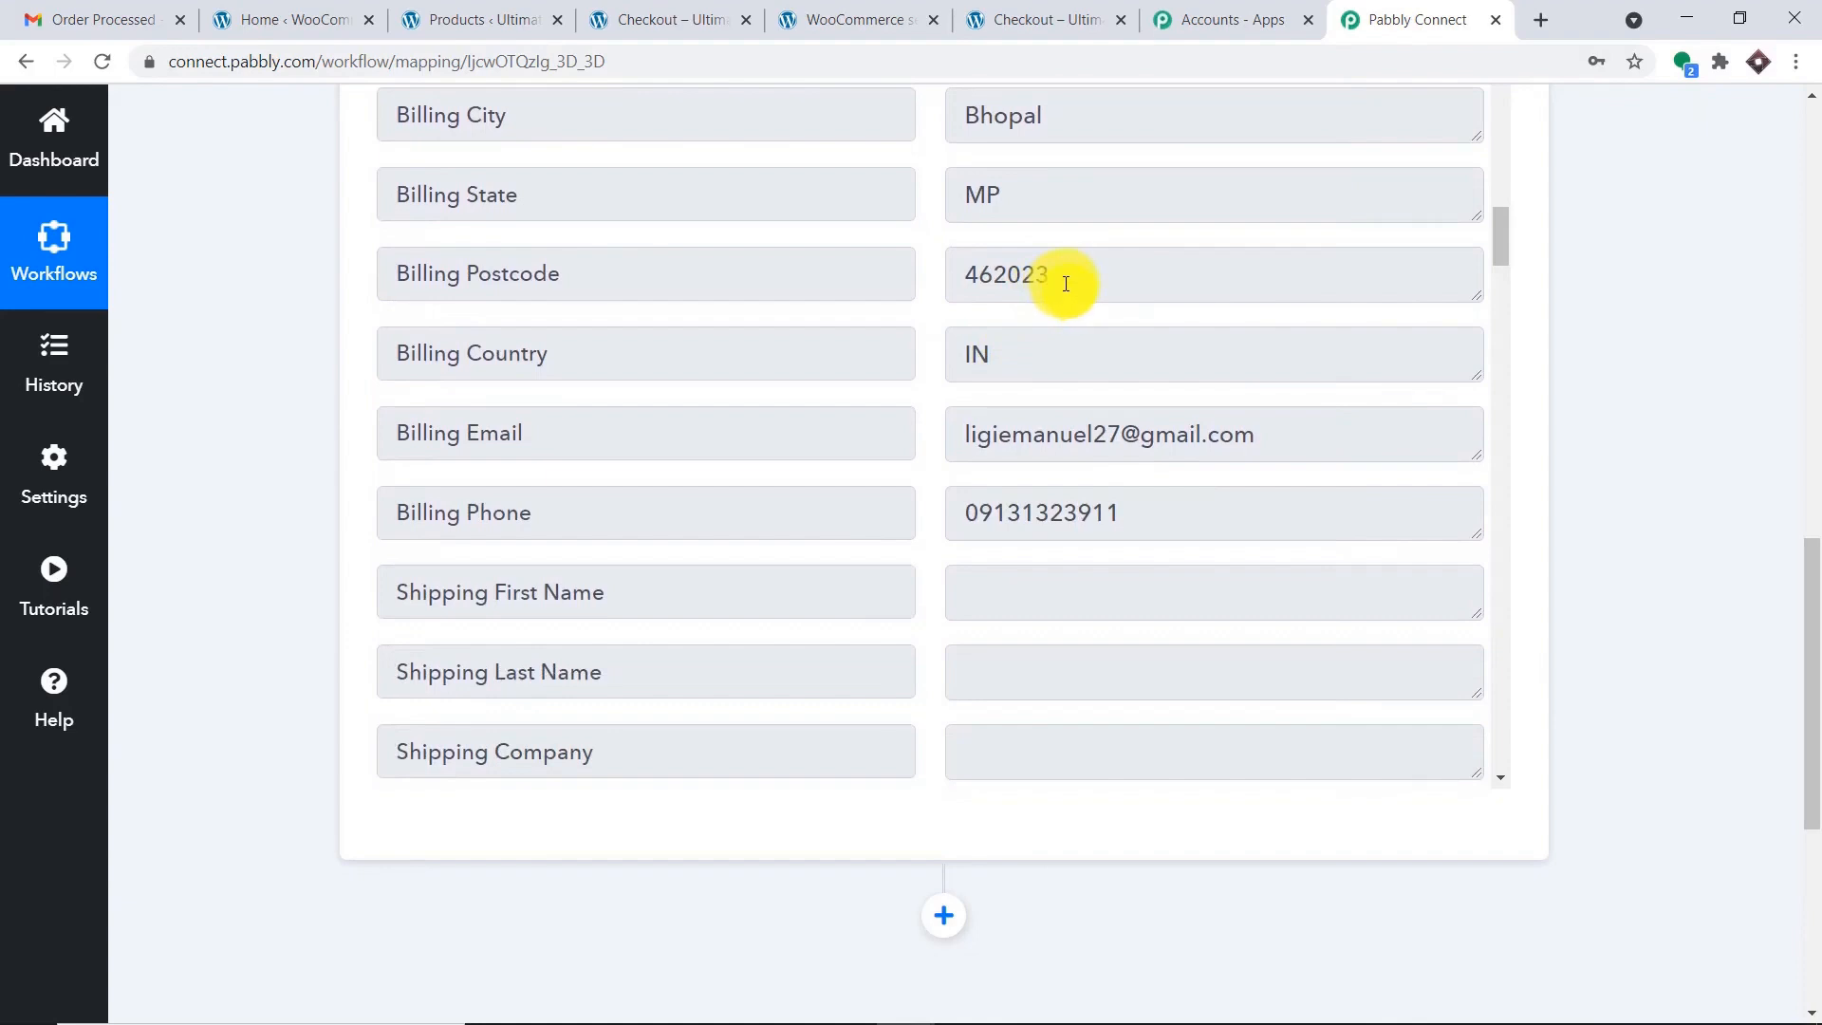
scroll(1051, 397, down, 1)
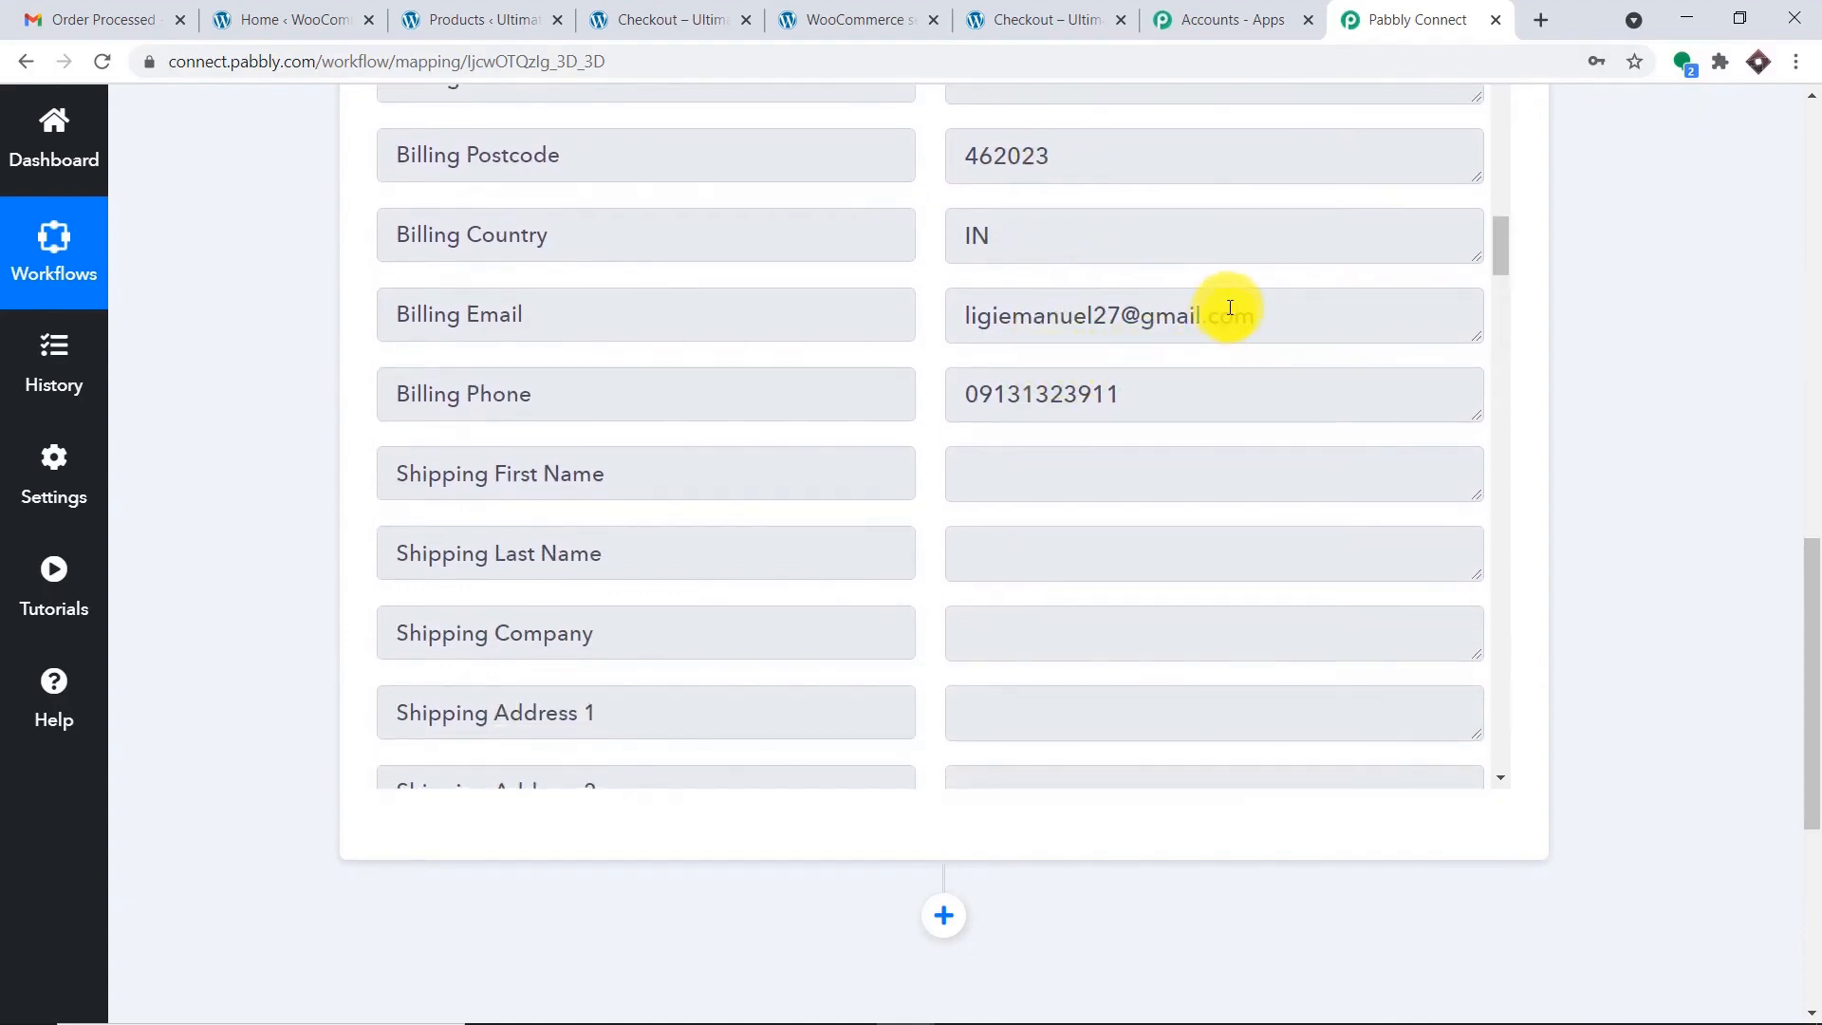
drag(1250, 314, 932, 310)
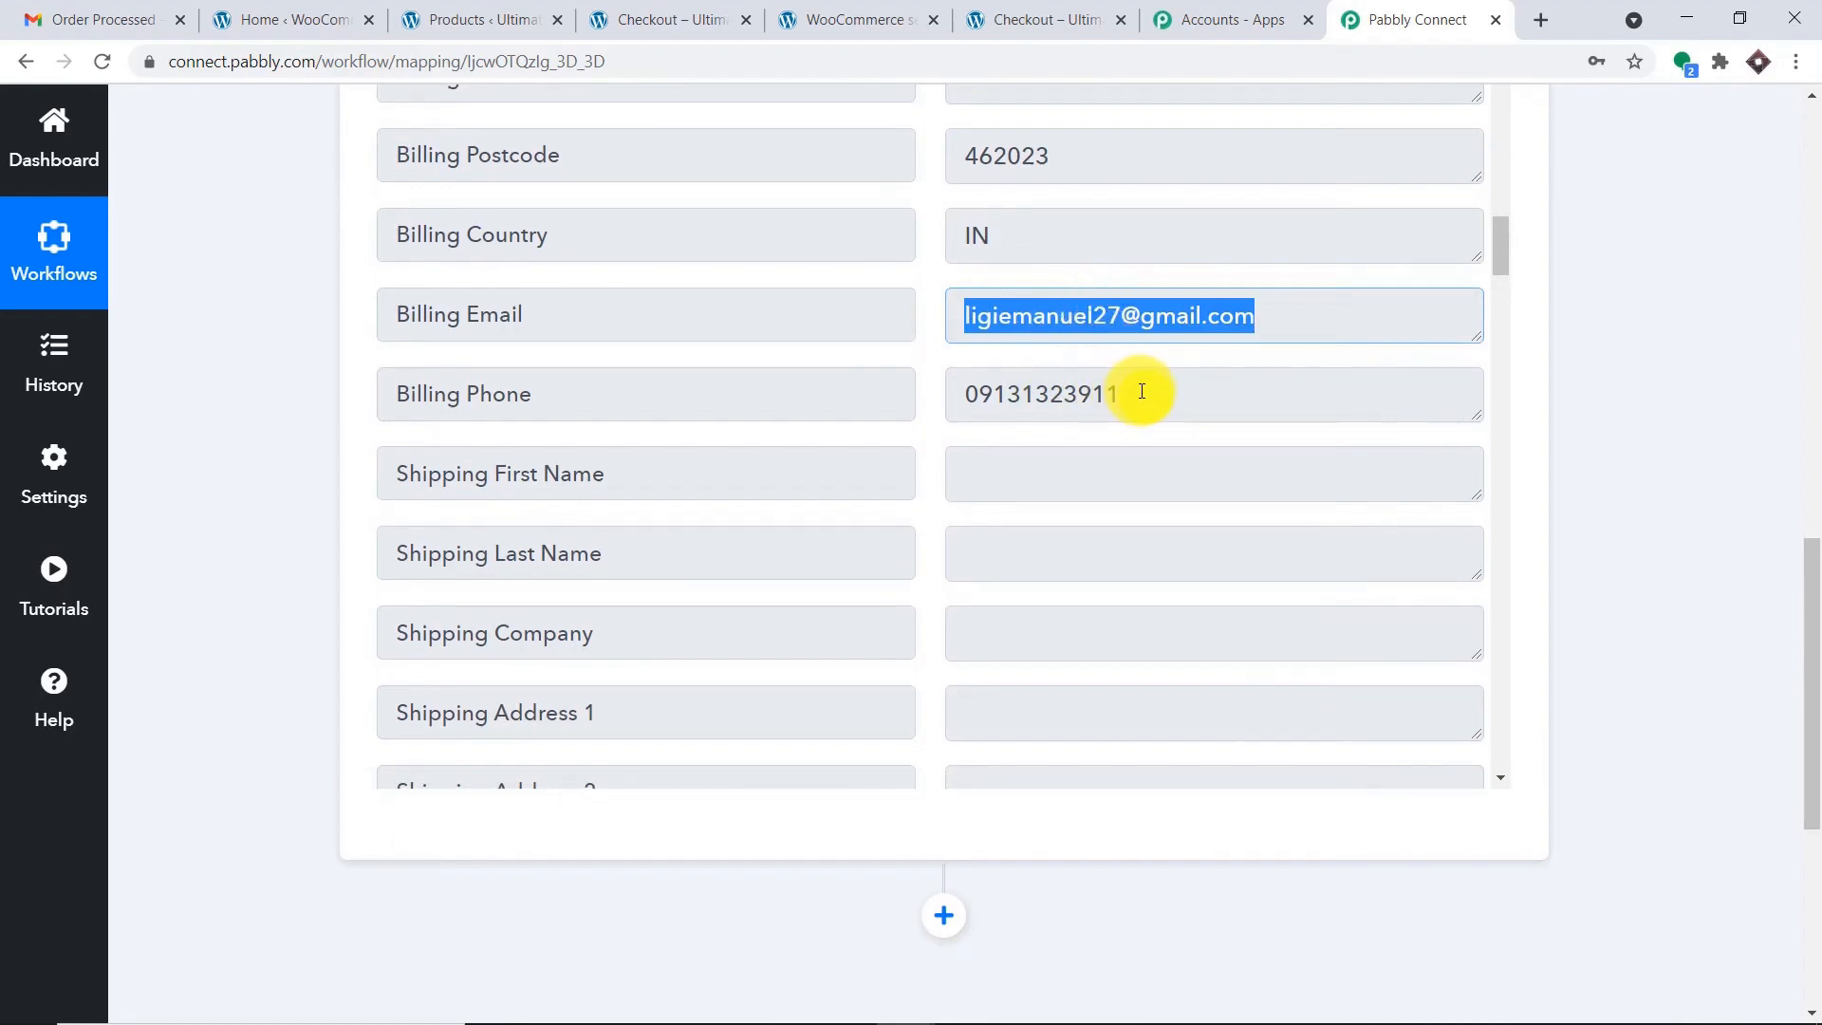
drag(1142, 392, 959, 392)
scroll(1176, 364, down, 10)
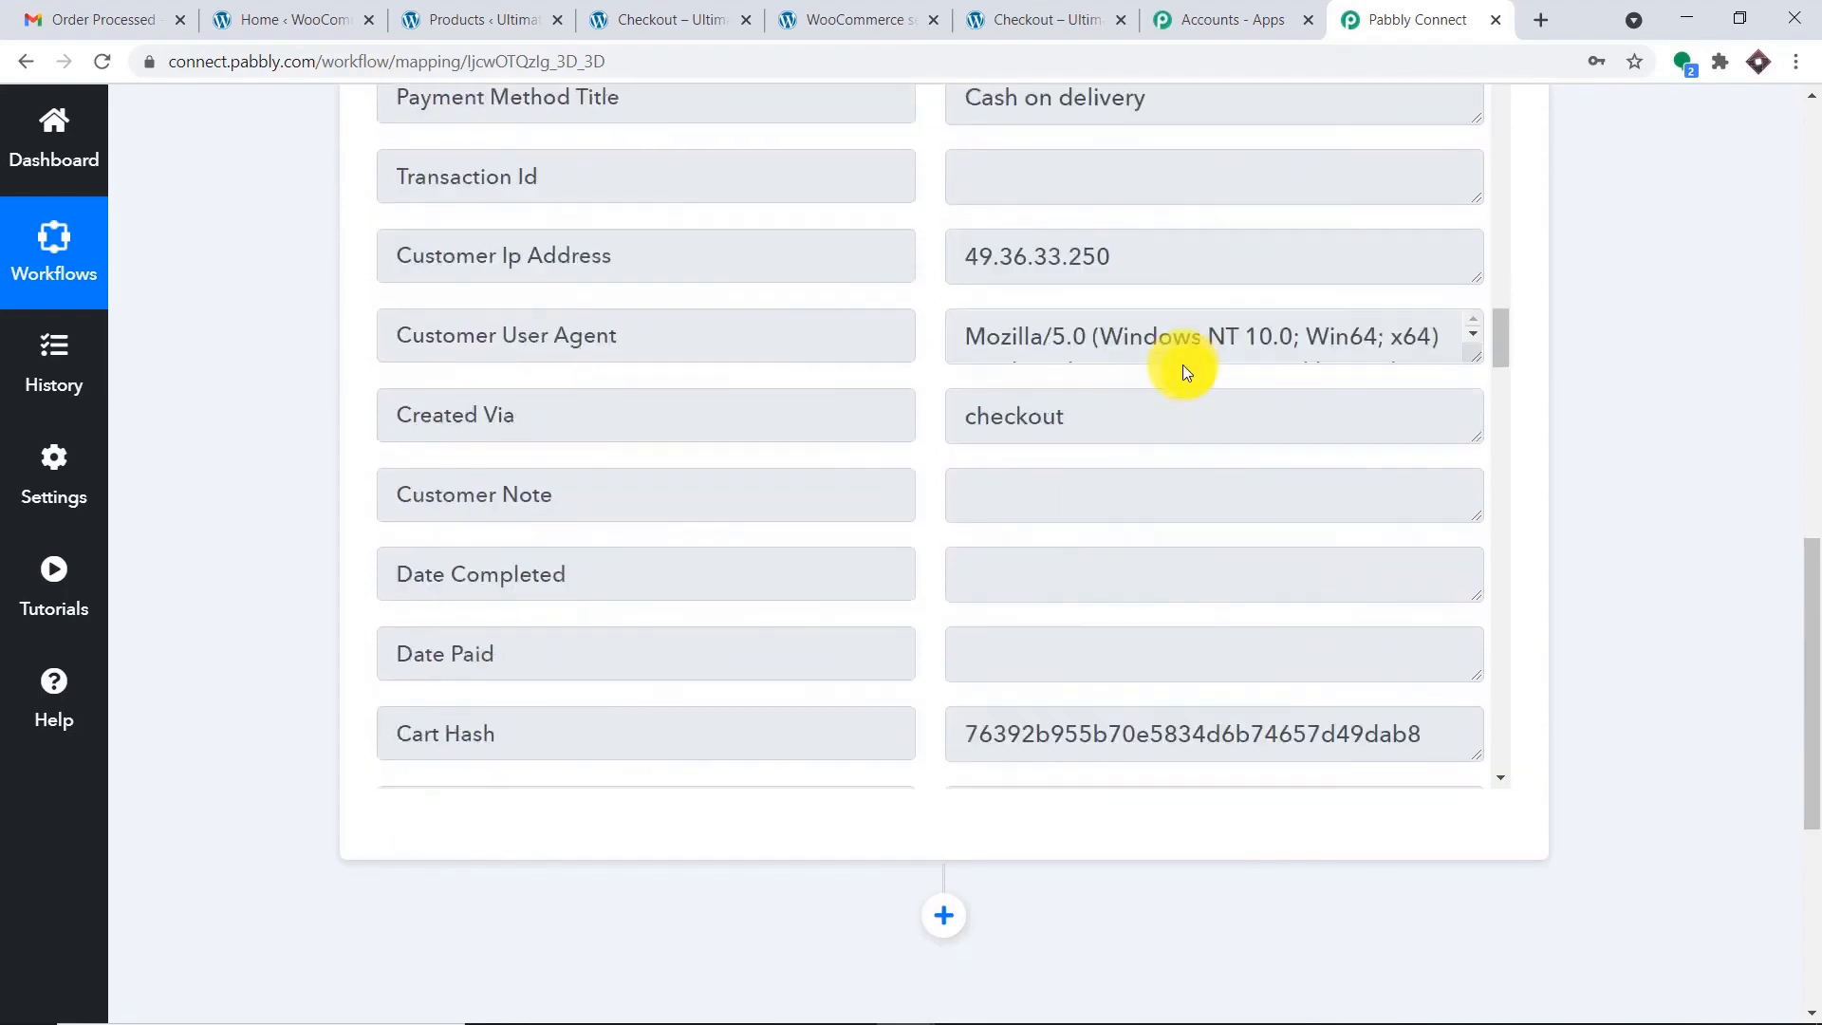
scroll(1182, 365, up, 2)
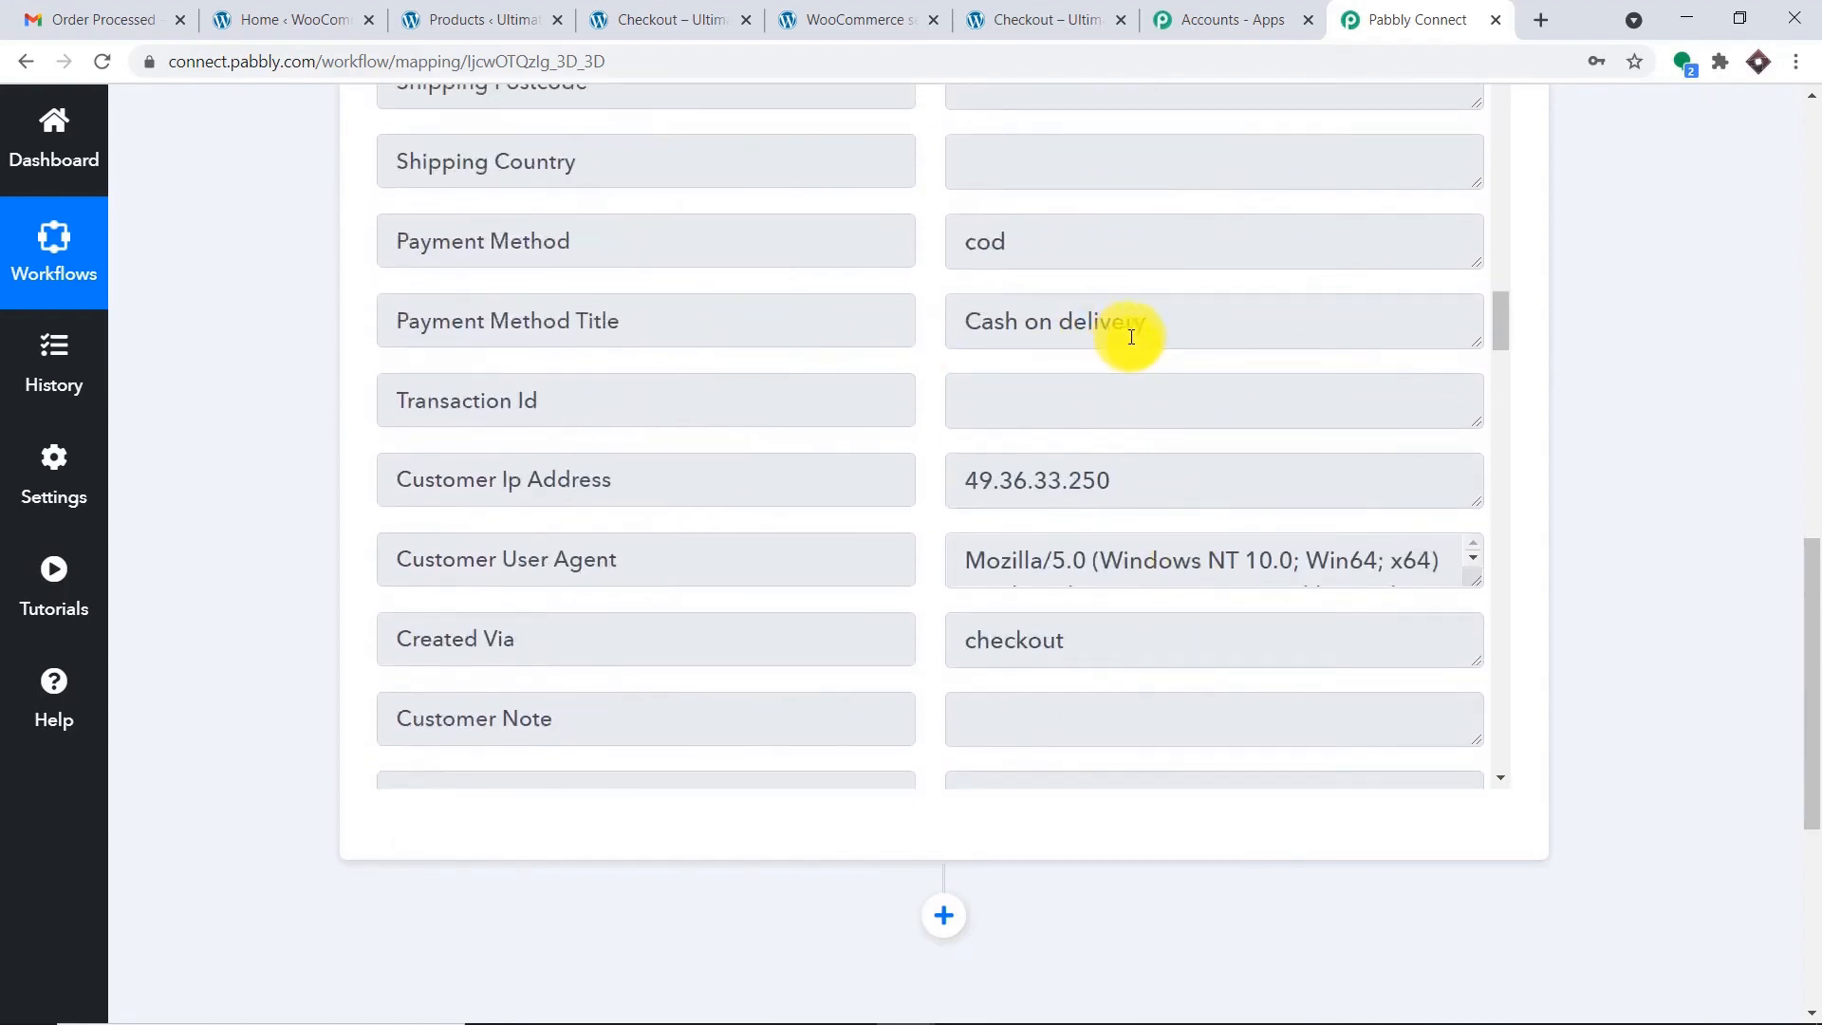
scroll(1155, 336, down, 5)
scroll(1156, 336, down, 20)
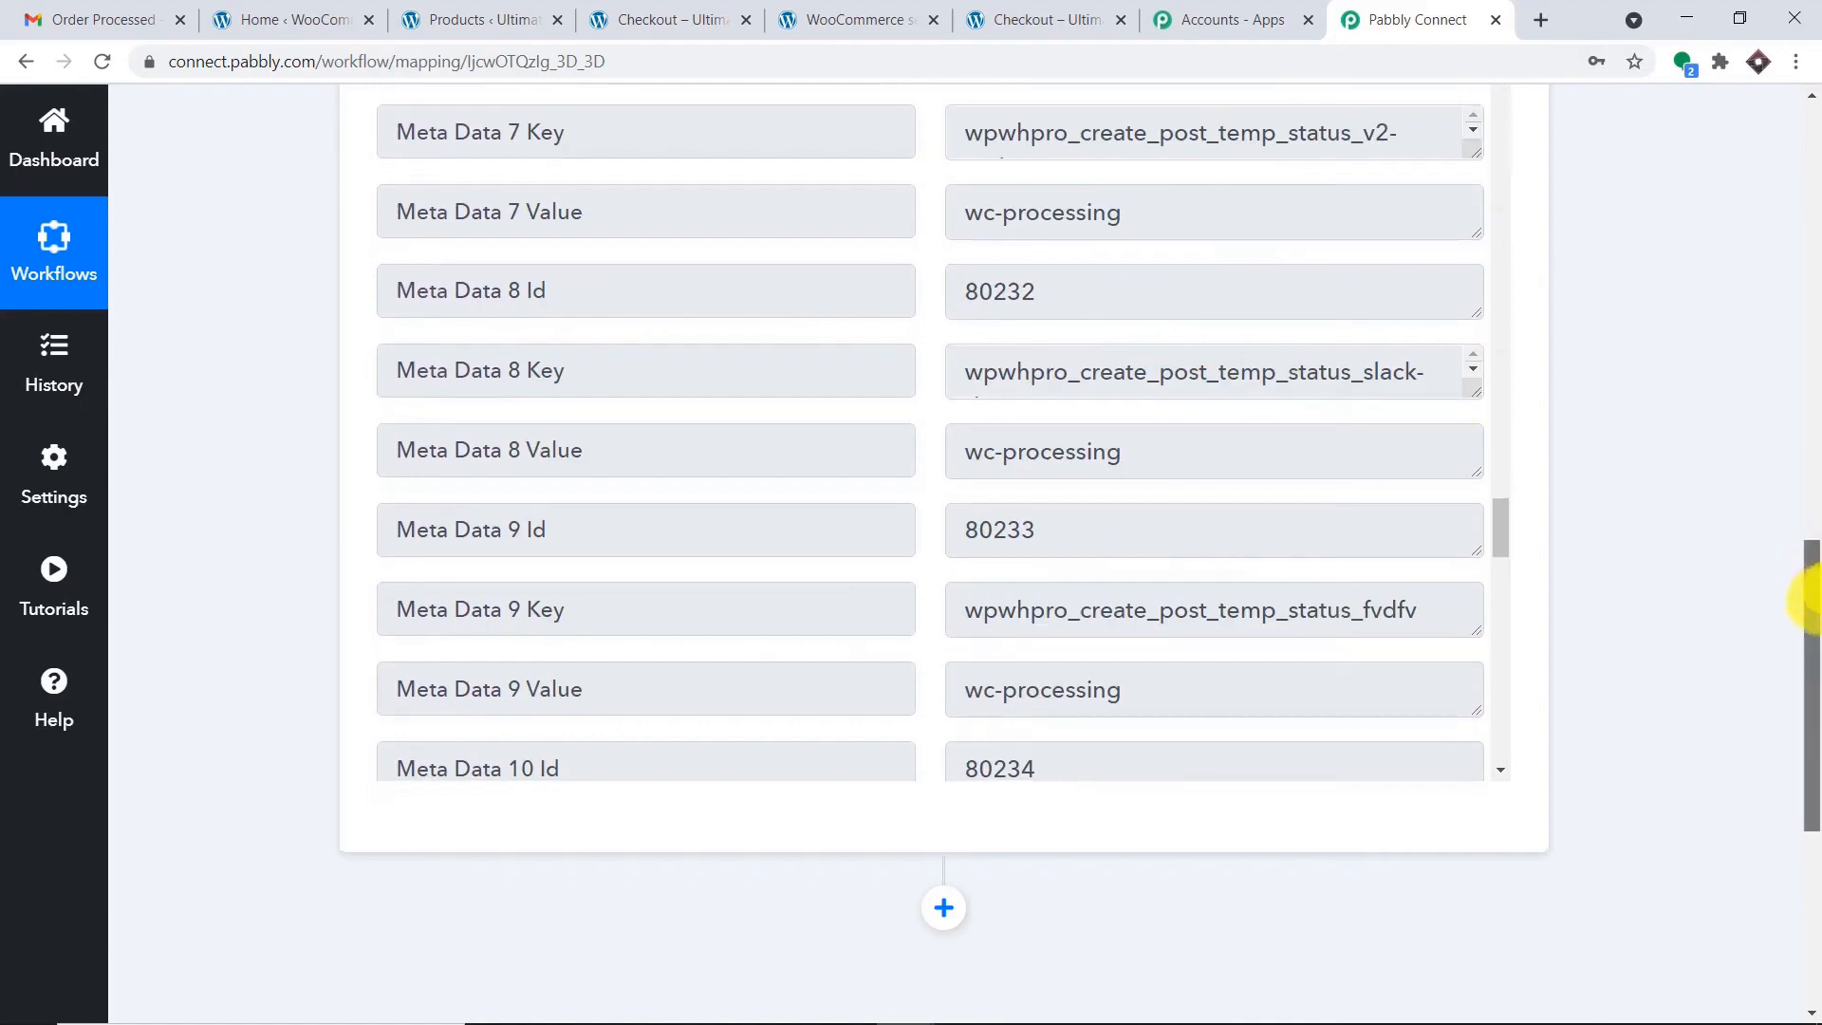
drag(1810, 589, 1805, 714)
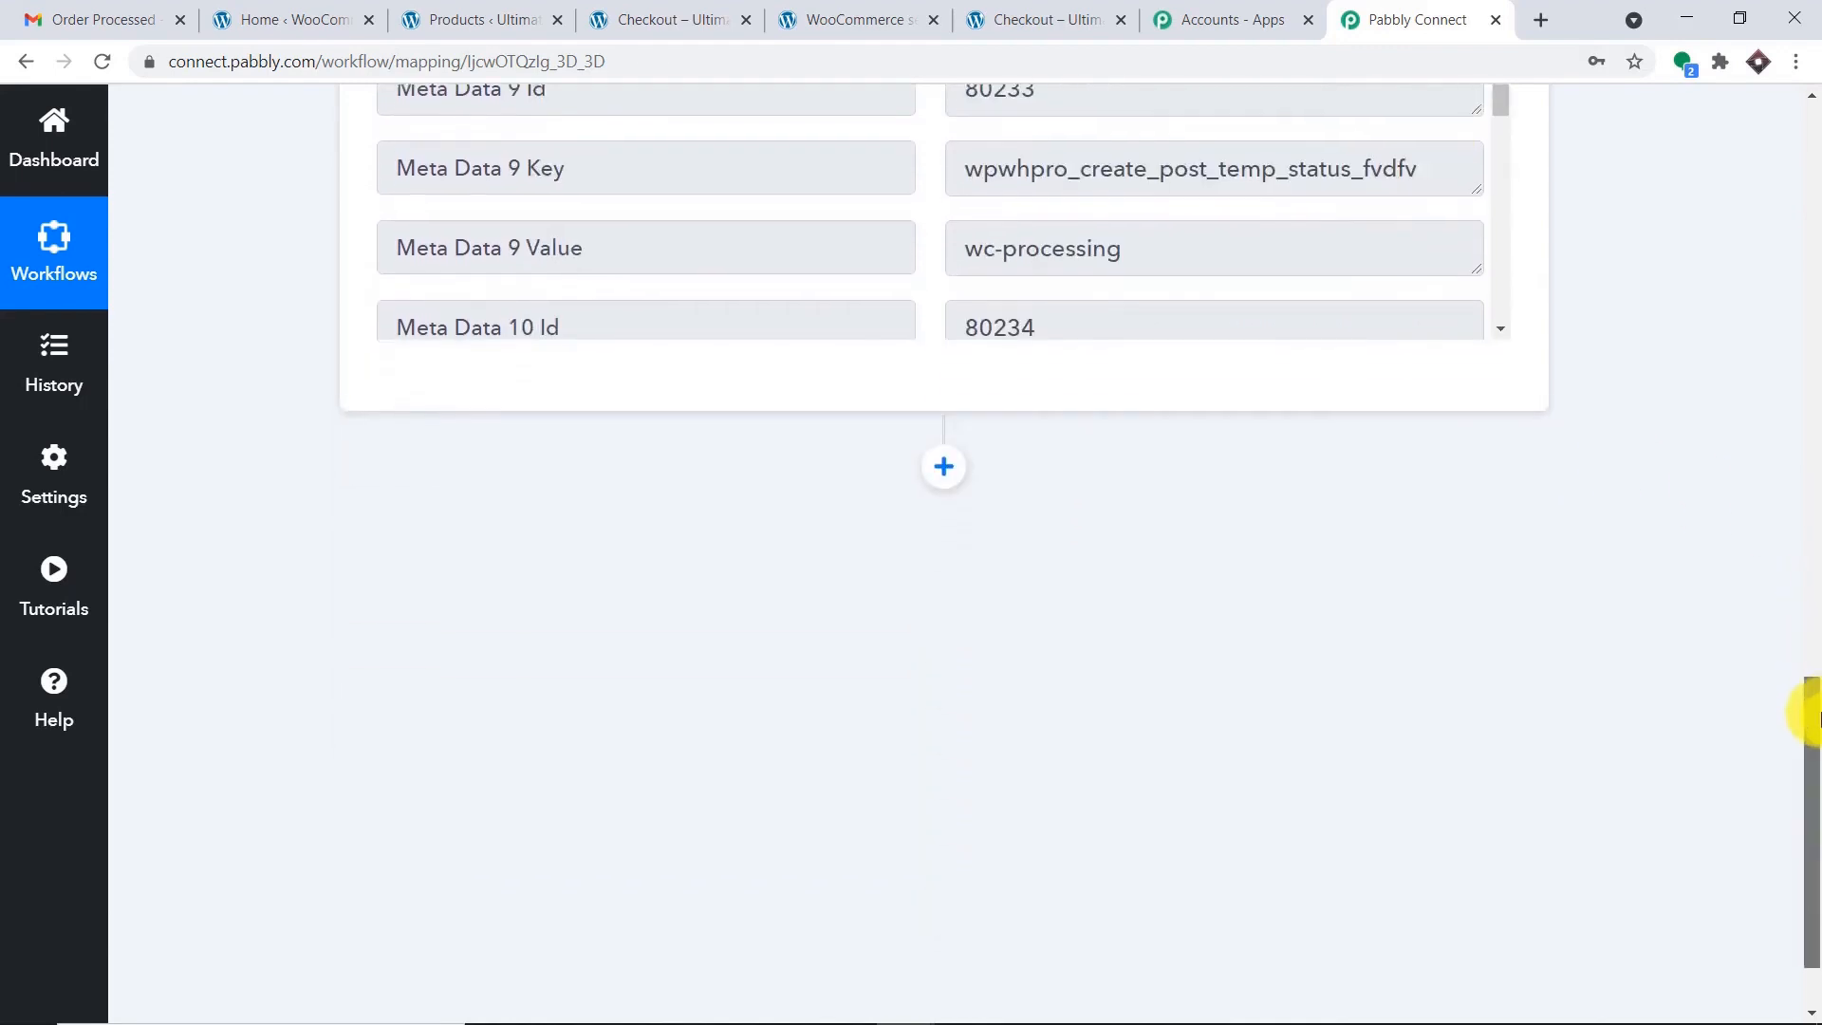
Add an action step using the Gmail app with the Send an Email event.
click(953, 456)
scroll(977, 437, down, 3)
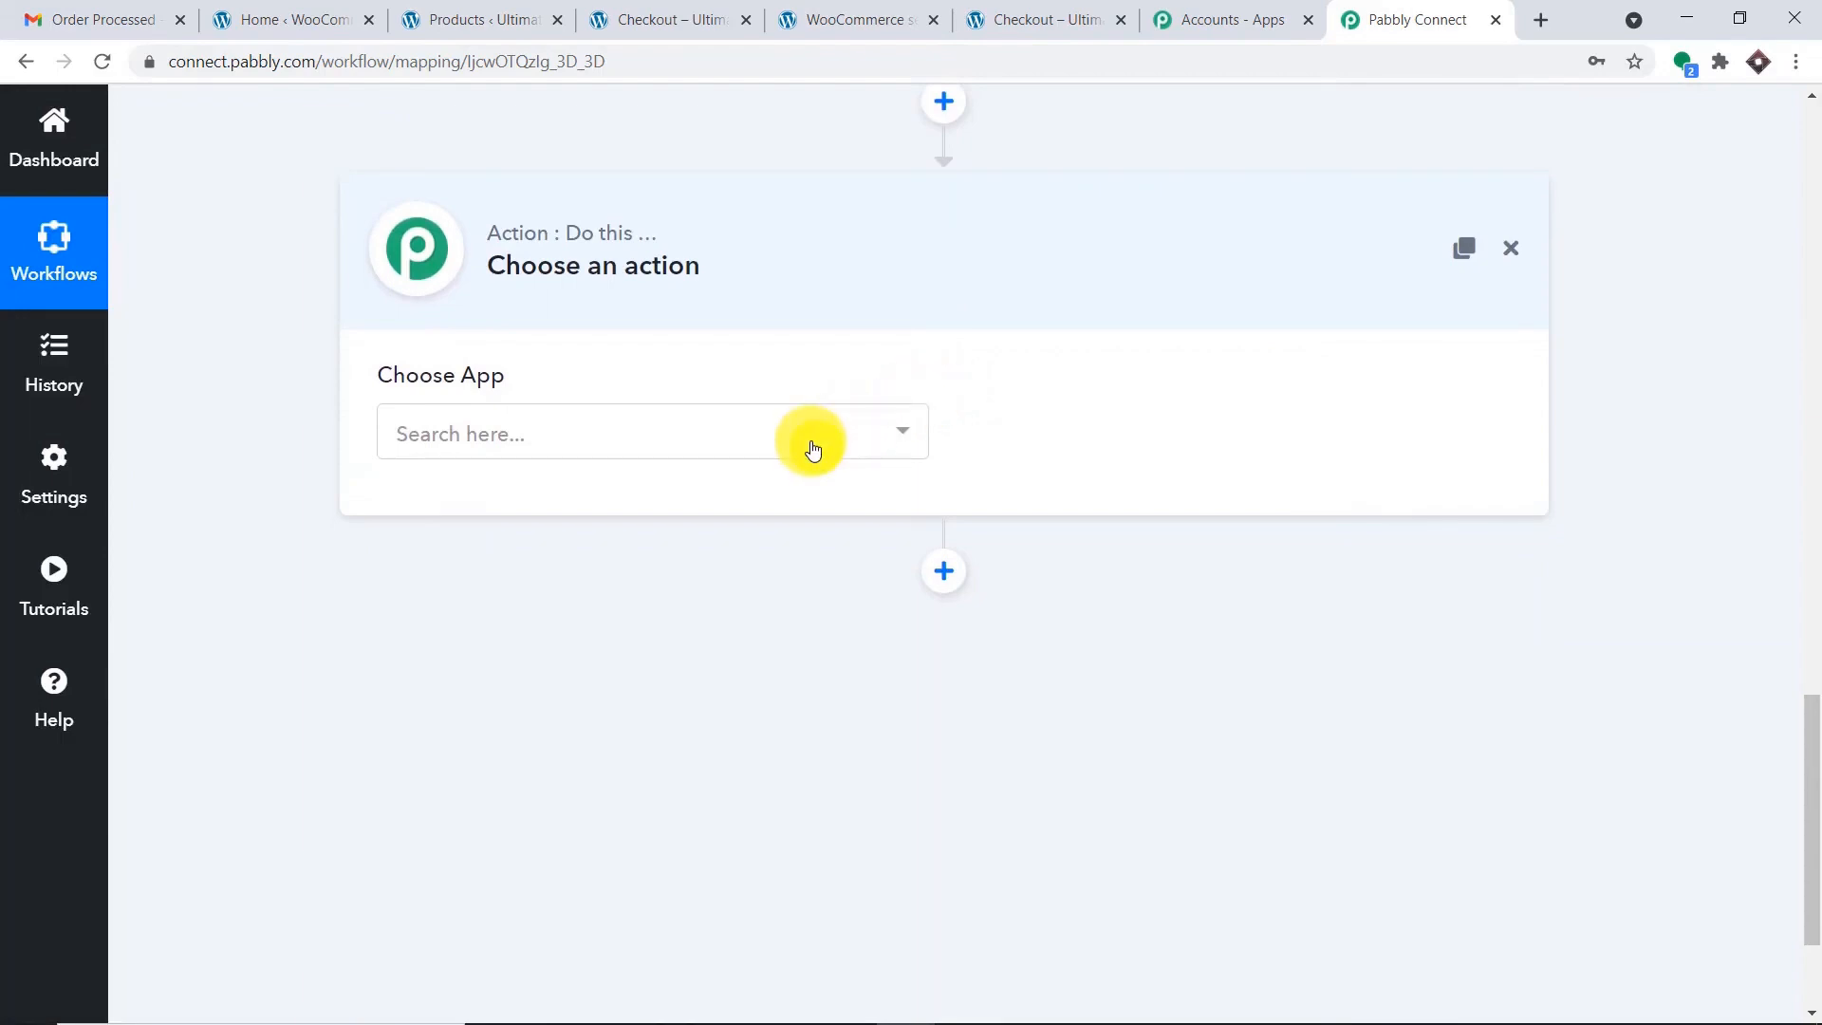
click(812, 446)
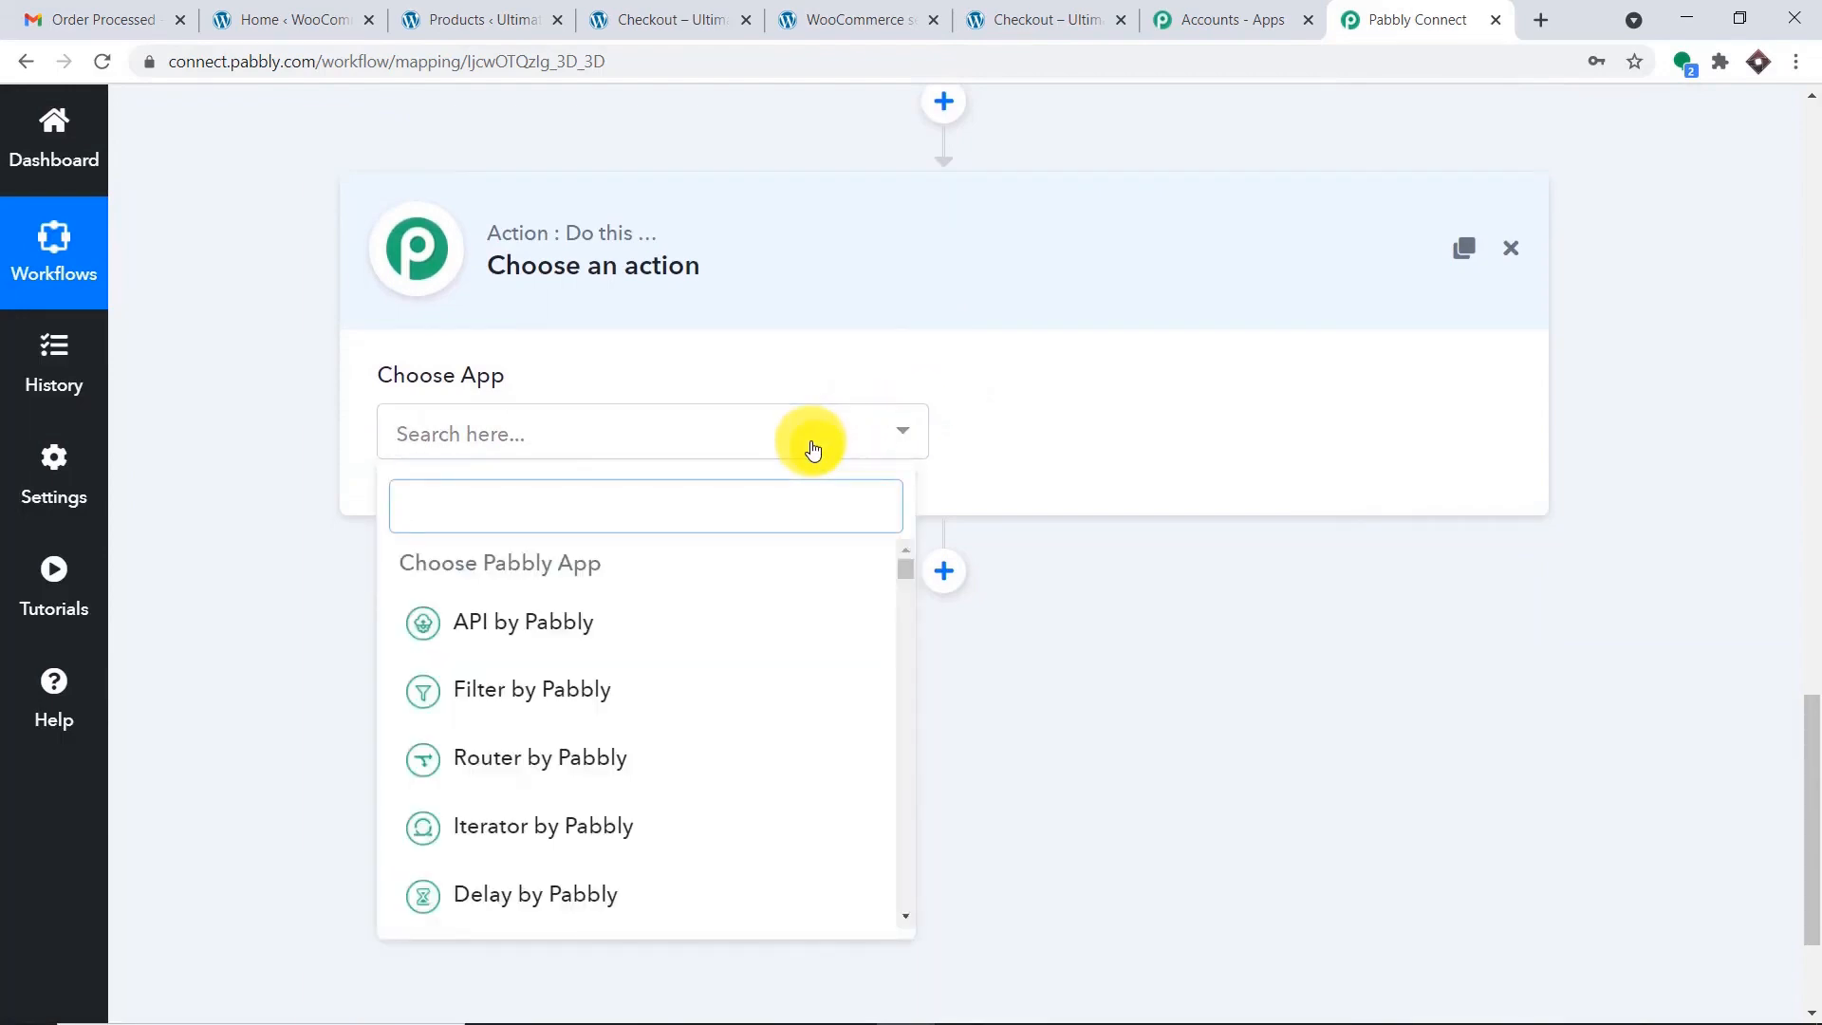
text(gmail)
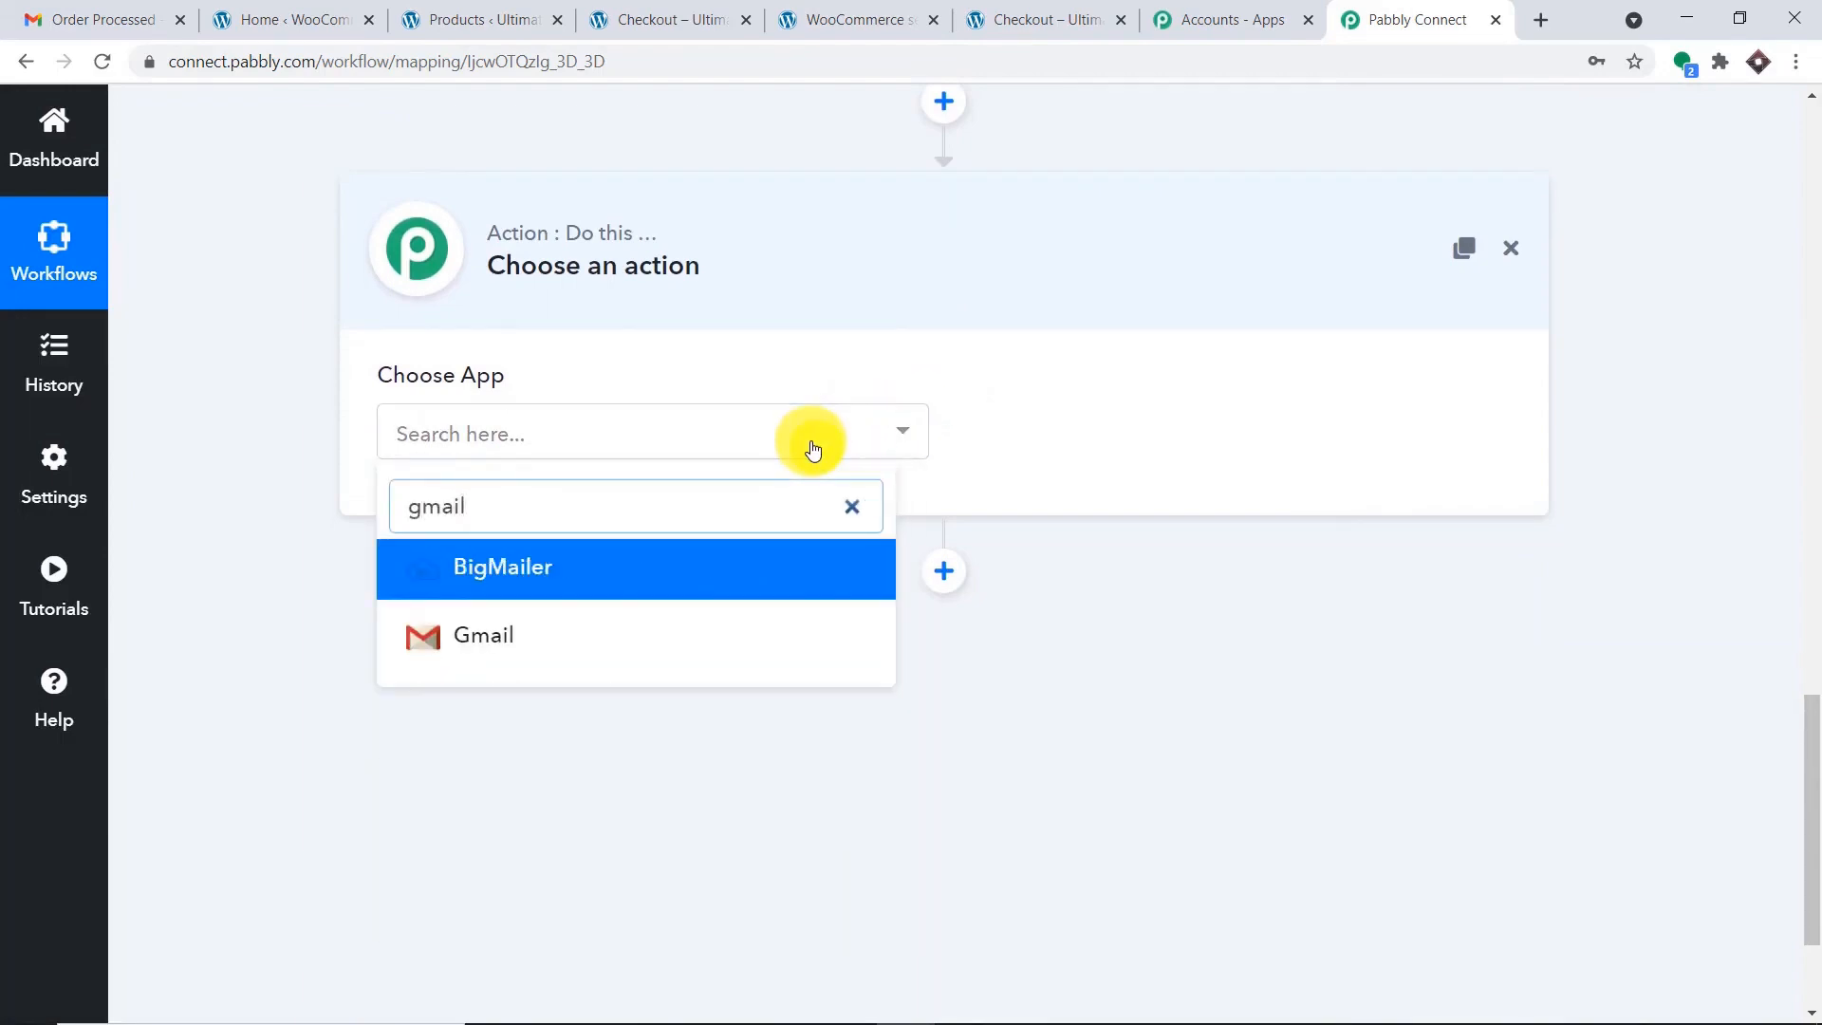
click(569, 628)
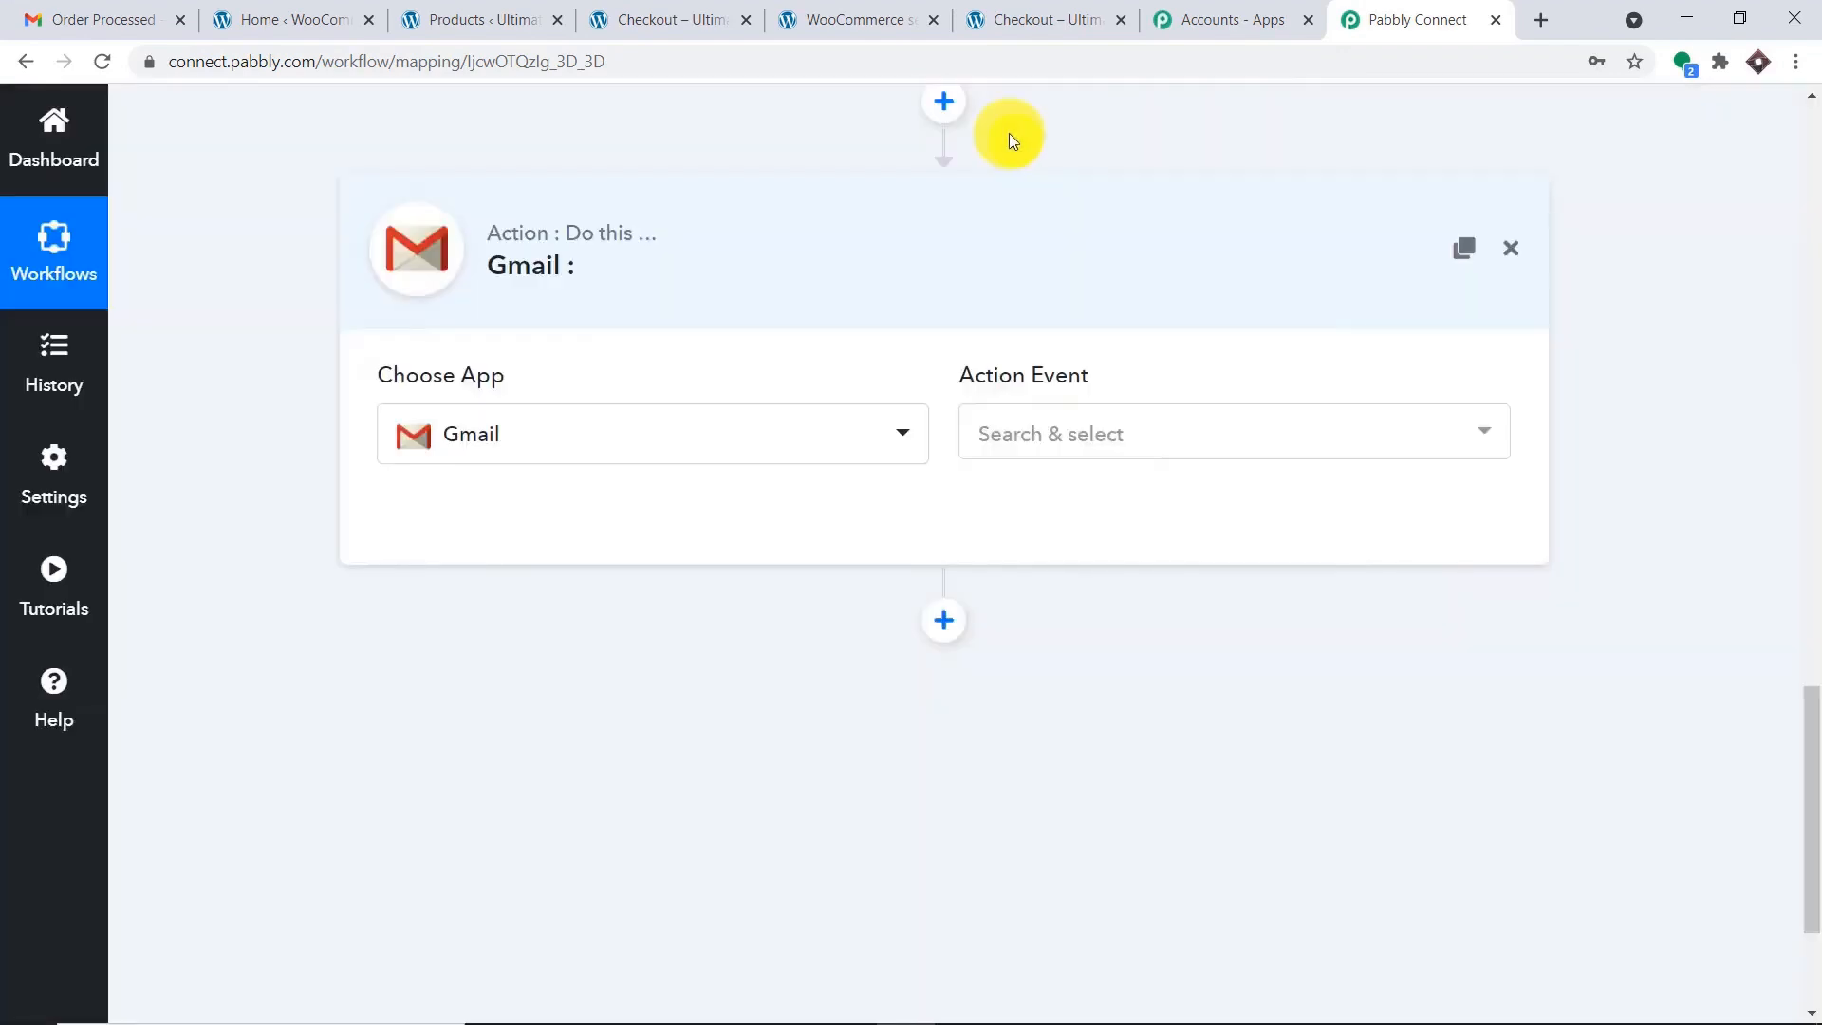
click(1115, 431)
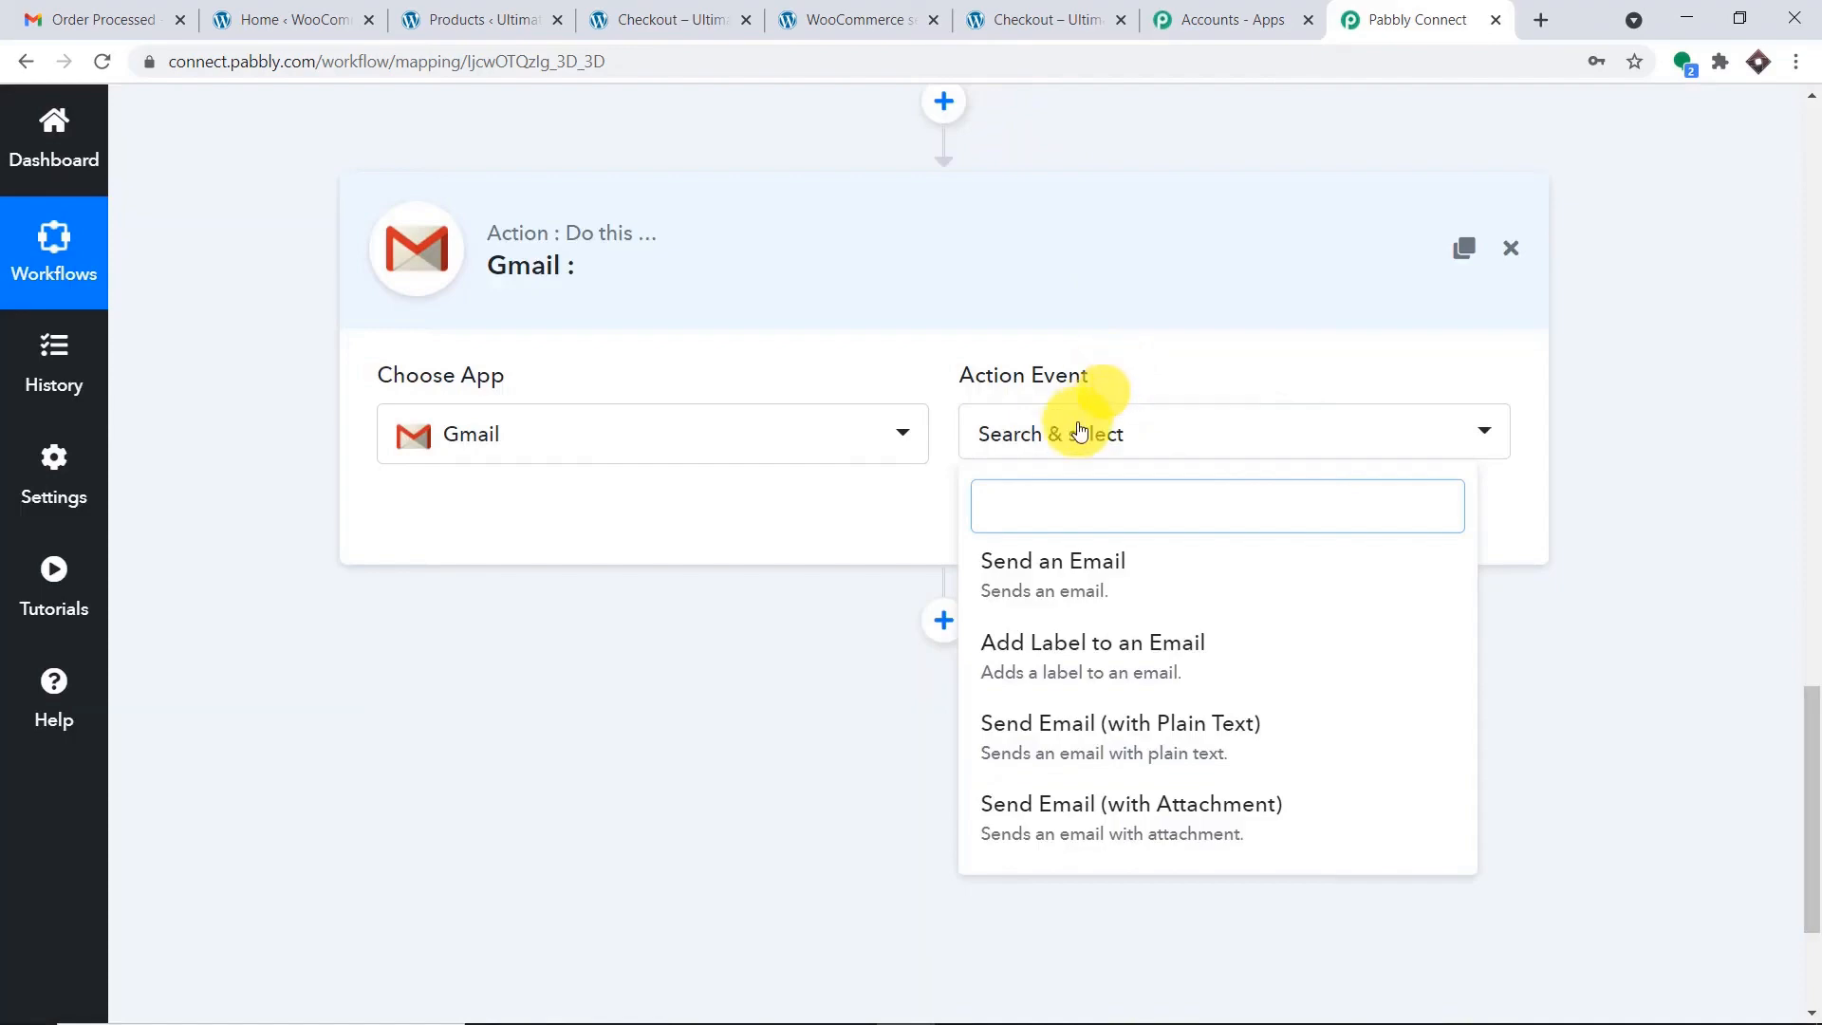
click(1075, 574)
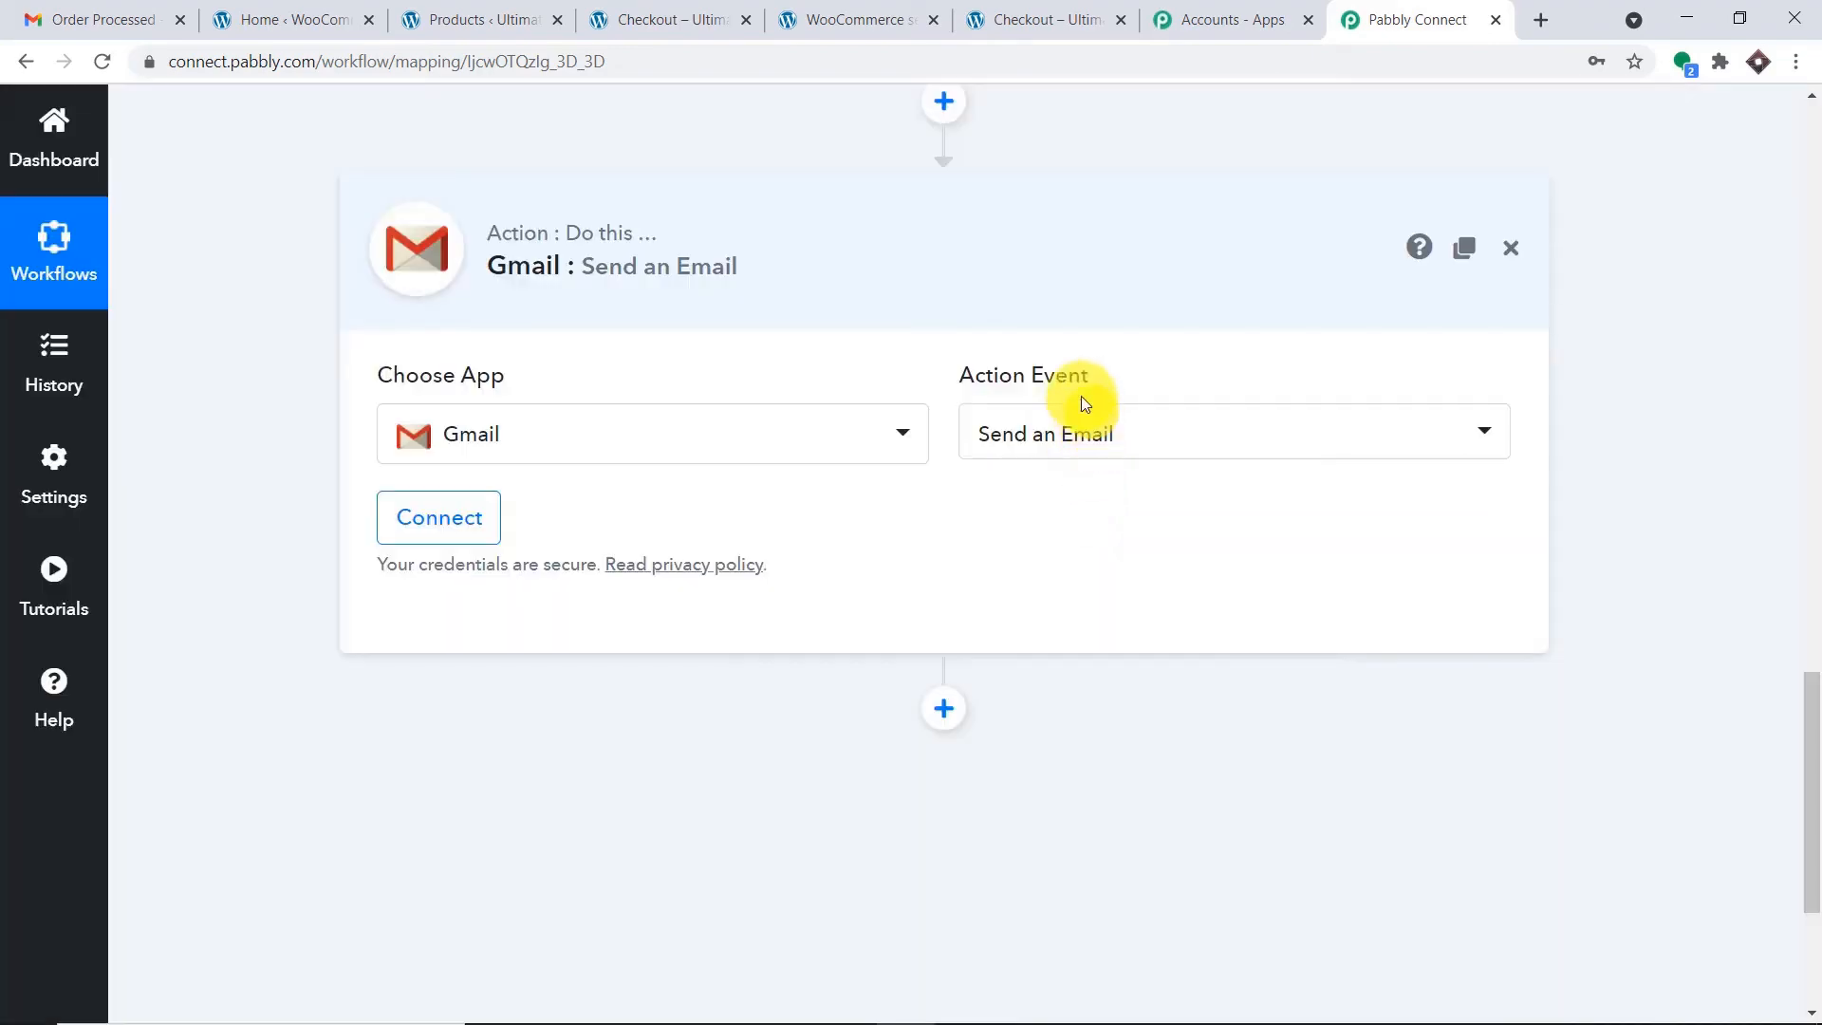
Connect a Google account to the Gmail step and allow Pabbly Connect access.
click(443, 521)
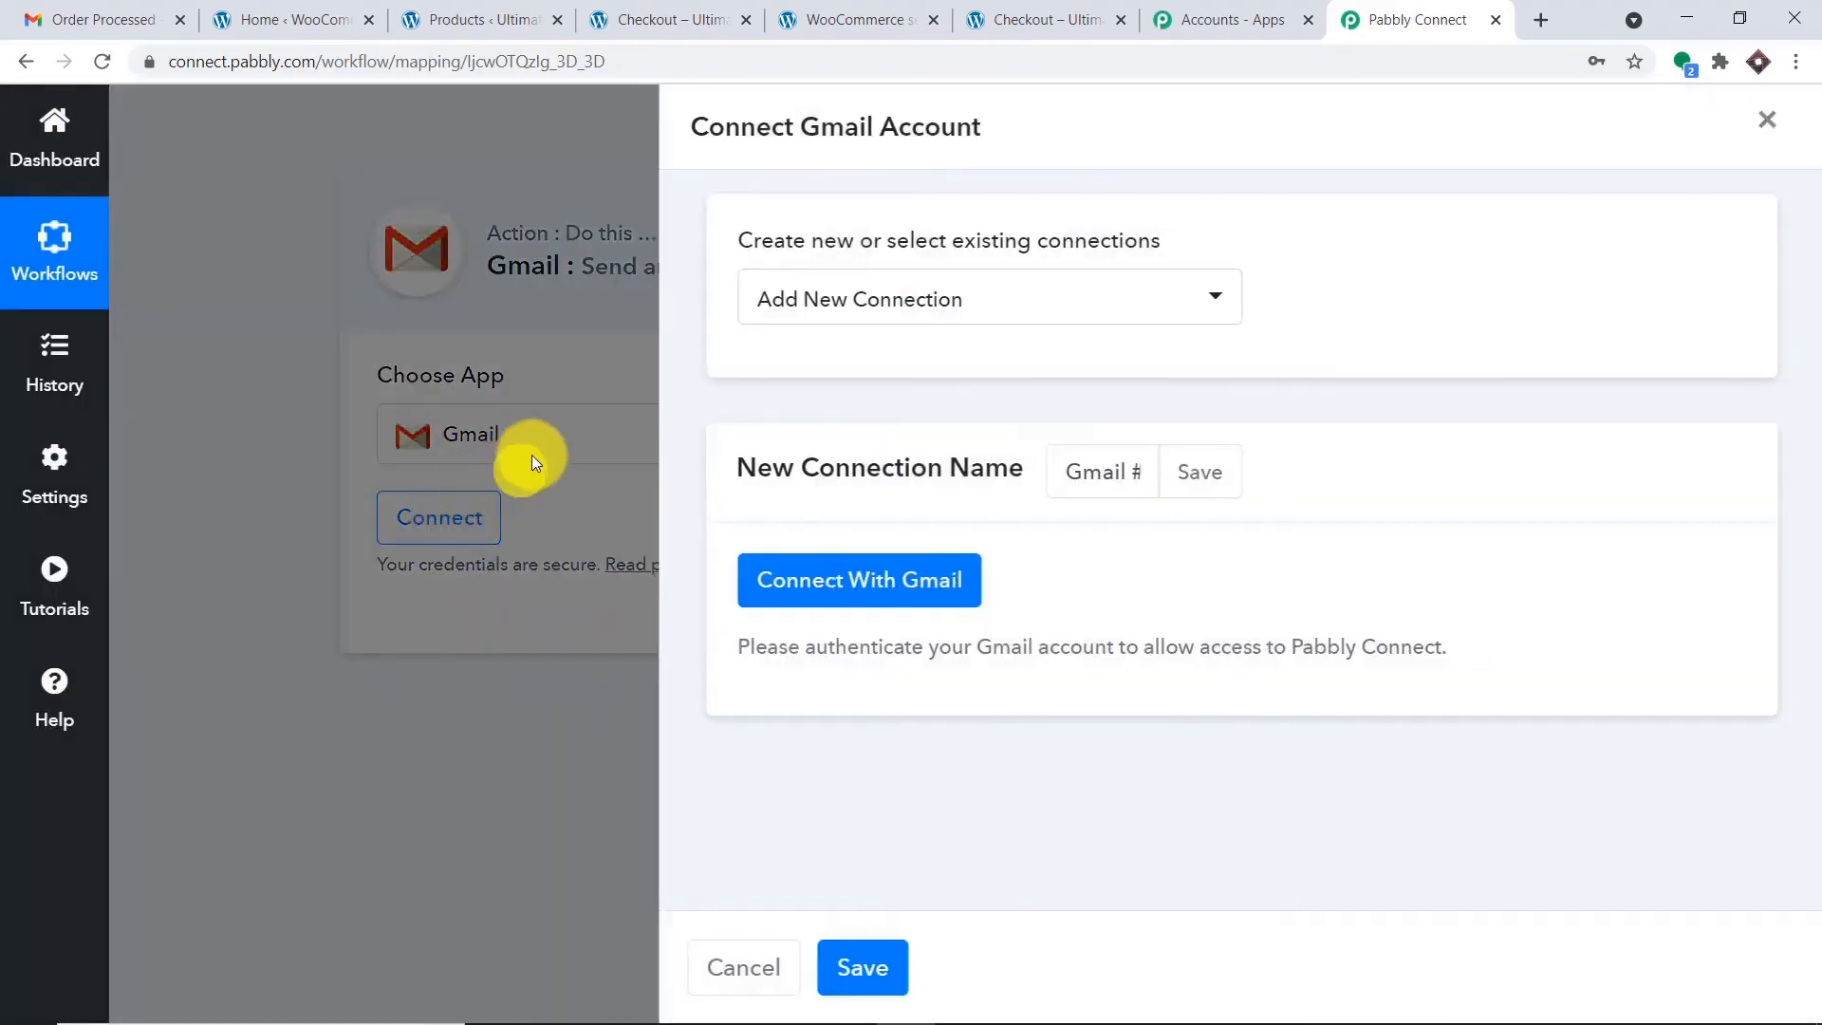
click(813, 581)
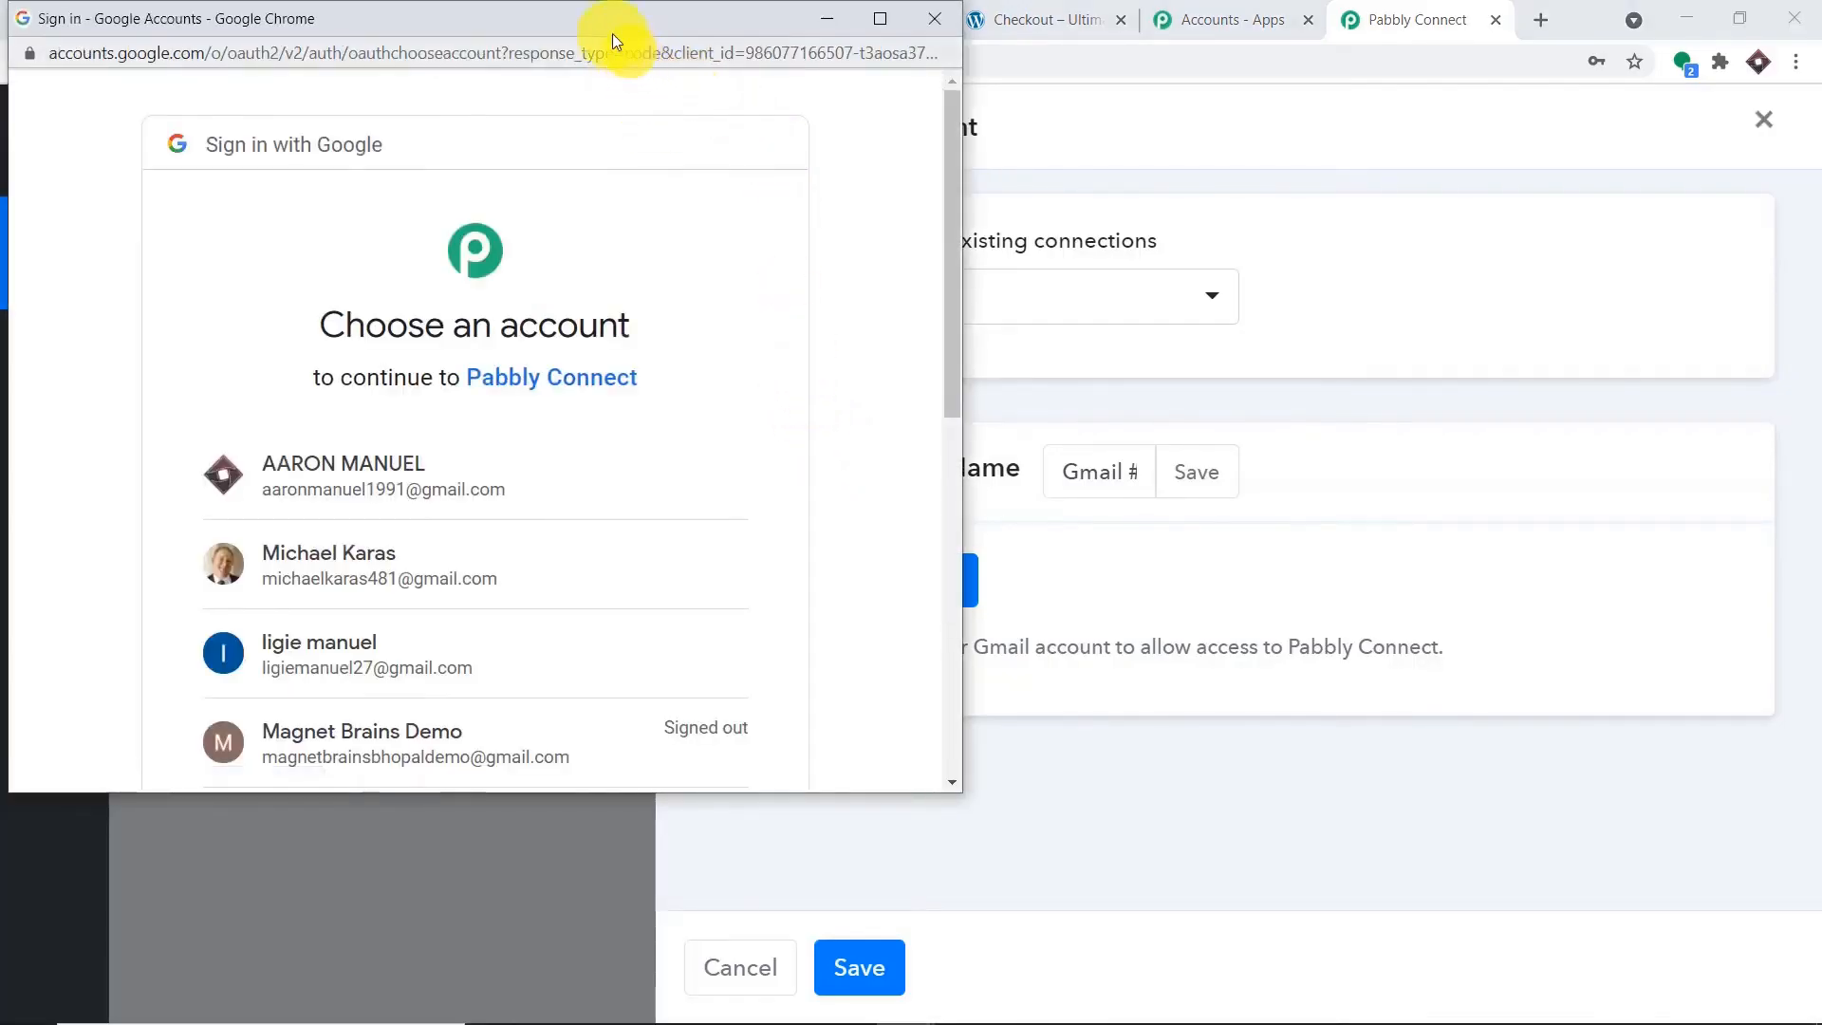
drag(630, 31, 1611, 132)
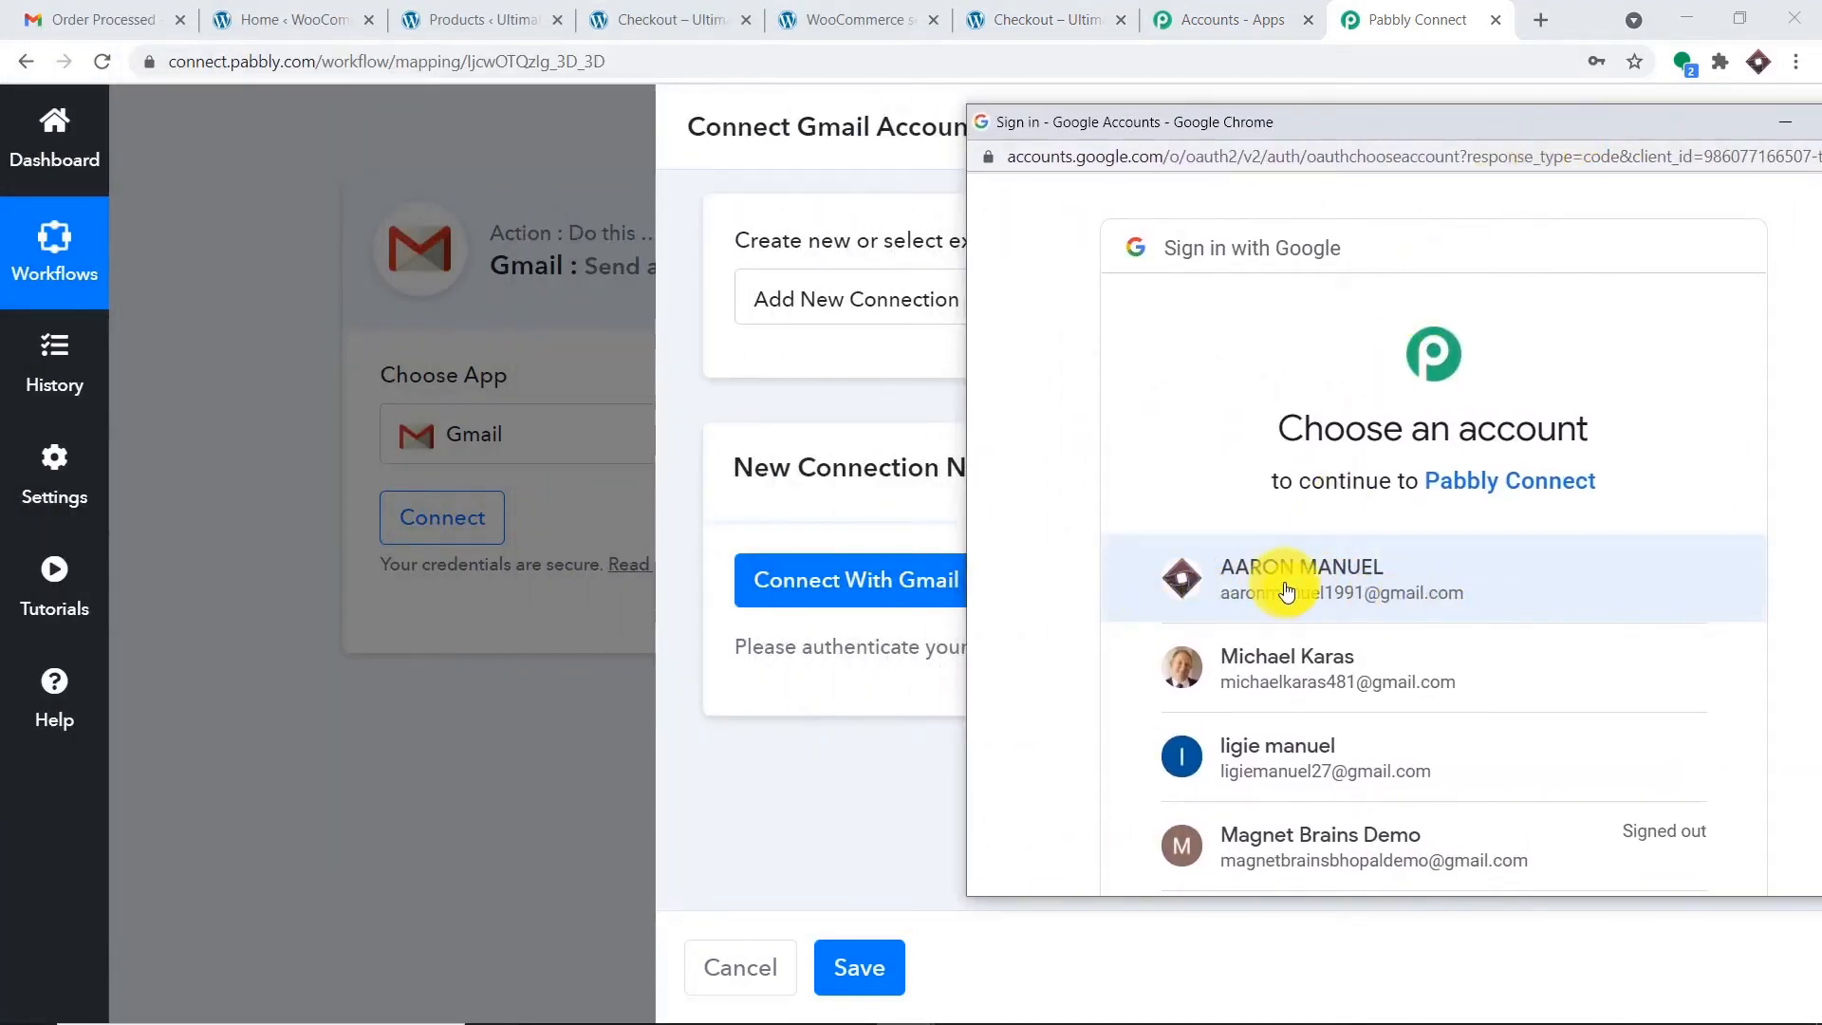
click(1260, 569)
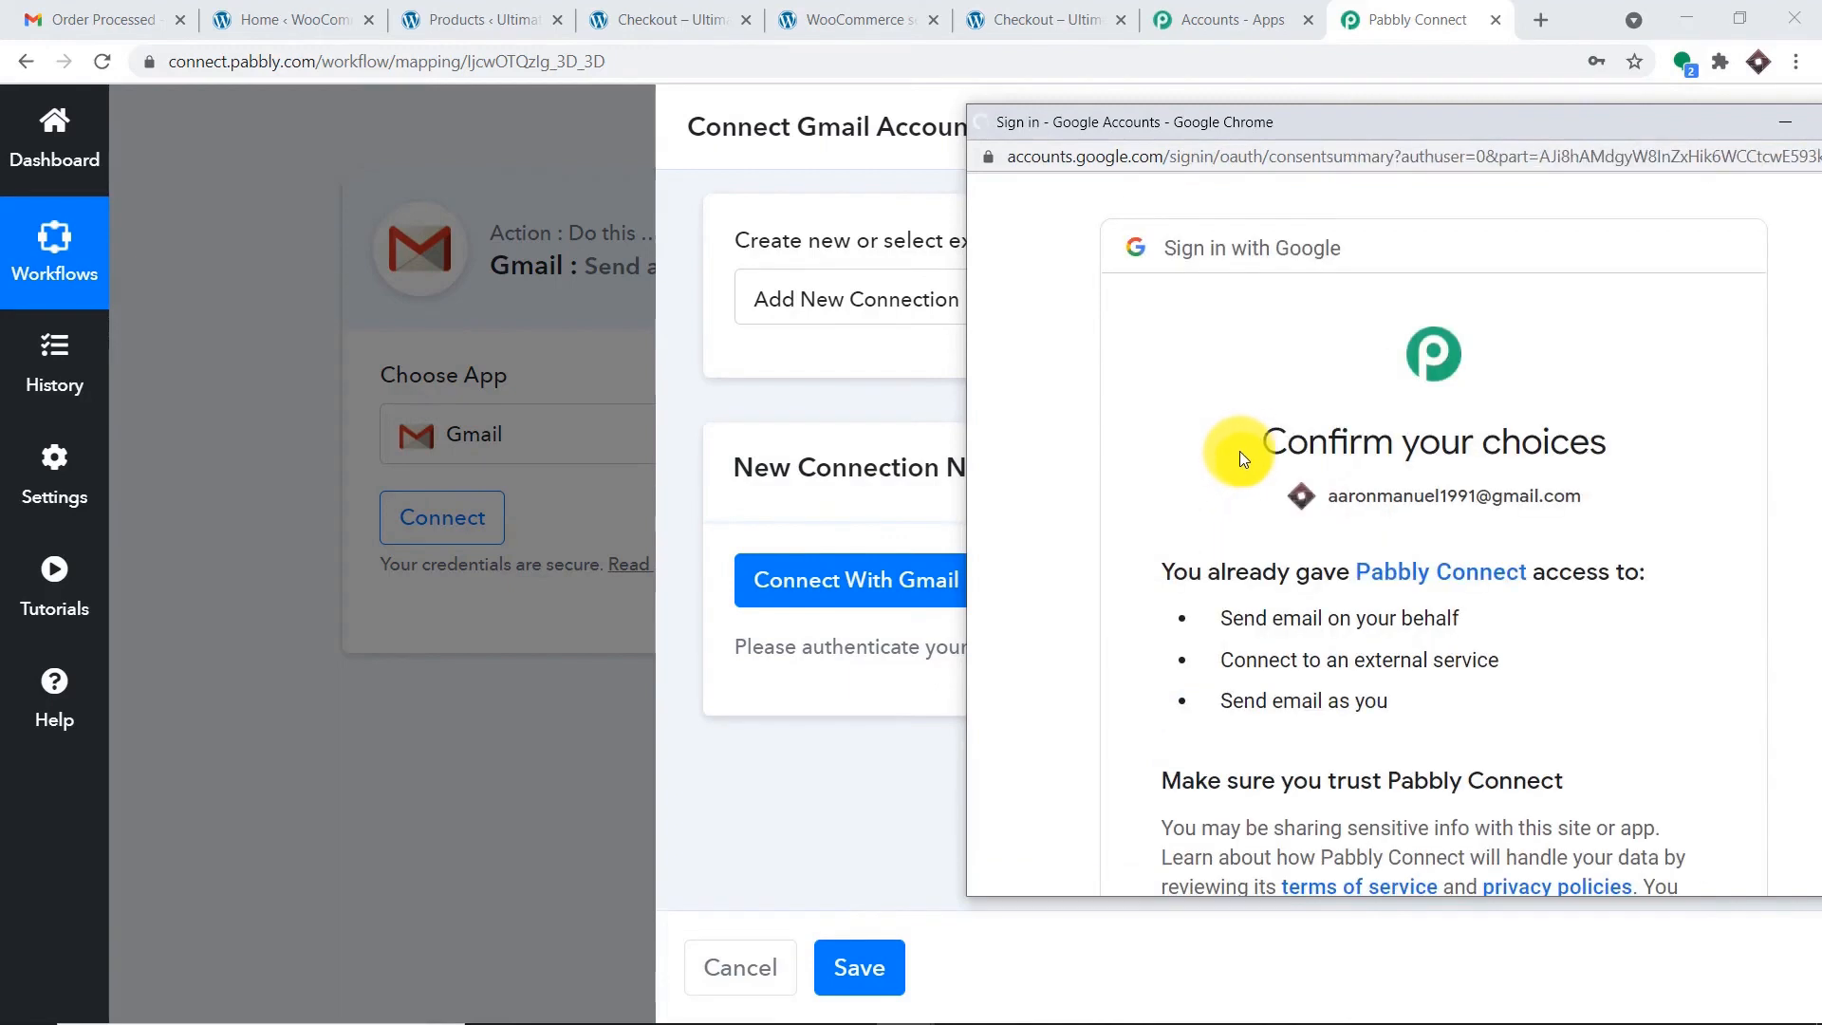
scroll(1328, 332, down, 3)
drag(1437, 124, 1335, 85)
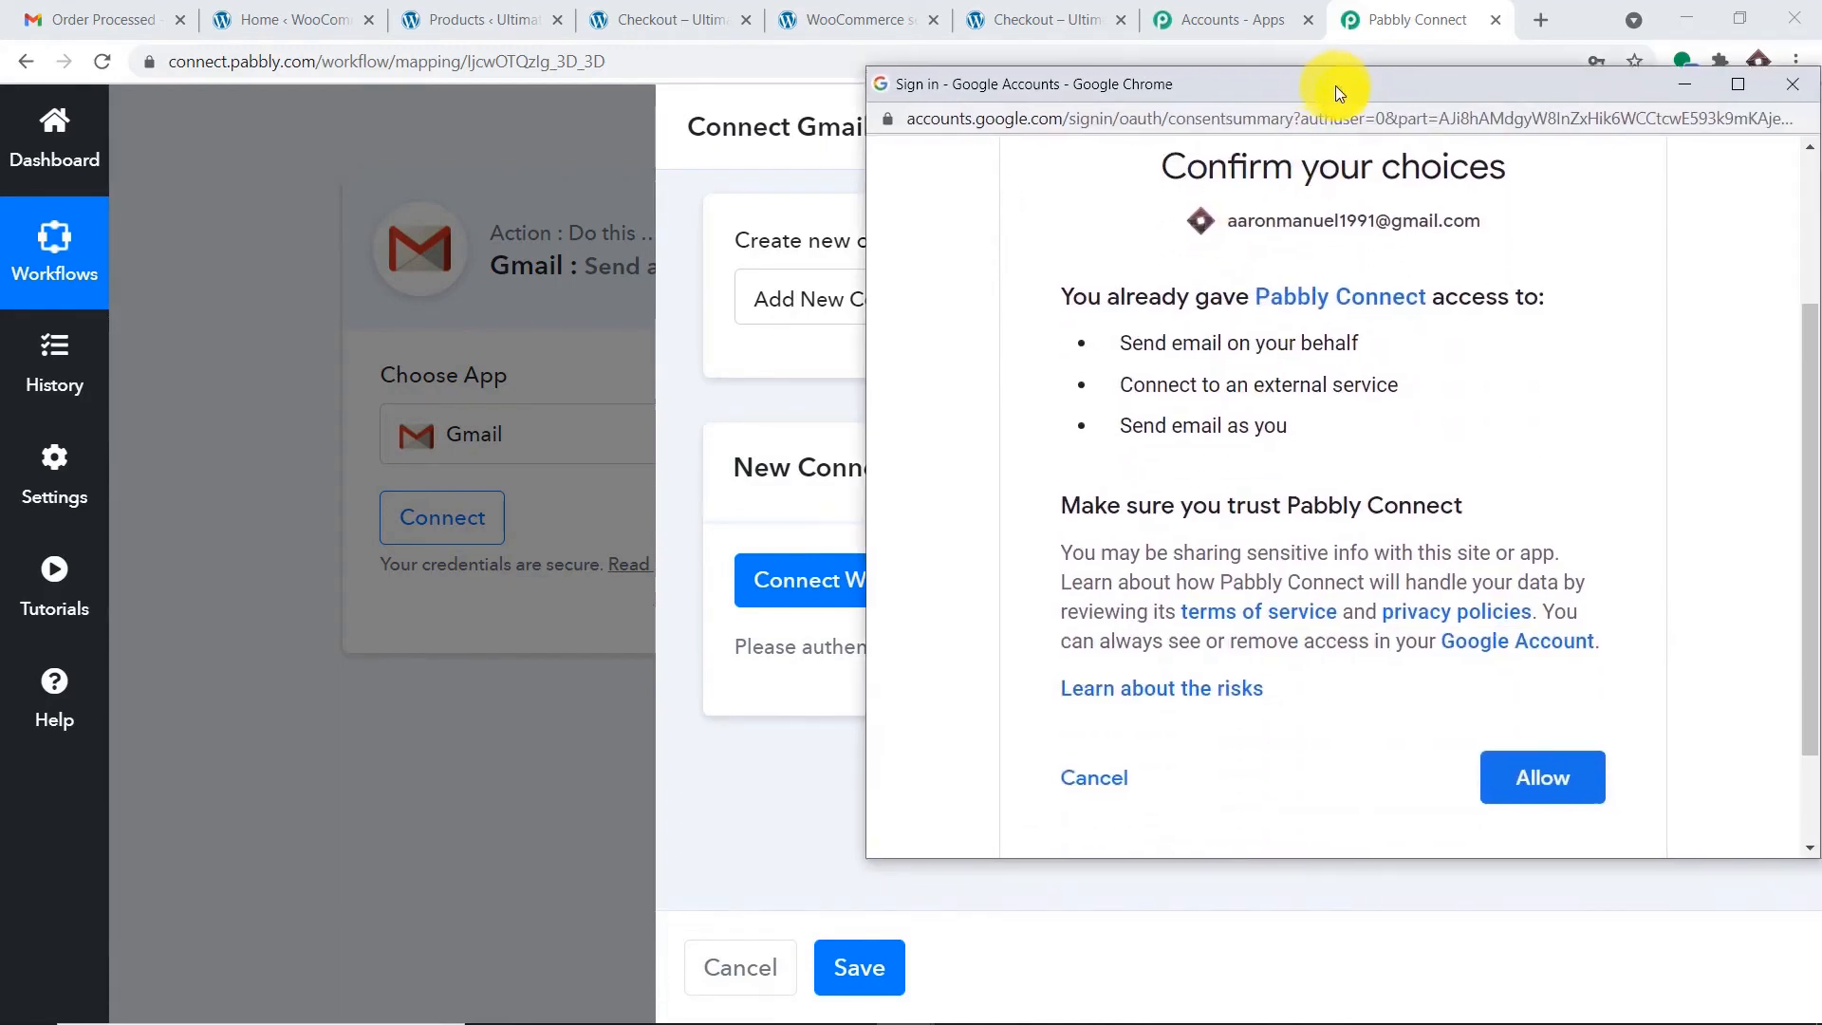
click(1552, 793)
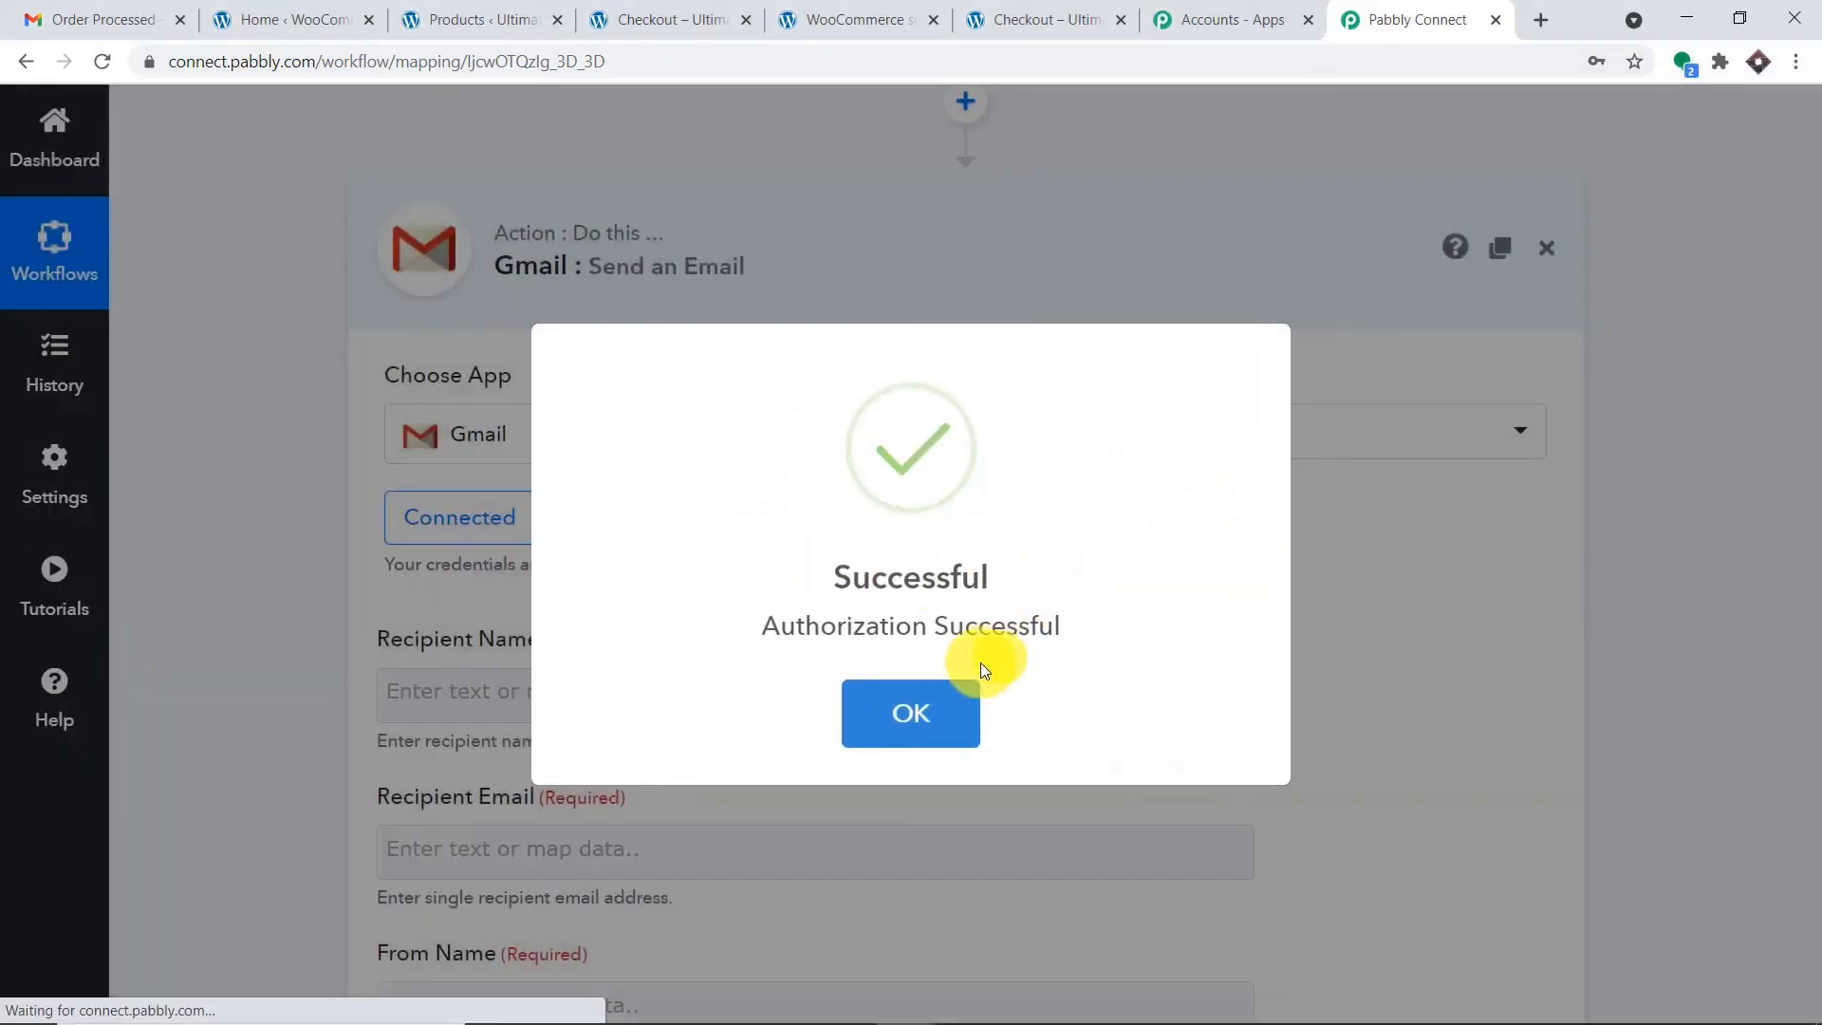
Dismiss the authorization message and map Billing First Name into Recipient Name.
click(938, 721)
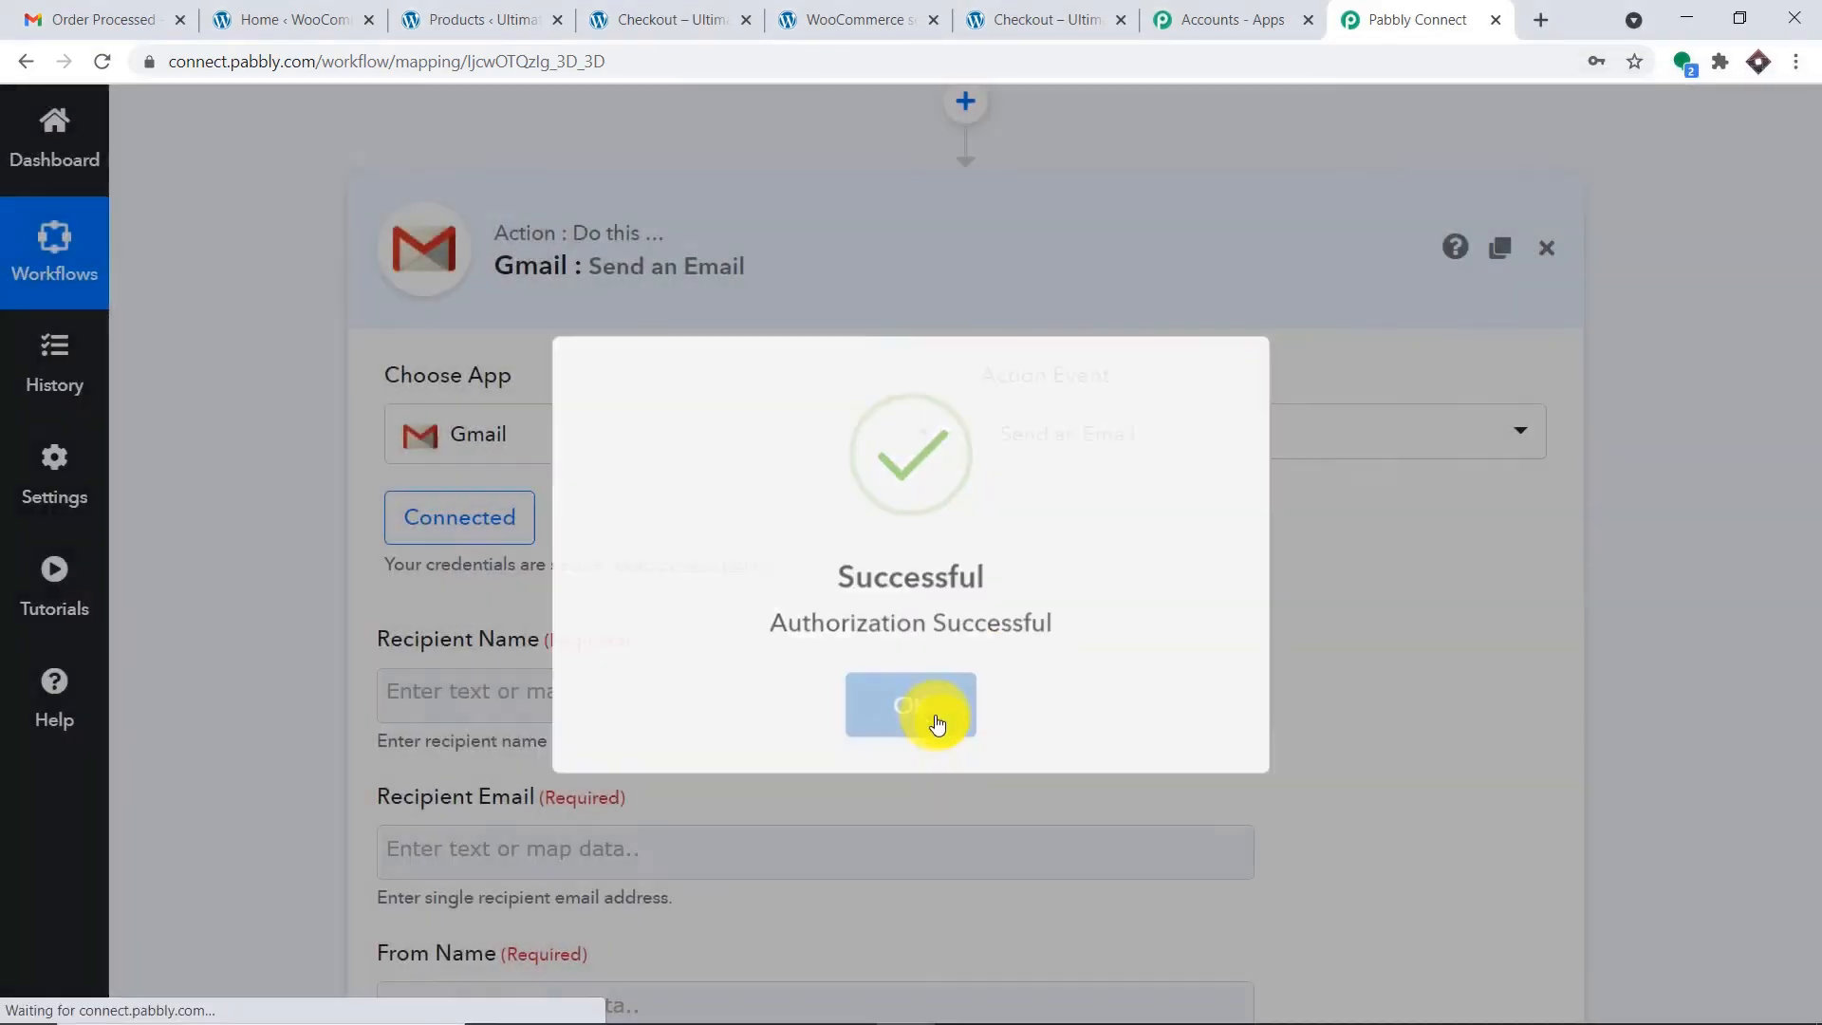
scroll(869, 484, down, 4)
scroll(869, 484, down, 6)
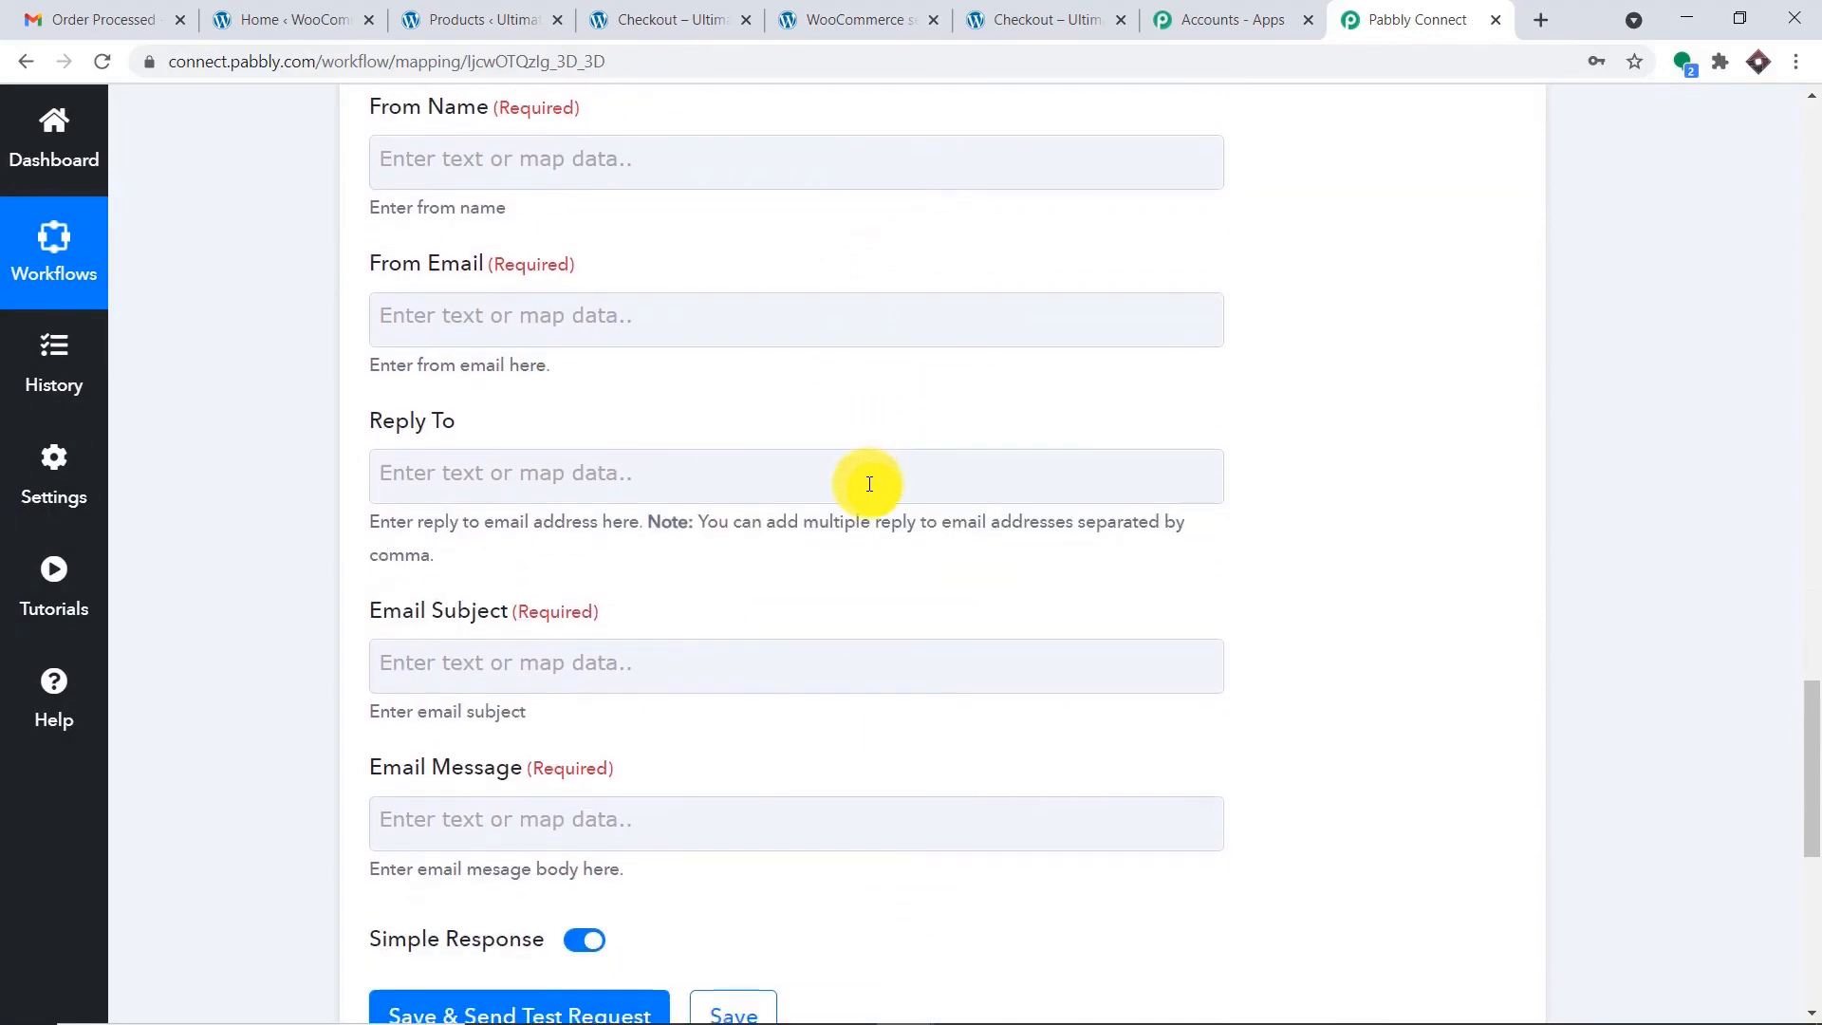
scroll(869, 484, up, 8)
scroll(869, 484, up, 2)
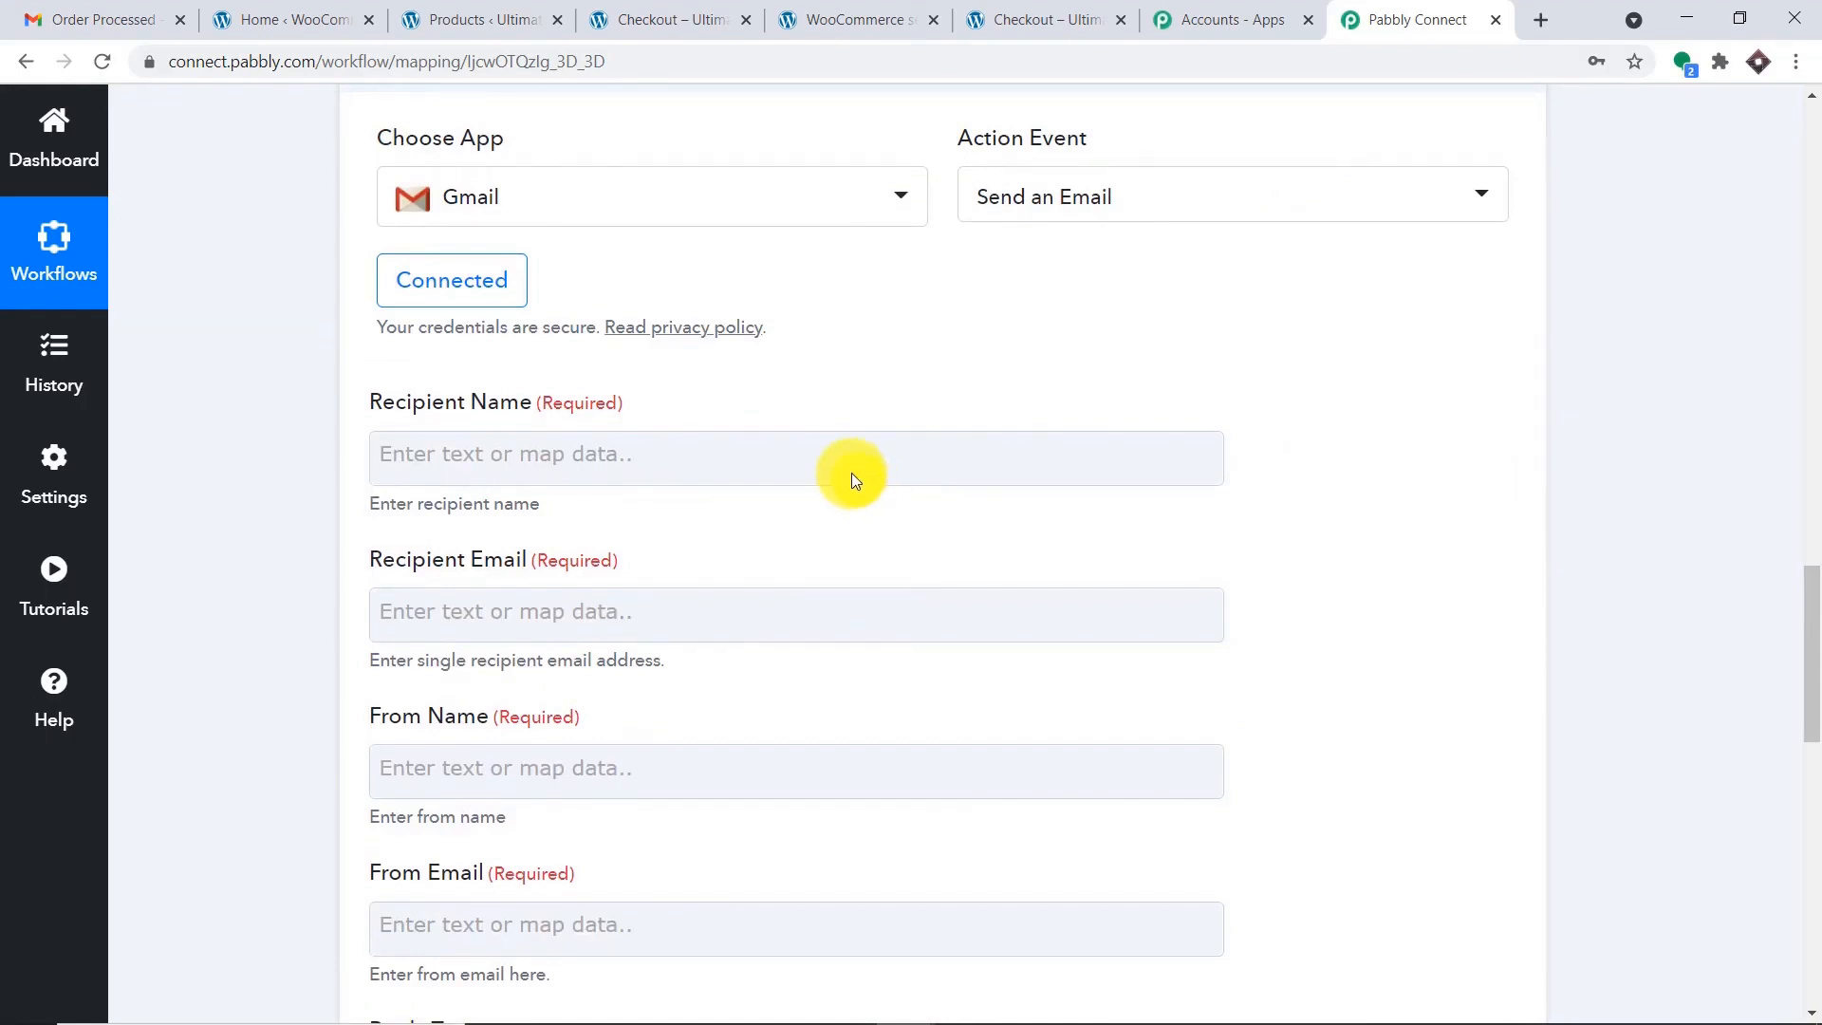
click(835, 458)
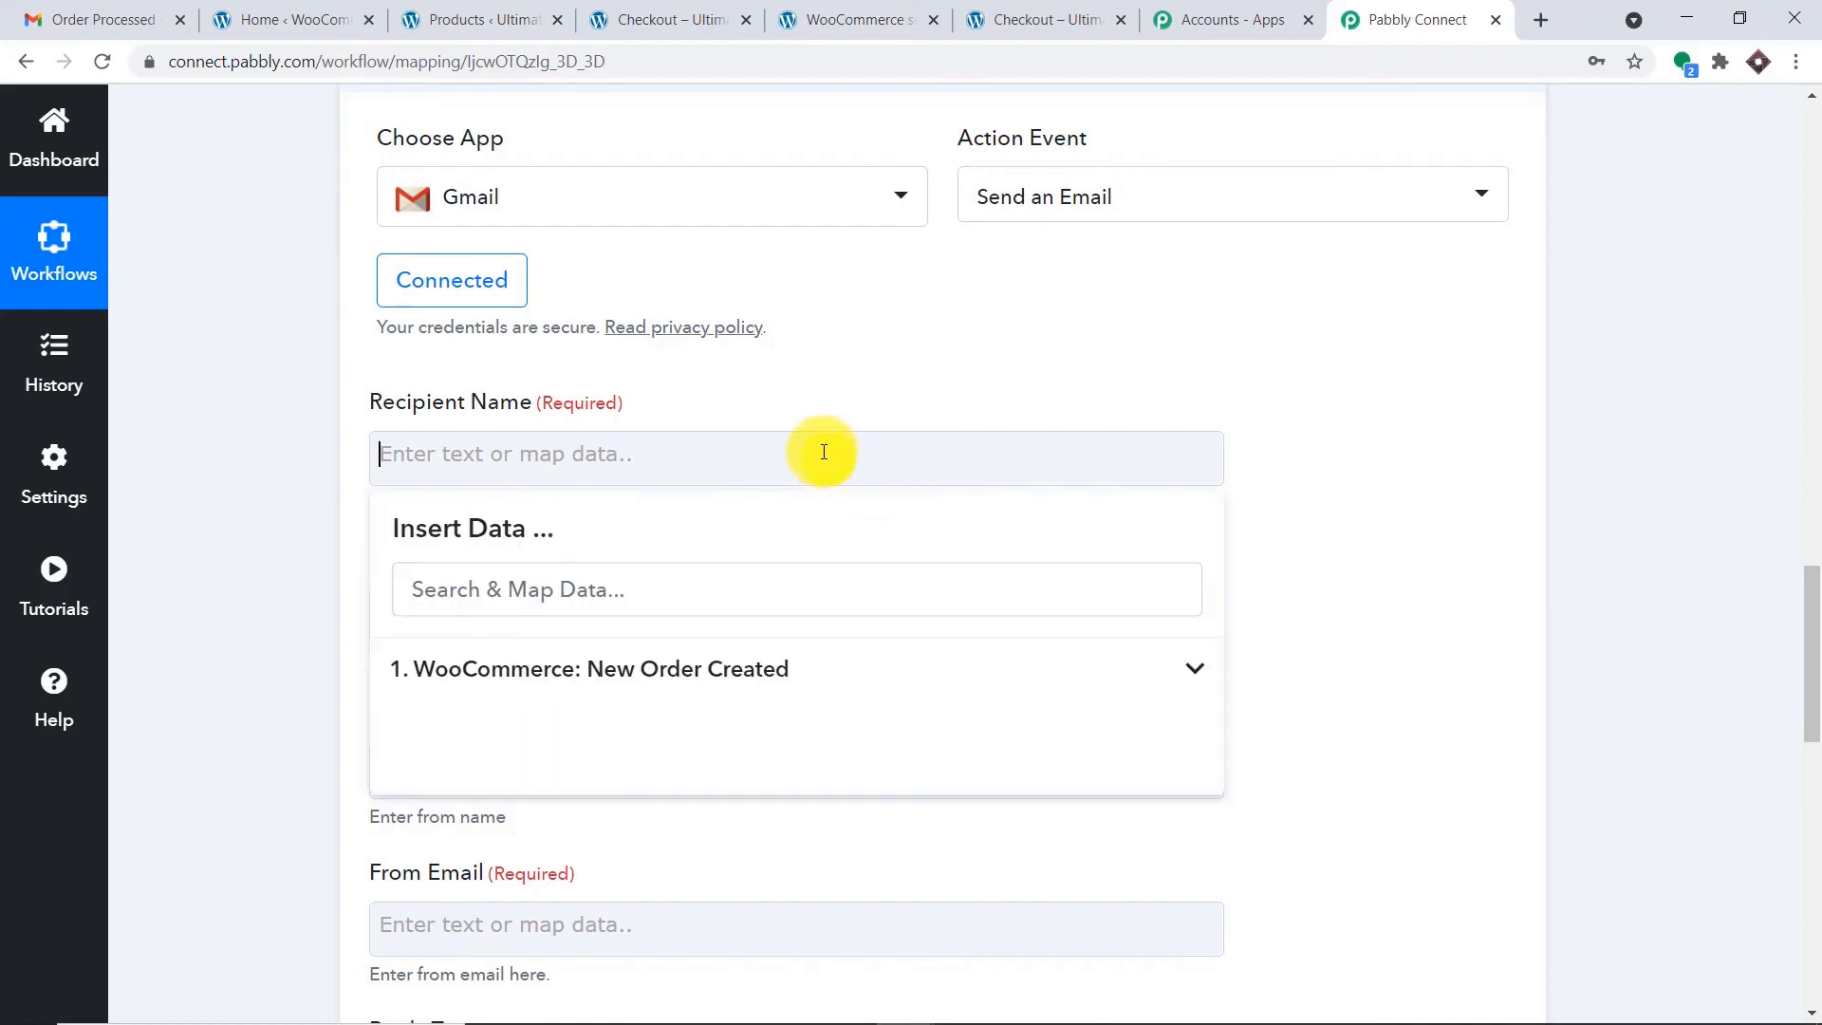
click(828, 670)
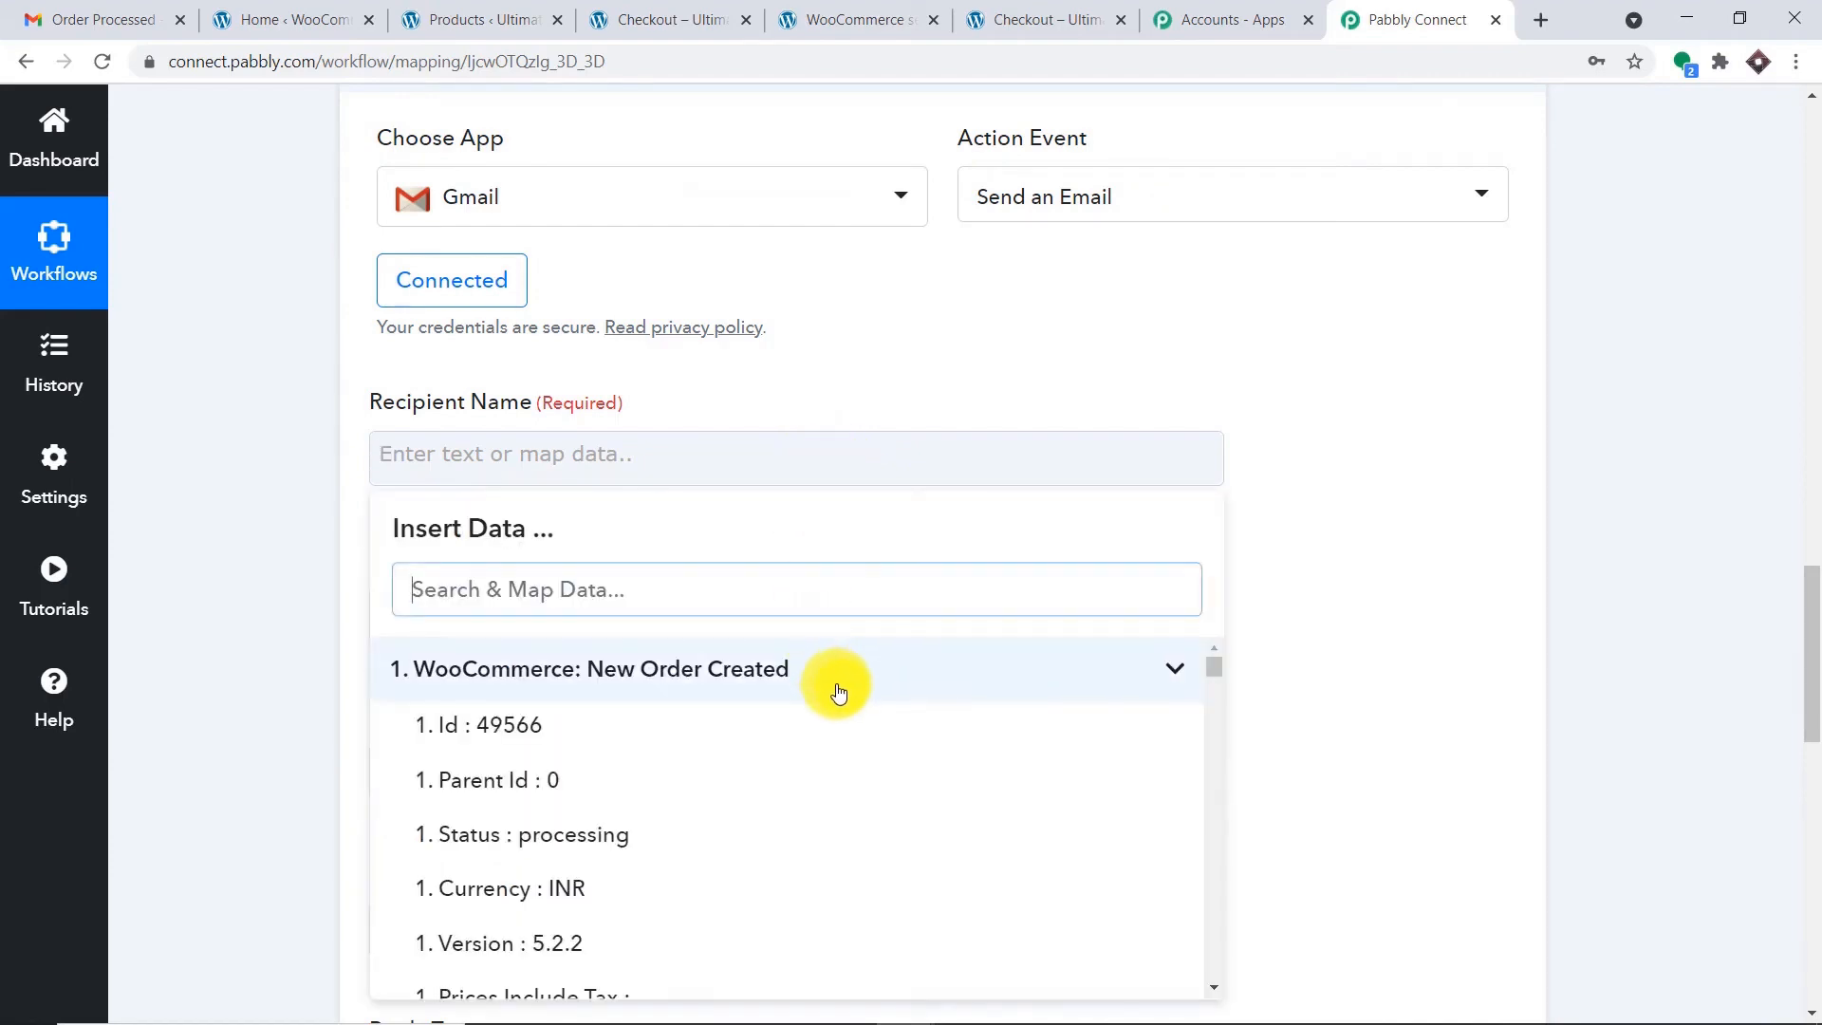
scroll(833, 690, down, 8)
scroll(833, 711, down, 1)
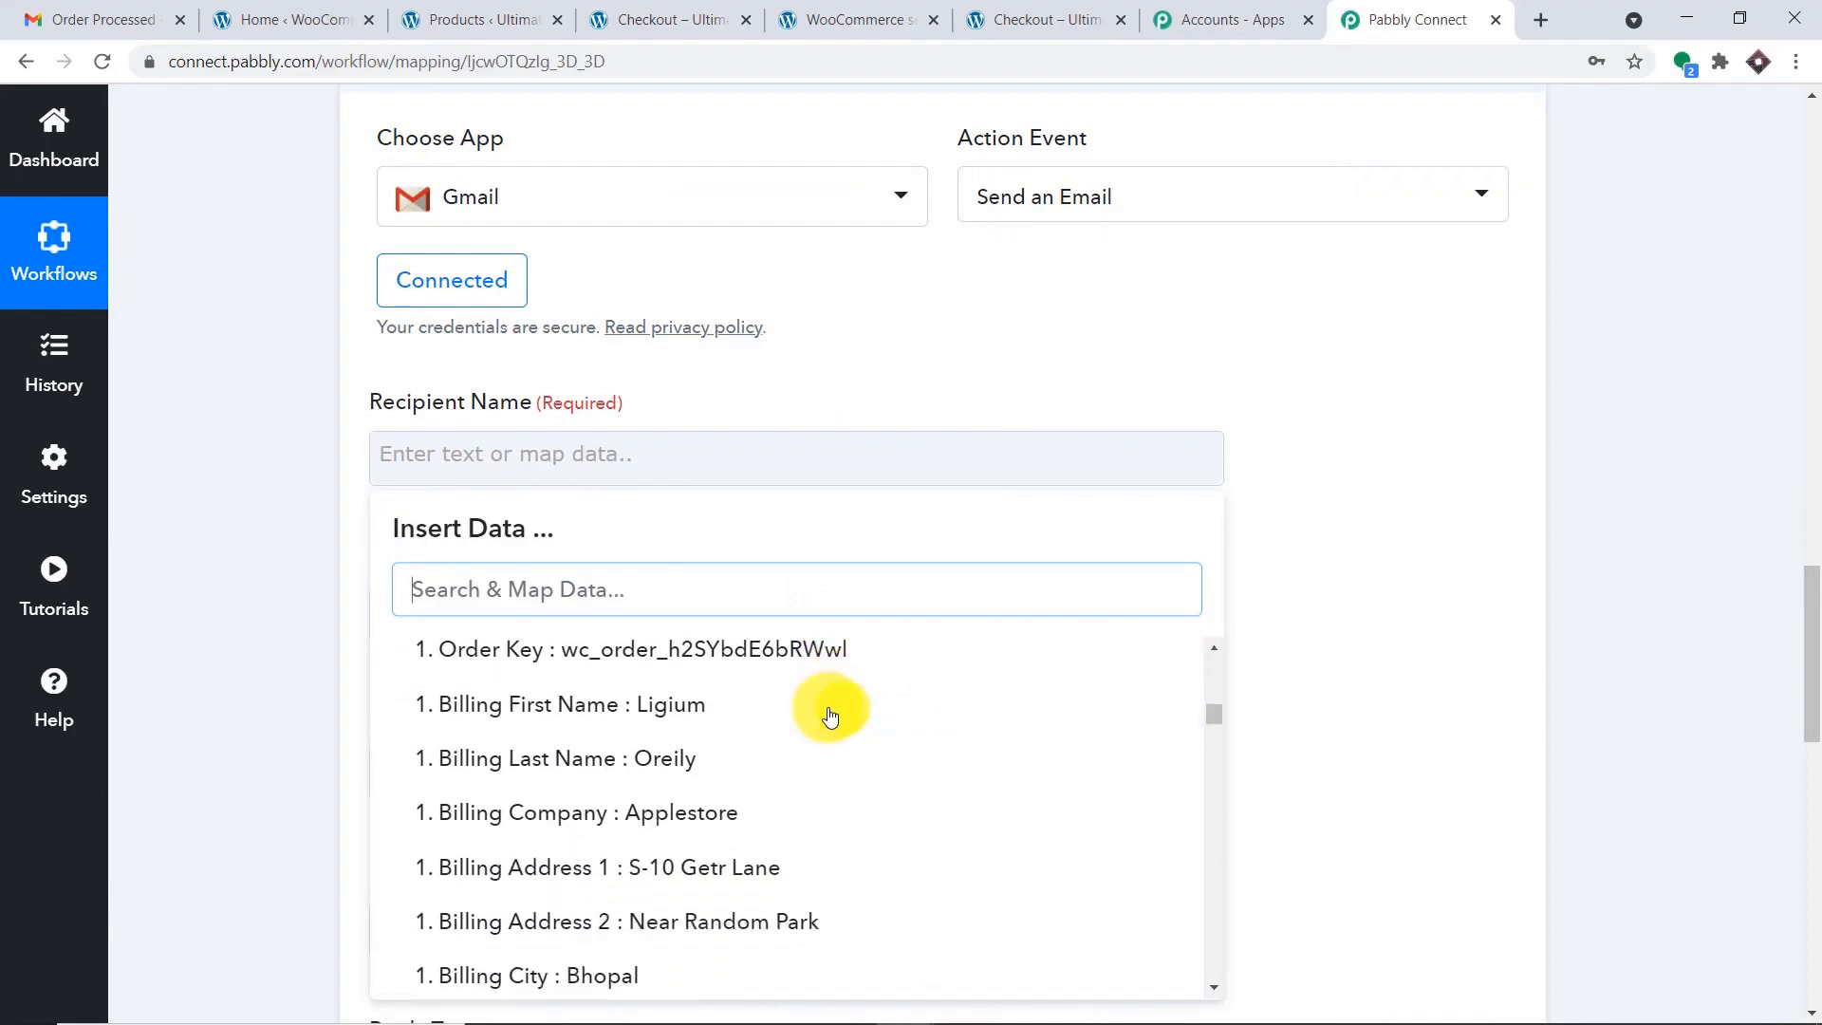
click(816, 706)
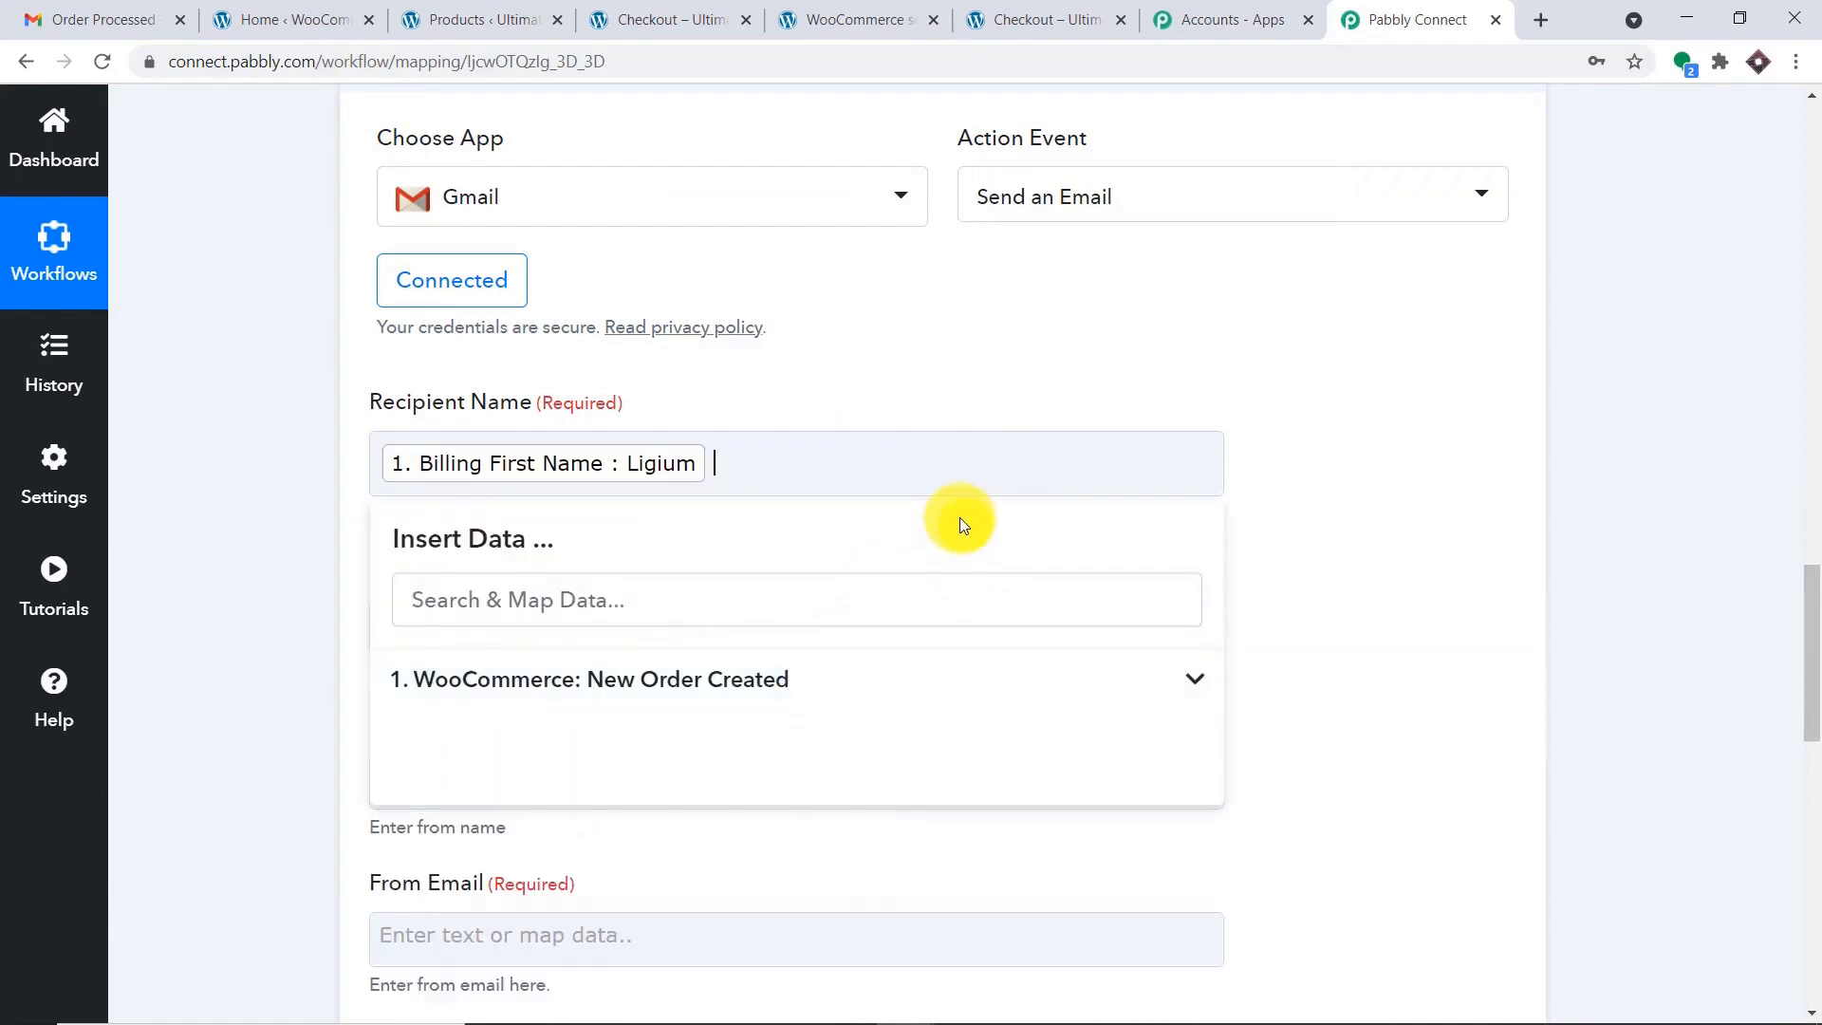
Append the Billing Last Name to Recipient Name.
click(735, 685)
scroll(784, 793, down, 3)
scroll(784, 792, down, 7)
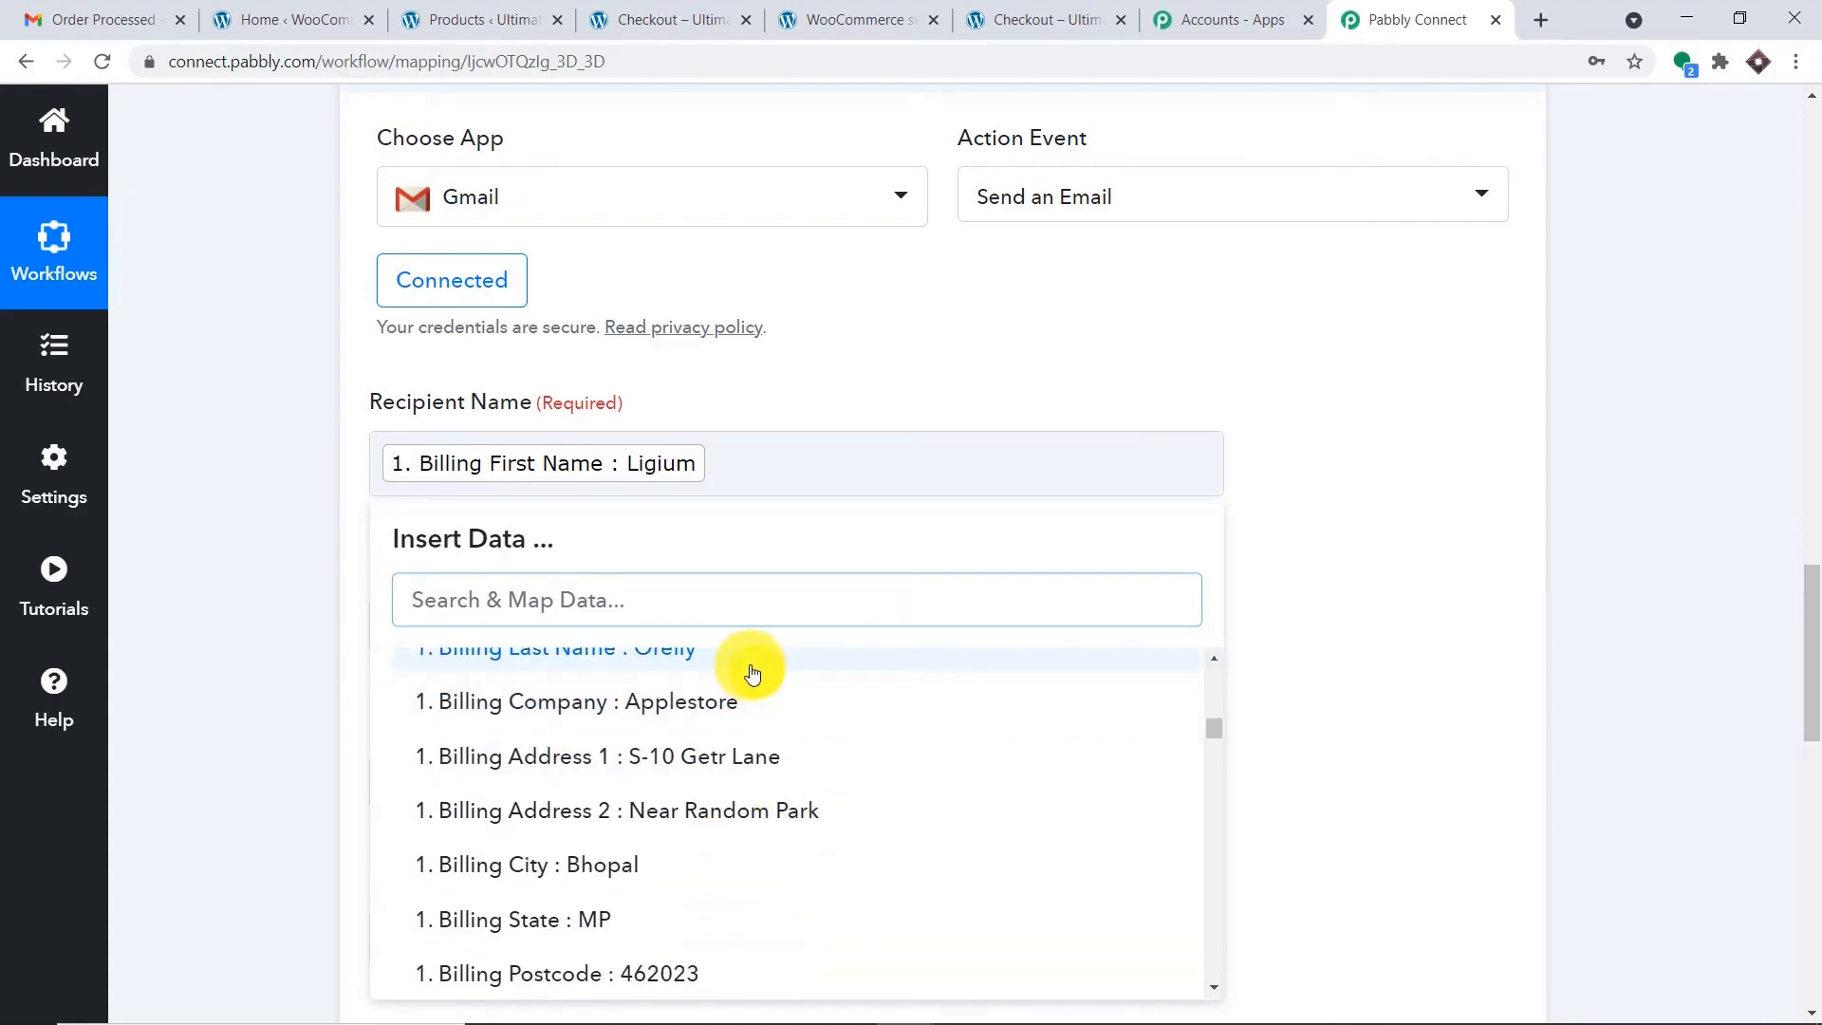
click(743, 655)
click(1435, 424)
scroll(1352, 435, down, 3)
scroll(1347, 432, down, 2)
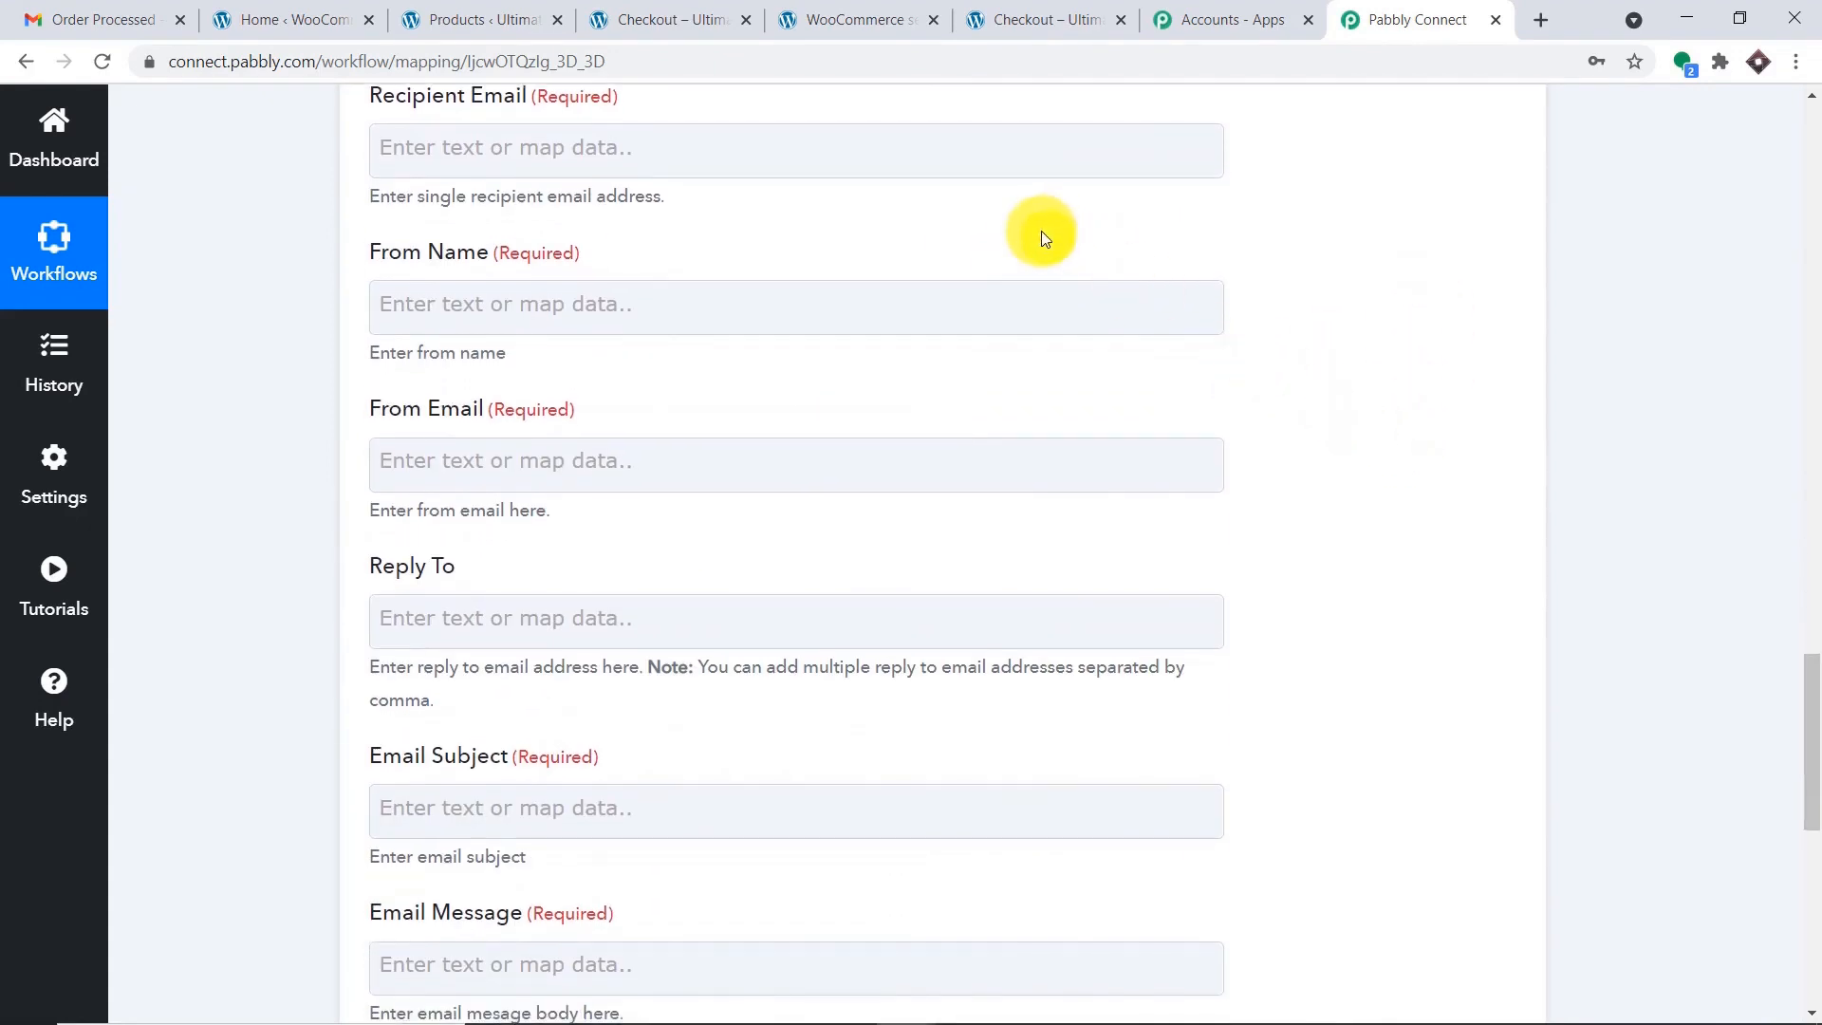
scroll(1043, 232, up, 1)
Map the new order's Billing Email into Recipient Email.
click(911, 265)
click(756, 477)
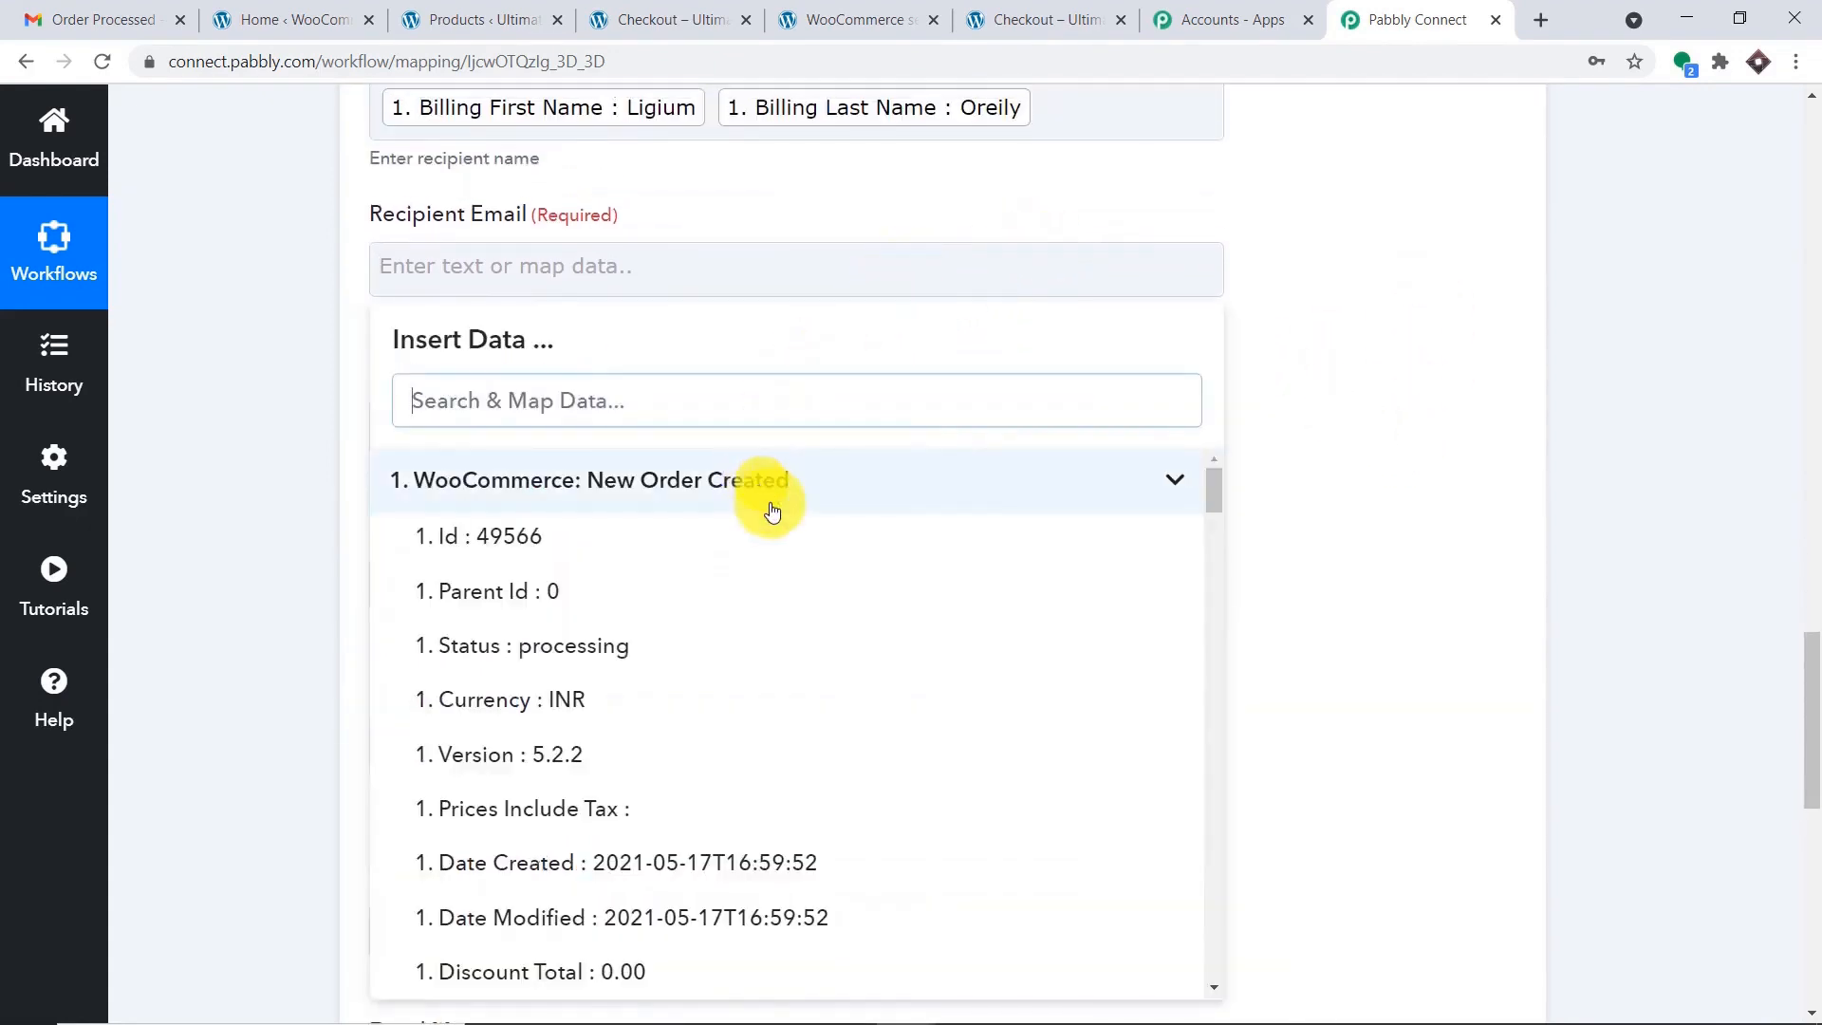
scroll(845, 679, down, 6)
scroll(845, 679, down, 6)
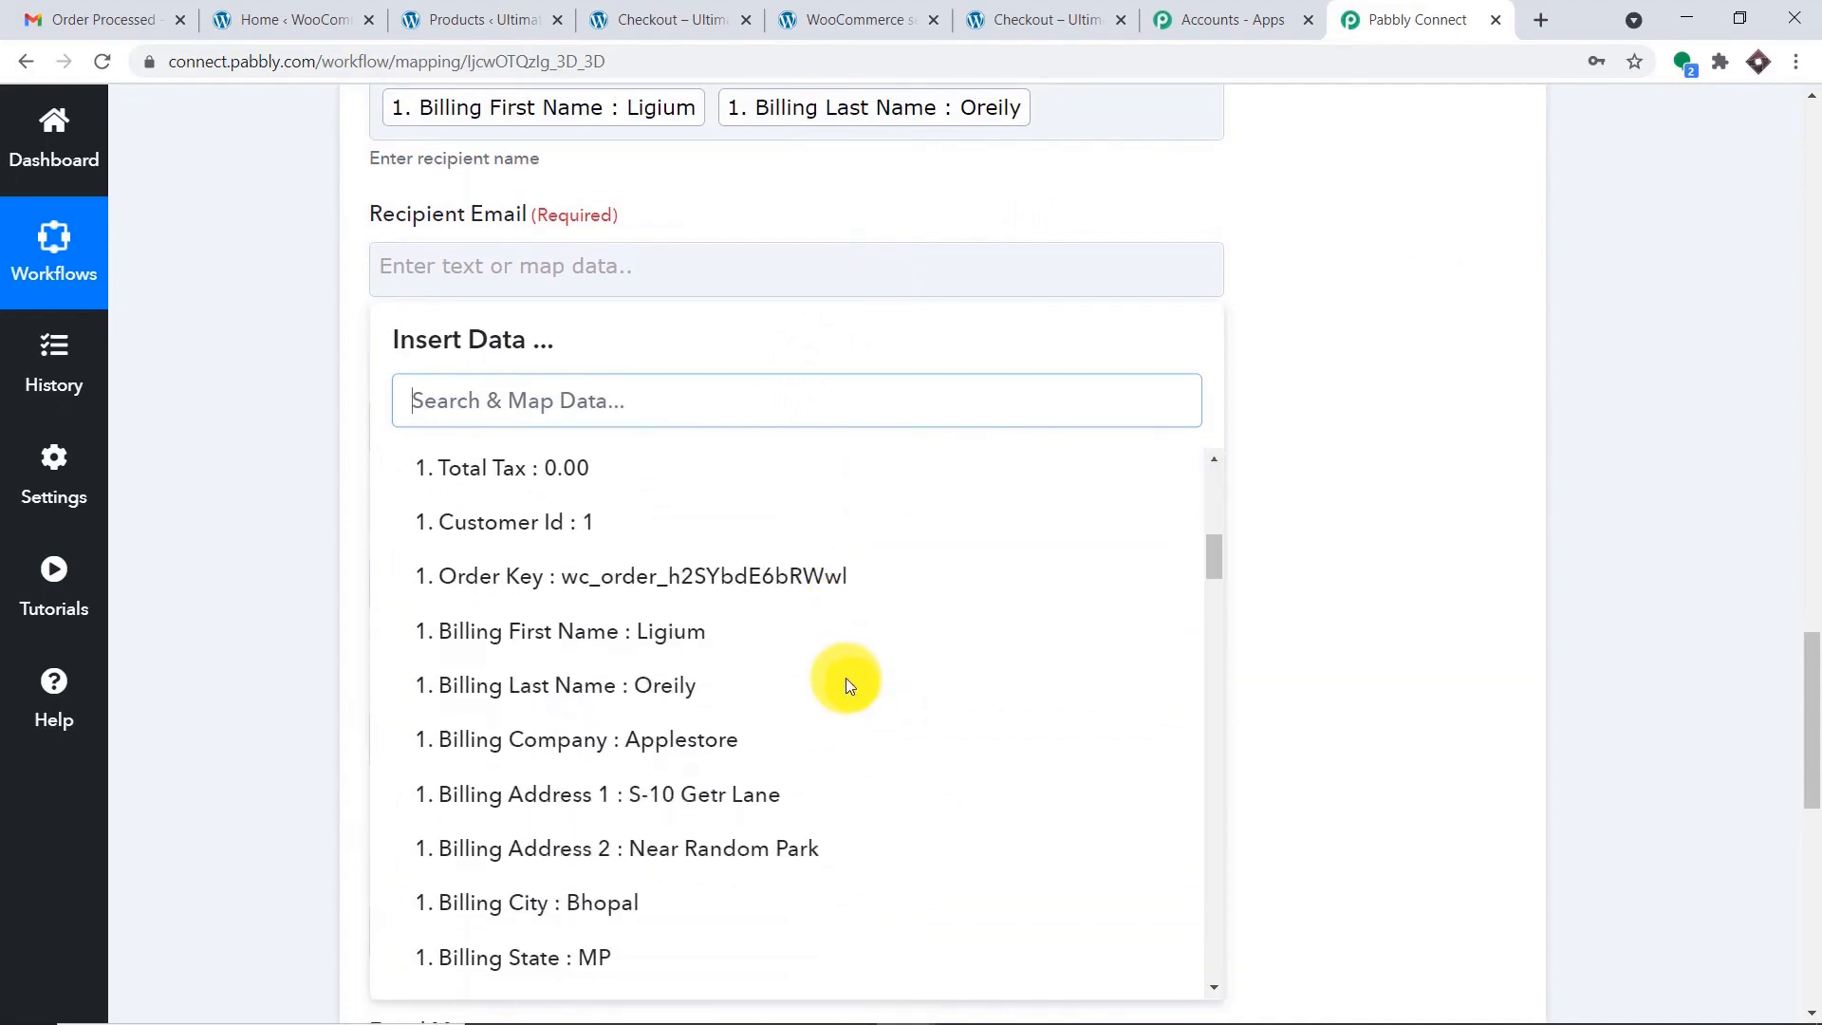
click(845, 656)
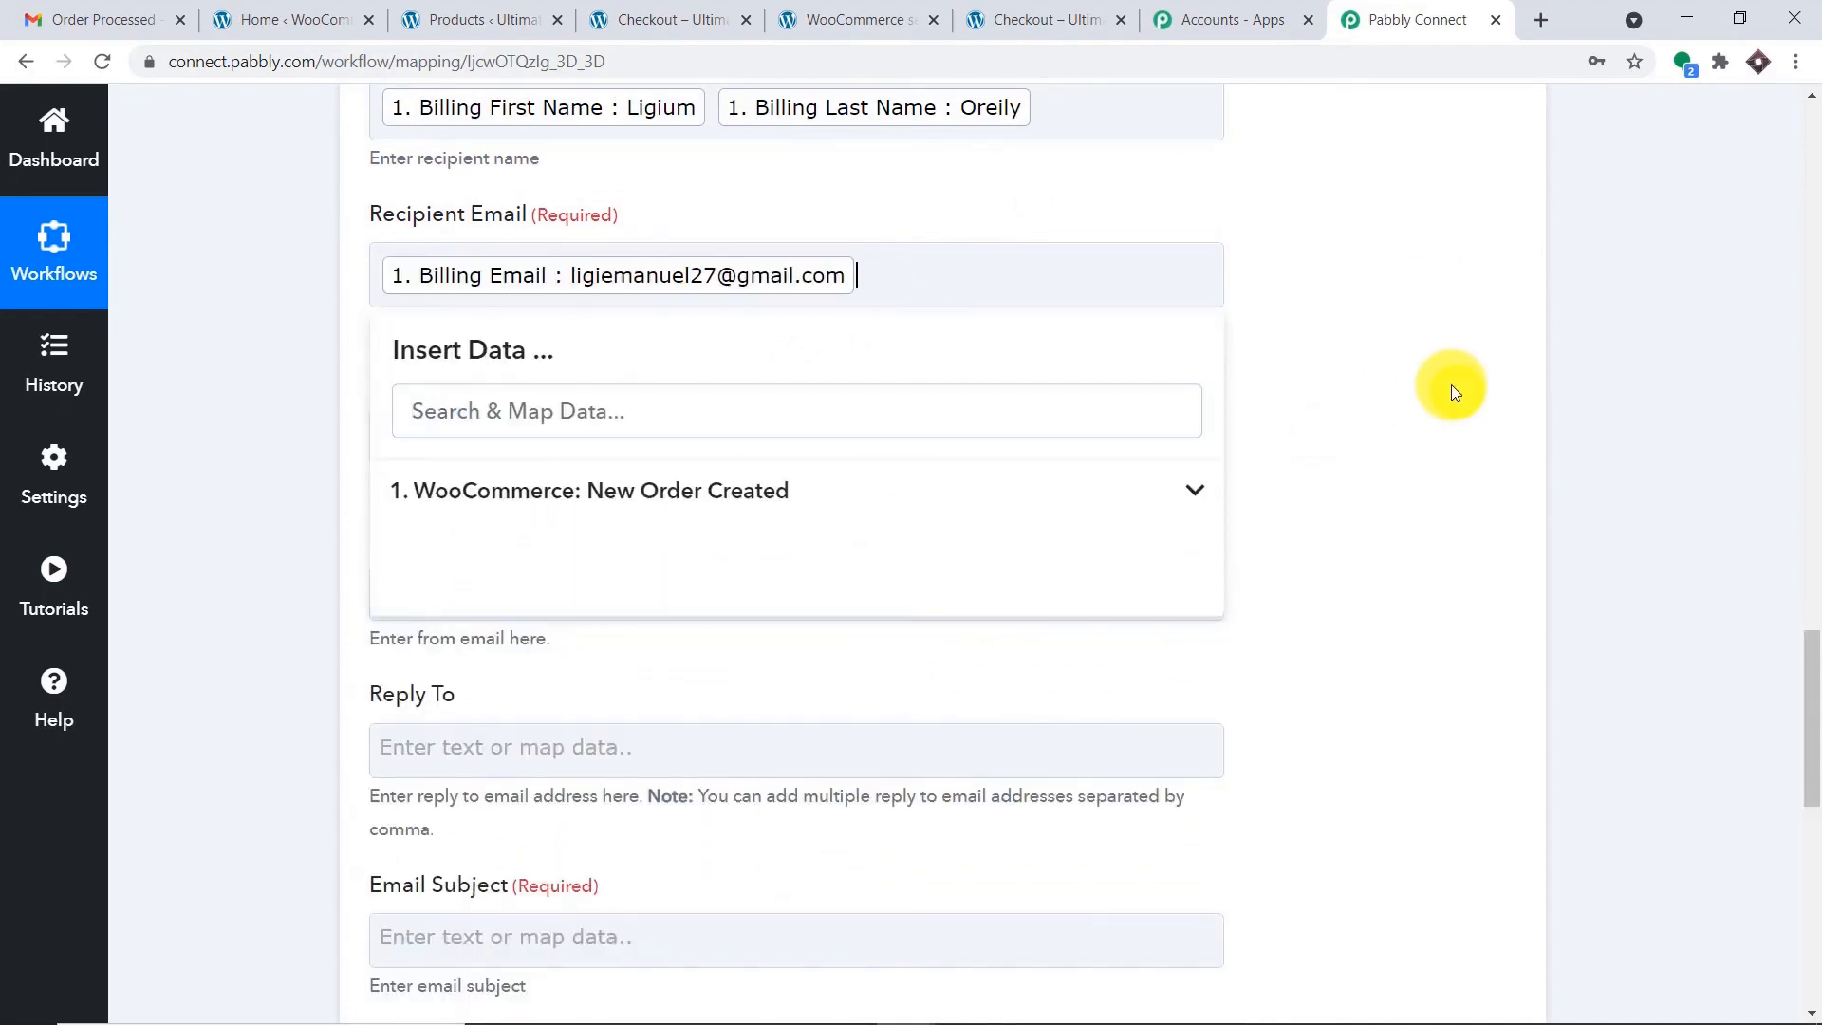
click(1420, 391)
scroll(1186, 370, down, 1)
Enter the store name as the From Name.
click(902, 315)
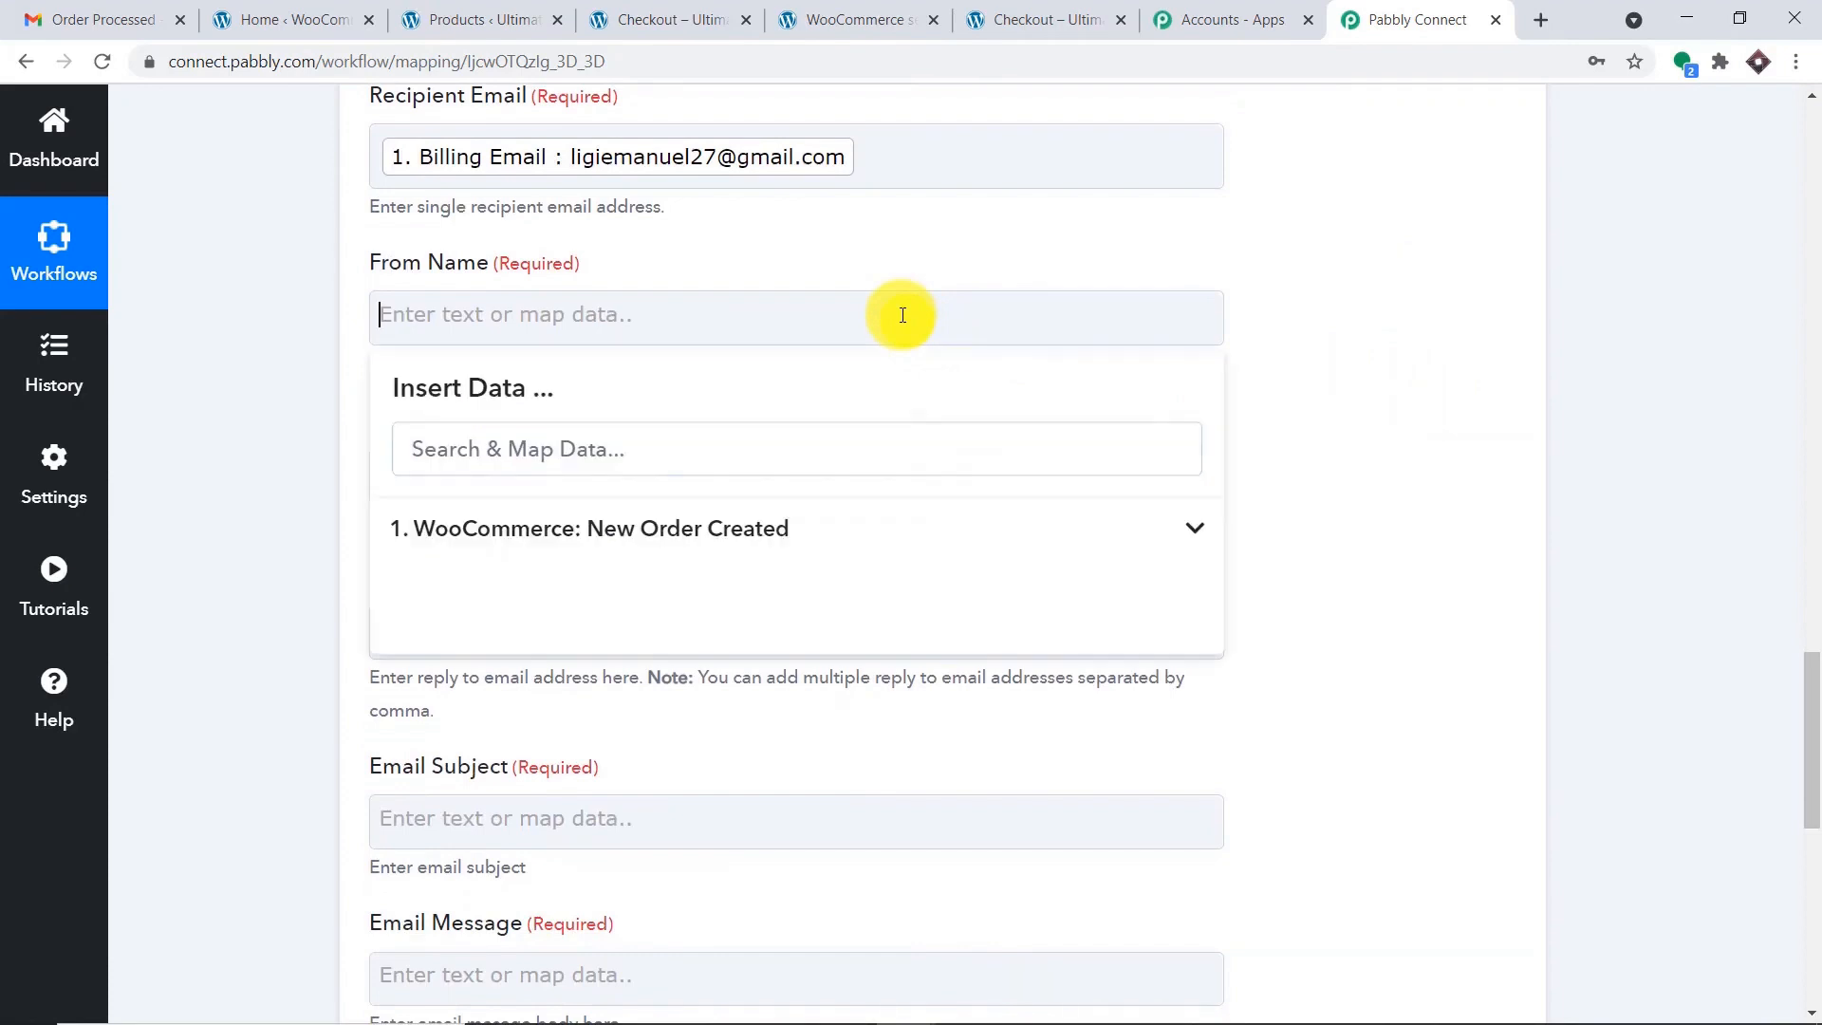
text(Aaron W)
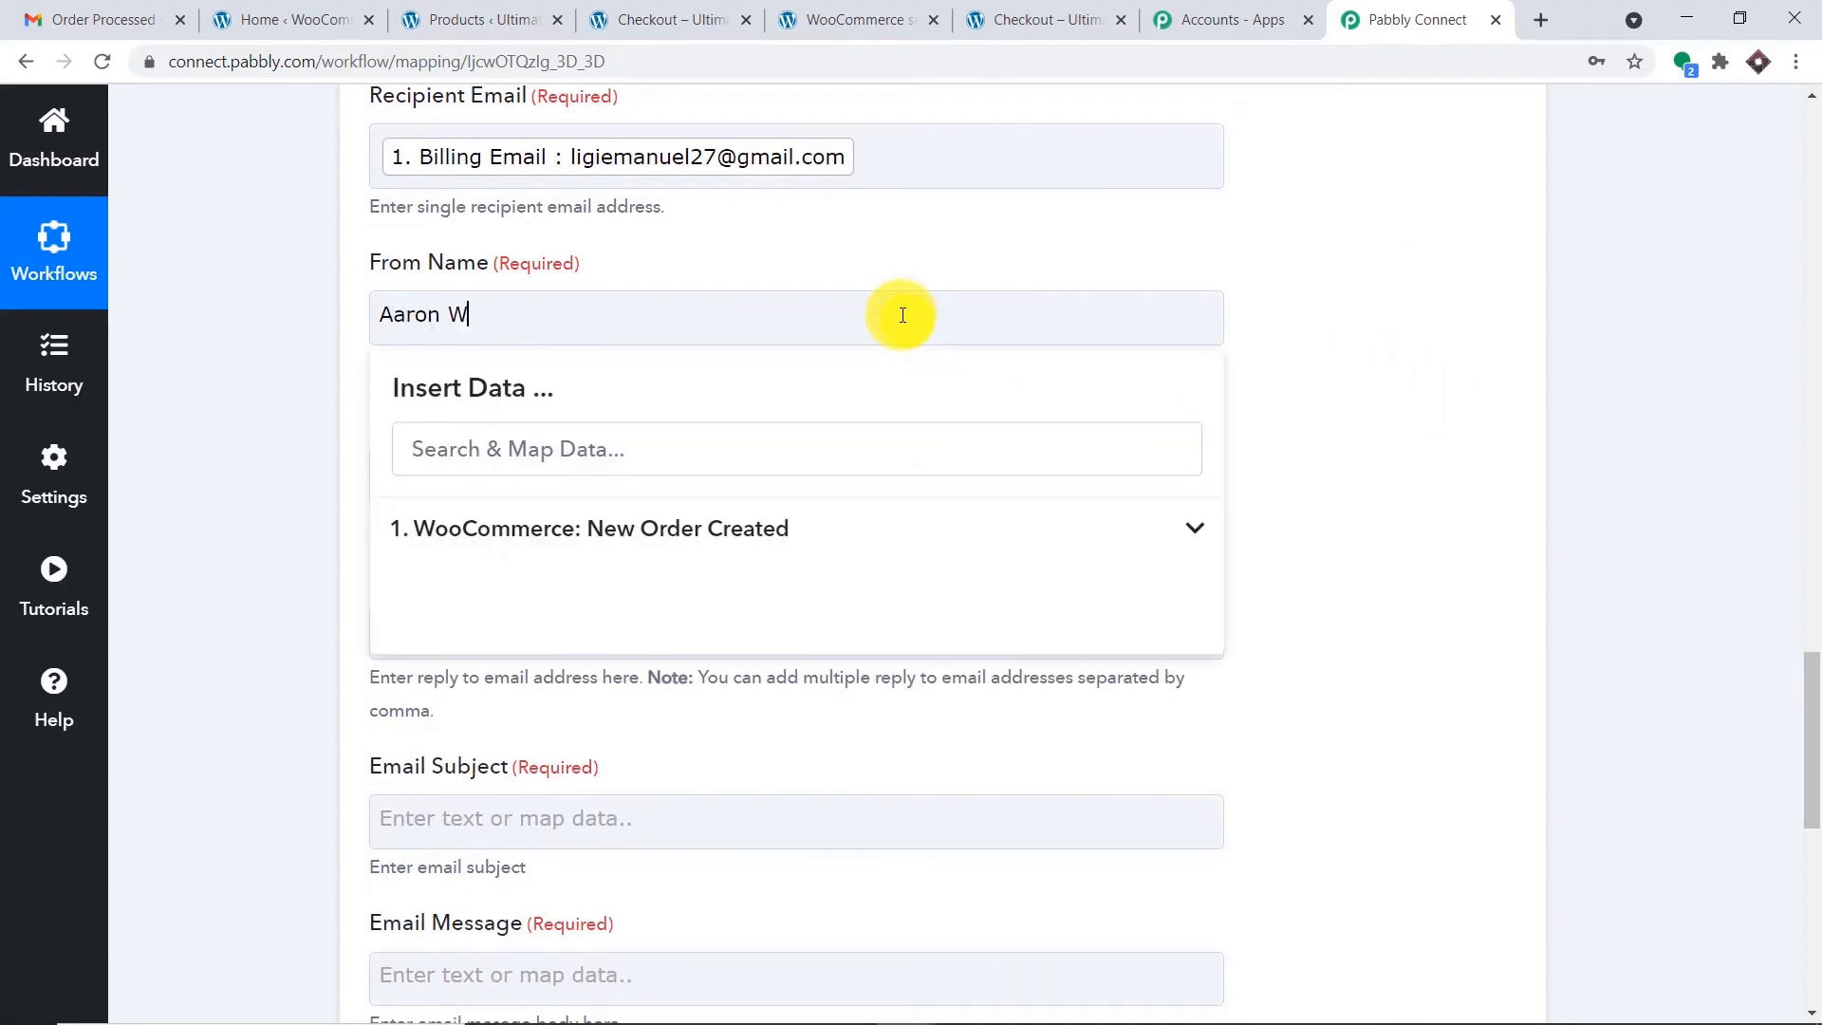
text(ooCommerce Store (pay2v)
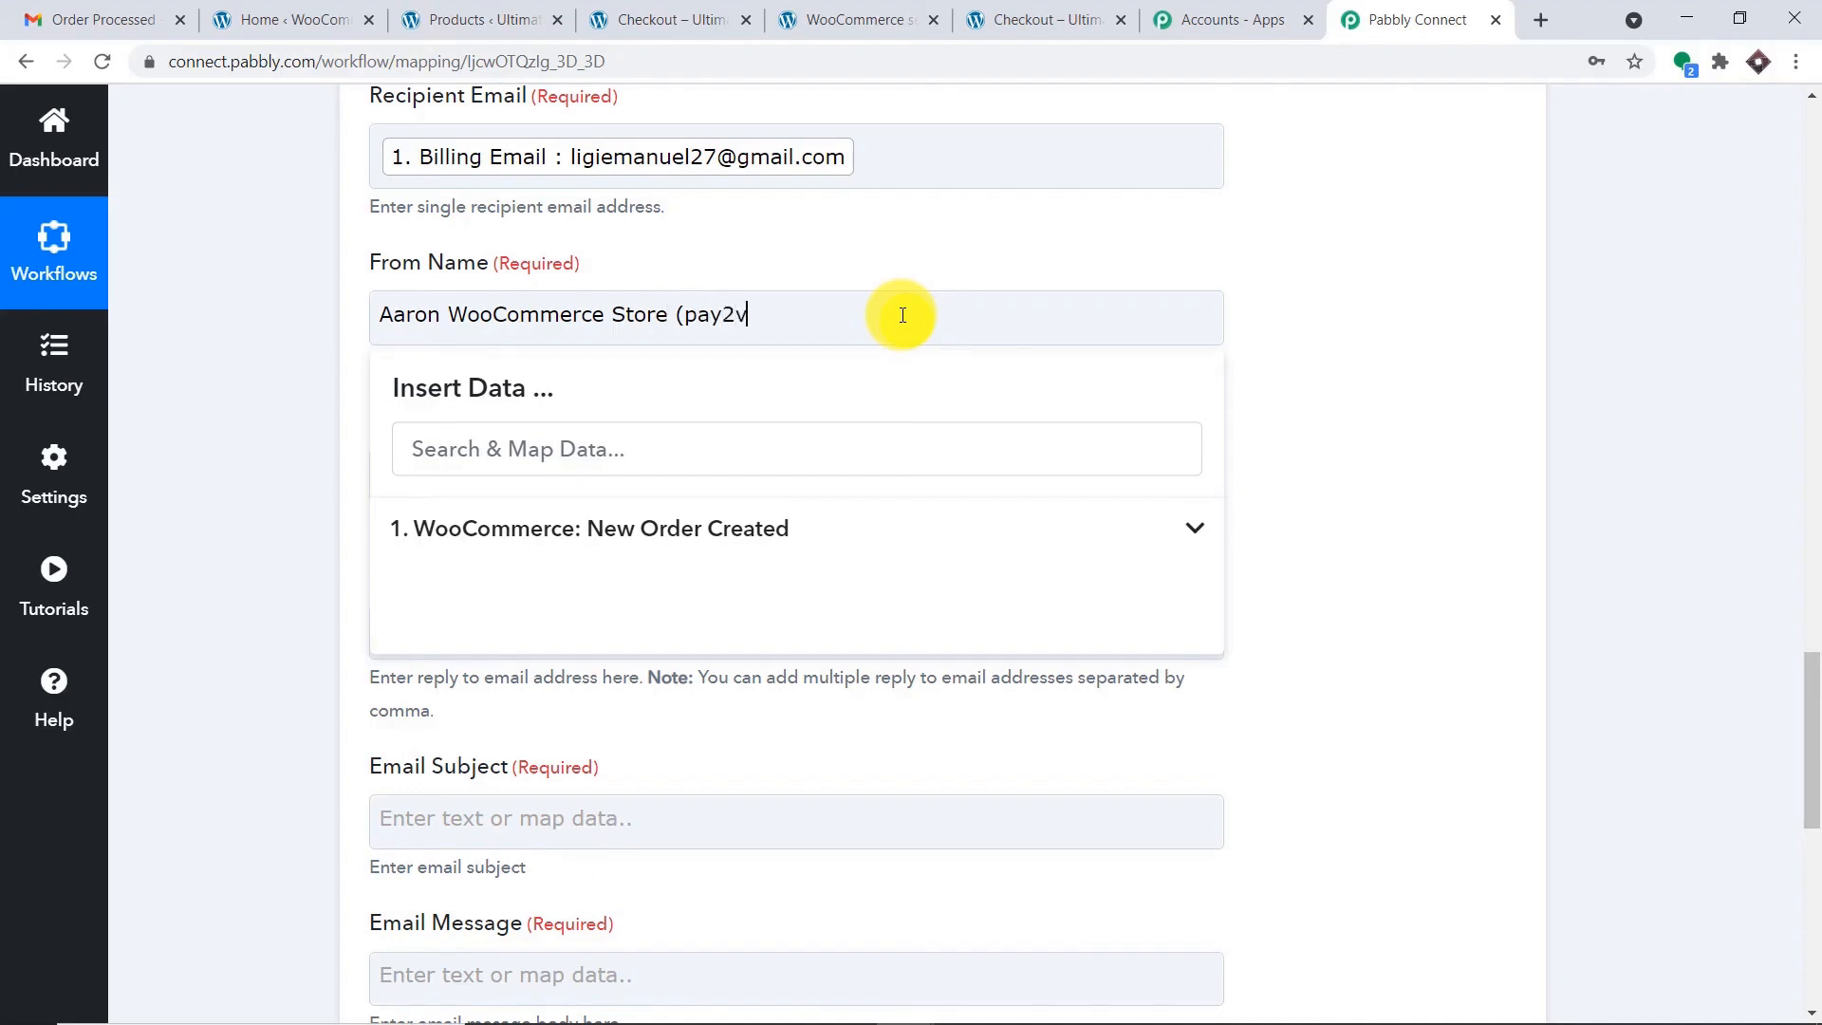
text(ault)
click(1320, 294)
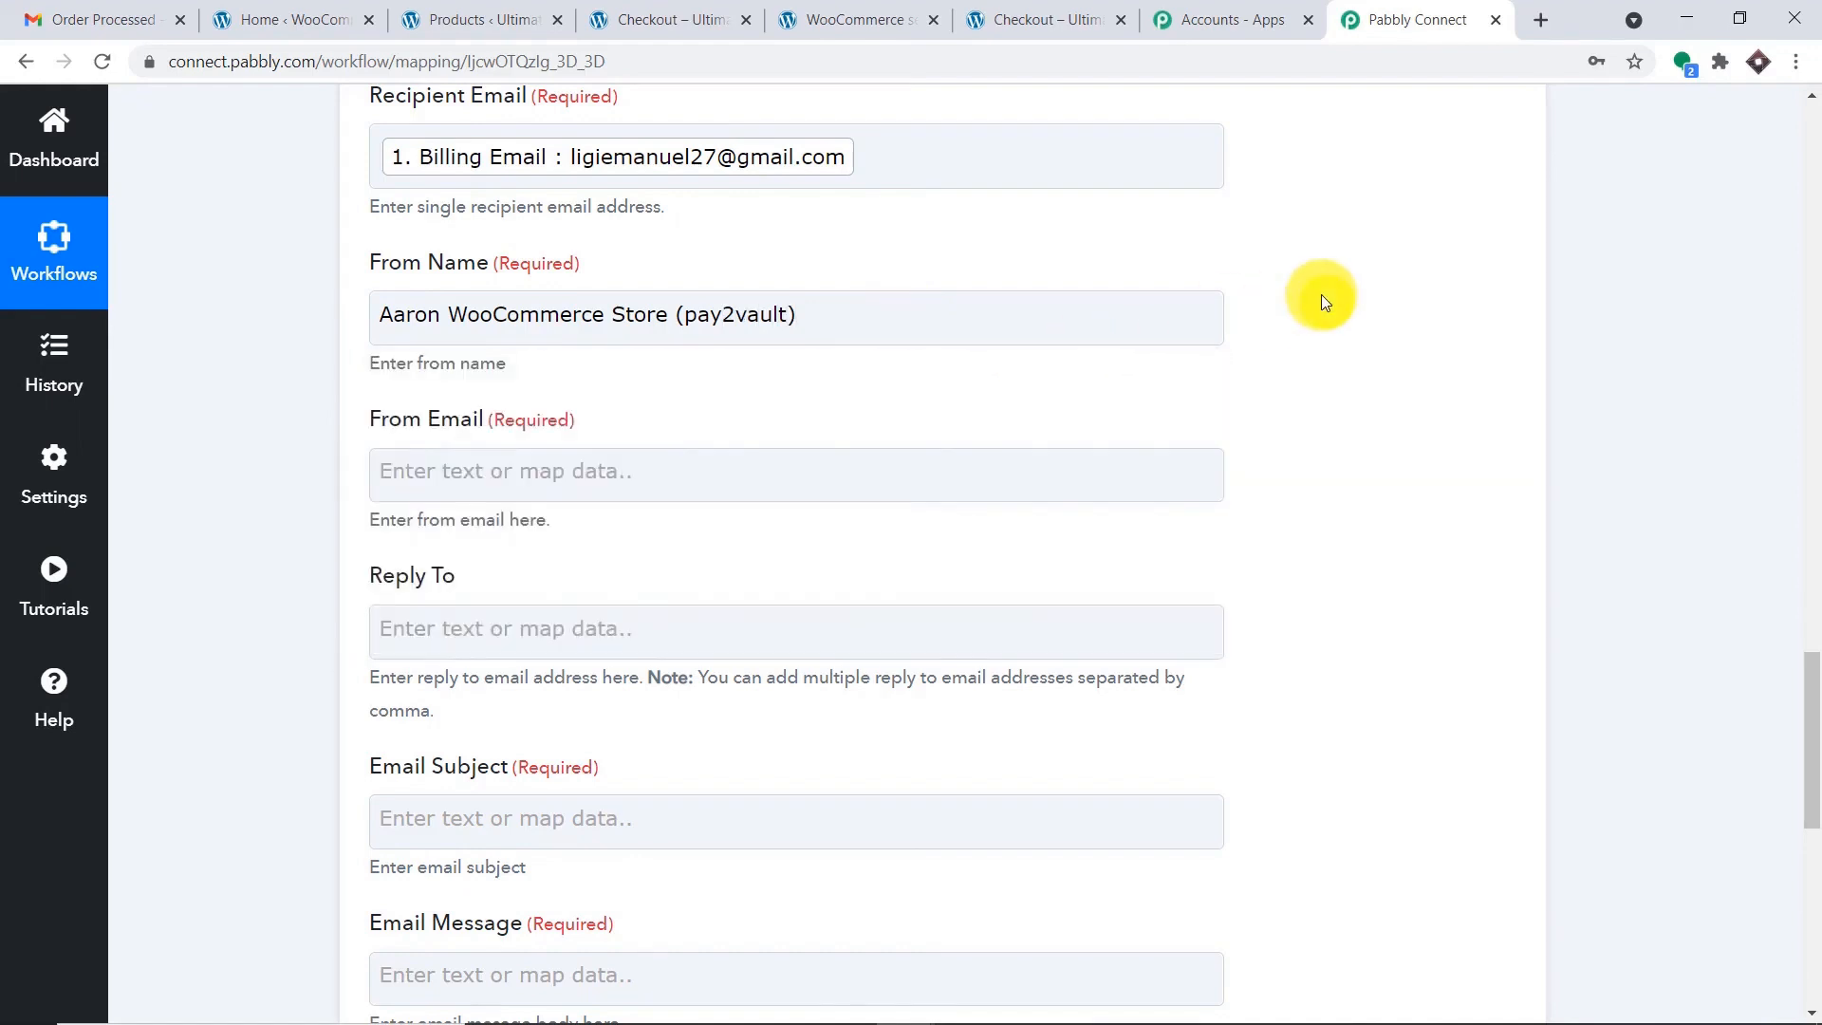
scroll(670, 249, down, 3)
scroll(508, 243, up, 1)
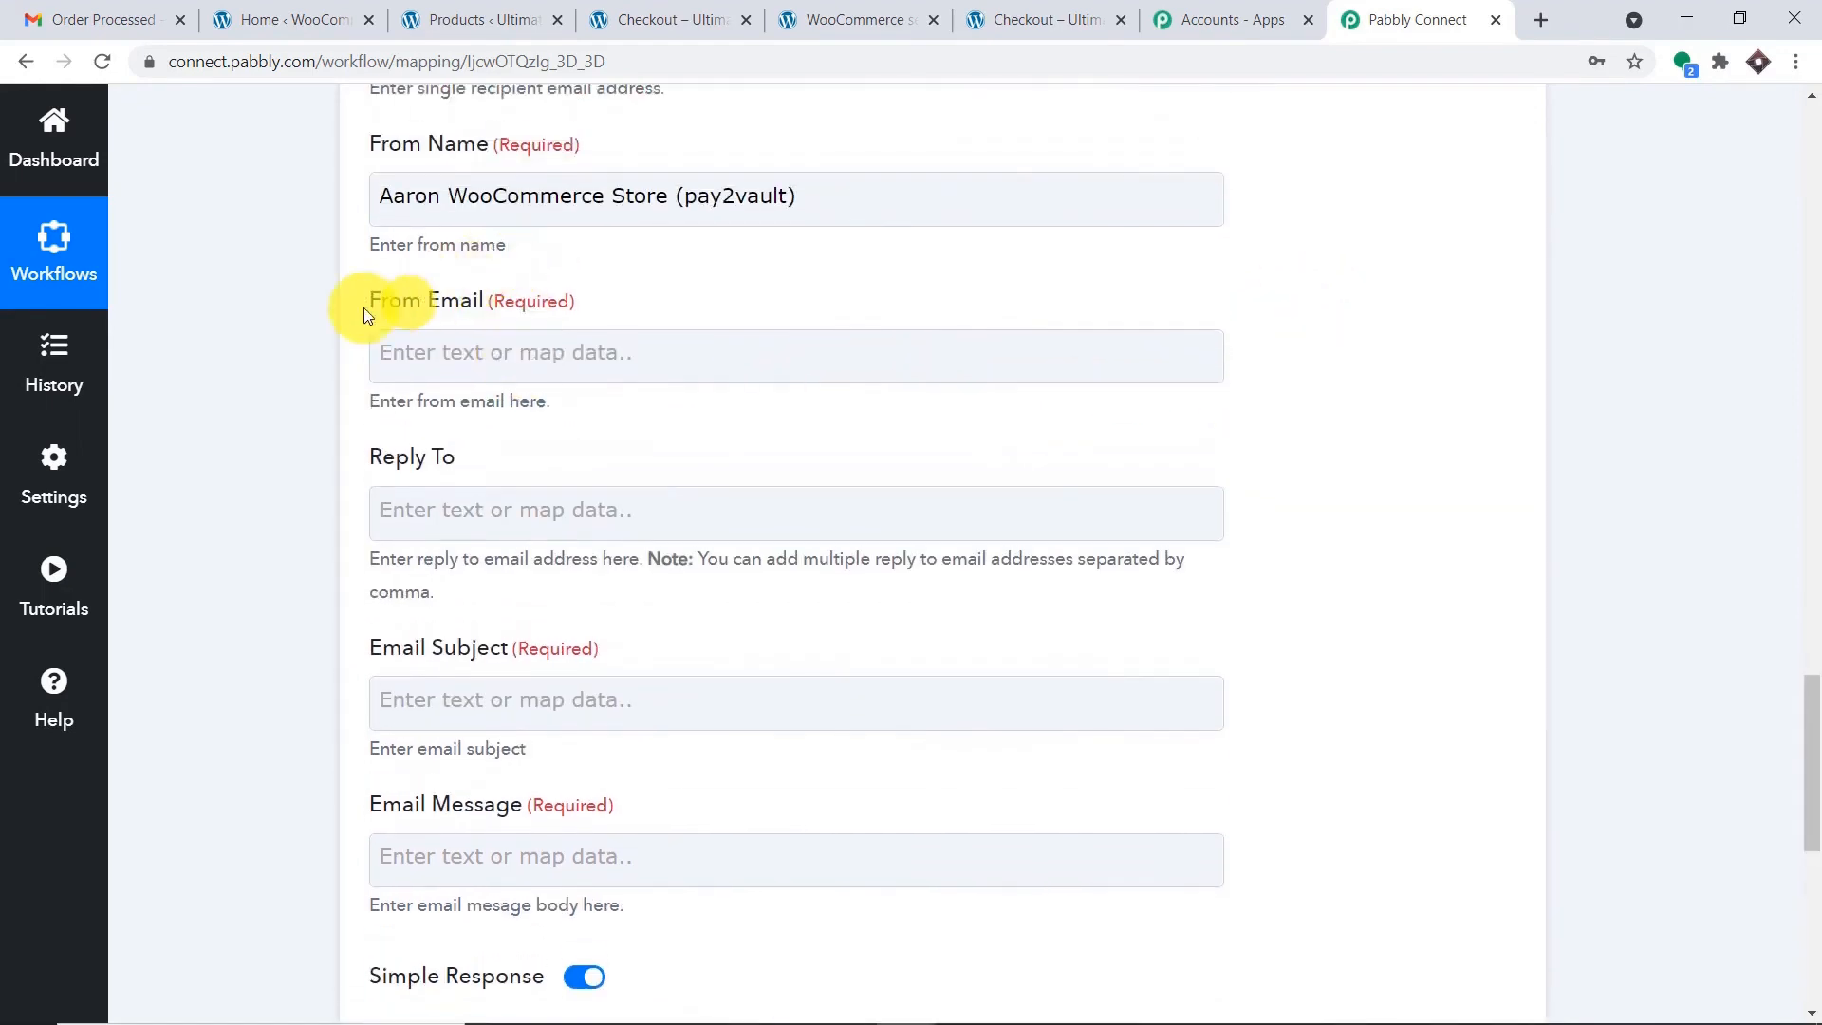
Enter the sender's Gmail address as the From Email.
click(502, 347)
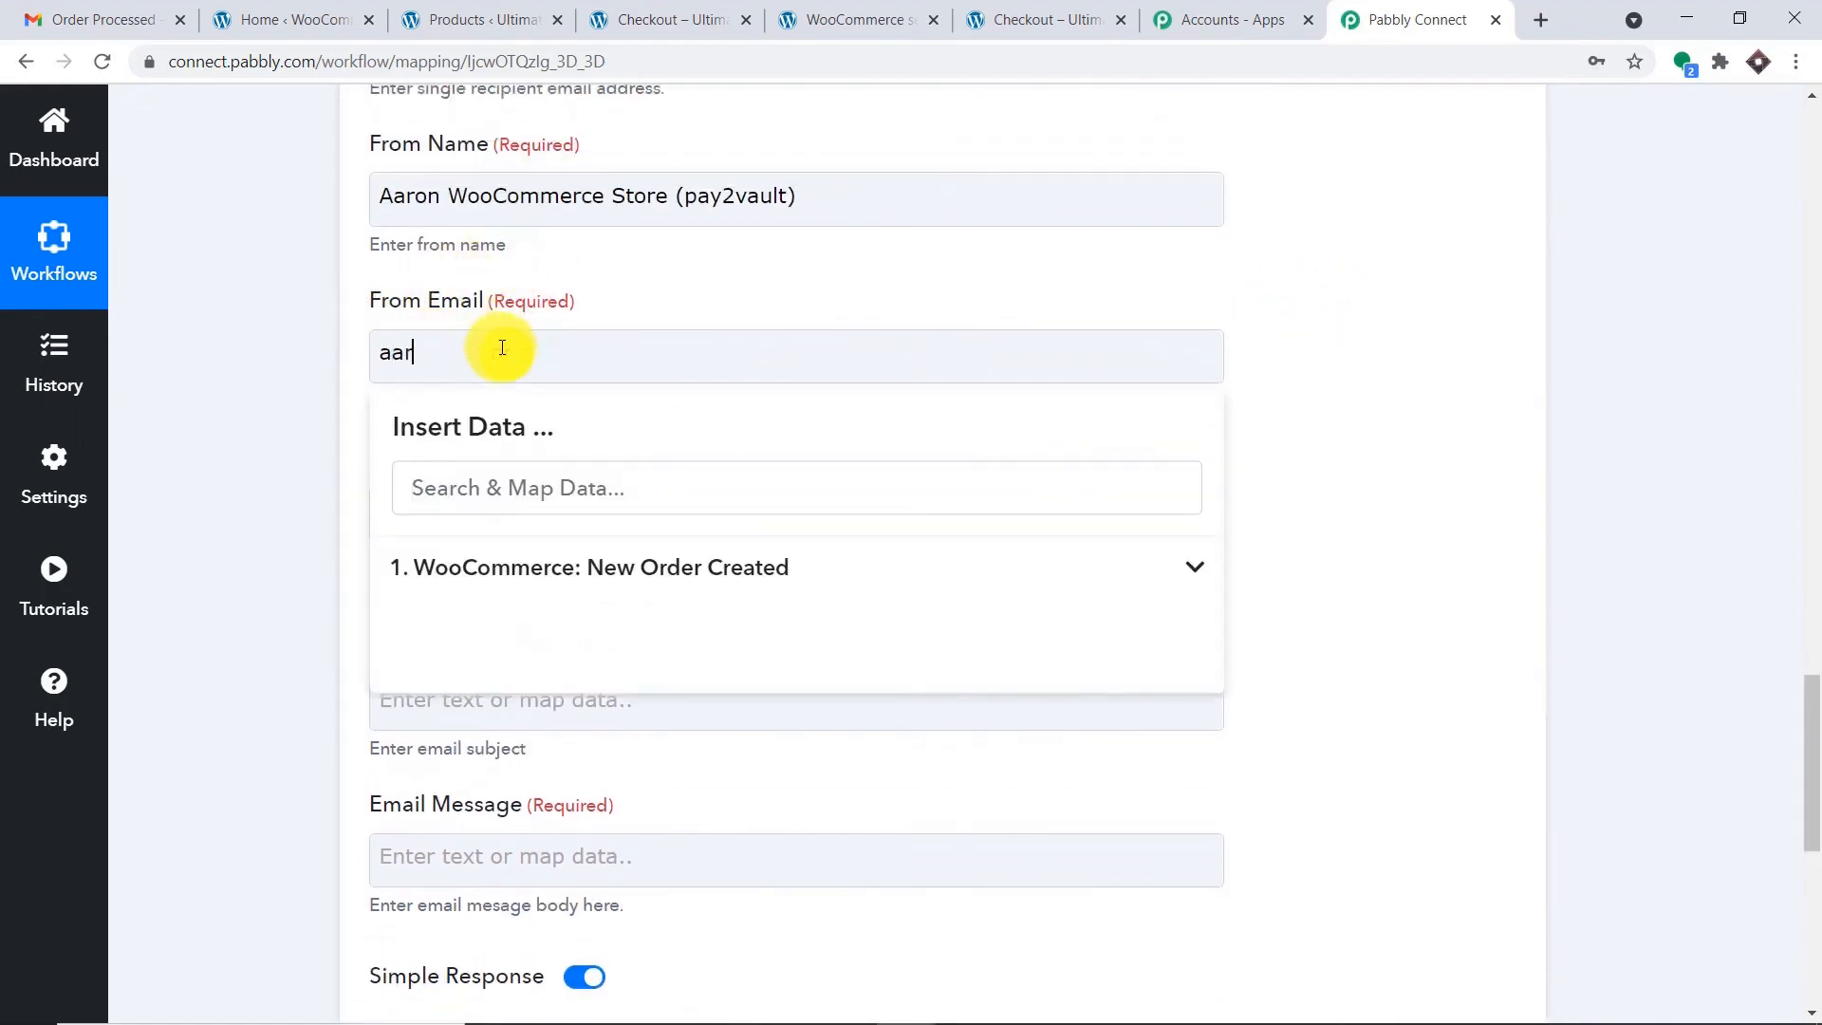
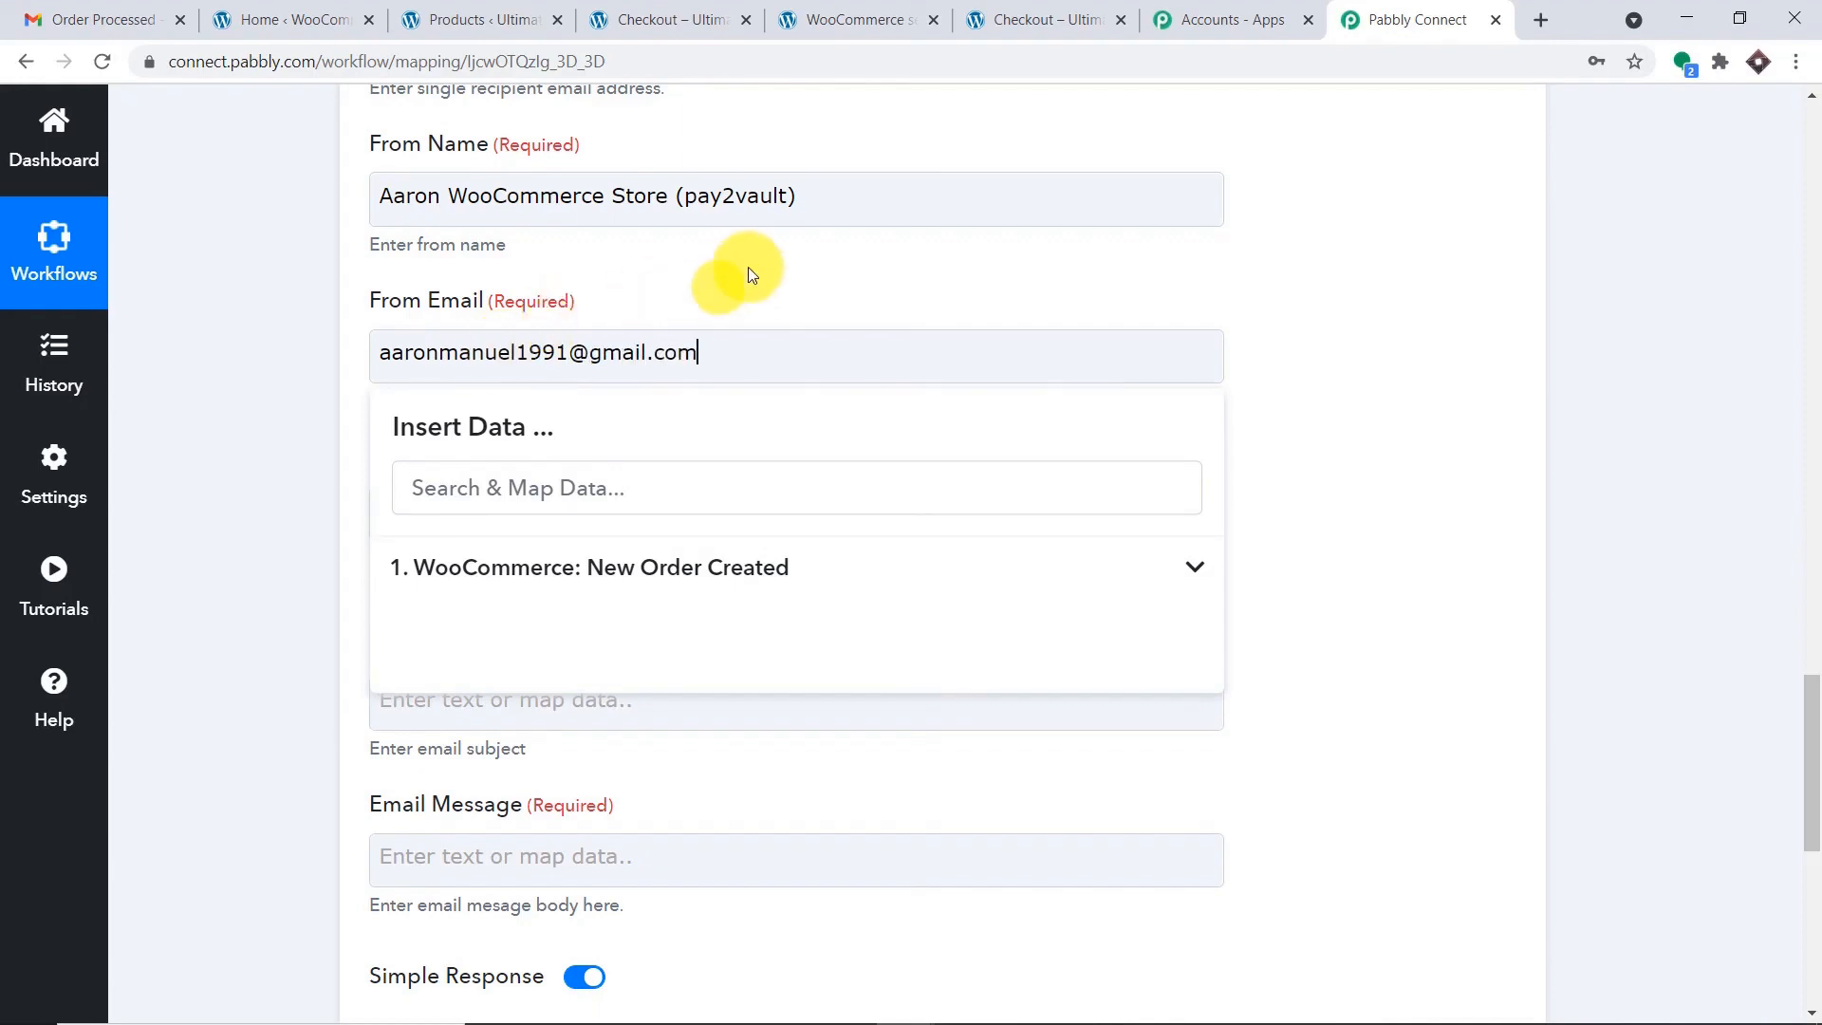
click(754, 267)
scroll(764, 281, down, 3)
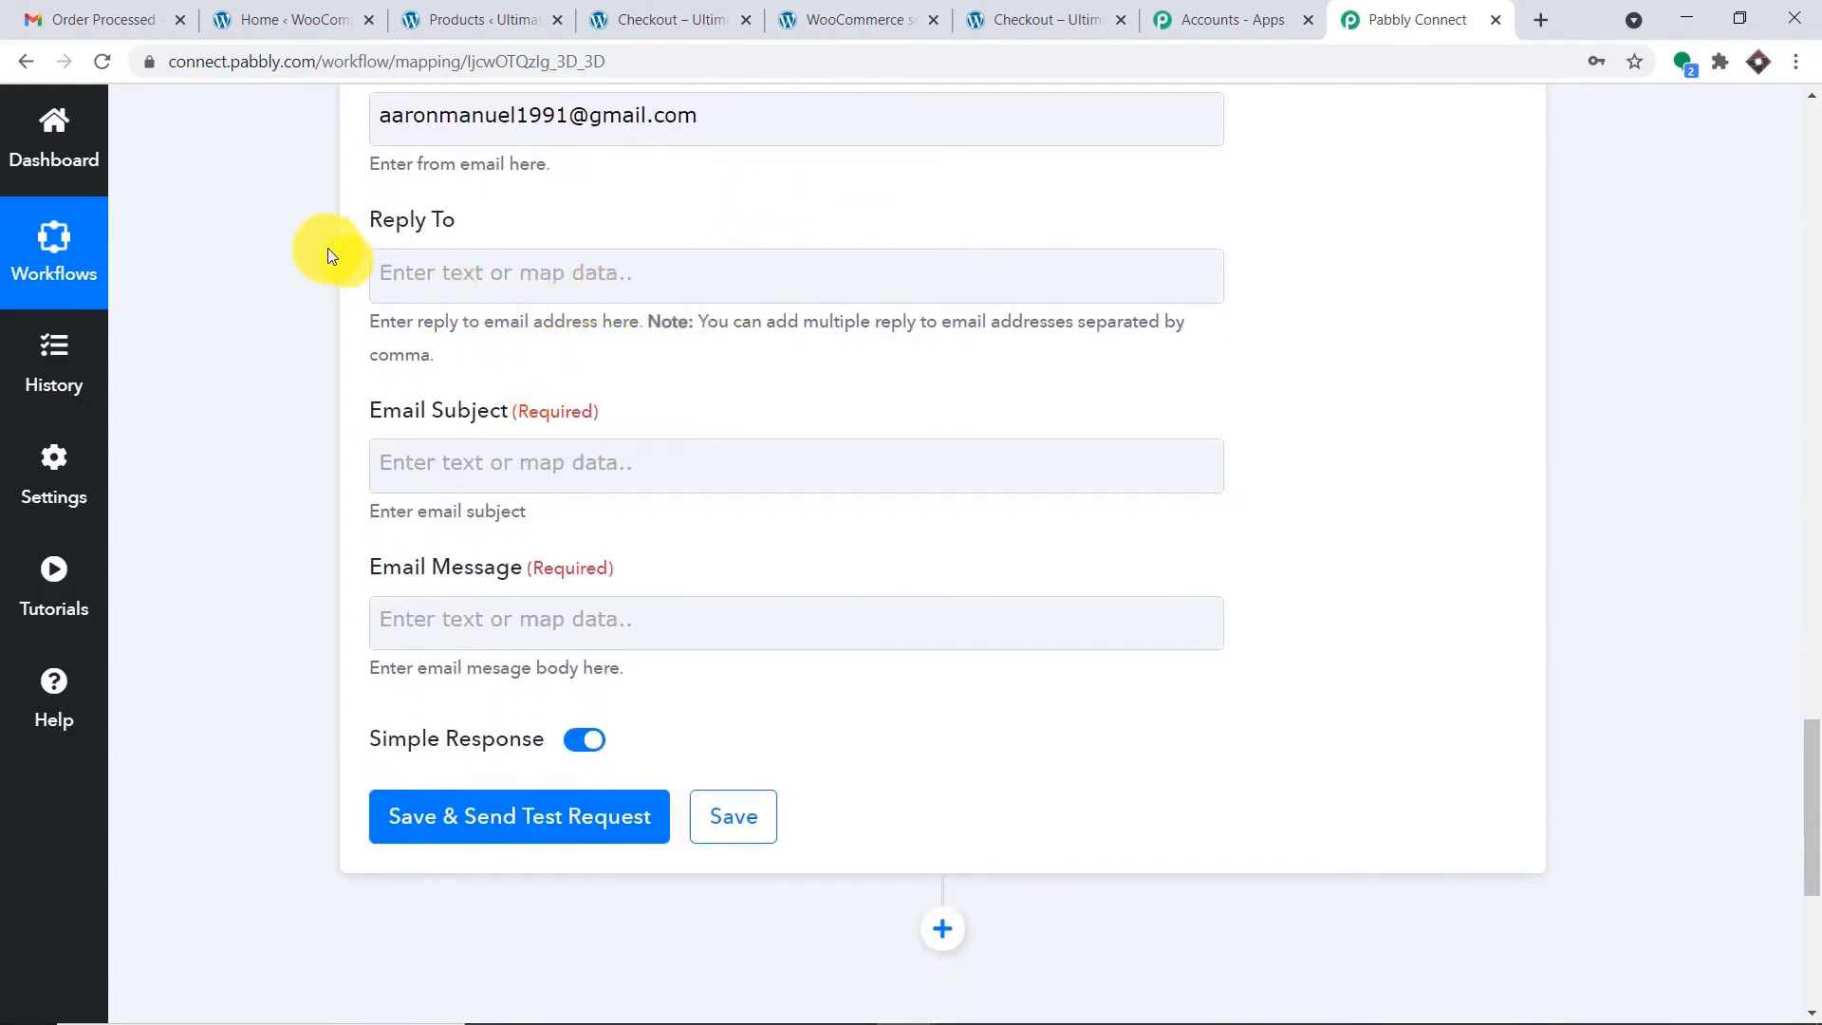
Set the Email Subject to 'Order Confirmation'.
click(461, 455)
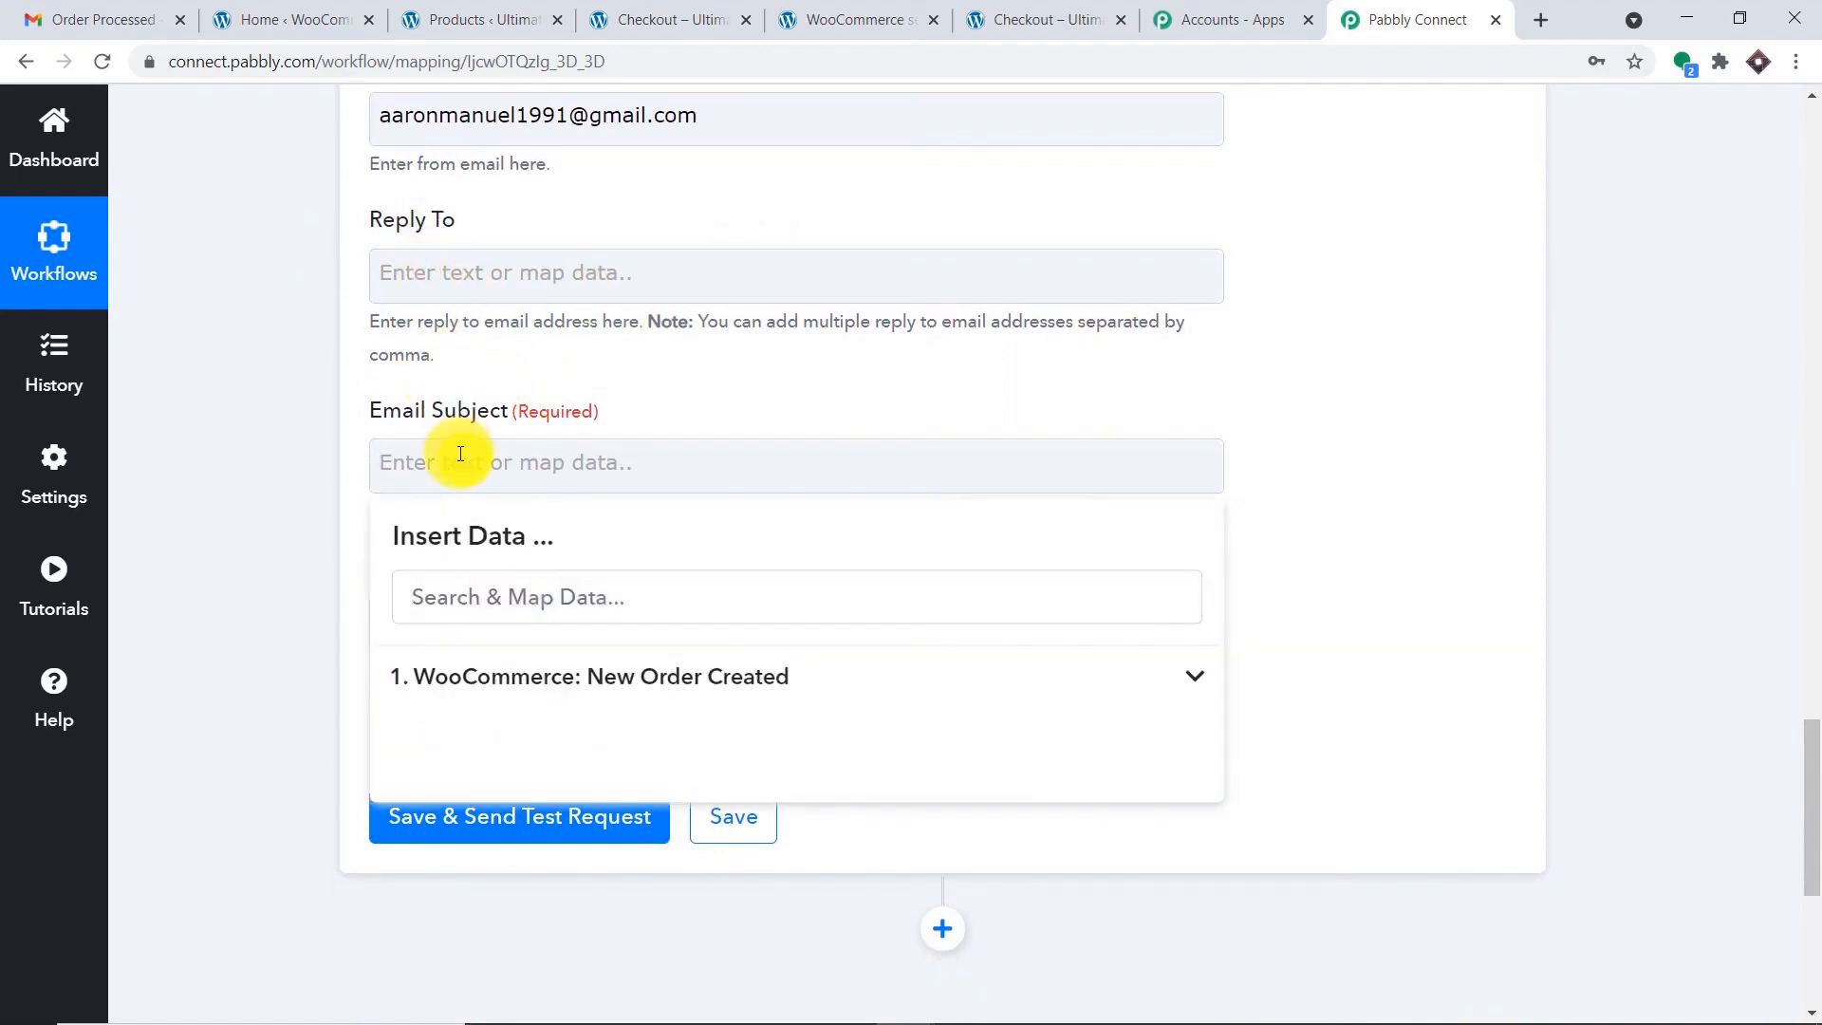
text(Order Confirm)
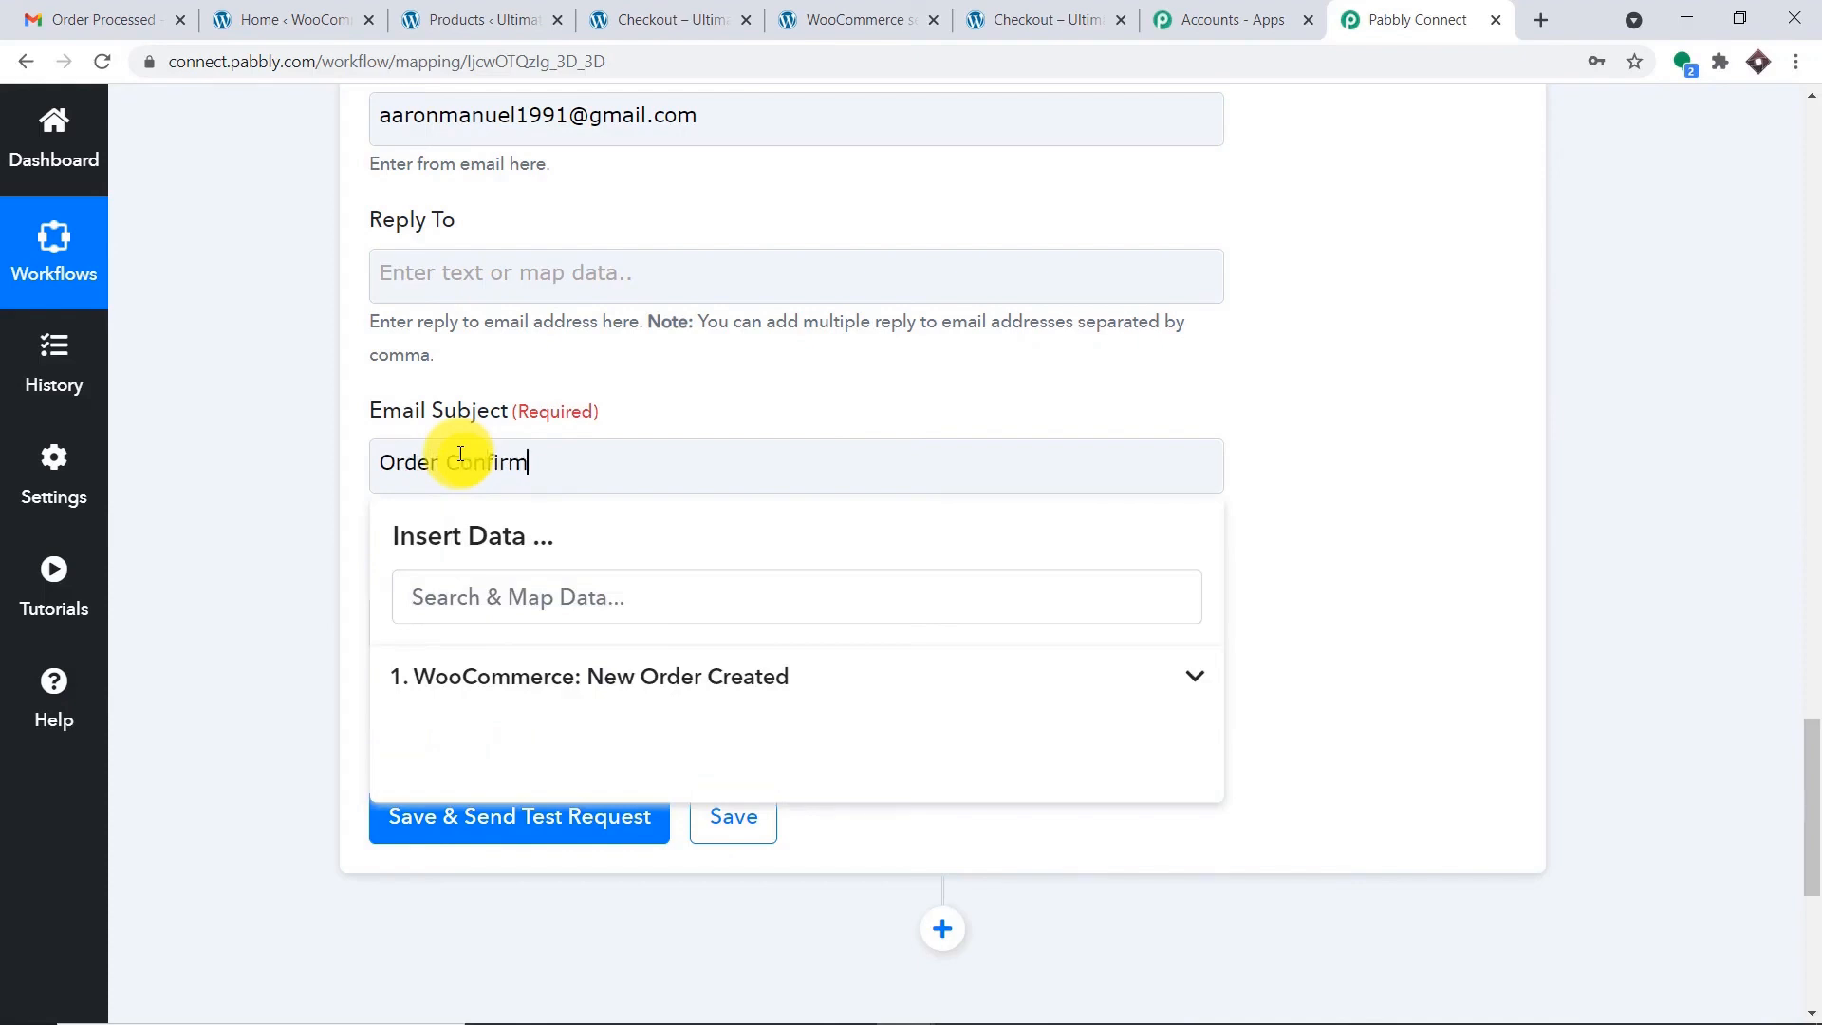
text(ation)
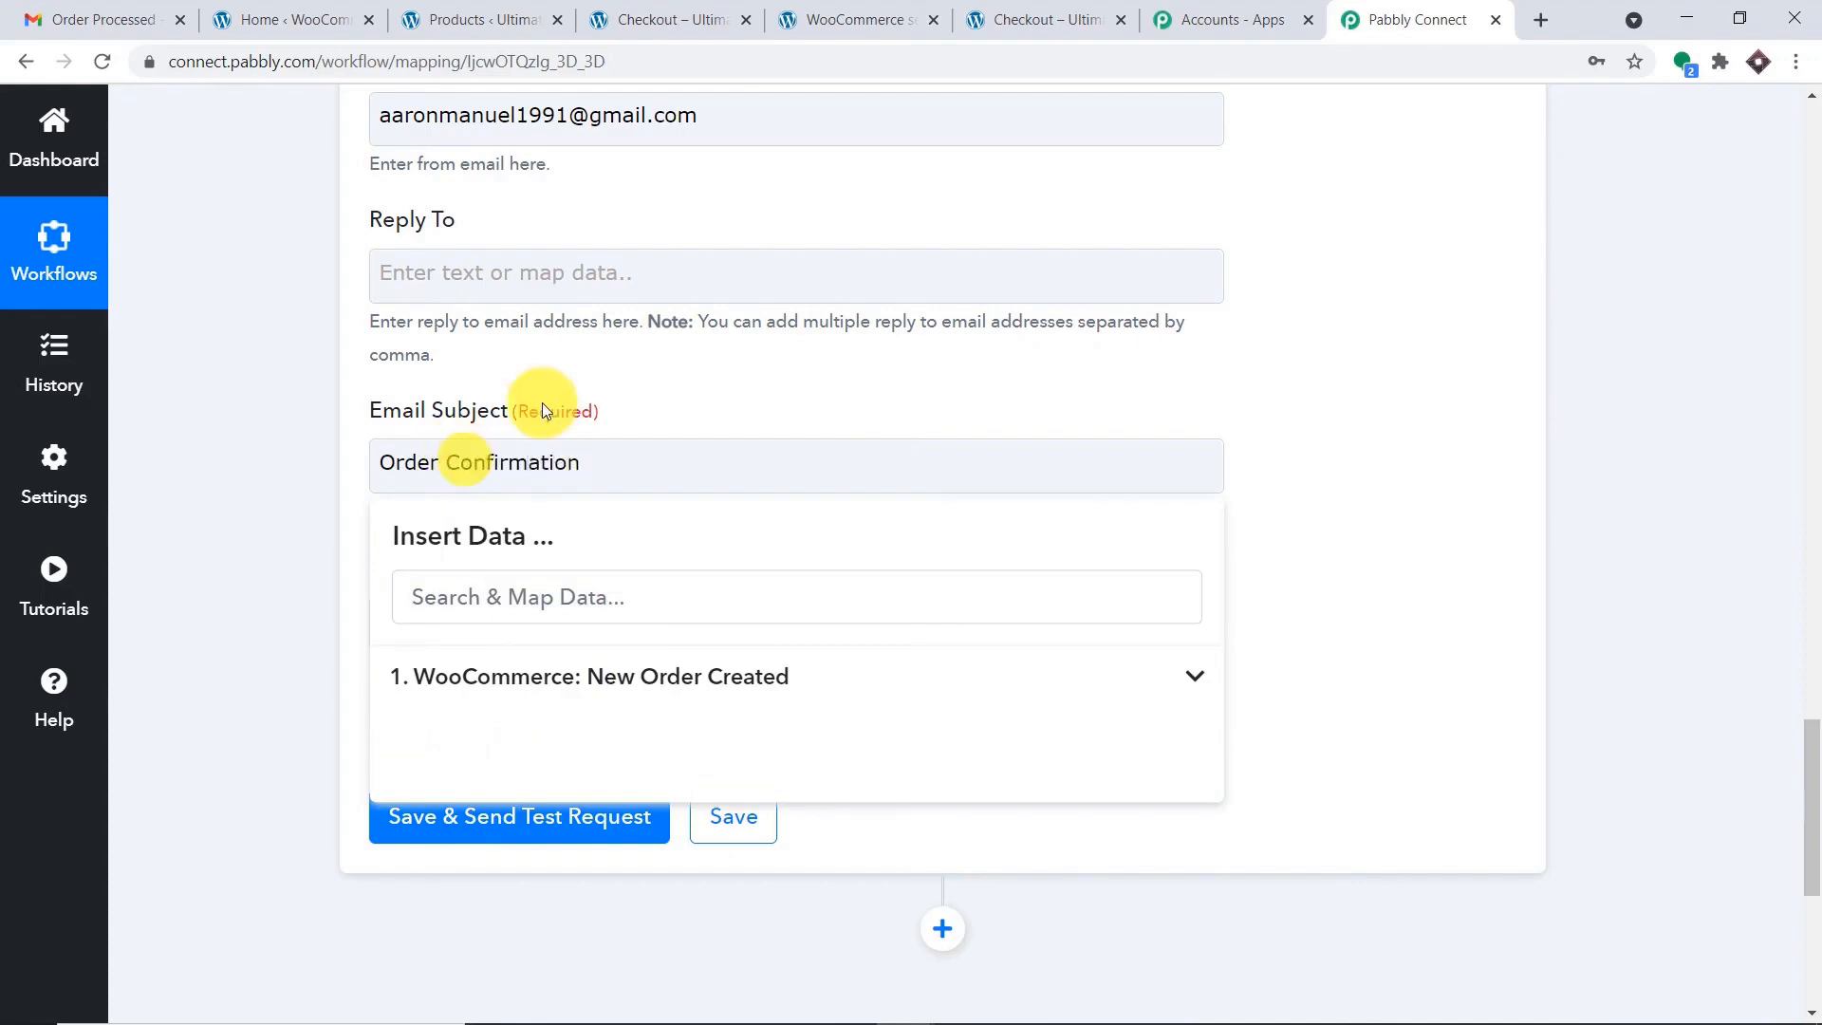
click(712, 358)
scroll(699, 390, down, 4)
click(540, 264)
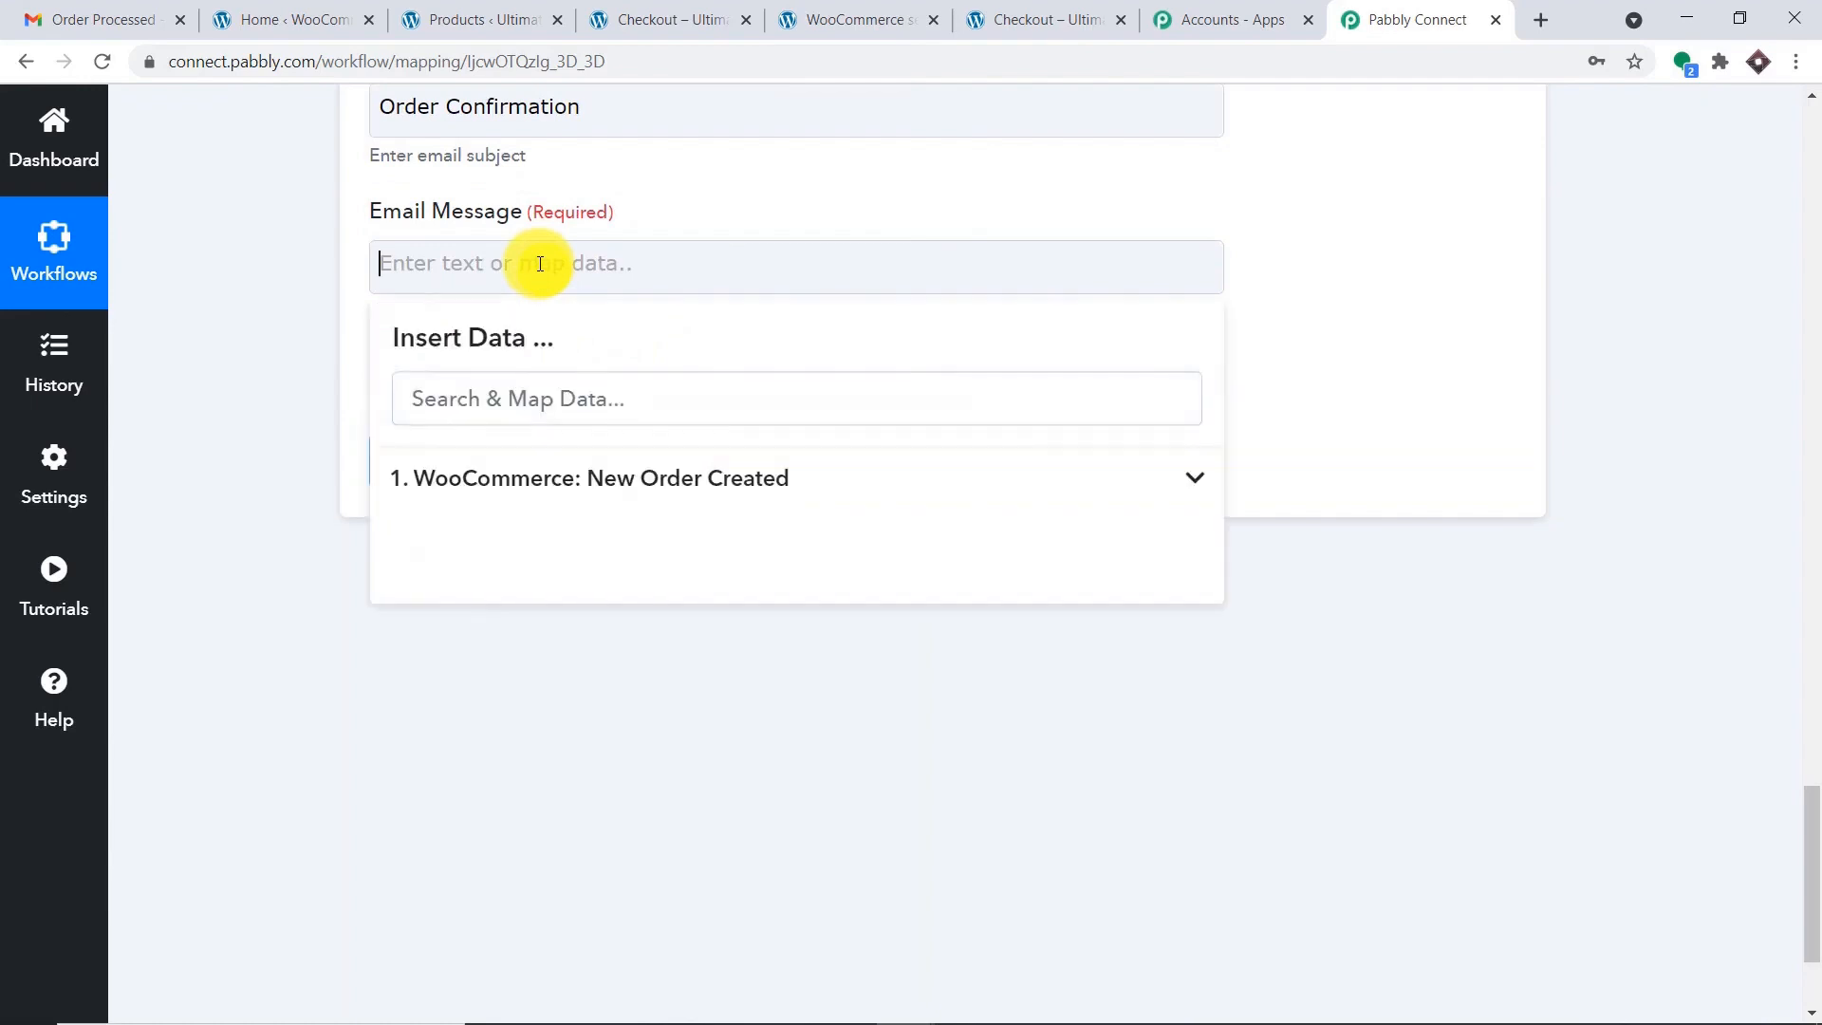
Start the message with 'Hello', the billing first name and ', your order of'.
text(He)
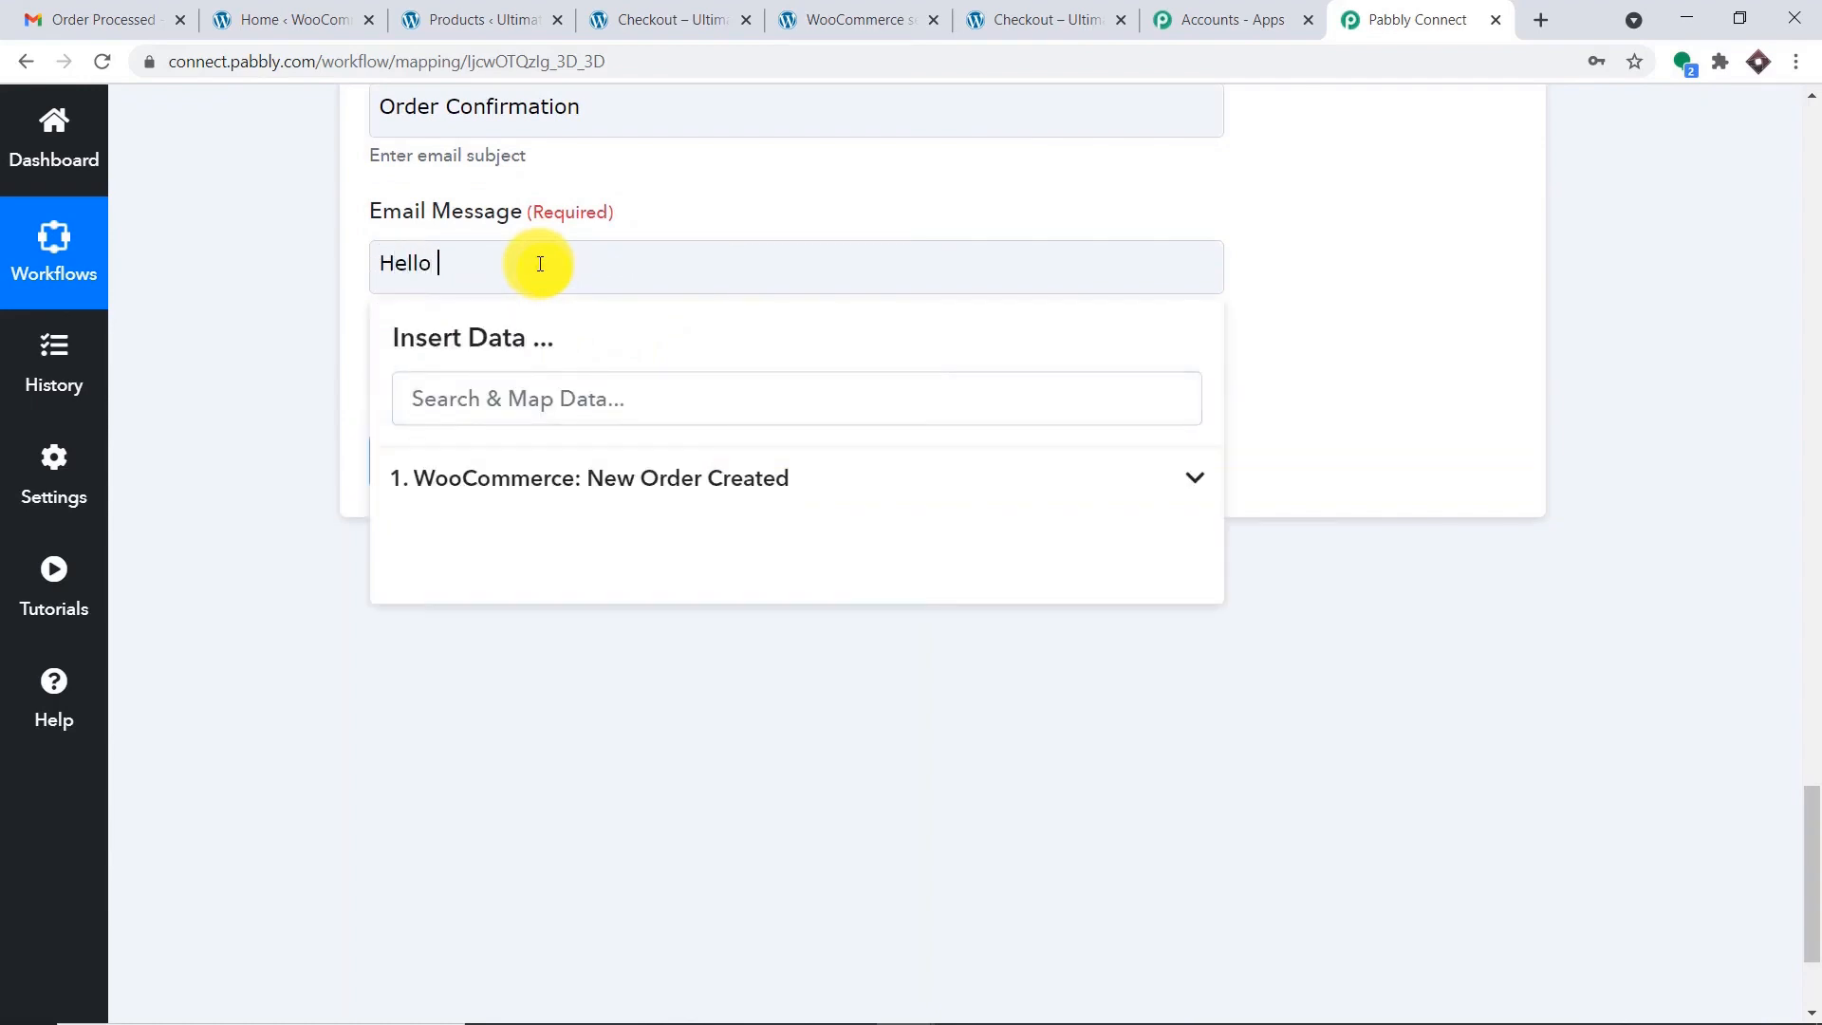
text(llo)
key(Return)
click(630, 477)
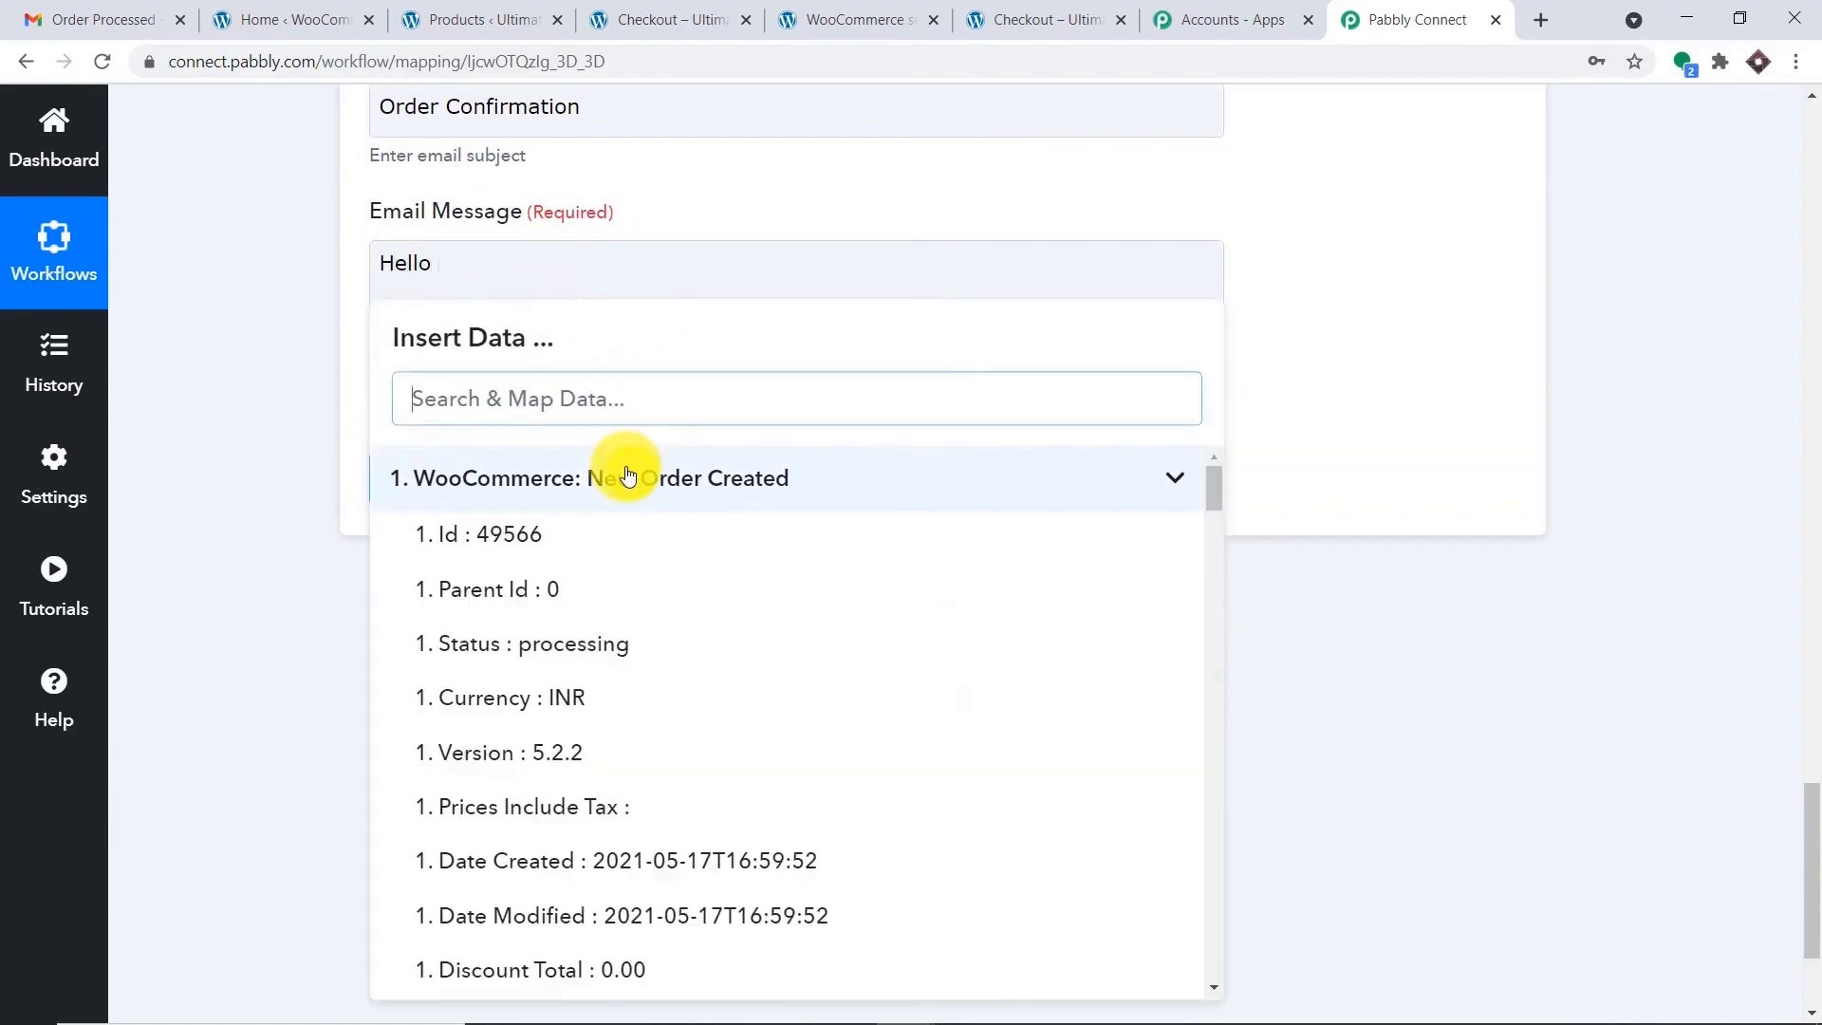
scroll(655, 655, down, 3)
scroll(740, 692, down, 5)
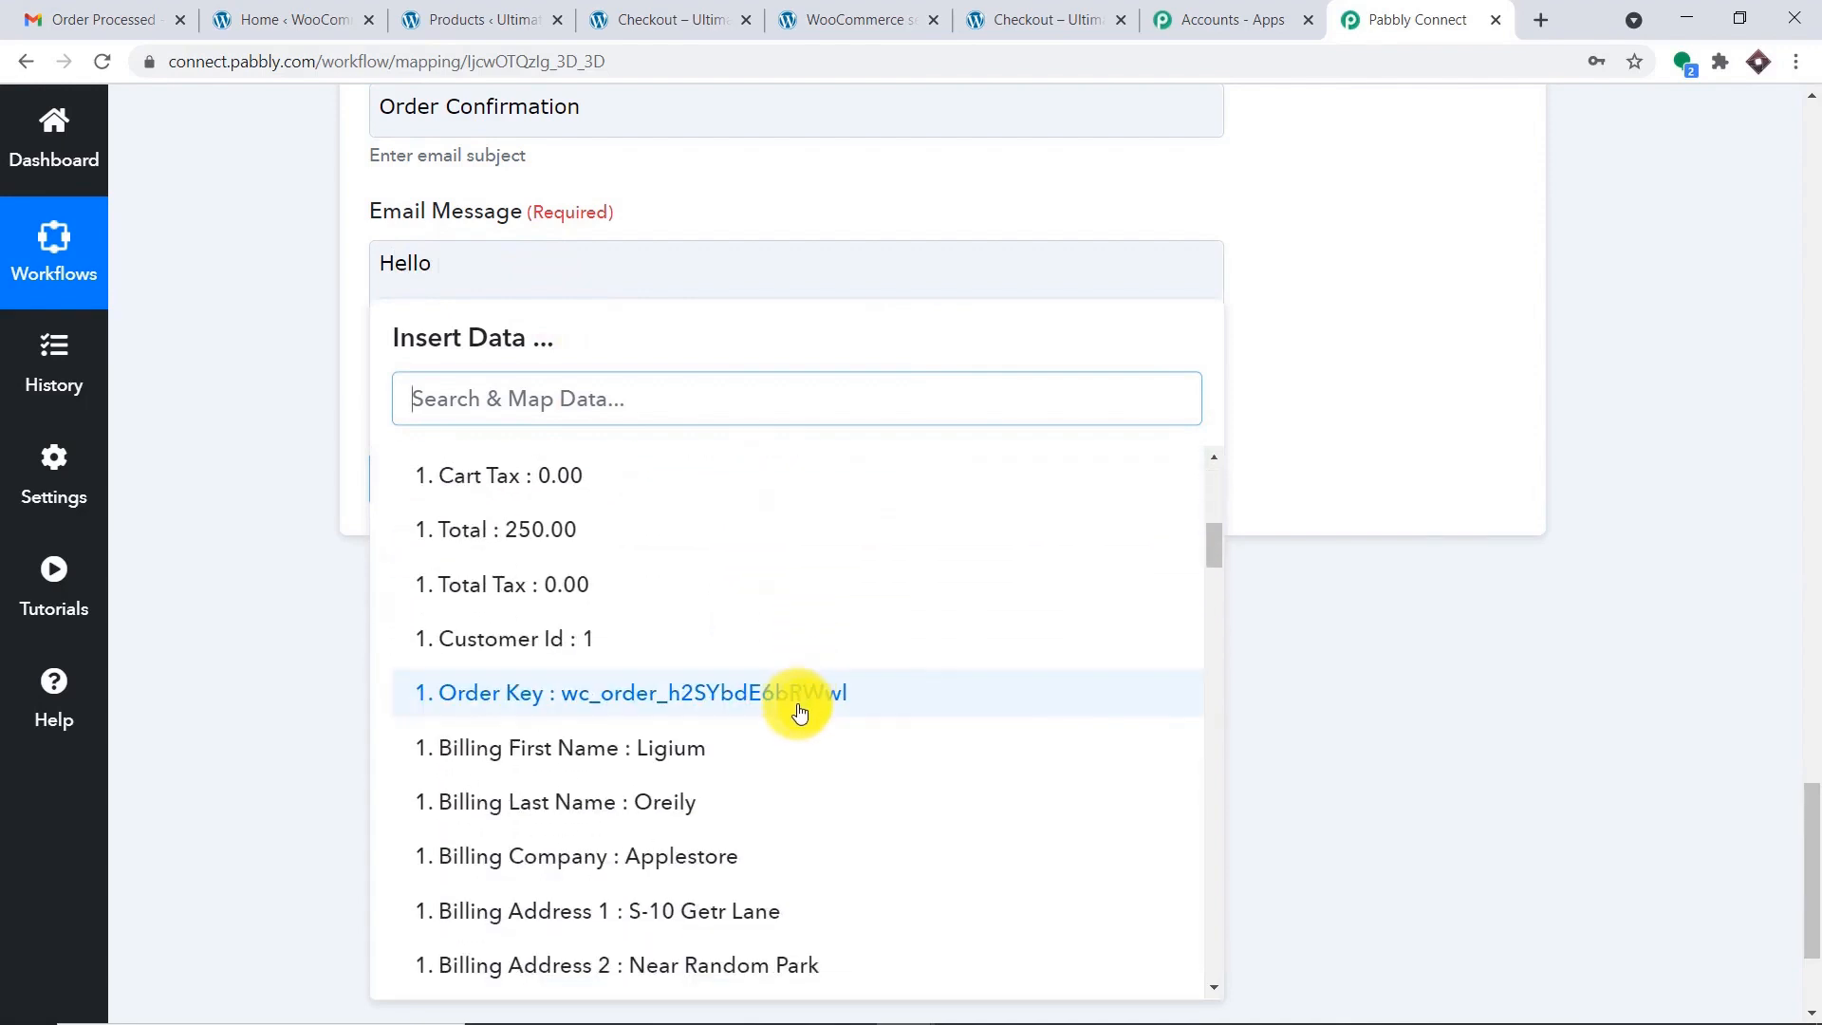
click(781, 745)
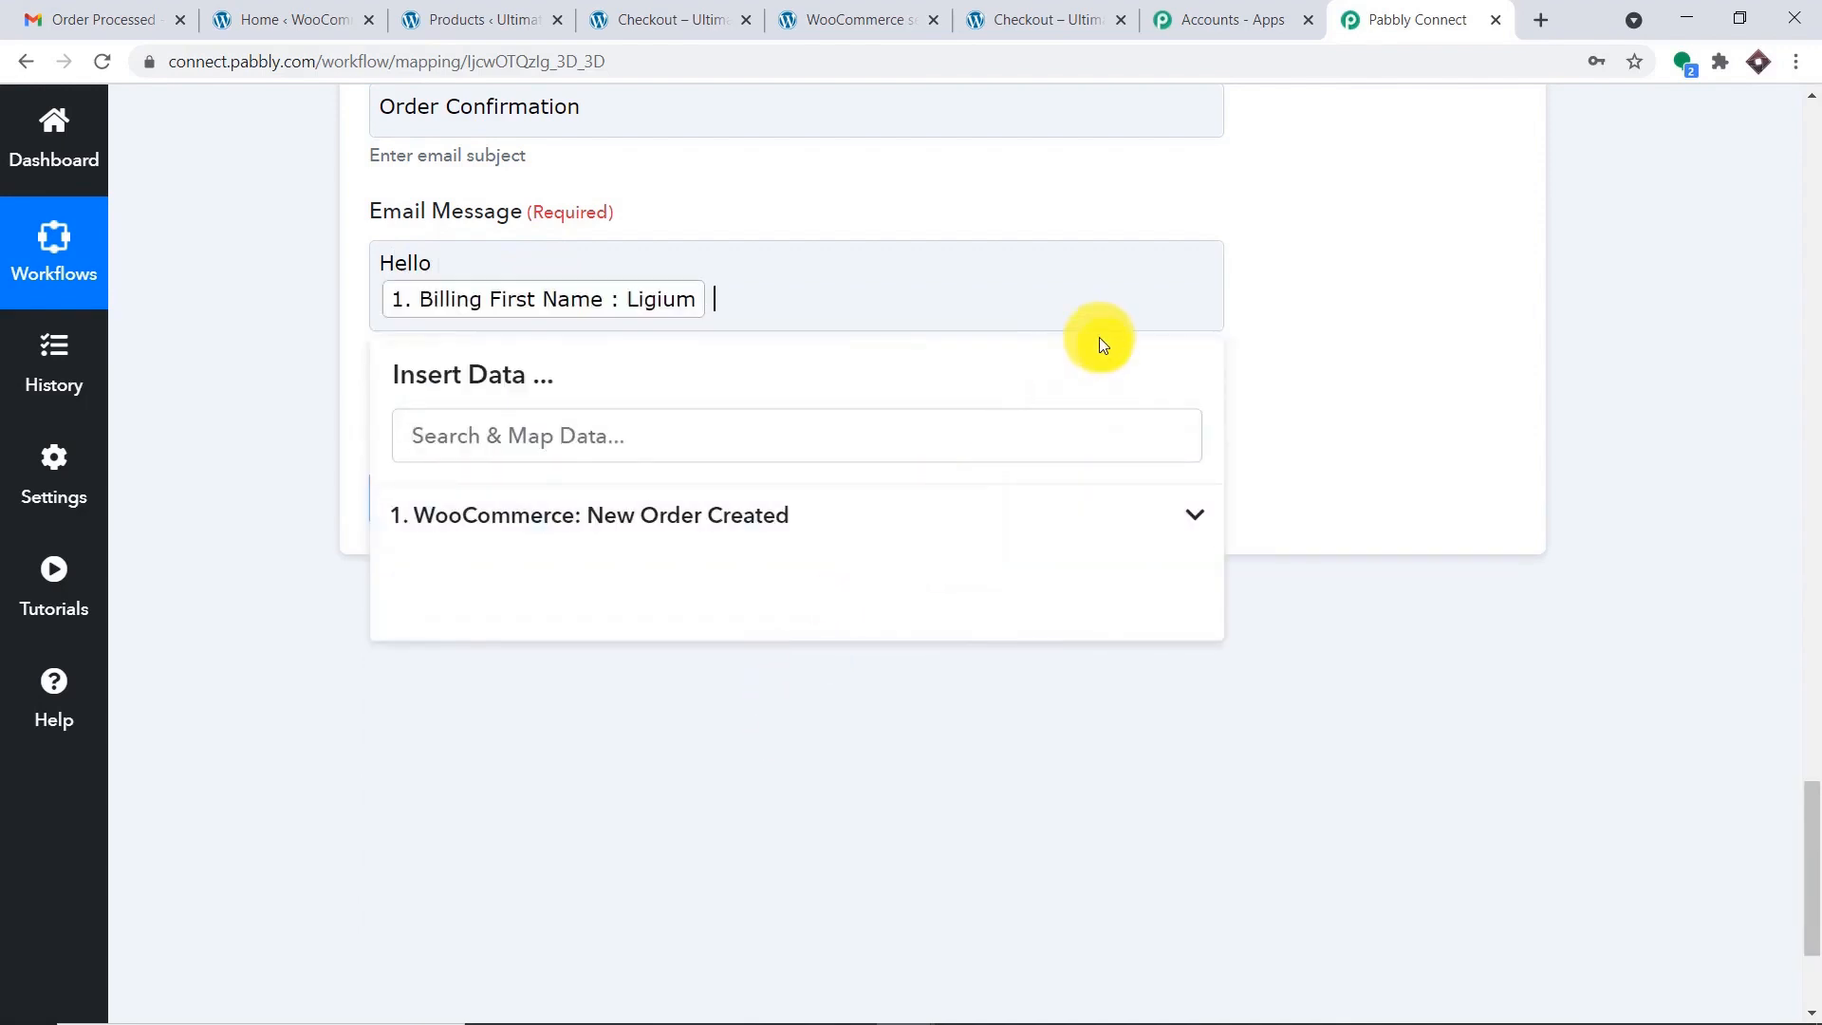
text(, your order of)
Insert the ordered product name (Line Items 0 Name) into the message.
click(874, 512)
click(570, 427)
text(dr)
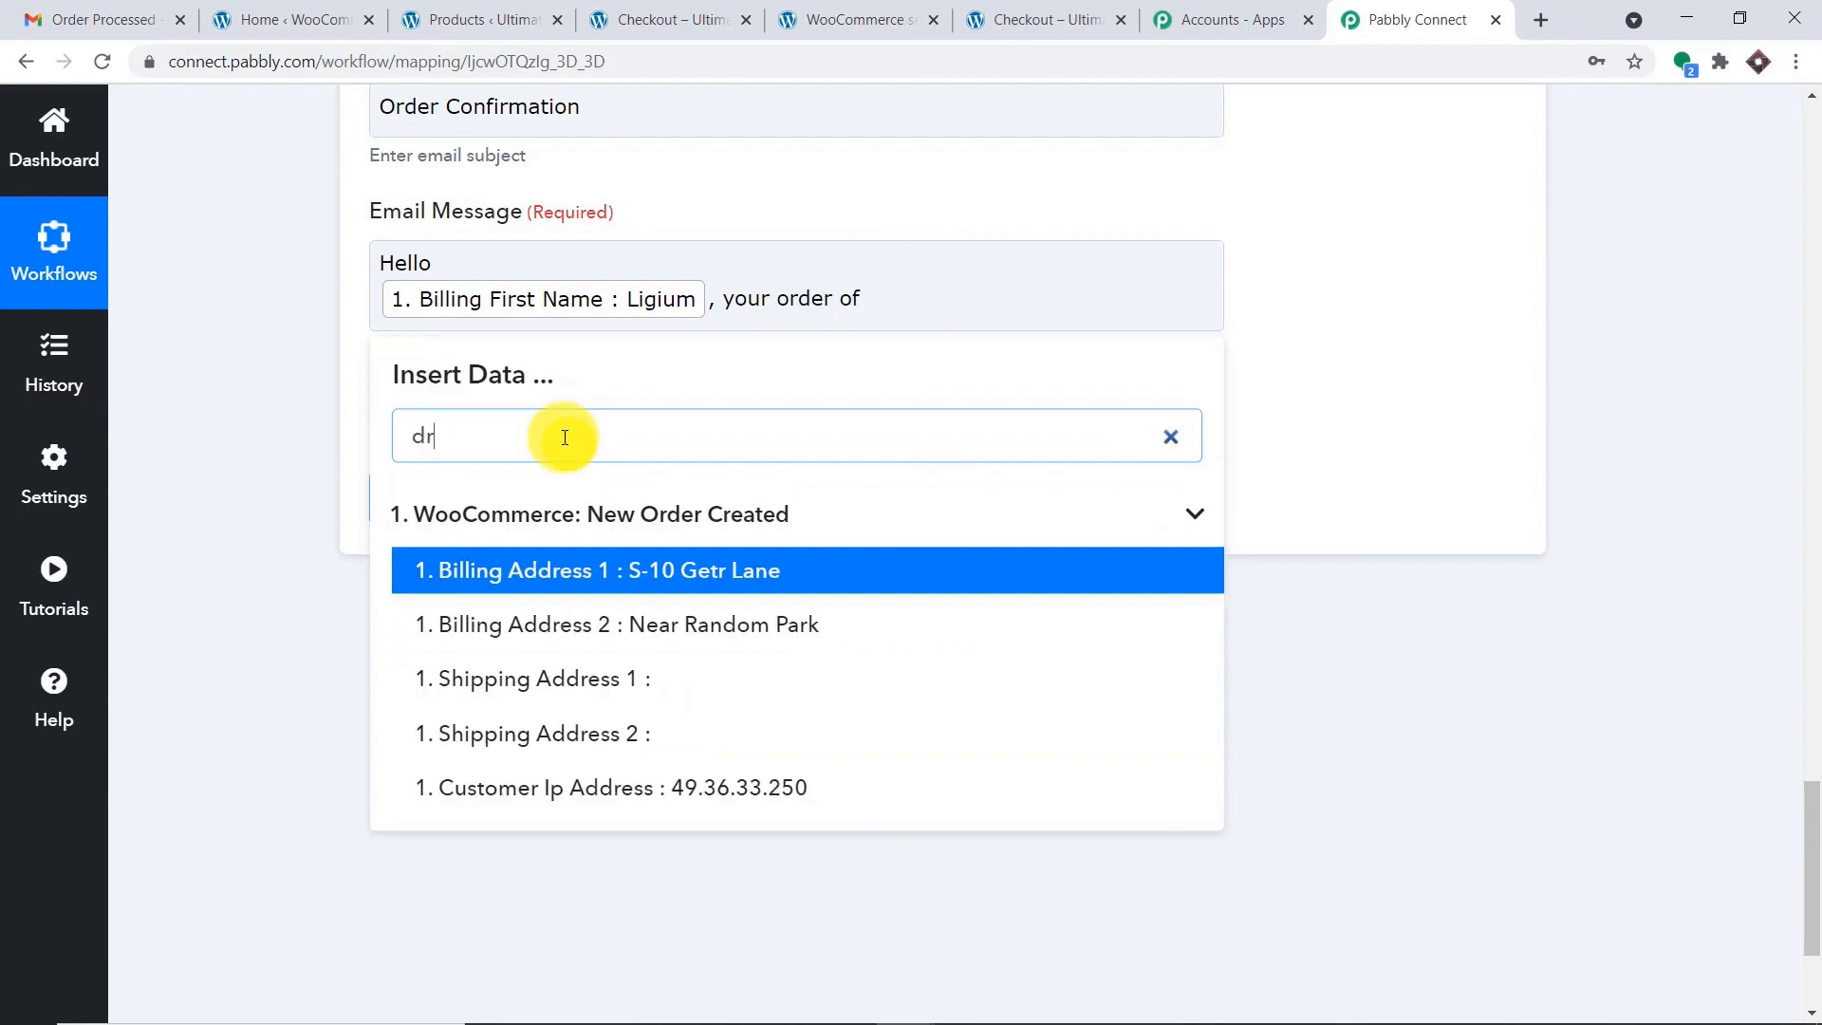
text(on)
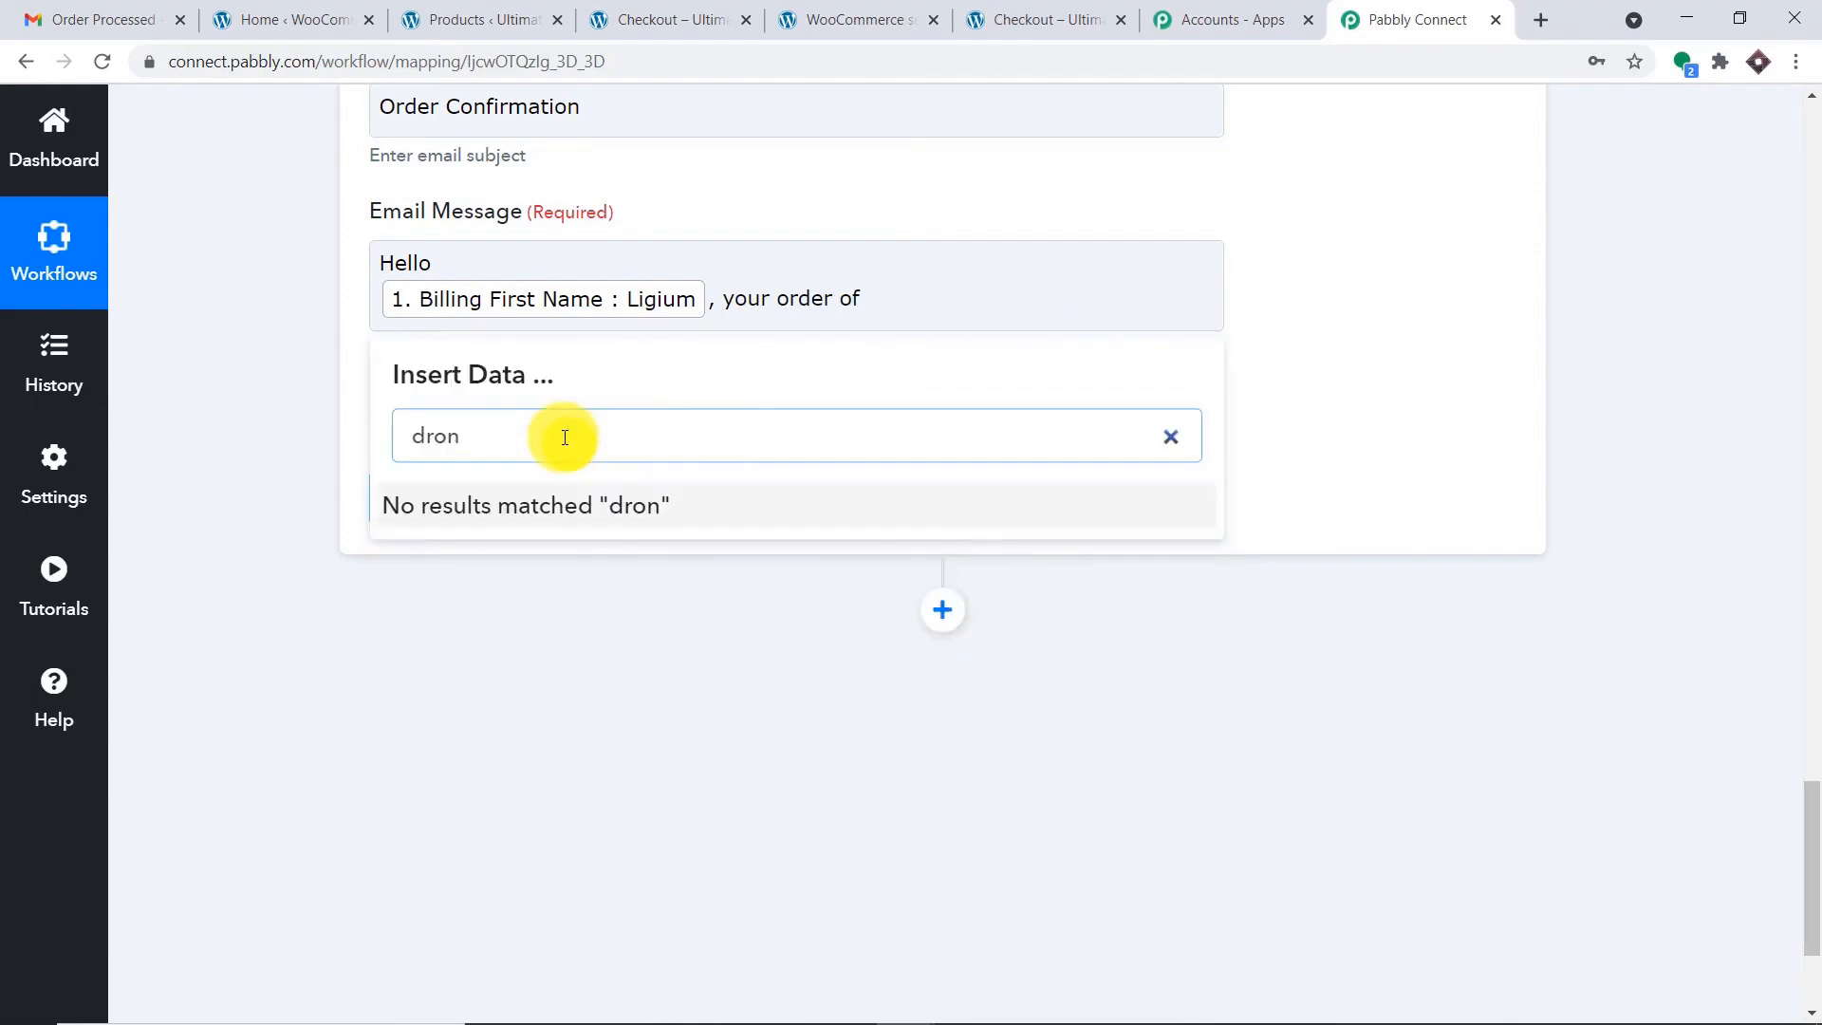
key(BackSpace)
key(BackSpace)
key(BackSpace)
key(BackSpace)
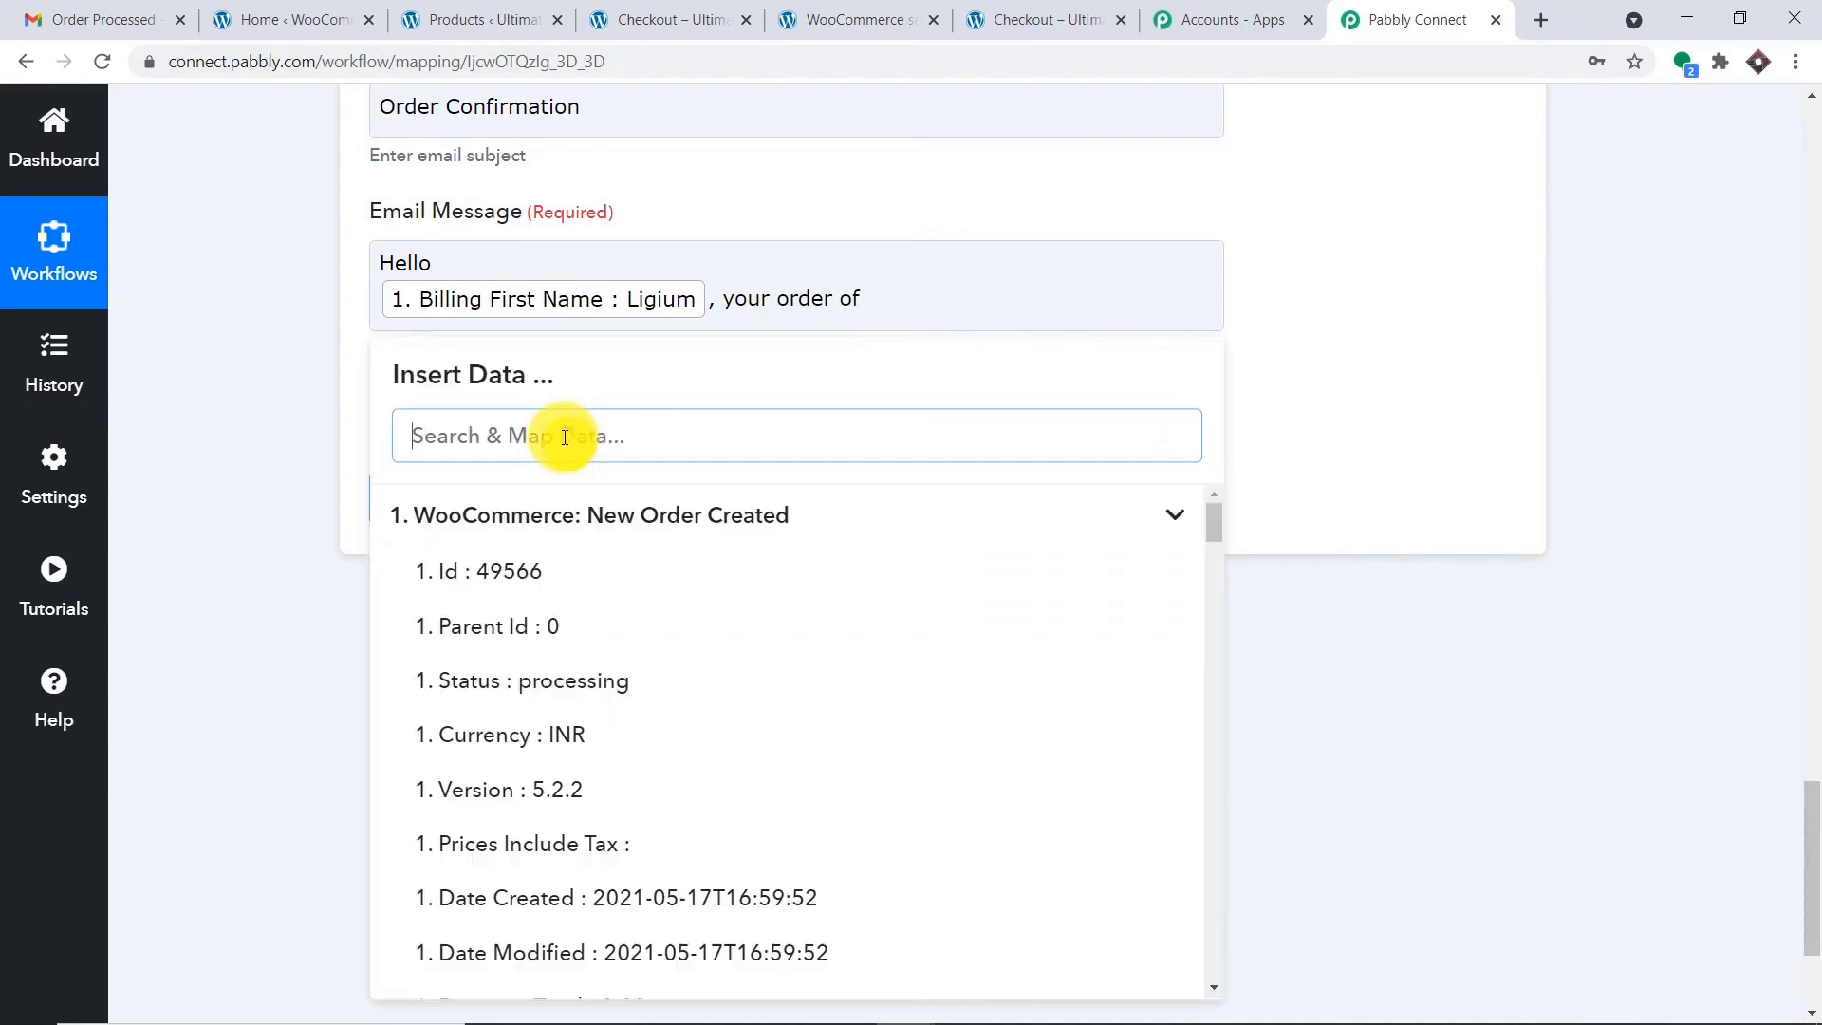
text(ve)
key(BackSpace)
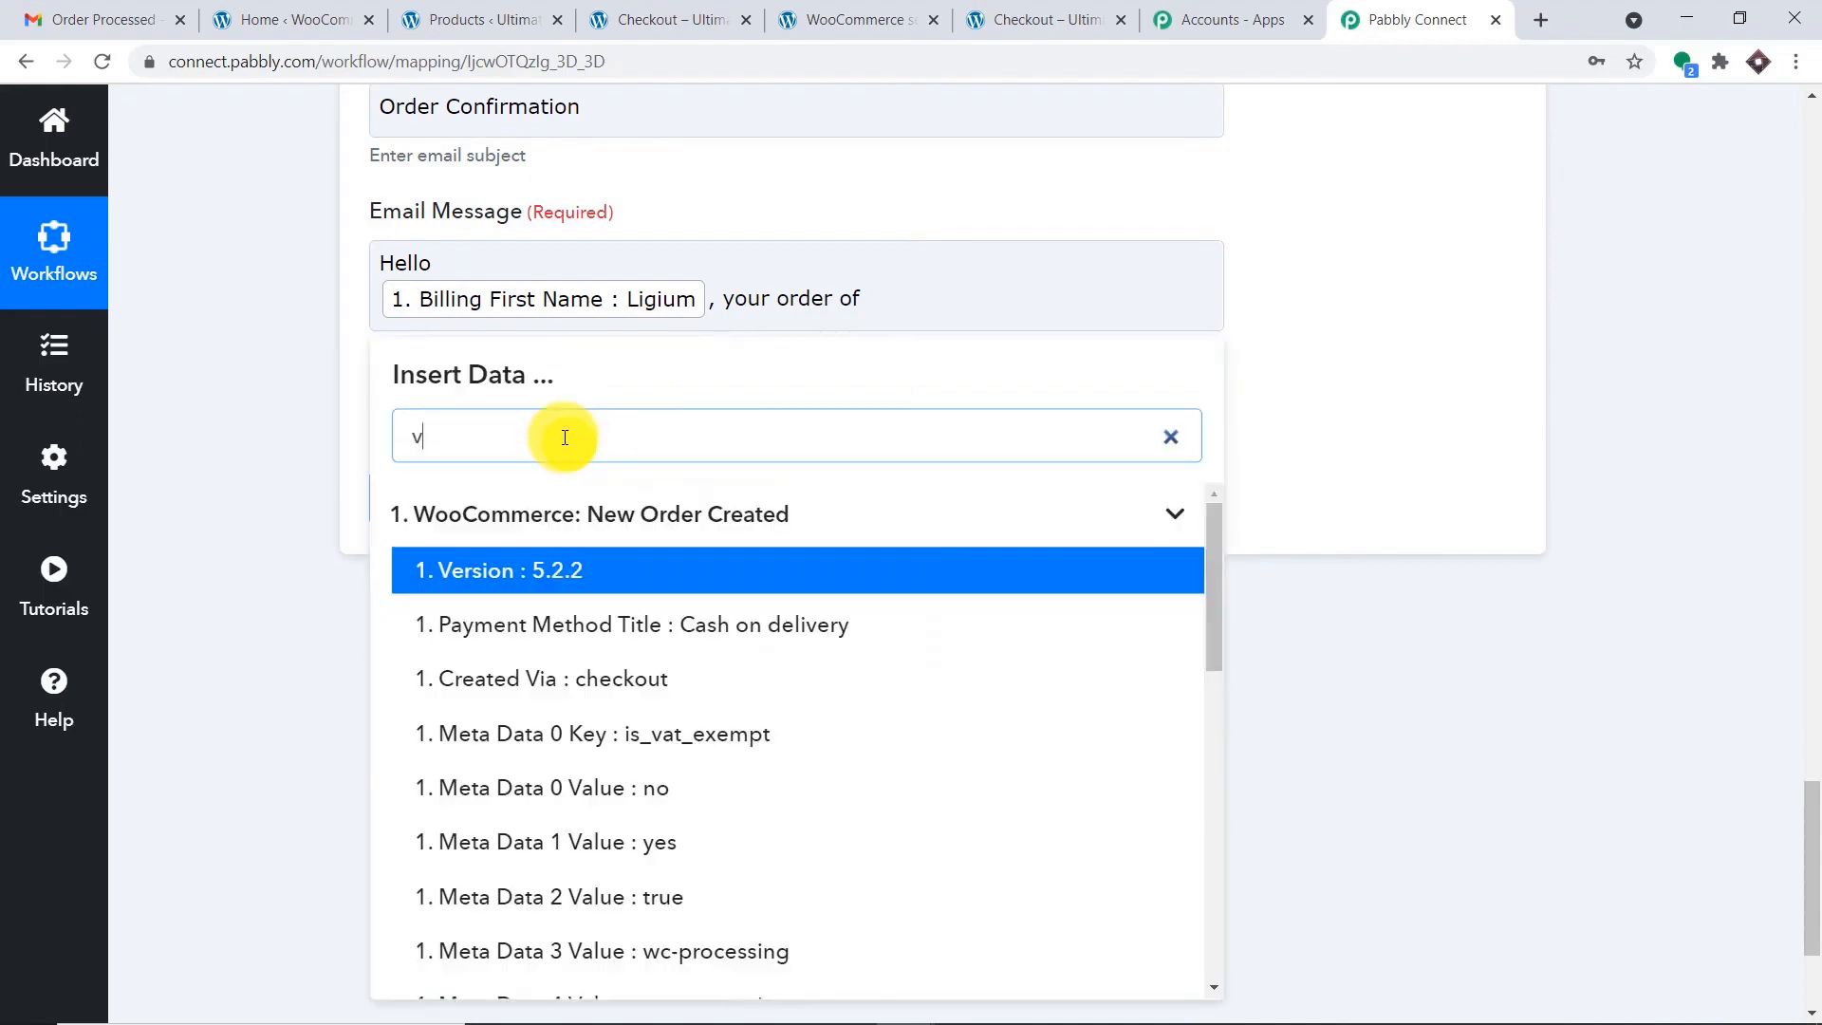
text(eloc)
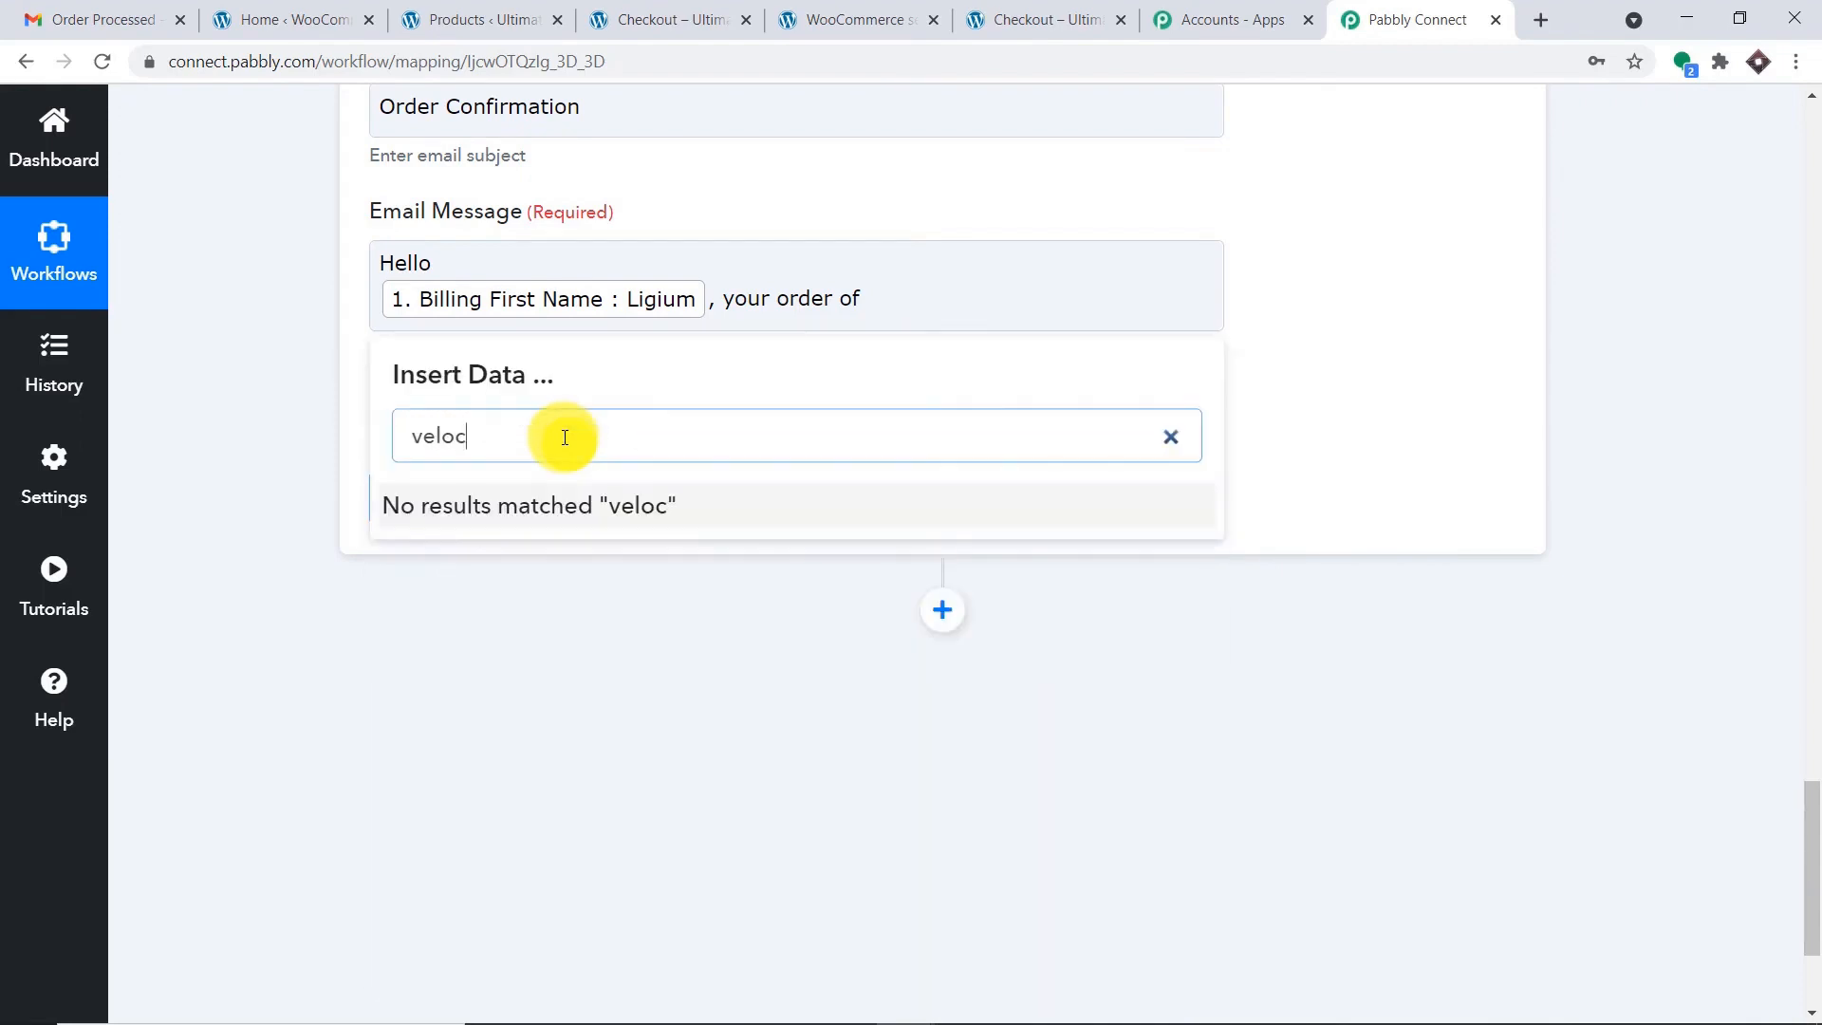
key(BackSpace)
key(BackSpace)
key(BackSpace)
key(BackSpace)
key(BackSpace)
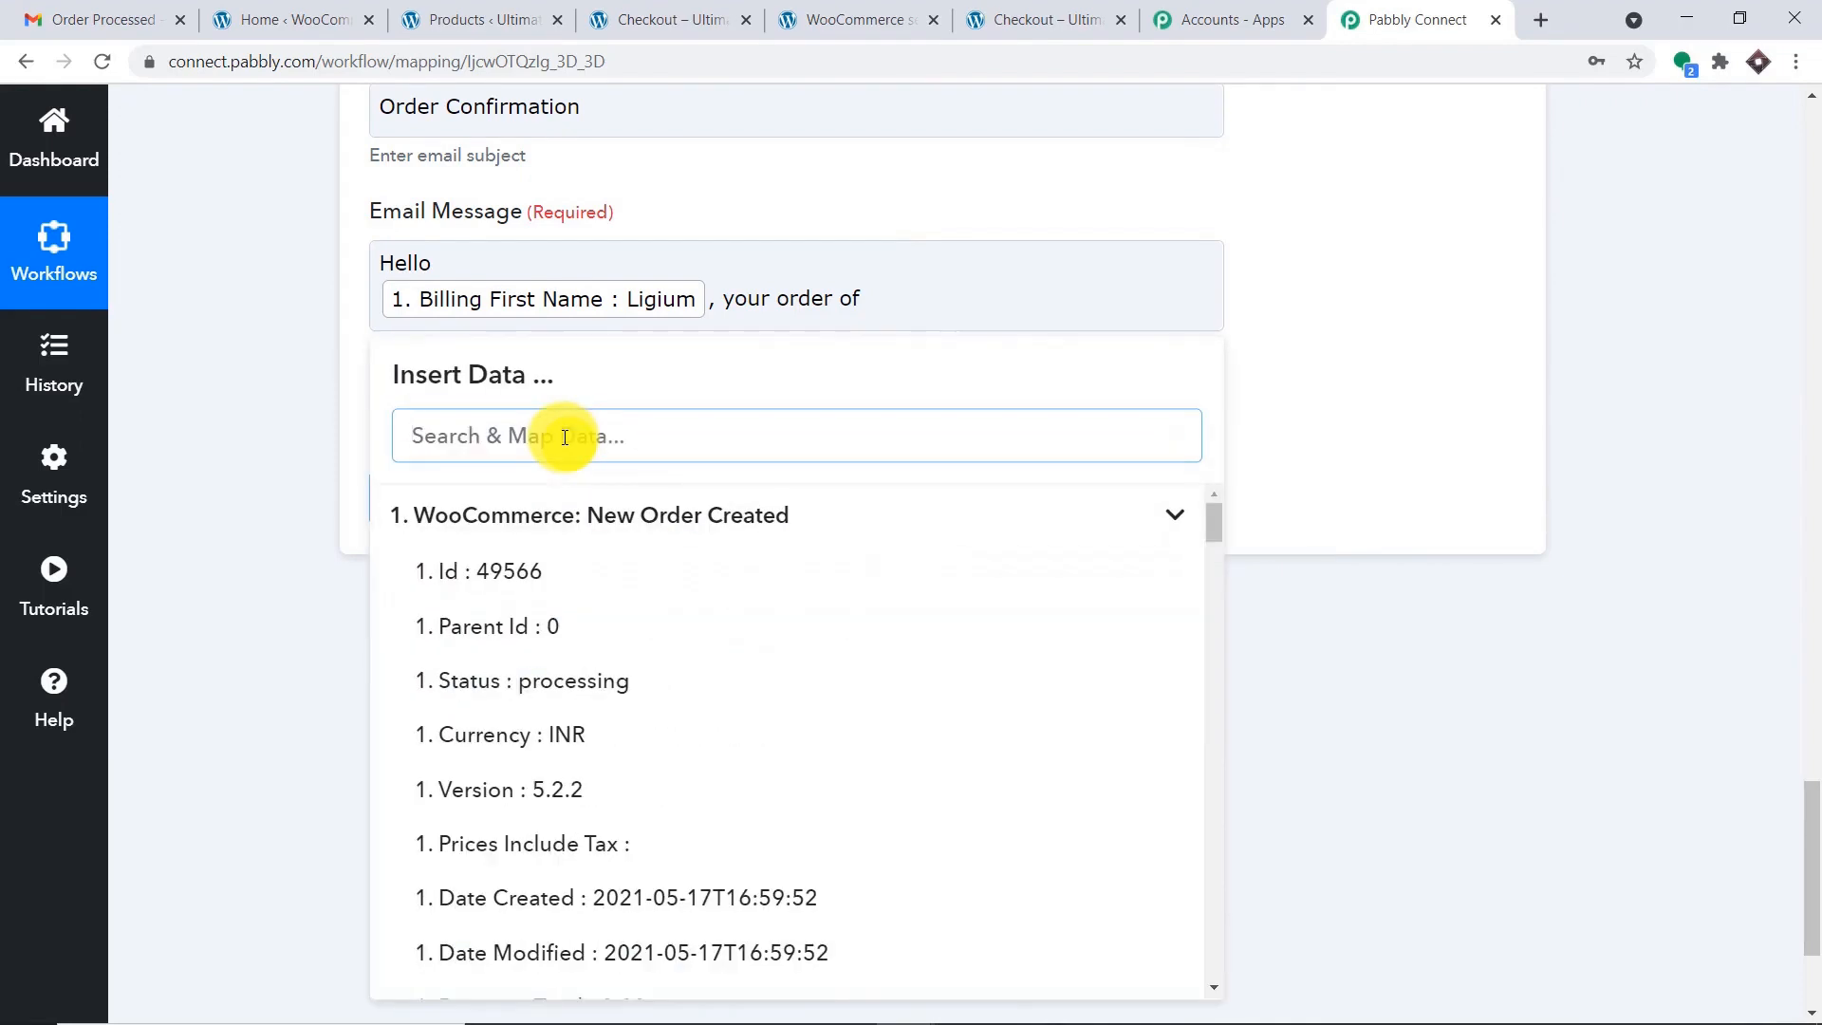
scroll(703, 649, down, 15)
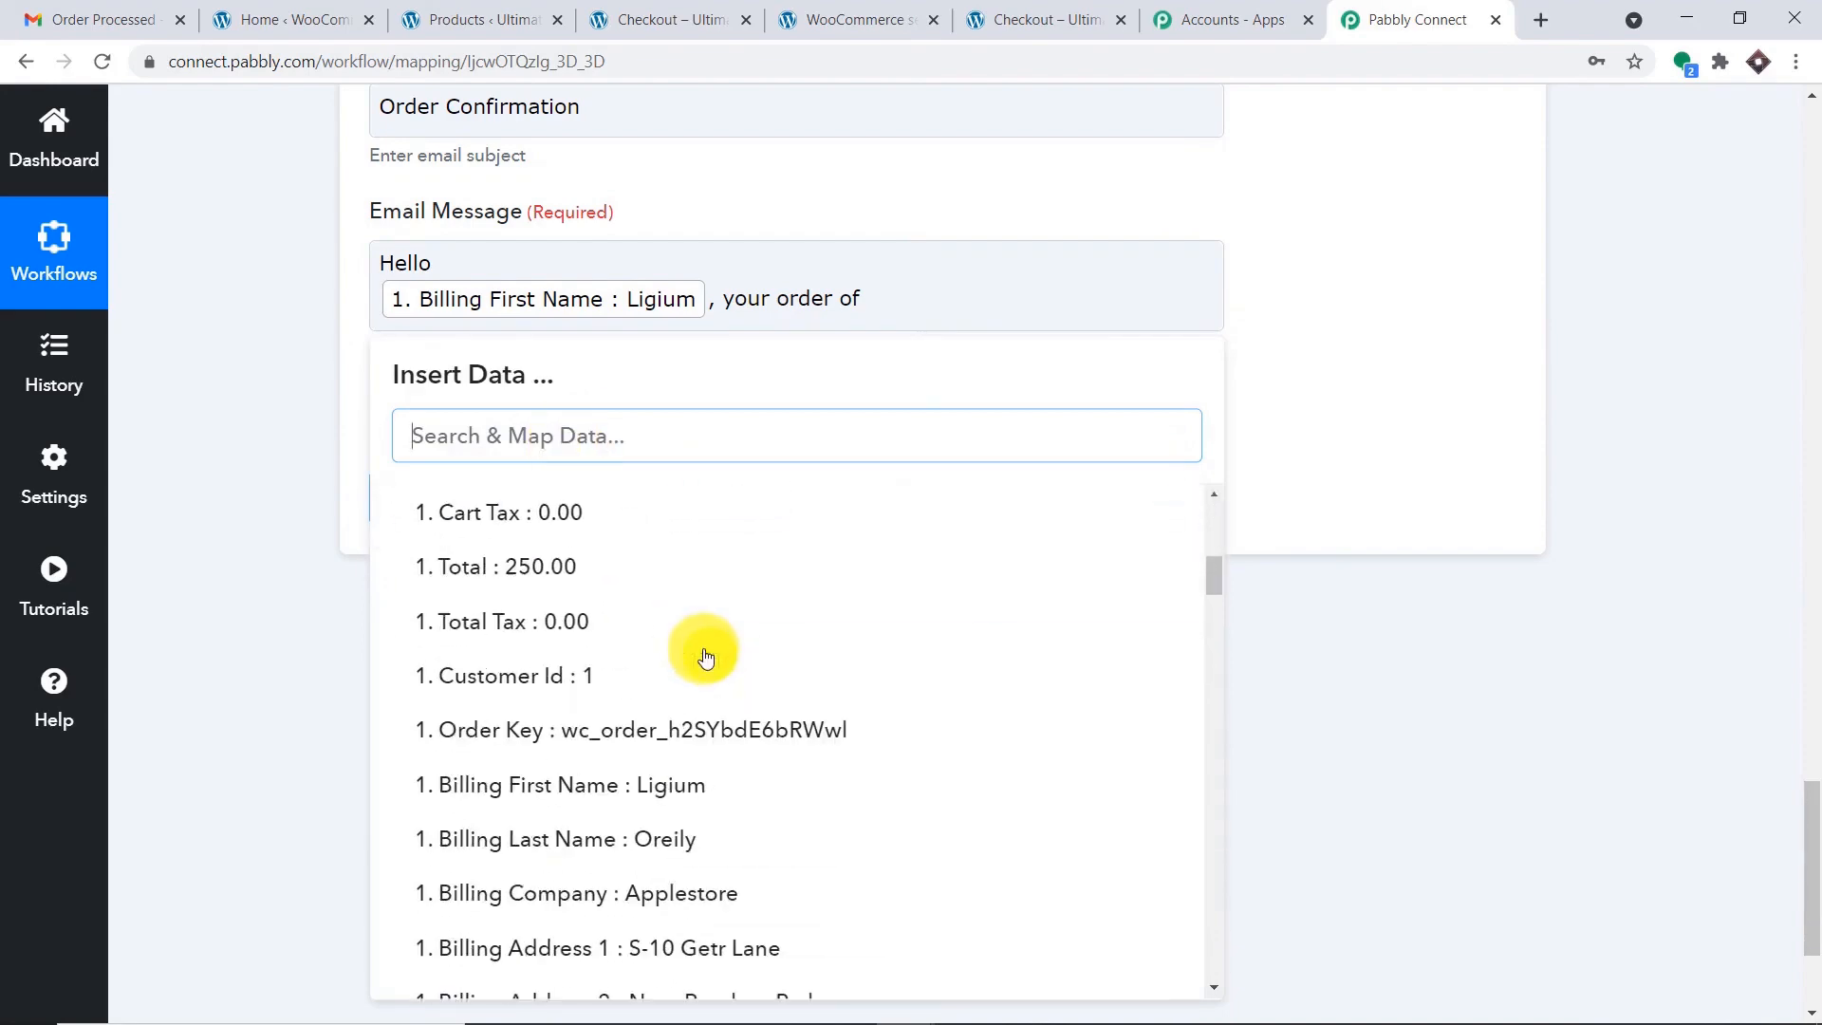
scroll(707, 654, down, 12)
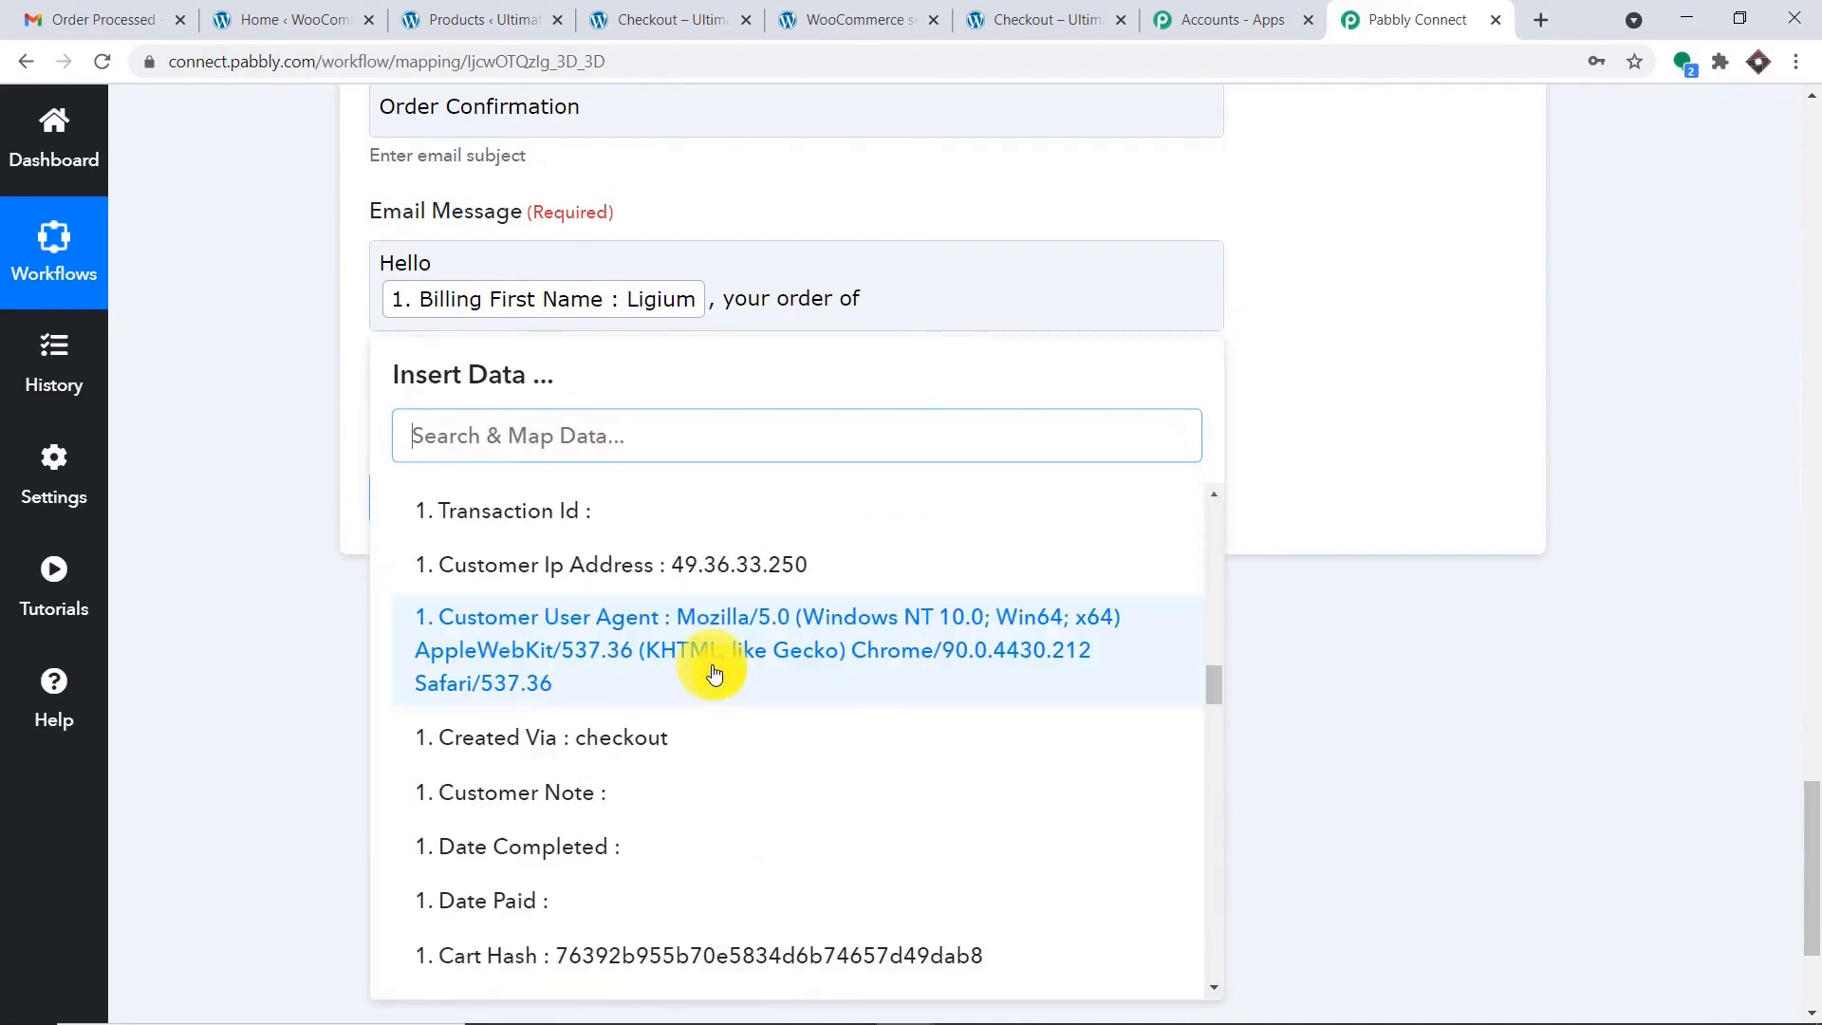
scroll(726, 672, down, 12)
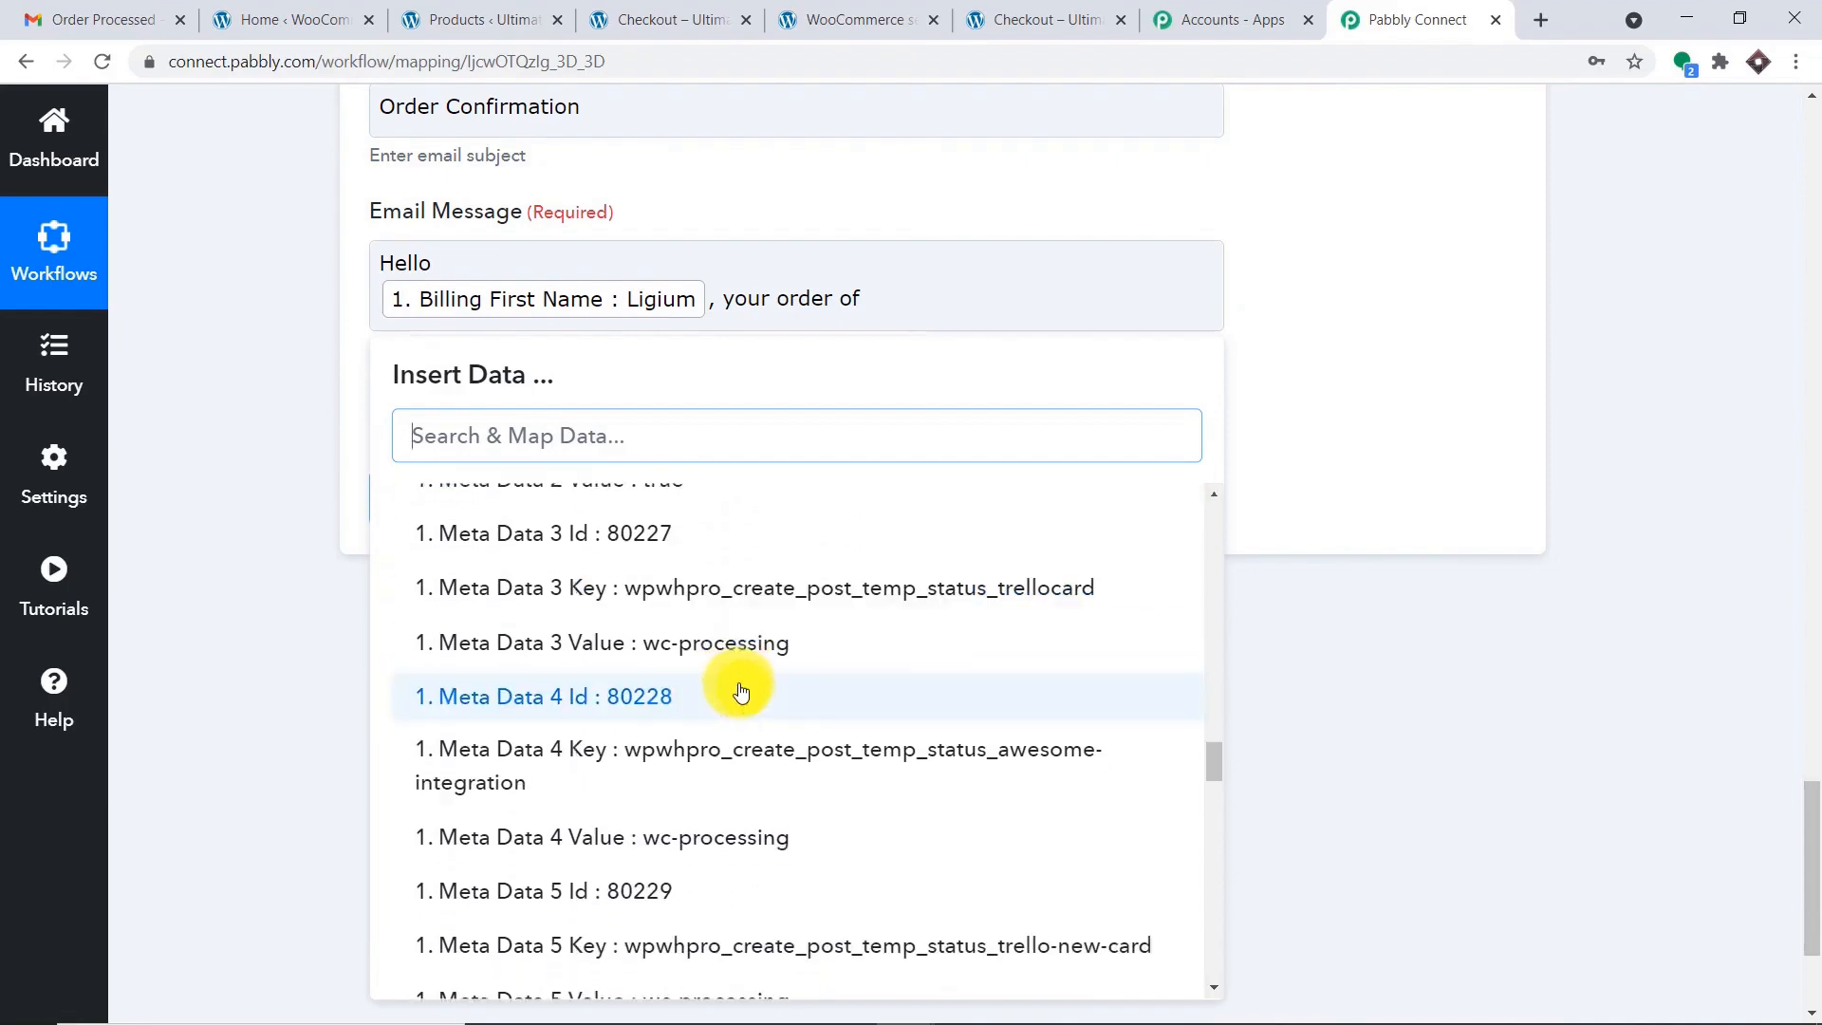
scroll(774, 690, down, 12)
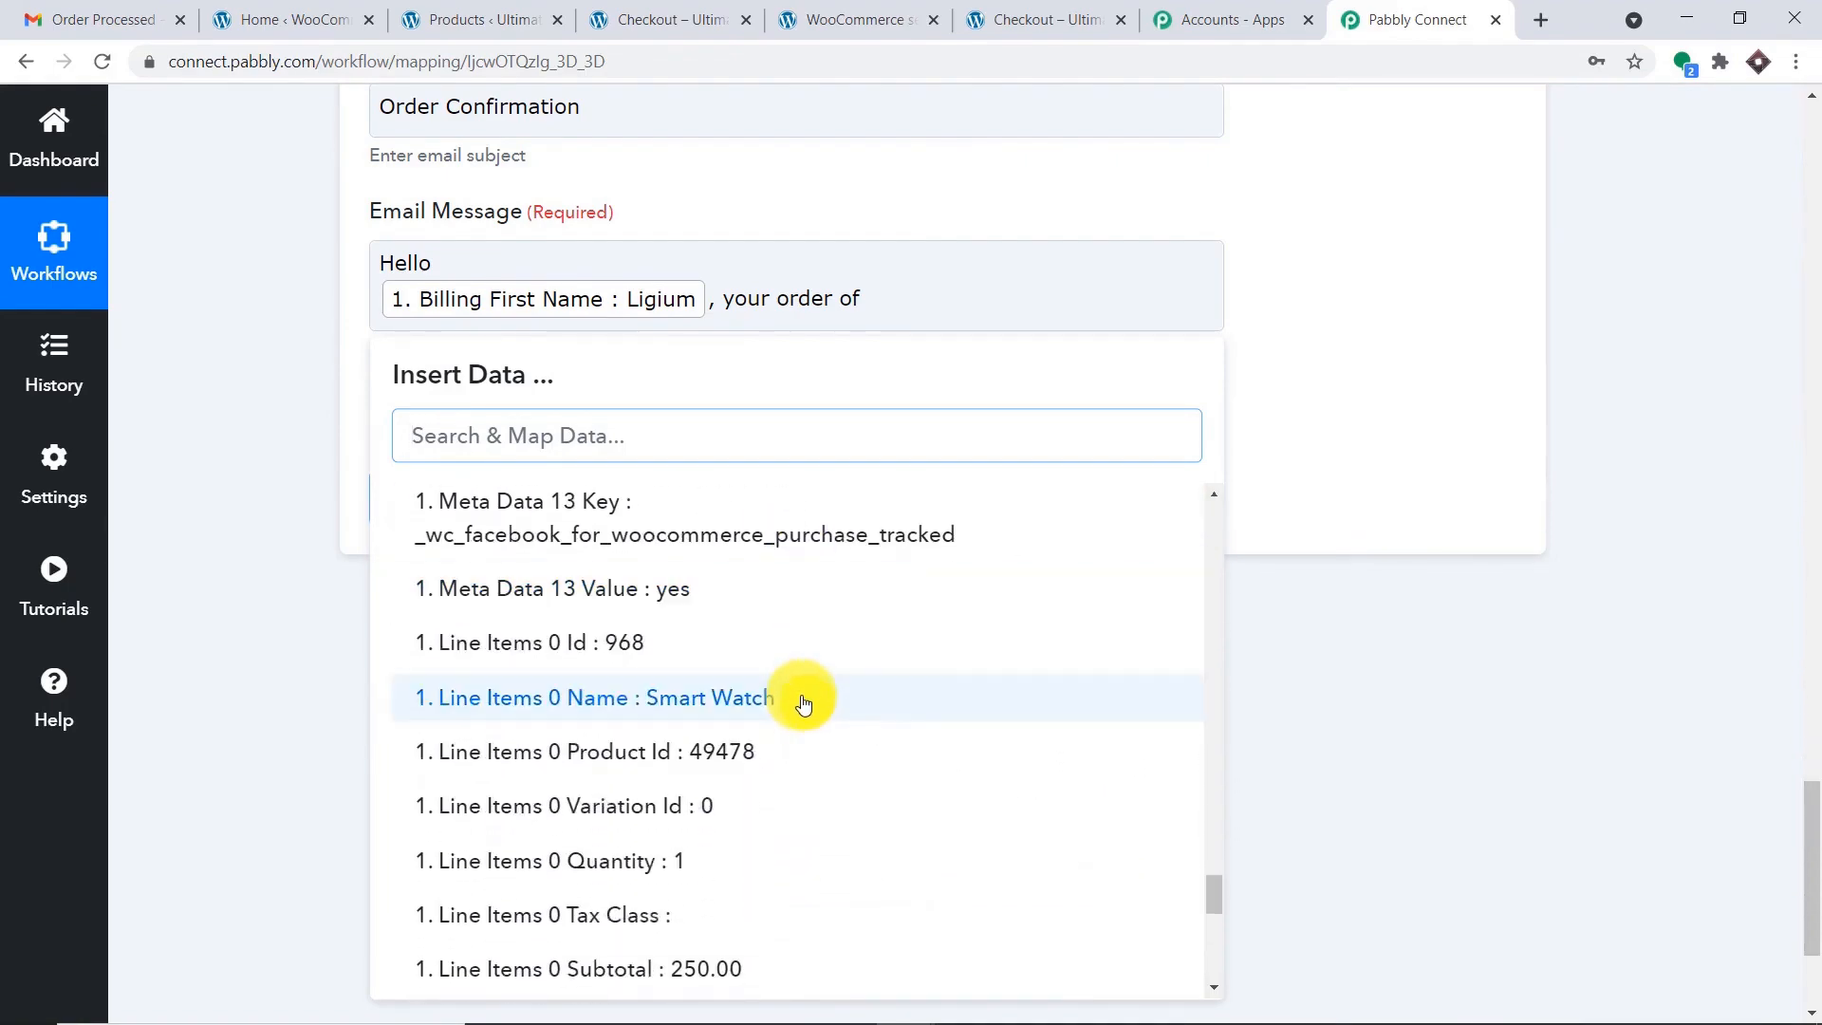
click(802, 702)
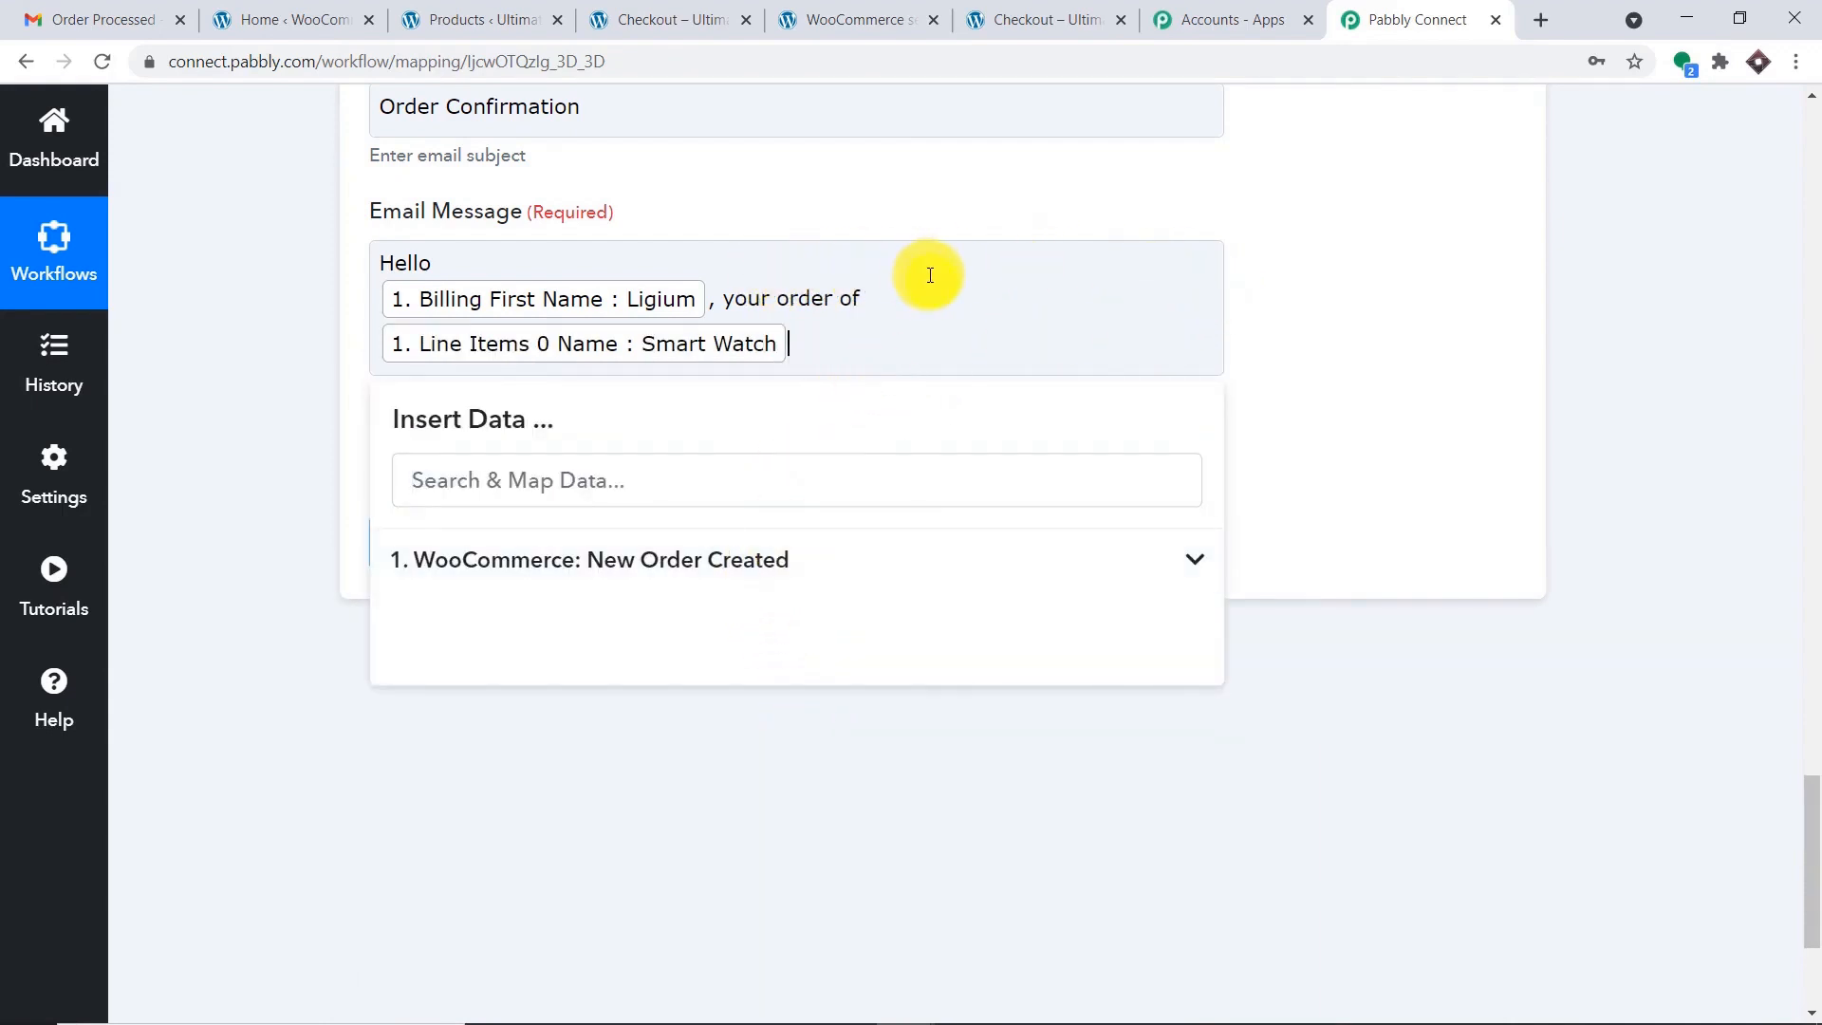
Add 'worth' followed by the order Total field (250.00).
text(worth)
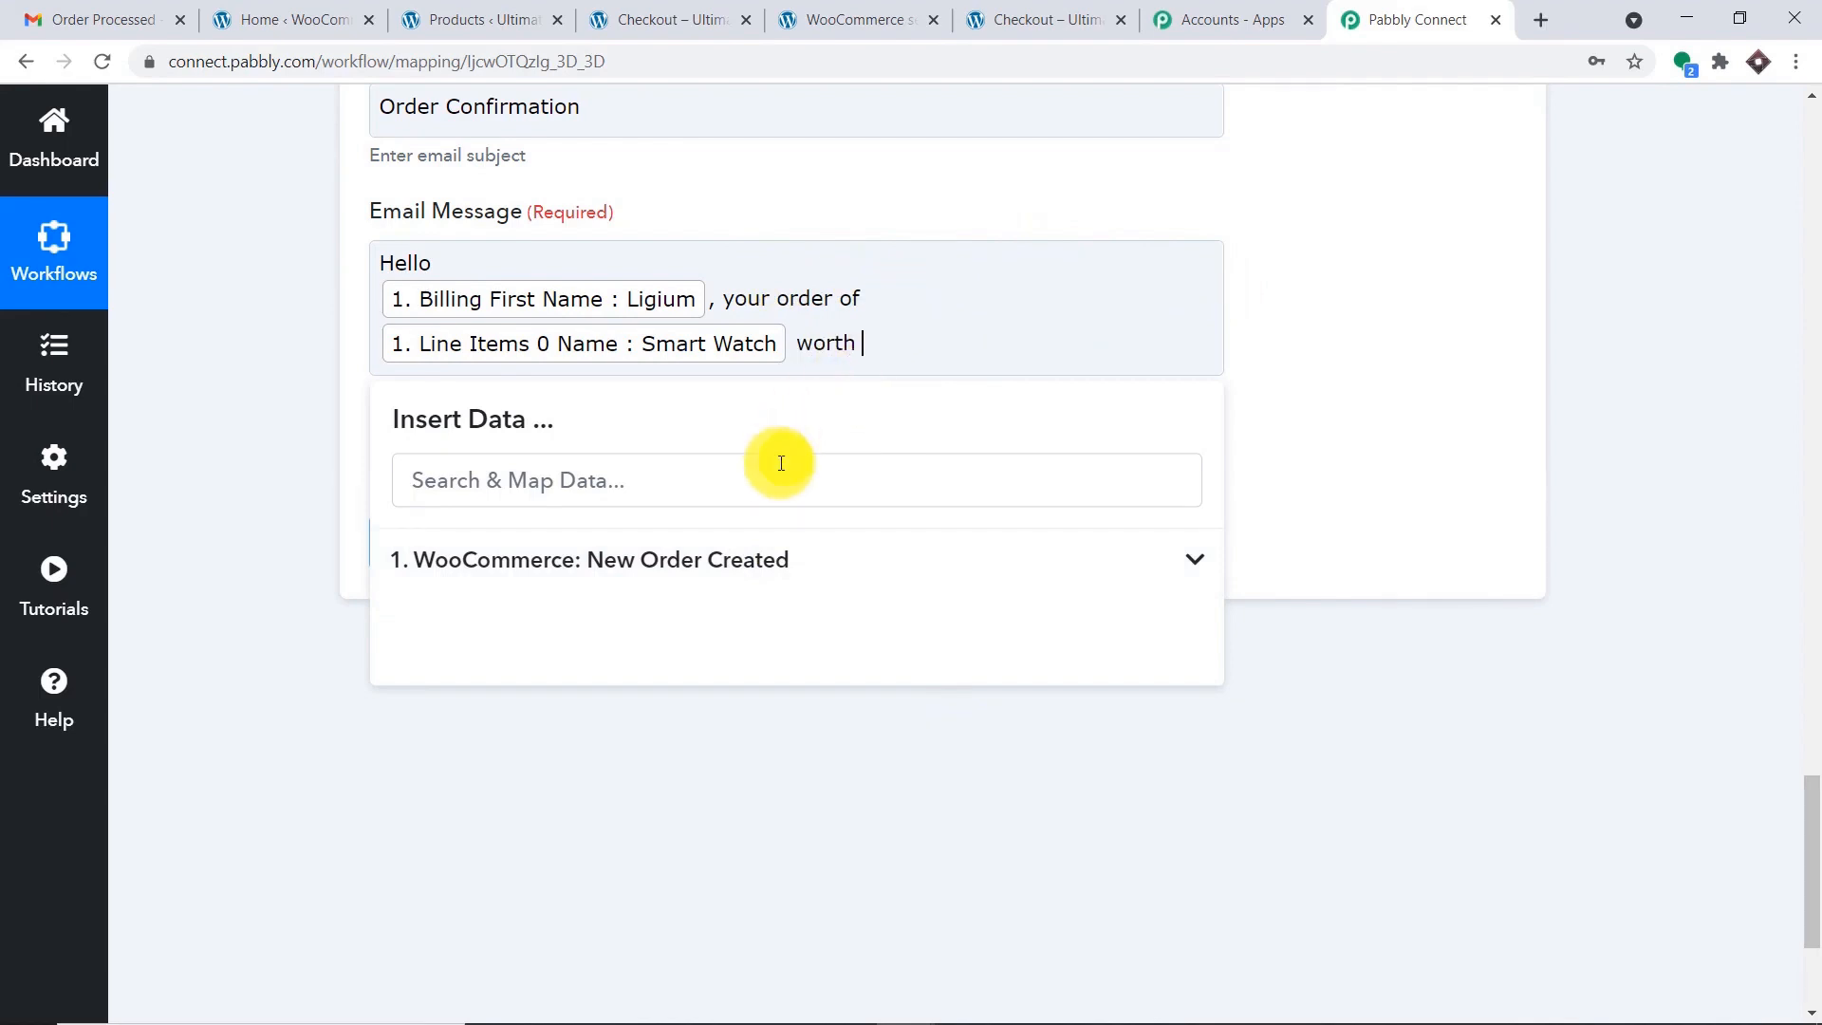
click(780, 485)
text(2)
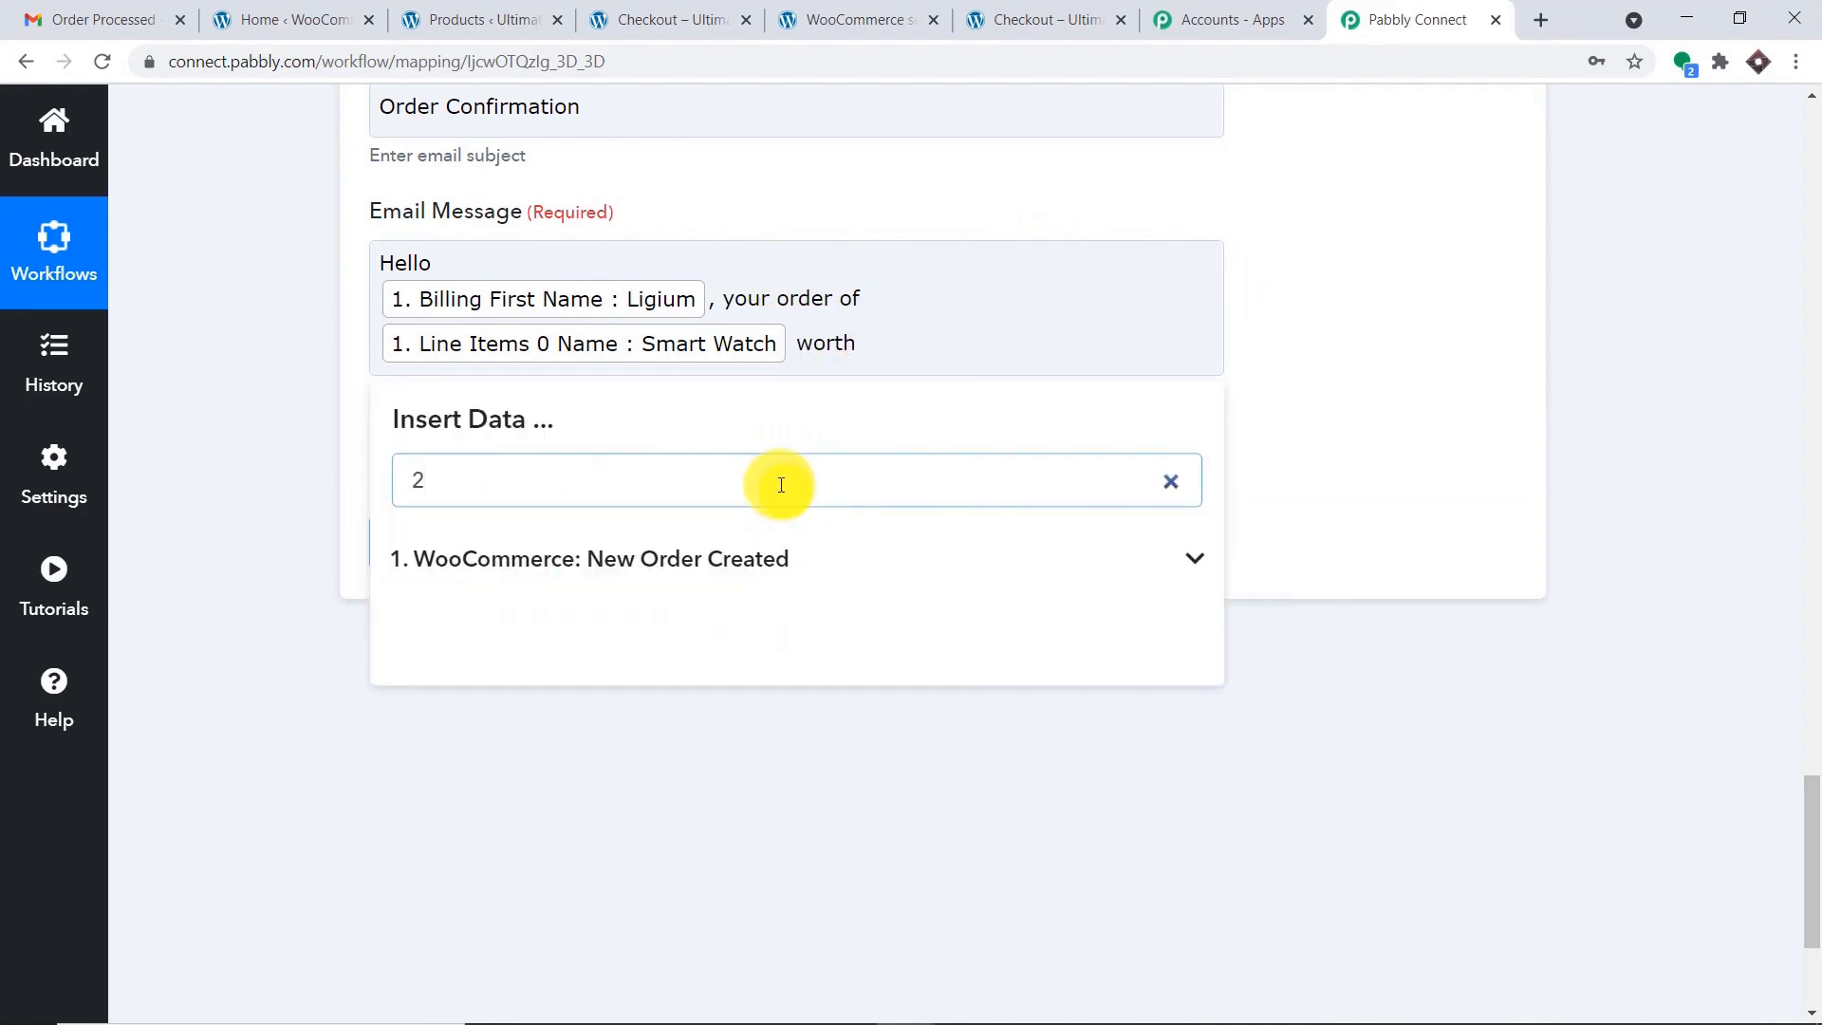
text(50)
click(765, 561)
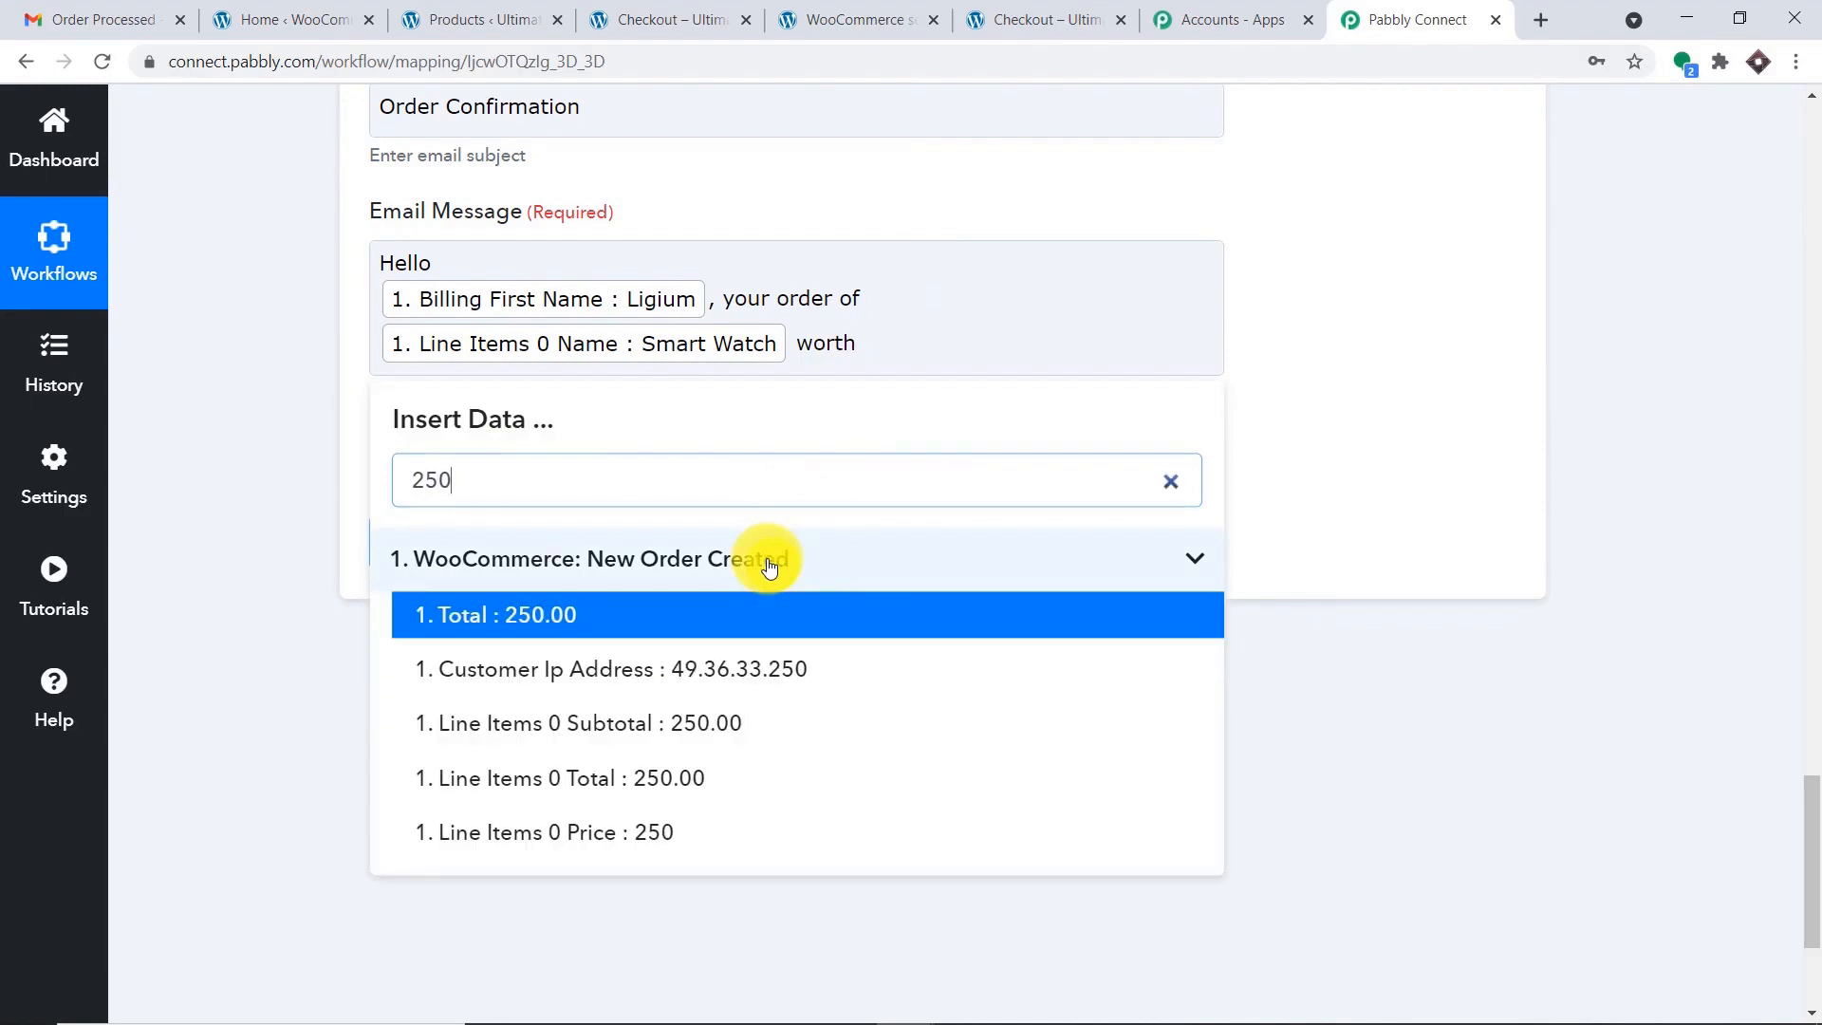
click(654, 614)
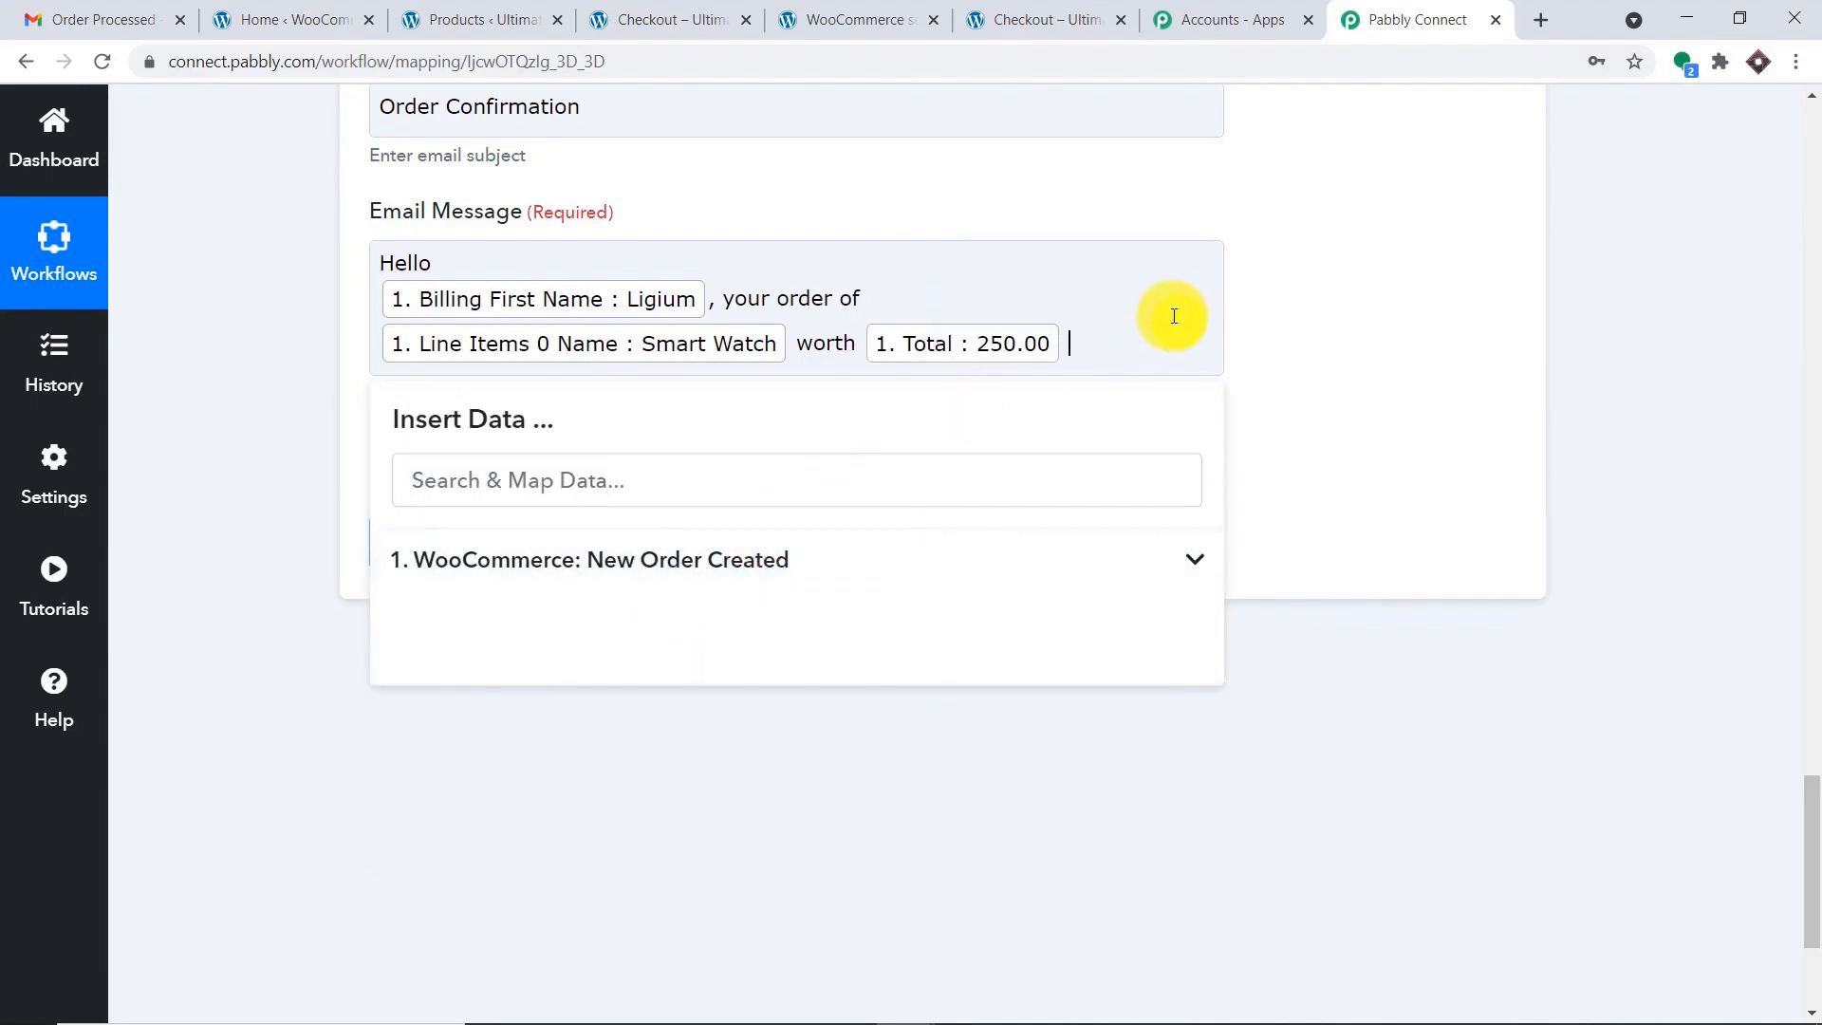
Add 'INR is processed…package at' text with Billing Address 1 and Address 2.
text(INR is )
text(processed. You will recieve the package at)
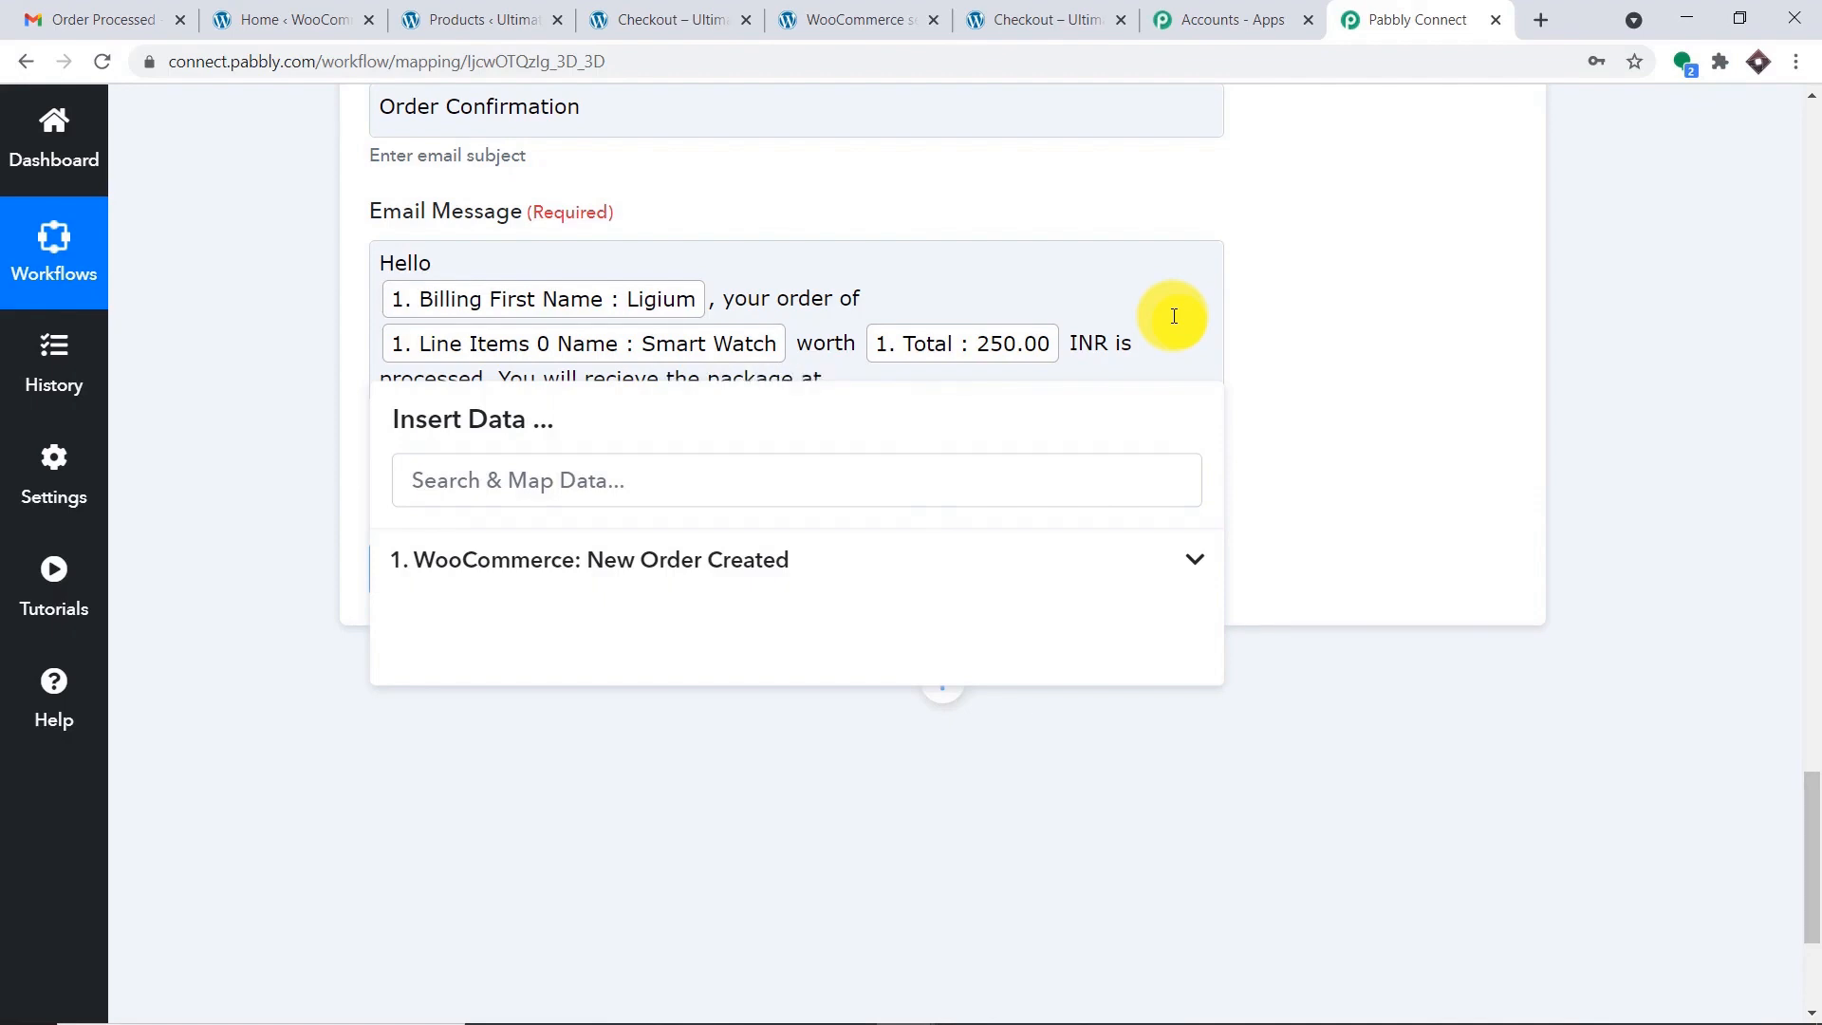
click(752, 561)
scroll(752, 663, down, 4)
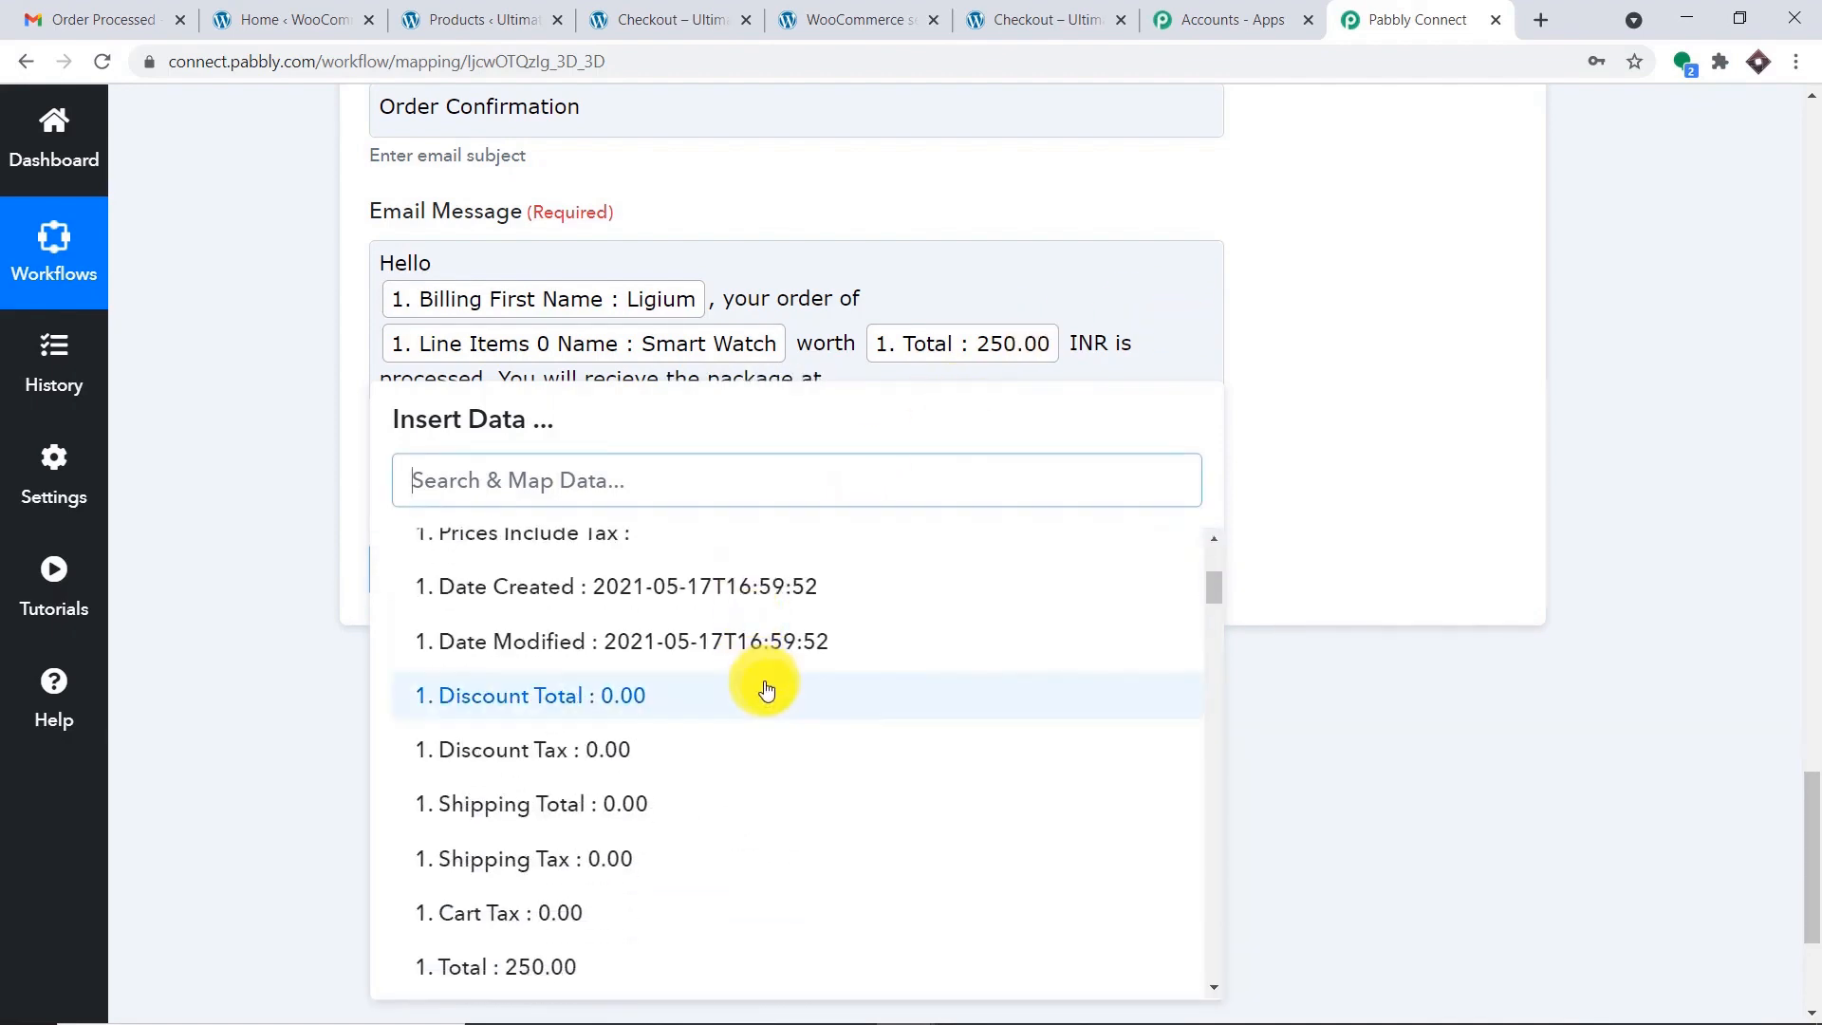
scroll(767, 693, down, 5)
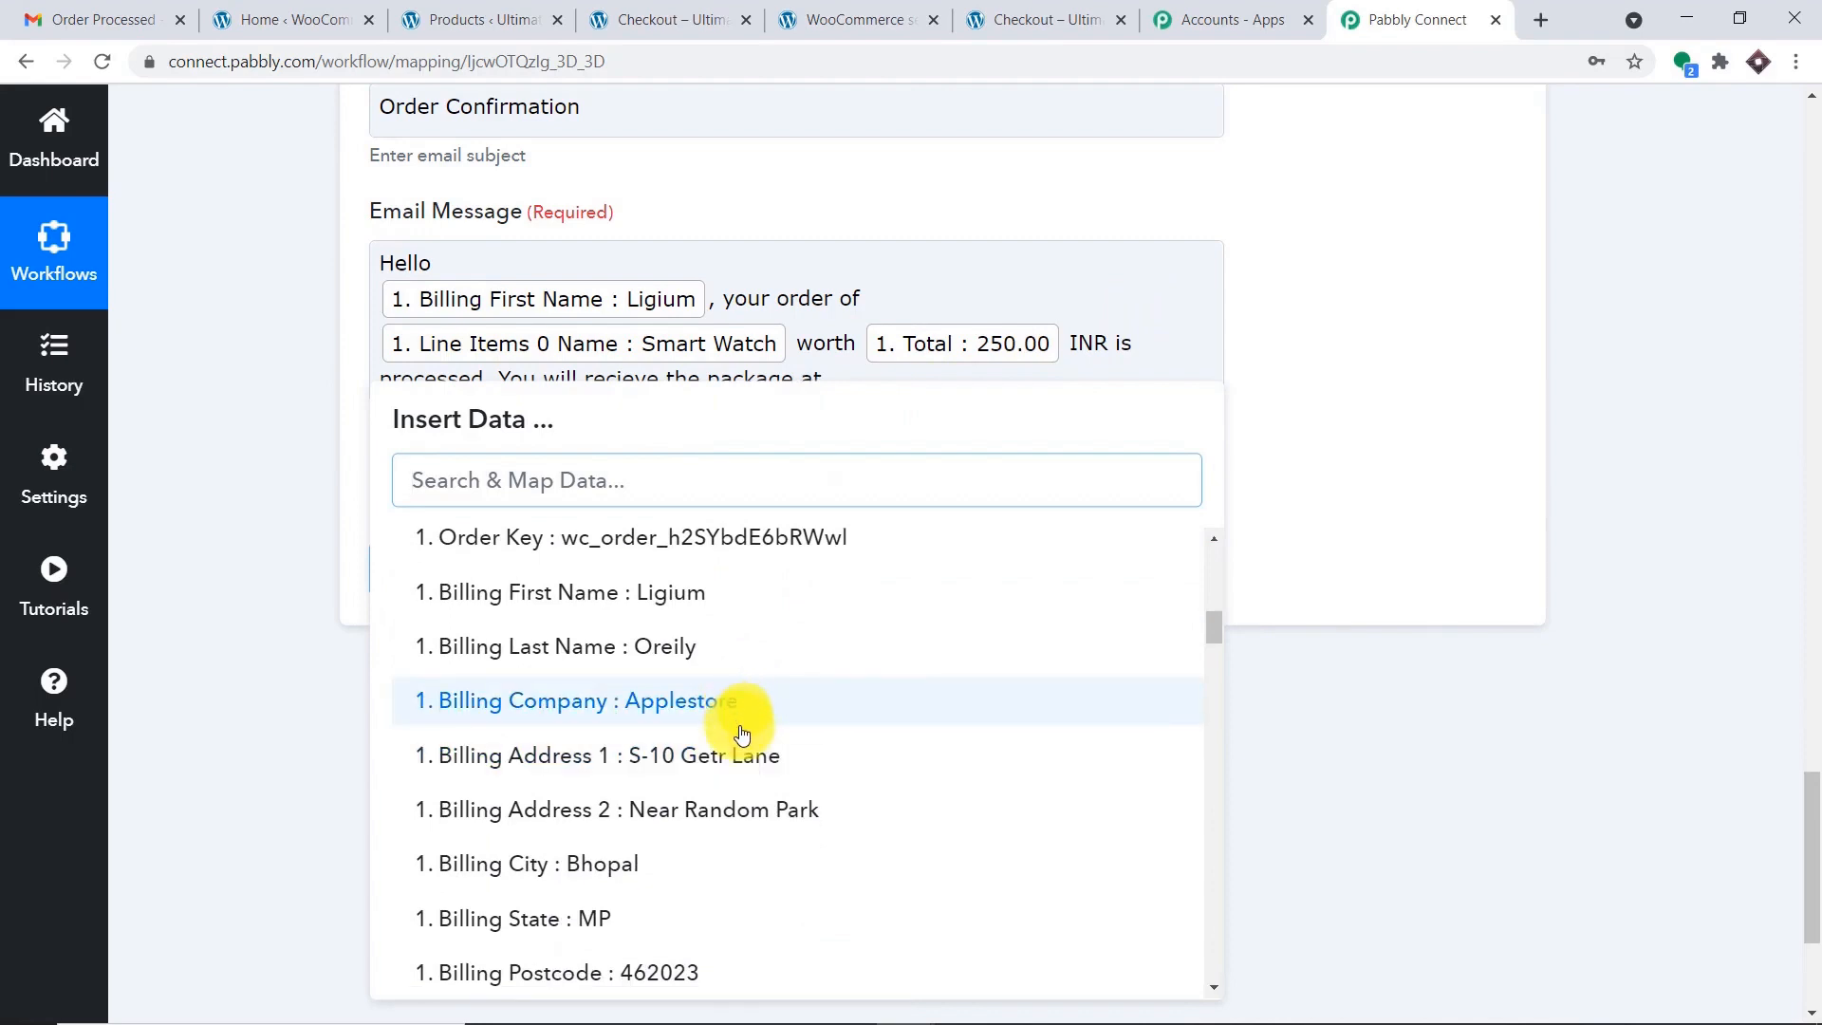
click(744, 754)
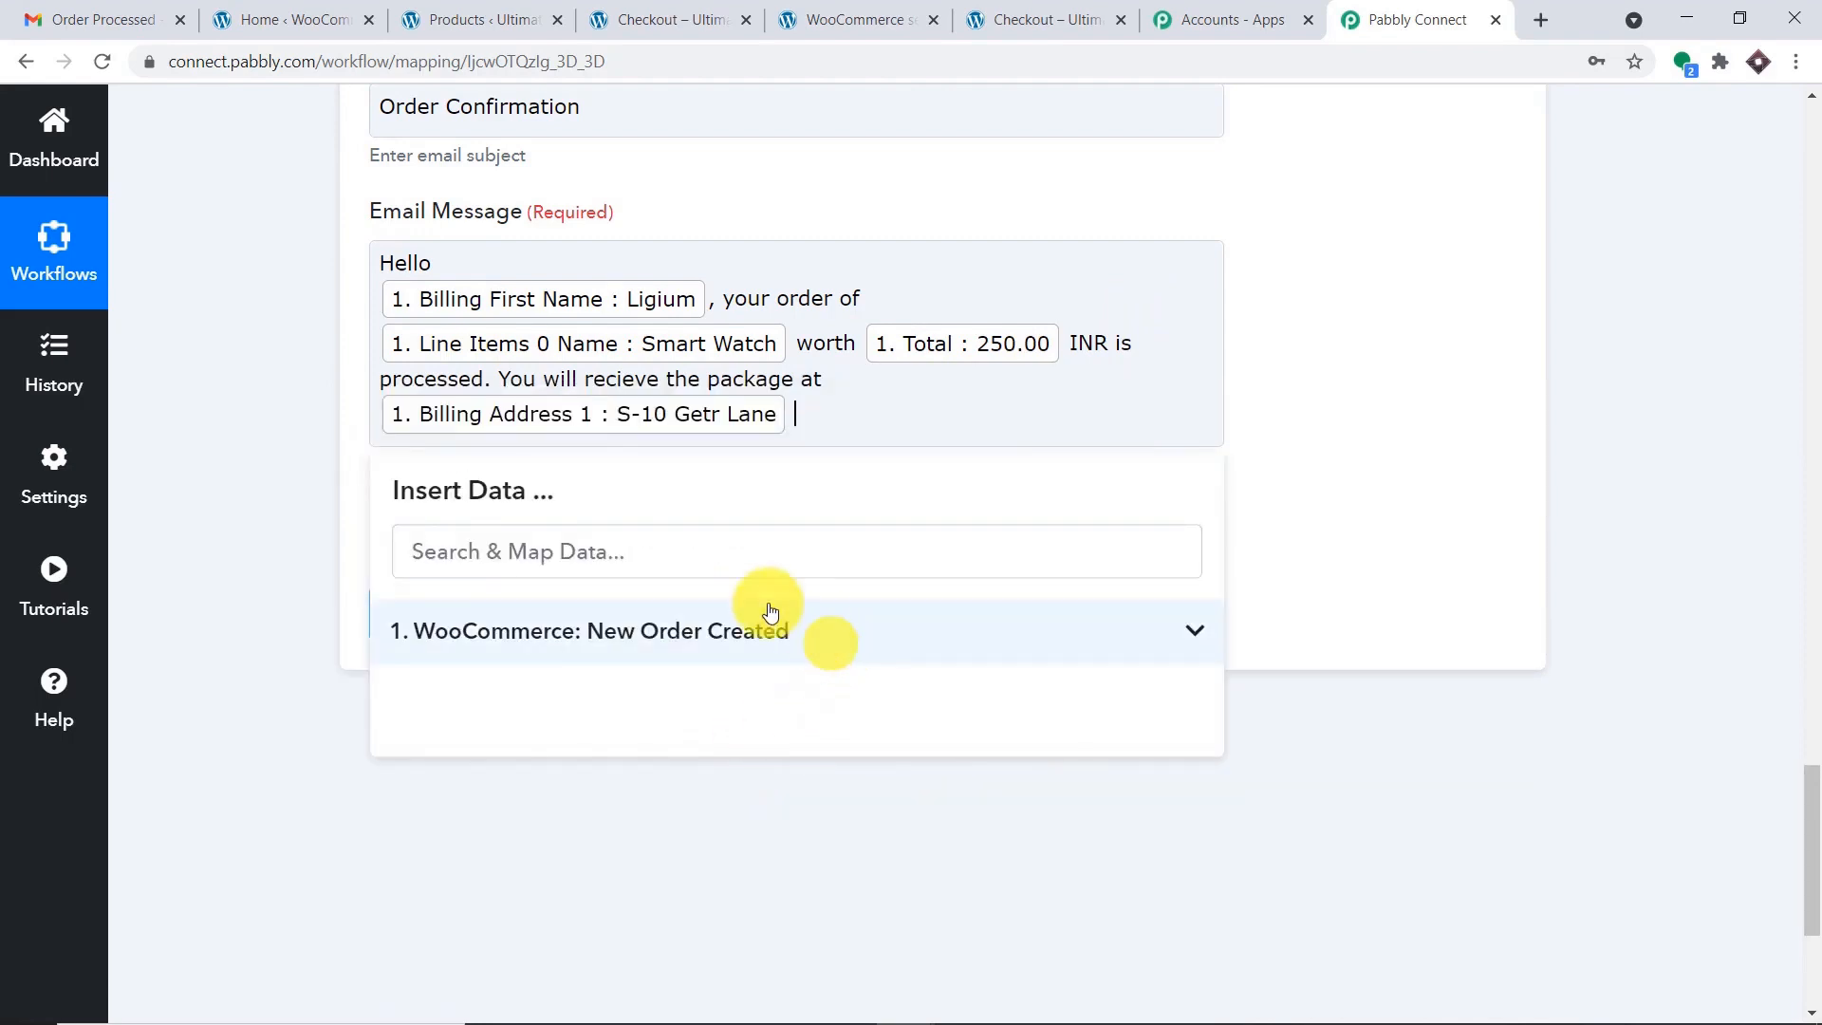
click(581, 630)
scroll(752, 750, down, 9)
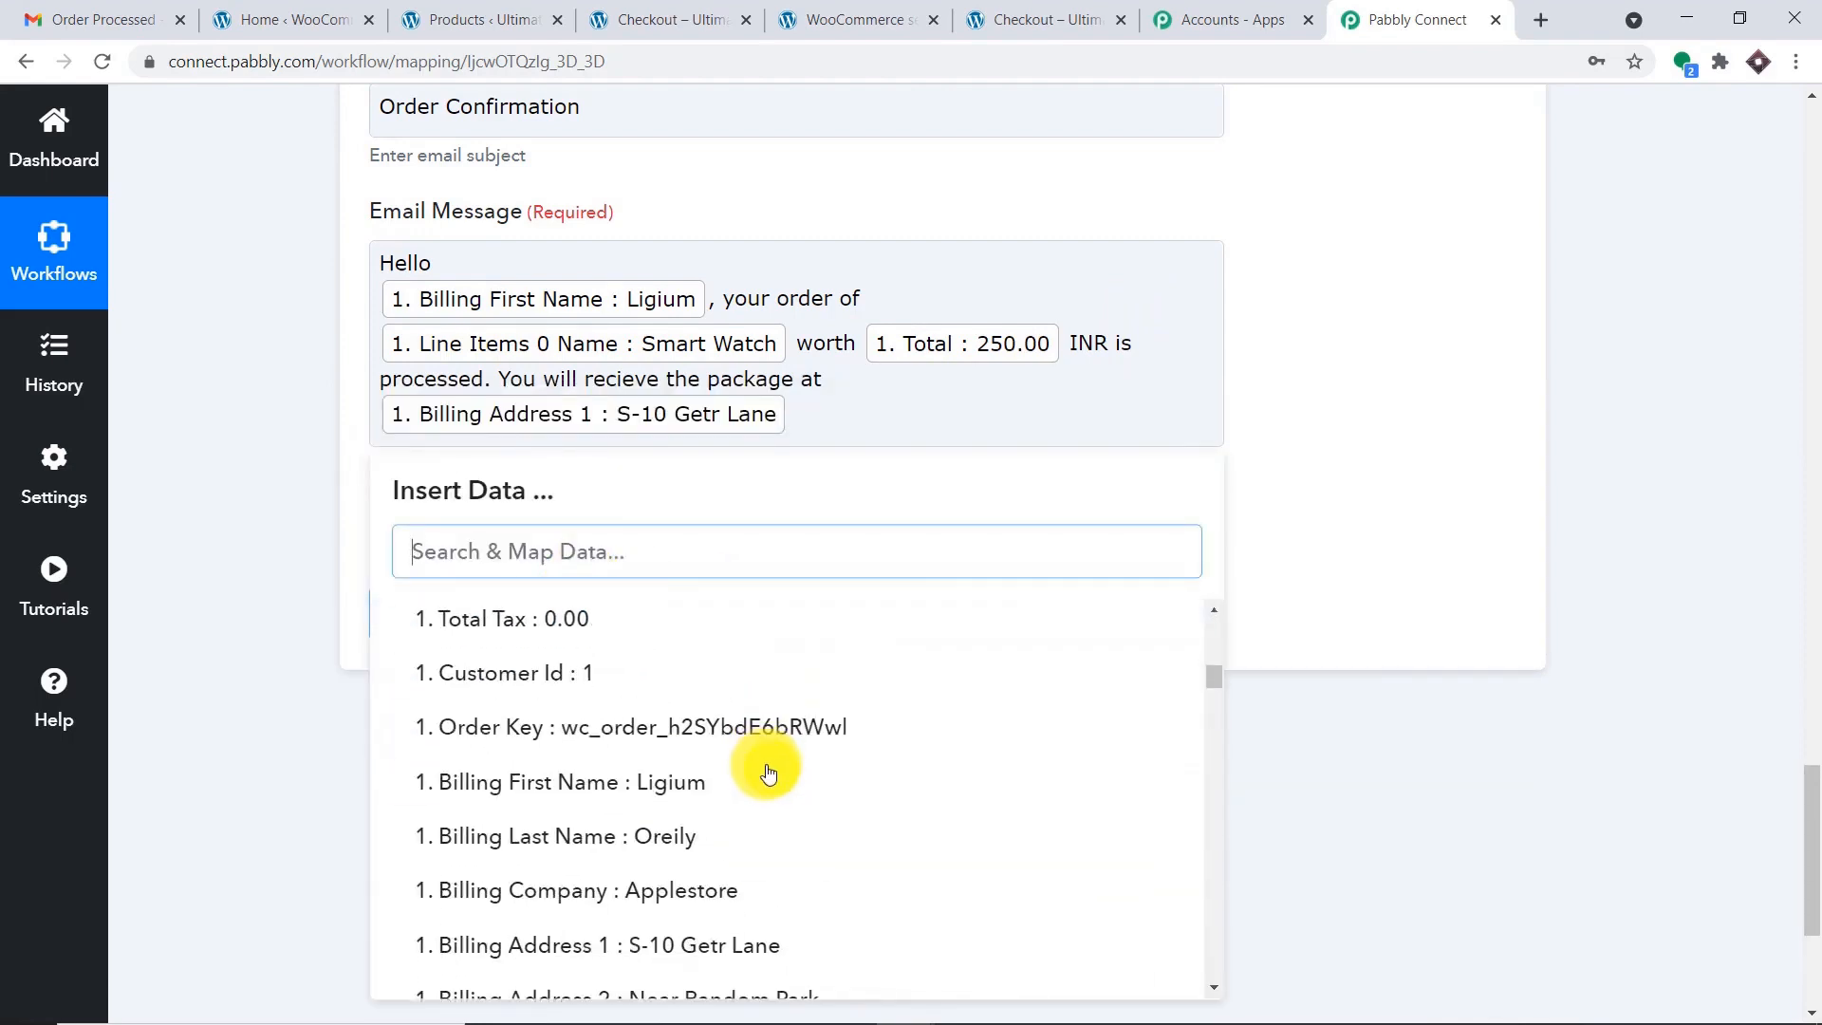
scroll(767, 787, down, 2)
click(766, 874)
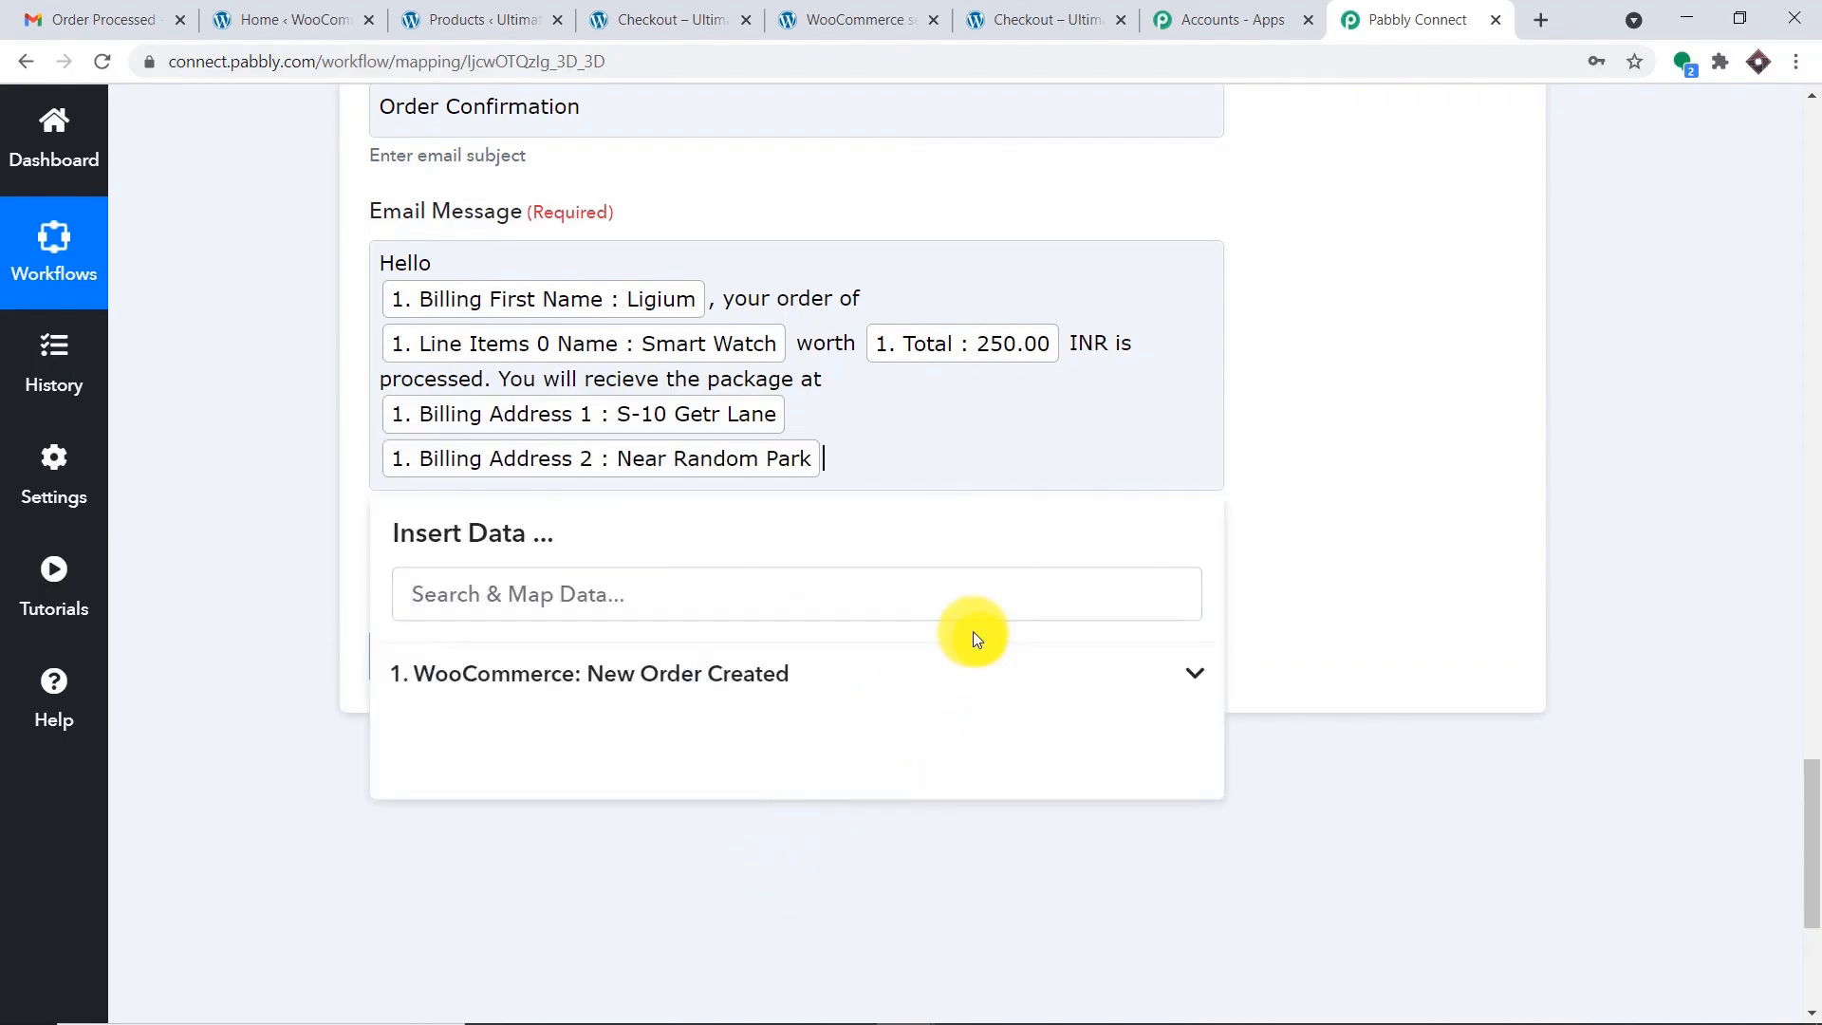
Insert the billing city and postcode into the message.
scroll(927, 601, down, 4)
click(664, 320)
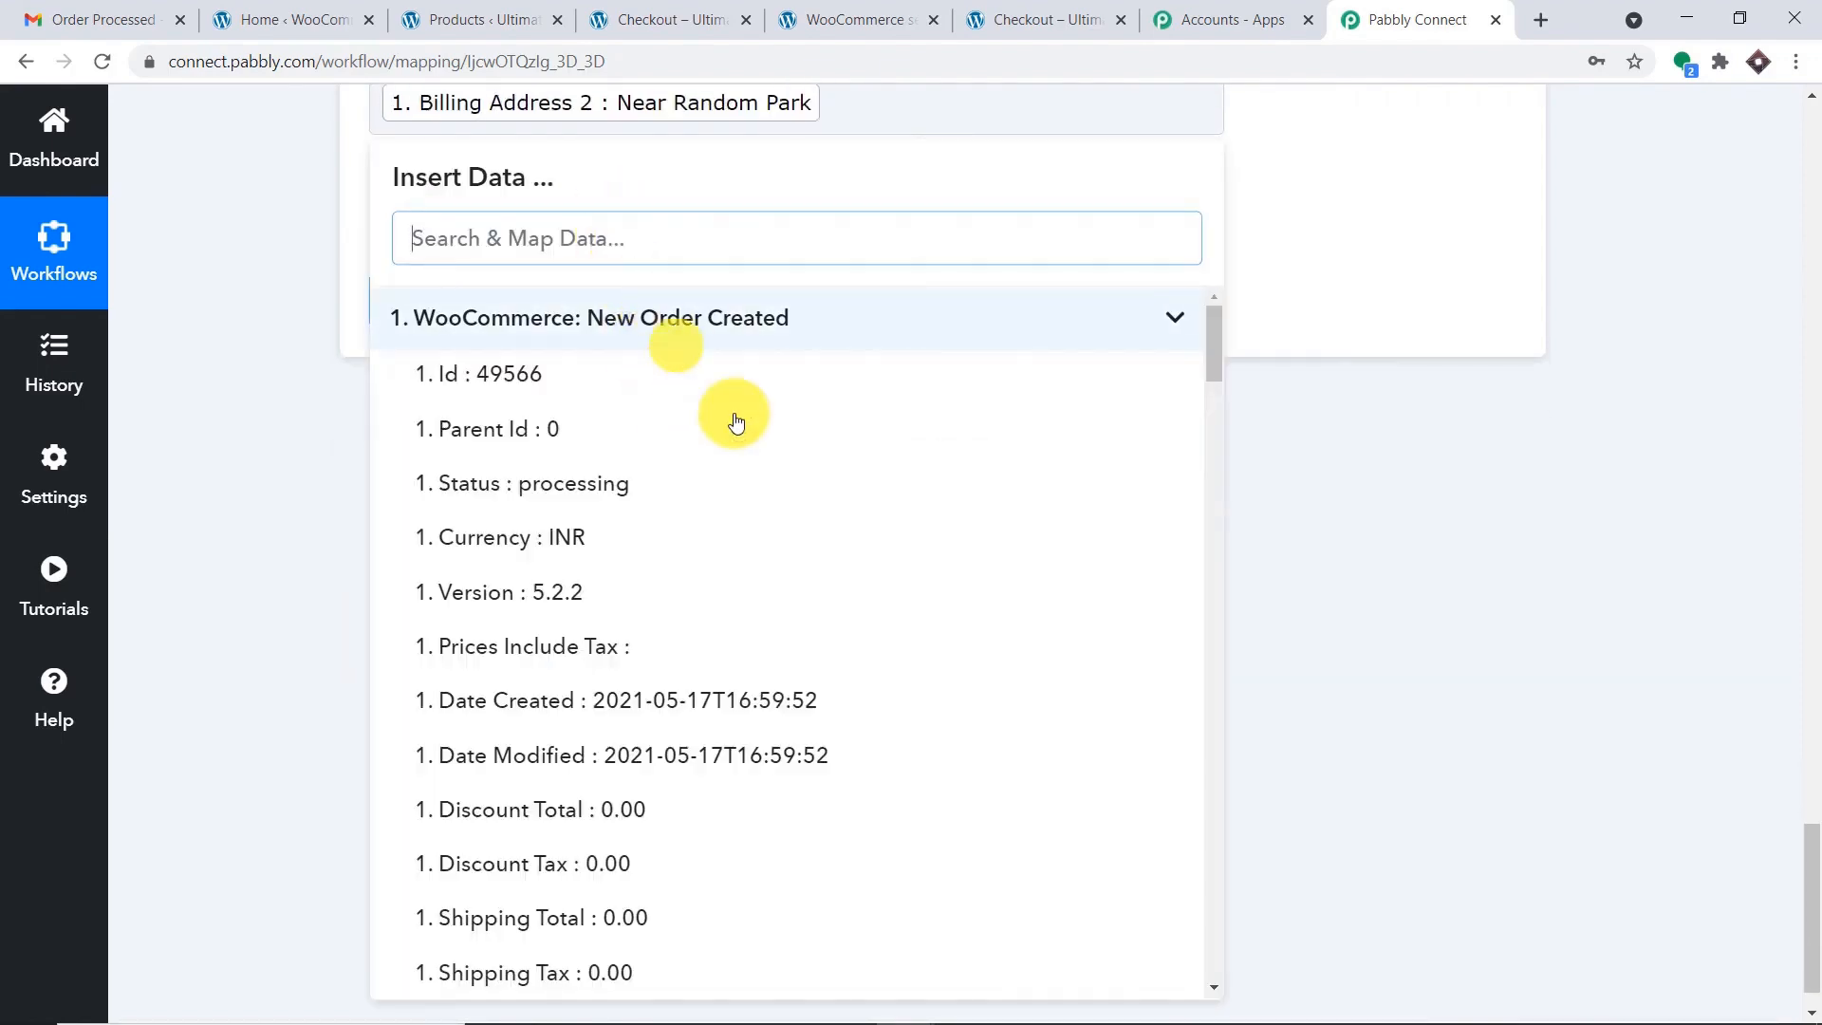
scroll(866, 724, down, 8)
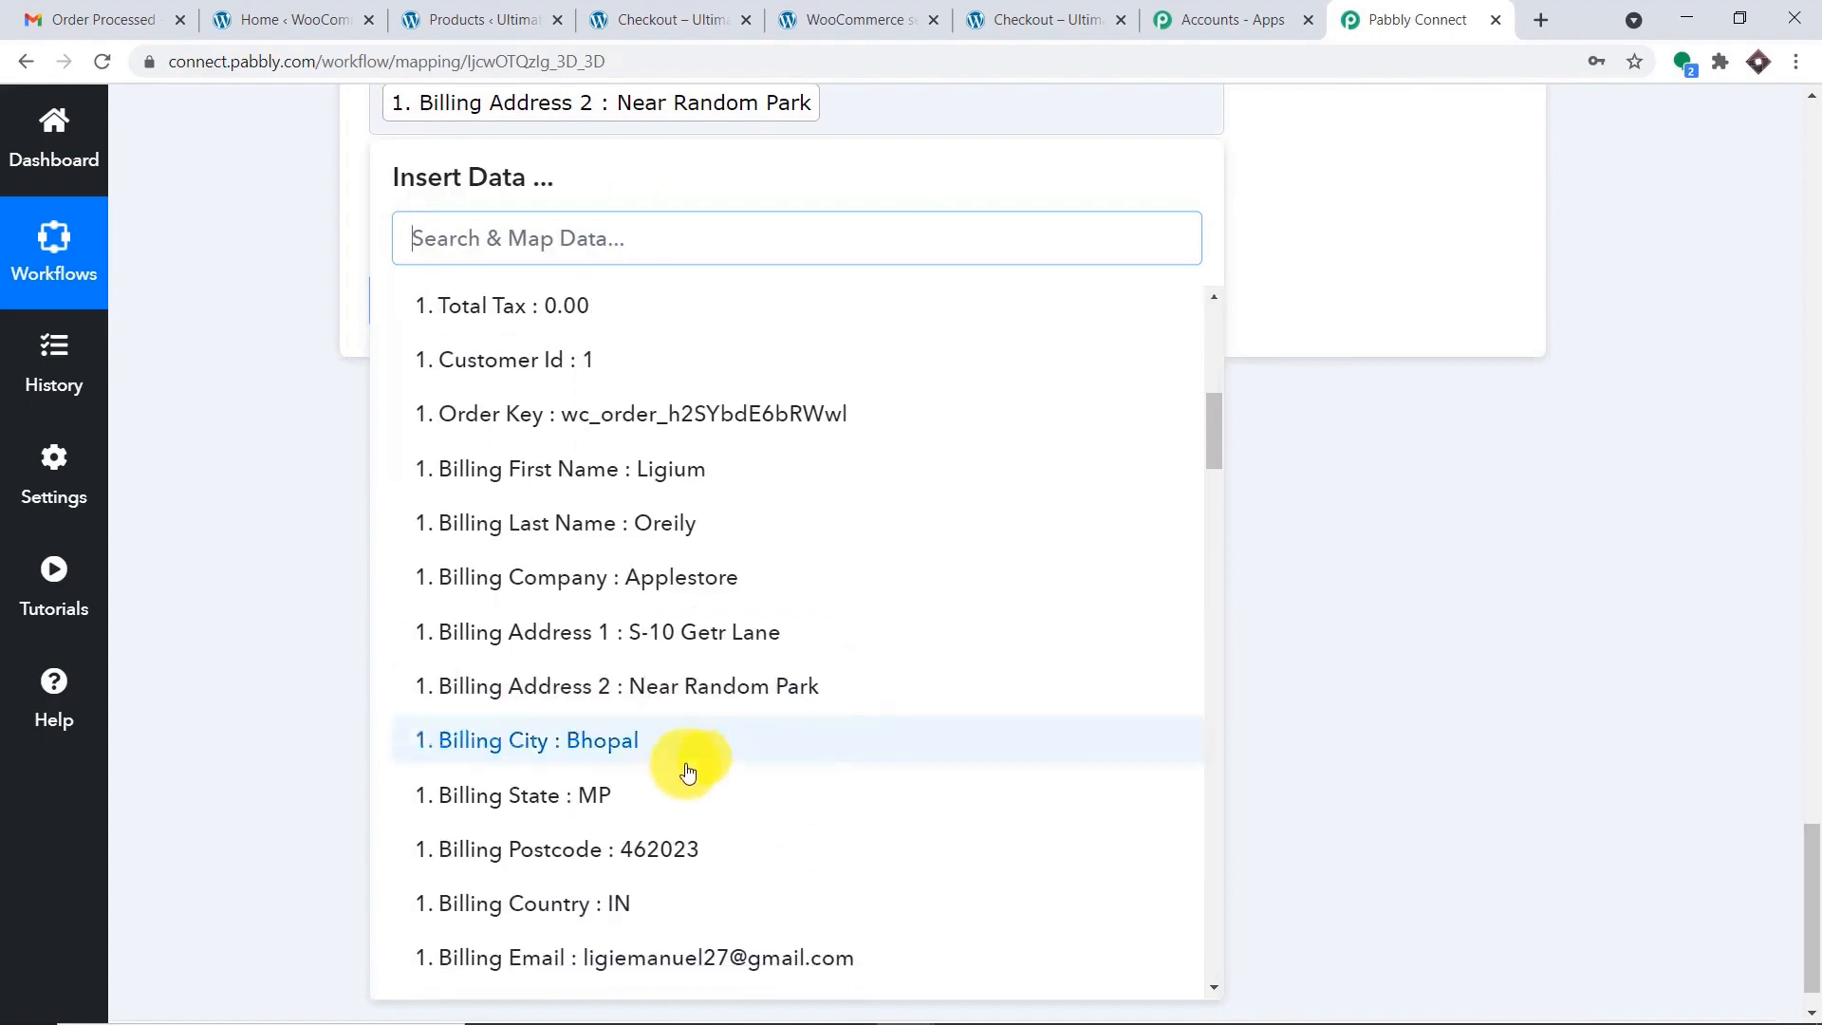
click(683, 744)
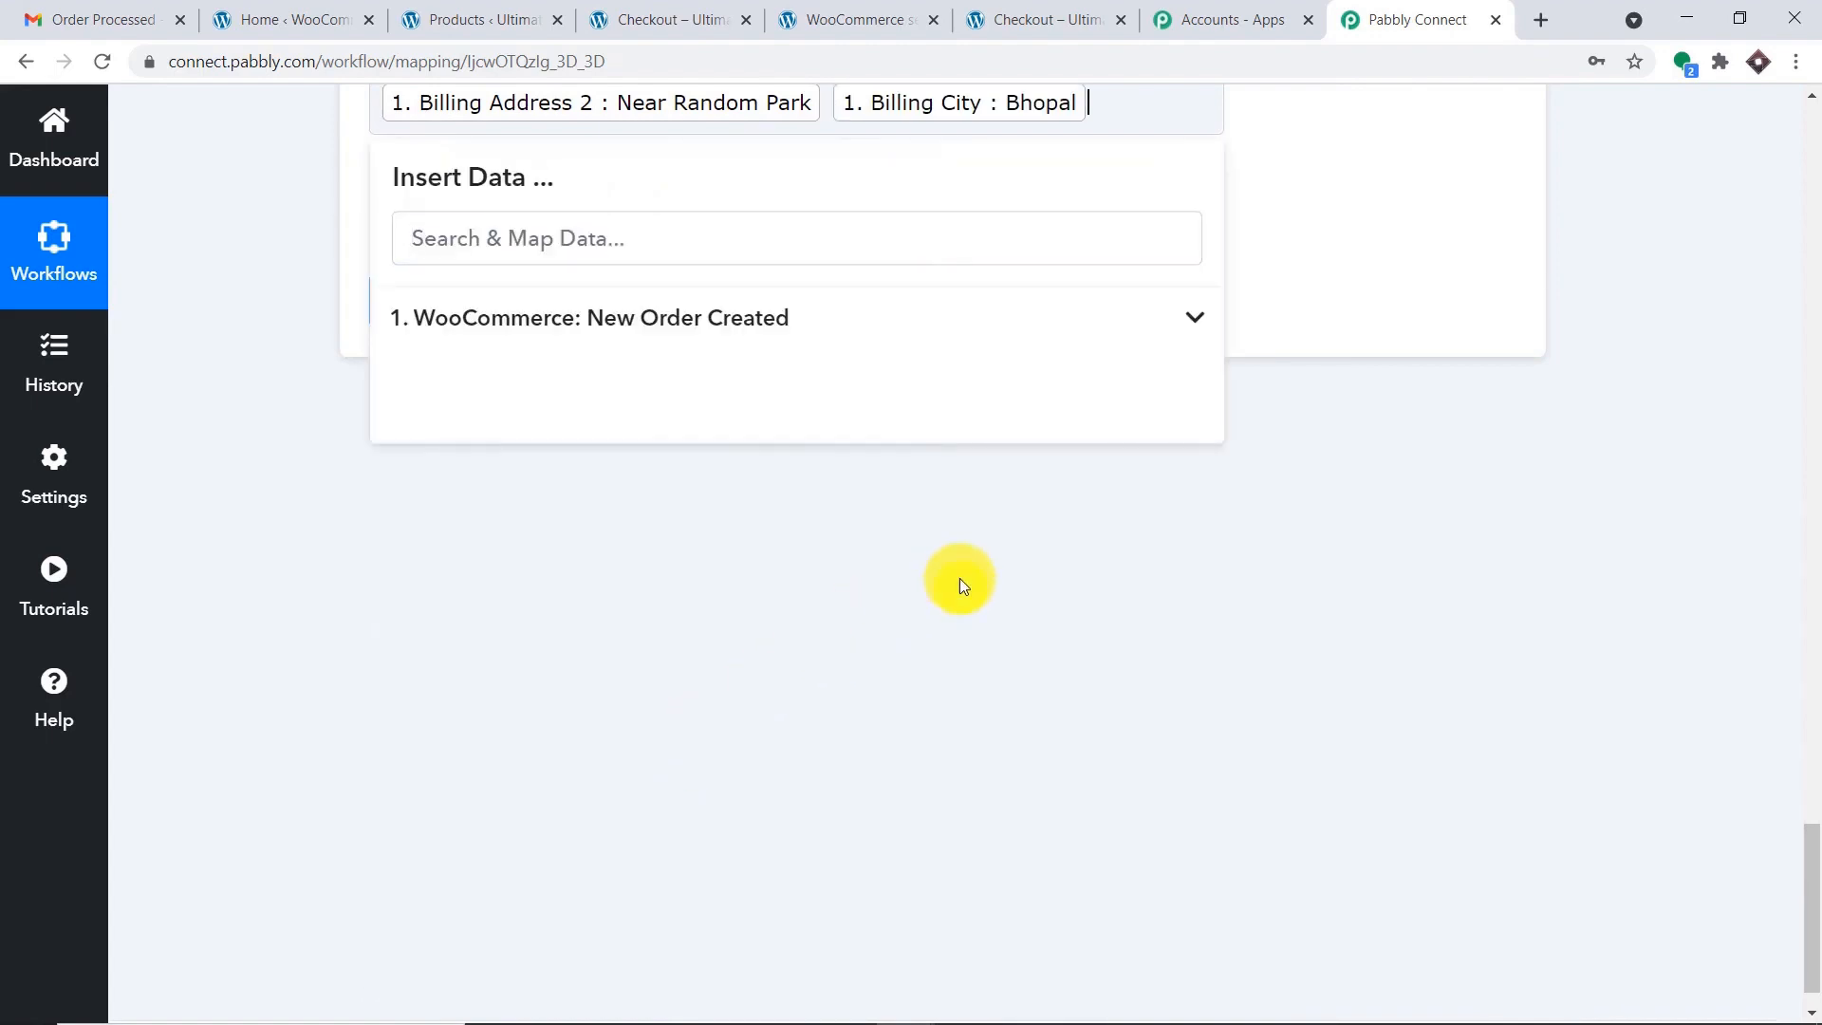
click(821, 320)
scroll(702, 880, down, 6)
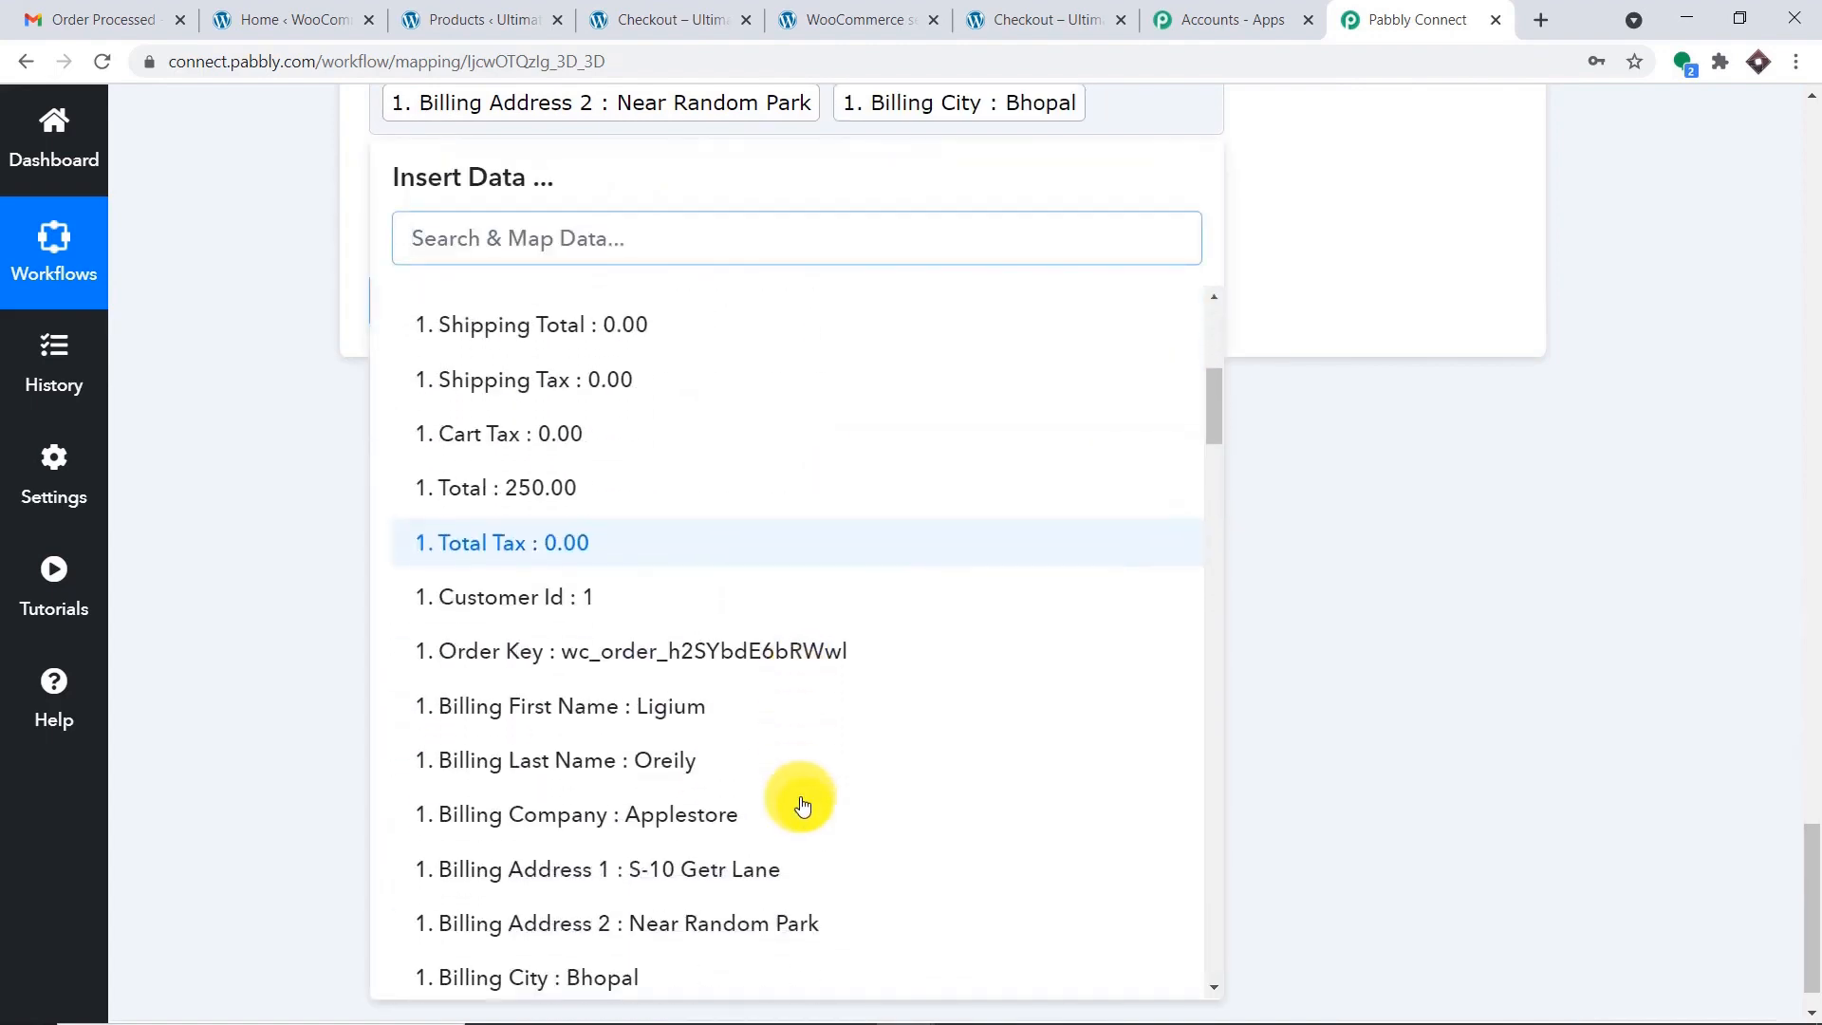
scroll(731, 845, down, 2)
click(638, 964)
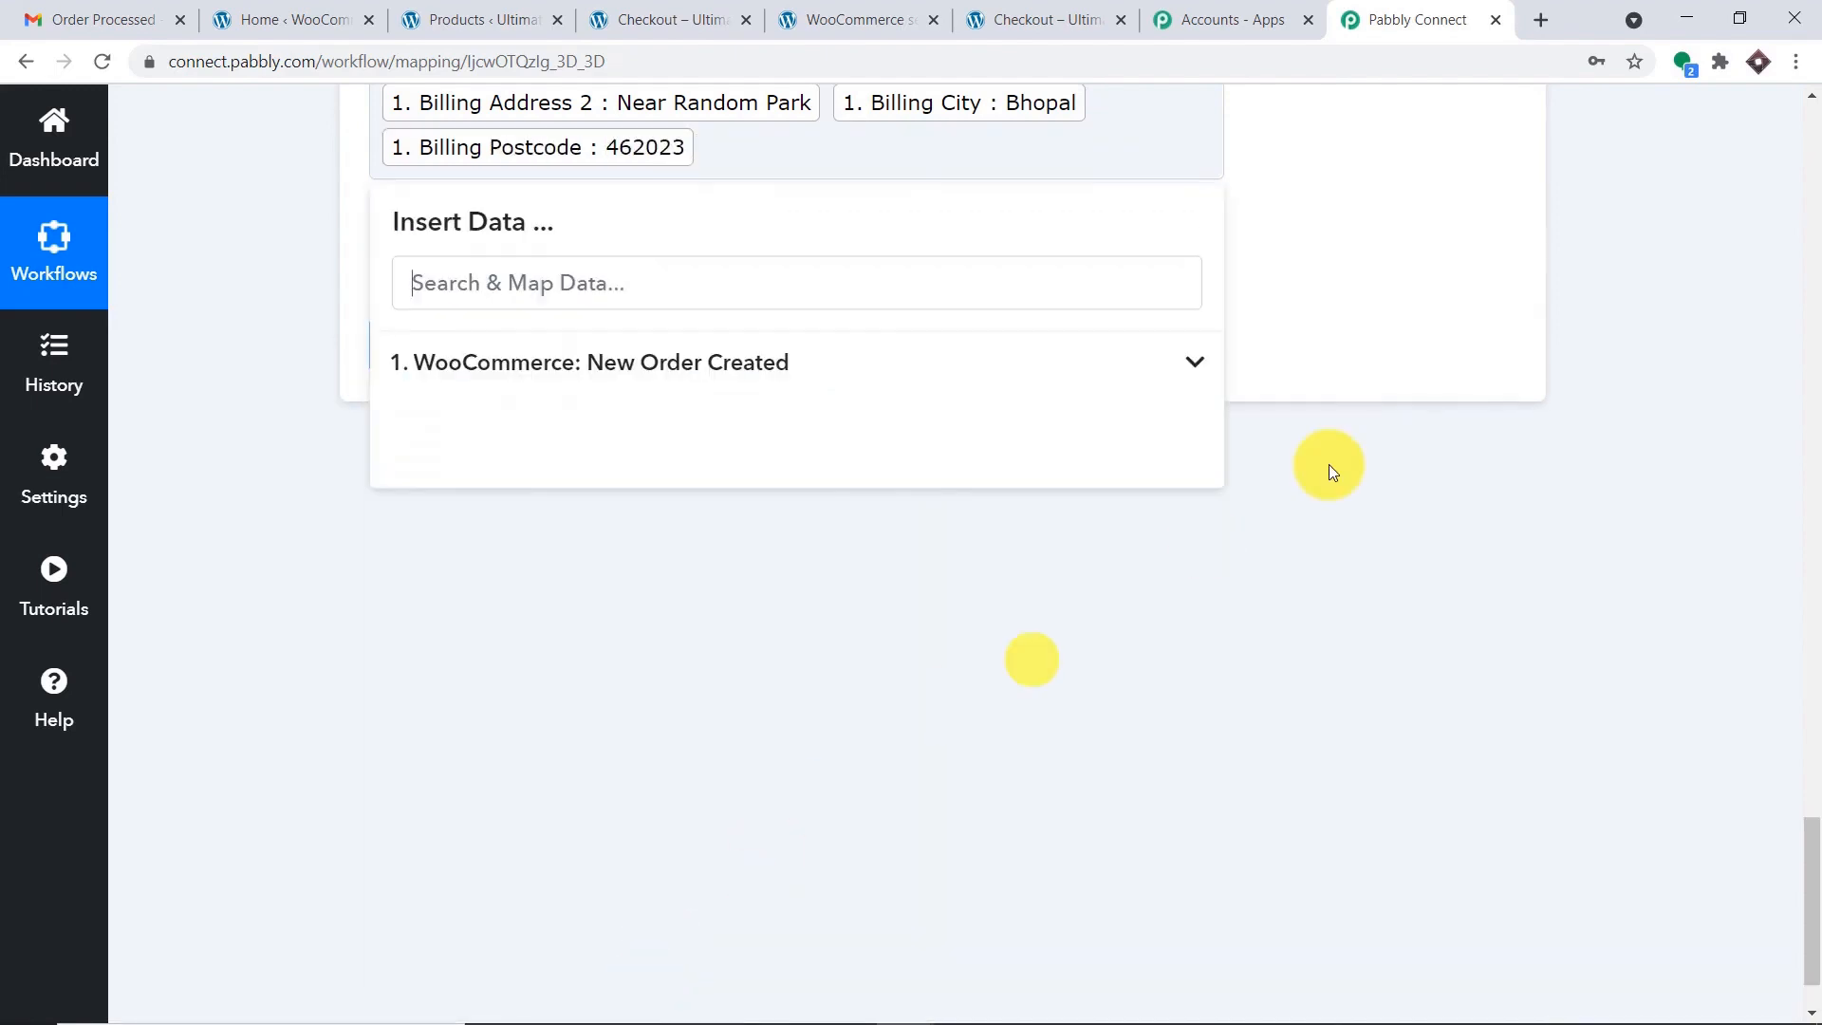
Save the Gmail step and send a test request.
click(1517, 258)
scroll(1478, 277, up, 5)
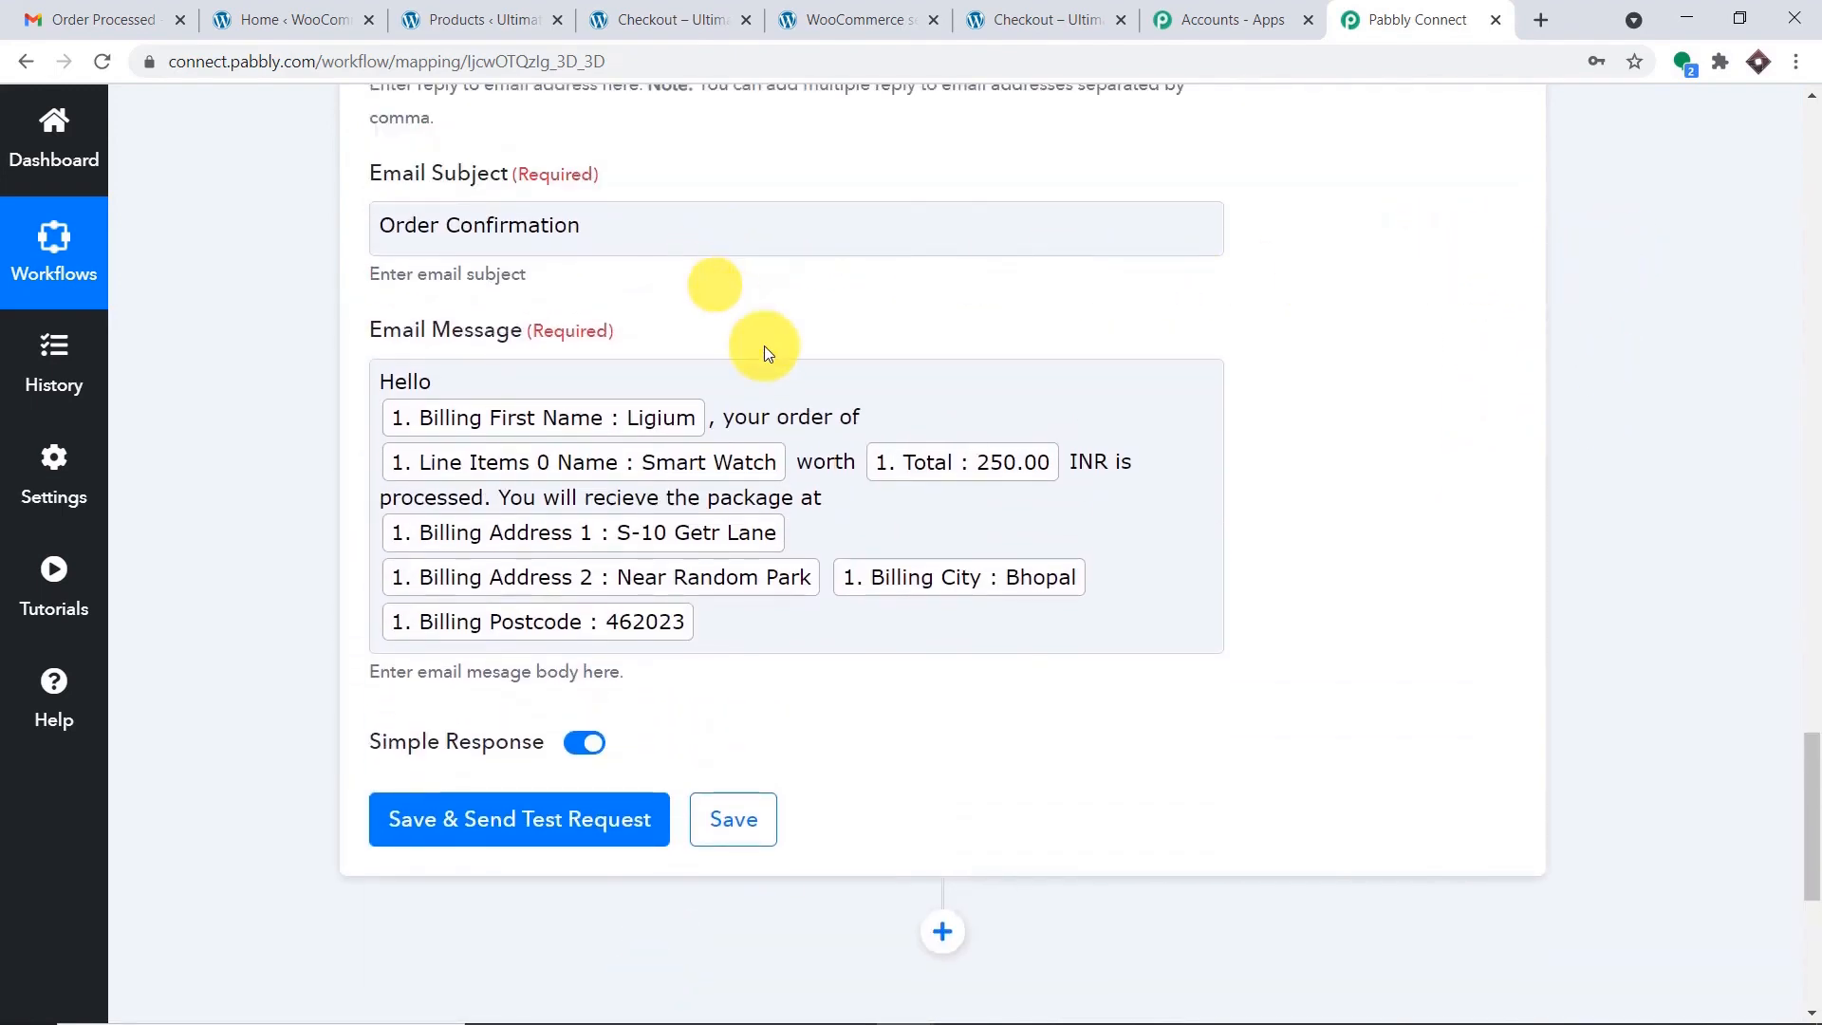
scroll(765, 345, down, 2)
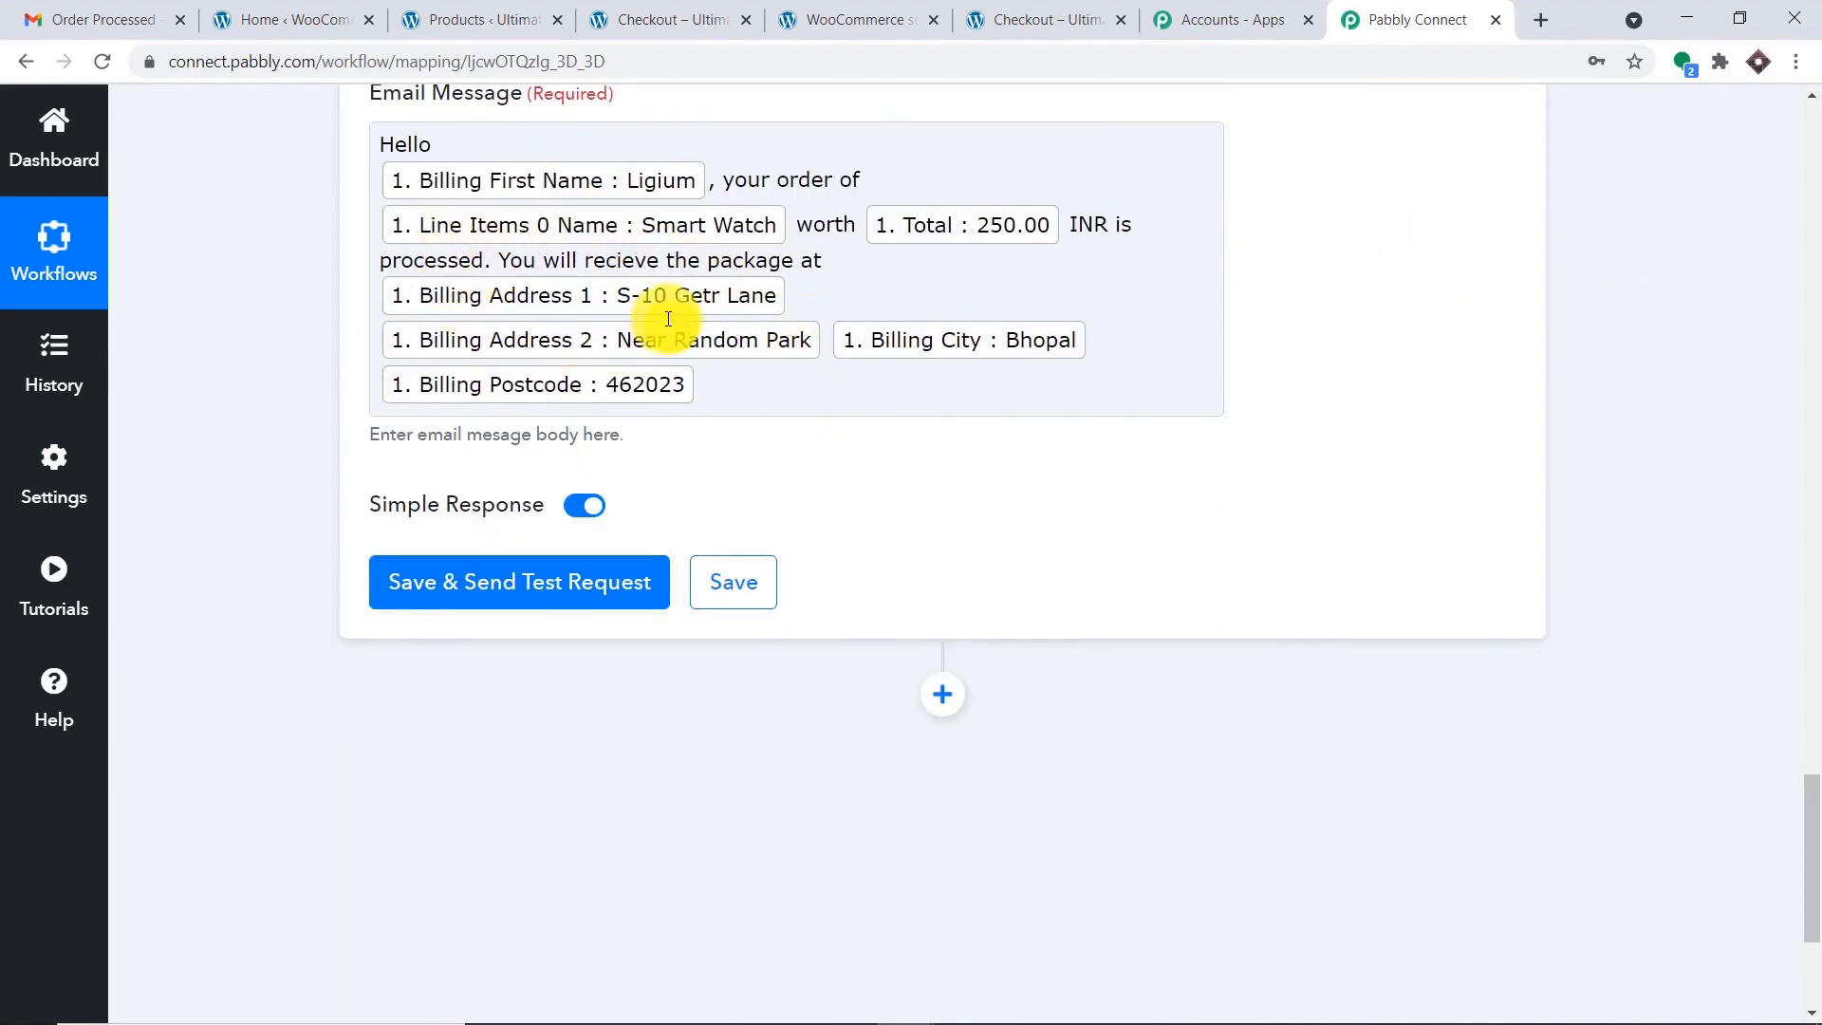
click(520, 594)
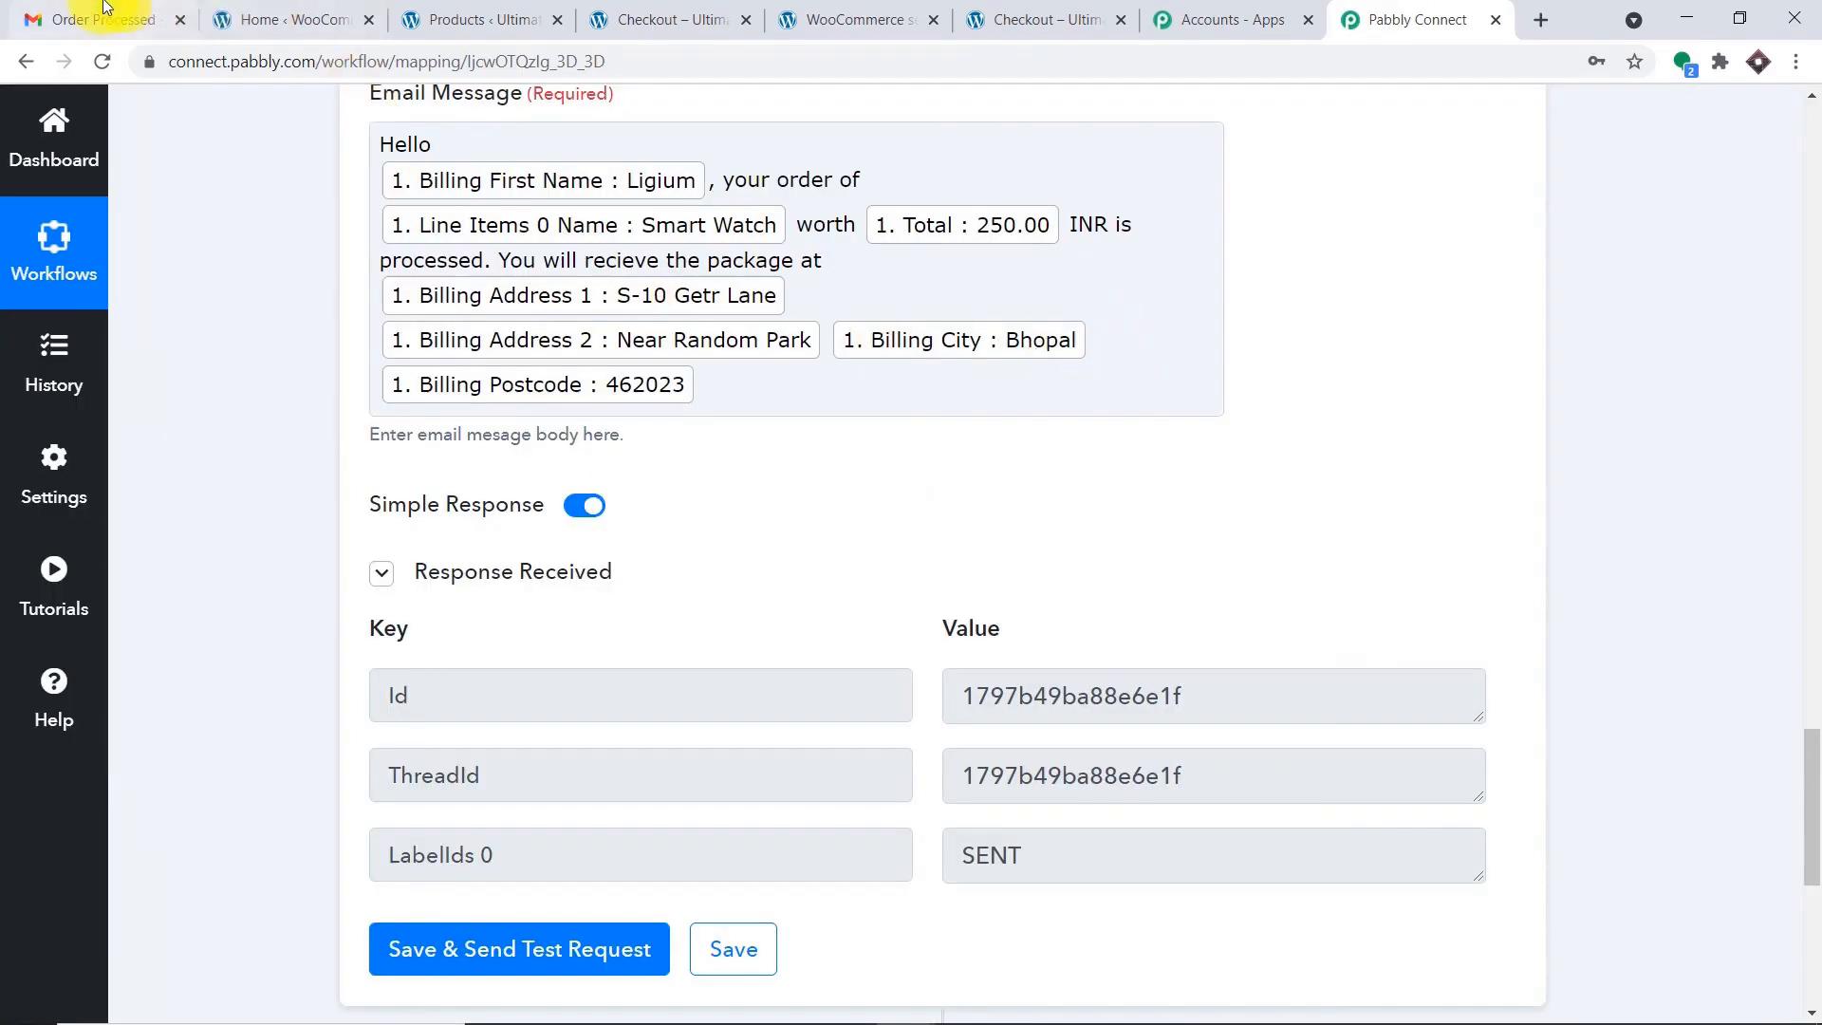
Open the Order Confirmation email in the customer's Gmail inbox, showing Smart Watch worth 250.00 INR.
click(95, 19)
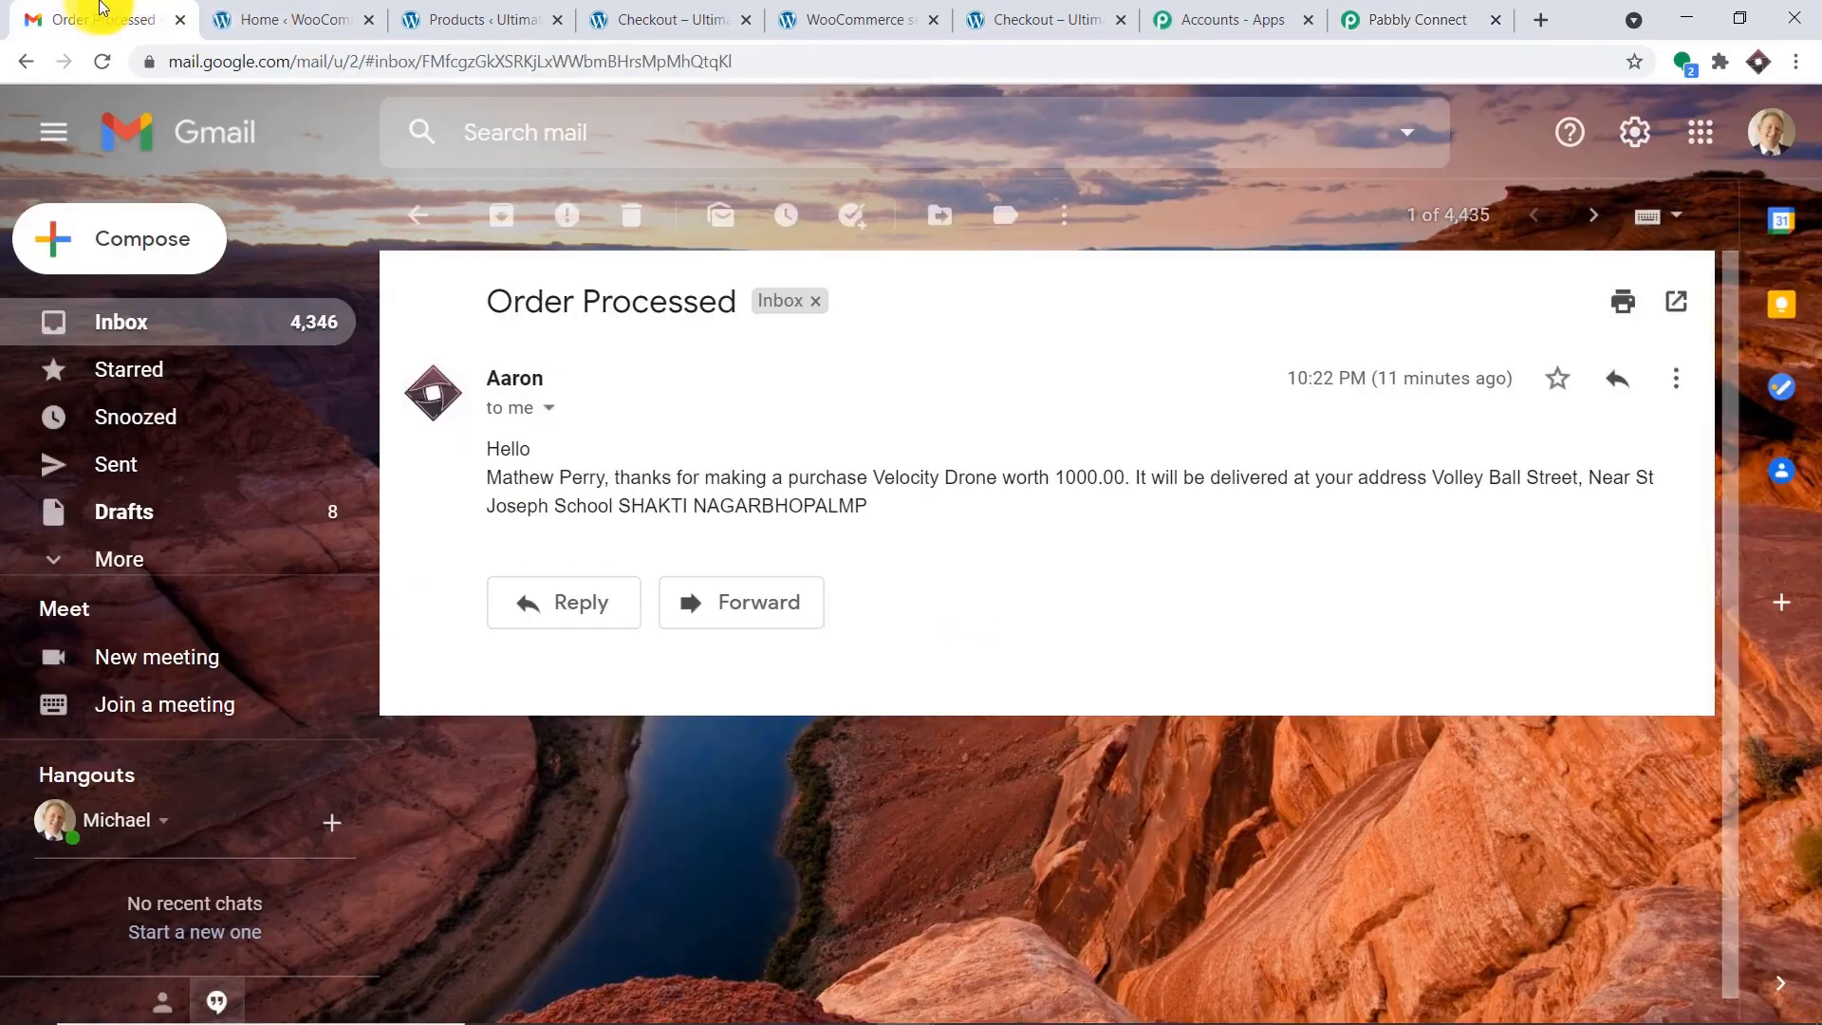
click(1770, 132)
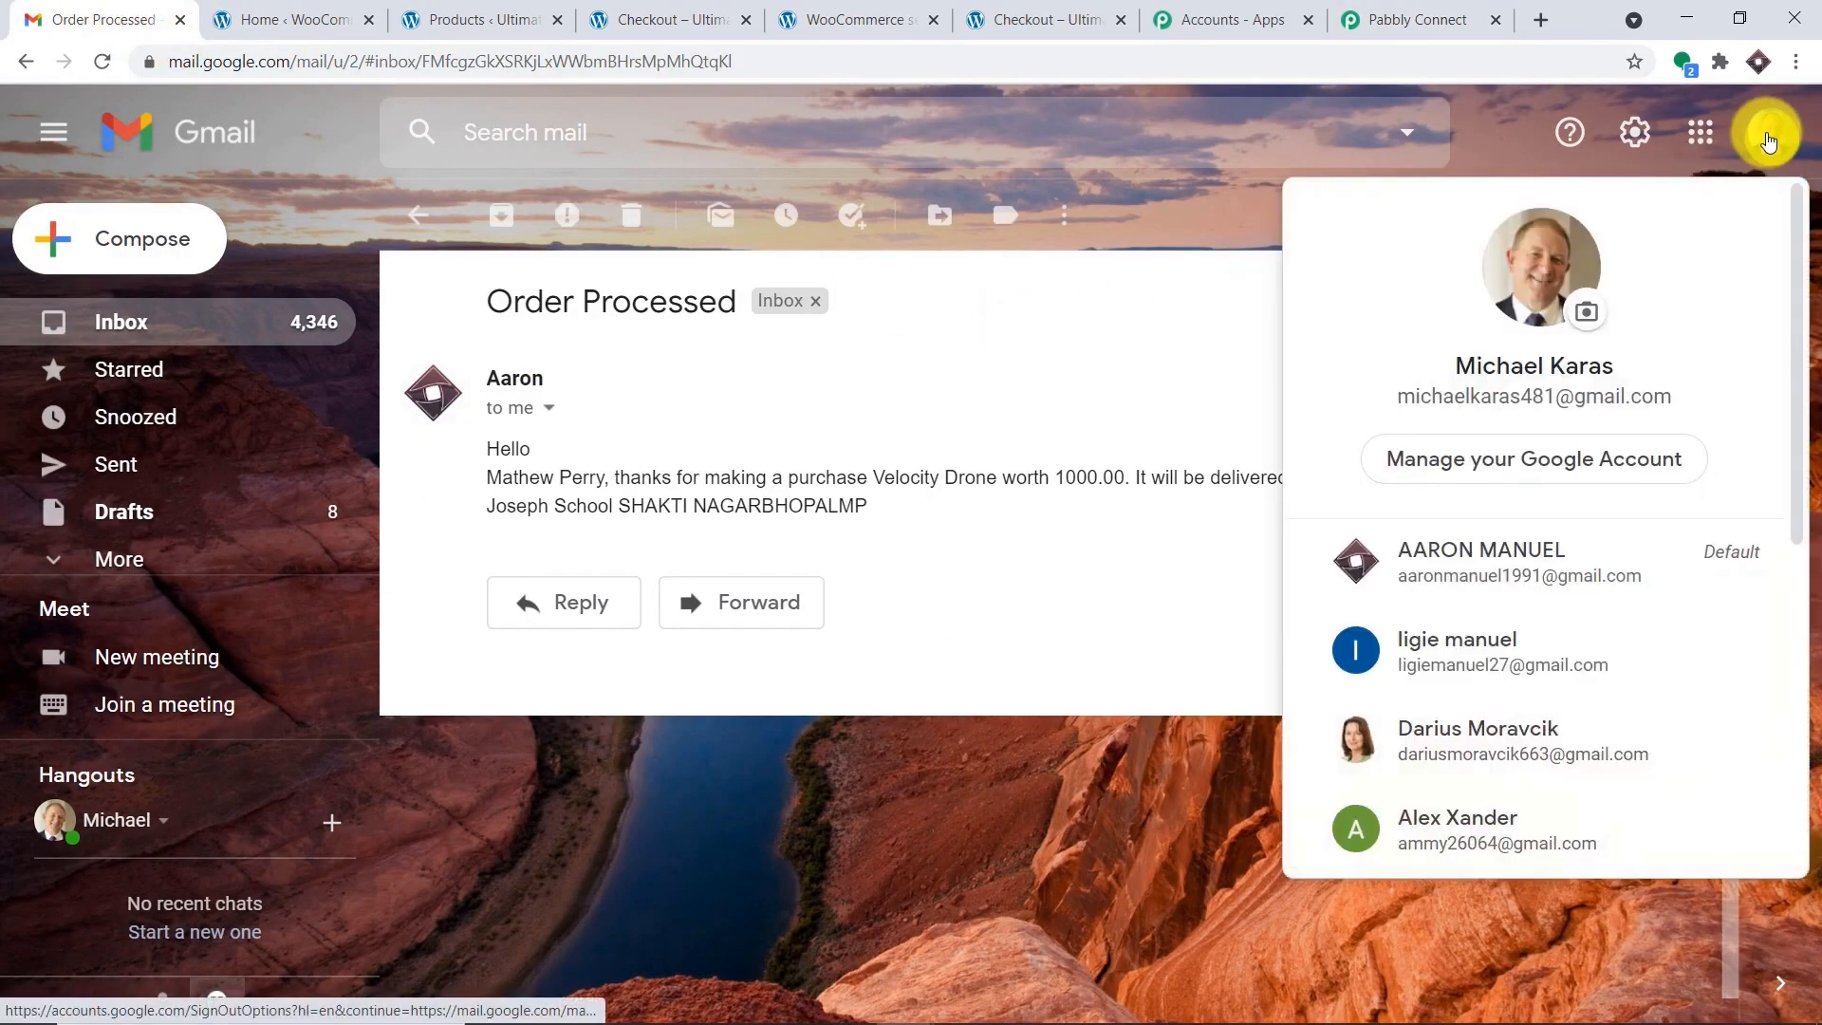
click(1553, 642)
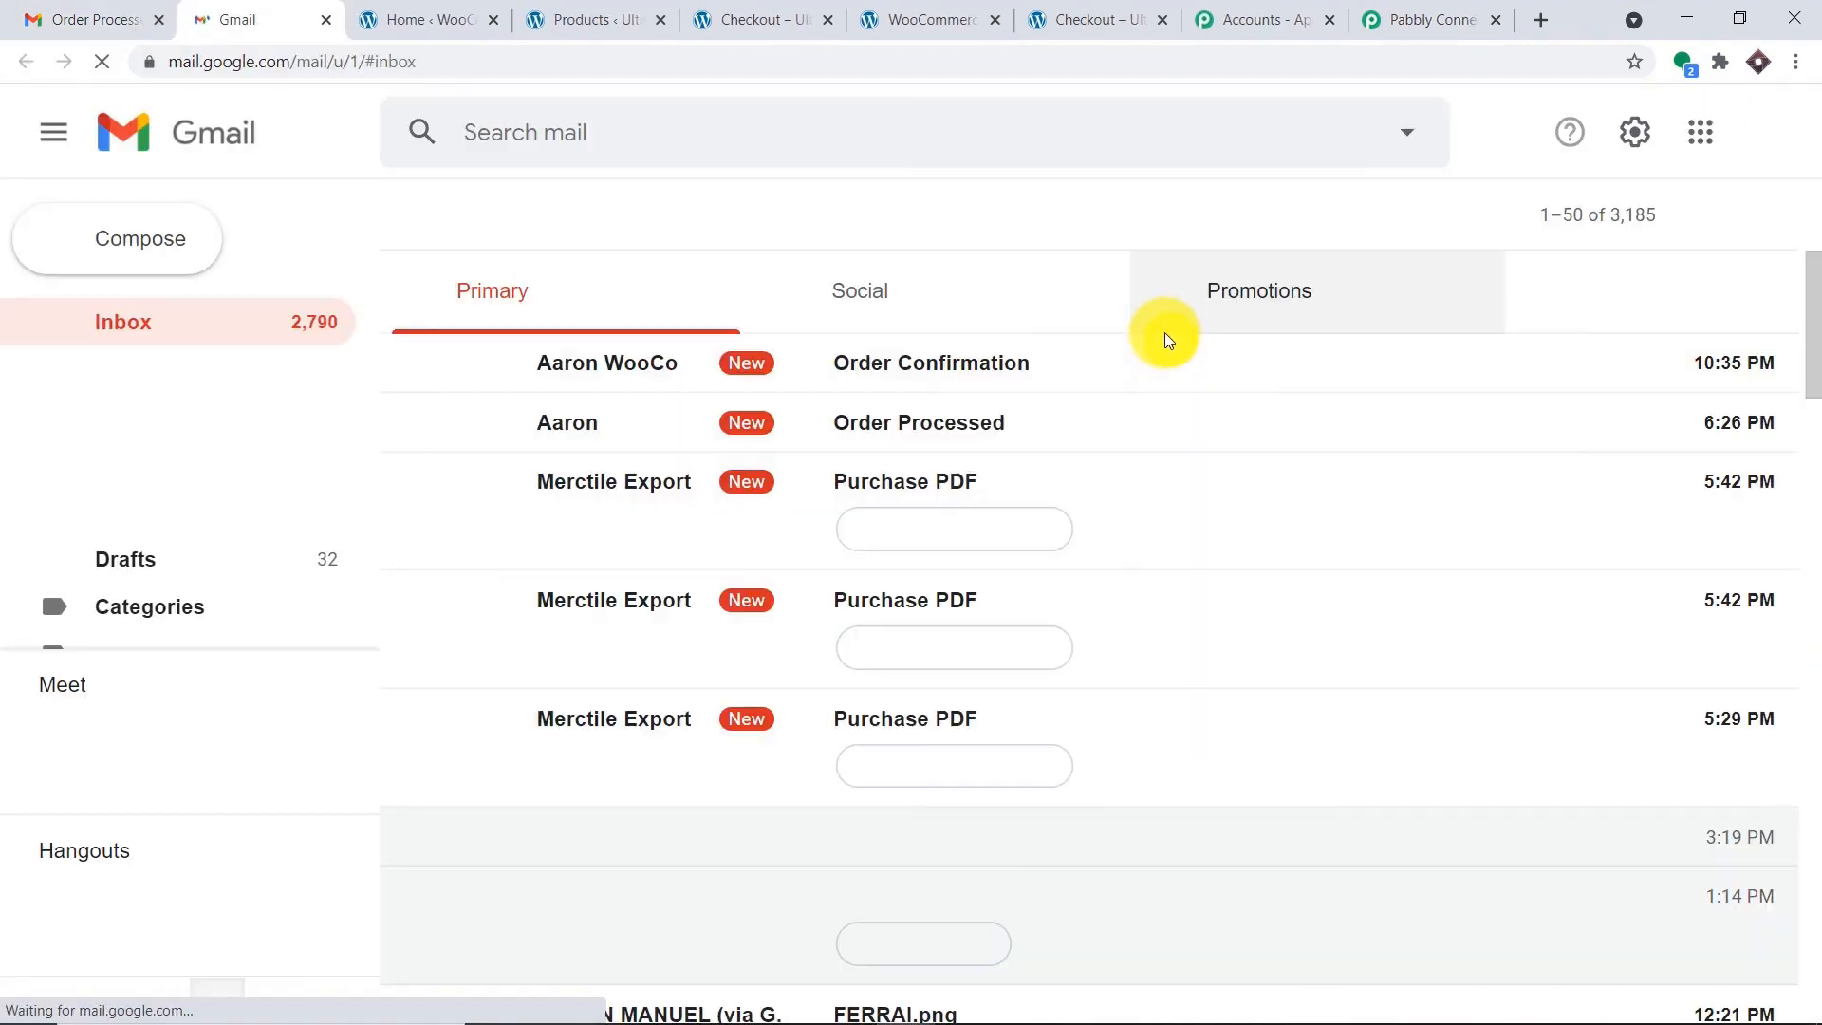
click(916, 364)
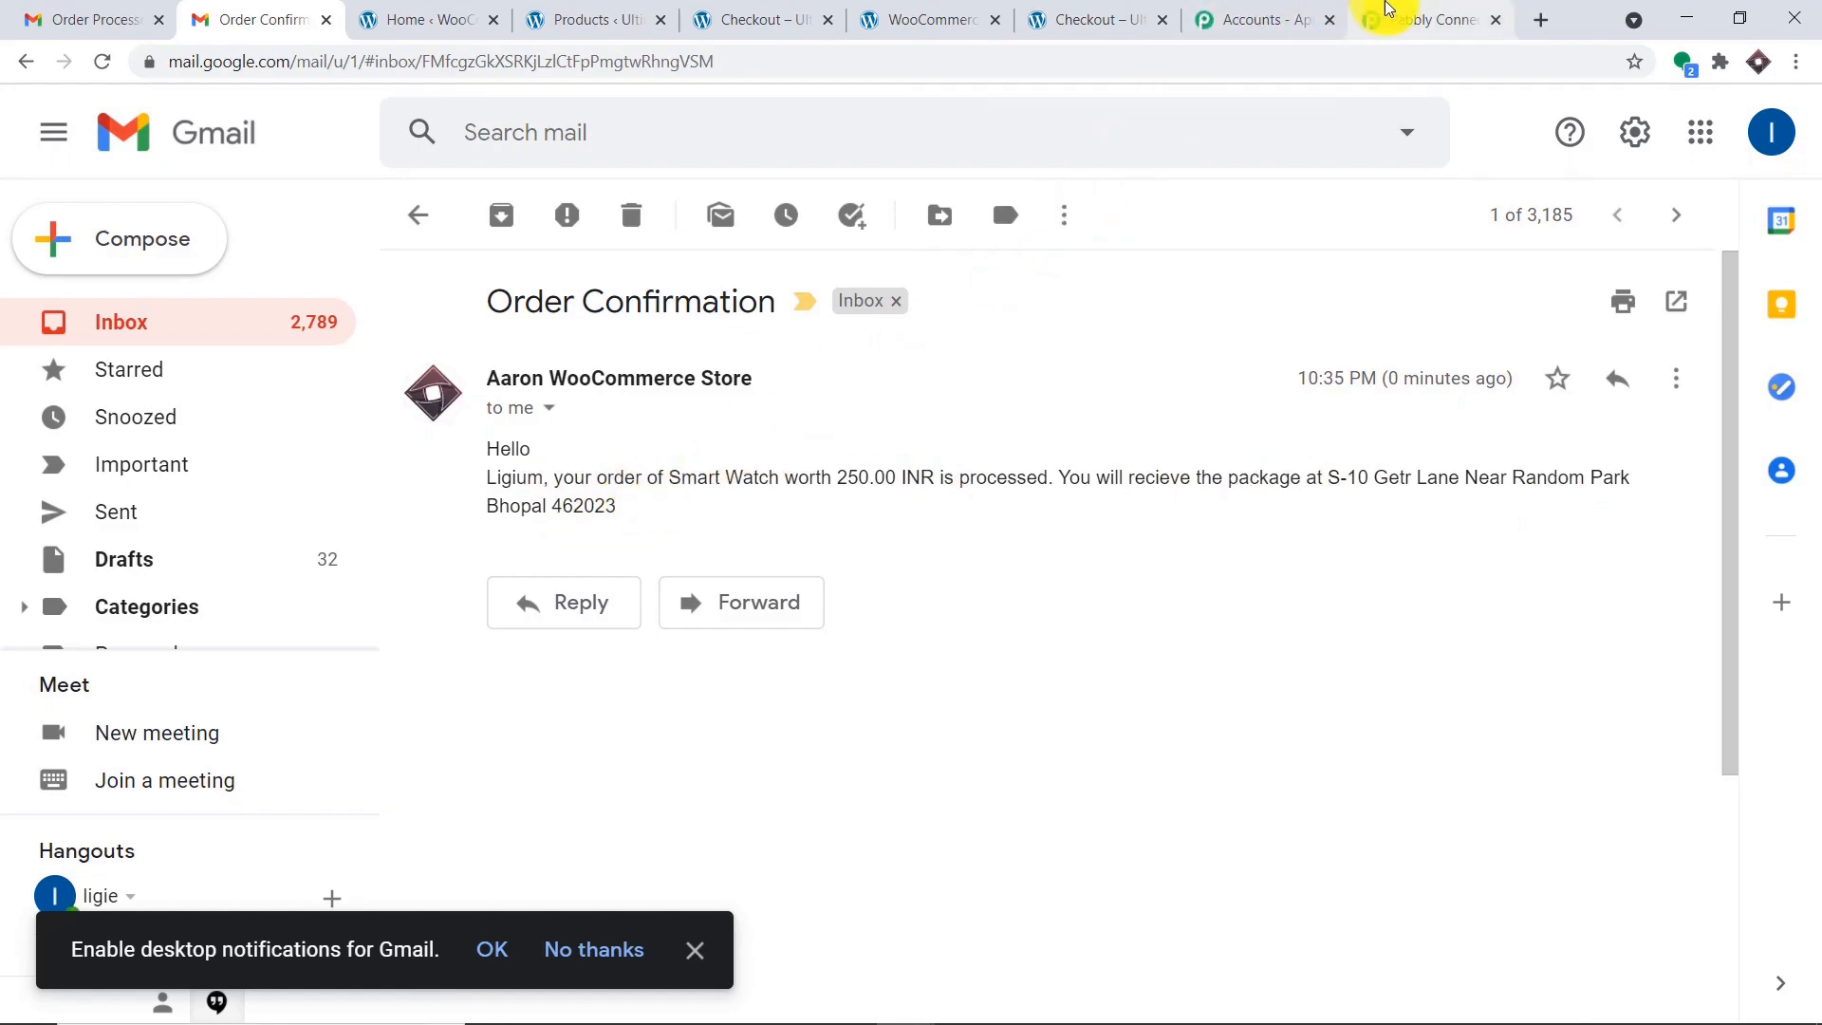
Collapse the Gmail Send an Email and WooCommerce New Order Created steps for an overview.
click(1387, 11)
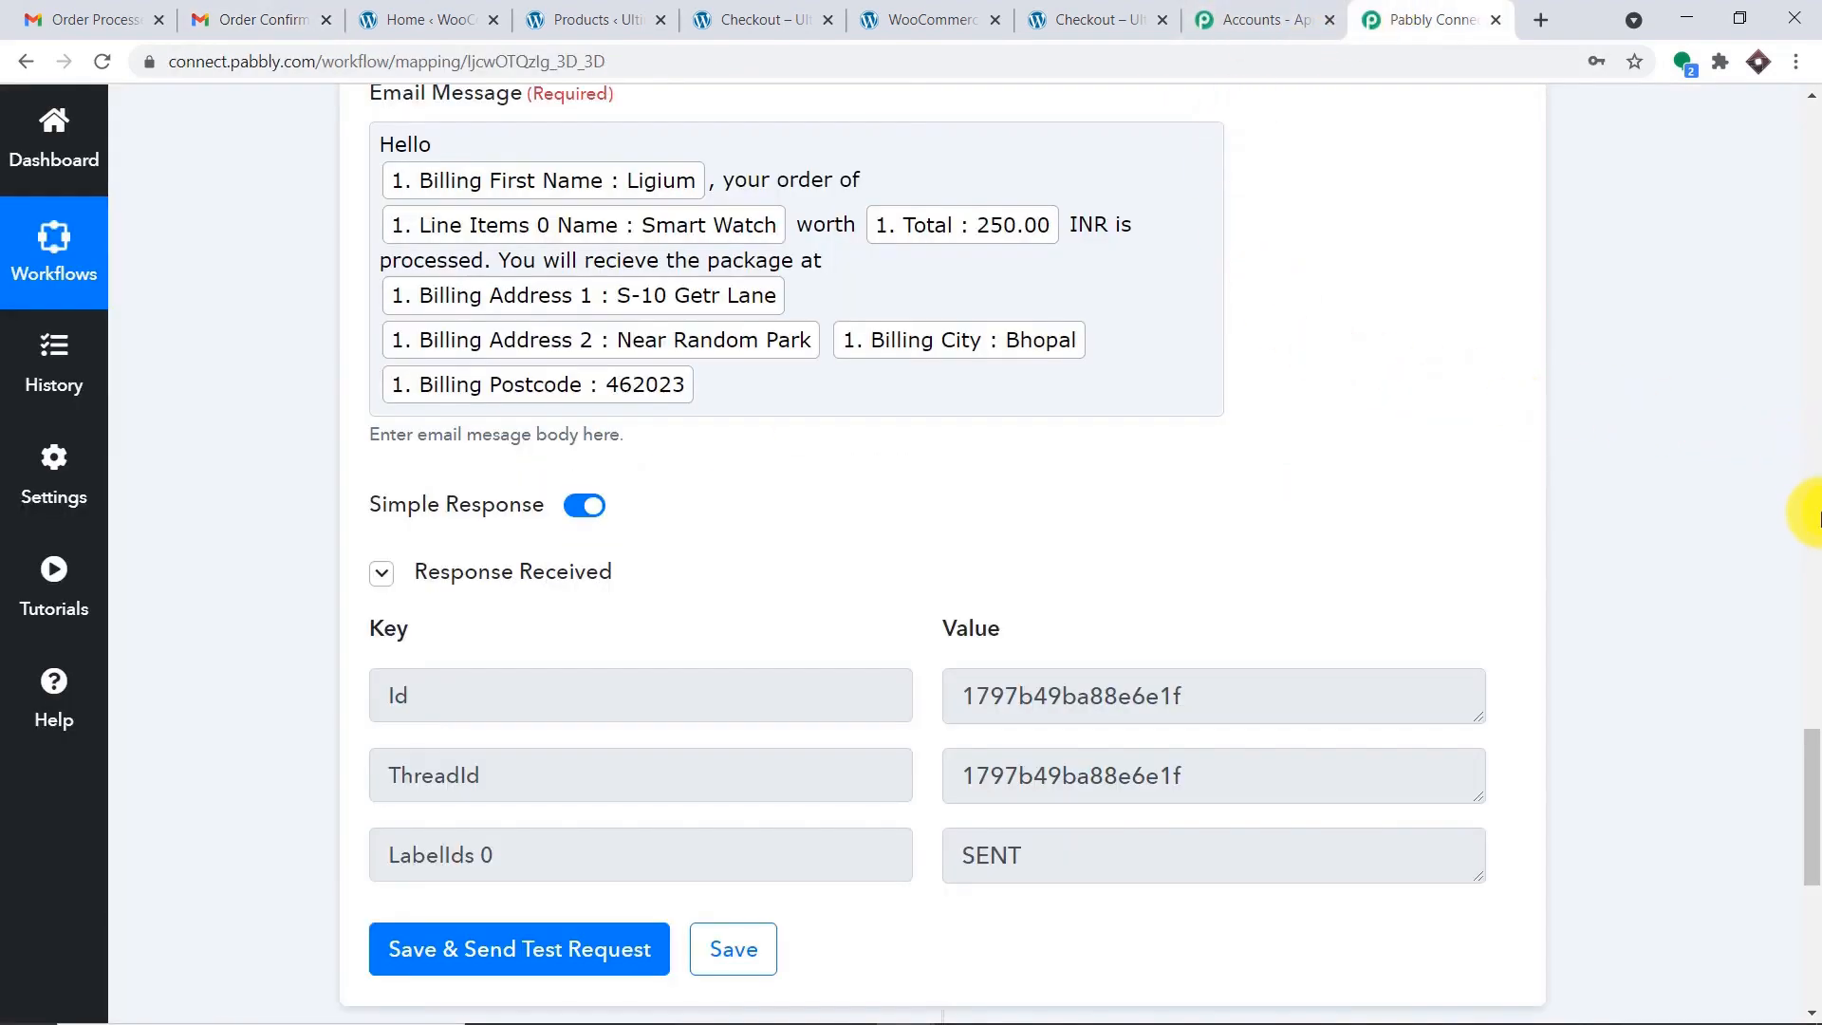
scroll(1807, 618, up, 20)
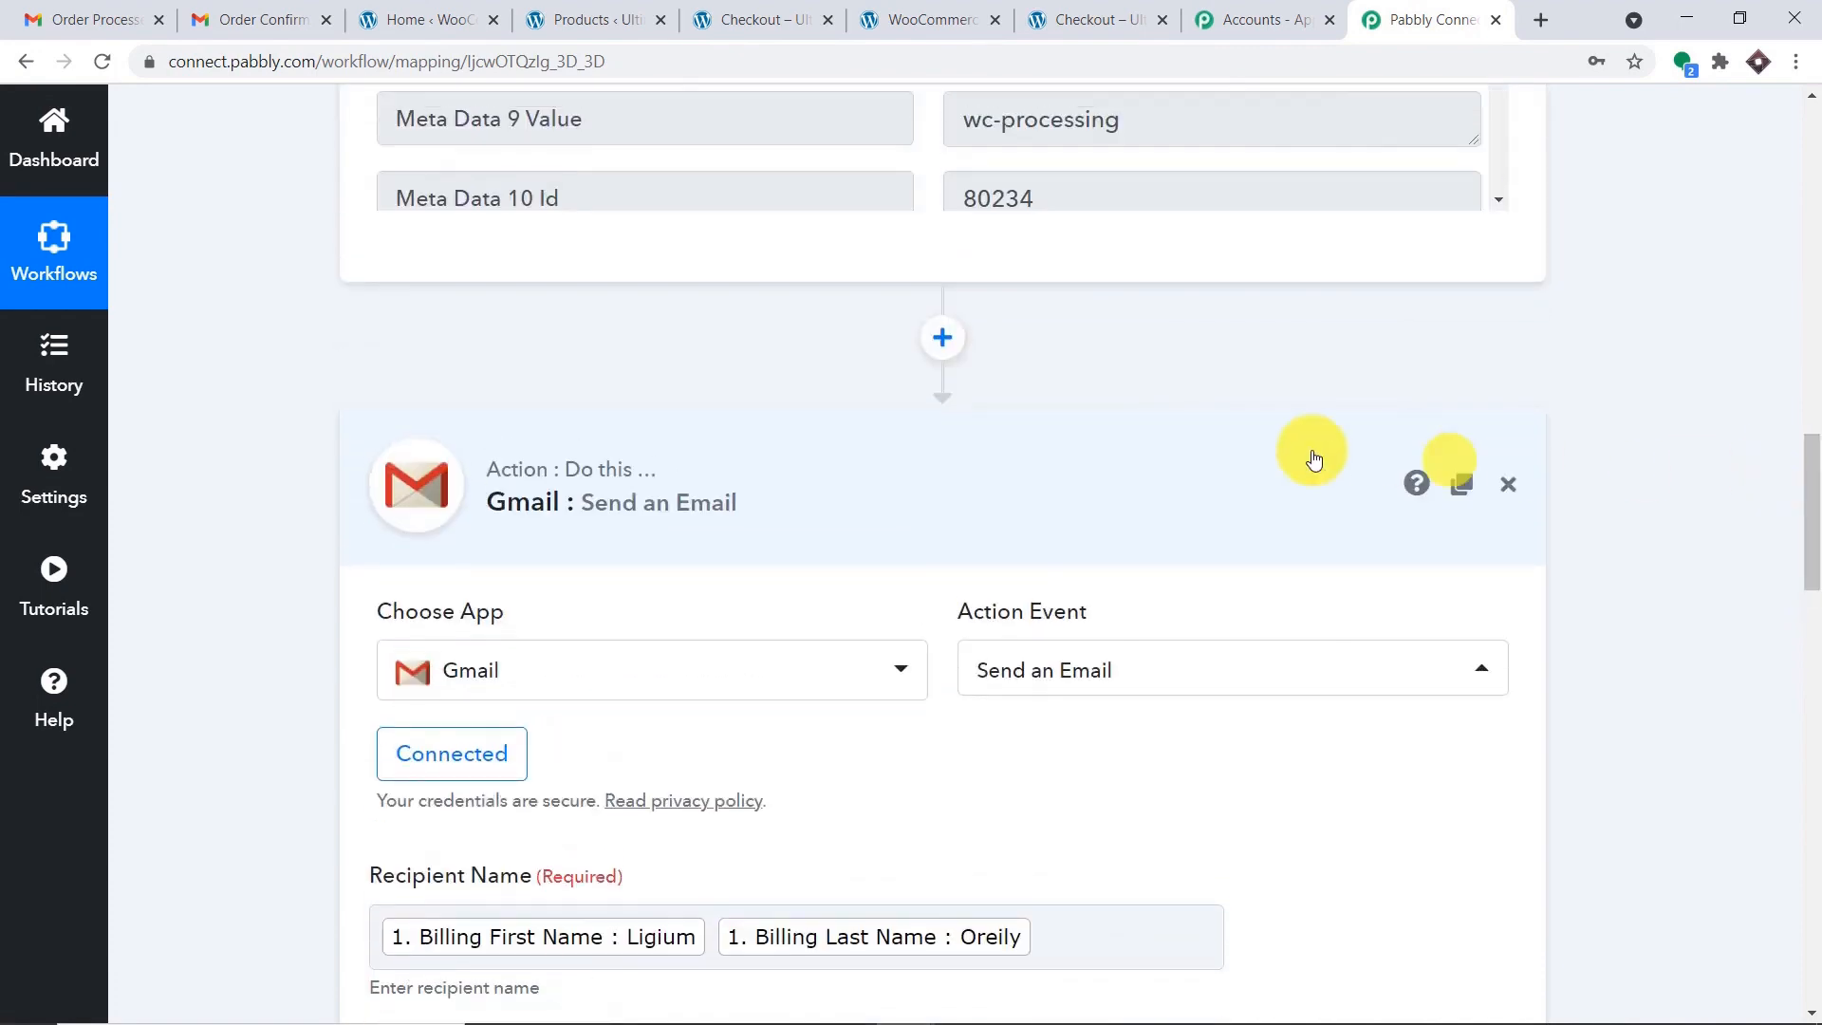
click(1152, 460)
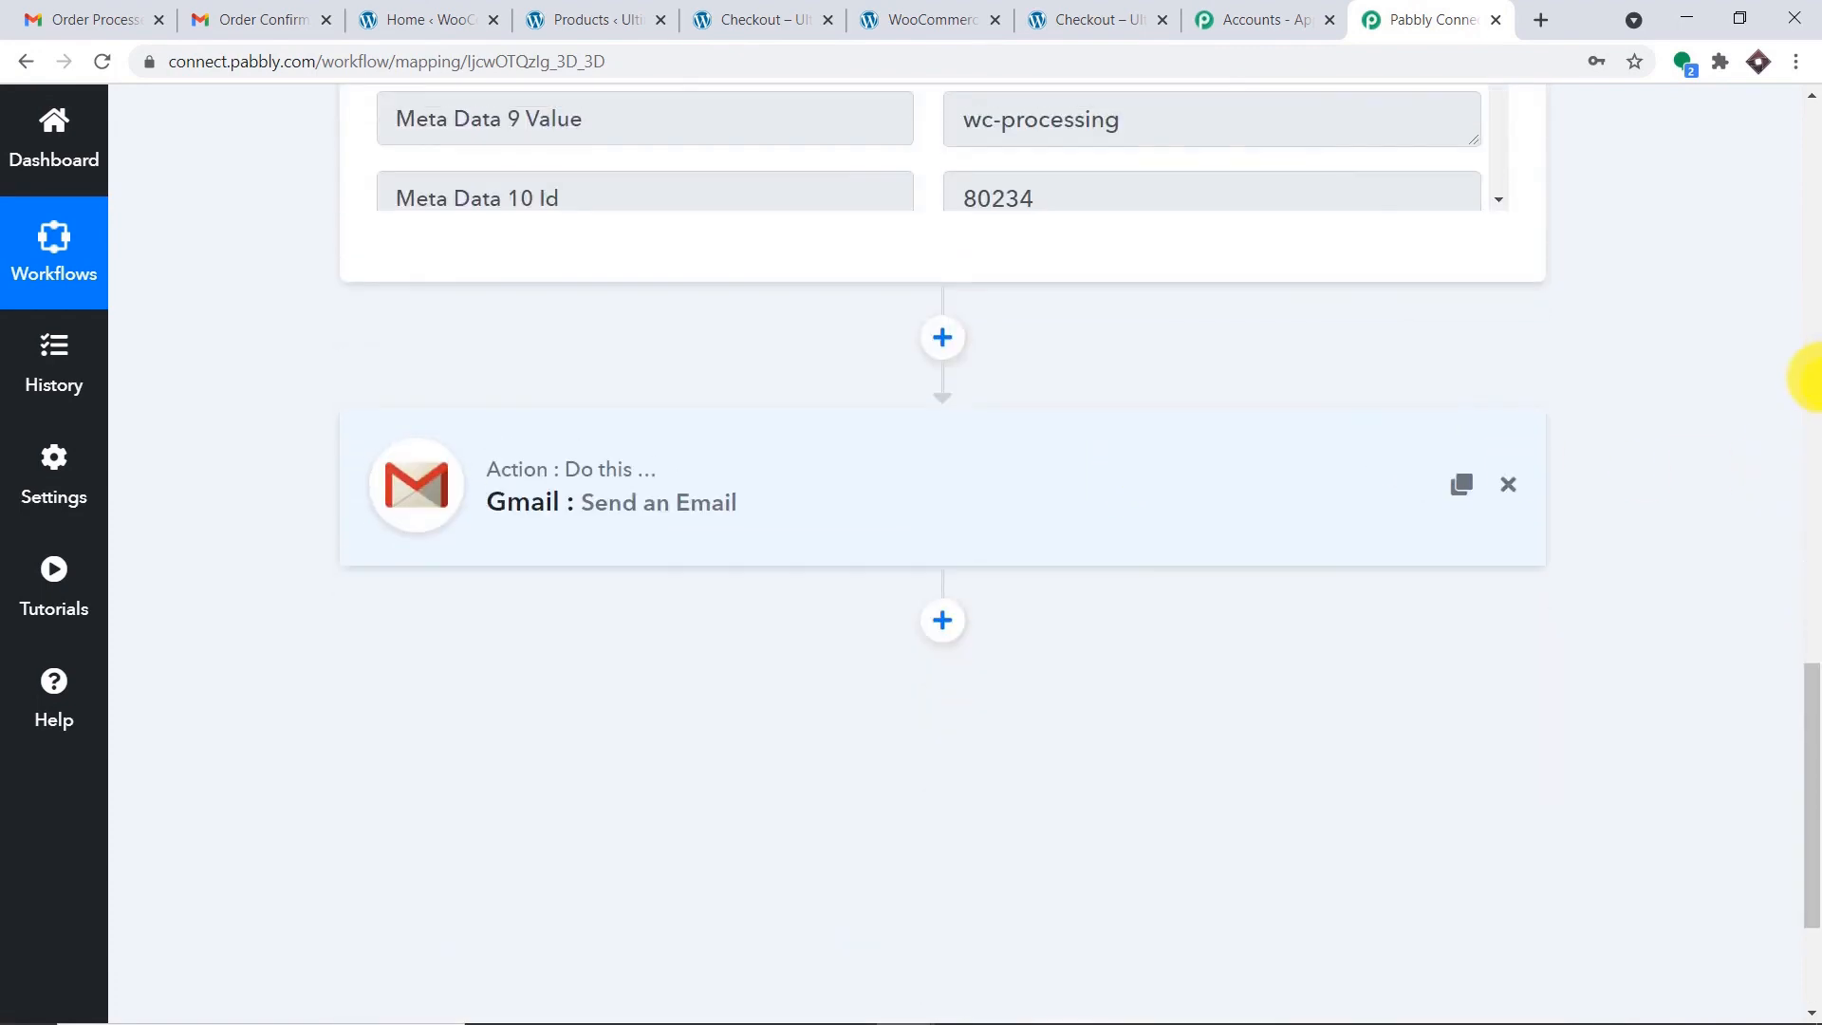
scroll(1802, 379, up, 15)
scroll(1812, 337, up, 2)
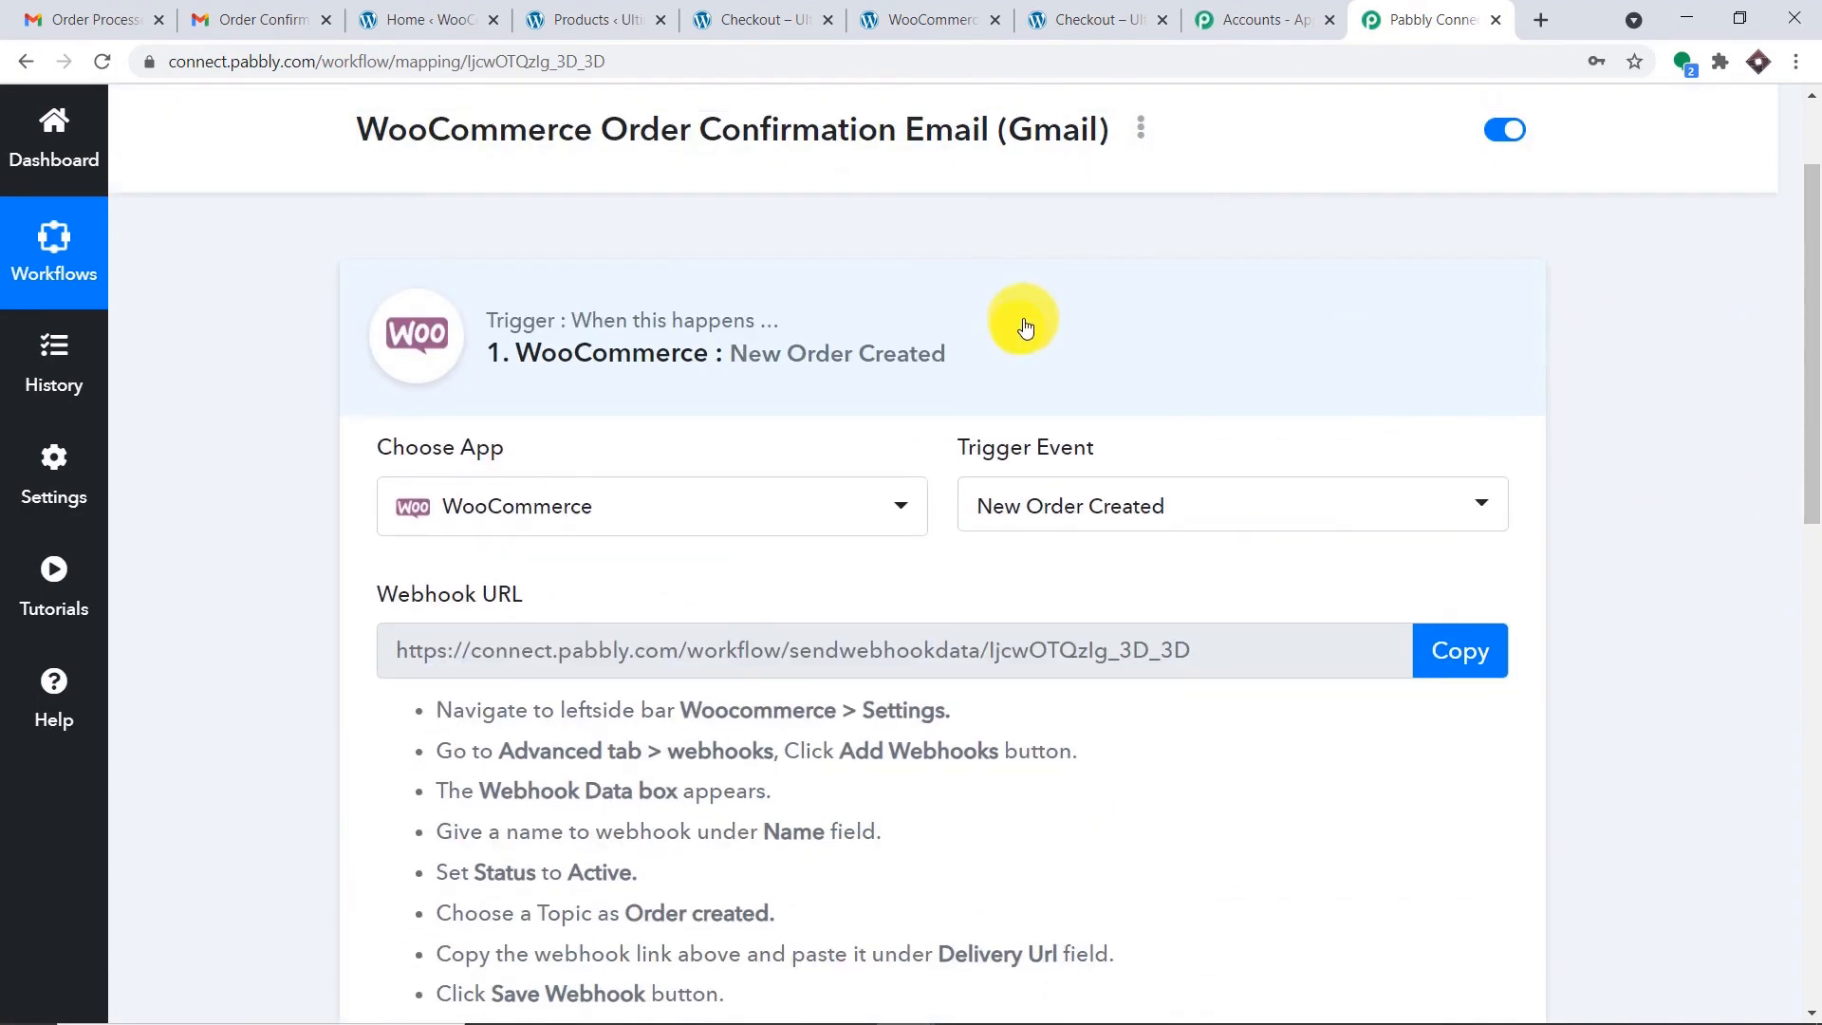
click(1025, 318)
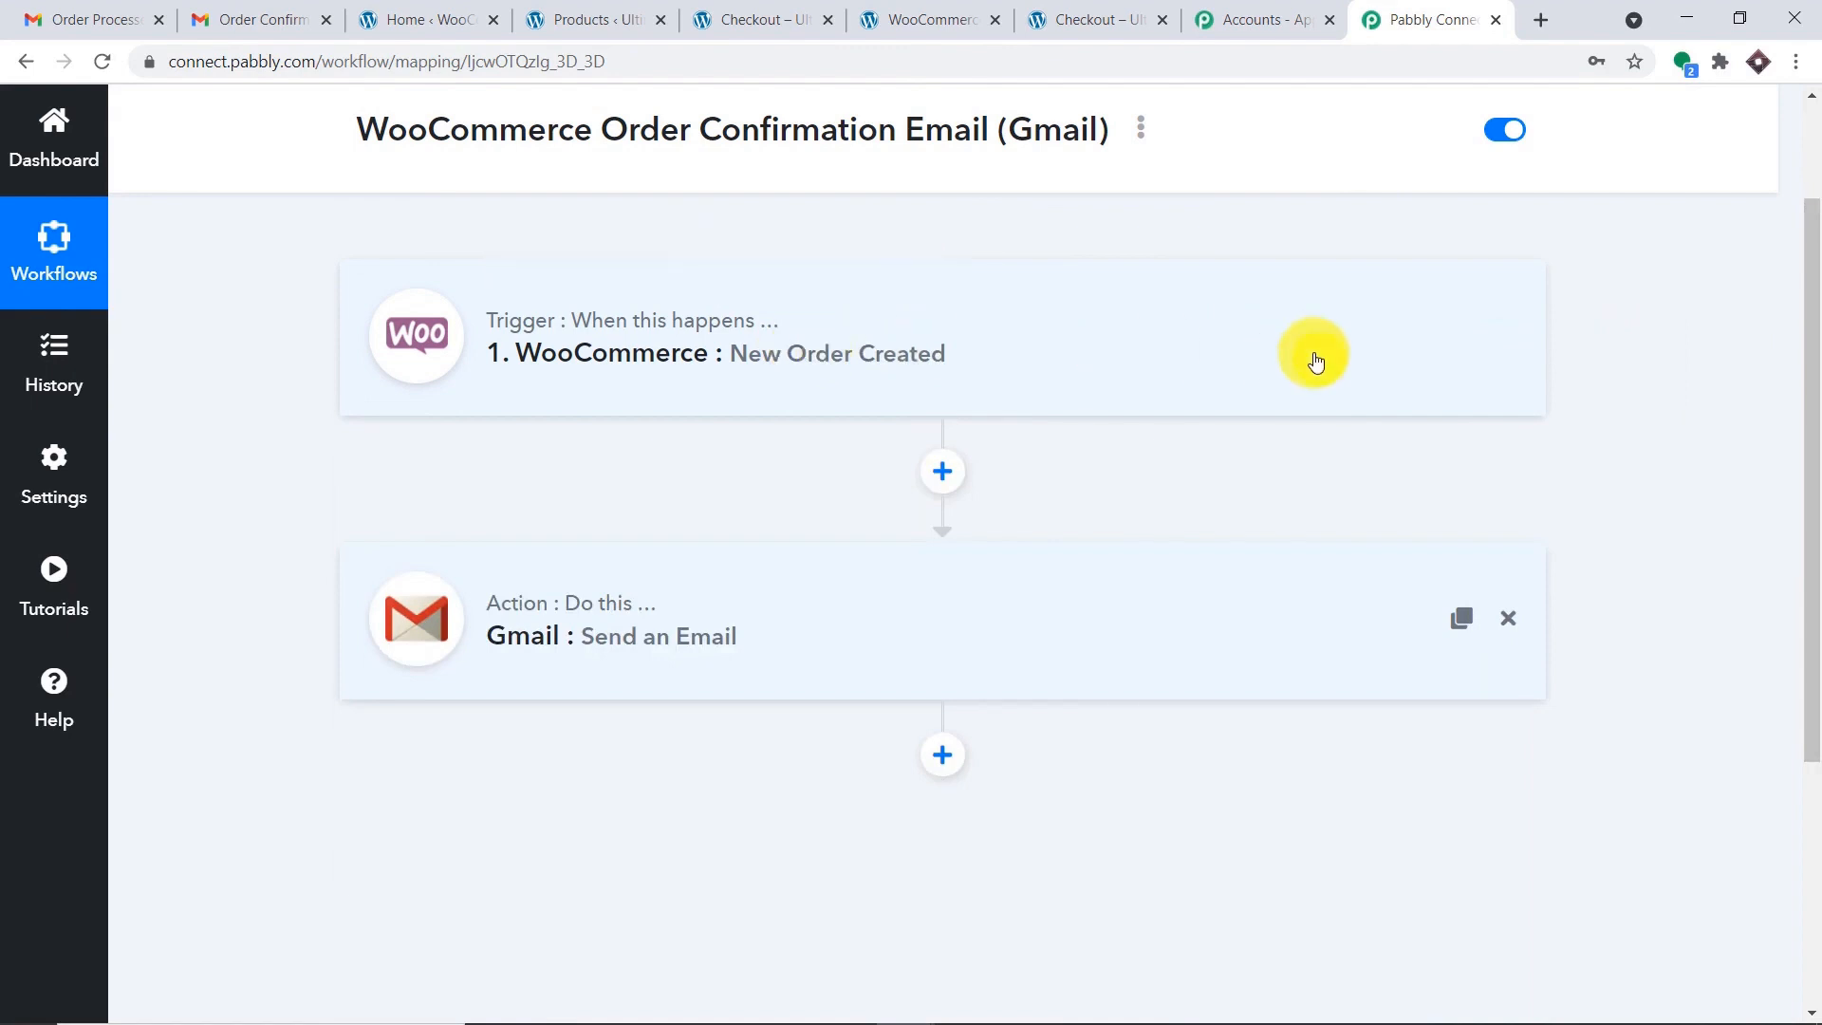
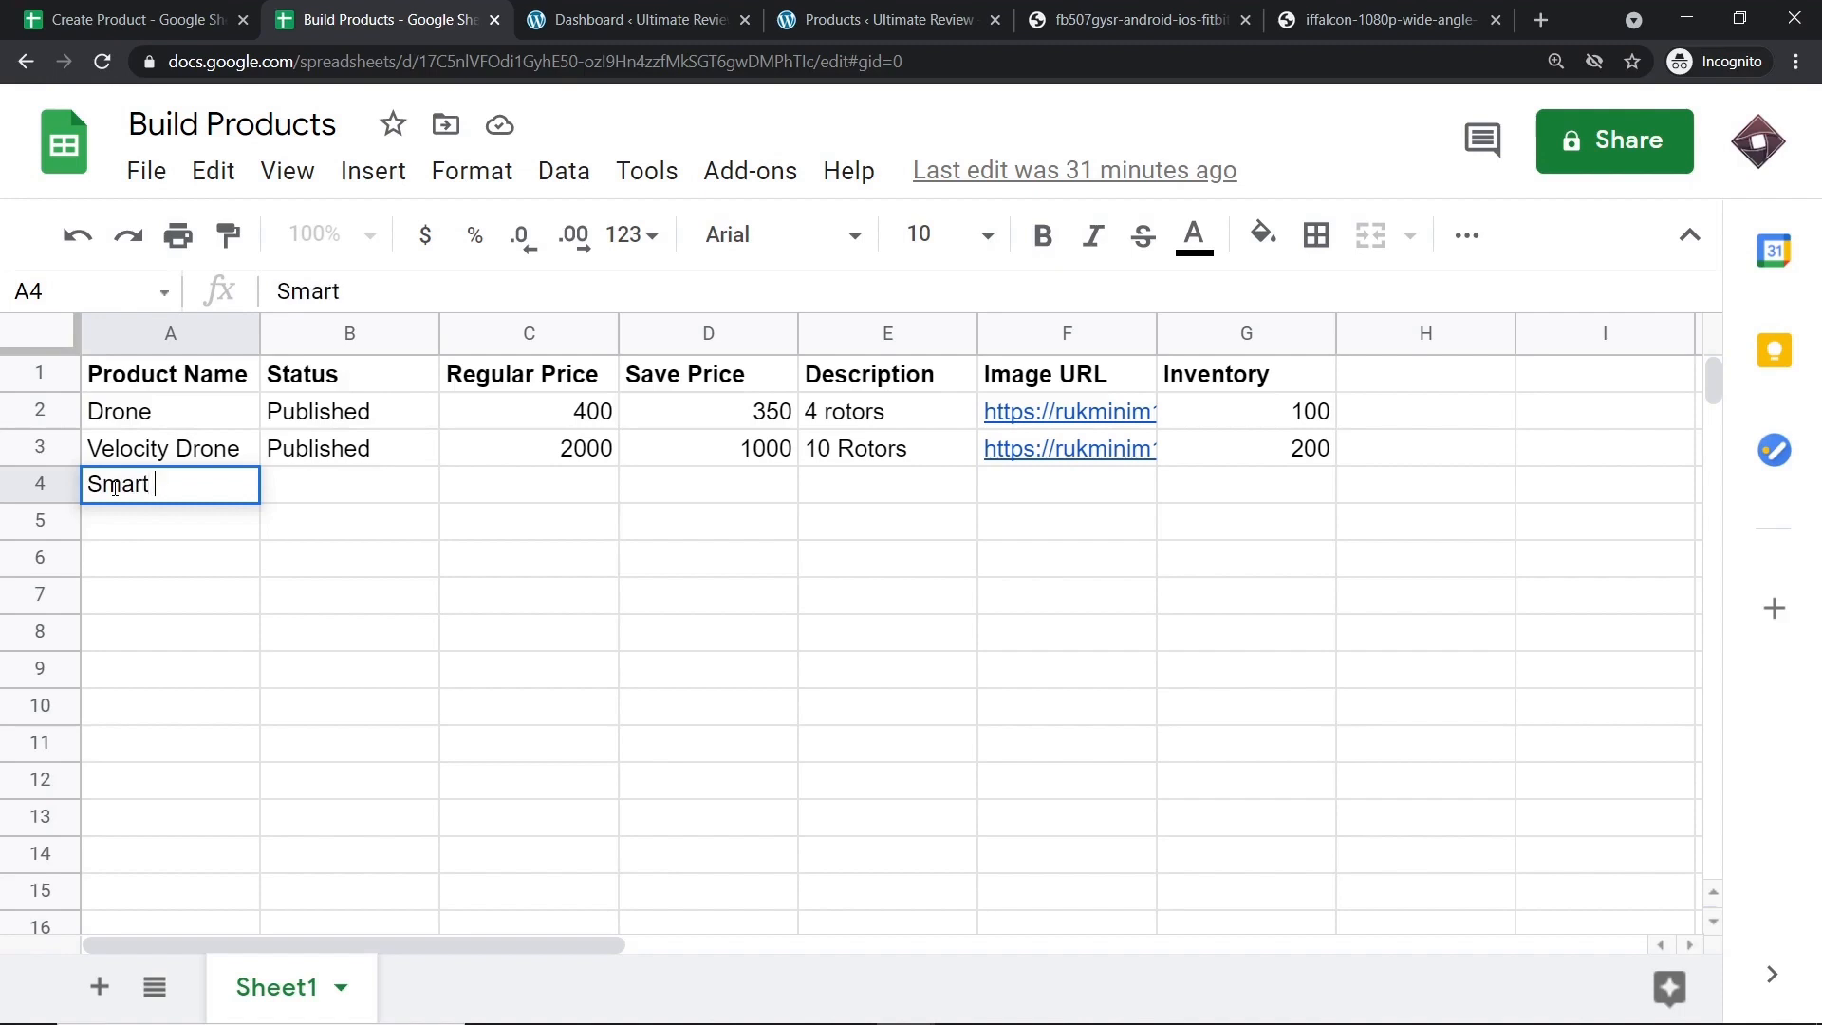
Fill row 4 with Smart Watch, Published, 500 regular, 250 save price and '12 Blades. Lithium Battery'.
key(BackSpace)
text(Watch)
click(323, 498)
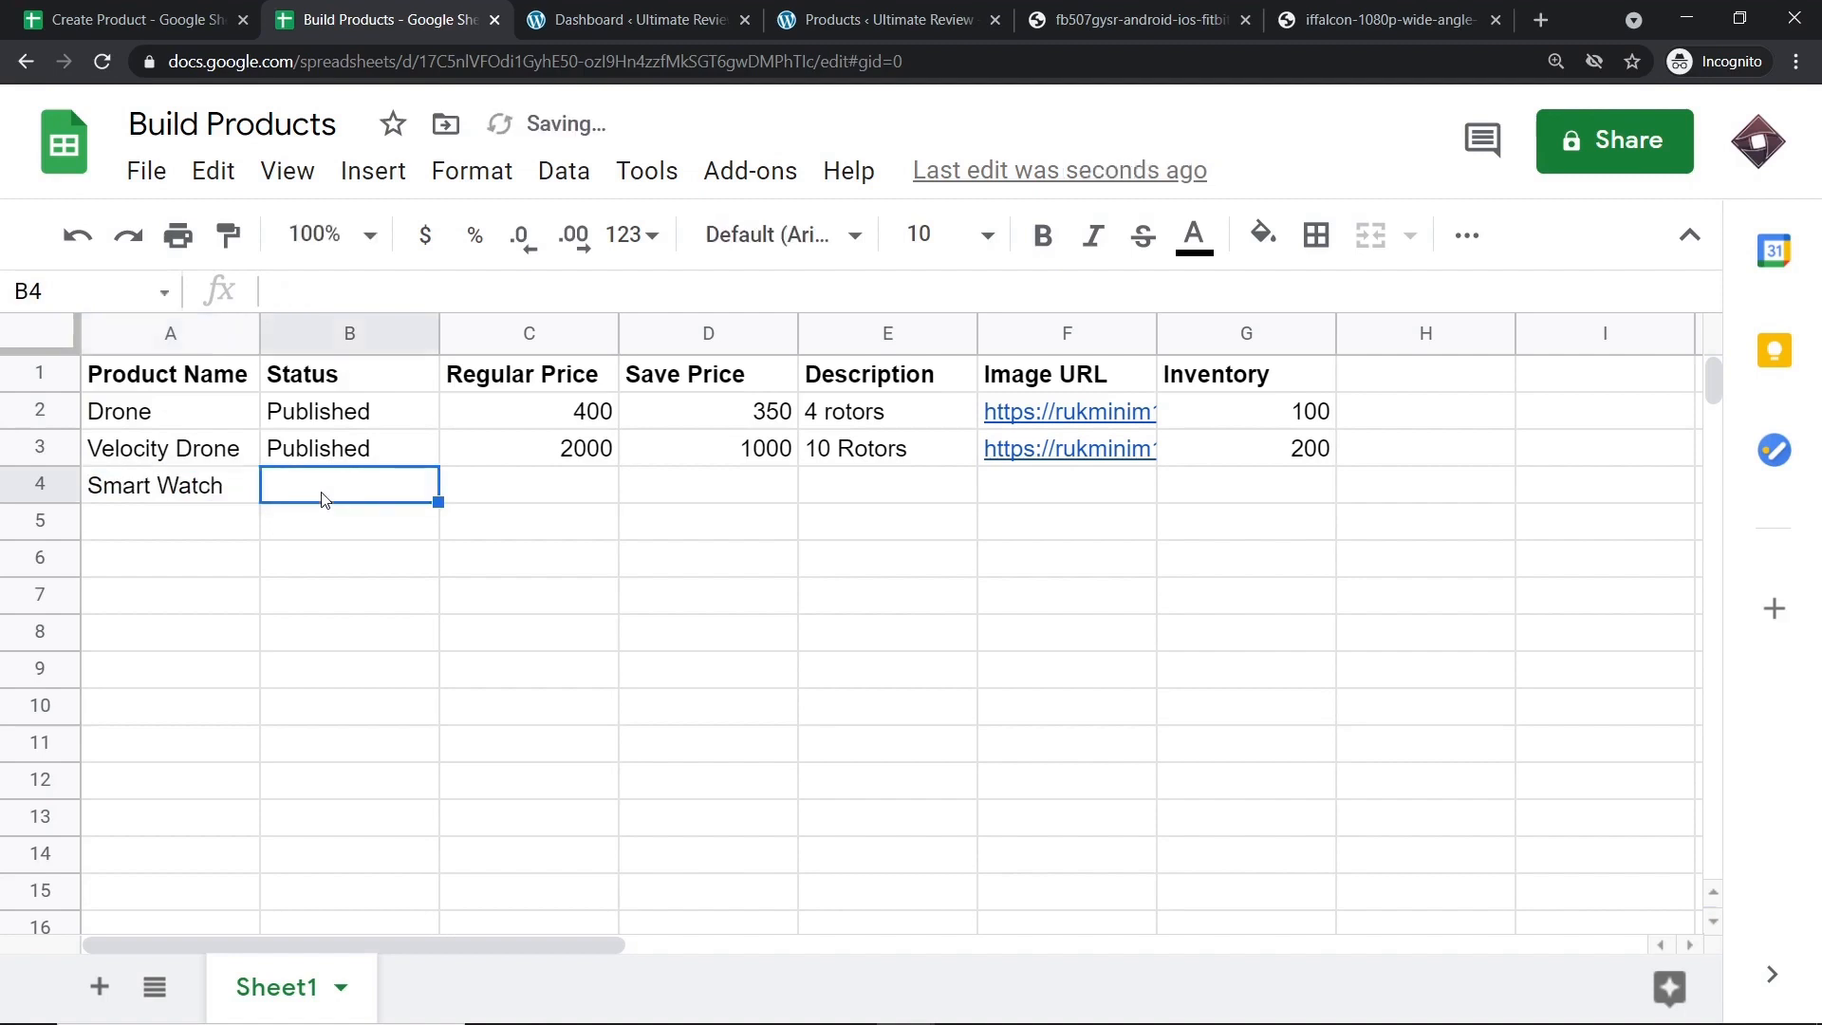
text(Published)
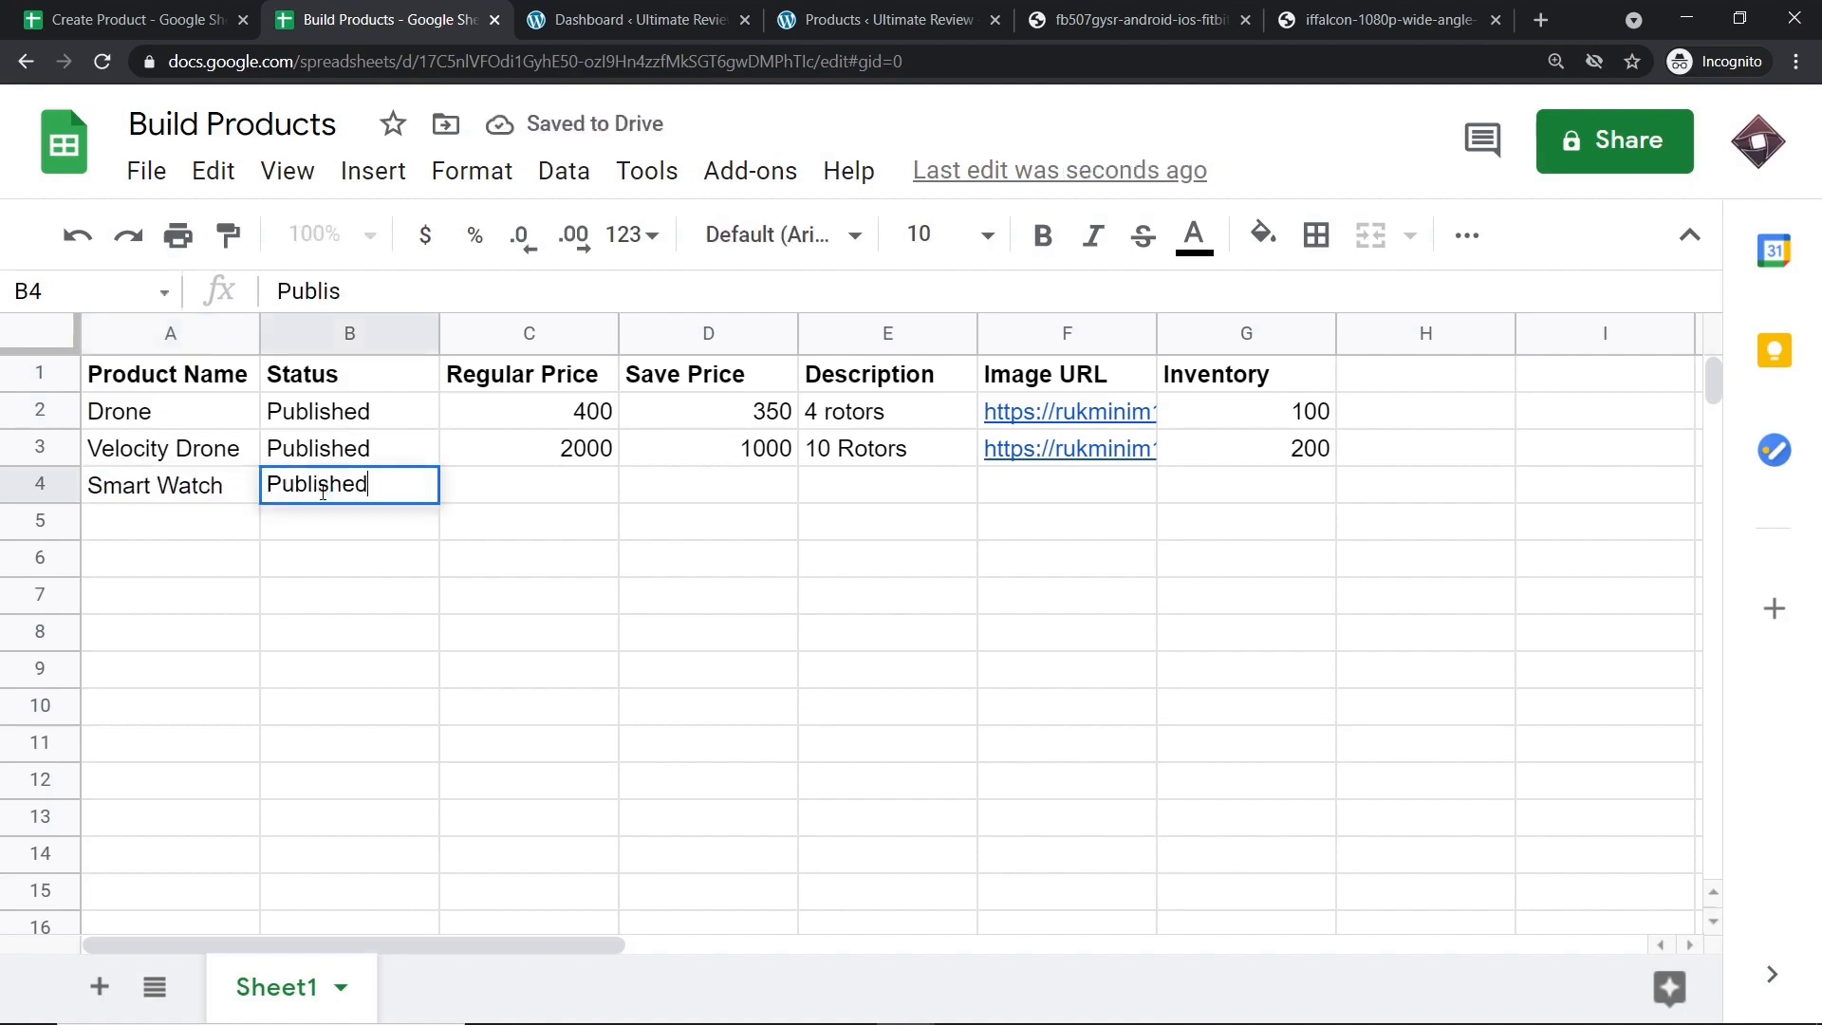
click(598, 491)
text(4000)
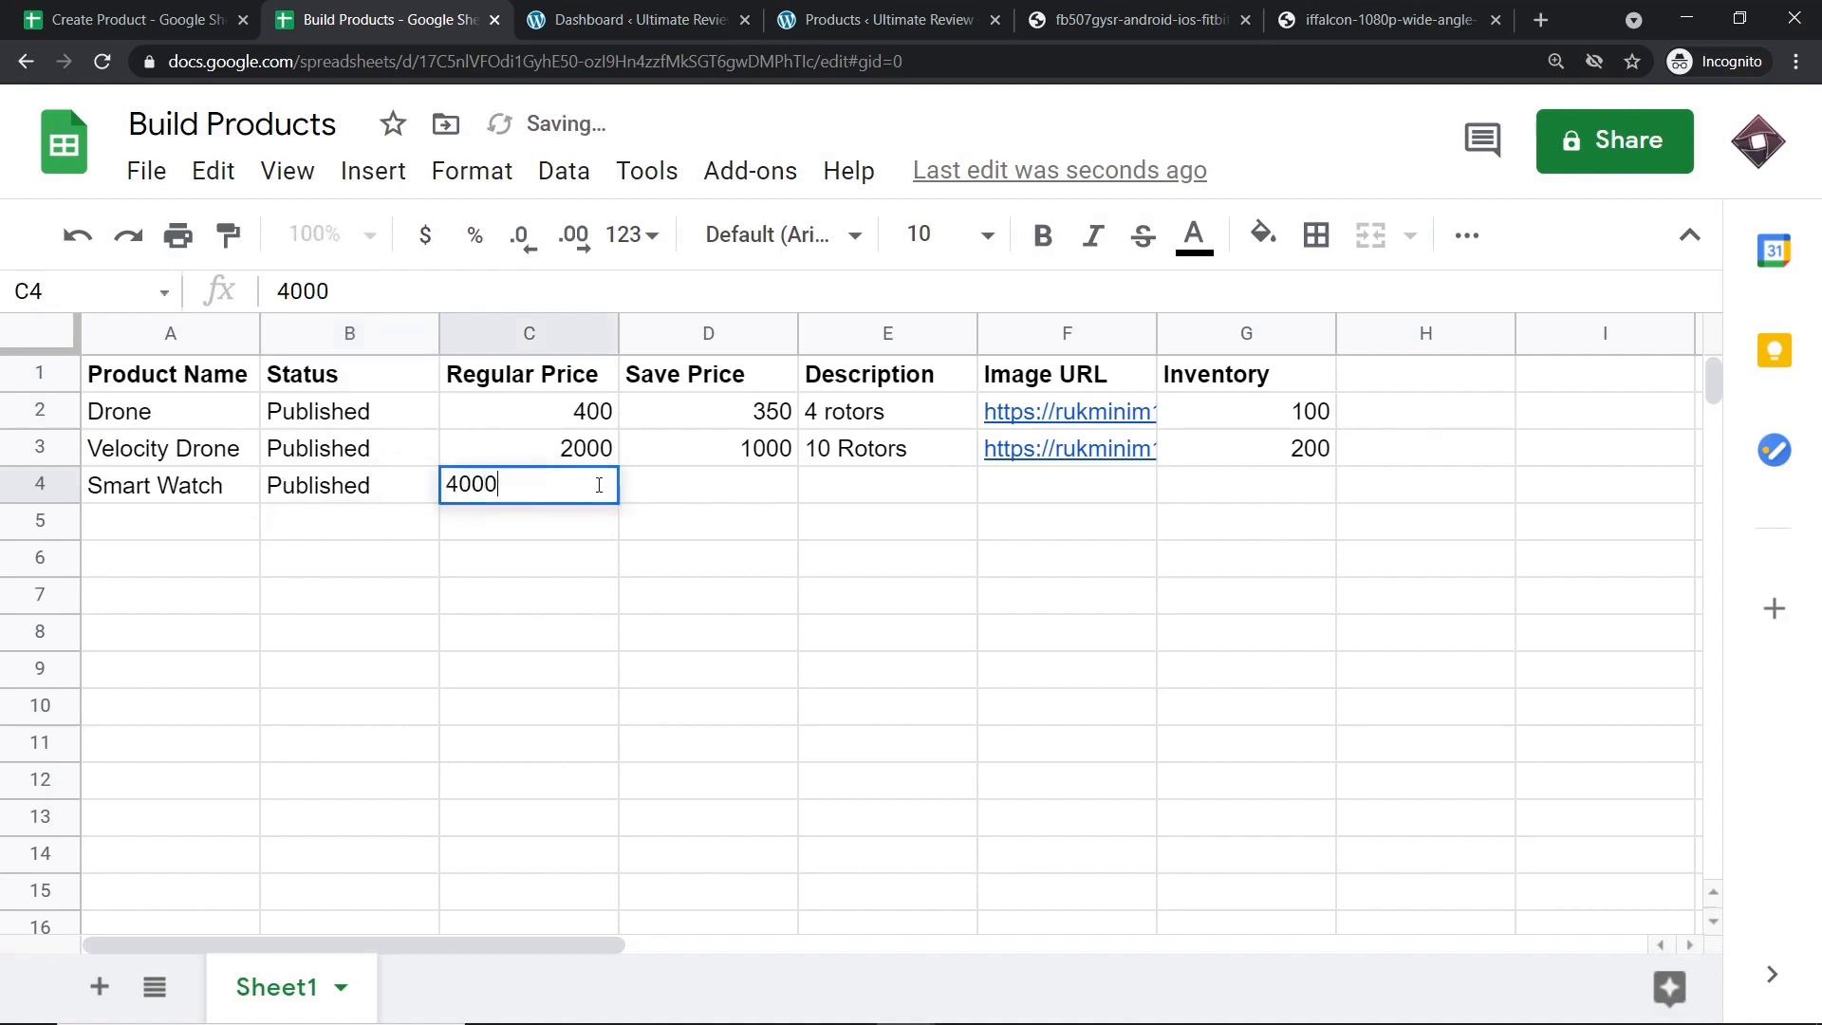
key(BackSpace)
key(BackSpace)
key(BackSpace)
key(BackSpace)
text(50)
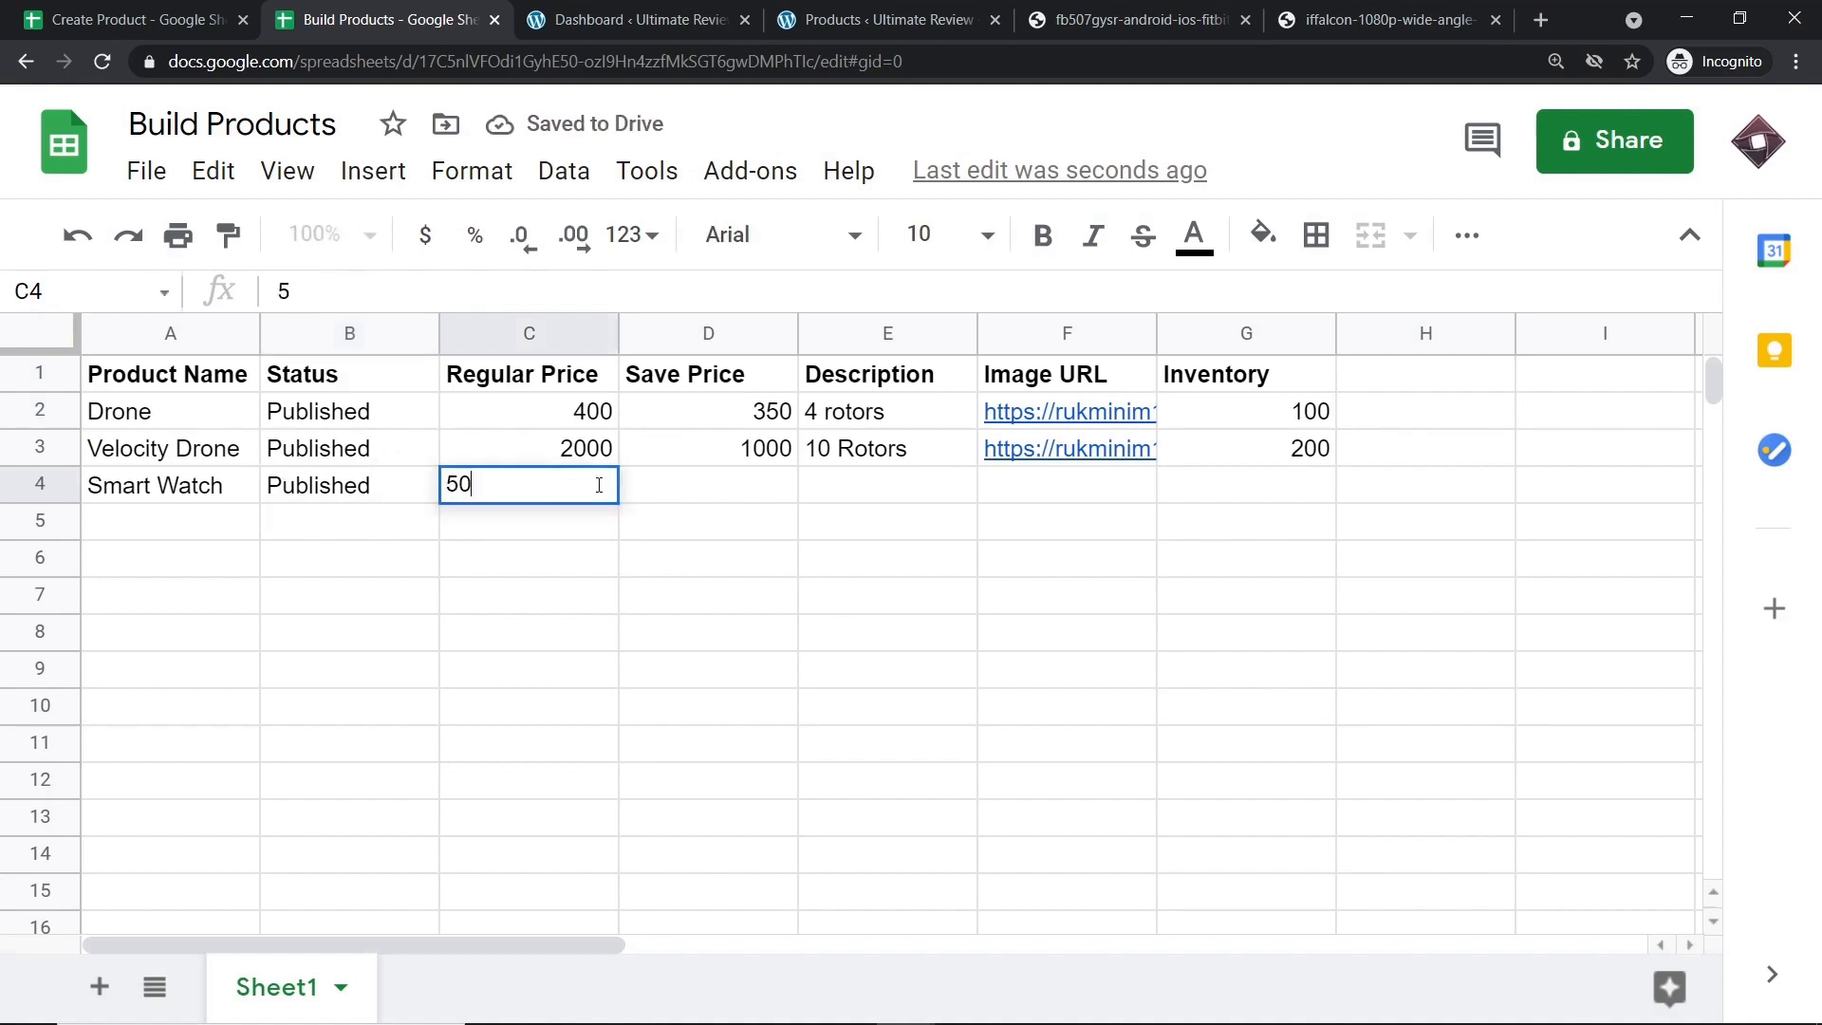
text(0)
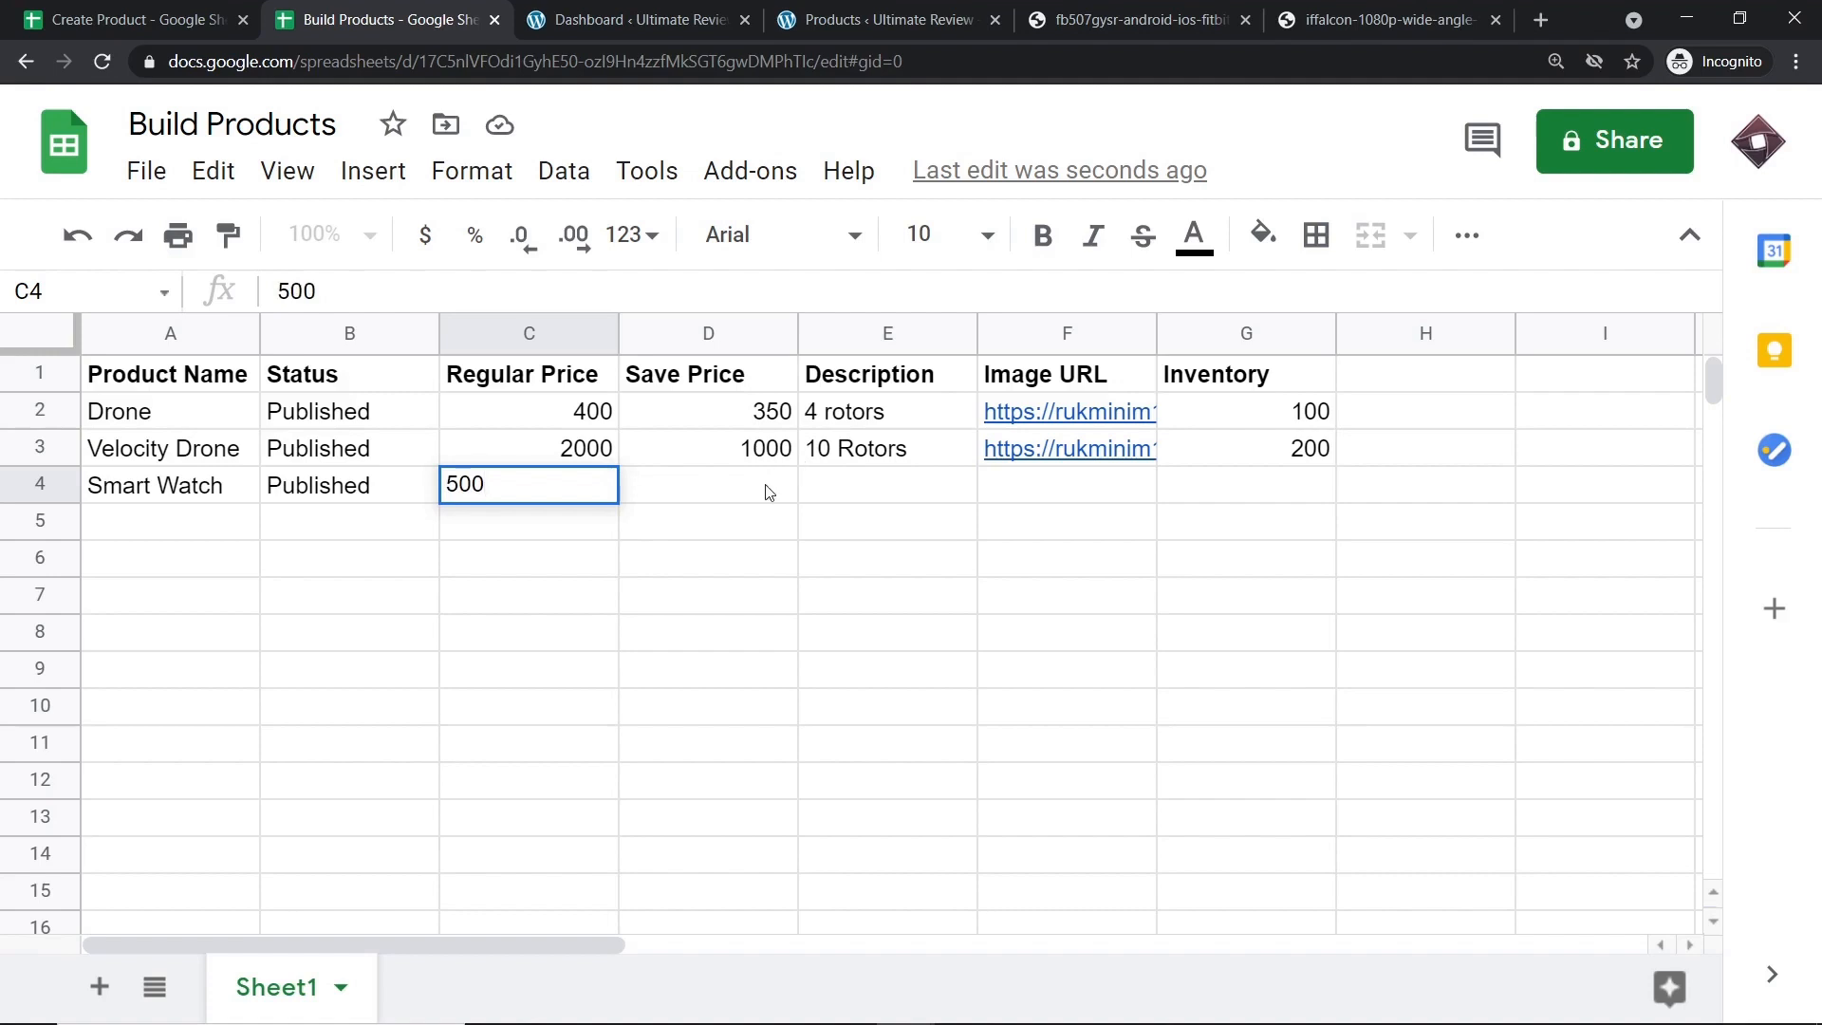
click(770, 489)
text(250)
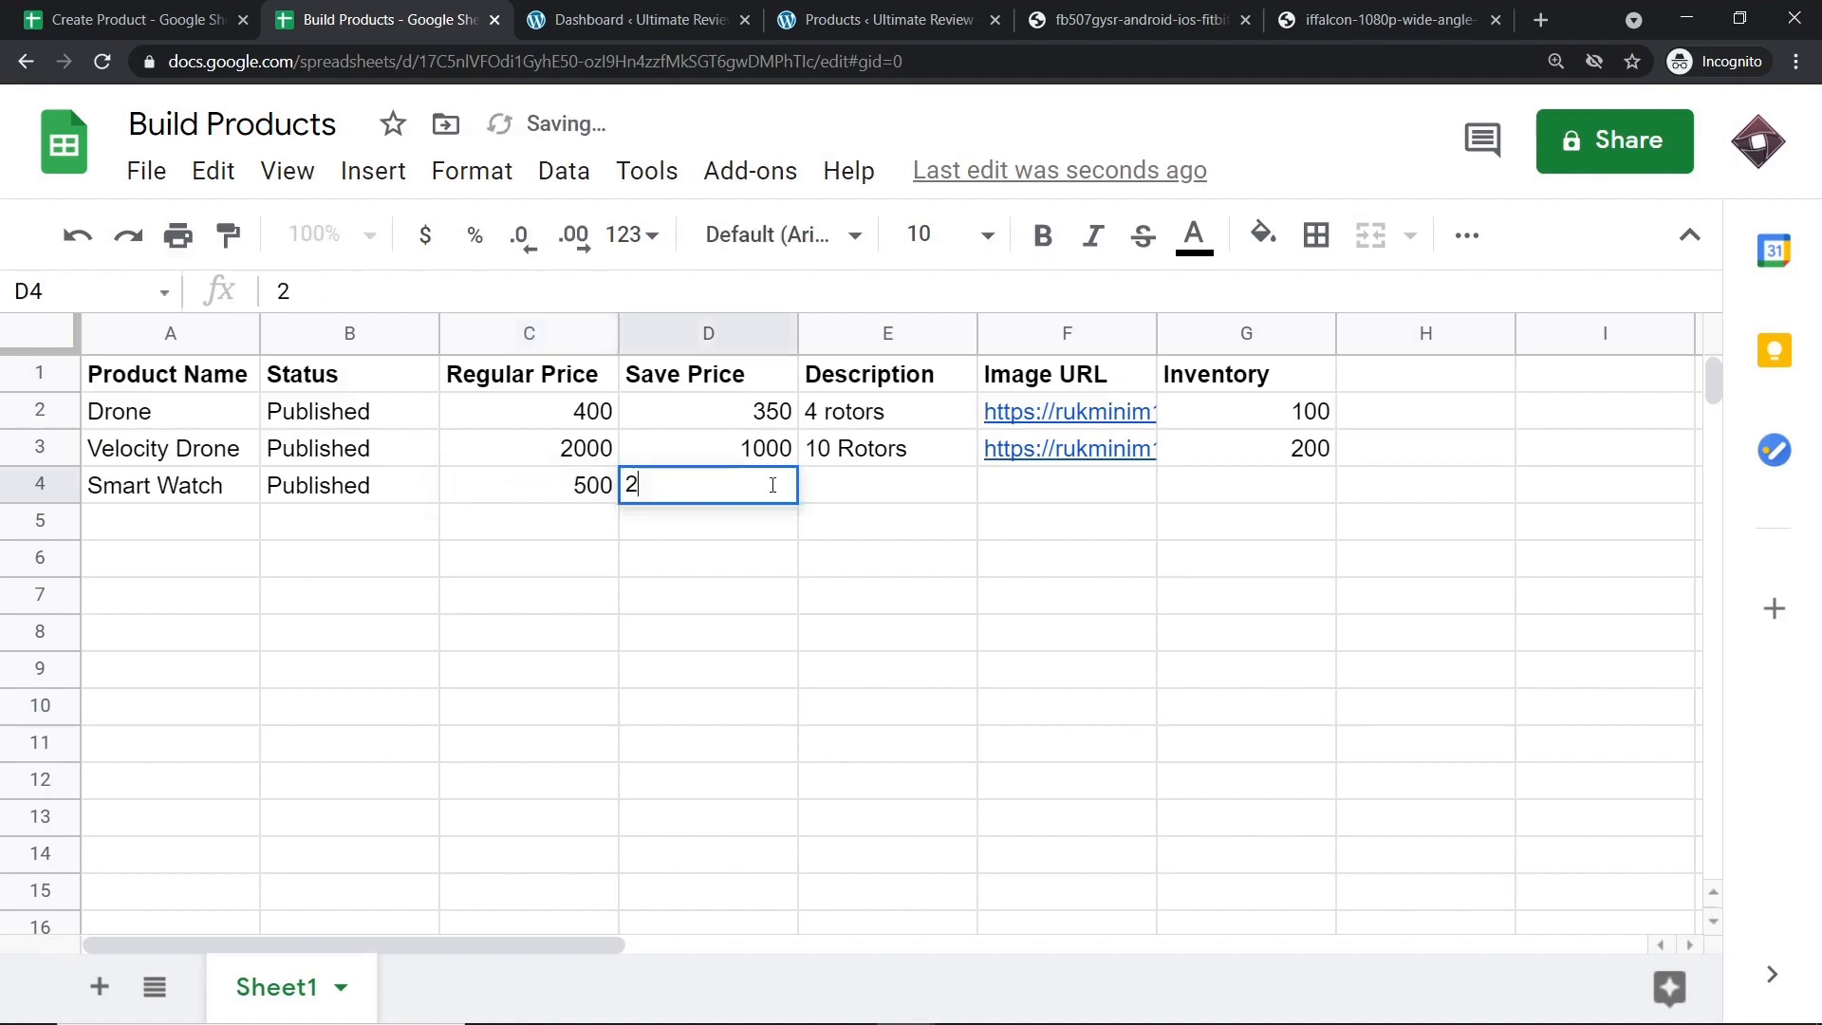
click(885, 484)
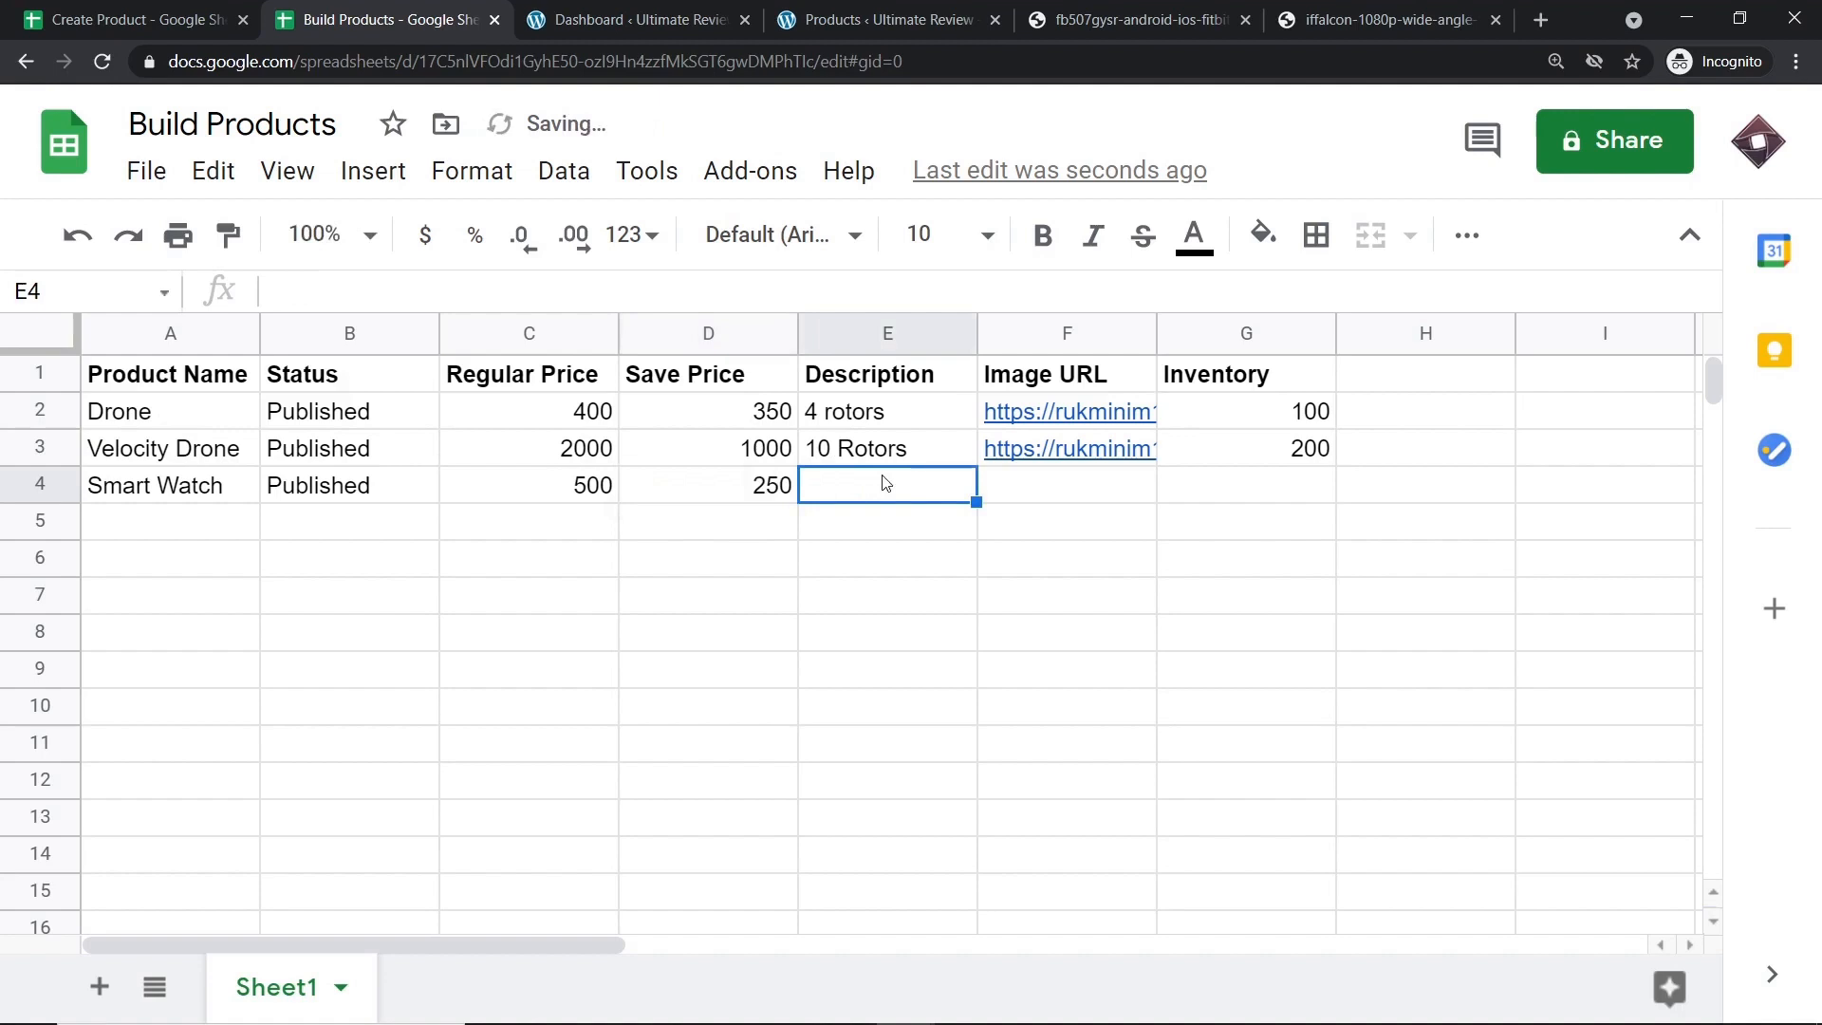
text(12 Blades)
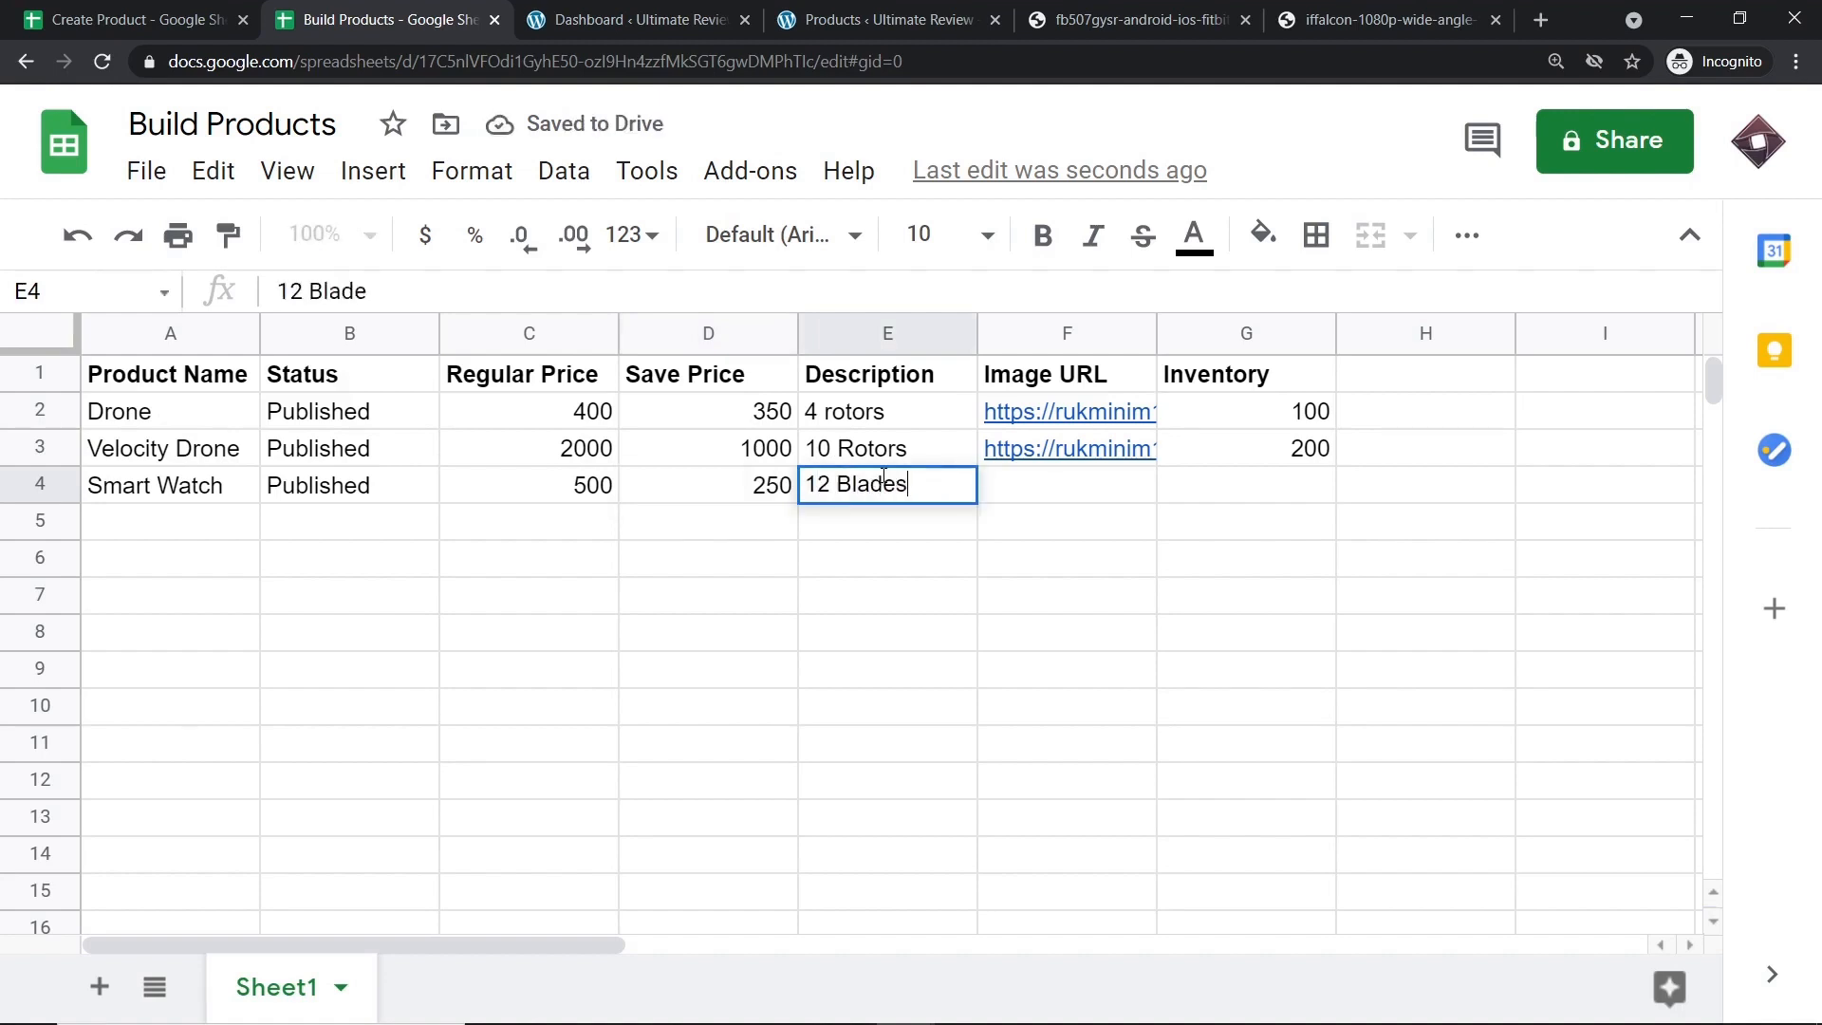
text(. Li)
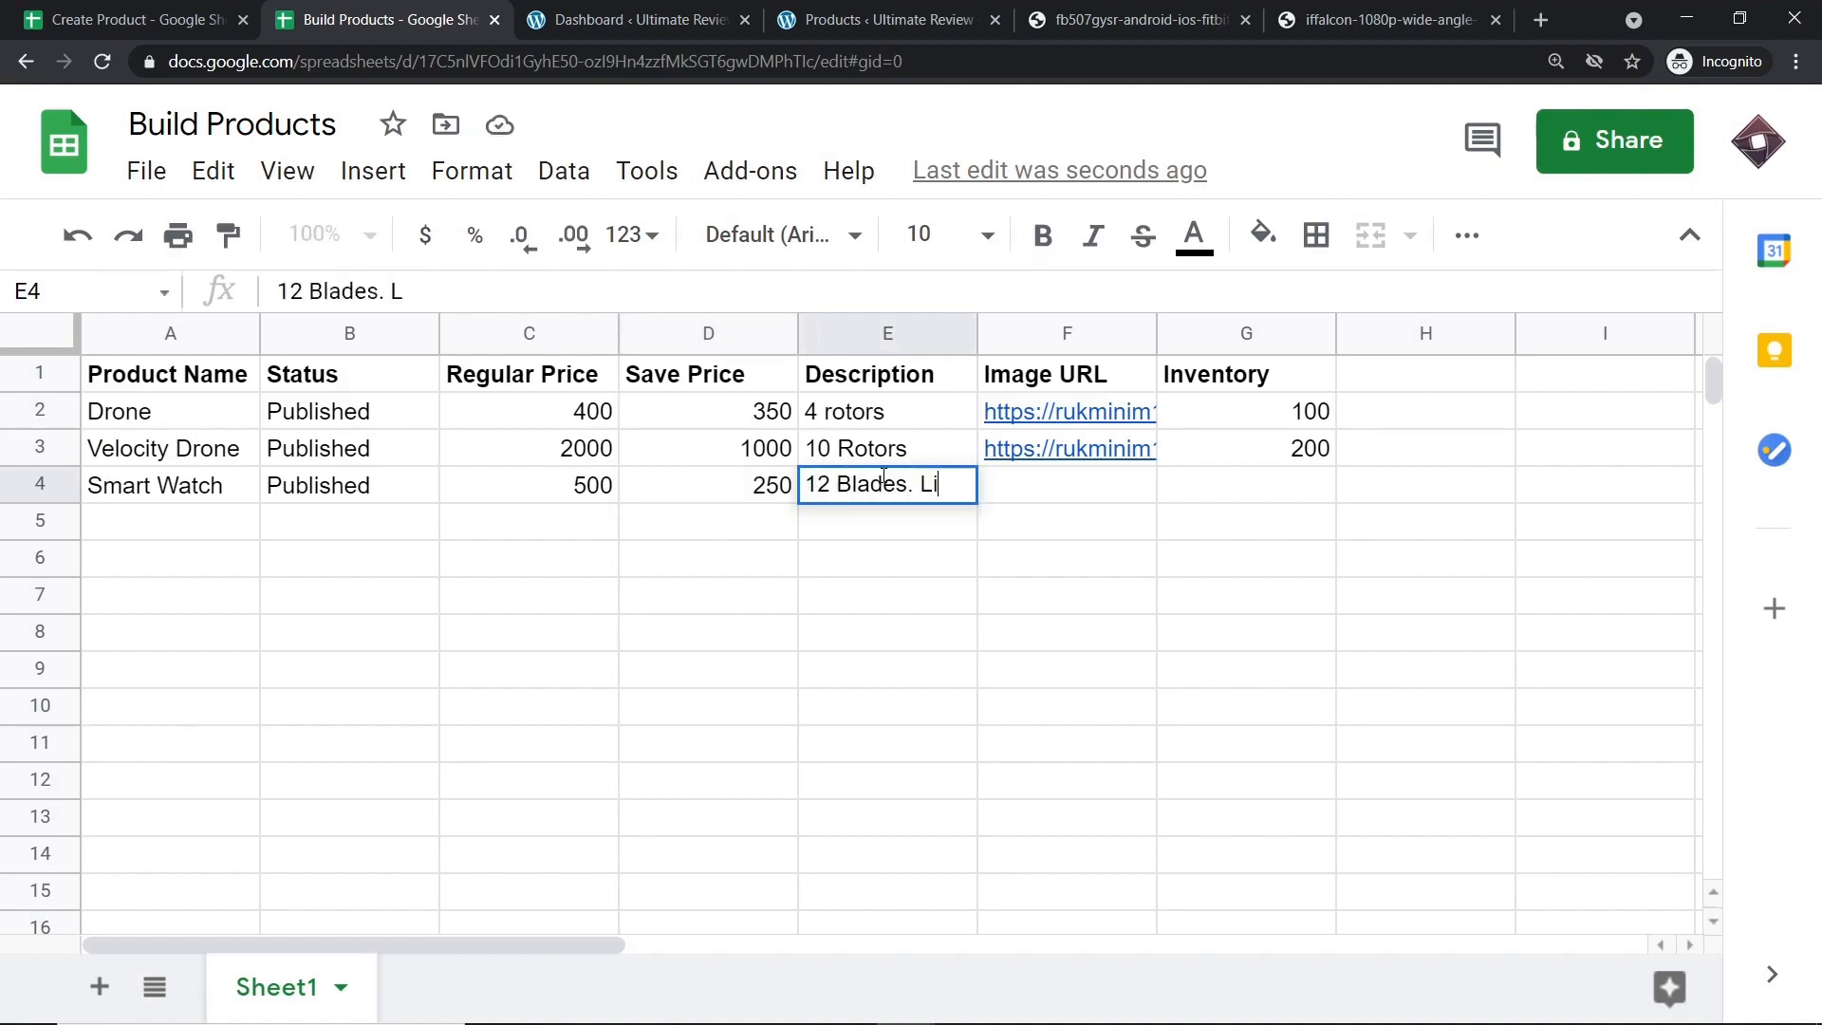
text(thium Batt)
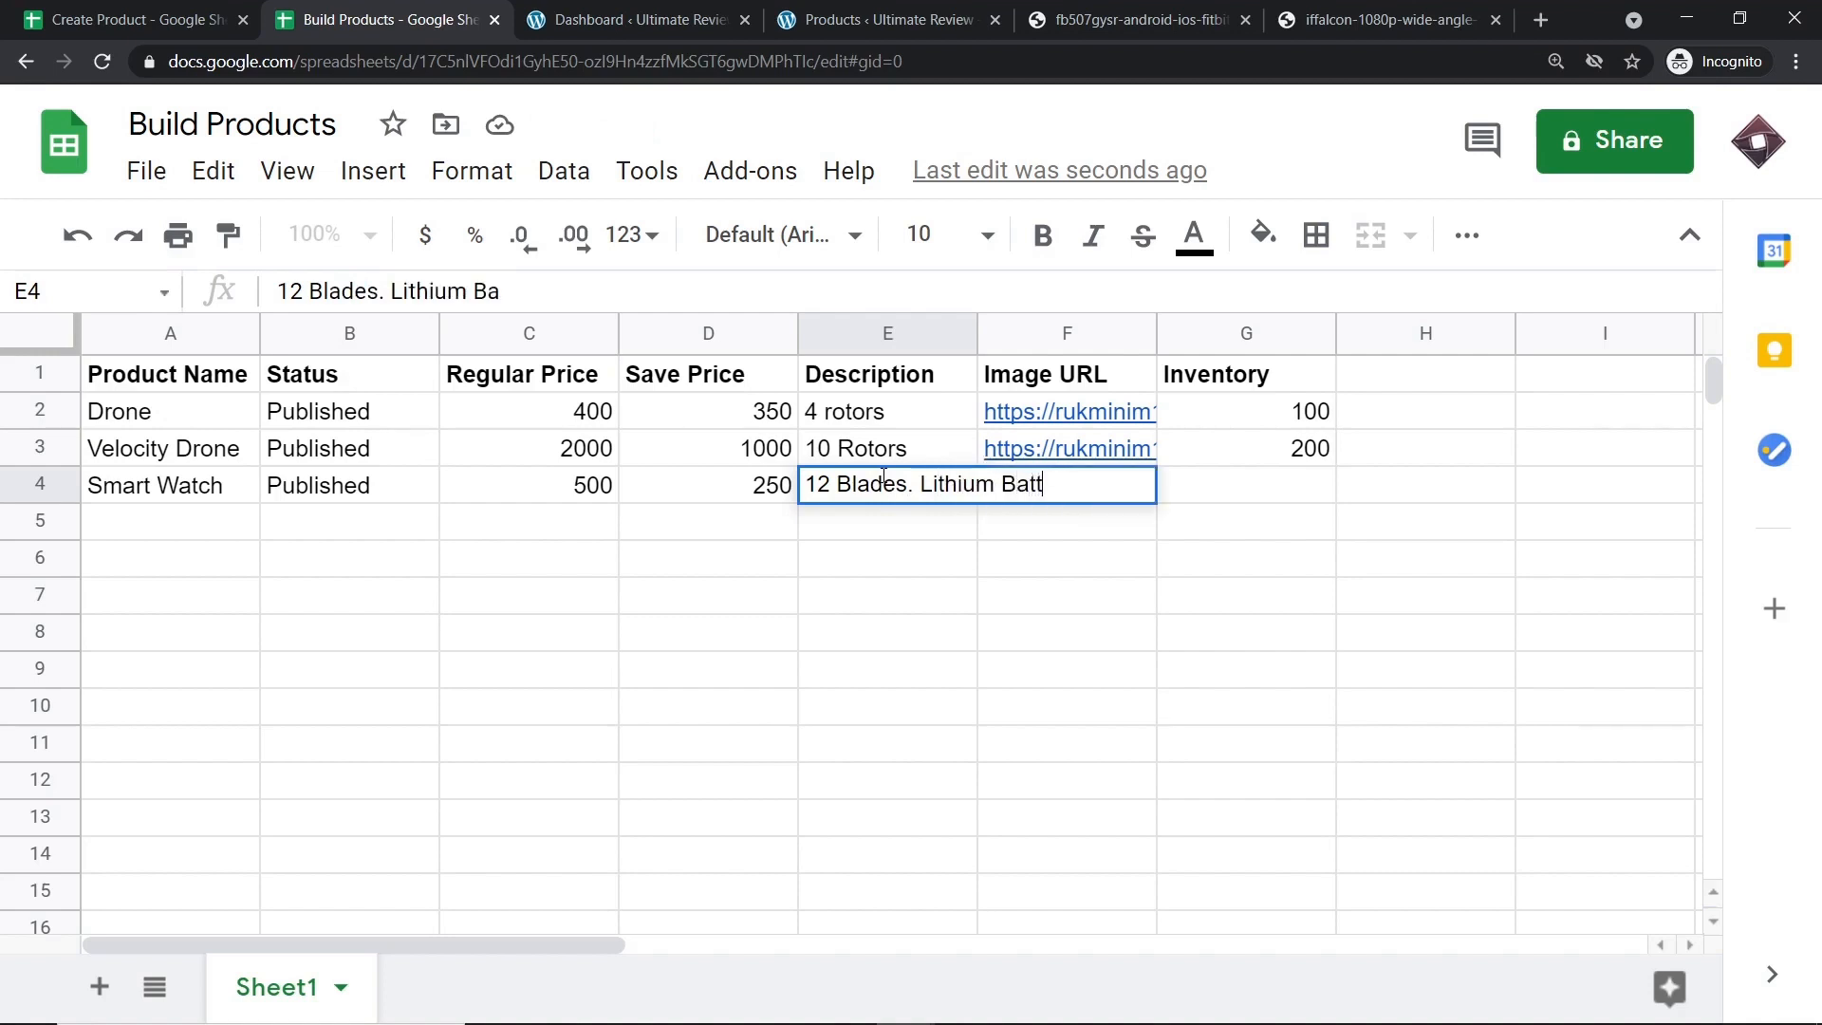
text(ery)
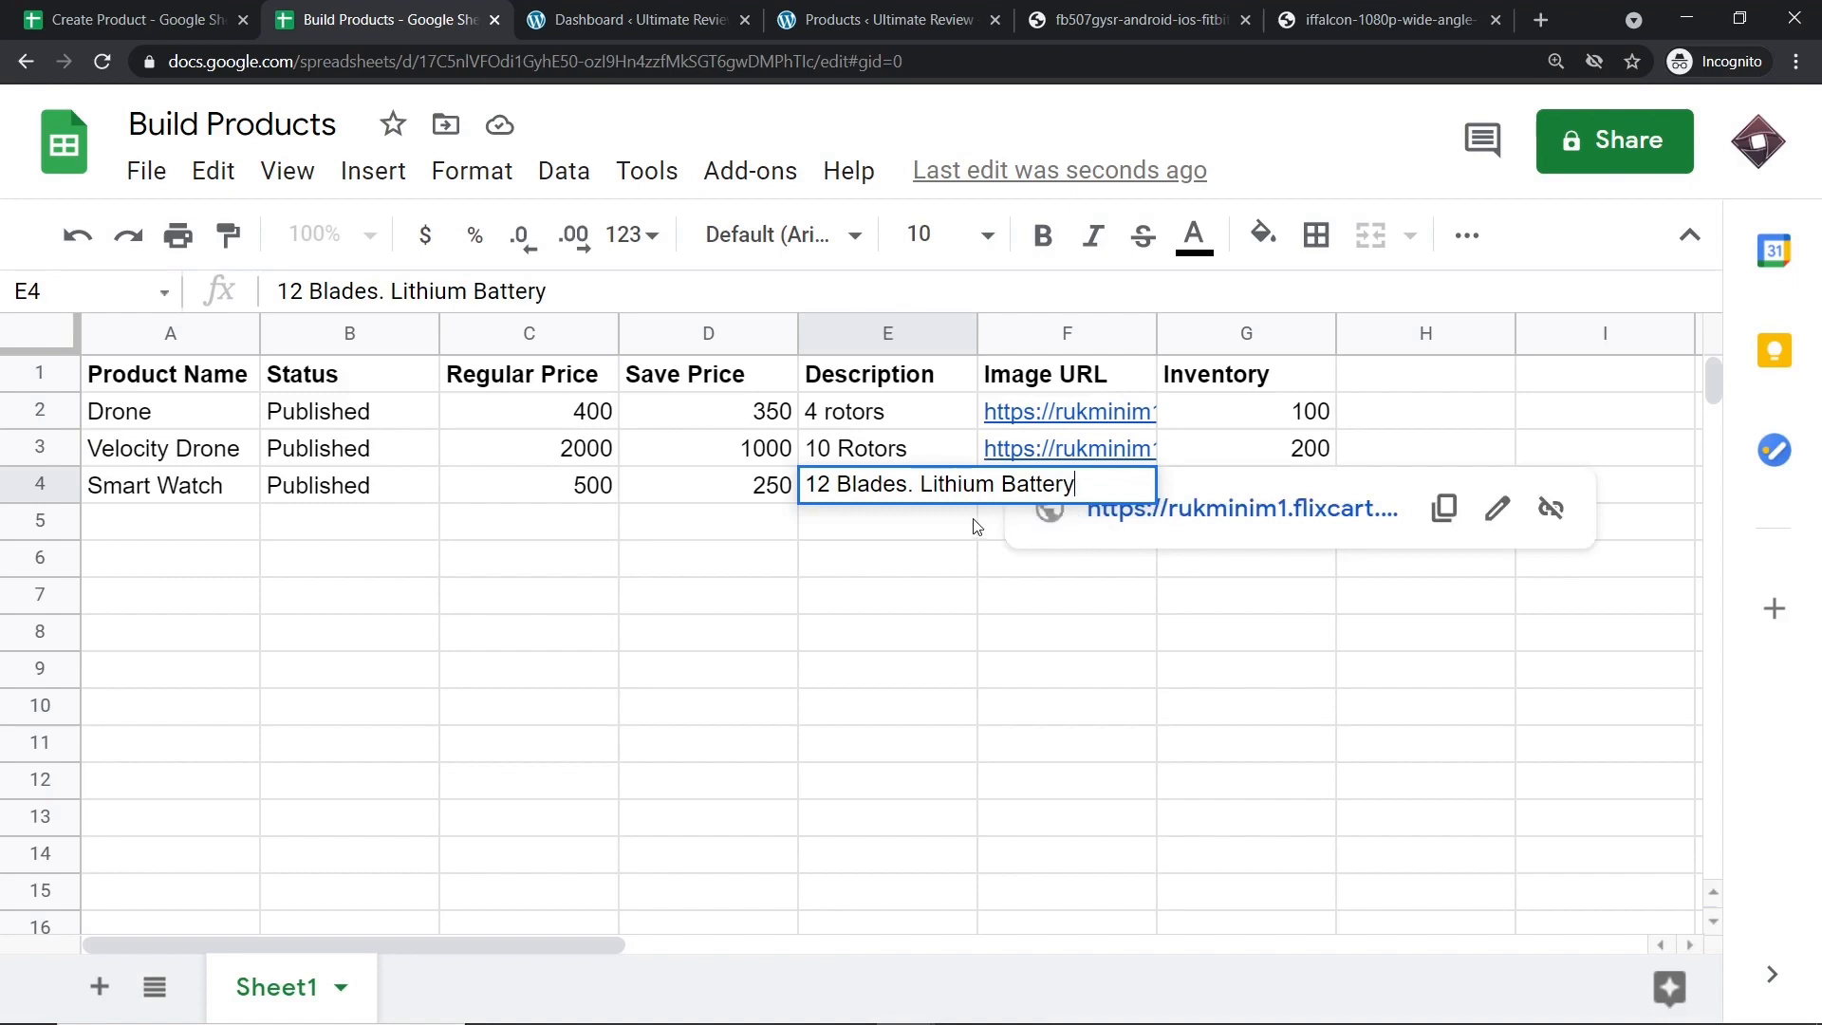
key(Return)
Paste the smartwatch image address into F4 and enter inventory 100.
click(1055, 442)
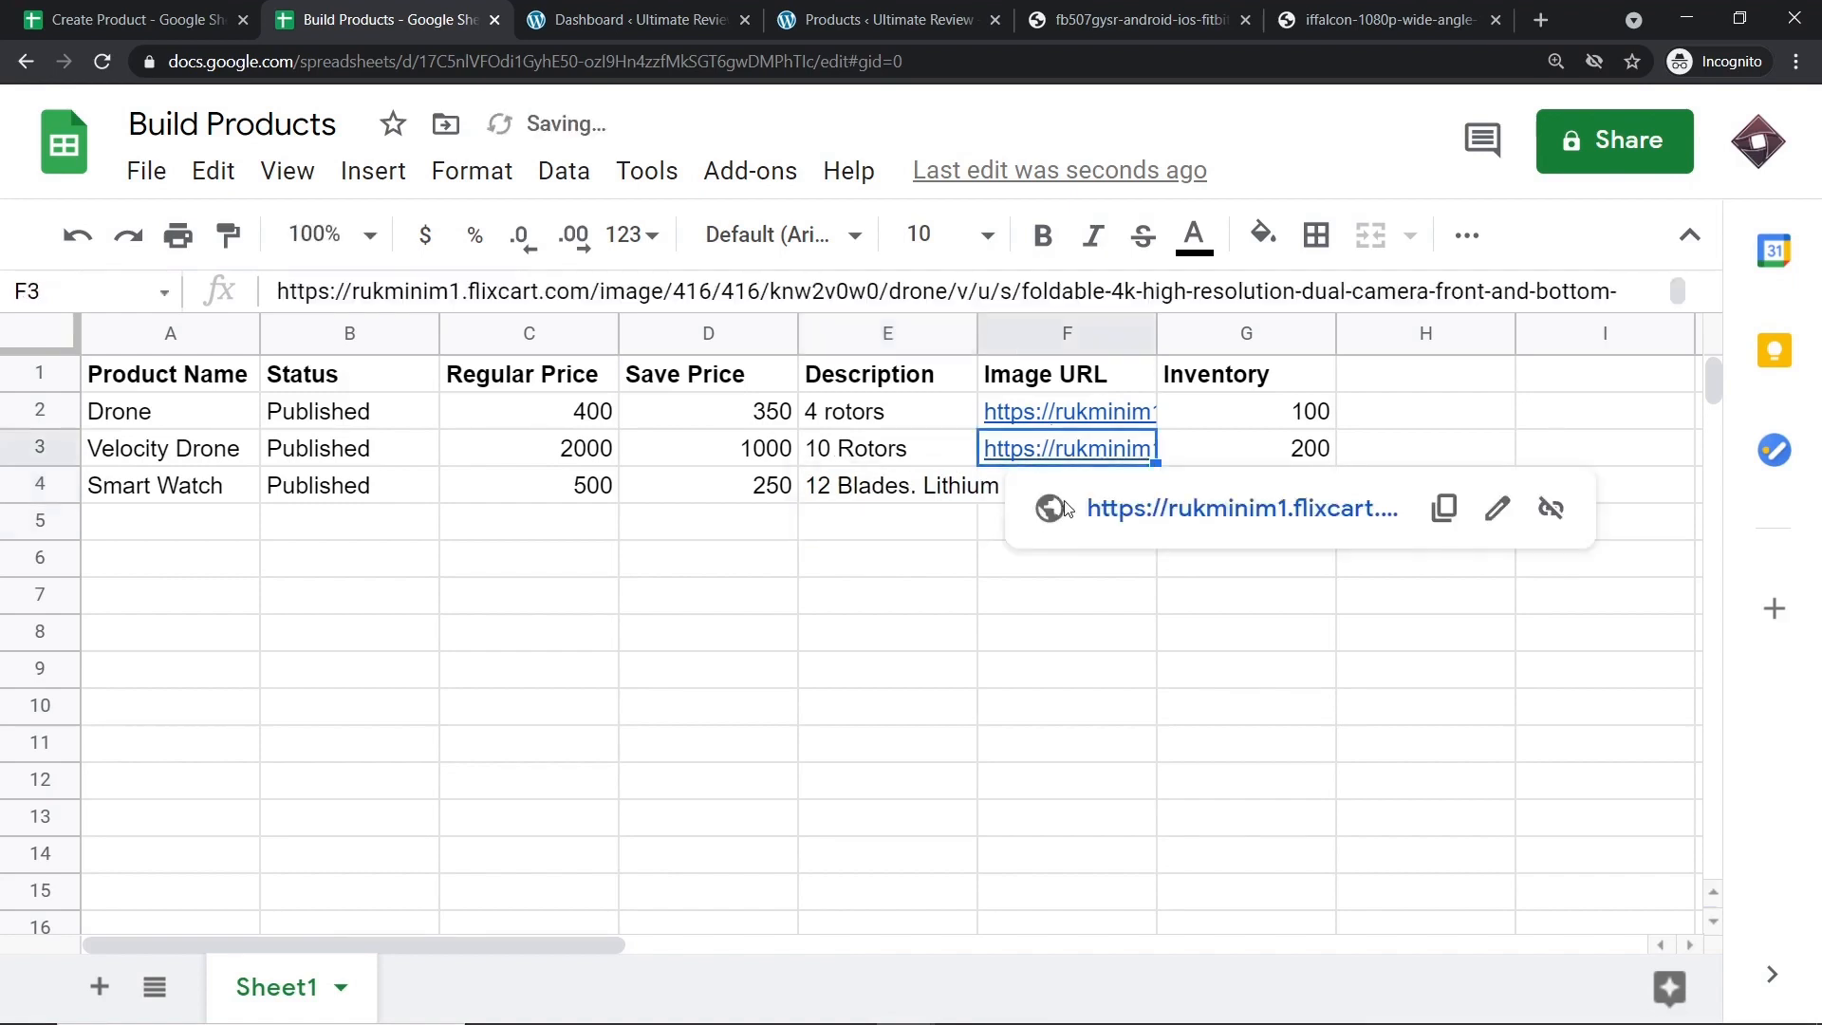
click(997, 494)
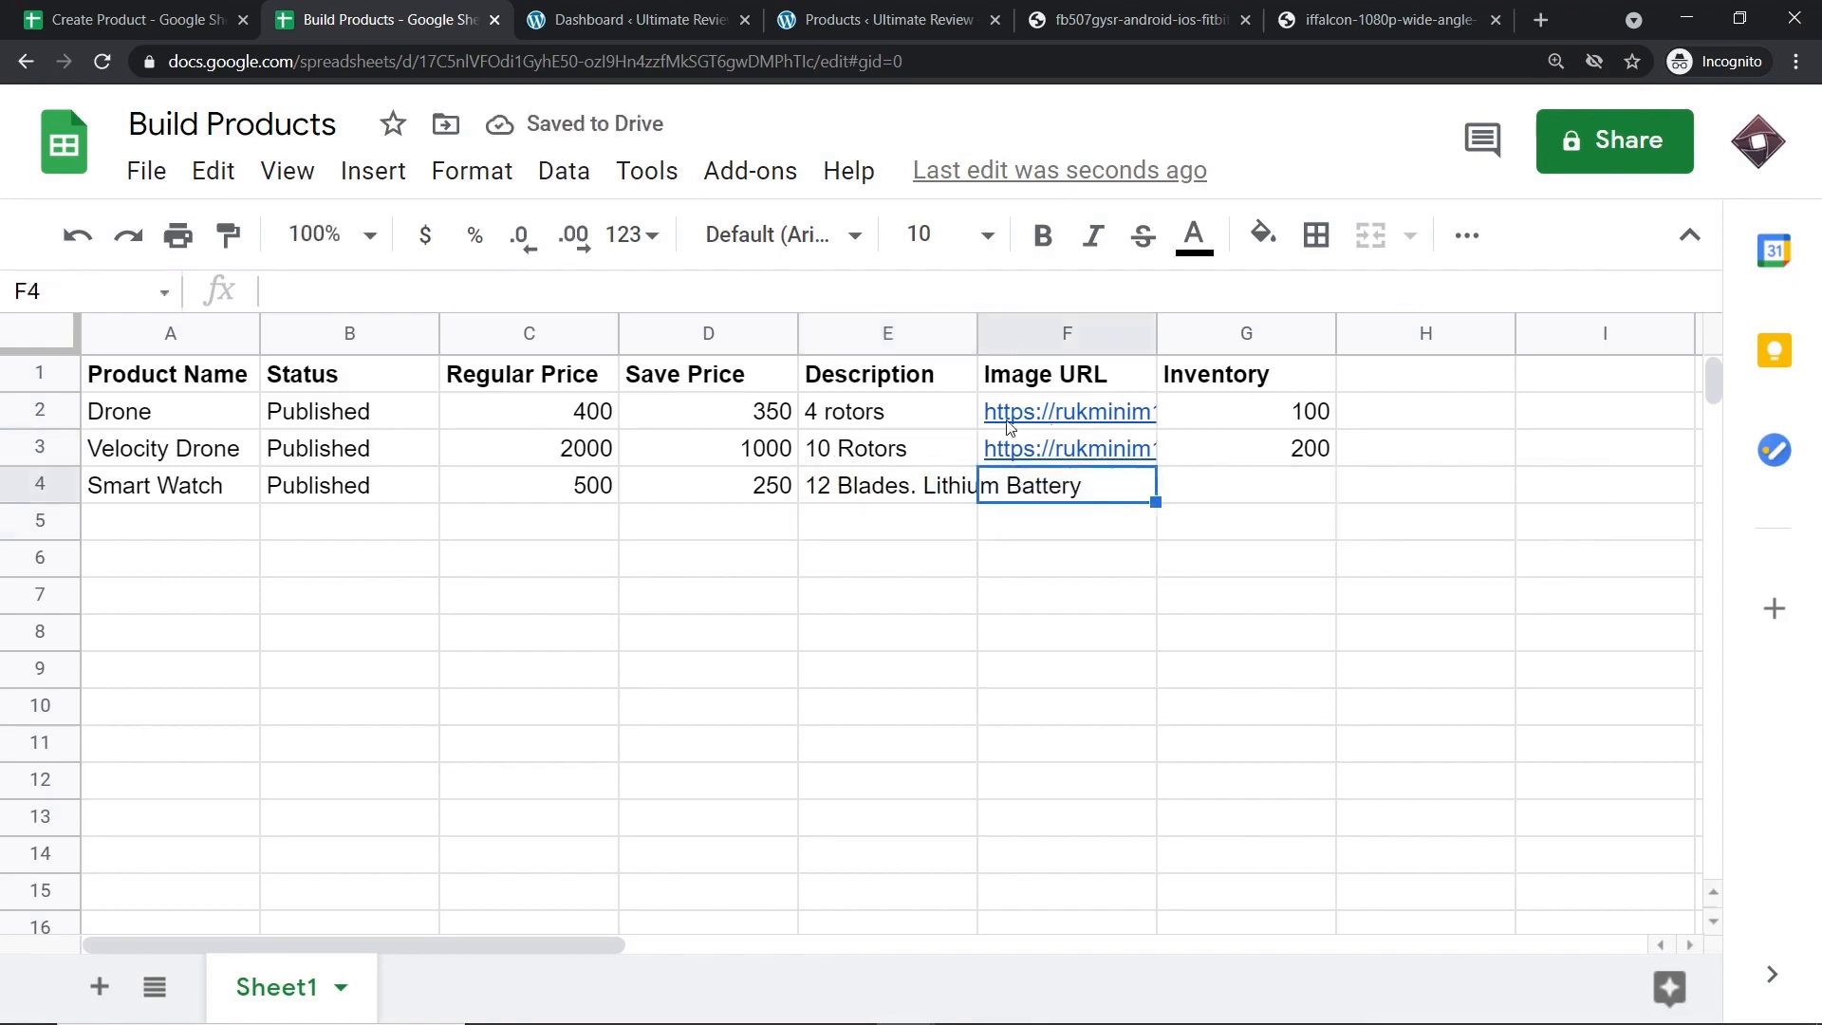
click(1110, 26)
right_click(891, 66)
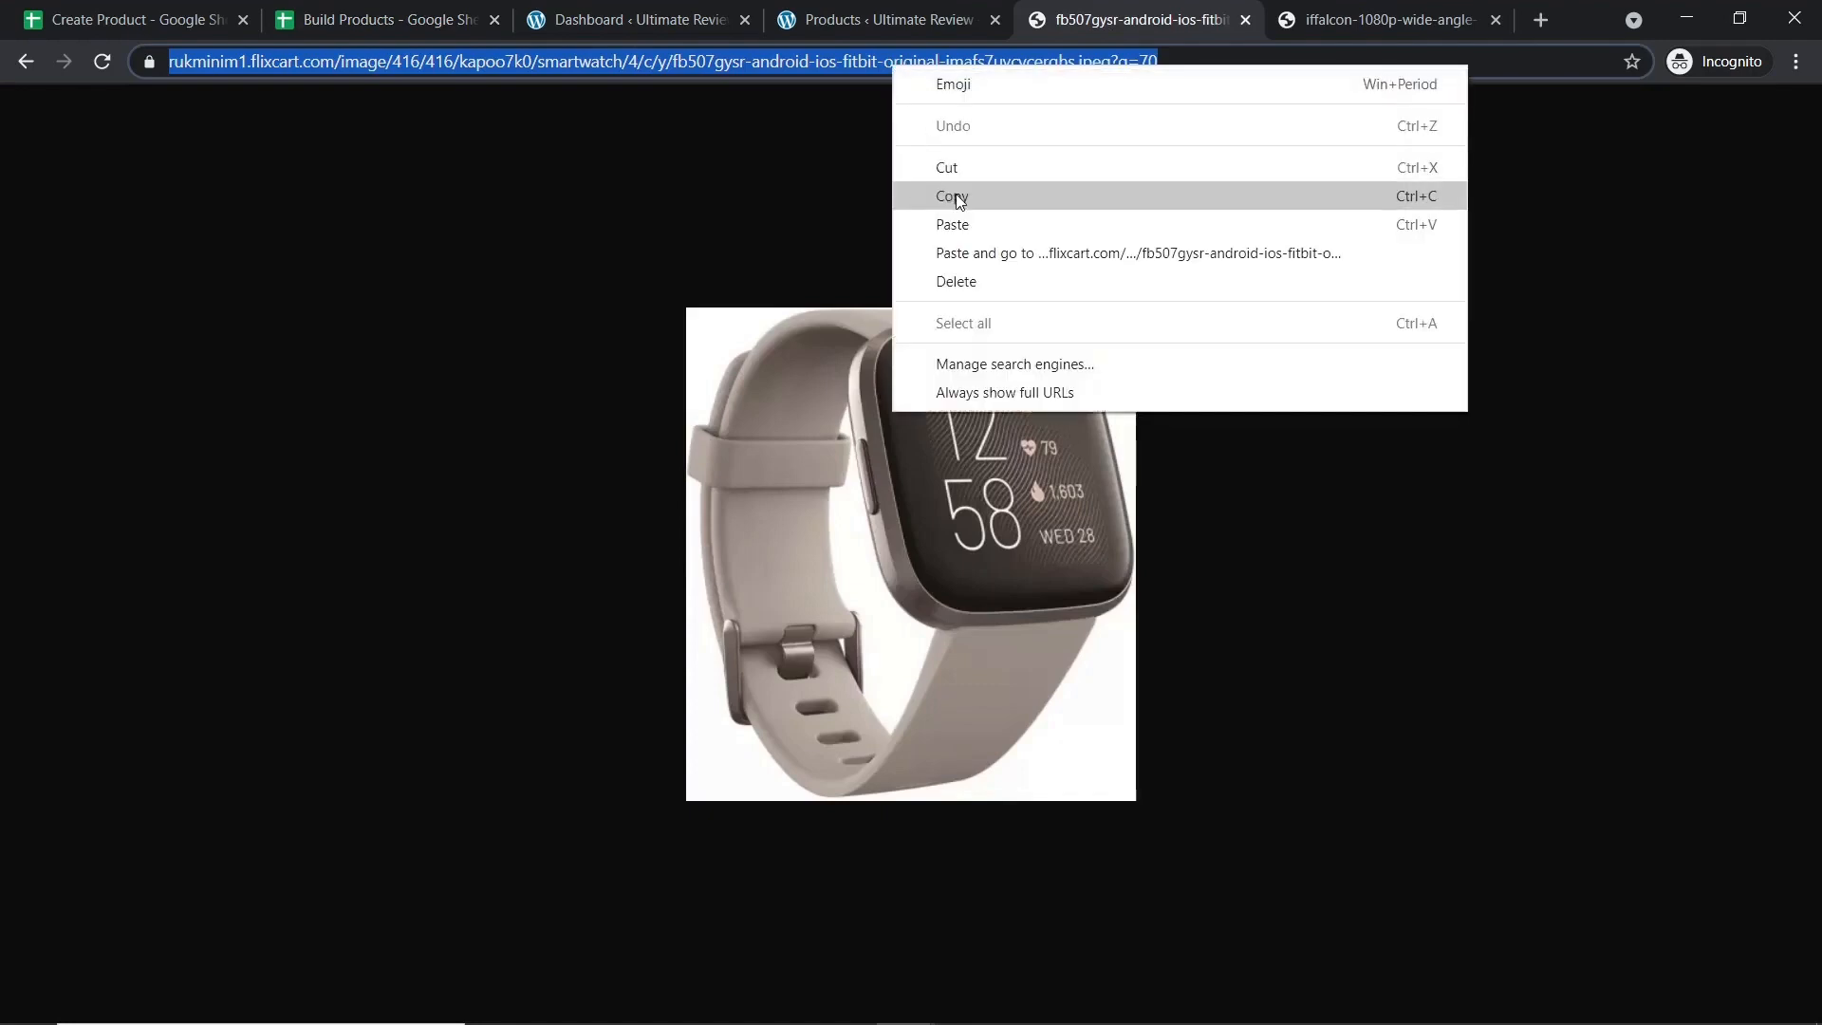
click(956, 197)
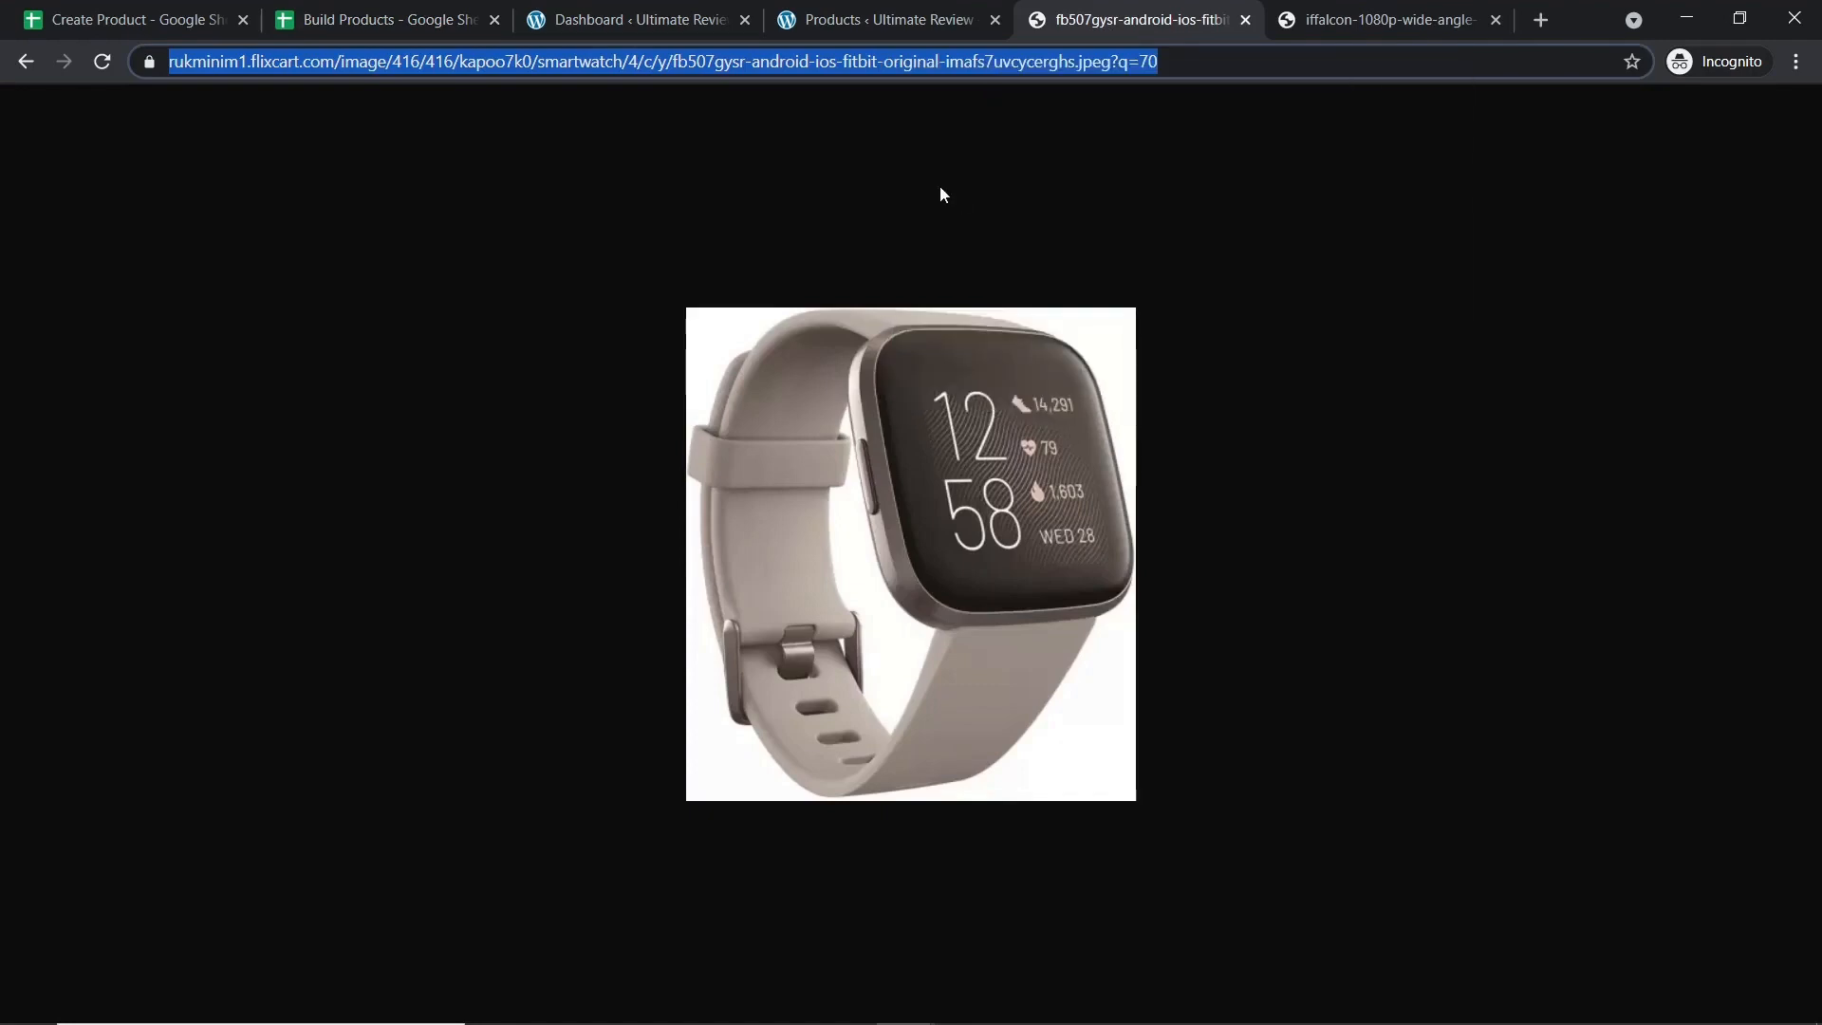
click(385, 11)
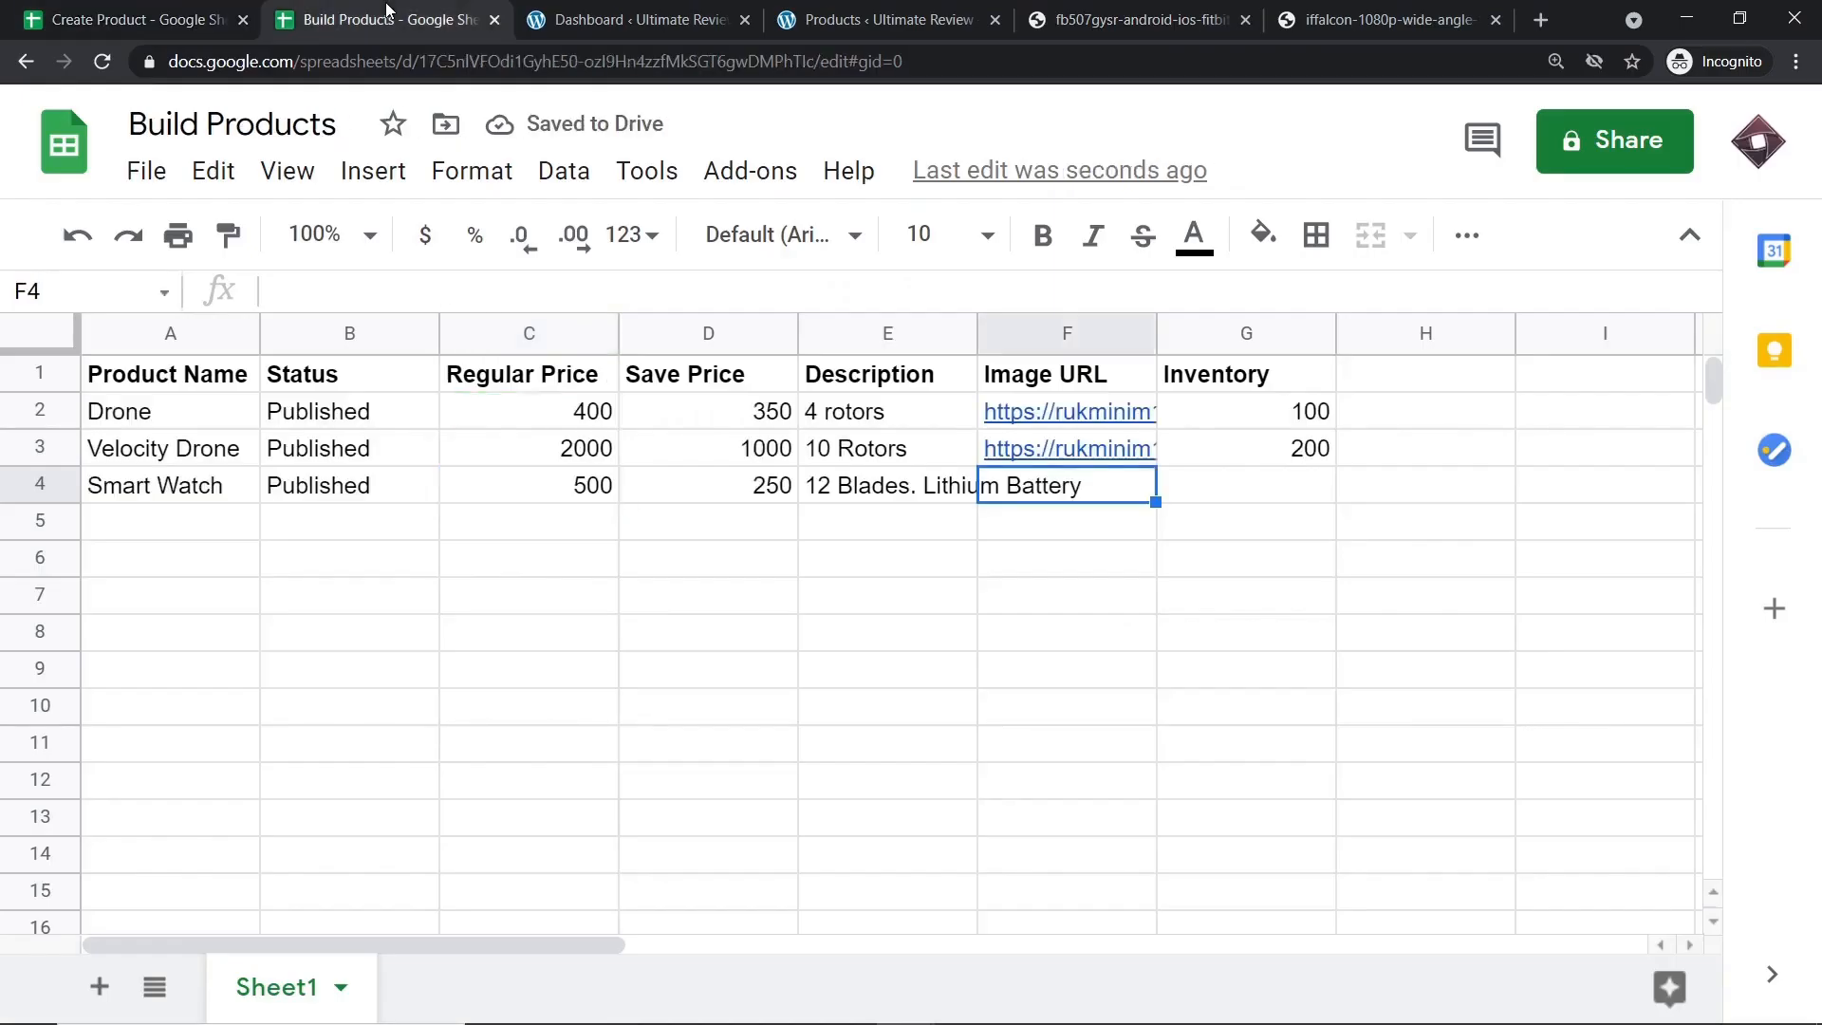
click(450, 301)
key(ctrl+v)
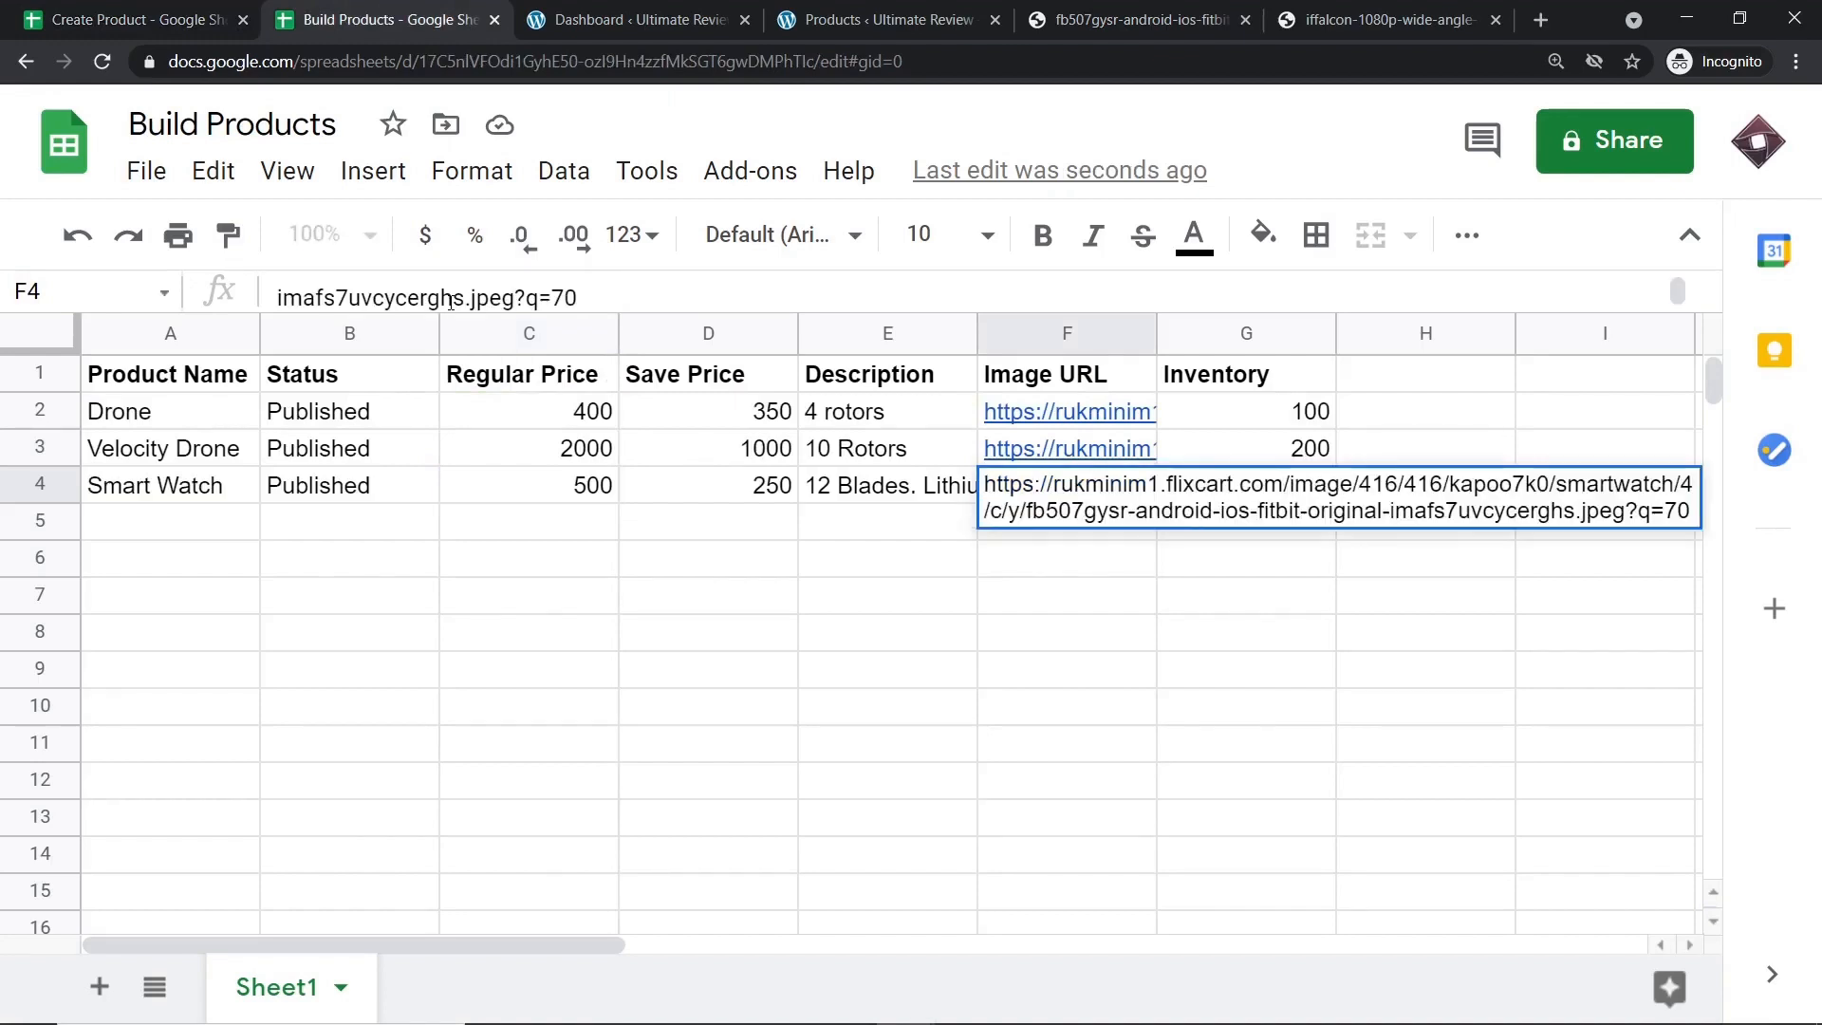
click(878, 597)
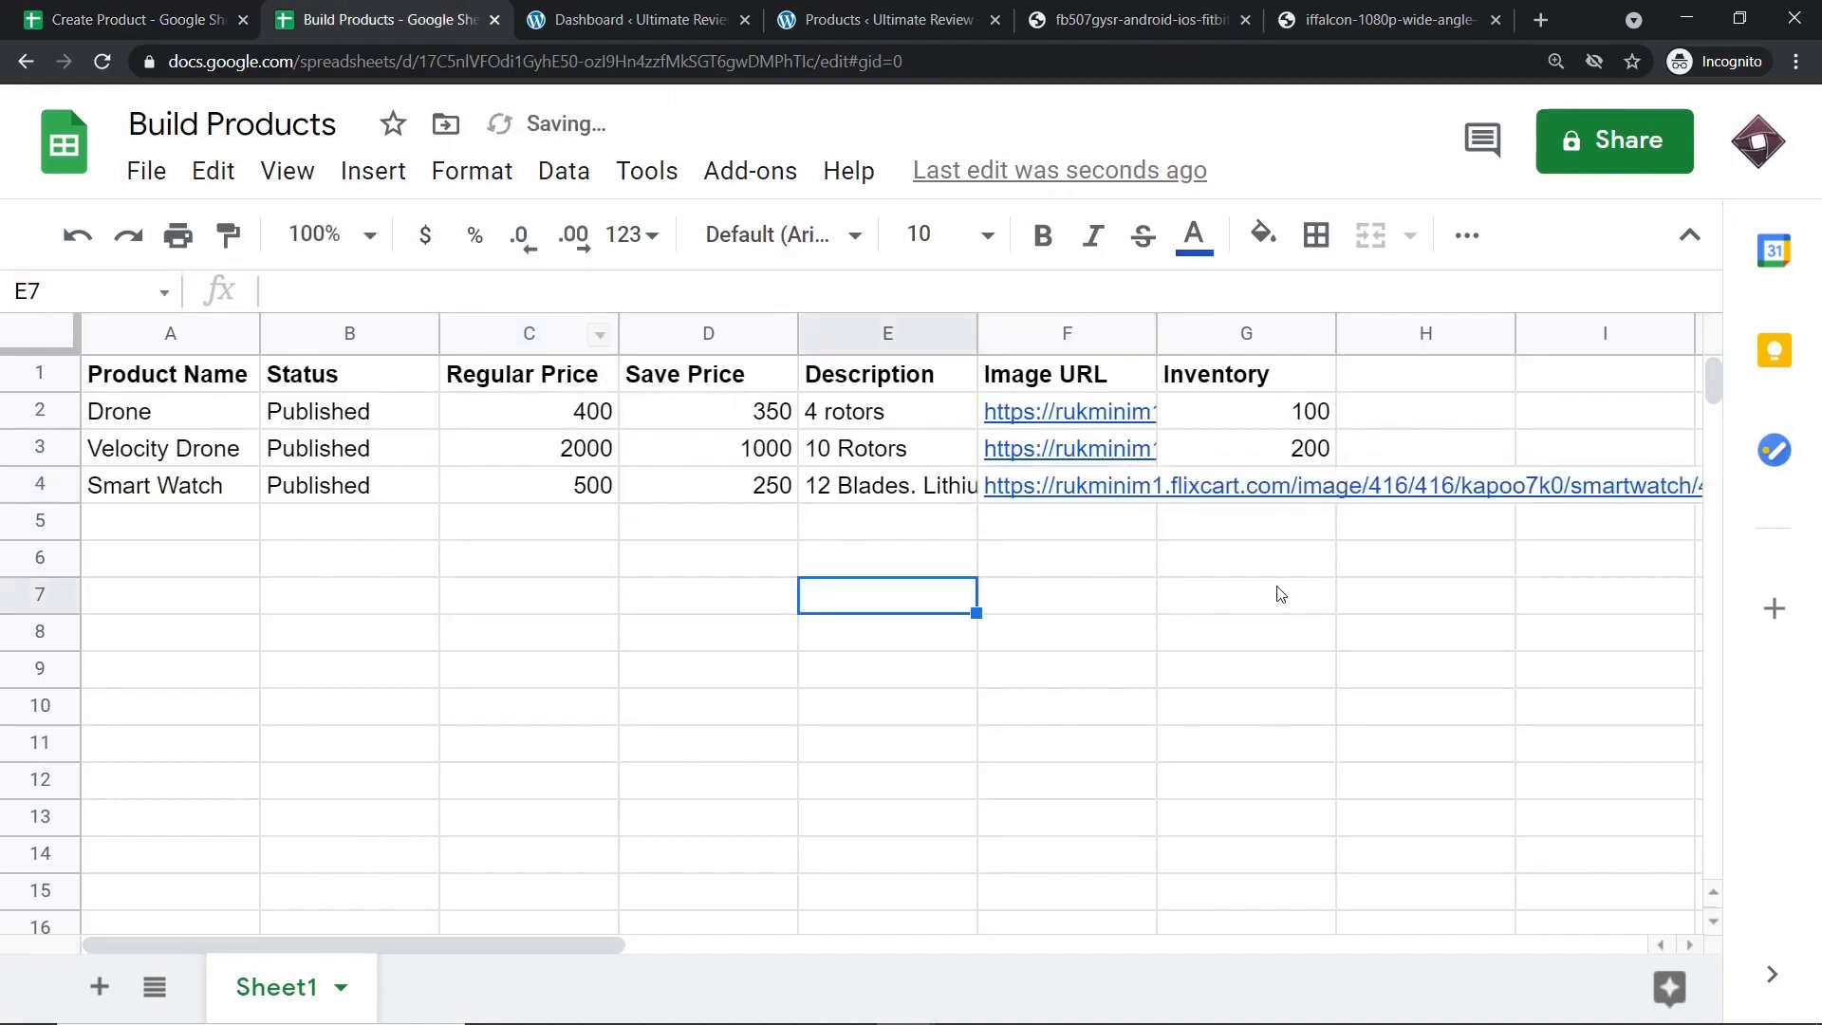
click(1253, 484)
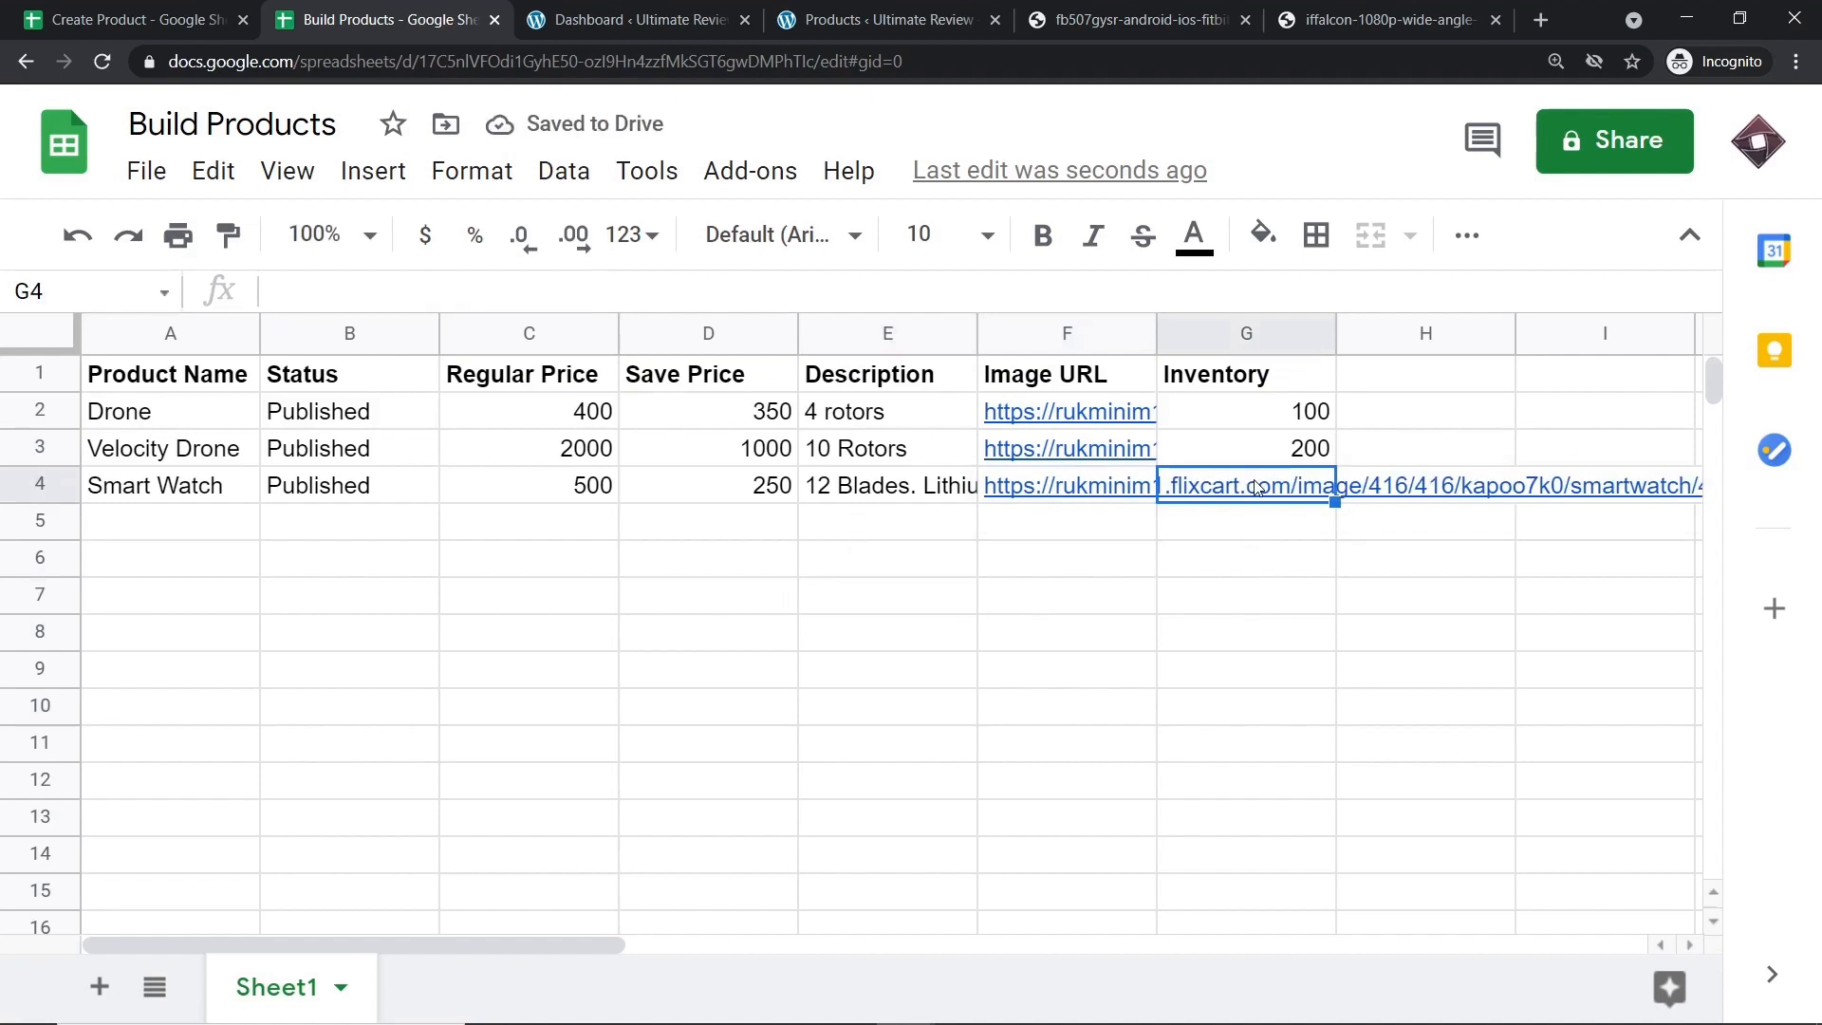
text(100)
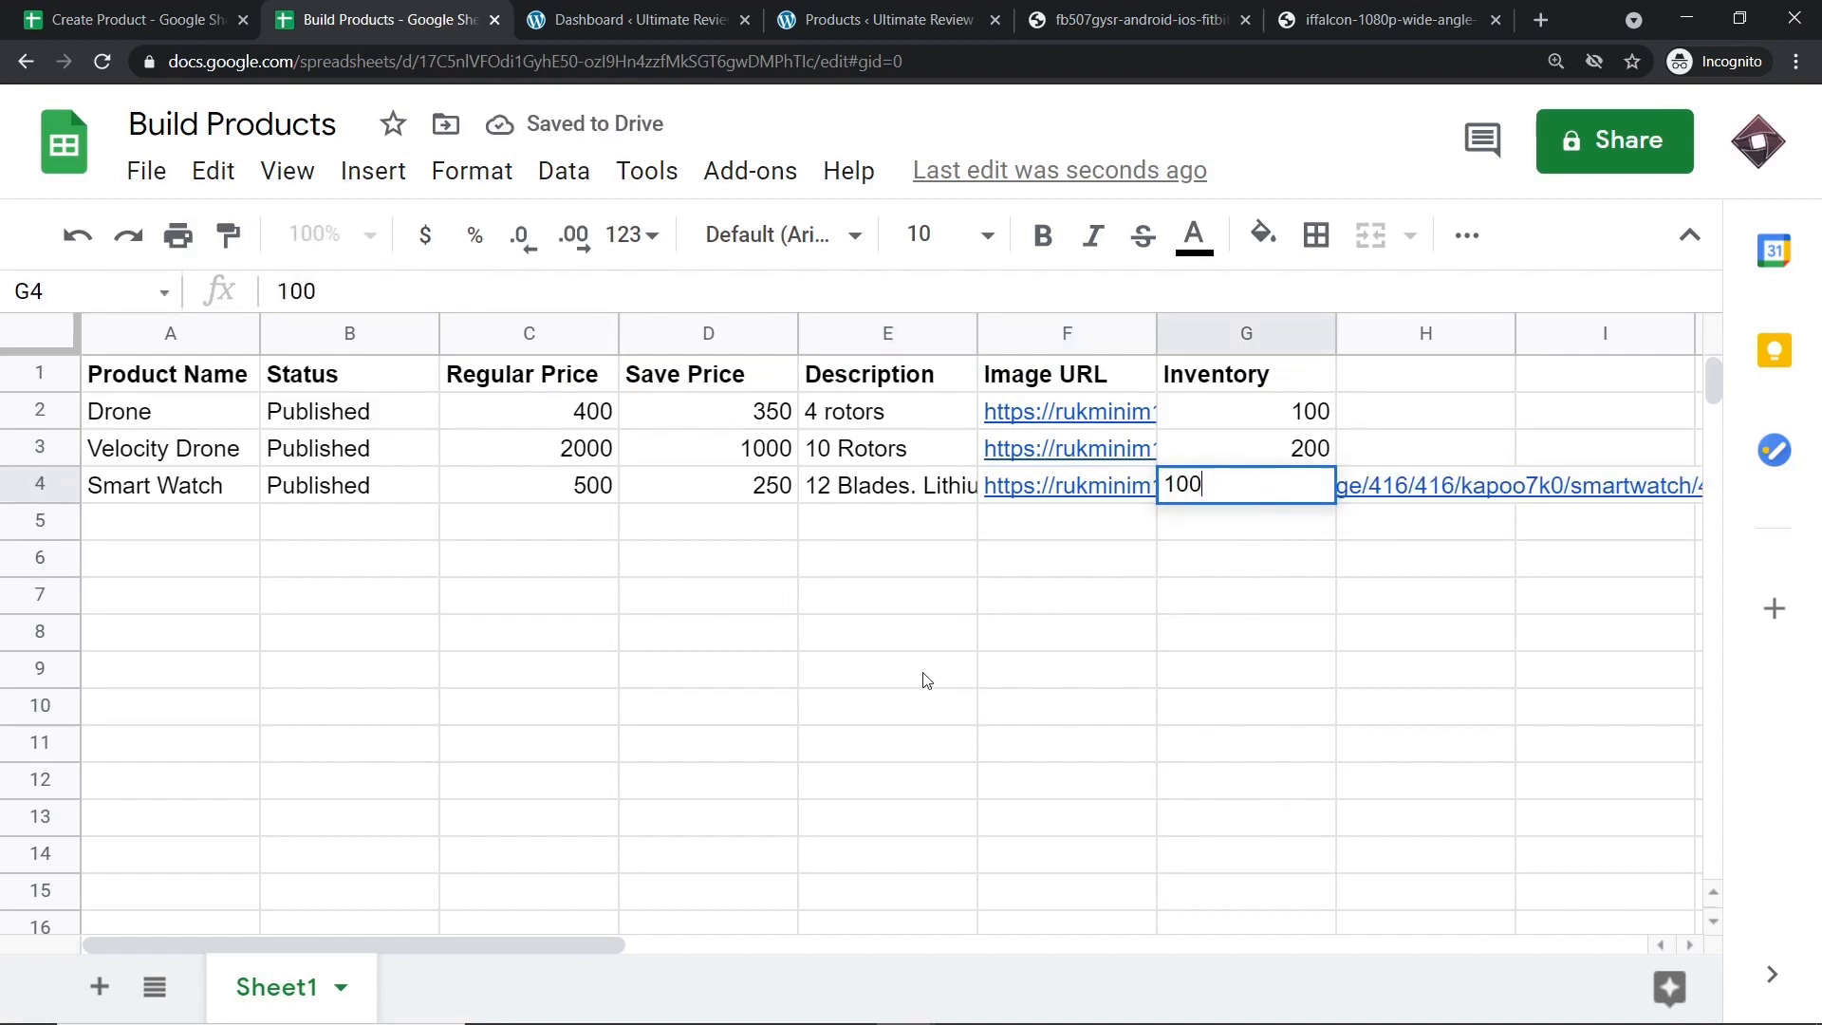
click(926, 680)
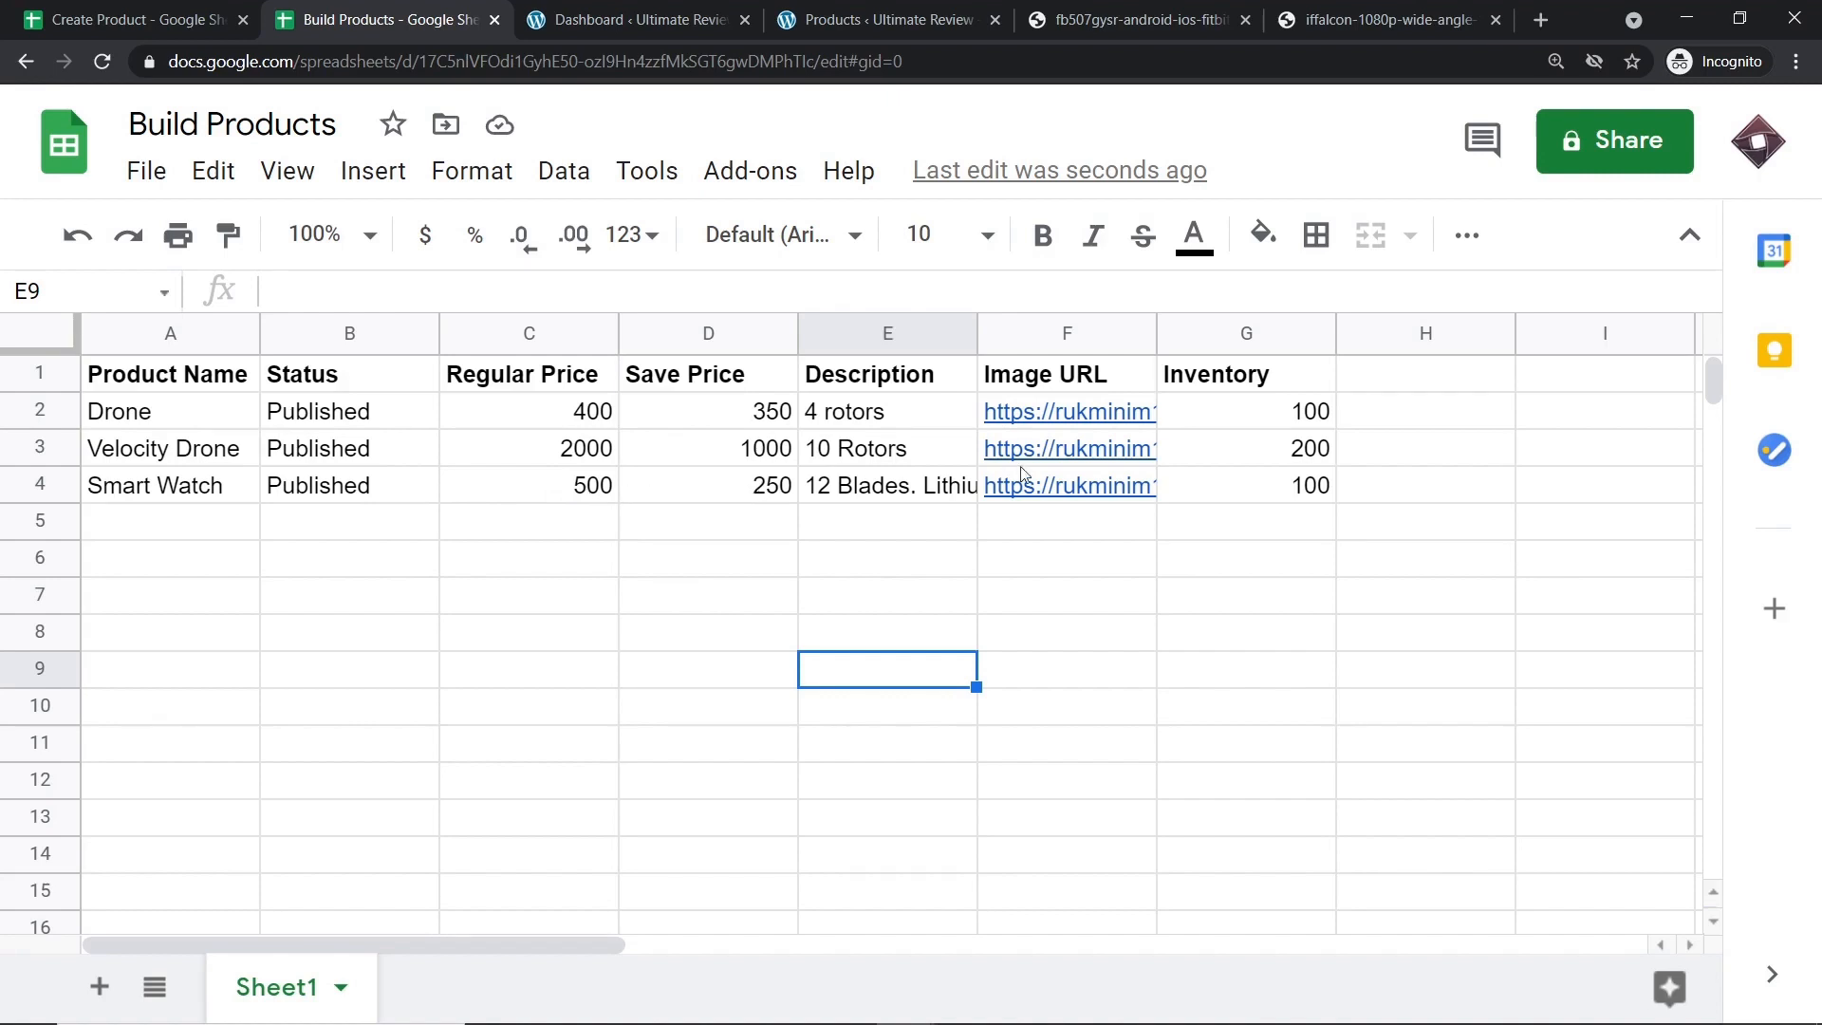
Check row 4's description and image URL against the smartwatch image page.
click(910, 491)
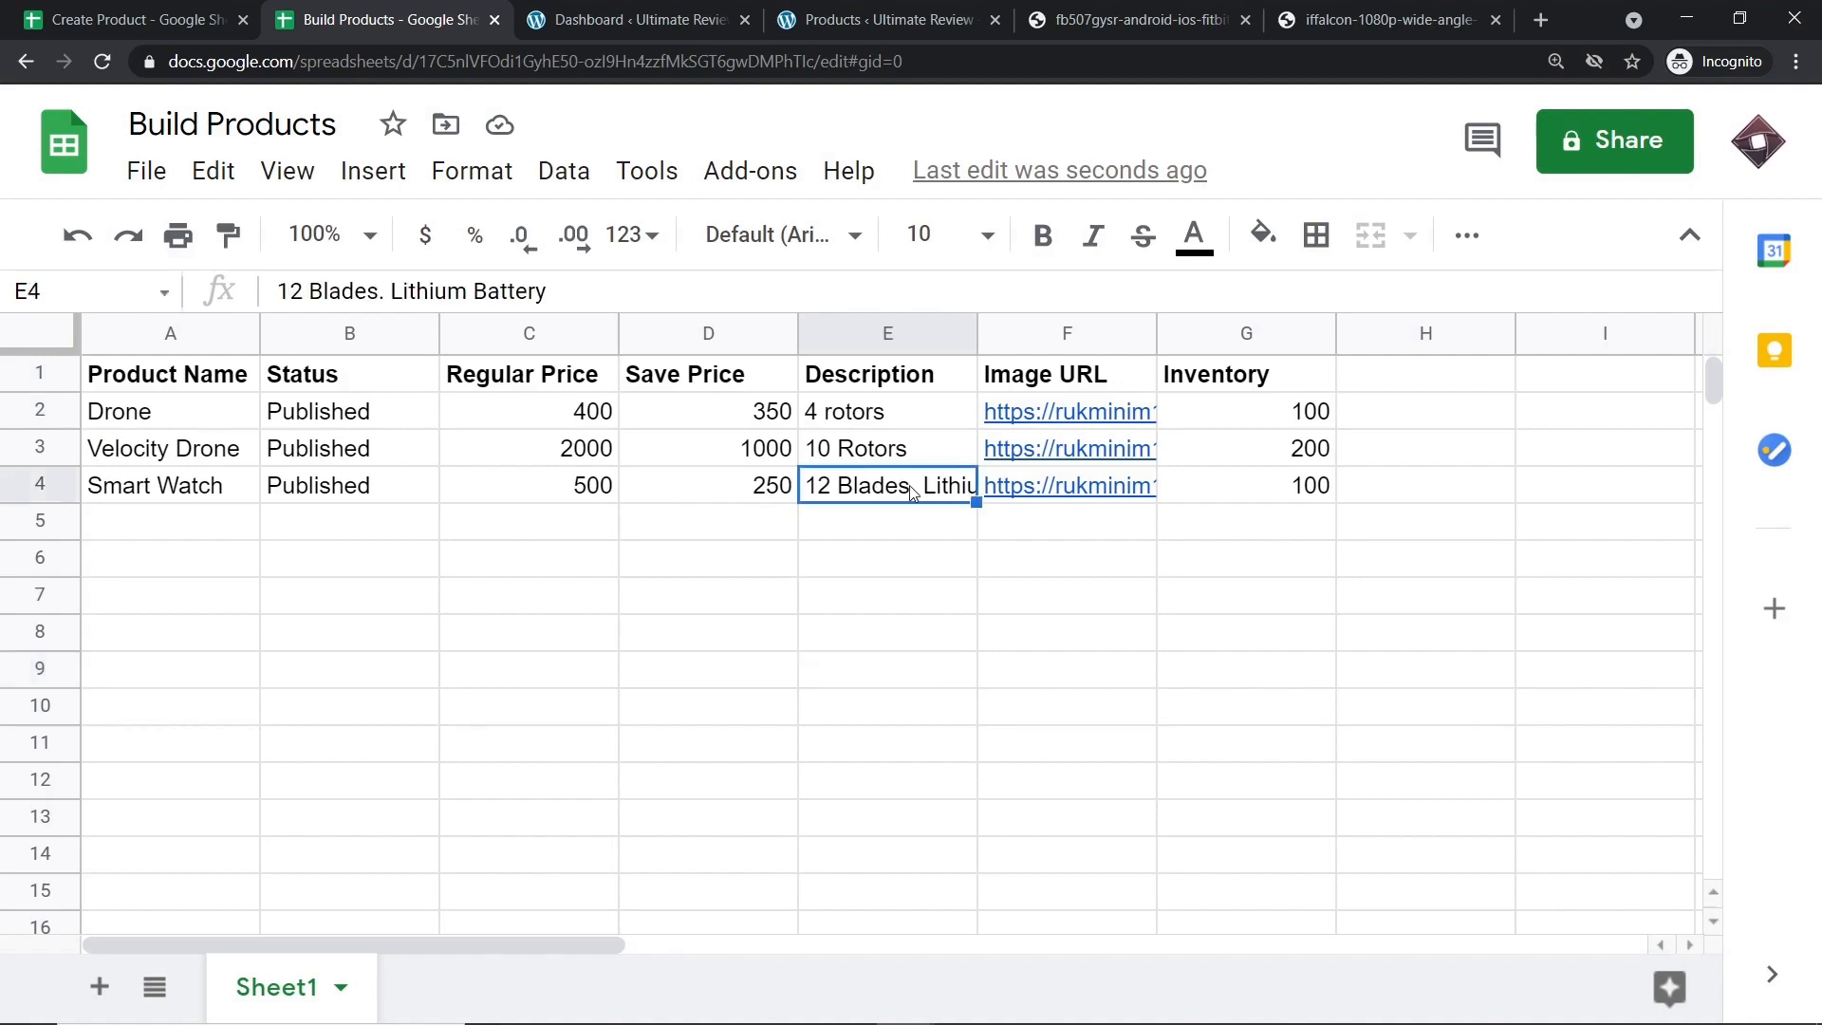
click(1040, 489)
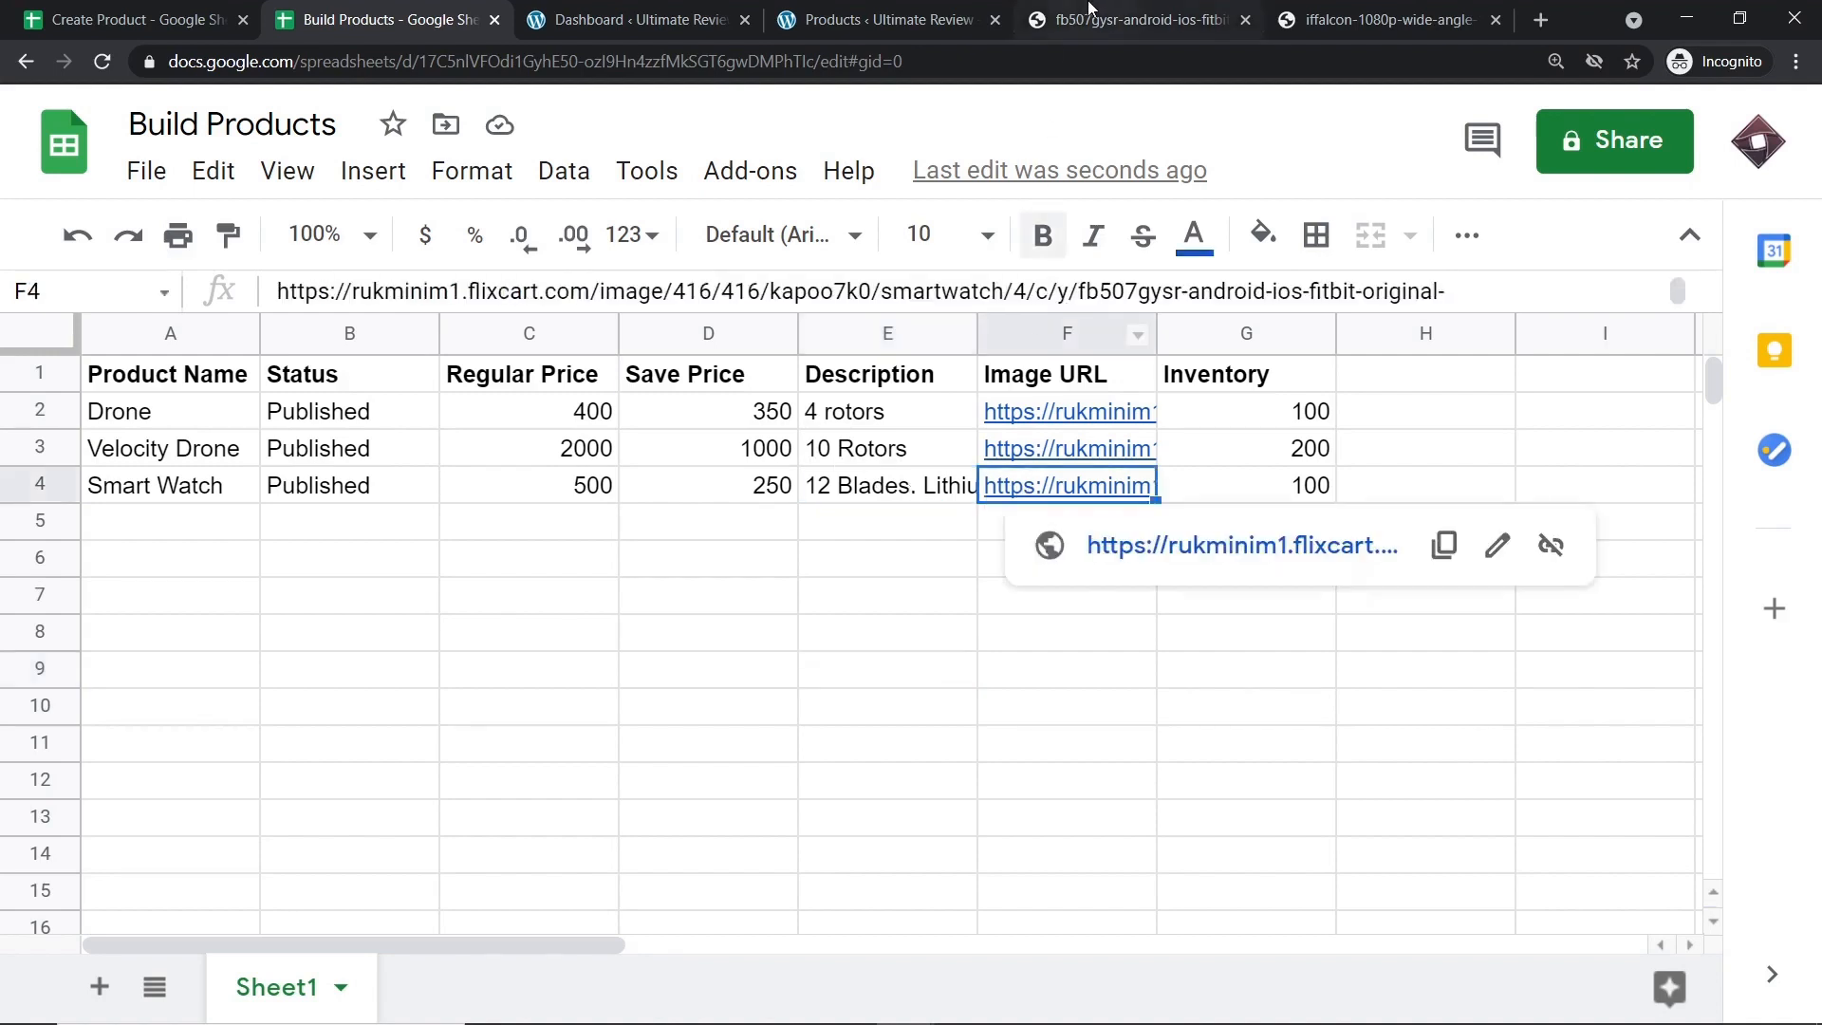
click(1129, 19)
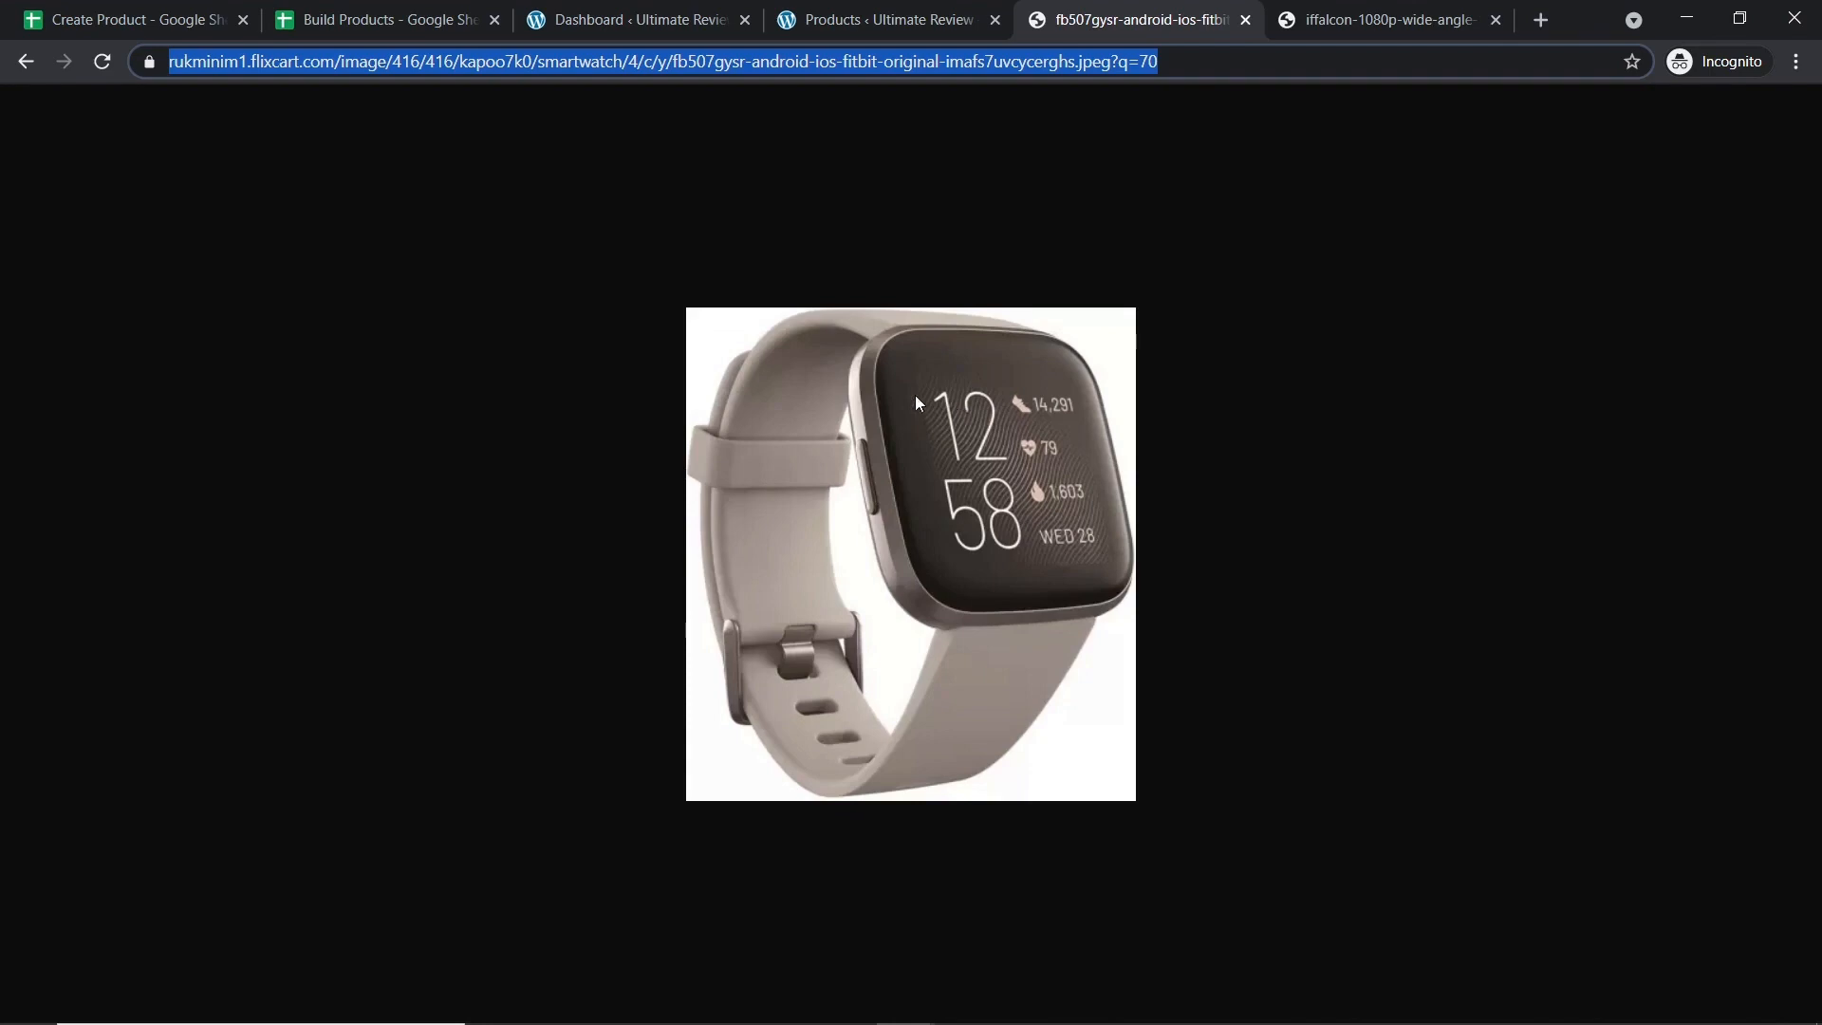
click(469, 23)
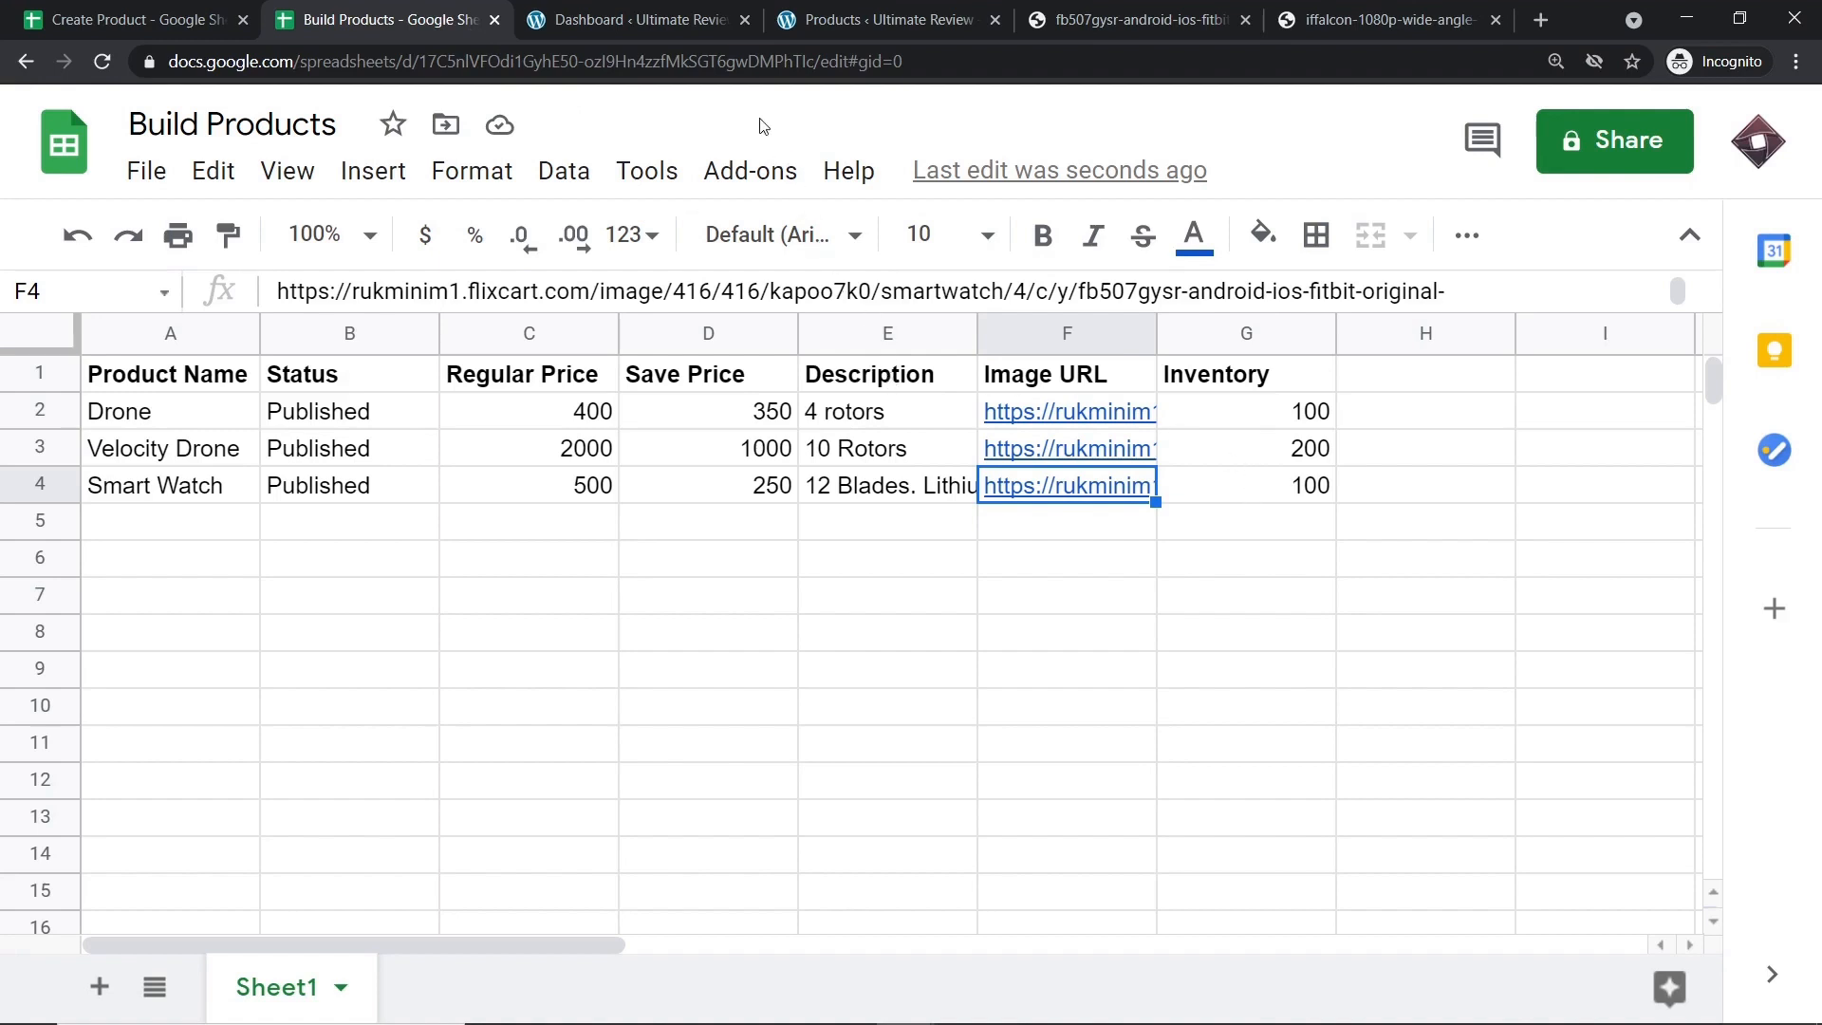
Reload the WooCommerce products list to show Smart Watch, in stock at ₹250 reduced from ₹500.
click(854, 14)
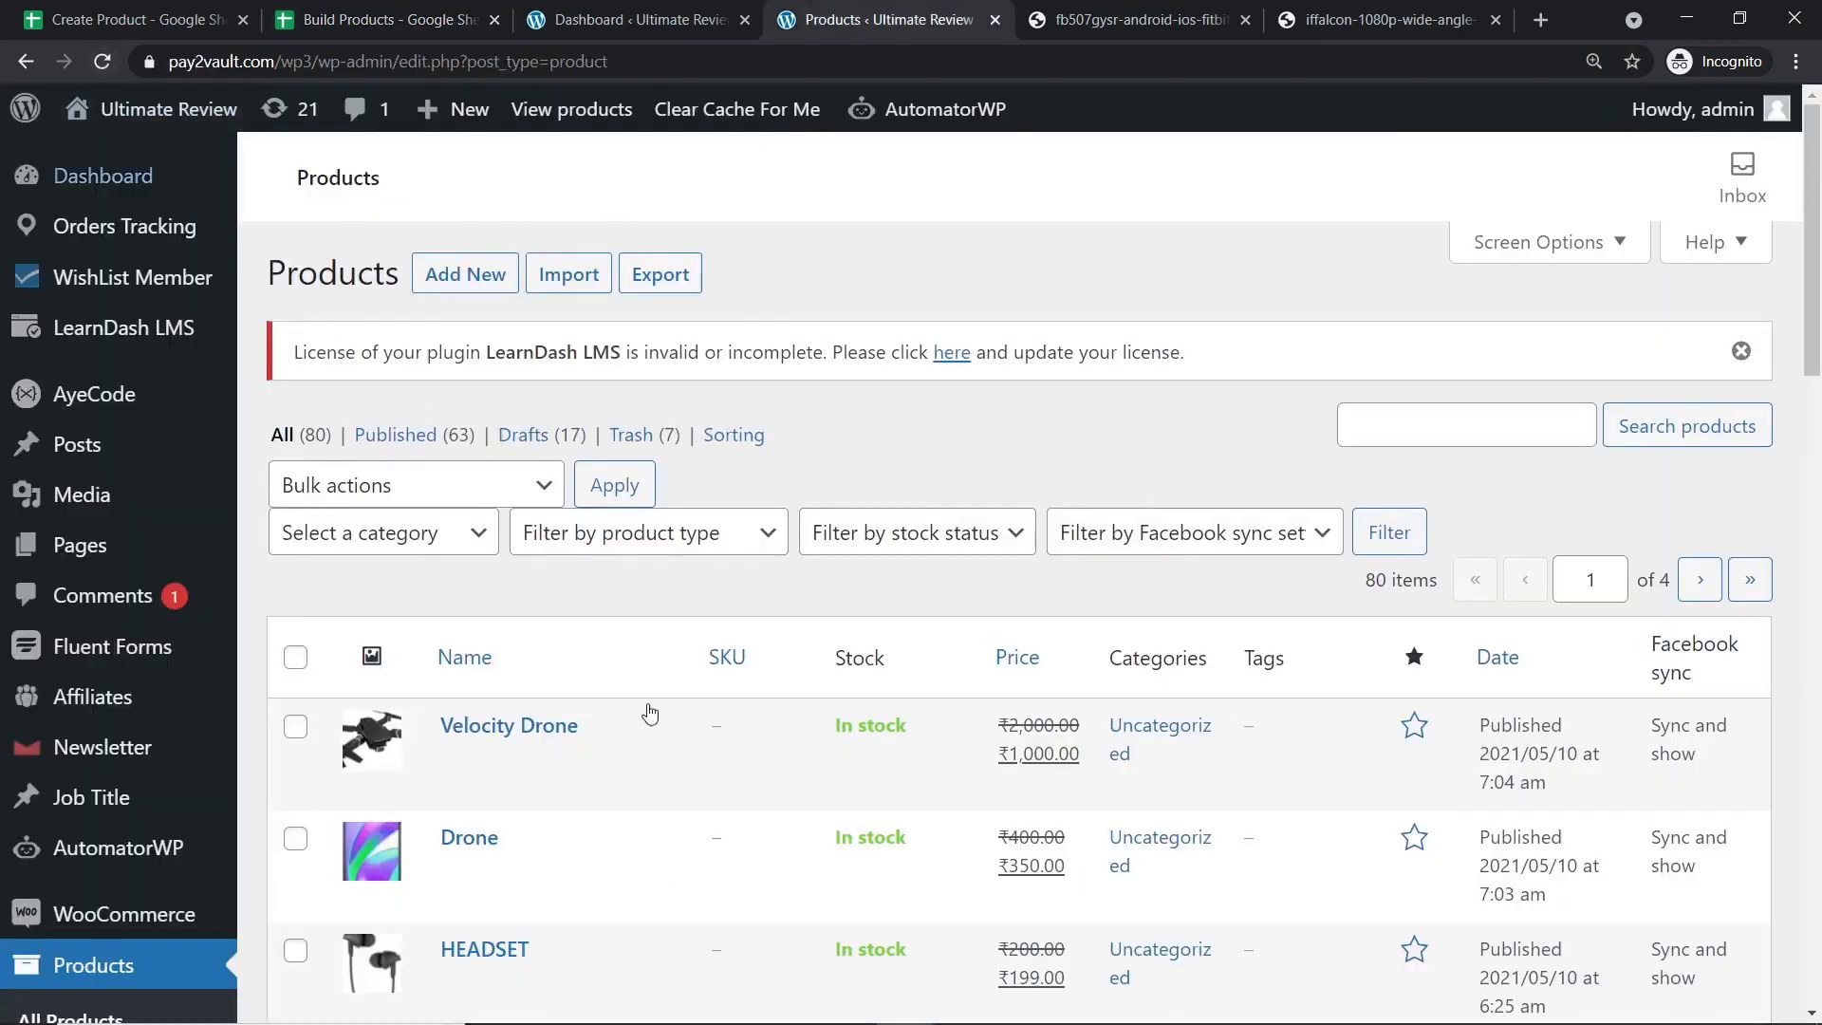
click(102, 62)
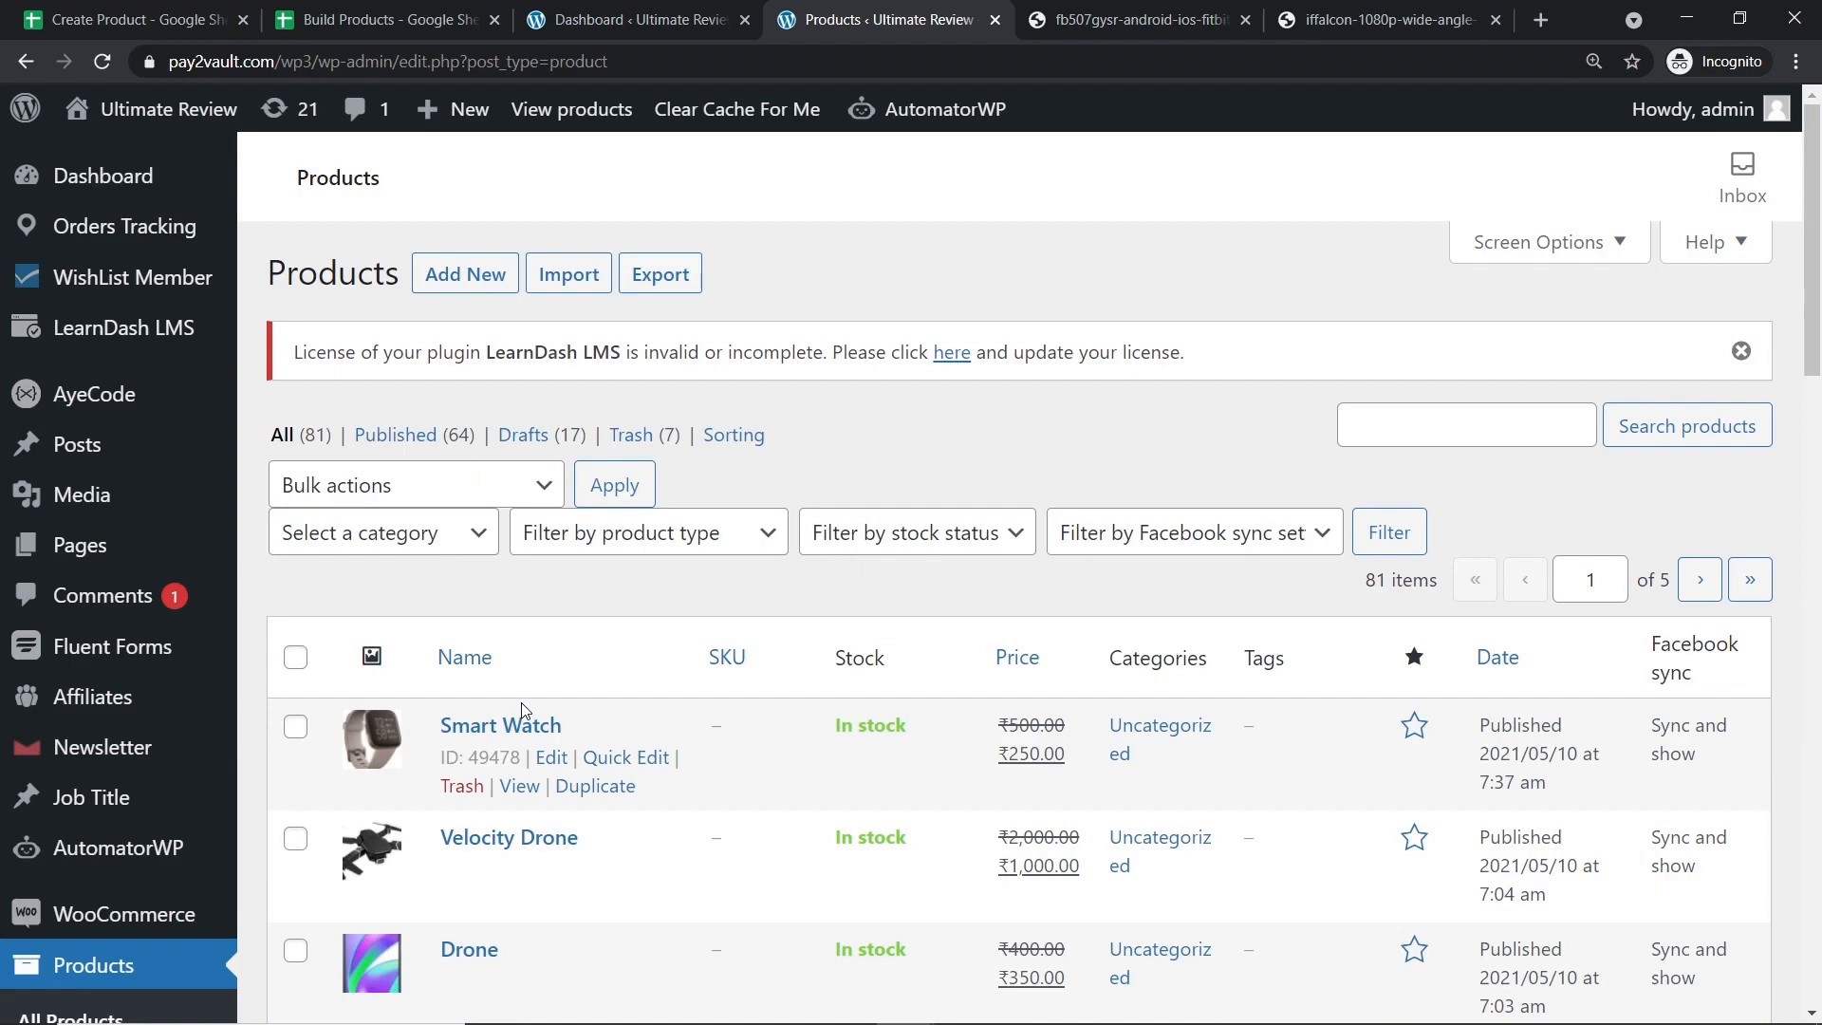
Go to the Pabbly website, sign in, and scroll the All Apps page down toward Connect.
click(1541, 20)
text(pabbly.com)
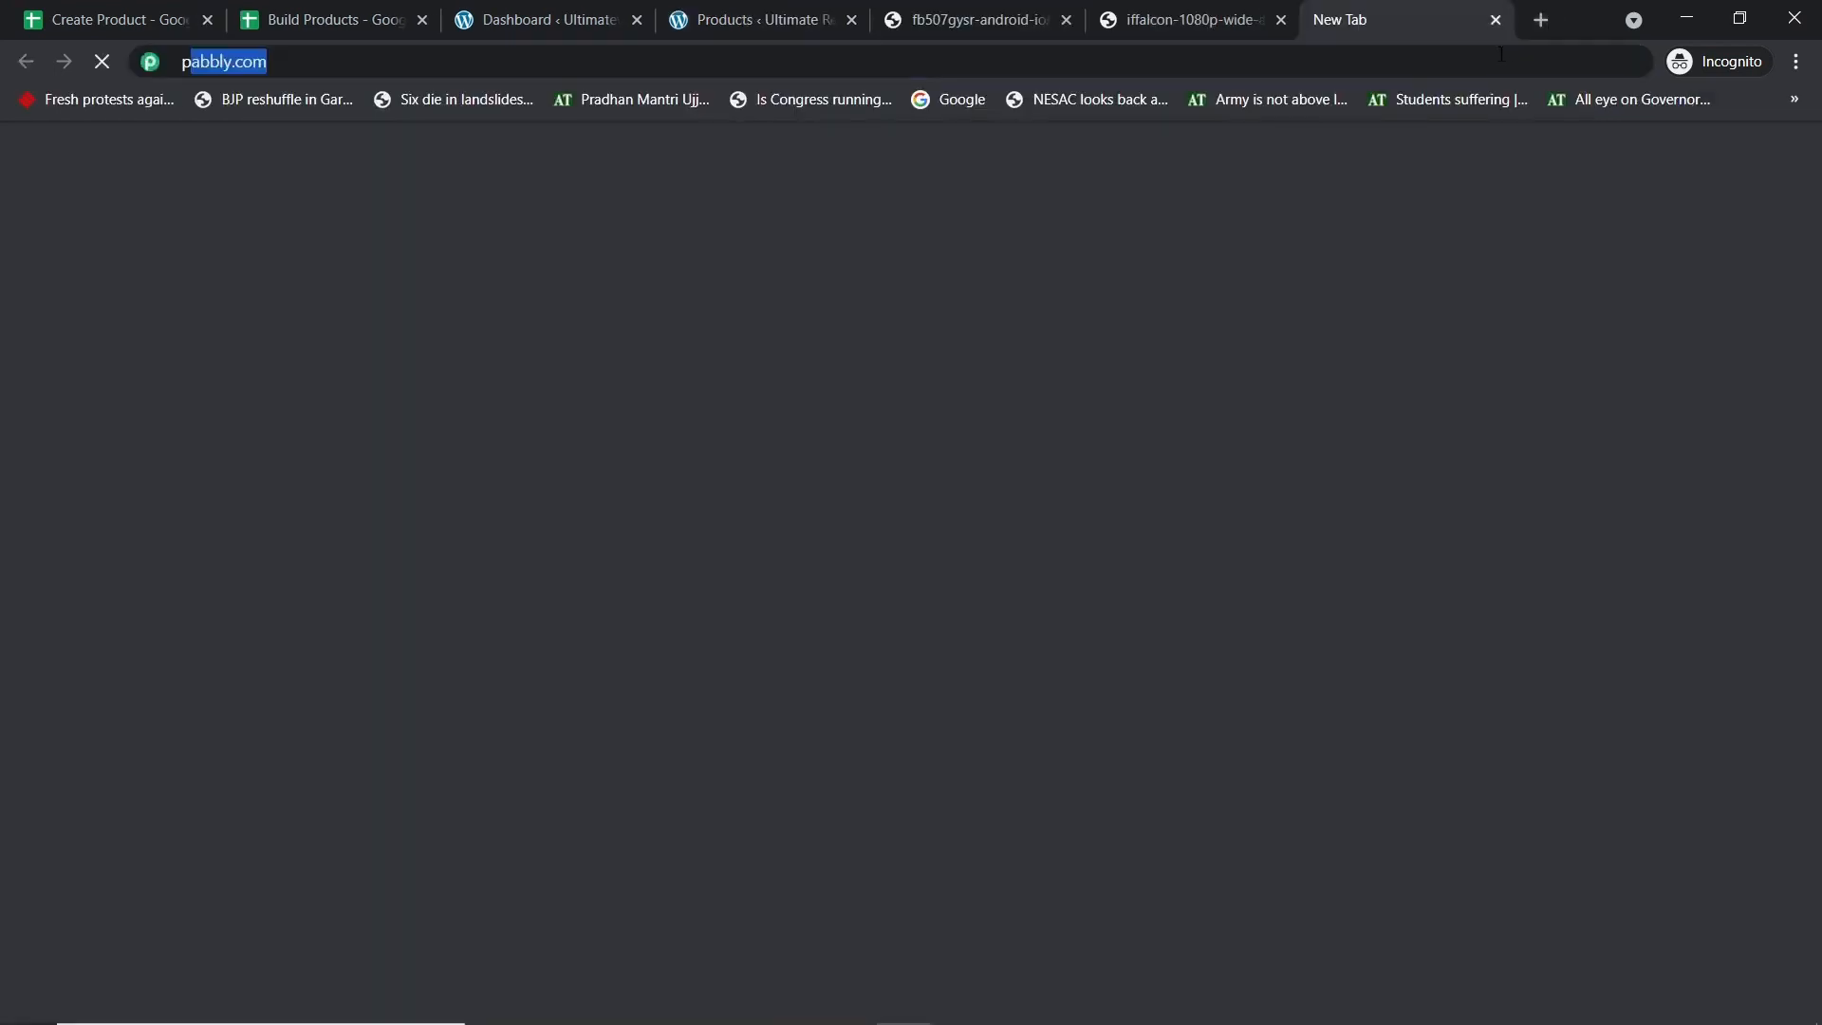
key(Return)
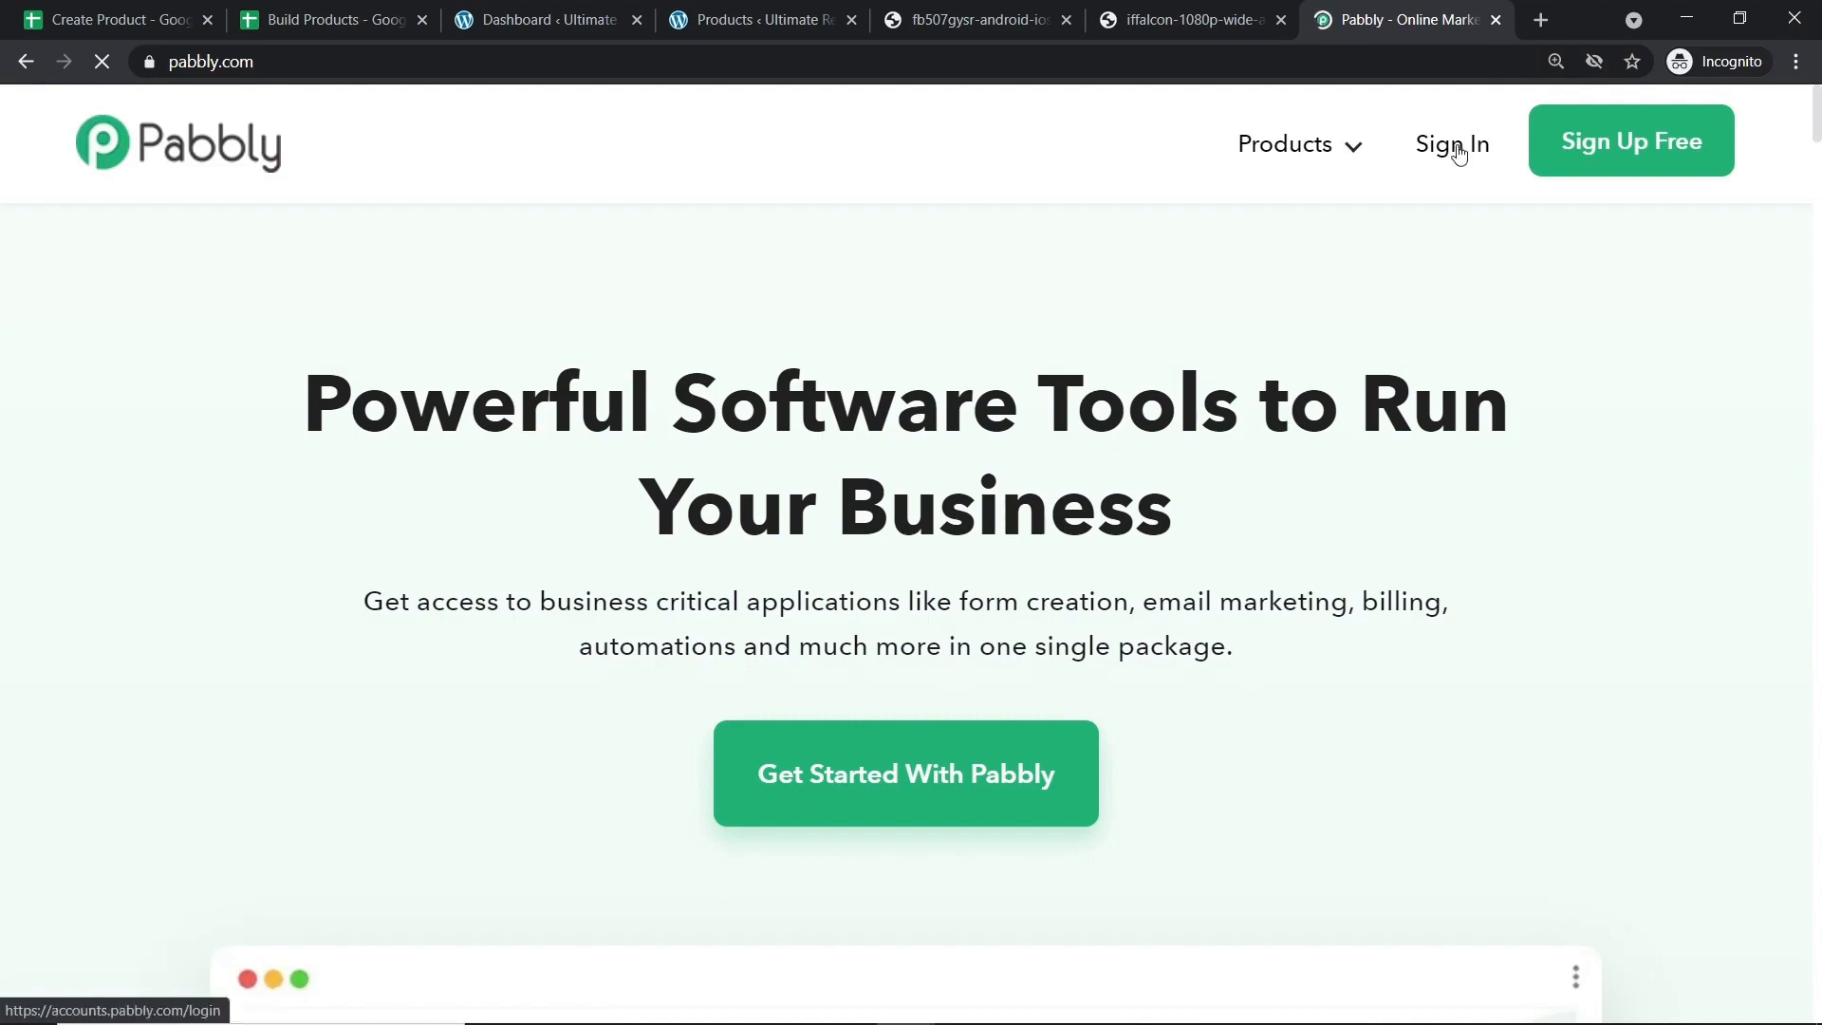
click(1458, 152)
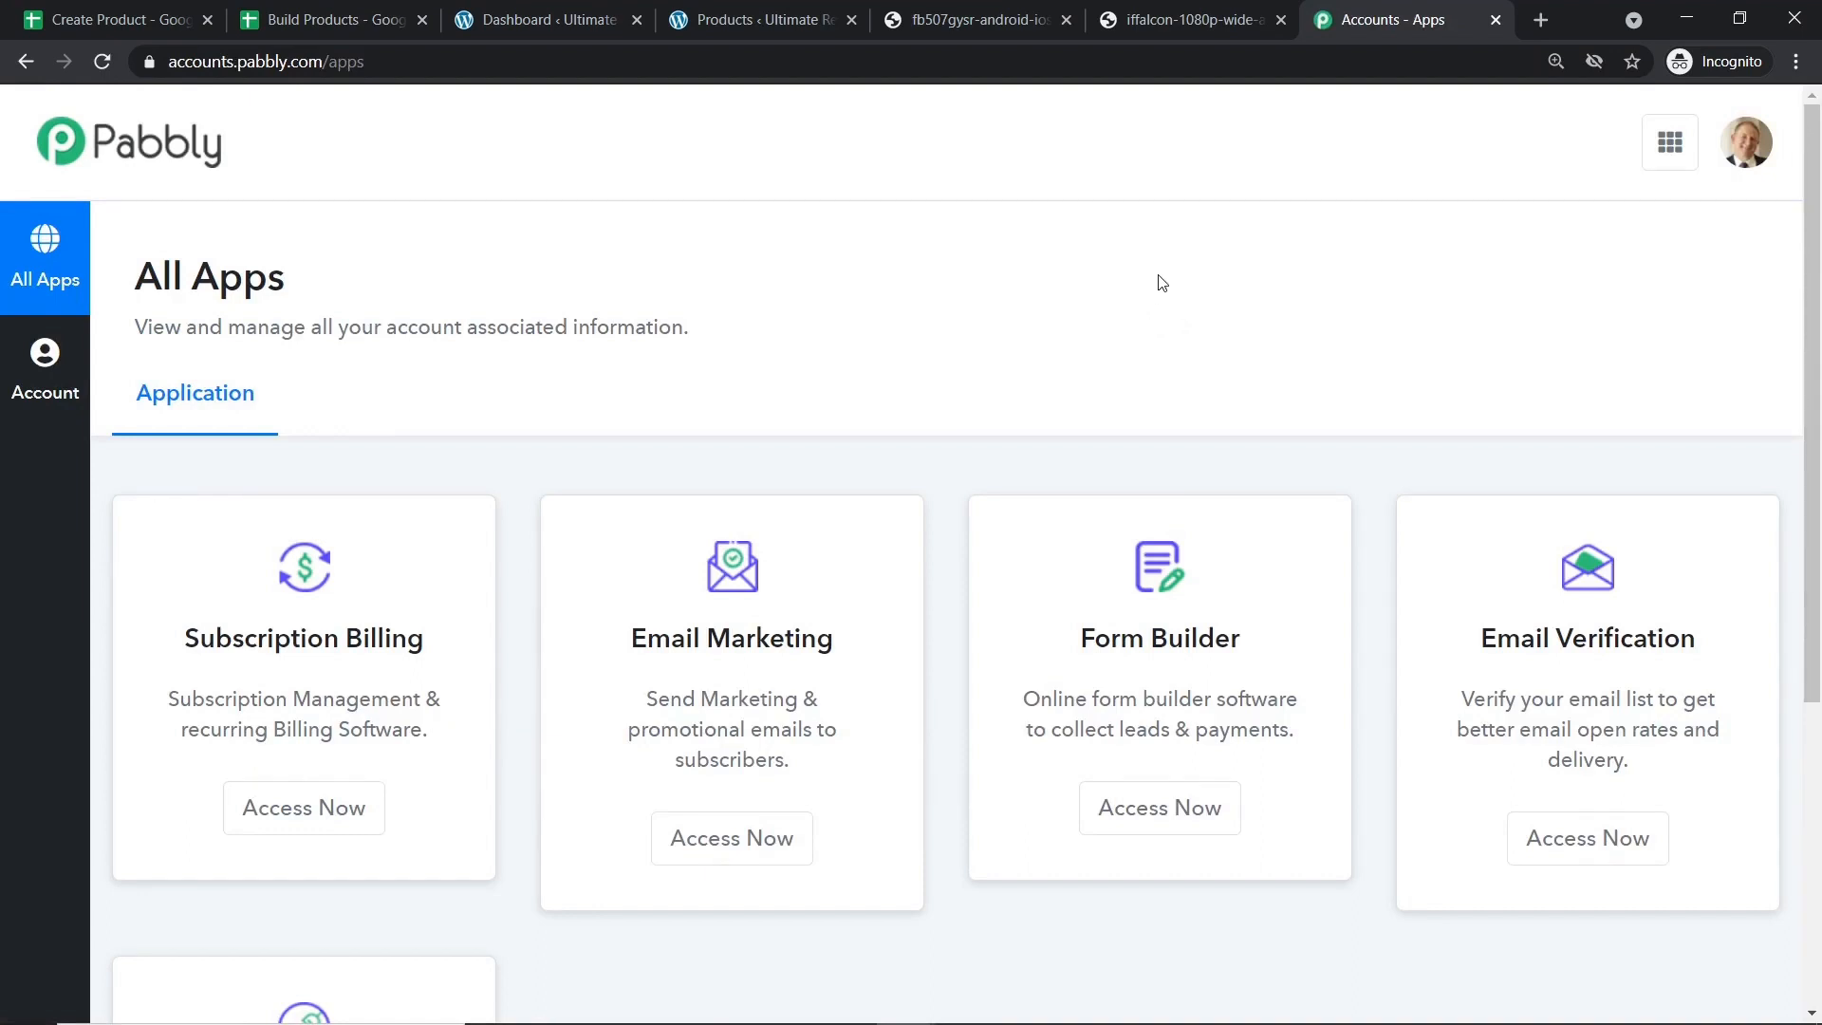
scroll(1159, 283, down, 5)
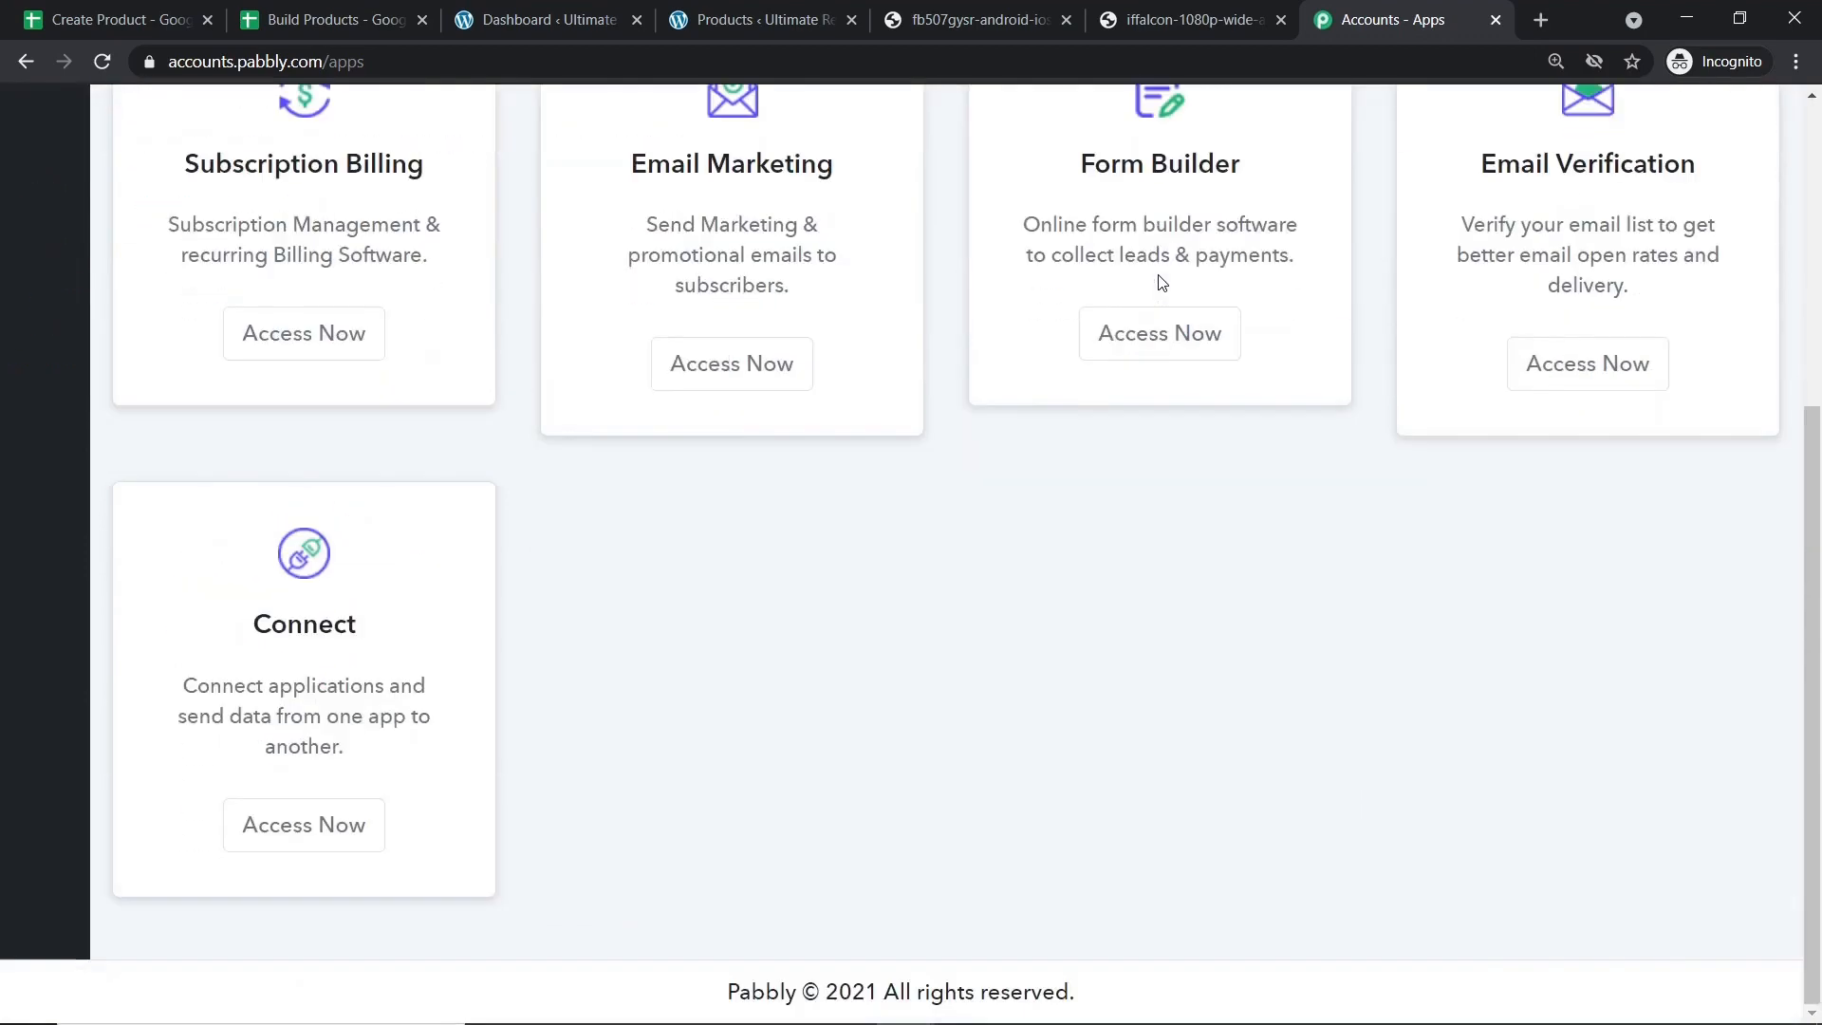
Launch Pabbly Connect from the apps page and dismiss the new workflow dialog.
click(316, 831)
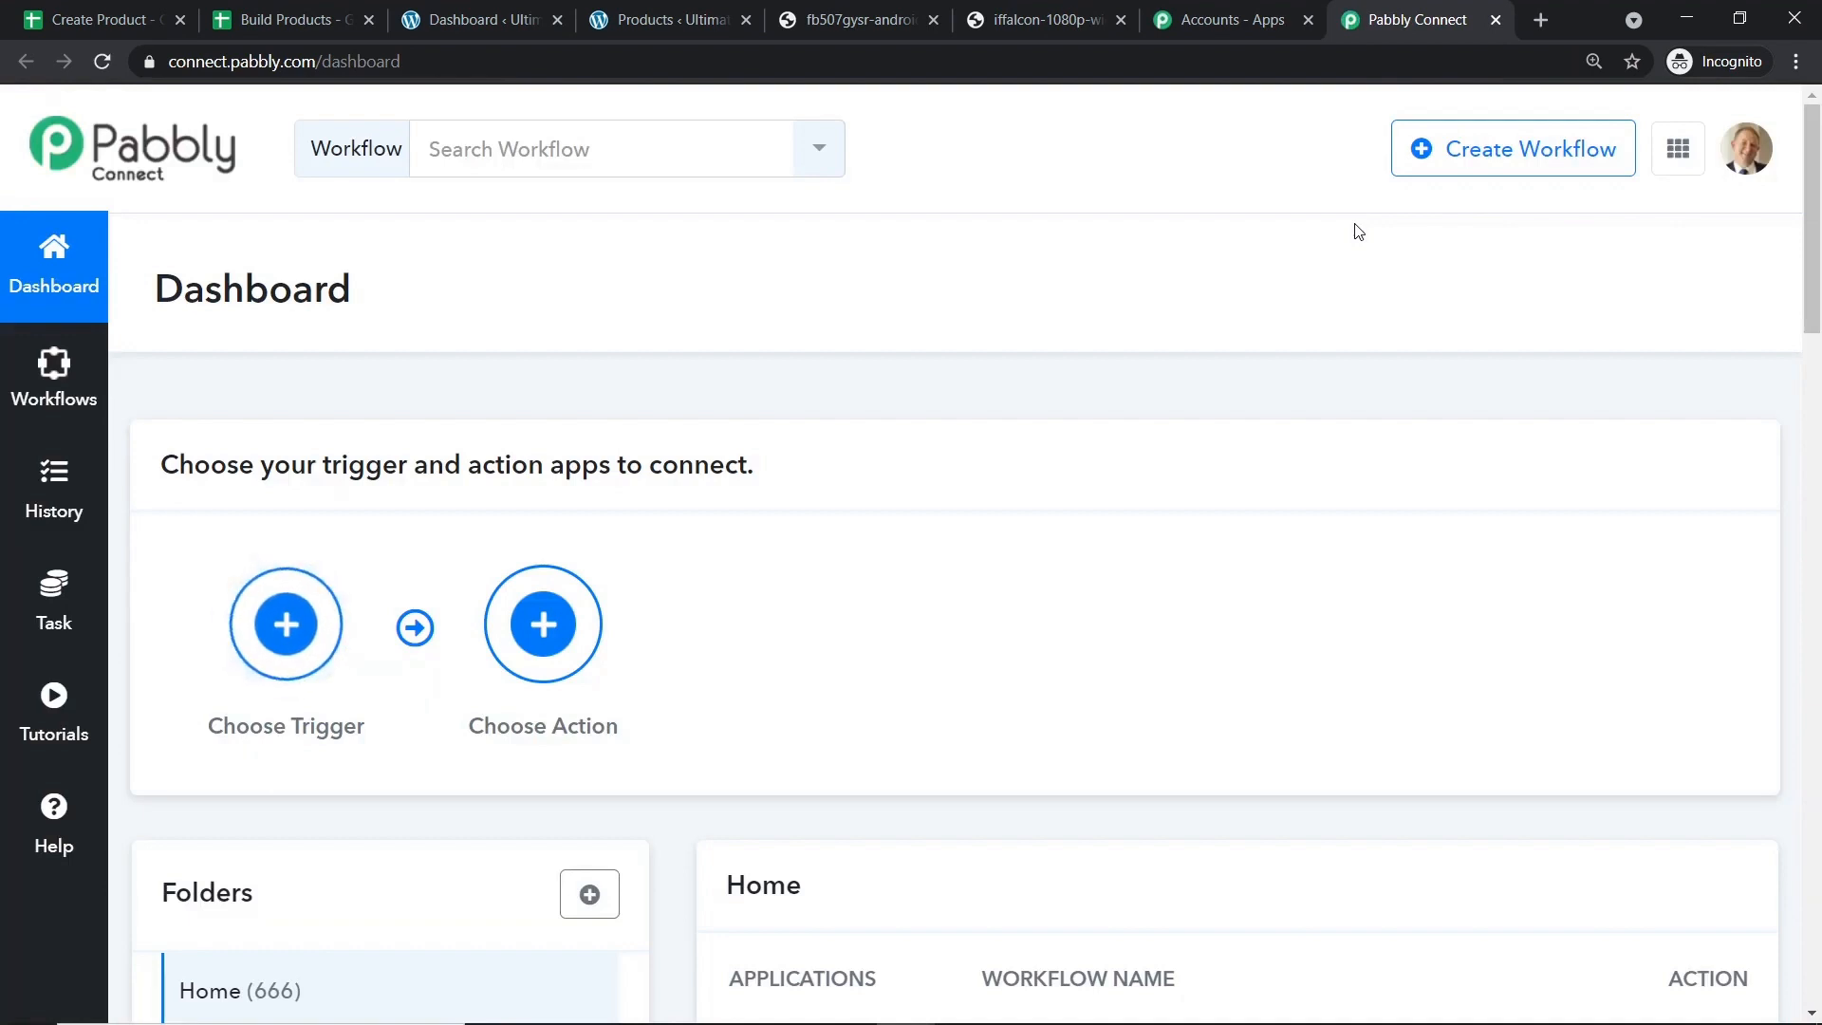
click(1509, 150)
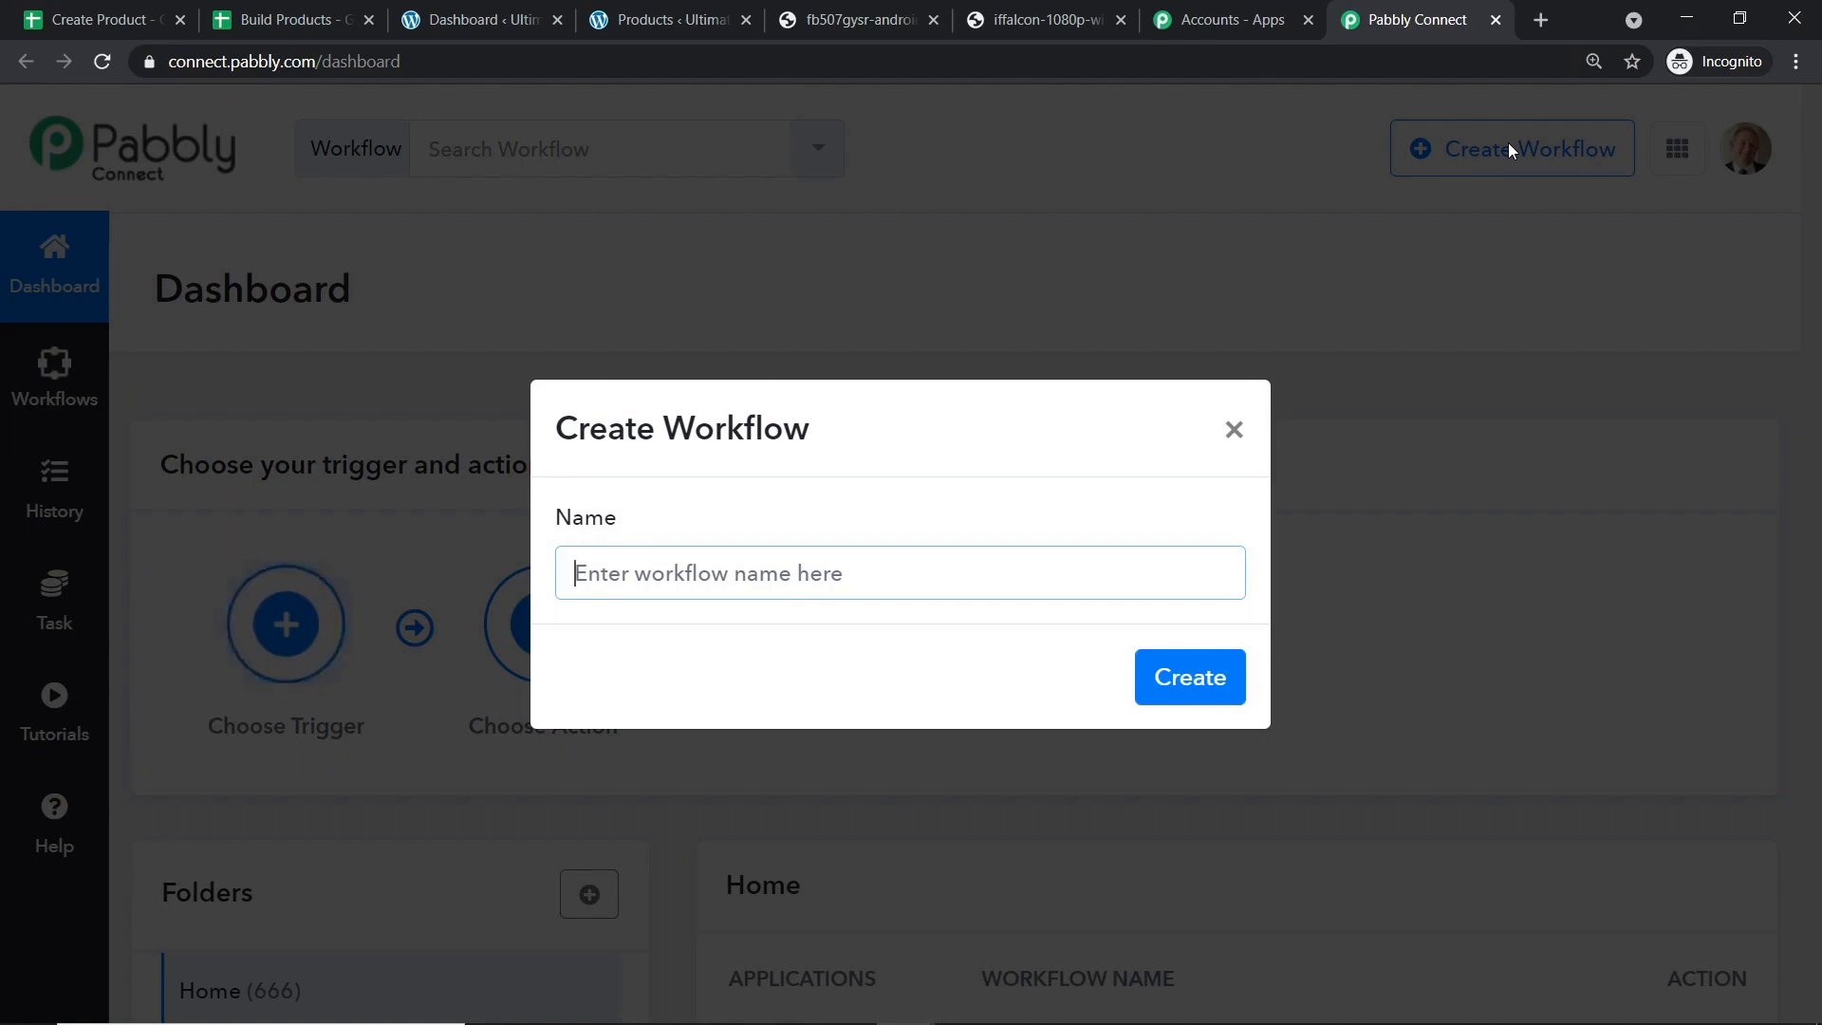
click(1234, 432)
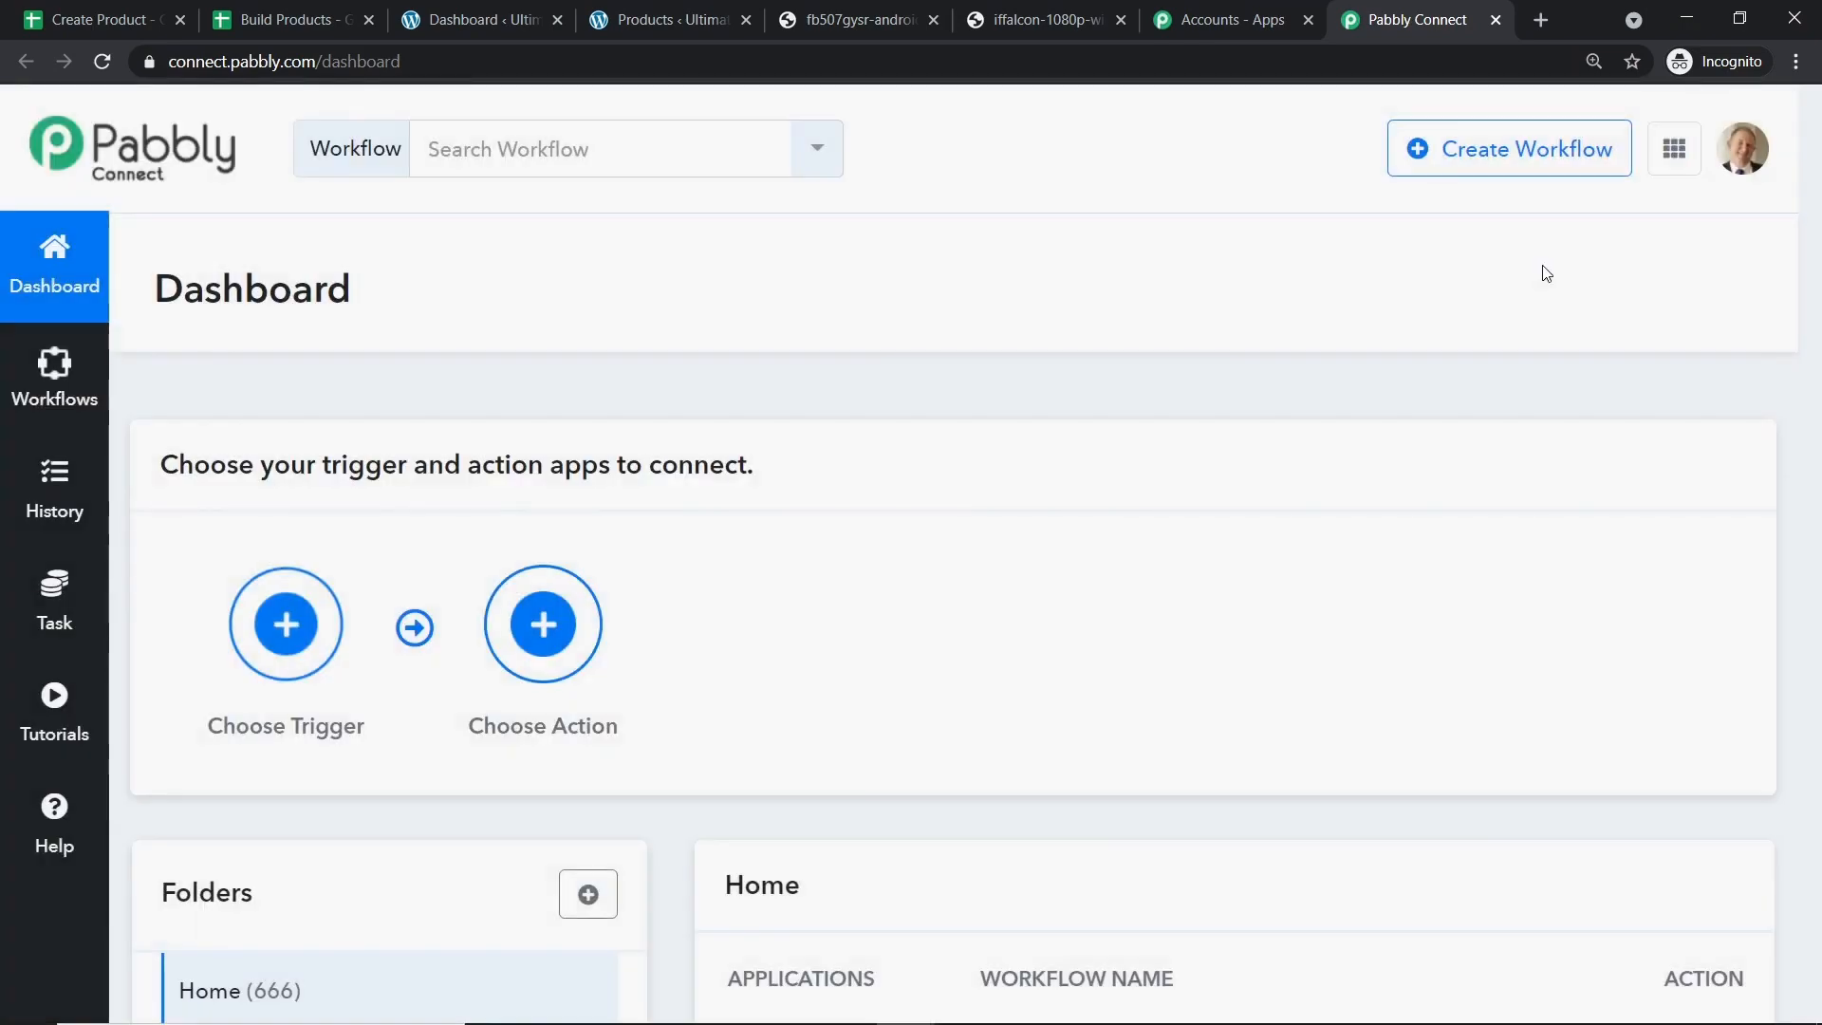
Switch off the Google Sheets To WooCommerce and Google Sheets WooCom workflows.
scroll(1541, 284, down, 3)
scroll(1534, 301, down, 2)
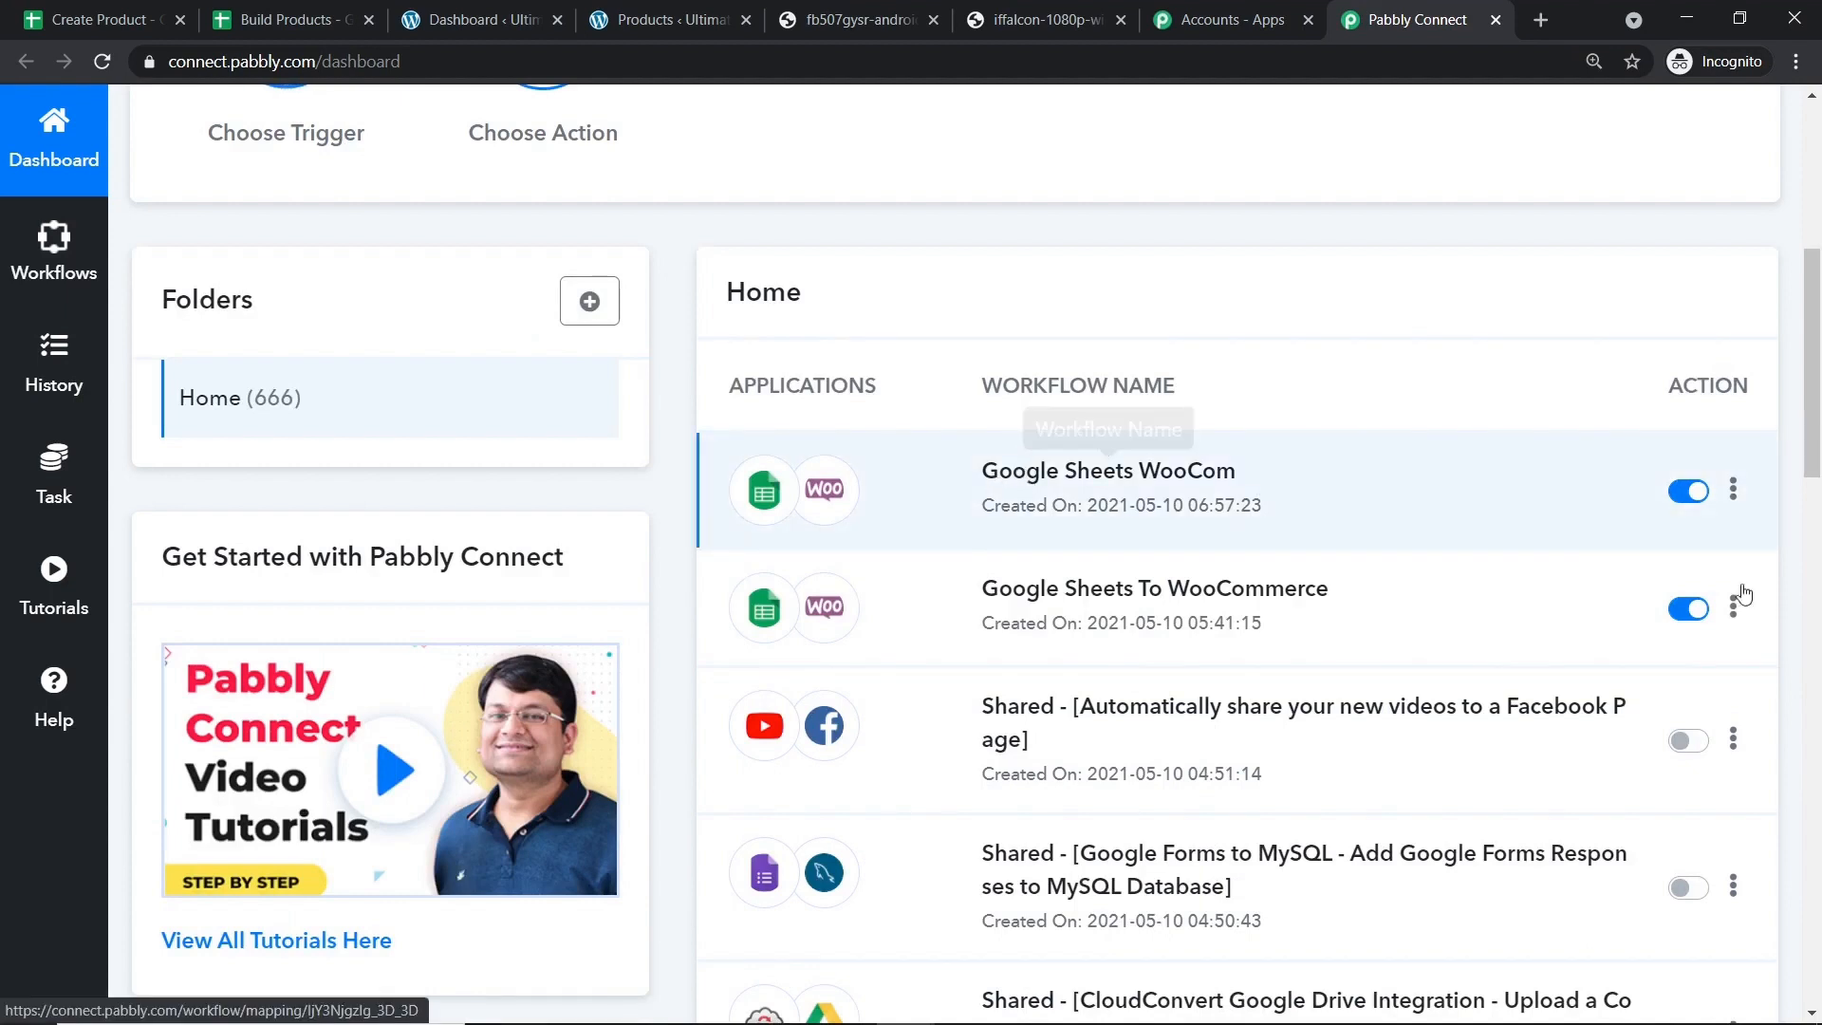
click(1683, 607)
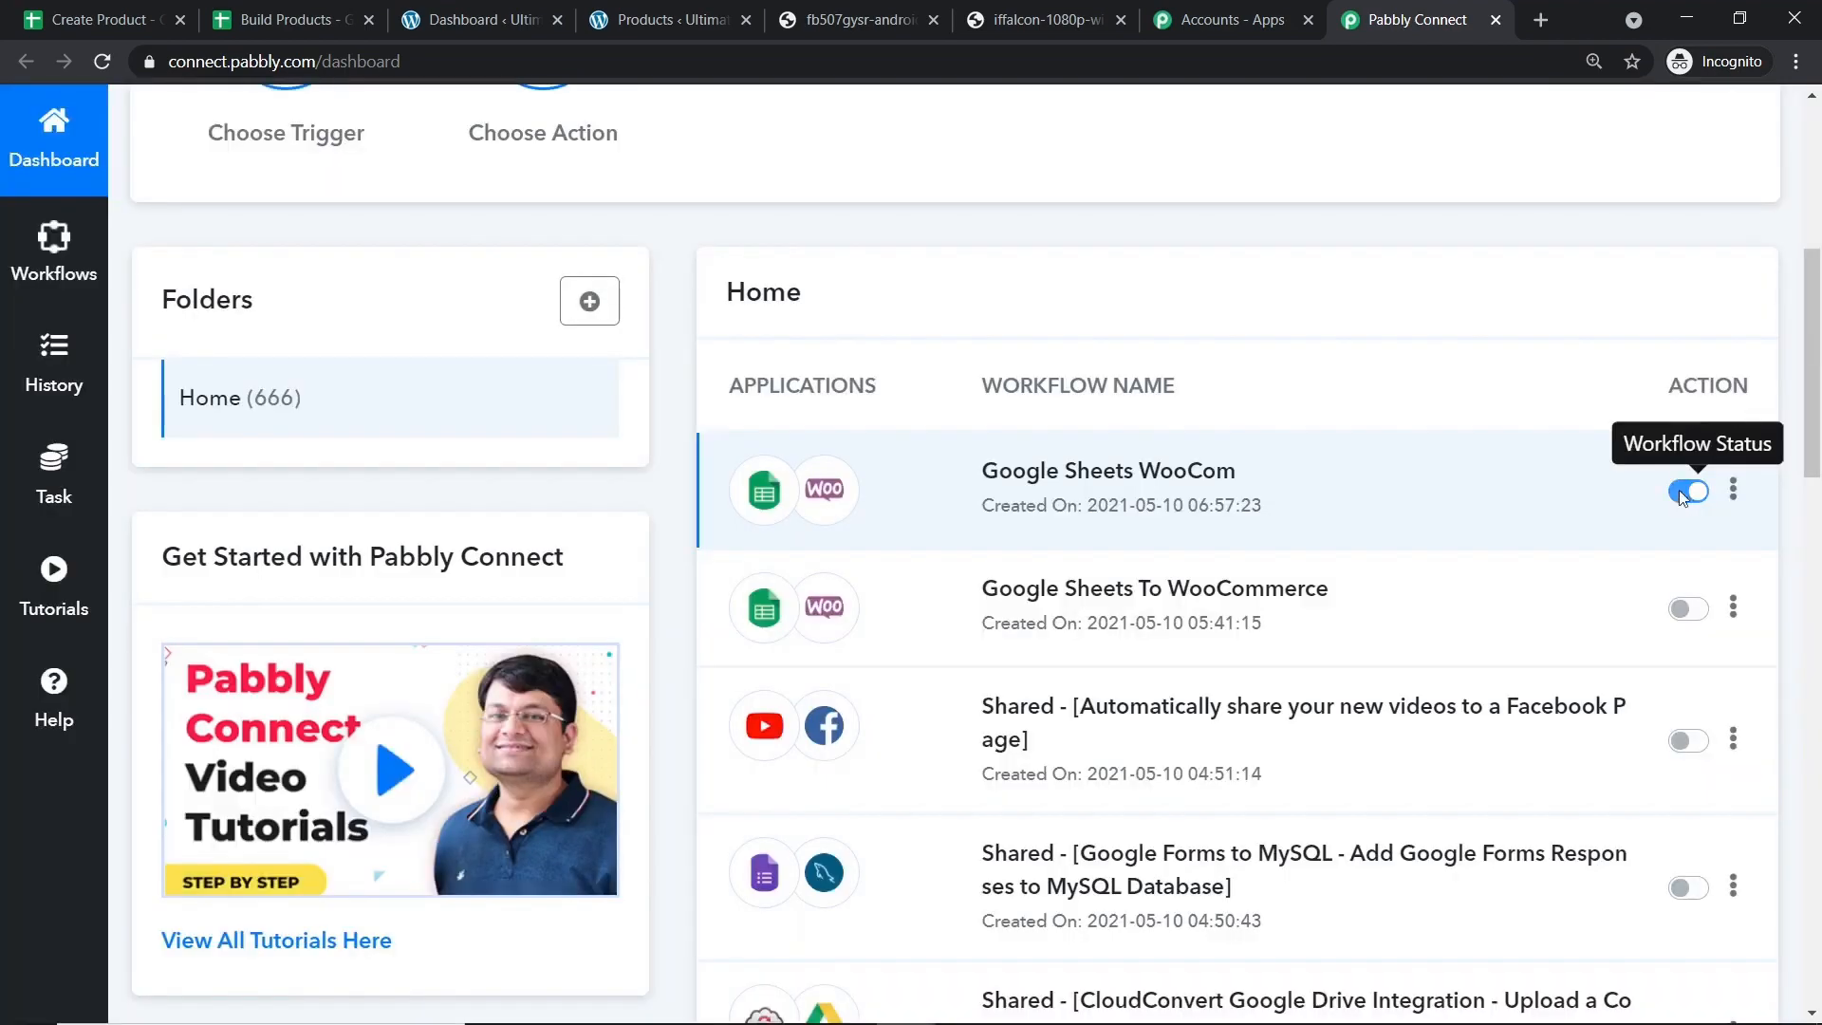
click(1680, 492)
scroll(1389, 251, up, 1)
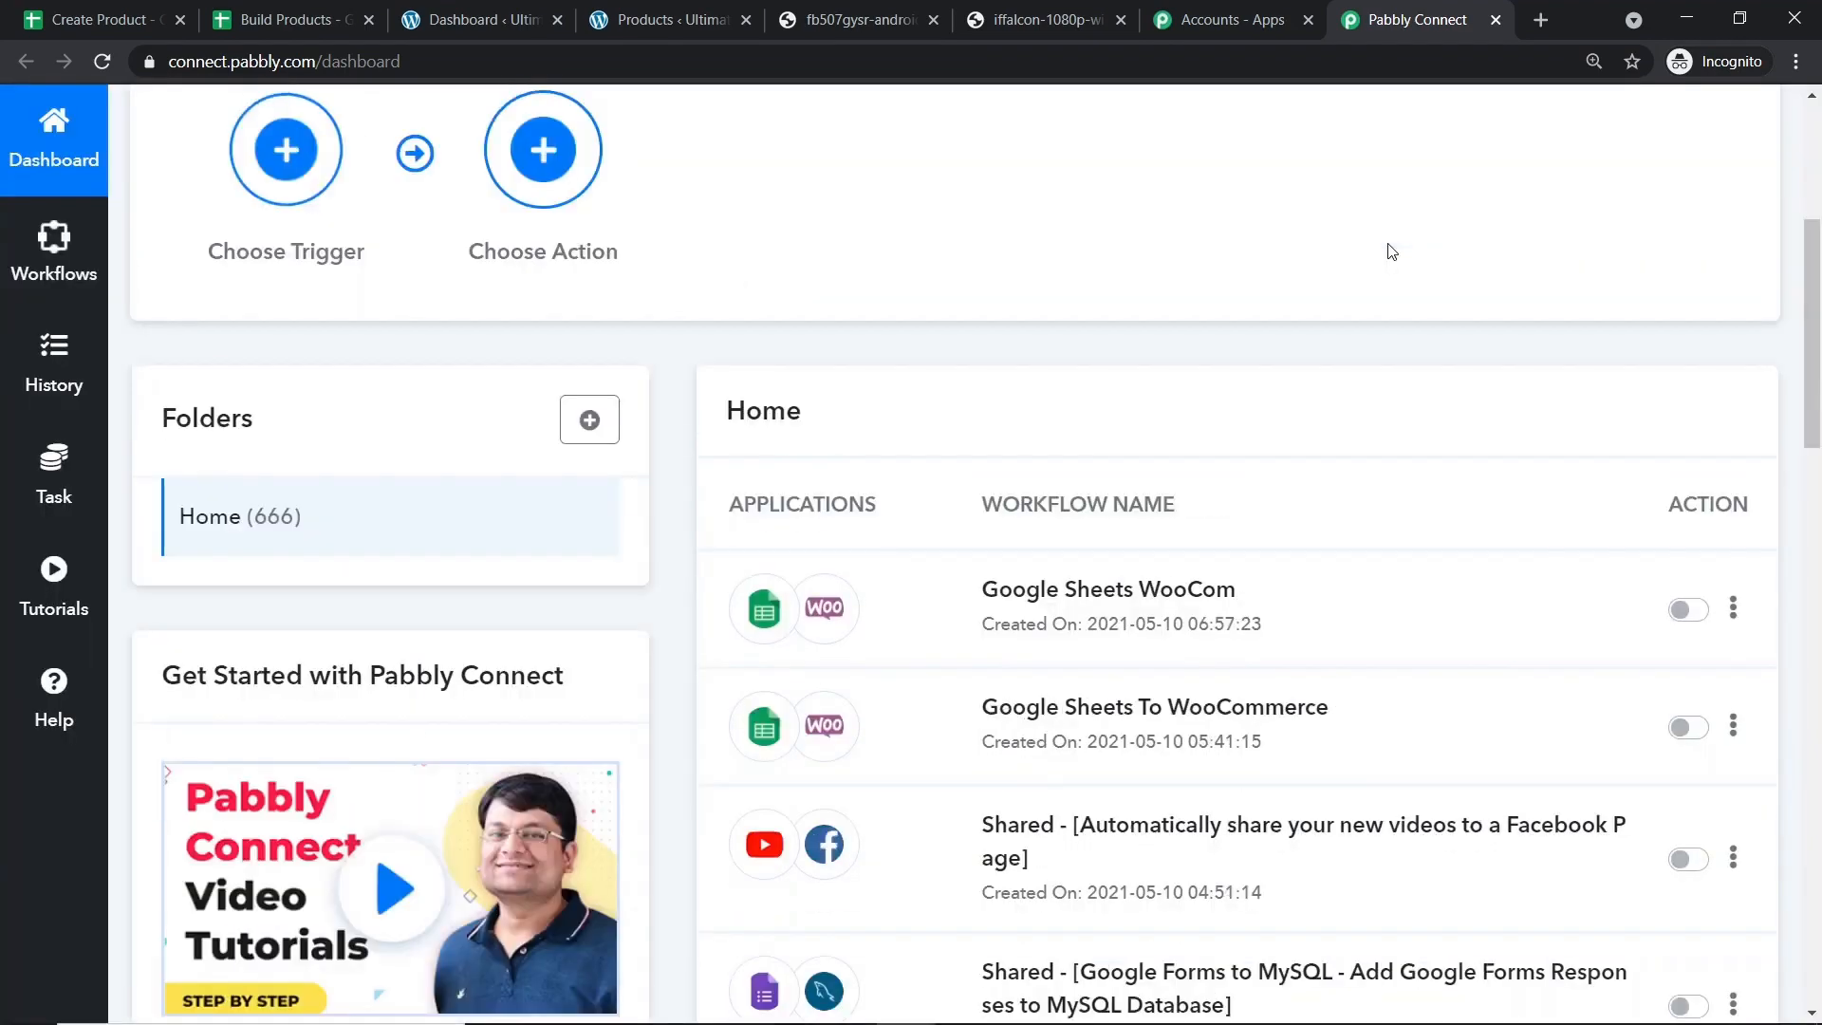
scroll(1389, 250, up, 3)
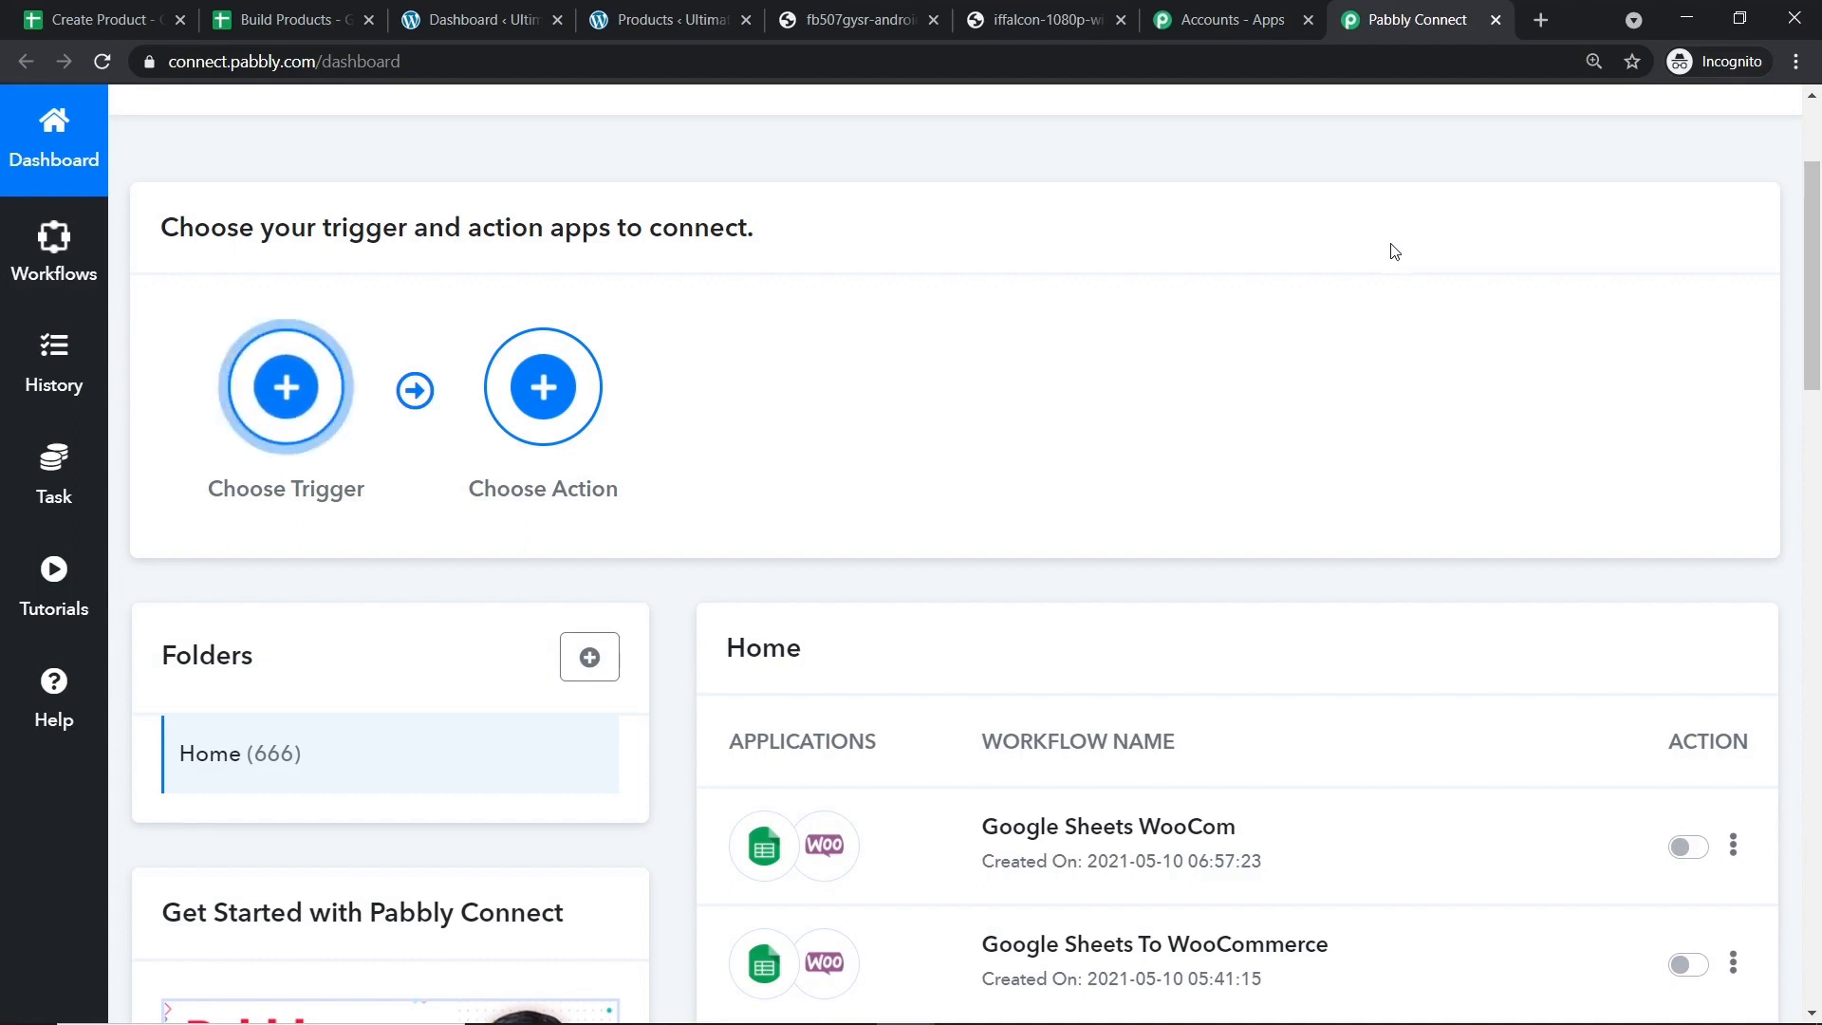
scroll(1393, 252, up, 3)
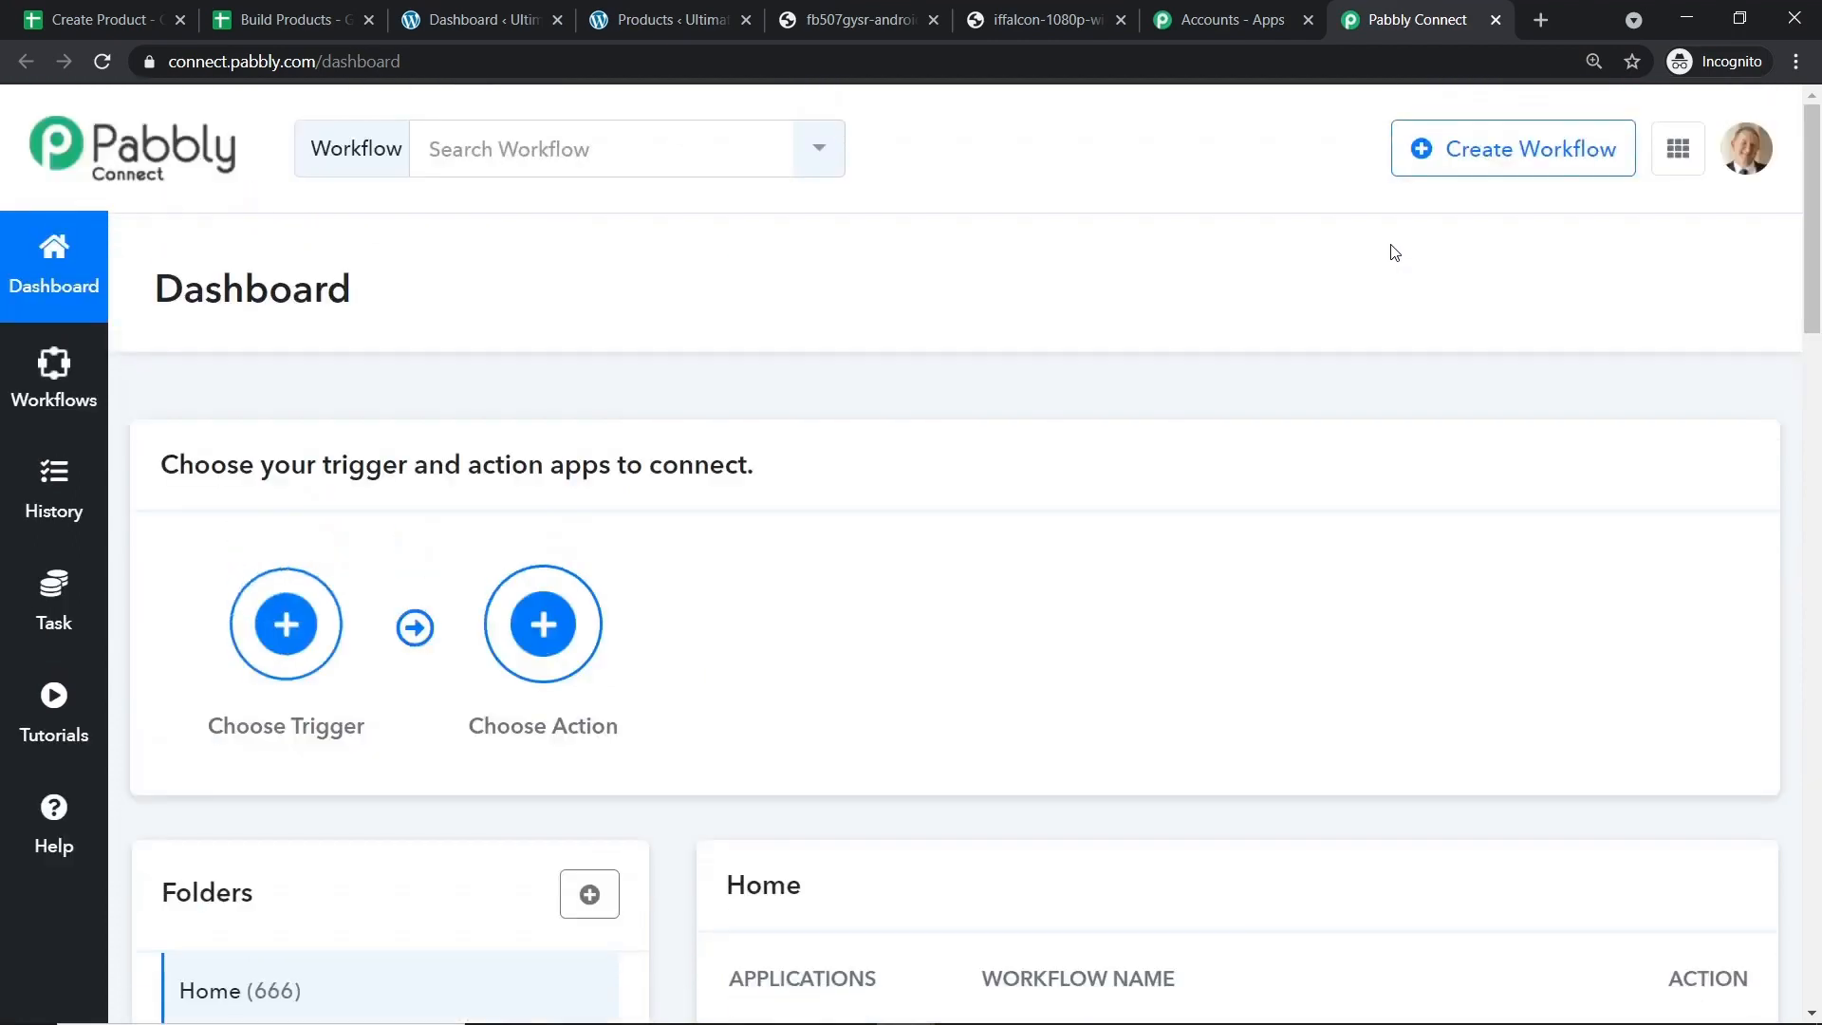
Create a workflow named 'Google Sheets to WooCommerce Integration' and bring up the trigger app list.
click(1488, 157)
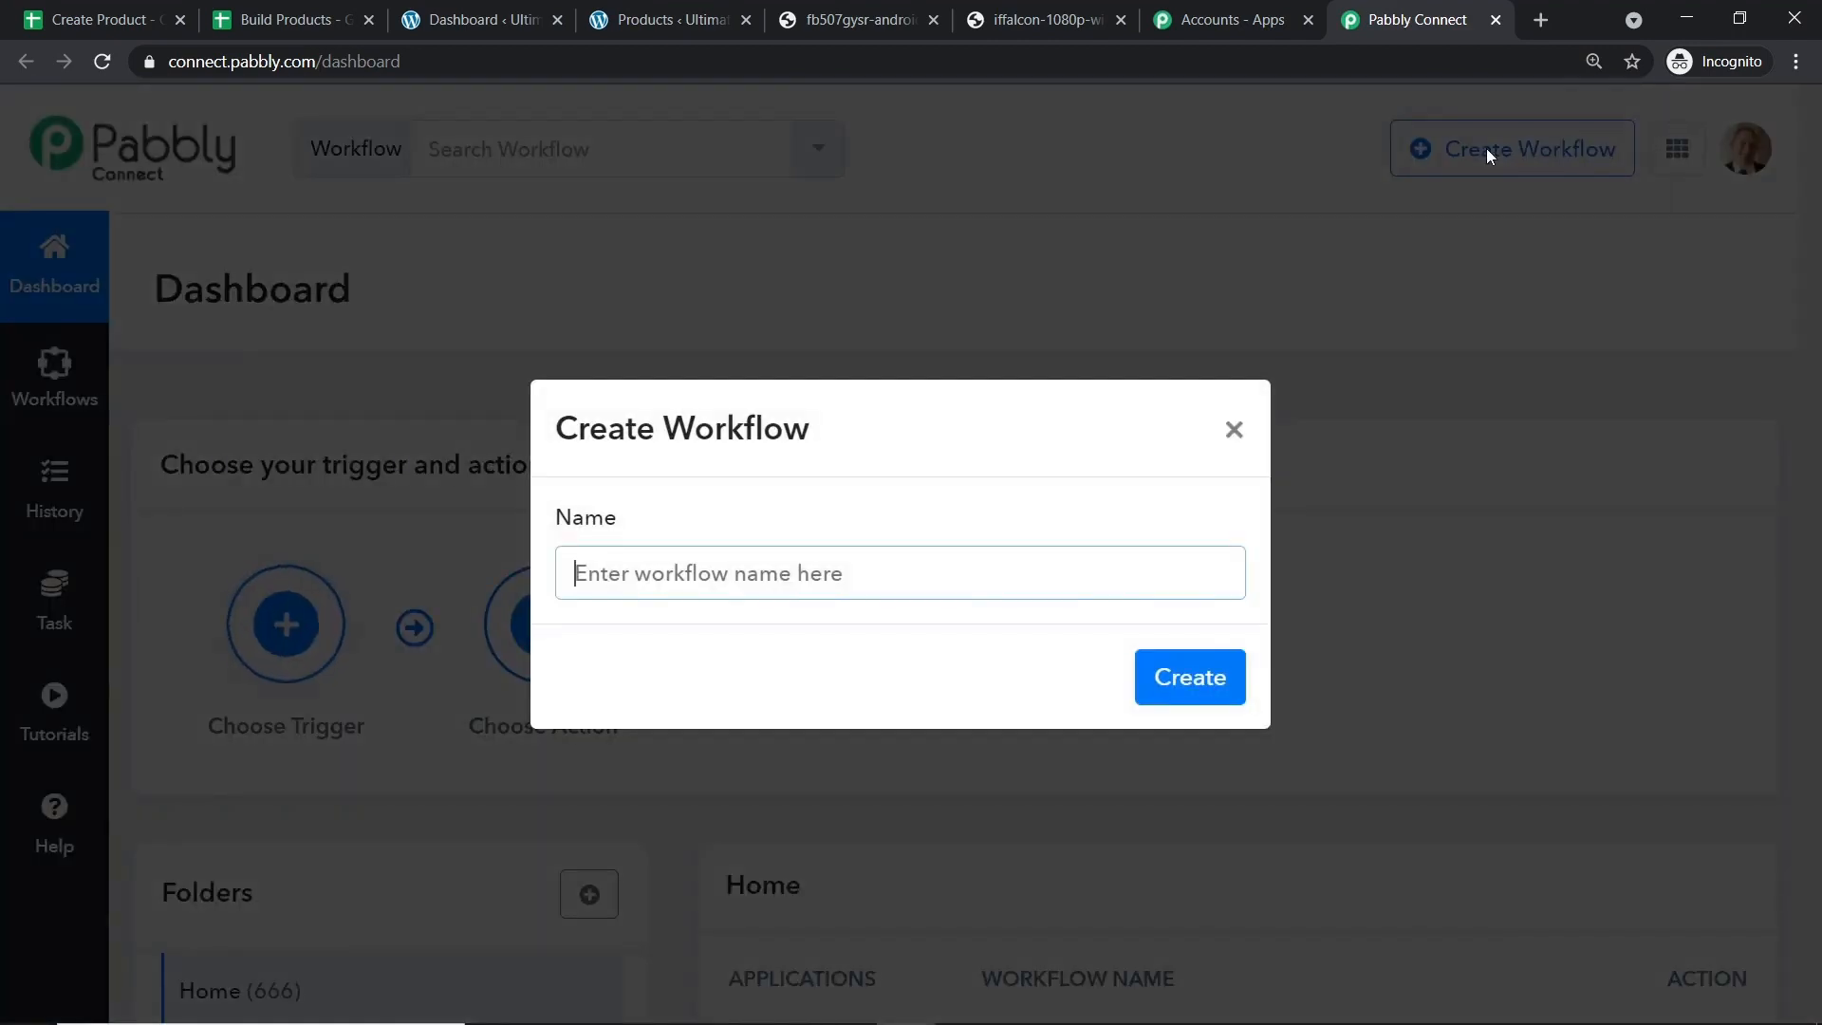
text(Google S)
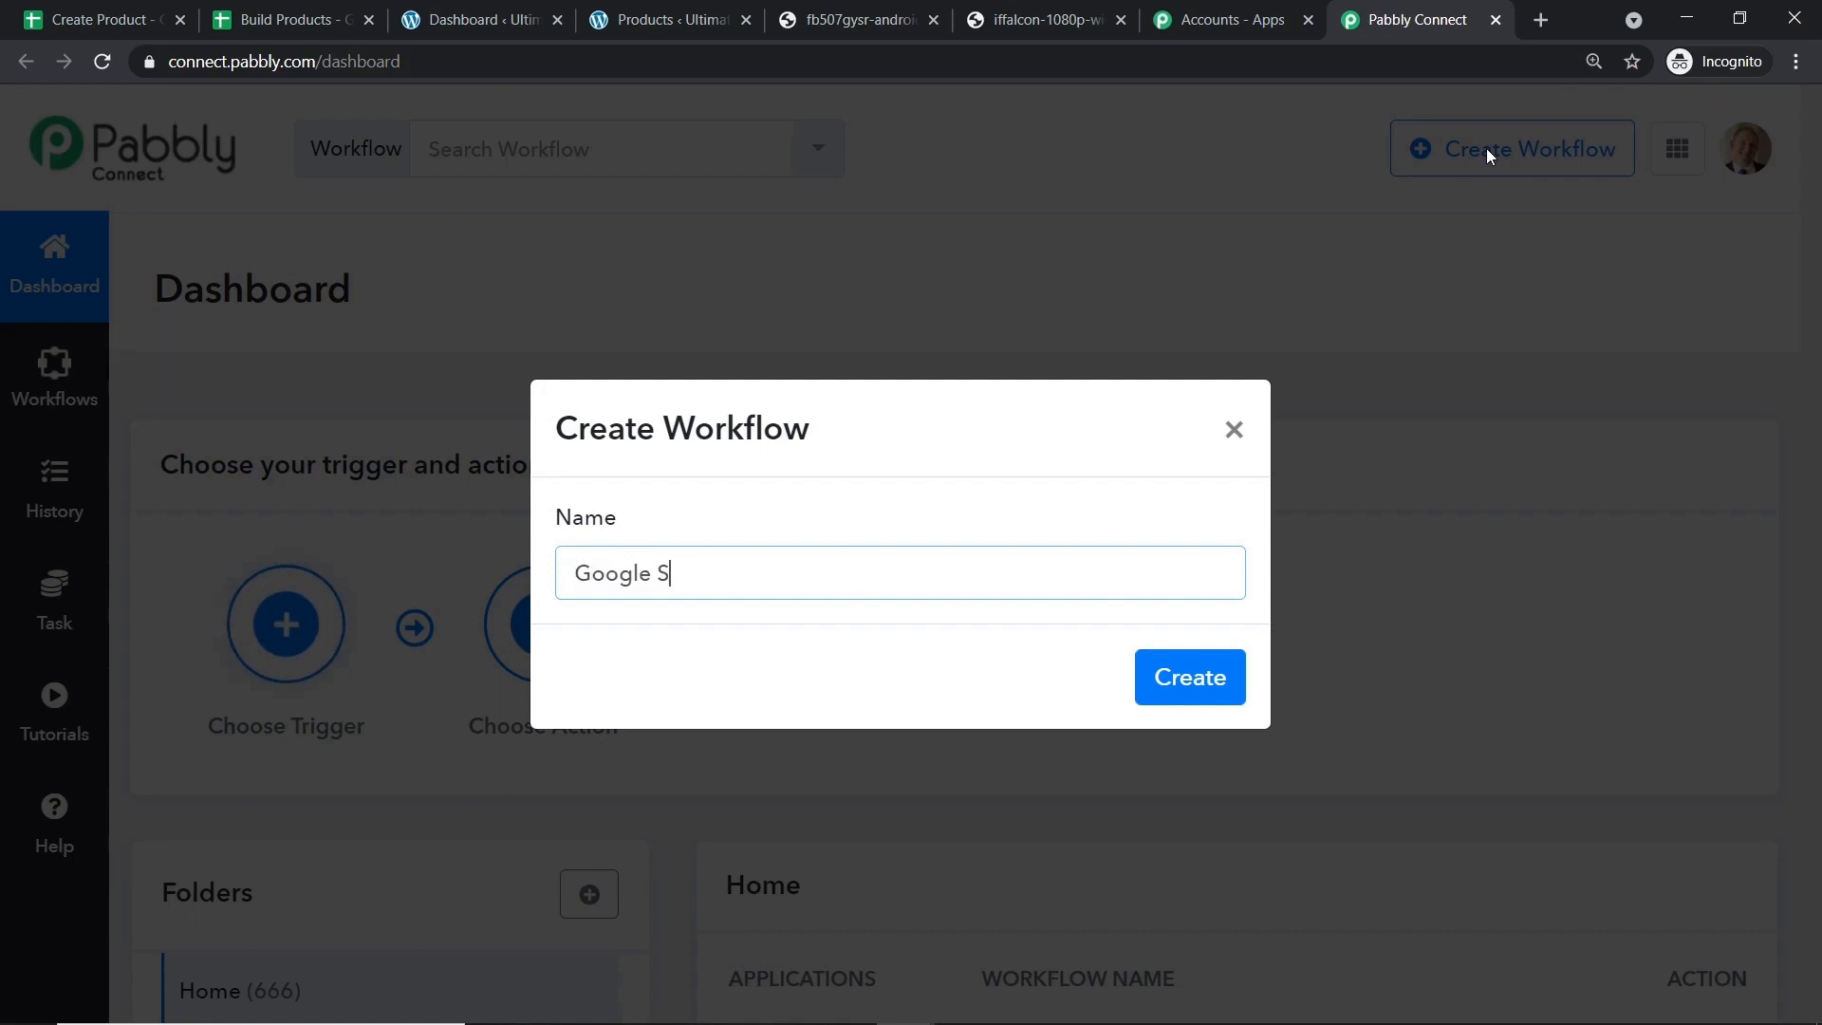
text(heets to )
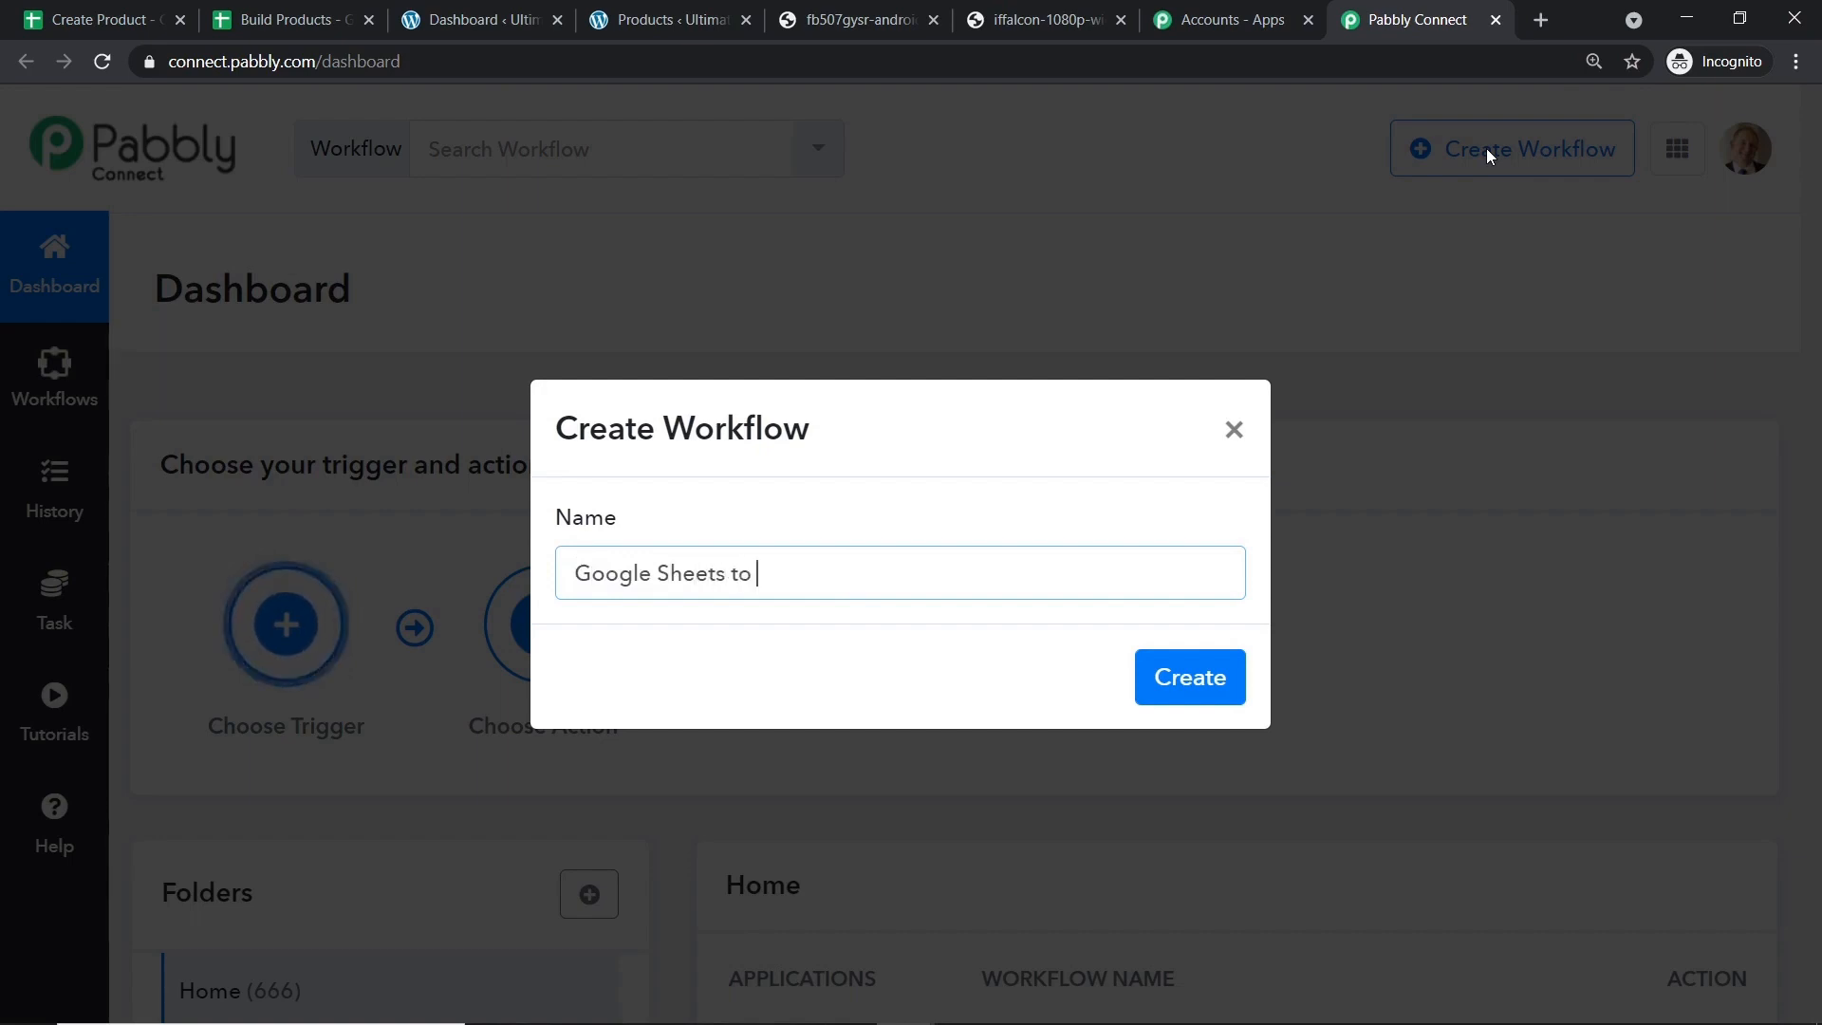
text(WooComme)
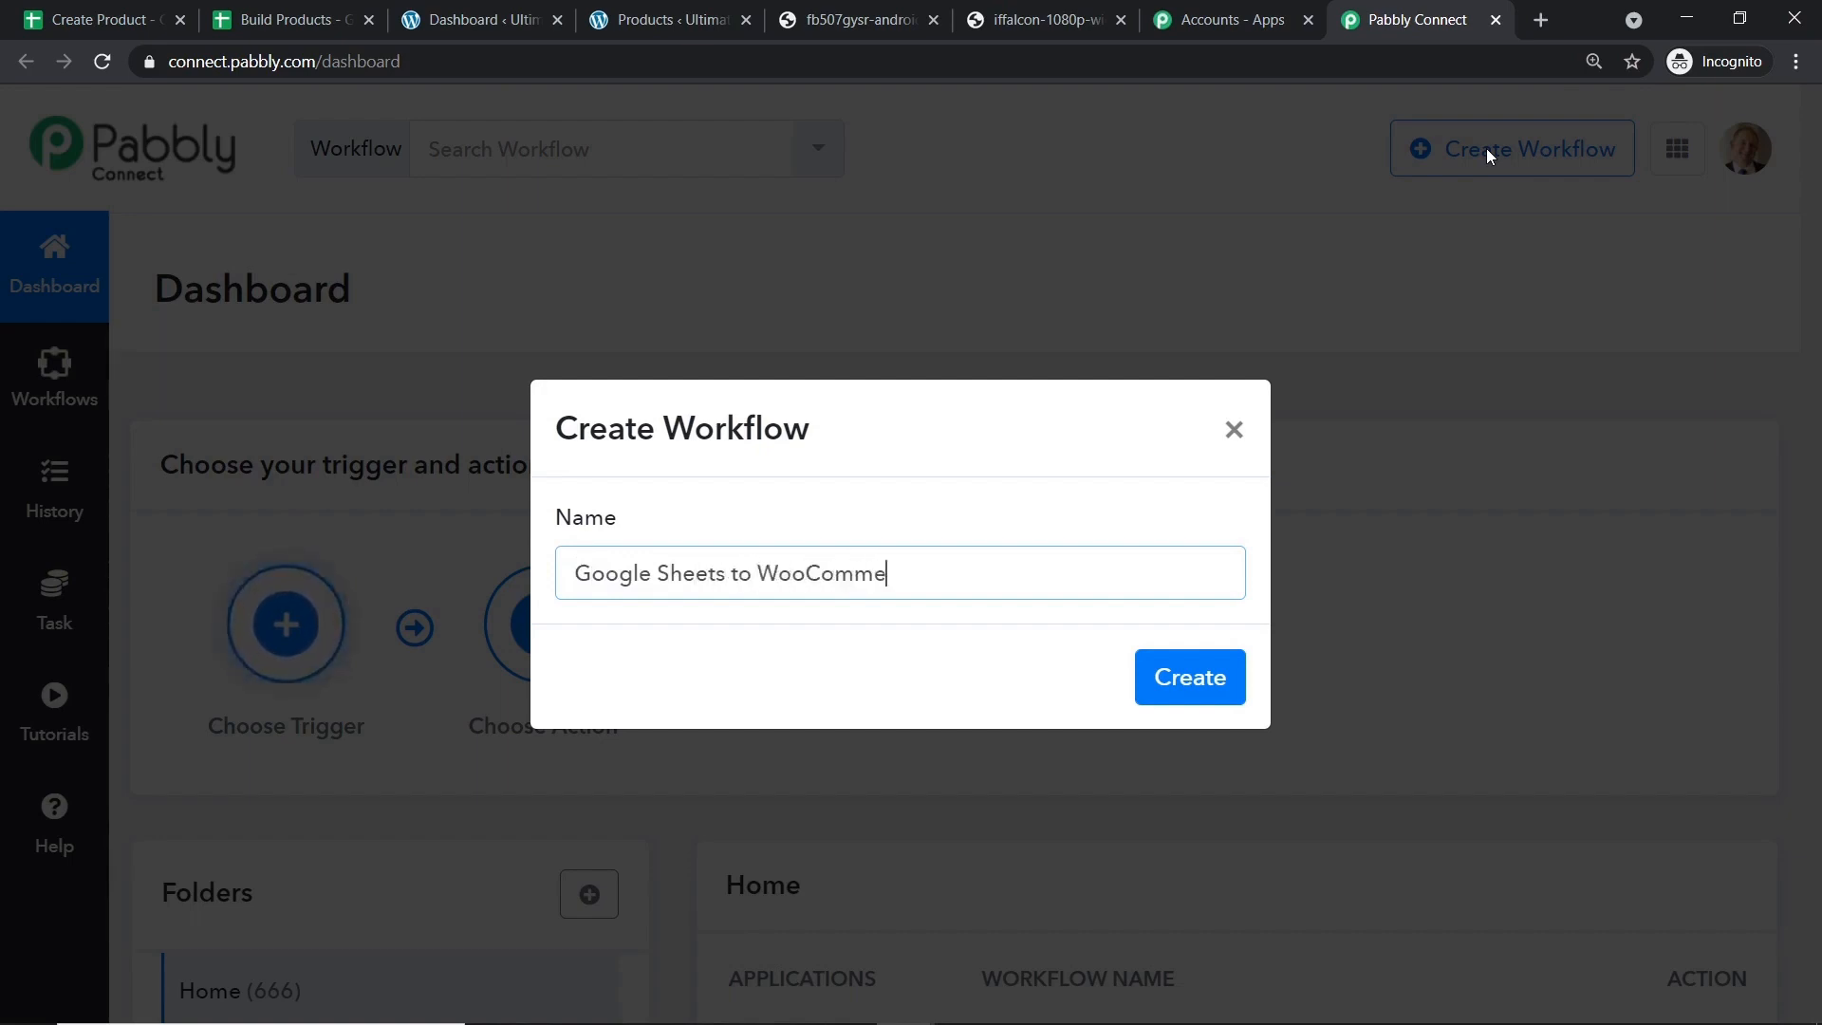
text(rce Integ)
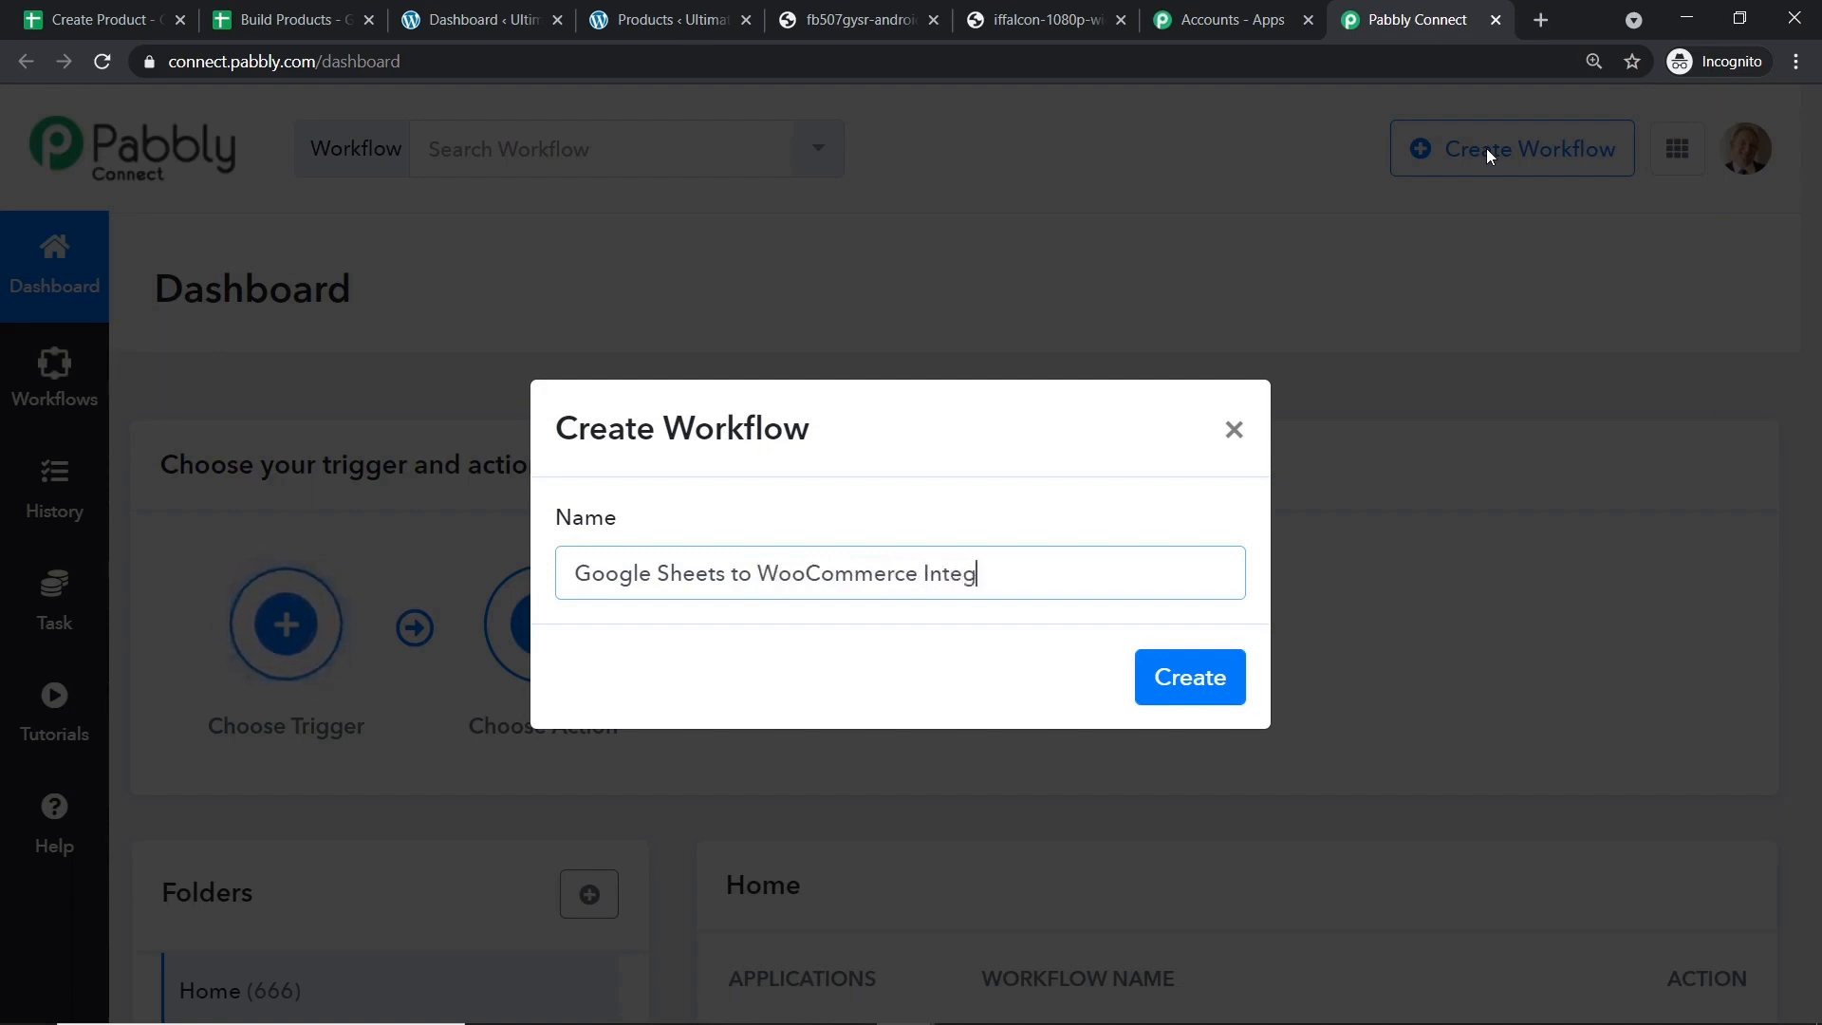
text(ration)
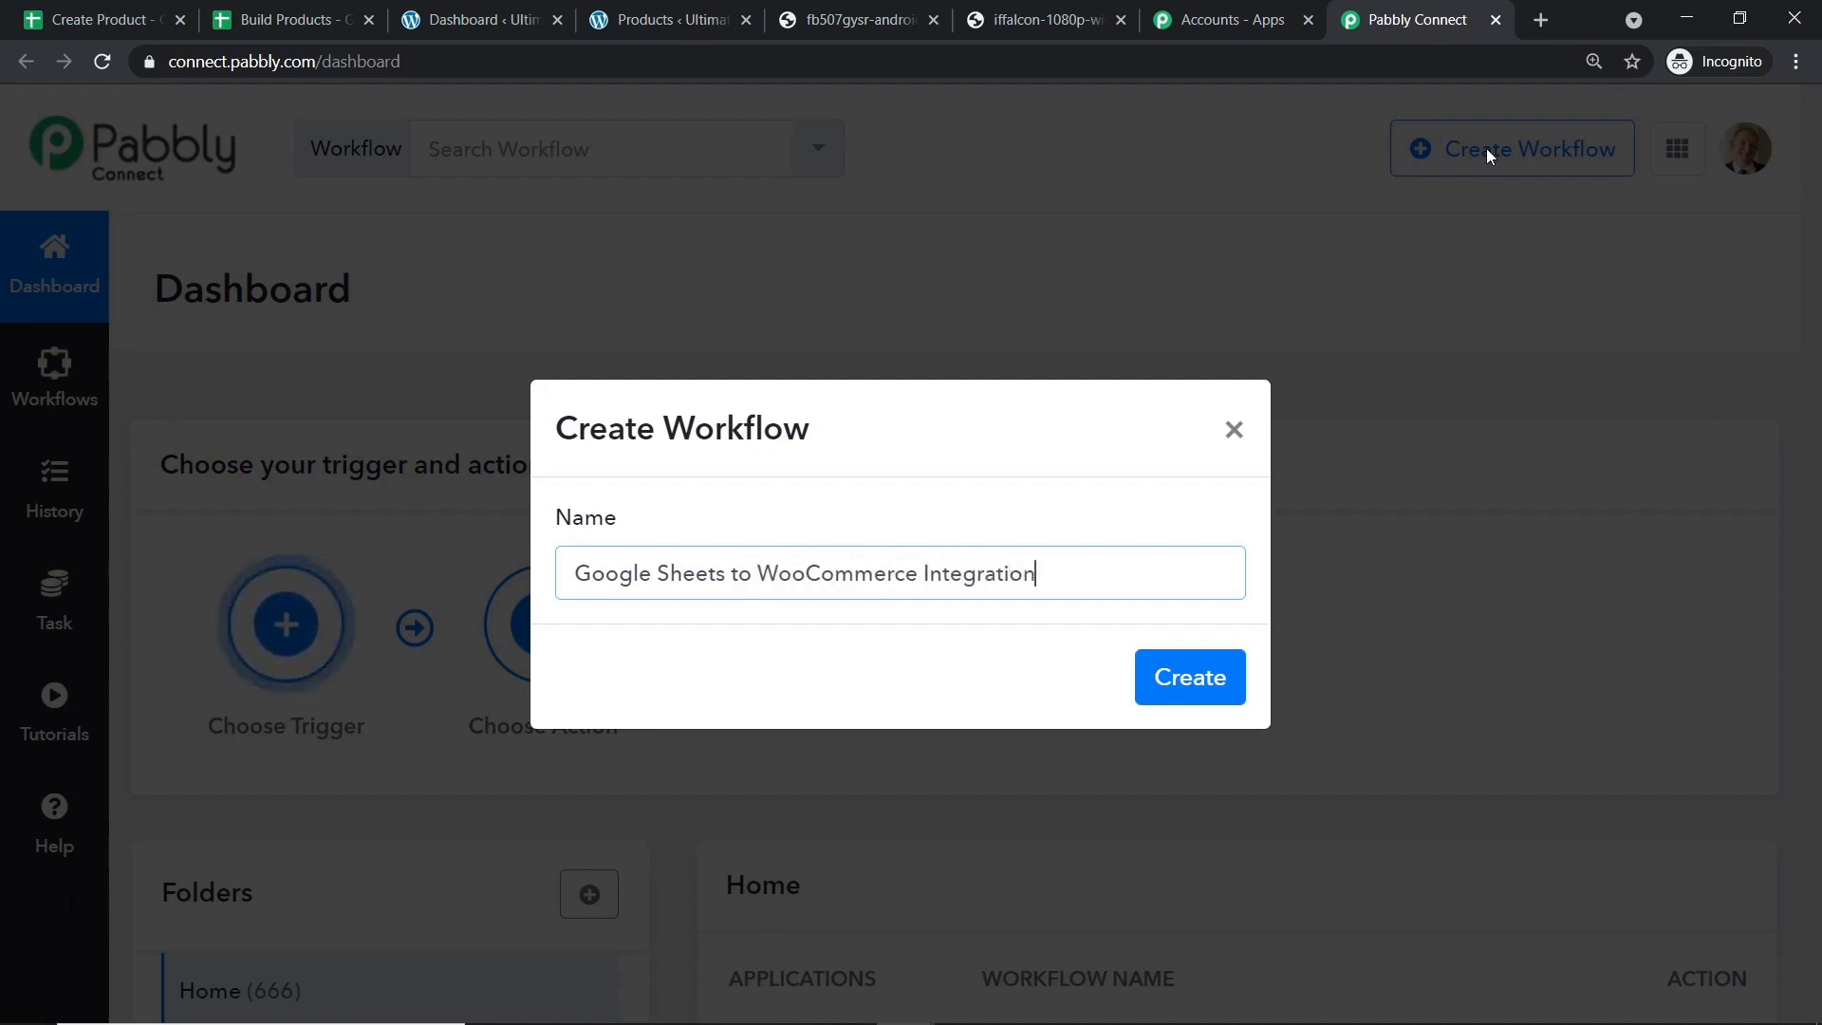
click(1203, 703)
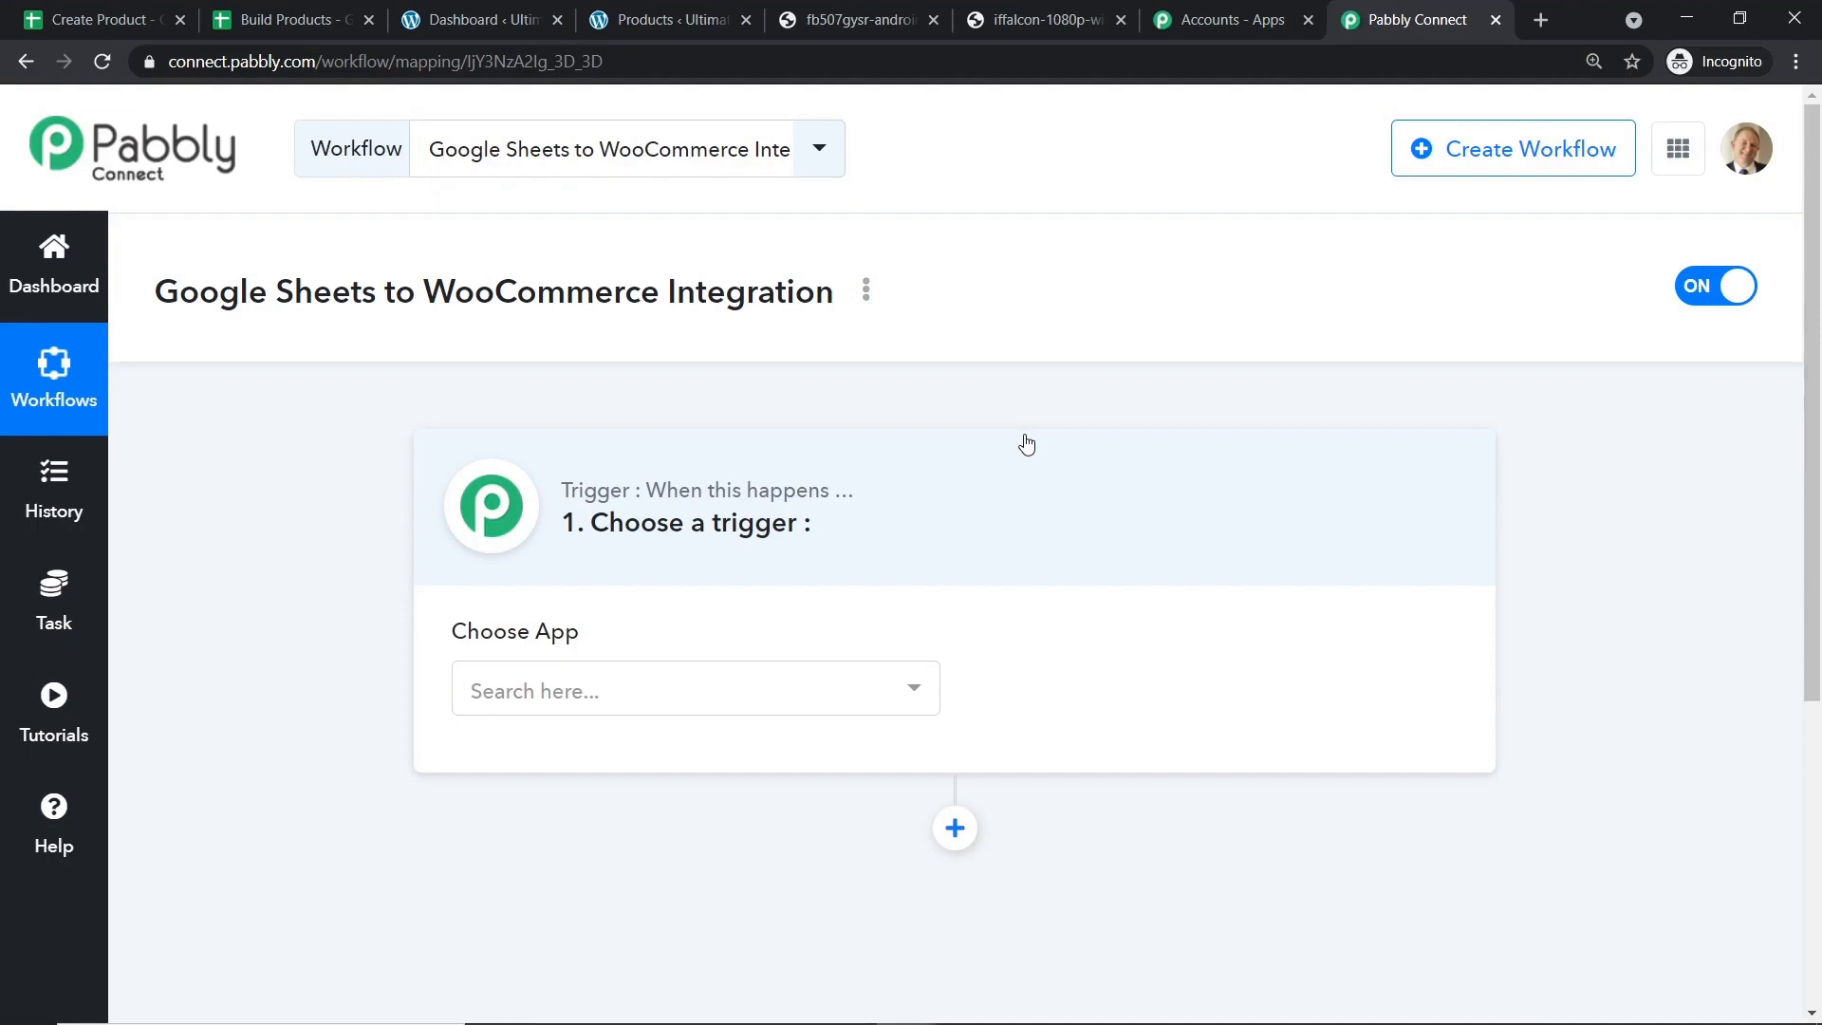
click(747, 687)
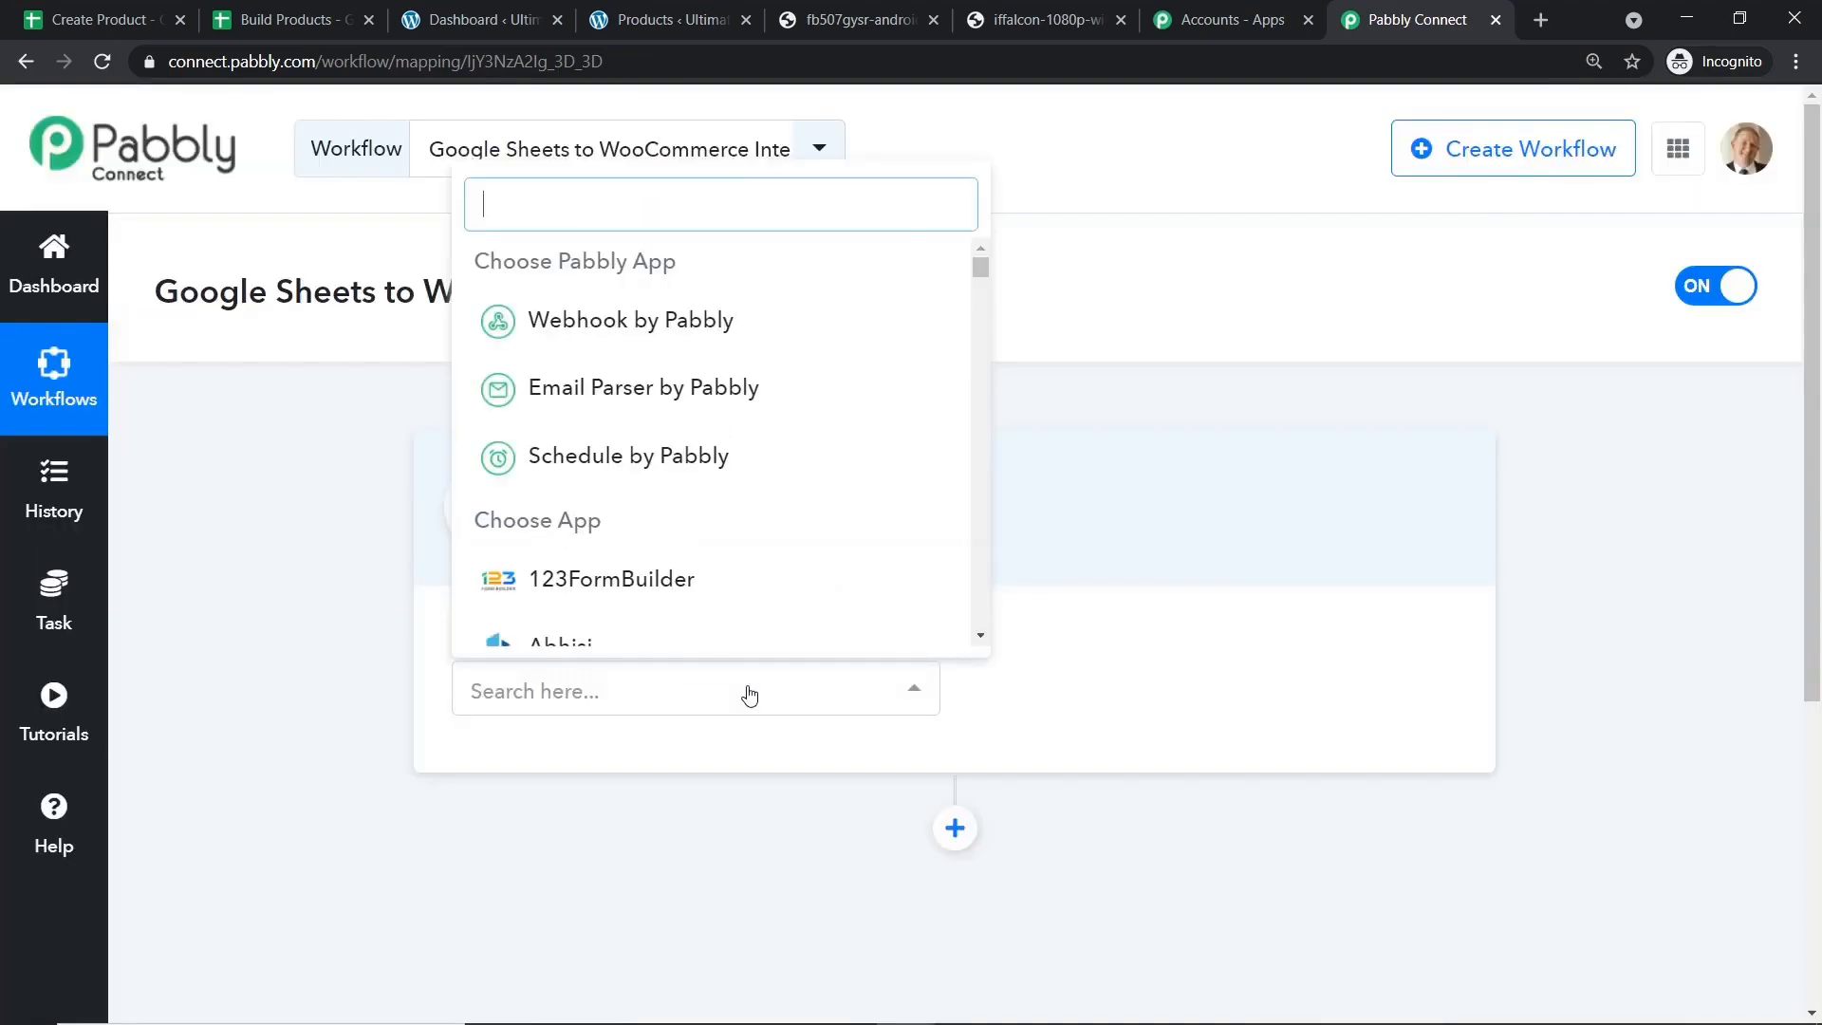
Set the trigger app to Google Sheets with the New Spreadsheet Row event.
text(googl)
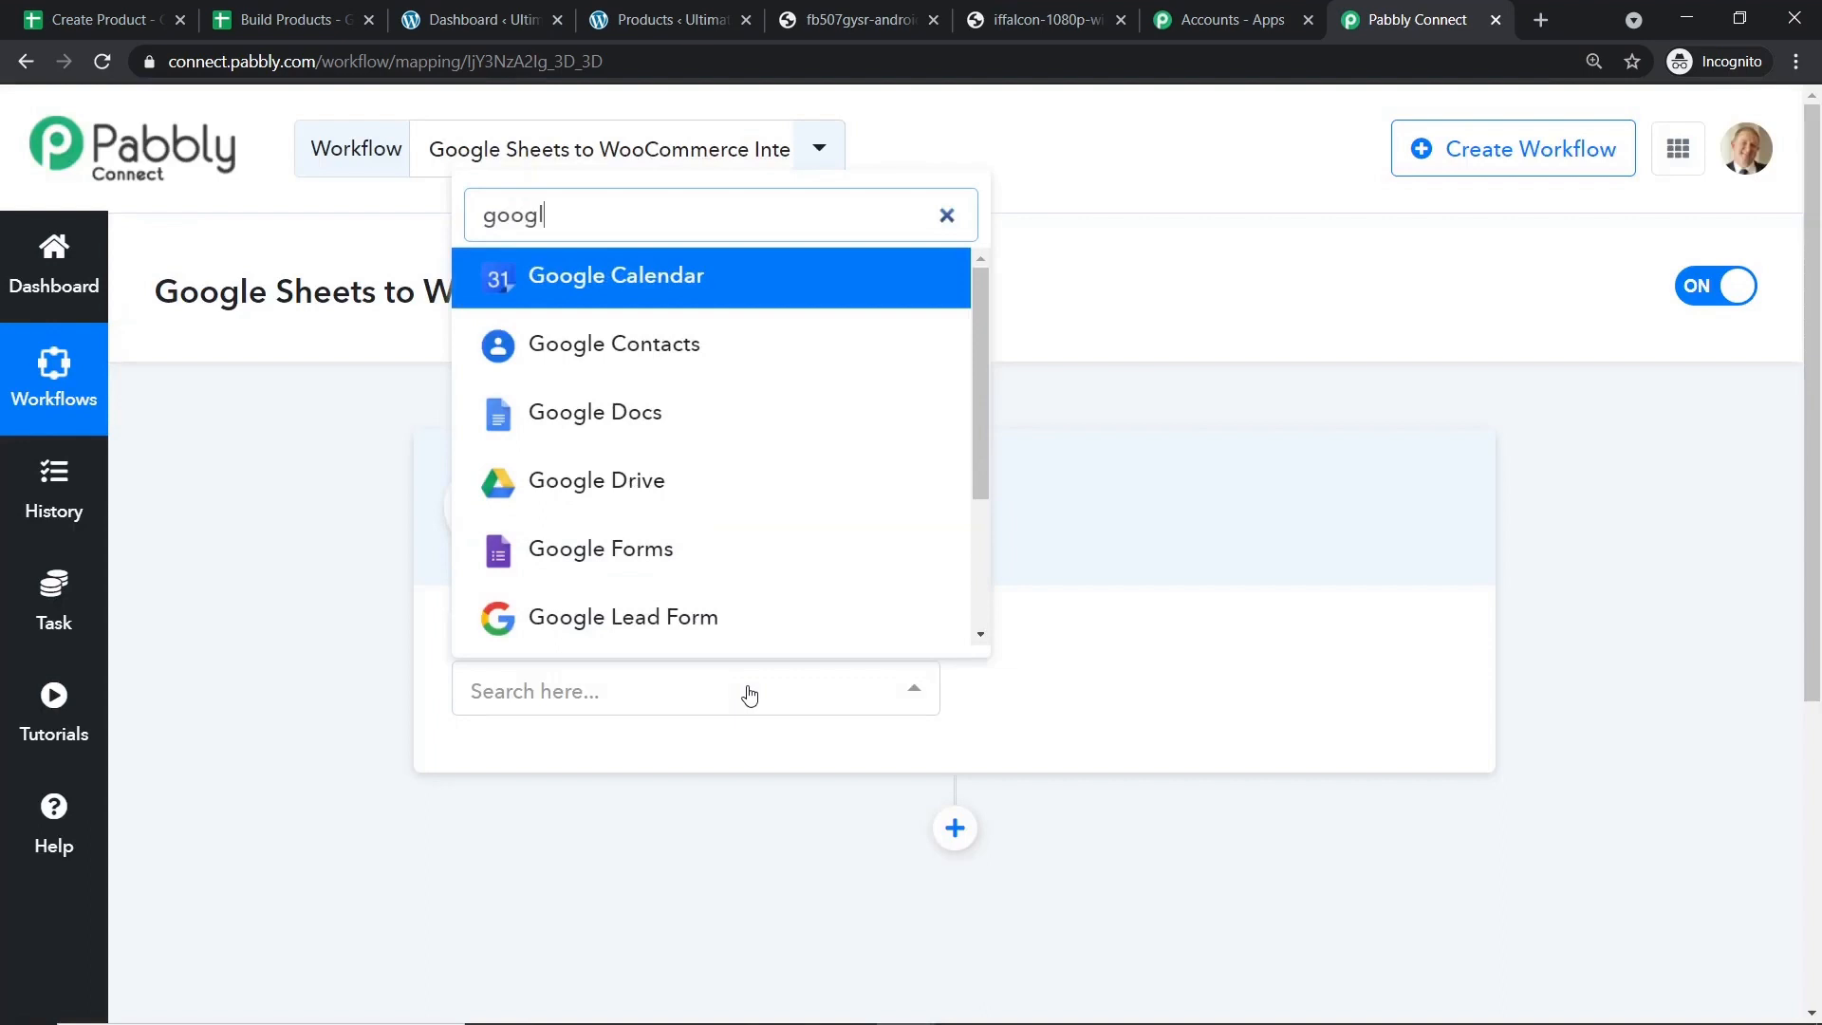
text(e shhe)
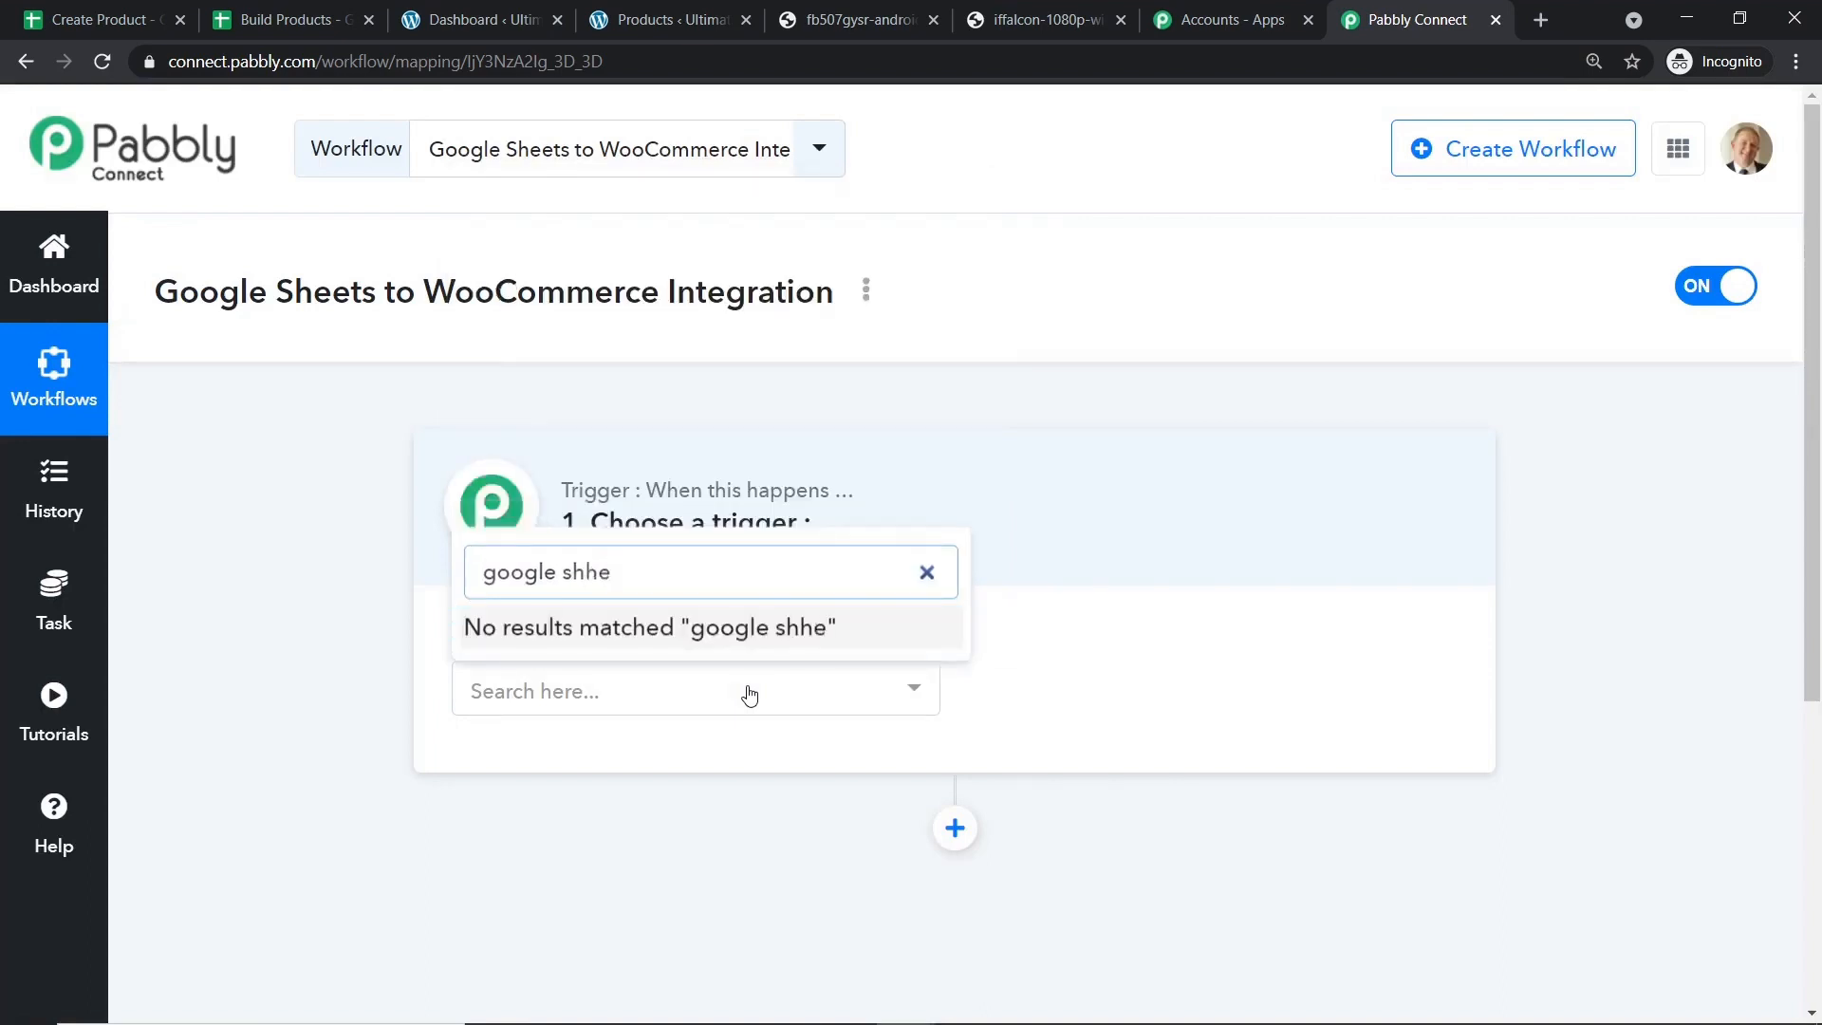
key(BackSpace)
key(BackSpace)
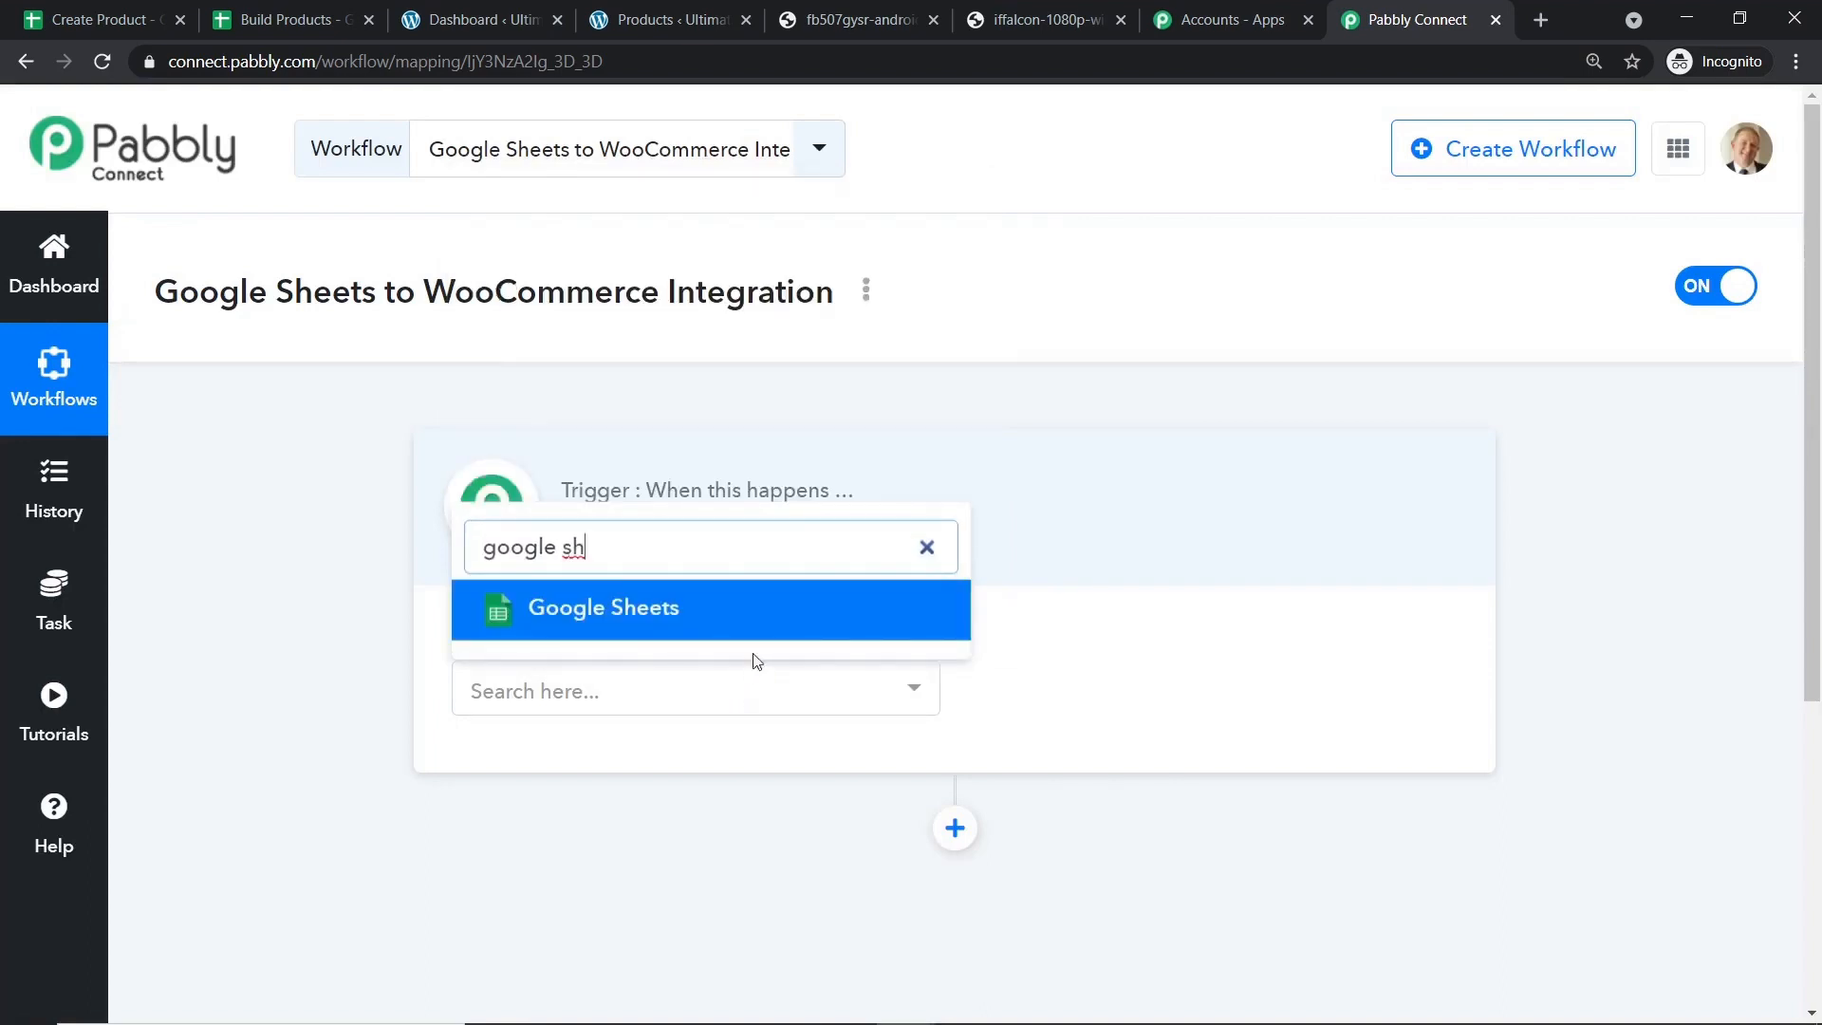
click(754, 624)
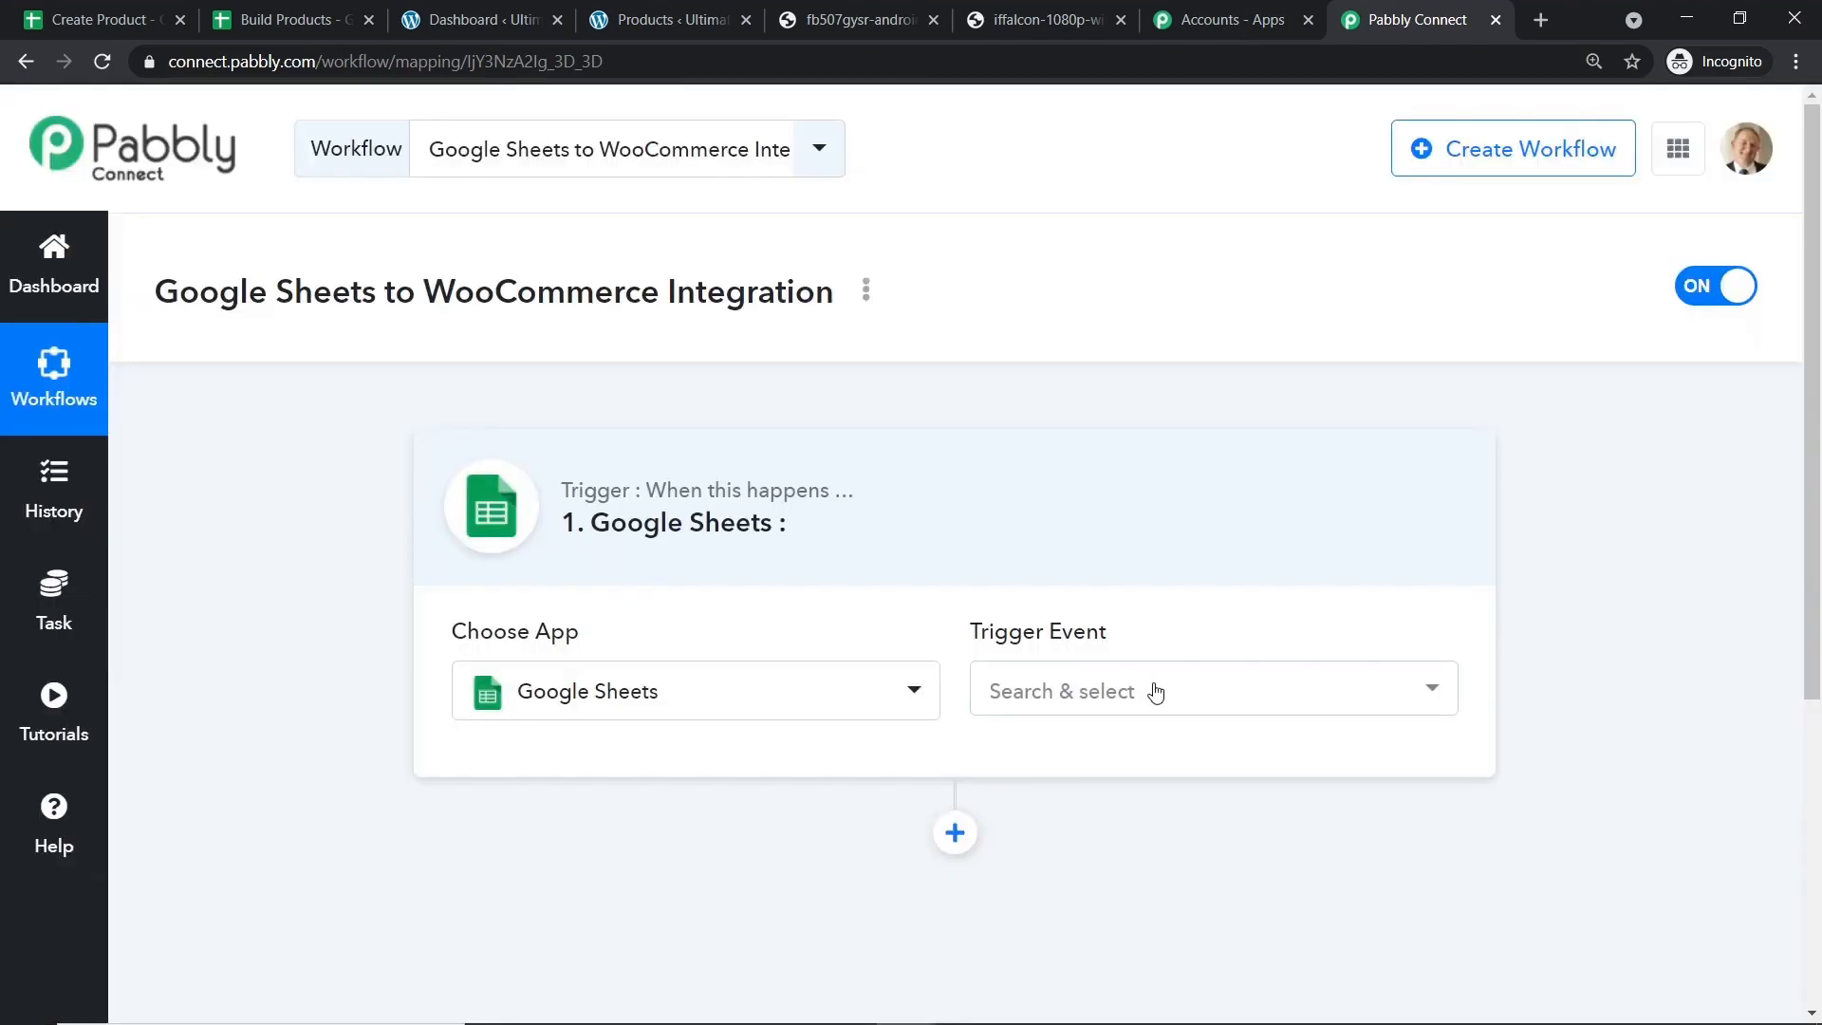
click(1154, 691)
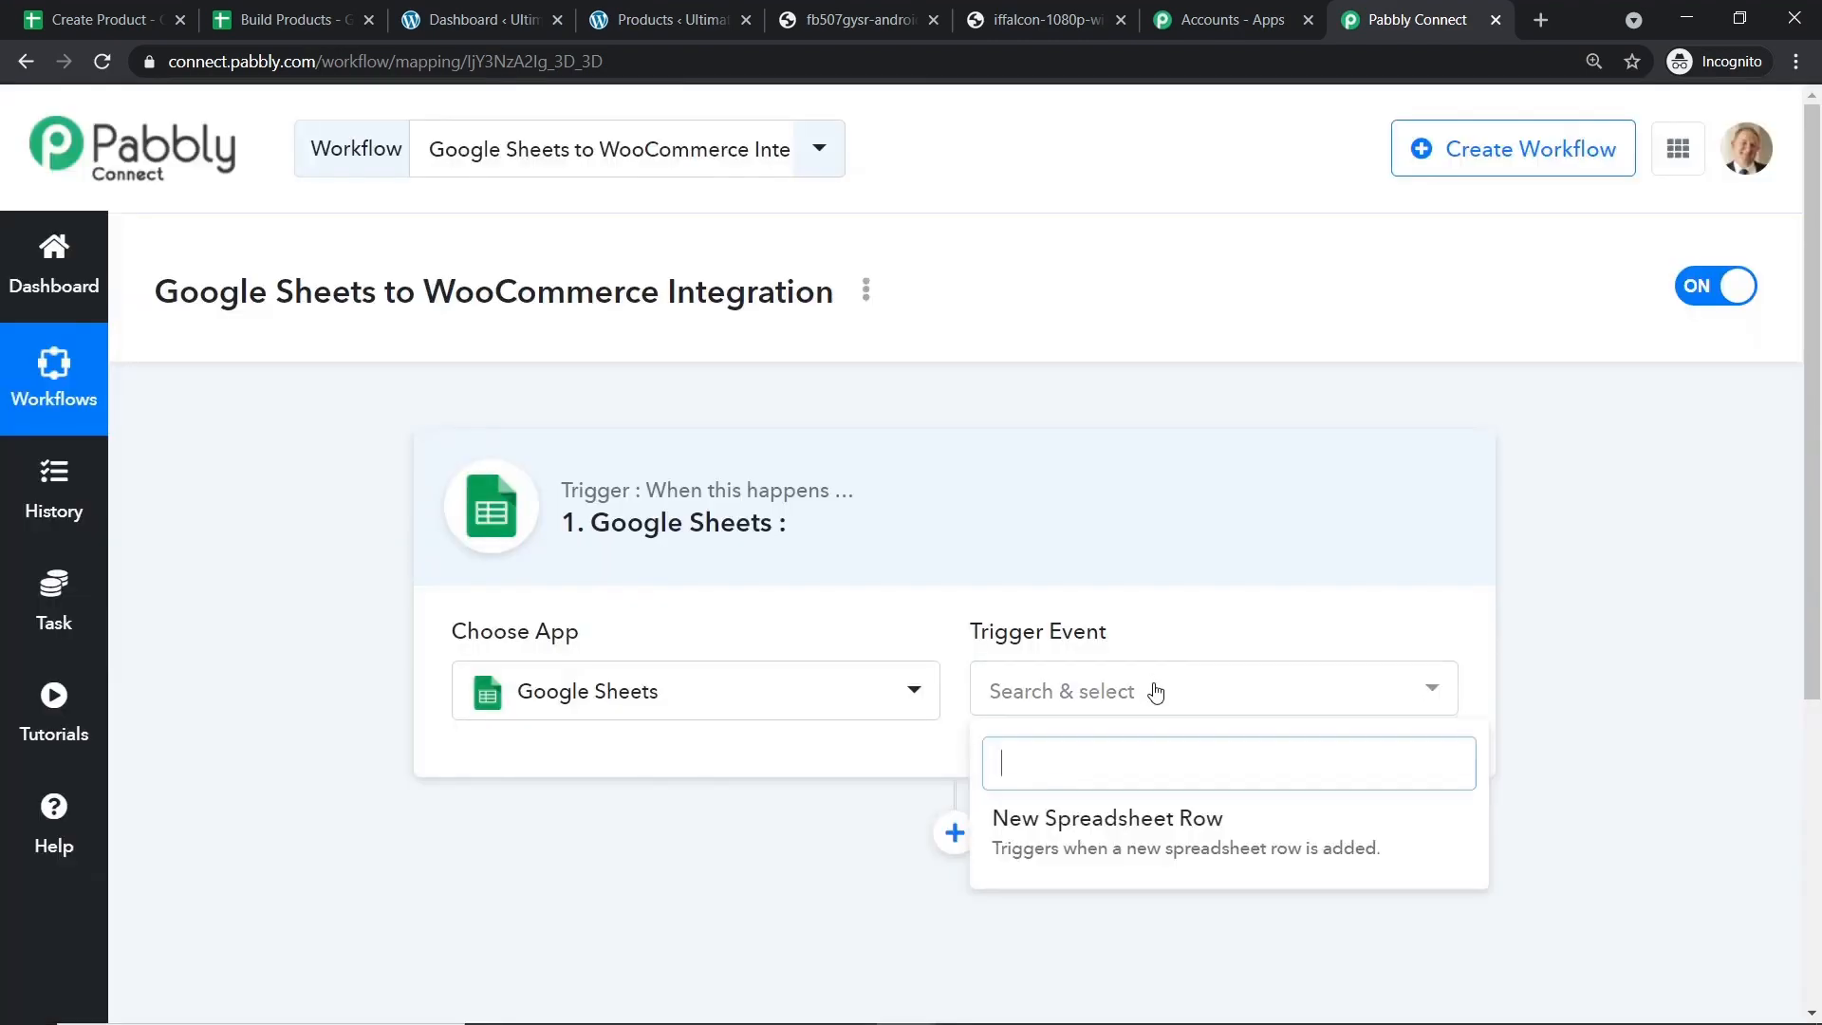
click(1115, 822)
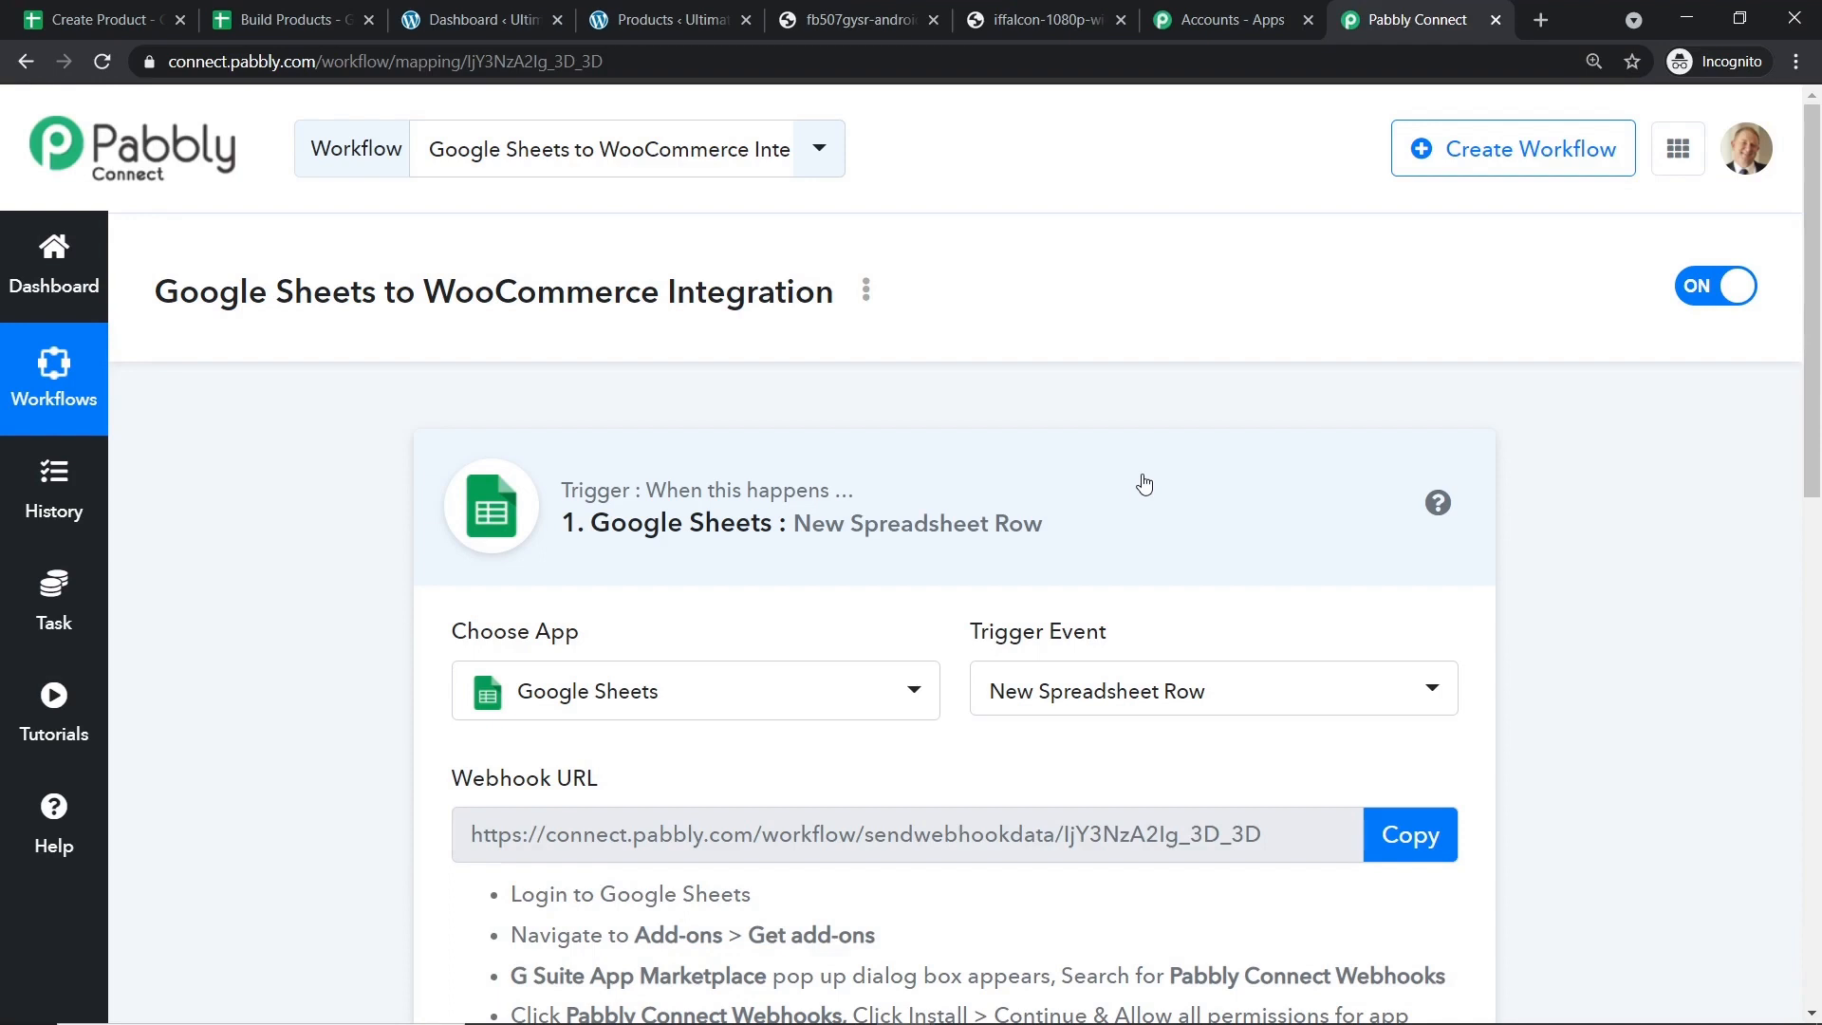
Review the trigger events, visit the Pabbly help forum, then copy the trigger's webhook URL.
click(1102, 682)
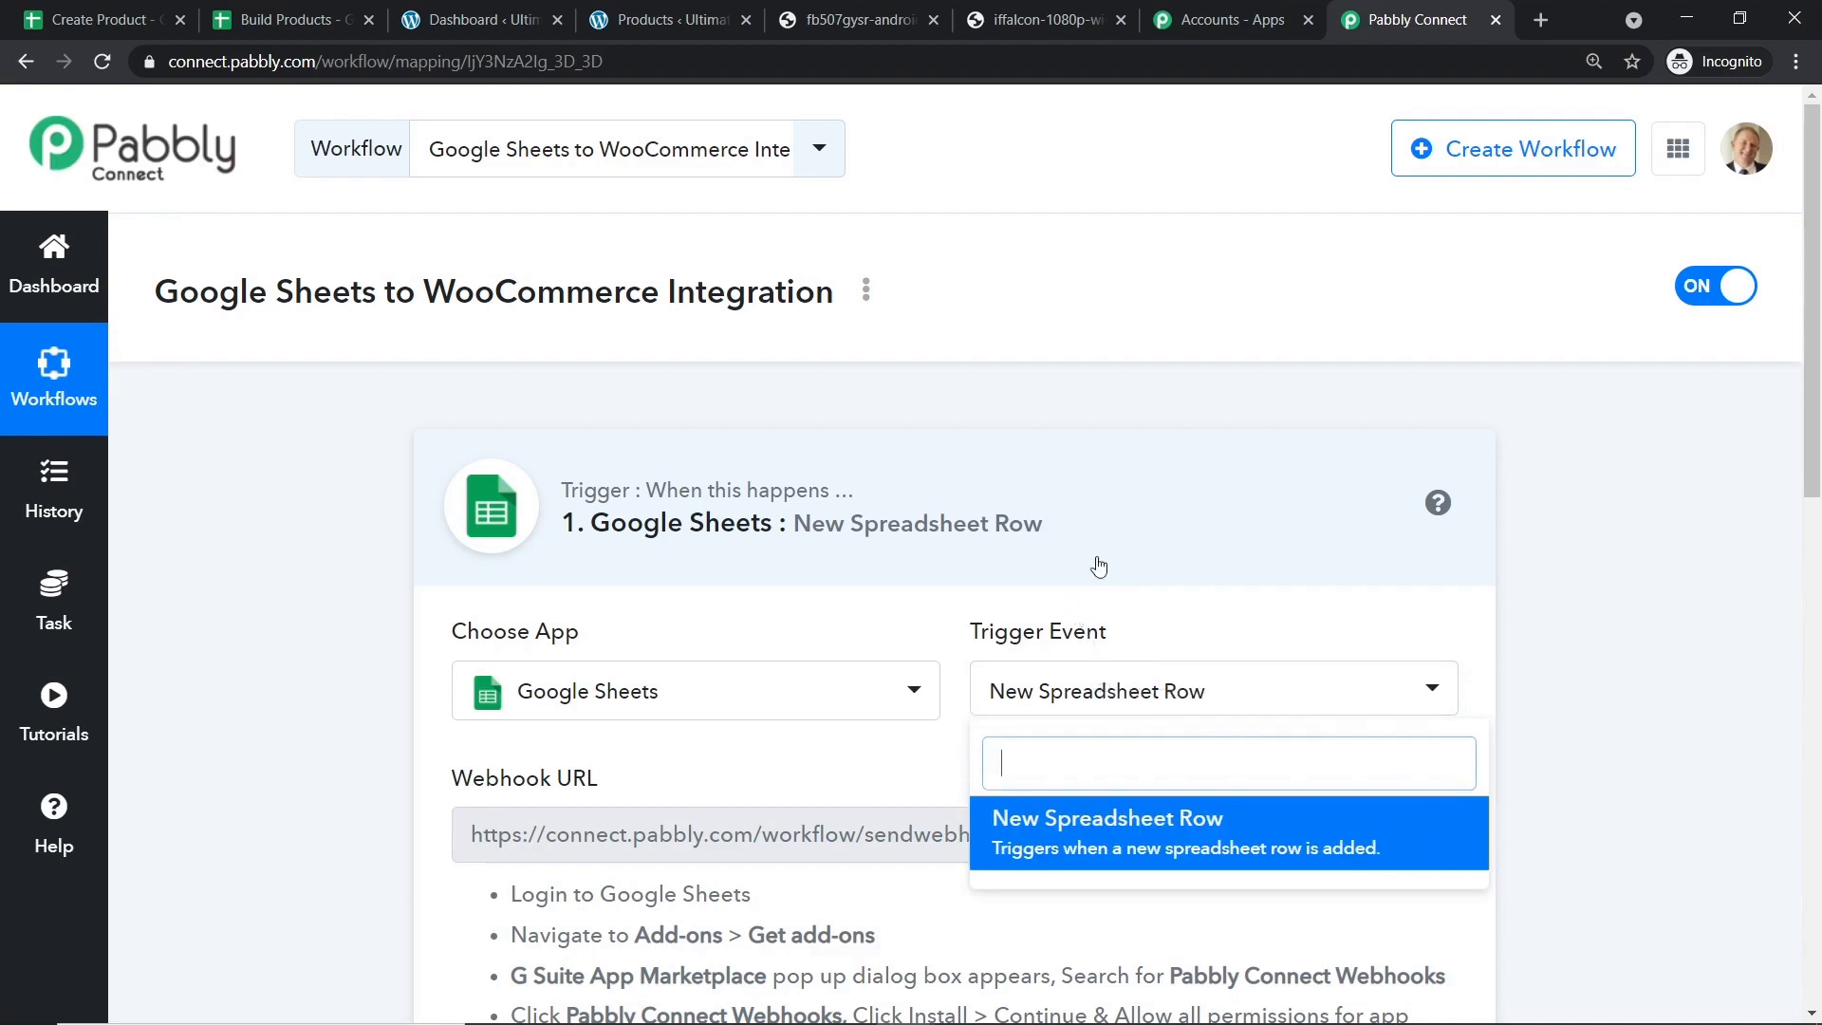
click(41, 847)
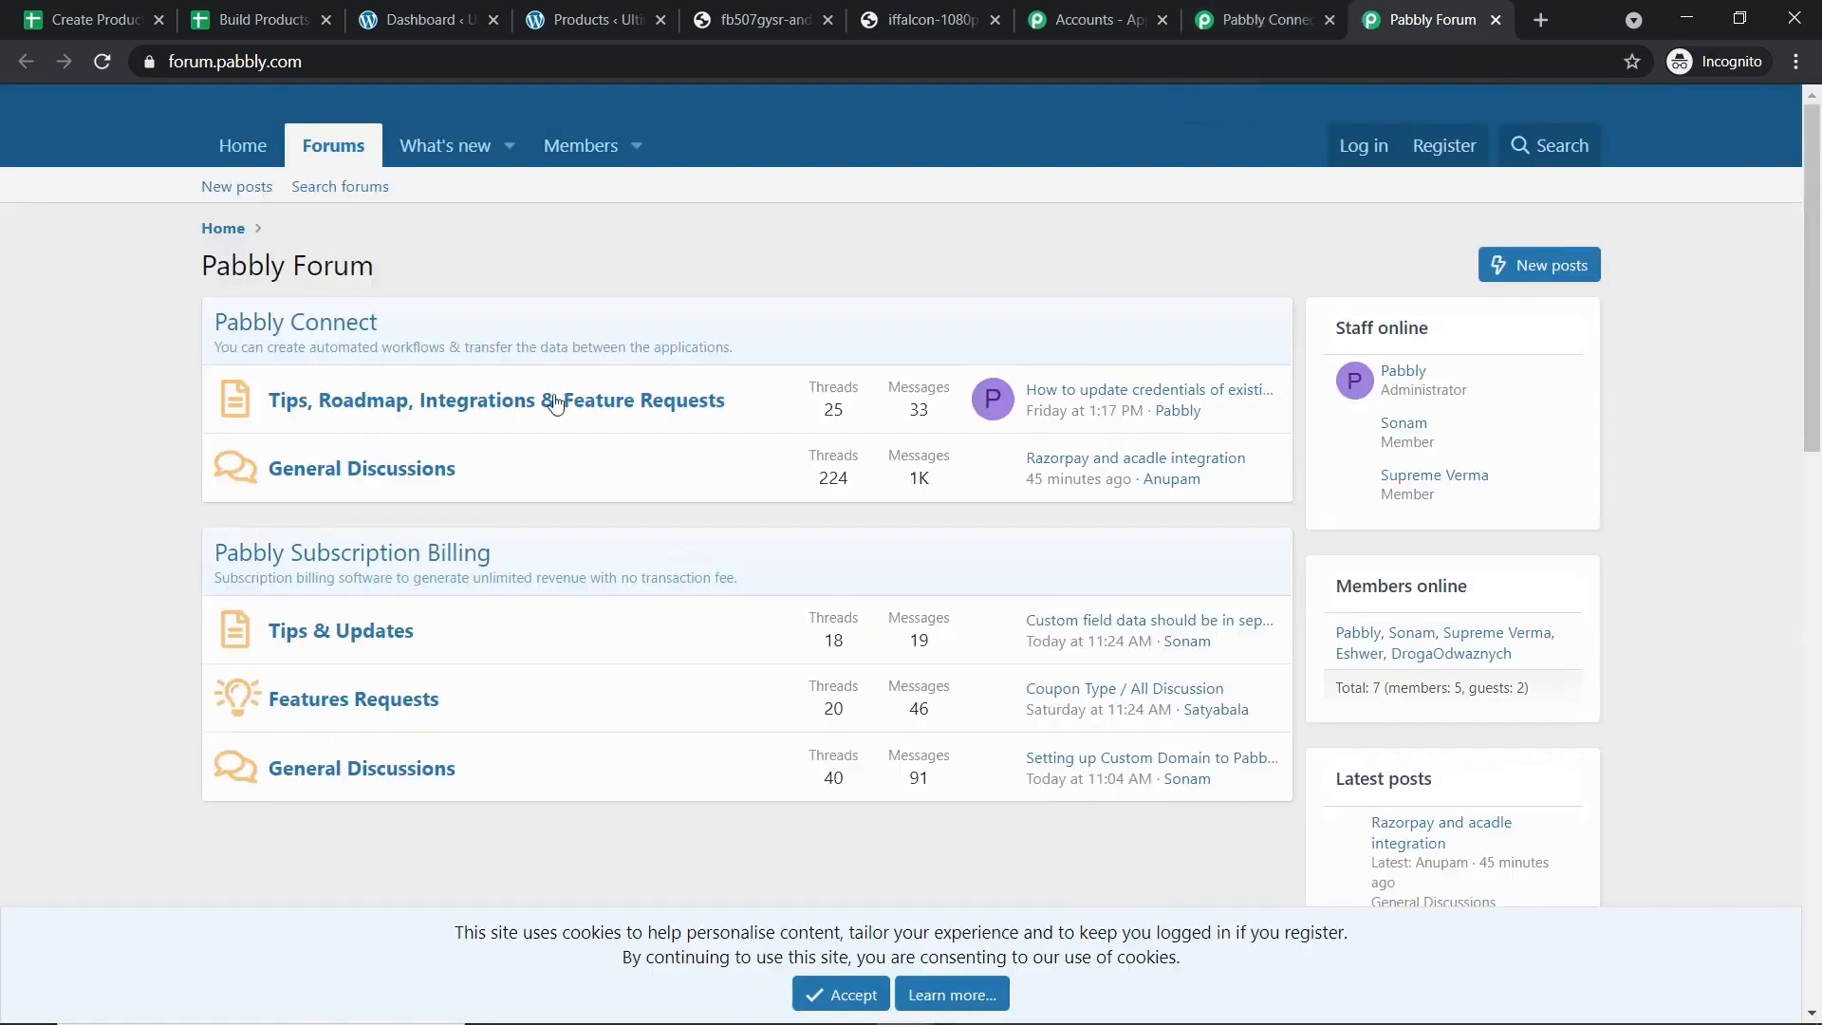
click(1248, 10)
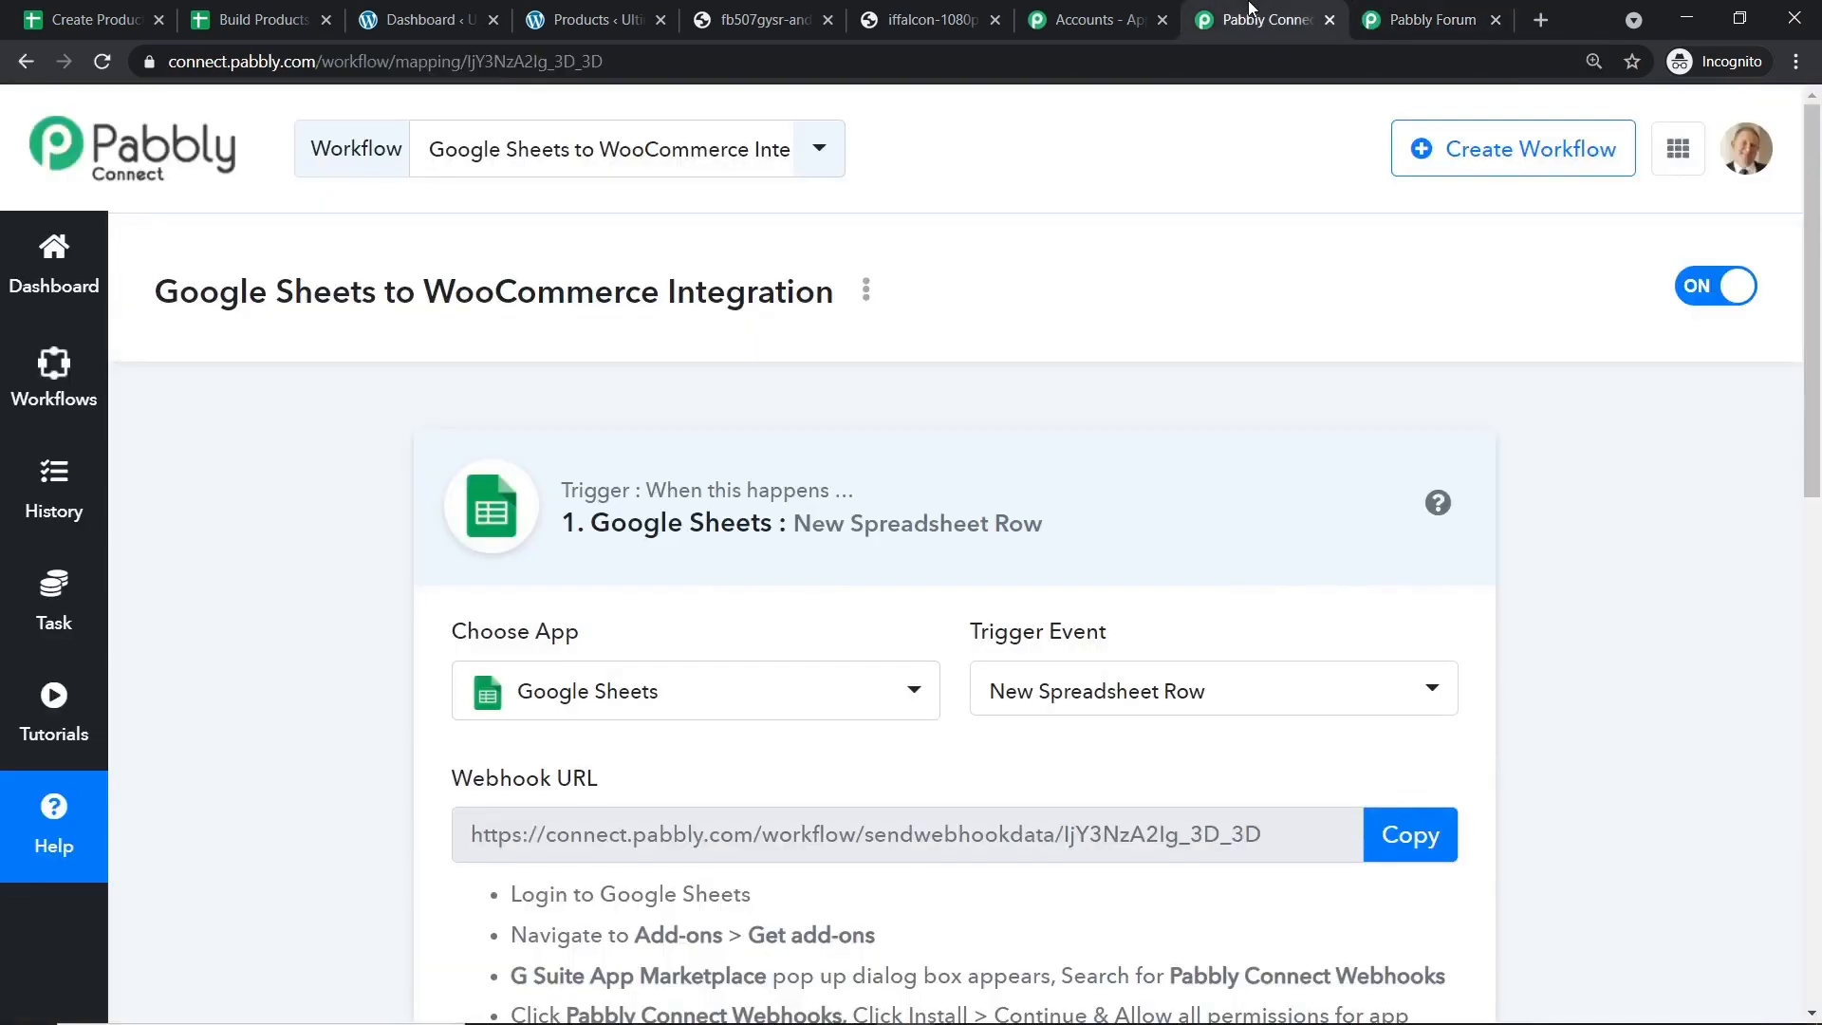
scroll(1126, 294, down, 6)
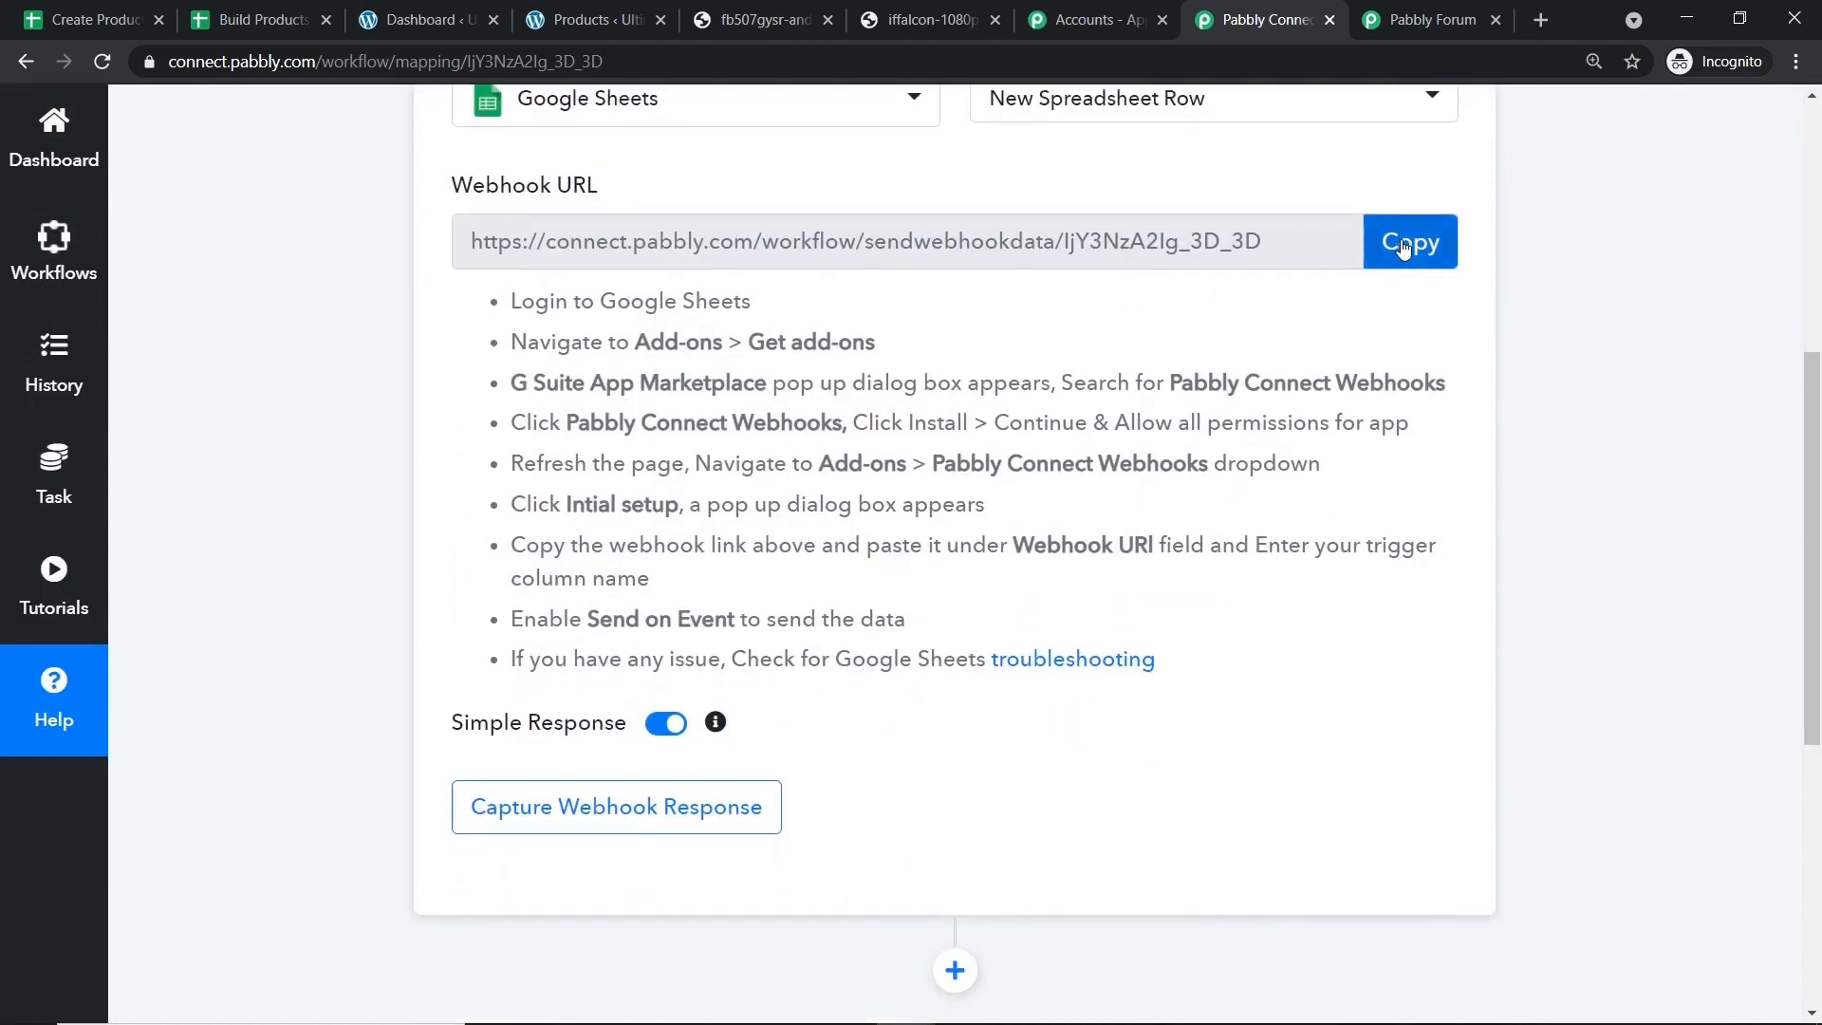
click(1404, 244)
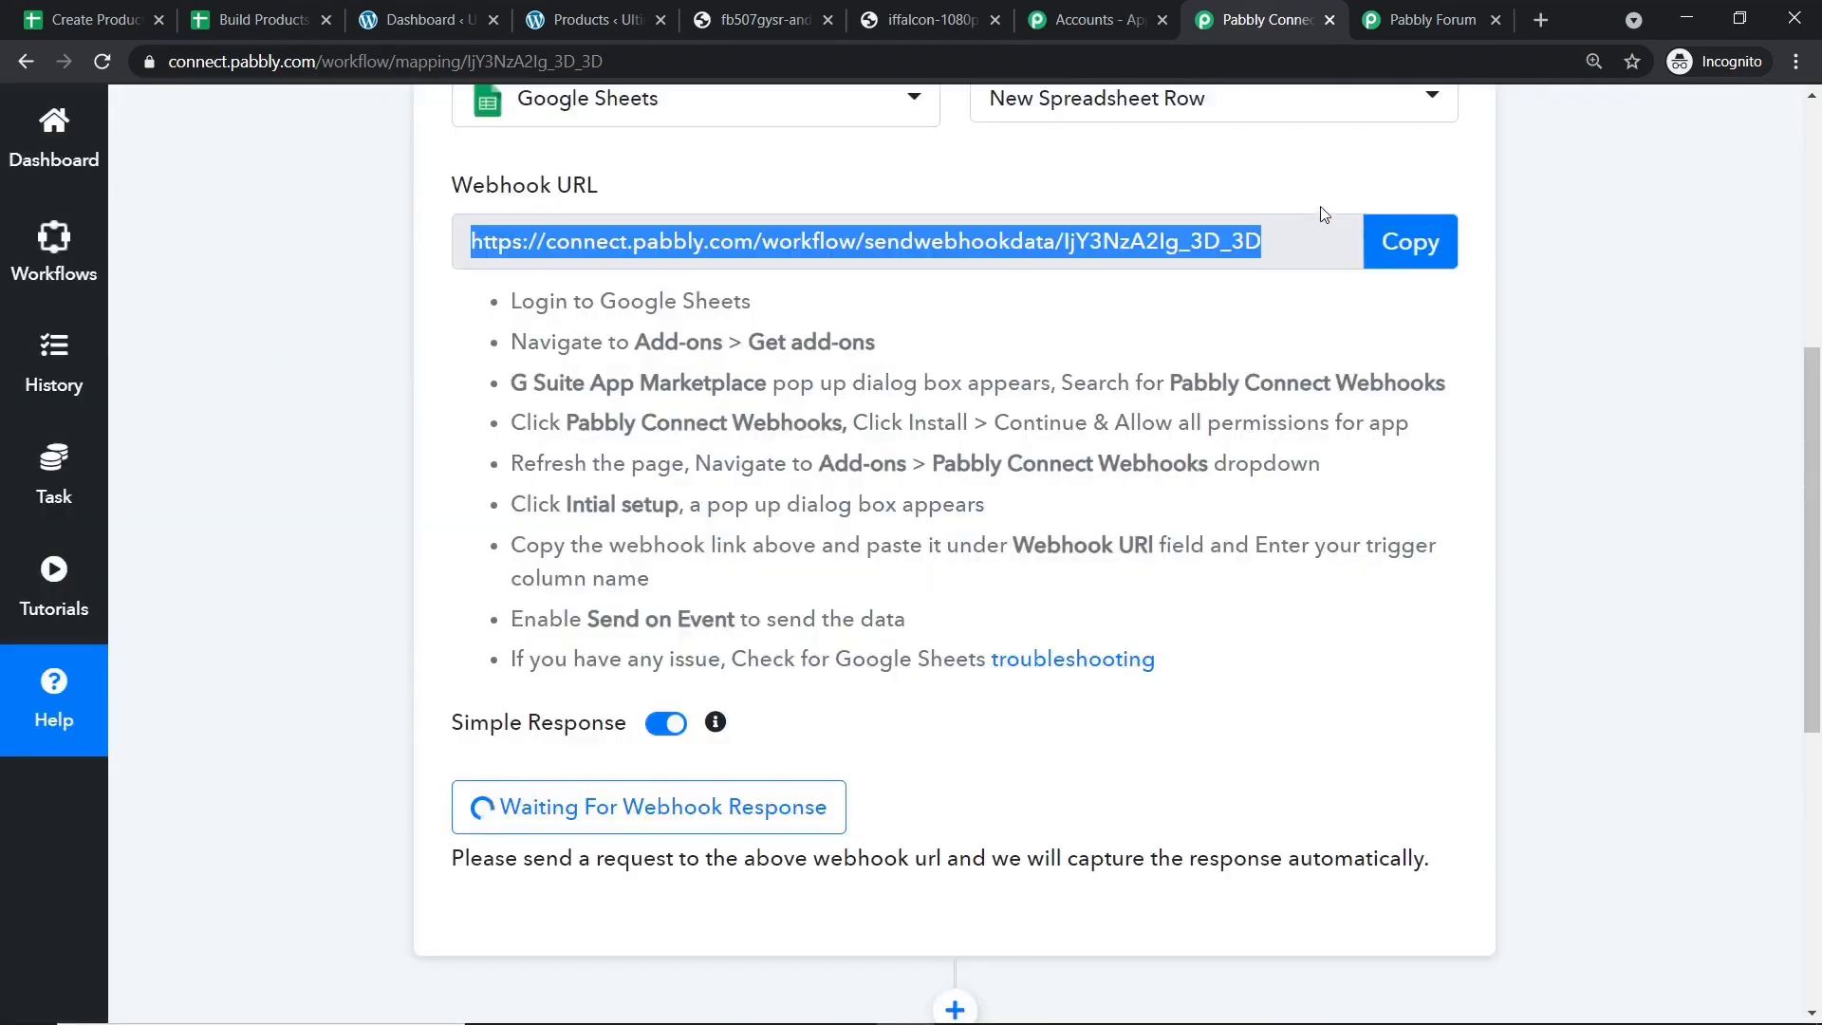
scroll(1159, 236, up, 1)
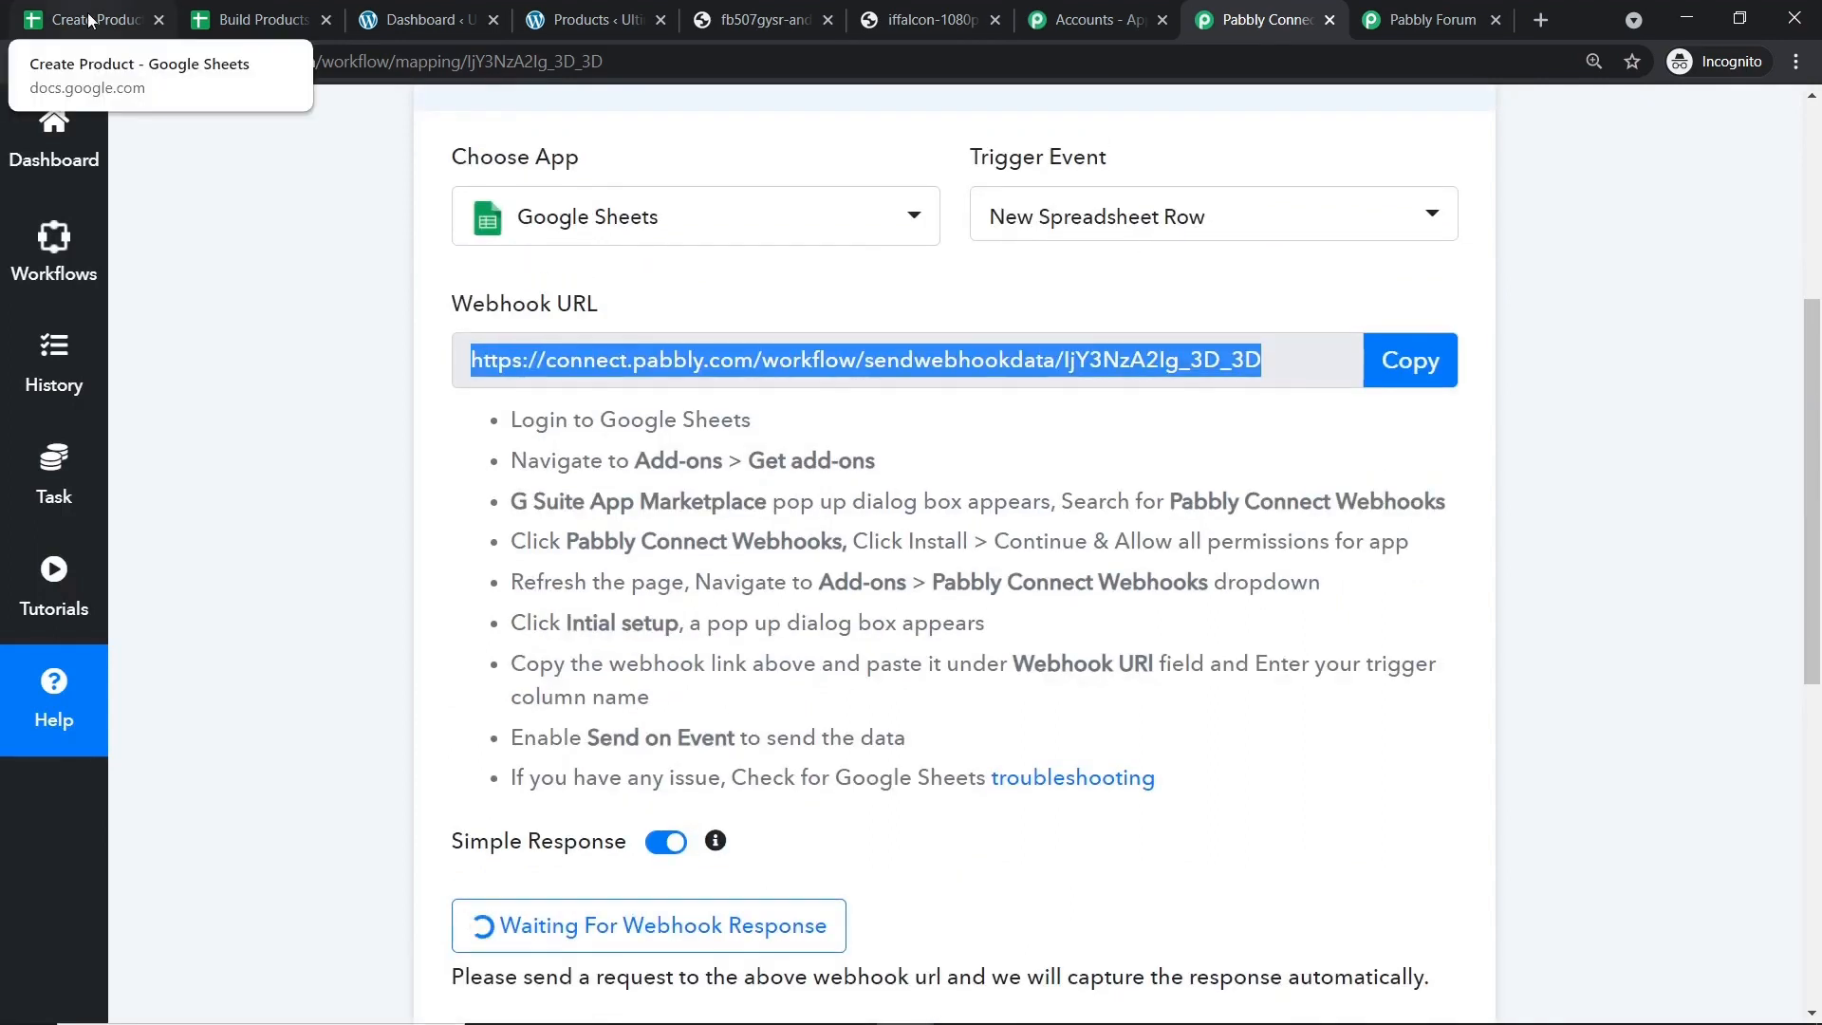
Bring up the Create Product spreadsheet, close Build Products, and show the Add-ons menu.
click(251, 19)
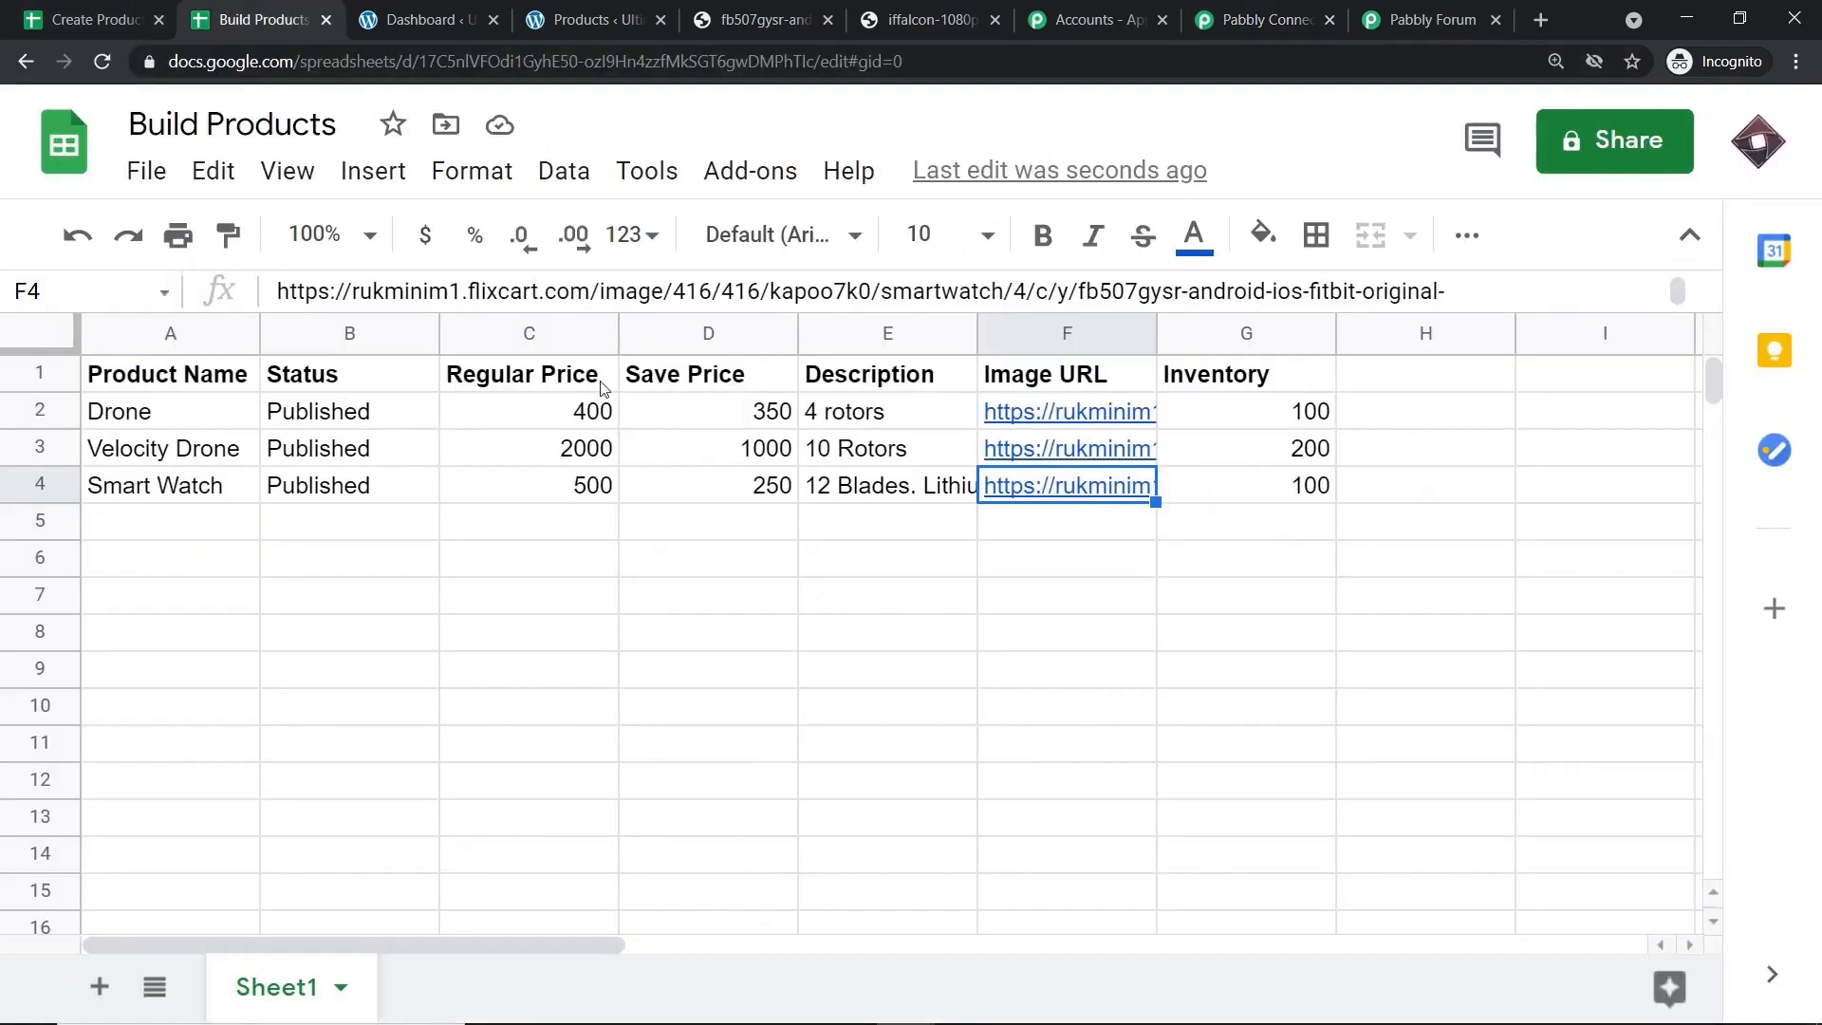
click(90, 11)
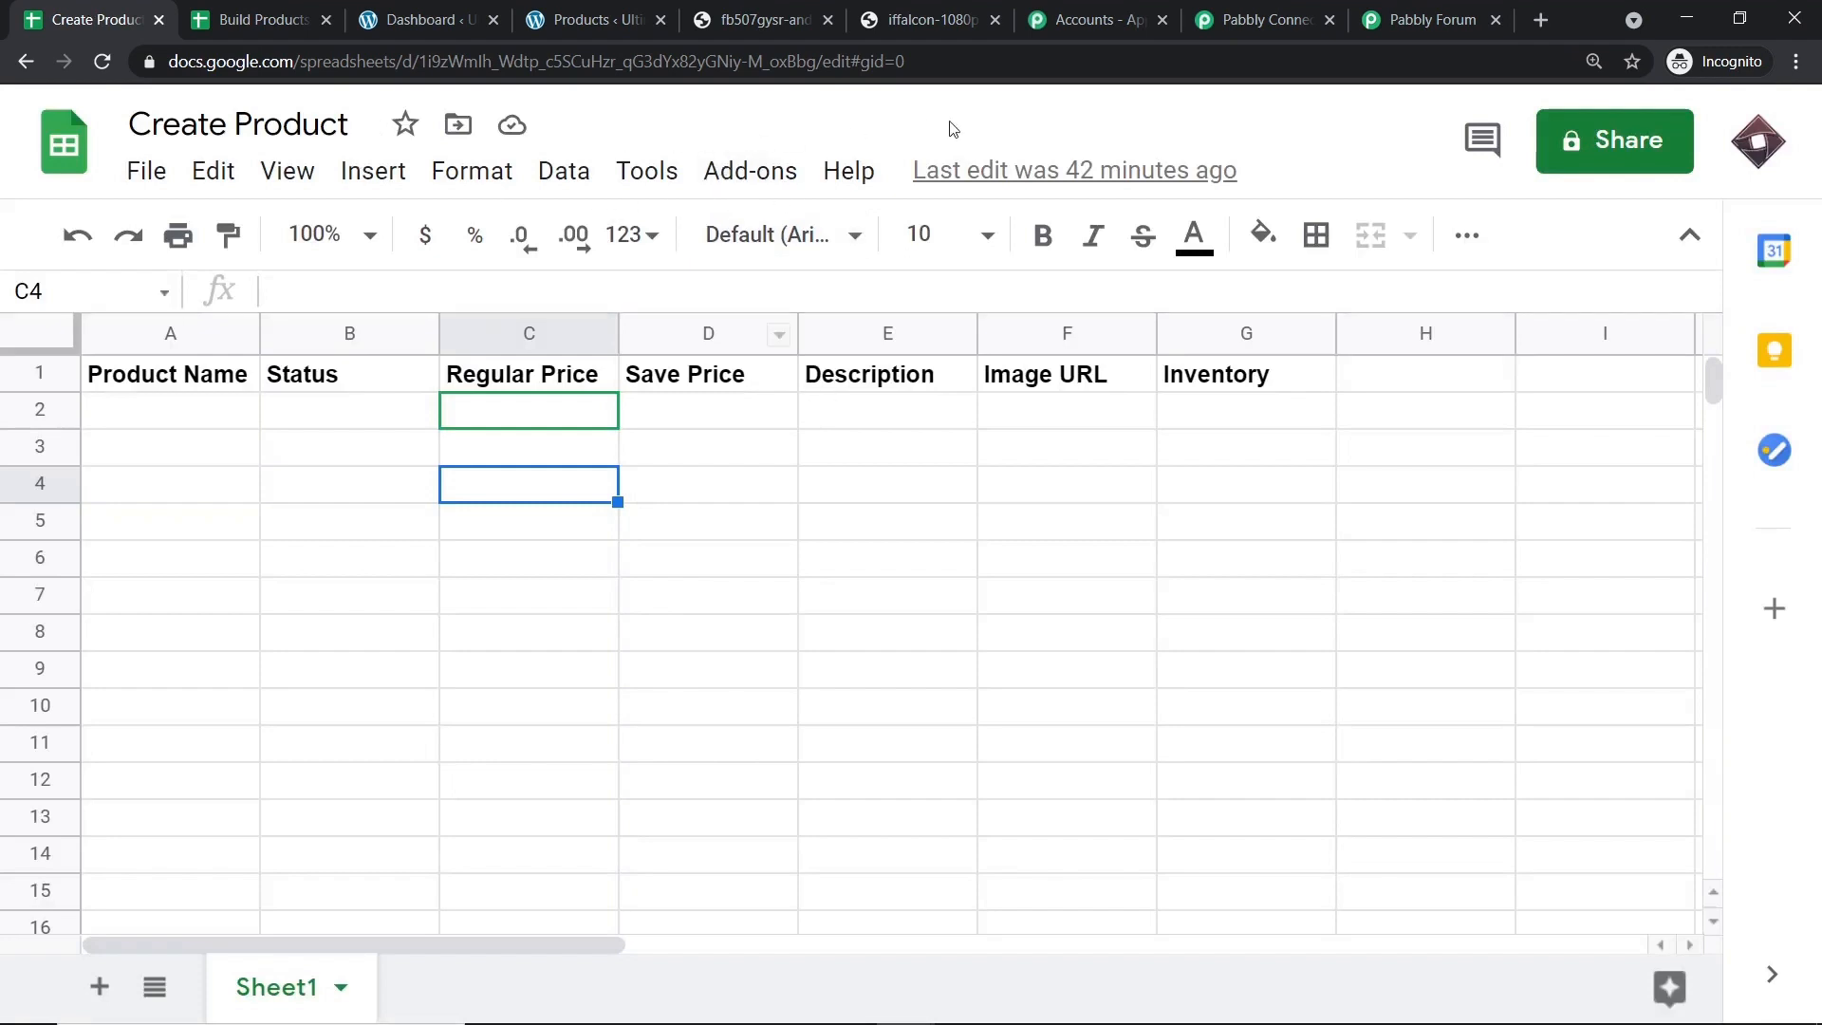
click(326, 18)
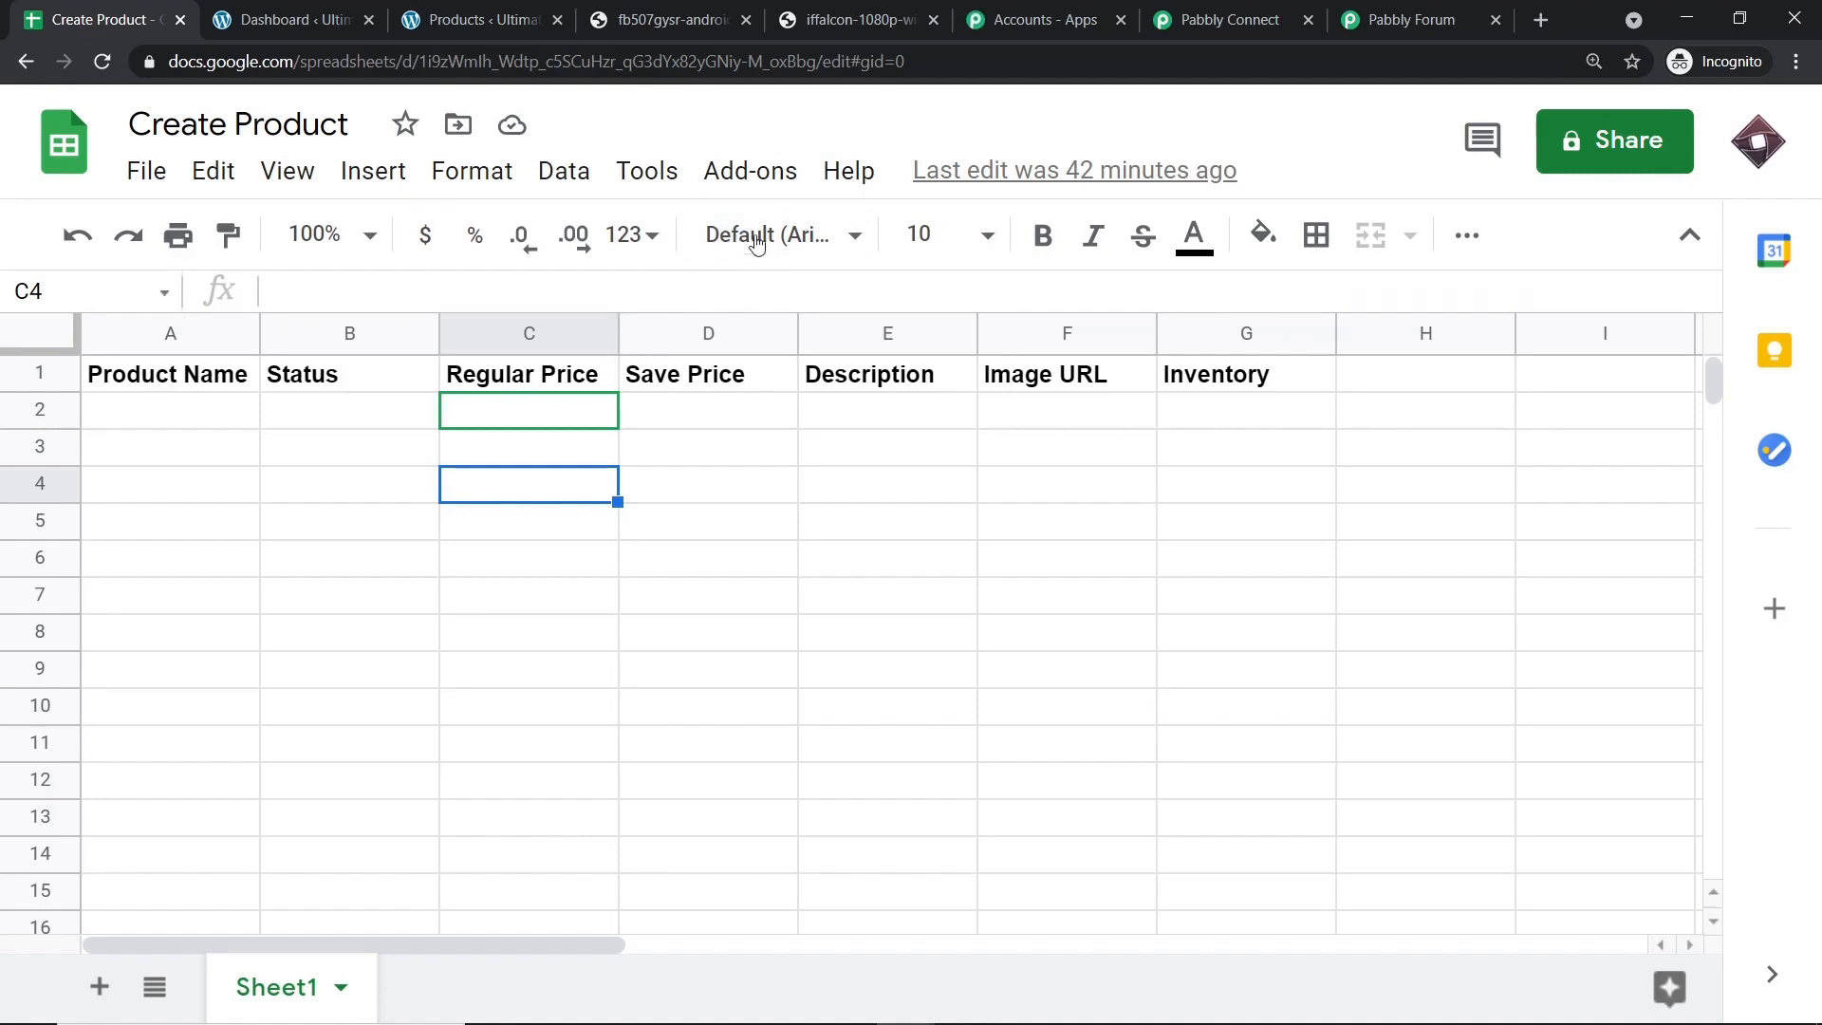
click(765, 176)
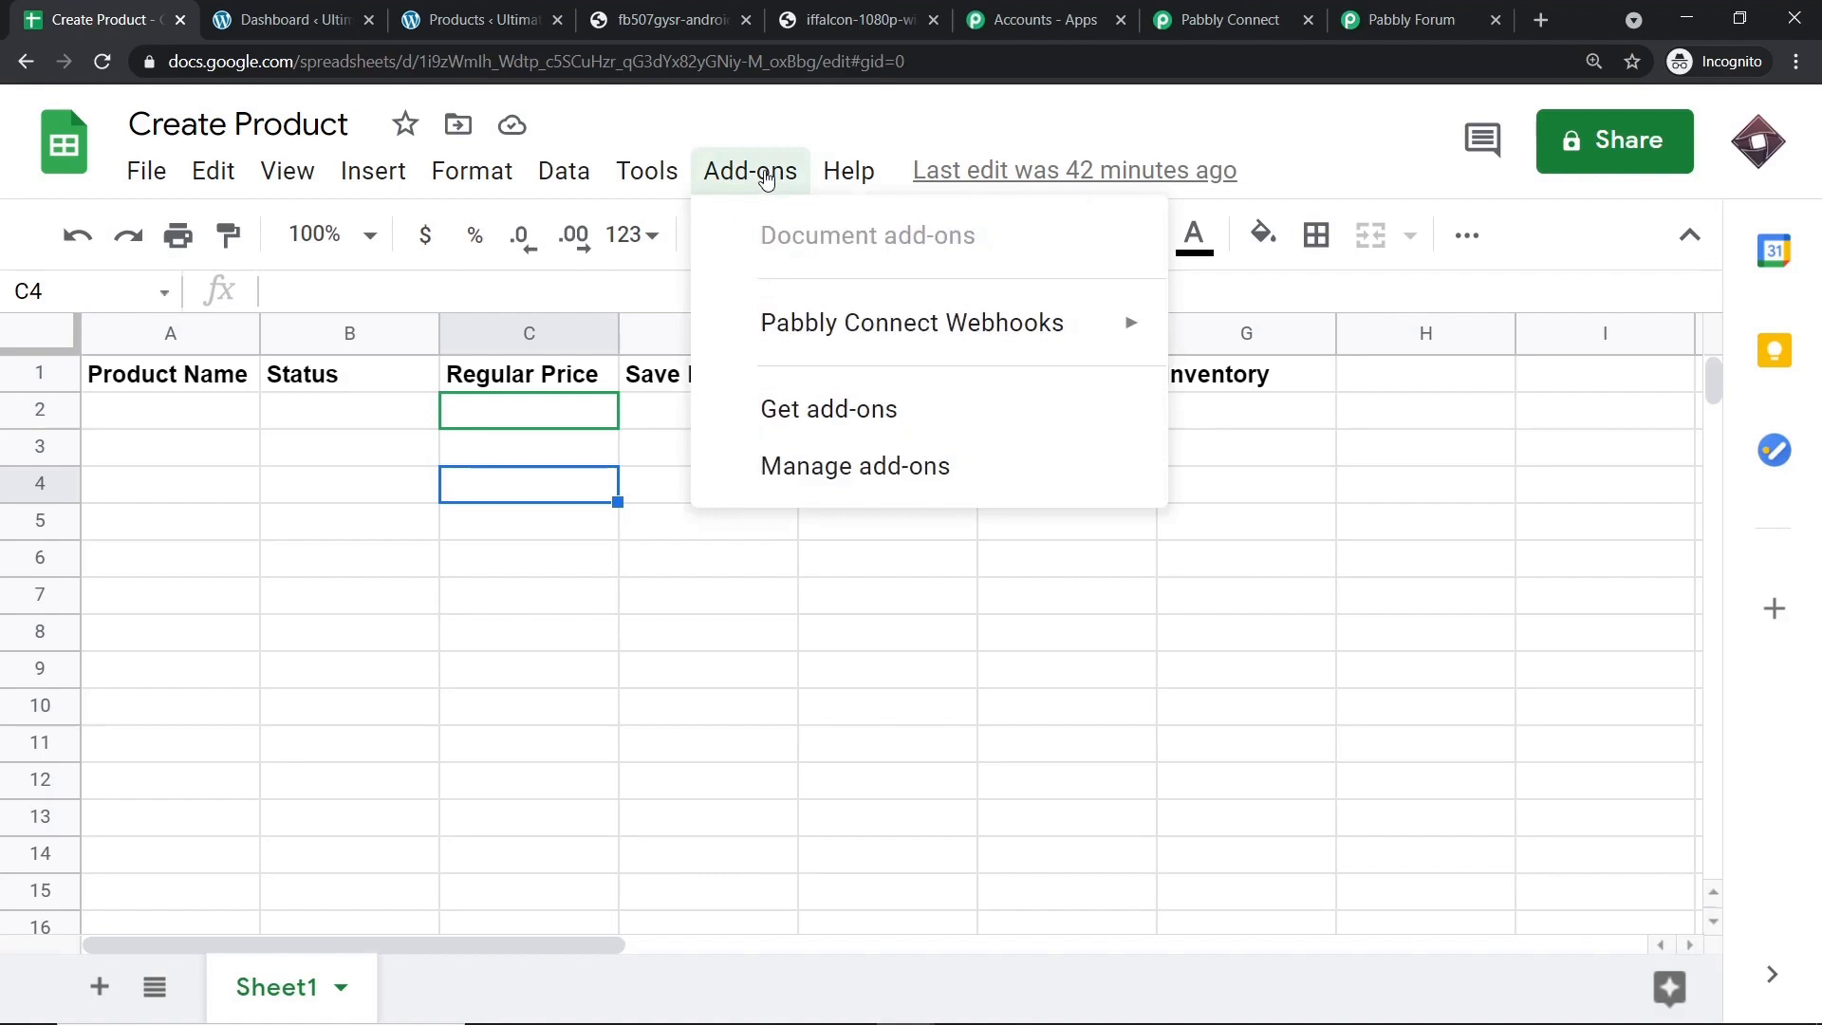
mouse_move(780, 330)
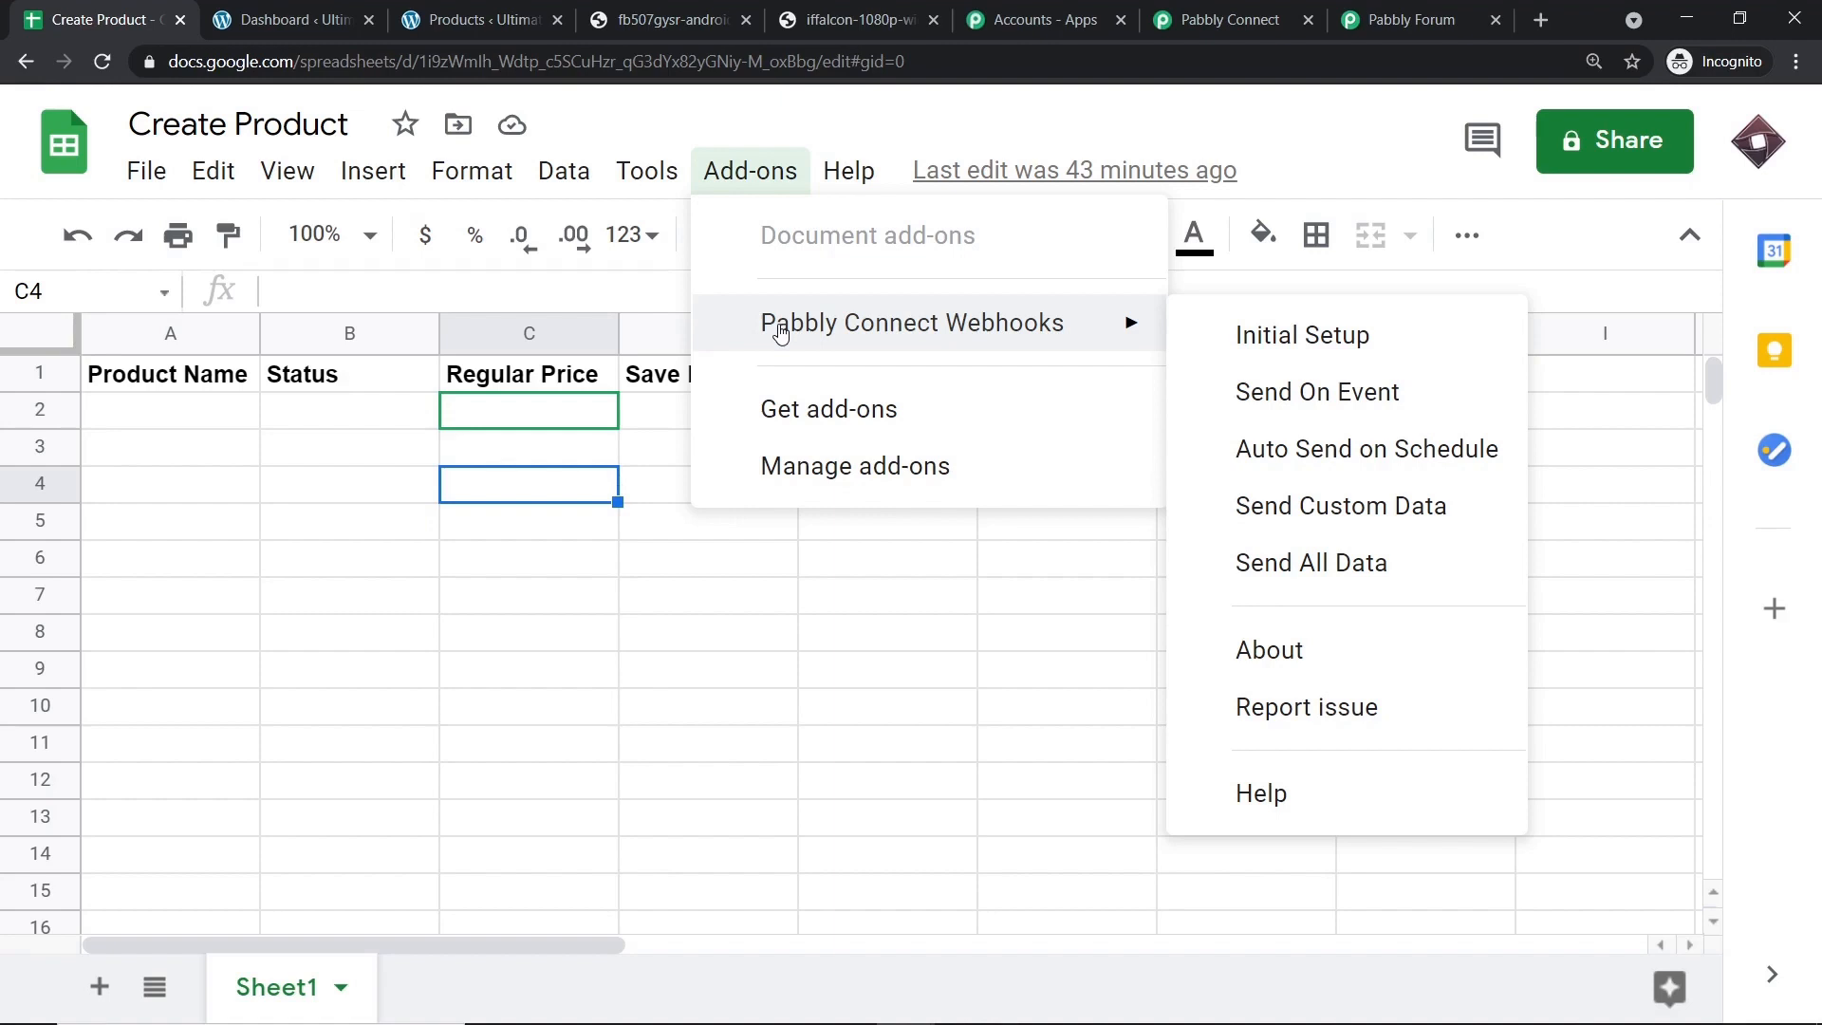
Search the add-ons store for 'pabb' to confirm Pabbly Connect Webhooks is installed, then close it.
click(773, 429)
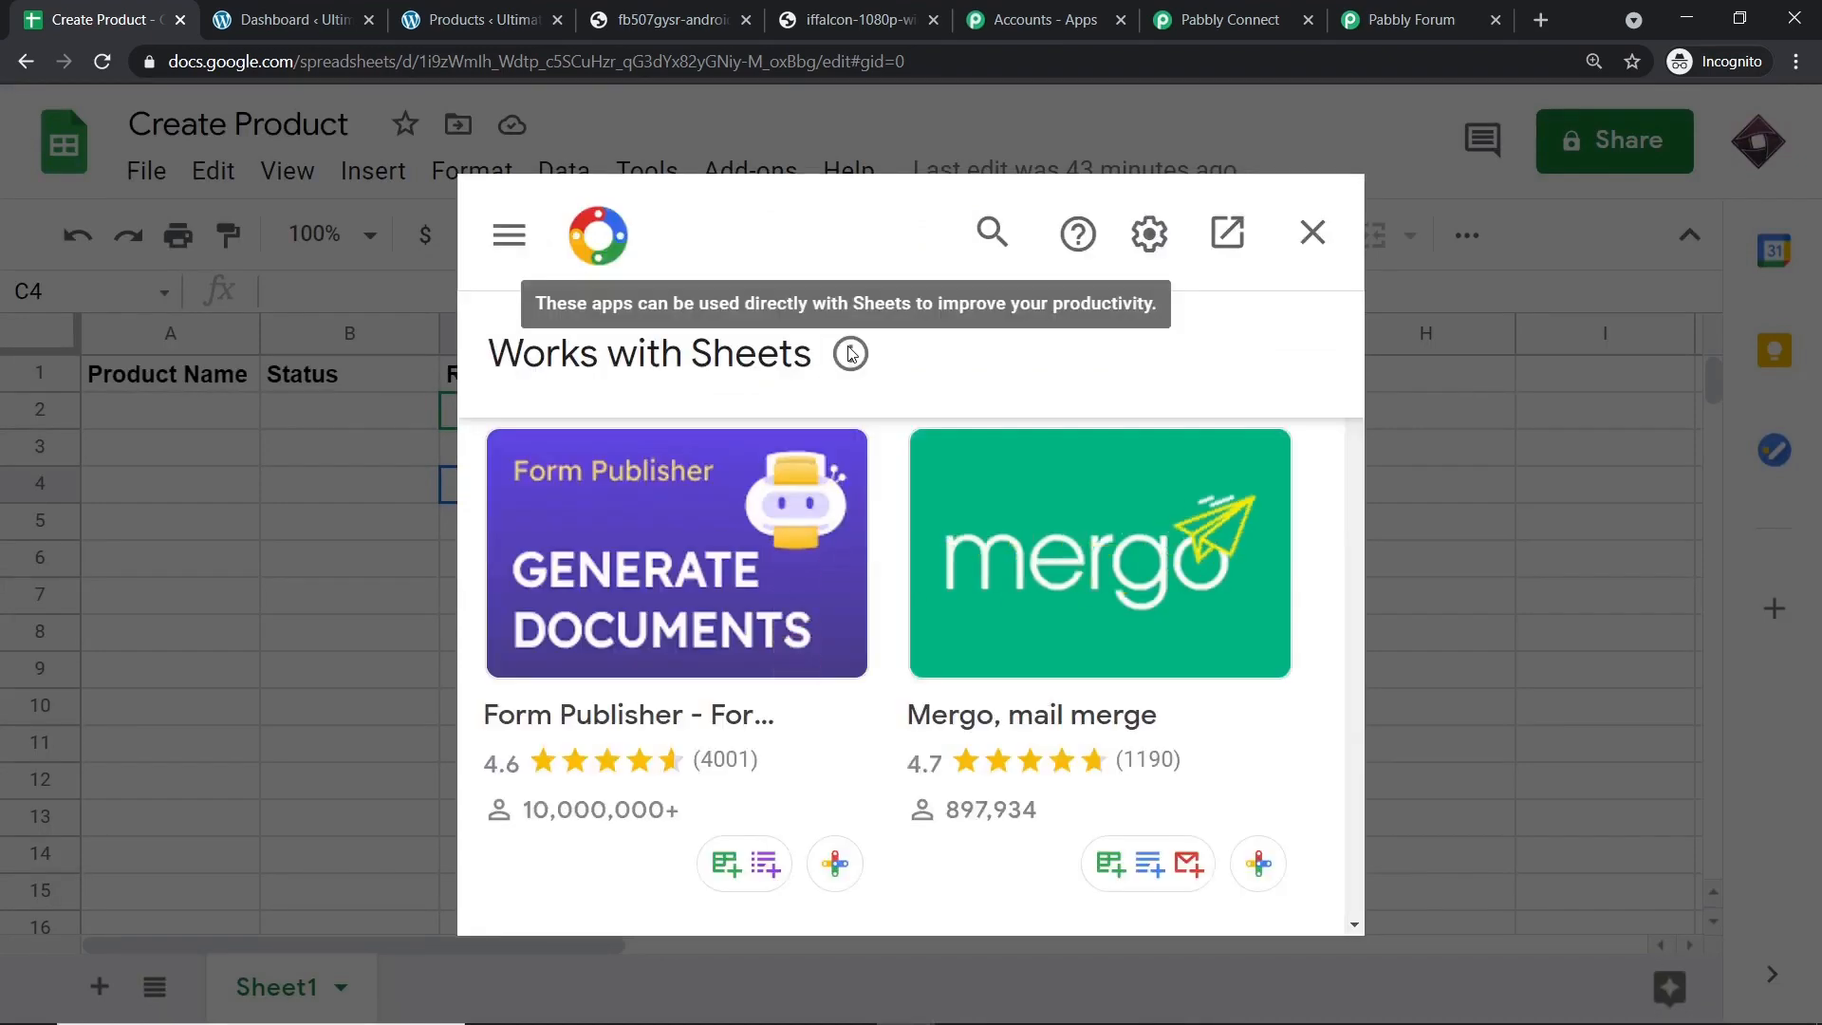
click(992, 237)
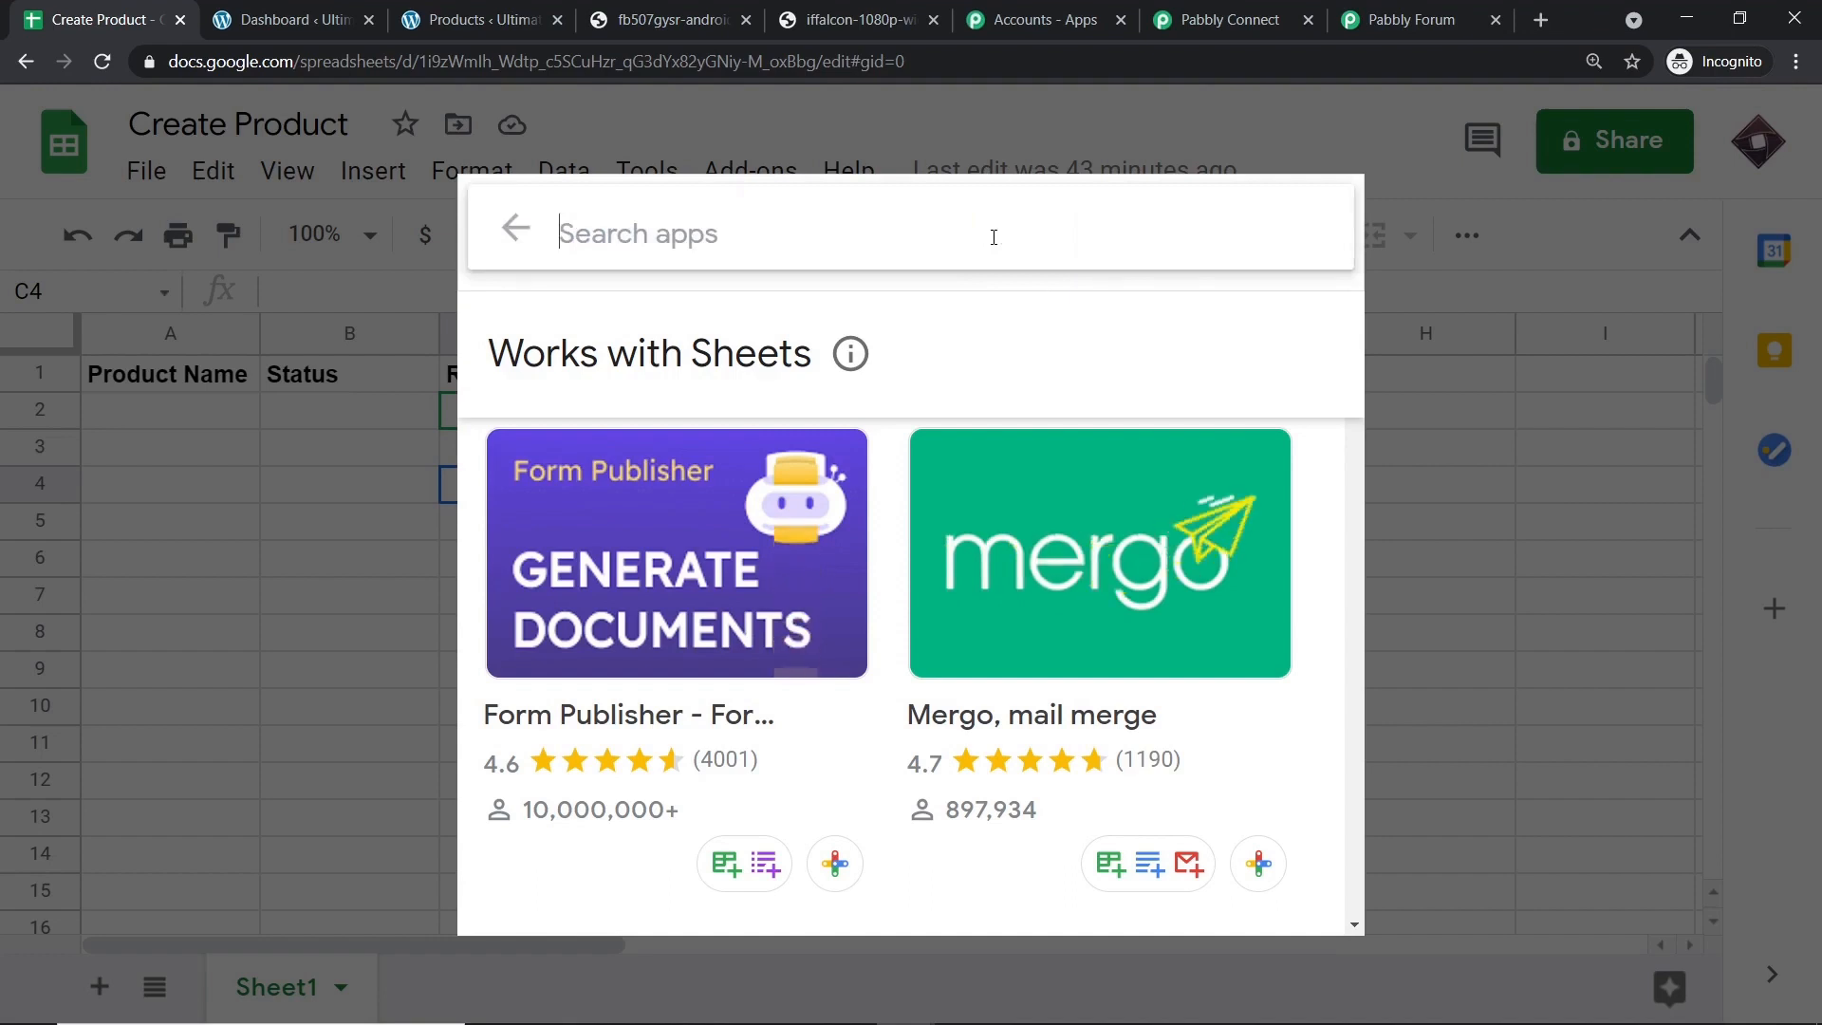
text(pabb)
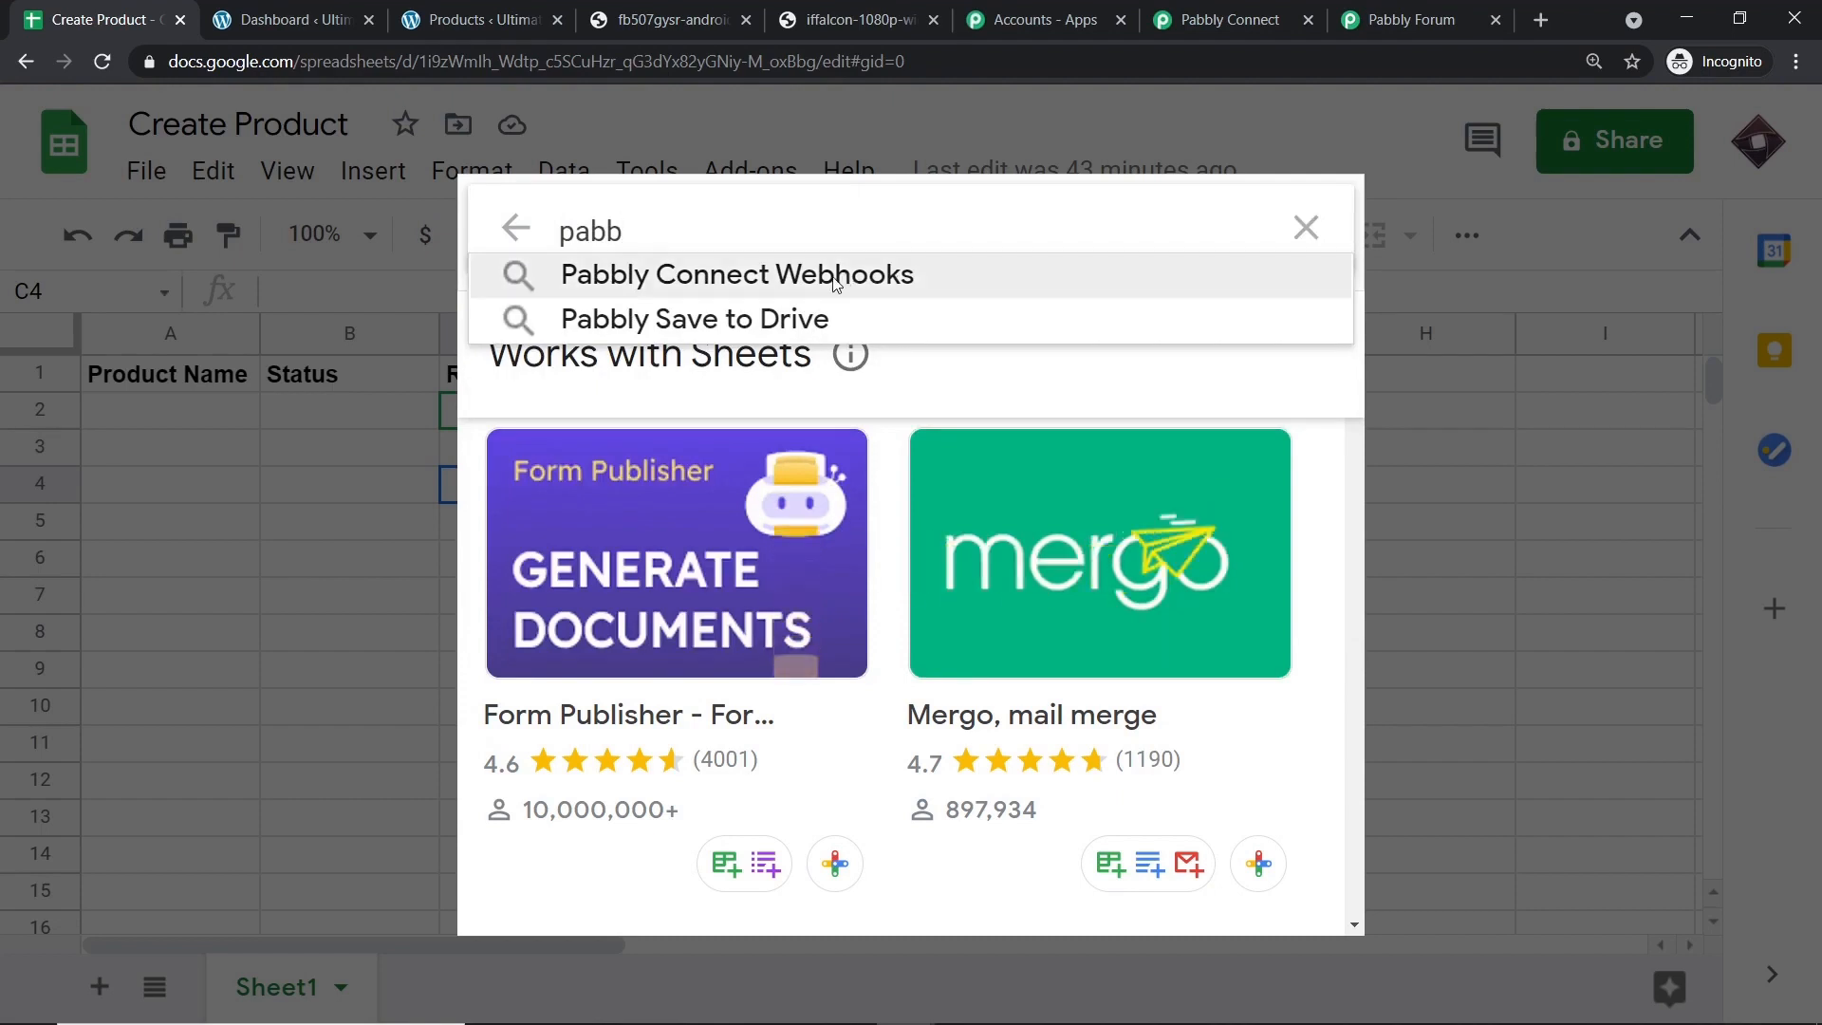
click(834, 285)
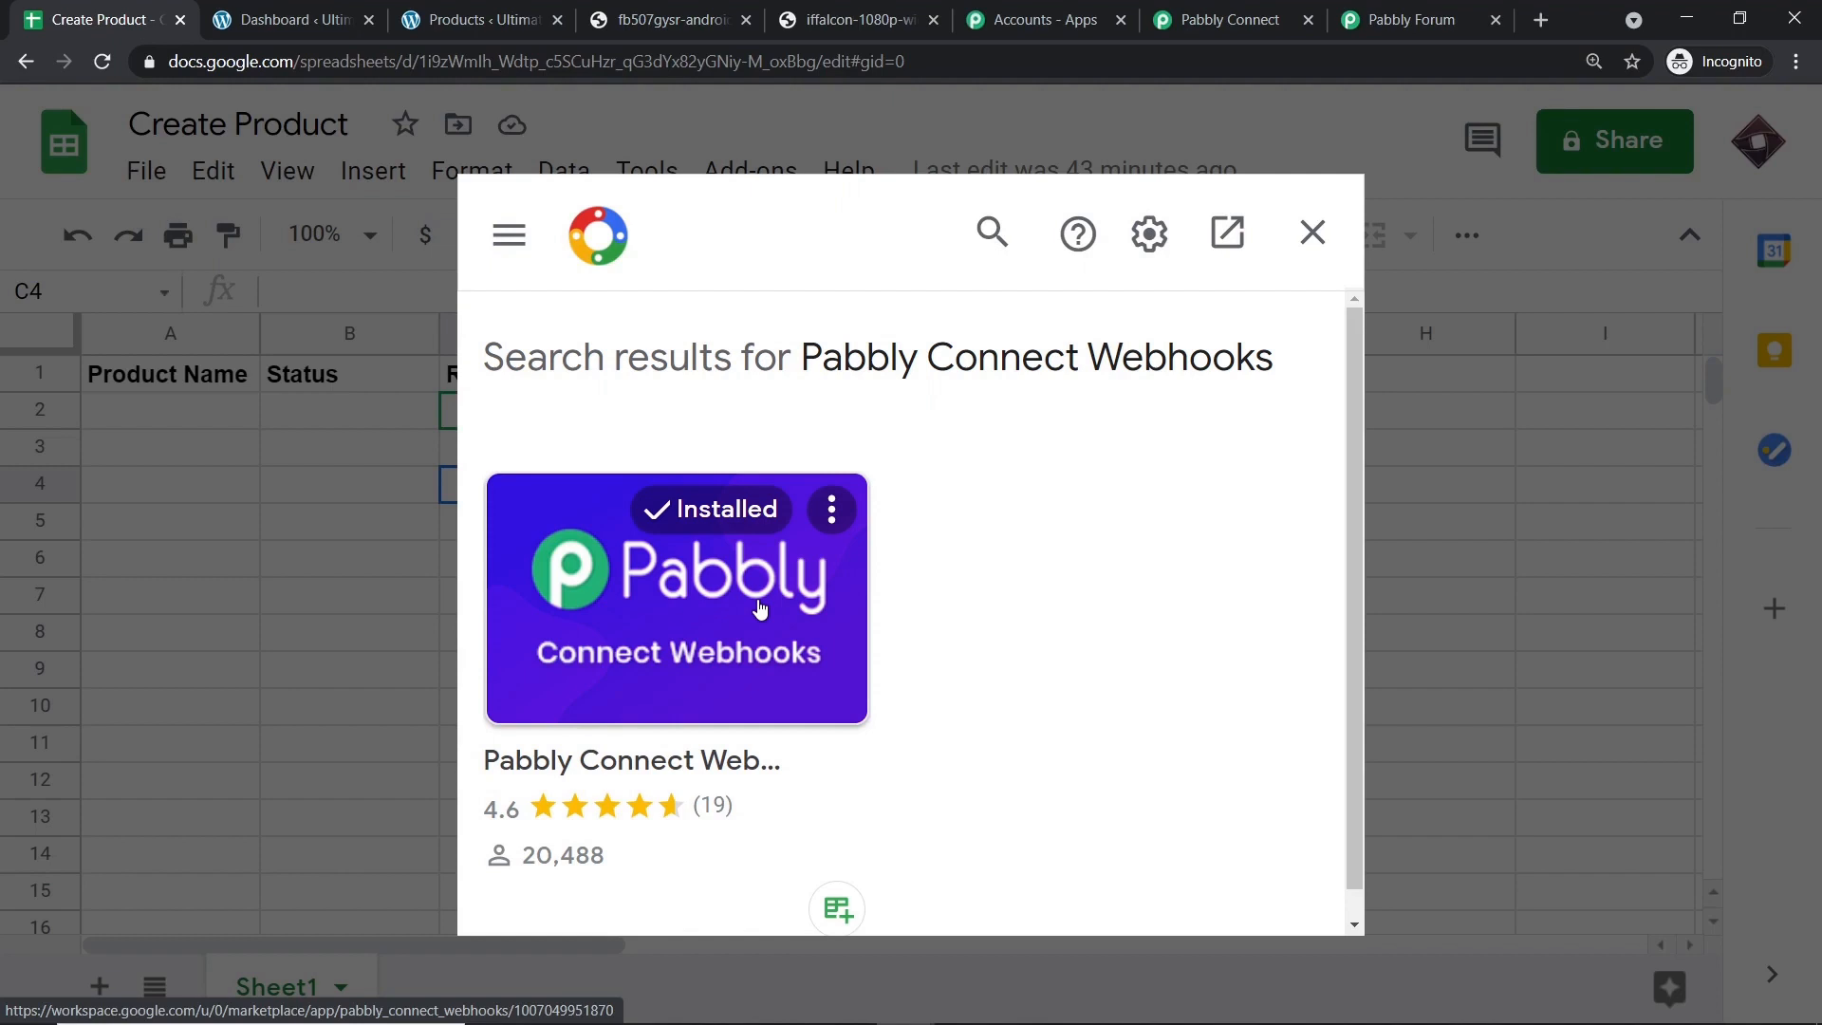
click(1312, 235)
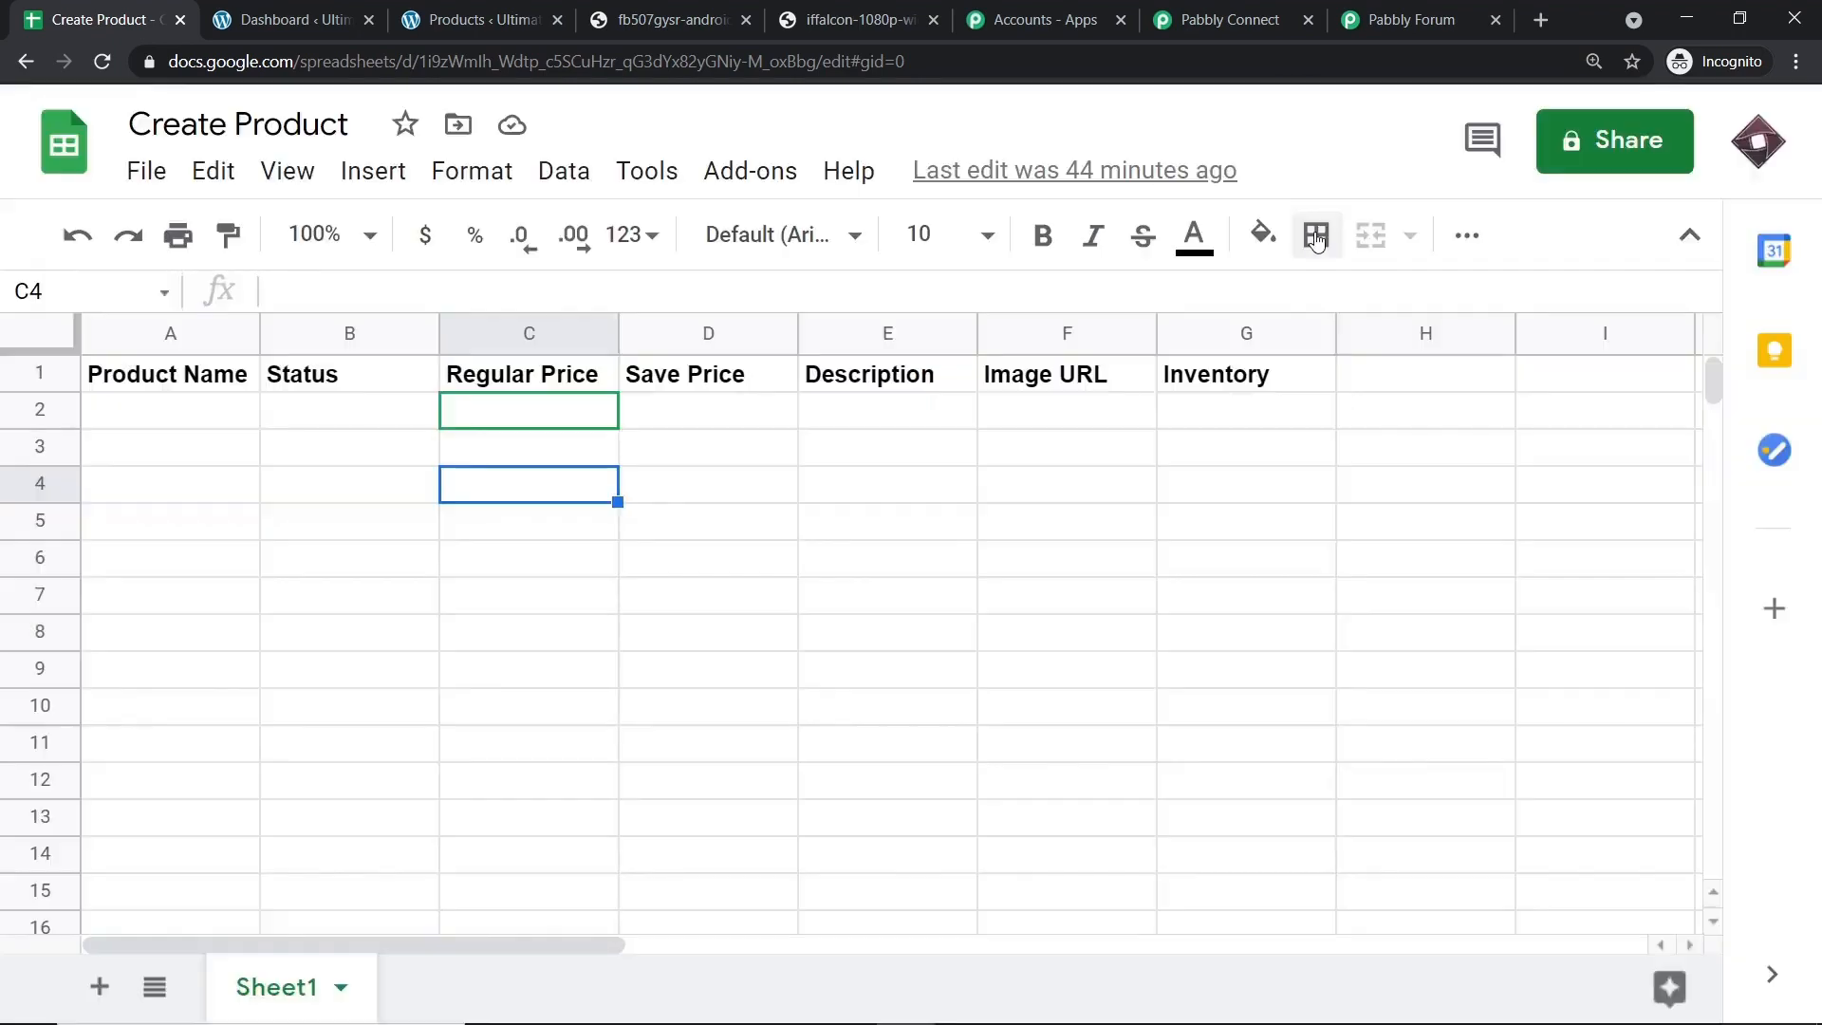
Submit the Pabbly Connect Webhooks initial setup with trigger column G and the copied webhook URL.
click(779, 172)
mouse_move(823, 325)
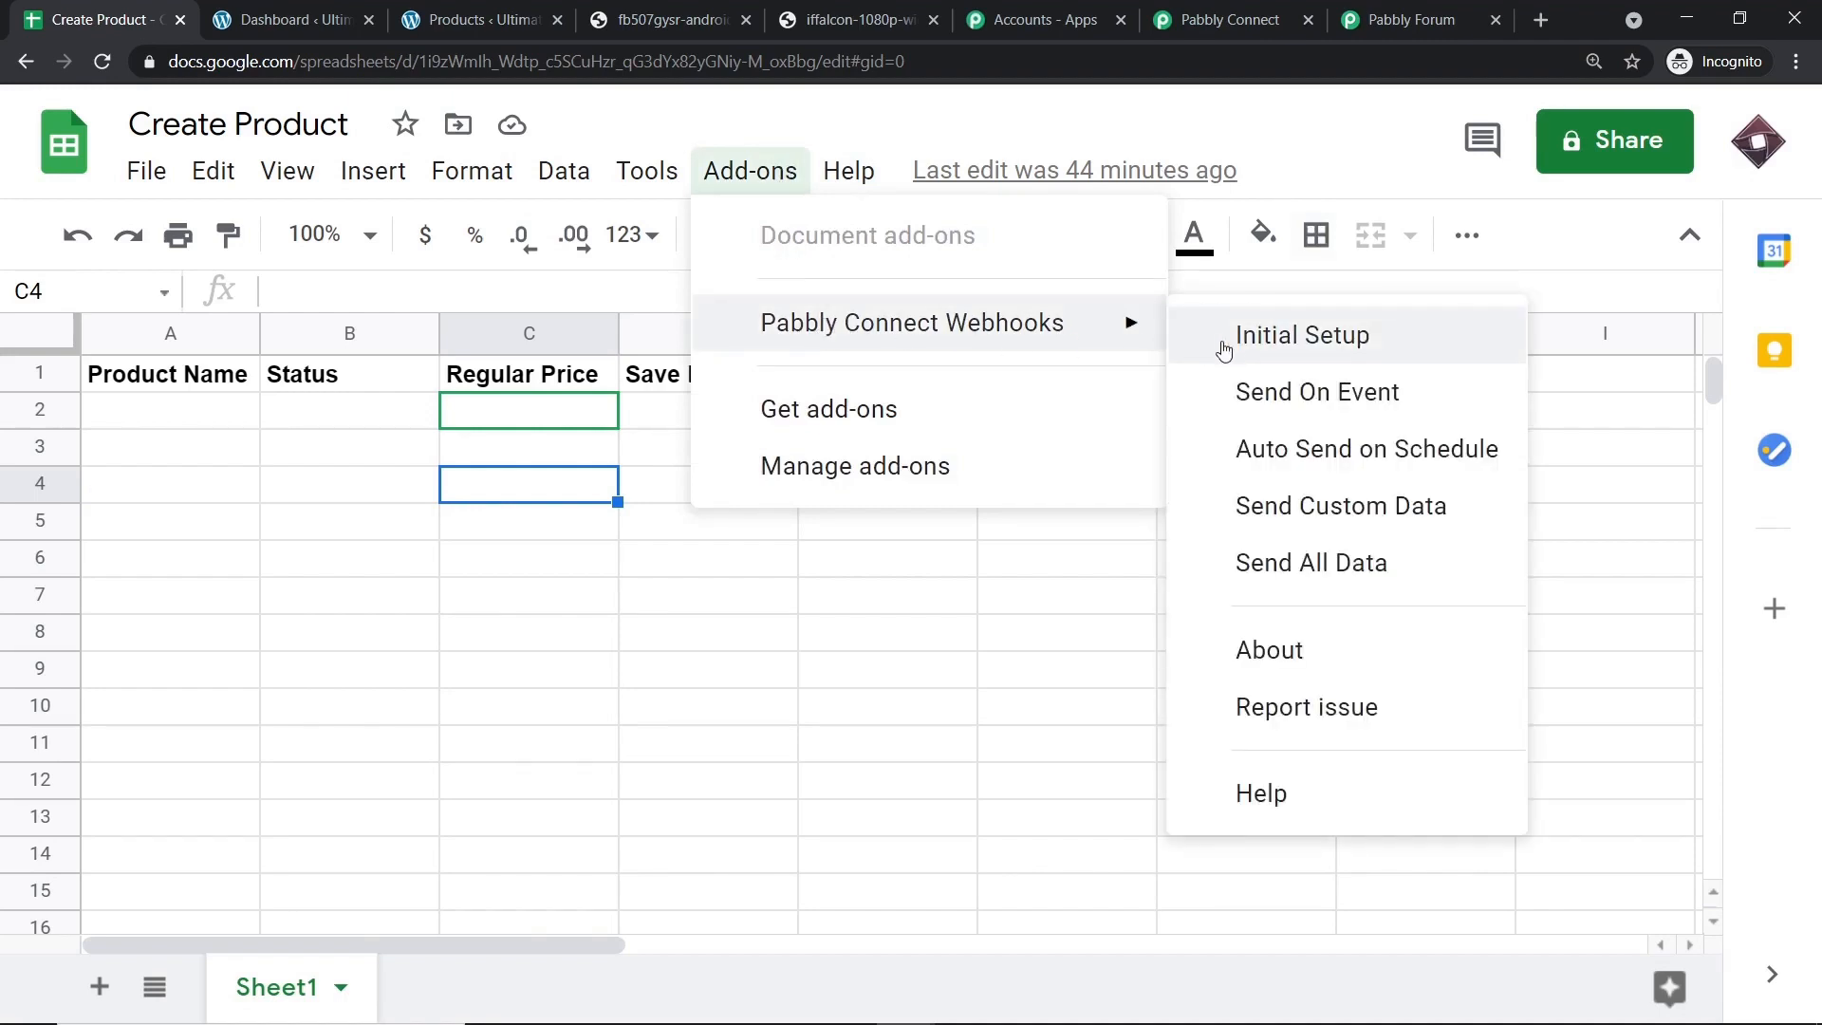
click(1224, 350)
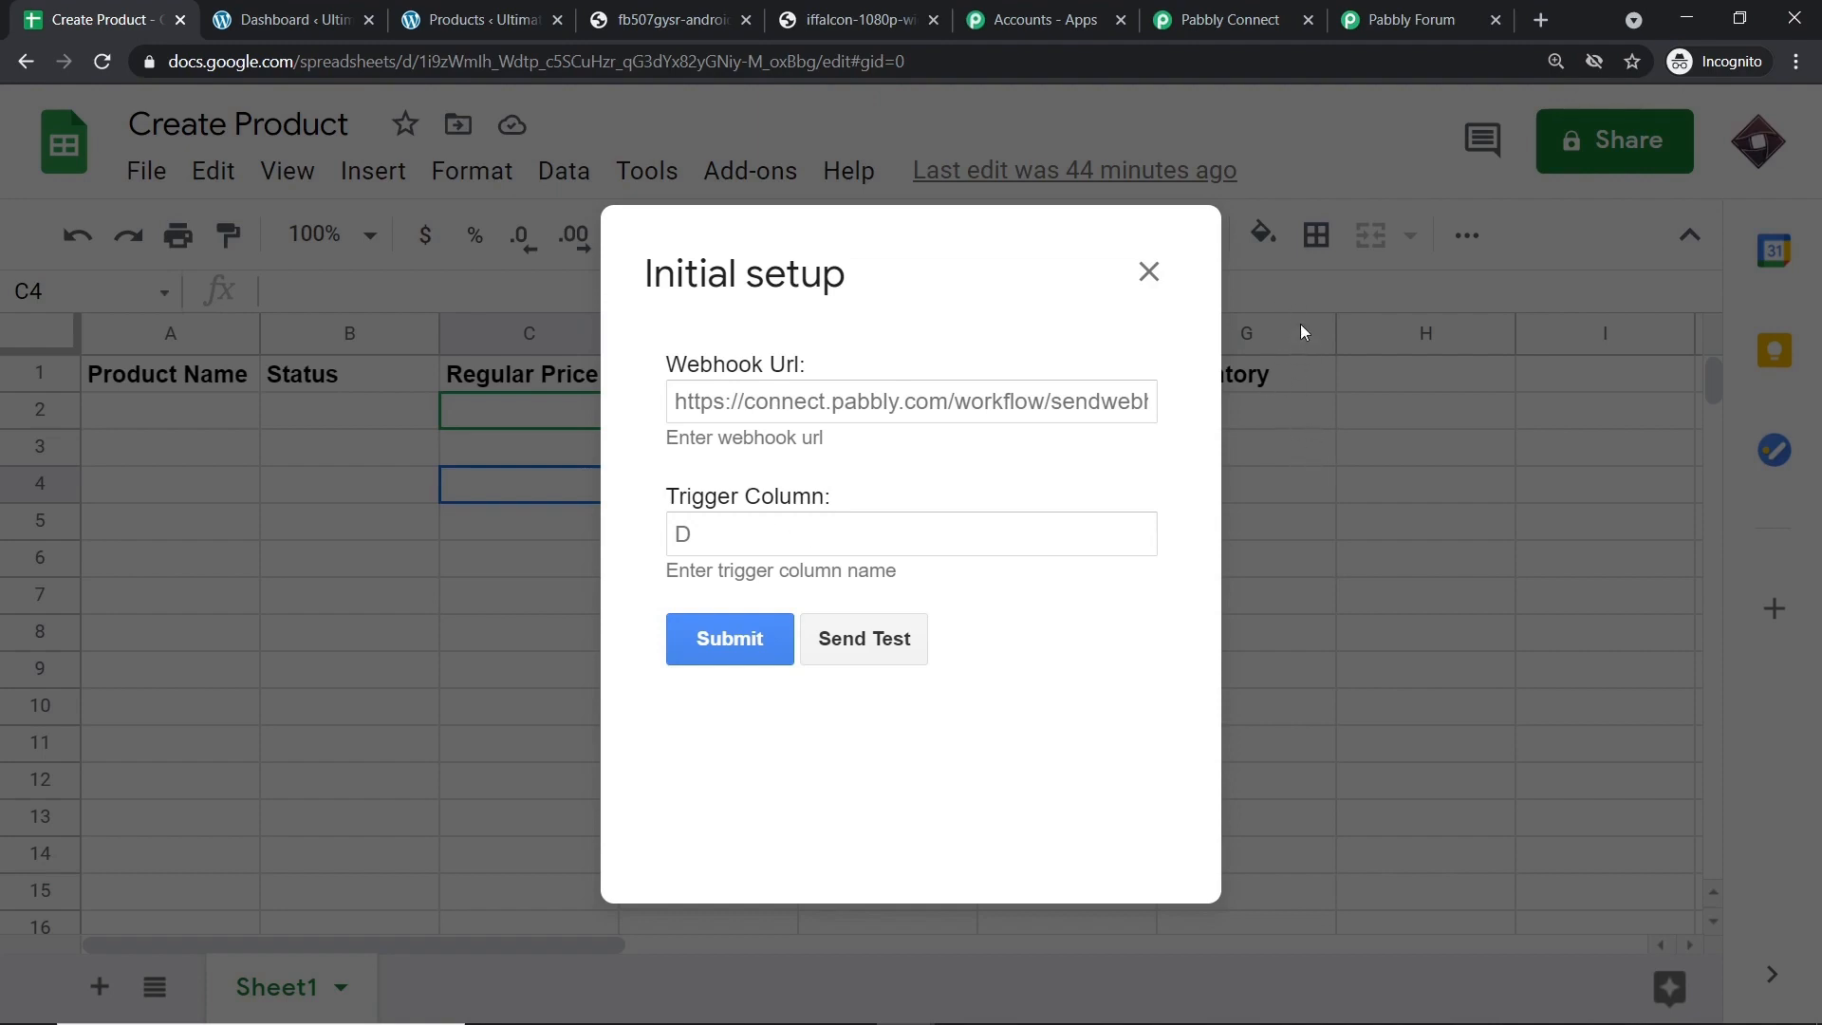
click(834, 540)
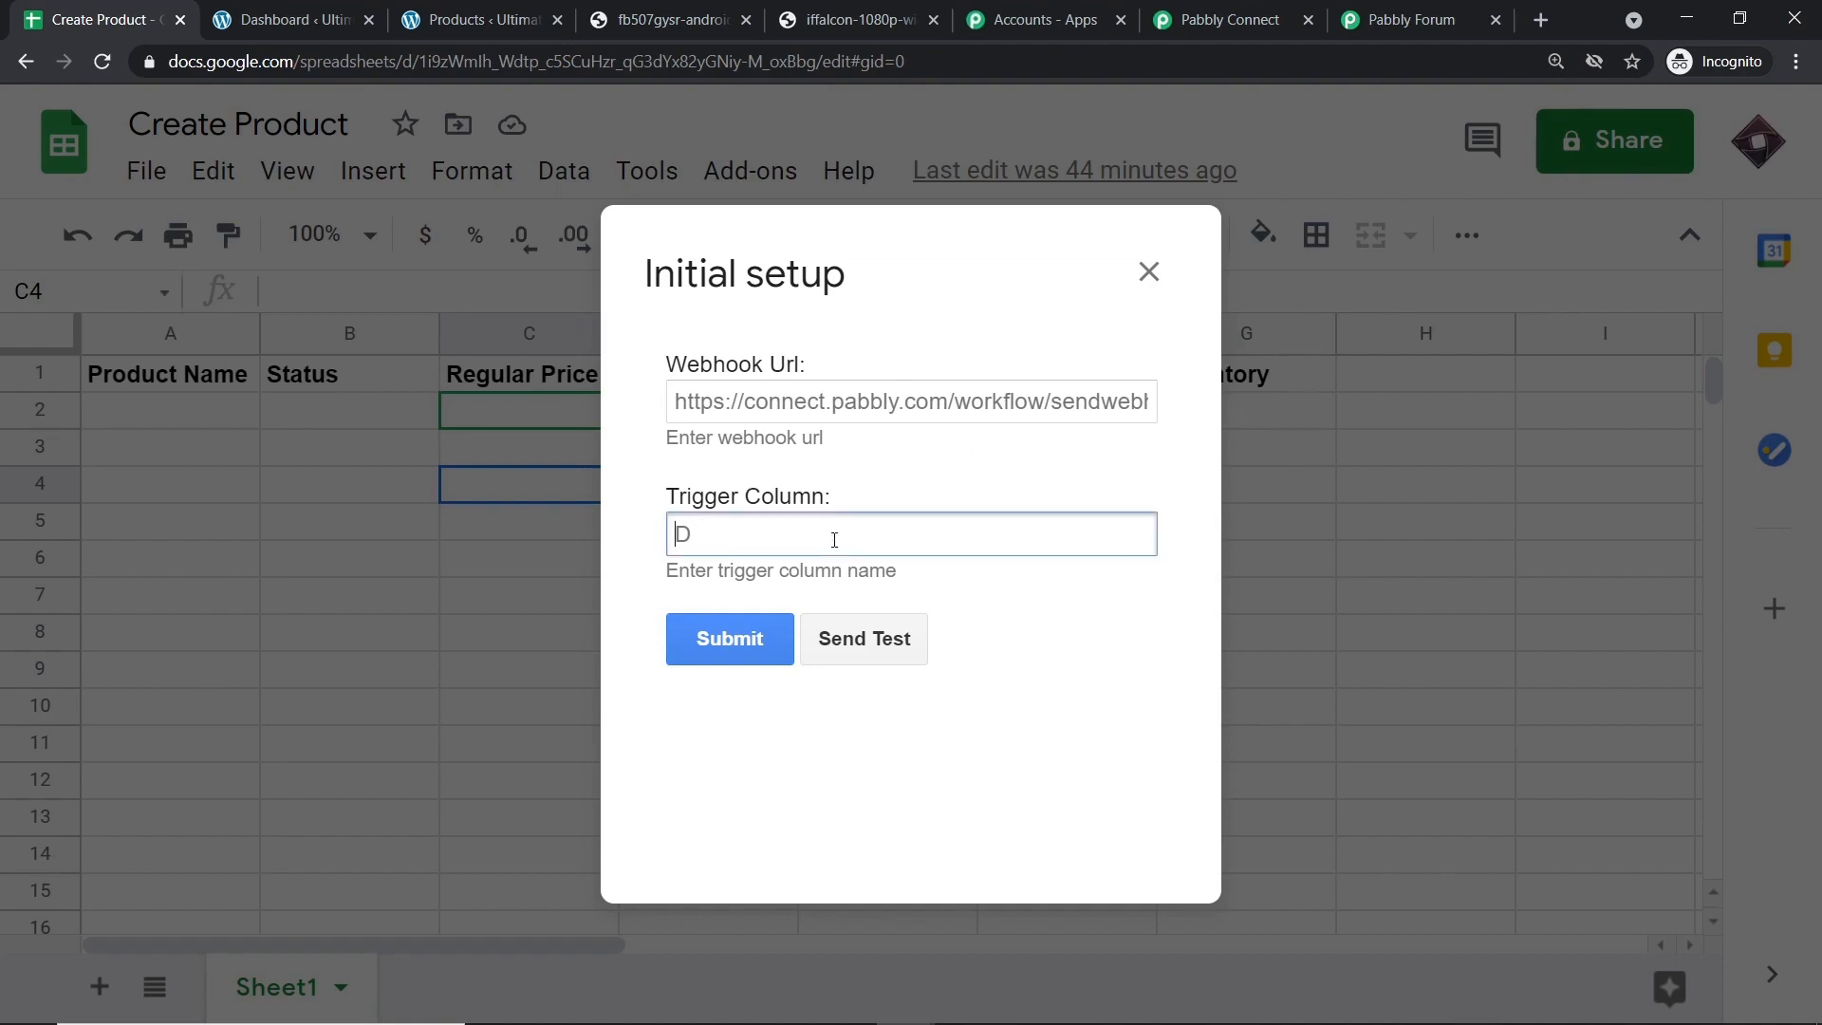
text(G)
click(1212, 12)
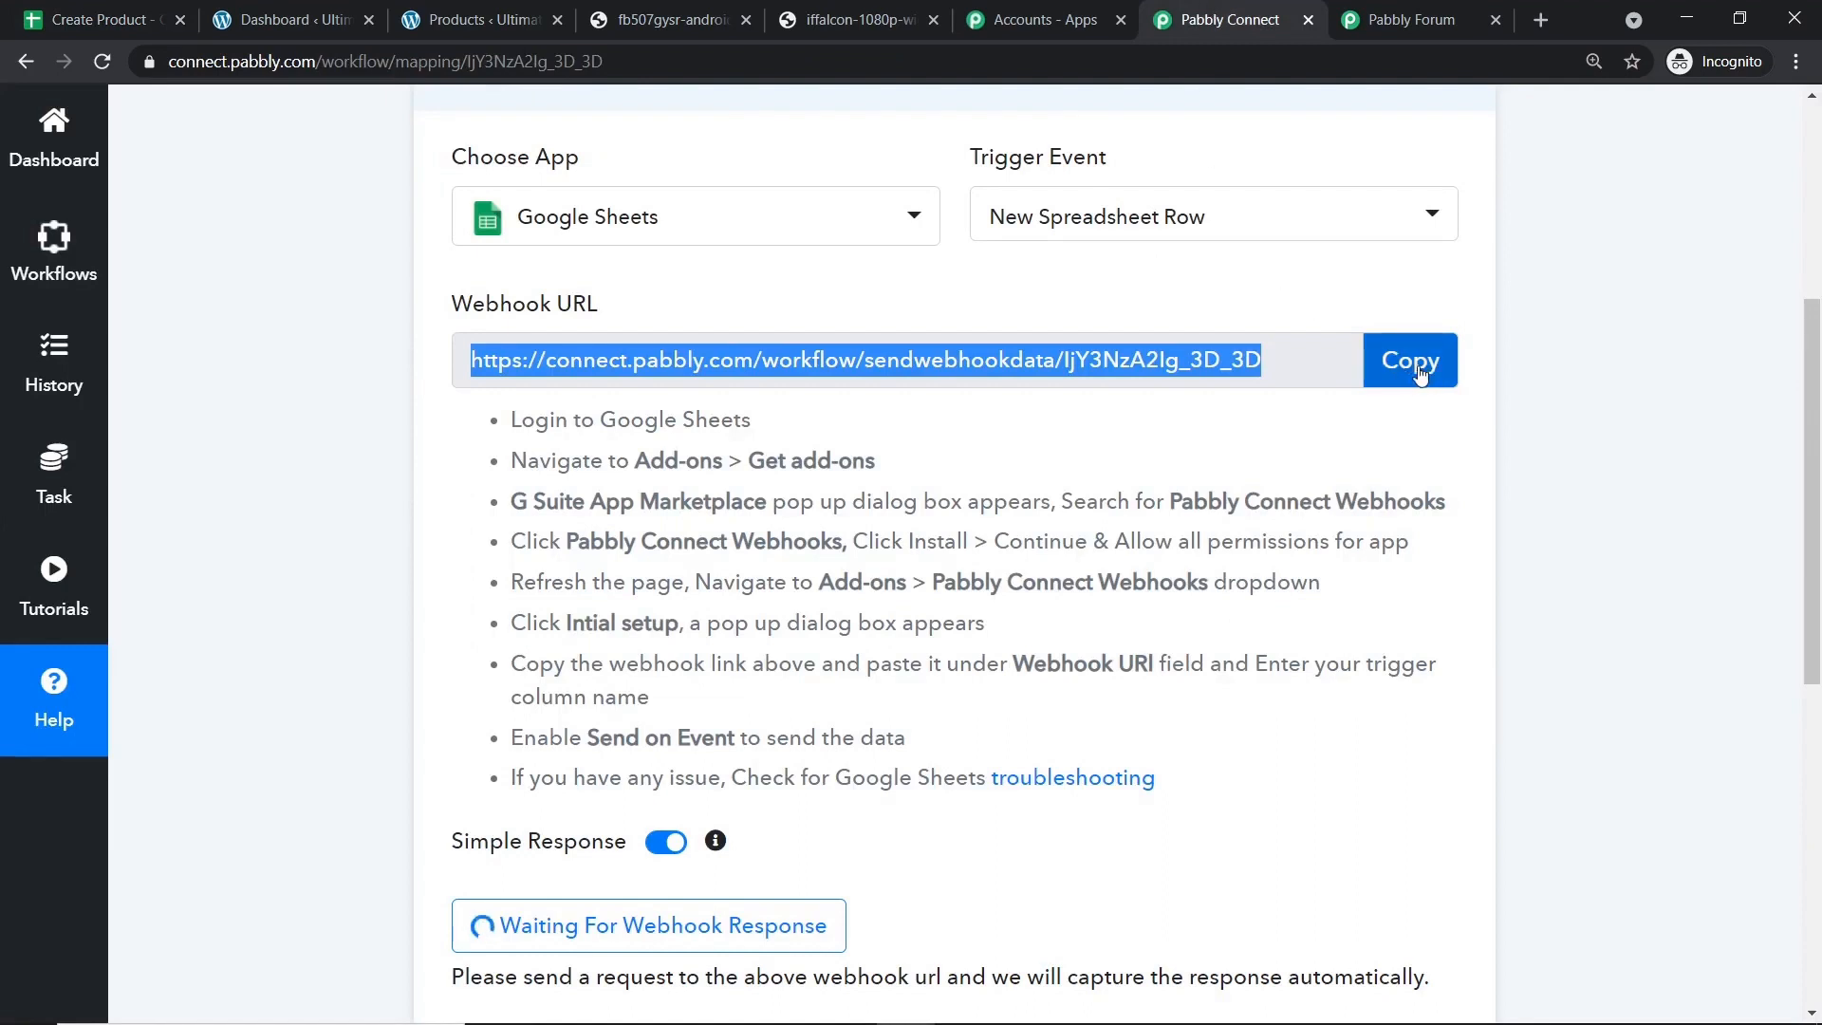
click(90, 13)
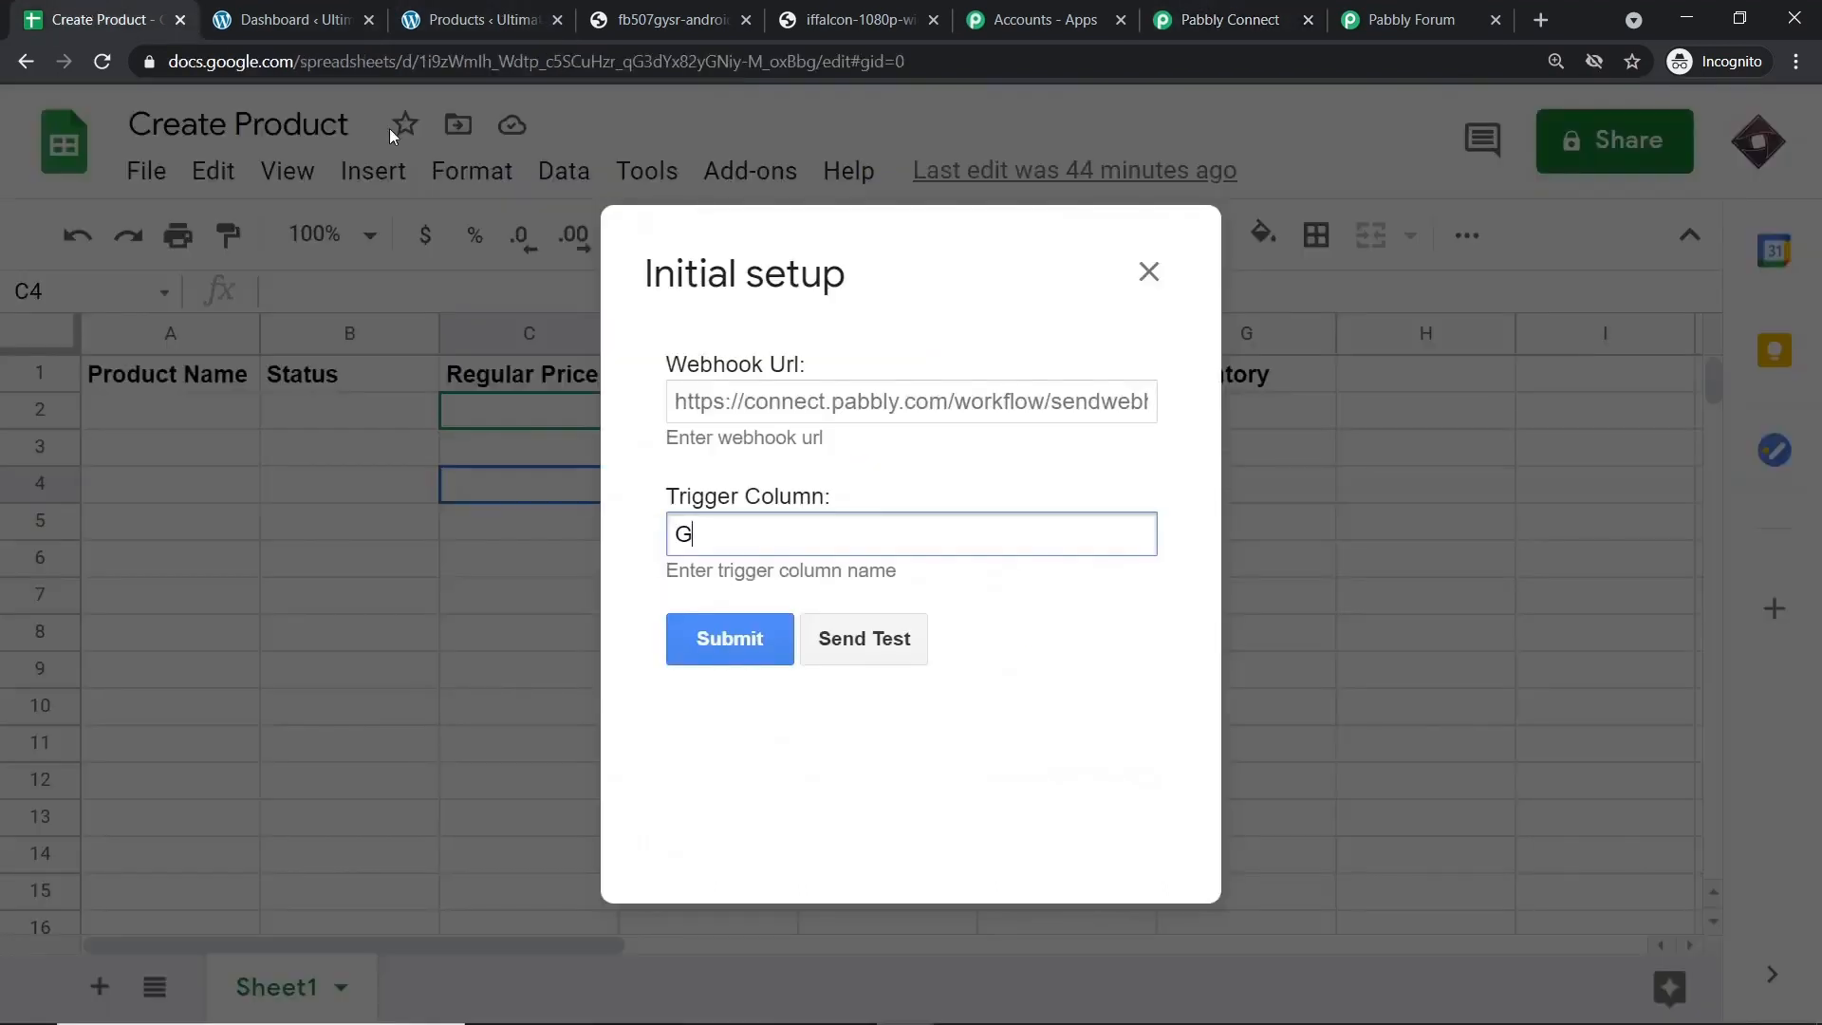
click(770, 408)
key(ctrl+v)
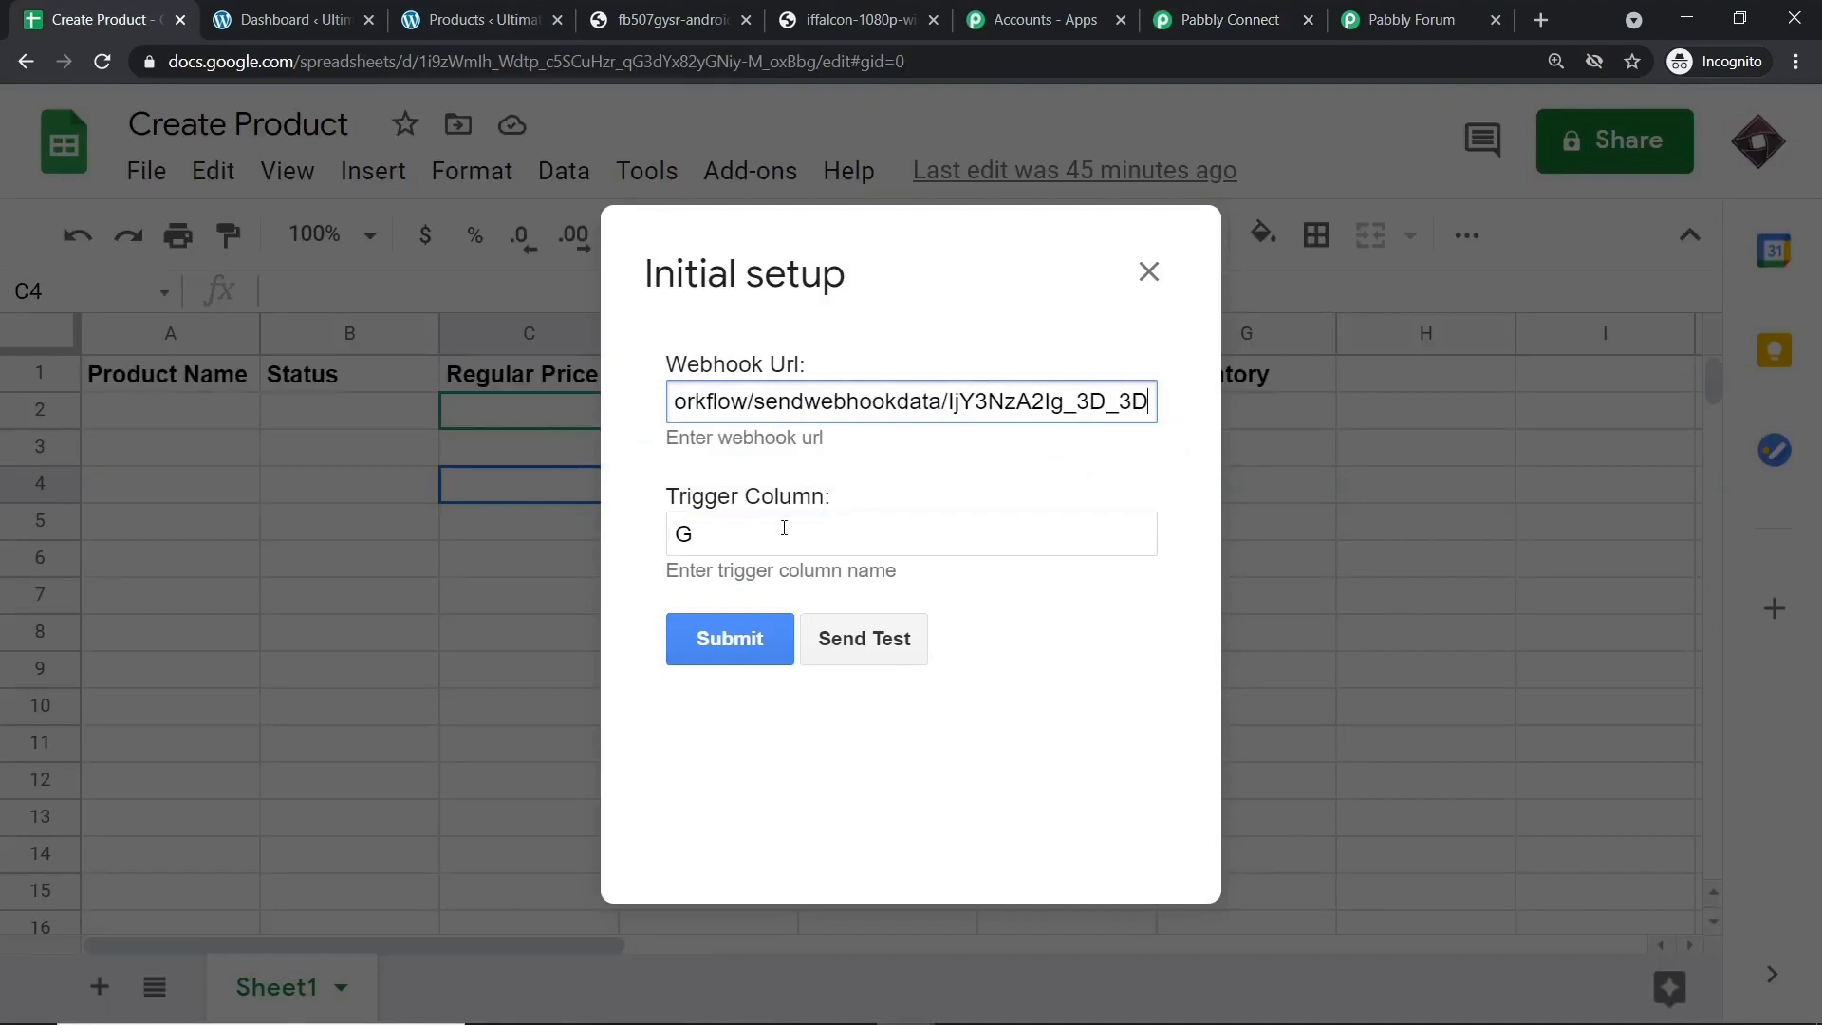
click(738, 653)
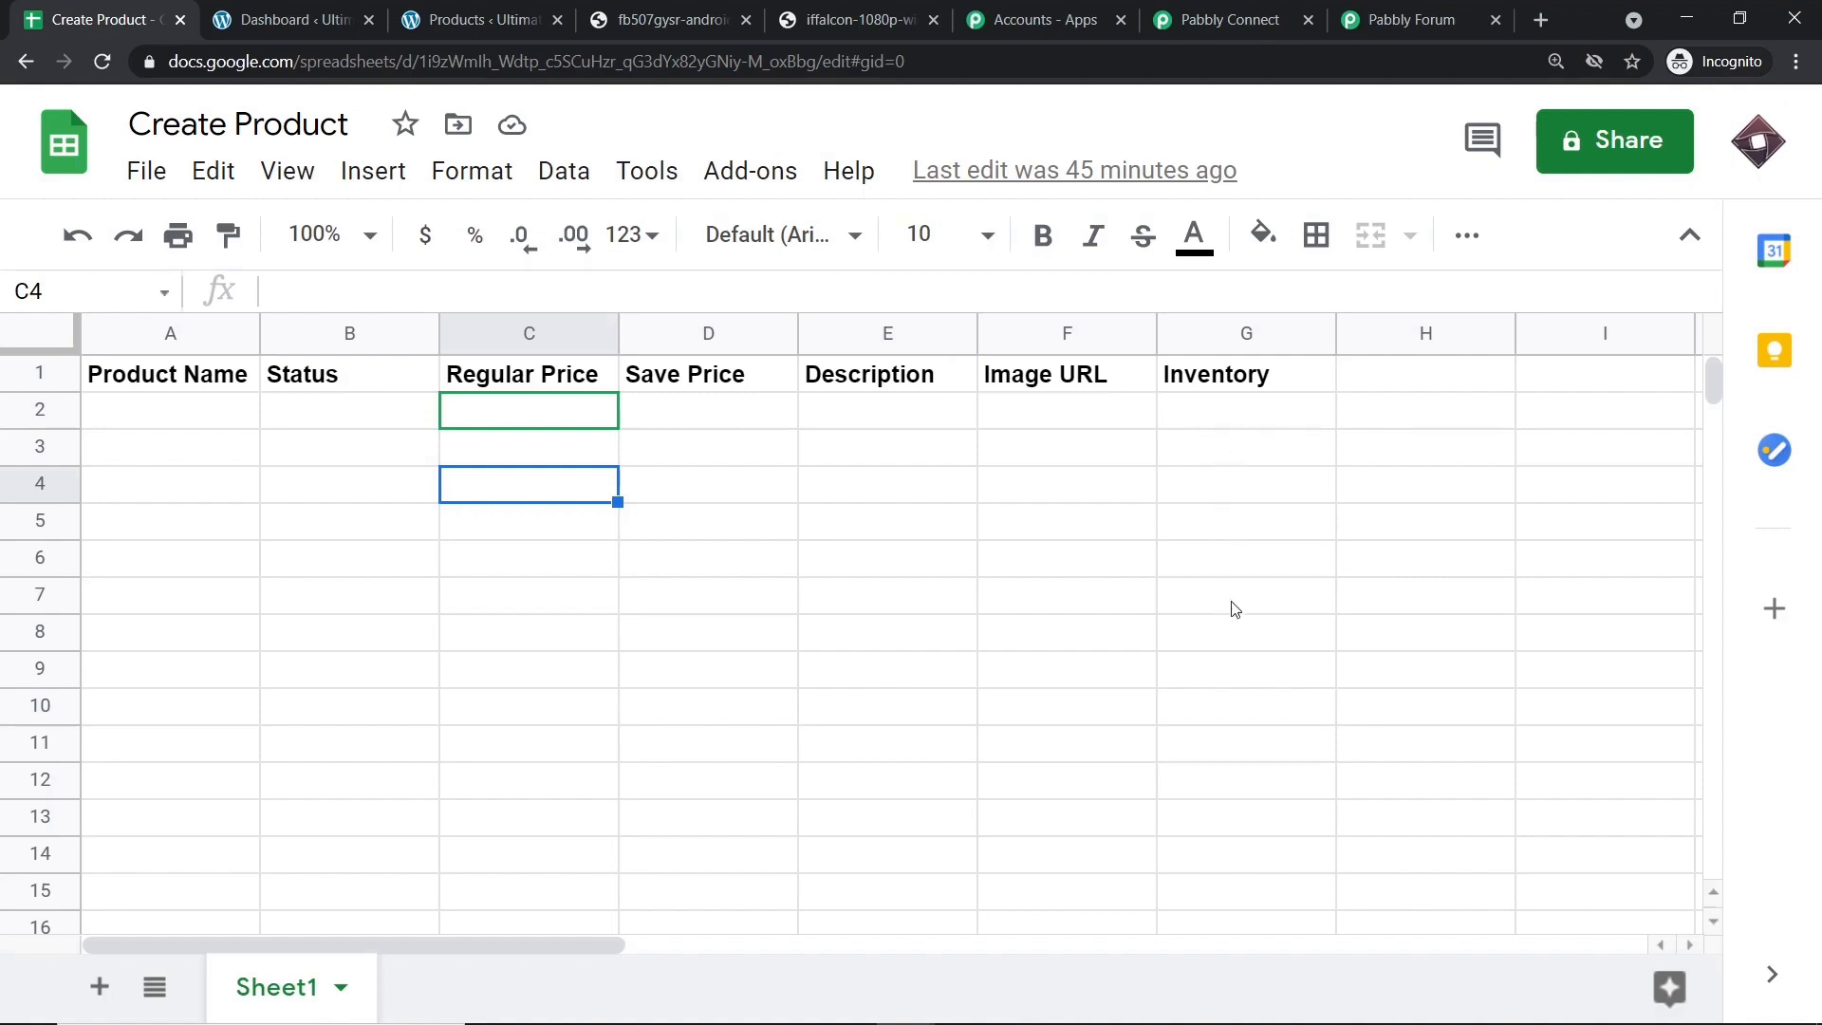
Turn on Send On Event in Add-ons > Pabbly Connect Webhooks, then confirm Pabbly Connect is waiting for the webhook.
click(762, 162)
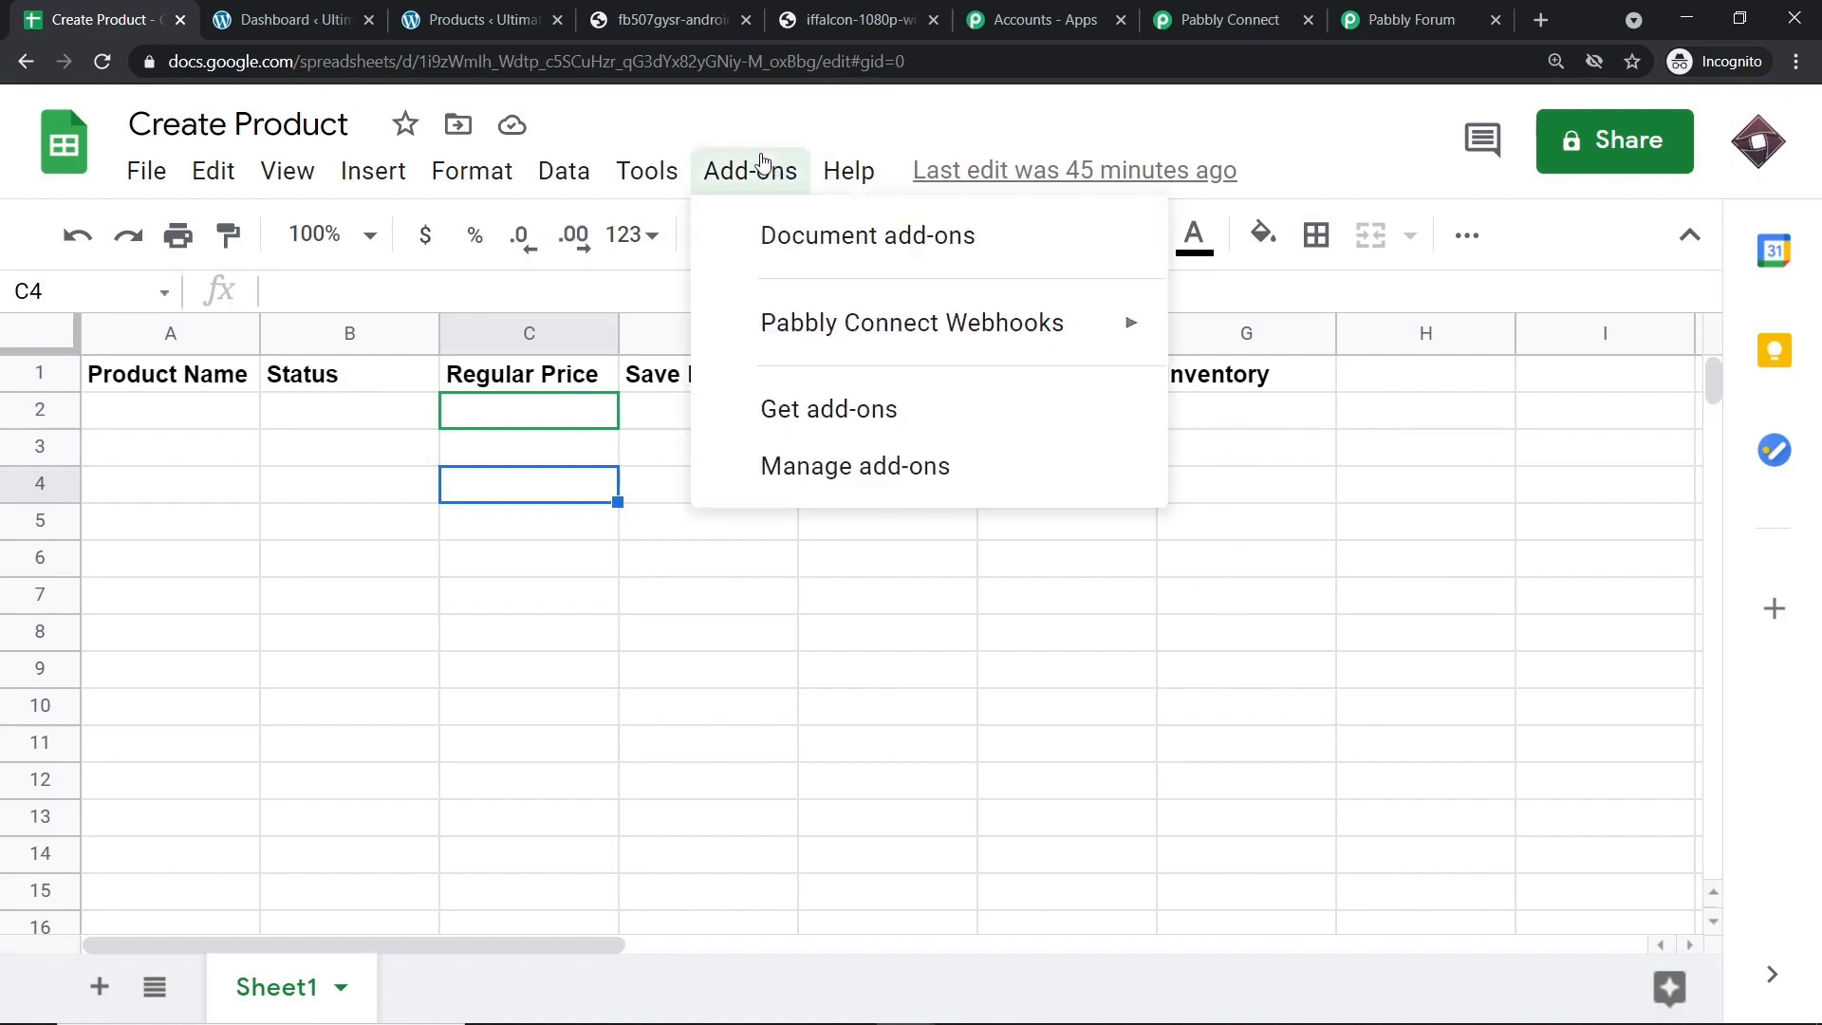
mouse_move(811, 322)
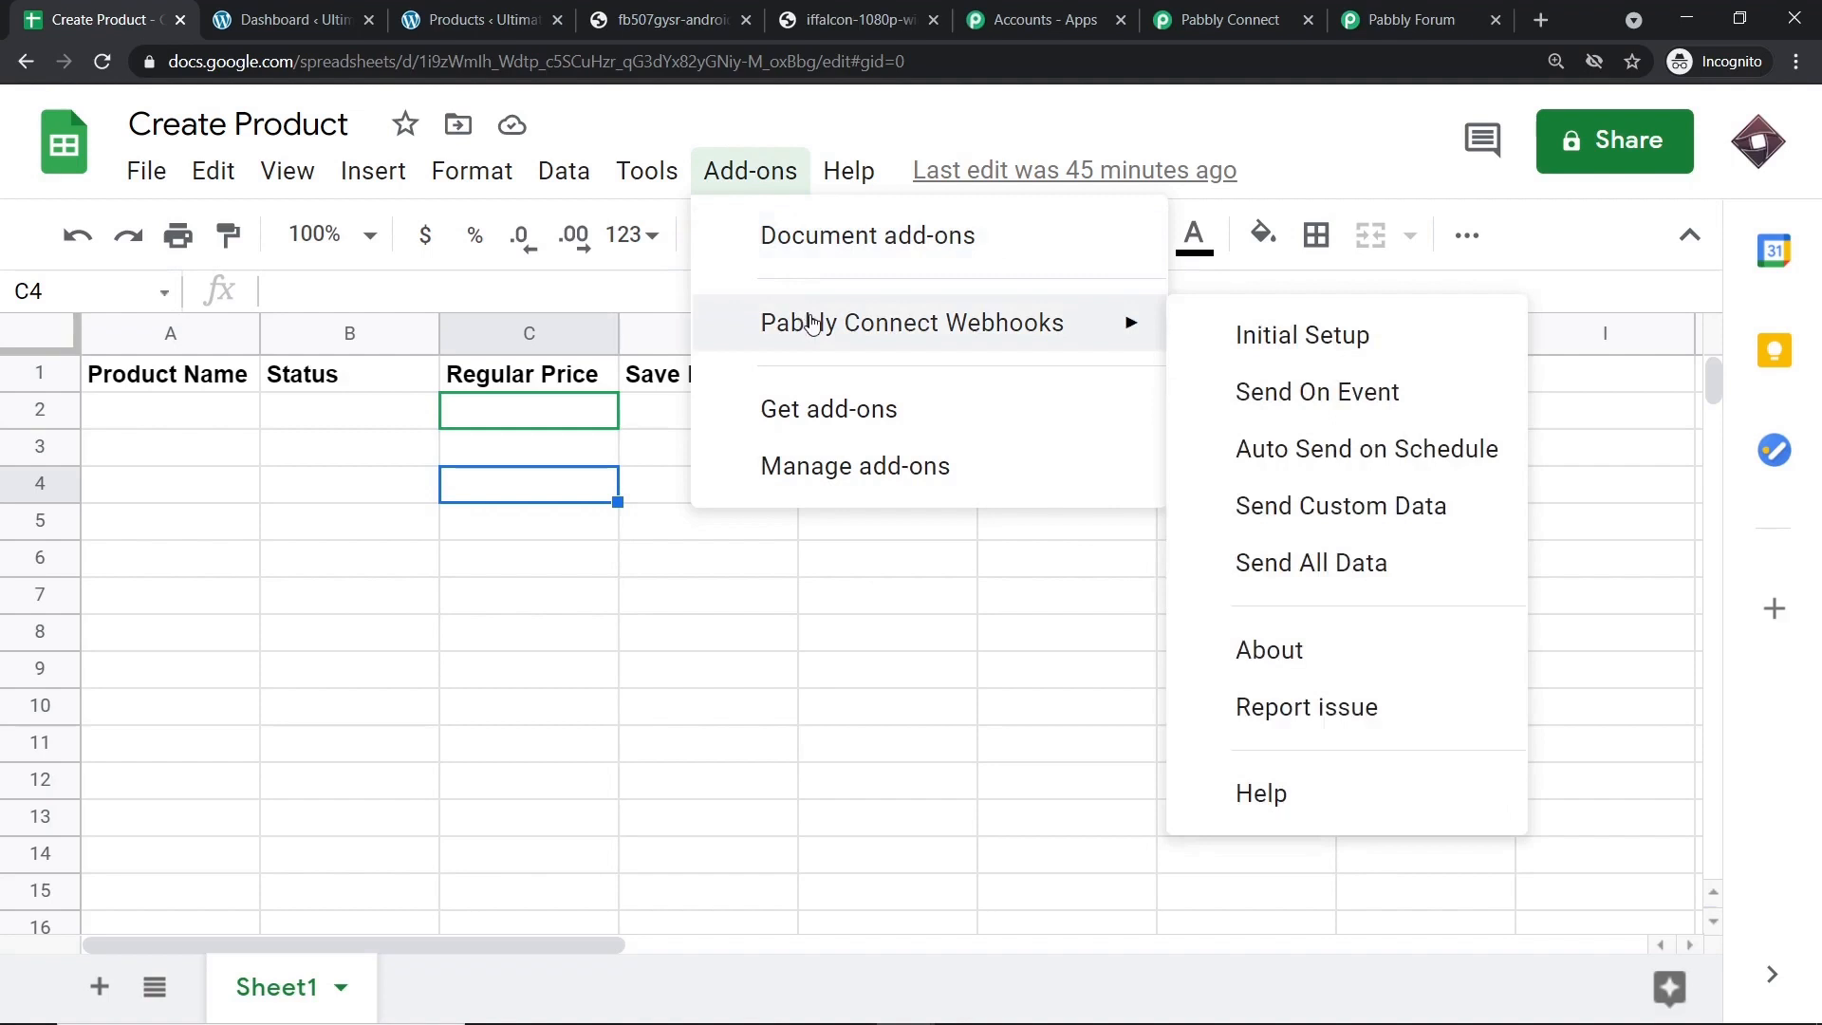
click(1271, 393)
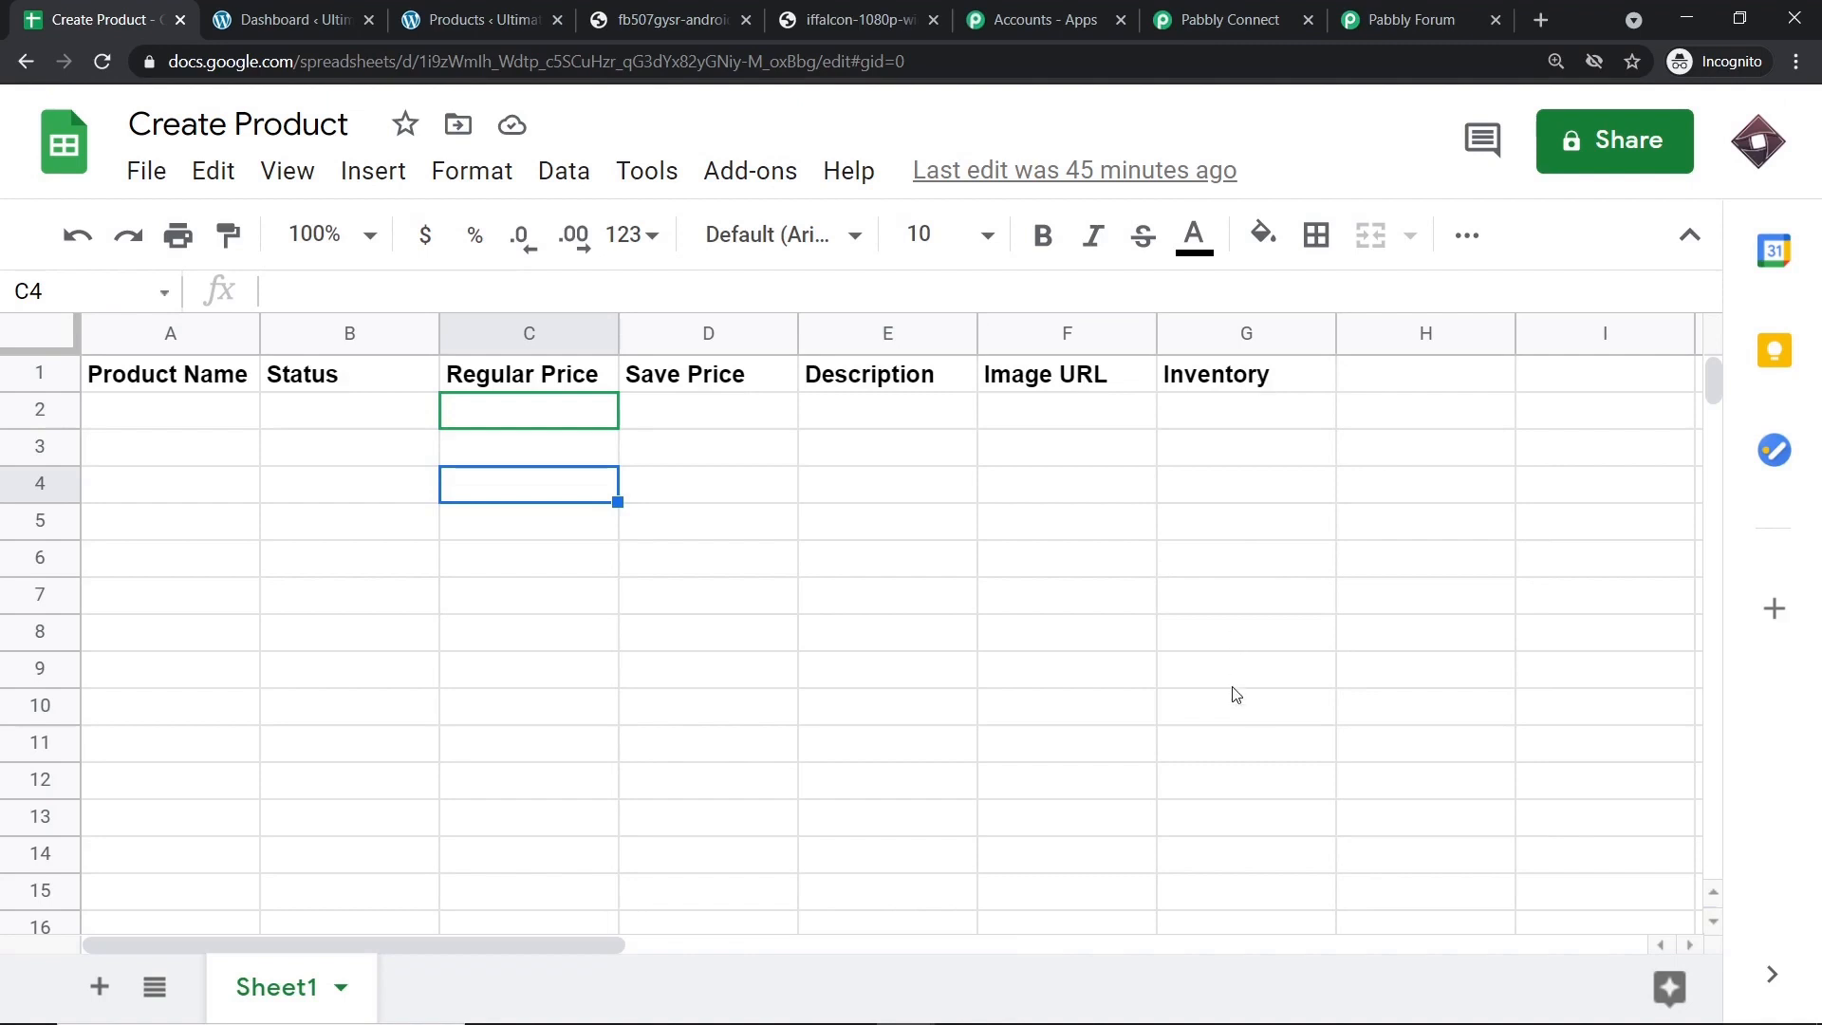
click(1210, 19)
scroll(410, 735, down, 3)
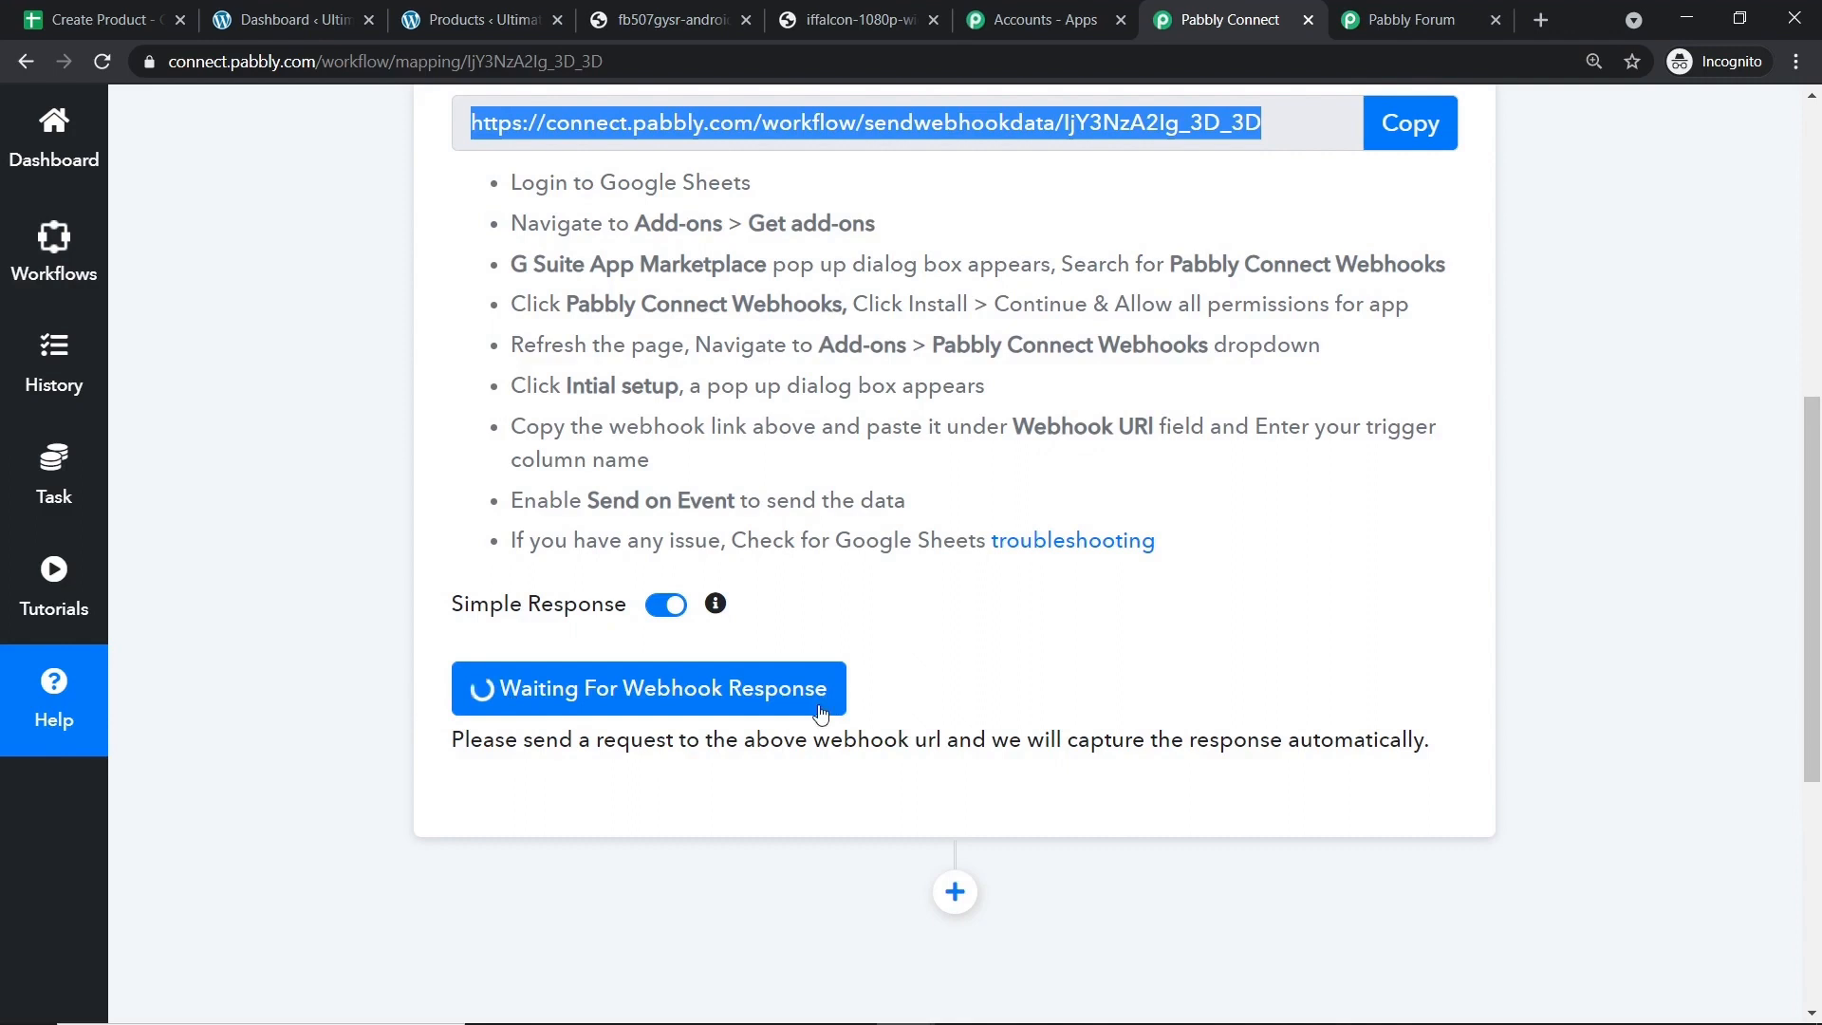
click(151, 17)
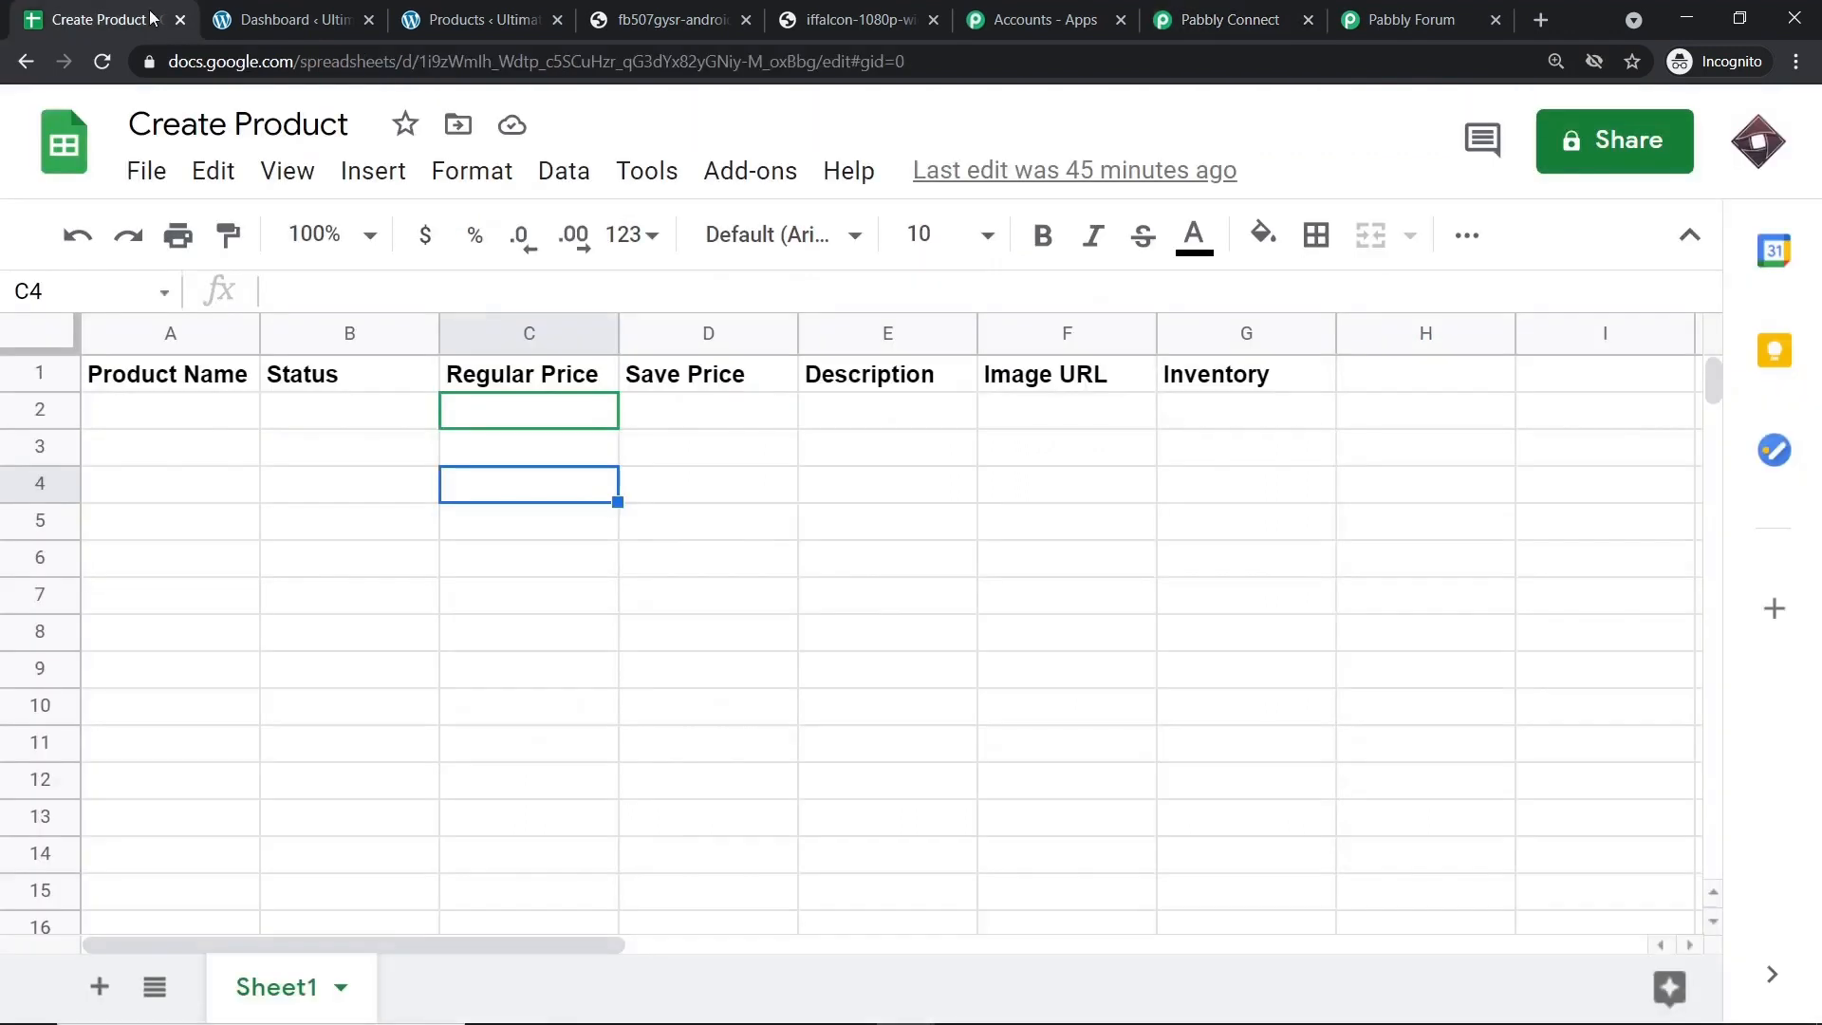
Fill row 2 with Vibrant TV, Published, 2000, 1750 and 'LED TV, 24 COLORS 1980 PIXELS'.
click(190, 427)
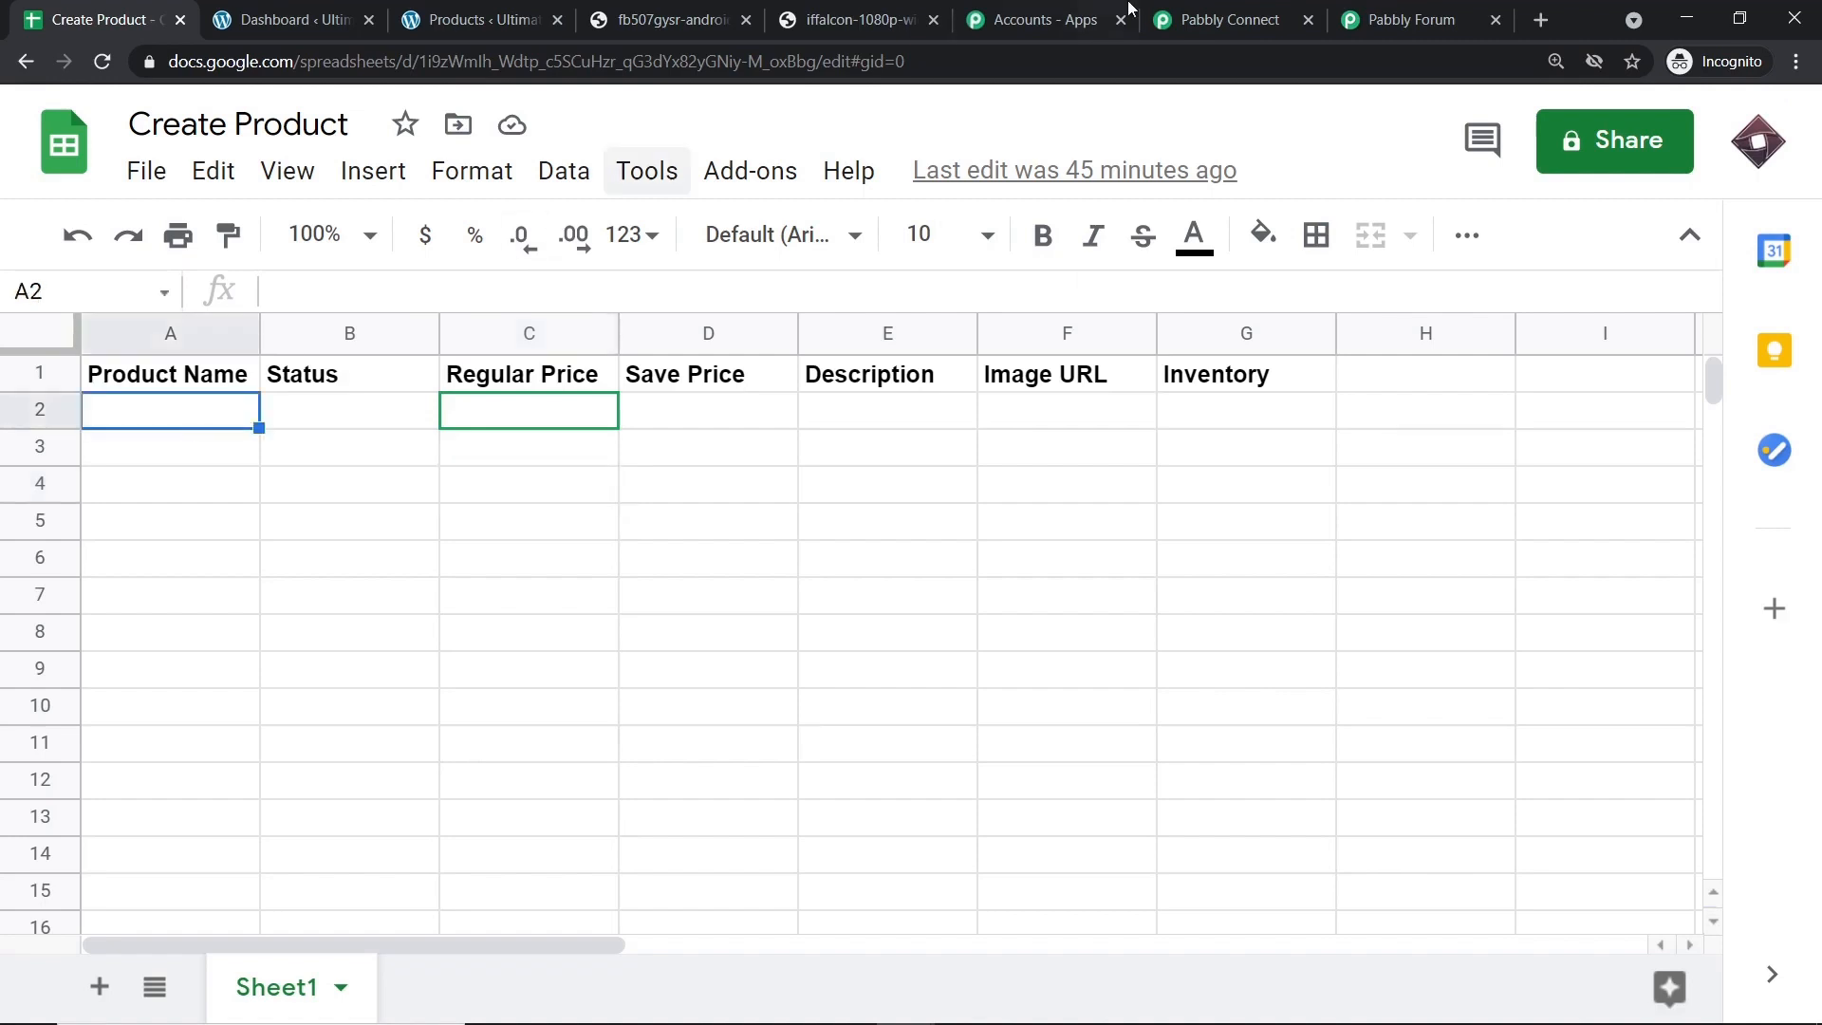
click(856, 19)
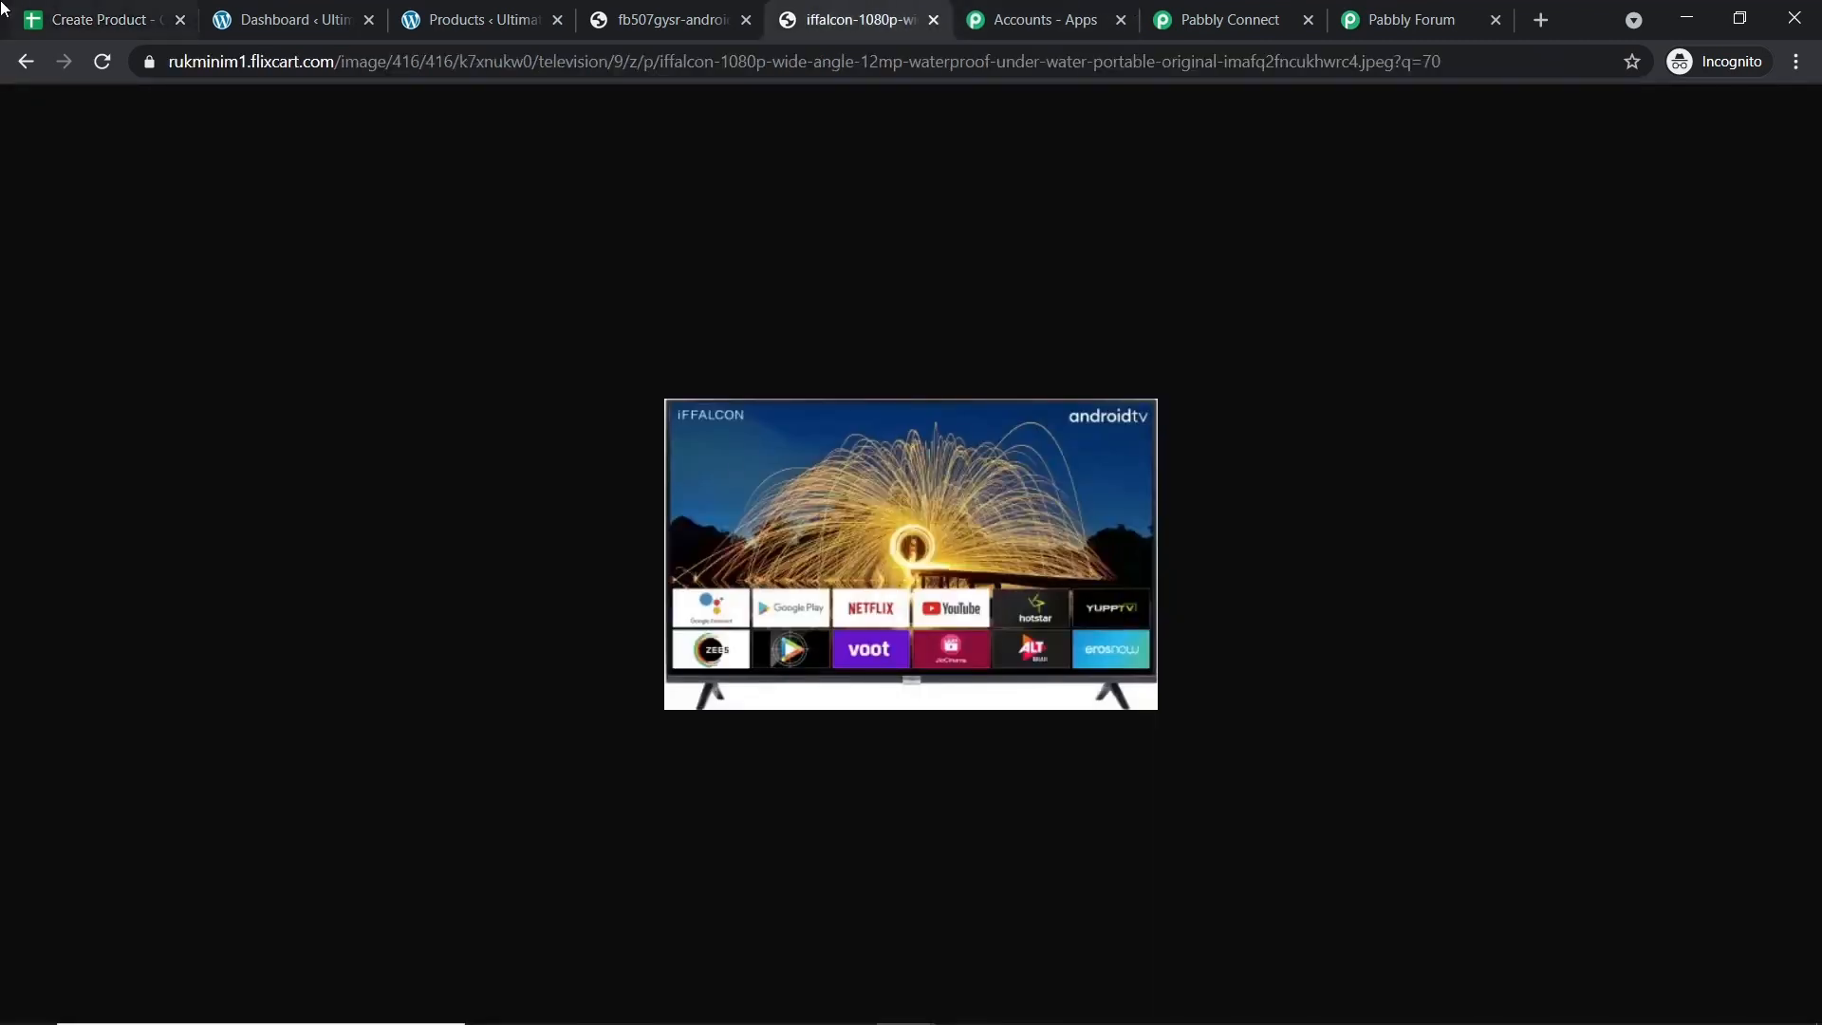
click(104, 19)
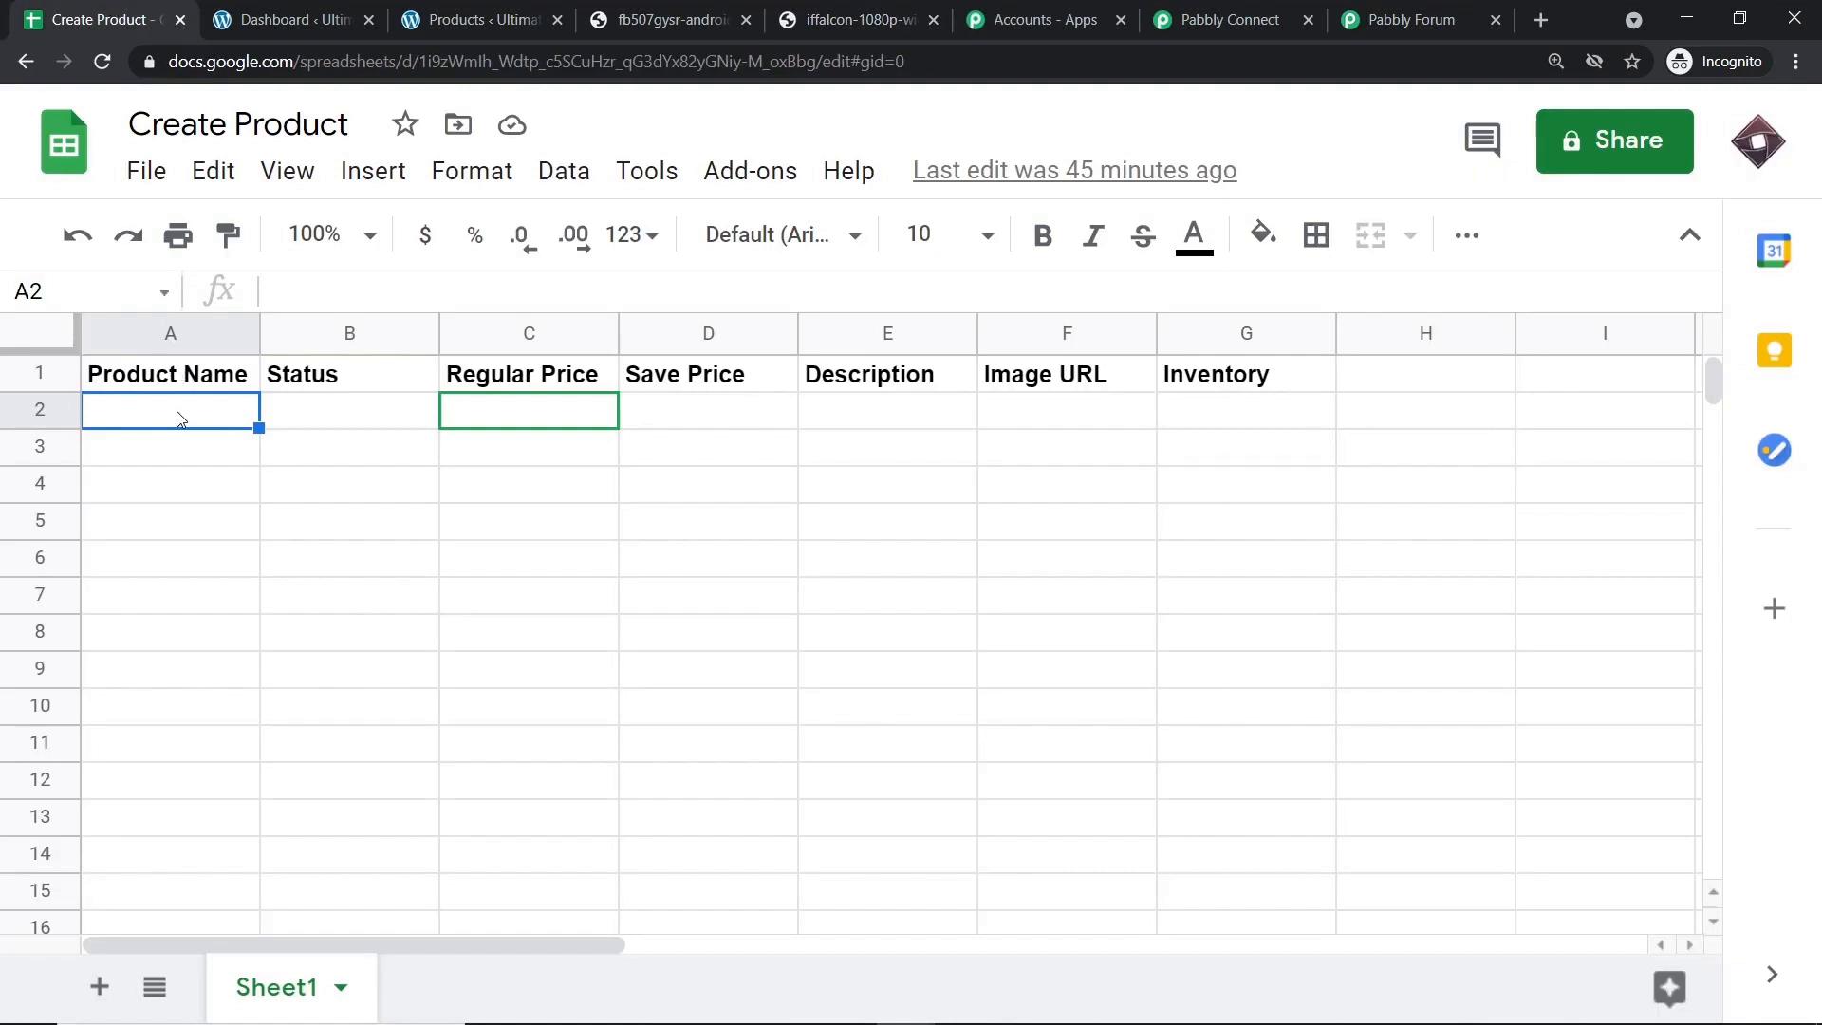
text(Vibrant )
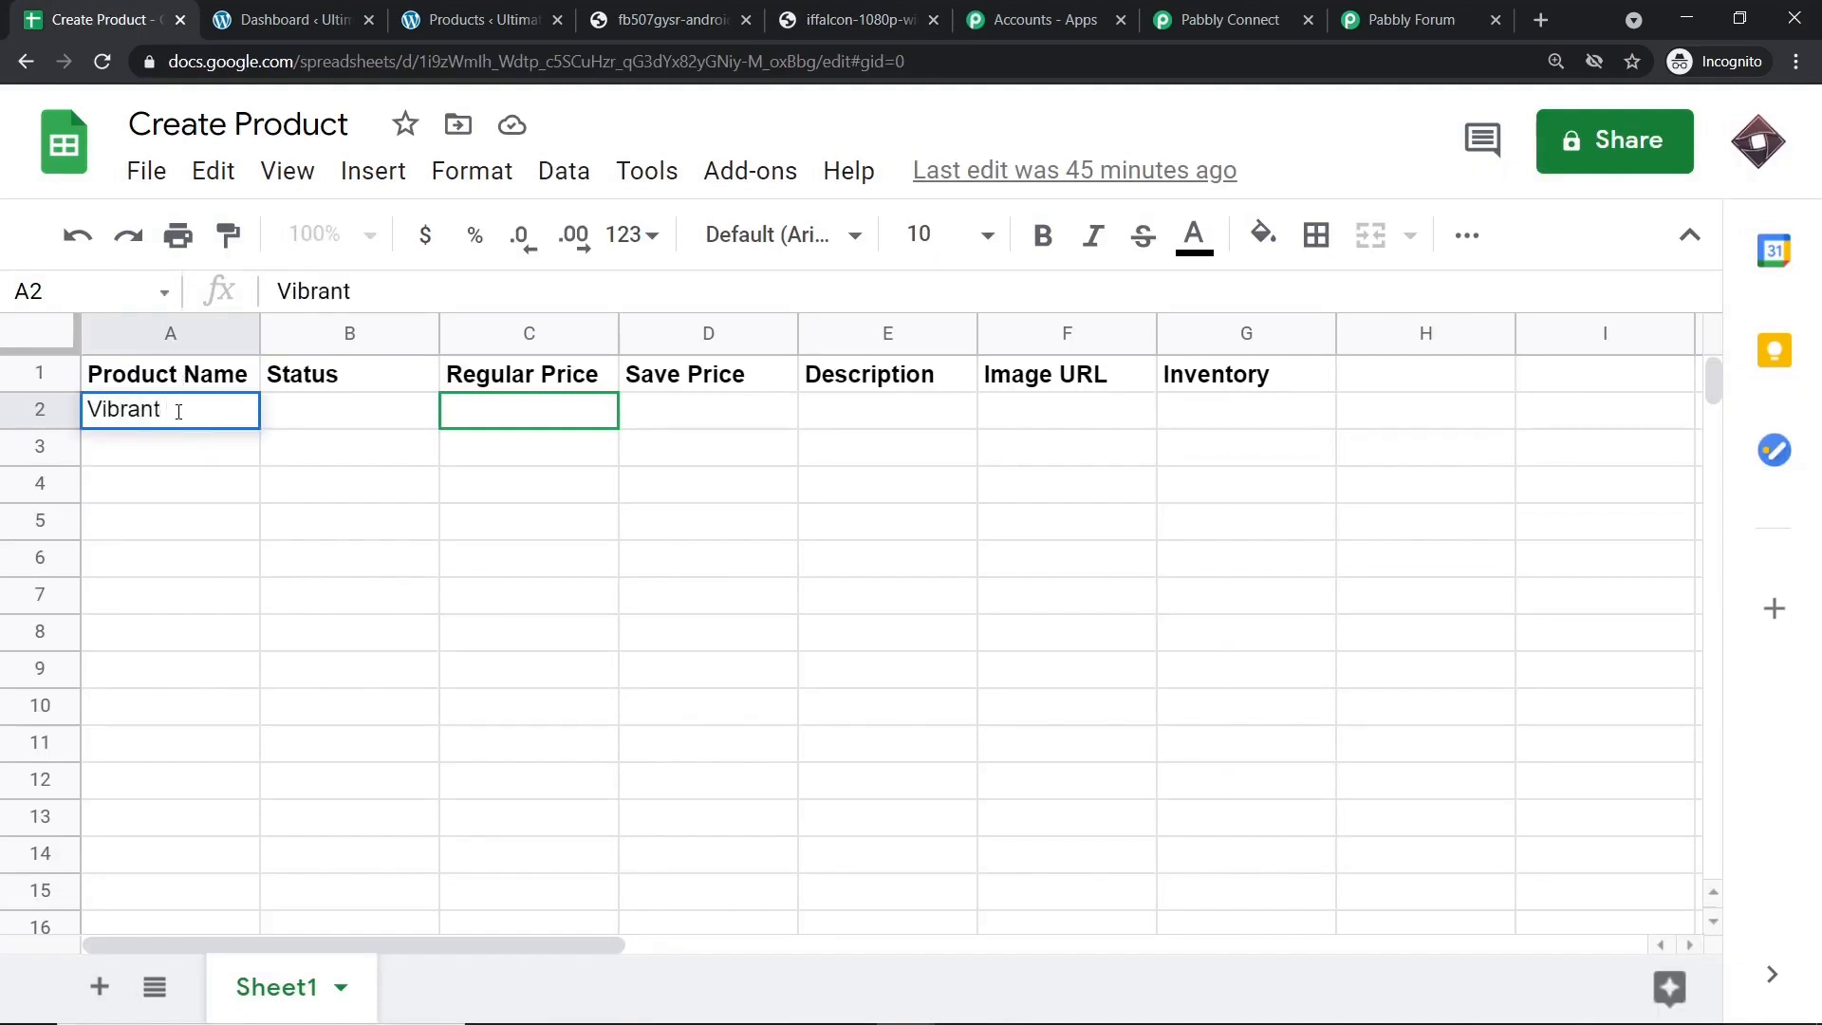
text(TV)
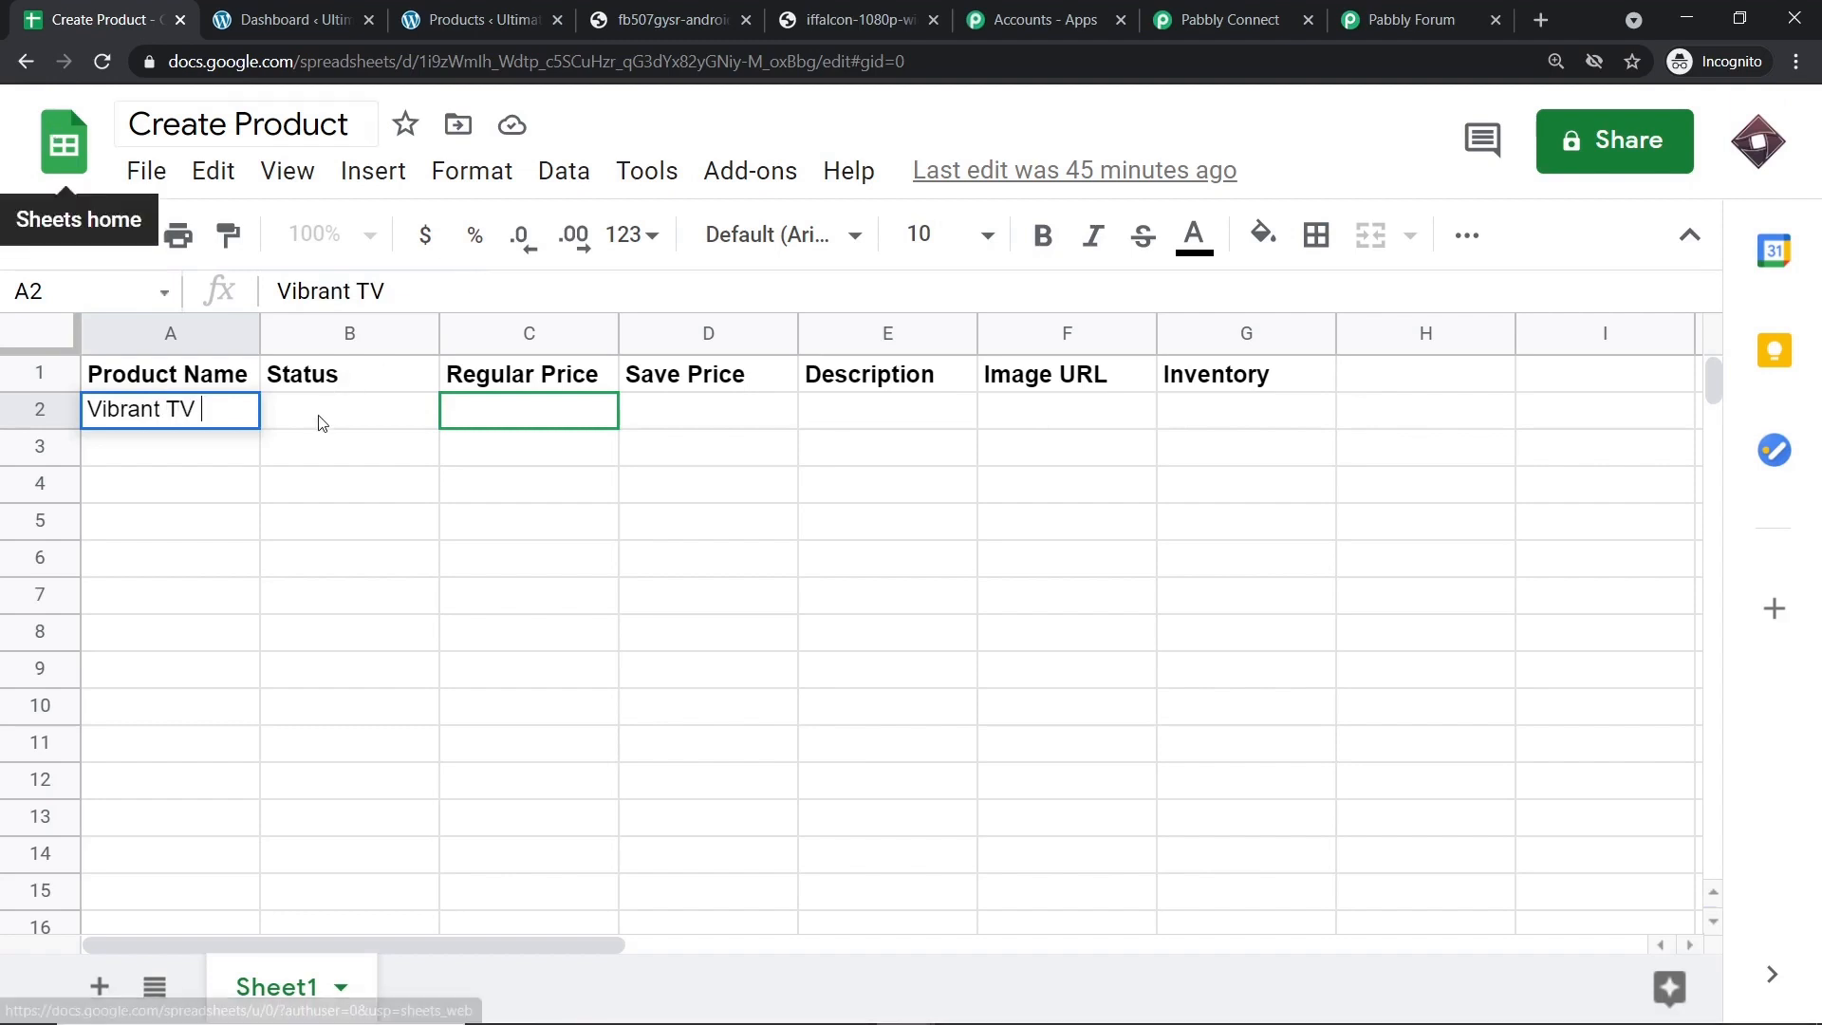
click(323, 420)
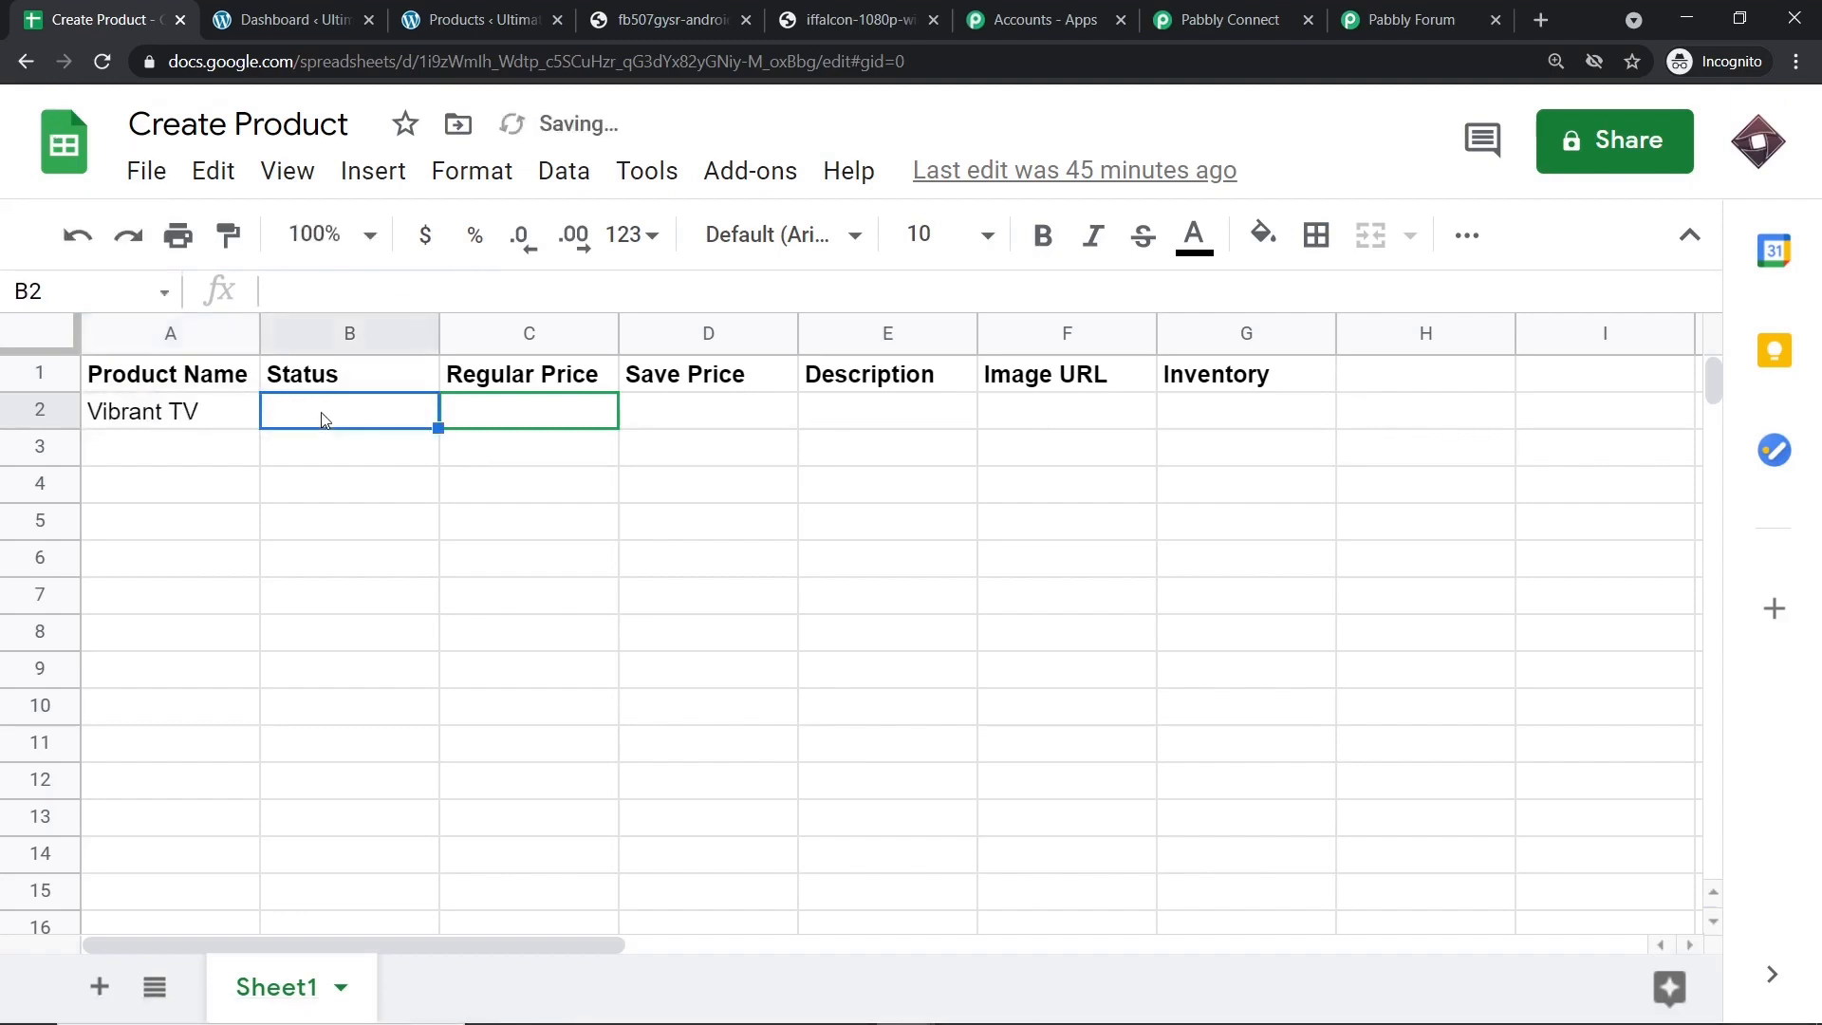
text(Published)
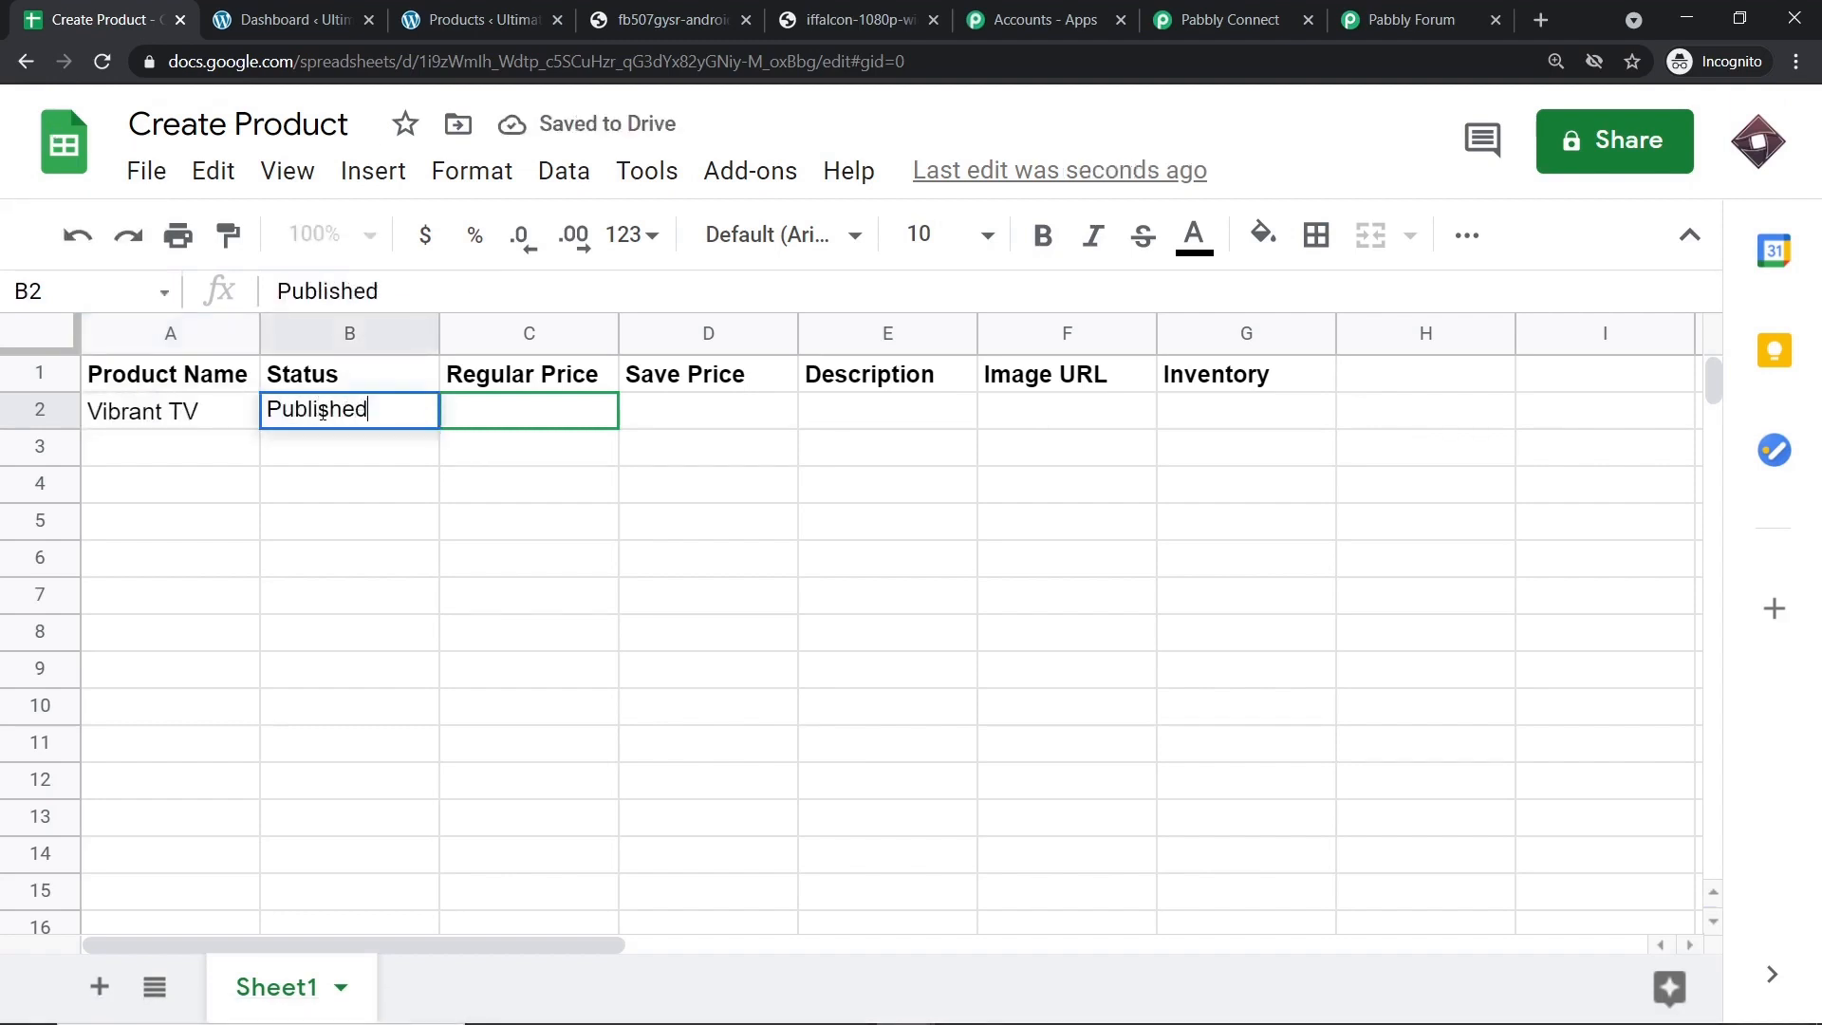
click(528, 412)
text(2)
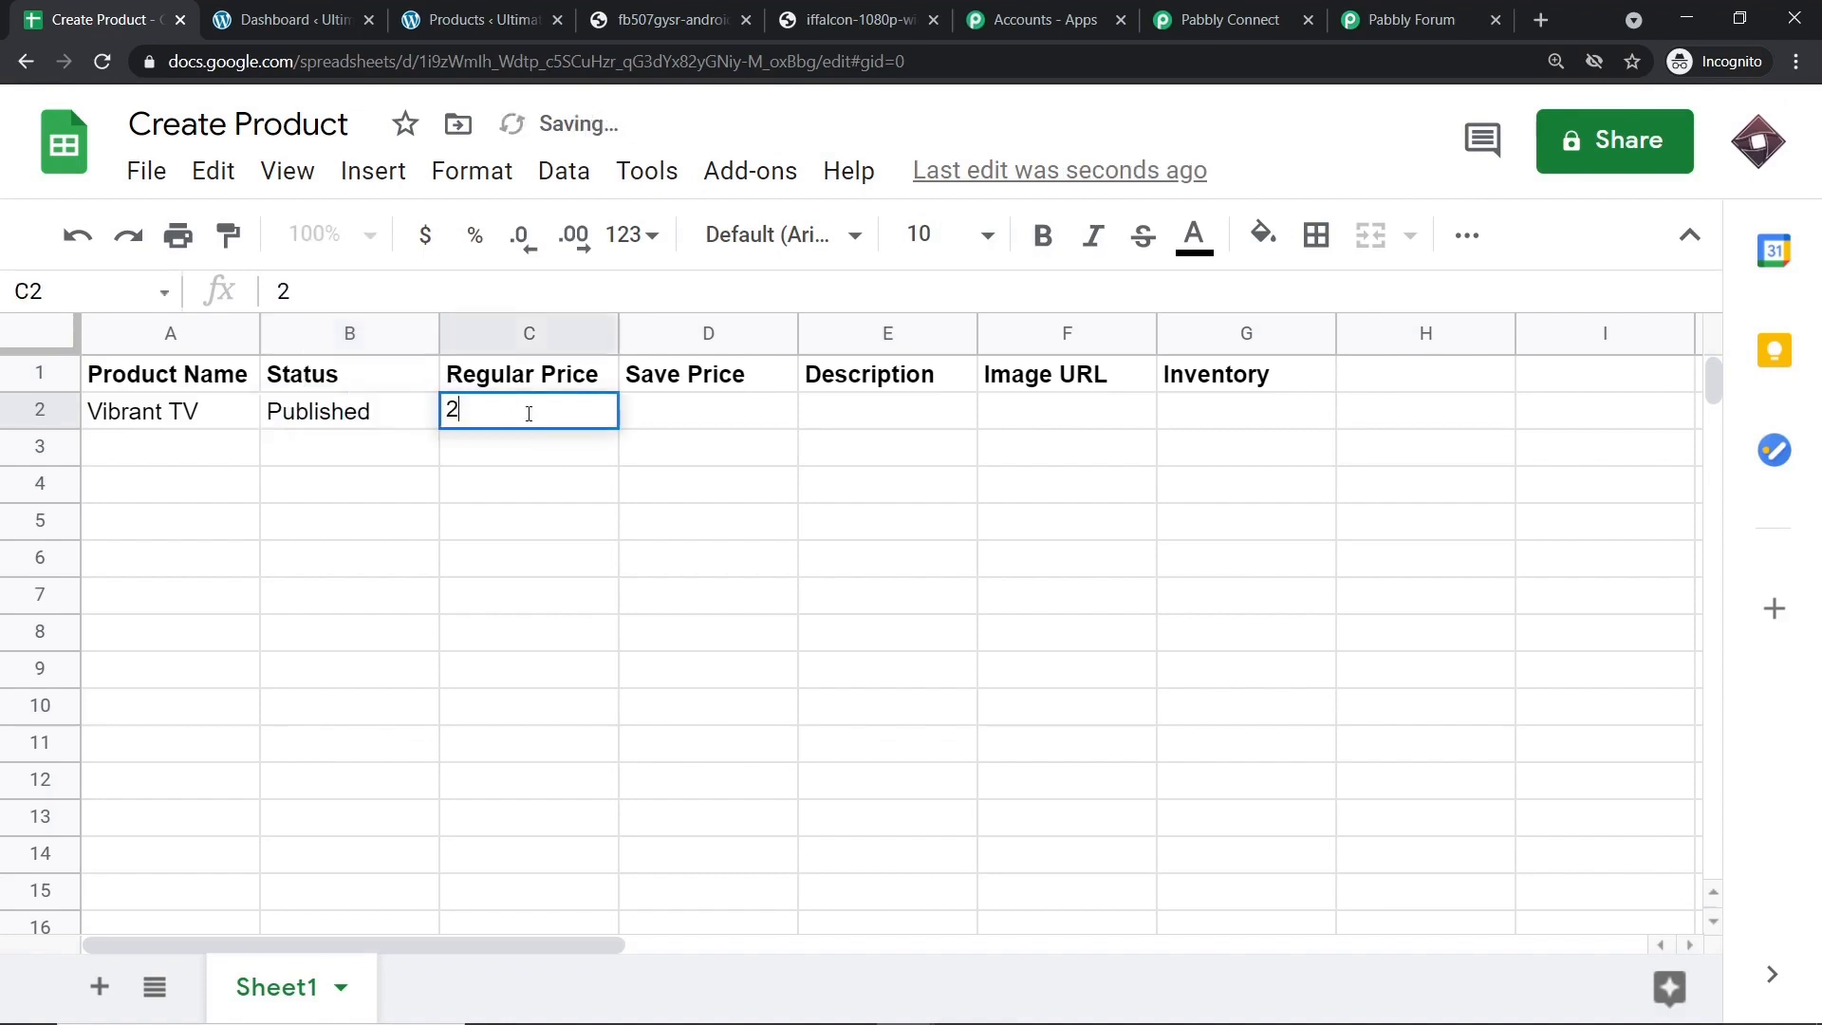
text(000)
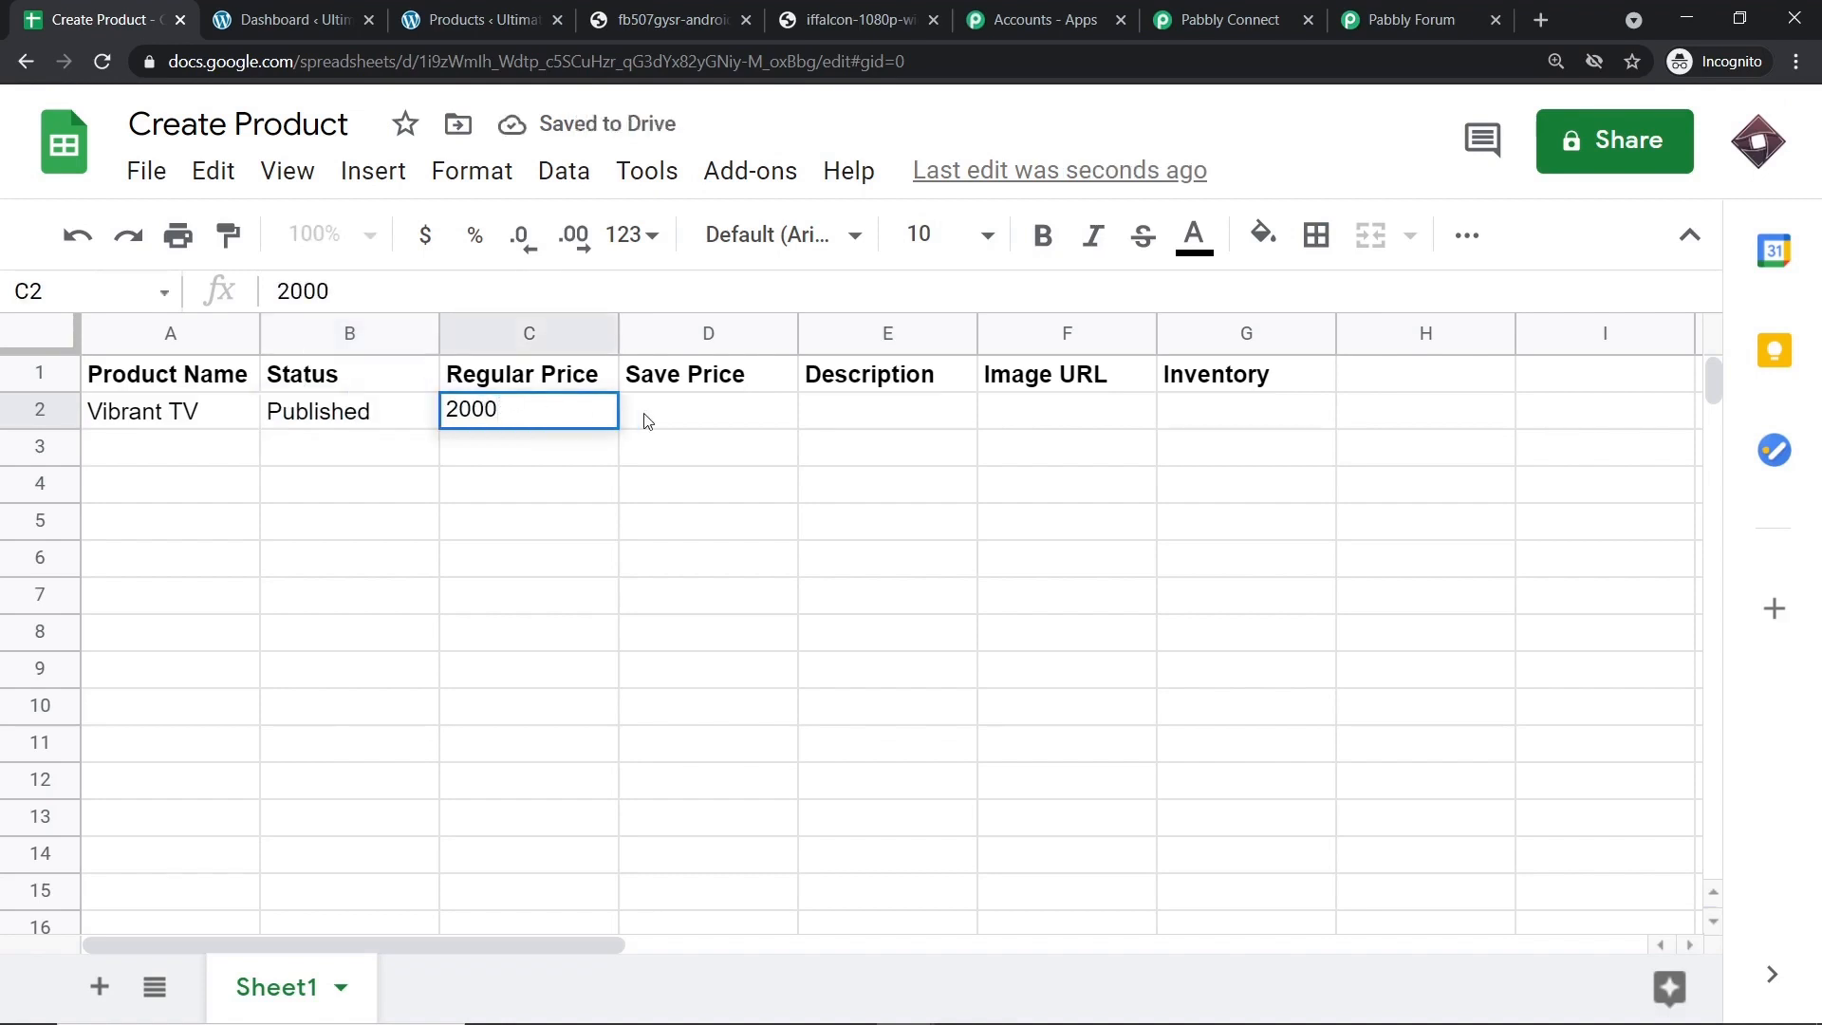
click(648, 415)
text(17)
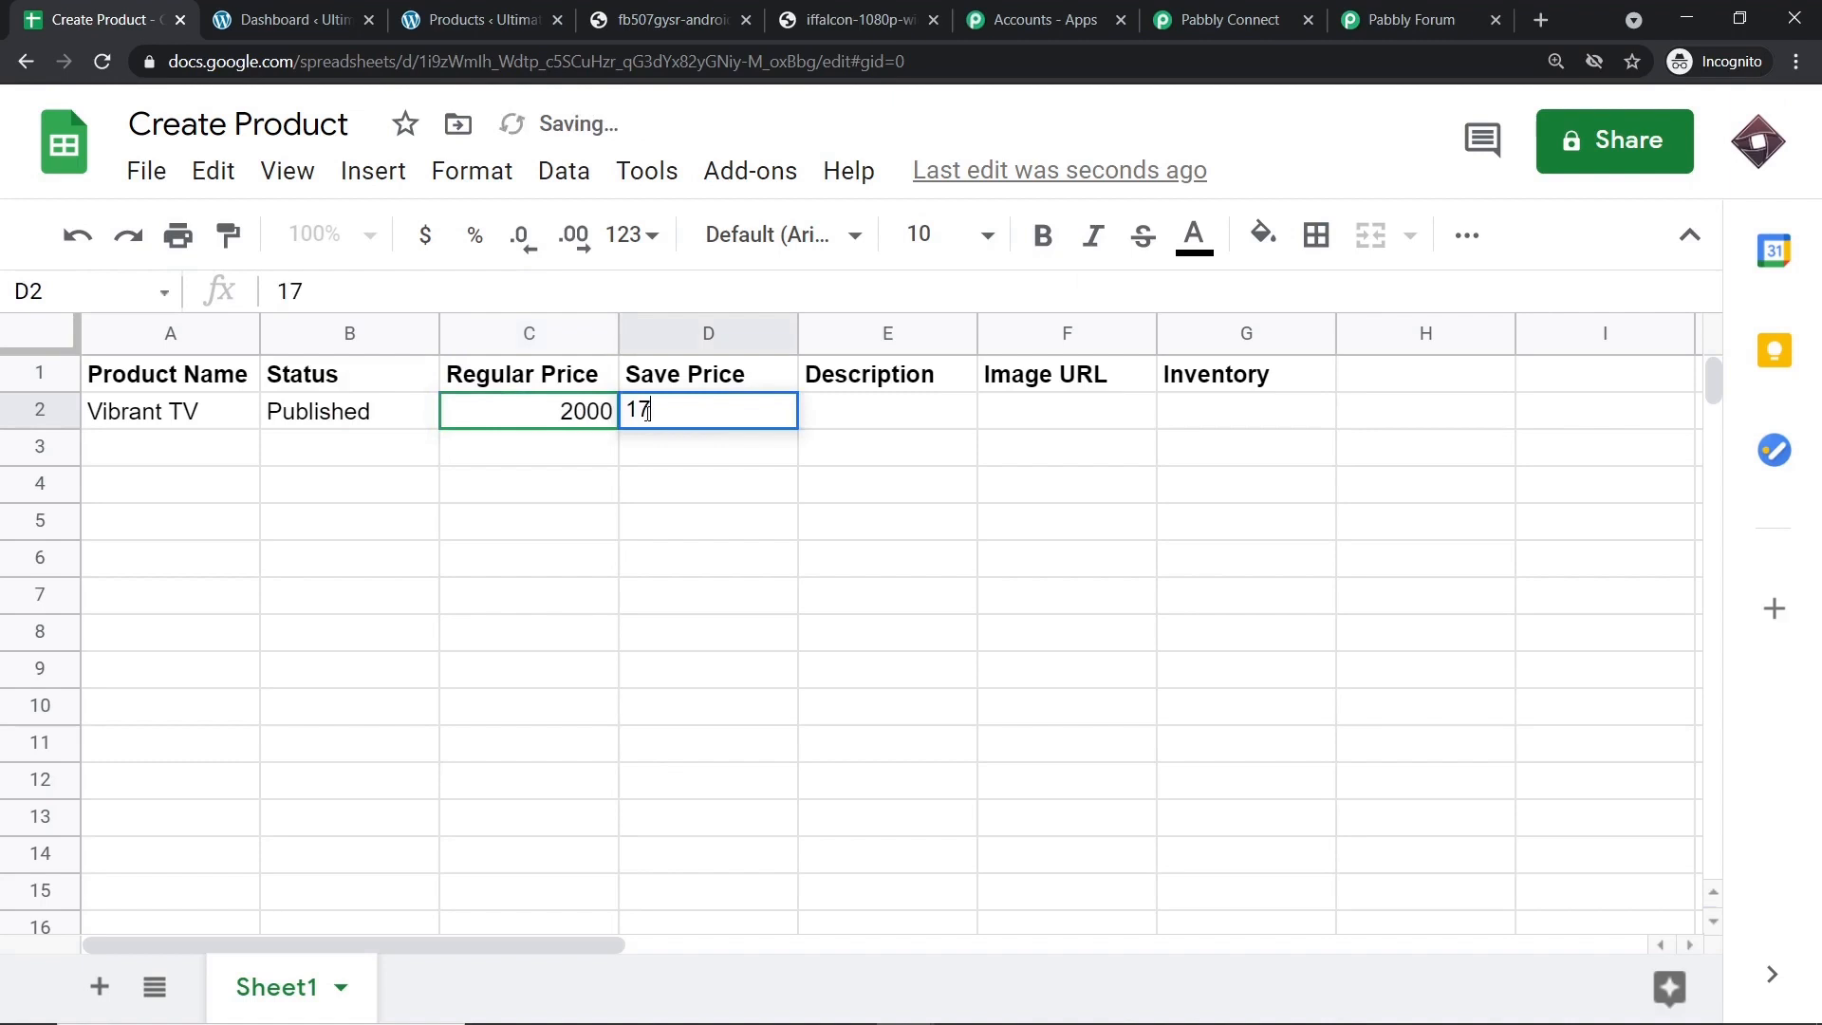
text(50)
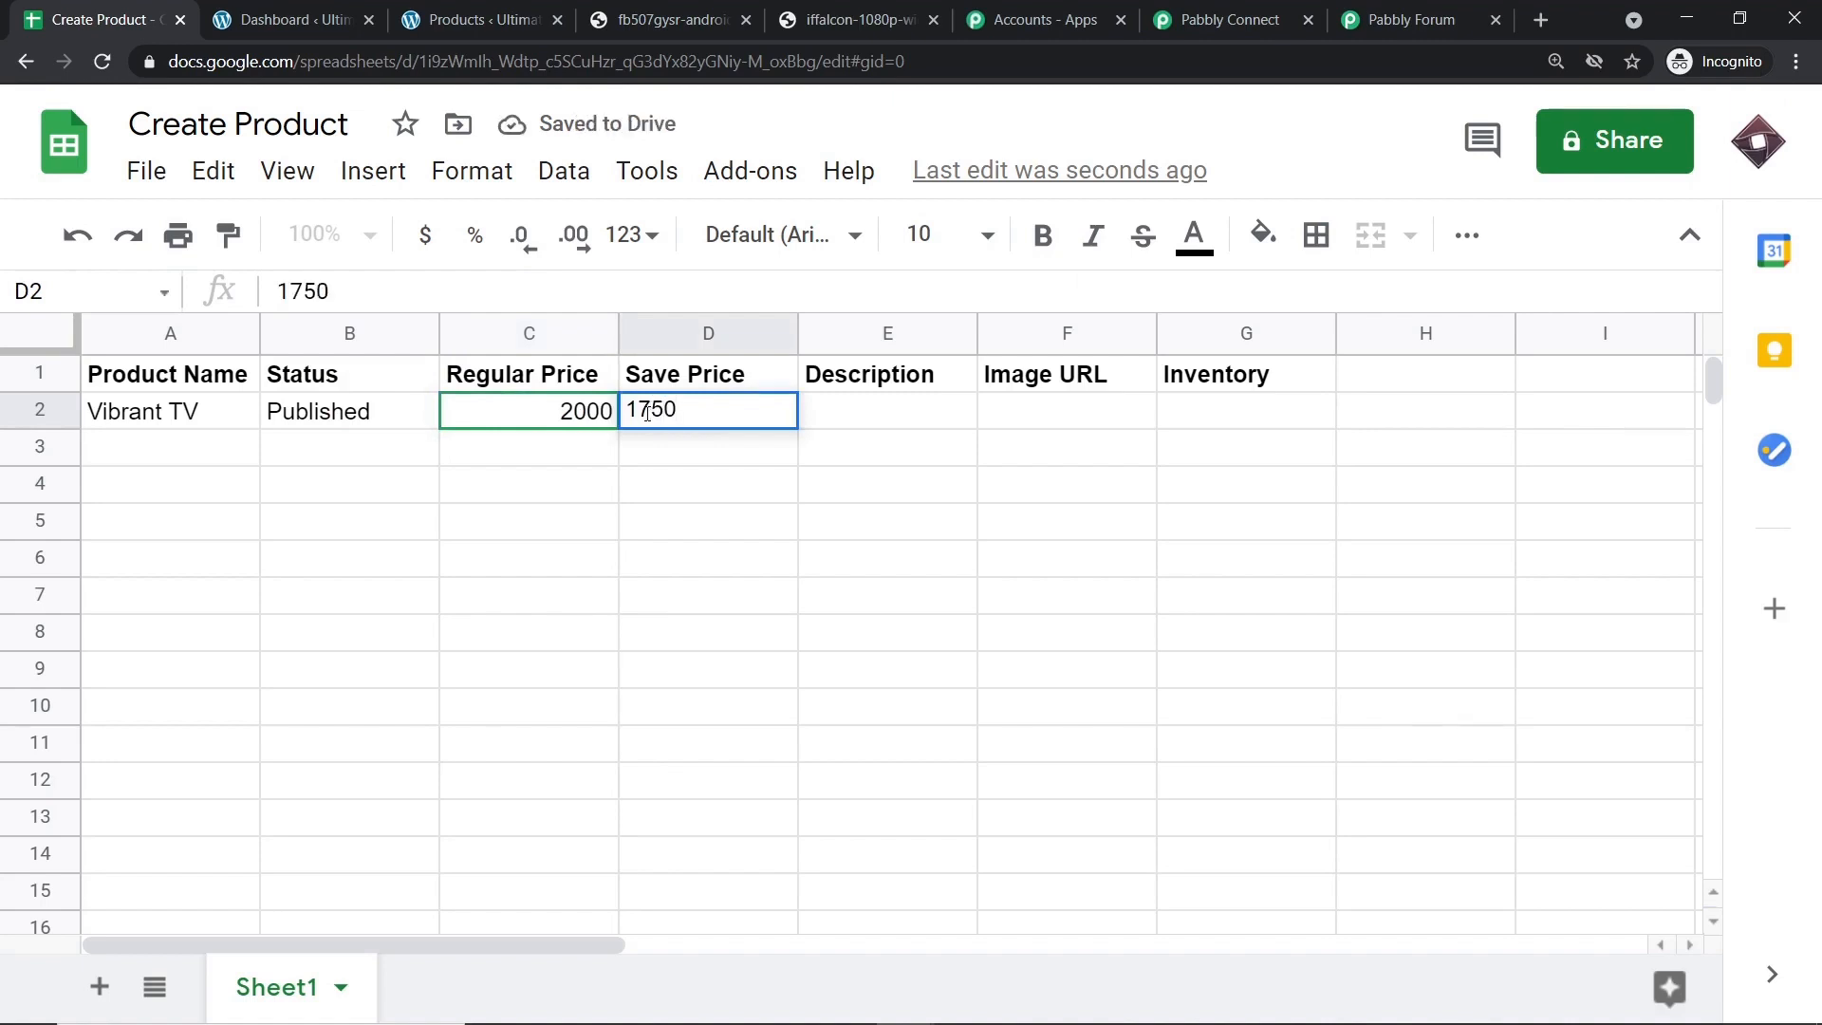
click(865, 431)
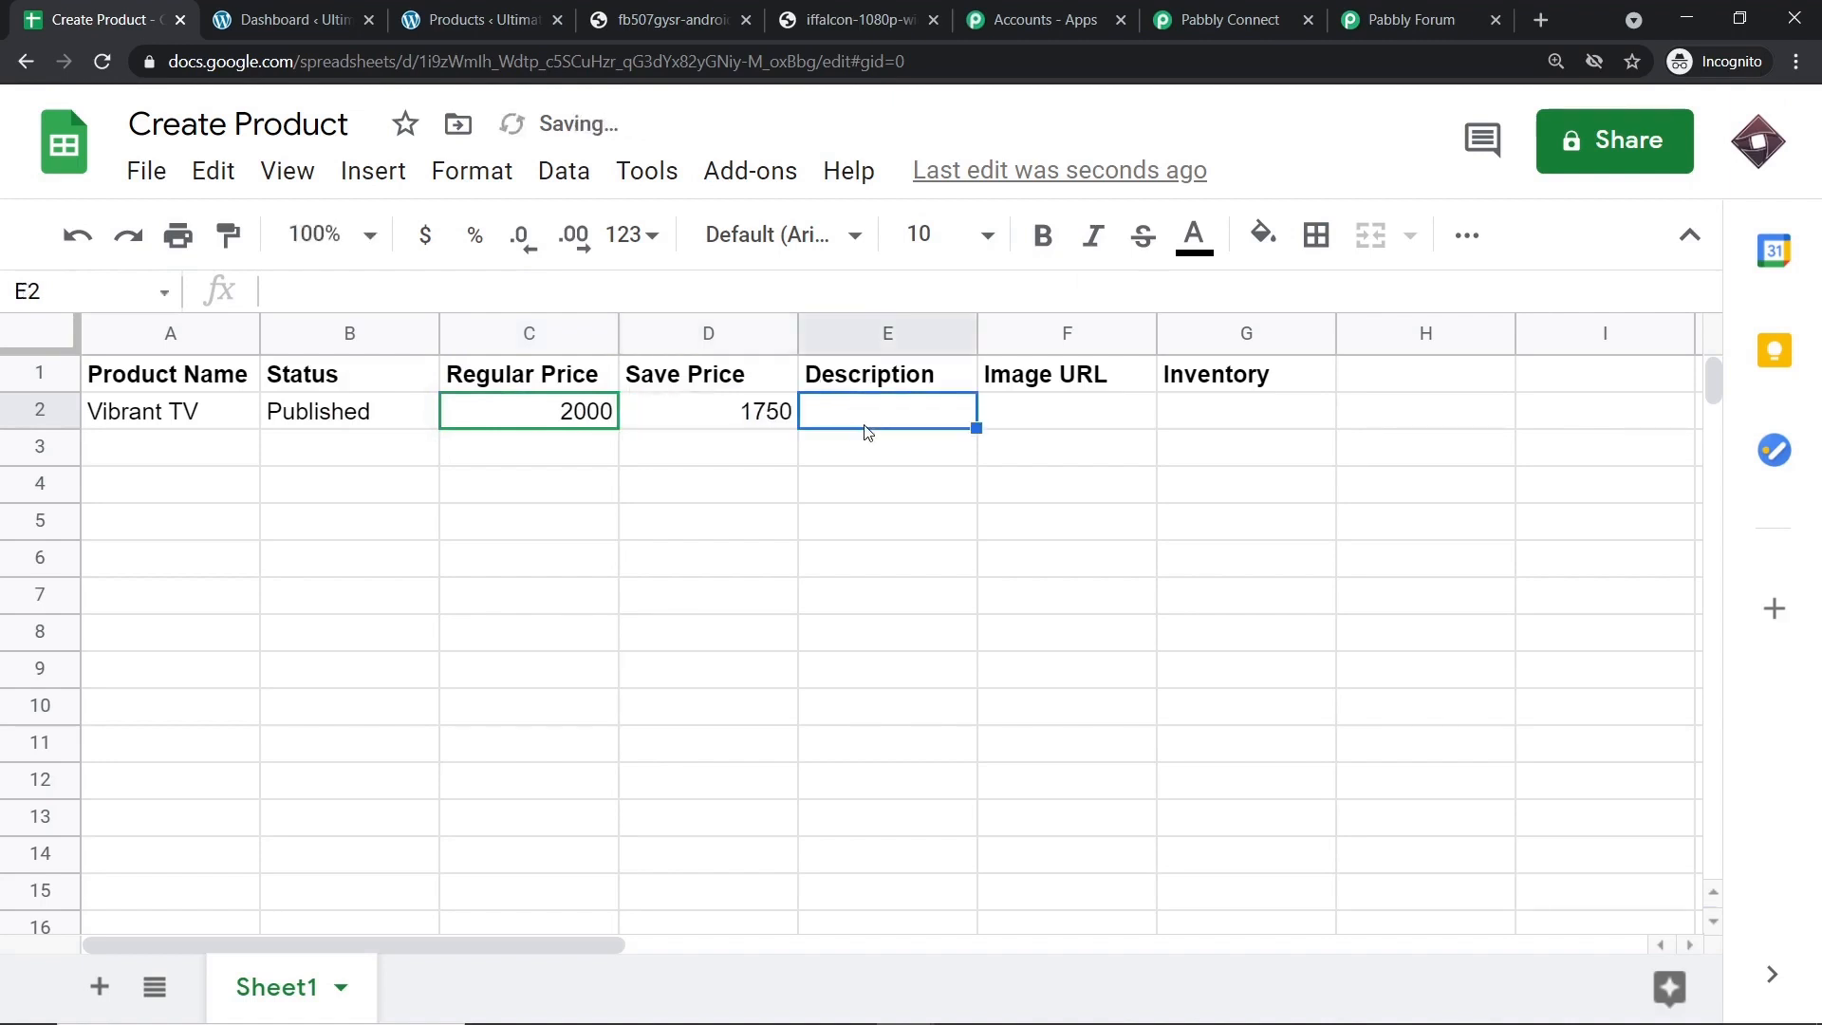
text(LED TV,)
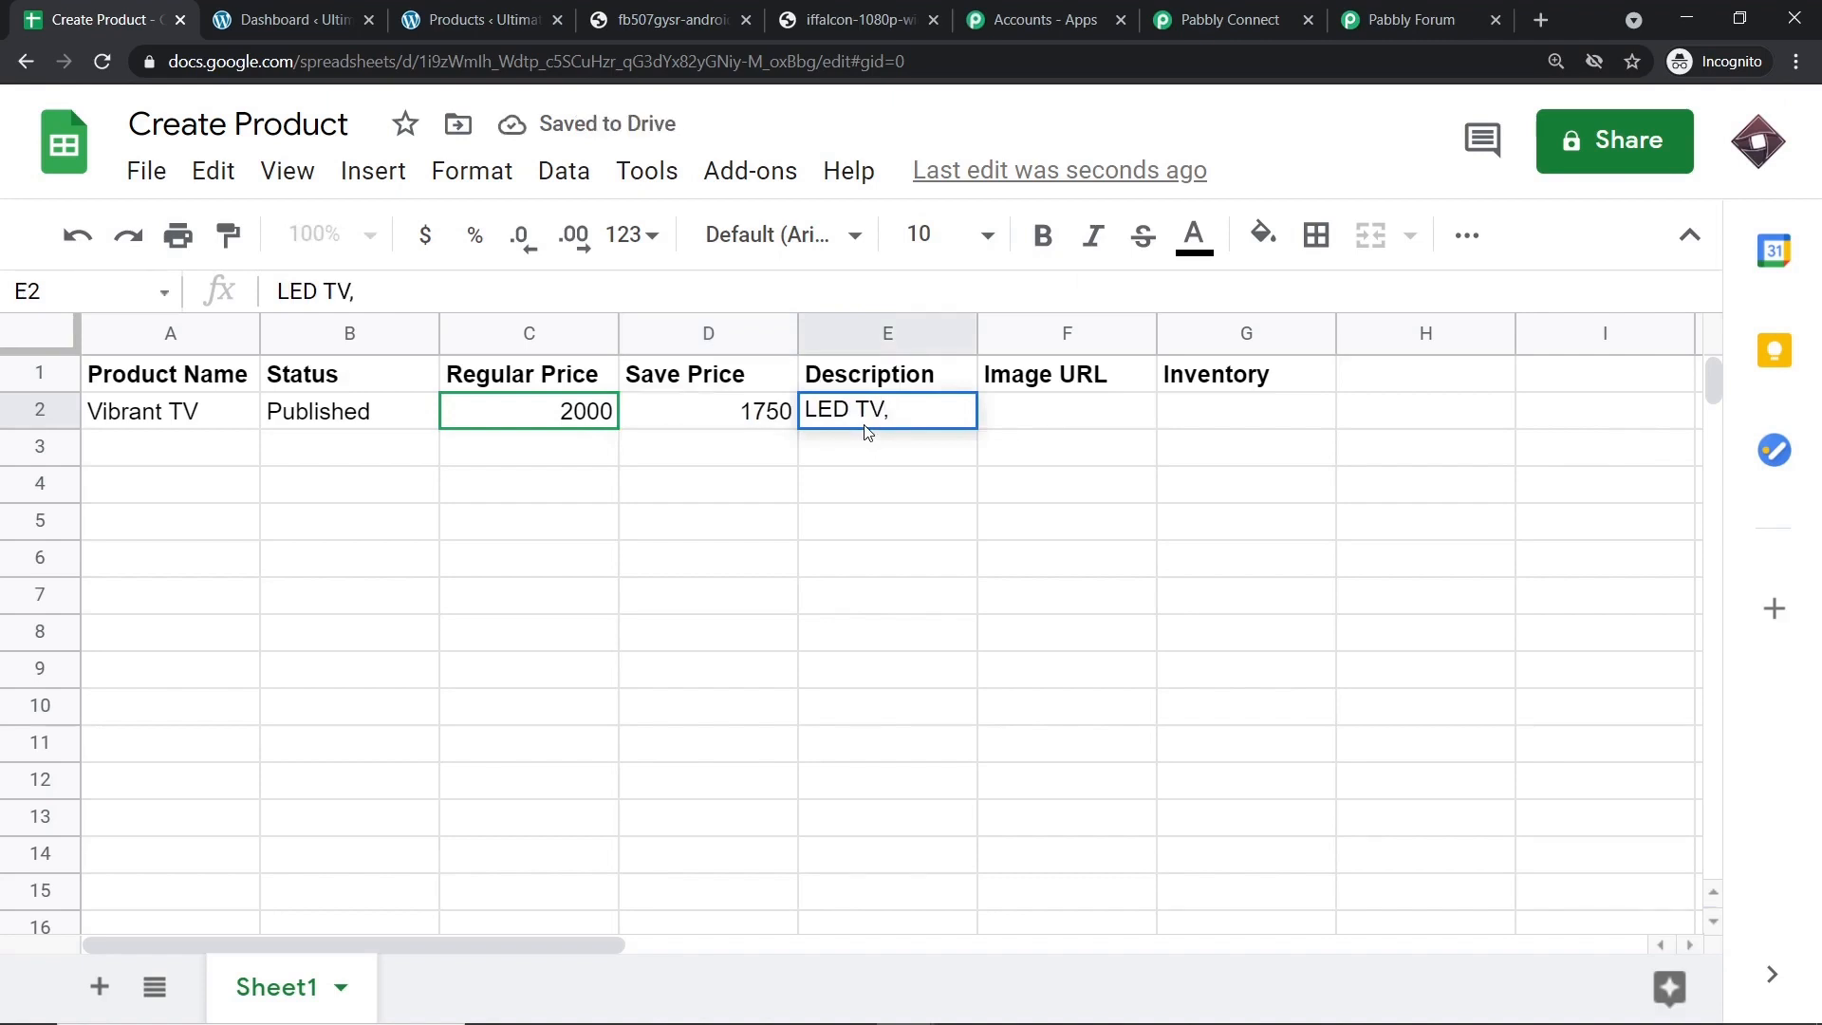
text( 24 COLO)
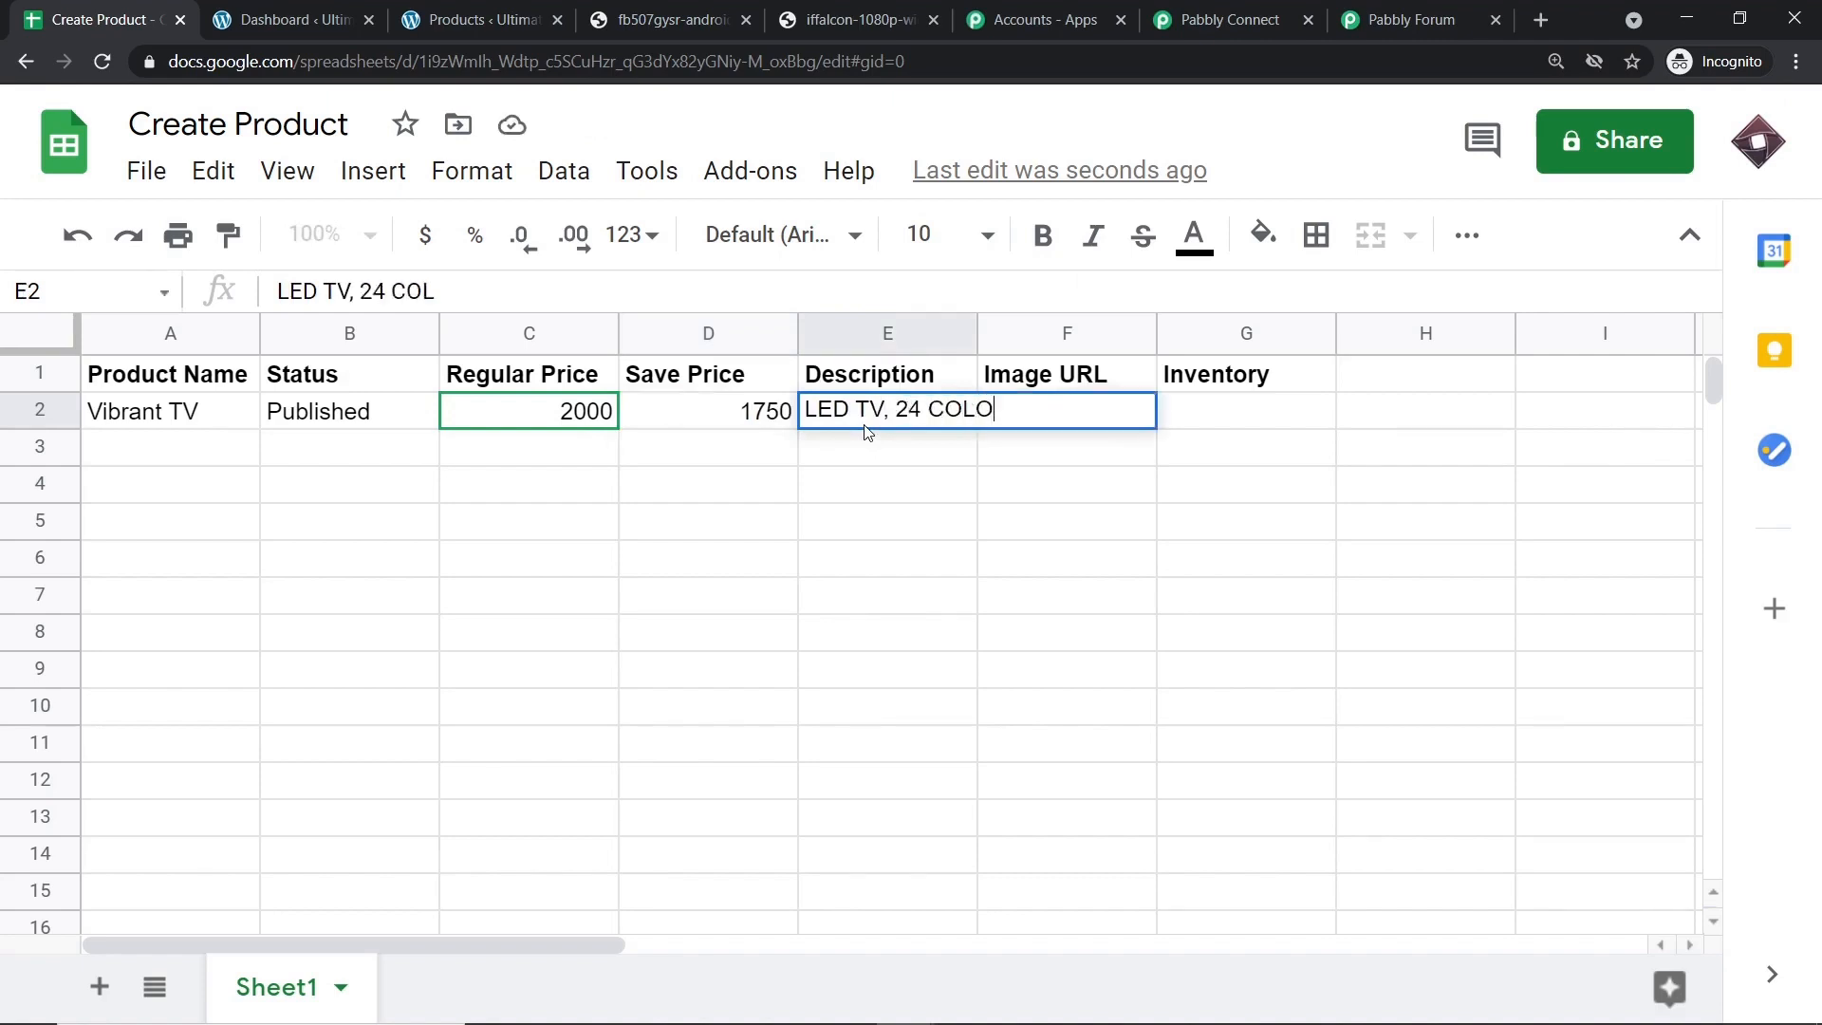
text(RS 1980 )
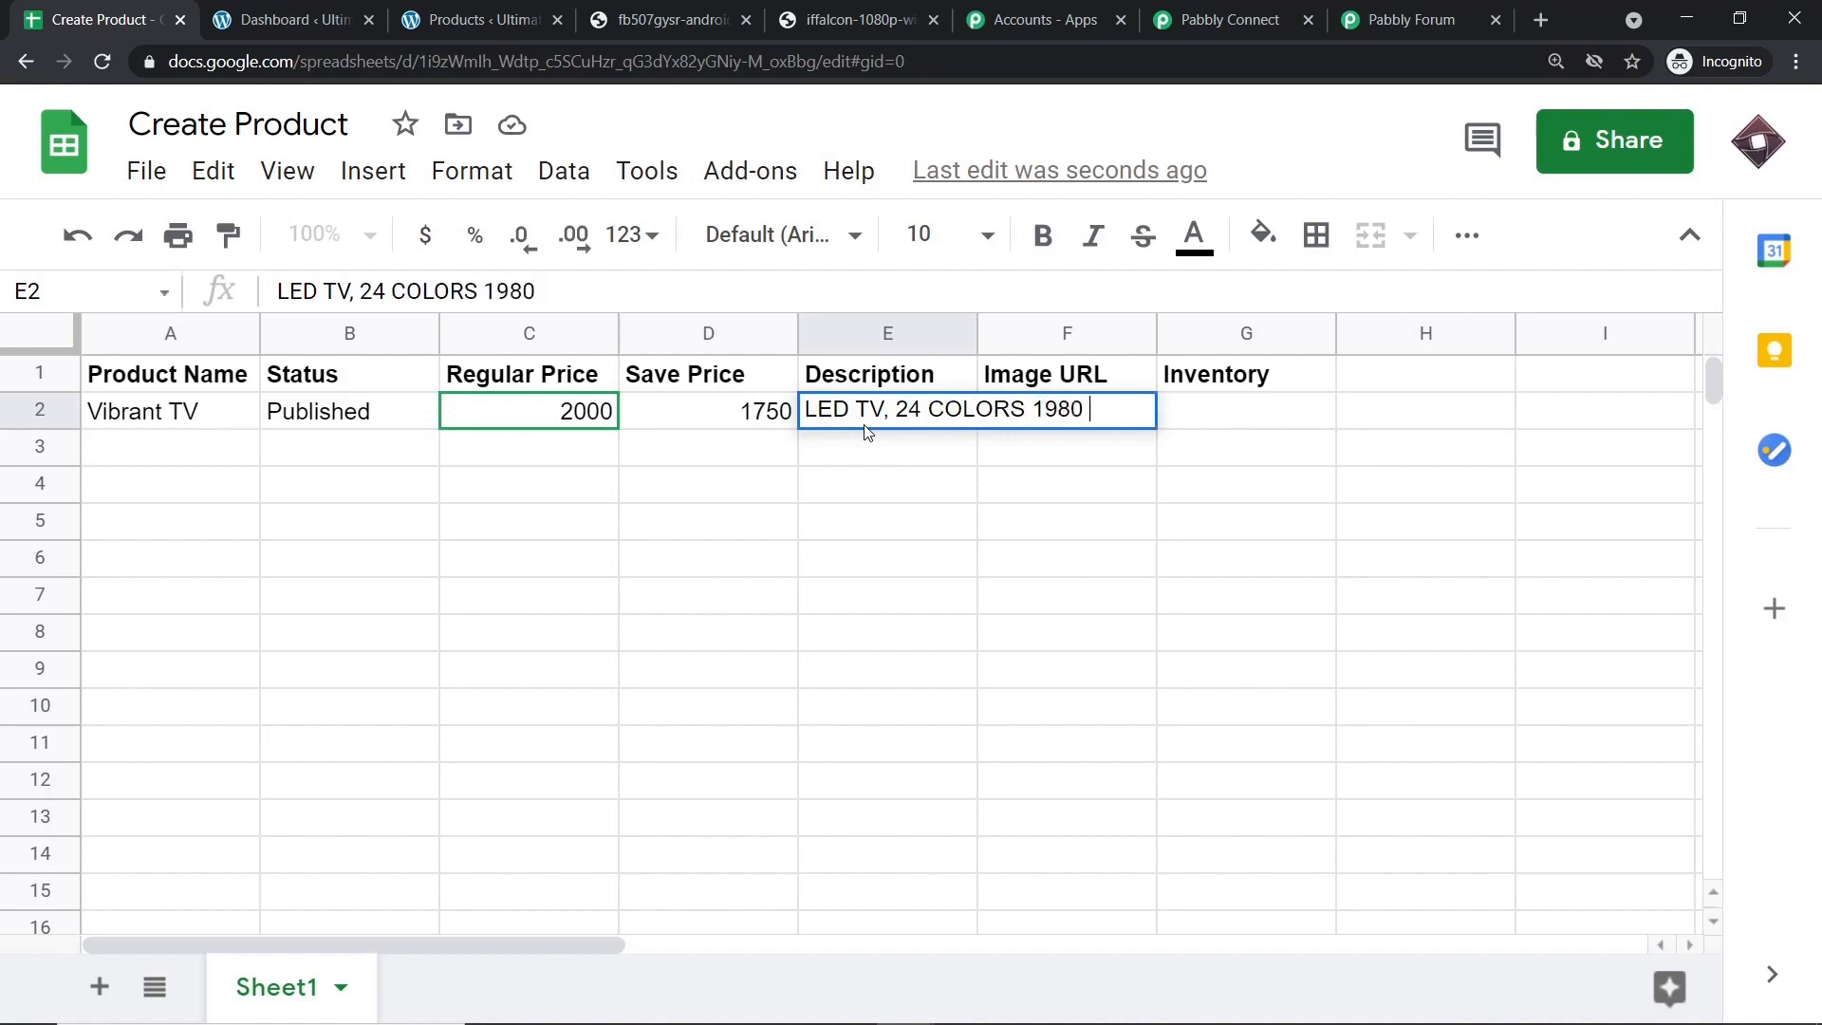
text(PIXELS)
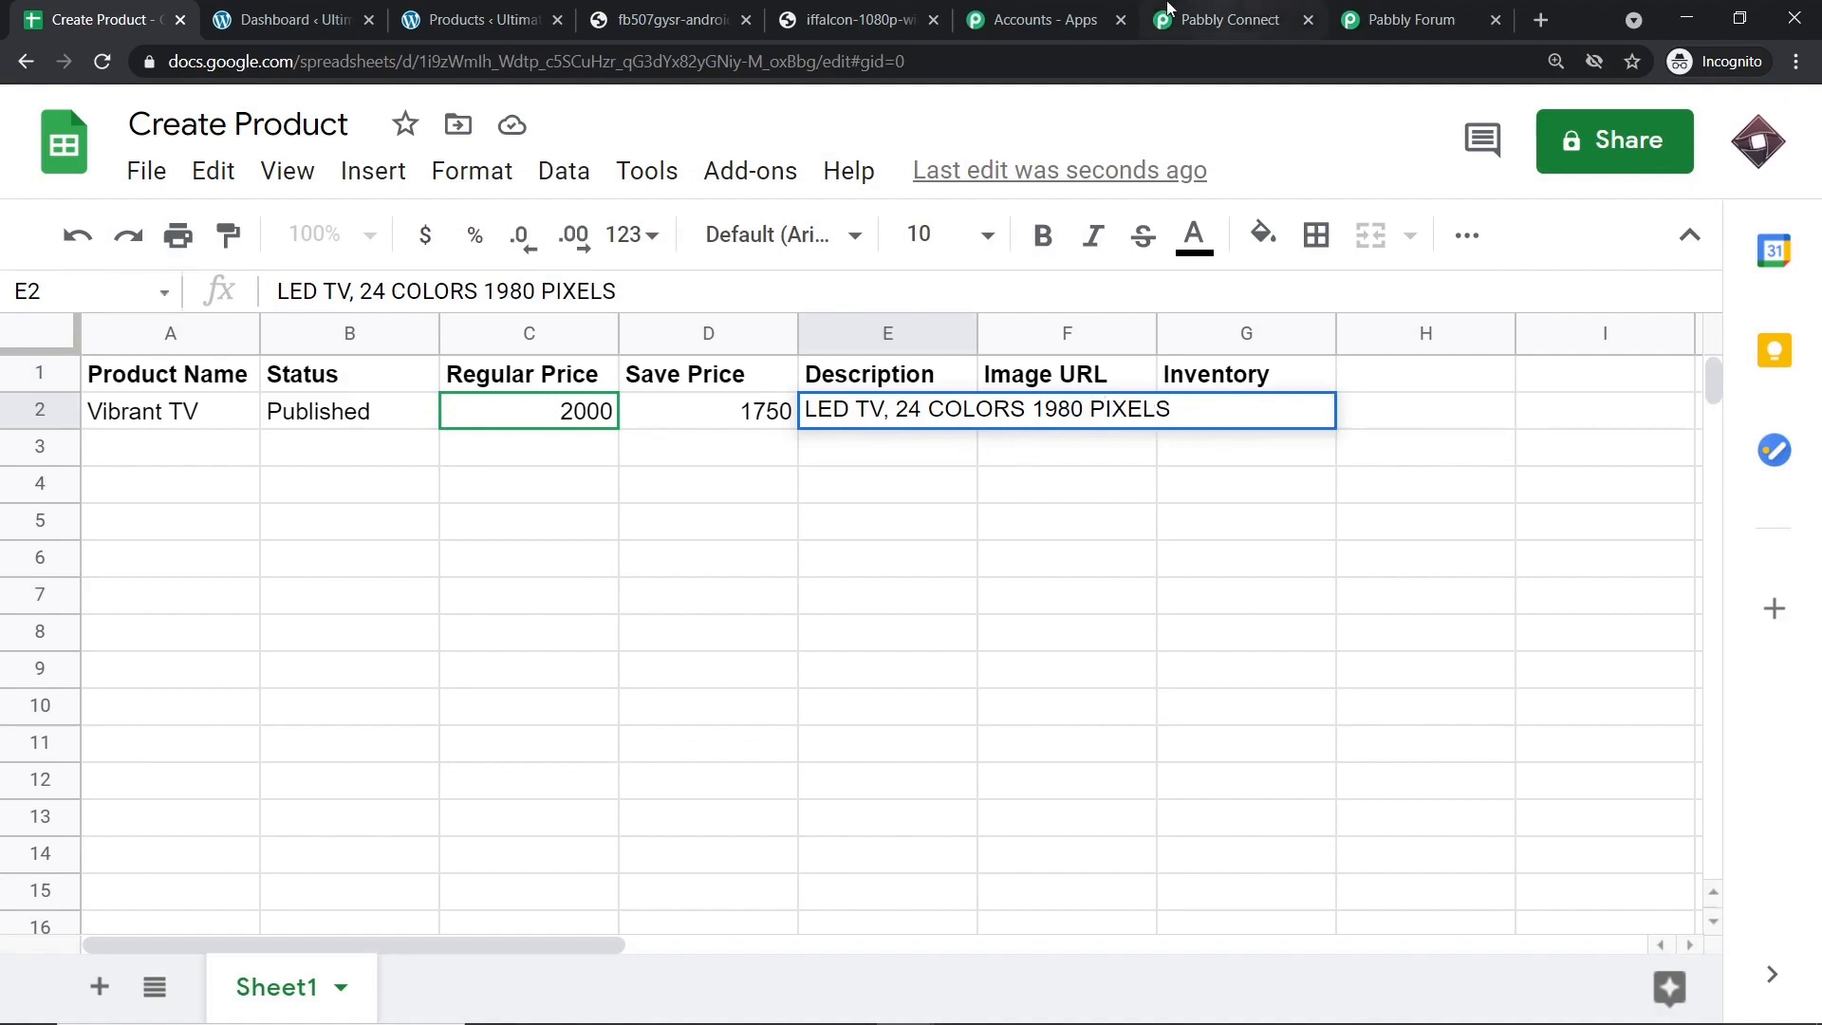
Paste the TV image's web address into F2 and enter inventory 100 in G2.
click(837, 12)
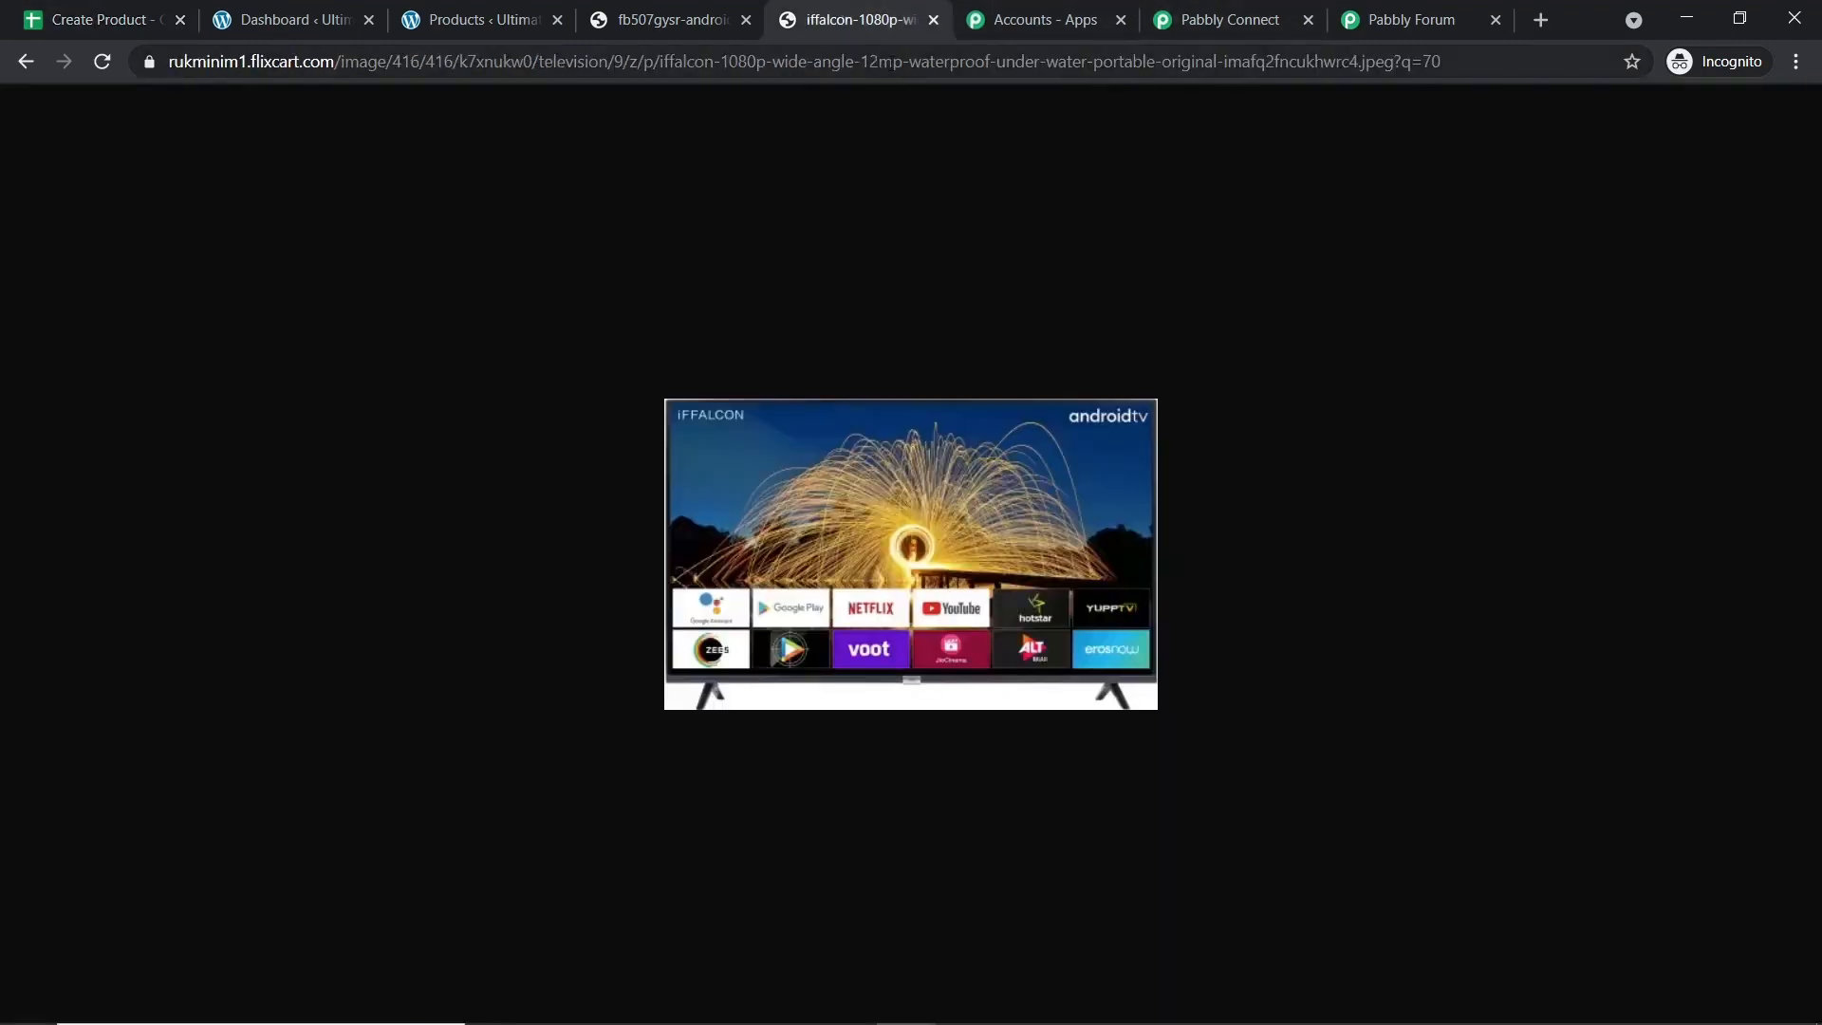
click(890, 61)
right_click(889, 61)
click(950, 187)
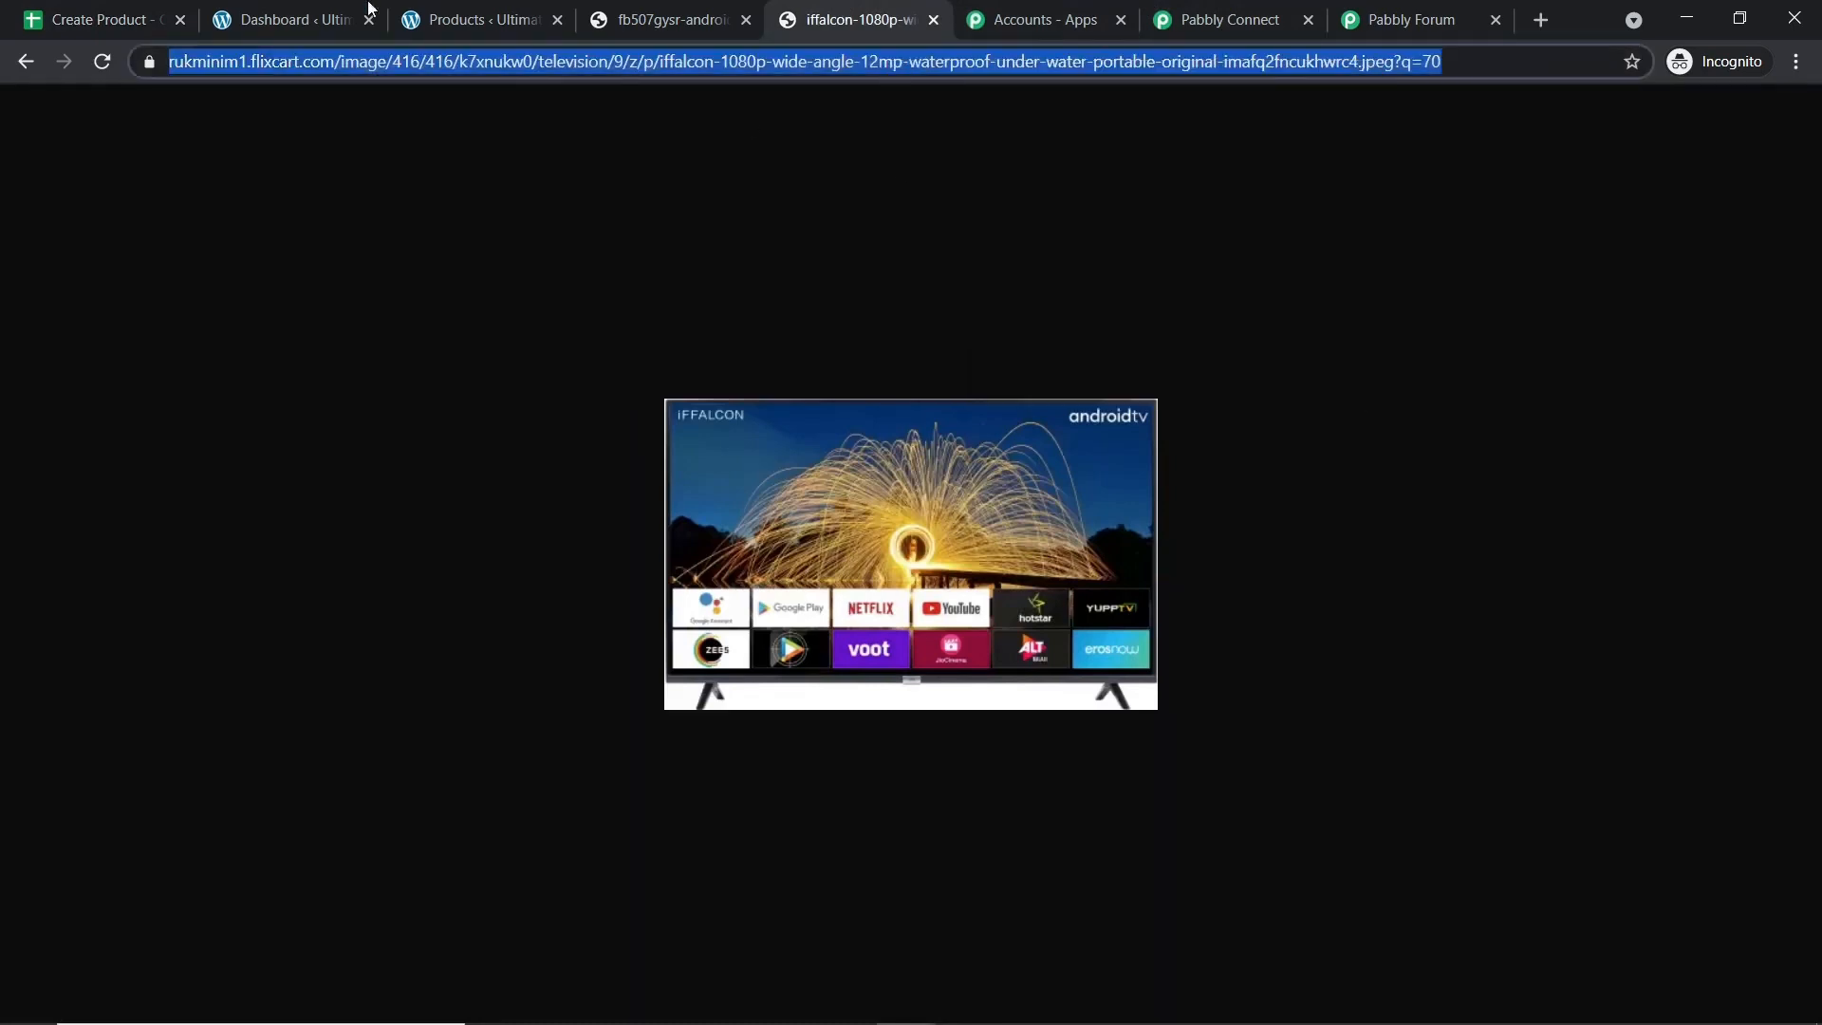
click(137, 12)
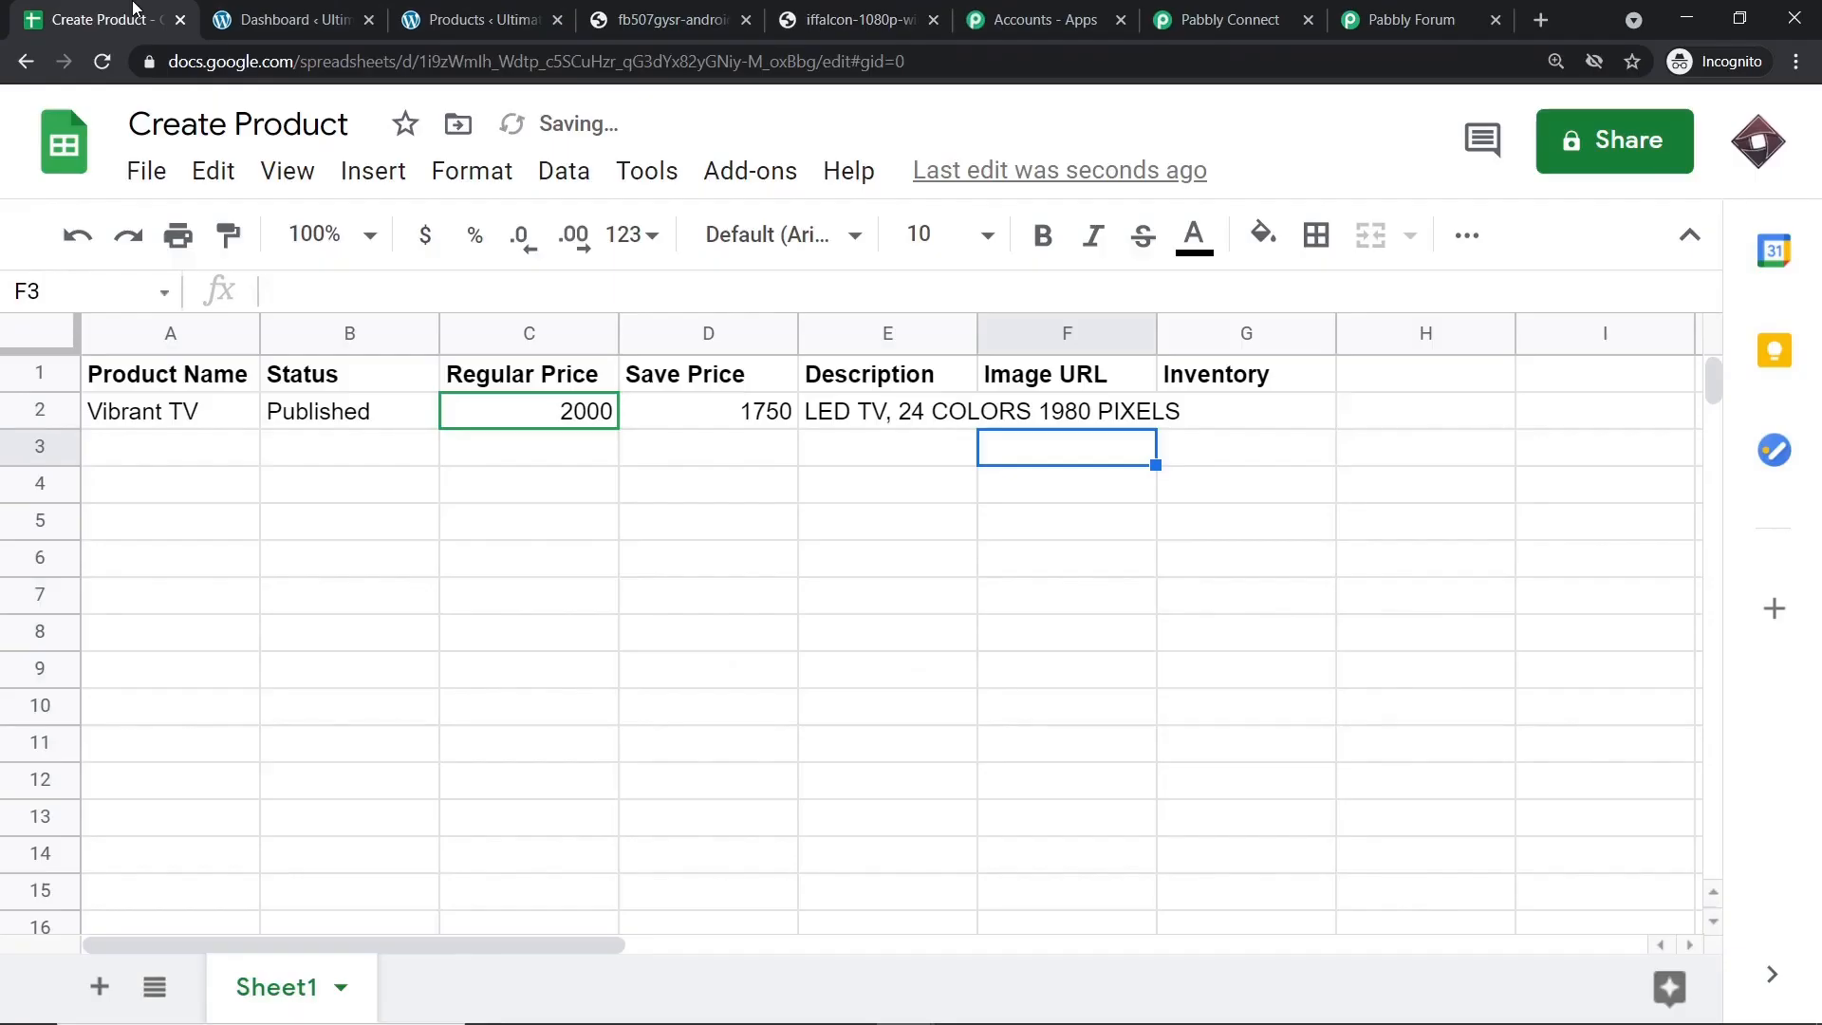
click(1082, 414)
click(405, 285)
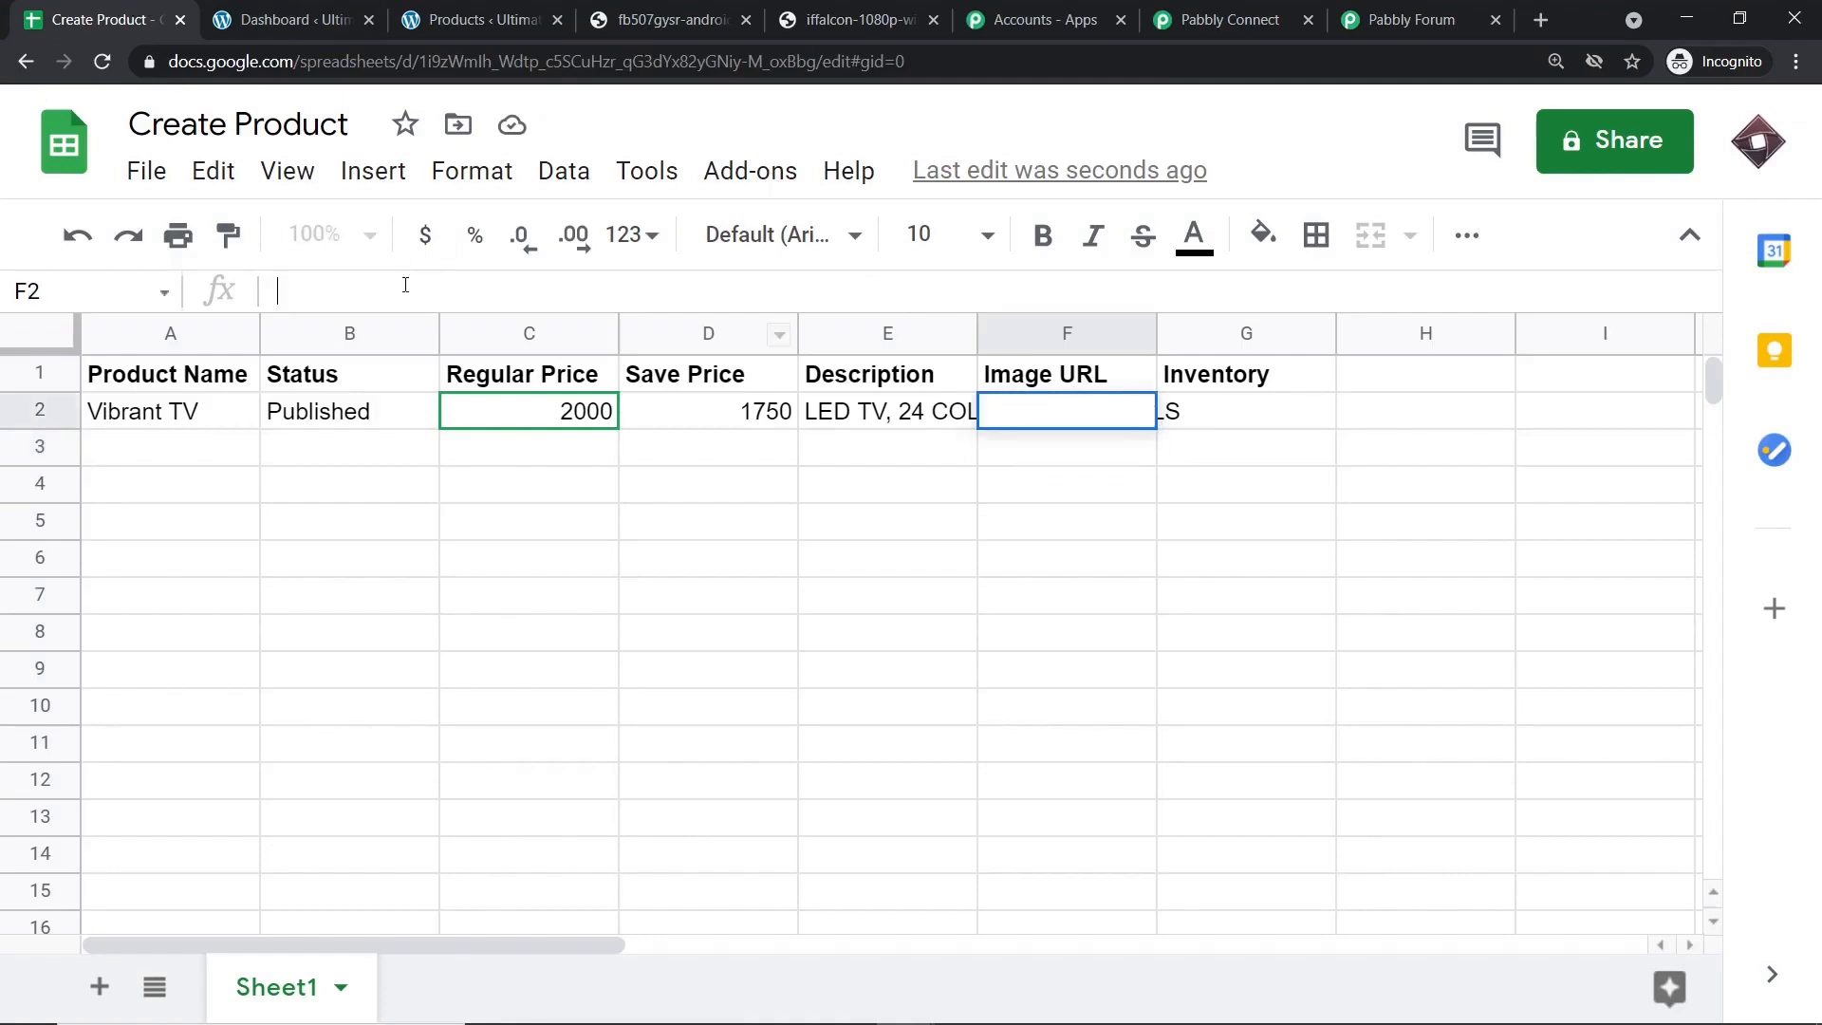
key(ctrl+v)
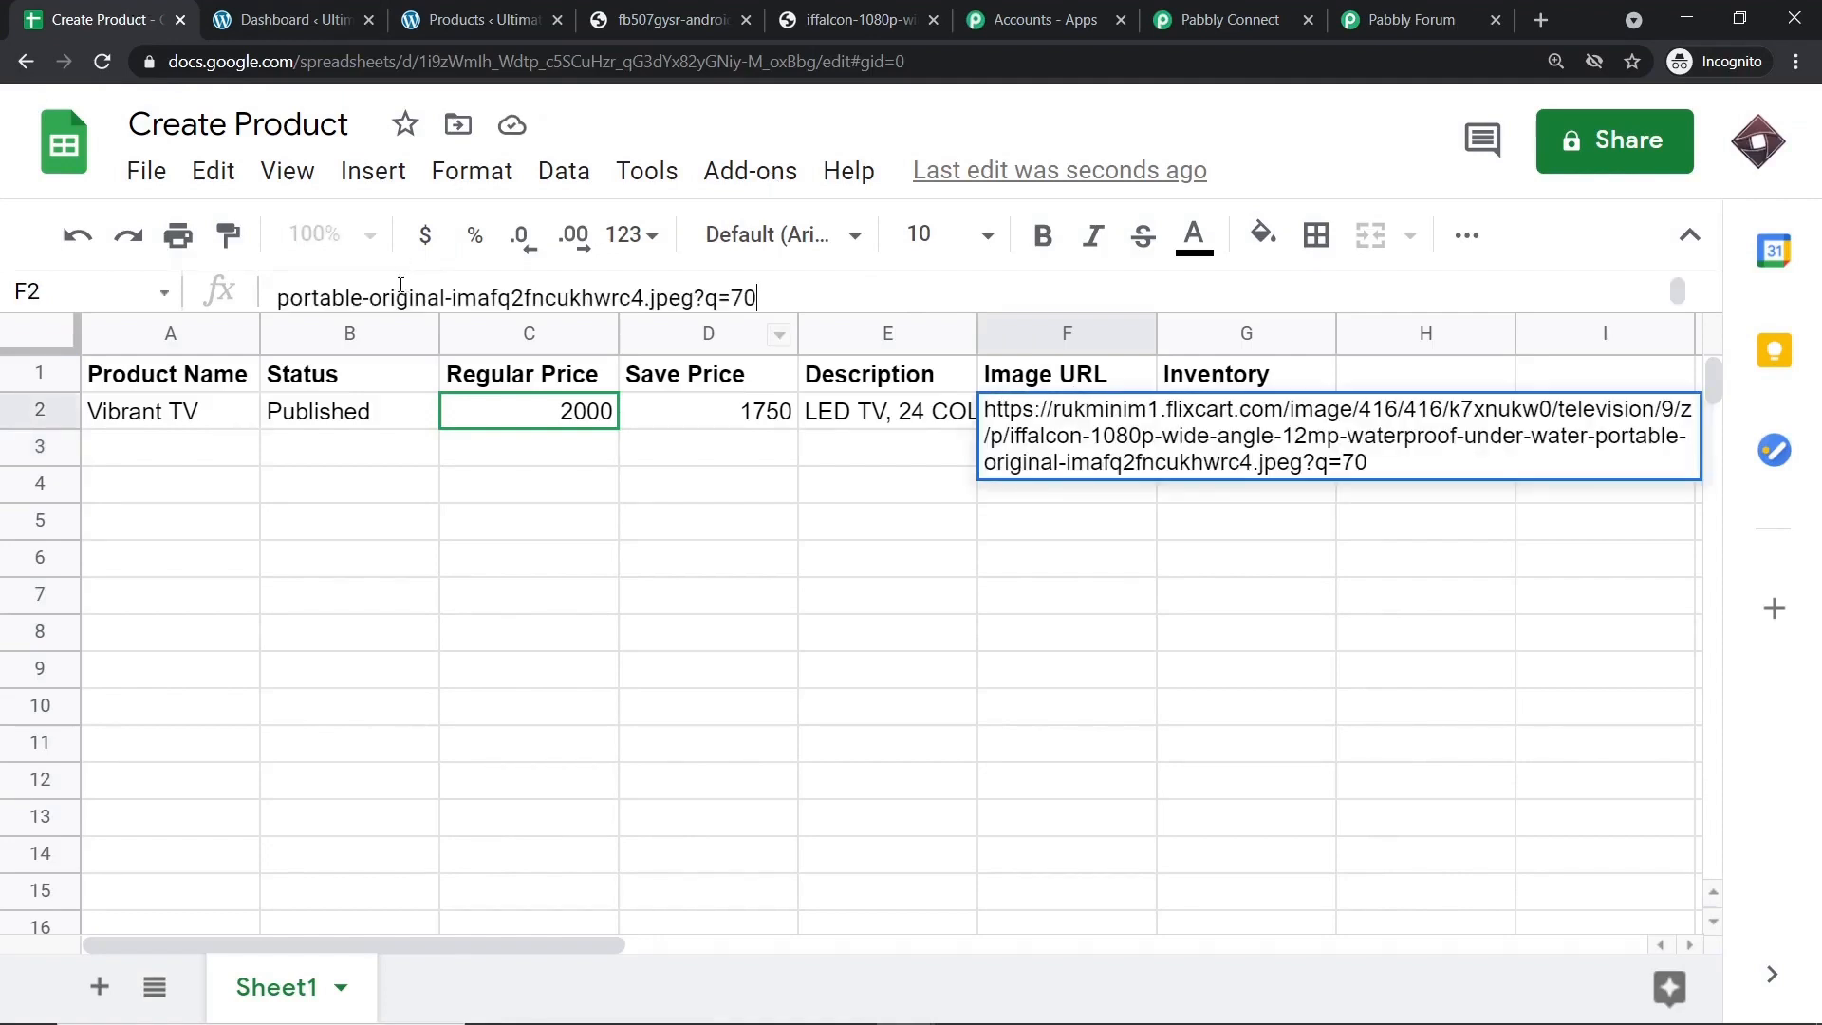
key(Return)
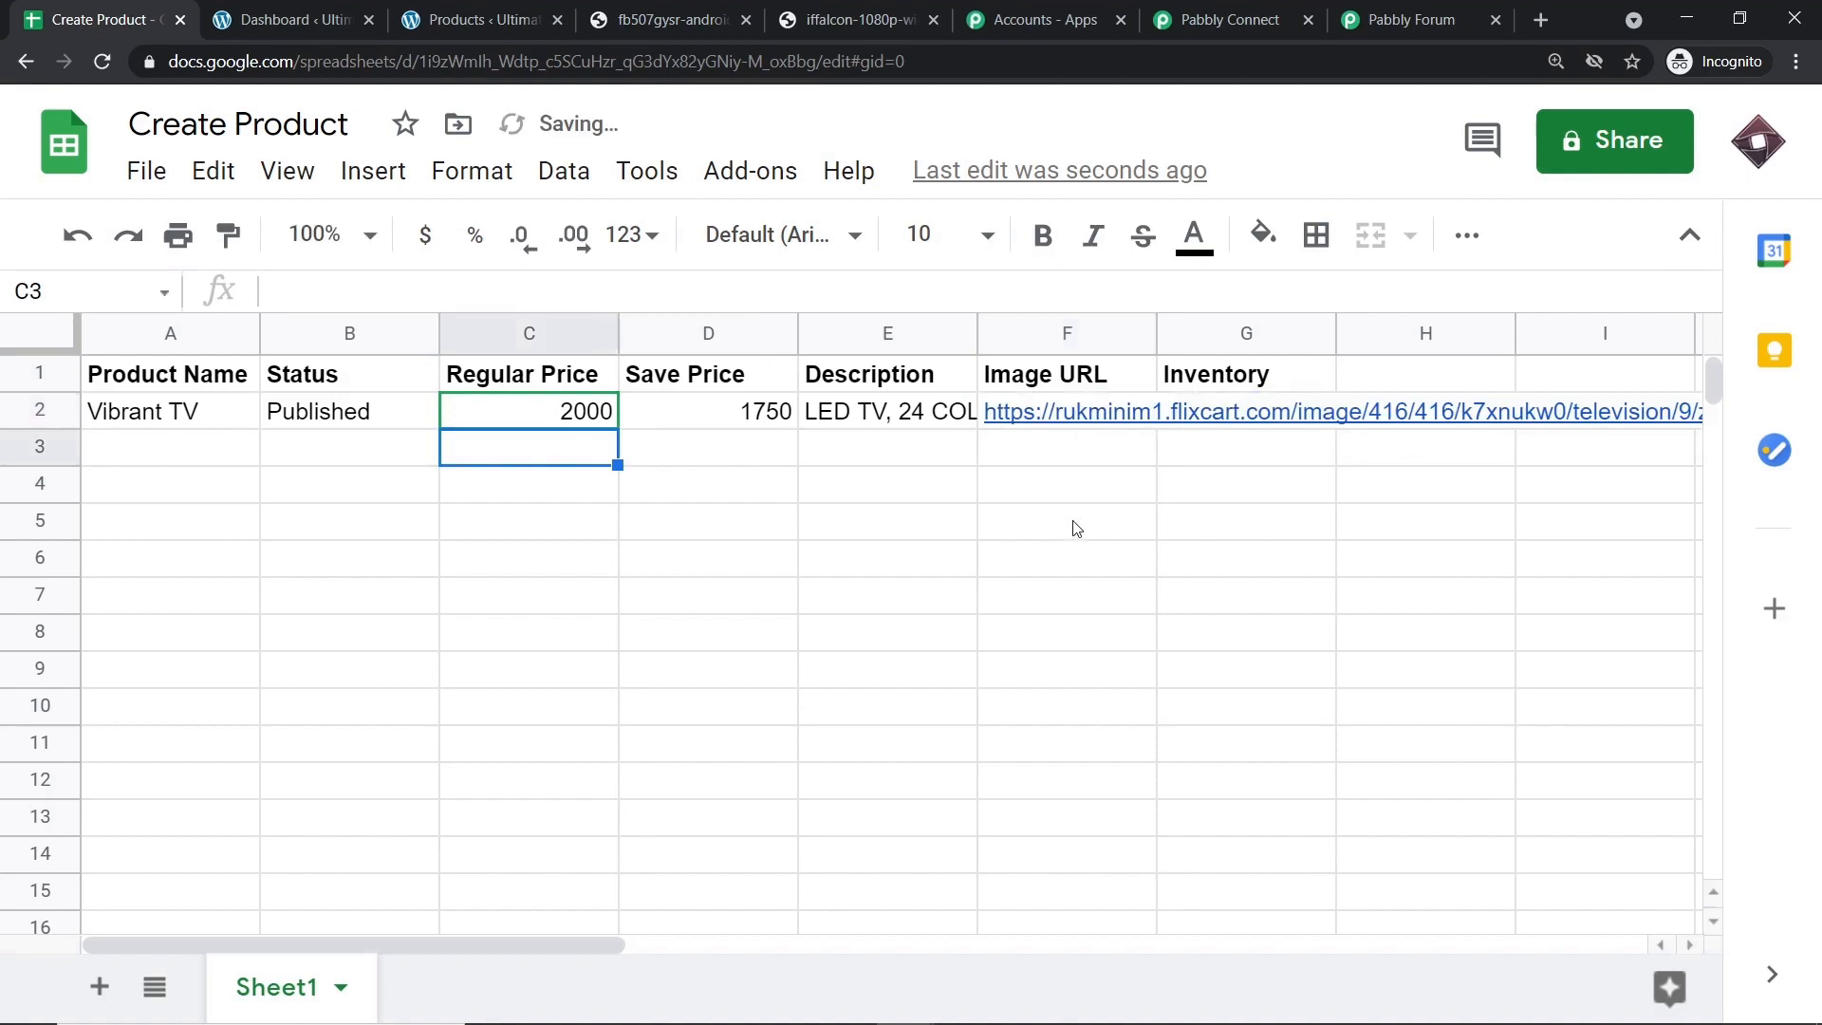
click(1235, 420)
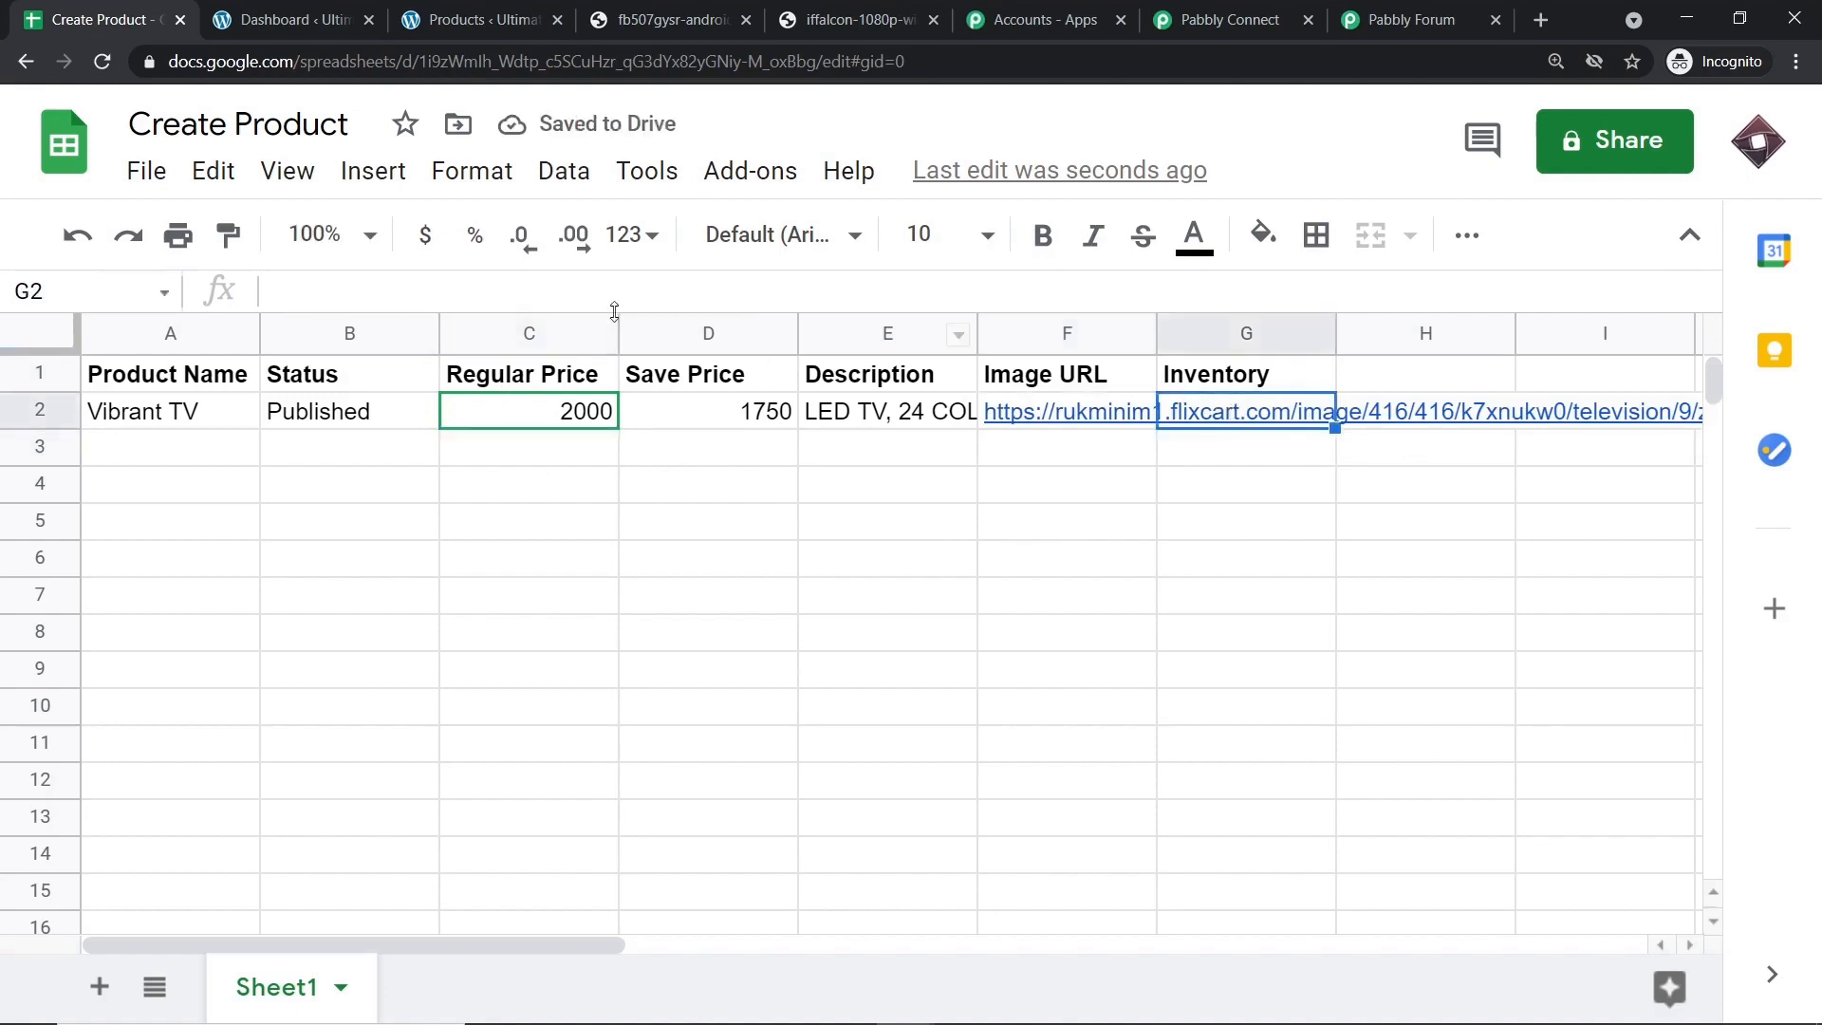
click(533, 294)
text(100)
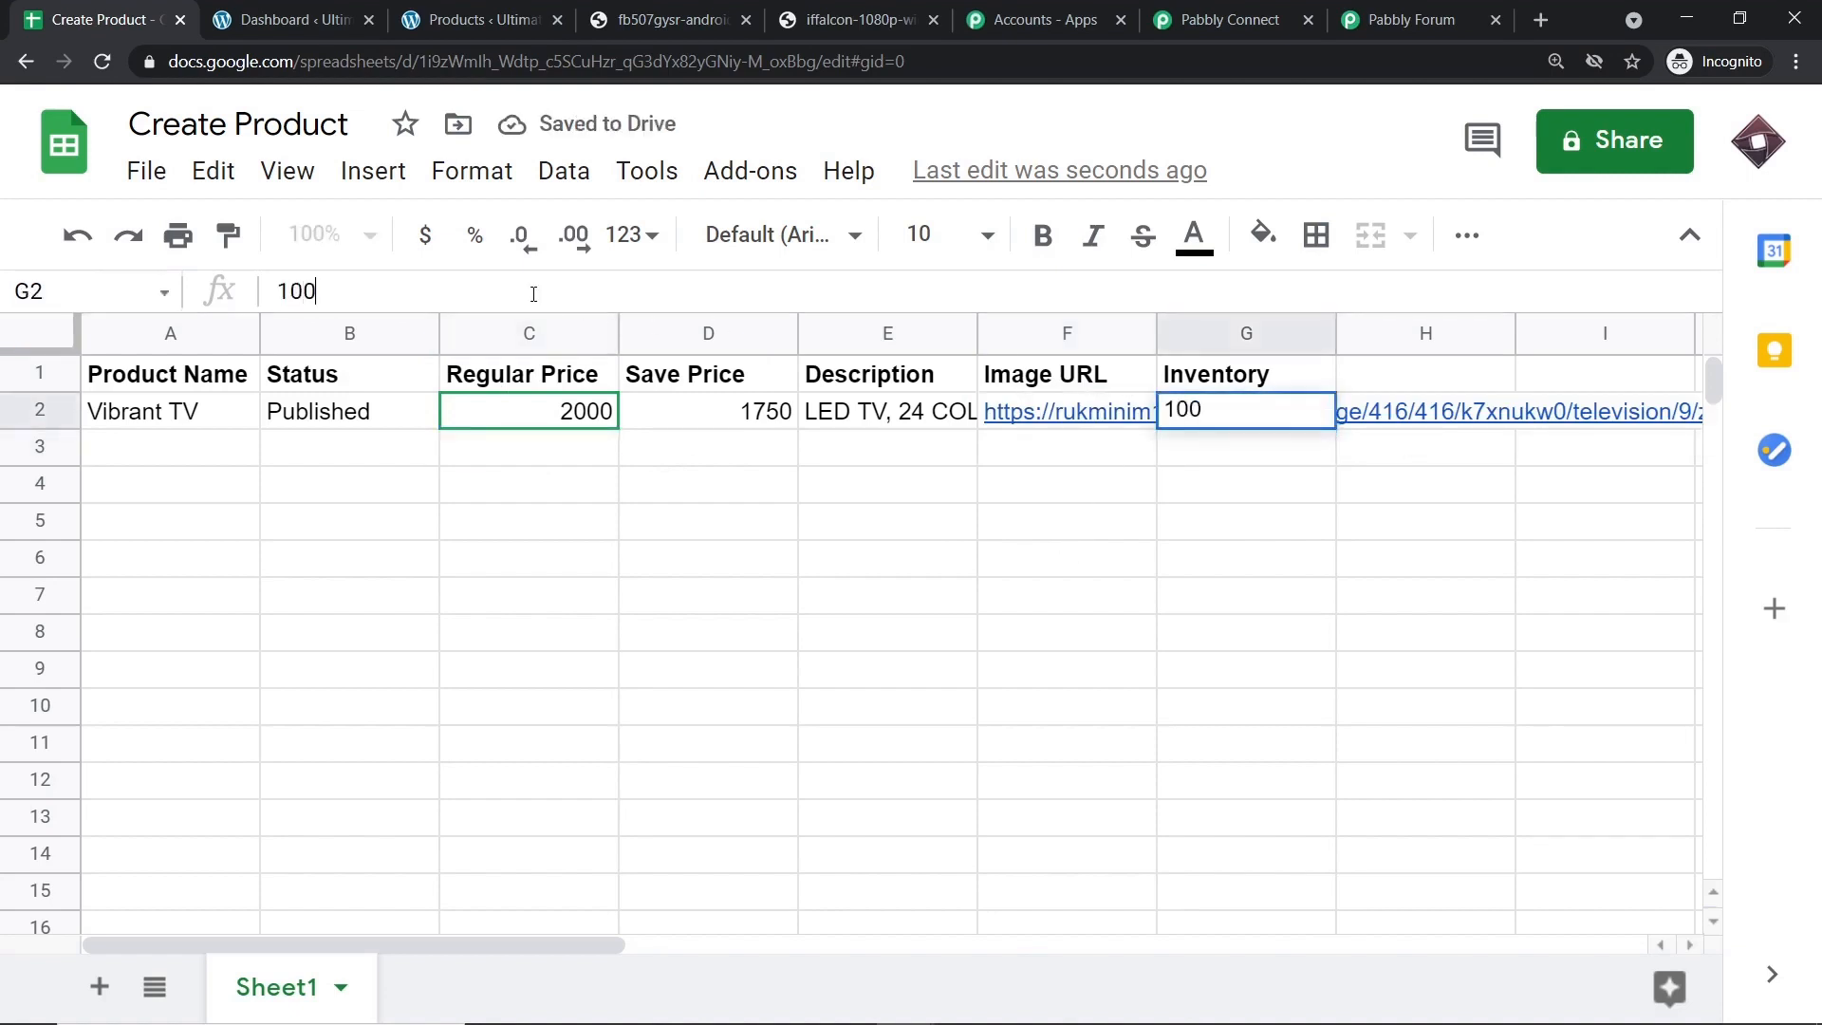
Commit inventory 100 and compare Pabbly's captured webhook fields against the Vibrant TV spreadsheet row.
click(743, 633)
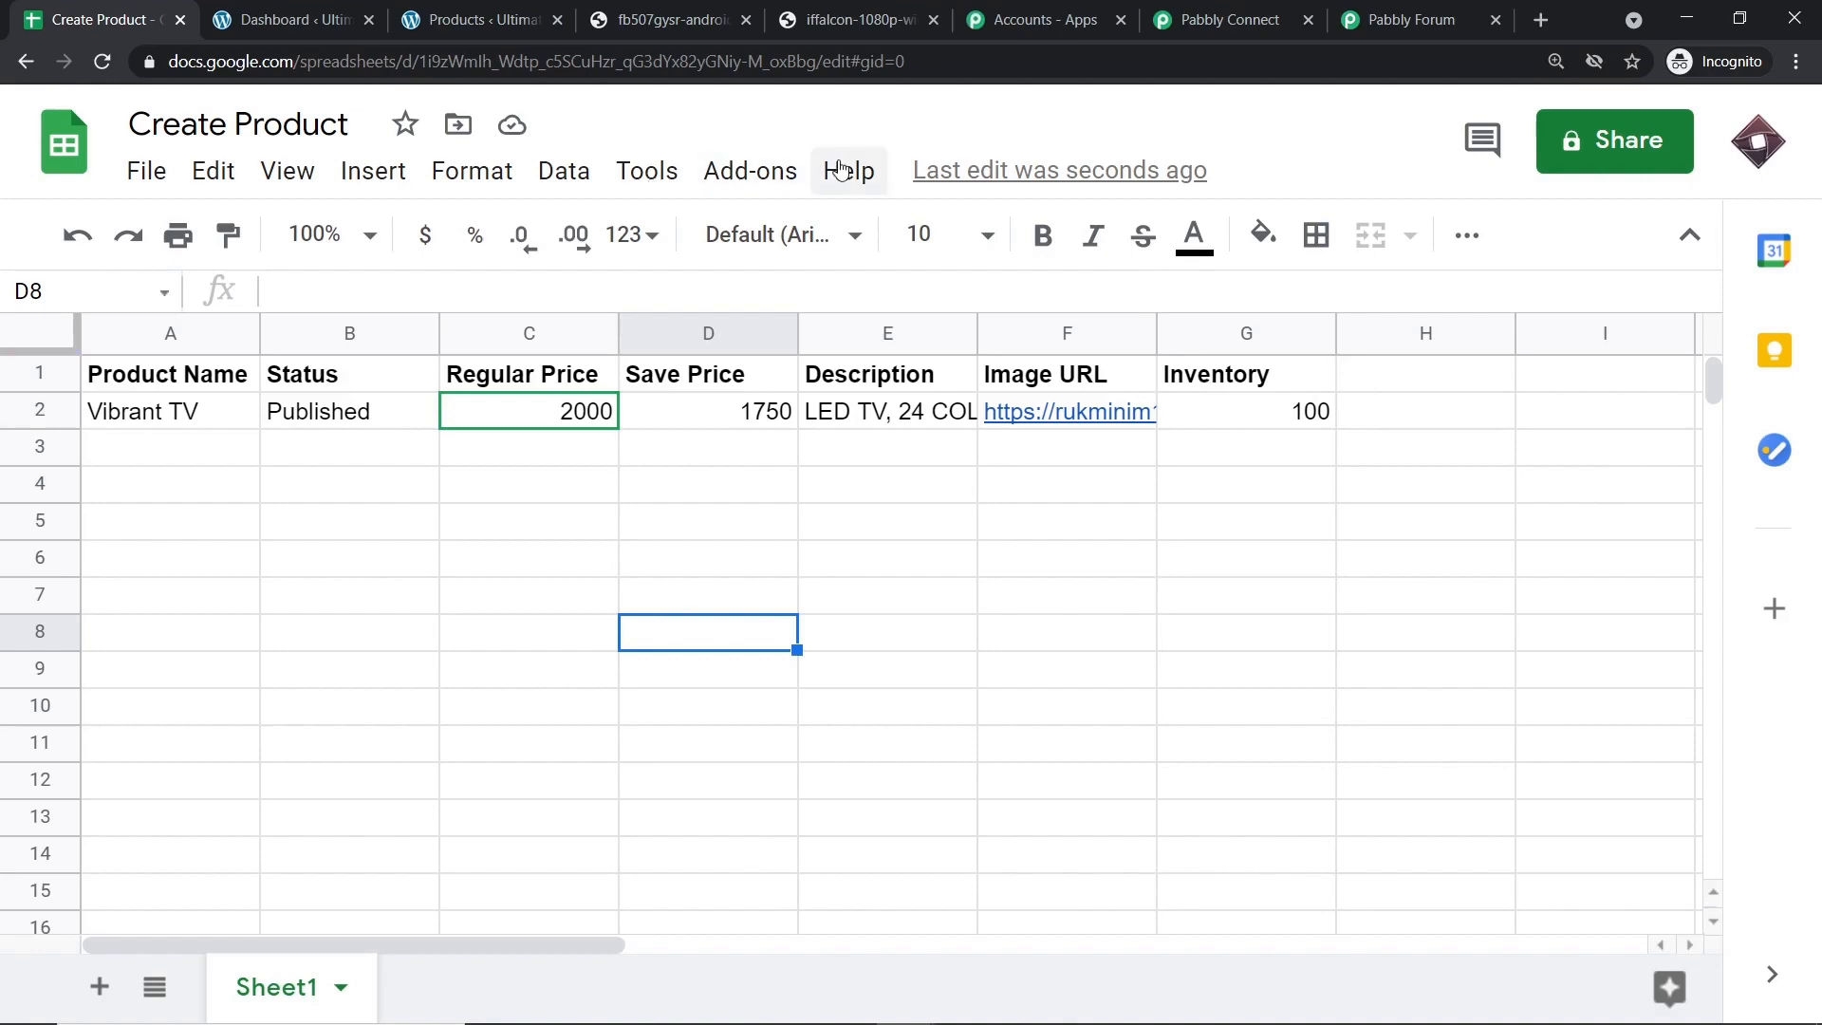
click(1219, 19)
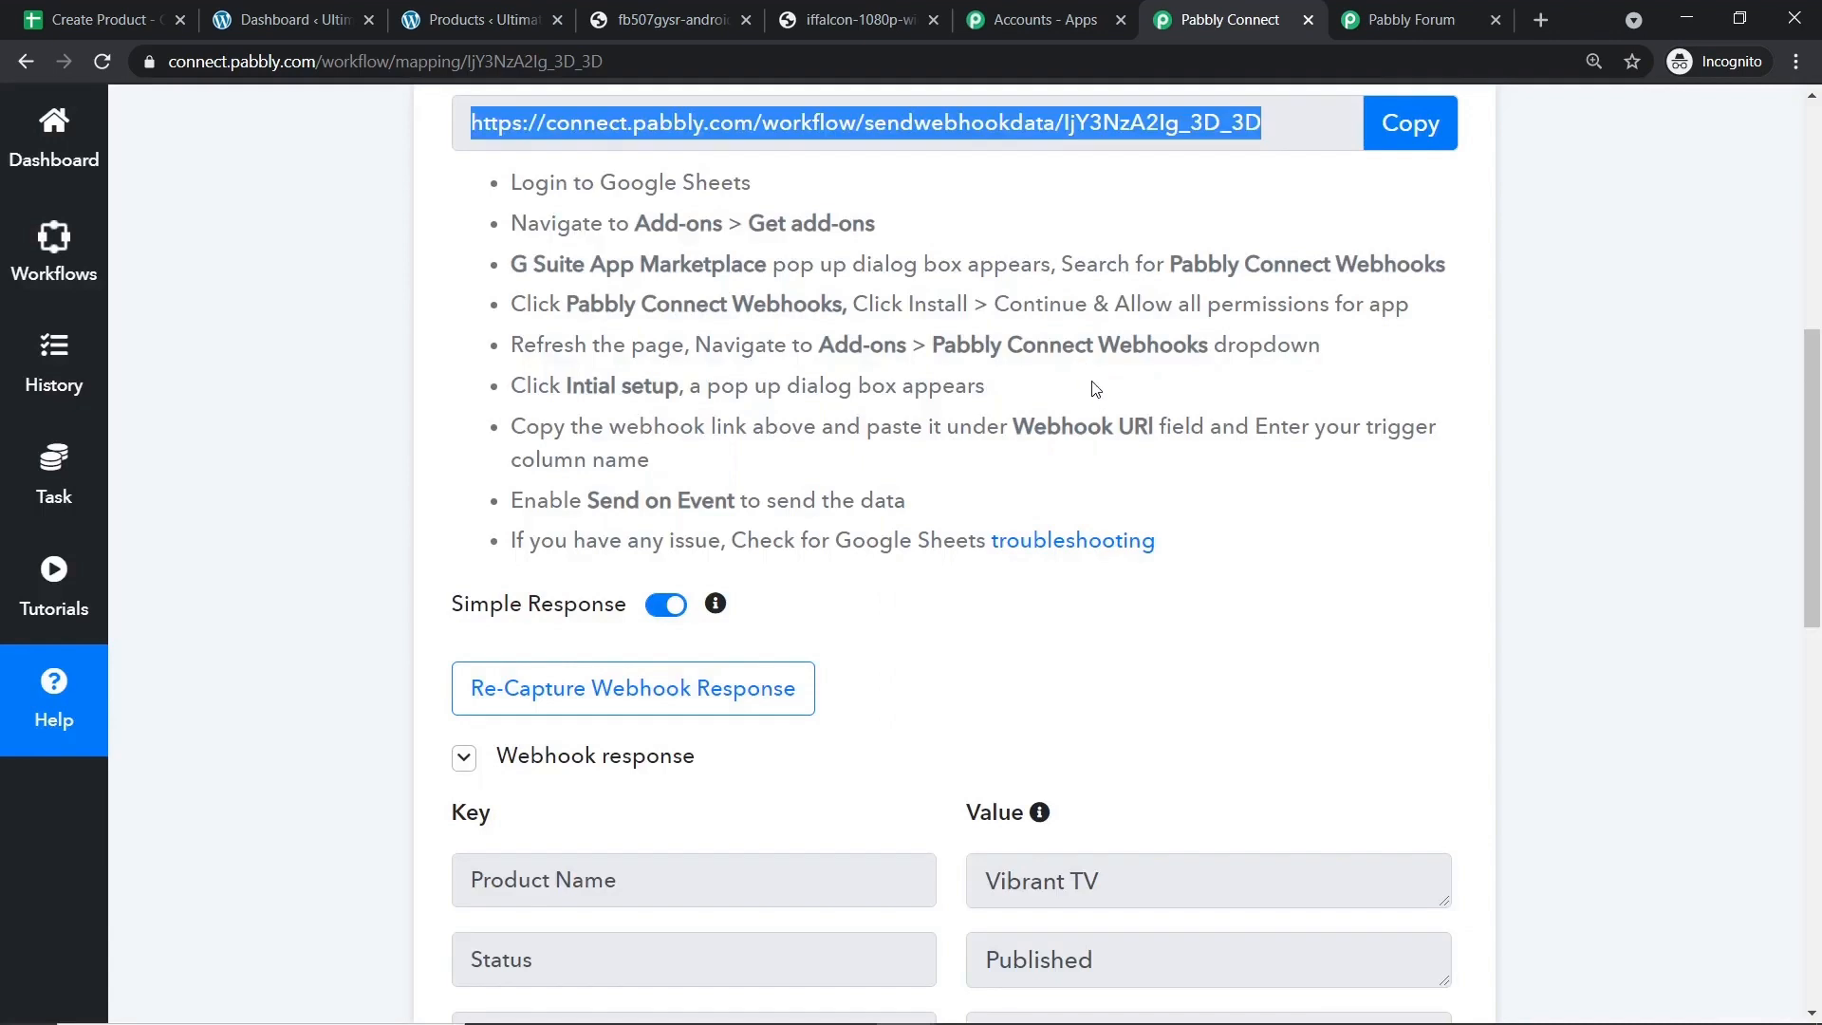
scroll(1106, 464, down, 3)
scroll(1101, 468, down, 1)
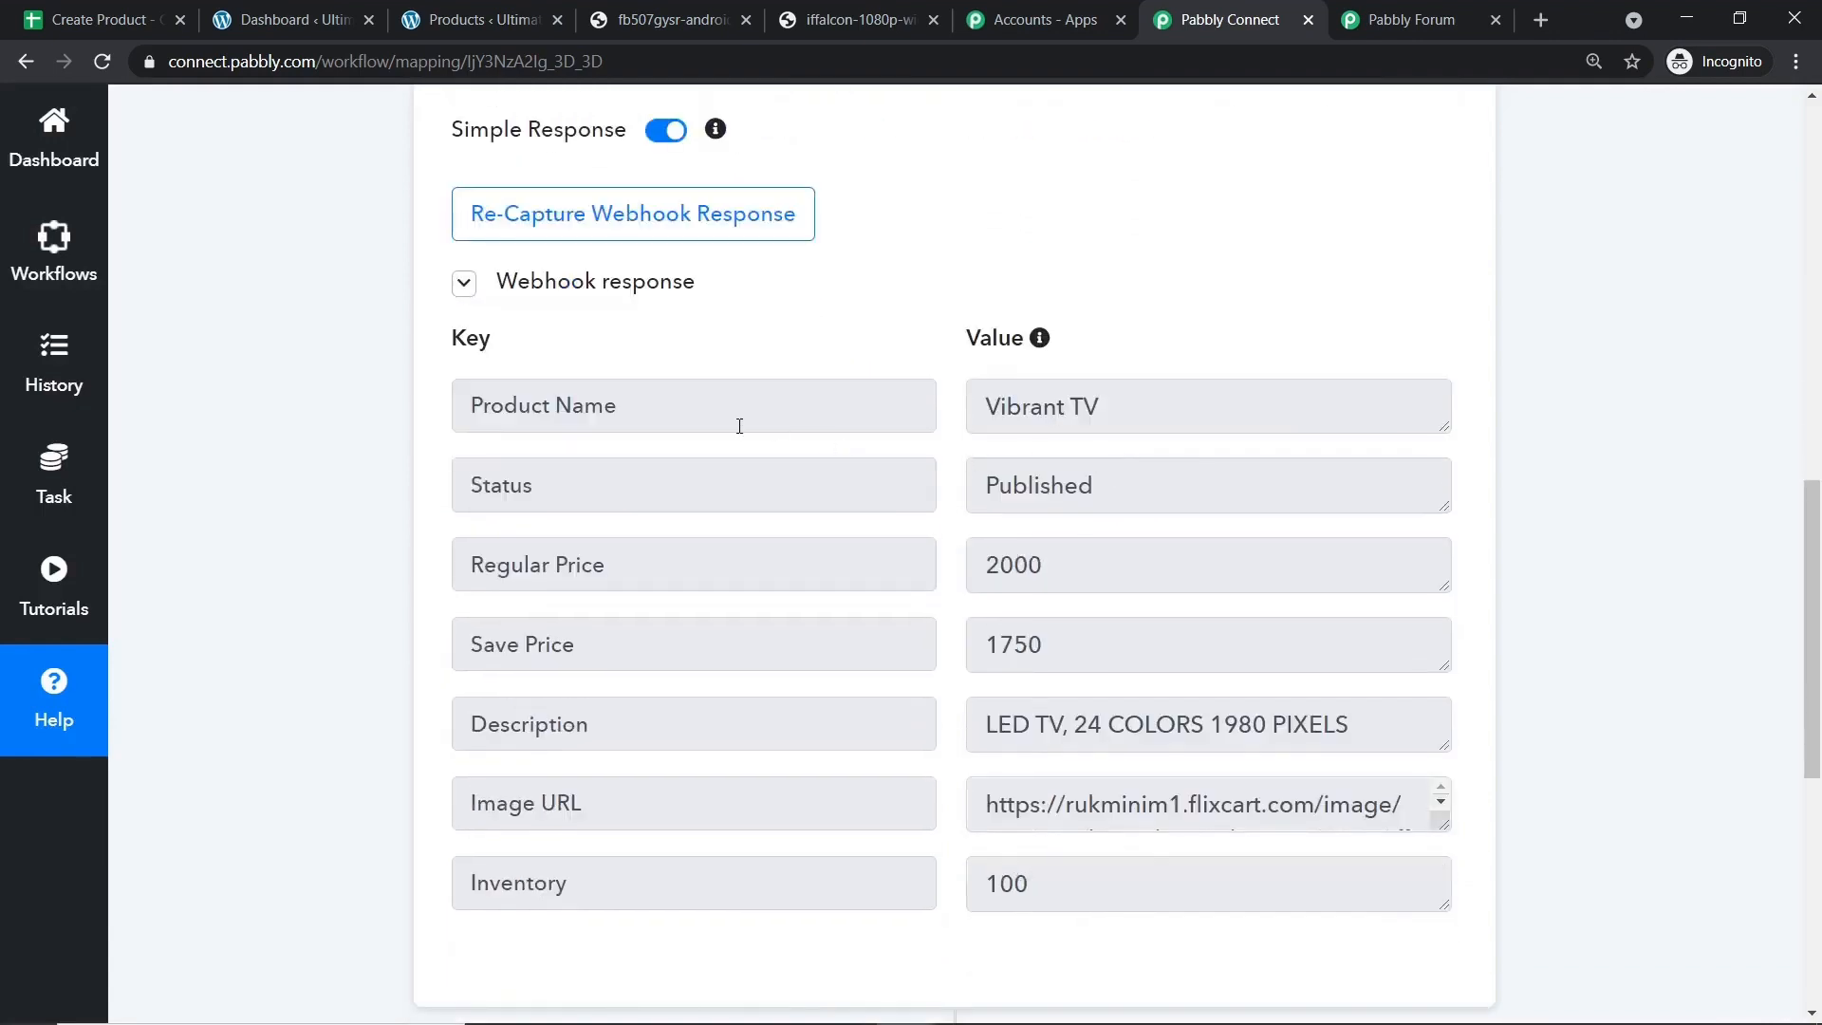
scroll(1121, 408, down, 1)
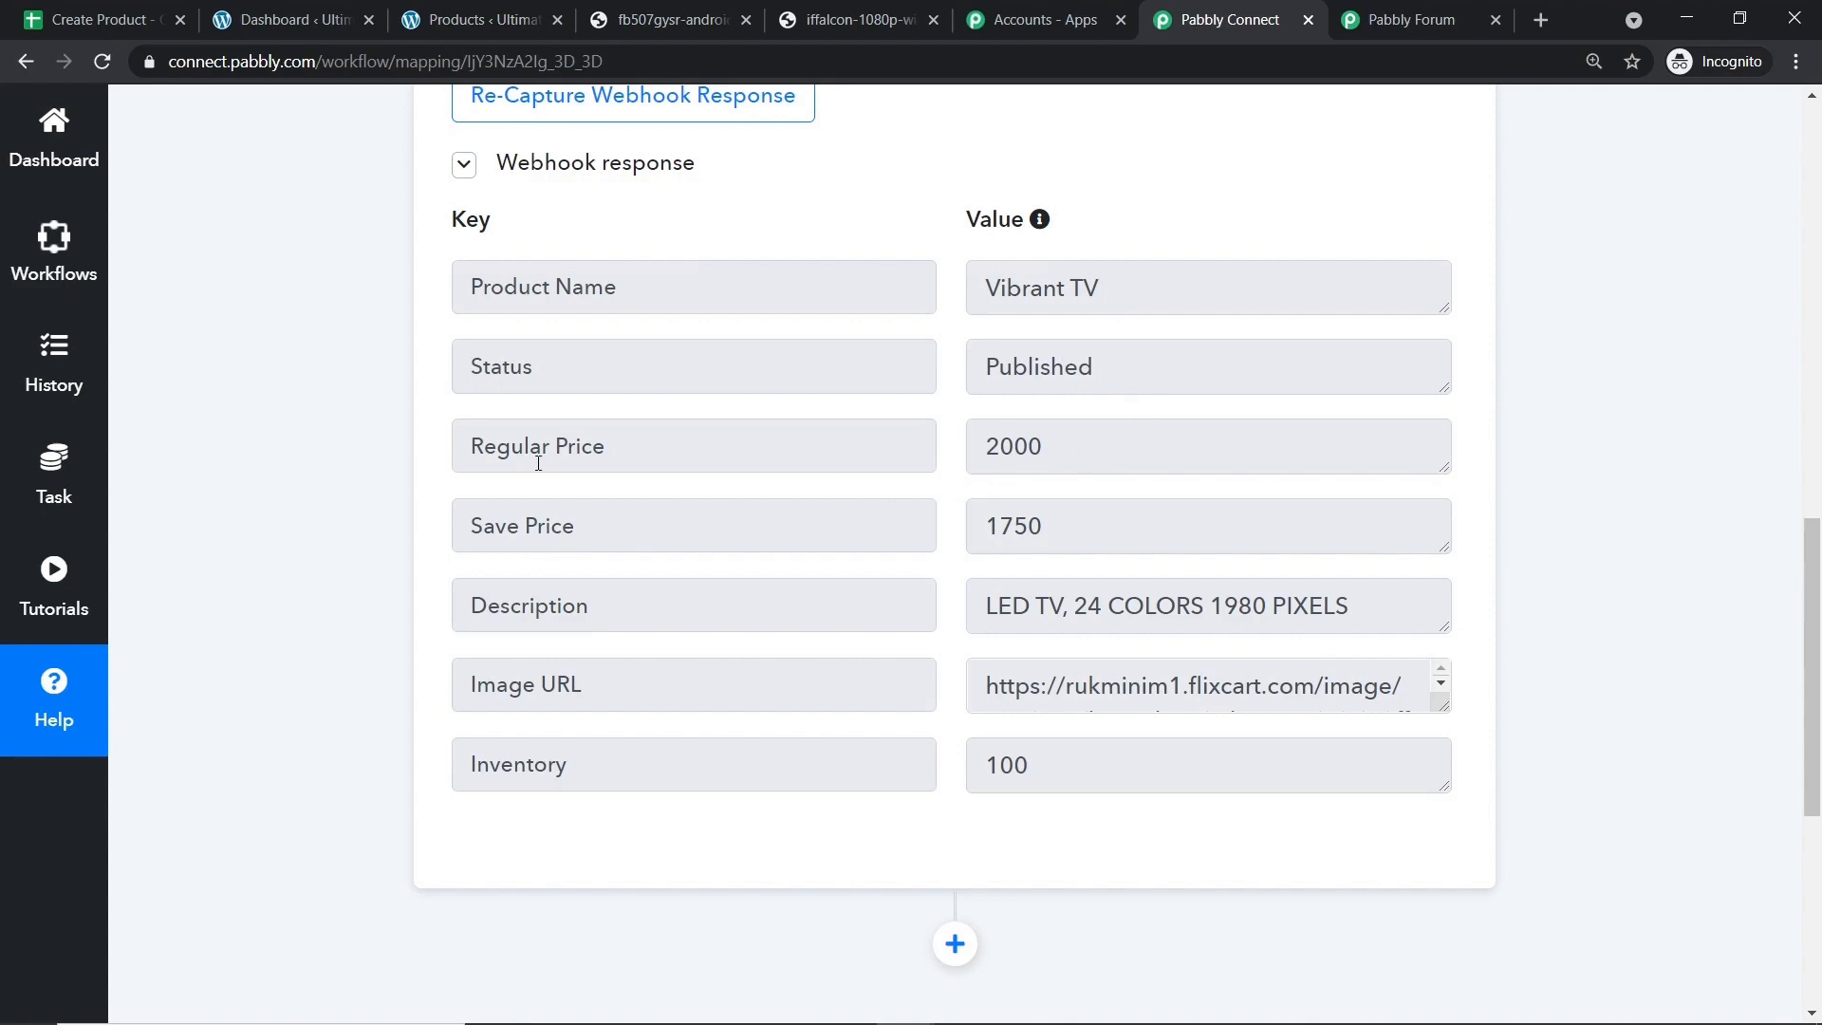
click(152, 10)
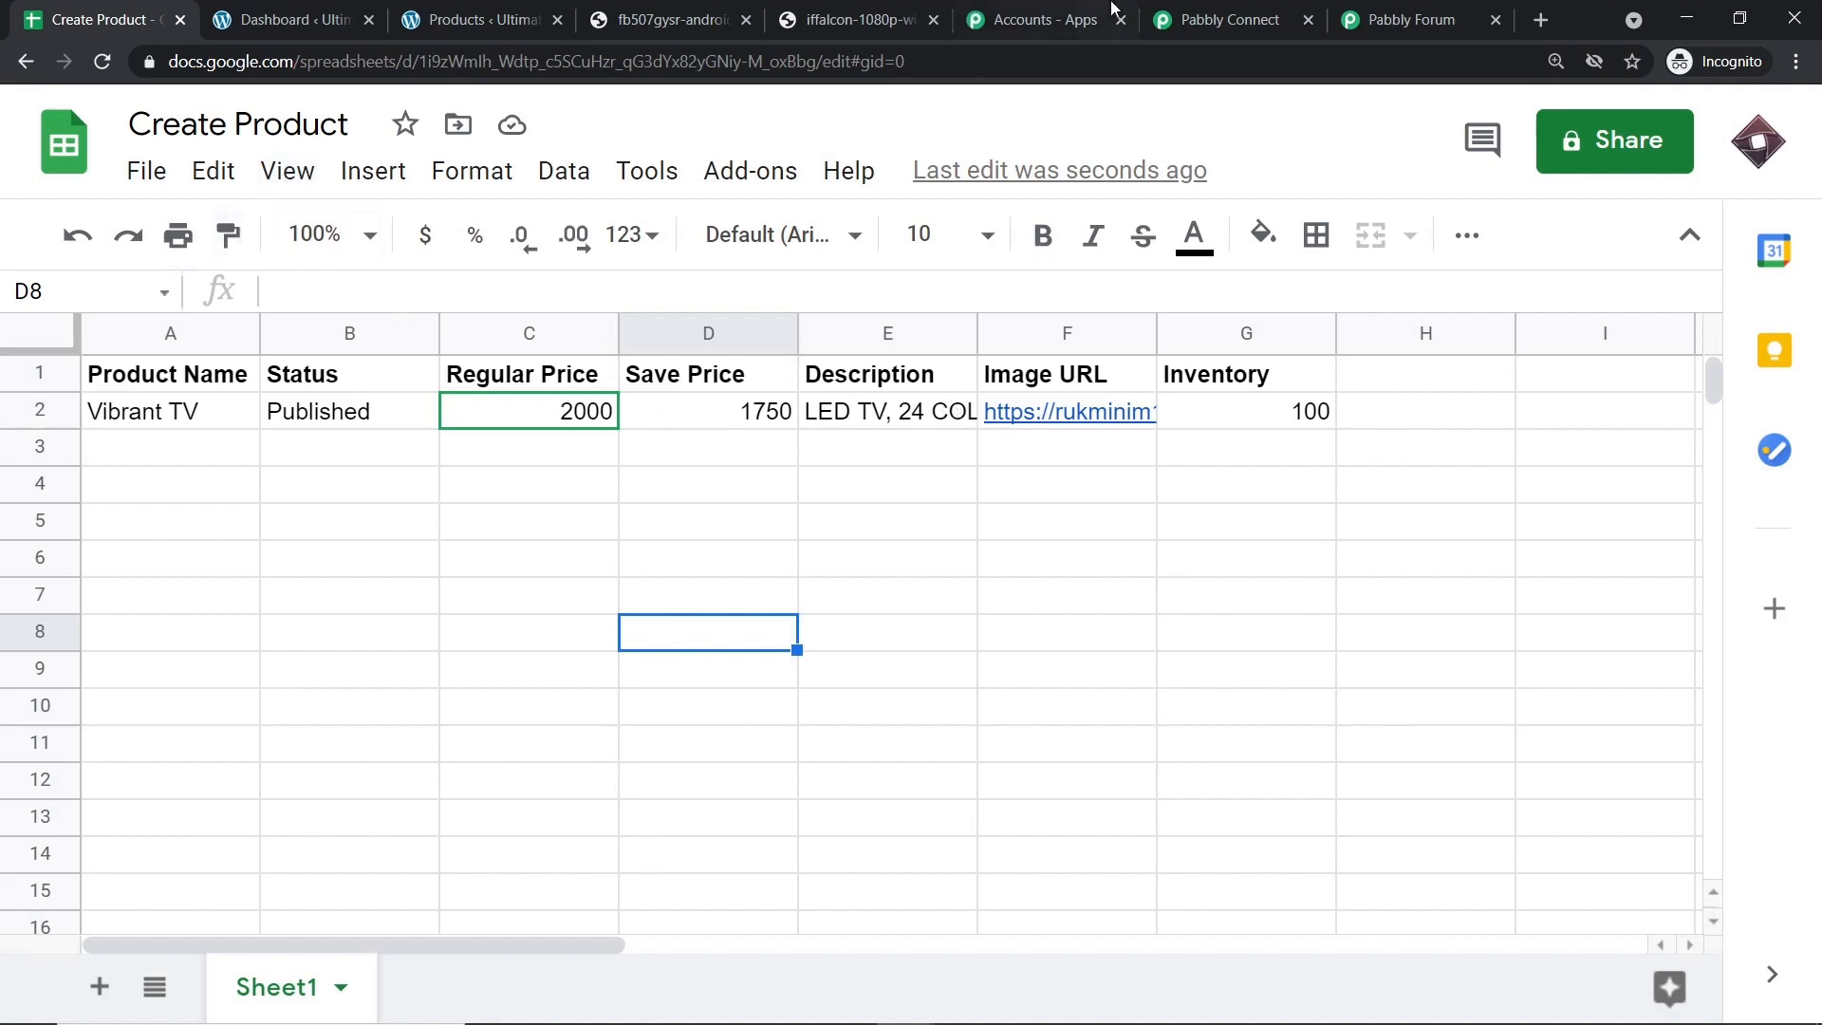
click(1173, 21)
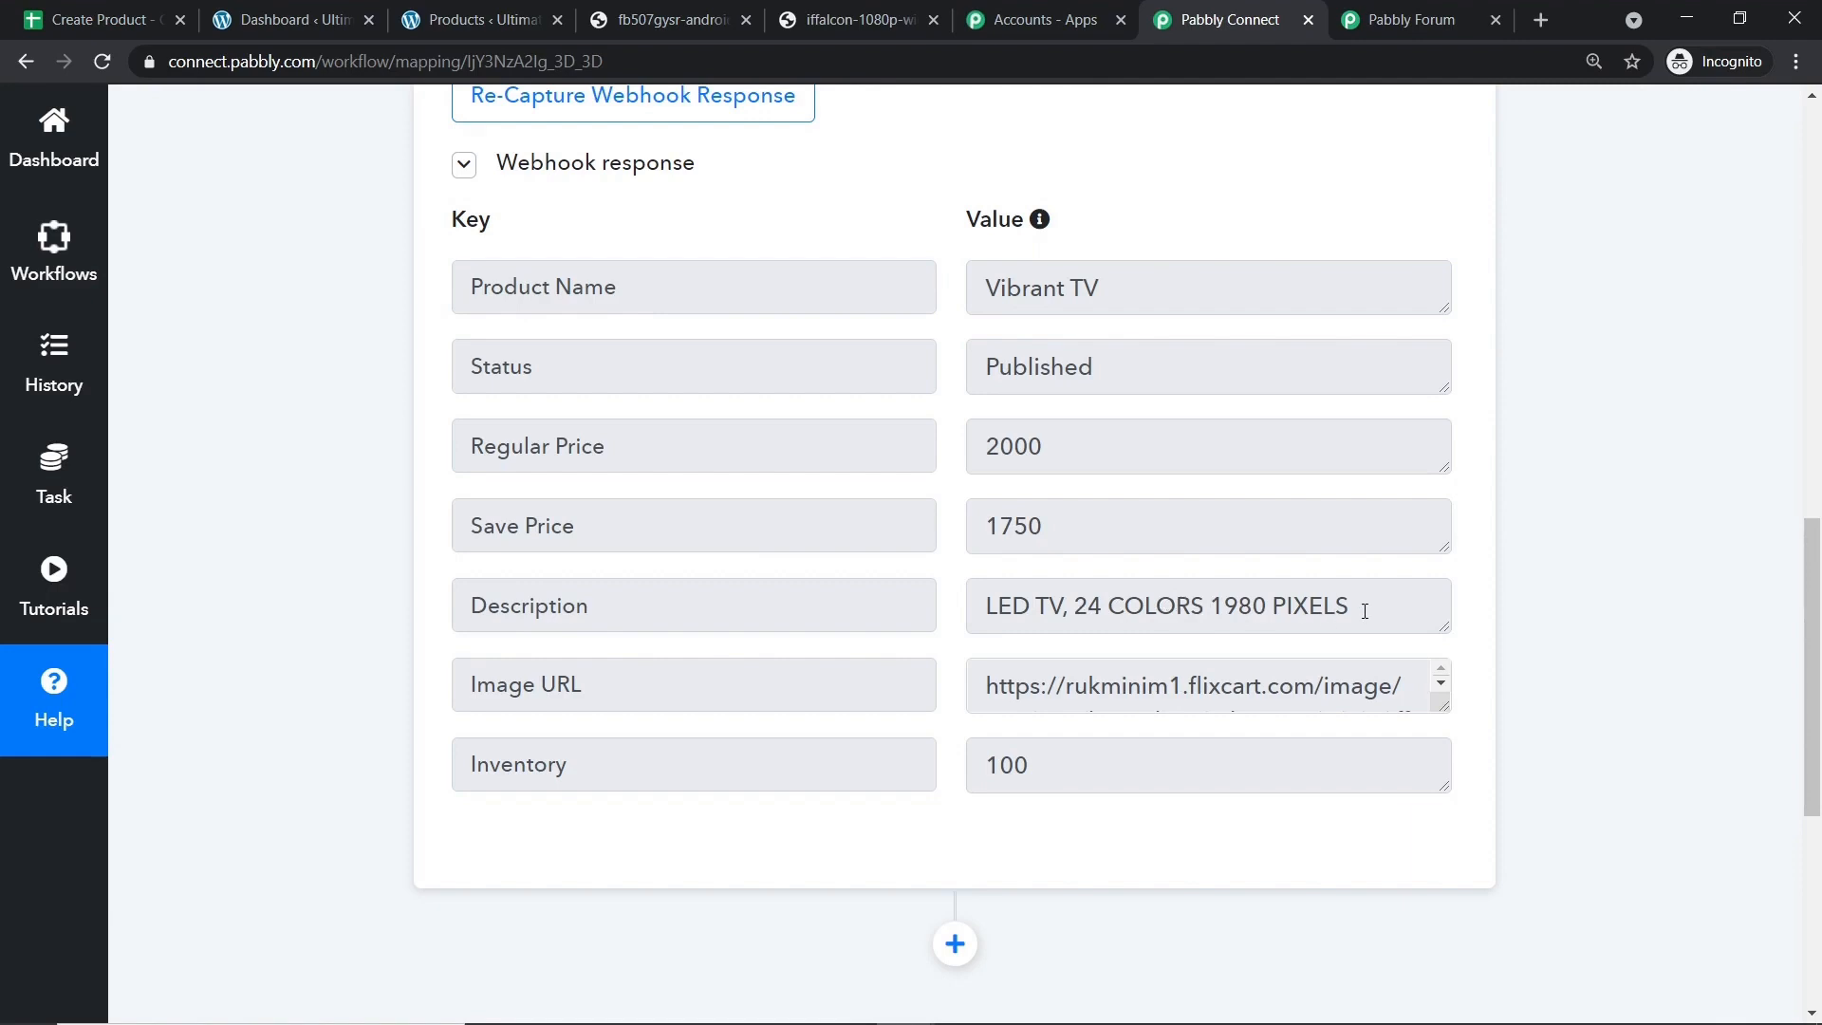
click(132, 14)
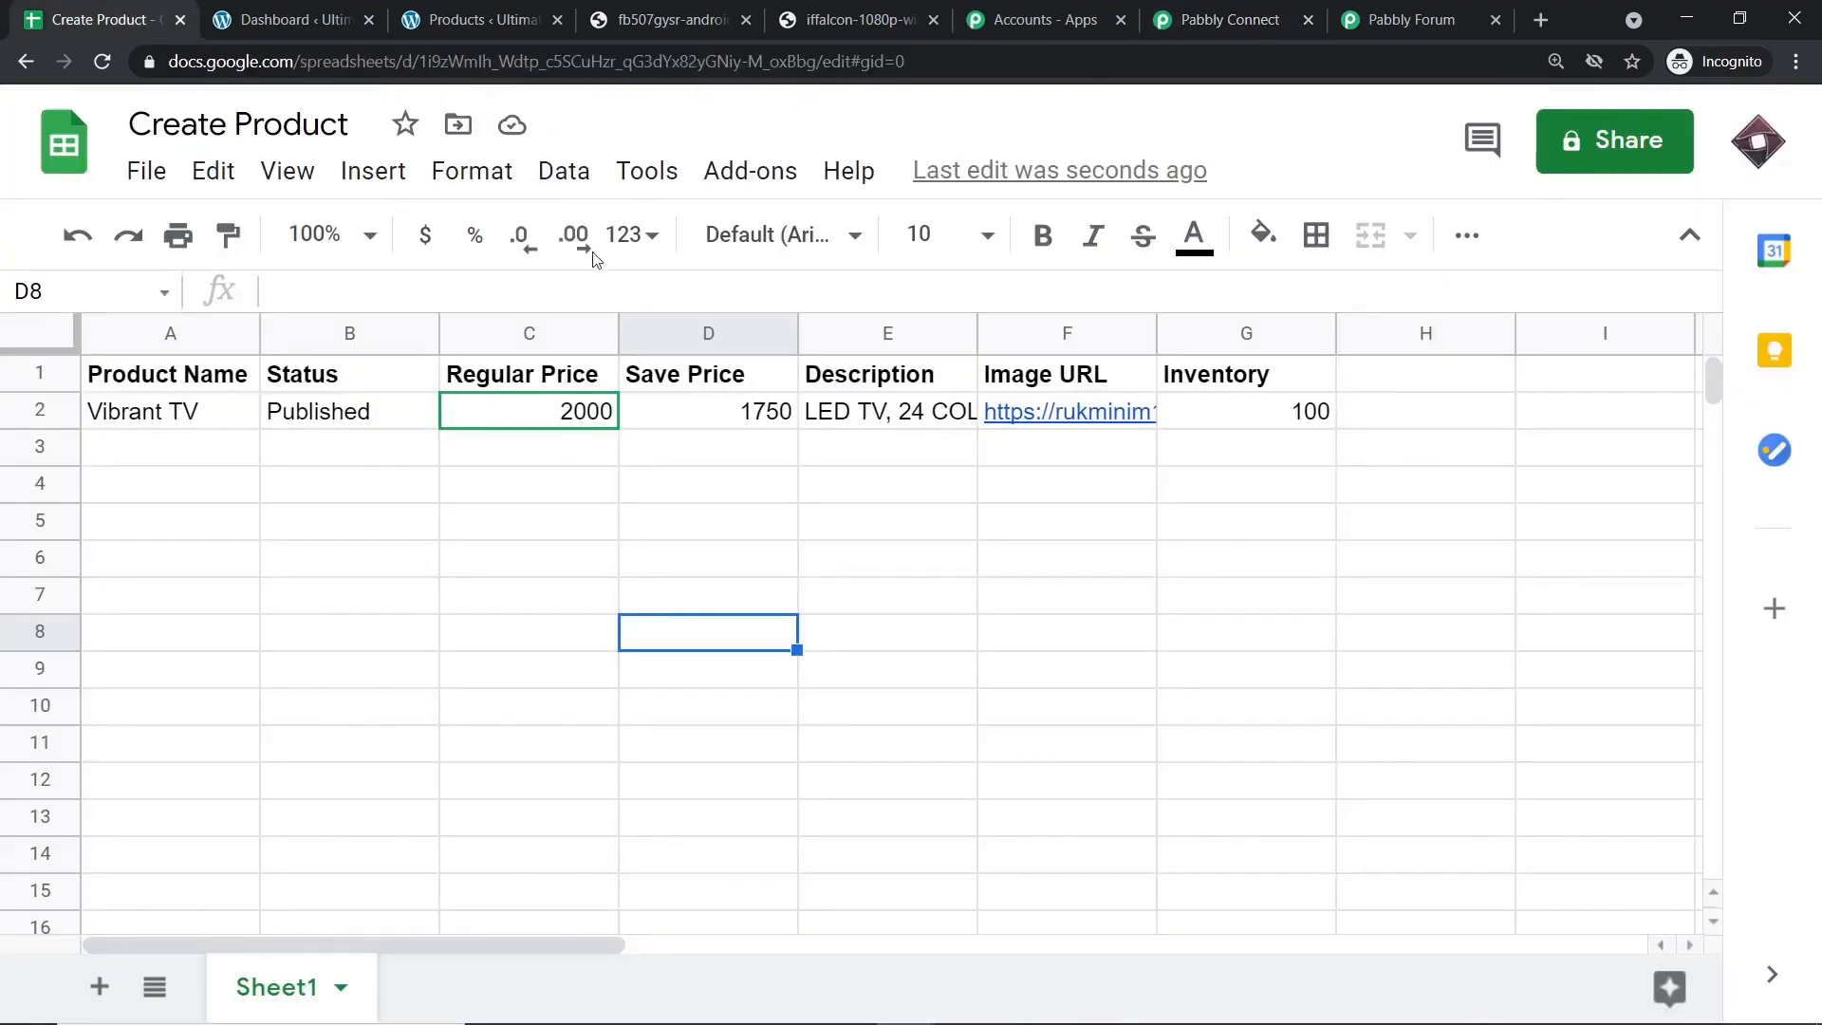
click(1224, 20)
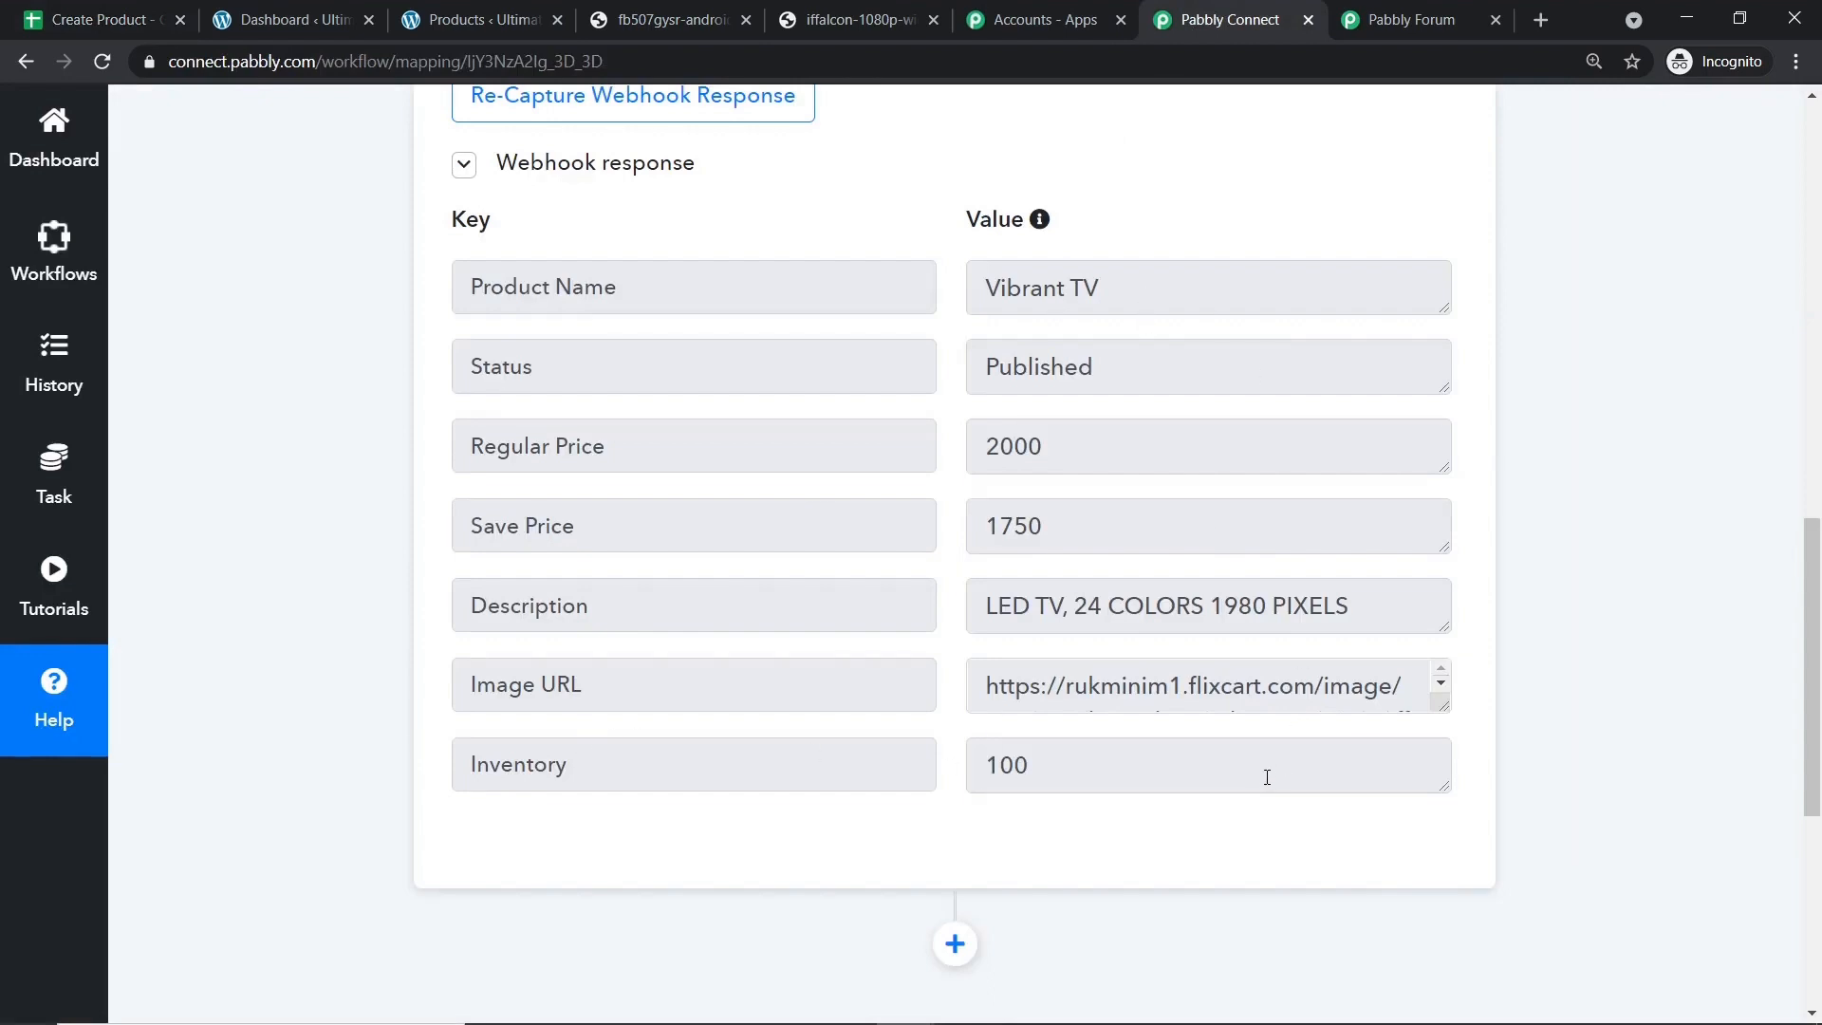
scroll(1272, 770, down, 3)
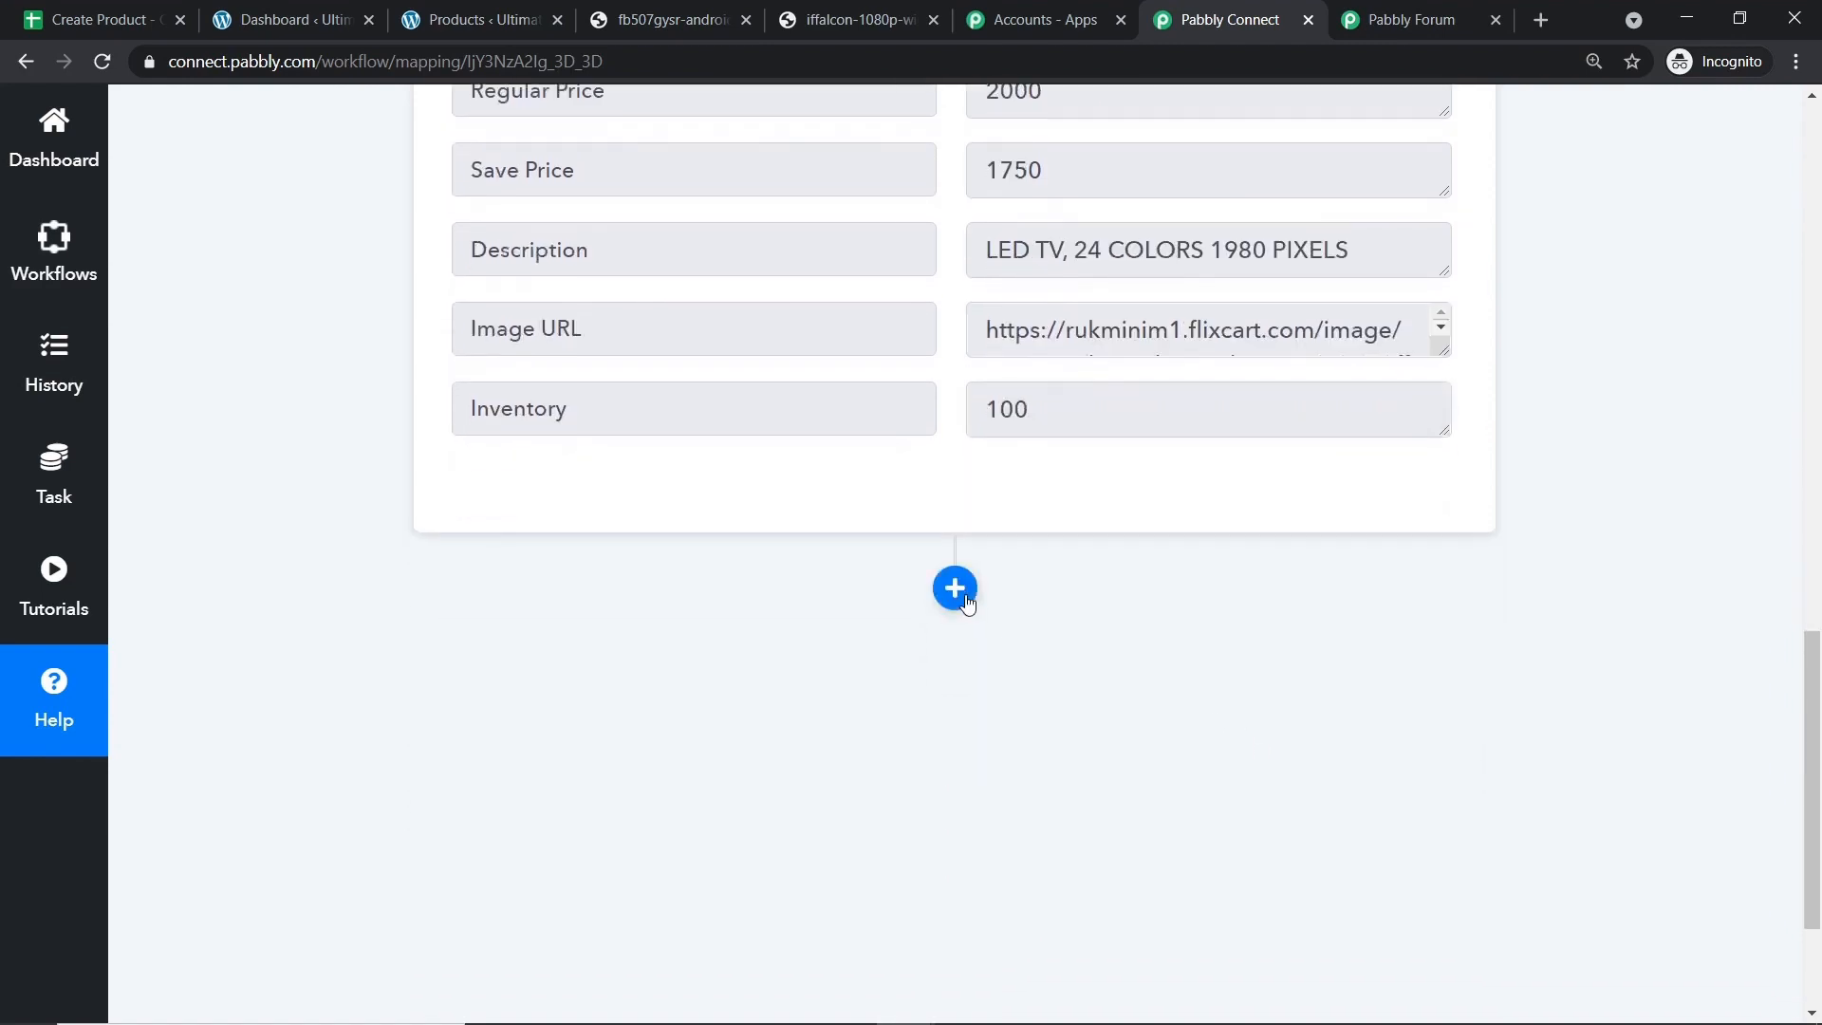
Add an action step after the trigger and choose WooCommerce as its app.
scroll(965, 604, down, 1)
click(955, 470)
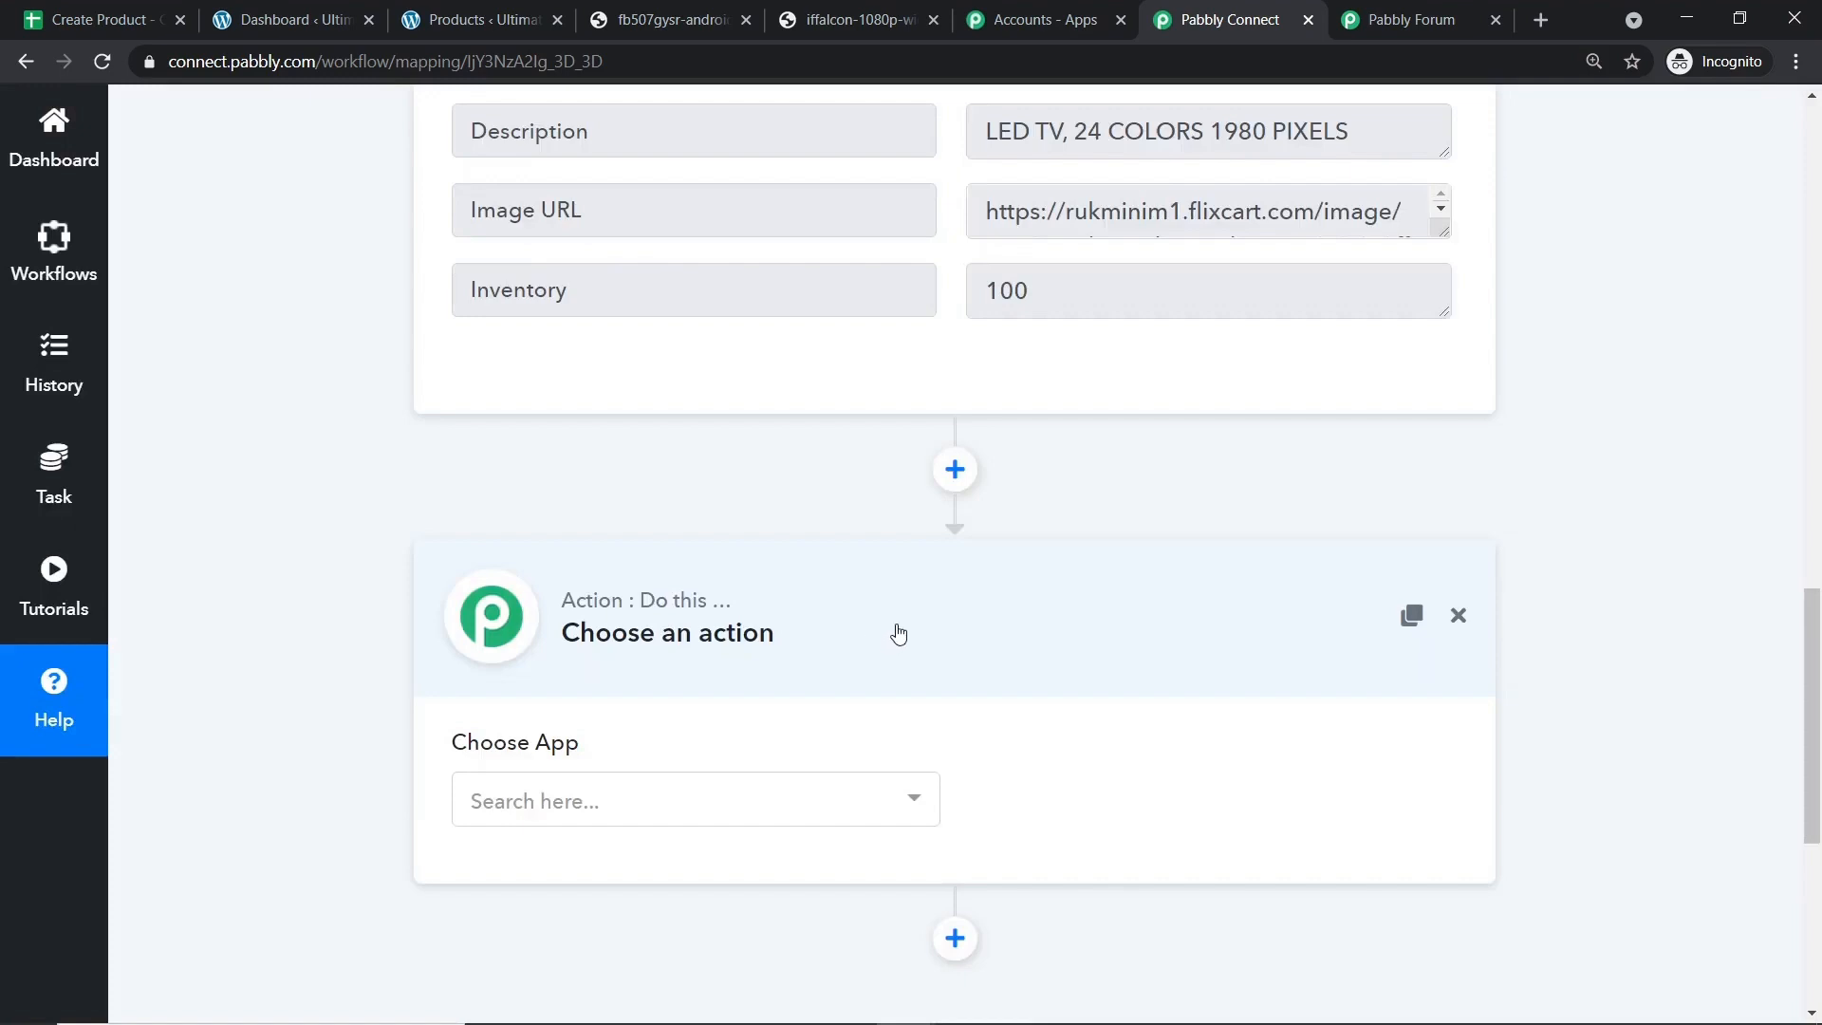
scroll(900, 634, down, 2)
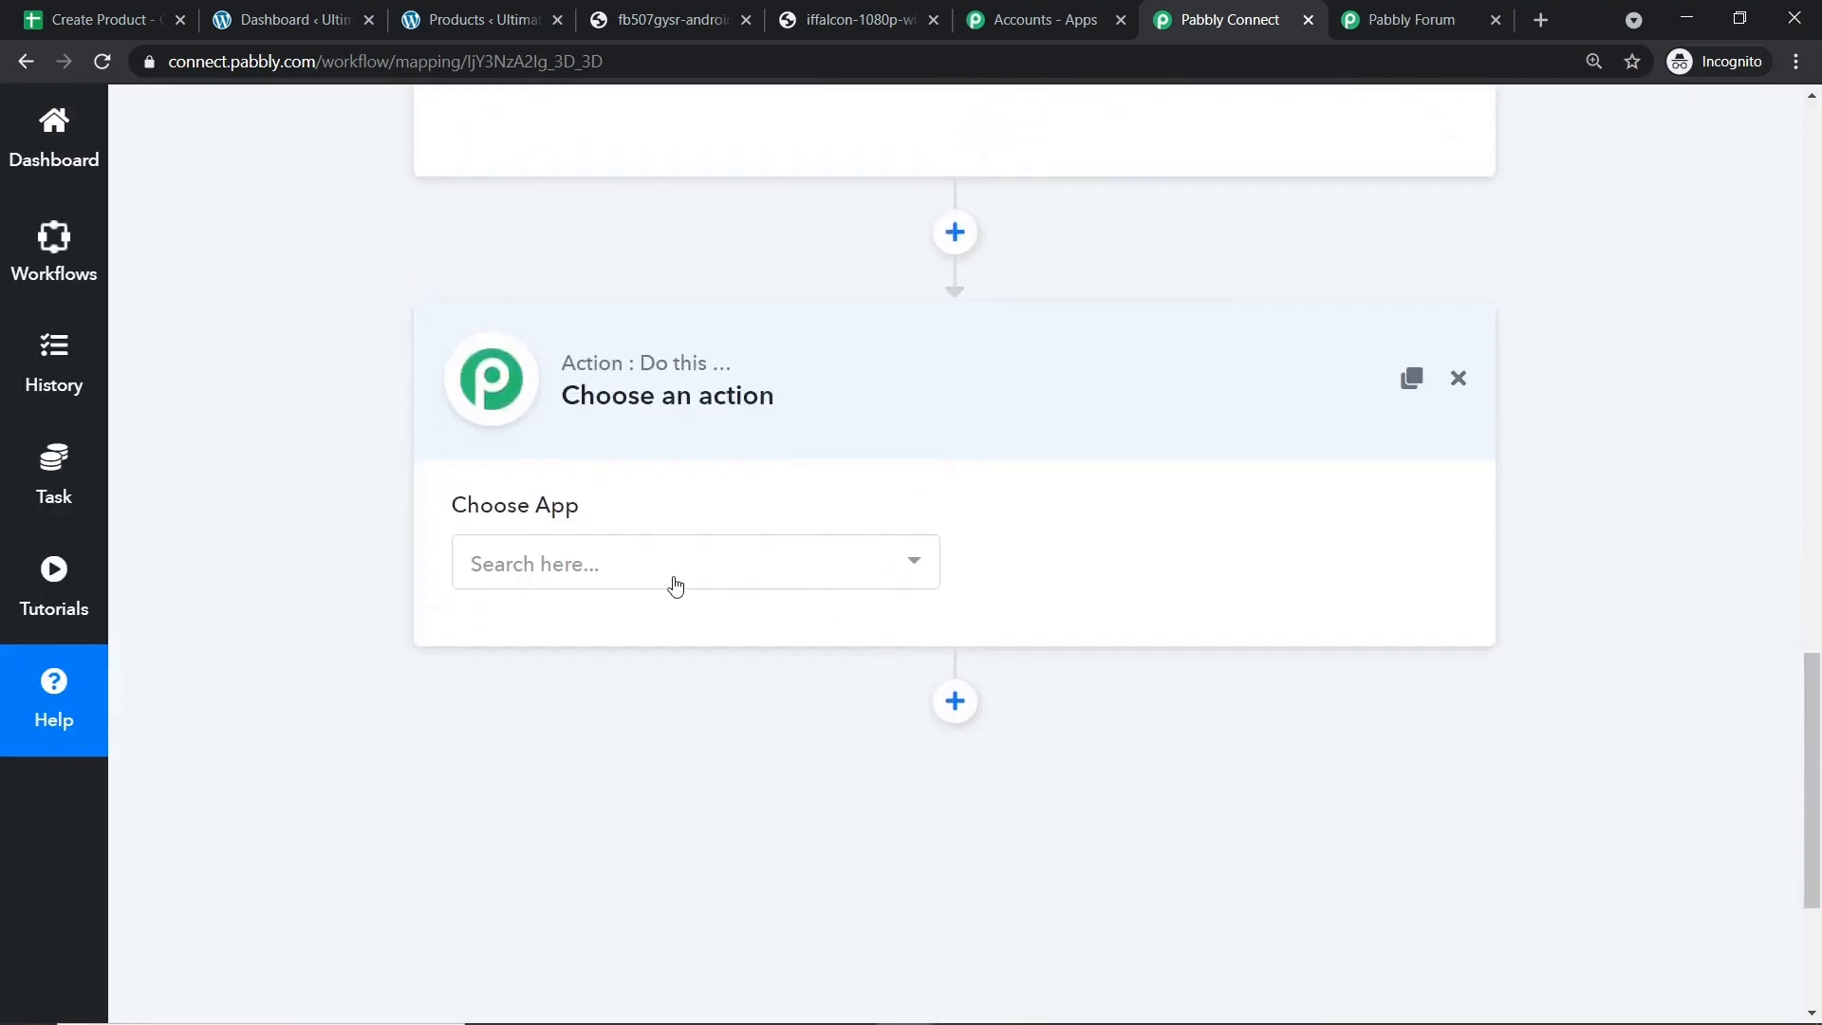
click(596, 566)
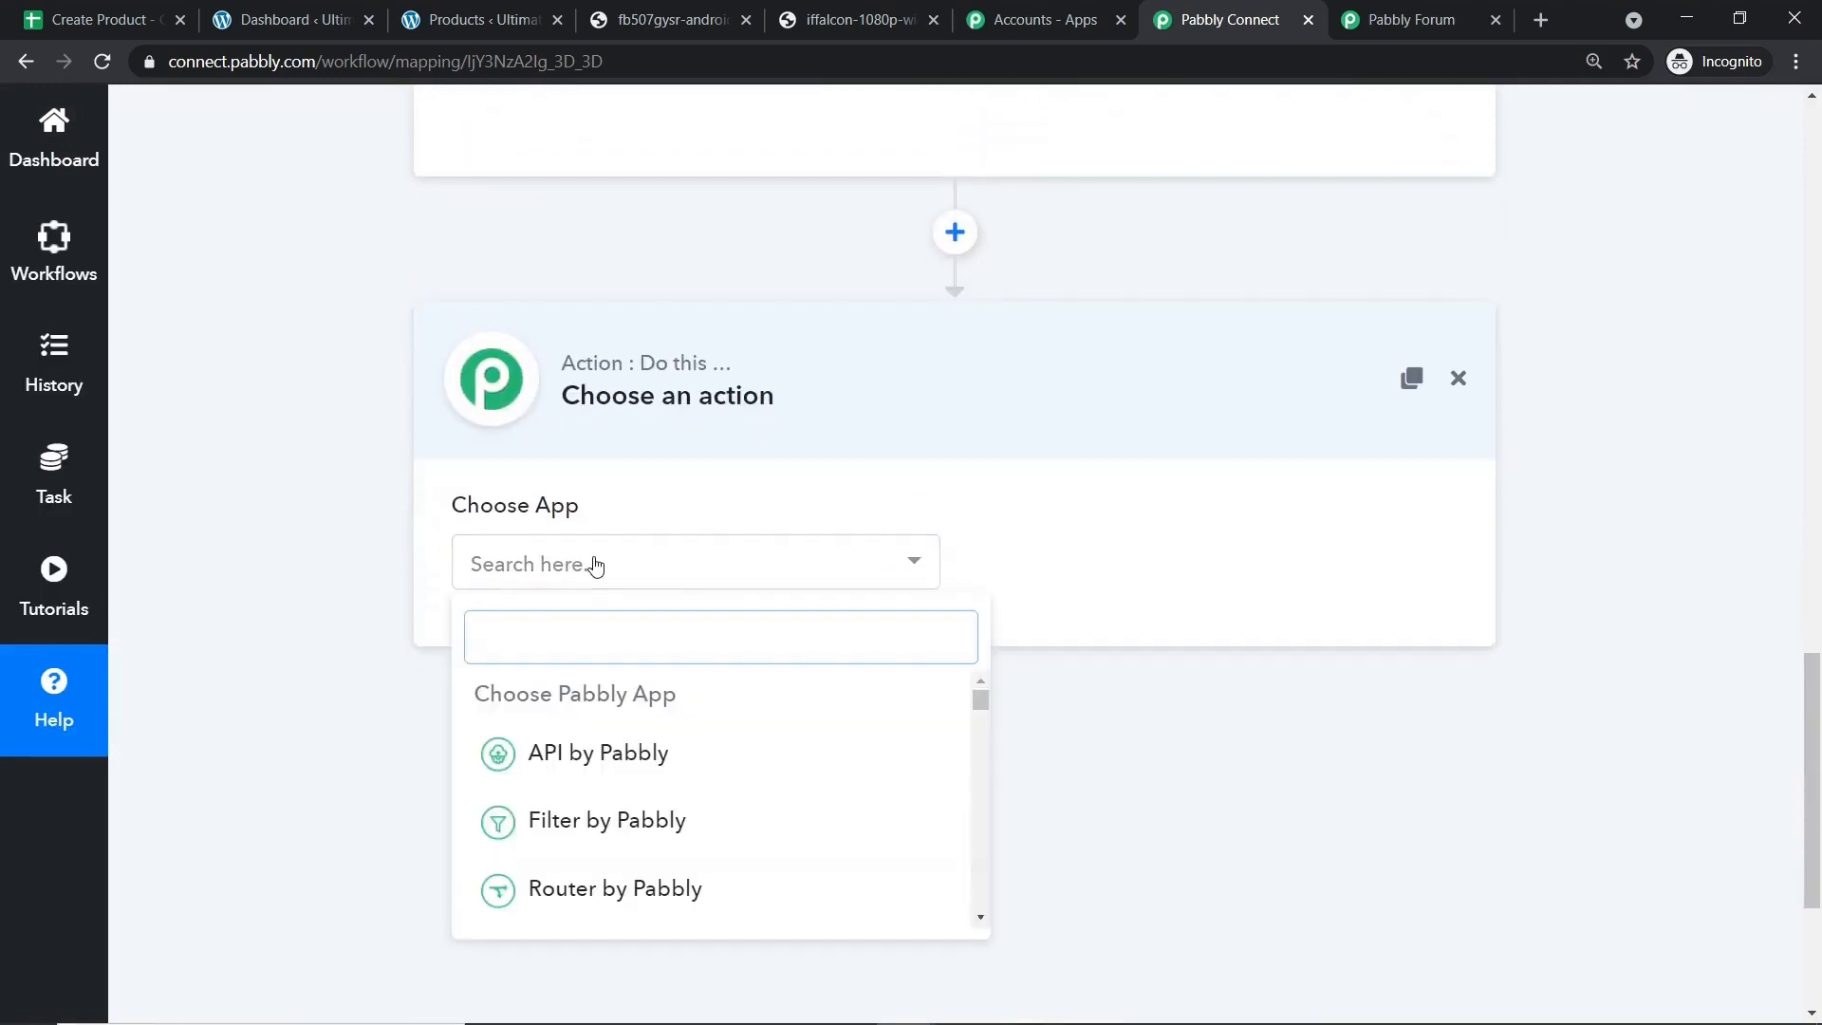
text(WOOC)
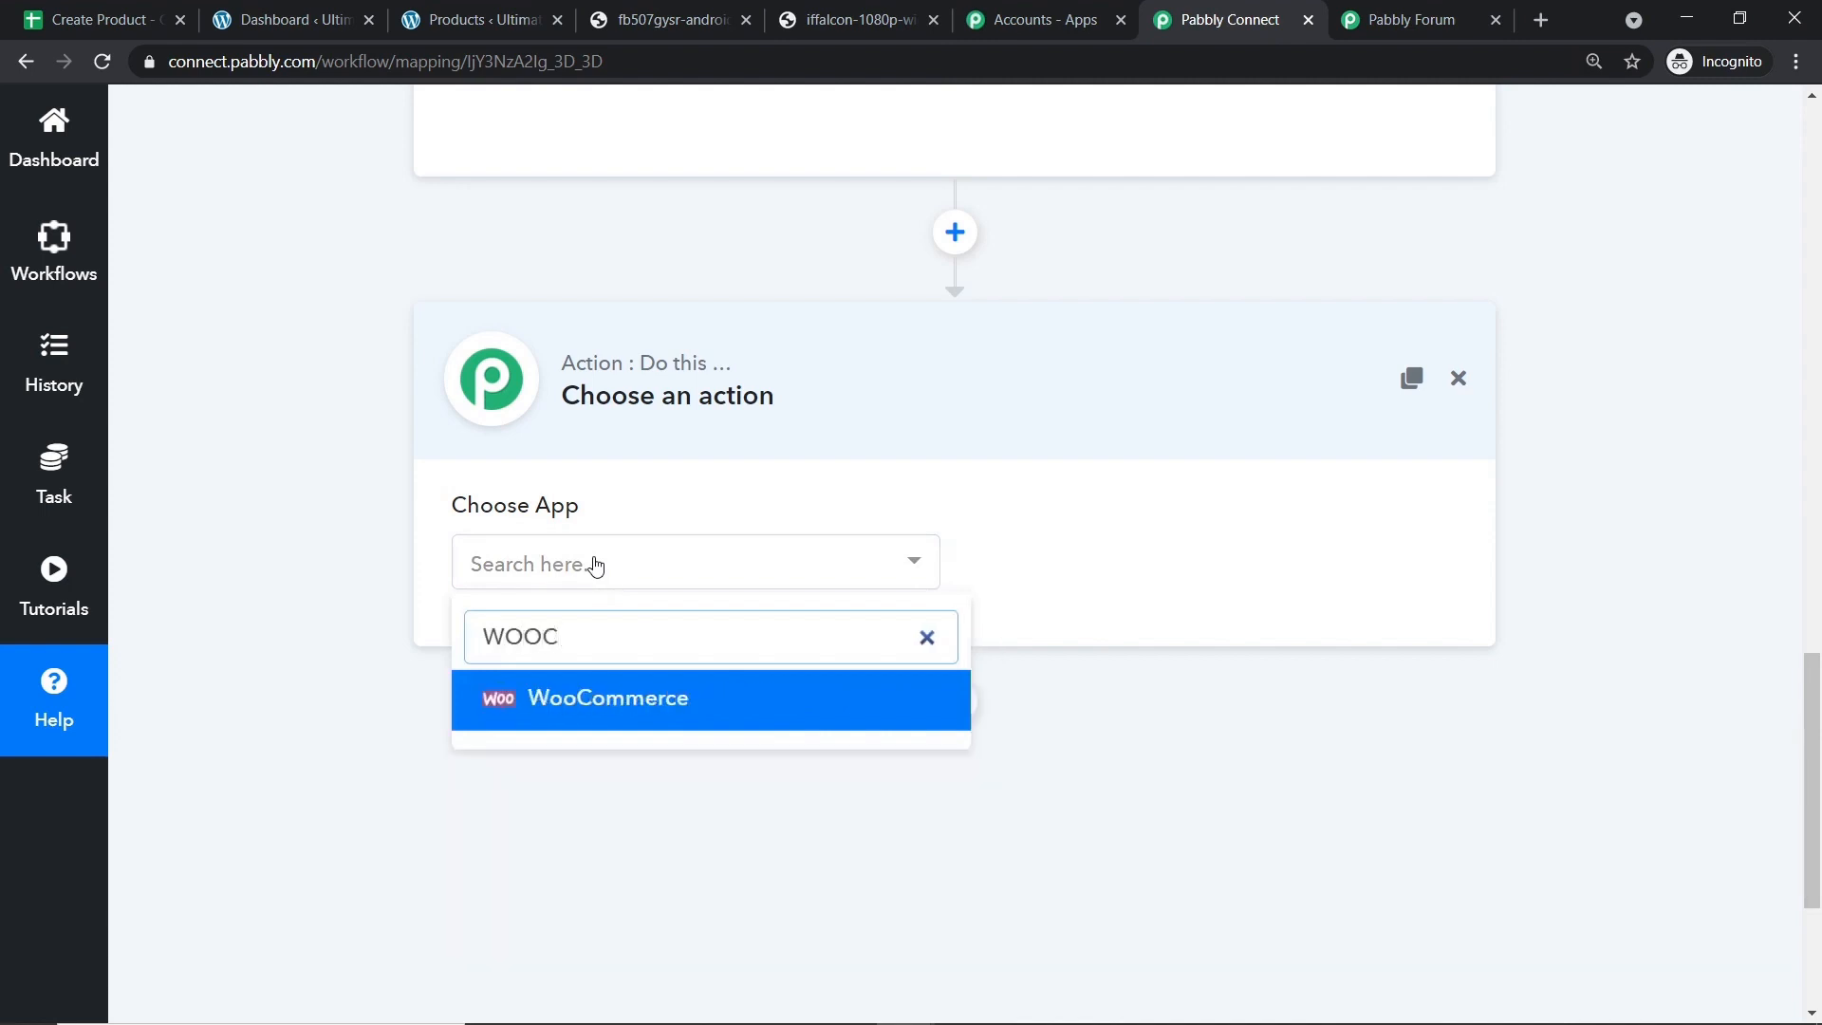
click(593, 698)
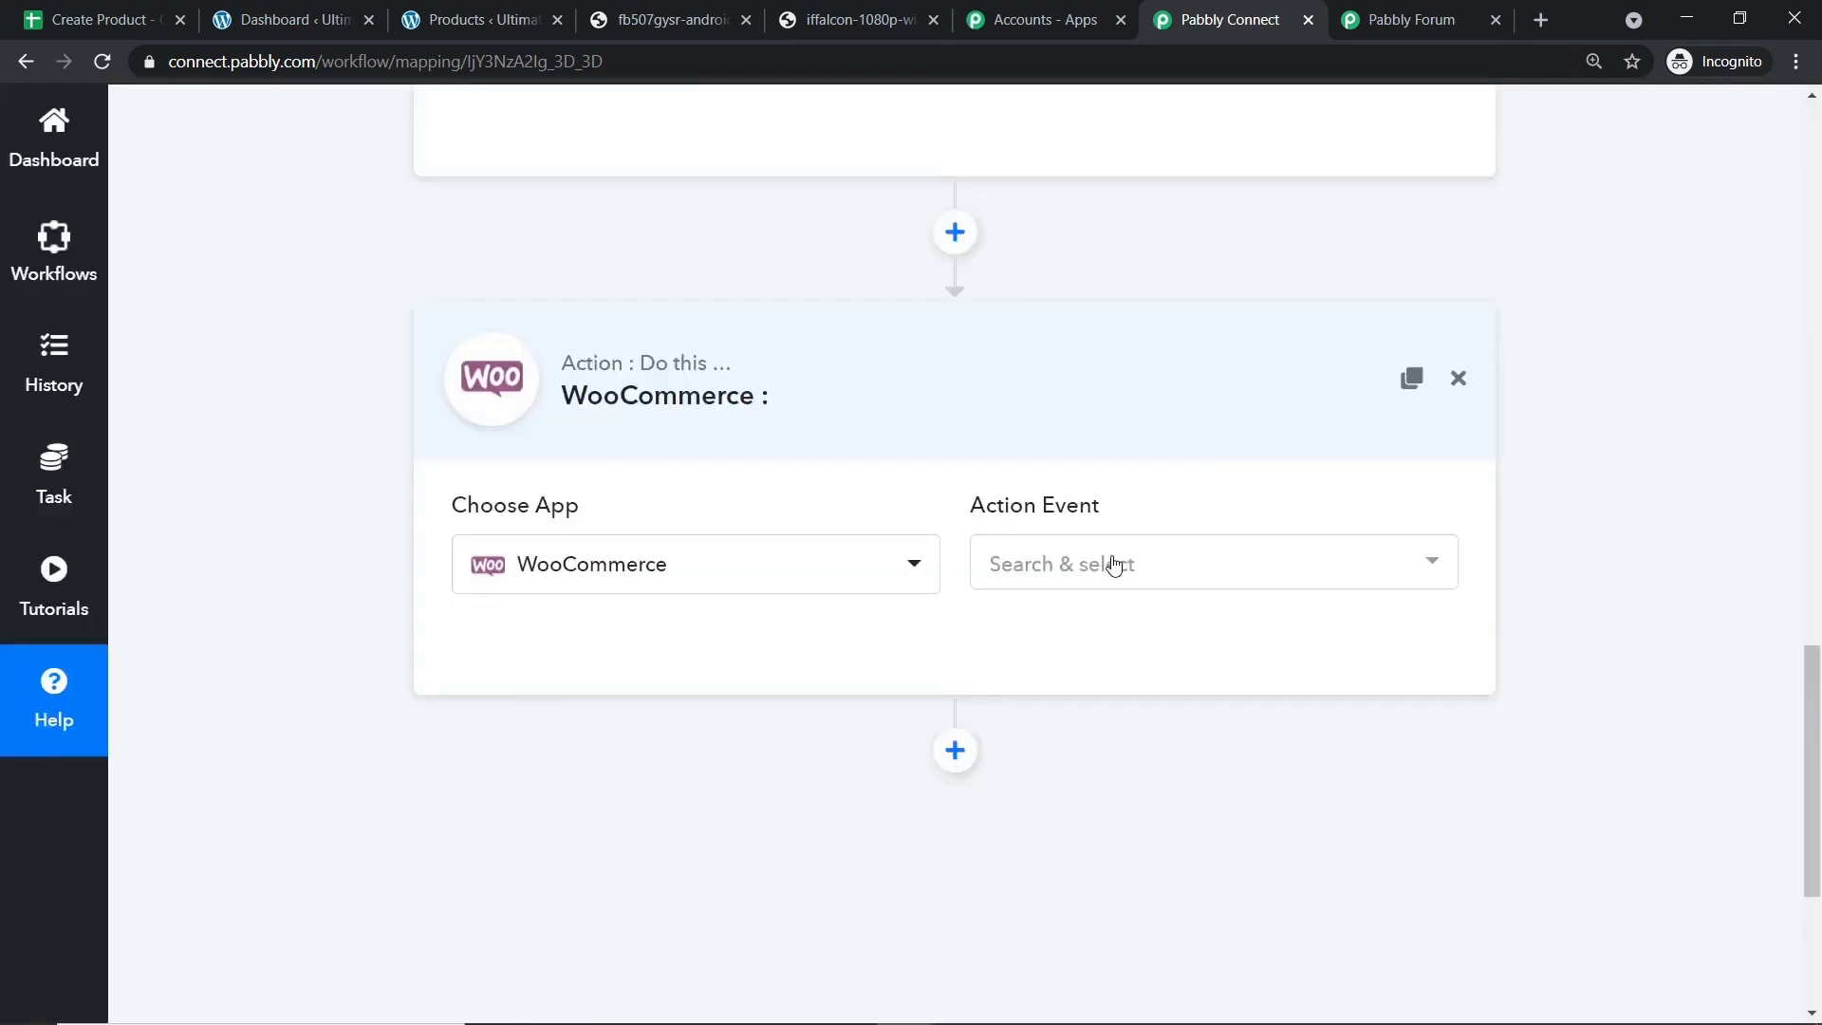
Search the WooCommerce action events and select Create a Product.
click(1114, 565)
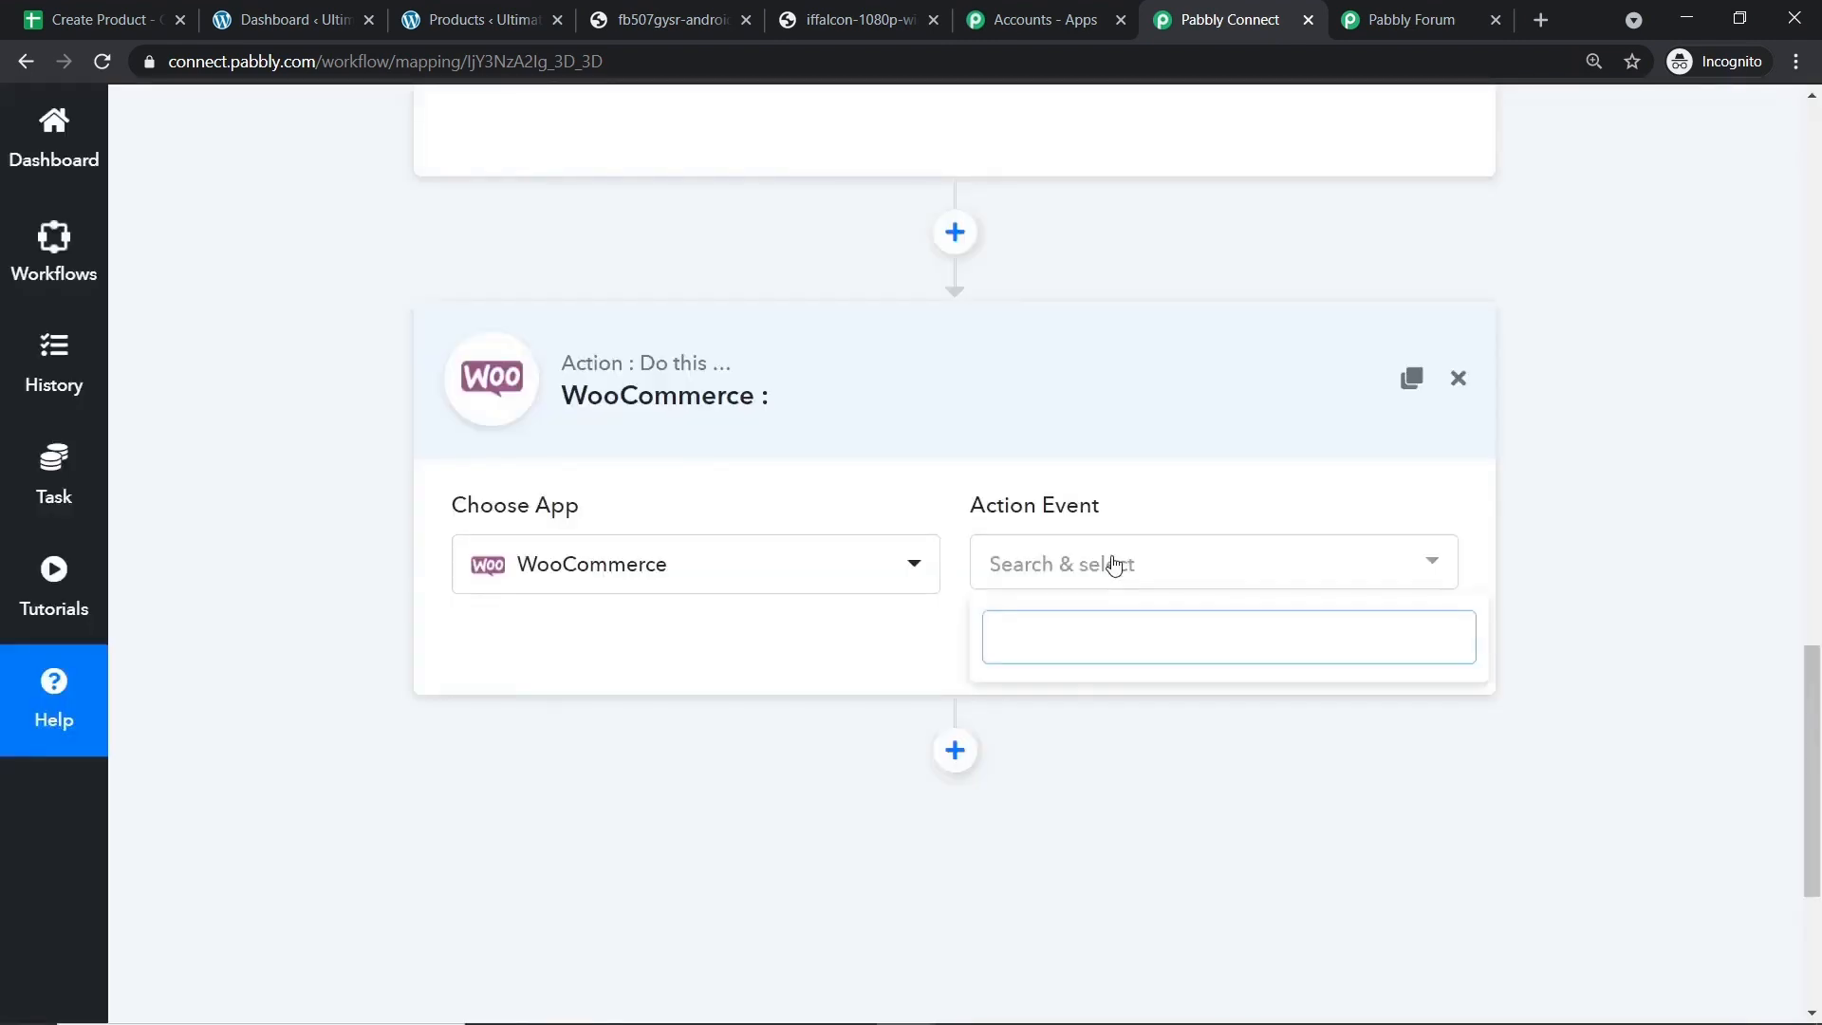
text(-+)
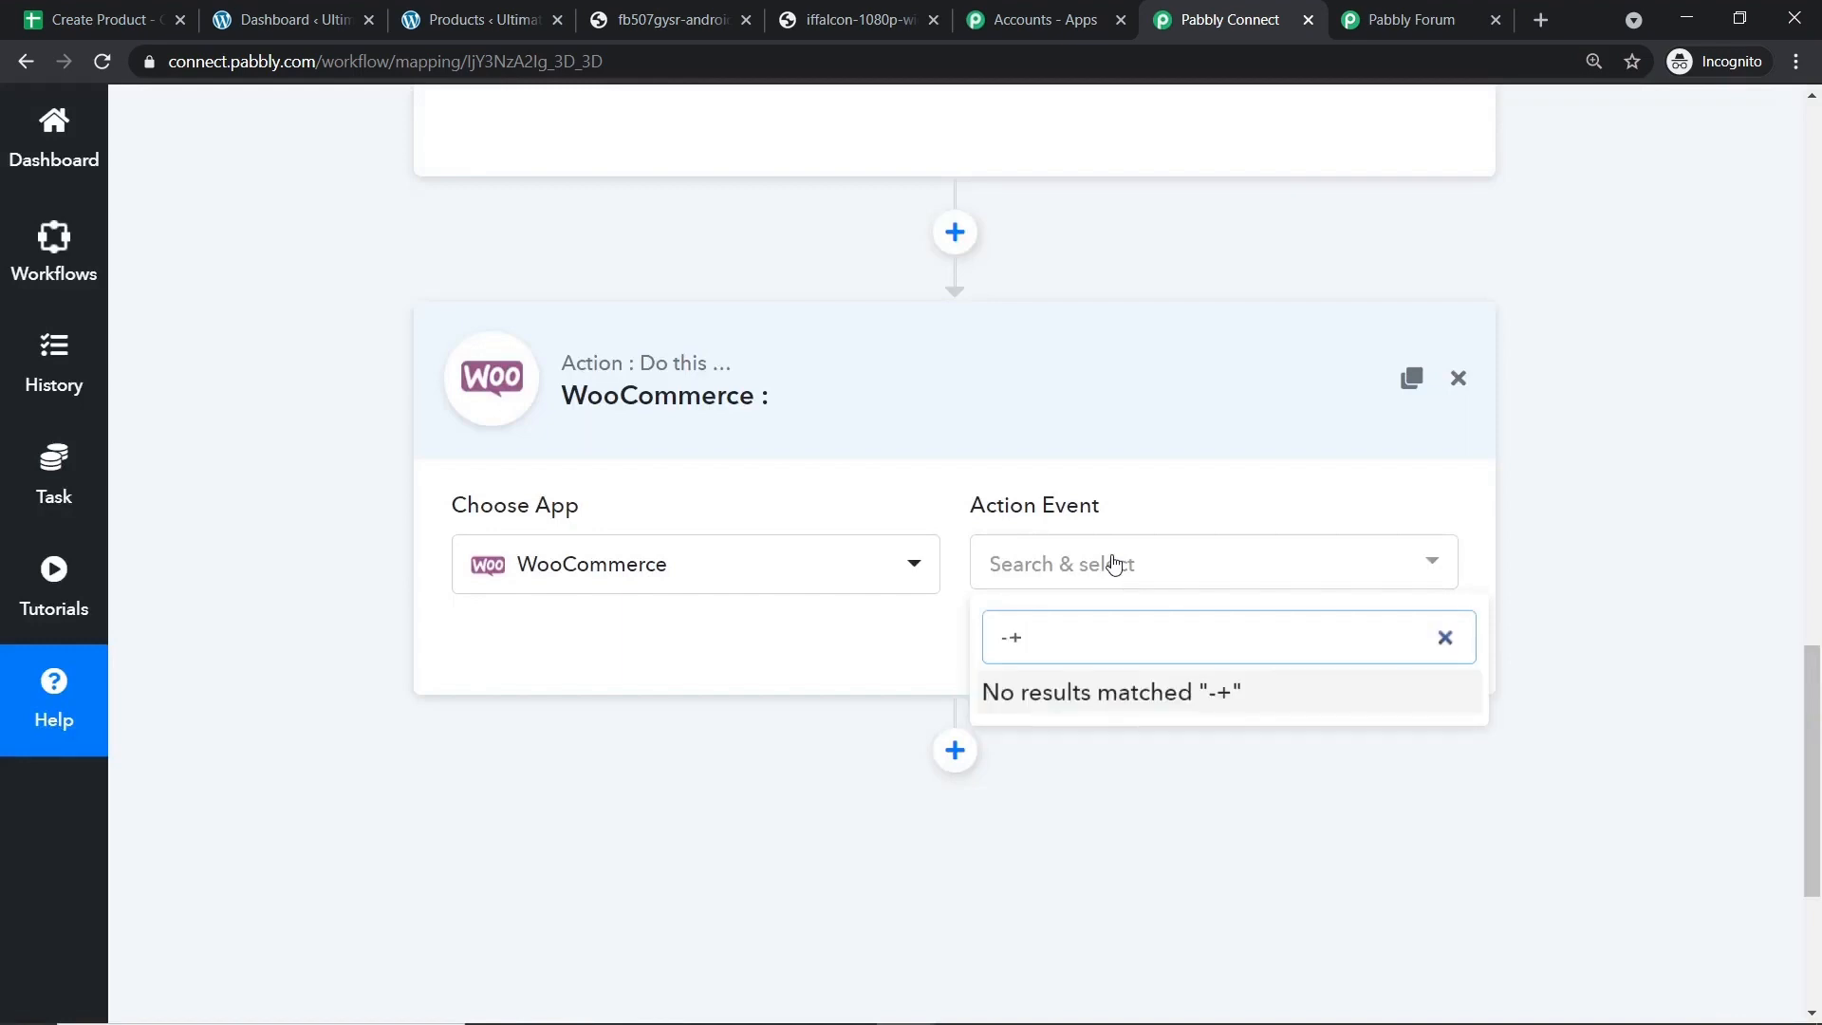
key(BackSpace)
key(BackSpace)
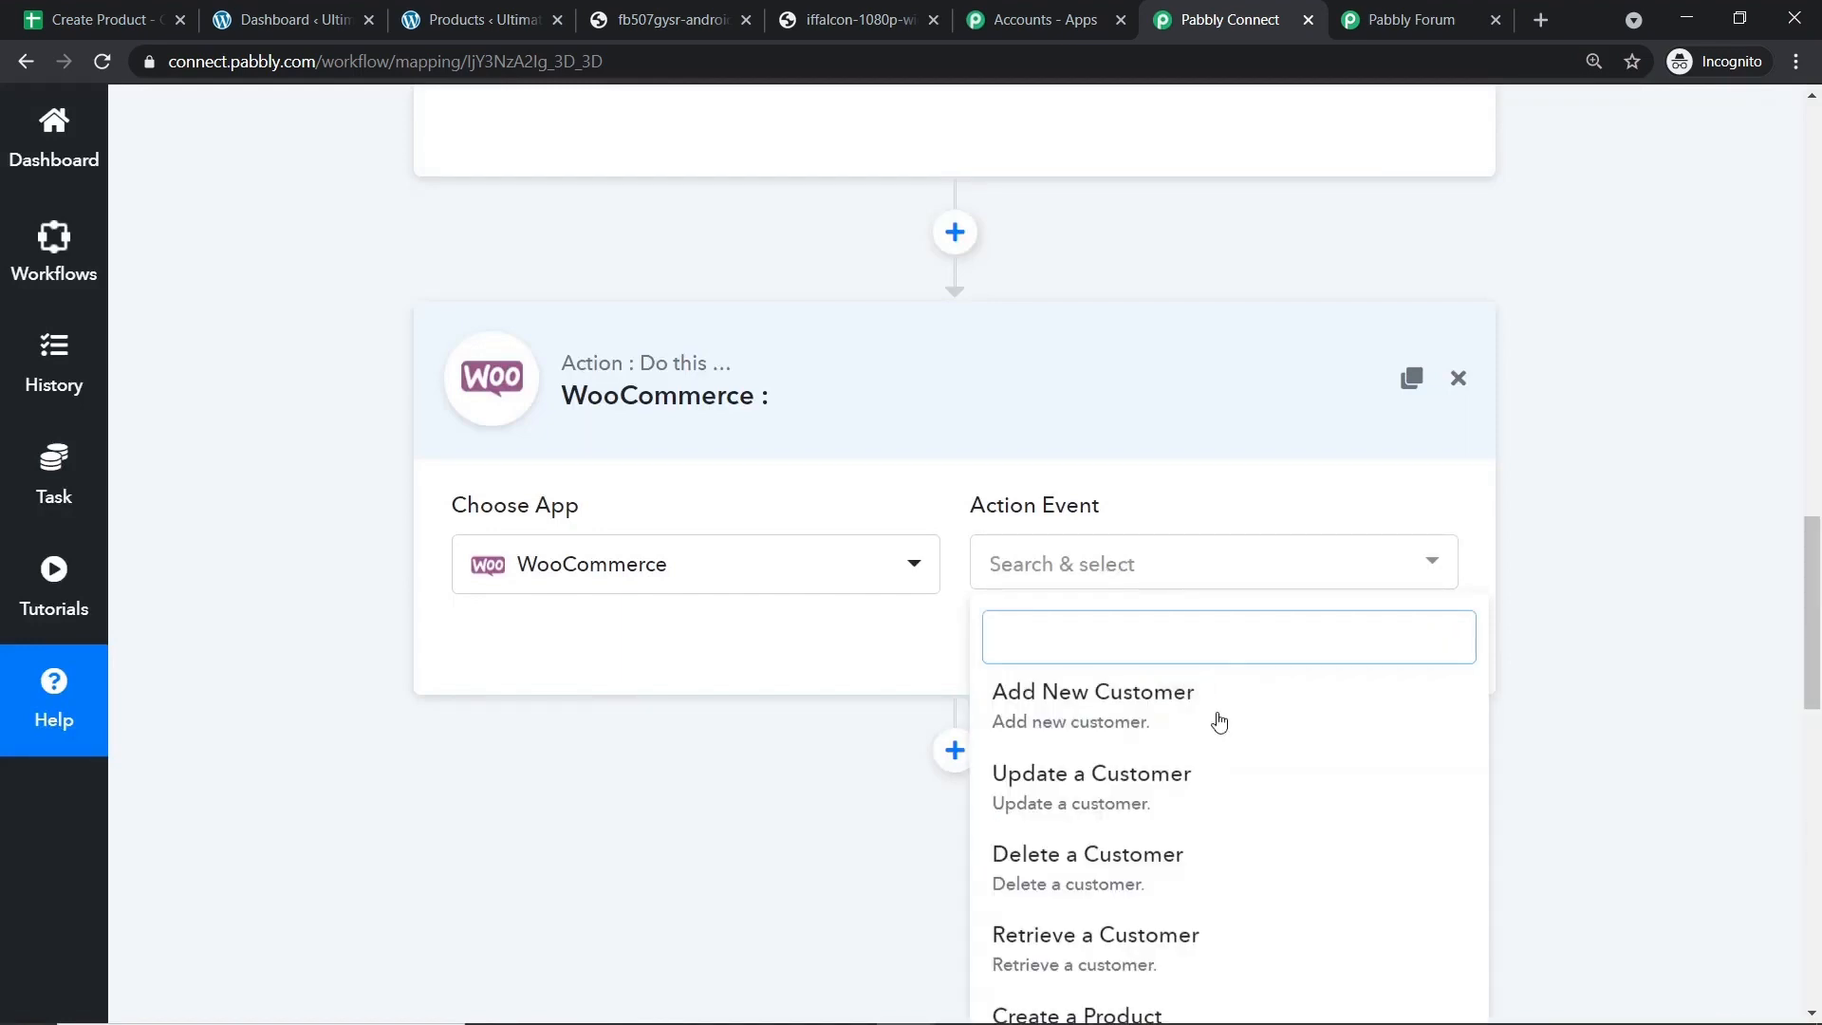
scroll(1220, 805, down, 5)
scroll(1199, 431, up, 3)
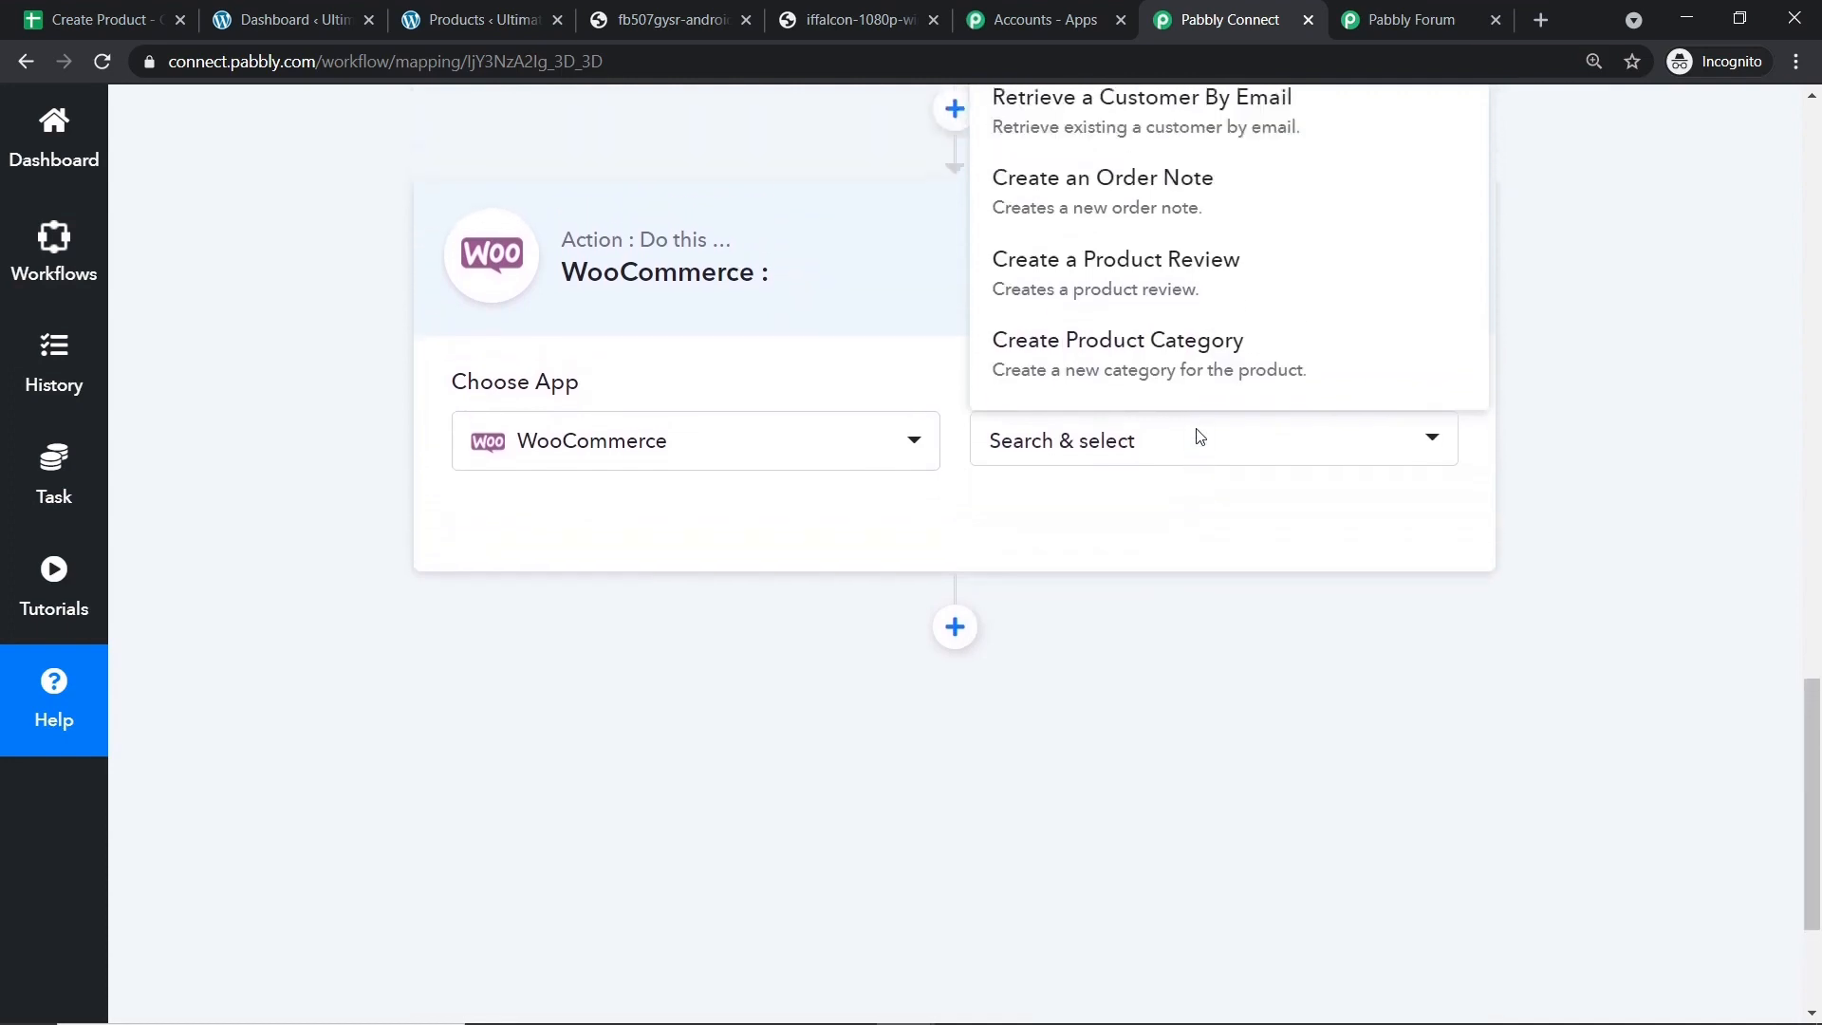
scroll(1199, 377, up, 2)
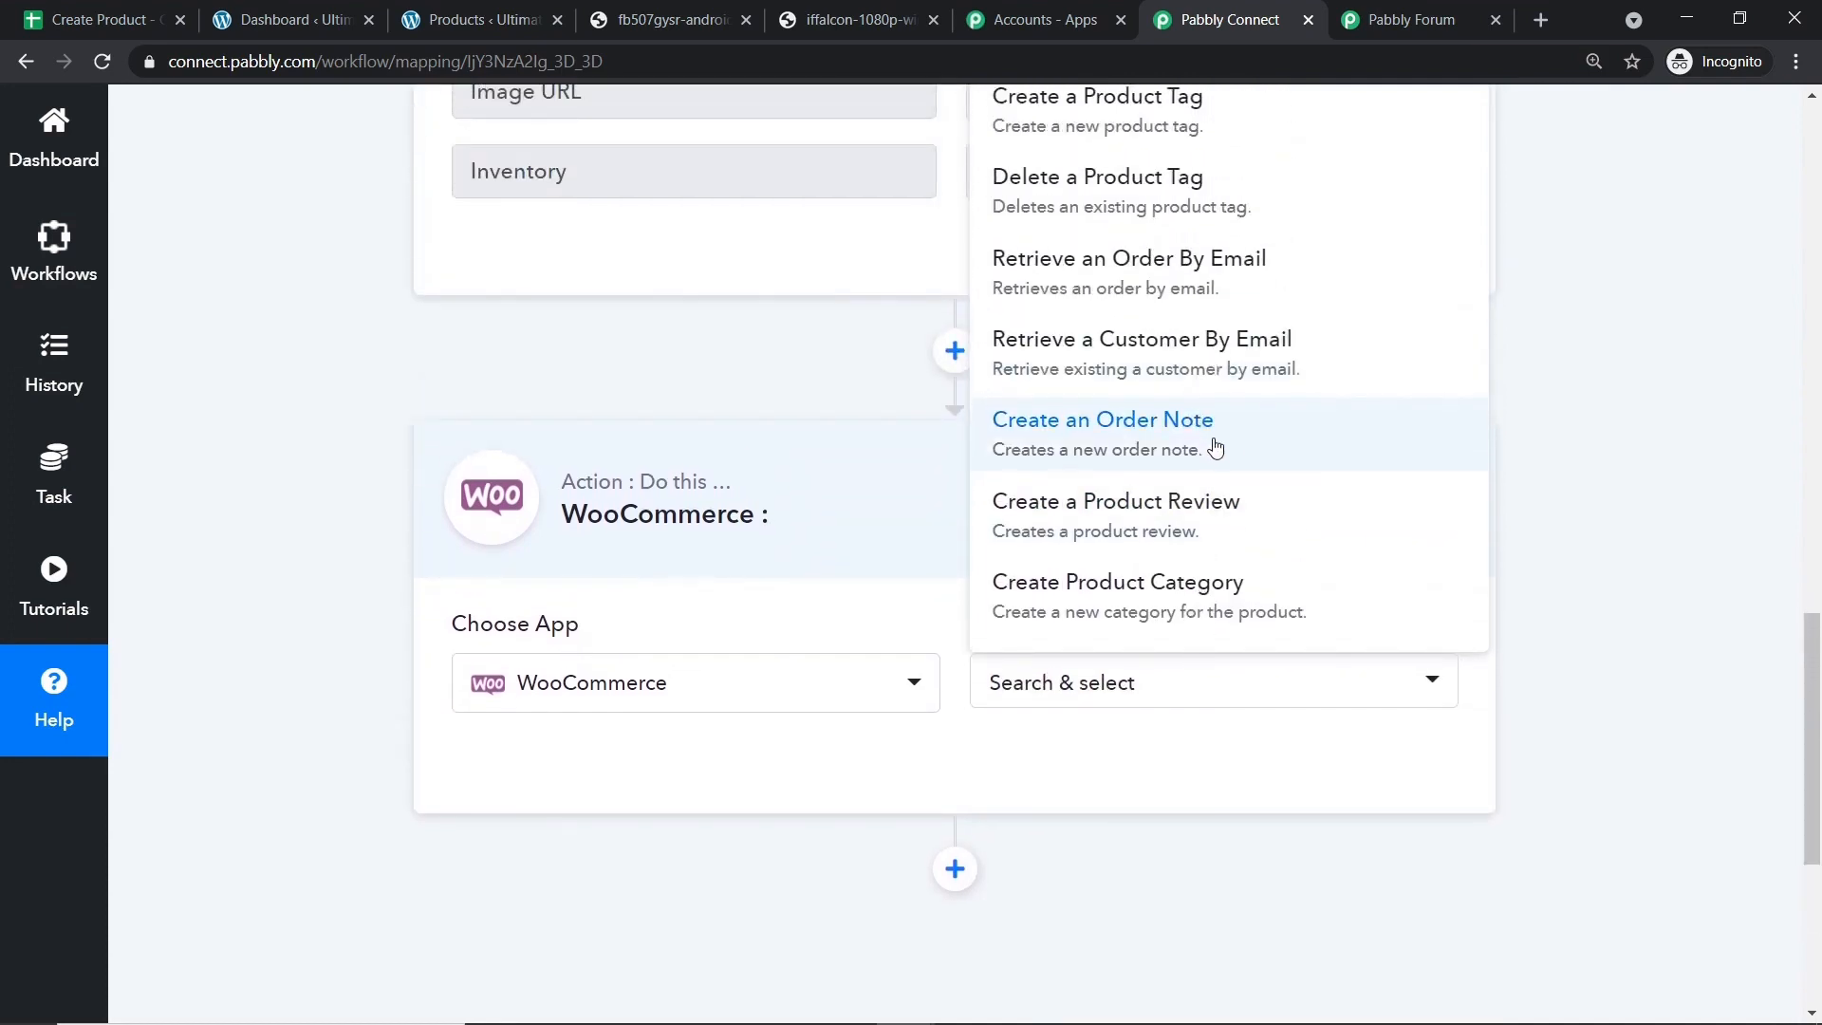
scroll(1212, 436, up, 1)
scroll(1154, 273, down, 3)
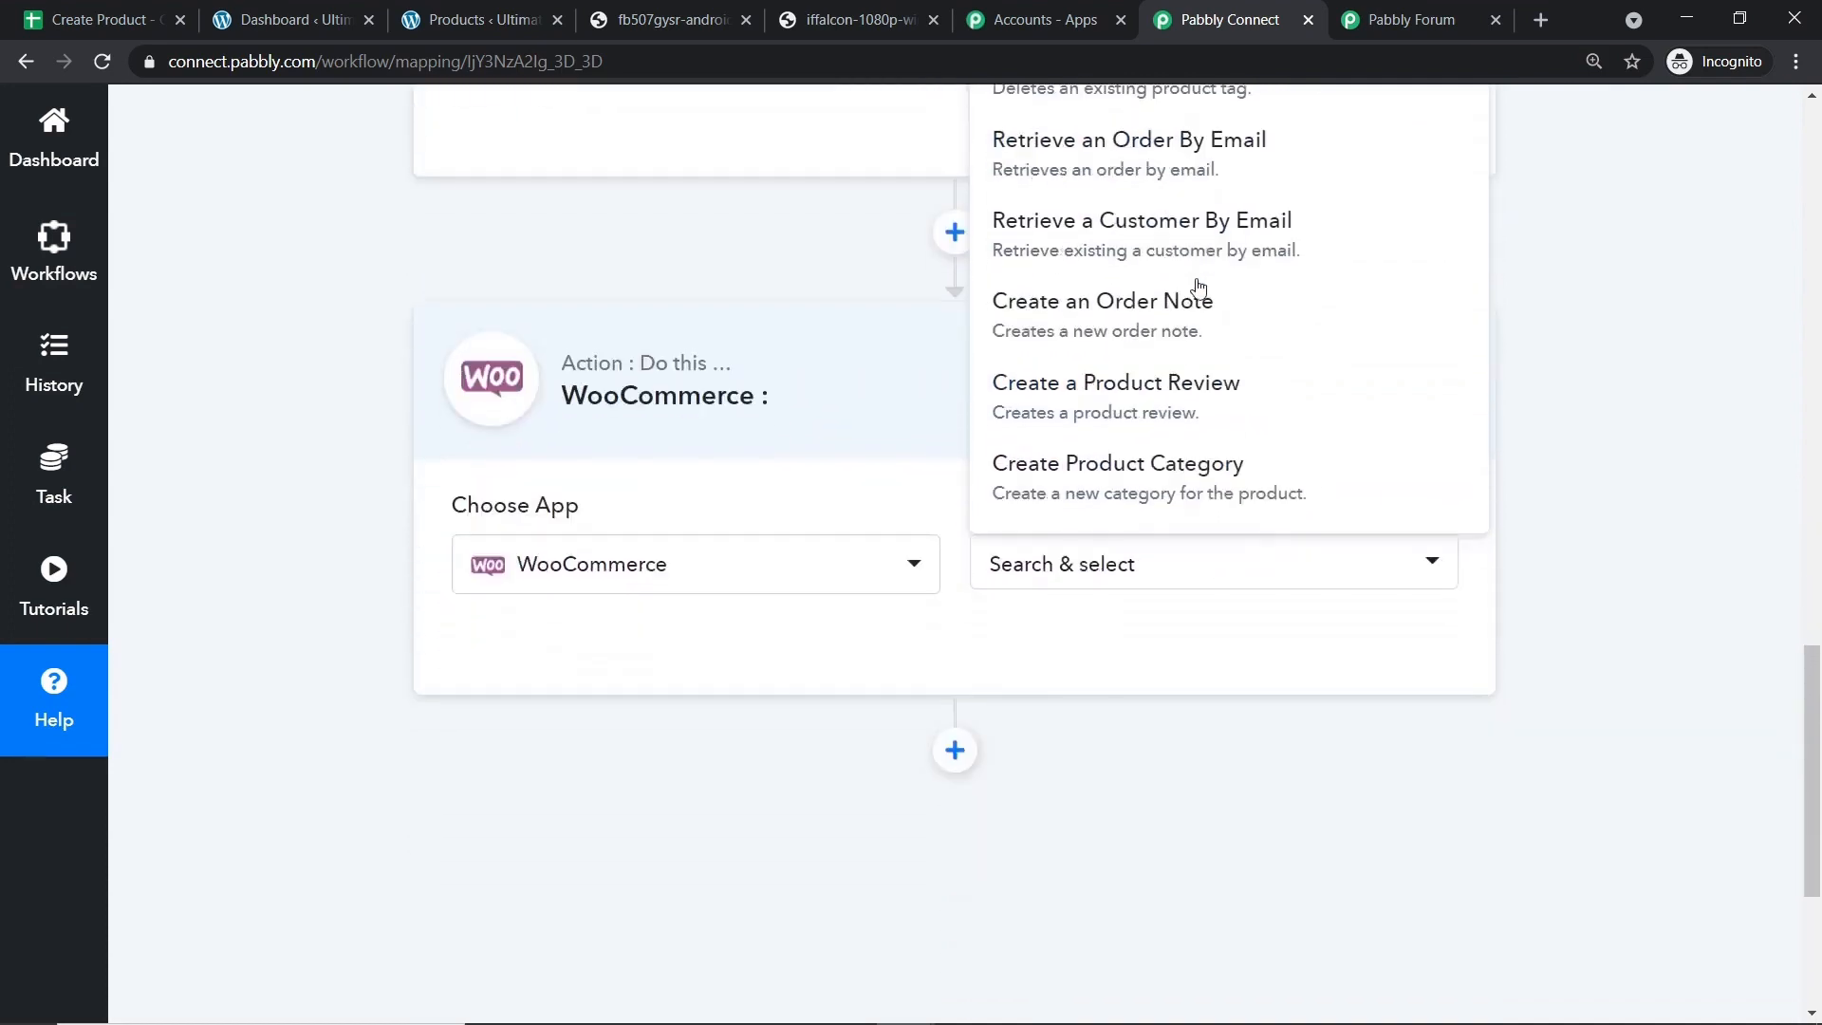
scroll(1212, 374, up, 8)
scroll(1186, 403, up, 2)
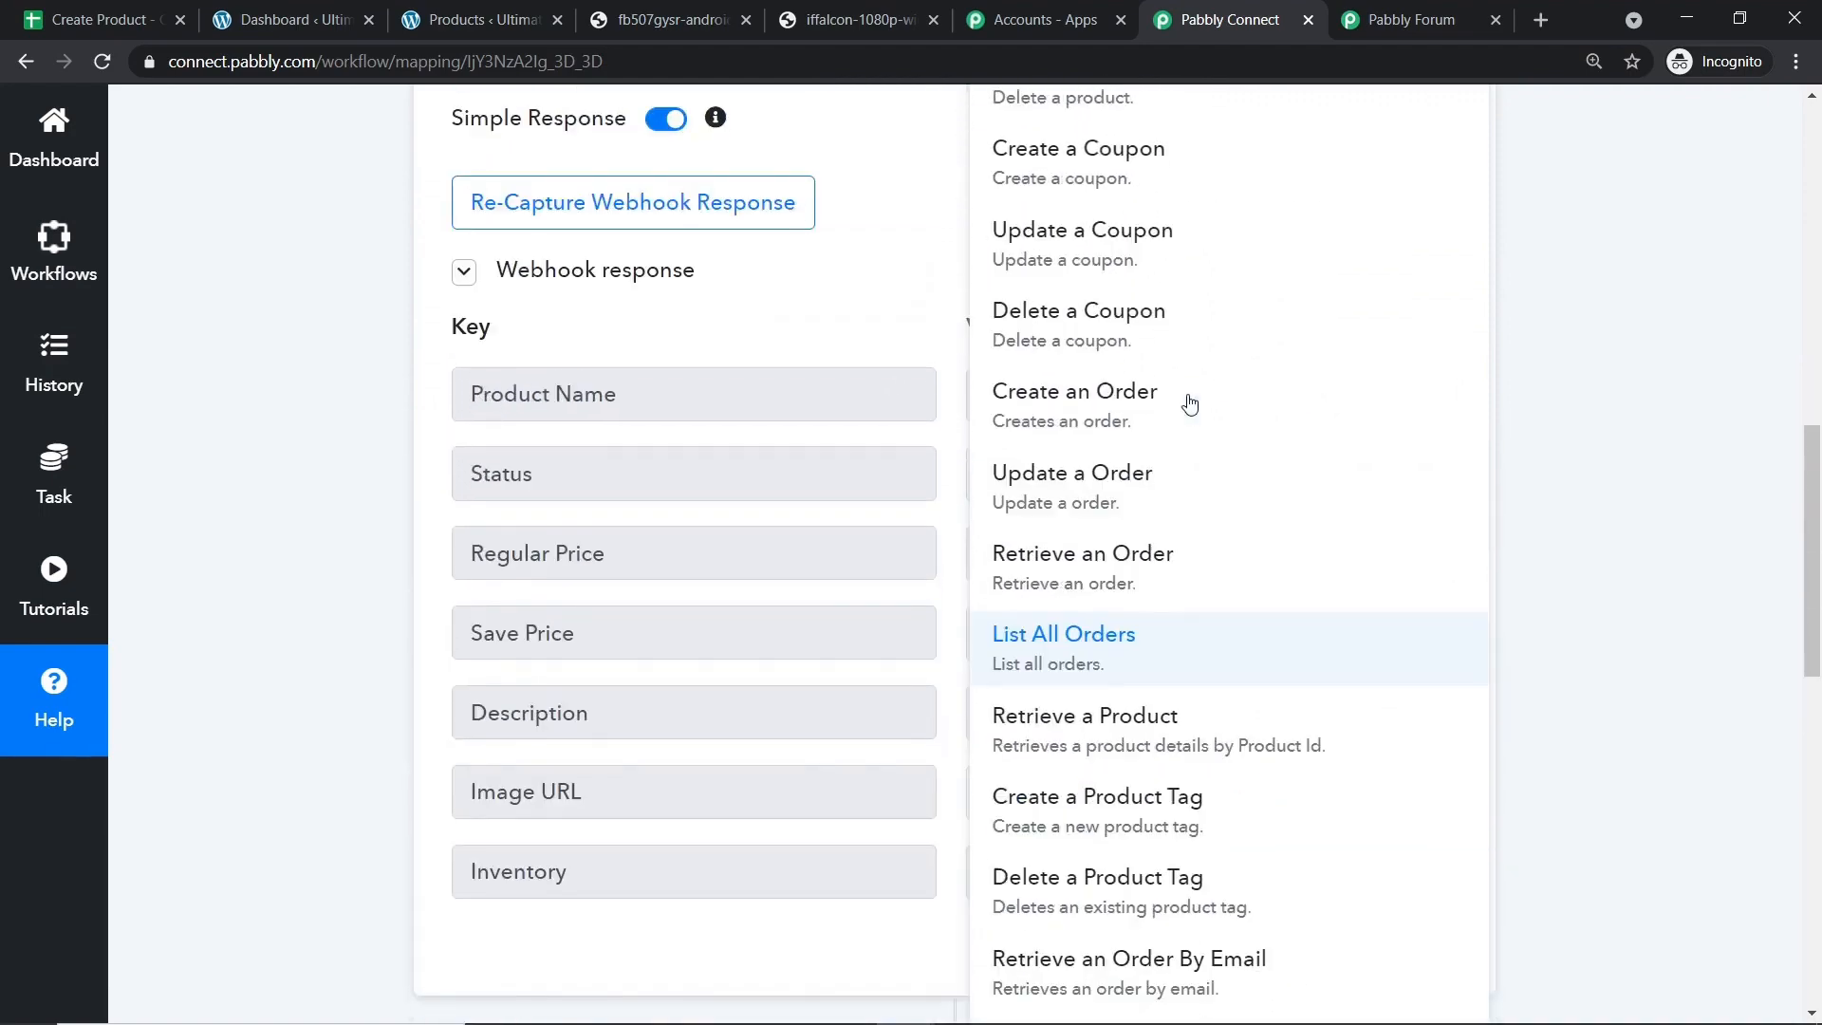
scroll(1253, 445, down, 2)
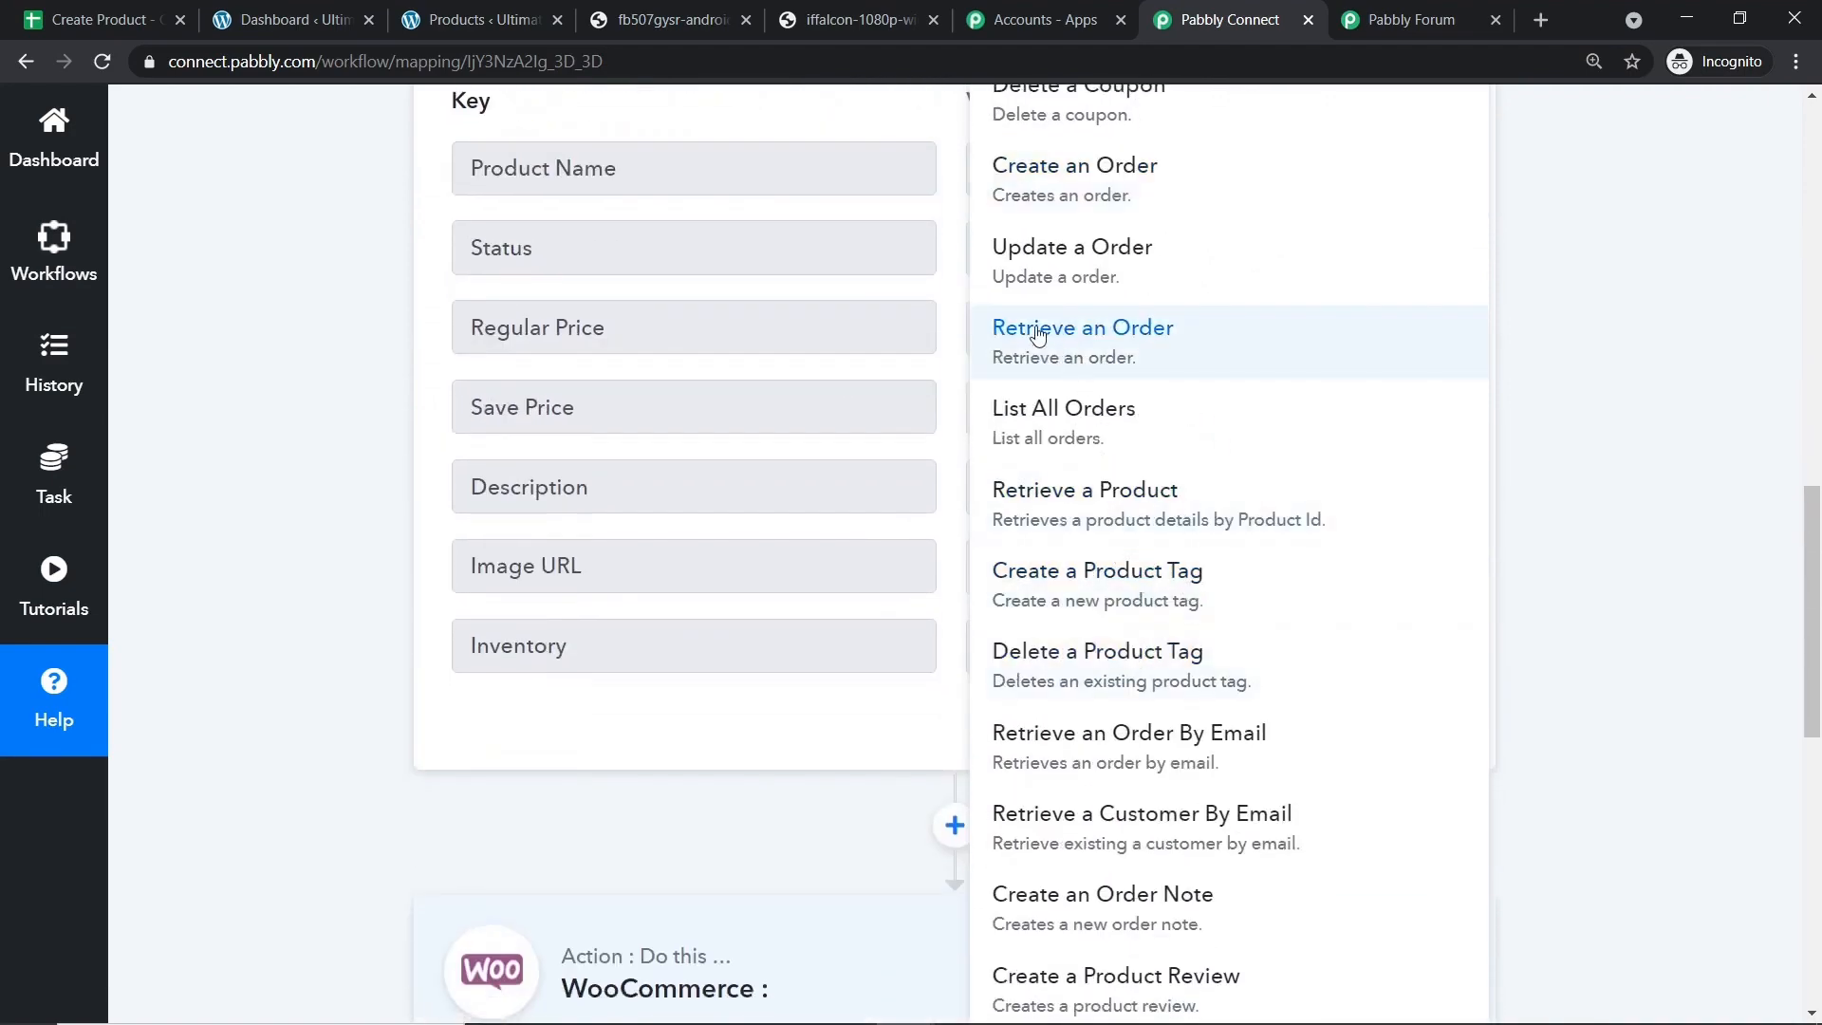
click(1567, 410)
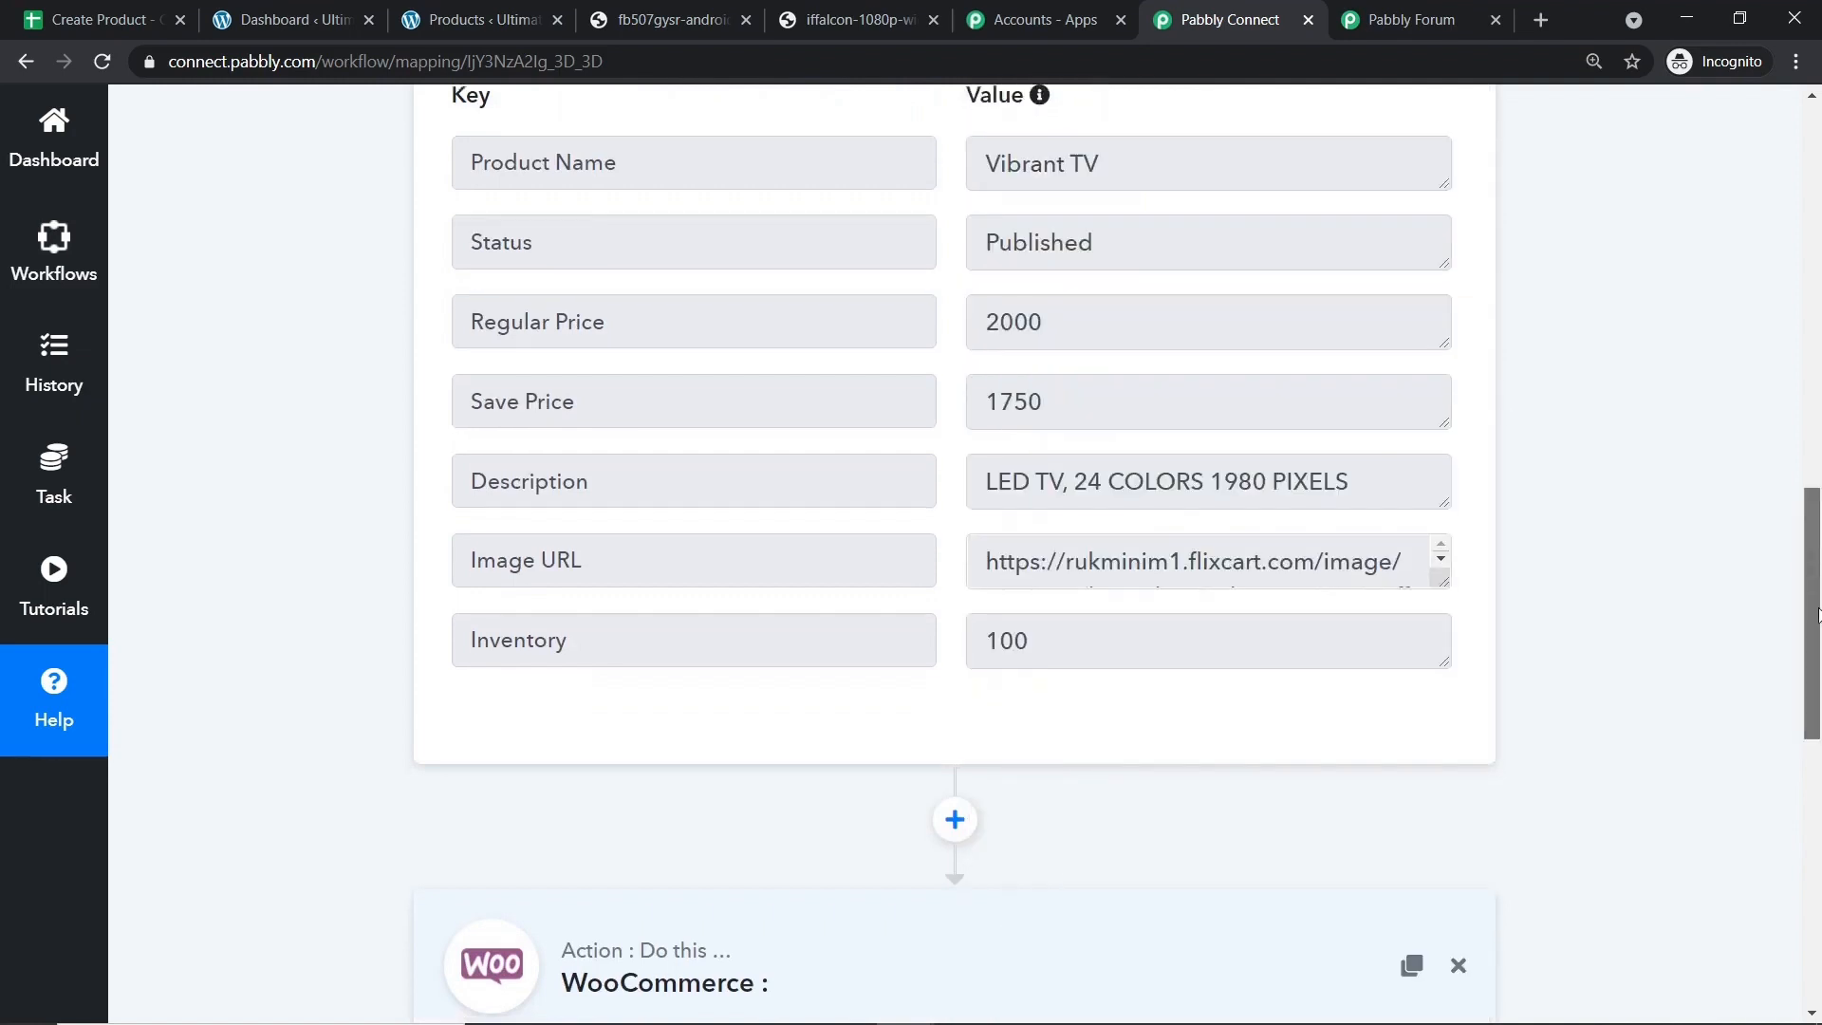
drag(1813, 576, 1817, 716)
click(1020, 642)
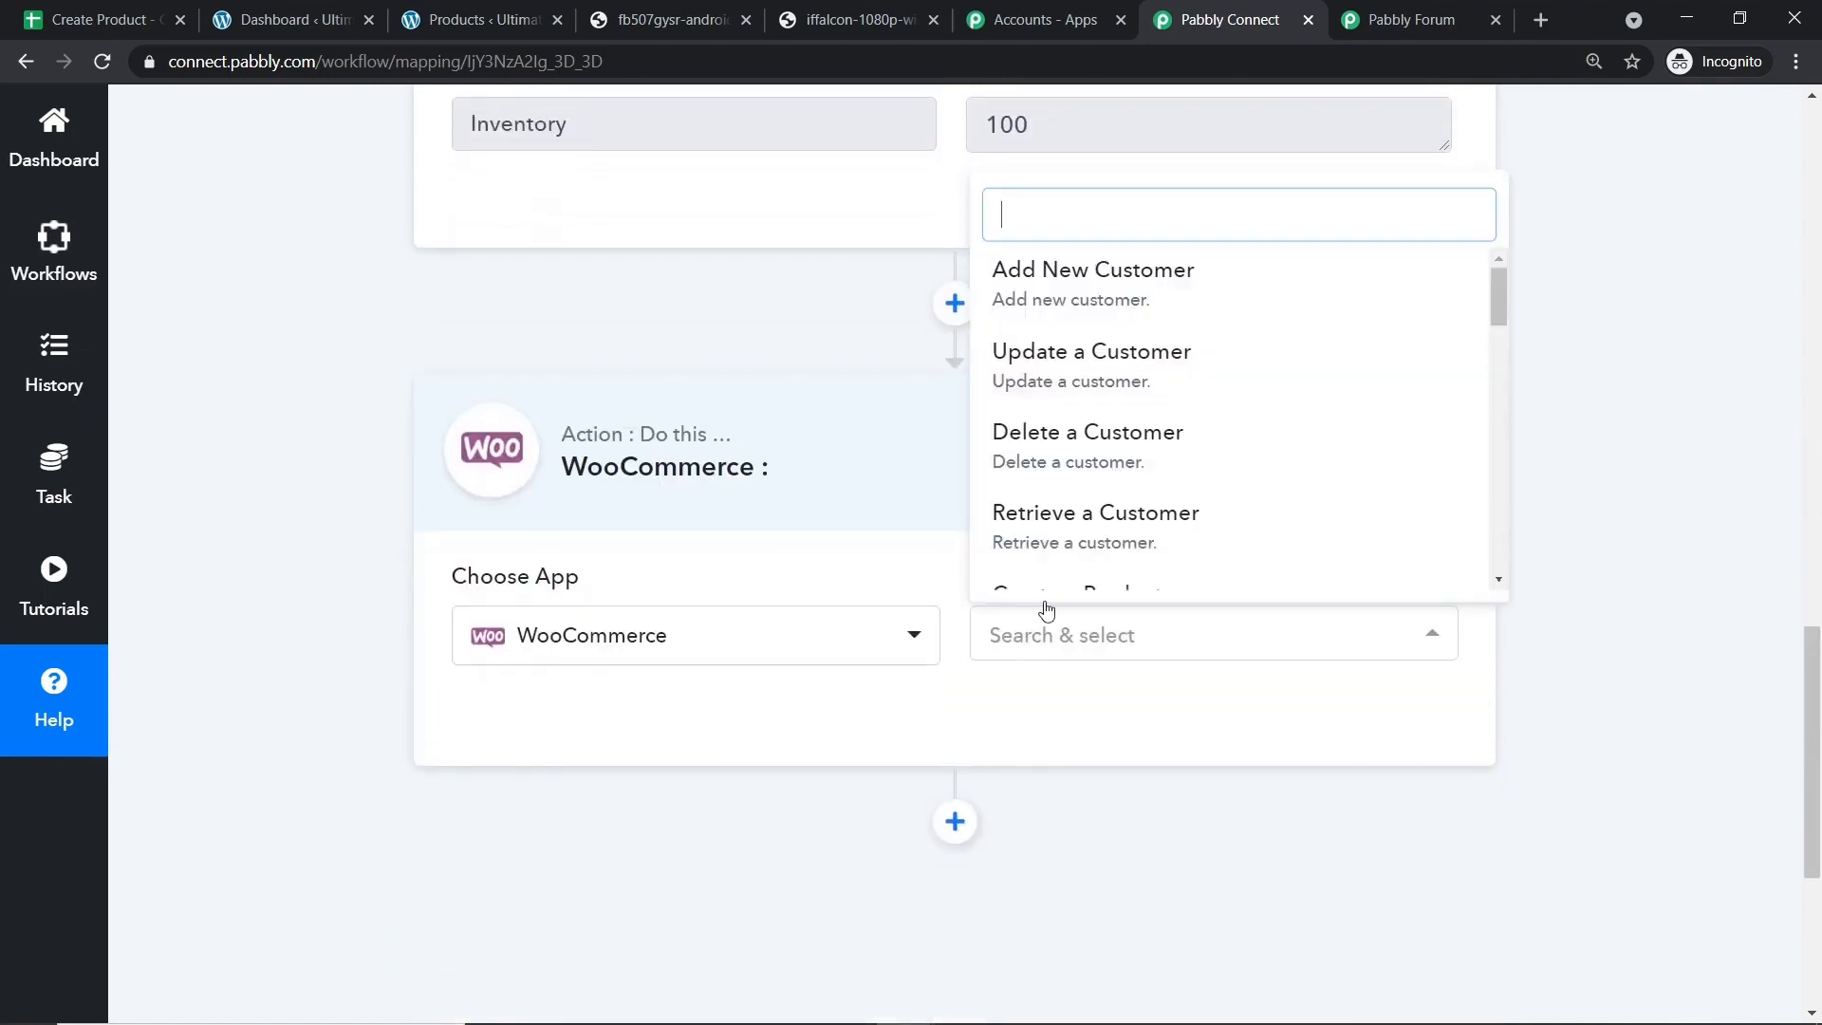
scroll(1081, 531, up, 1)
scroll(1174, 517, down, 5)
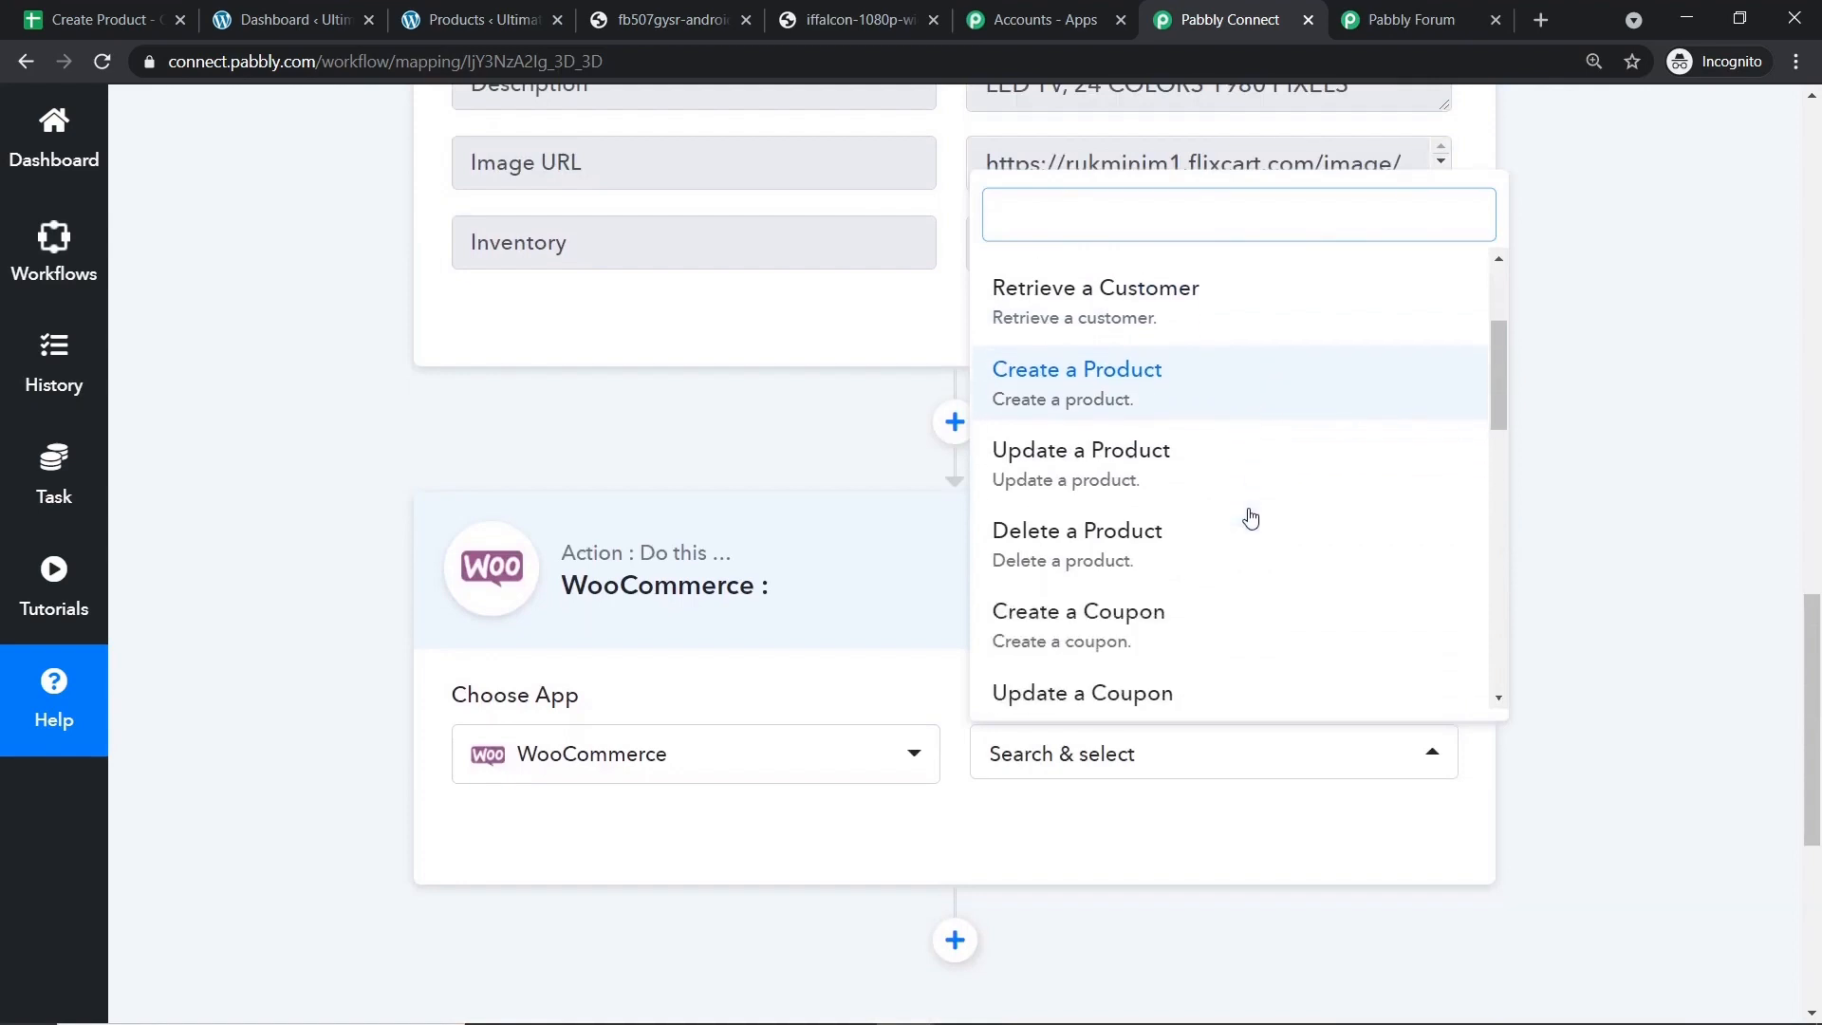
scroll(1148, 529, down, 6)
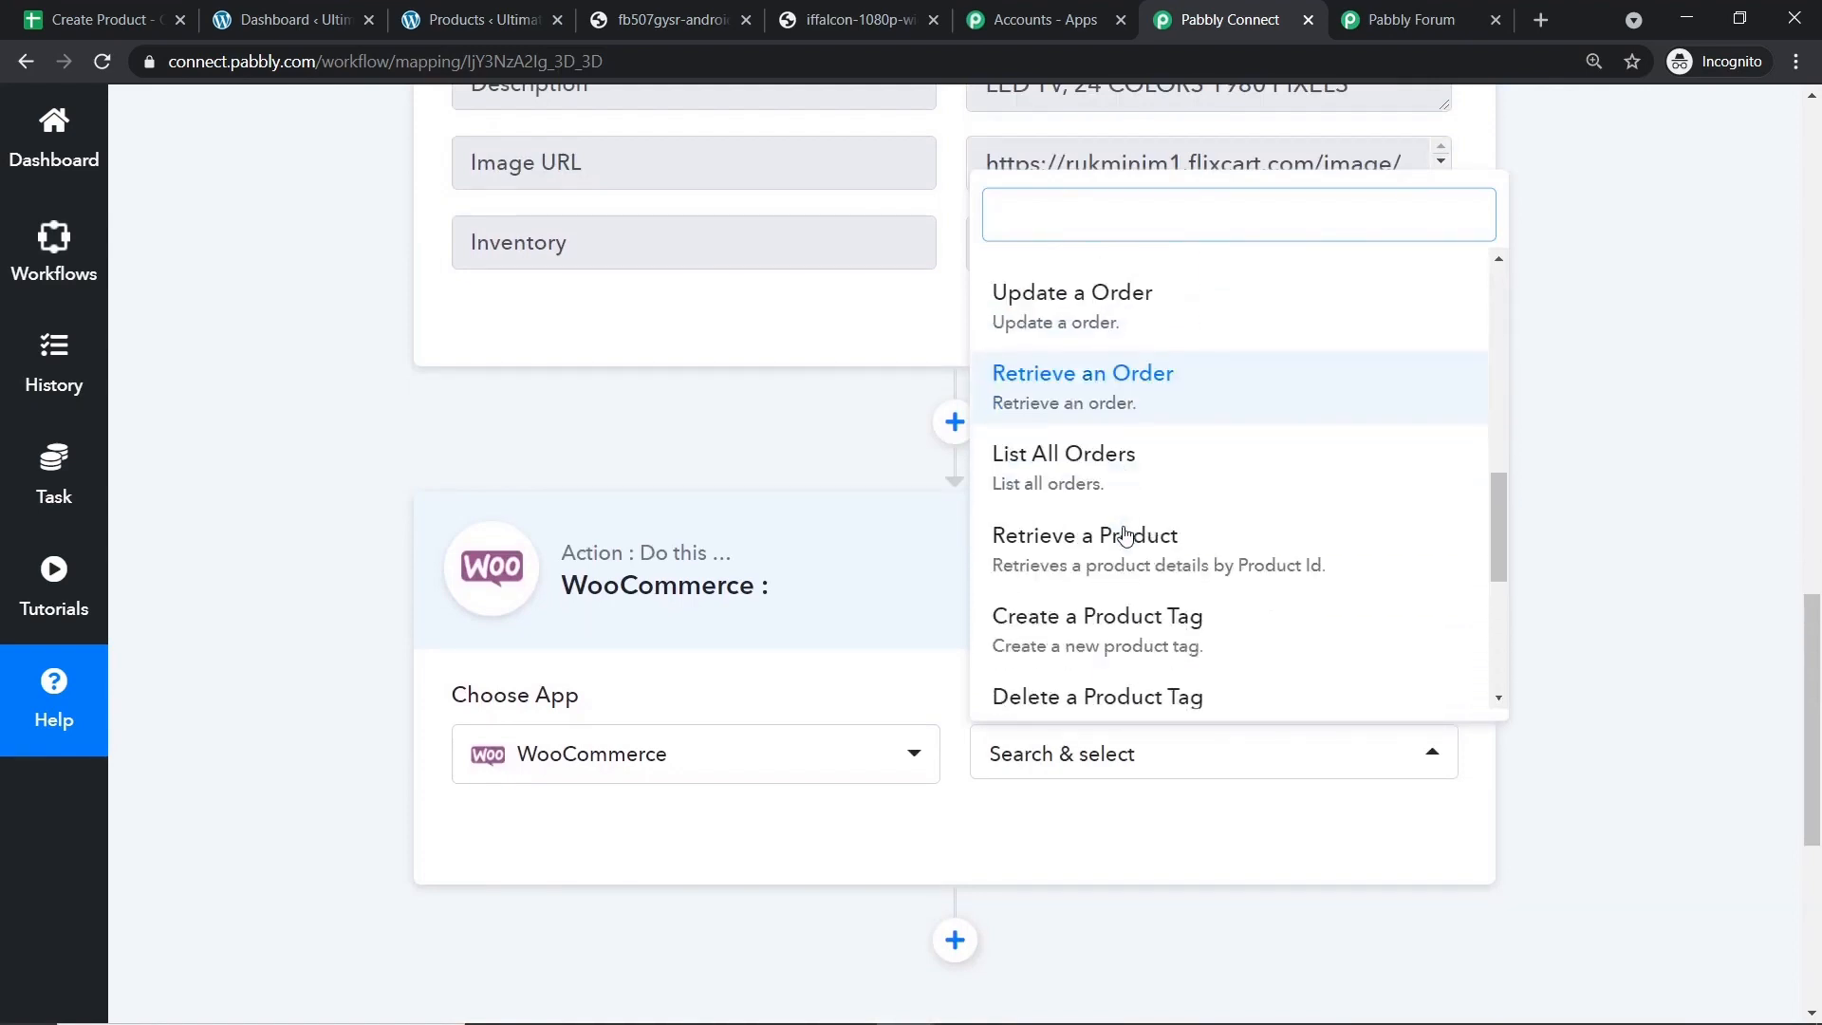
scroll(1139, 555, down, 5)
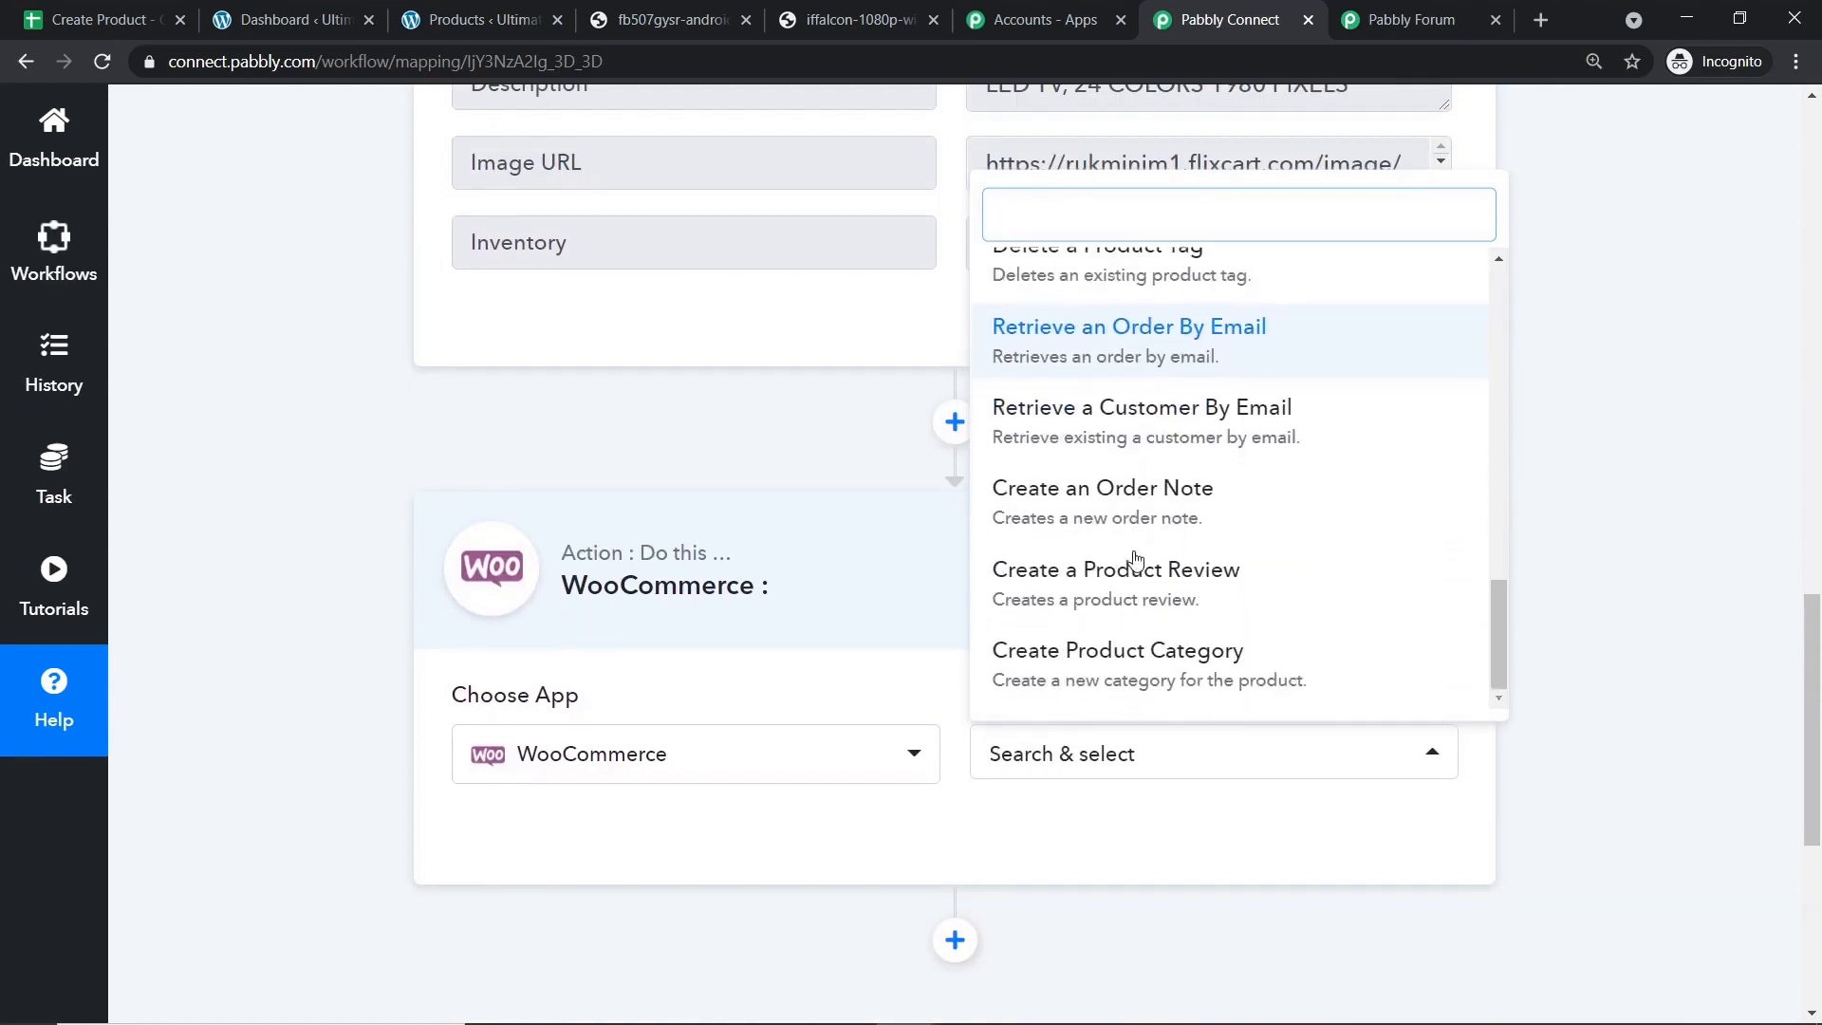
scroll(1153, 569, up, 4)
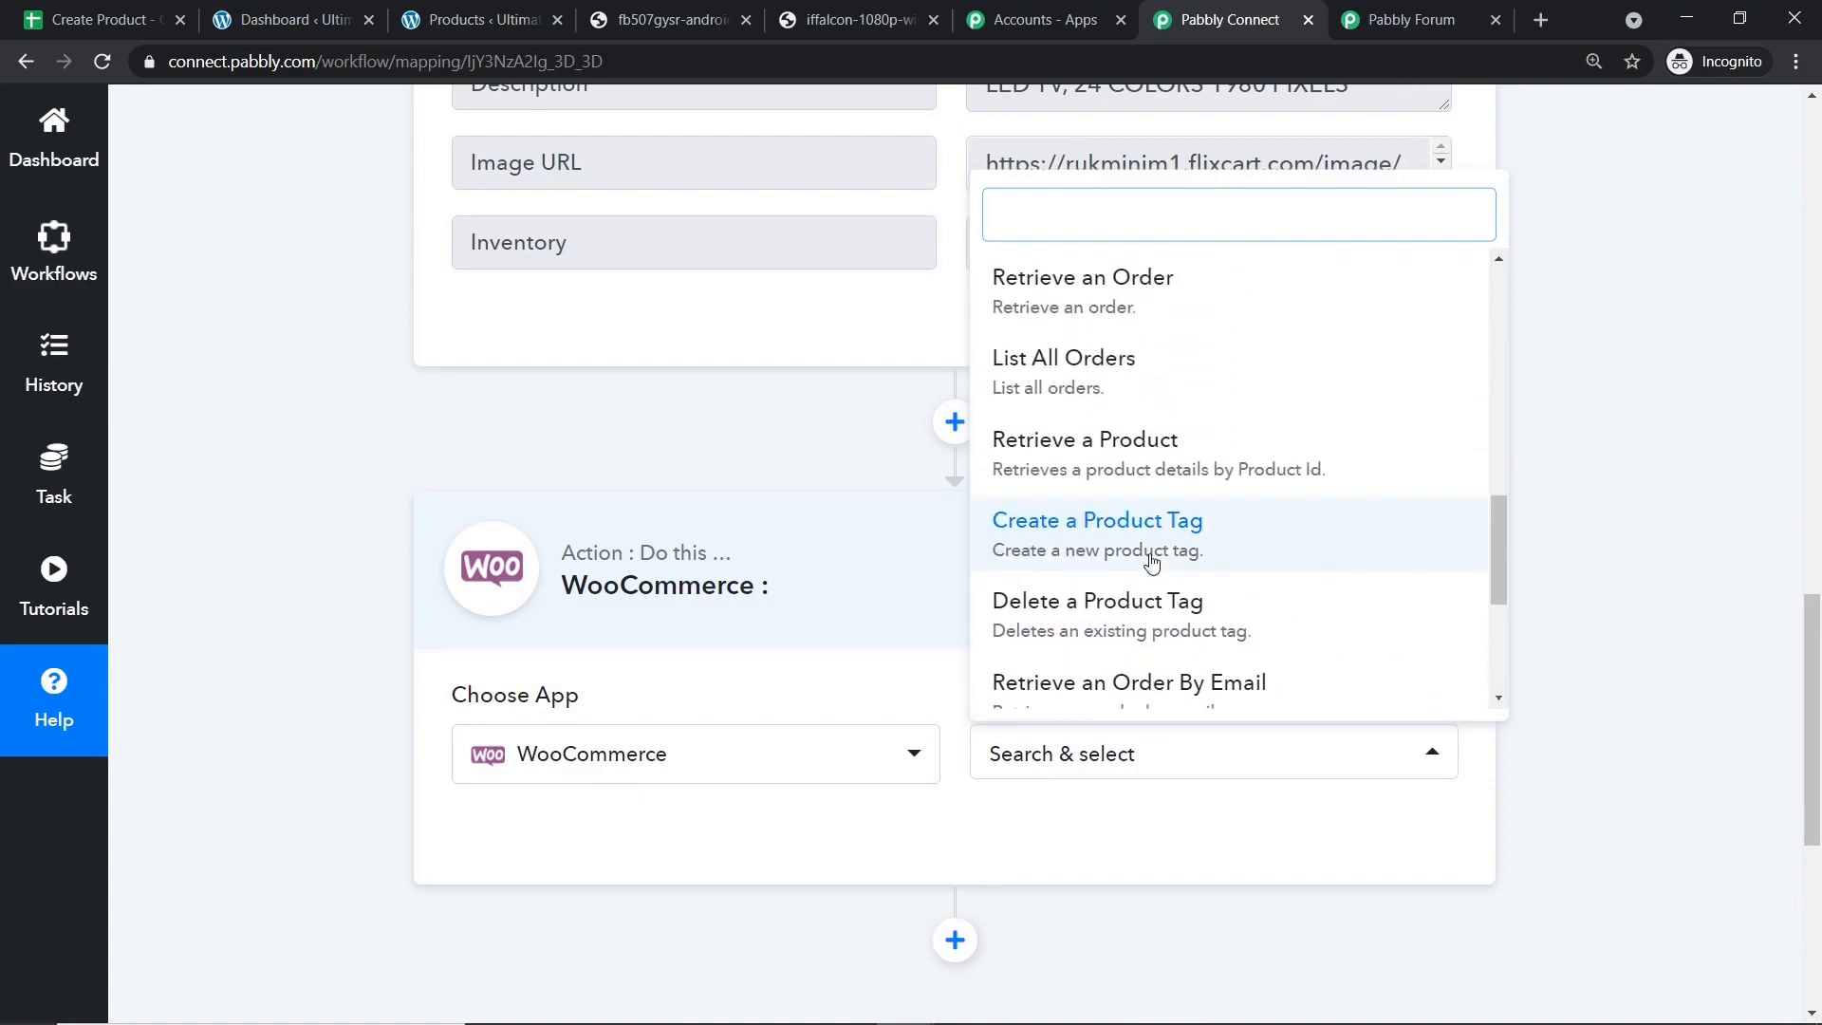
scroll(1148, 551, up, 5)
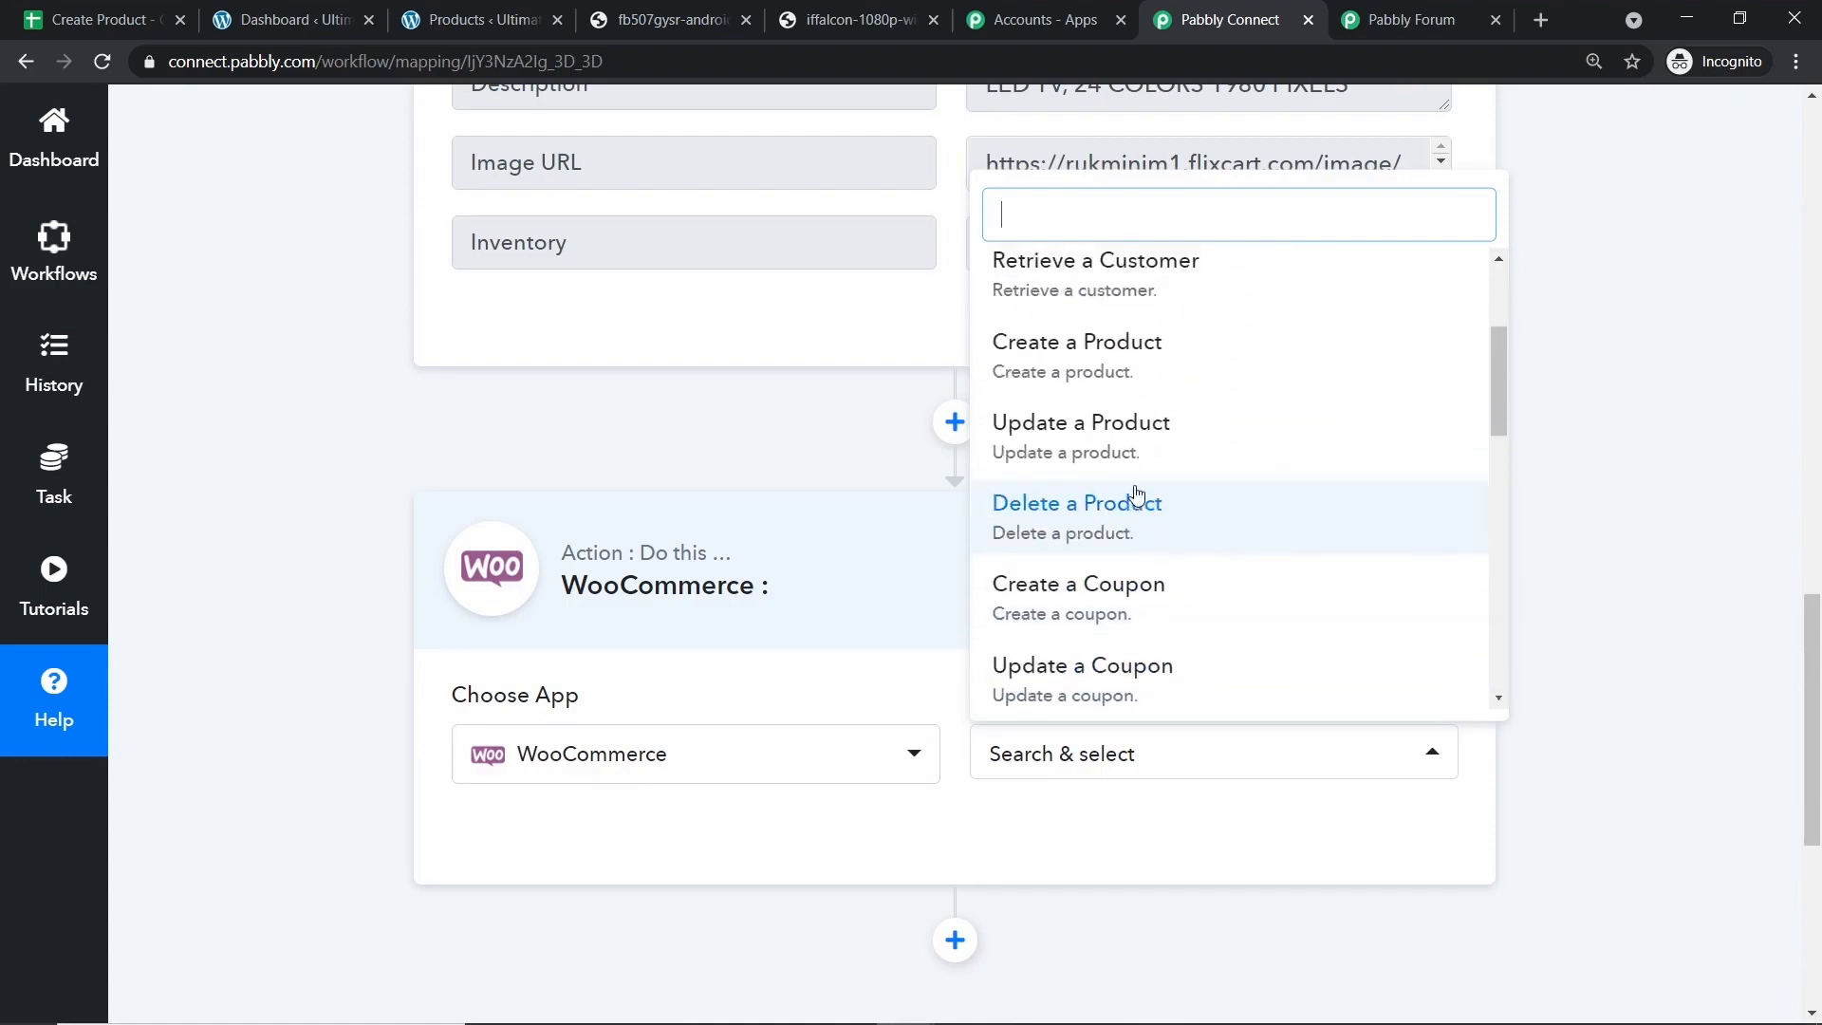
click(1125, 357)
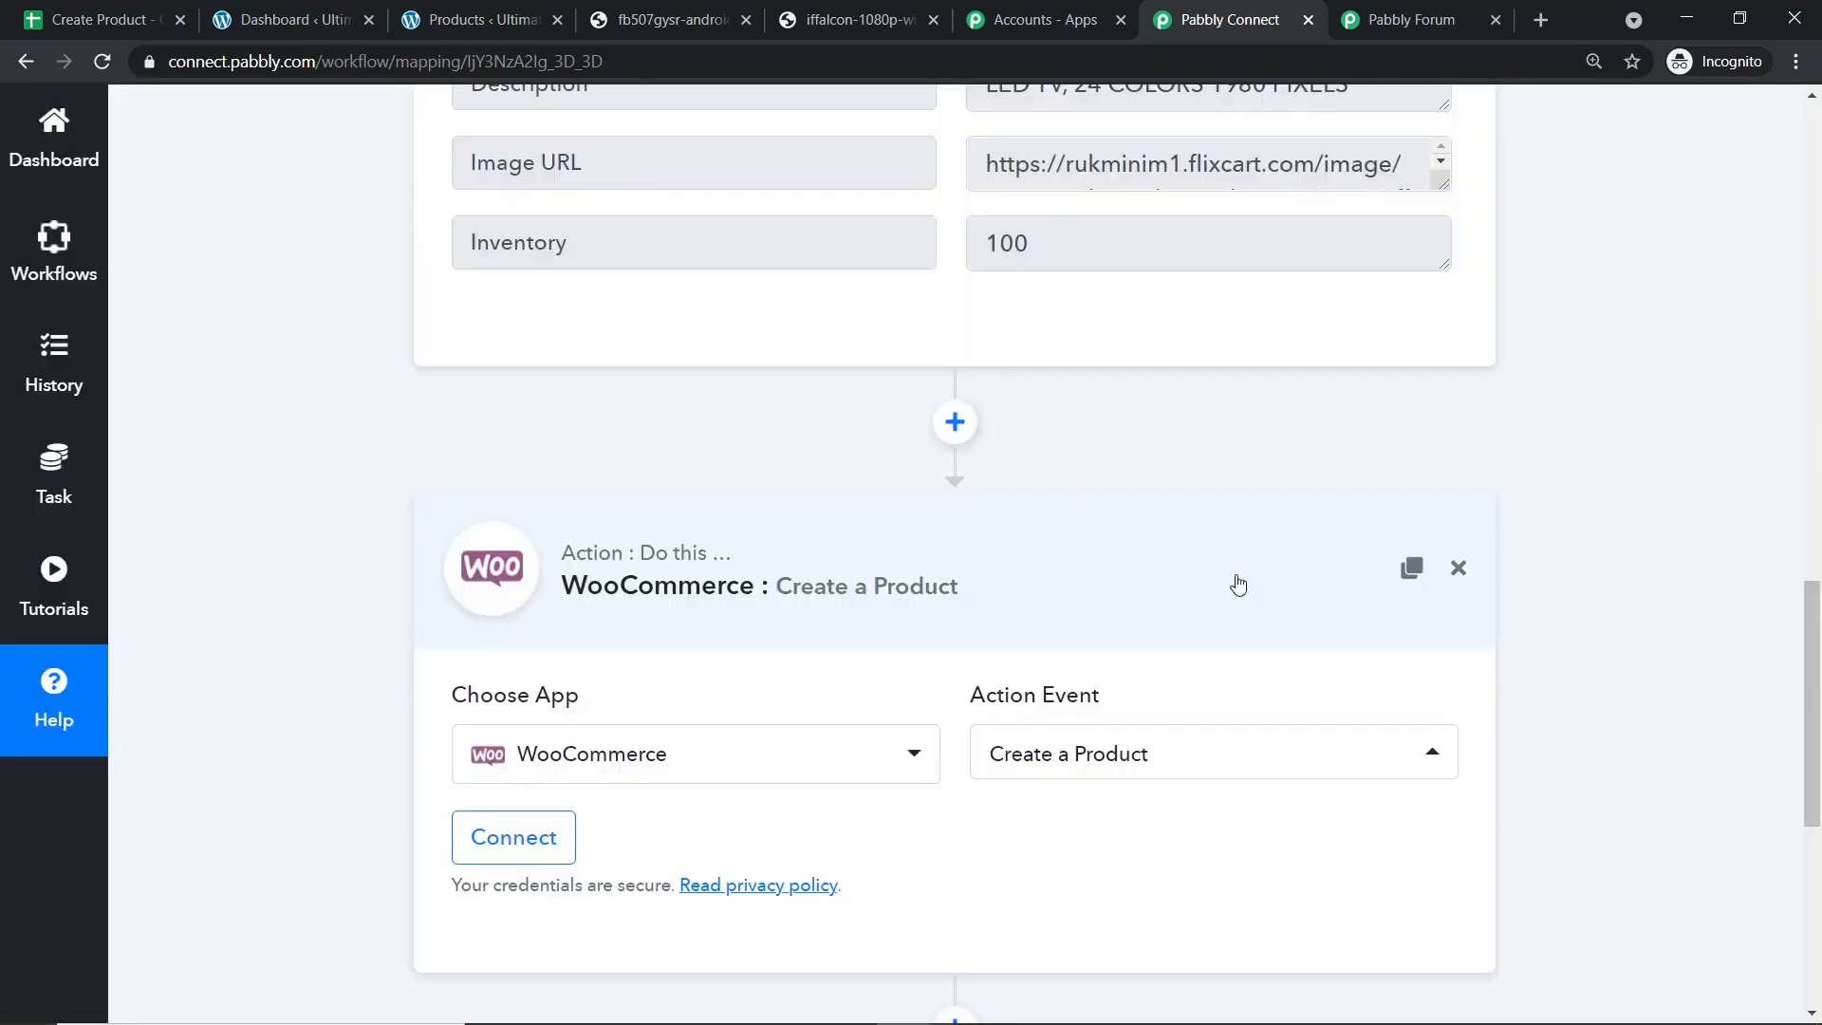
scroll(1135, 565, down, 1)
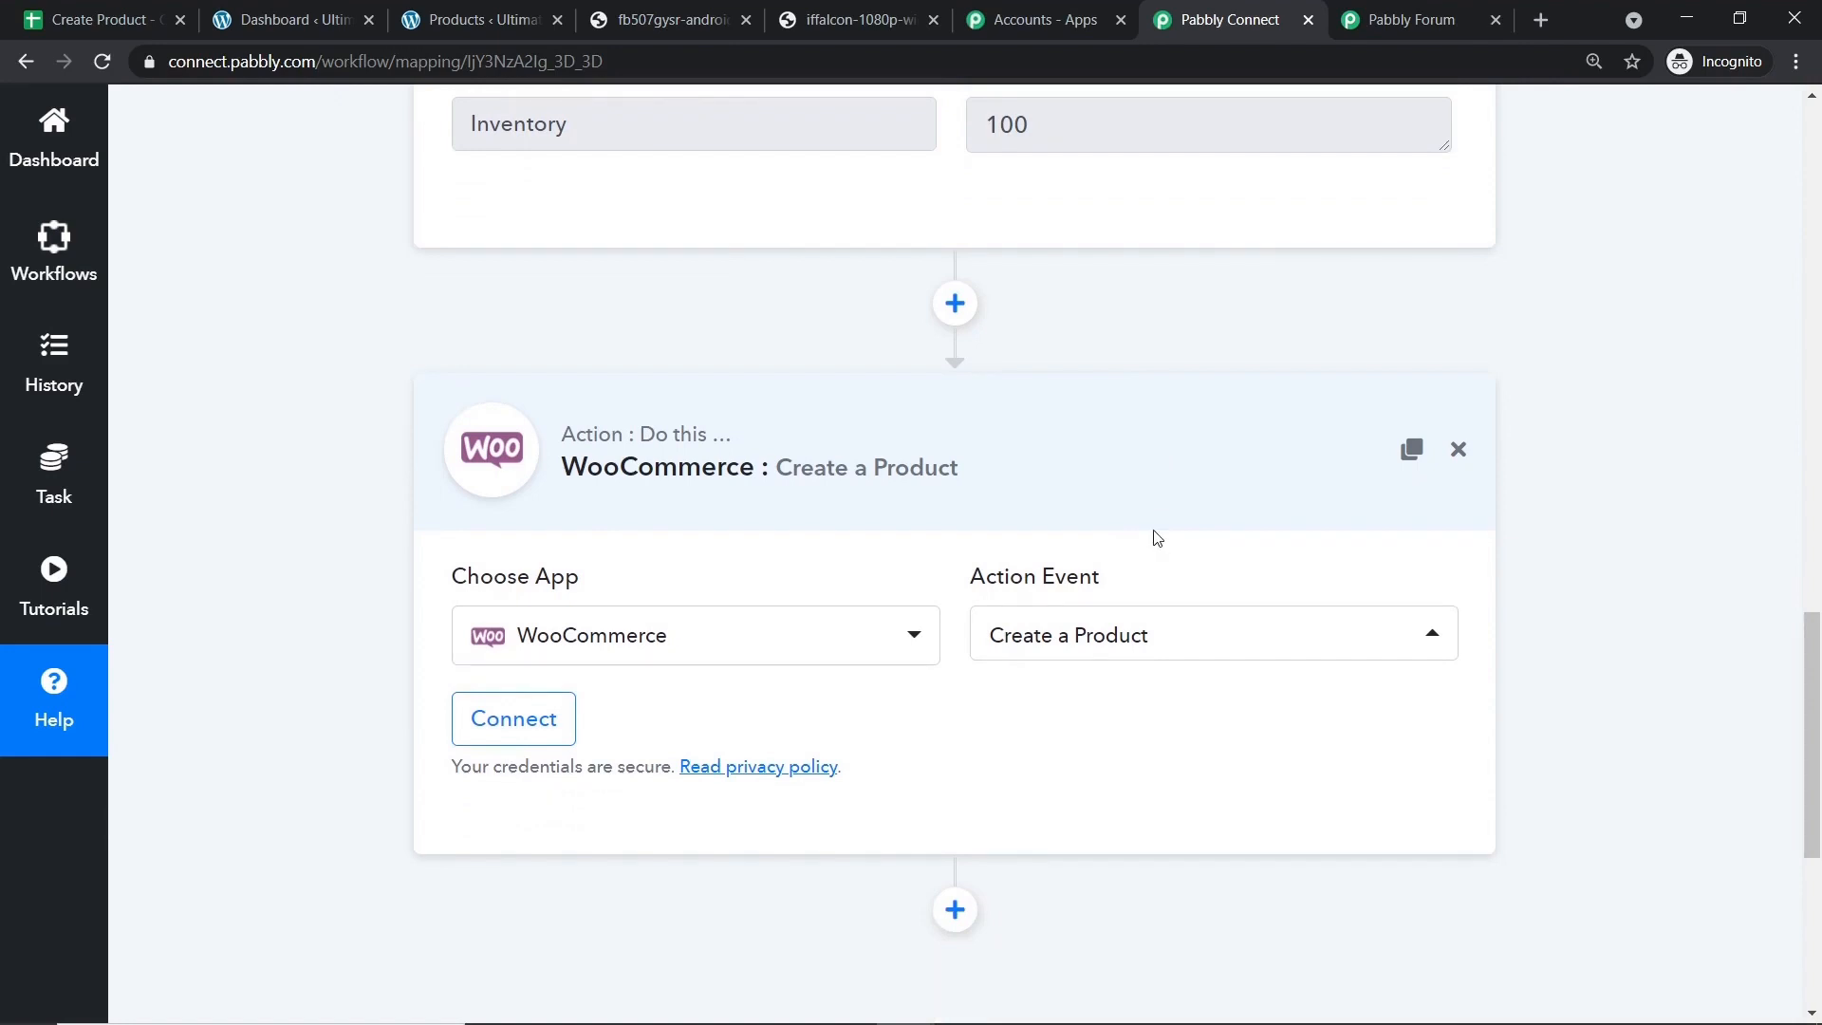
click(1441, 13)
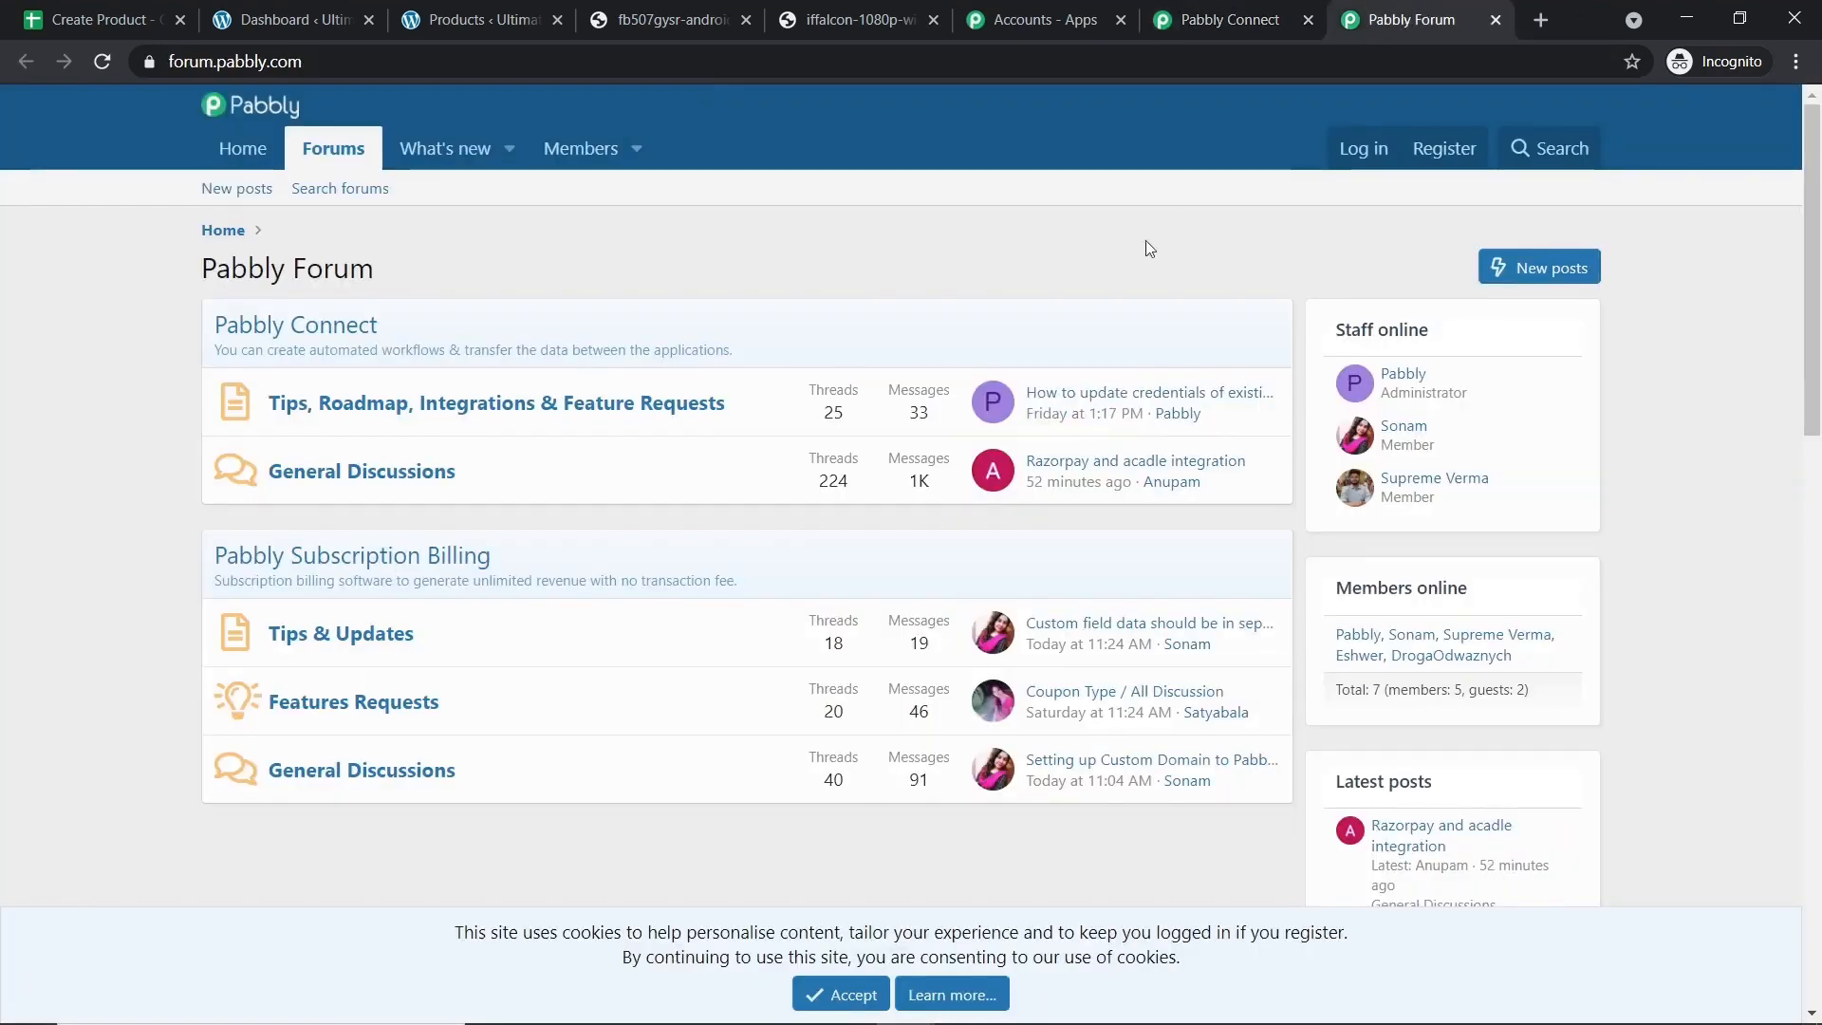
click(1213, 9)
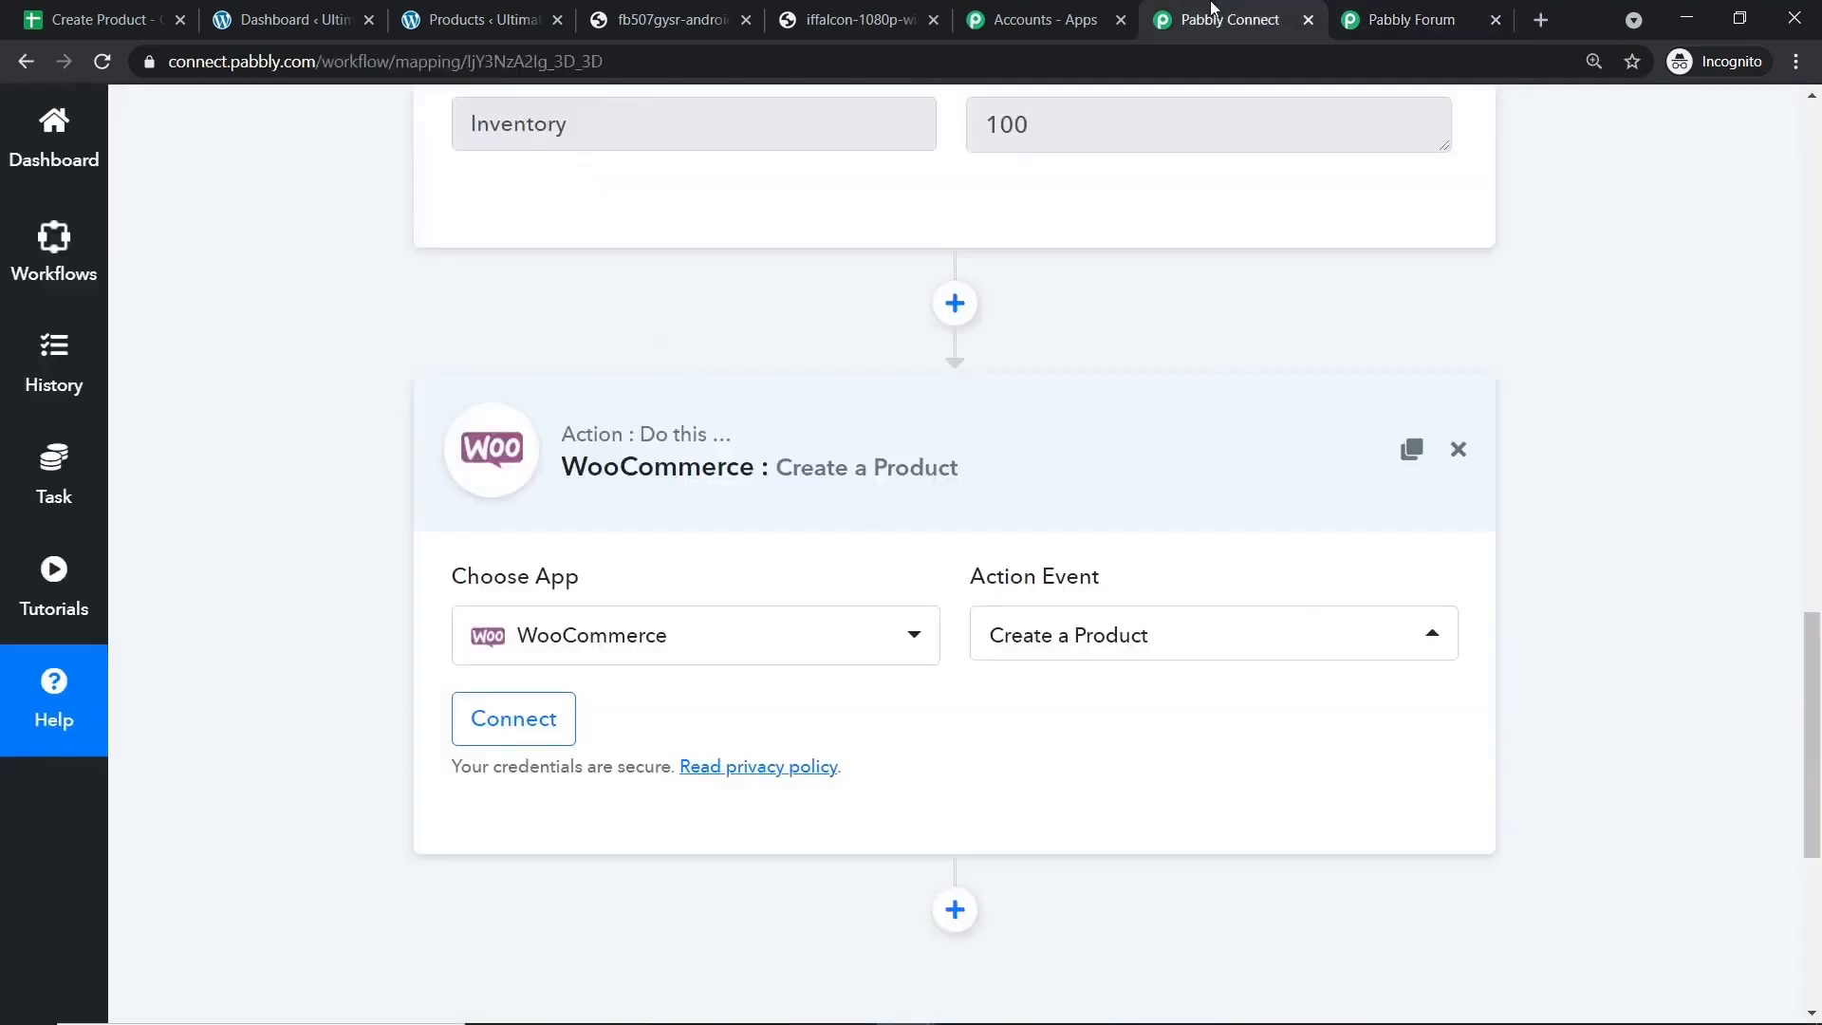
click(555, 728)
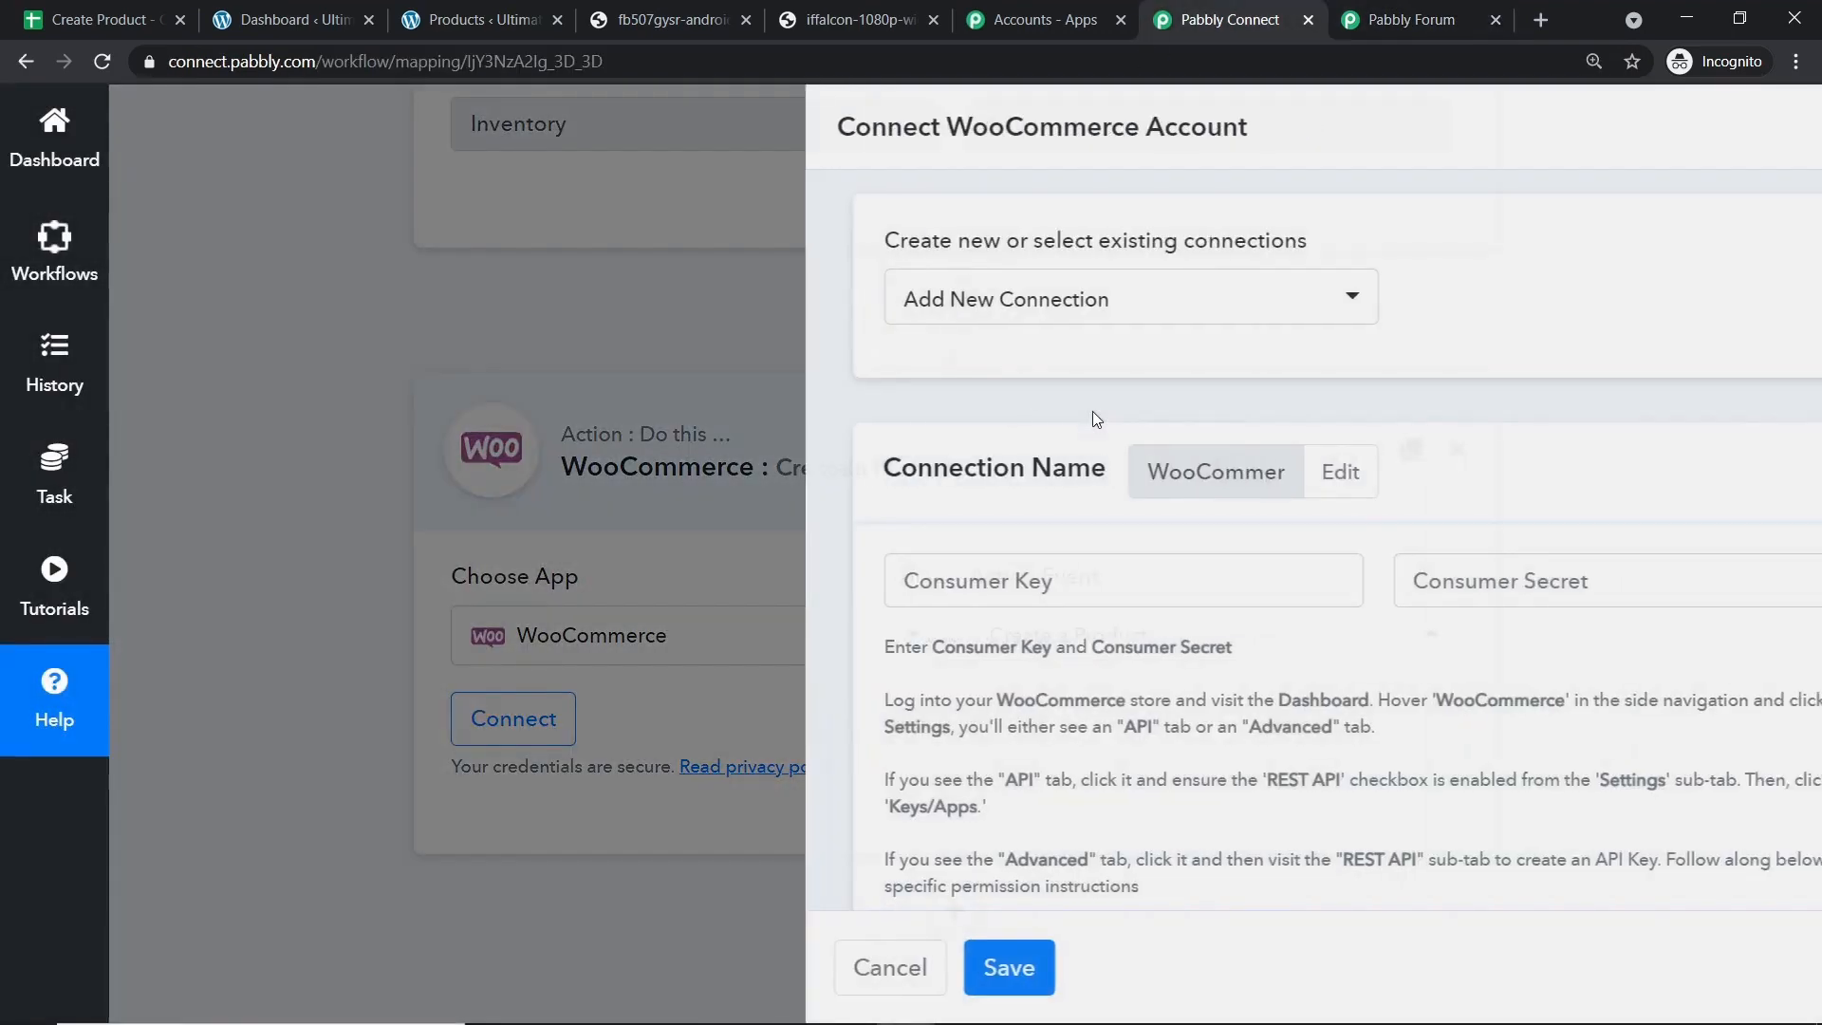
Copy the store's base address from the WordPress products admin page.
scroll(1040, 459, down, 1)
scroll(874, 402, down, 1)
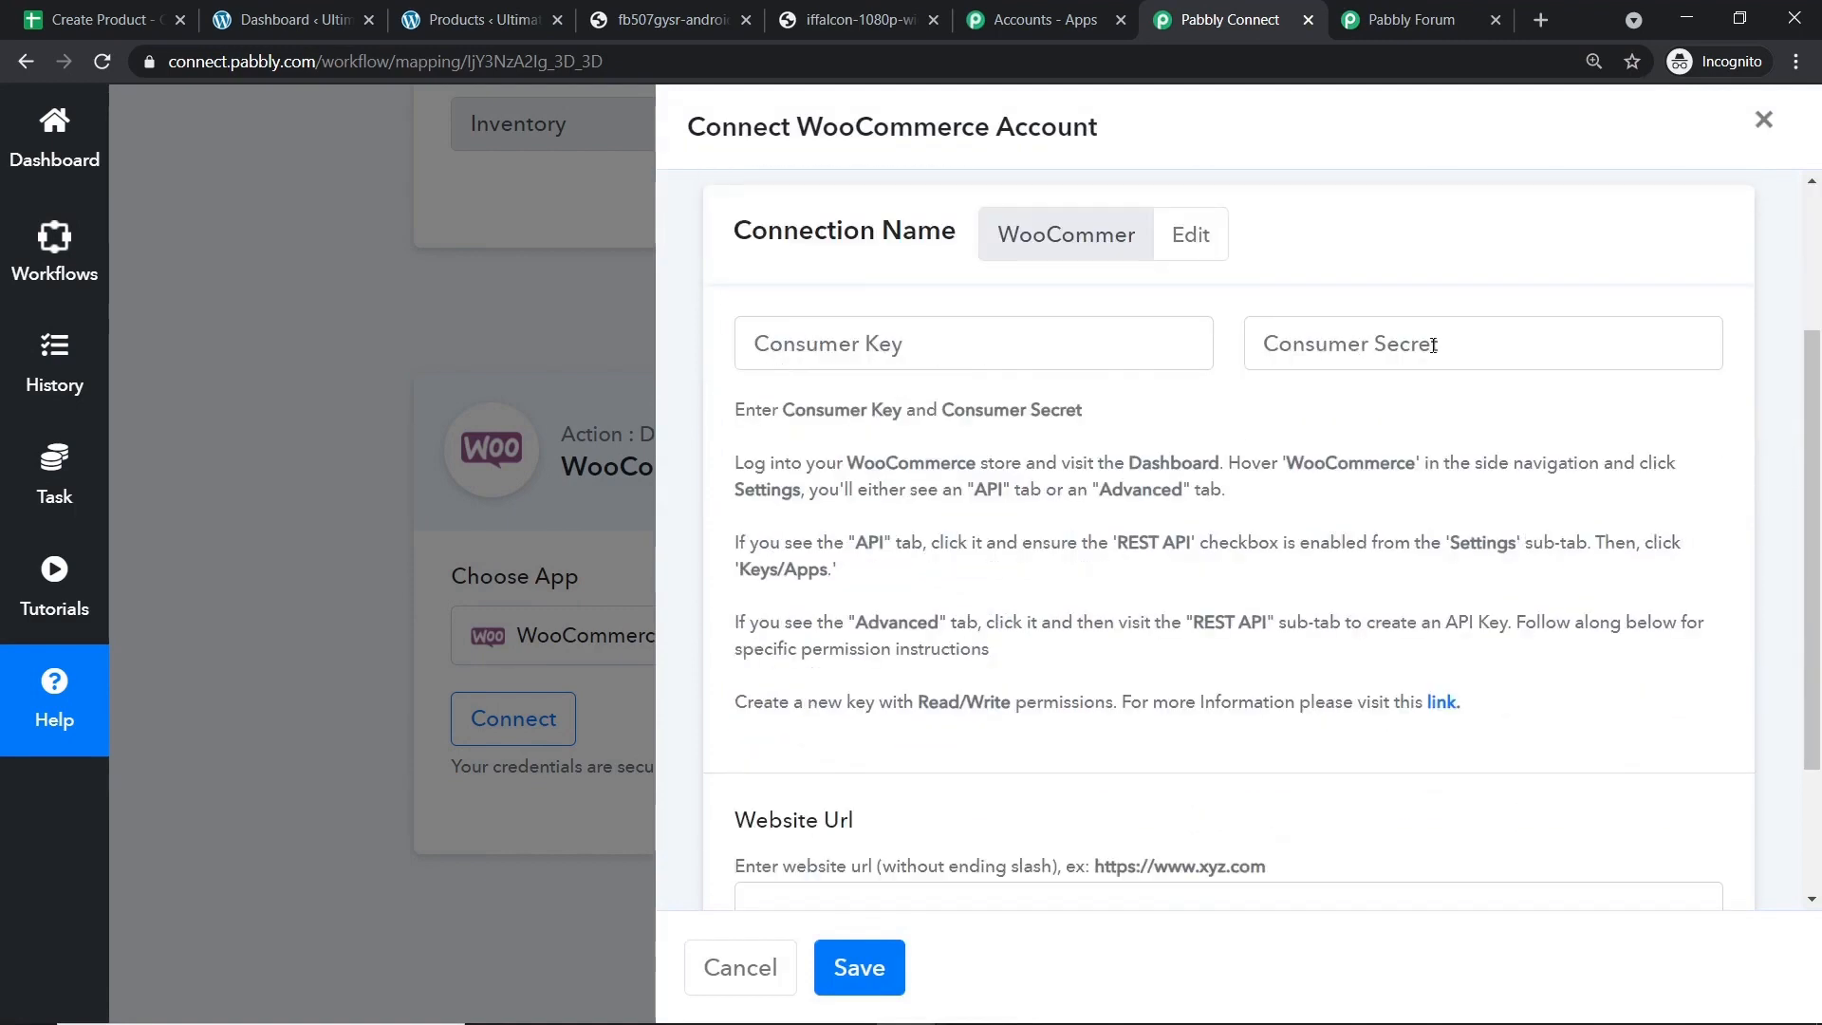
scroll(1433, 344, down, 1)
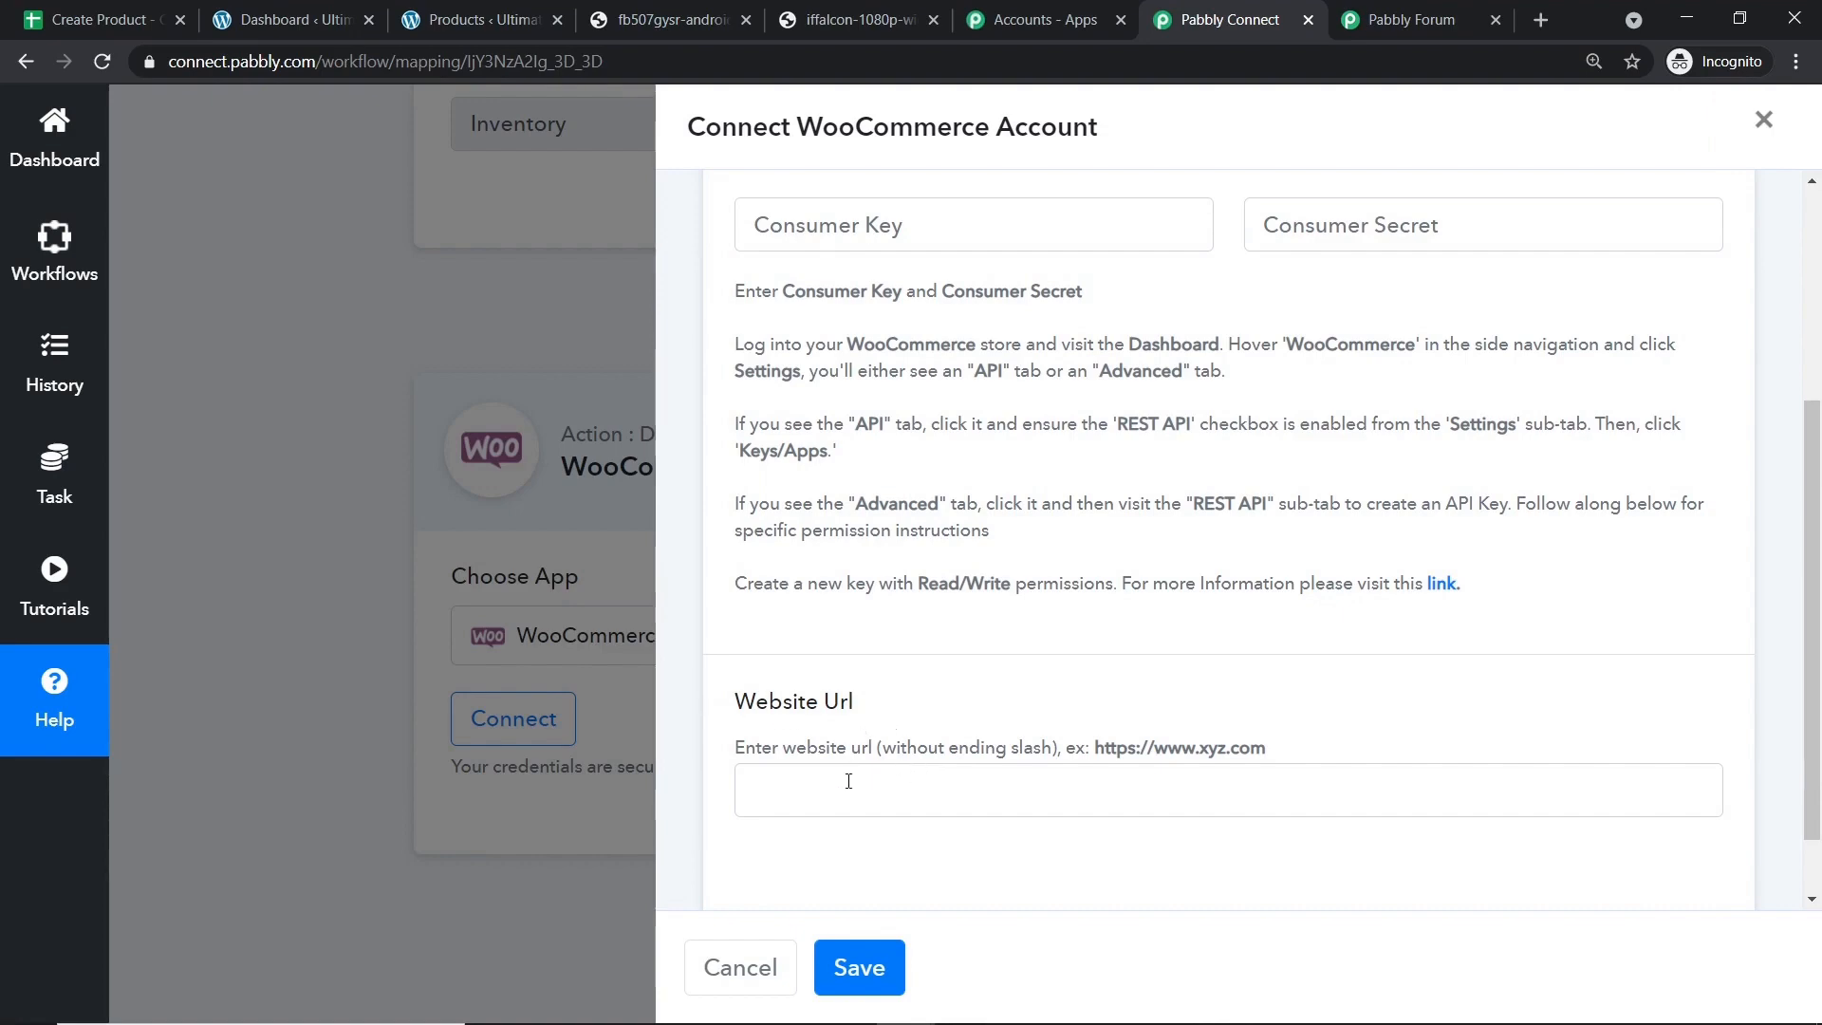
click(465, 34)
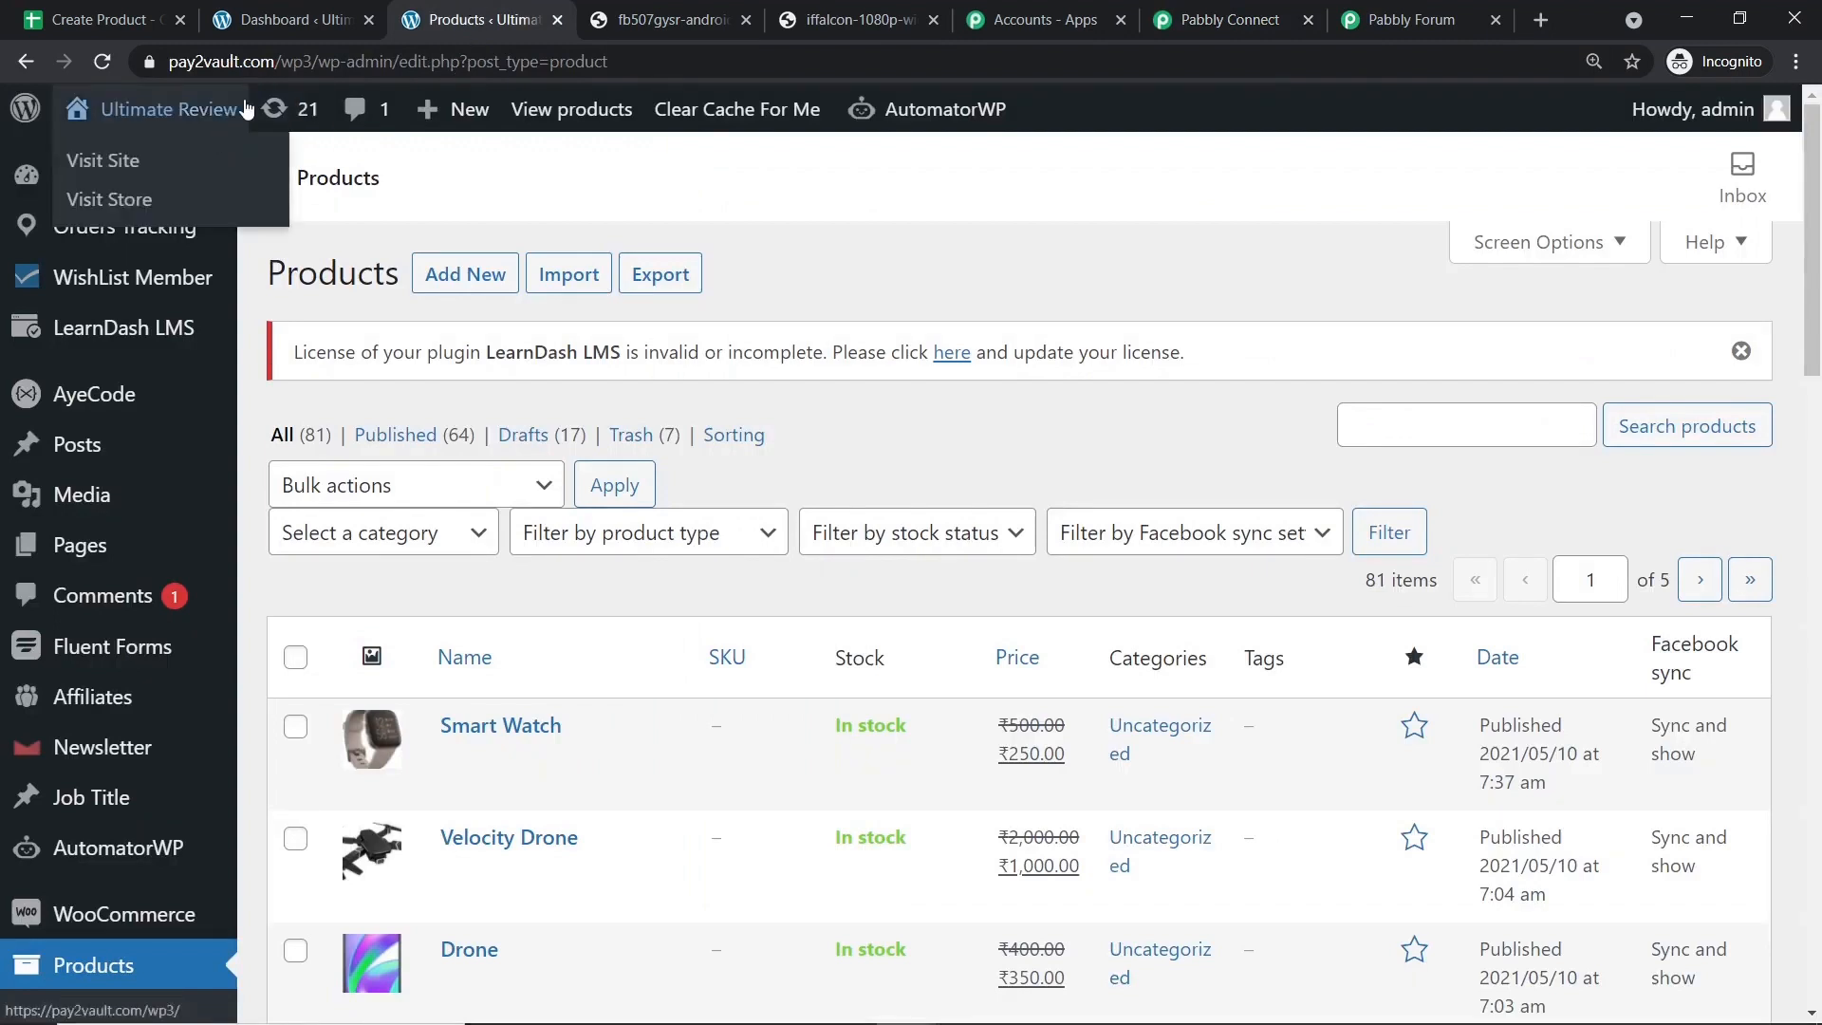
drag(313, 61, 167, 63)
right_click(333, 67)
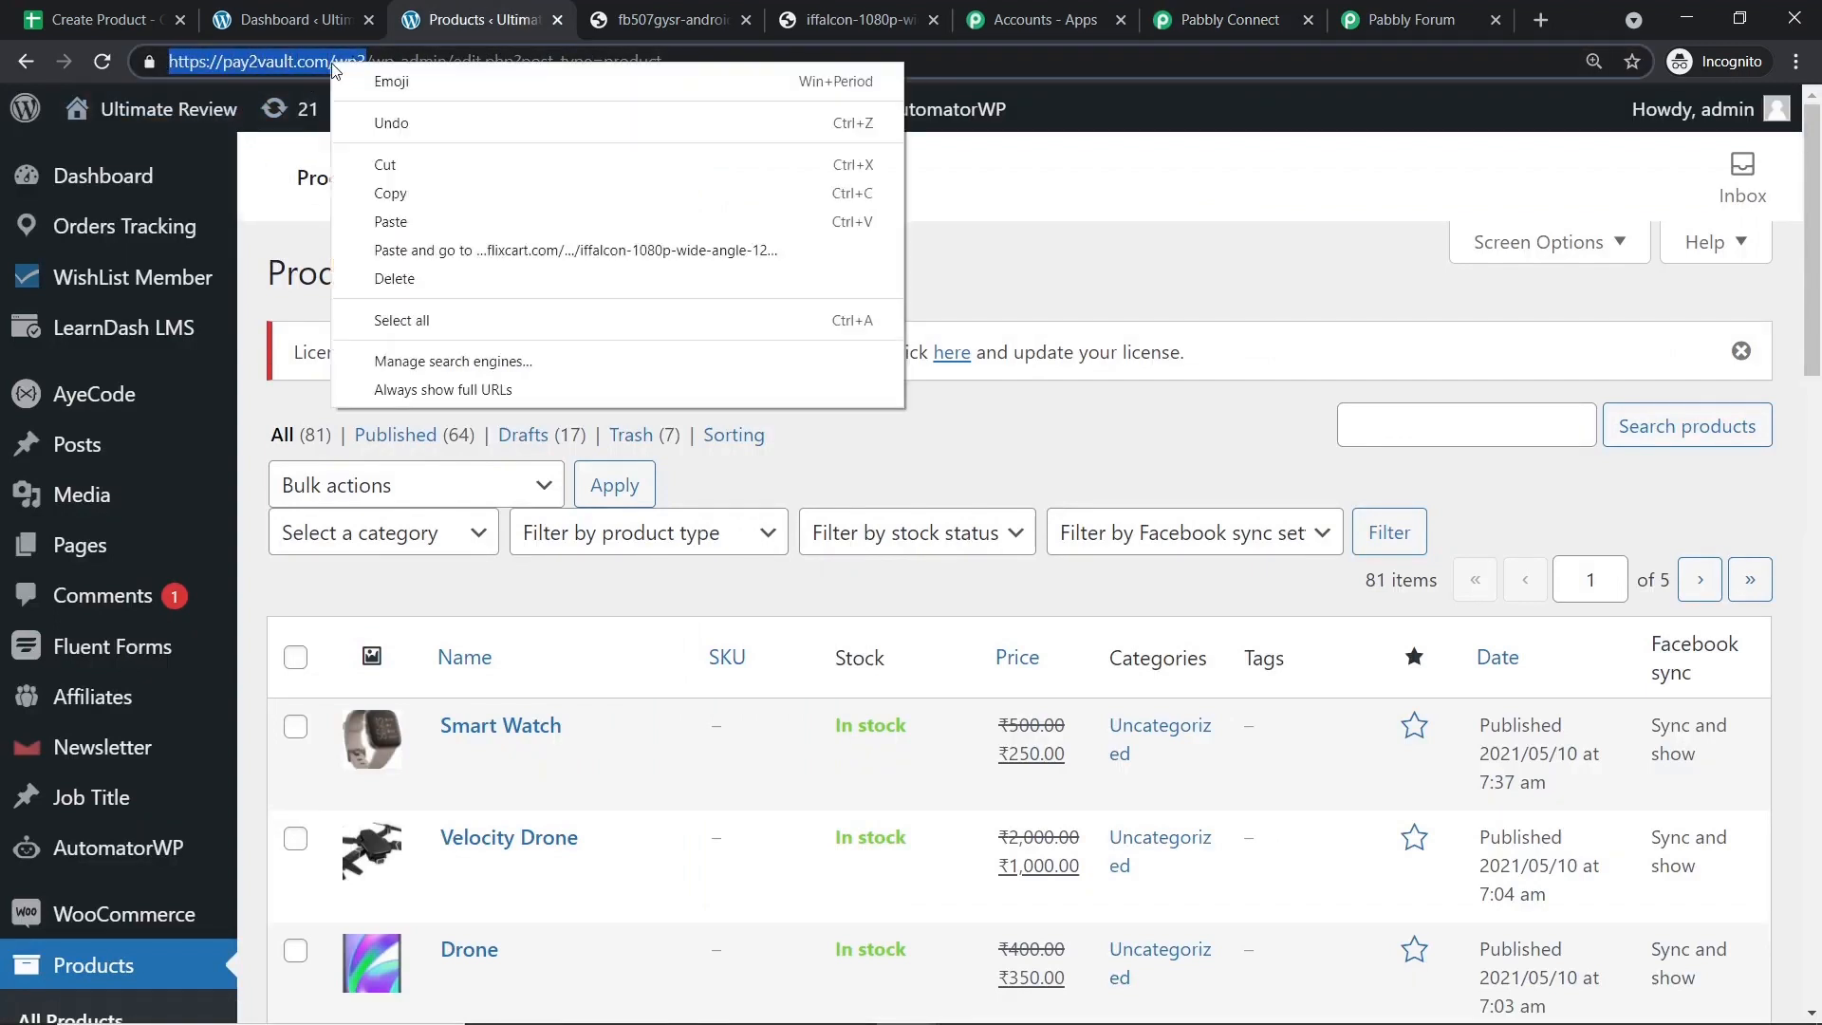
click(421, 194)
click(1257, 11)
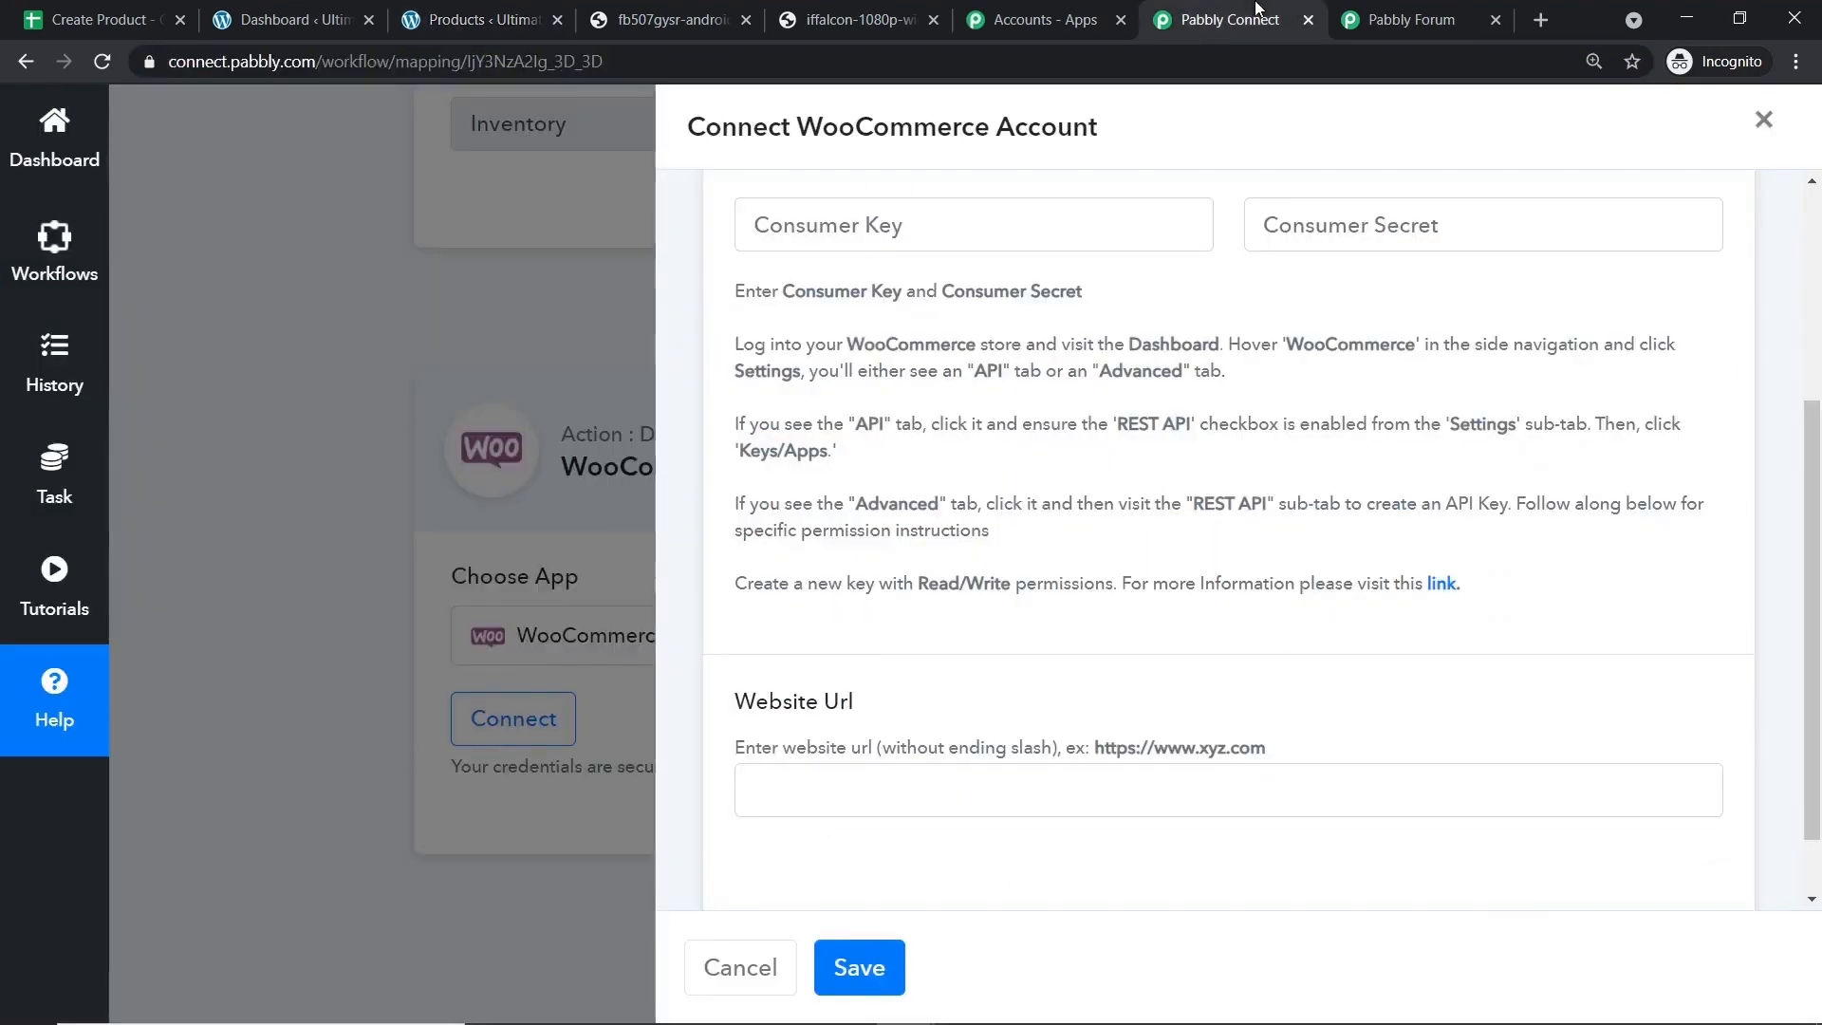
click(923, 771)
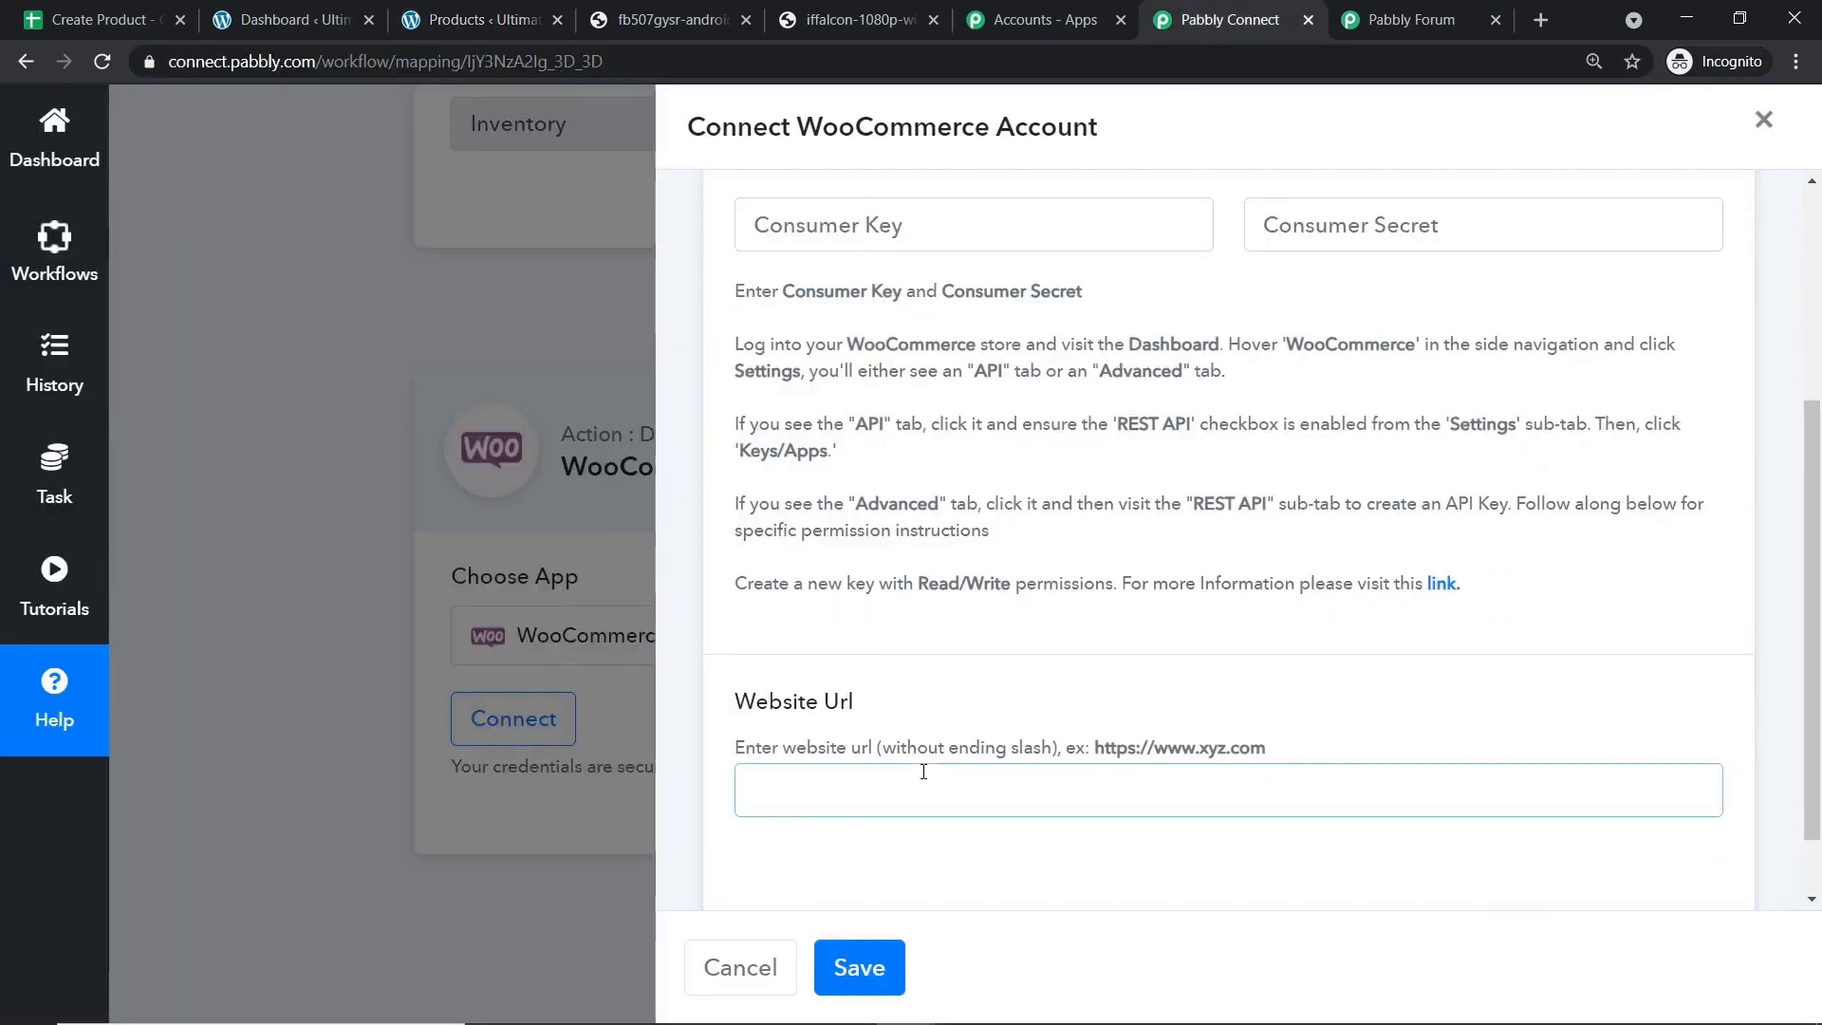
key(ctrl+v)
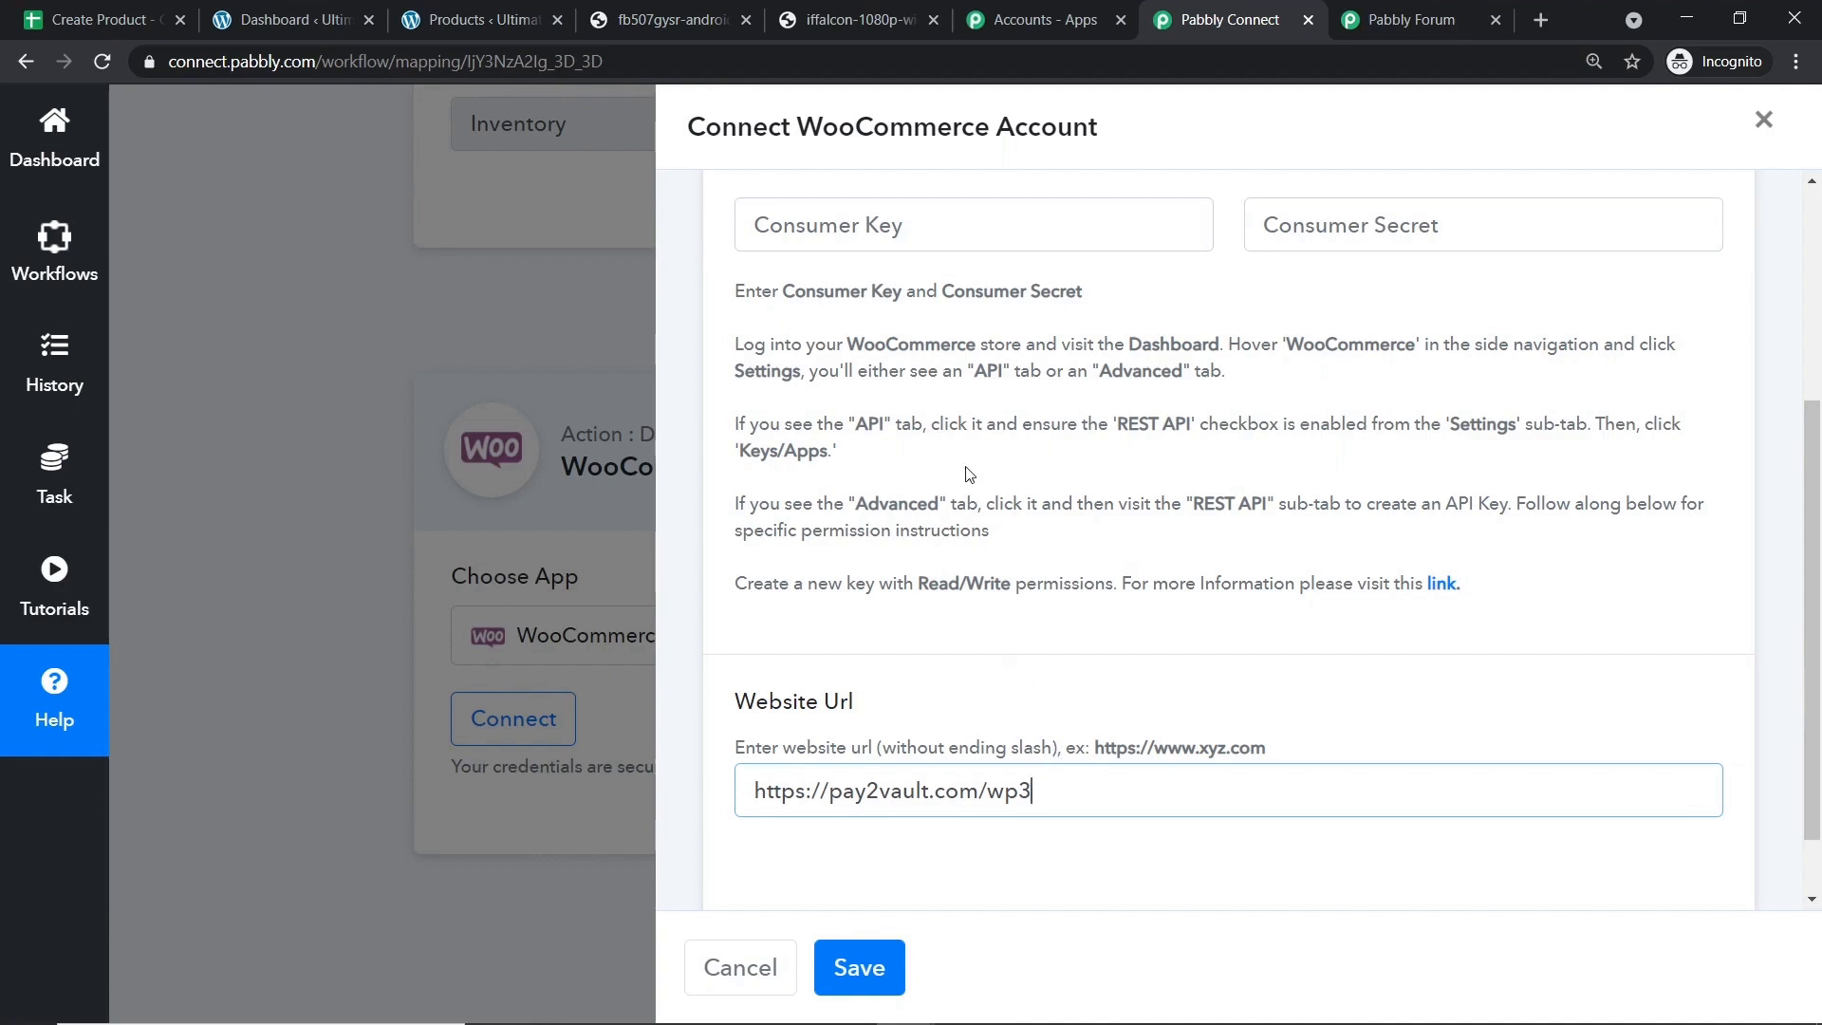
scroll(965, 464, up, 2)
click(863, 343)
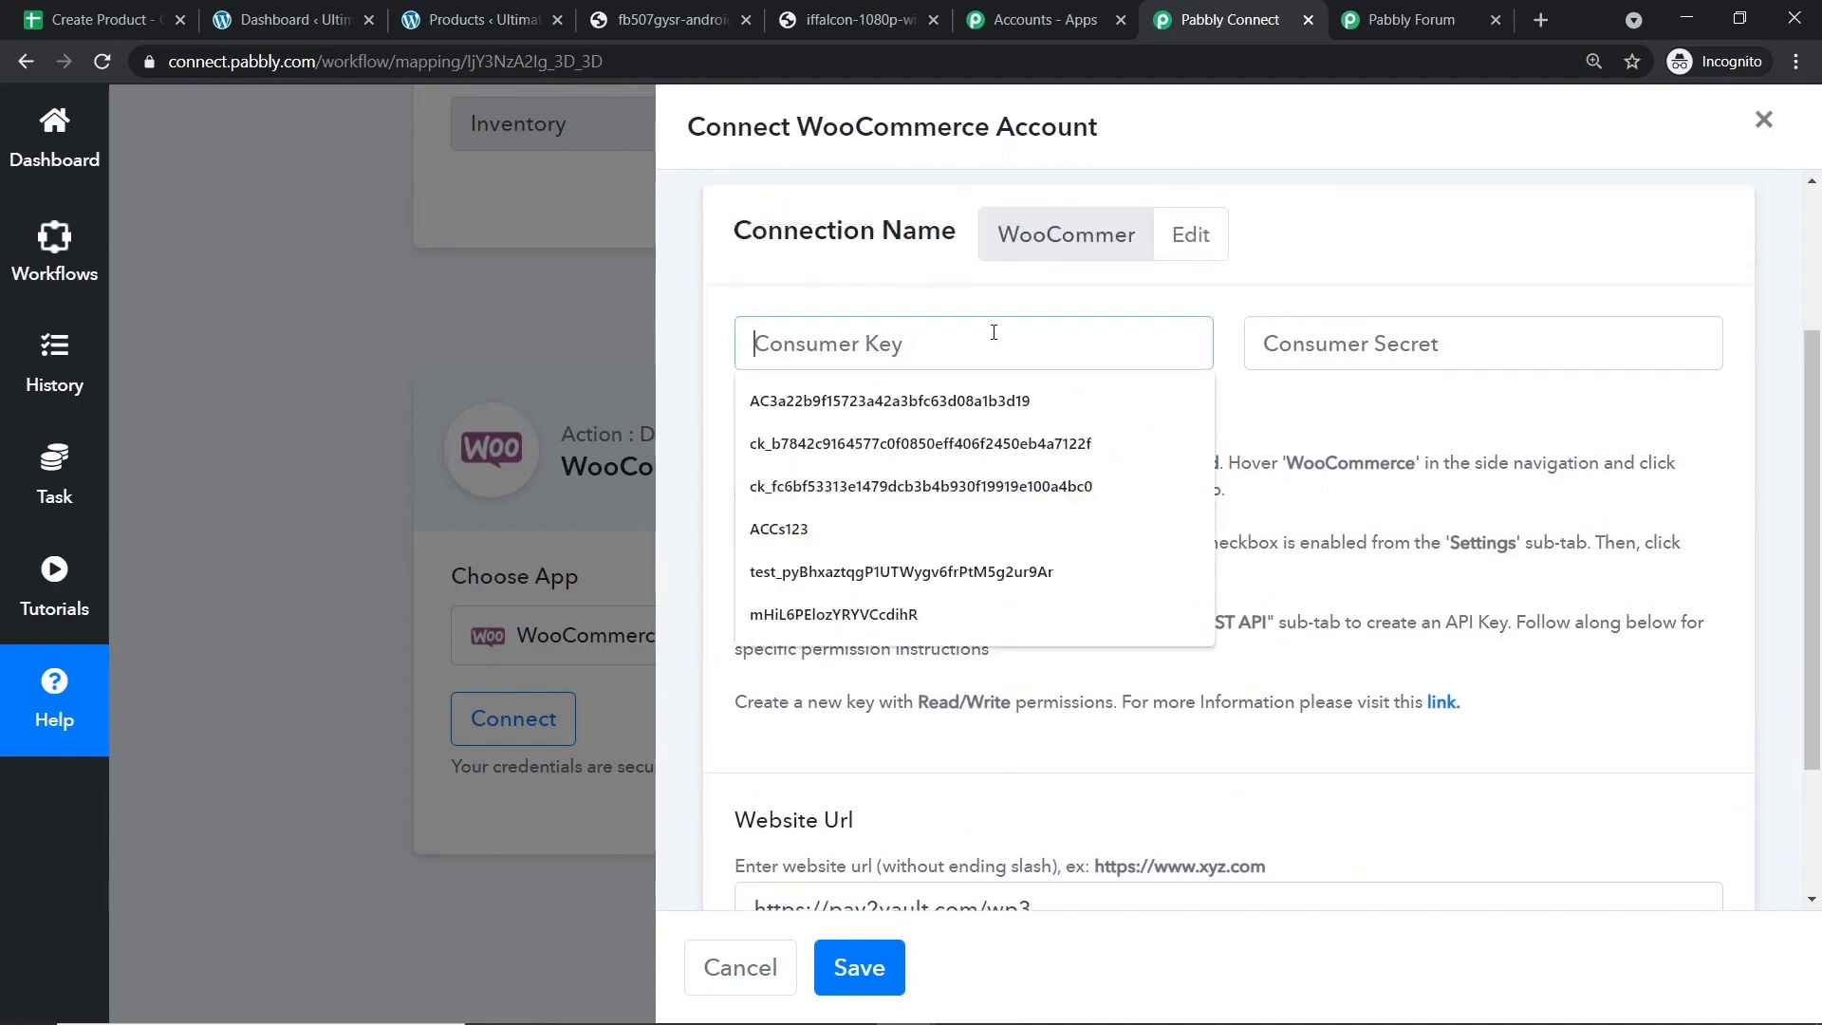
click(1381, 343)
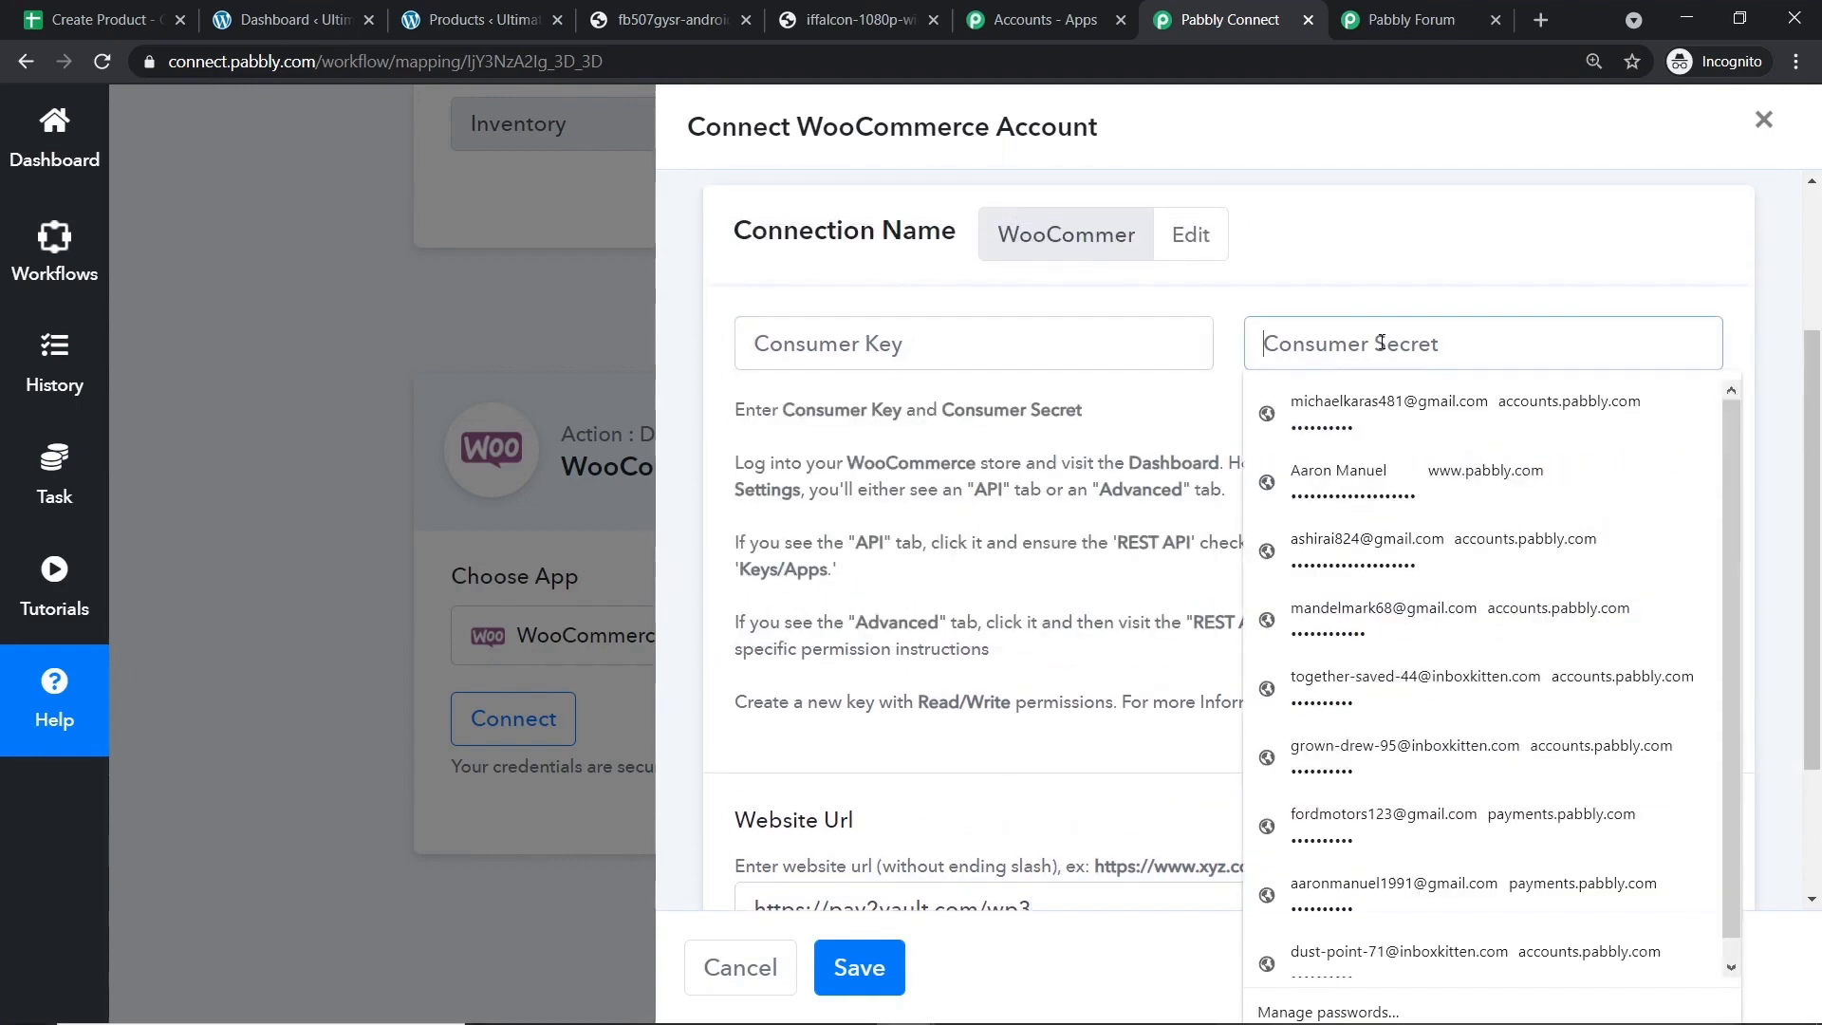
Open WooCommerce Settings from the WordPress dashboard in a new tab.
click(313, 17)
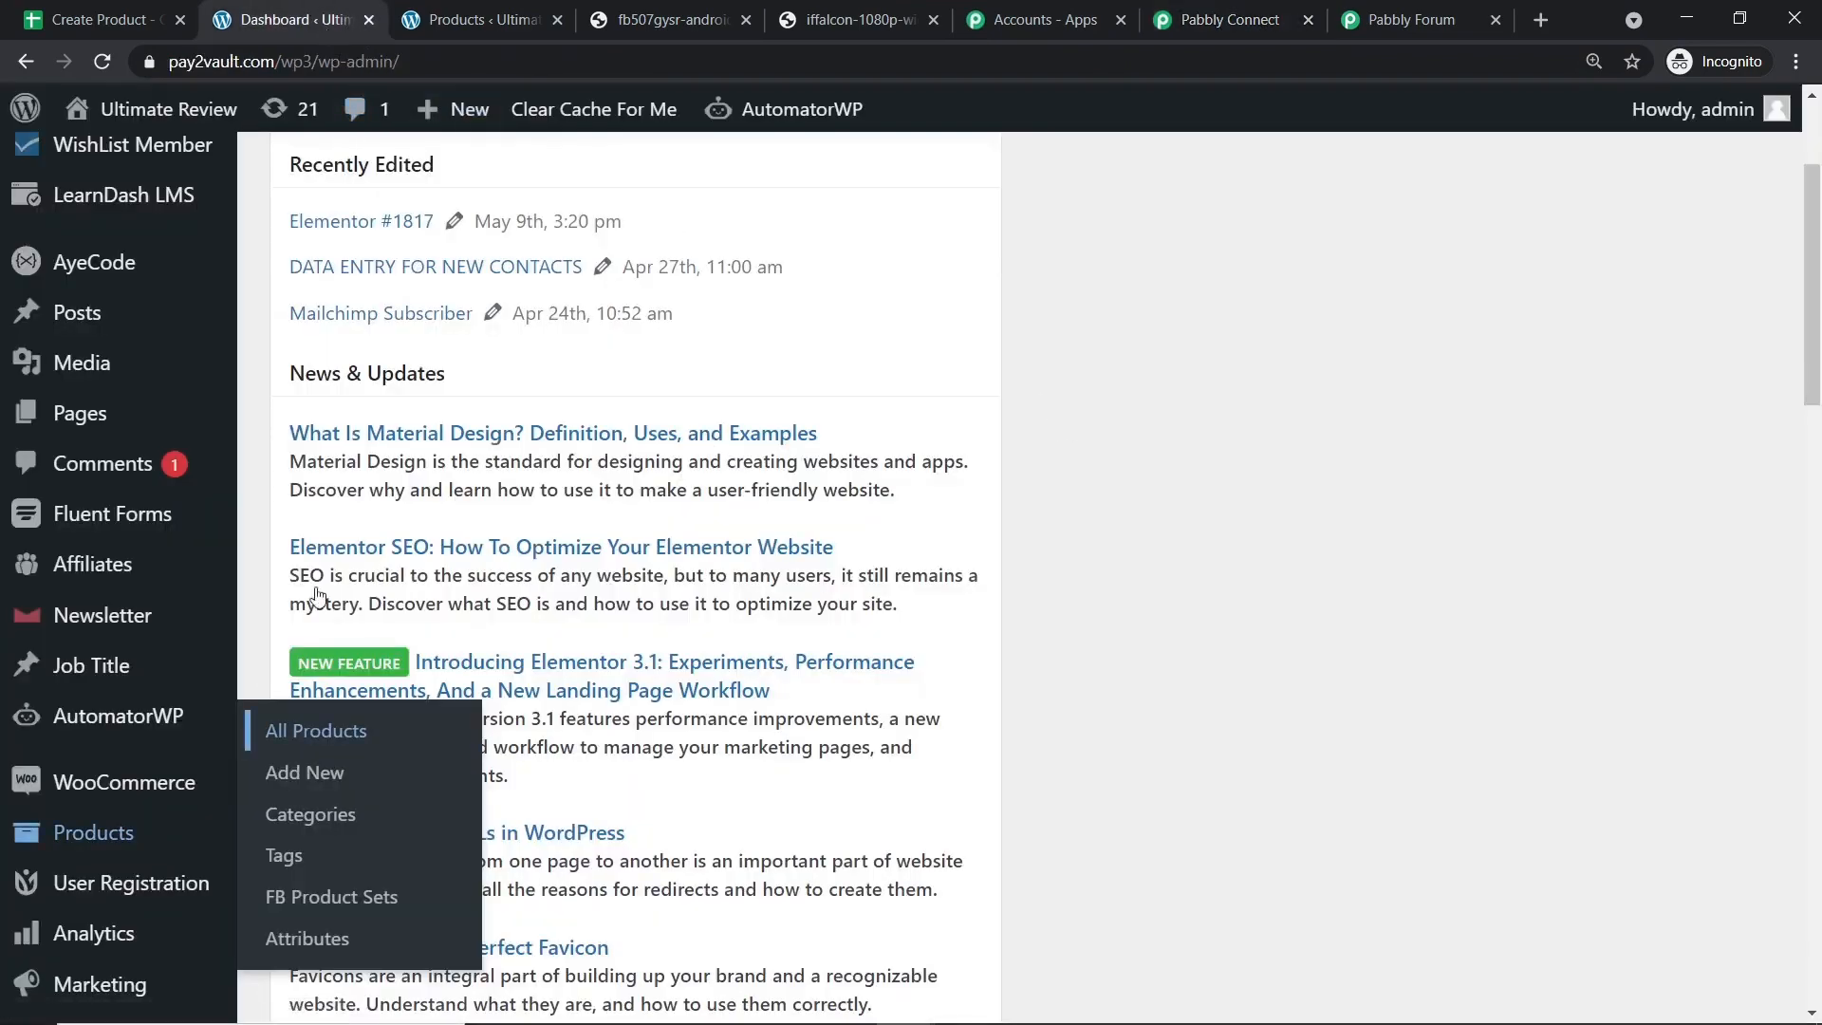
scroll(114, 711, down, 3)
scroll(150, 724, down, 2)
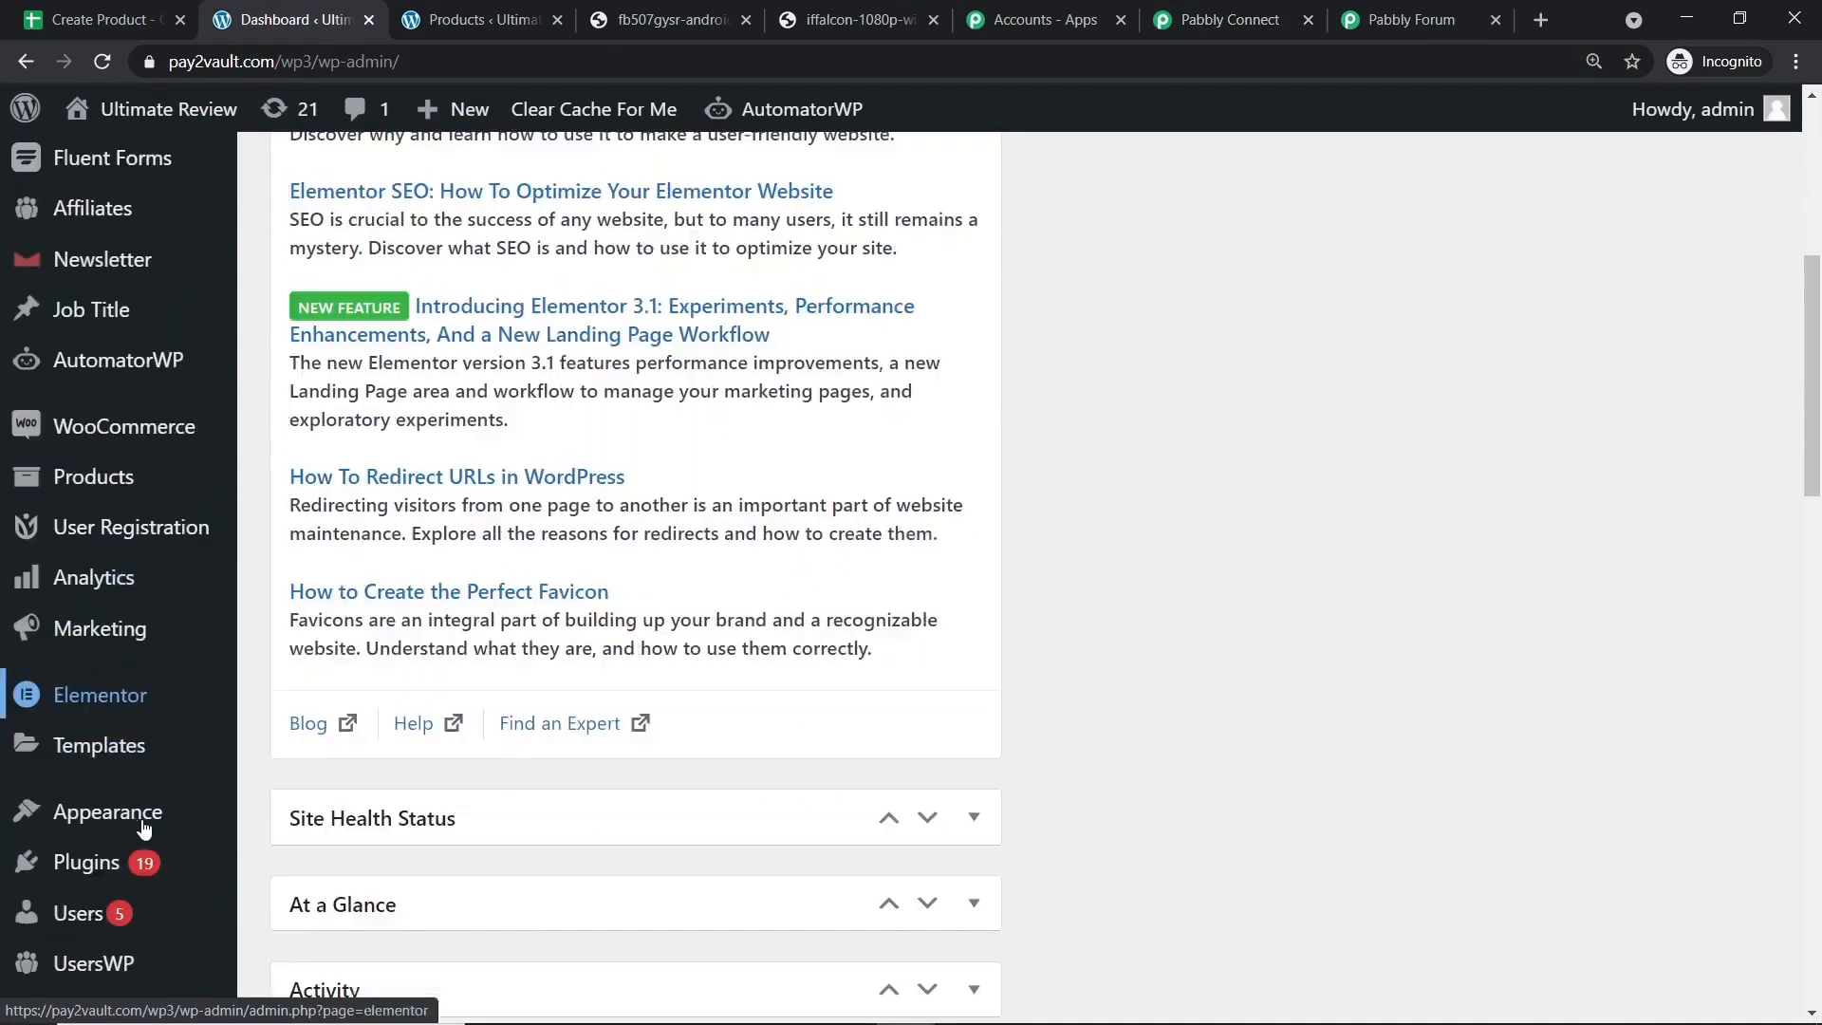
scroll(95, 721, up, 1)
mouse_move(93, 434)
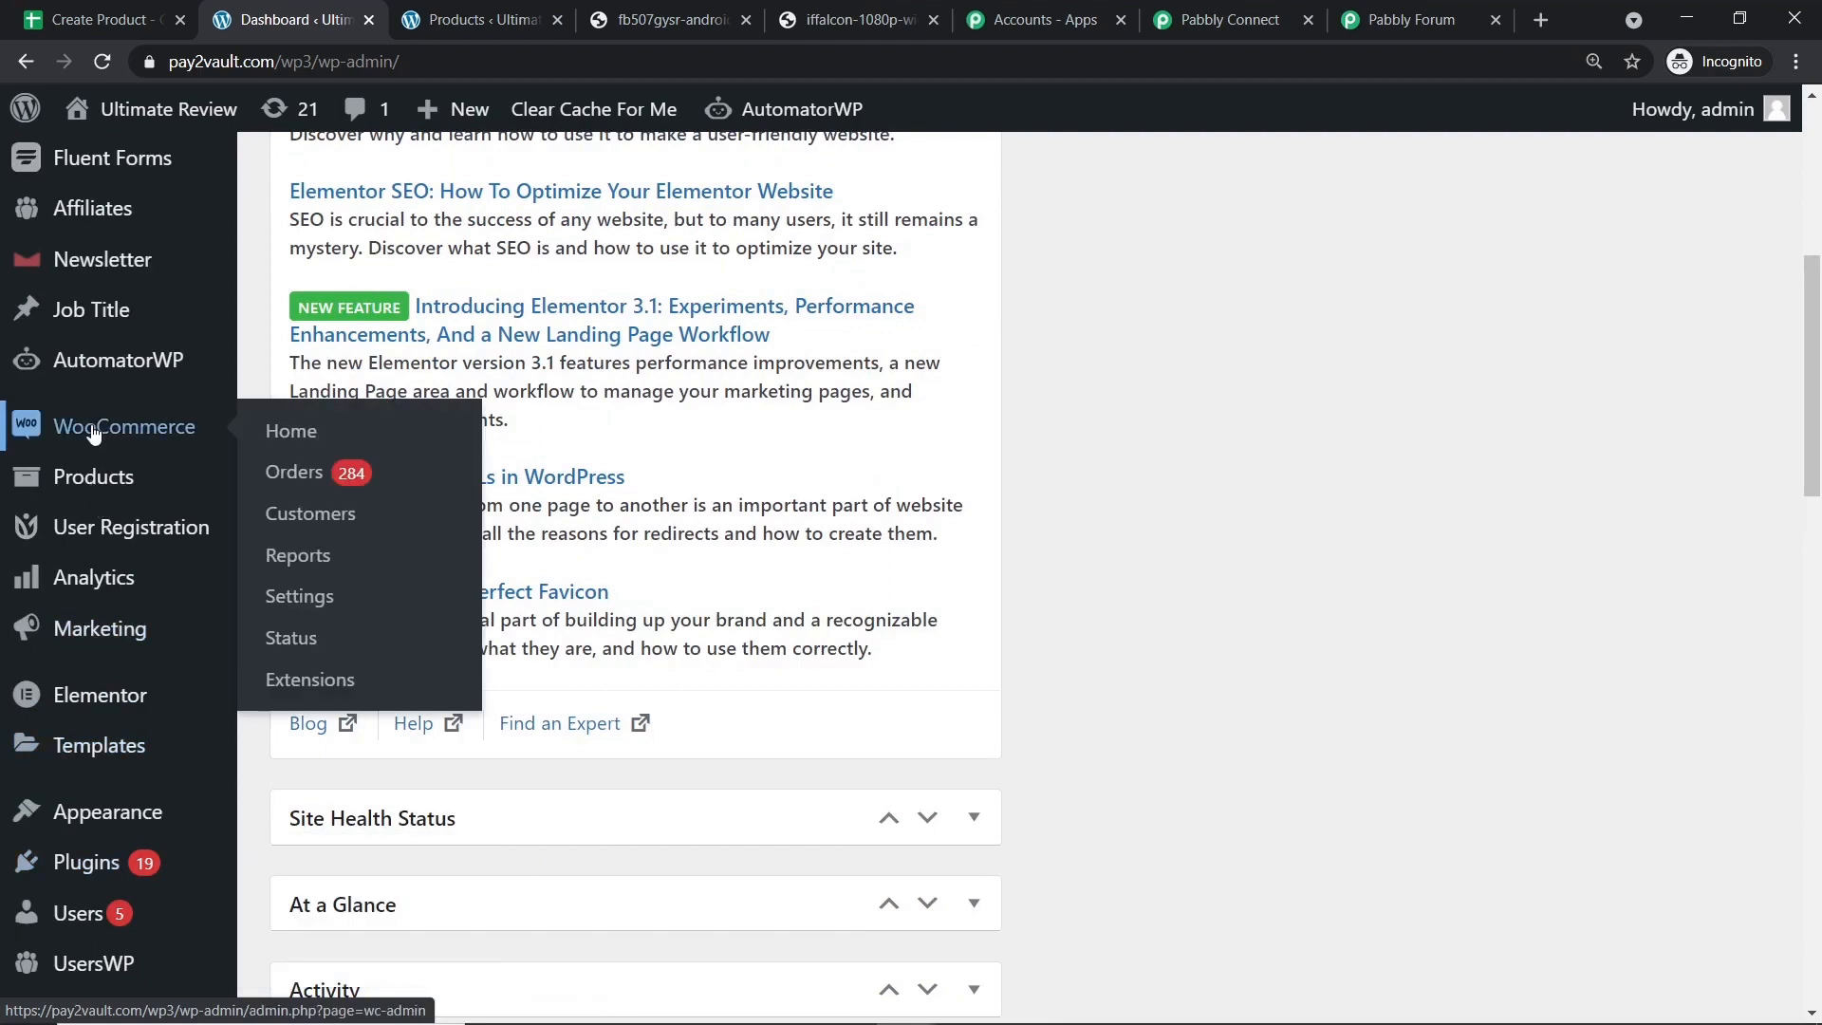
right_click(328, 599)
click(359, 613)
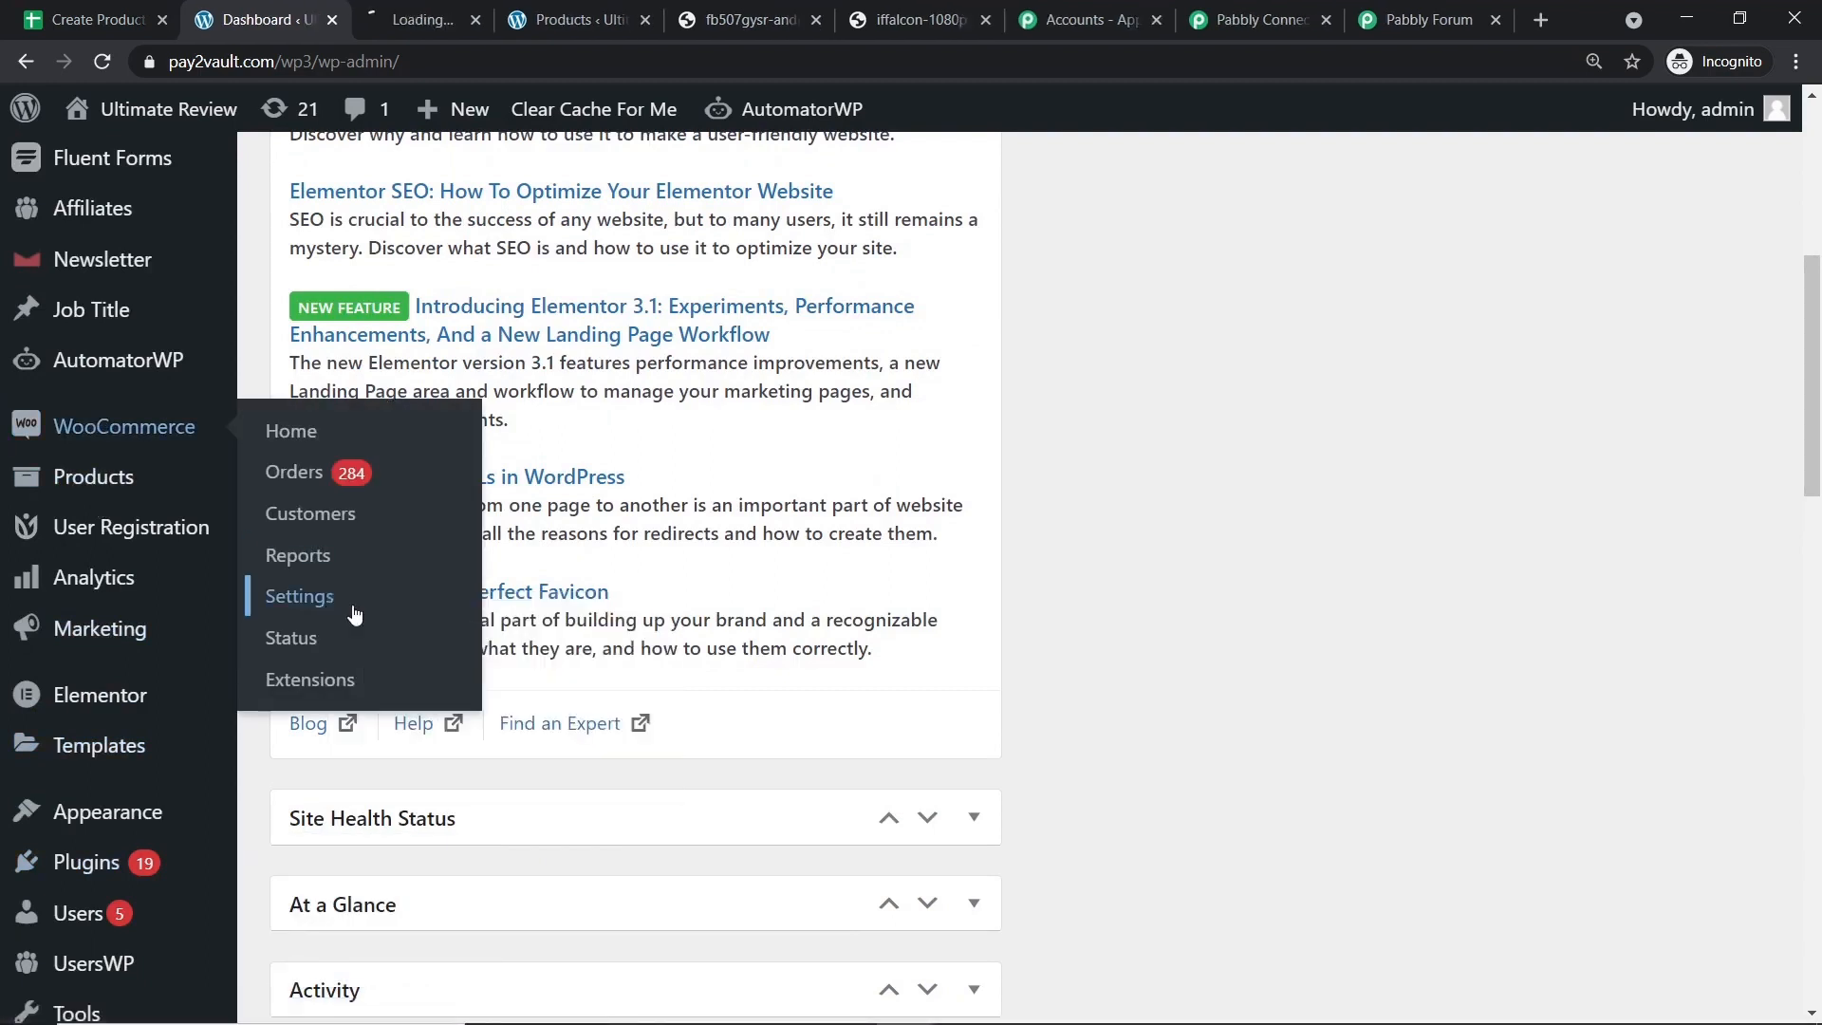
click(432, 8)
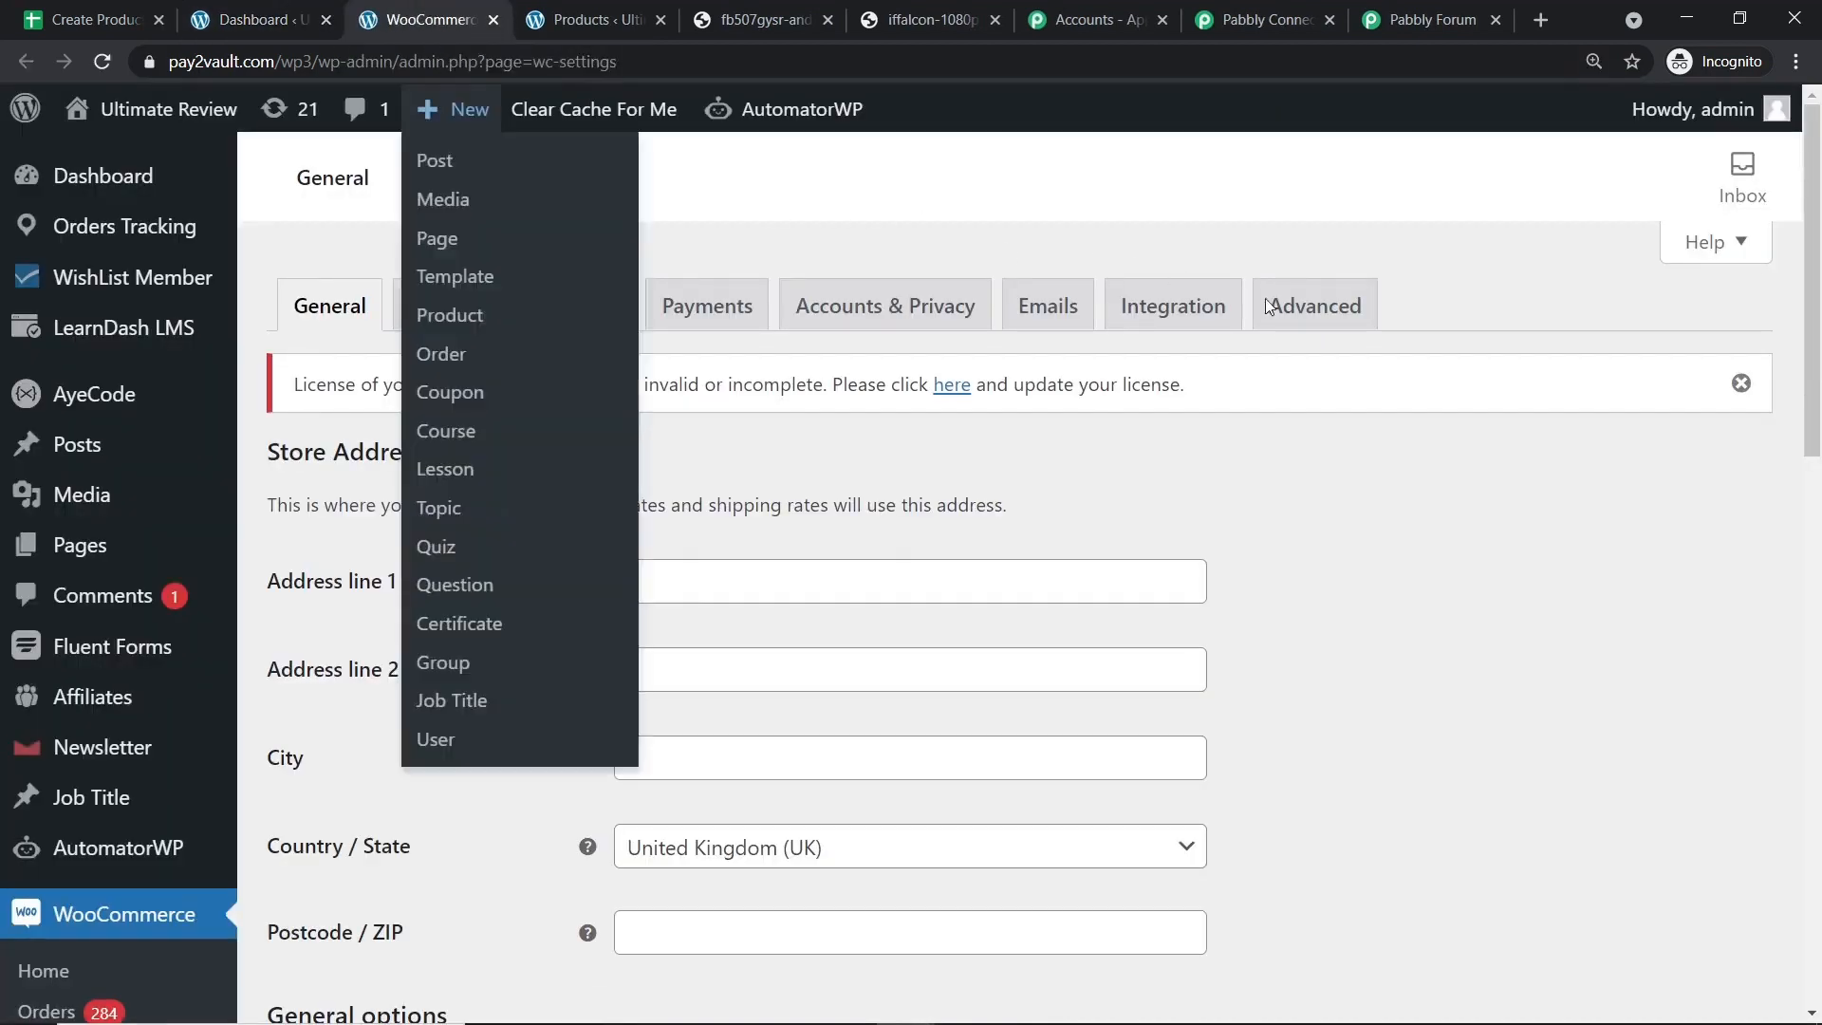
Go to Advanced > REST API and start adding a new API key.
click(1305, 317)
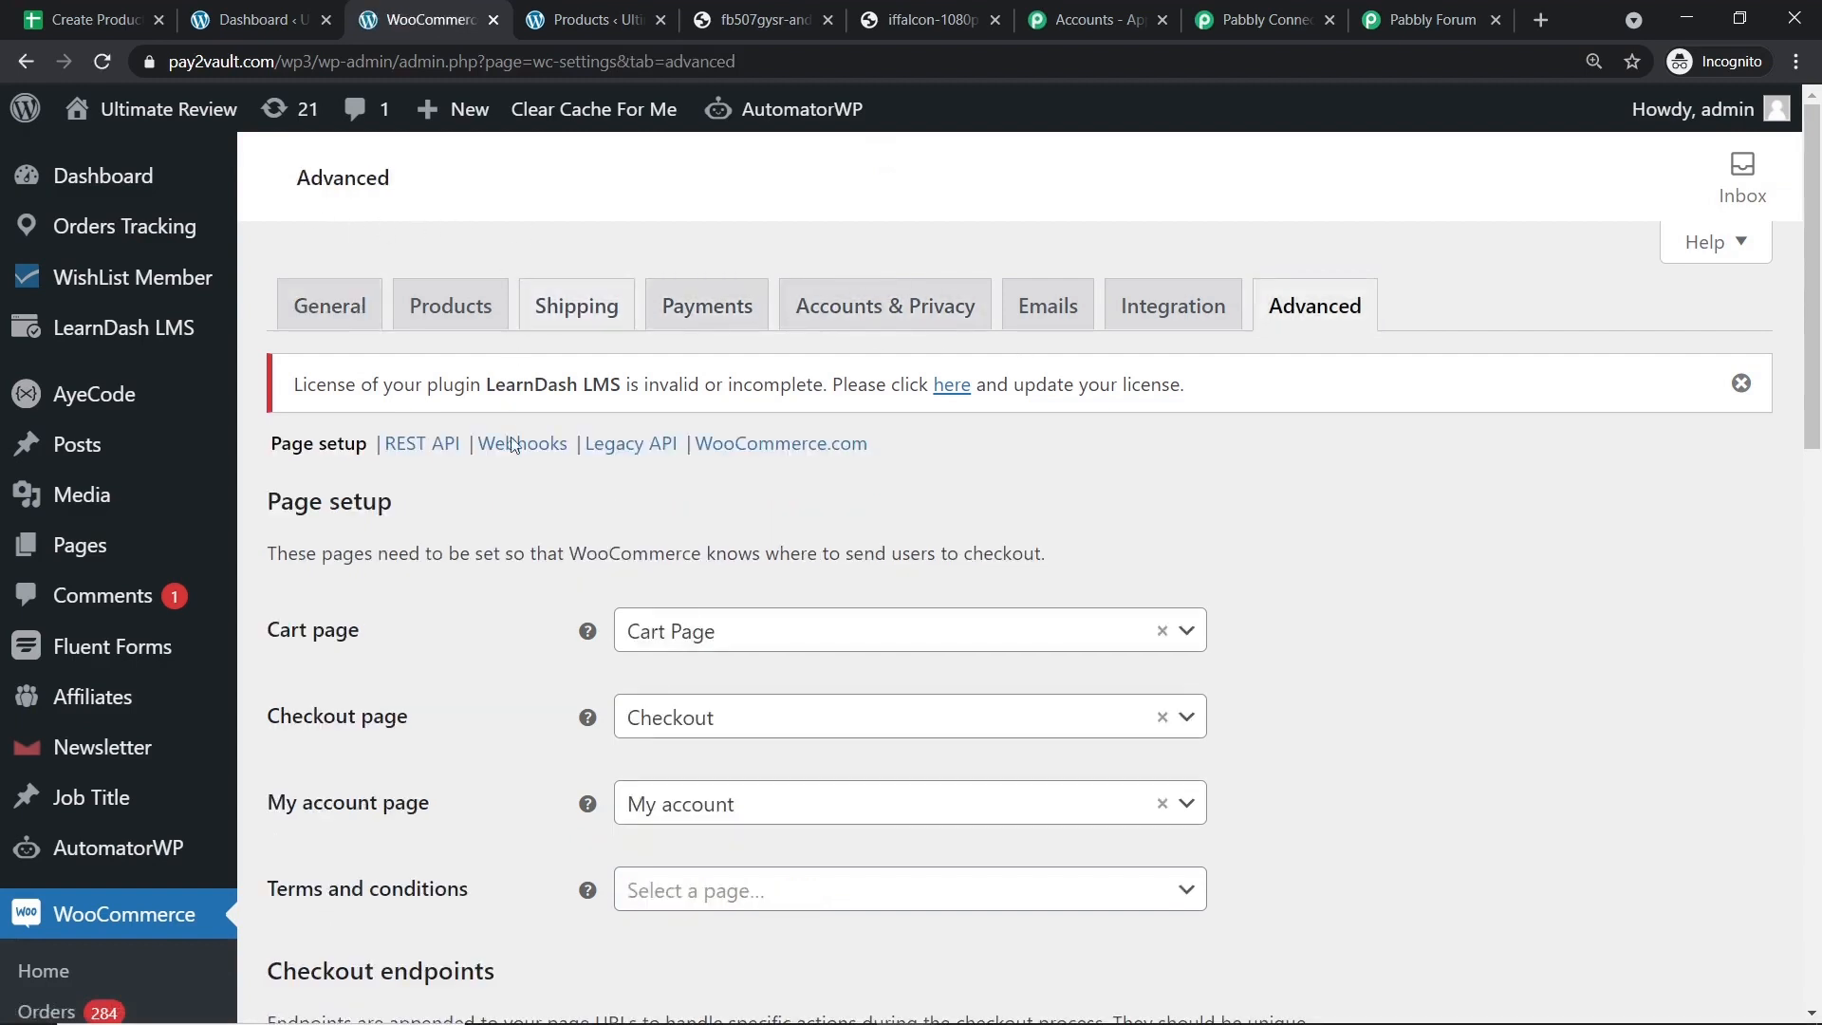
click(423, 444)
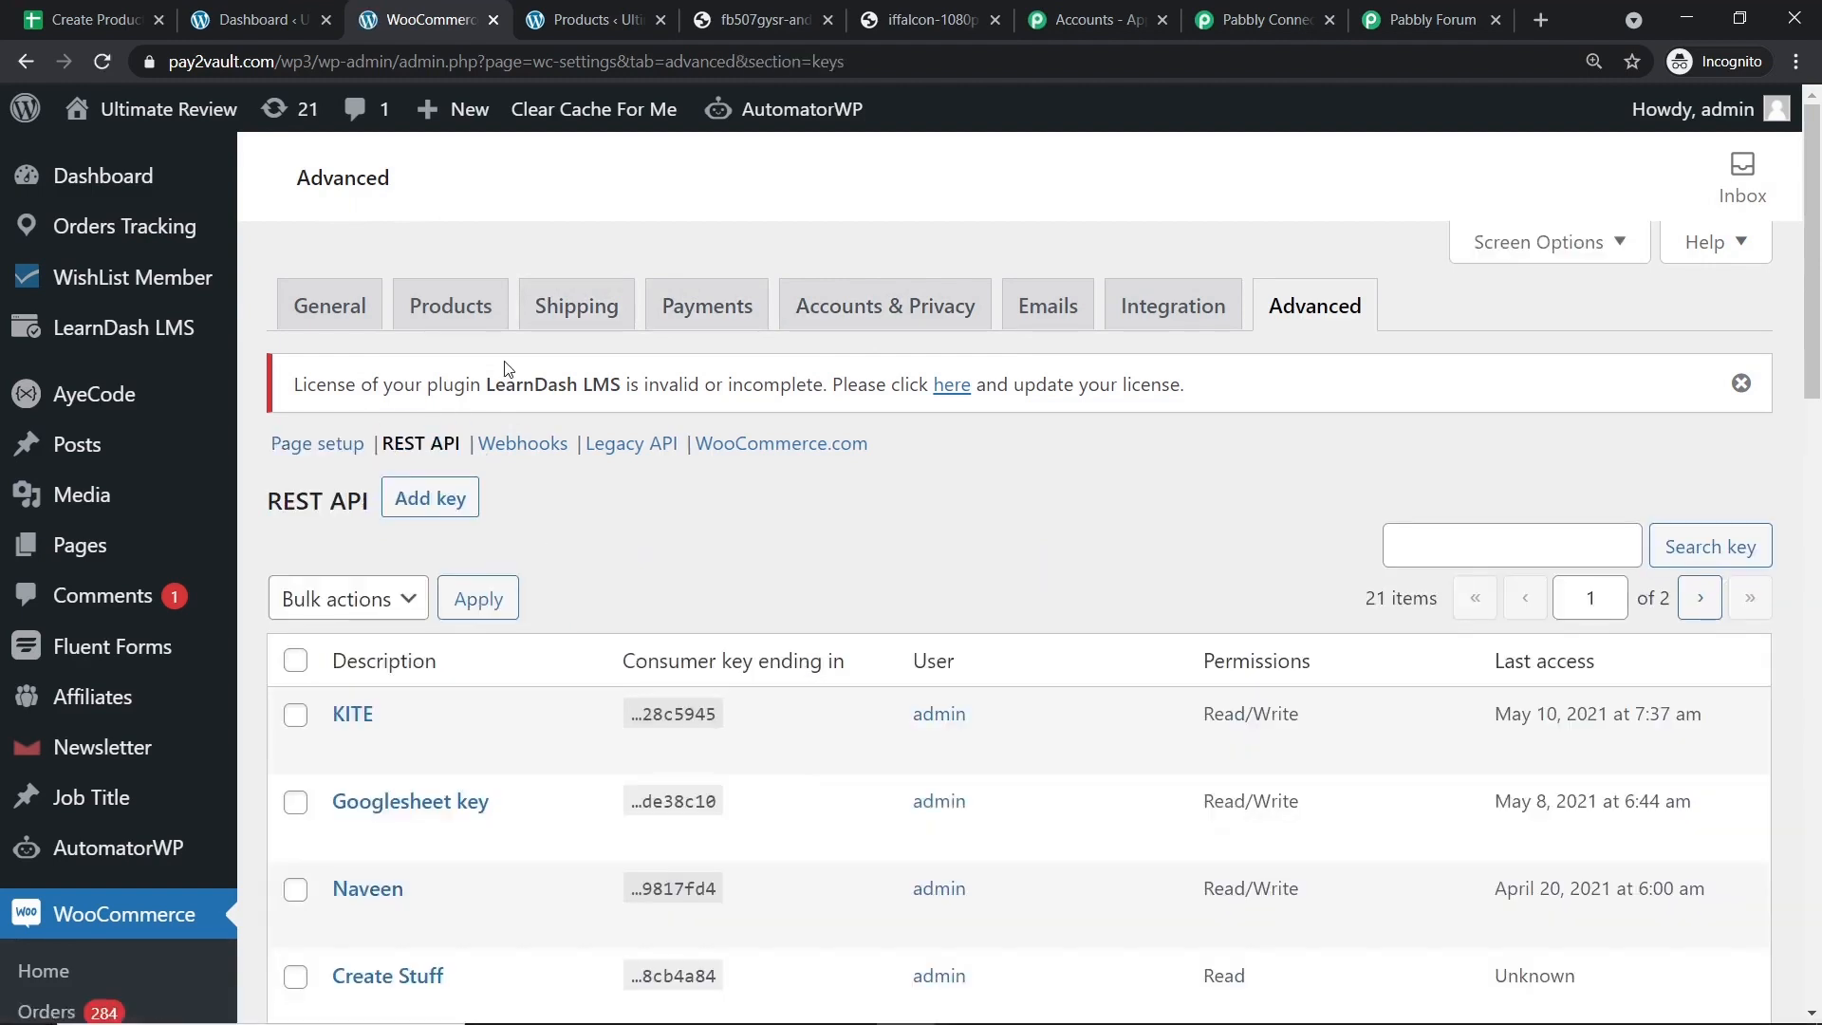
scroll(594, 549, down, 9)
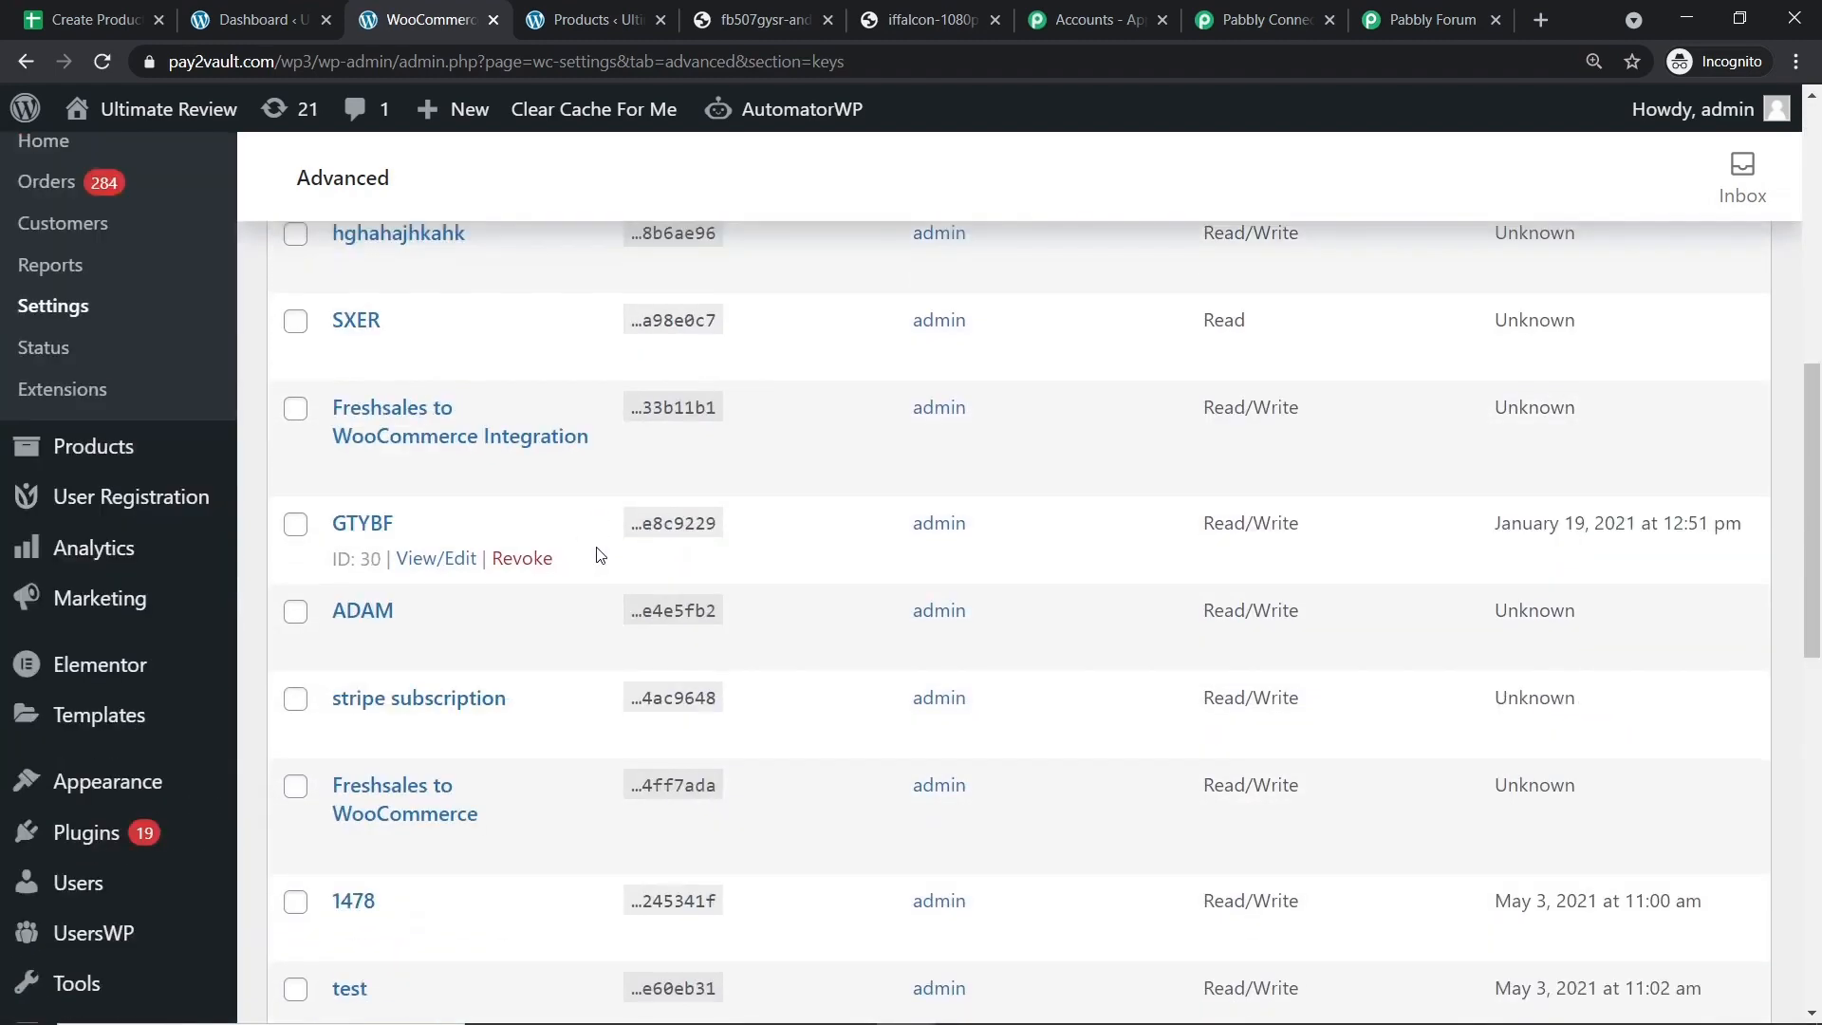
scroll(597, 550, up, 7)
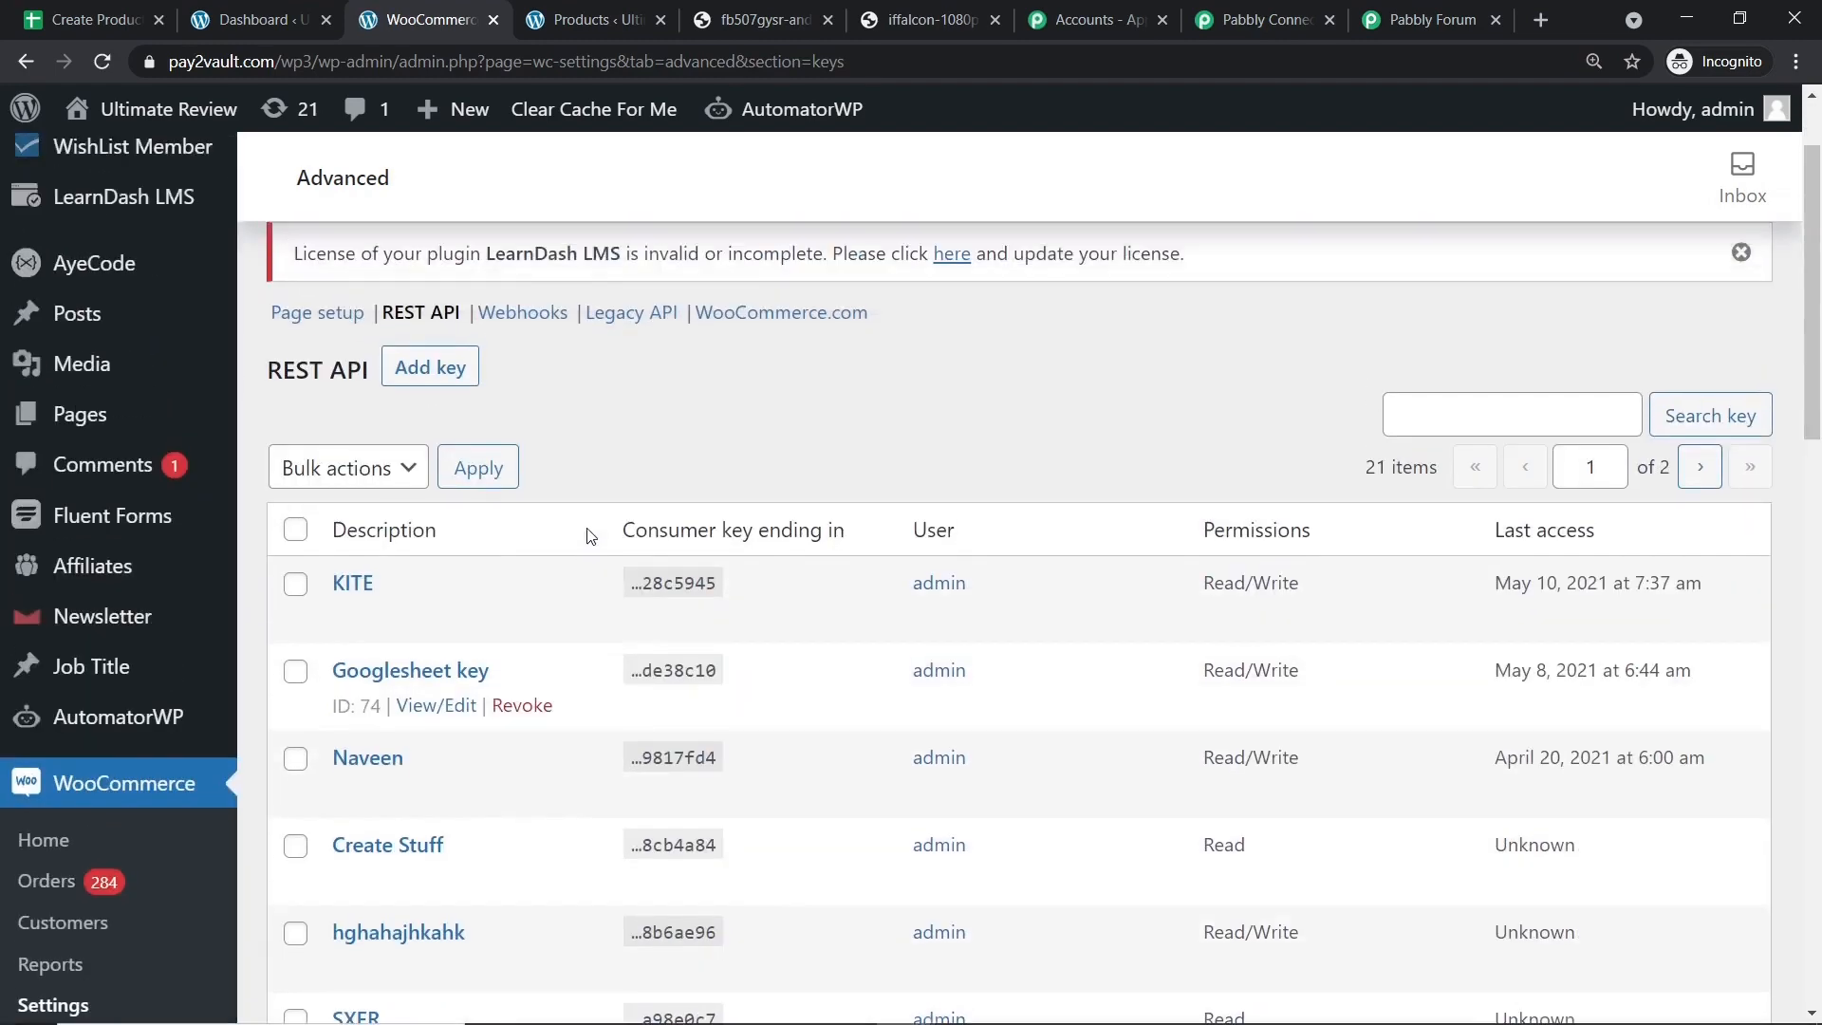
click(428, 392)
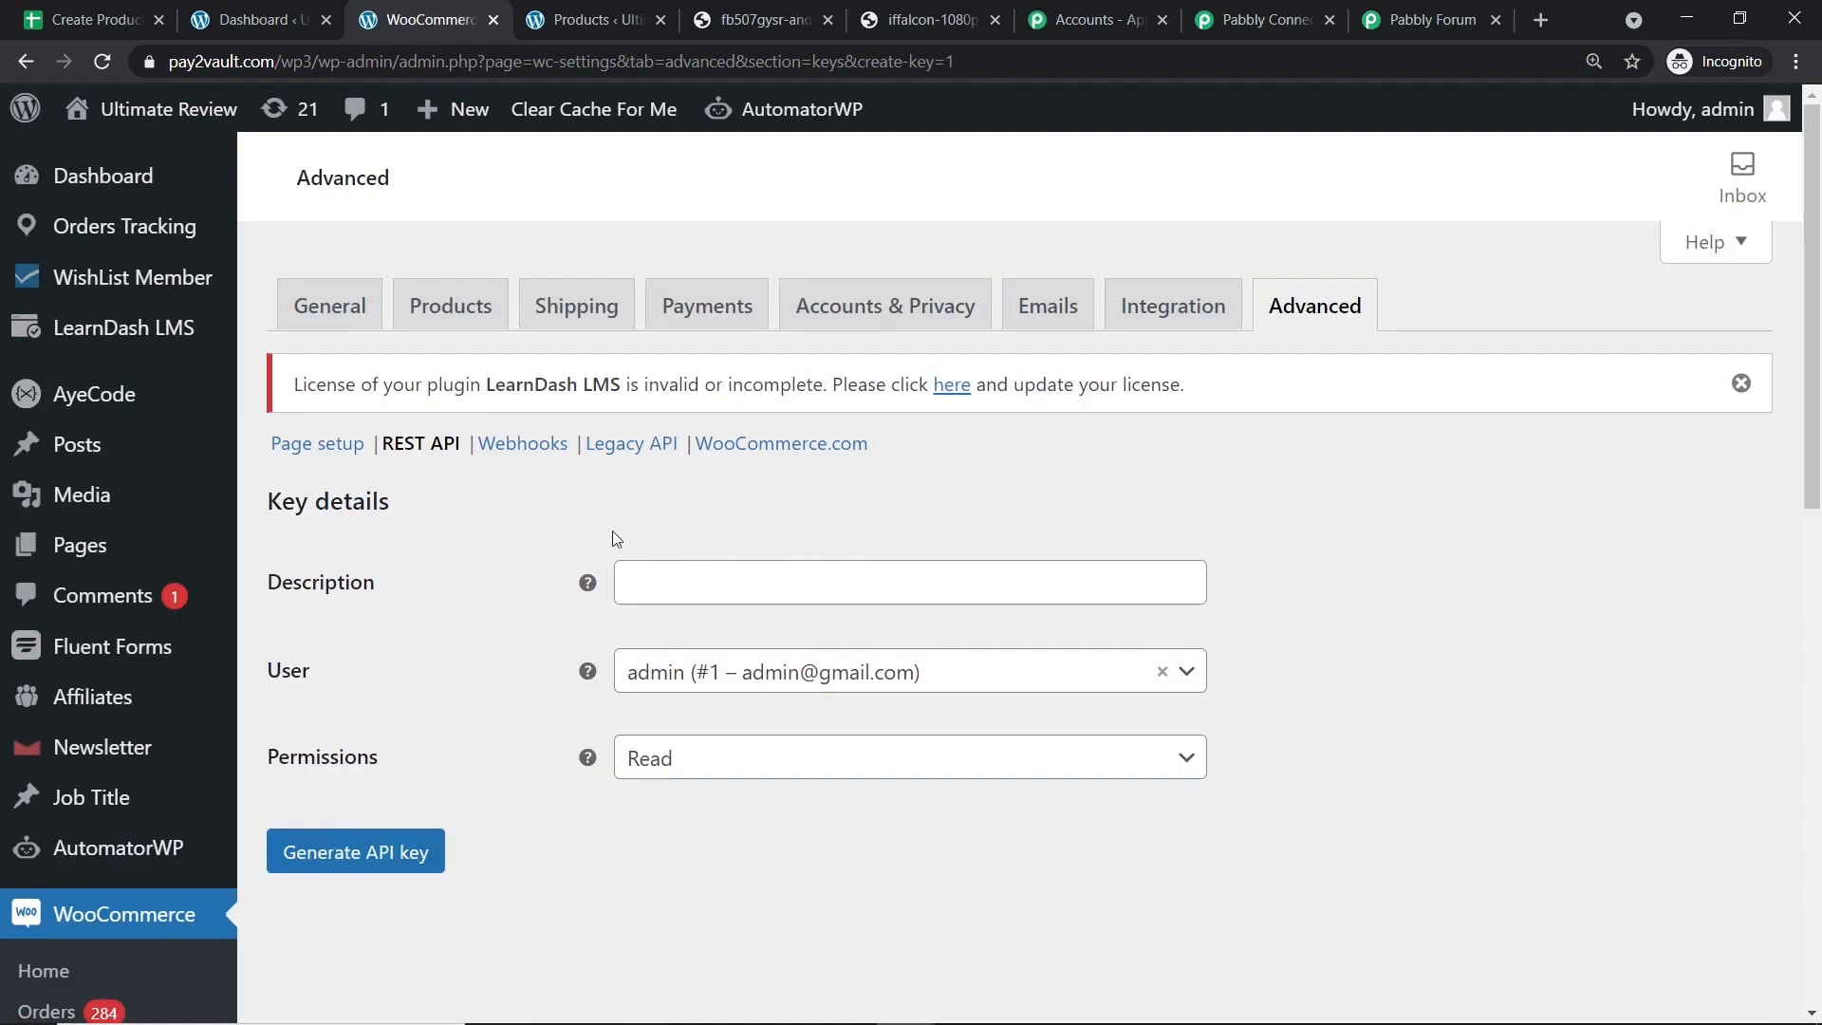
Describe the new key as 'GOOGLE SHEETS DATA ONE' with Read/Write permissions.
click(701, 565)
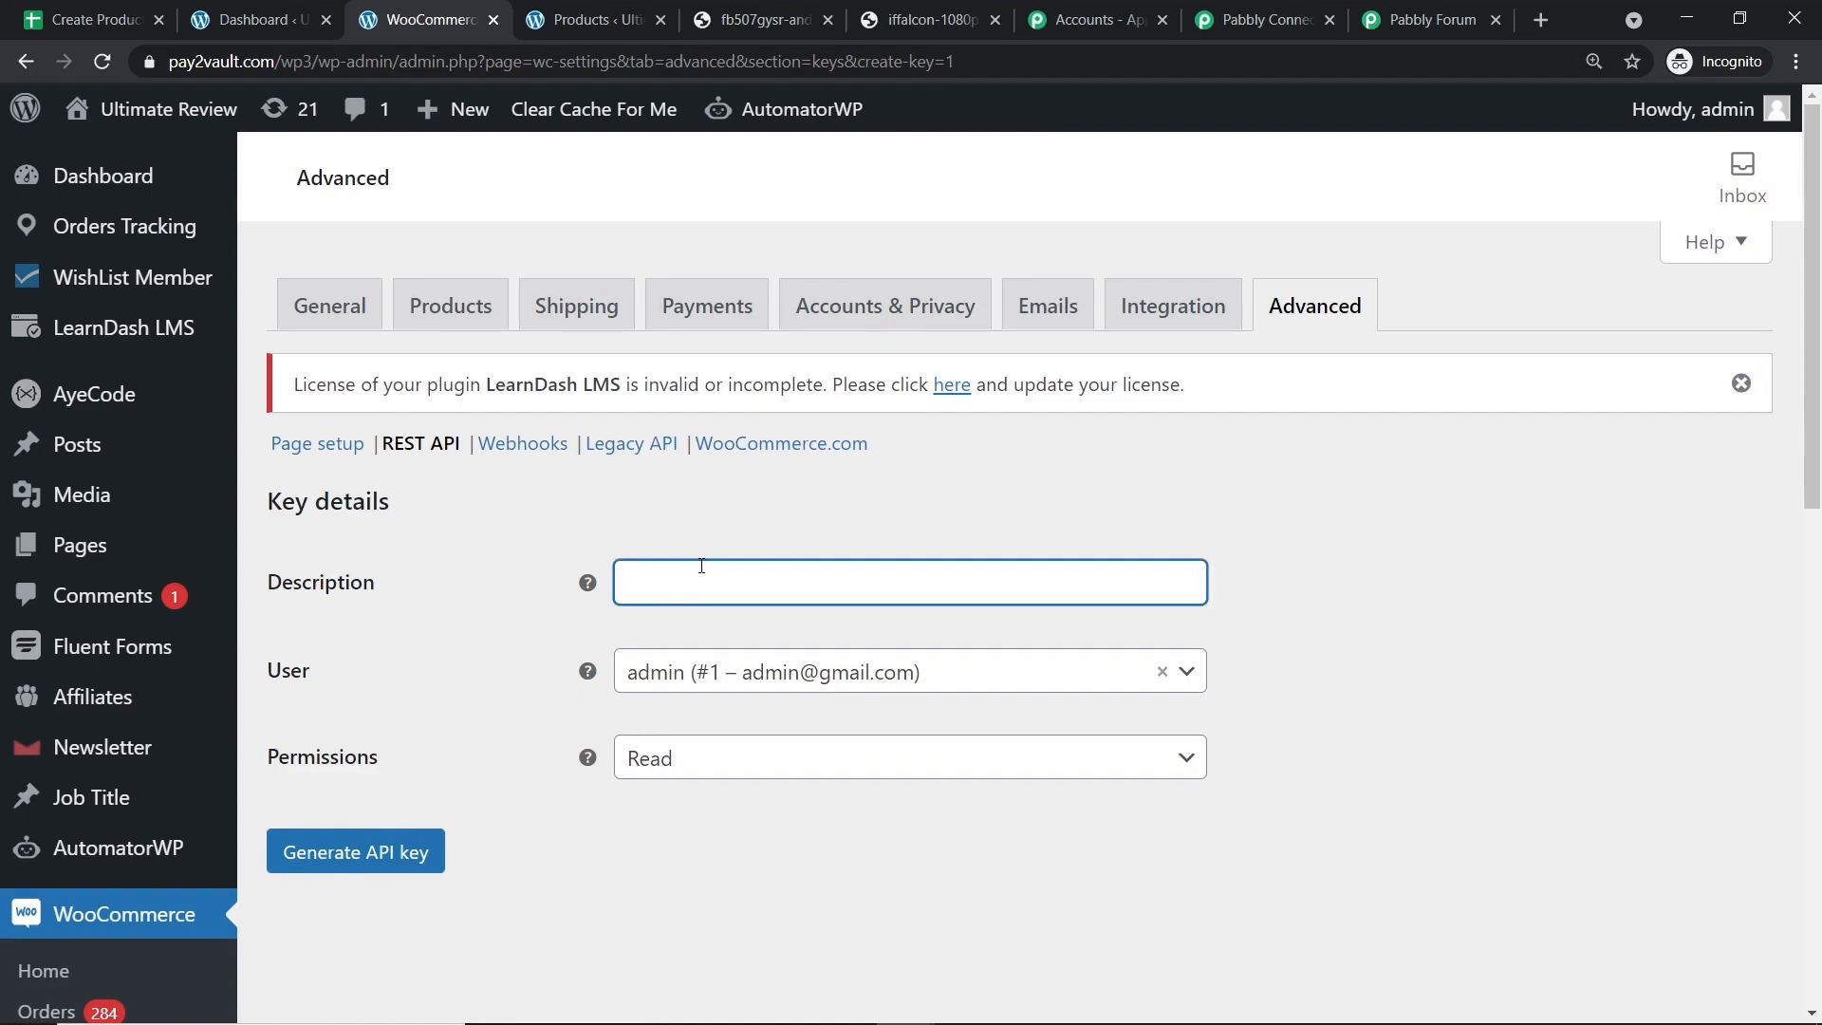
text(GOOGLE SHEETS DATA ONE)
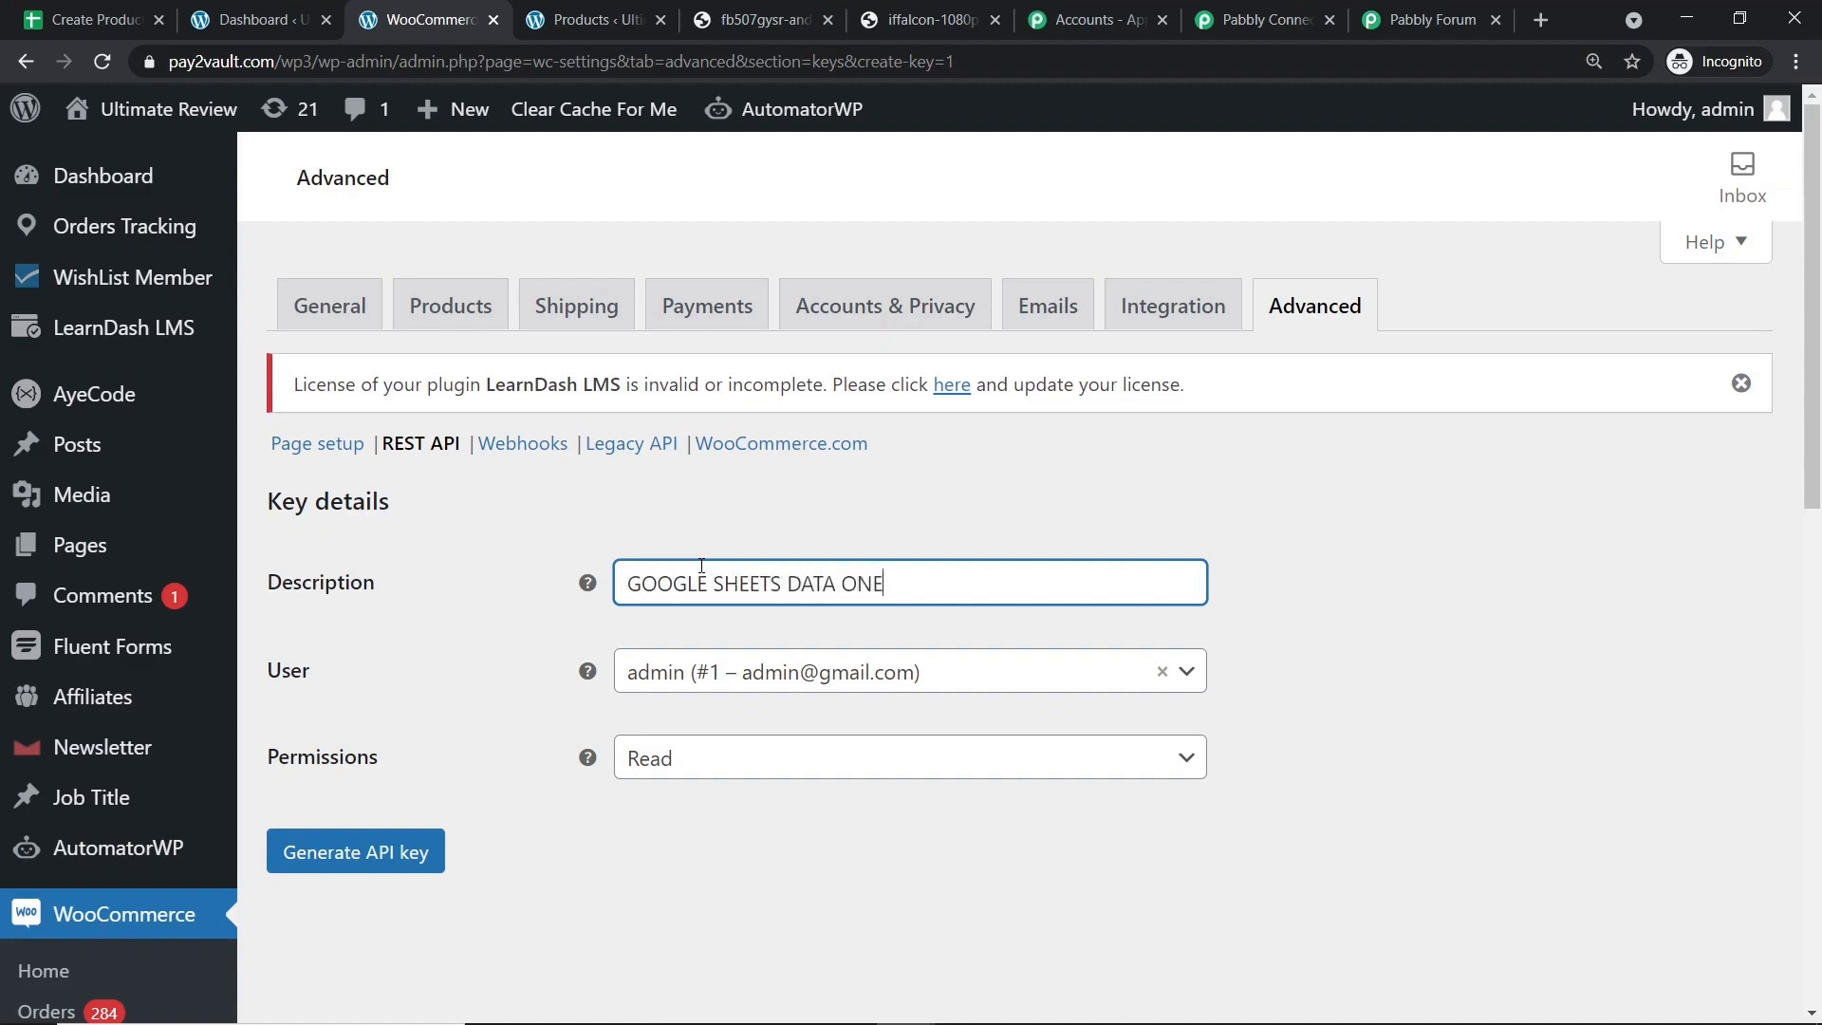
click(814, 519)
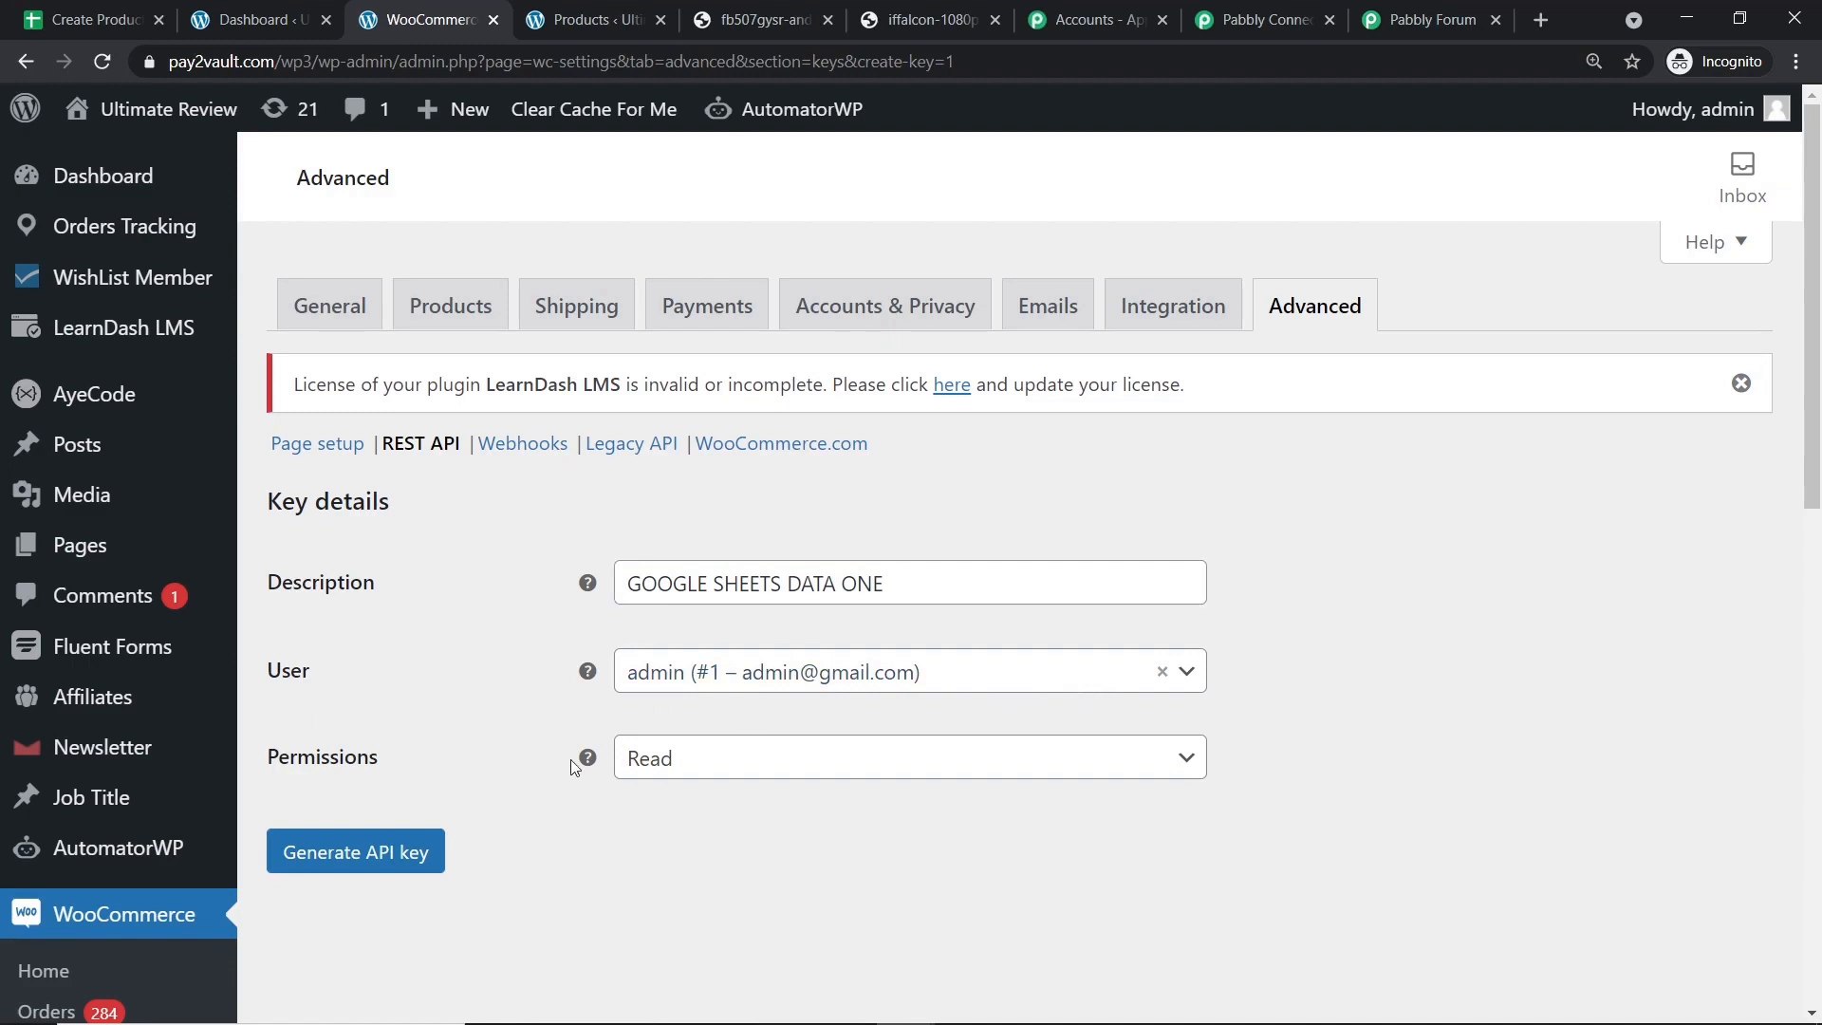
click(697, 759)
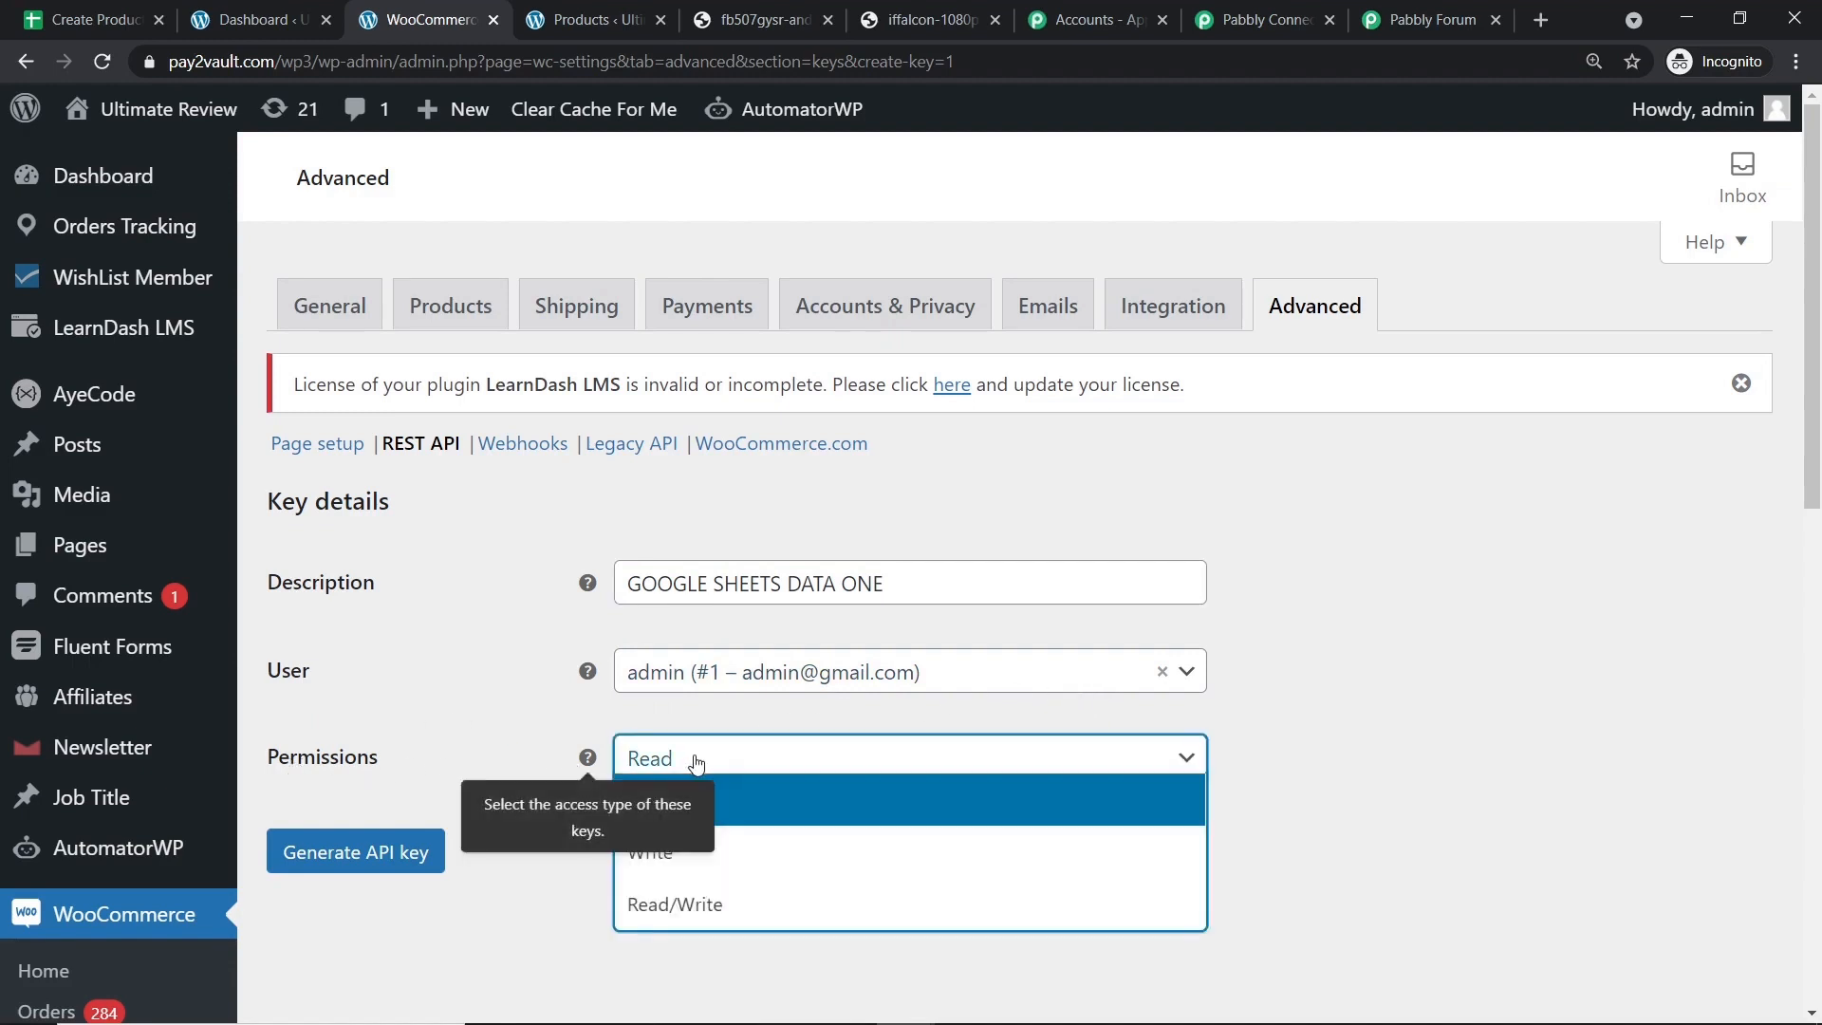
click(742, 904)
Generate the API key and copy its consumer key back to Pabbly.
click(372, 851)
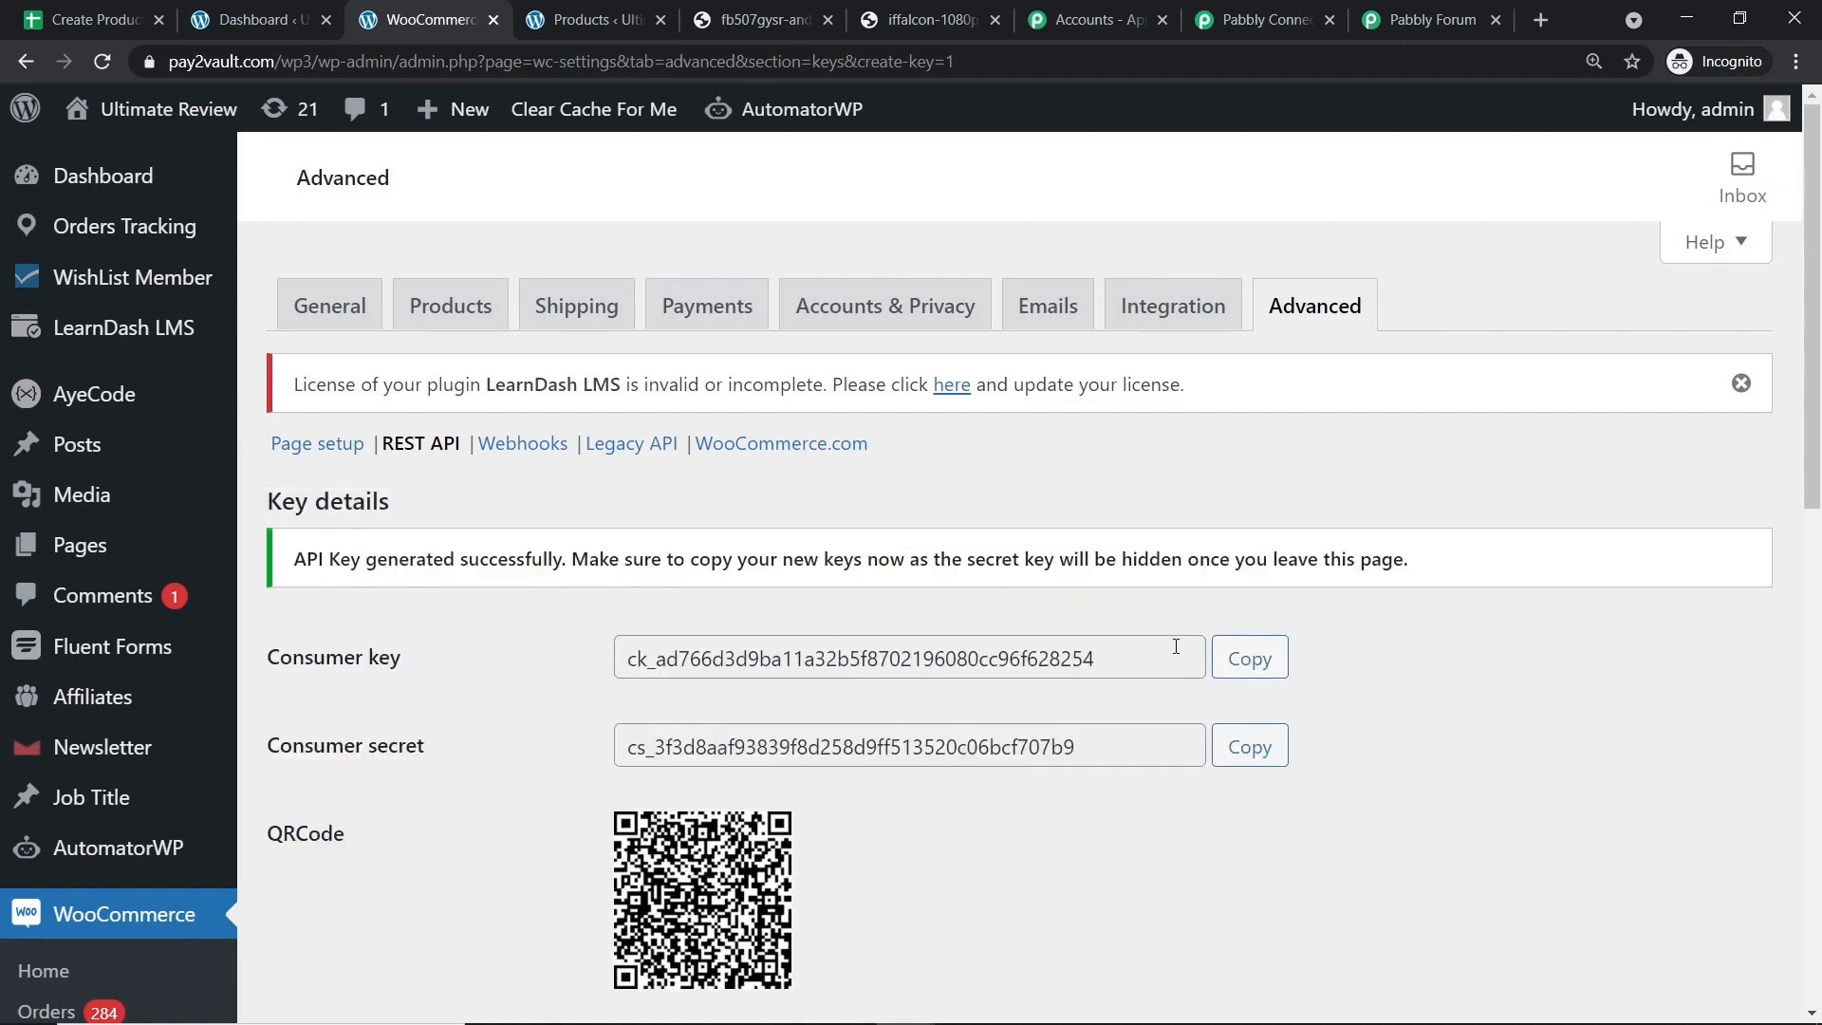
click(1258, 661)
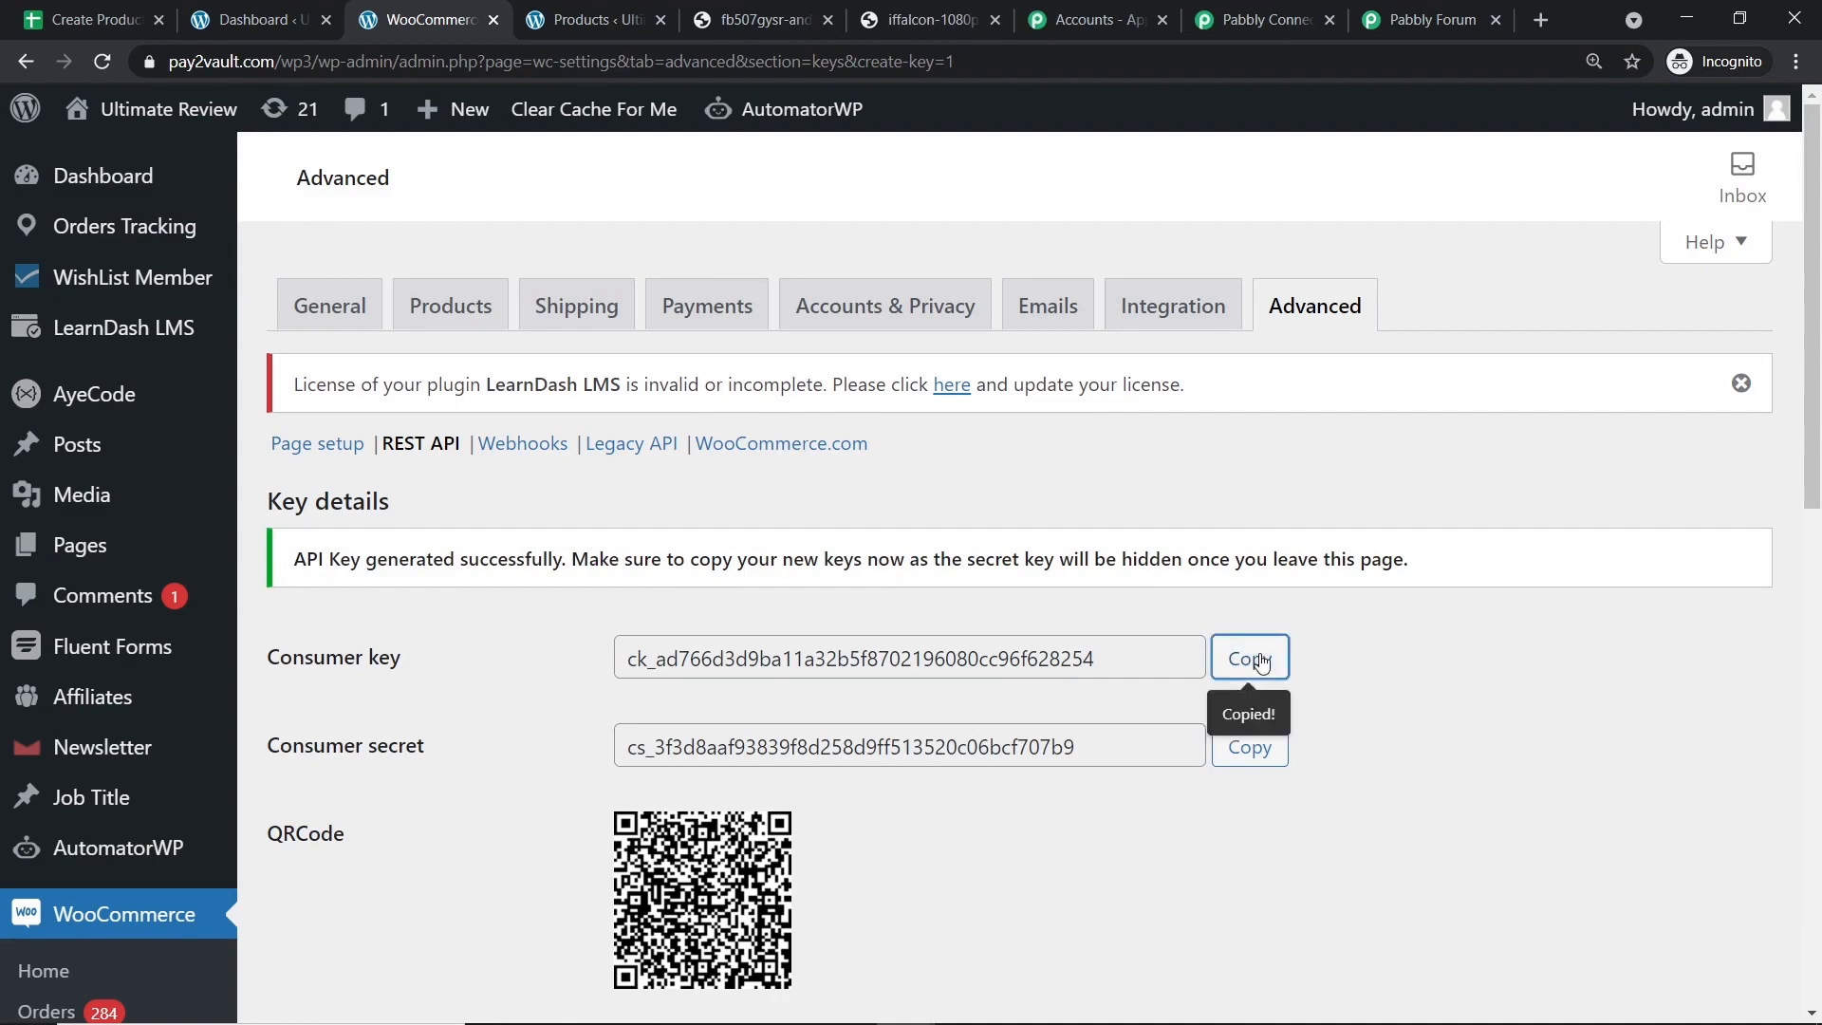
click(1262, 19)
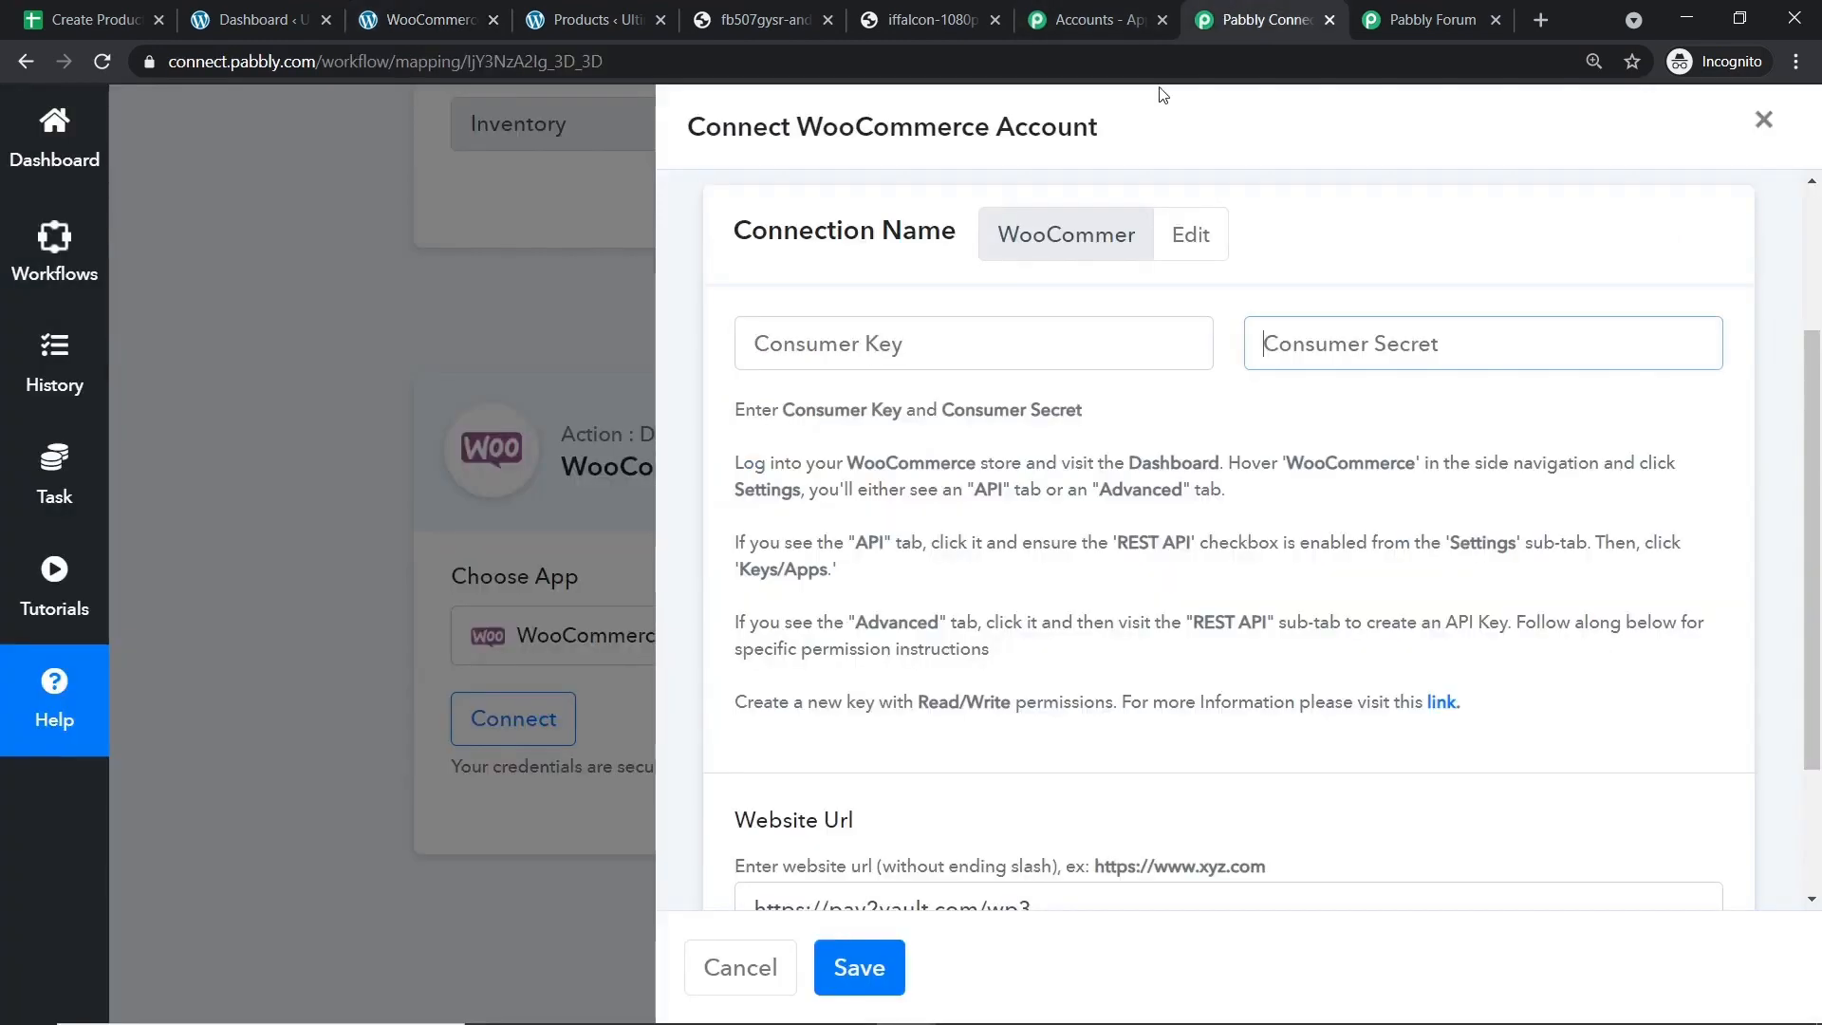
Paste the copied consumer key into the Consumer Key field.
click(920, 337)
right_click(920, 337)
click(978, 522)
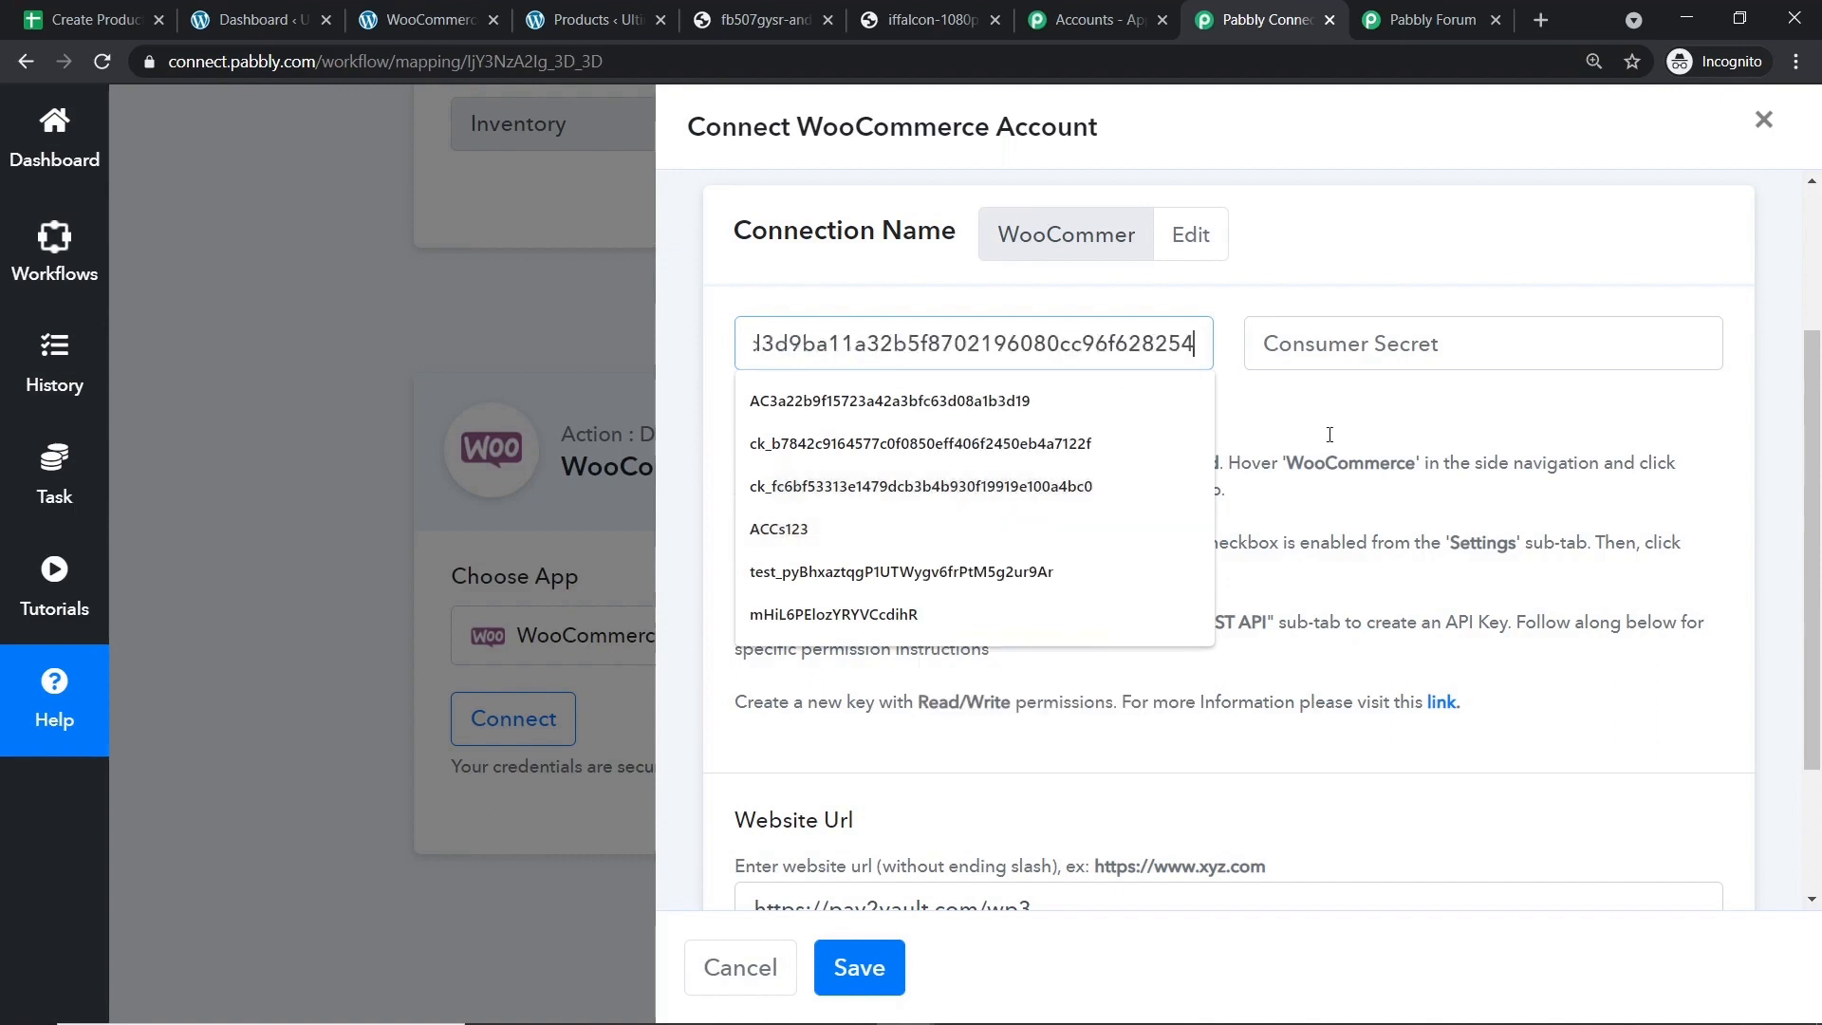
Copy the consumer secret from WooCommerce, paste it into Consumer Secret, and save the connection.
click(1335, 344)
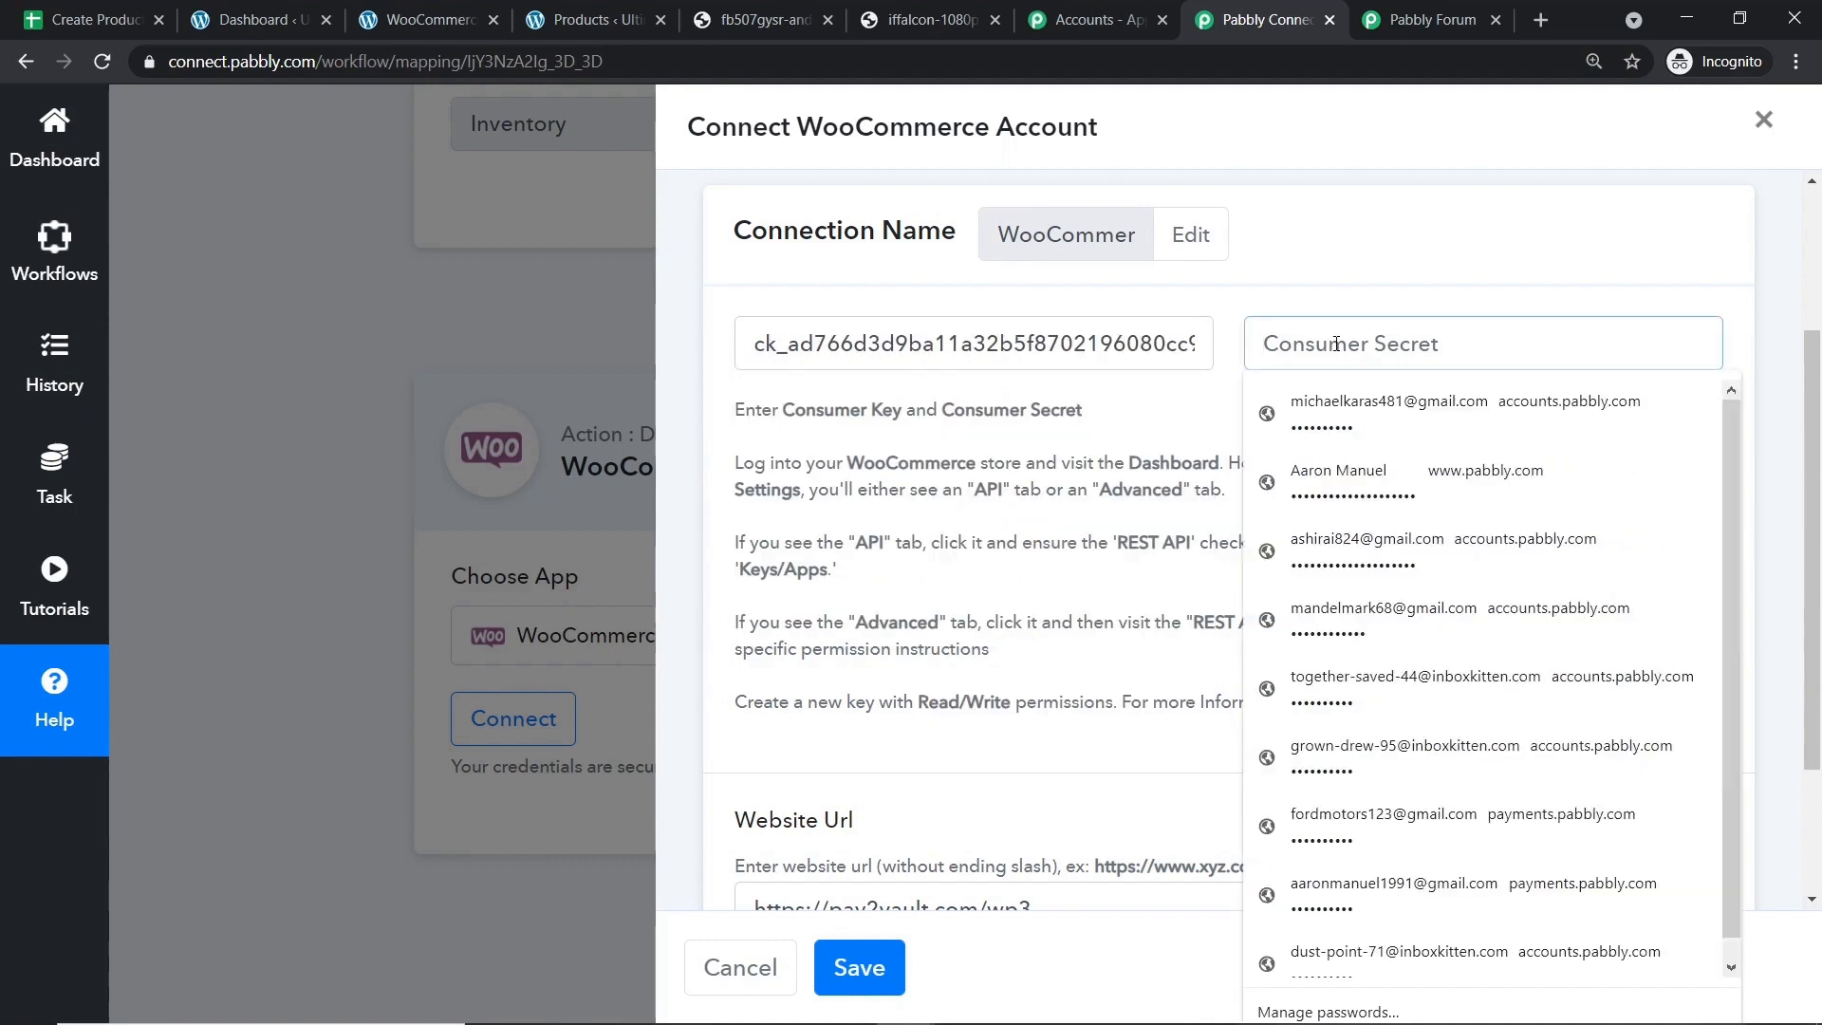
click(1100, 17)
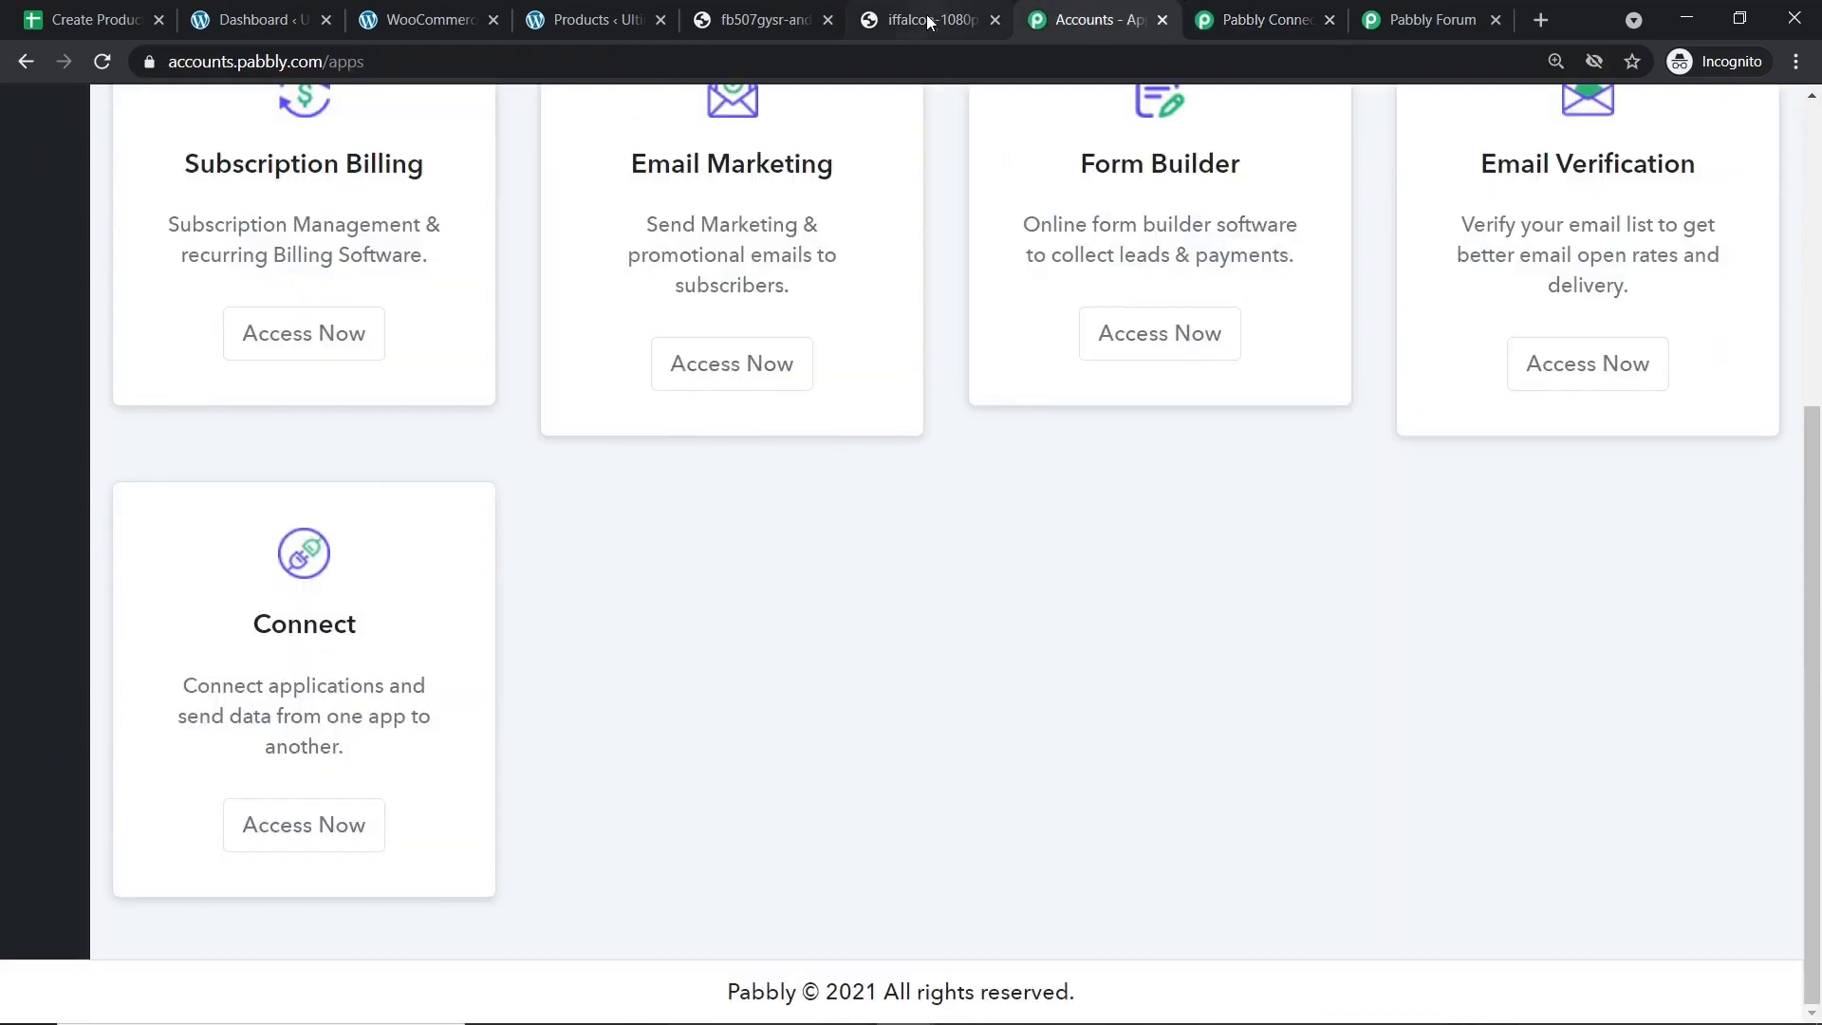
click(273, 12)
click(429, 19)
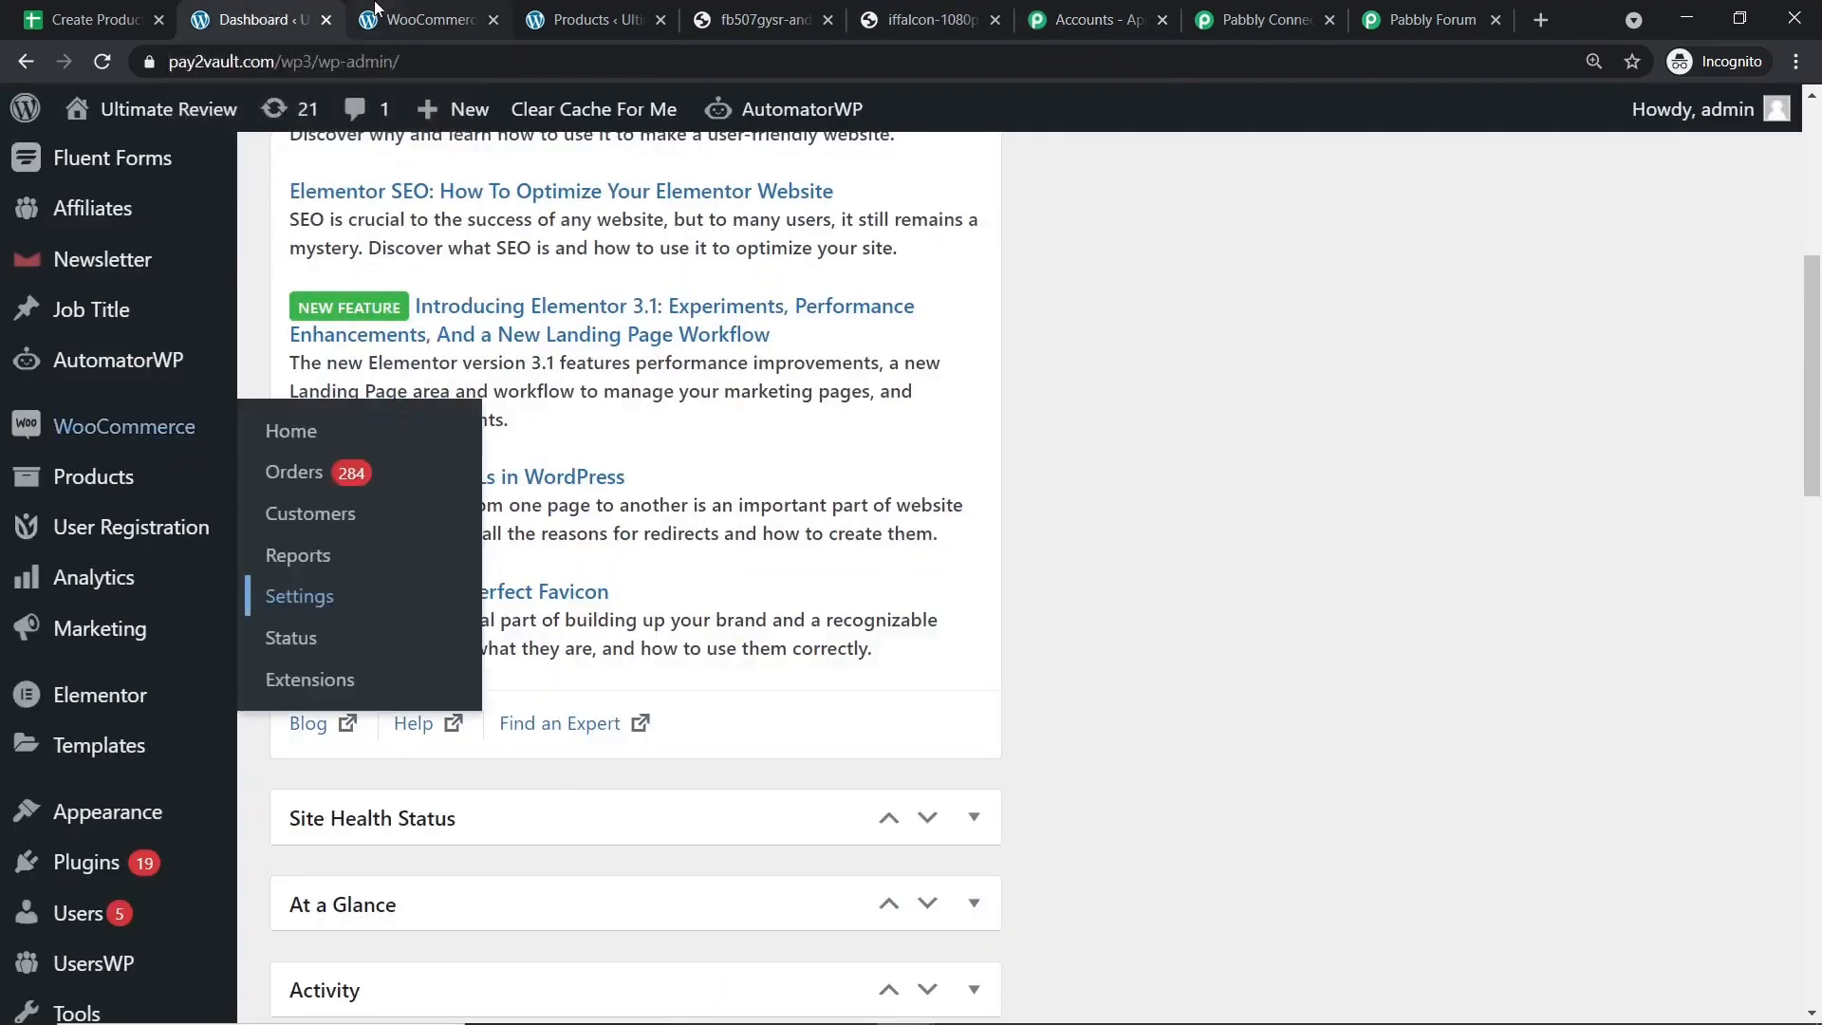
click(1251, 749)
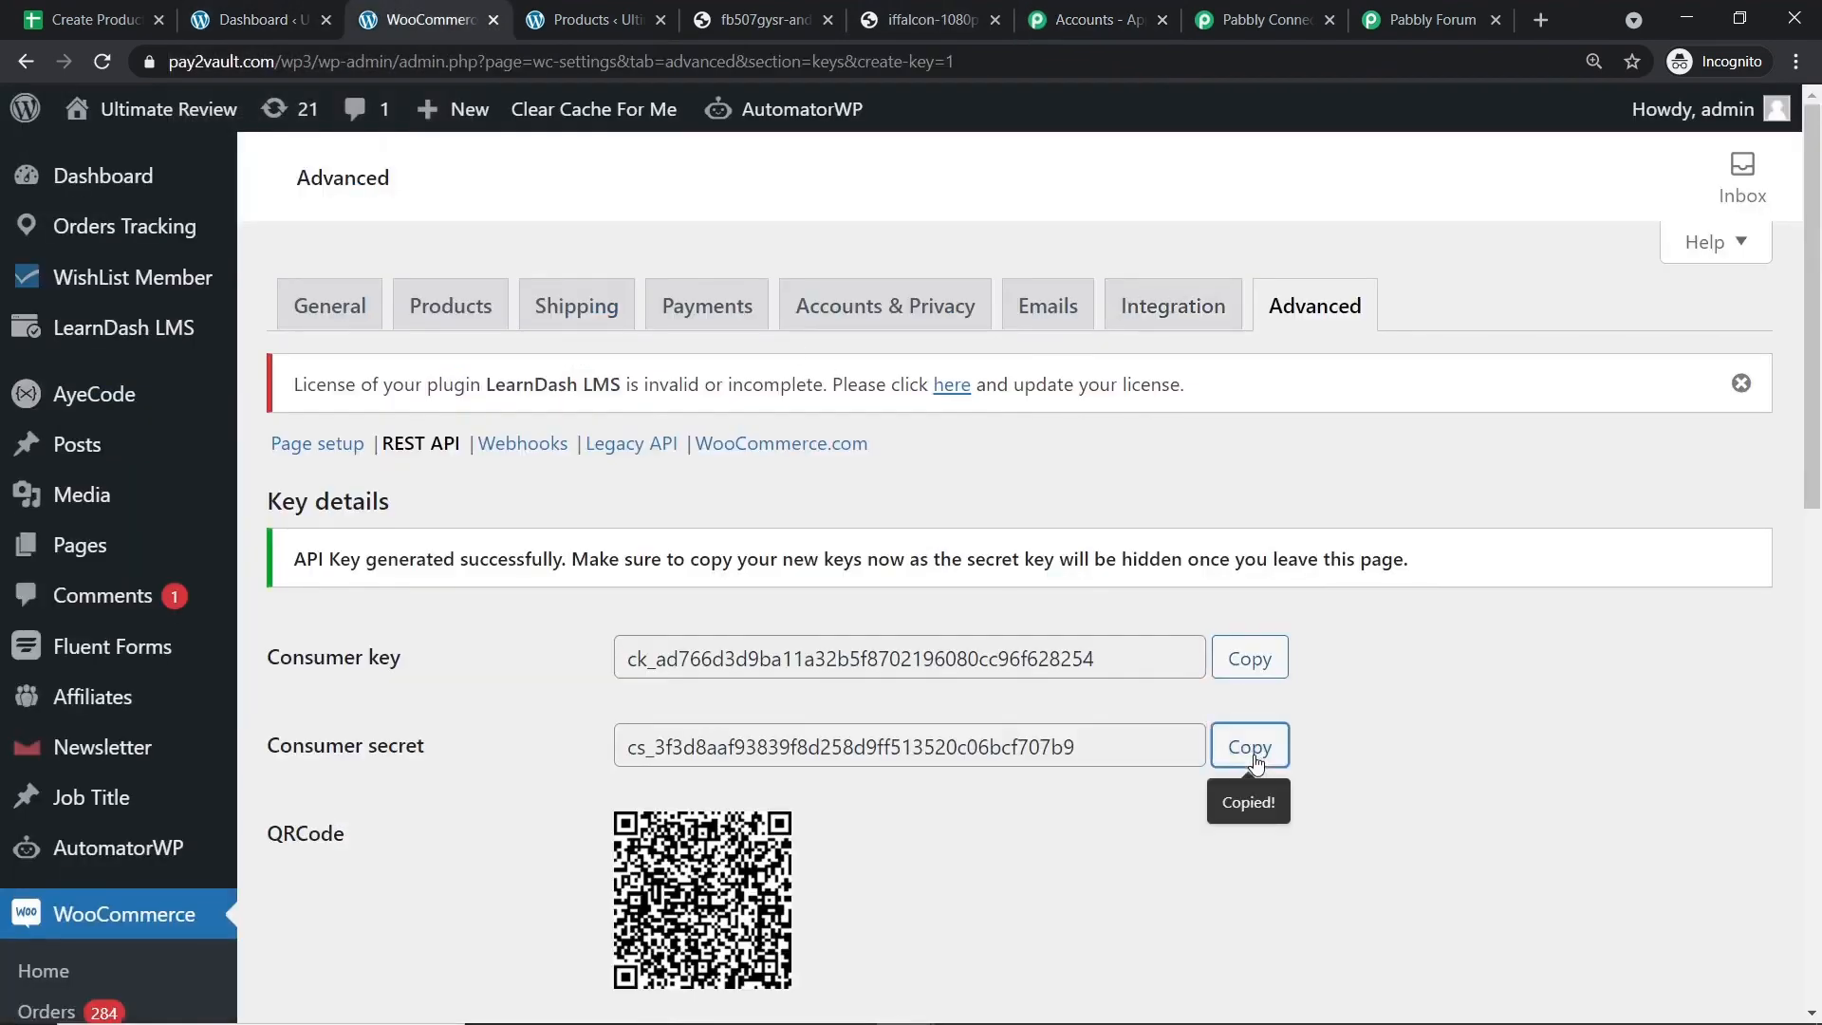
click(1261, 19)
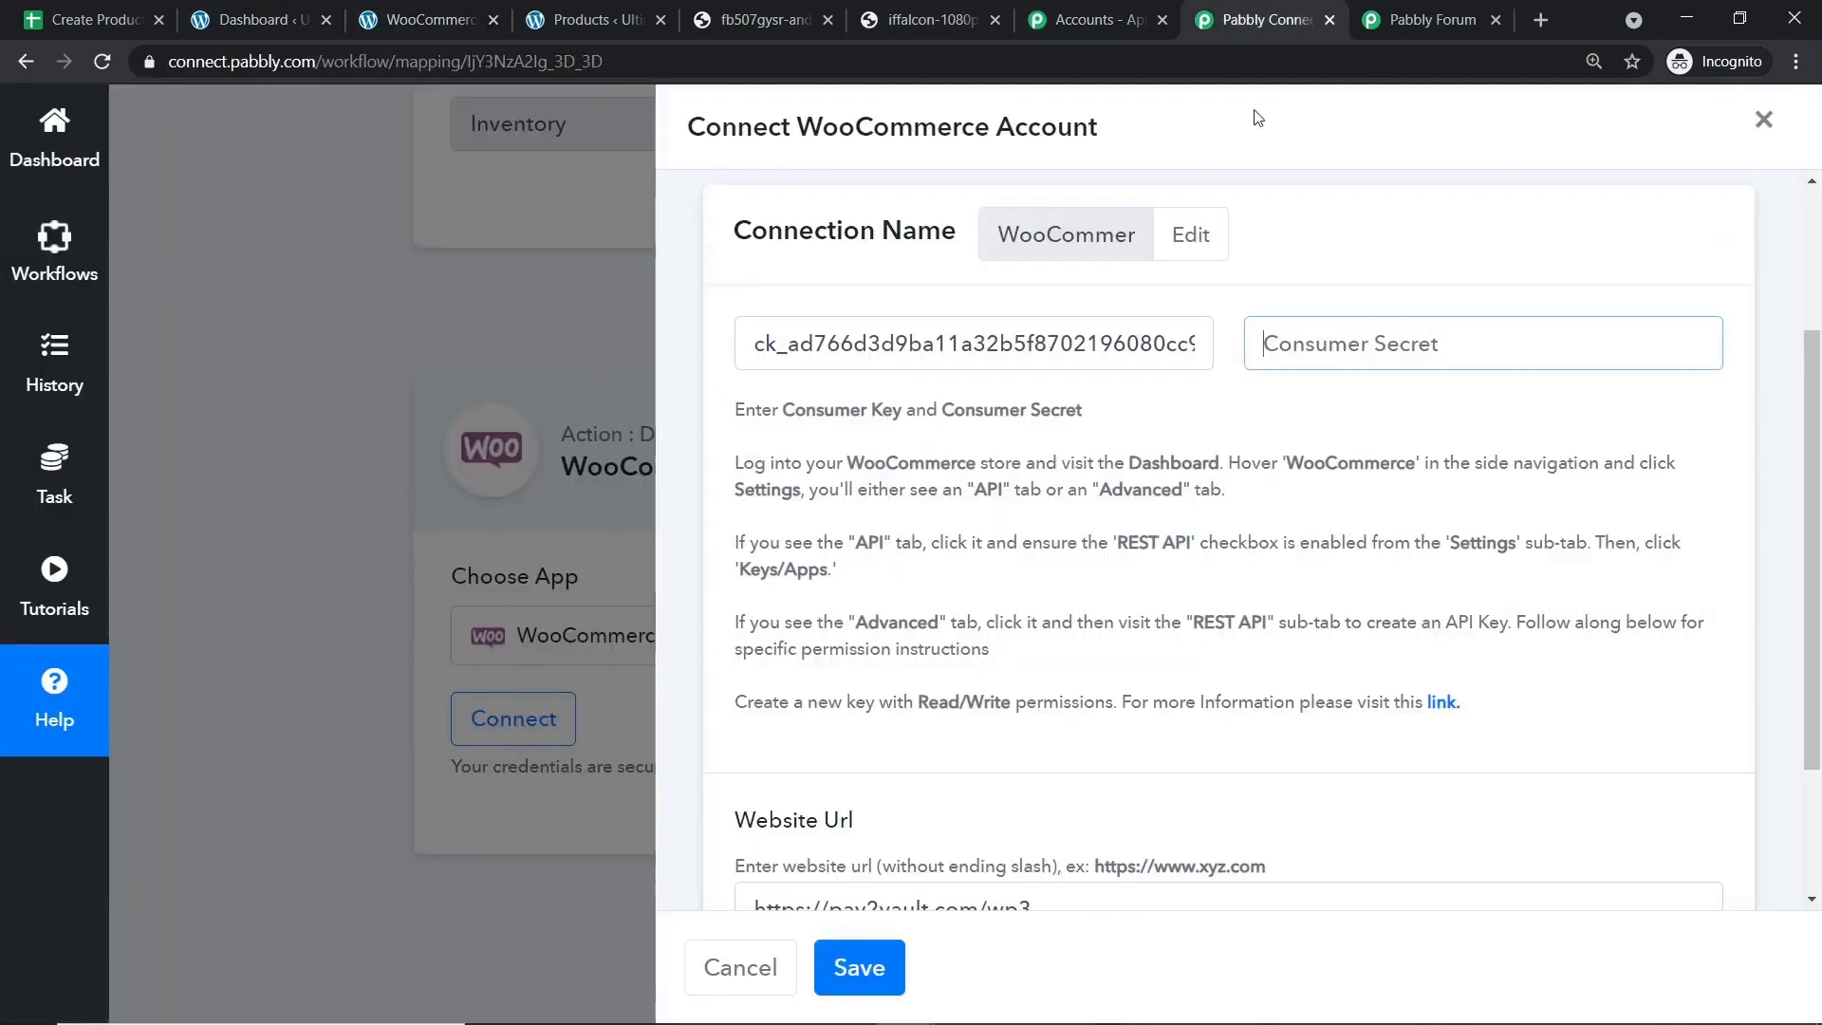
click(1342, 356)
right_click(1262, 347)
click(1329, 472)
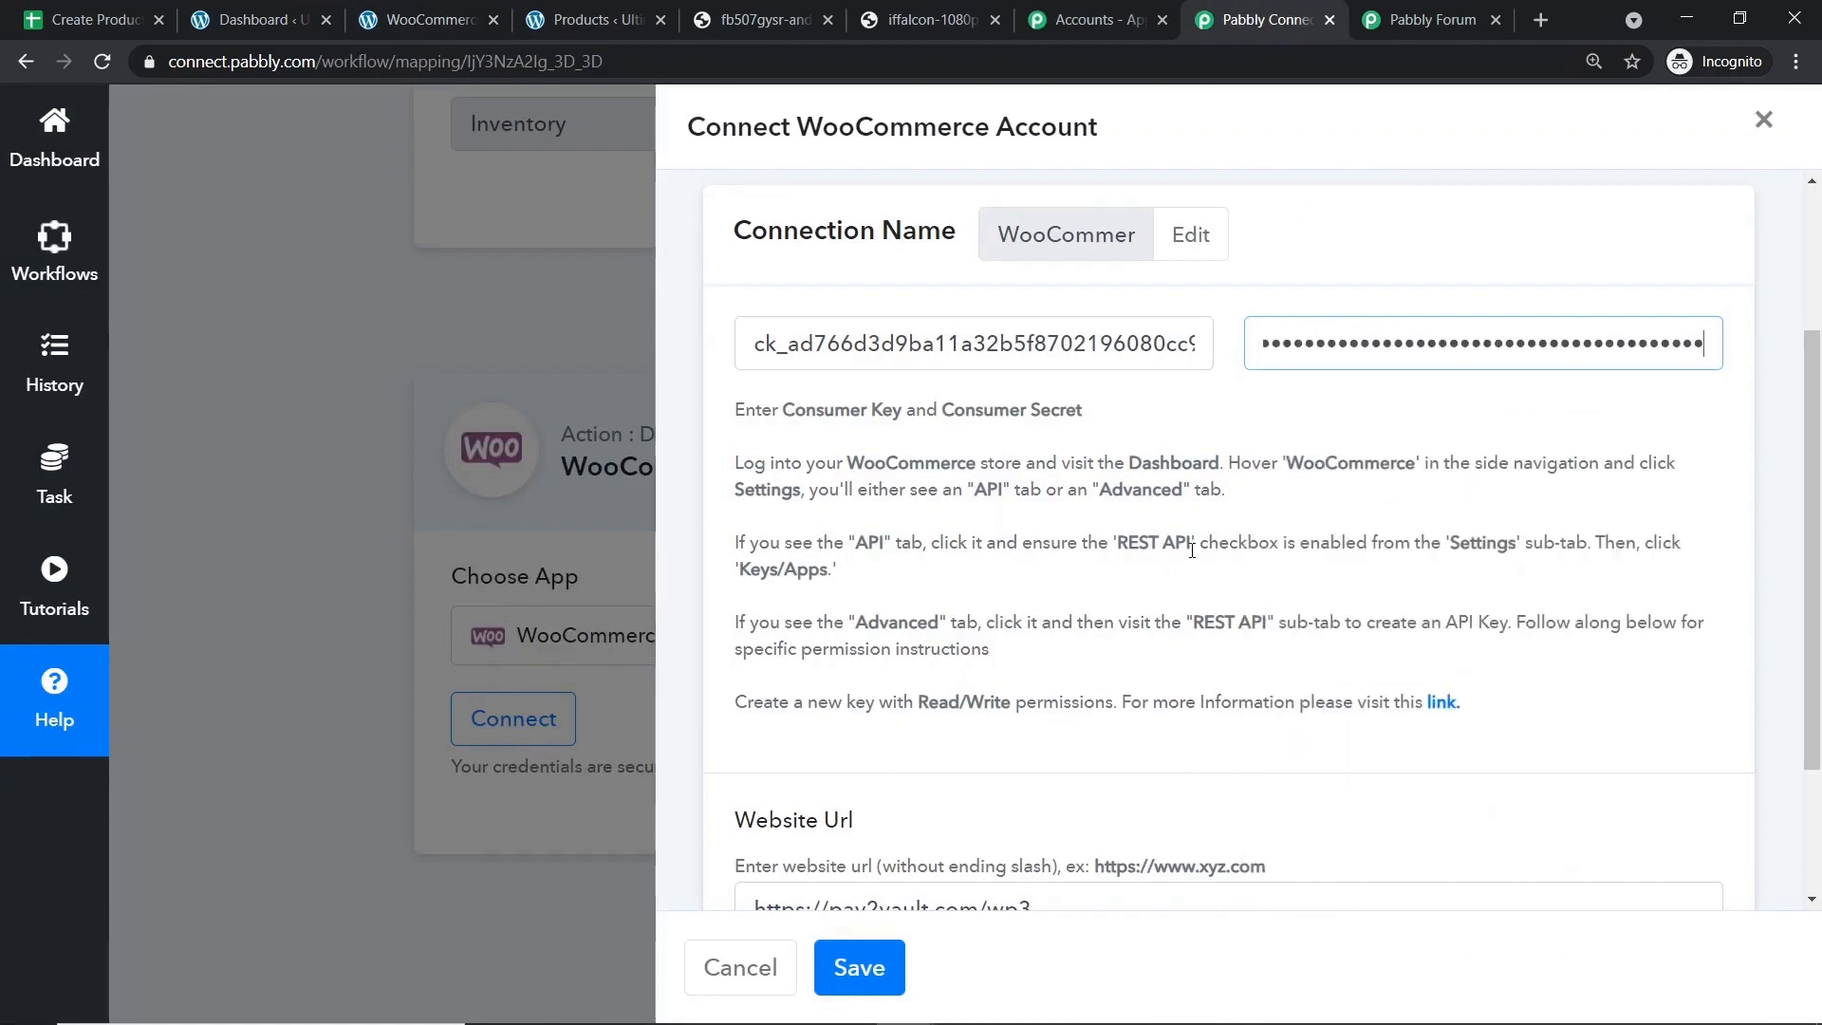
scroll(1059, 606, down, 2)
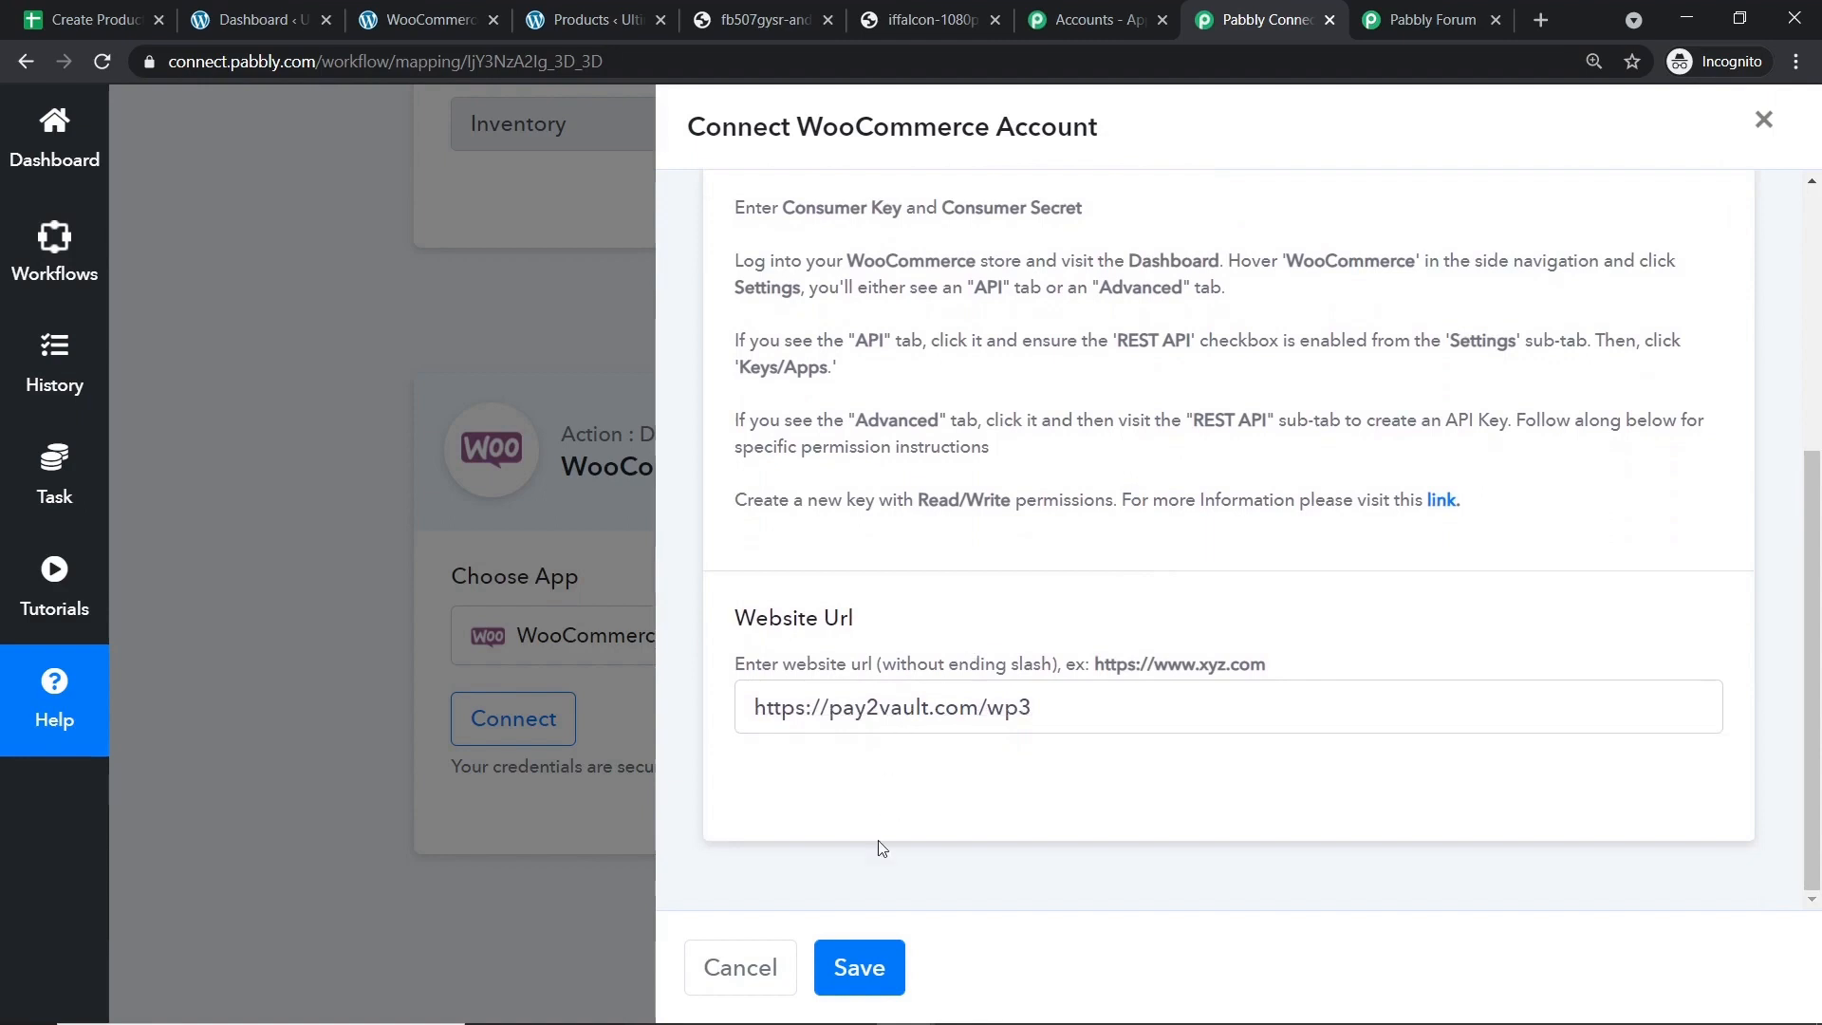
click(864, 965)
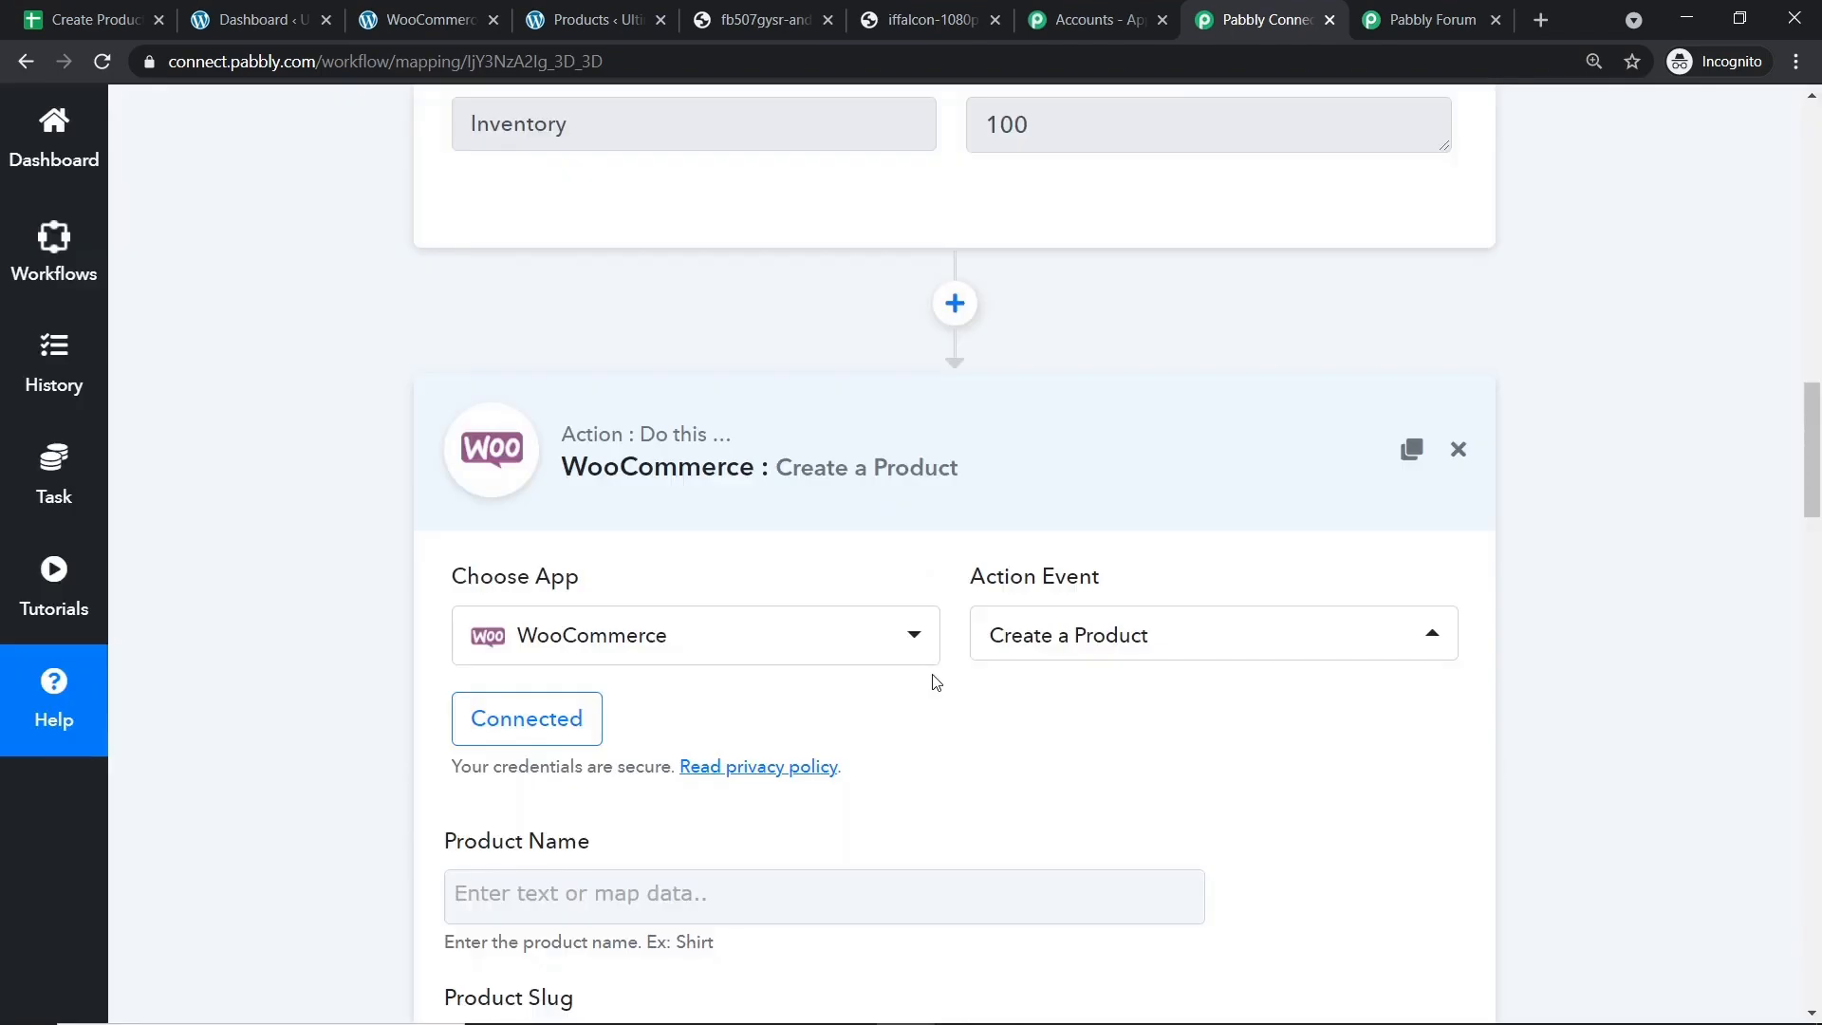
Map the sheet's Vibrant TV product name into Product Name.
scroll(944, 626, down, 8)
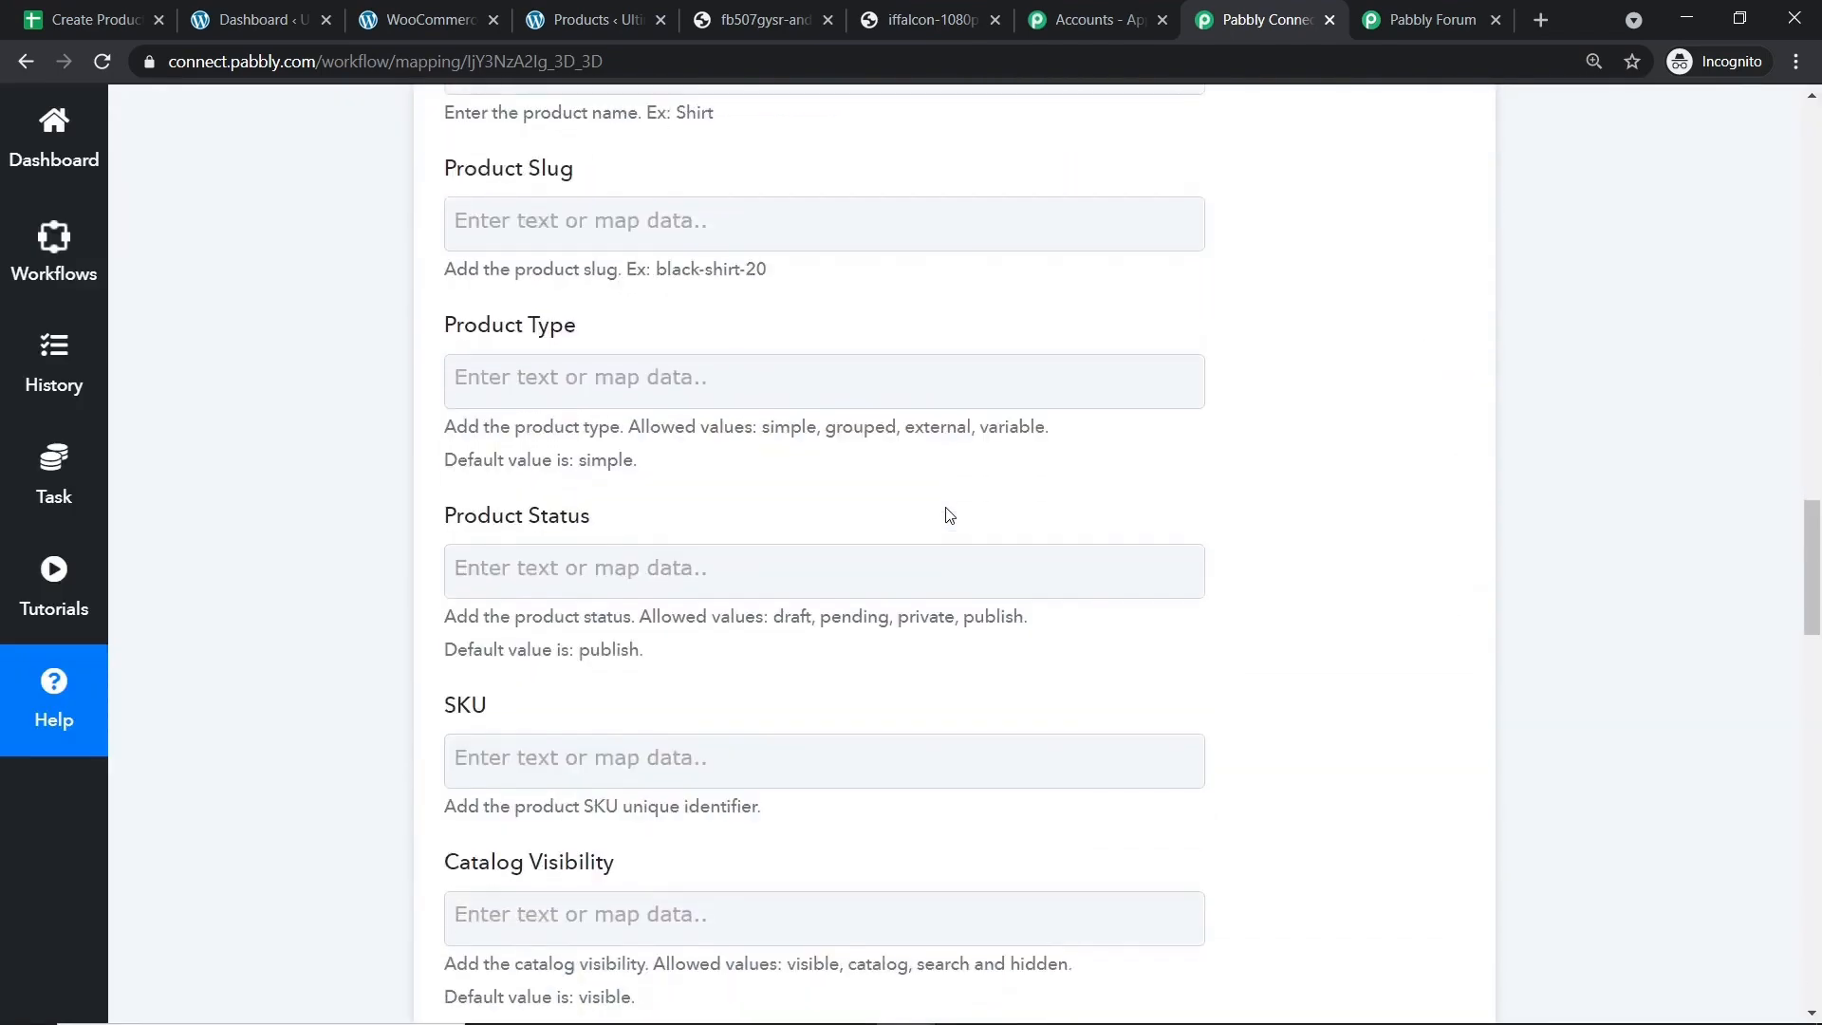
scroll(947, 516, down, 12)
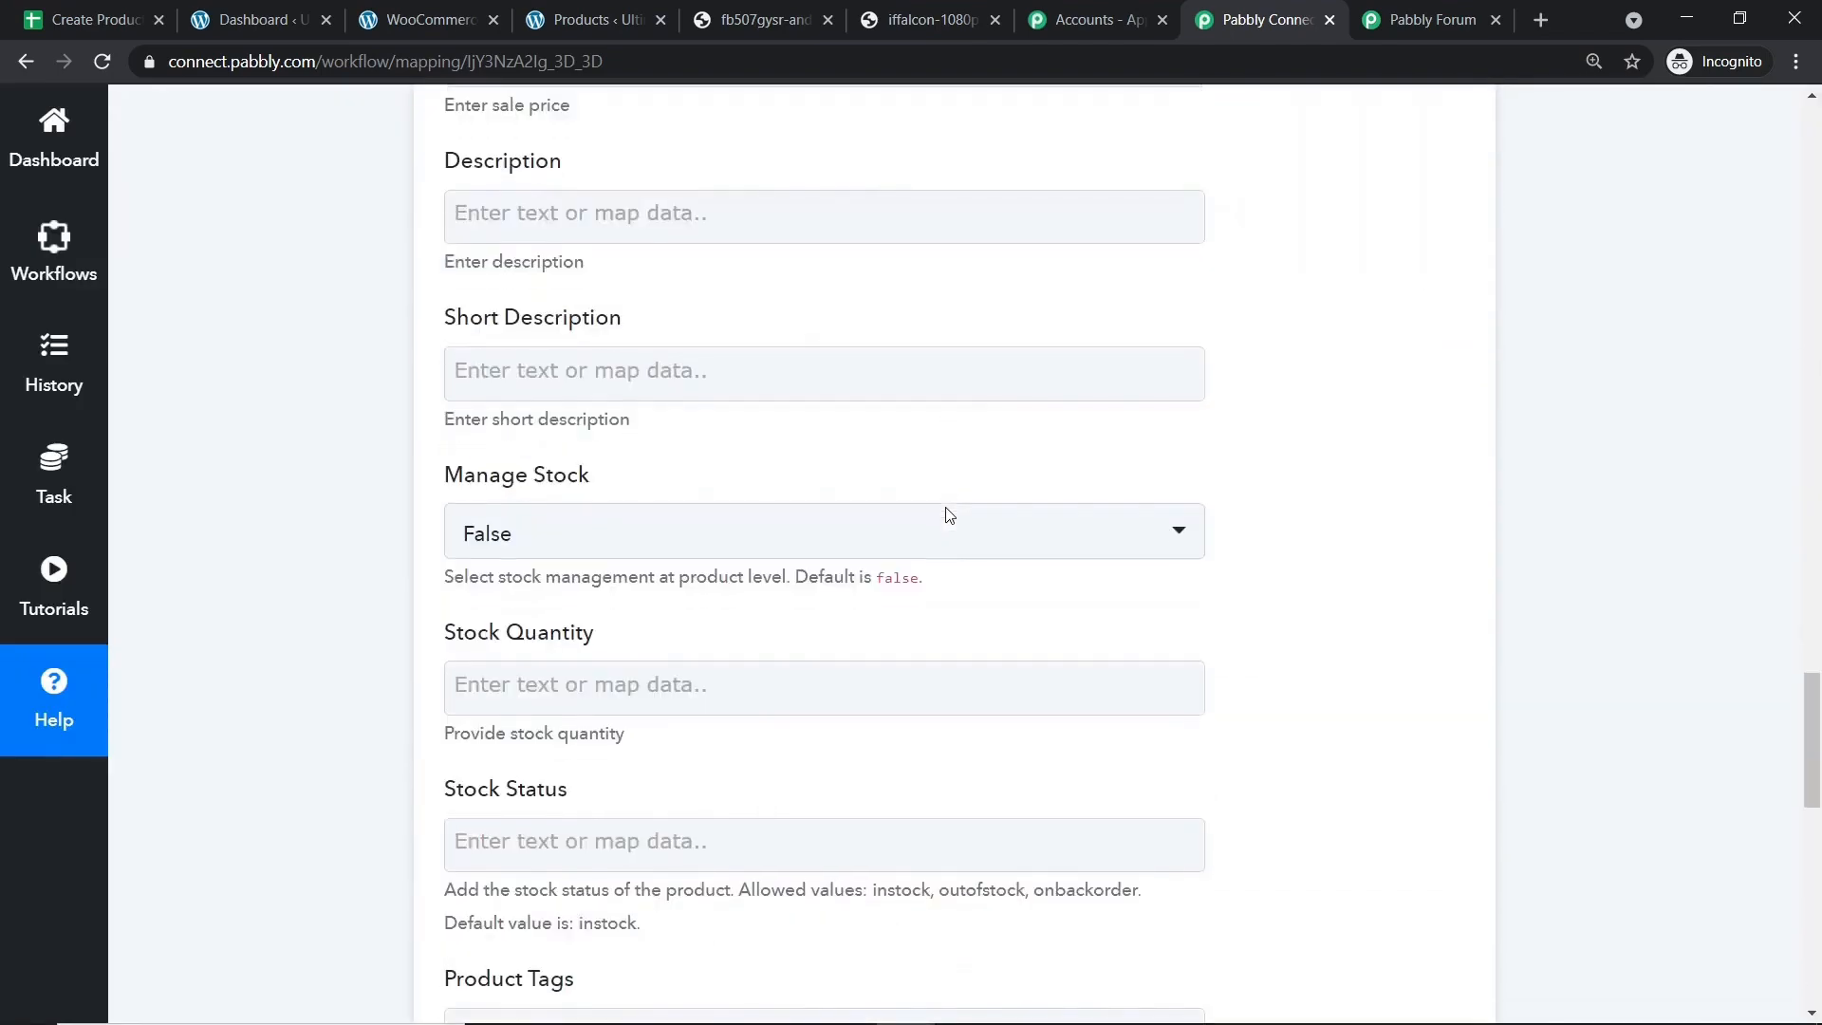
scroll(947, 519, down, 7)
scroll(925, 532, up, 14)
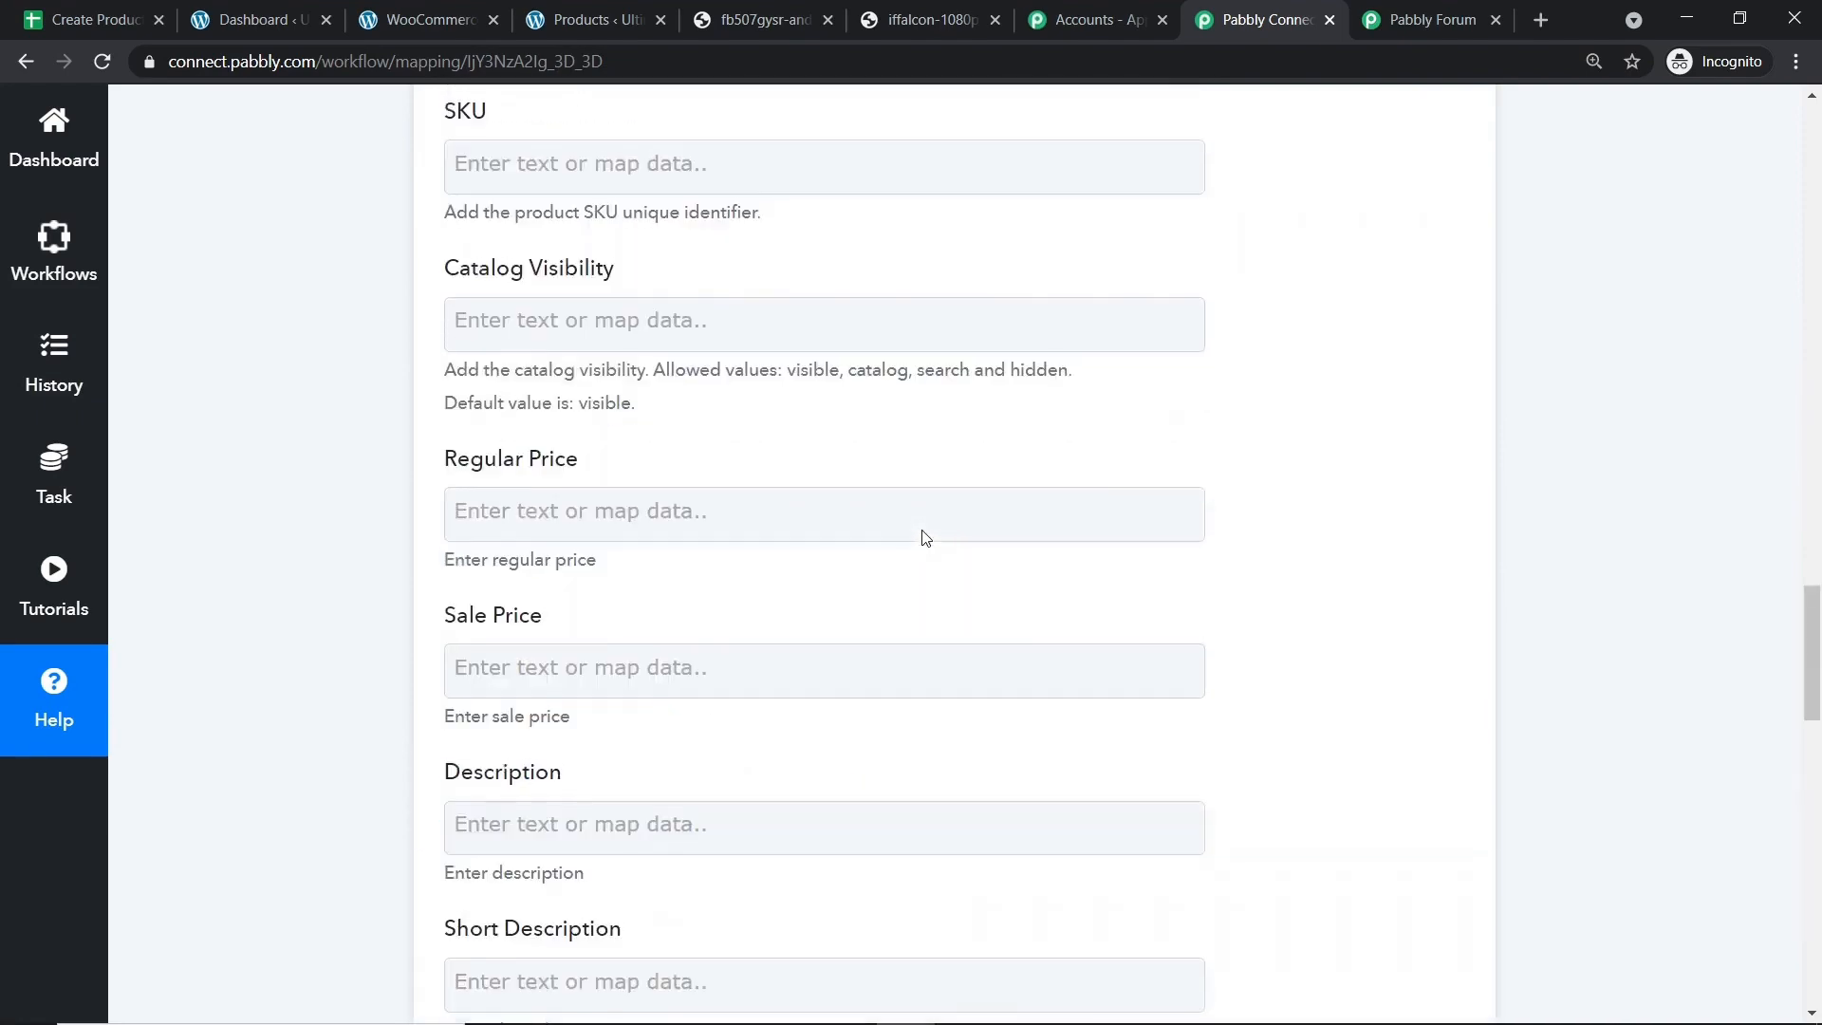
scroll(925, 538, up, 5)
scroll(925, 539, up, 9)
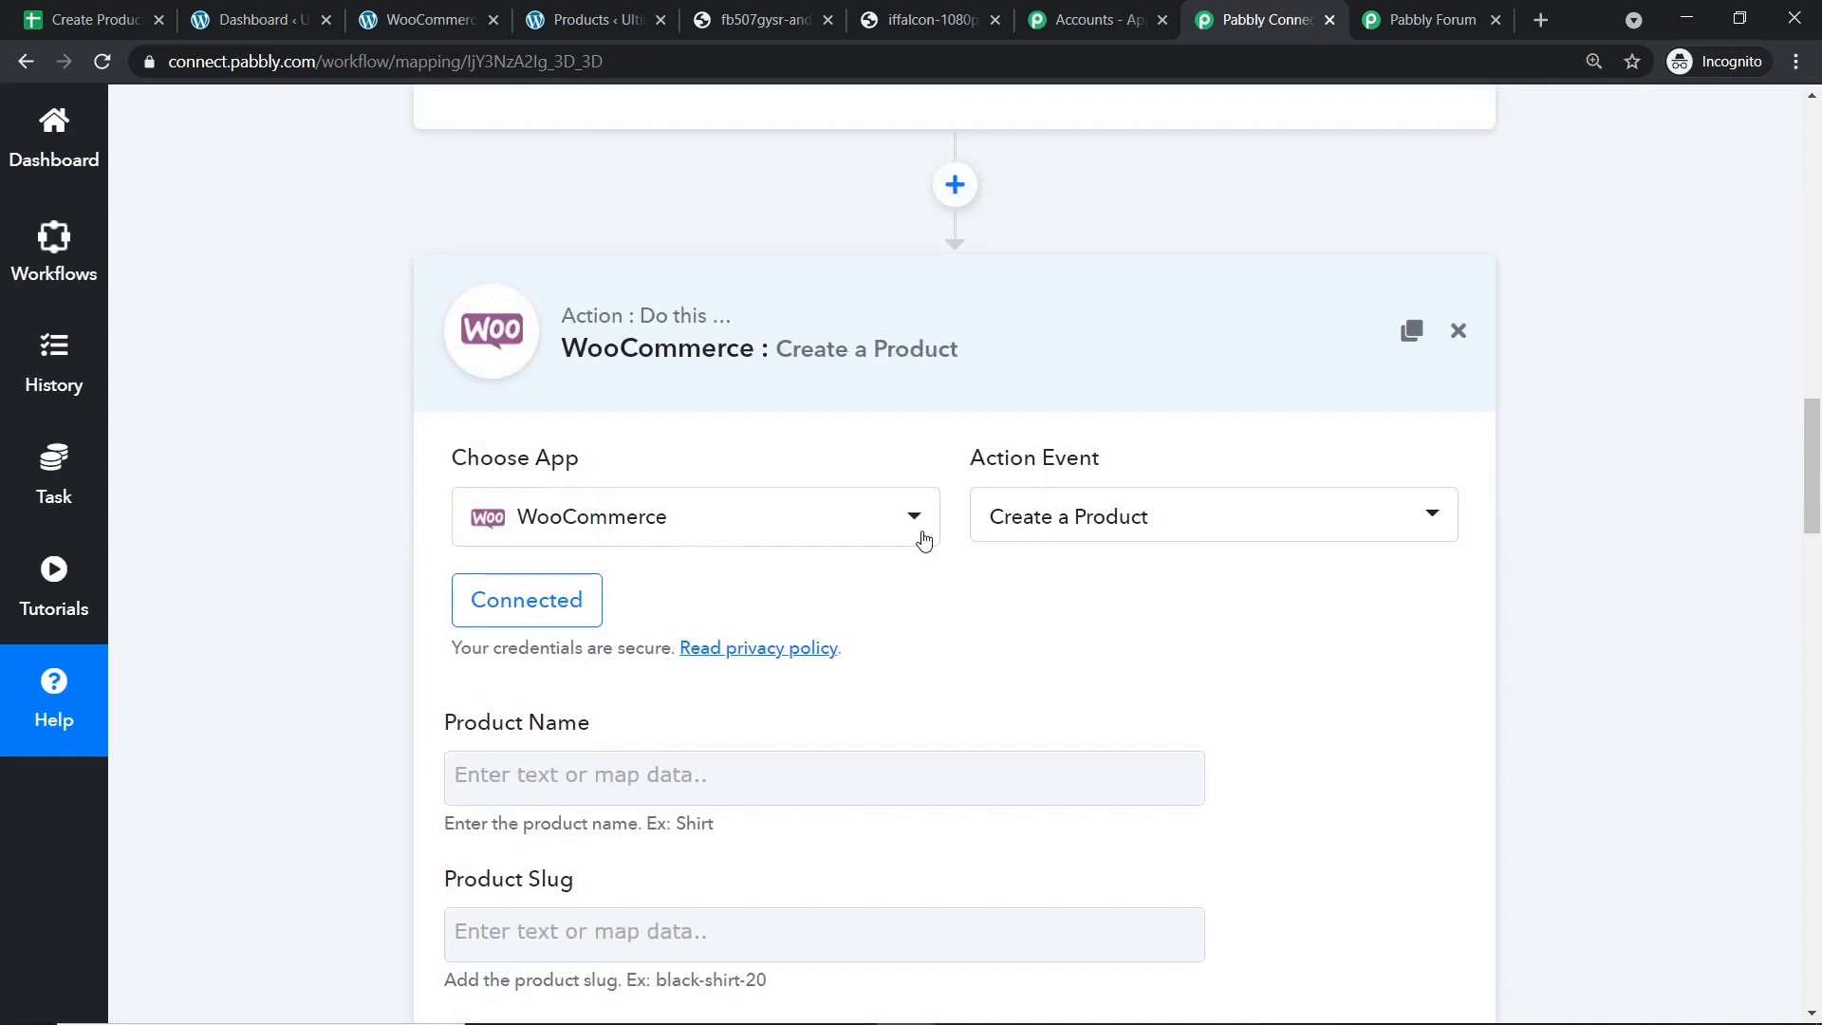
scroll(923, 539, down, 5)
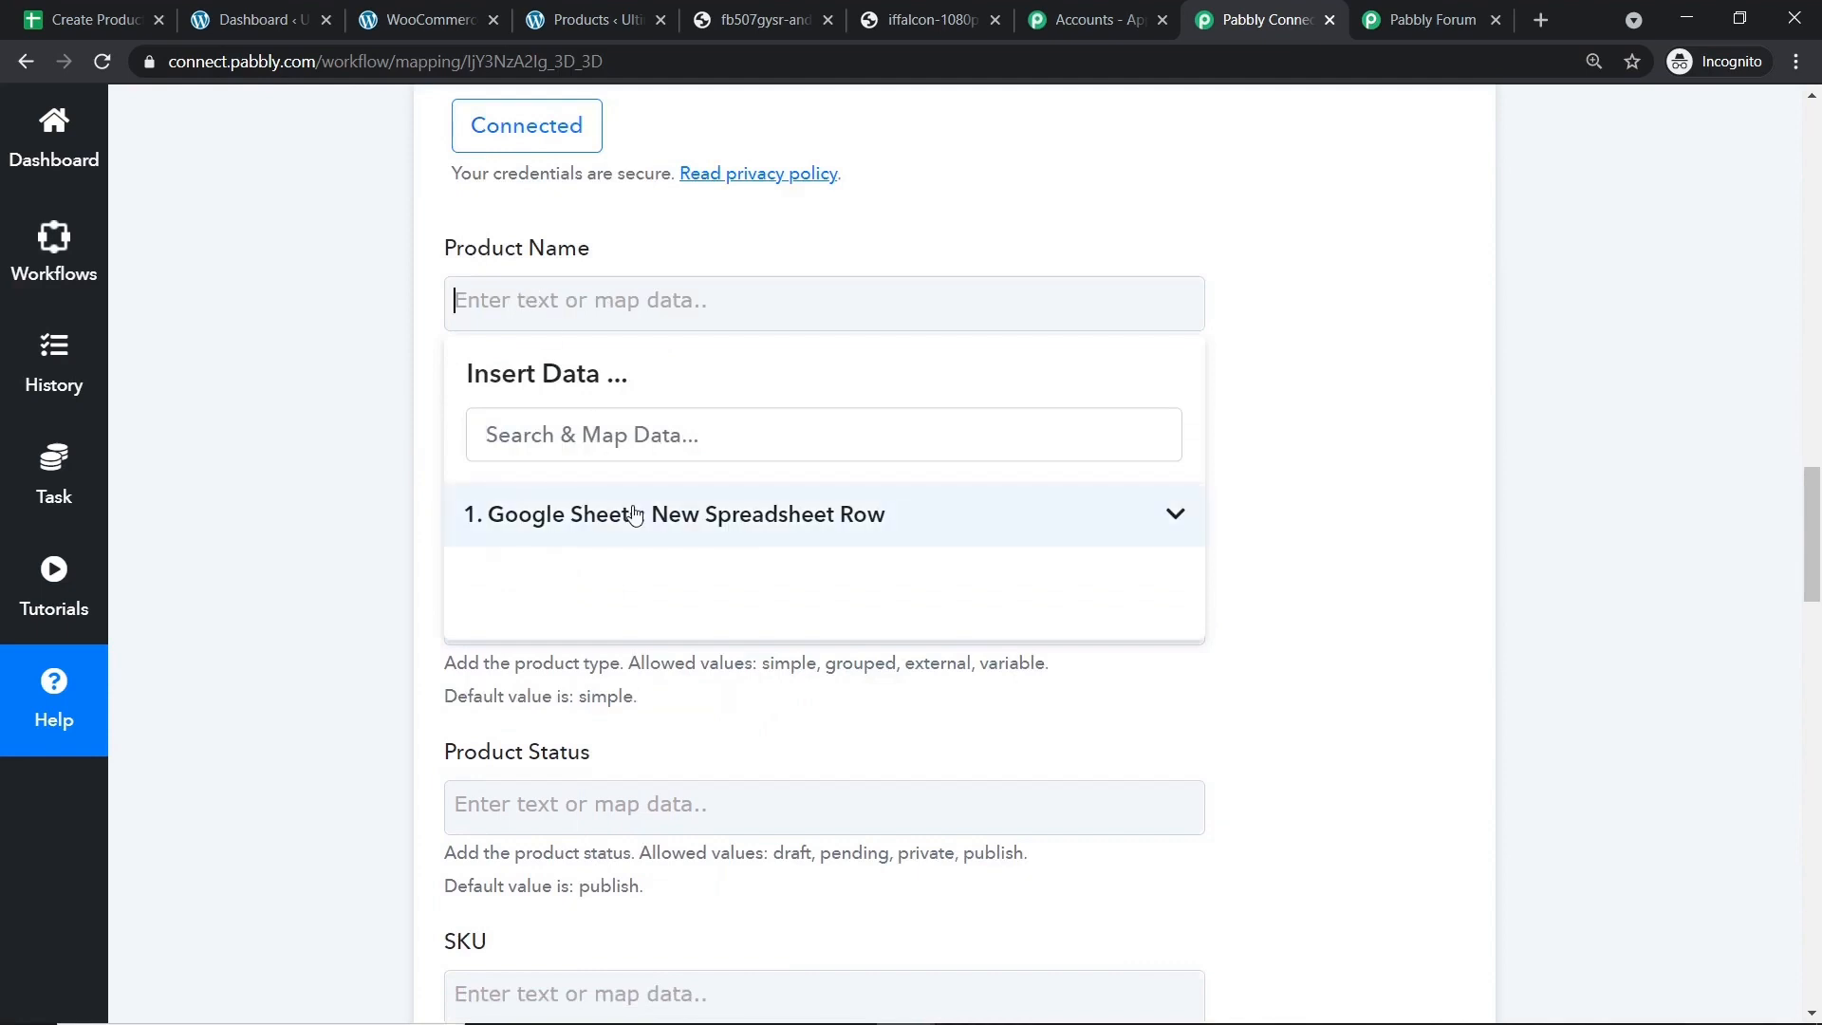
click(634, 514)
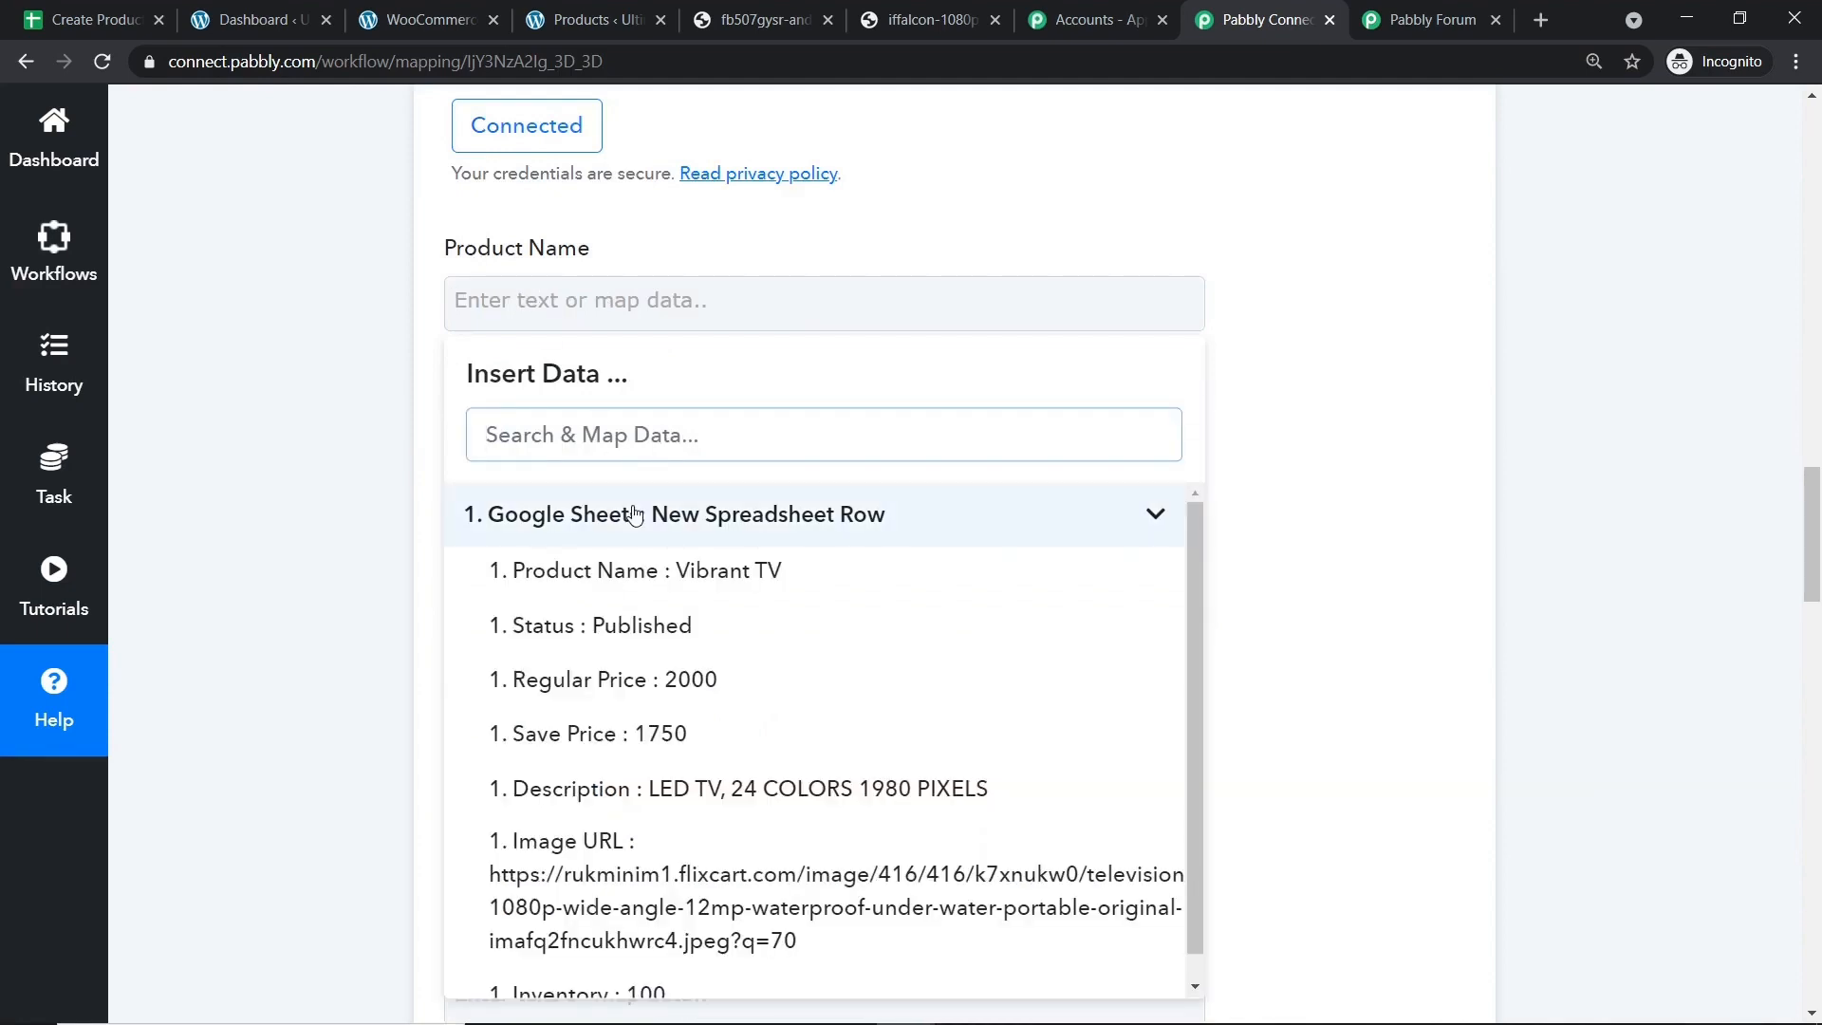
click(634, 570)
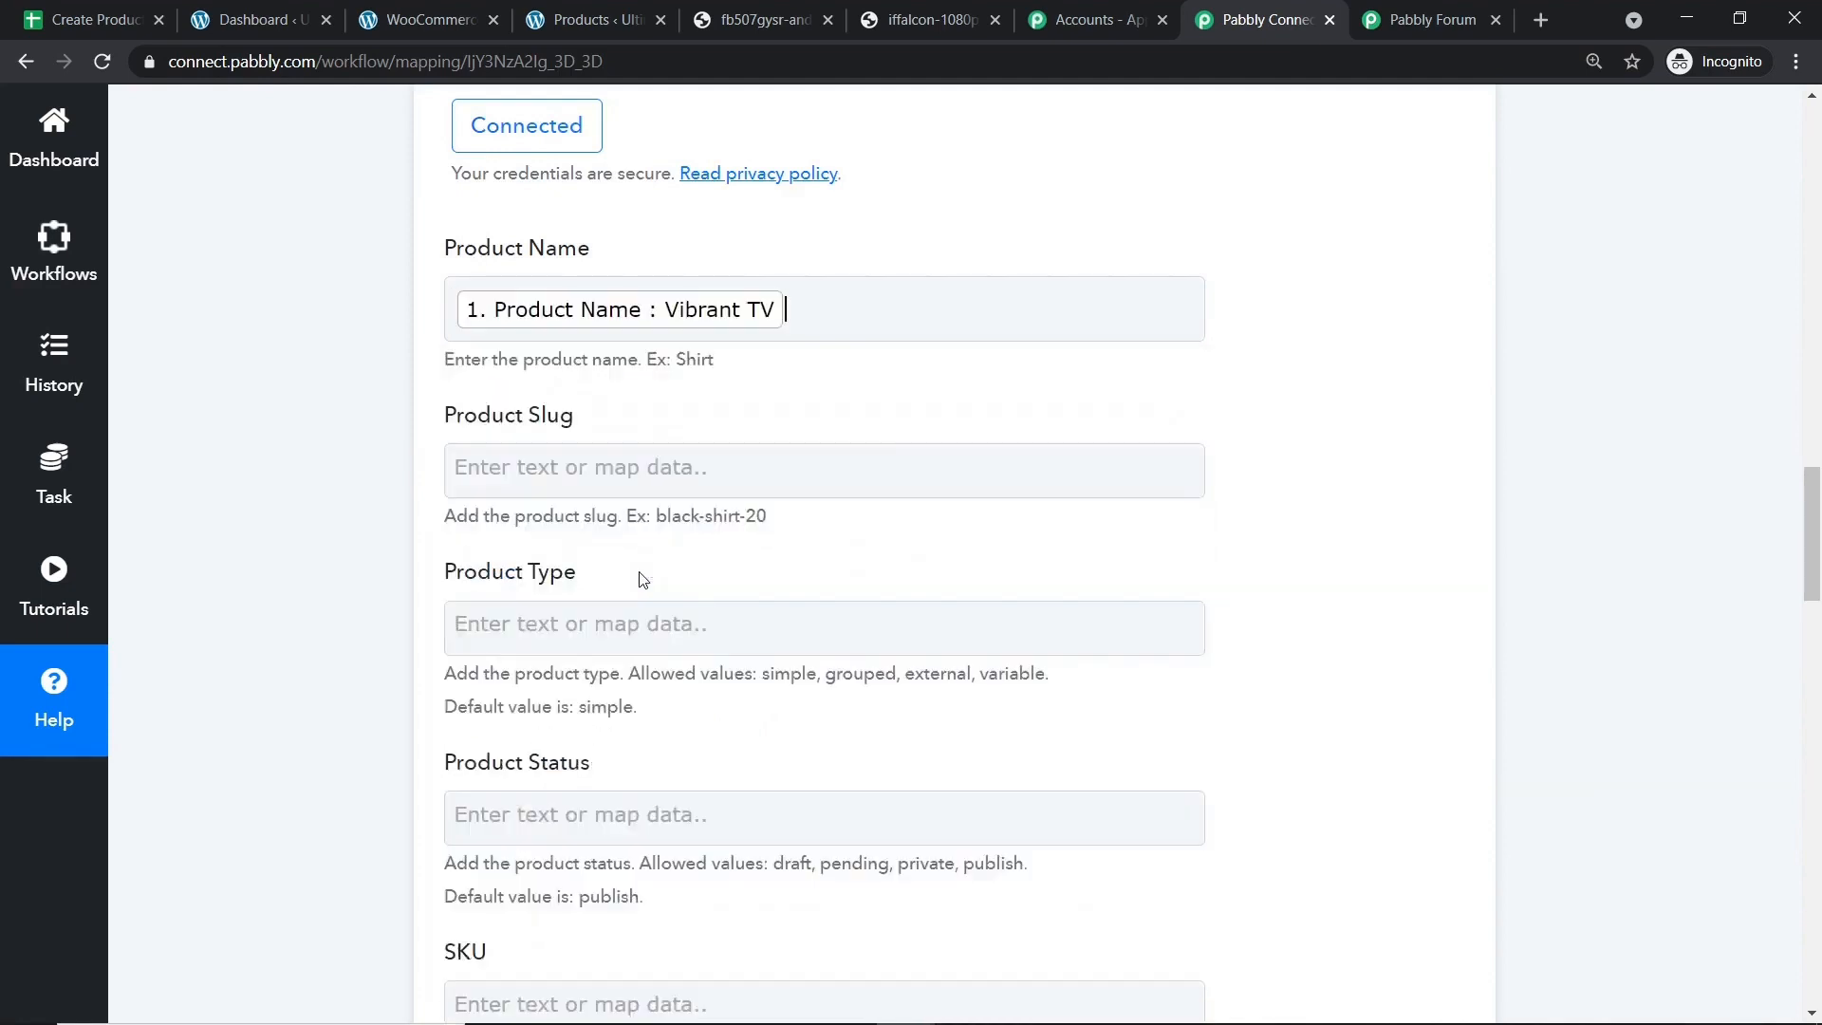
click(1308, 376)
Copy 'publish' from the status hint and paste it into Product Status.
scroll(968, 374, down, 1)
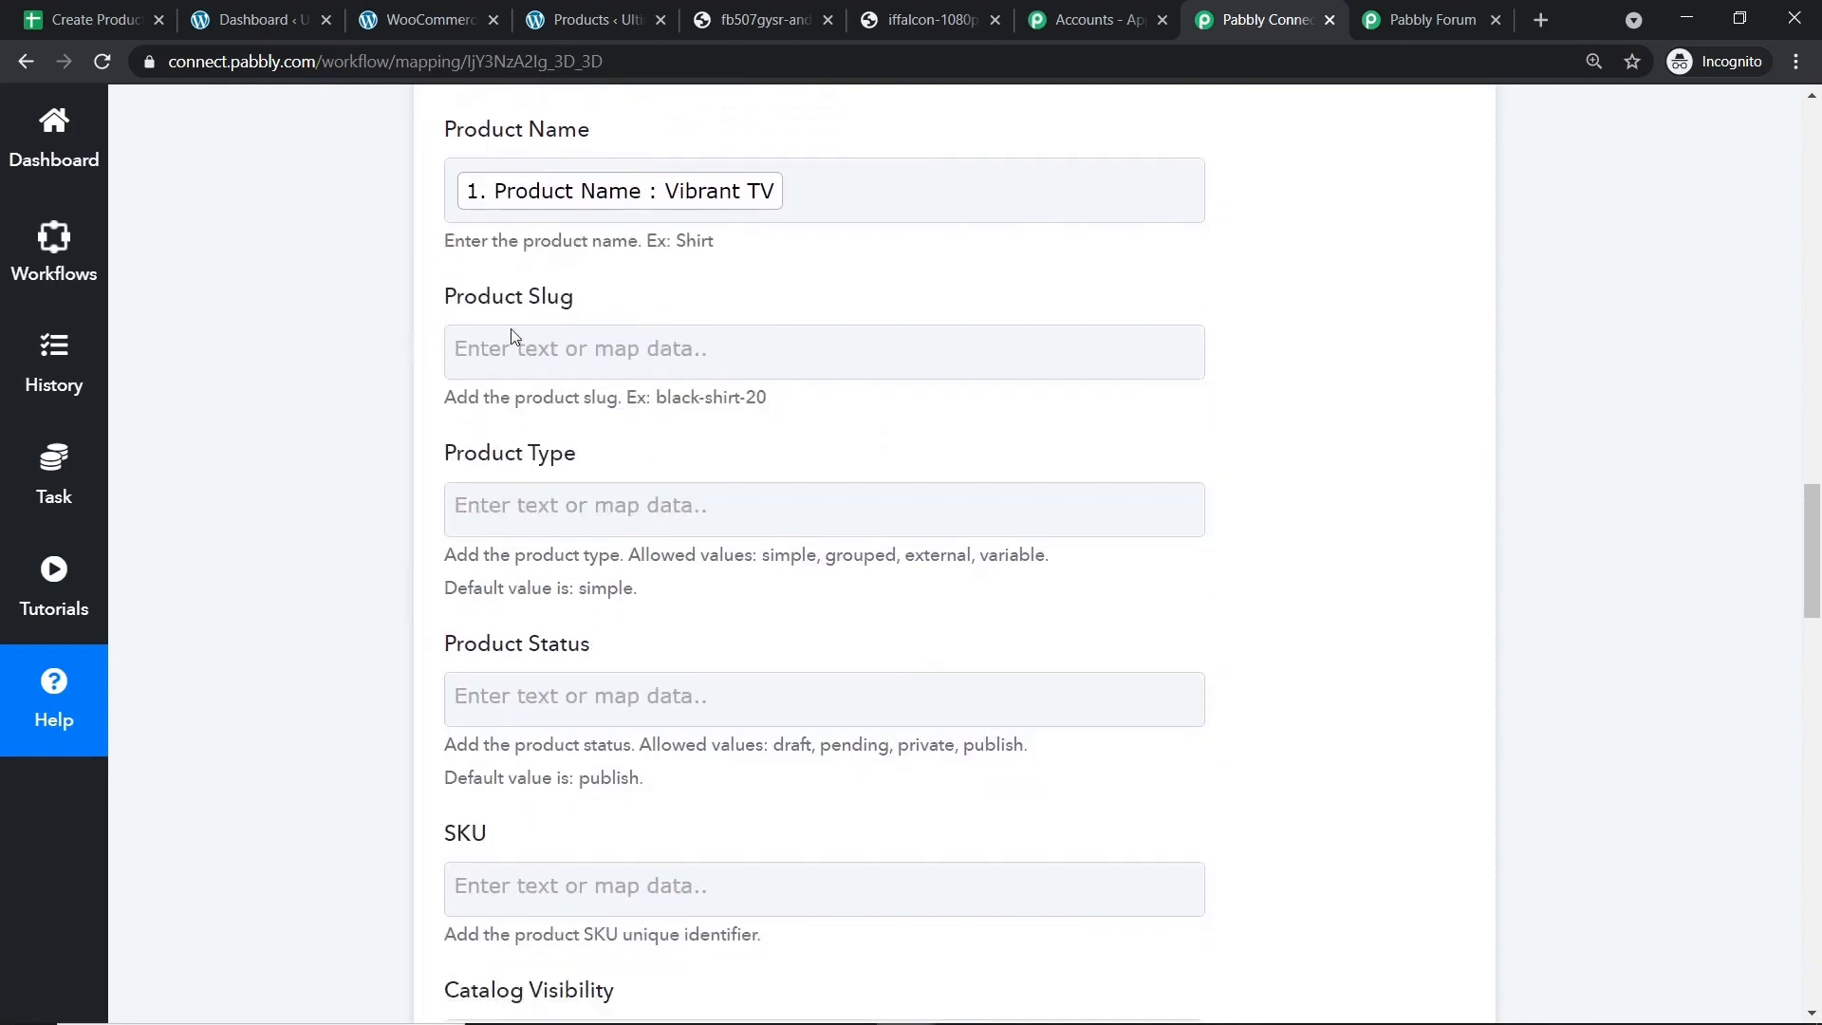
scroll(579, 339, down, 1)
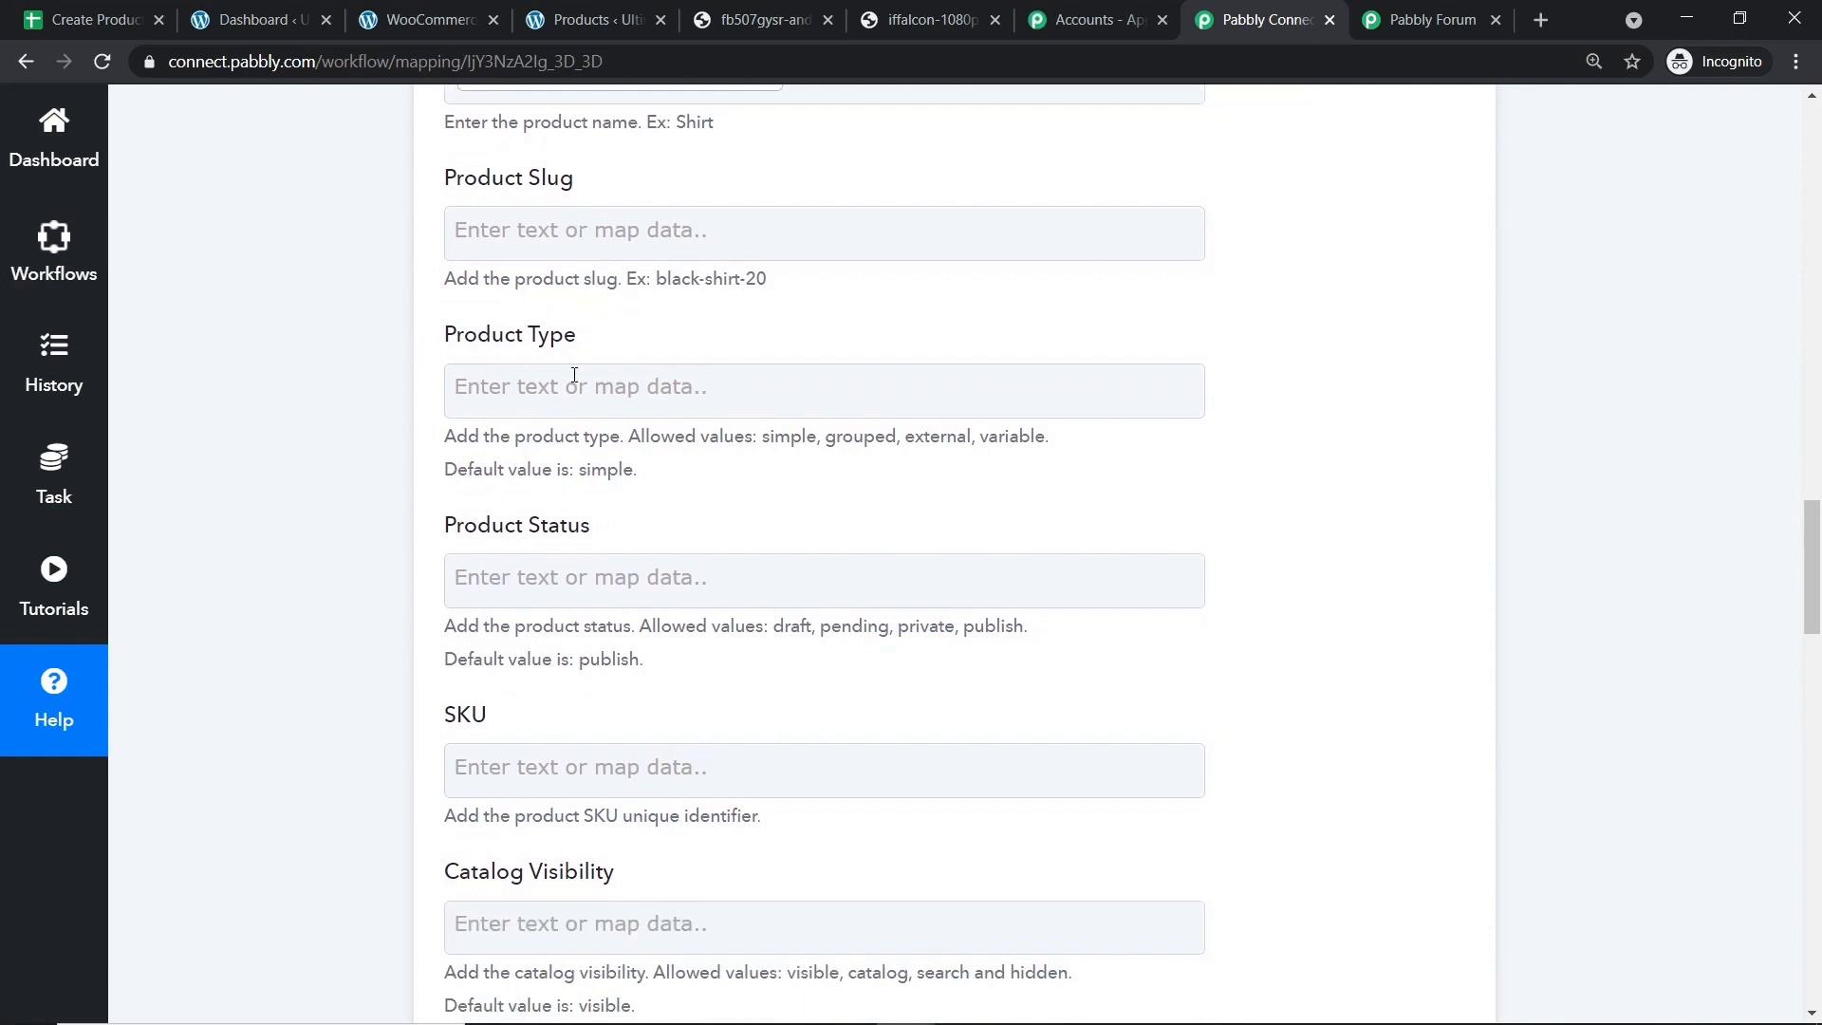
scroll(574, 375, down, 1)
scroll(787, 314, down, 1)
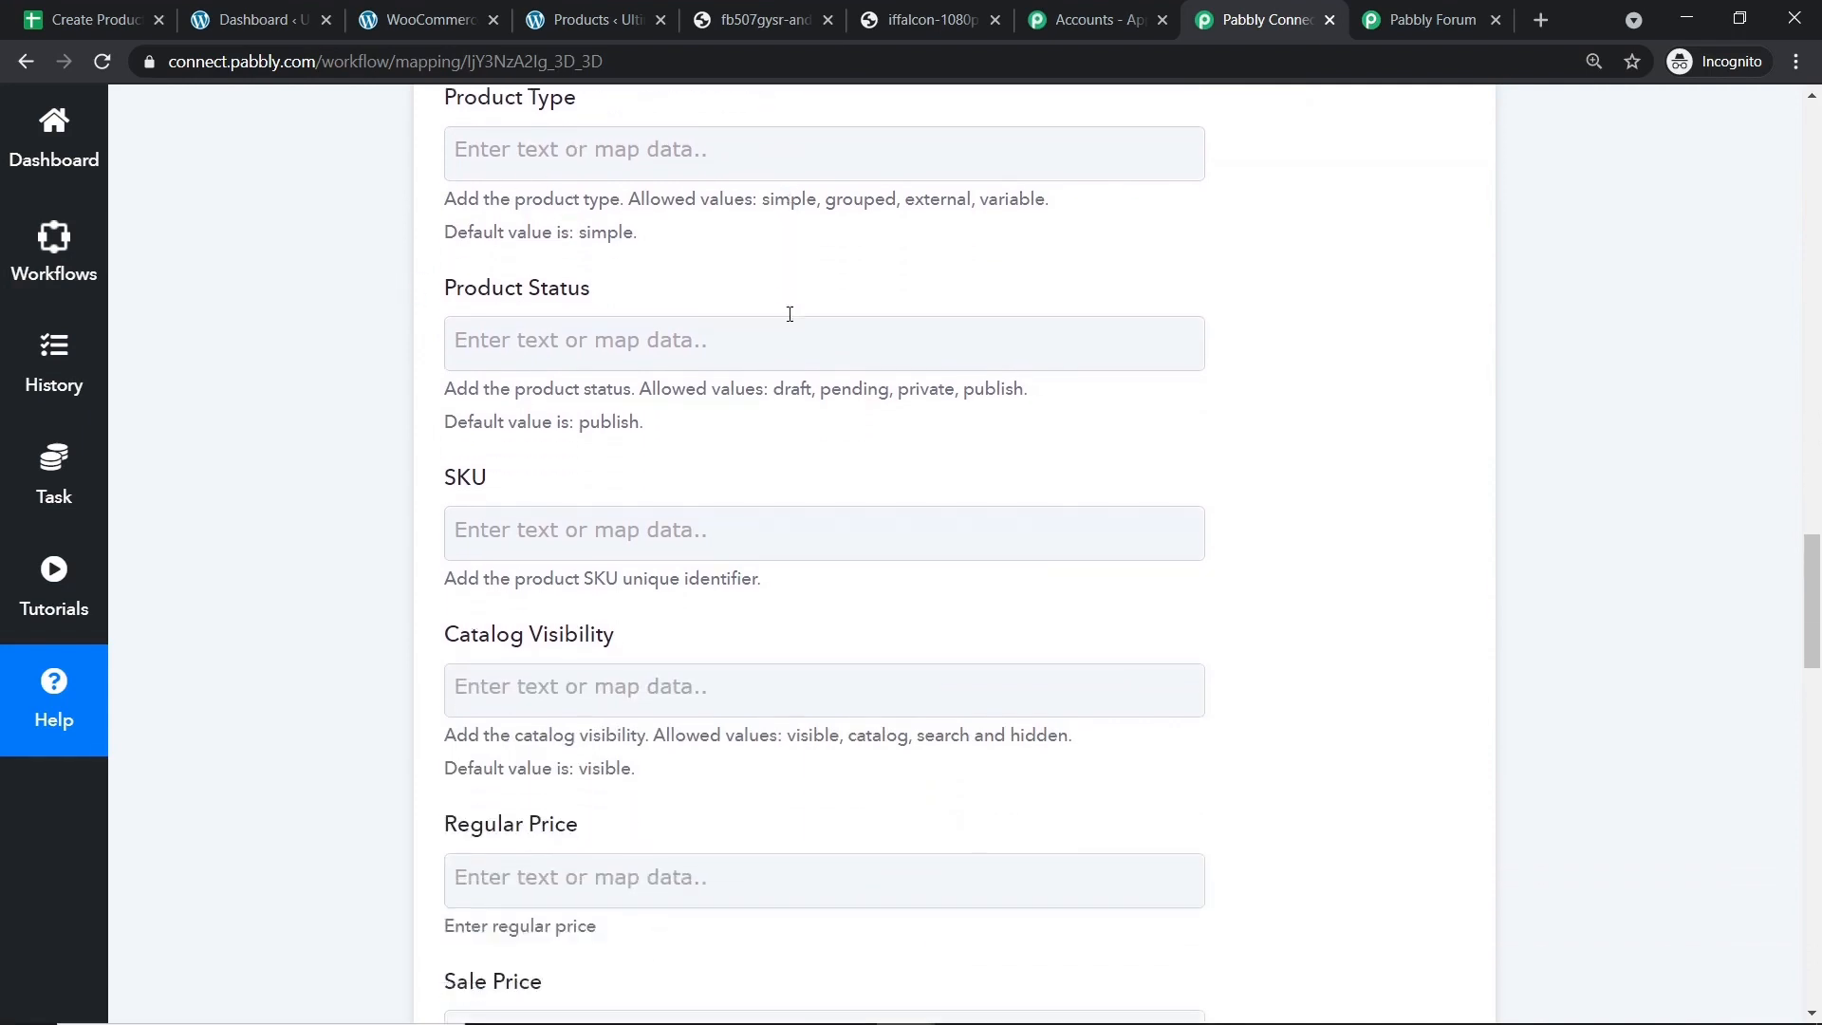
scroll(787, 314, up, 2)
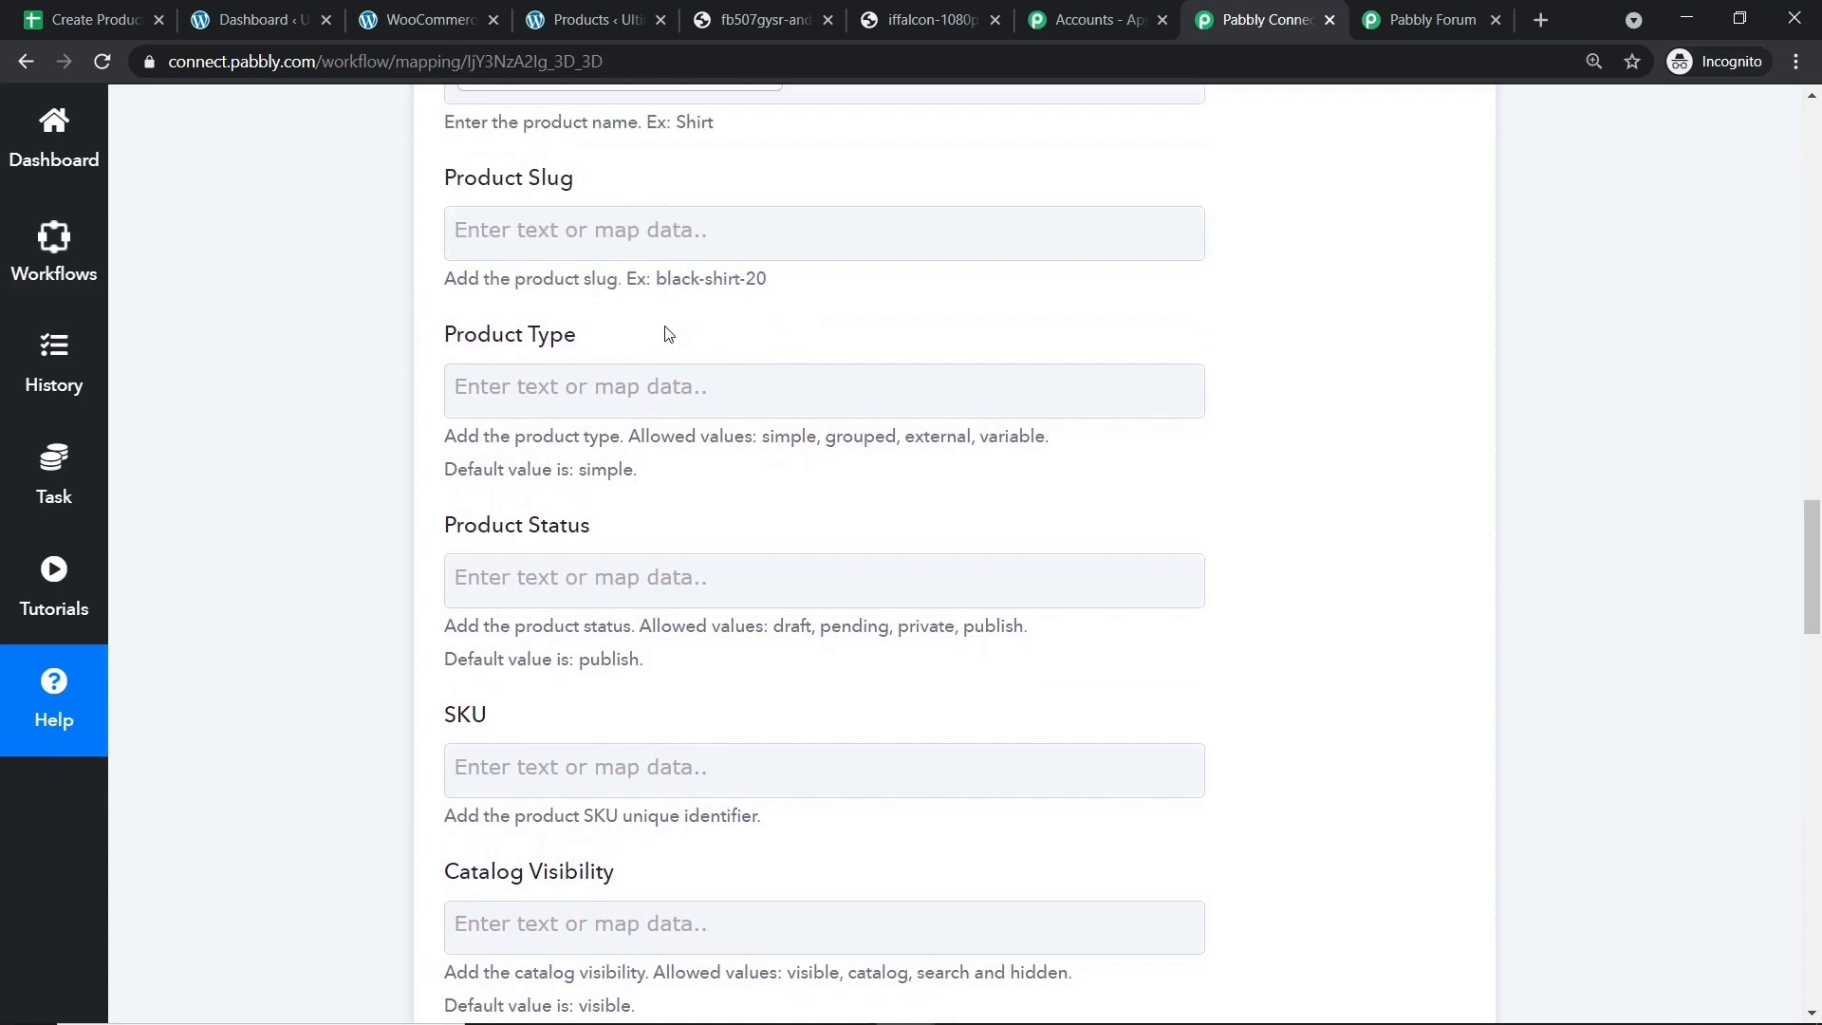
scroll(649, 346, down, 2)
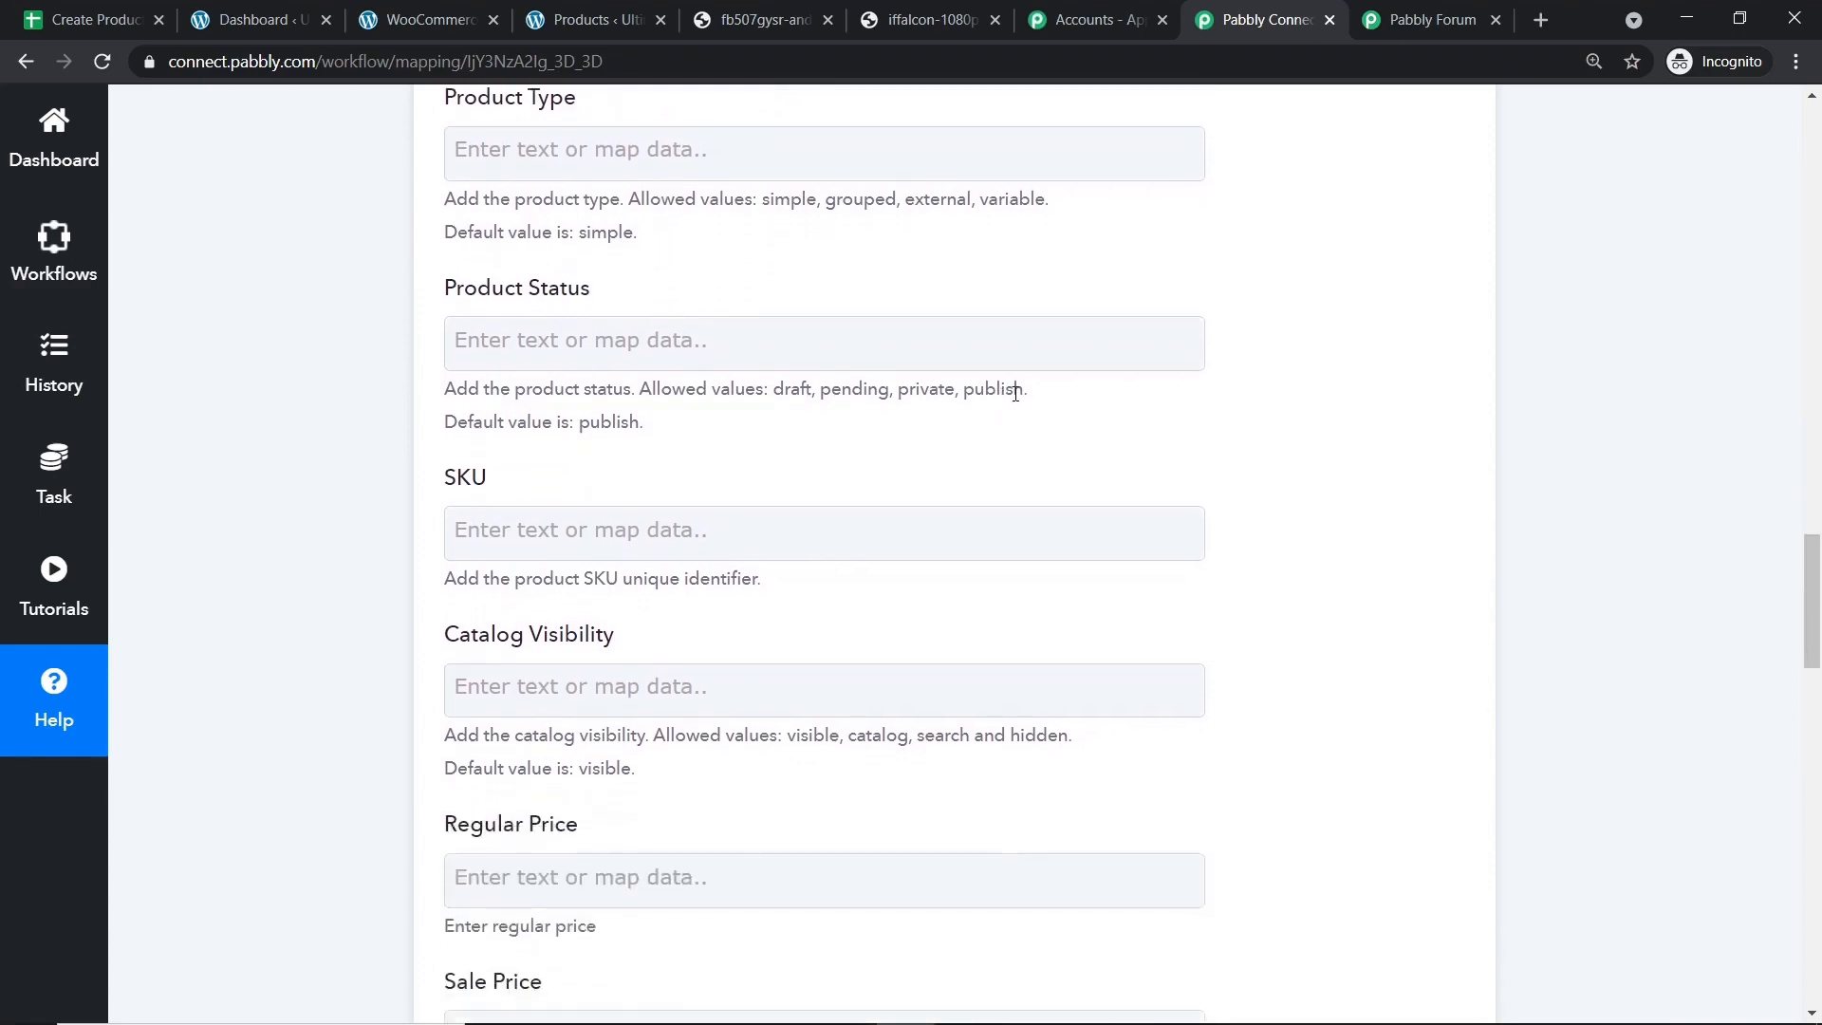
drag(1023, 393, 965, 397)
right_click(981, 397)
click(994, 412)
click(595, 344)
right_click(595, 345)
click(654, 532)
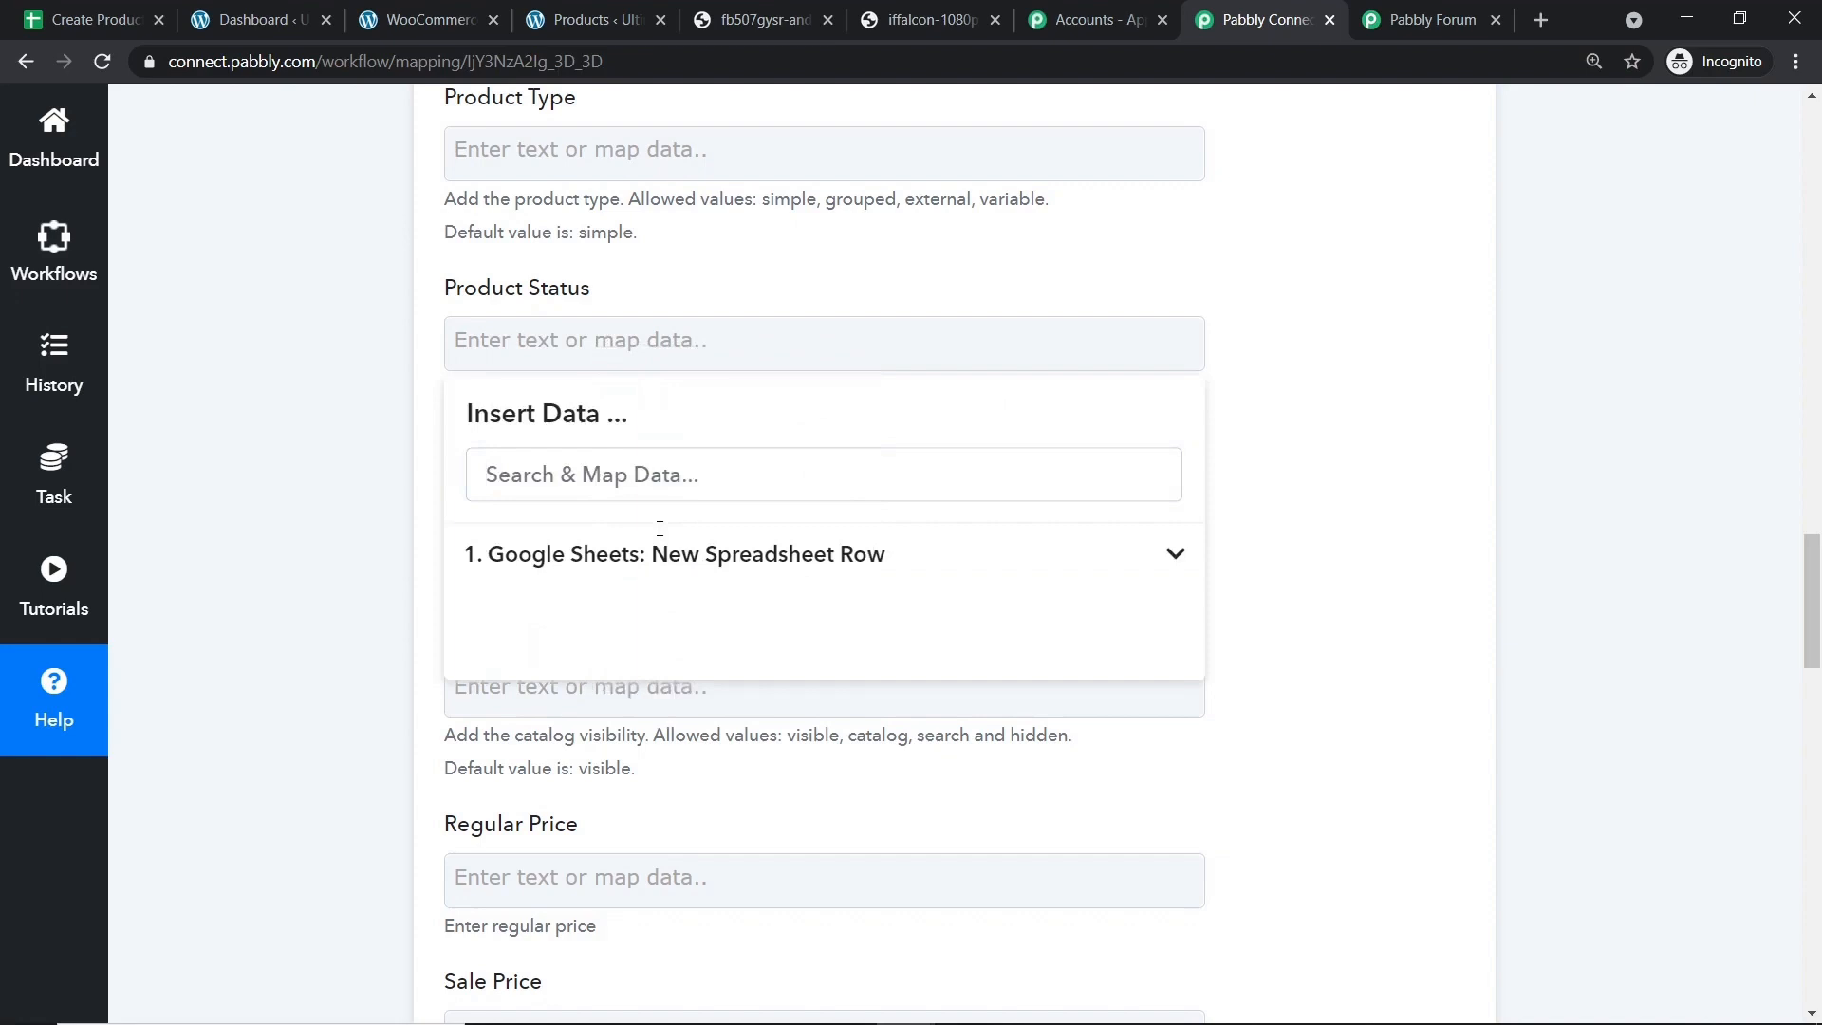
click(1223, 282)
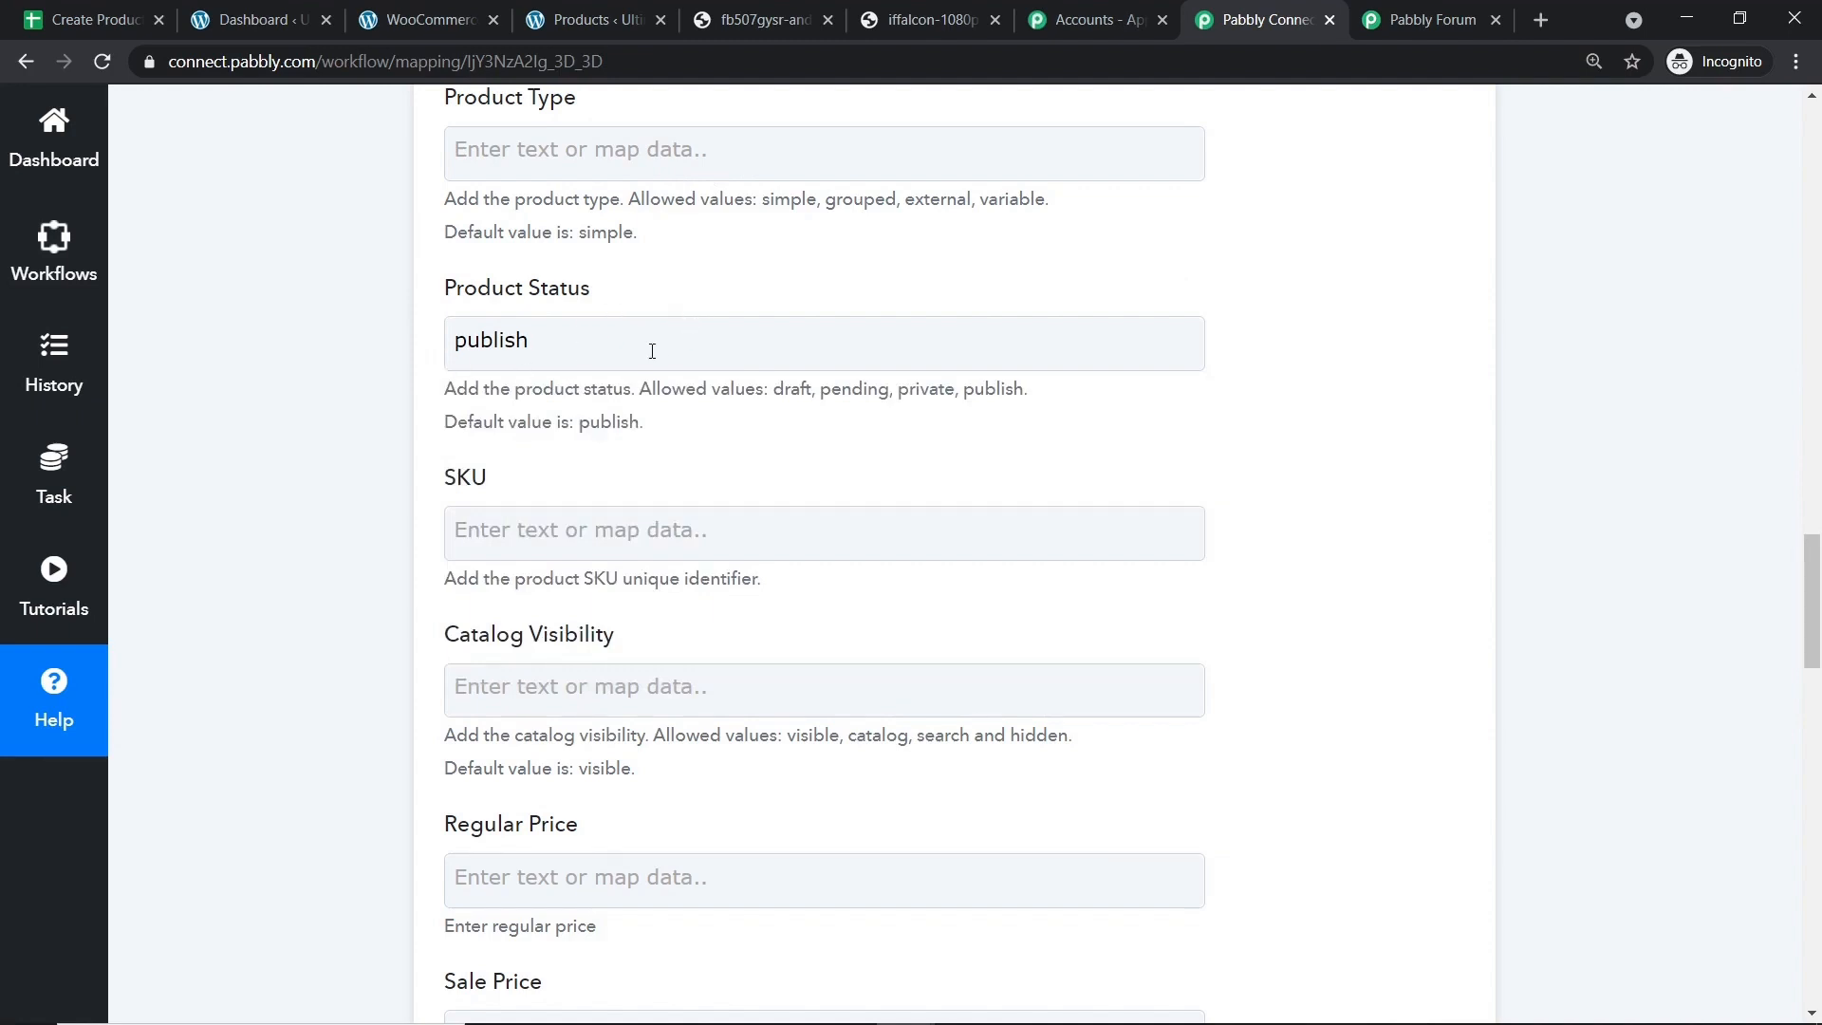
Map Regular Price 2000 and Save Price 1750 into Regular Price and Sale Price.
scroll(652, 351, down, 3)
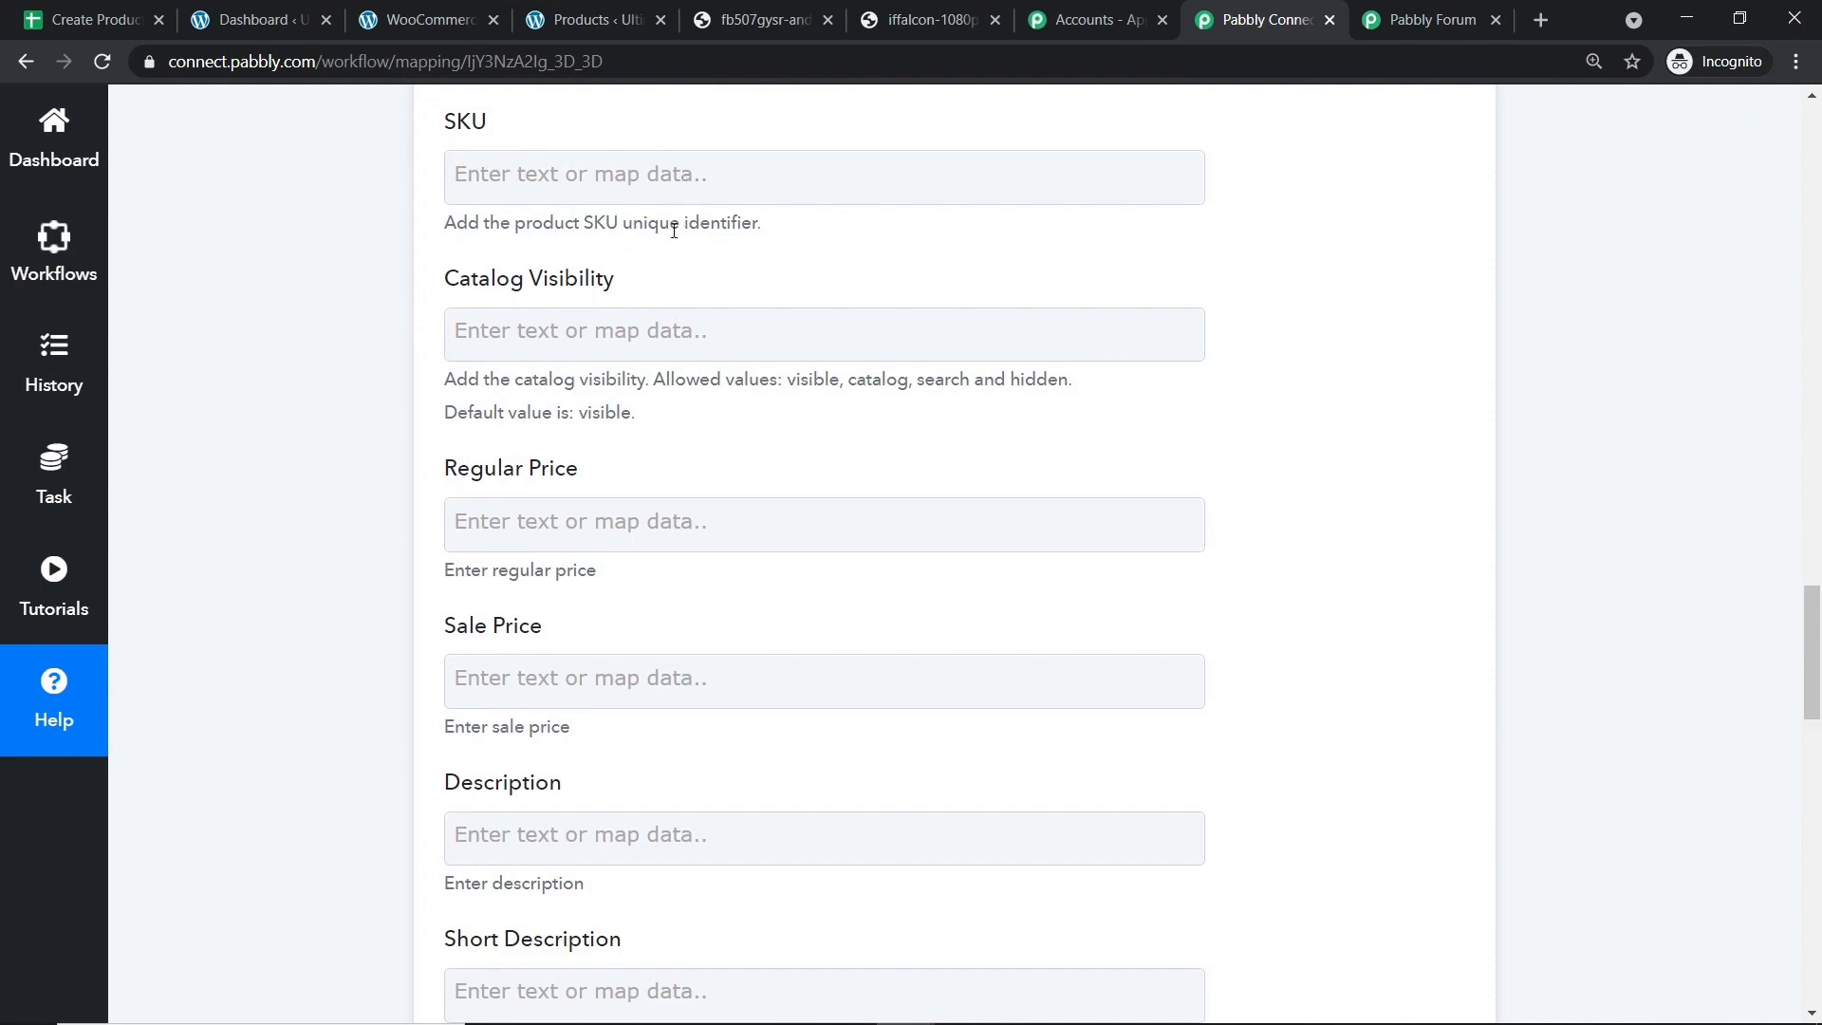
scroll(626, 284, down, 2)
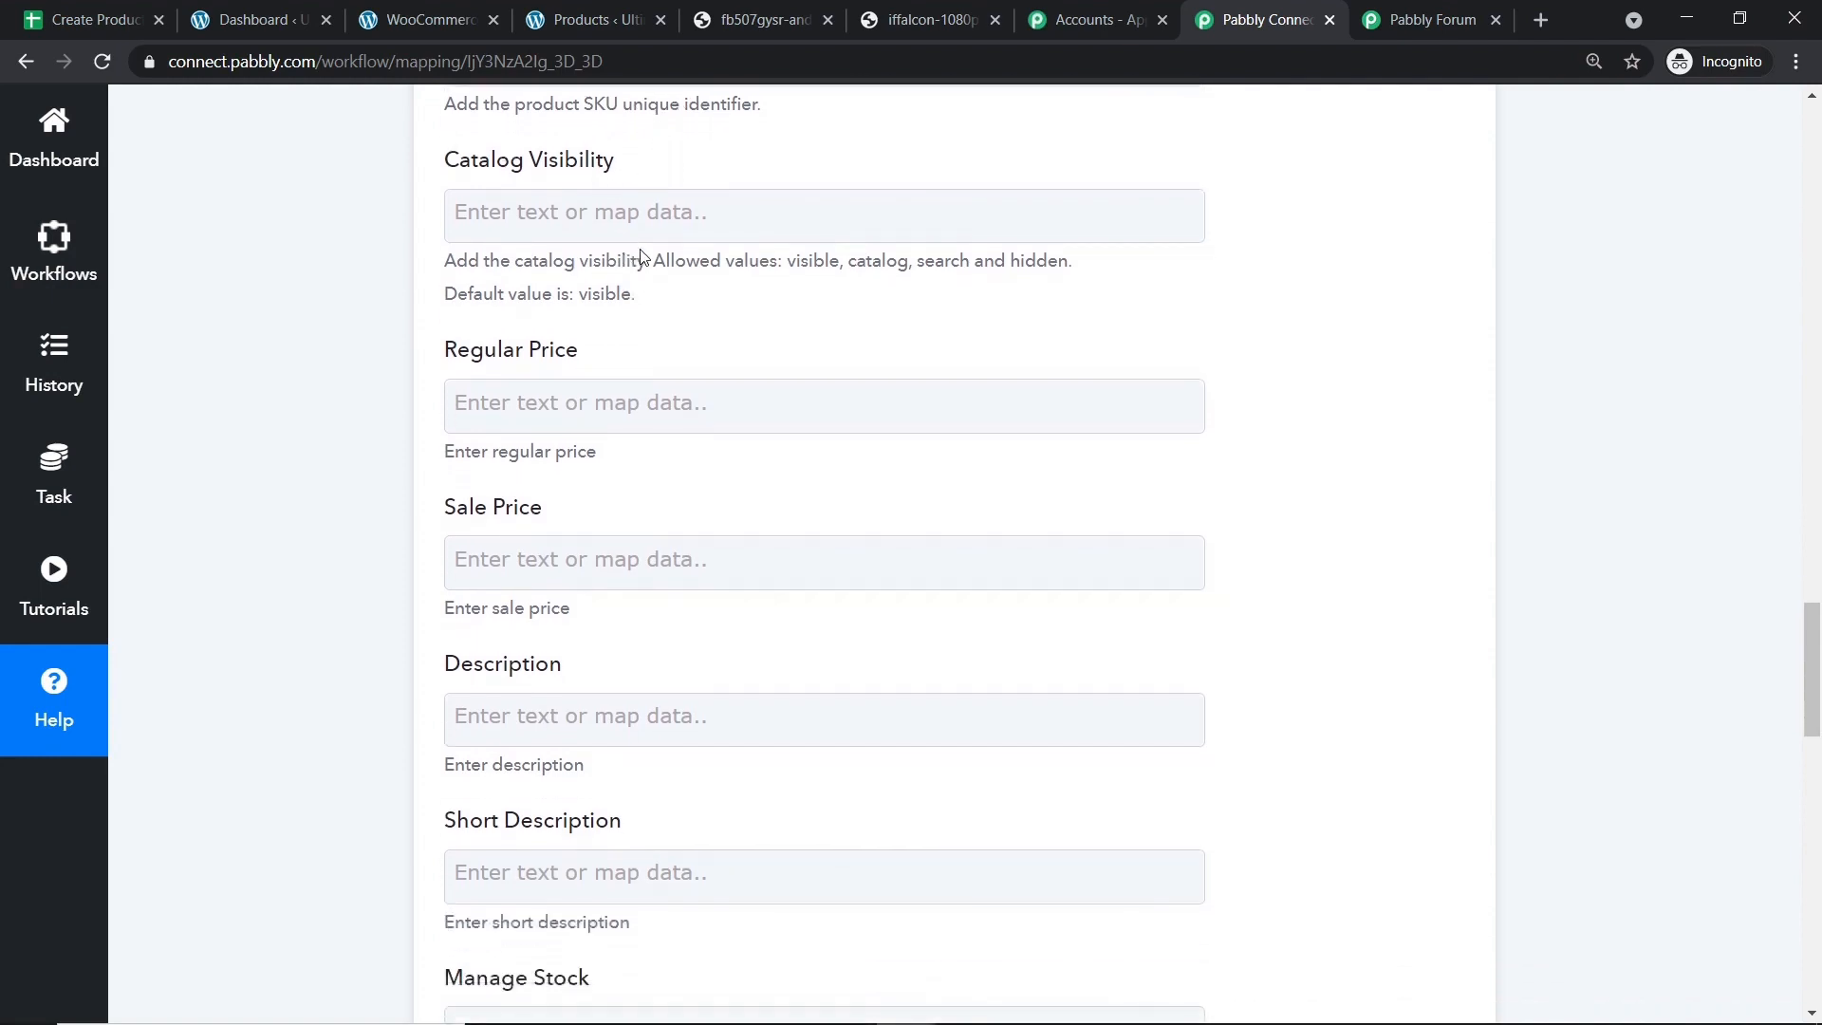
scroll(664, 217, down, 1)
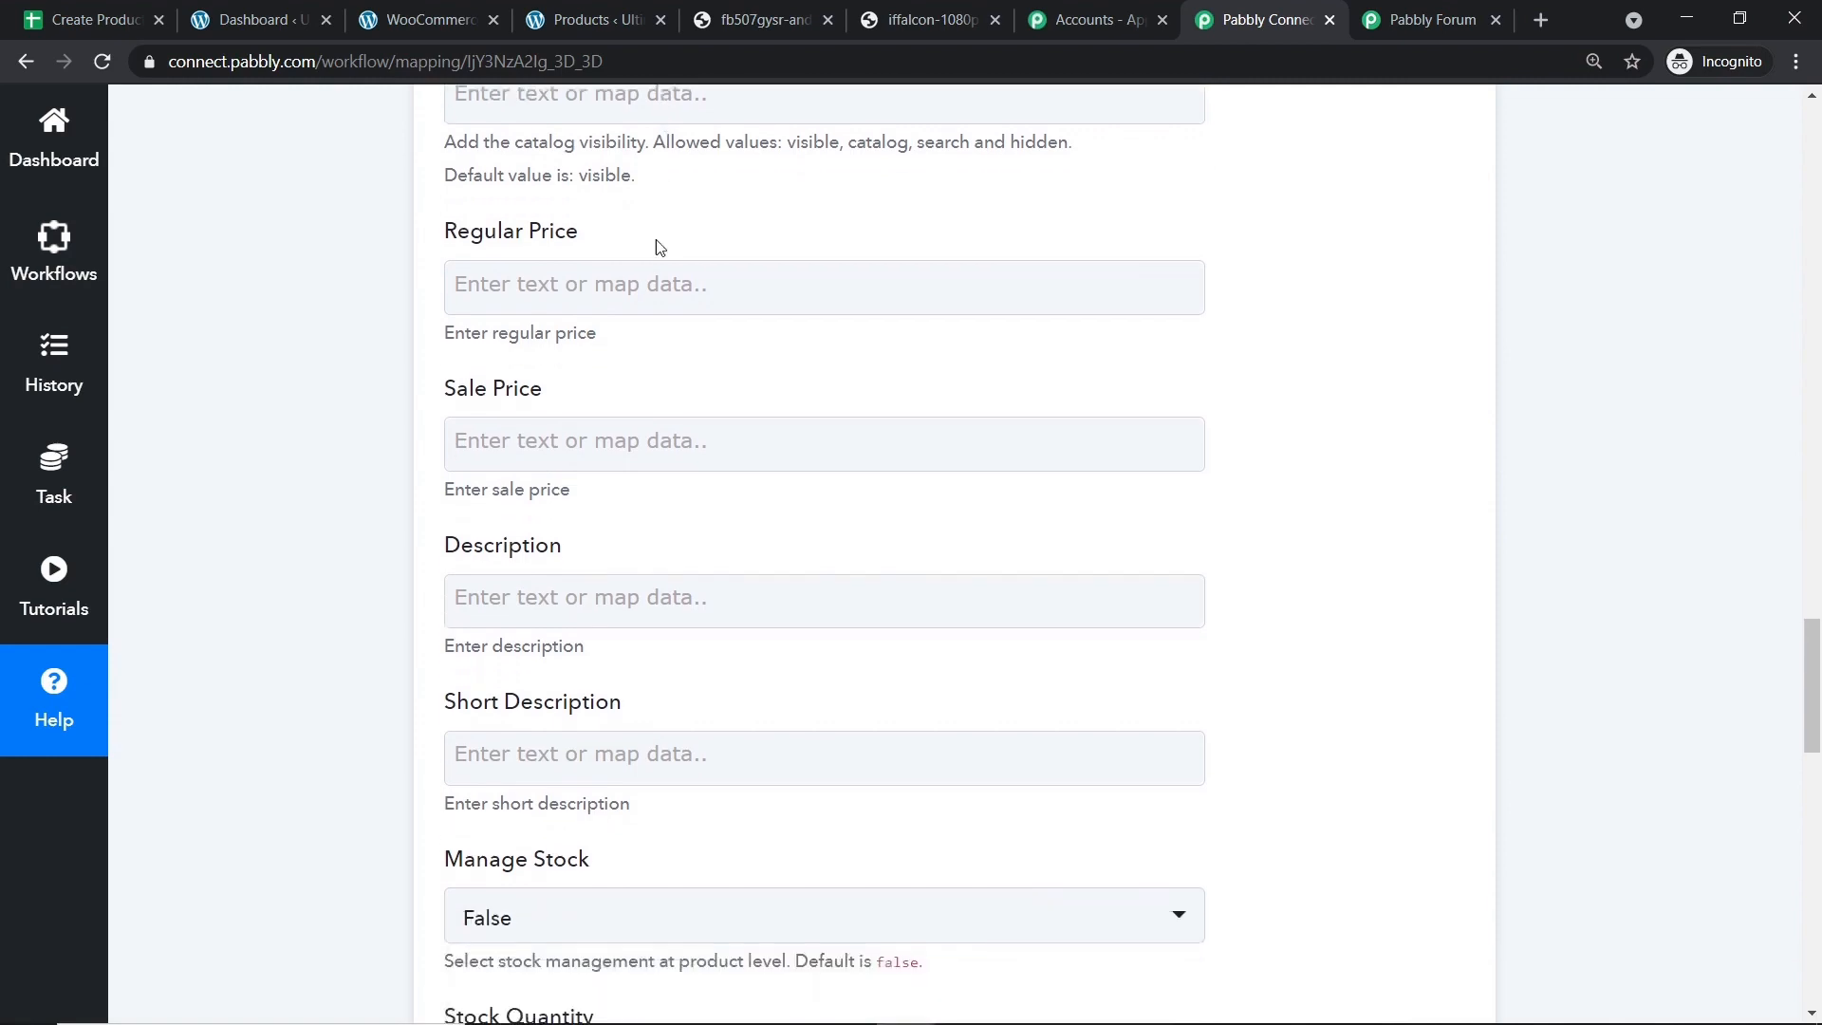
click(634, 275)
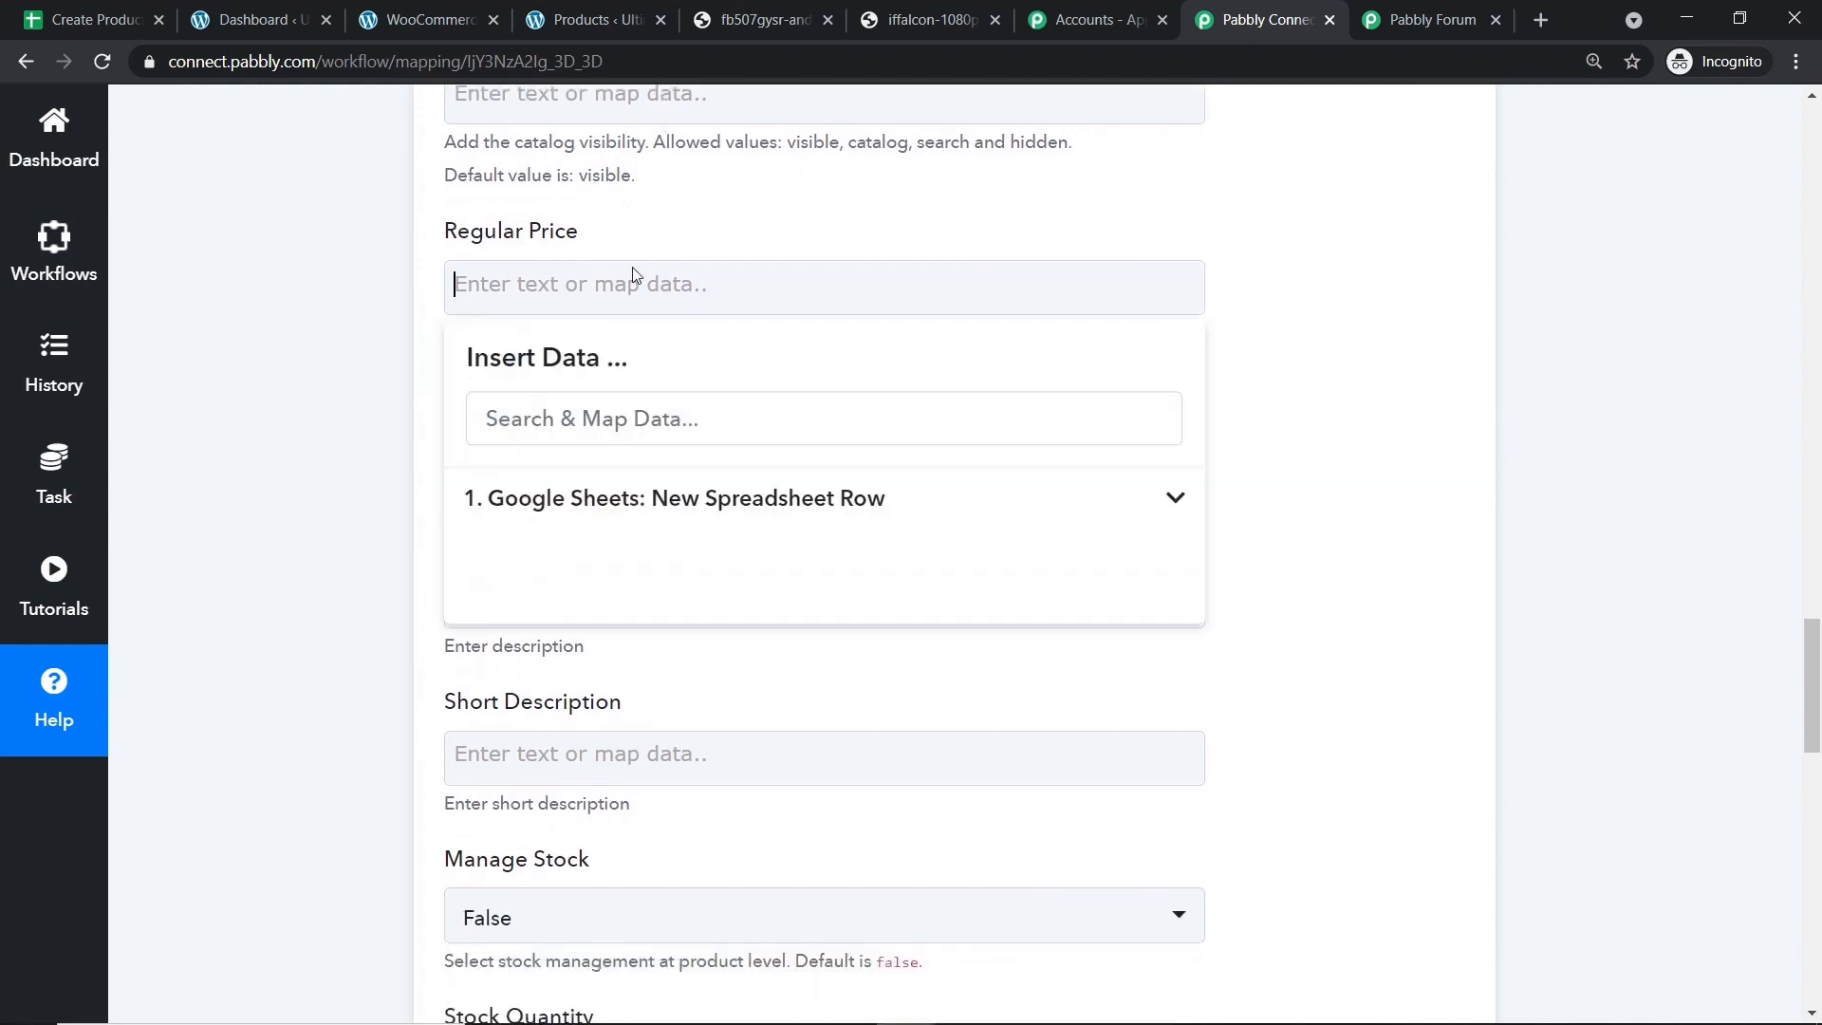
click(679, 497)
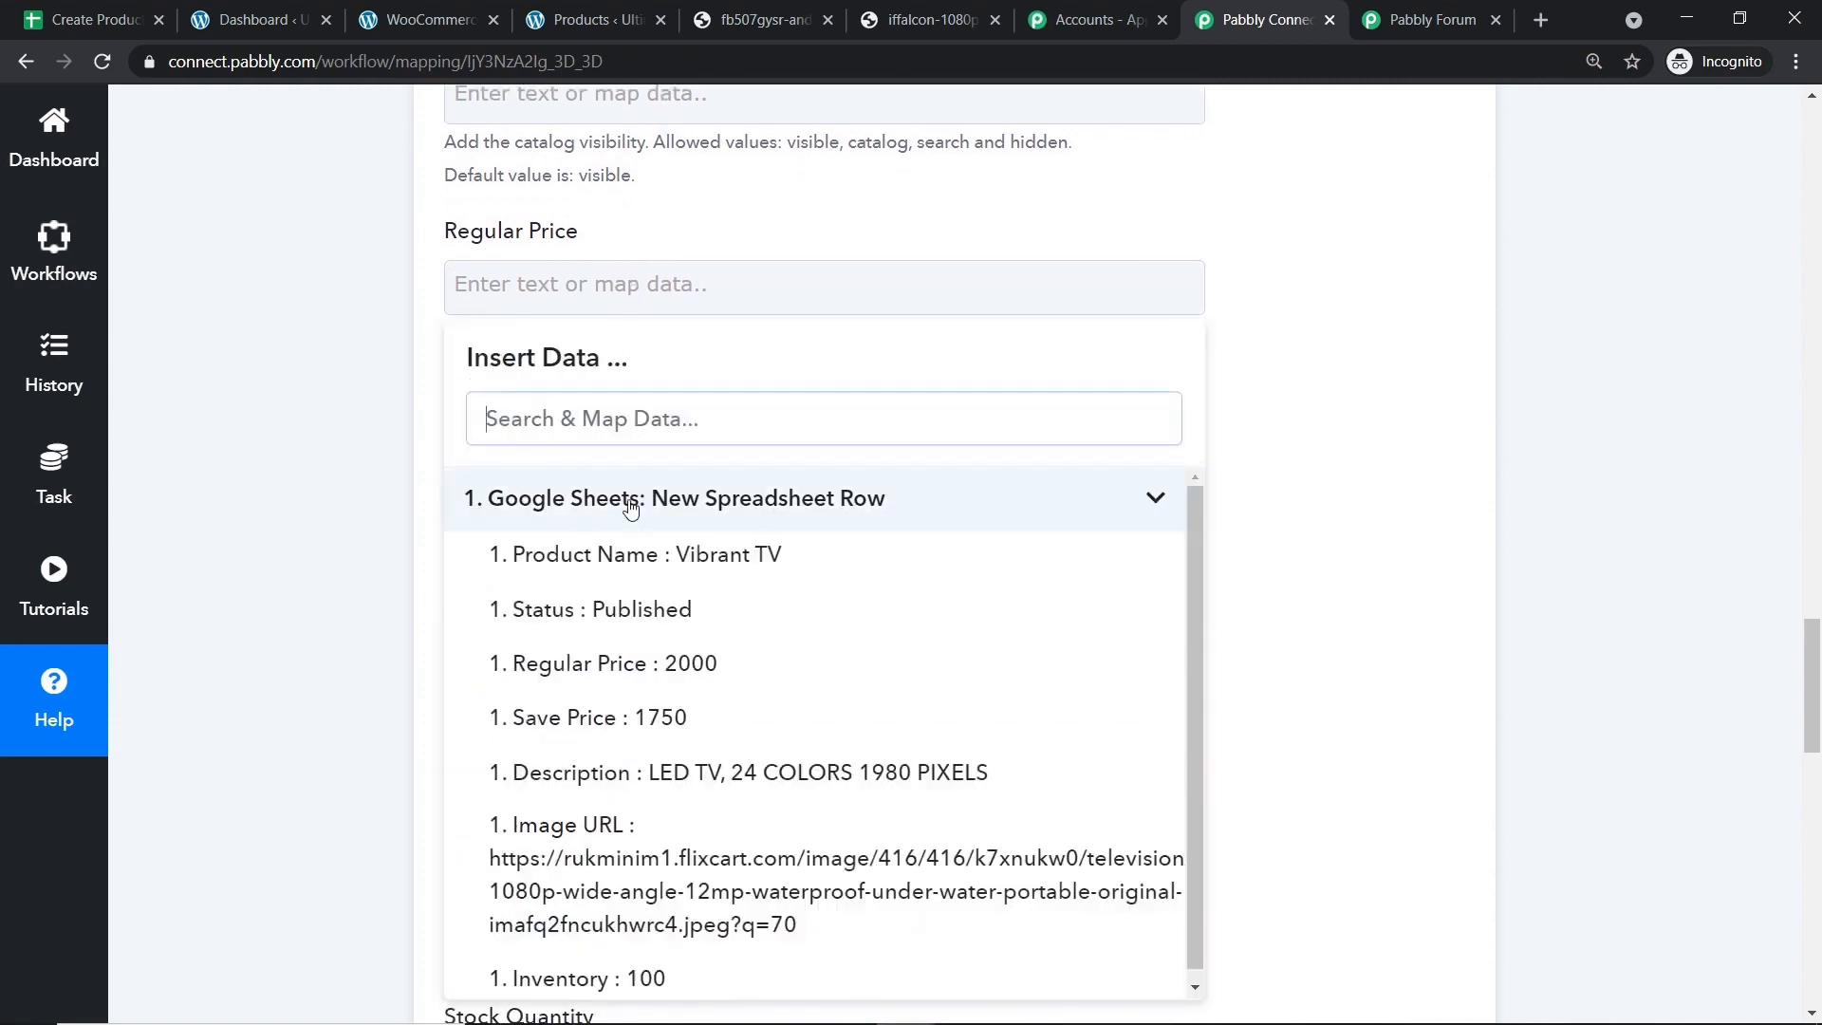
click(681, 666)
click(1275, 264)
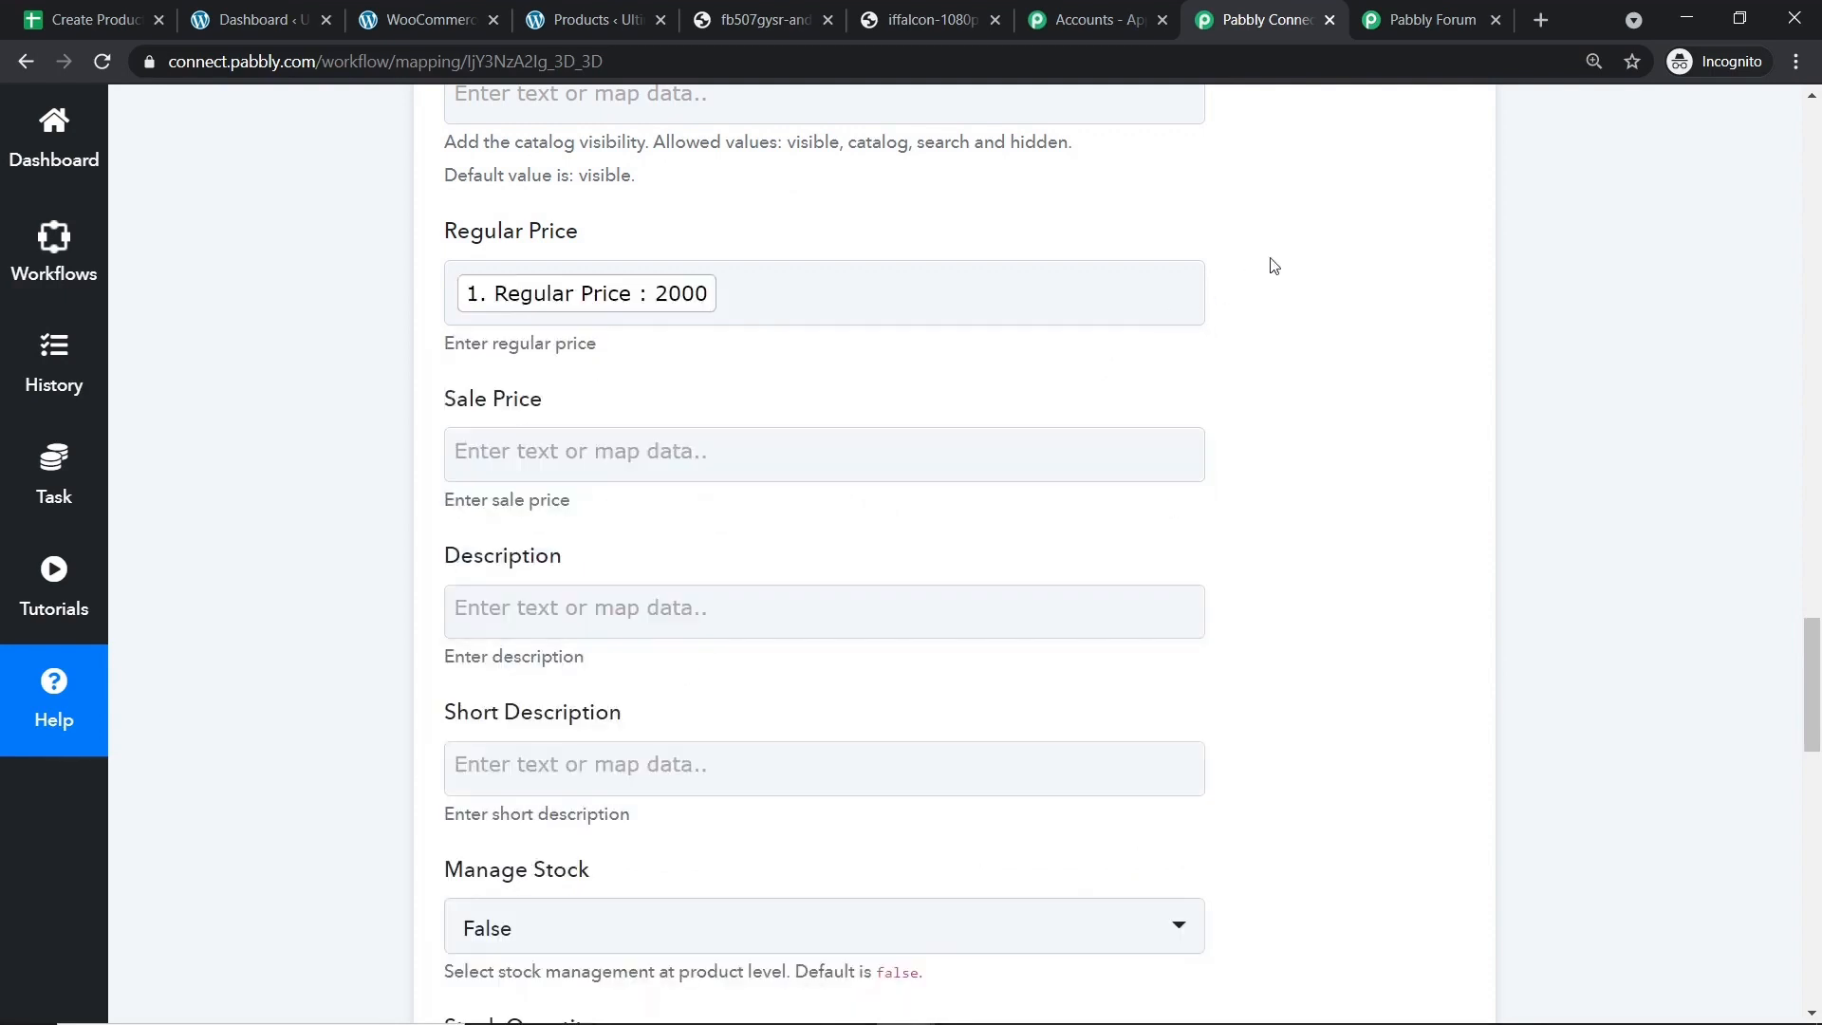
scroll(1273, 264, down, 1)
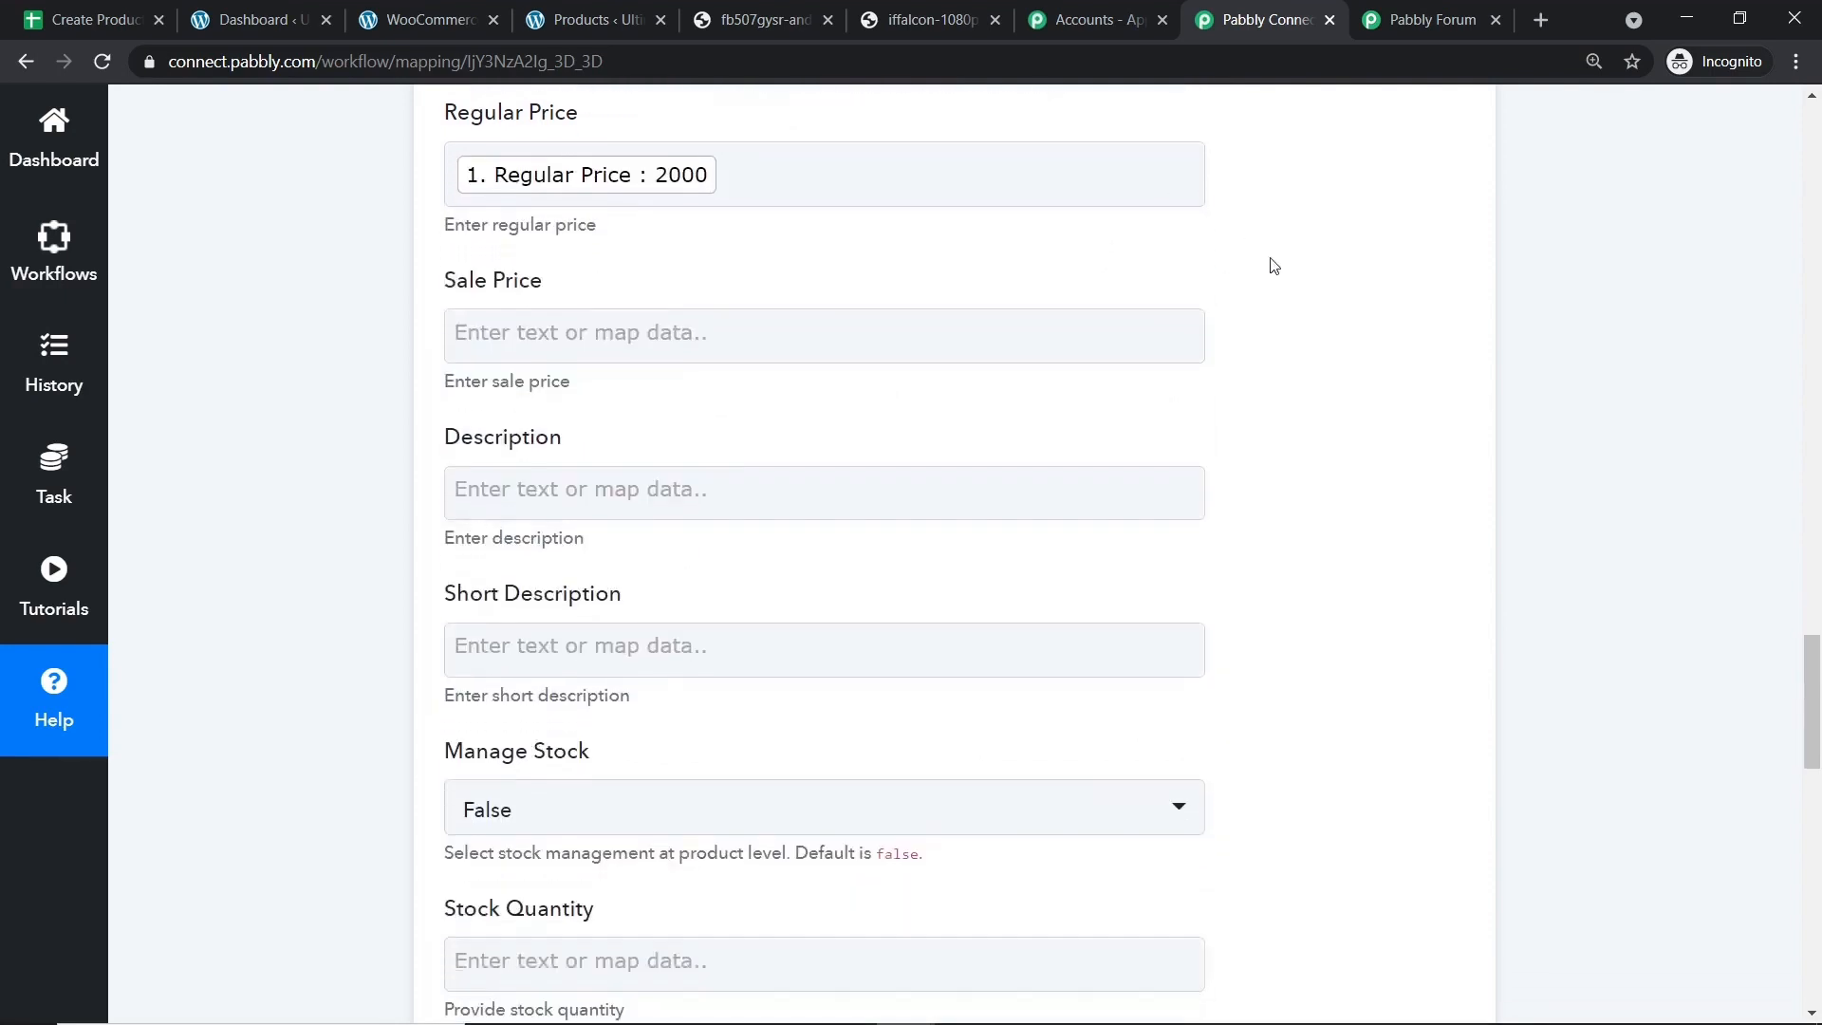
click(689, 325)
click(687, 536)
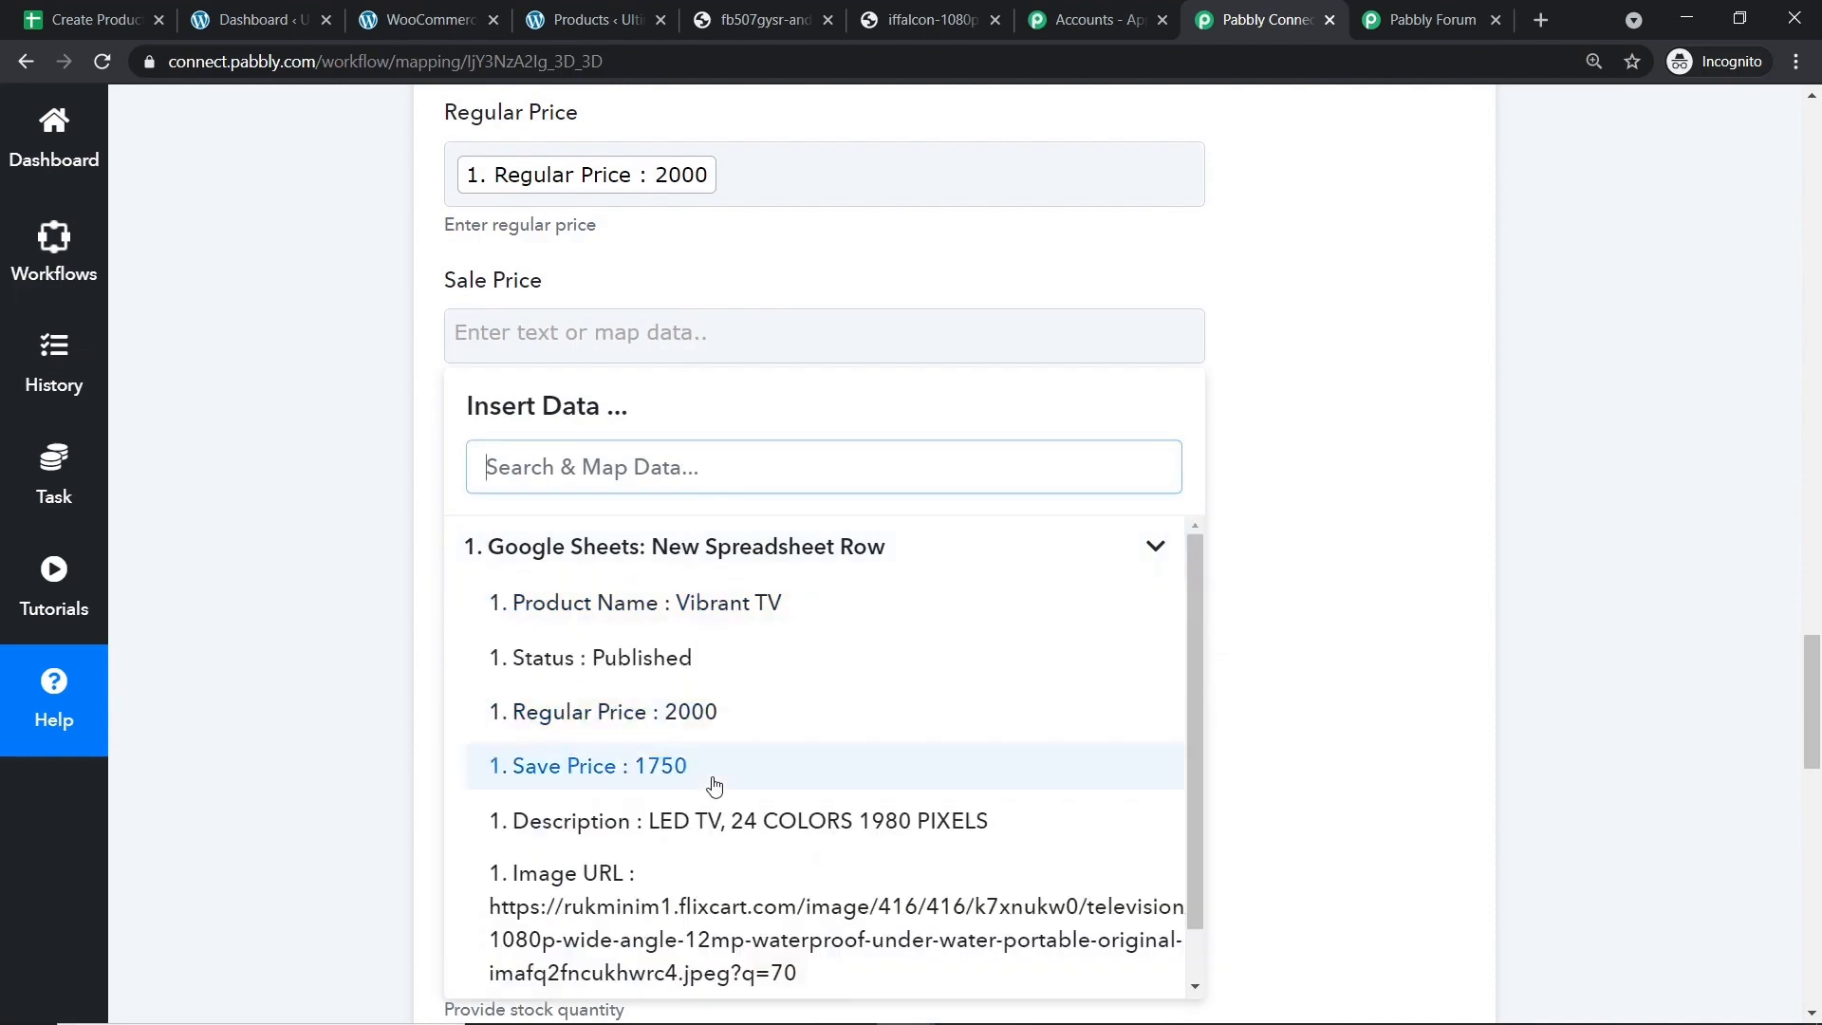
click(713, 786)
Map the sheet's LED TV description into Description.
scroll(1320, 370, down, 1)
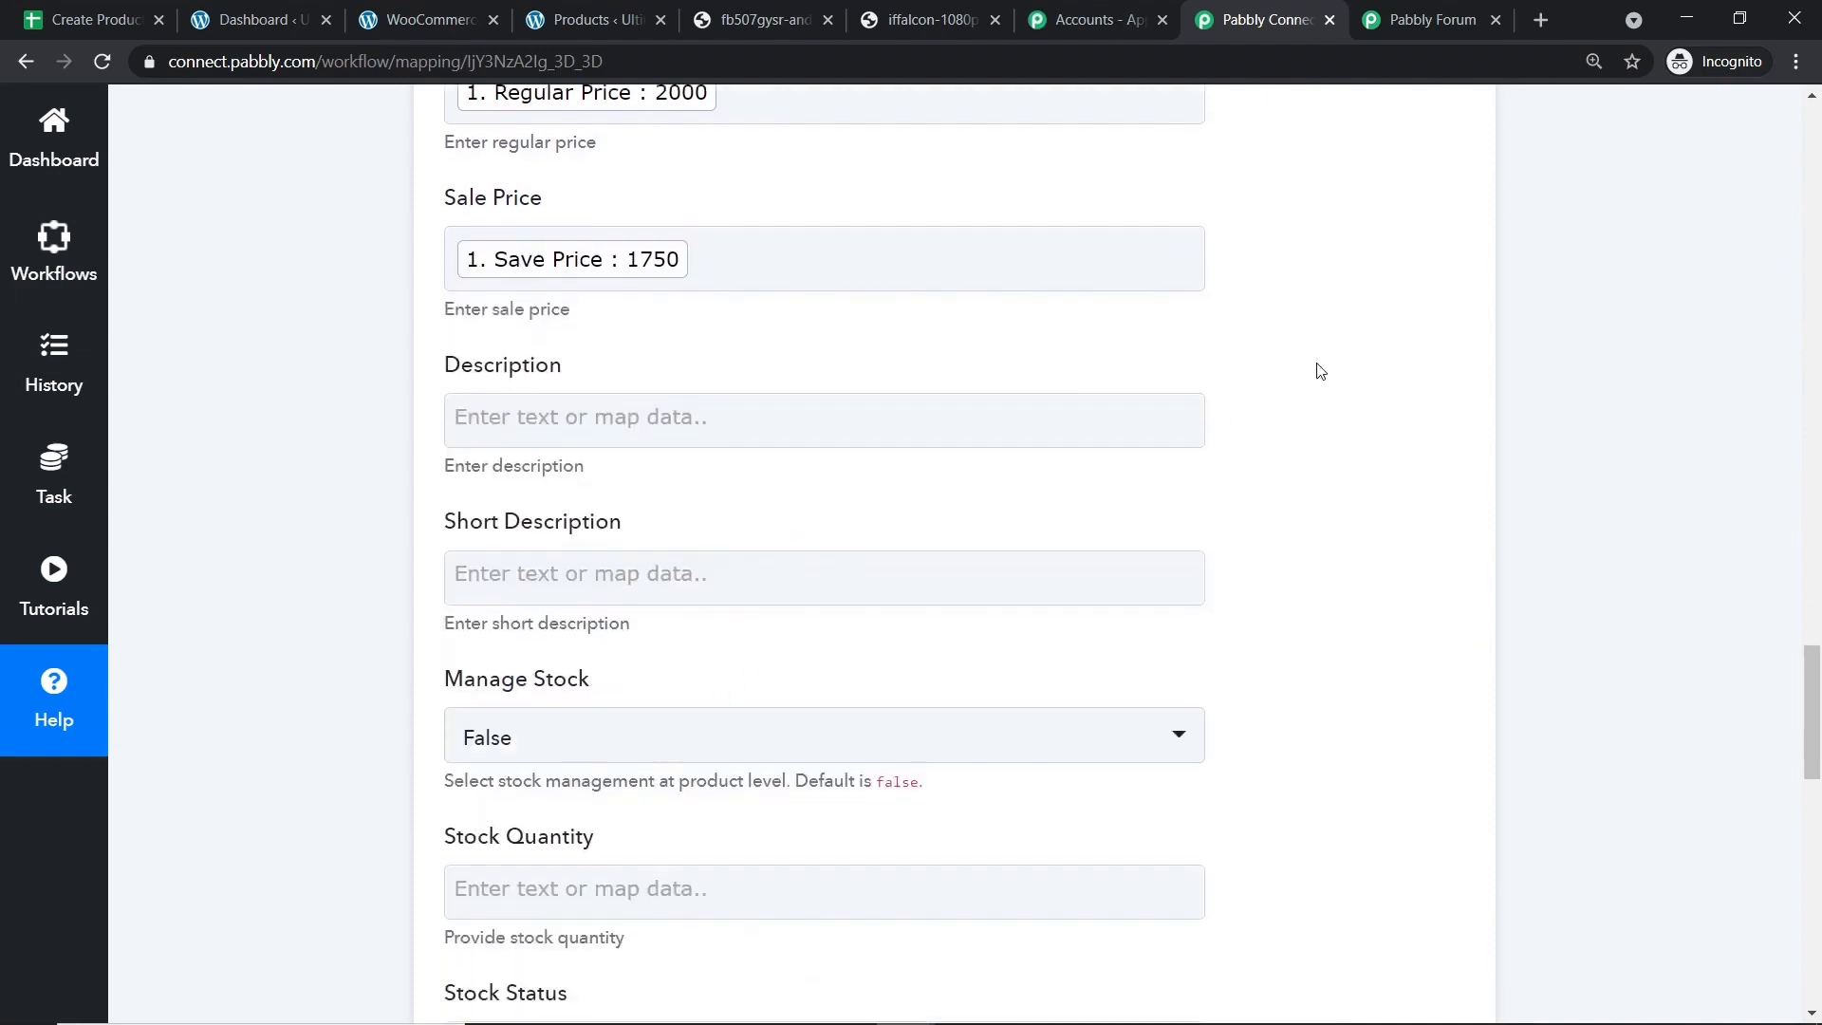
scroll(1320, 370, down, 1)
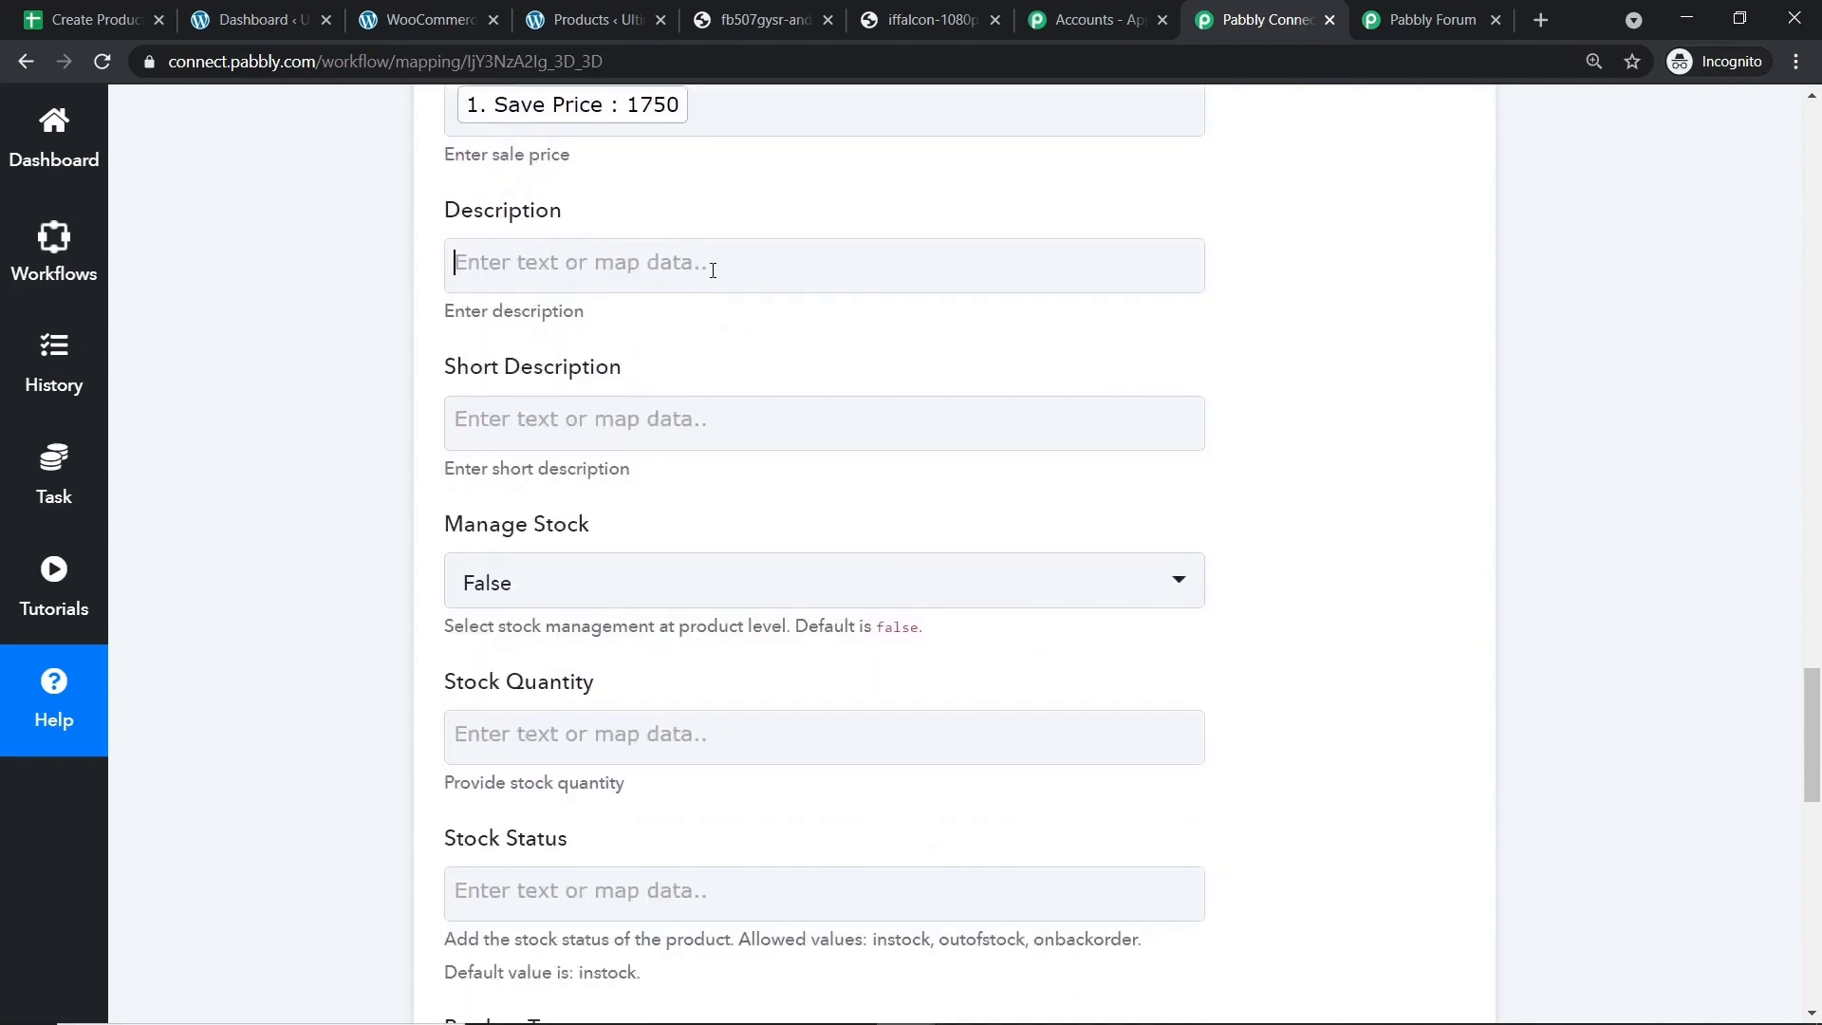
click(712, 271)
click(654, 477)
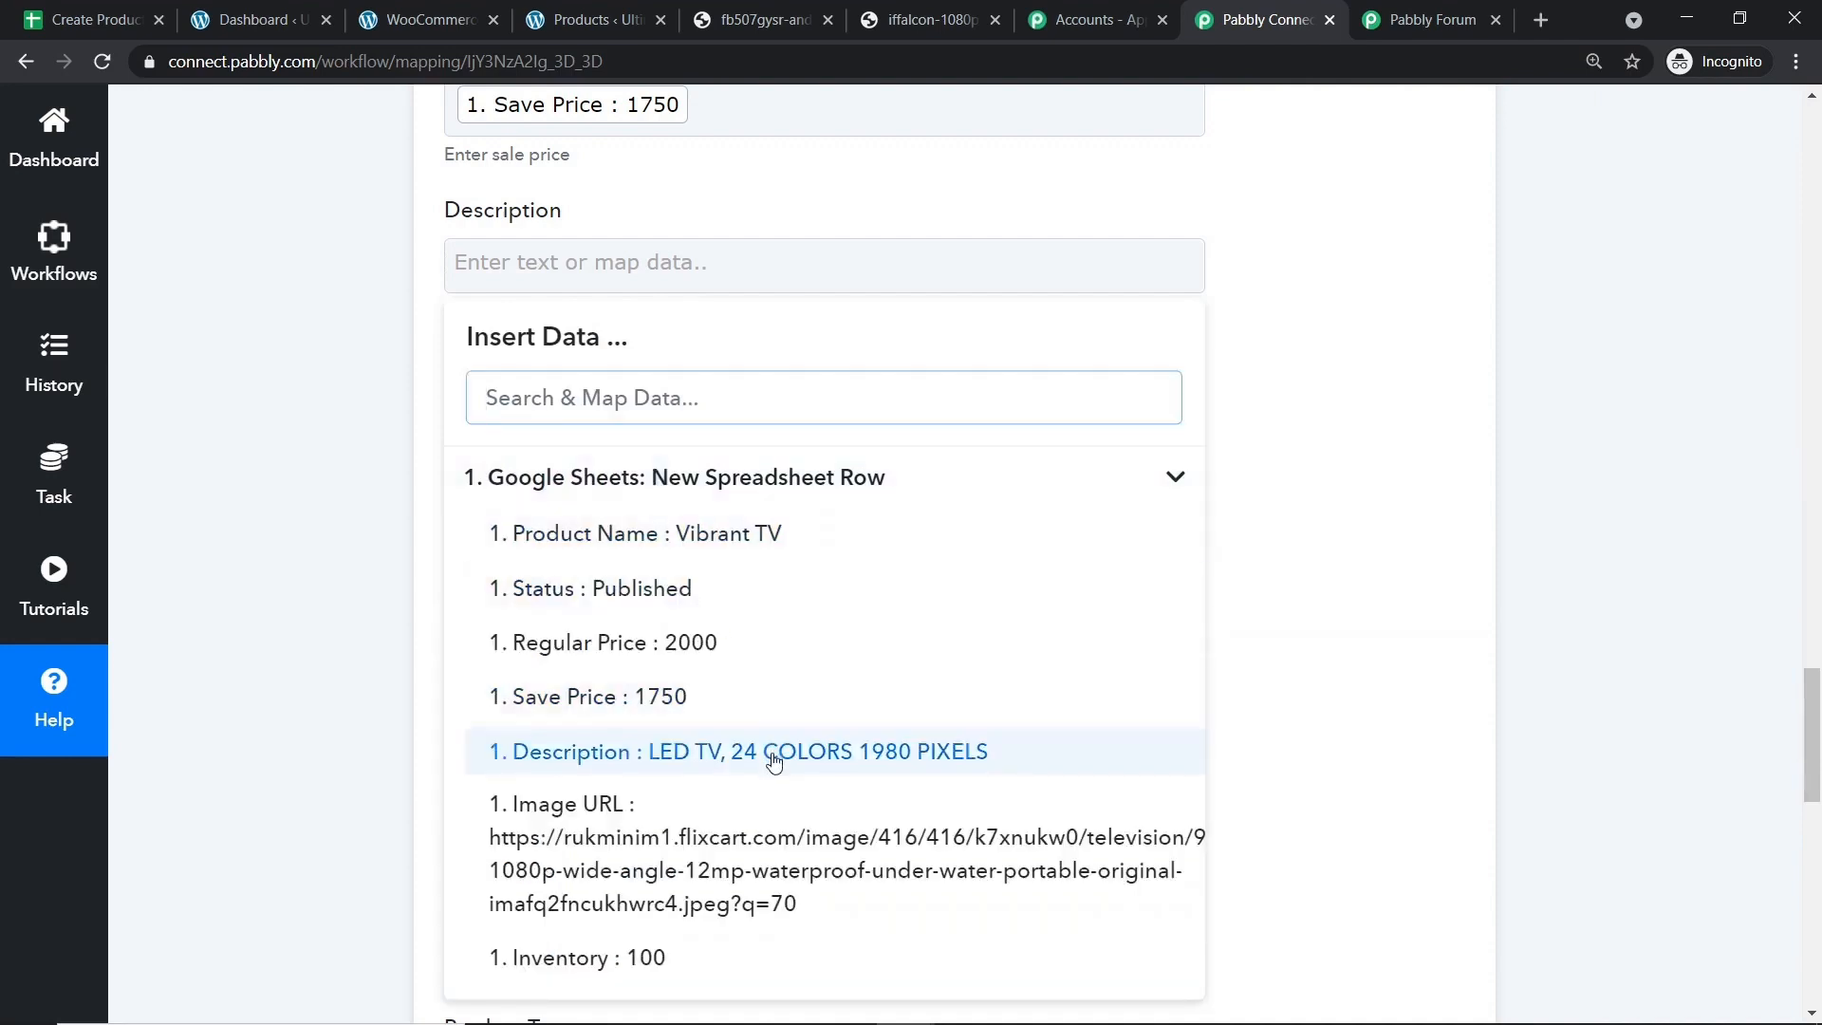
click(773, 759)
click(1329, 297)
Map Inventory 100 into Stock Quantity.
scroll(1124, 261, down, 2)
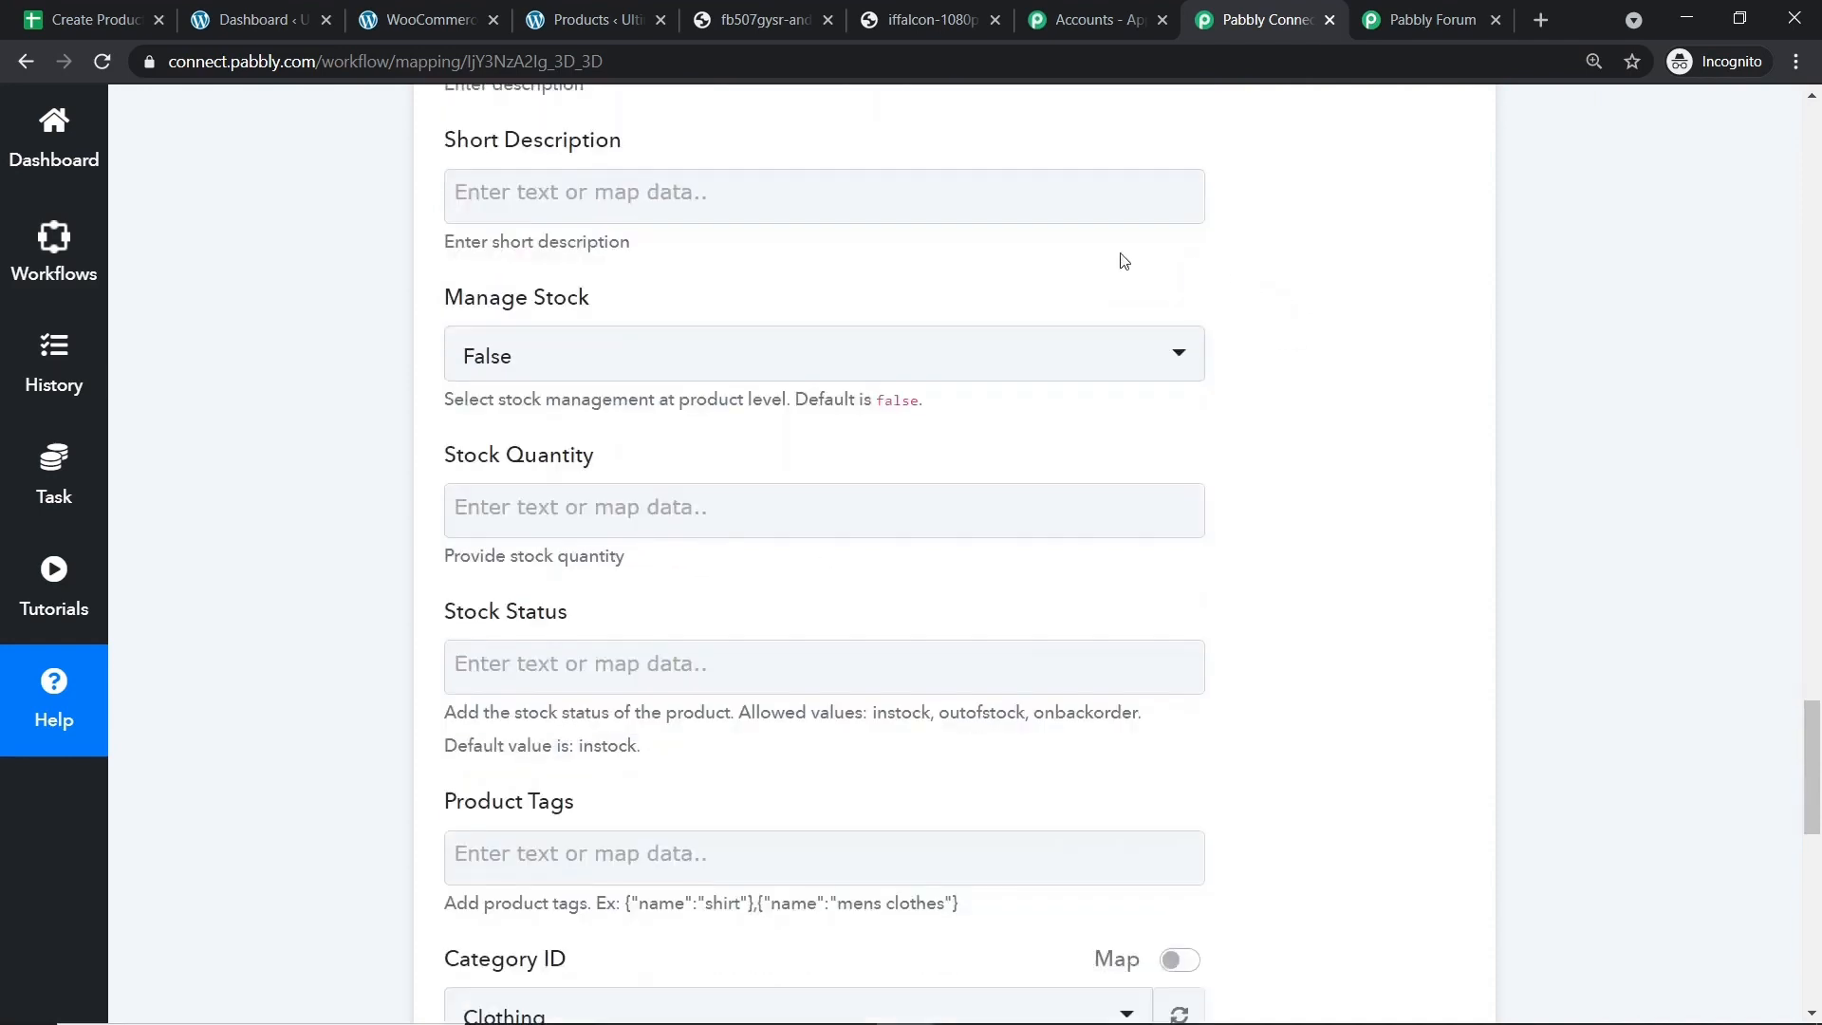
scroll(664, 237, down, 2)
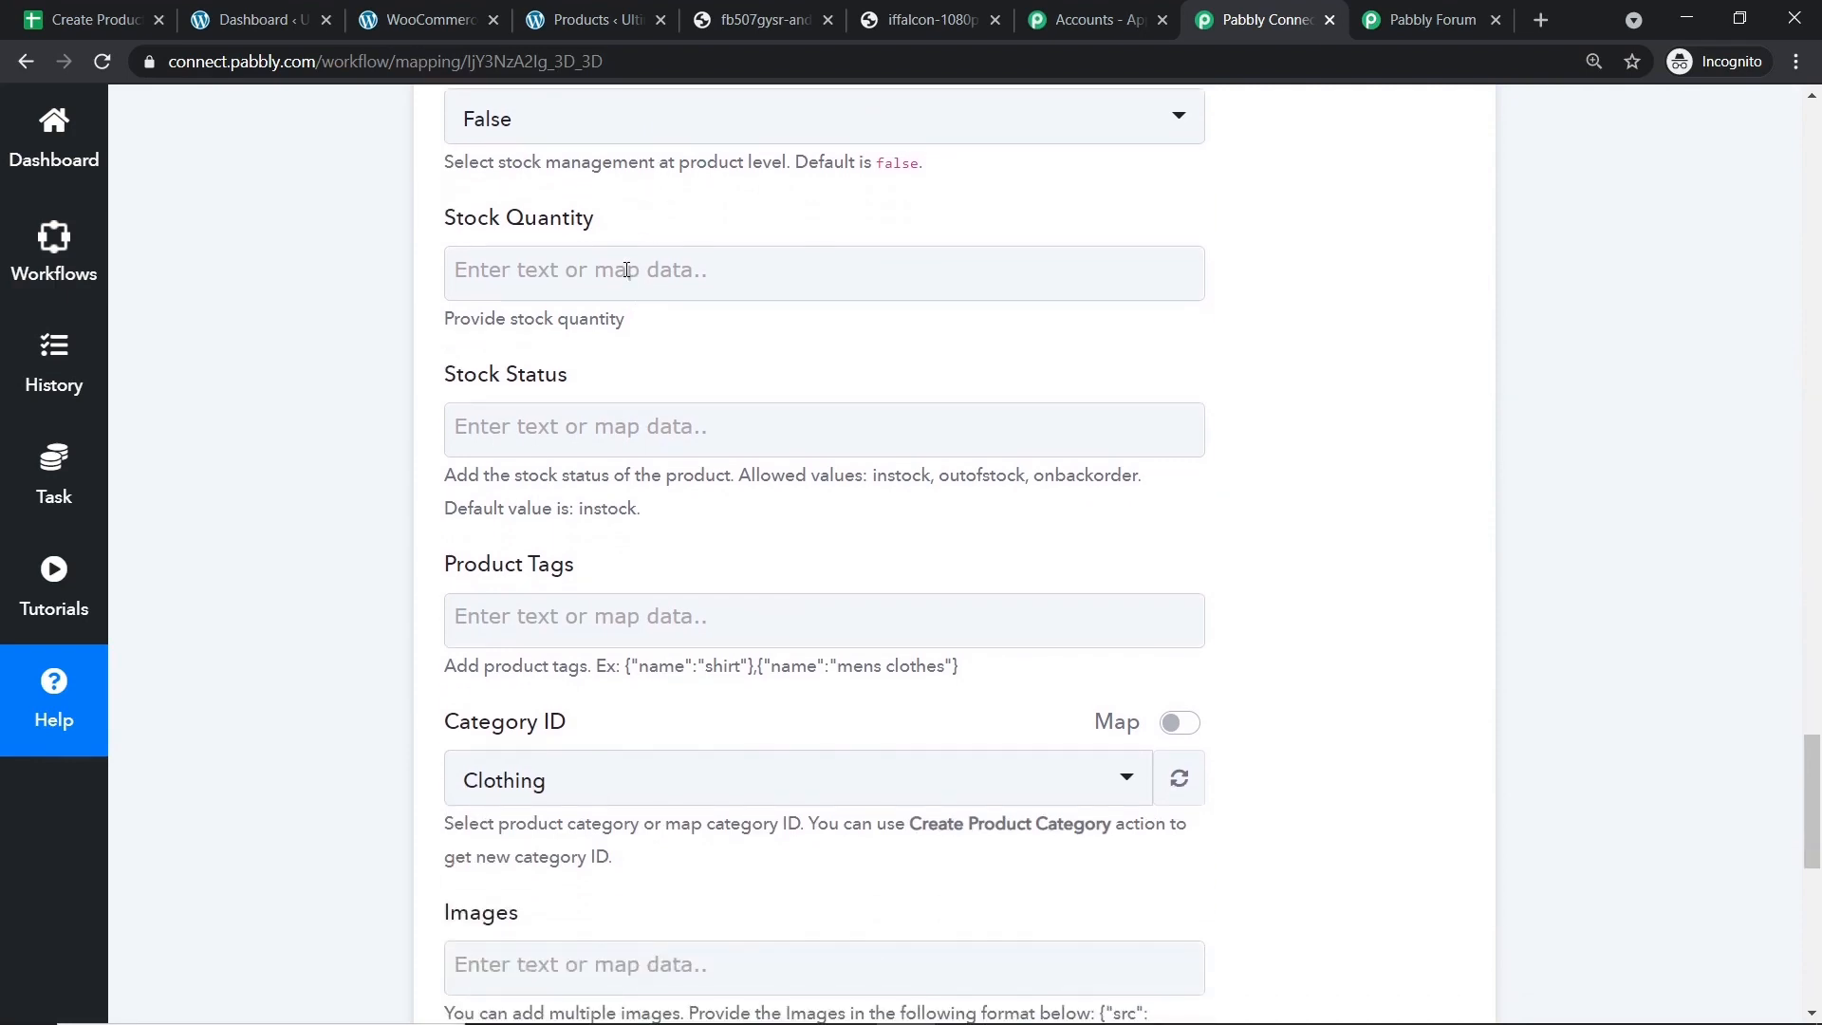
click(626, 270)
click(655, 500)
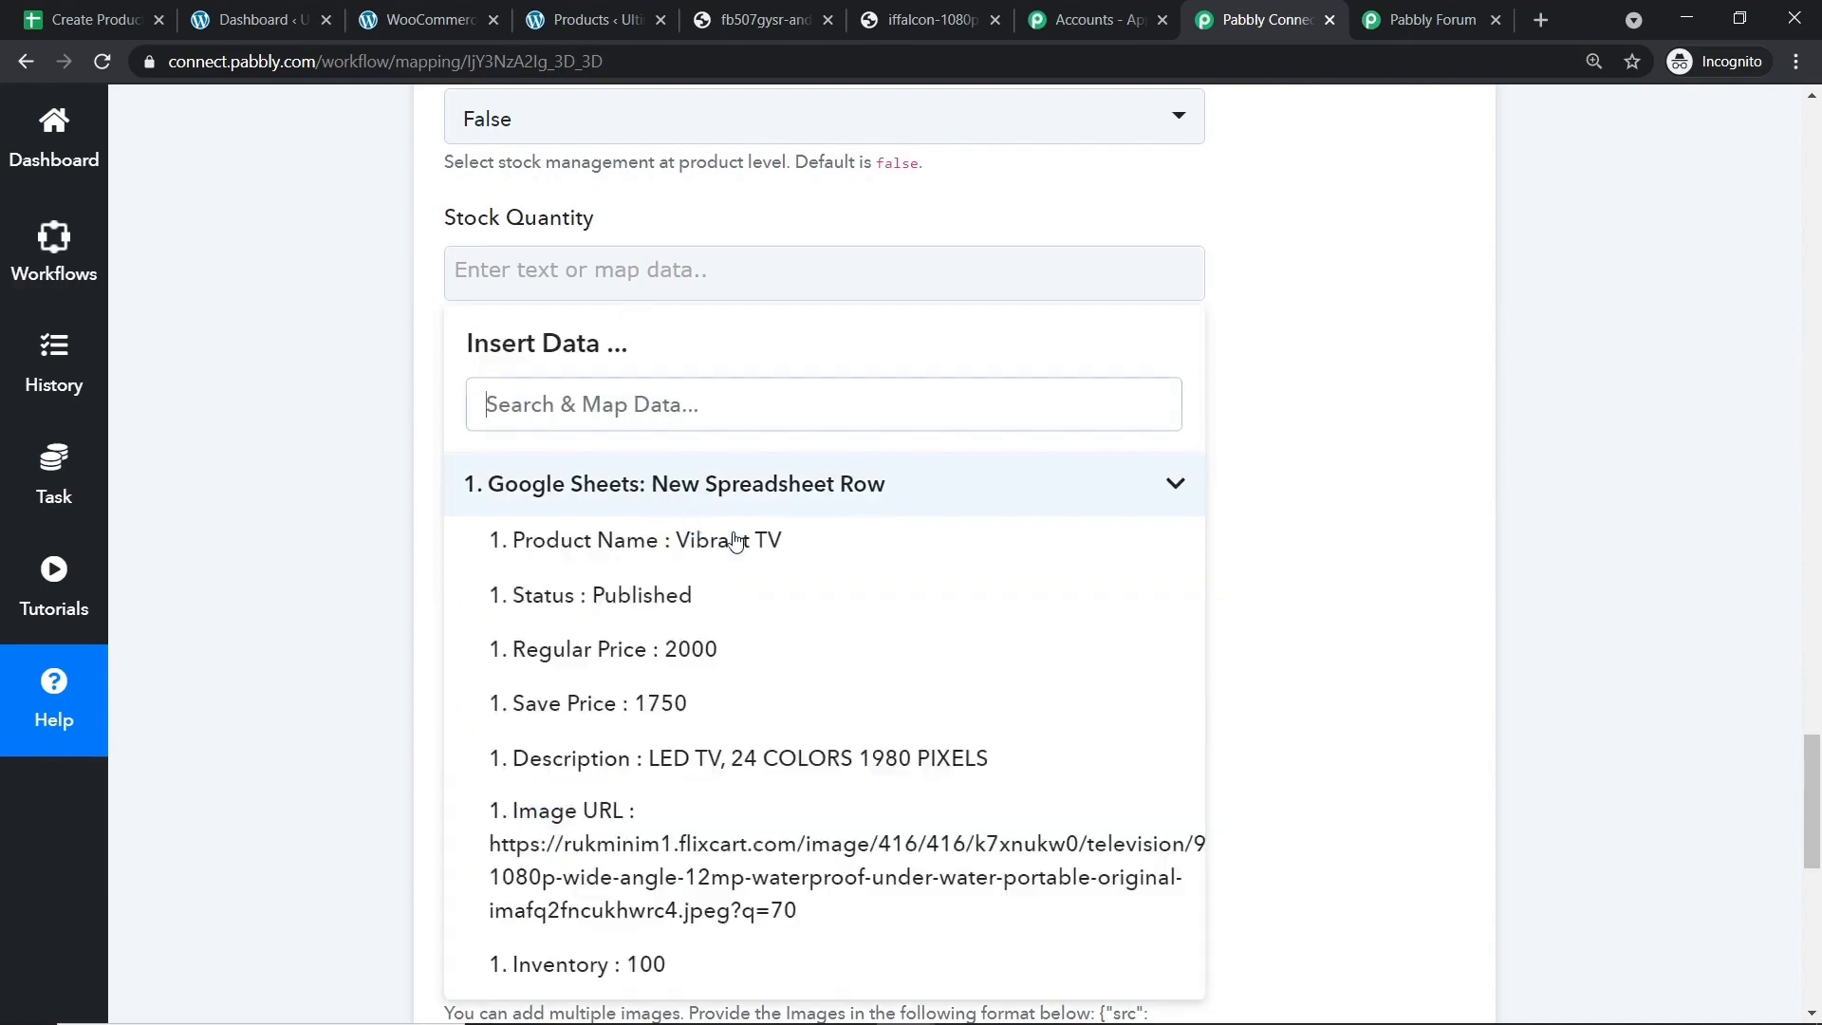
scroll(762, 749, down, 1)
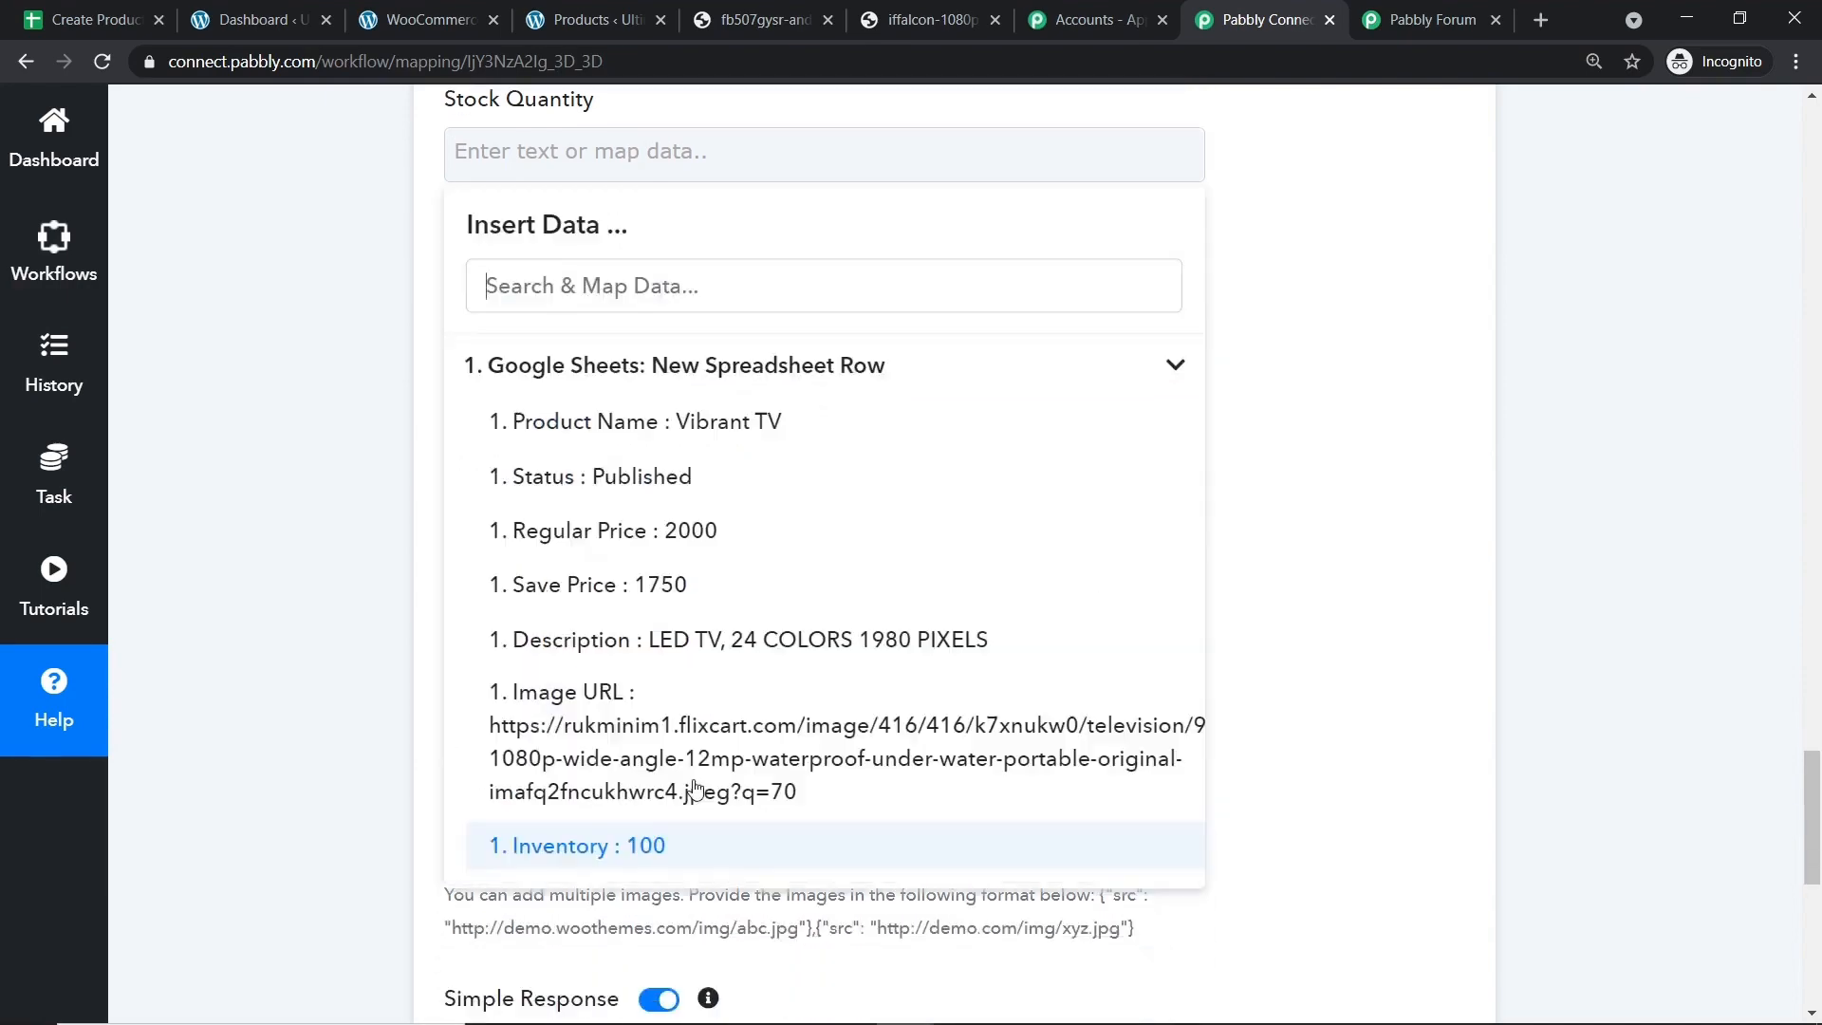
click(641, 847)
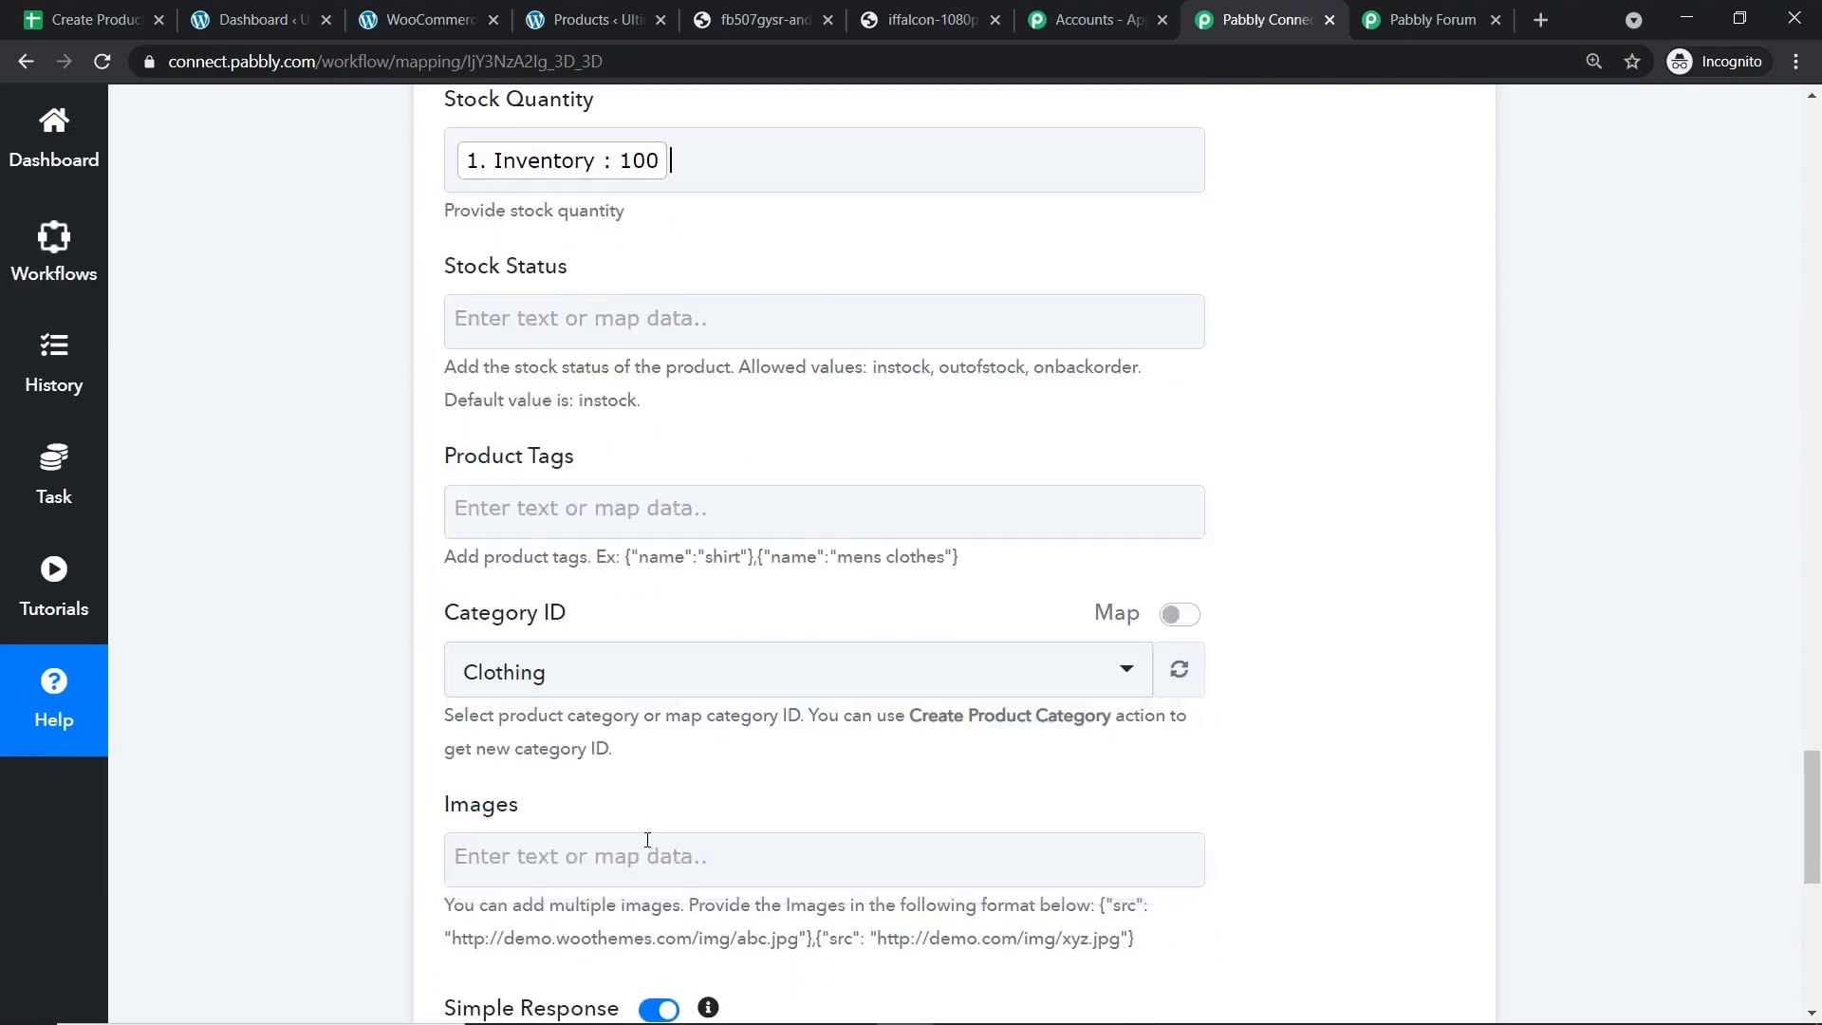
click(1269, 356)
scroll(1262, 313, down, 1)
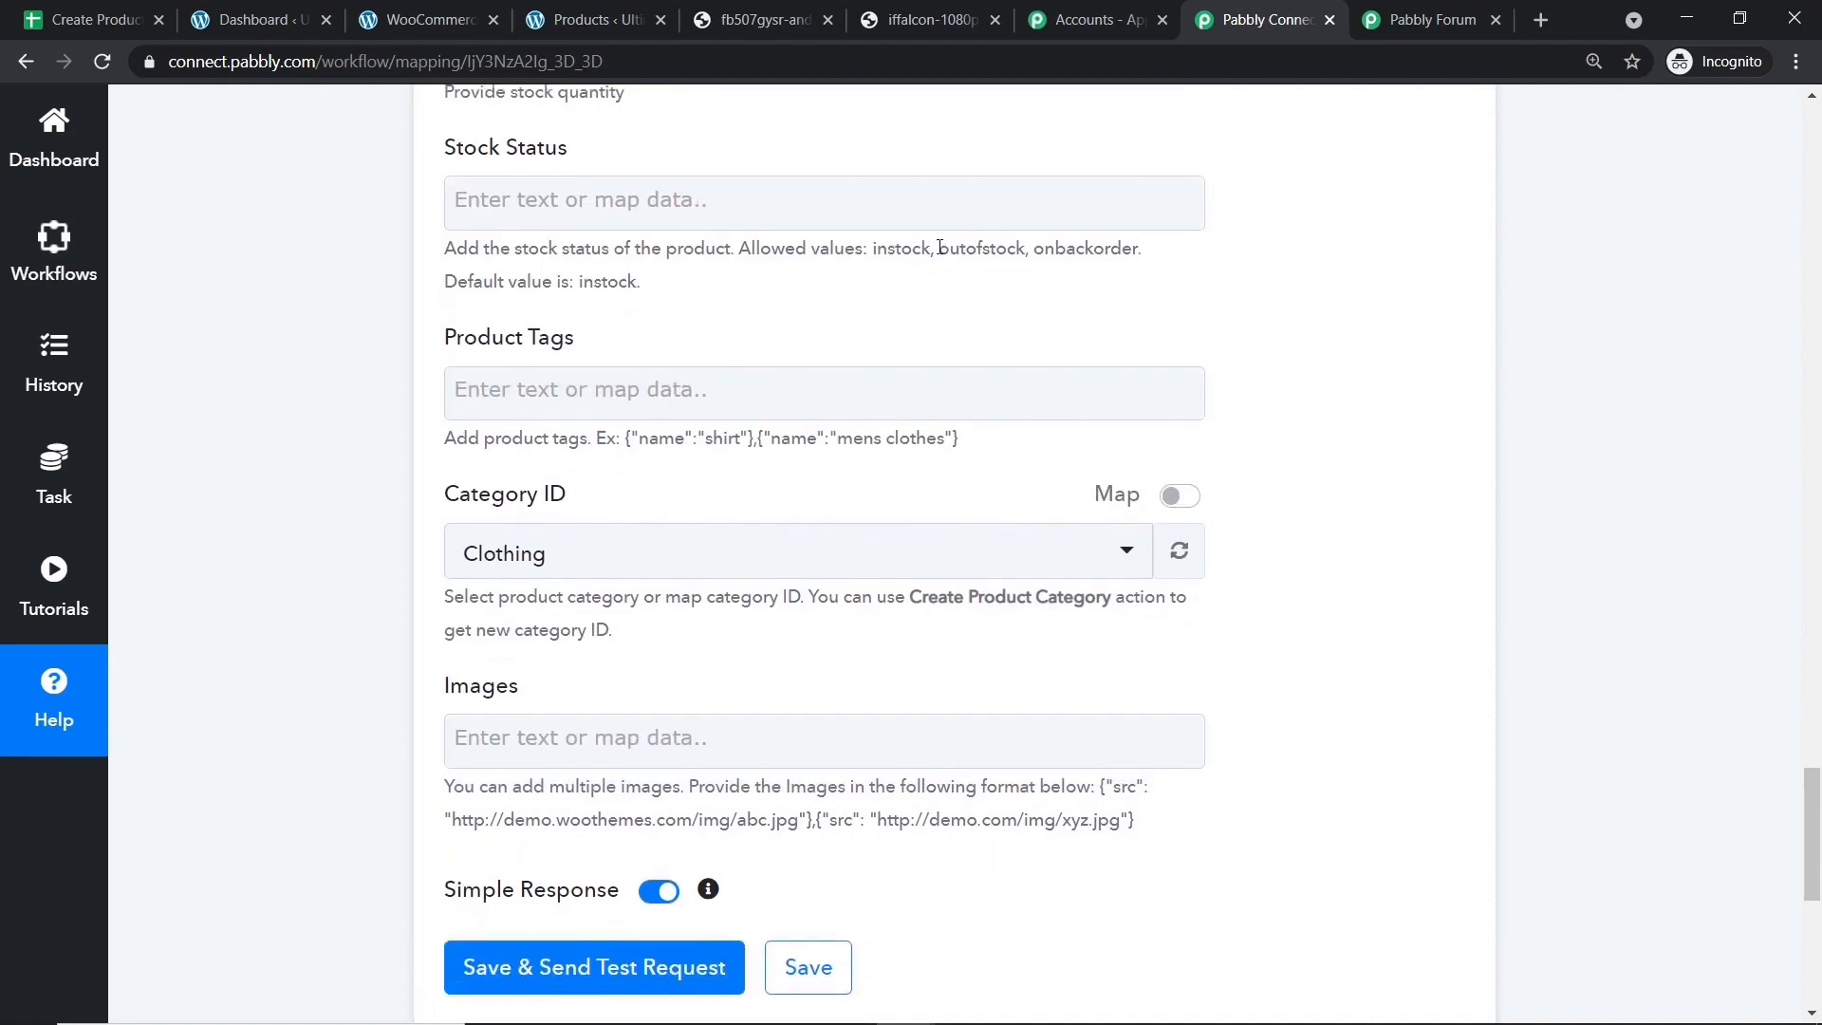
Copy 'instock' from the hint and paste it into Stock Status.
drag(925, 252, 874, 253)
right_click(875, 253)
click(909, 274)
click(679, 210)
key(ctrl+v)
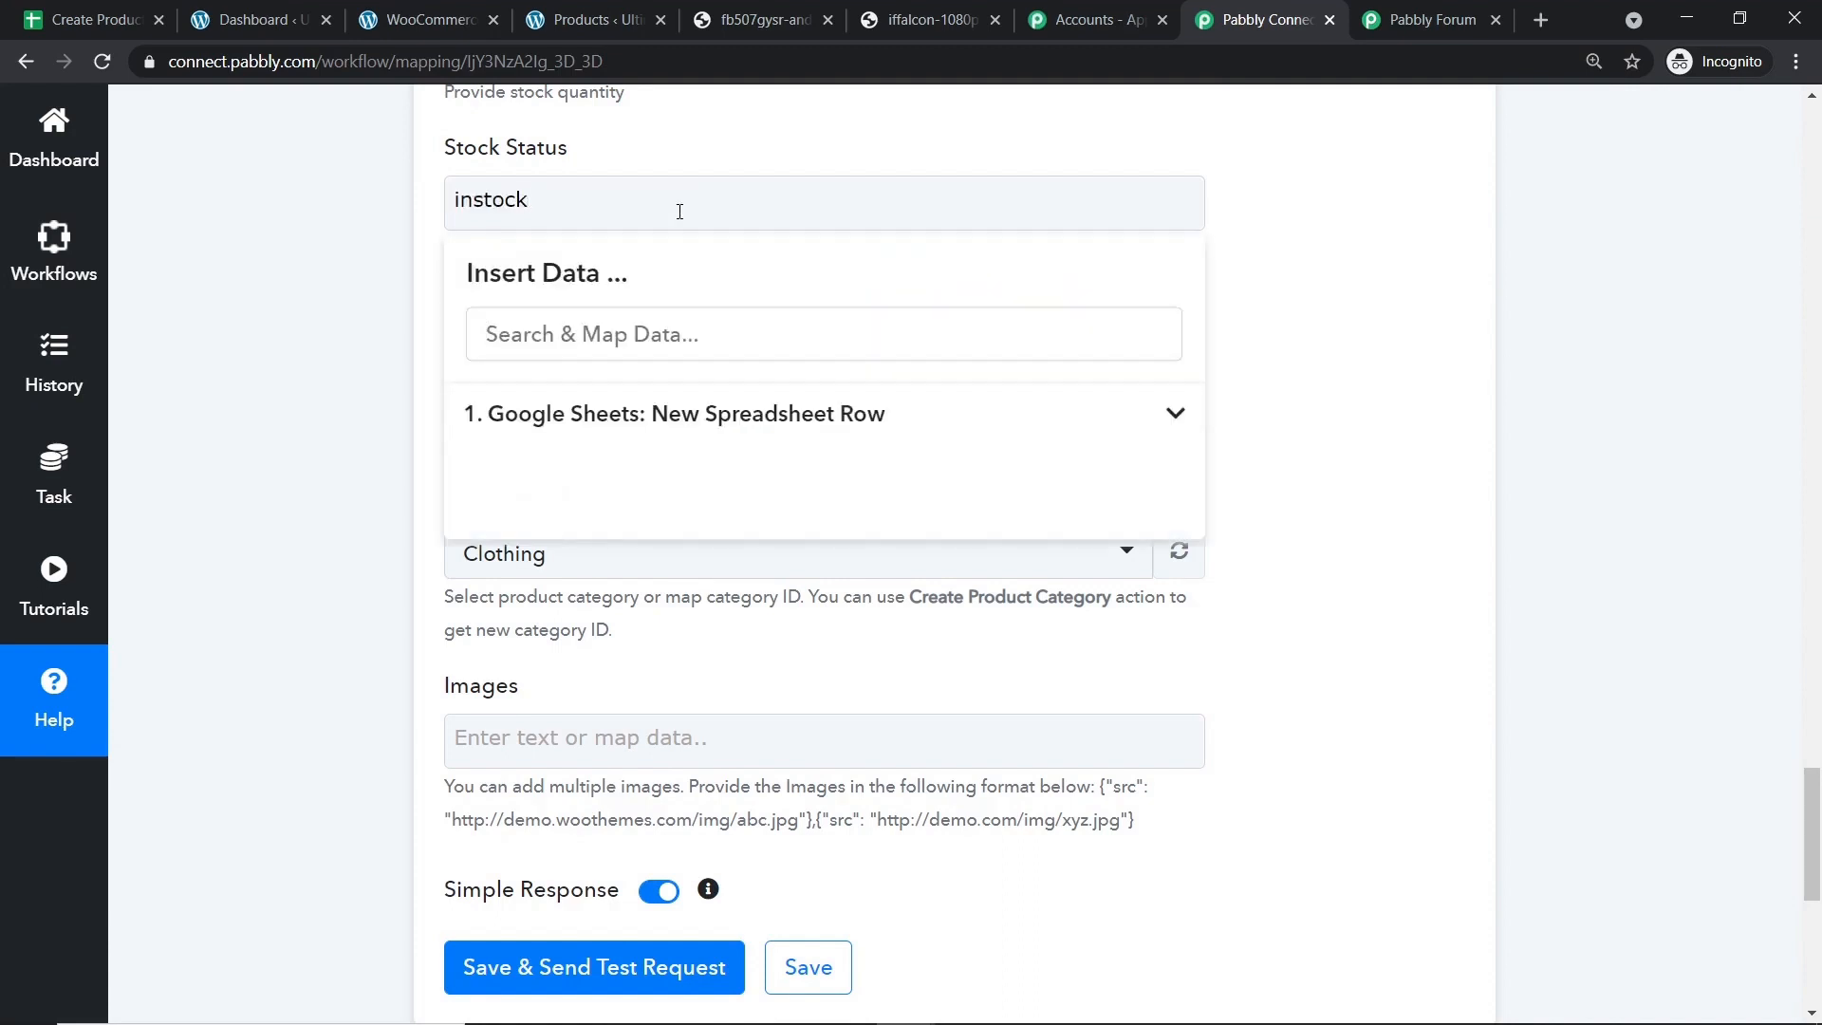
click(1343, 159)
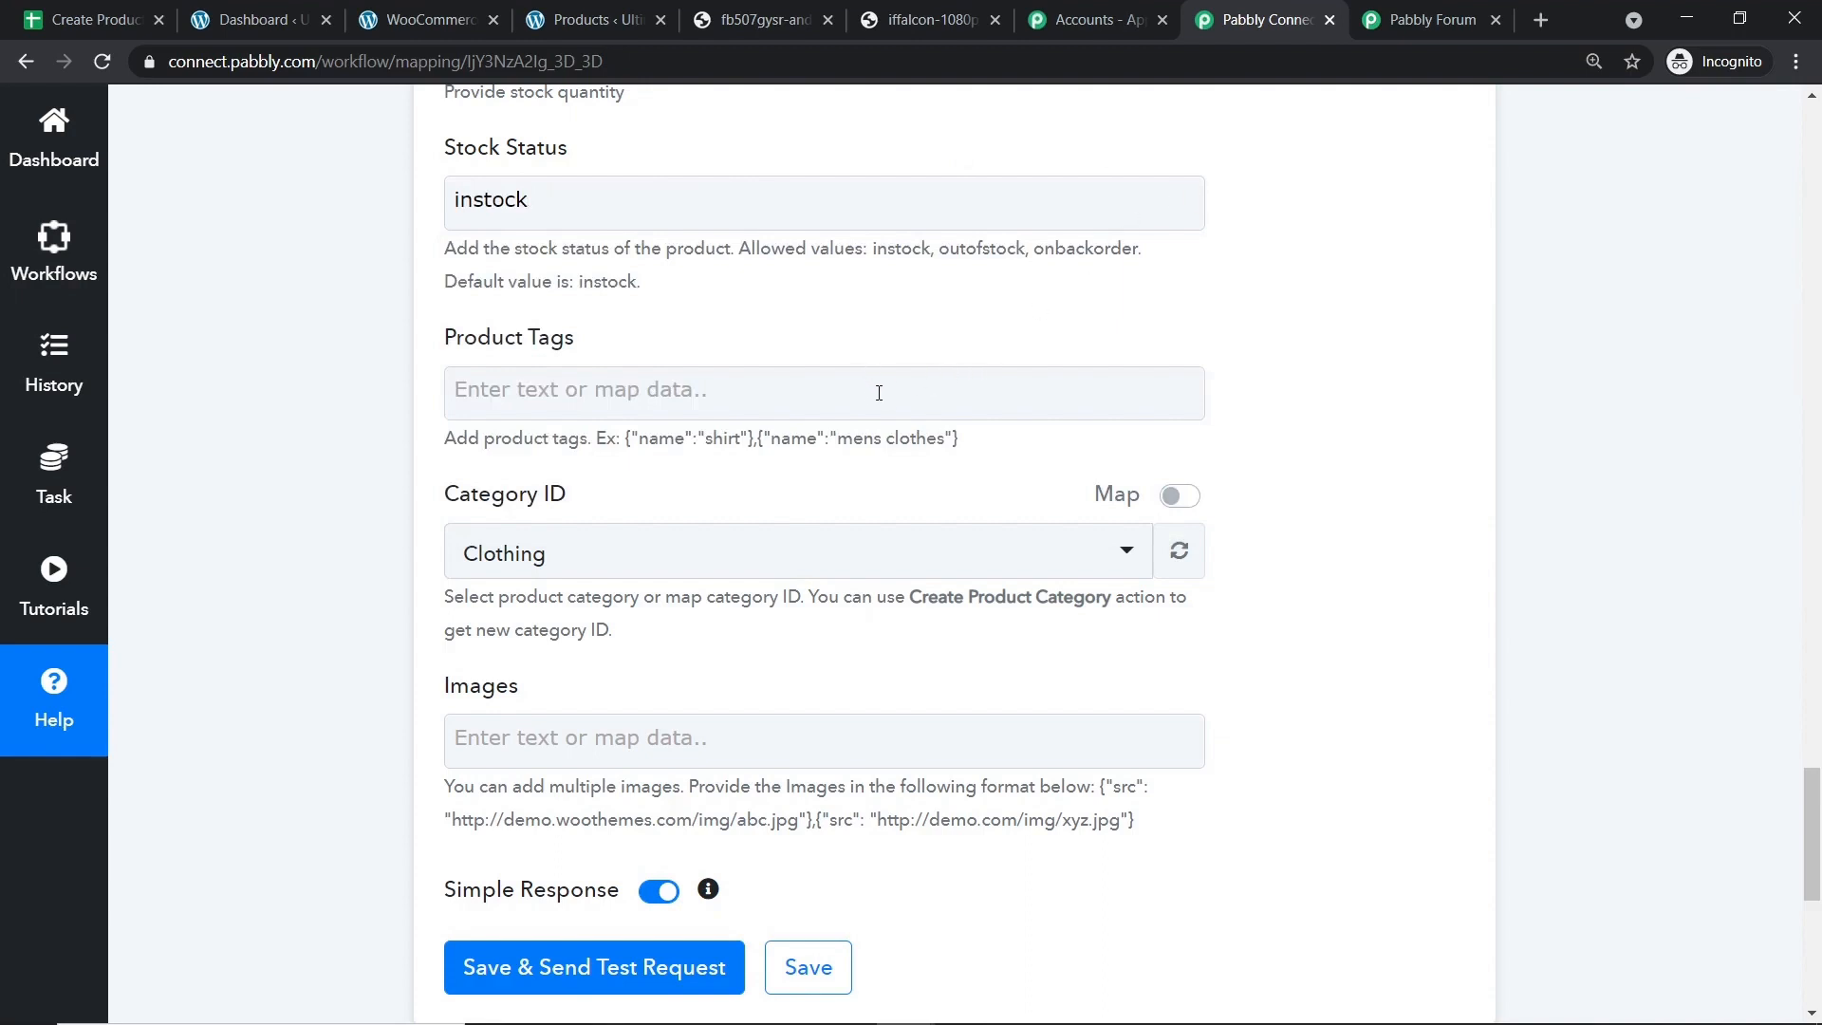
Copy the example tag text from the hint for the Product Tags field.
drag(744, 437, 631, 440)
right_click(631, 440)
click(664, 459)
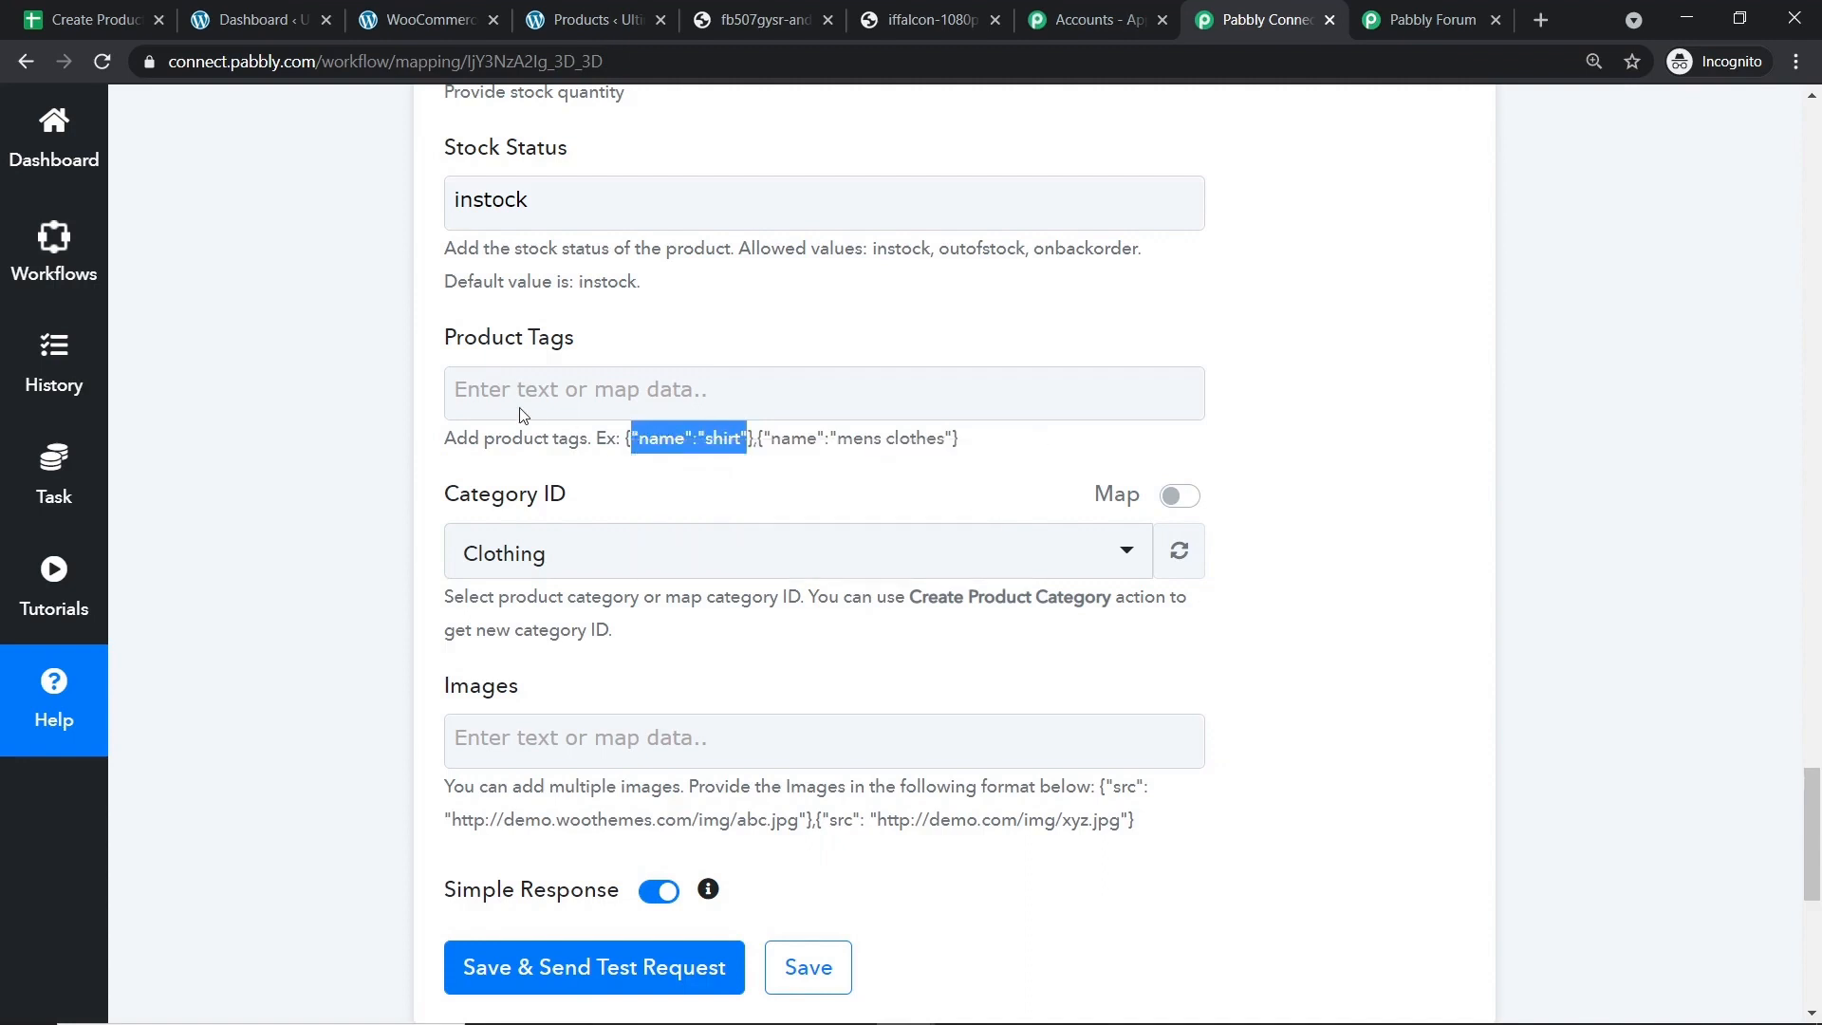
click(519, 389)
click(947, 293)
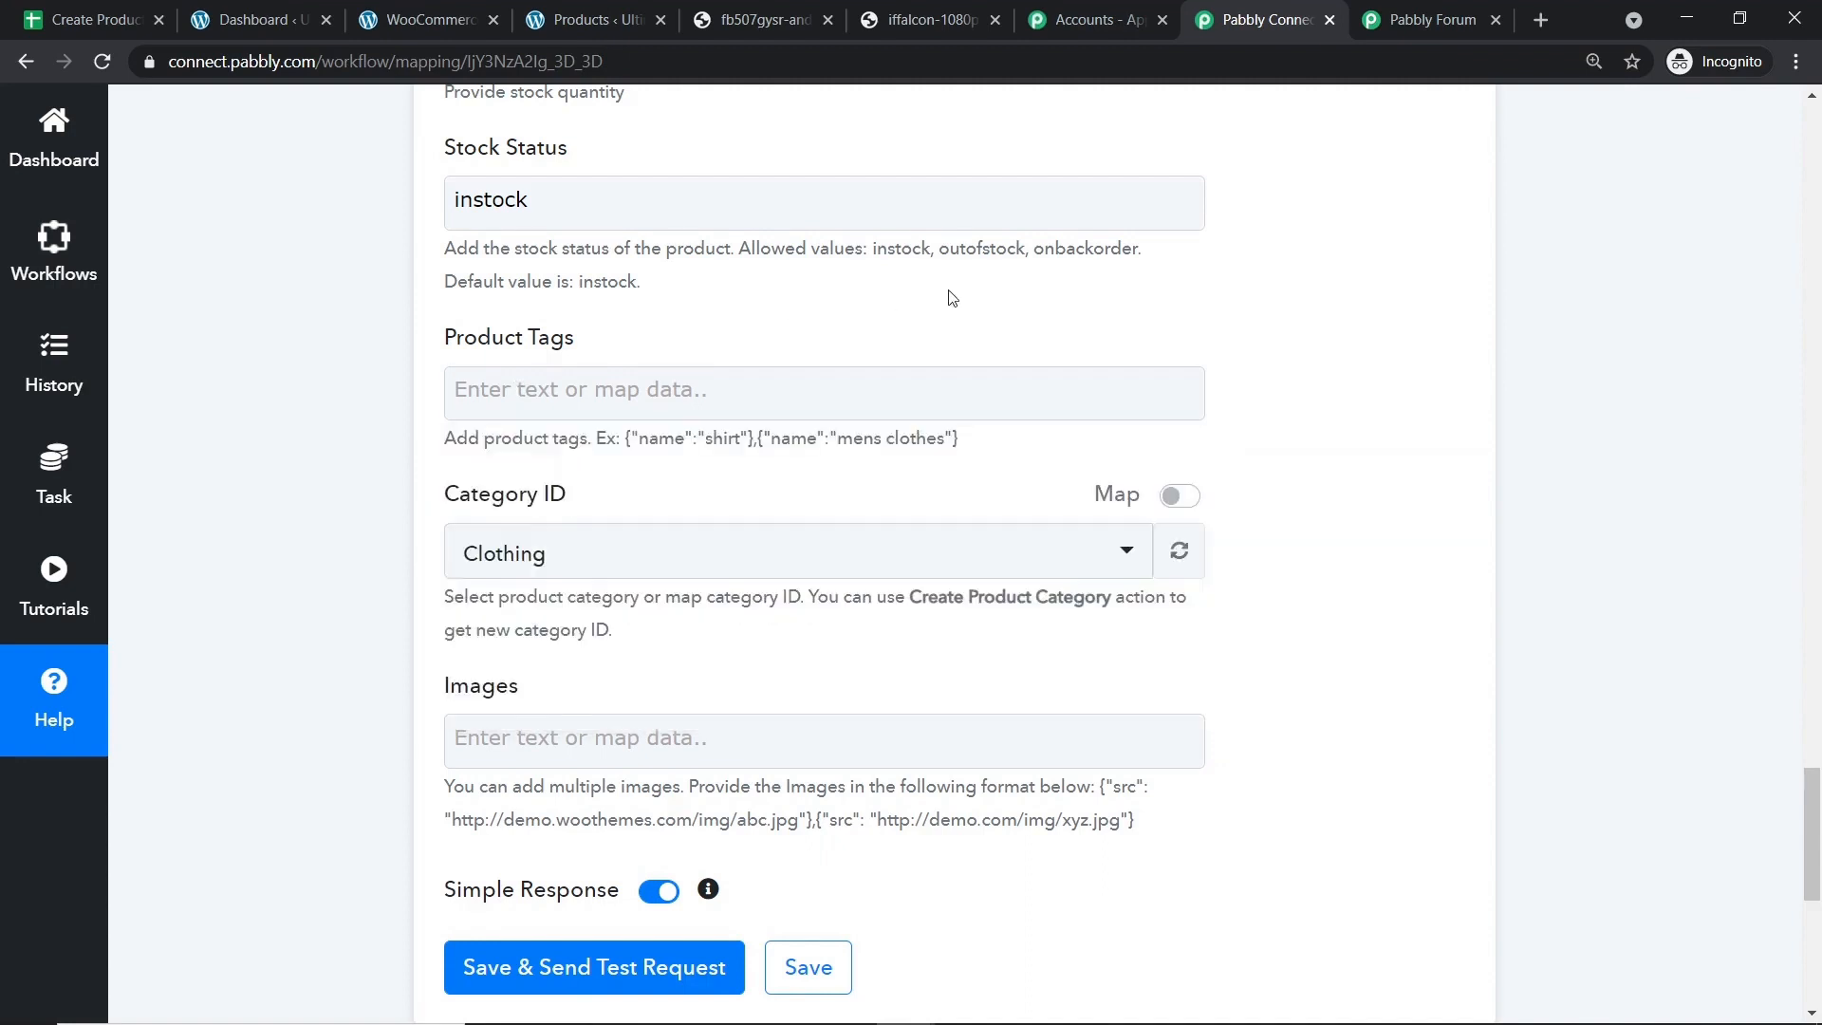
Change the product Category ID from Clothing to Uncategorized.
scroll(956, 293, down, 1)
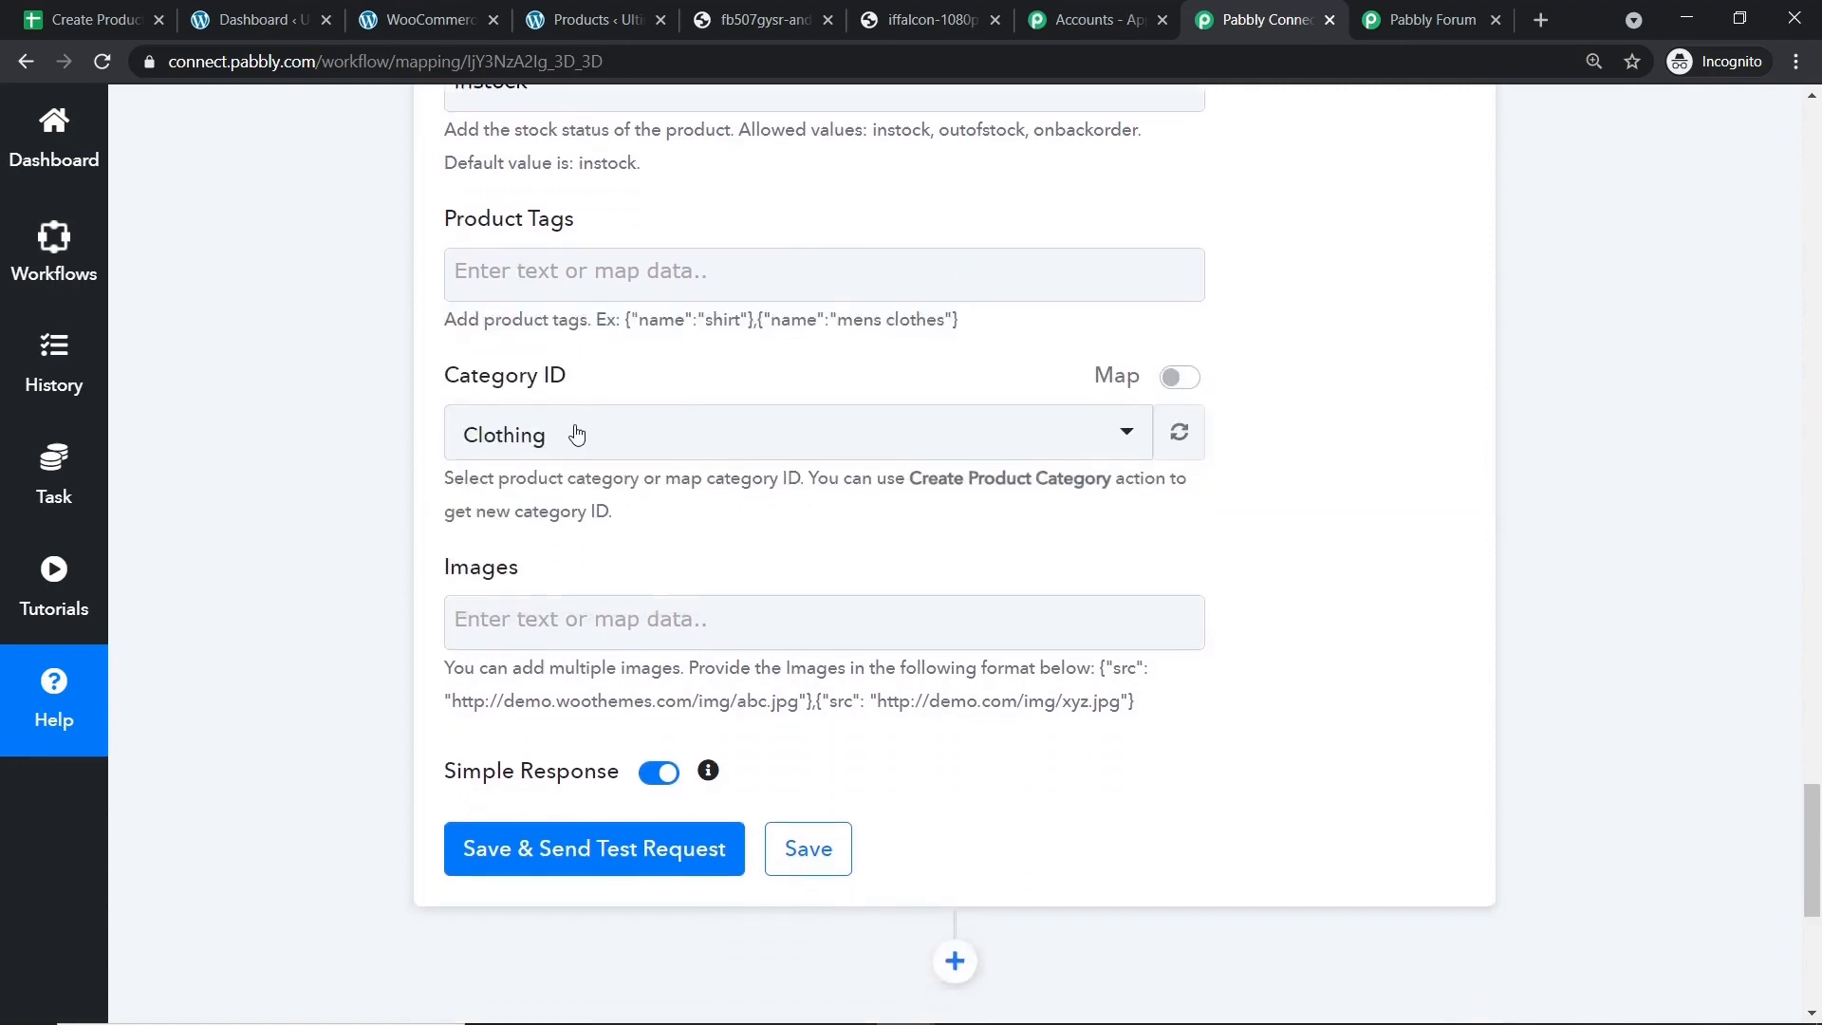
click(576, 434)
click(578, 665)
scroll(1319, 389, down, 2)
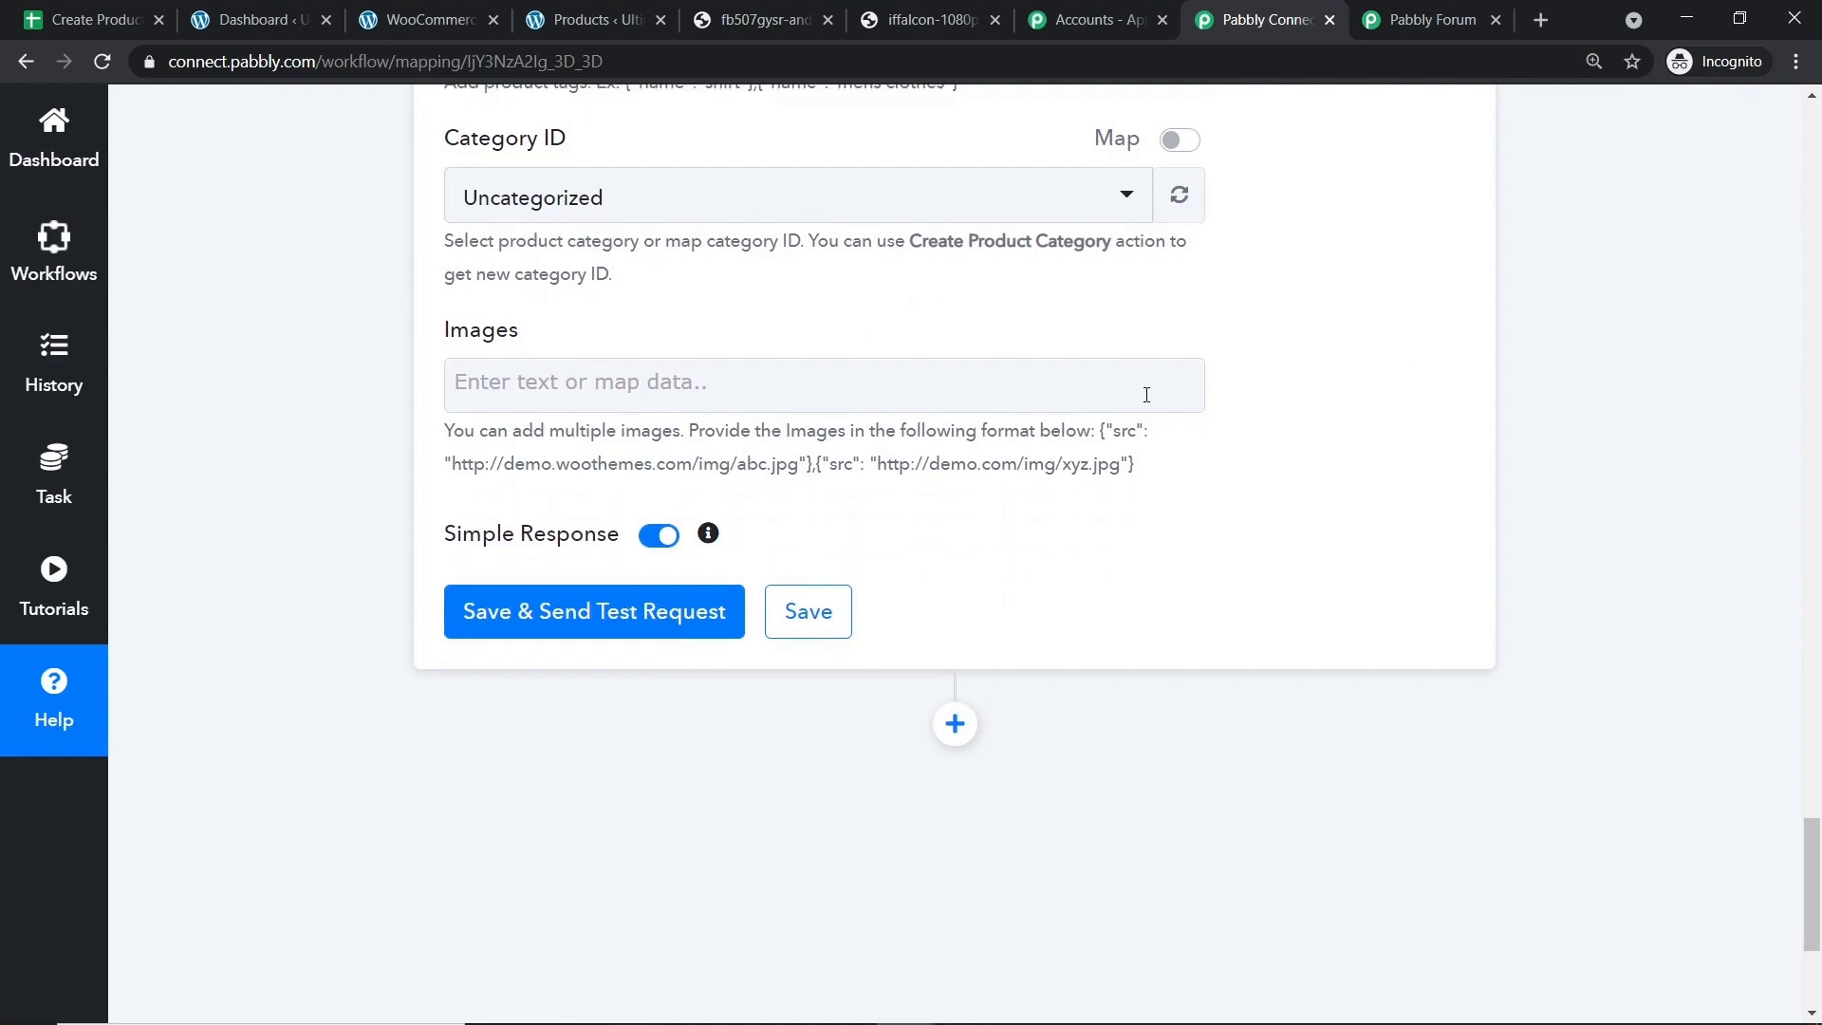
Paste the sample {"src": ...} image entry from the help text into Images.
drag(1112, 447, 815, 484)
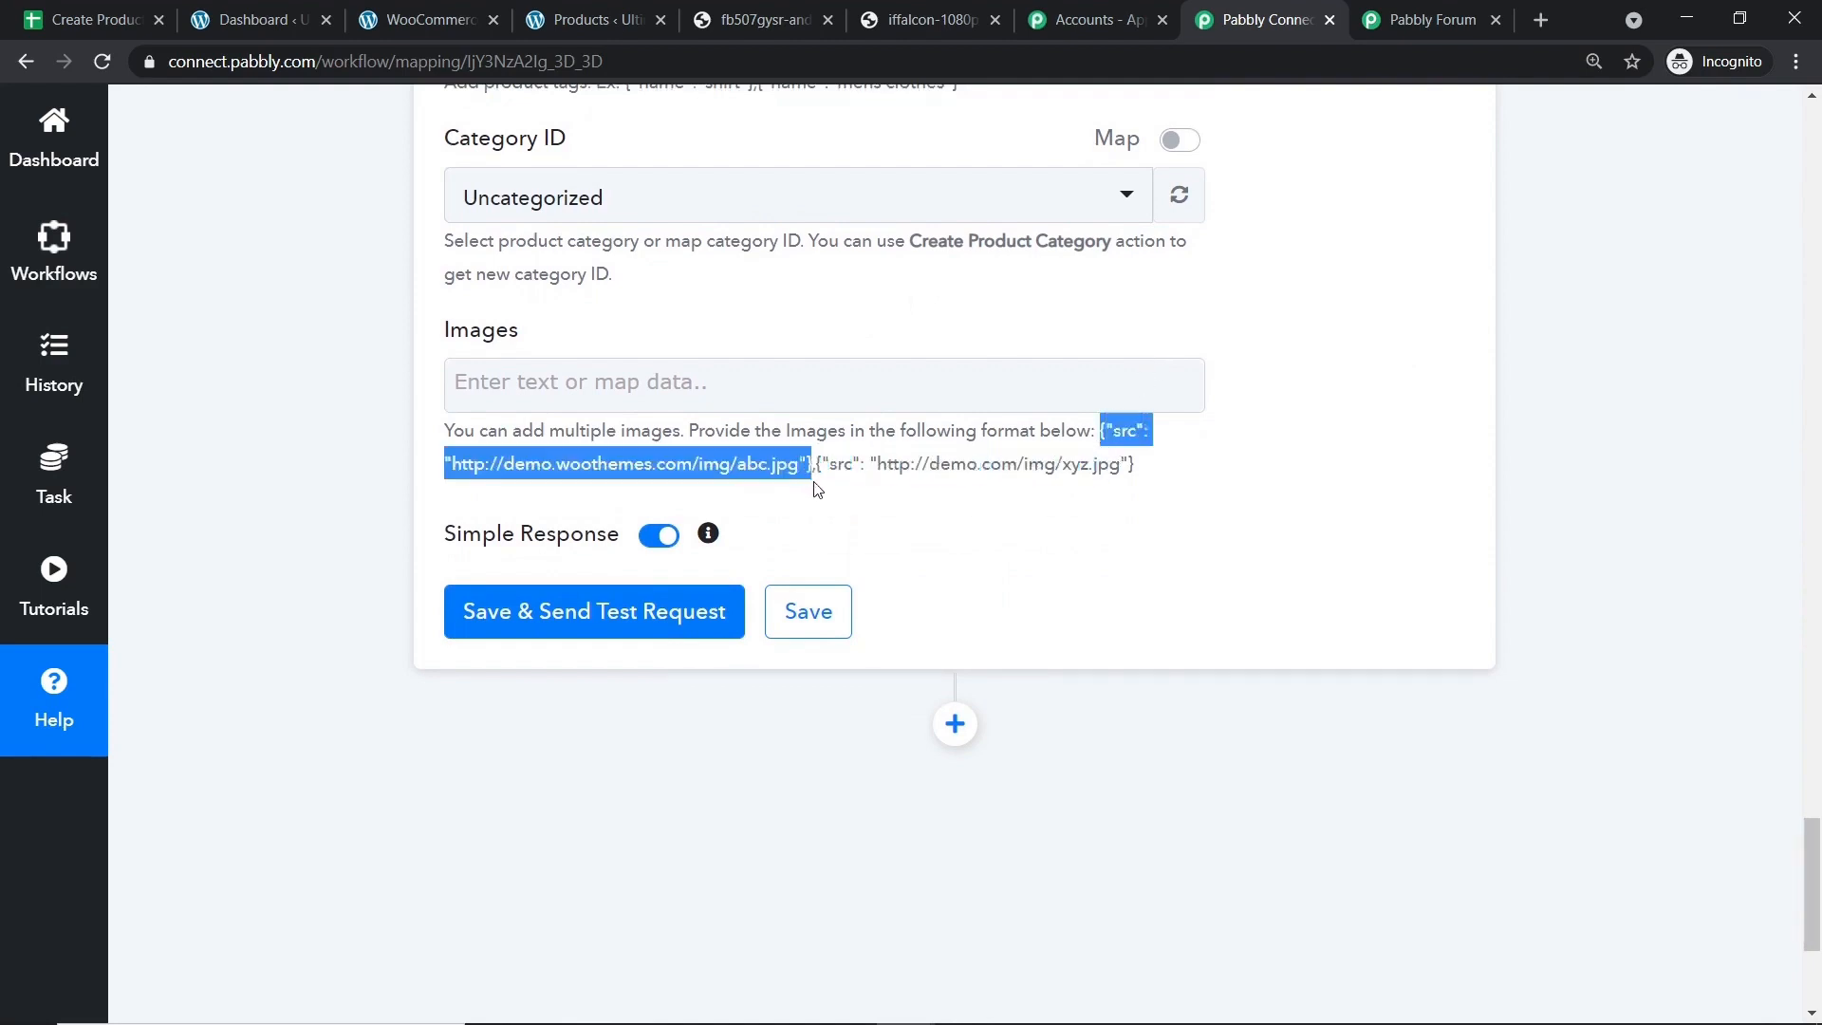
right_click(805, 467)
click(840, 485)
click(685, 410)
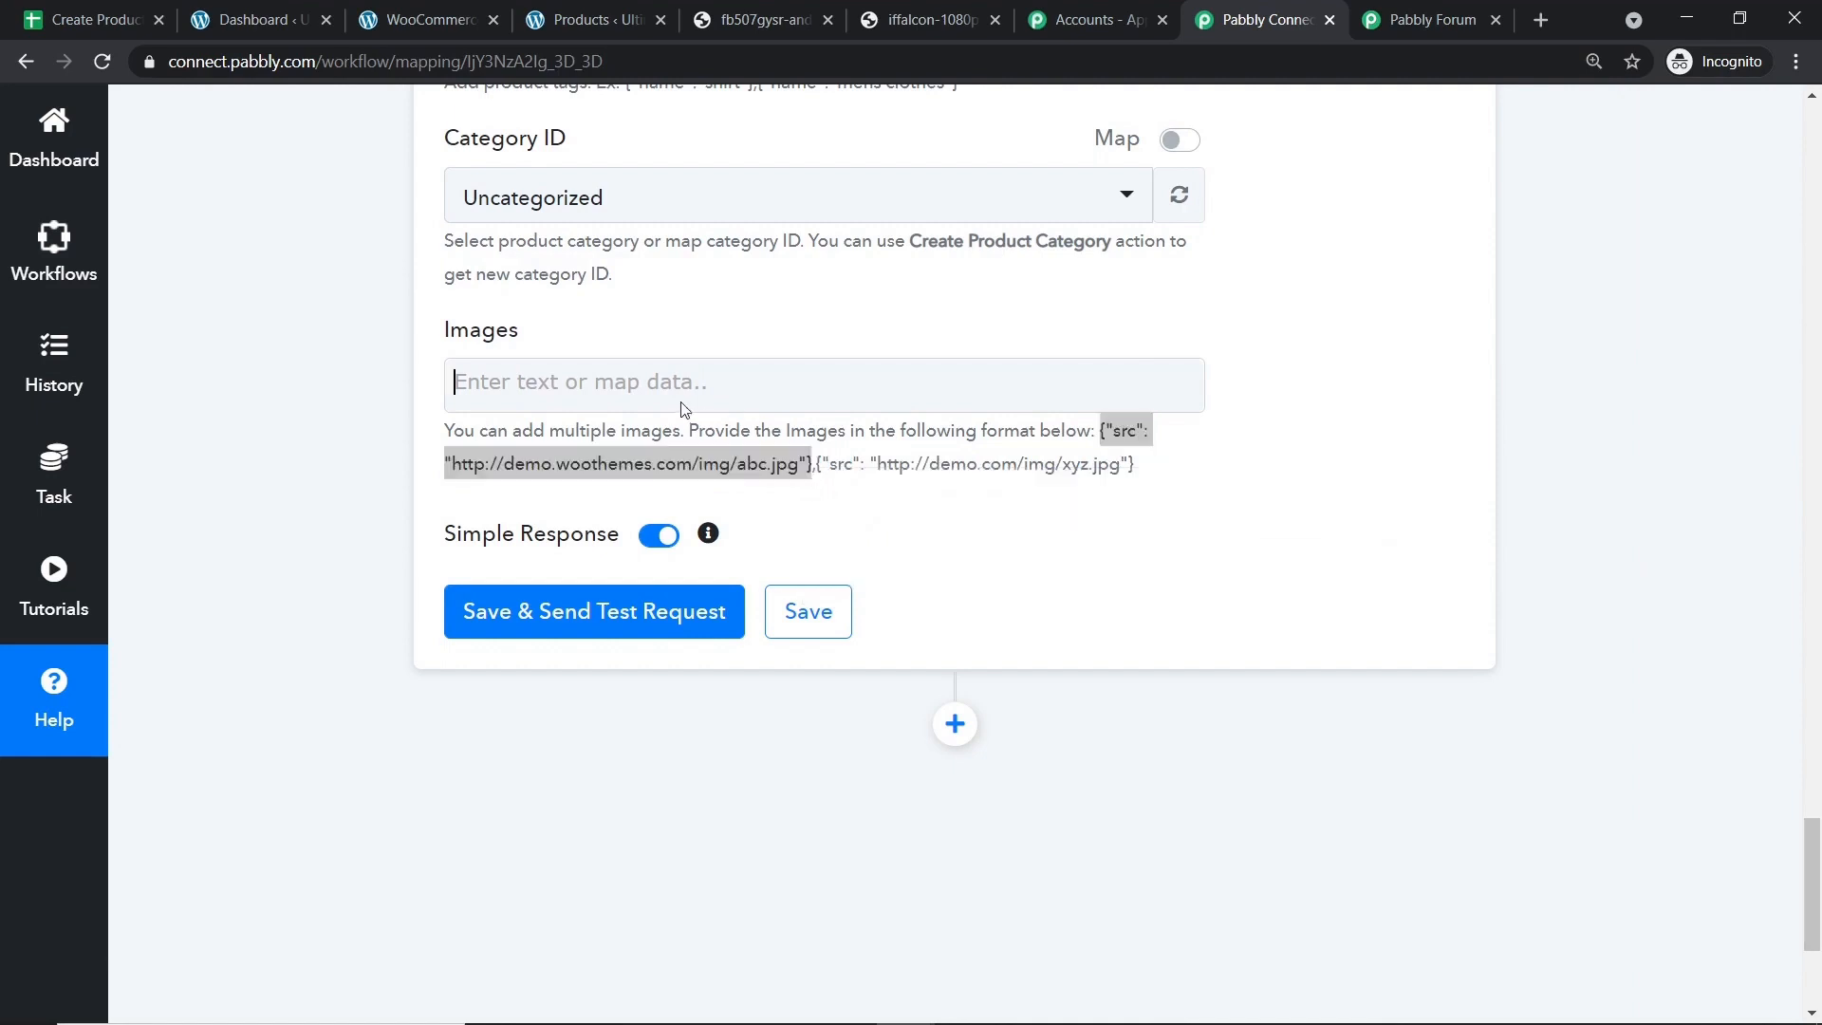
key(ctrl+v)
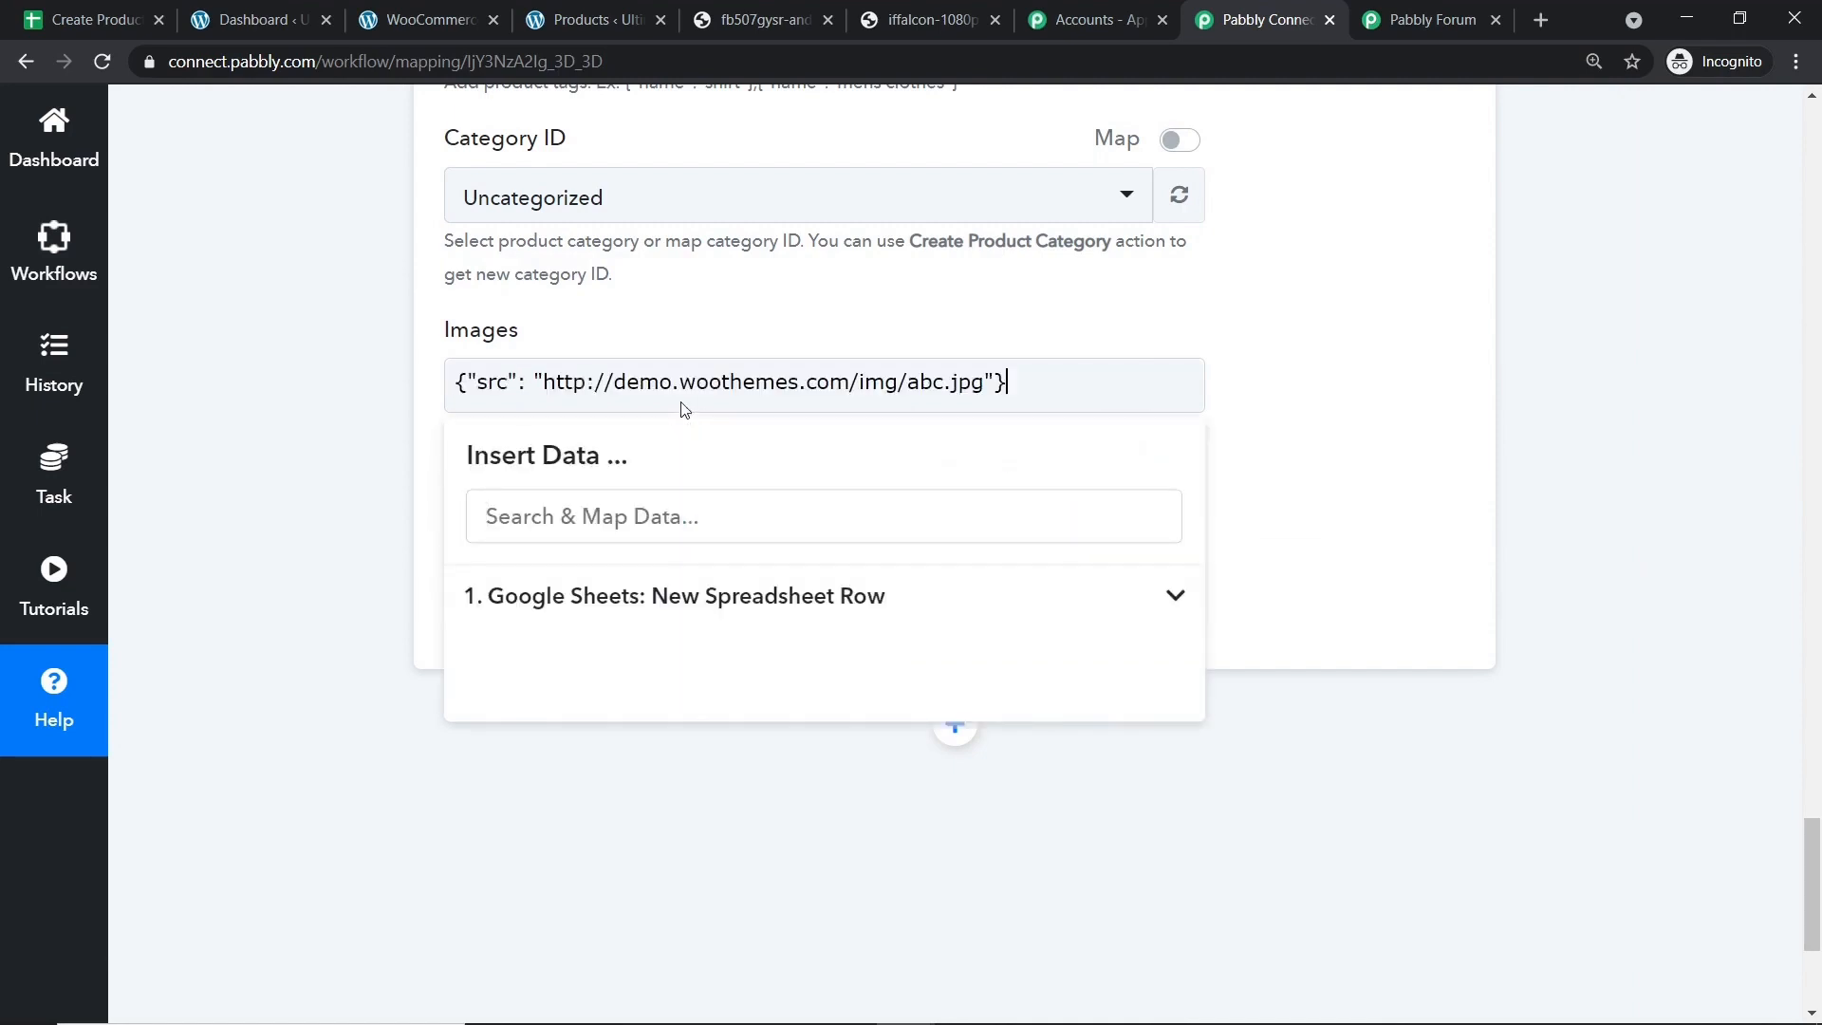
click(1144, 302)
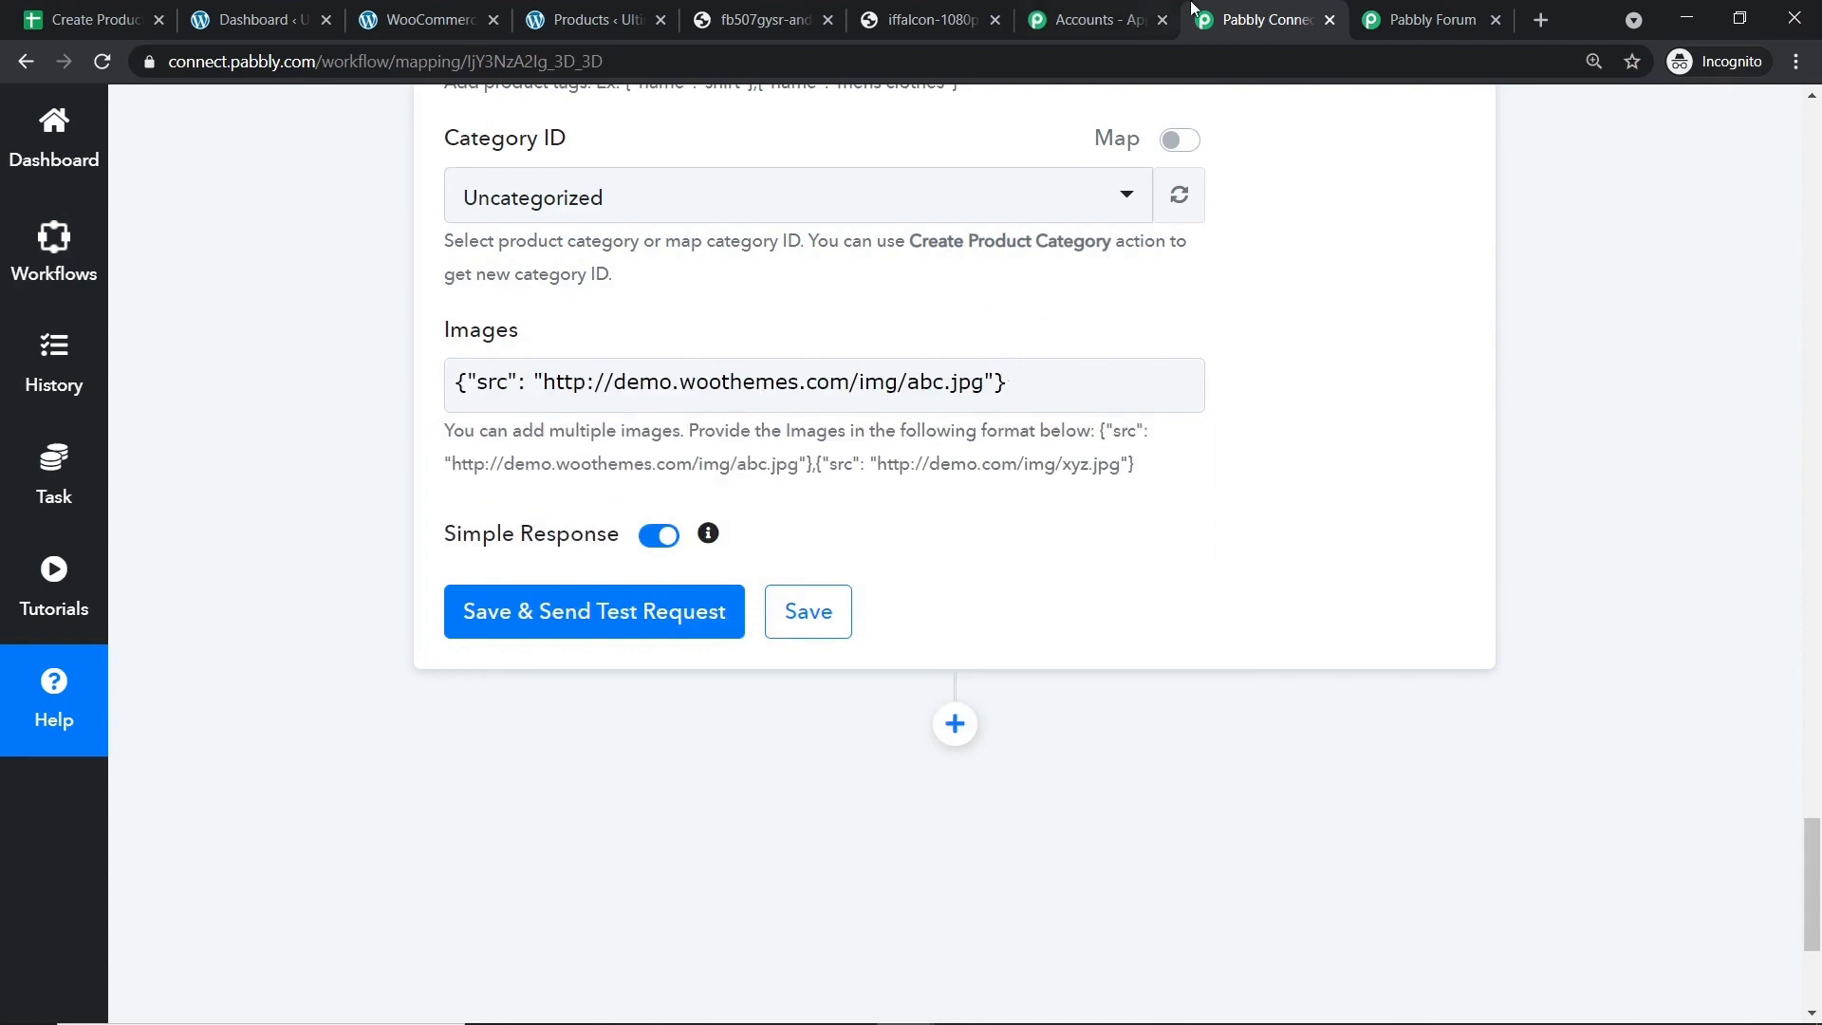
click(878, 12)
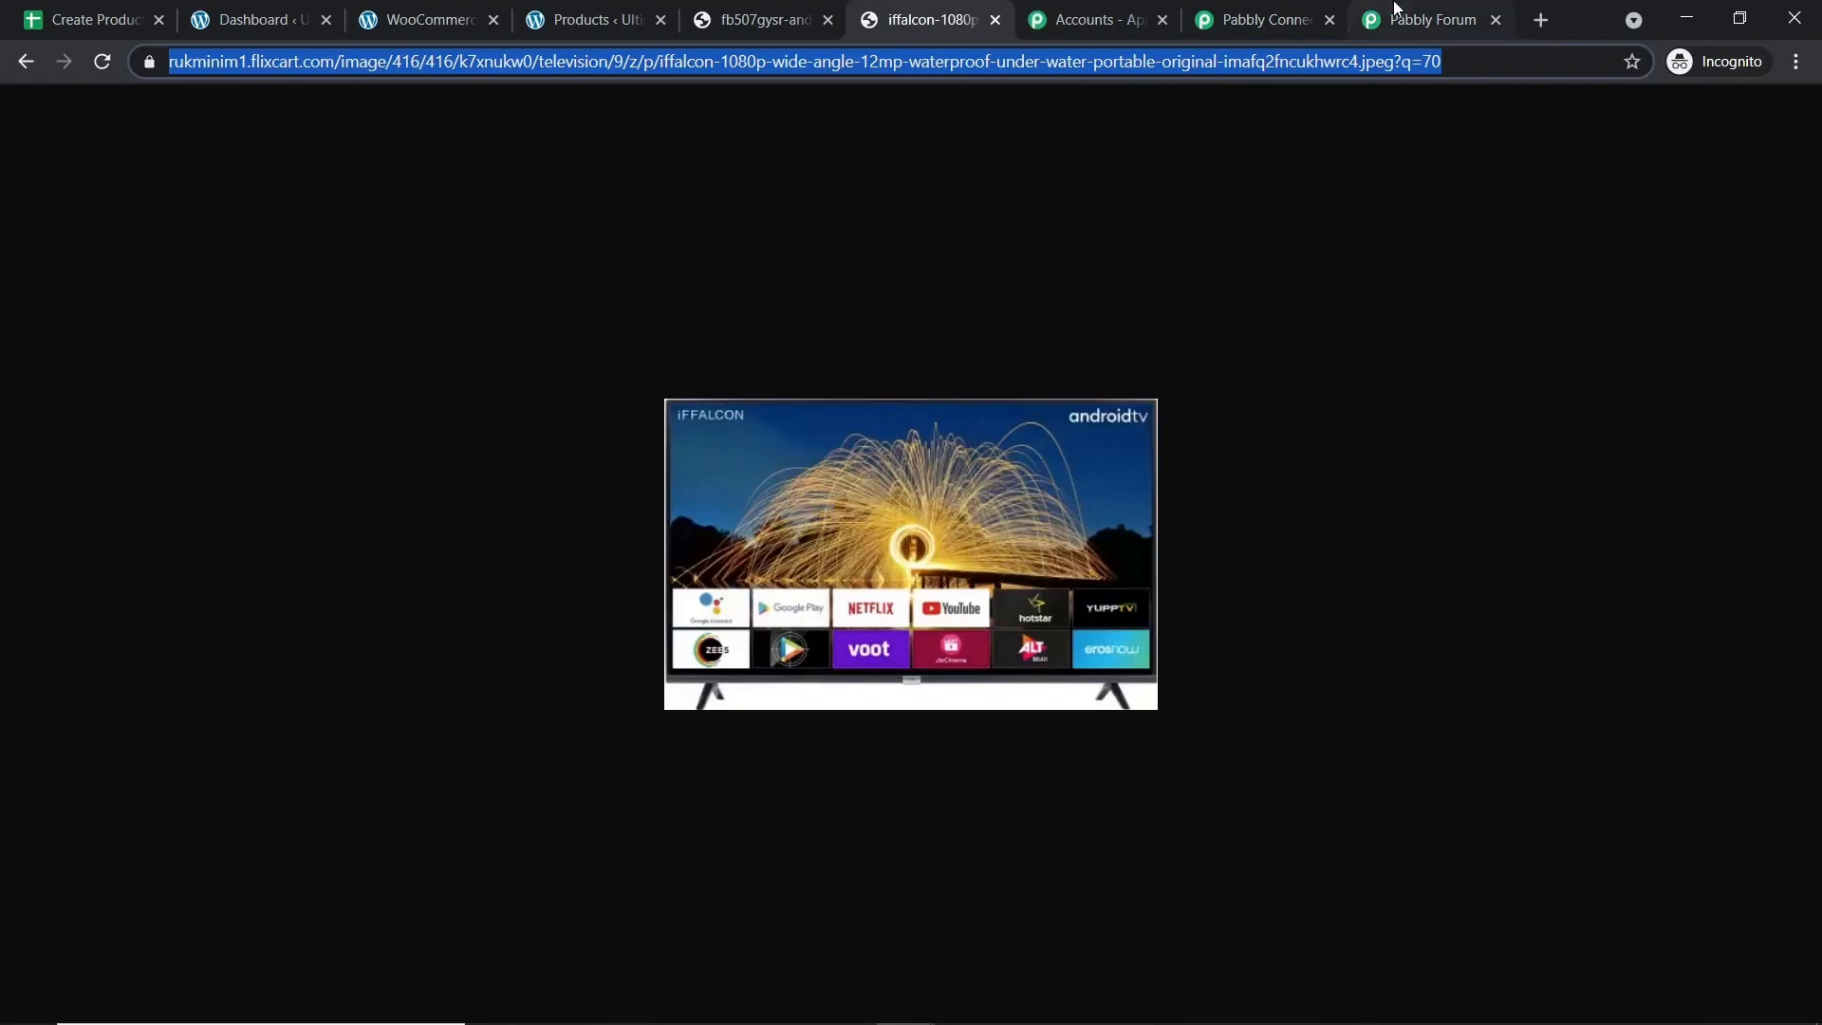
click(1268, 17)
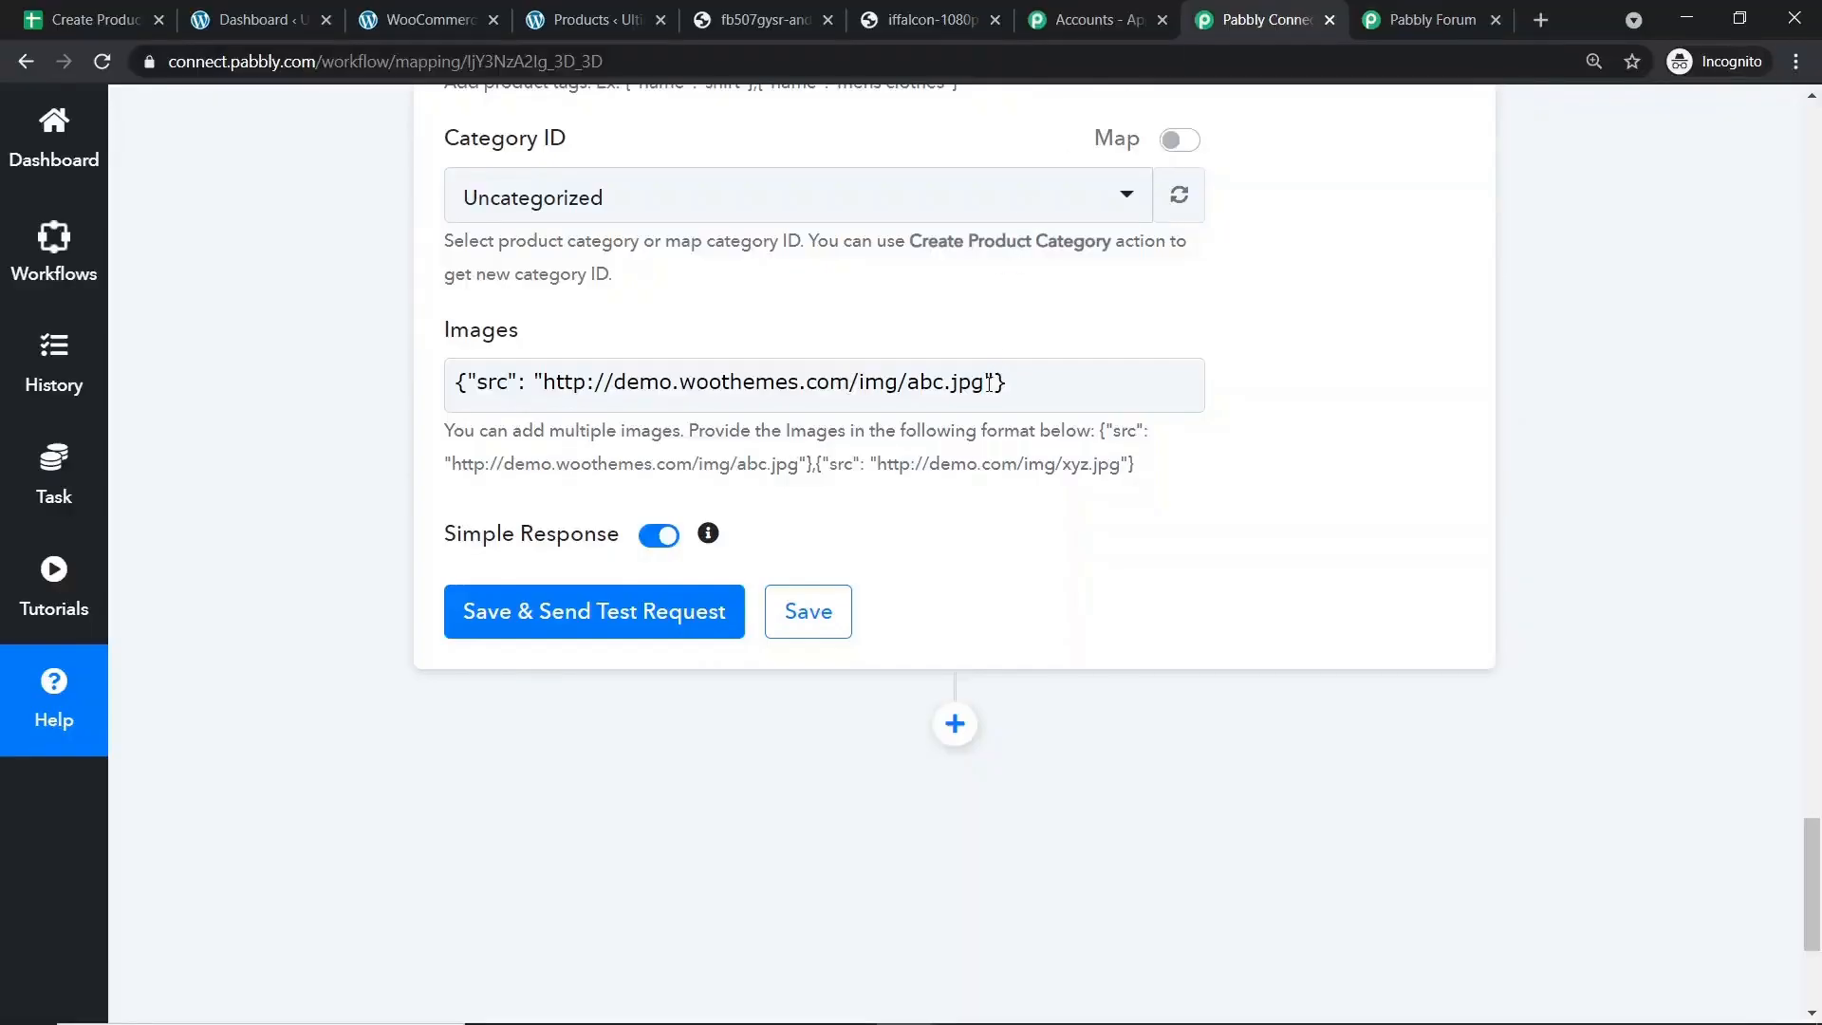
Replace the sample URL in the Images entry with the sheet's Image URL field.
drag(986, 381, 547, 385)
key(BackSpace)
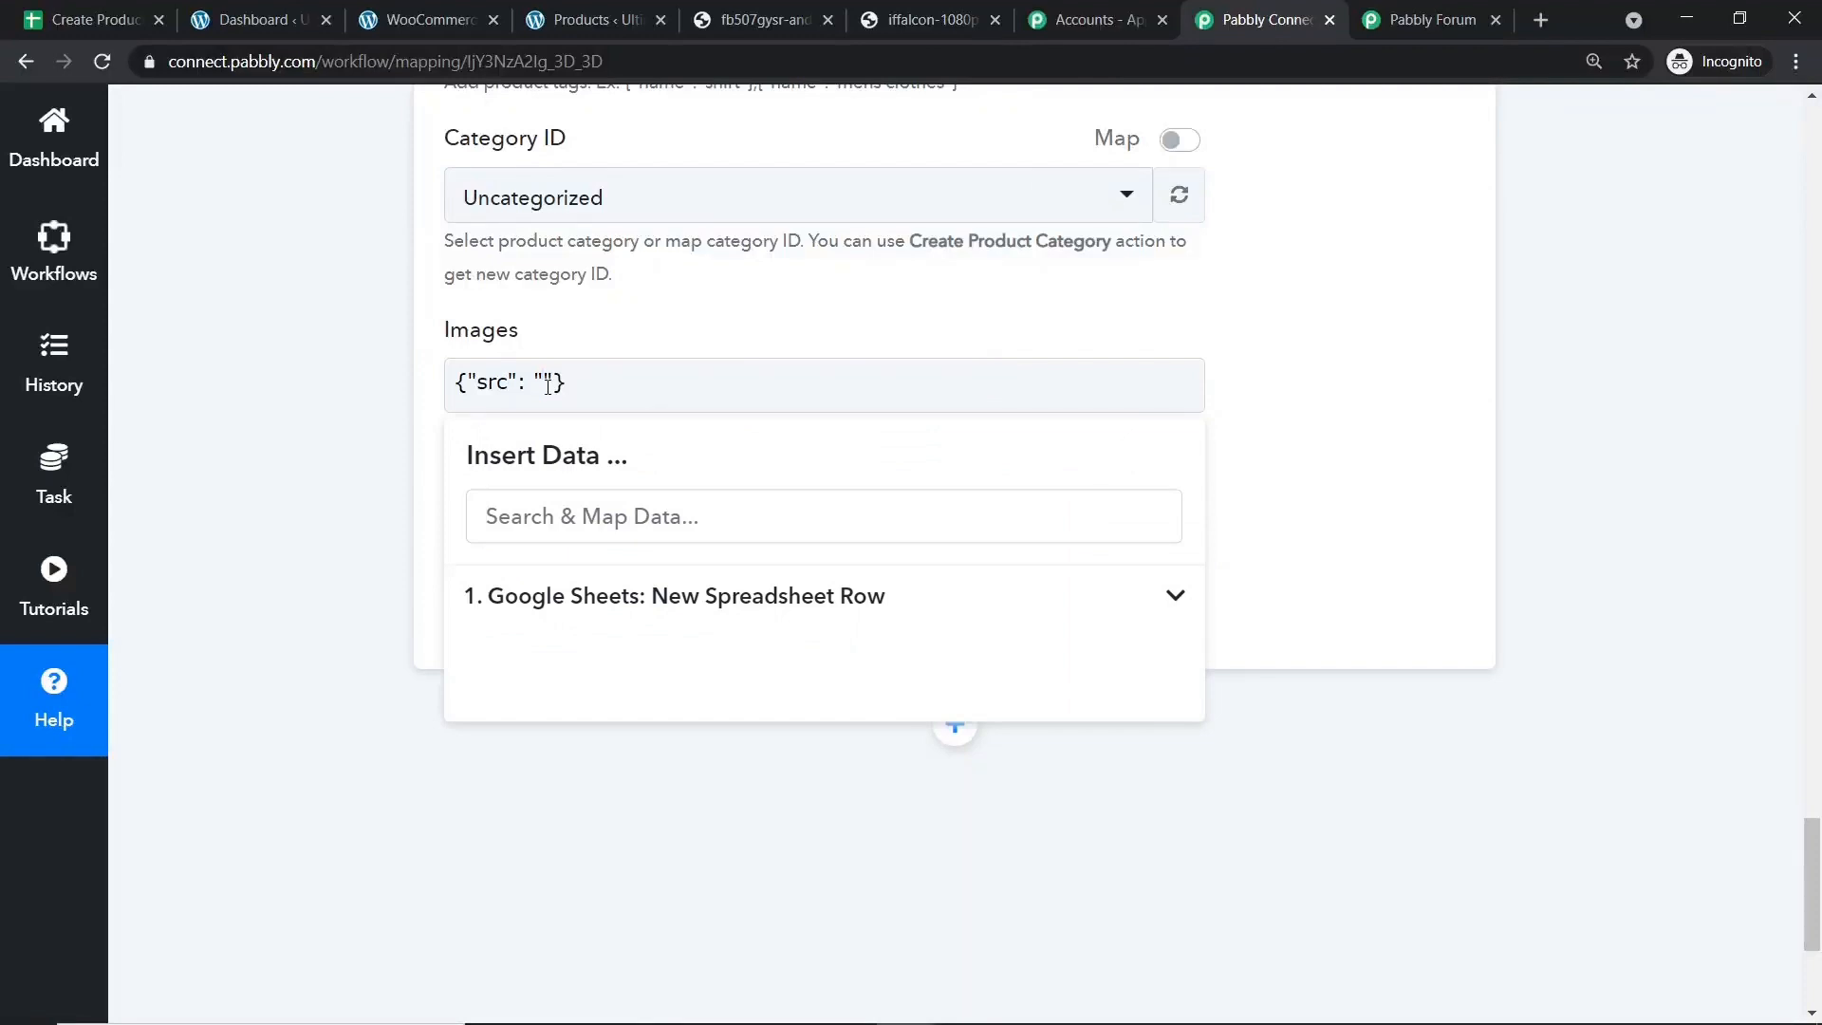
click(654, 595)
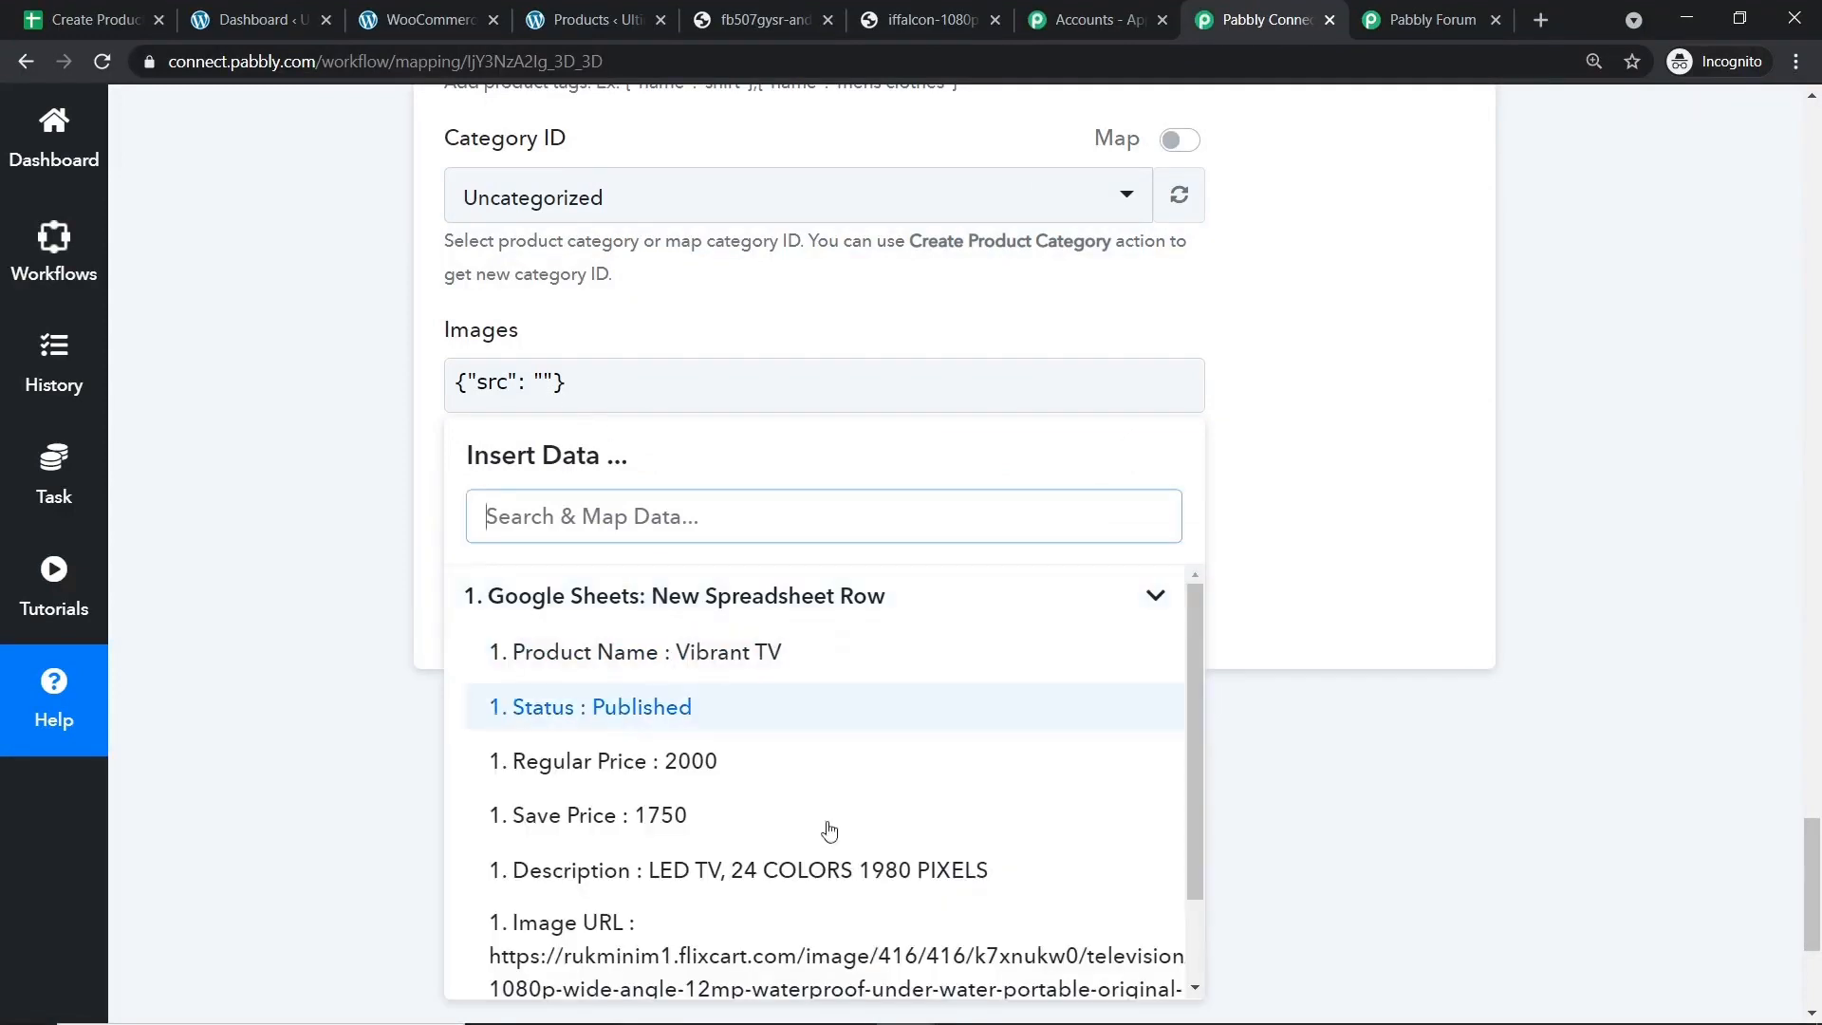
click(775, 955)
click(1317, 470)
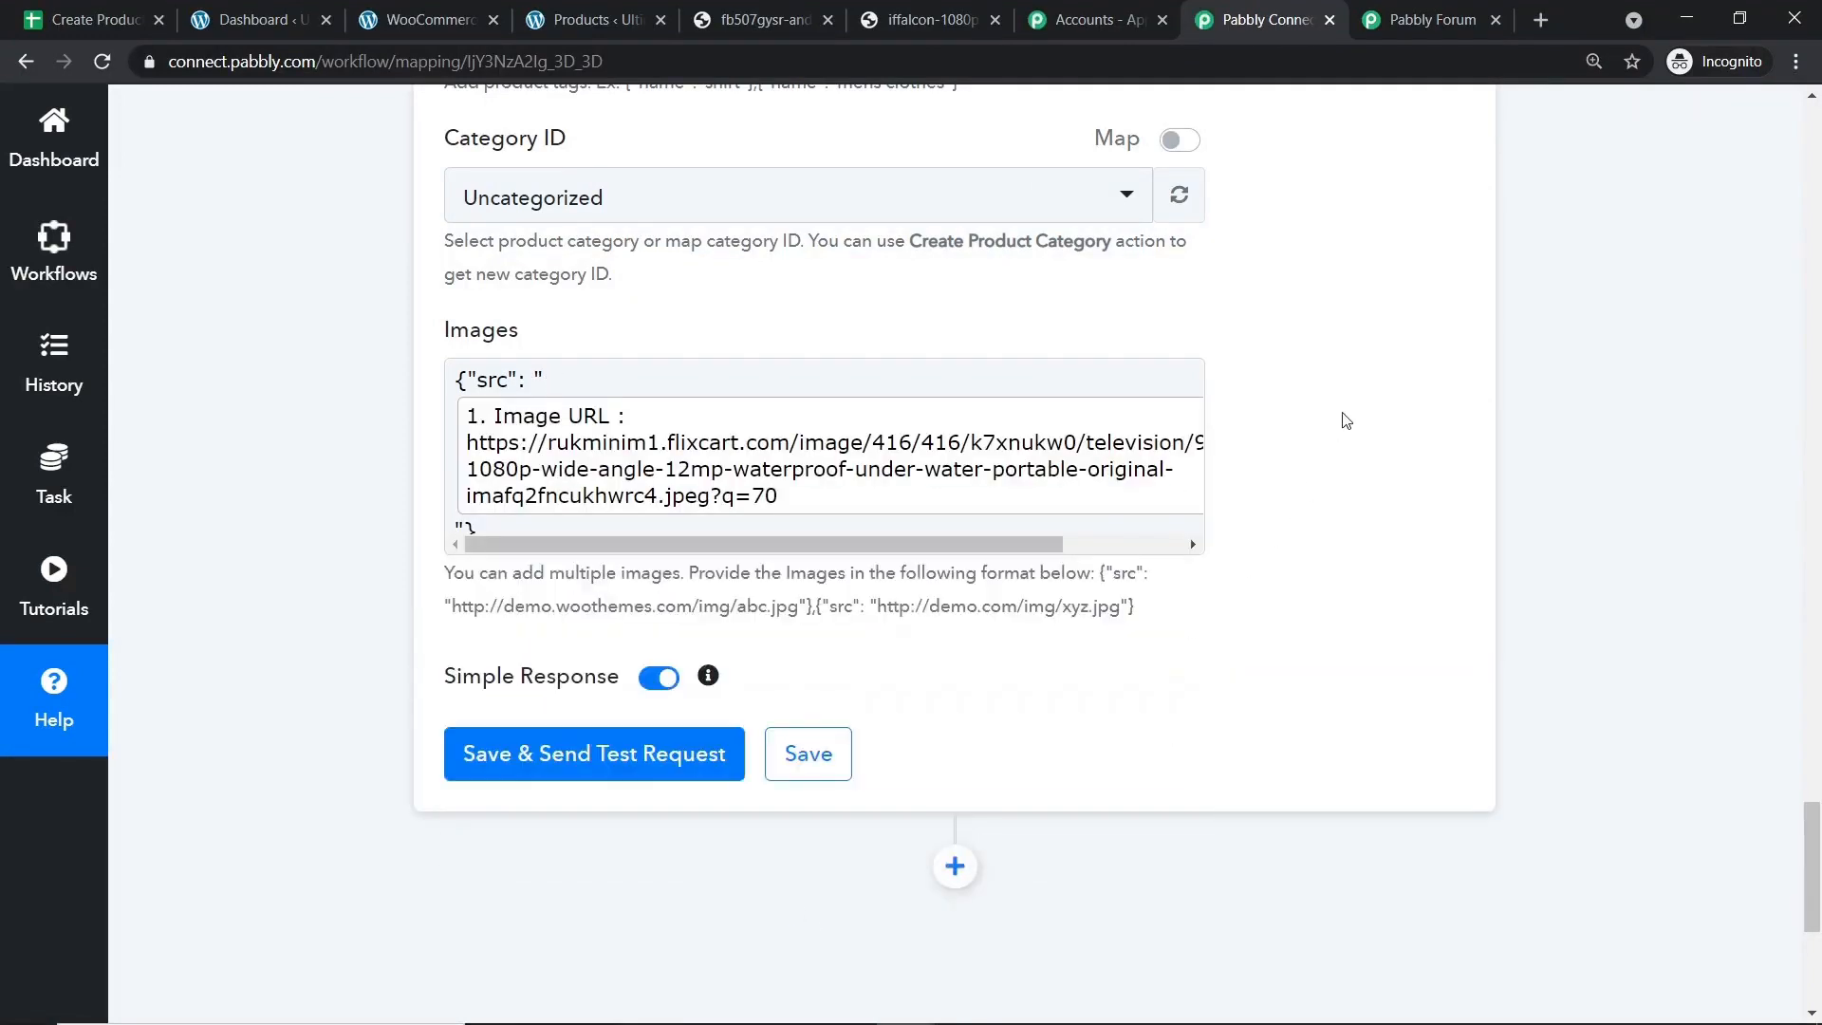
scroll(1259, 384, up, 1)
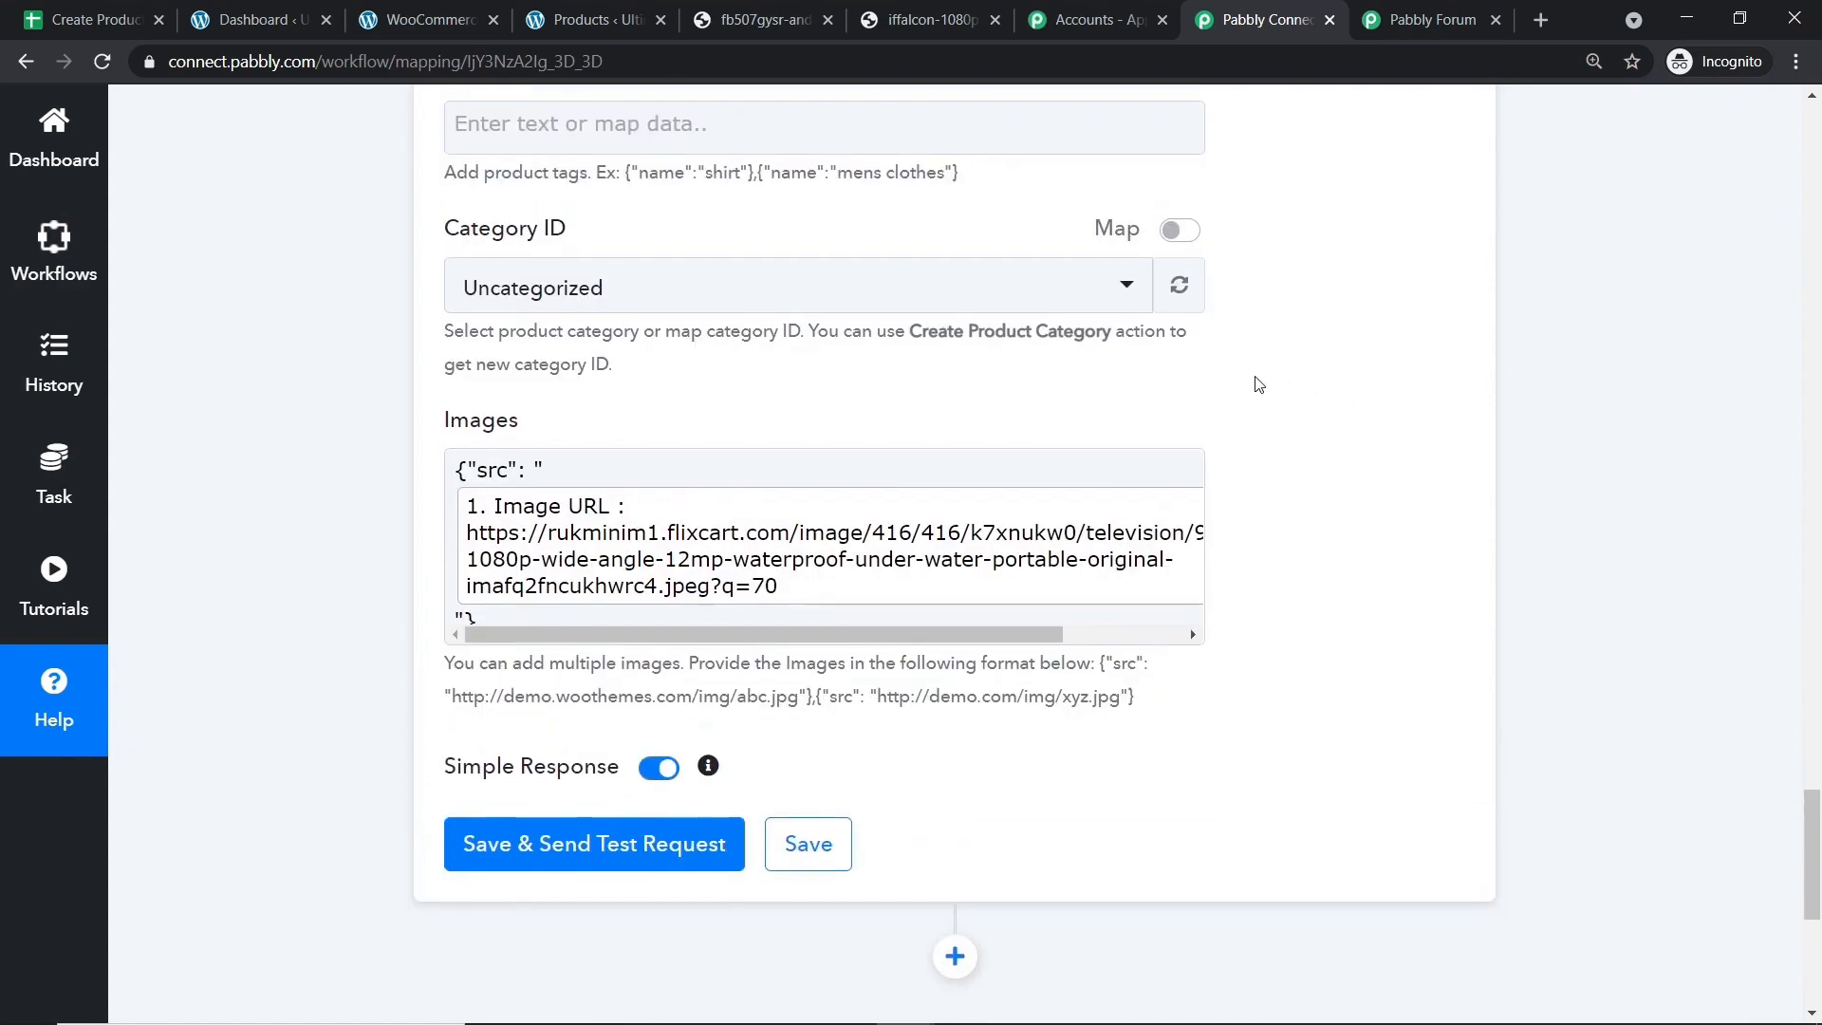
scroll(1259, 385, down, 2)
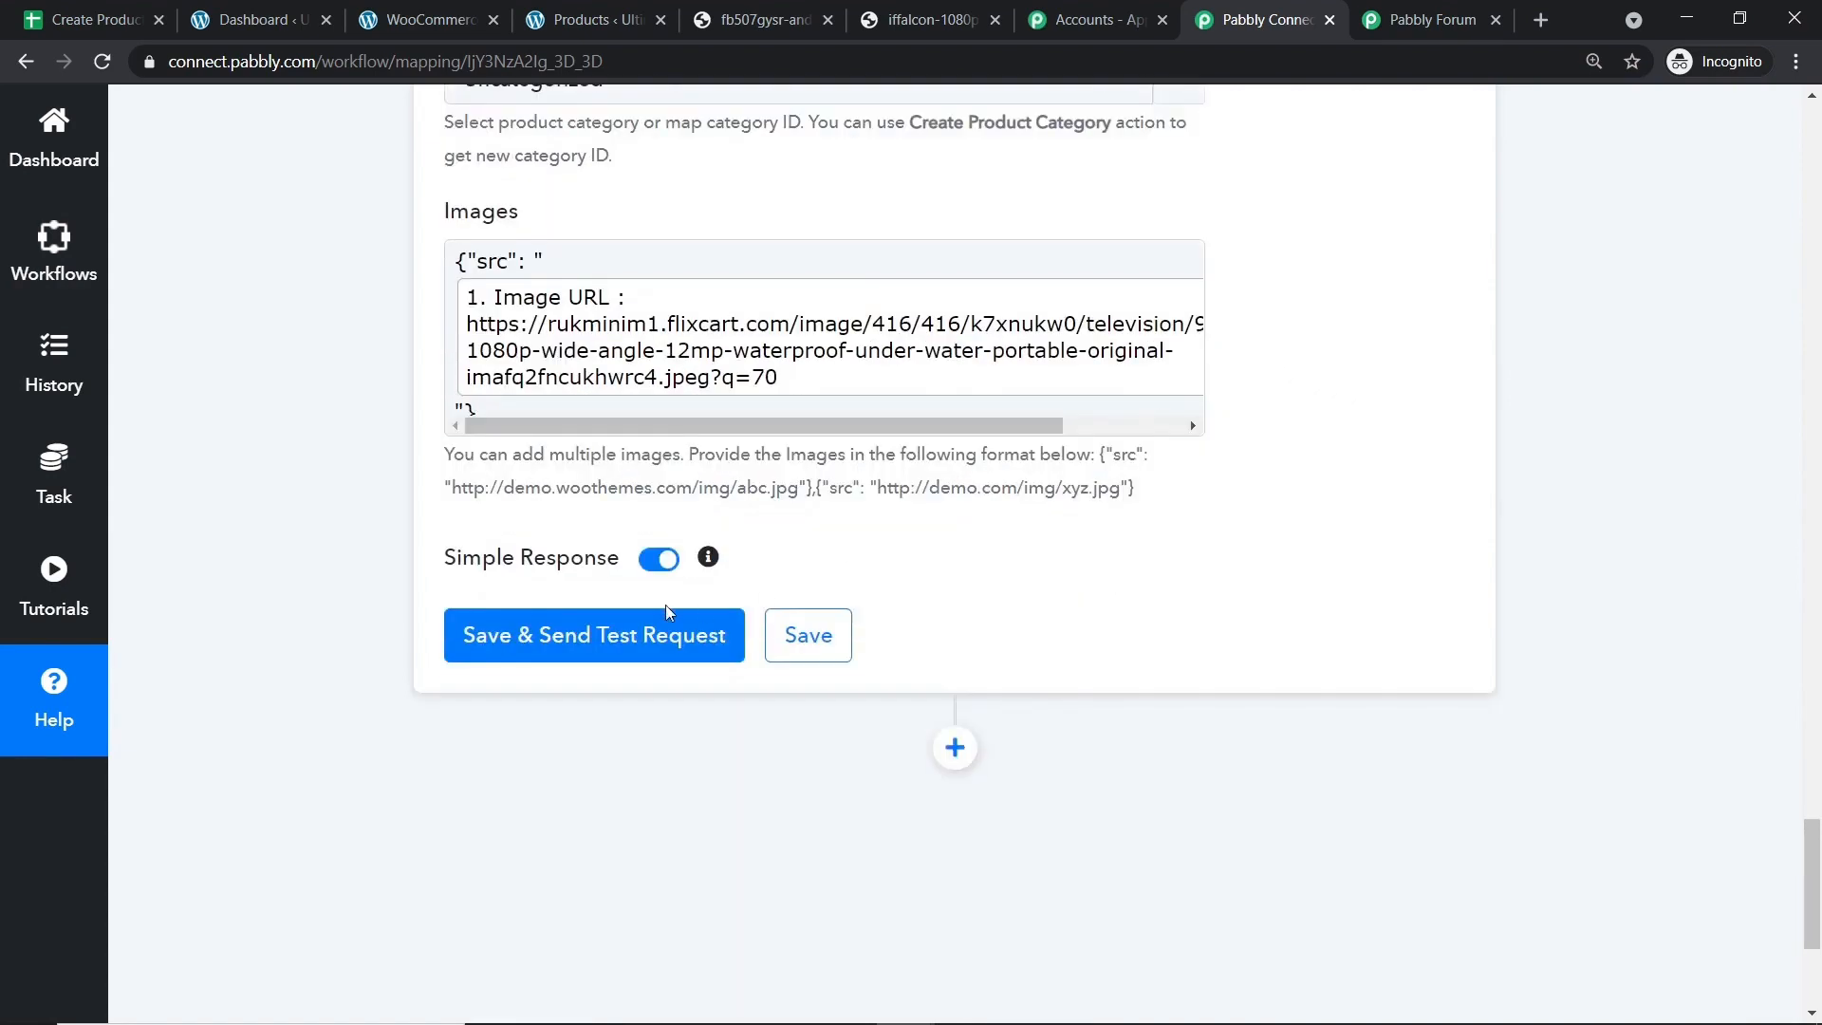
Save and send a test request creating Vibrant TV (id 49480), then view WordPress Products.
click(615, 636)
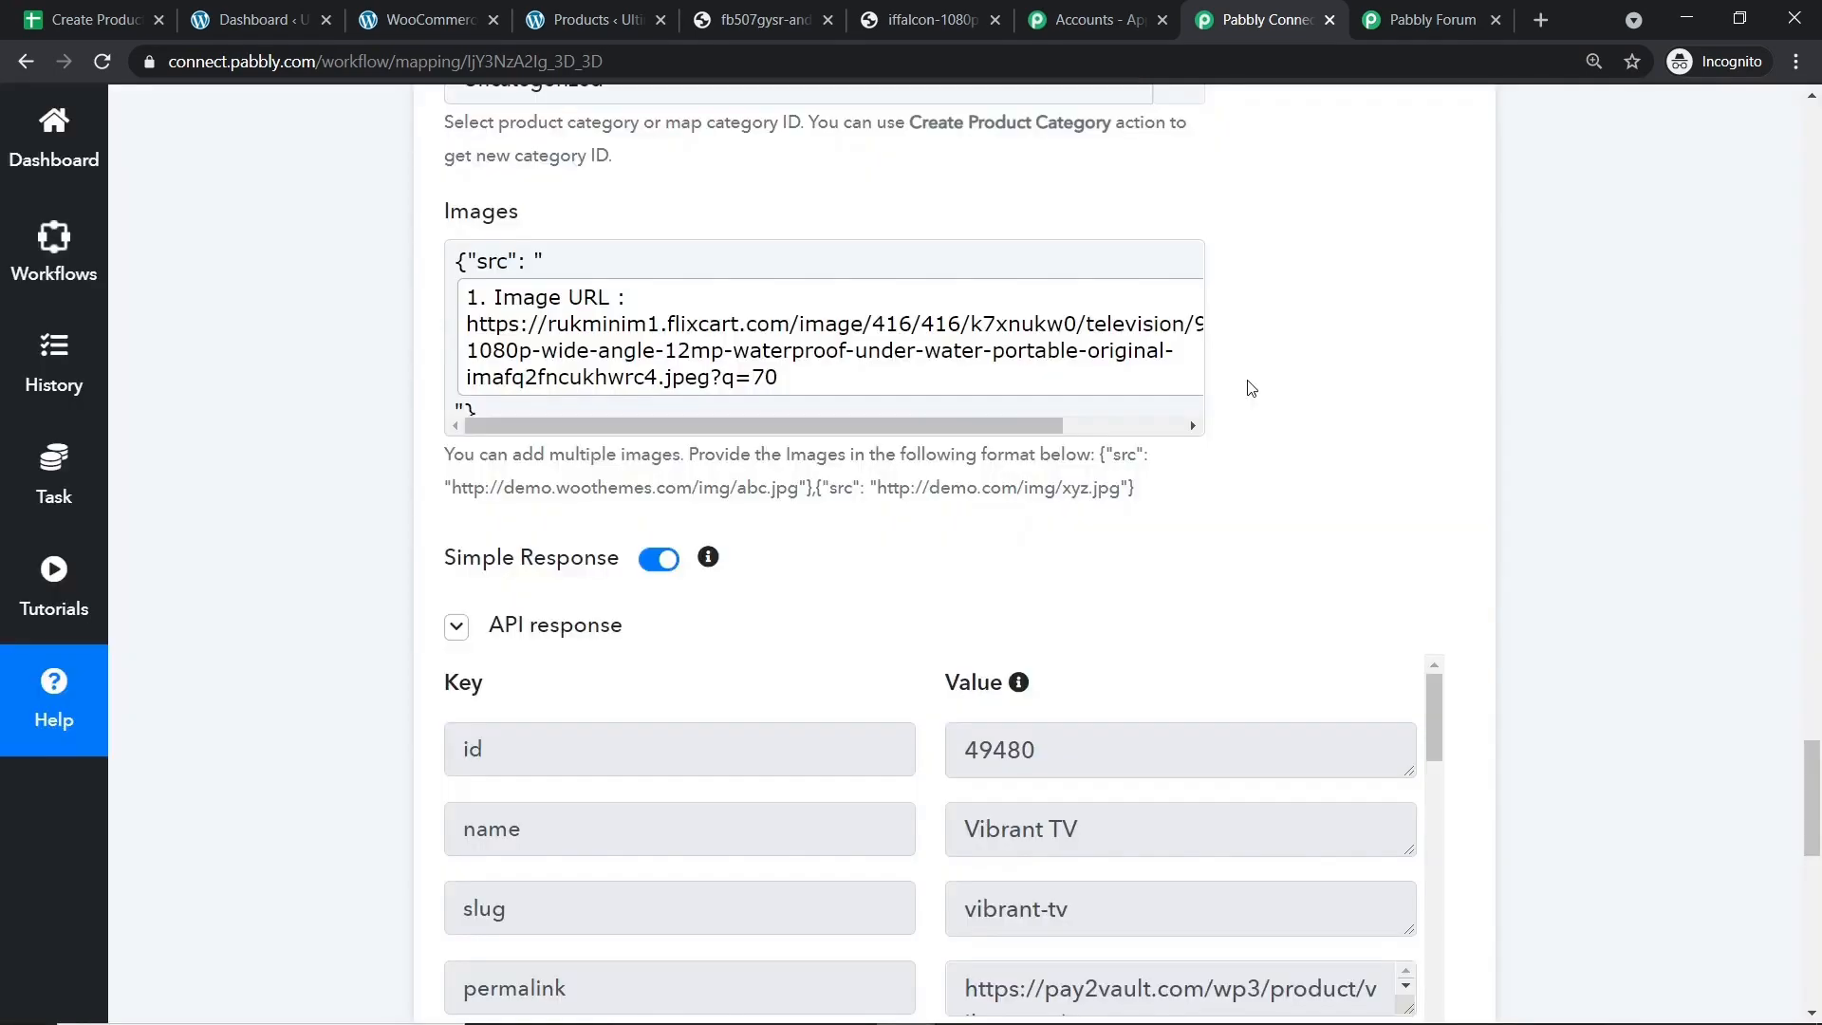
scroll(1262, 417, down, 3)
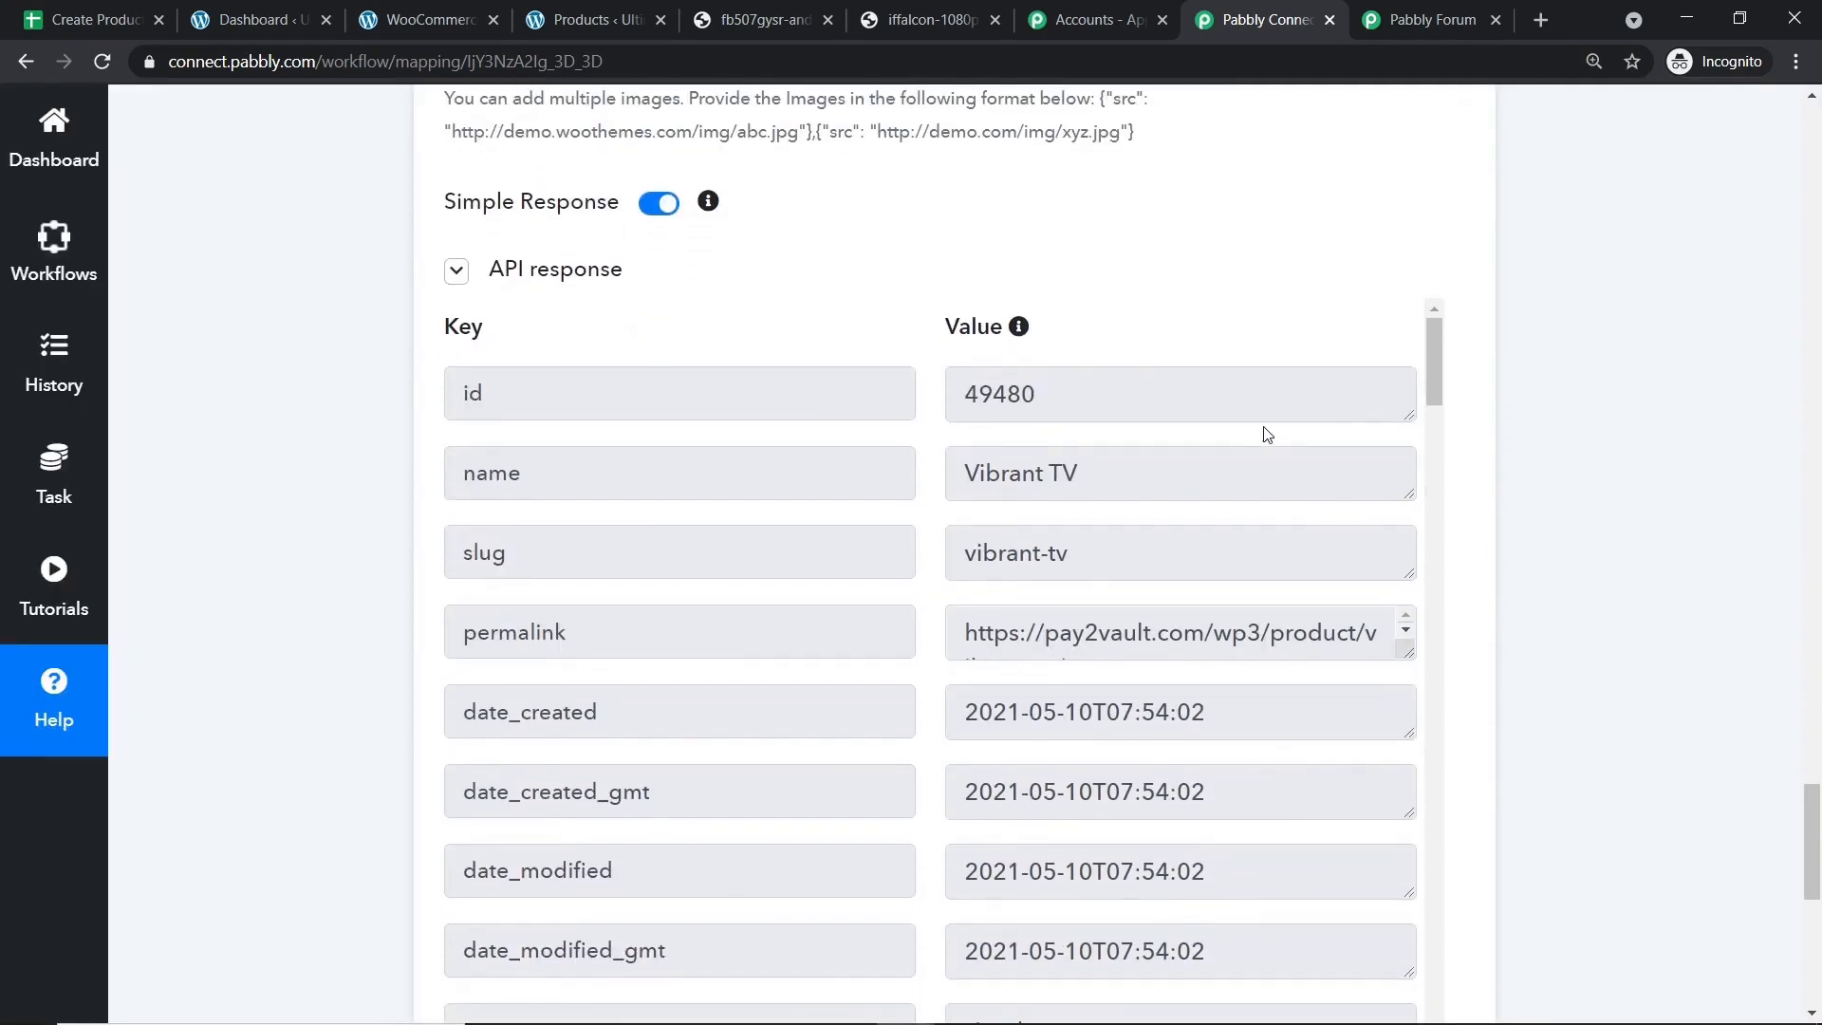
click(579, 15)
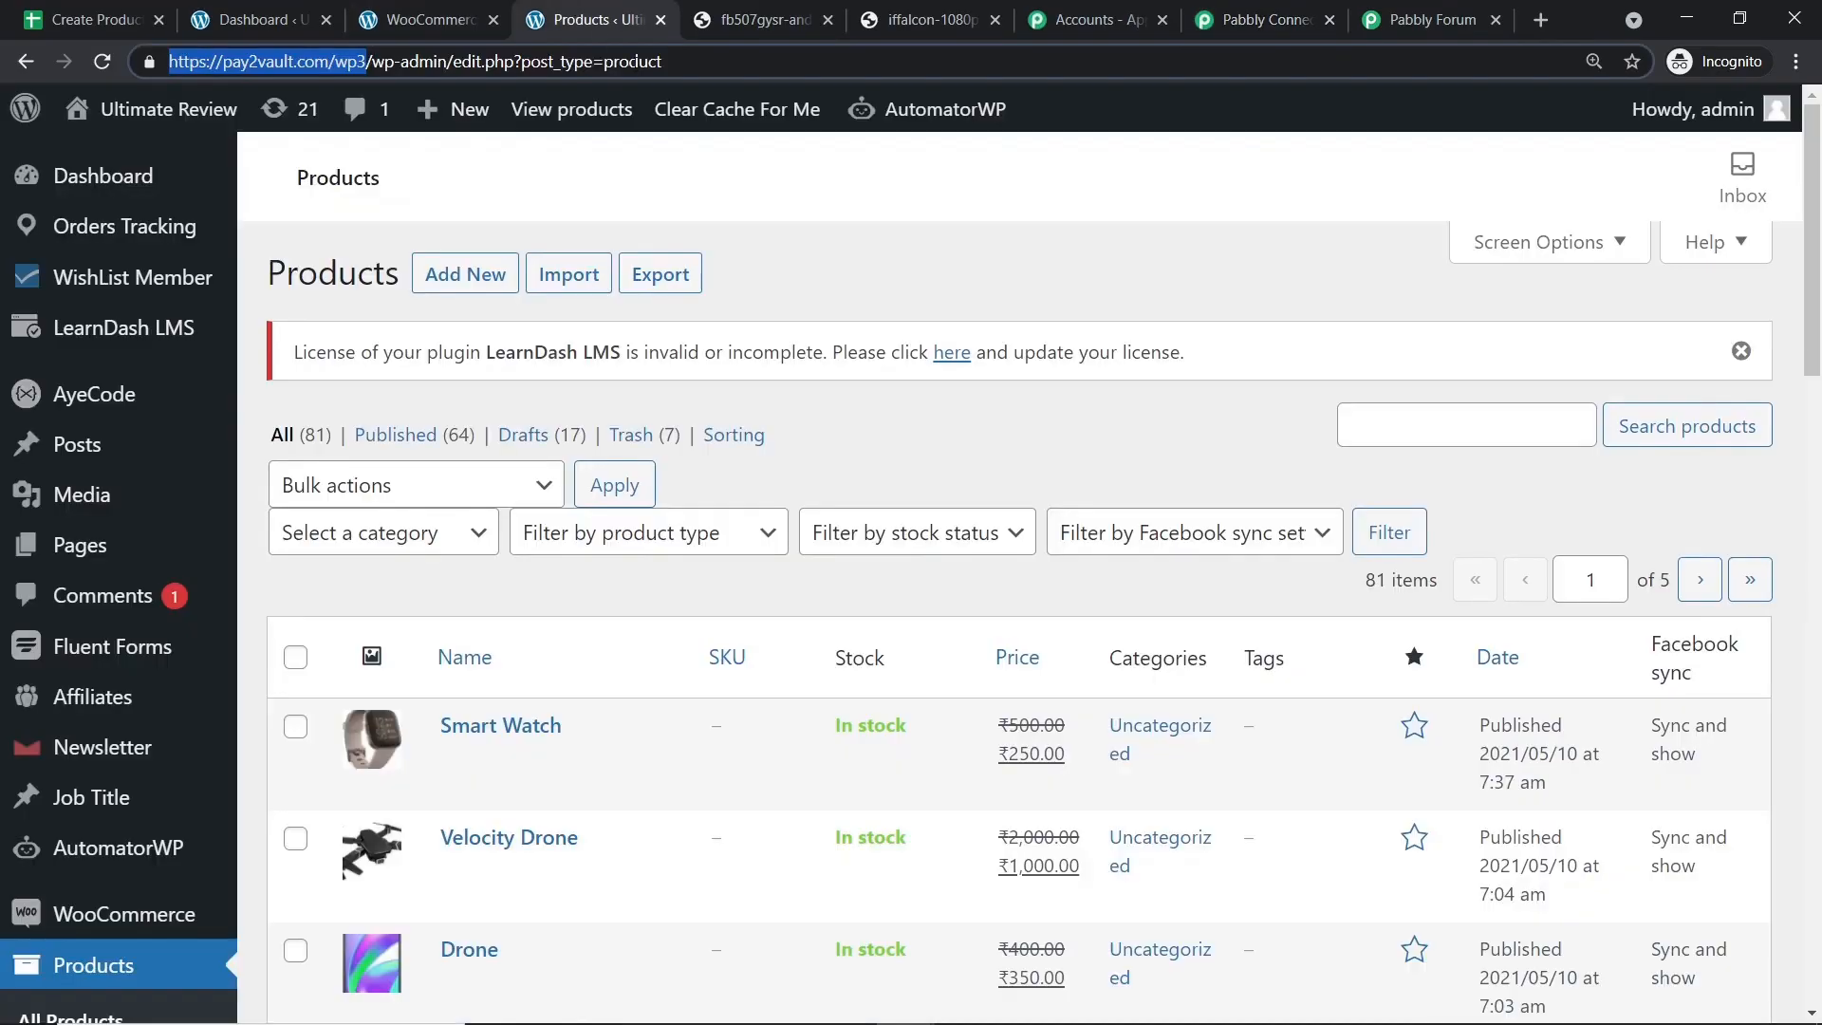
Reload the WordPress Products list to confirm Vibrant TV appears at the top.
click(102, 63)
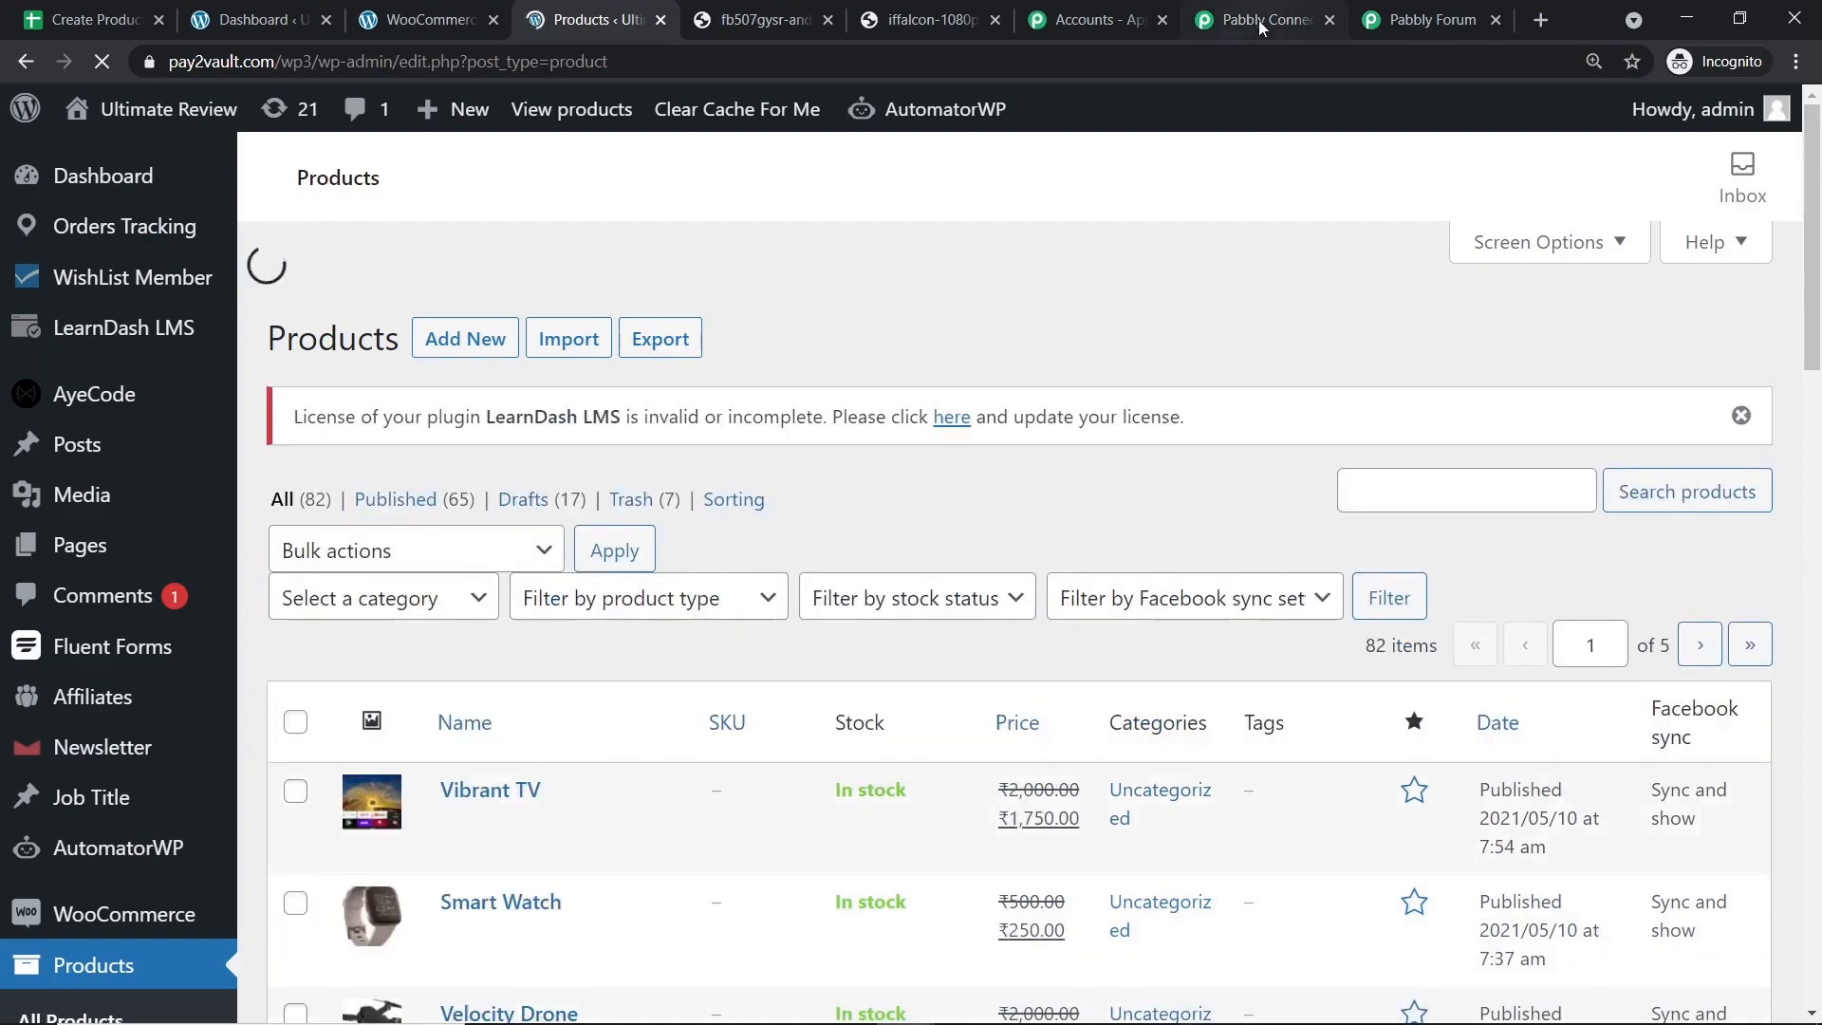
Return to Pabbly Connect and collapse the WooCommerce action and Google Sheets trigger cards.
click(1258, 20)
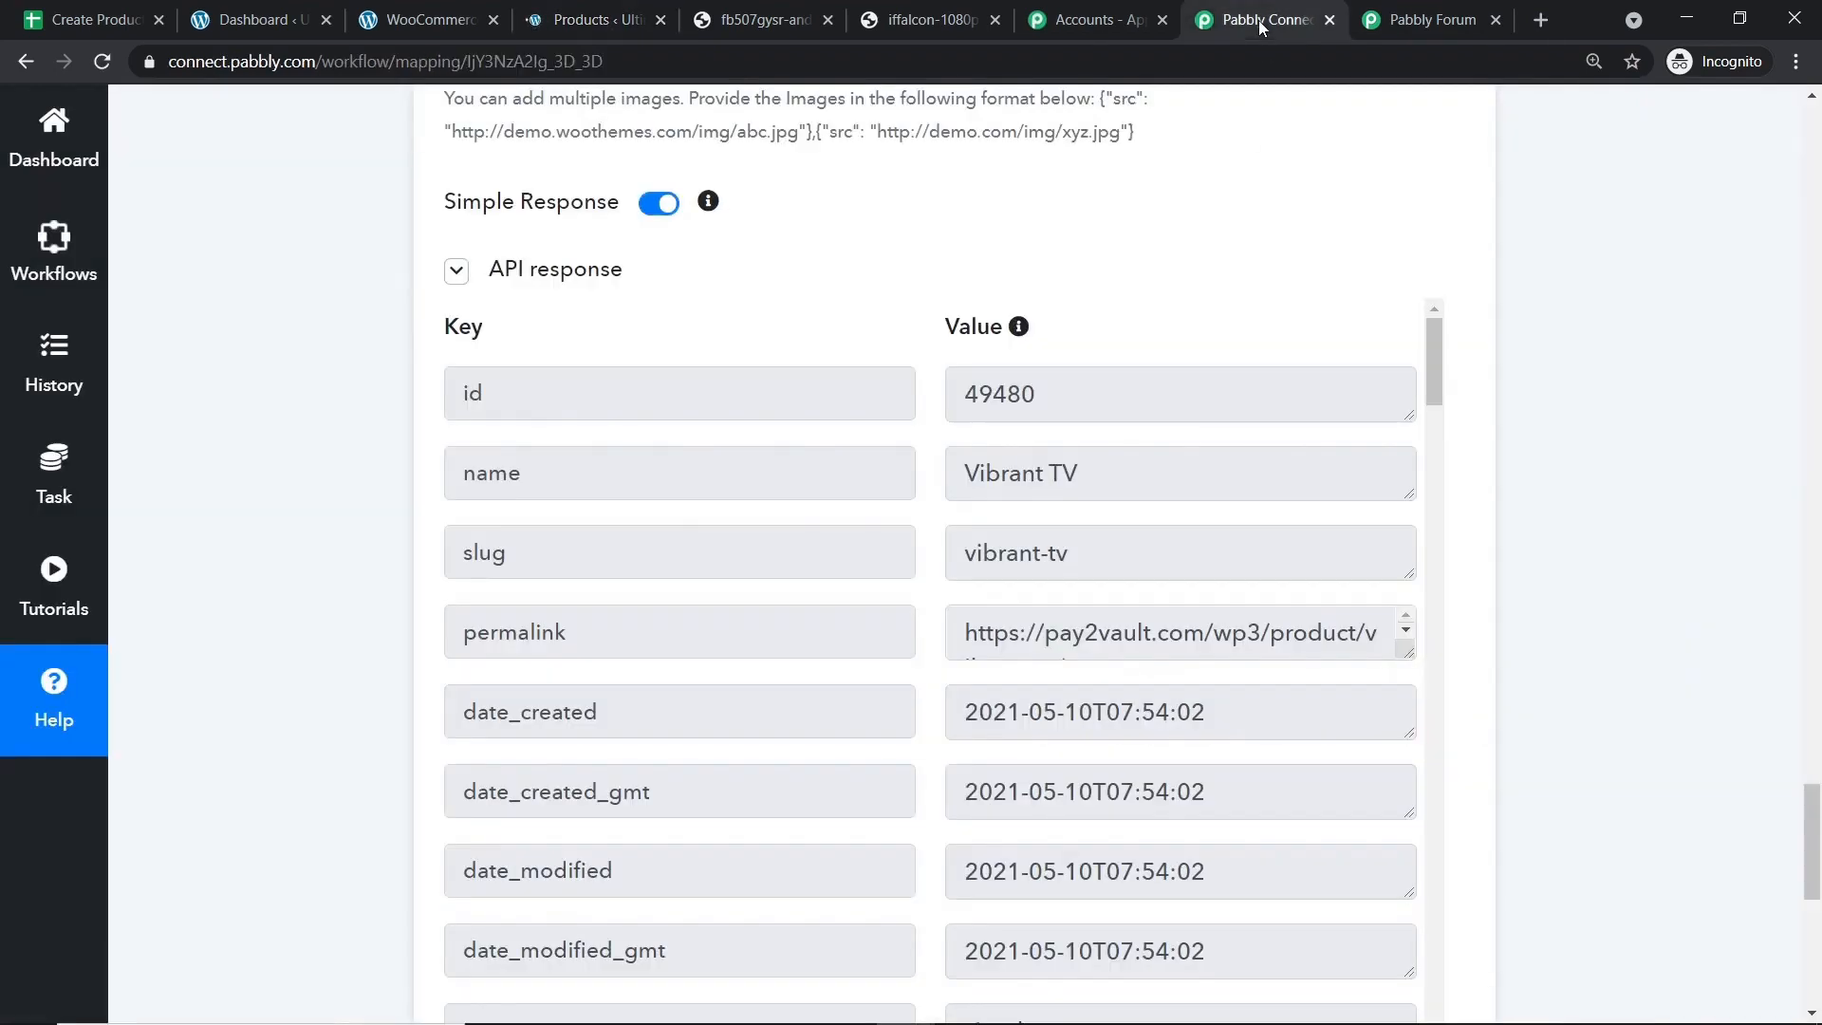
drag(1812, 788, 1816, 334)
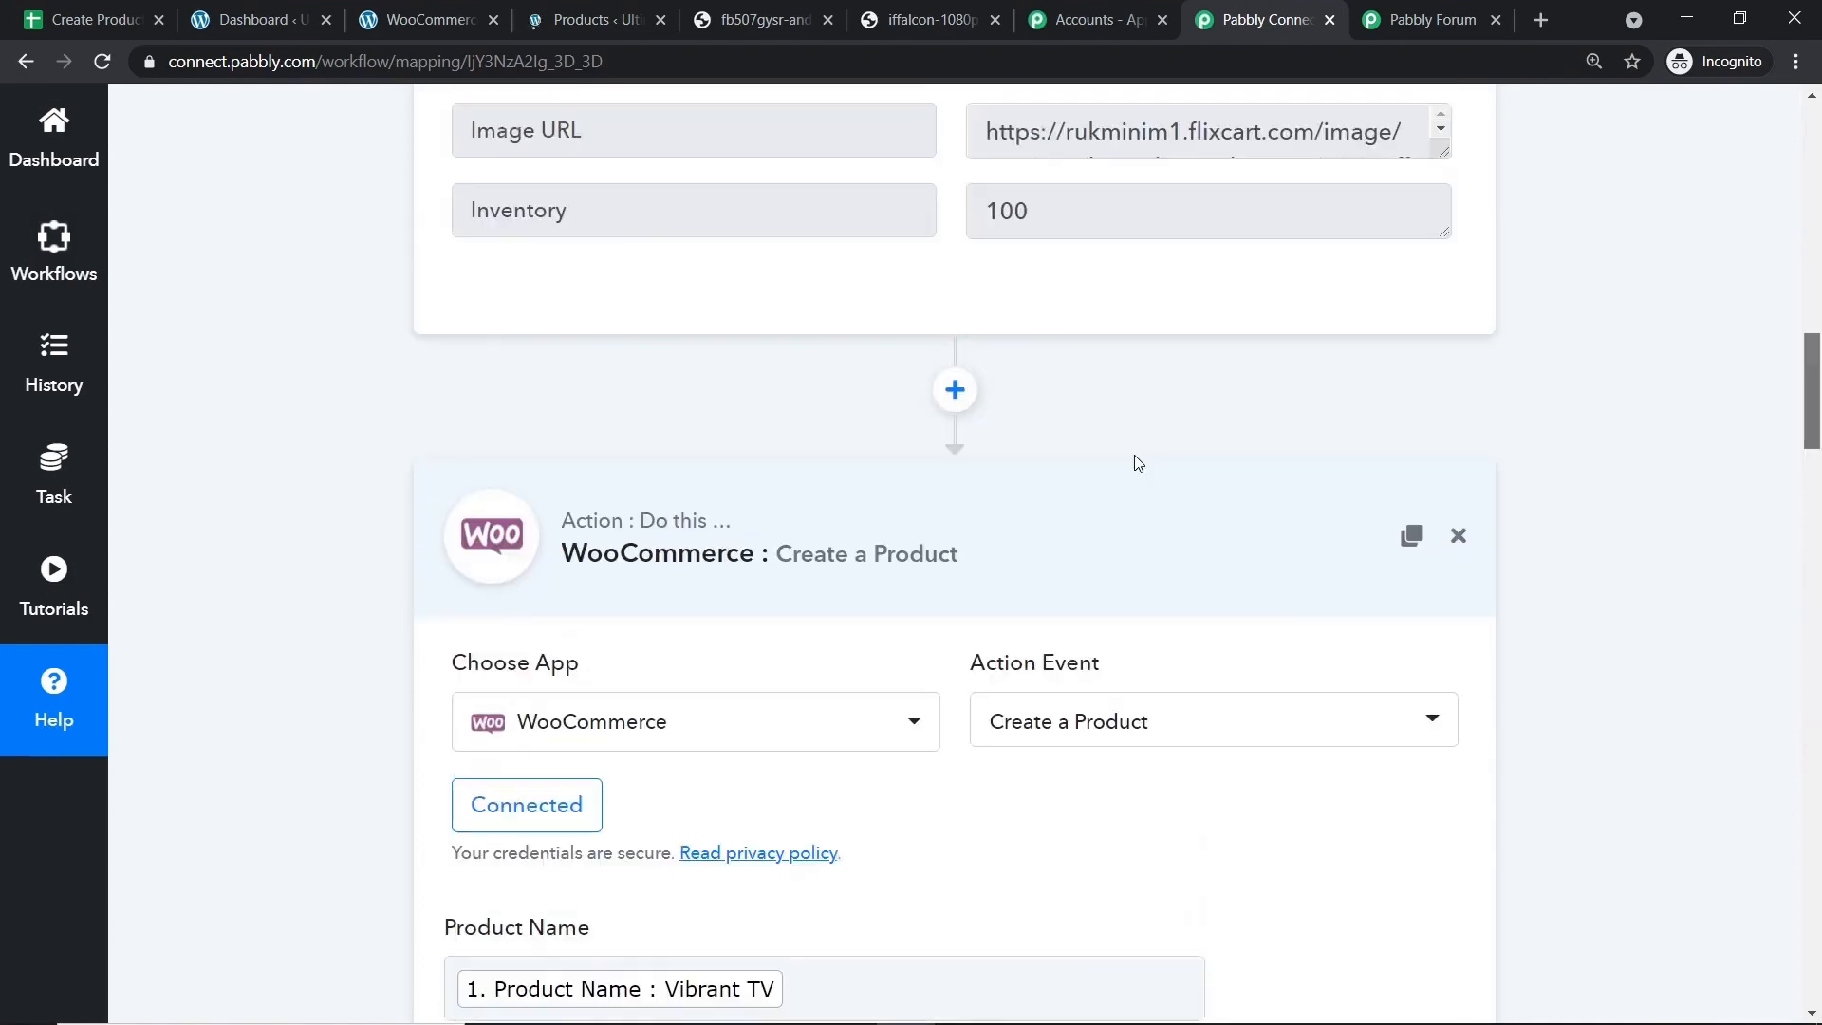
click(1817, 308)
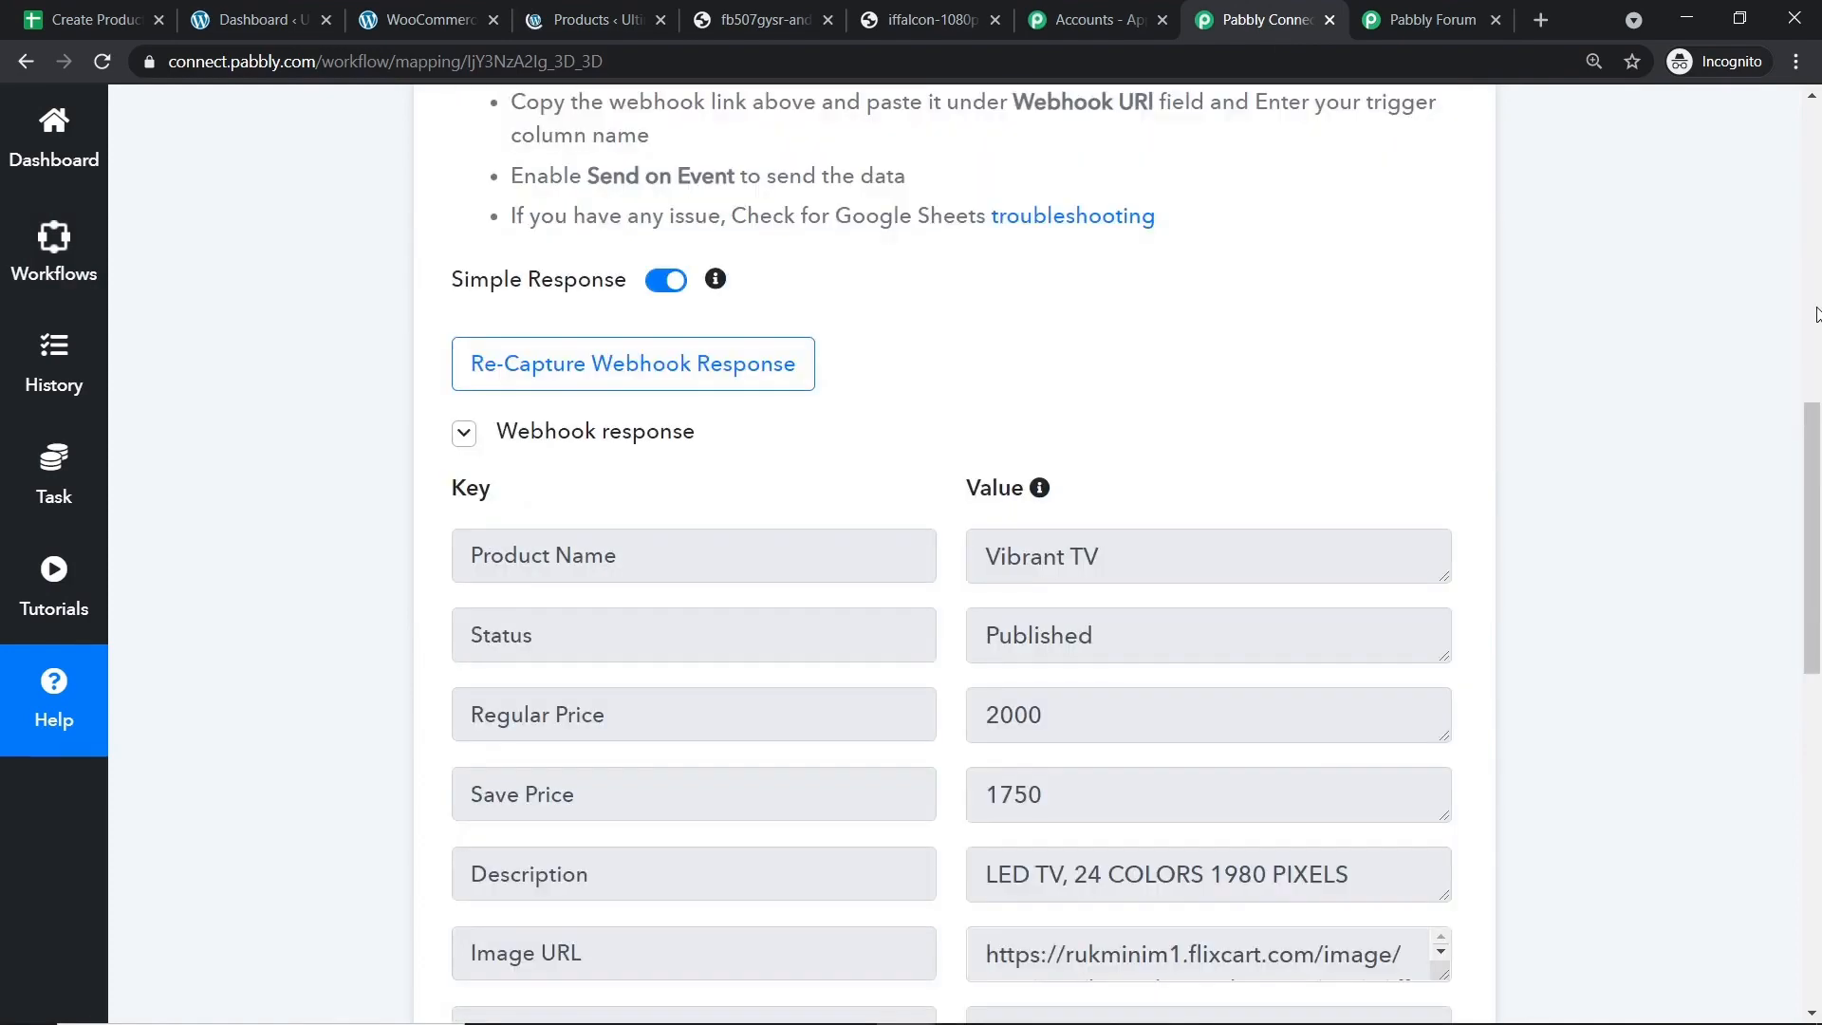
click(1817, 309)
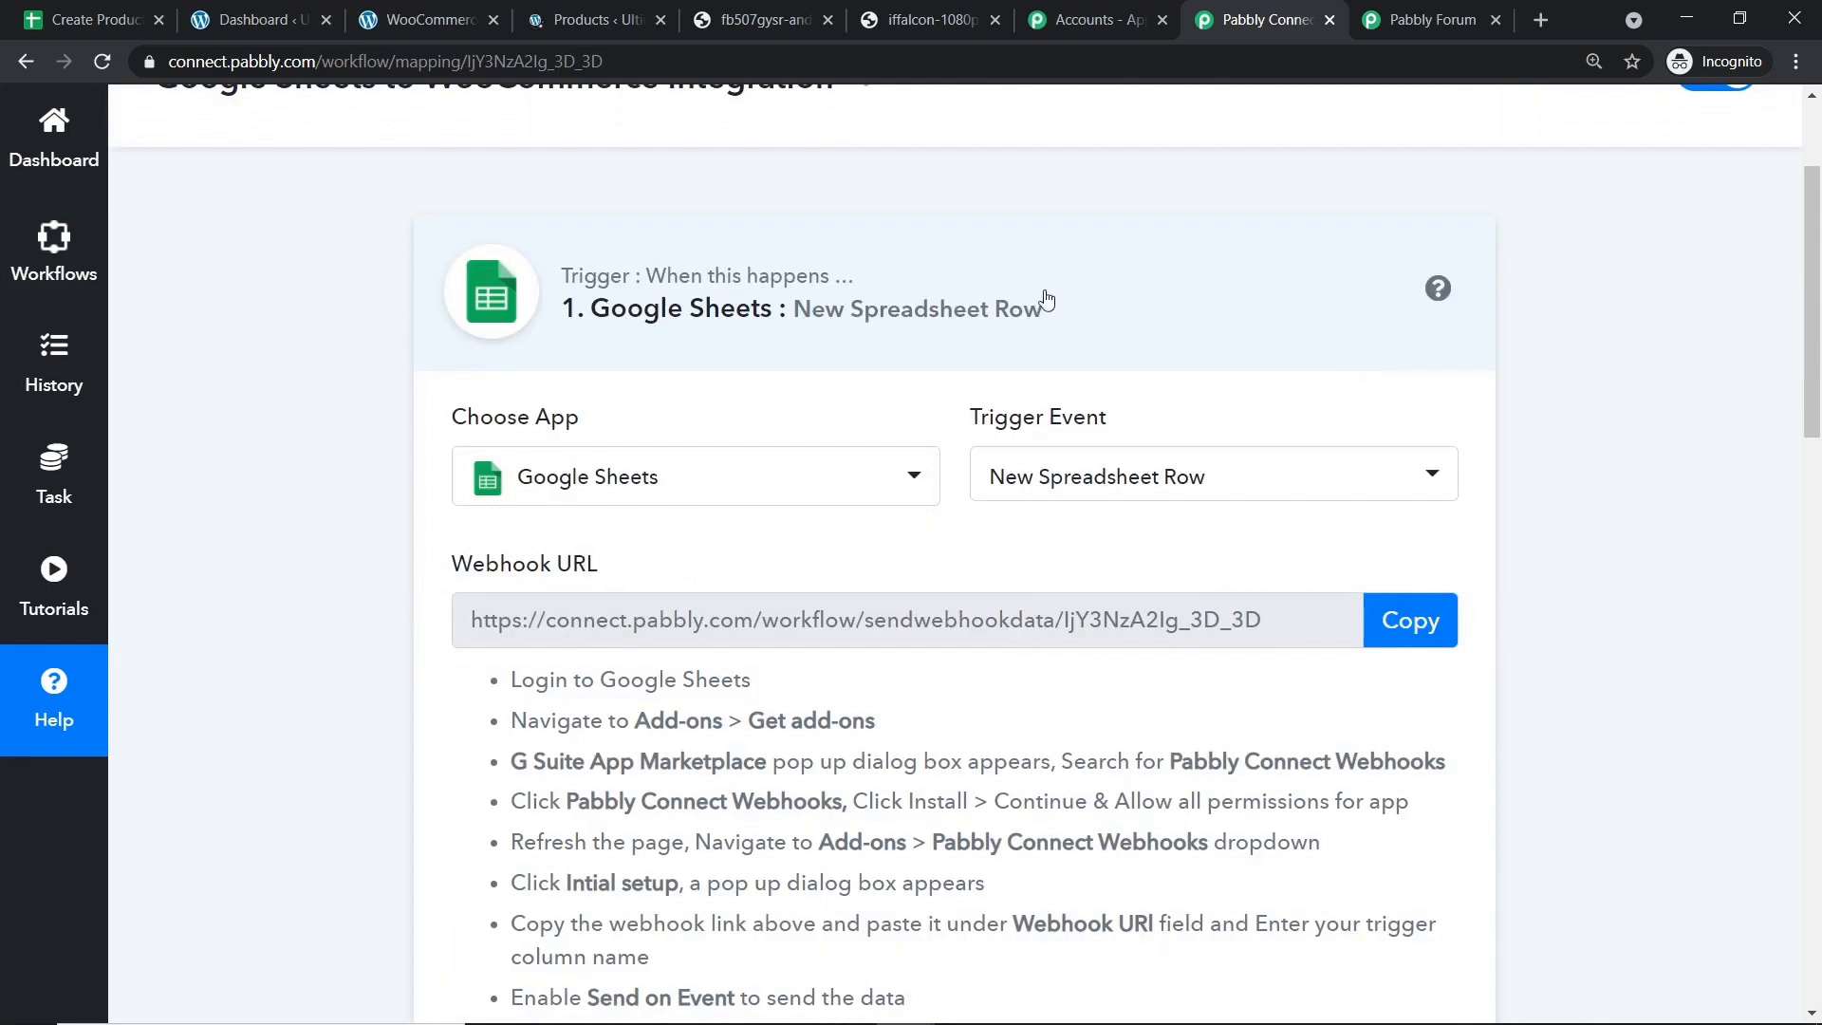
click(1047, 300)
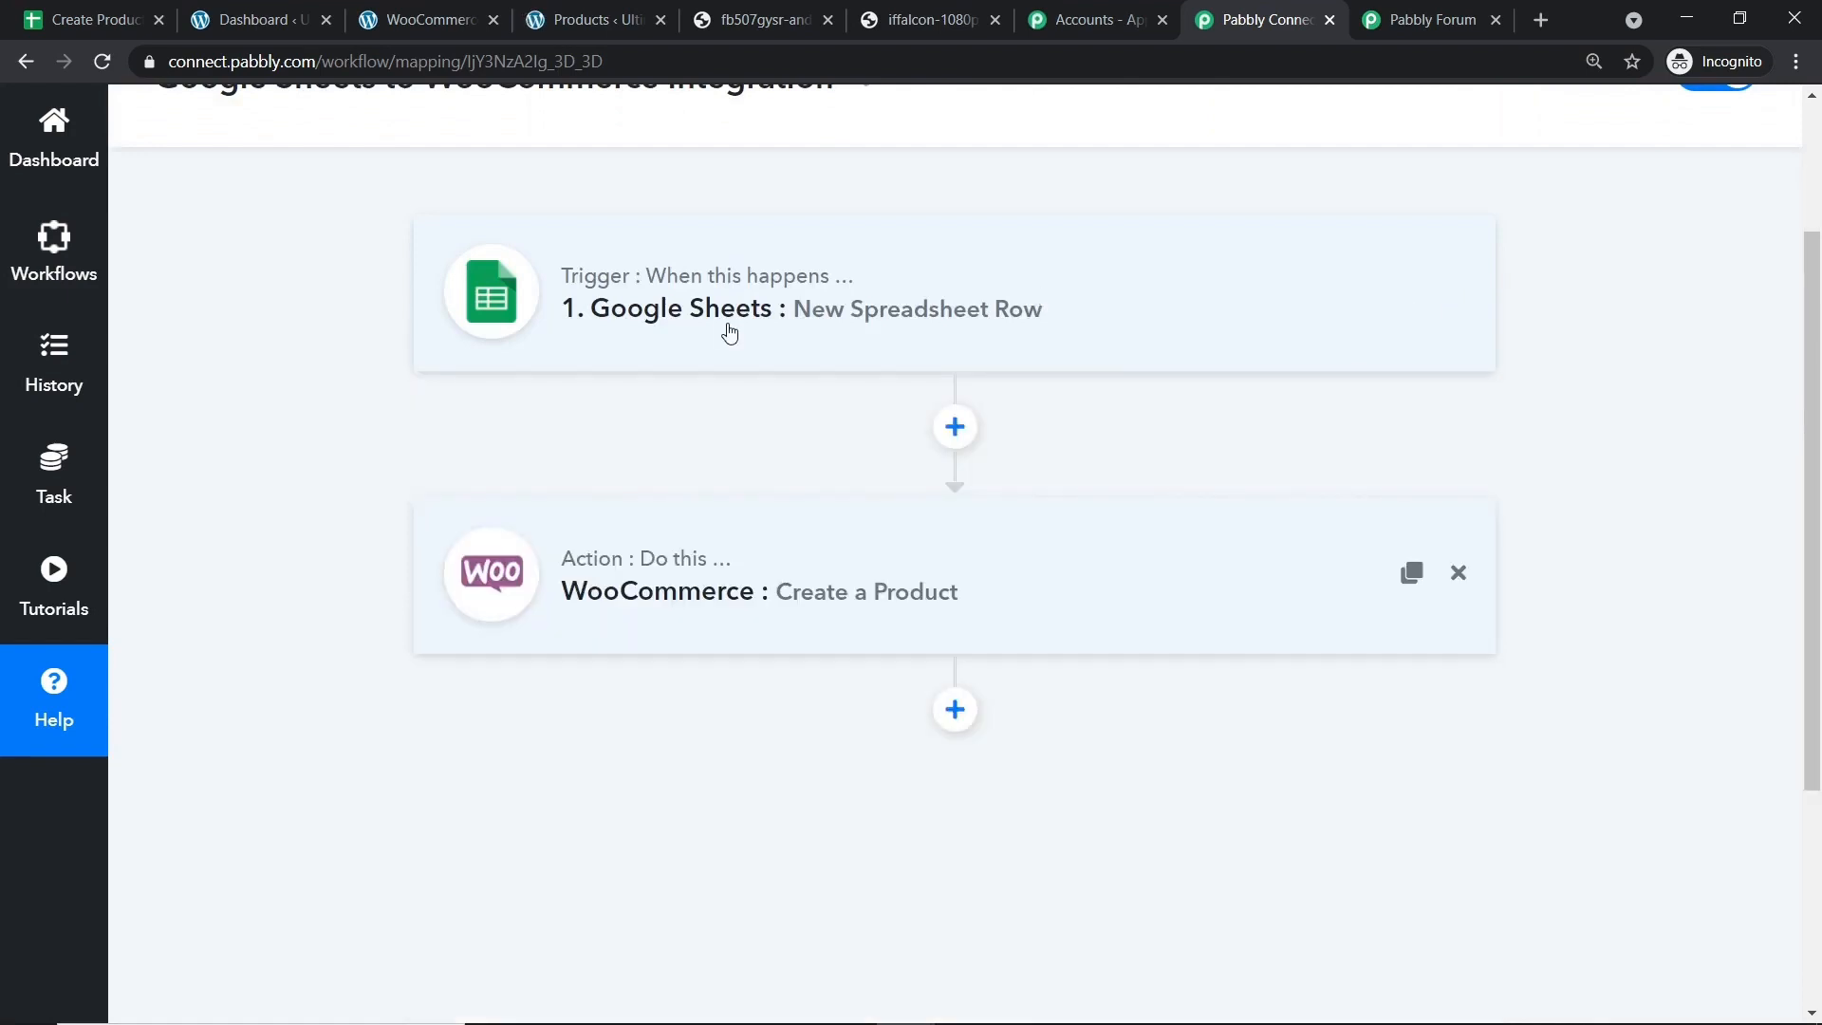
scroll(729, 333, up, 2)
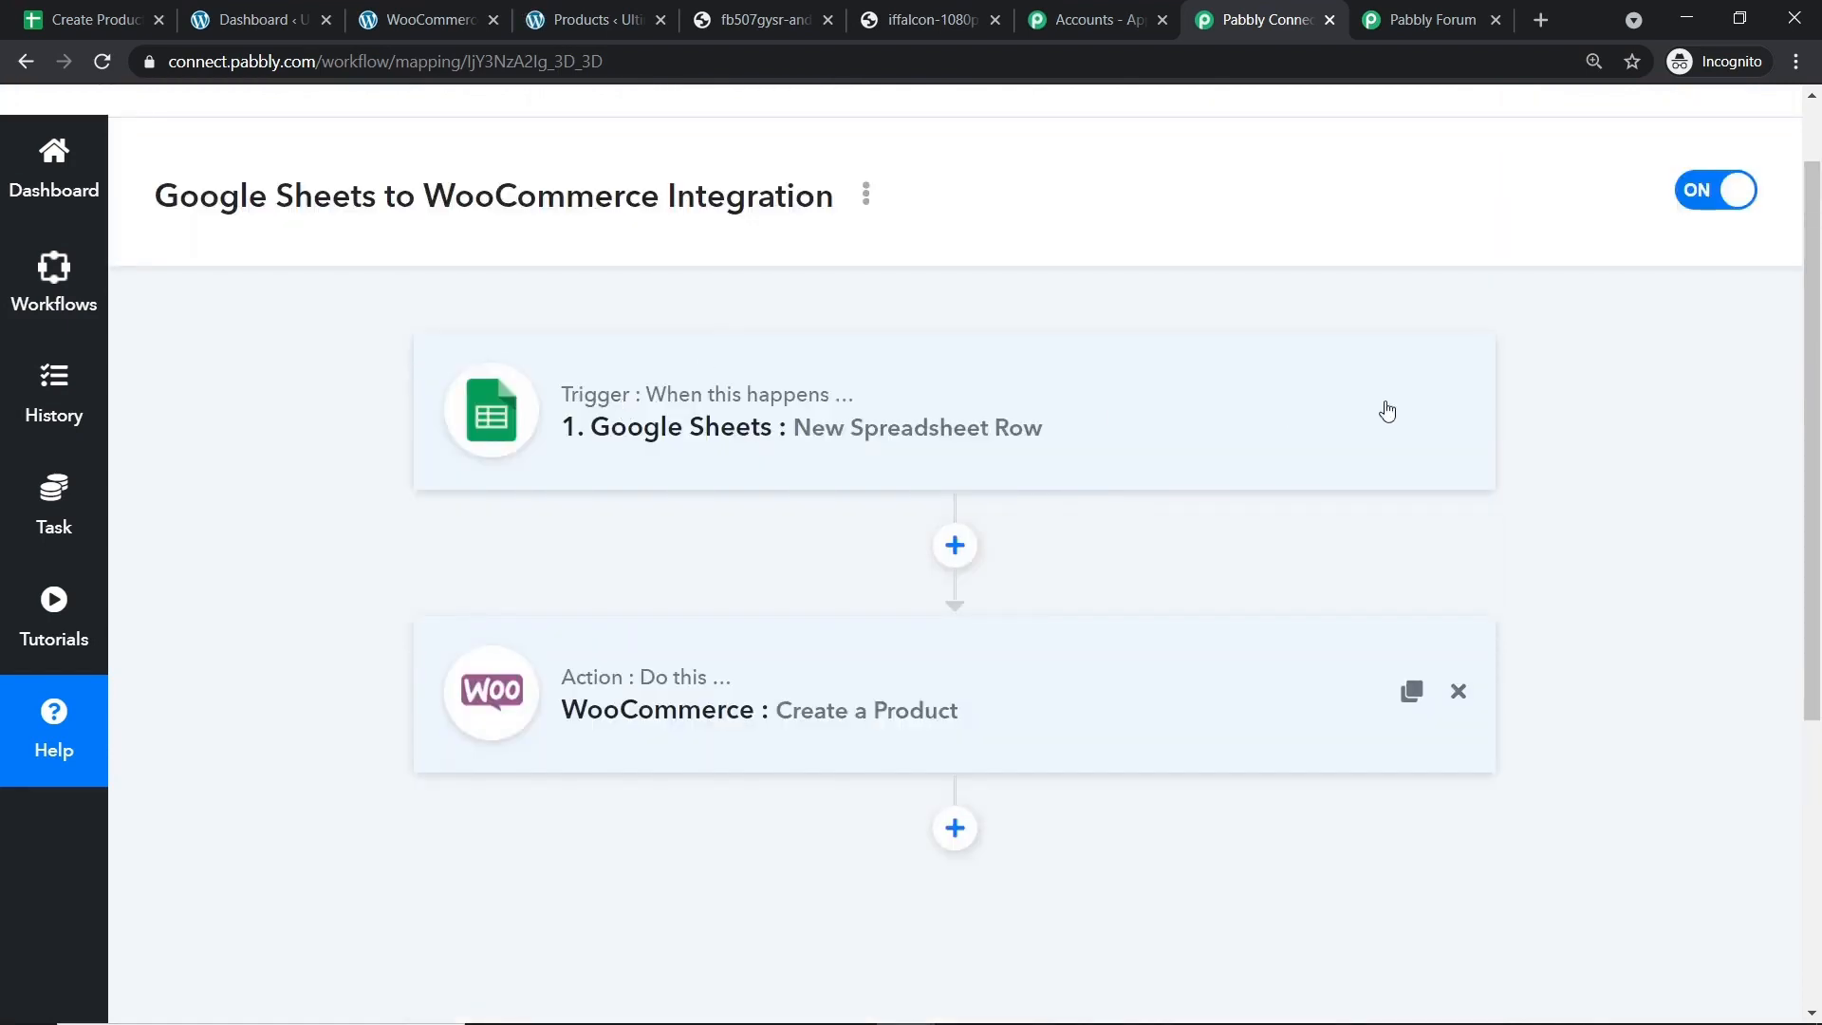
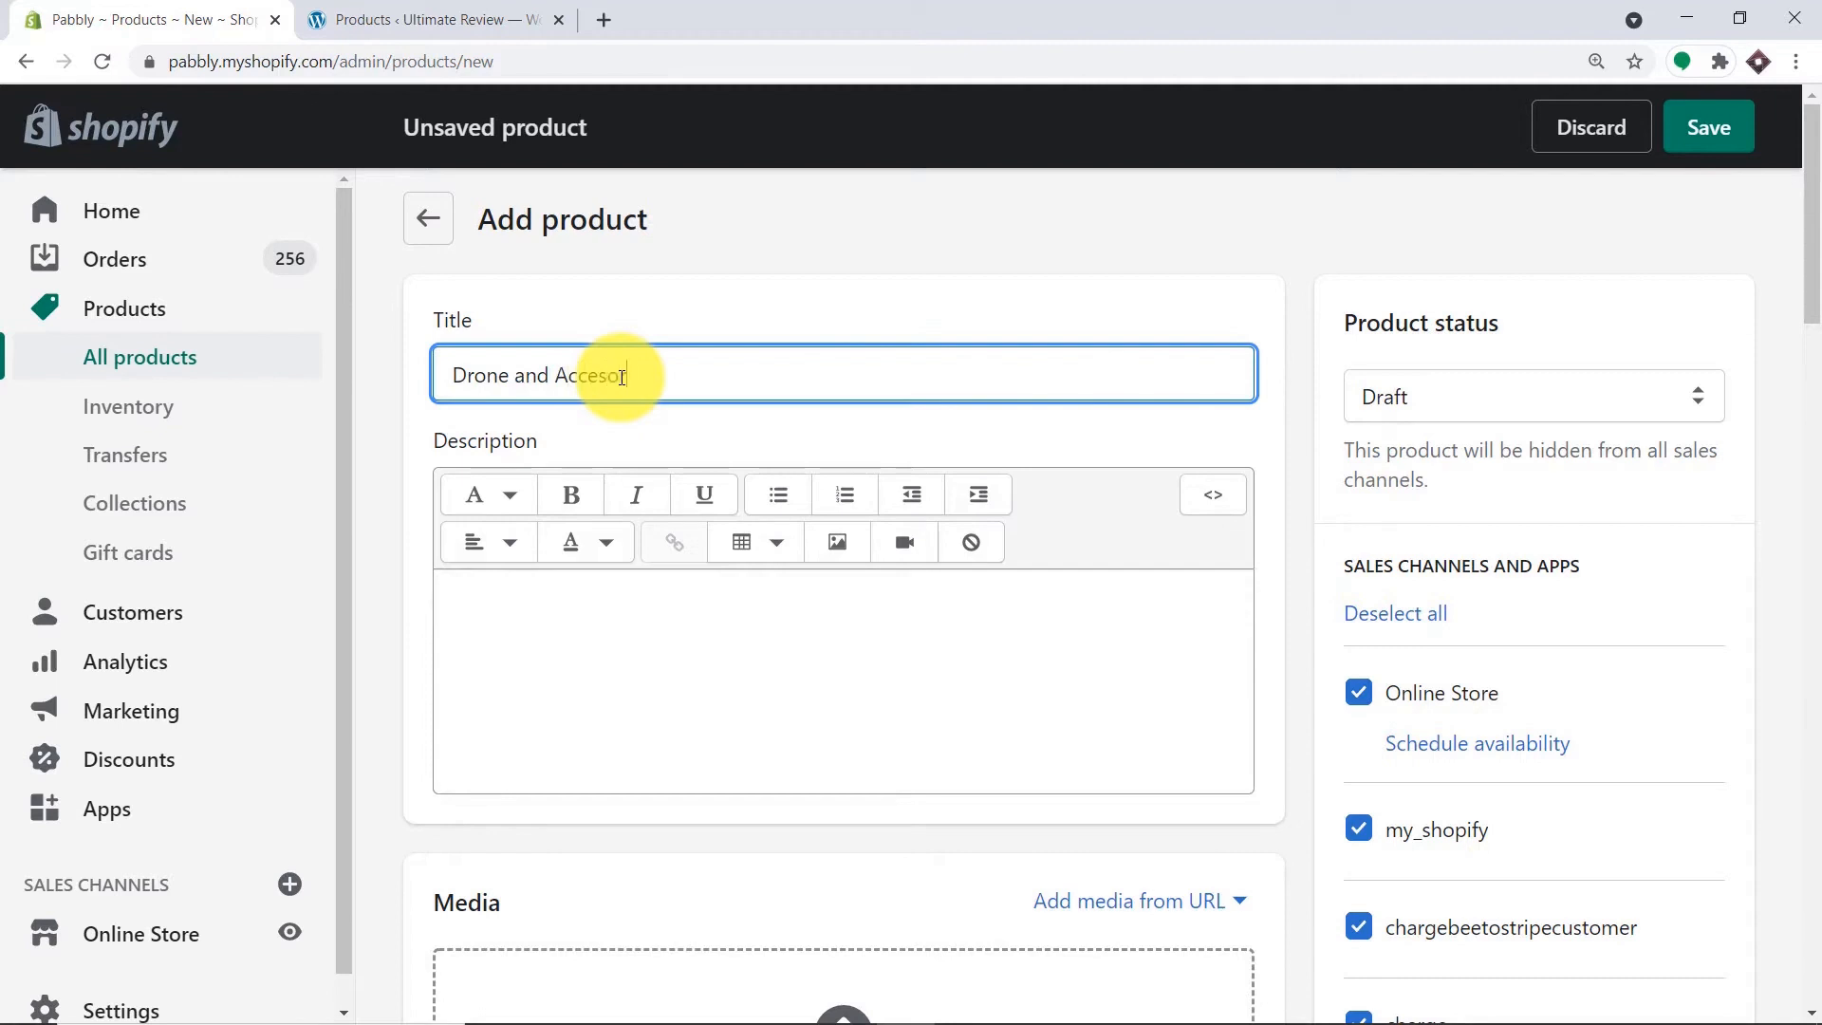
Correct the title's spelling to 'Drone and Accessories' and add the description '4 rotor drones'.
right_click(621, 378)
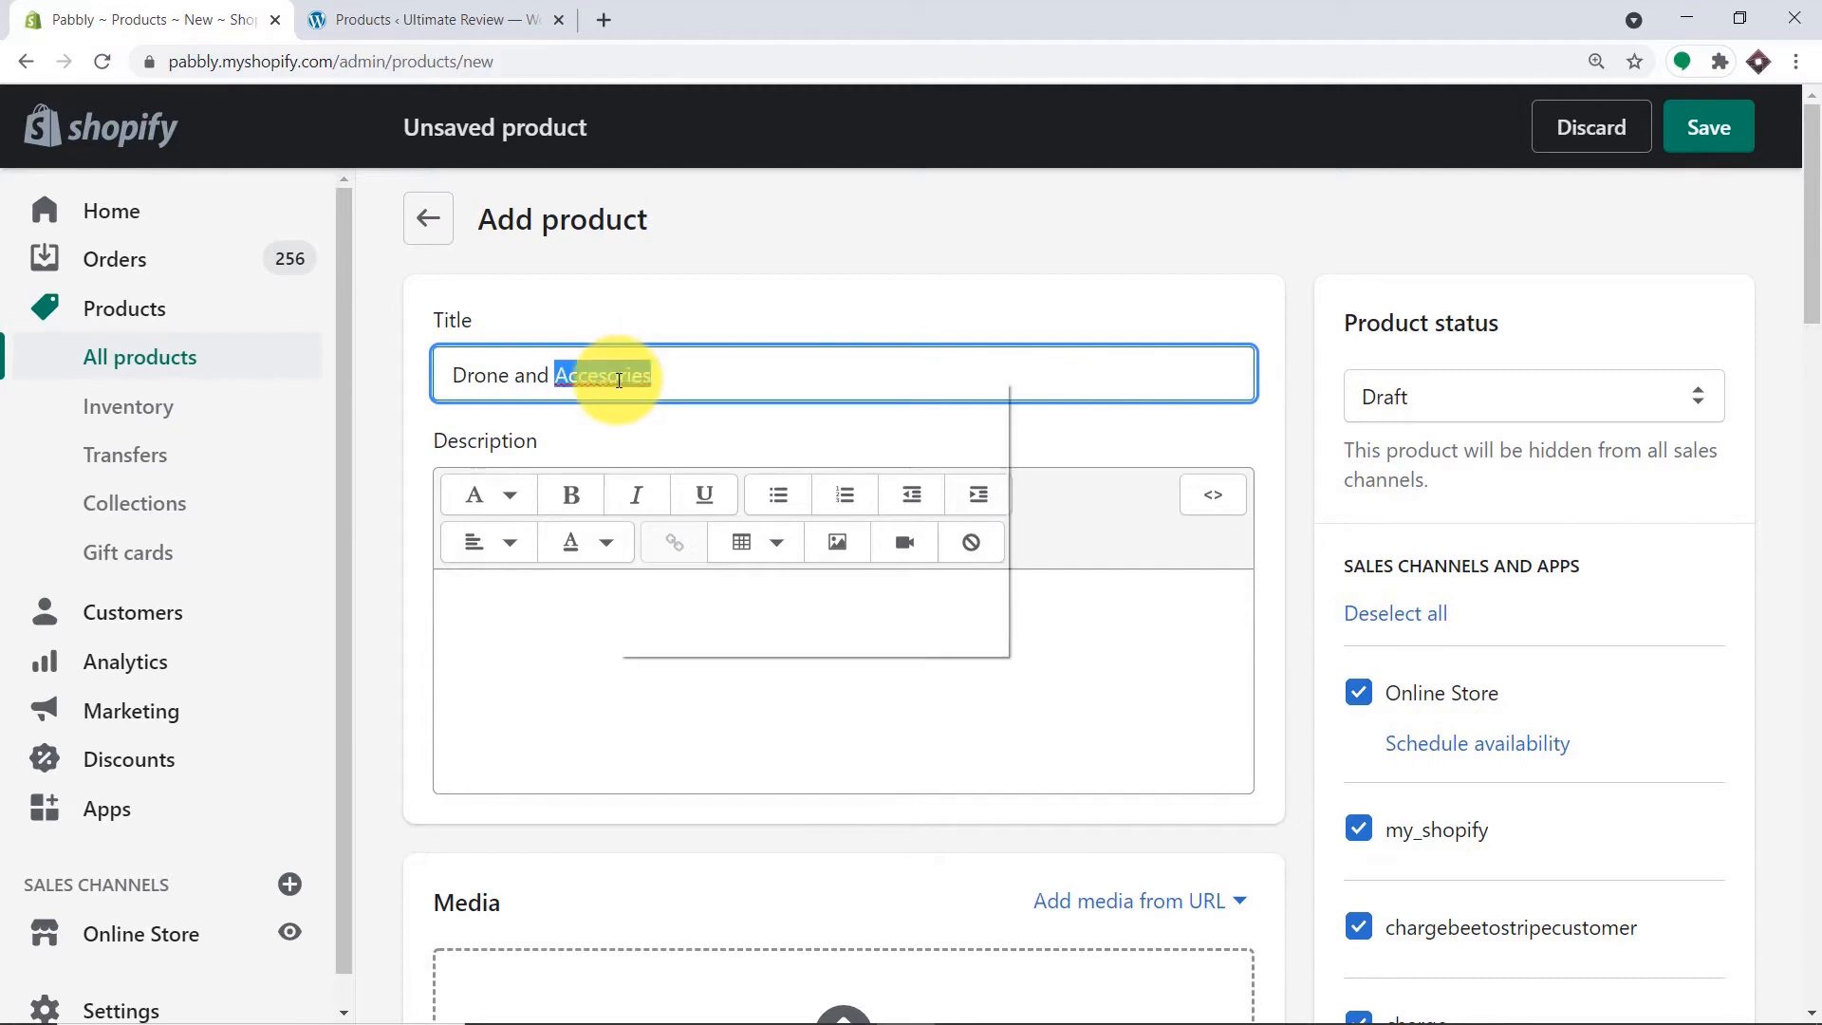
click(647, 403)
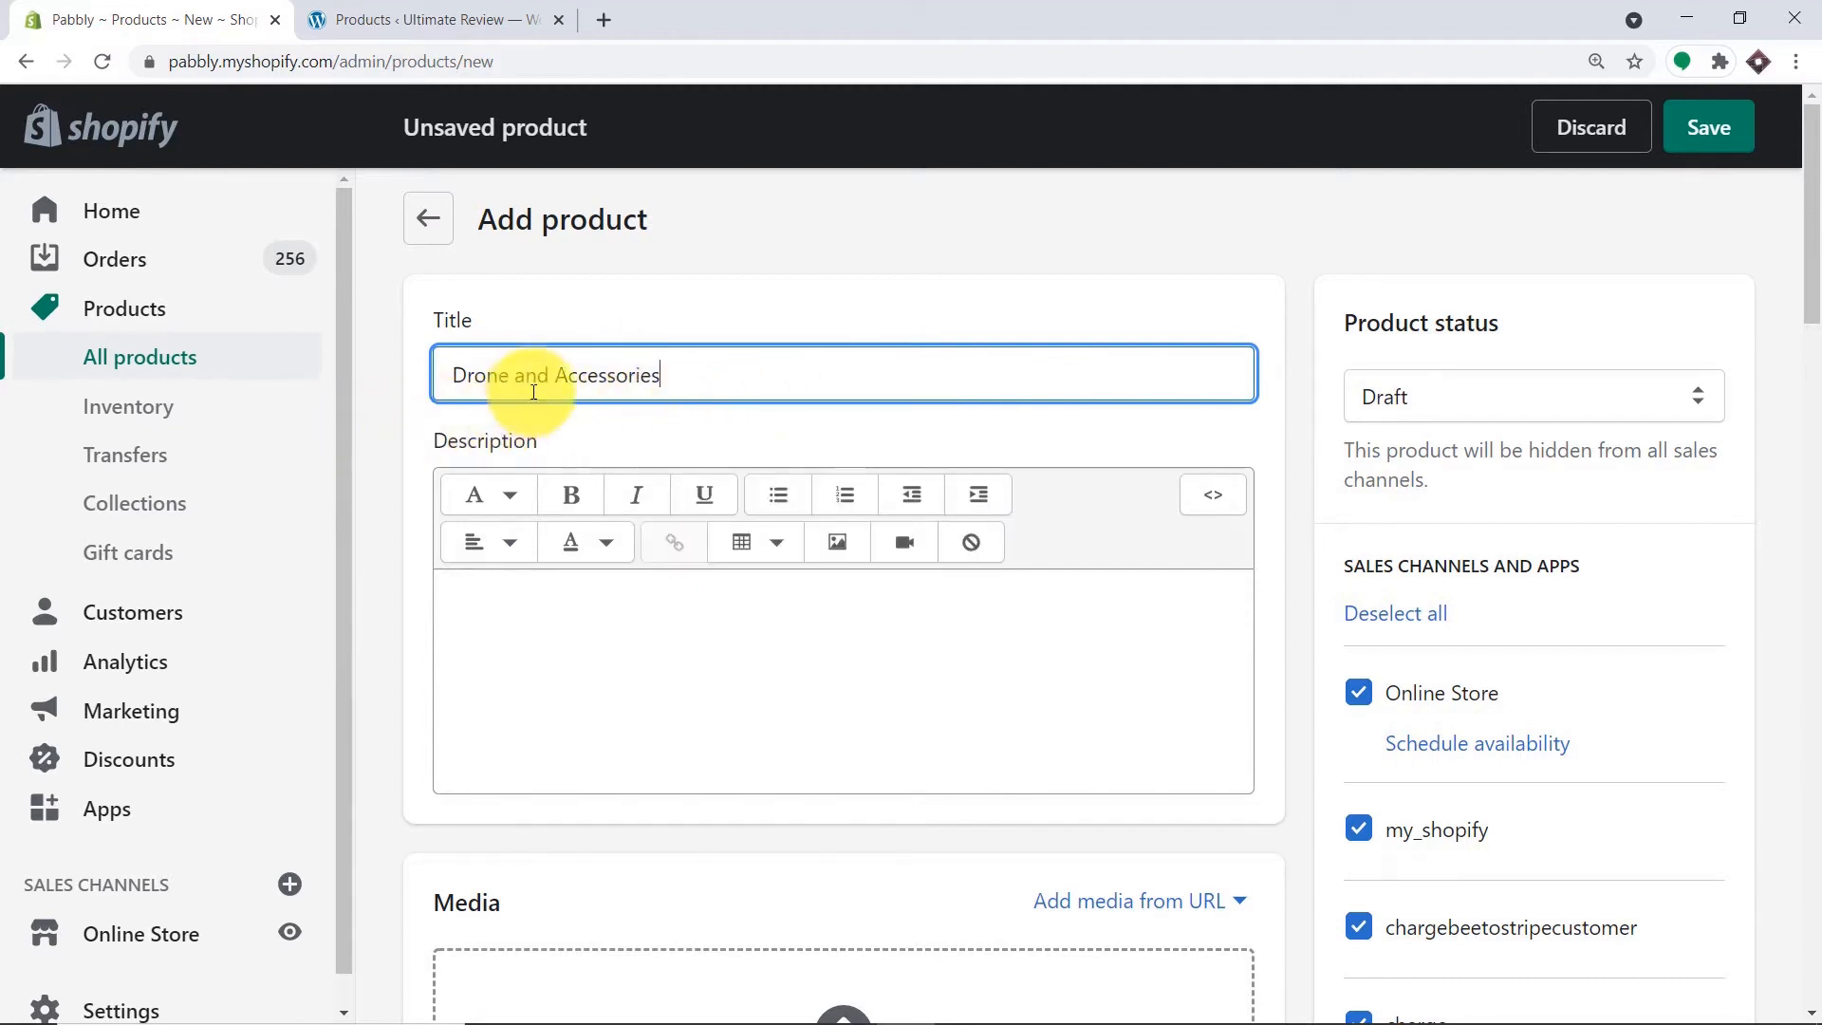
click(603, 612)
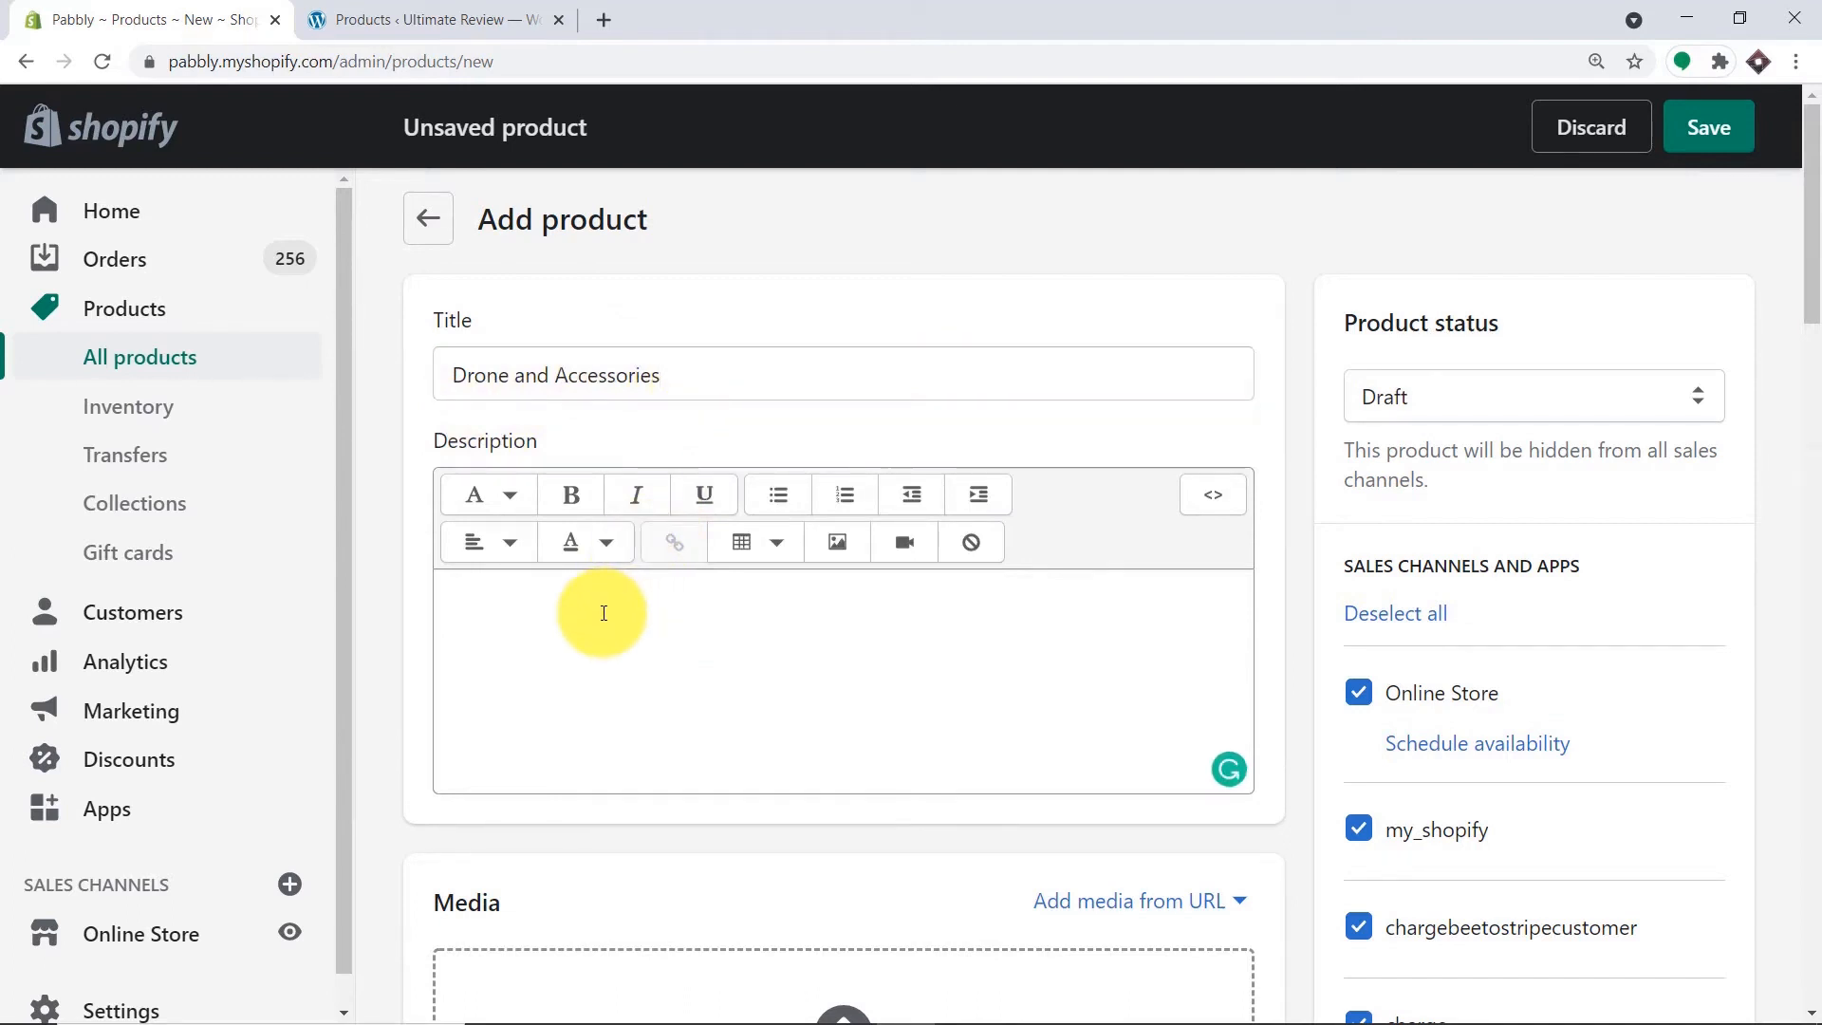
text(4 rotor drones)
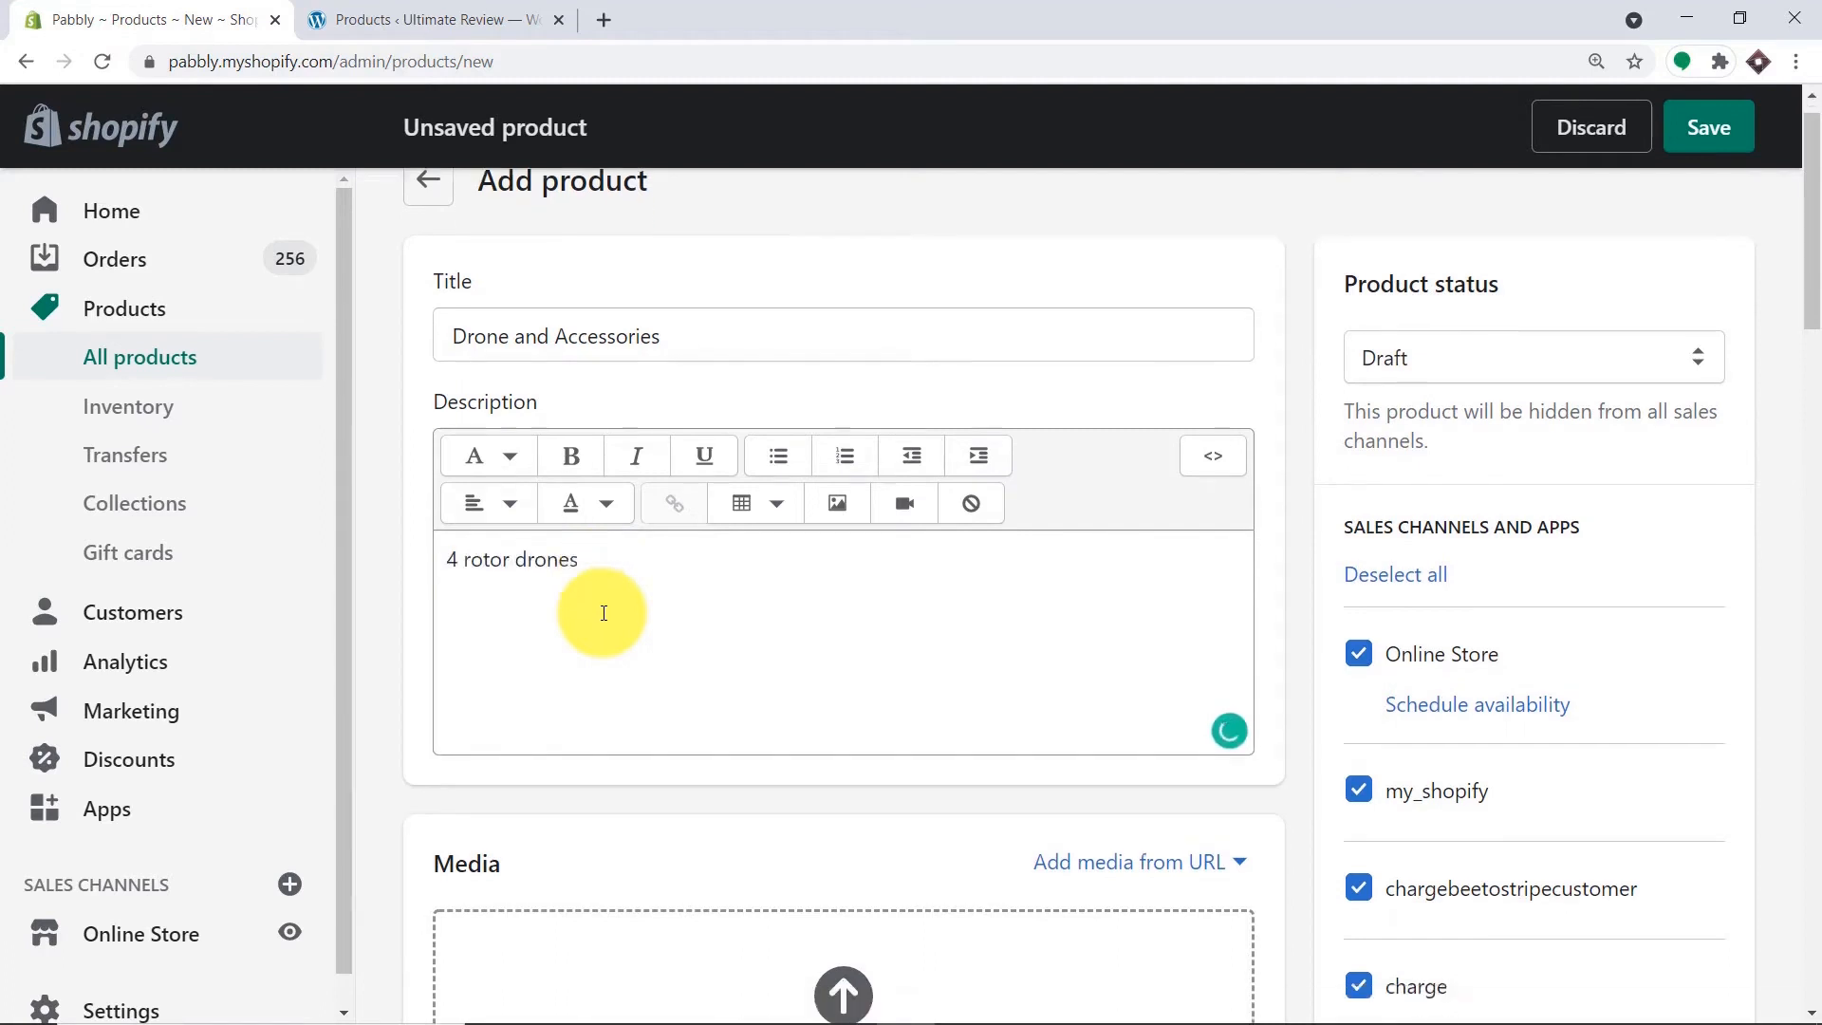
Upload drone.png from the Desktop into the product's Media section.
scroll(603, 612, down, 3)
click(850, 715)
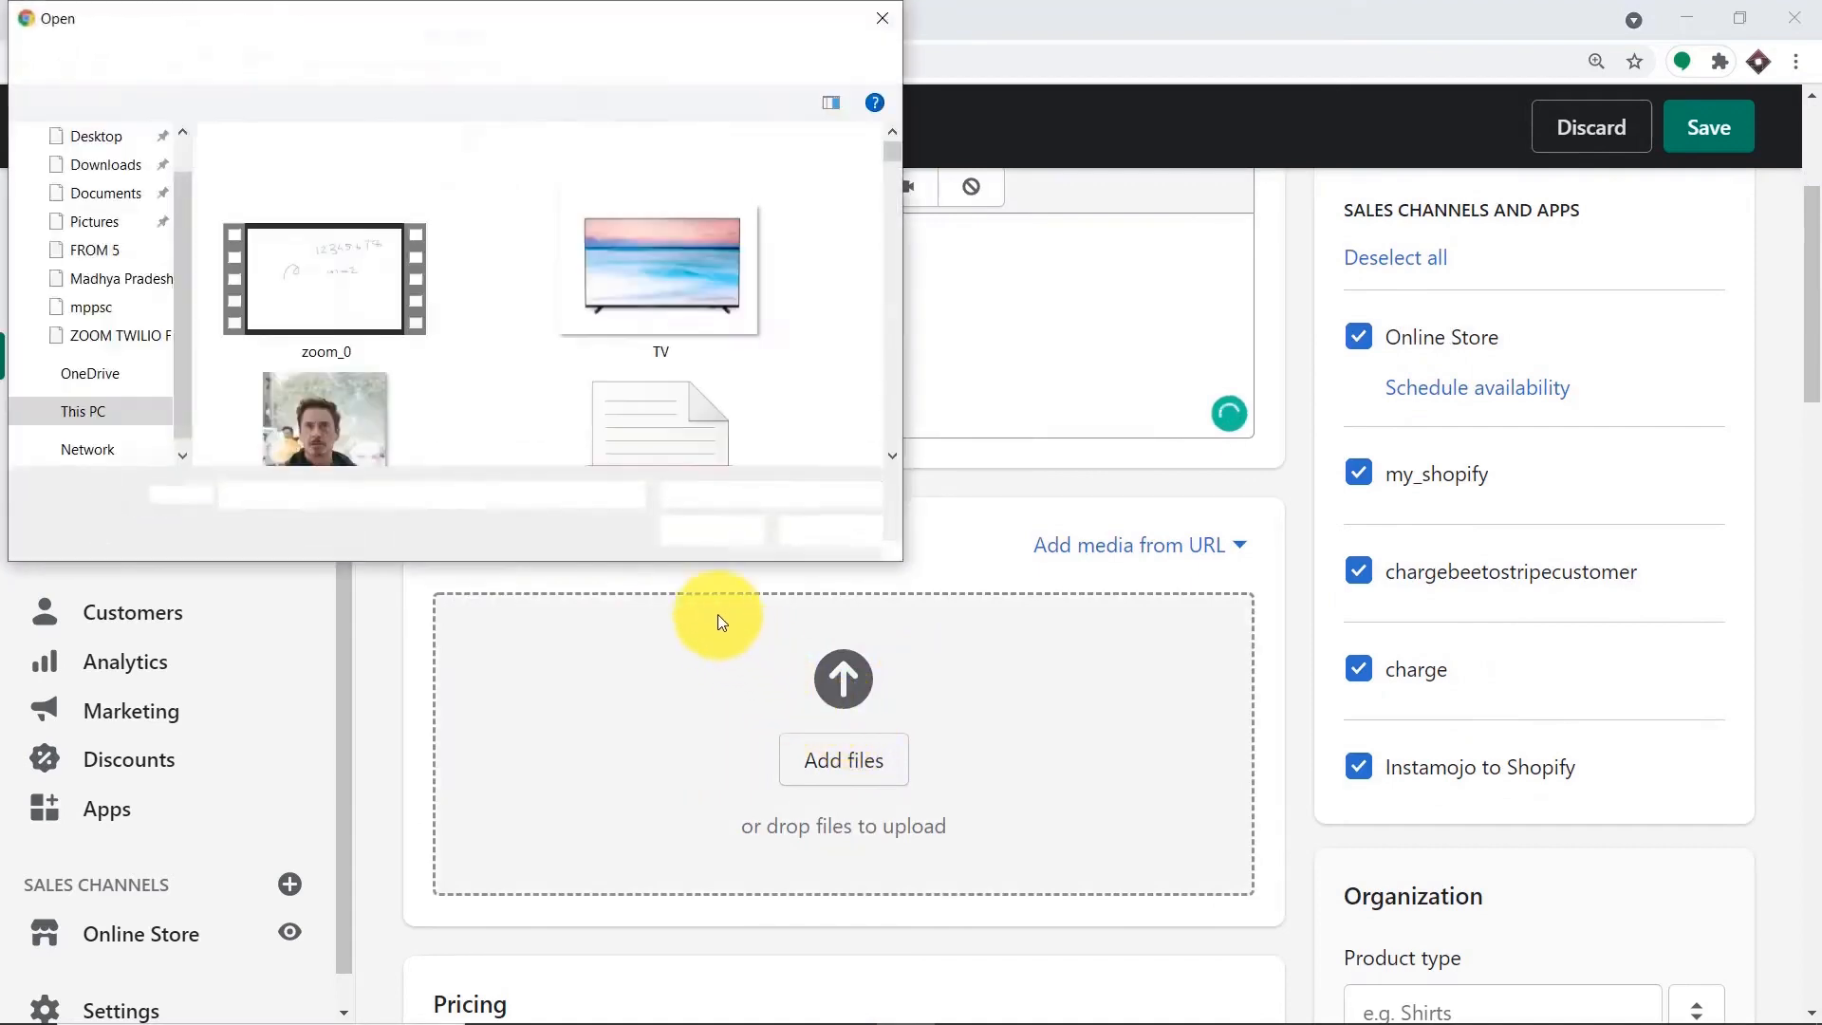
scroll(713, 343, down, 5)
scroll(719, 340, down, 10)
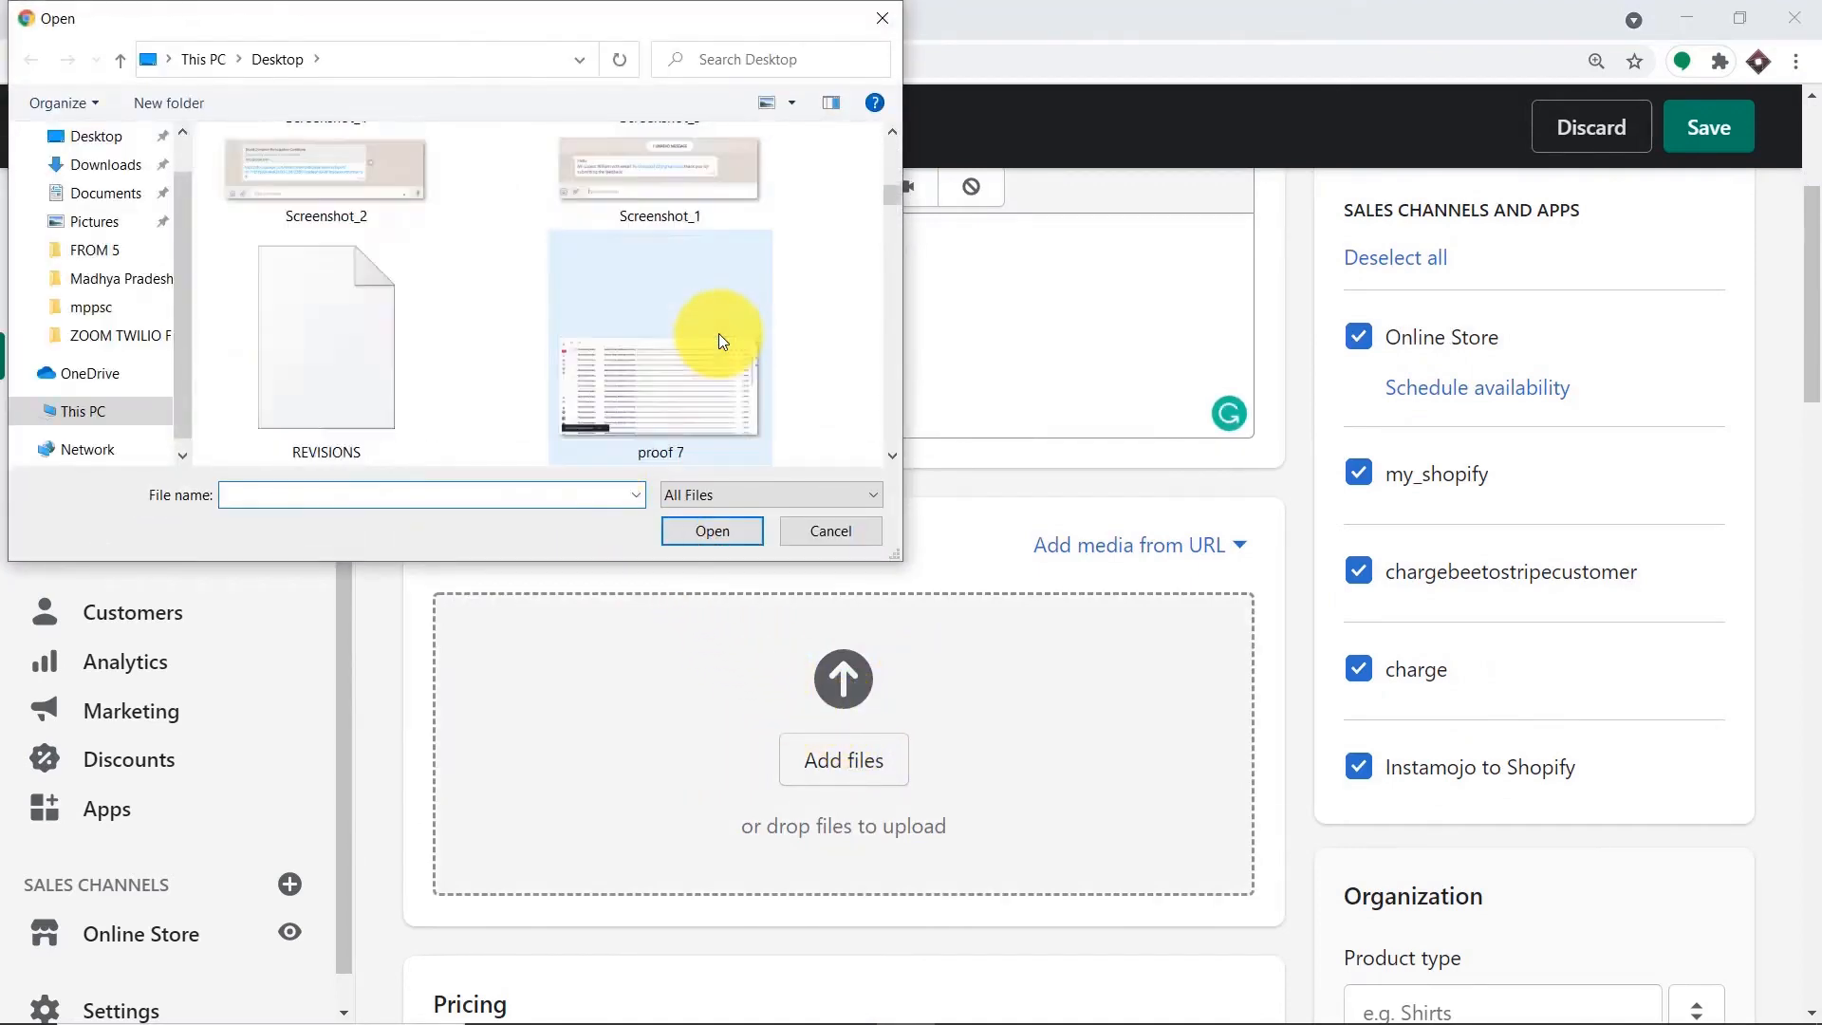
scroll(719, 339, down, 10)
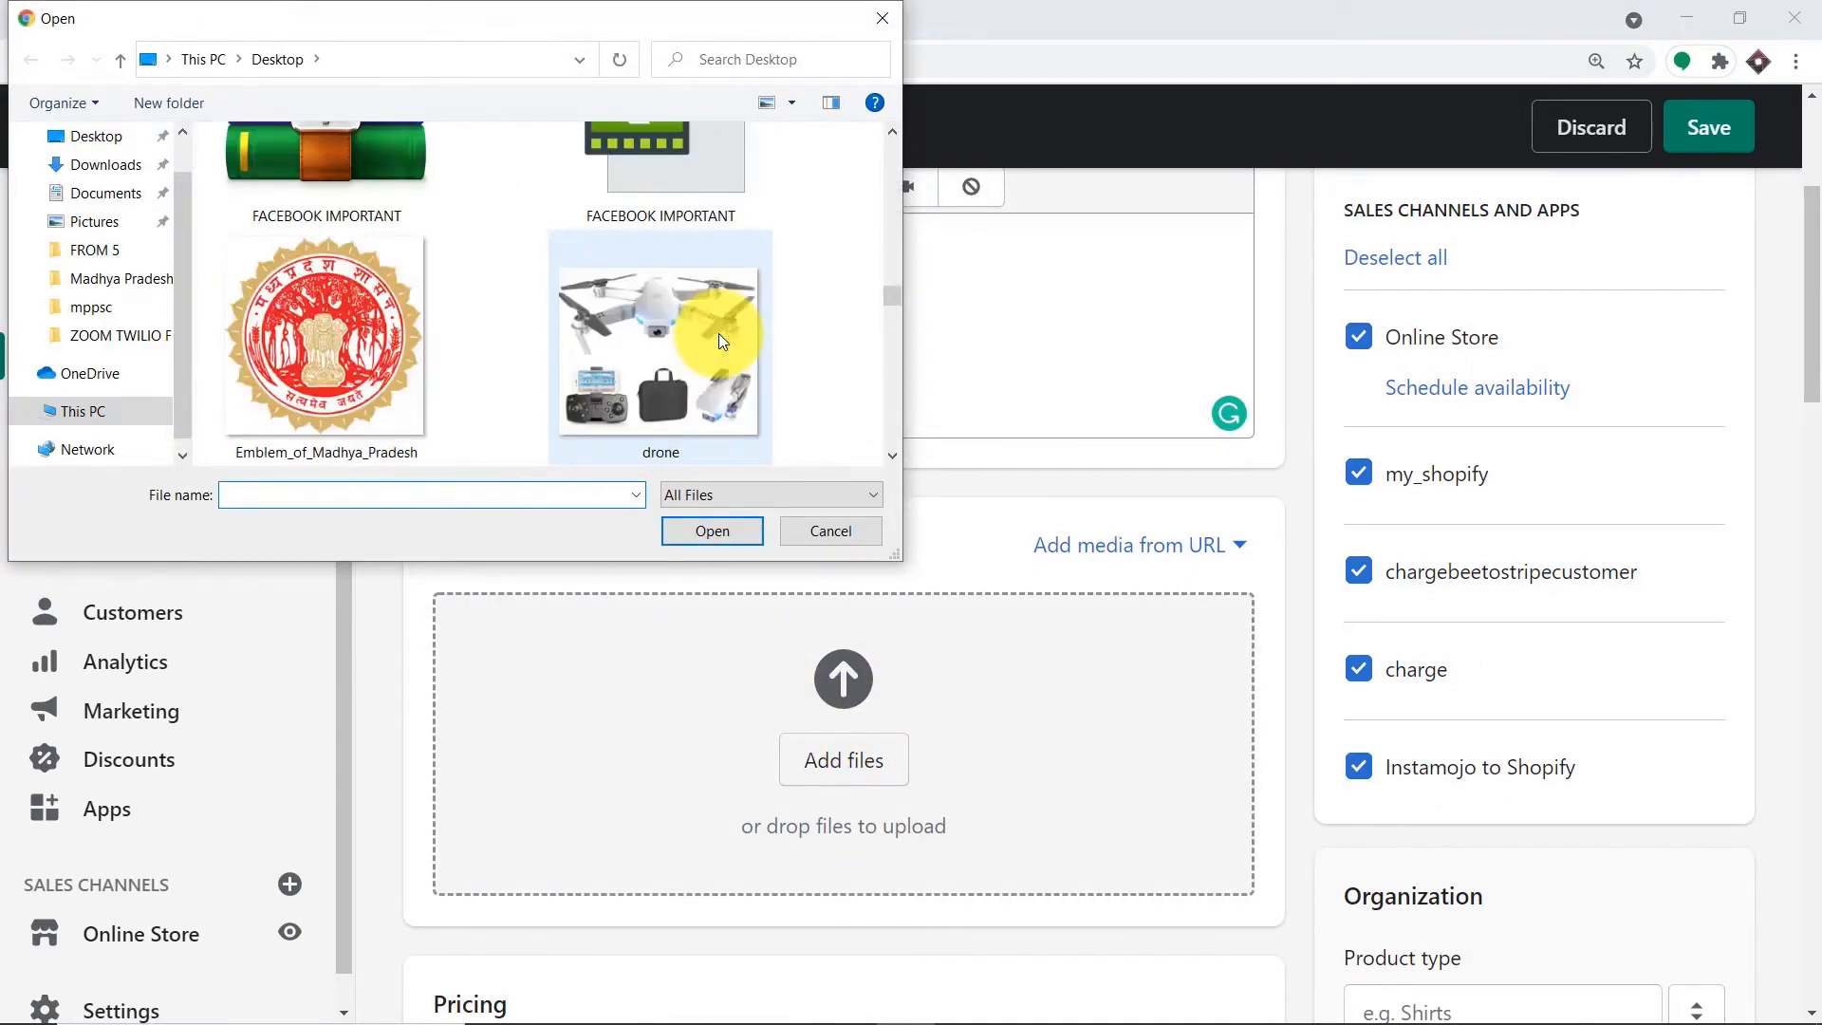
scroll(719, 333, down, 3)
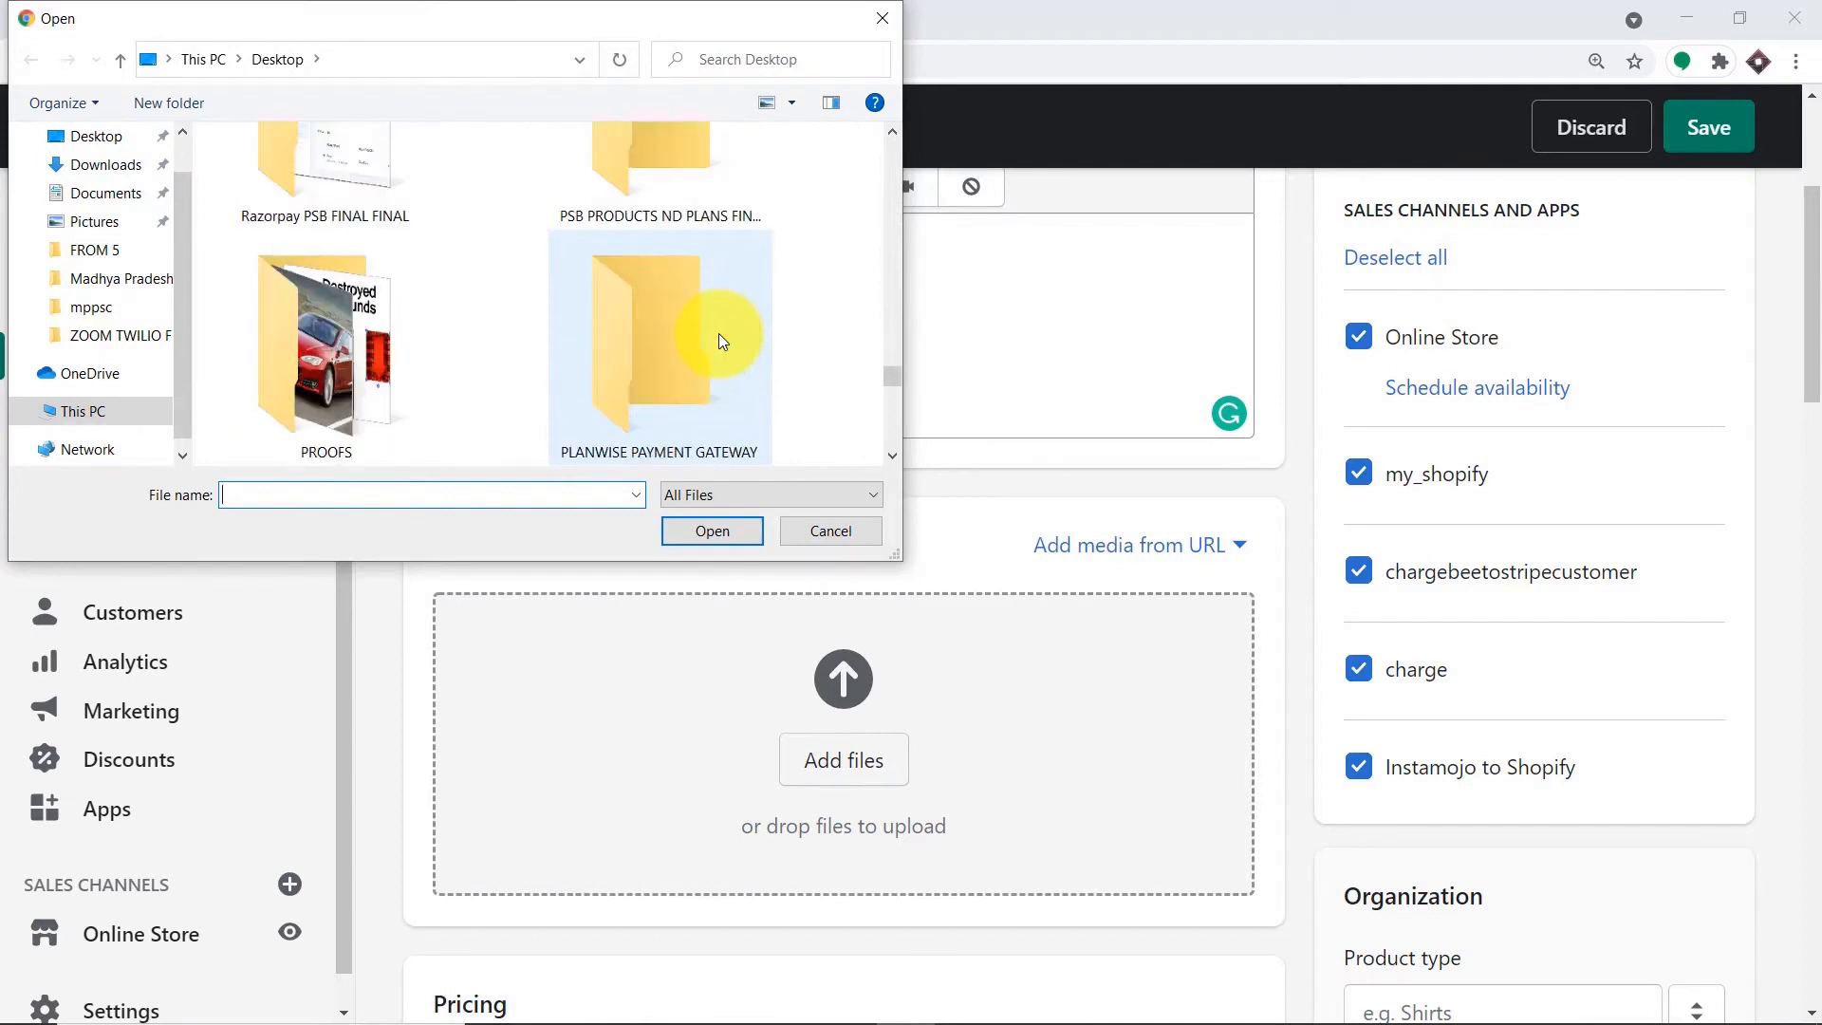
click(310, 494)
text(dro)
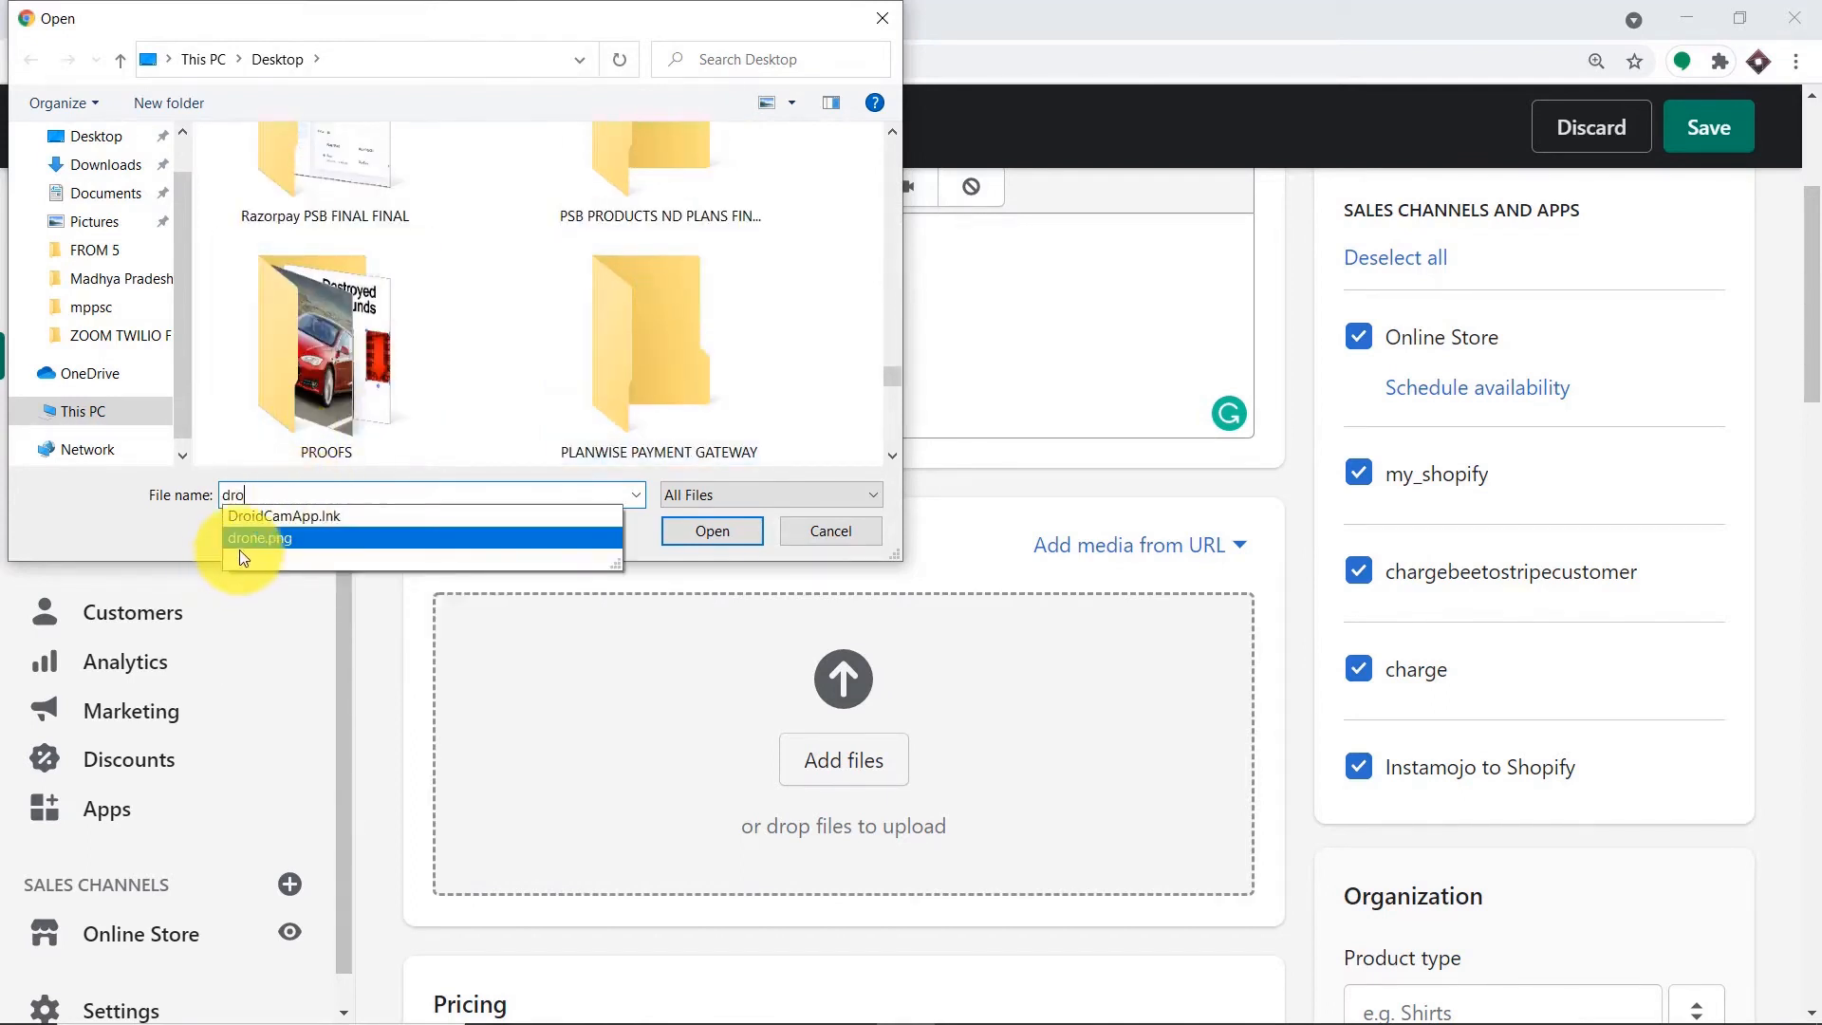
click(245, 539)
click(719, 530)
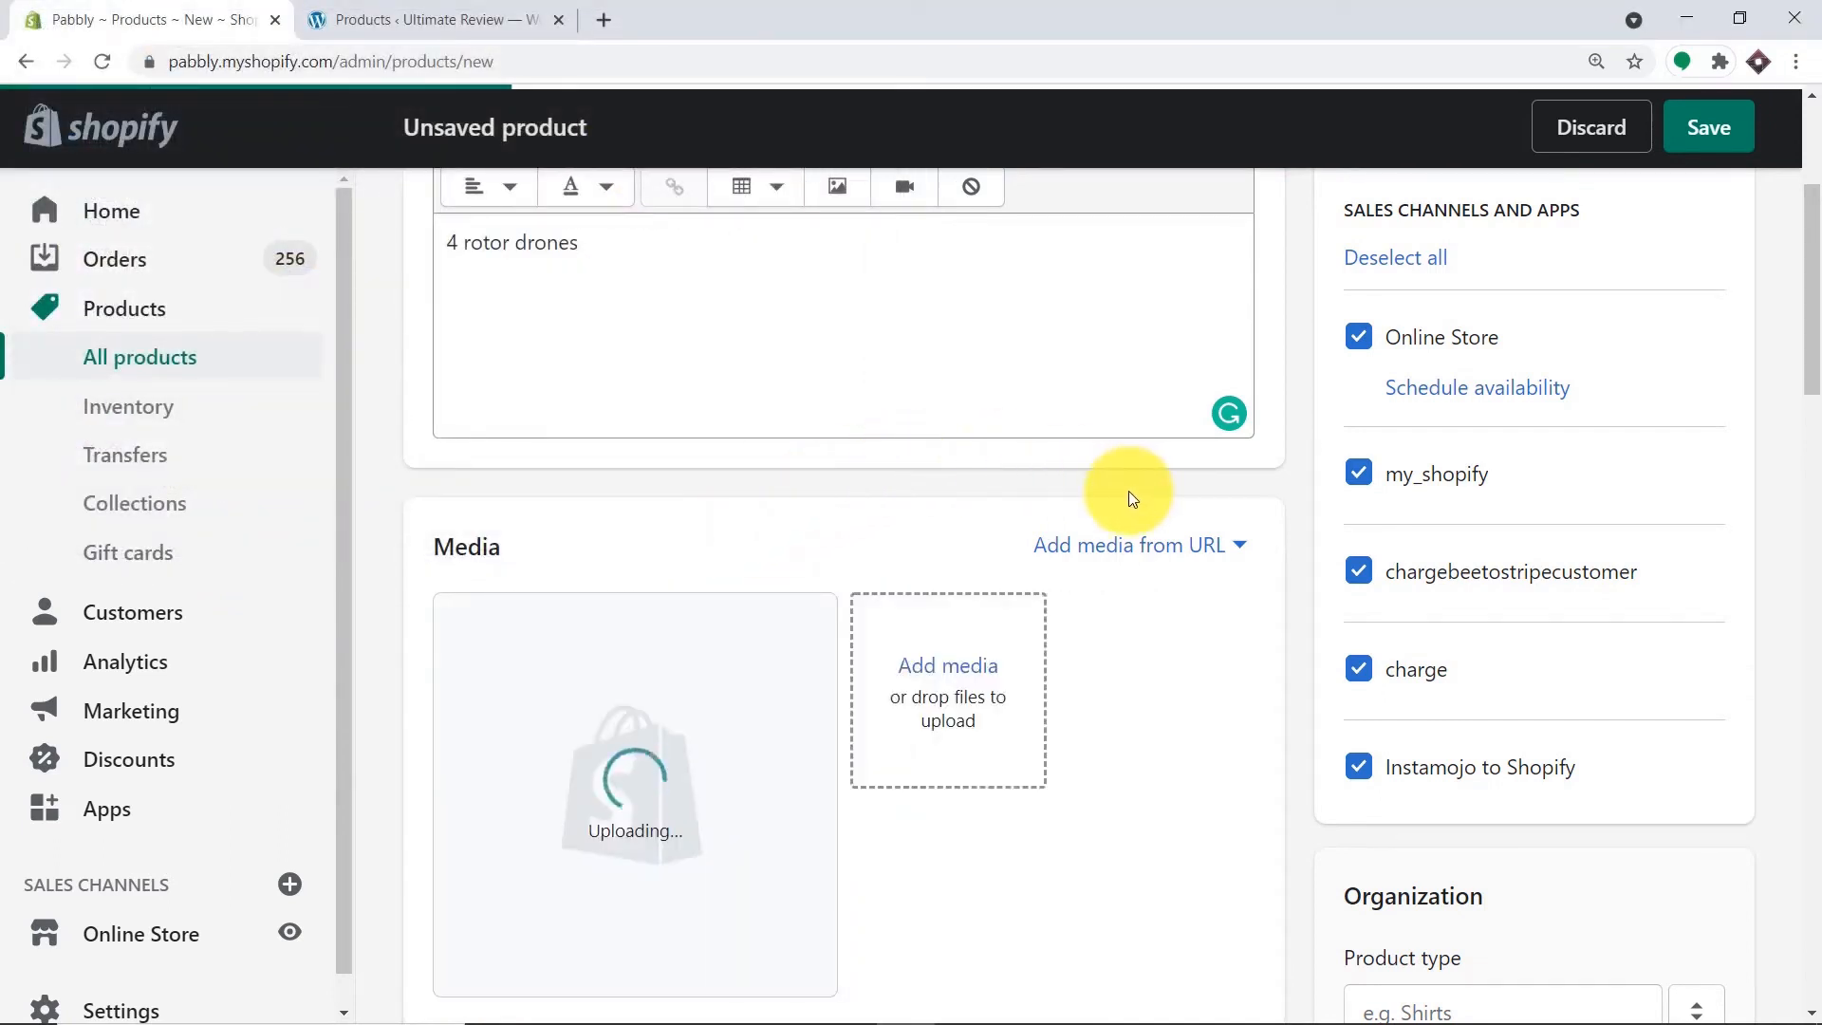
scroll(1044, 522, down, 3)
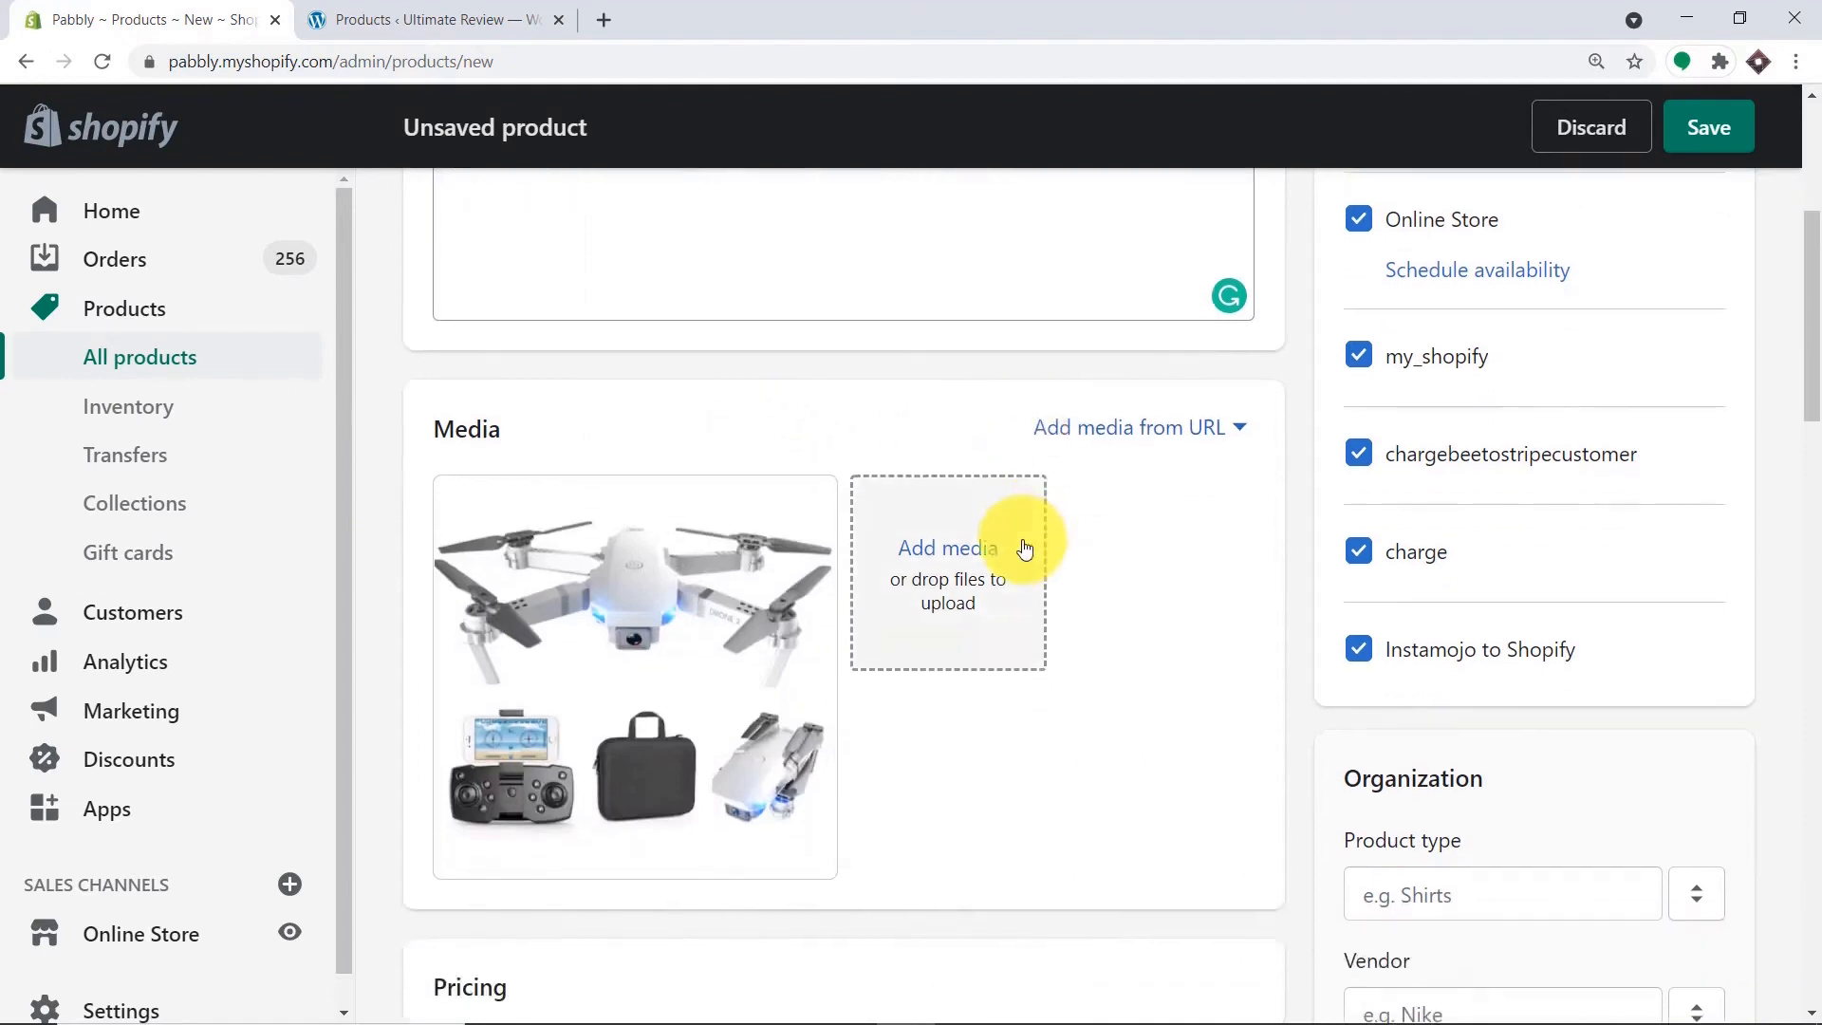
Price the drone at 1,000.00, add a compare-at price, and turn off tax charging.
scroll(612, 740, down, 3)
click(533, 743)
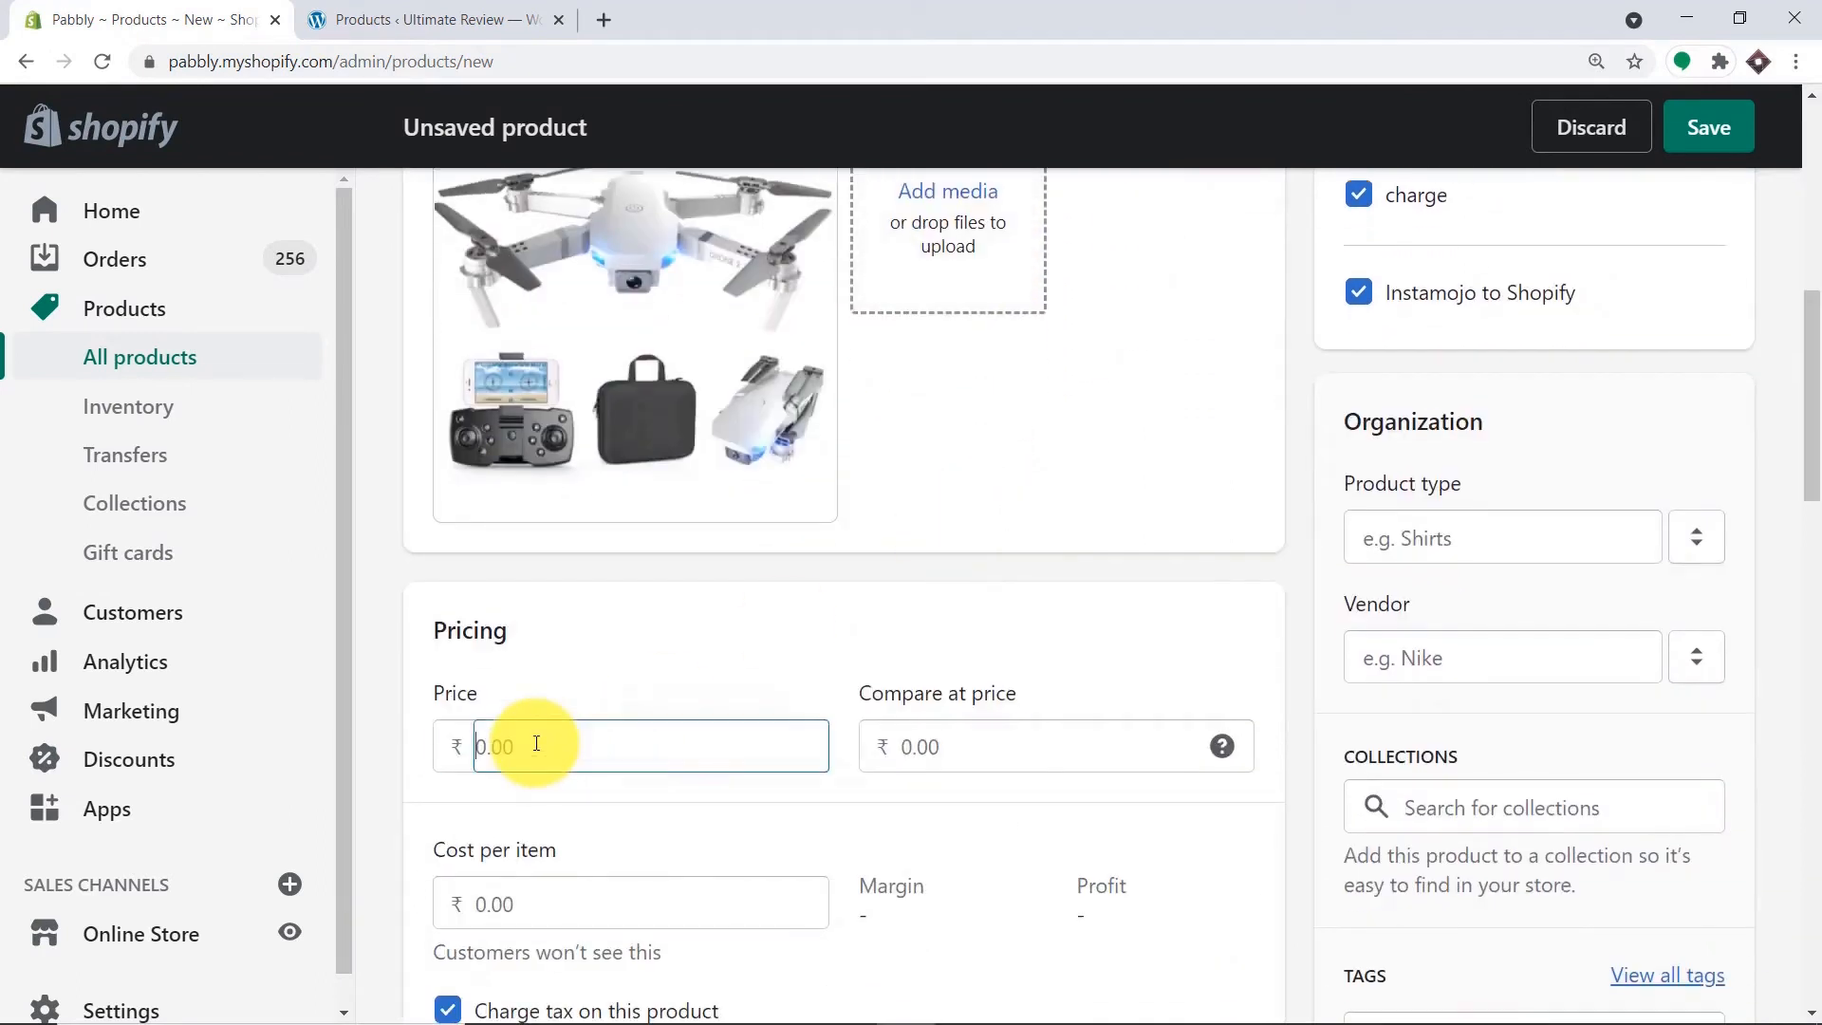
text(1000)
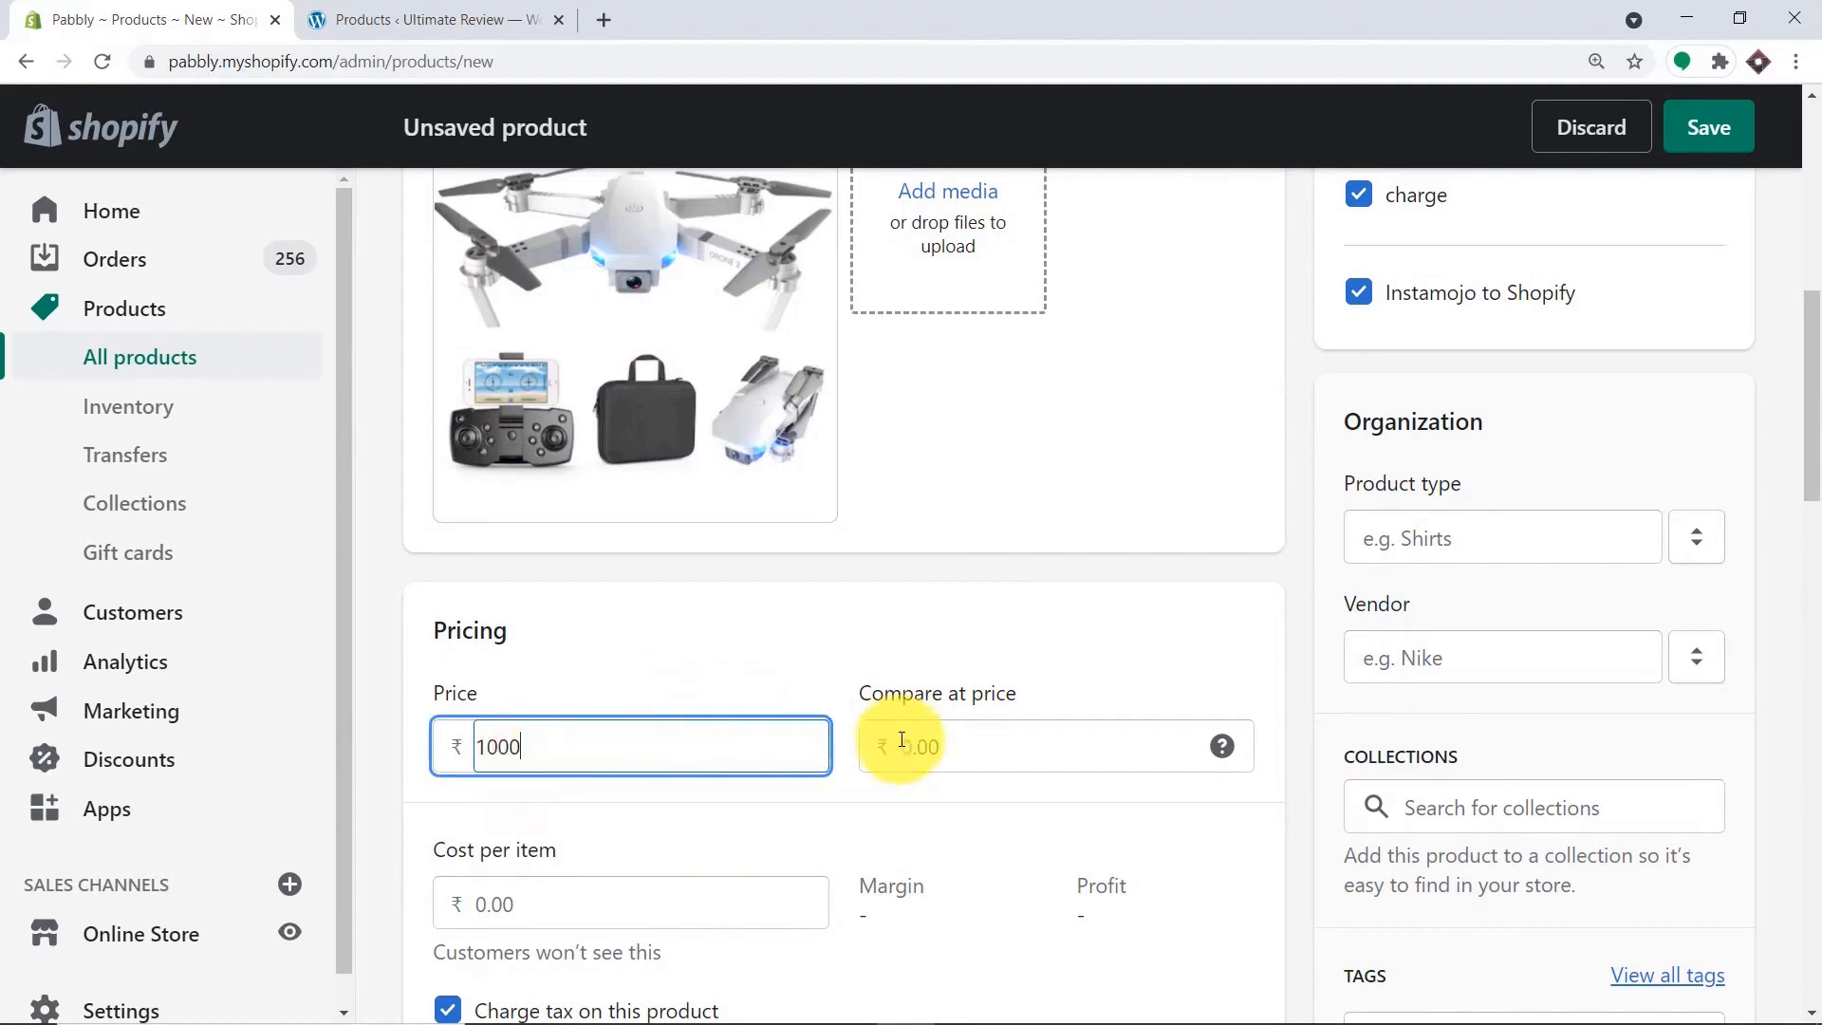
click(974, 741)
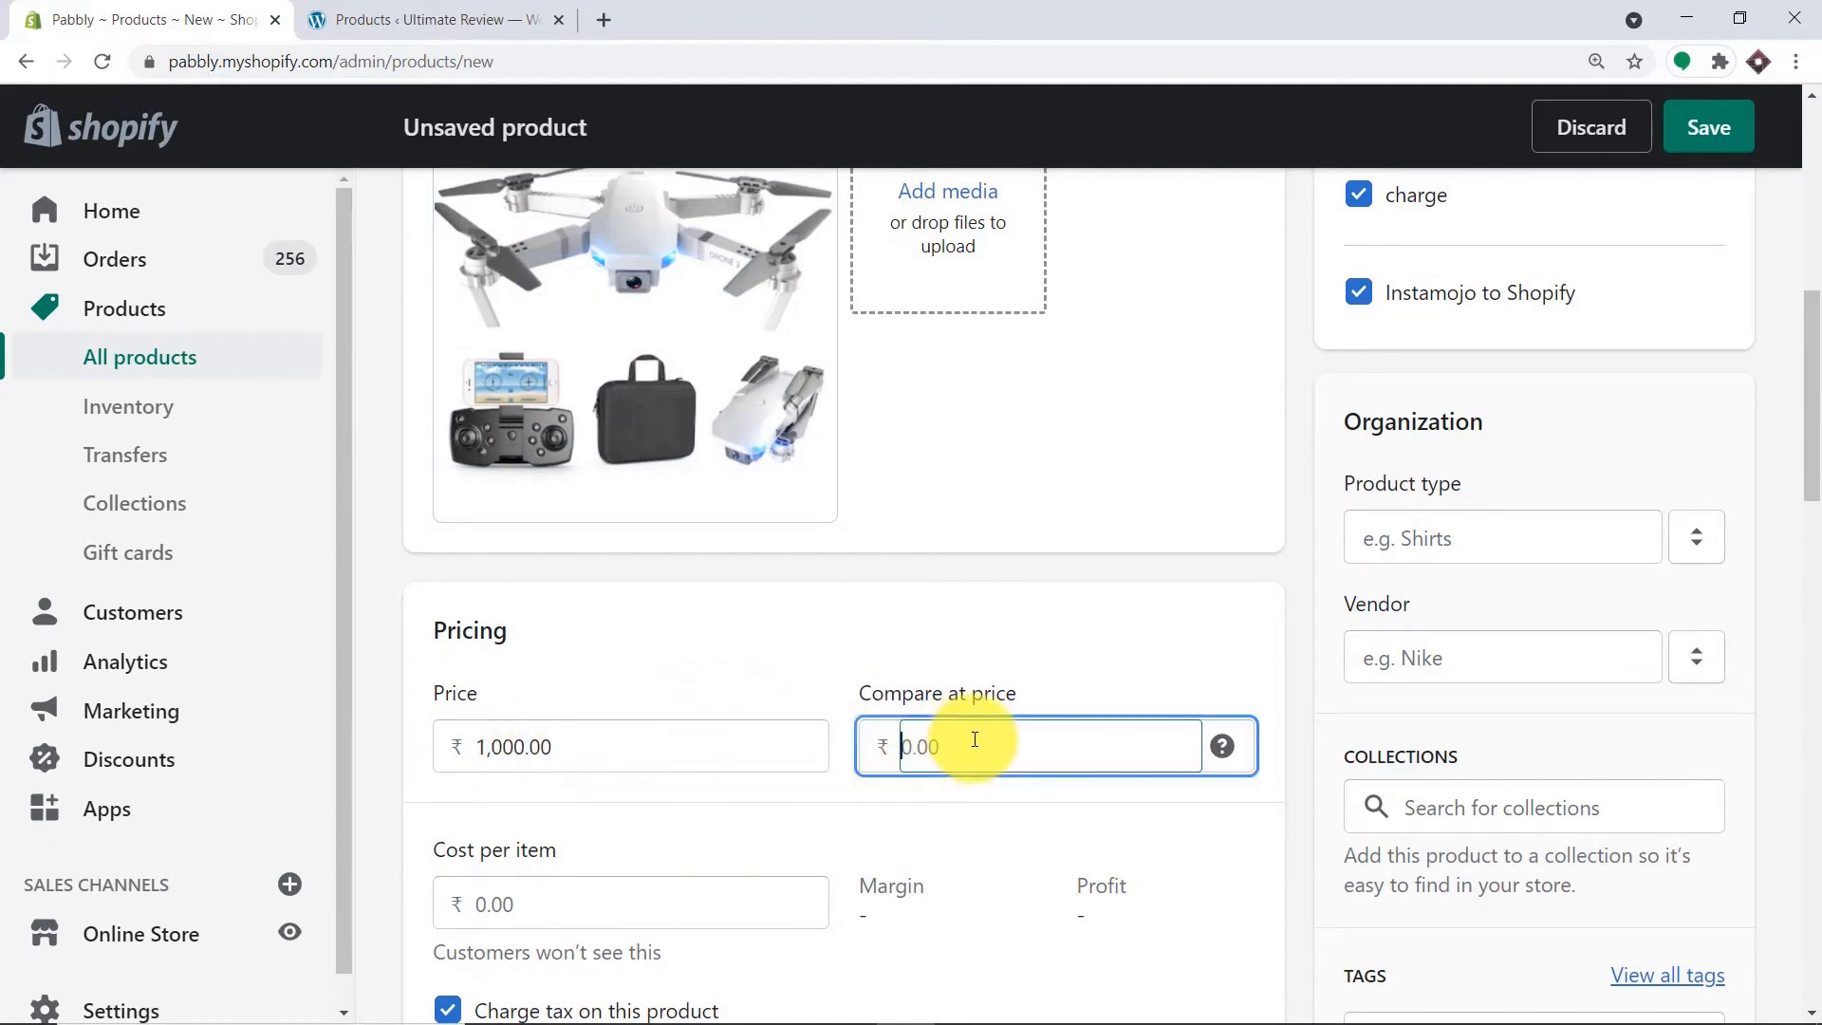
text(990)
scroll(975, 741, down, 7)
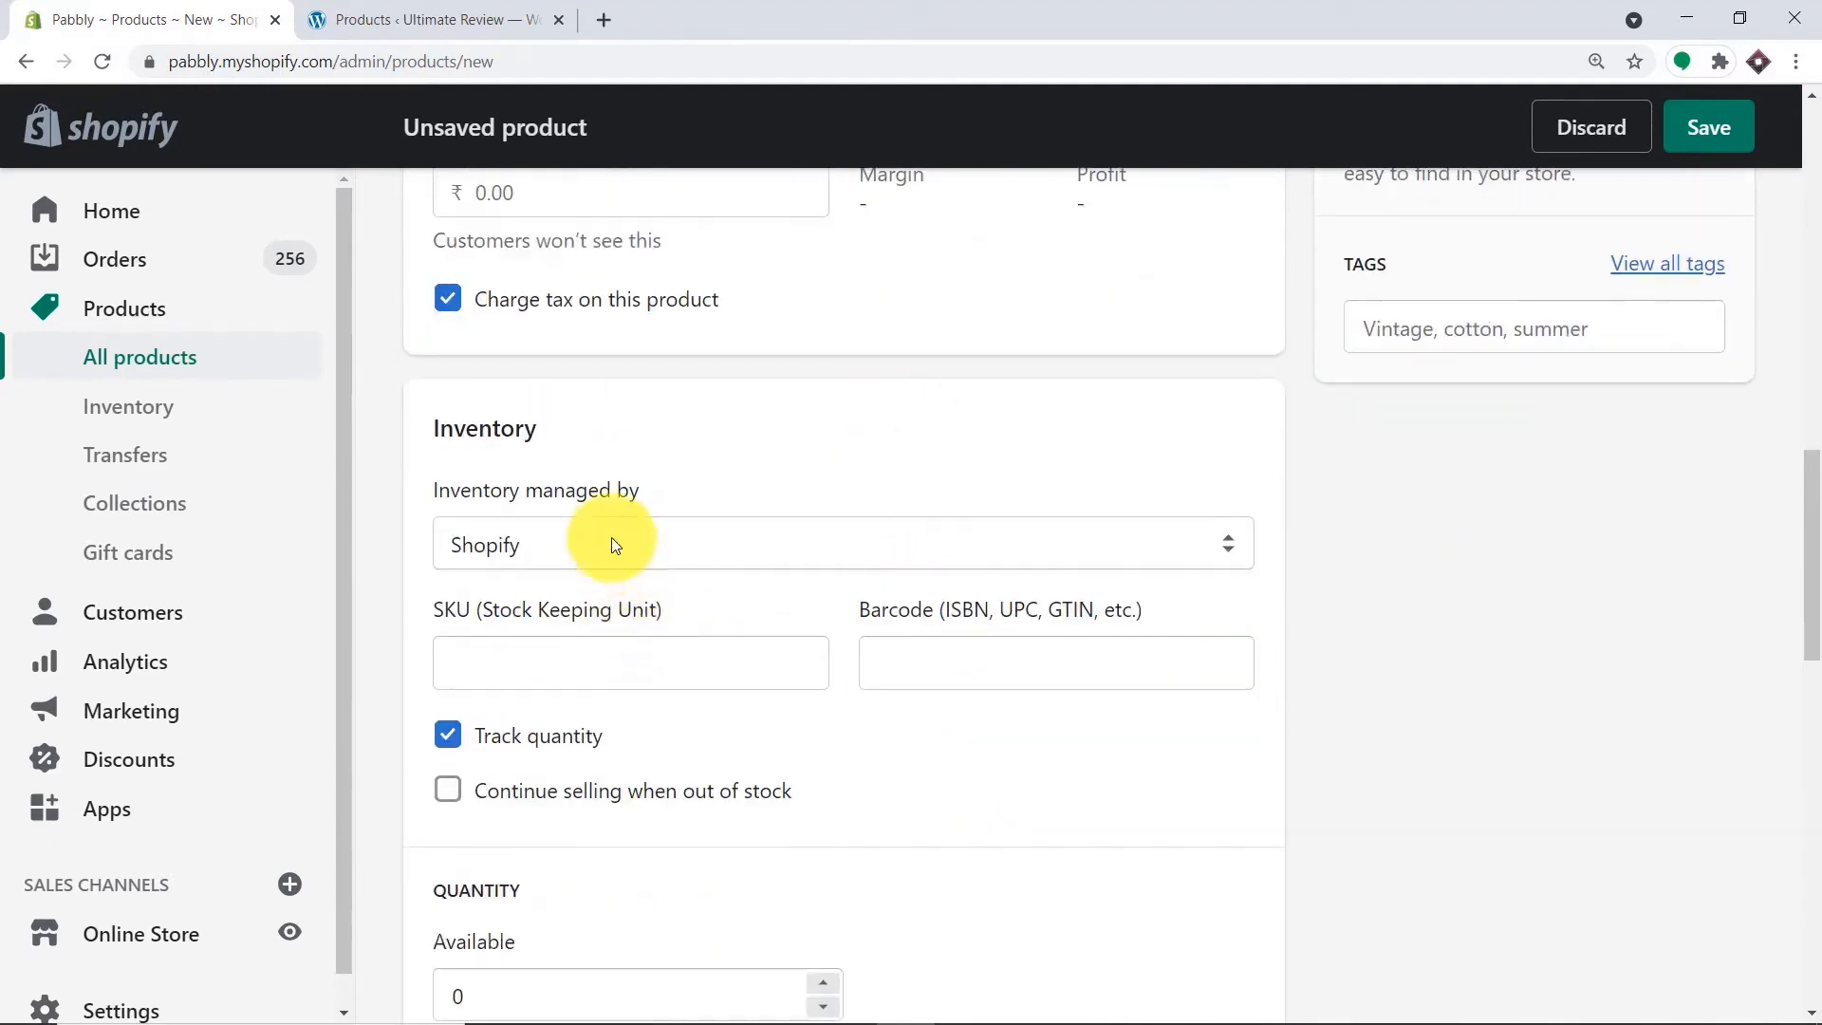
click(446, 300)
Set the SKU to 1000 and the available quantity to 120.
scroll(664, 380, down, 1)
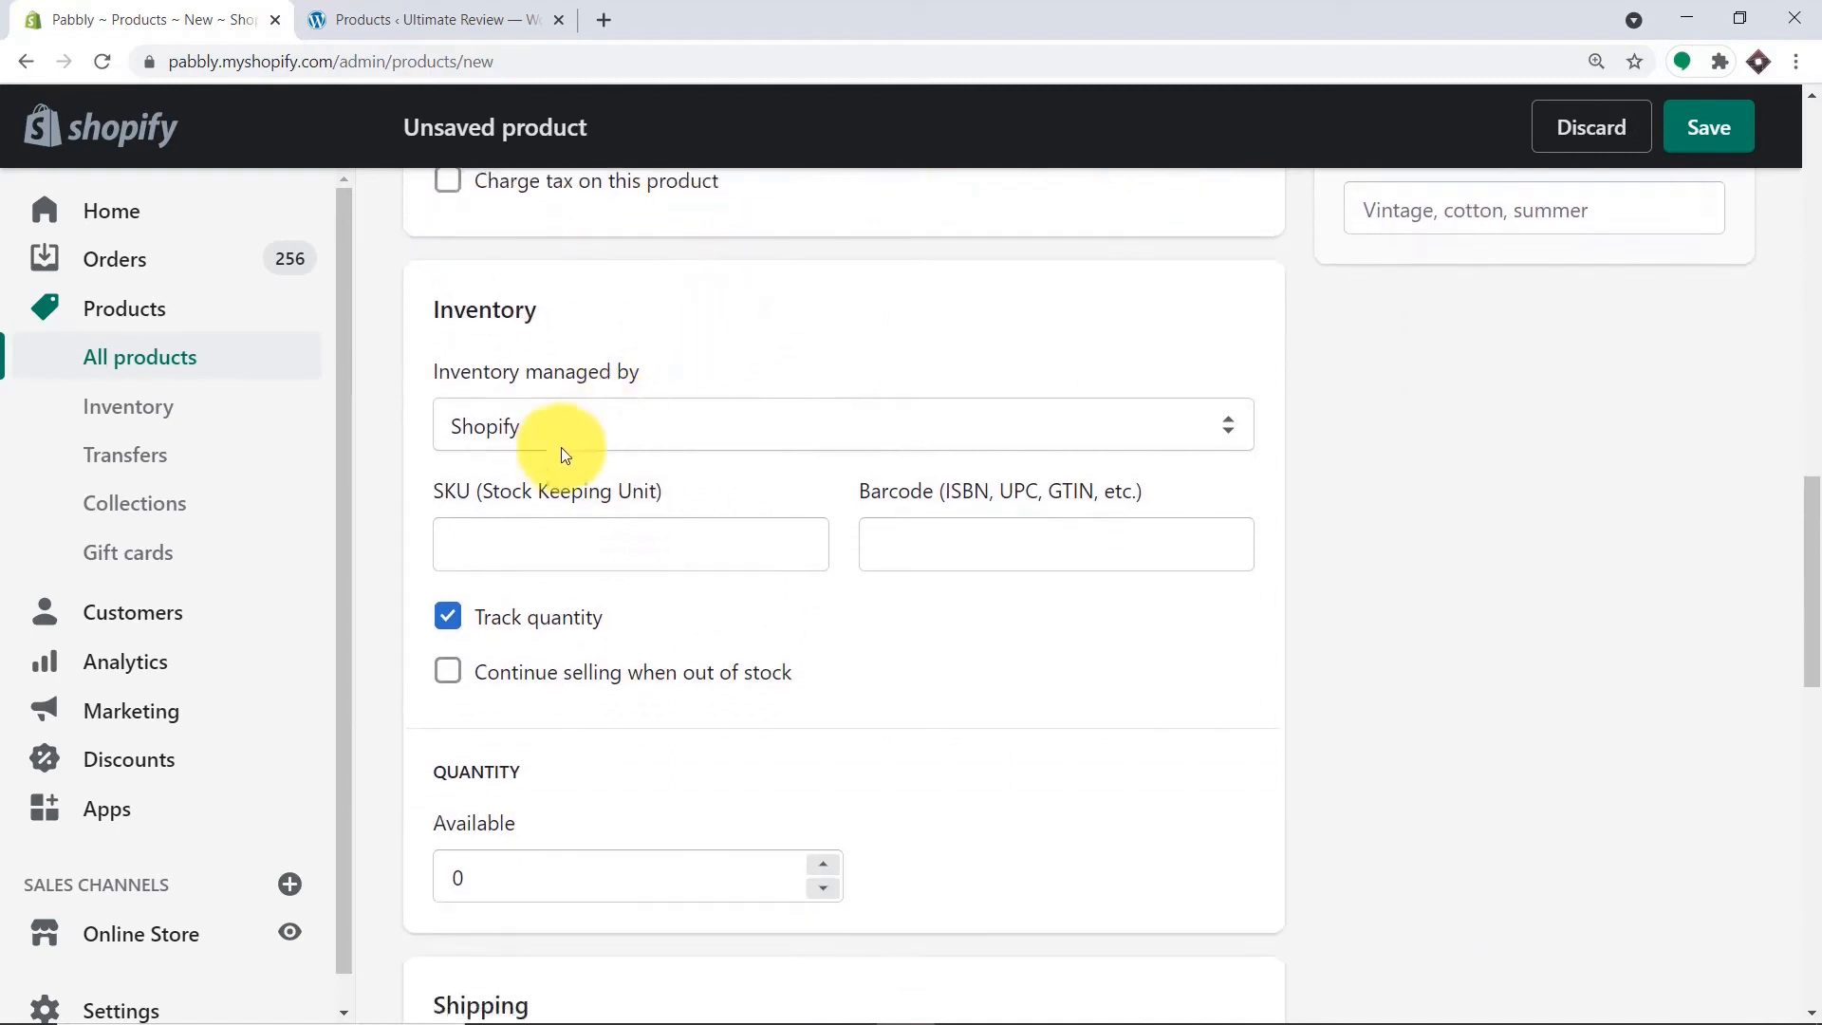
click(558, 556)
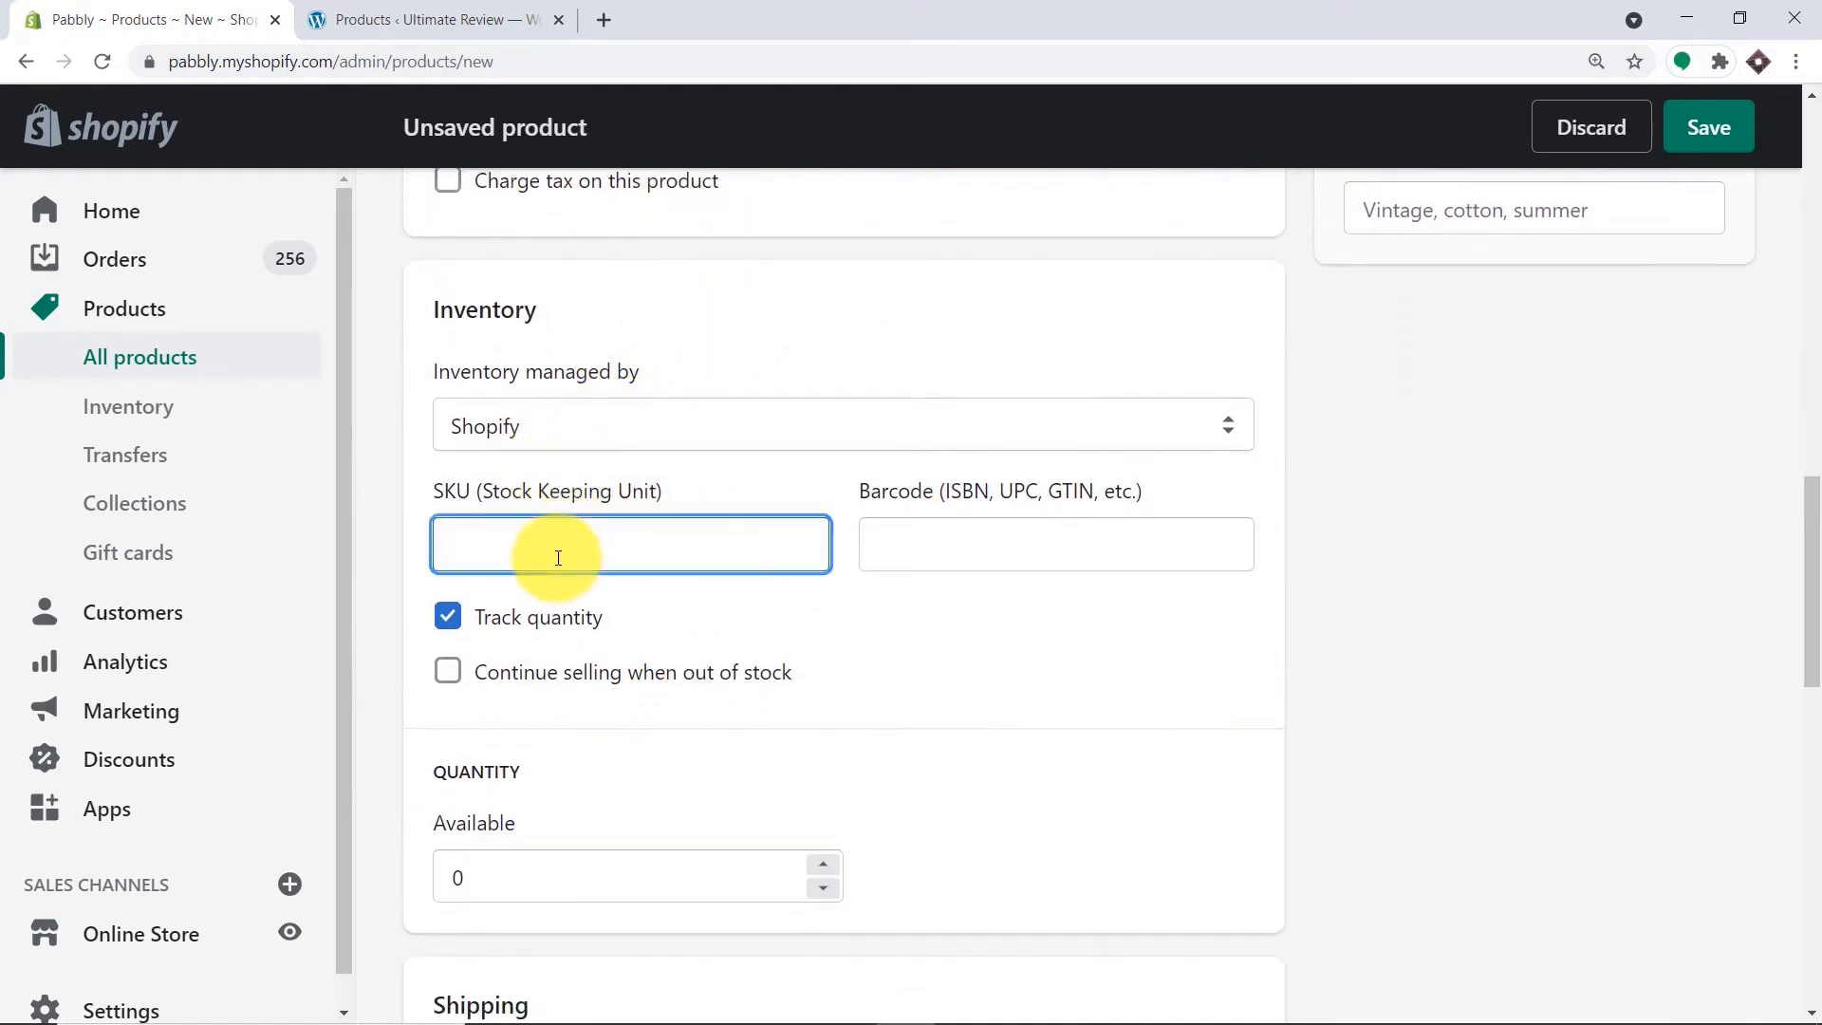
text(100)
scroll(589, 759, down, 2)
click(520, 627)
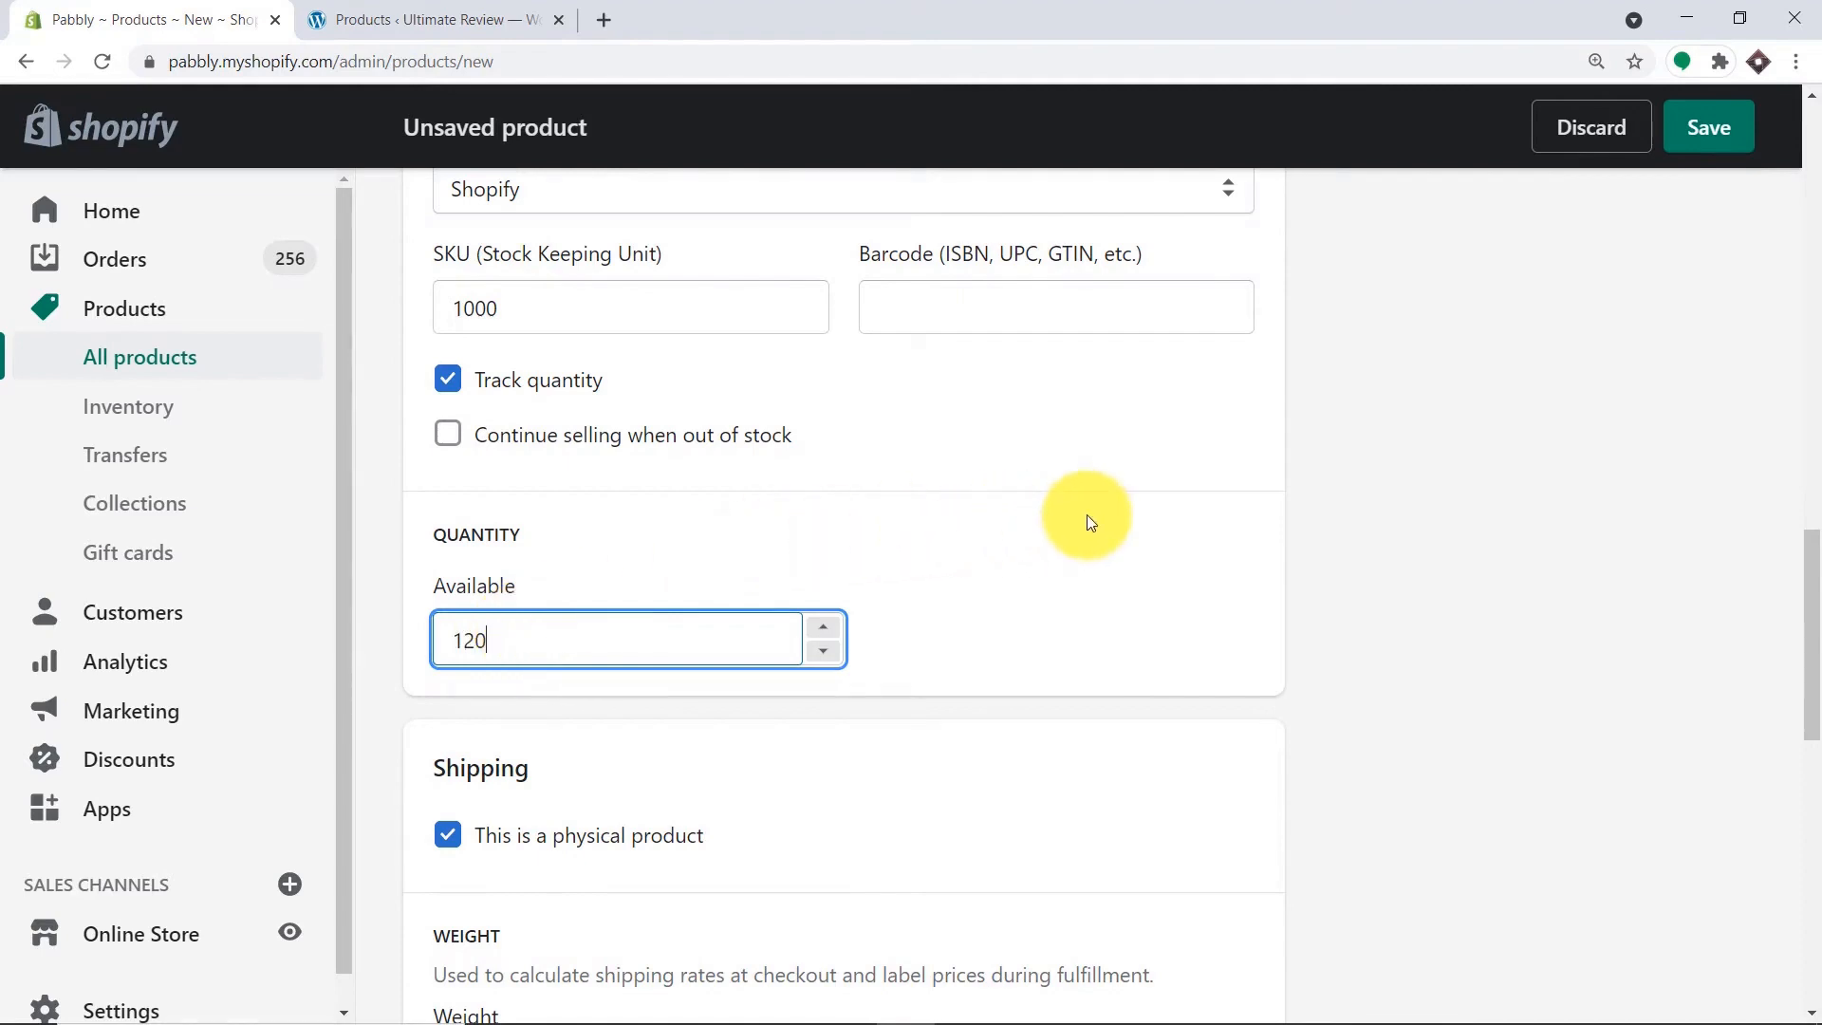
scroll(1089, 522, down, 6)
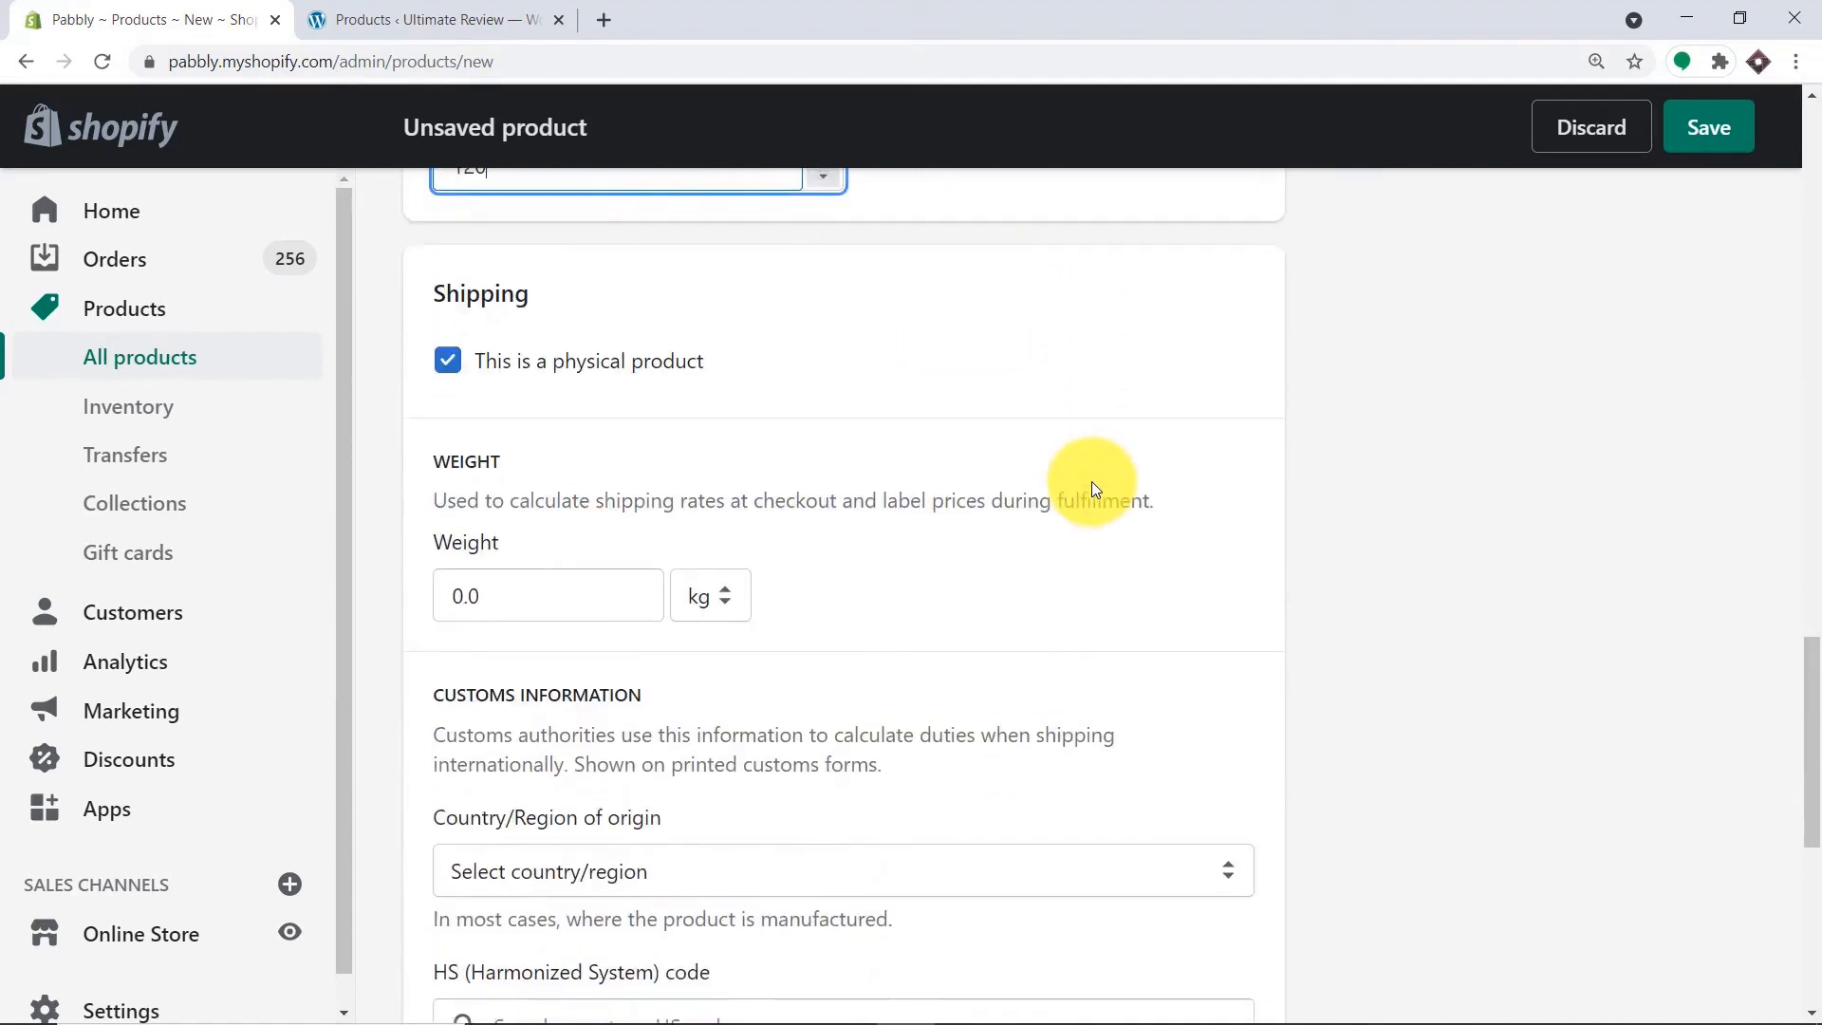
scroll(1091, 498, down, 2)
scroll(1105, 503, up, 15)
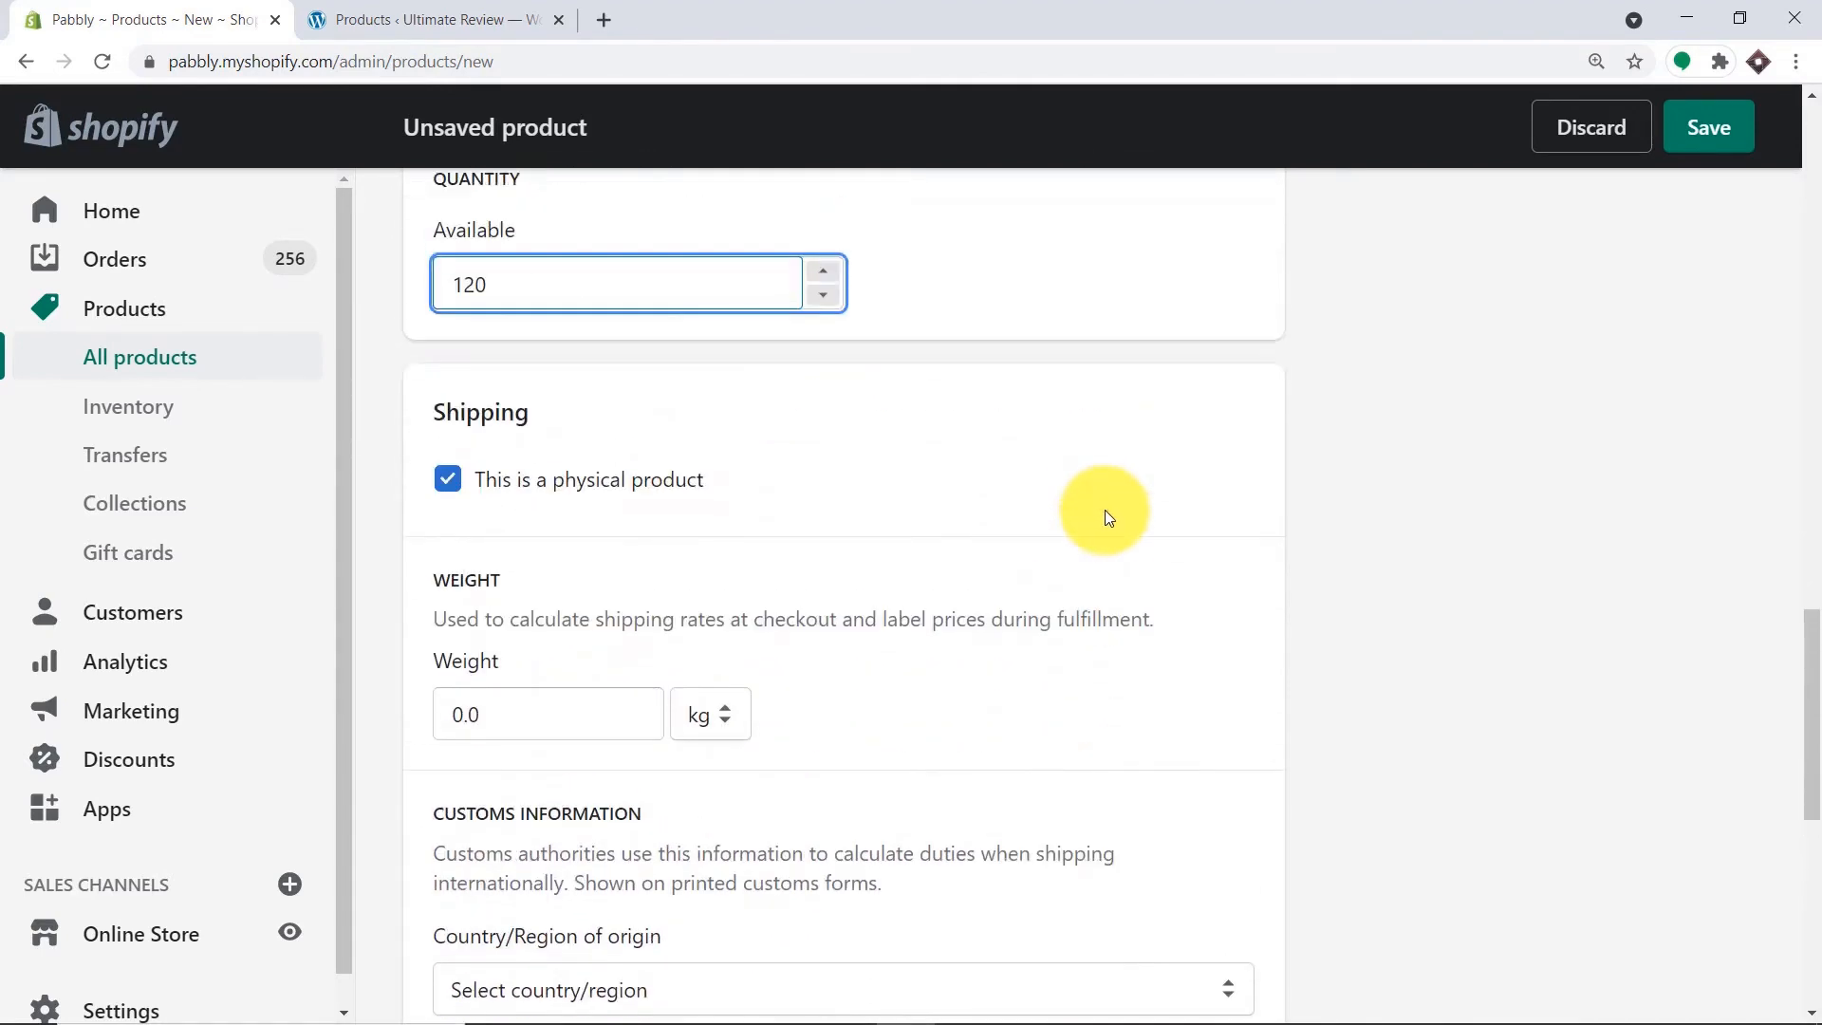
scroll(1125, 507, up, 10)
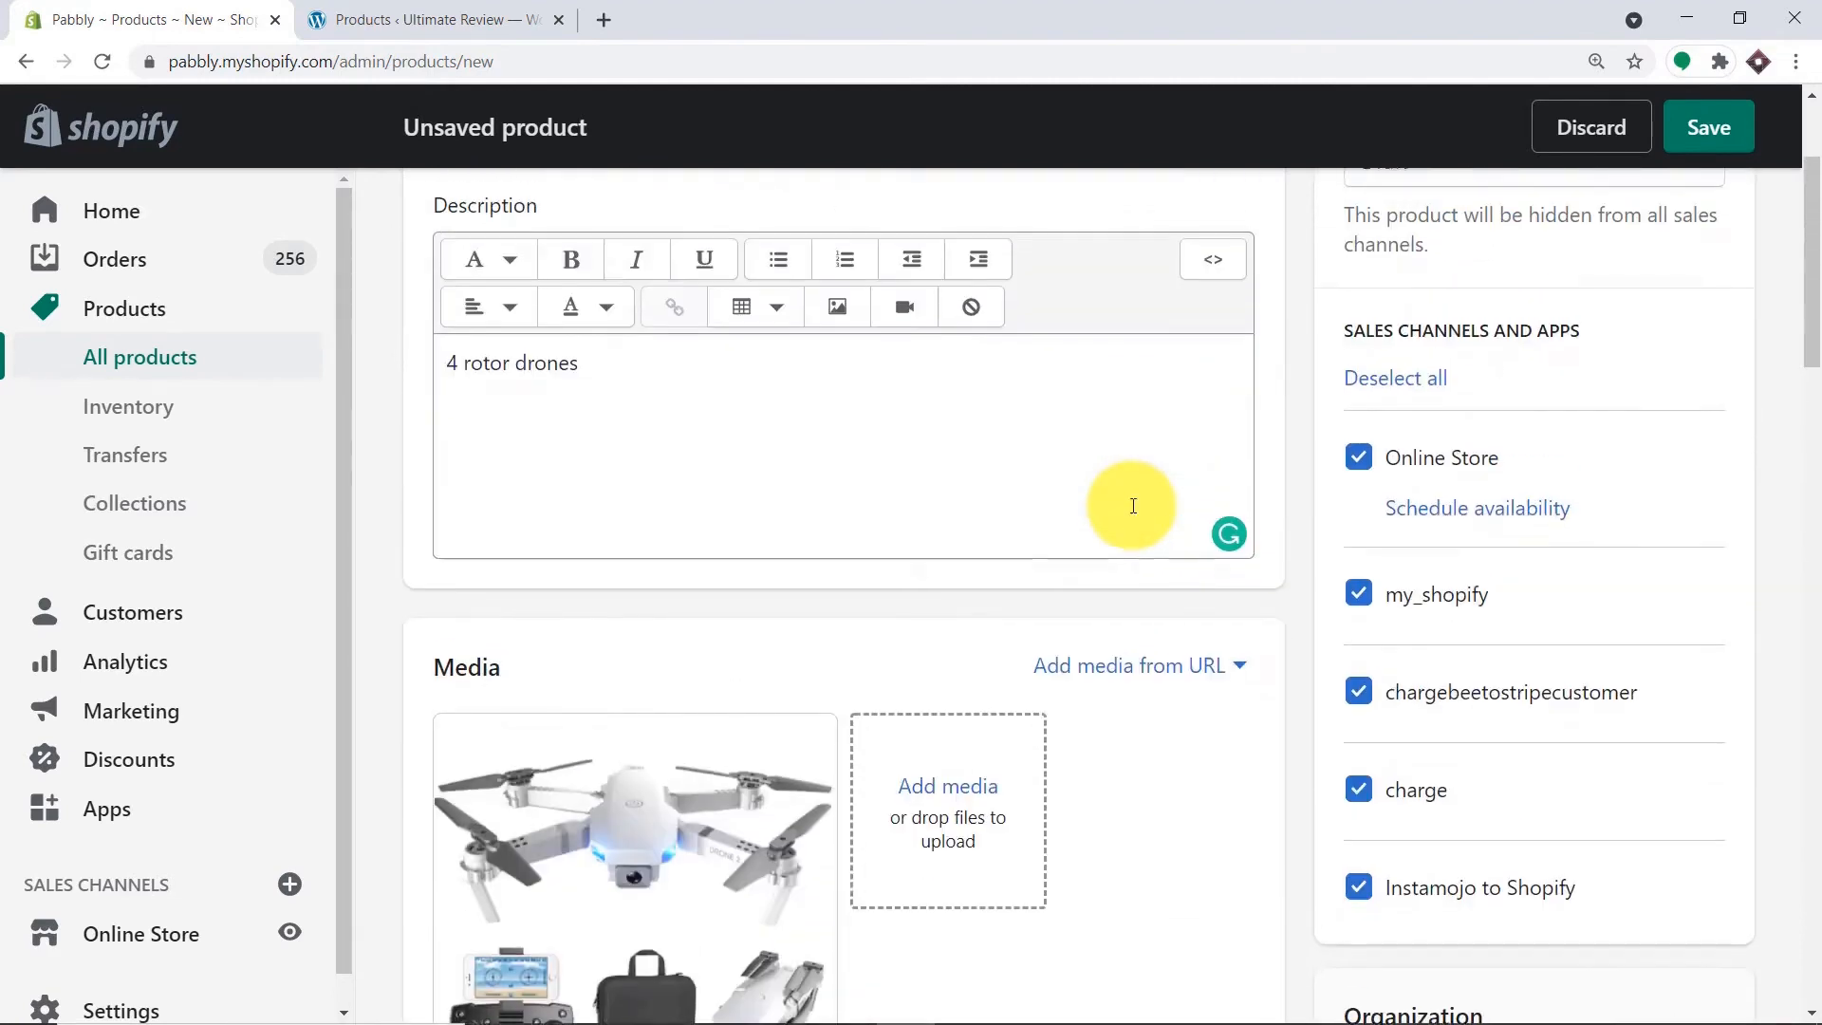
Set the product status to Active and save the Drone and Accessories product.
click(1398, 393)
click(1408, 438)
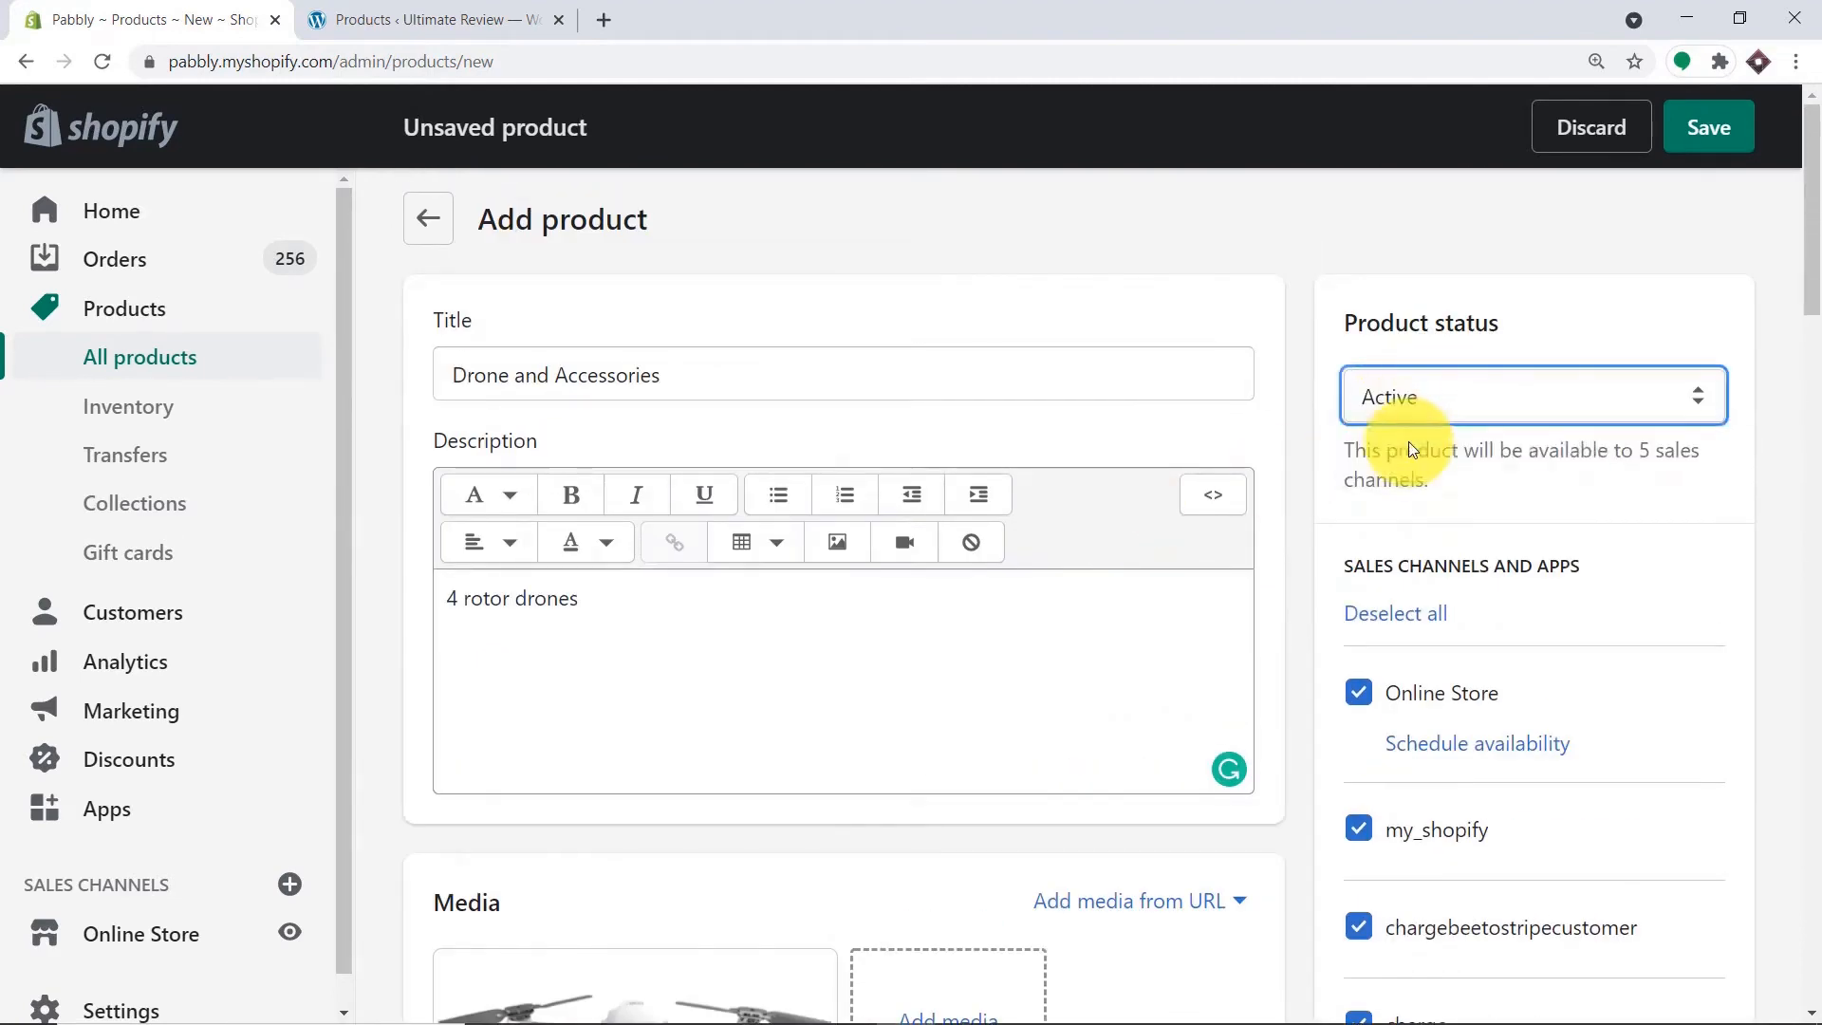
click(1701, 127)
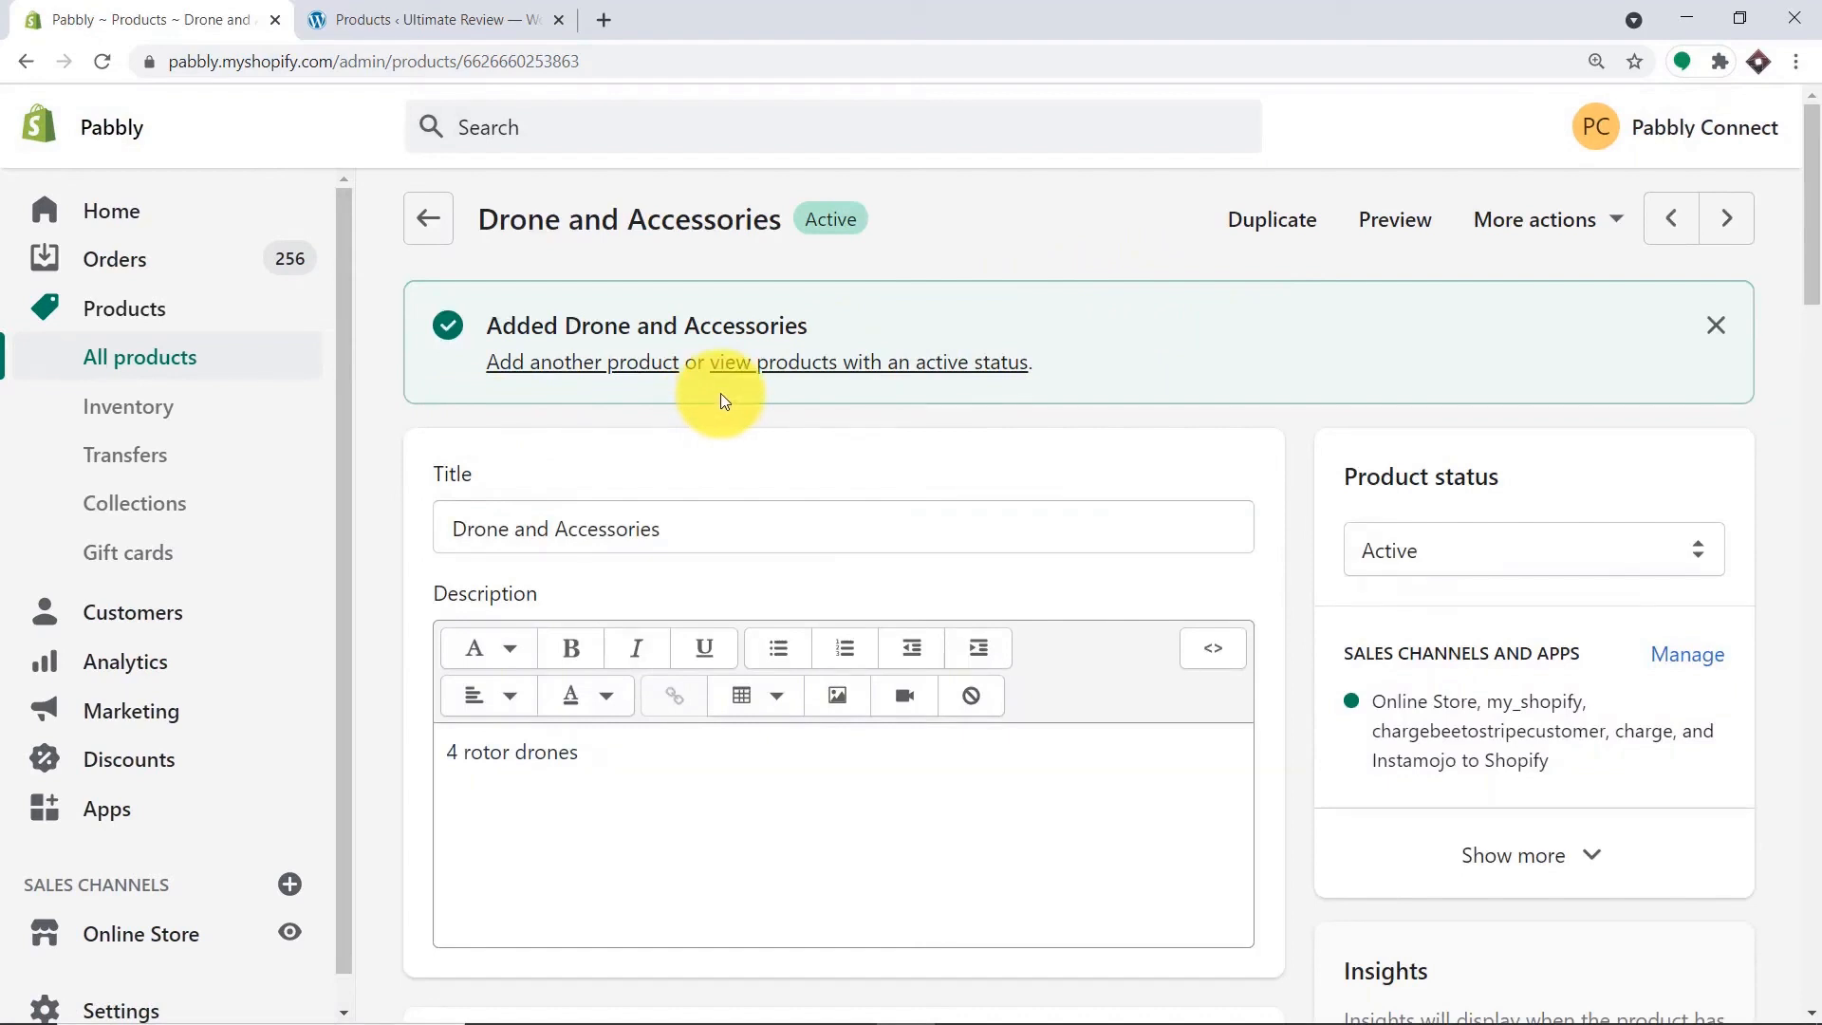
click(424, 19)
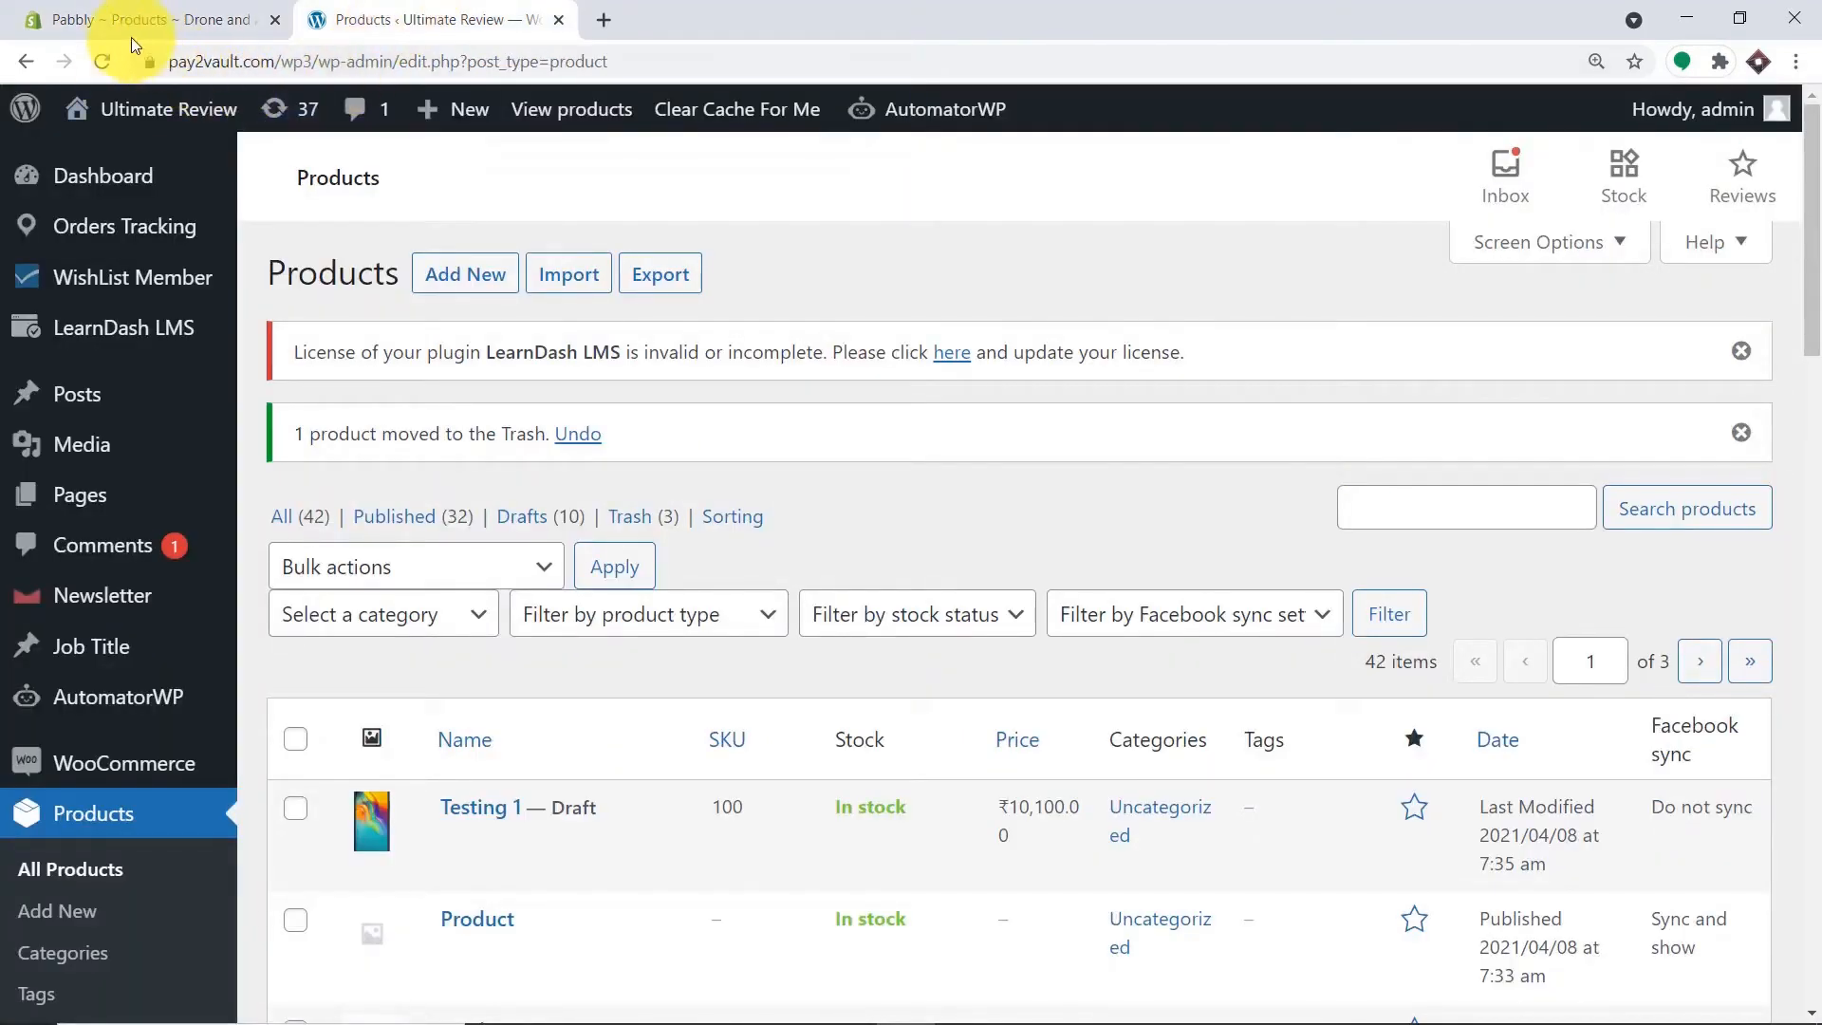
Reload WooCommerce products and review Drone and Accessories: ₹990.00 sale from ₹1,000.00, SKU 1000, images.
click(110, 60)
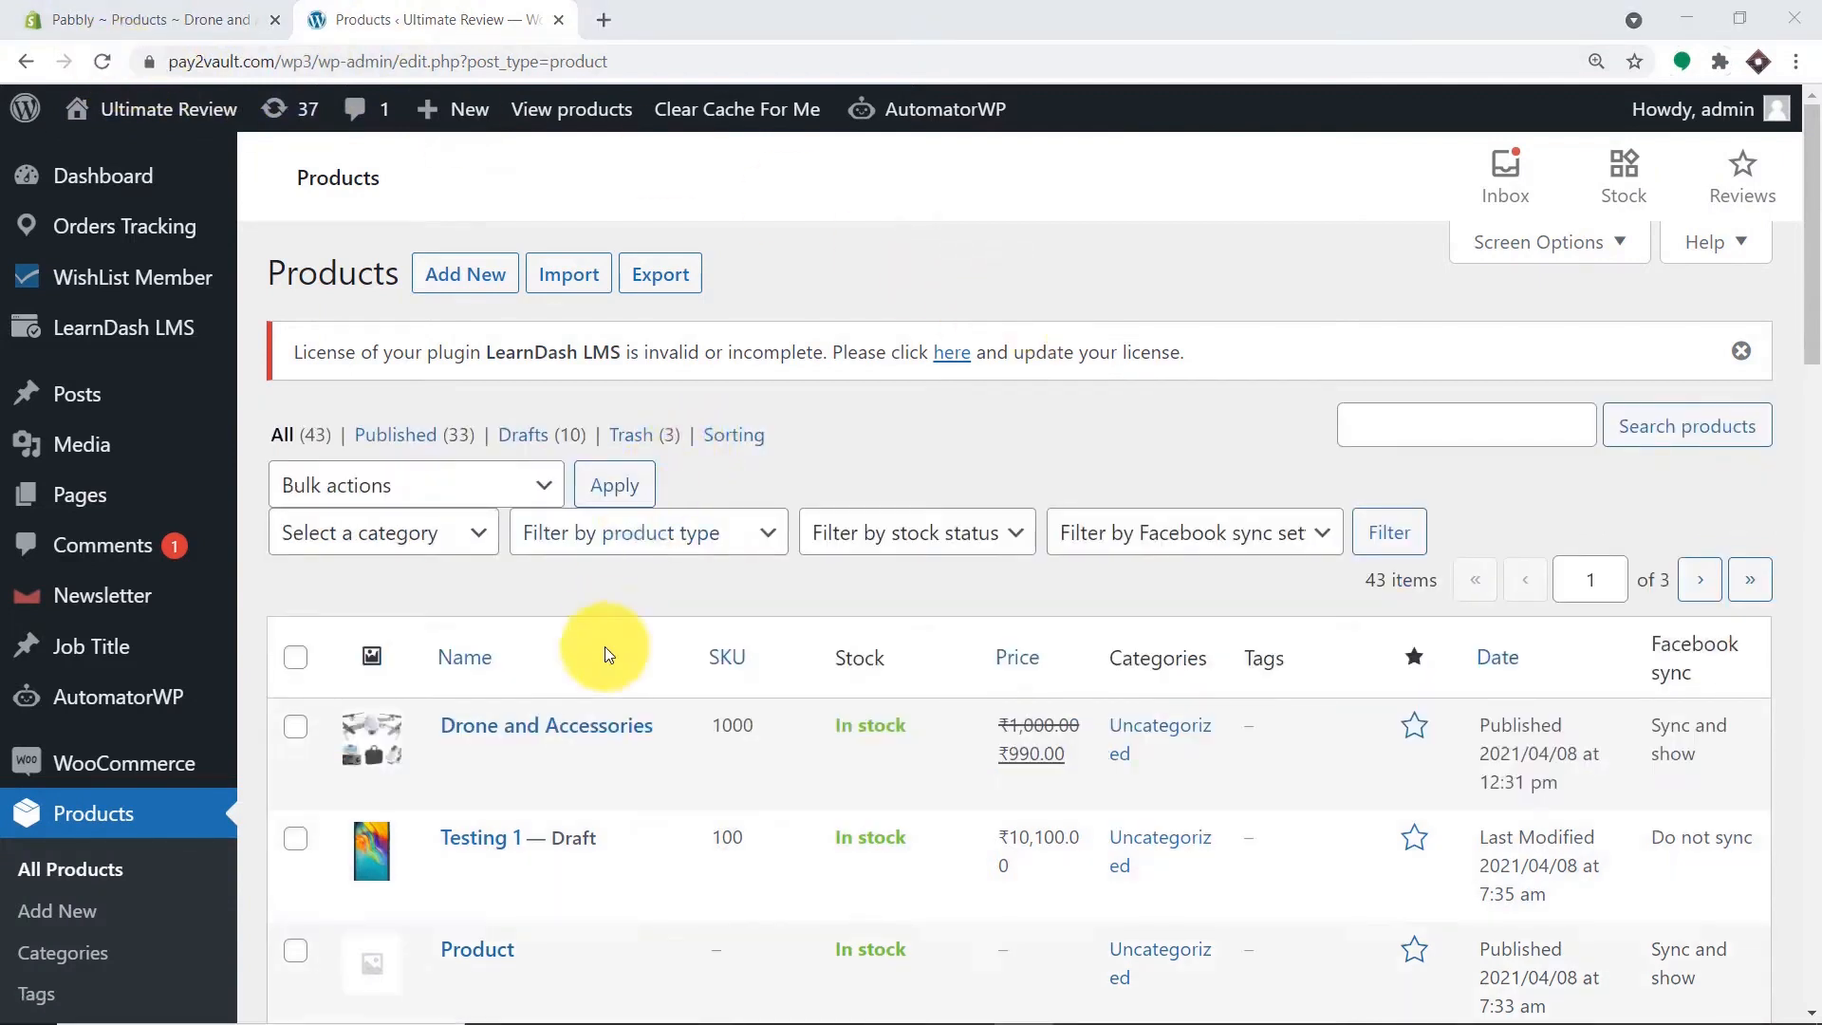
click(522, 788)
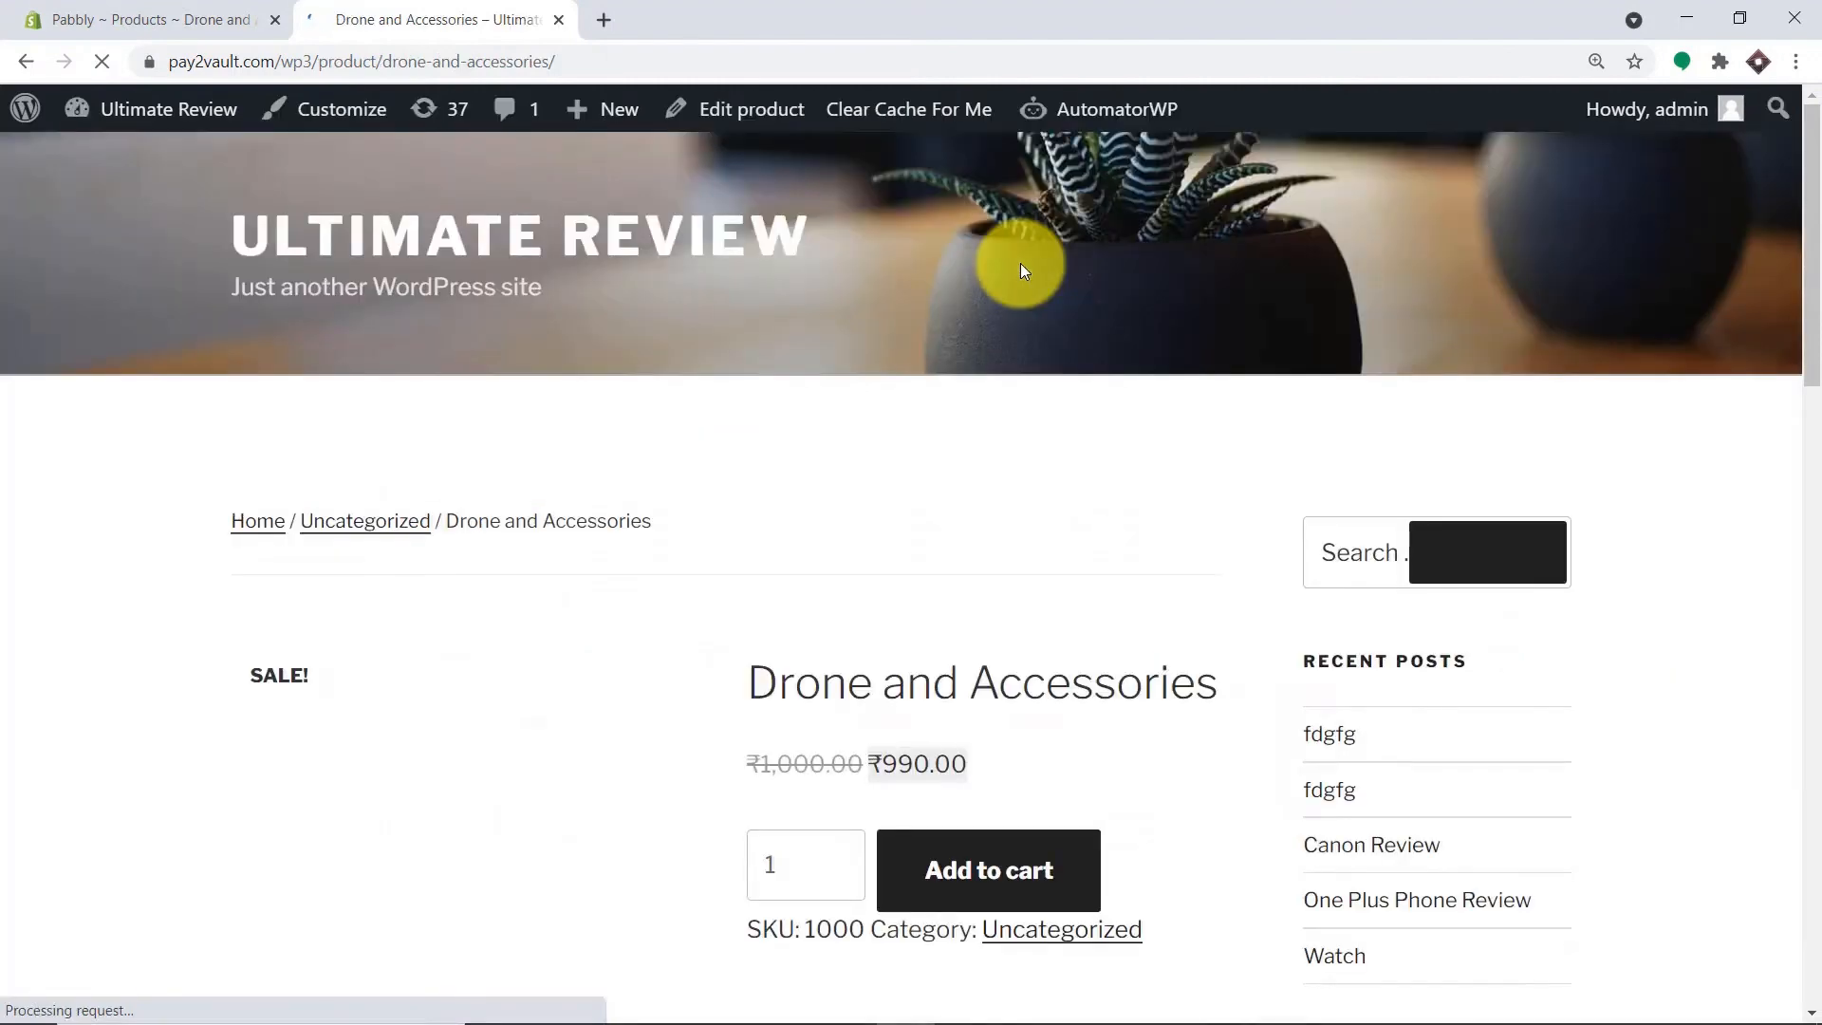
scroll(1021, 275, down, 2)
scroll(1021, 294, down, 2)
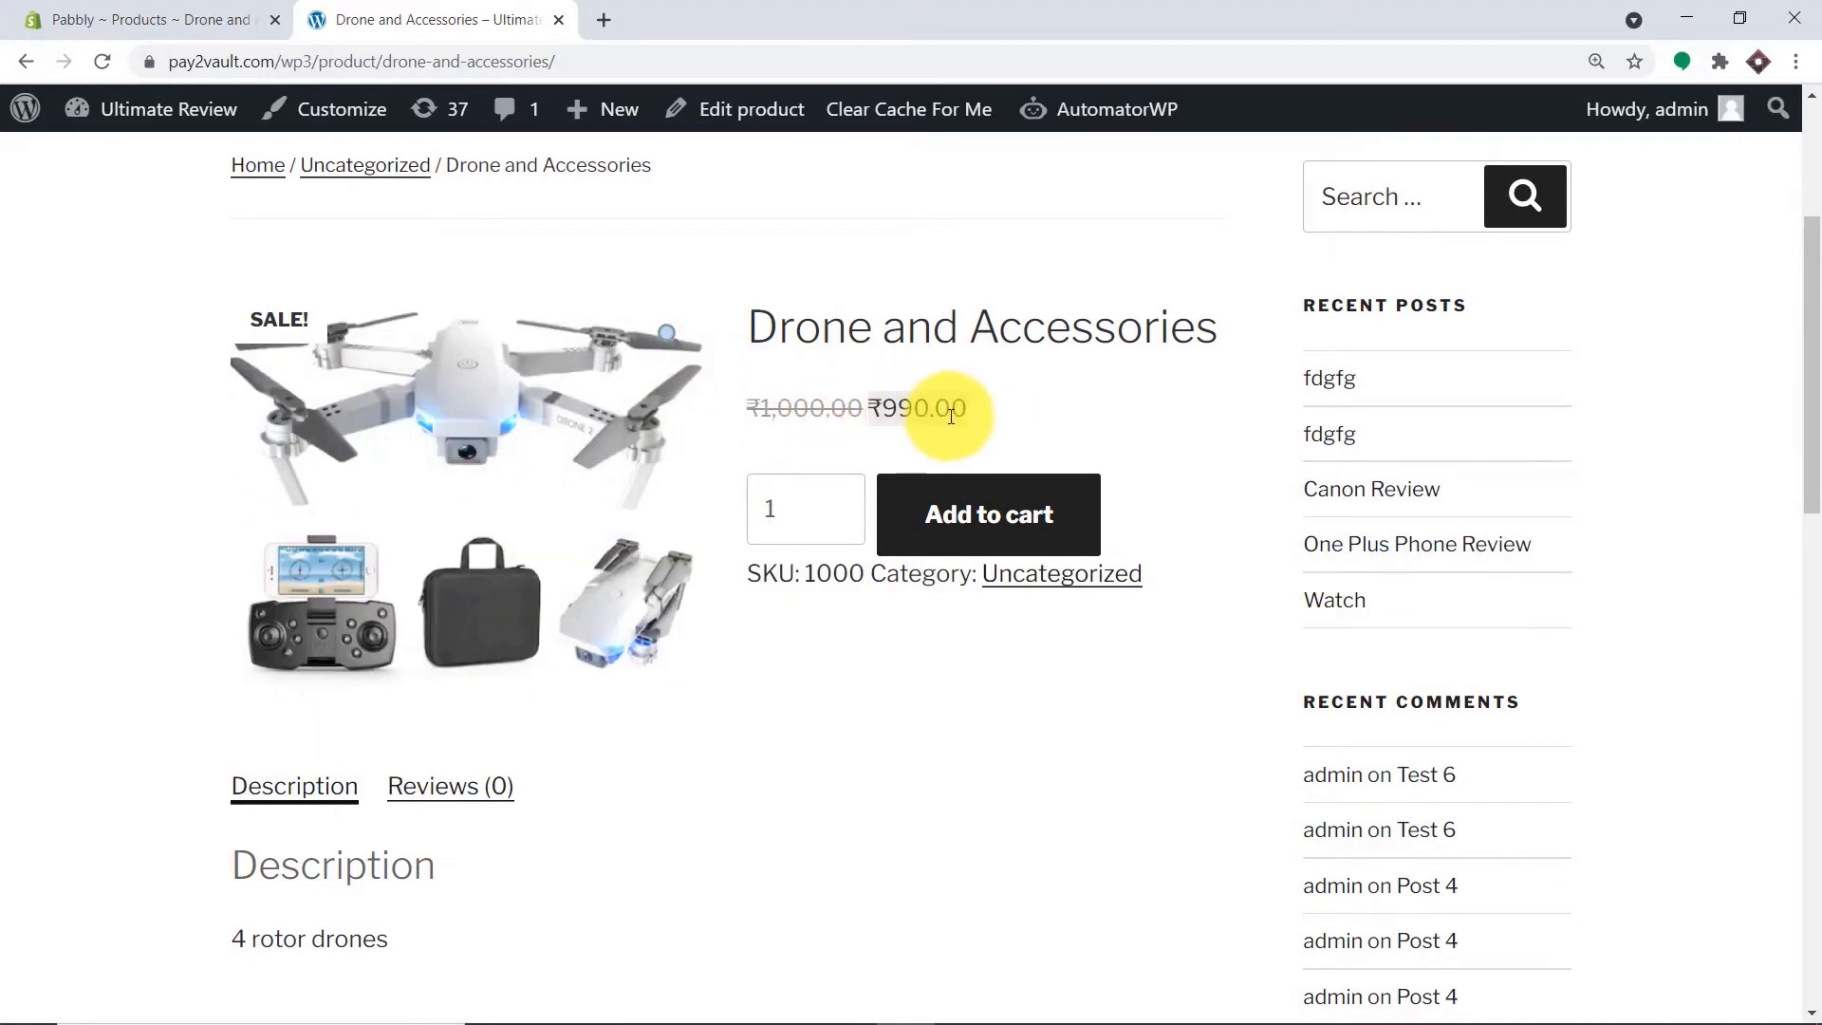
scroll(802, 517, down, 4)
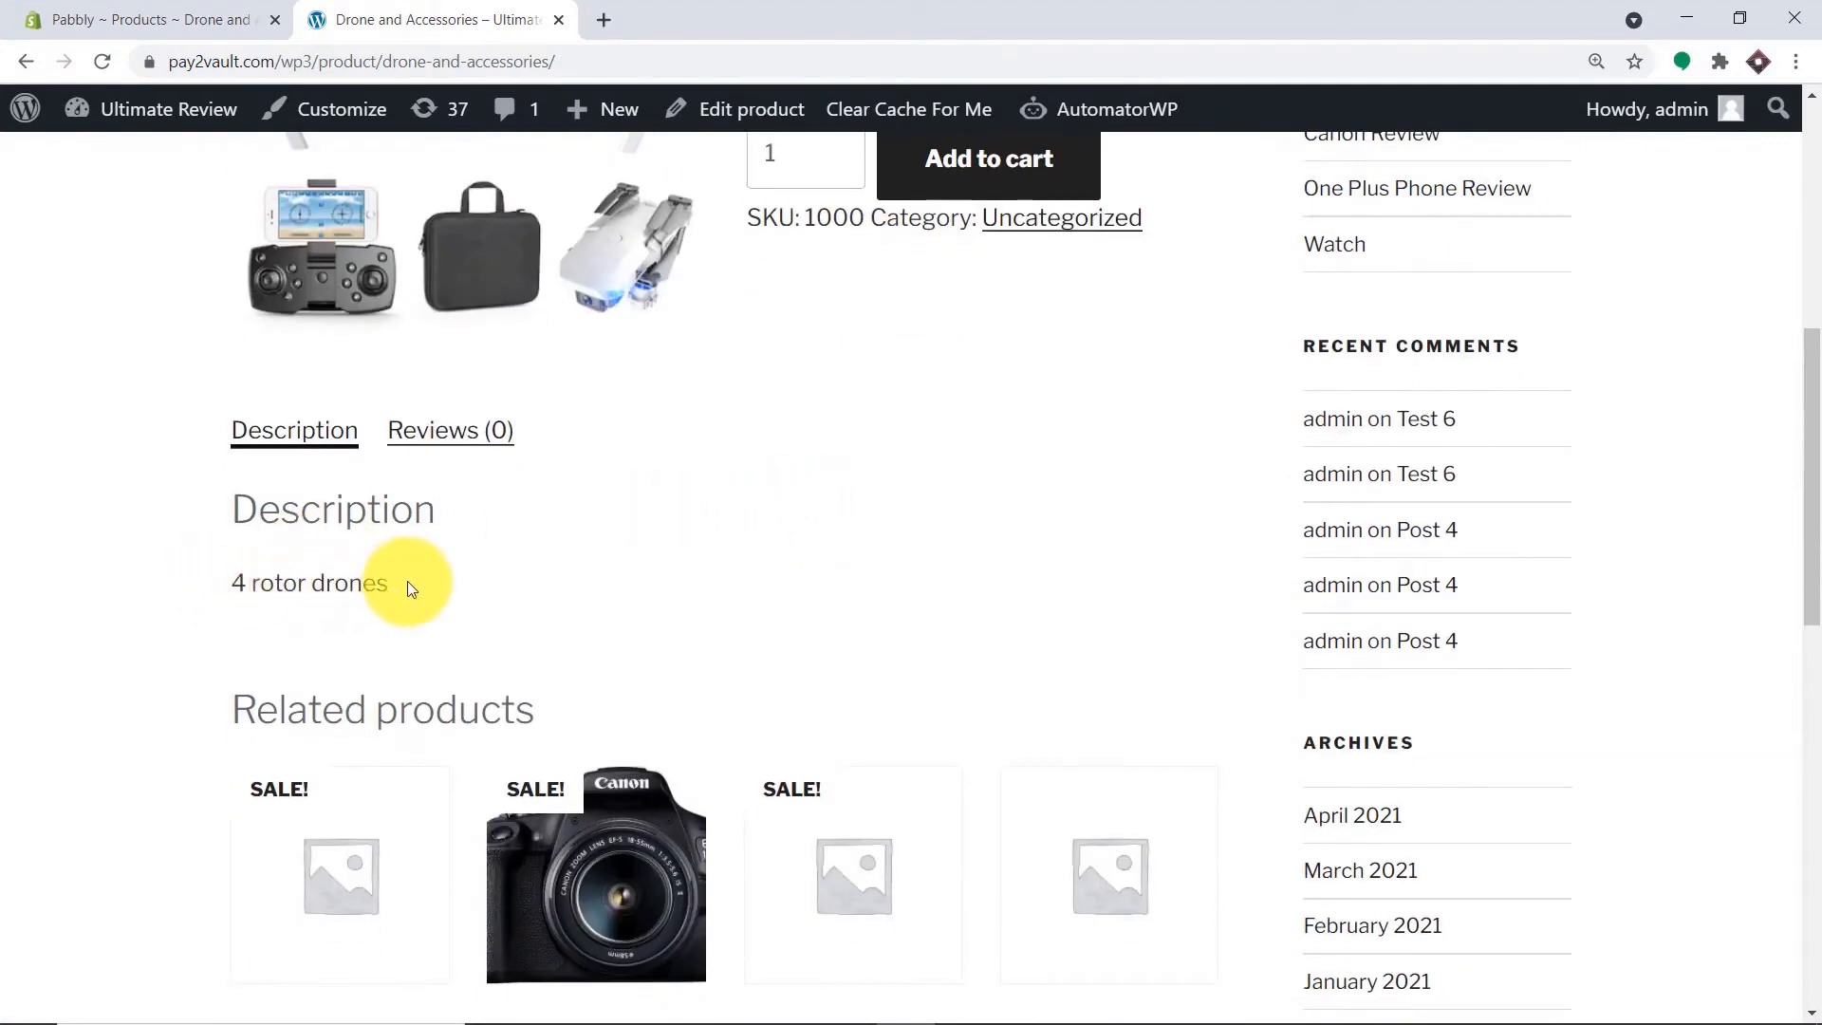
scroll(417, 596, up, 4)
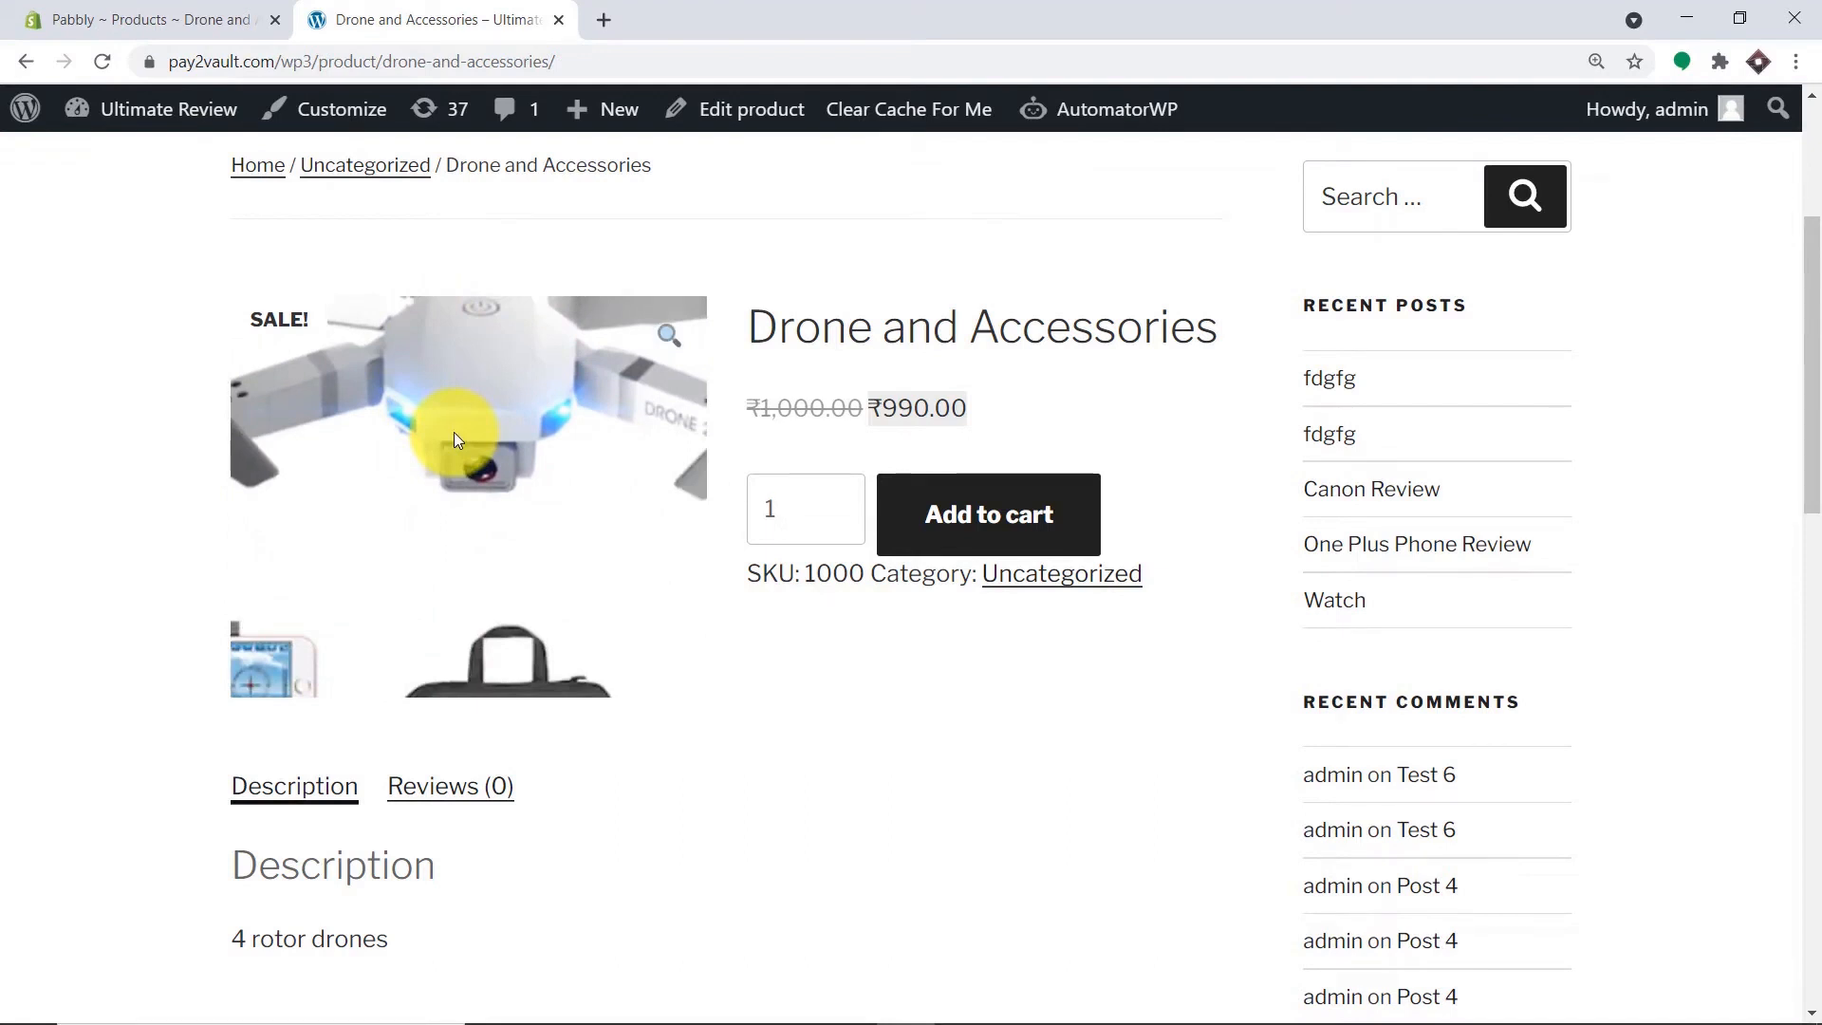
click(610, 16)
Load pabbly.com, sign in, and open the Connect app's workflow dashboard.
text(p)
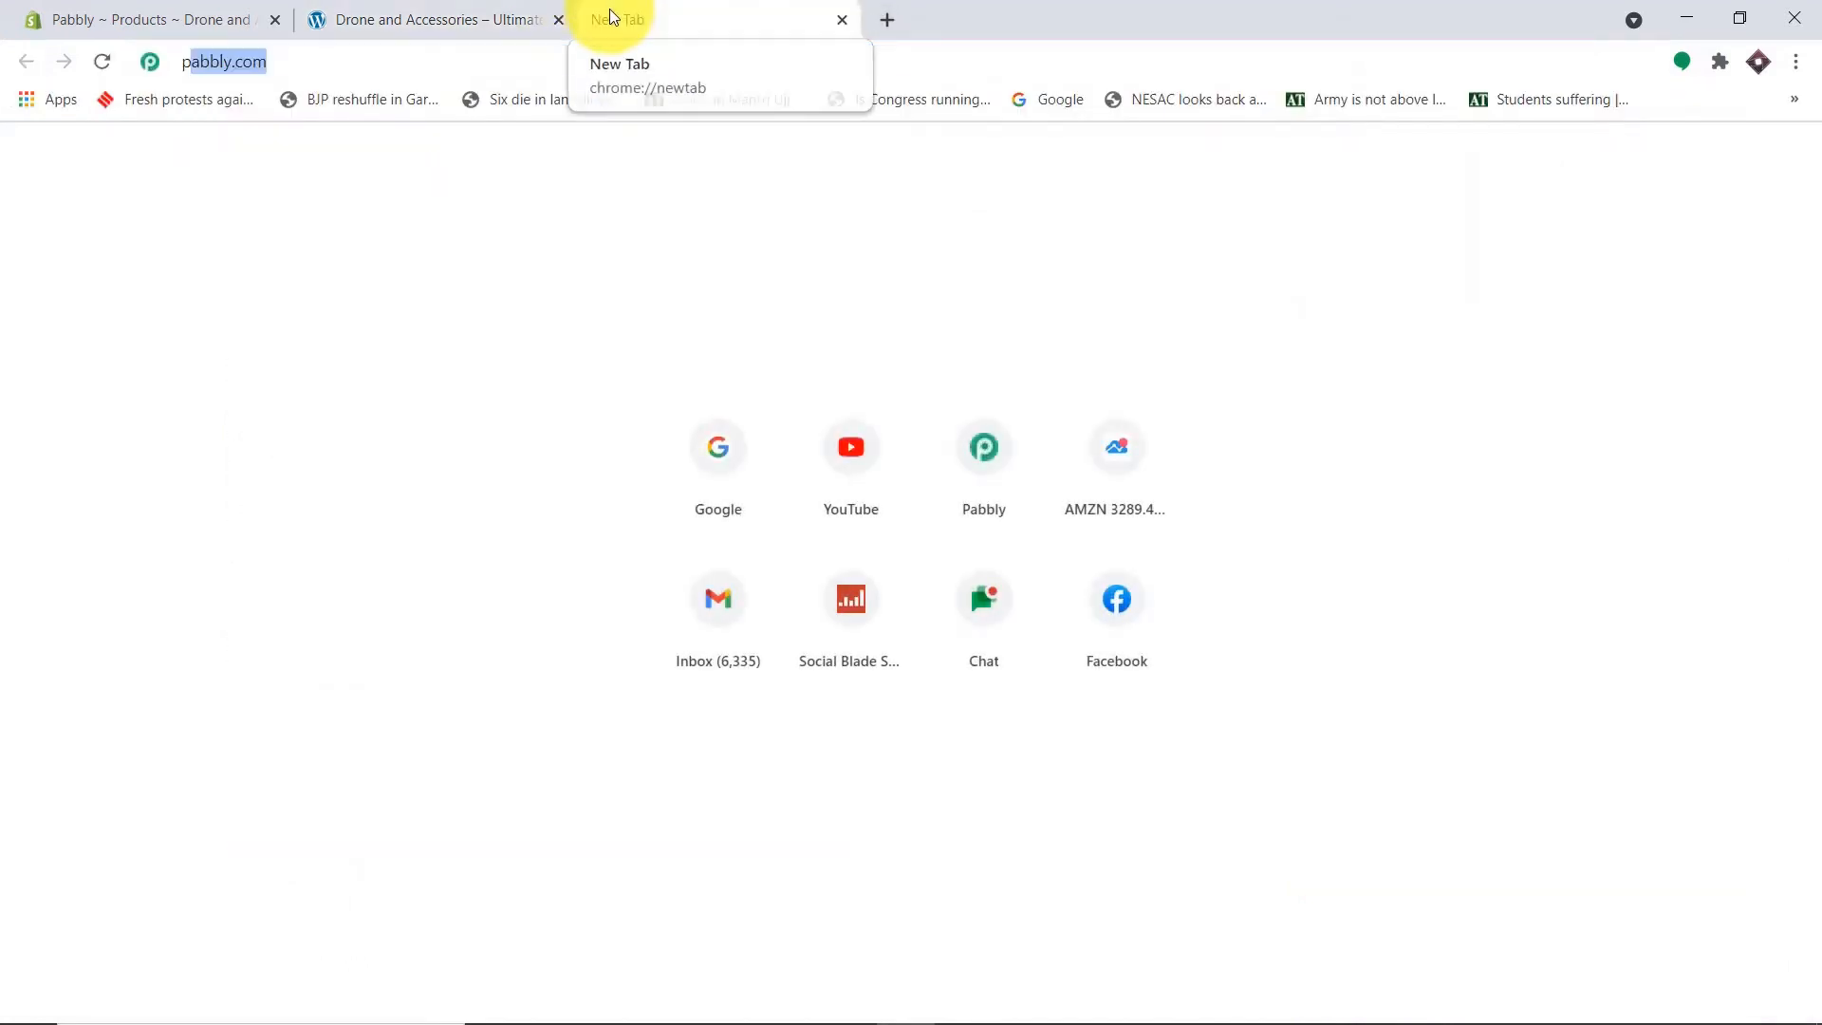
key(Return)
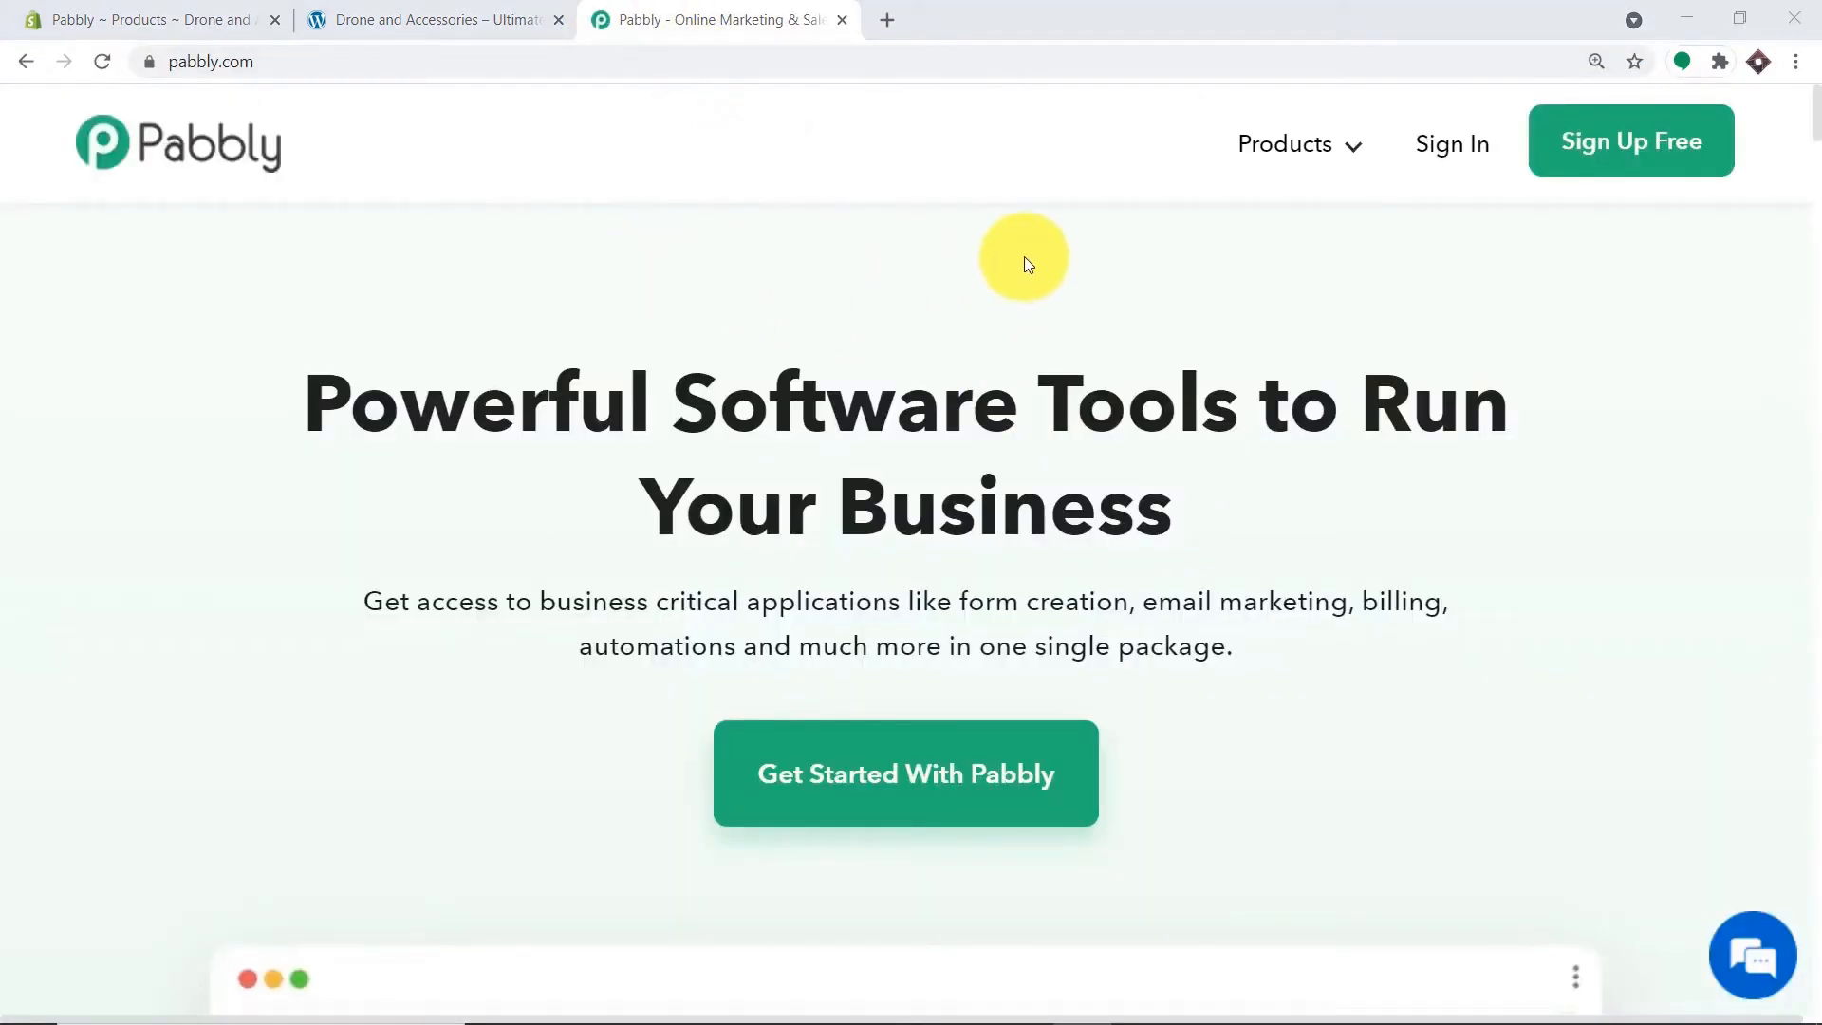
click(1467, 149)
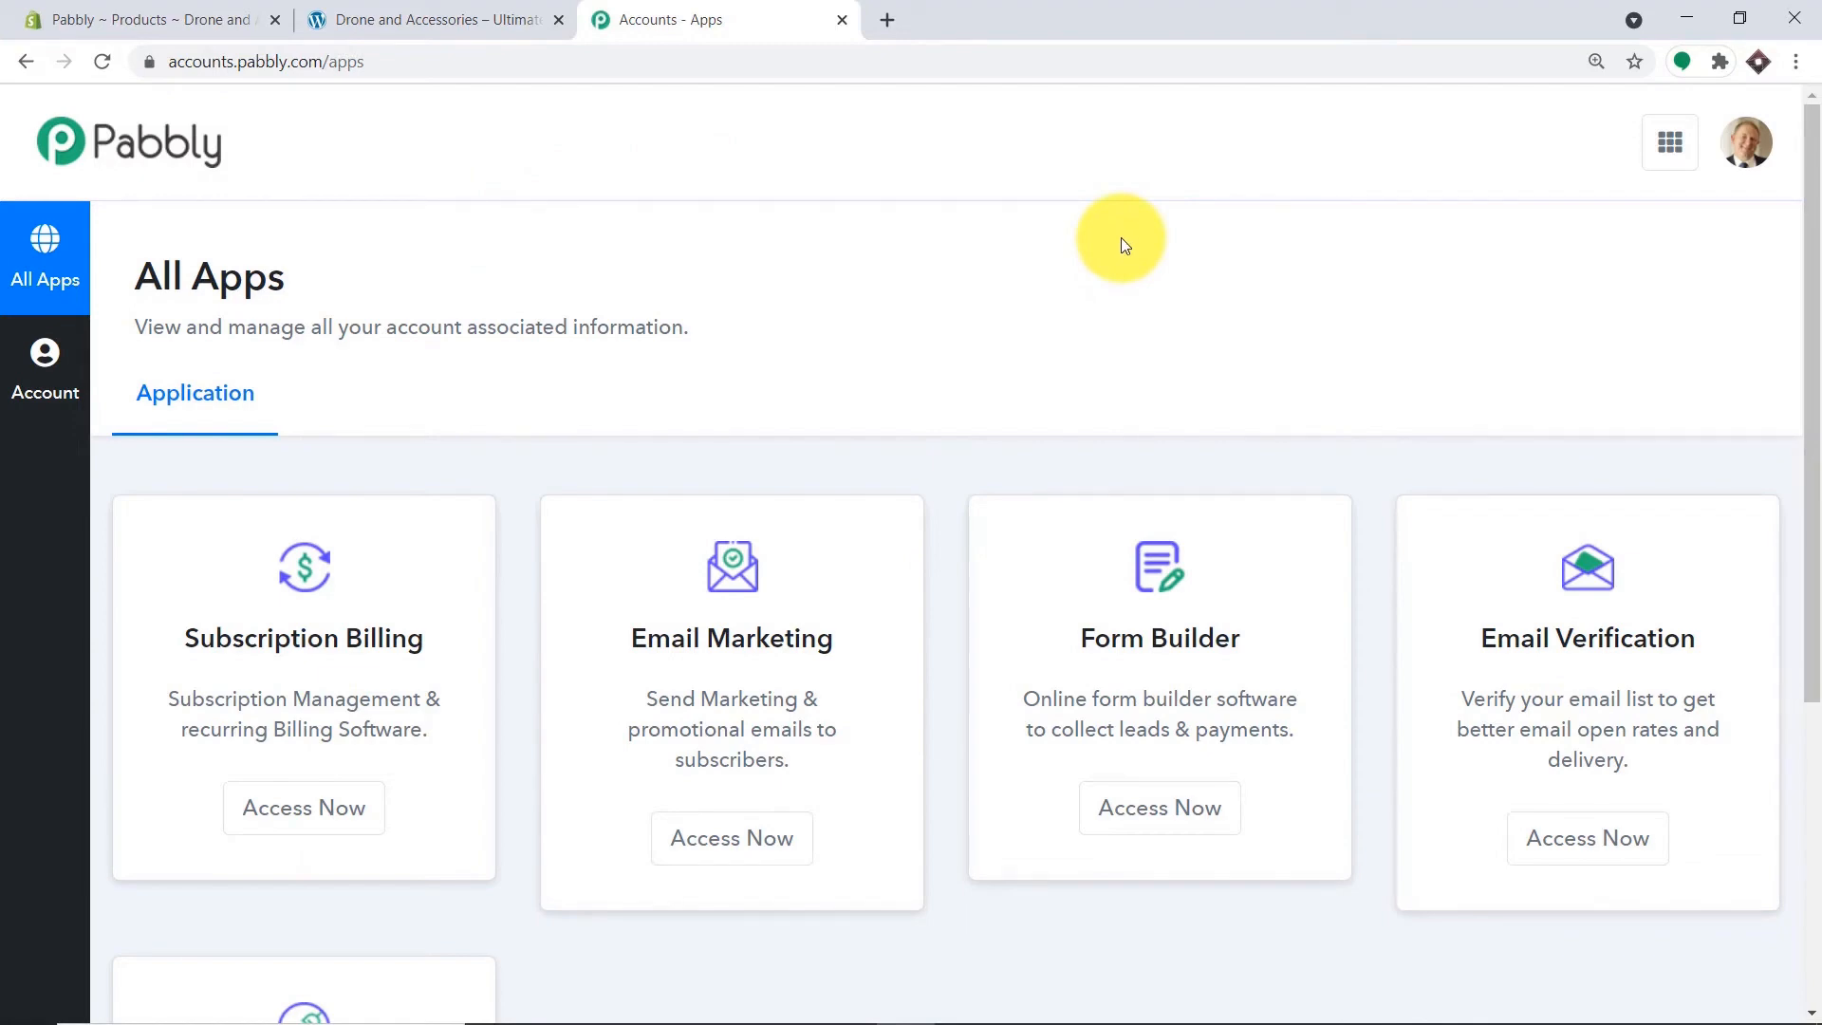
scroll(1050, 297, down, 5)
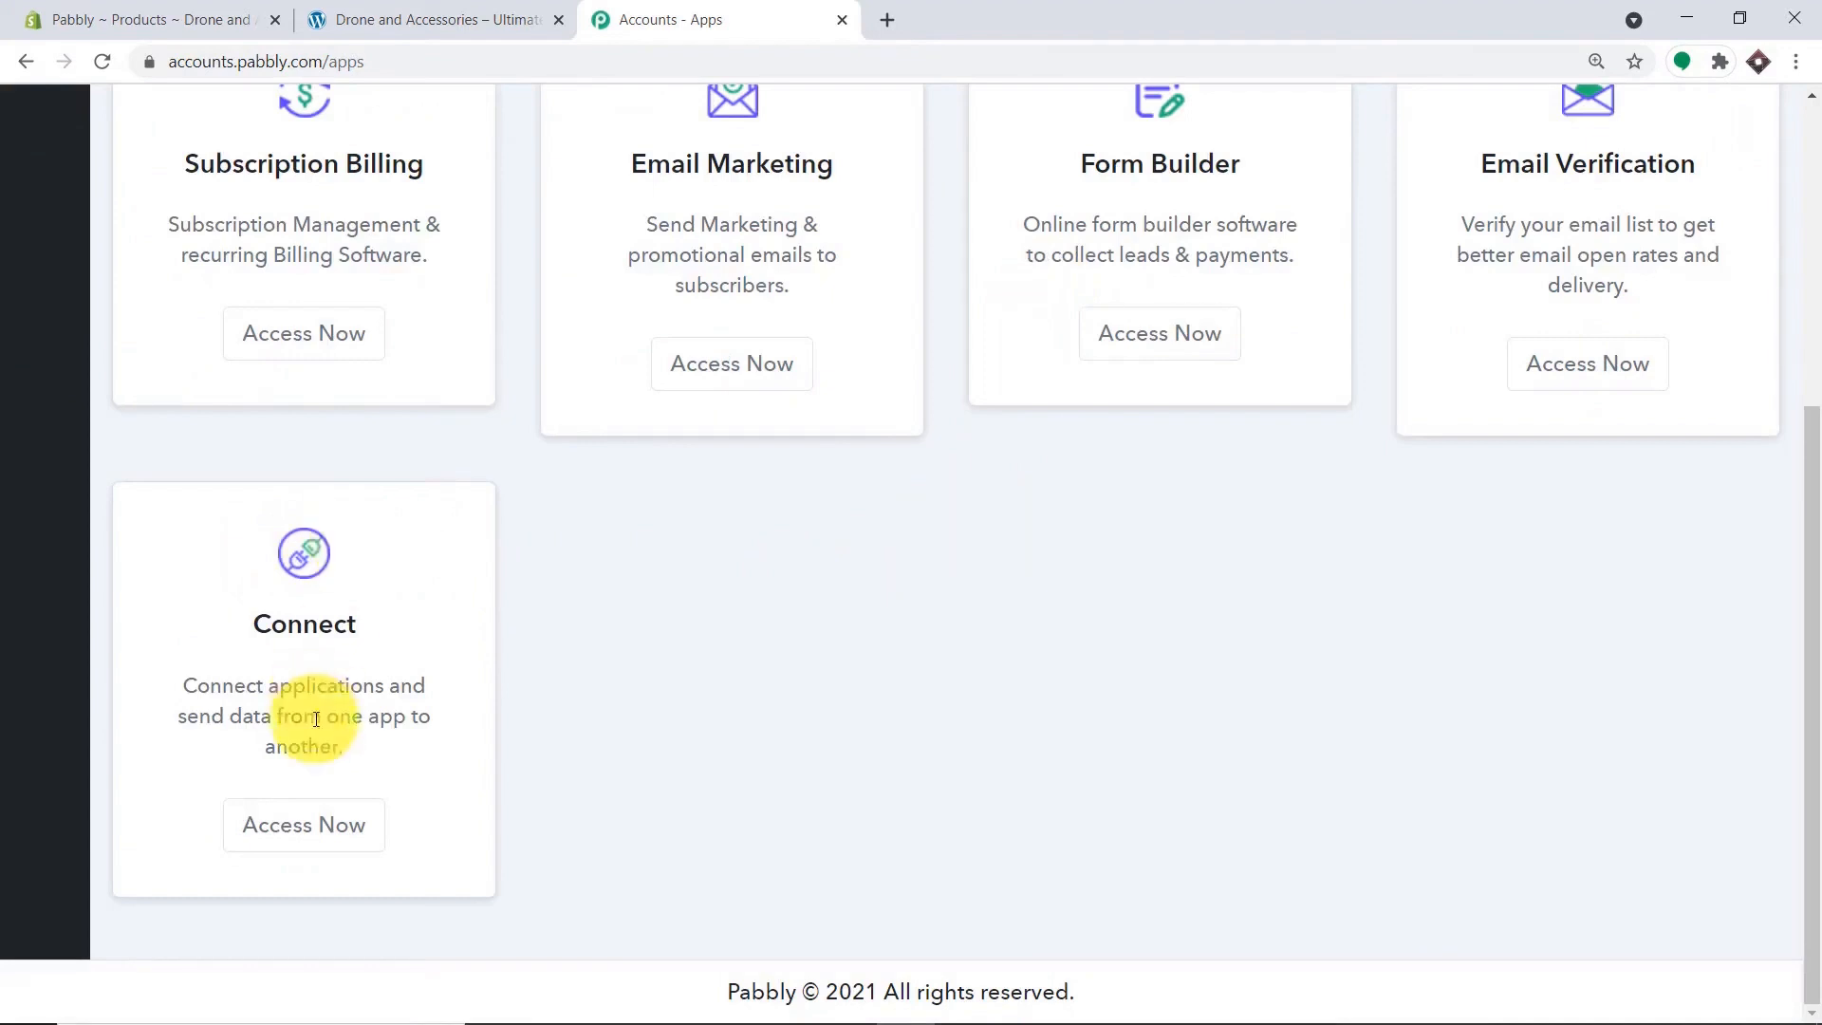
click(305, 829)
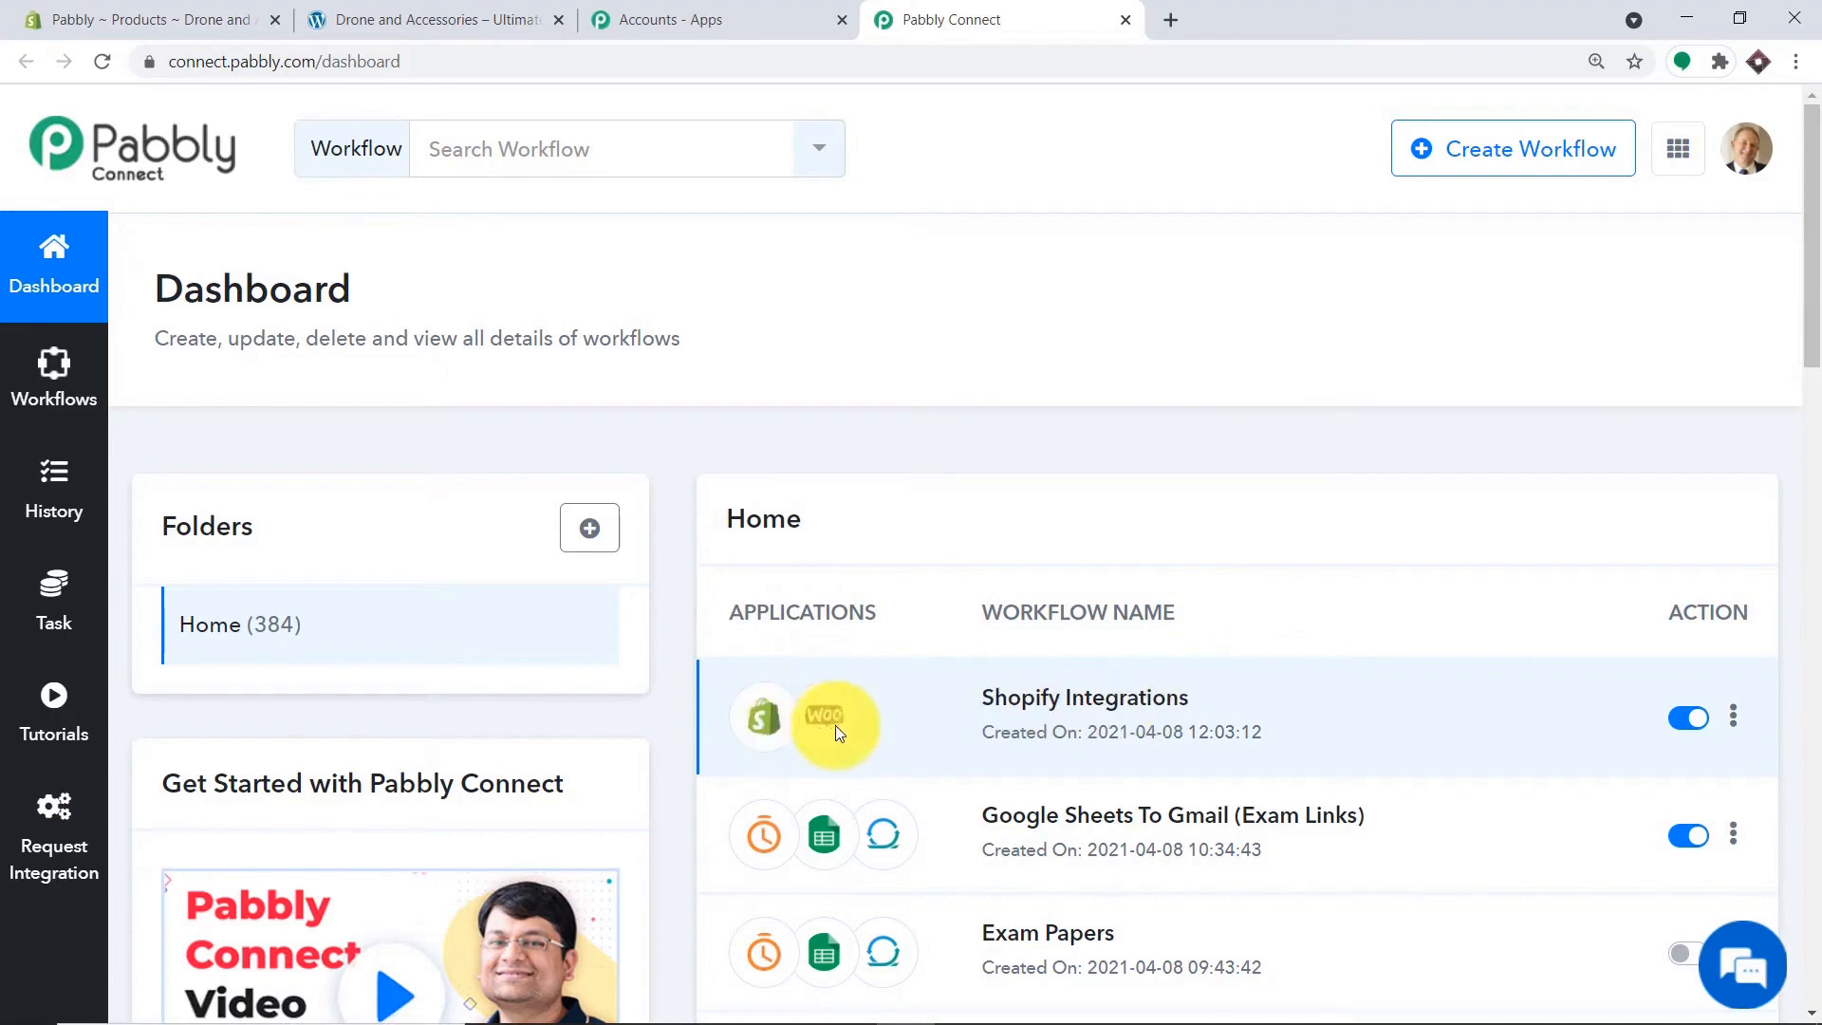
Turn off Shopify Integrations and create a new workflow named 'Shopify To WooCommerce'.
click(1688, 721)
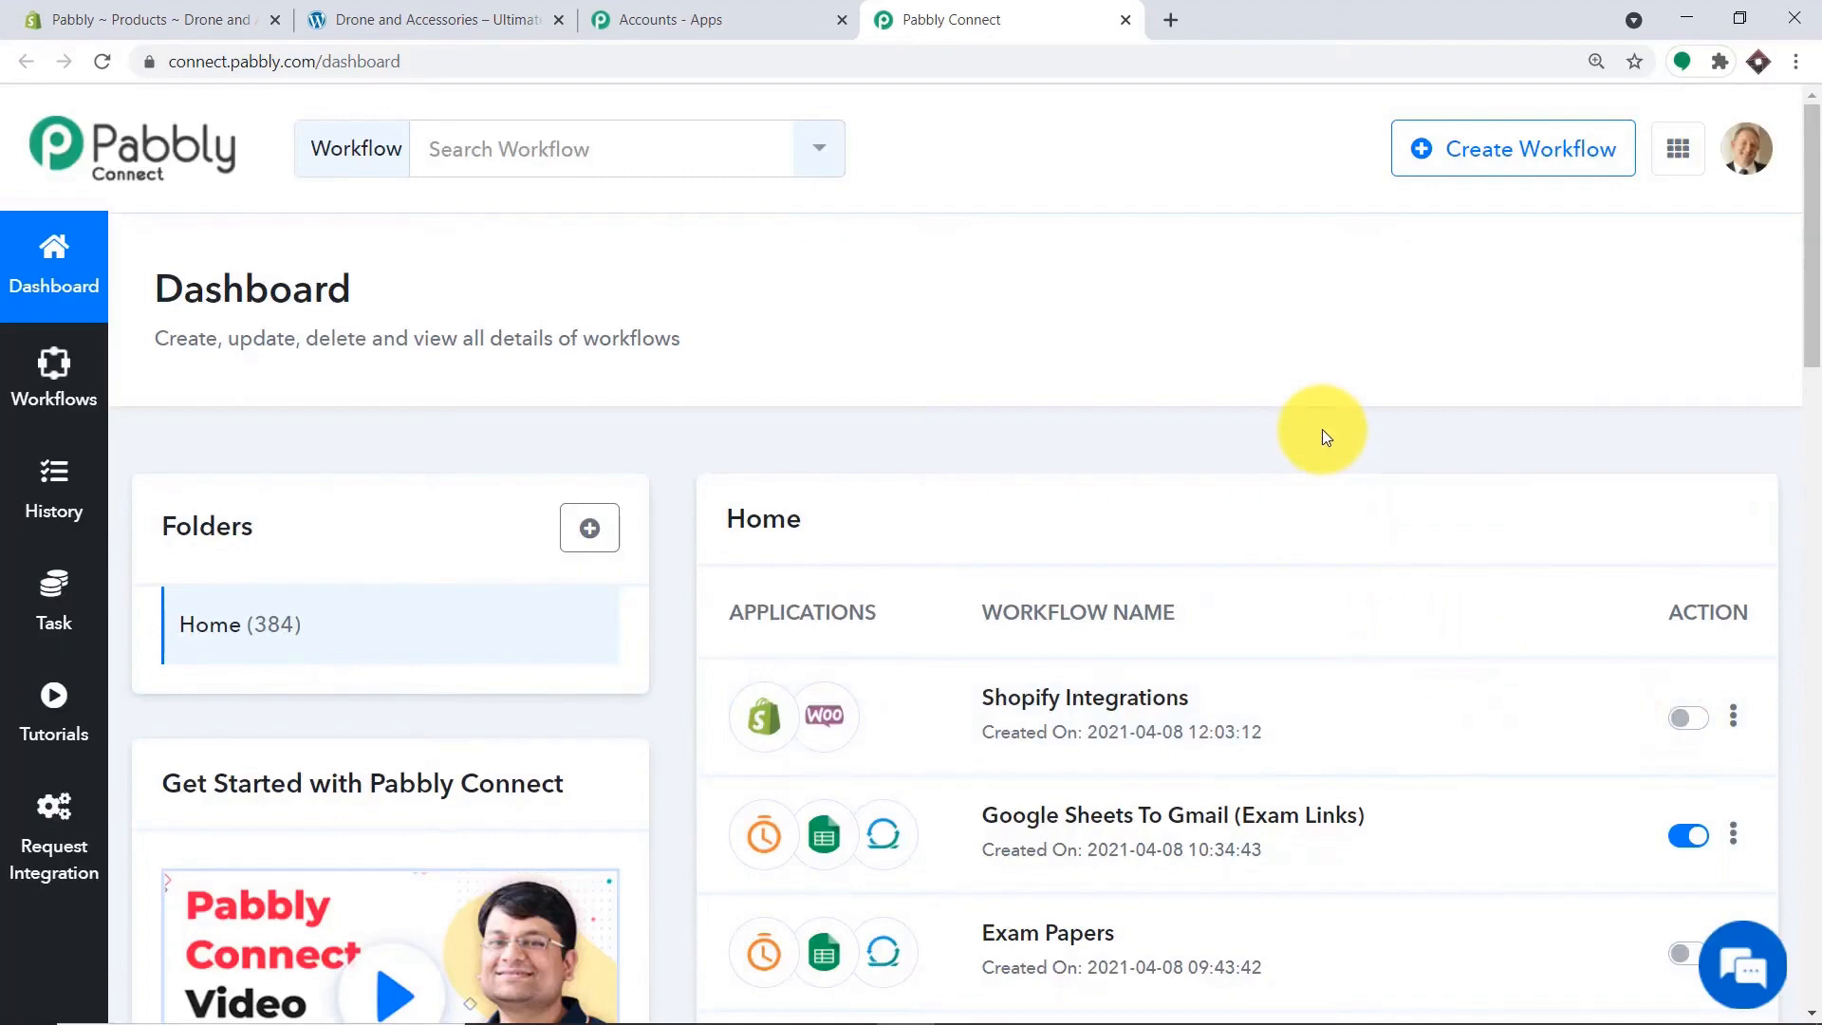
click(1488, 160)
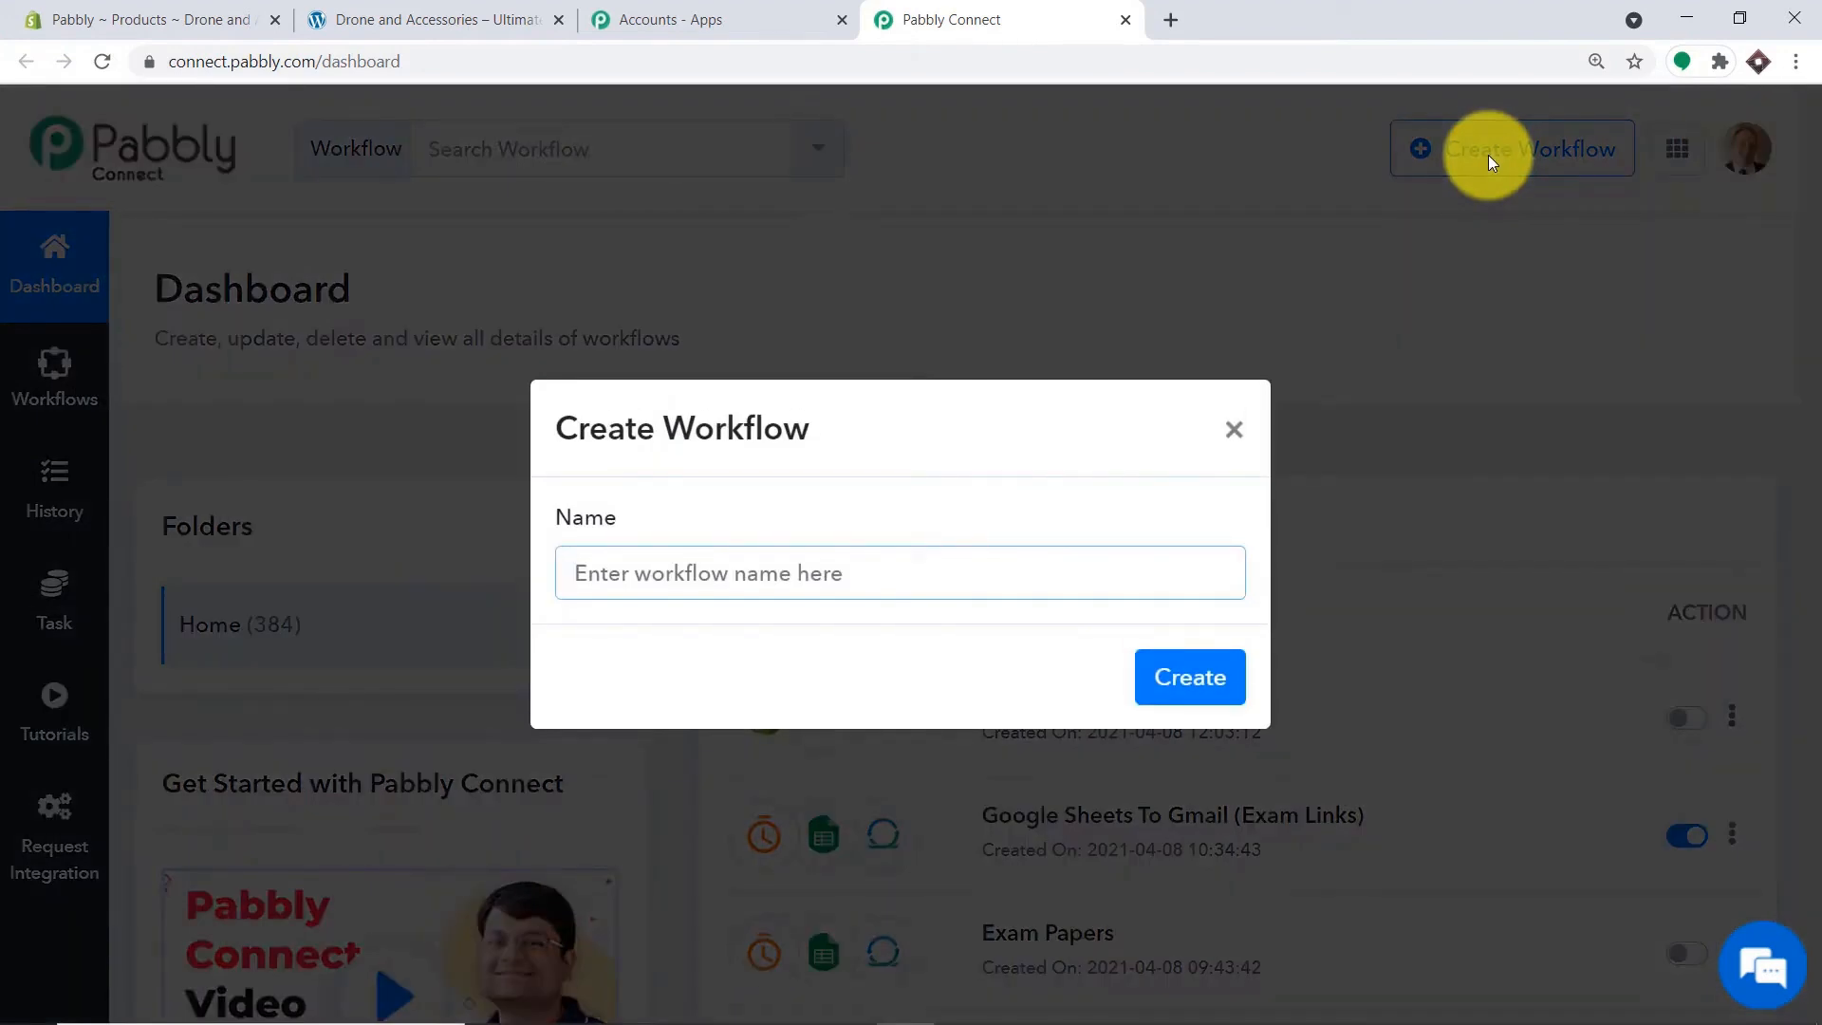
text(Sho)
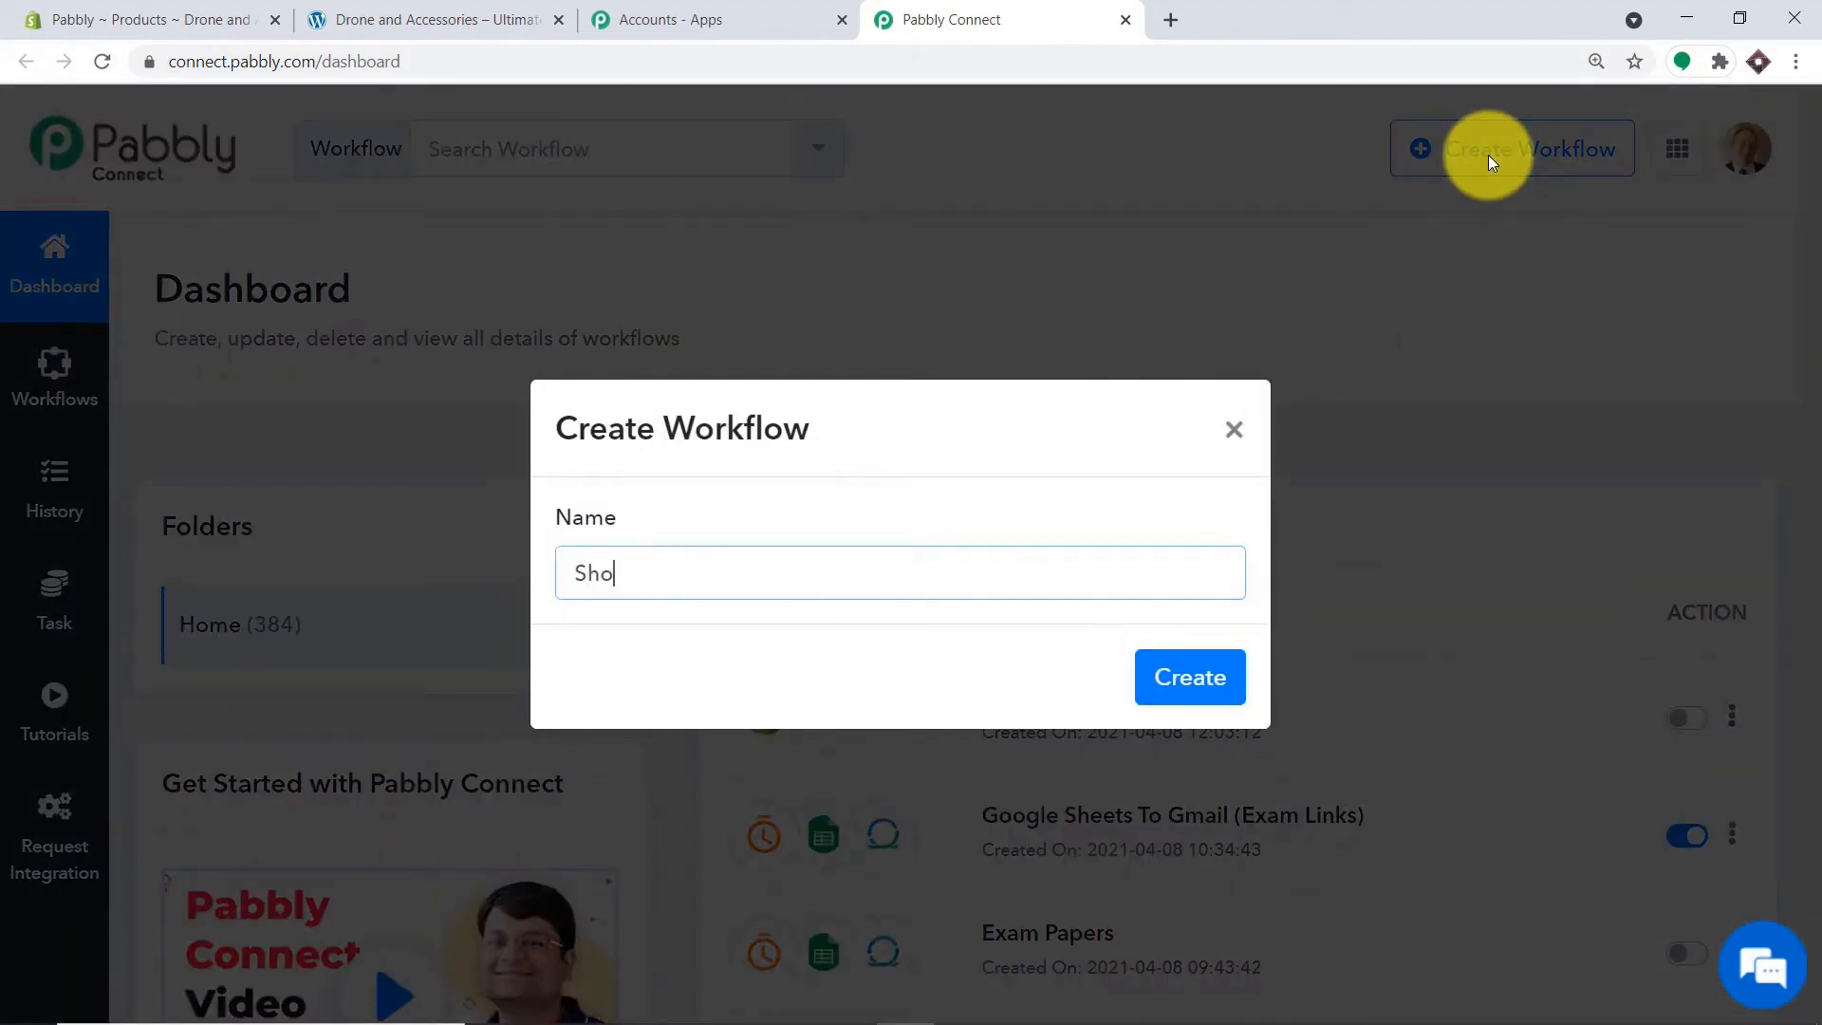
text(pify To WooCommerce)
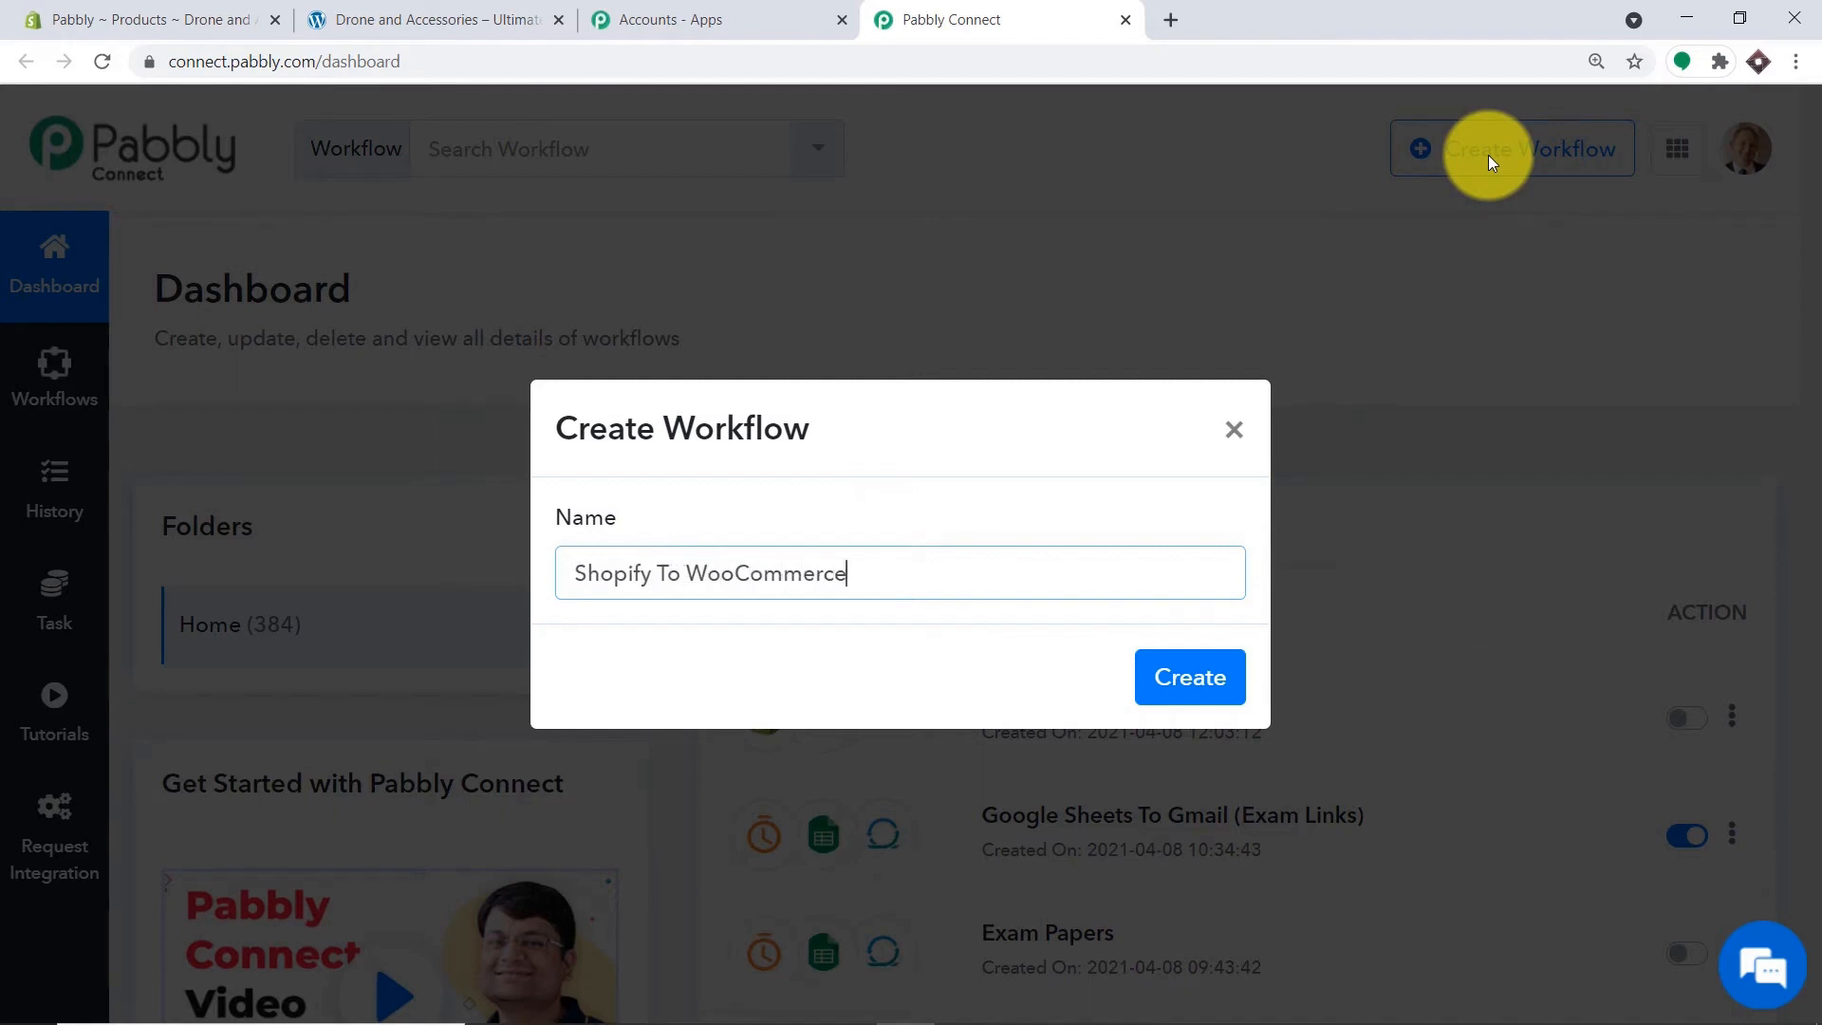
click(1203, 683)
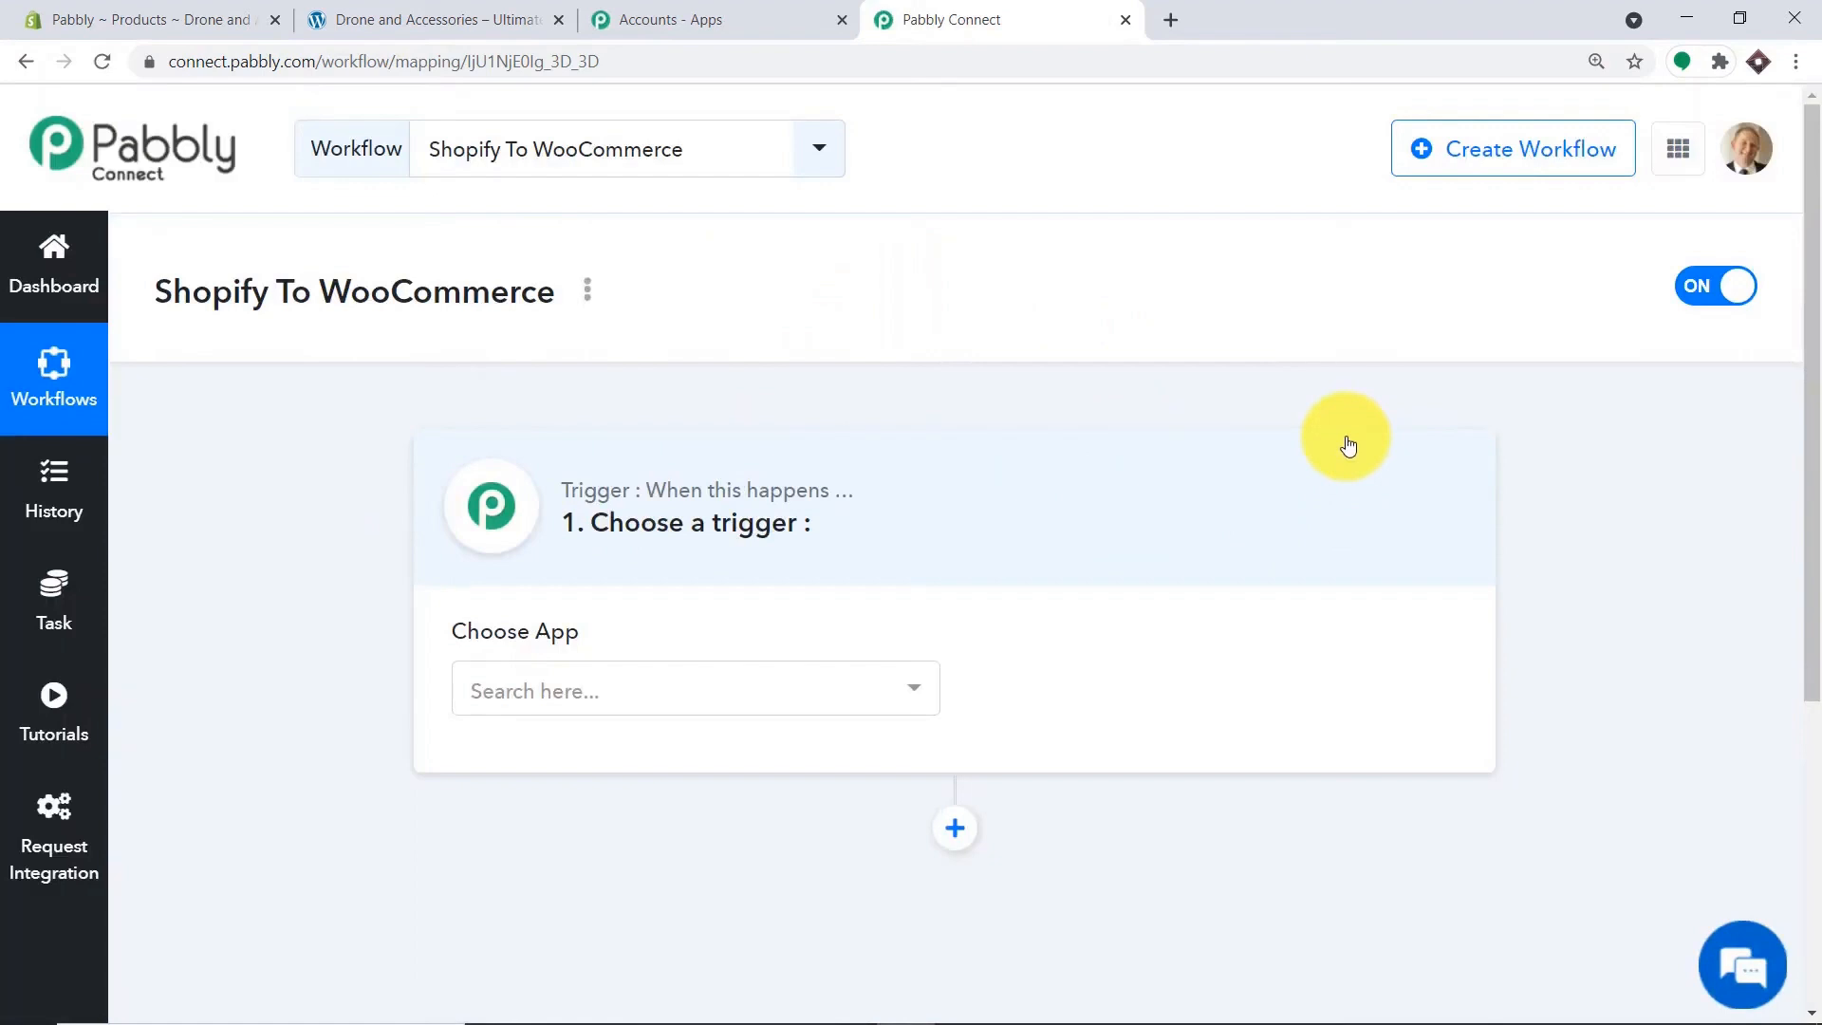
Set the workflow trigger to the Shopify app with the New Product event.
click(618, 692)
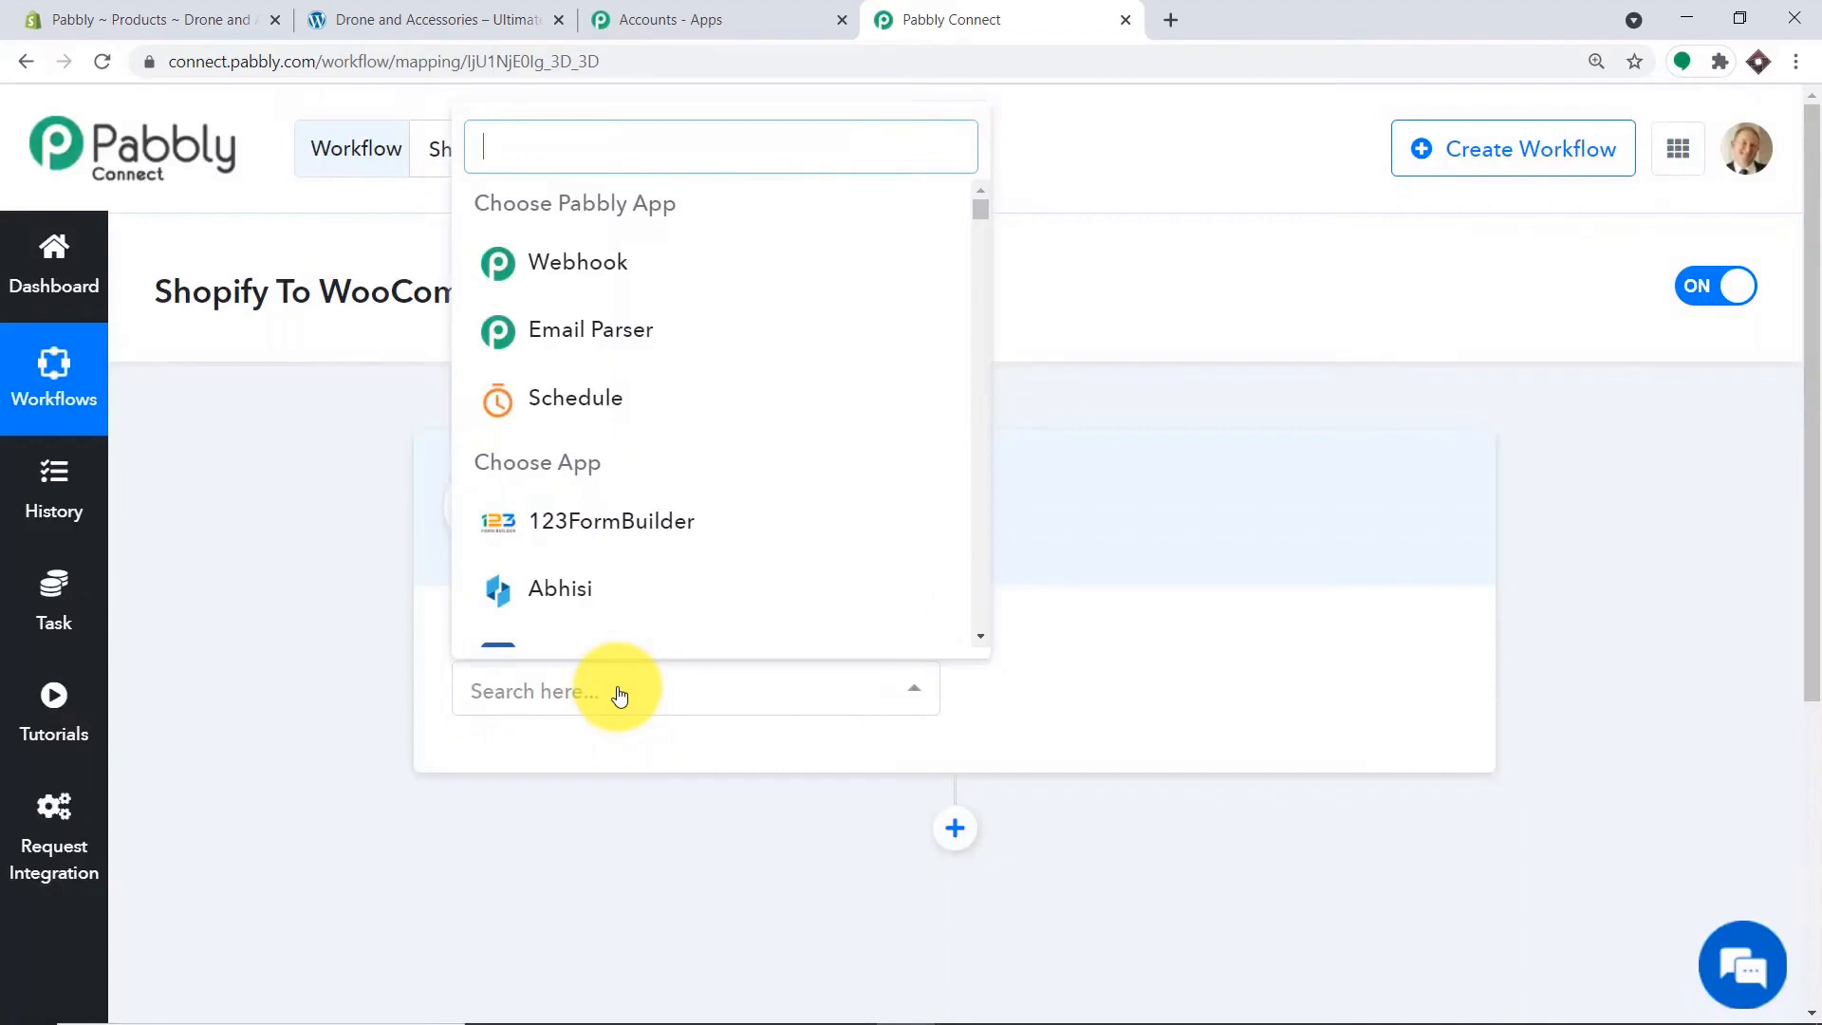
text(shopify)
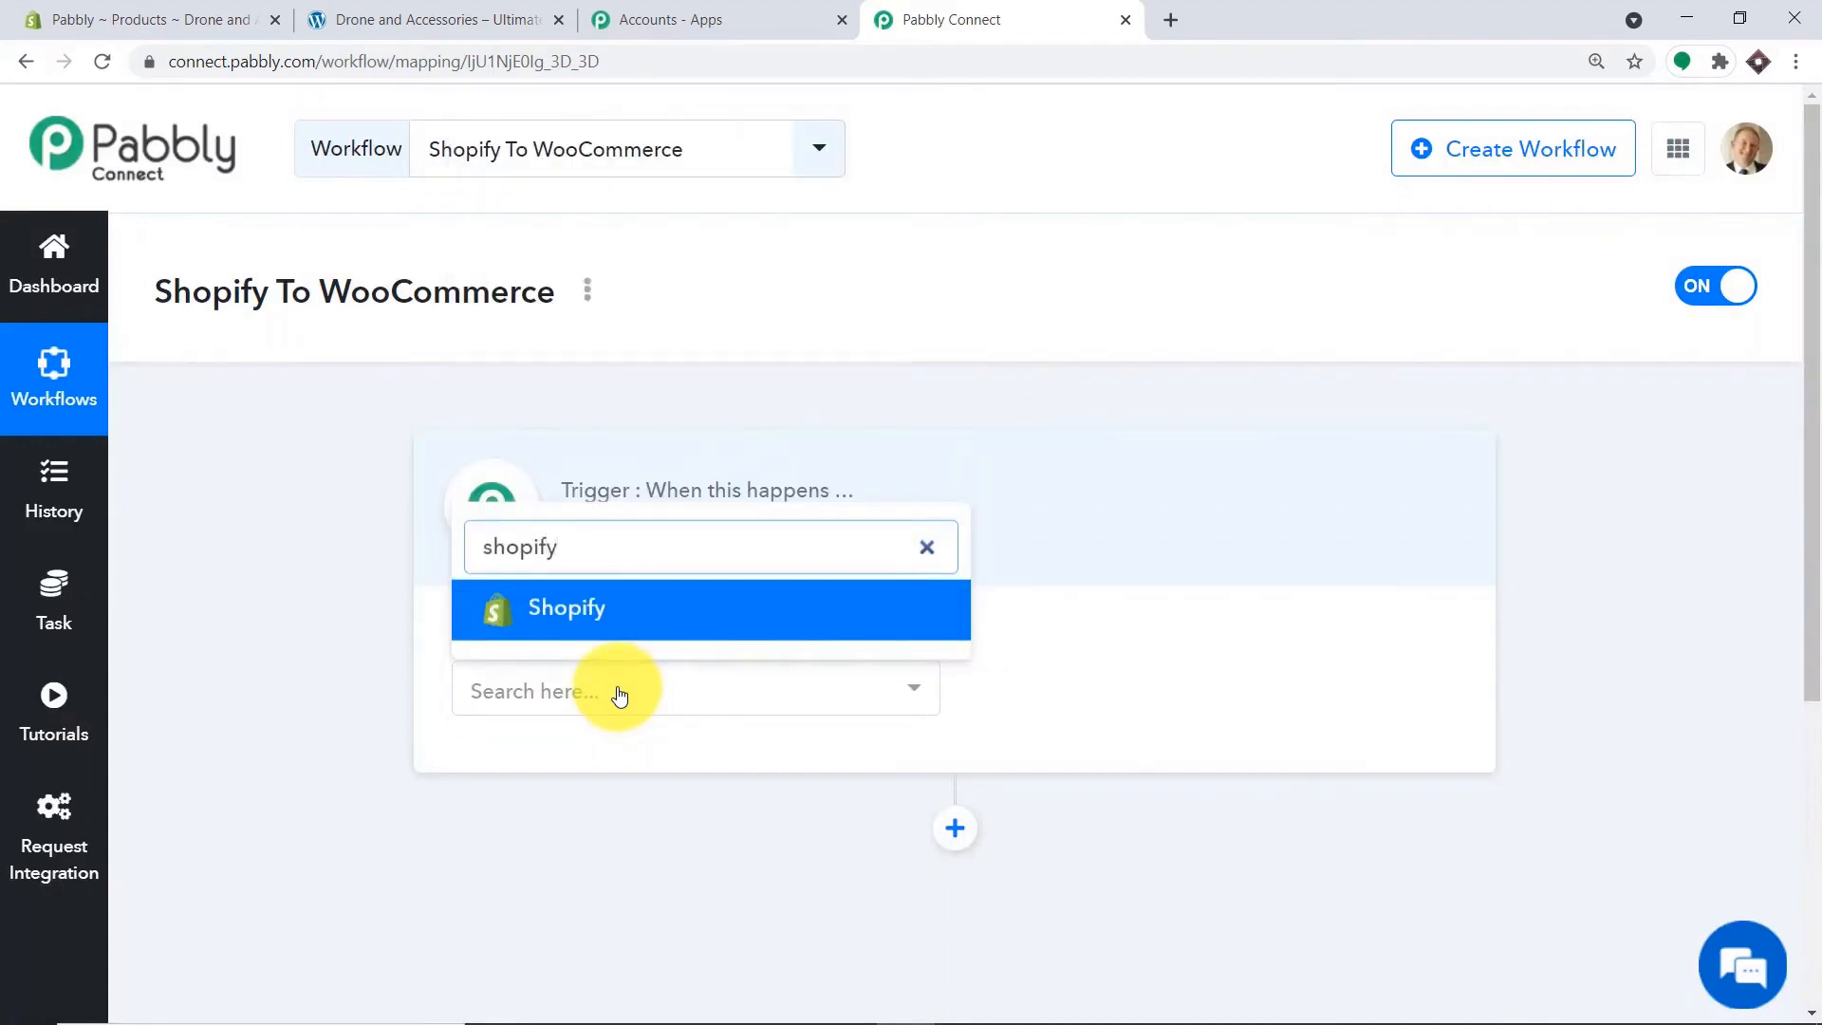
click(651, 607)
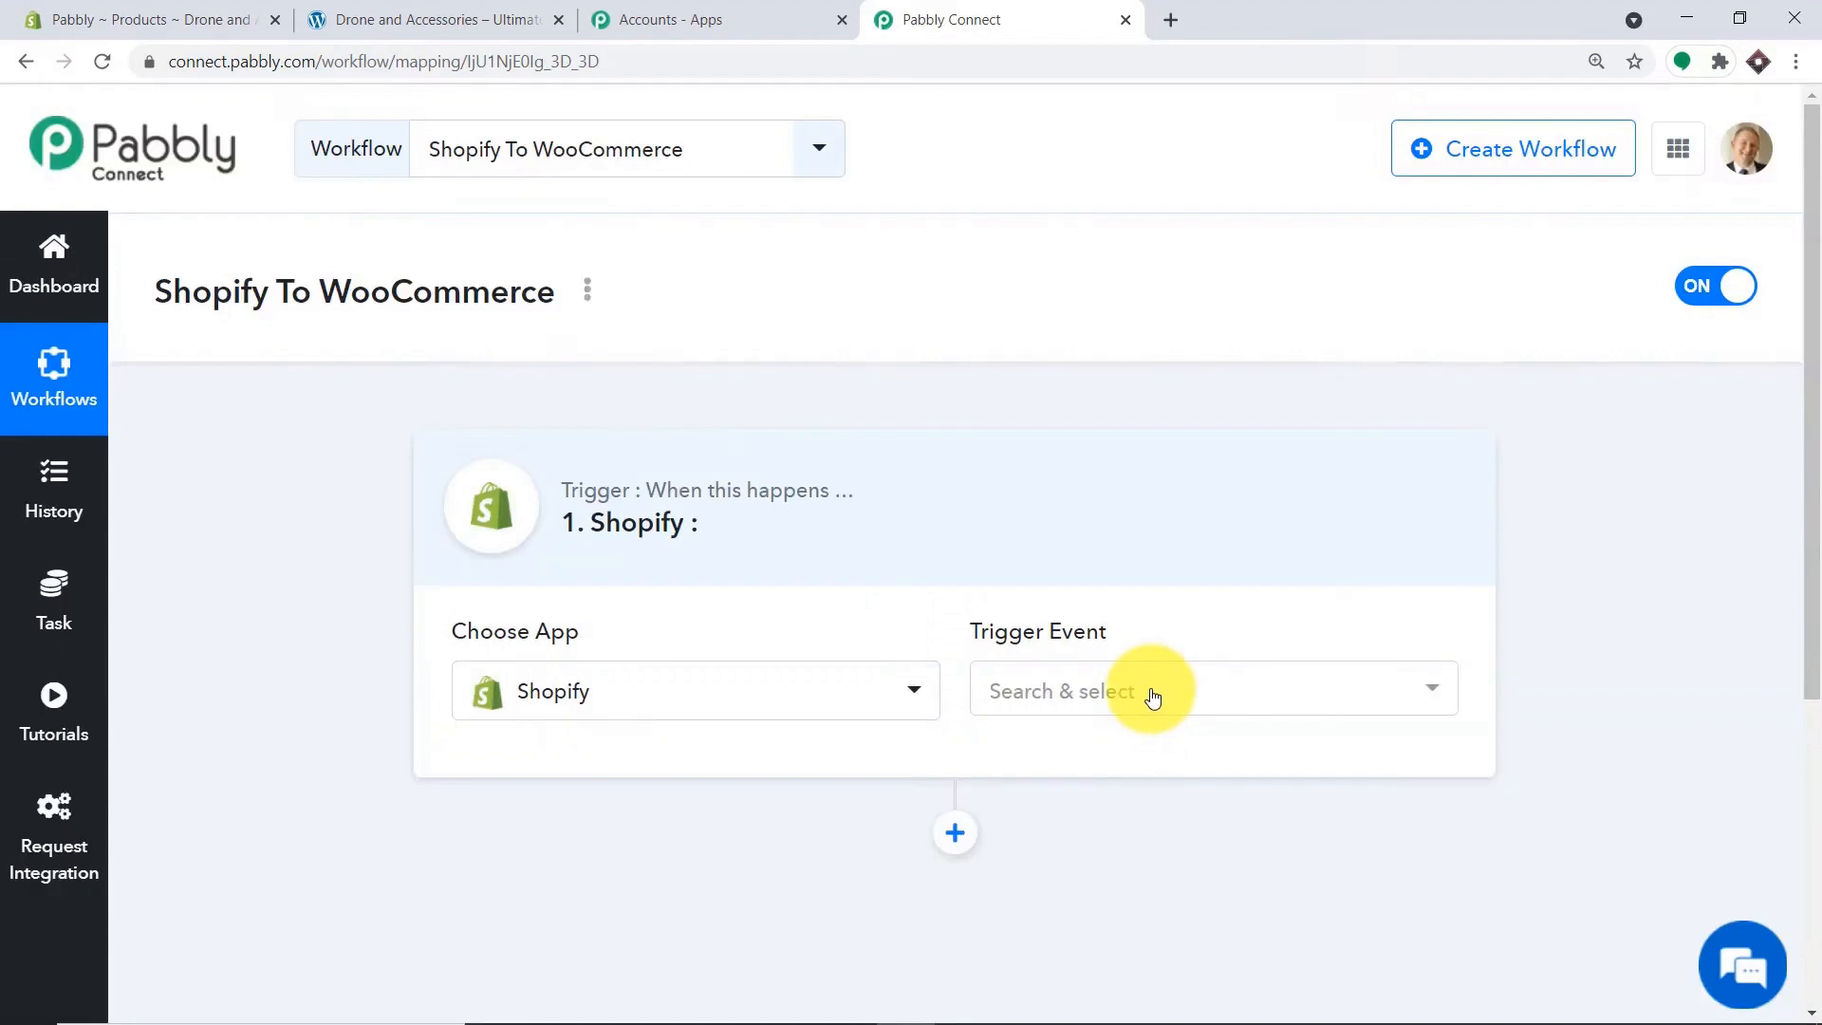
click(1152, 697)
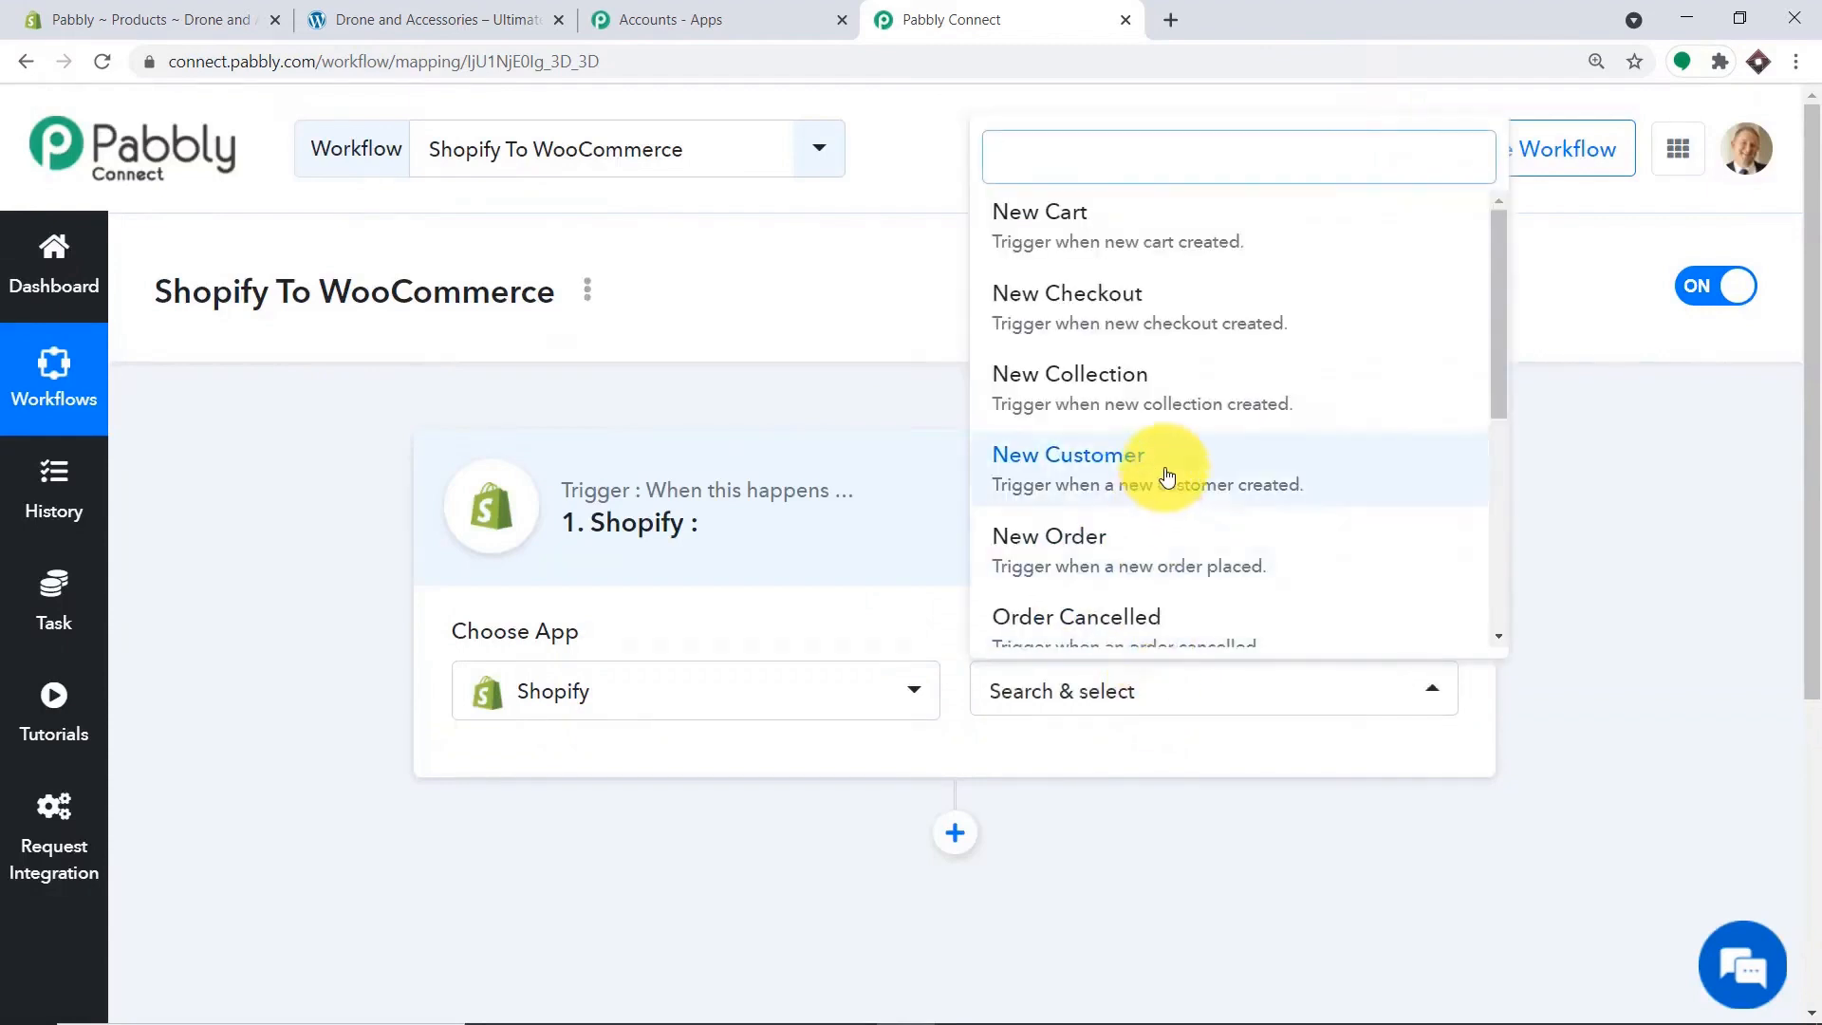
scroll(1195, 437, down, 3)
scroll(1186, 427, down, 2)
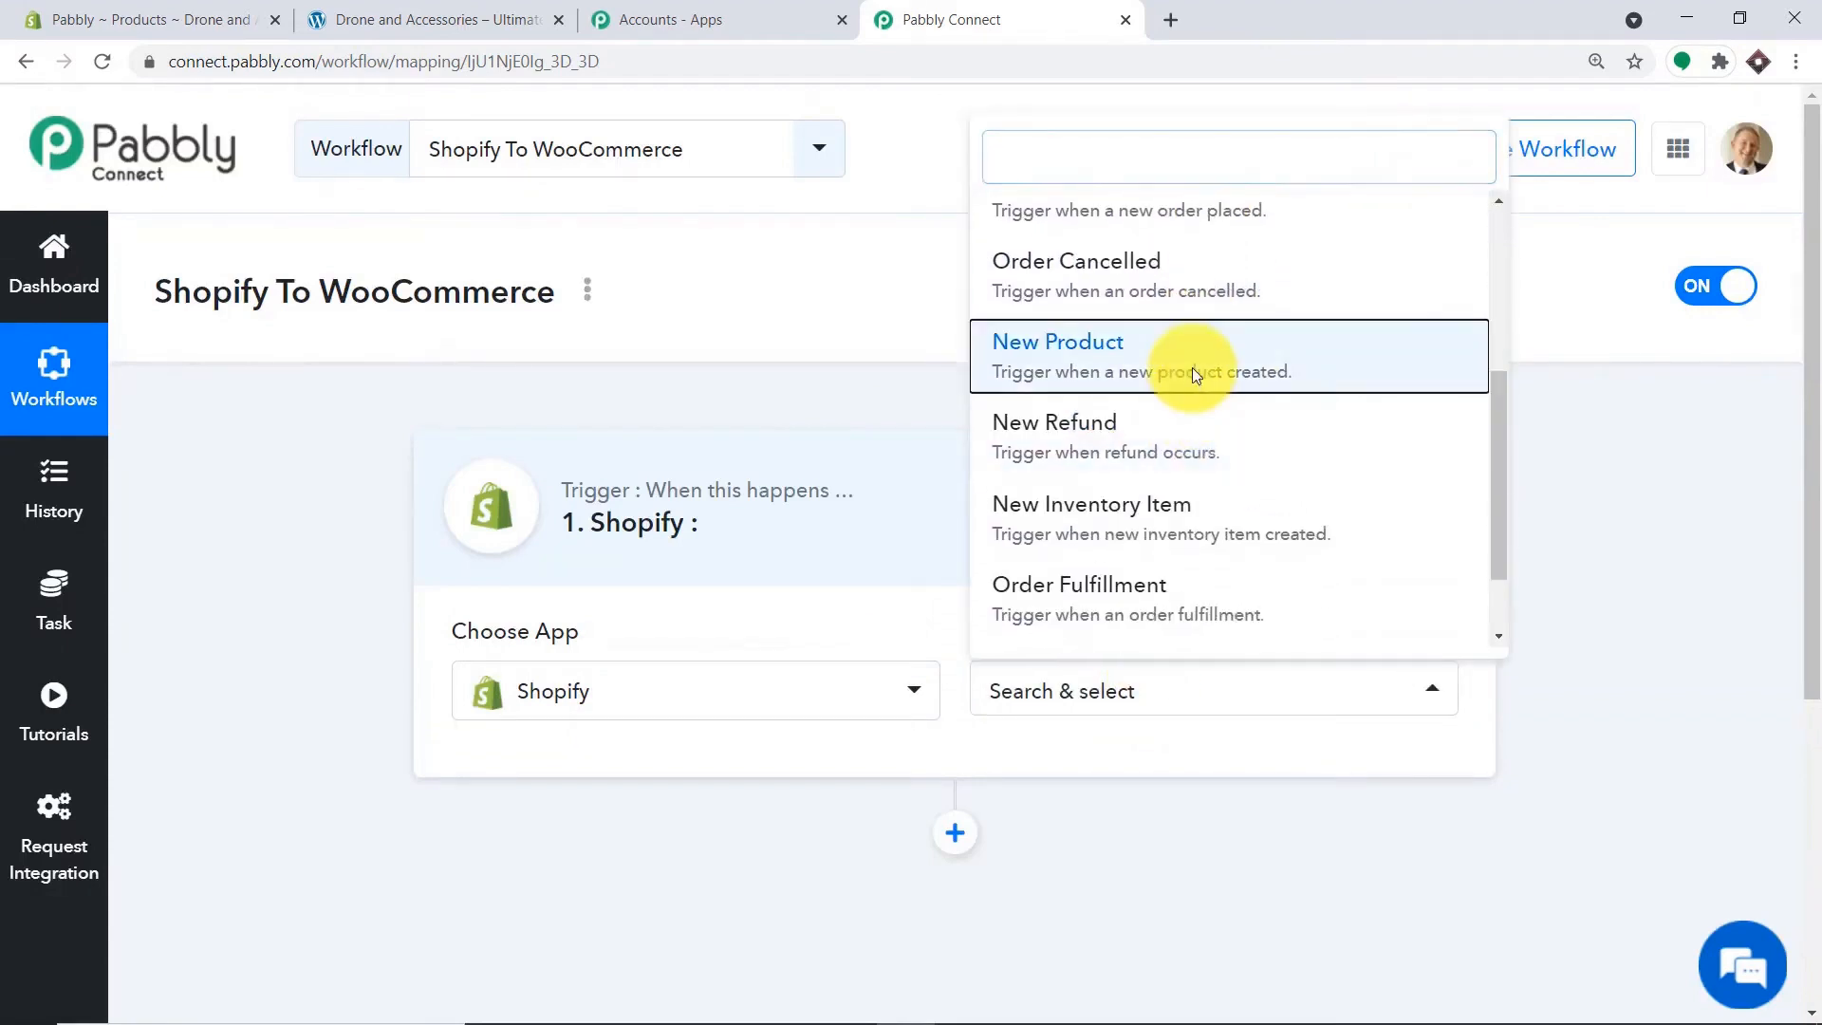
click(1191, 367)
scroll(1803, 427, down, 3)
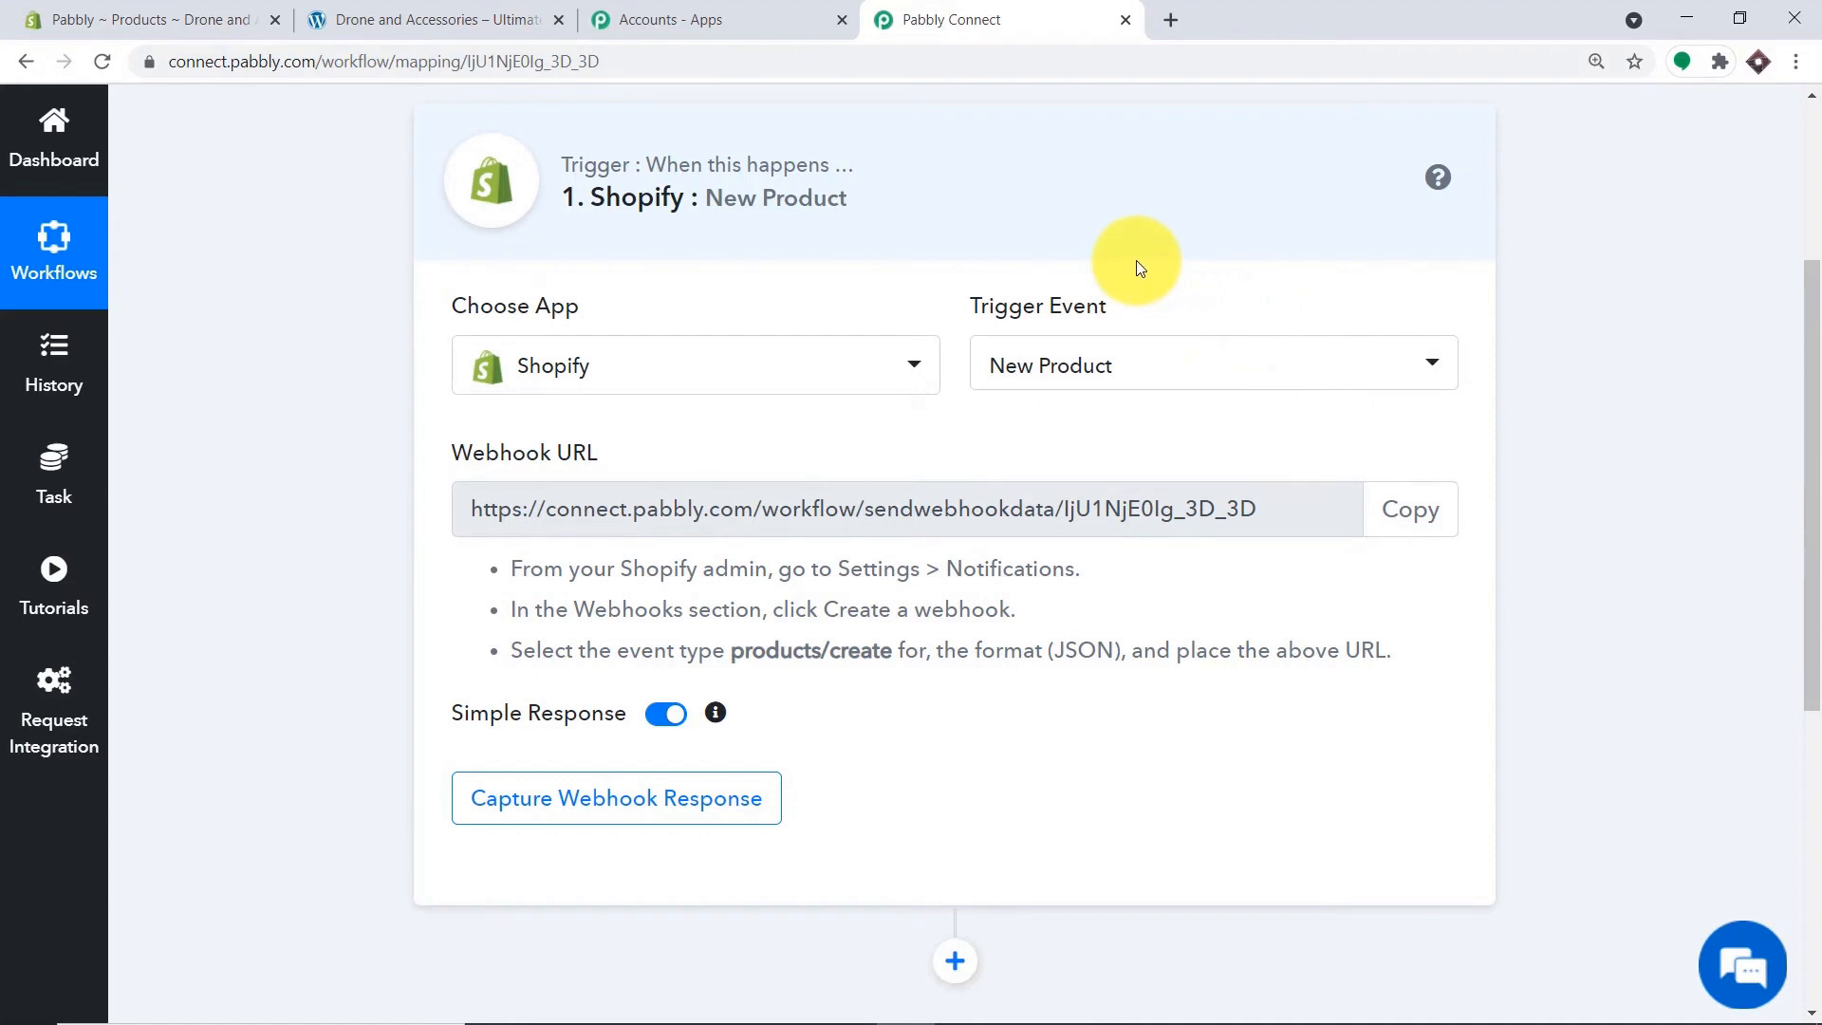
Recheck the trigger event list, keeping New Product selected, then go to the Shopify admin.
click(1128, 380)
scroll(1158, 548, down, 2)
scroll(1154, 537, up, 5)
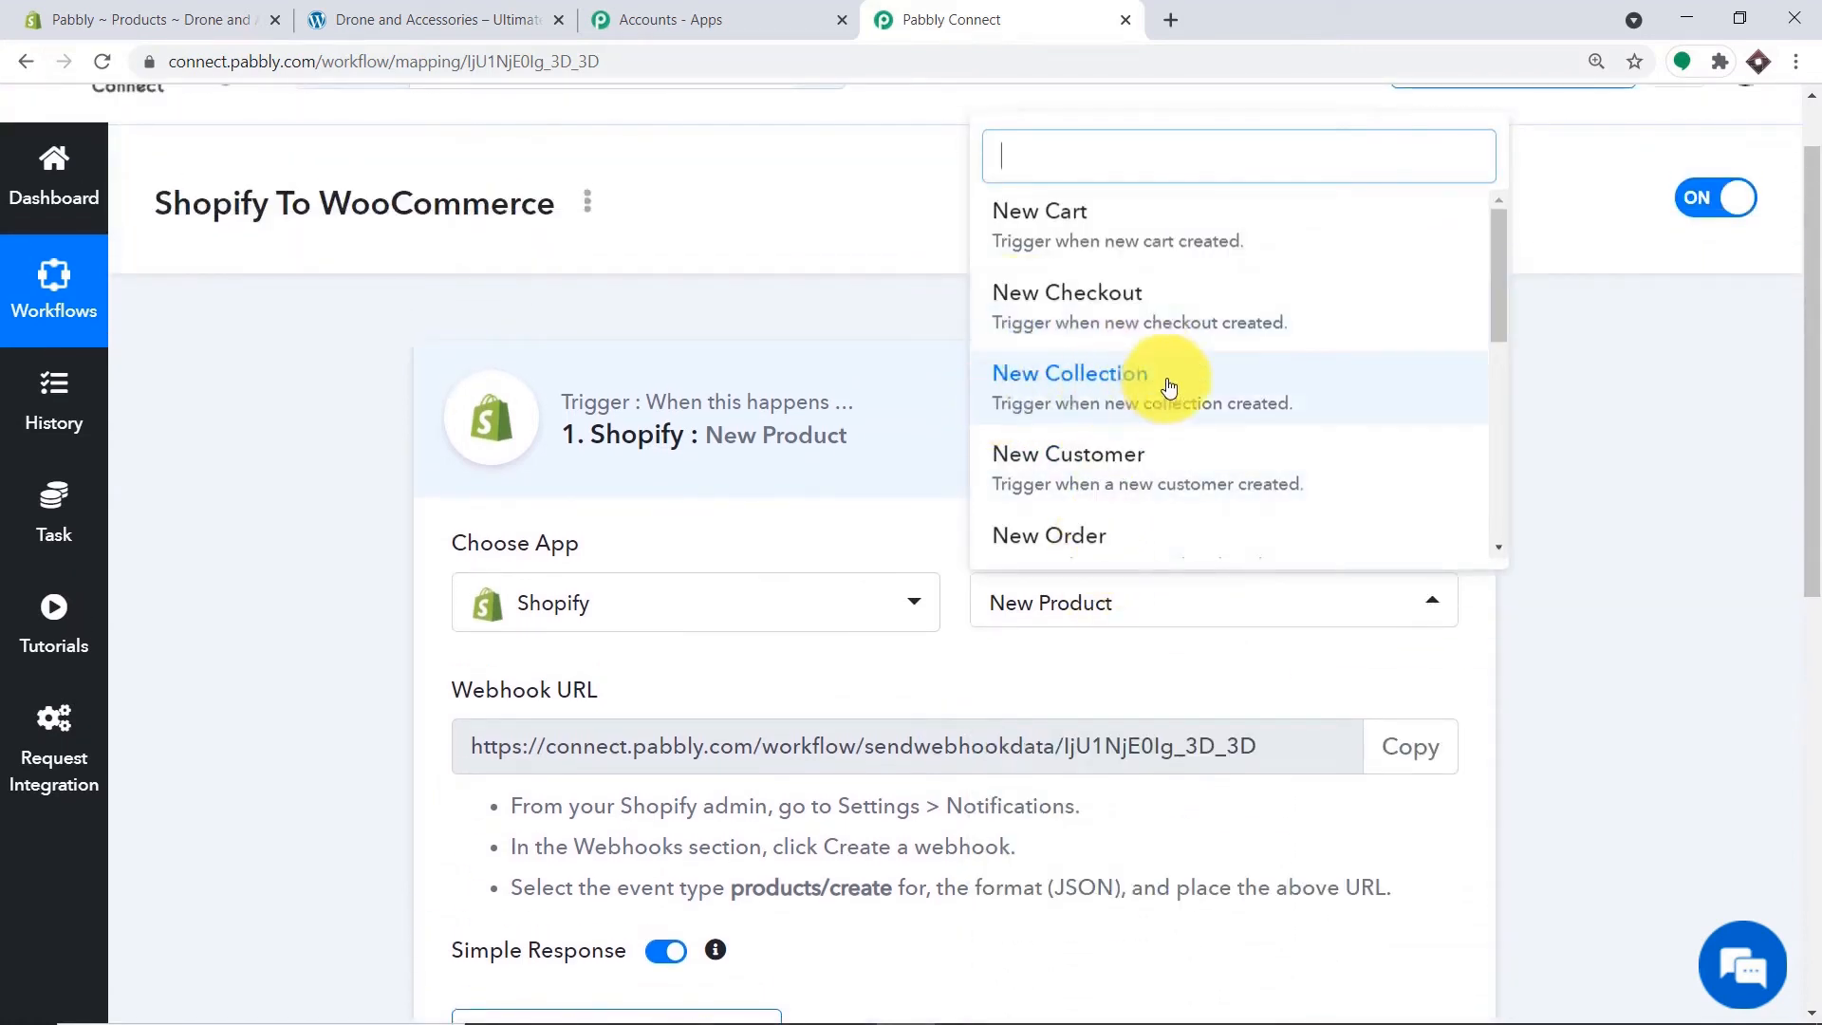
scroll(1167, 379, down, 3)
scroll(1257, 353, down, 1)
scroll(1257, 353, down, 4)
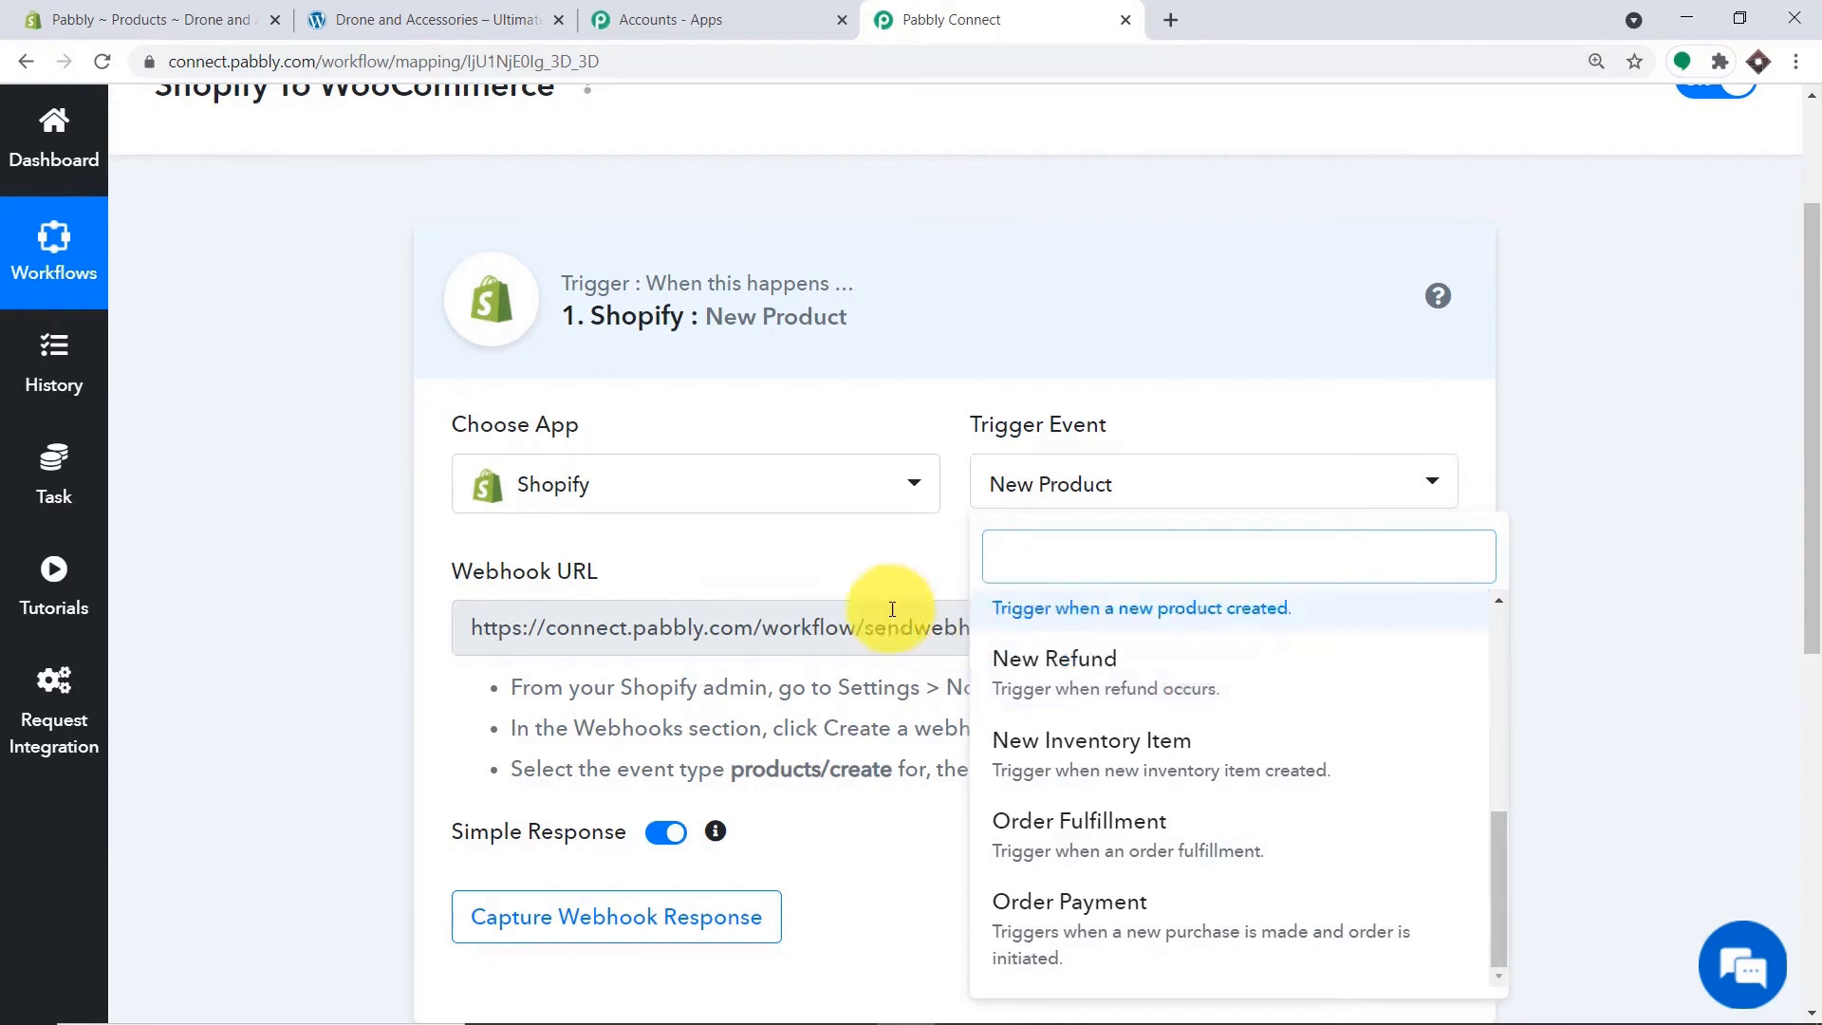
click(850, 579)
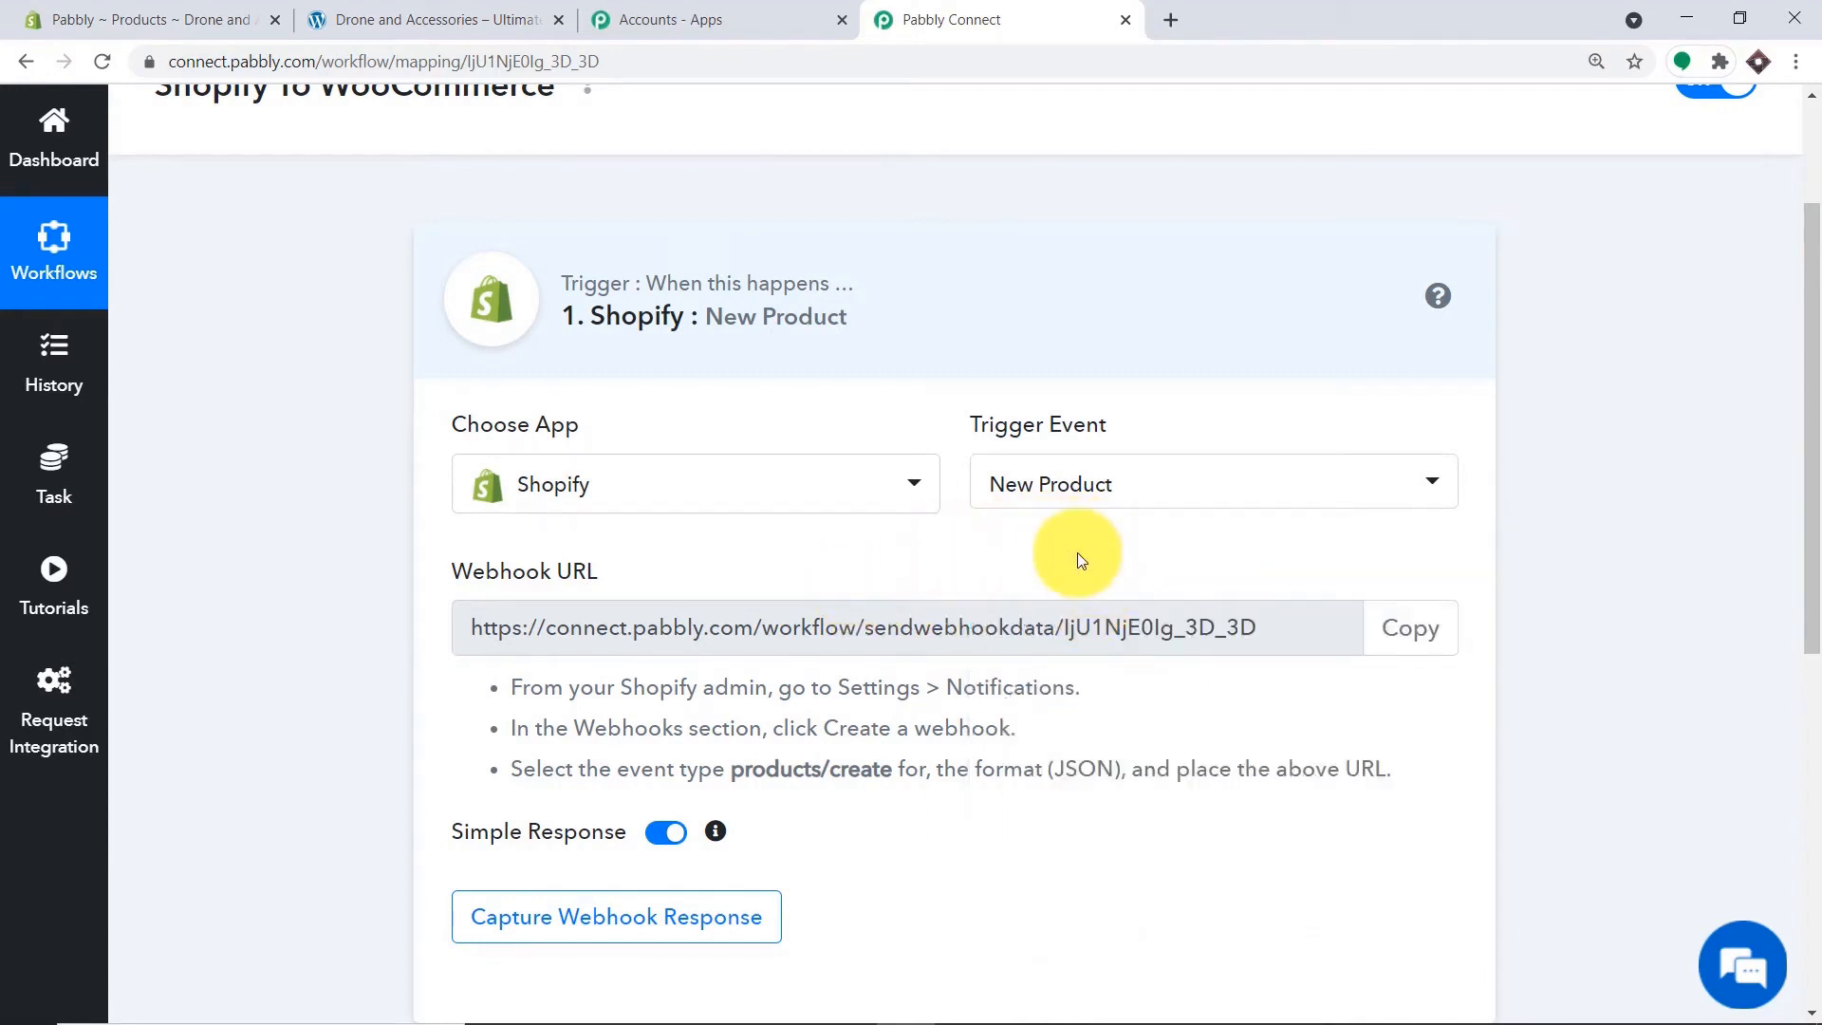
scroll(1078, 552, down, 1)
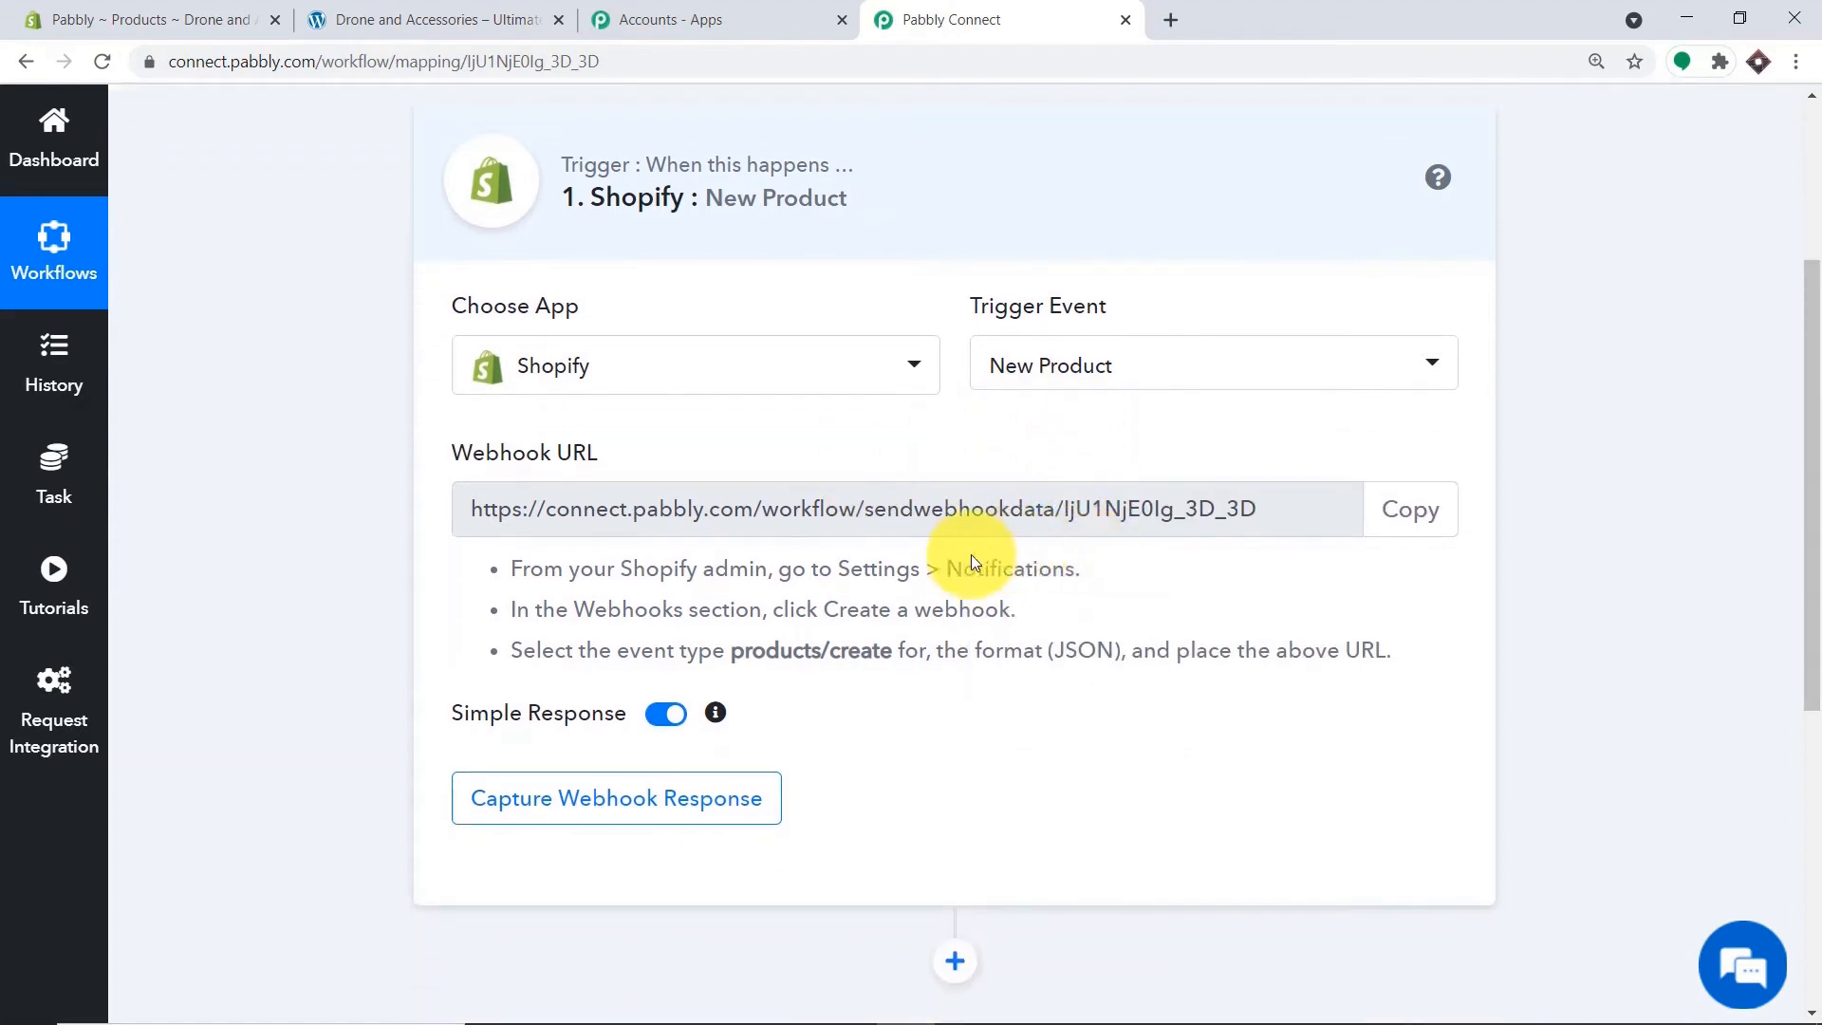
click(122, 19)
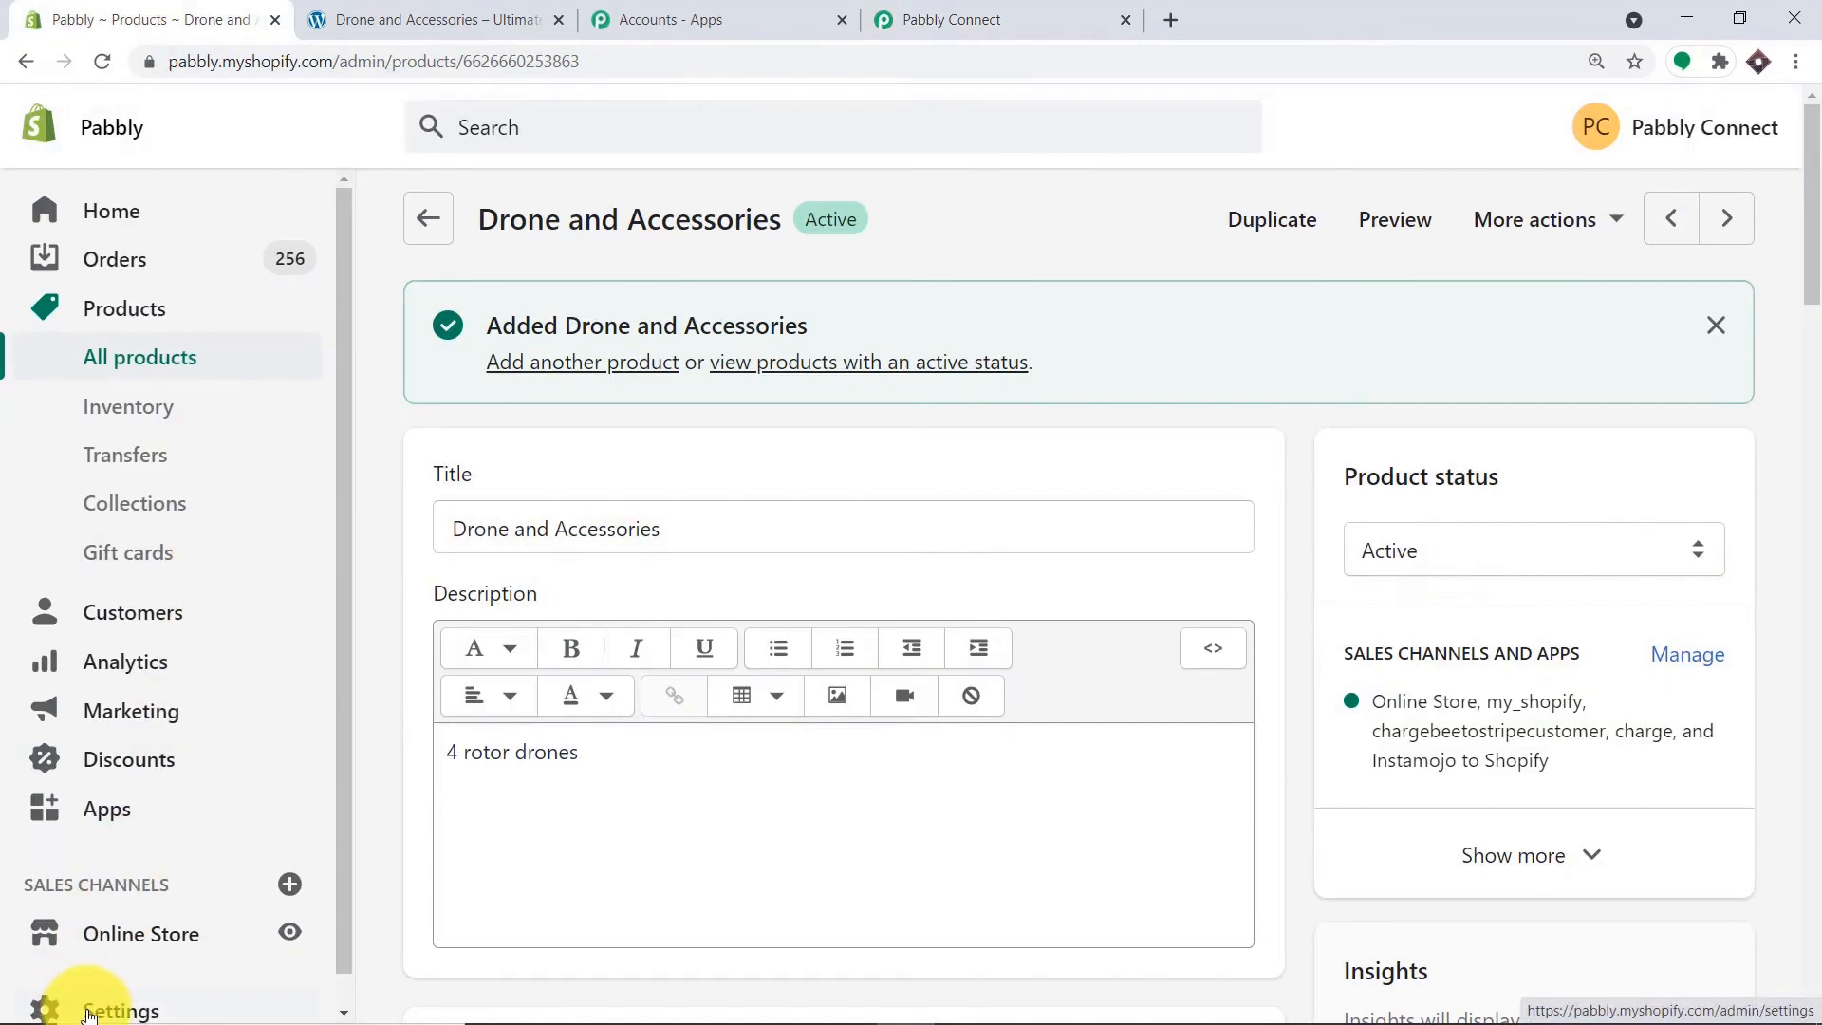
Go to Shopify Settings > Notifications and begin creating a webhook under Webhooks.
click(88, 1011)
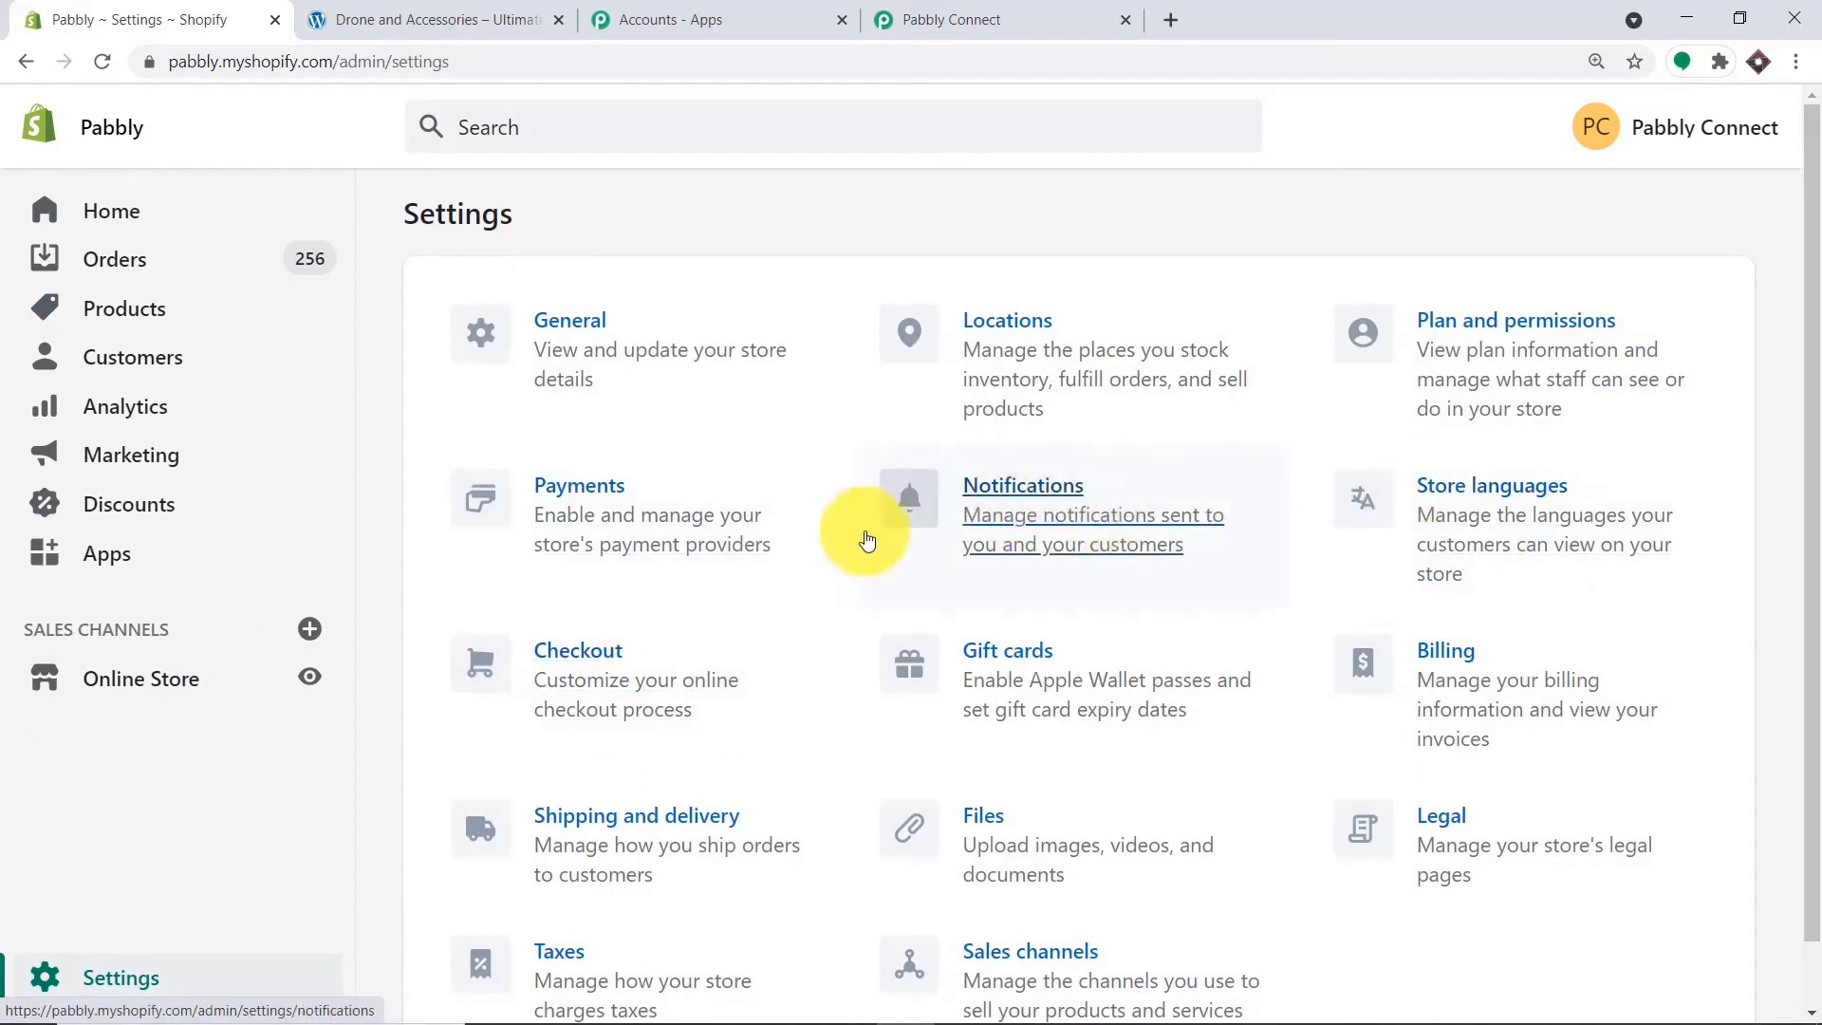
click(1065, 505)
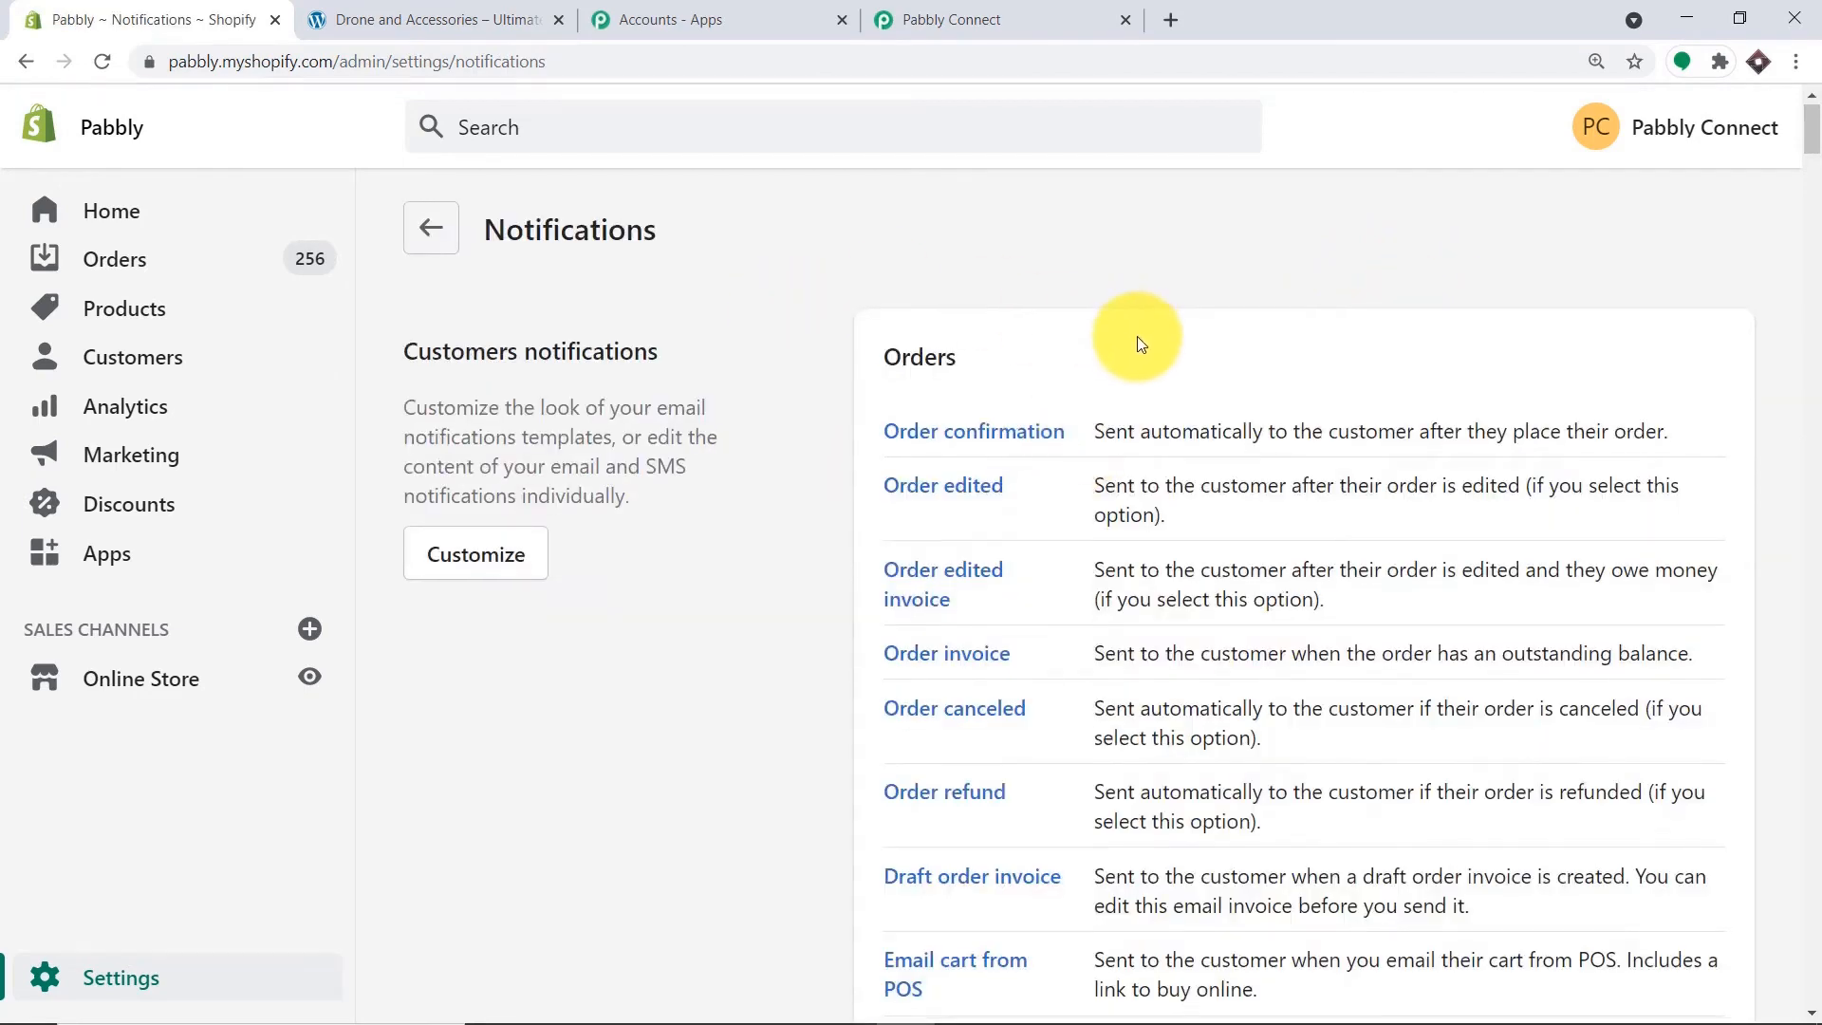
scroll(1137, 336, down, 8)
scroll(1136, 339, down, 18)
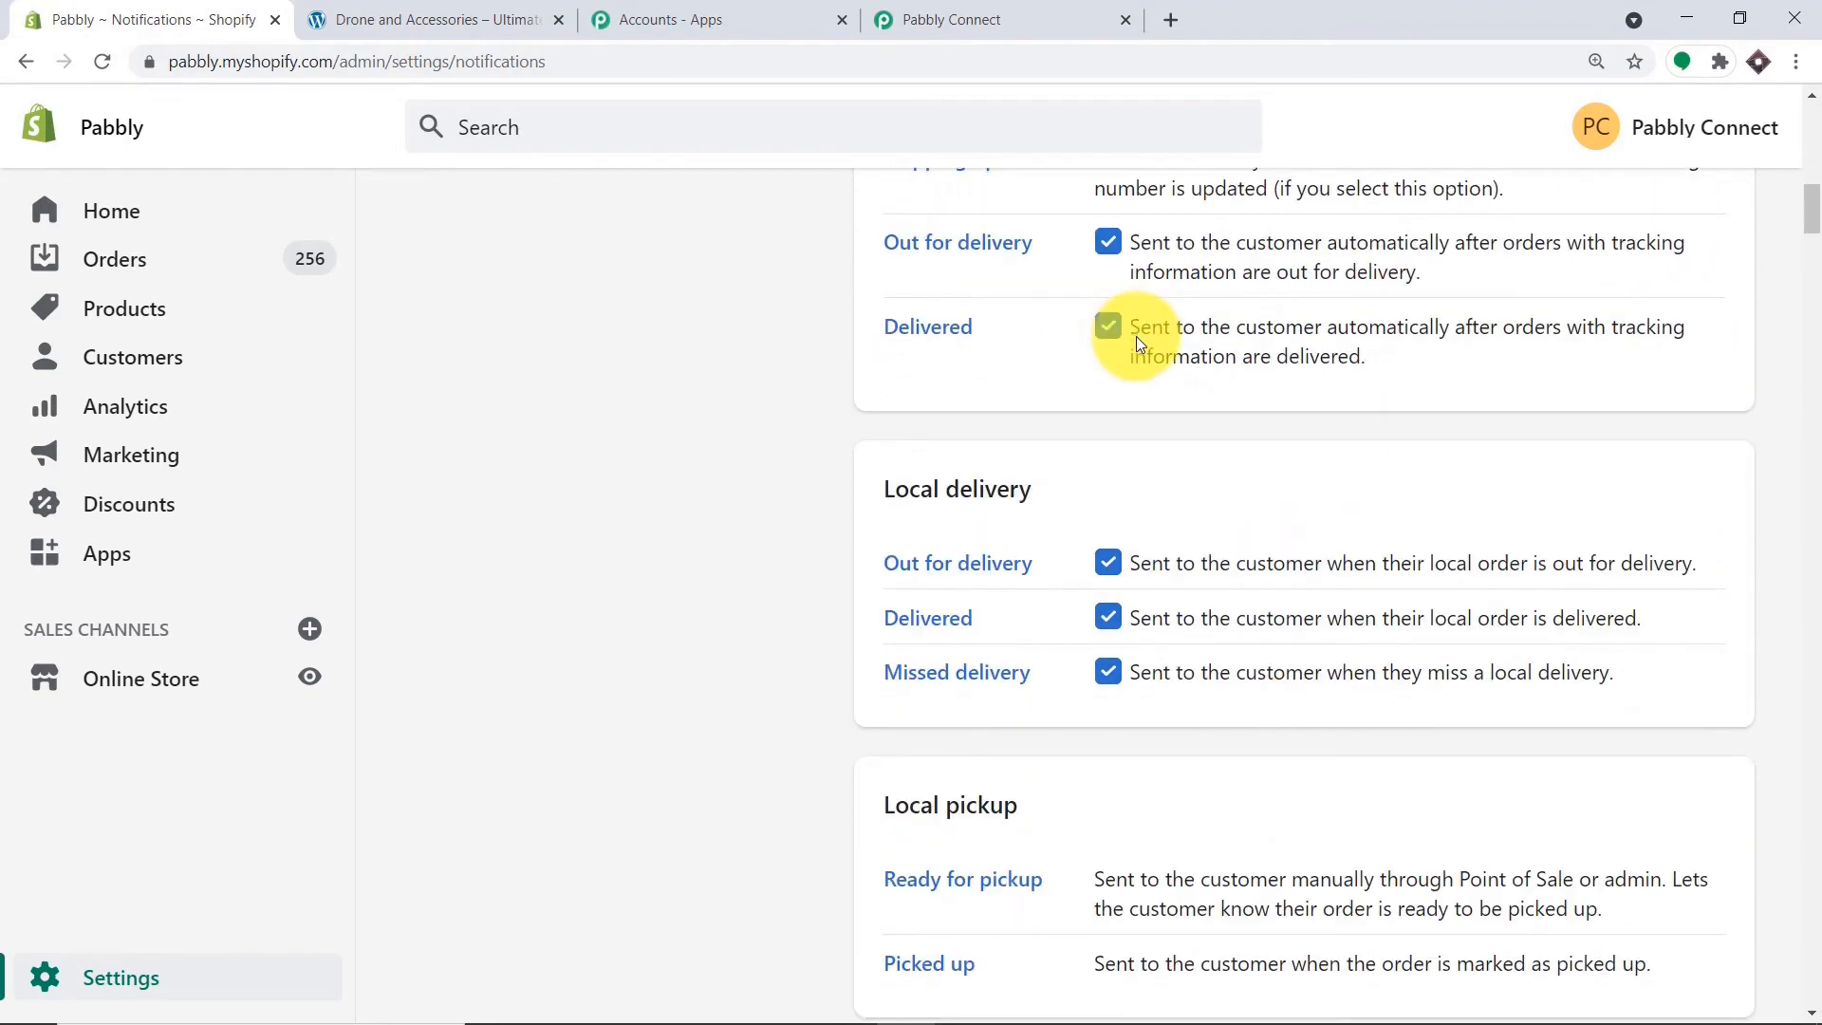
scroll(1137, 343, down, 17)
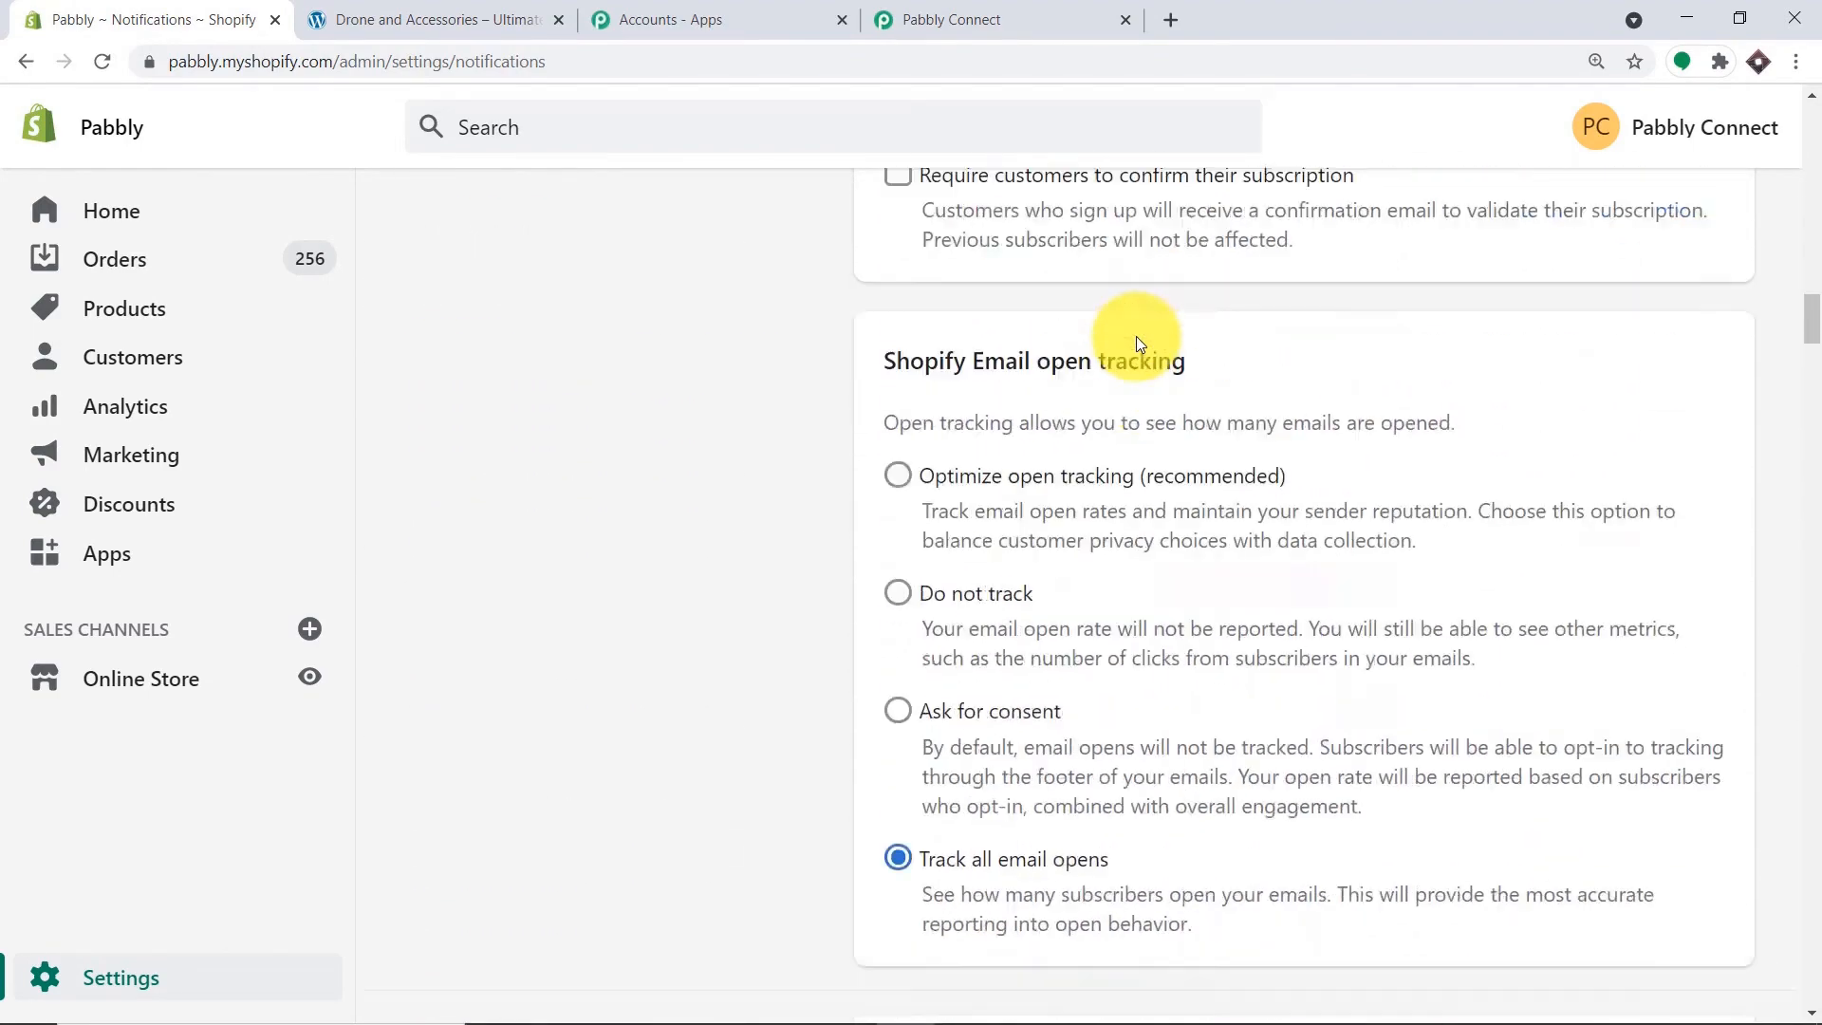
scroll(1136, 336, down, 8)
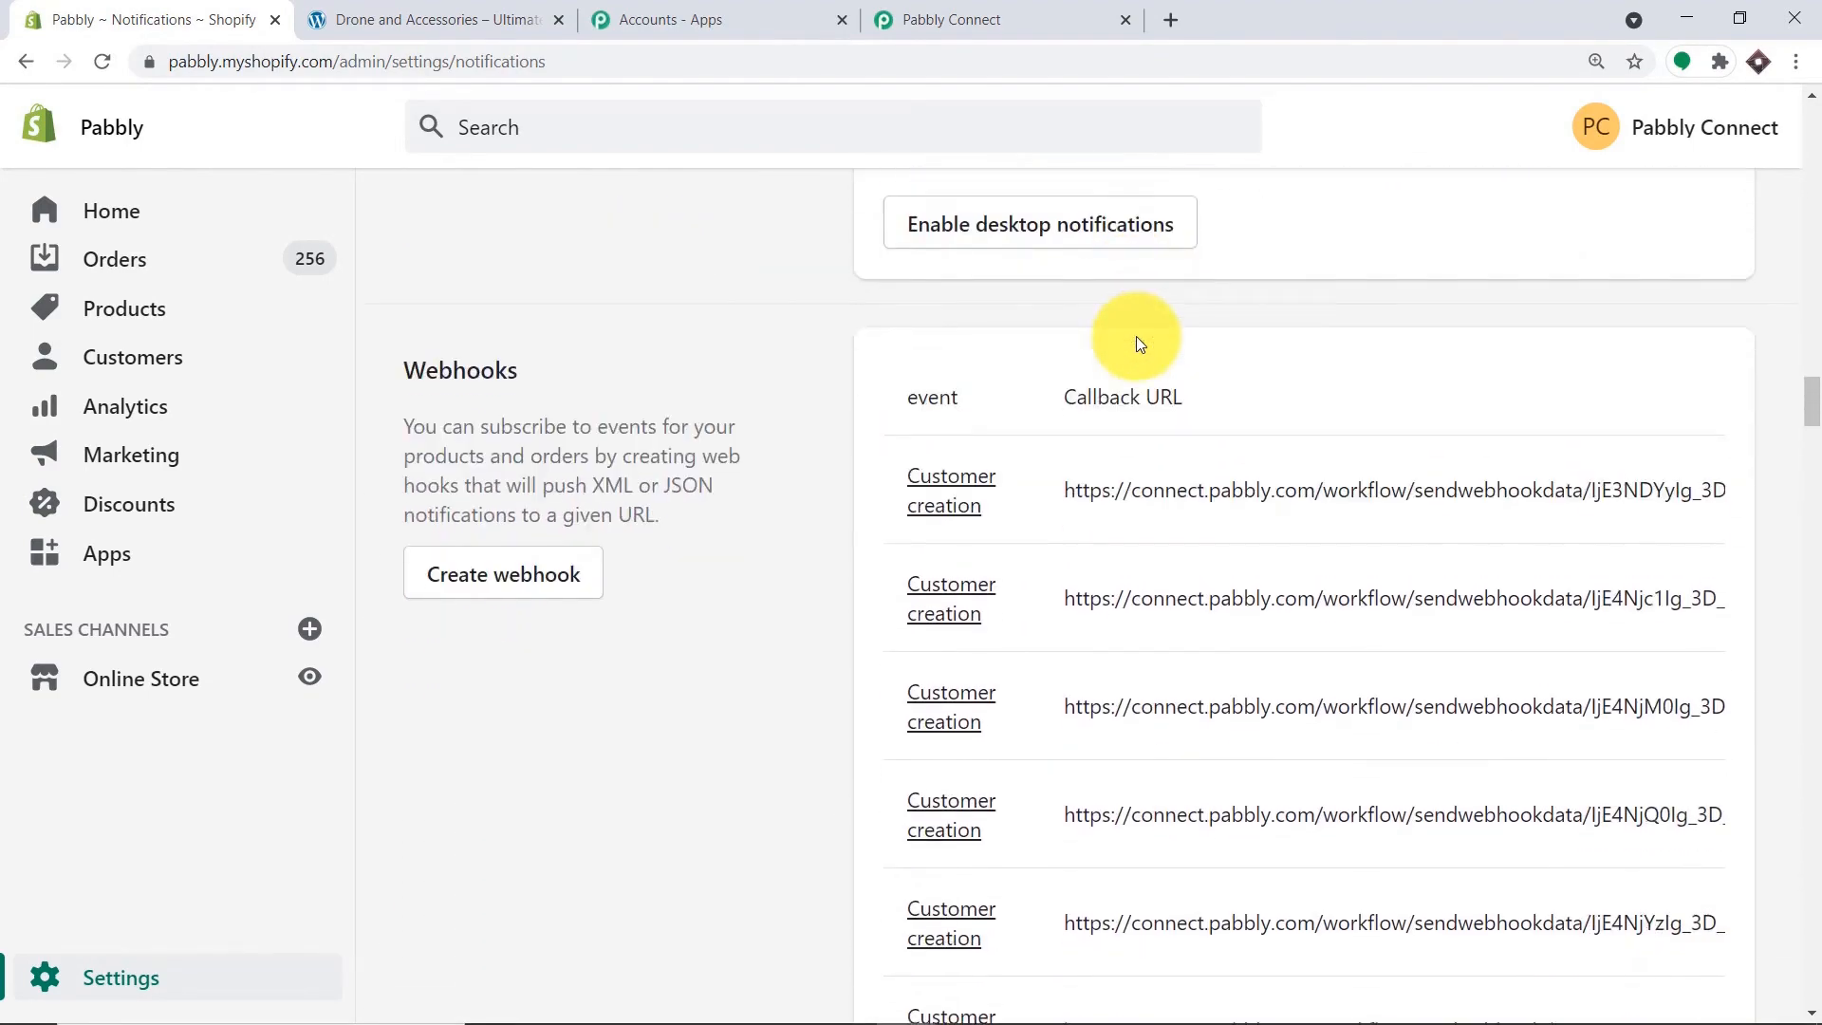
scroll(432, 313, down, 1)
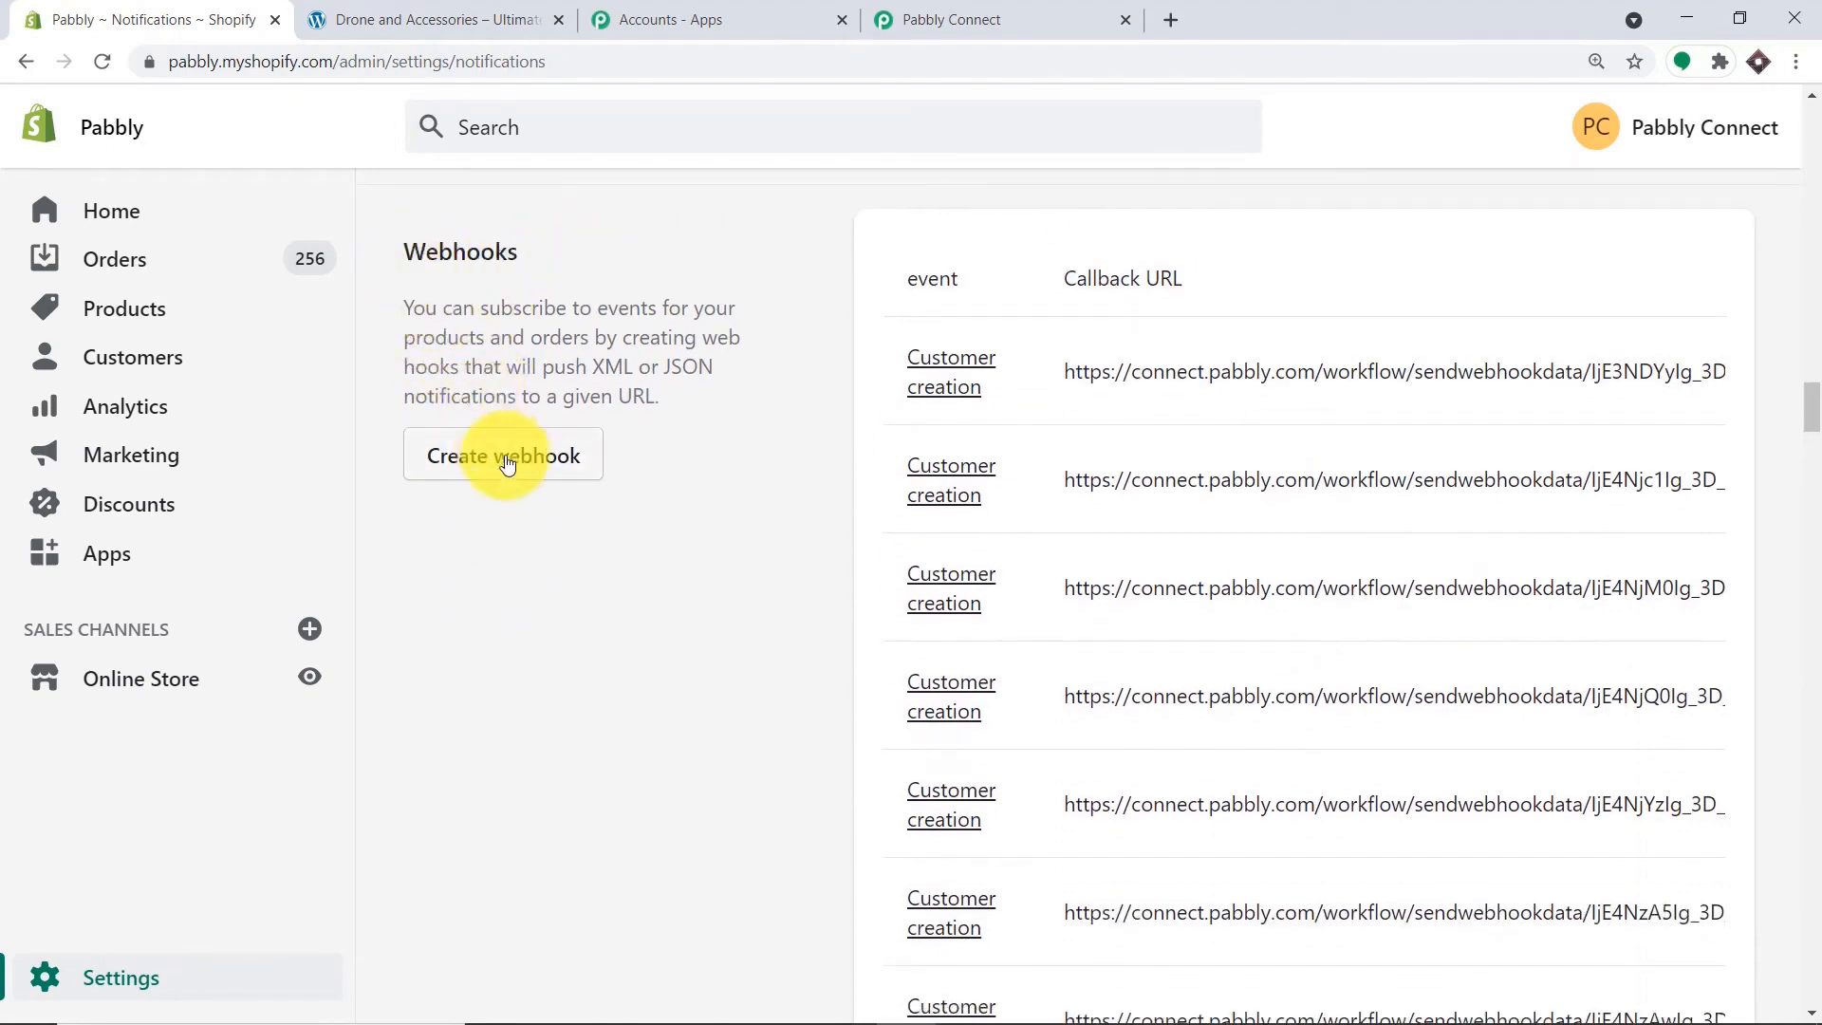
click(556, 456)
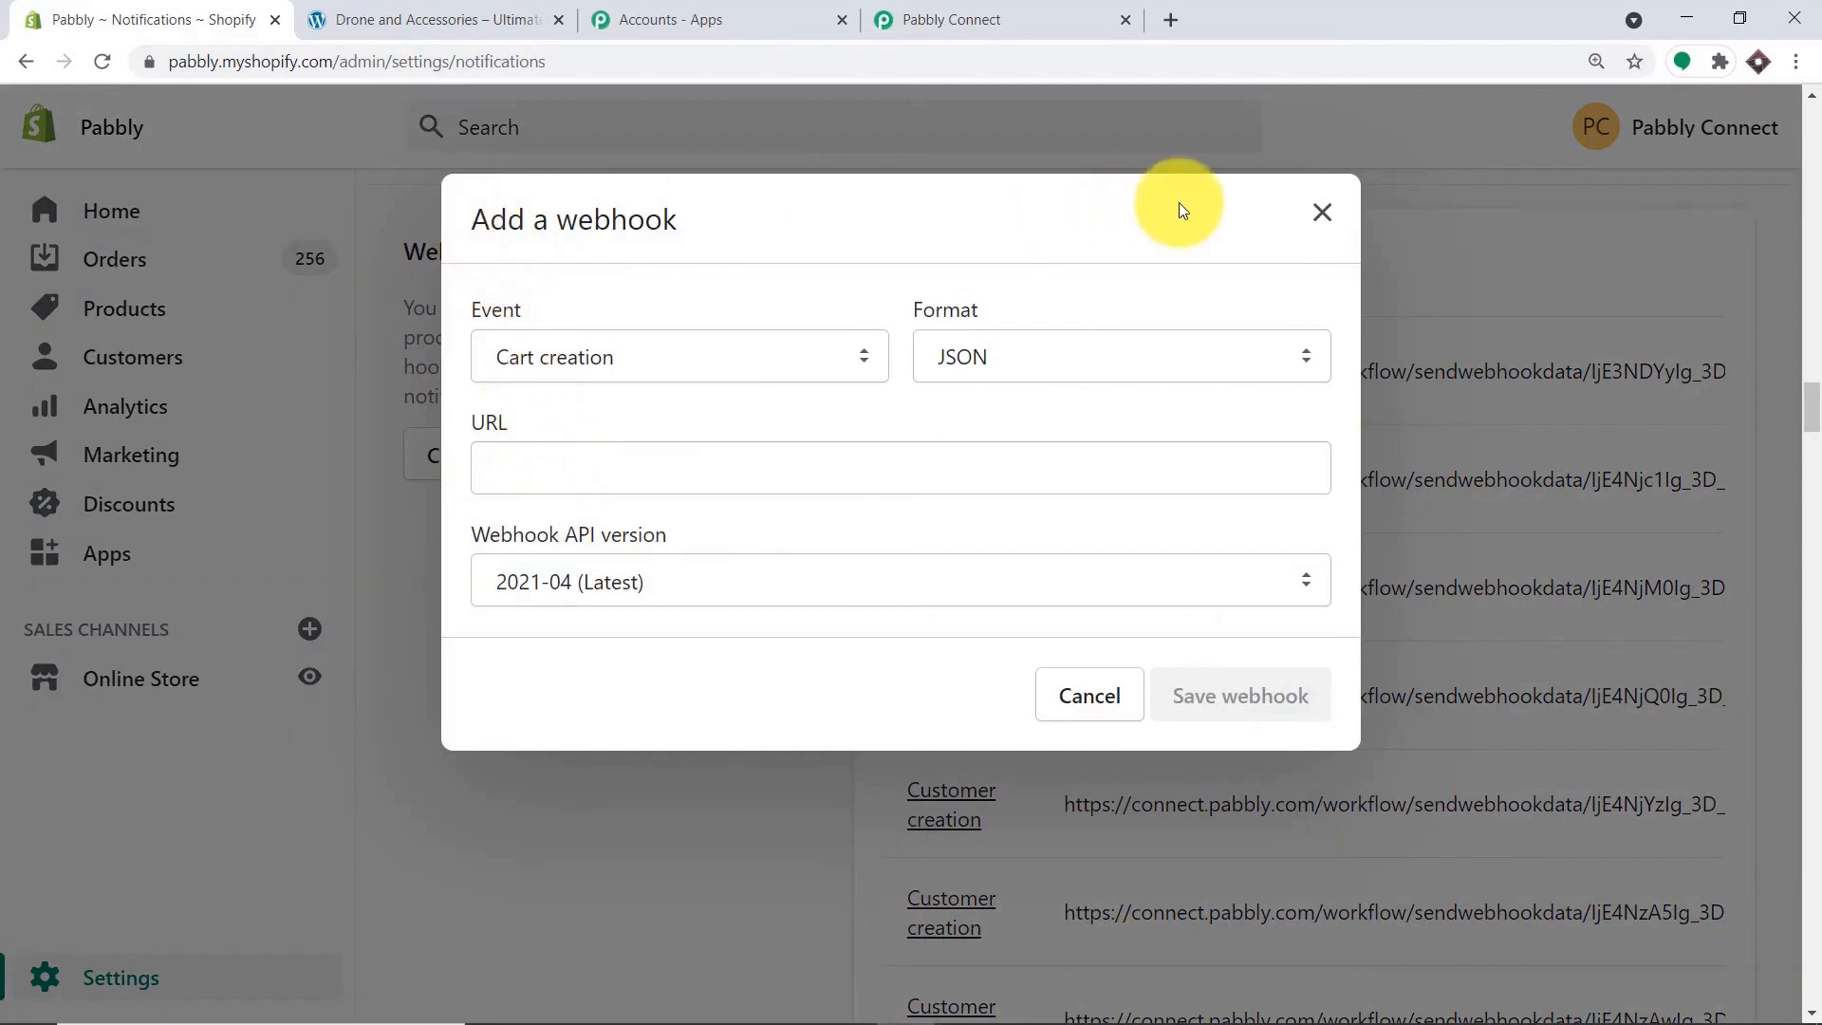
Set the new webhook's event to Product creation.
click(618, 365)
key(p)
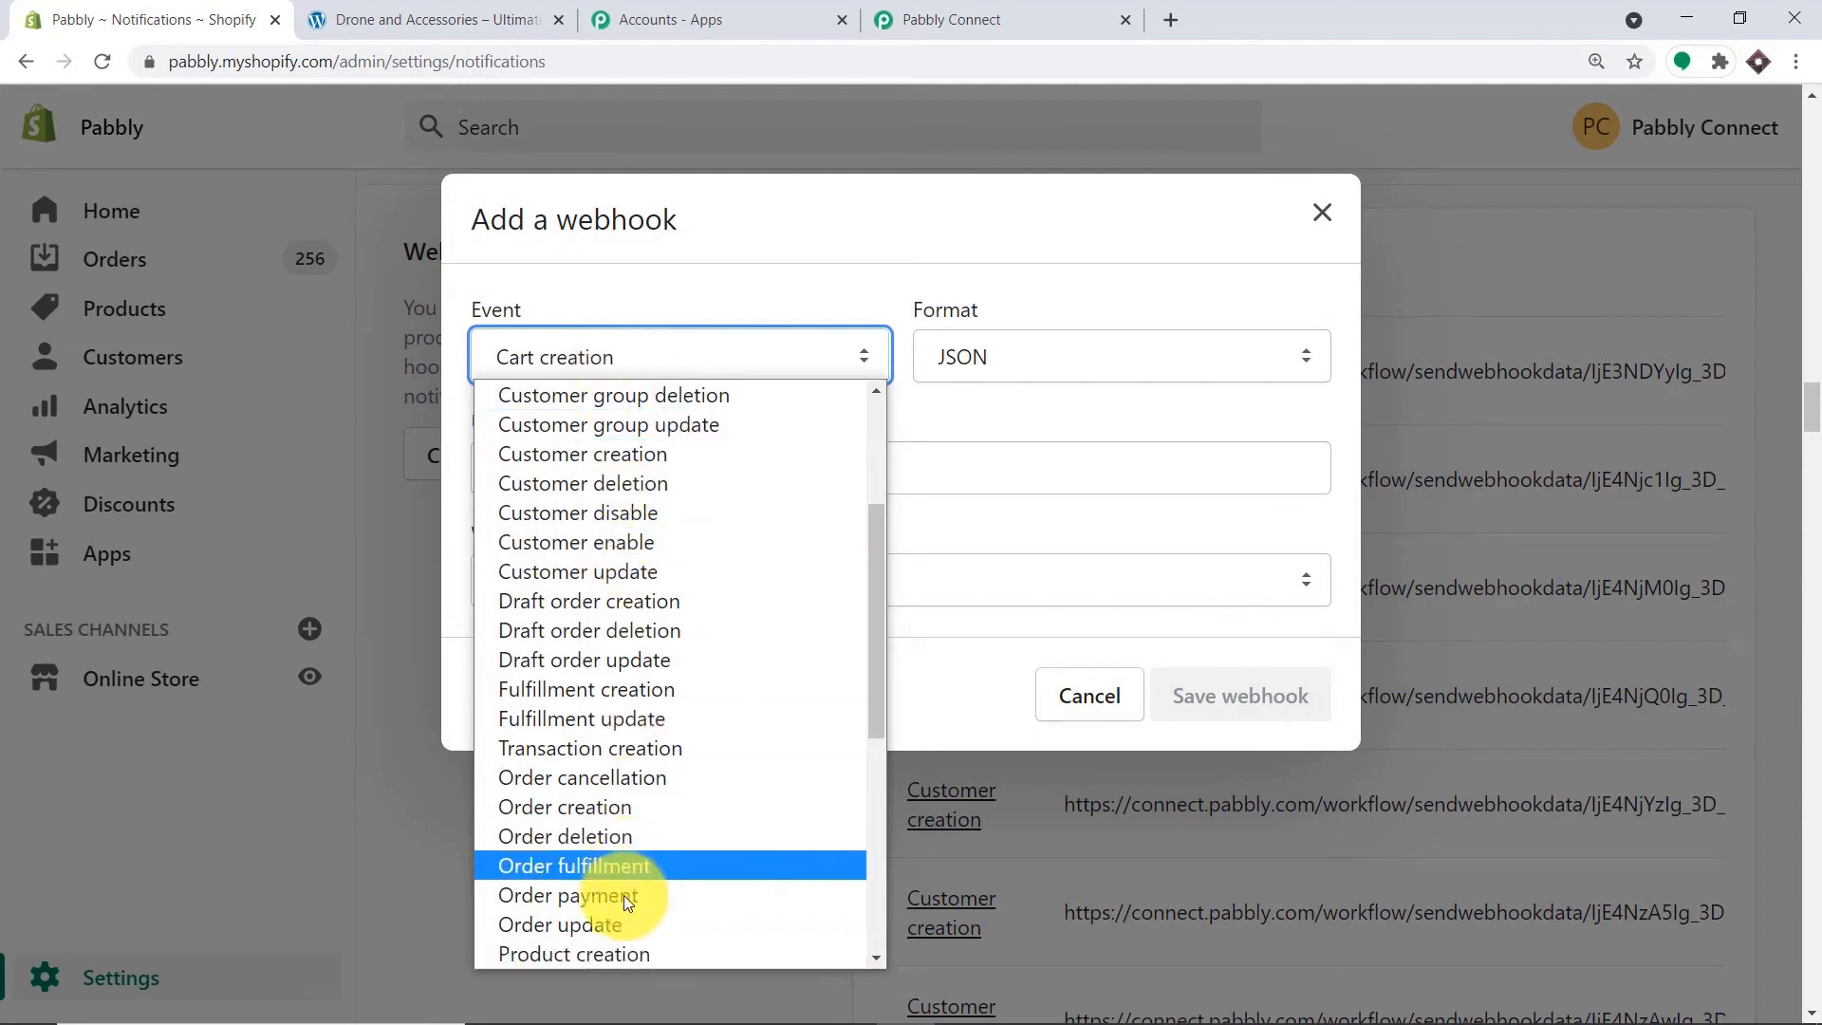
click(619, 953)
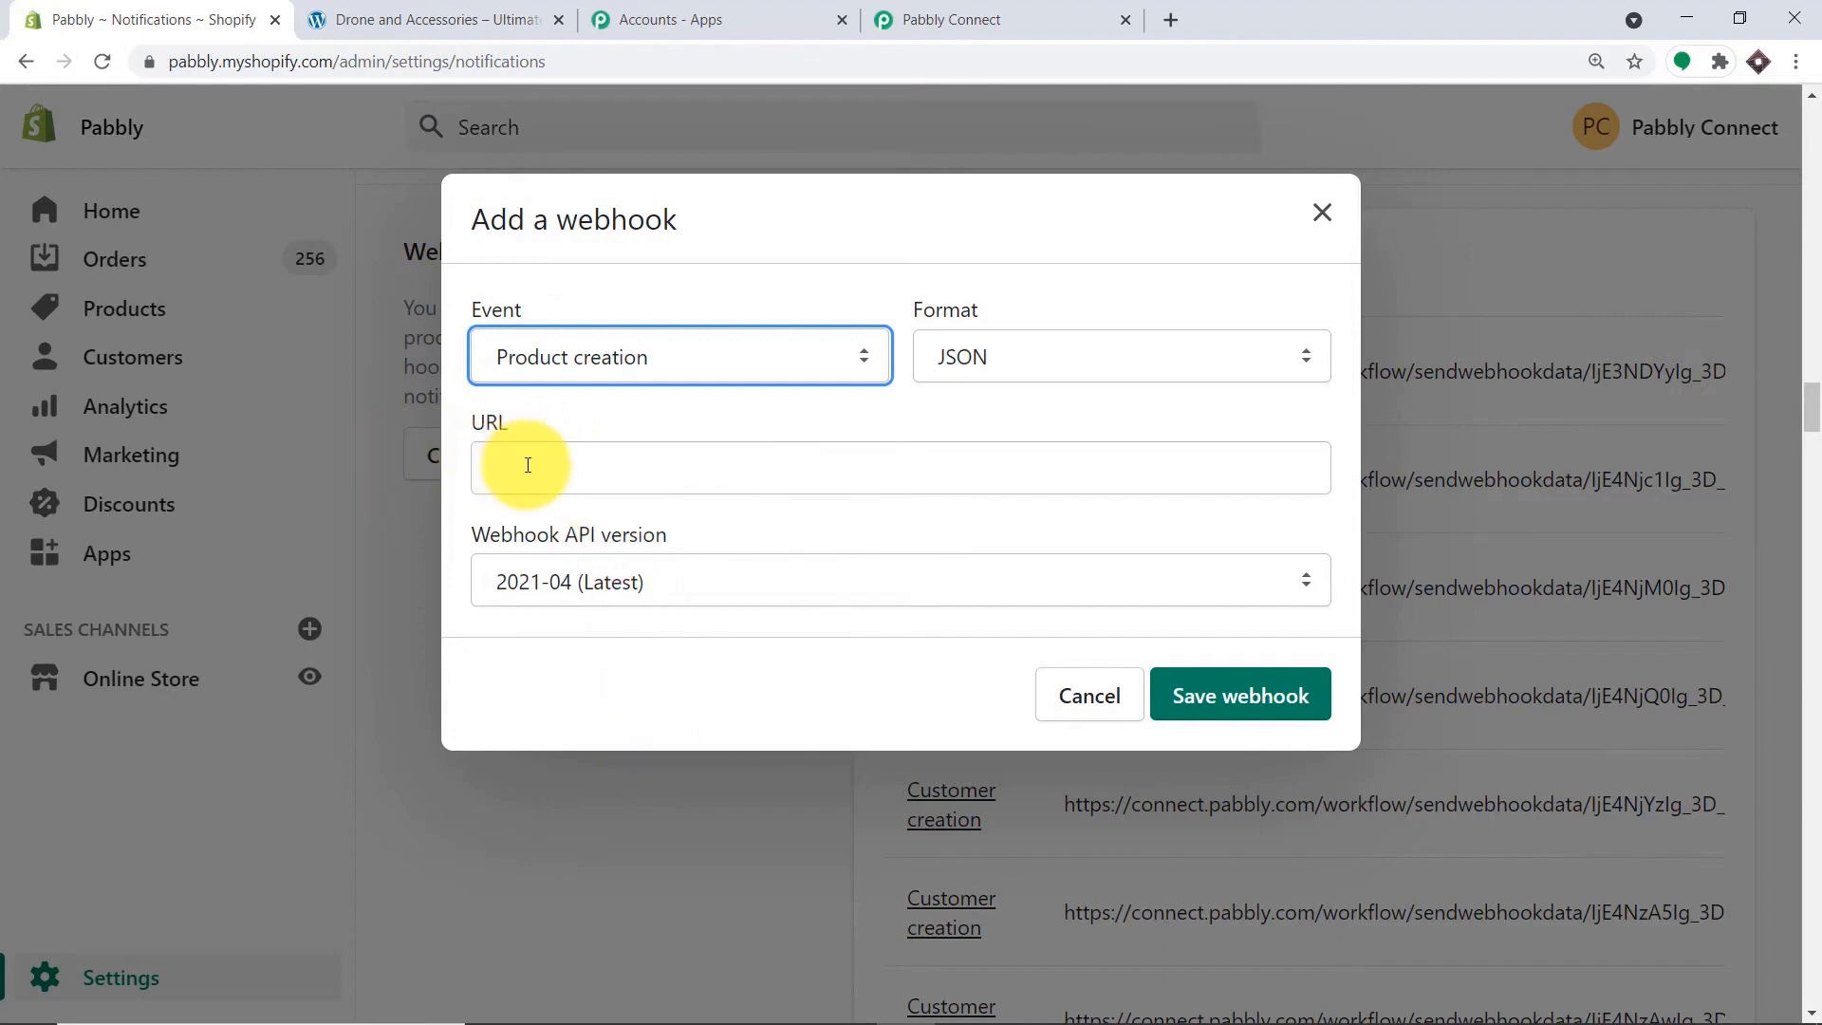
Paste the Pabbly Connect webhook URL into the webhook's URL field and save the webhook.
click(1043, 17)
click(1423, 517)
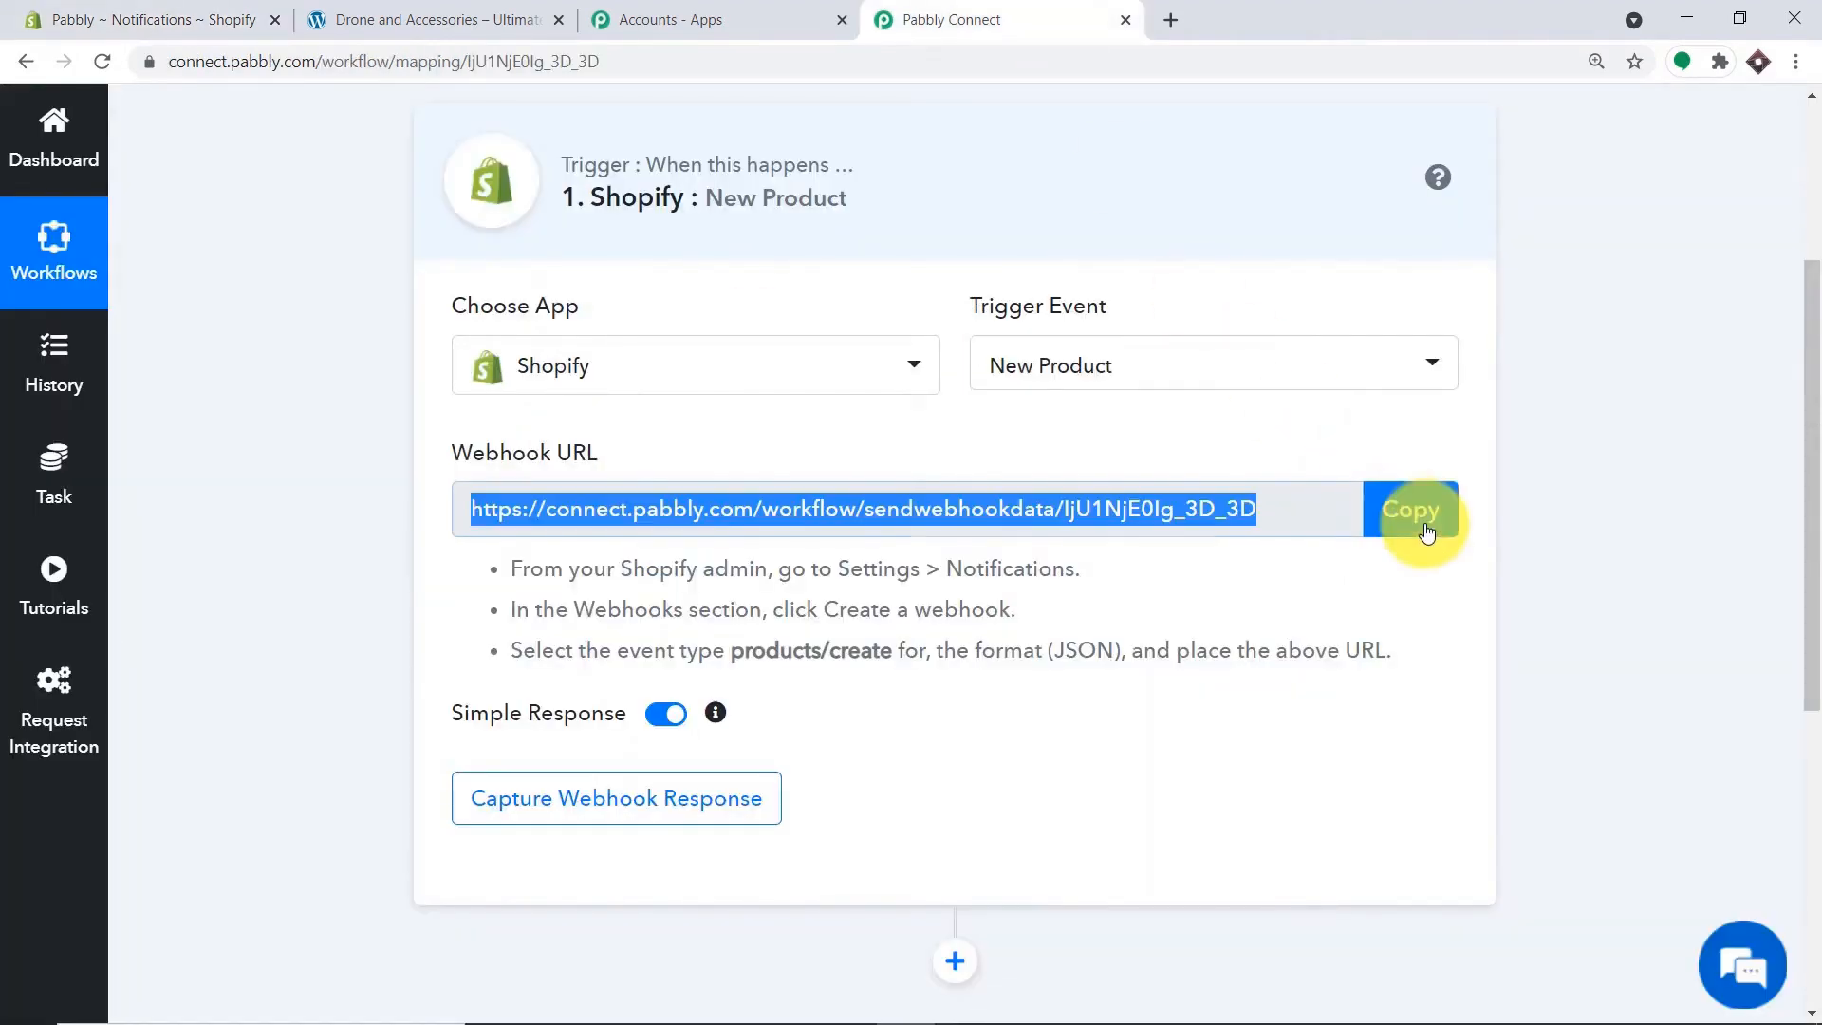
click(190, 19)
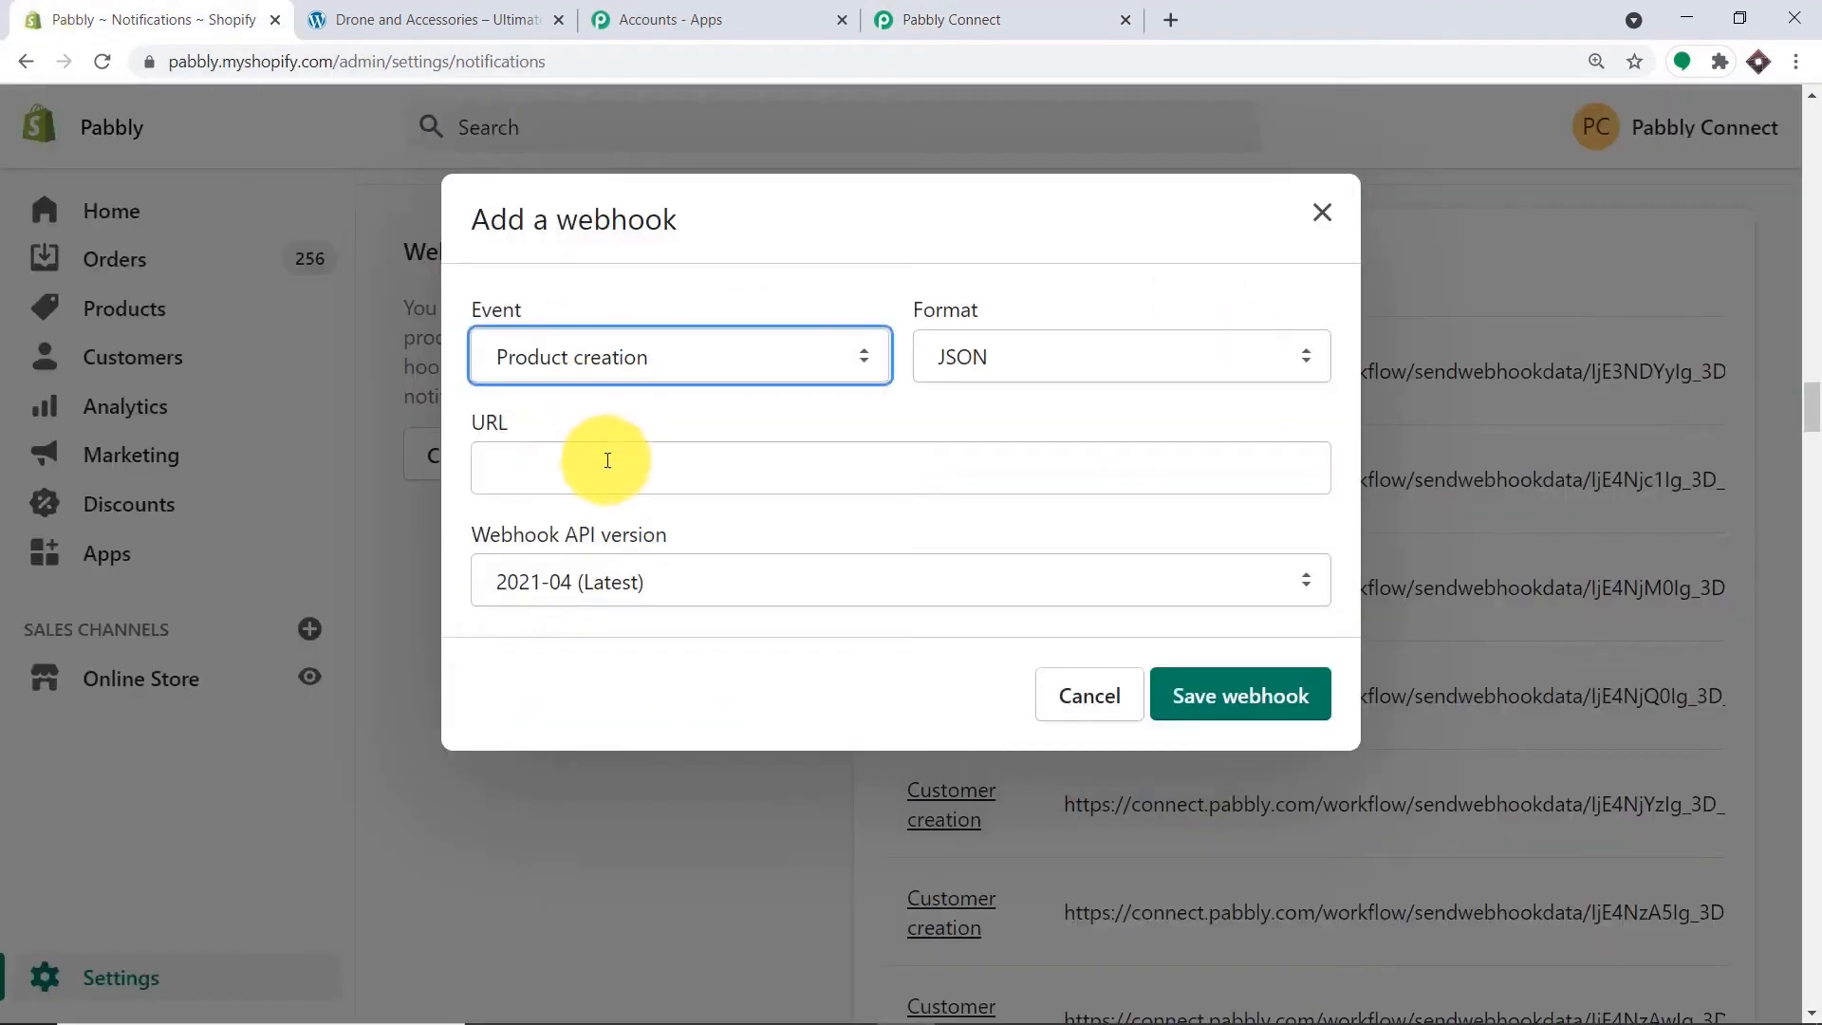
click(607, 460)
right_click(602, 474)
click(681, 659)
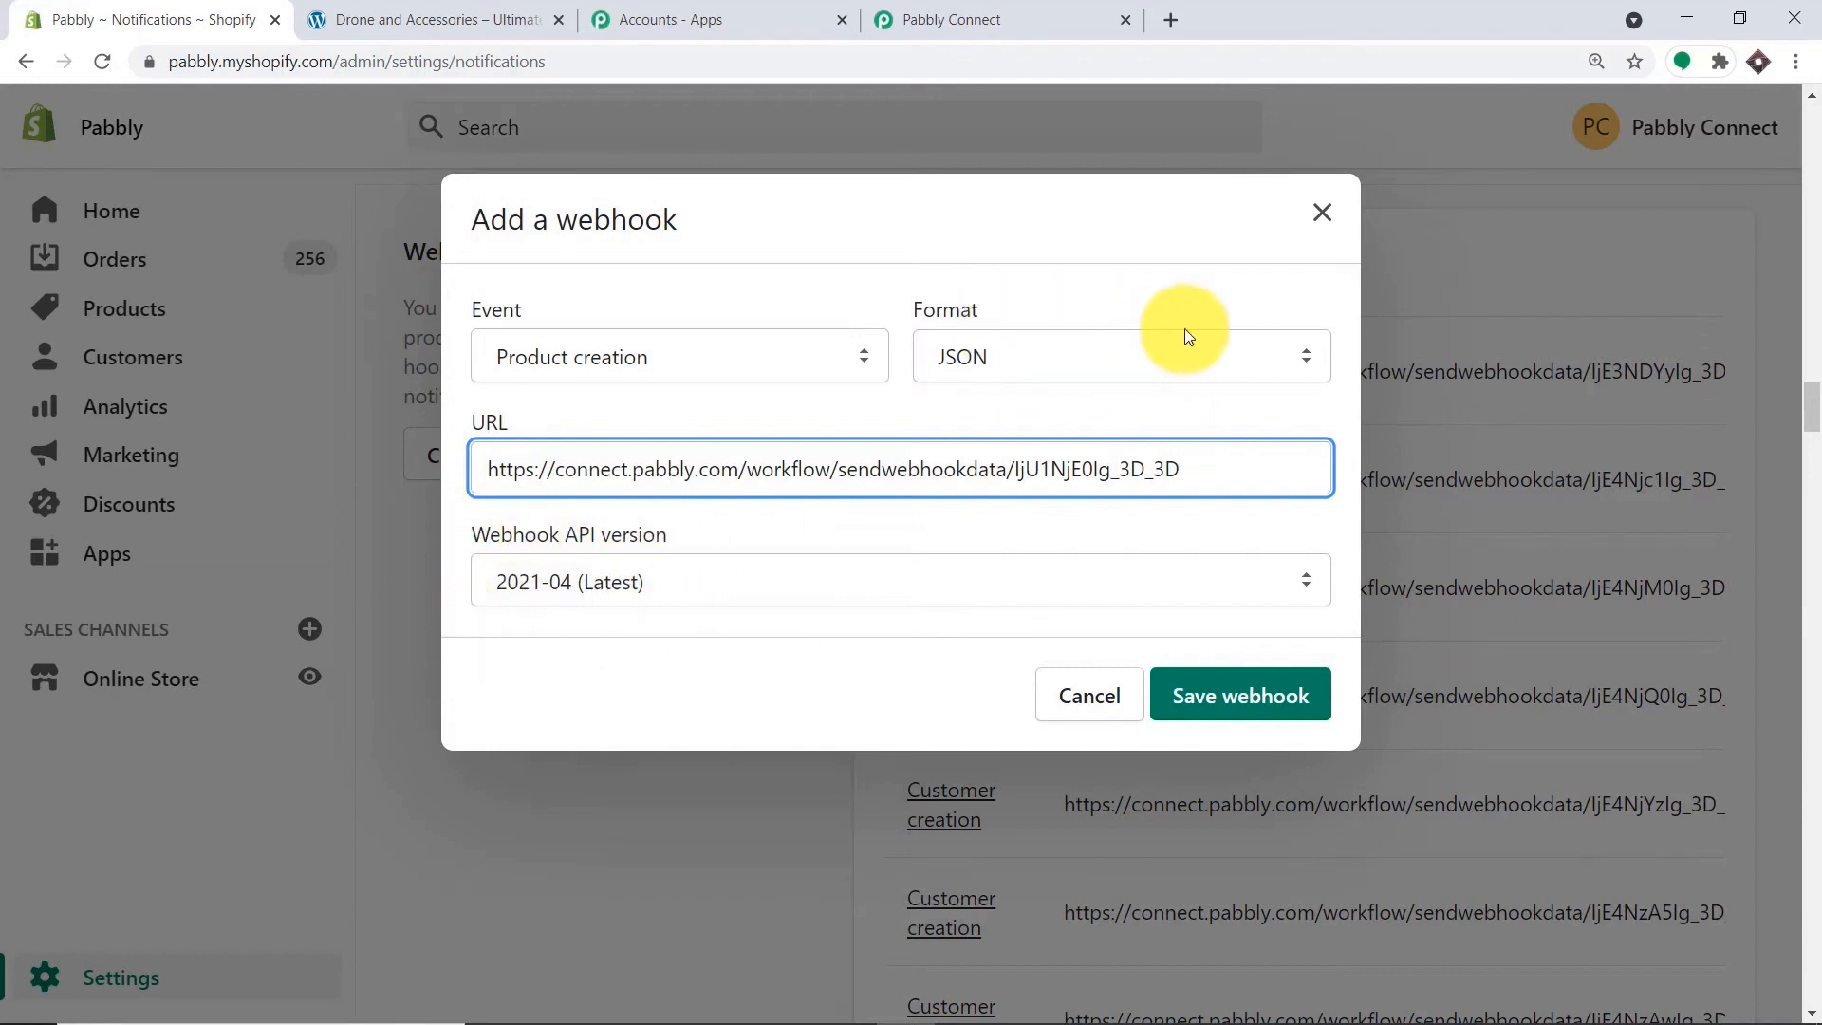
click(1270, 707)
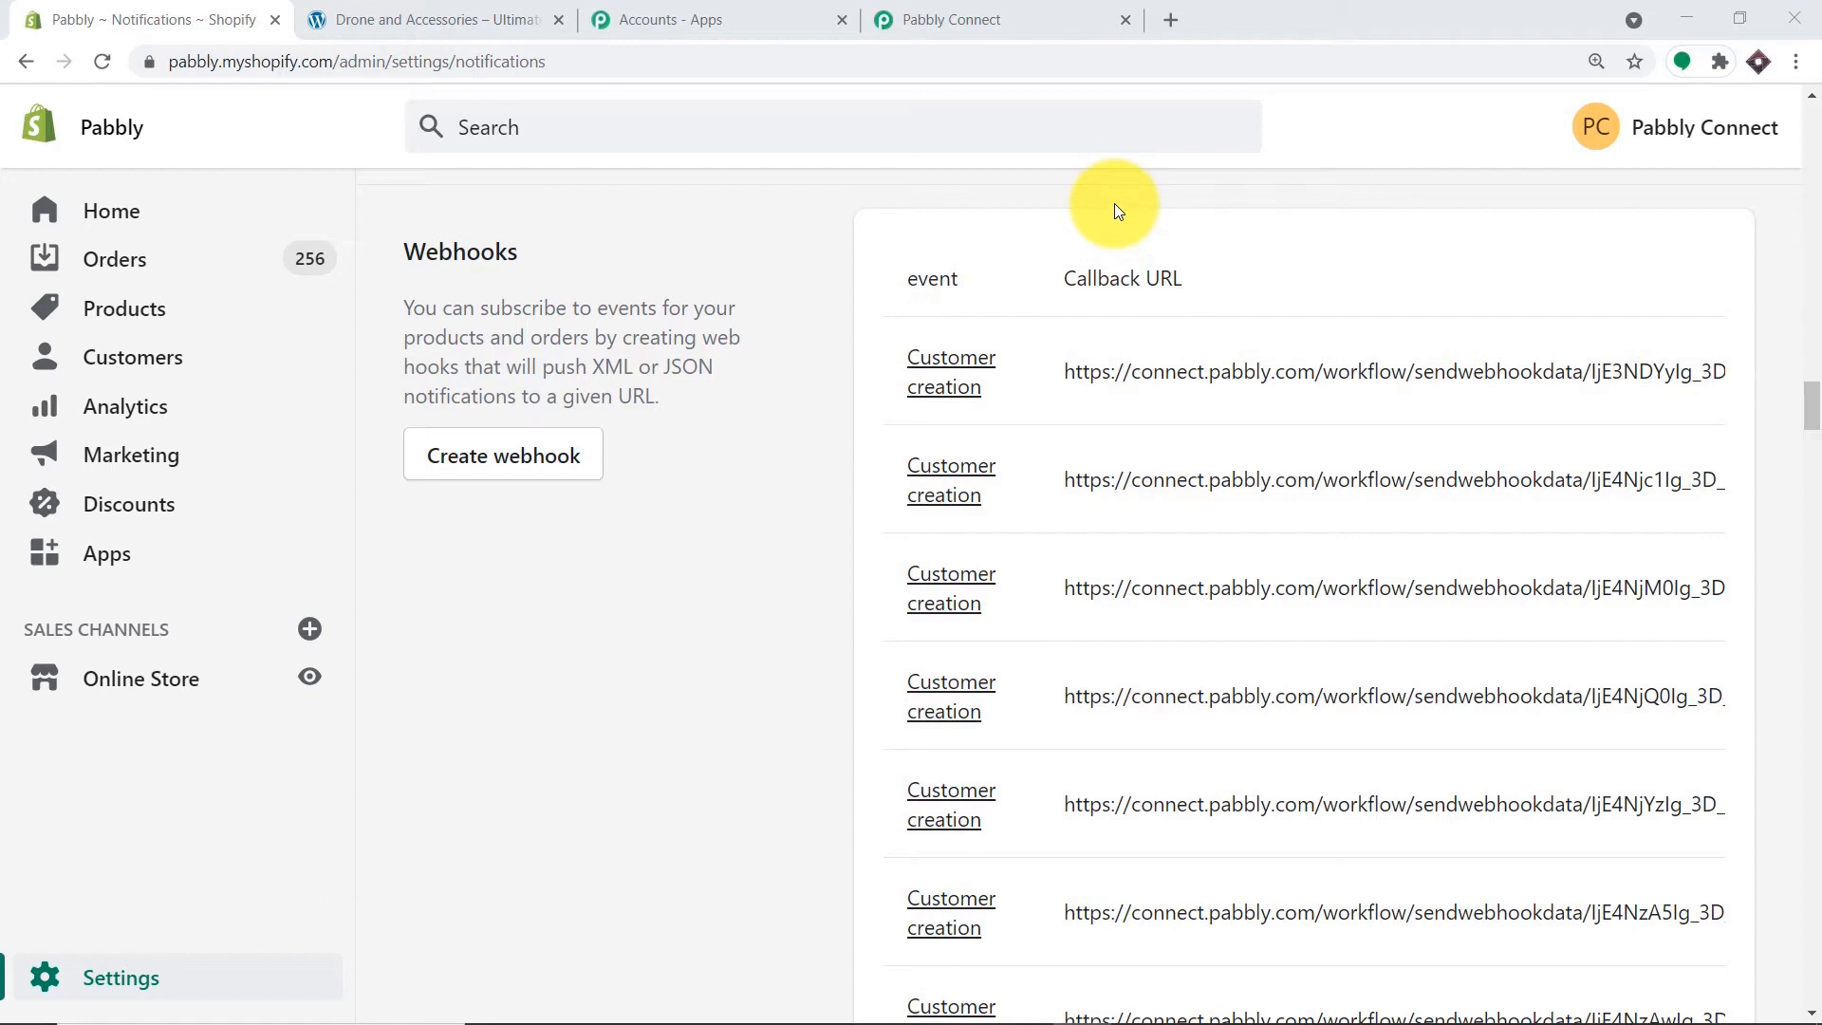
click(1091, 19)
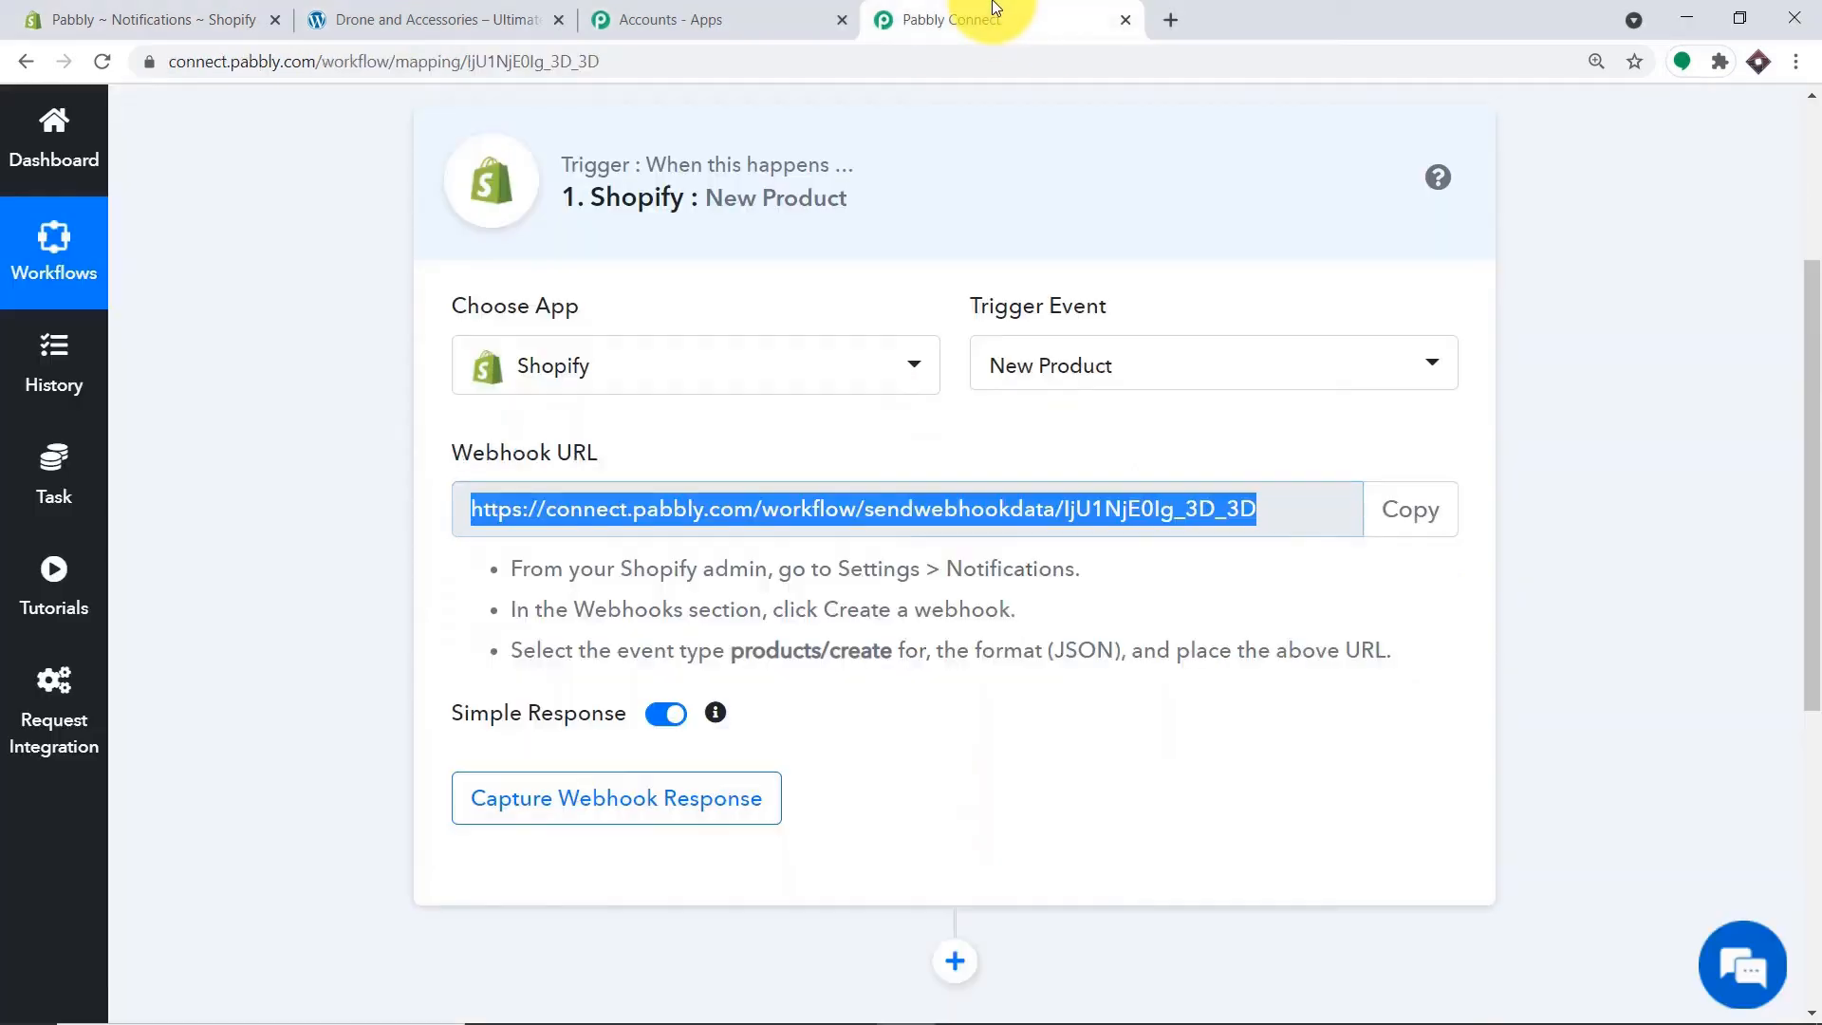
Start capturing the webhook response in Pabbly, then show Shopify's All products list.
click(546, 804)
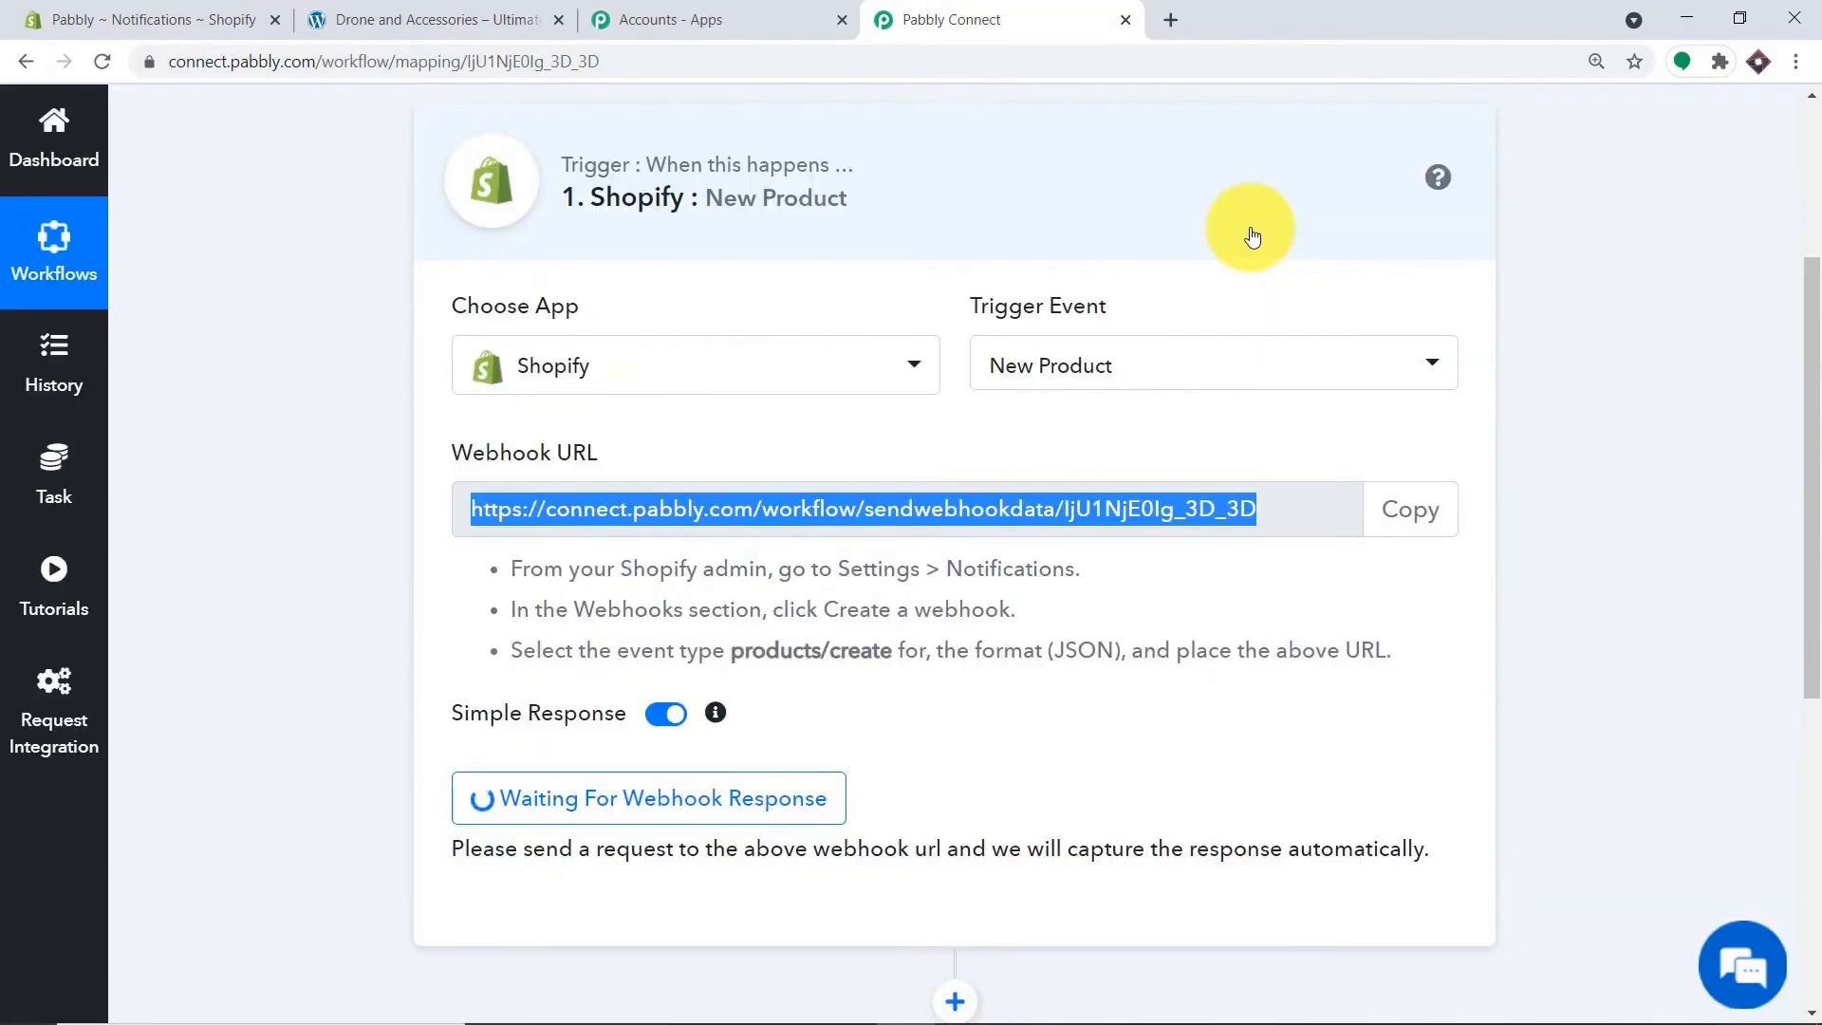
click(118, 11)
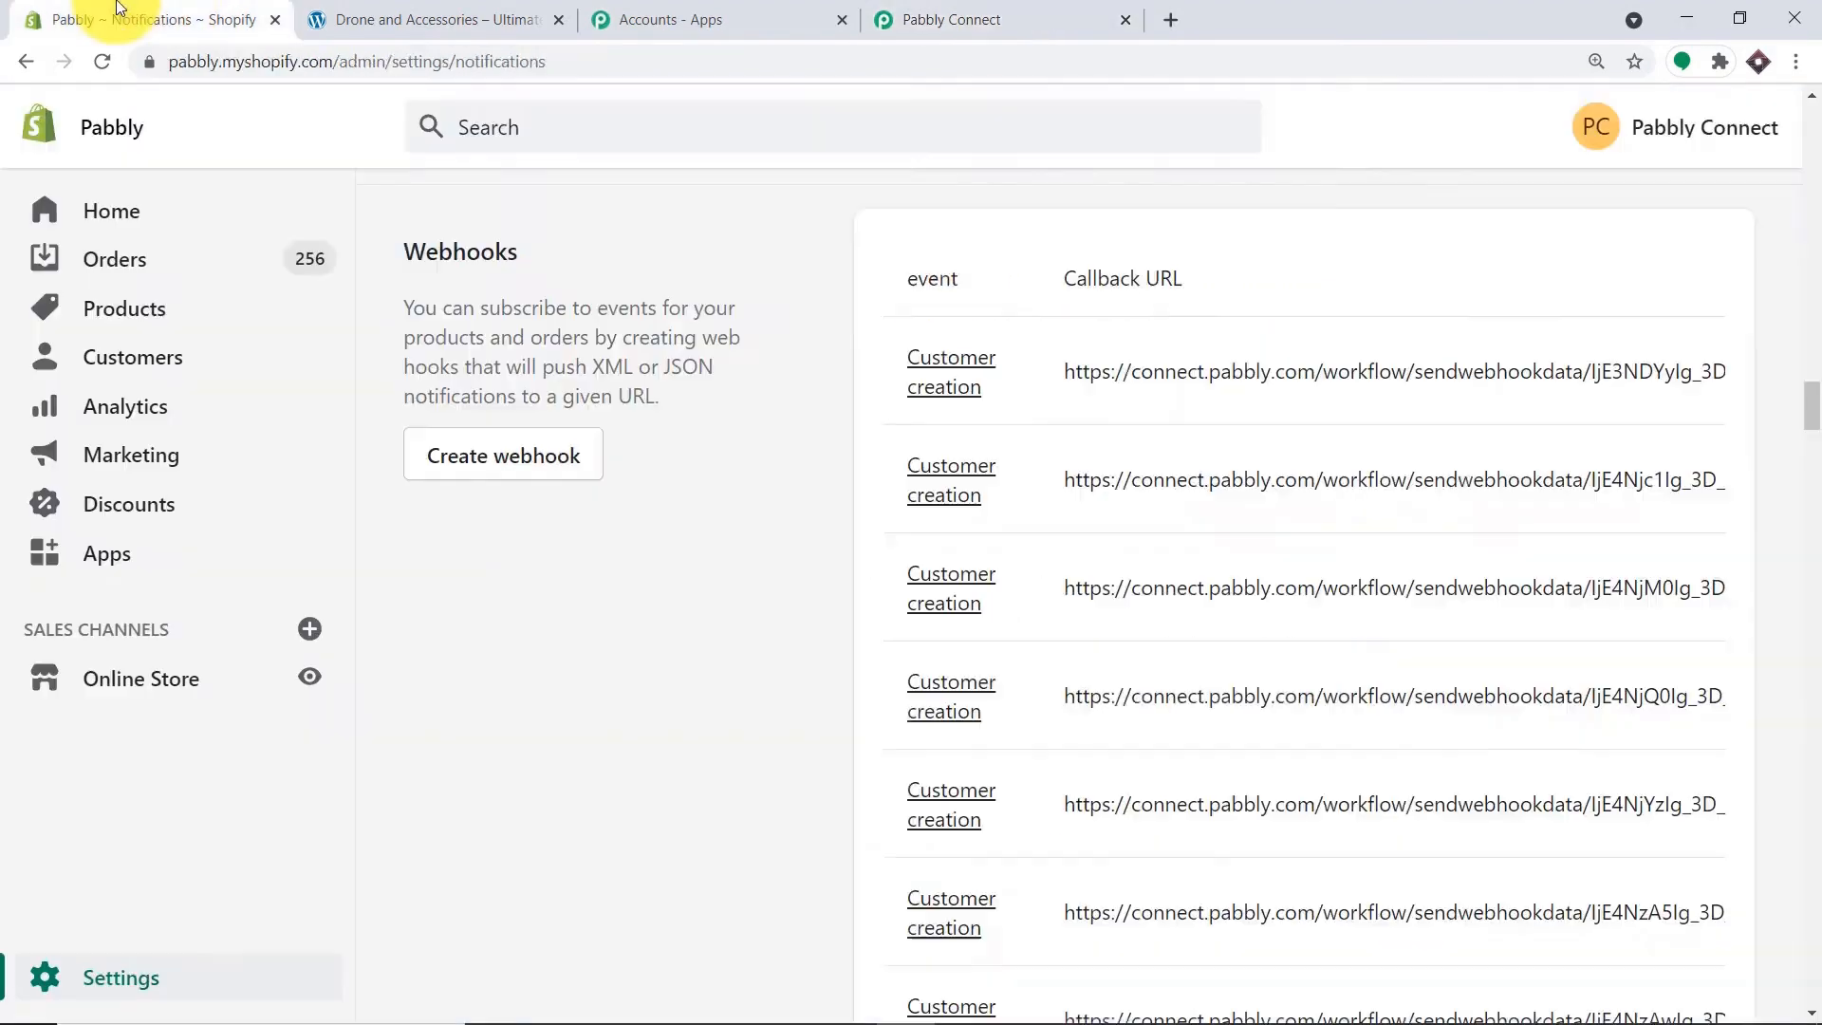
click(128, 308)
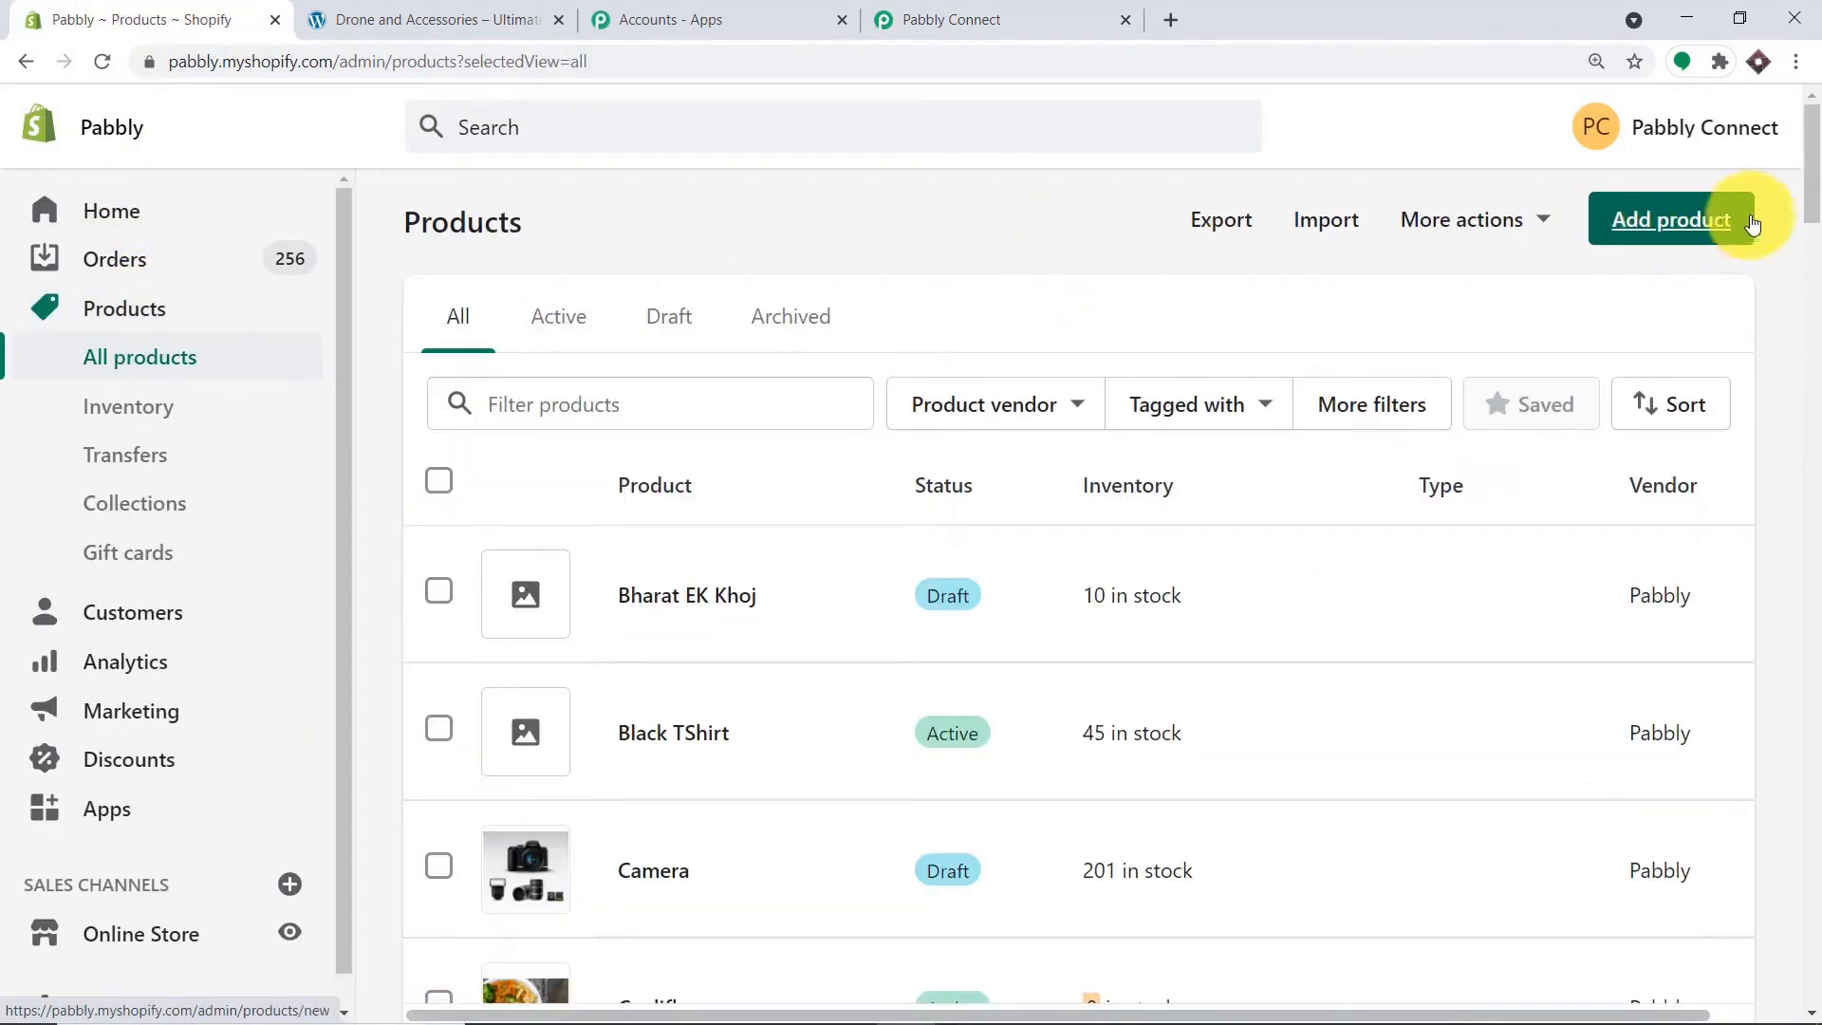
Create a new product titled 'Ink Pen' described as 'This ink pen is awesome'.
click(1660, 224)
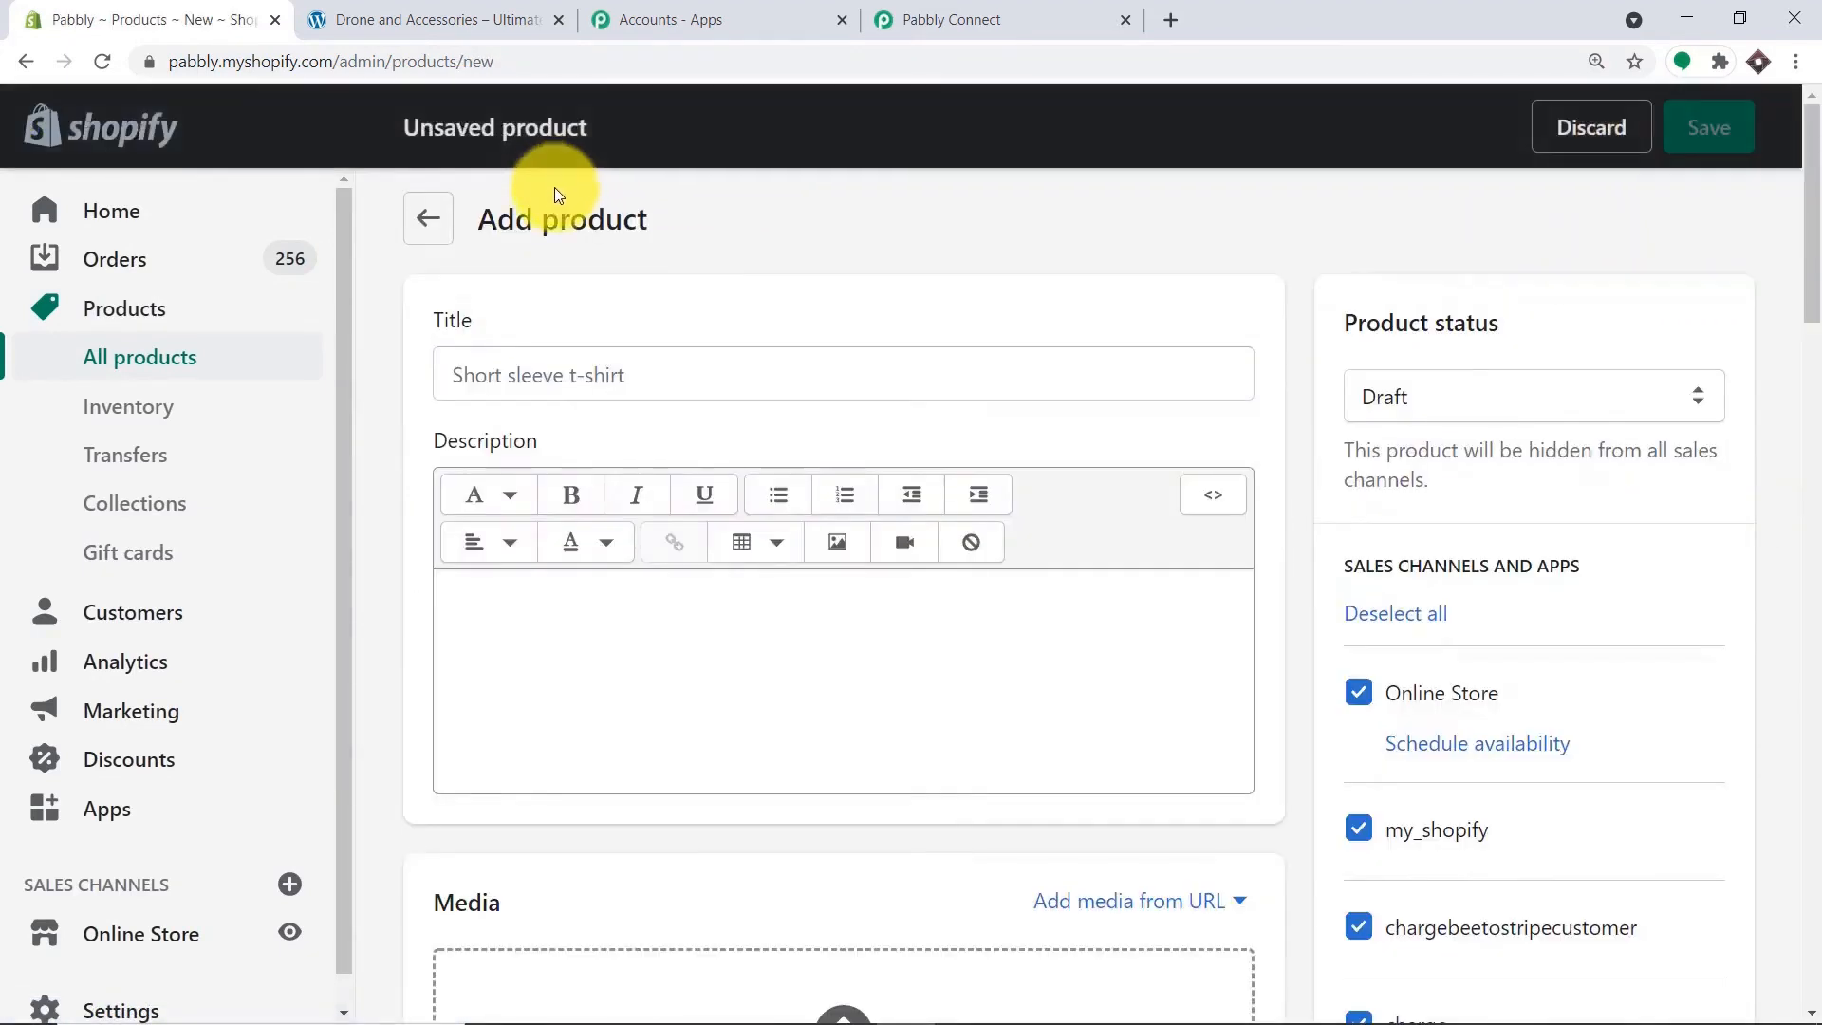
click(550, 378)
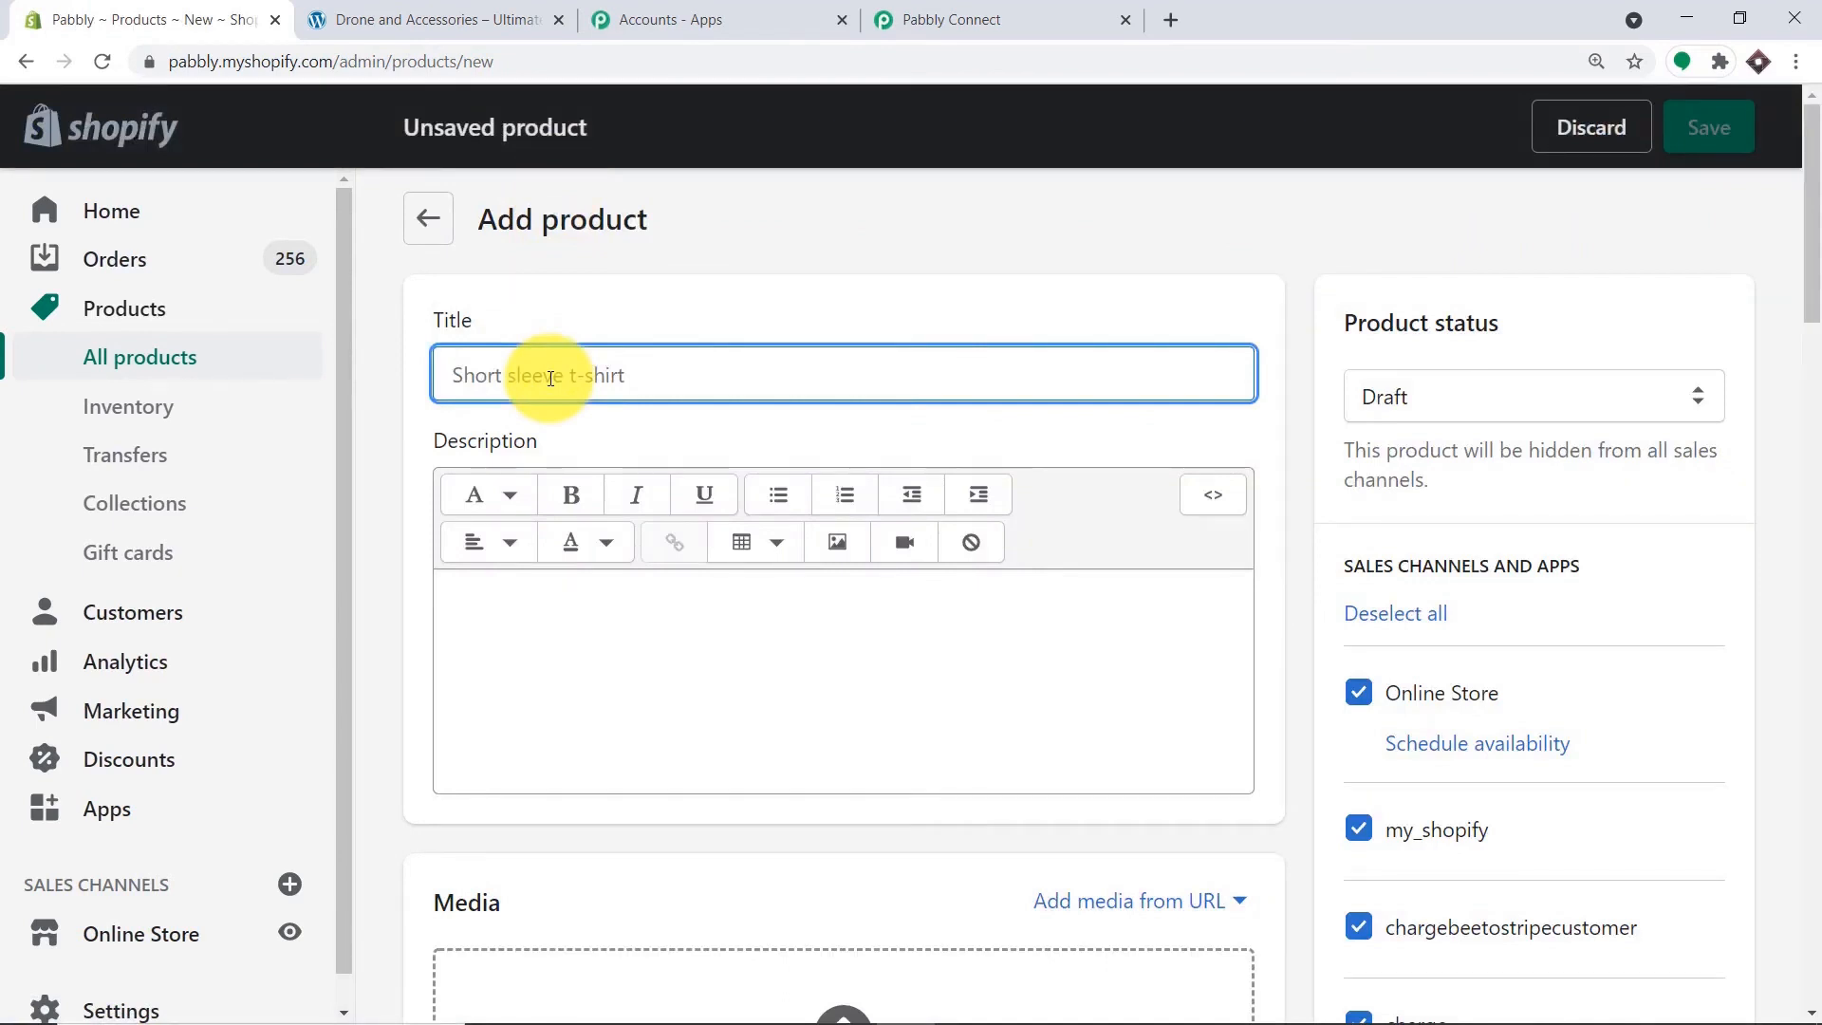
text(Ink Pen)
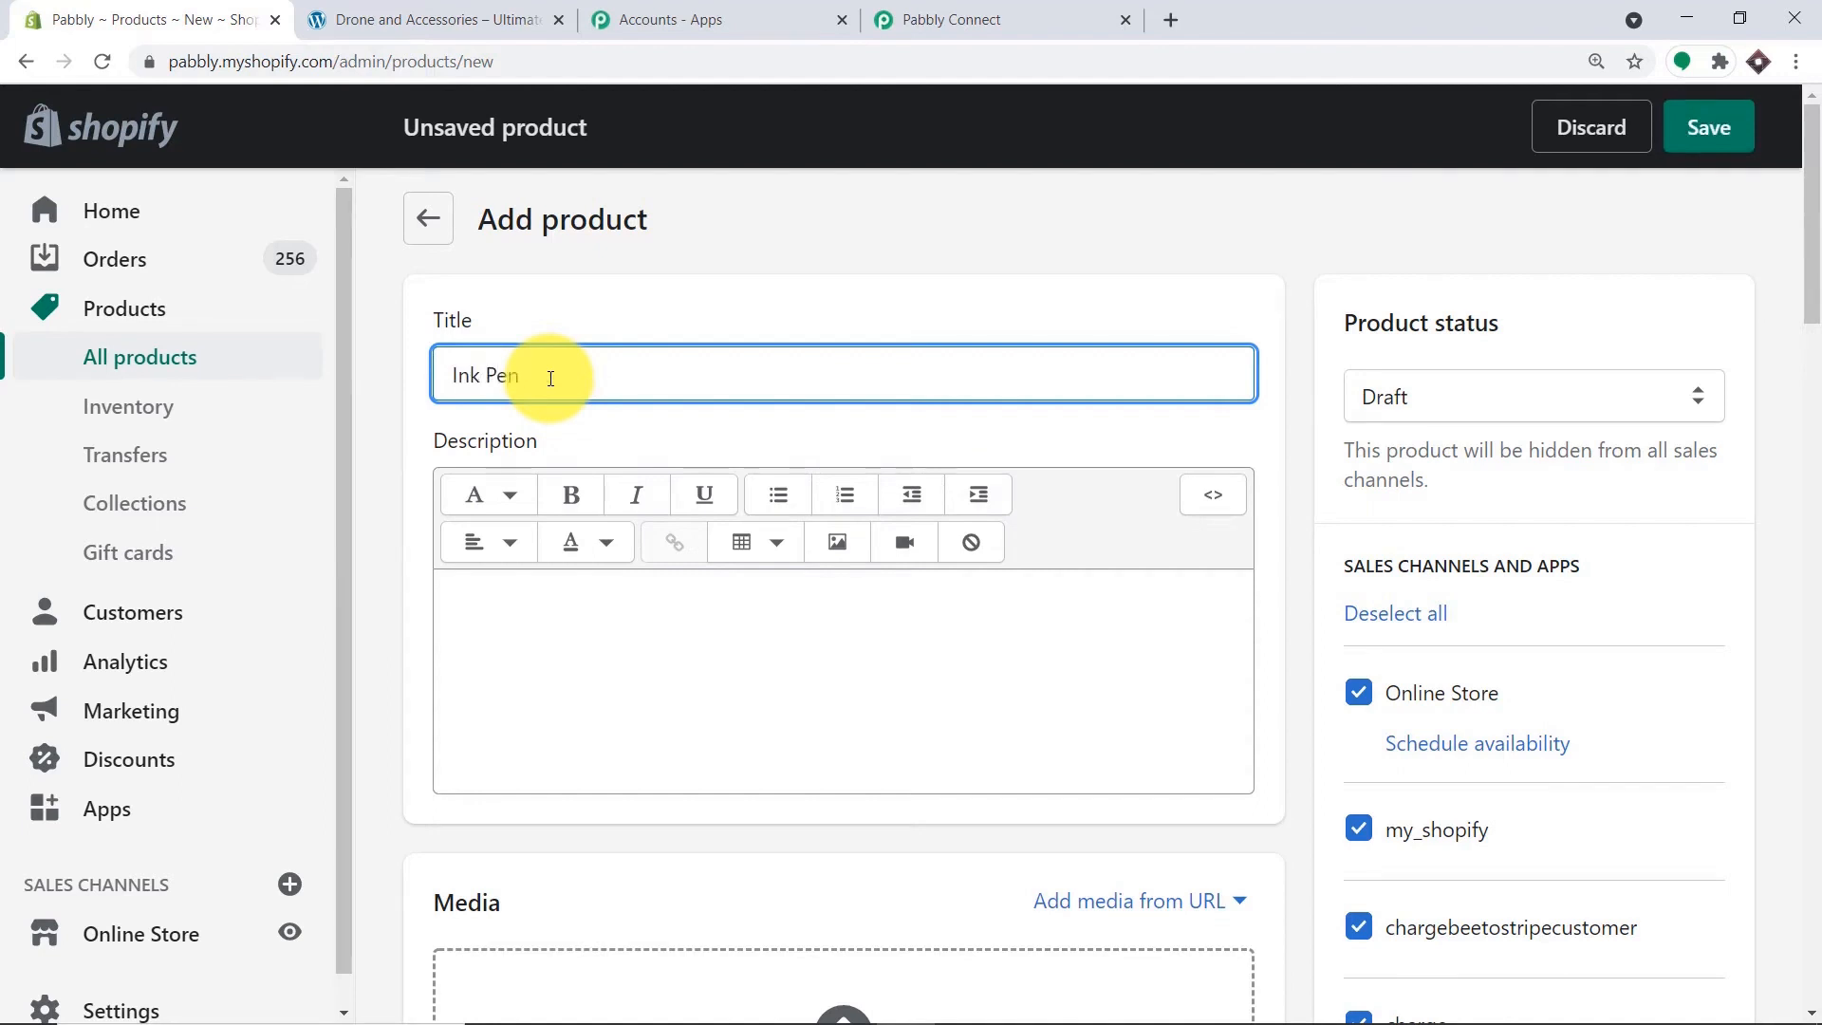
click(536, 620)
text(This i)
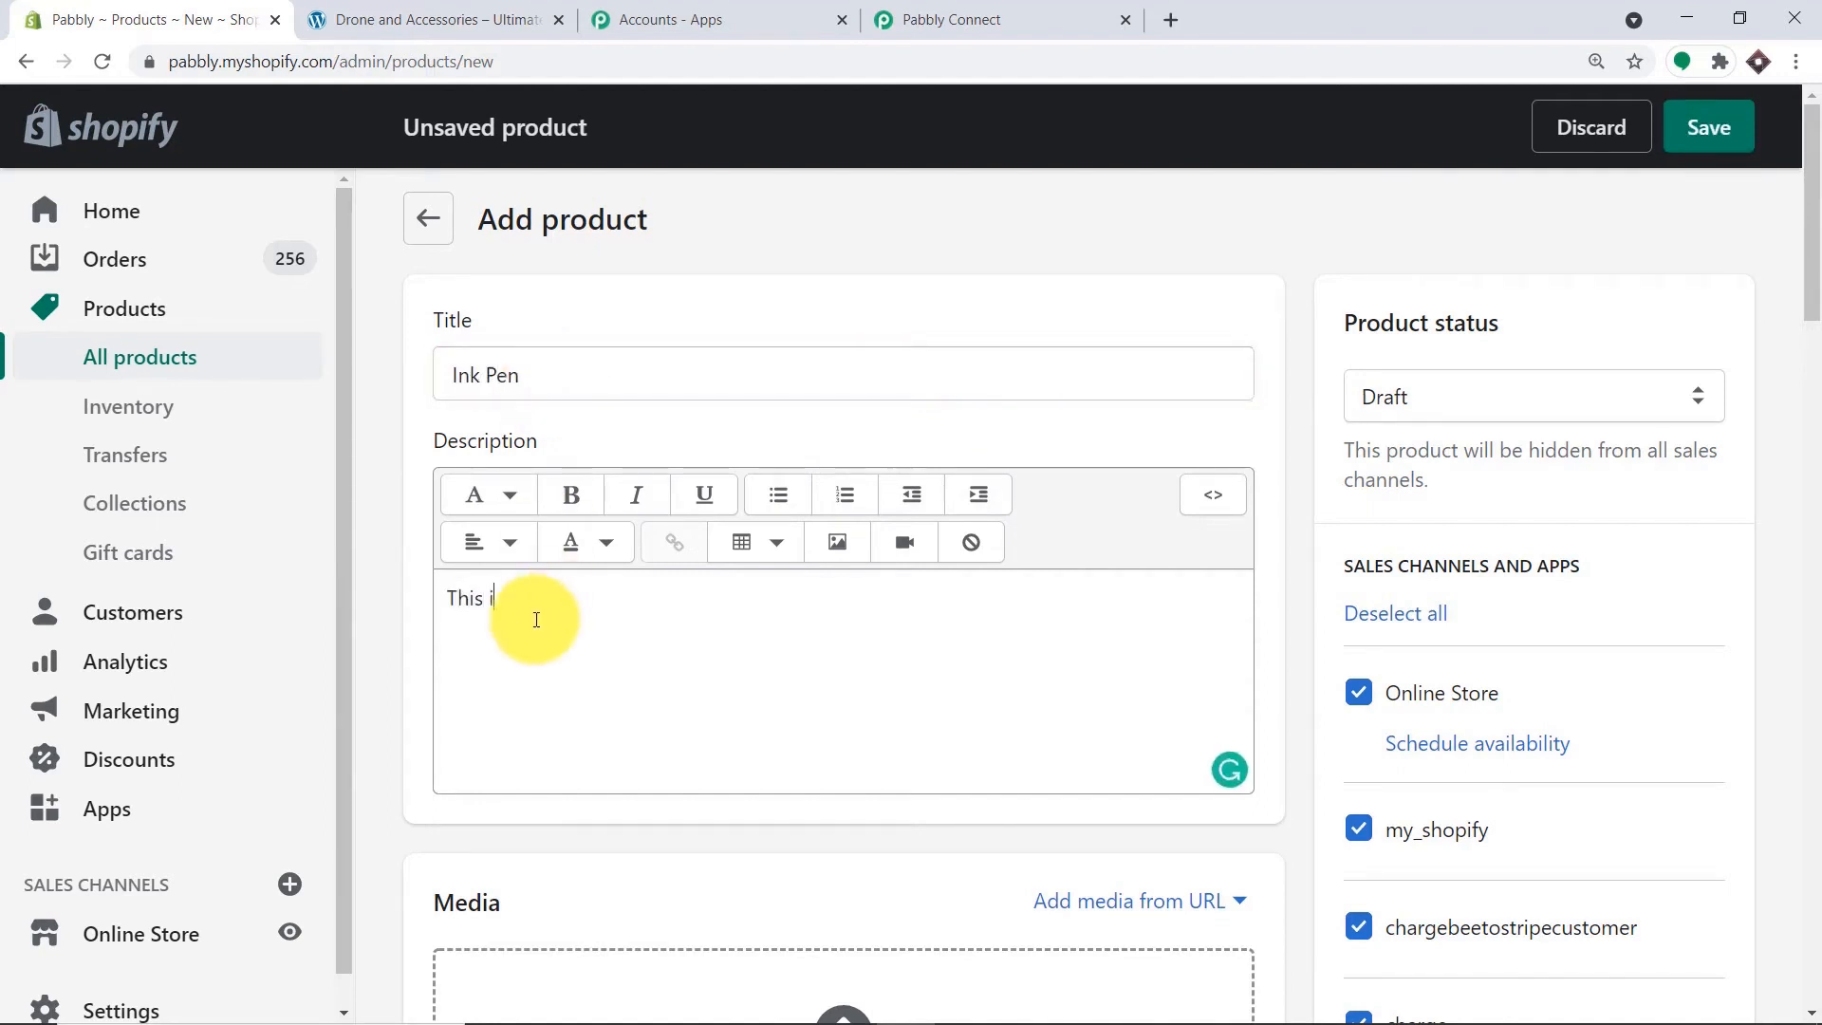
text(nk pen is awesome)
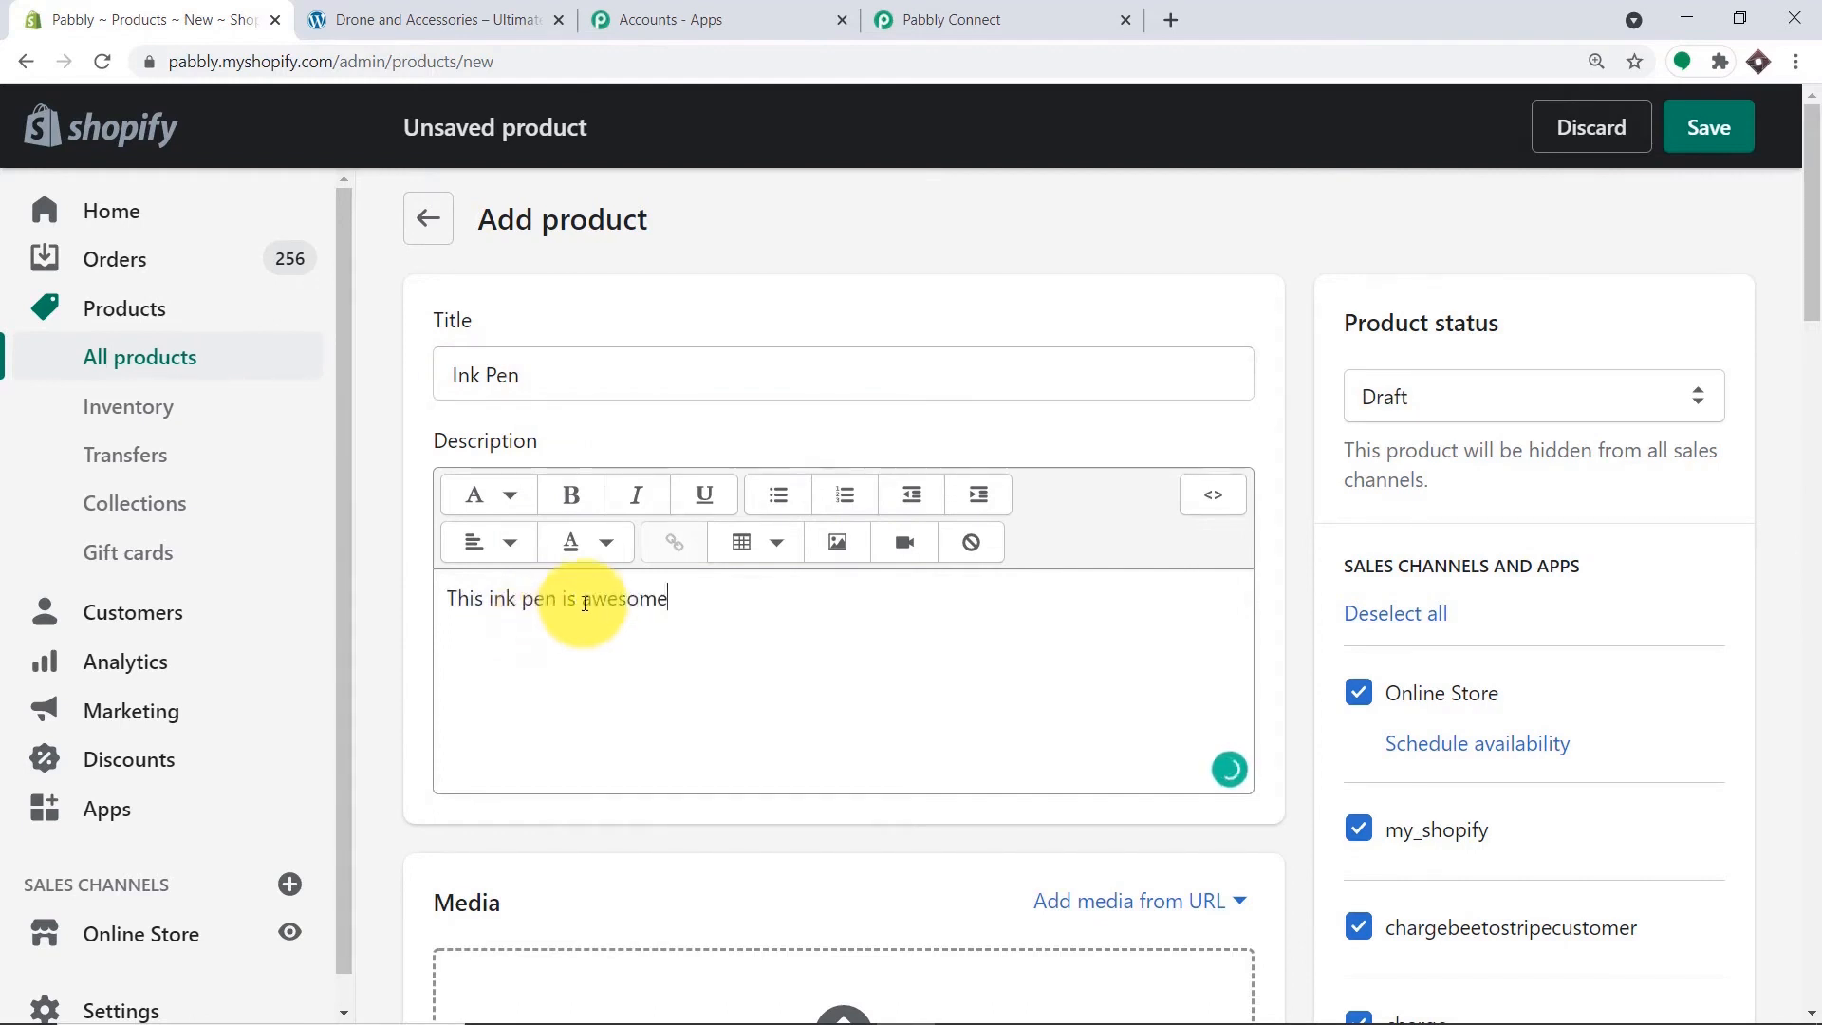
Upload the Pens.png image to the Ink Pen product.
scroll(593, 598, down, 4)
click(843, 755)
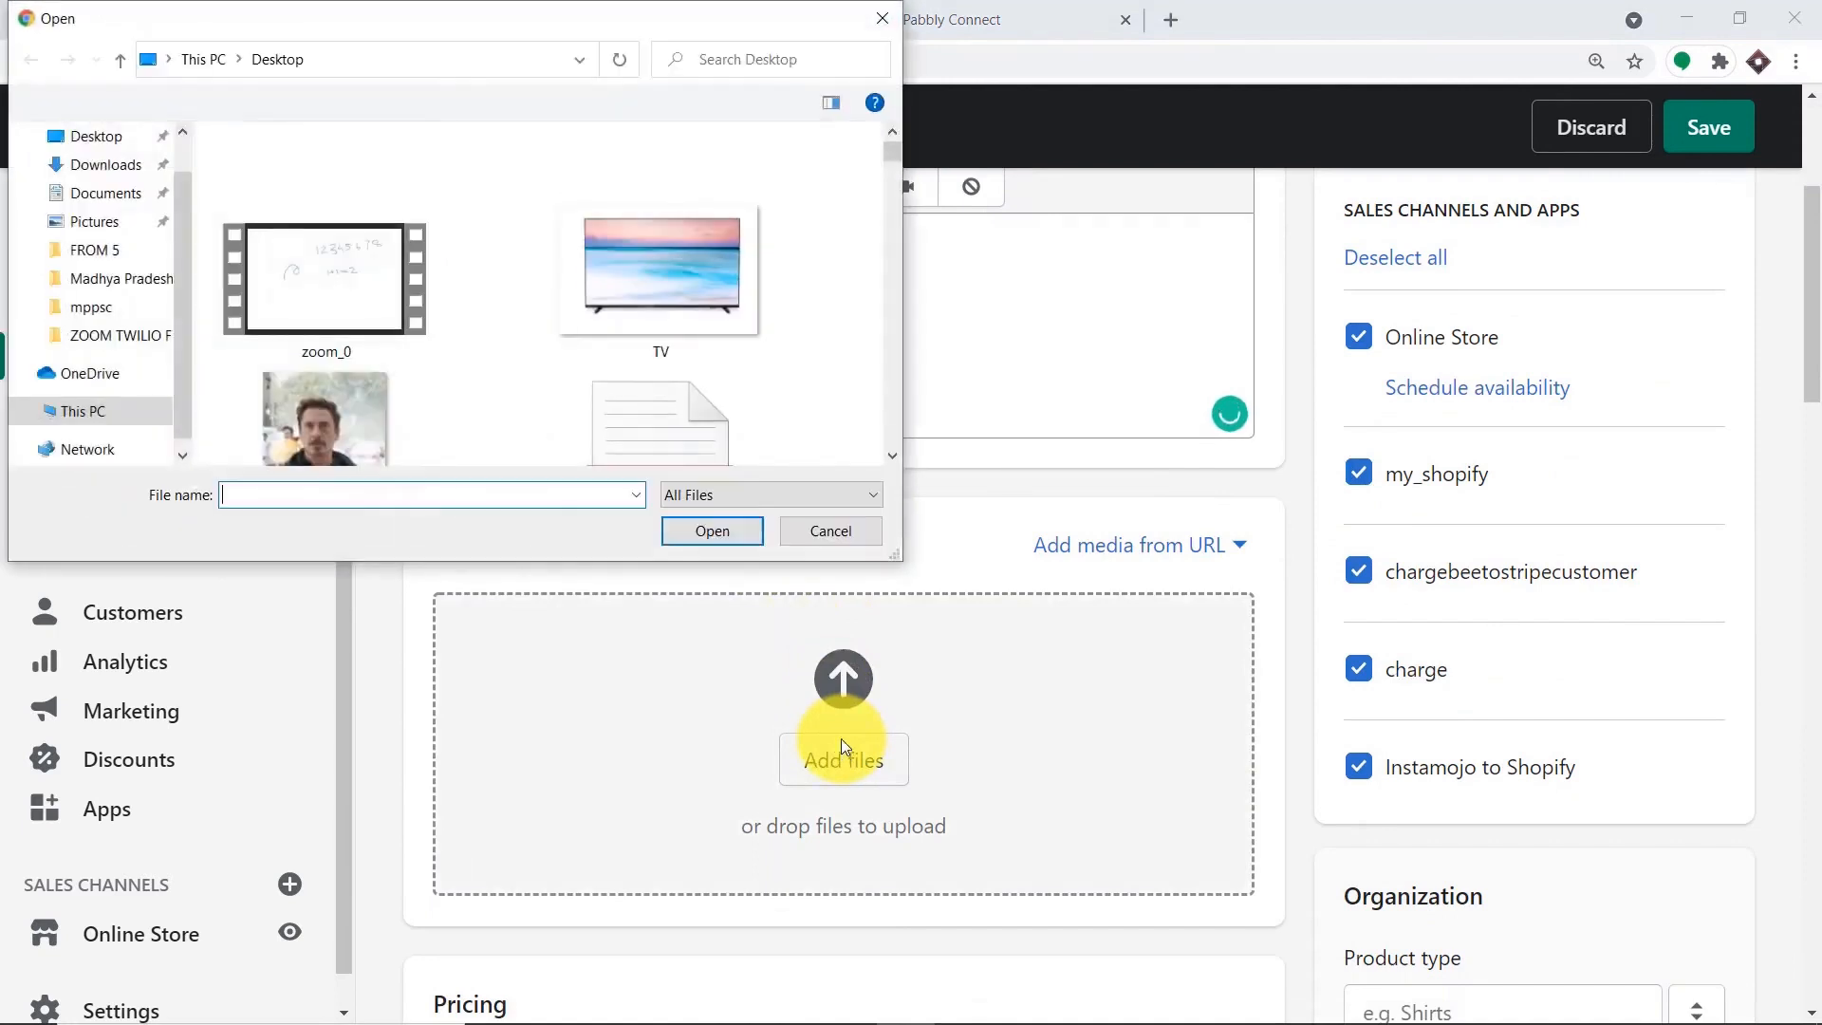
text(pen)
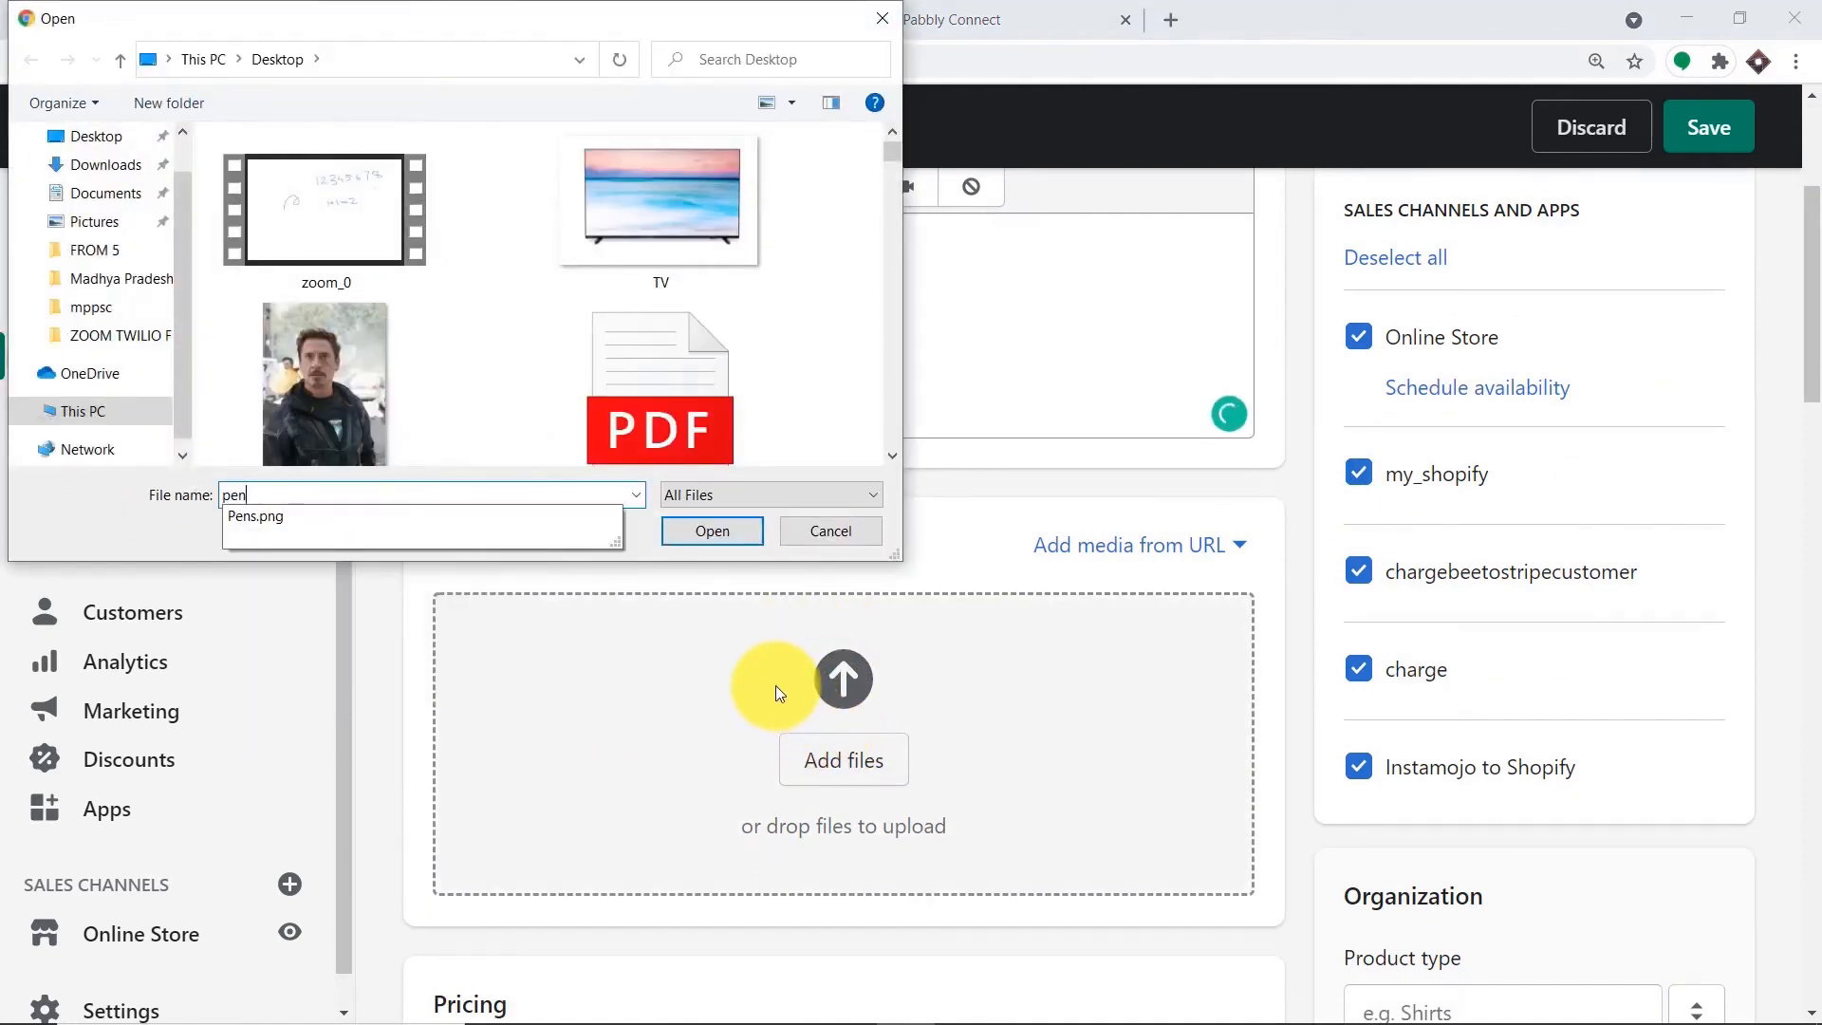
click(281, 516)
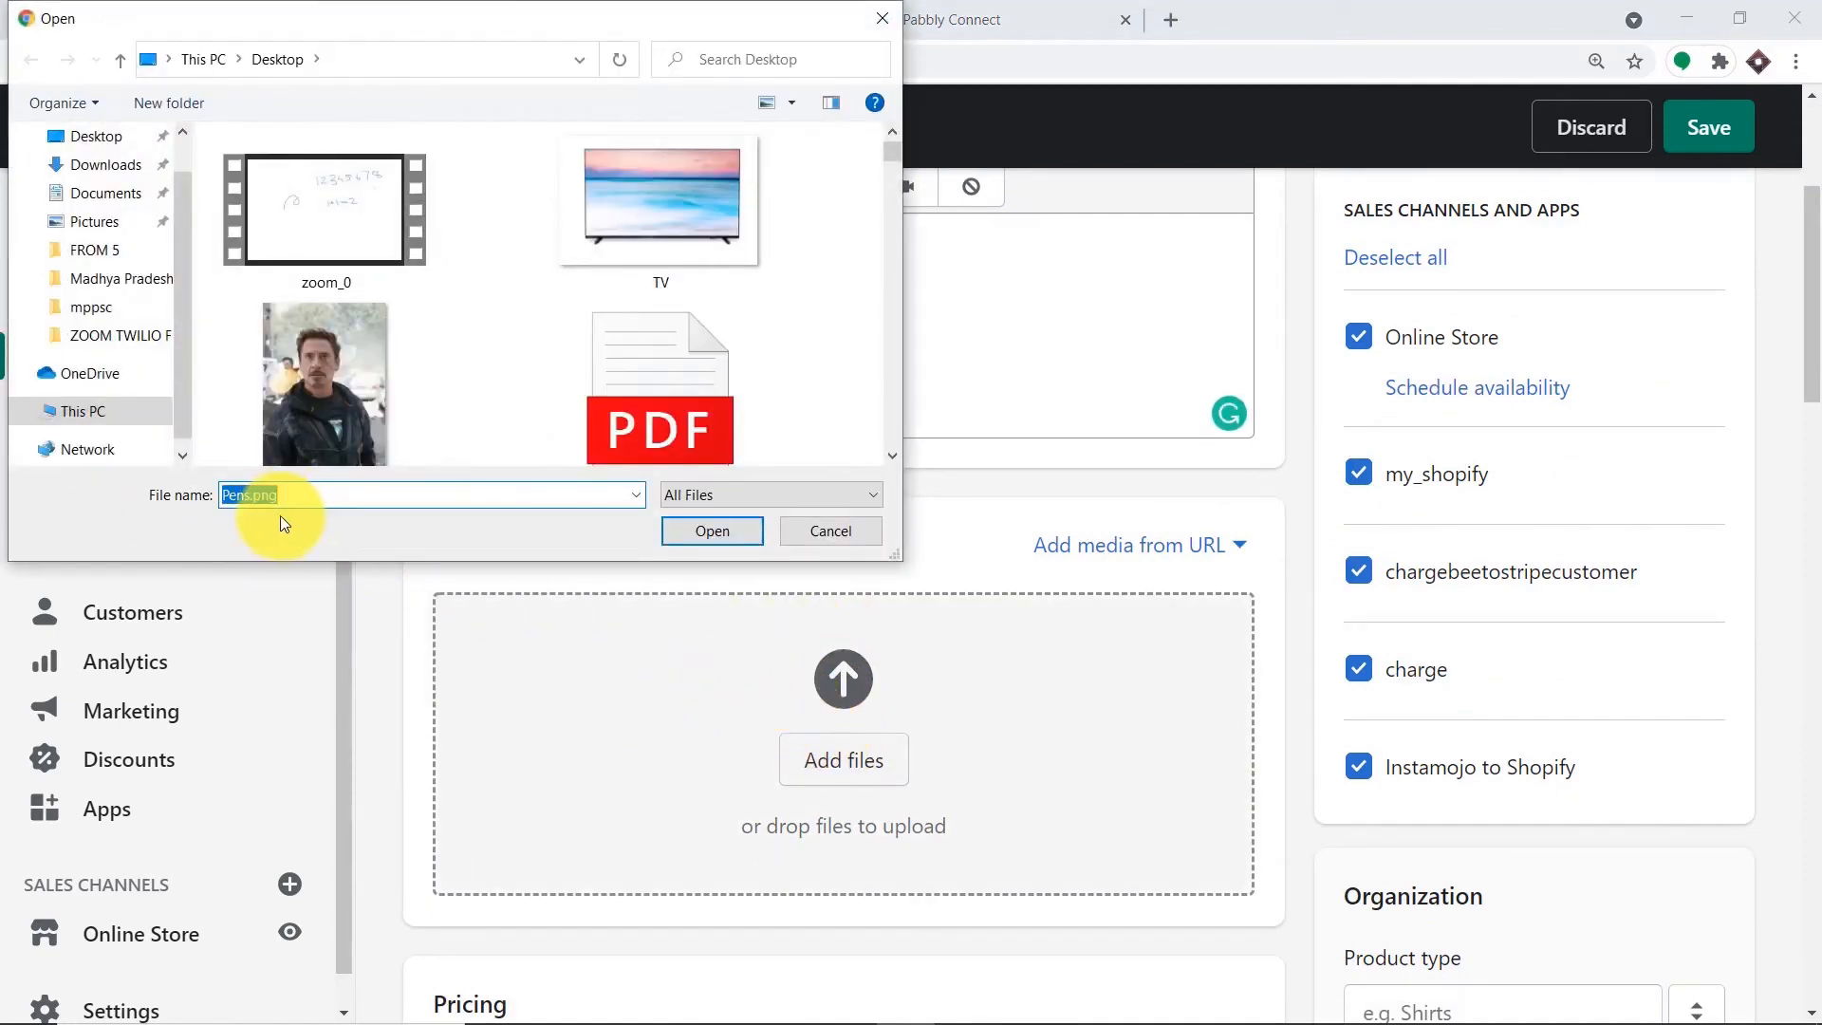
click(713, 529)
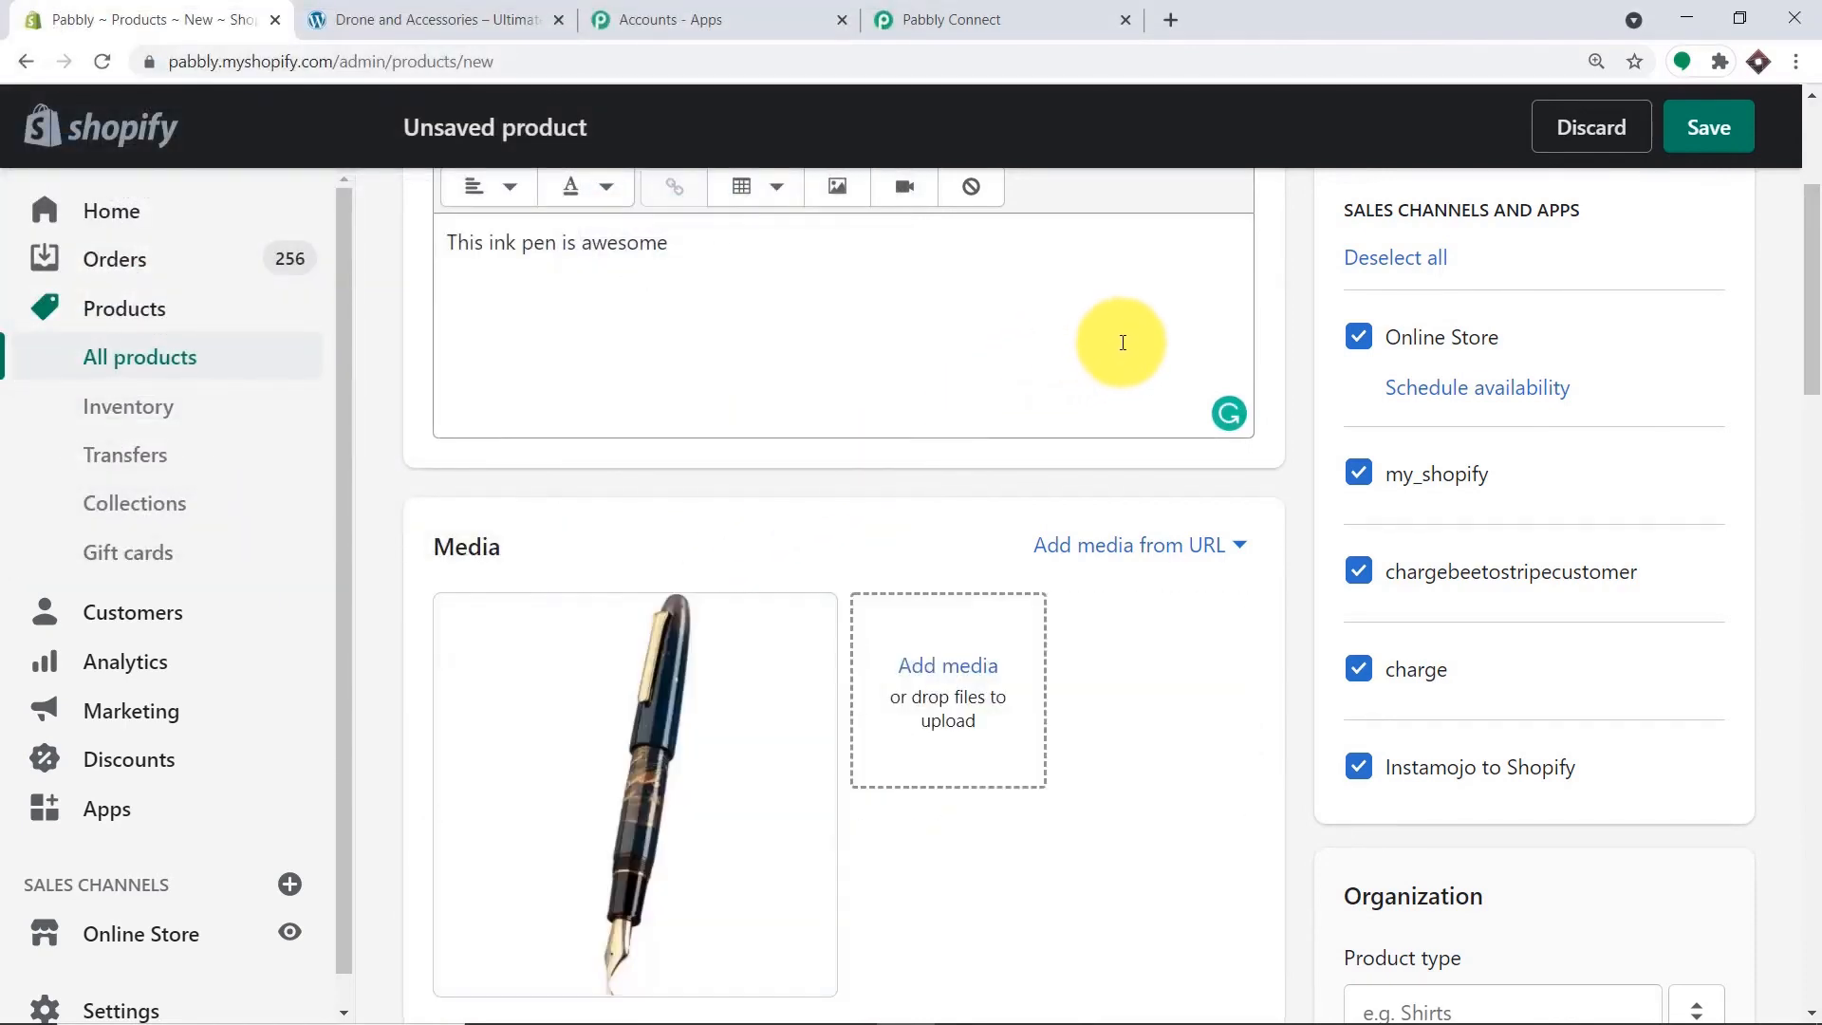
Price the Ink Pen at 100 with a 90 compare-at price and no tax charged.
scroll(956, 465, down, 5)
scroll(949, 461, down, 1)
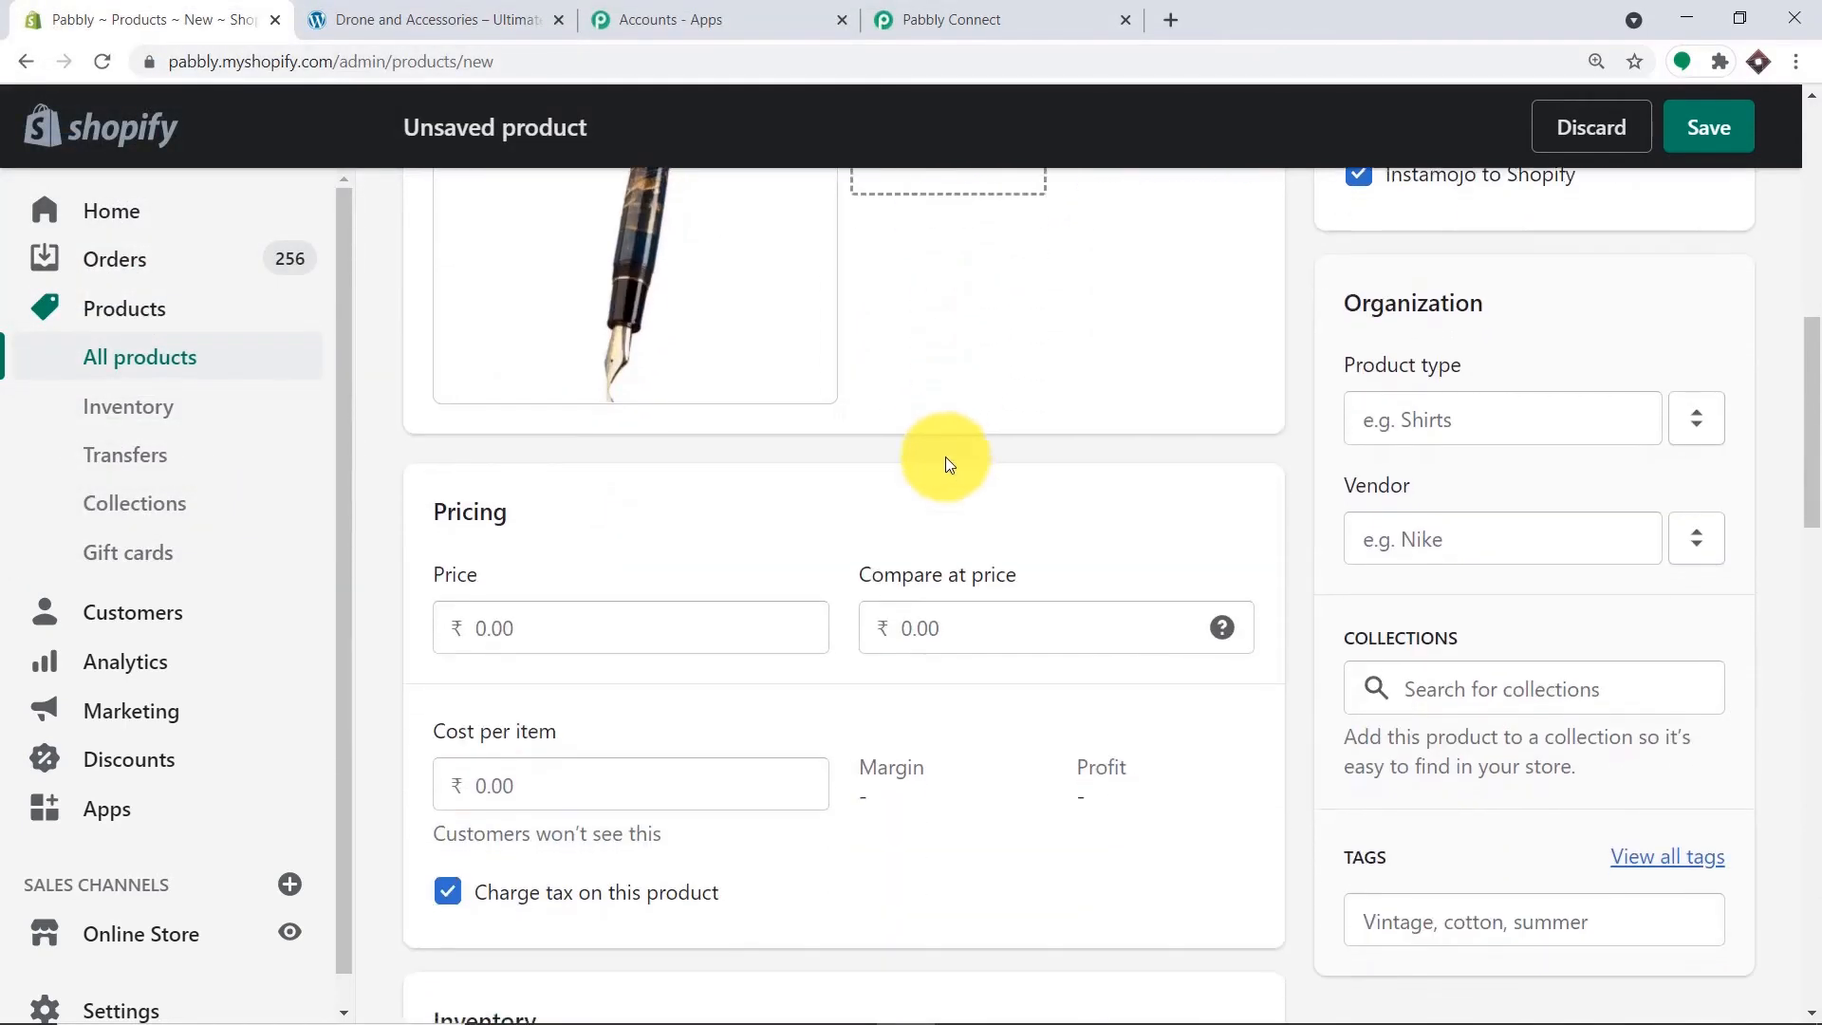
click(467, 633)
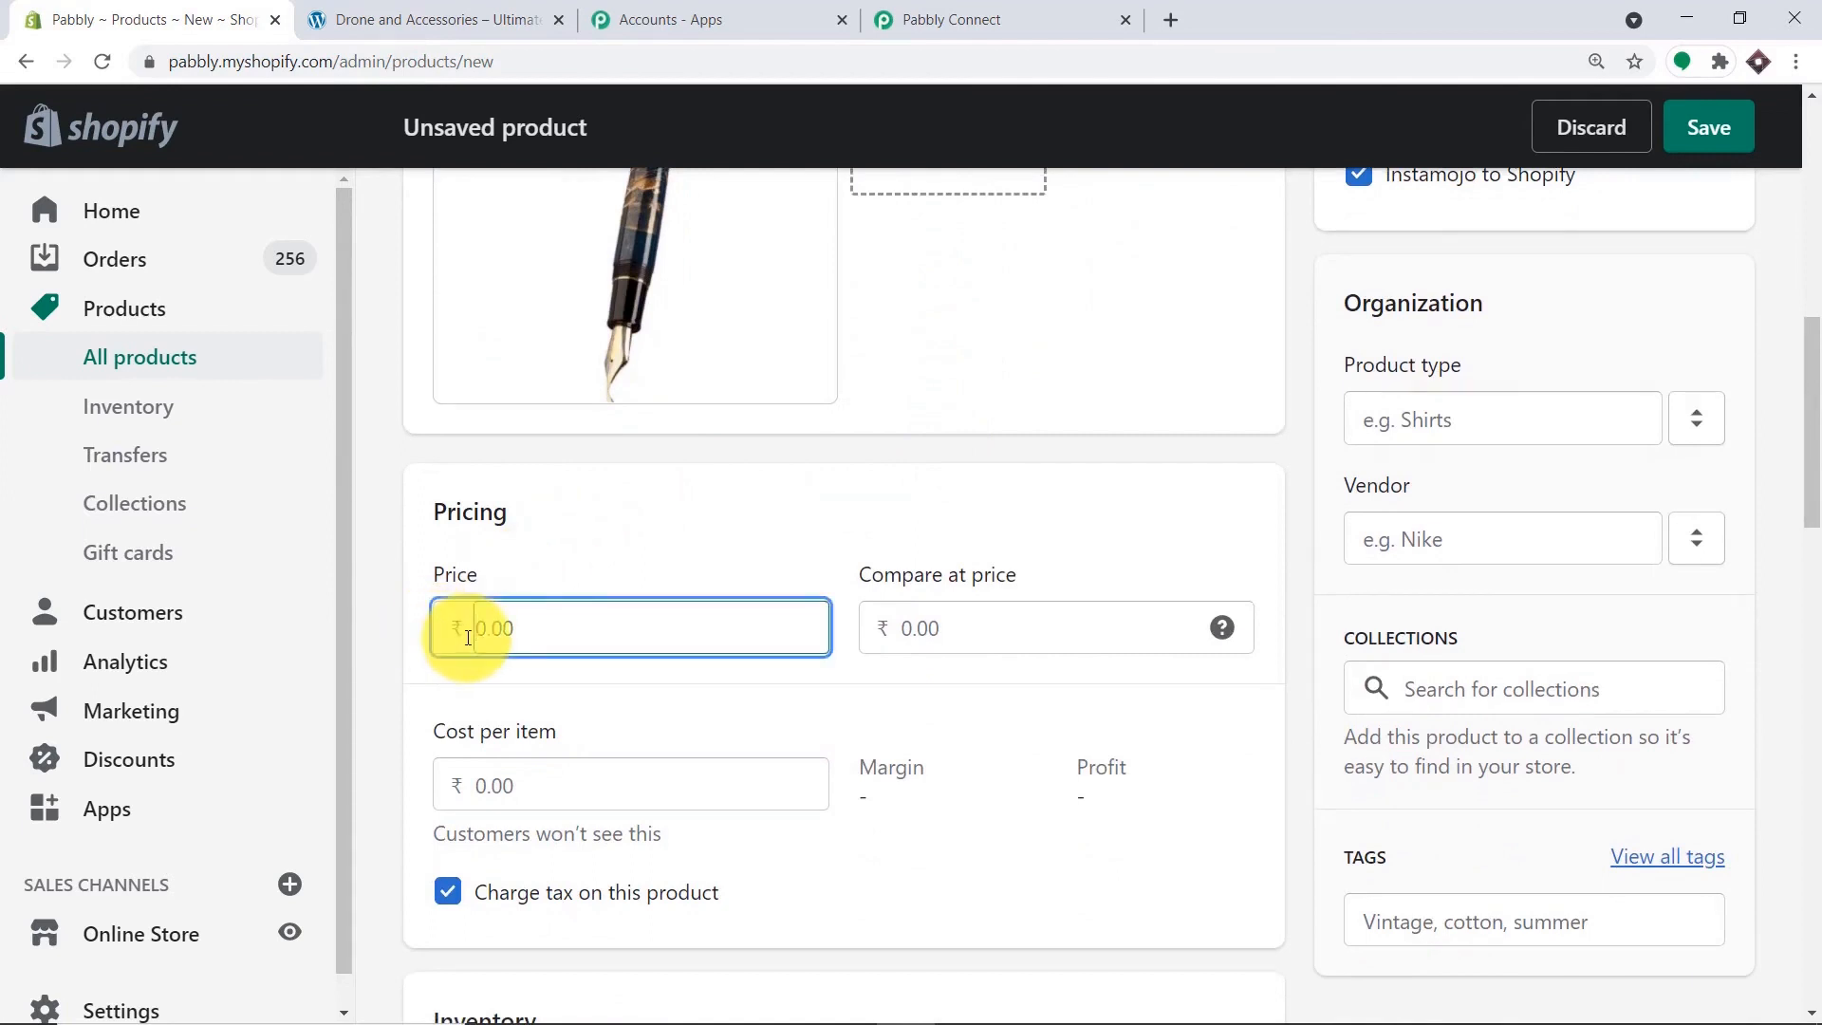
text(100)
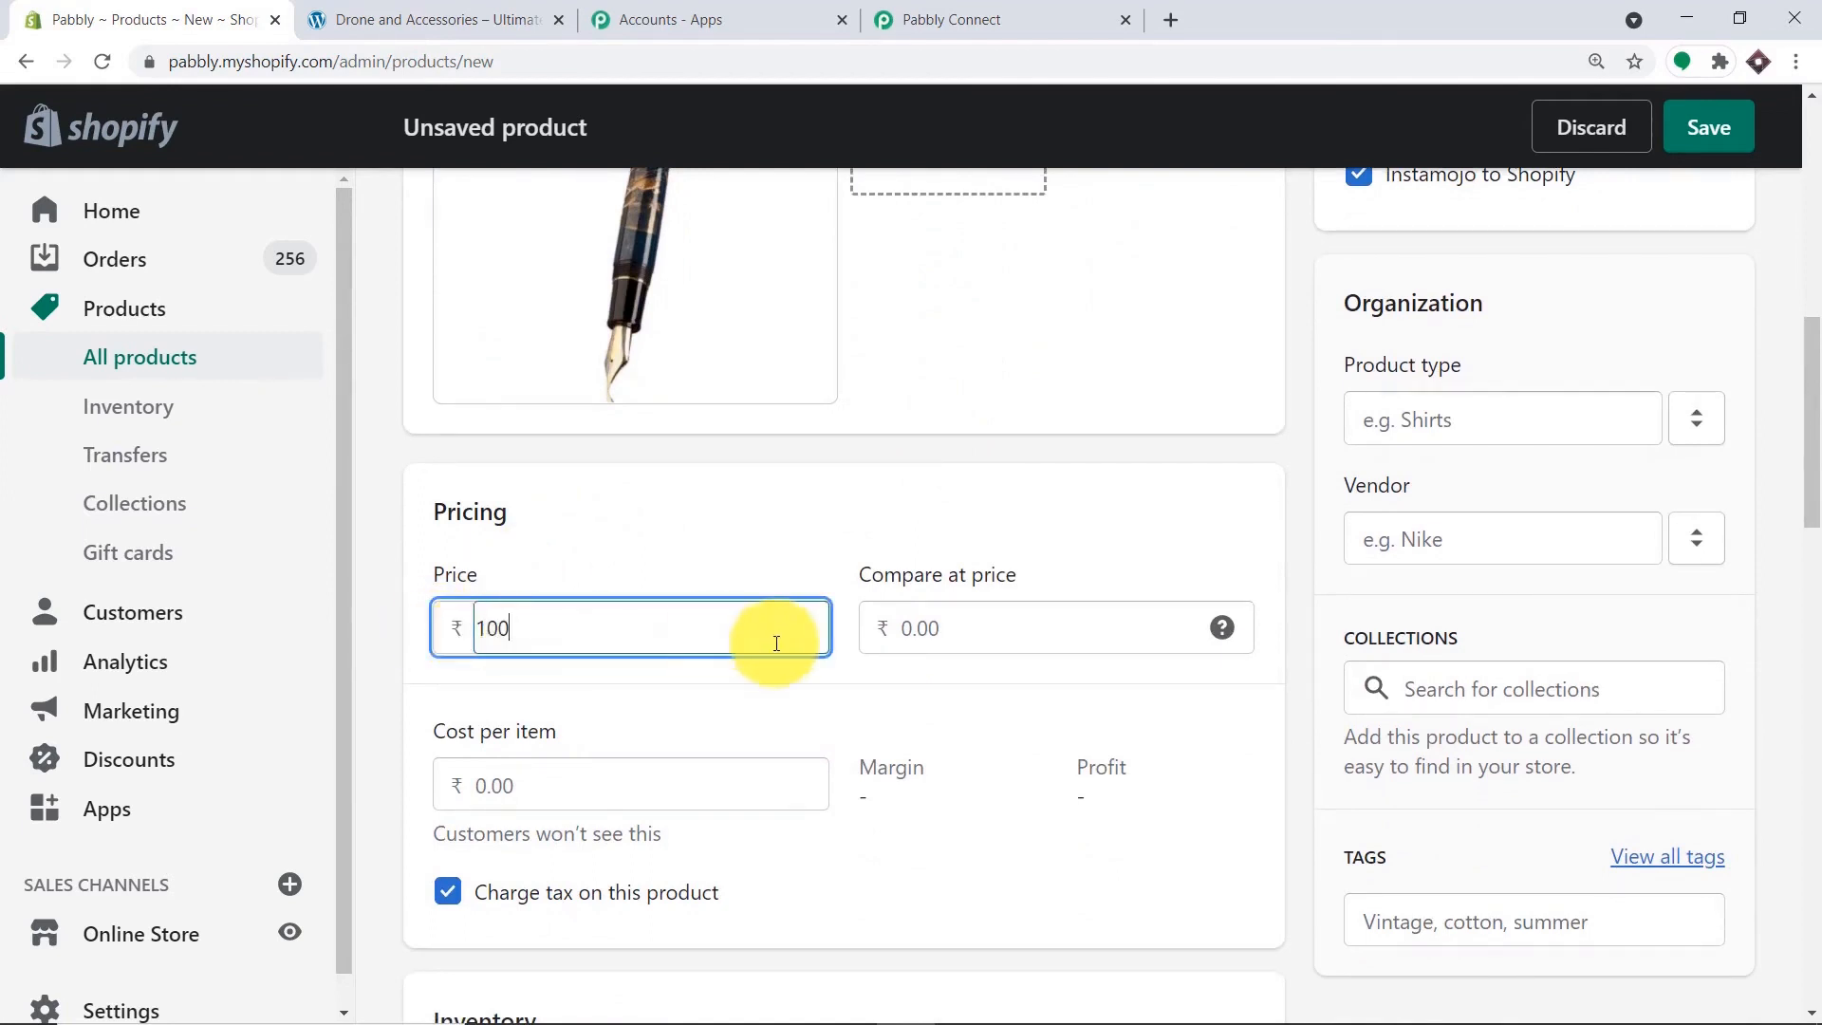
click(892, 632)
text(90)
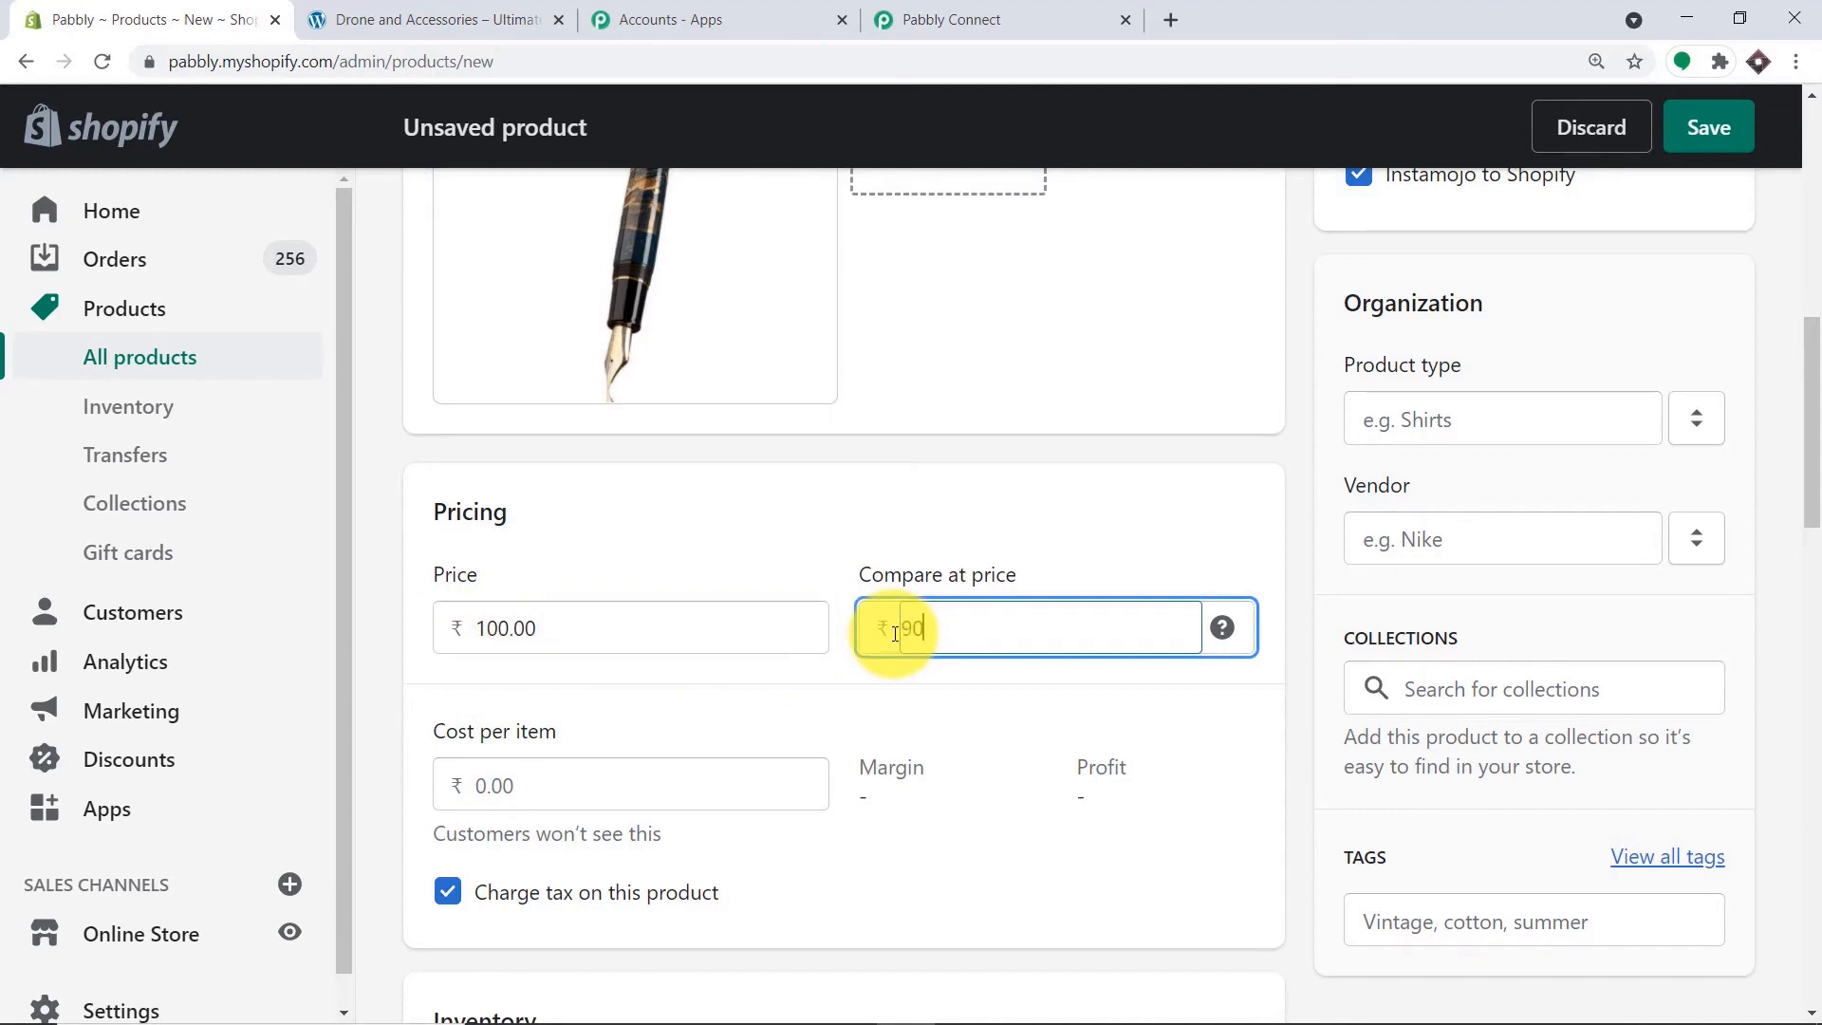
scroll(894, 633, down, 2)
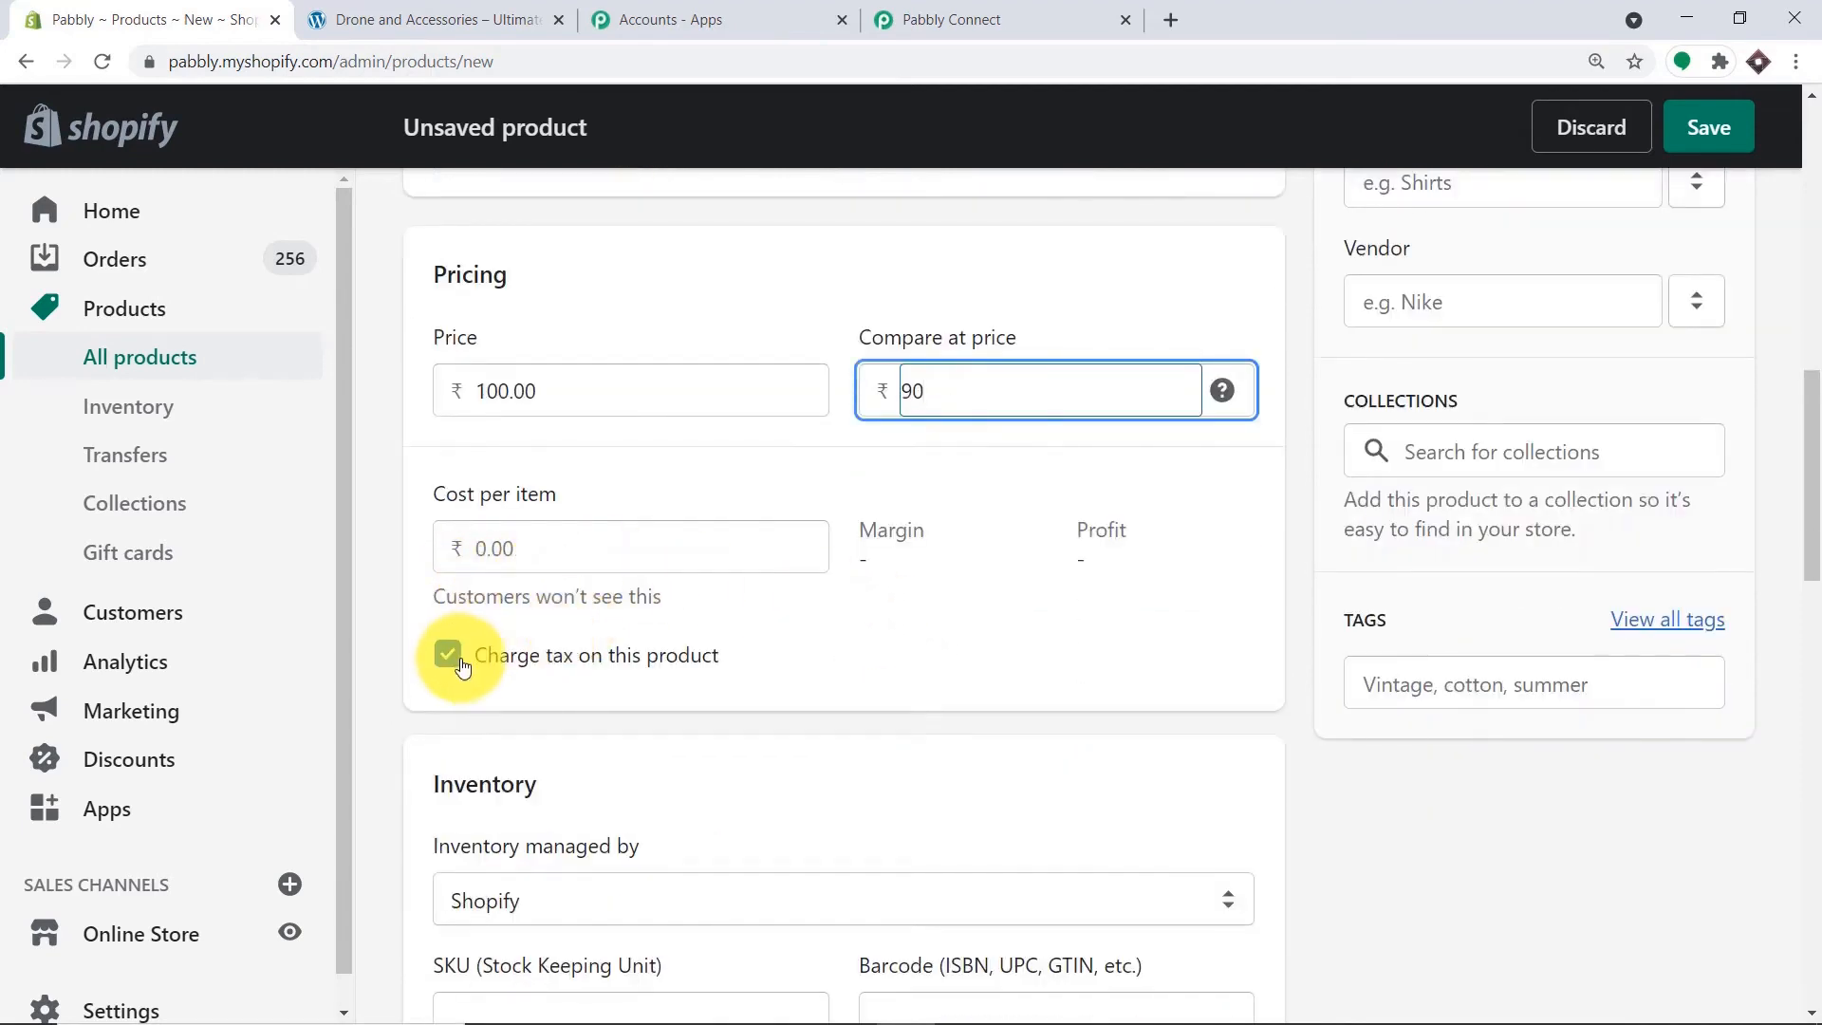
click(457, 662)
Set the Ink Pen's SKU to 1000 and enter its available stock quantity.
scroll(800, 520, down, 4)
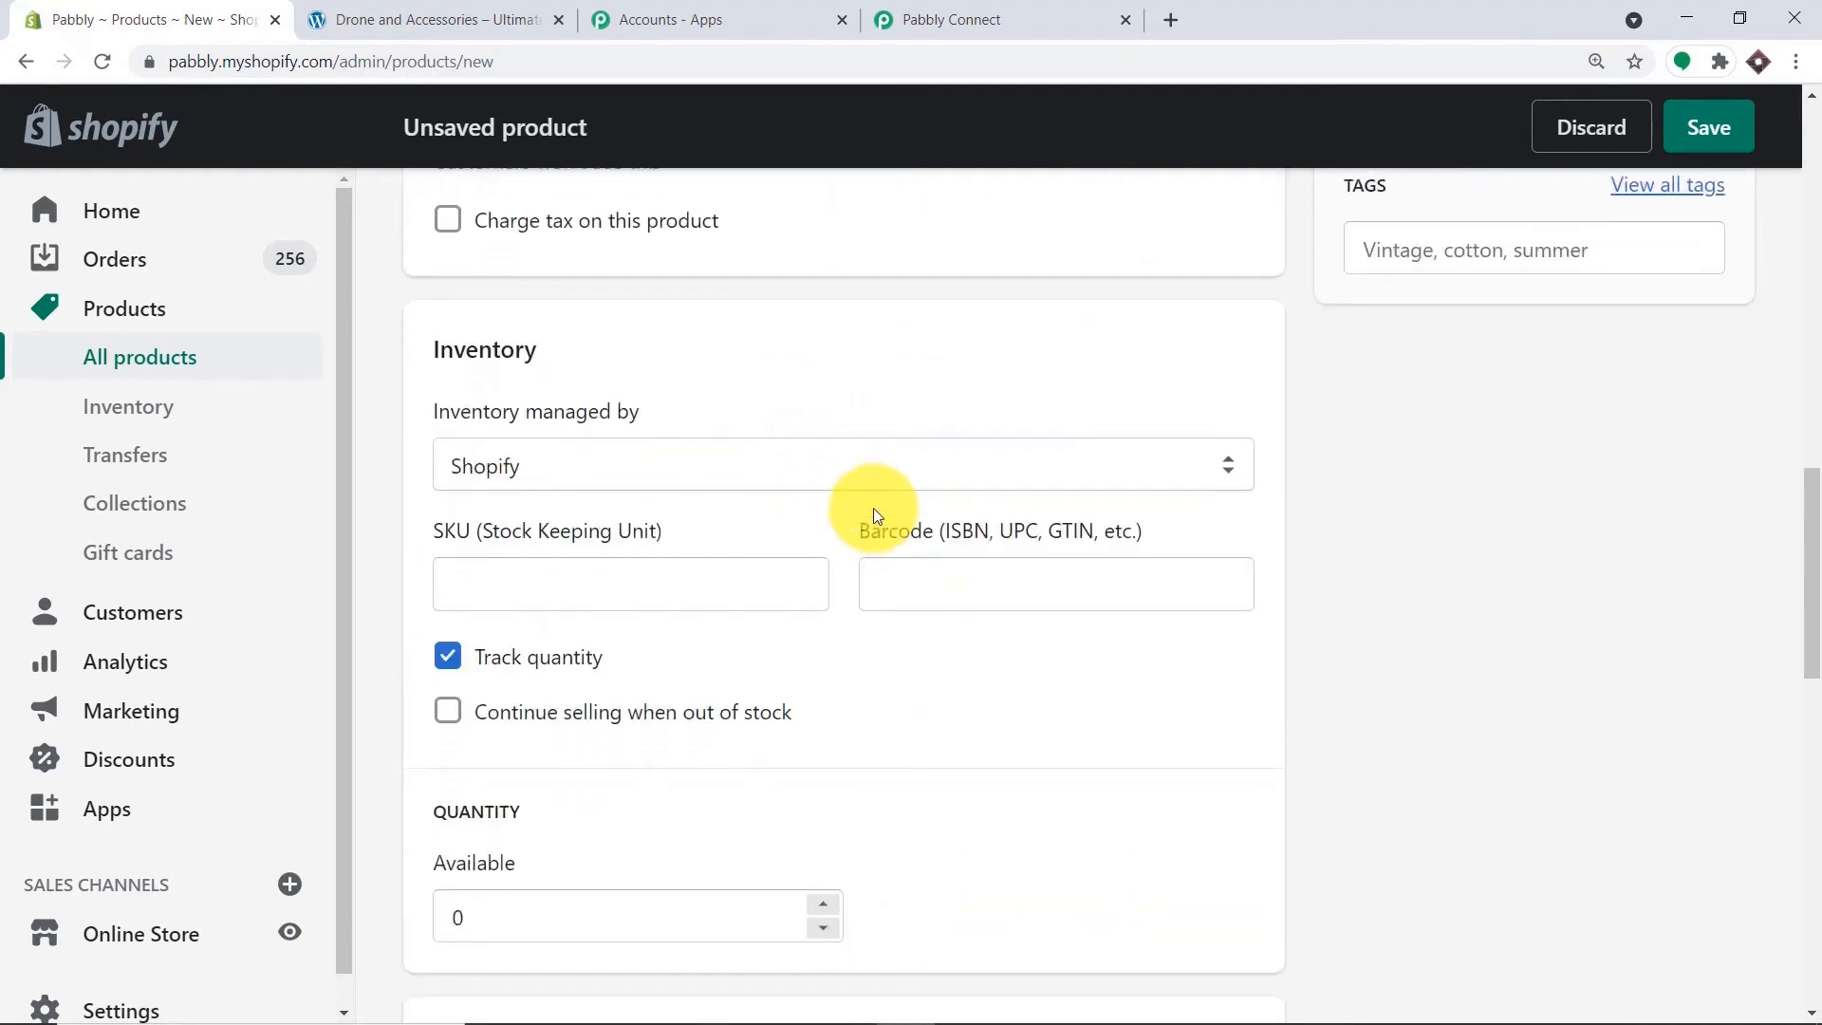
click(474, 546)
text(10)
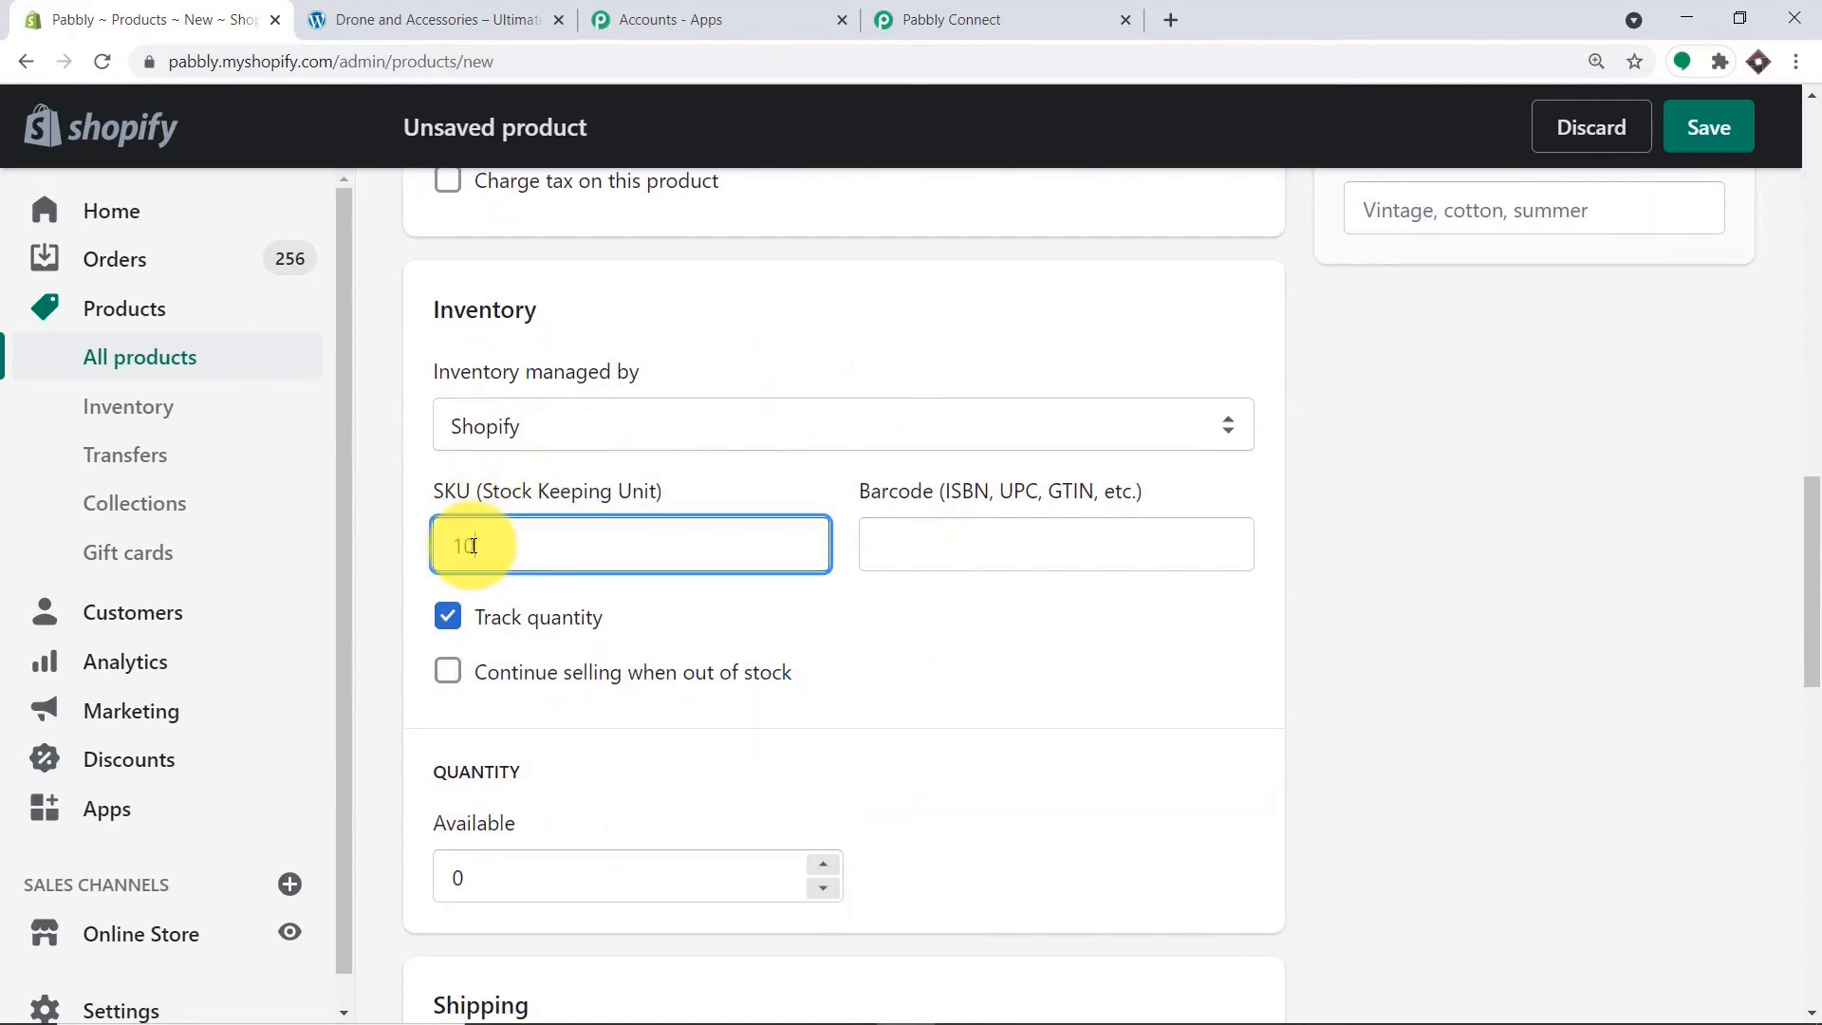
text(00)
scroll(494, 540, down, 3)
click(509, 525)
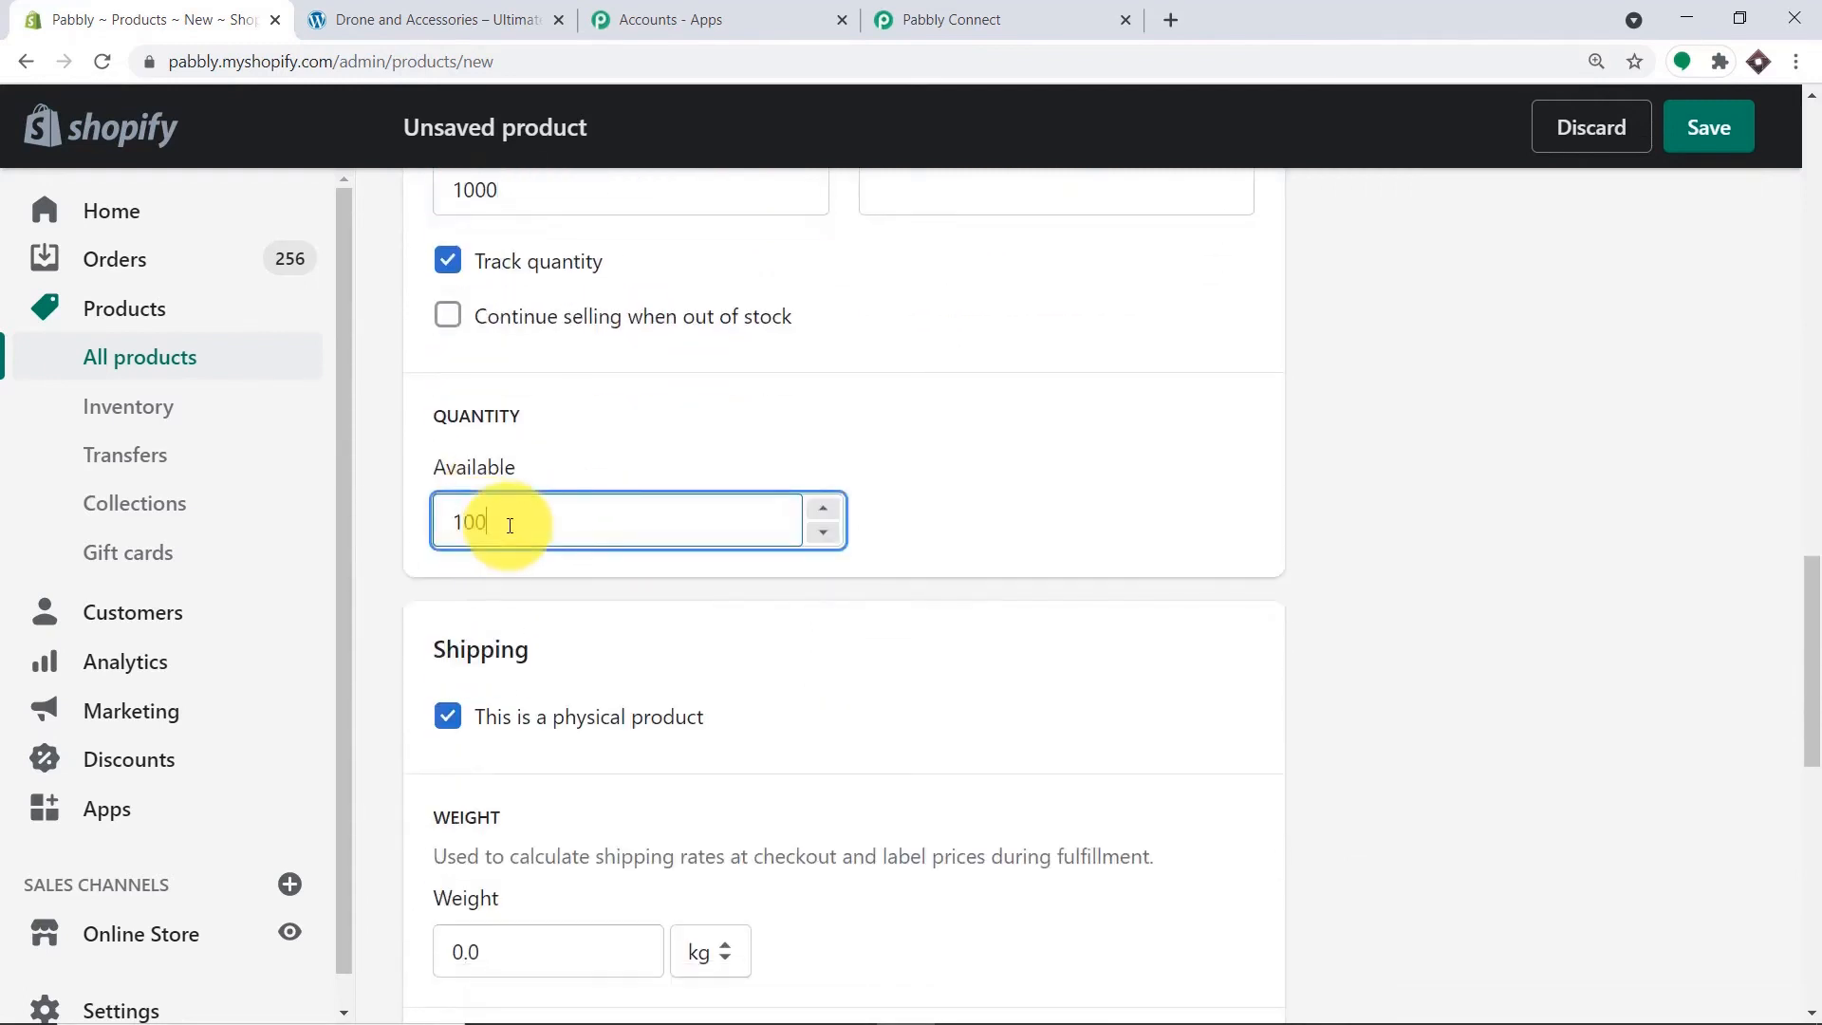
scroll(570, 617, down, 2)
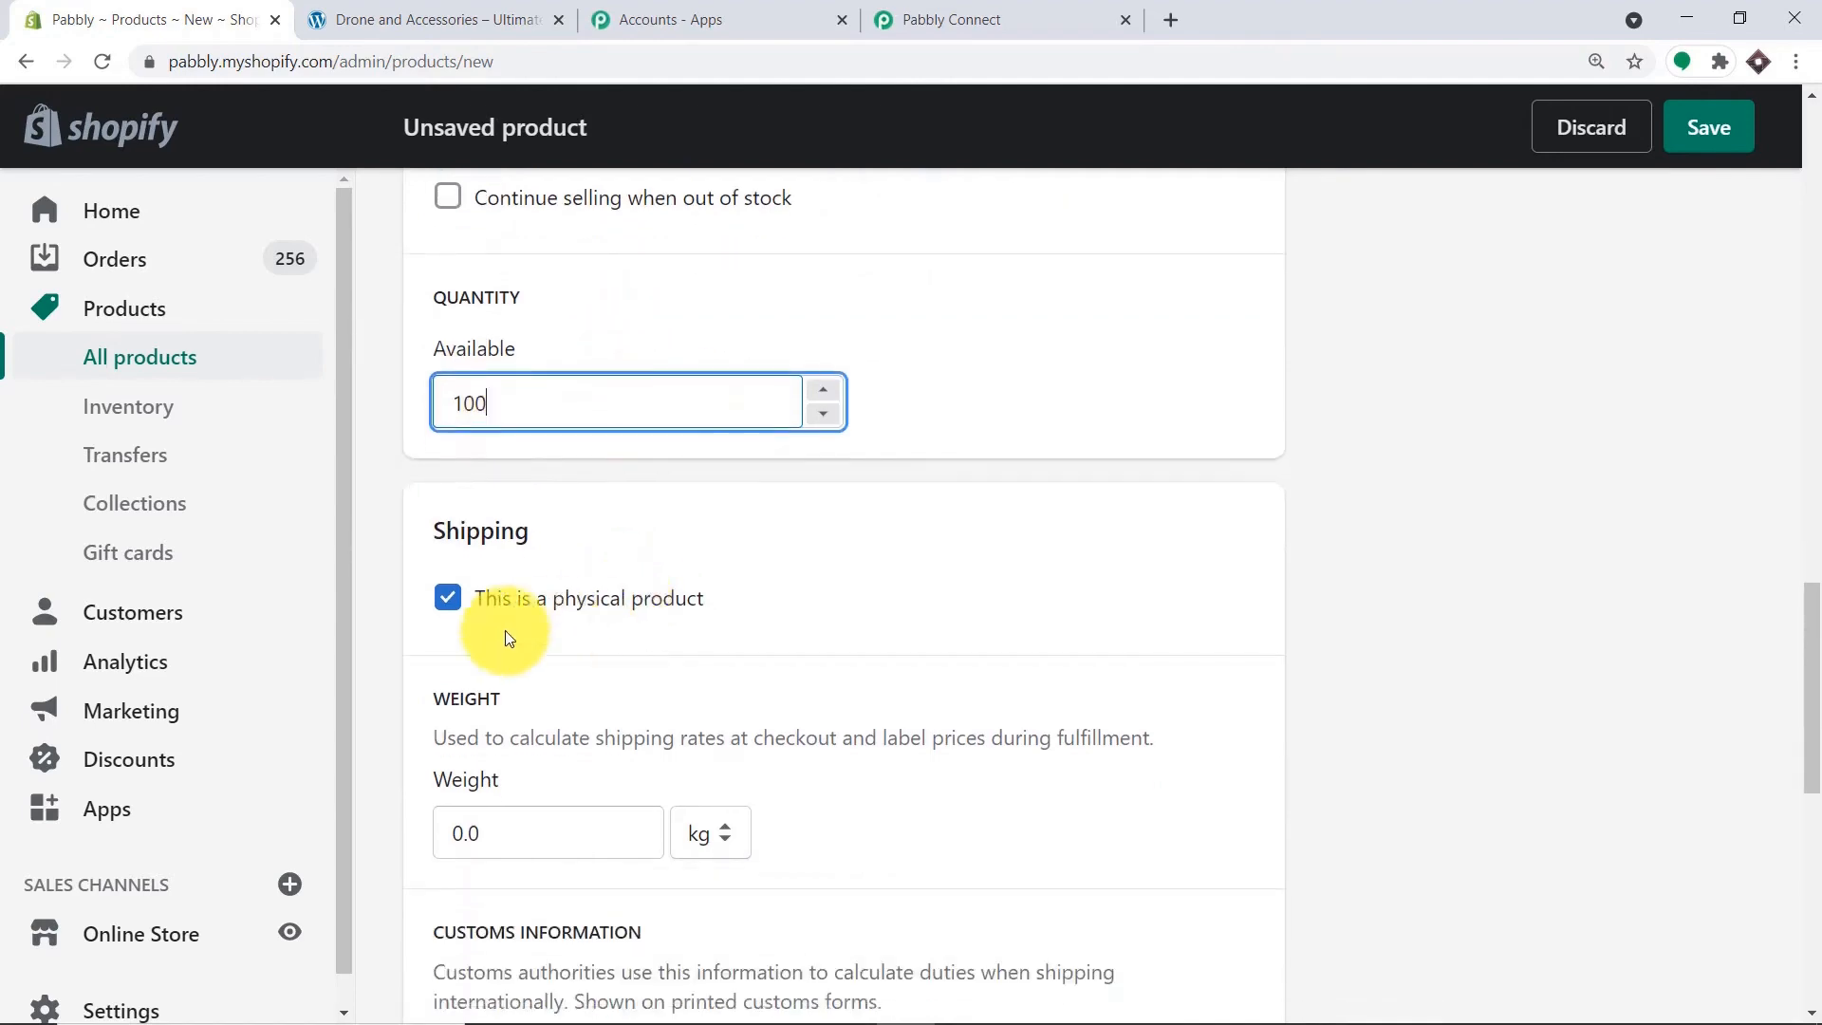
scroll(1537, 380, up, 5)
scroll(1569, 365, up, 15)
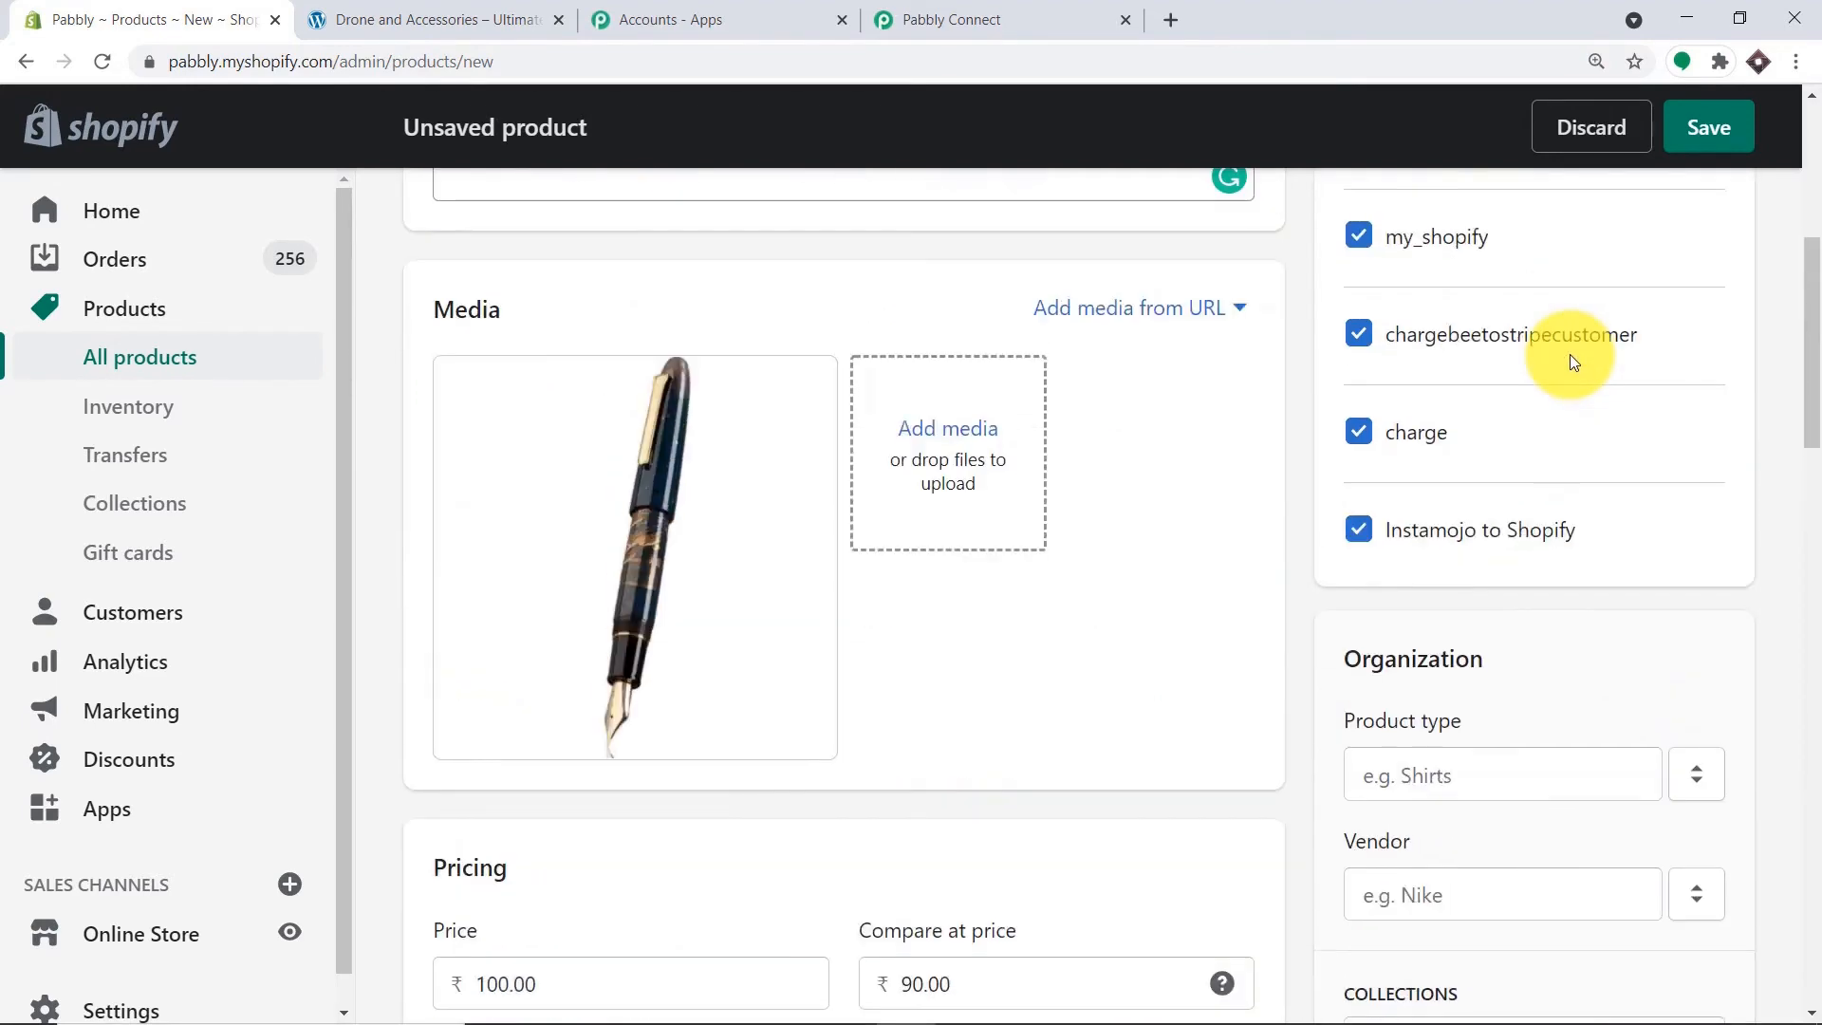
Set the Ink Pen status to Active and save the product.
click(1467, 398)
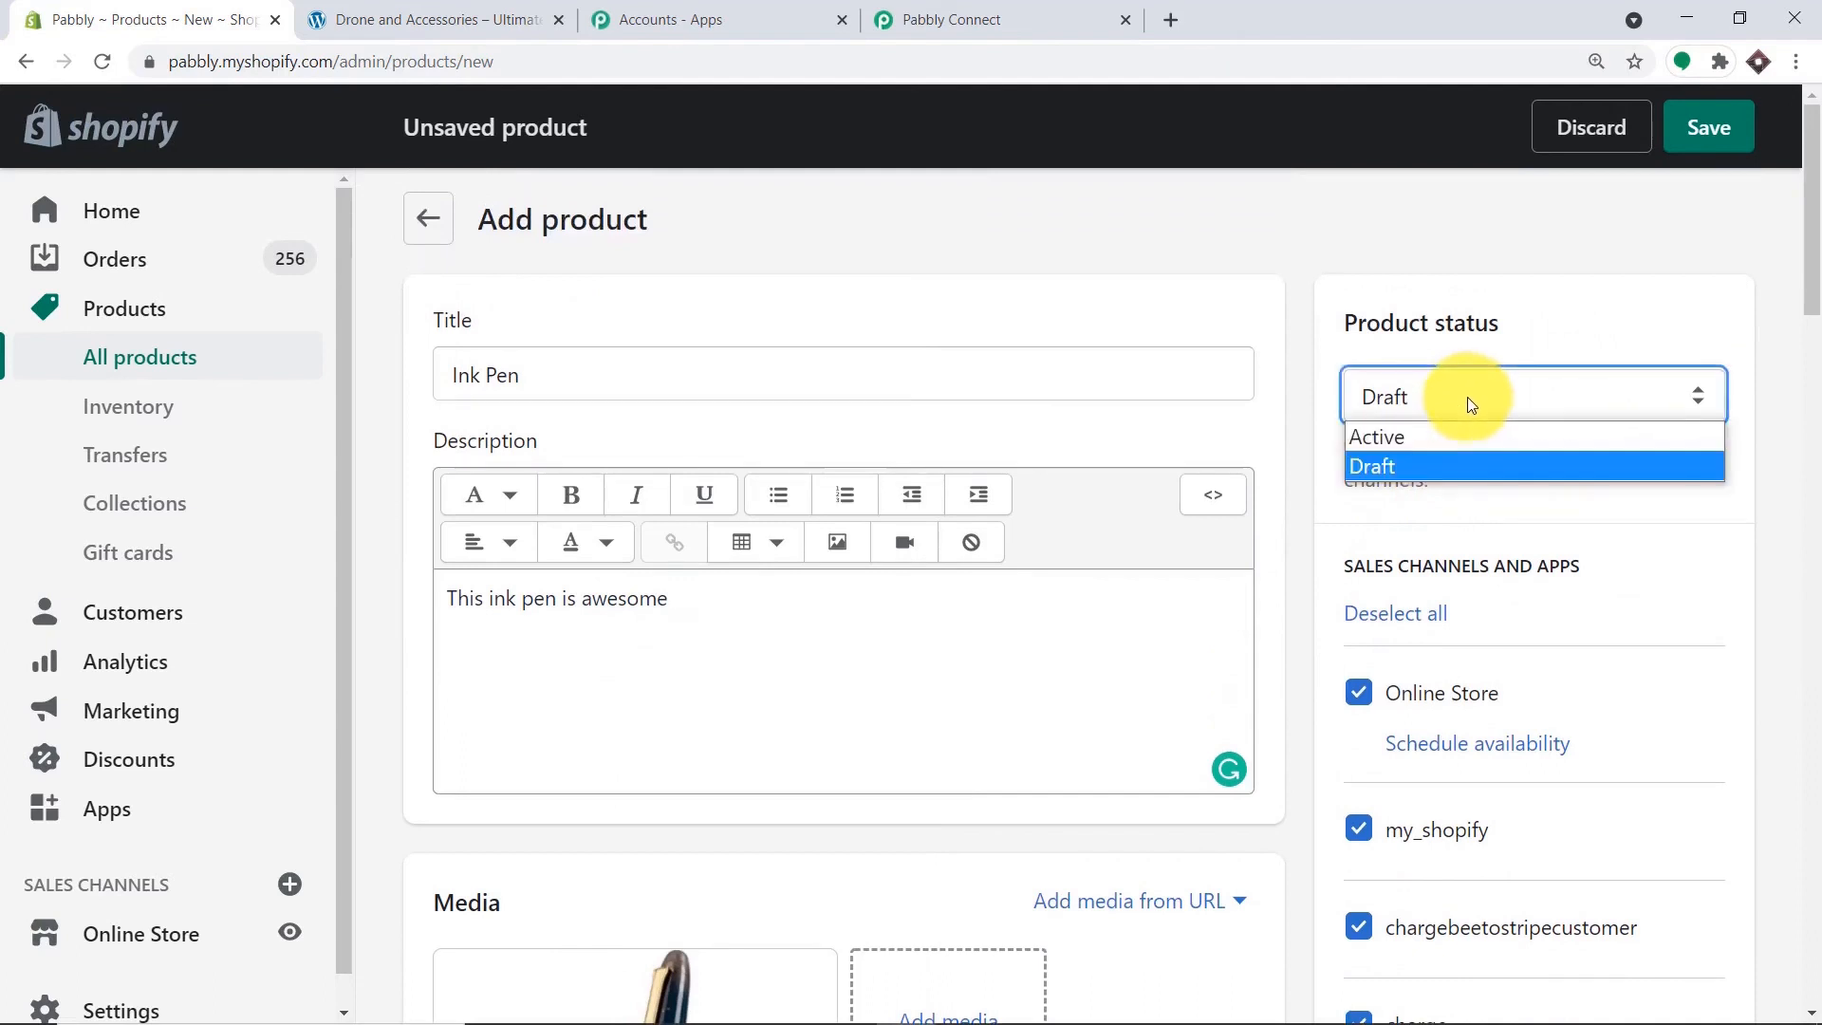
click(1440, 432)
click(1715, 132)
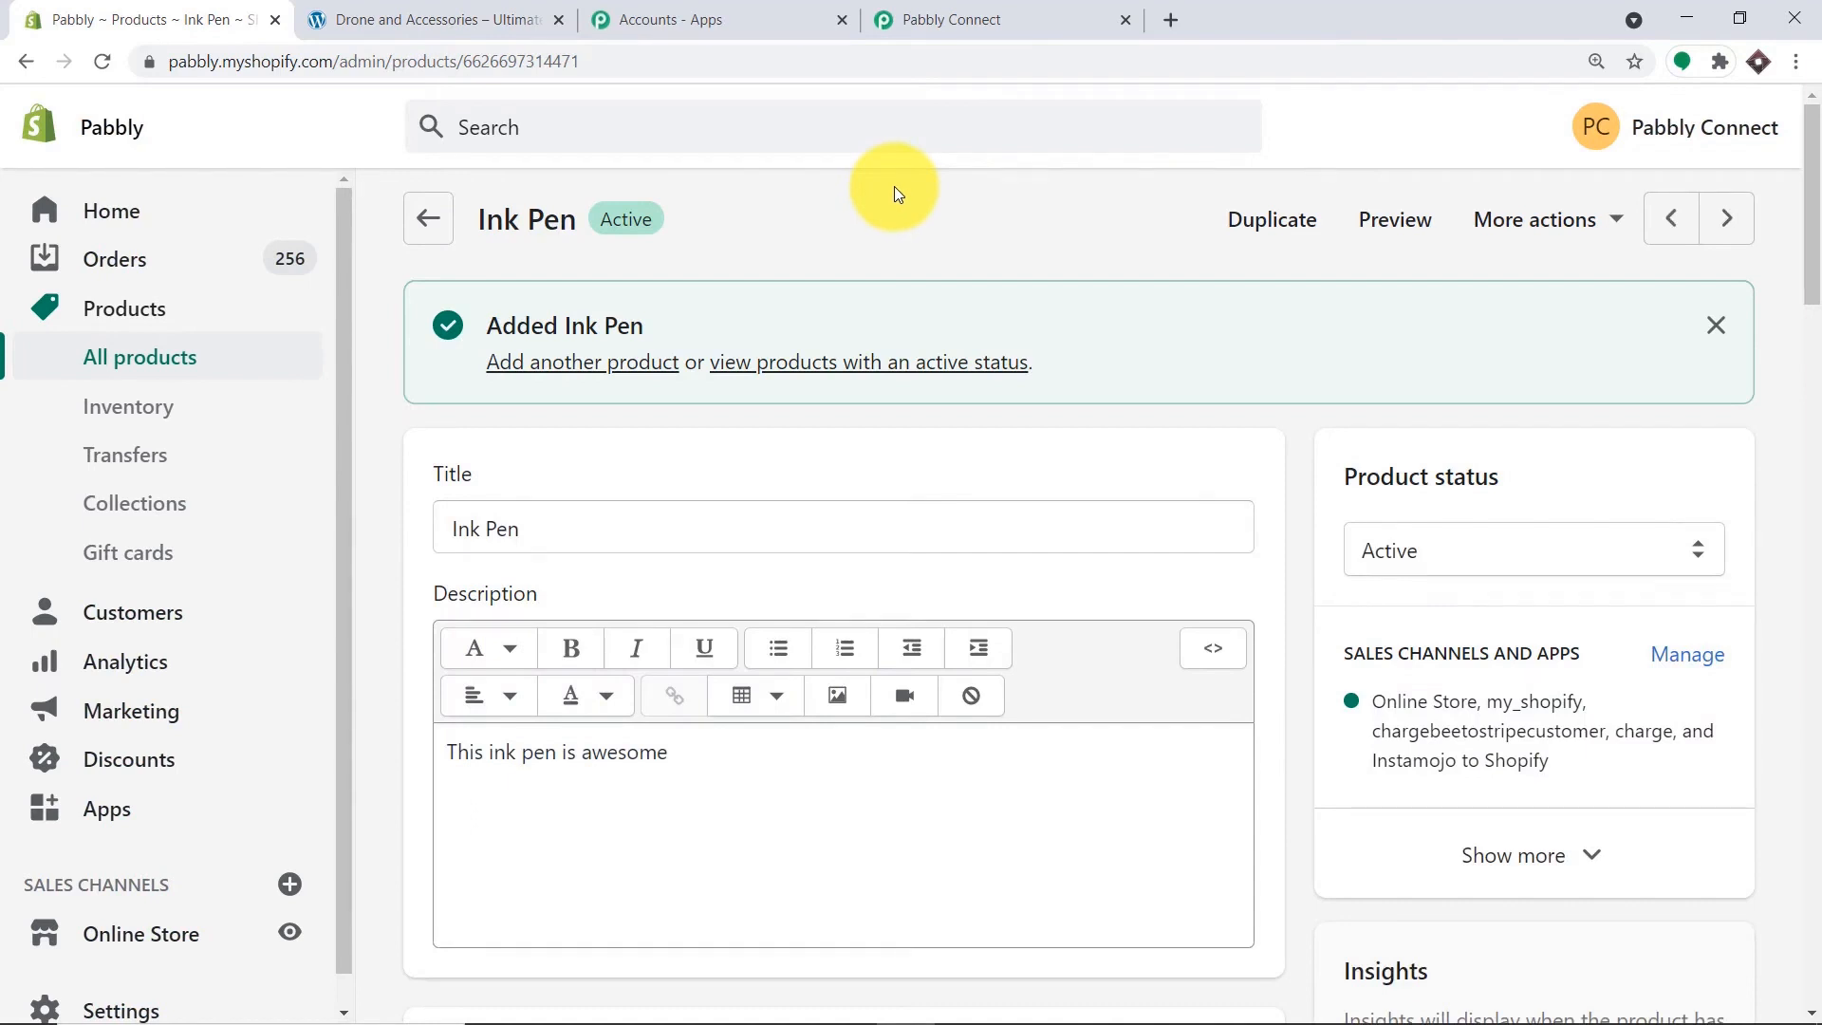
Review the captured Ink Pen webhook response in the Shopify trigger.
click(962, 12)
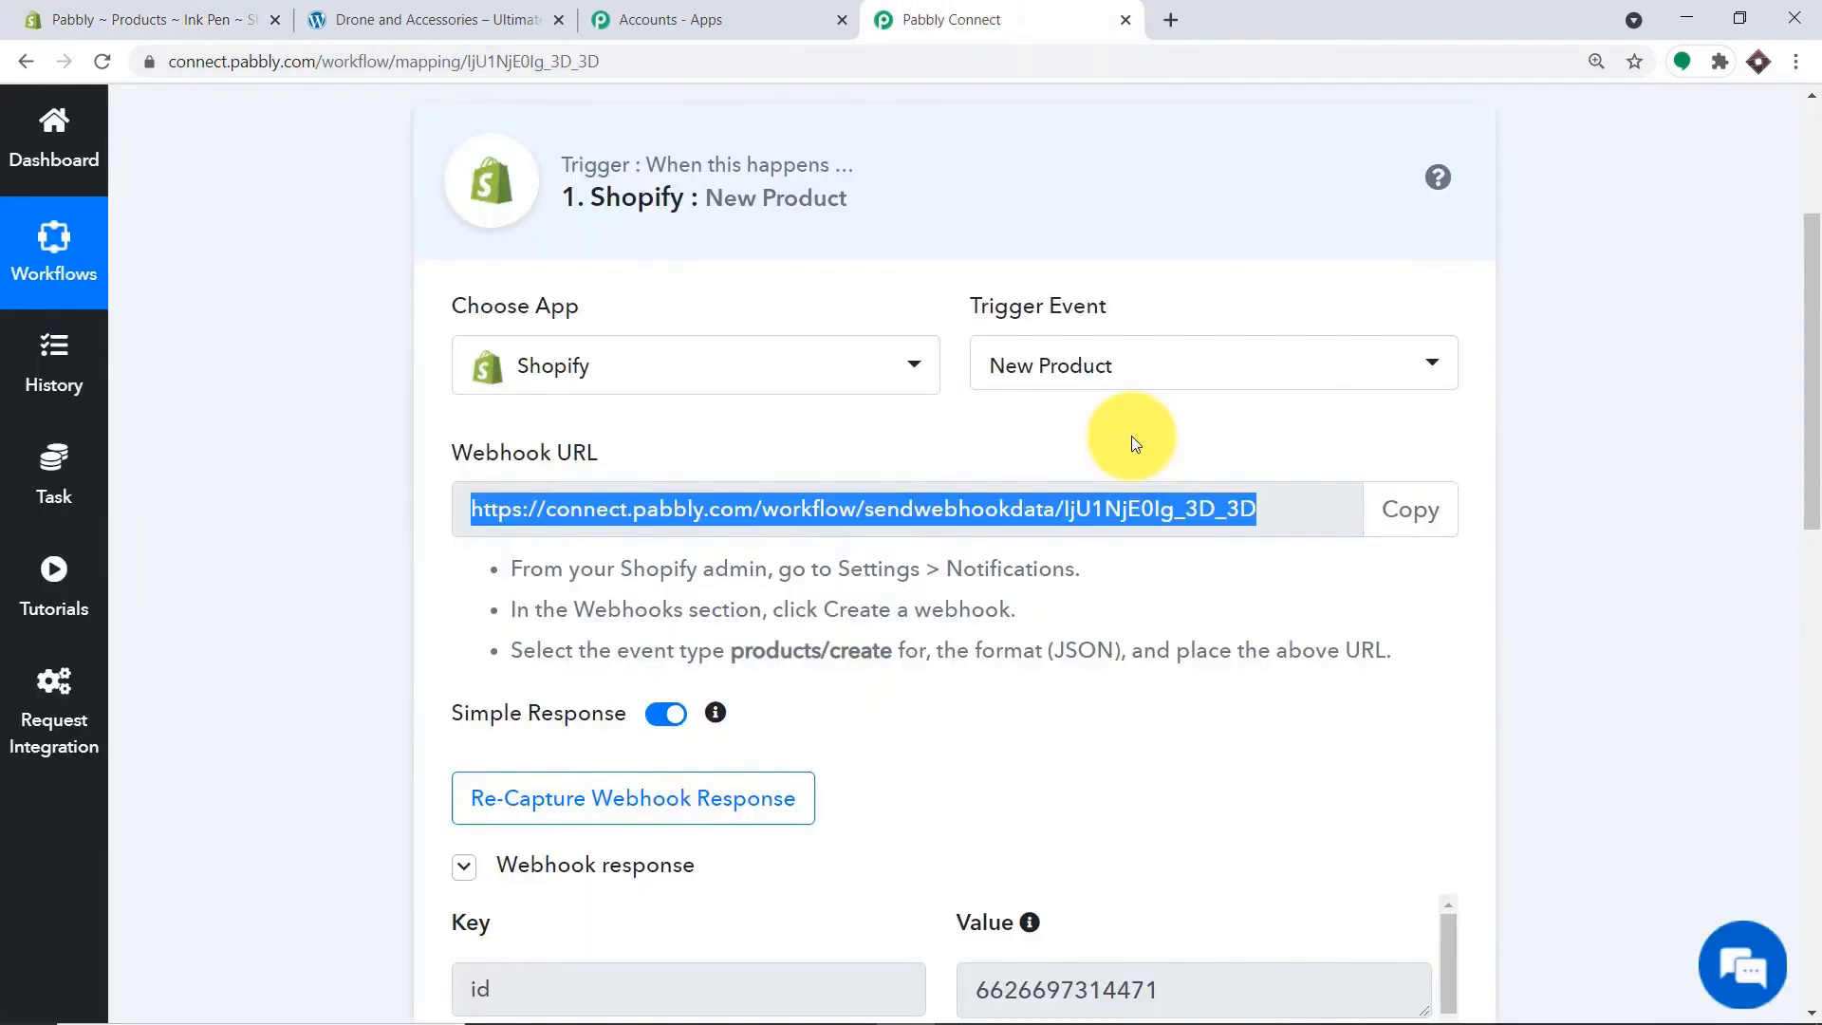
scroll(1134, 443, down, 4)
scroll(1133, 433, down, 2)
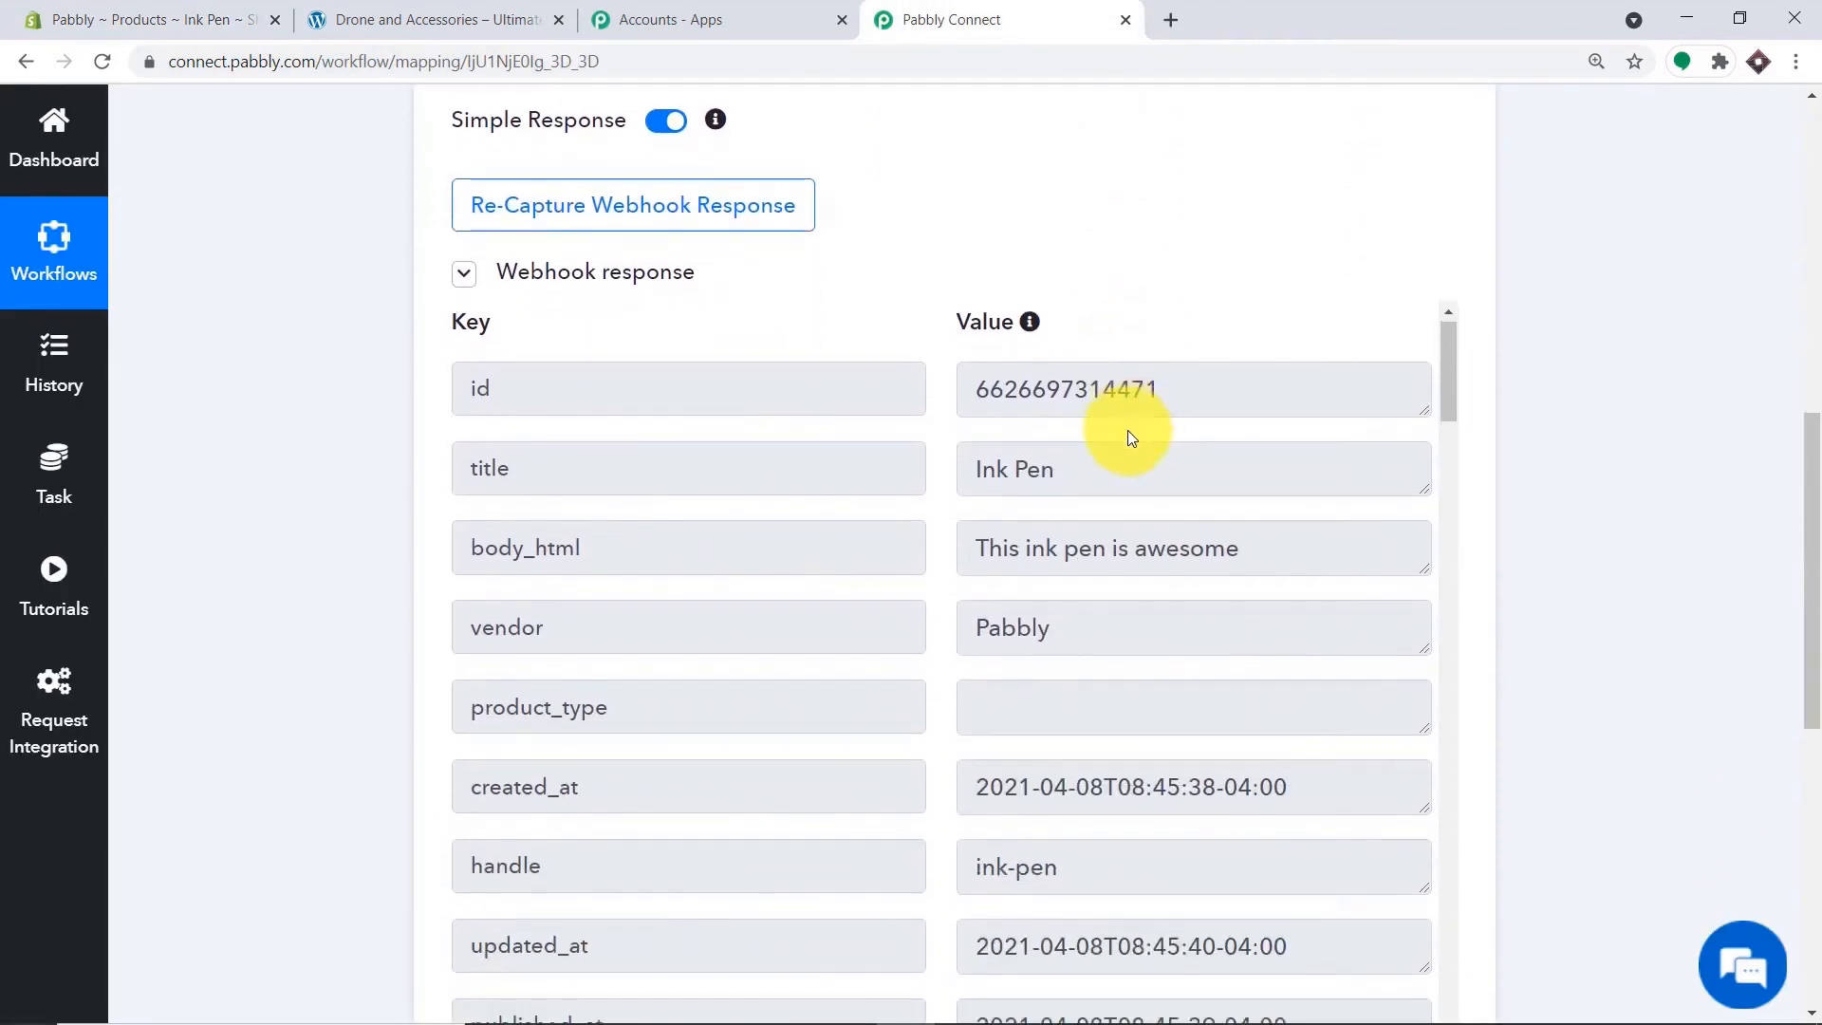
scroll(930, 428, down, 1)
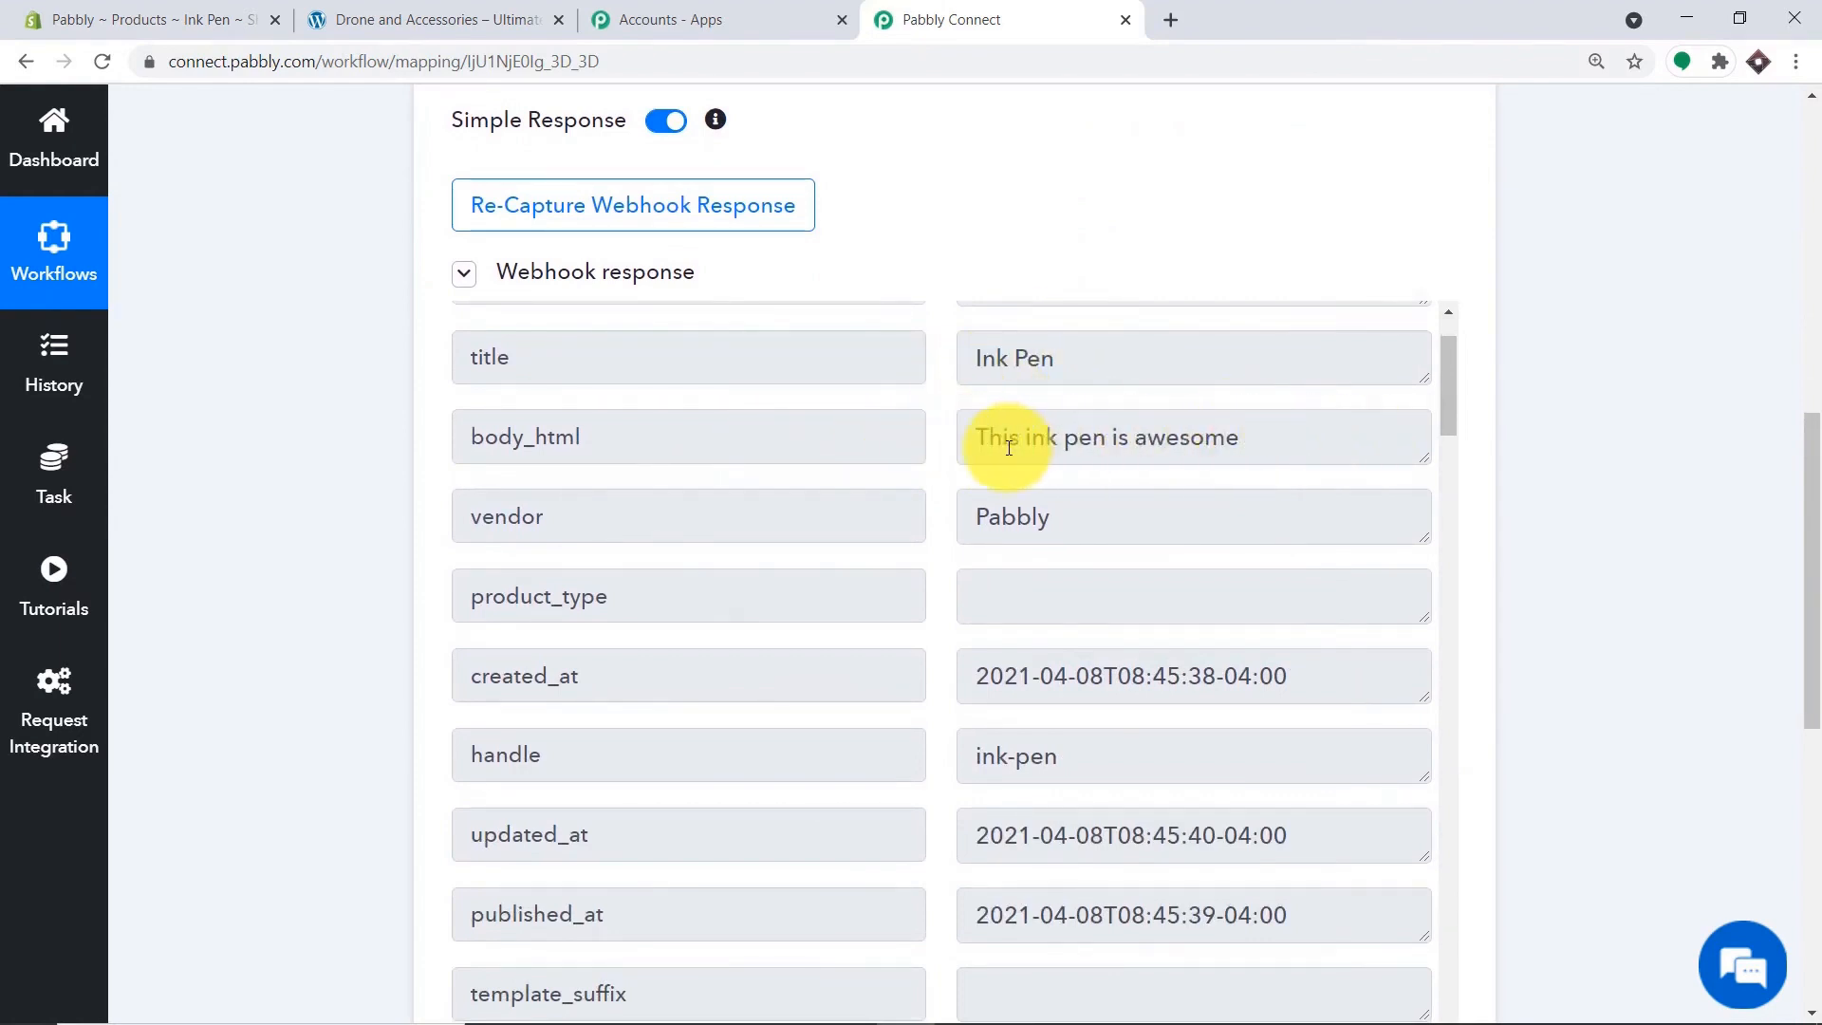
scroll(1110, 459, down, 8)
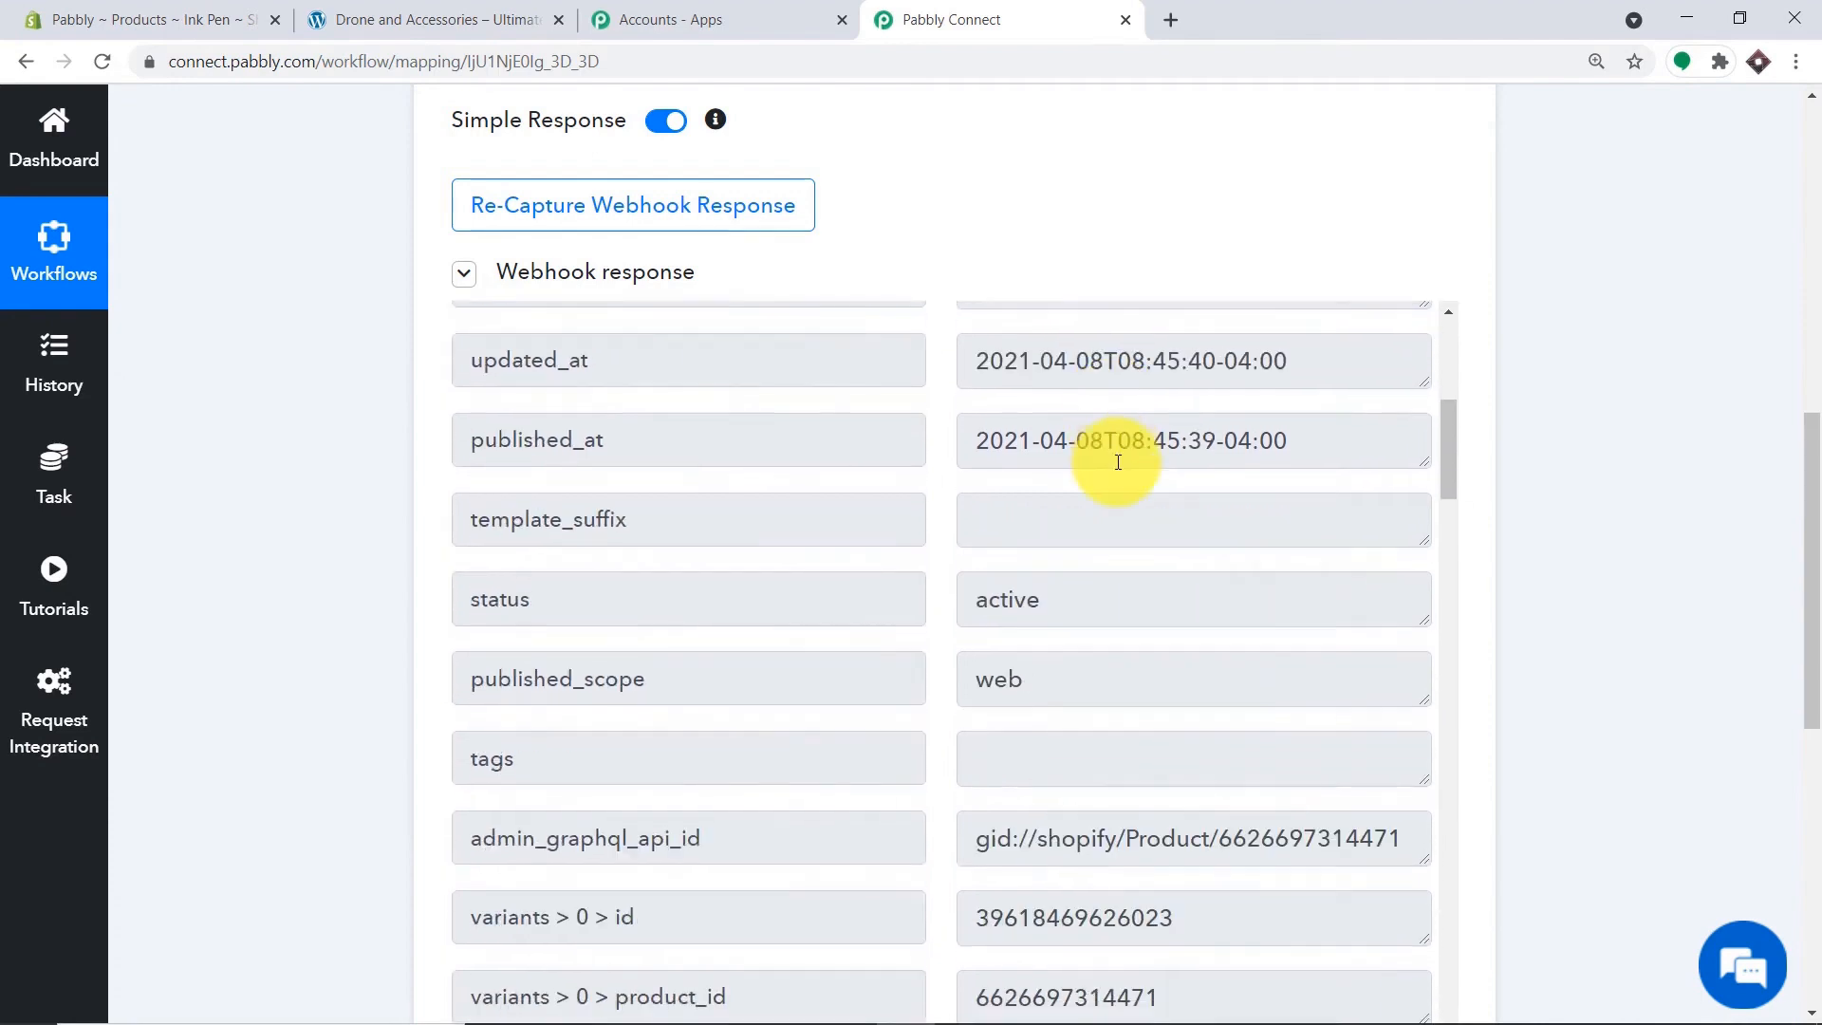
scroll(1130, 461, down, 3)
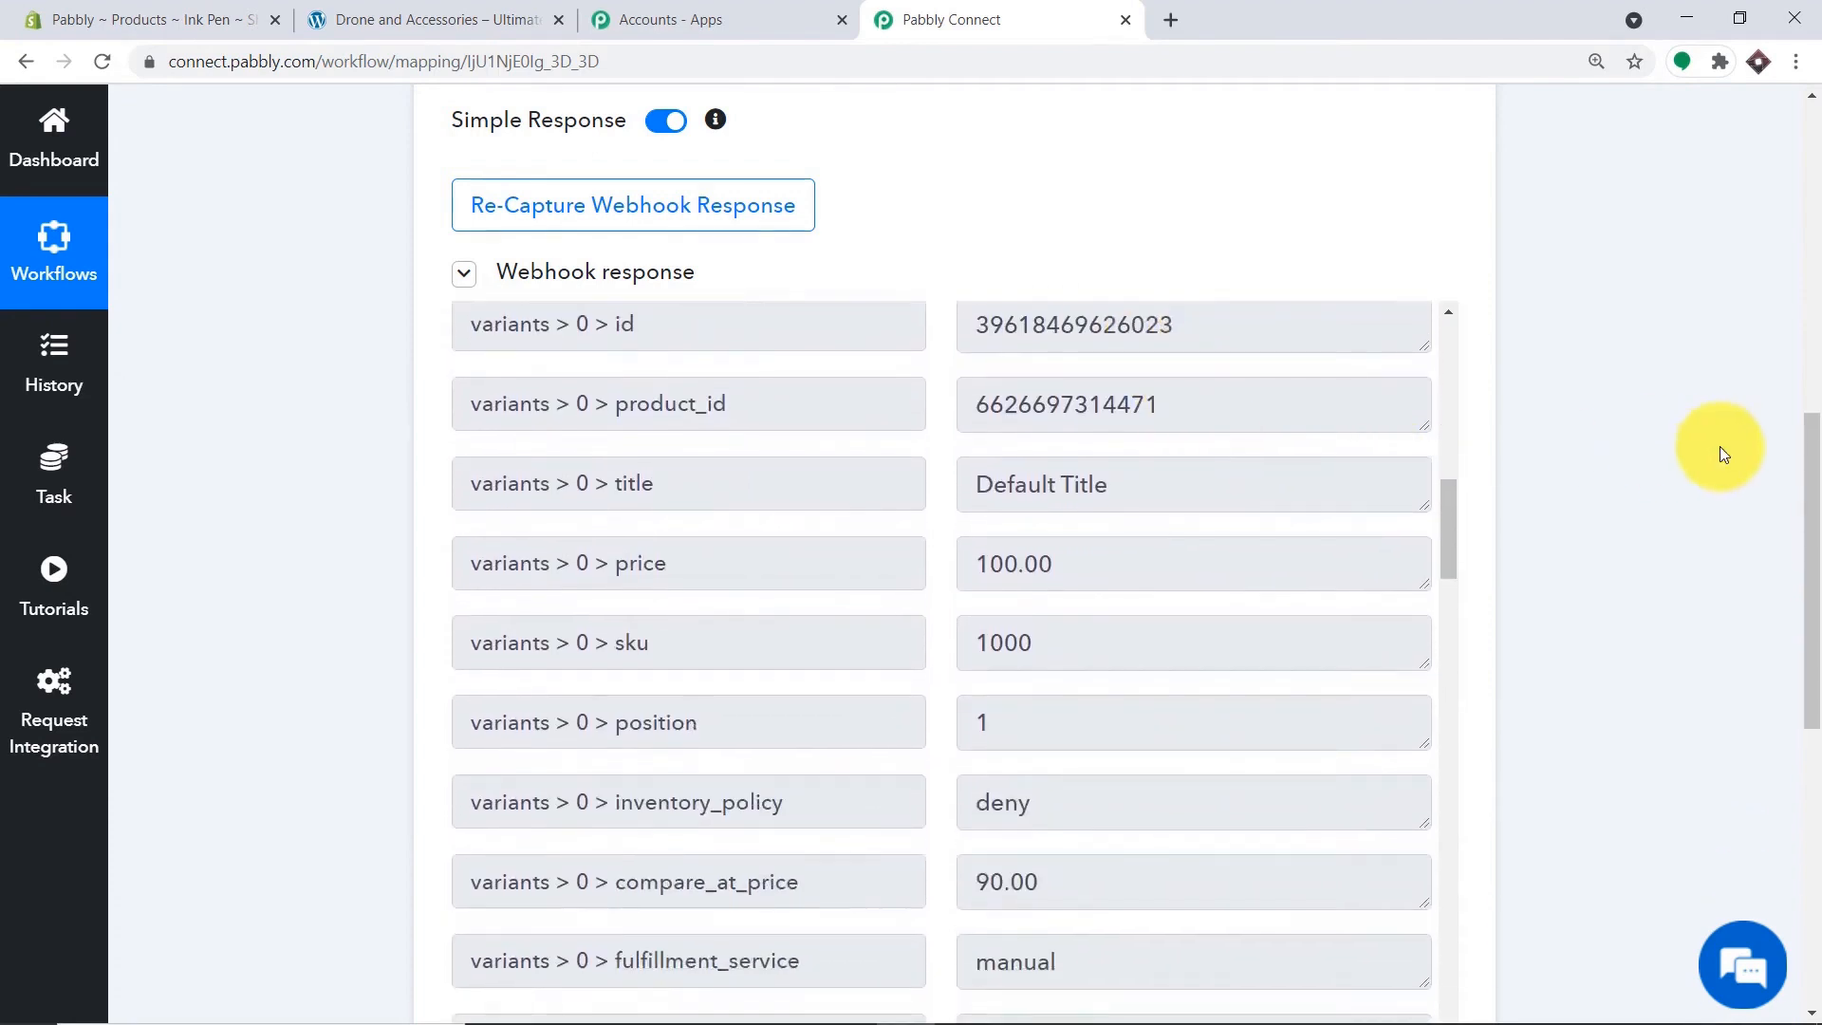
drag(1809, 495, 1812, 583)
scroll(1180, 225, down, 1)
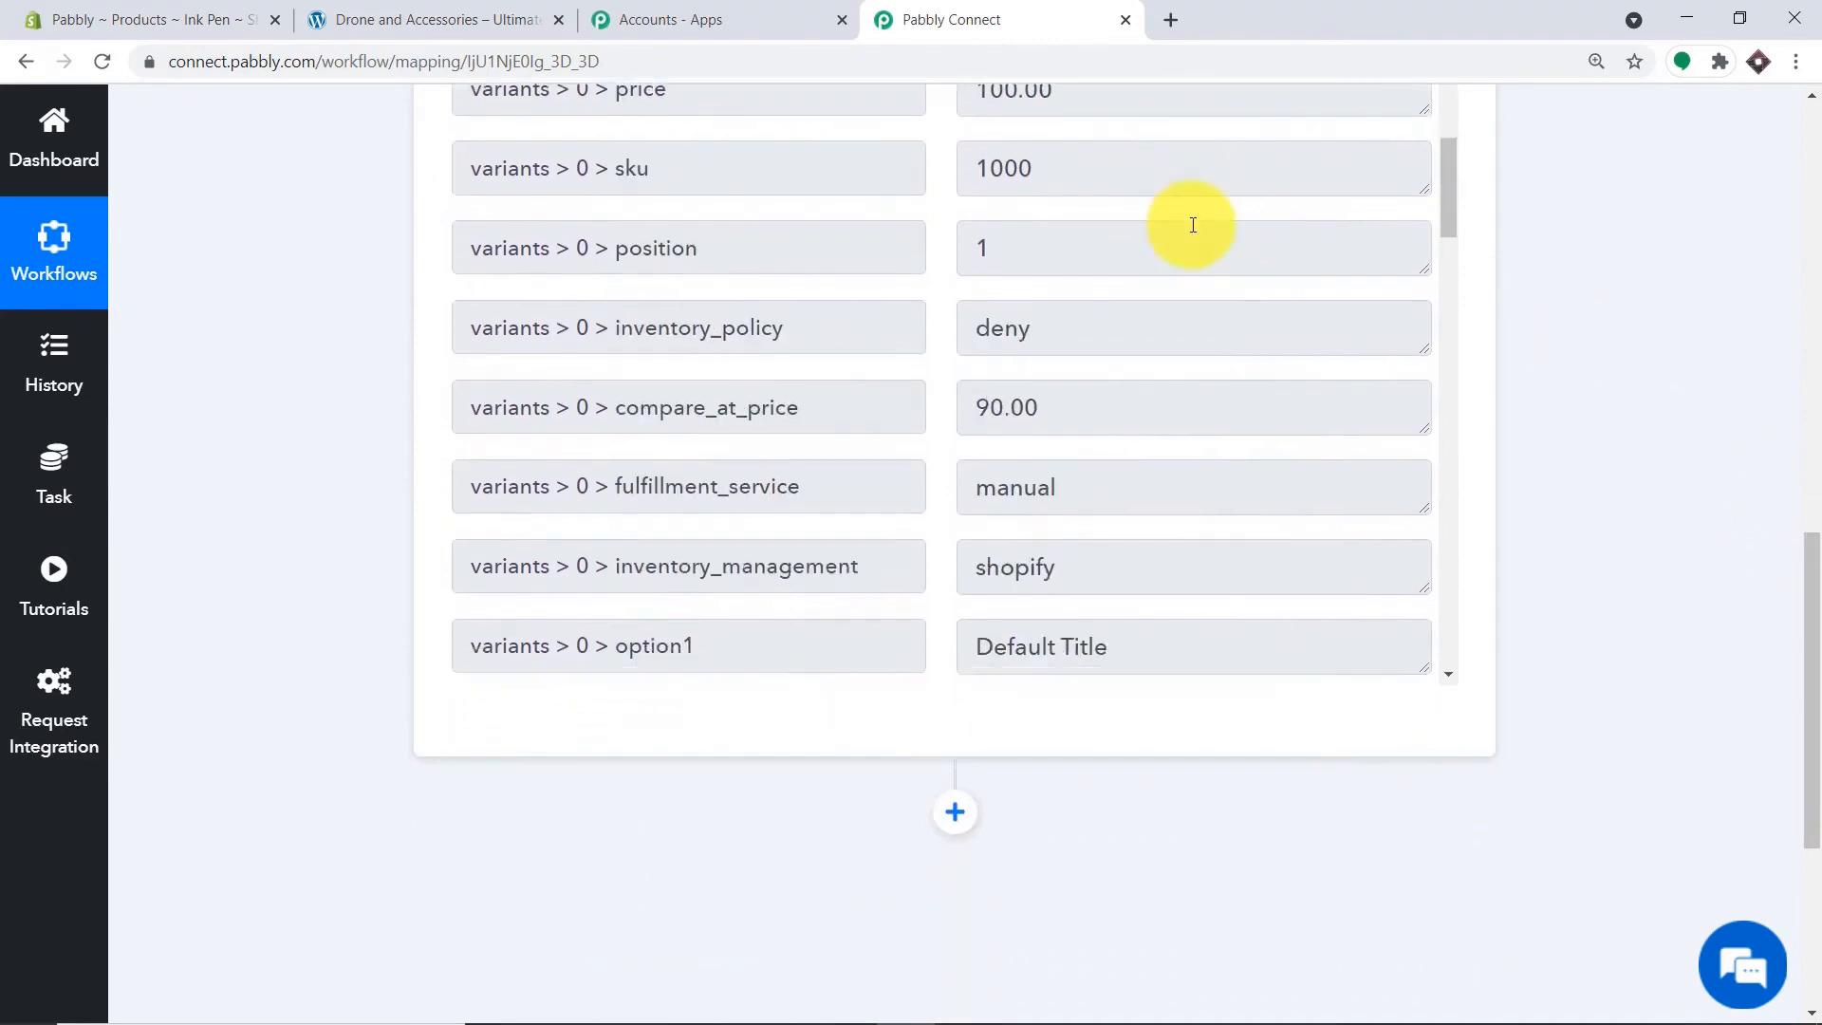
drag(1446, 223, 1480, 643)
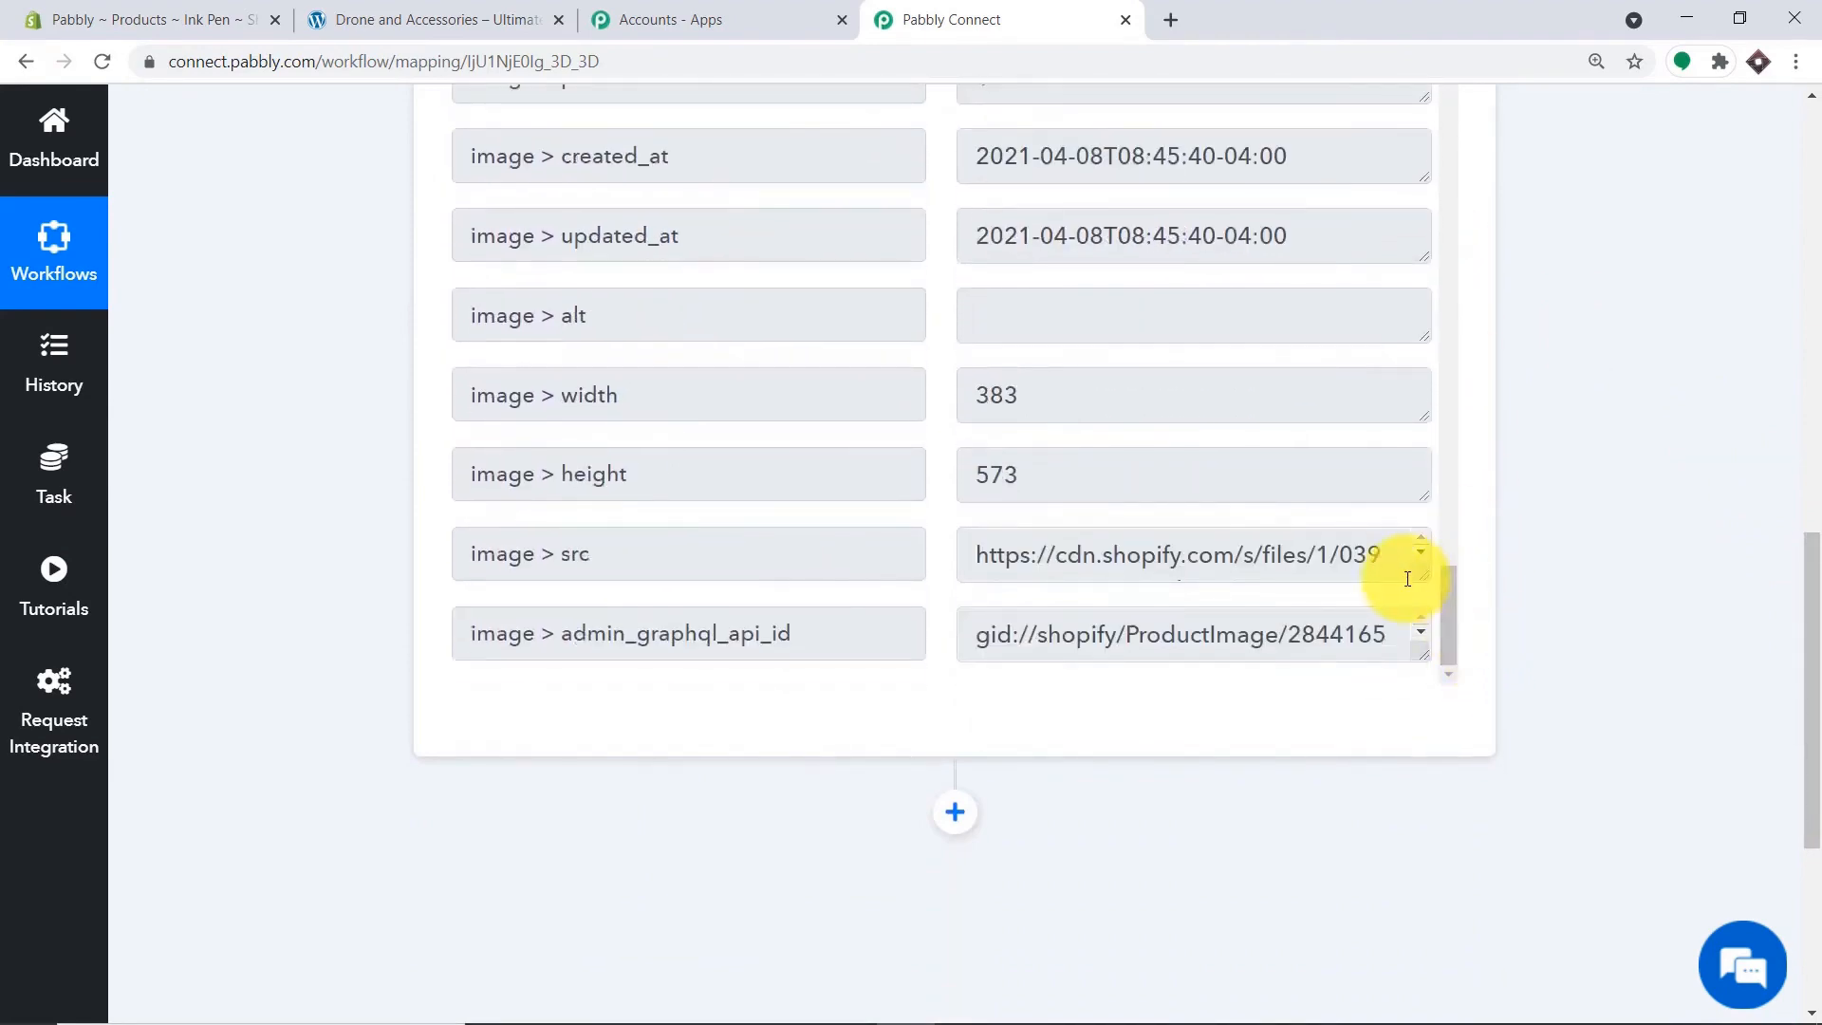
scroll(1424, 654, down, 1)
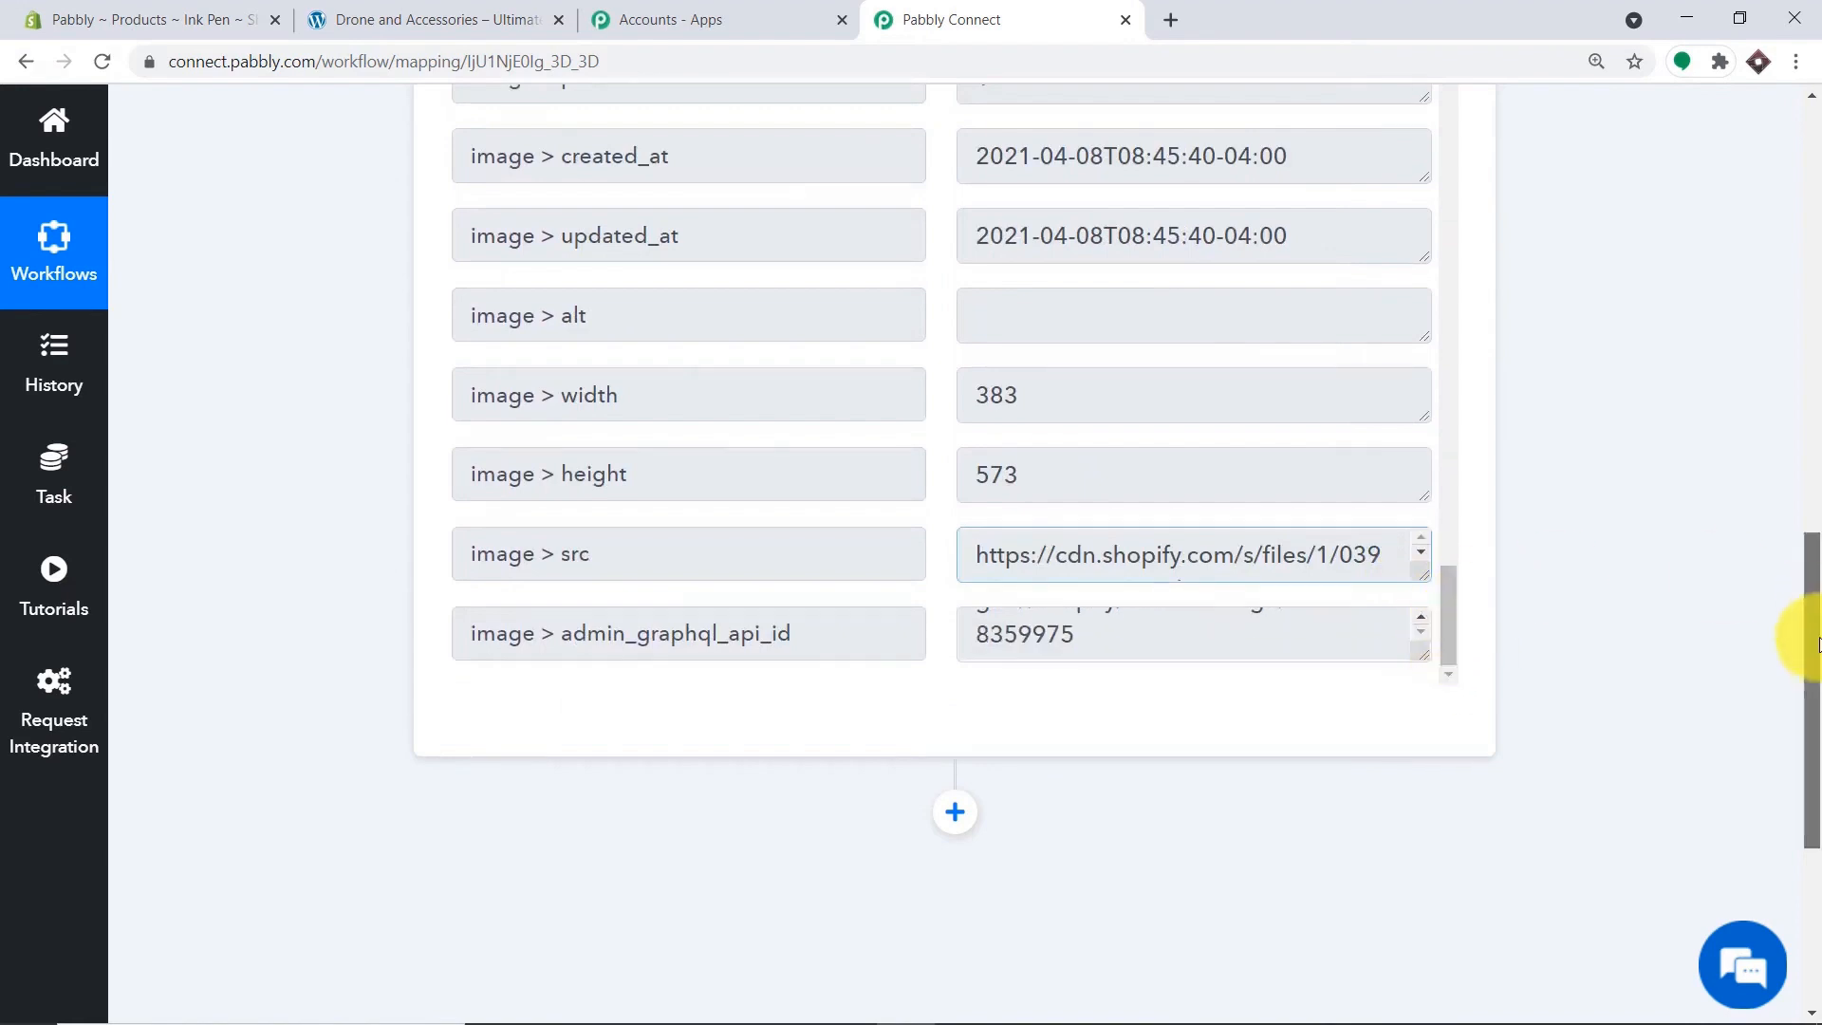
scroll(1793, 639, down, 1)
Copy the image src URL and load it in a new tab to confirm the Pens.png photo.
drag(1419, 459, 1431, 614)
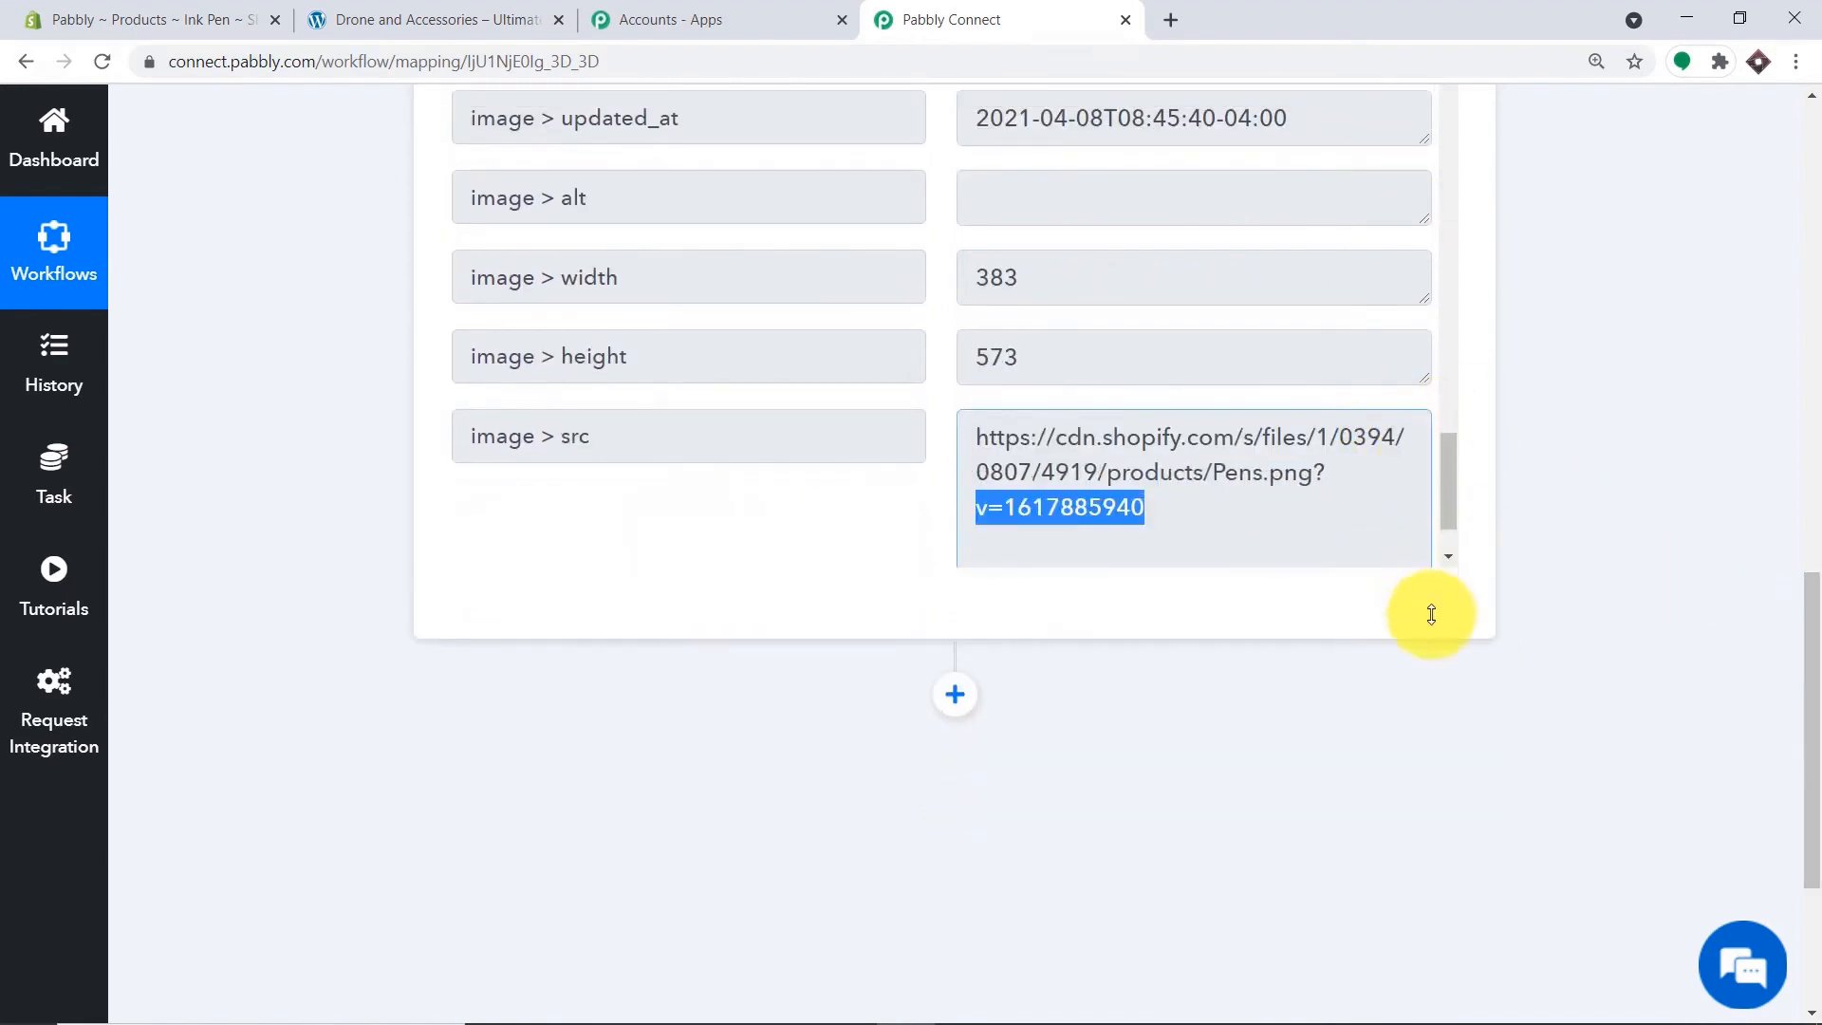
drag(1218, 515, 933, 435)
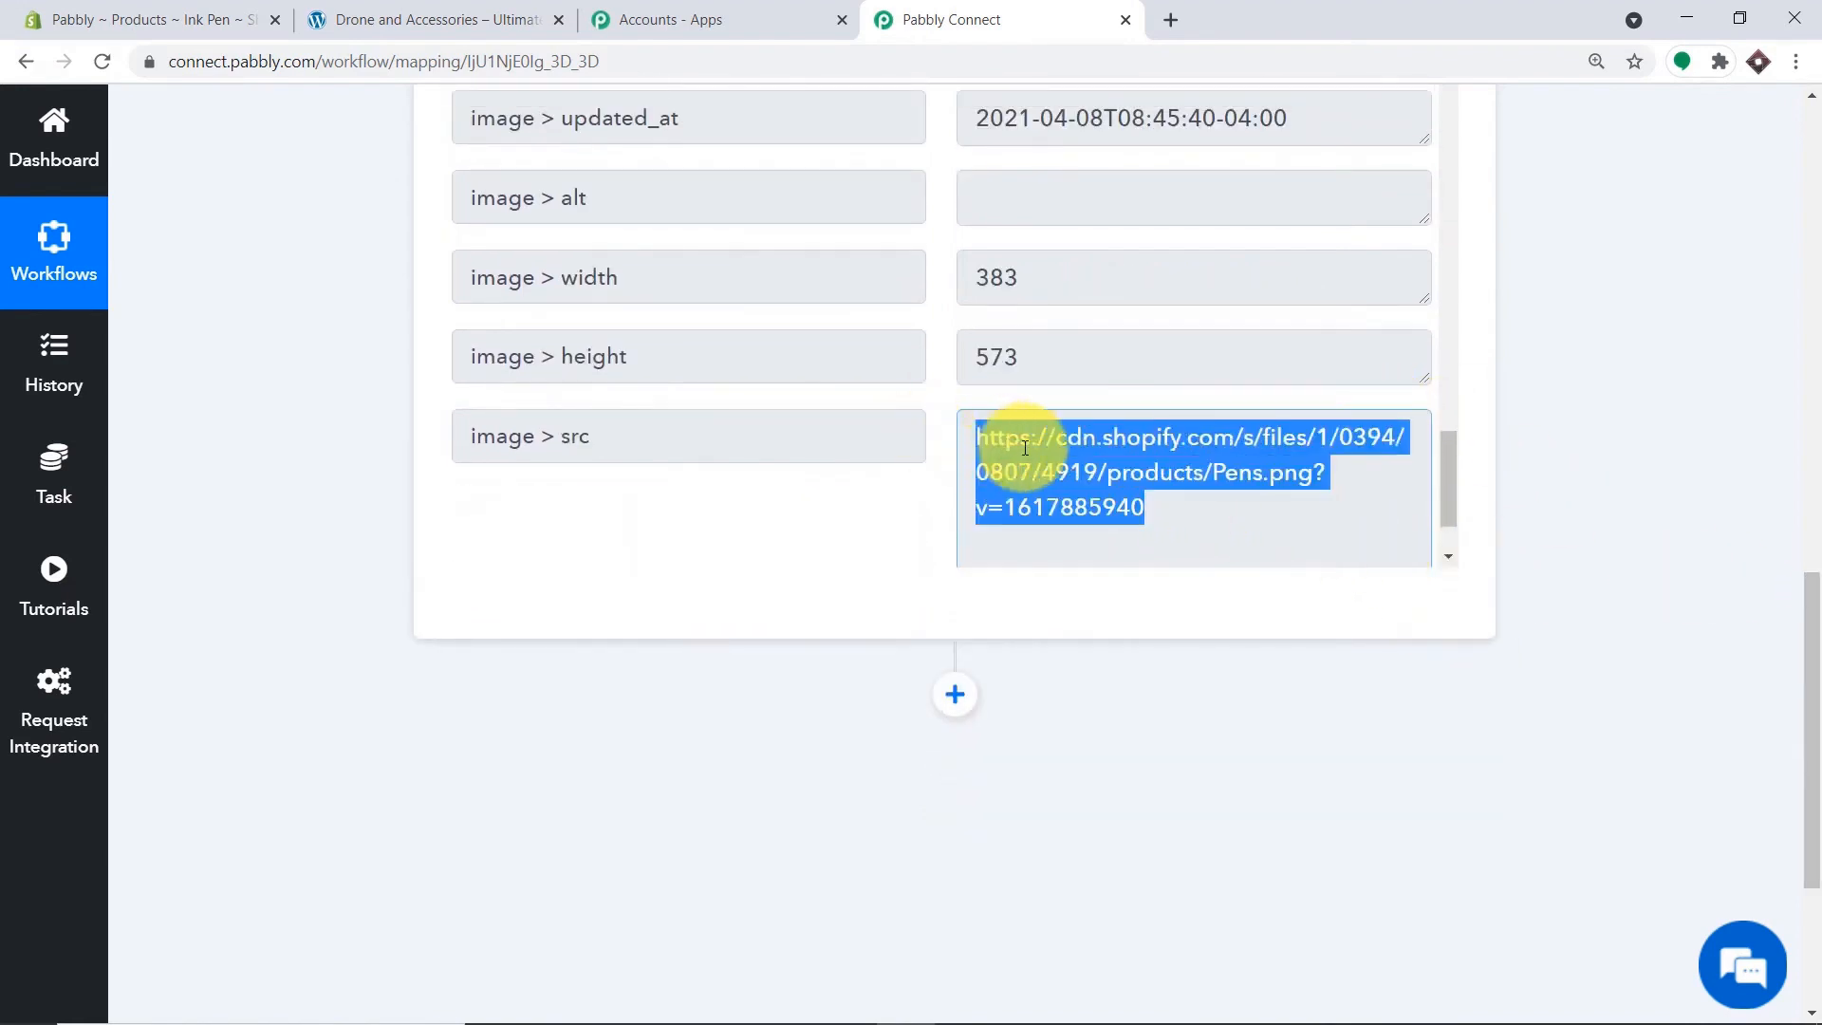
right_click(1047, 466)
click(1067, 475)
click(1172, 32)
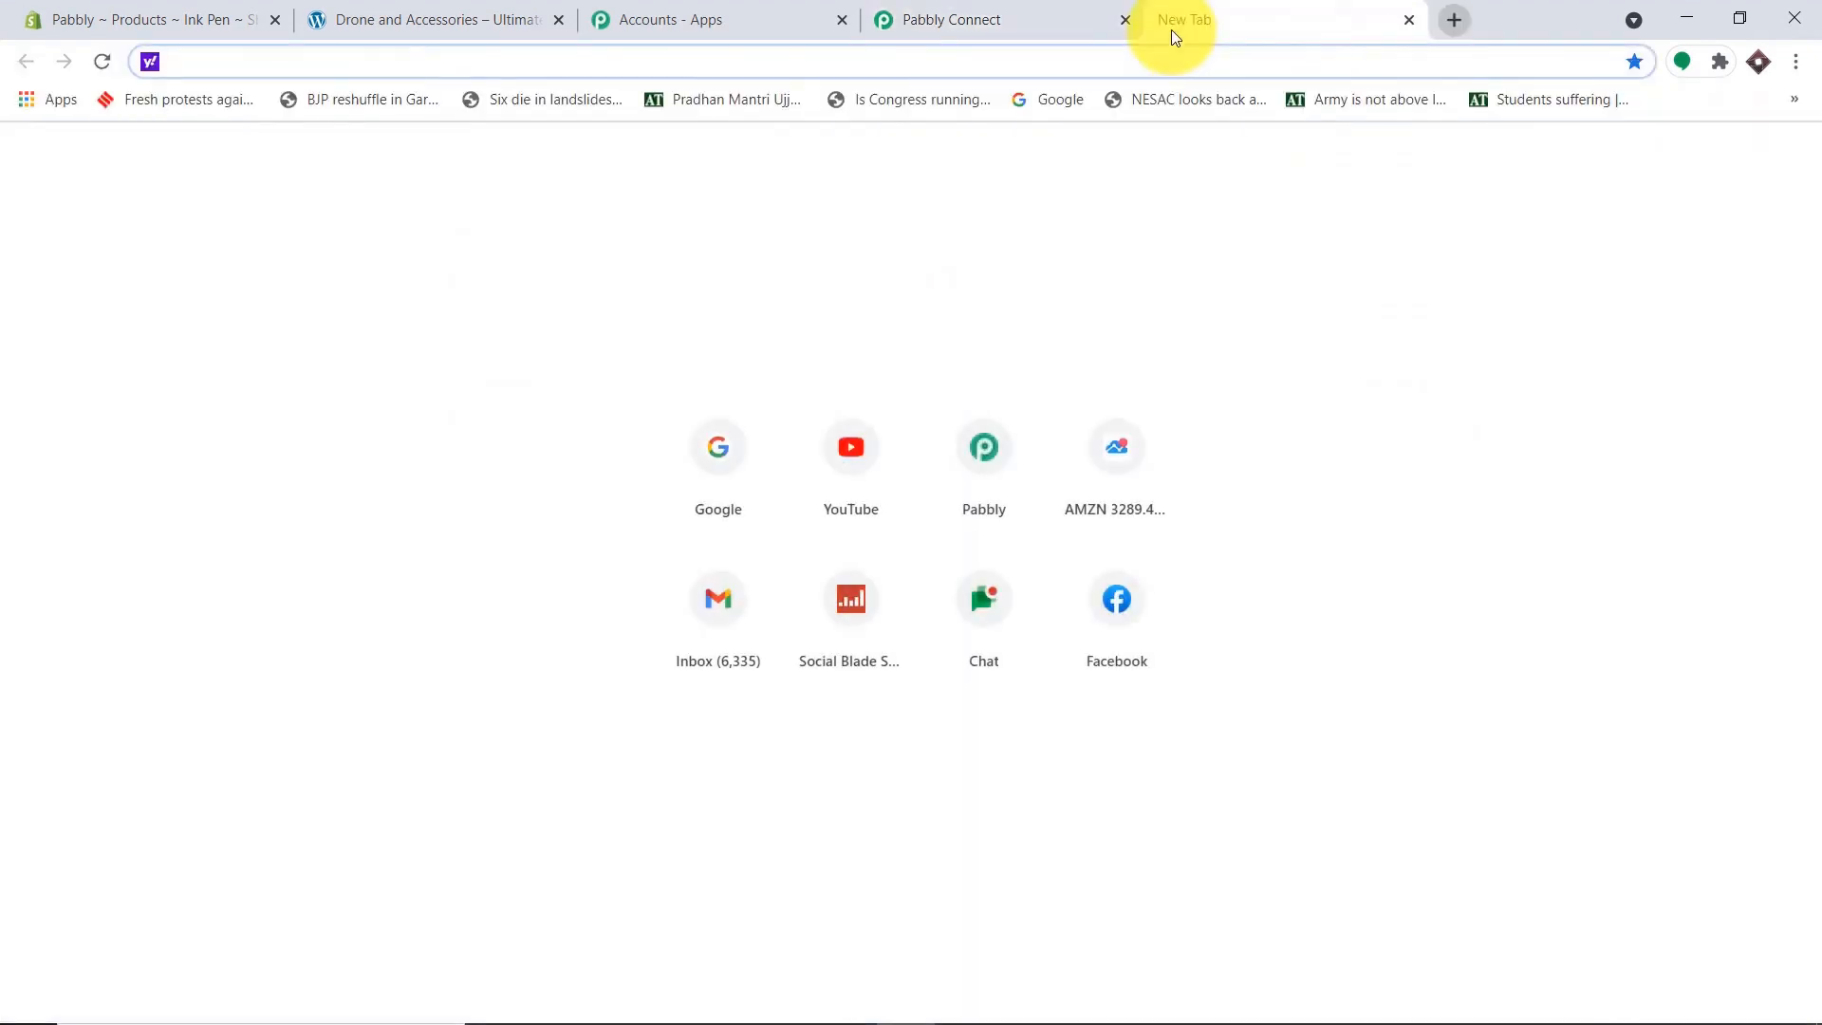
key(ctrl+v)
key(Return)
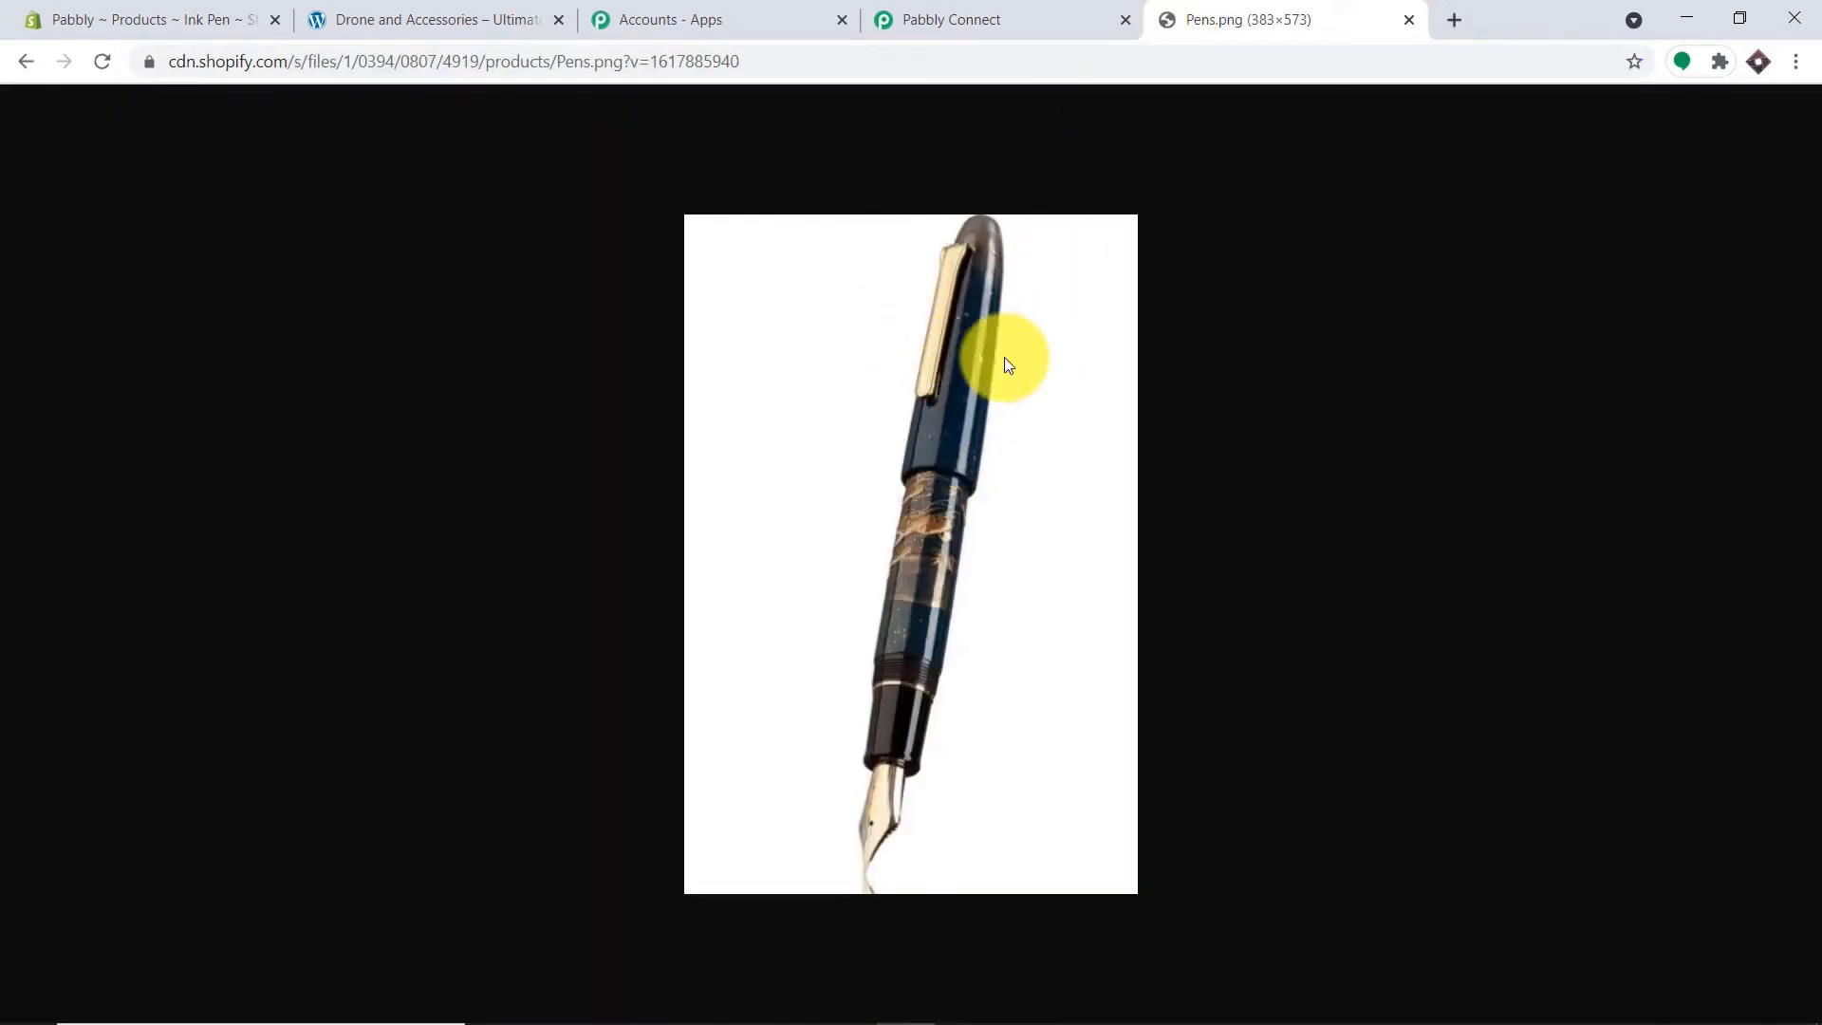
Return to the Pabbly Connect workflow and clear the src field selection.
click(513, 19)
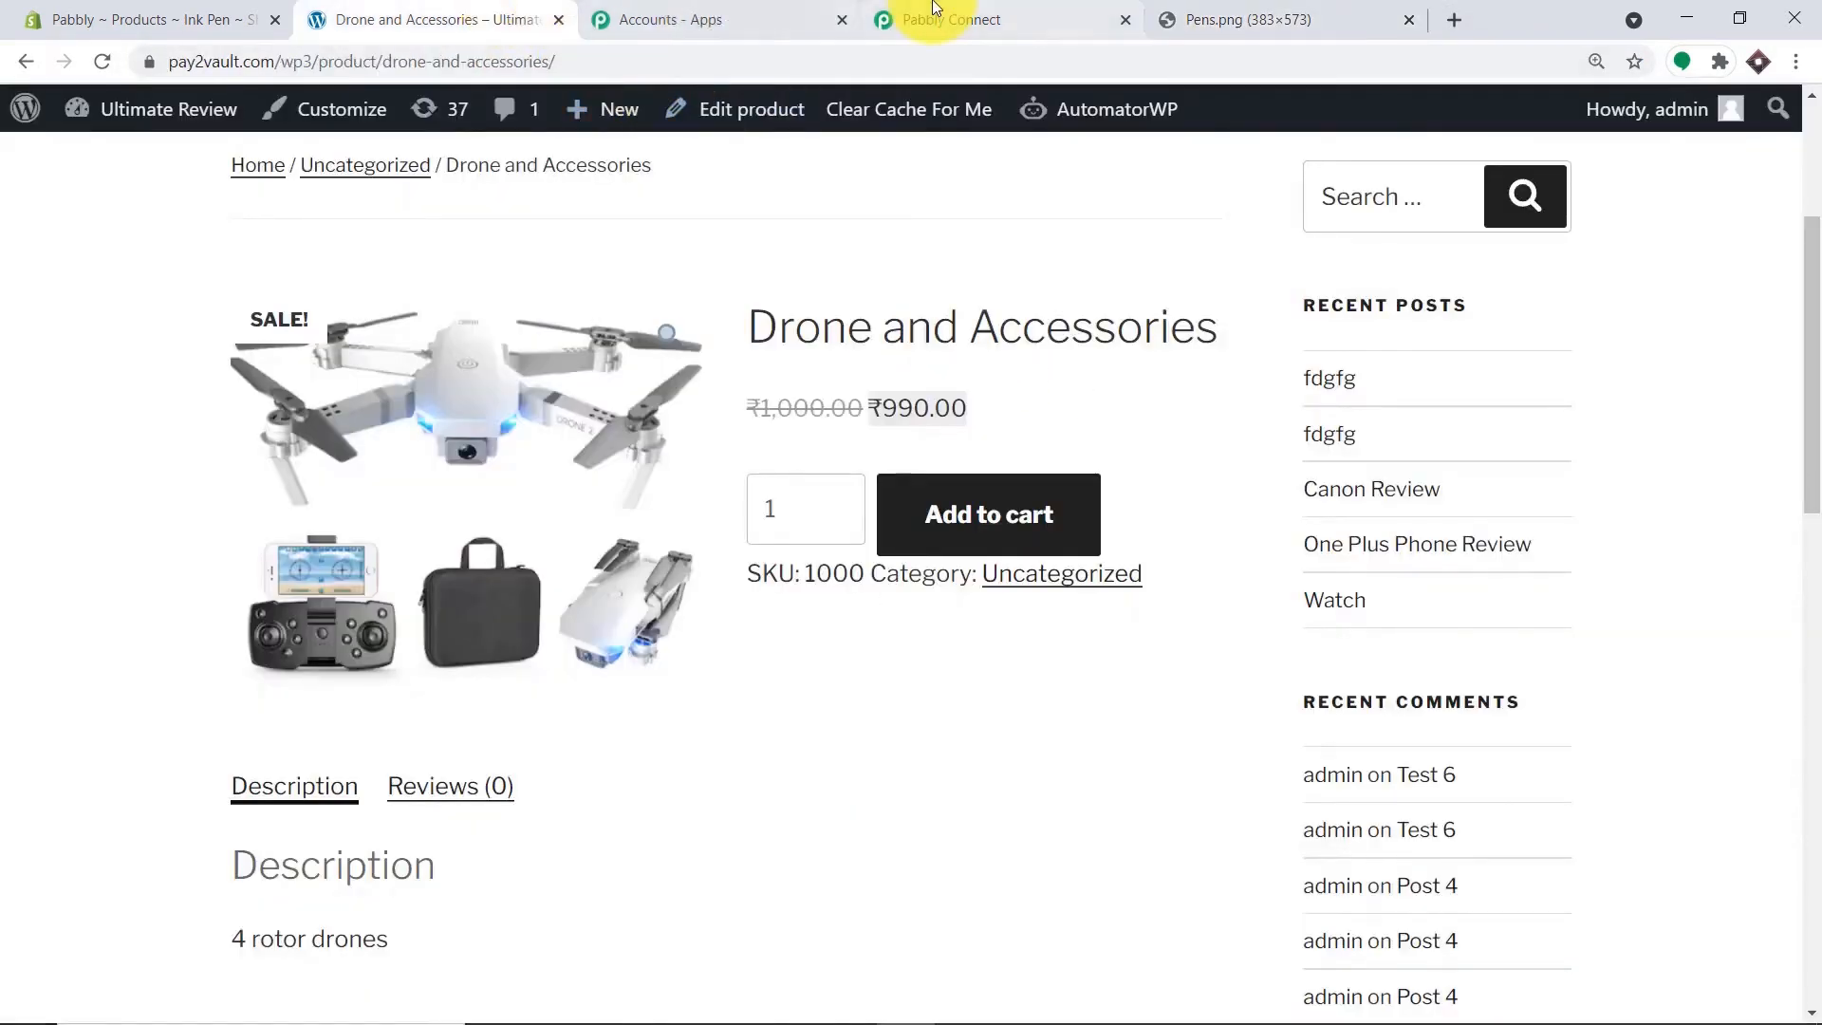
click(935, 12)
click(1626, 366)
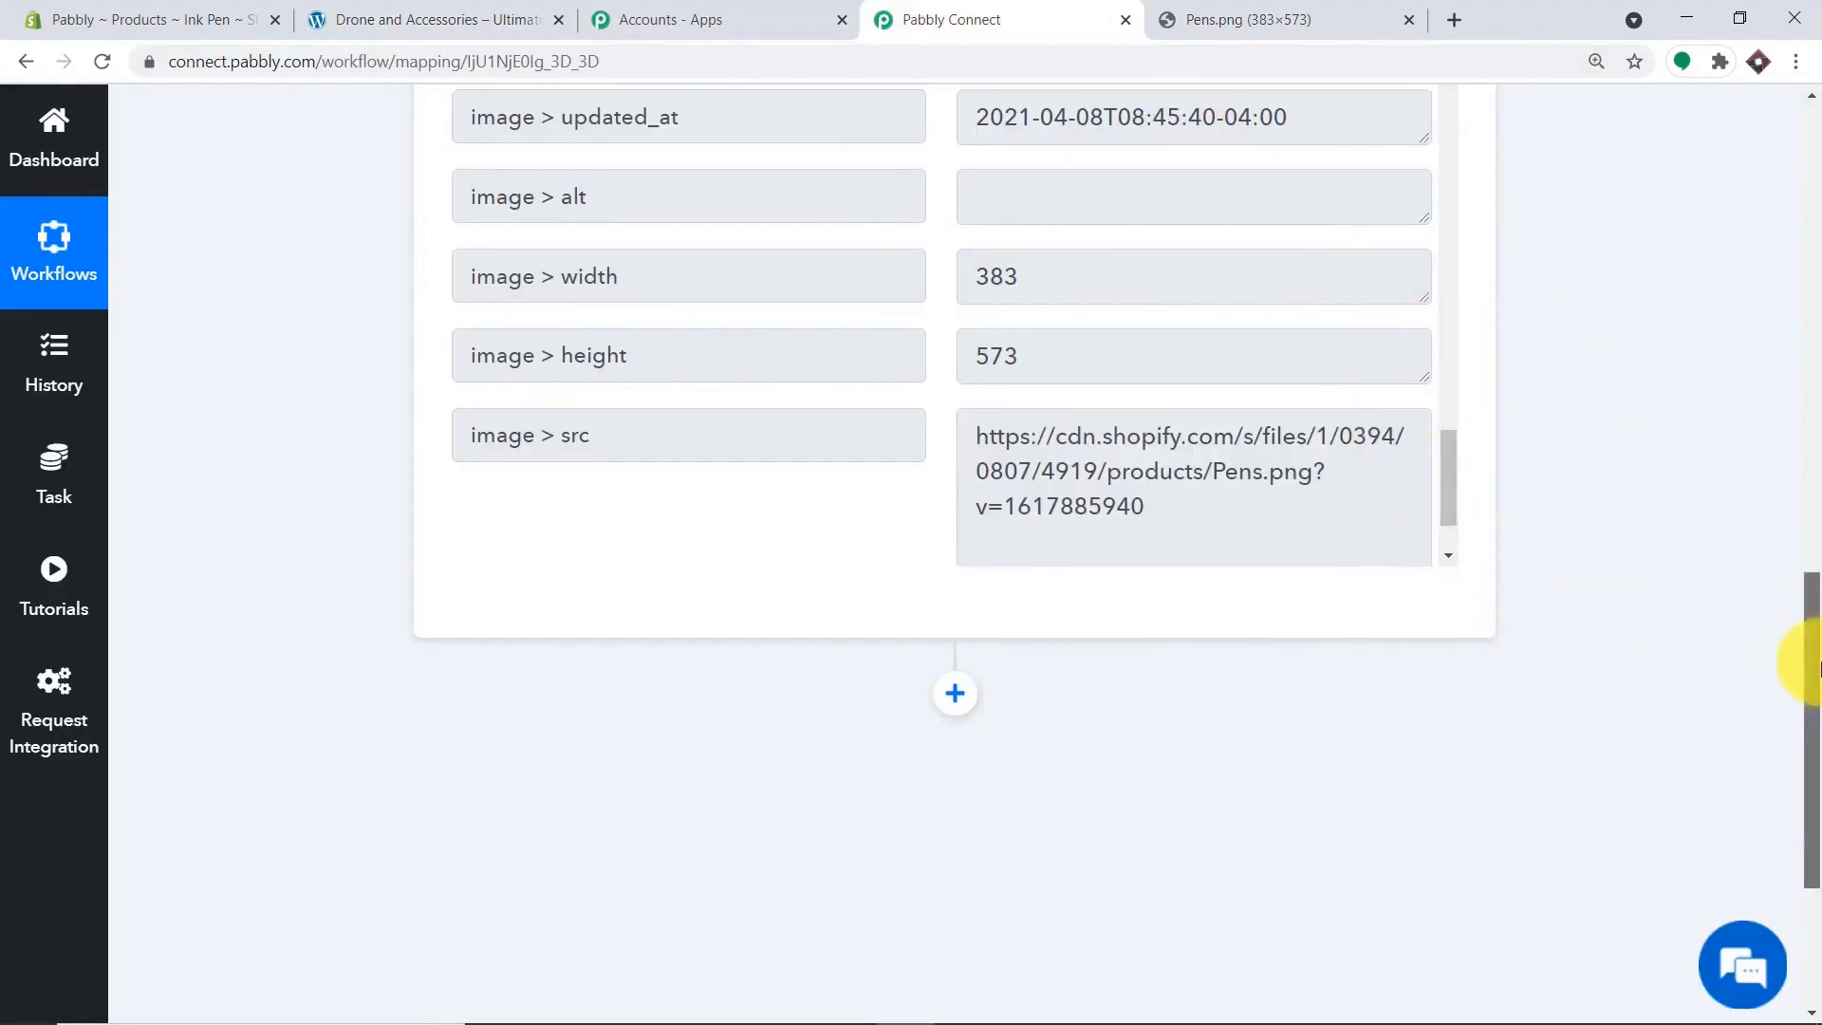
drag(1805, 651, 1805, 744)
Add a WooCommerce action step with the Create a Product event.
click(952, 353)
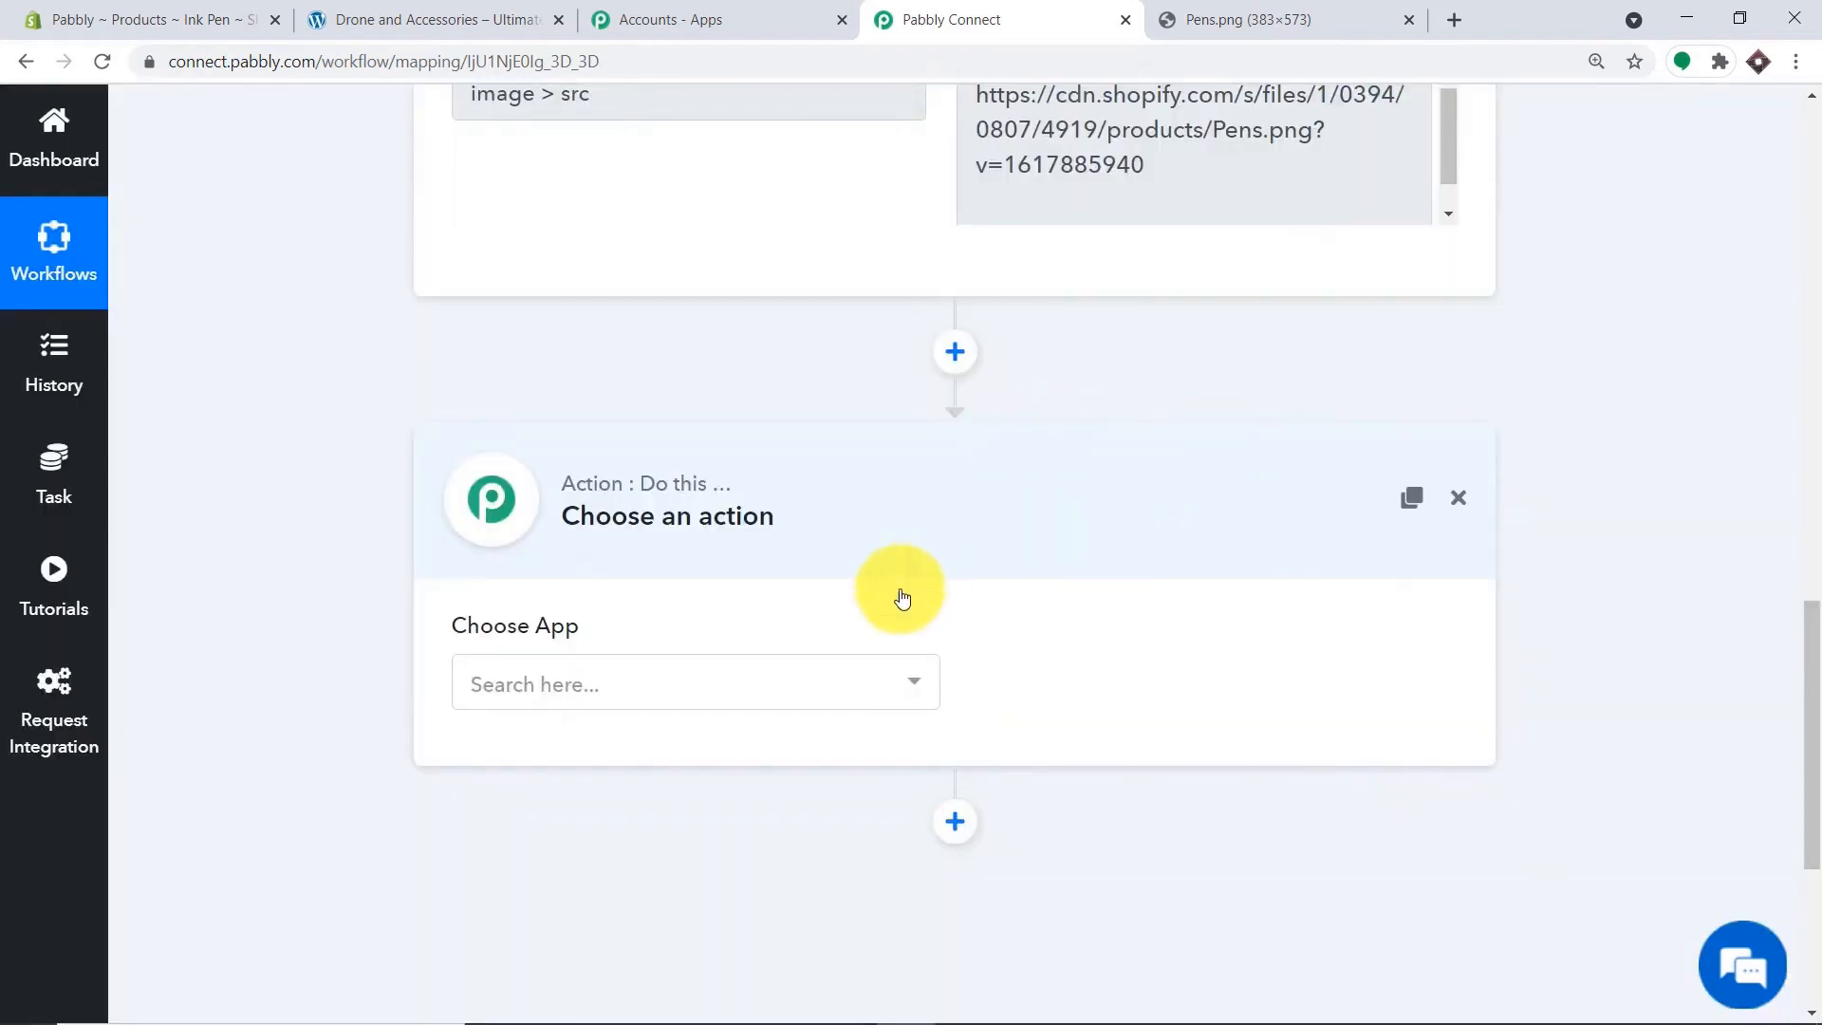
click(756, 691)
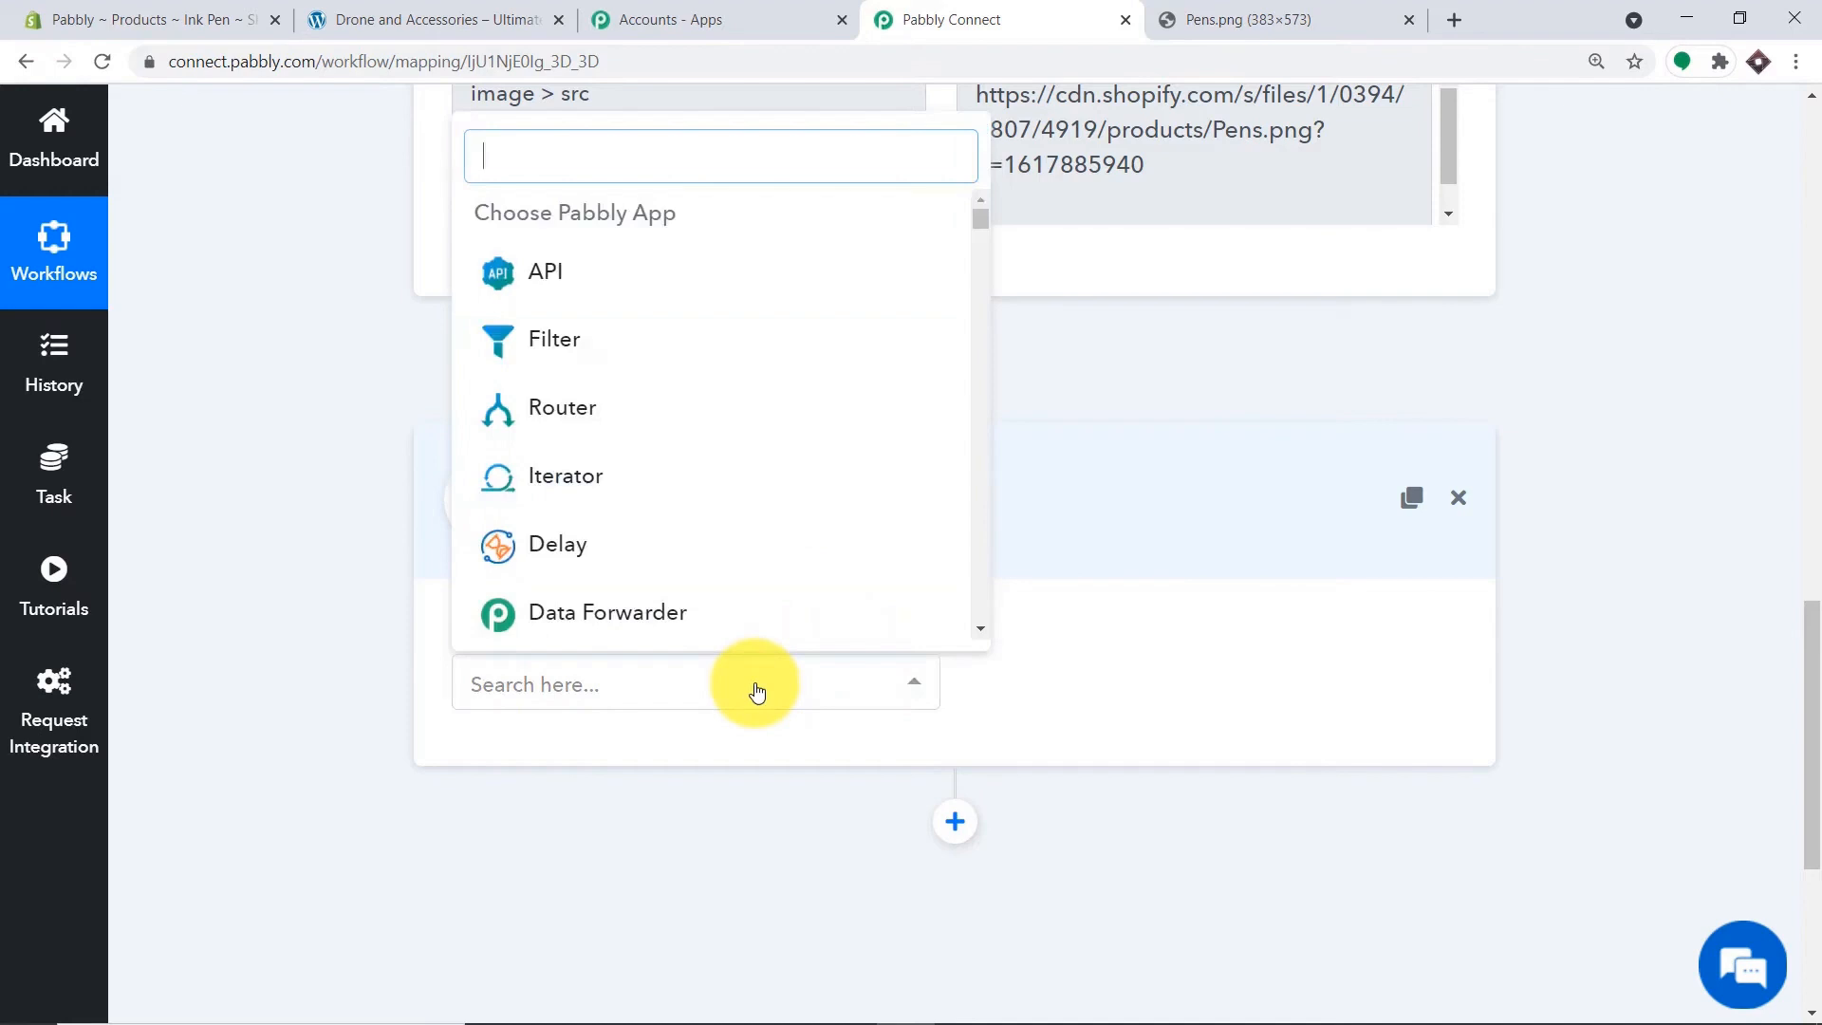
text(wooc)
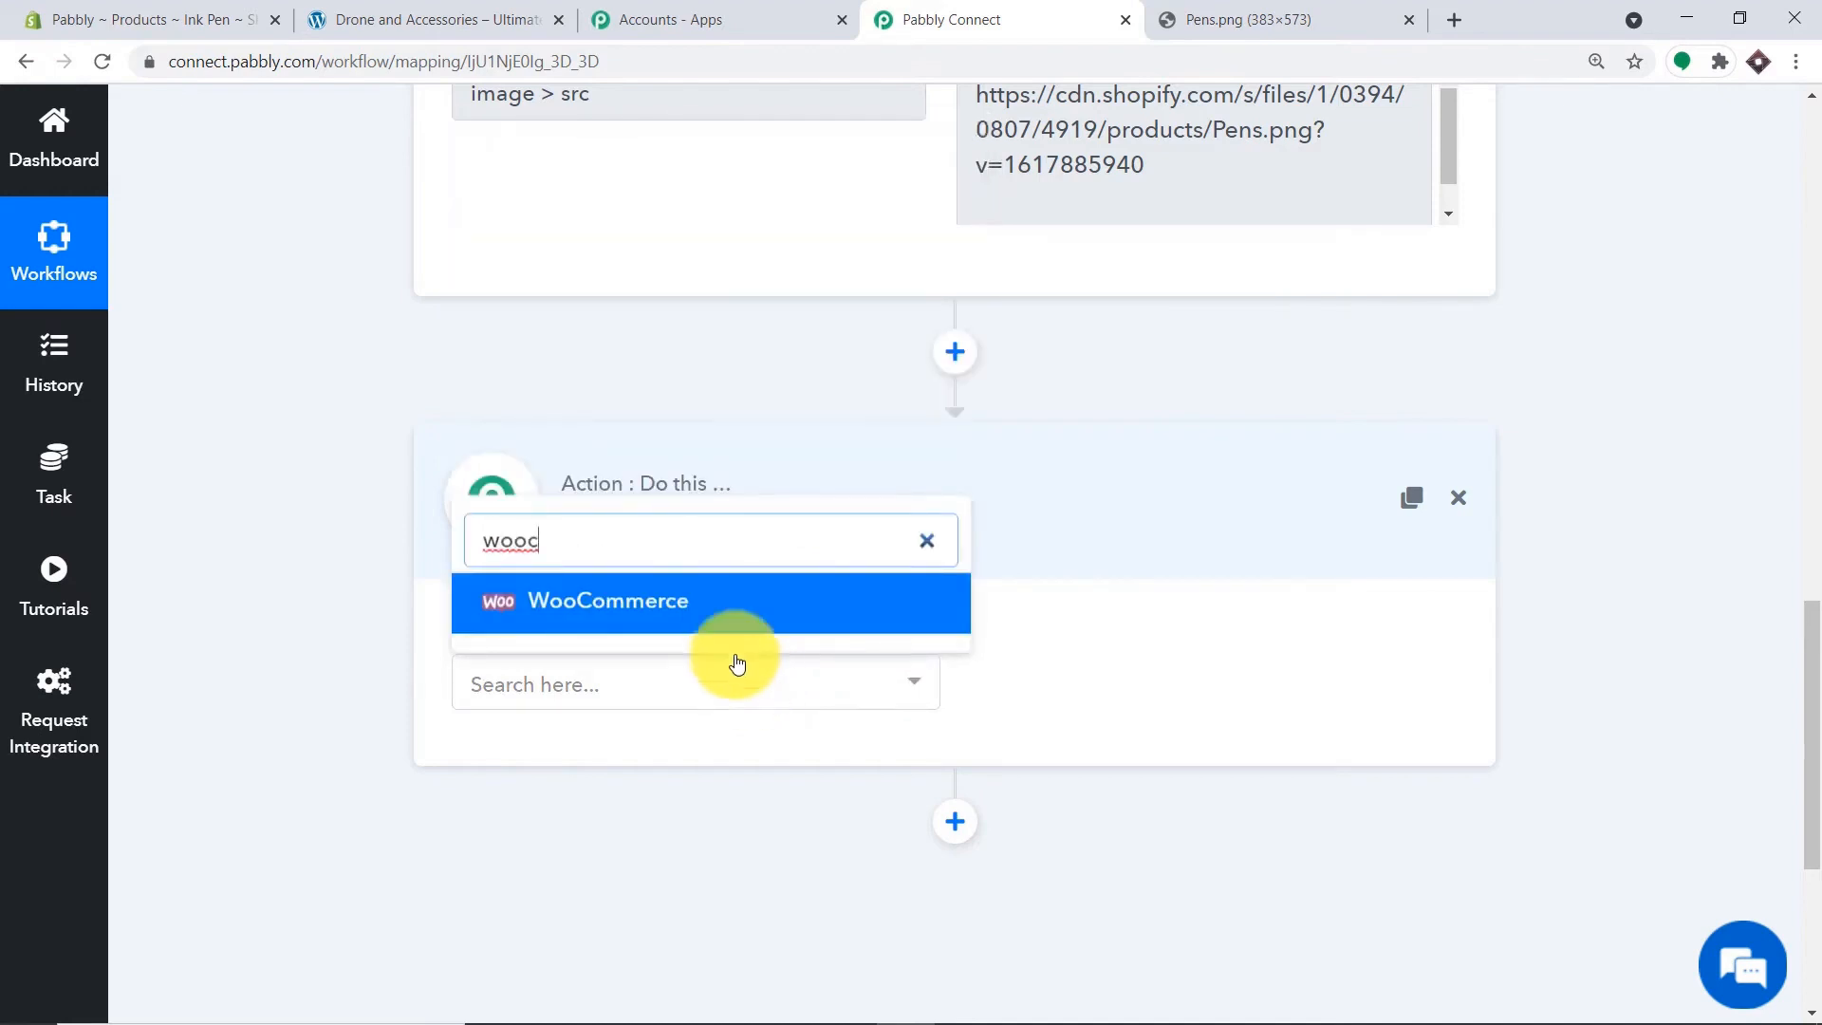
click(713, 621)
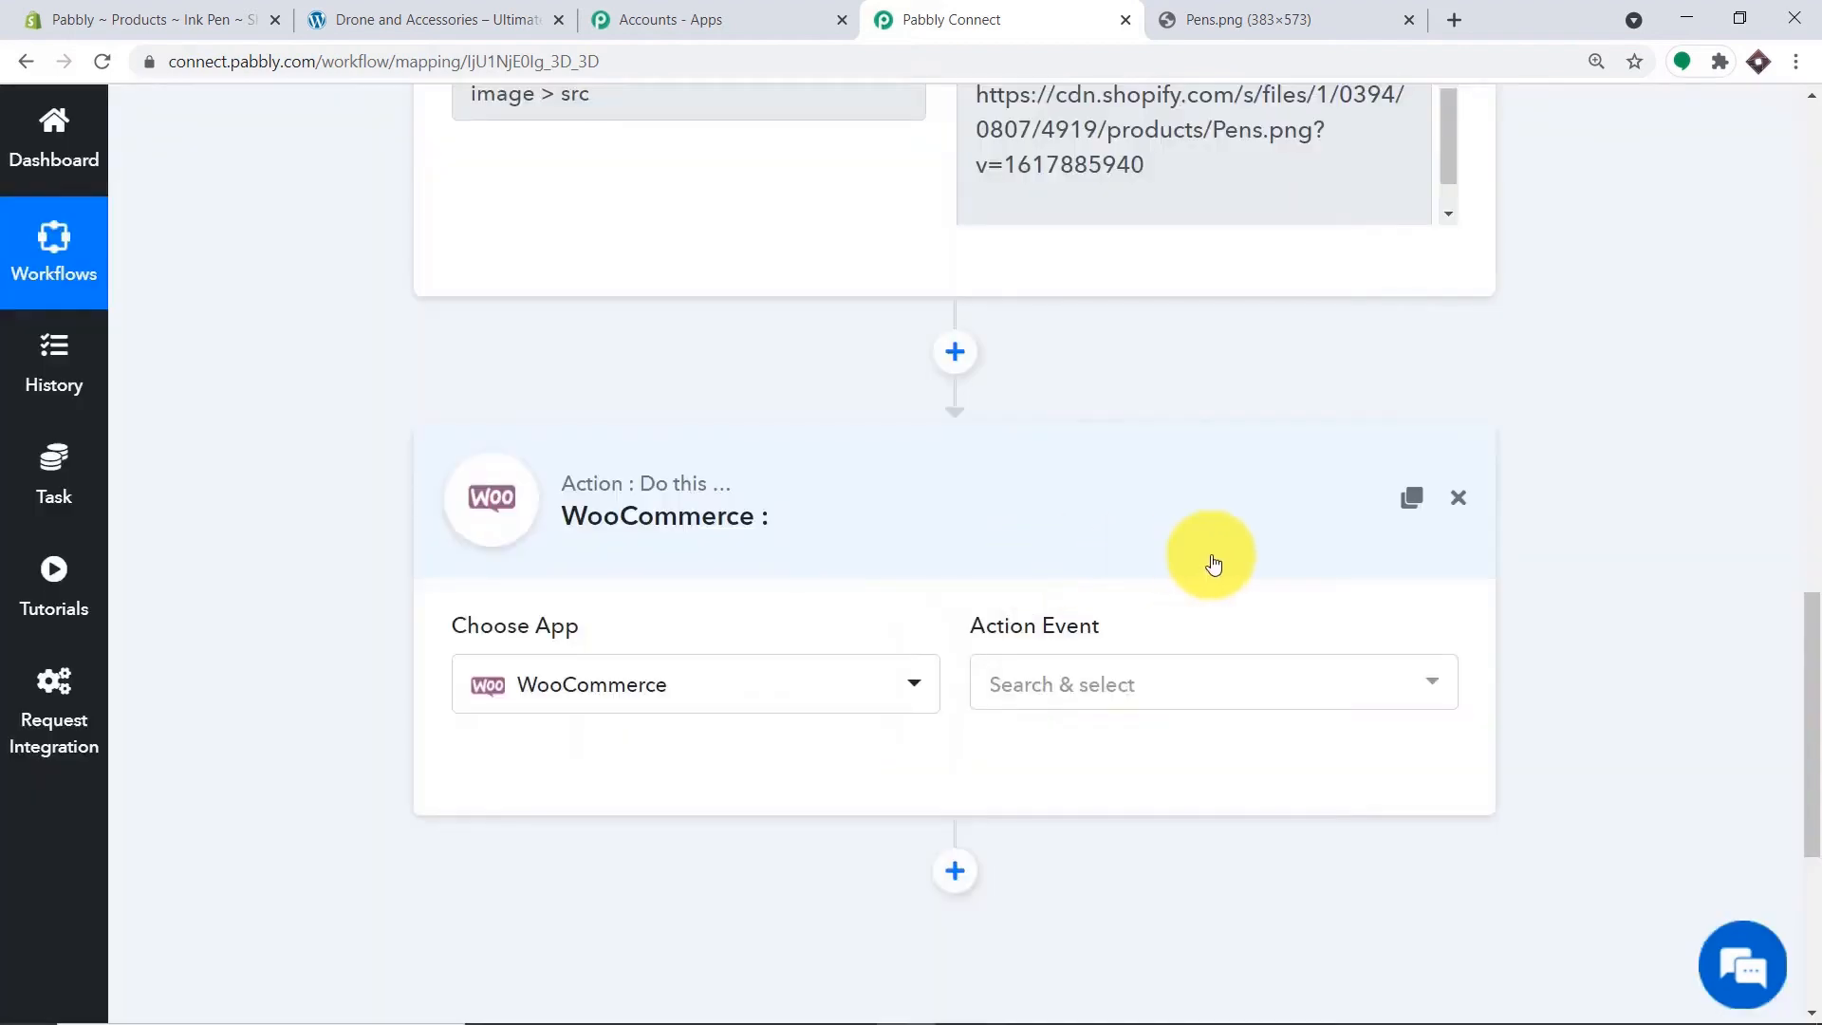
click(1057, 683)
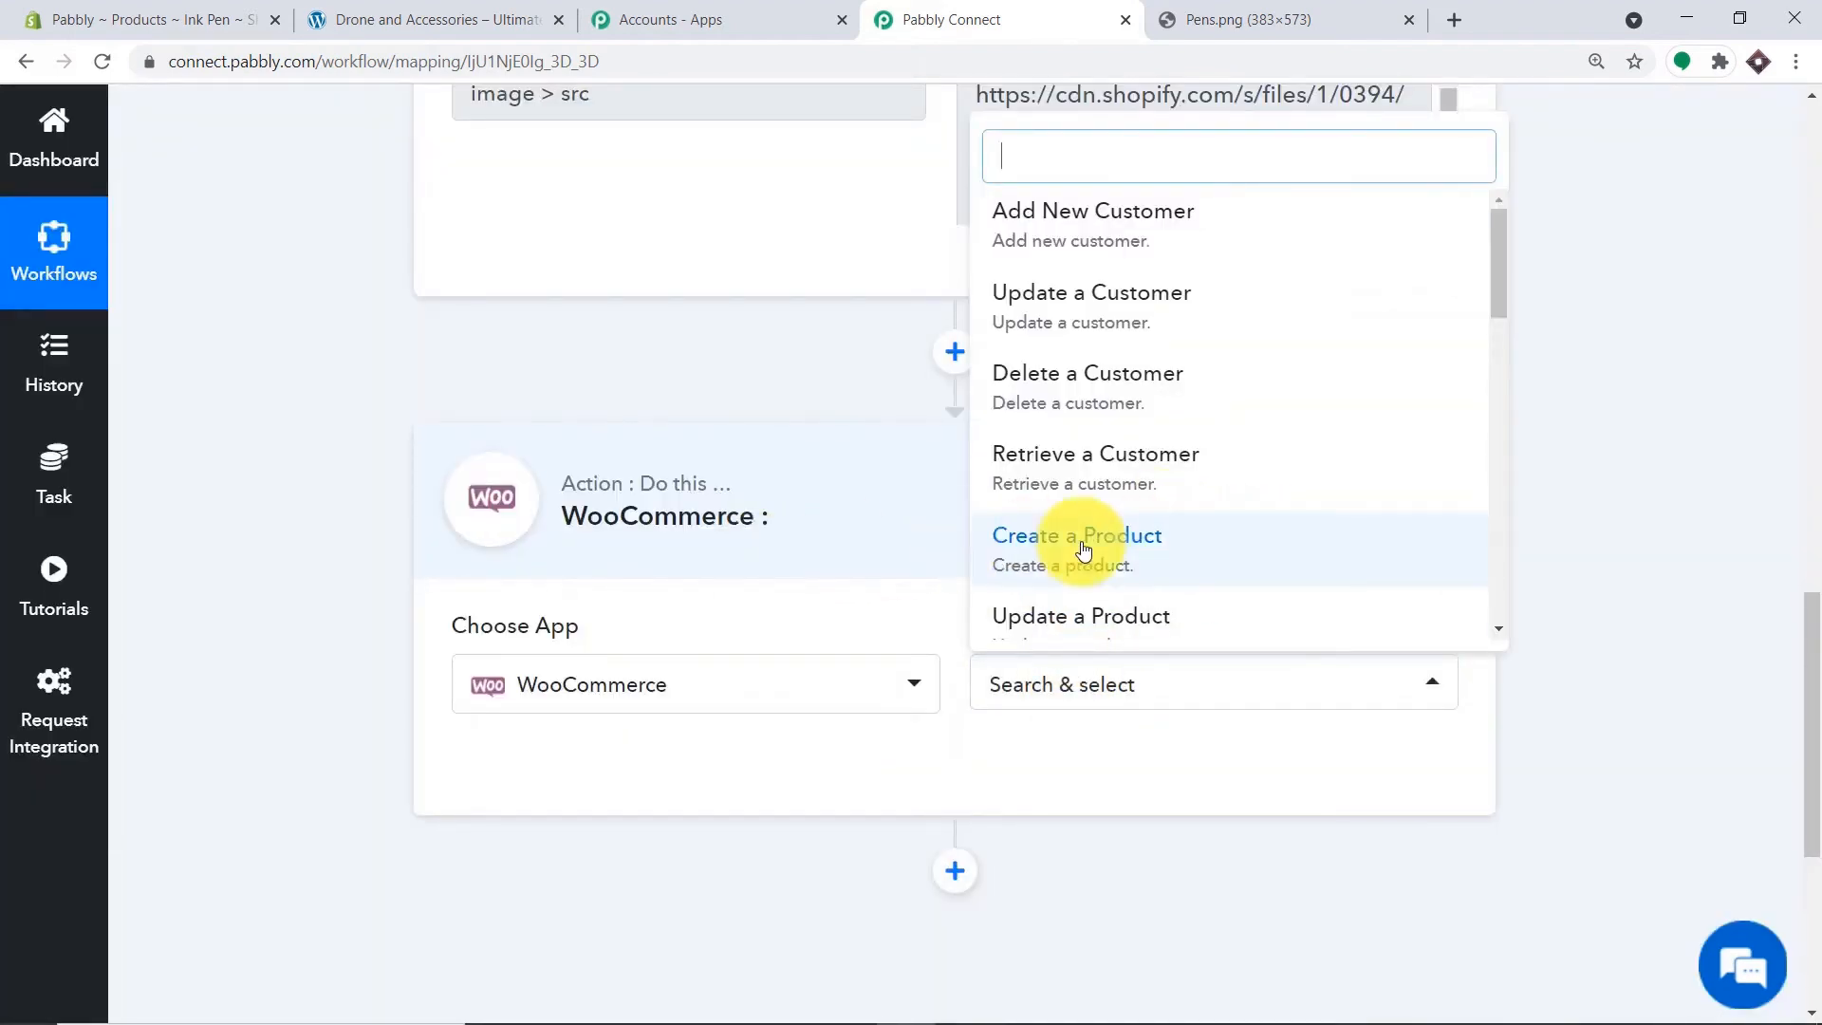
click(1072, 539)
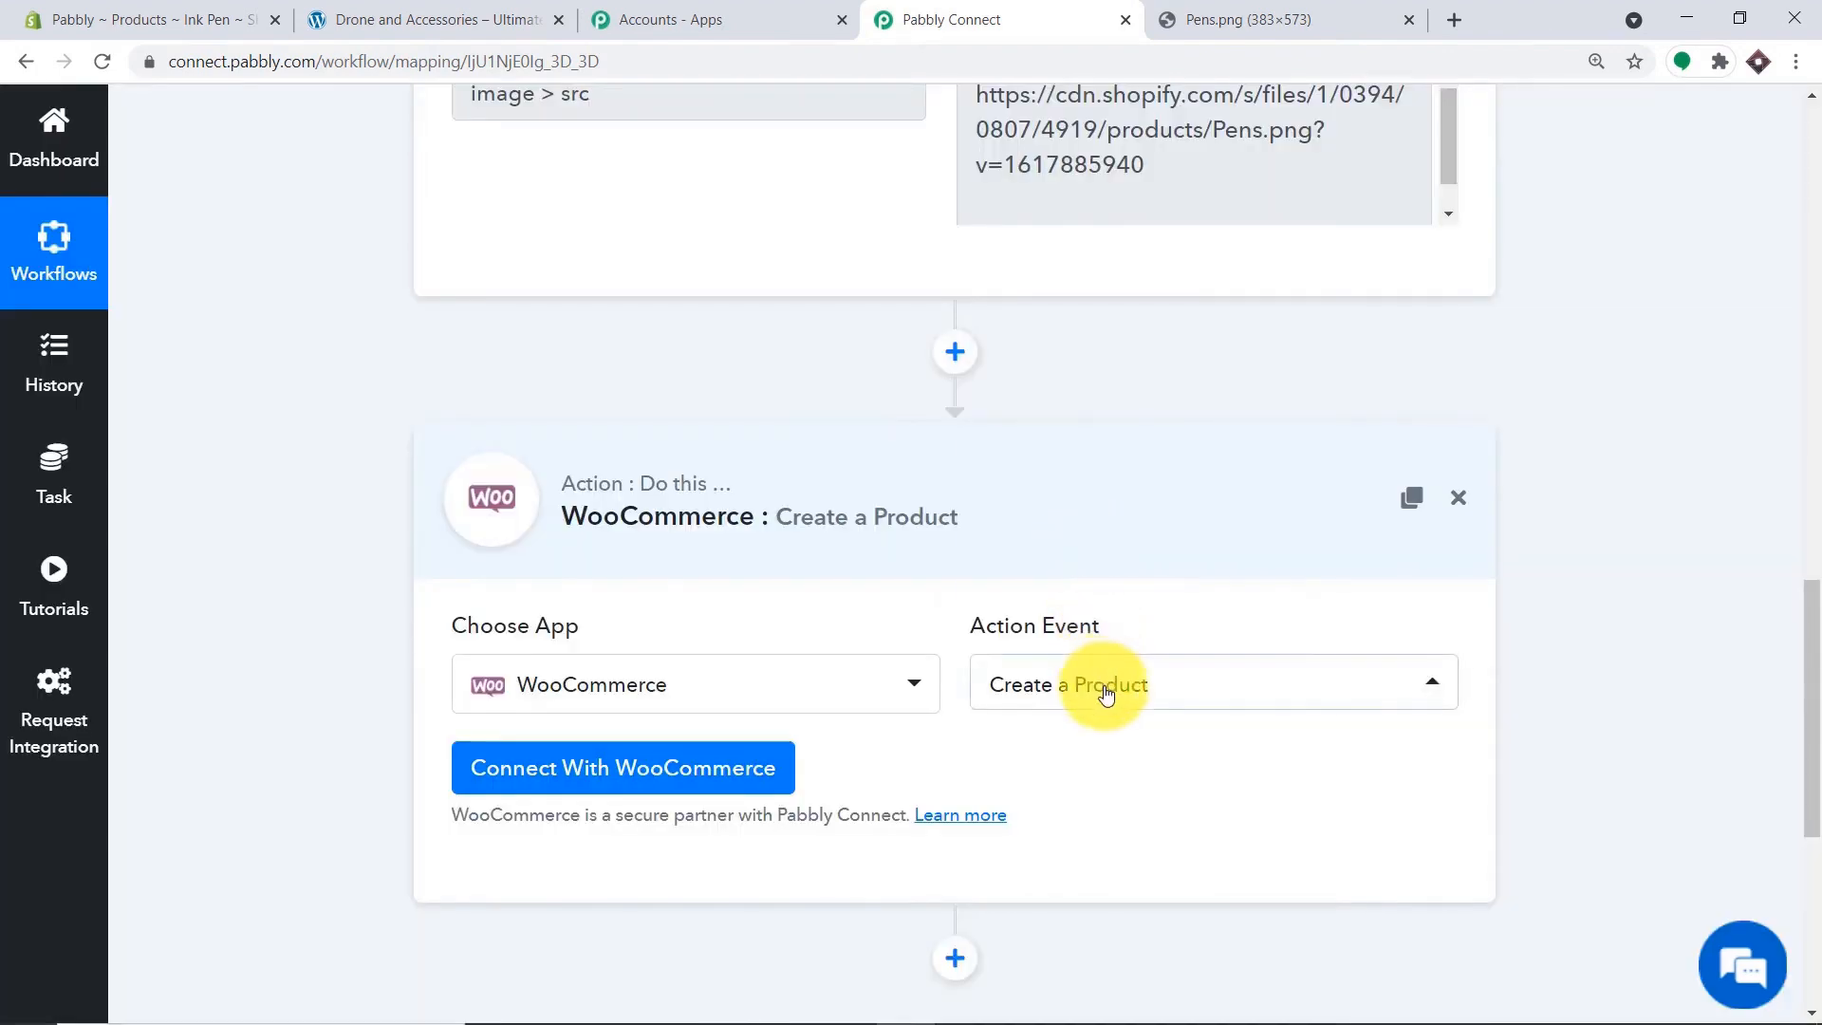
click(1105, 694)
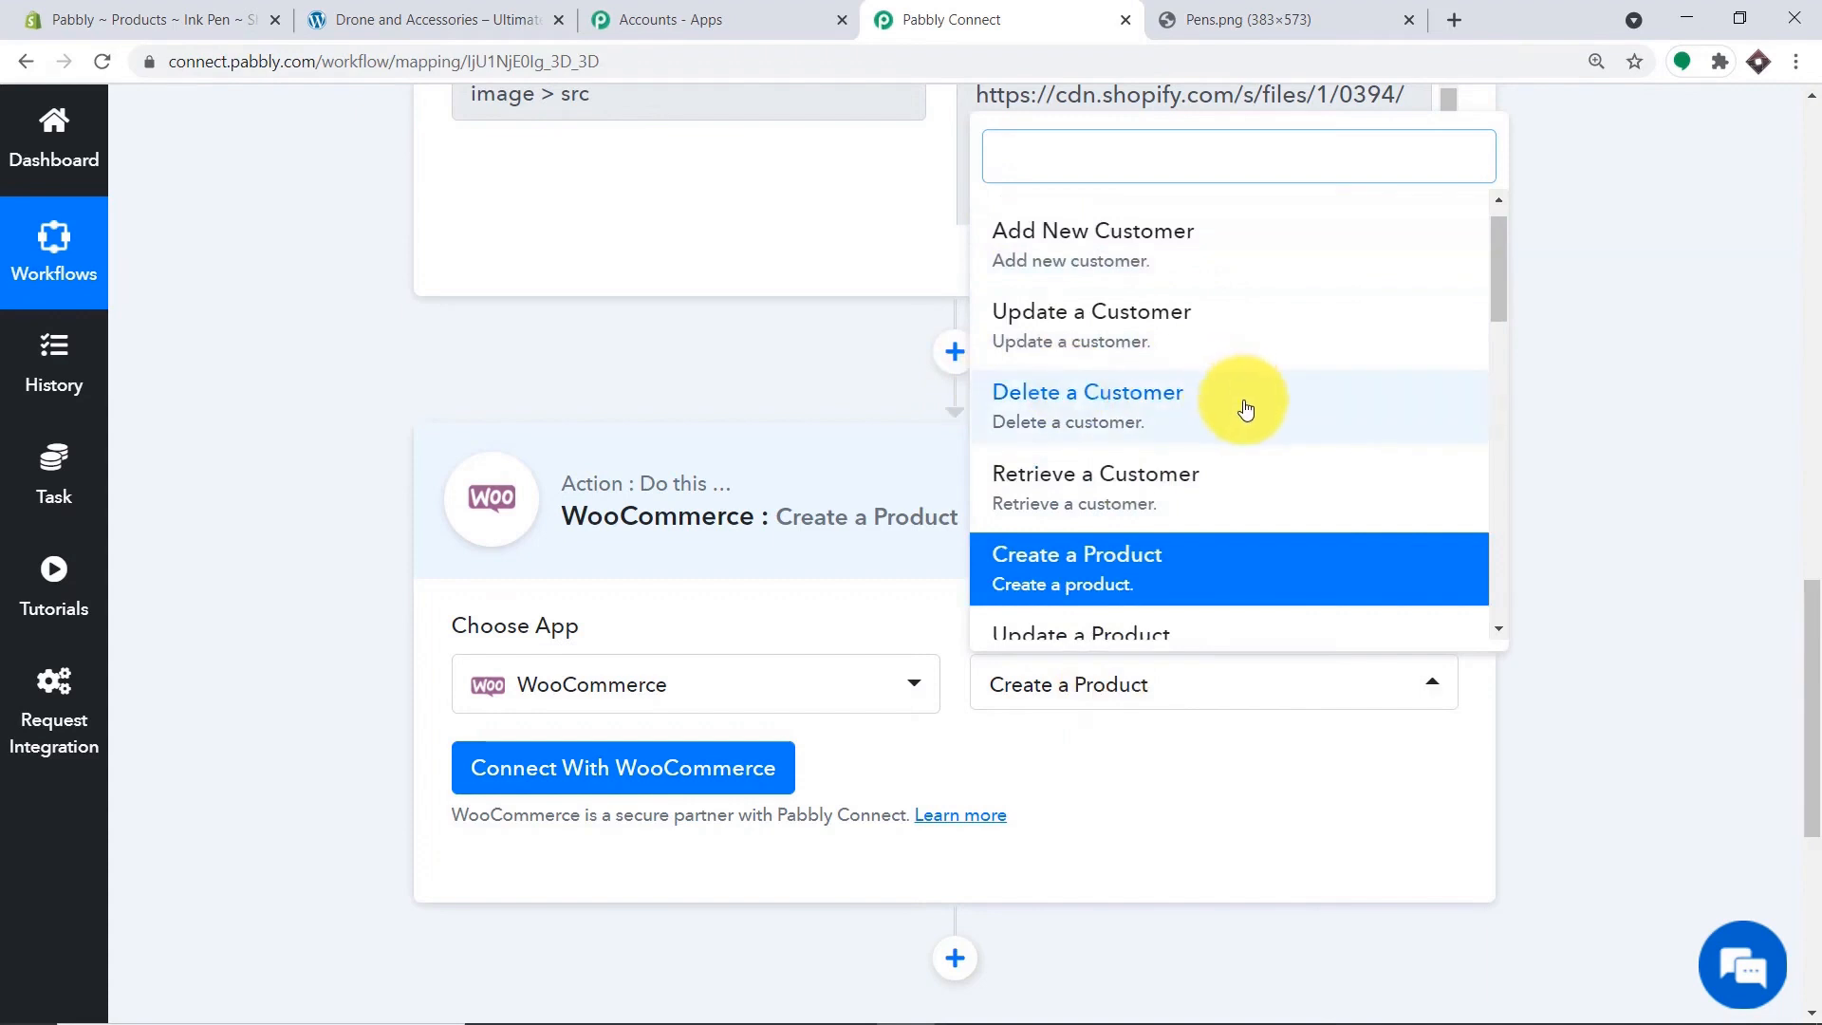
scroll(1246, 407, down, 1)
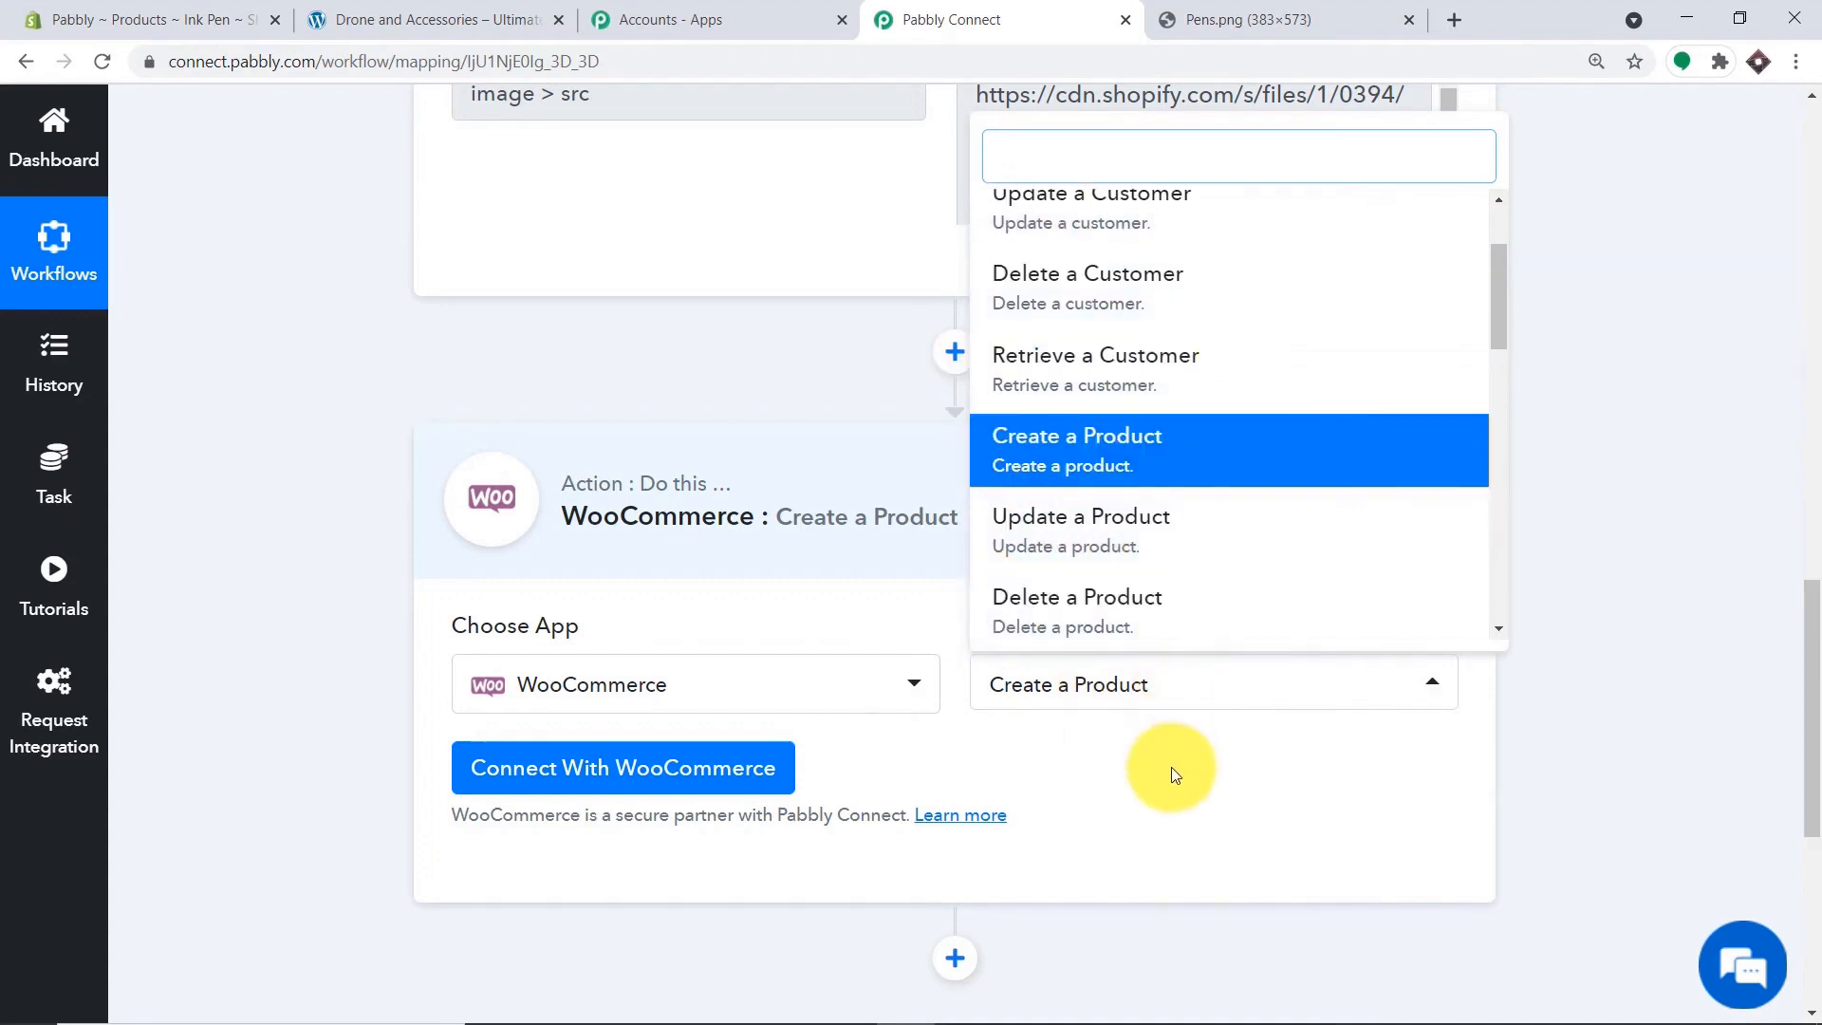
click(1174, 774)
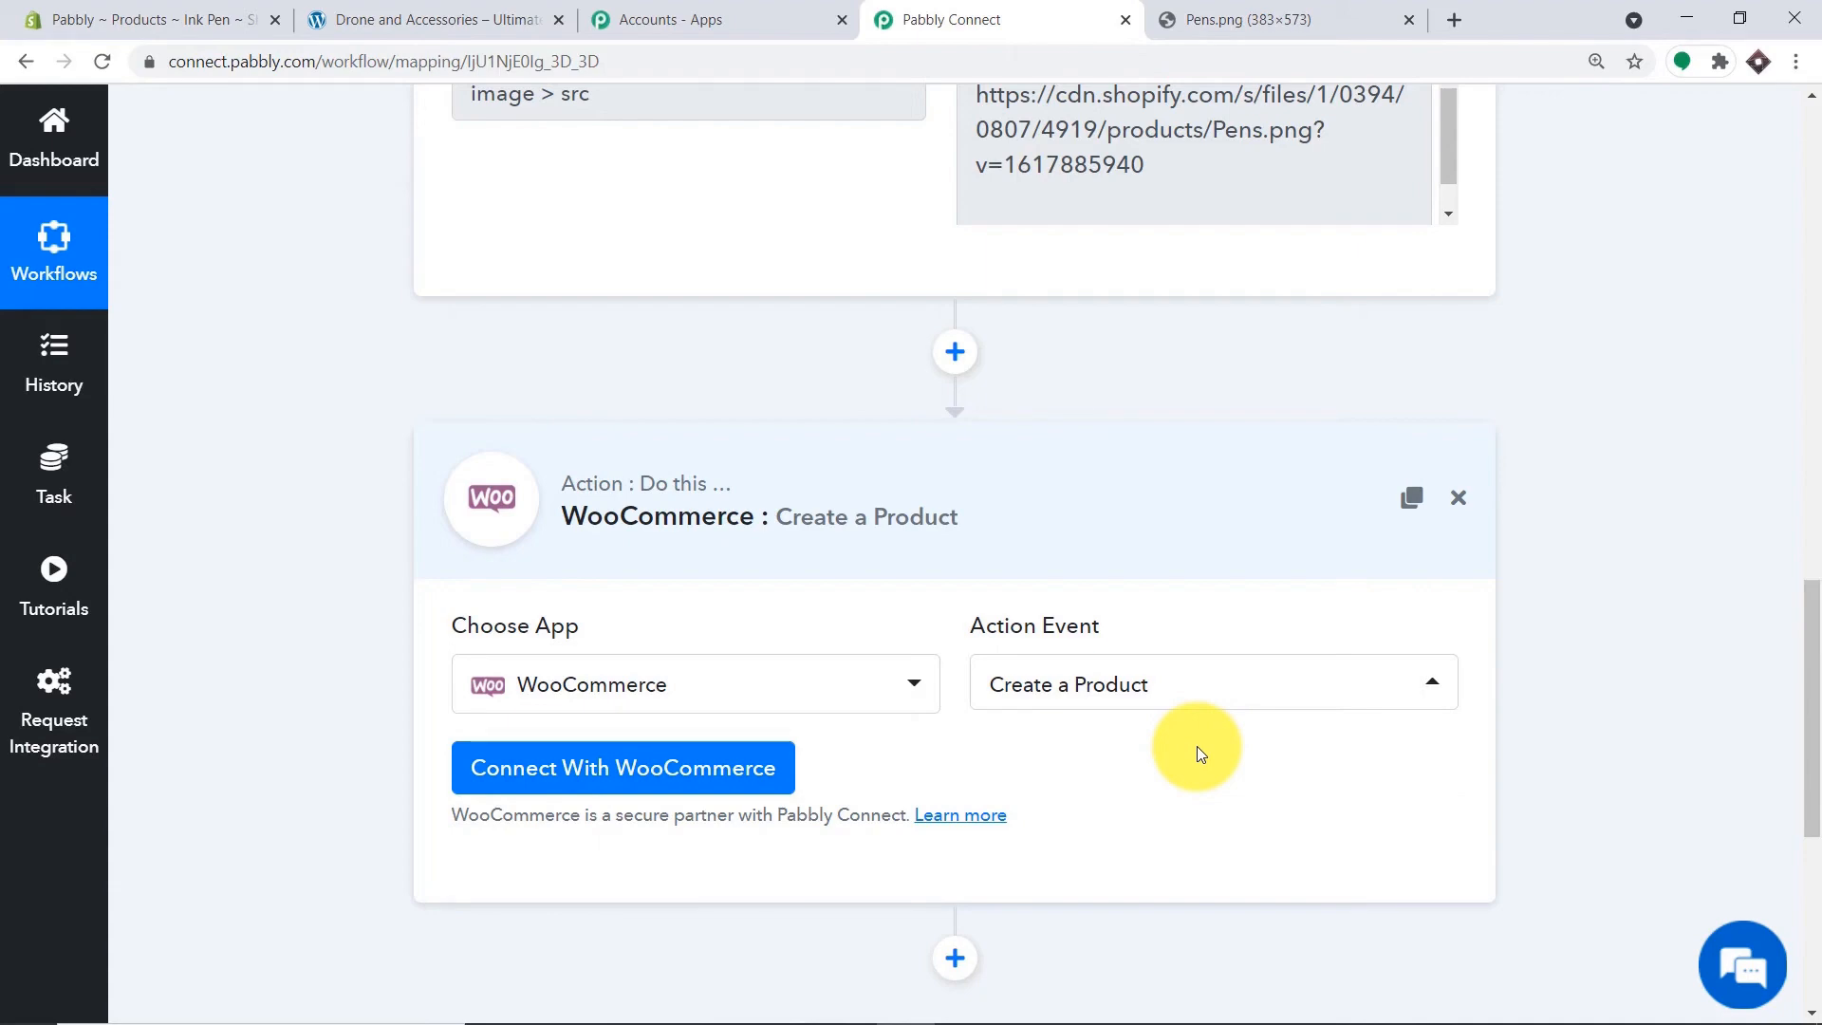
Bring up the Connect With WooCommerce credentials form, then go to the WordPress tab.
click(675, 761)
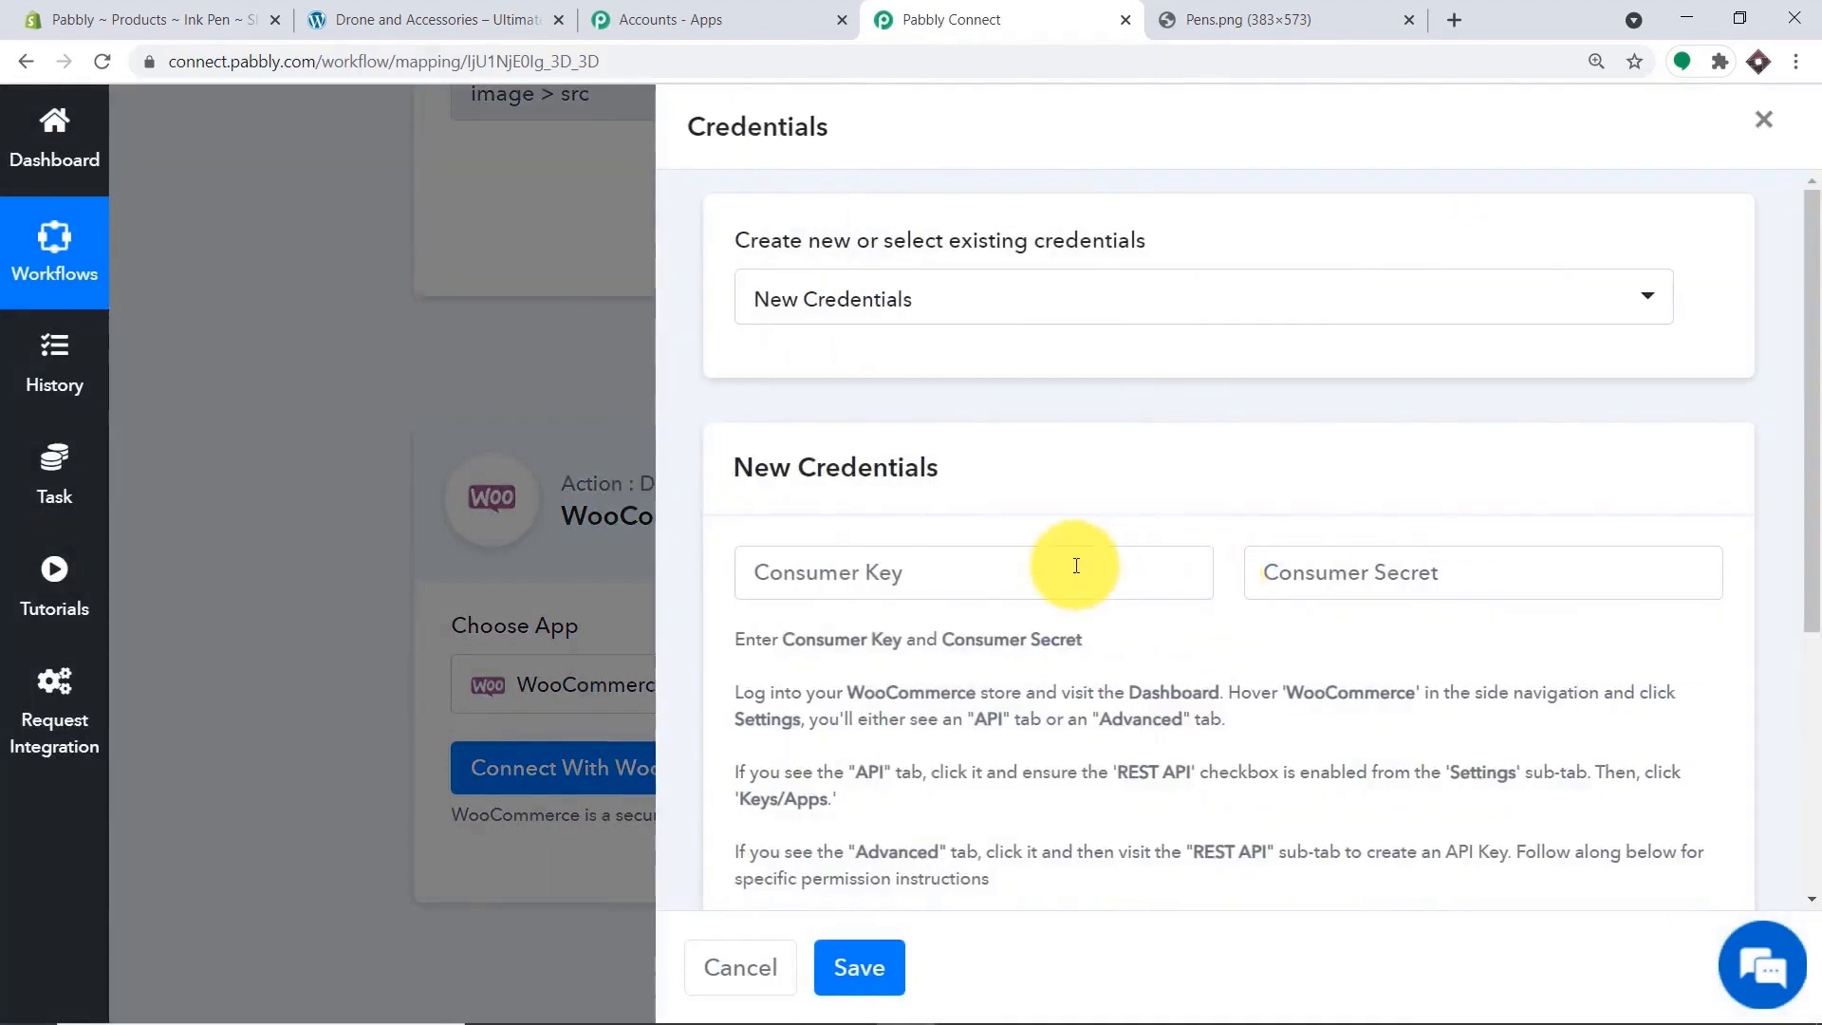
scroll(1076, 565, down, 3)
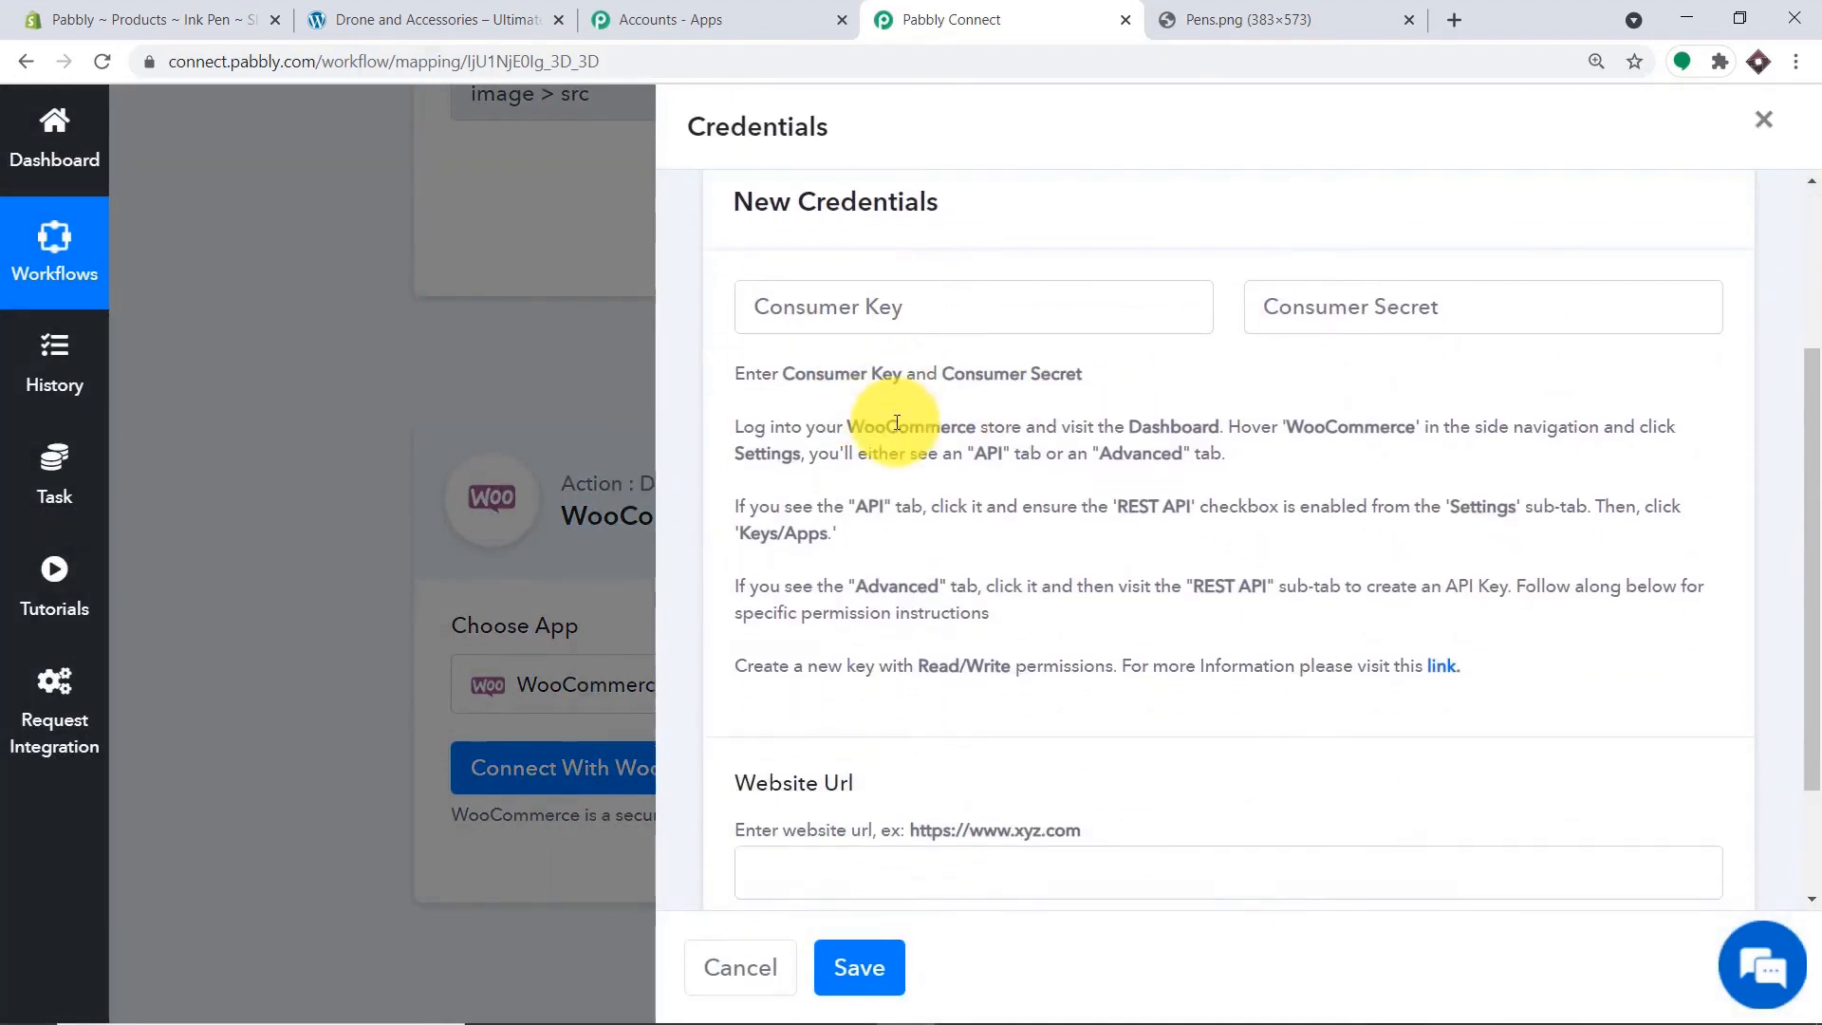
scroll(897, 422, down, 1)
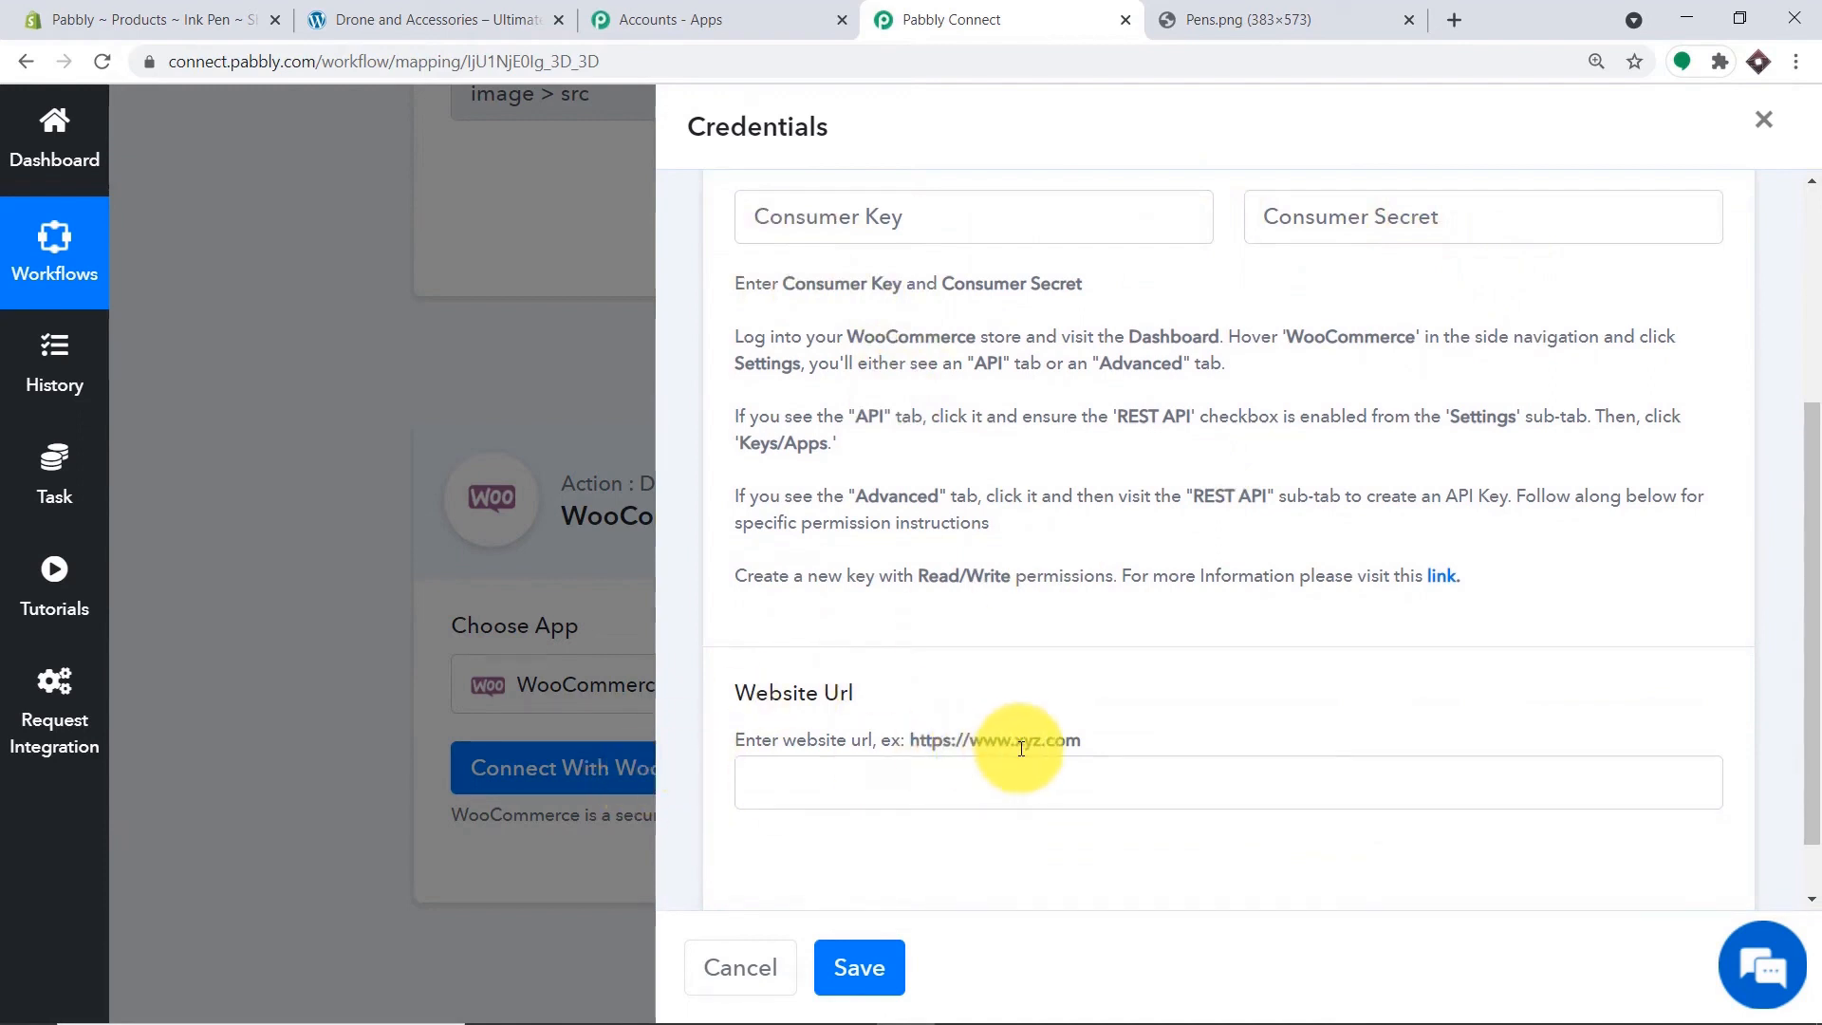
scroll(1034, 697, up, 1)
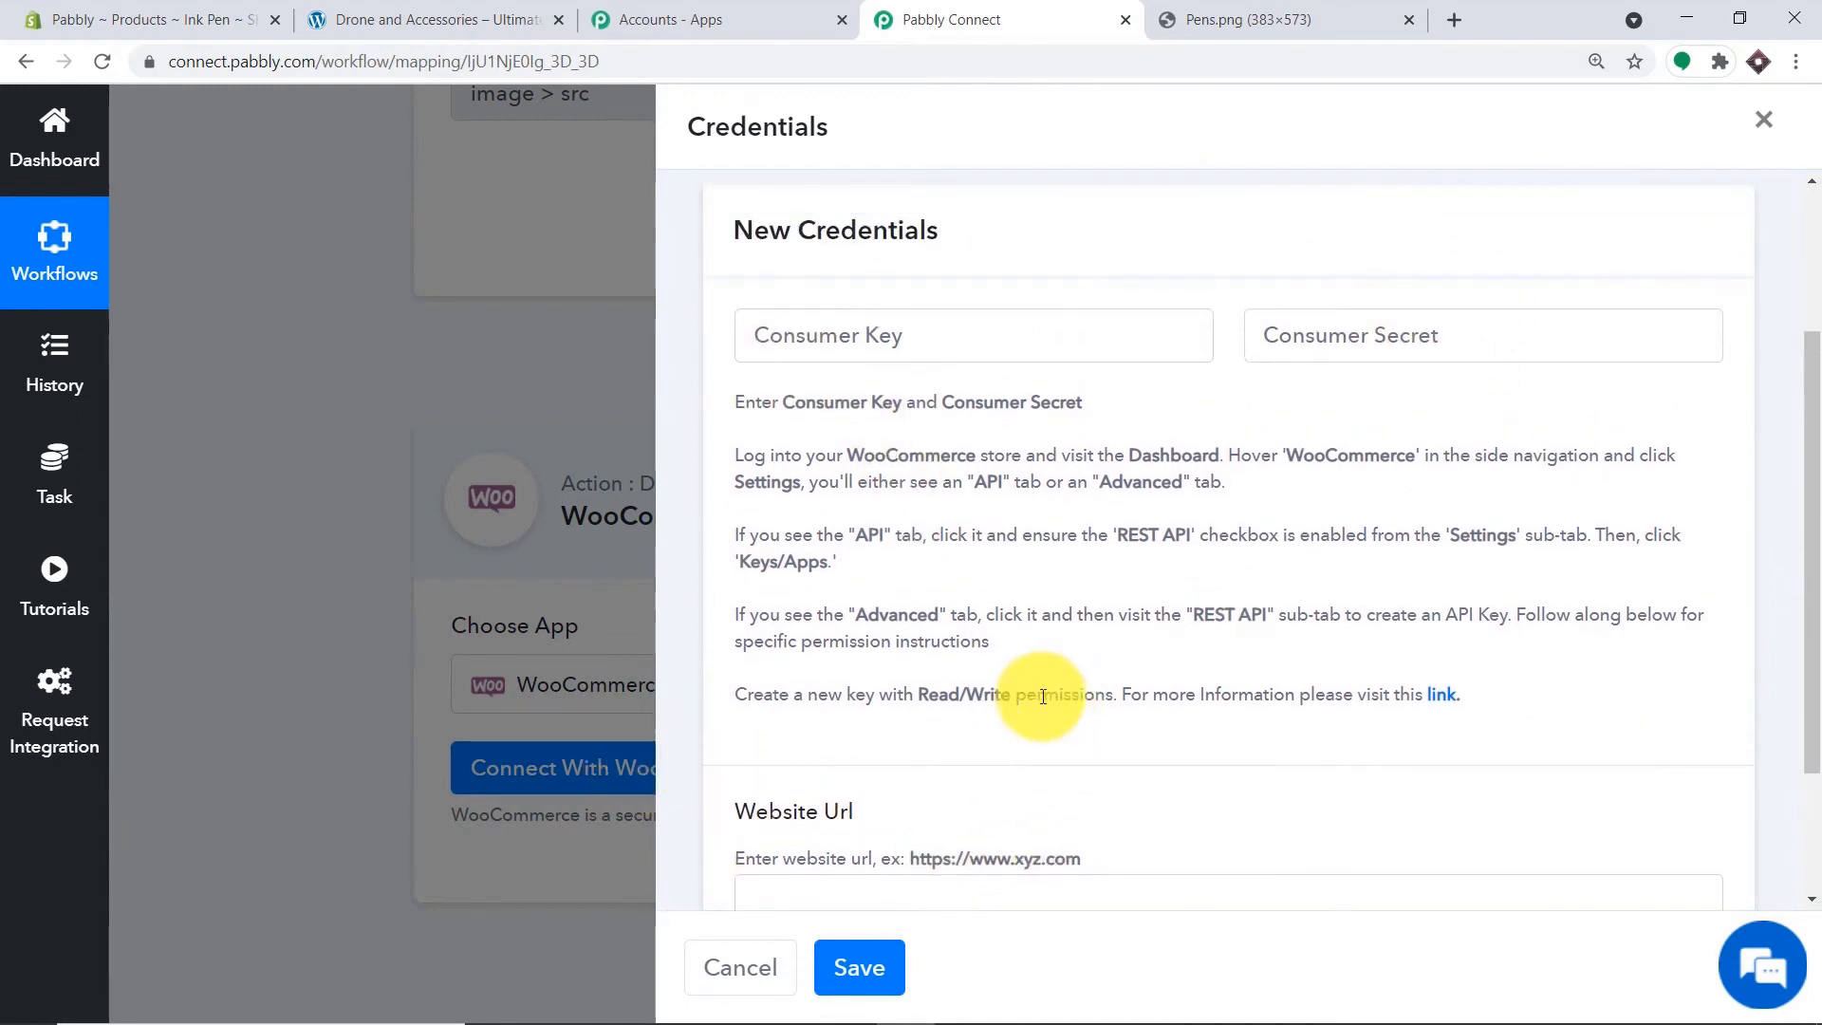
click(439, 8)
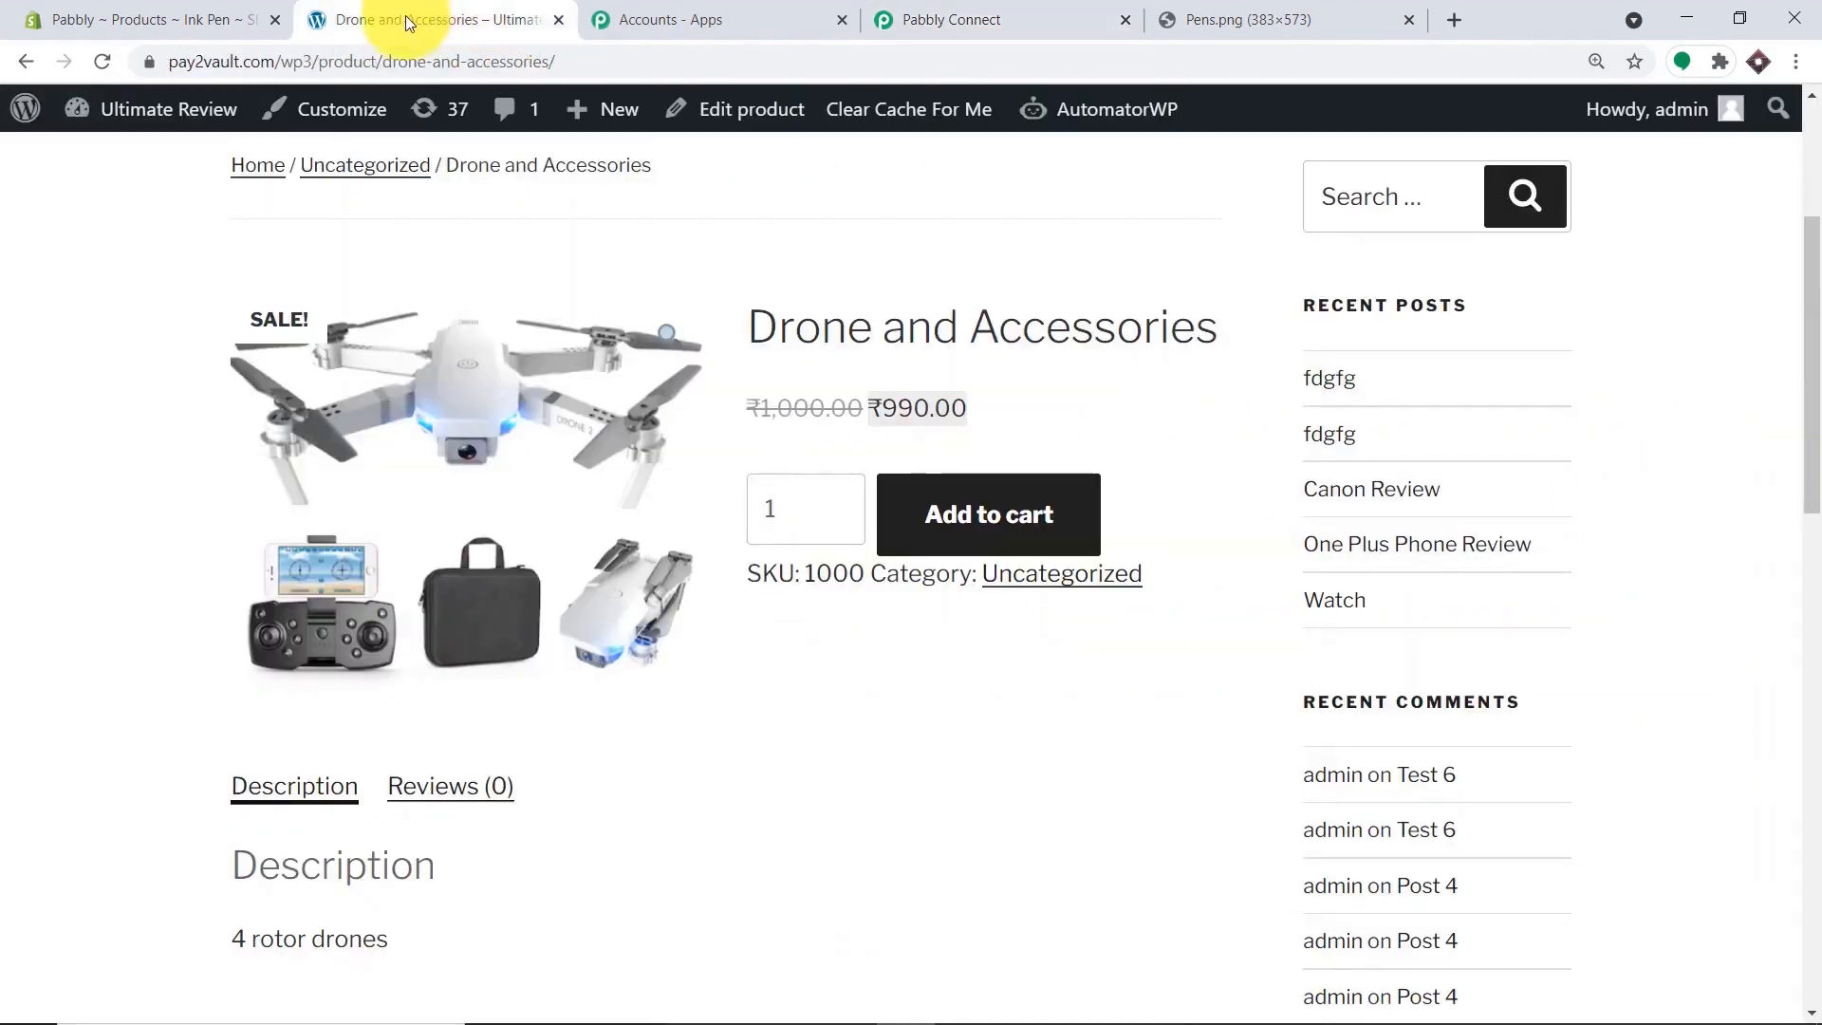
Go to WooCommerce Settings > Advanced > REST API in the WordPress admin.
click(145, 113)
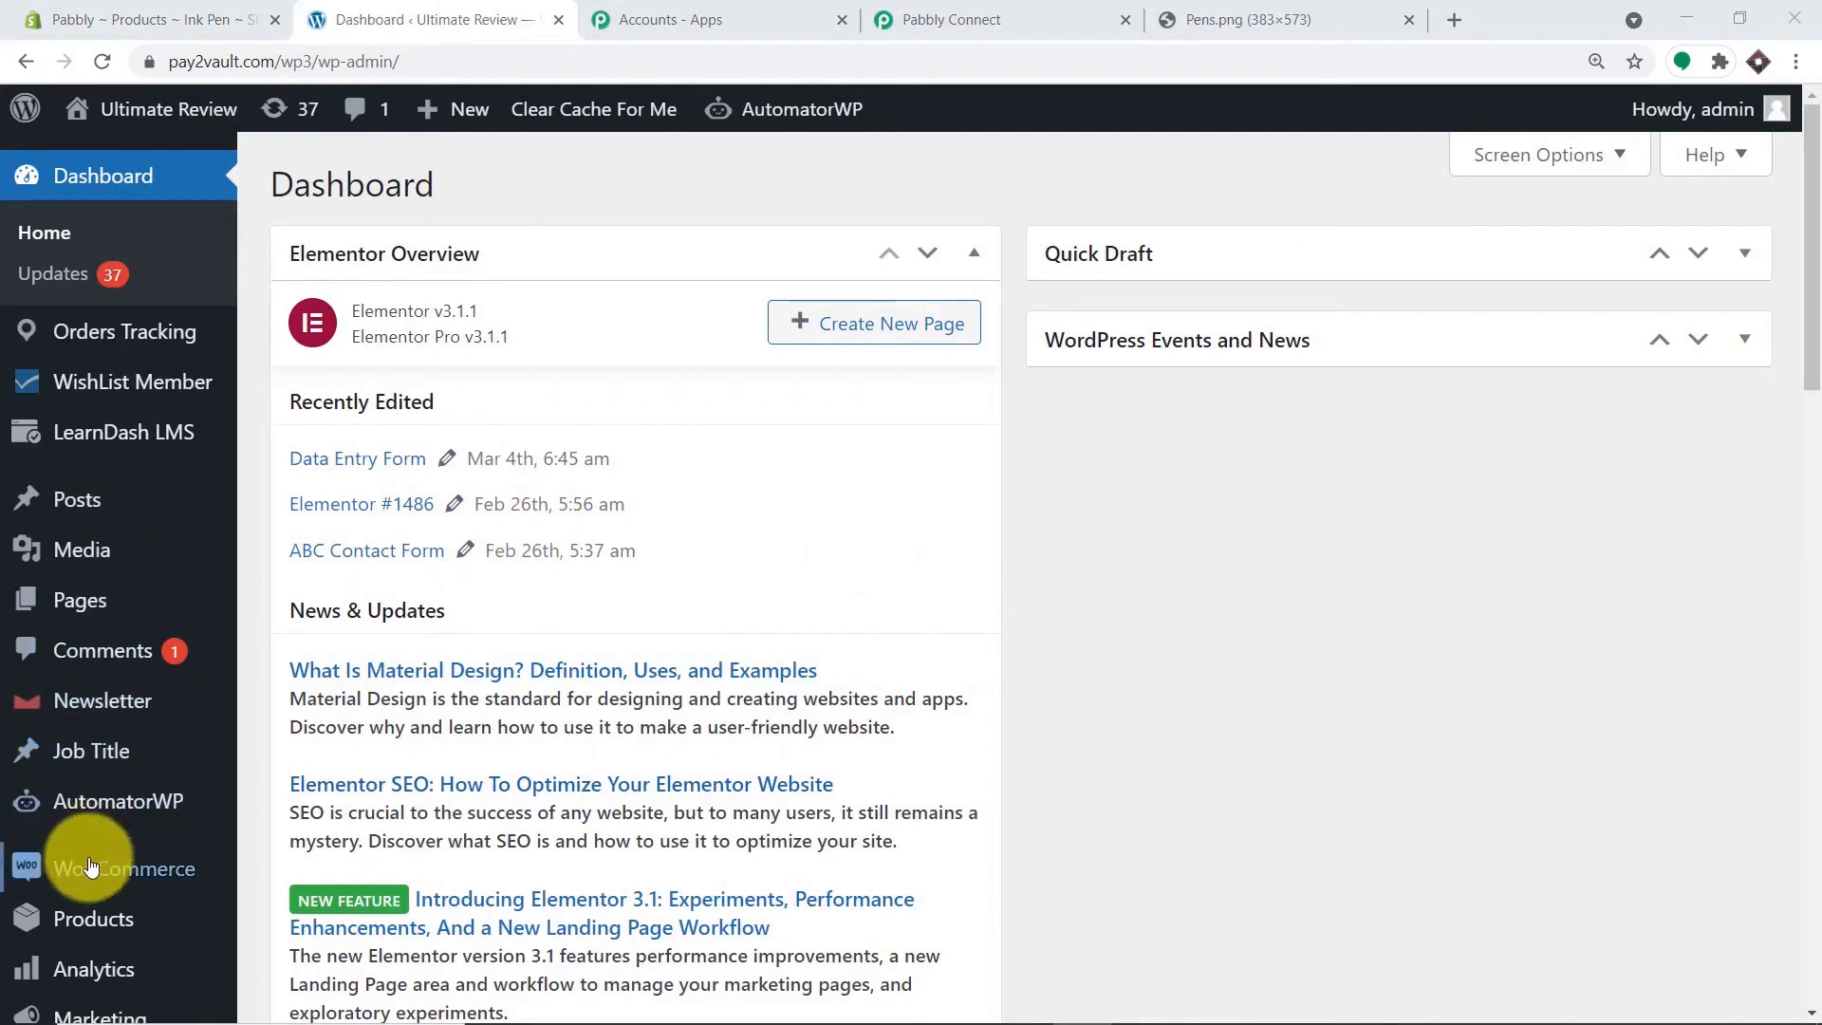
mouse_move(33, 866)
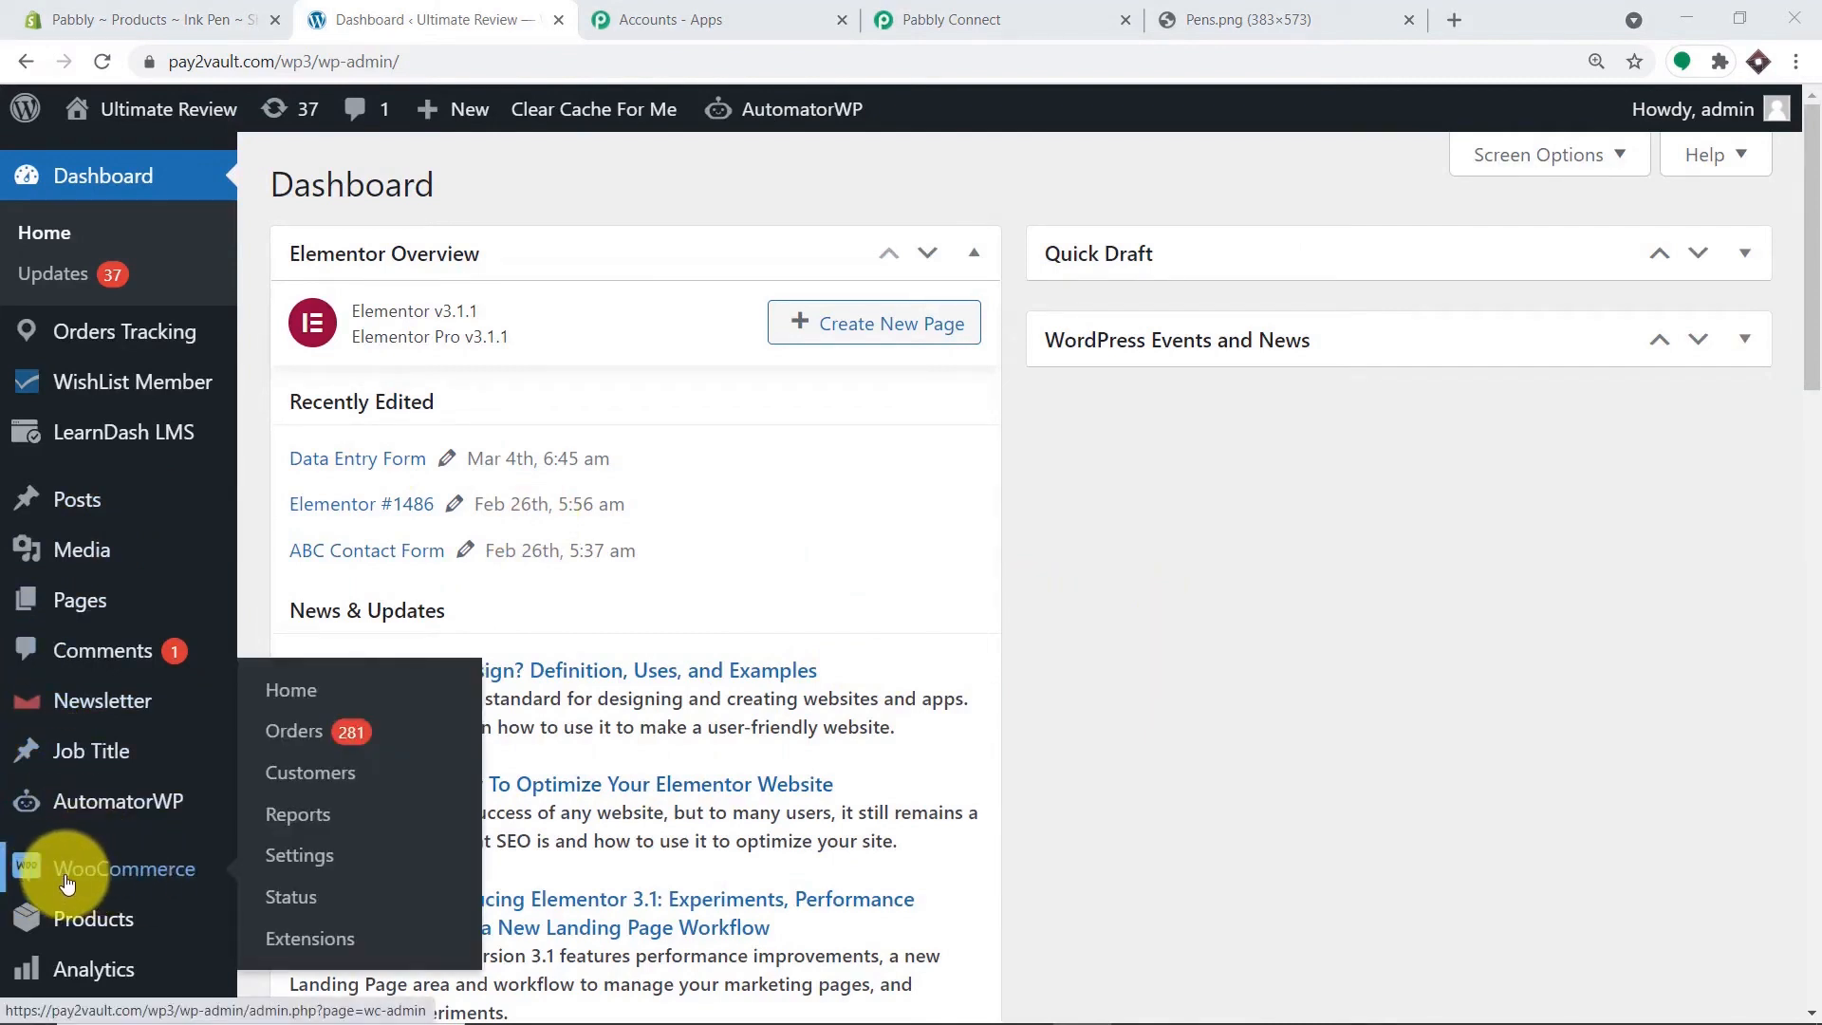
click(290, 857)
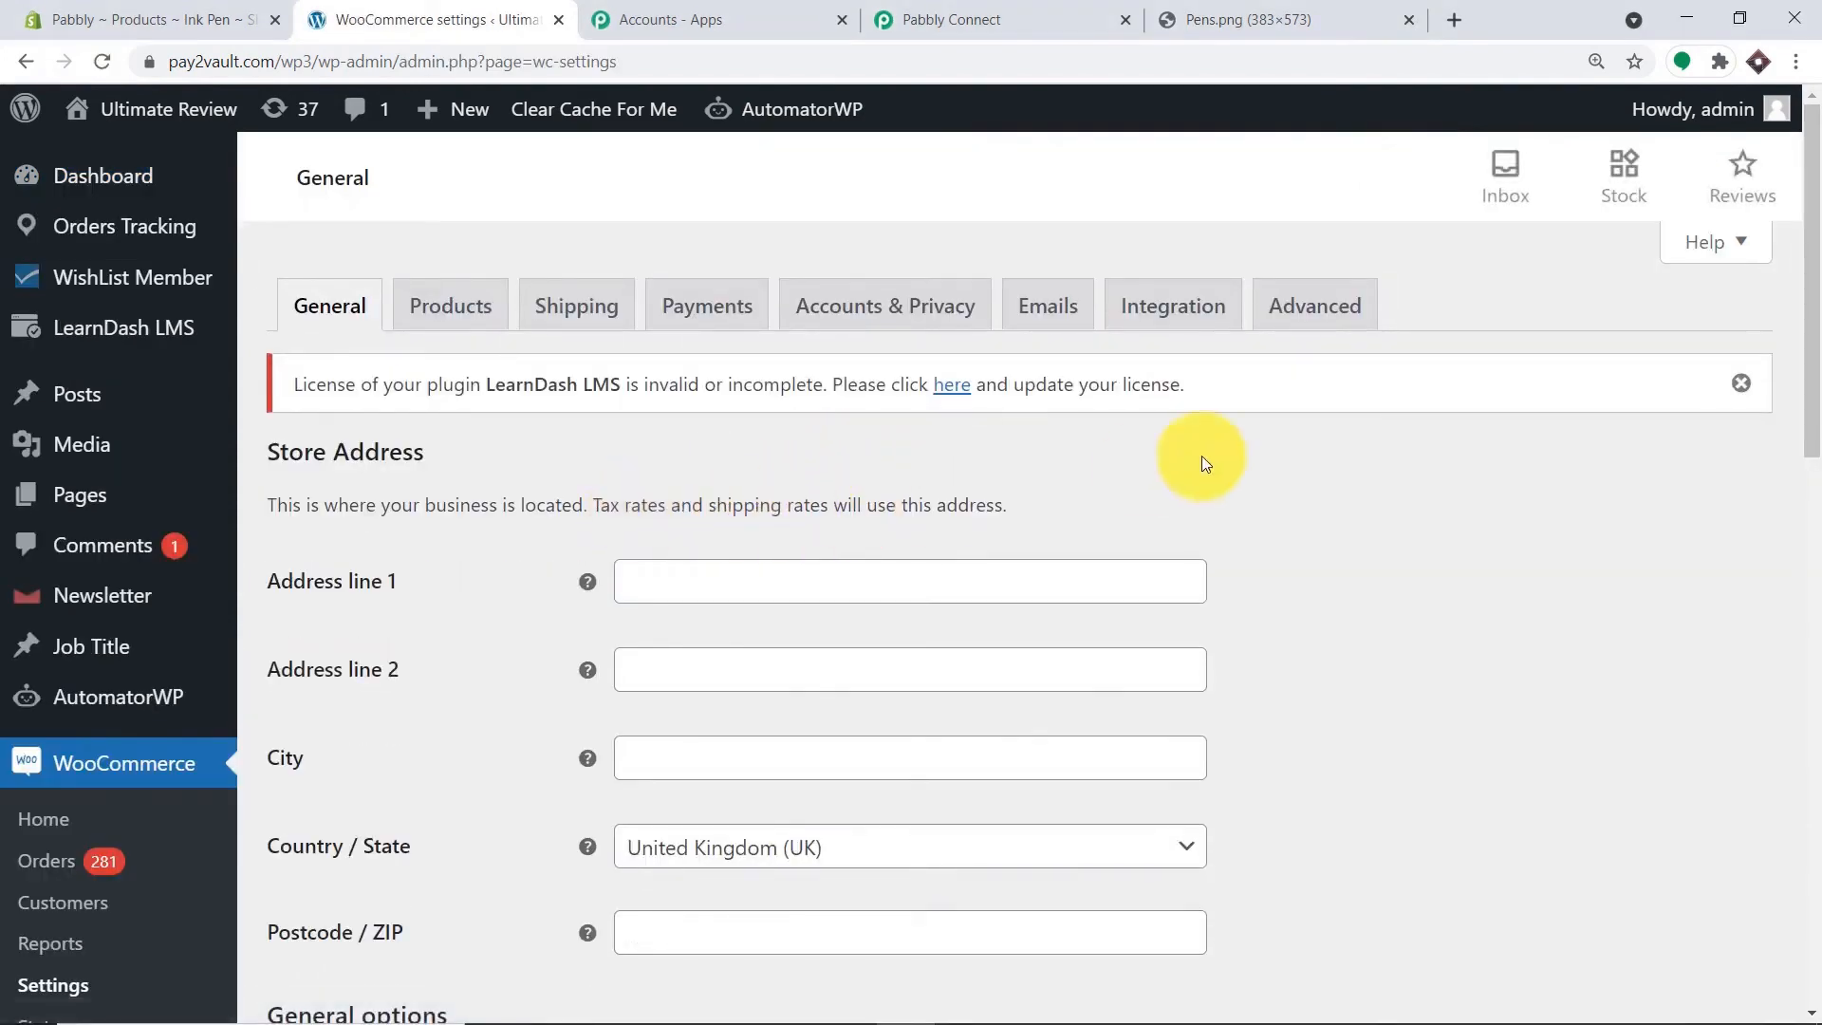
click(1326, 328)
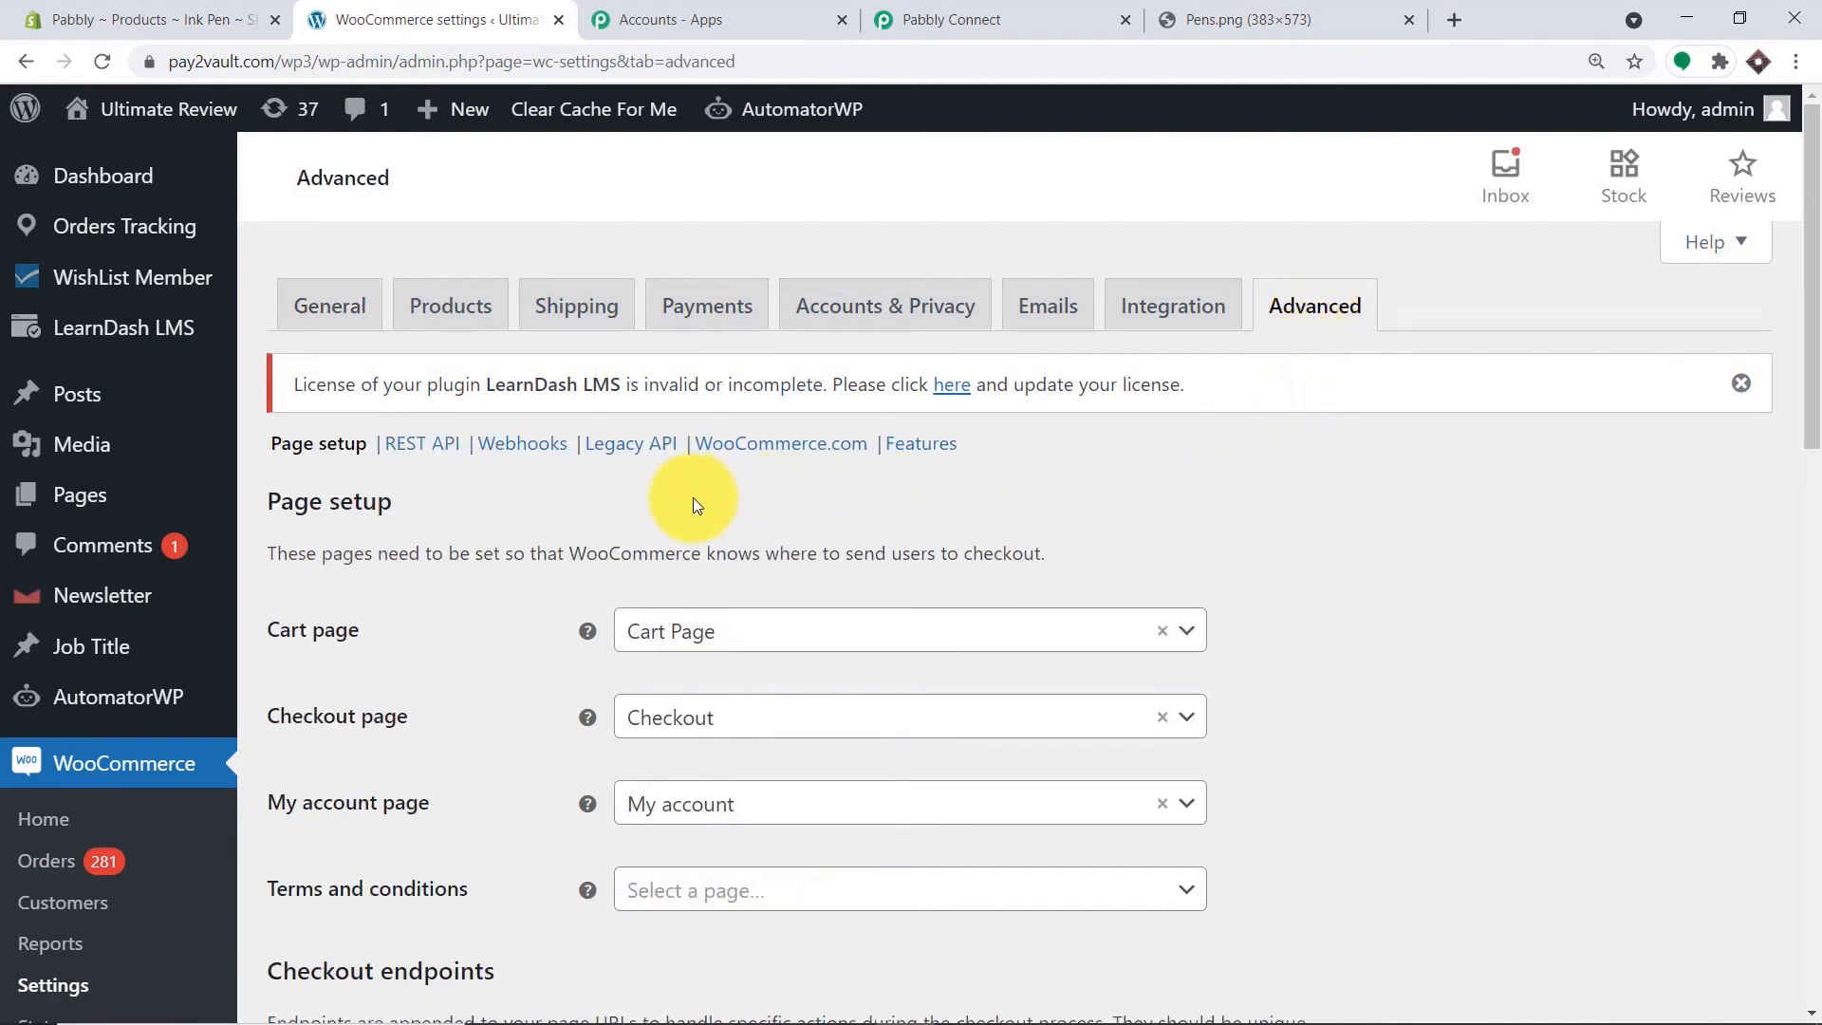
click(432, 446)
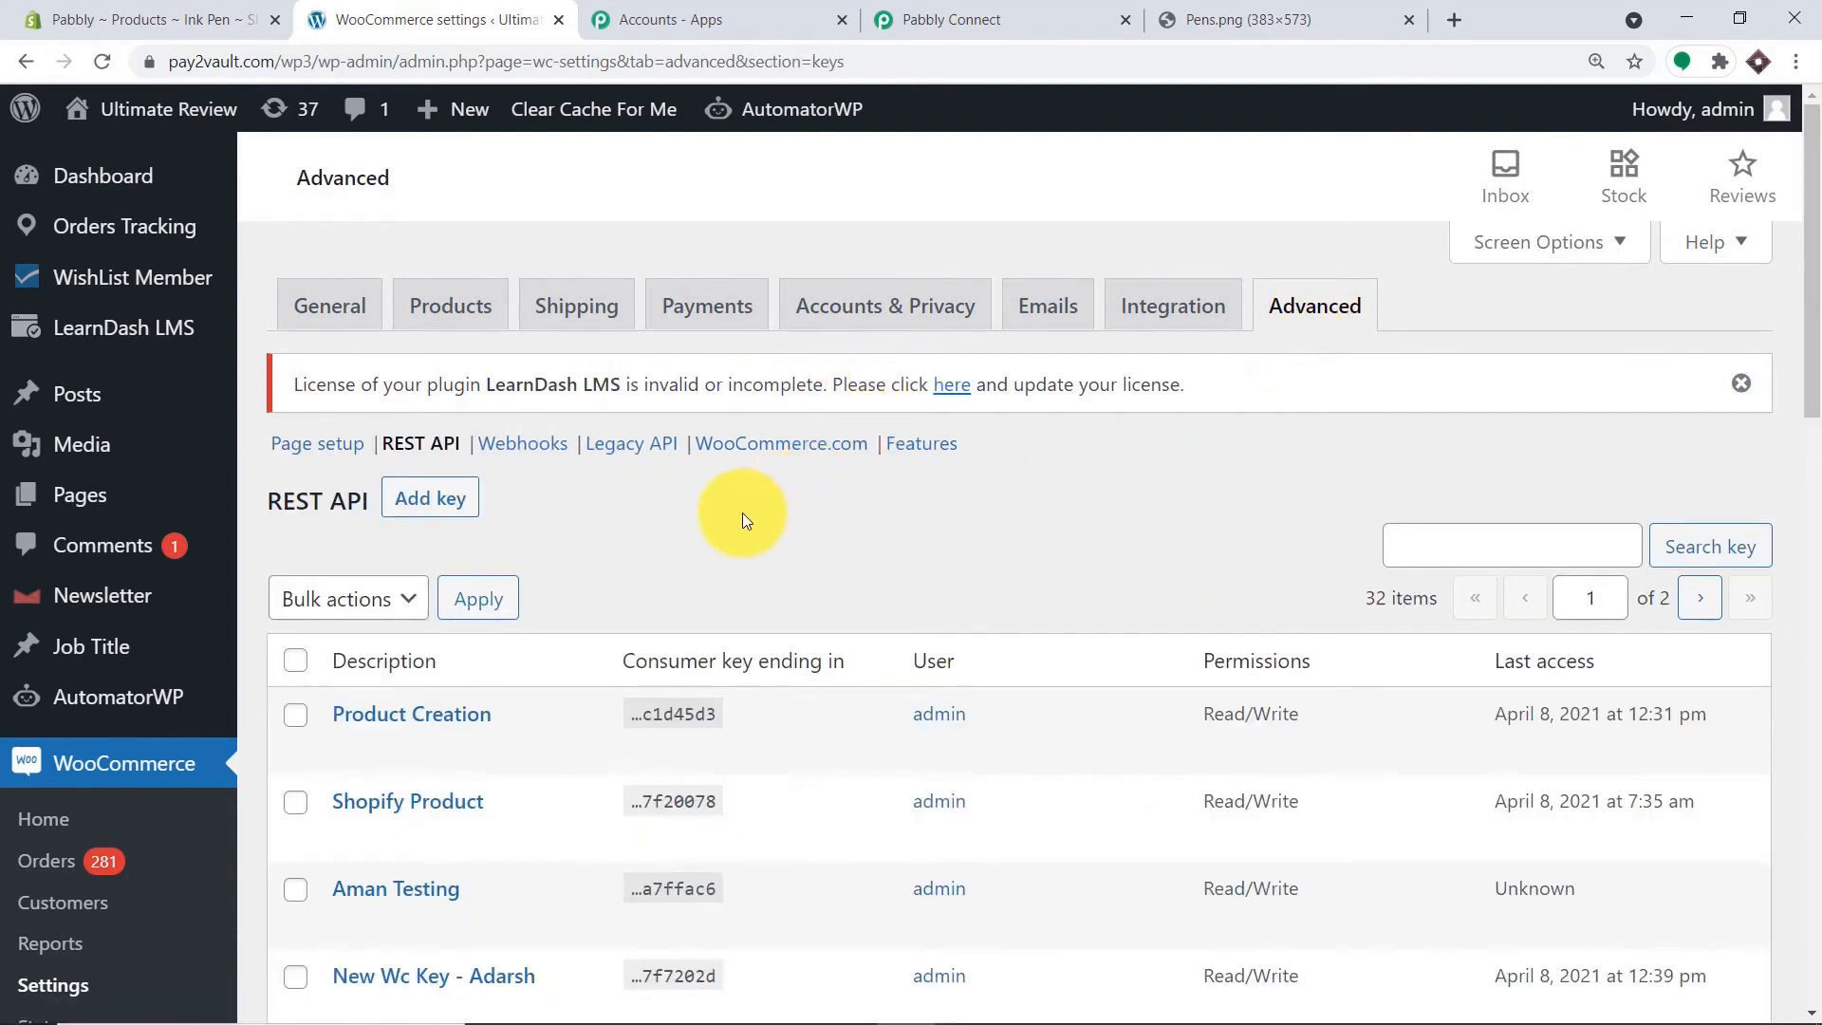
Generate a Read/Write API key described 'Shopify new product' and copy its consumer key.
click(446, 507)
click(681, 581)
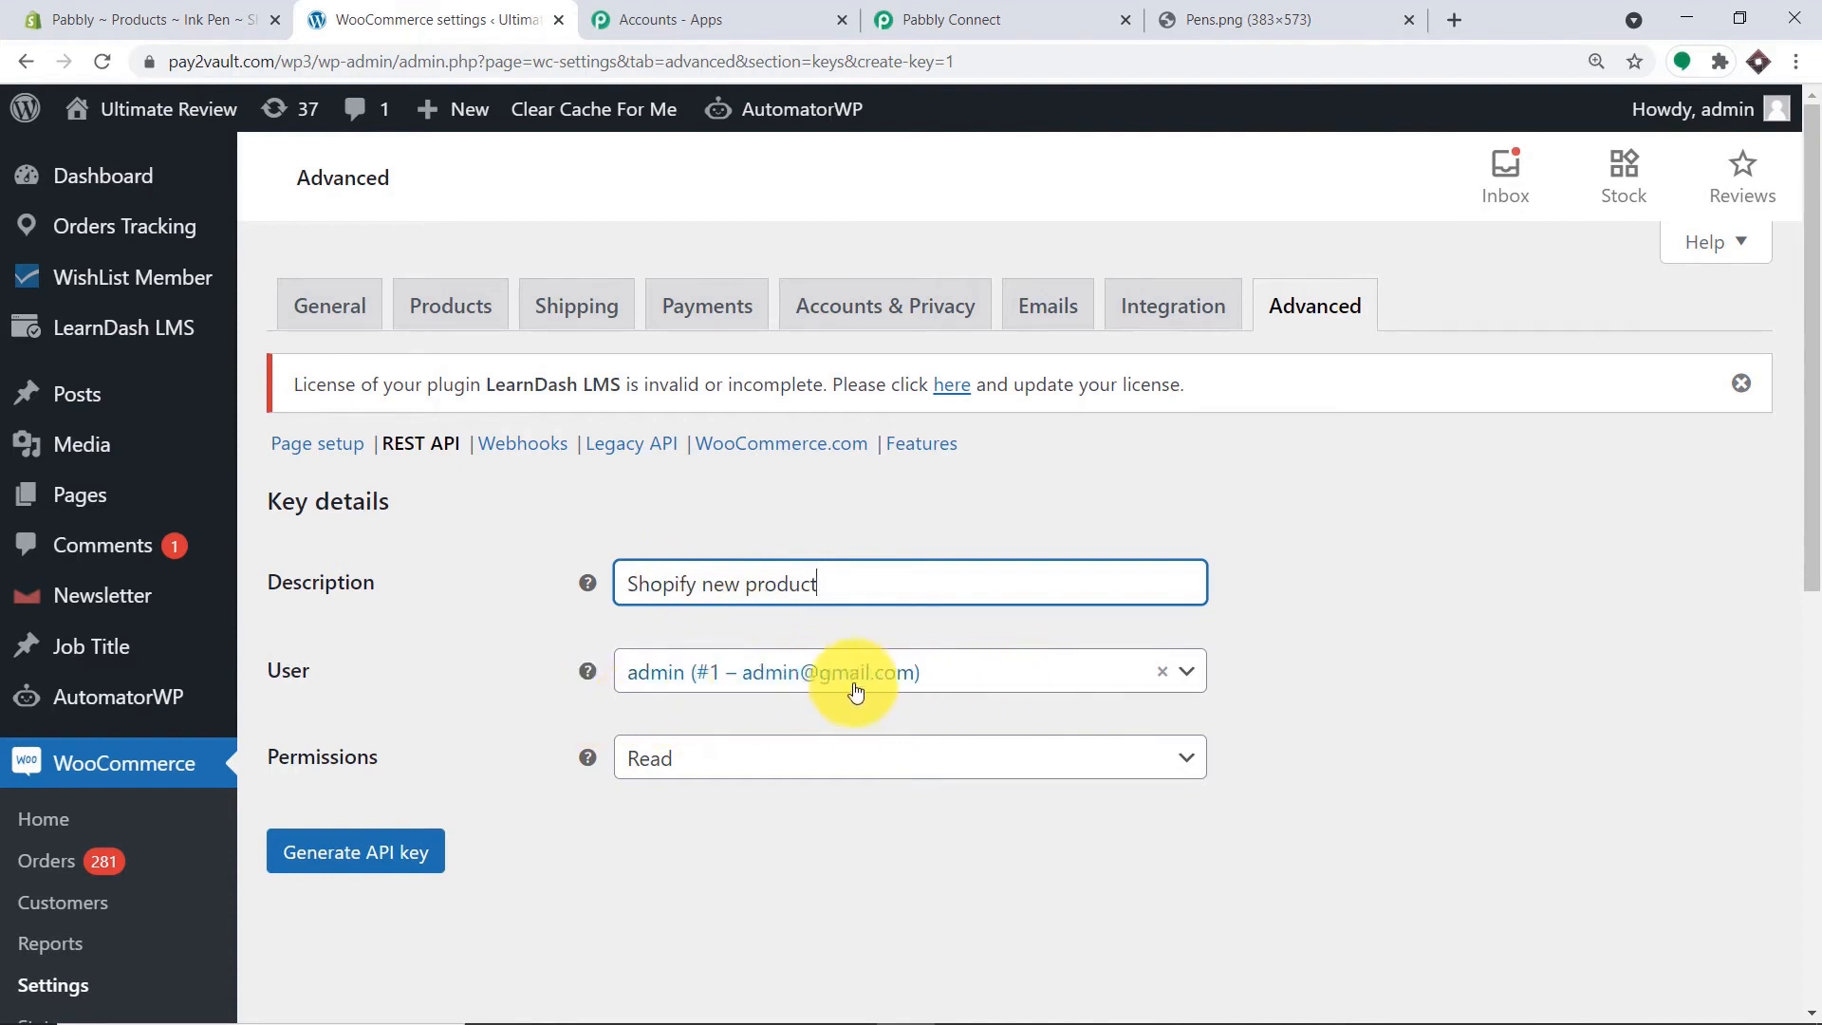
click(718, 765)
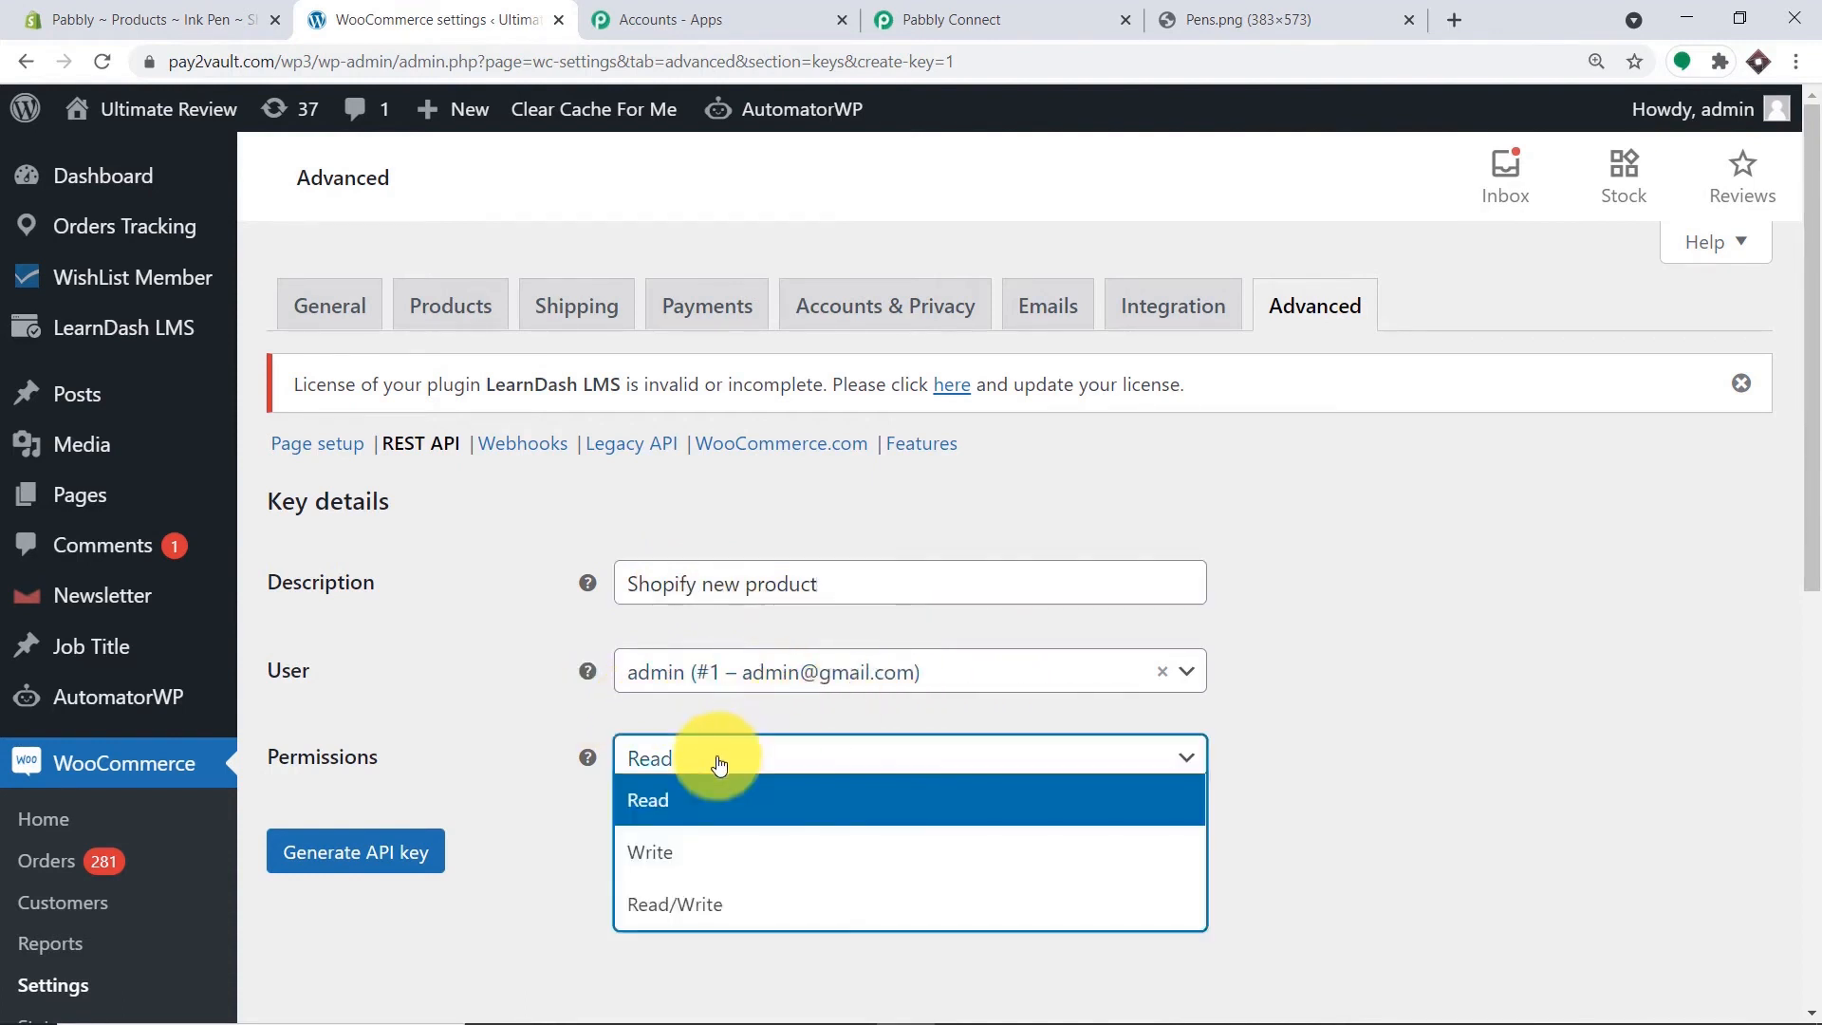
click(706, 906)
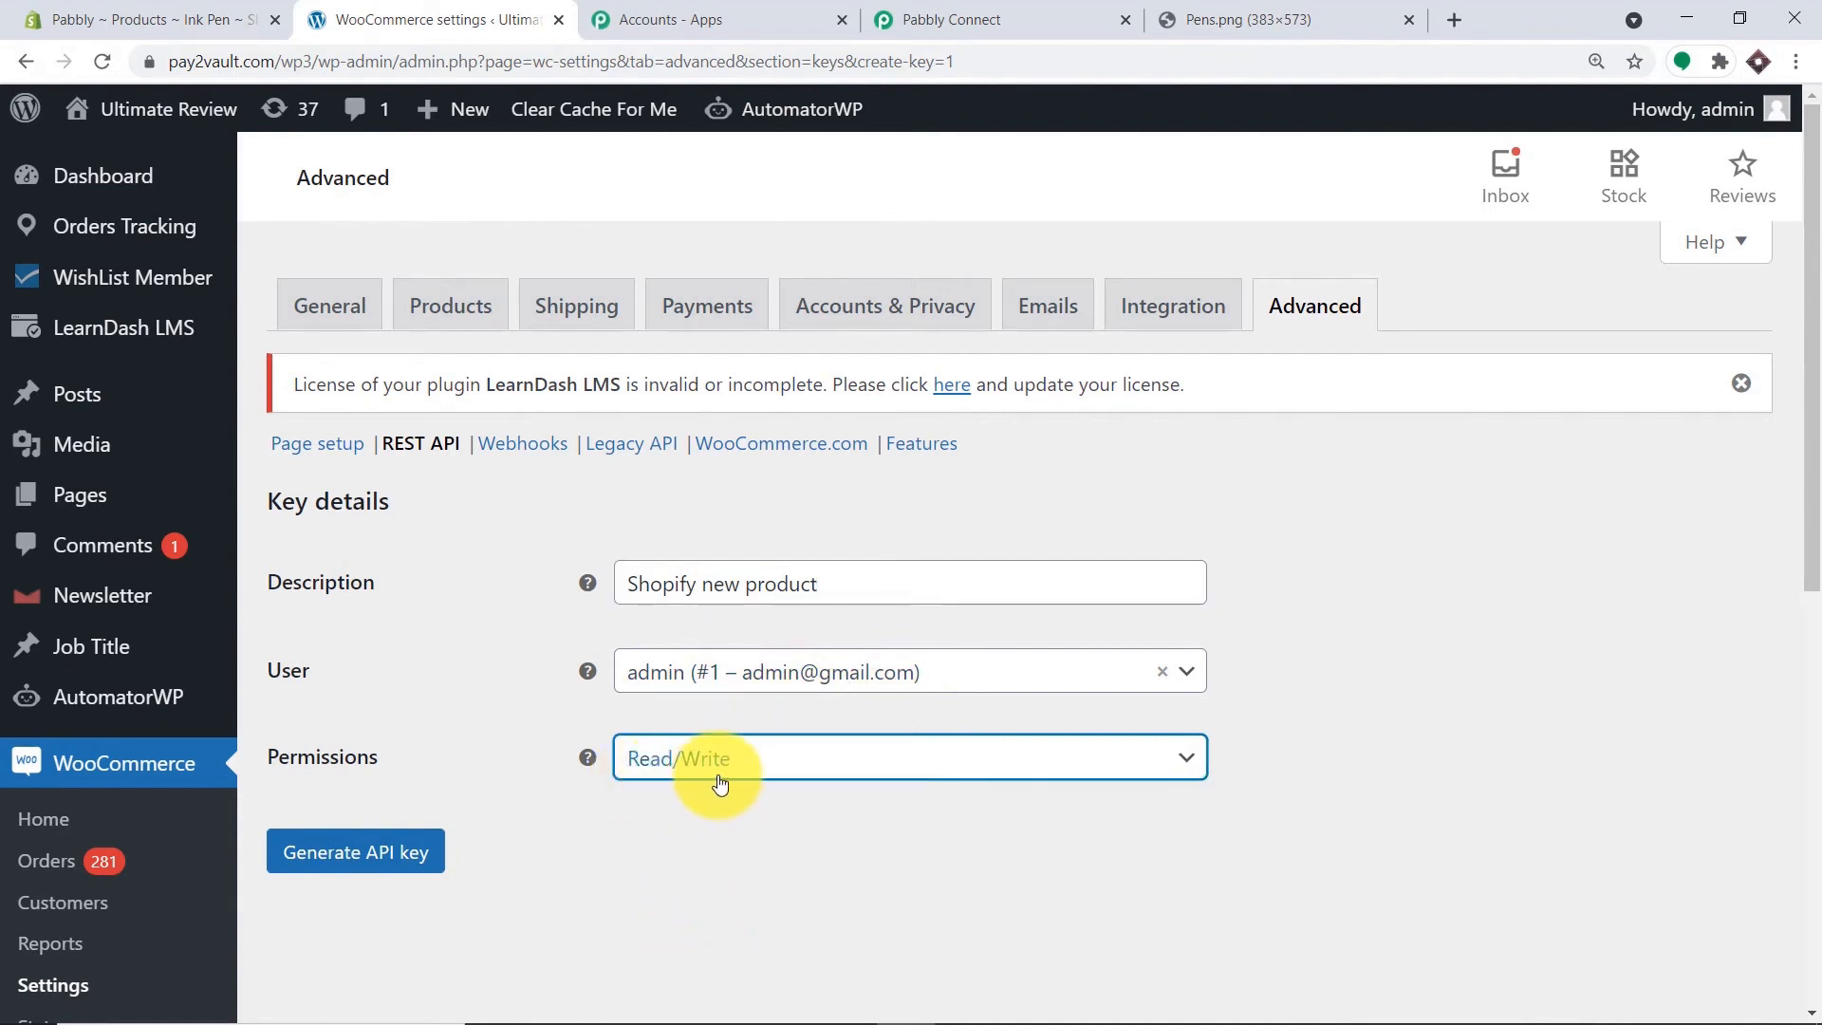
click(373, 857)
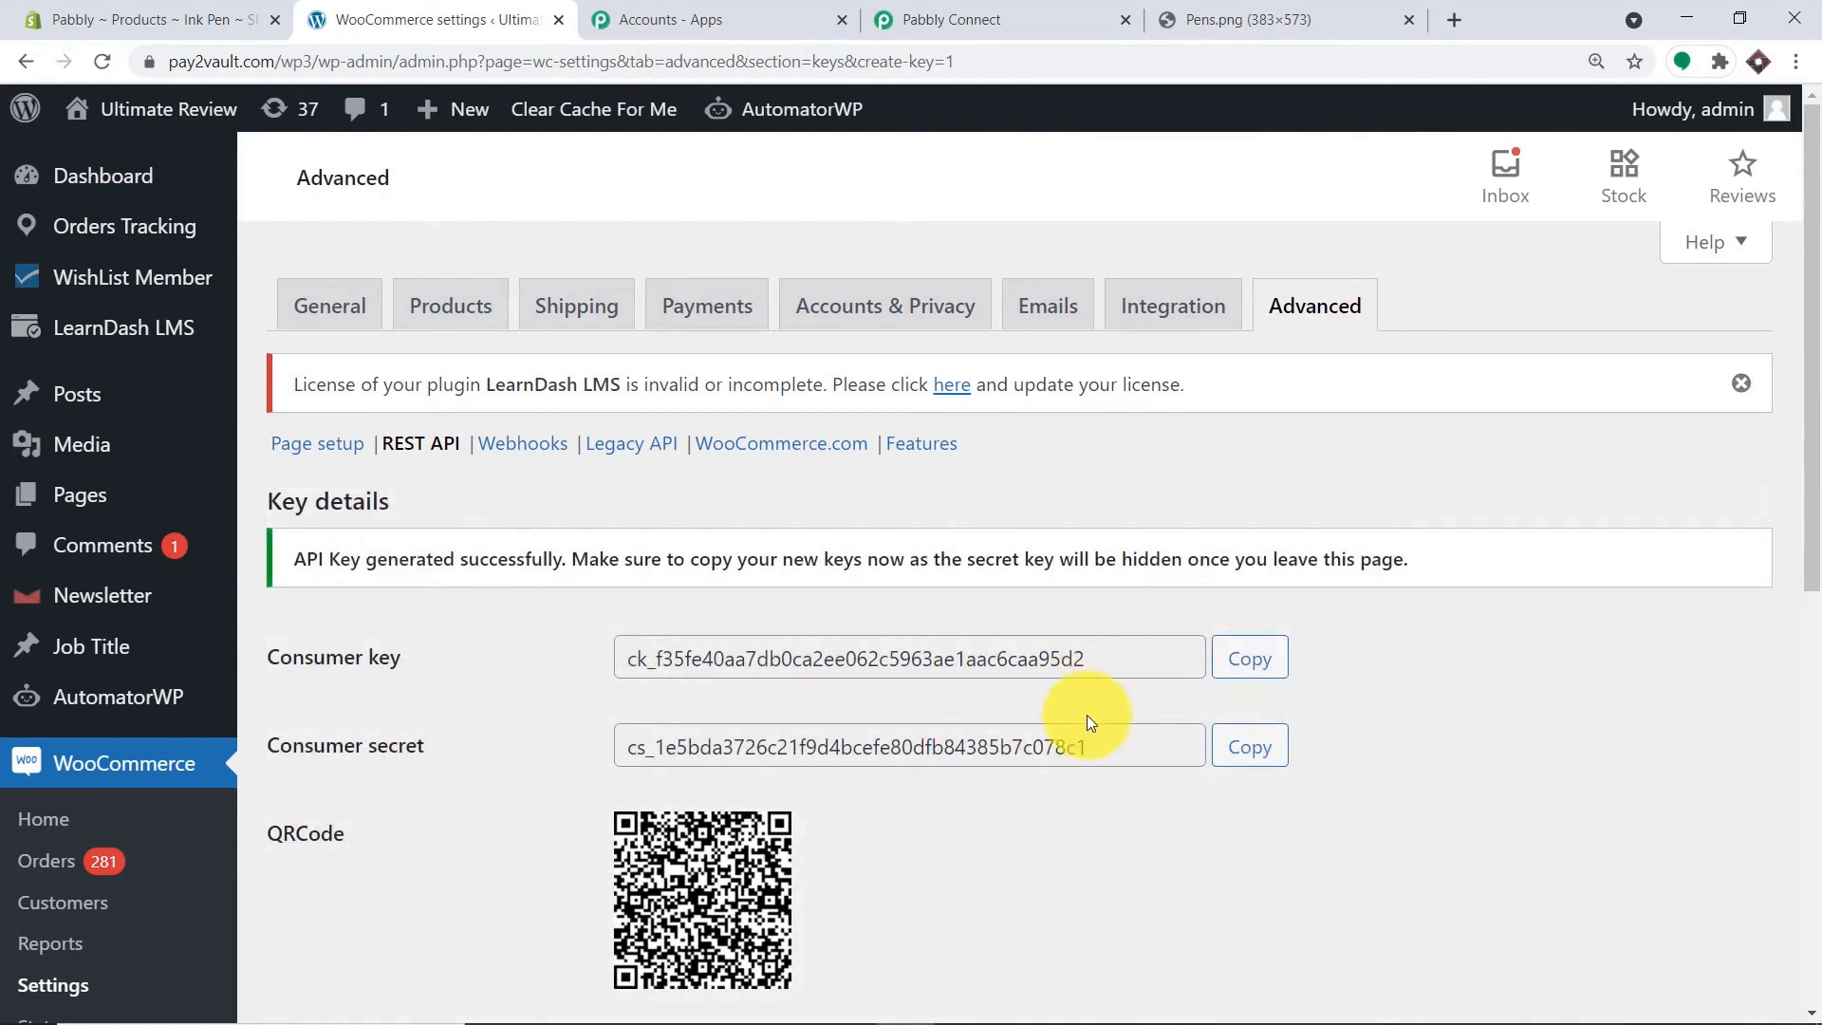
scroll(1107, 707, down, 2)
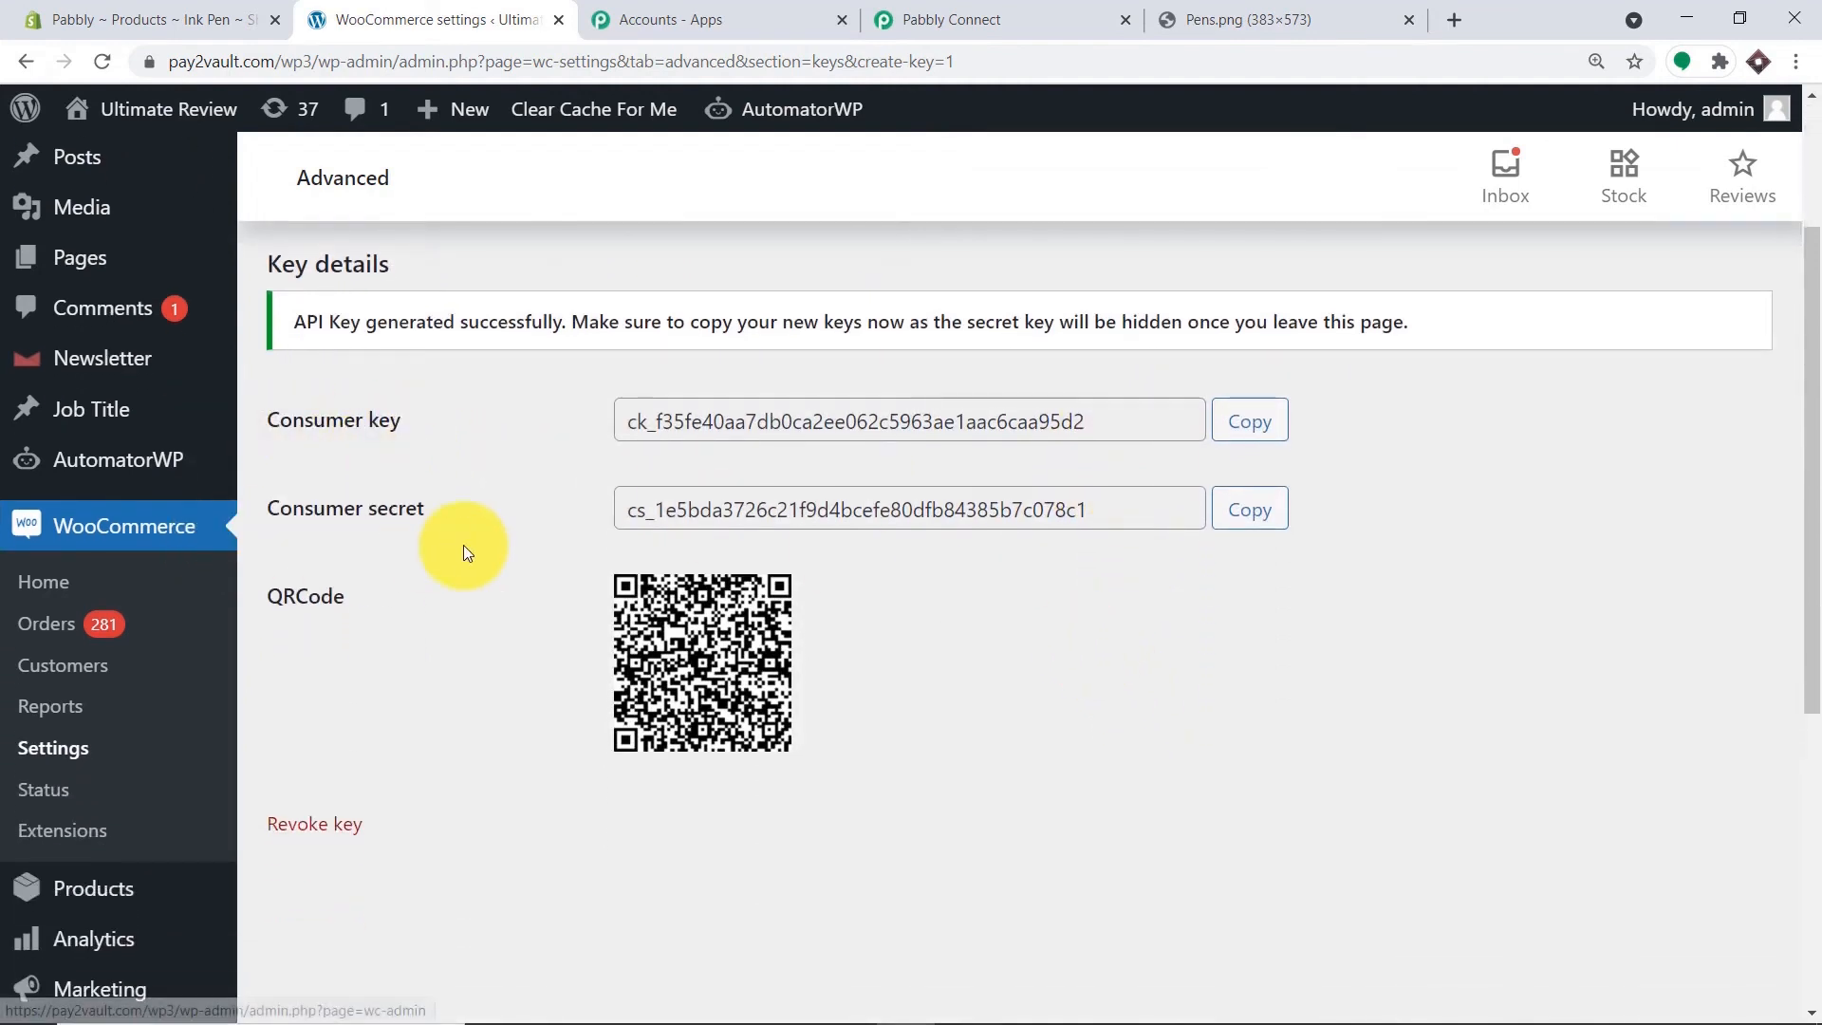
click(1250, 434)
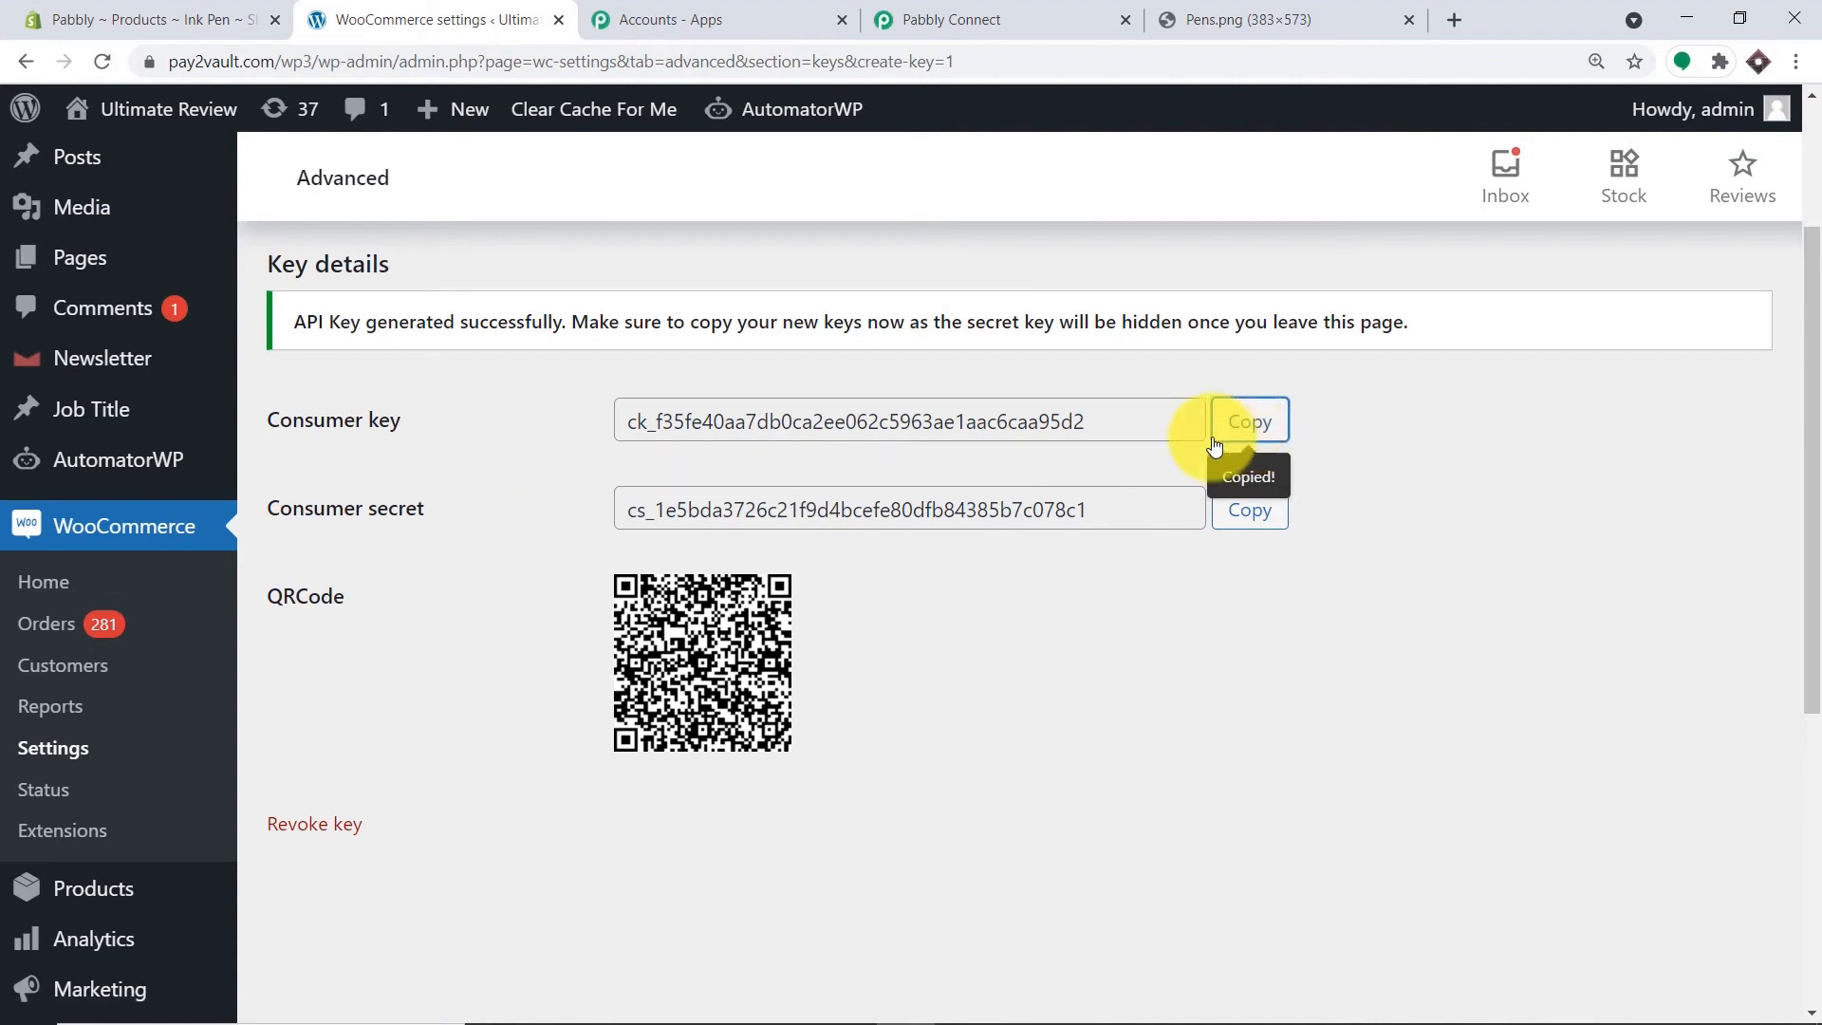
Paste the generated consumer key and consumer secret into the WooCommerce credentials form.
click(991, 19)
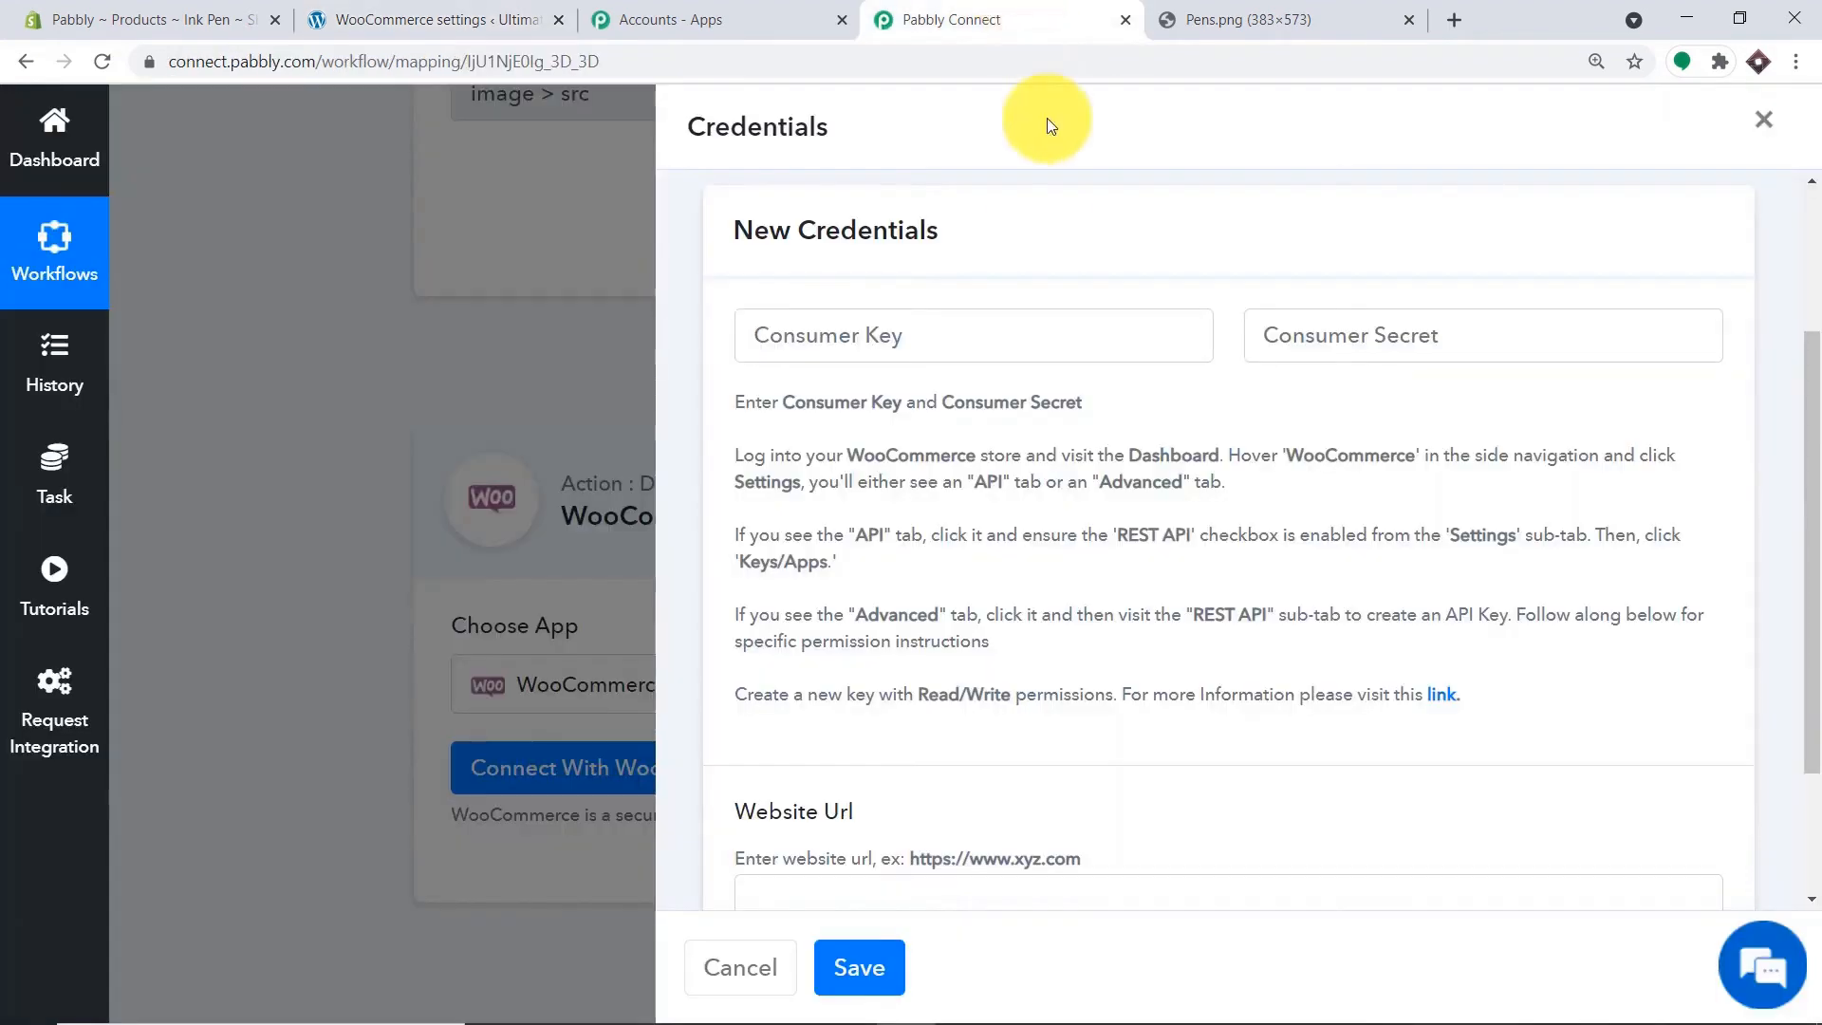
click(904, 323)
right_click(901, 343)
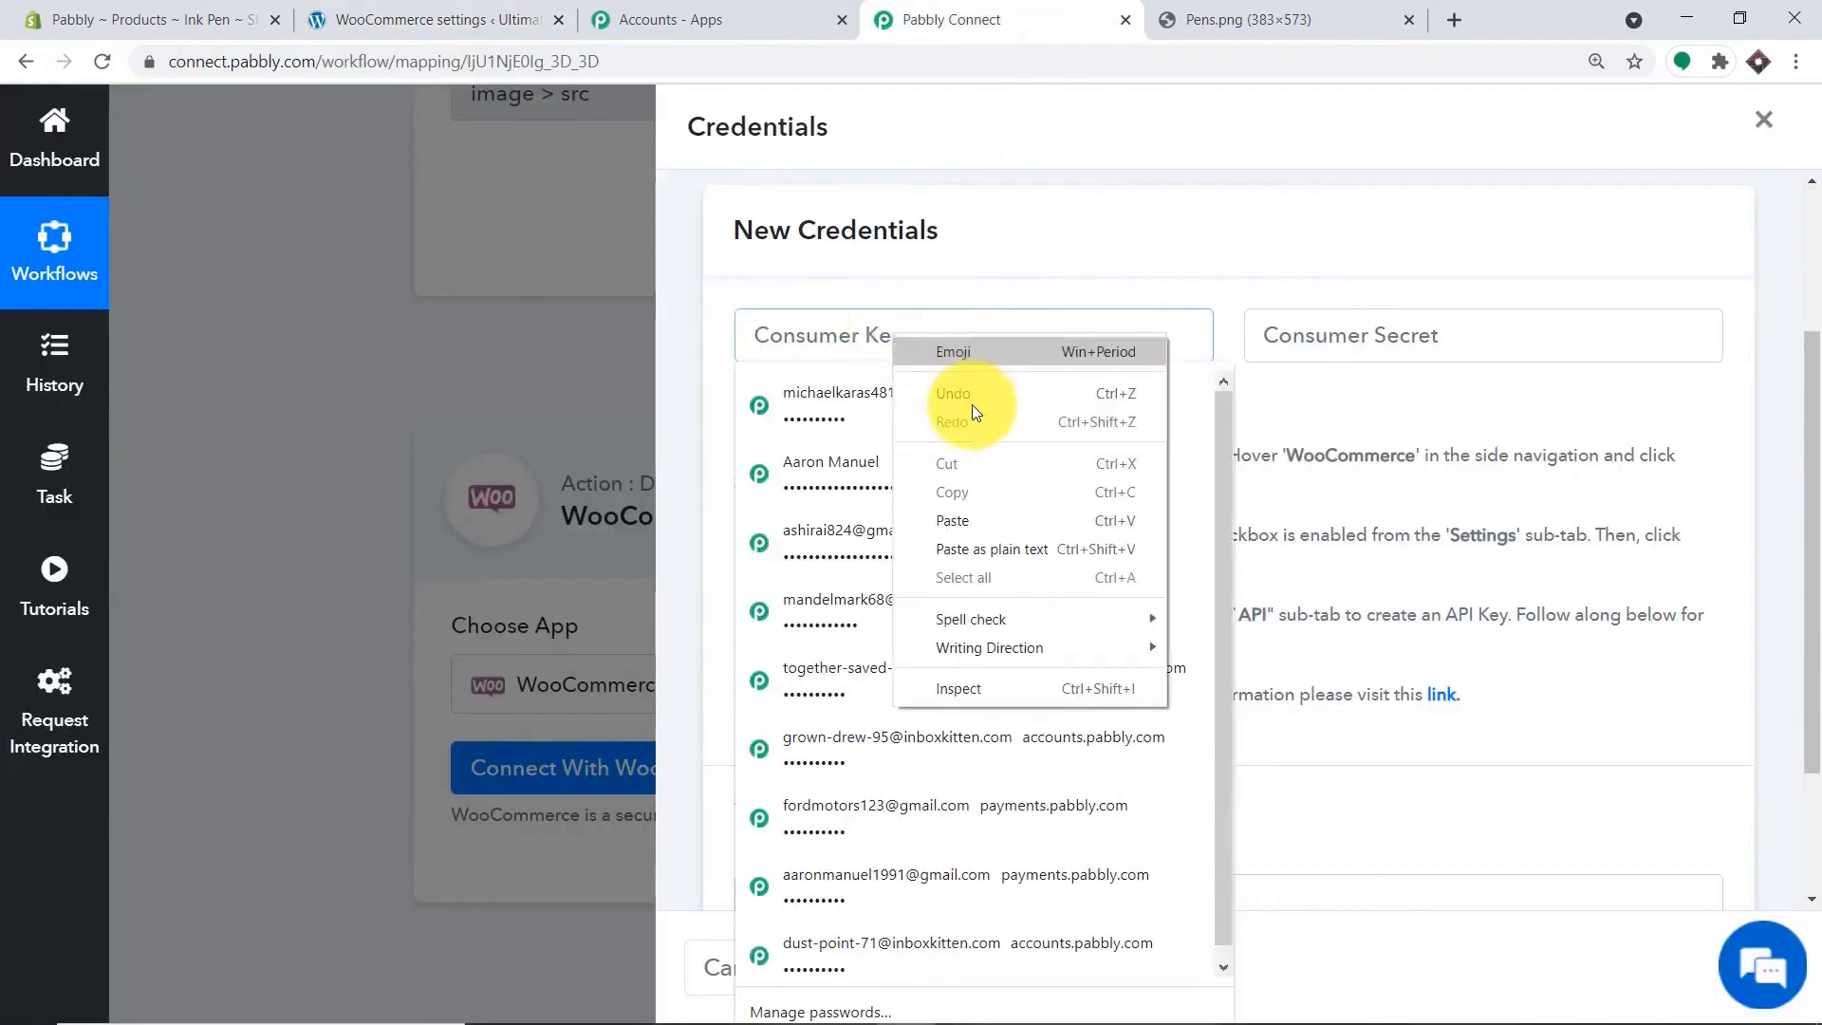
click(982, 516)
click(1393, 339)
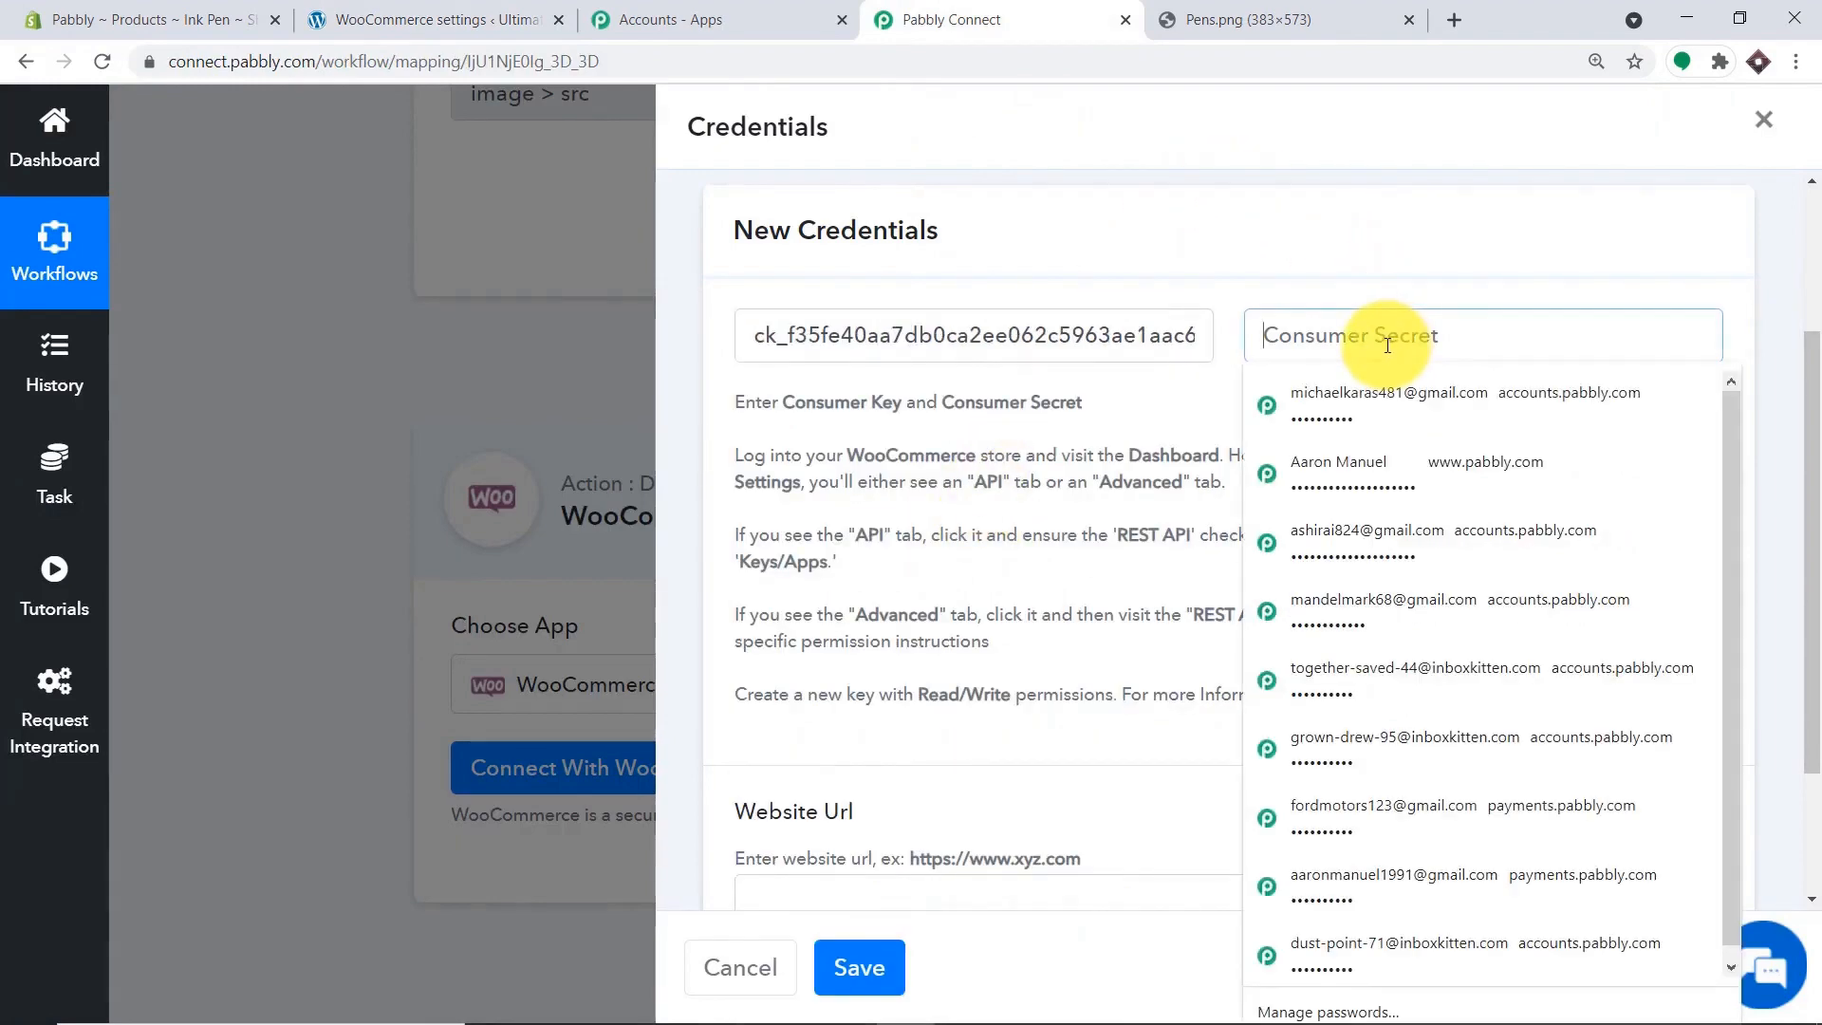
click(503, 11)
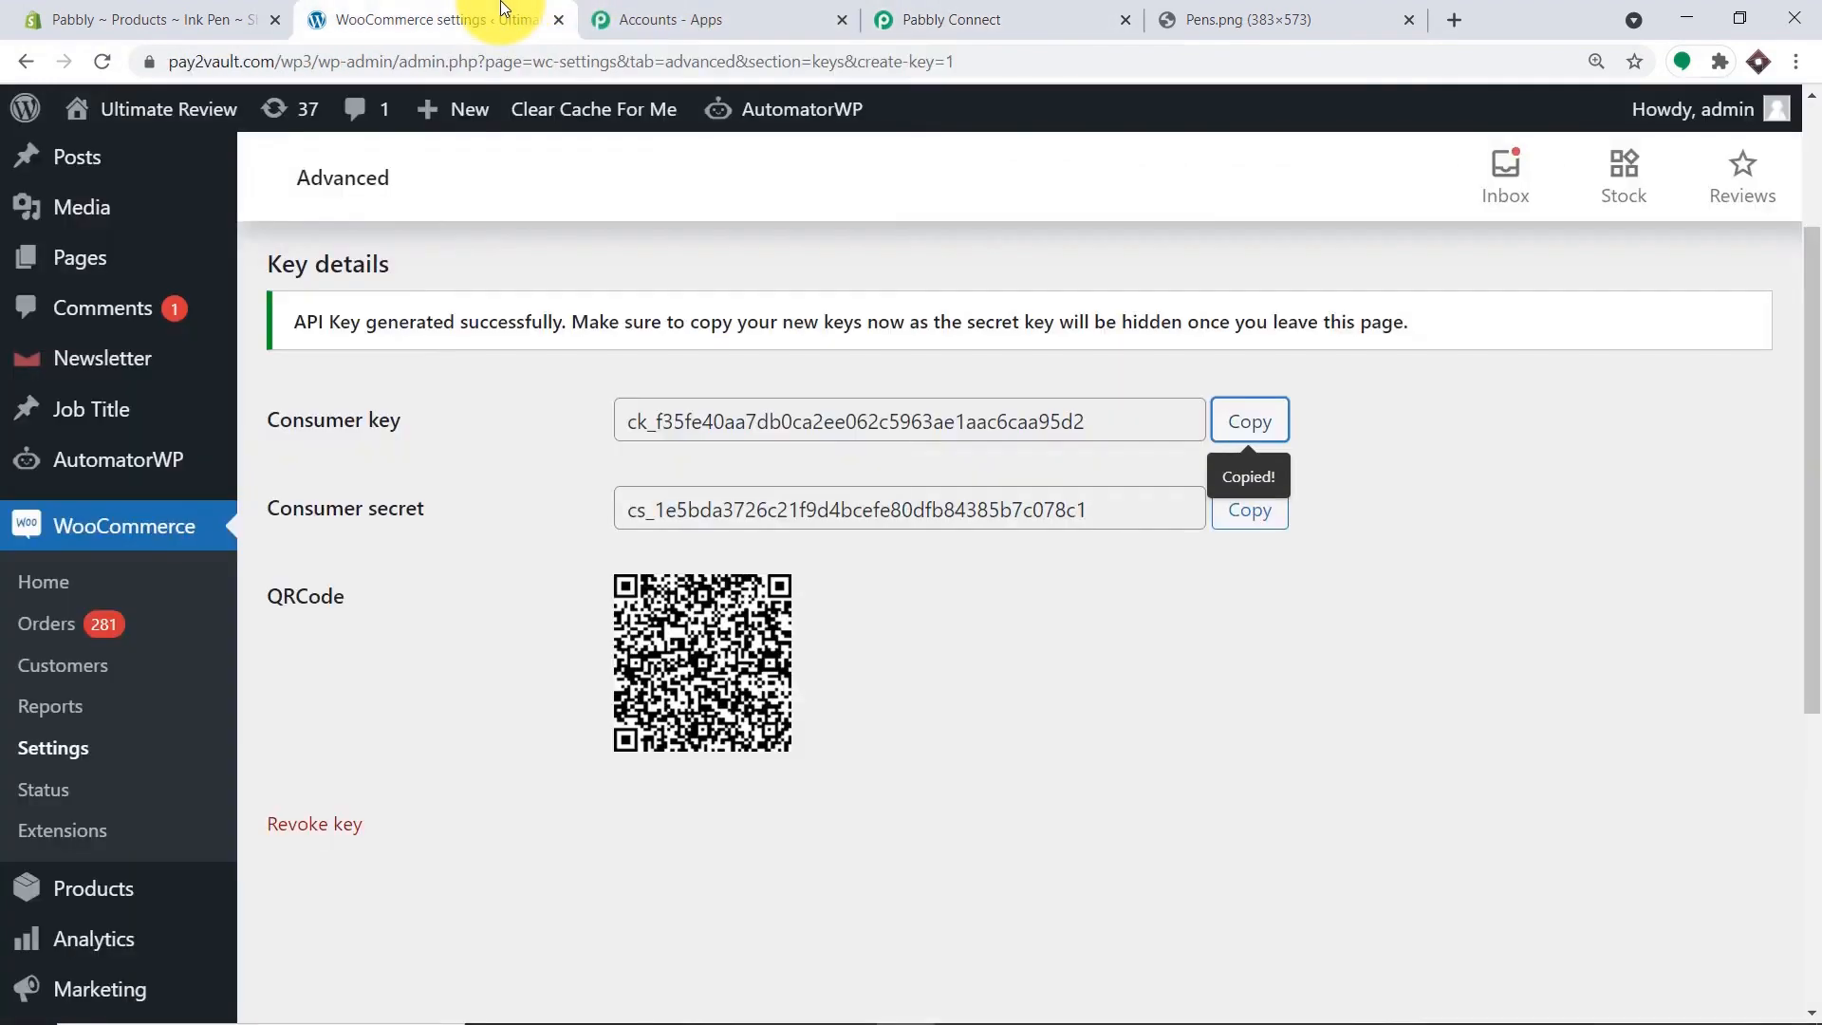
click(1235, 509)
click(908, 11)
click(1260, 338)
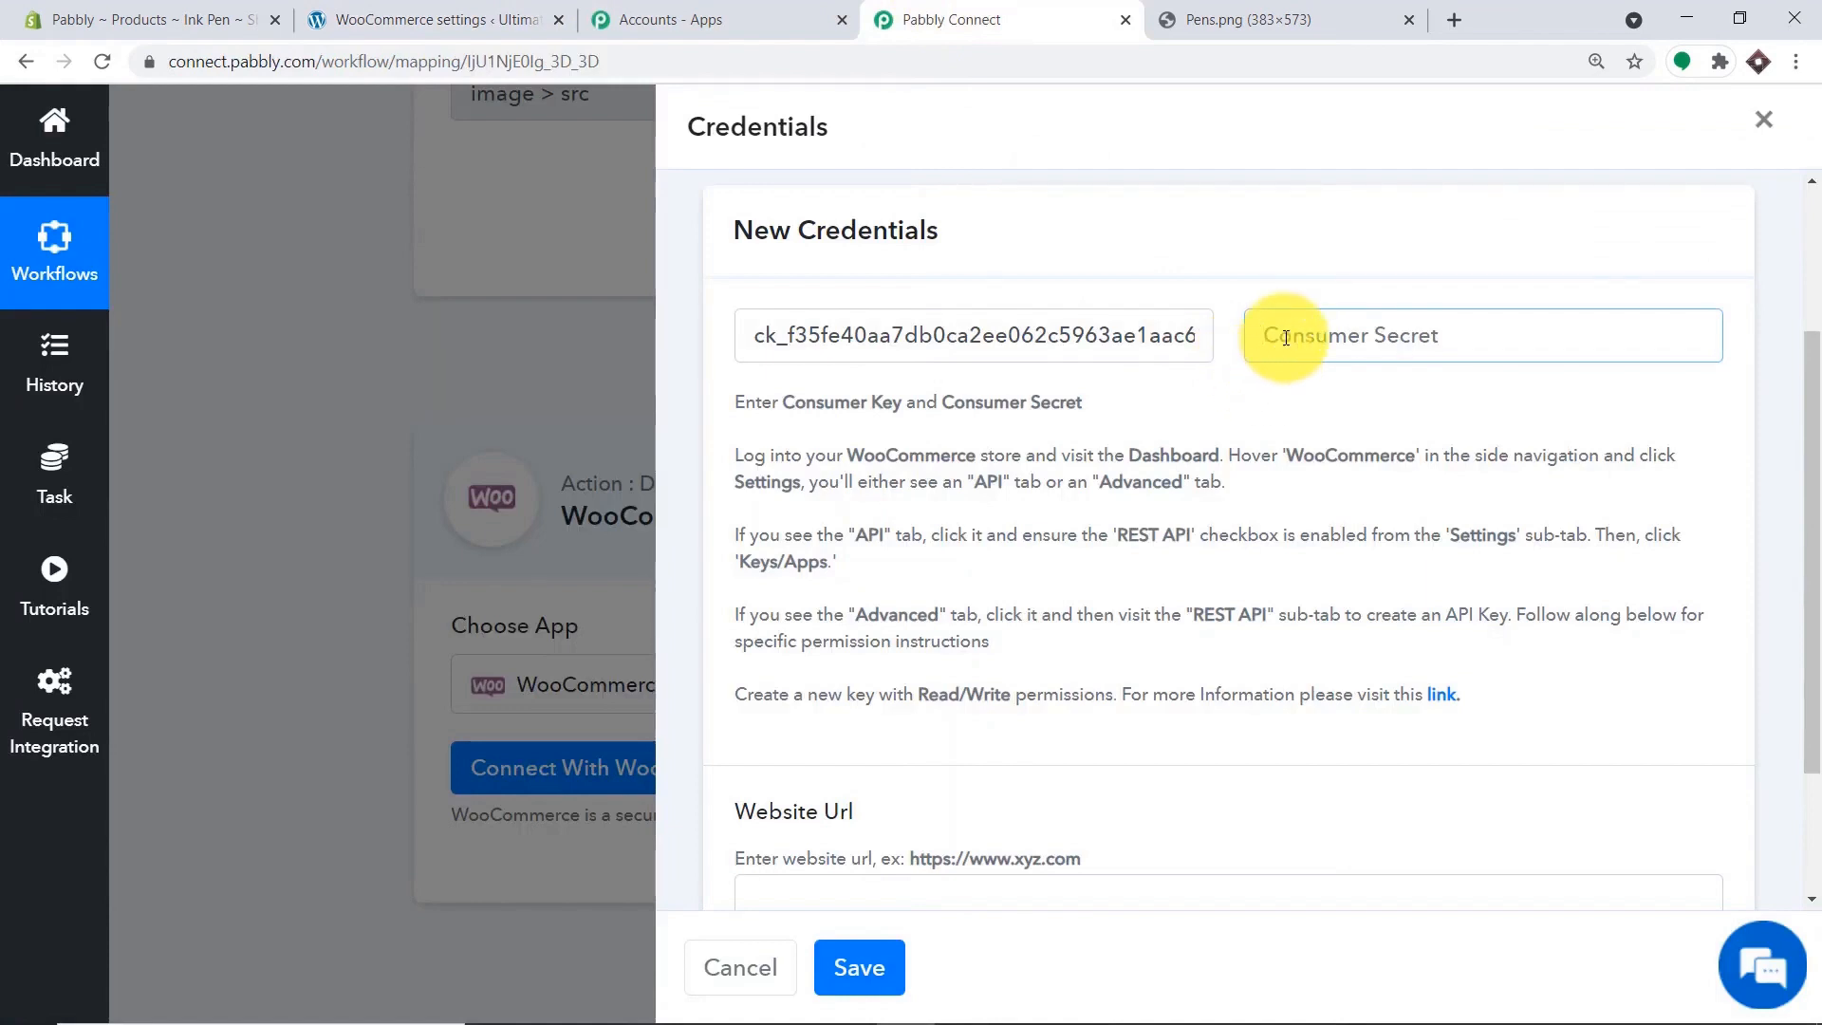
right_click(1285, 340)
click(1369, 598)
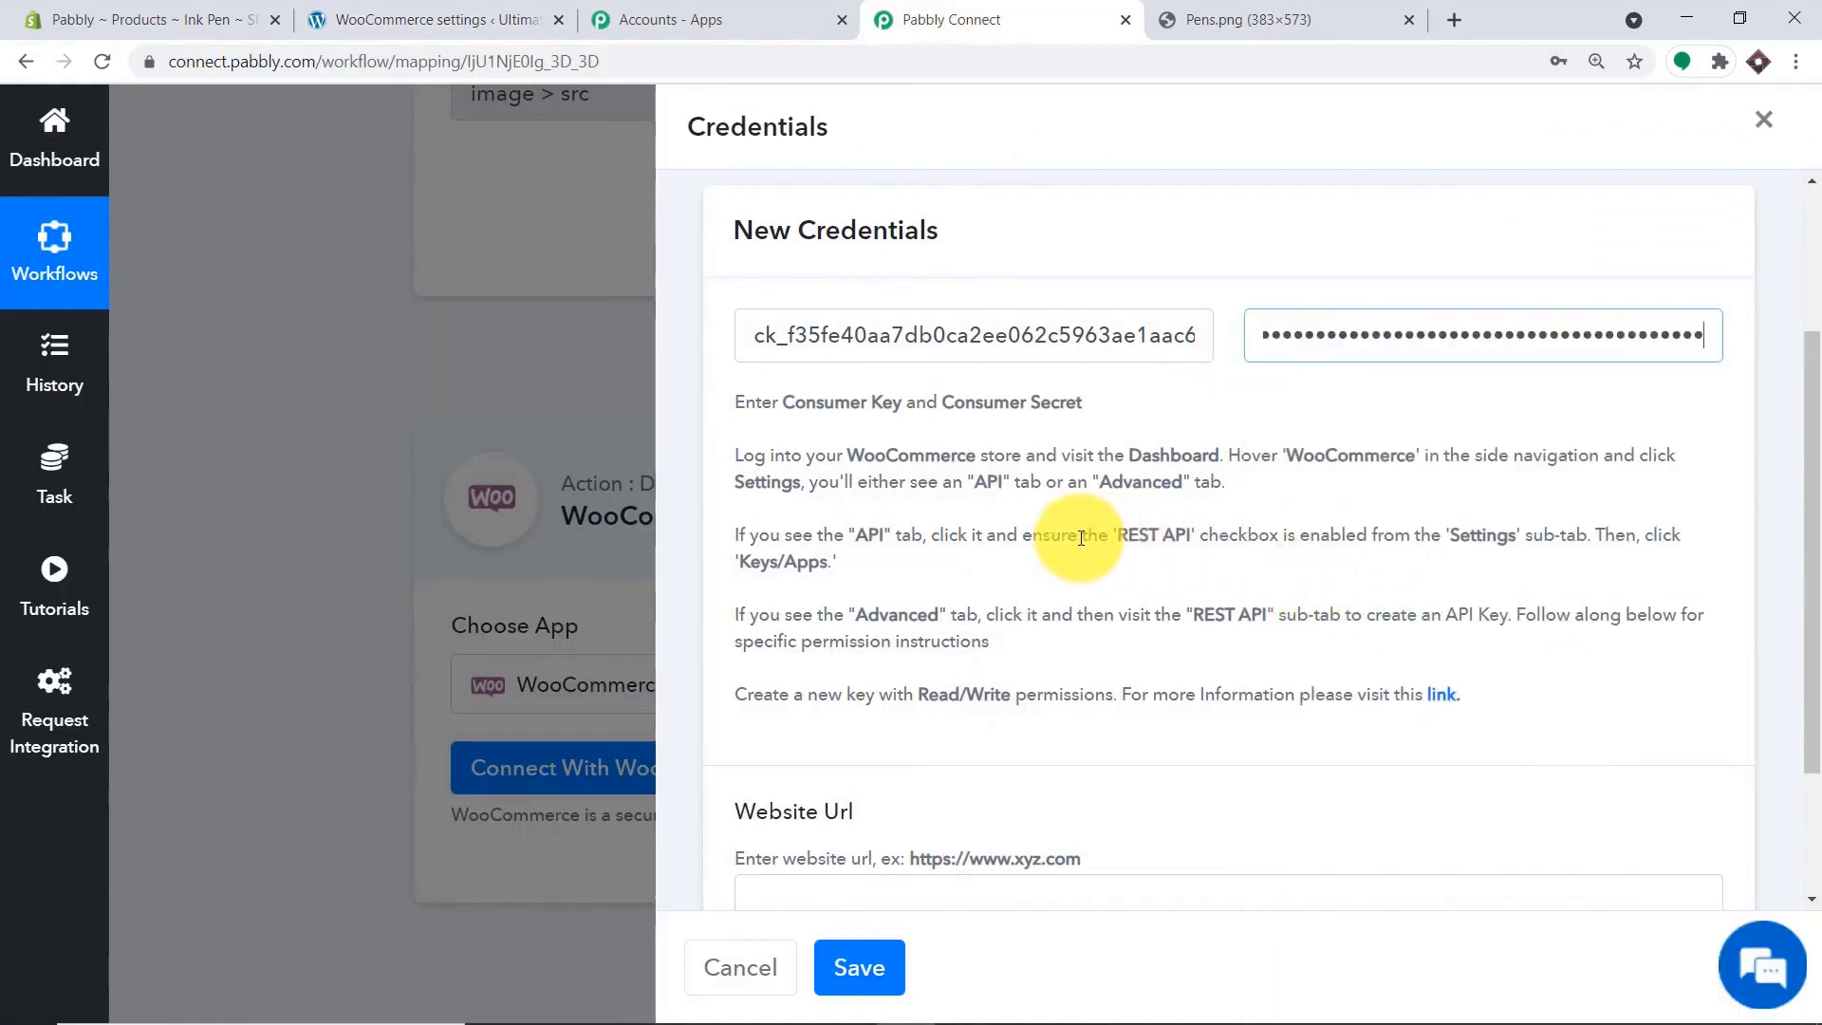
scroll(943, 569, down, 2)
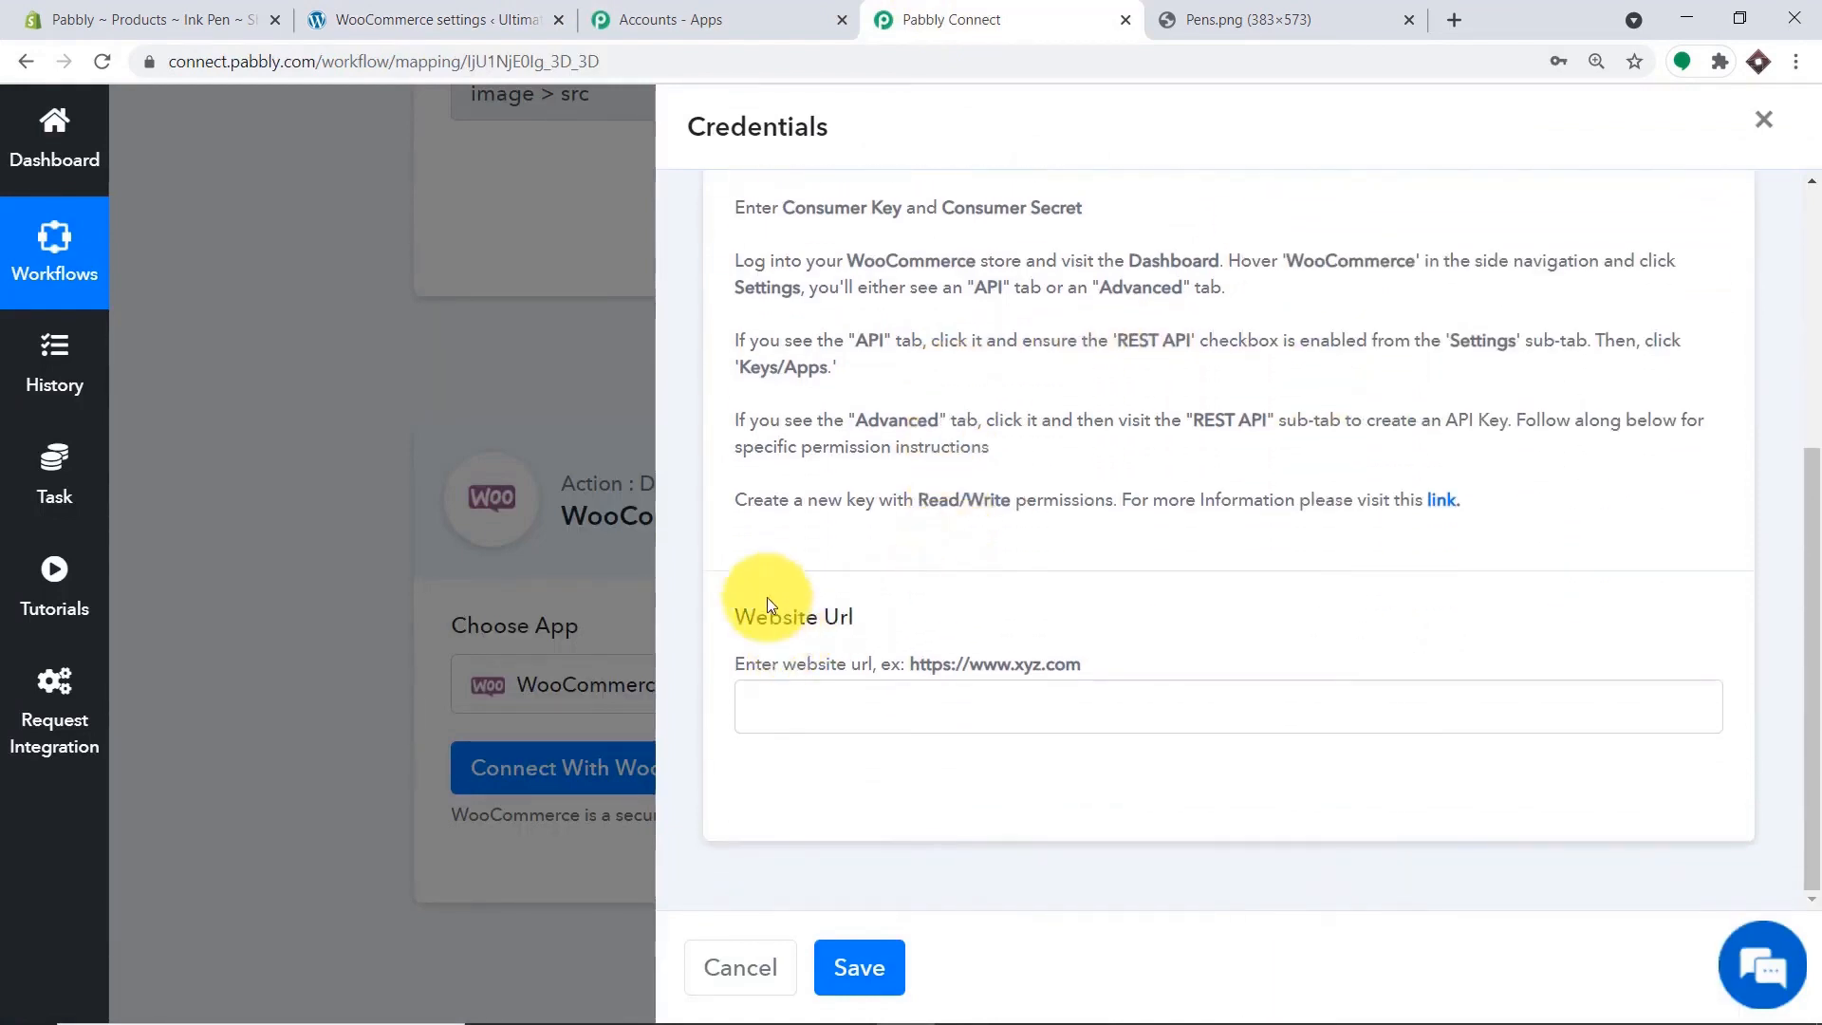
click(308, 20)
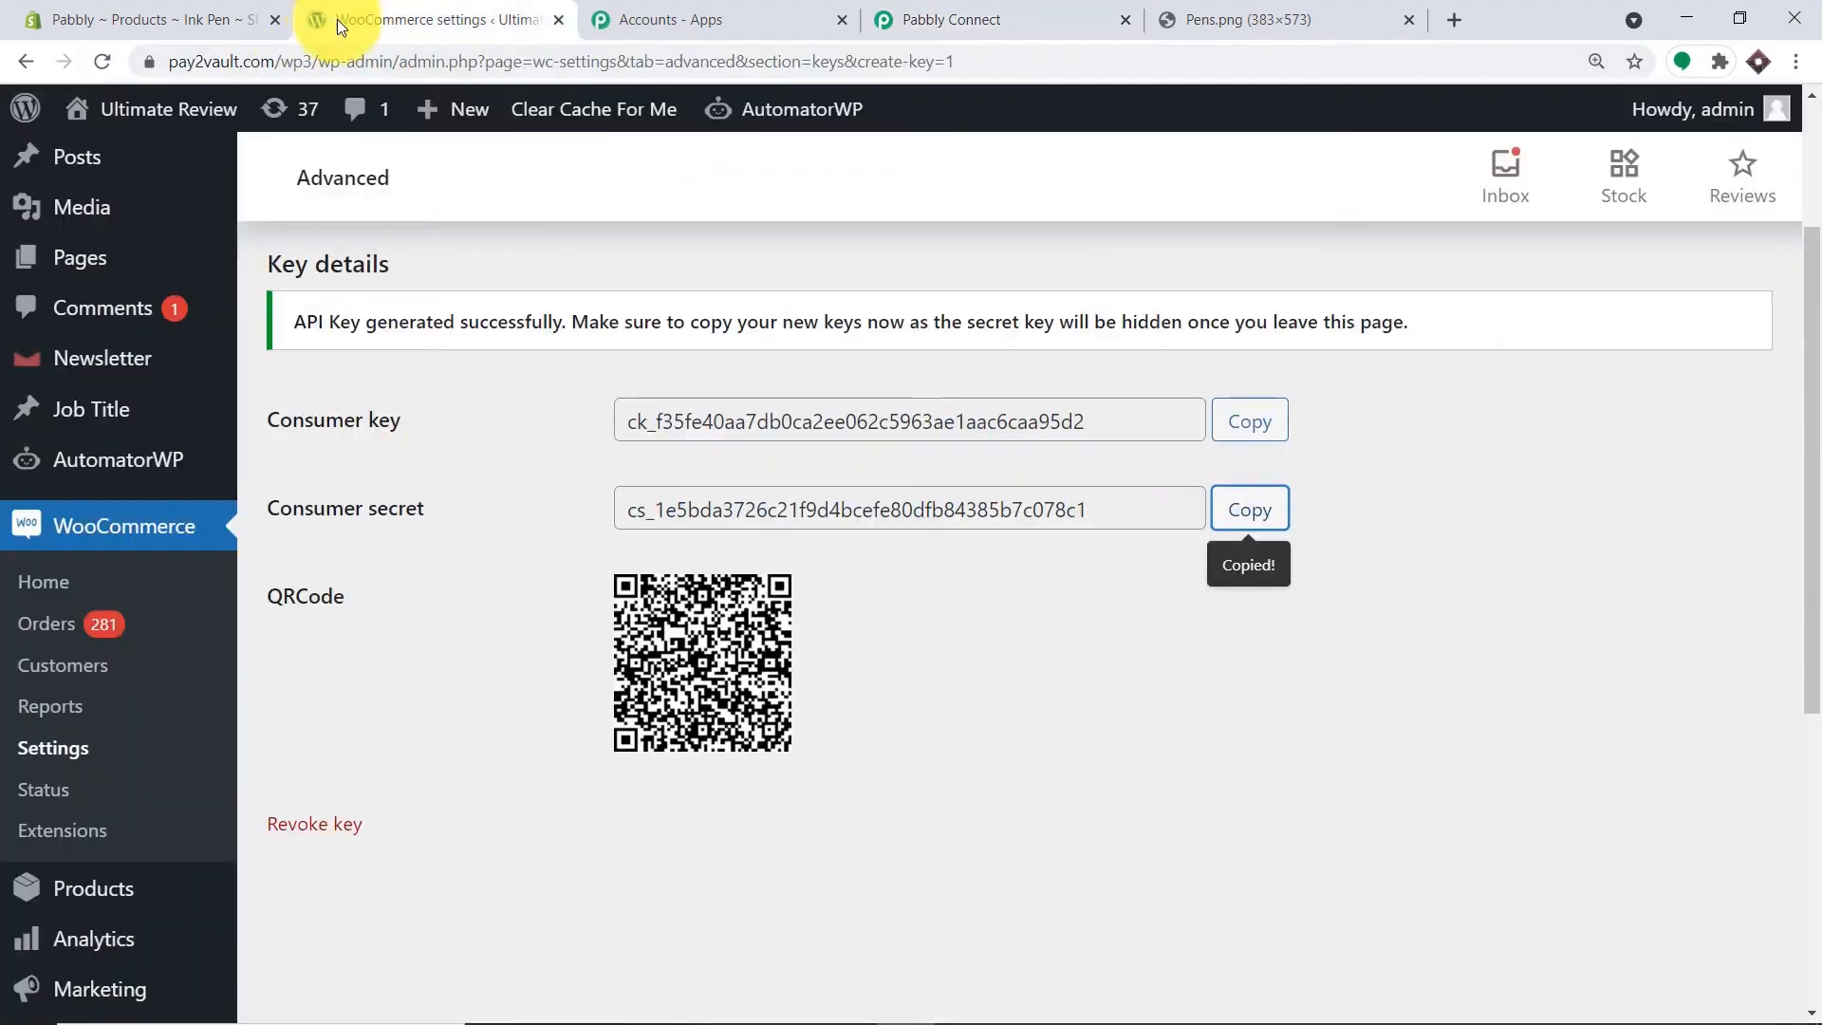
drag(304, 63, 61, 66)
right_click(241, 67)
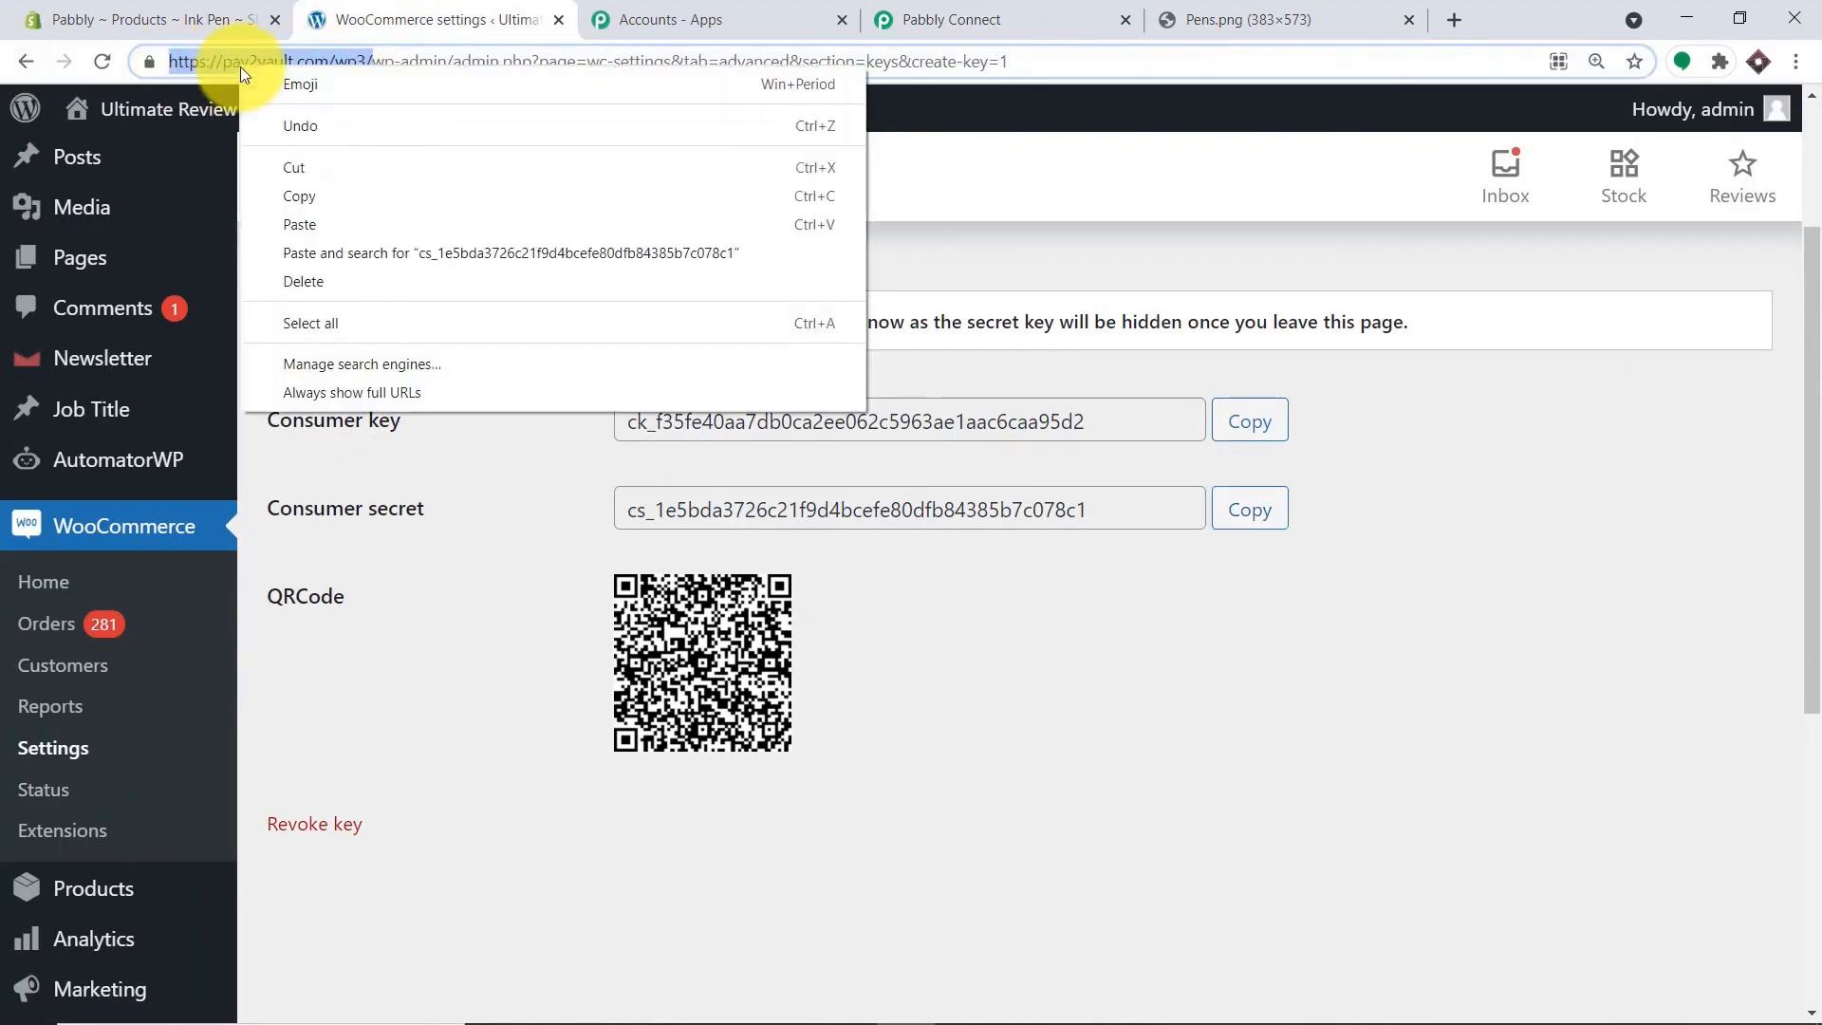
click(305, 193)
click(1072, 14)
click(851, 698)
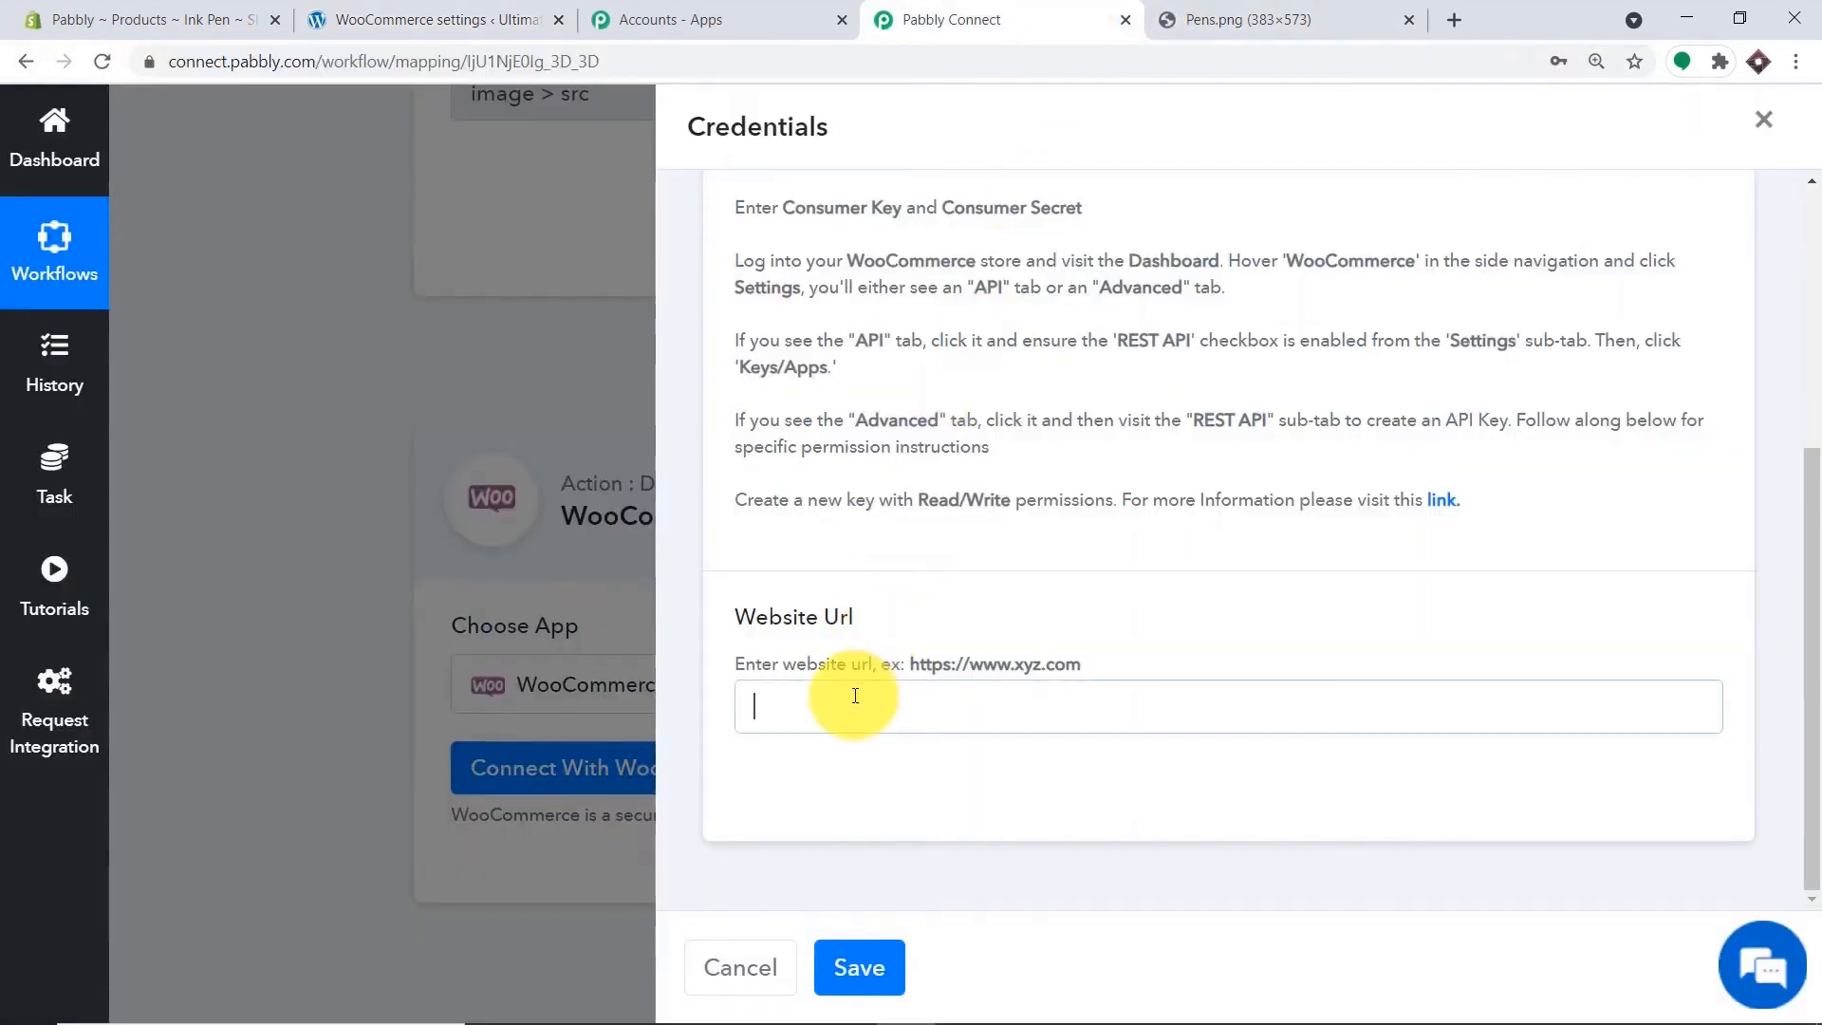
right_click(852, 694)
click(945, 516)
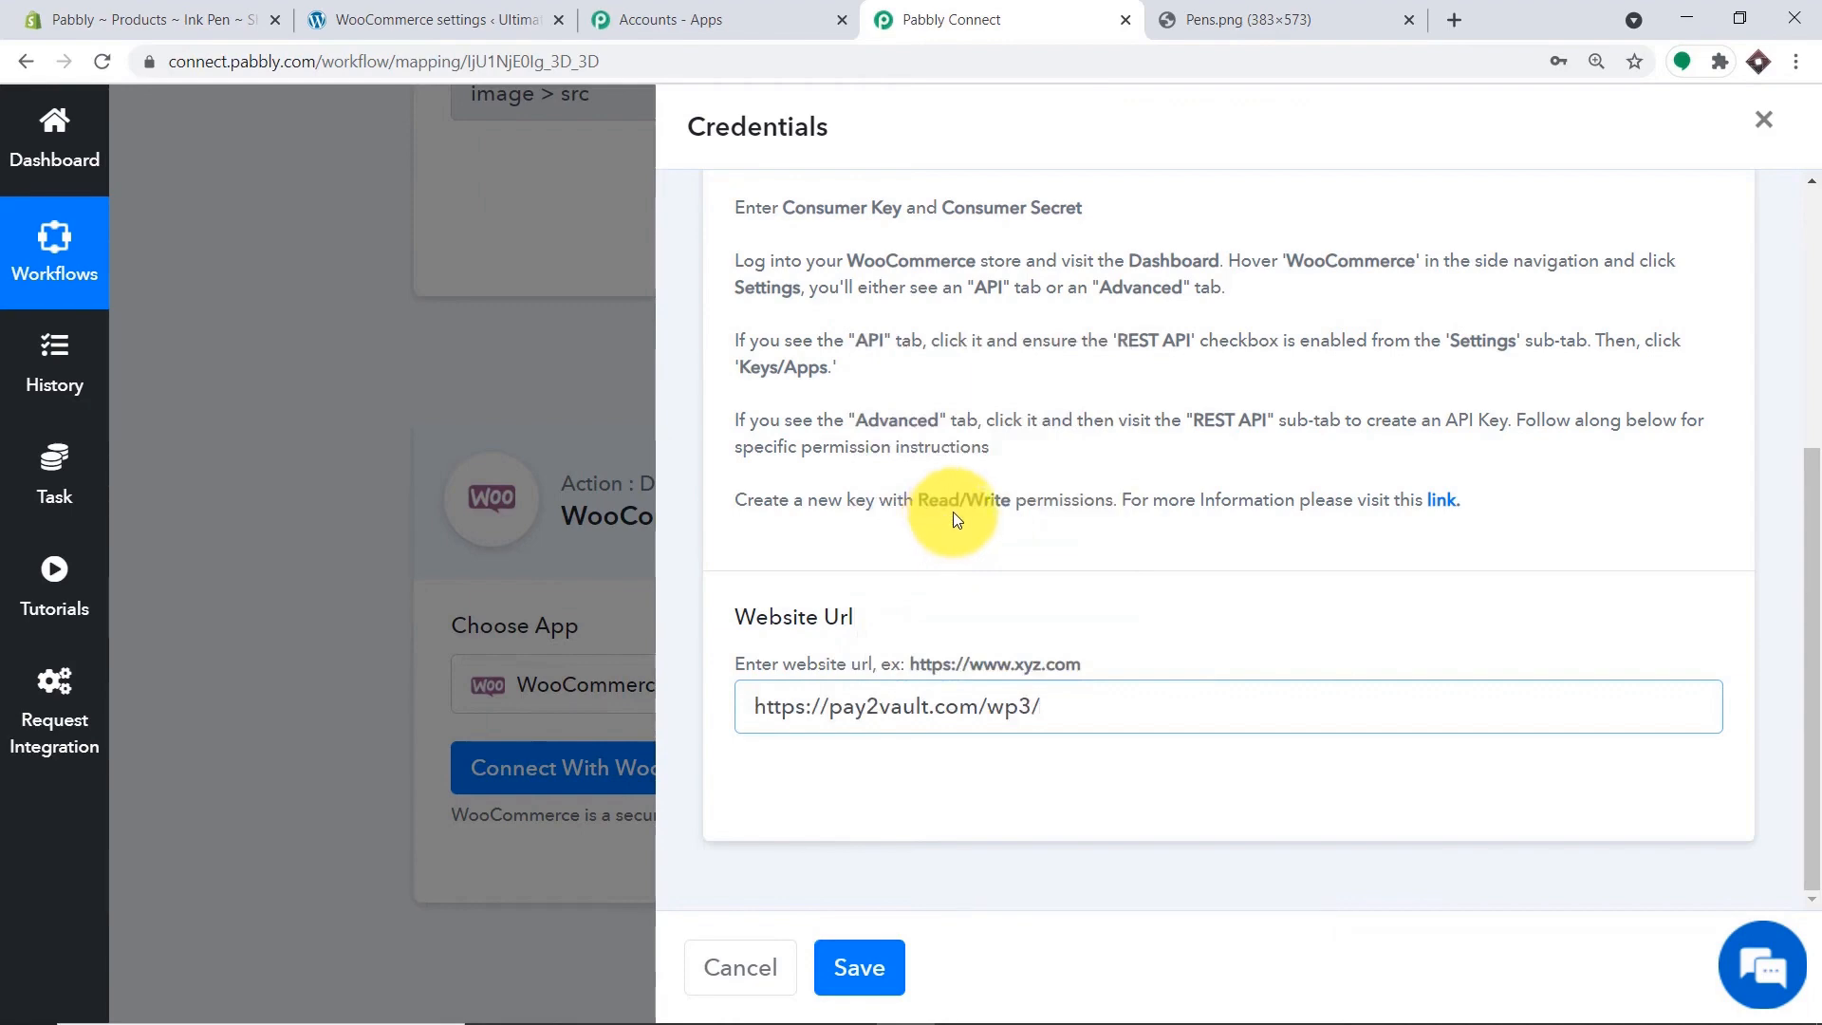
scroll(952, 510, up, 4)
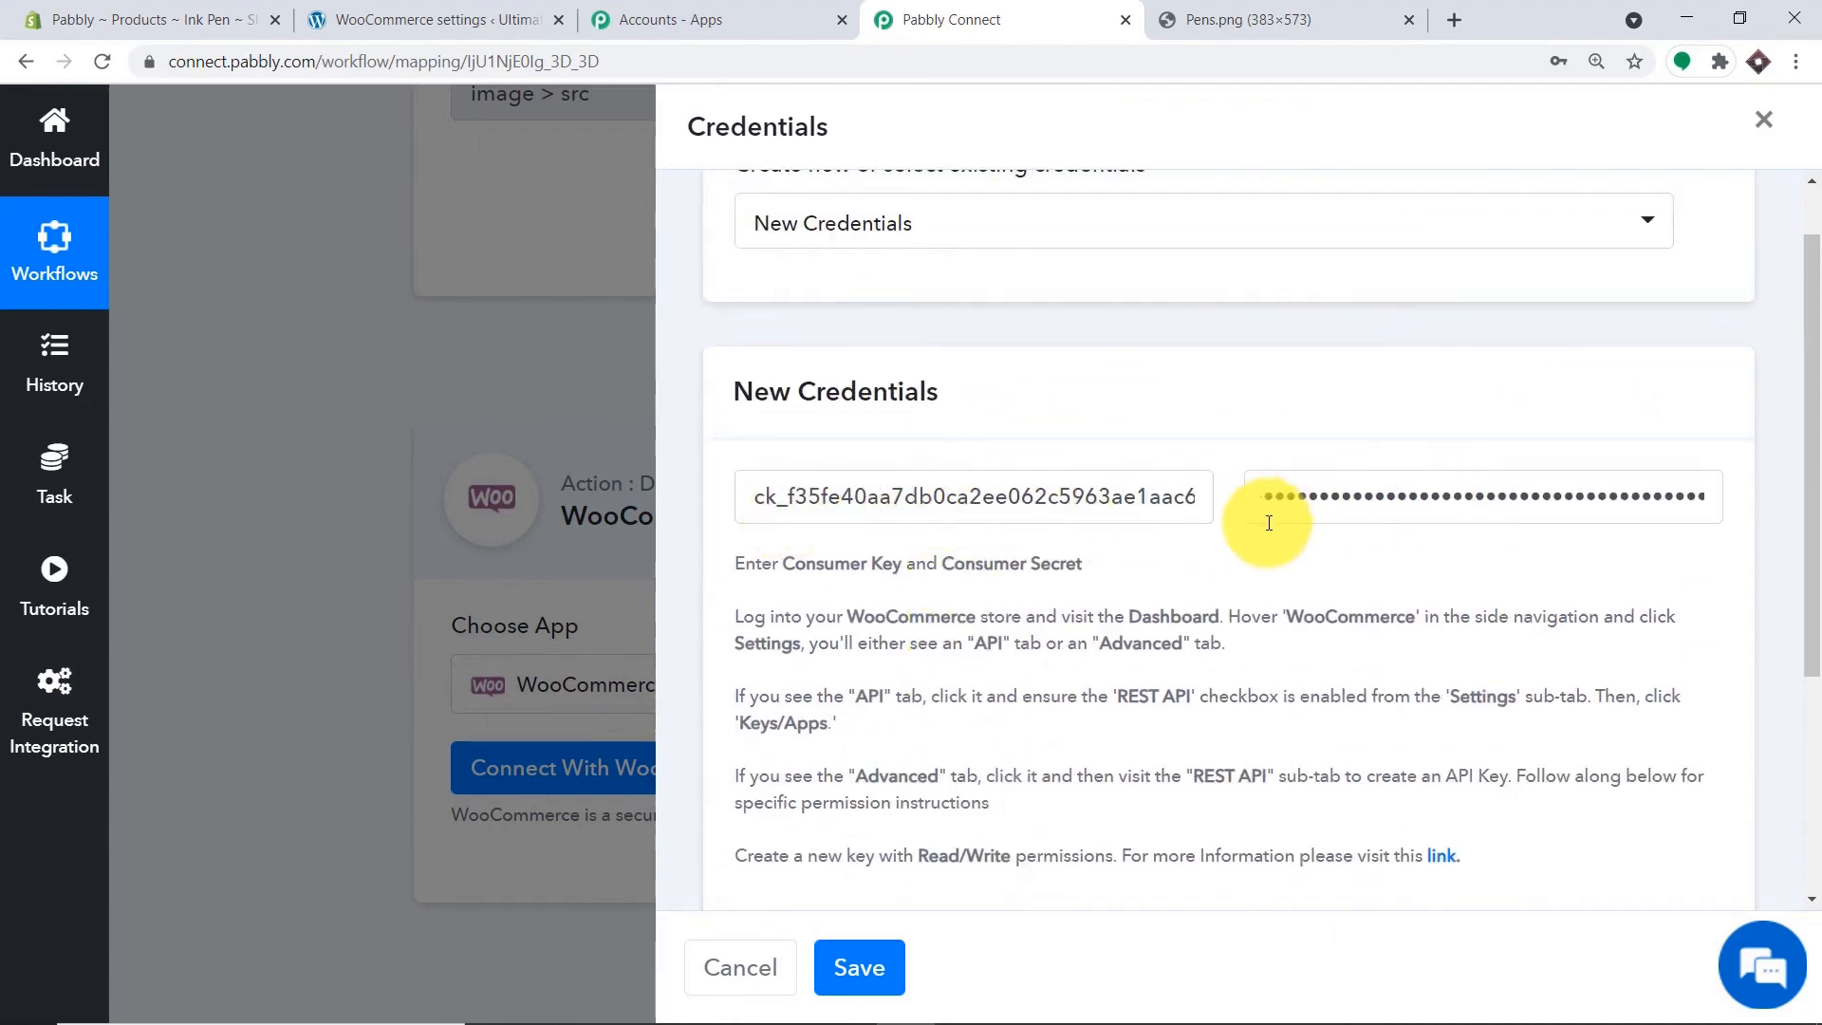
scroll(1271, 512, down, 4)
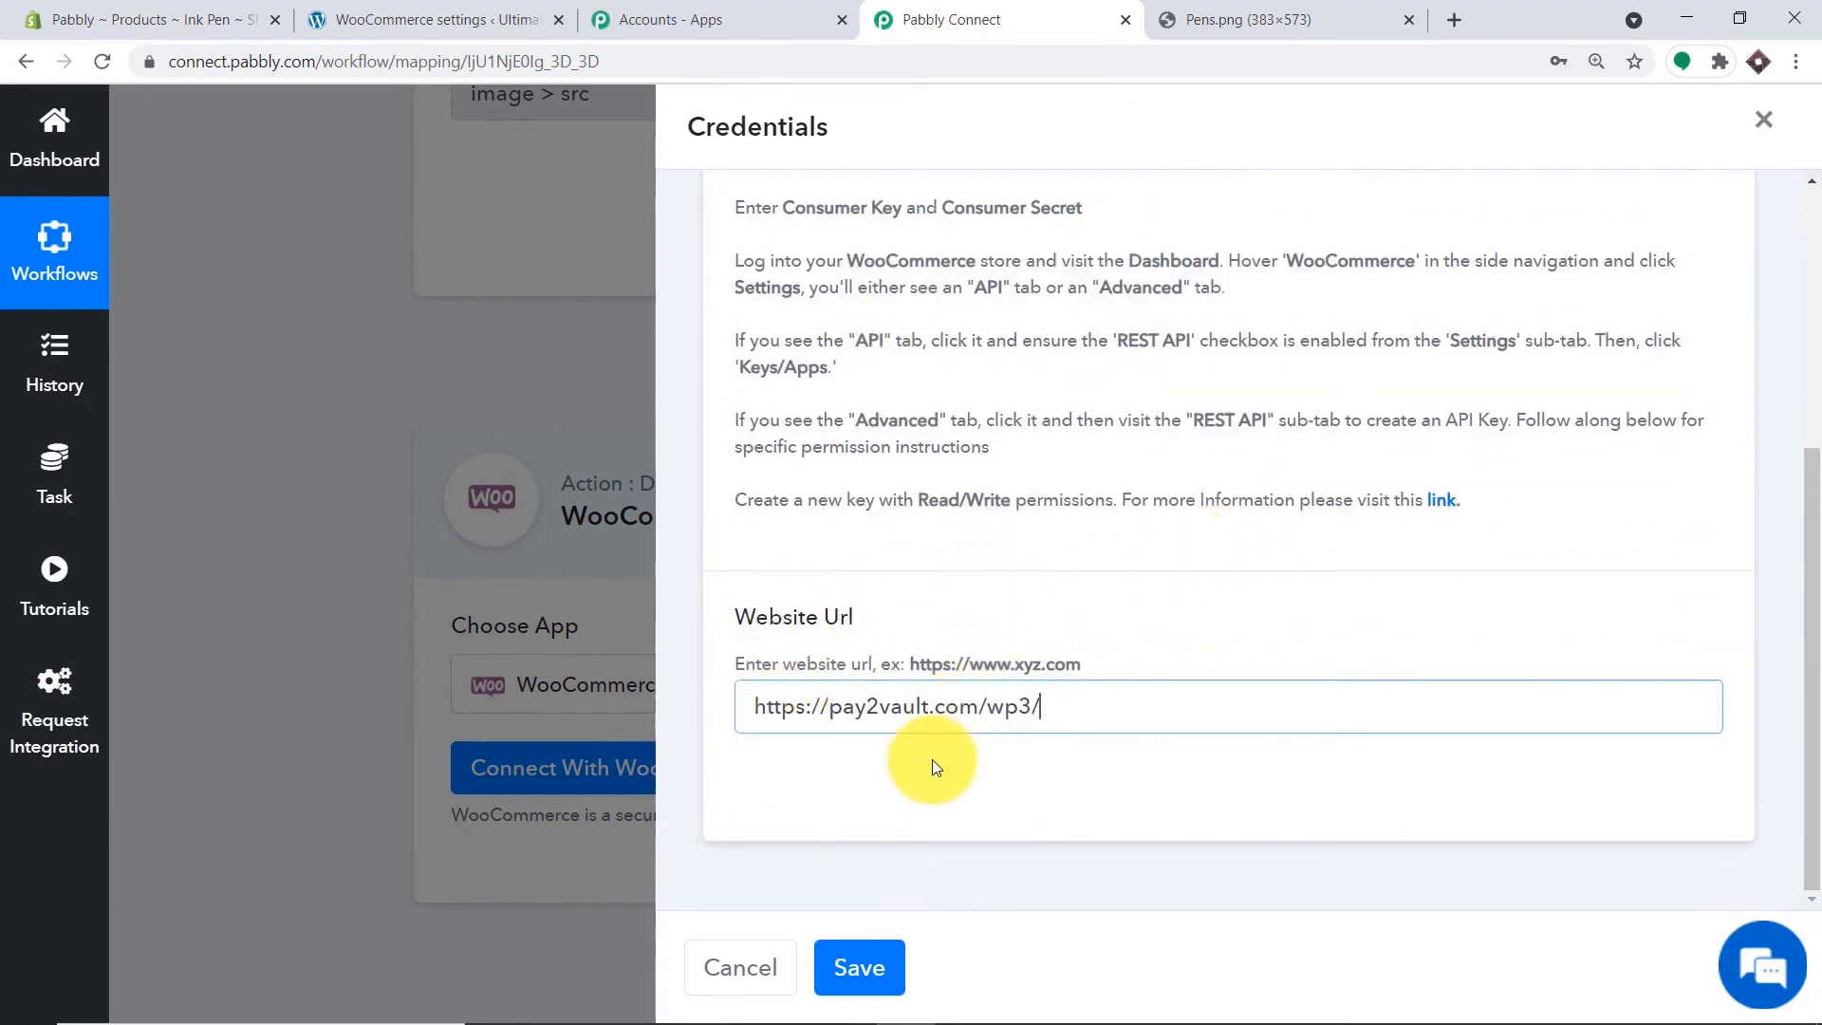
click(879, 965)
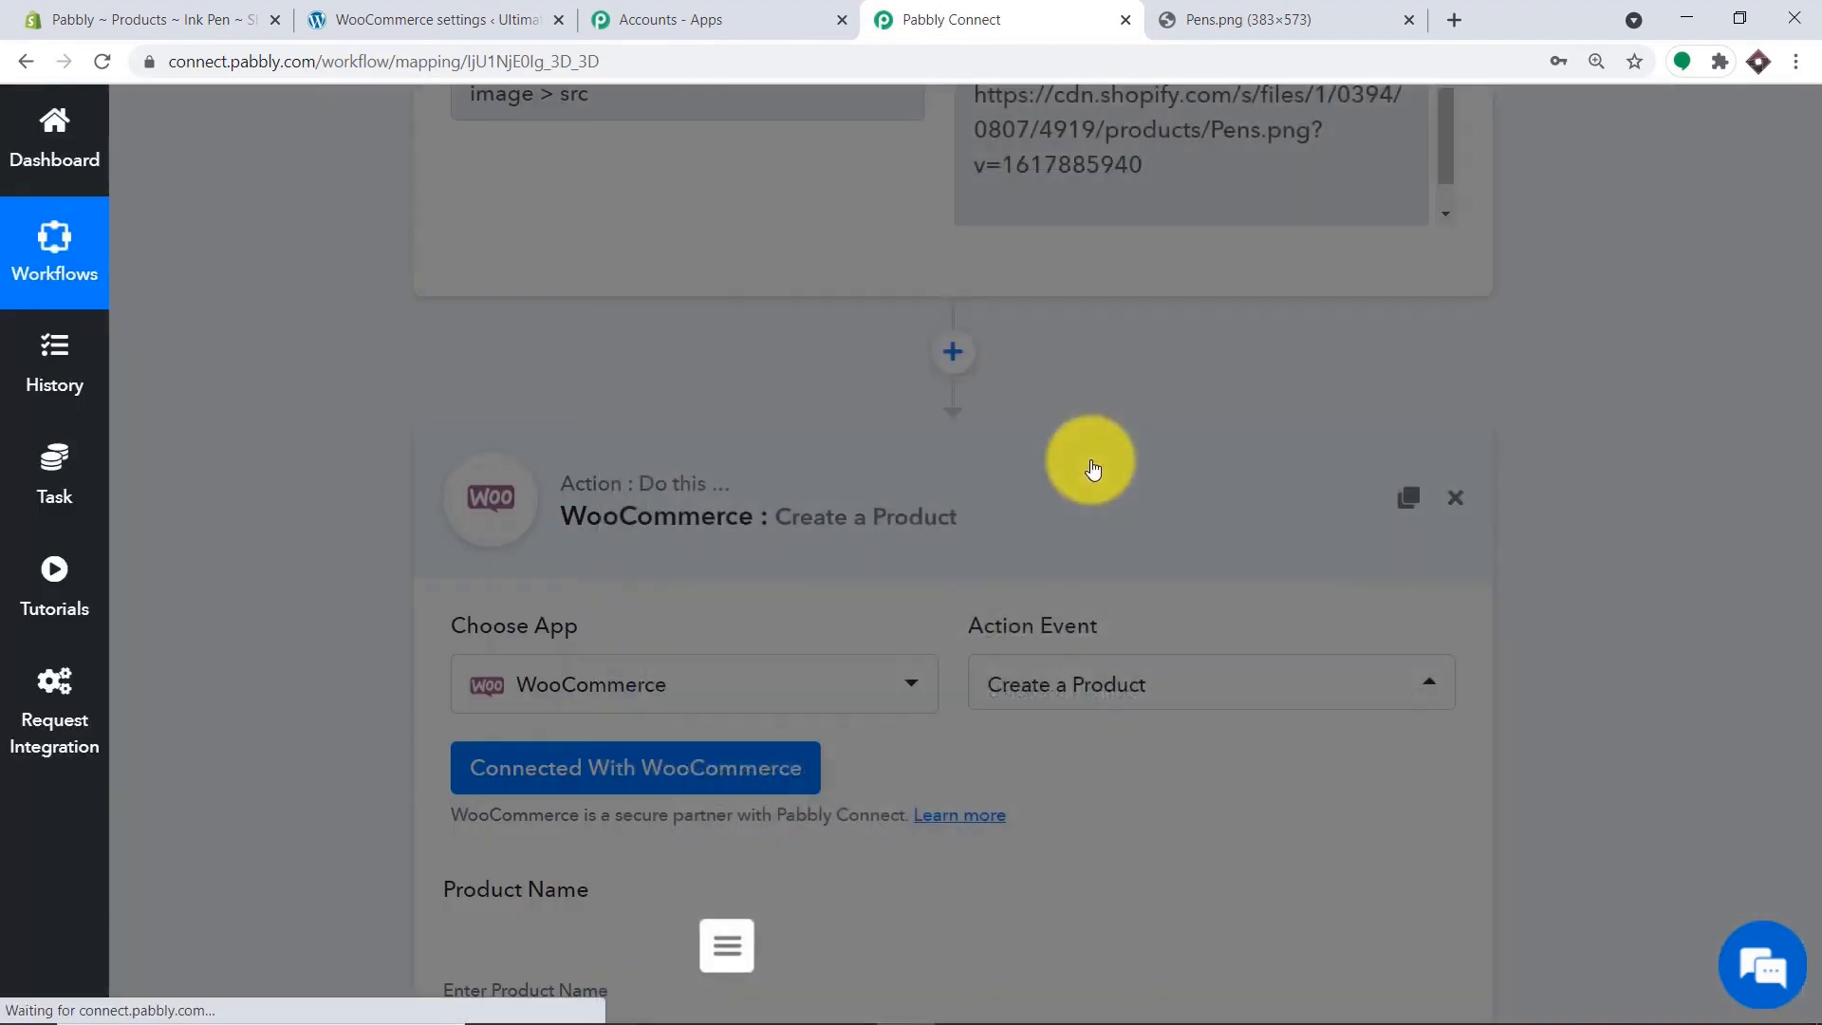
Map the Shopify title Ink Pen to Product Name, keep type Simple, and set status Publish.
scroll(1151, 455, down, 4)
scroll(1150, 465, down, 12)
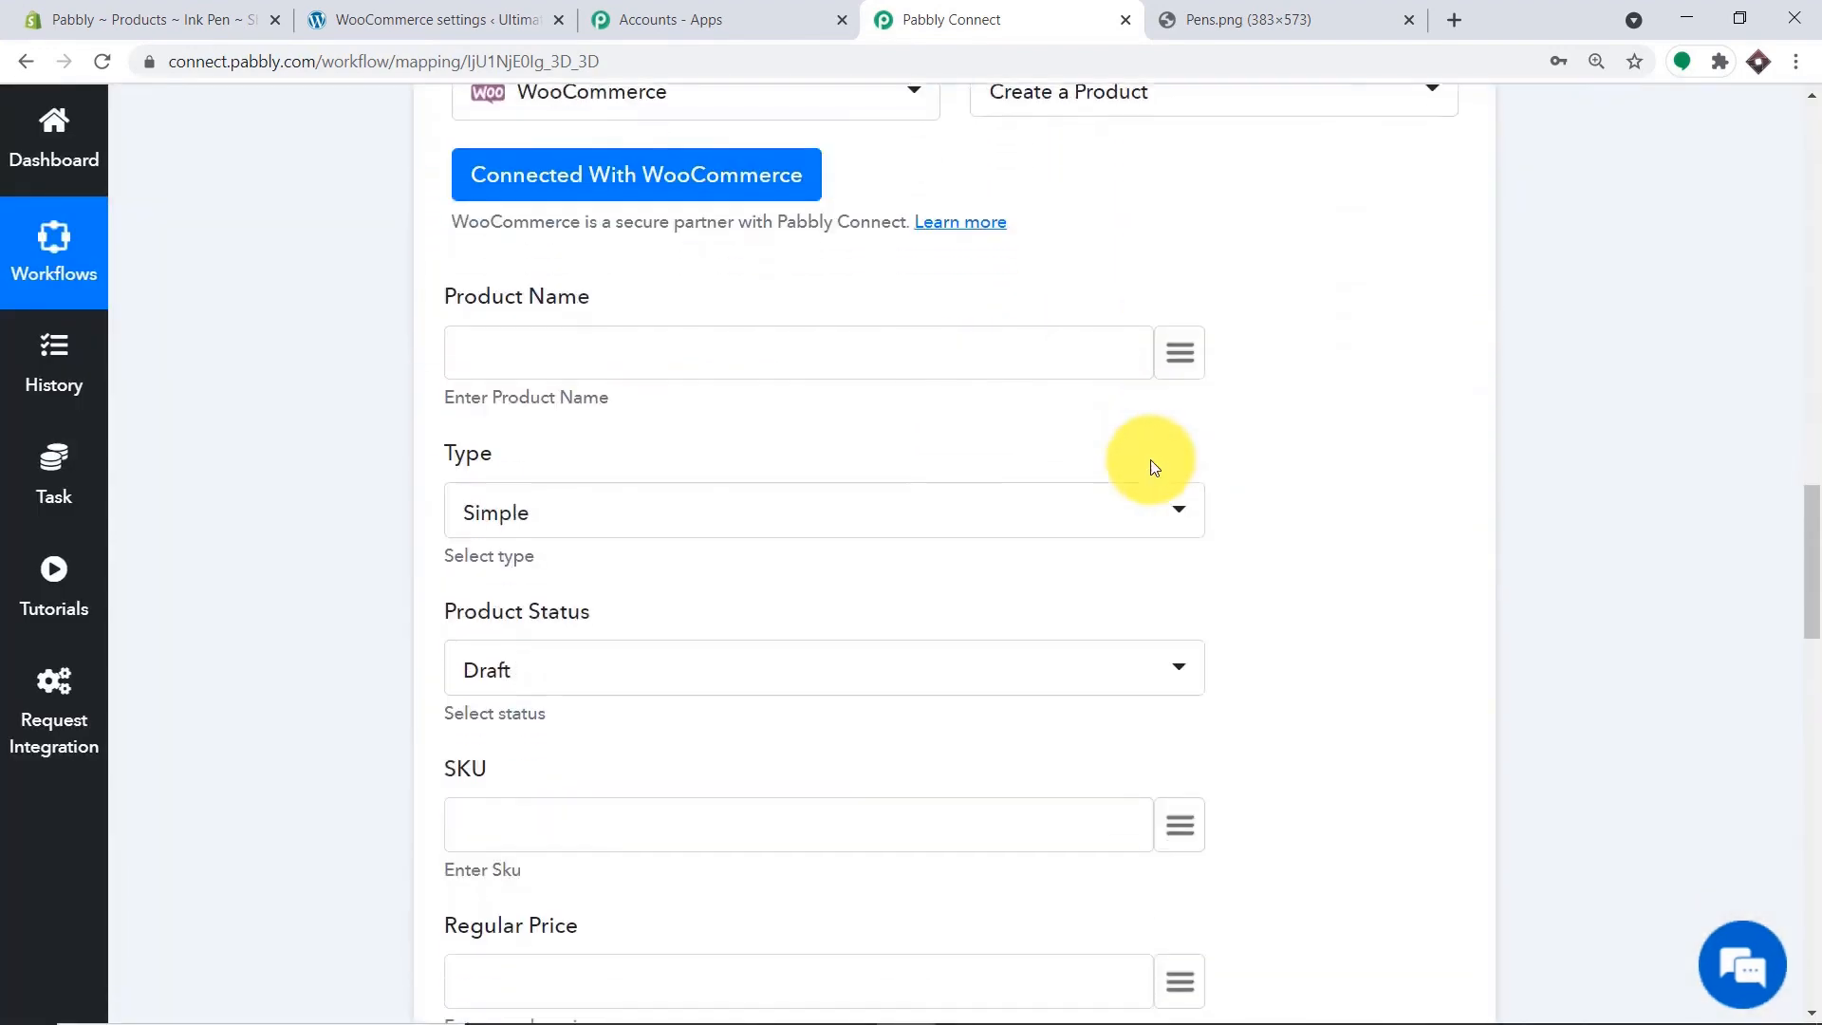
scroll(1140, 473, down, 9)
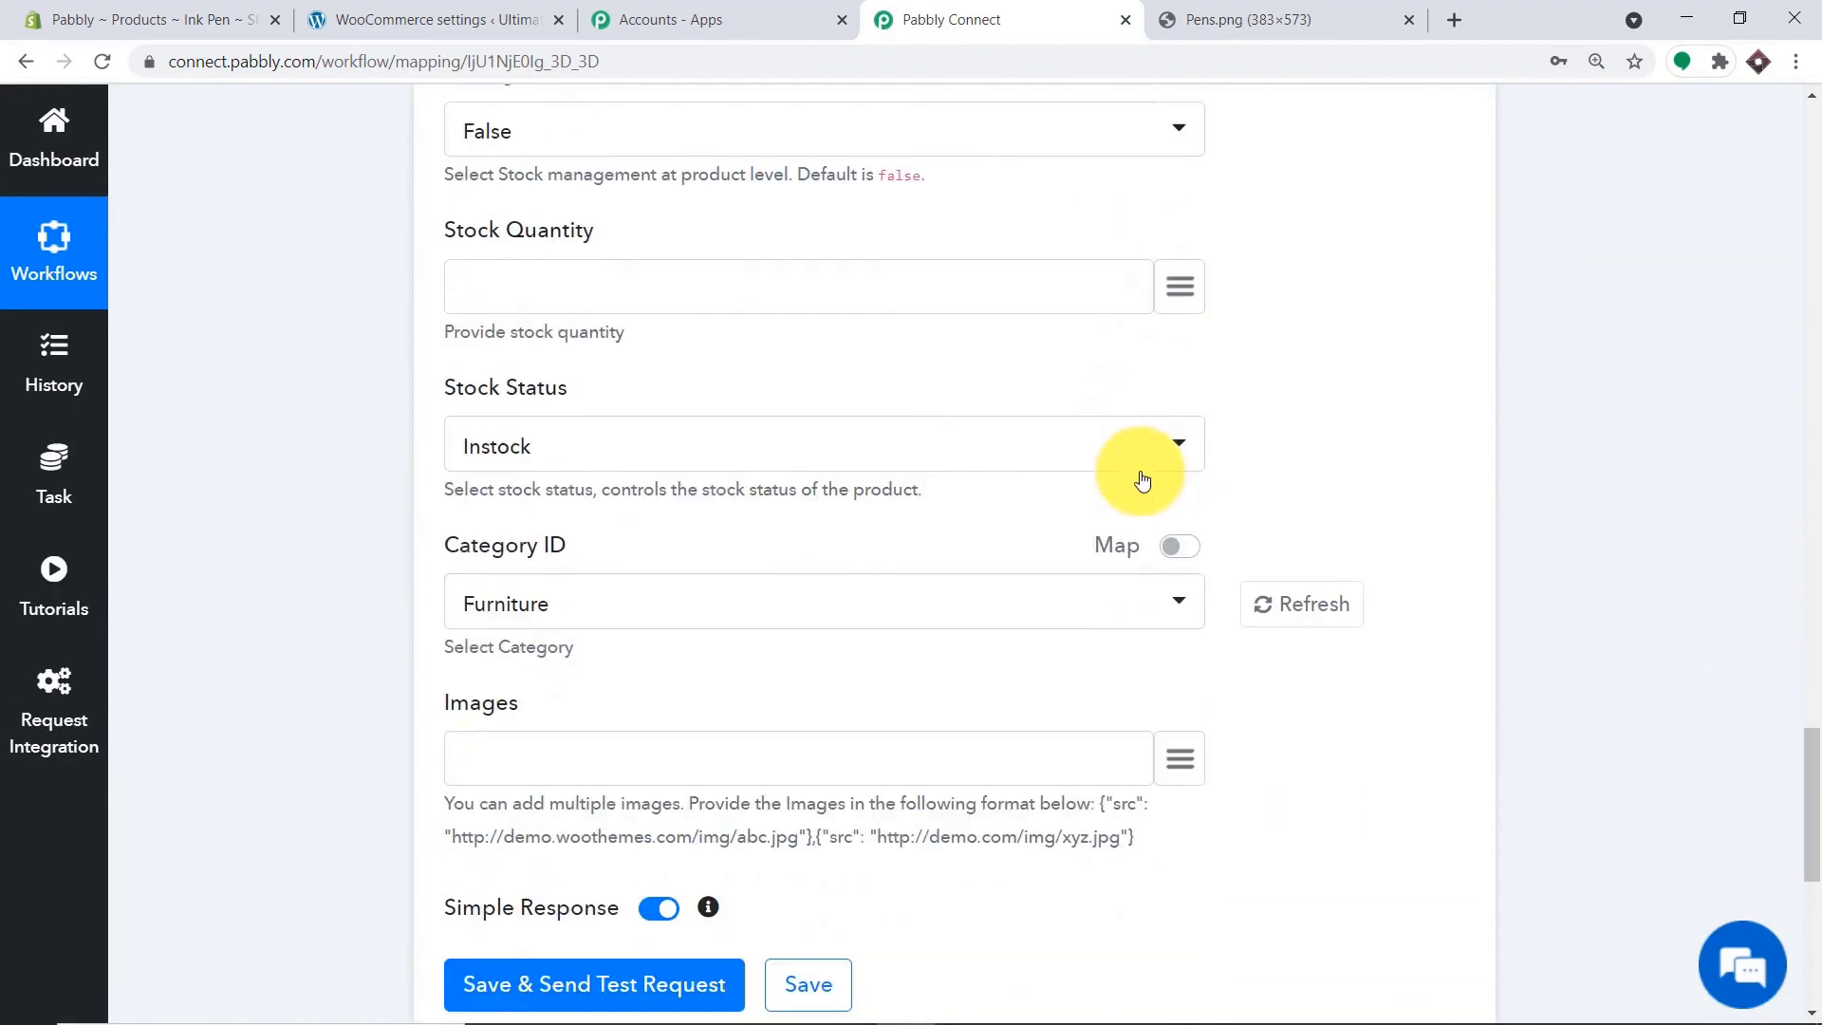
scroll(1140, 474, up, 10)
scroll(1142, 479, up, 14)
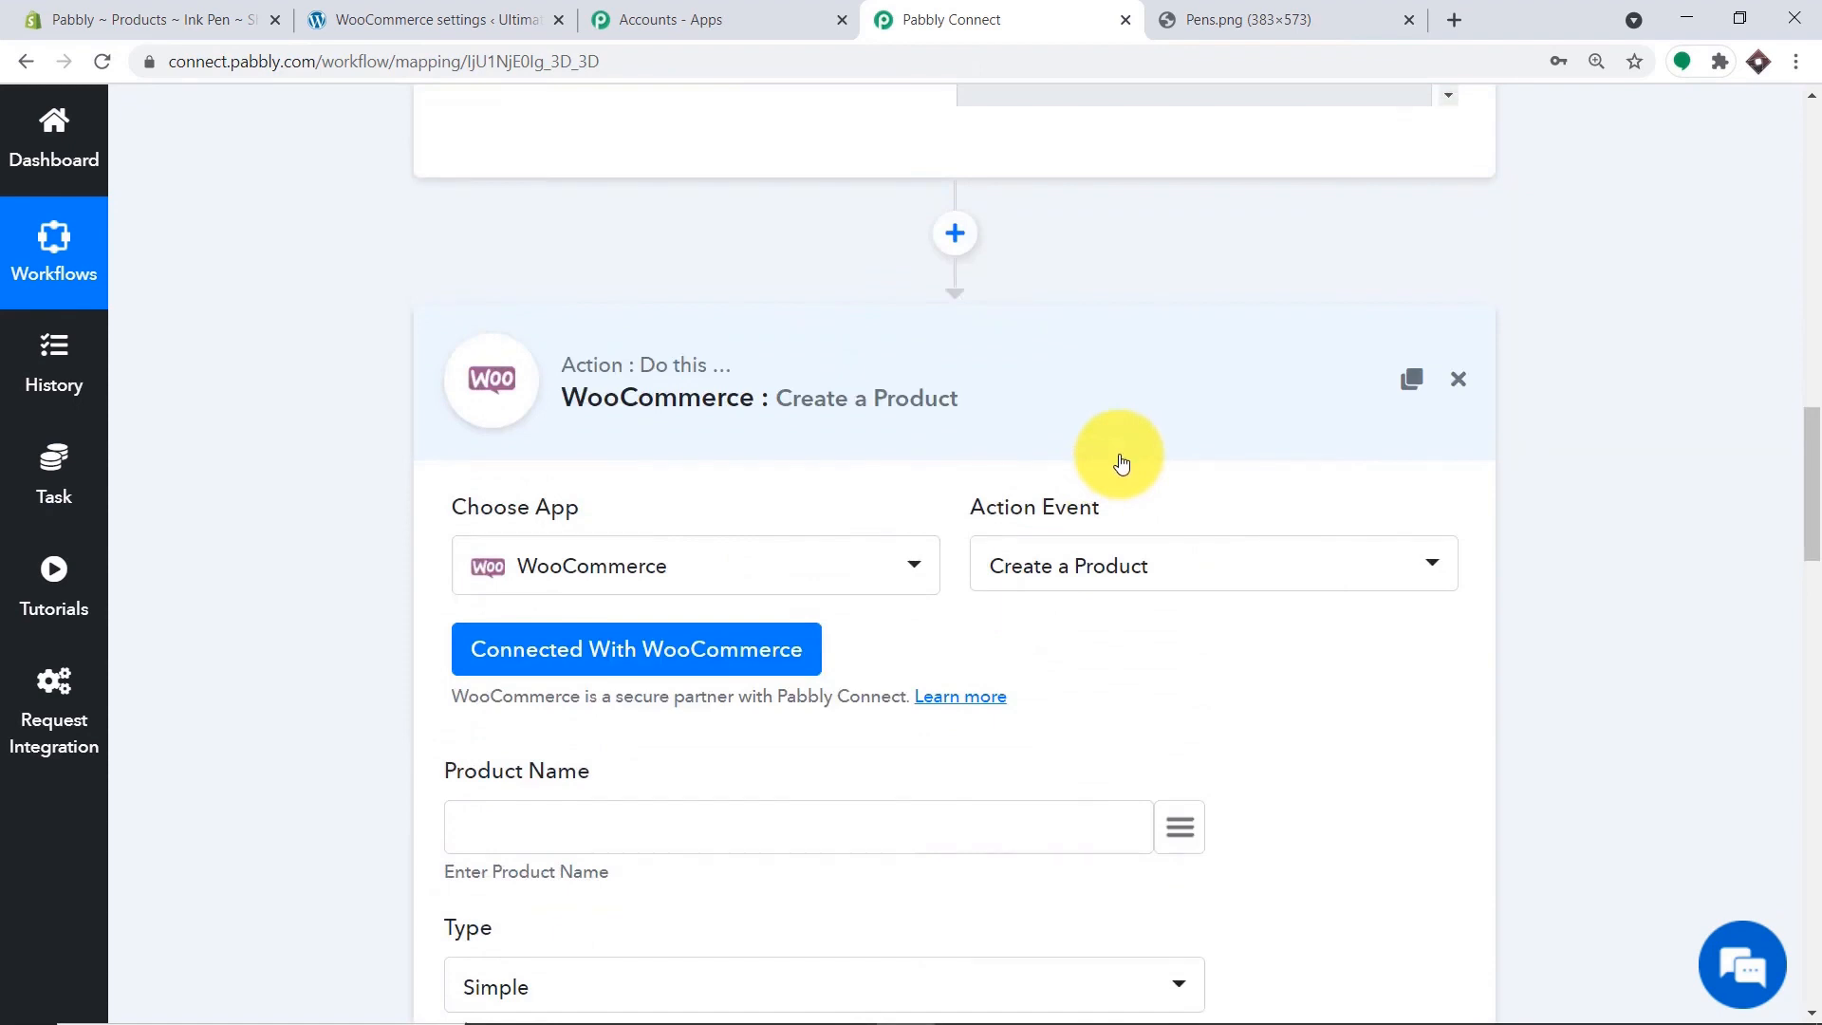
scroll(1120, 462, down, 4)
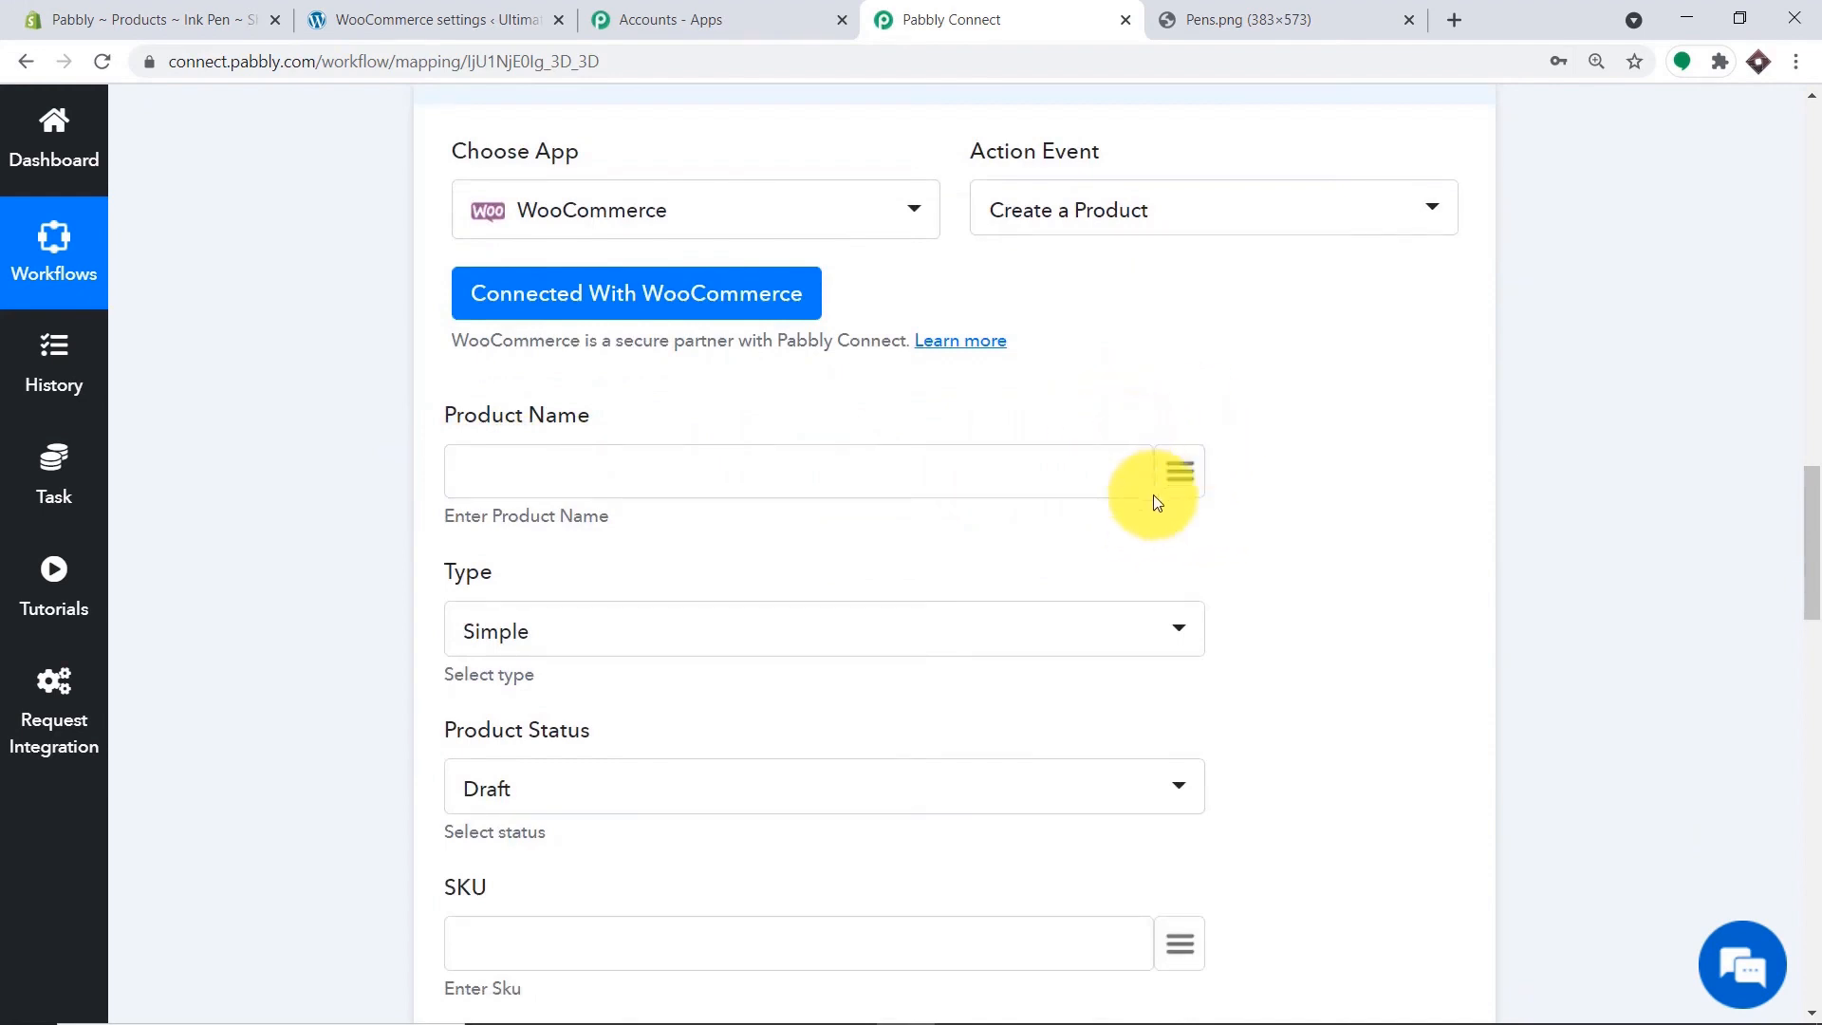
click(1179, 471)
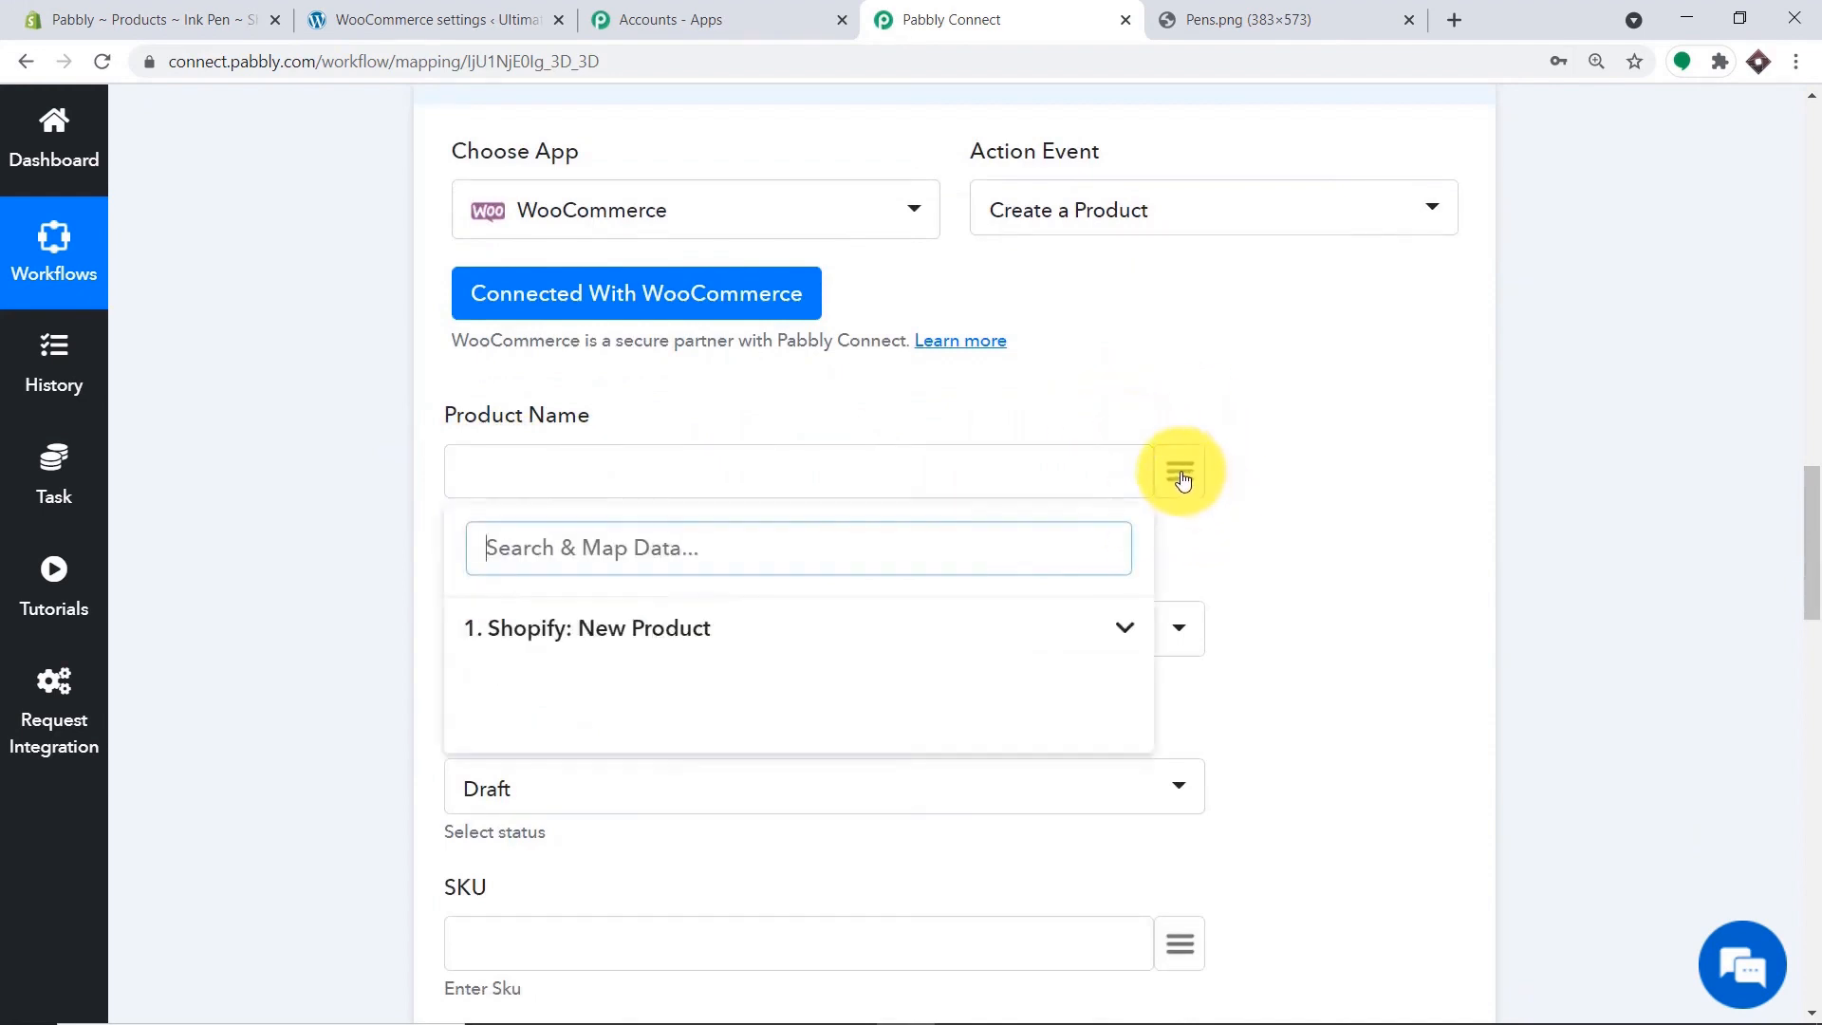
click(622, 631)
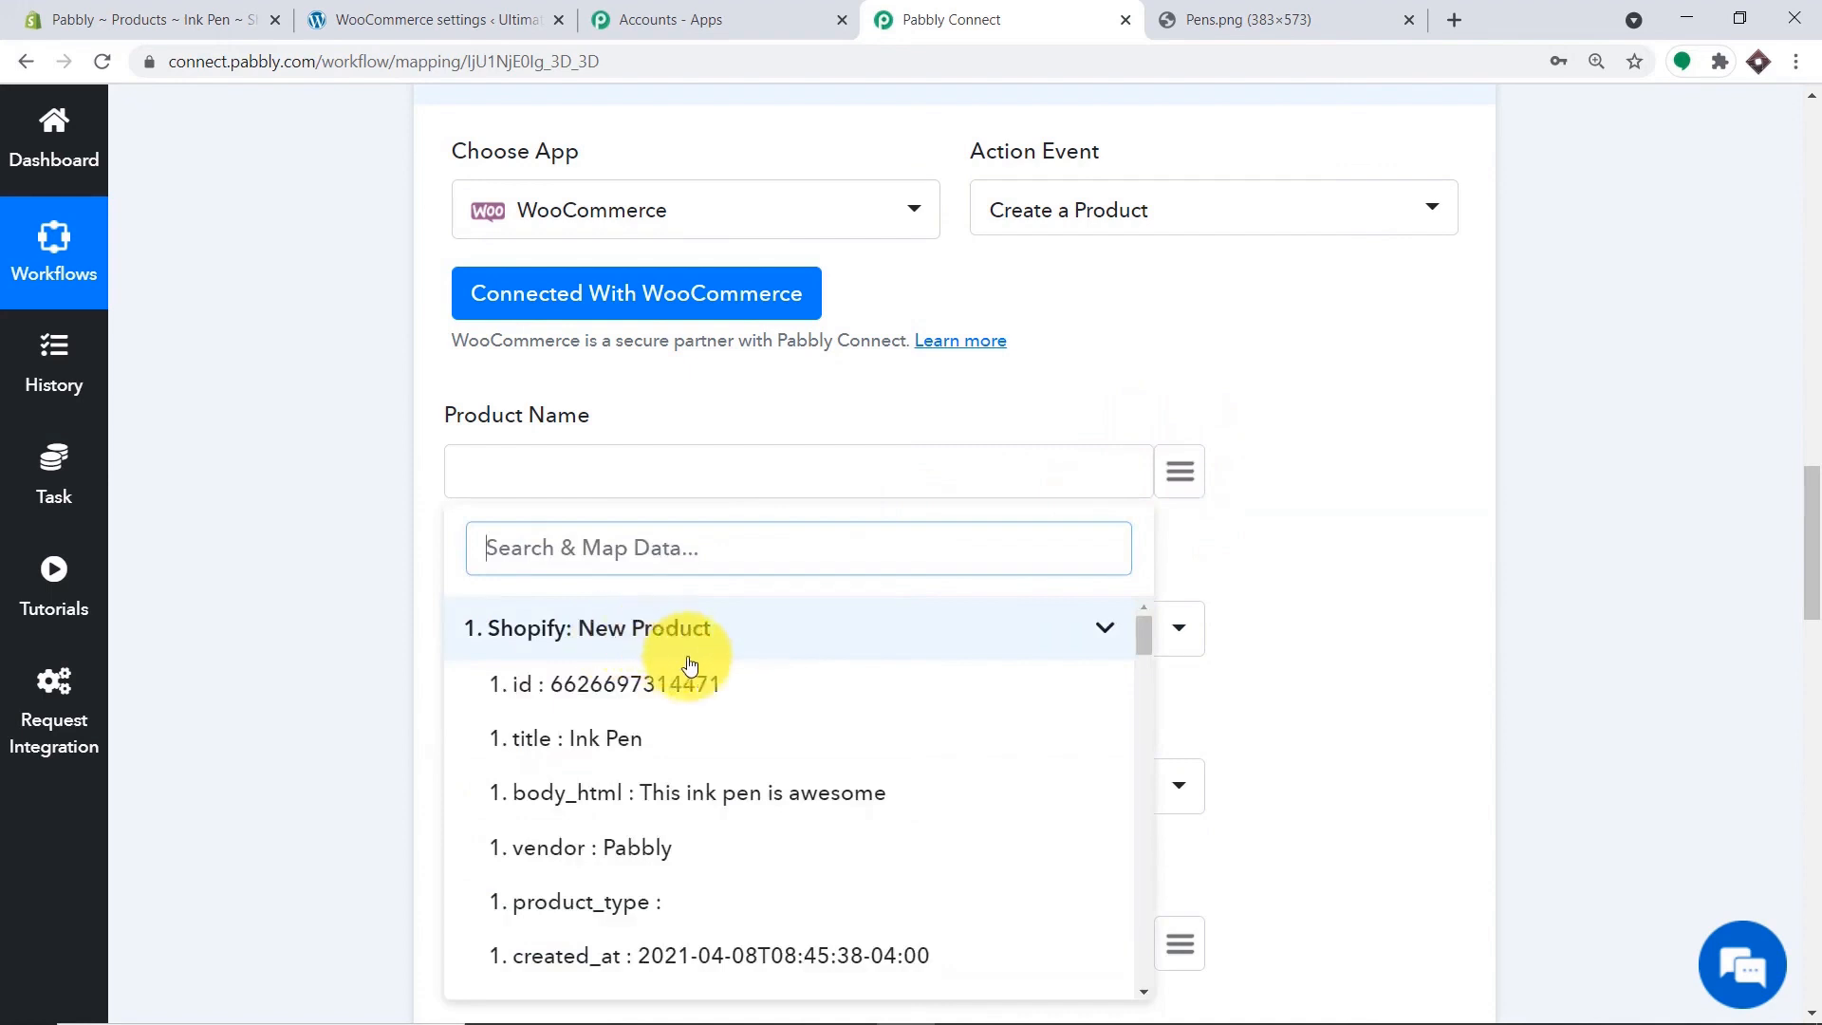
click(603, 746)
scroll(616, 494, down, 3)
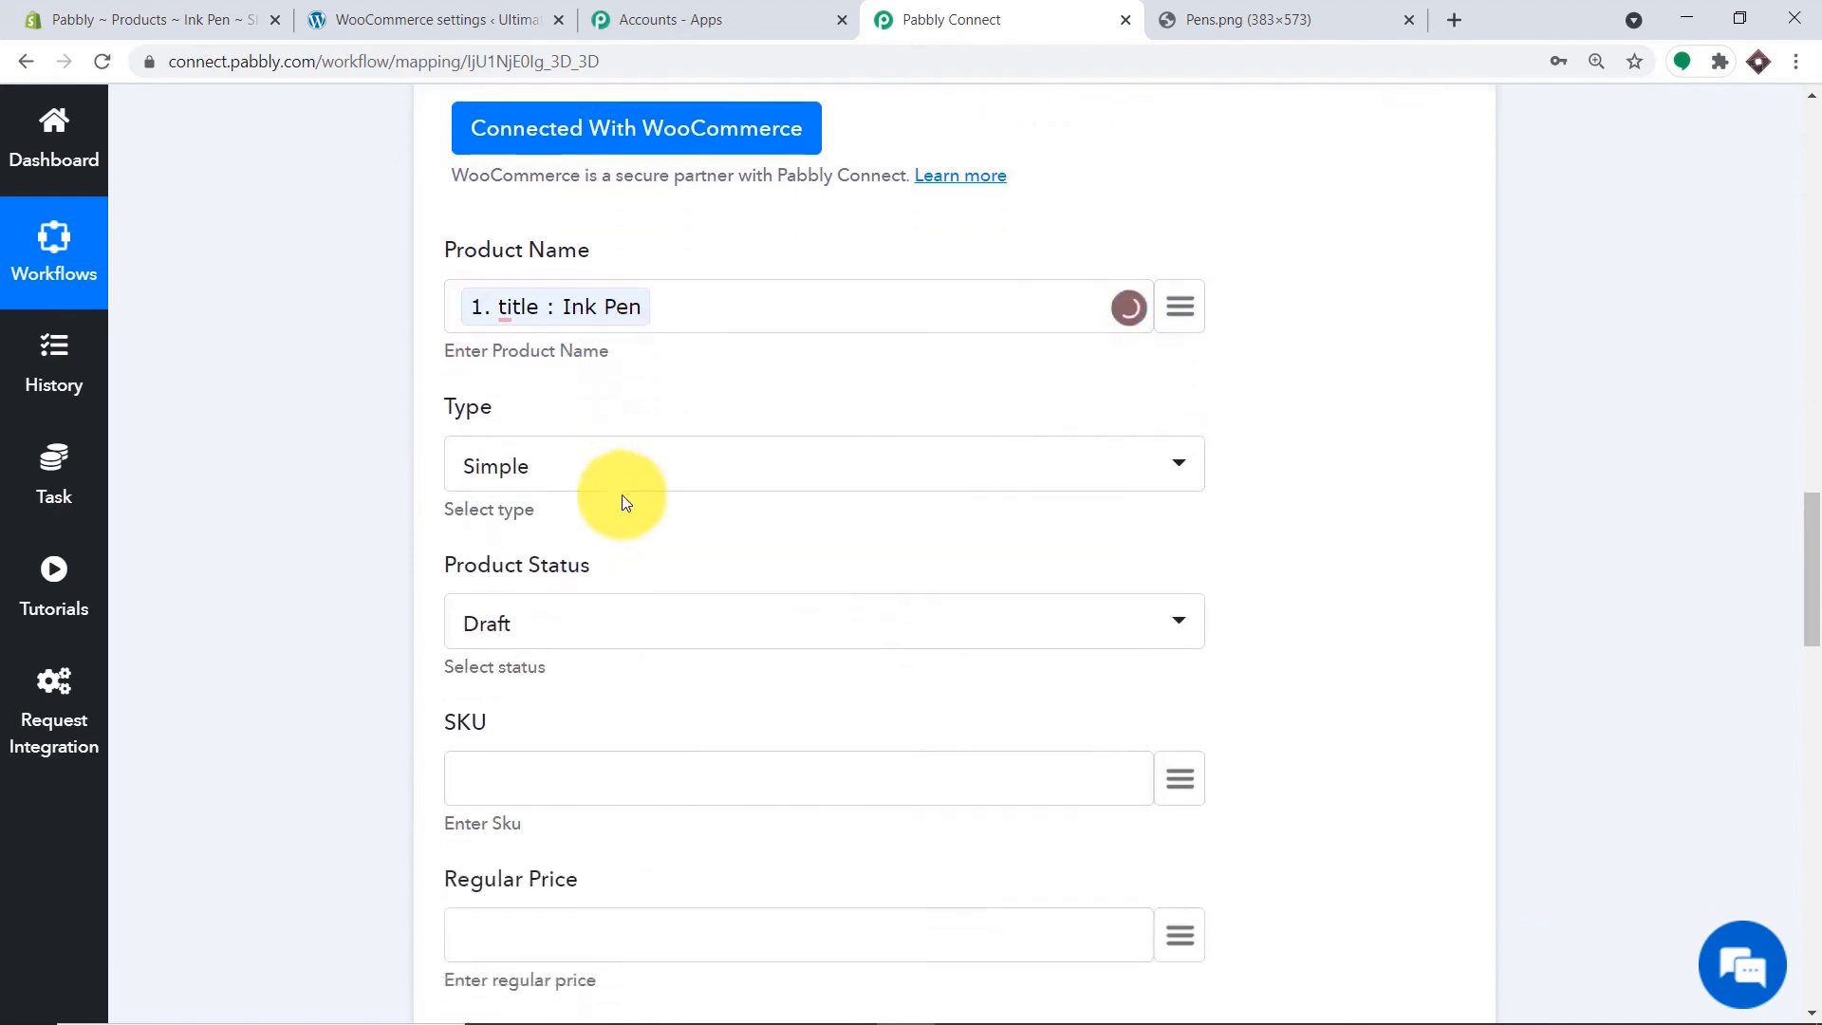
click(571, 406)
click(569, 523)
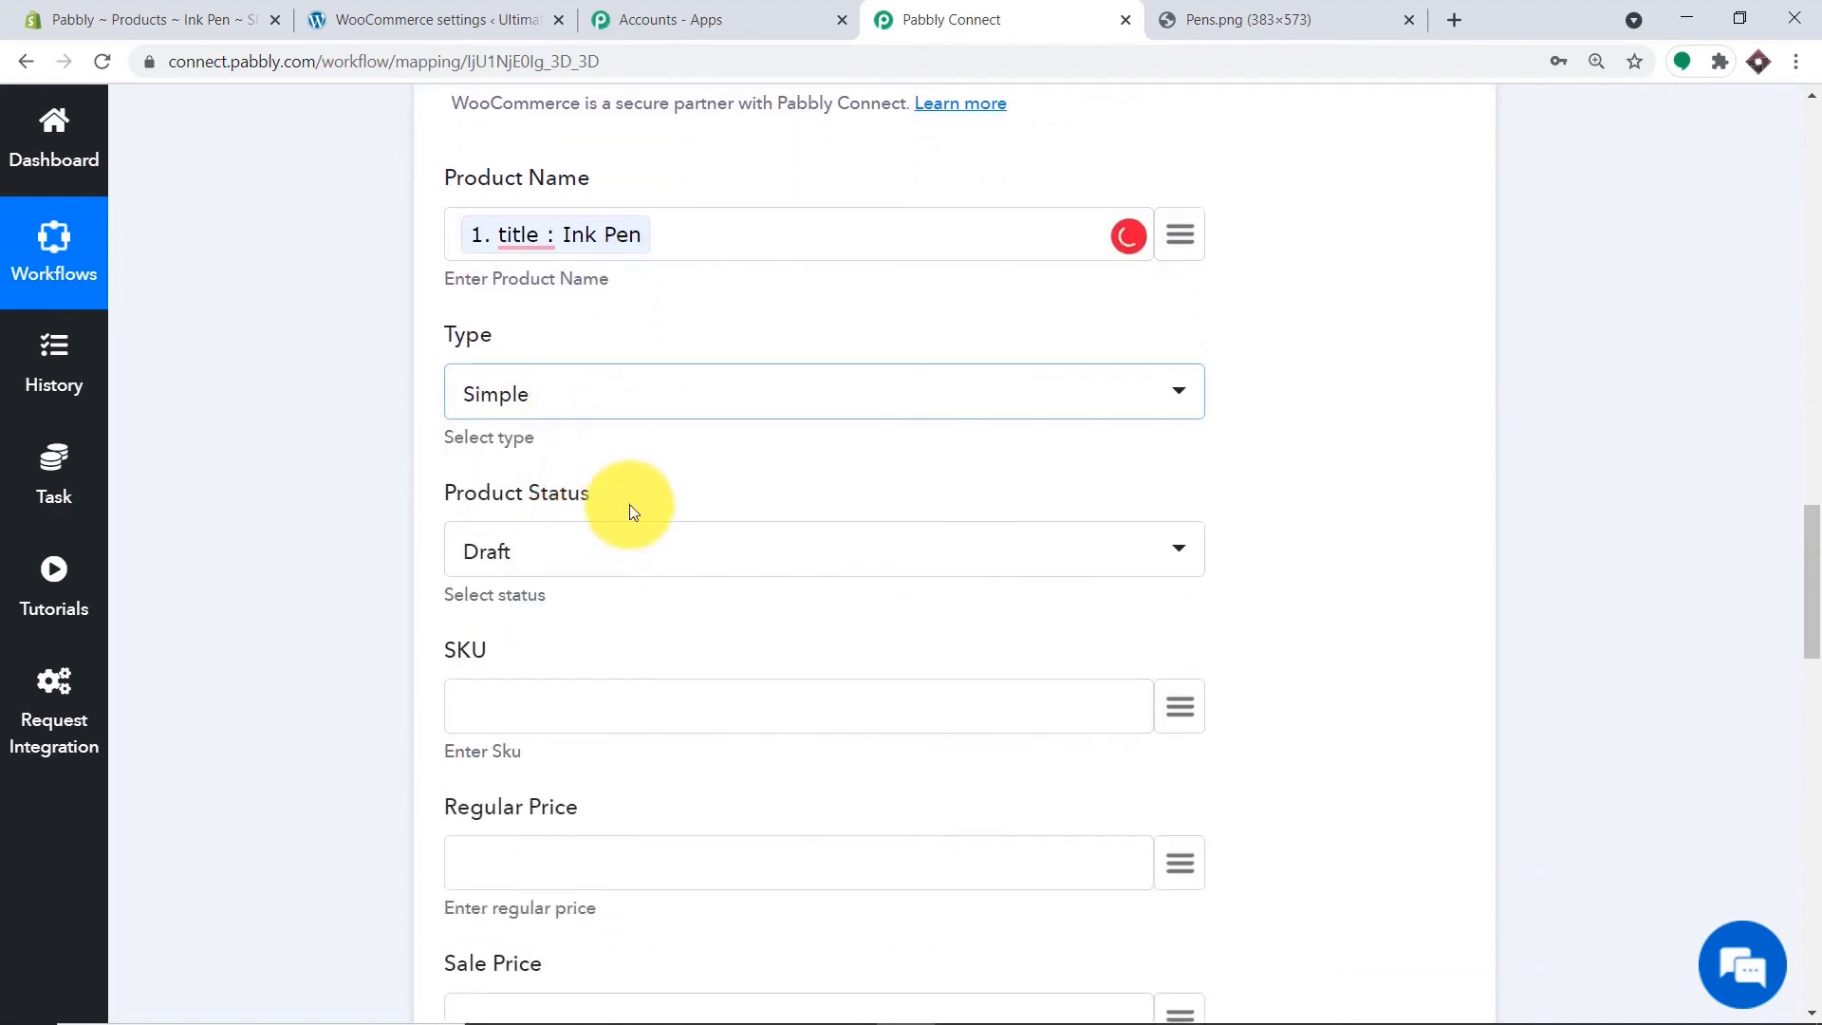
scroll(570, 384, down, 3)
click(536, 334)
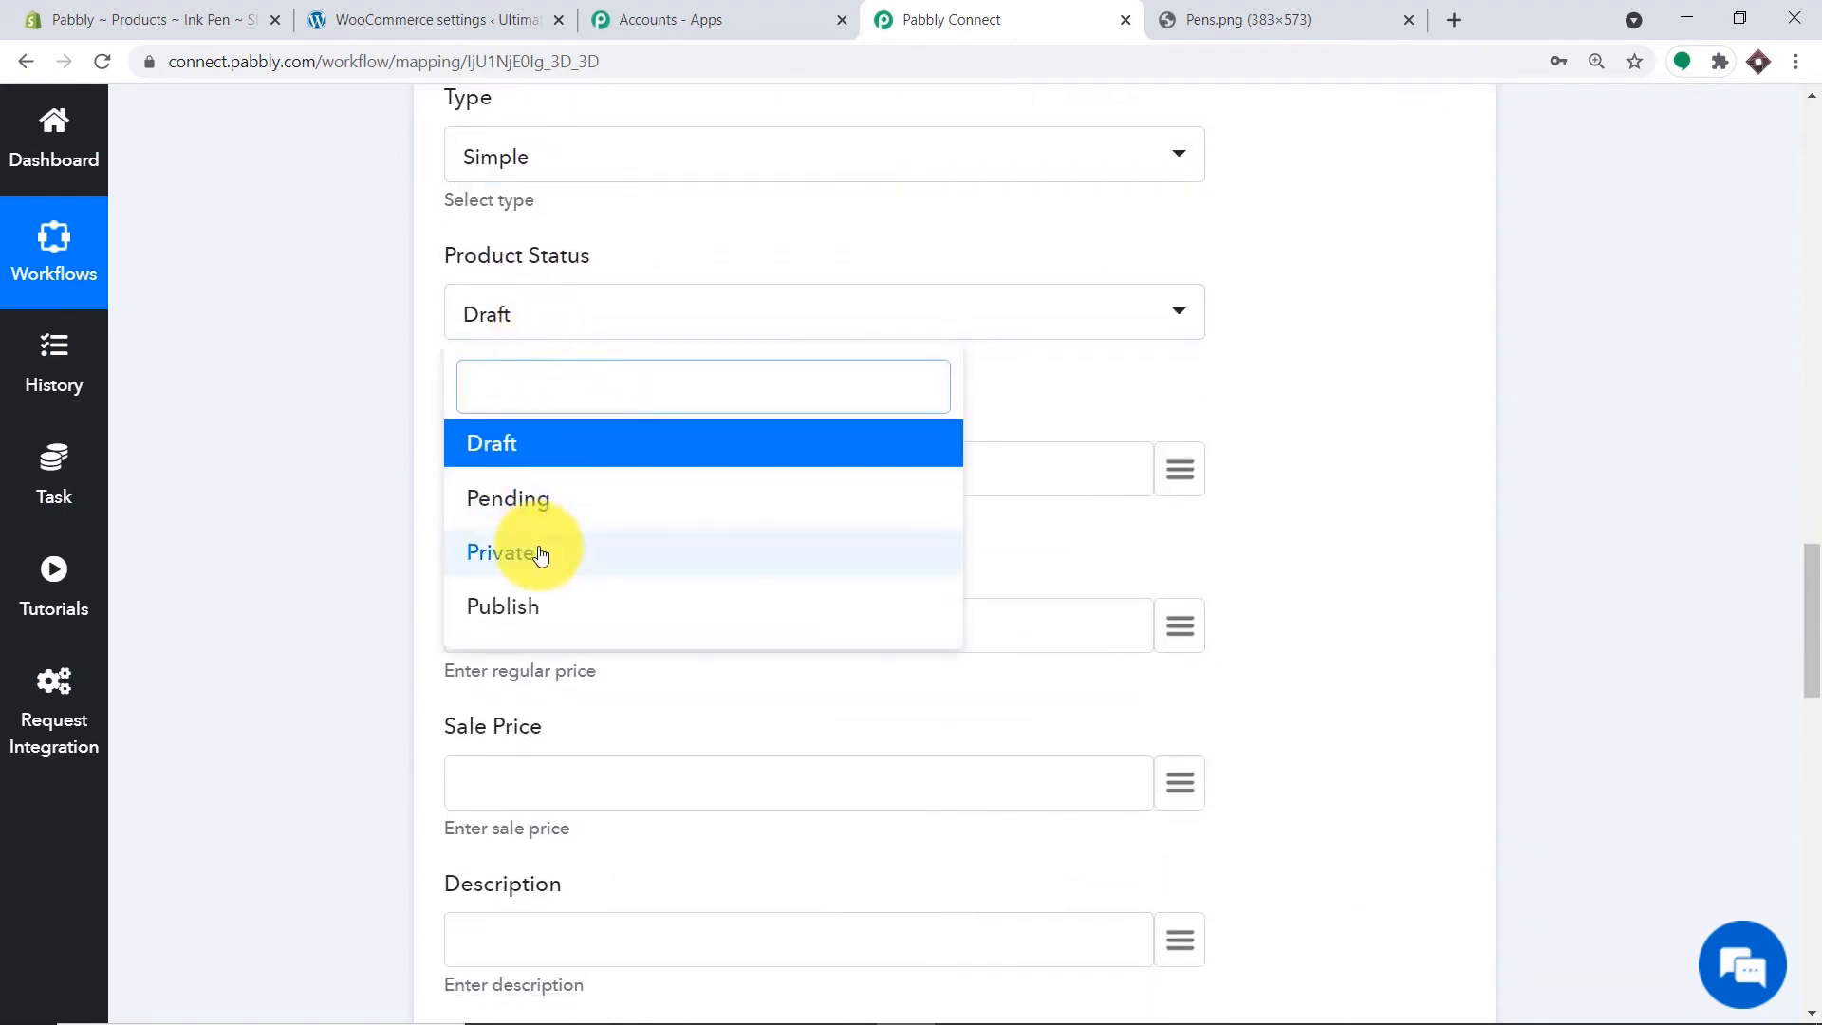
click(528, 601)
scroll(731, 398, down, 2)
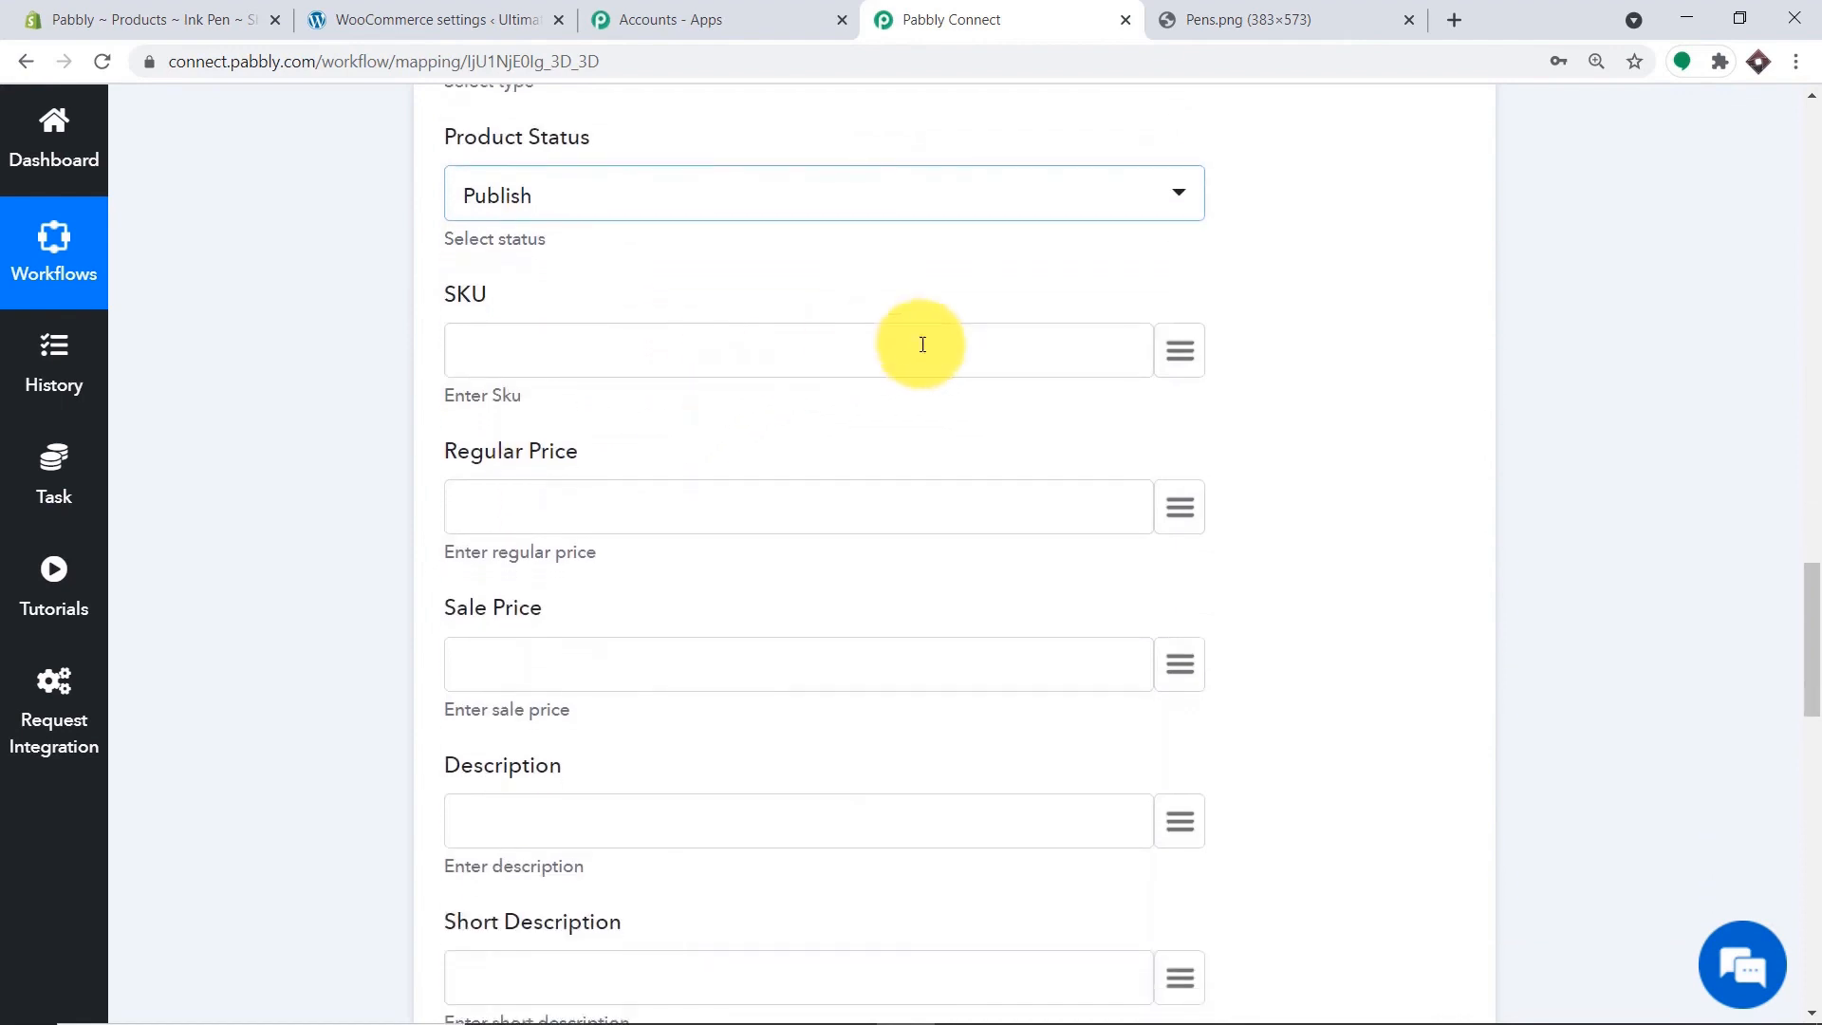
Map sku 1000 to SKU, price 100.00 to Regular Price, and compare_at_price 90.00 to Sale Price.
click(1179, 351)
click(707, 495)
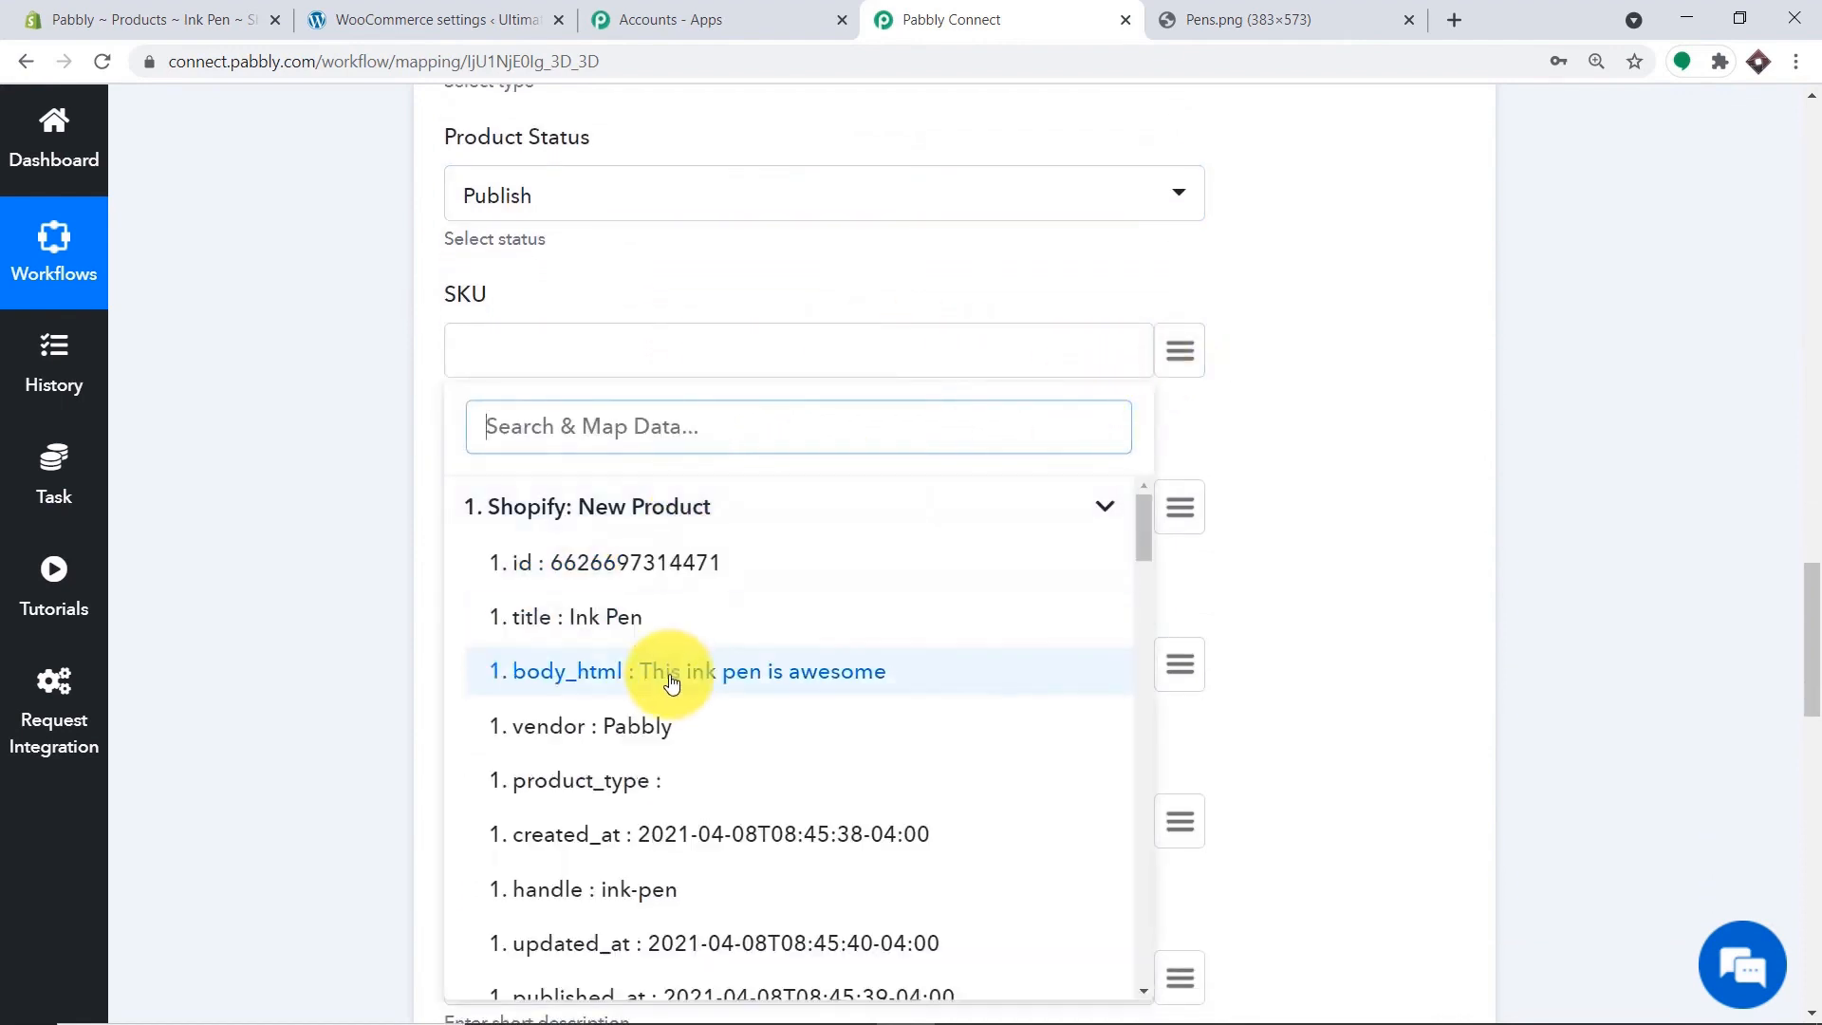
scroll(702, 692, down, 6)
scroll(738, 699, down, 2)
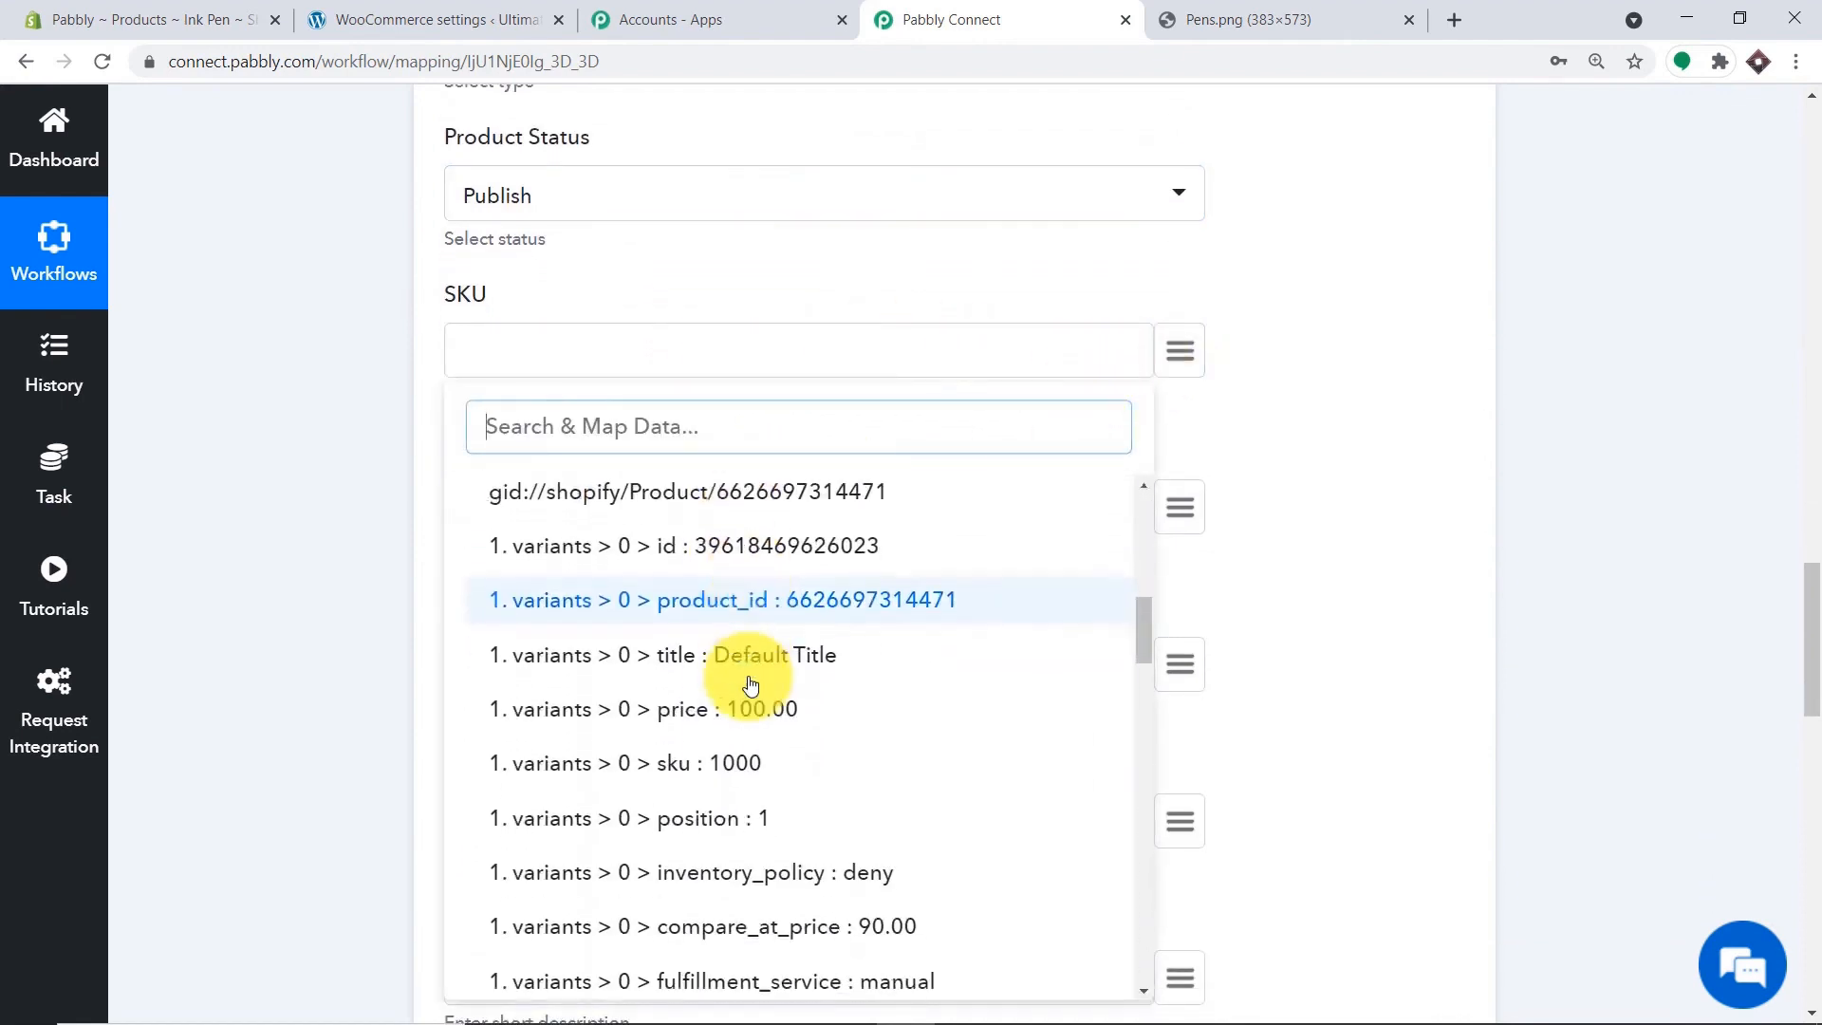
click(730, 740)
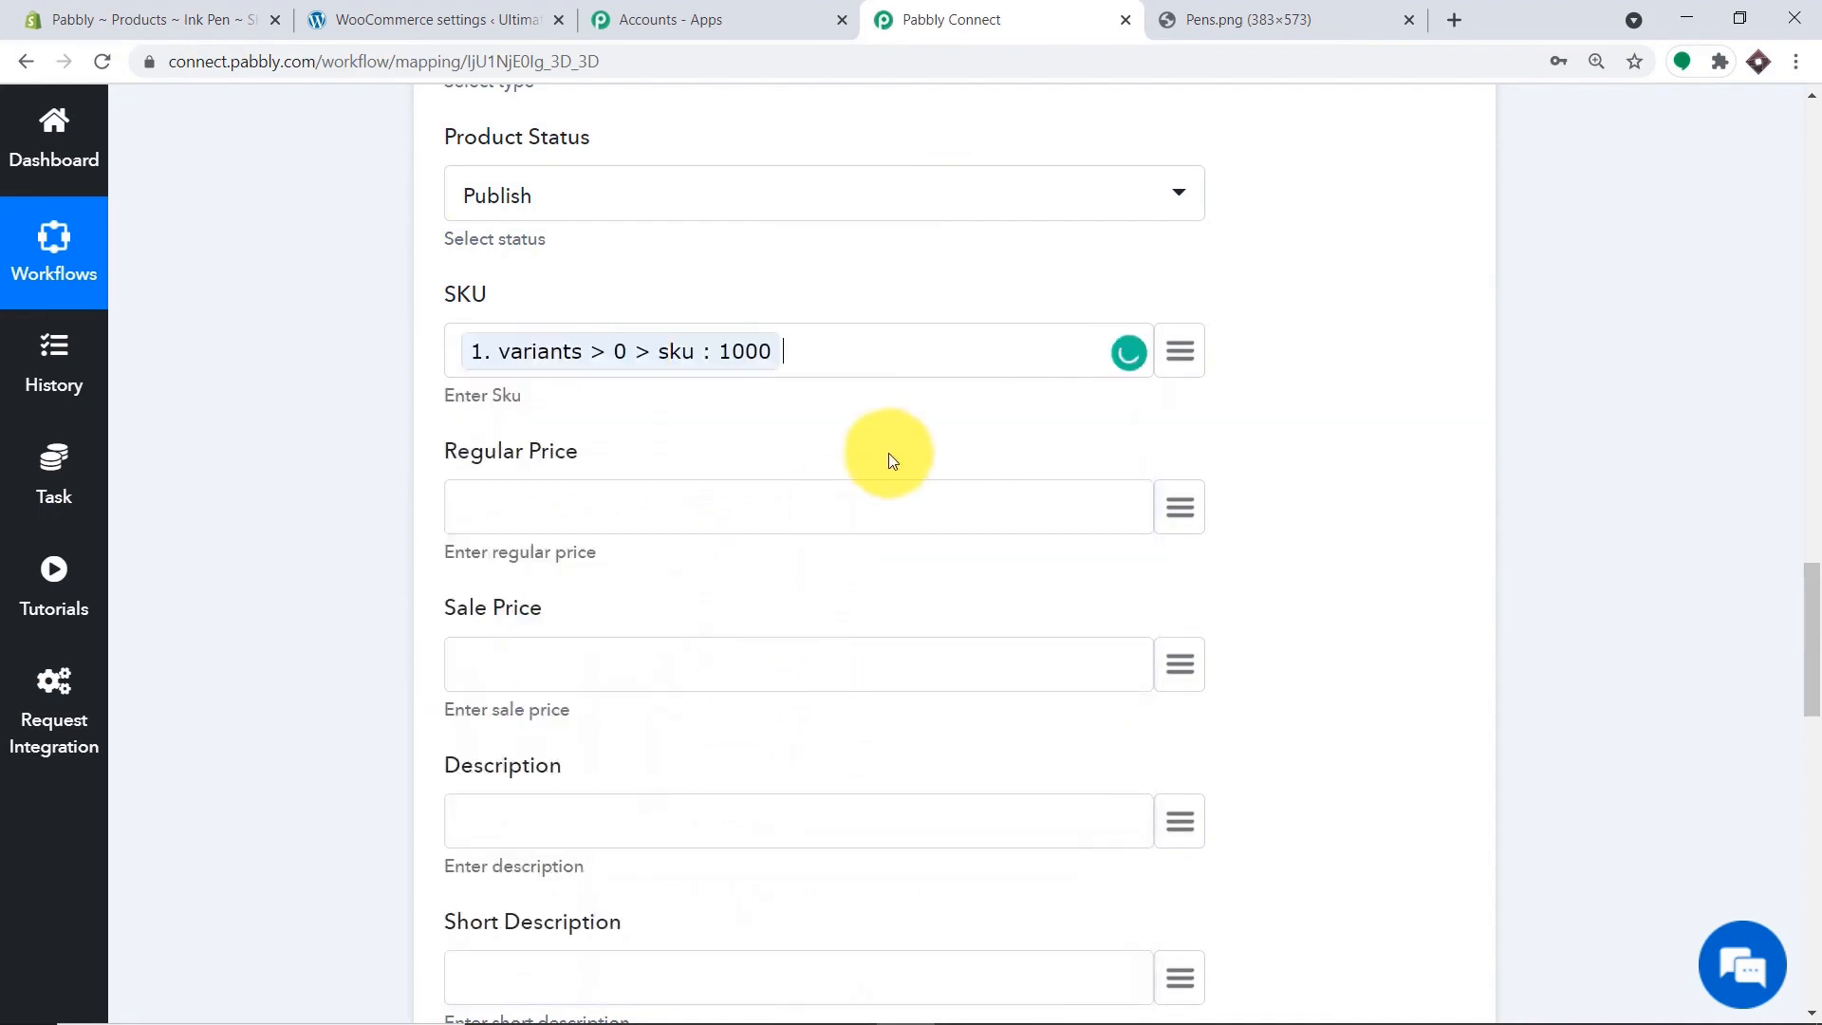
scroll(1183, 290, down, 2)
click(1184, 275)
click(703, 448)
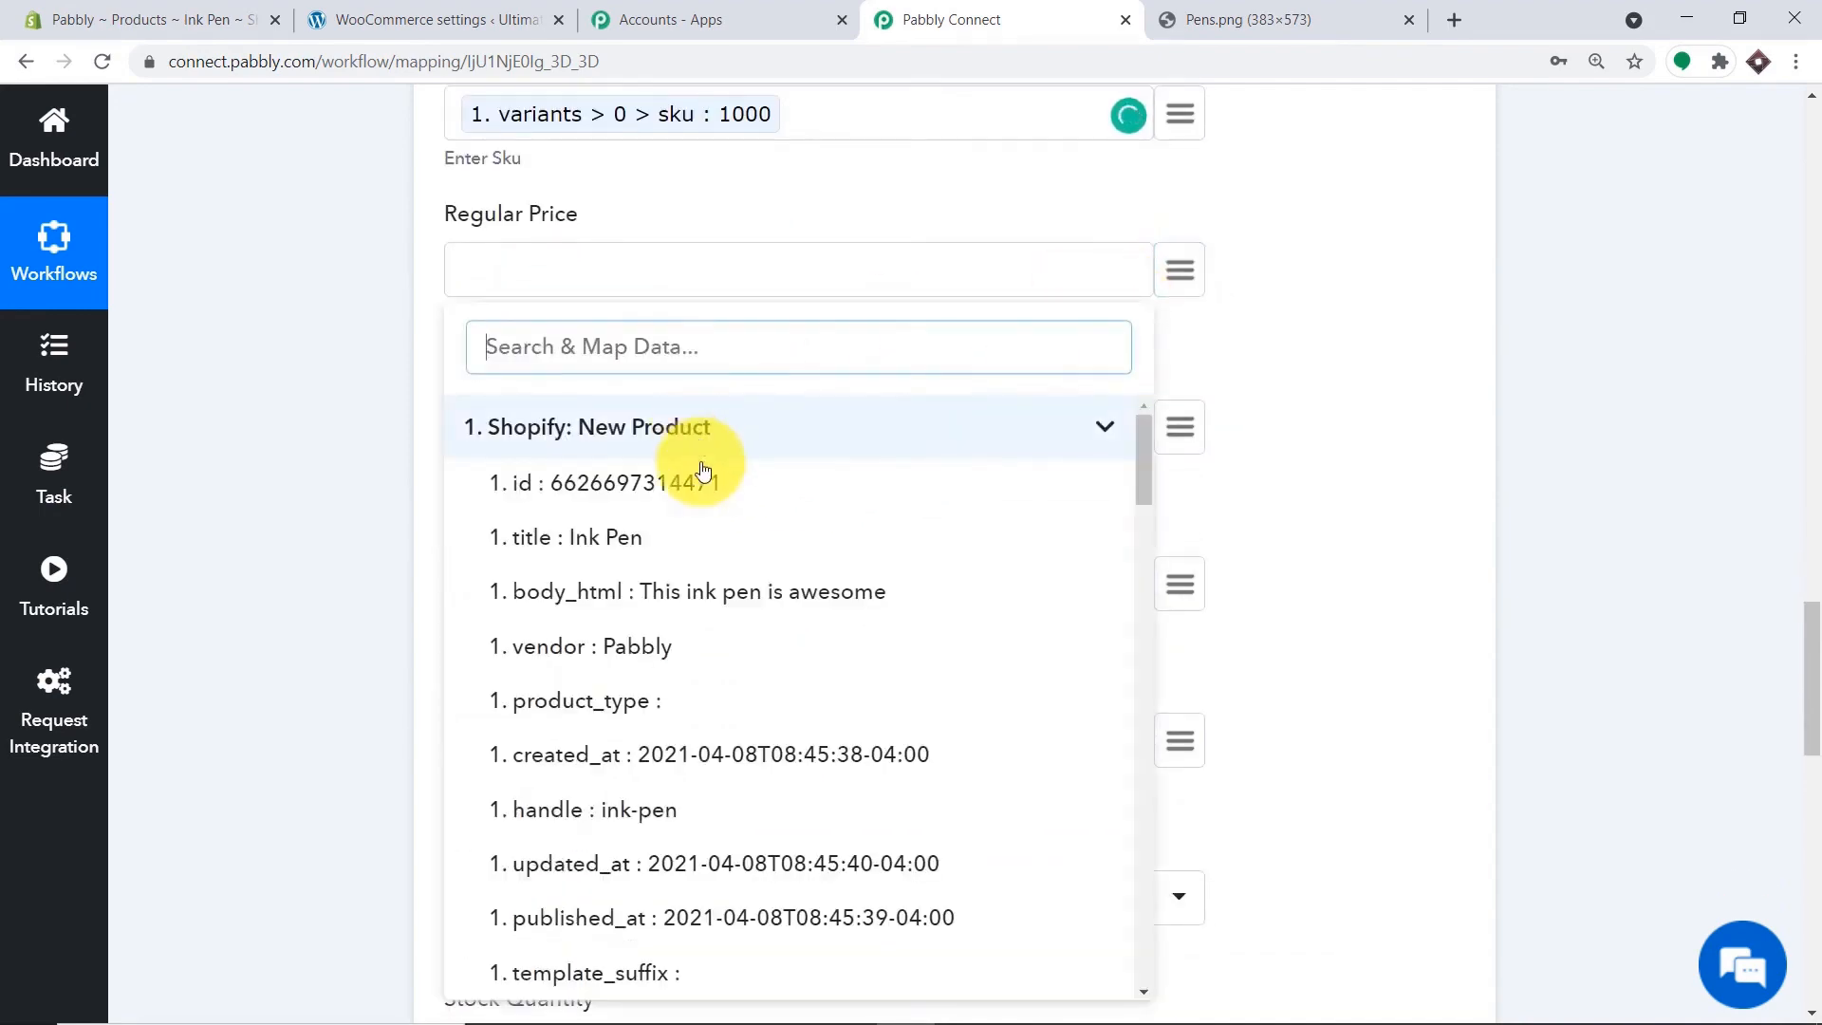
scroll(731, 610, down, 4)
scroll(751, 649, down, 4)
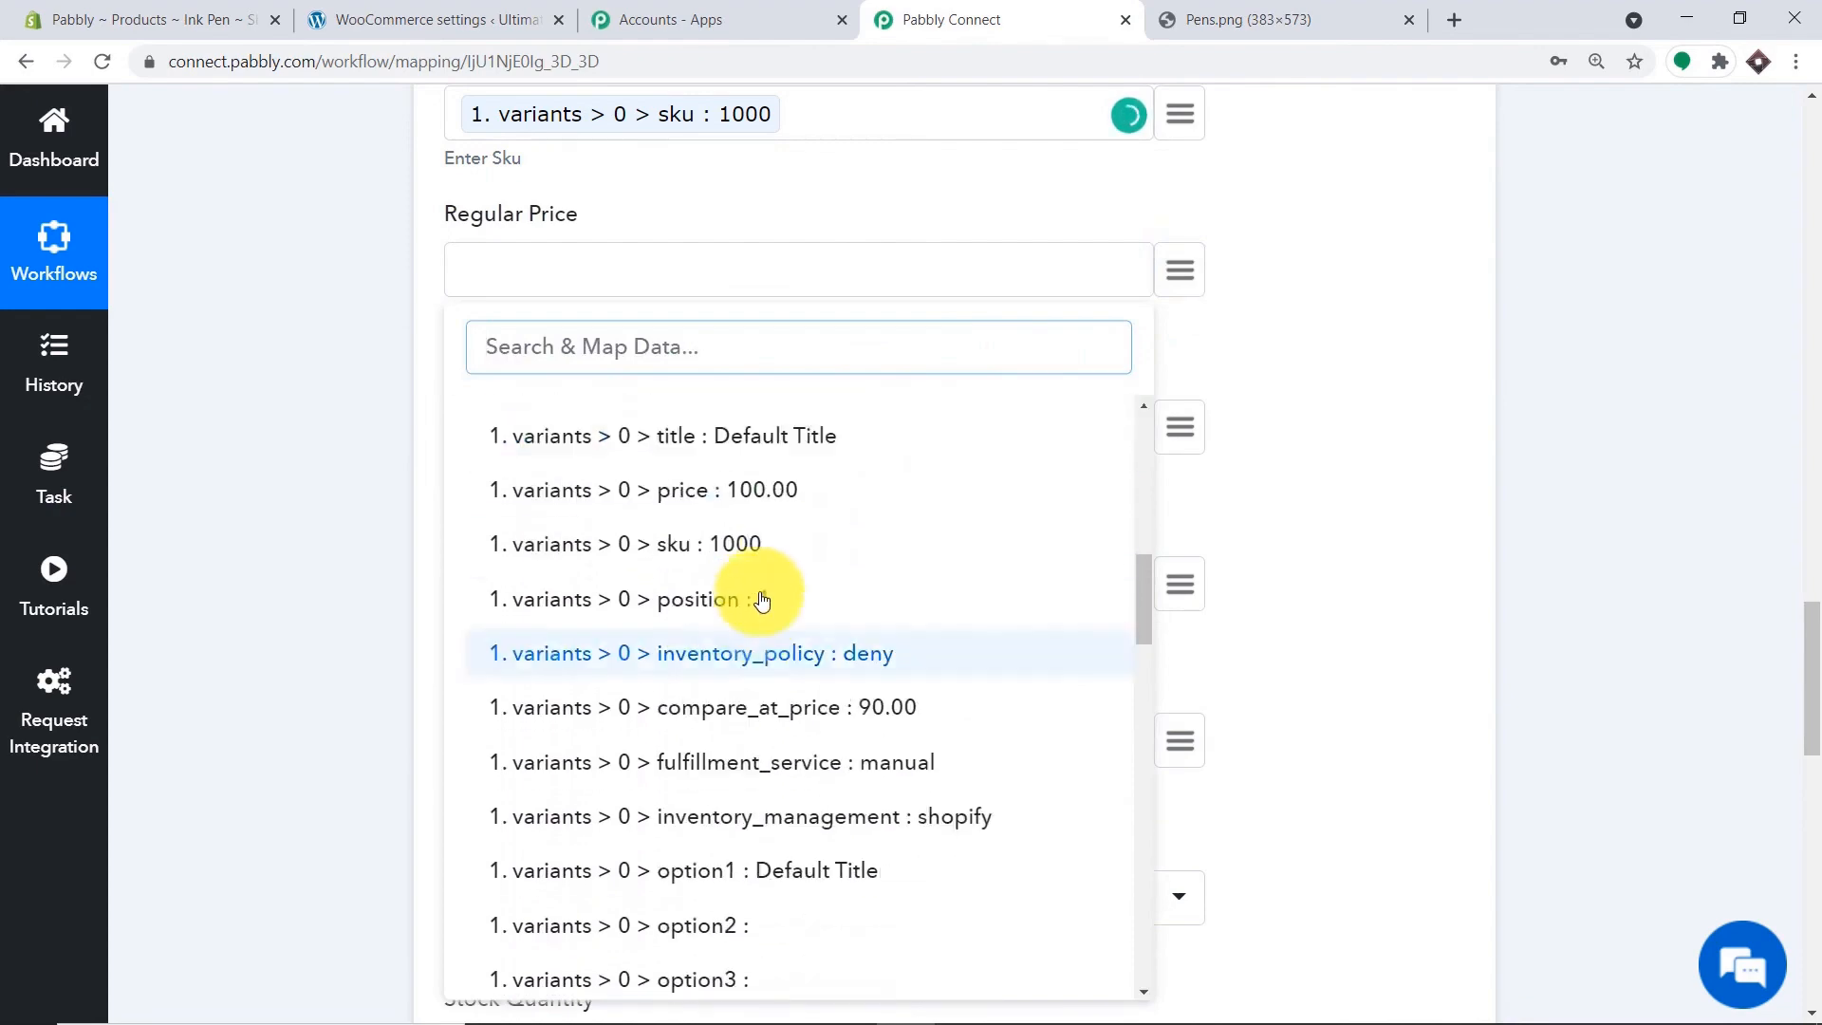
click(775, 513)
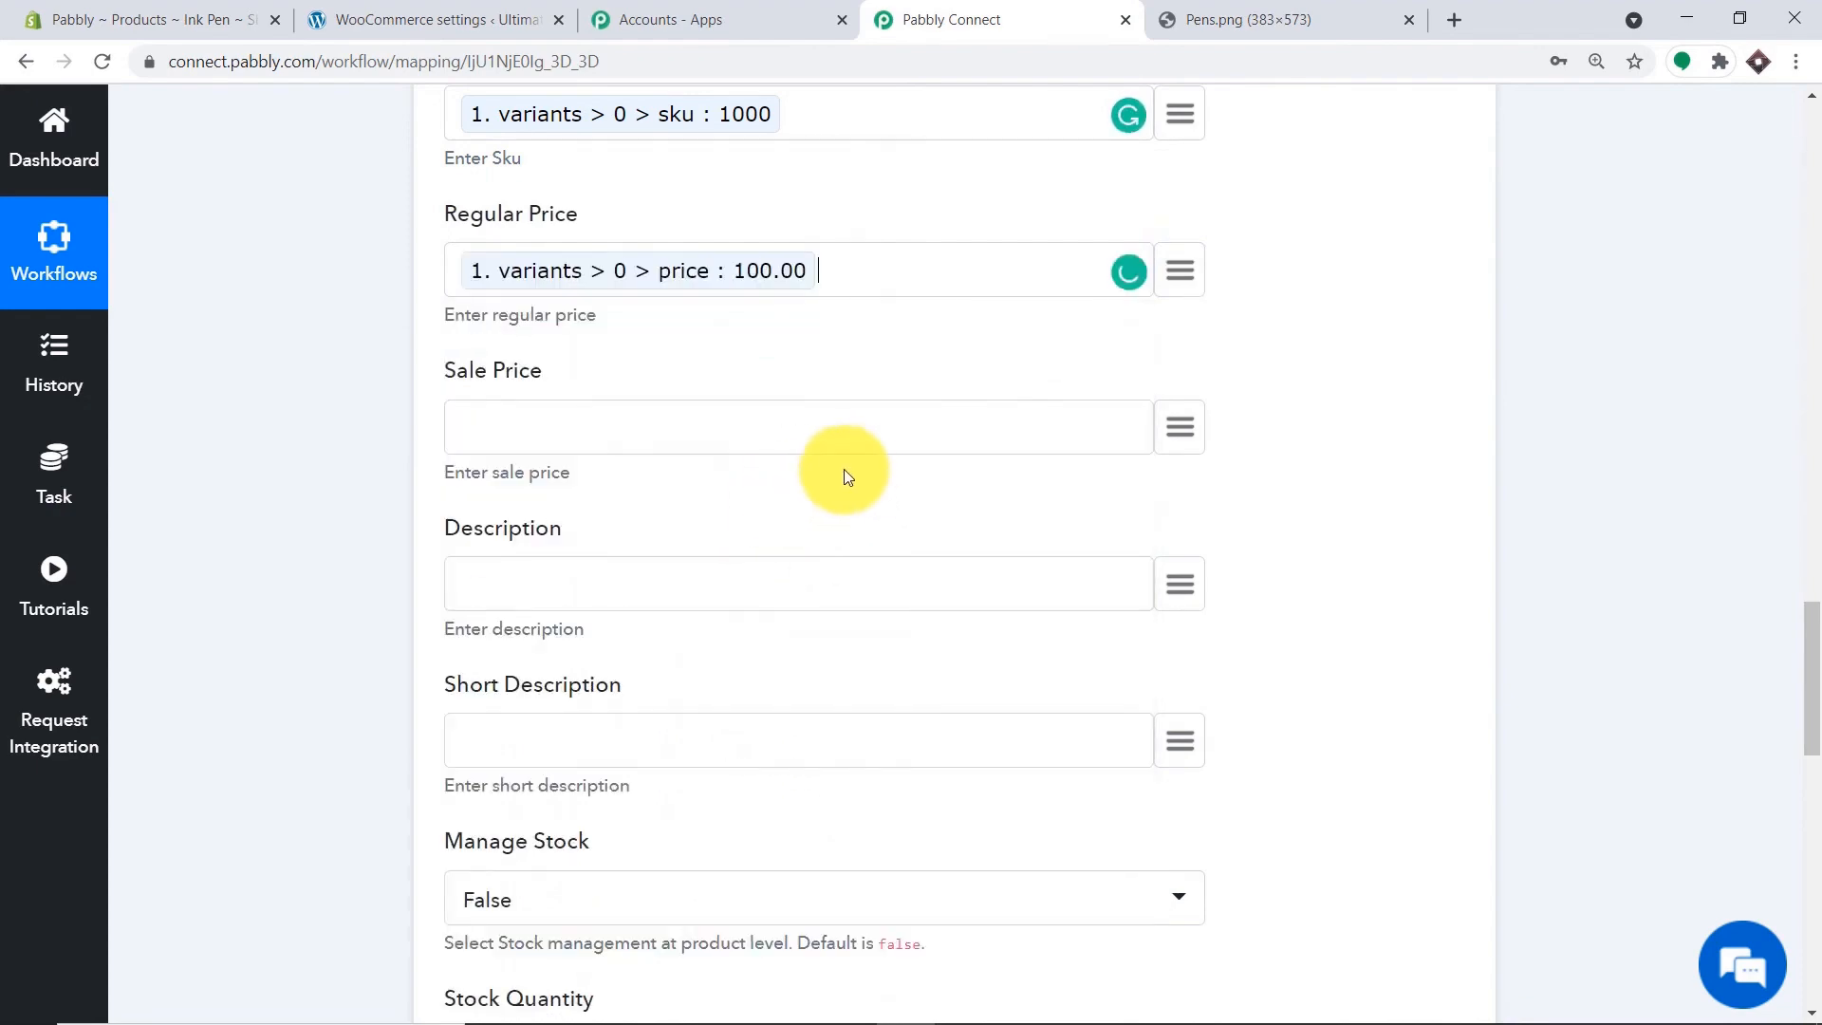
scroll(1016, 309, down, 2)
click(1174, 194)
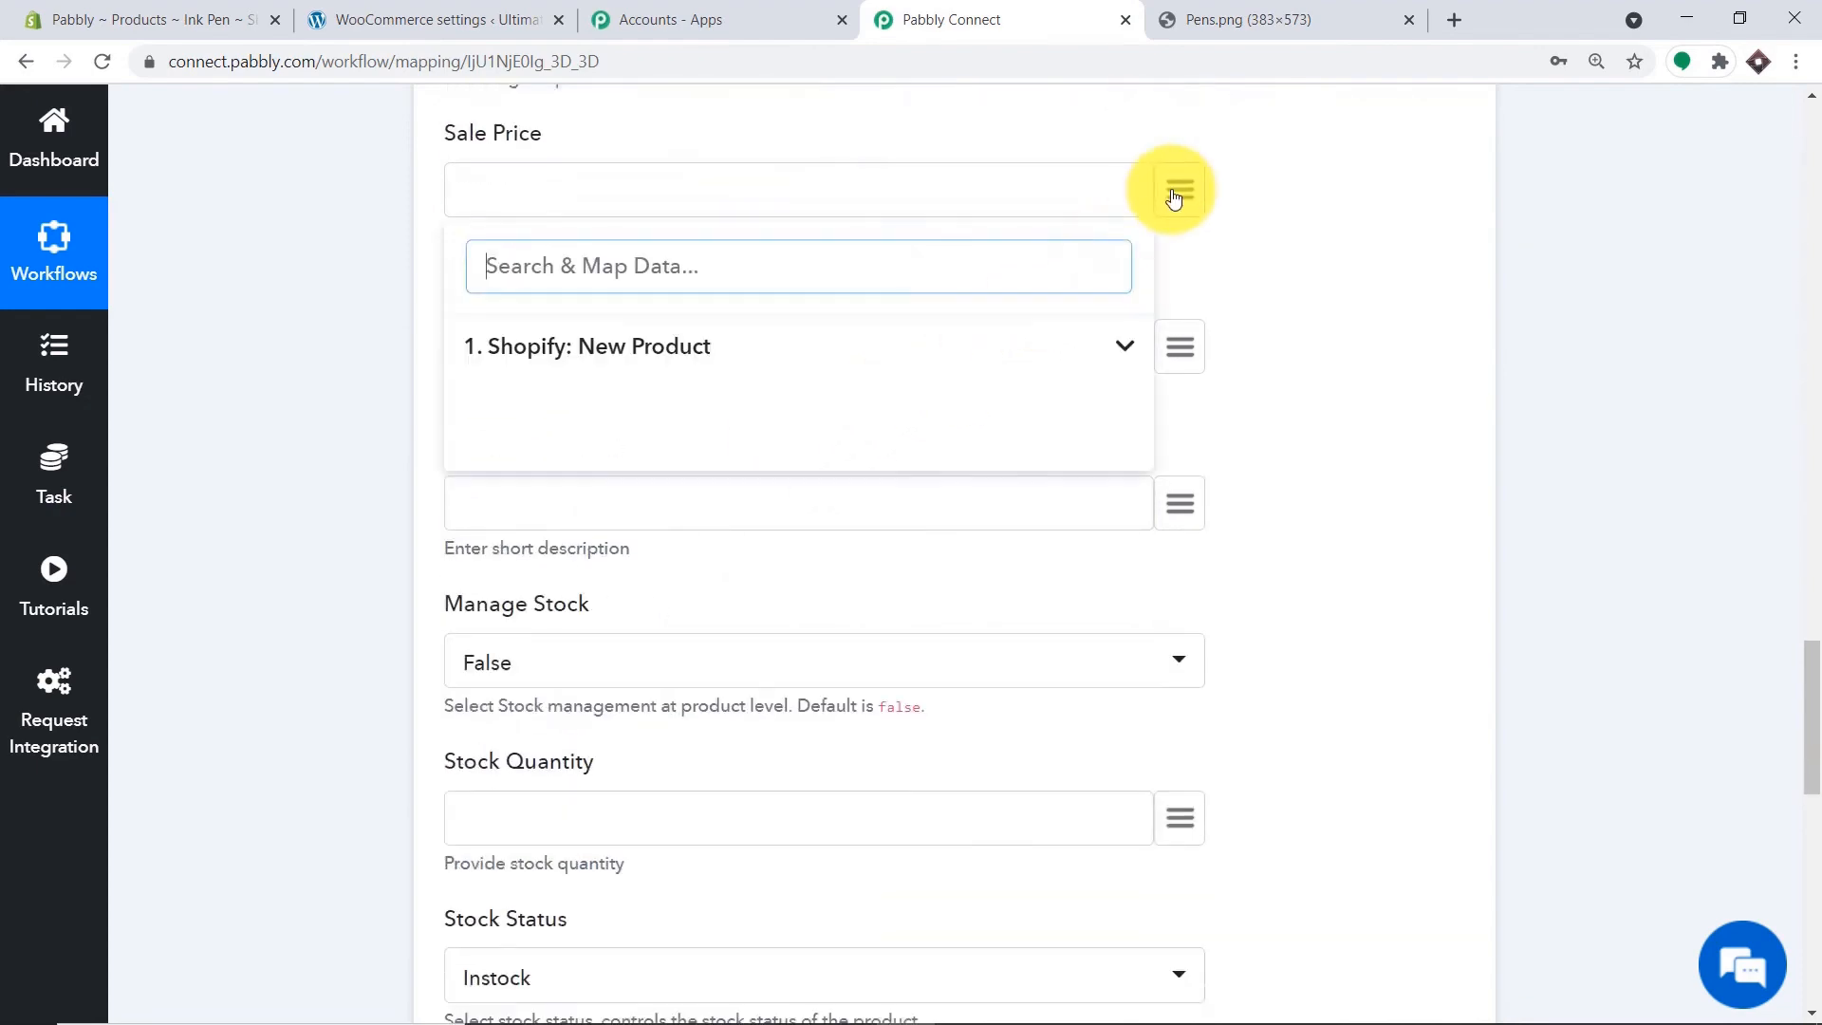
click(711, 343)
scroll(651, 699, down, 5)
scroll(862, 648, down, 5)
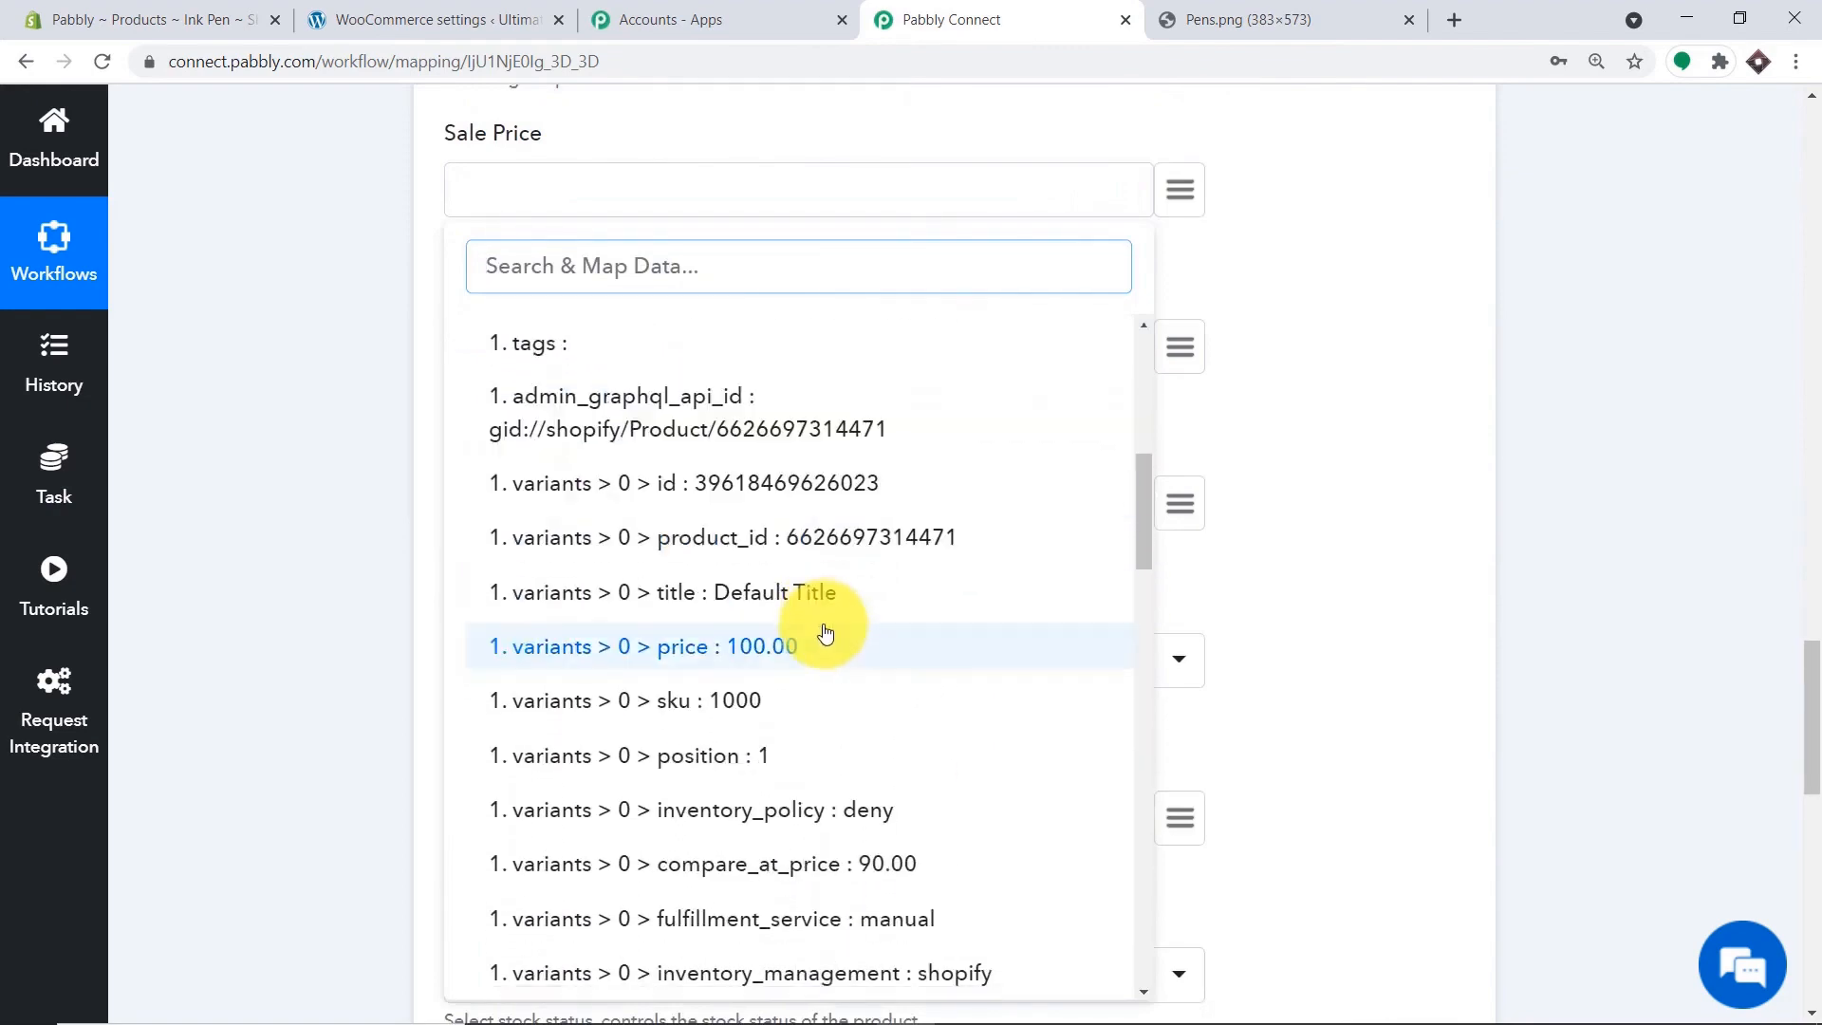
click(866, 639)
Map the Shopify body_html text into the Description field.
scroll(928, 569, down, 1)
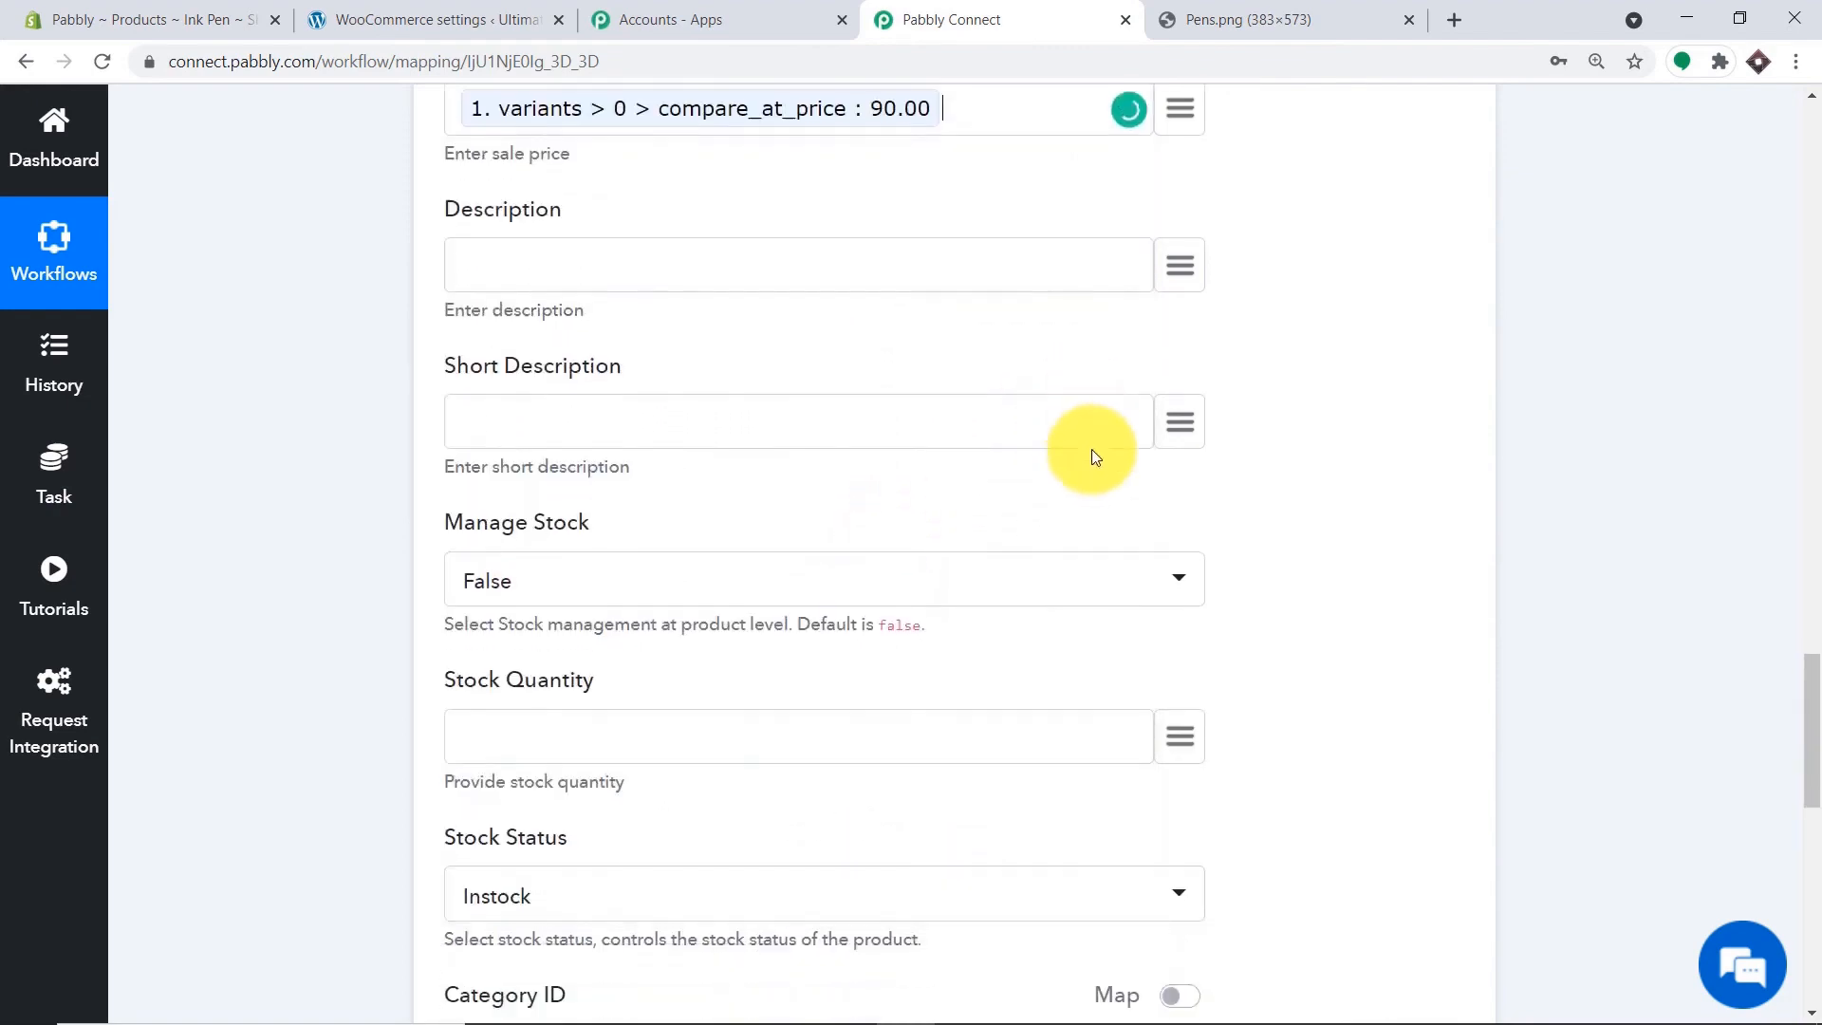
click(1179, 227)
click(776, 403)
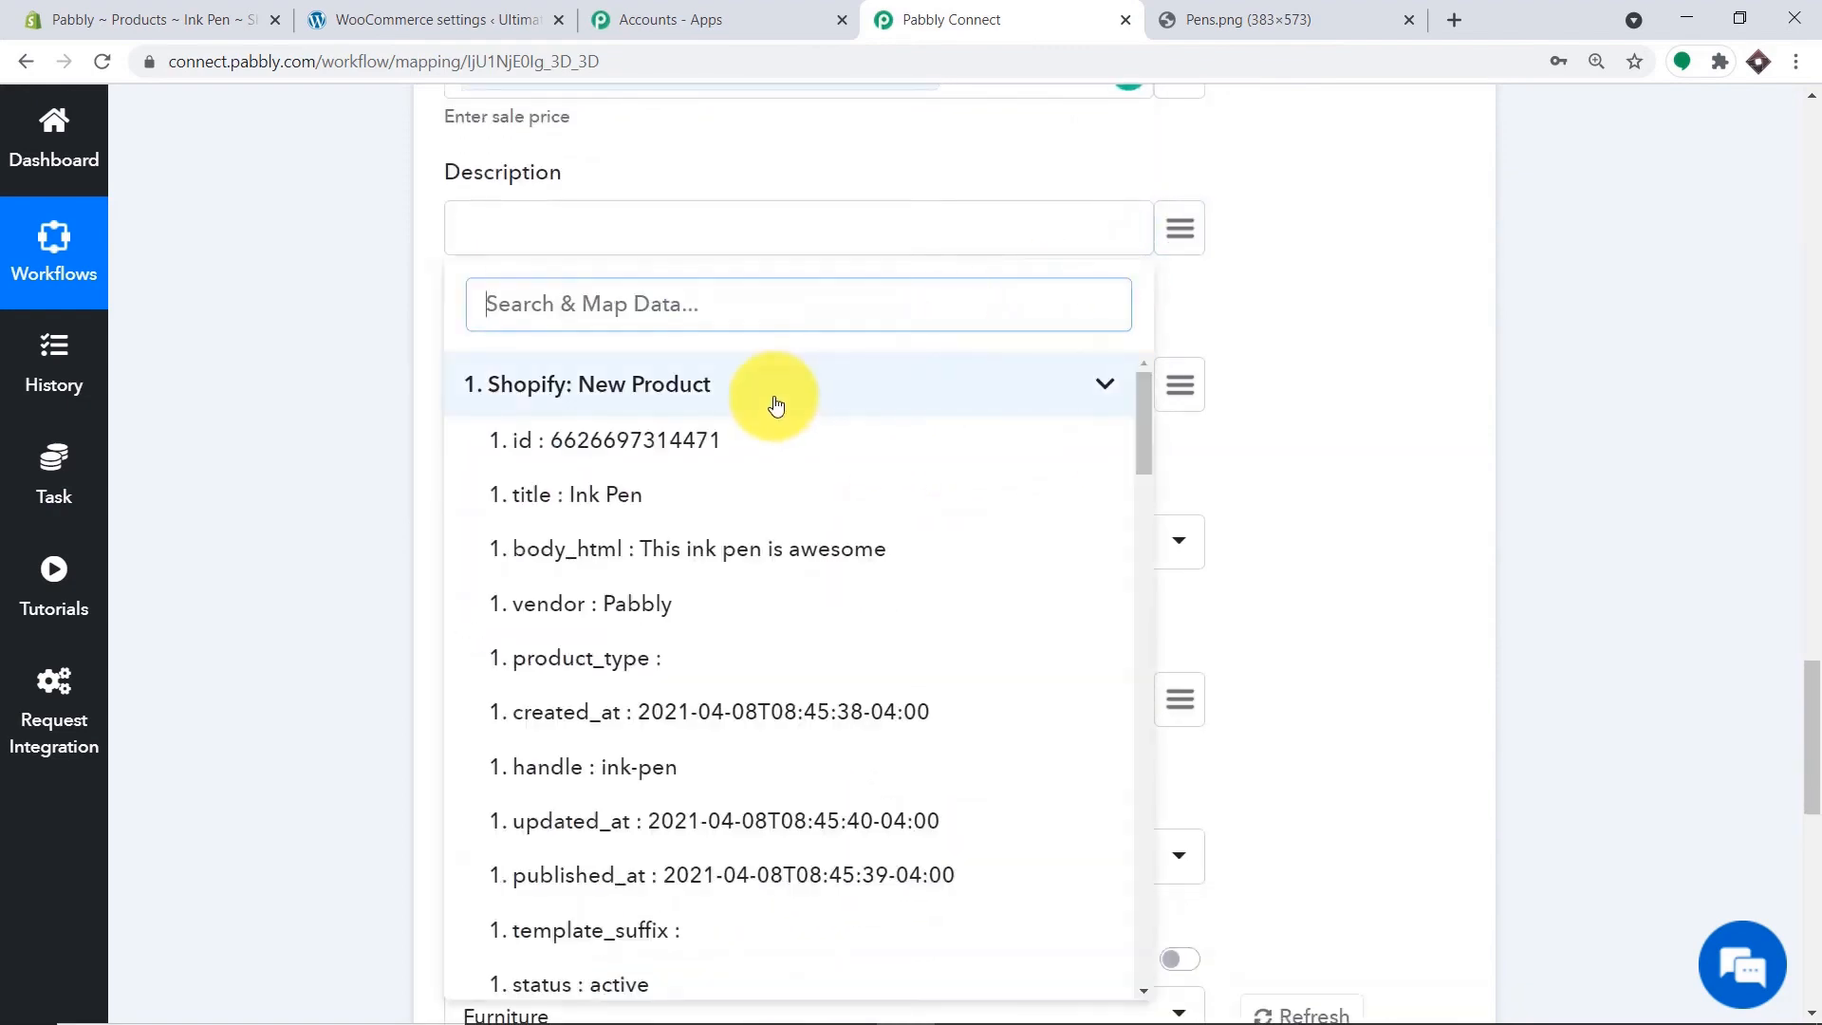
click(651, 510)
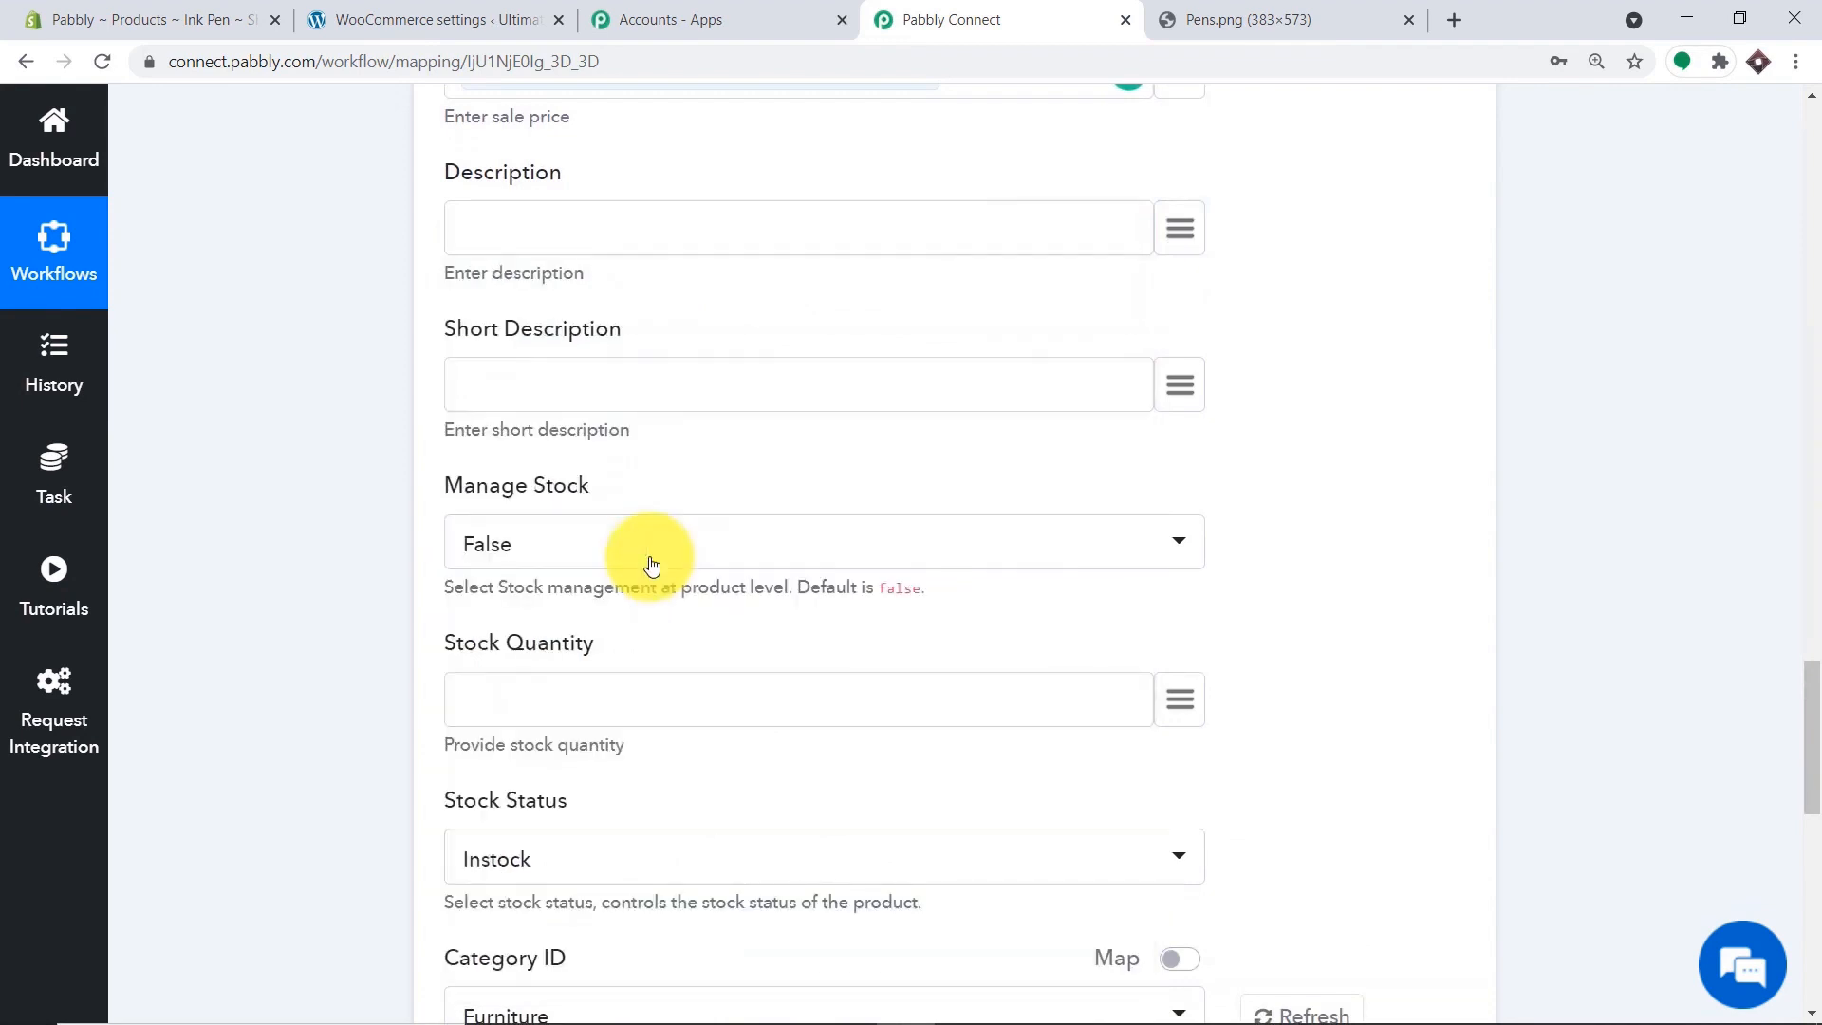
click(1189, 231)
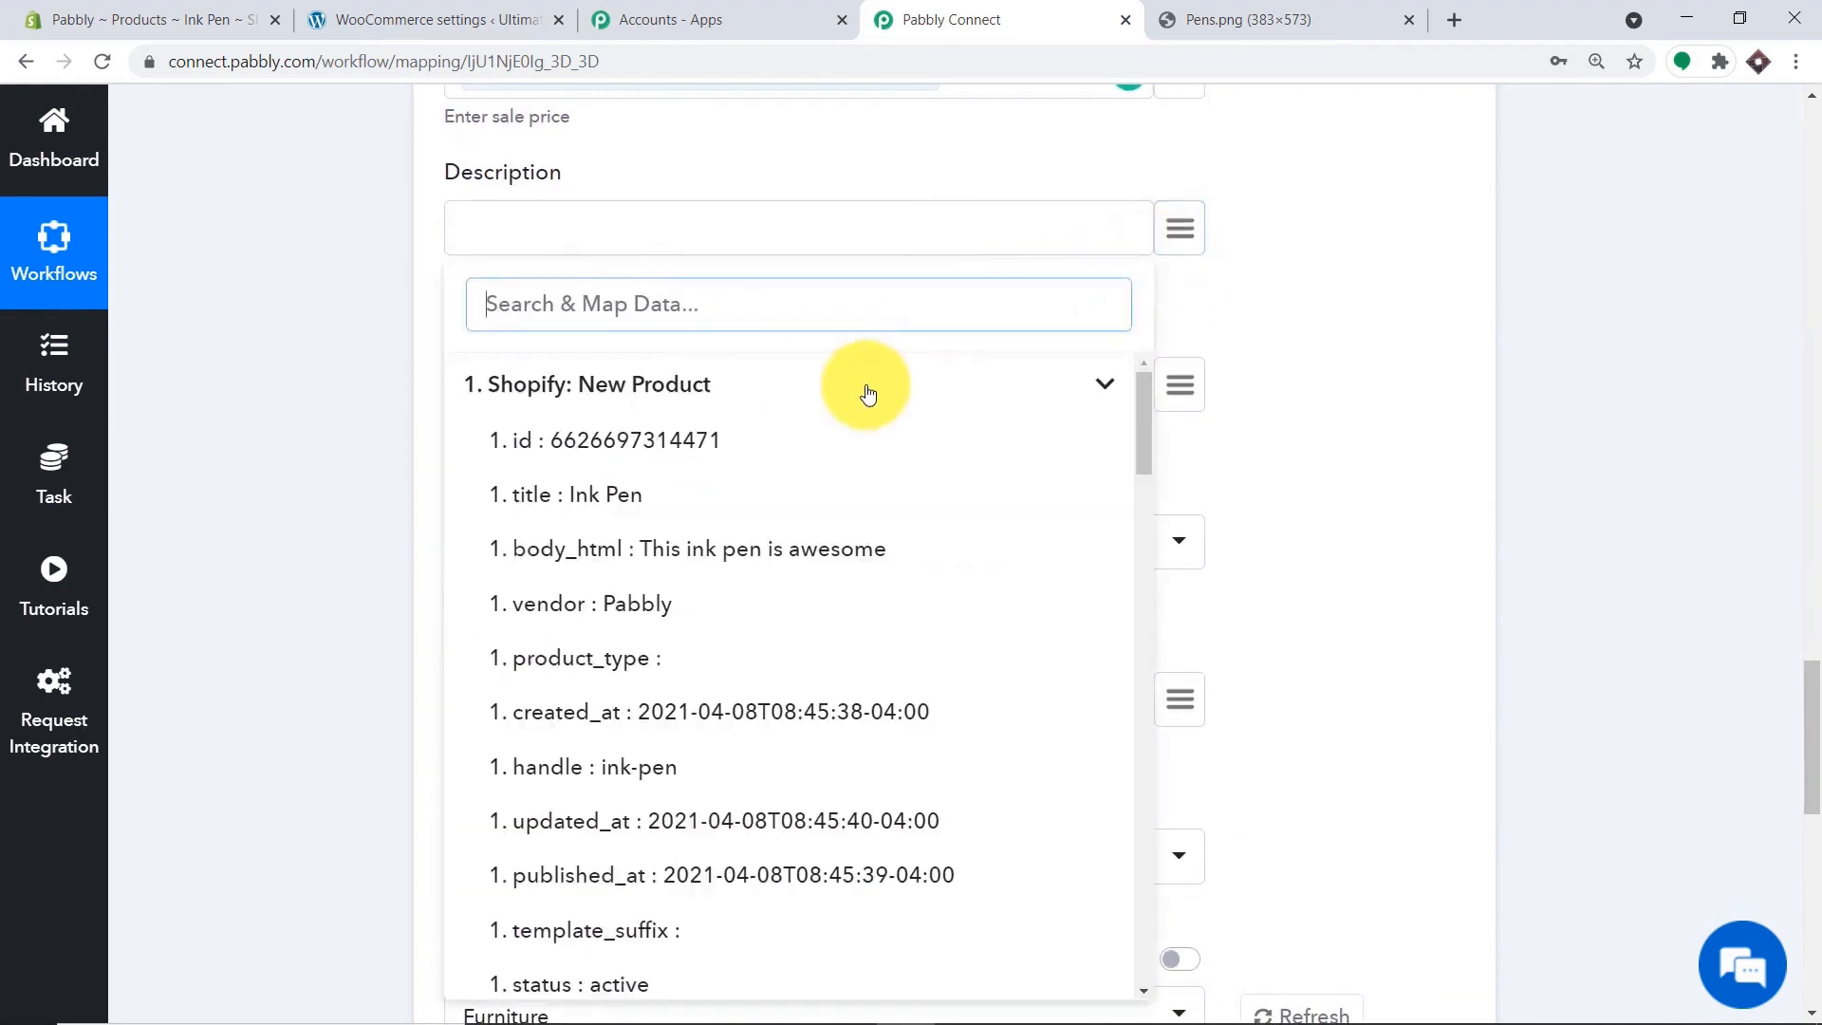
click(669, 548)
scroll(802, 338, down, 1)
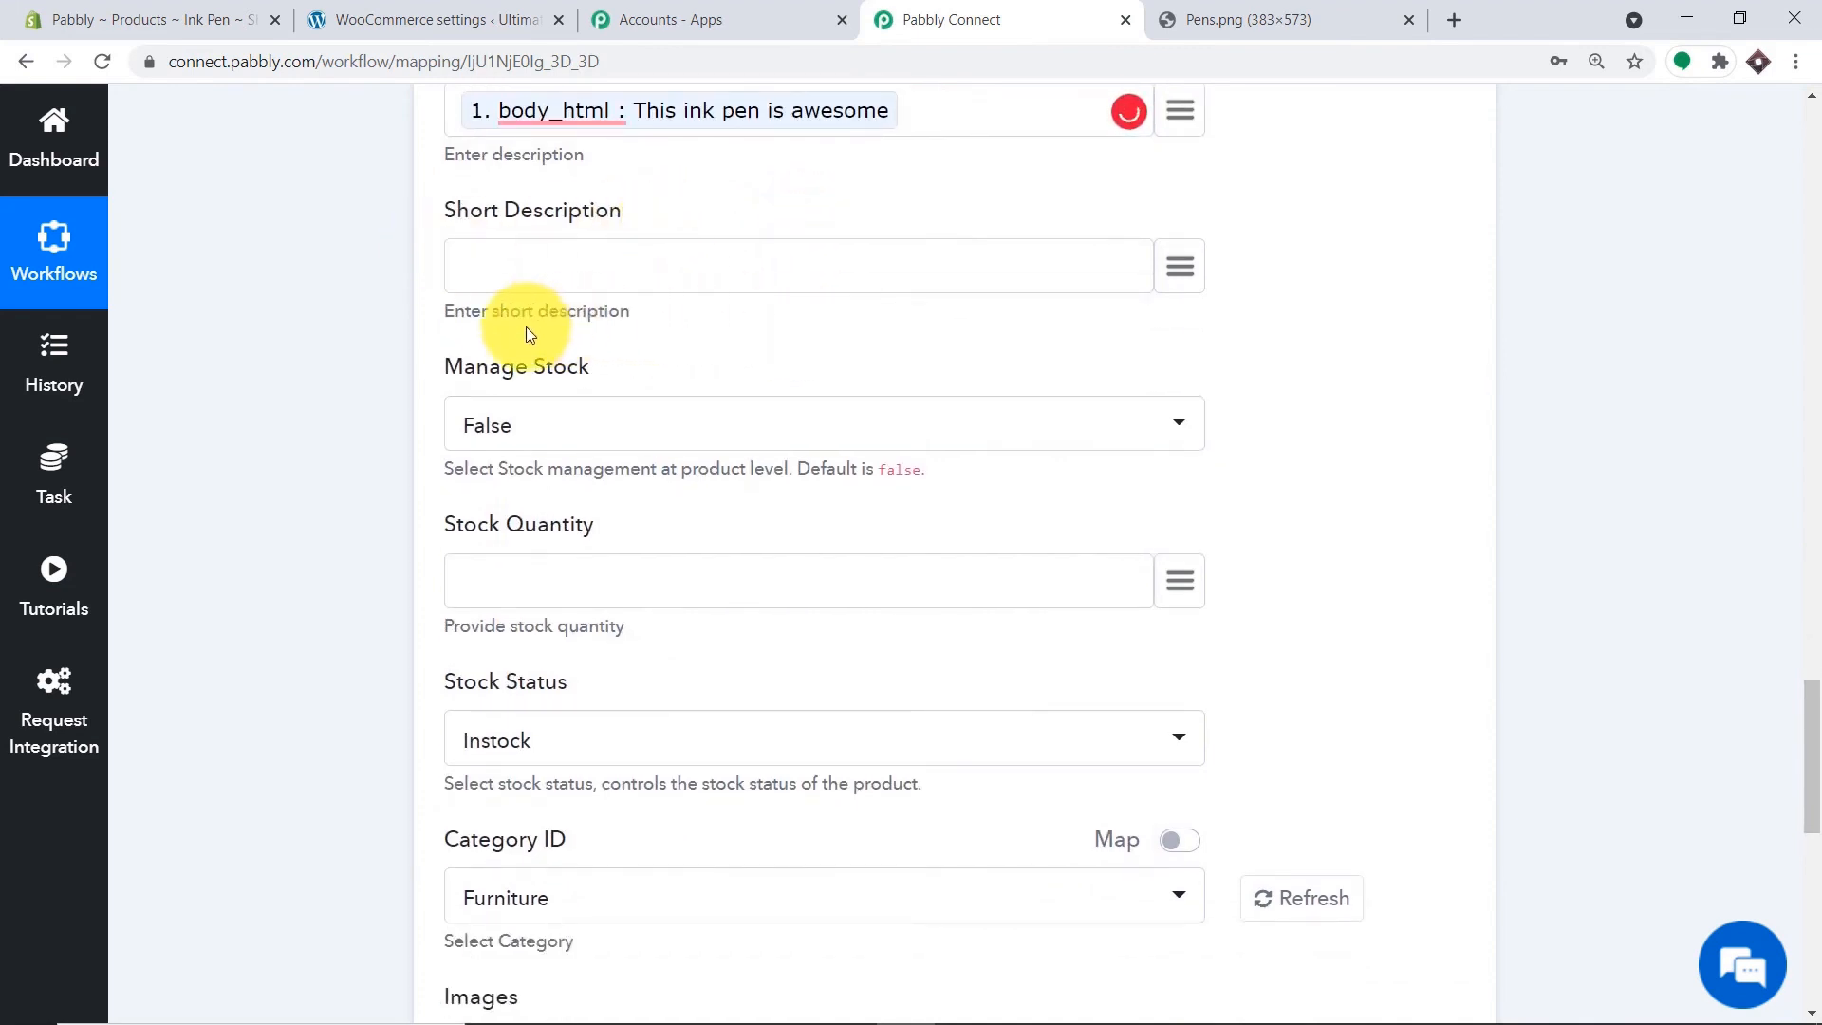
scroll(532, 374, down, 1)
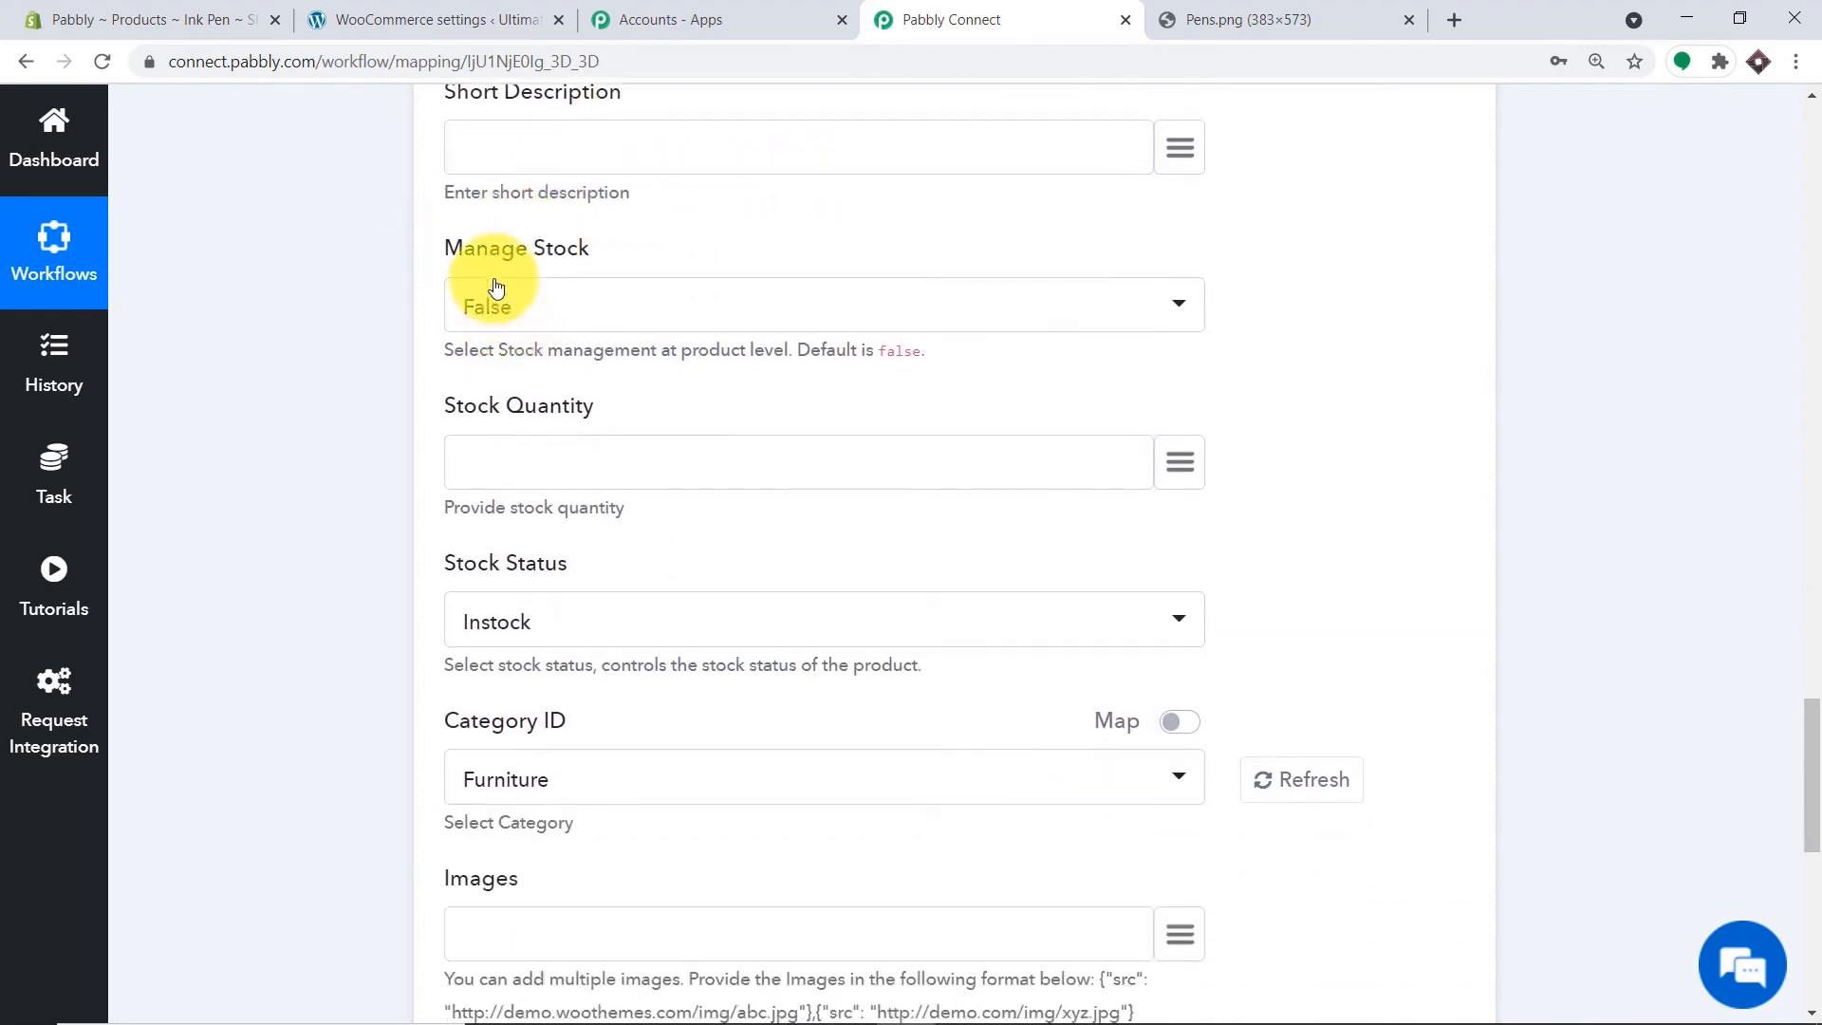
Set Manage Stock to True and map inventory_quantity 100 into Stock Quantity.
click(596, 318)
click(592, 436)
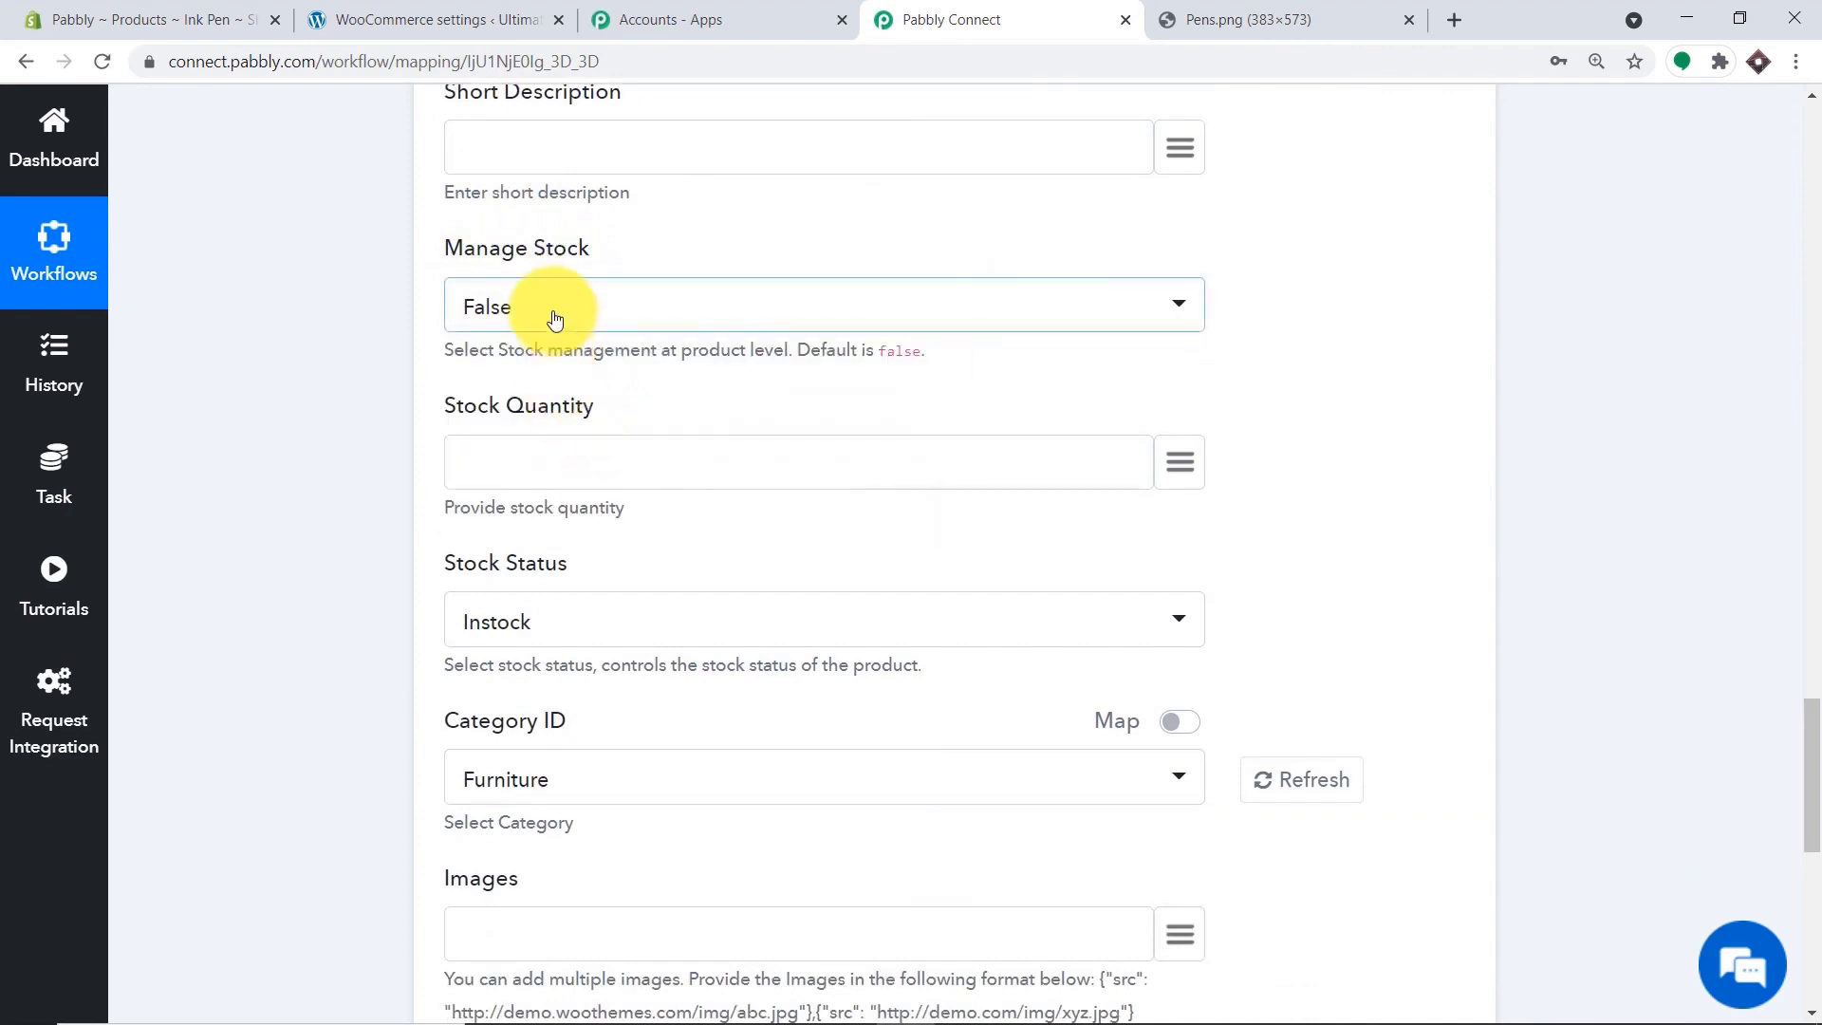
click(555, 320)
click(592, 463)
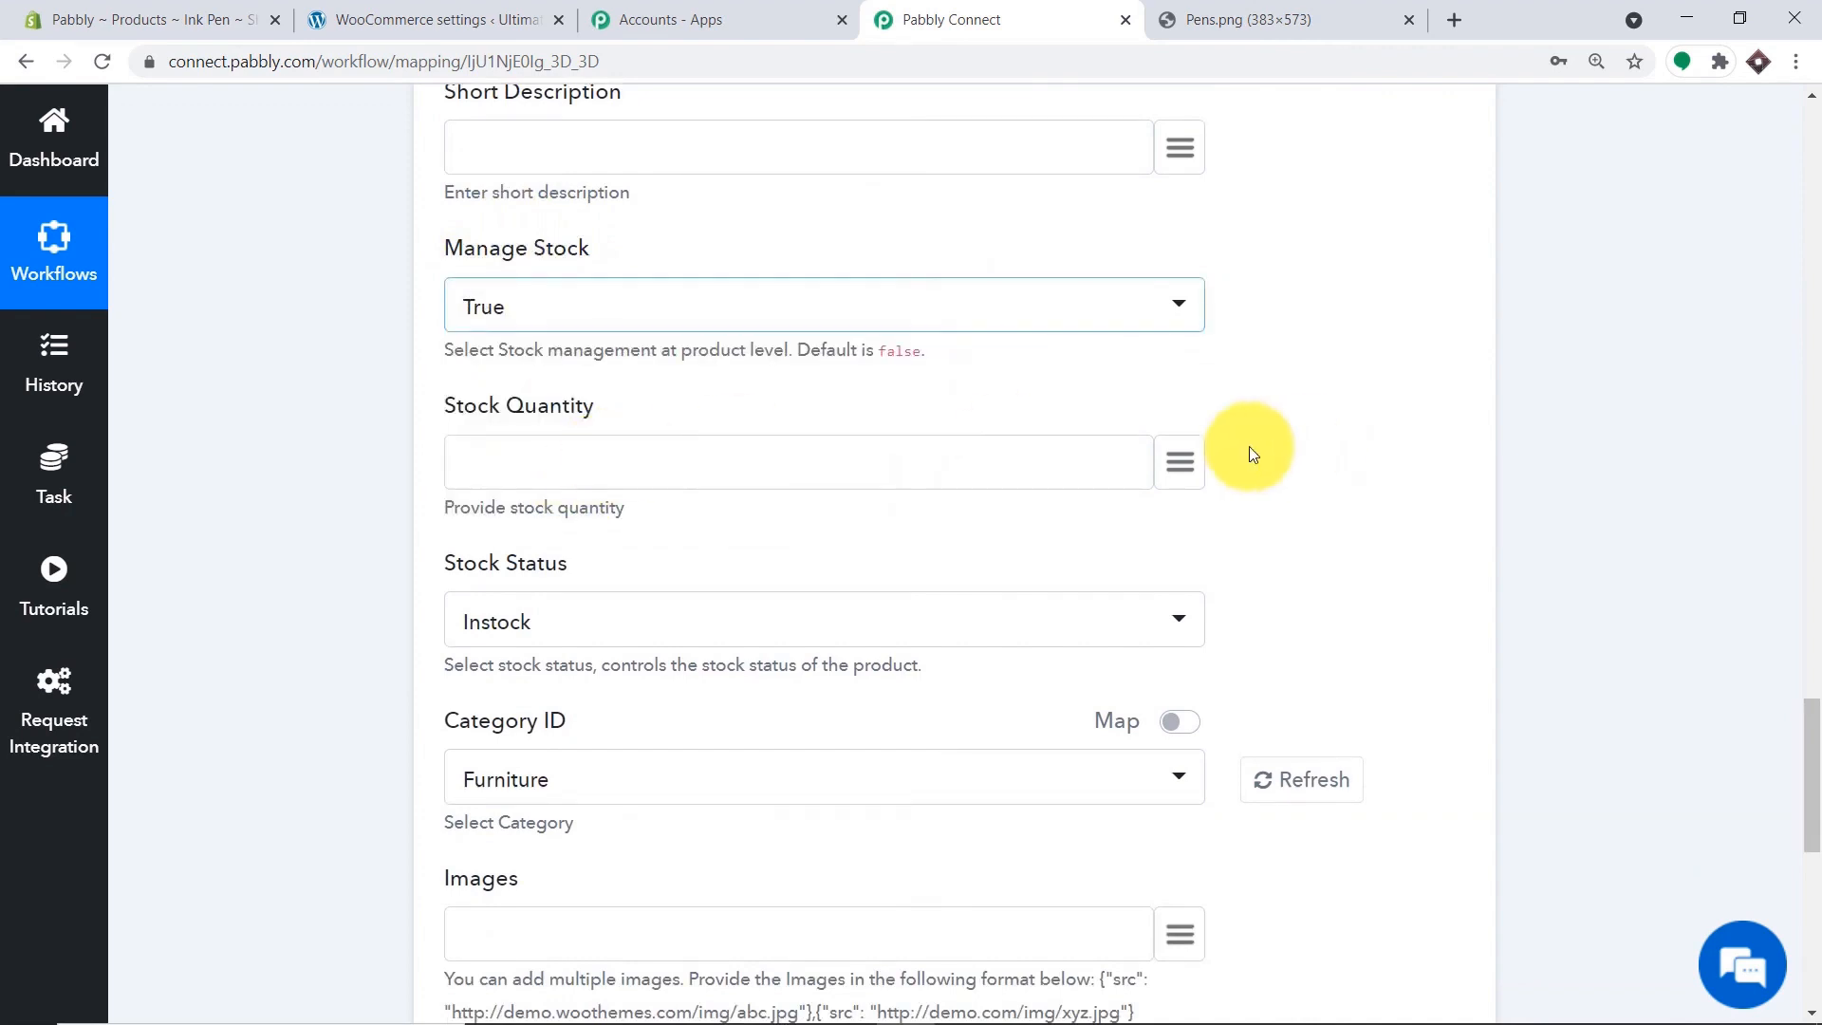
click(1176, 461)
scroll(809, 516, down, 1)
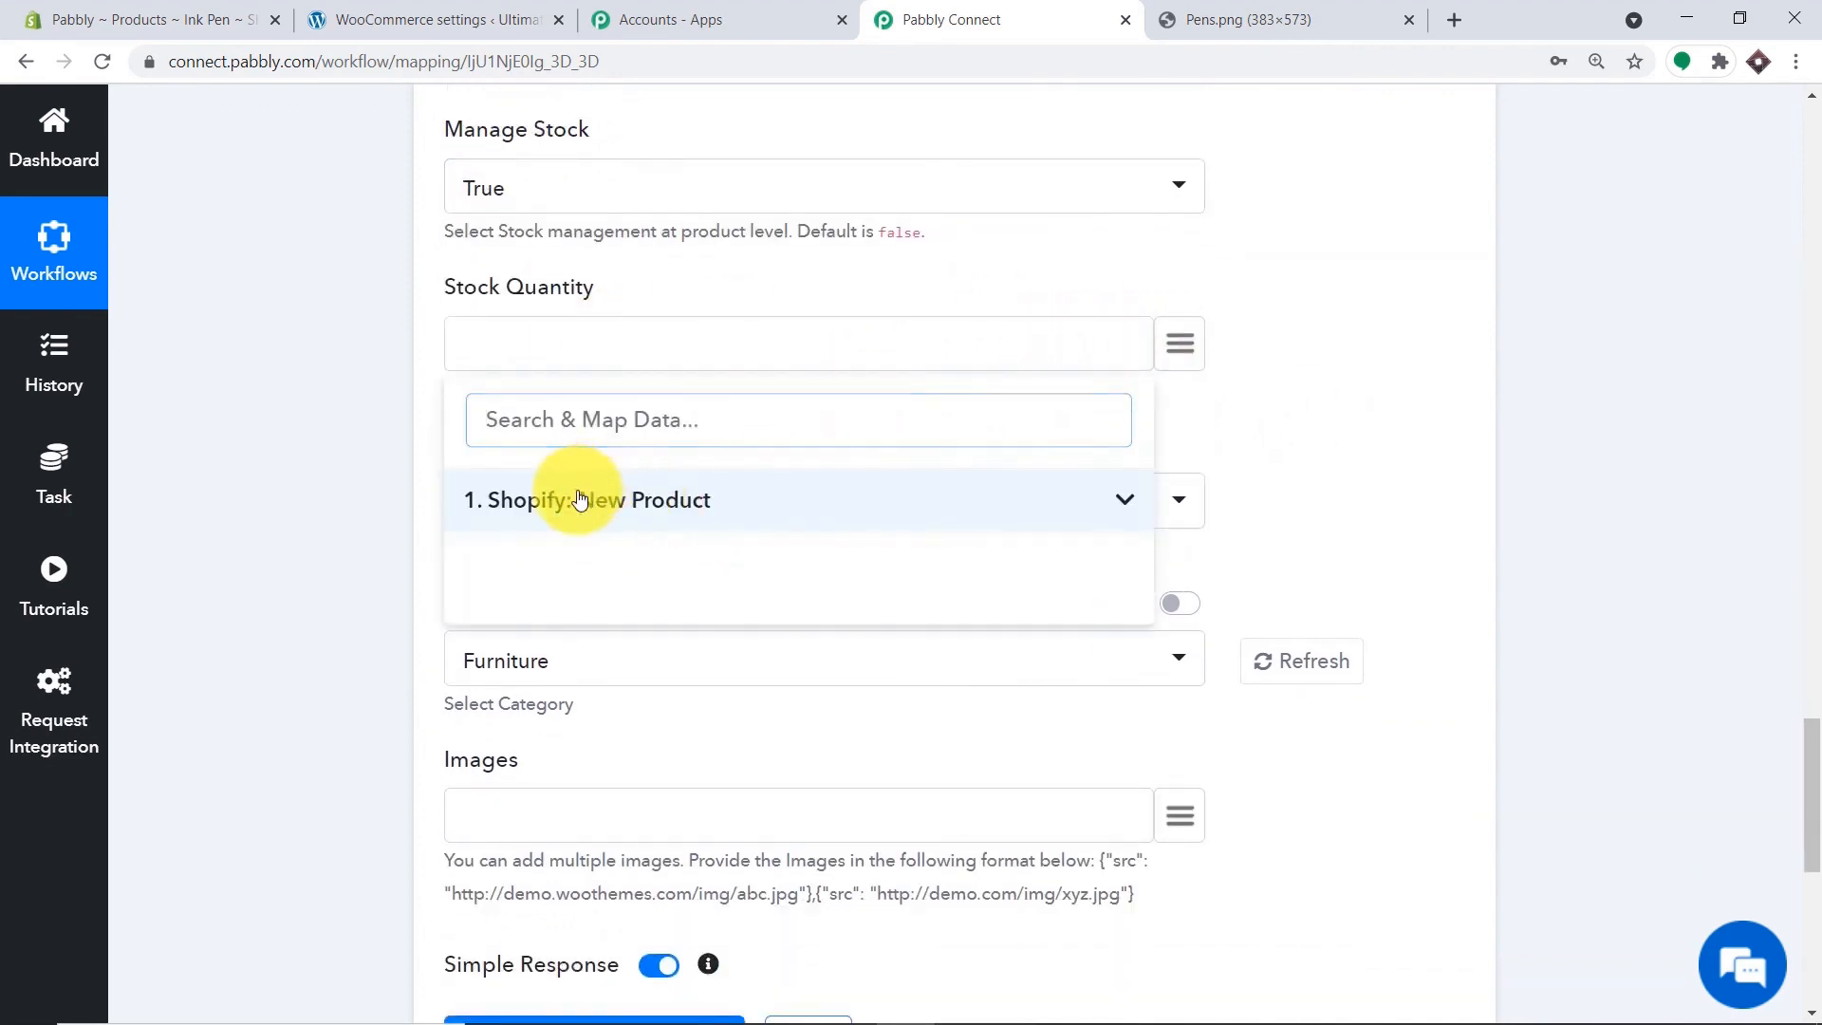
click(580, 500)
scroll(702, 607, down, 7)
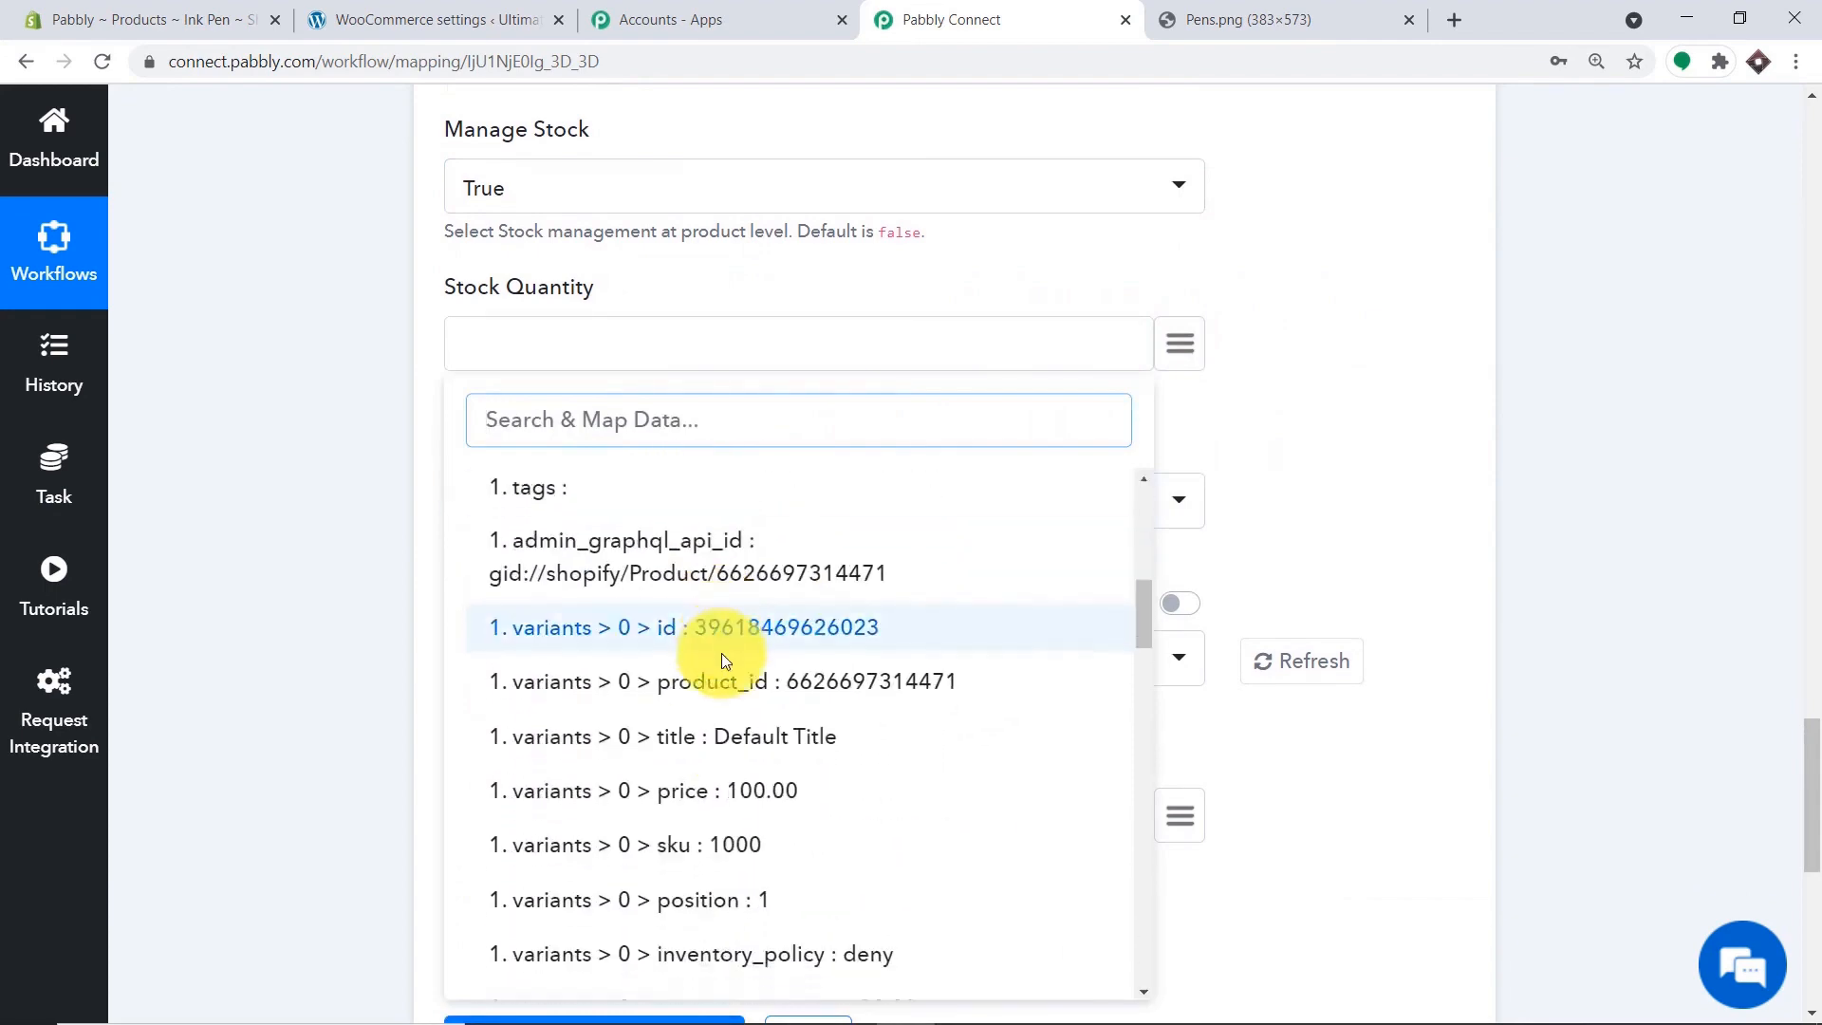
scroll(721, 653, down, 5)
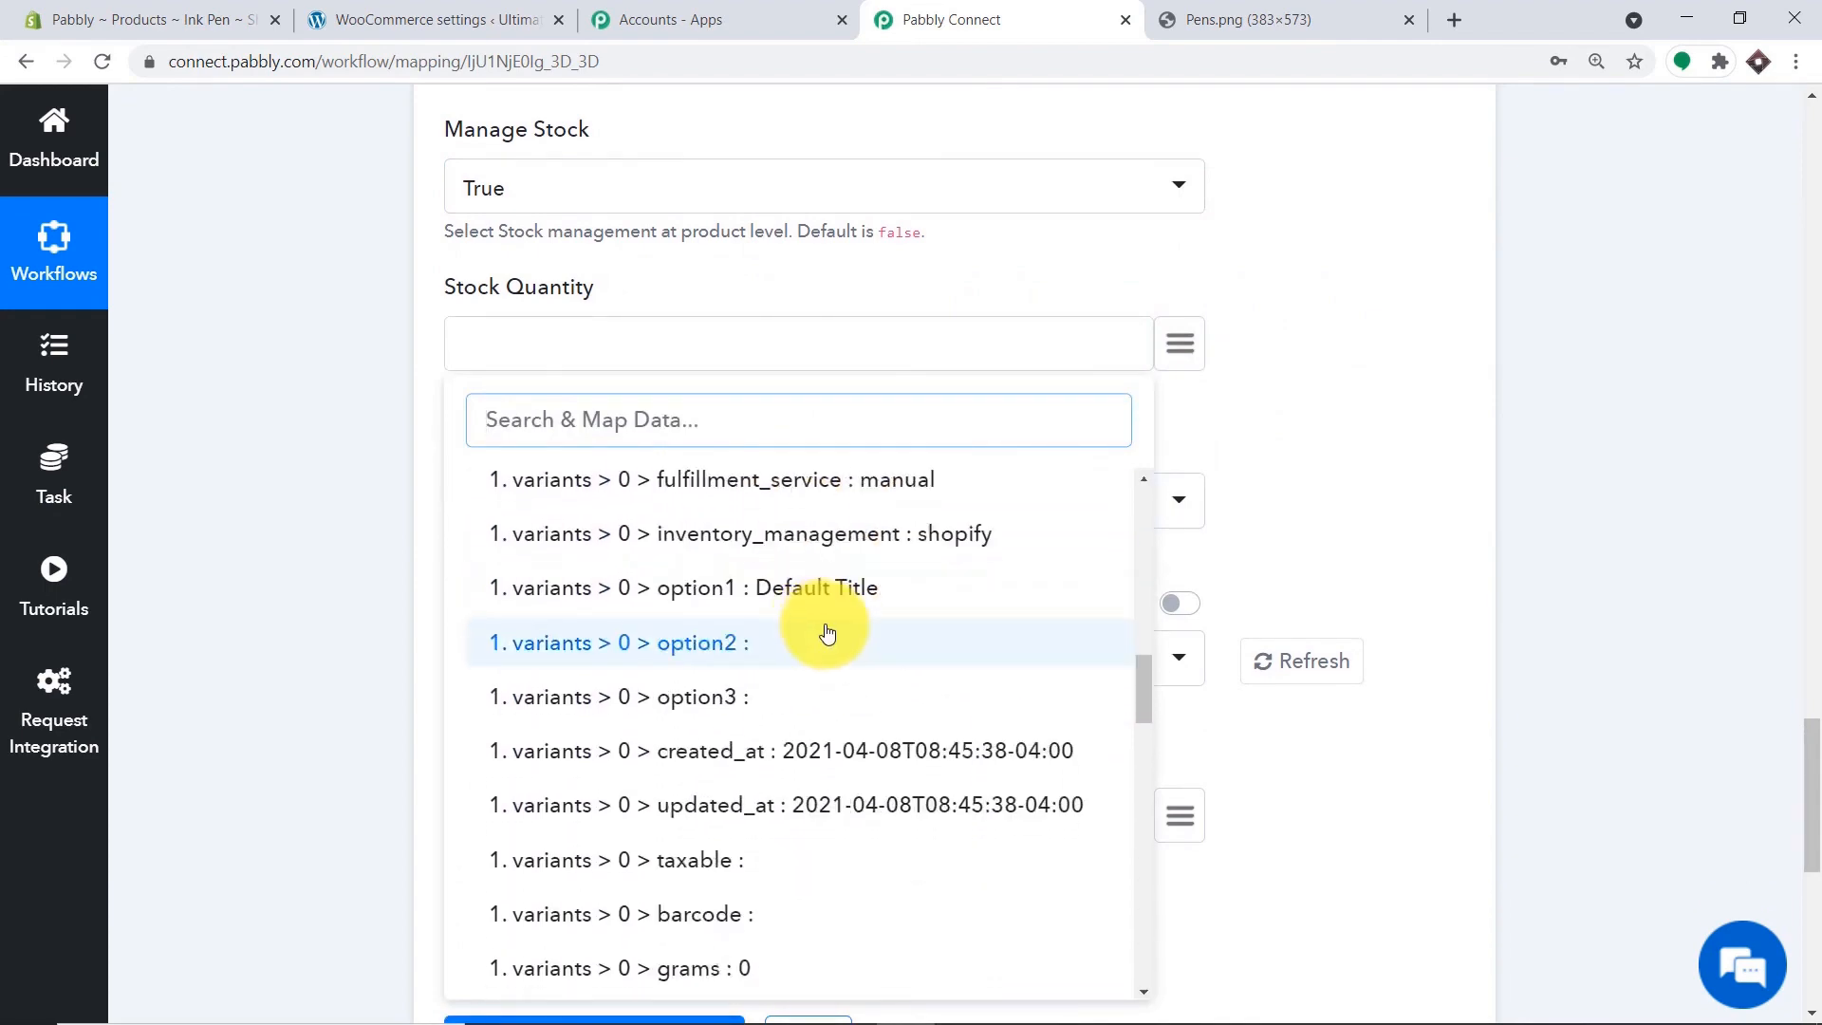
scroll(827, 632, down, 7)
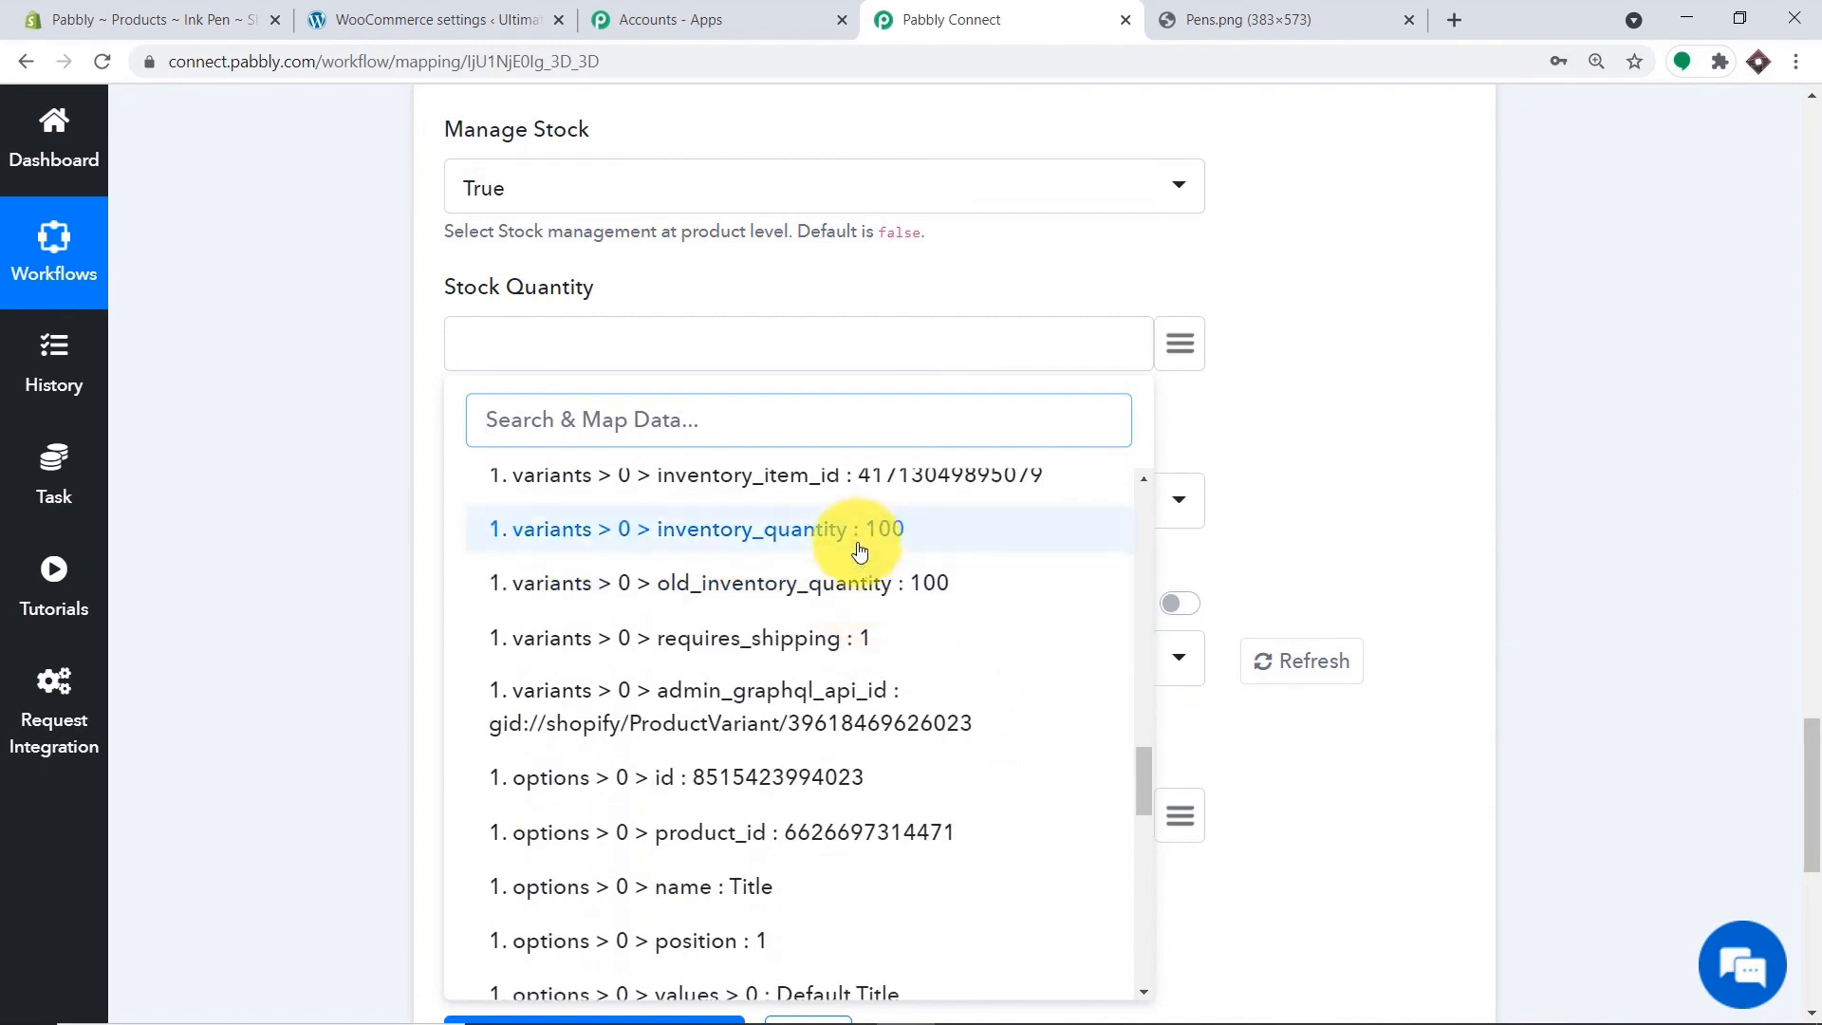
click(860, 548)
scroll(616, 437, down, 1)
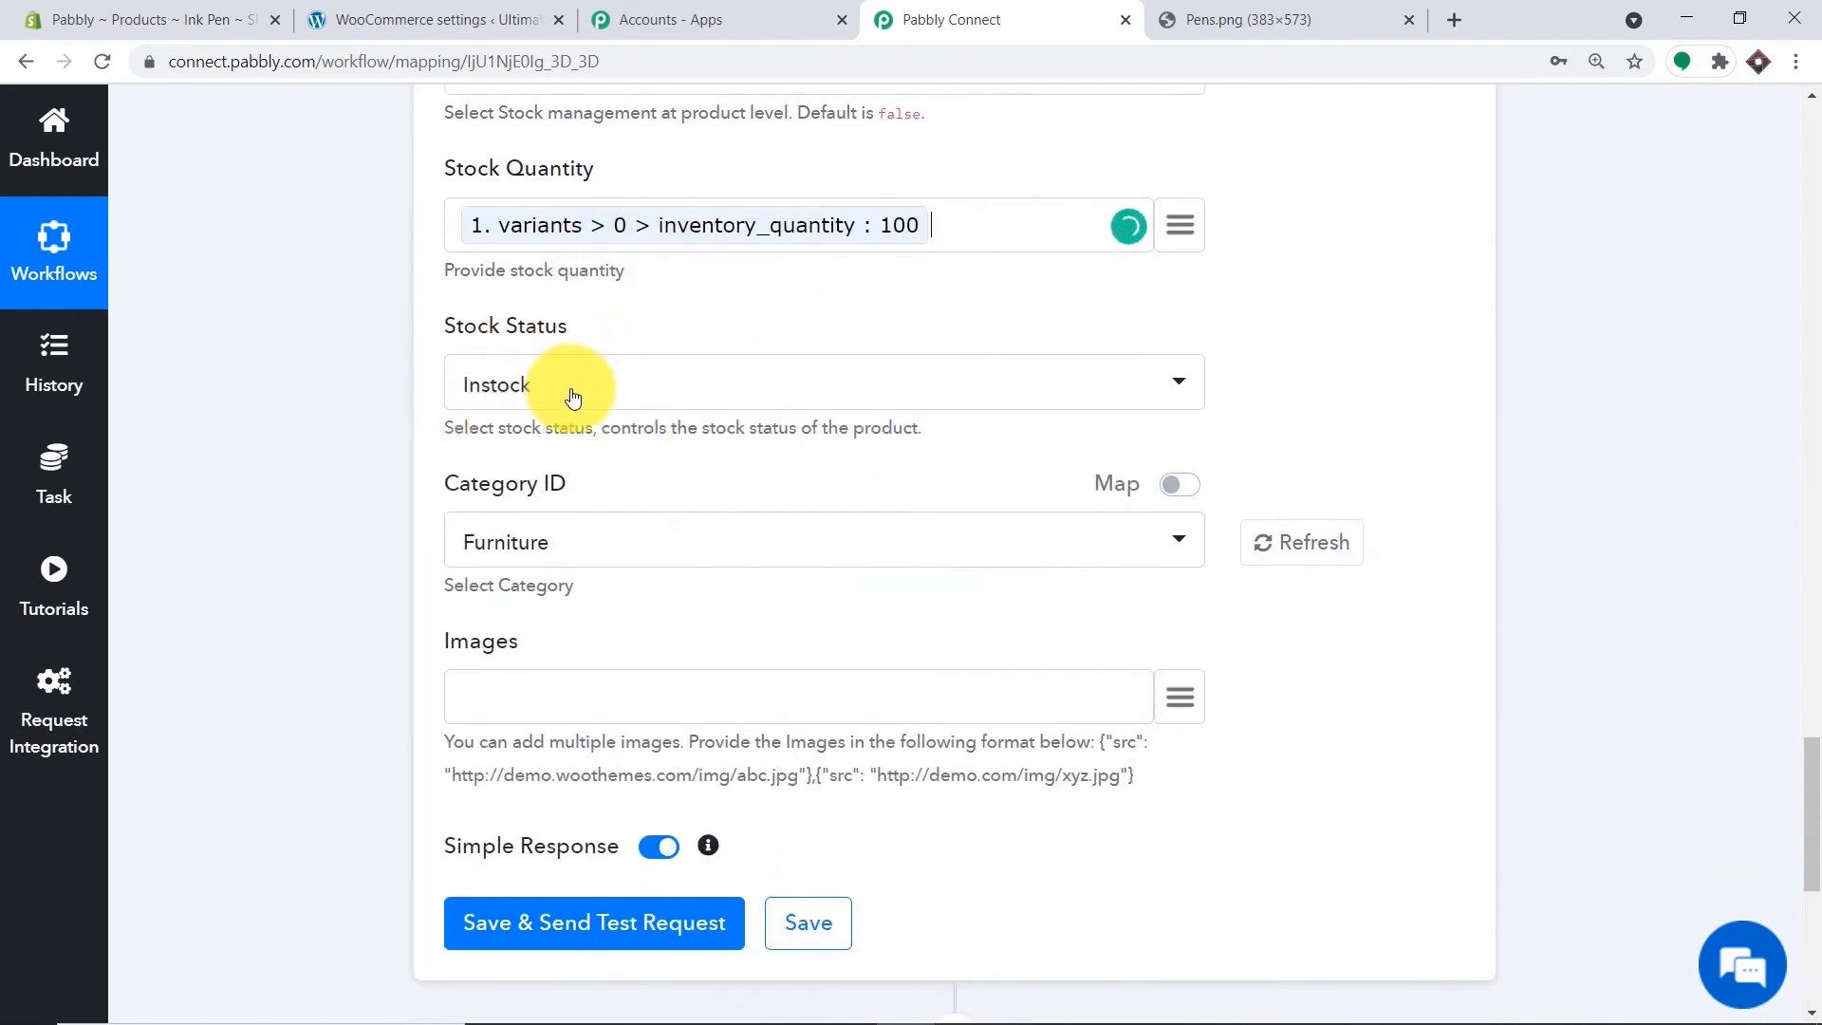
scroll(546, 494, down, 1)
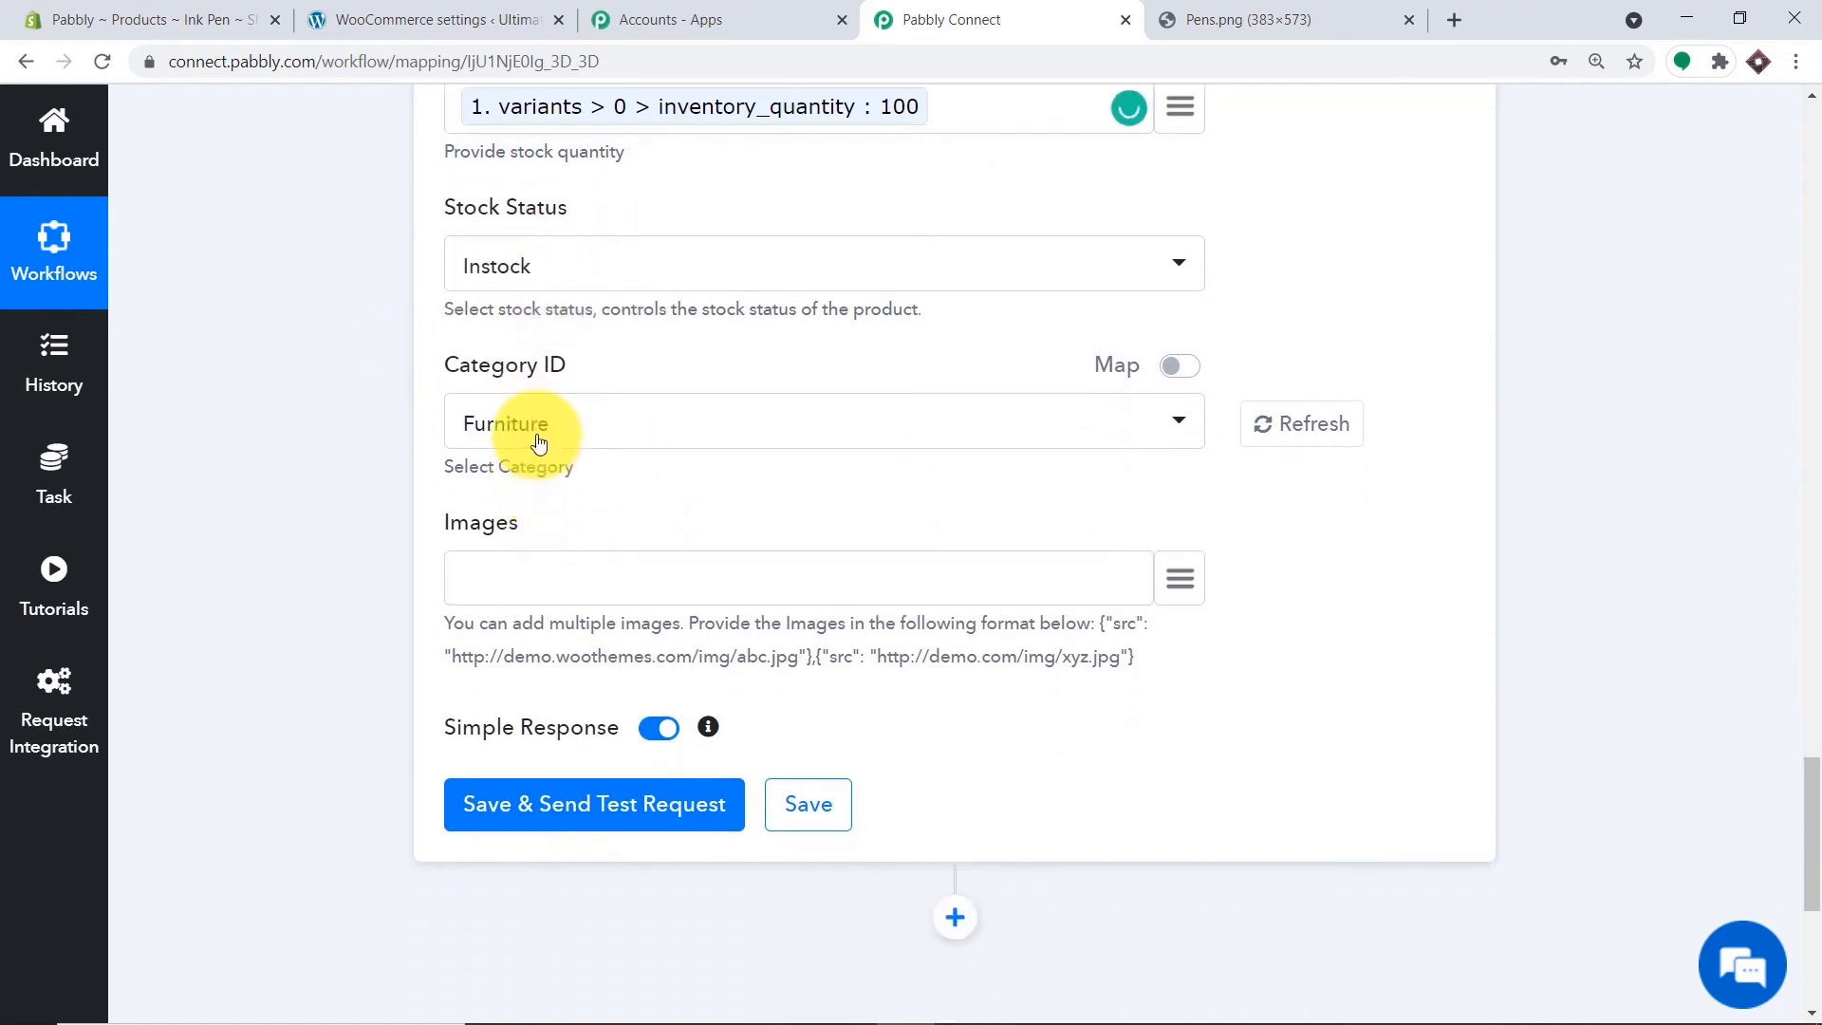
Set the product category to Uncategorized.
click(542, 436)
click(557, 600)
scroll(1802, 565, up, 3)
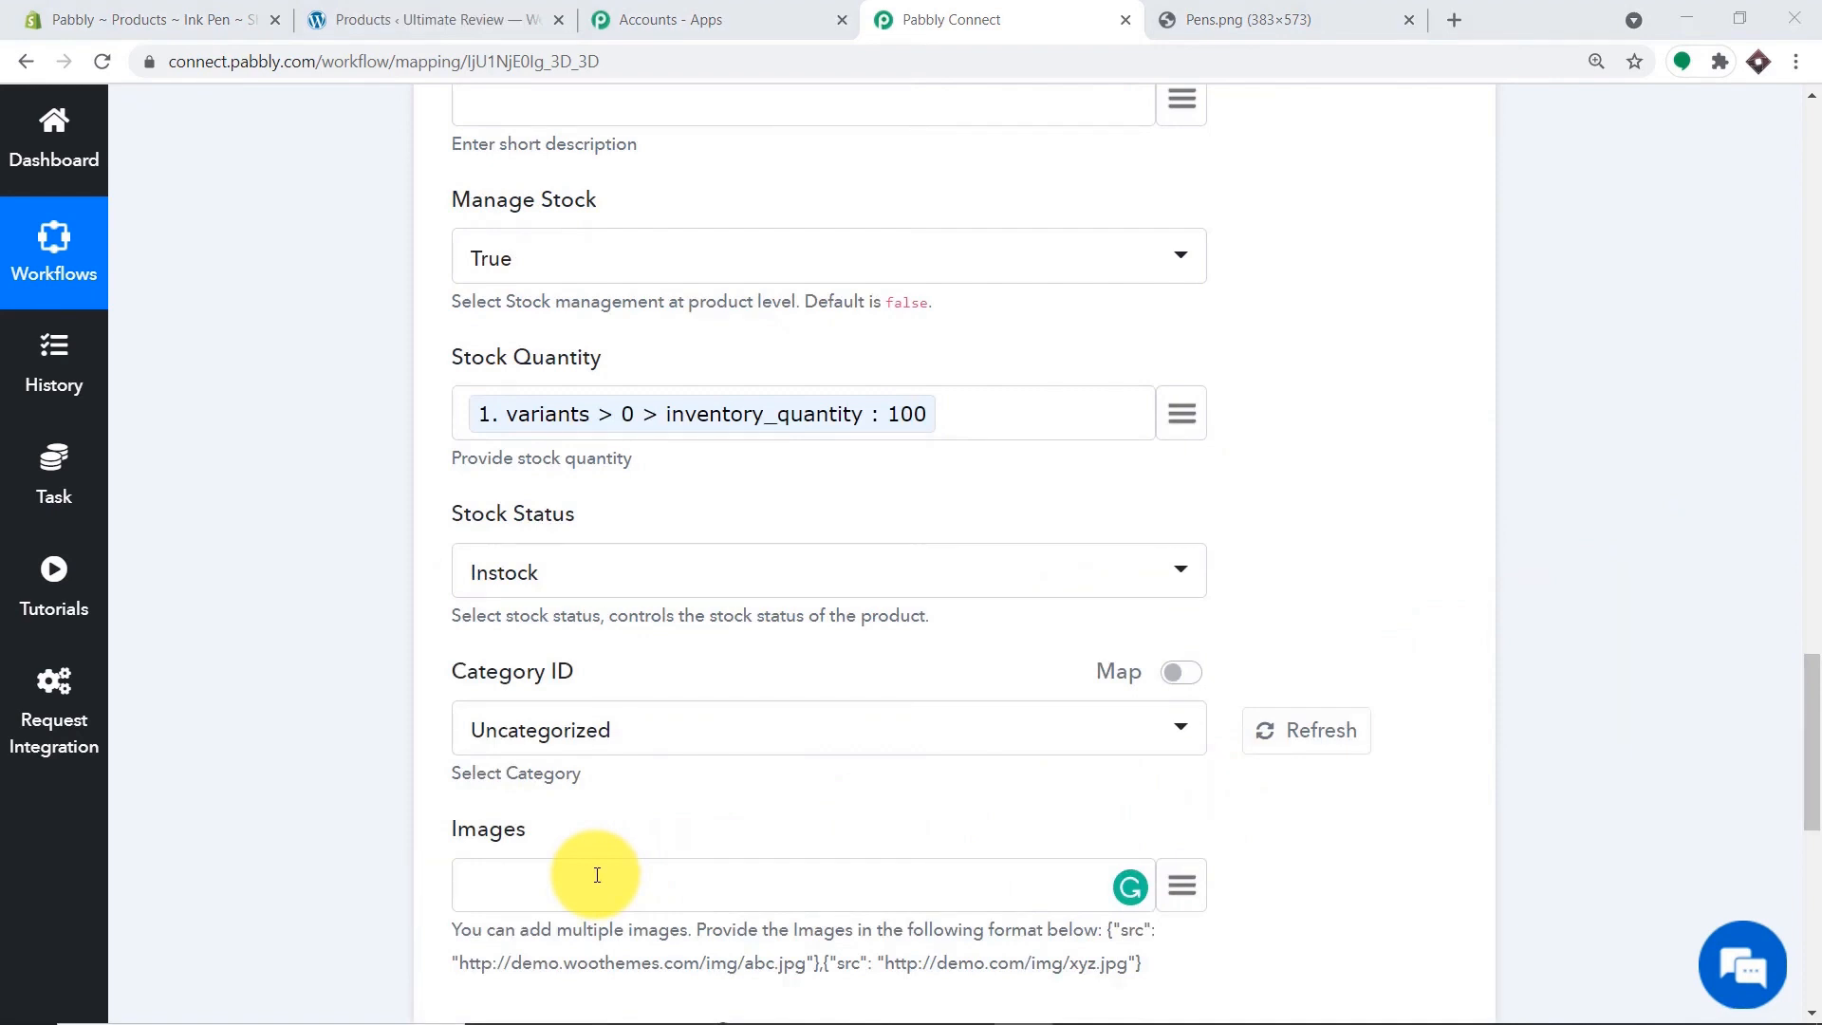
Copy the example image format from the help text into the Images field.
click(1173, 21)
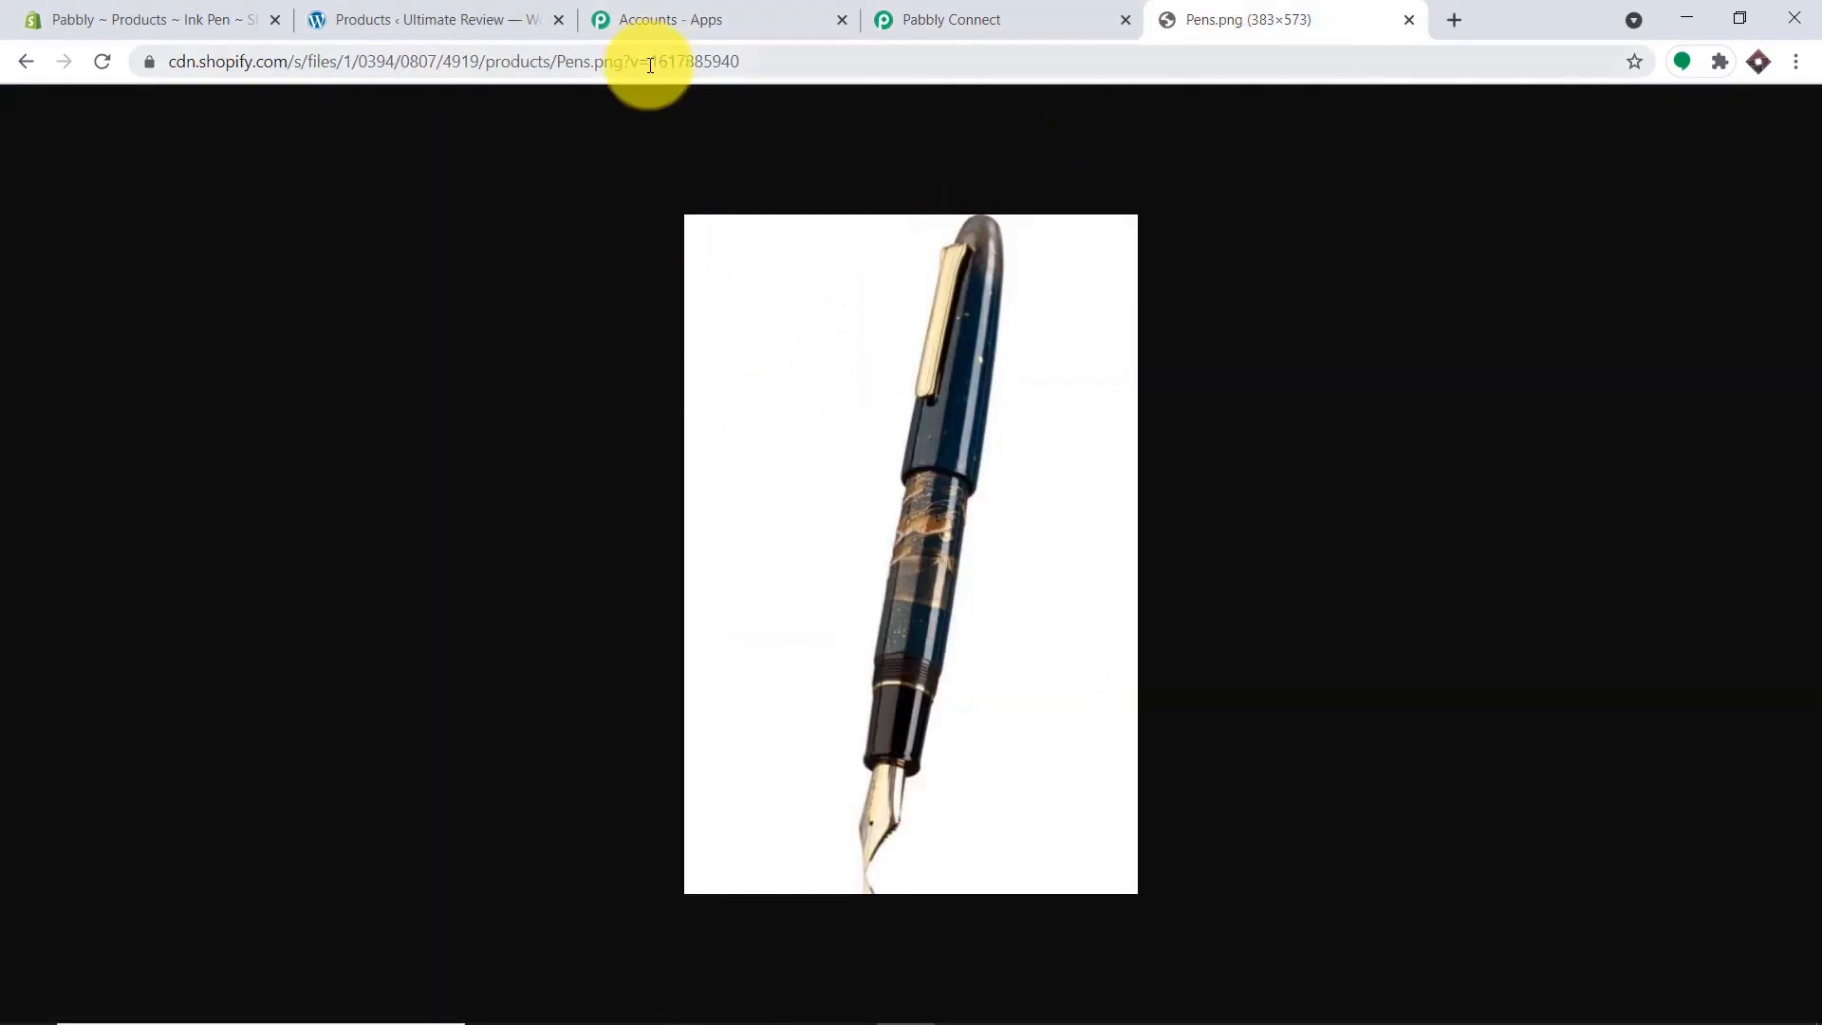
click(949, 19)
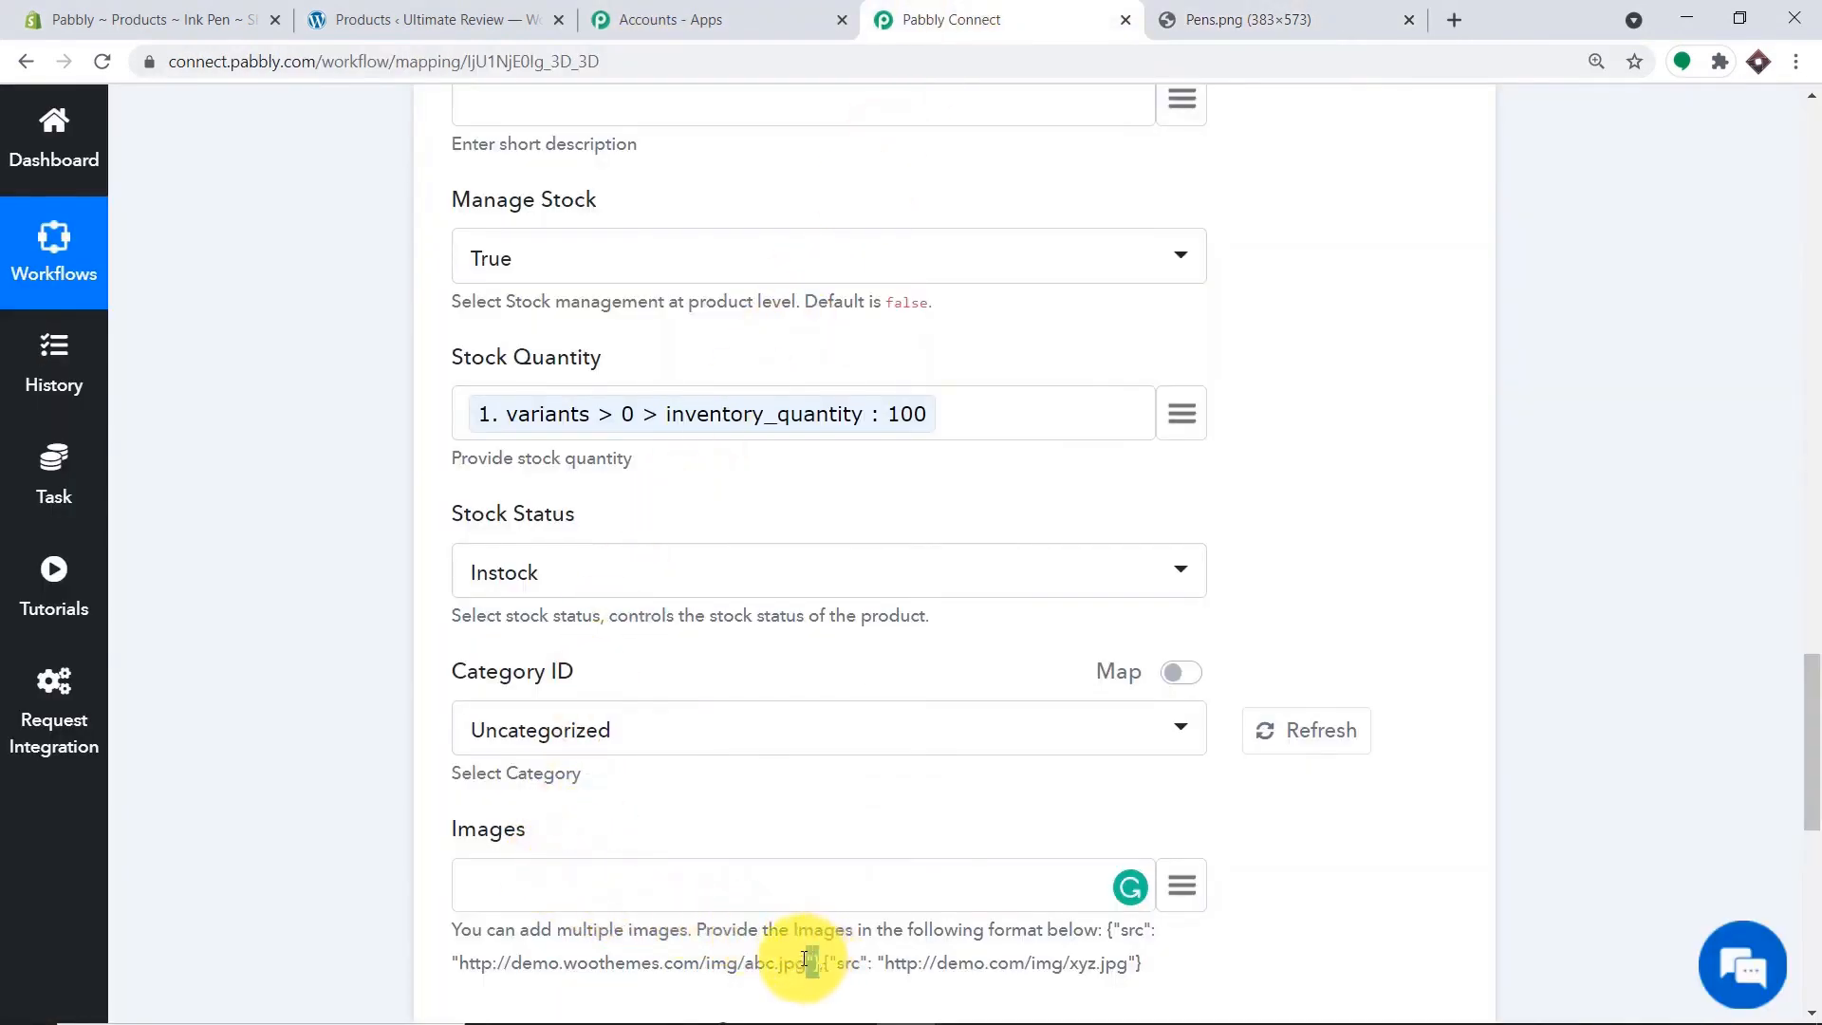
drag(804, 961, 1112, 928)
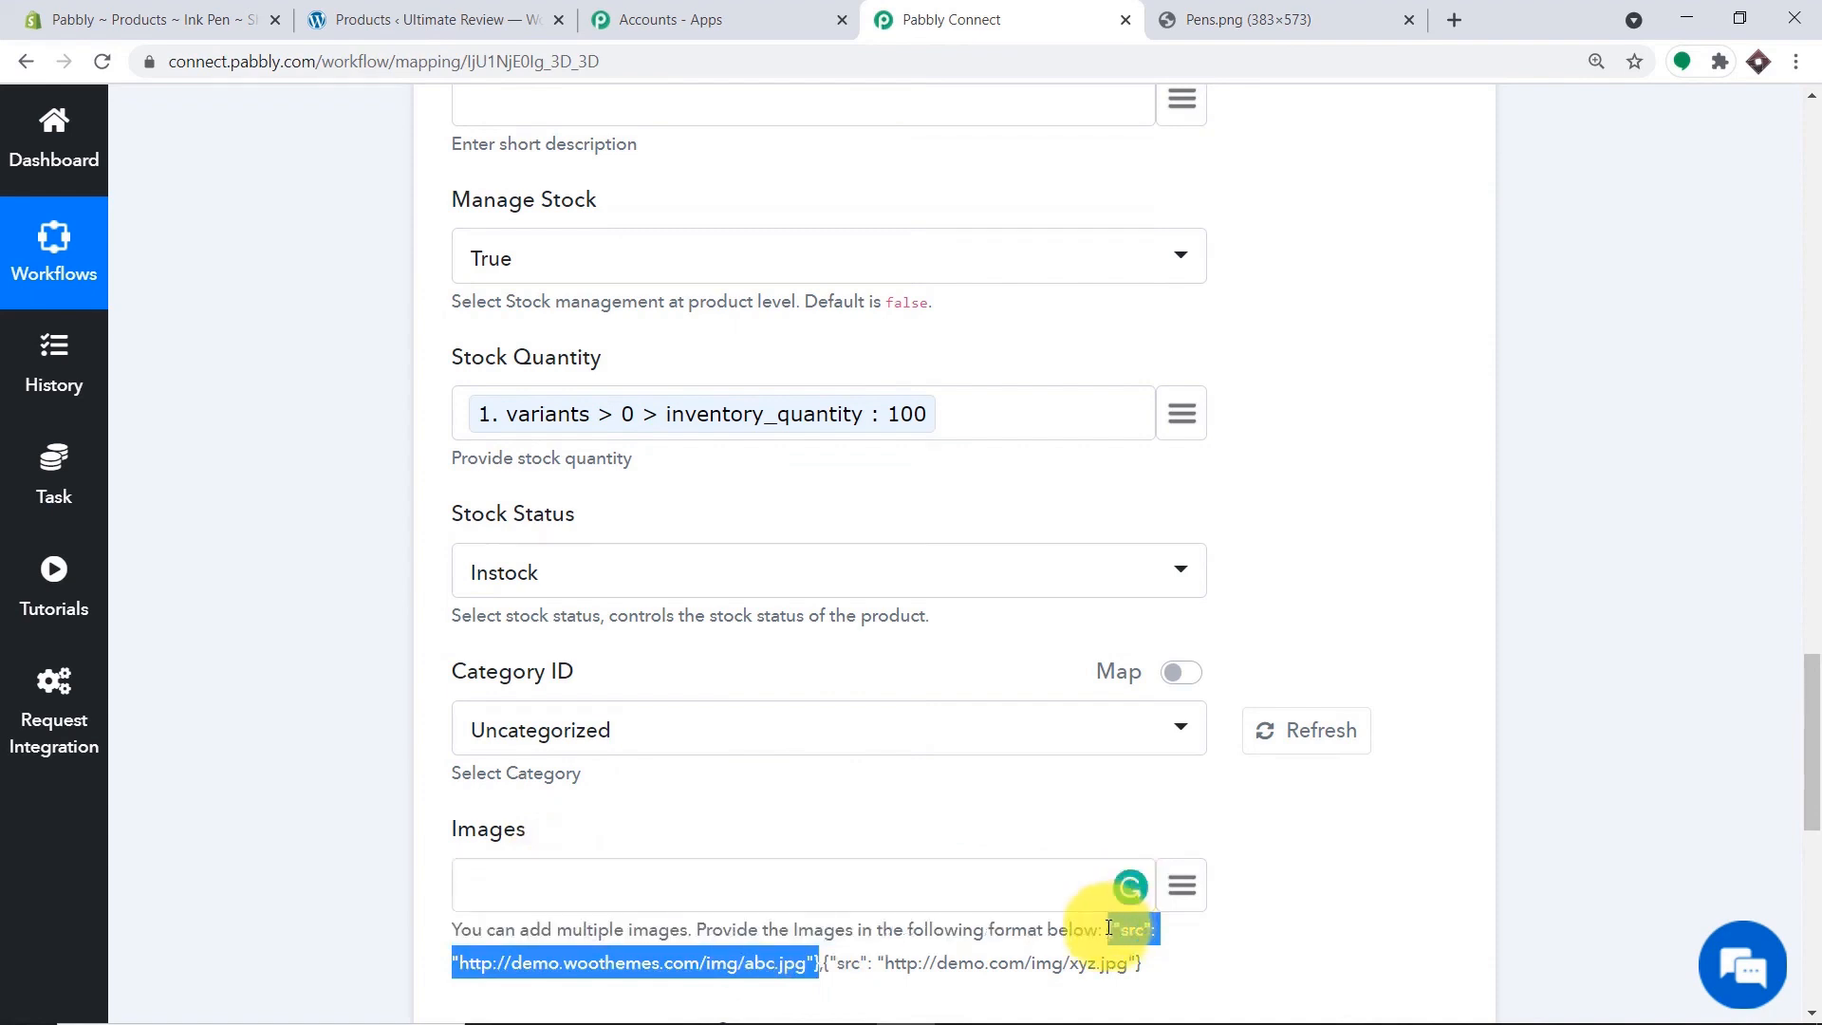
right_click(1112, 929)
click(1158, 807)
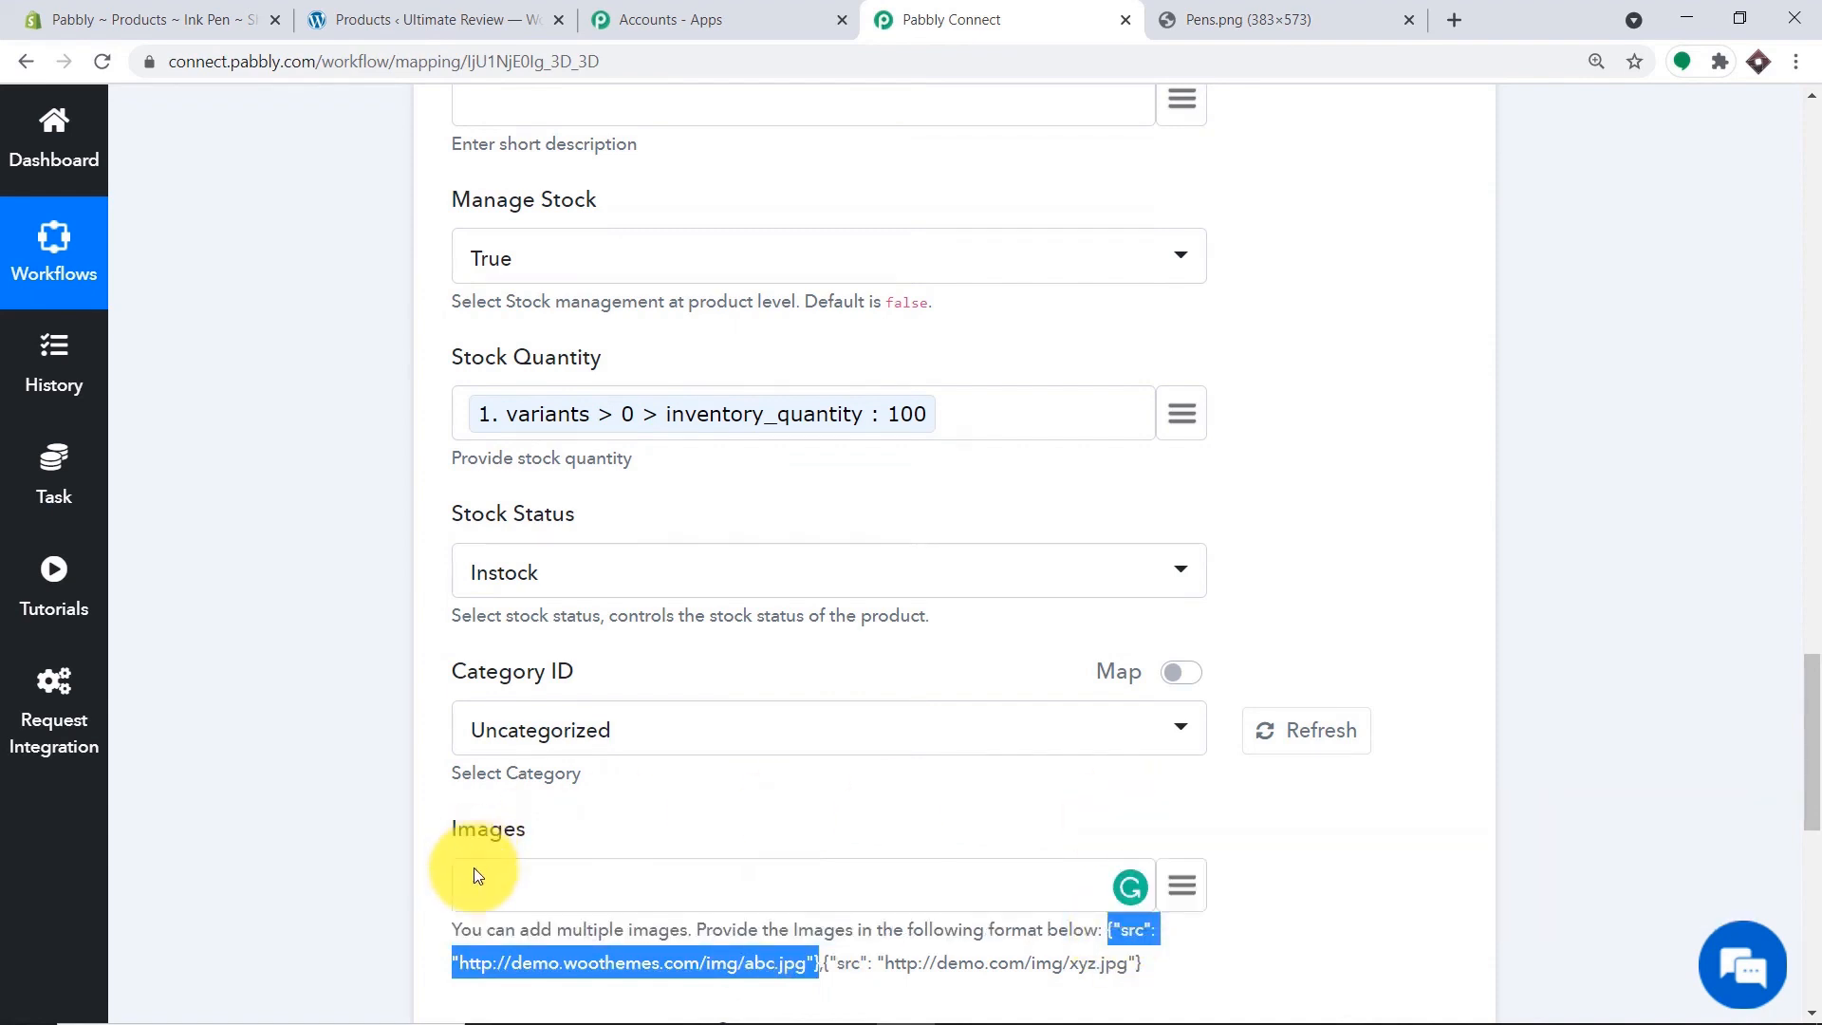
click(481, 880)
right_click(480, 880)
click(572, 683)
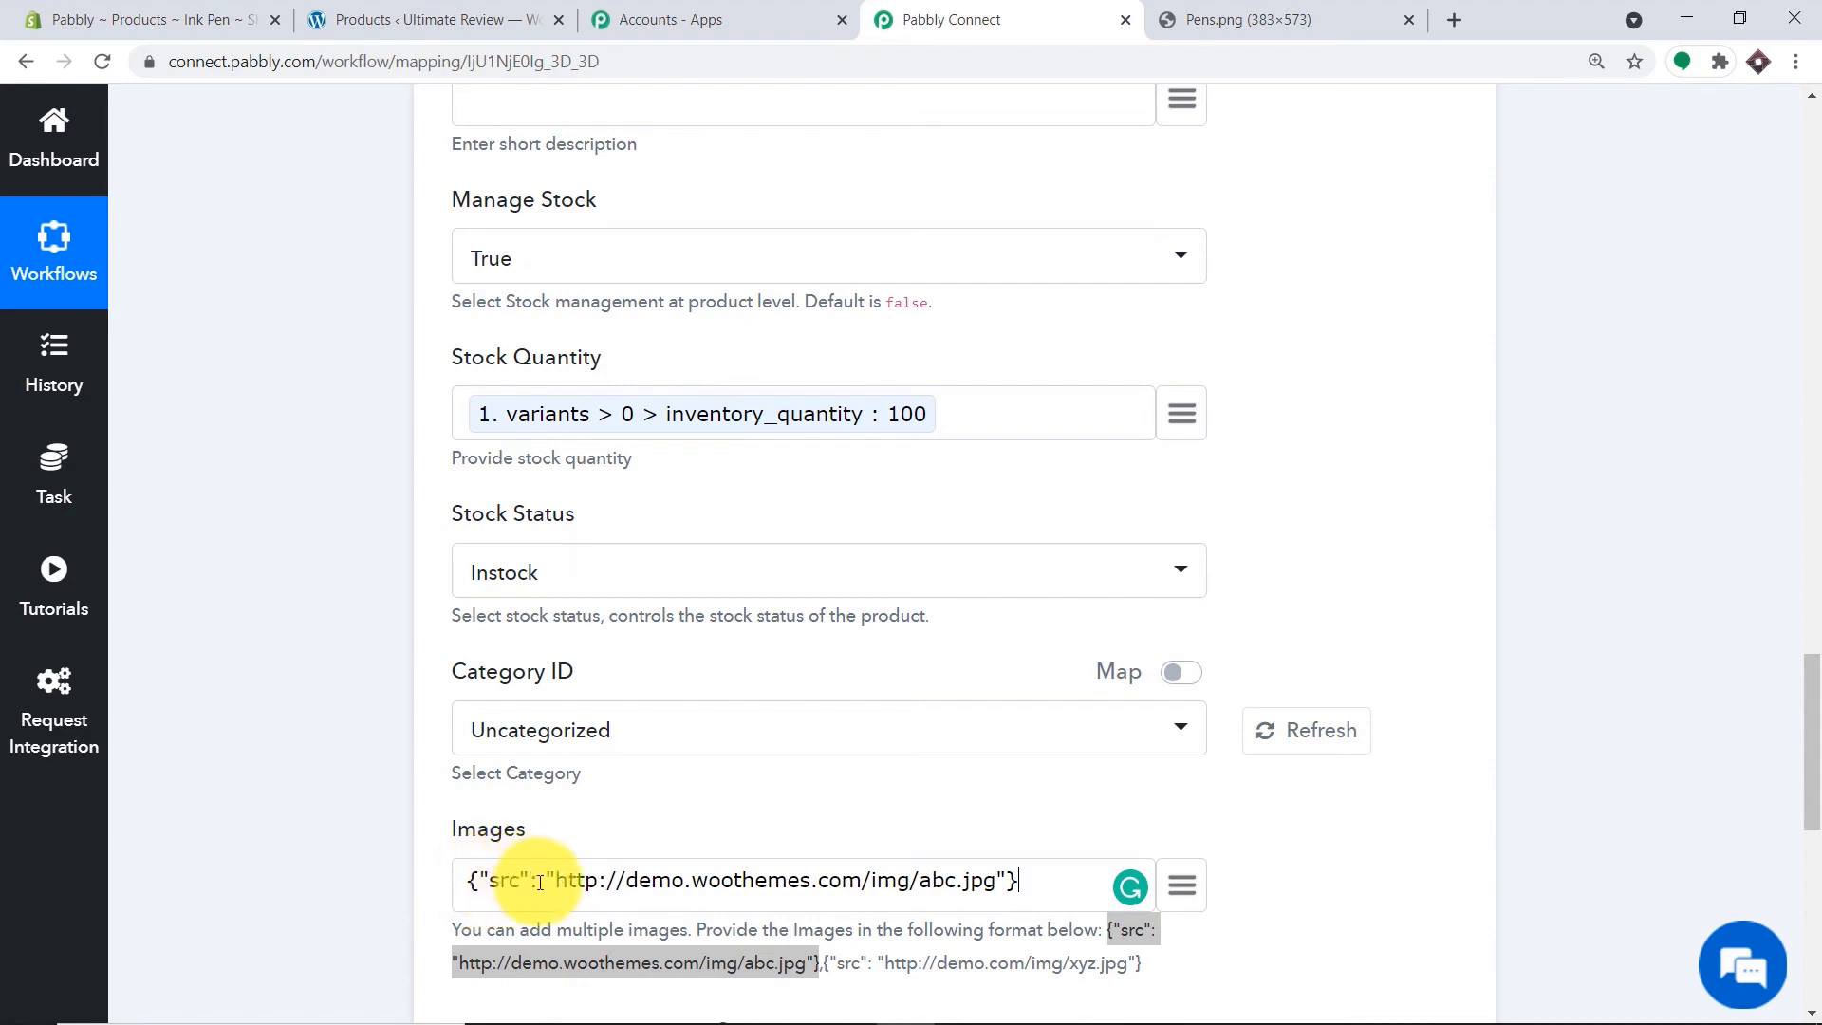
Replace the sample URL in Images with the mapped Shopify image src.
drag(577, 880, 995, 875)
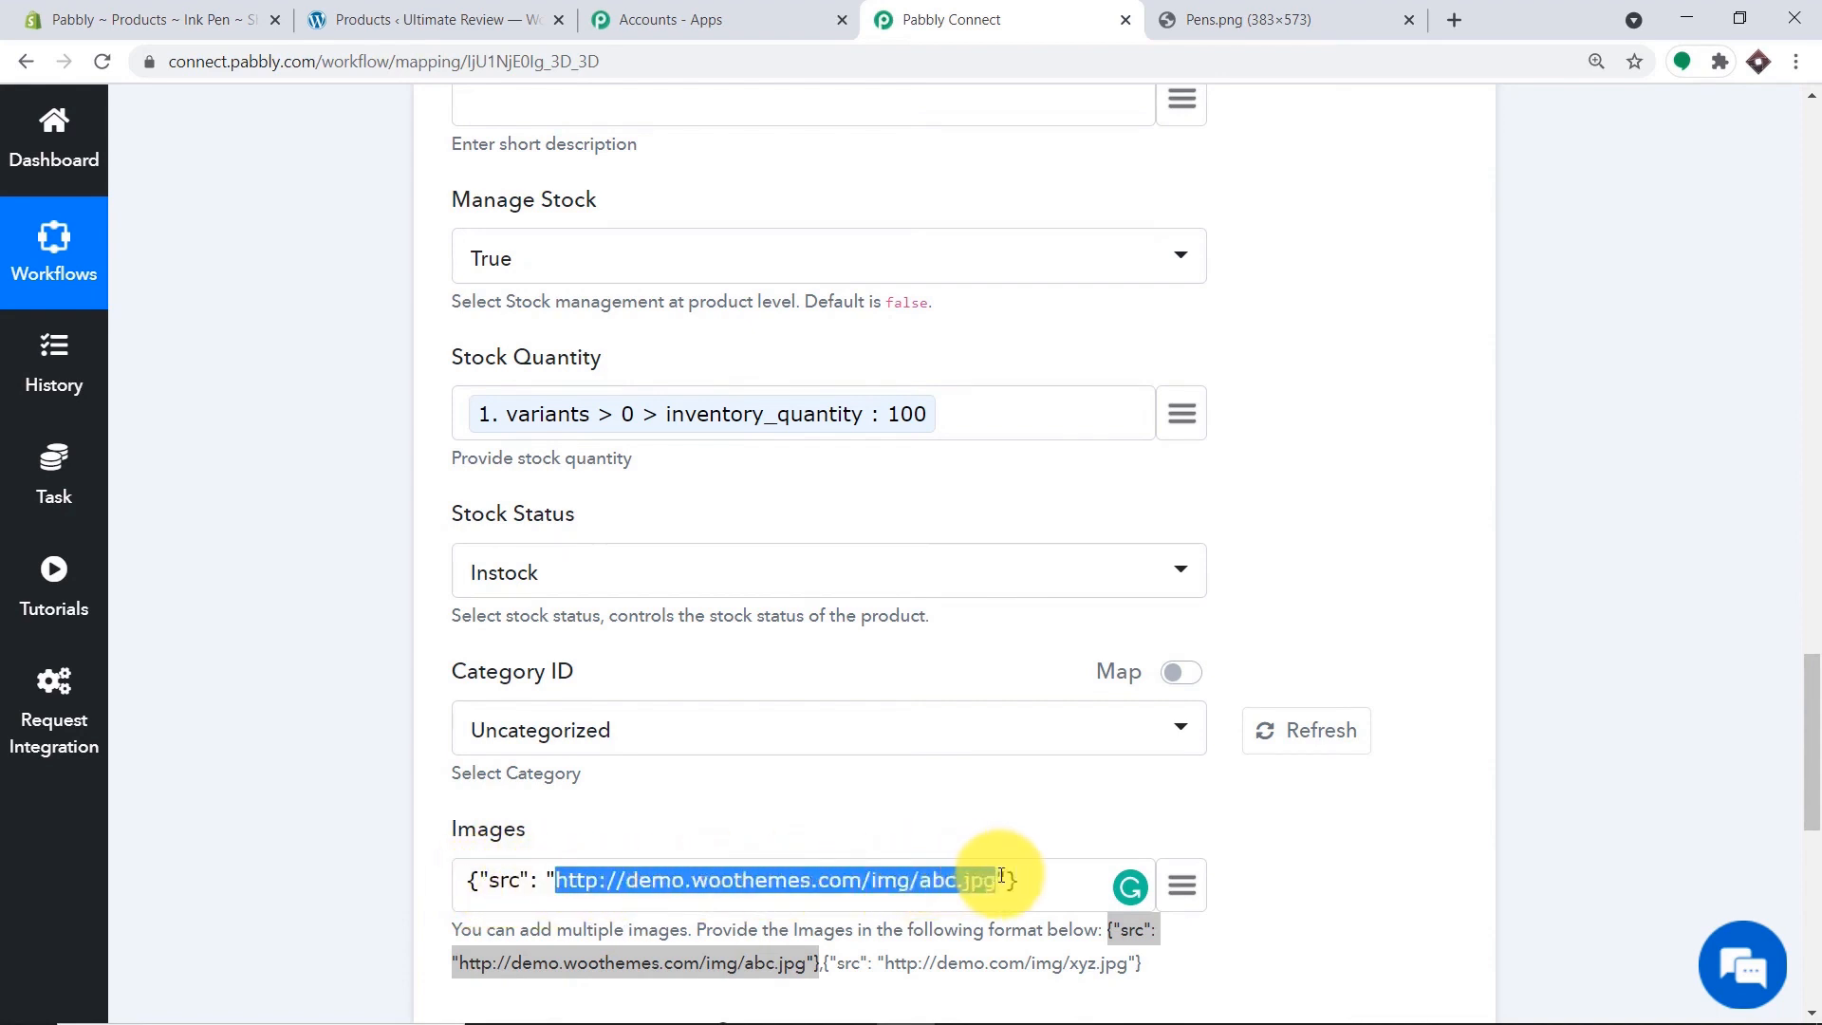
key(BackSpace)
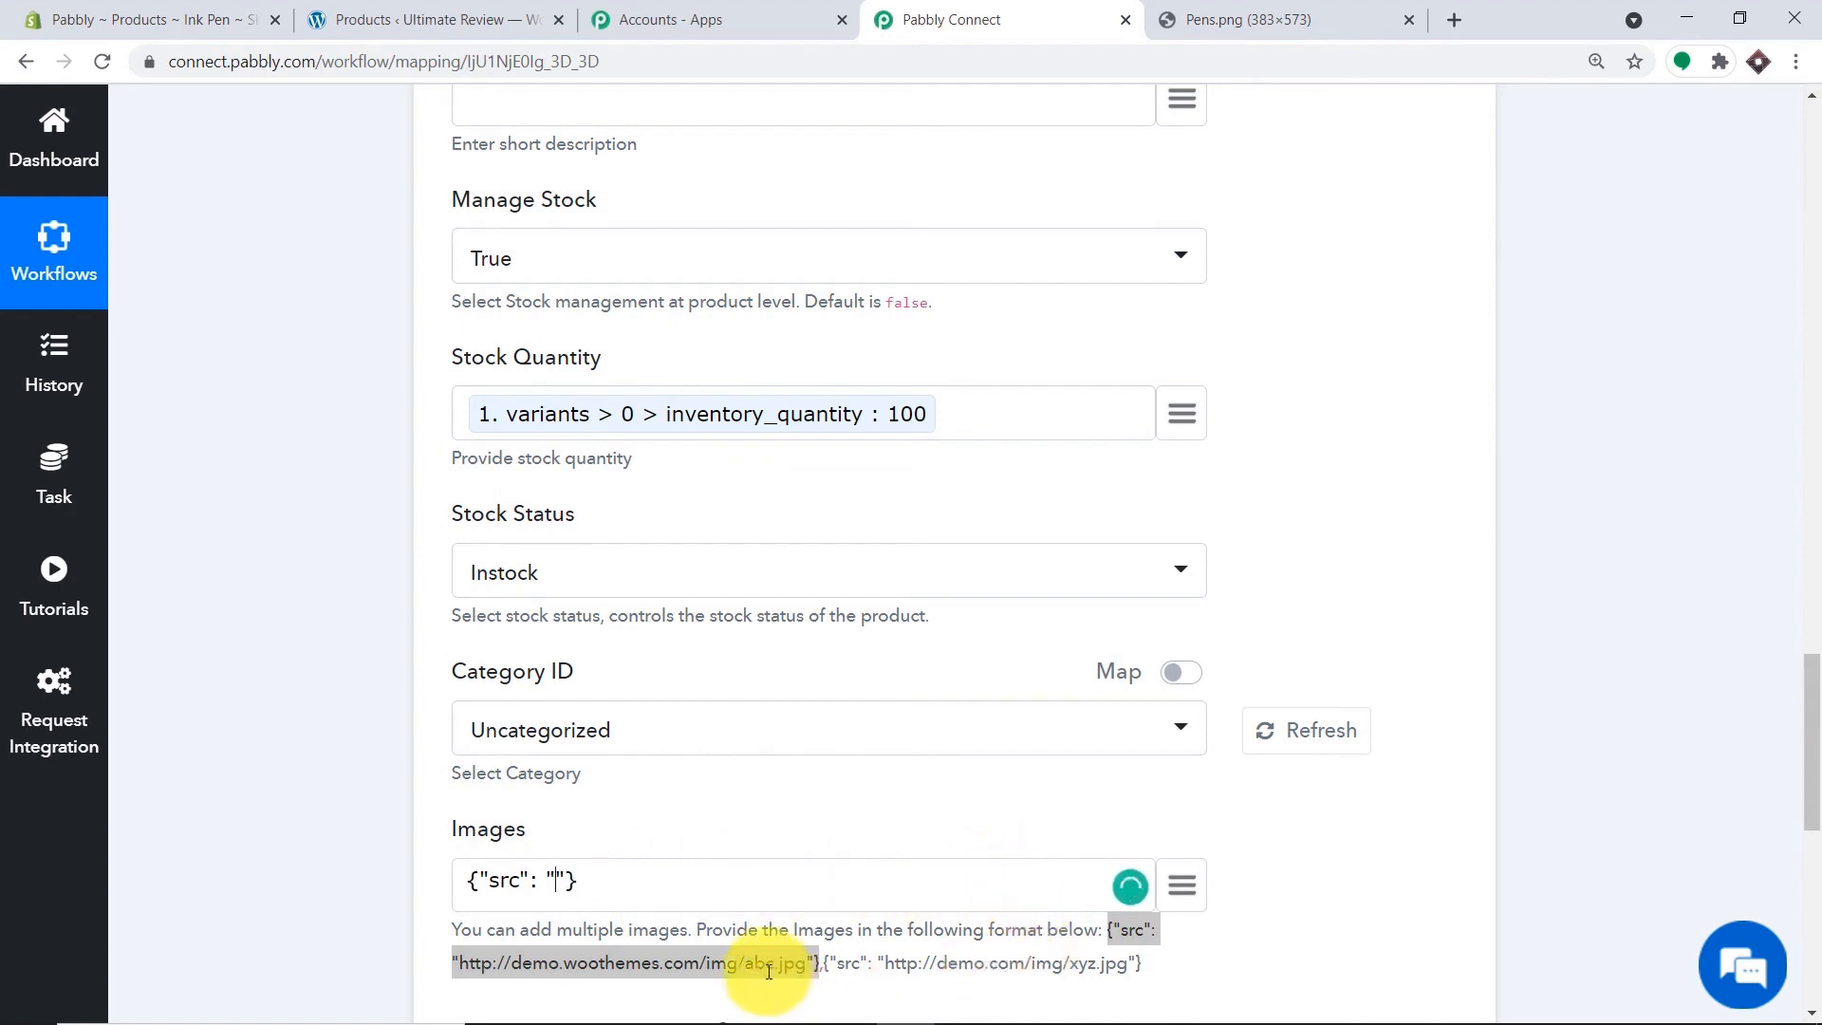
click(1181, 885)
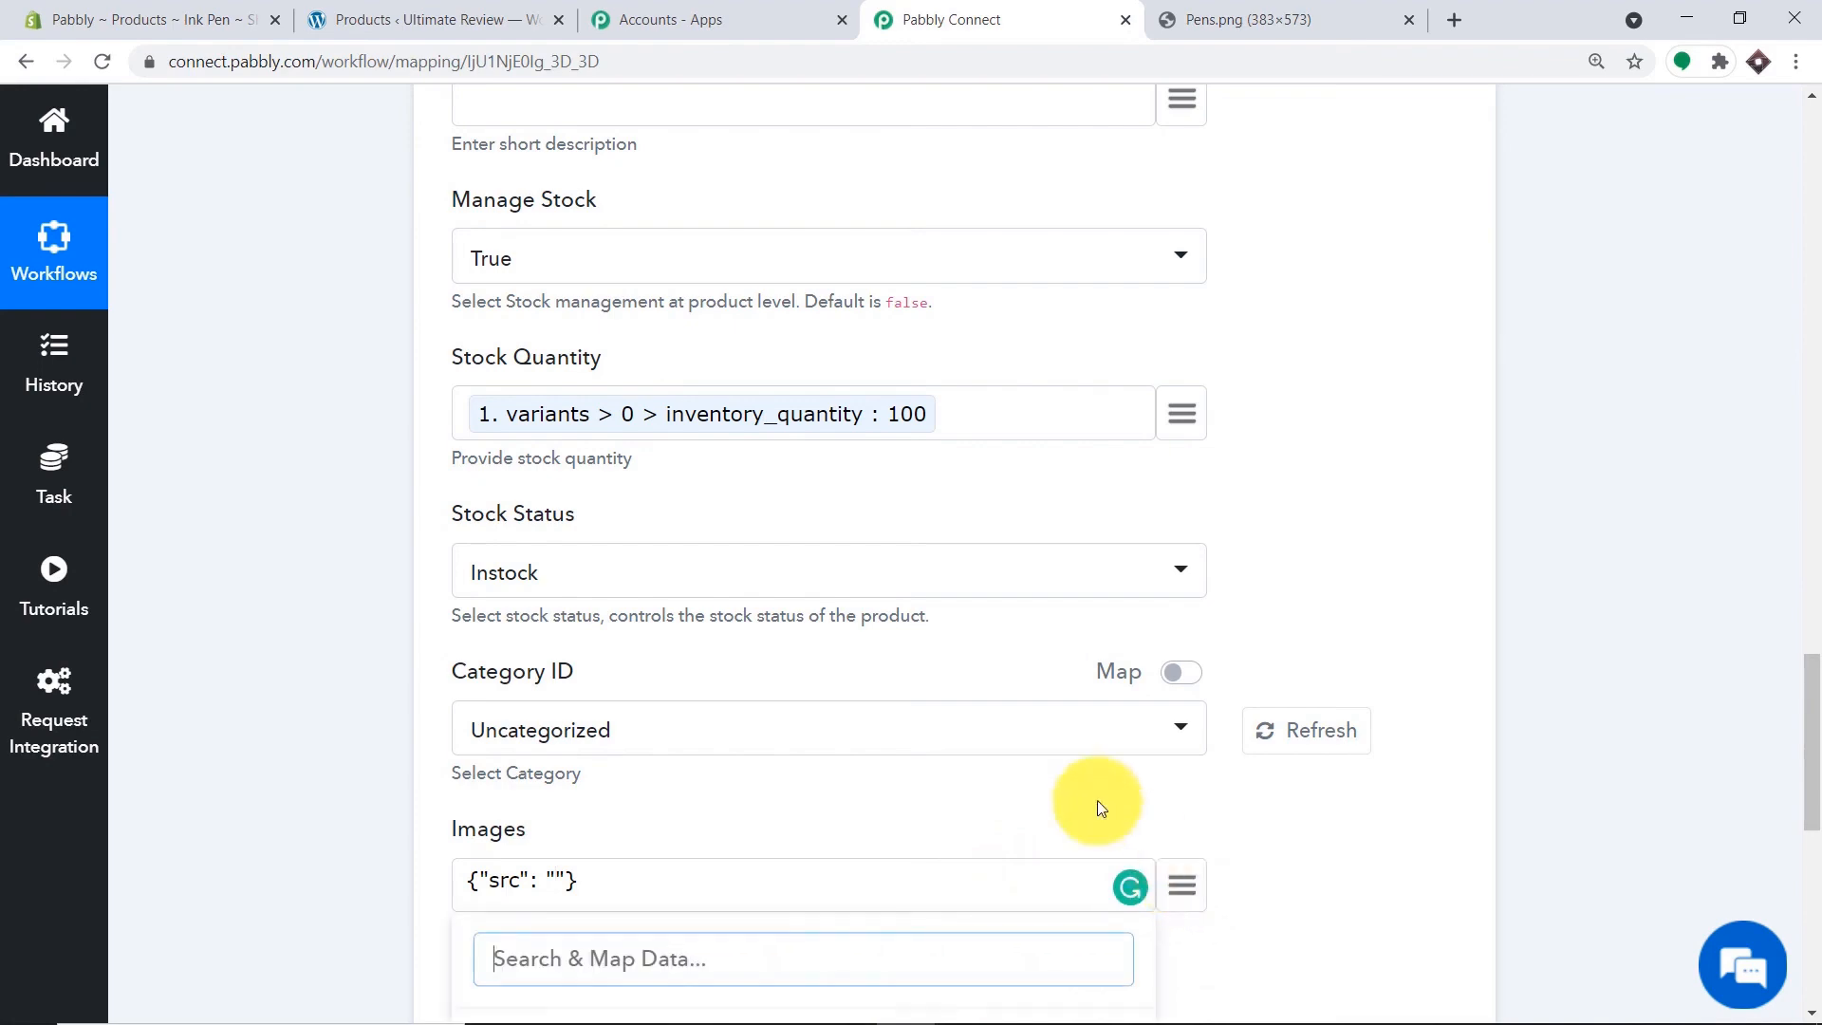
scroll(1807, 740, down, 4)
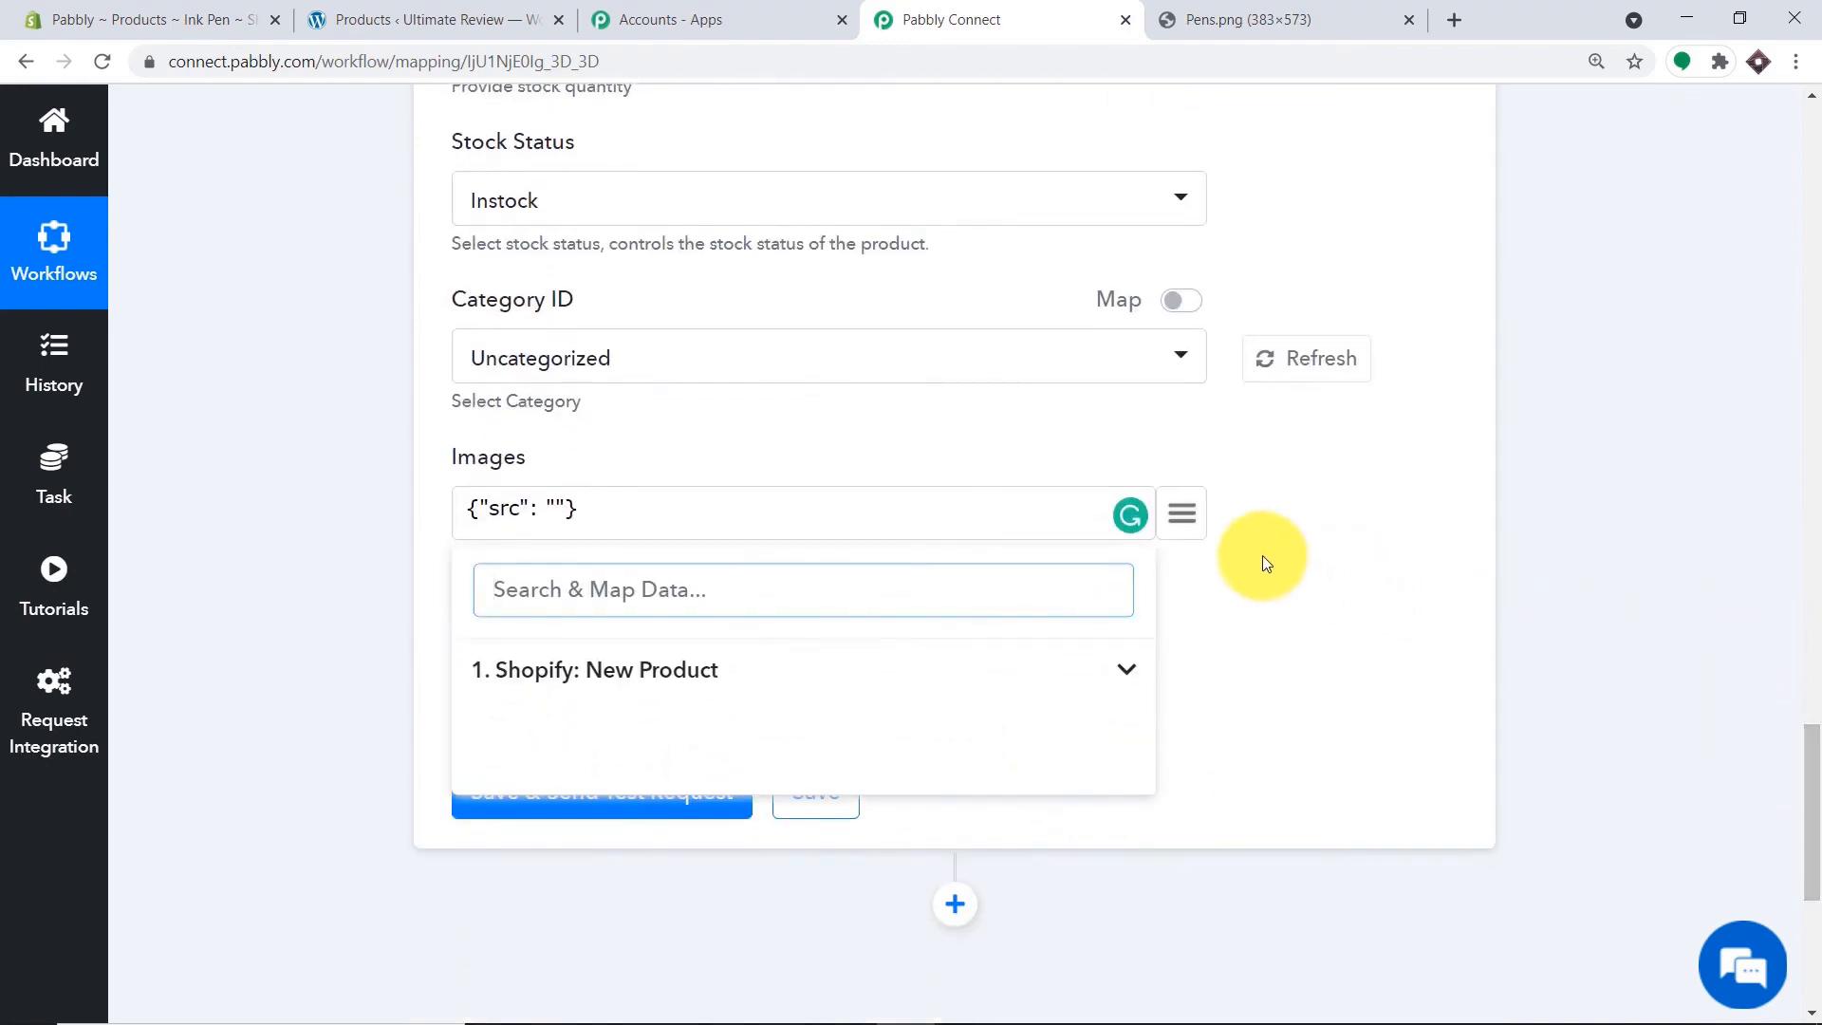
click(664, 679)
scroll(807, 755, down, 15)
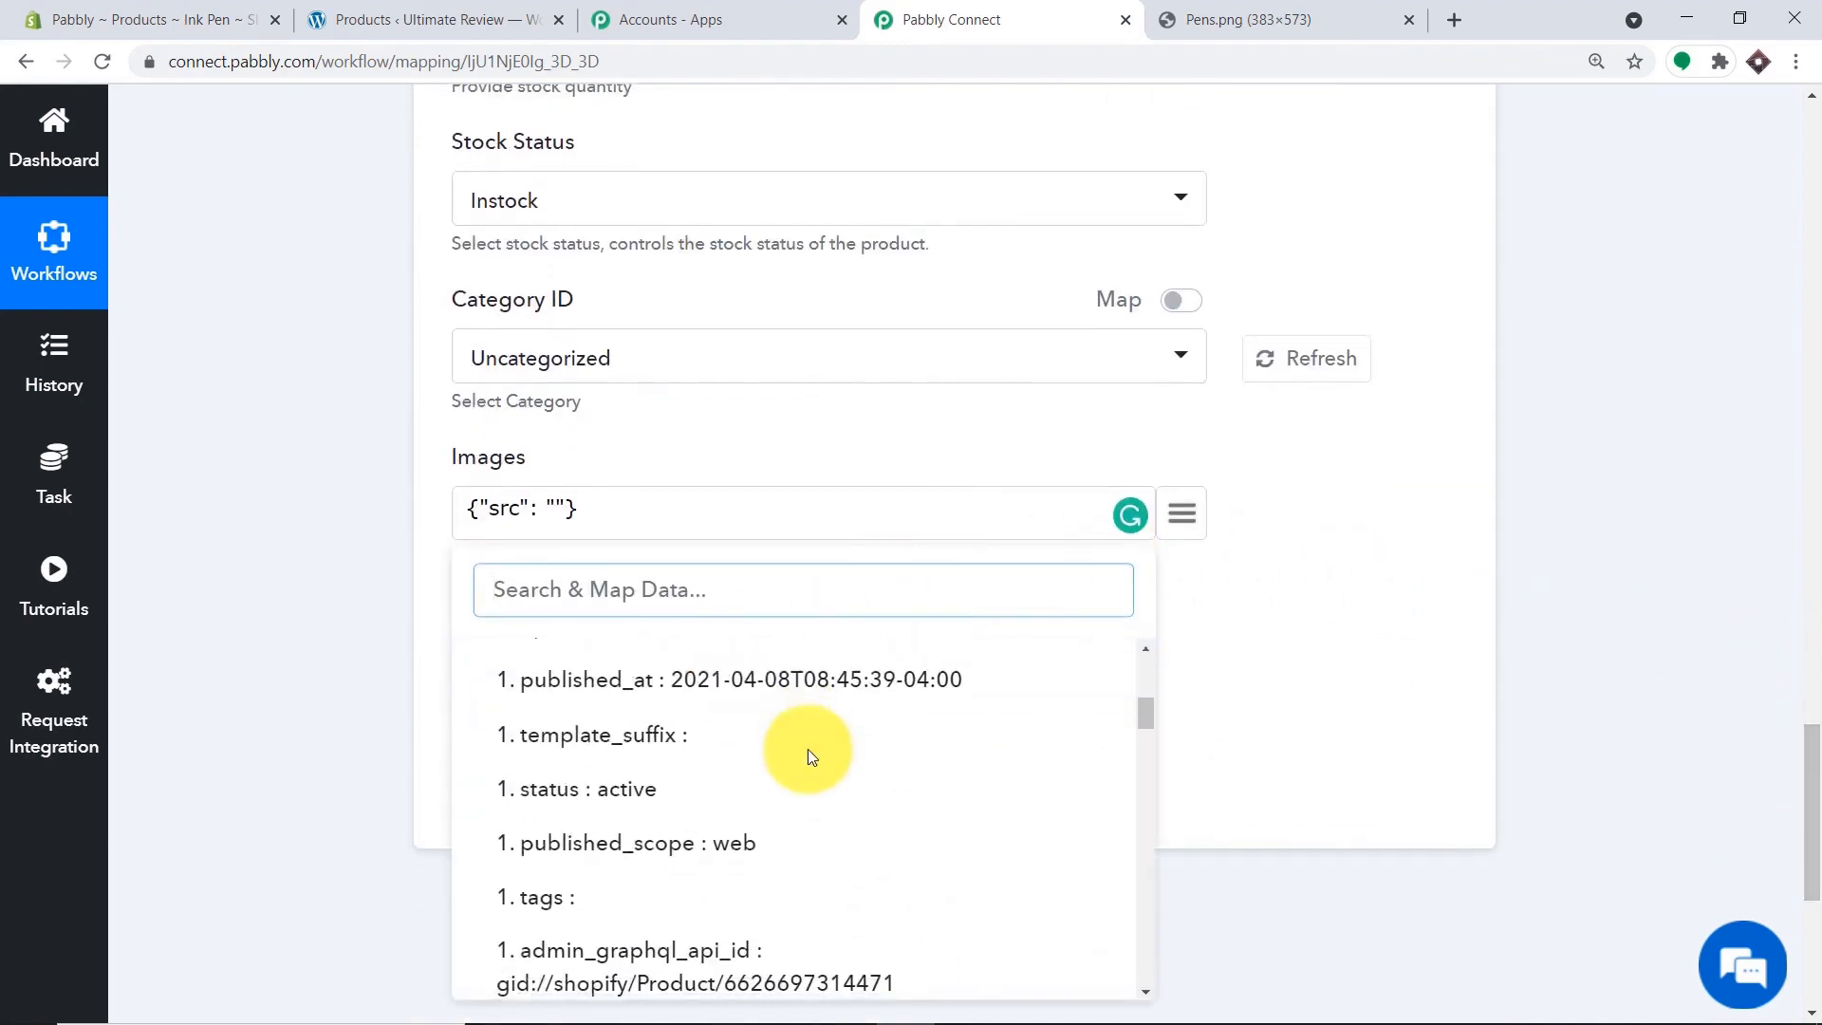
scroll(841, 793, up, 3)
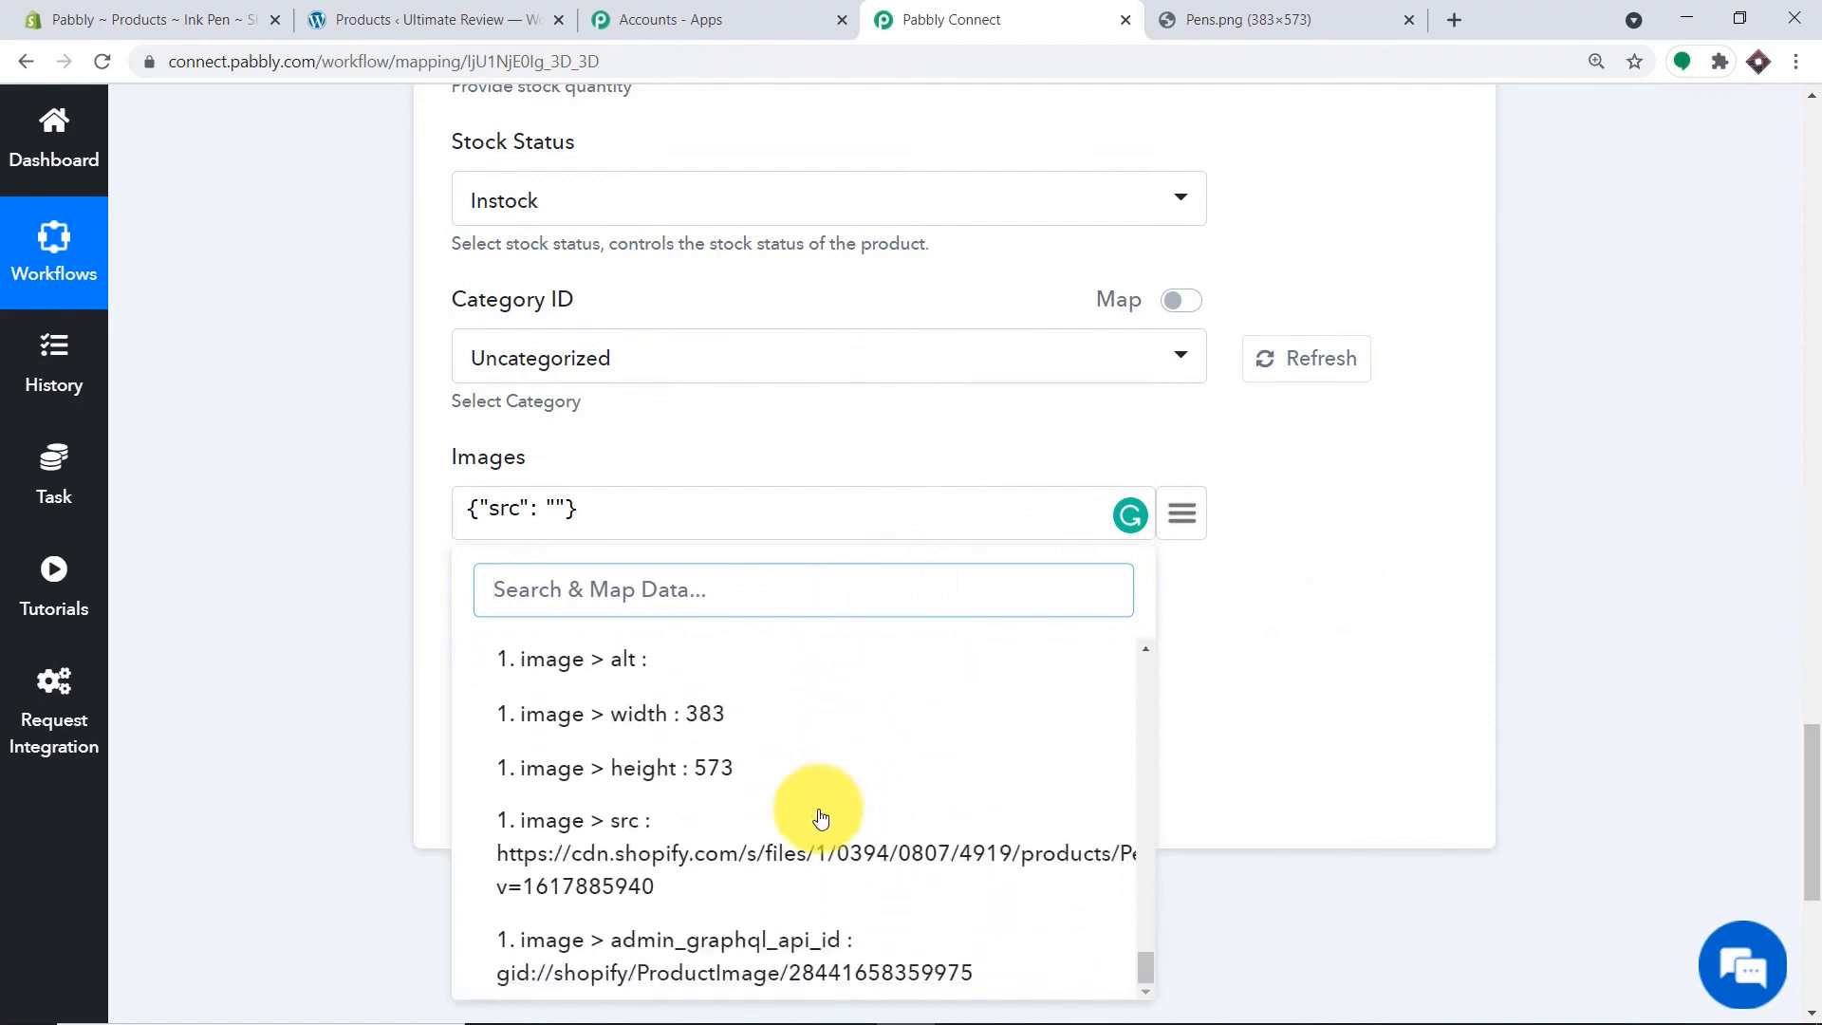
click(759, 850)
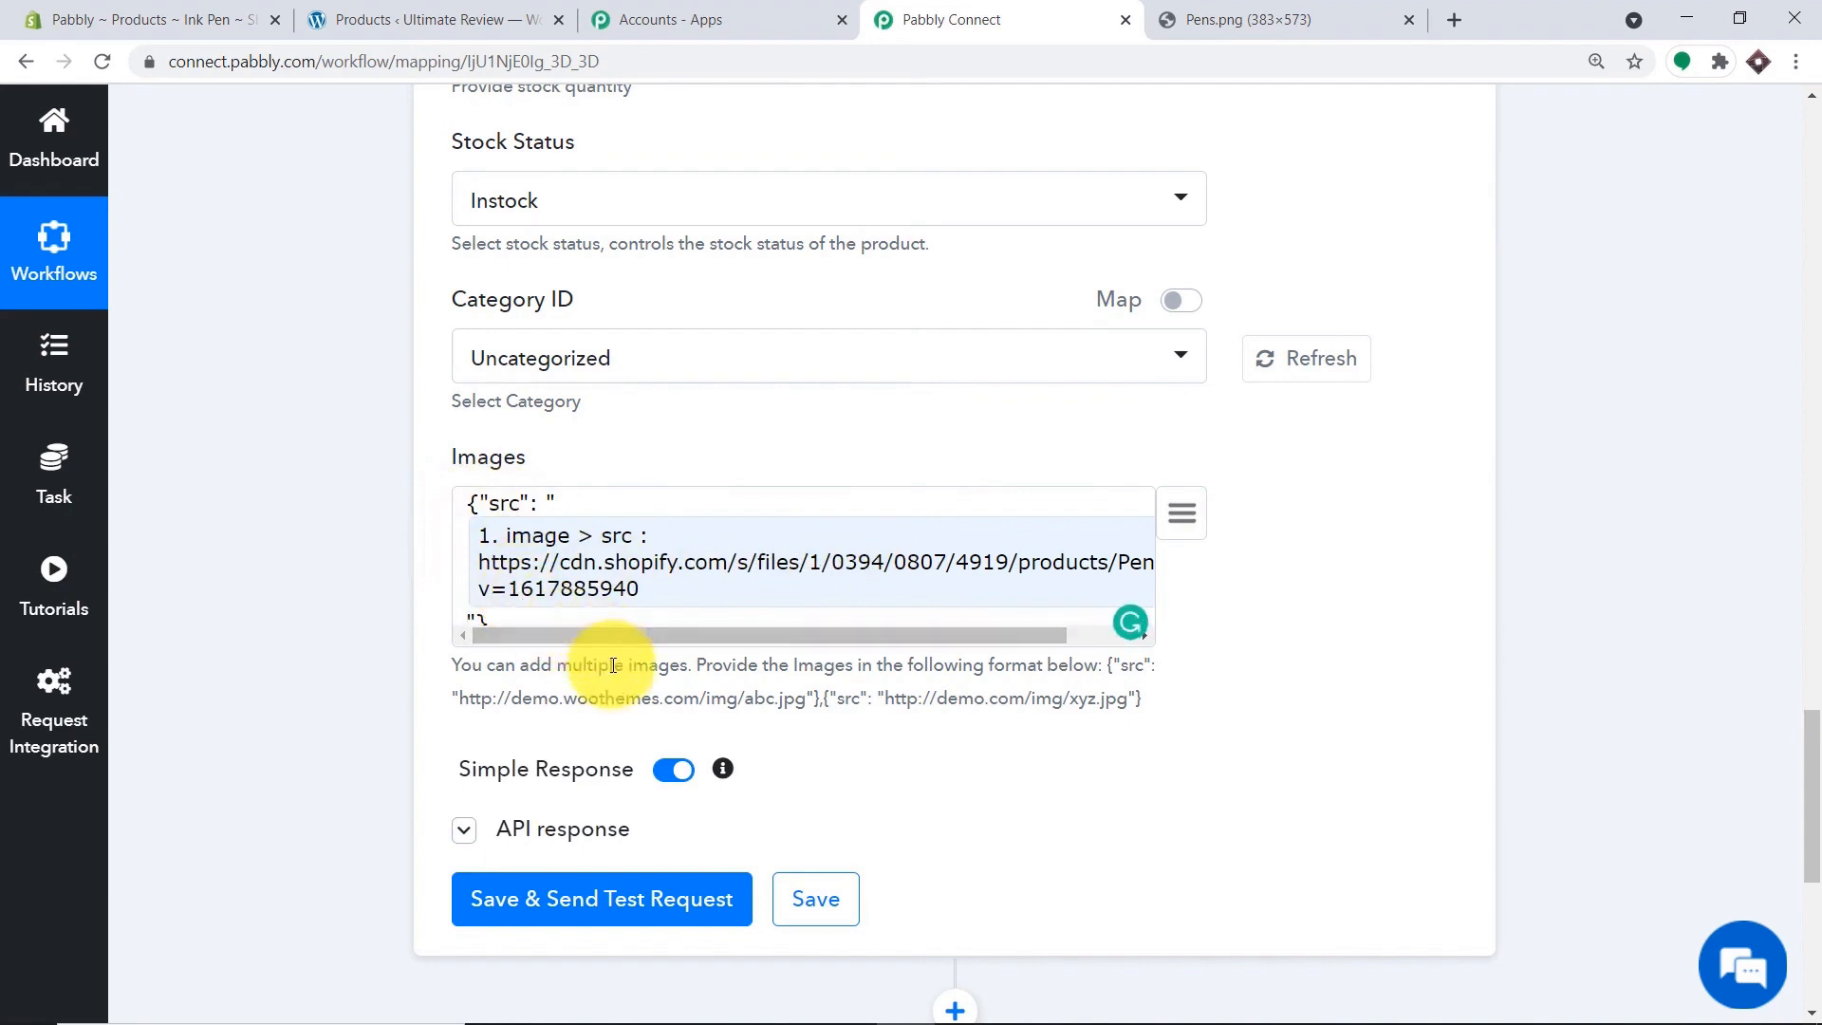
Save and send a test request creating the Ink Pen product, then view the WooCommerce products list.
scroll(608, 664, down, 1)
scroll(668, 533, up, 5)
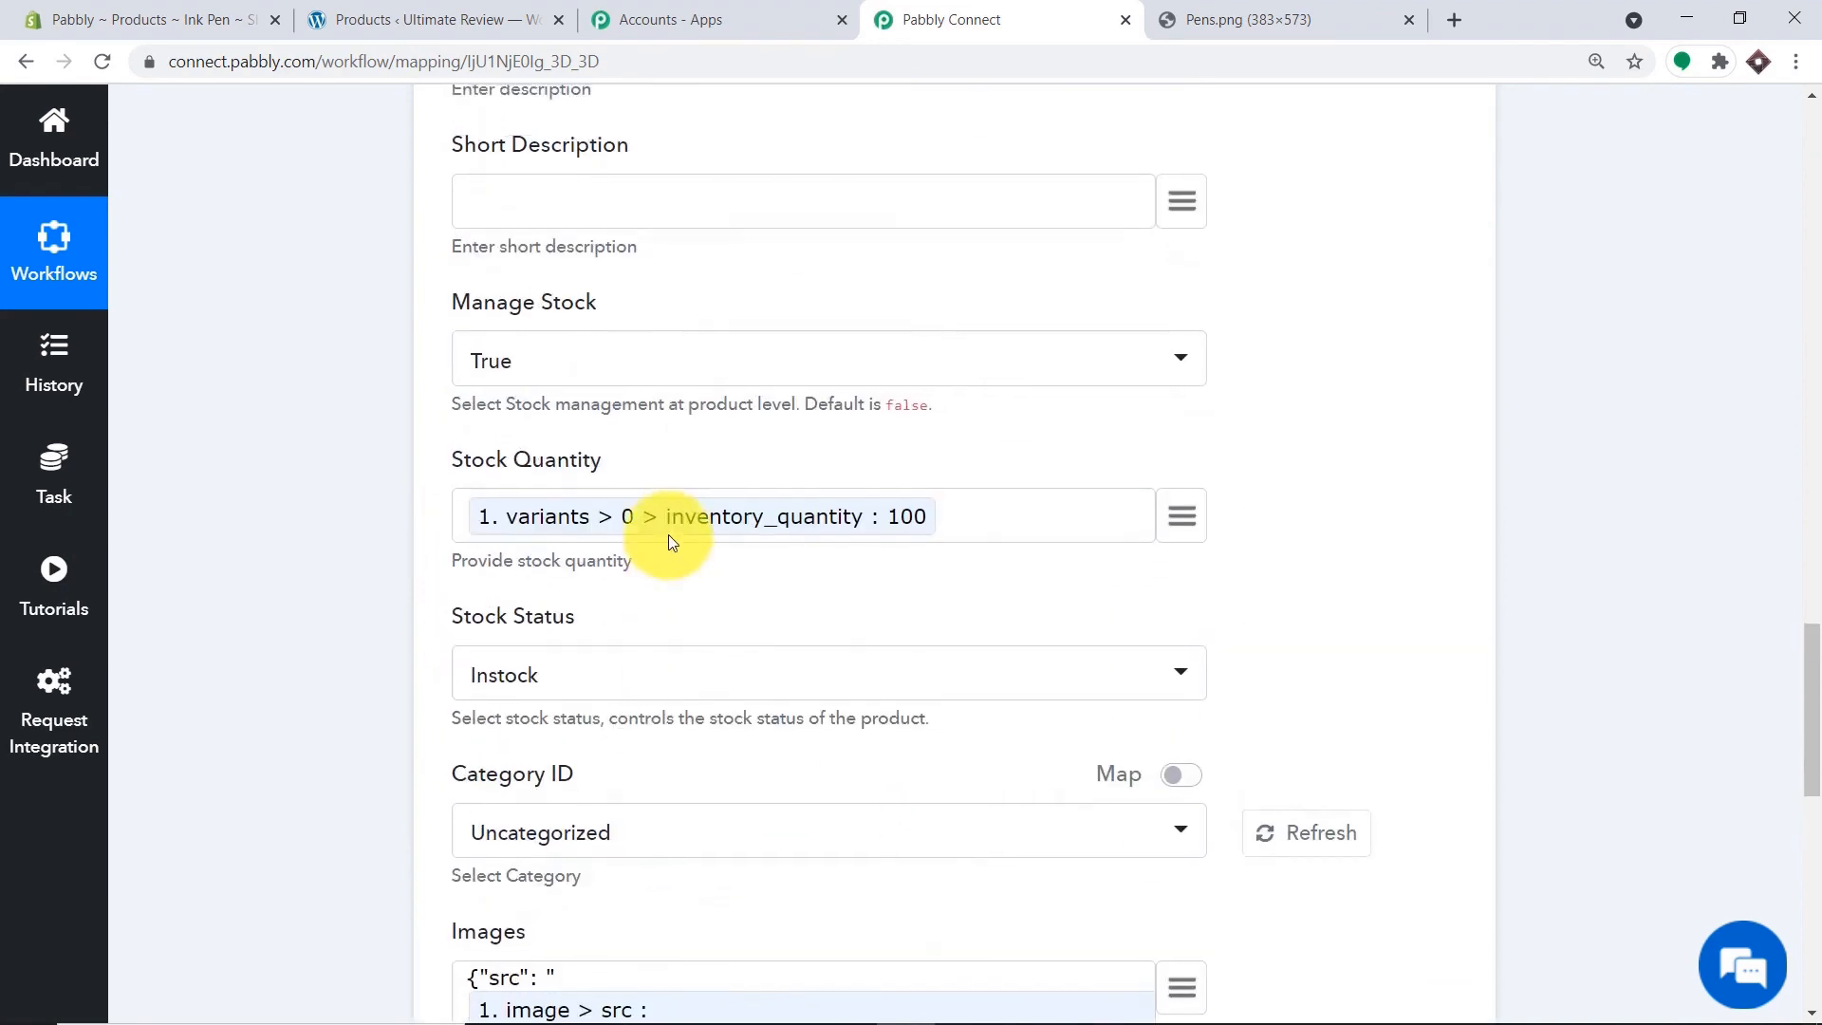
scroll(667, 533, down, 5)
scroll(671, 543, down, 2)
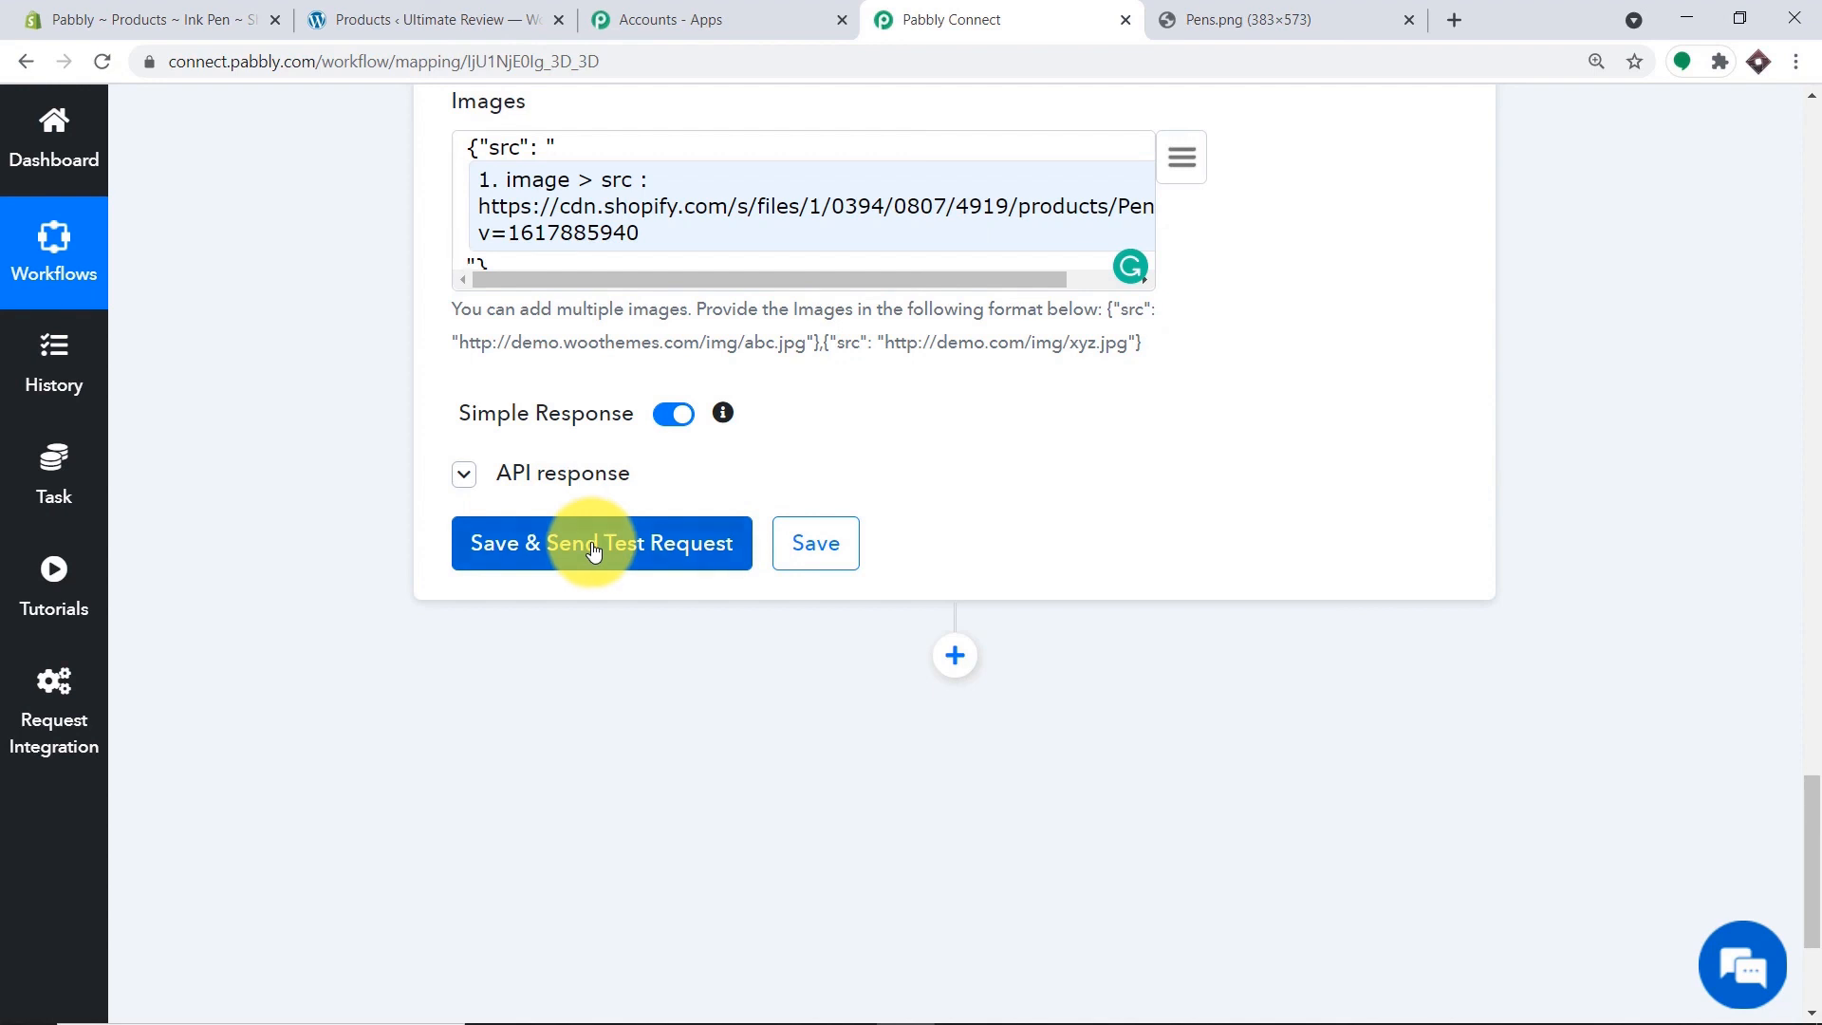
click(593, 546)
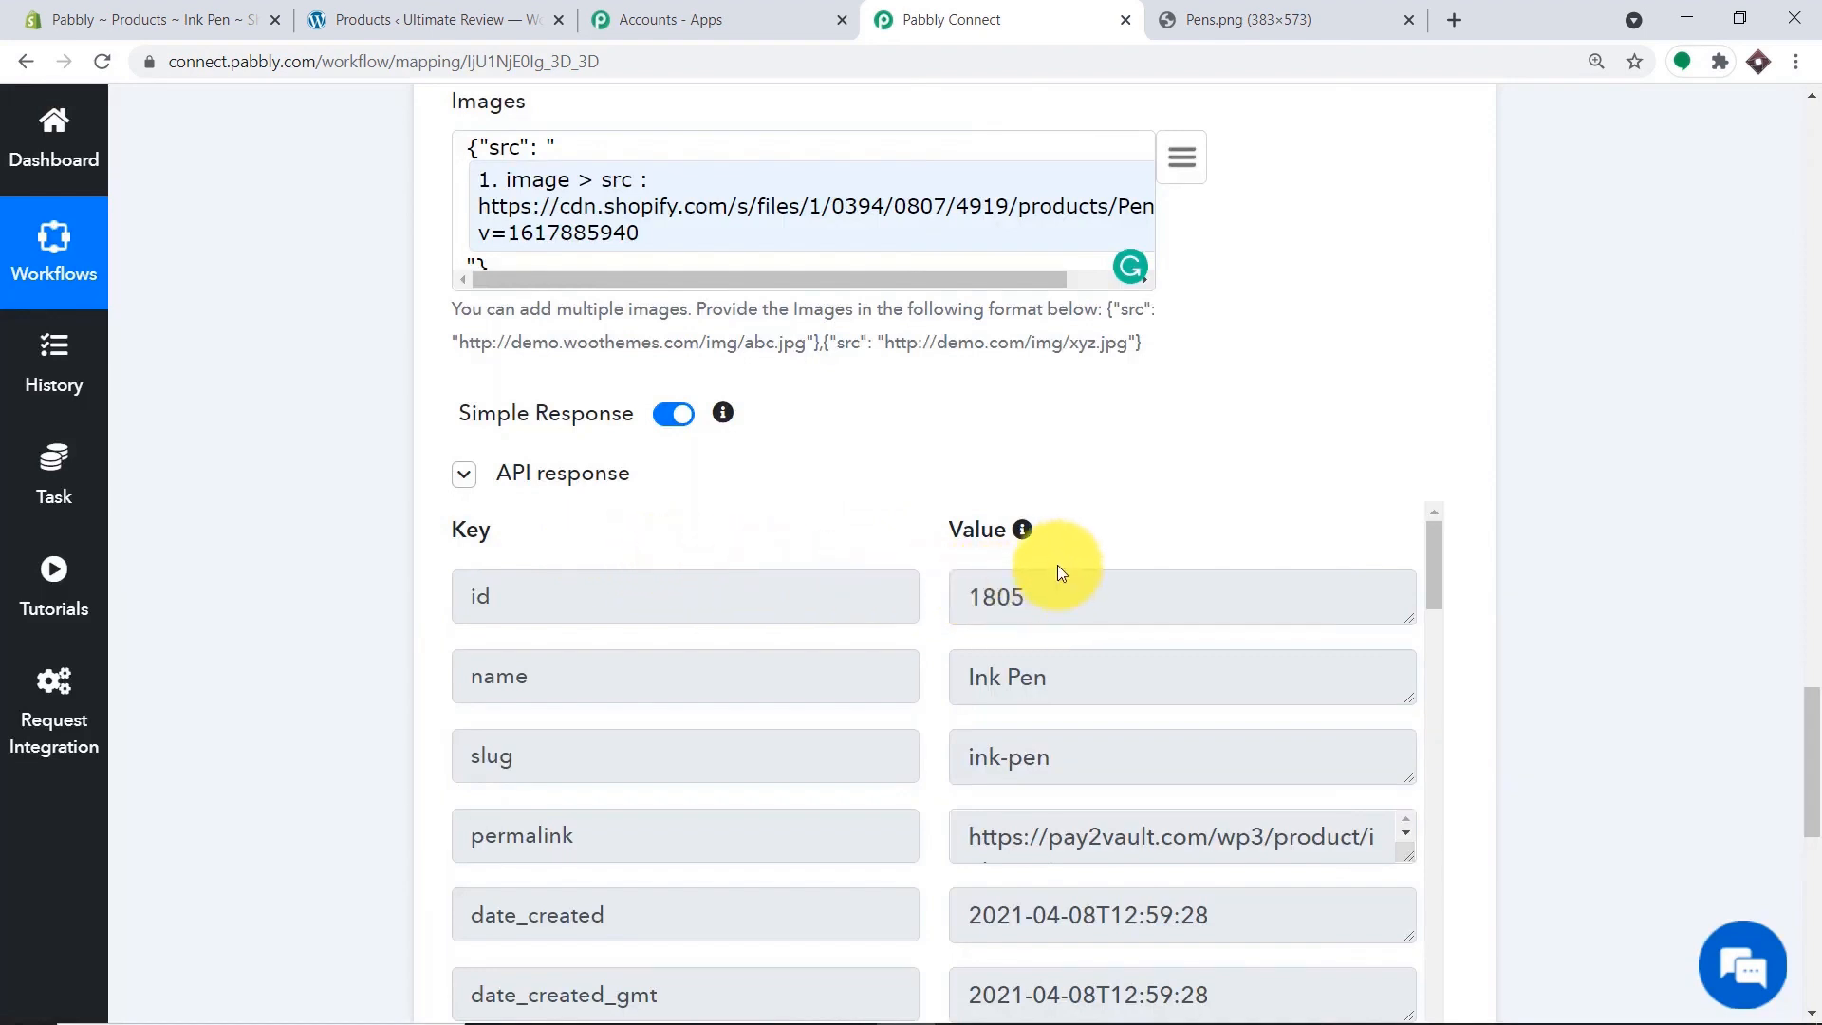
click(431, 20)
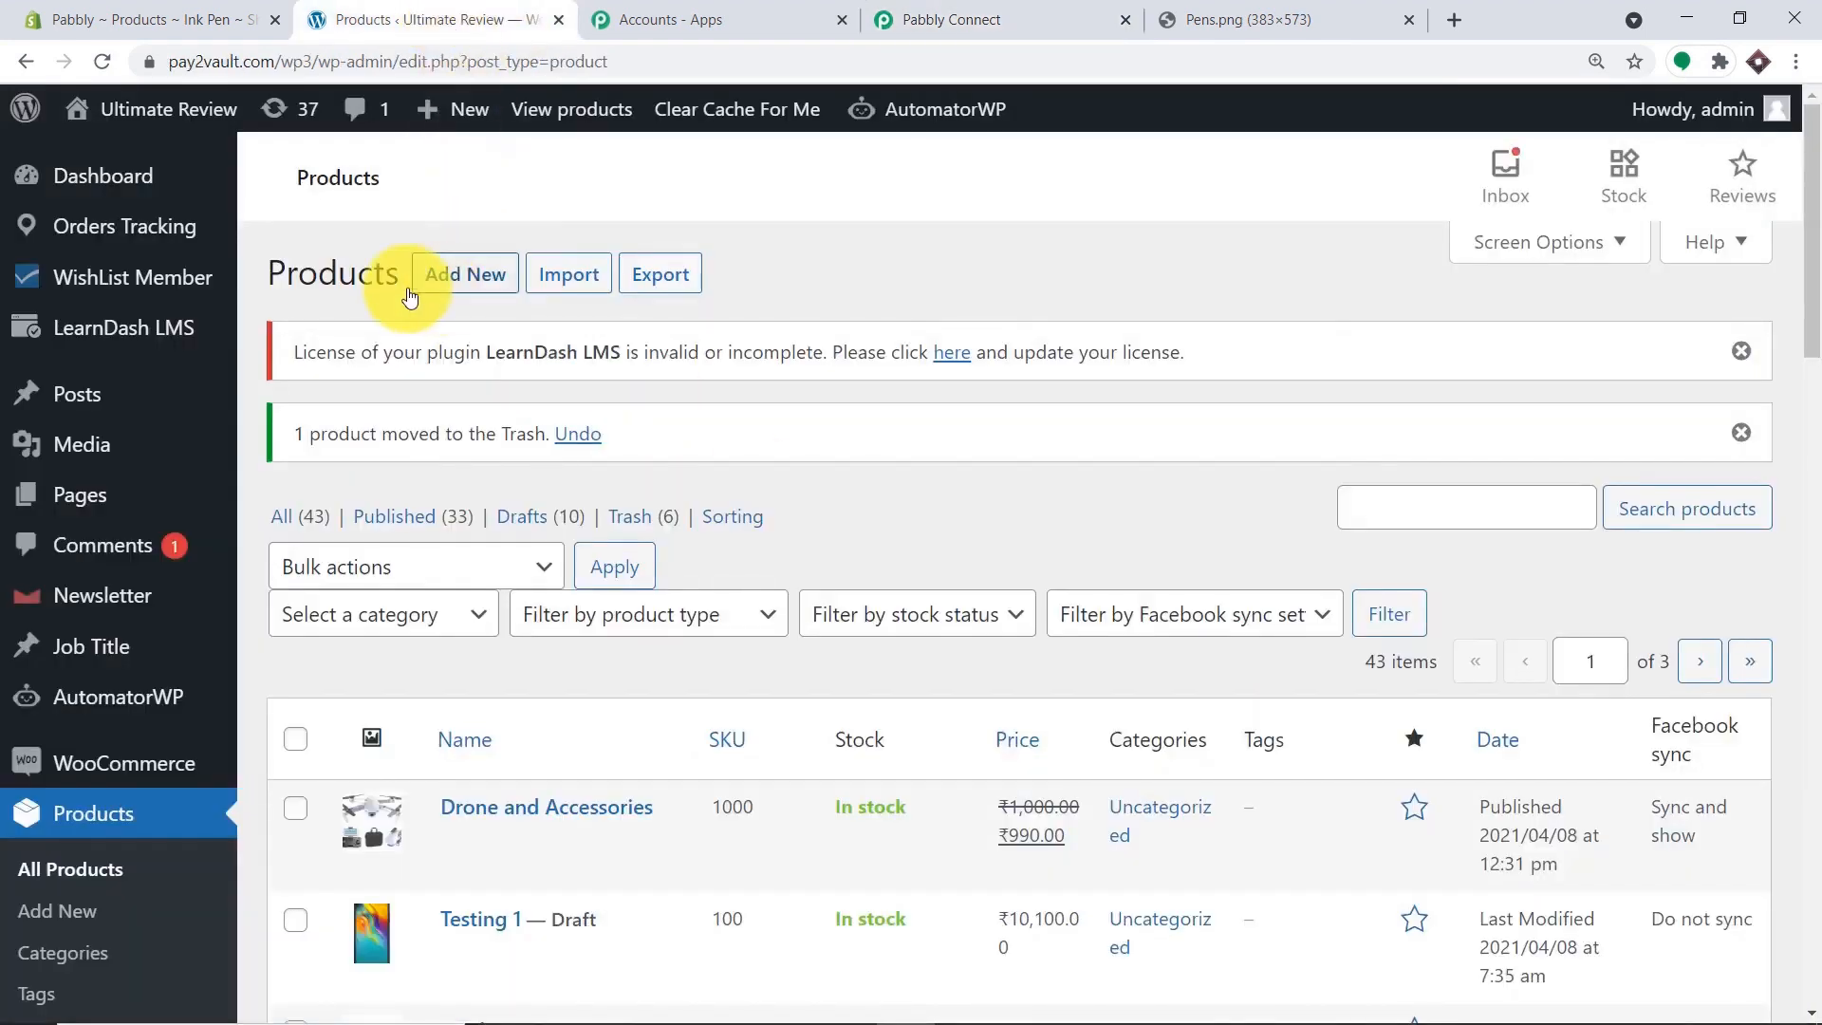
Open the Ink Pen storefront page and check its pen image, ₹90.00 sale price and 100 in stock.
click(102, 60)
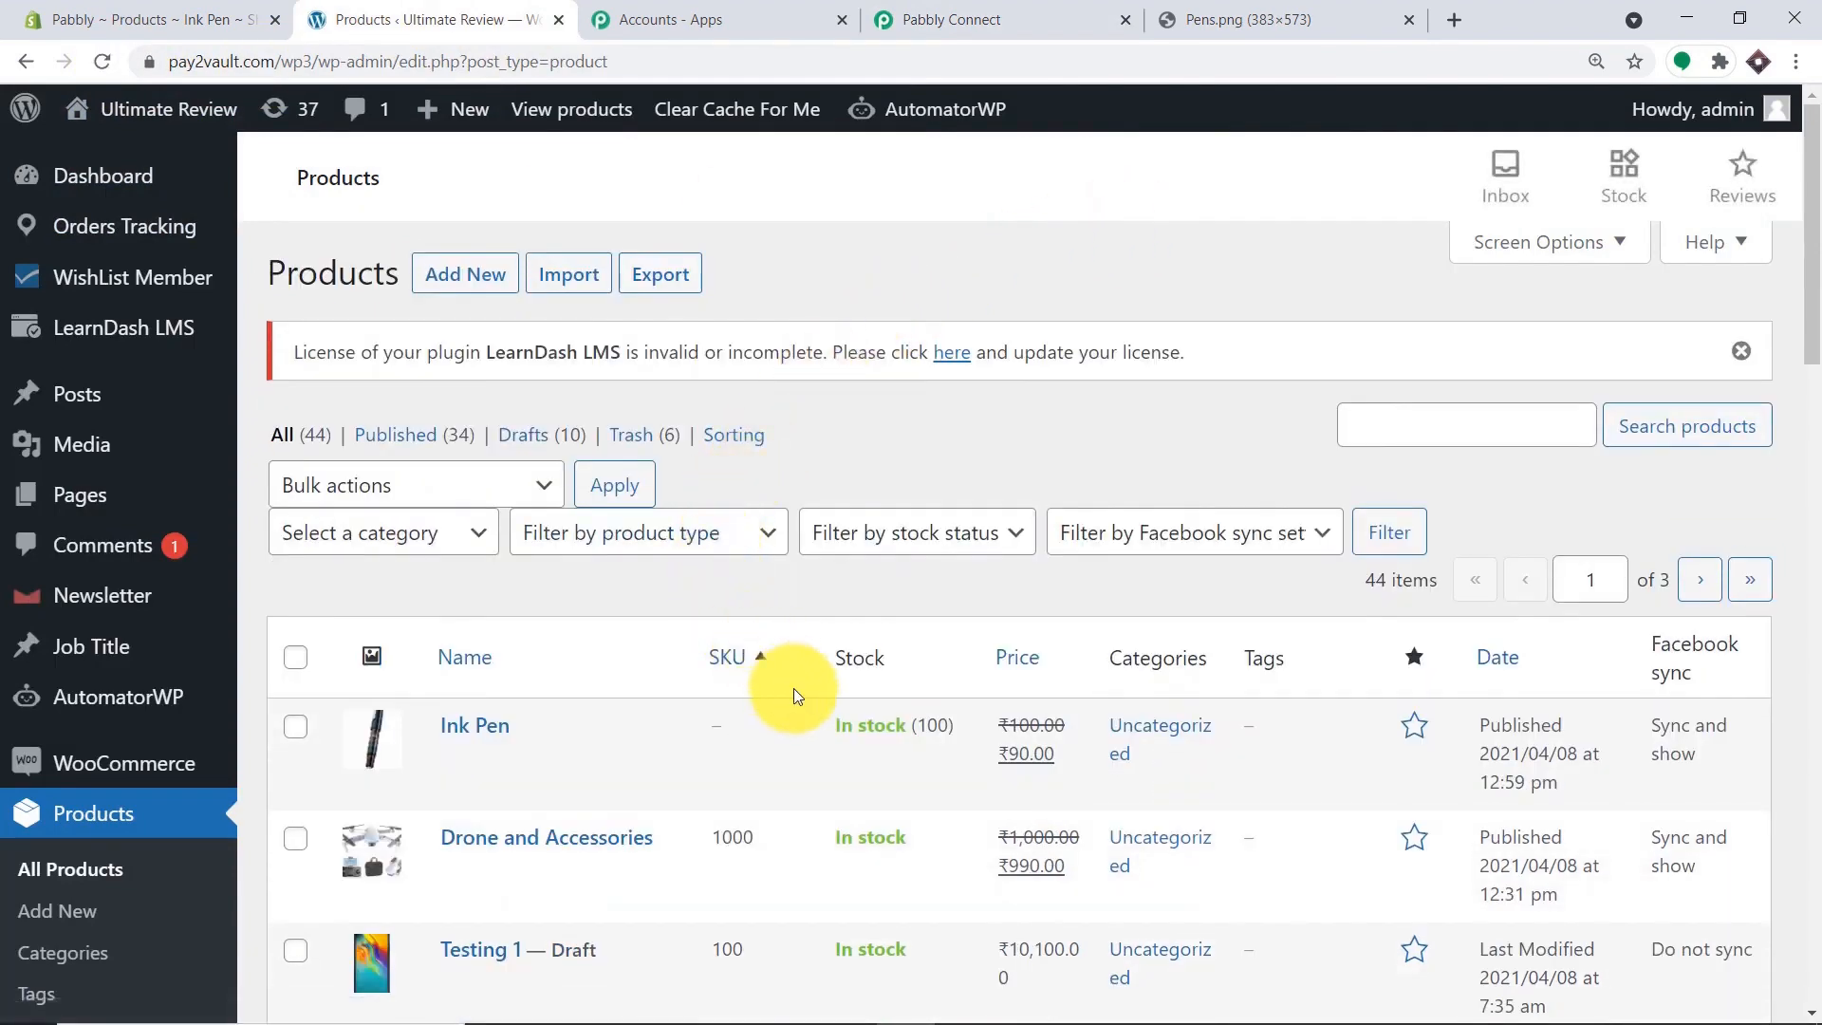
click(518, 786)
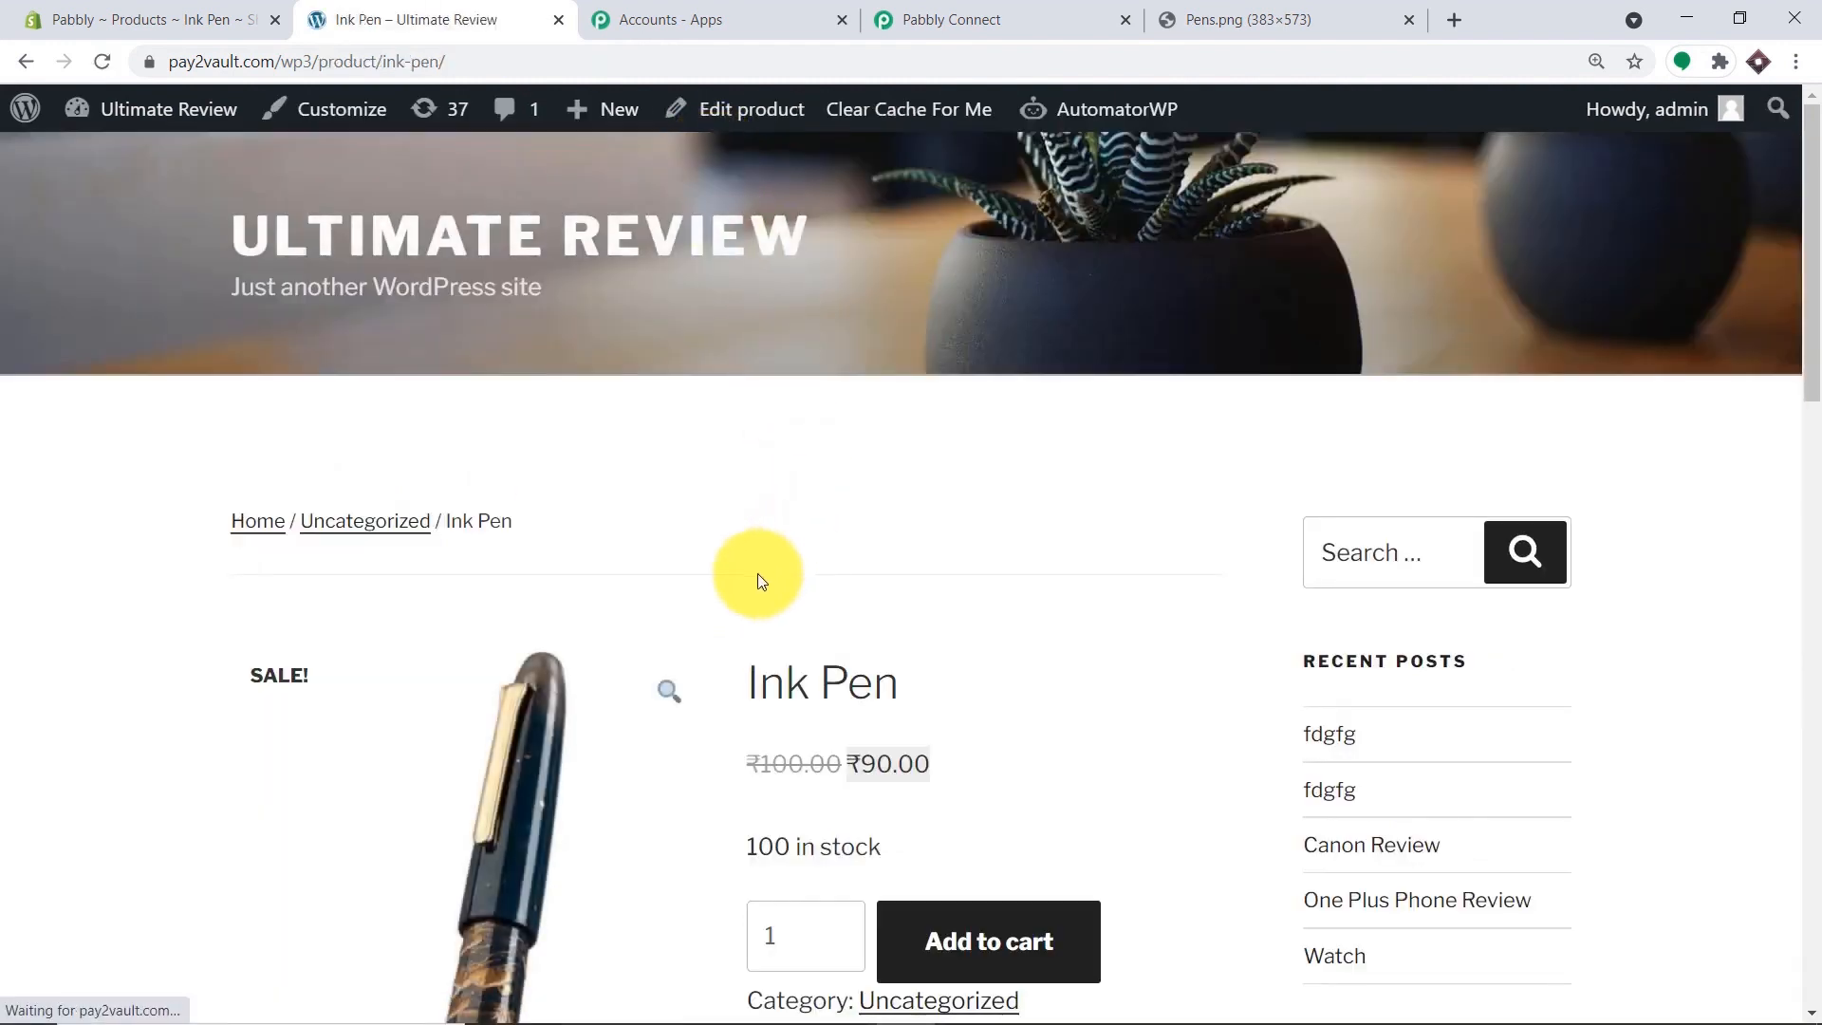
scroll(518, 699, down, 2)
scroll(518, 699, down, 1)
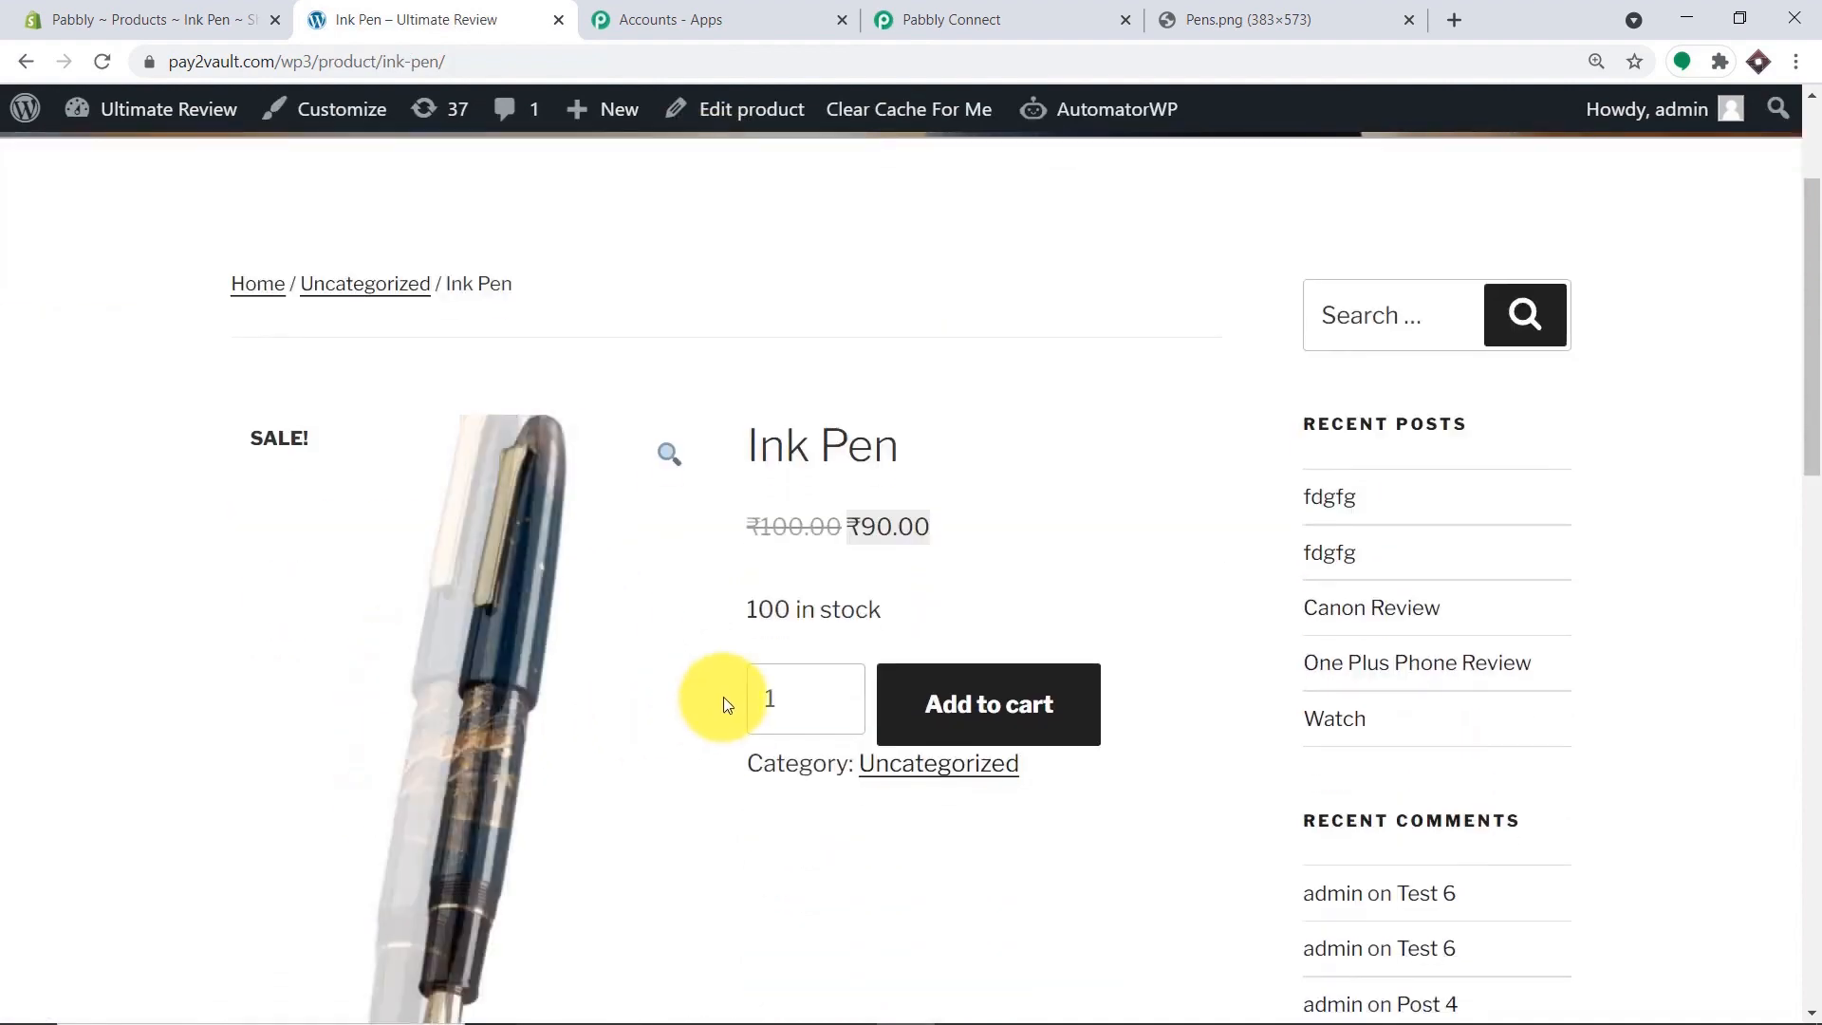
scroll(1272, 754, down, 12)
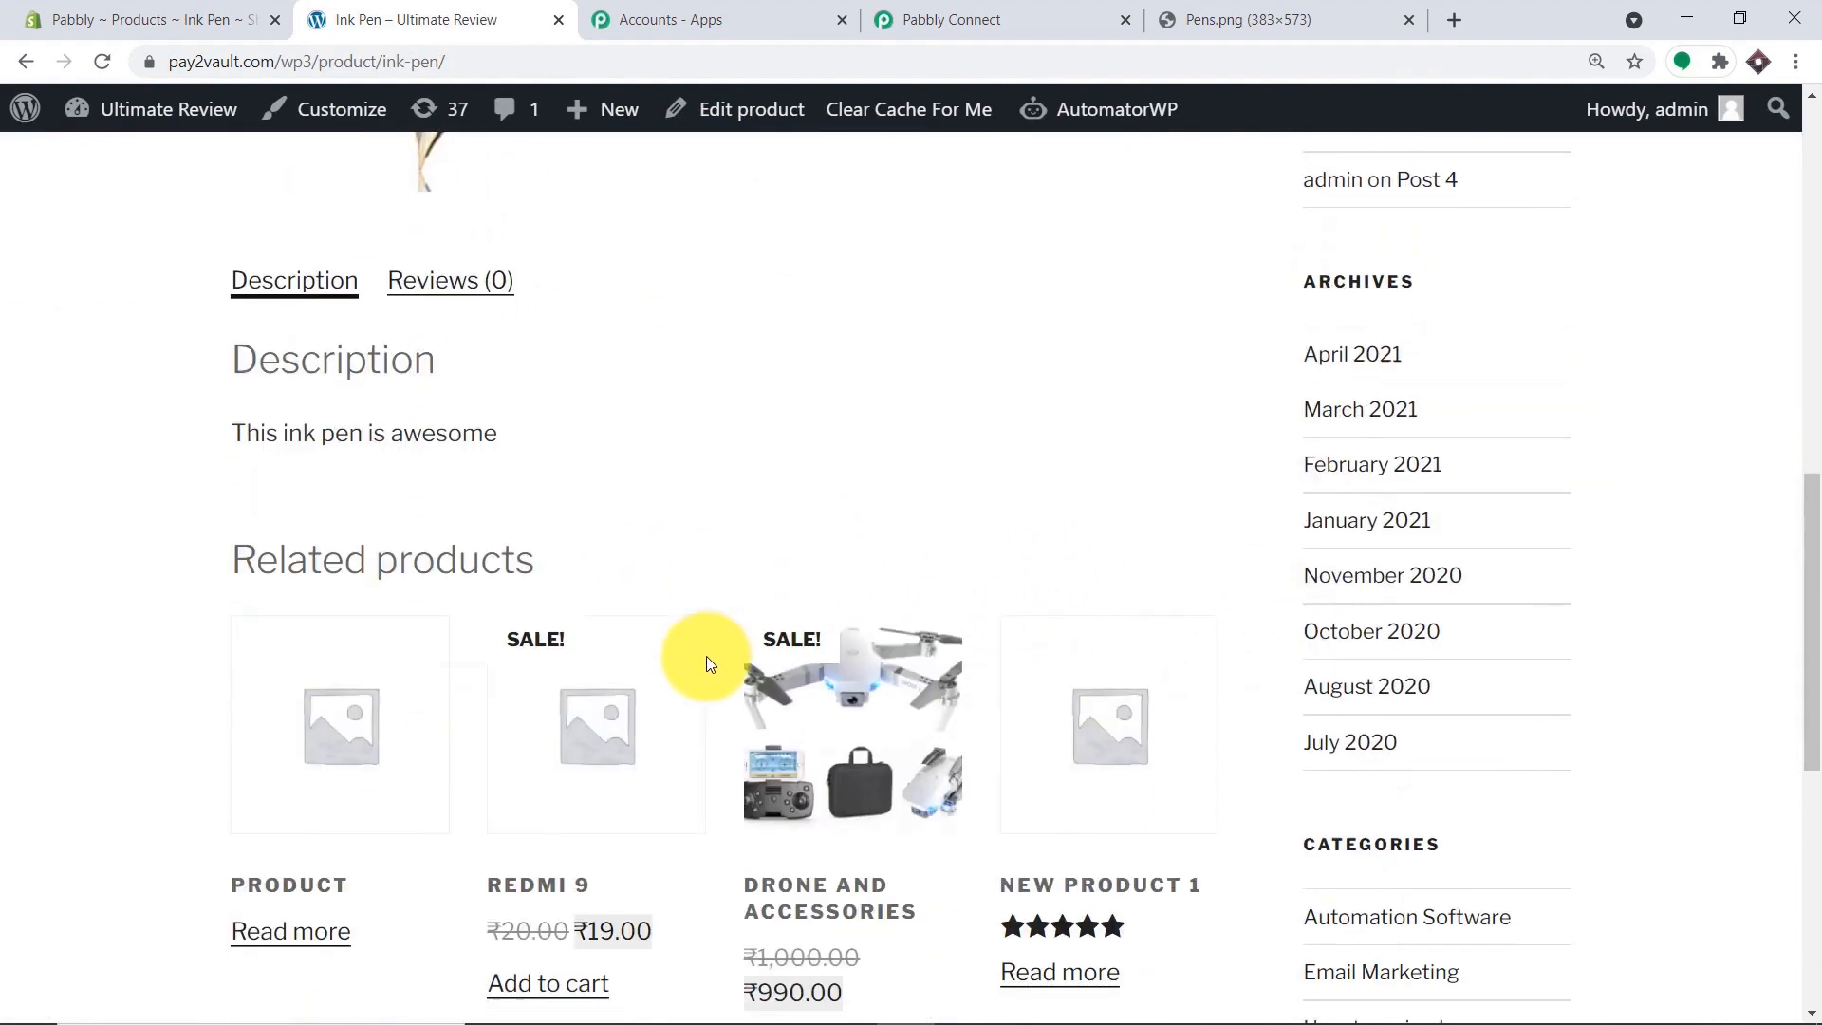
scroll(703, 661, up, 5)
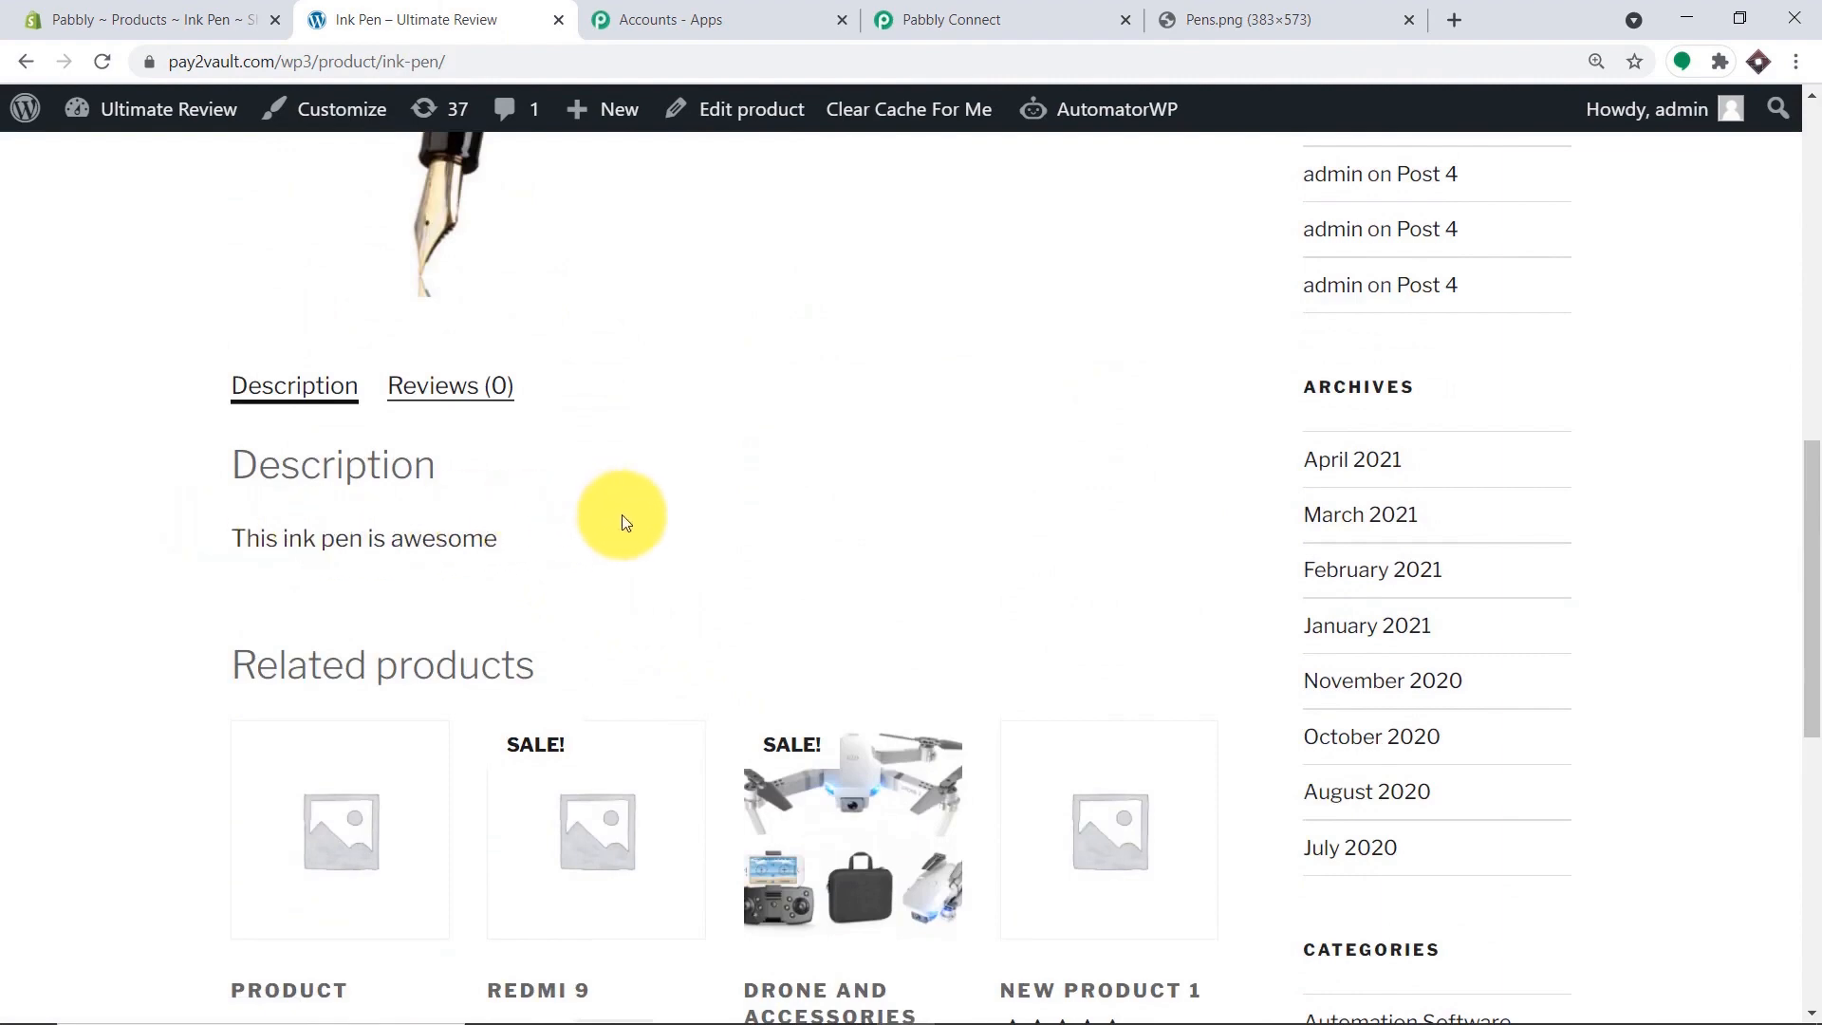
scroll(643, 526, up, 9)
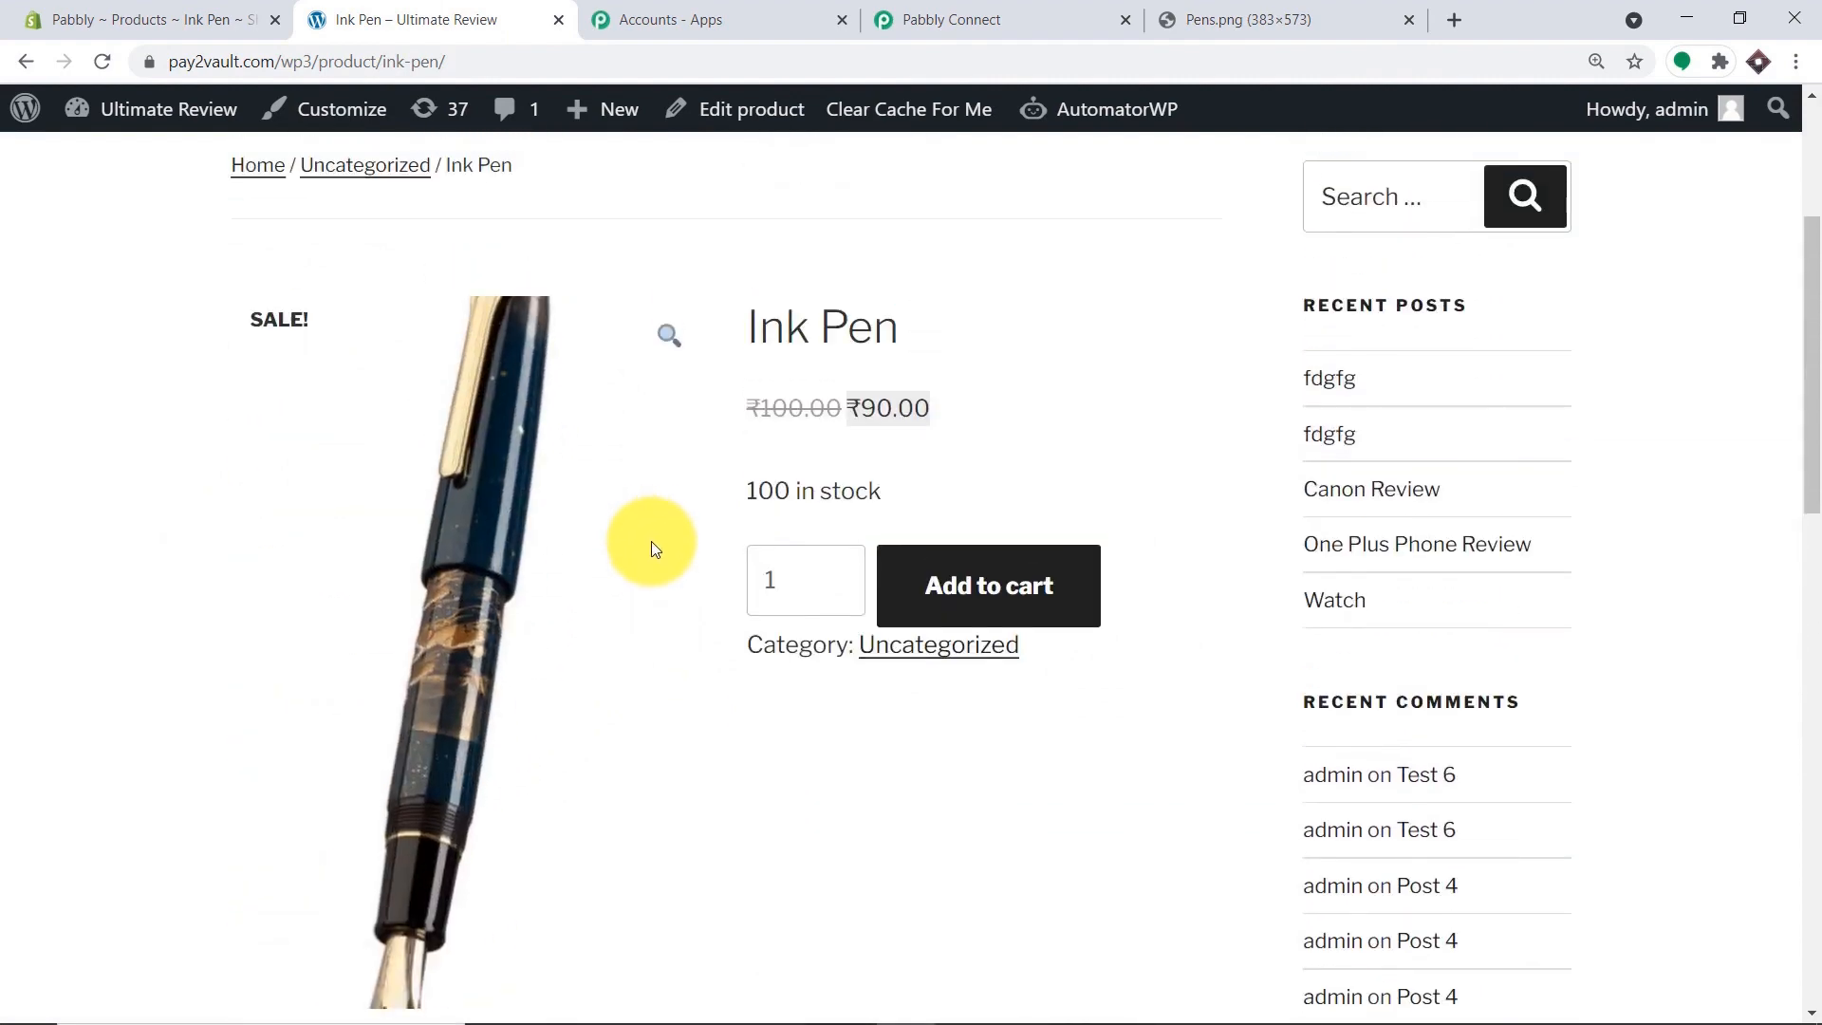
scroll(651, 548, down, 1)
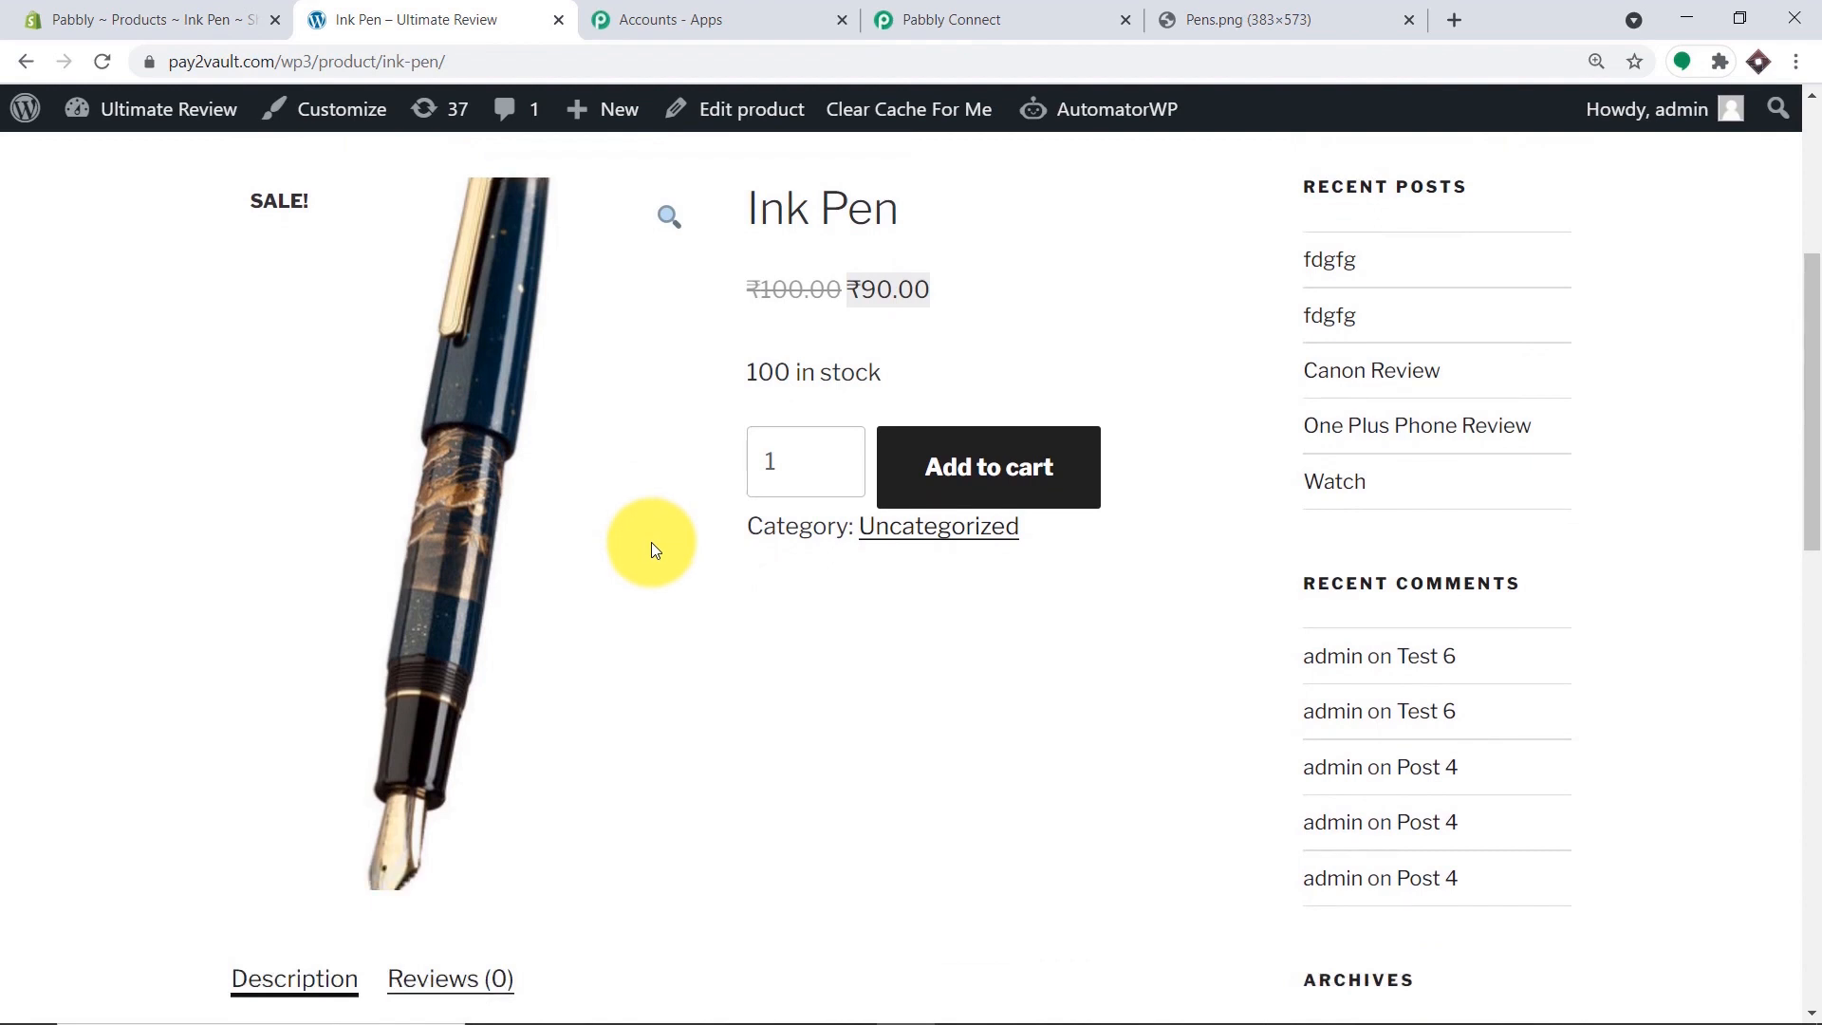
Collapse the WooCommerce Create a Product and Shopify New Product steps in the workflow.
click(909, 19)
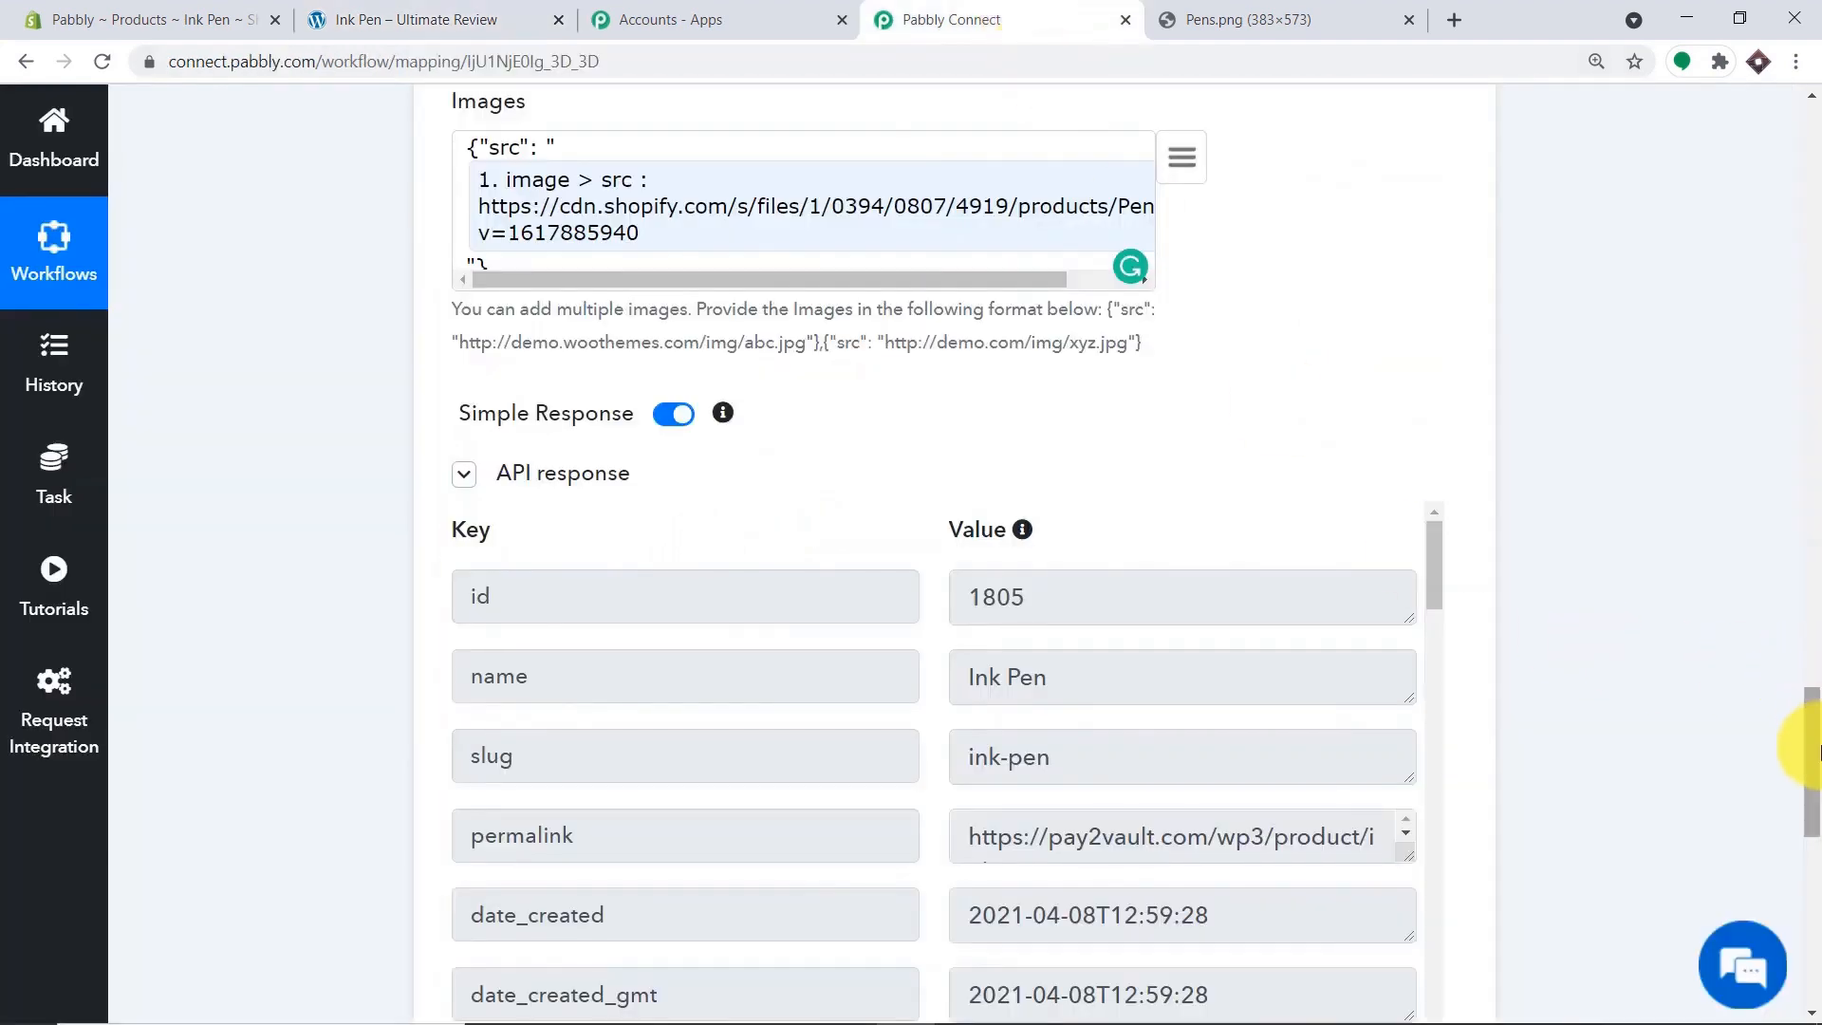
drag(1800, 744, 1750, 322)
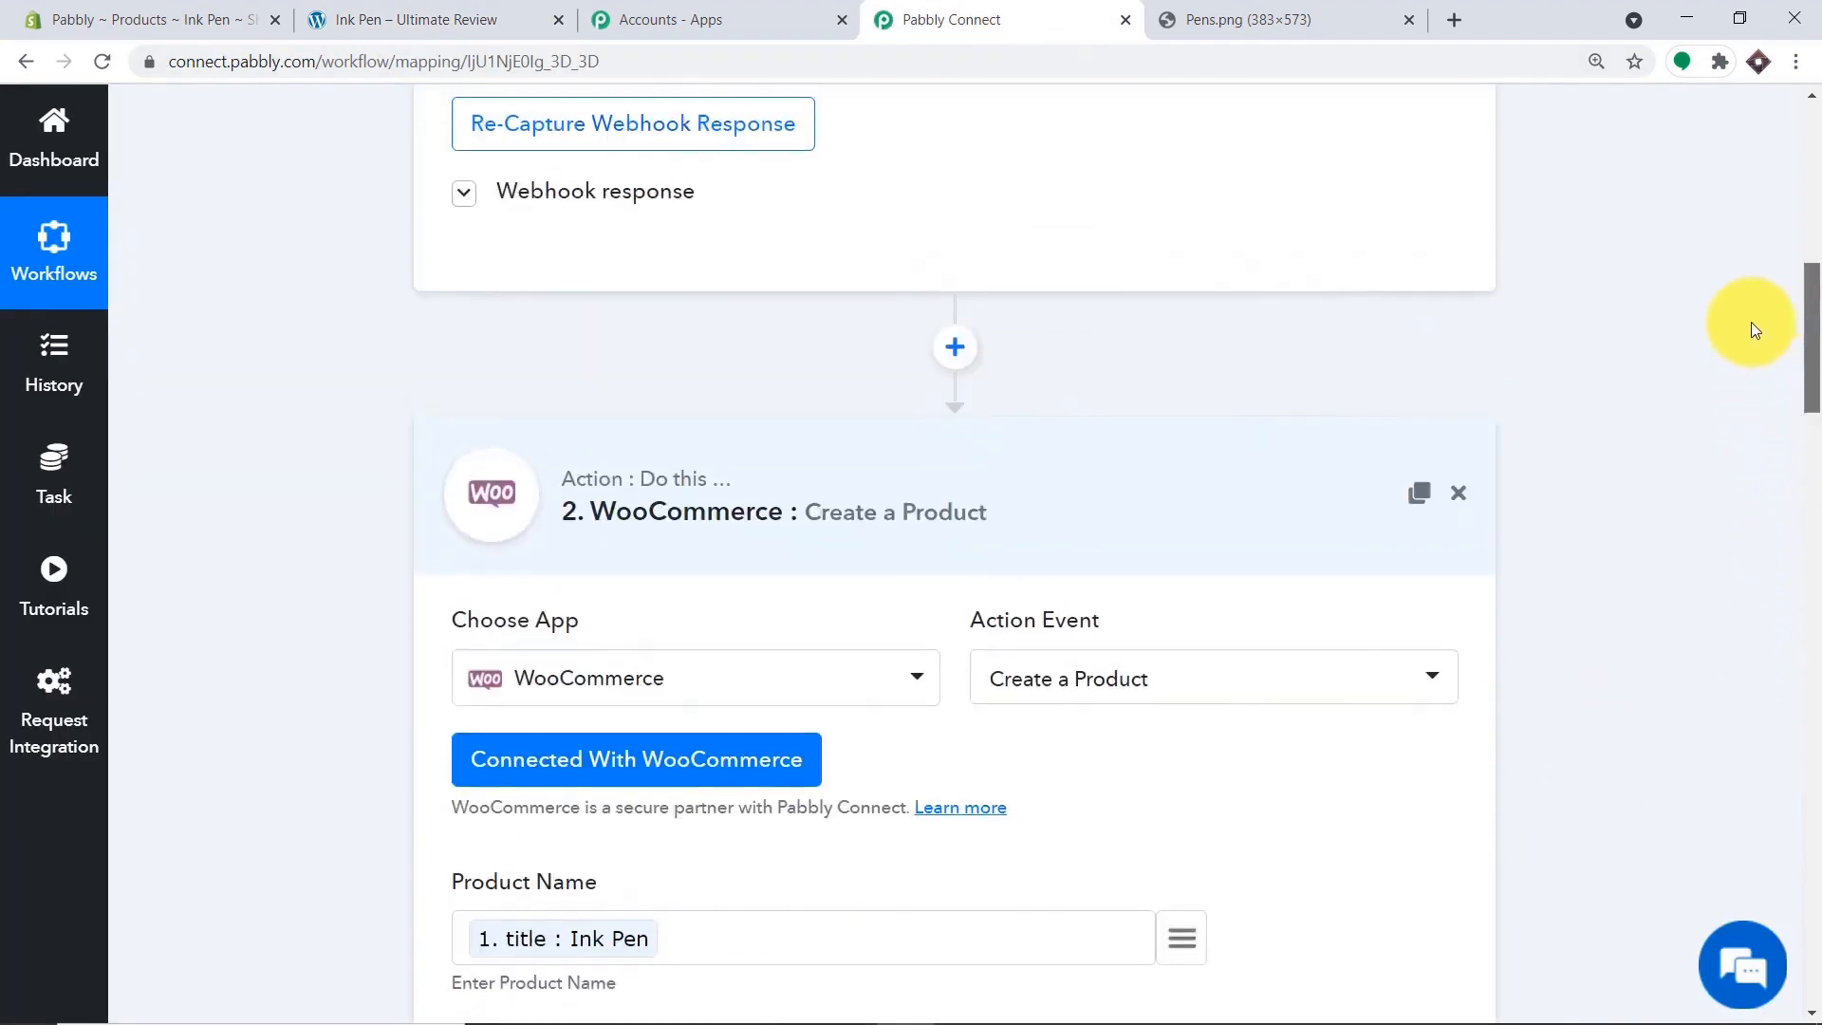
click(778, 545)
drag(1817, 564, 1789, 244)
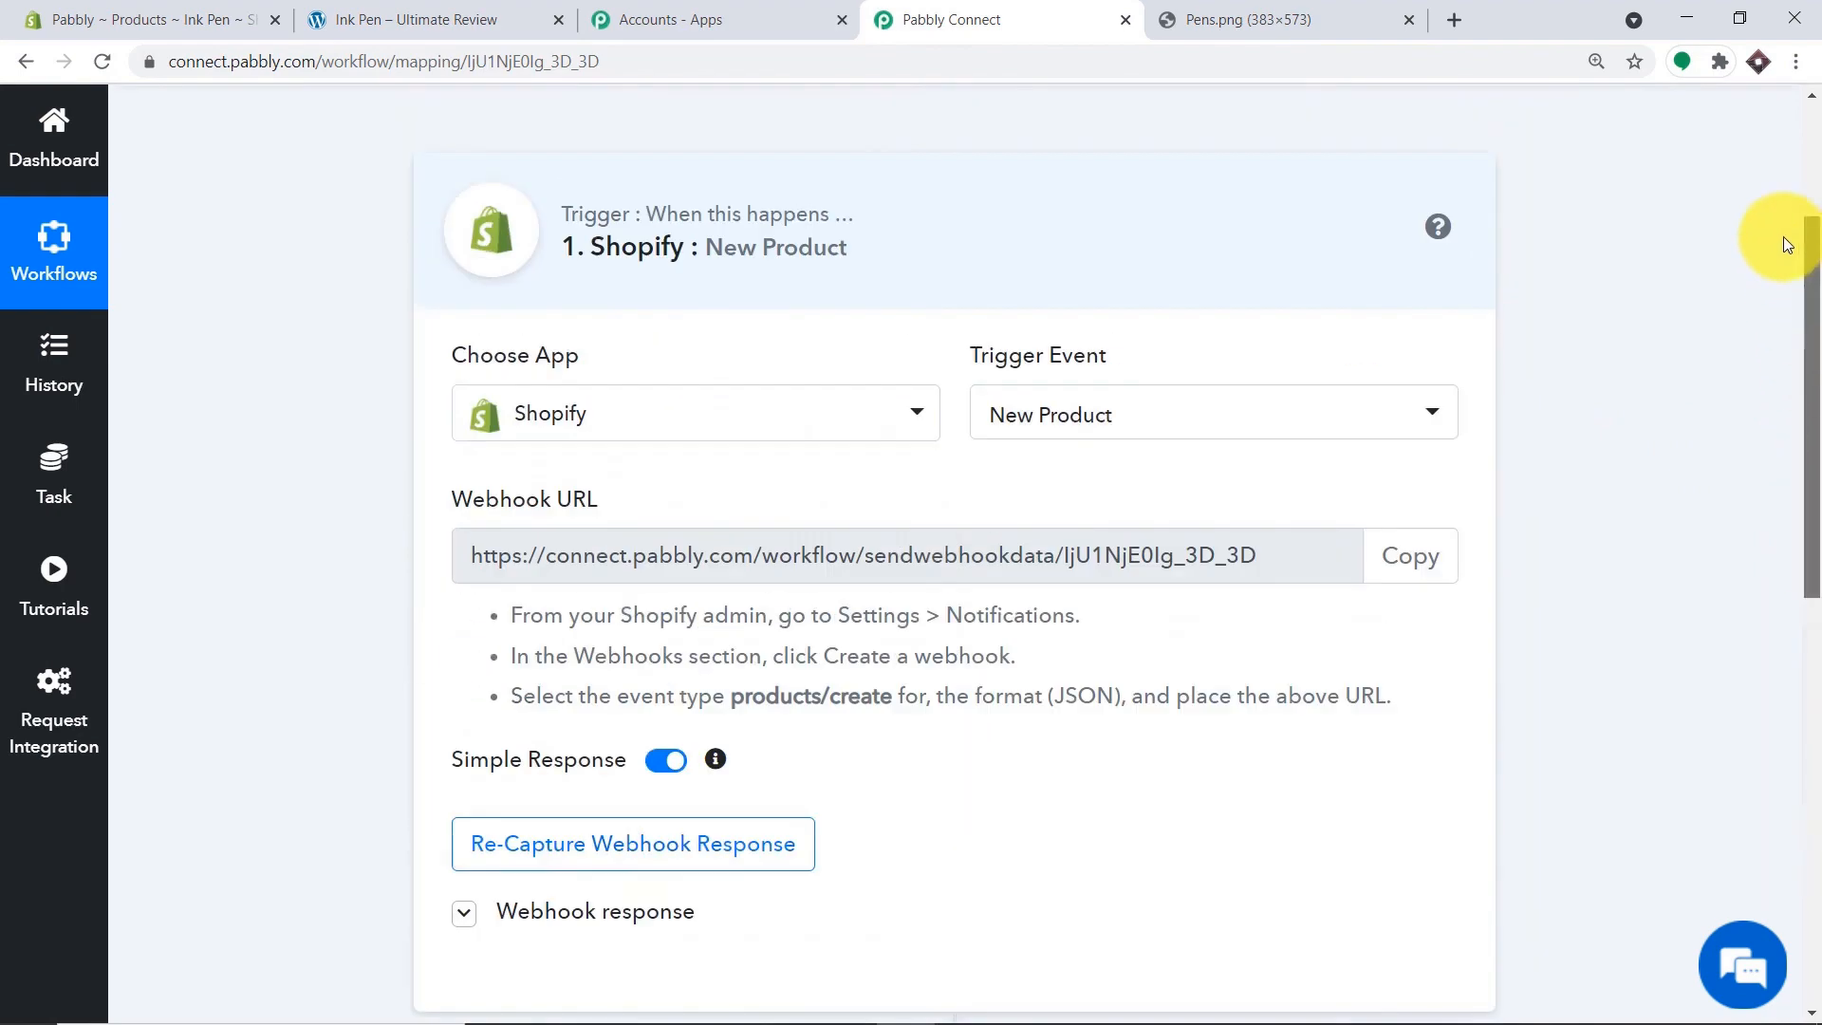
click(926, 441)
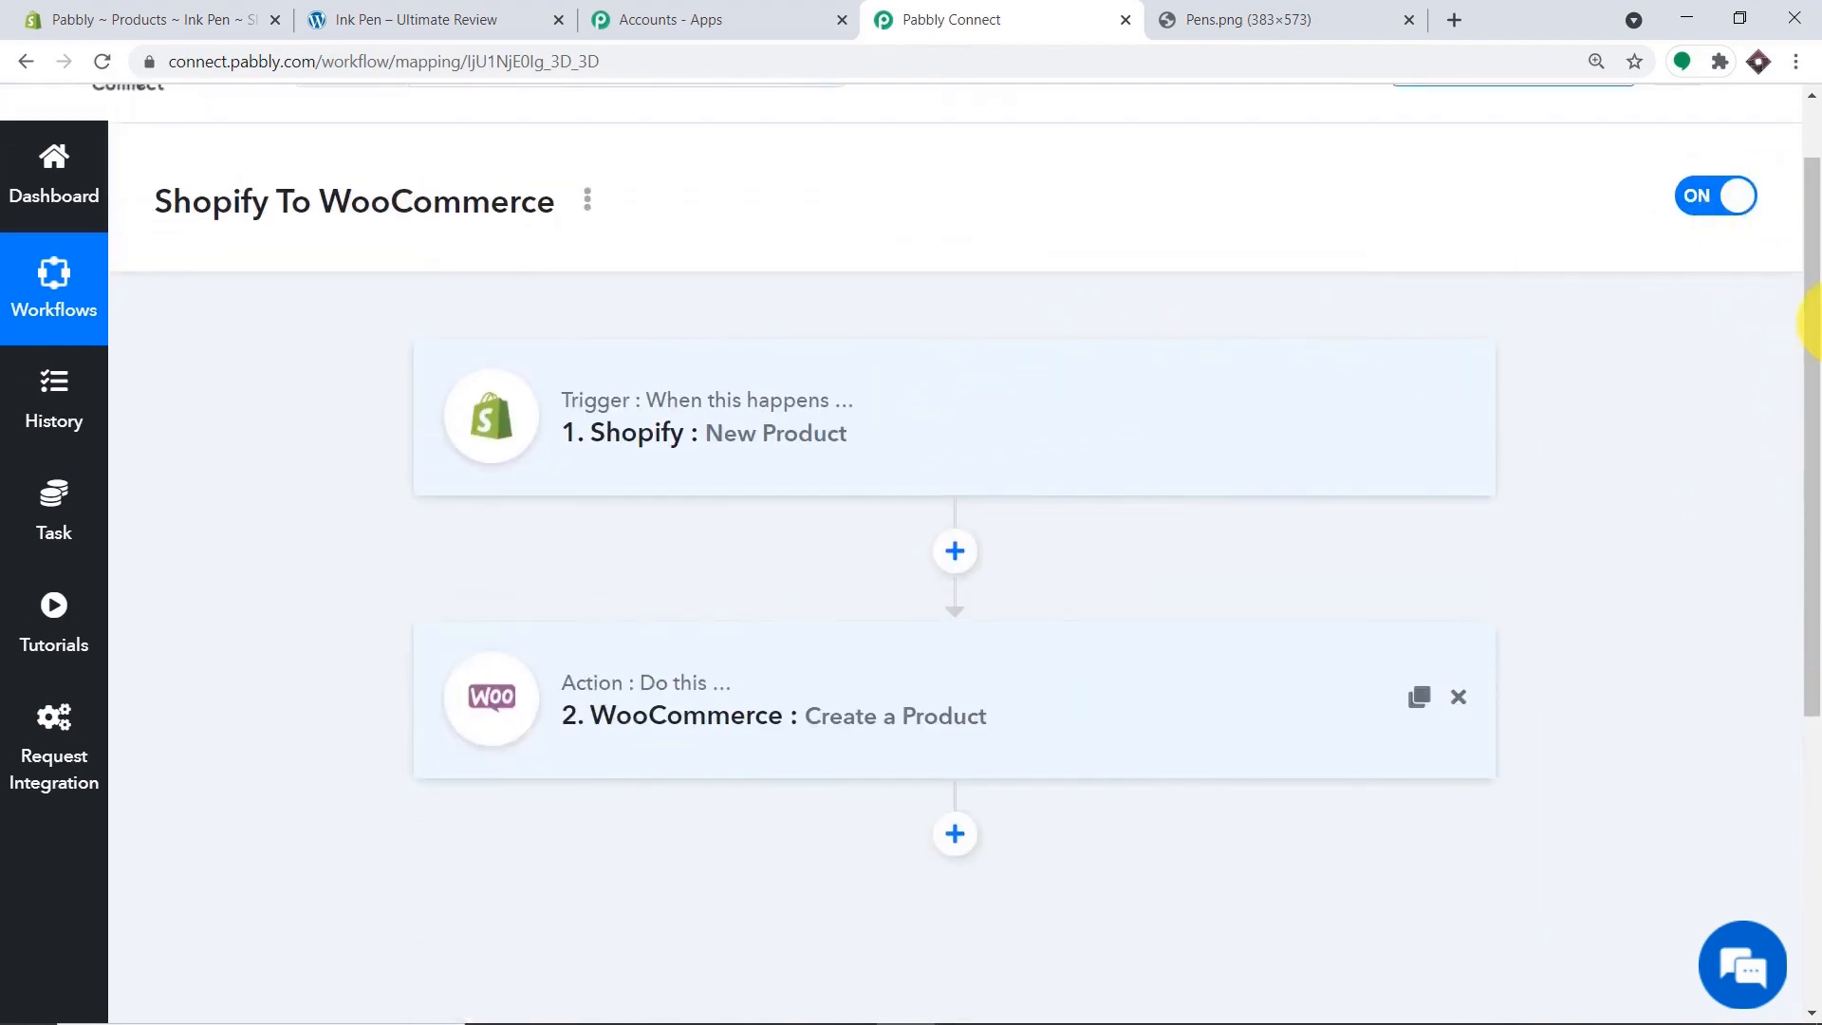
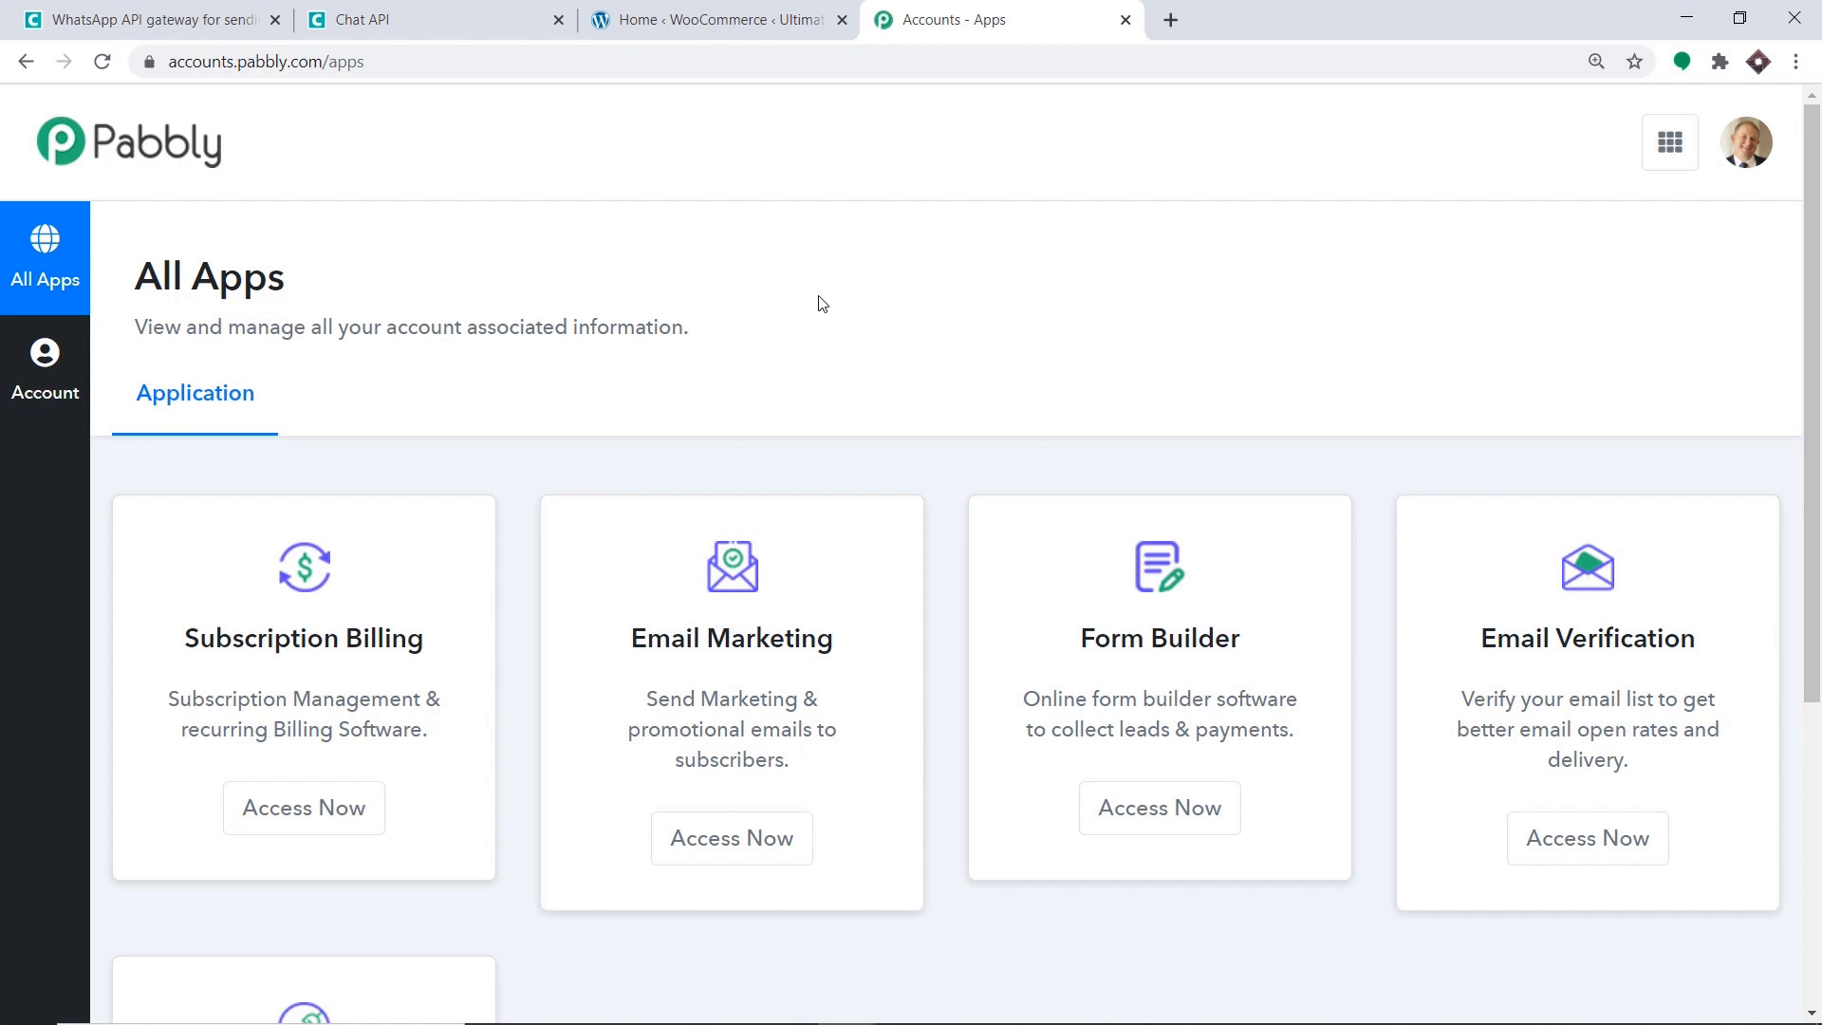
Open Pabbly Connect and create a workflow named 'WooCommerce To WhatsApp'.
scroll(822, 304, down, 5)
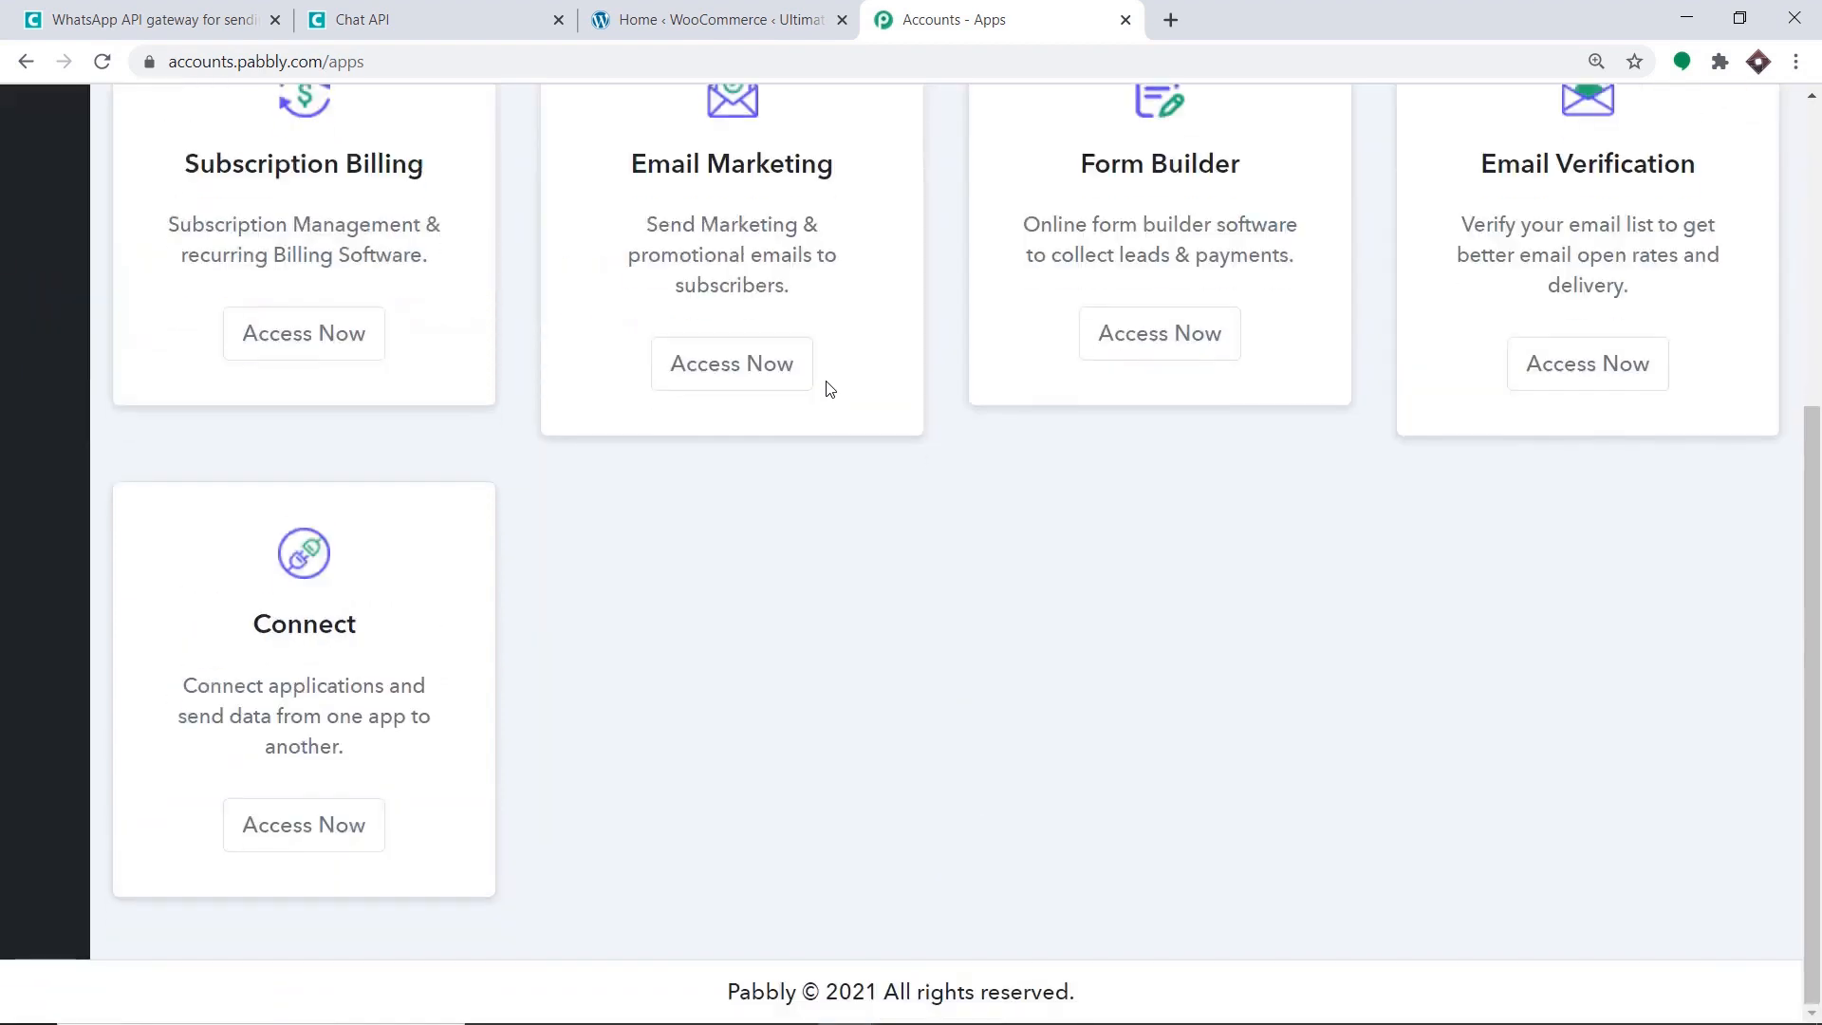
click(375, 847)
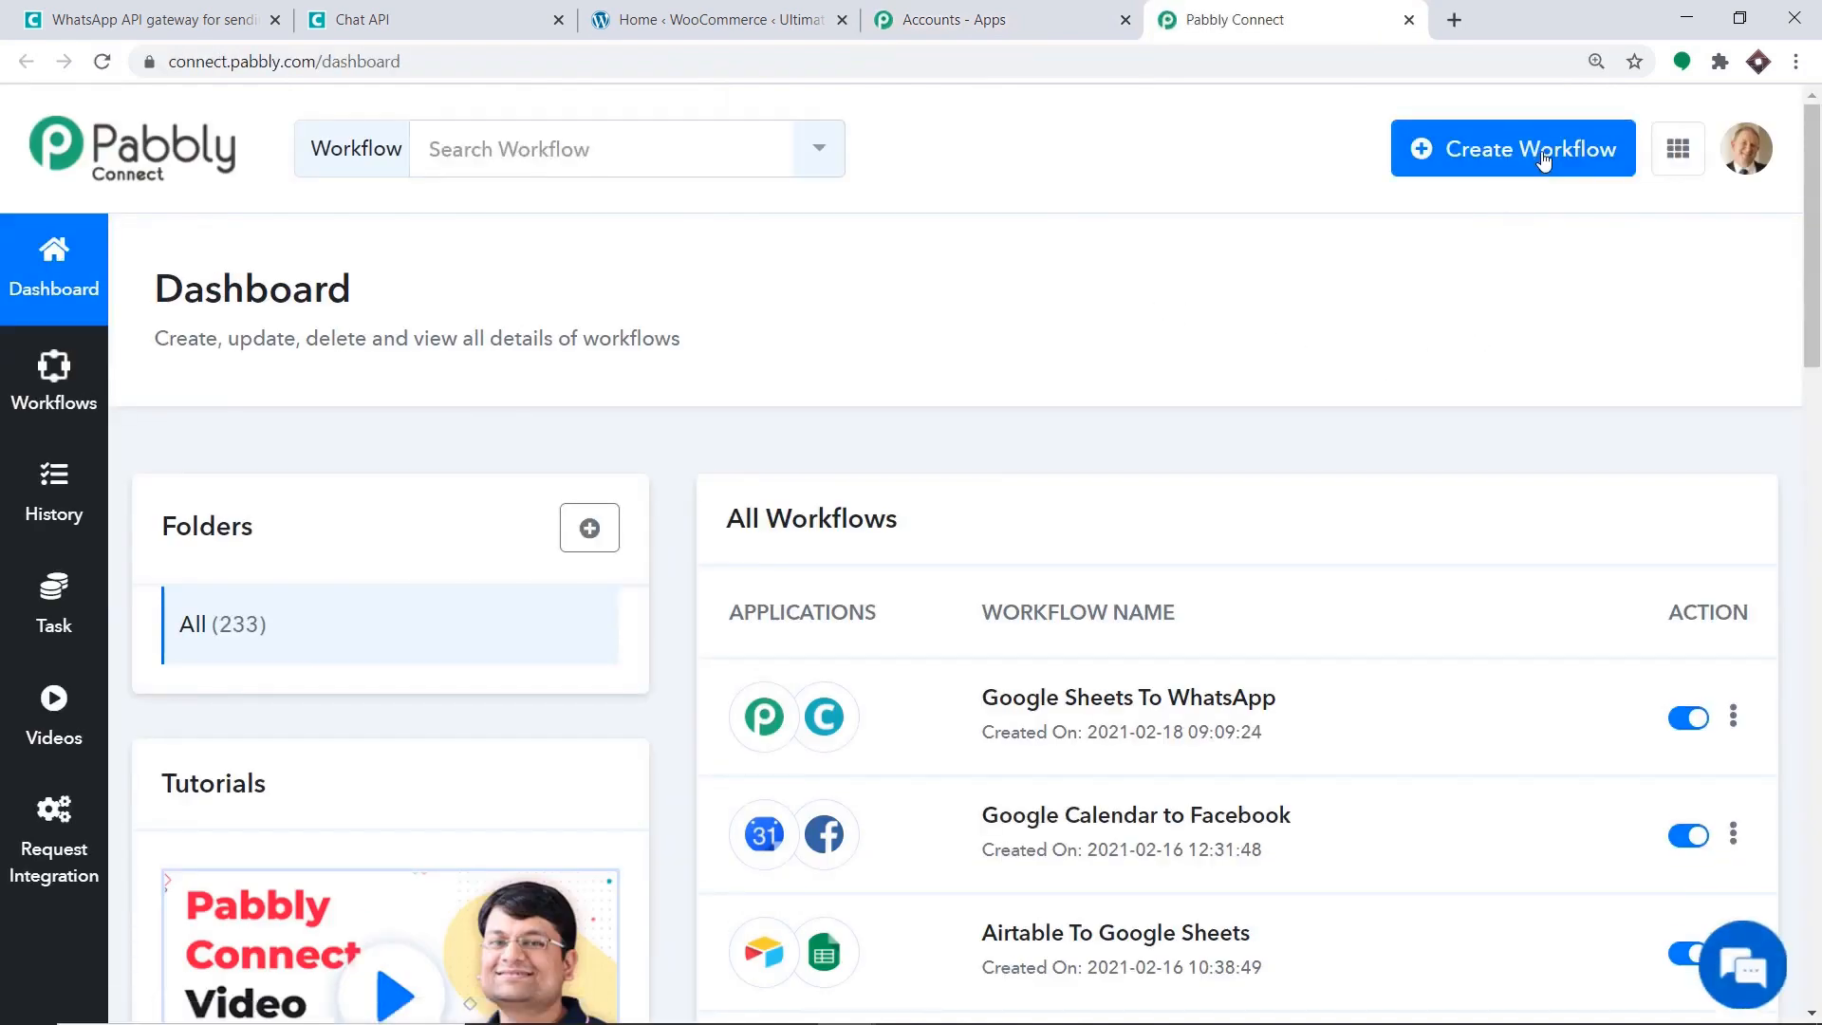
click(1543, 159)
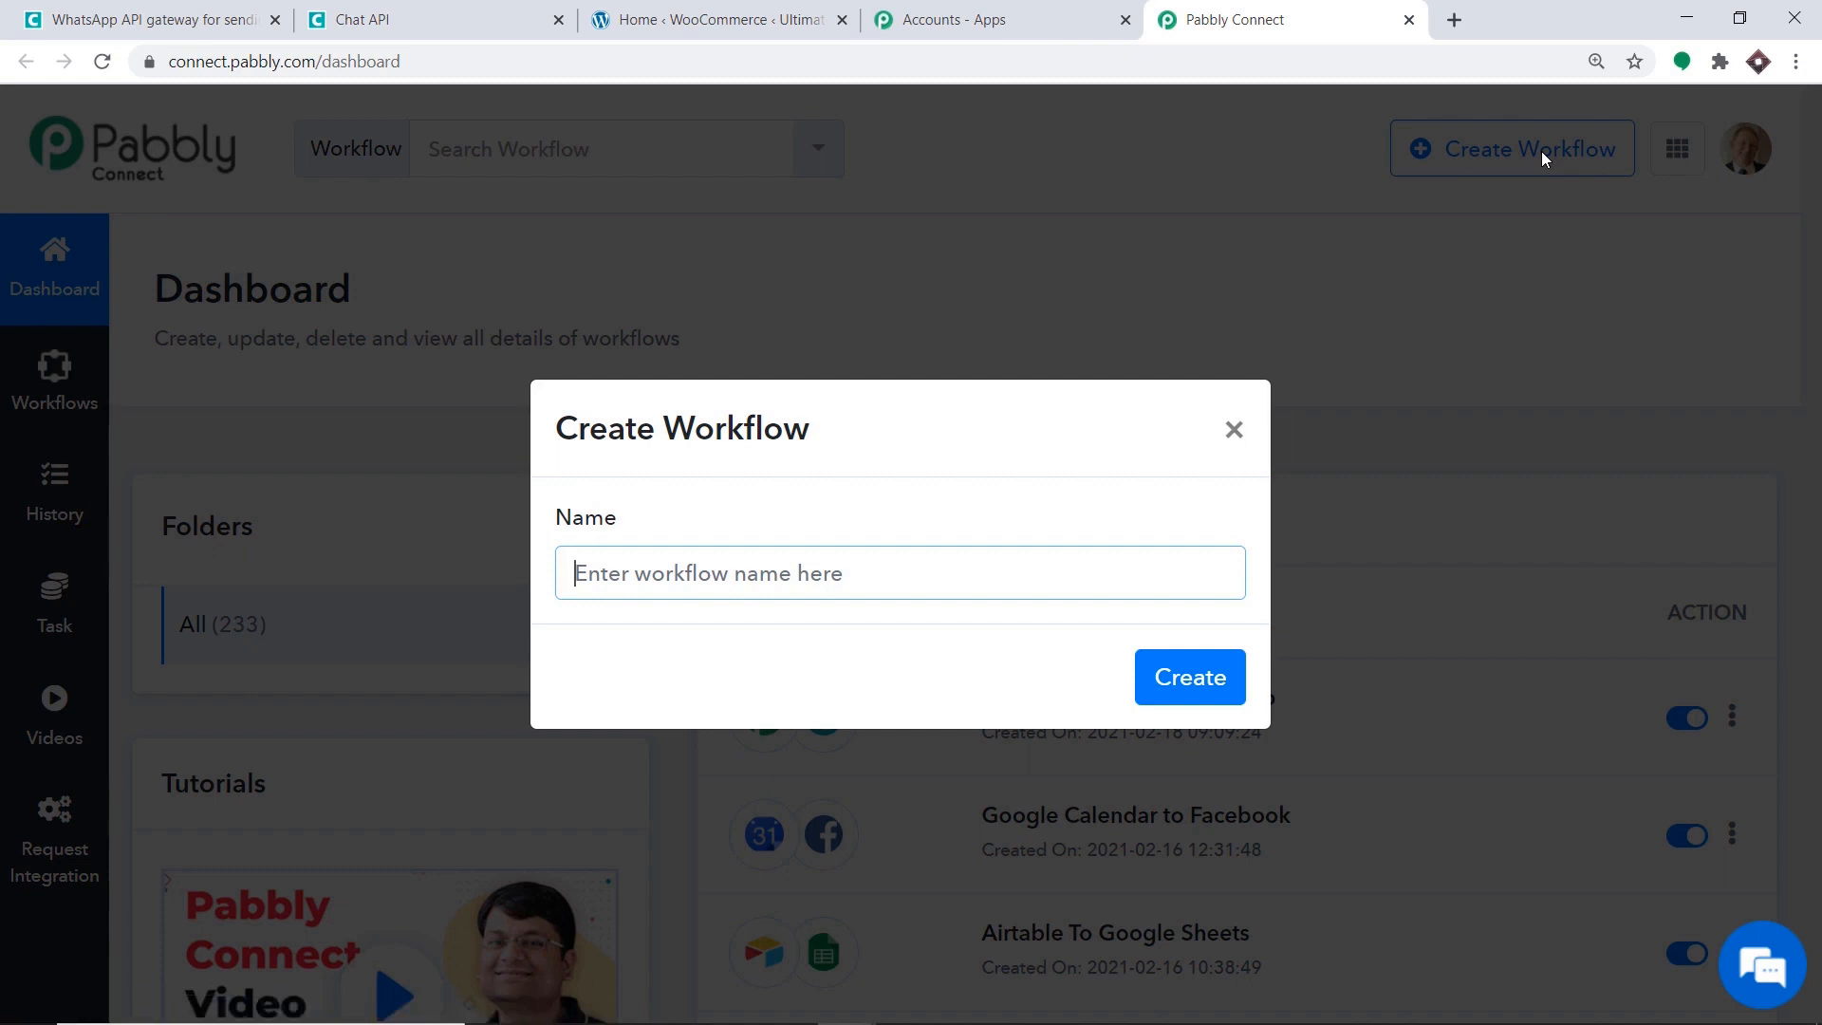
text(Woo)
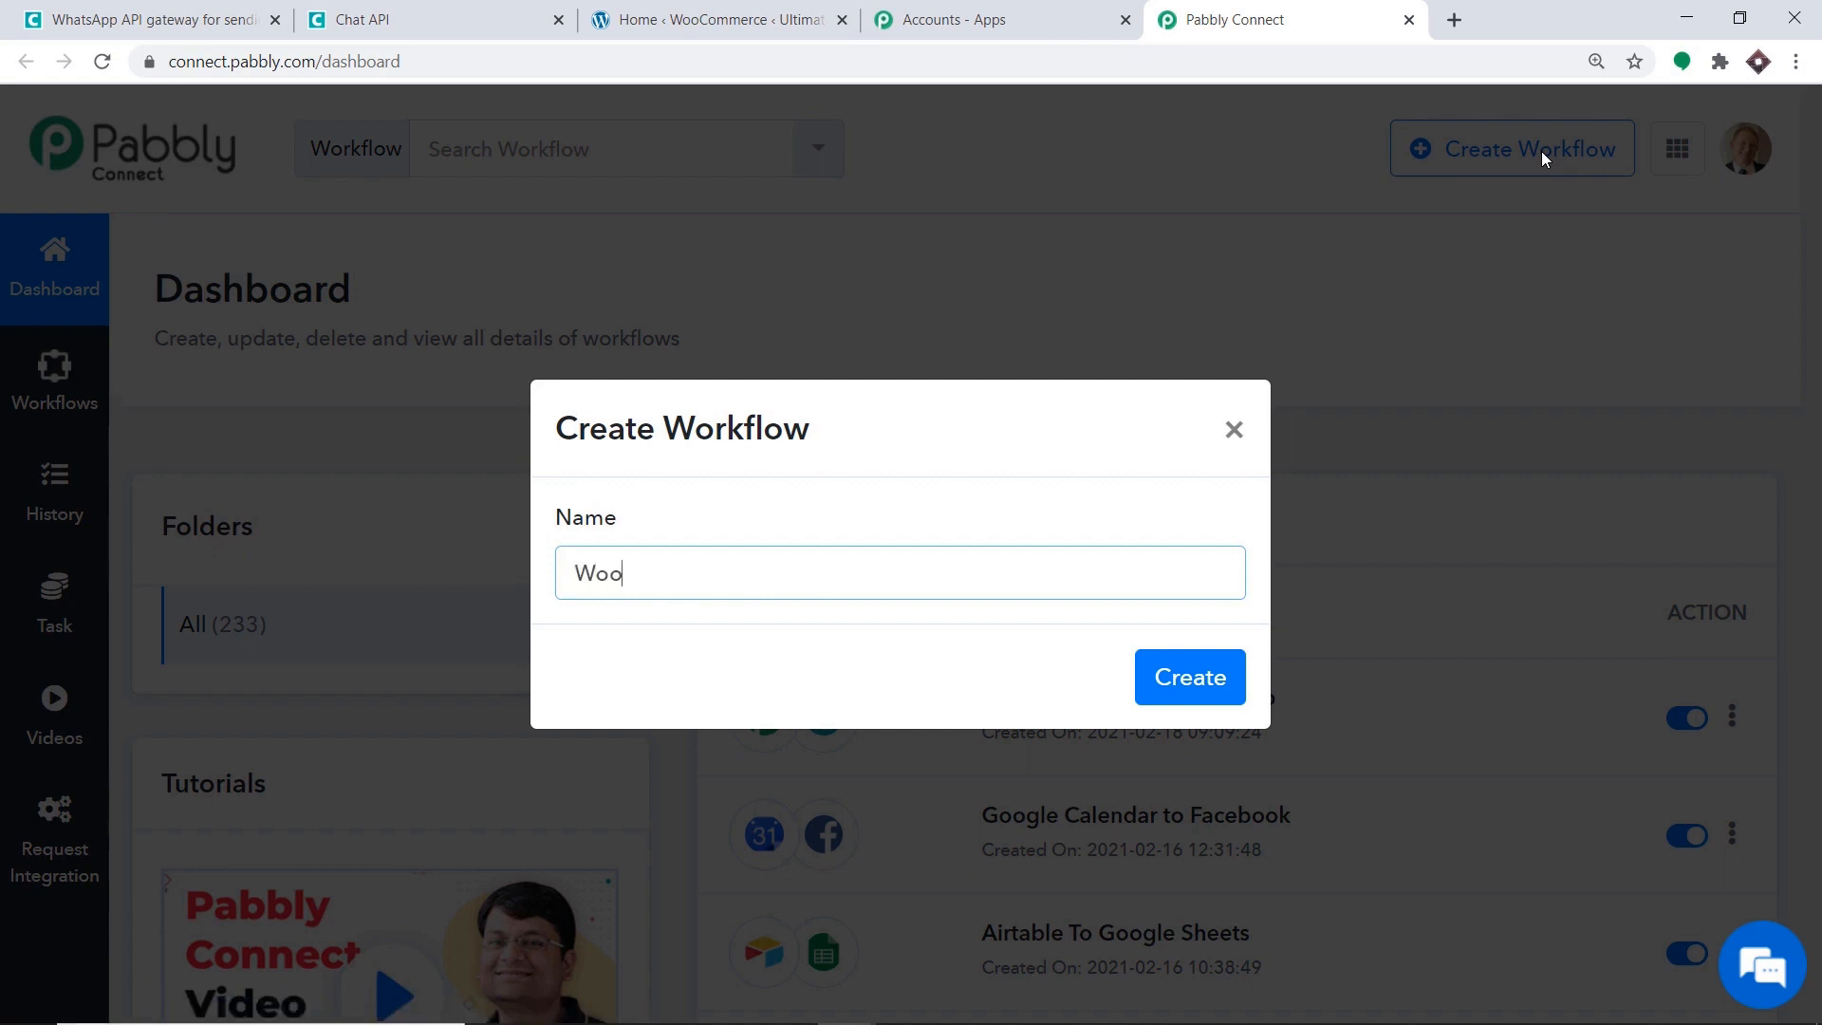
text(Commerce T)
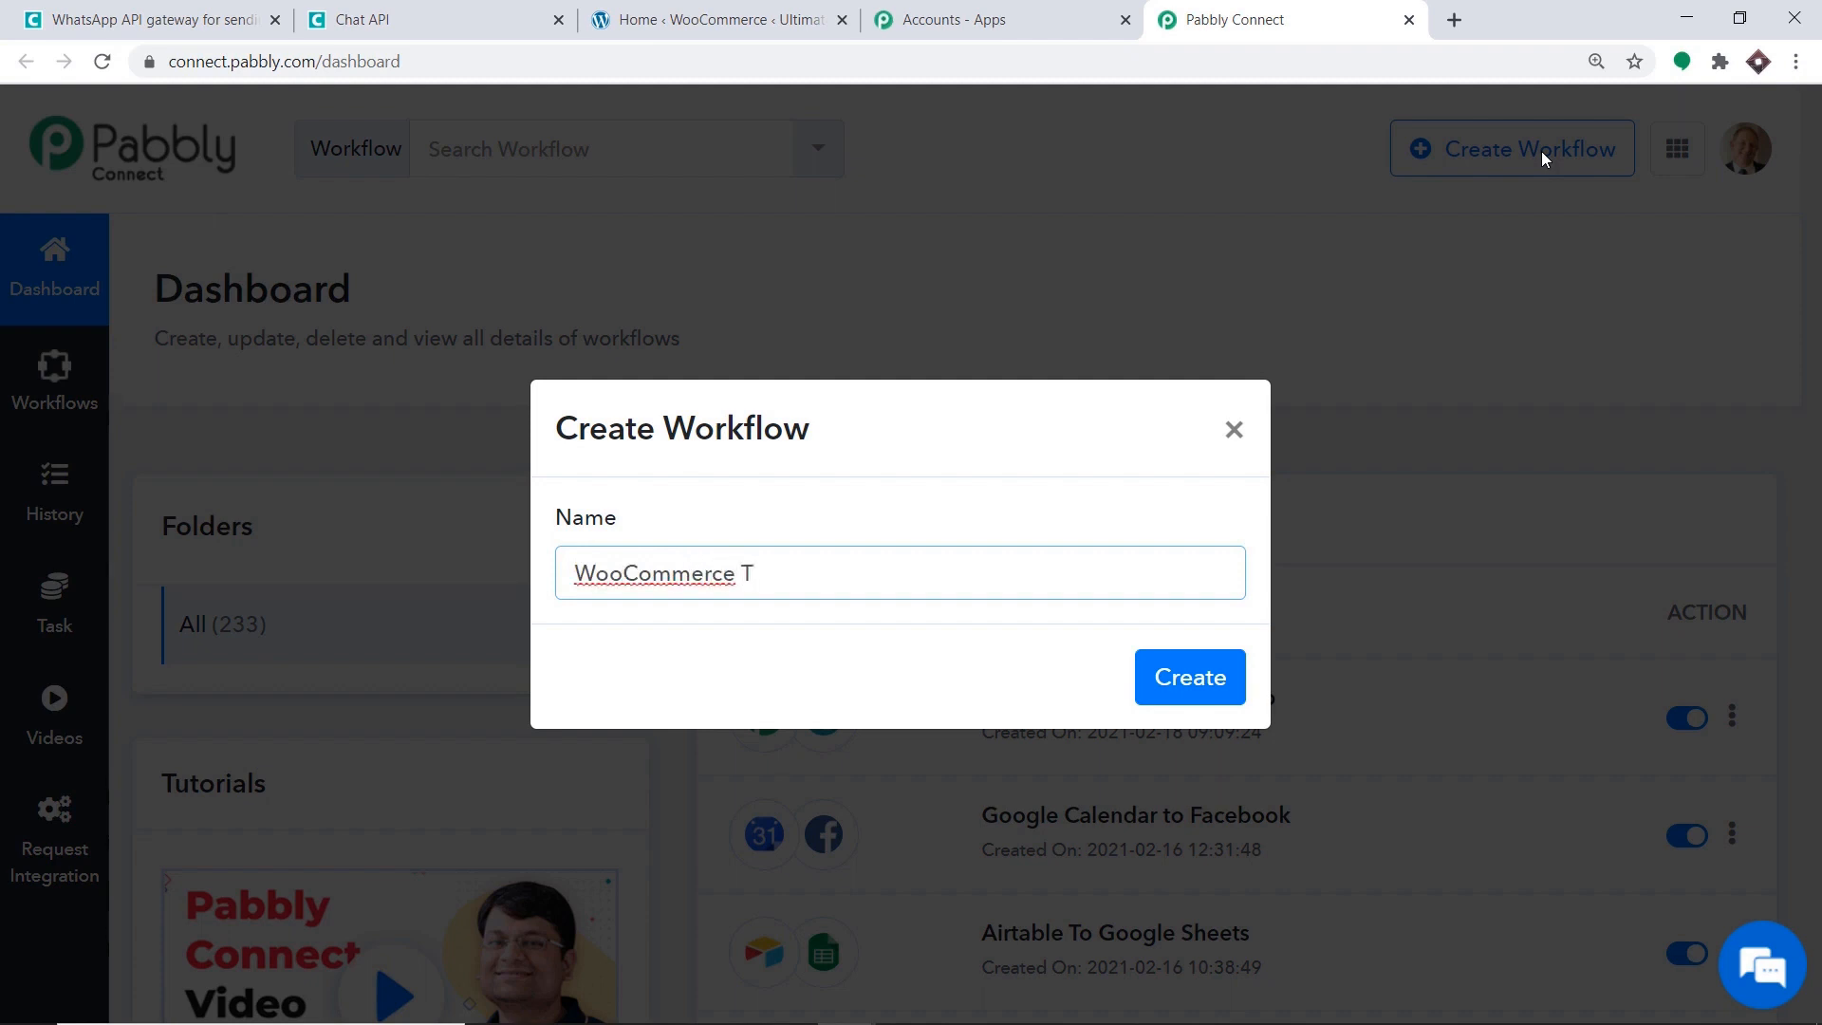
text(o WhatsApp)
click(1180, 677)
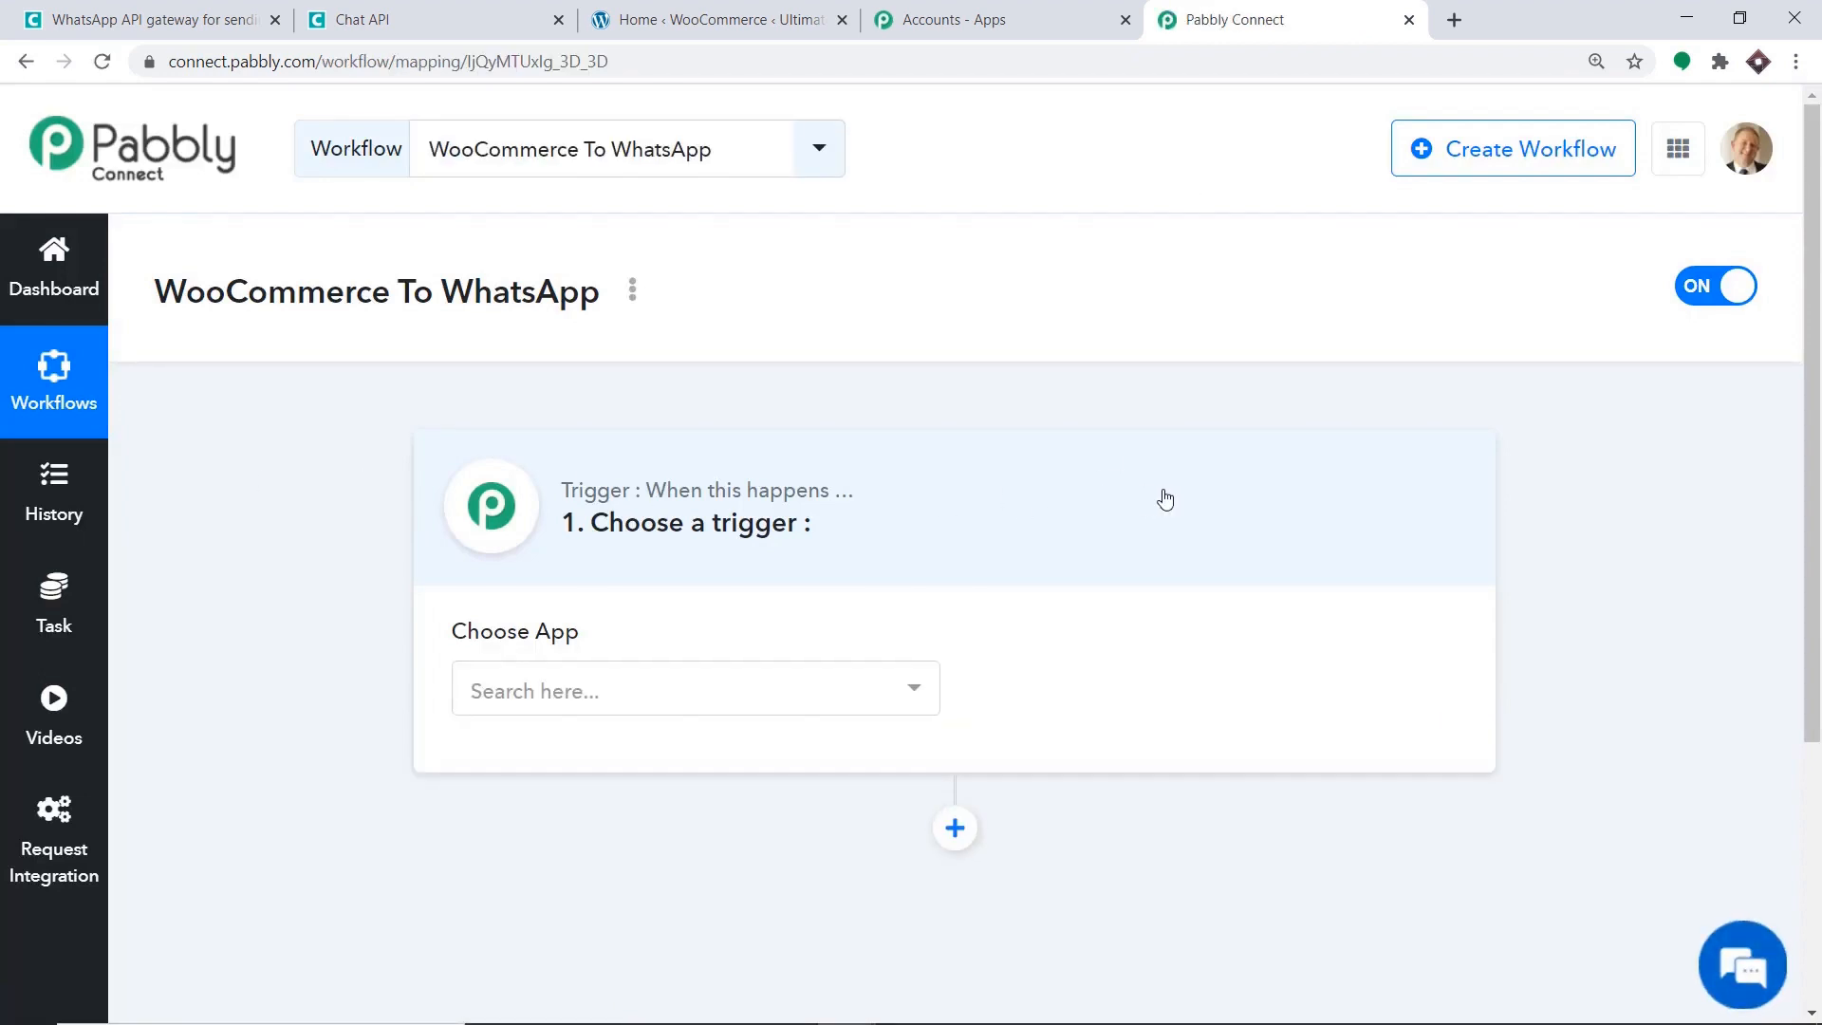
Choose WooCommerce as the trigger app with the New Order Created event.
click(709, 695)
text(wooc)
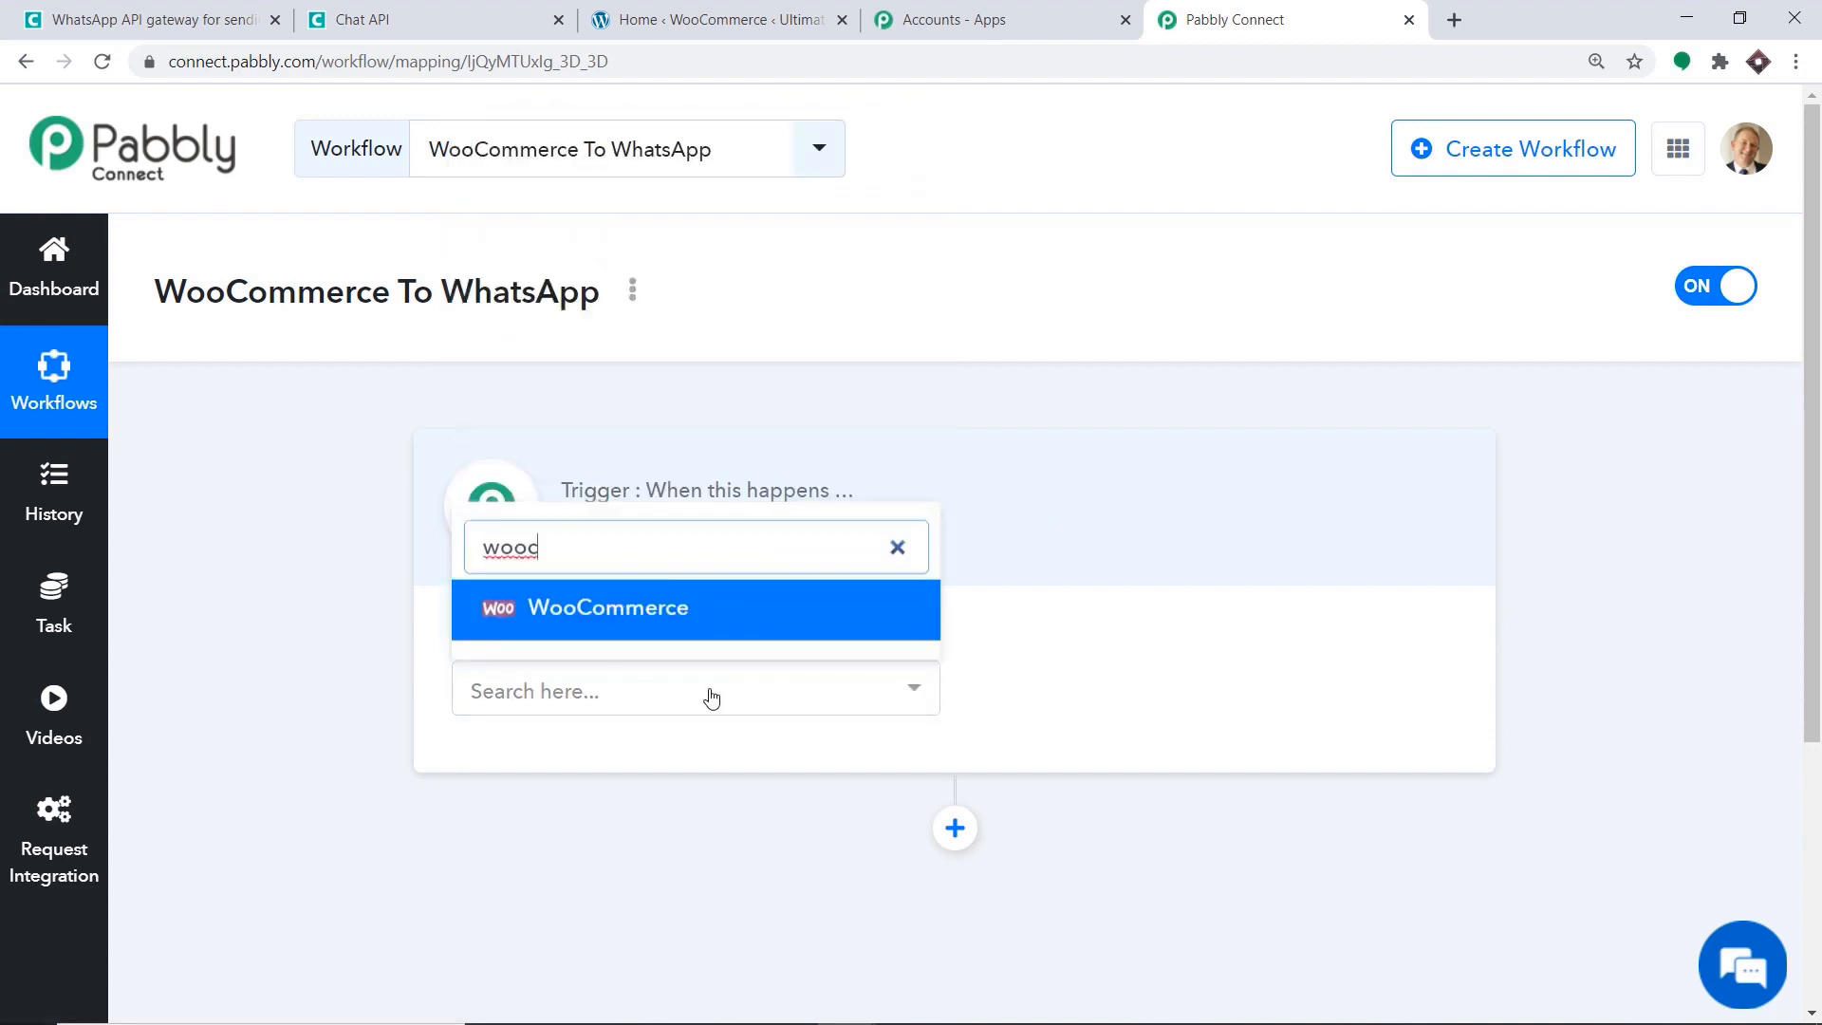
click(680, 621)
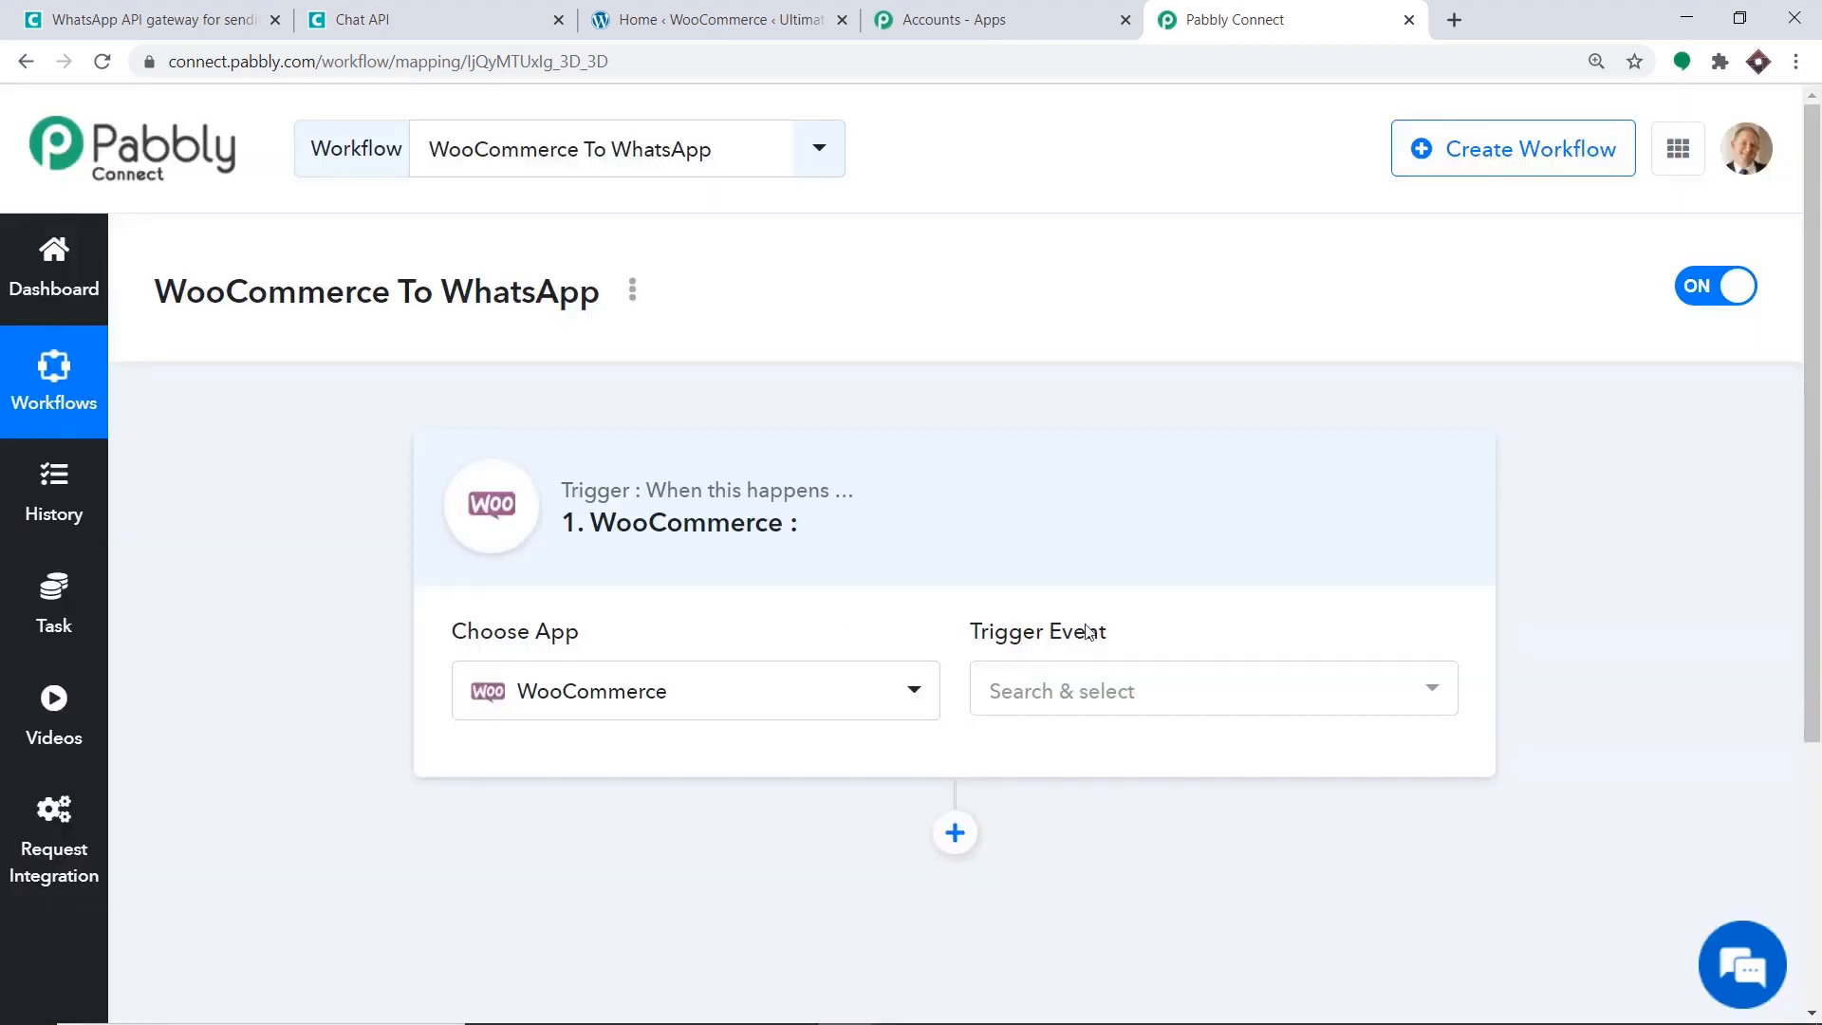
click(1110, 675)
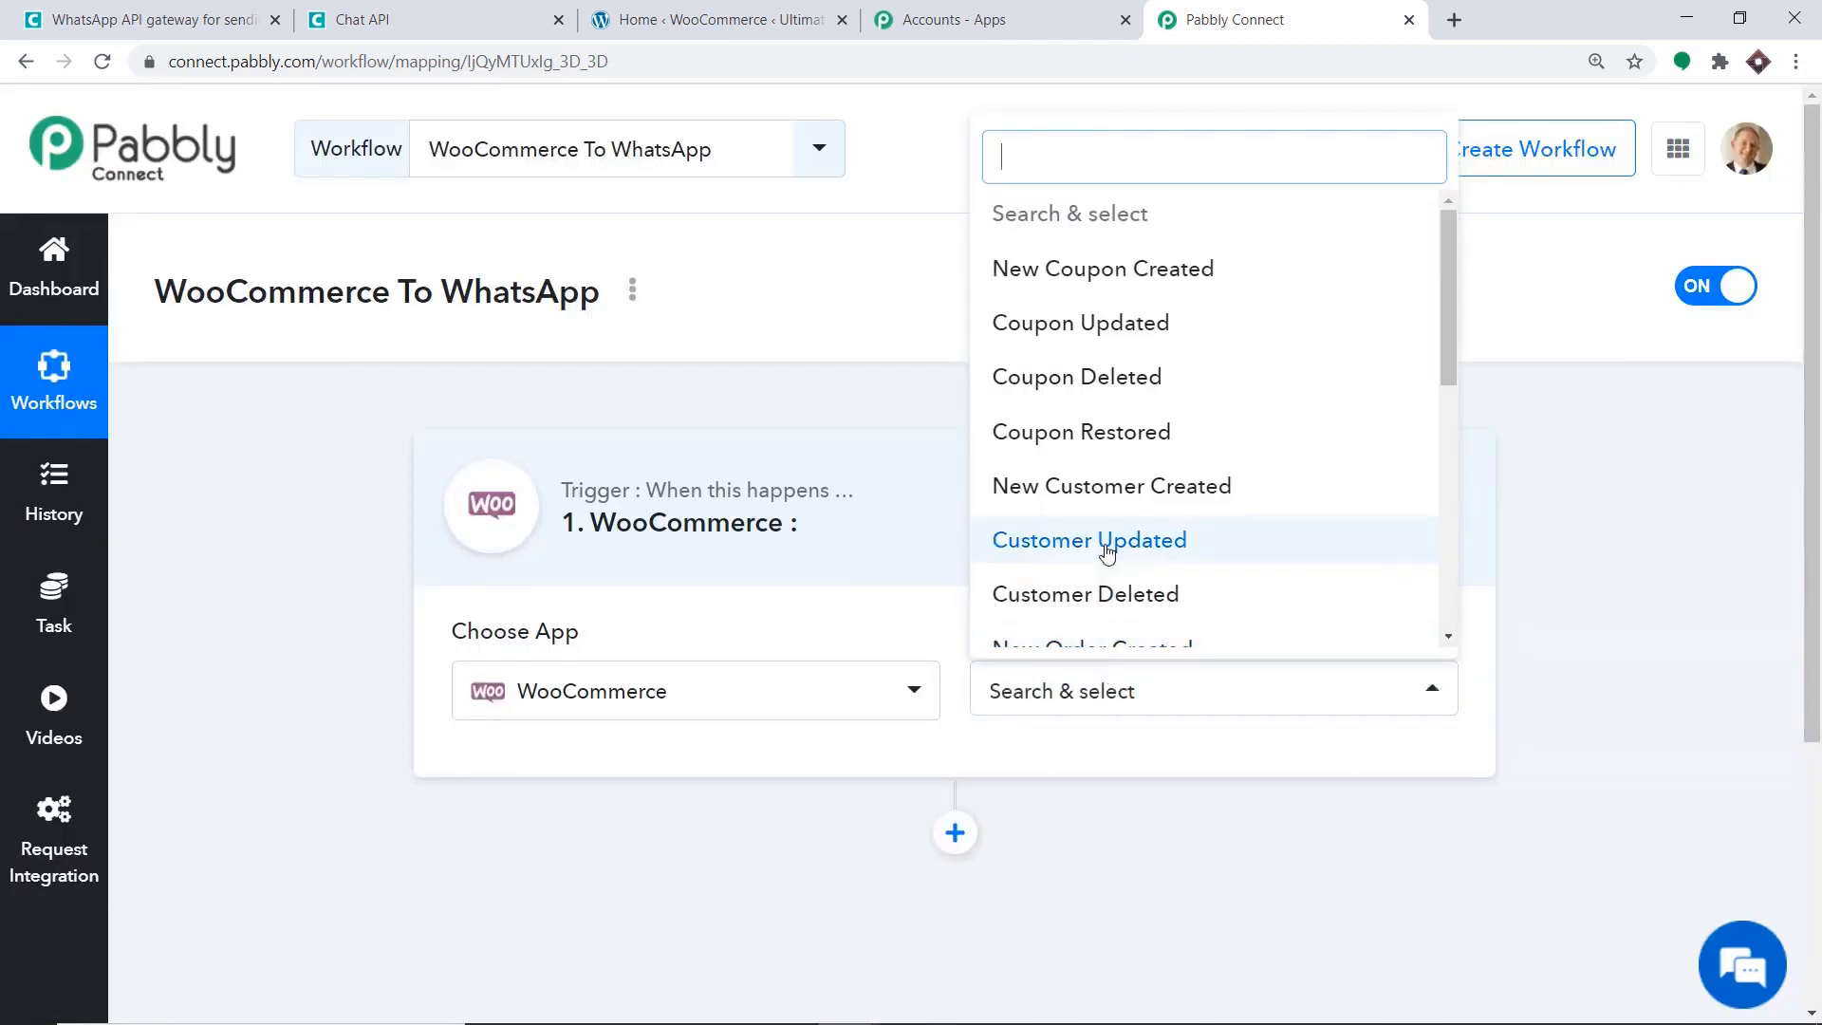
scroll(1177, 403, down, 3)
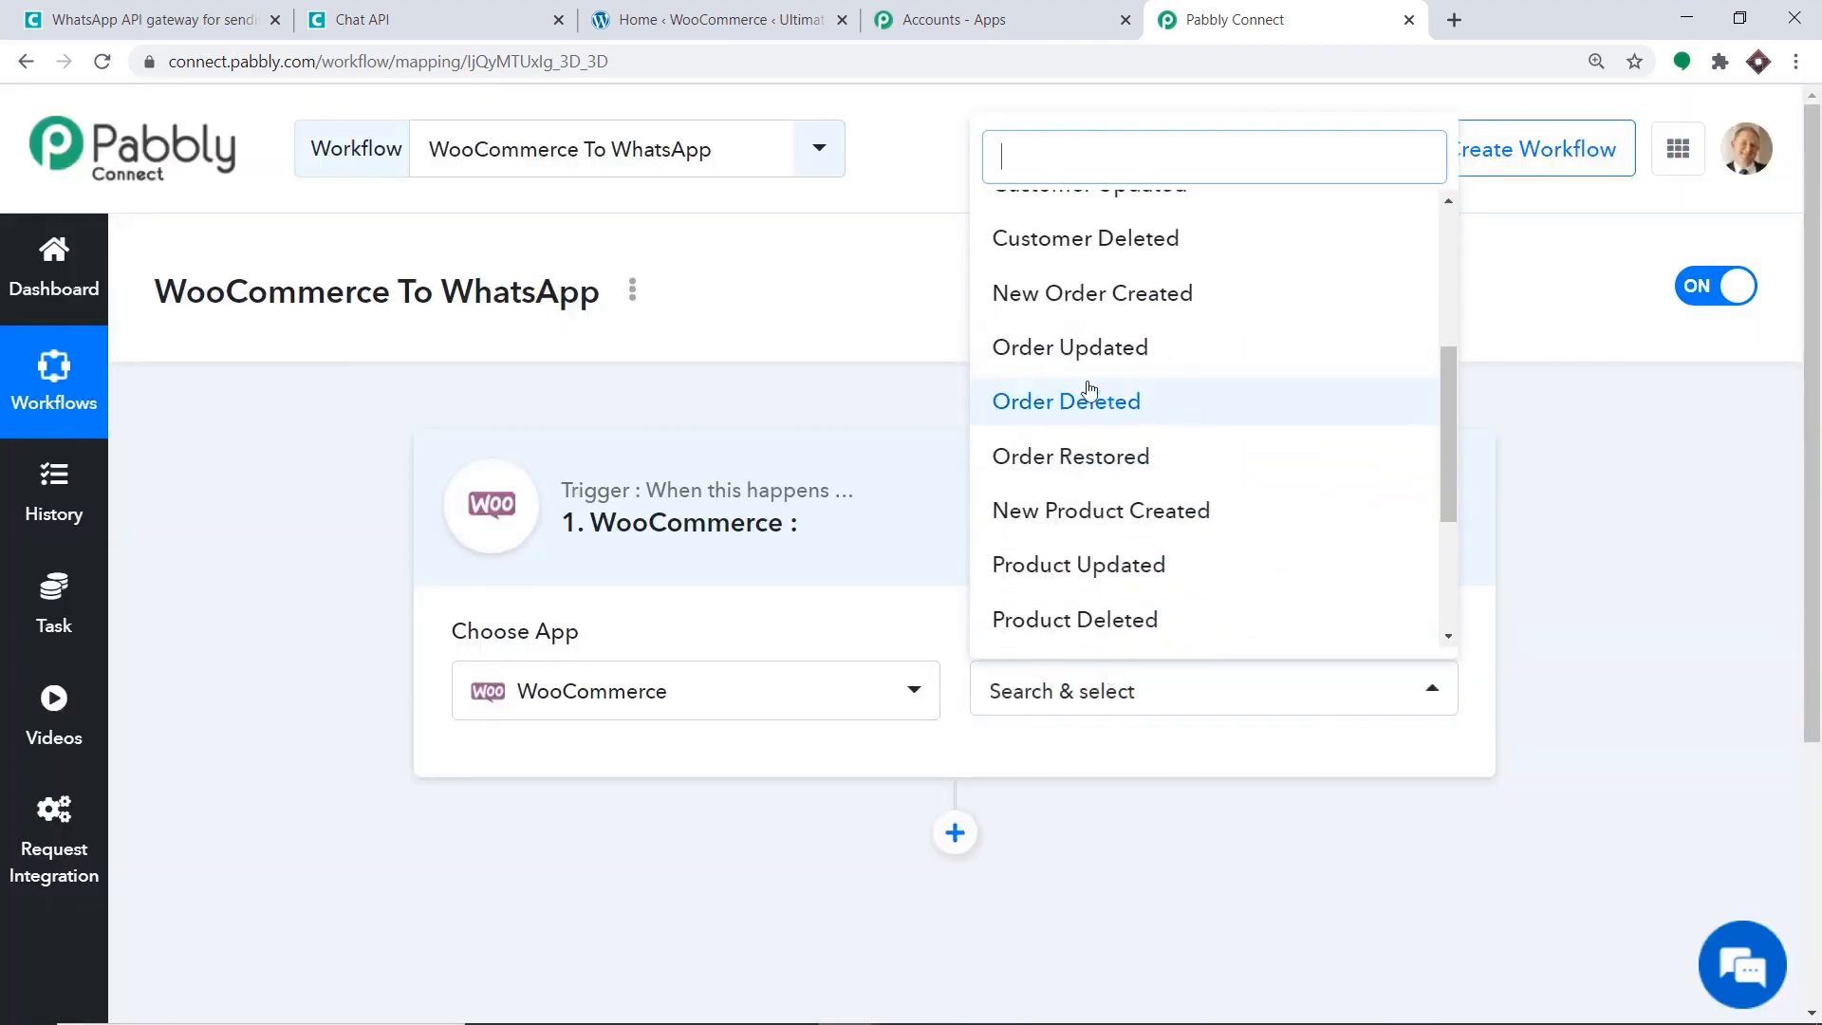
click(1114, 294)
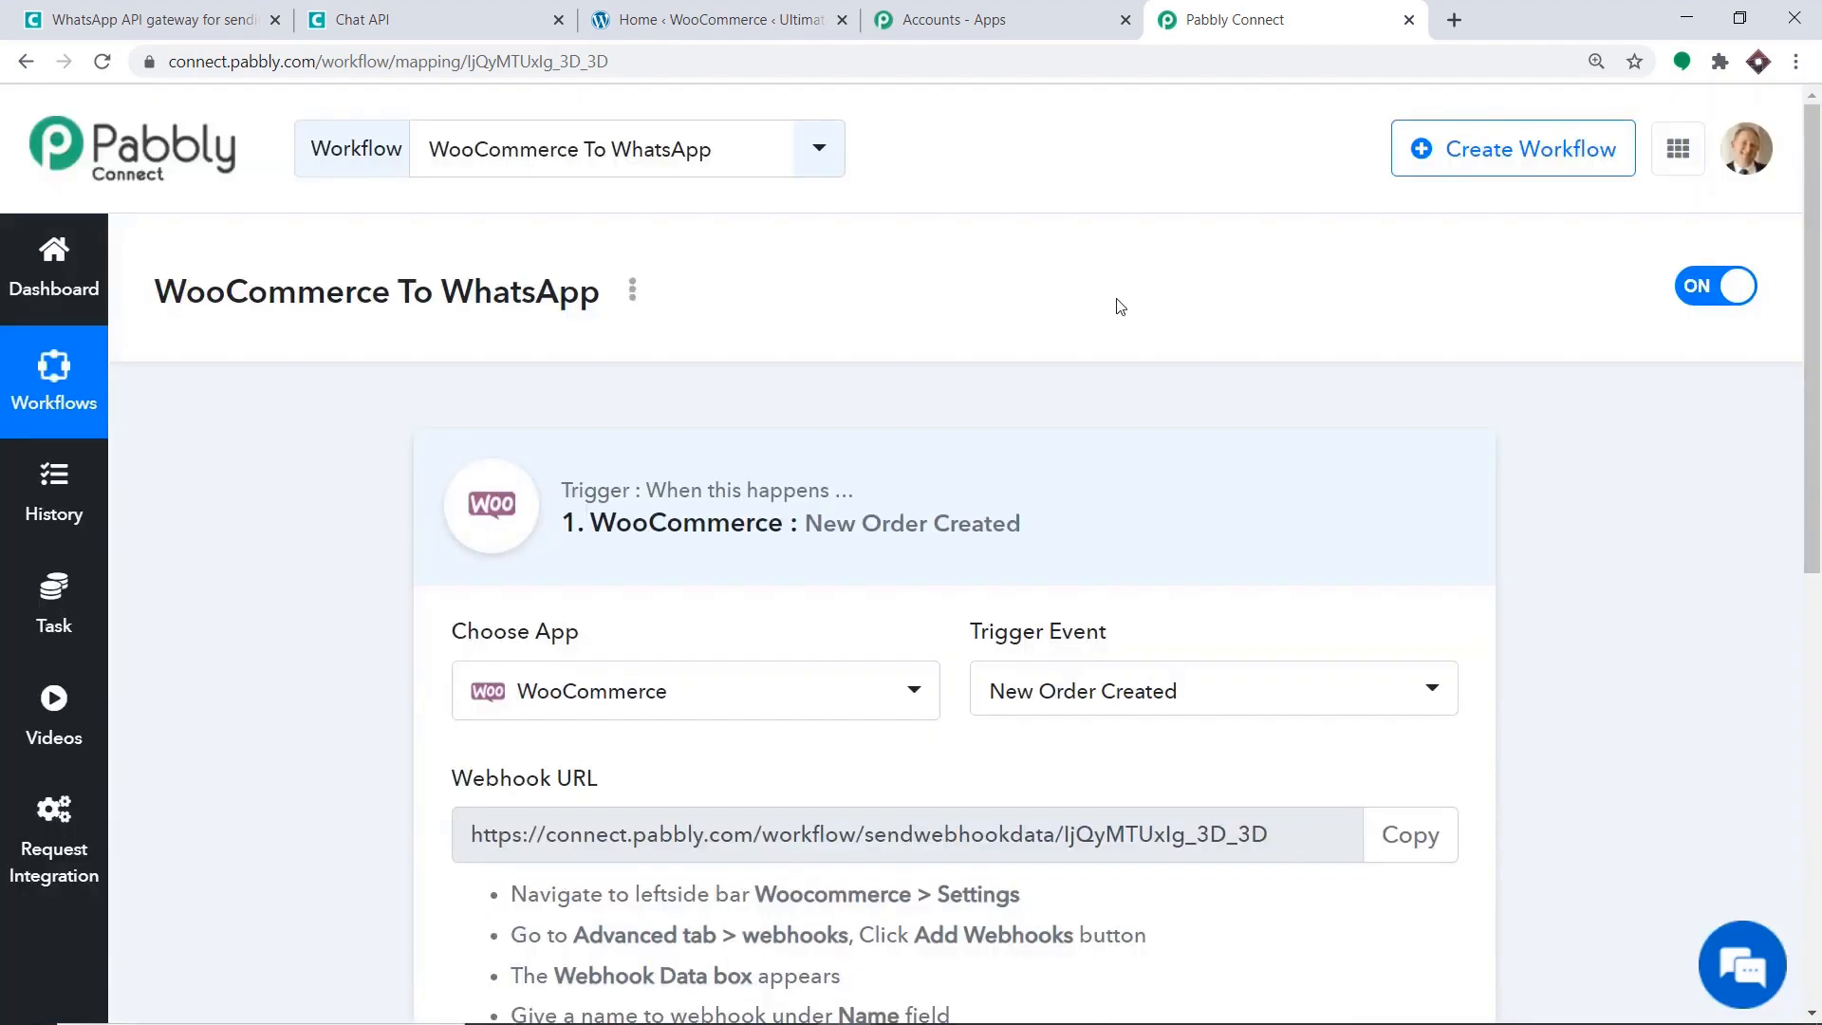
Review the WooCommerce trigger events, keep New Order Created, and show the webhook URL.
click(1112, 685)
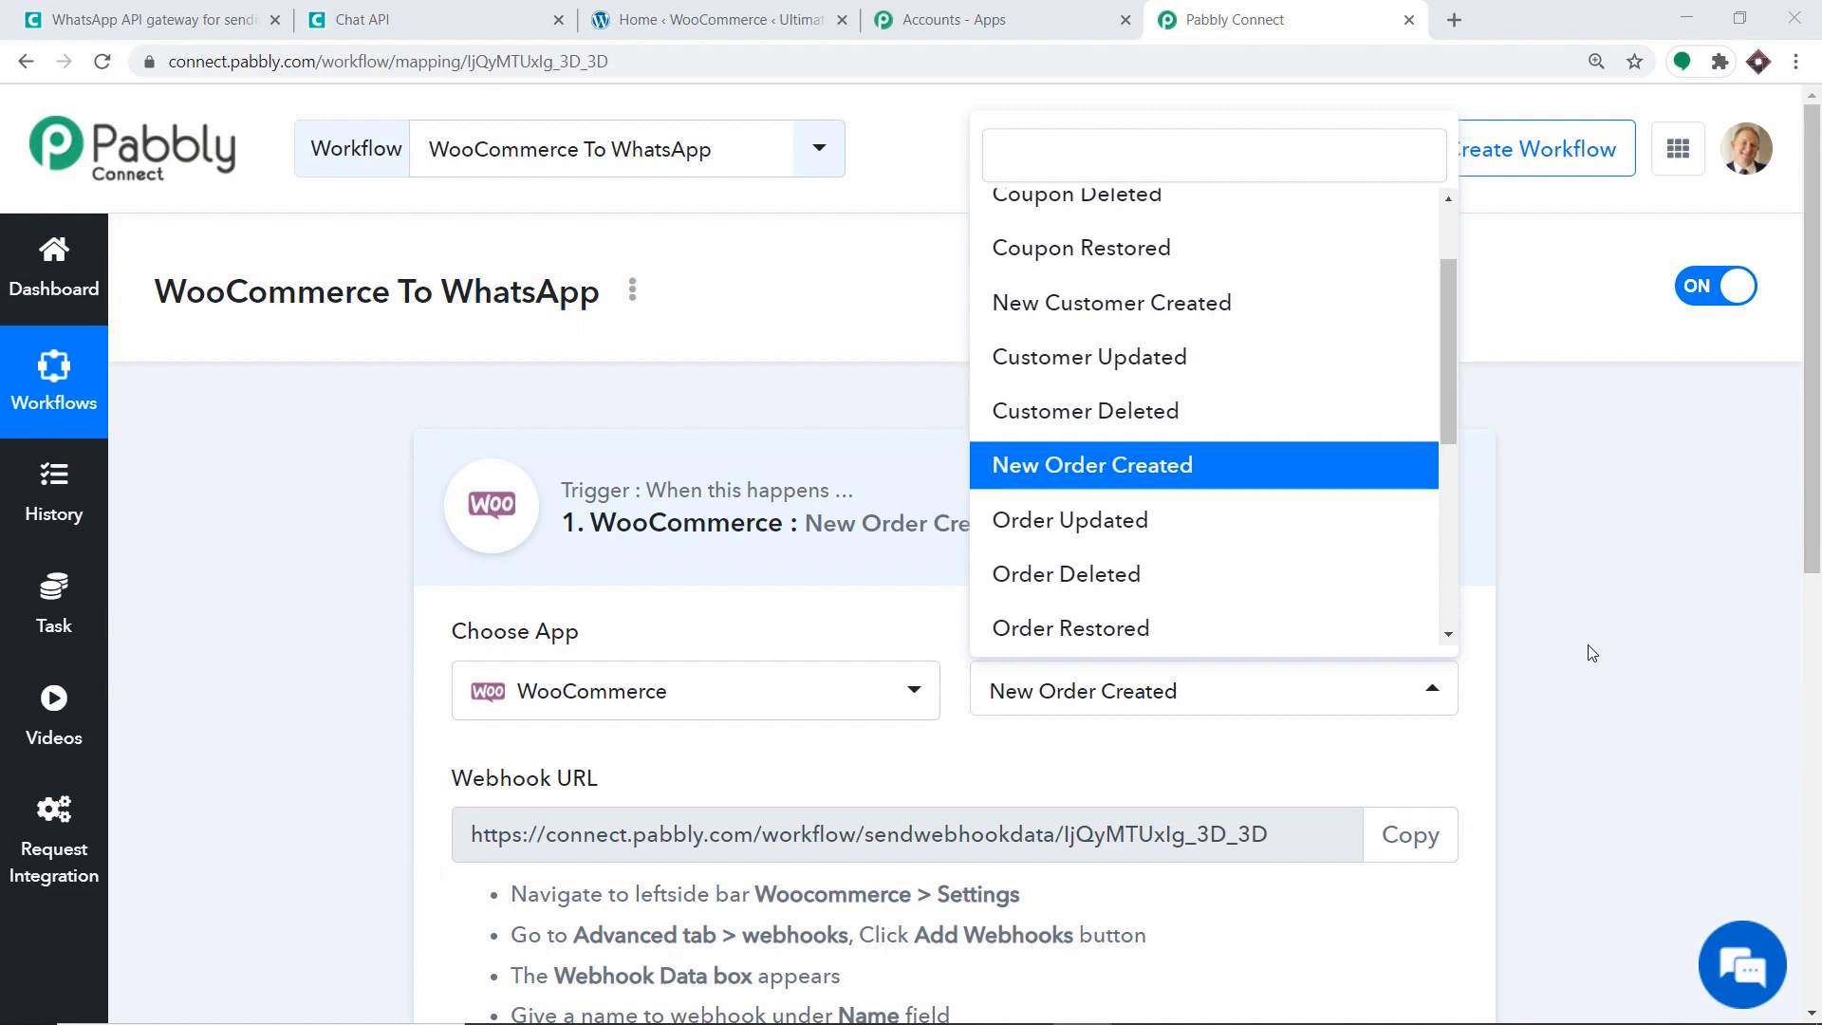
scroll(1325, 378, up, 1)
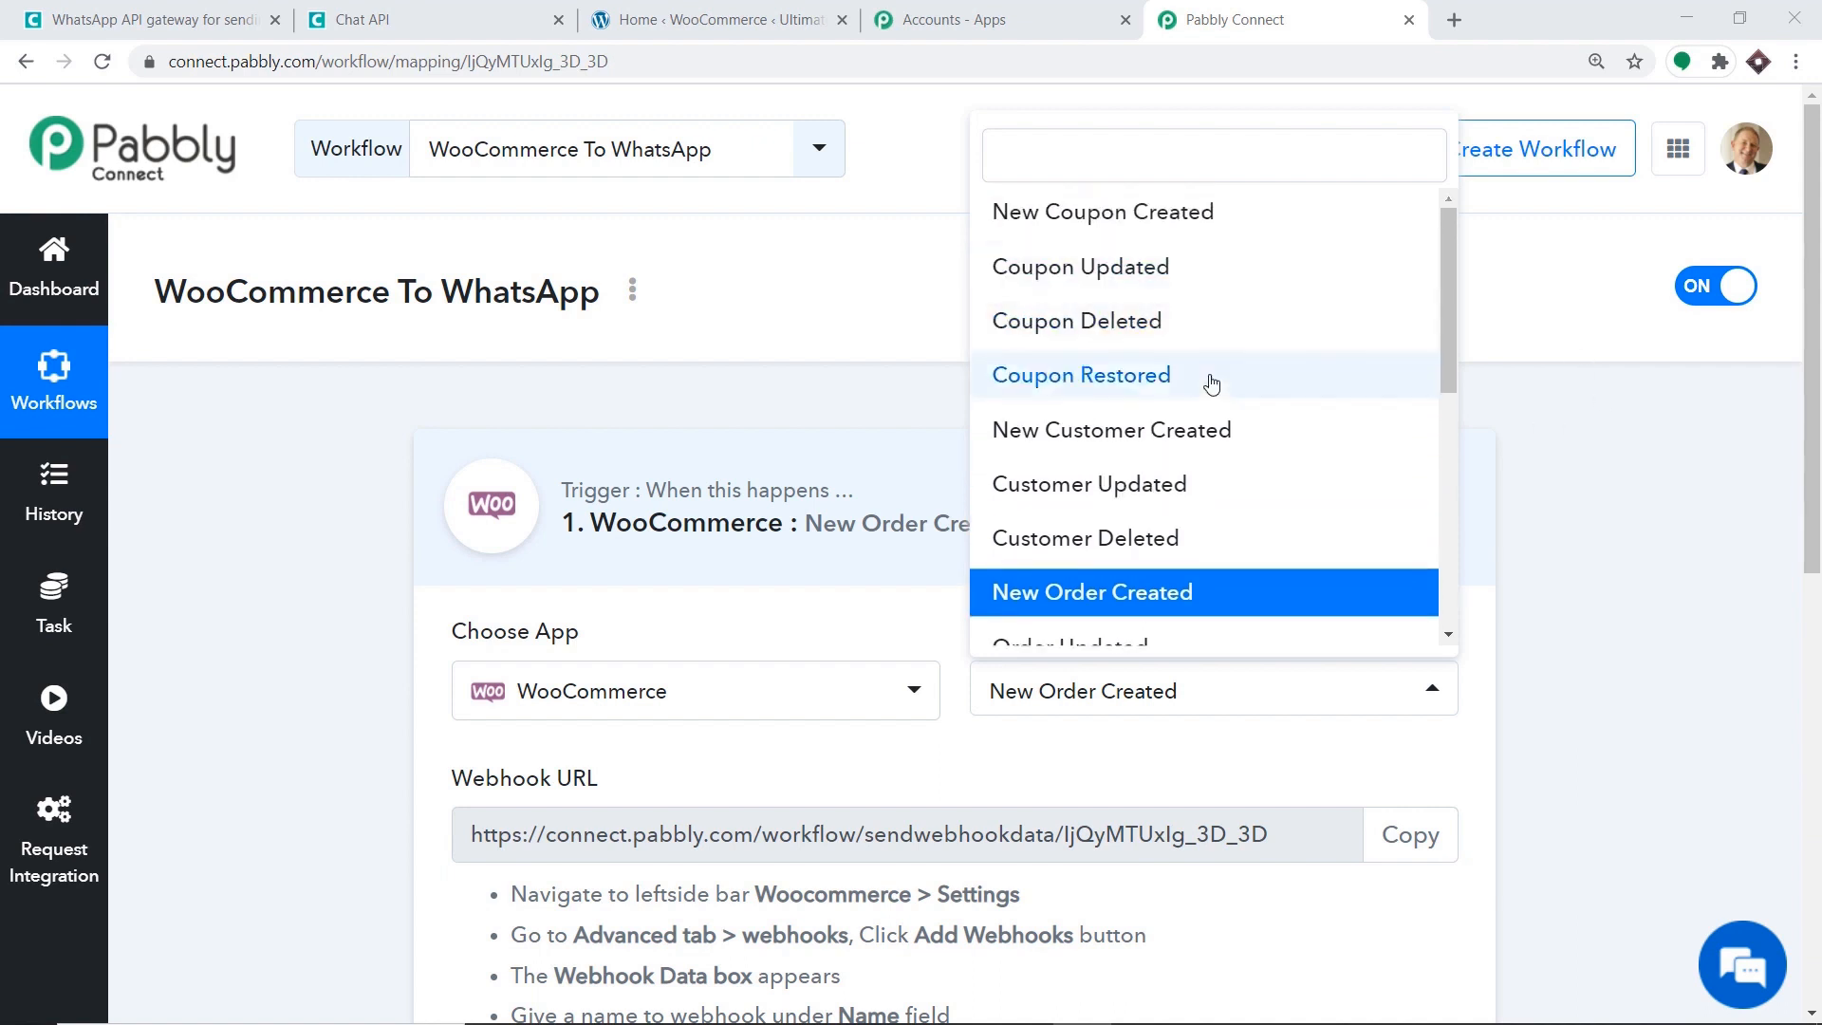
scroll(1211, 382, down, 4)
scroll(1077, 418, down, 2)
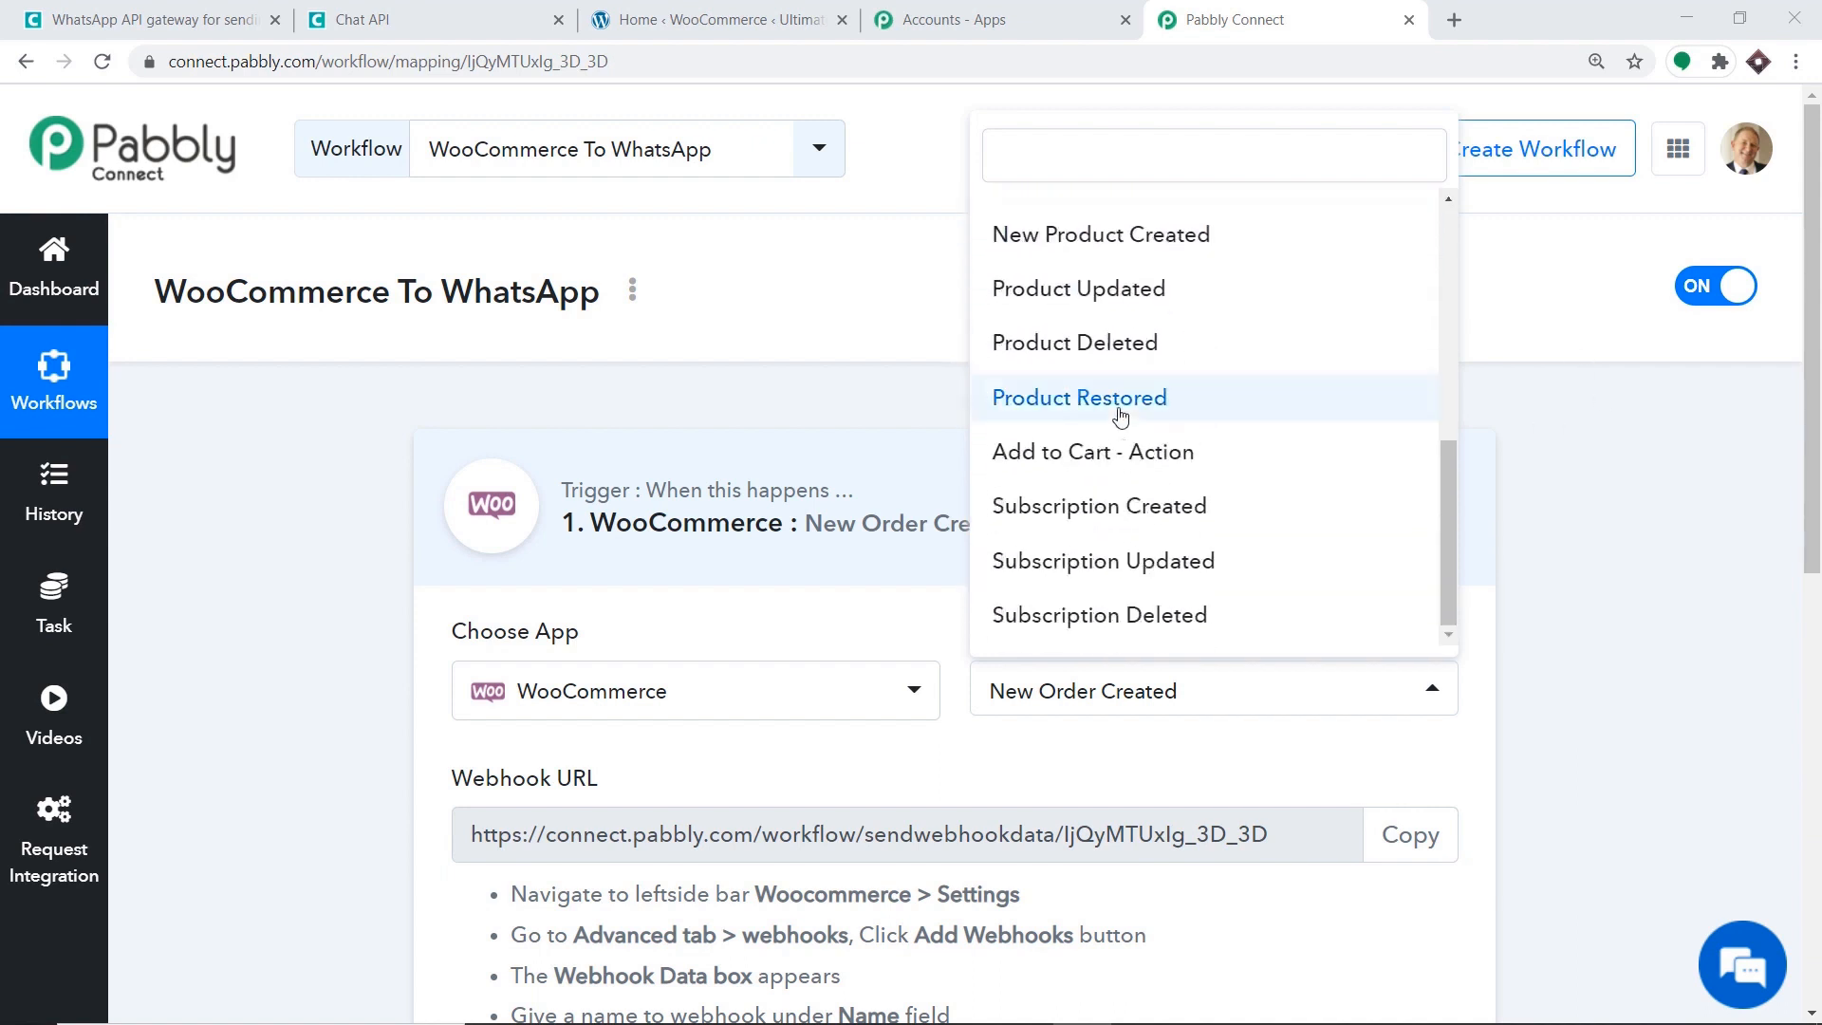
scroll(1101, 455, down, 1)
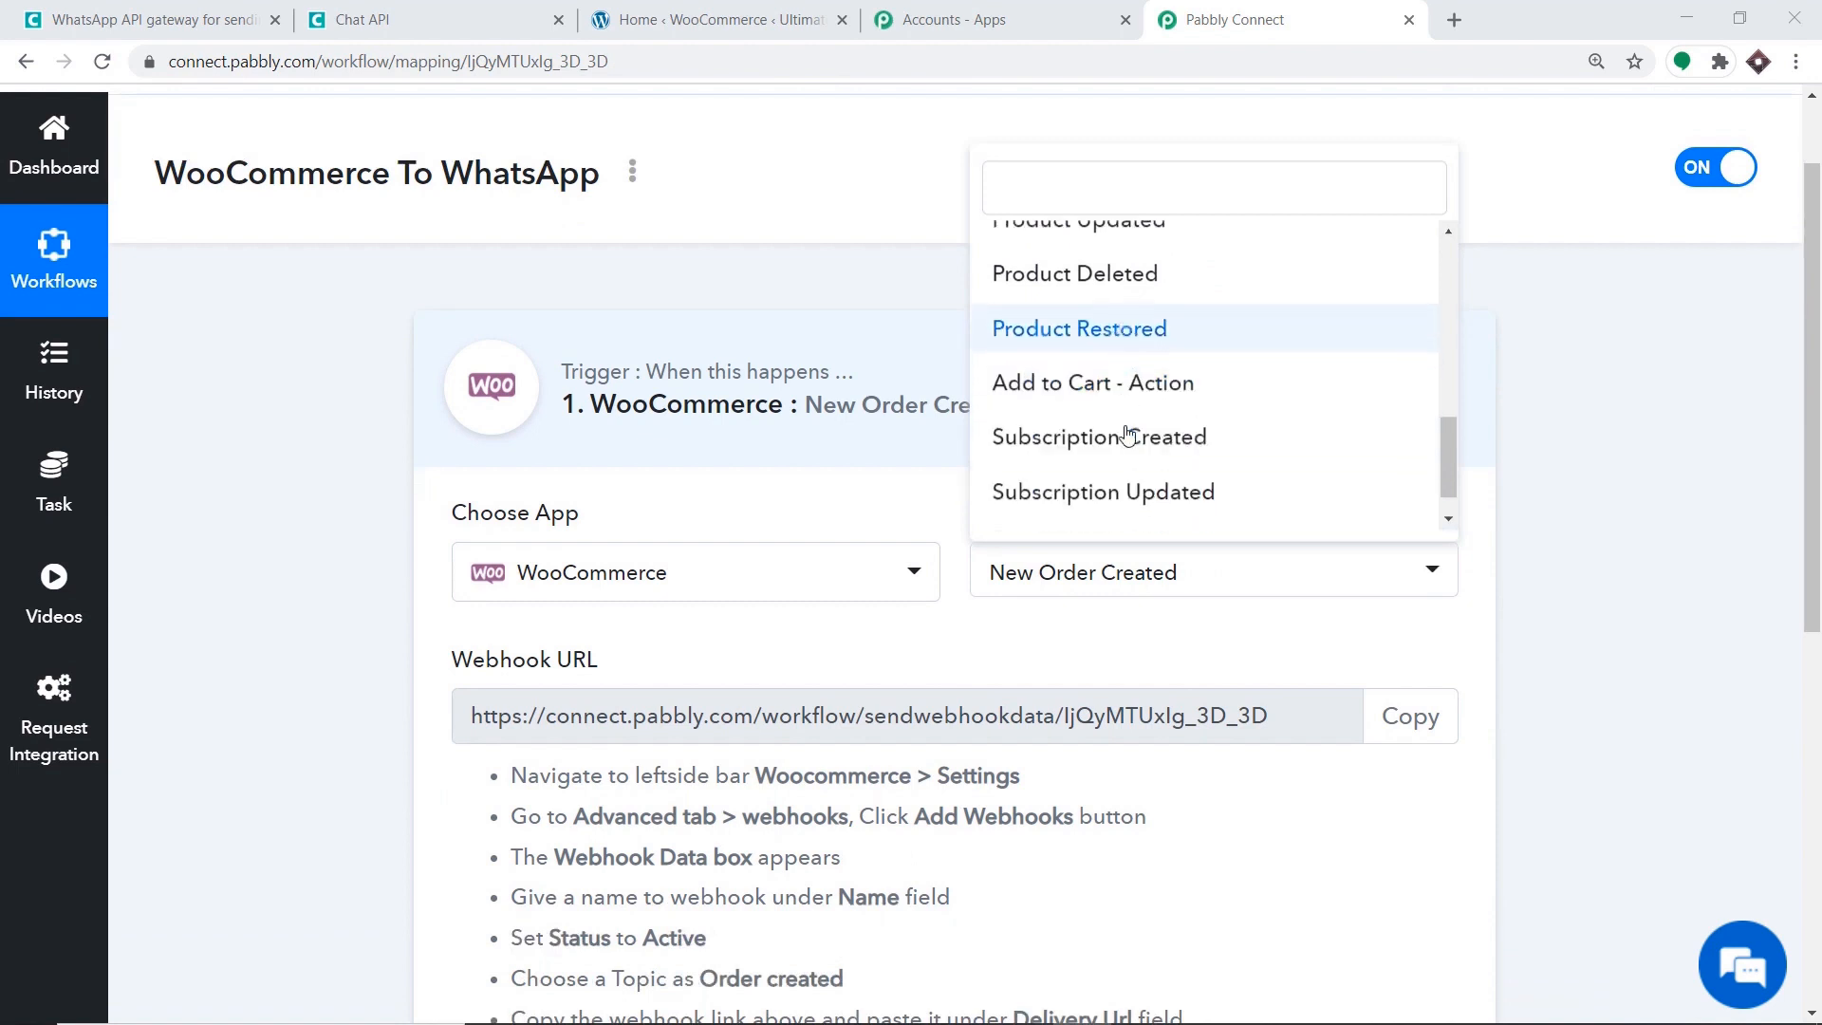
scroll(1129, 437, down, 1)
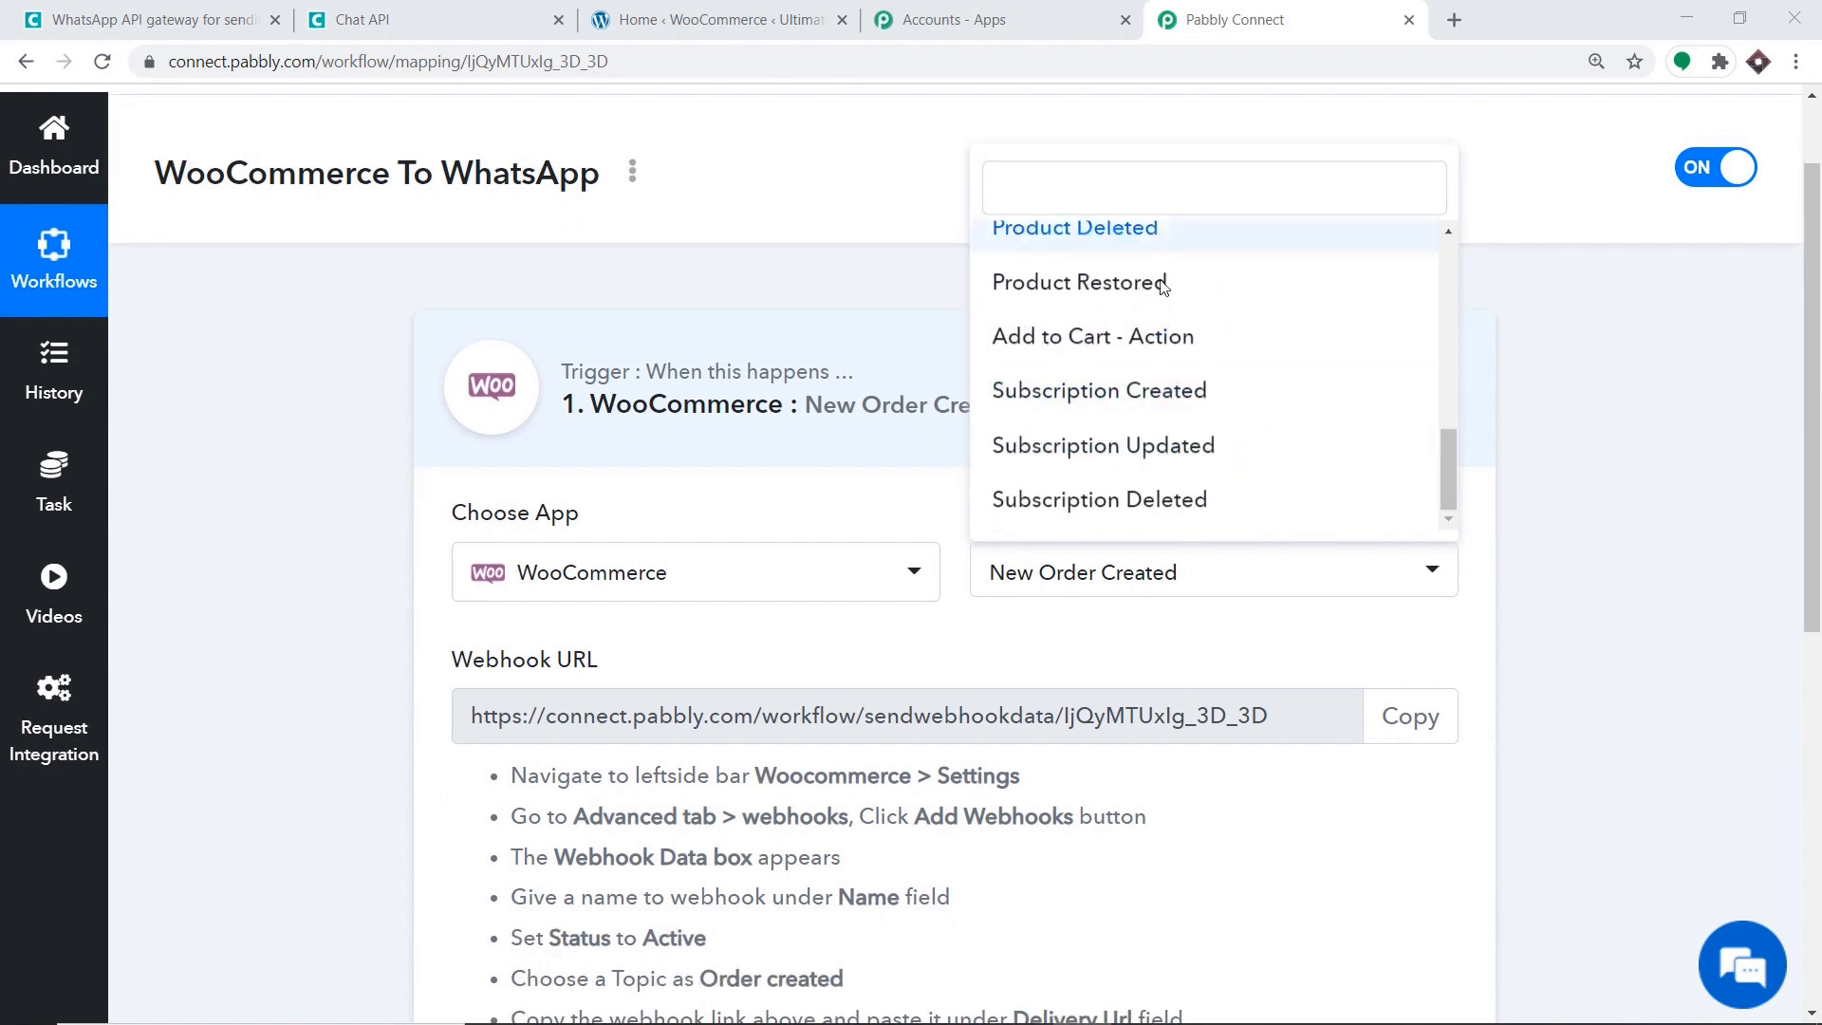
scroll(1101, 266, up, 5)
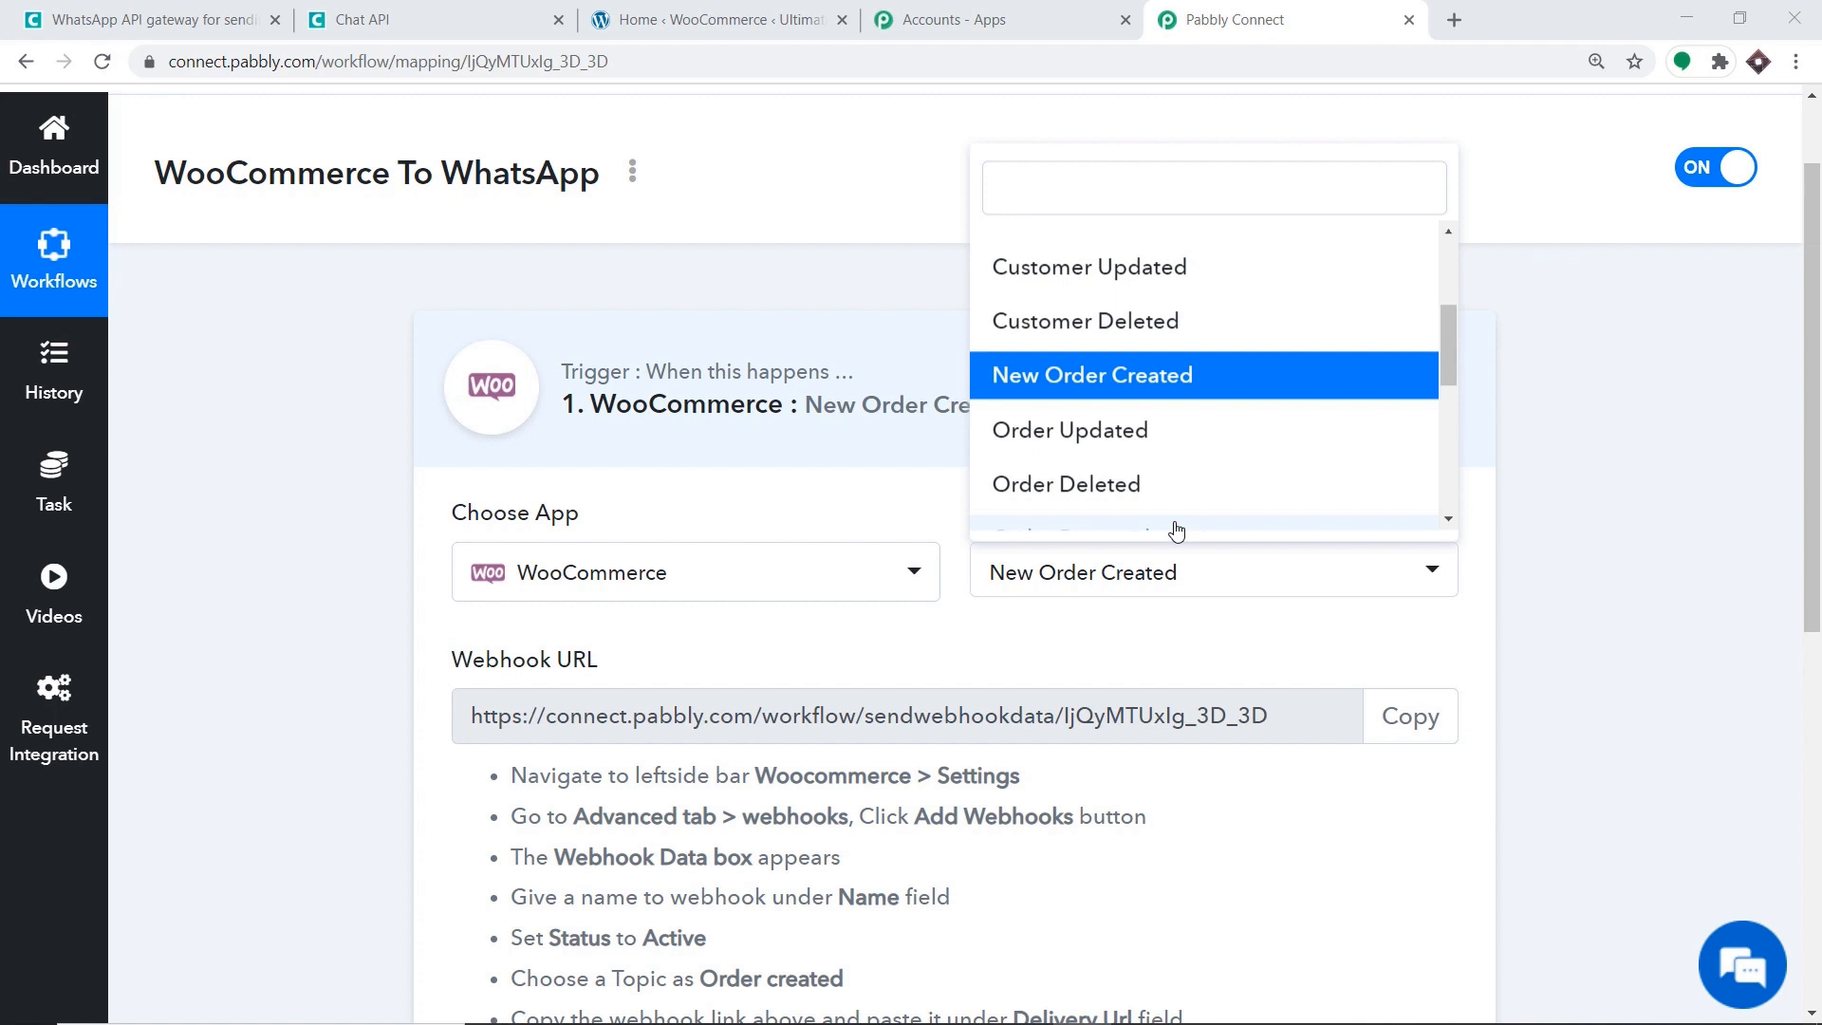
click(975, 651)
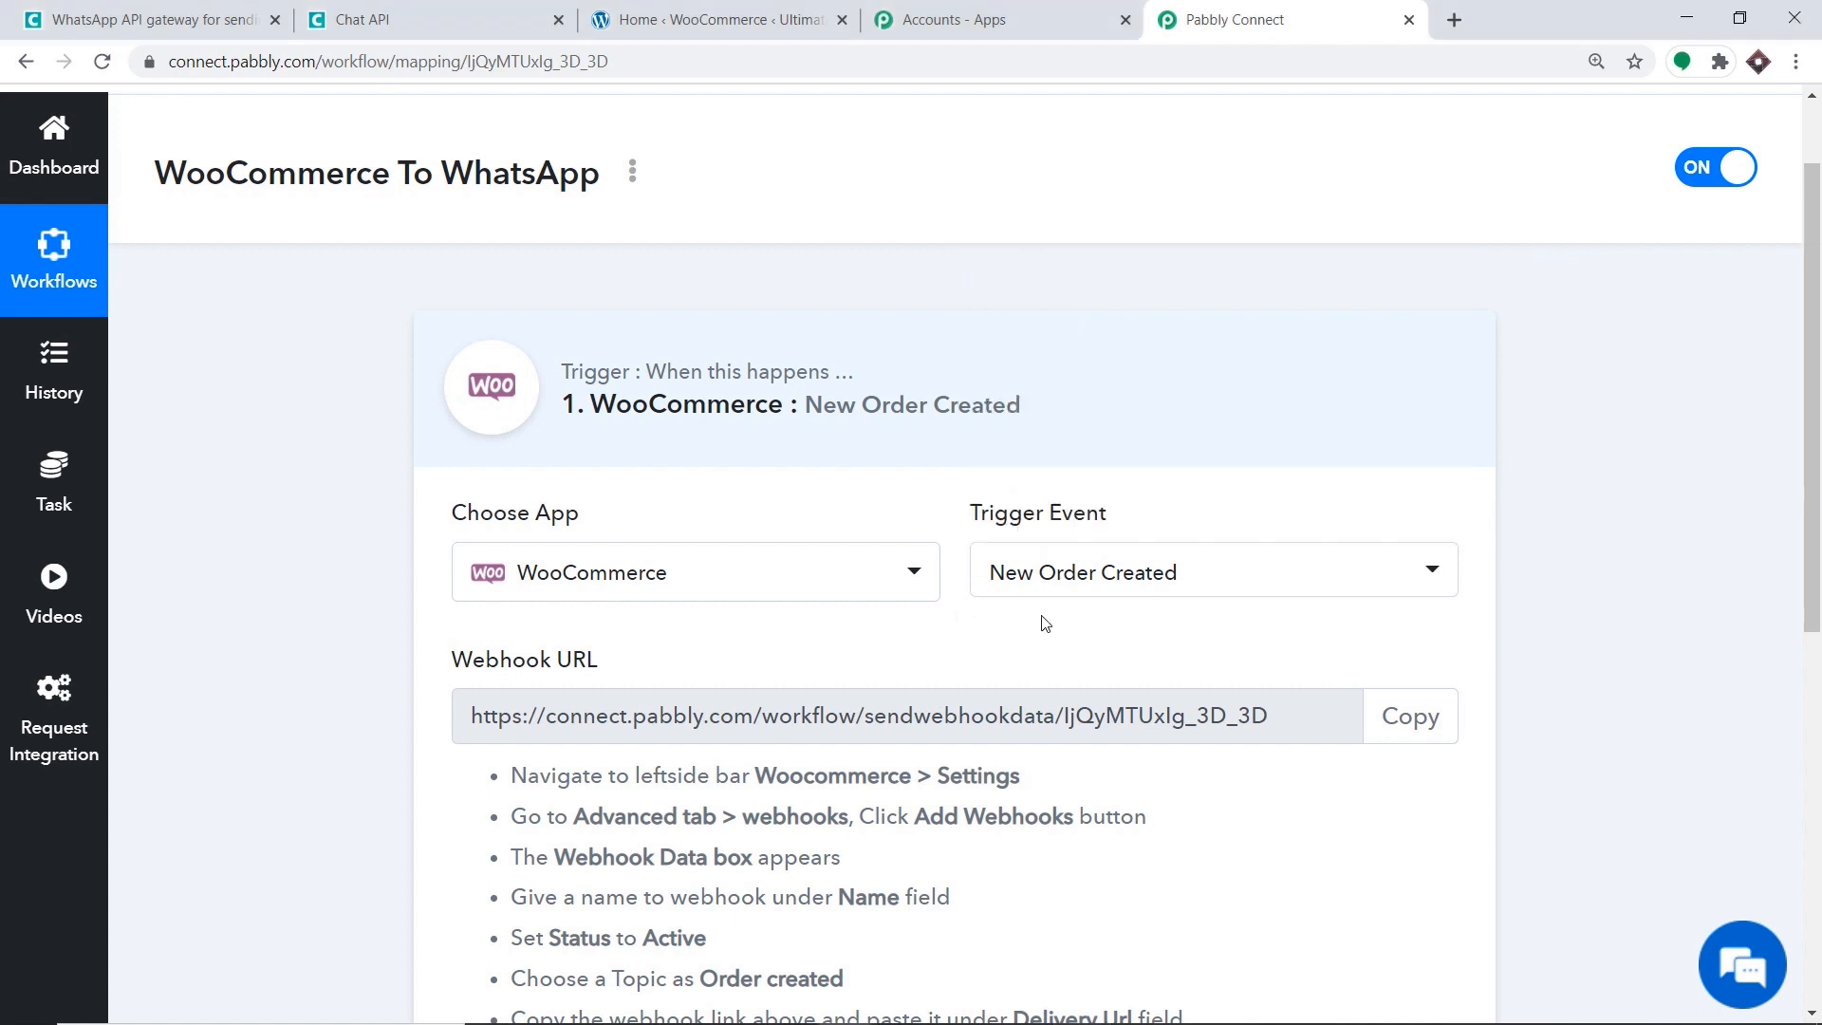
scroll(1819, 392, down, 2)
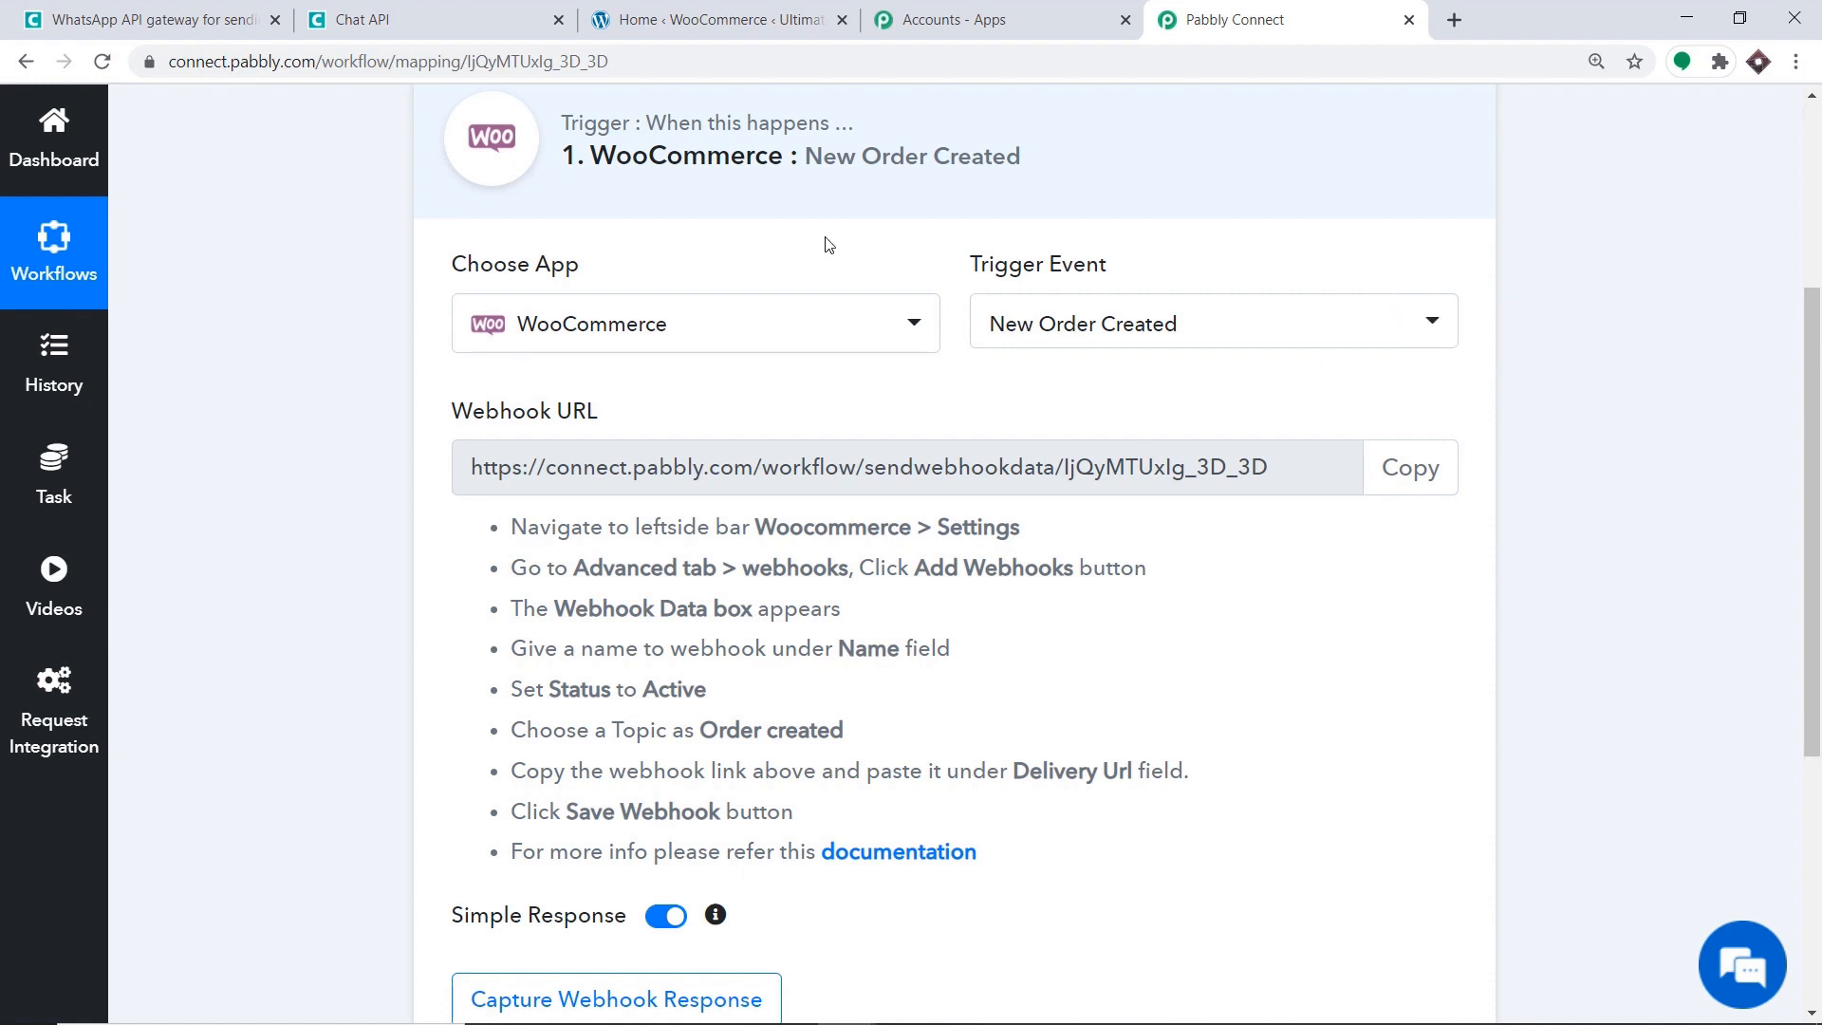
In the WooCommerce admin, go to Settings > Advanced > Webhooks and add a new webhook.
click(721, 18)
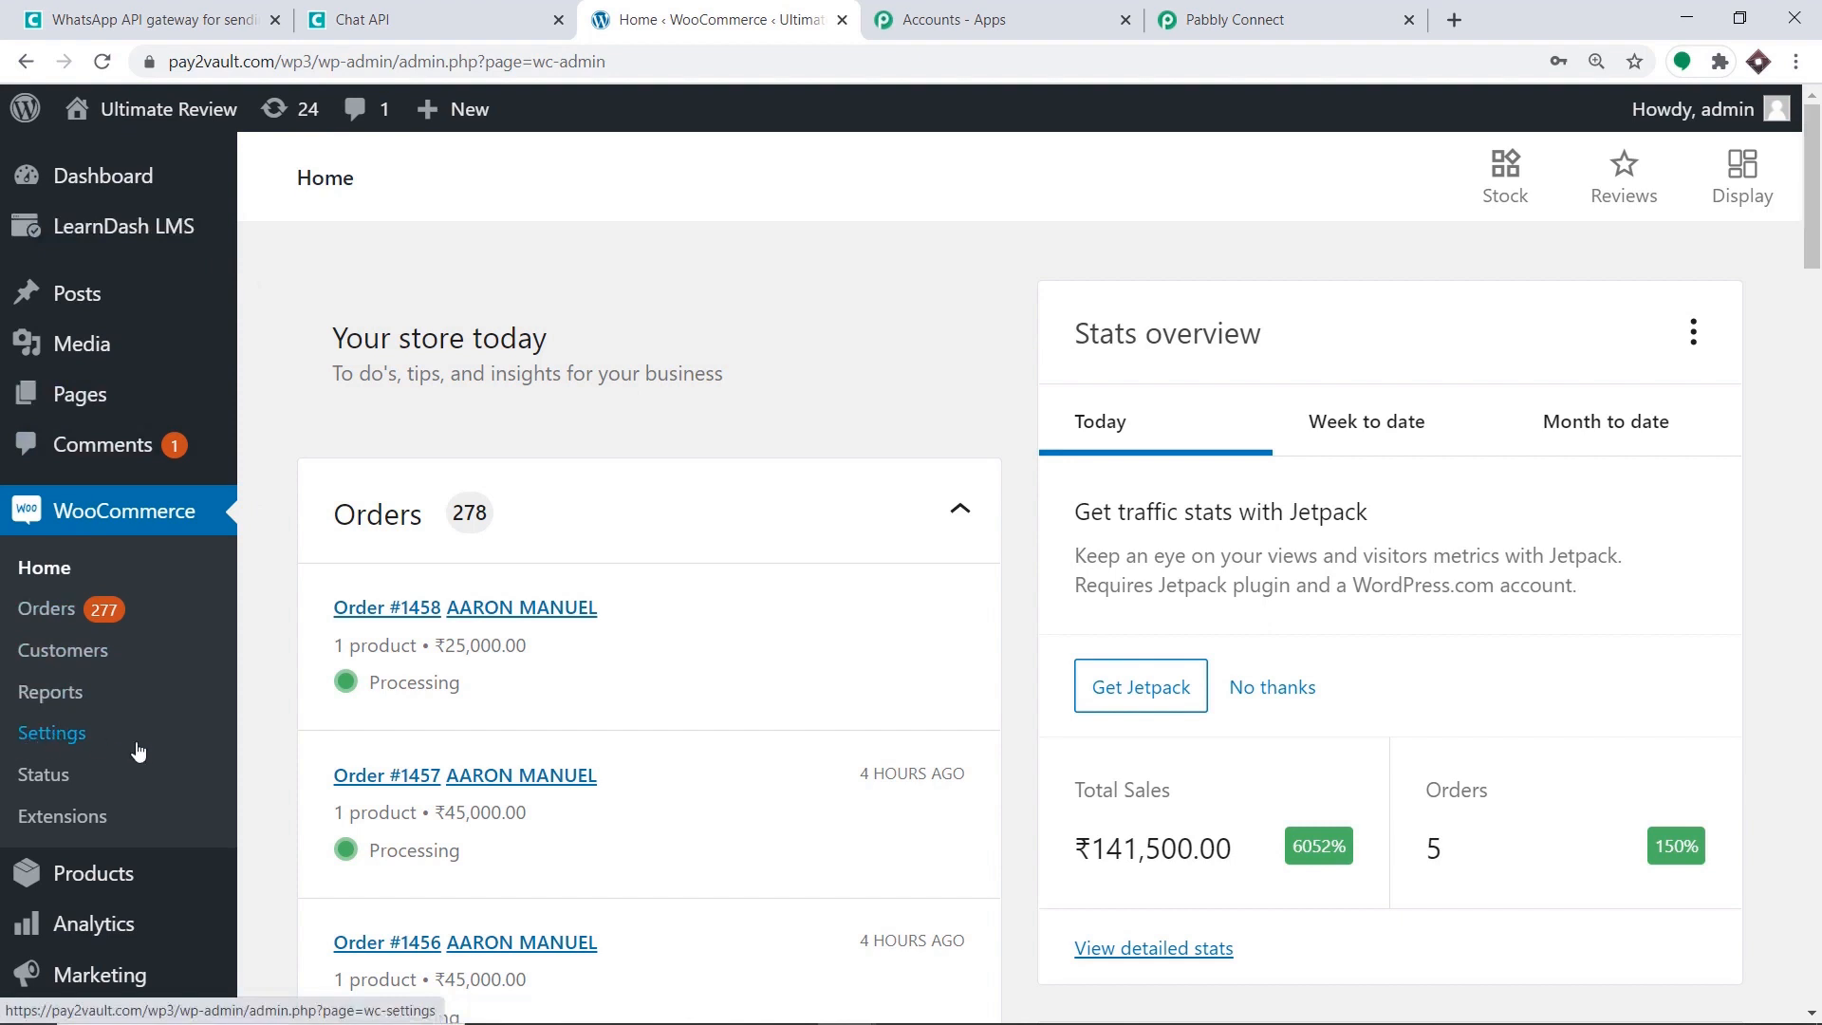
click(50, 739)
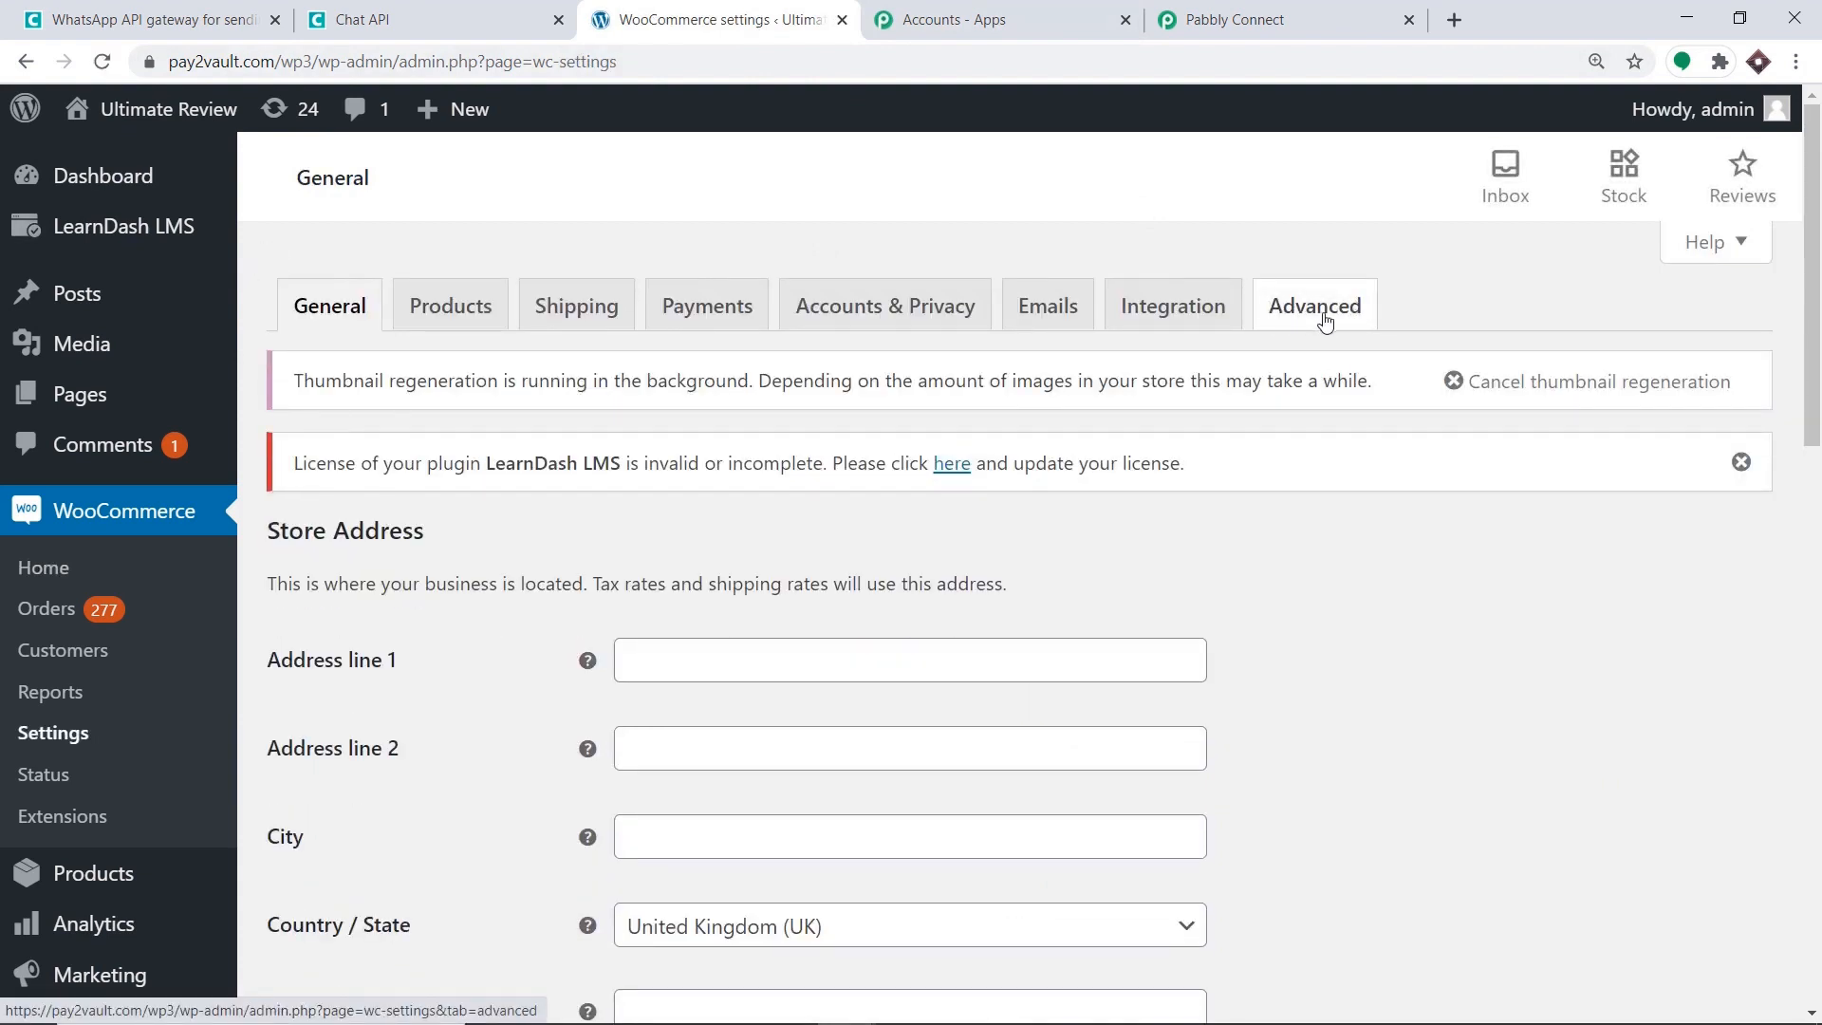
click(1325, 322)
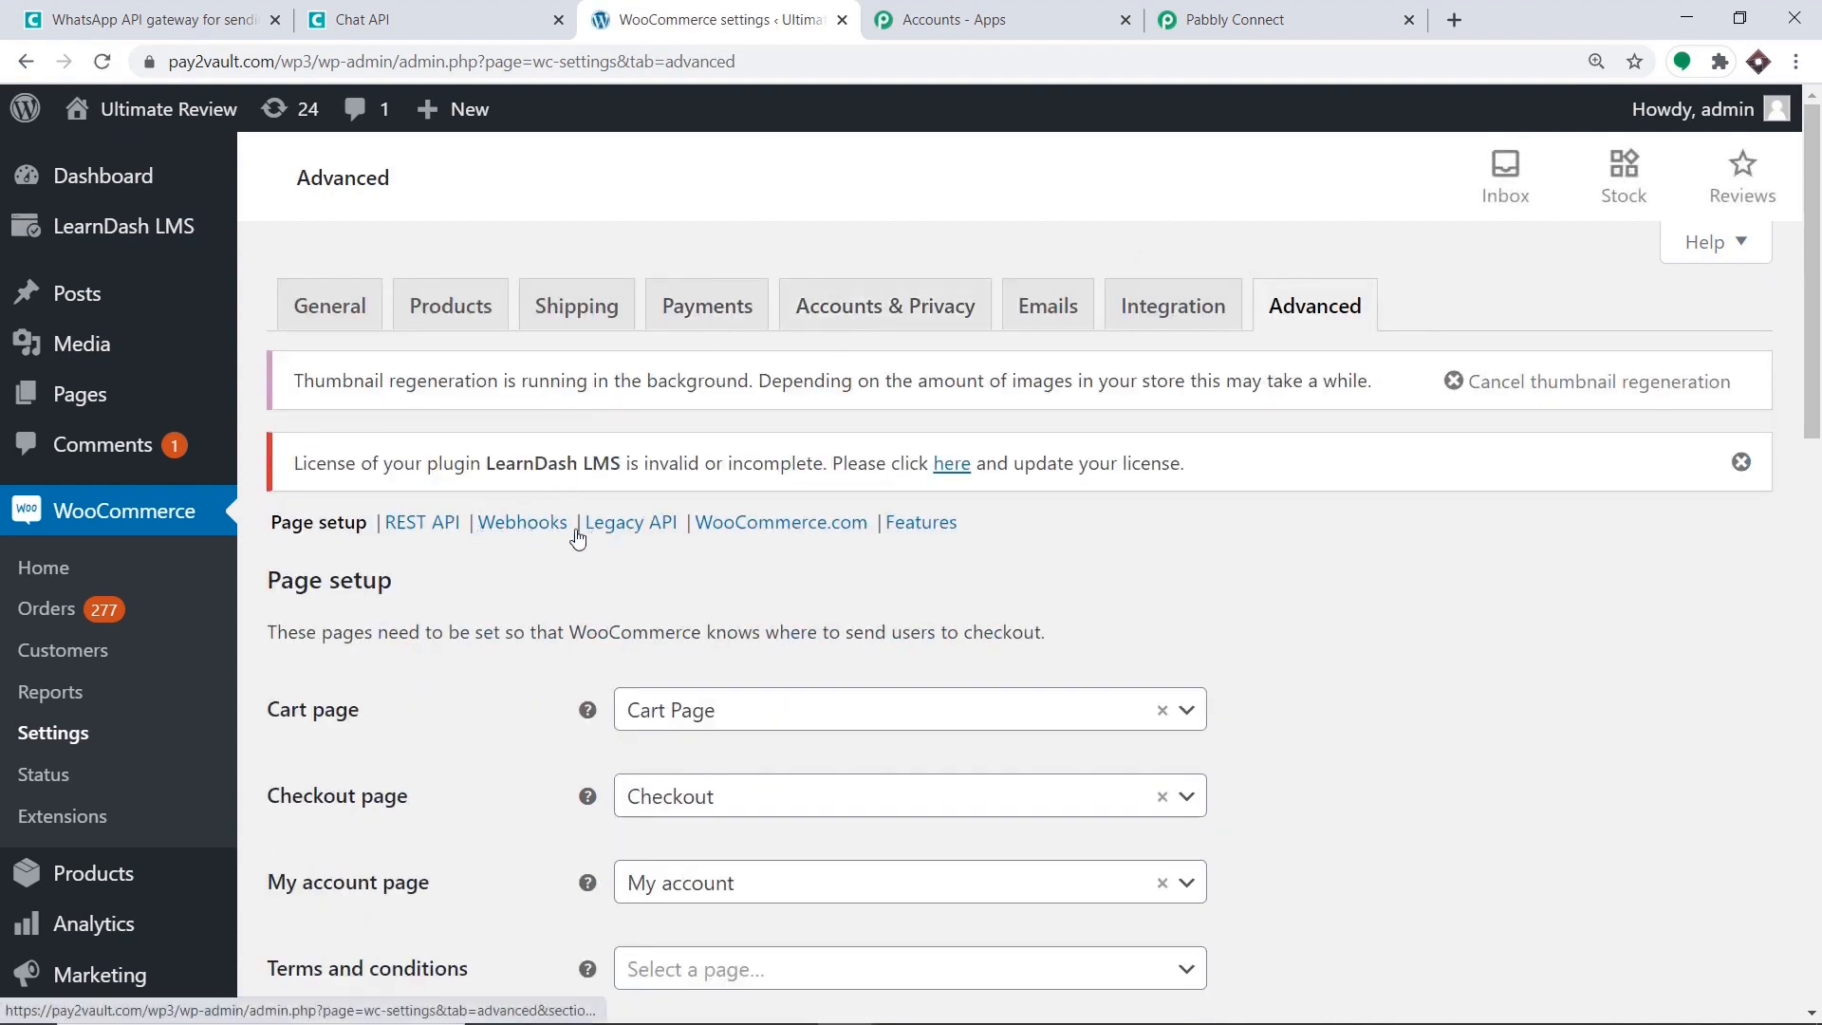
click(538, 527)
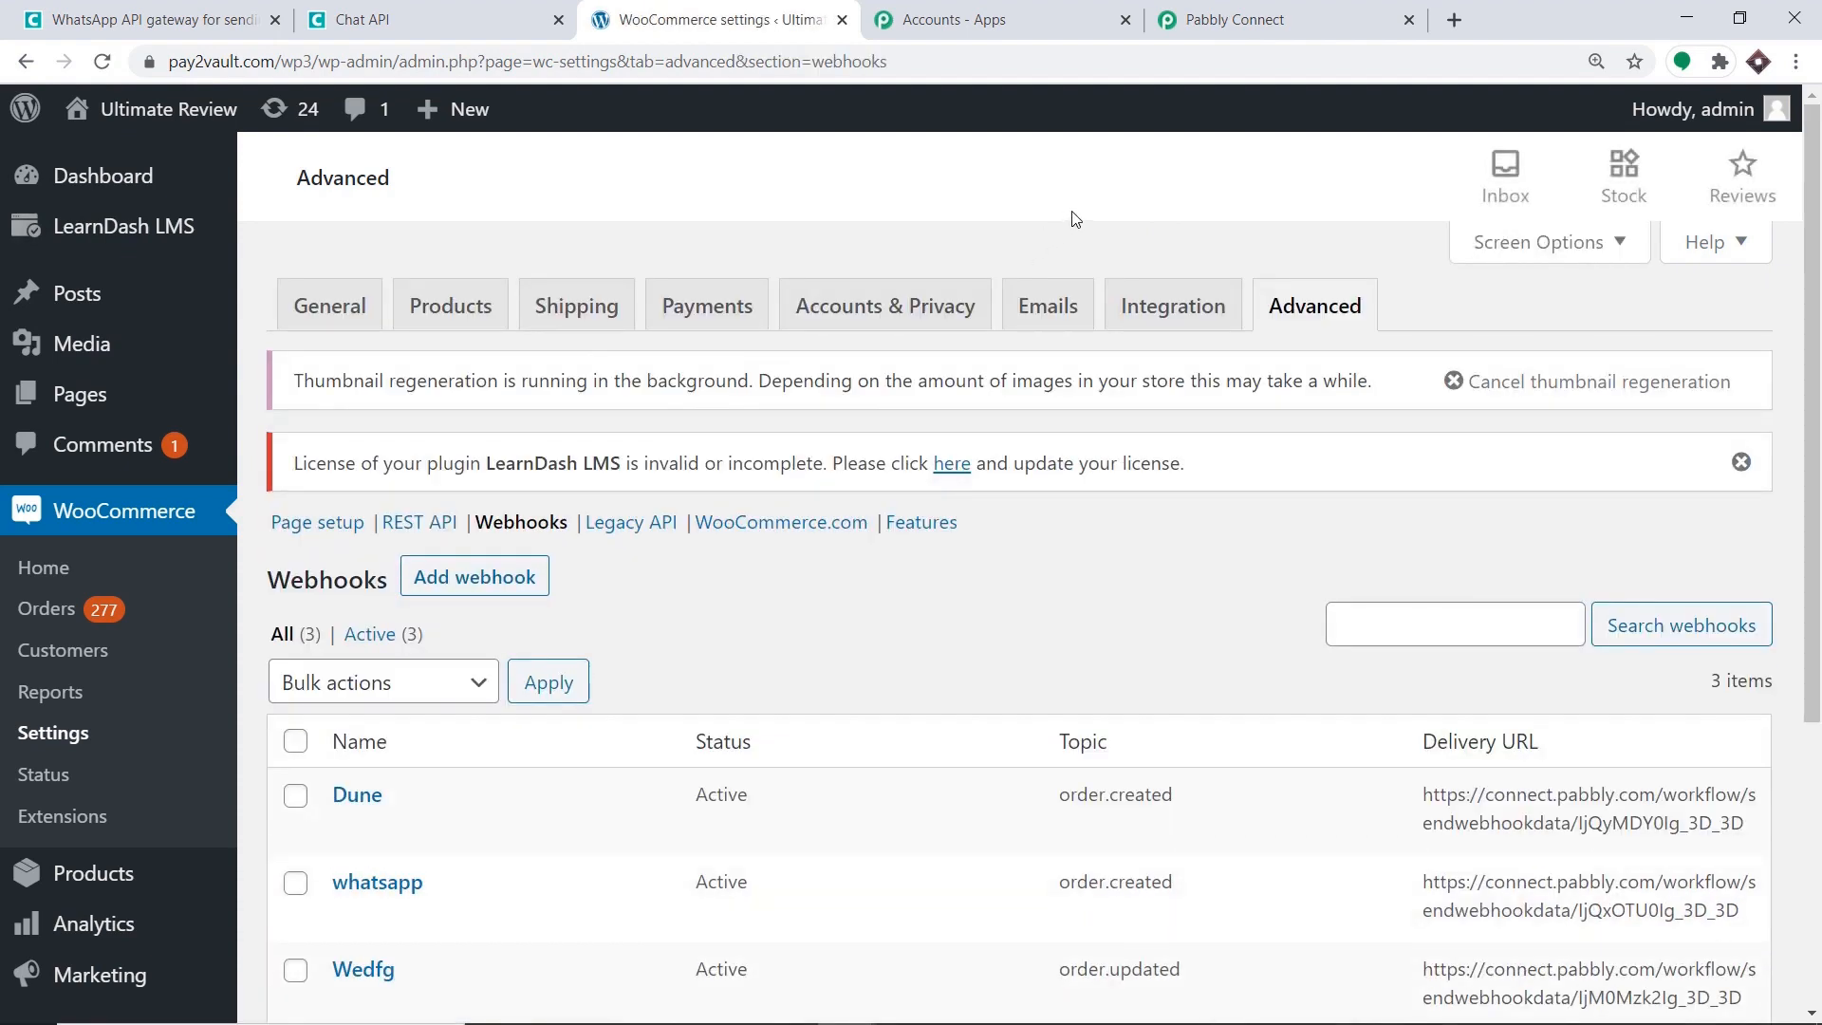
scroll(1091, 275, down, 2)
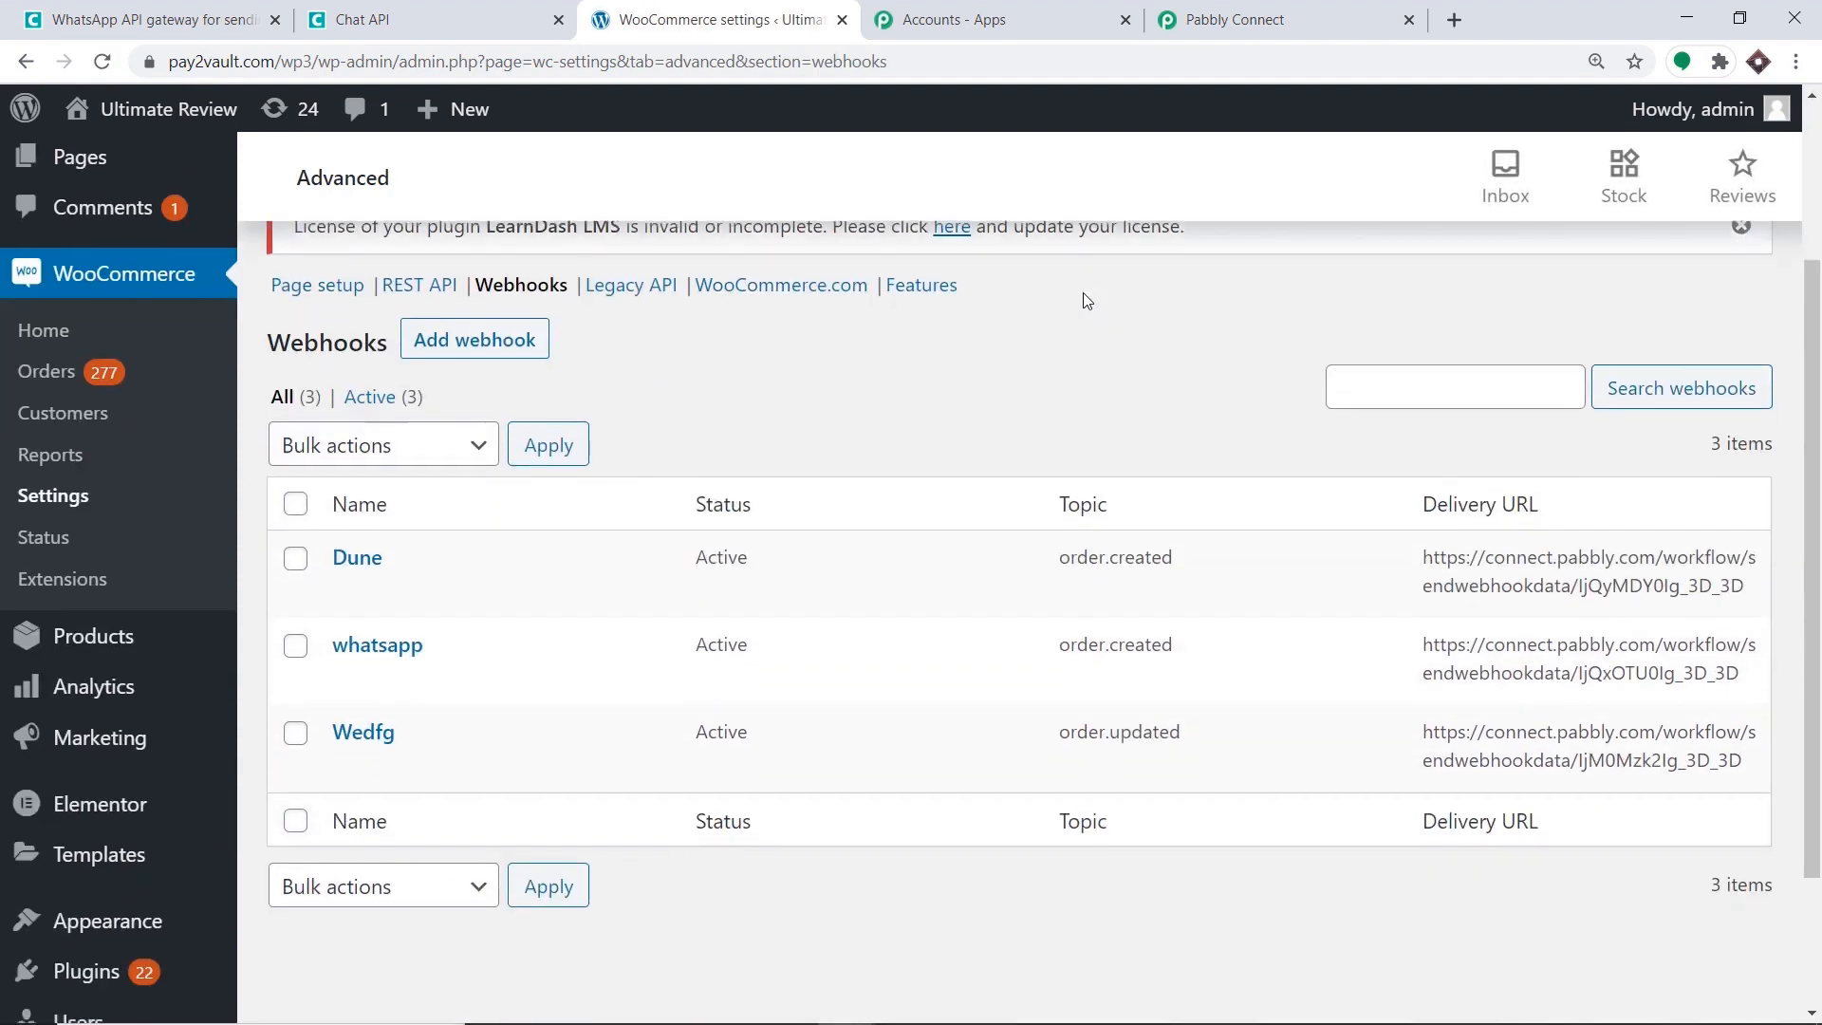
click(465, 347)
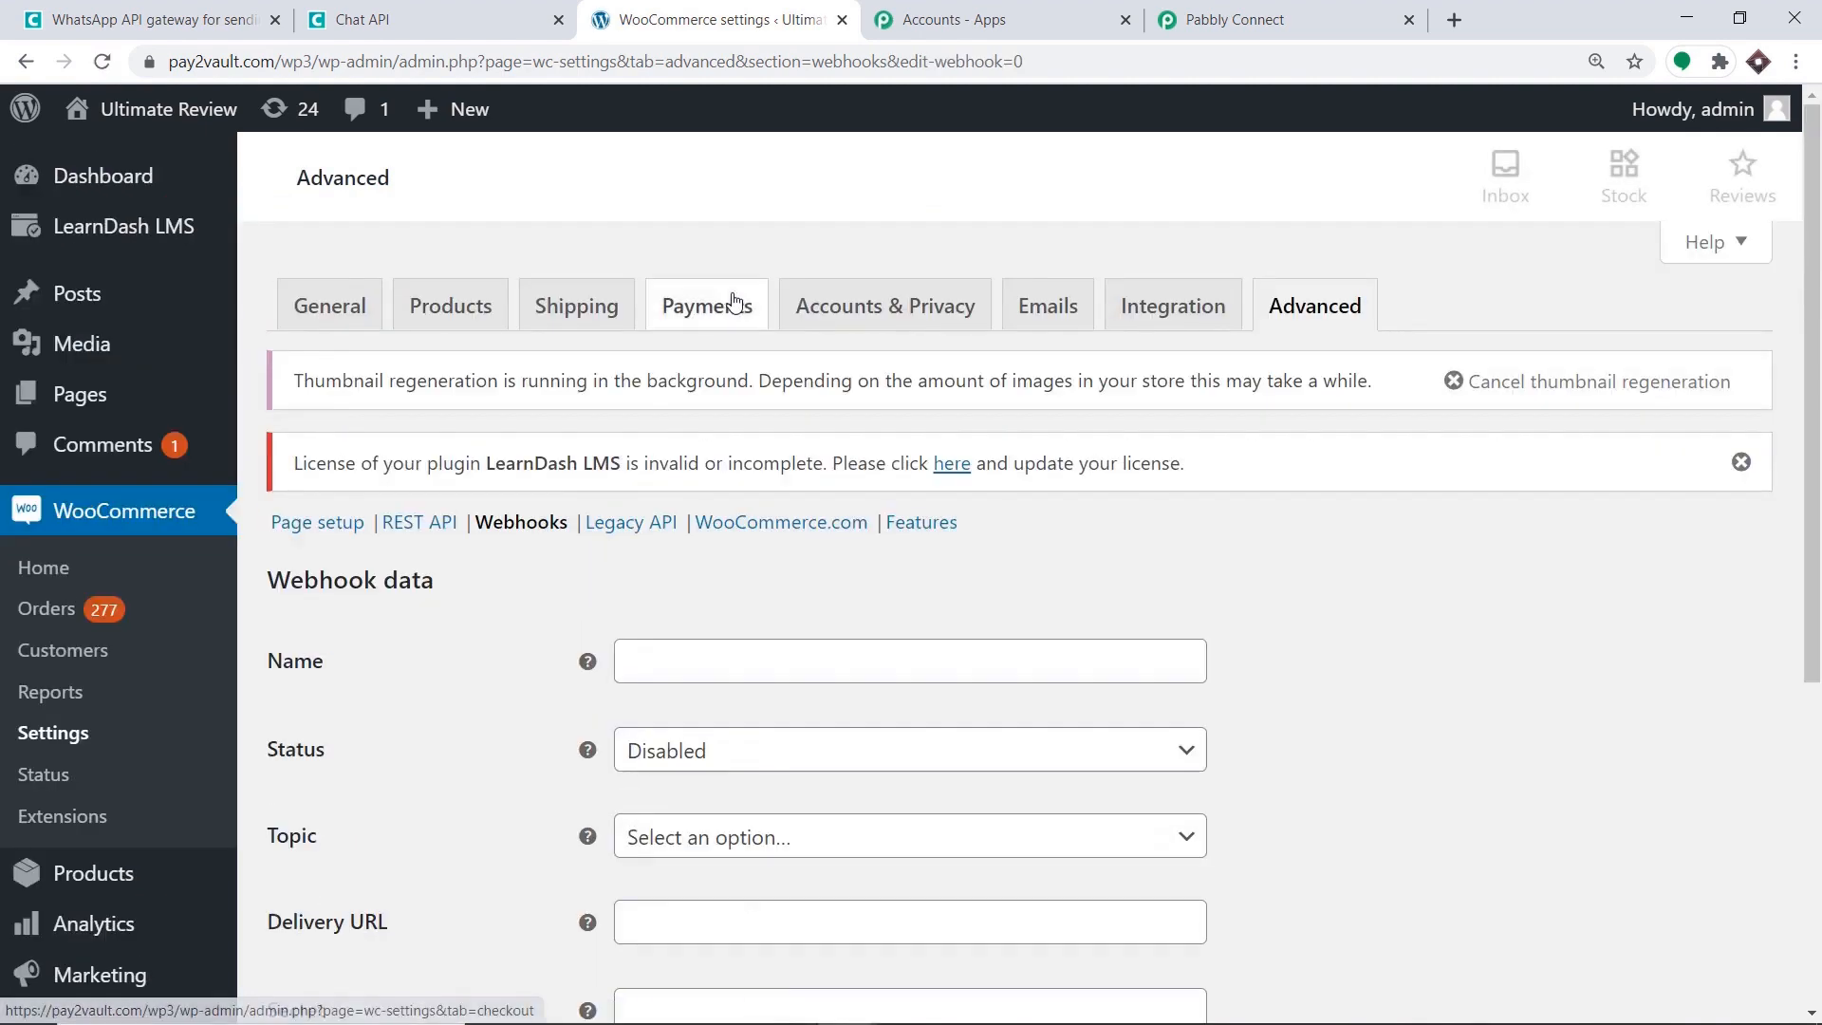
Name the webhook 'WhatsApp Integration', set it Active with topic Order created.
scroll(739, 299, down, 3)
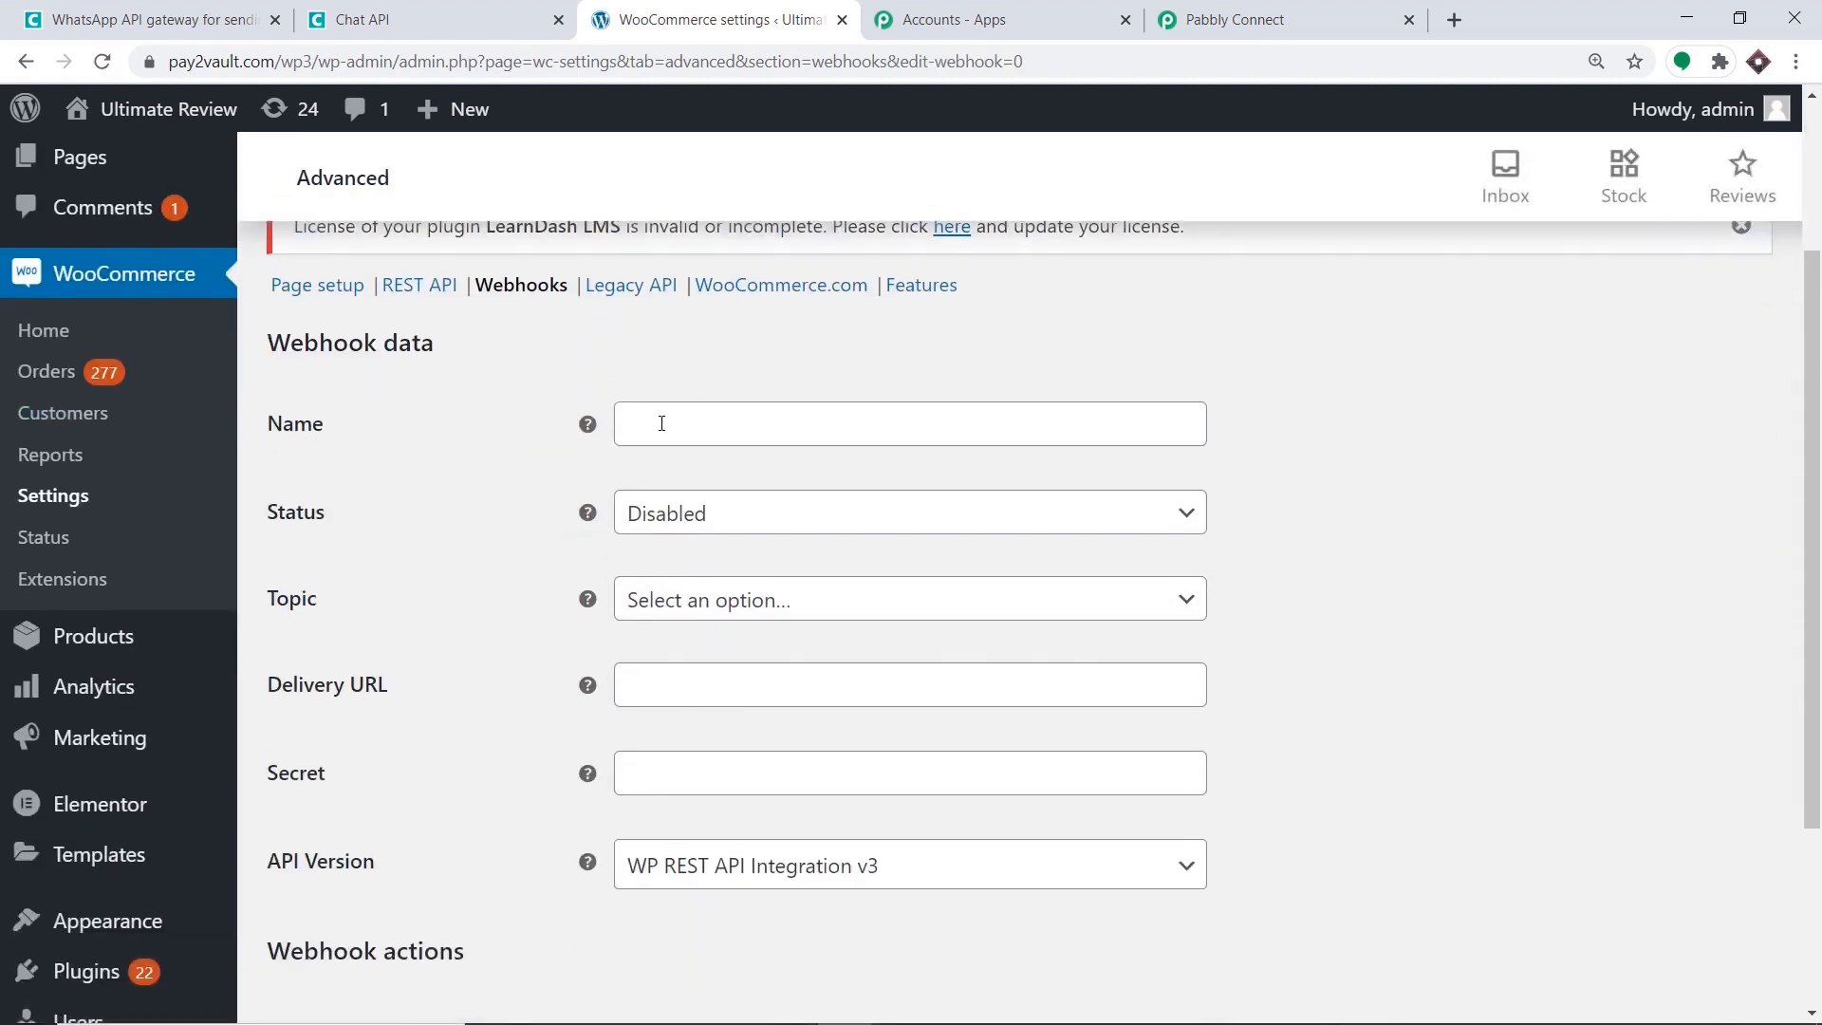
click(663, 424)
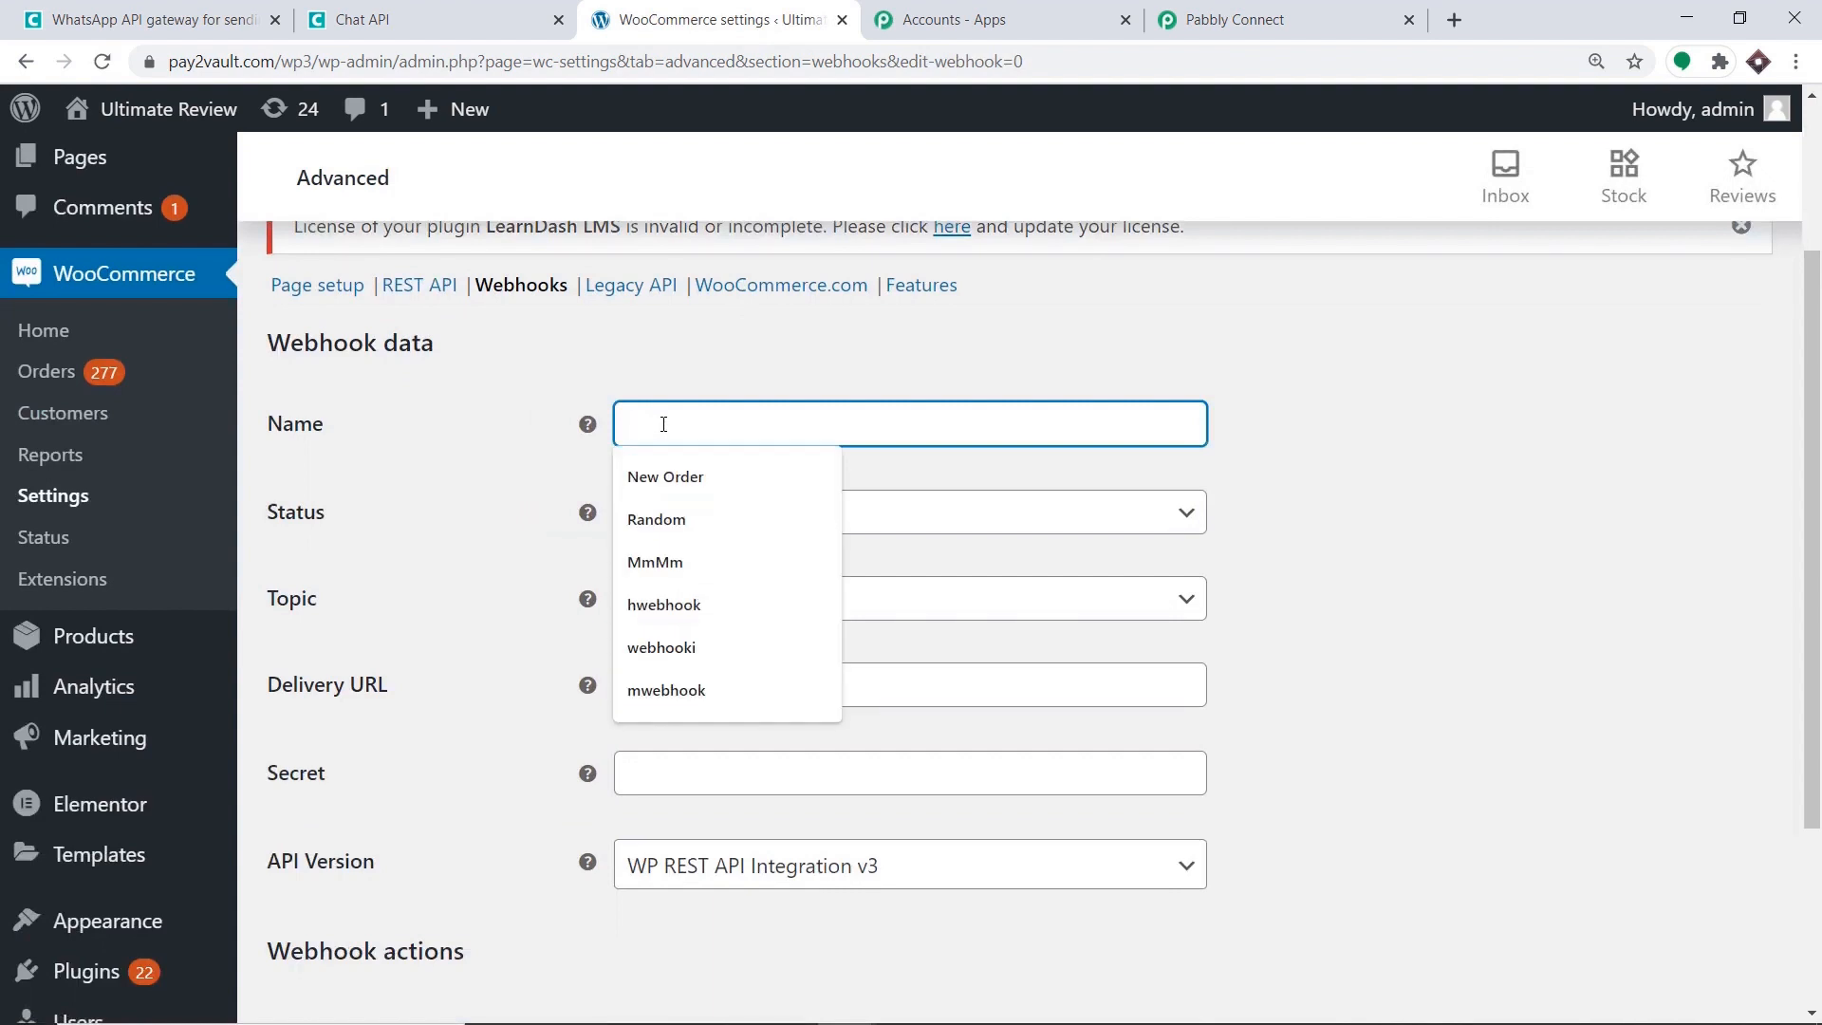
text(Wha)
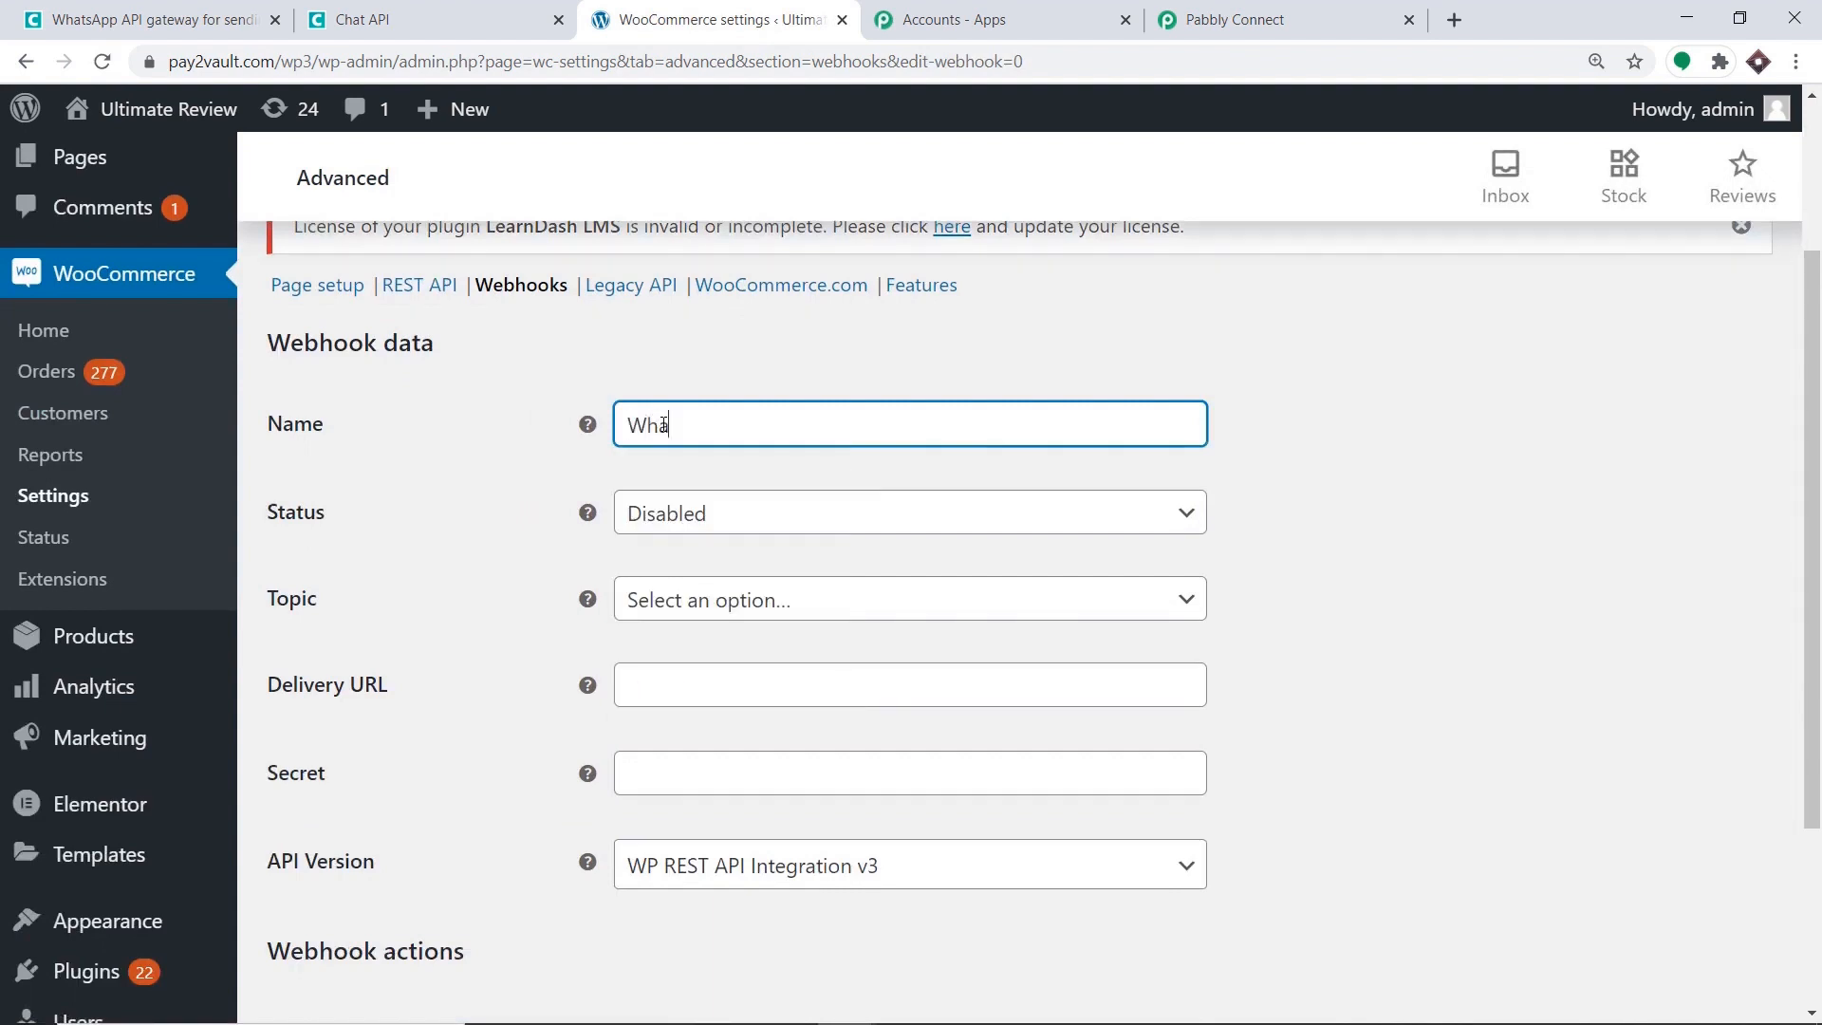
text(tsApp Integration)
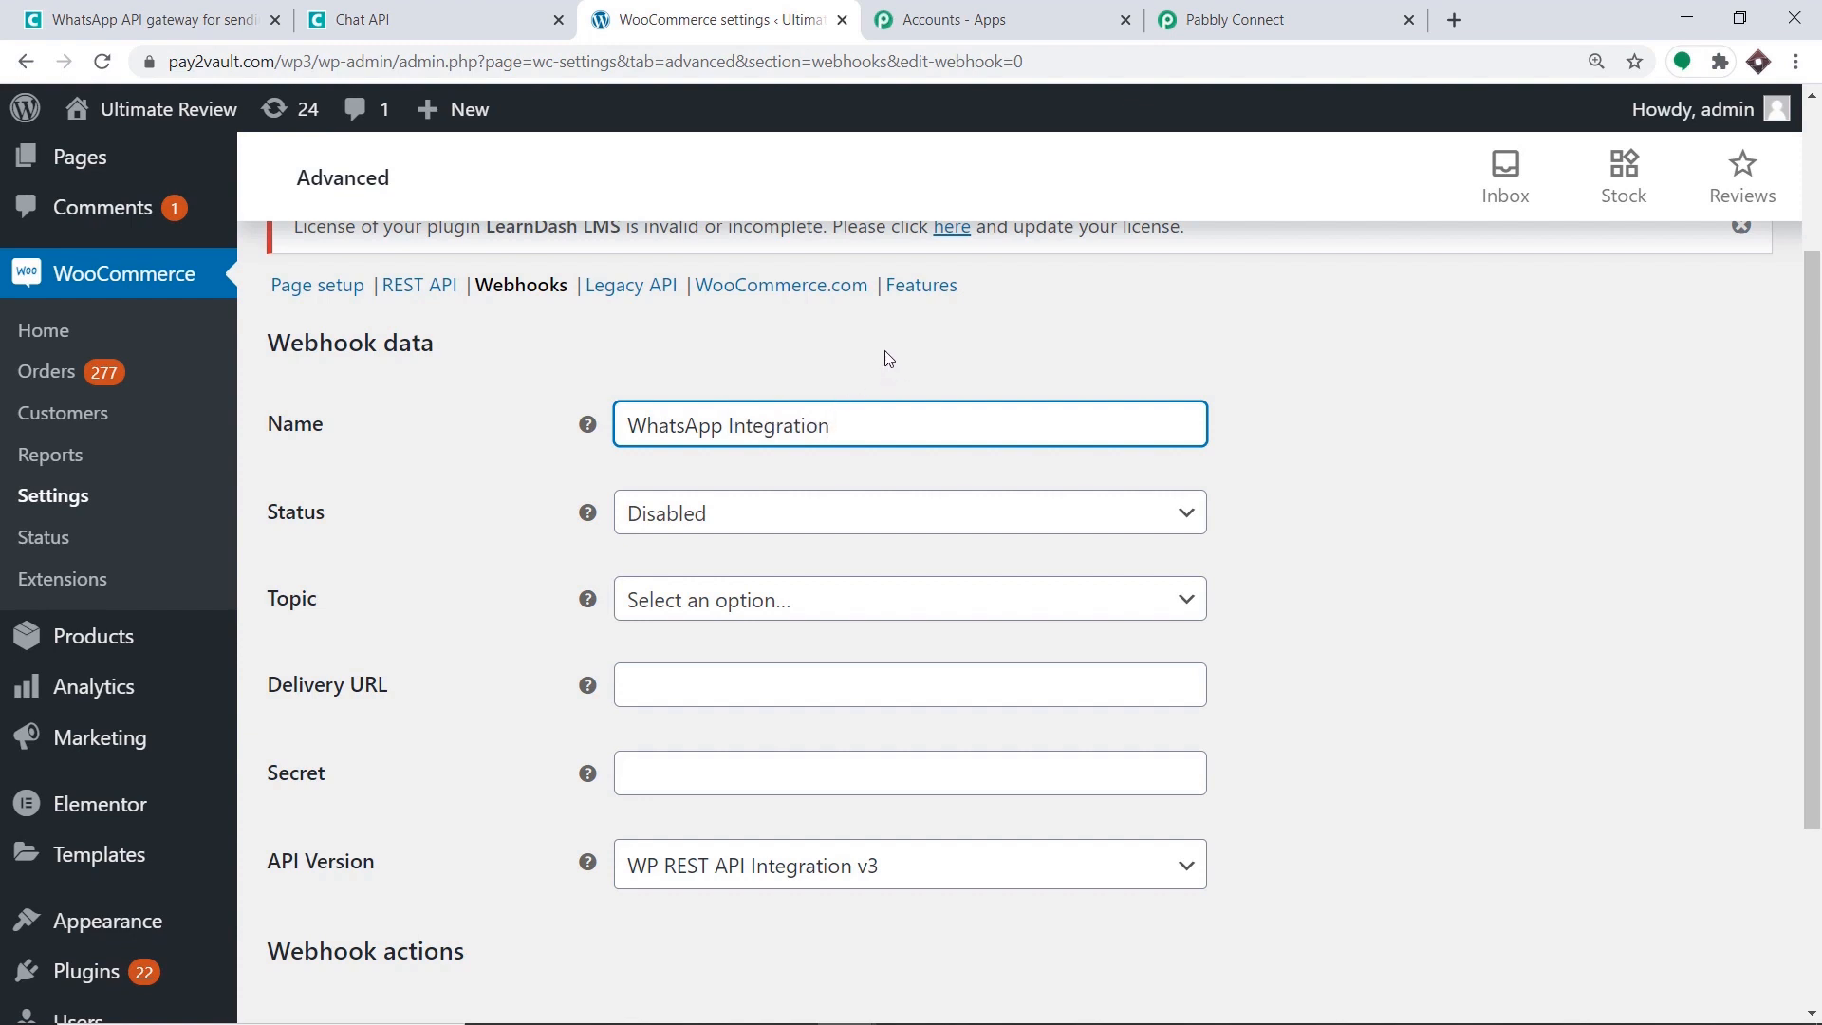
scroll(1221, 418, down, 2)
scroll(1220, 425, up, 1)
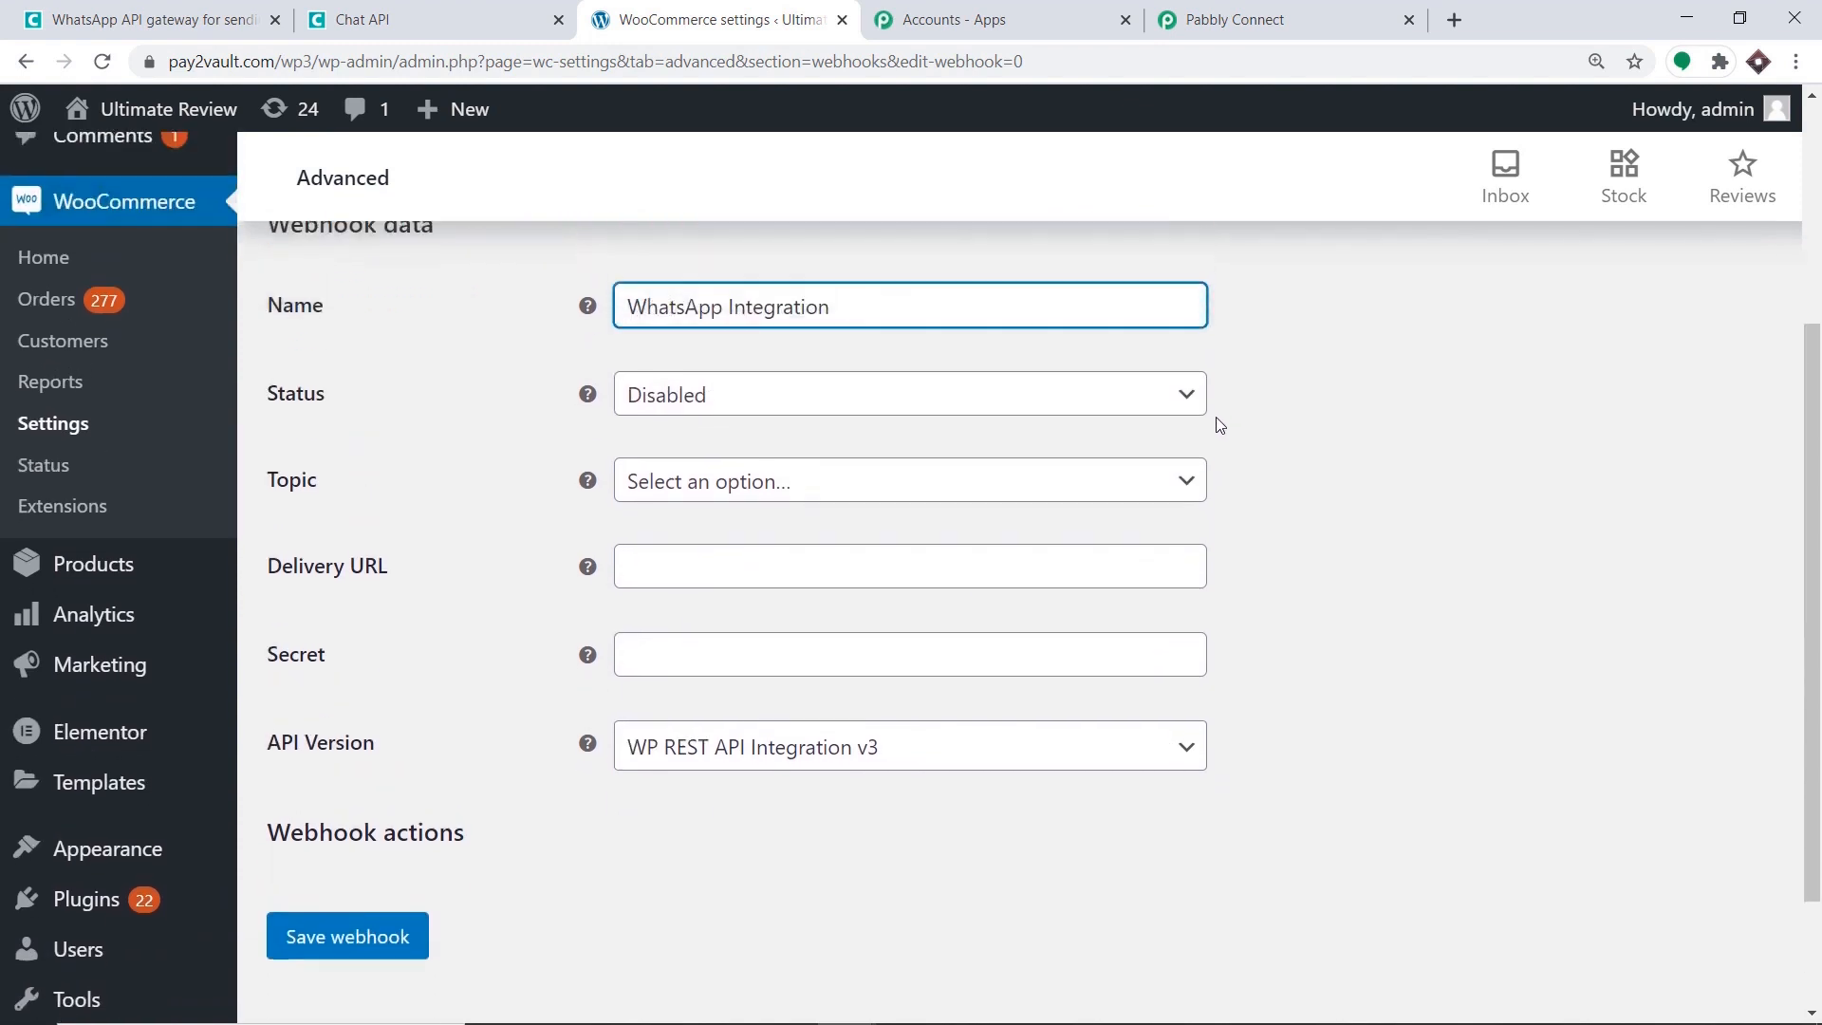
click(777, 400)
click(760, 453)
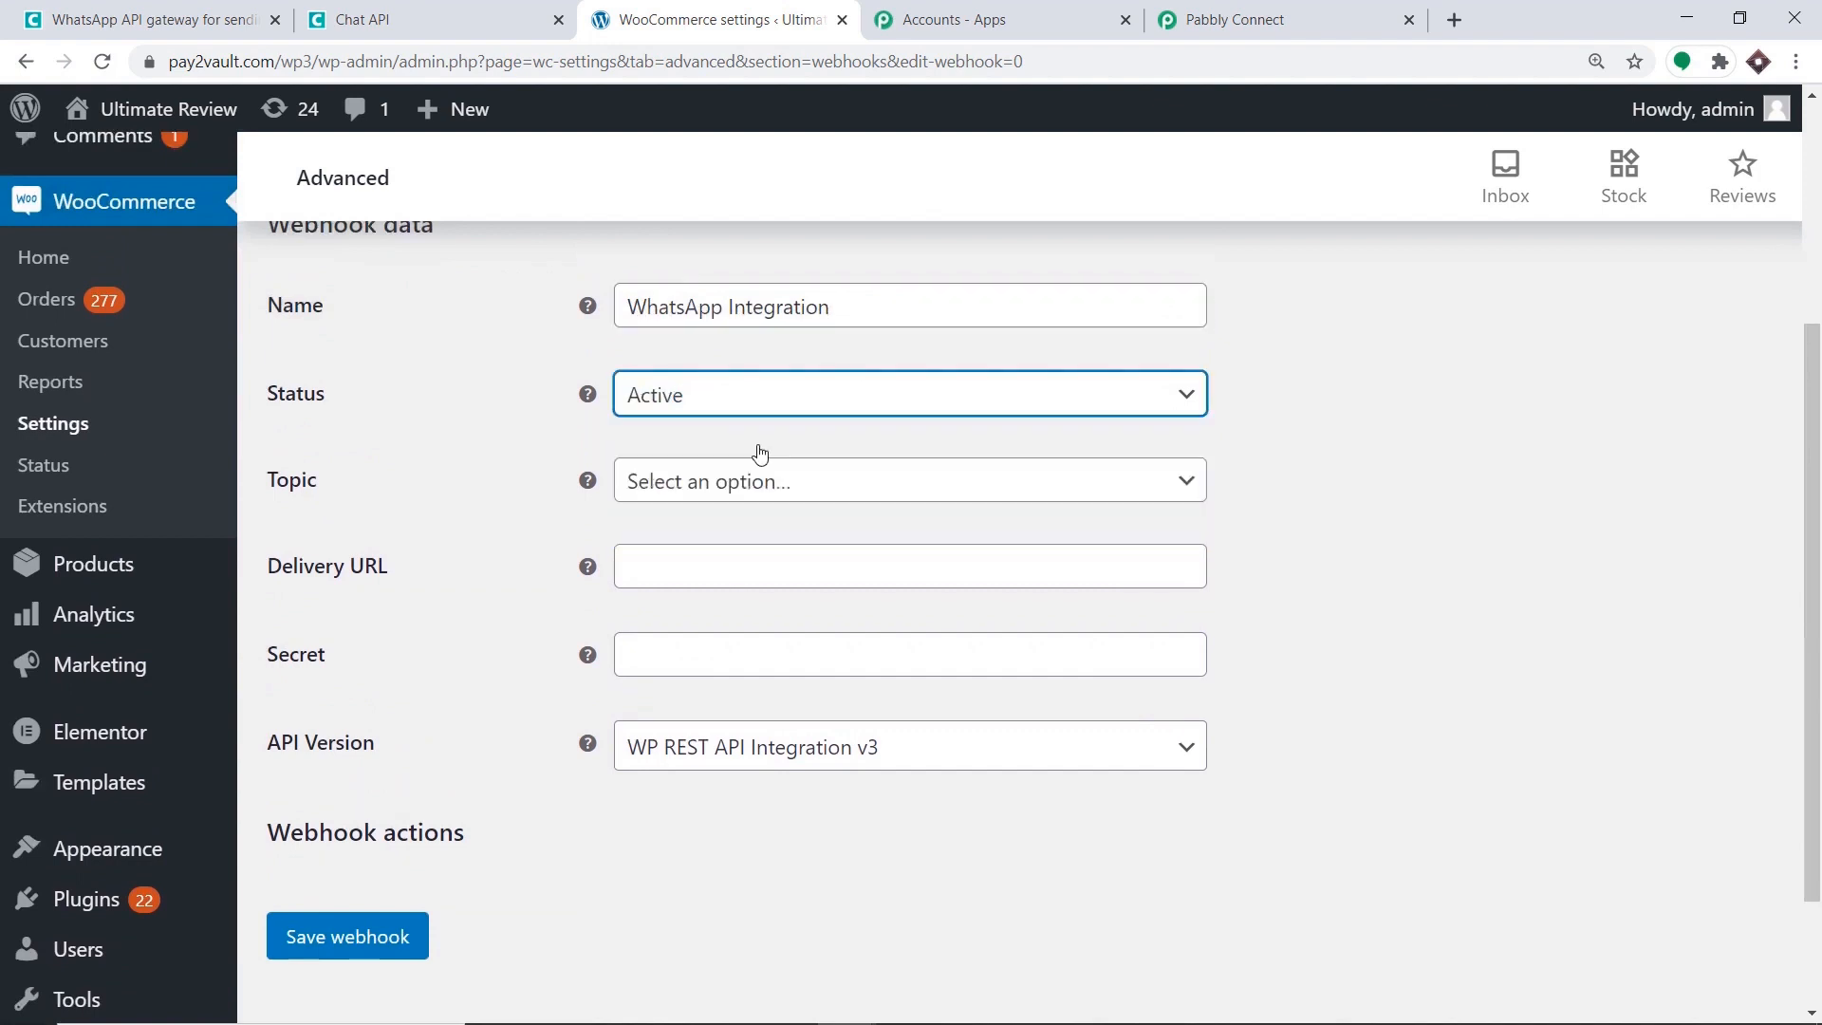
click(901, 493)
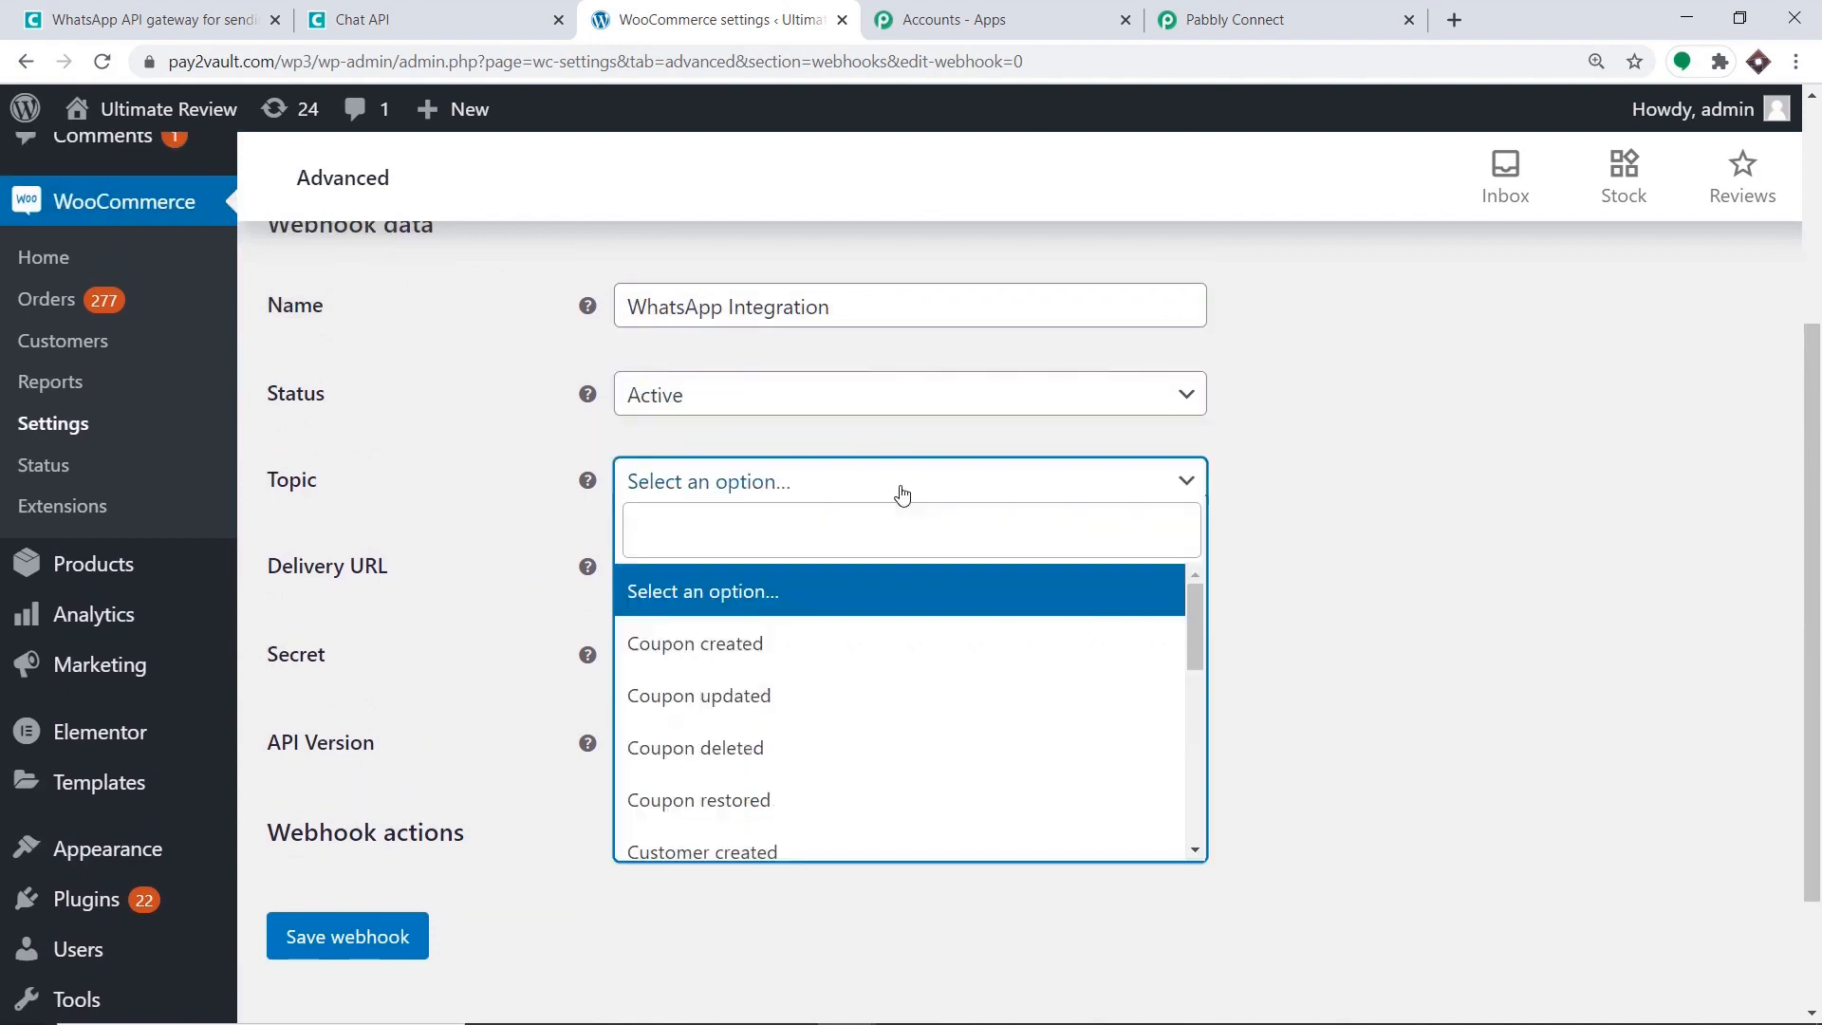
text(order)
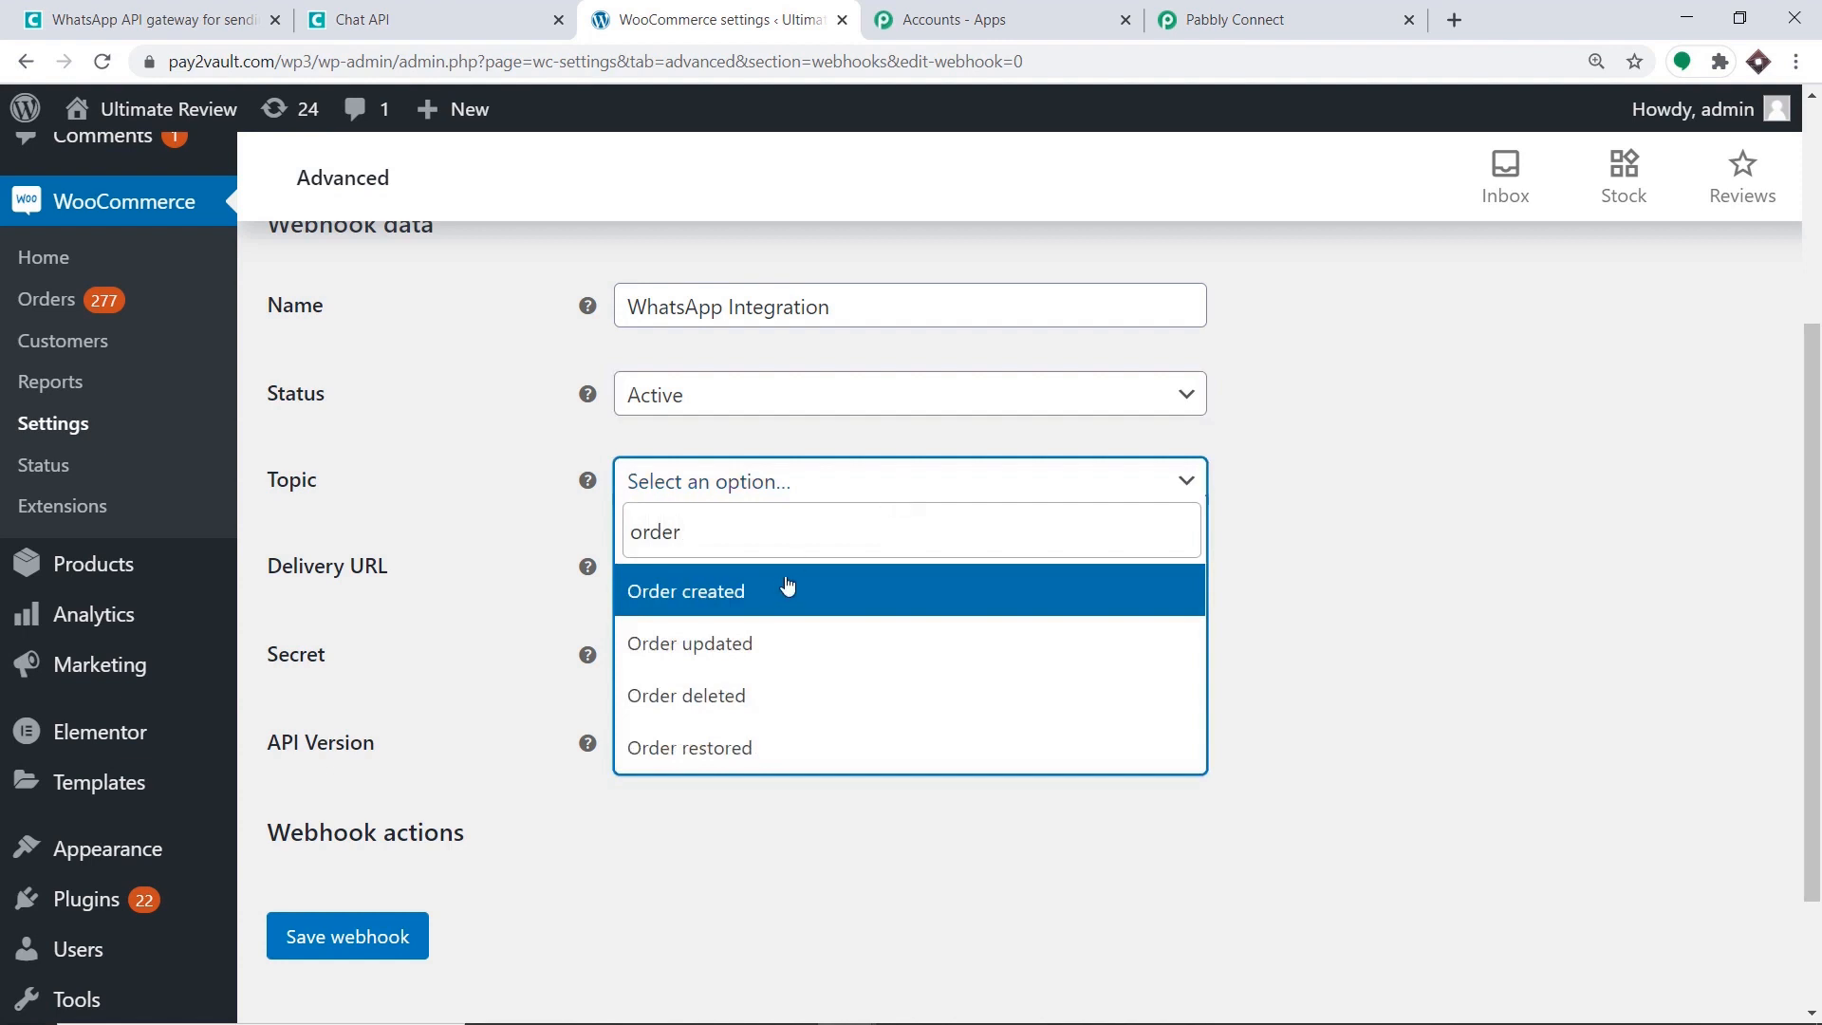
click(787, 587)
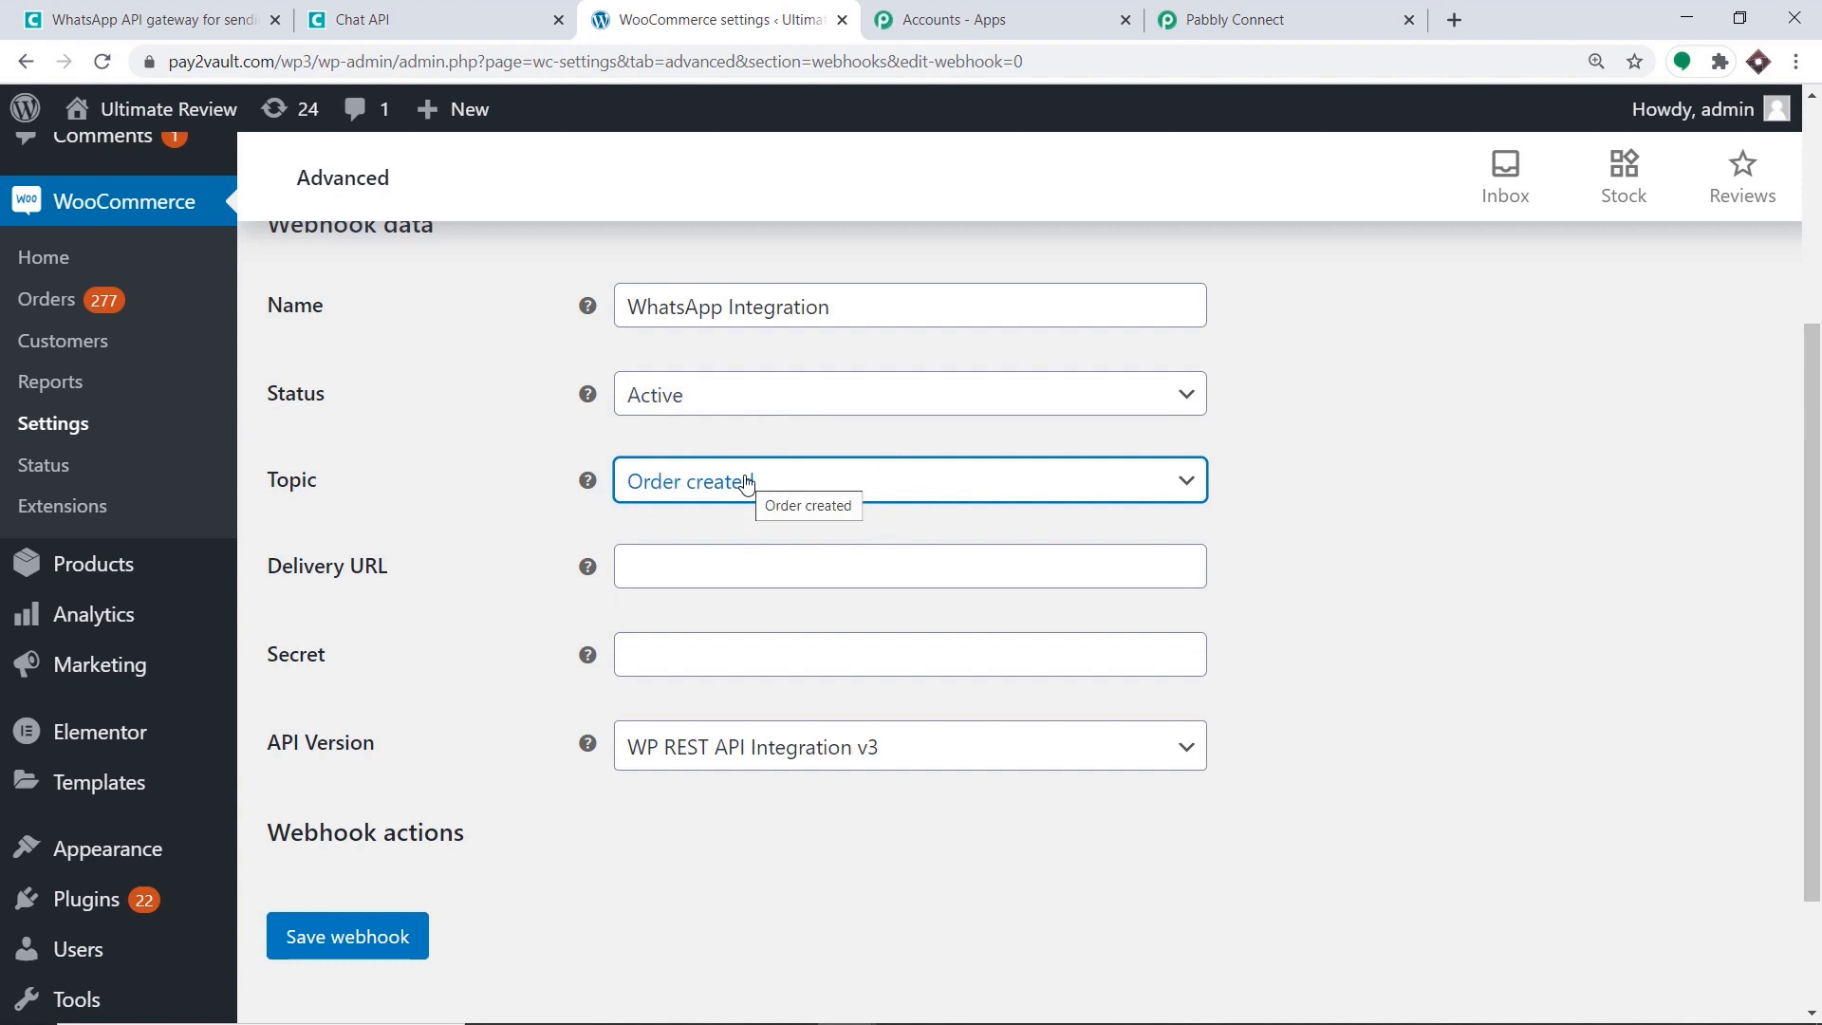
scroll(902, 517, down, 1)
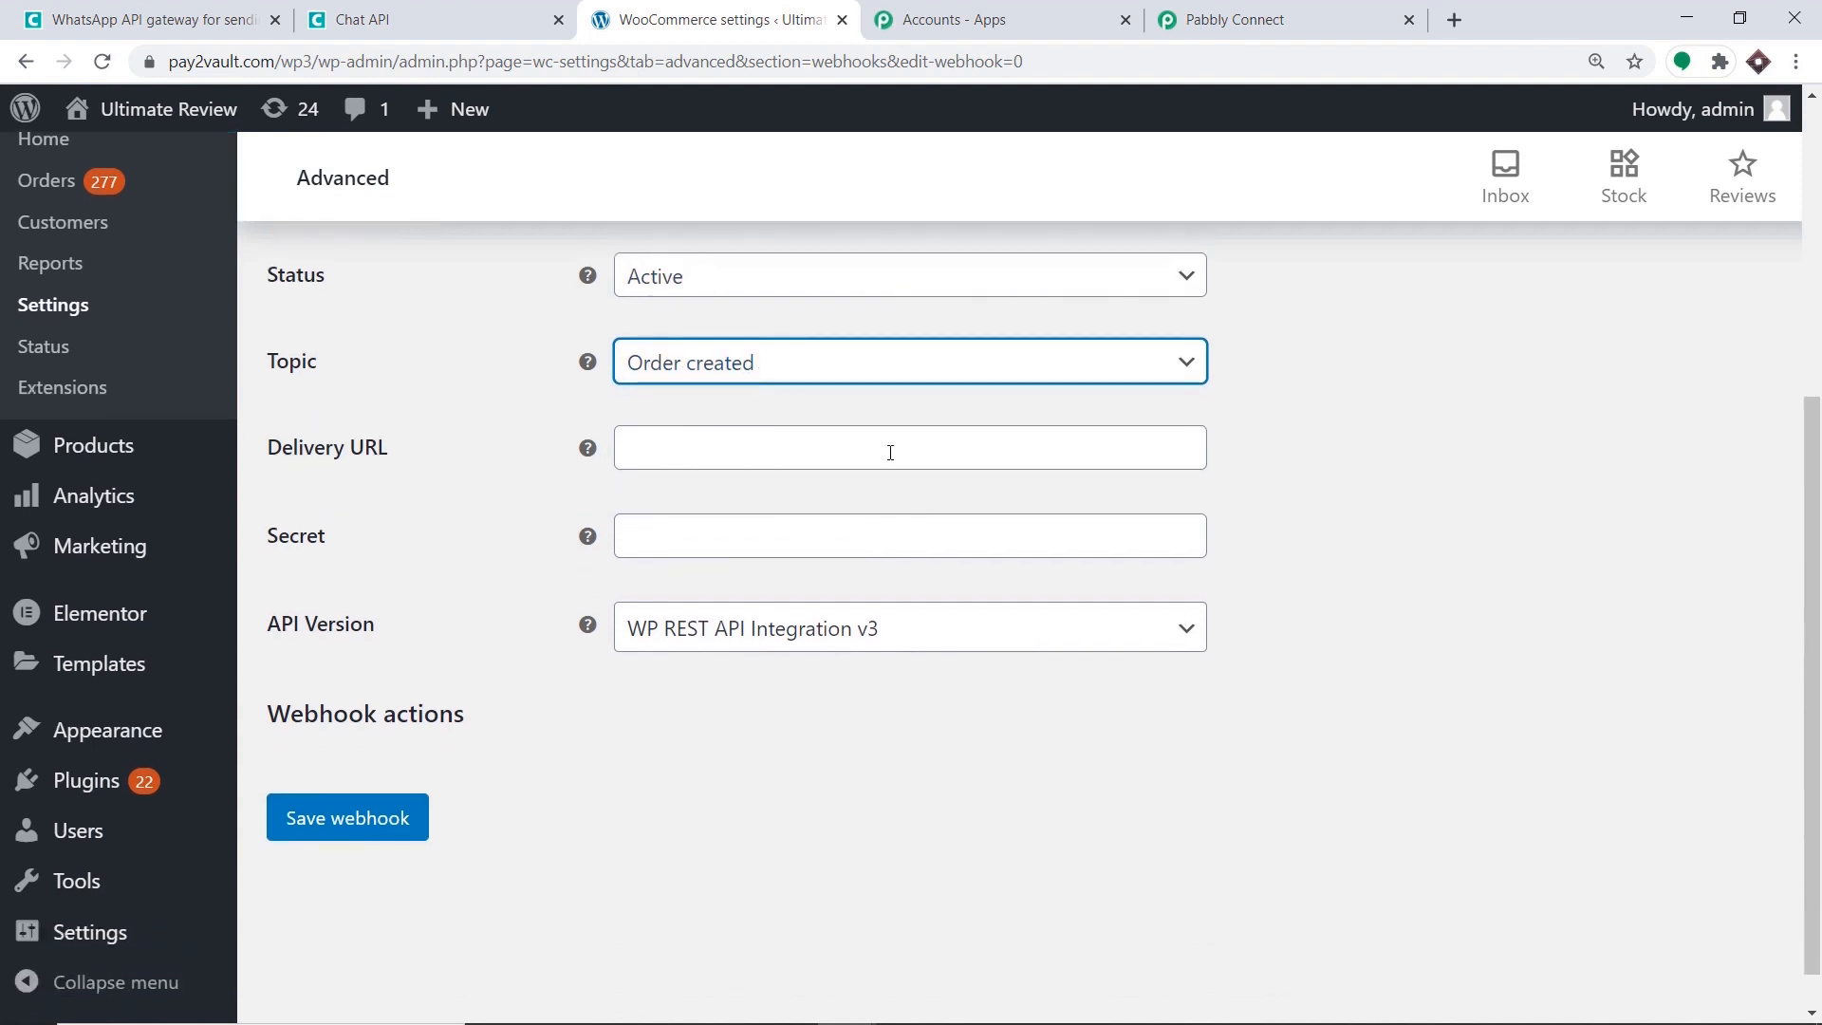
click(1370, 11)
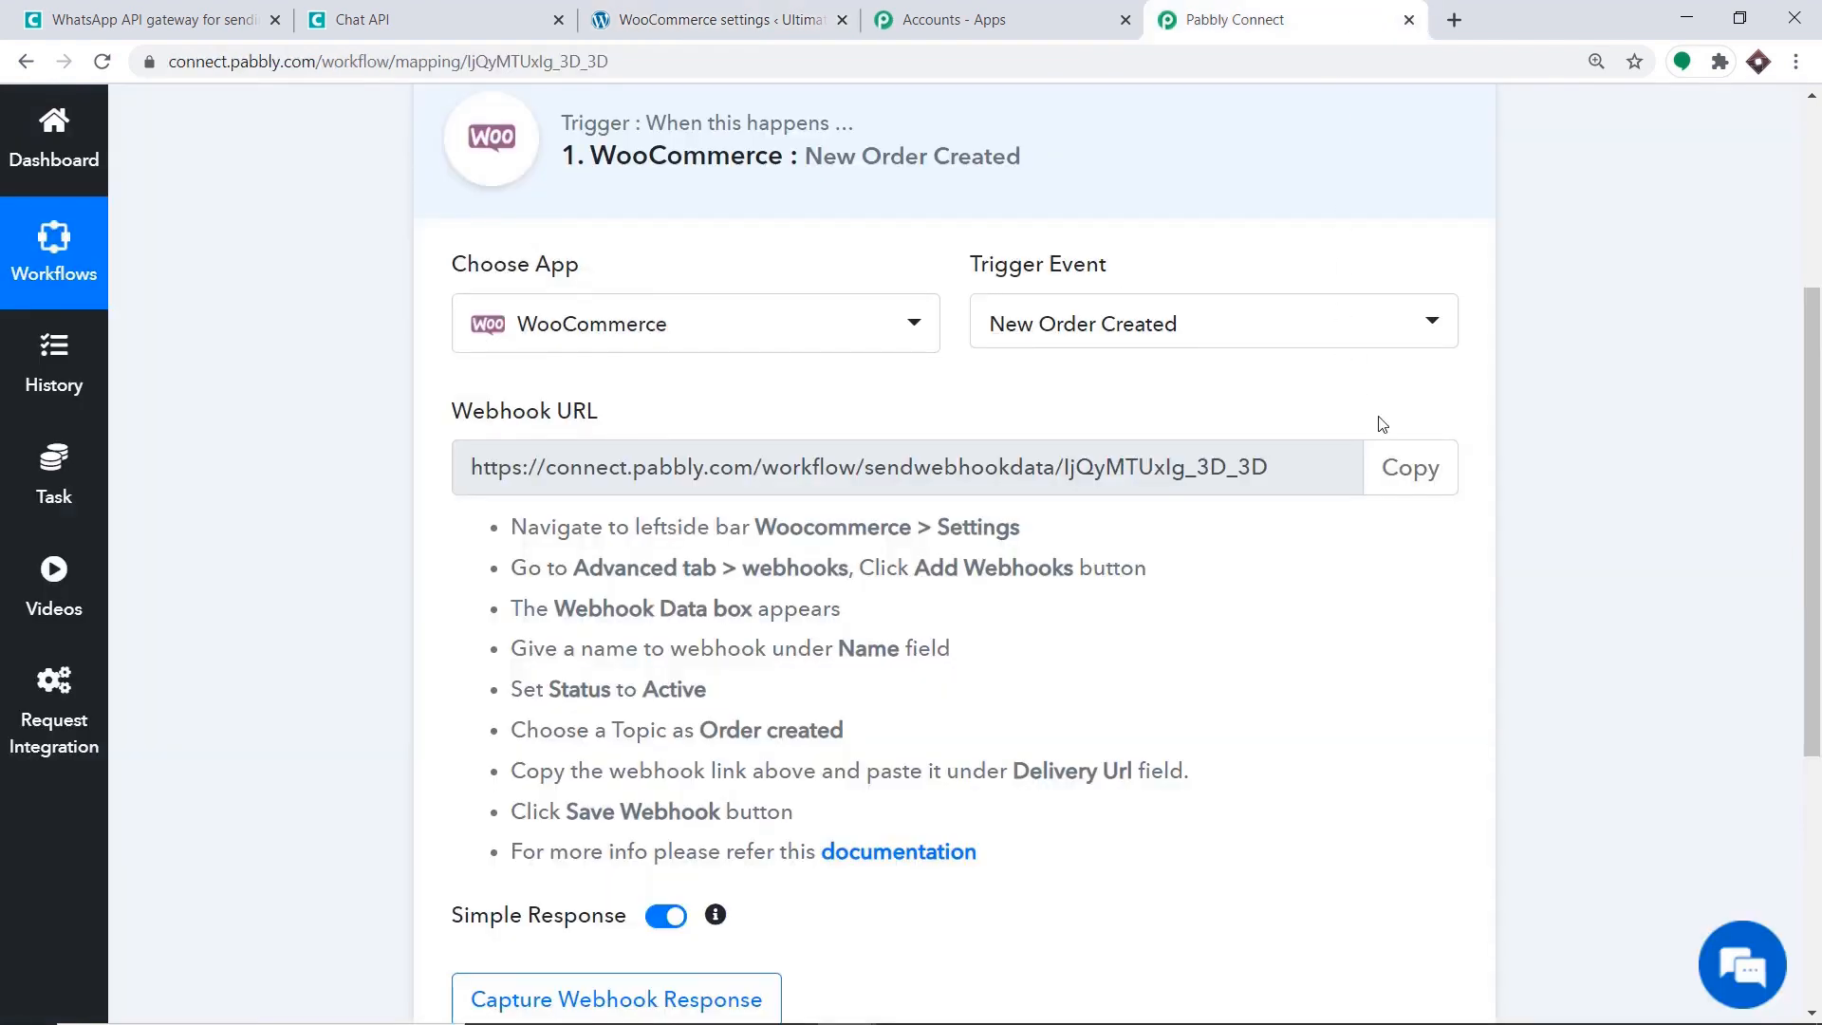
Paste Pabbly's webhook URL as the Delivery URL and save the WhatsApp Integration webhook.
click(1423, 469)
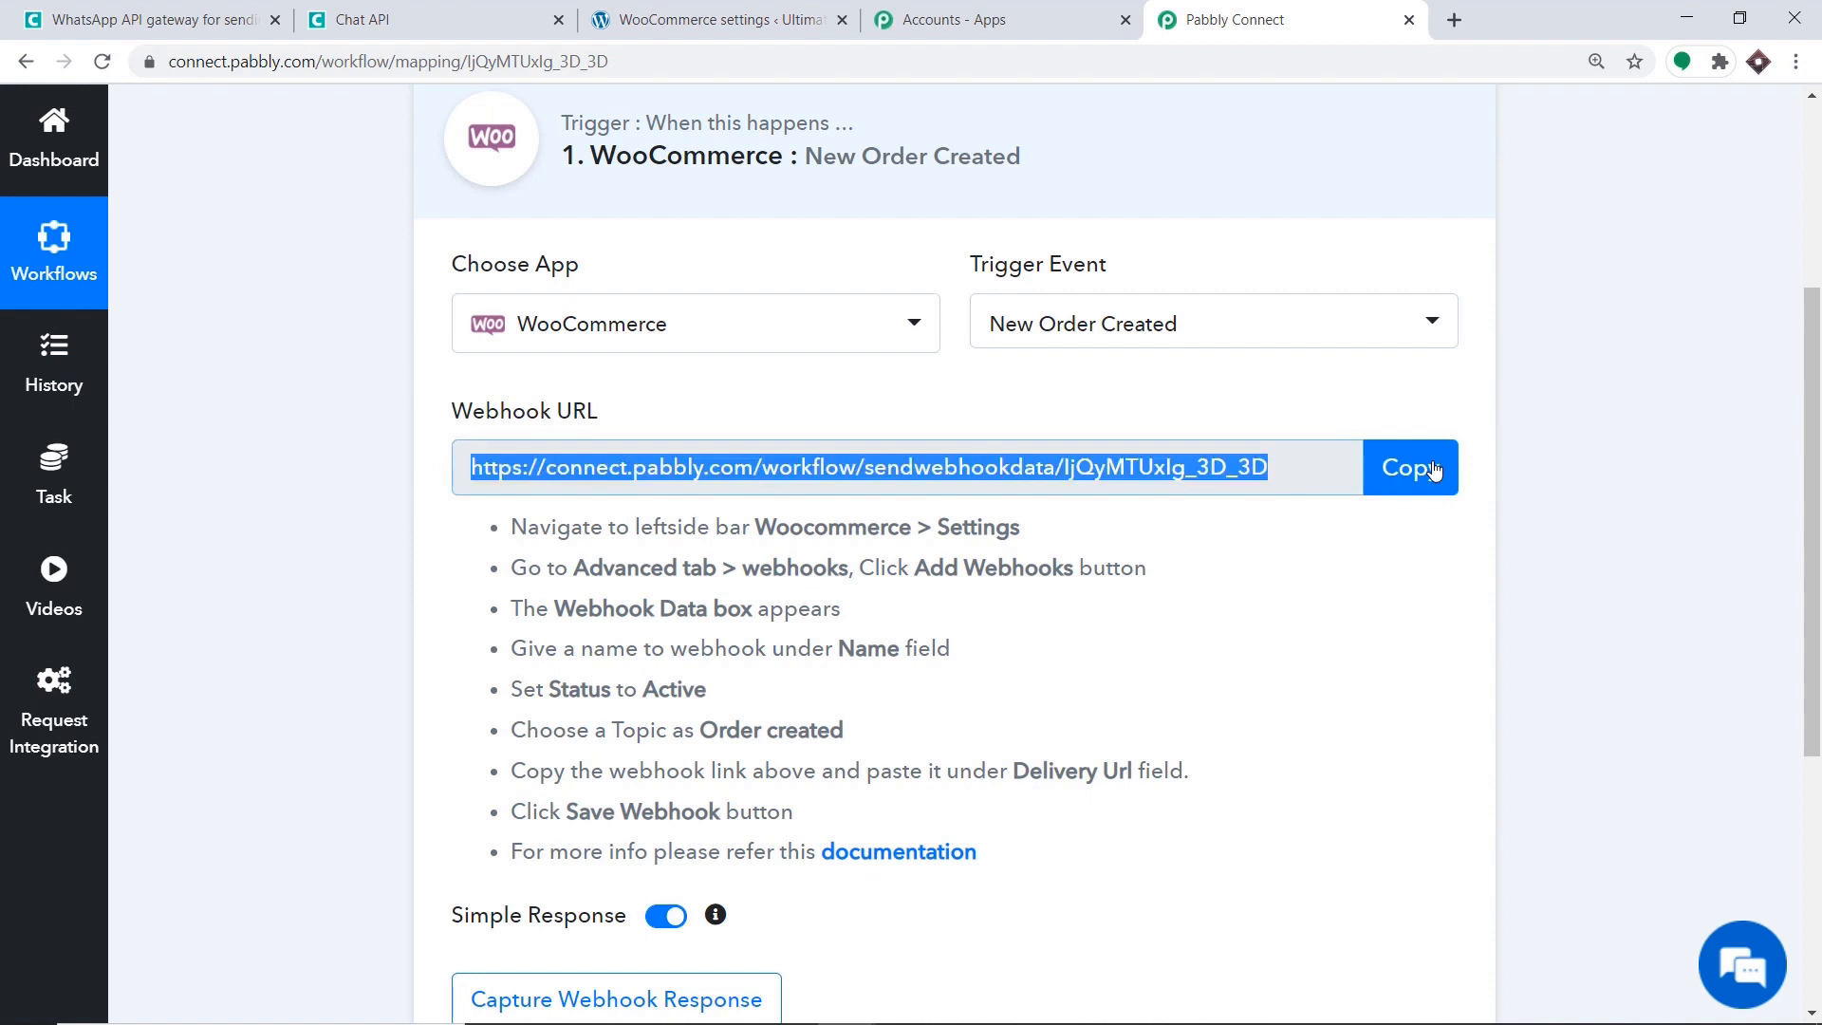
click(721, 19)
click(684, 441)
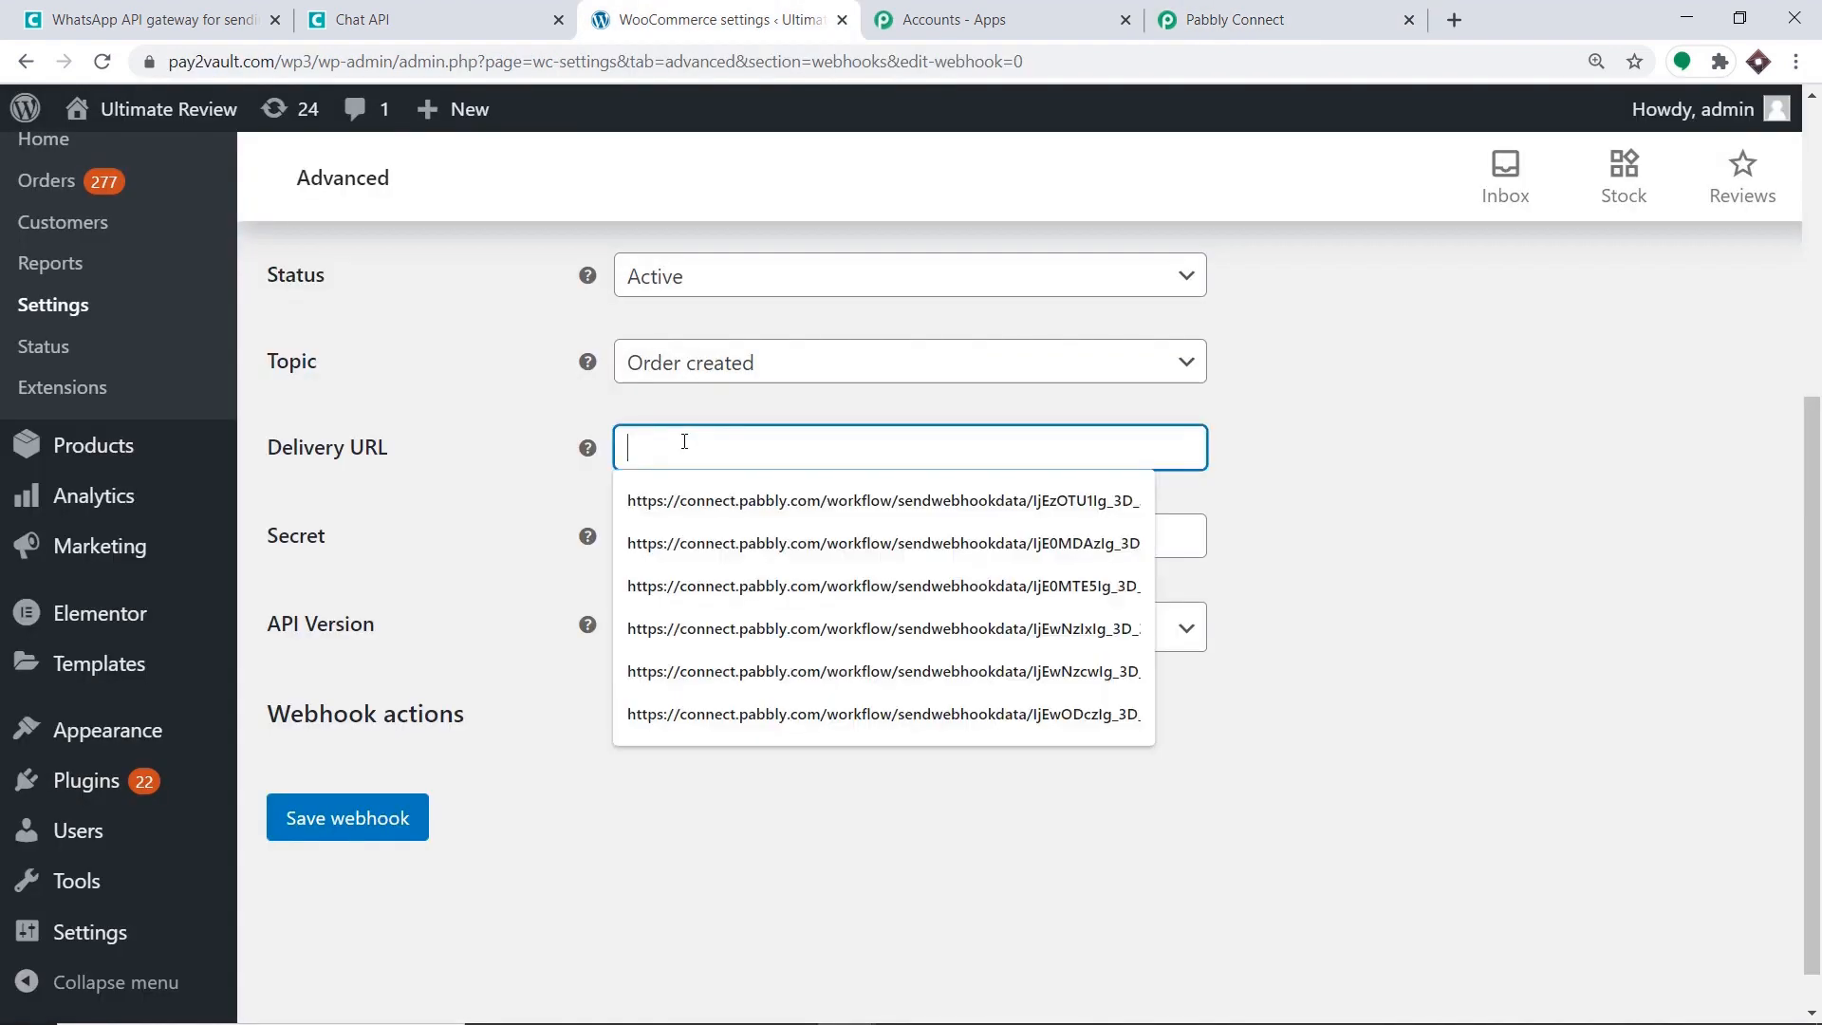
right_click(684, 441)
click(801, 626)
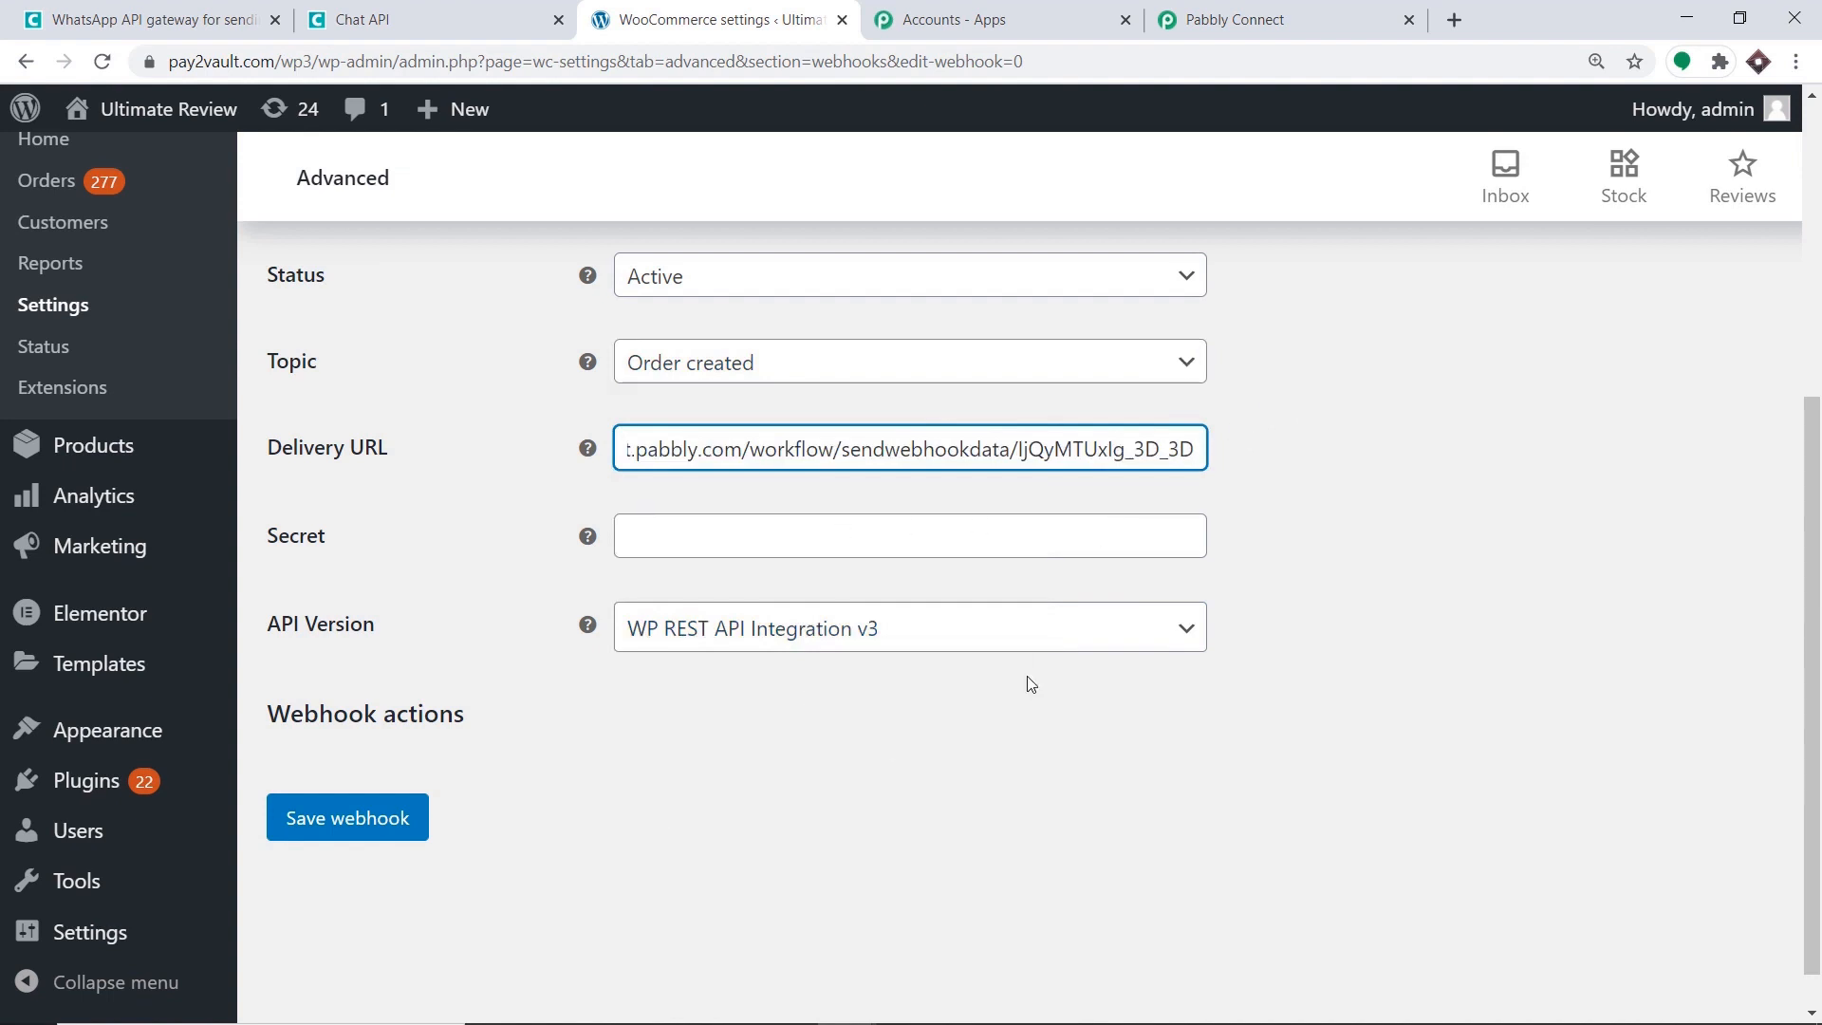
scroll(1031, 683, down, 1)
click(348, 771)
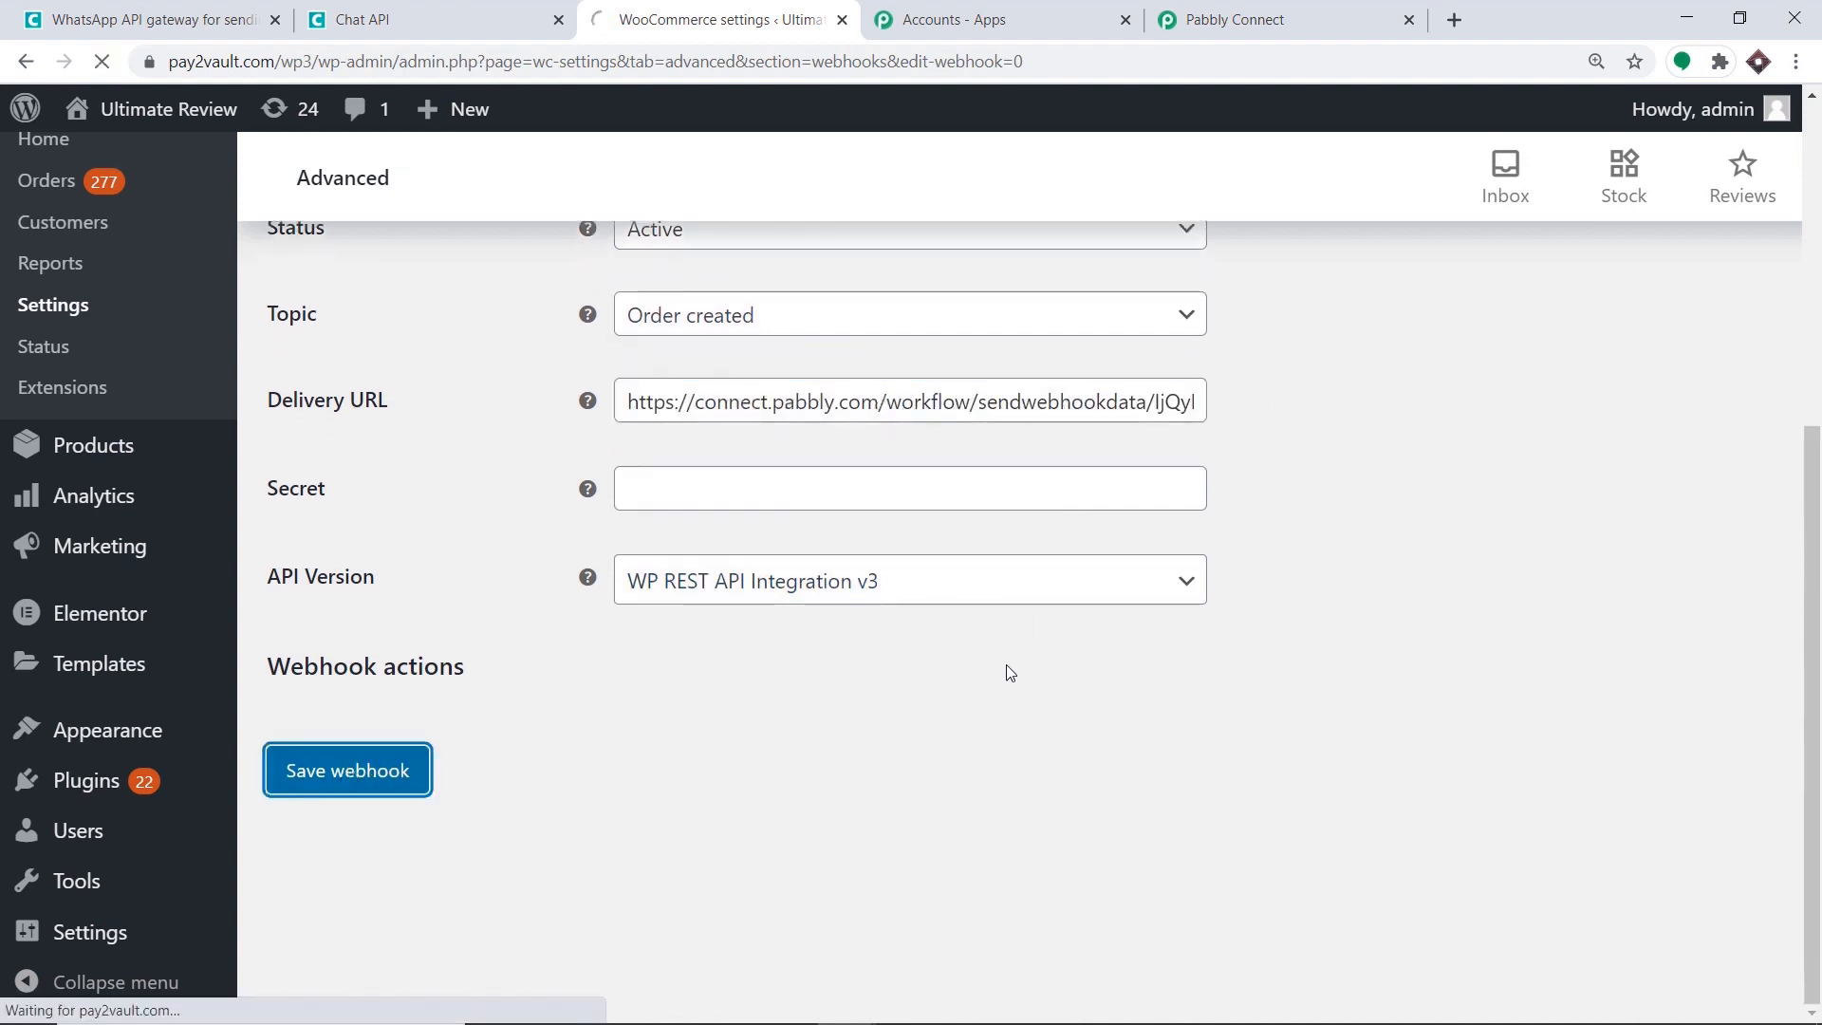
scroll(691, 482, down, 5)
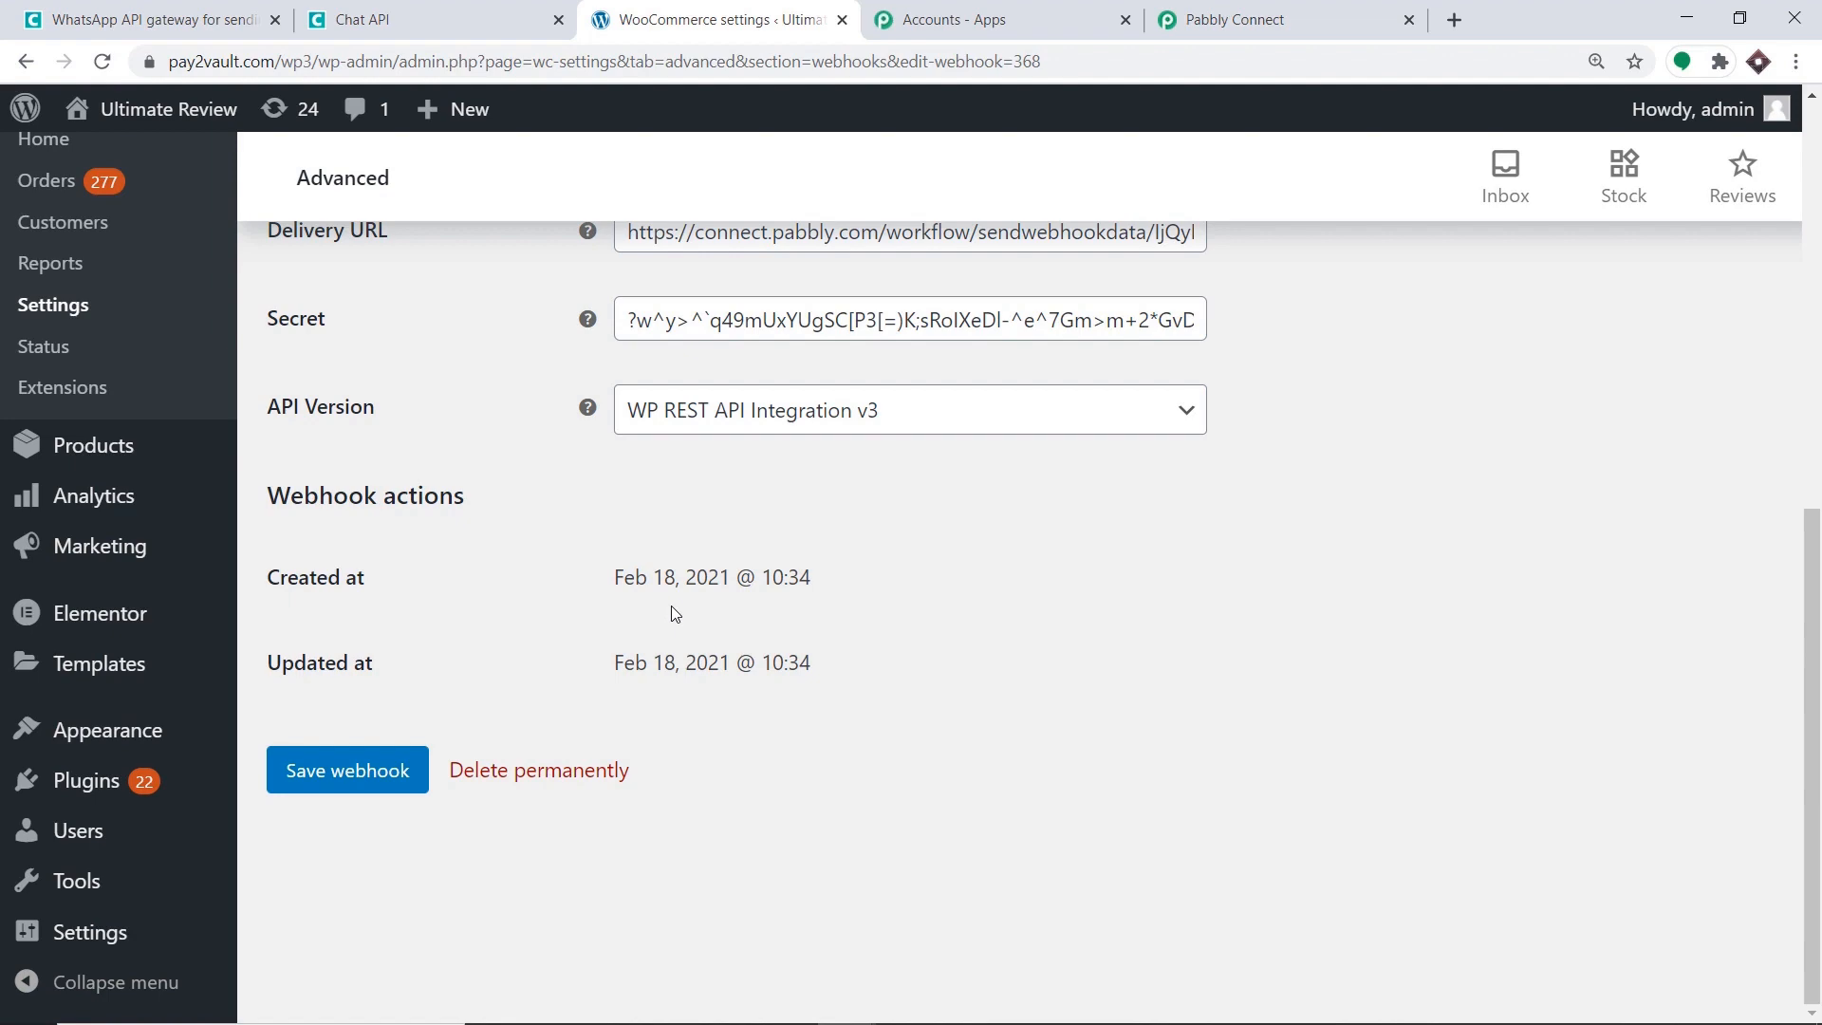
Start Pabbly's webhook response capture, then go back to the WooCommerce webhook page.
click(1234, 19)
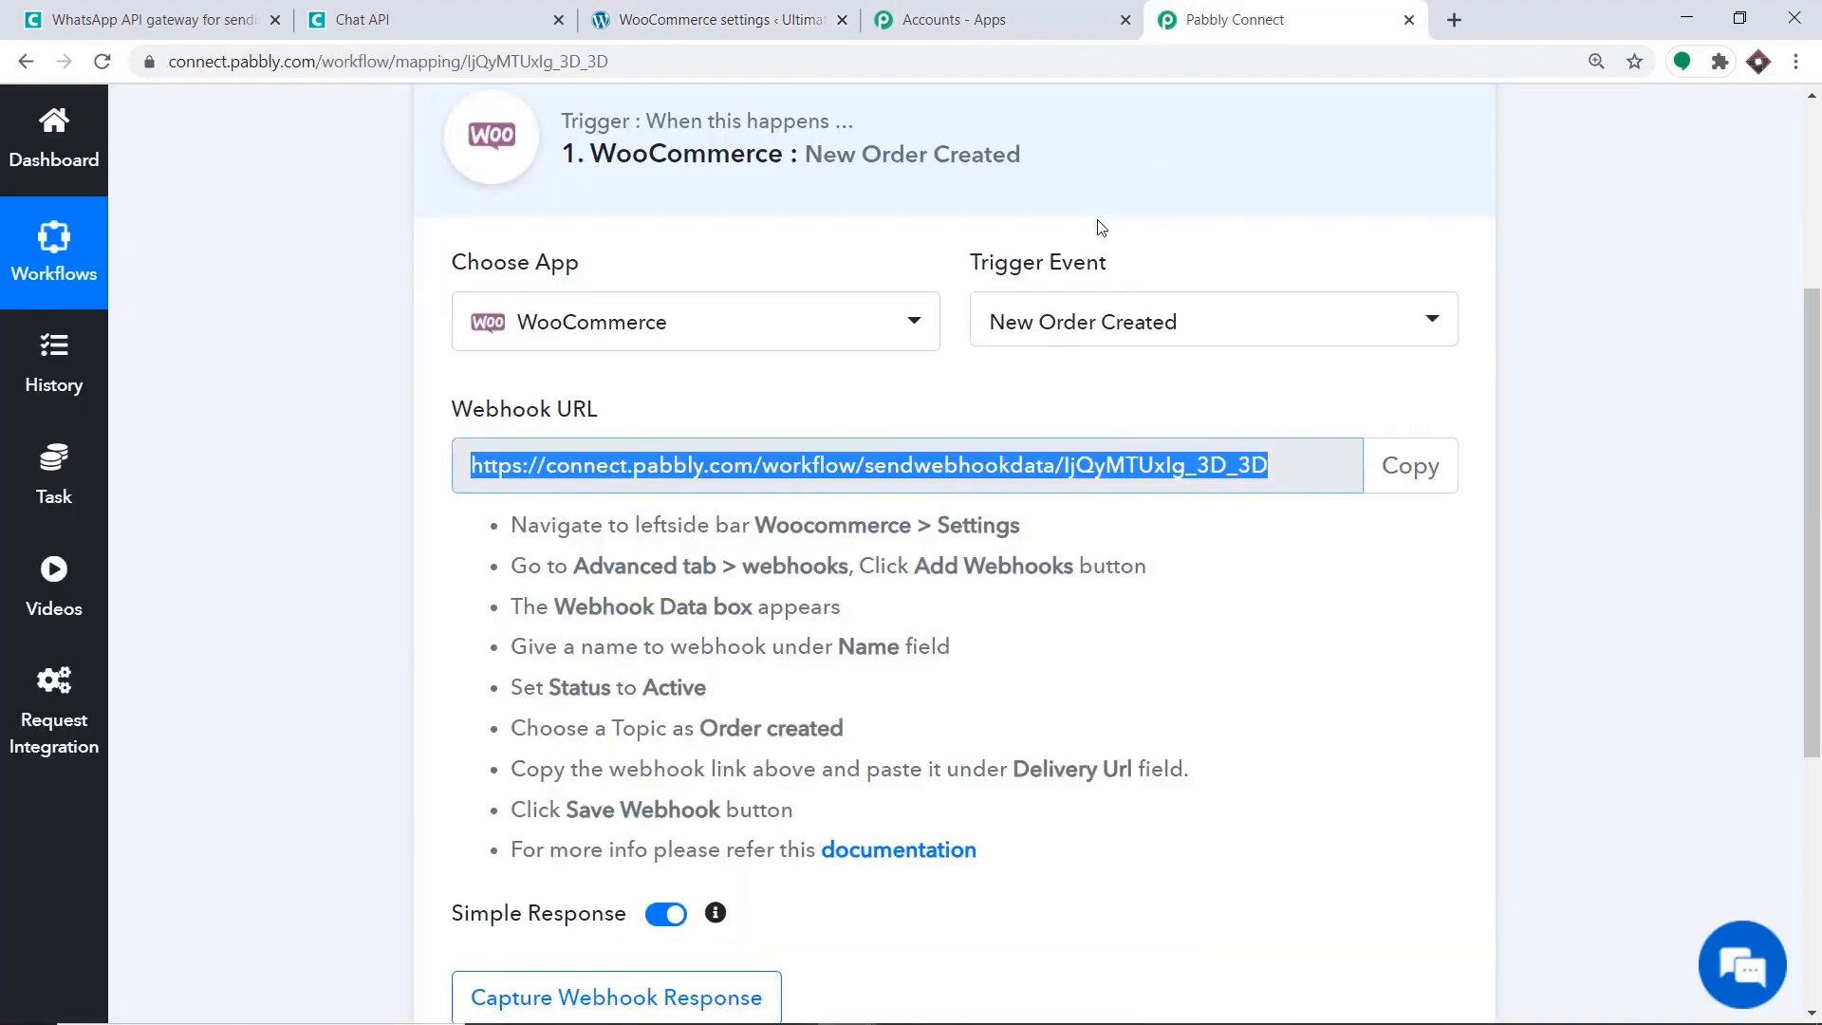
scroll(1091, 237, down, 3)
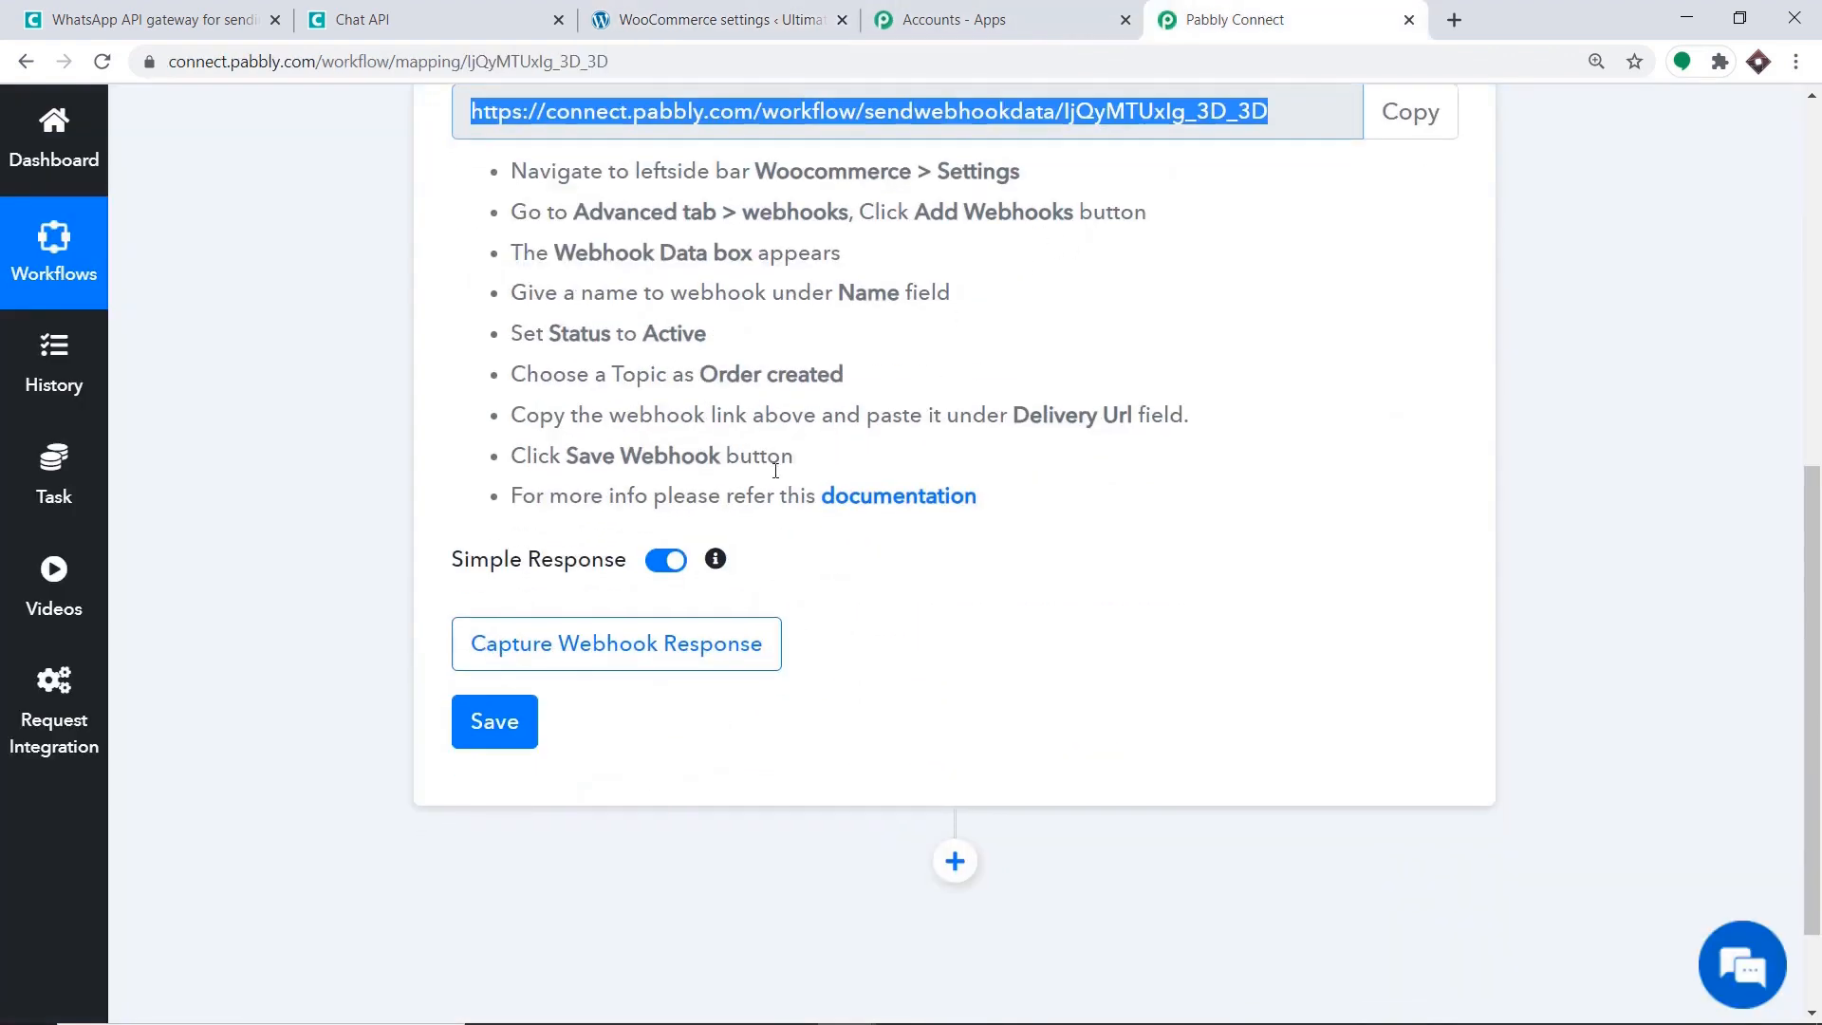
click(644, 661)
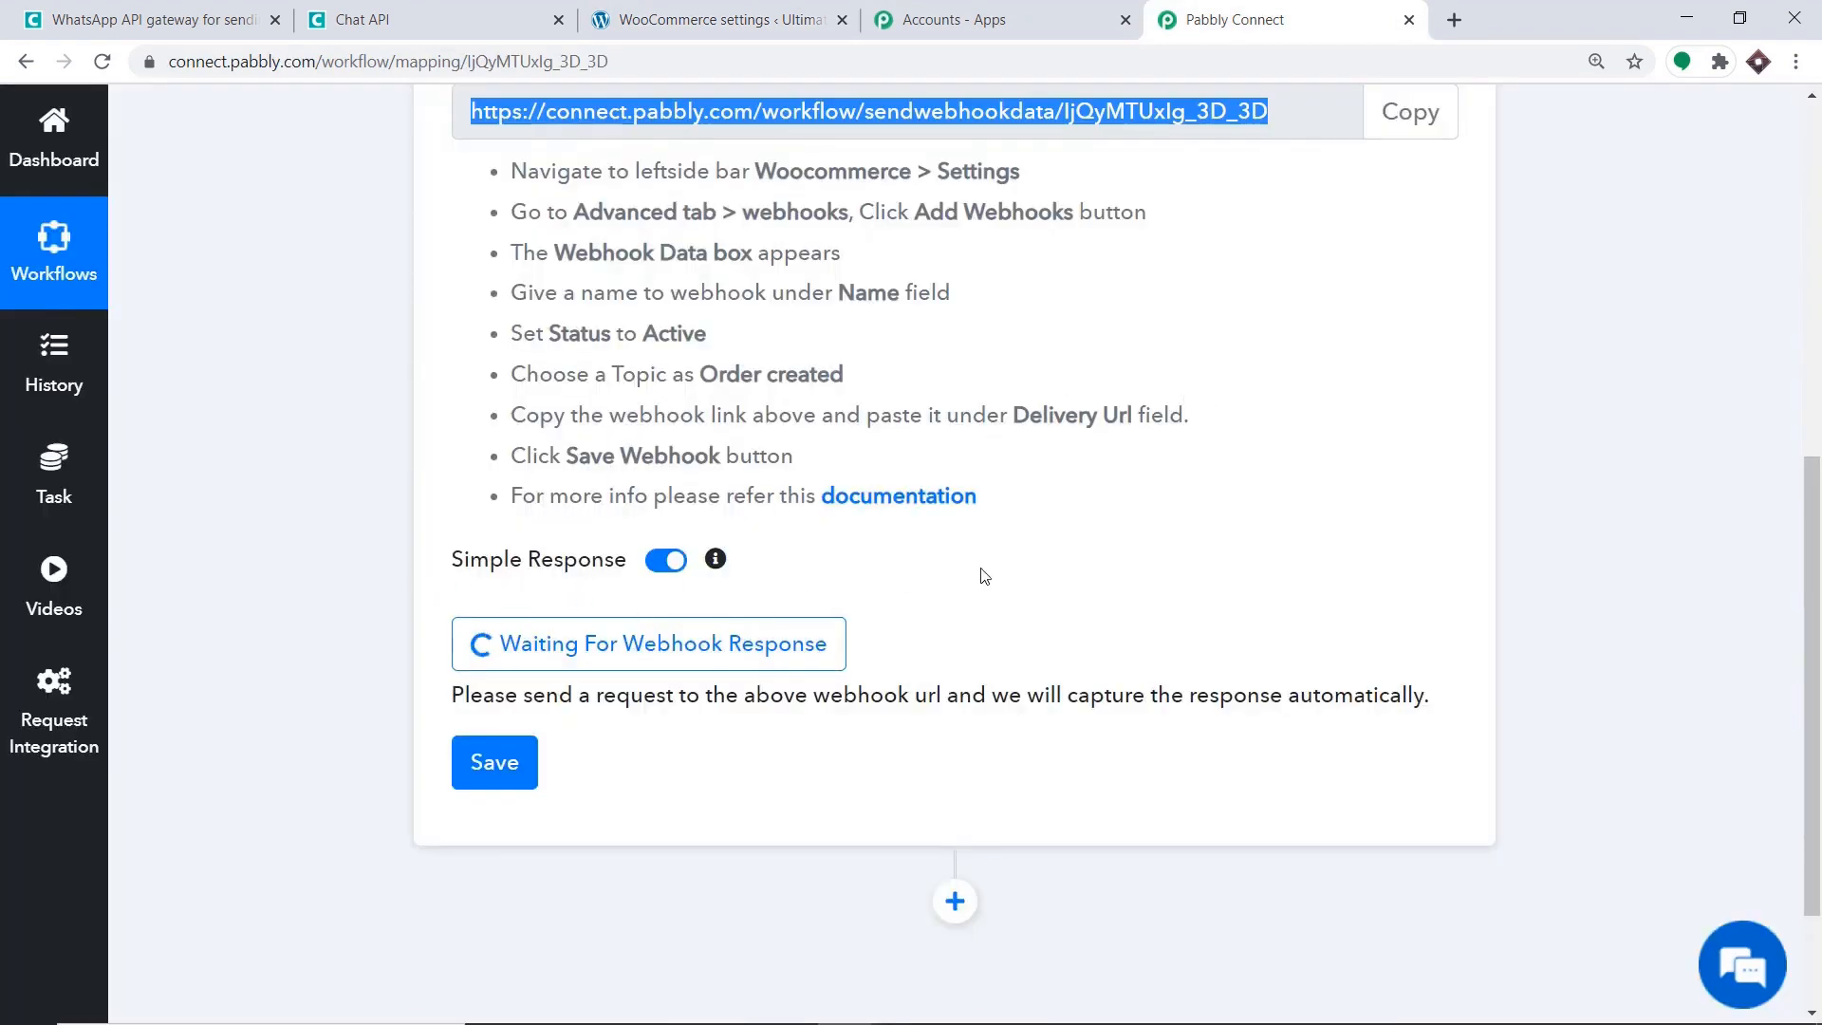
click(759, 5)
scroll(195, 532, up, 3)
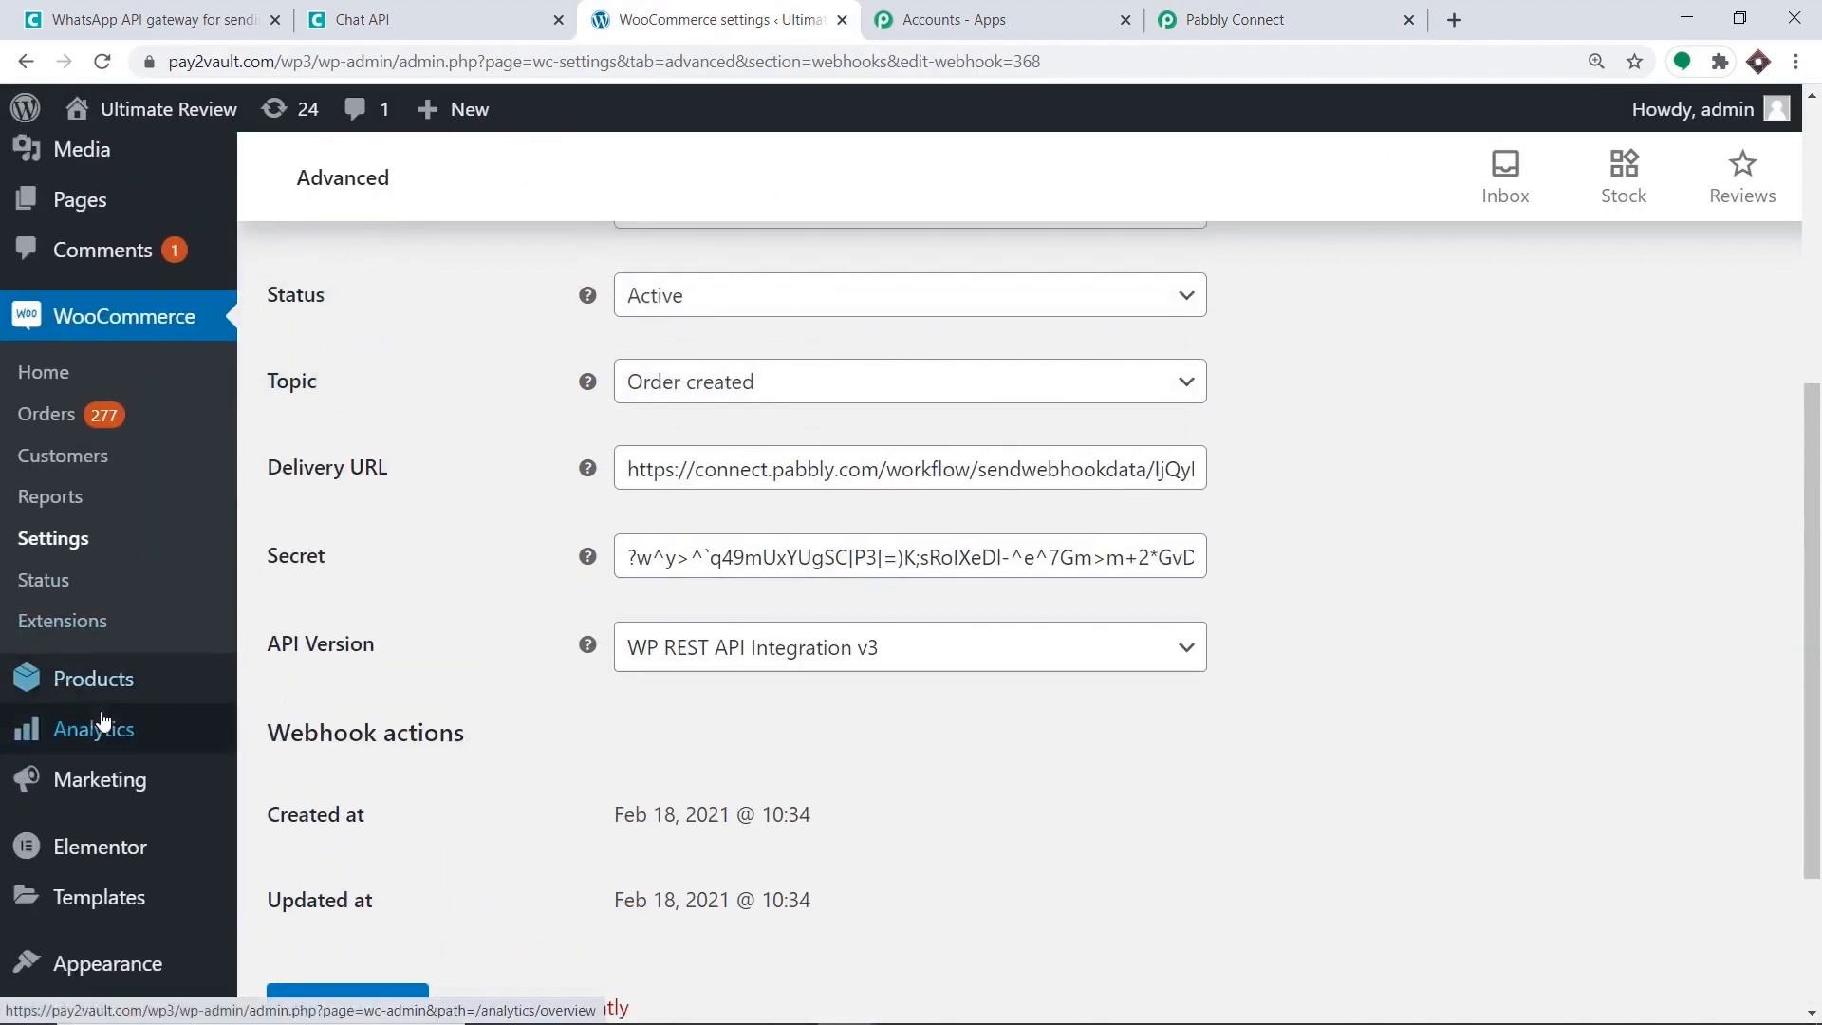
Open the One Plus Phone's product page in a new tab from All Products.
mouse_move(114, 695)
click(349, 683)
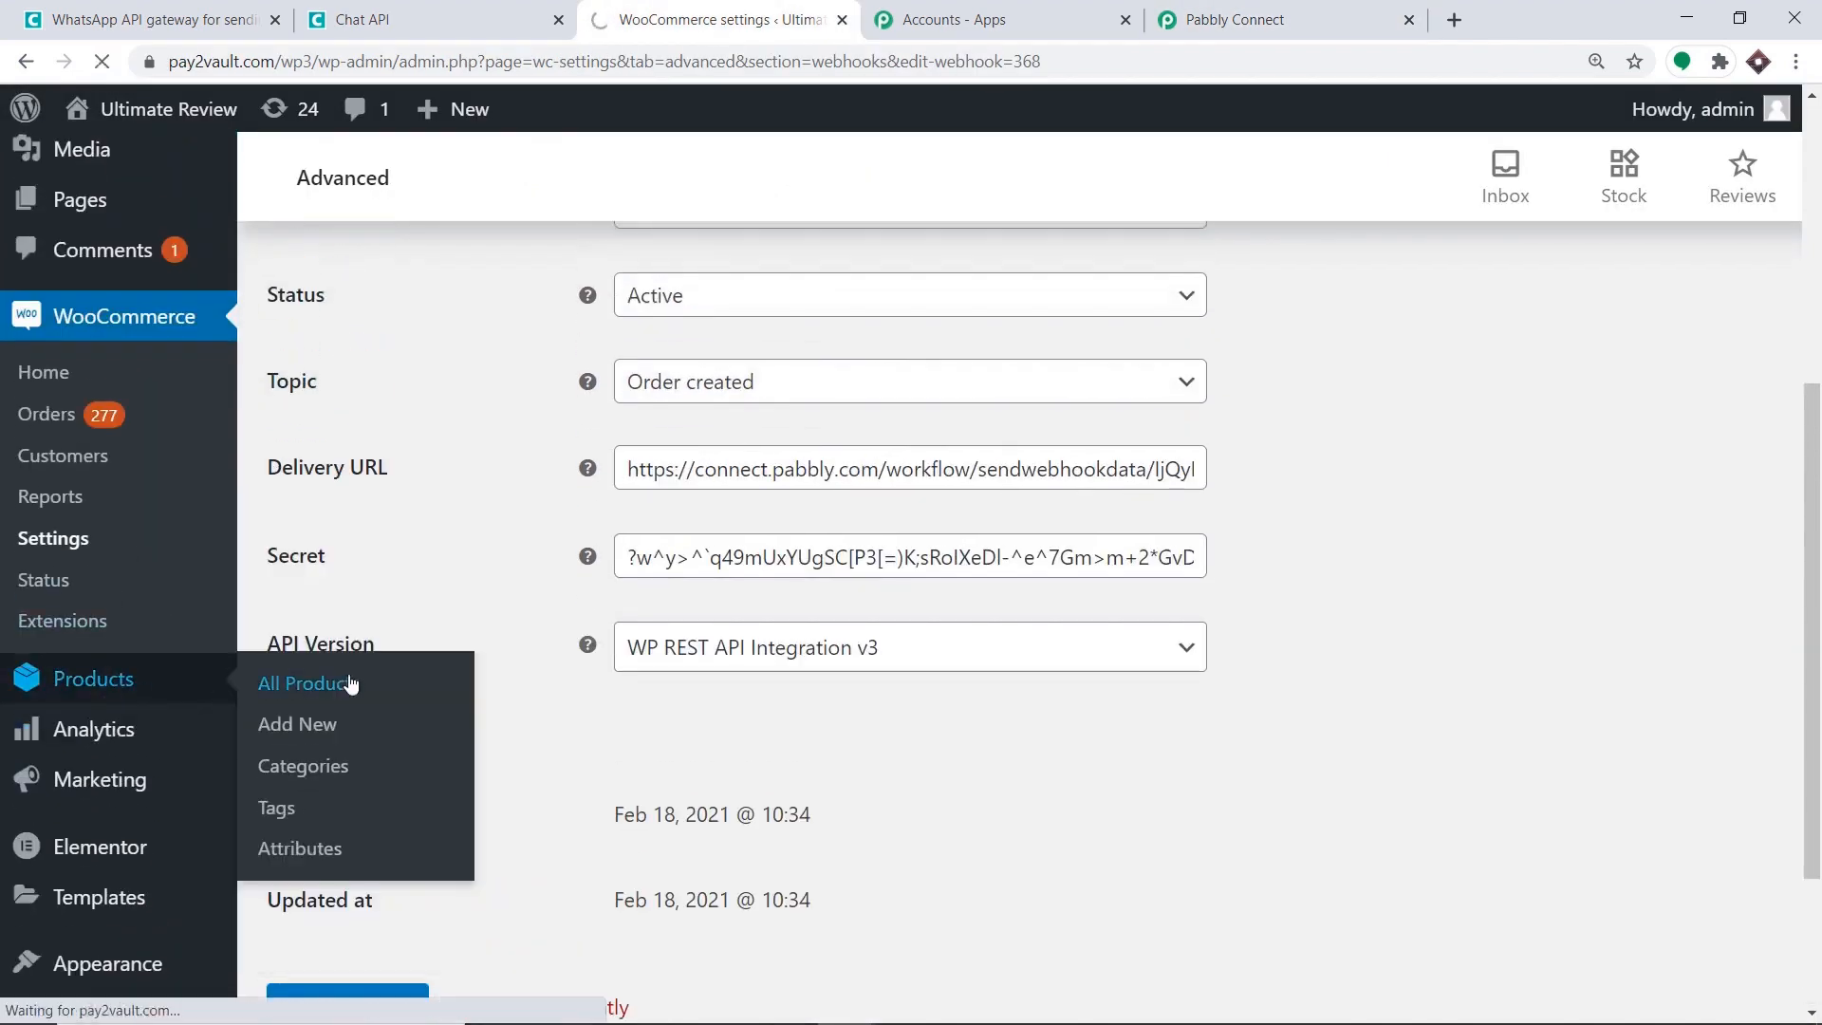
scroll(769, 427, down, 4)
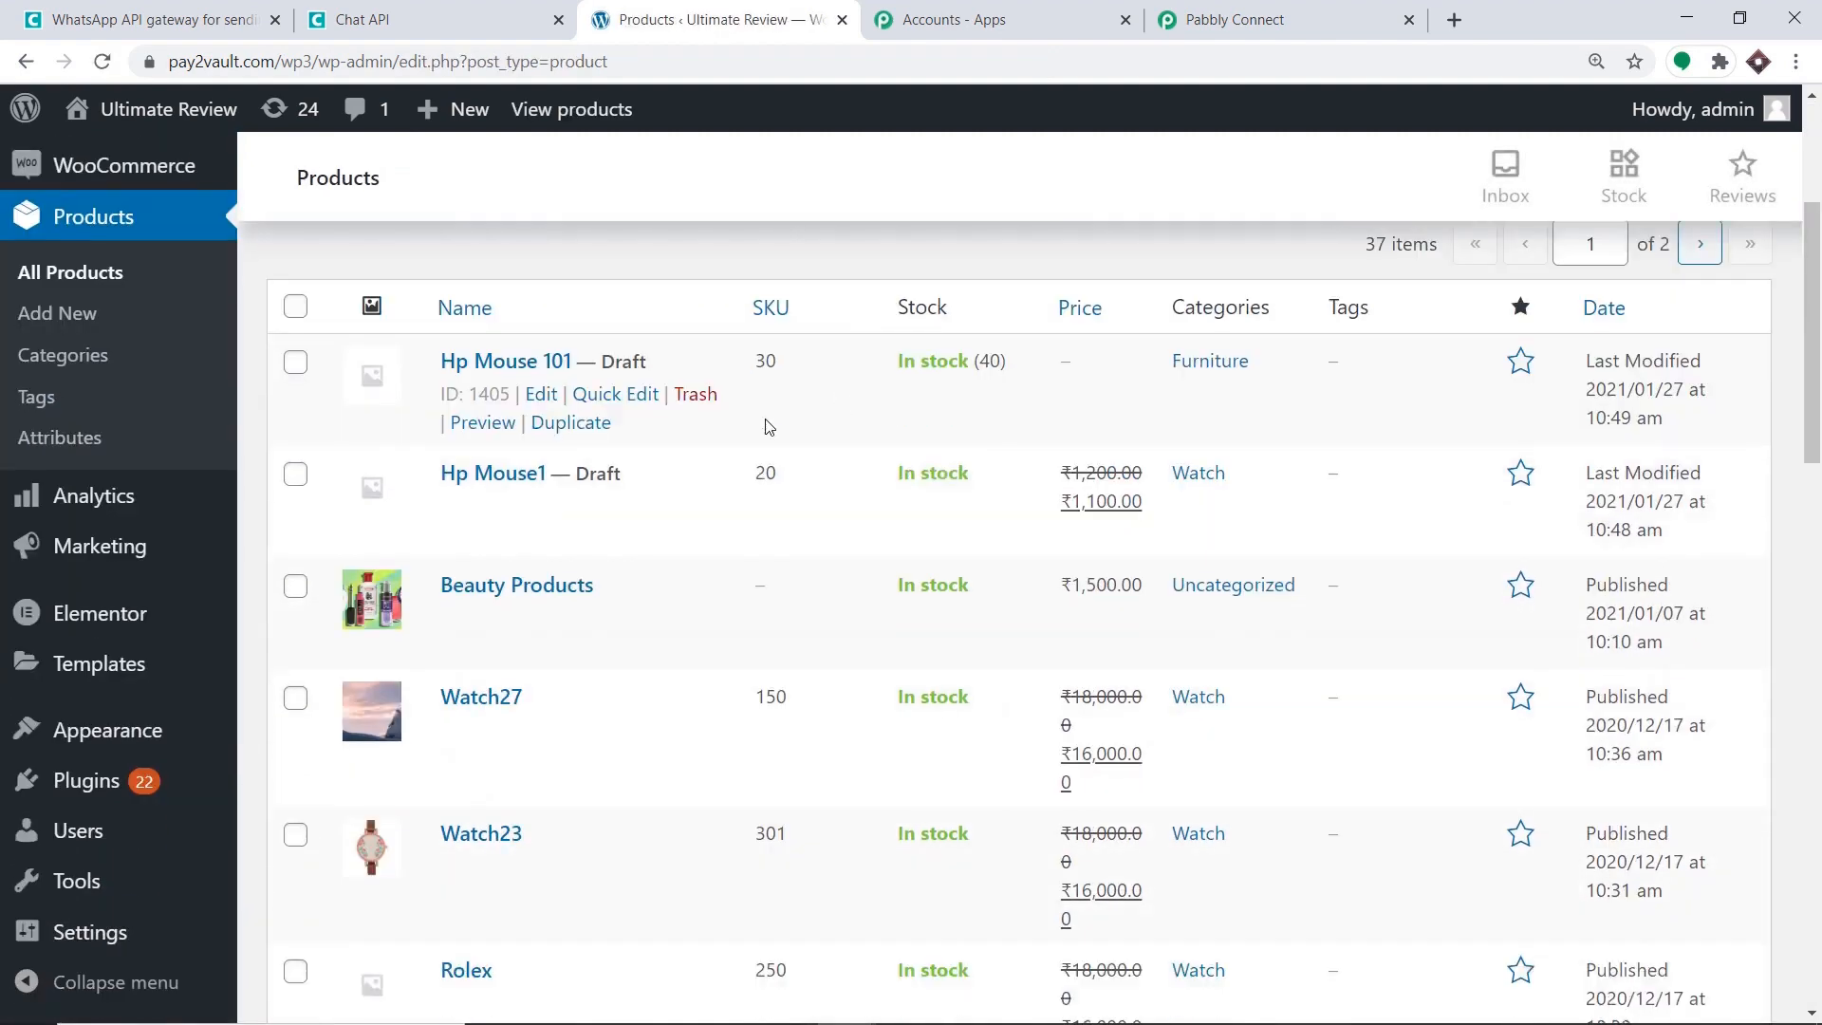
scroll(769, 427, down, 4)
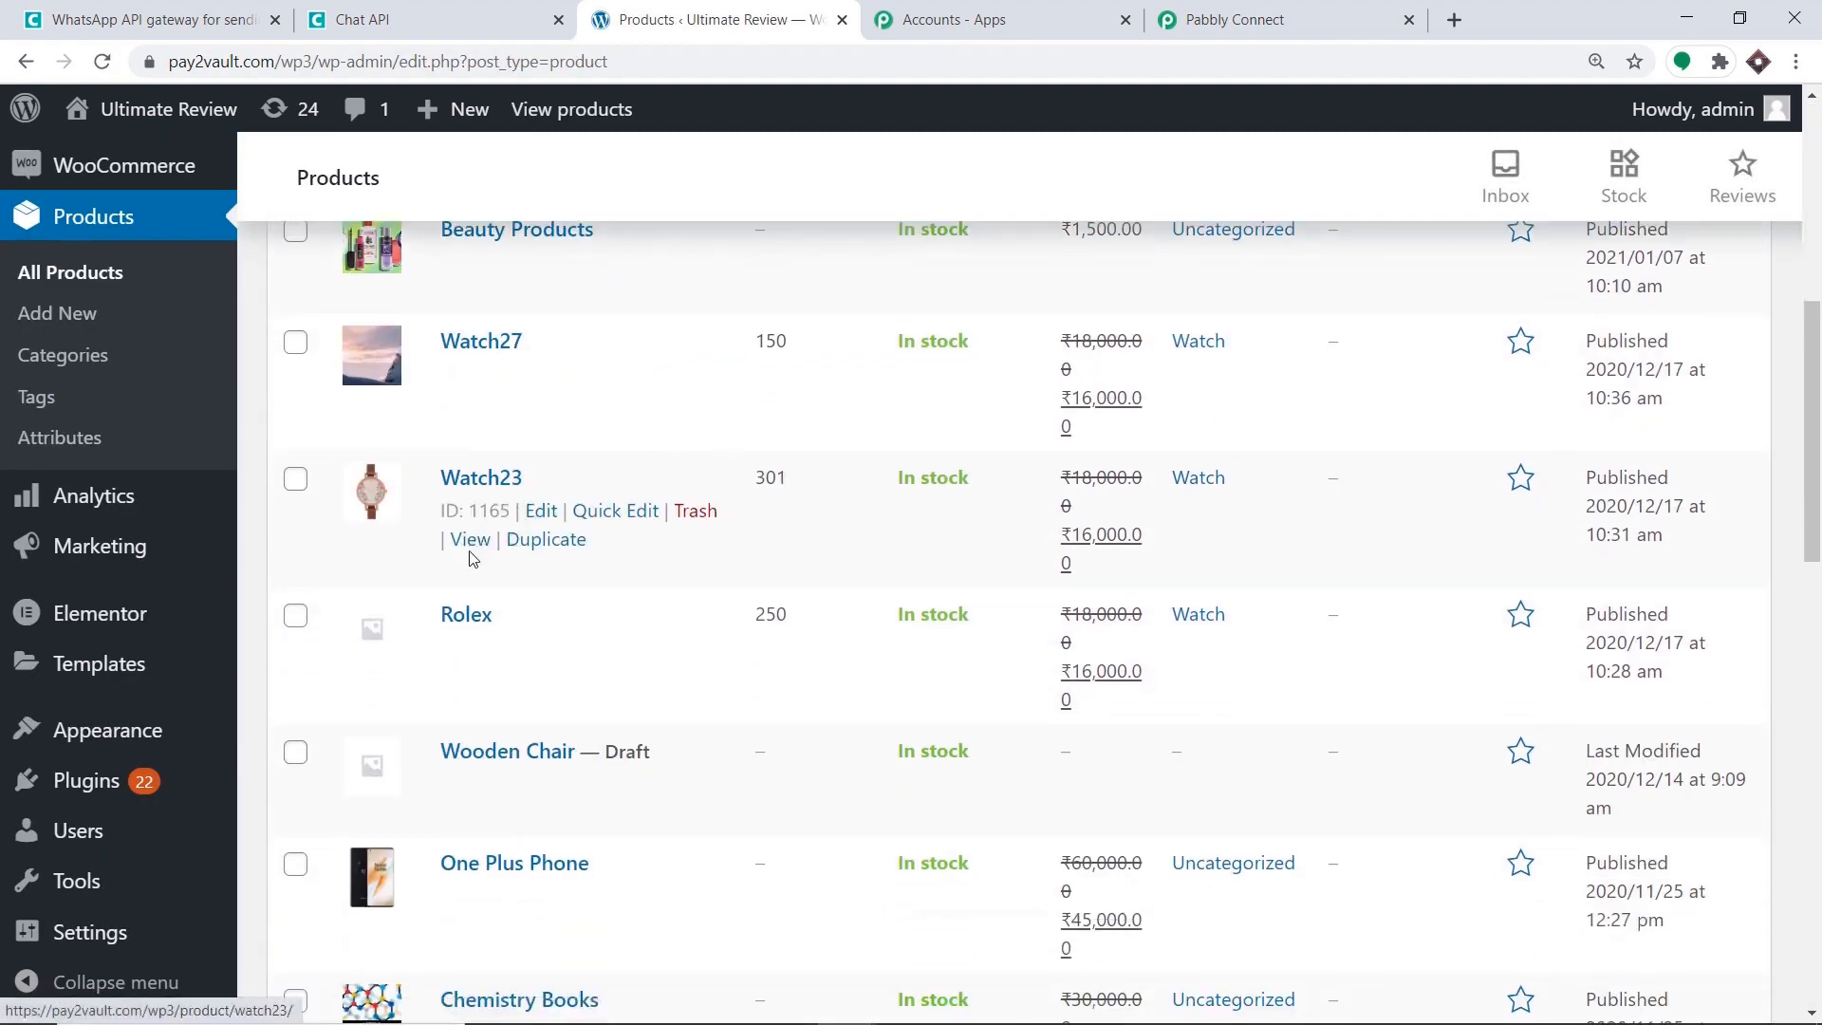
scroll(467, 552, down, 3)
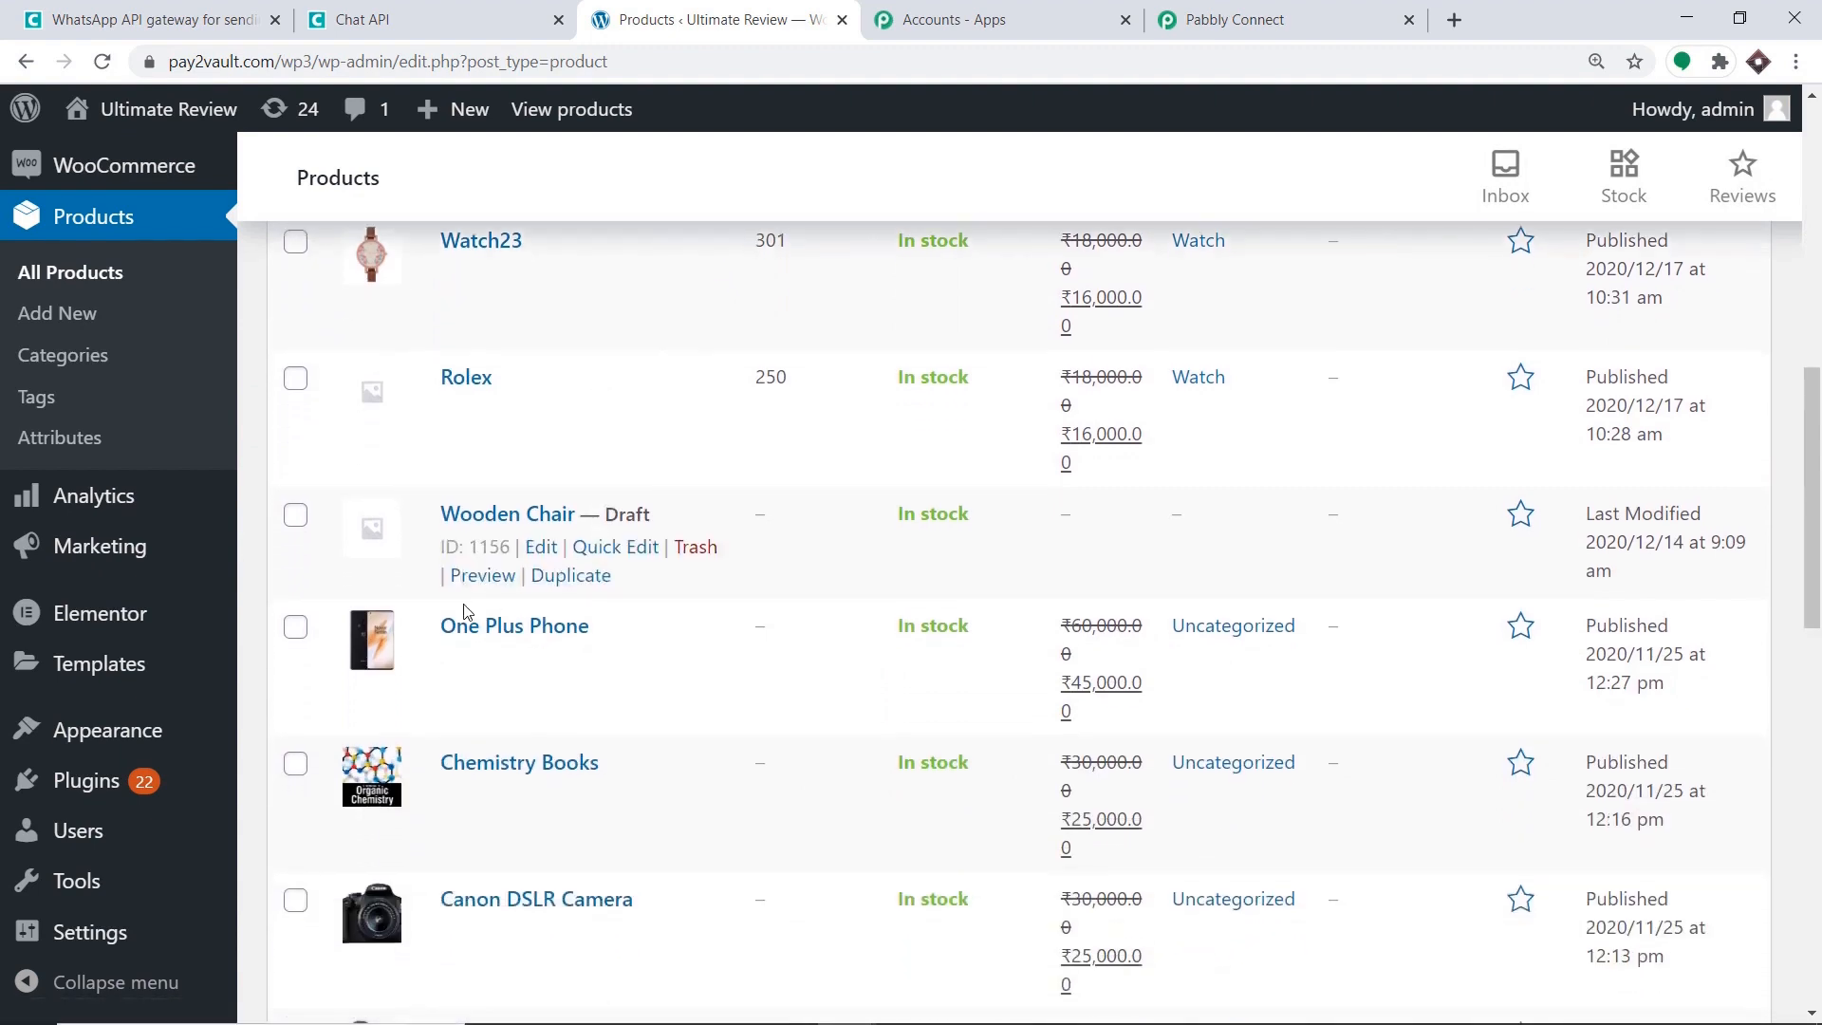
right_click(459, 690)
click(503, 701)
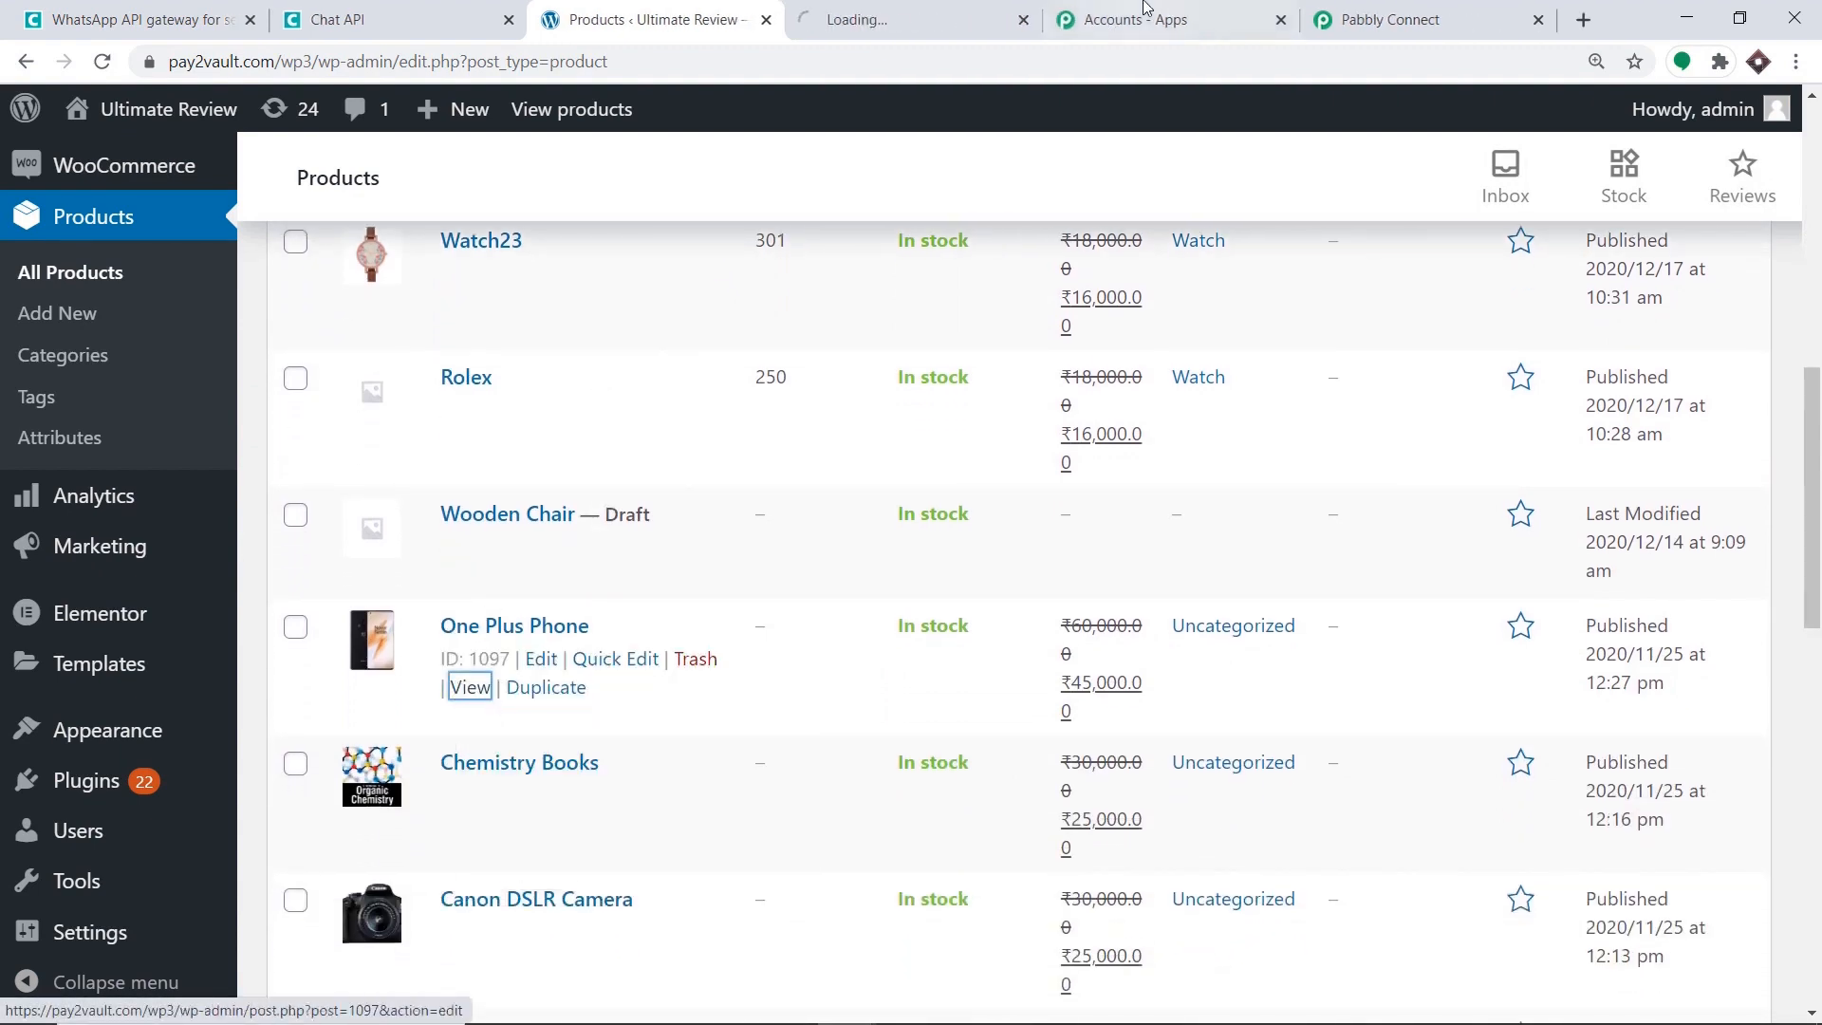
click(930, 12)
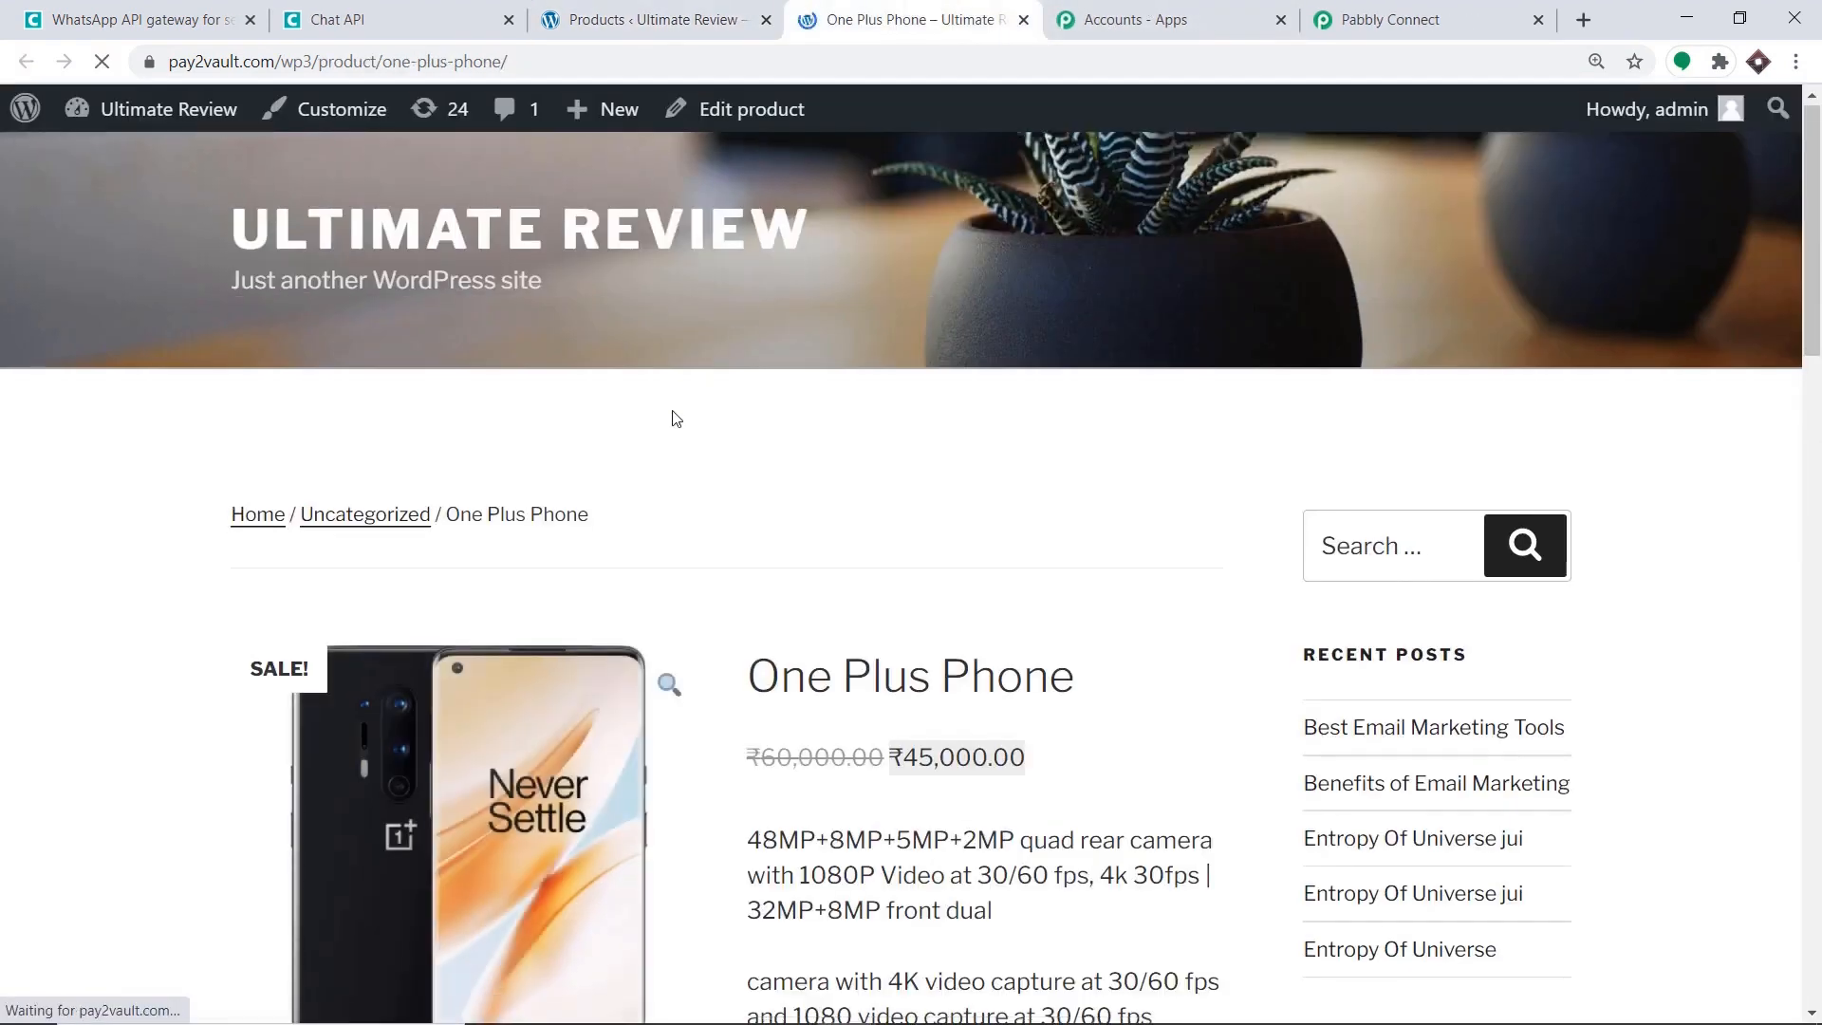
Add the One Plus Phone (₹45,000.00) to the cart and proceed to checkout.
scroll(671, 411, down, 3)
scroll(1013, 467, down, 2)
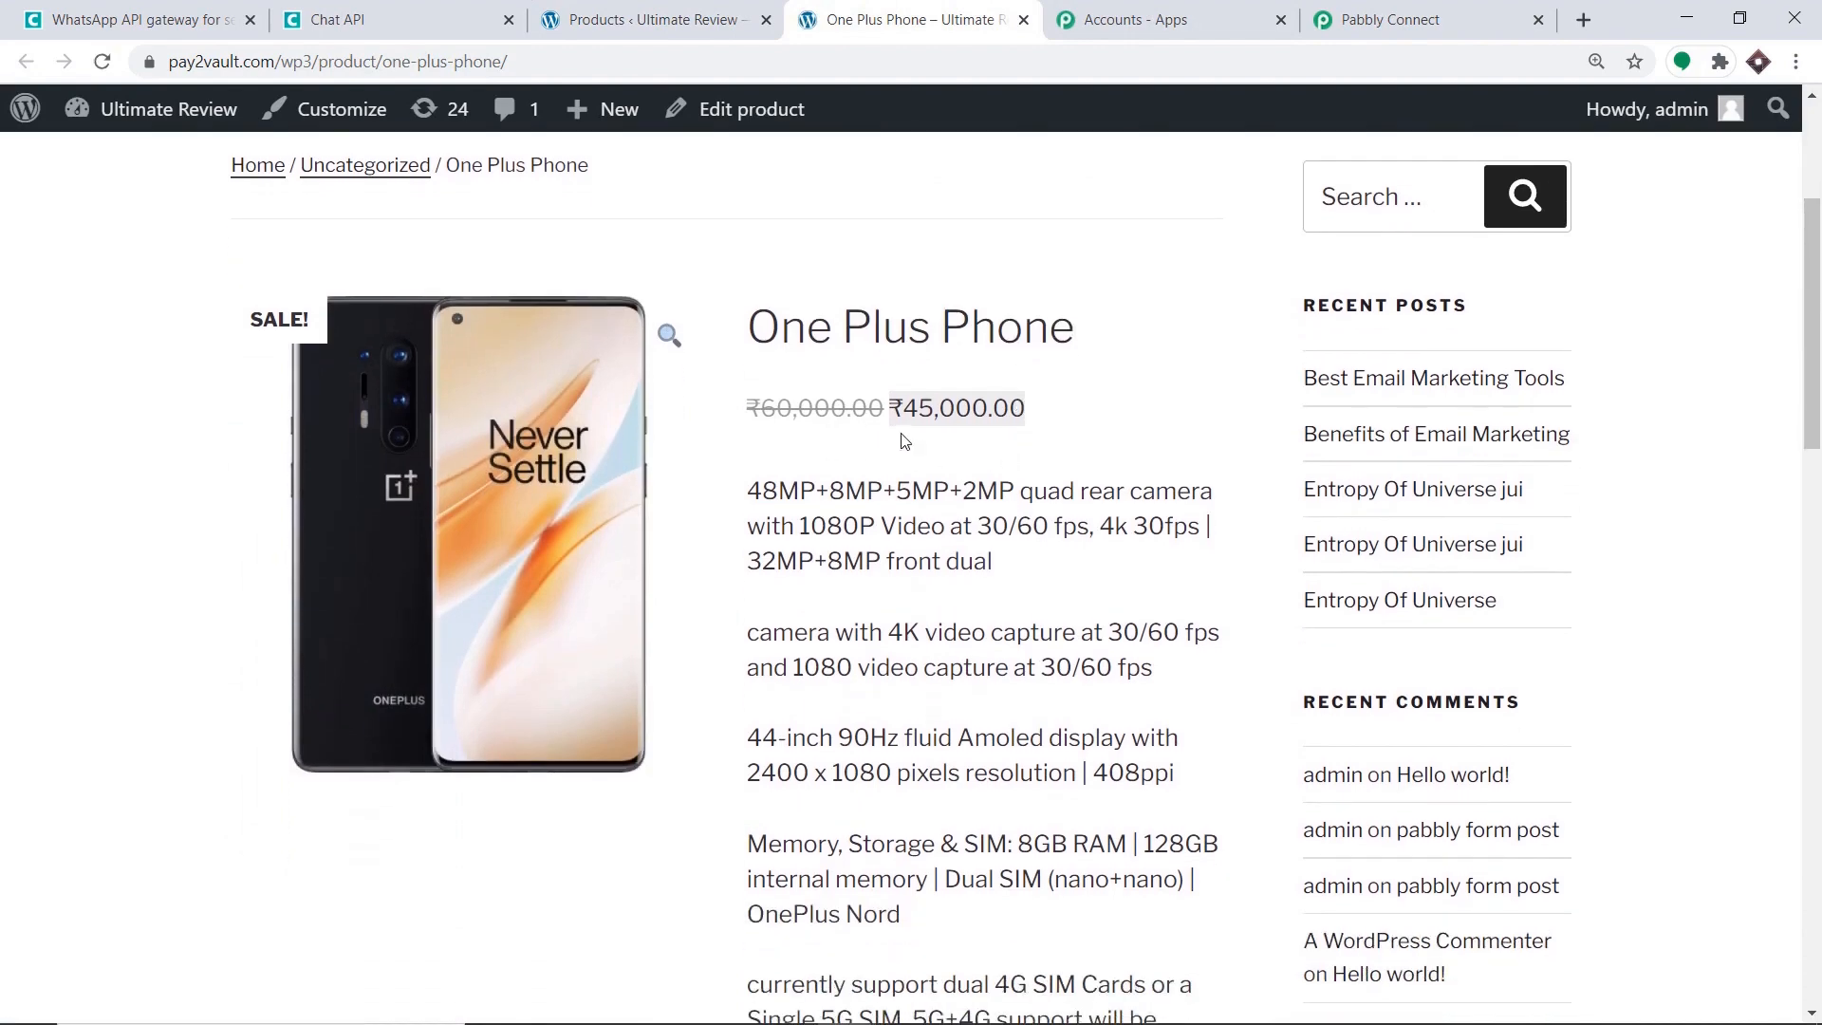
scroll(982, 419, down, 5)
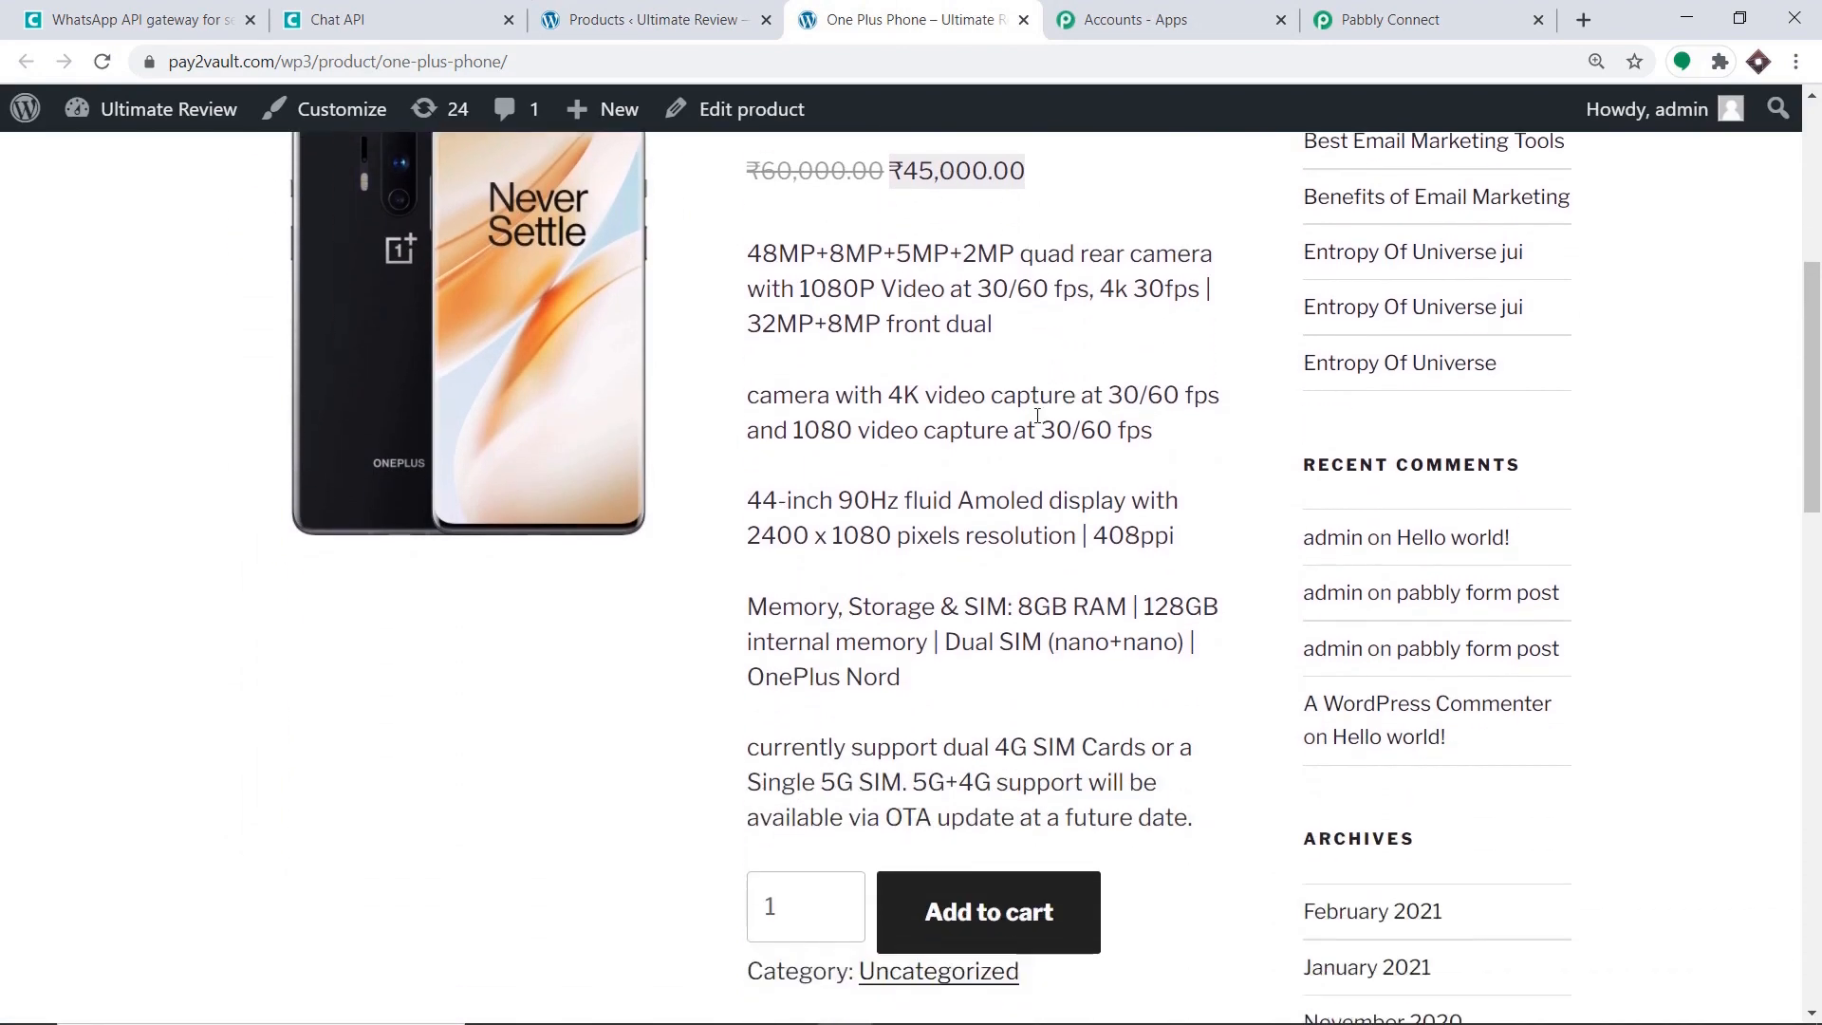
click(1003, 675)
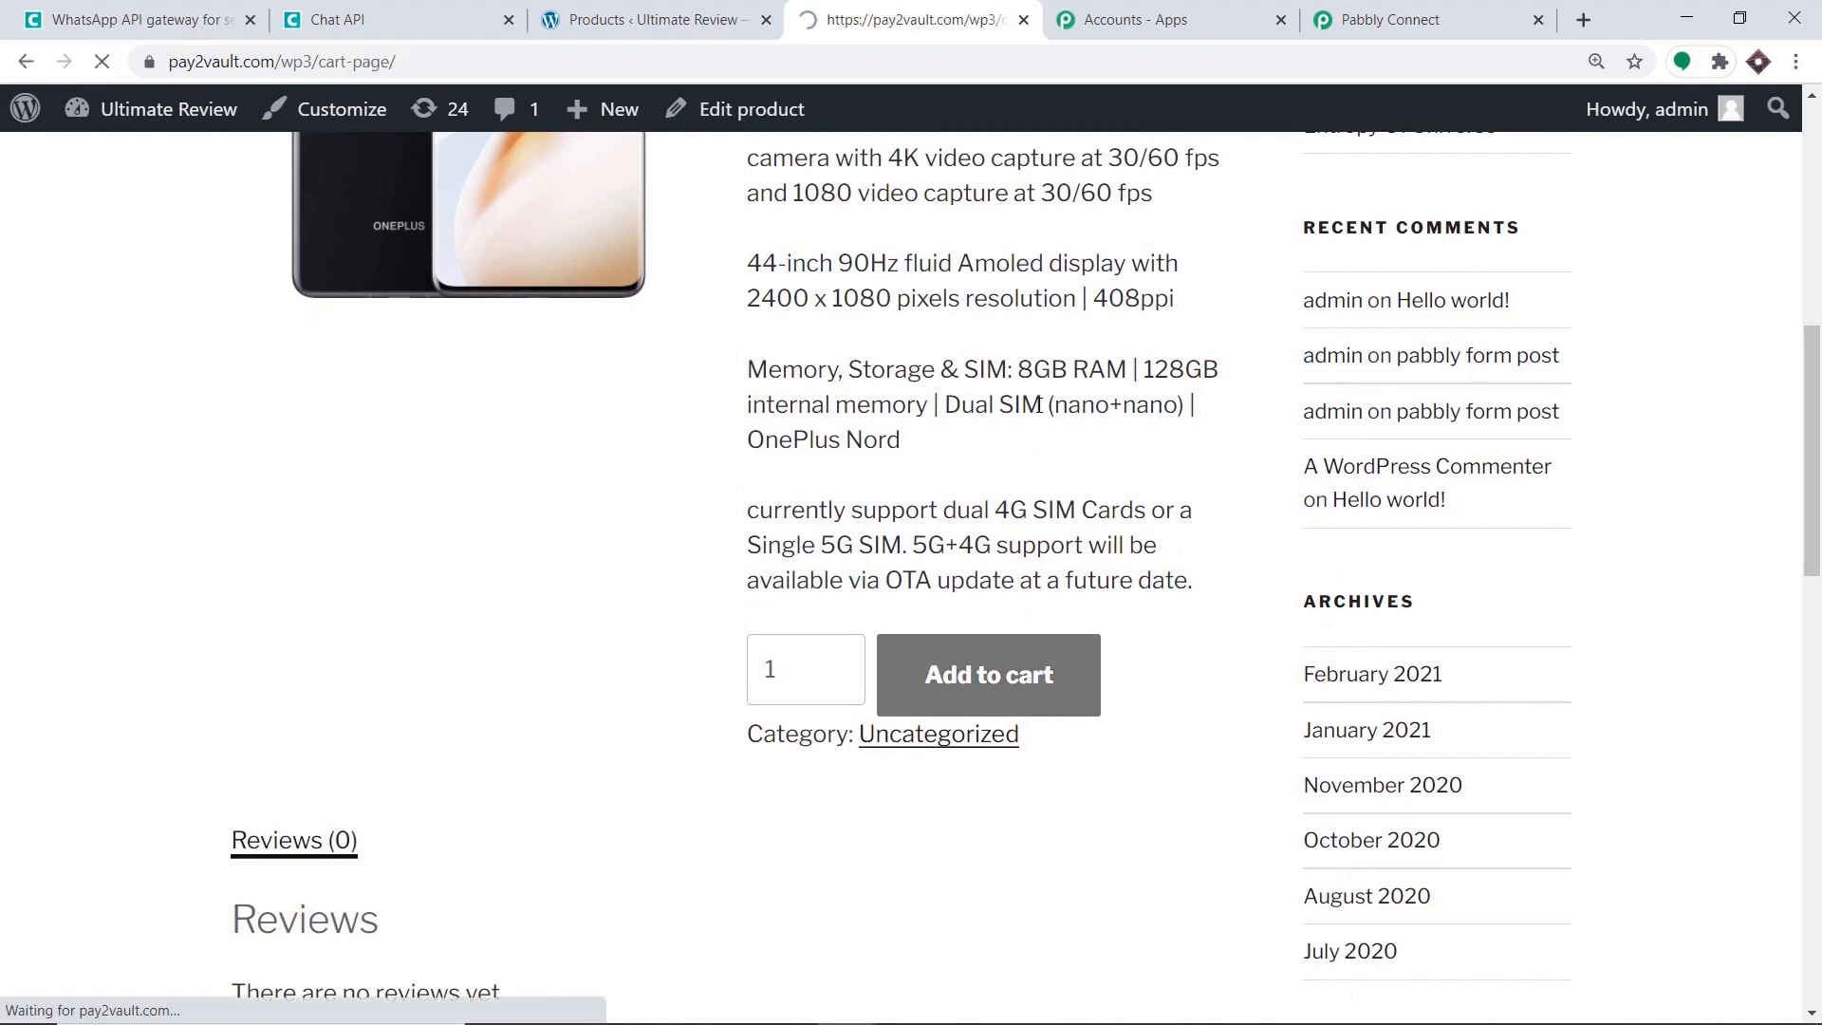
scroll(943, 500, down, 4)
scroll(1287, 541, down, 3)
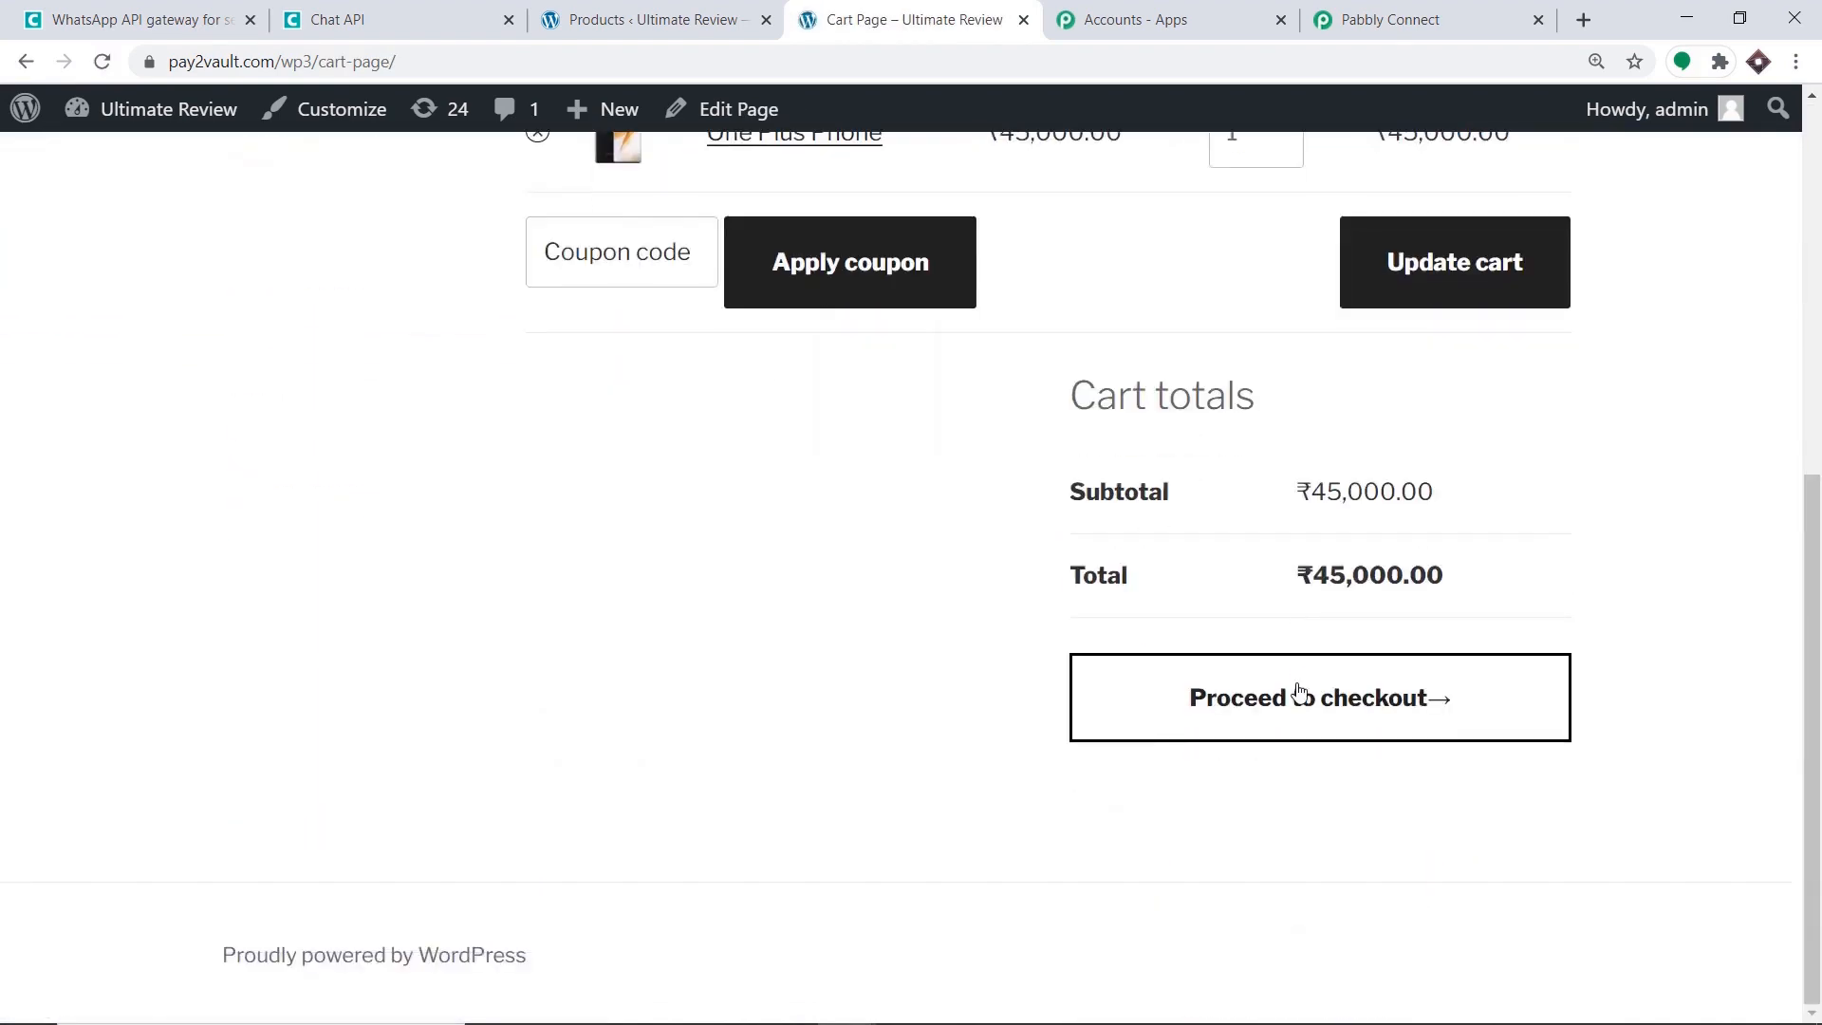
click(1293, 719)
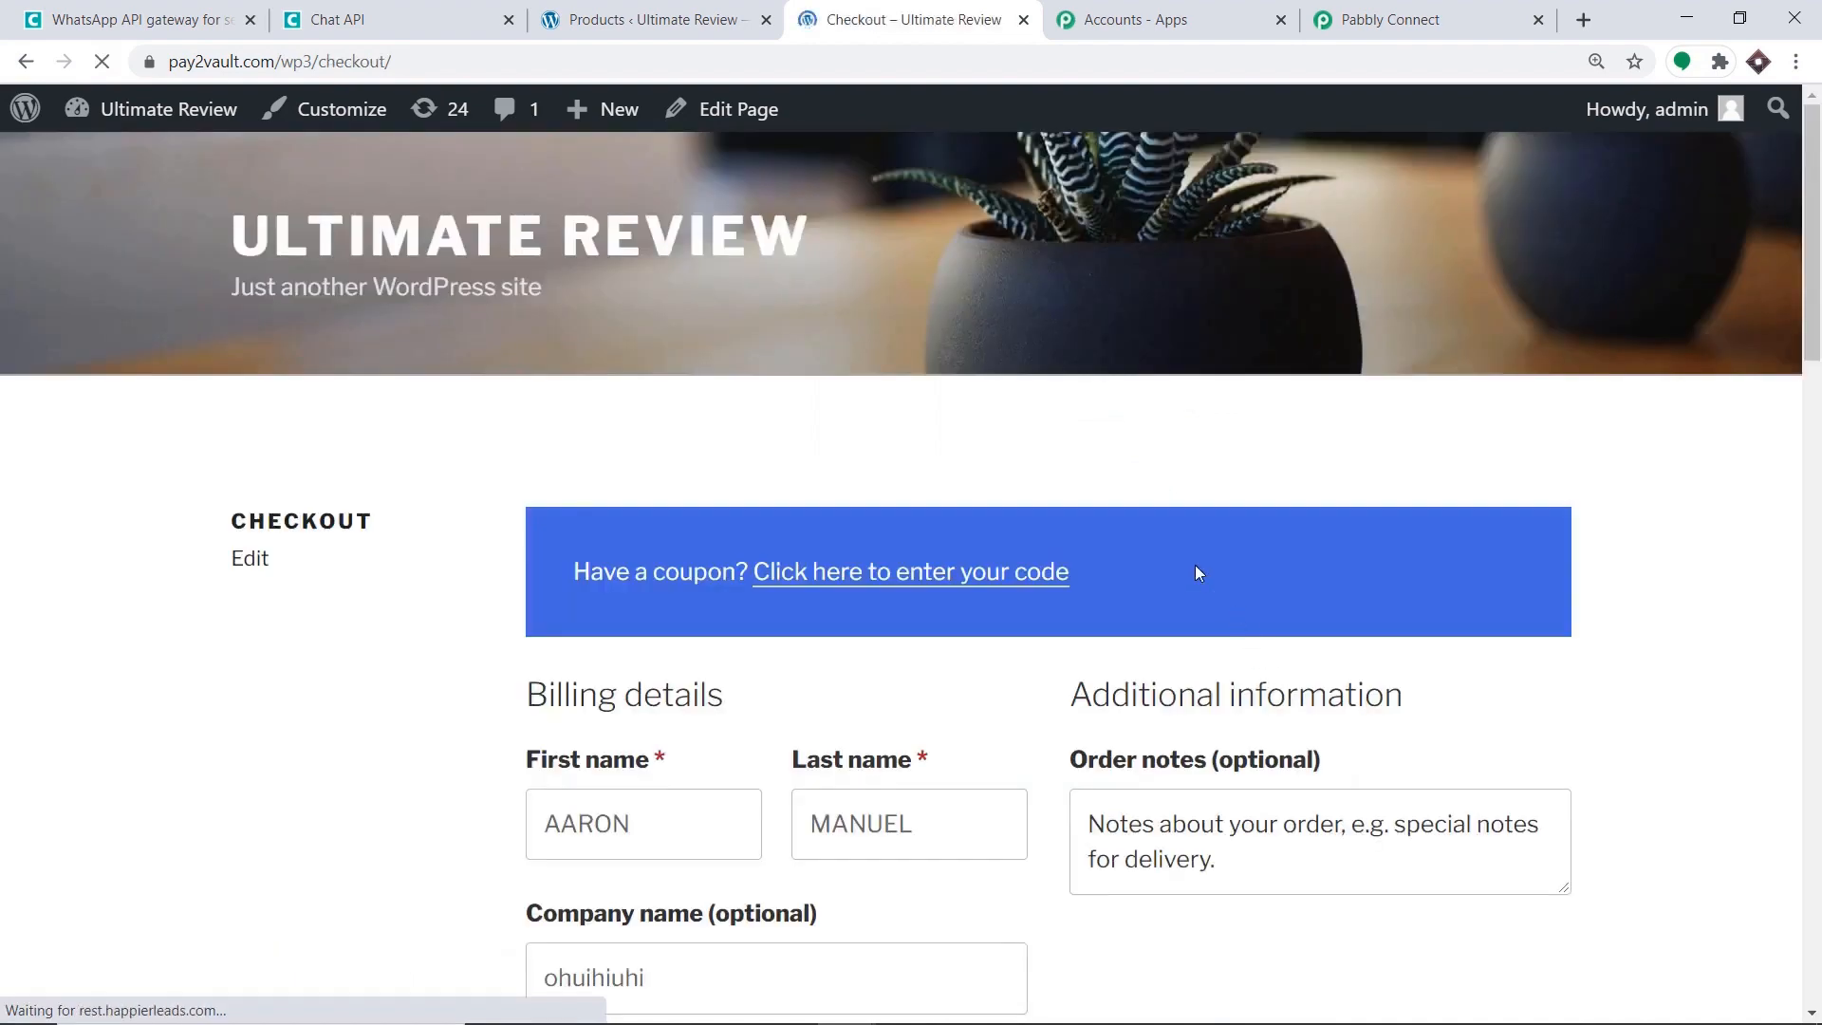
Change the checkout company name to 'Tesla'.
scroll(919, 536, down, 4)
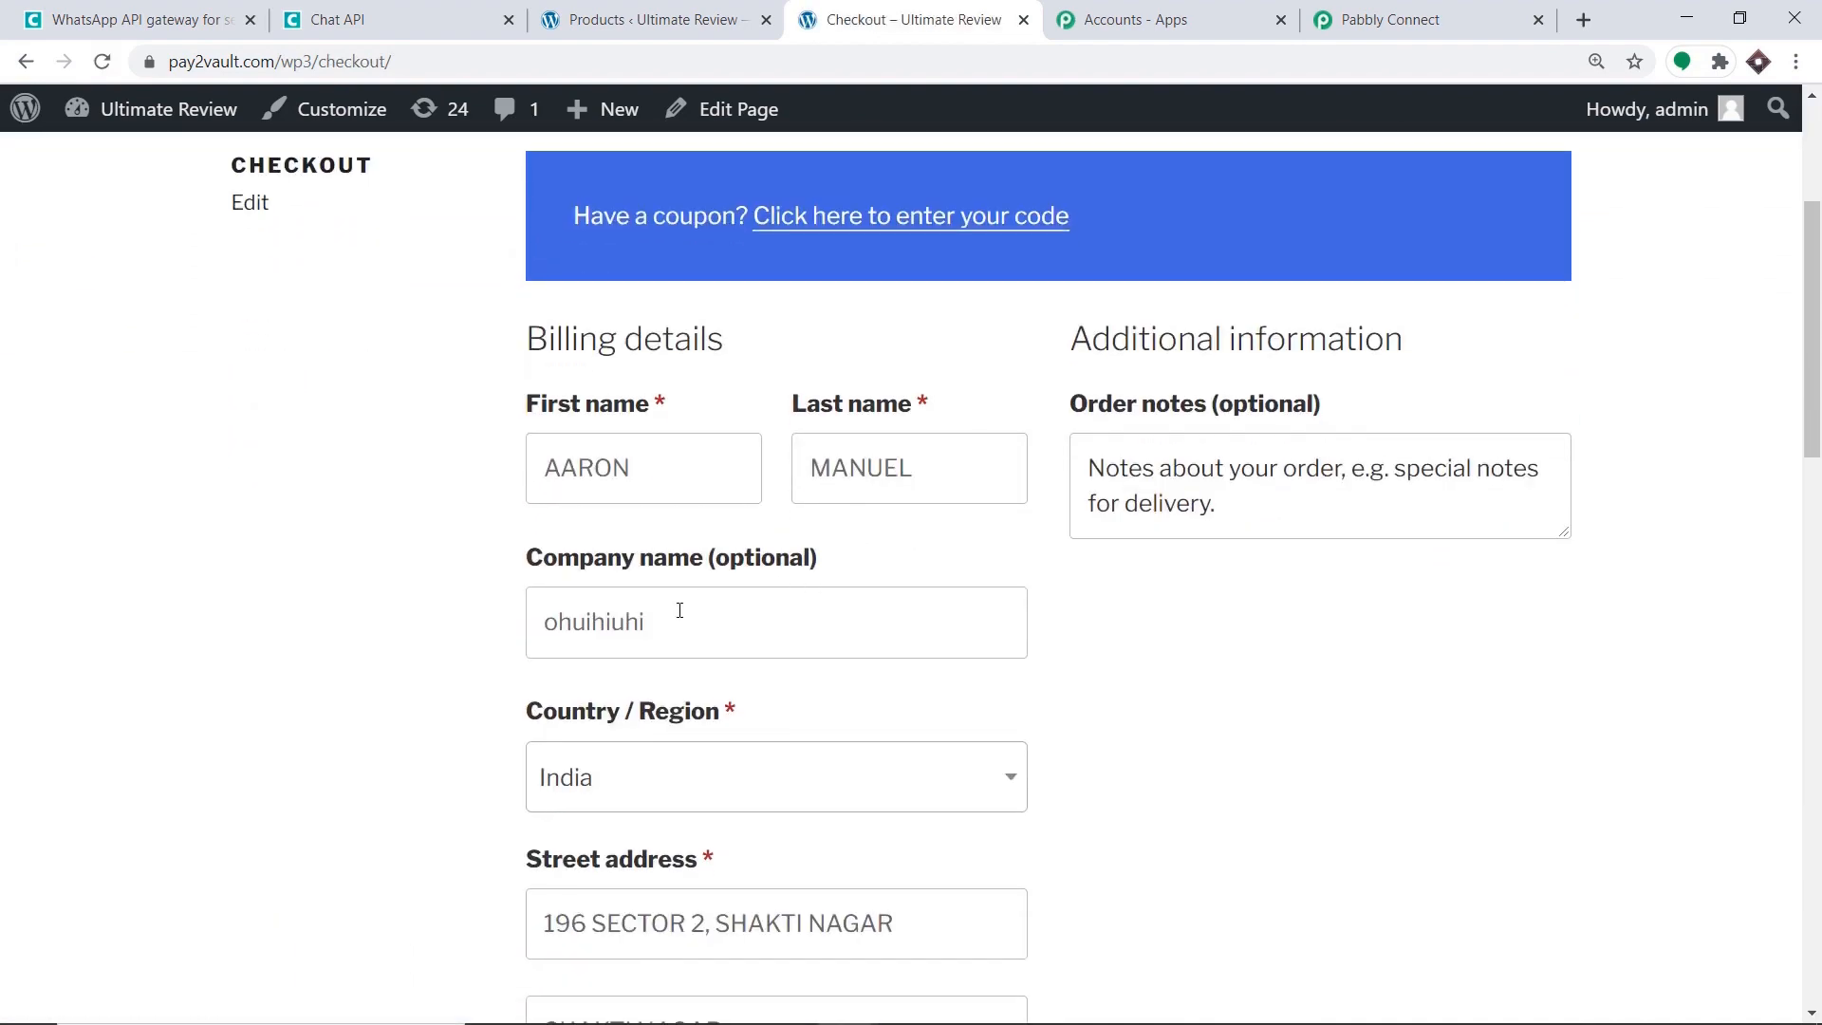
double_click(679, 610)
key(BackSpace)
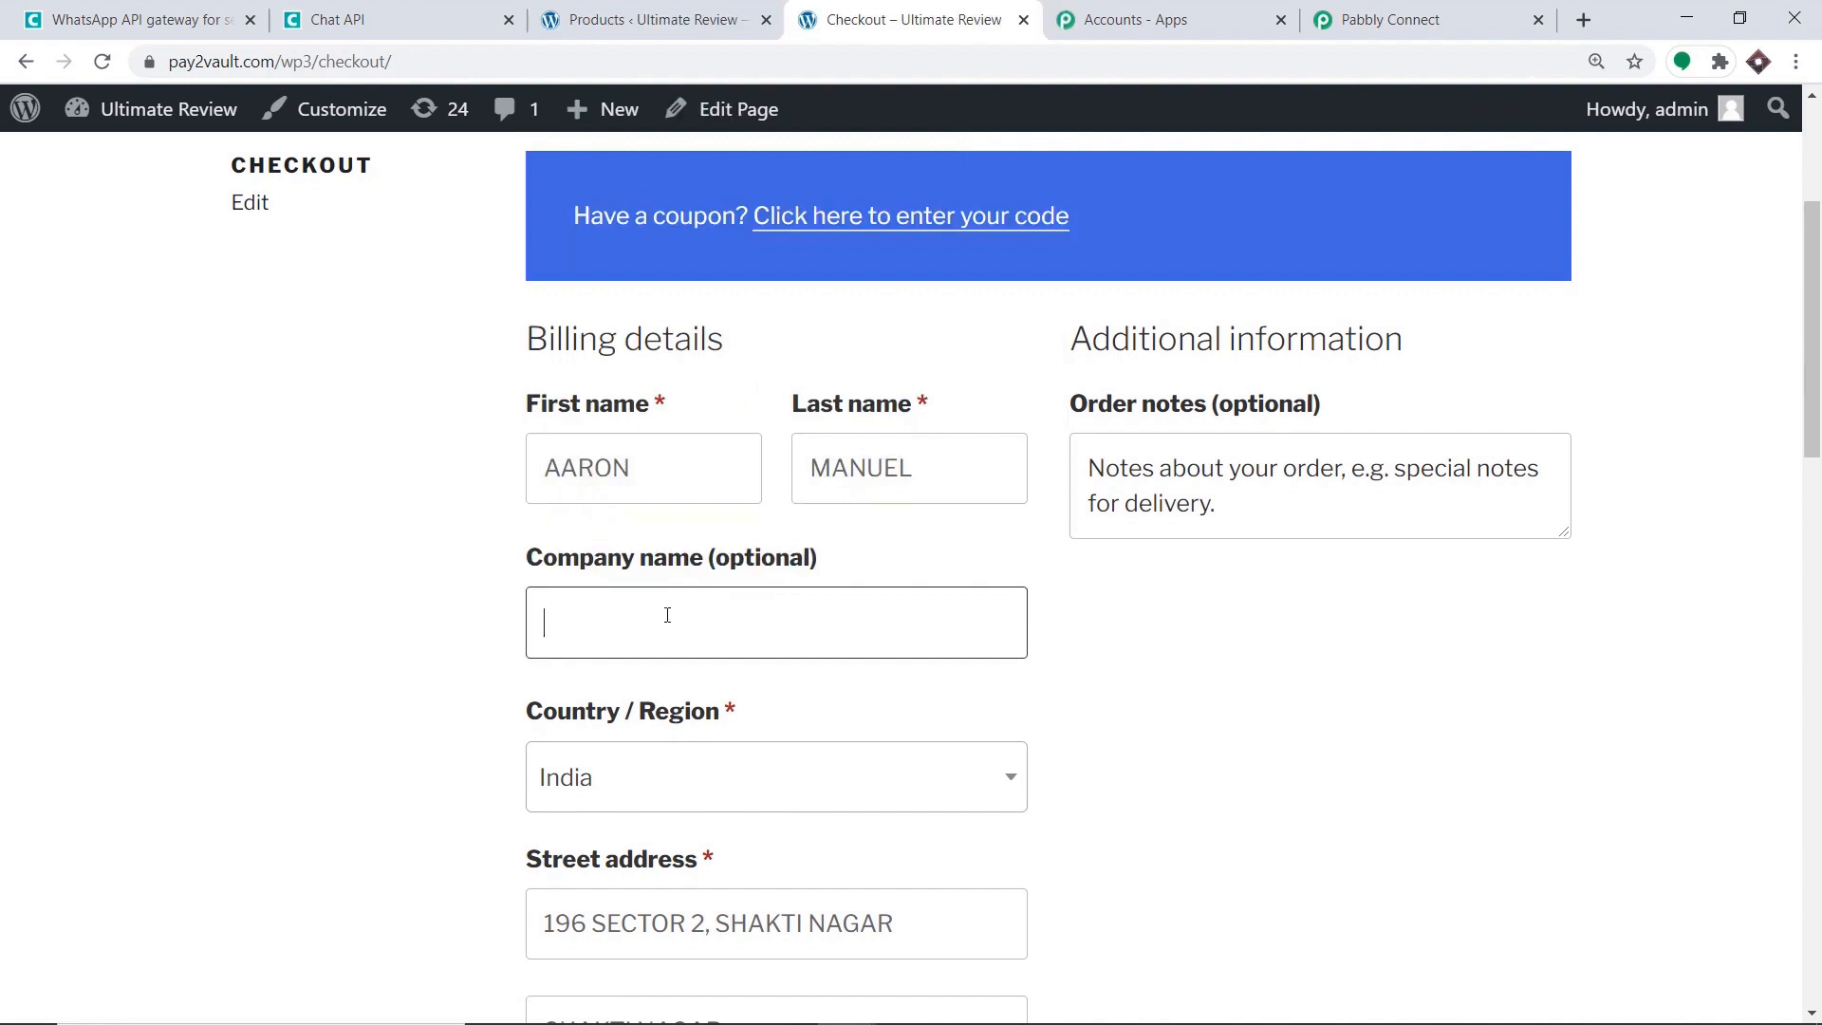
text(Tesla)
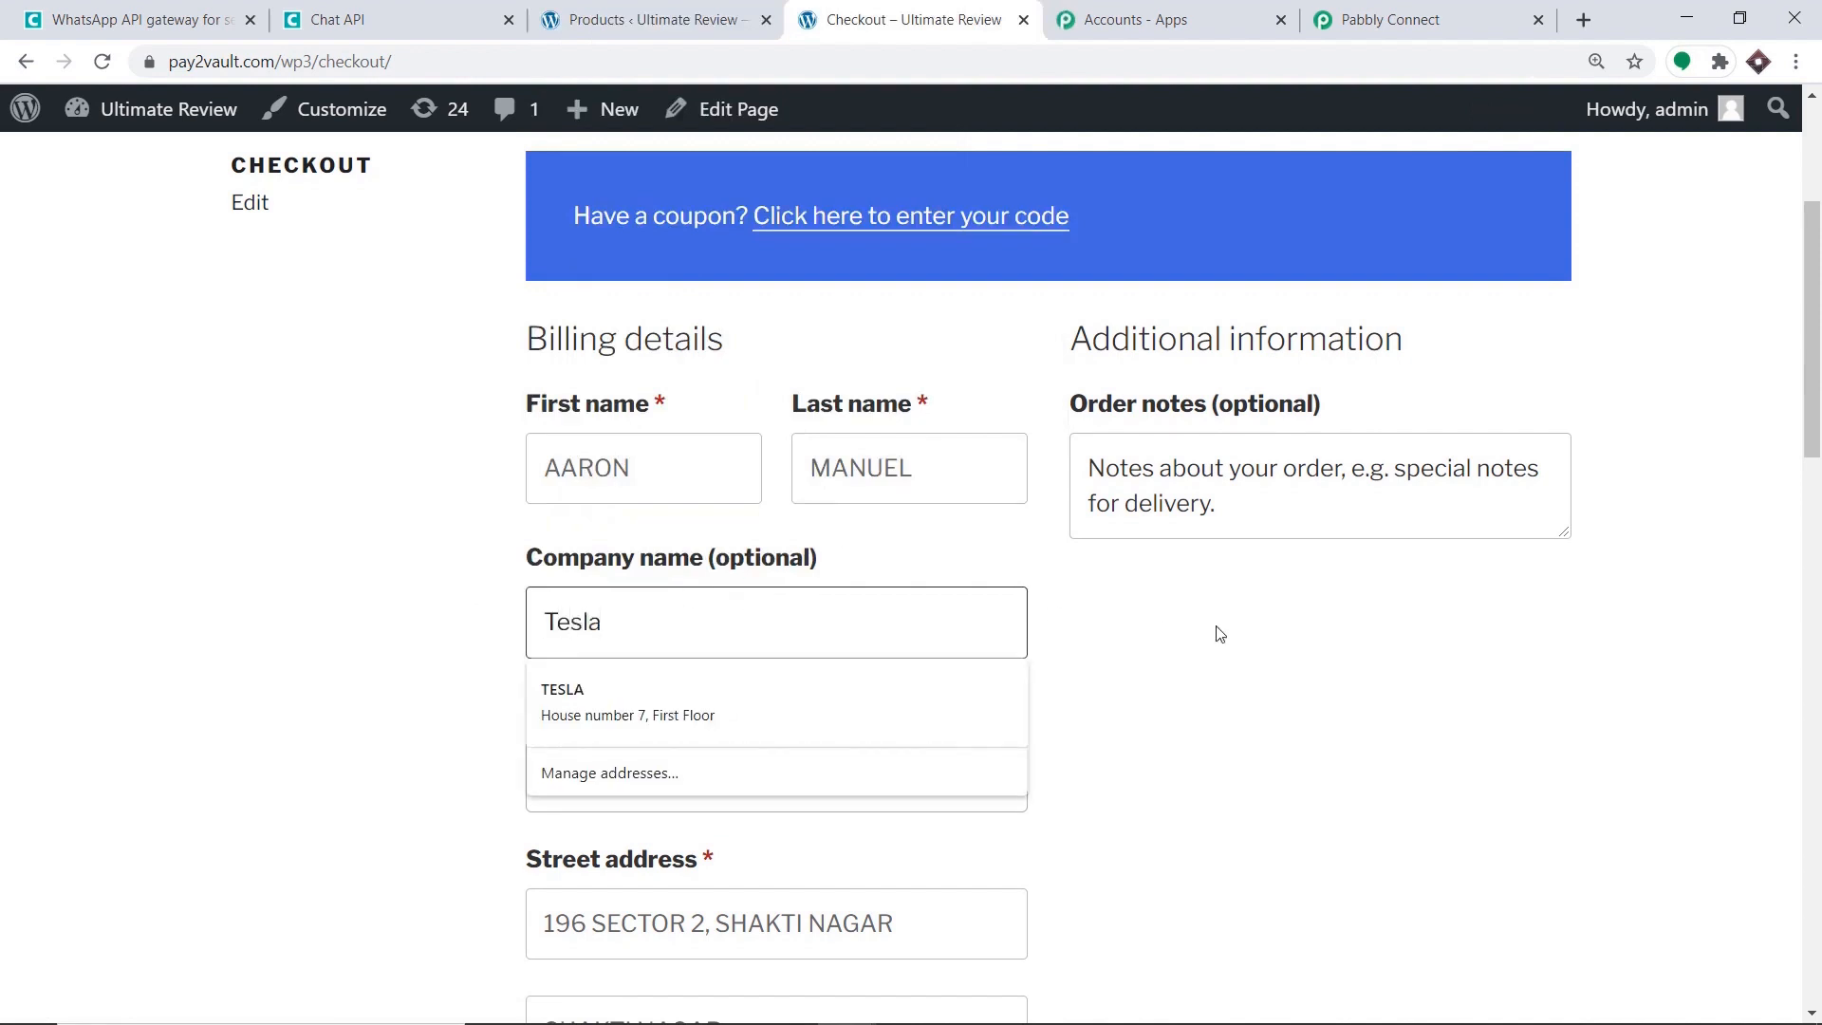
click(1220, 634)
Place the cash-on-delivery order for the One Plus Phone.
scroll(626, 721, down, 3)
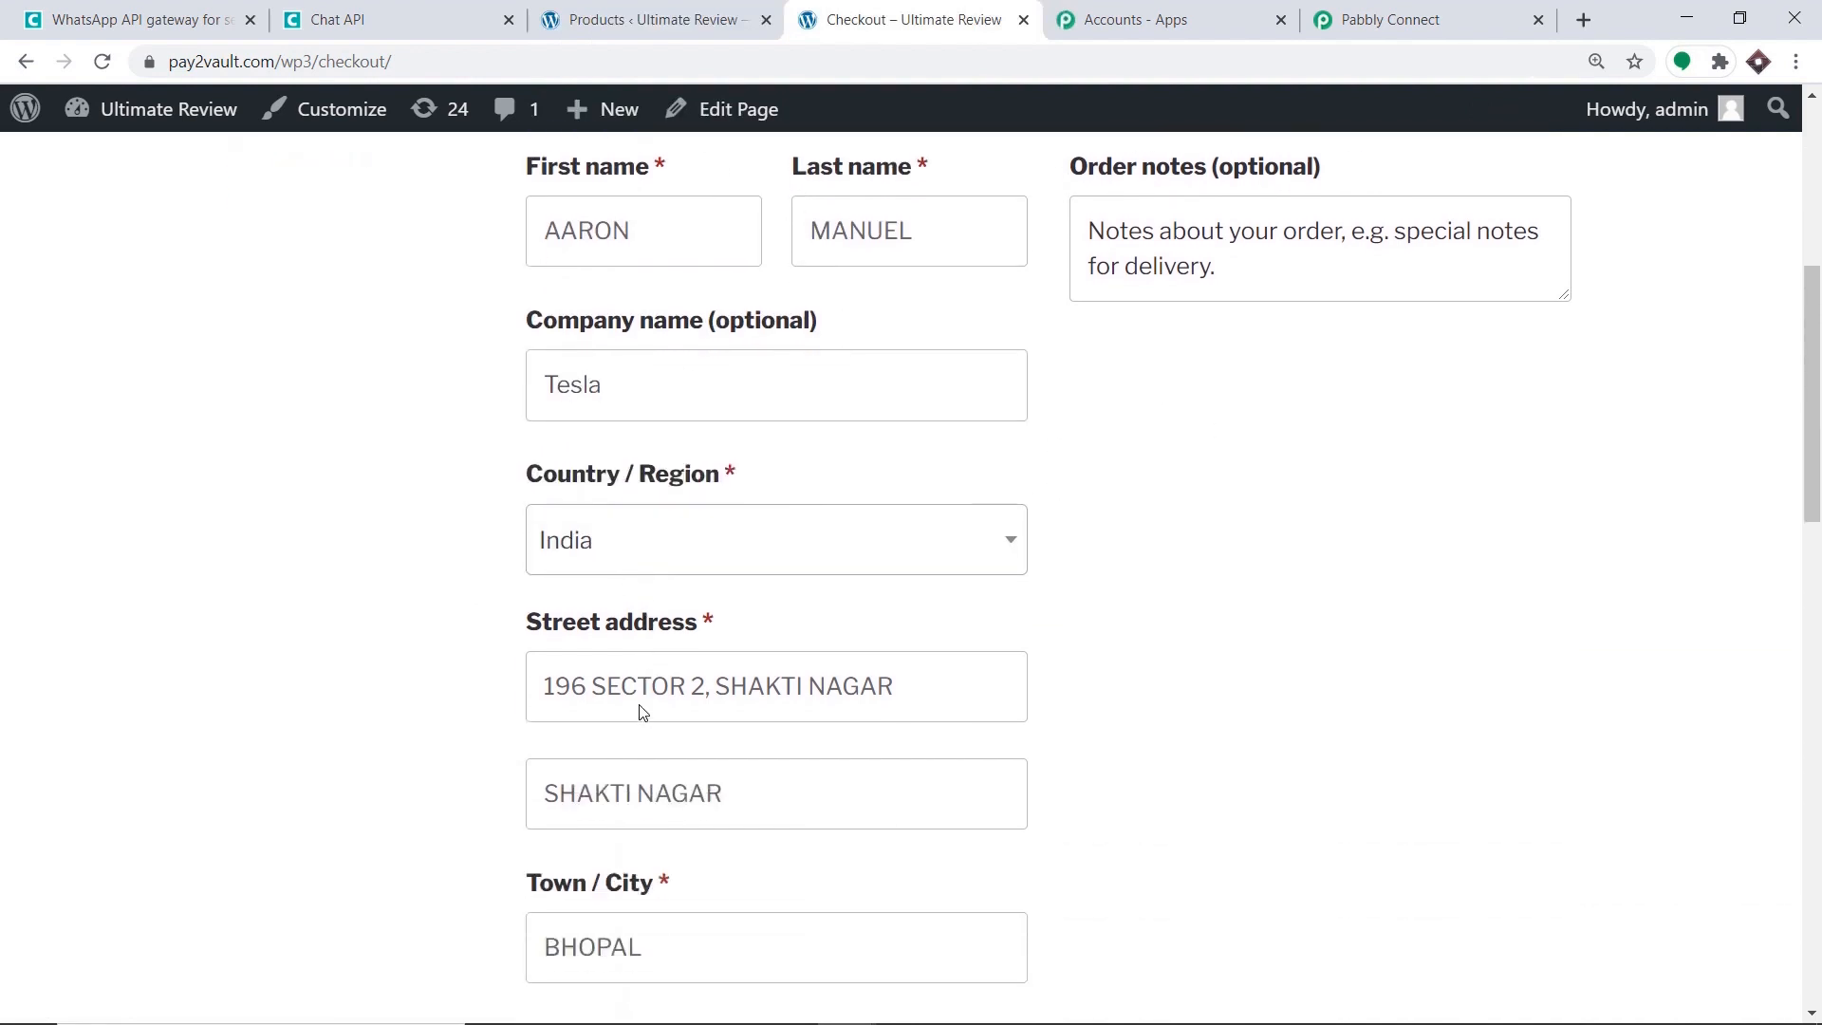
scroll(749, 699, down, 2)
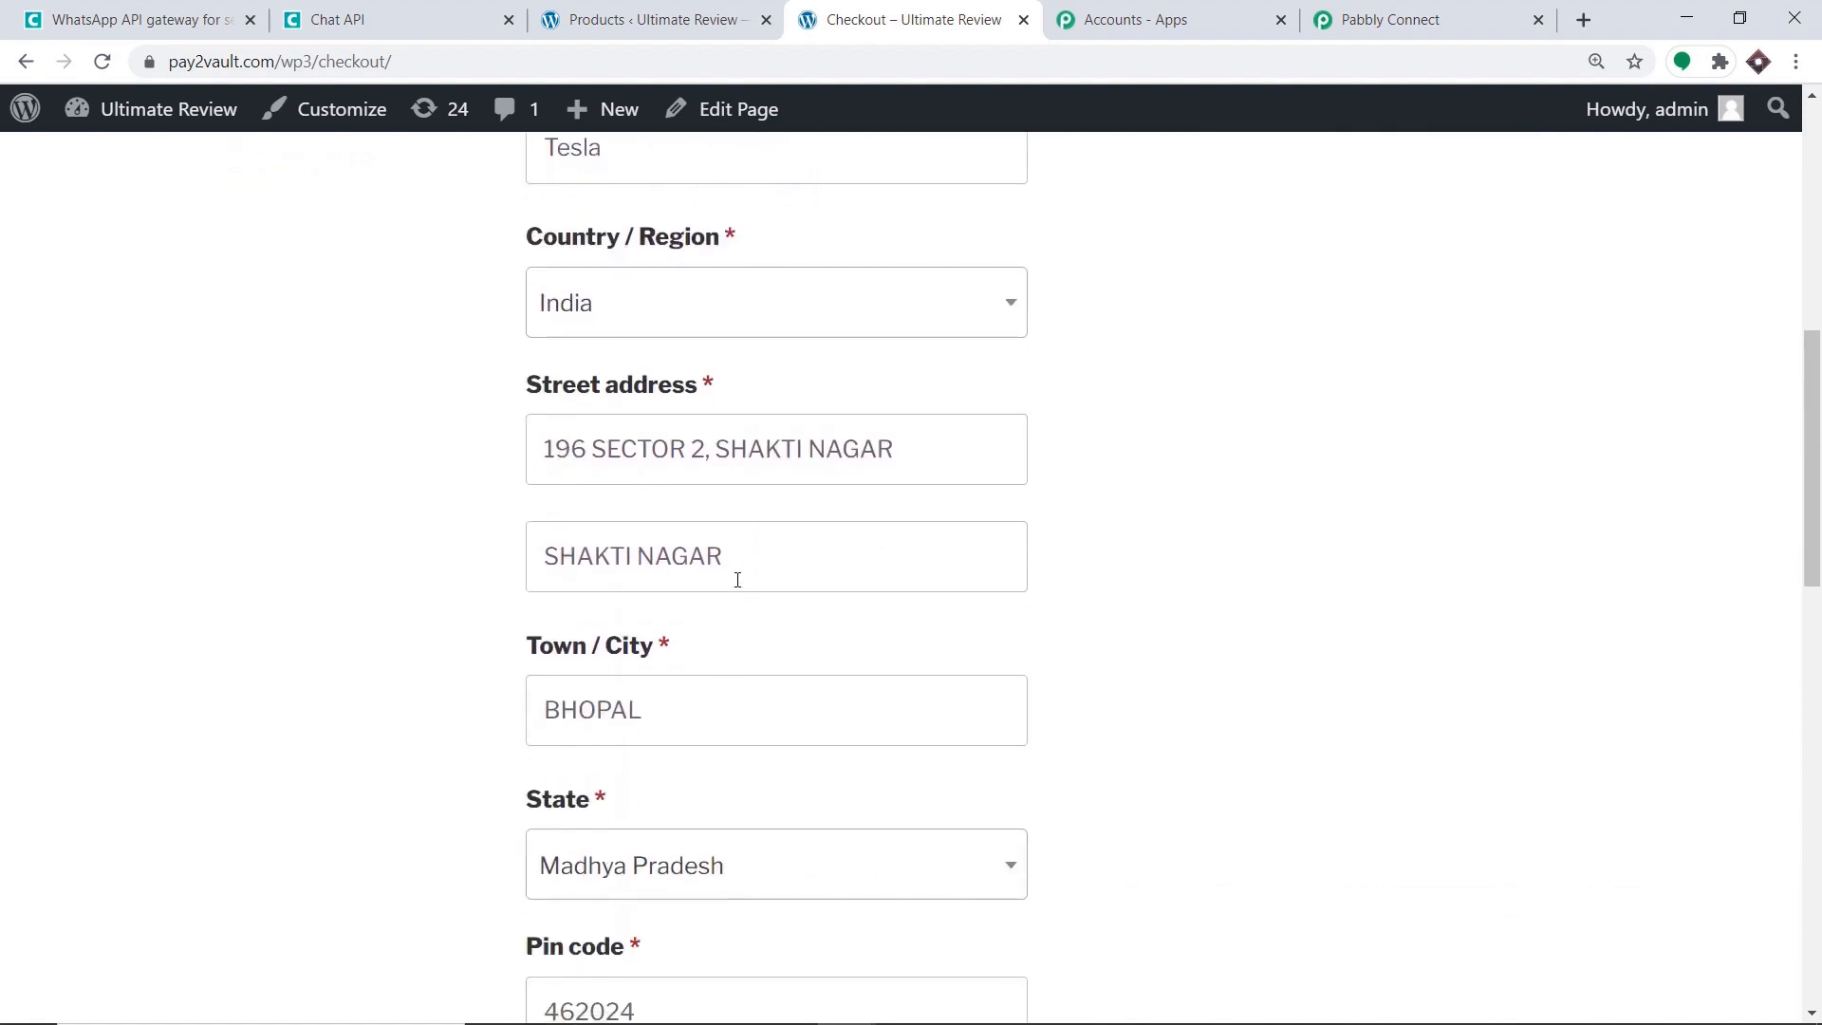
scroll(738, 579, down, 5)
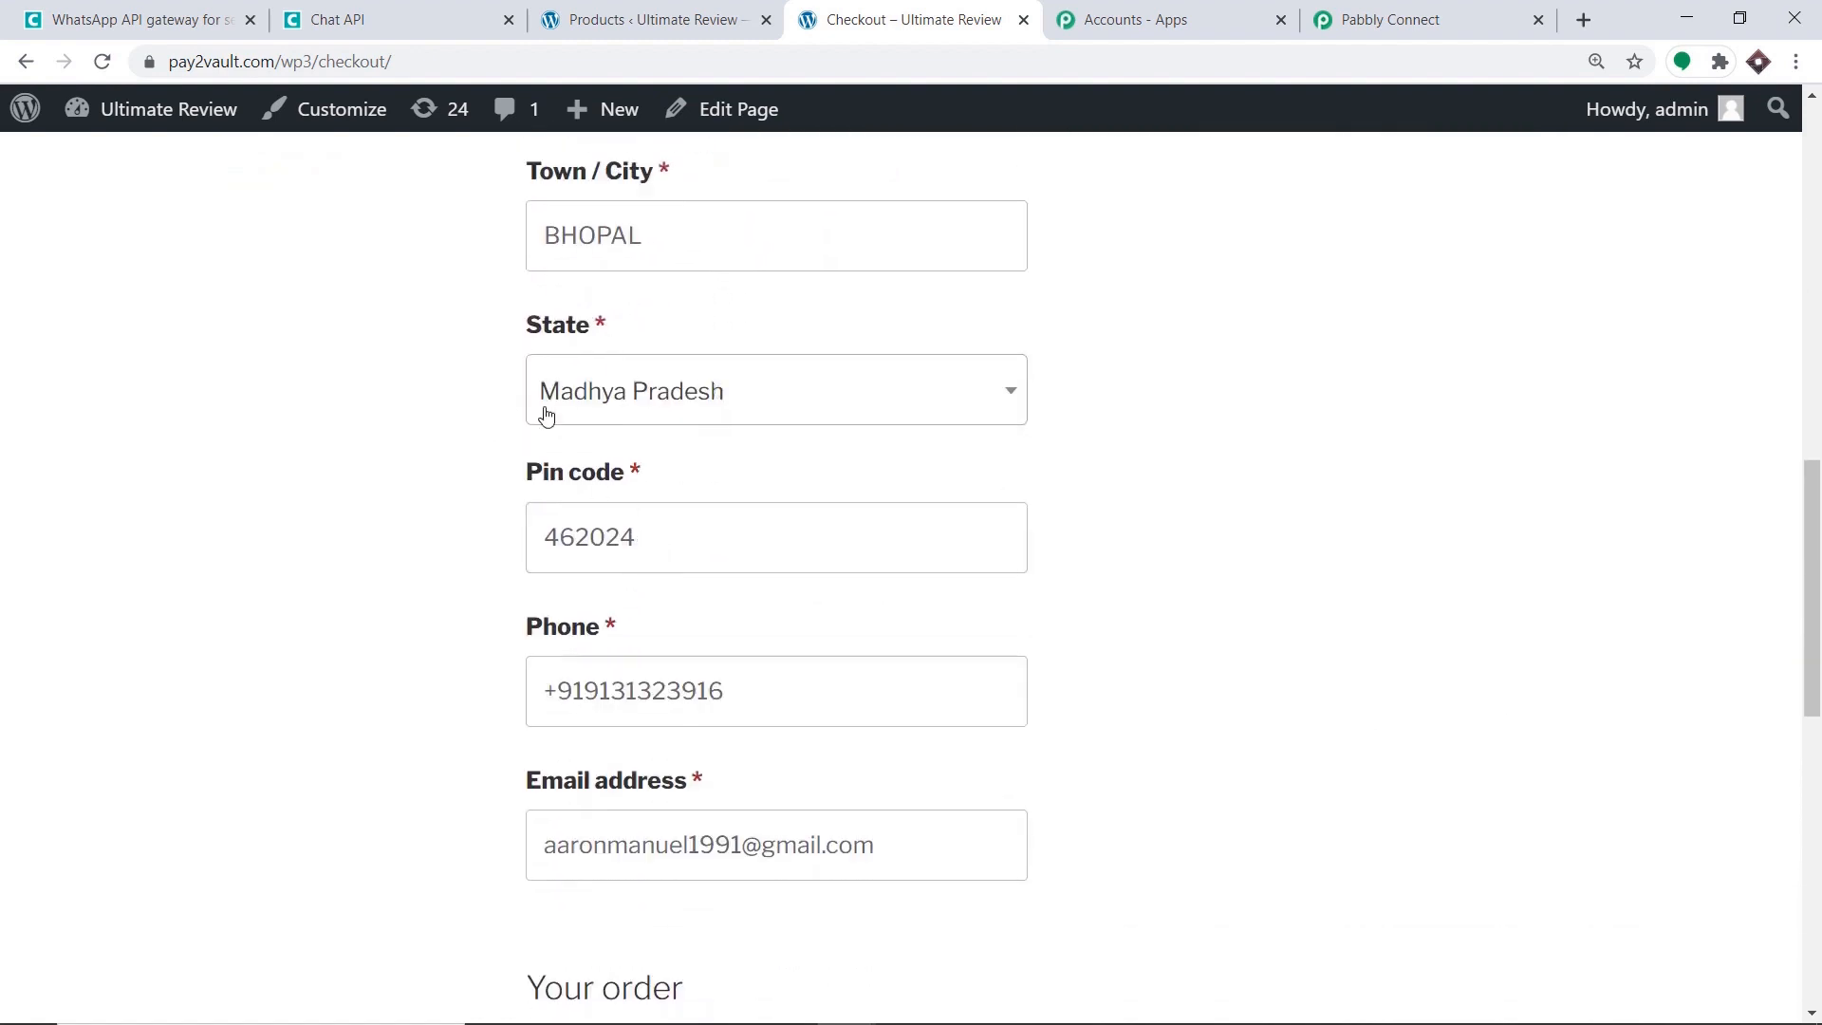
scroll(612, 442, down, 1)
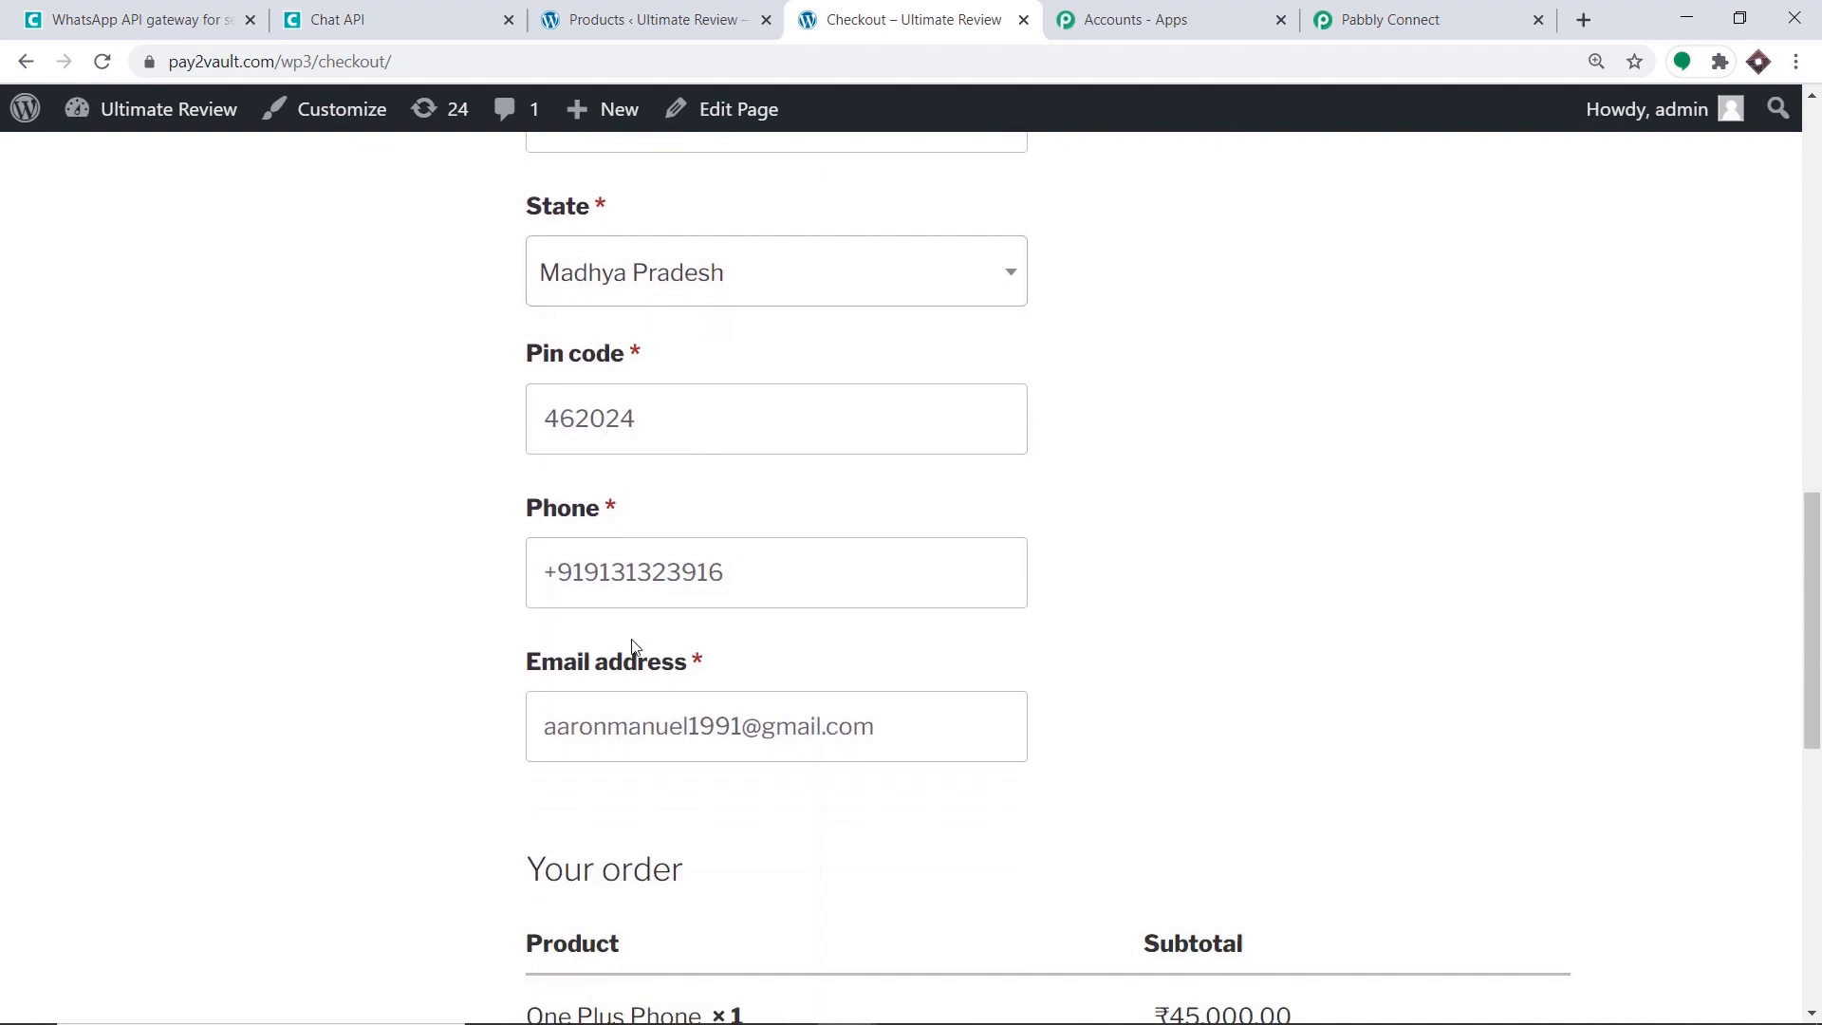
scroll(721, 685, down, 1)
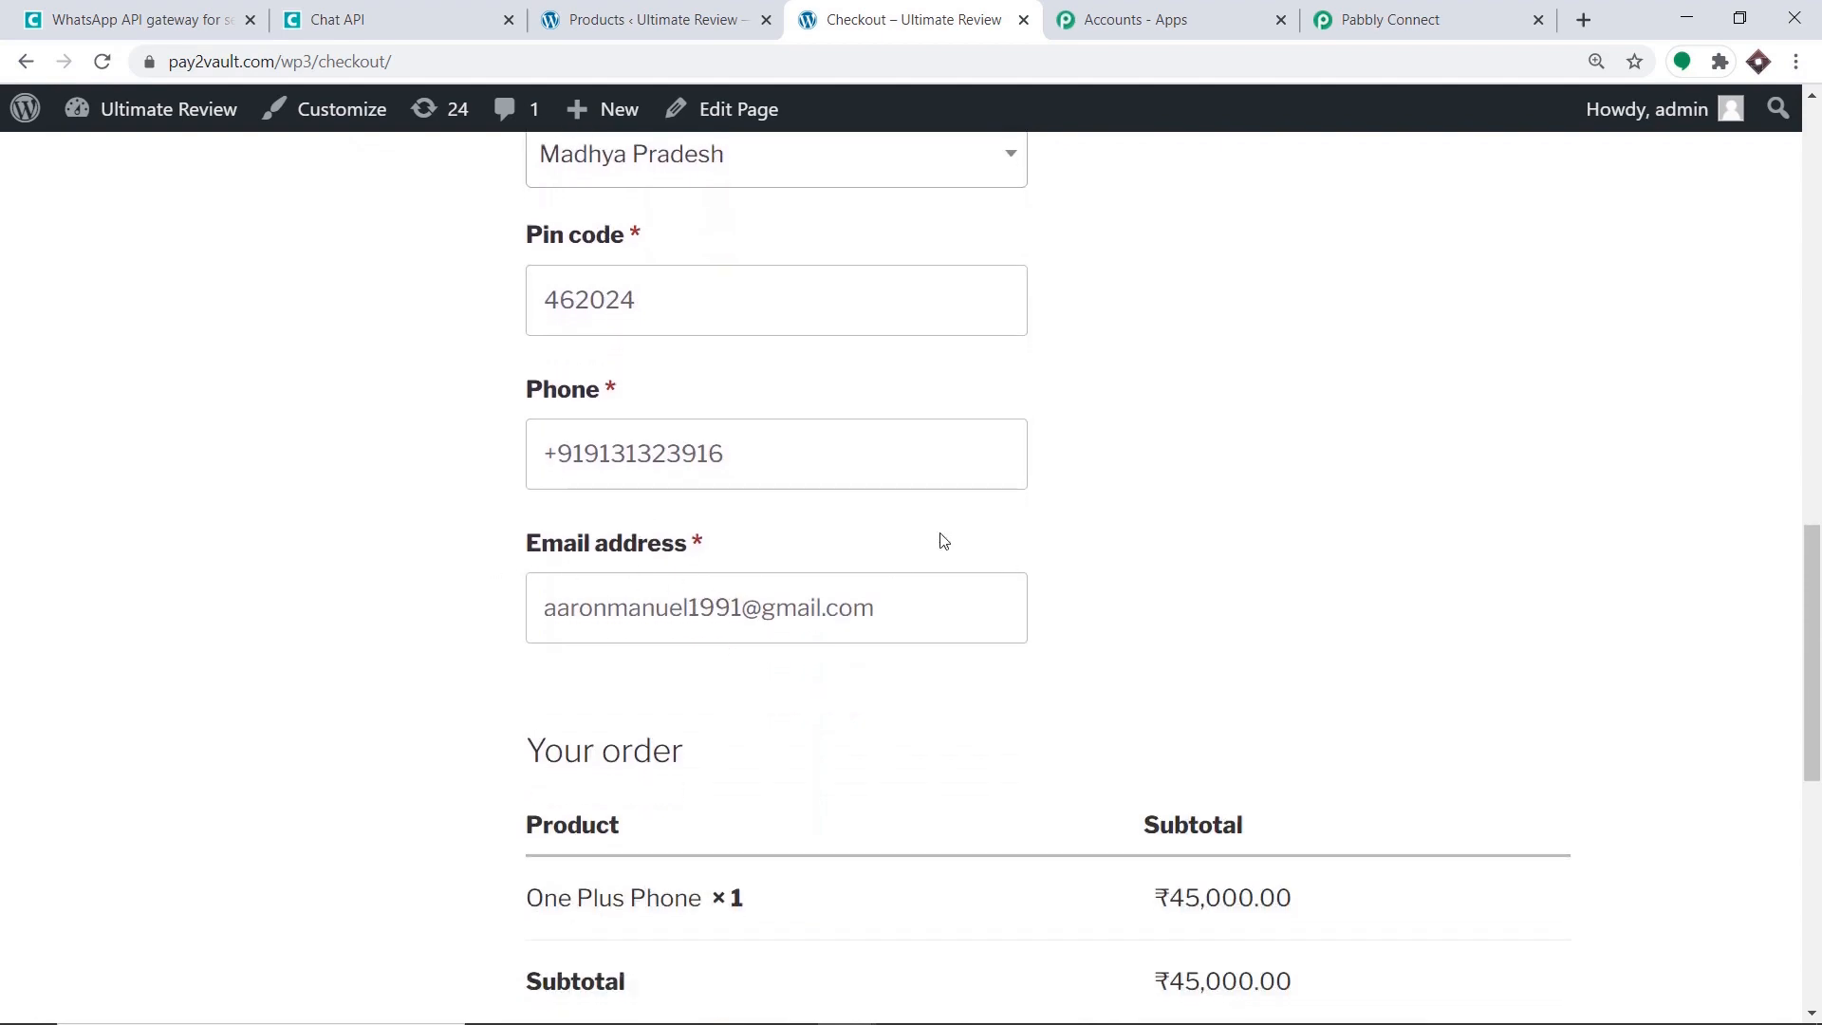
scroll(885, 420, down, 1)
scroll(885, 479, up, 12)
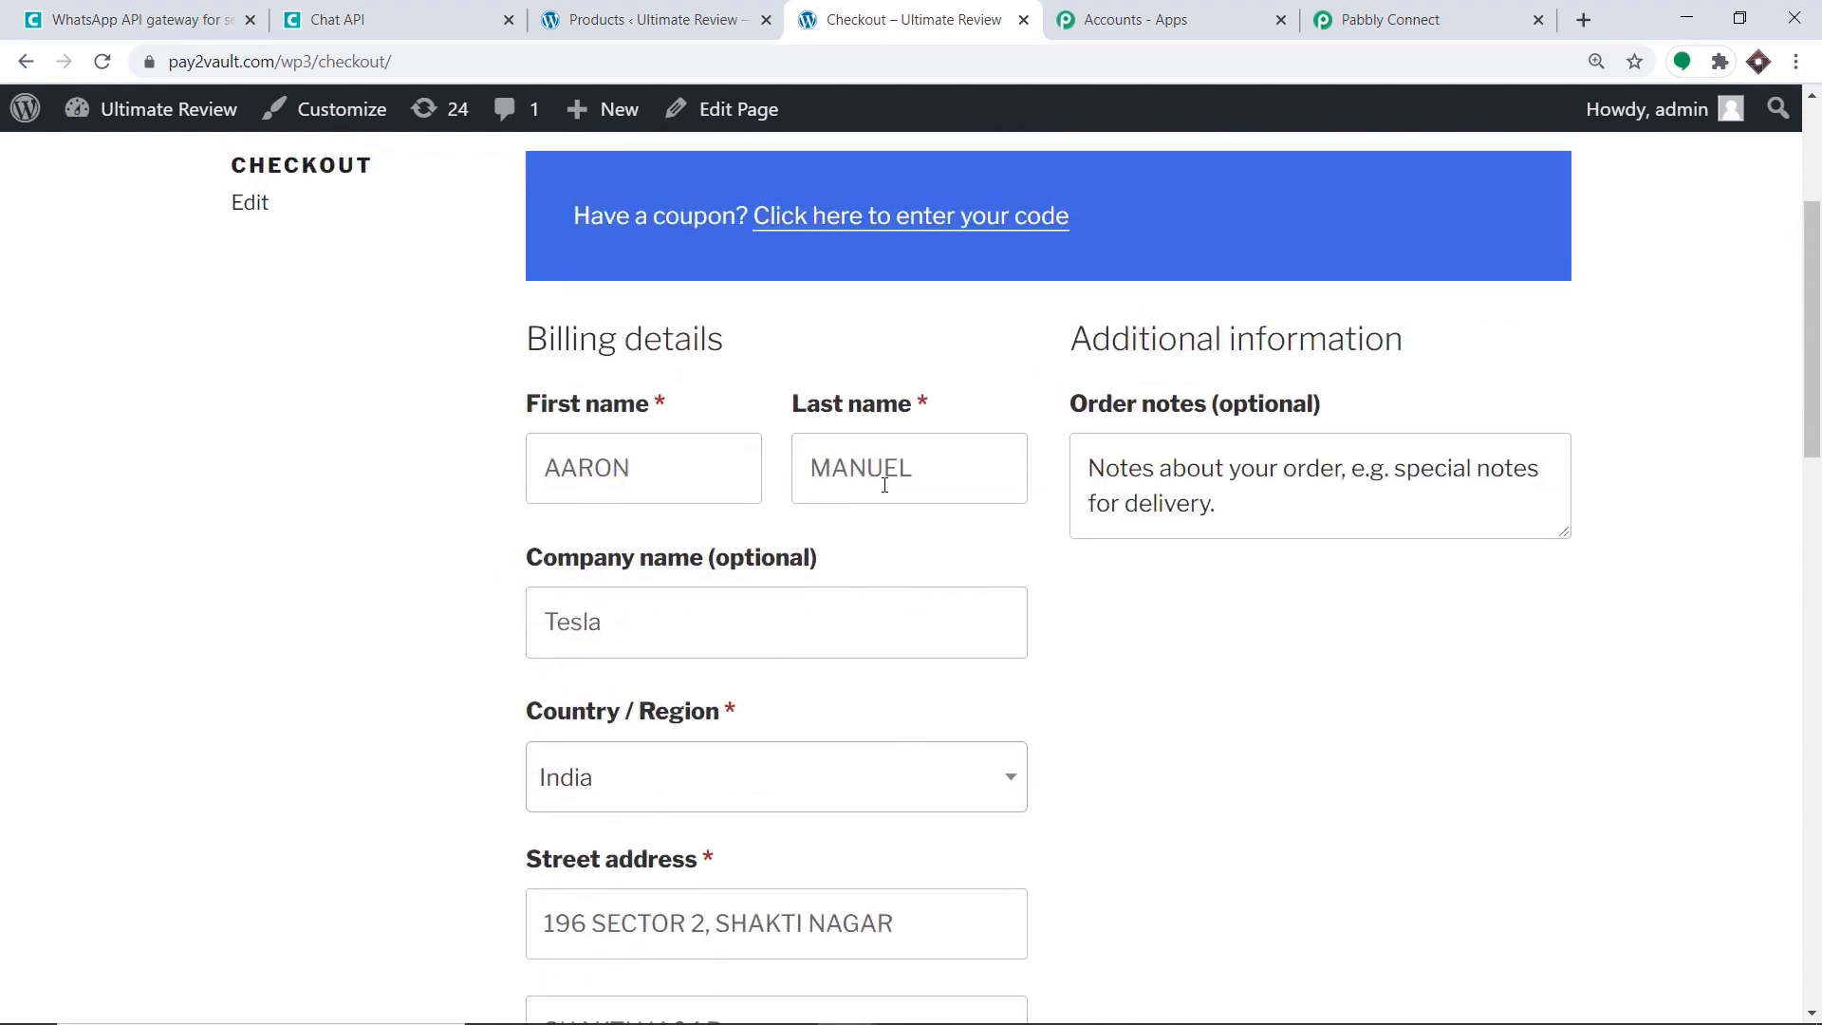
scroll(727, 549, down, 18)
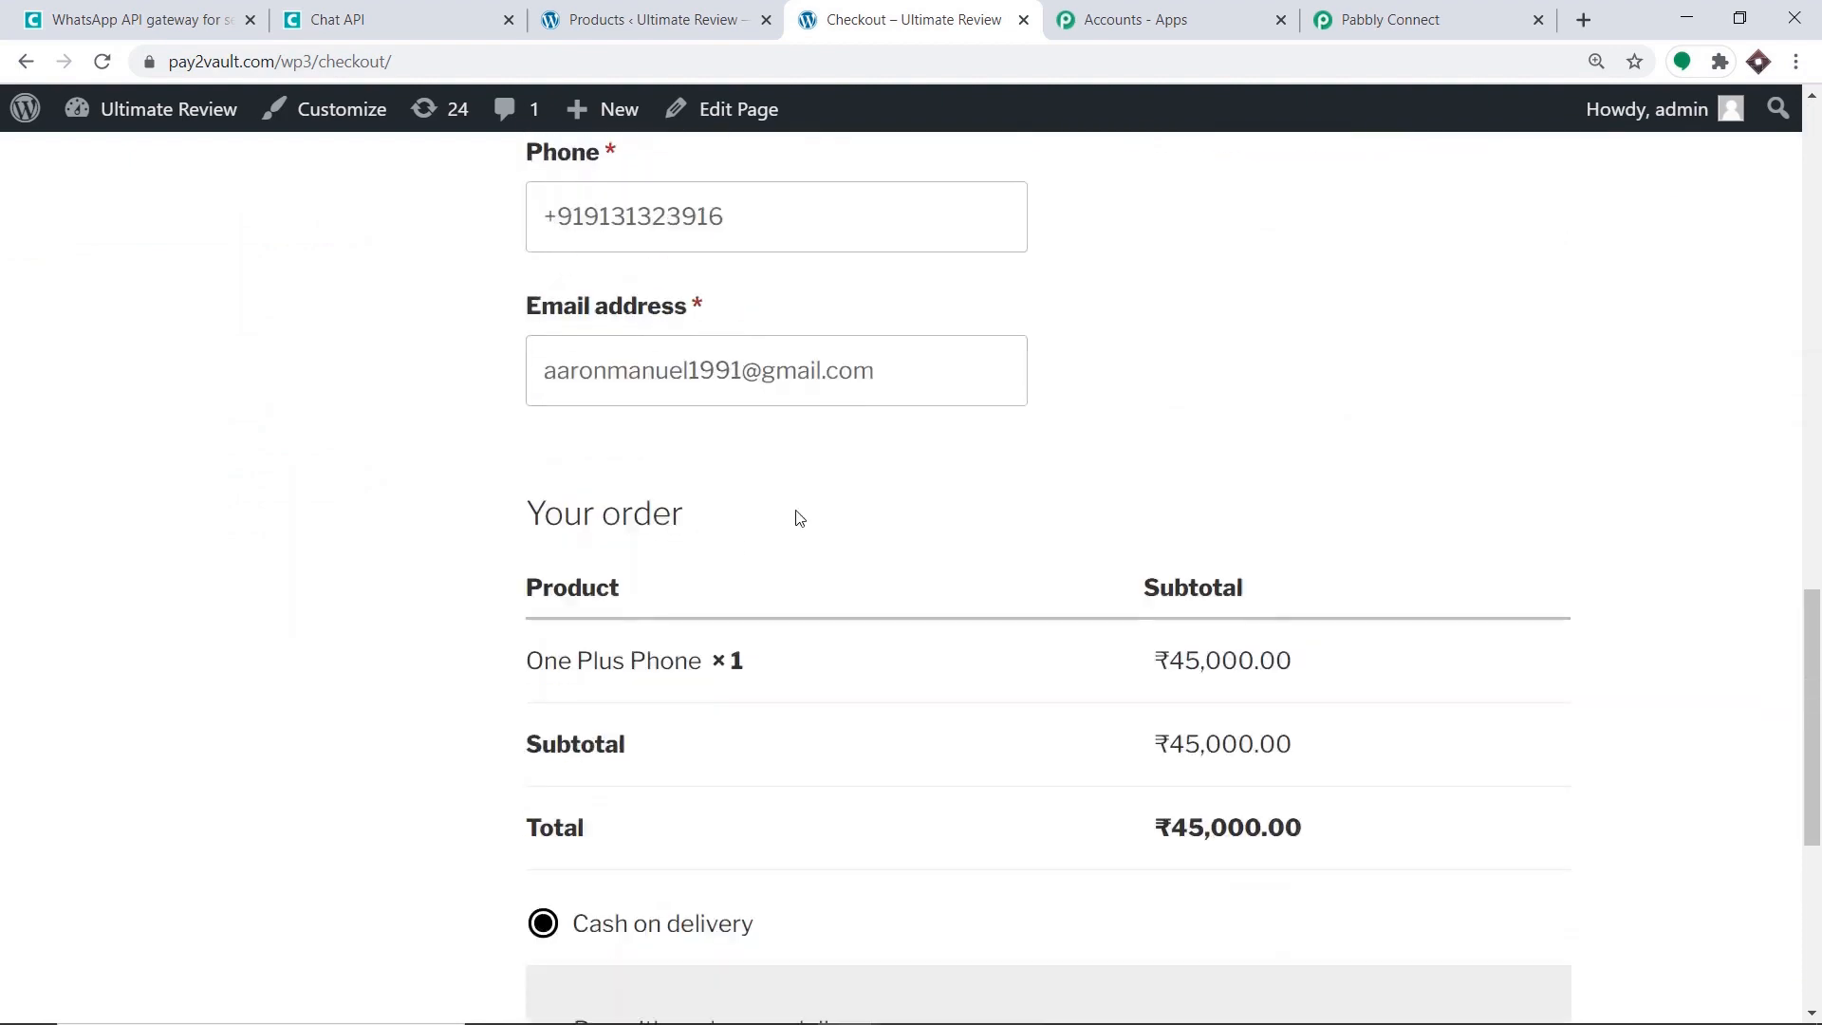
scroll(797, 517, down, 2)
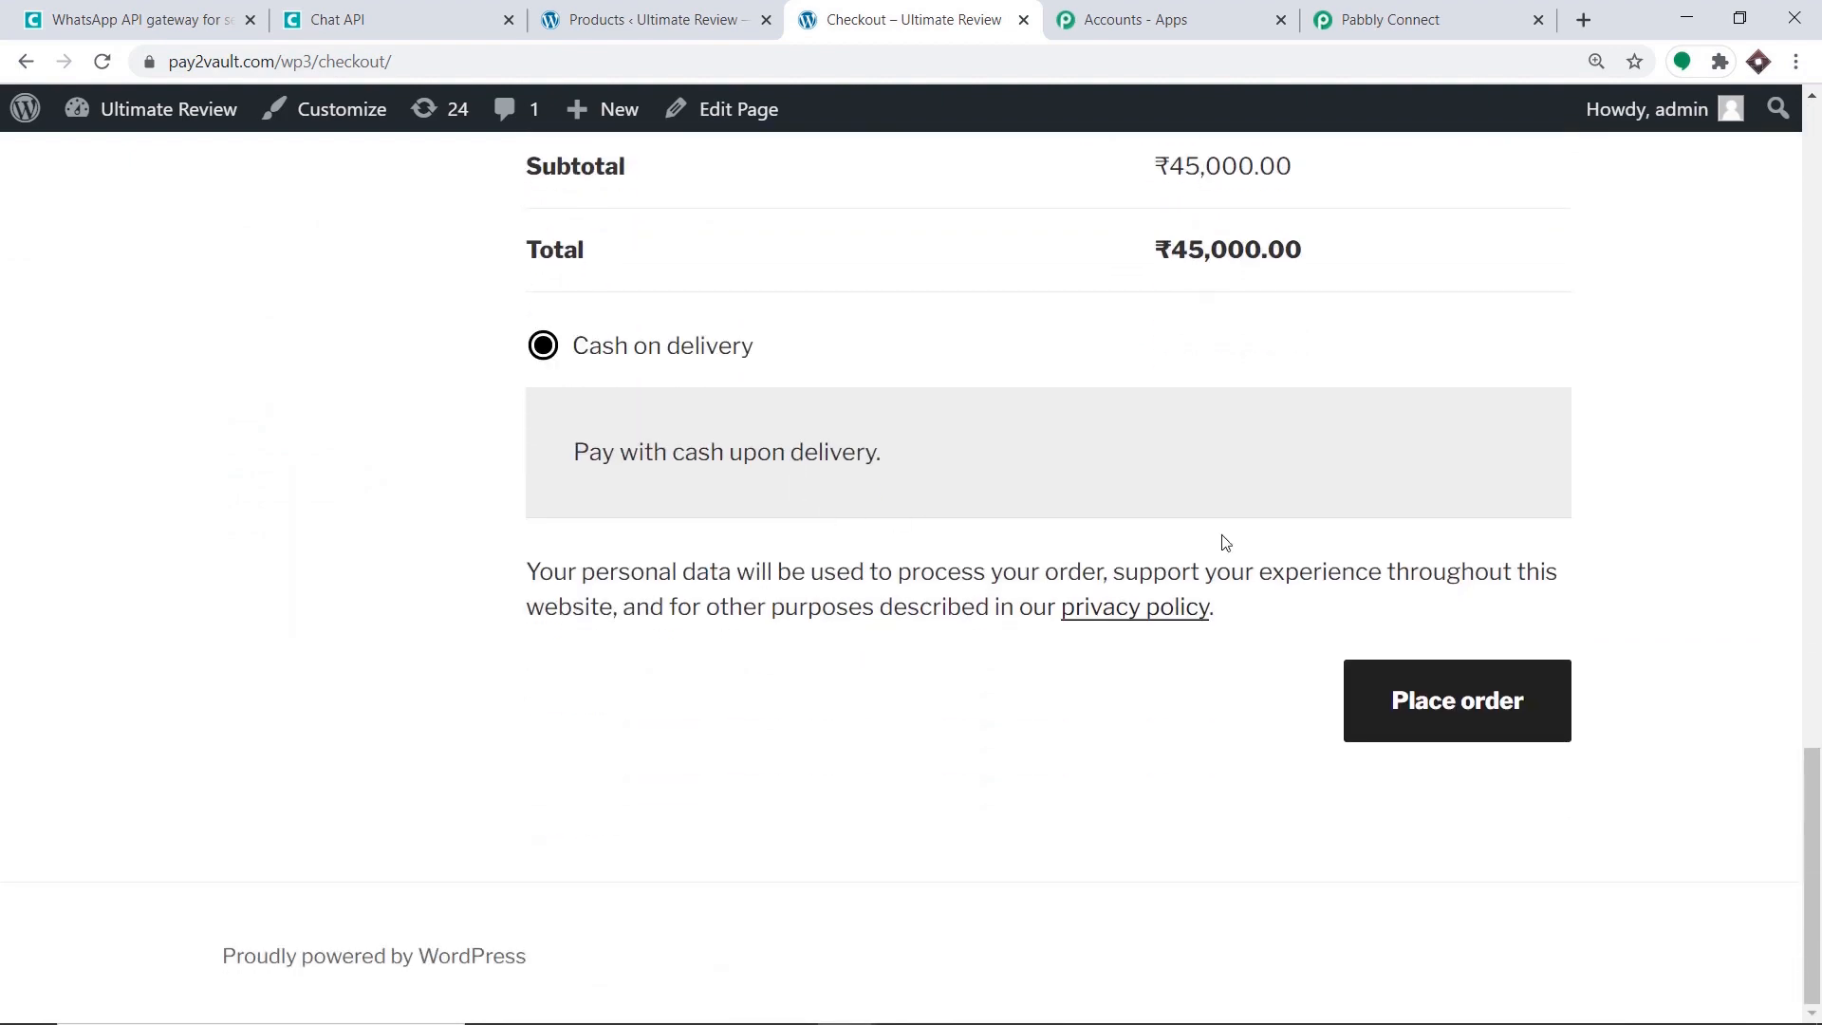
click(1491, 721)
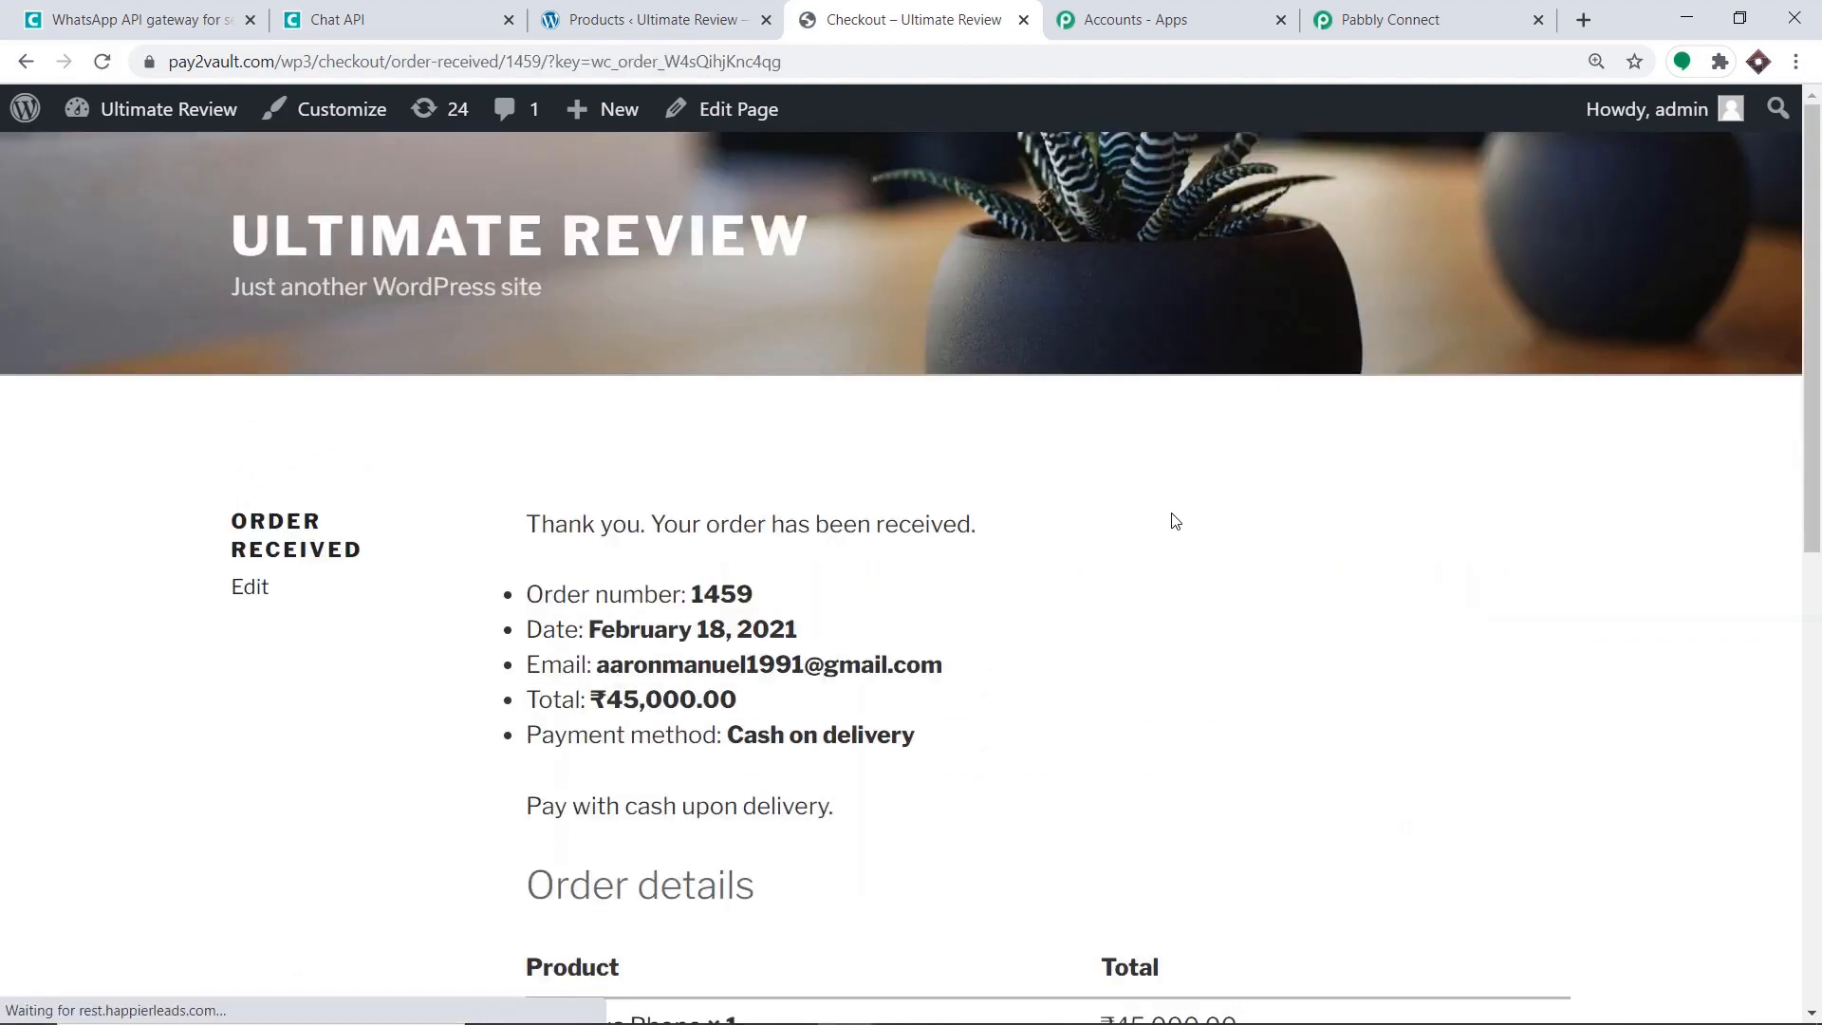
Review the order 1459 received page, then return to the waiting Pabbly workflow.
scroll(1067, 529, down, 2)
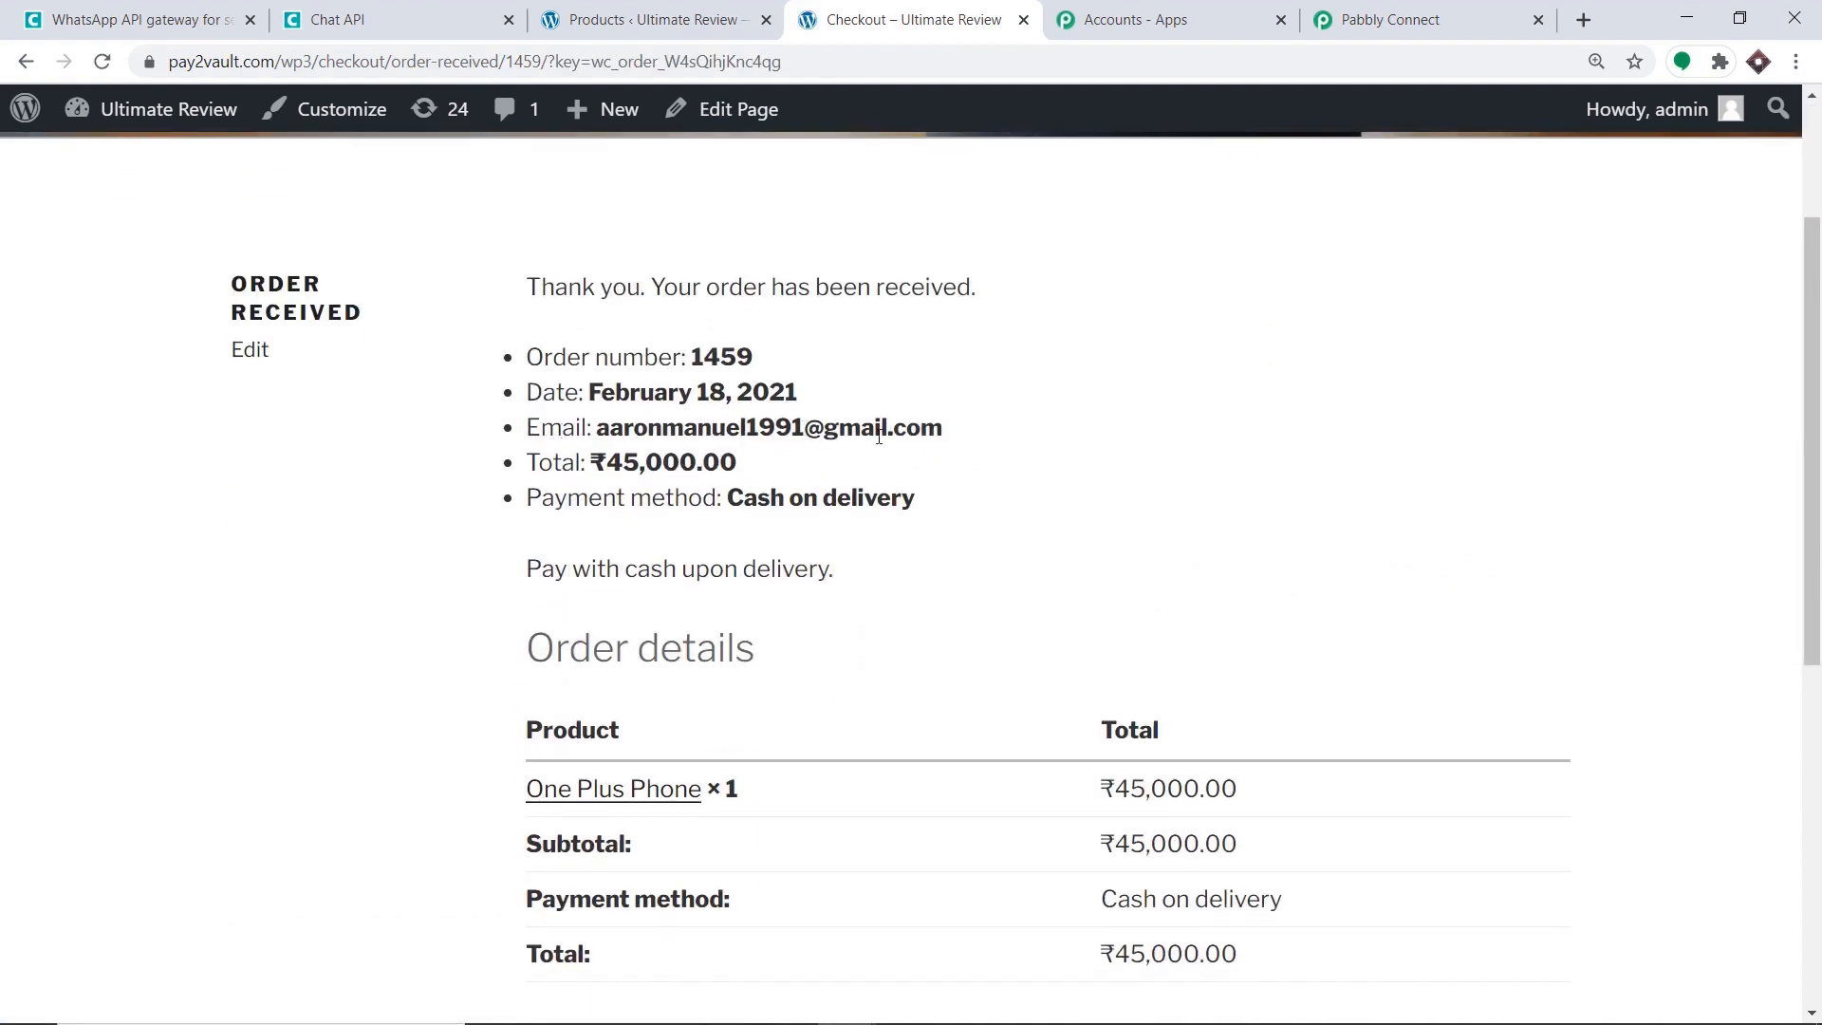
scroll(1021, 483, down, 4)
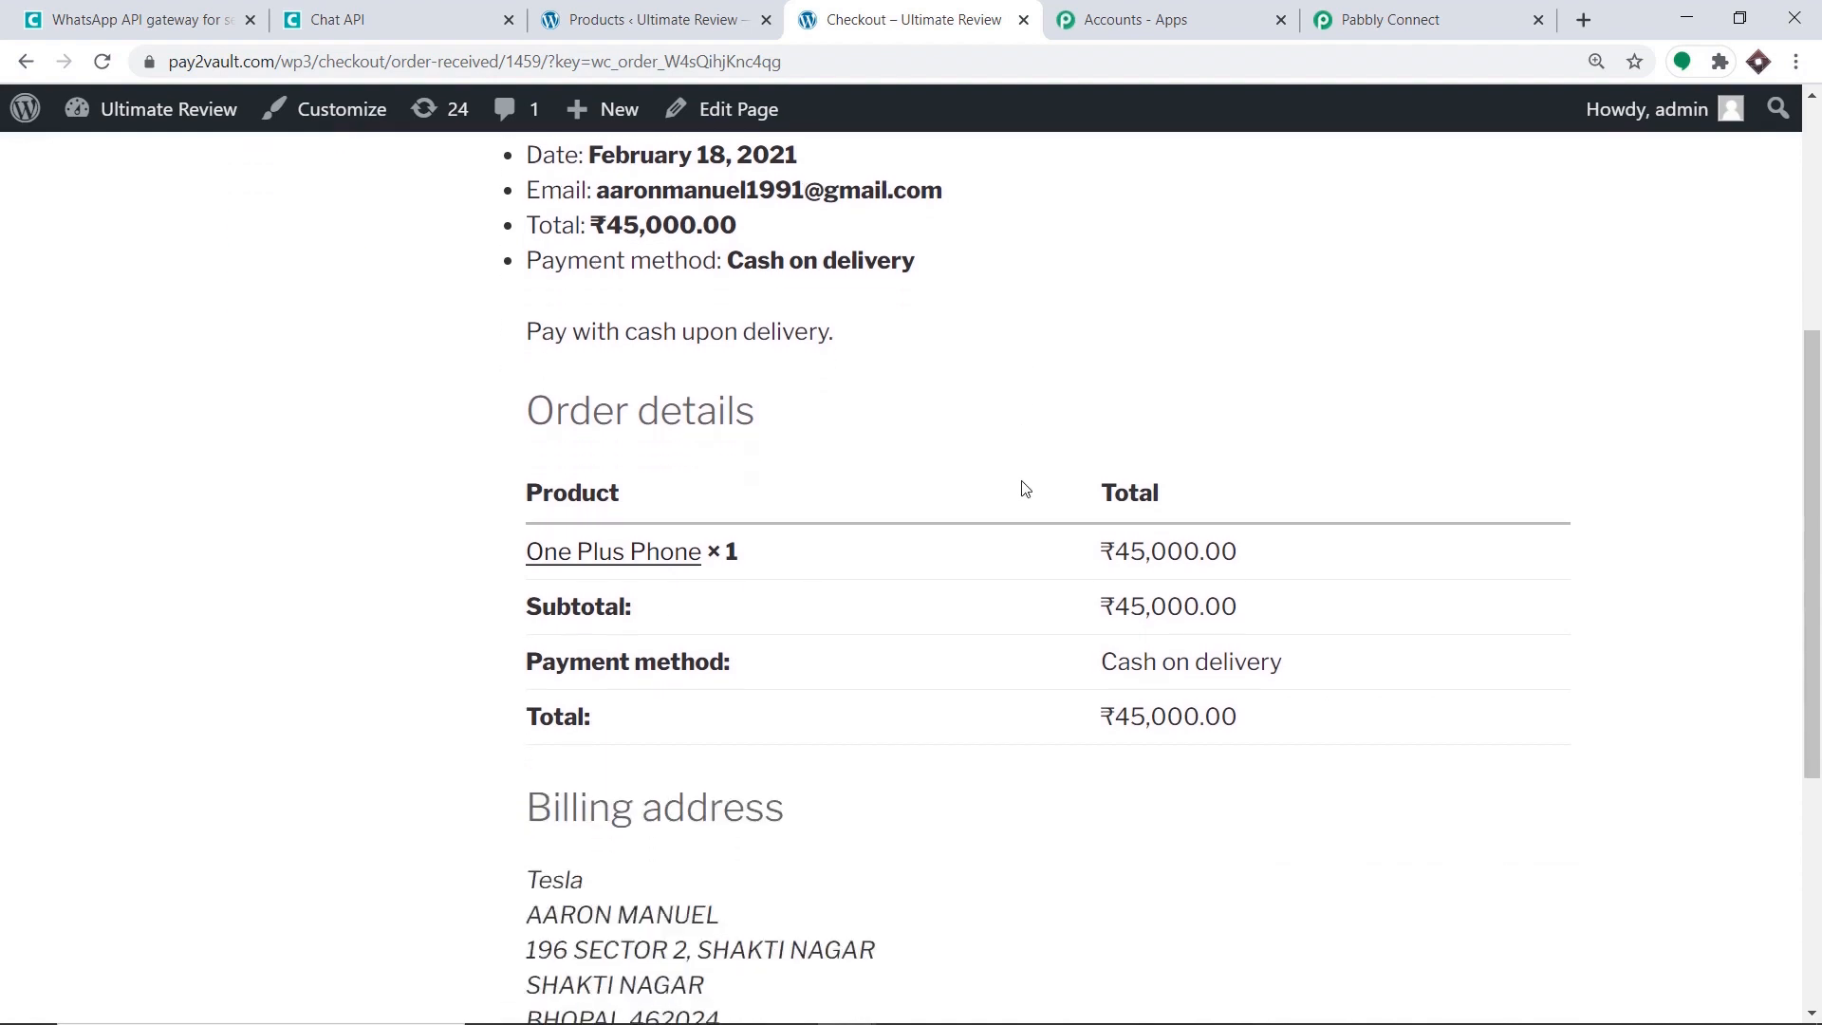
scroll(1176, 483, down, 2)
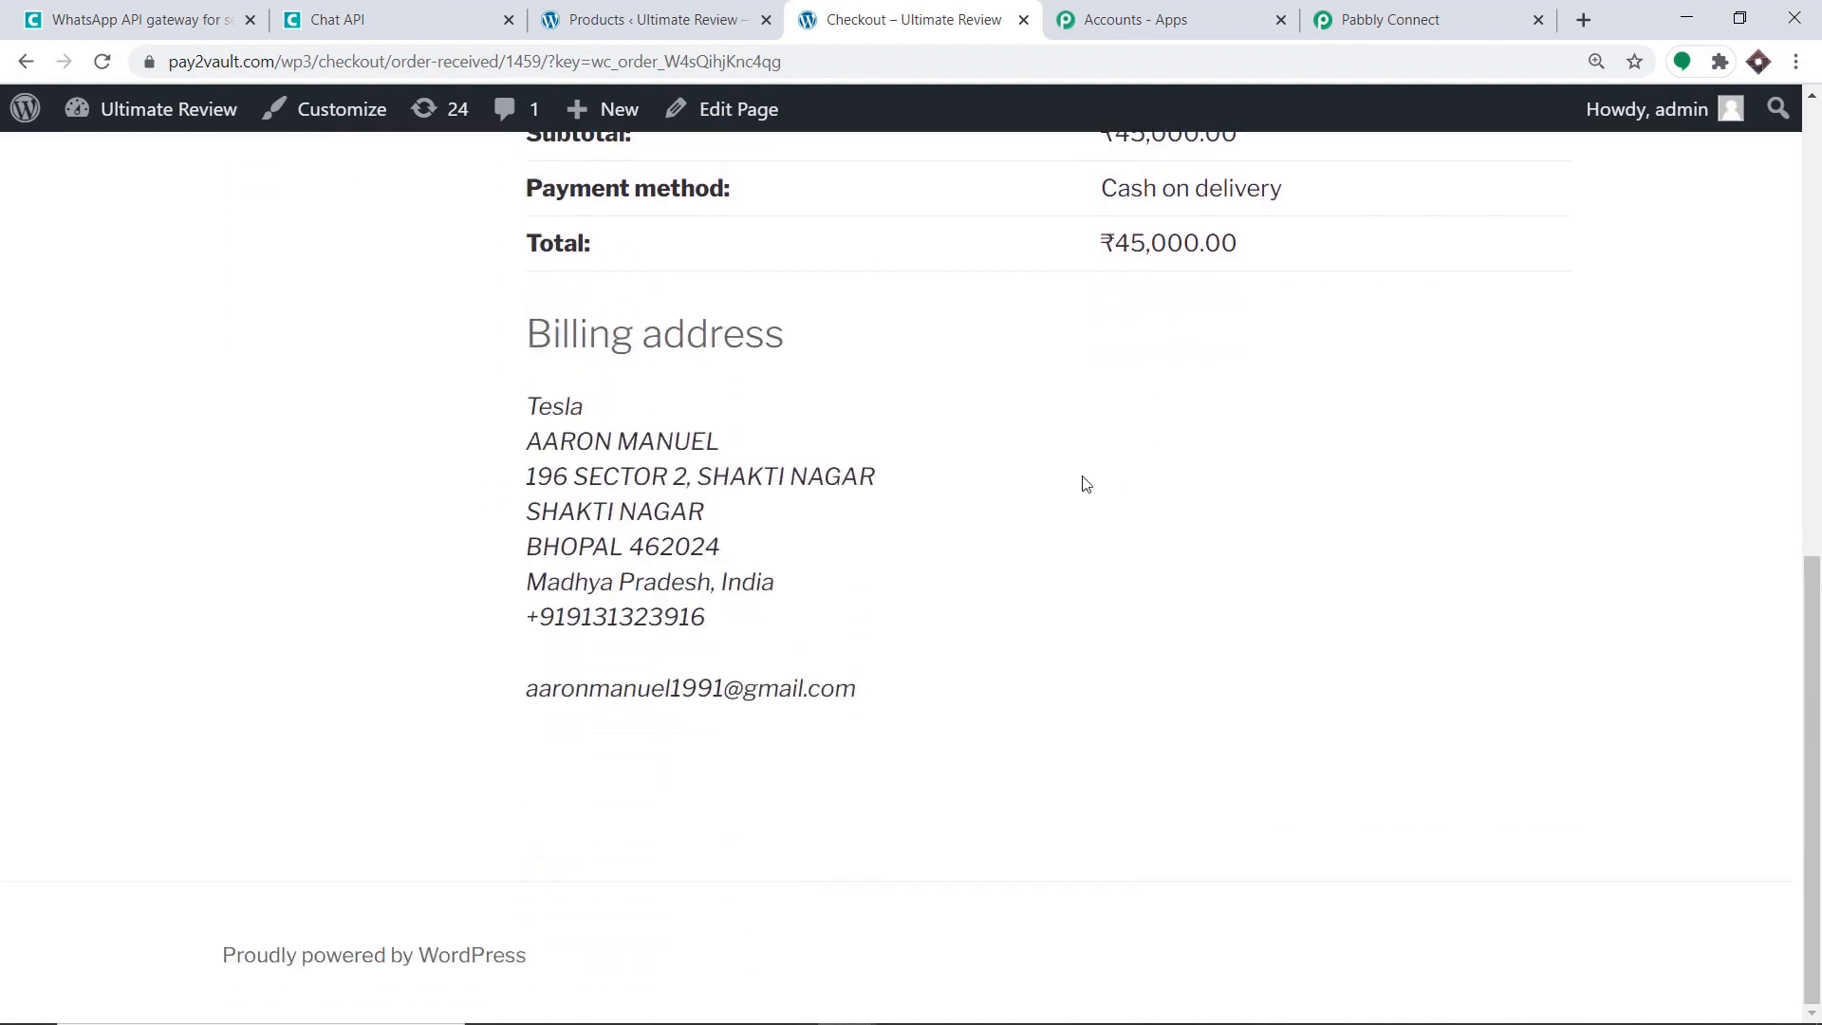
drag(705, 617, 539, 615)
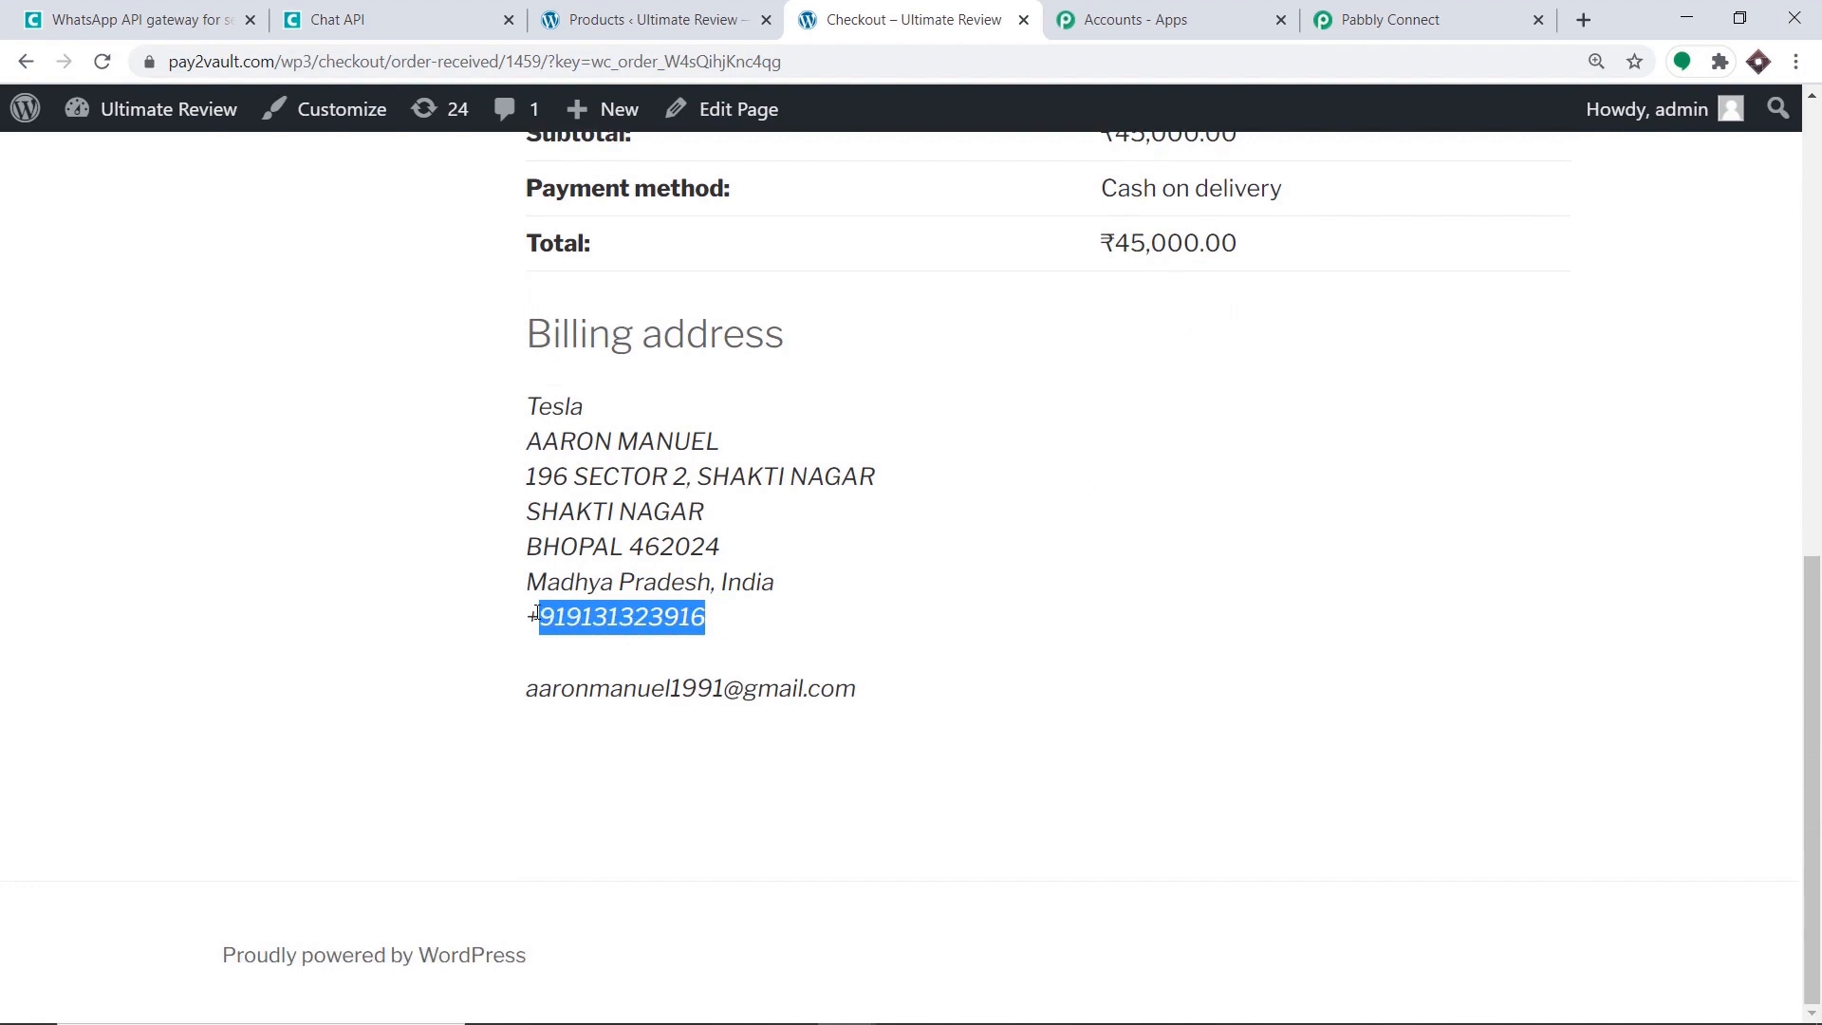
click(1380, 21)
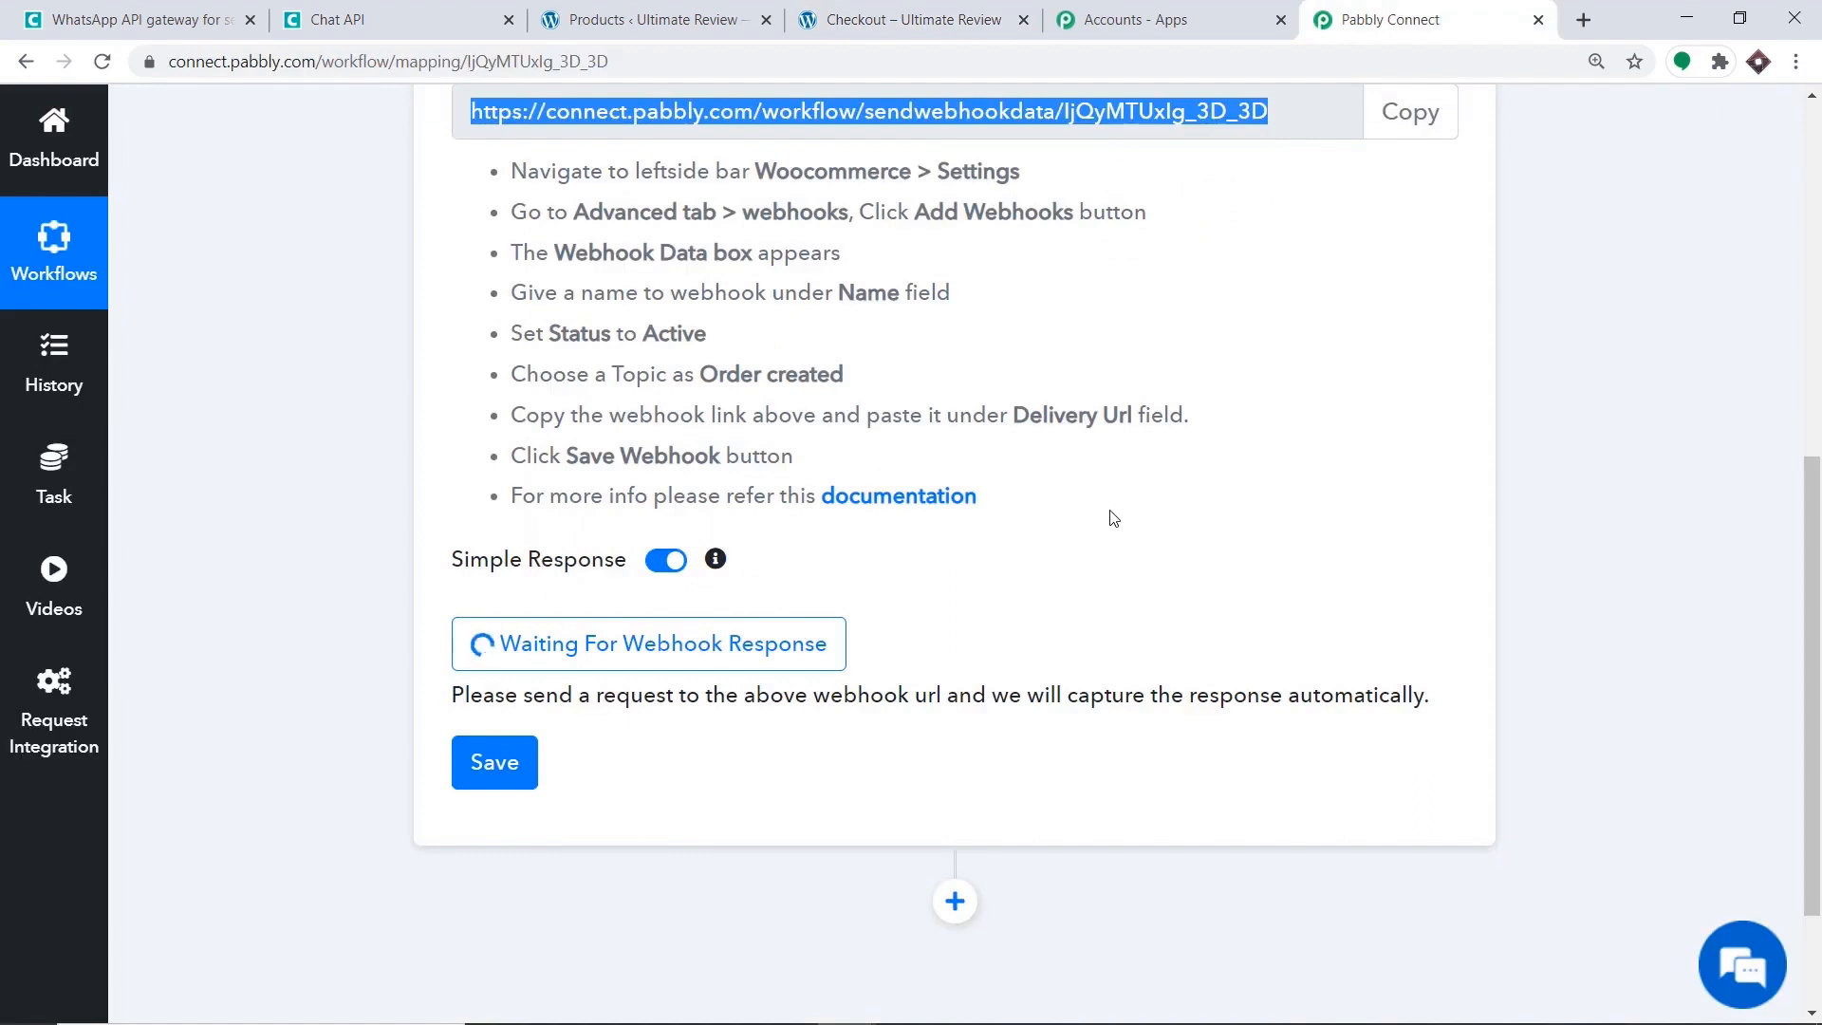
Scroll through the captured webhook response to check order 1459's id, total and billing details.
scroll(946, 480, down, 5)
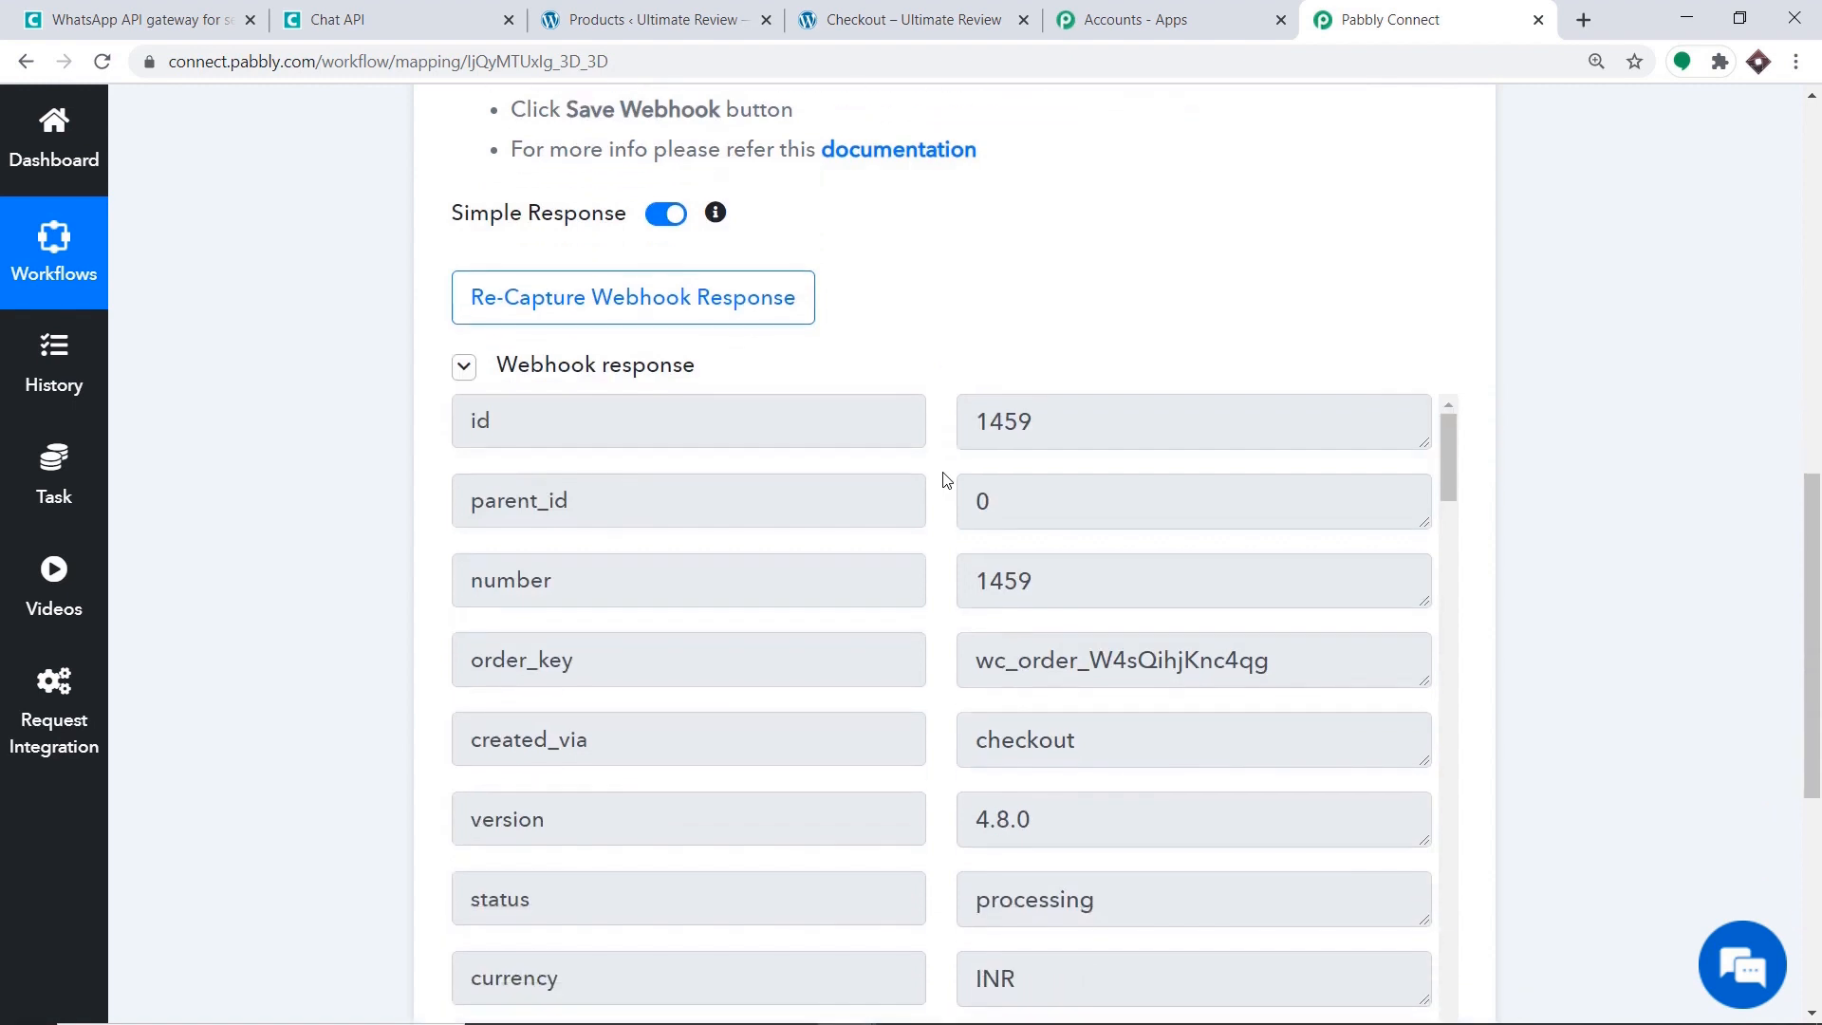
scroll(988, 554, down, 9)
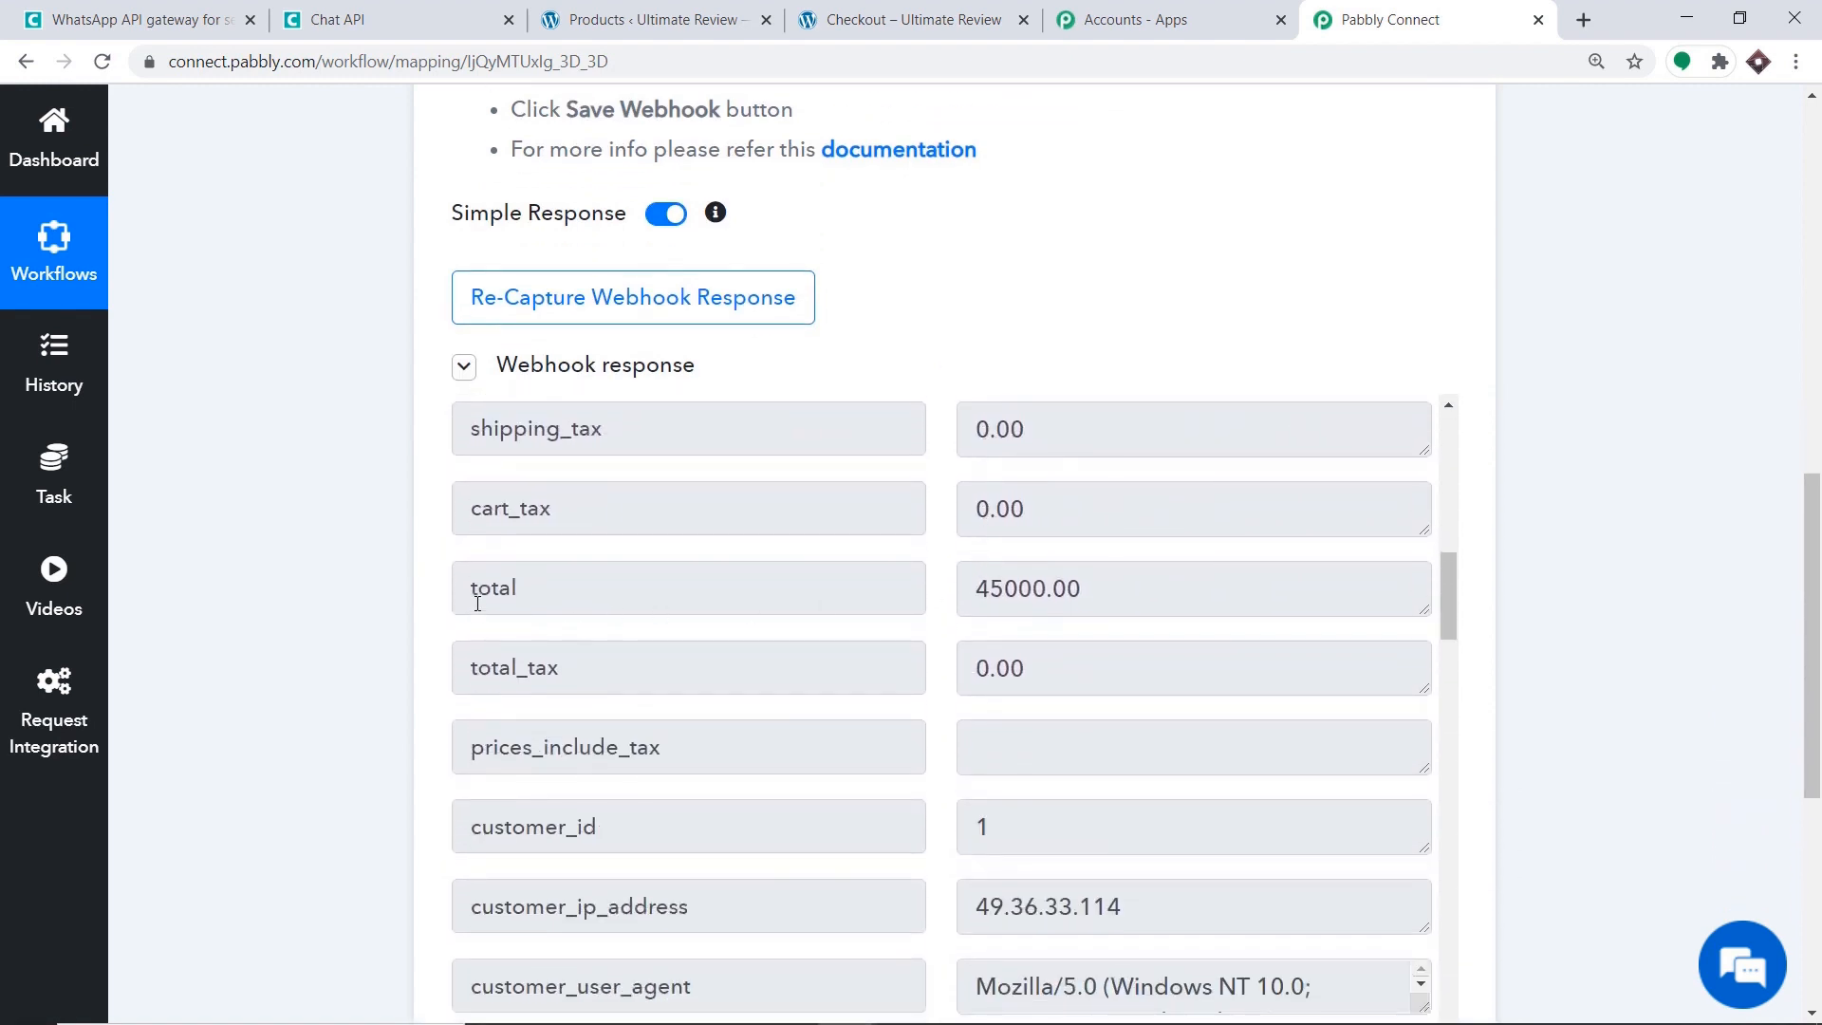
scroll(1017, 601, down, 1)
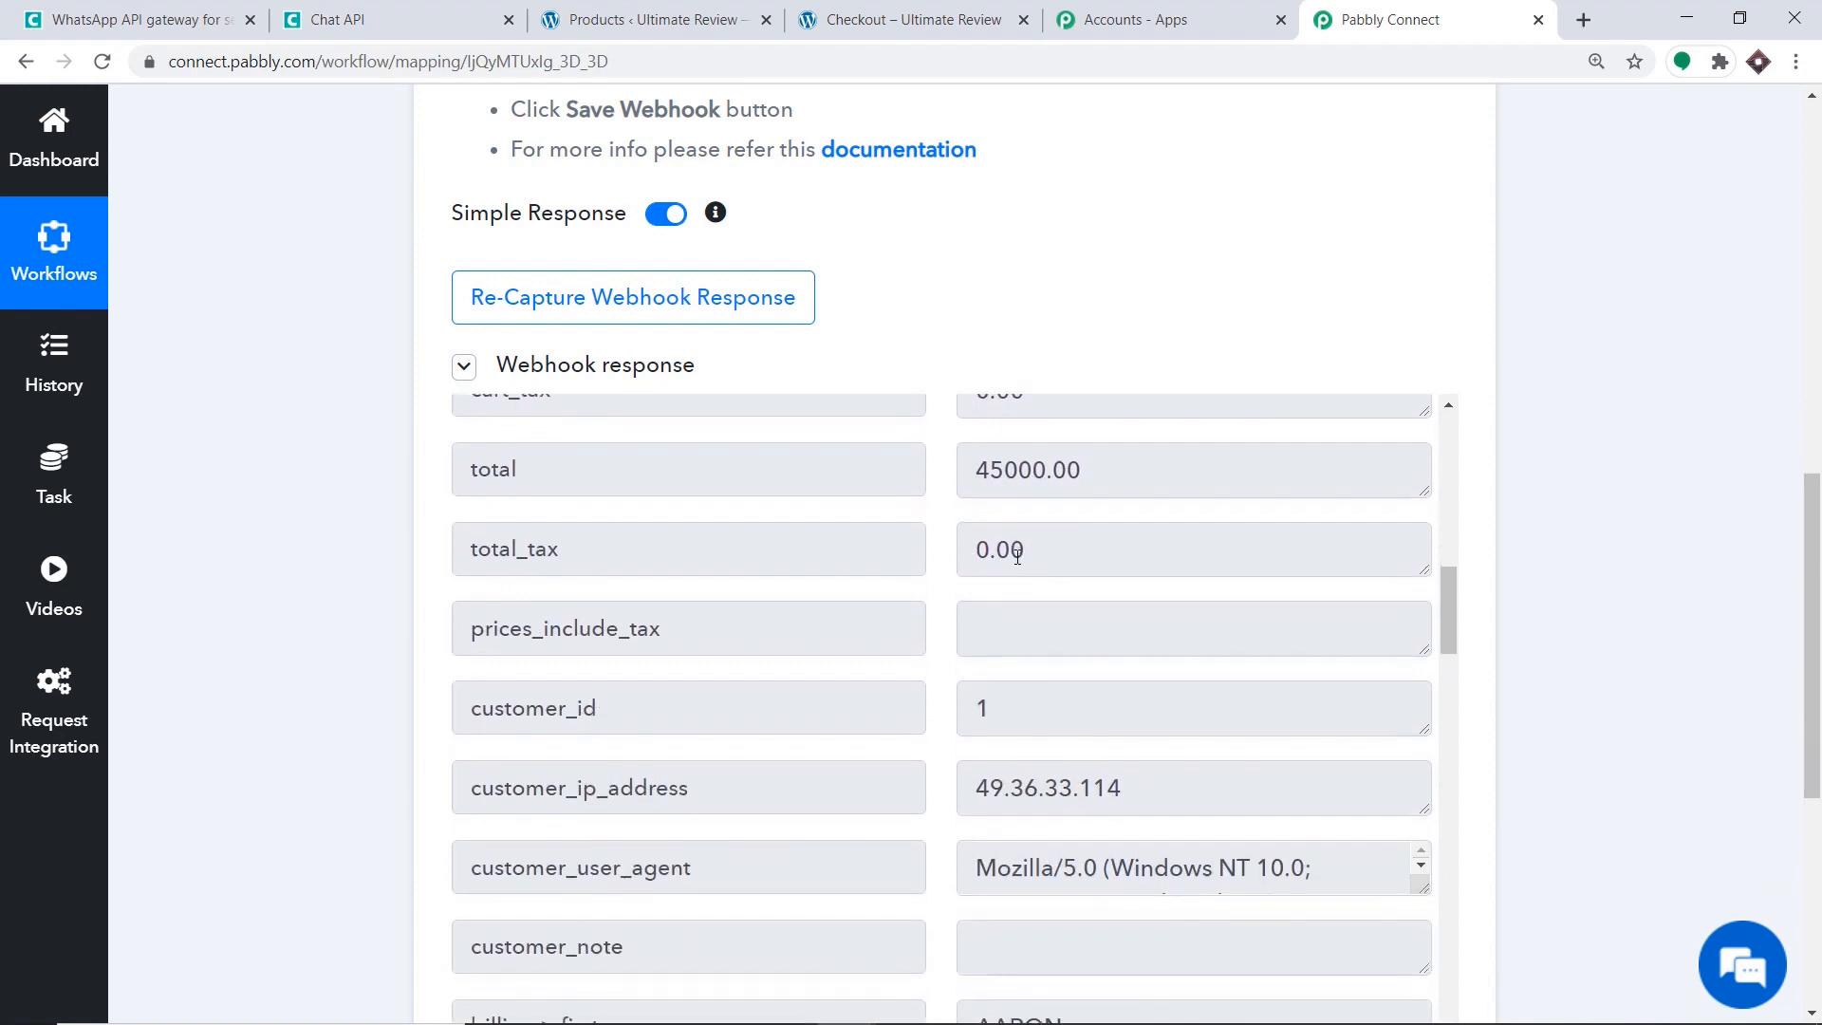
scroll(1011, 542, down, 4)
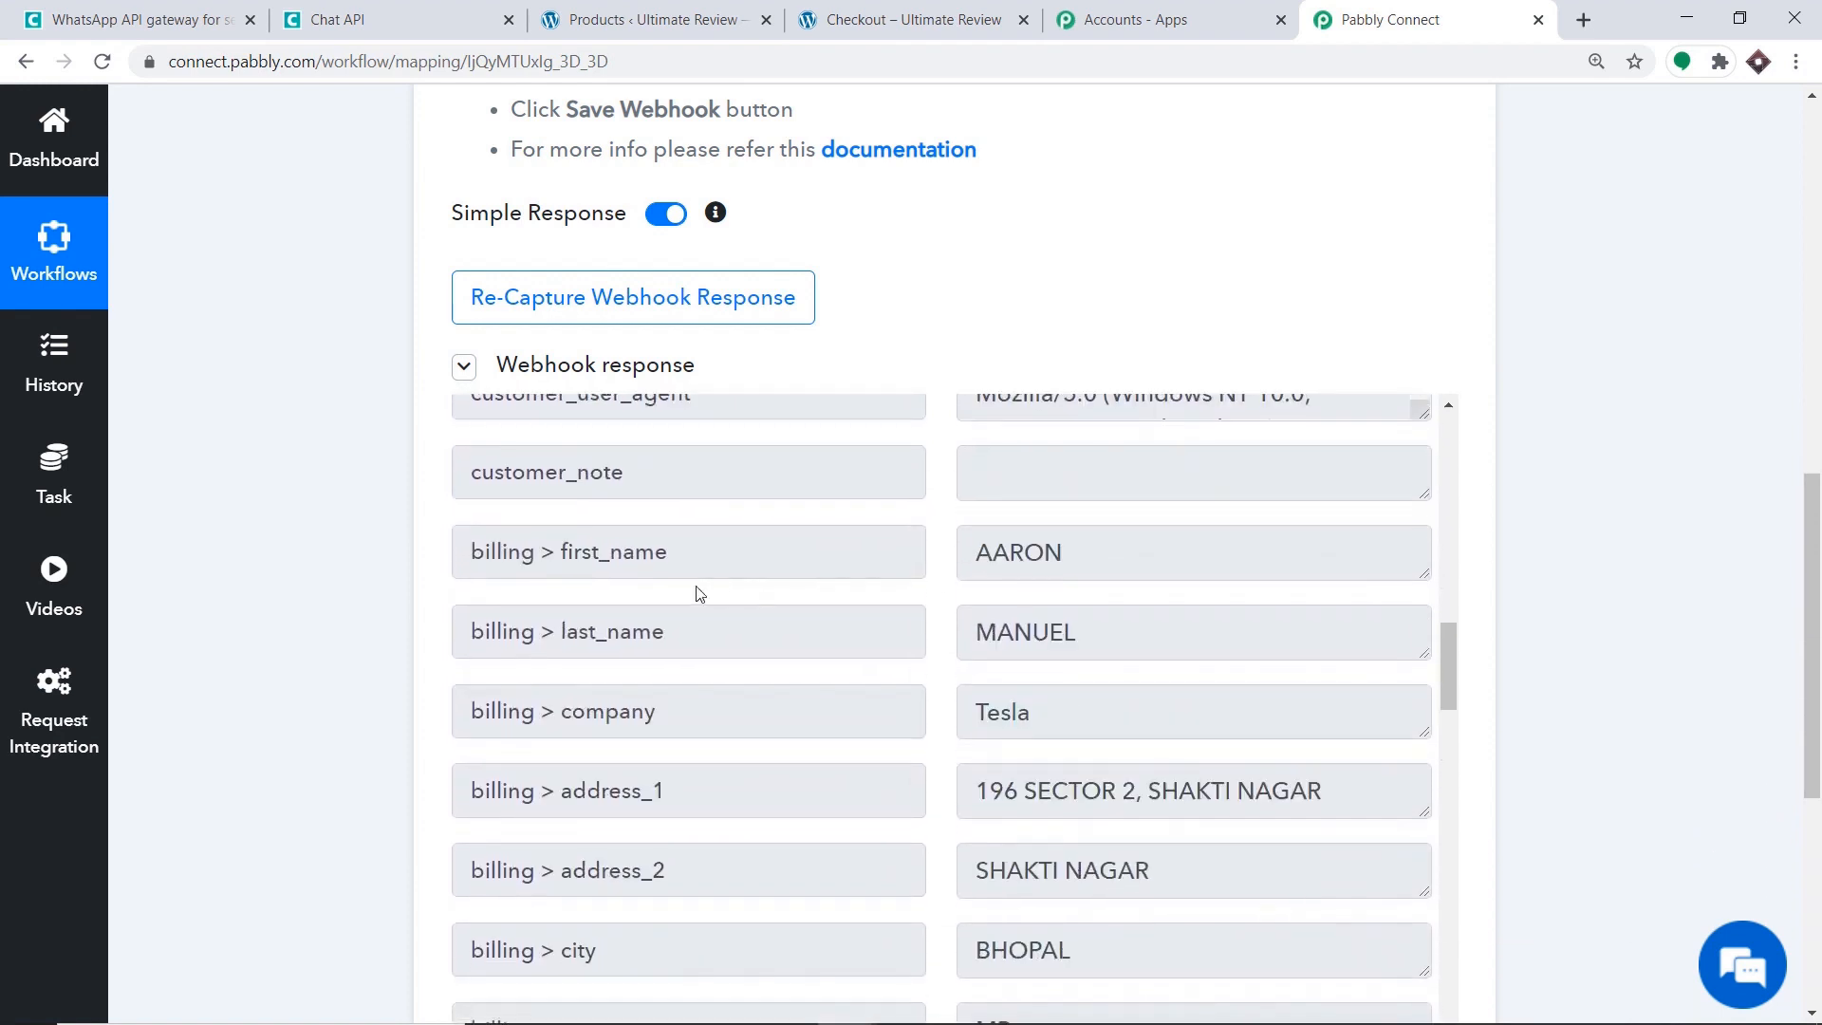
scroll(666, 636, down, 2)
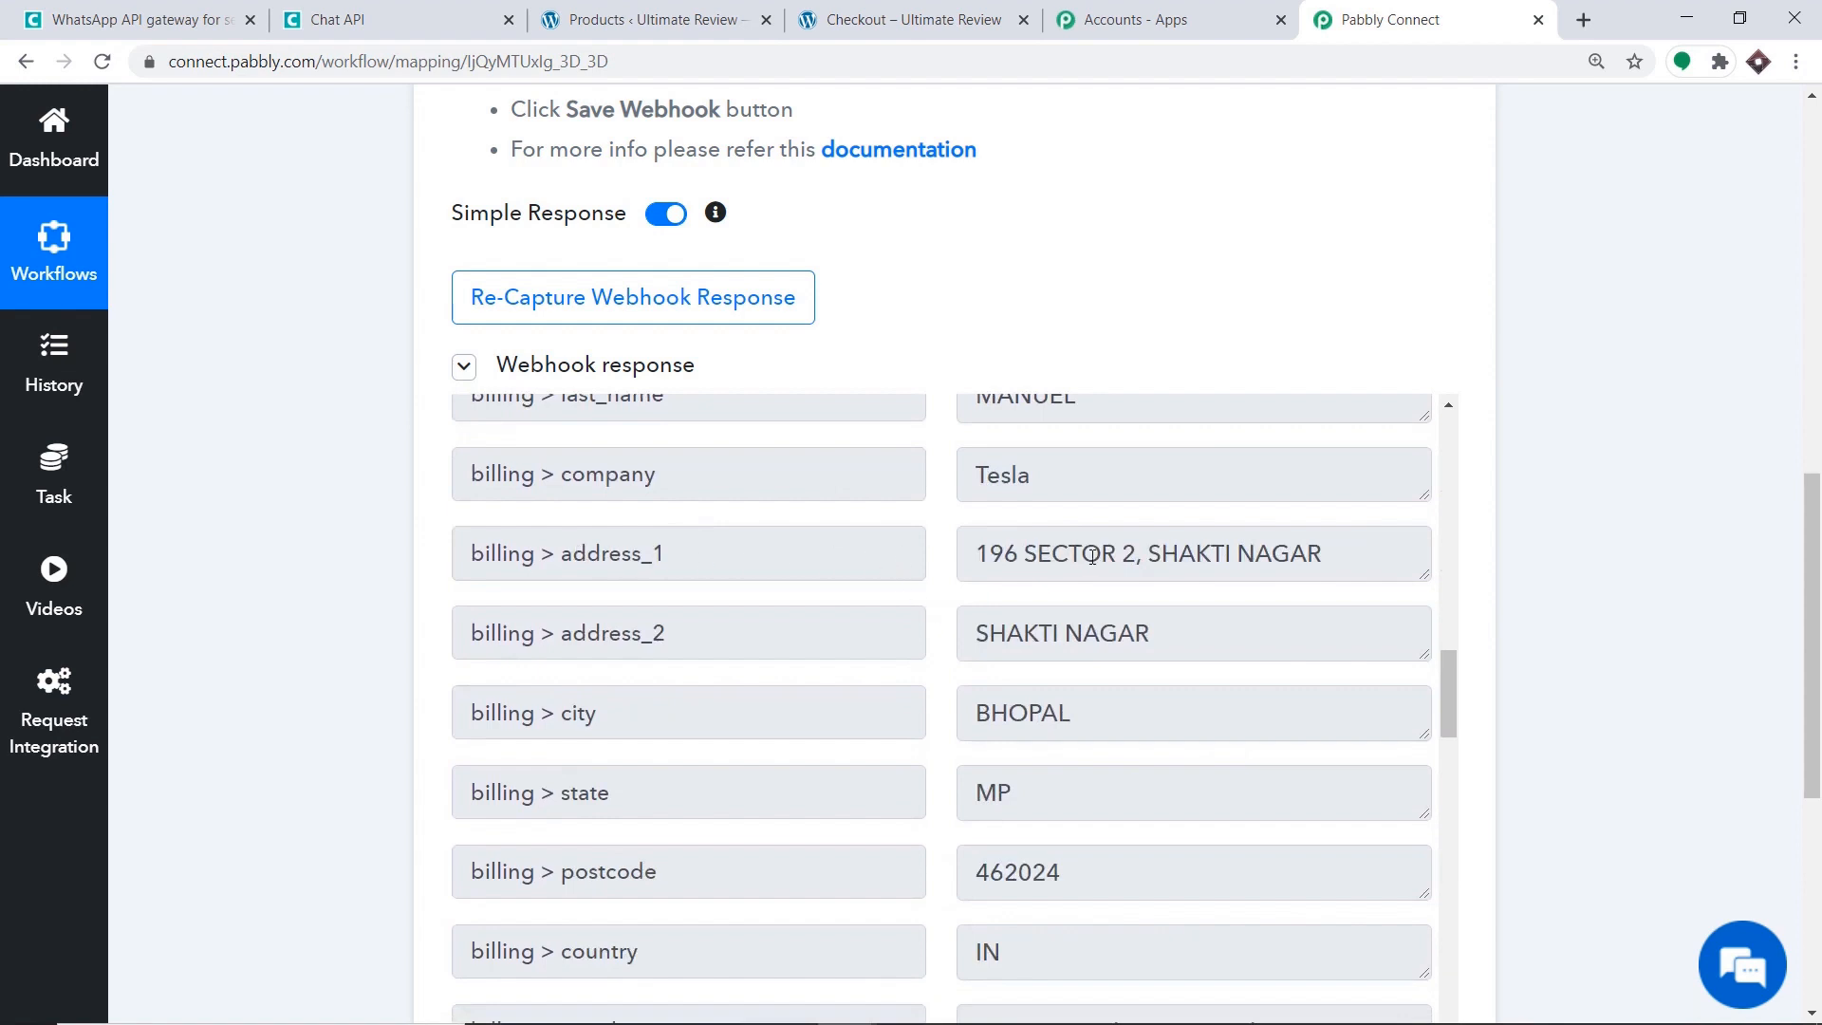
scroll(1156, 566, down, 1)
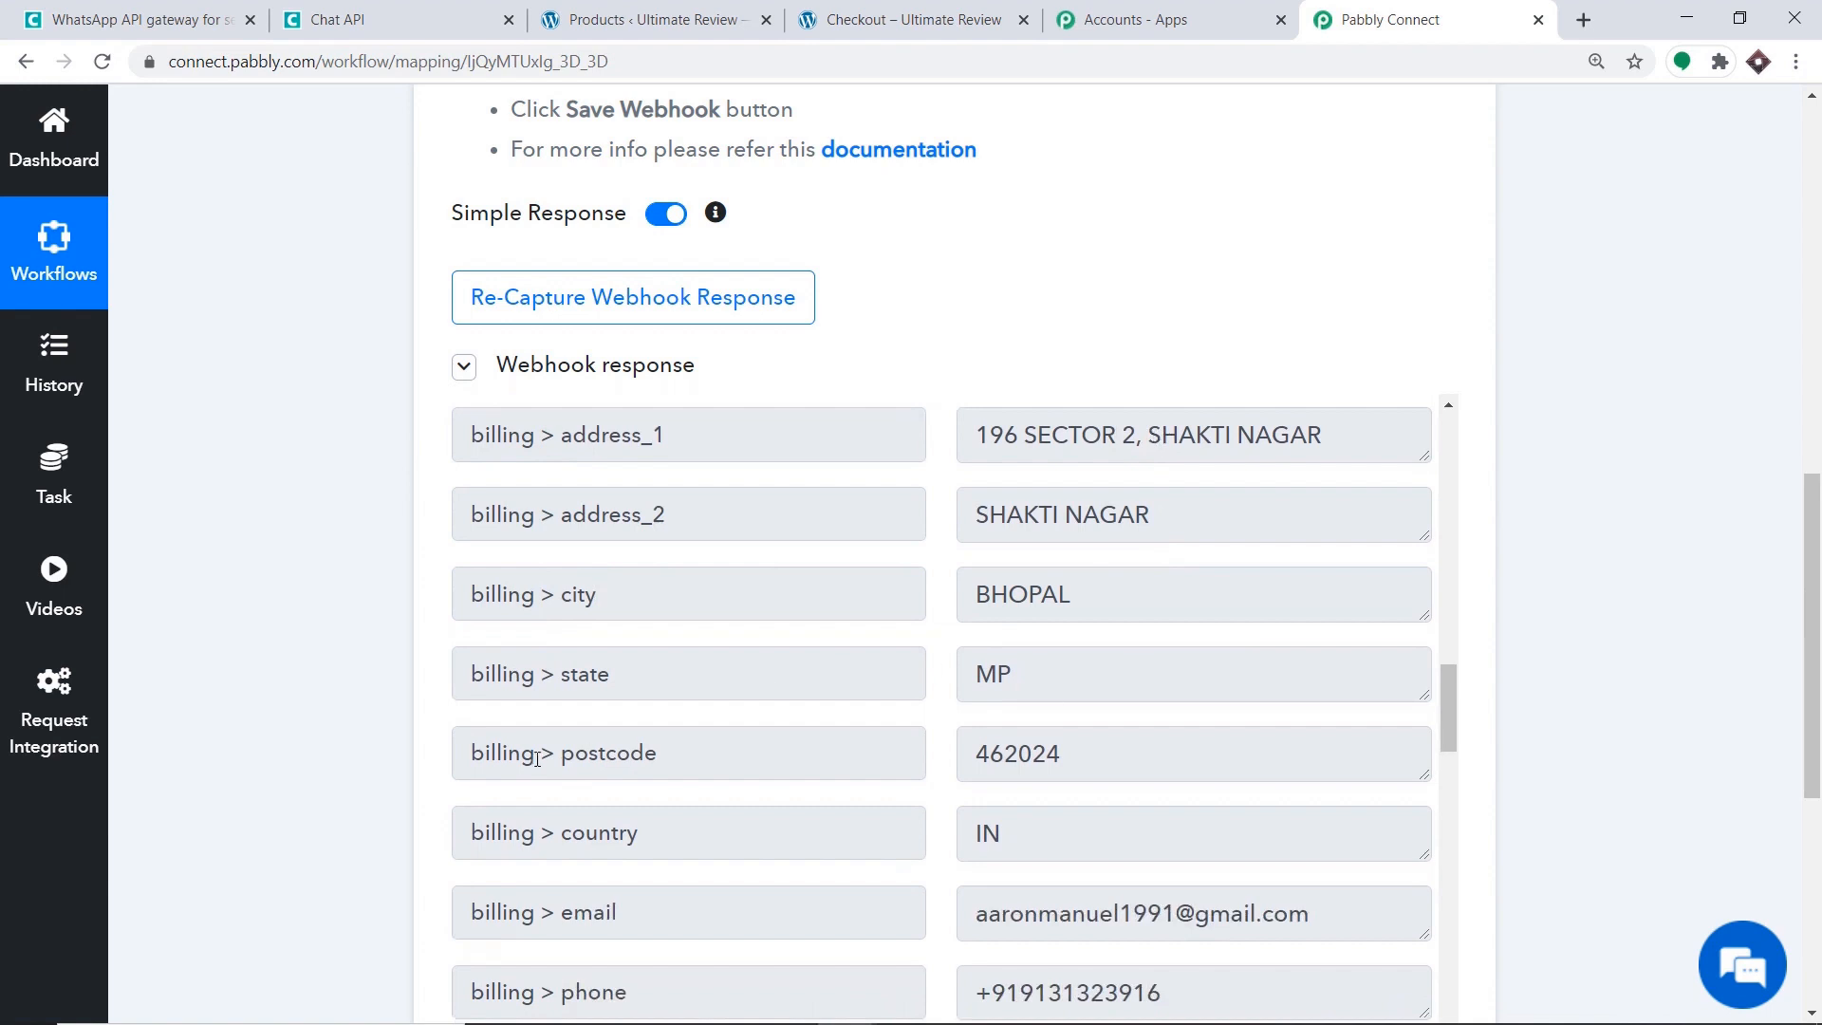
scroll(854, 731, down, 1)
scroll(588, 654, down, 1)
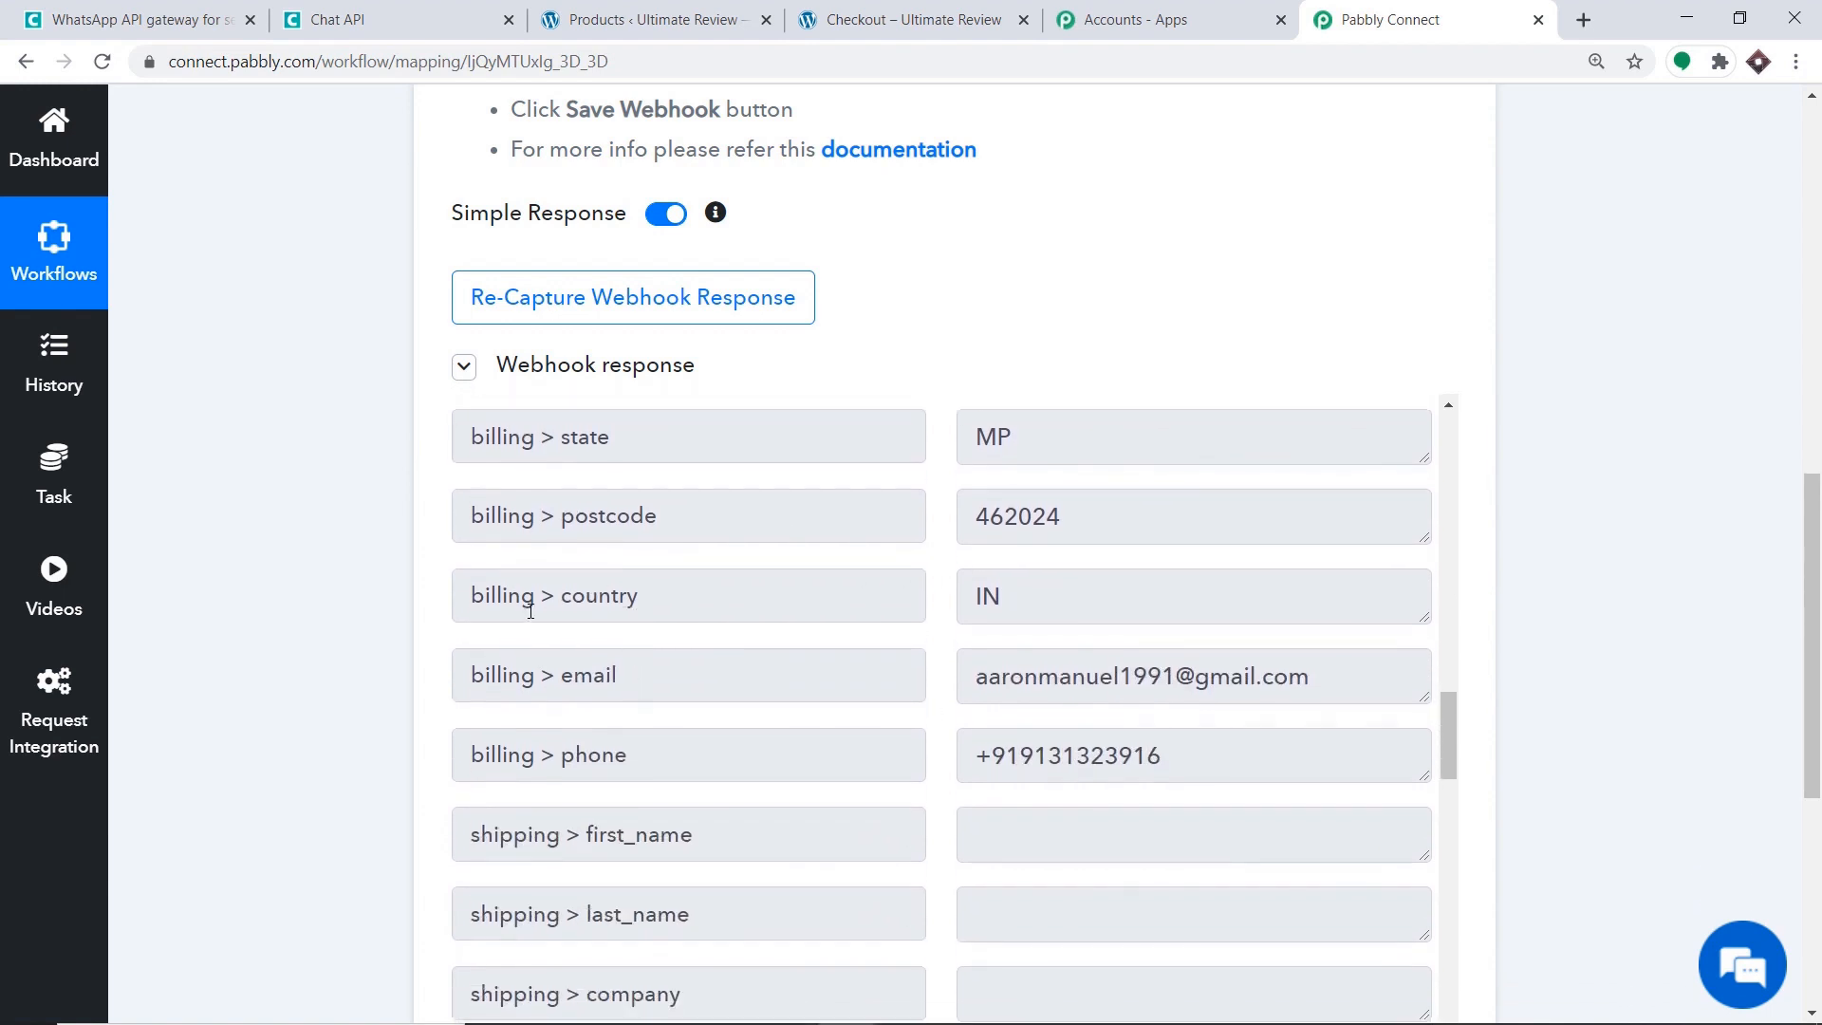
scroll(723, 643, down, 1)
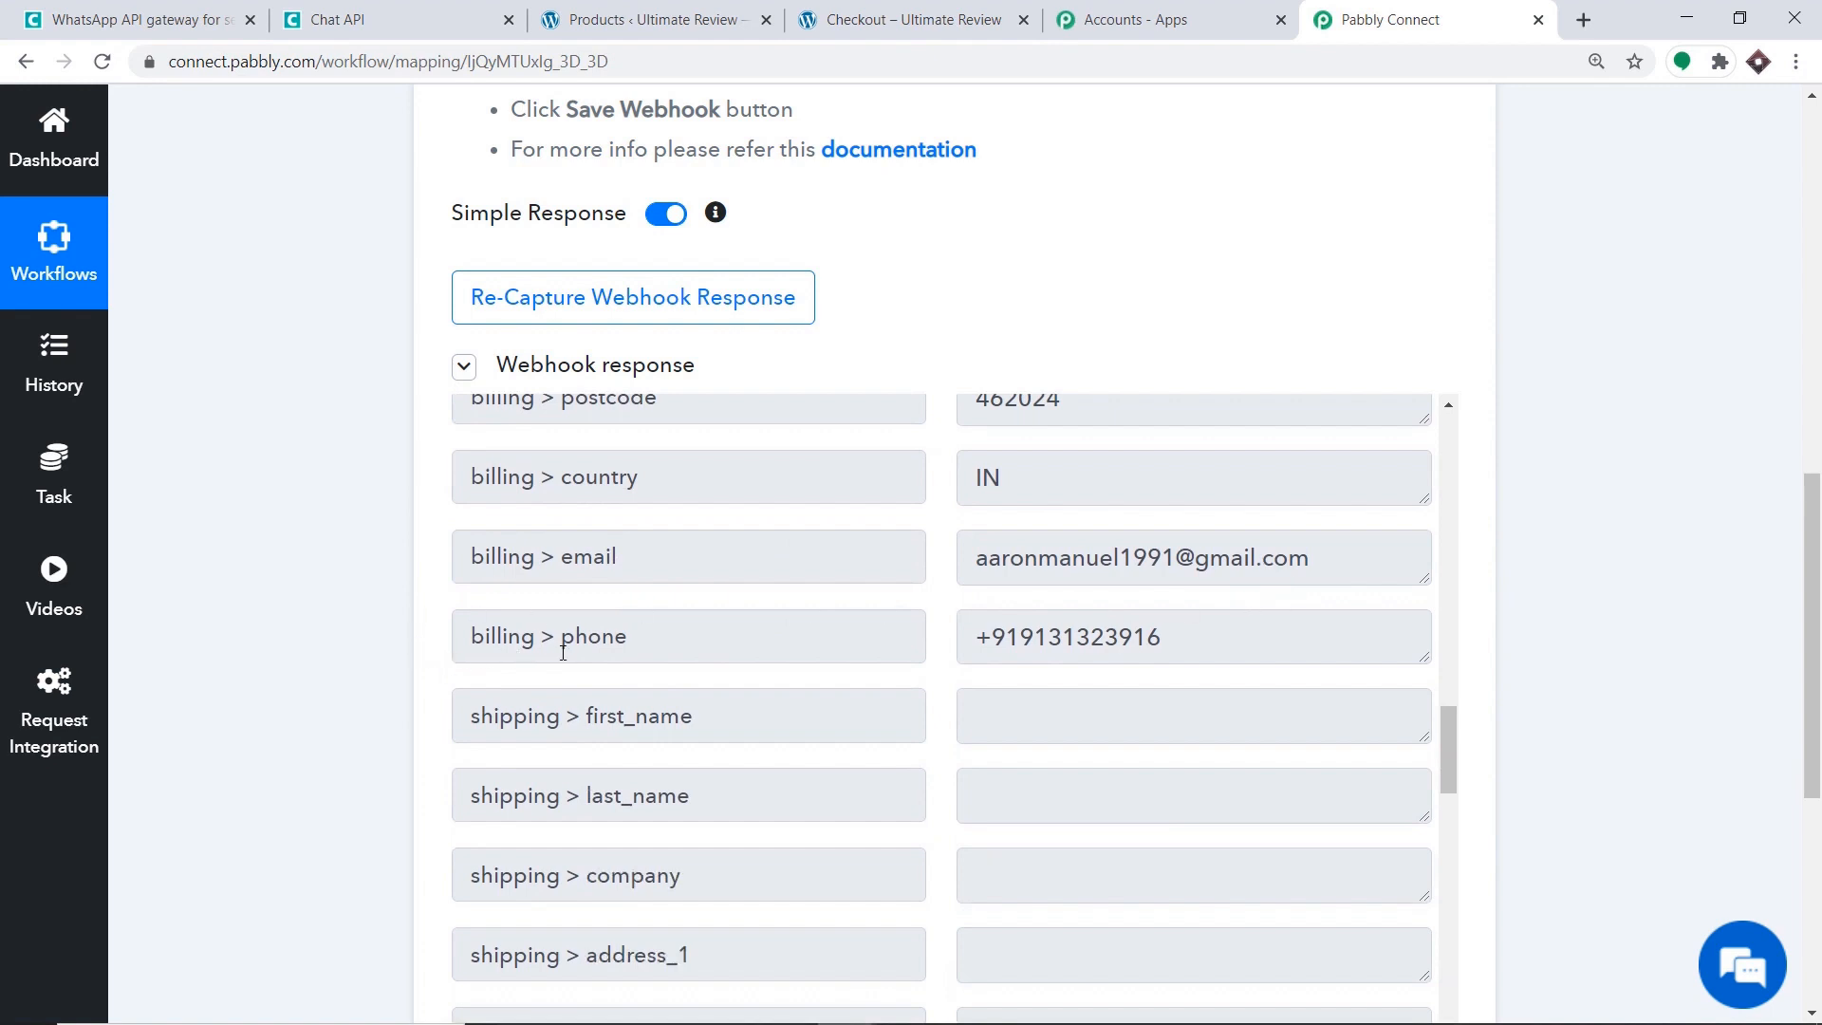
scroll(589, 626, down, 1)
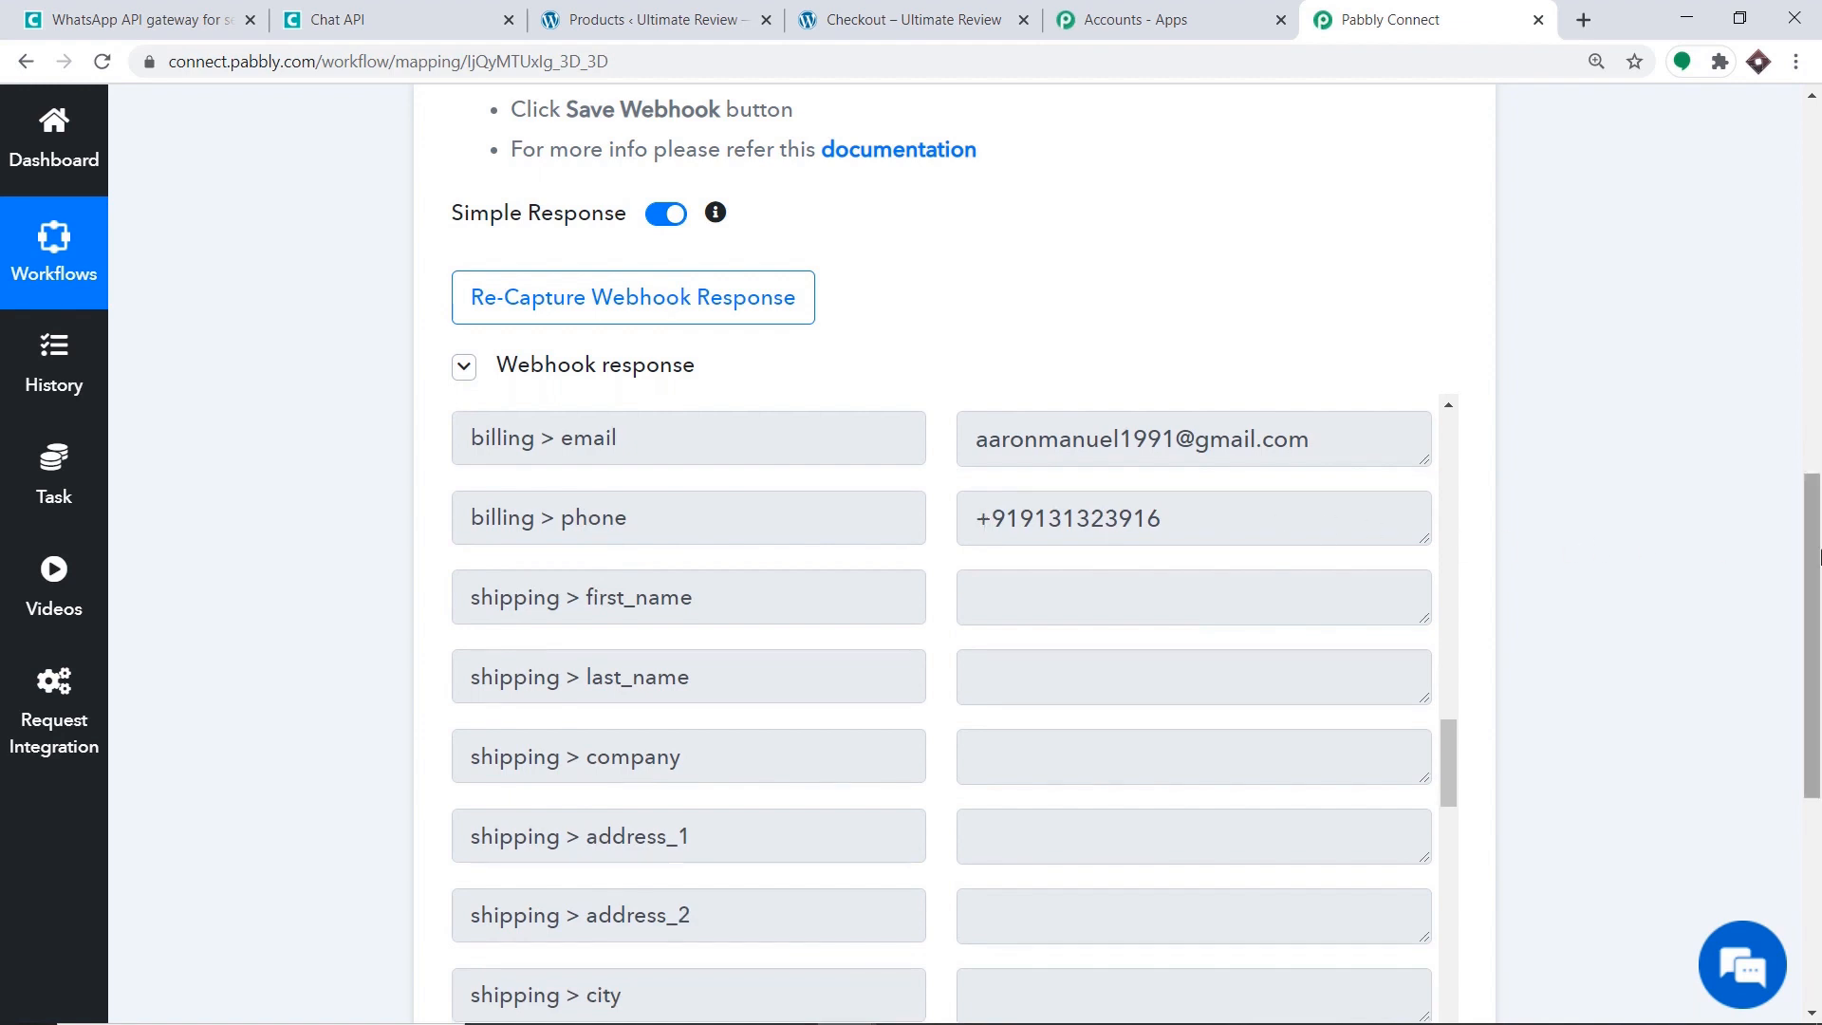
scroll(1234, 550, down, 6)
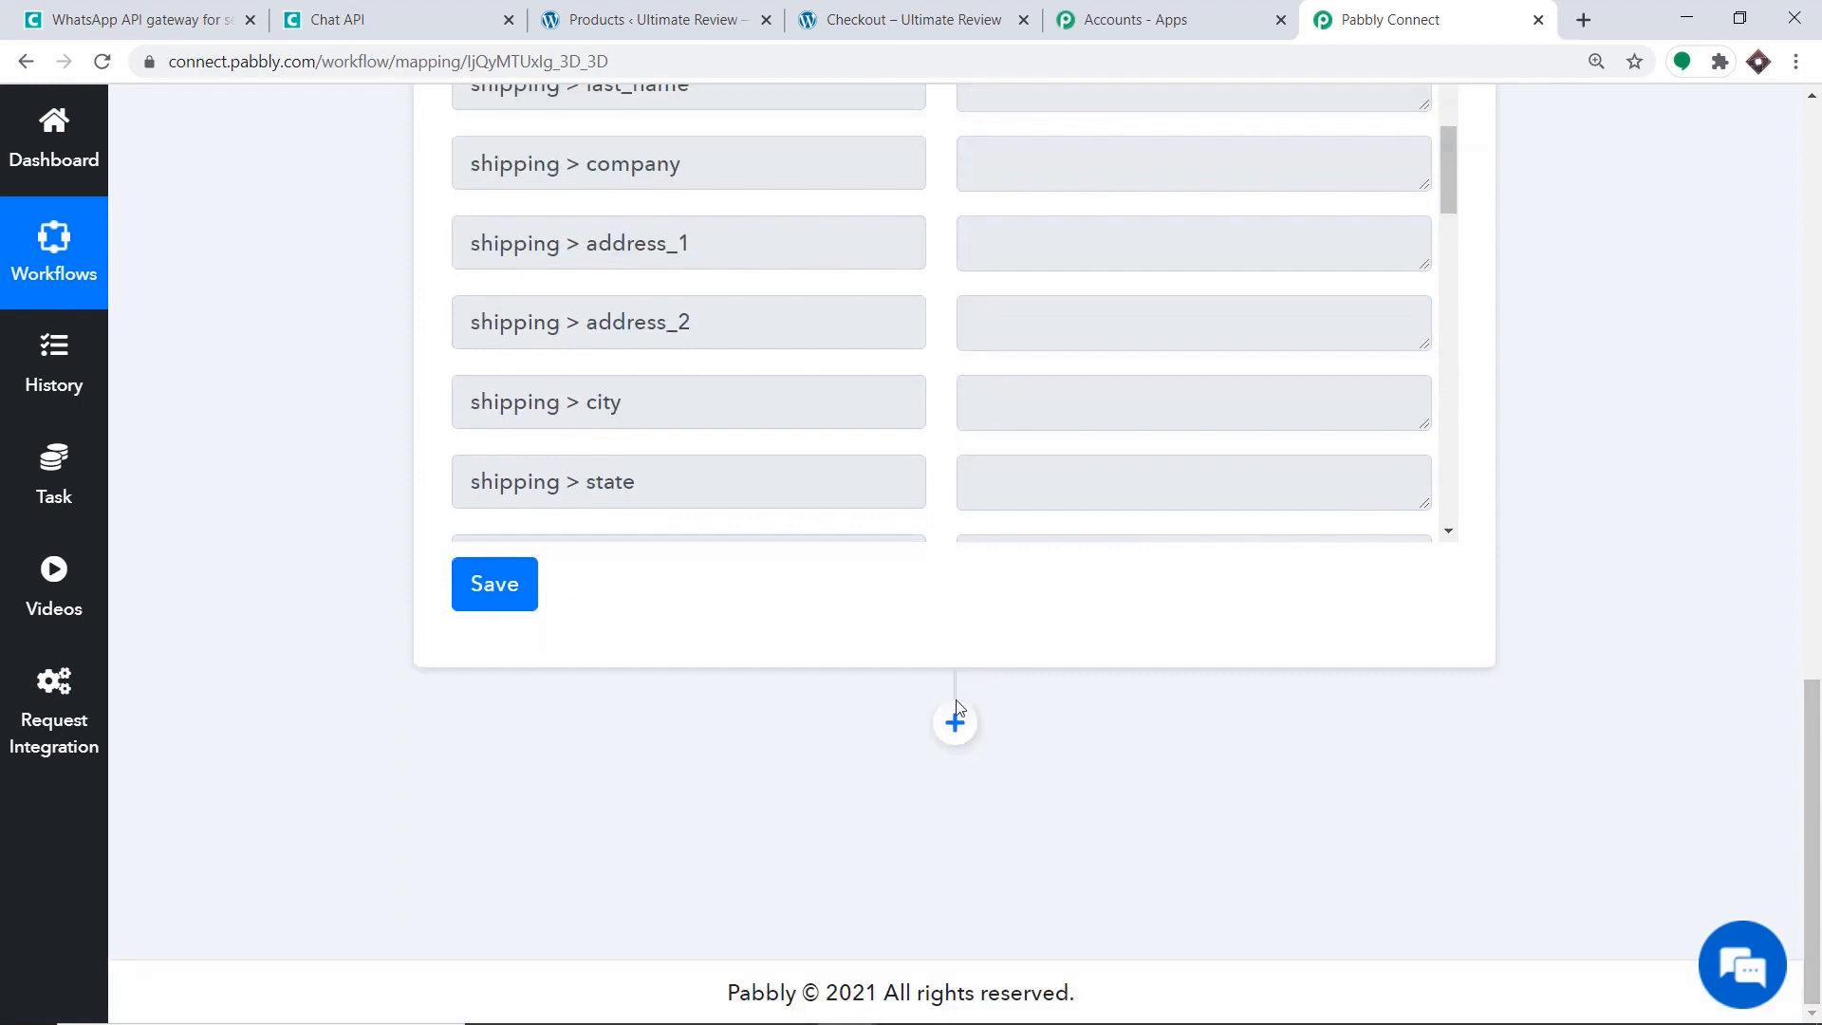
Add a Chat API action step with the Send Message event.
click(955, 723)
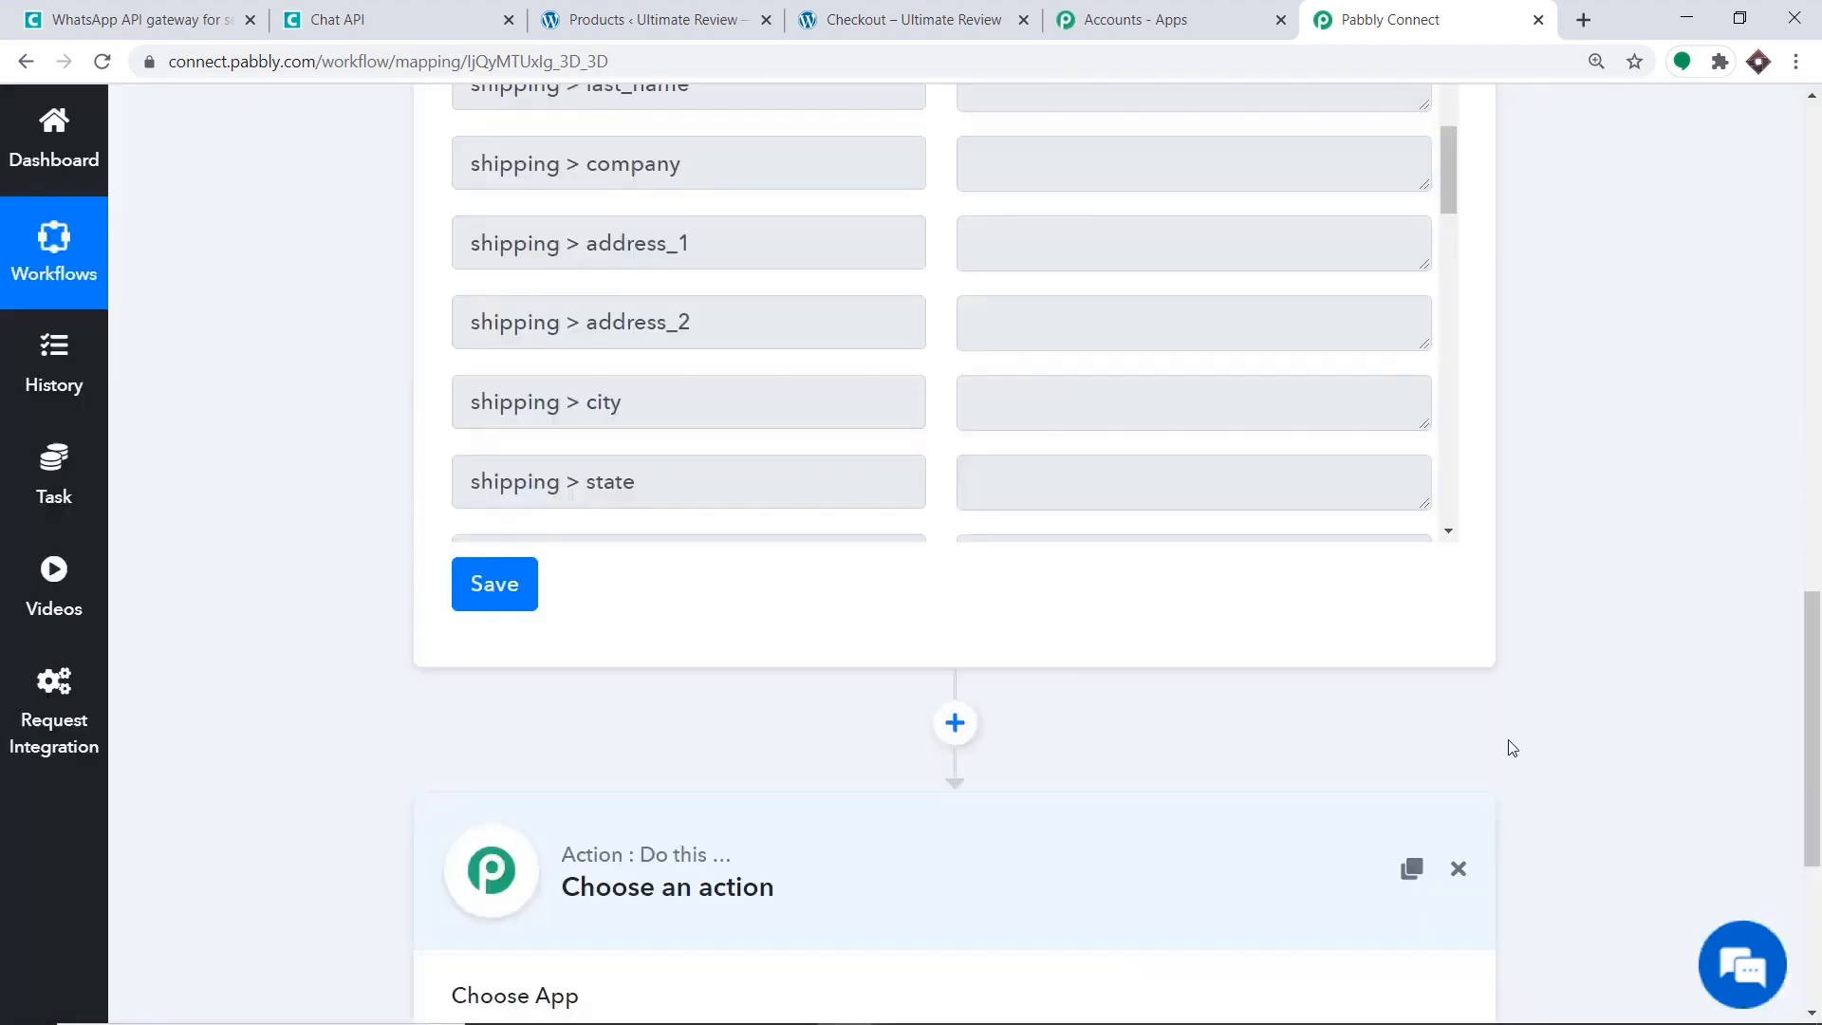
drag(1816, 743, 1819, 887)
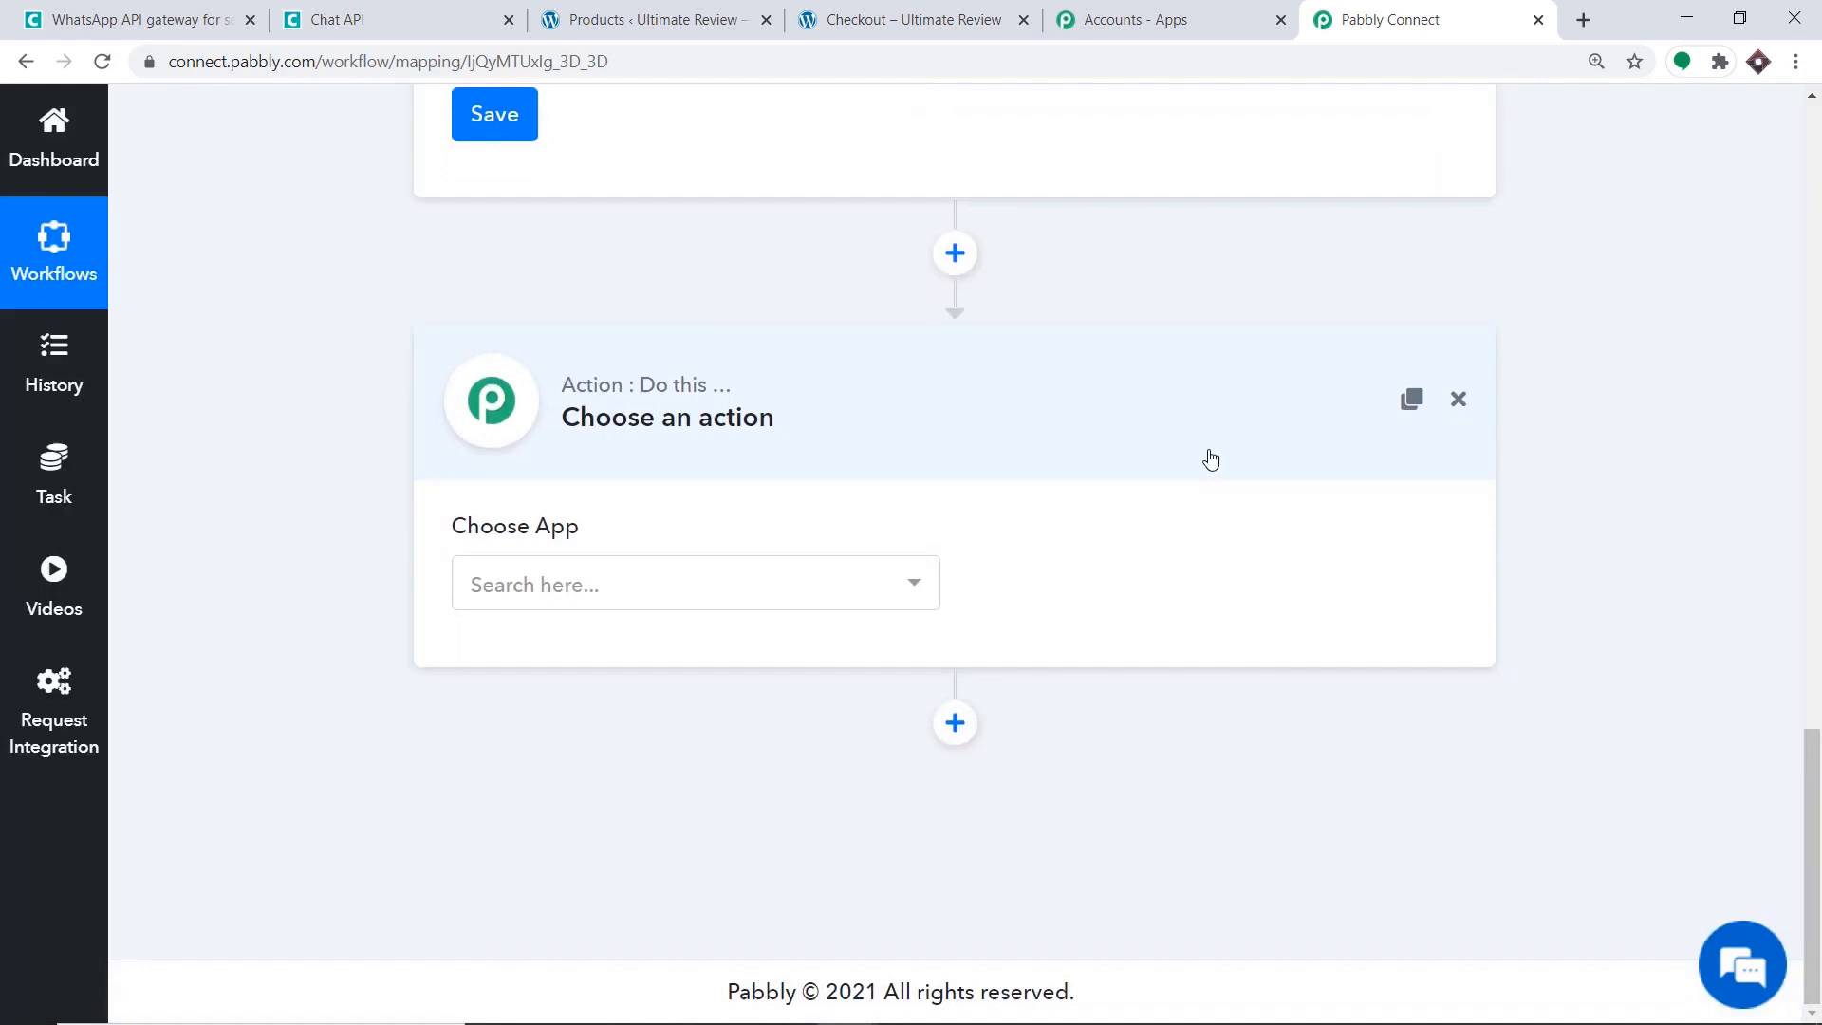
click(644, 612)
text(chat)
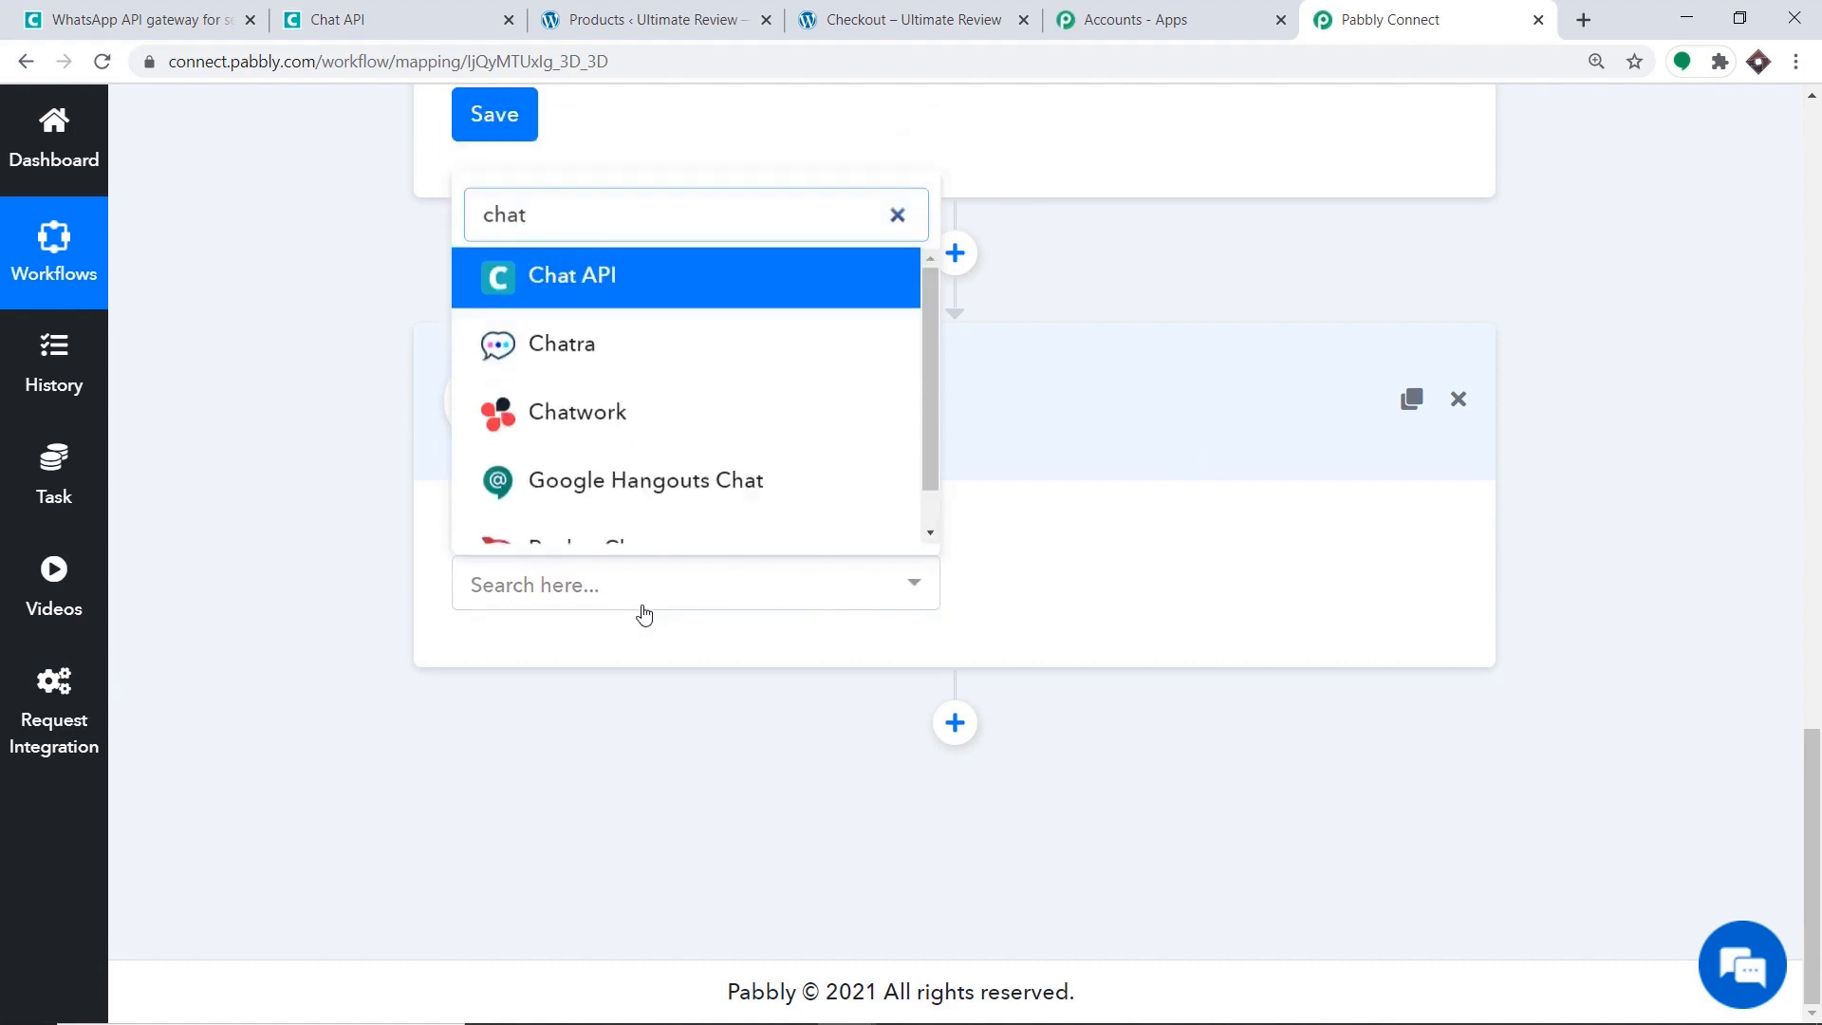
click(567, 275)
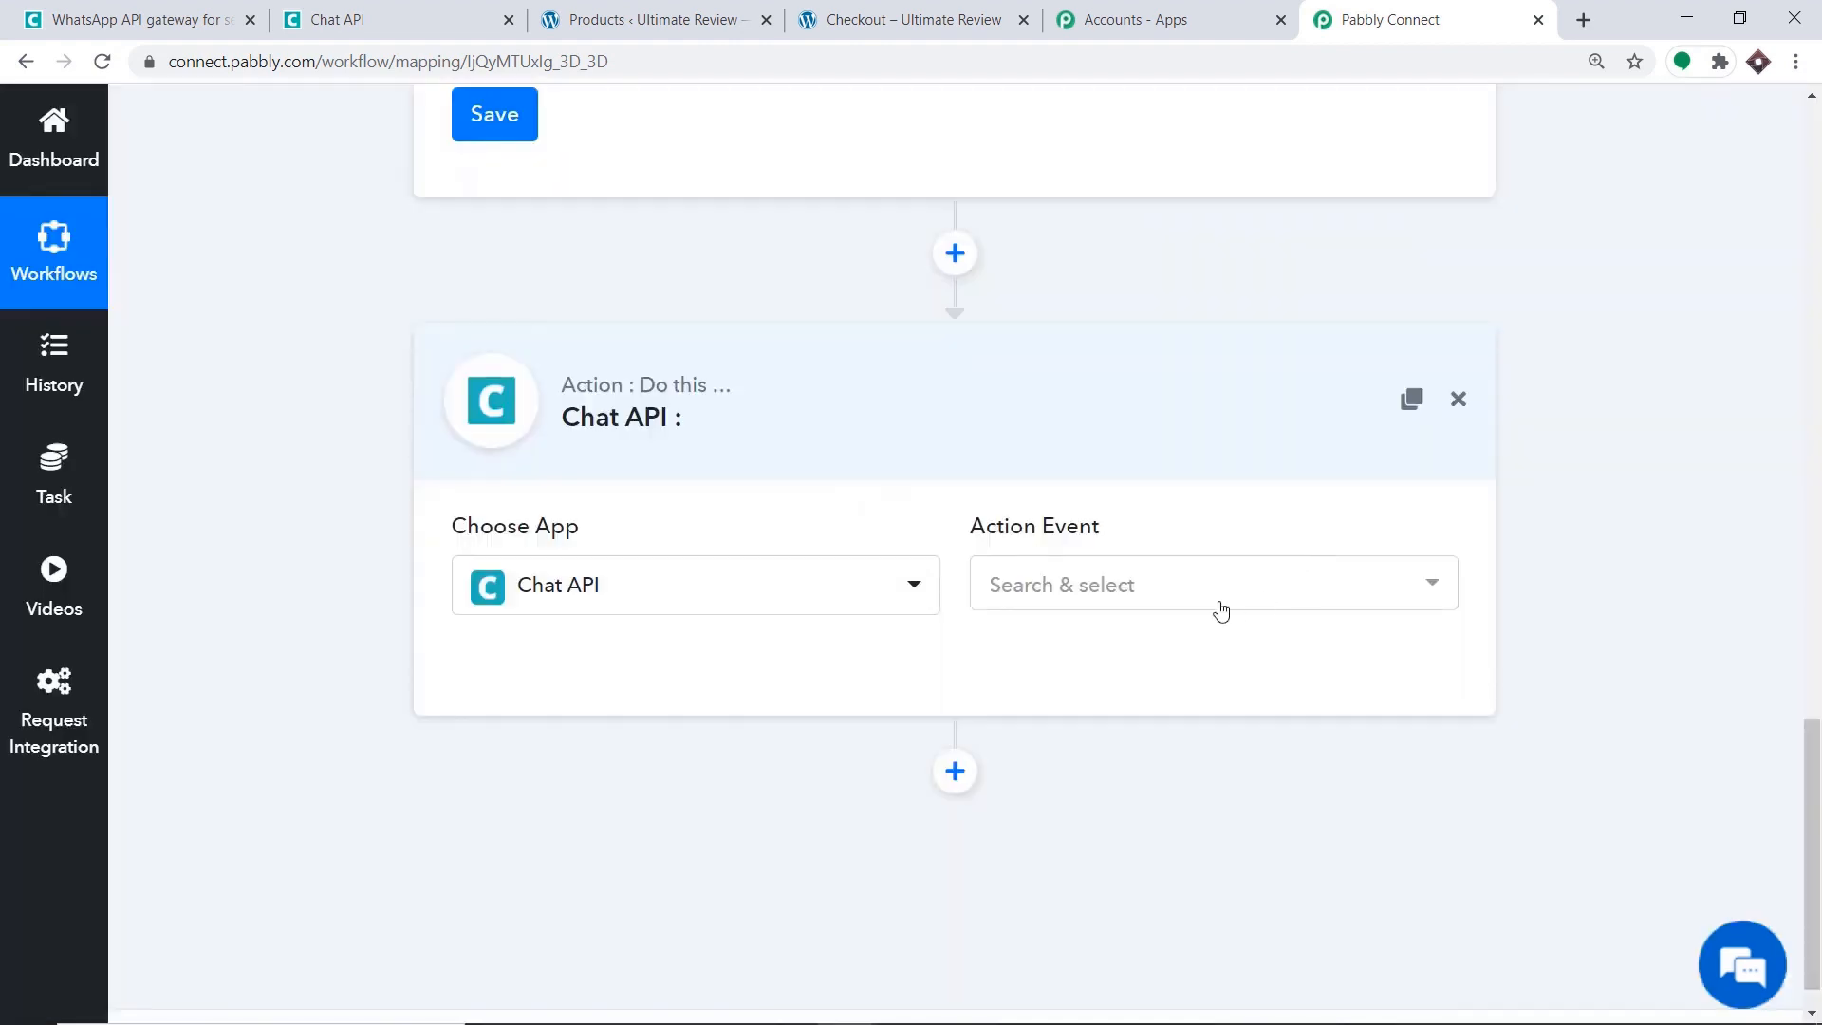
click(1154, 609)
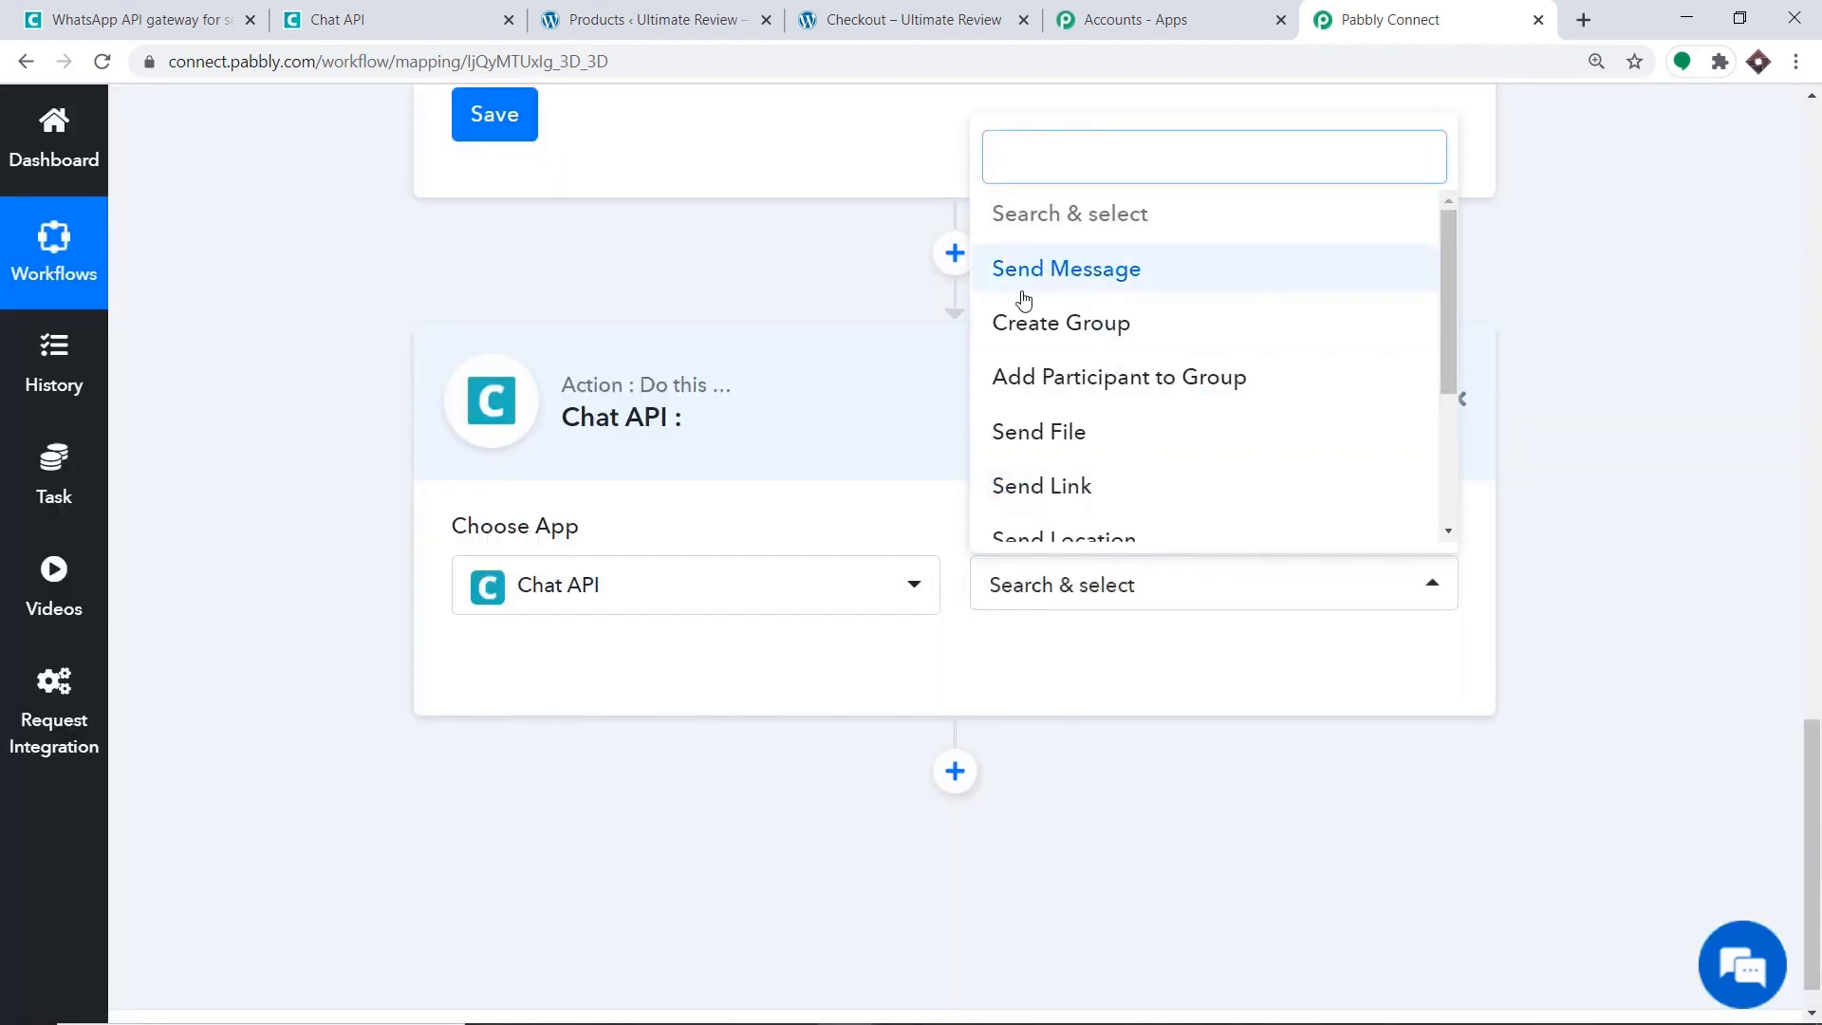
click(1086, 287)
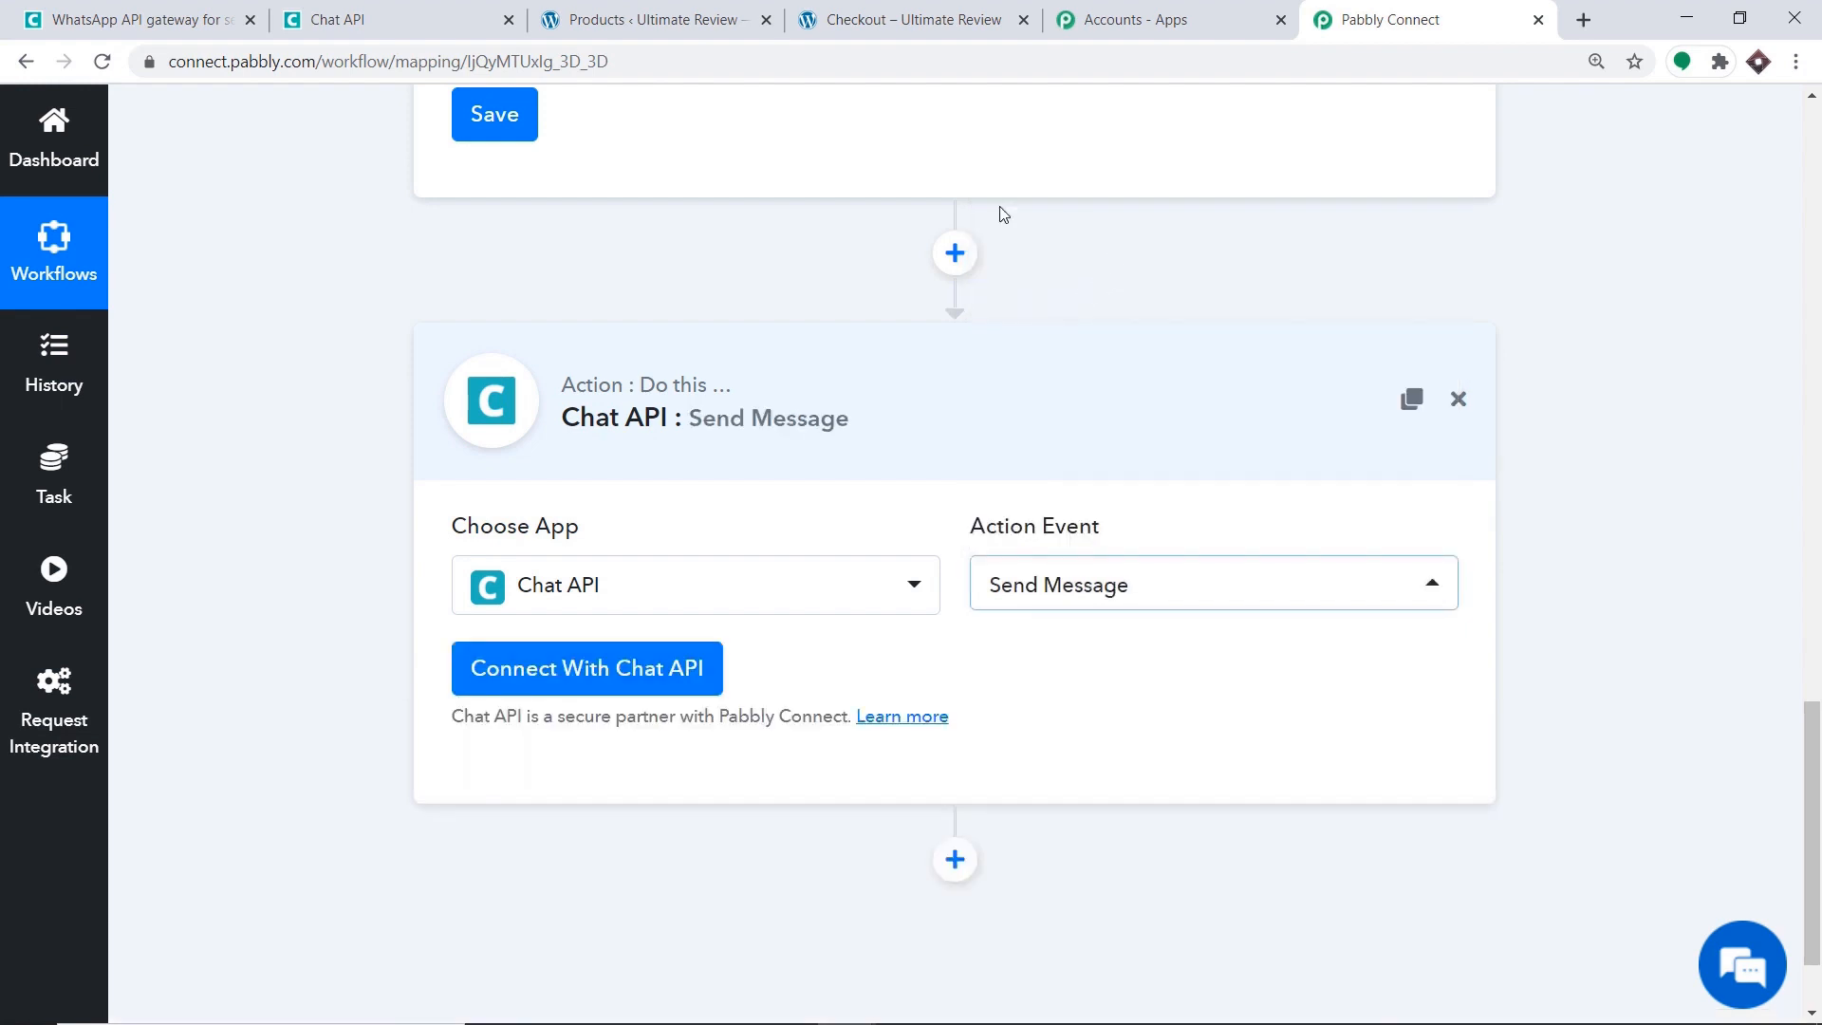
Copy the Chat API instance's API URL into the Pabbly credentials form.
click(554, 673)
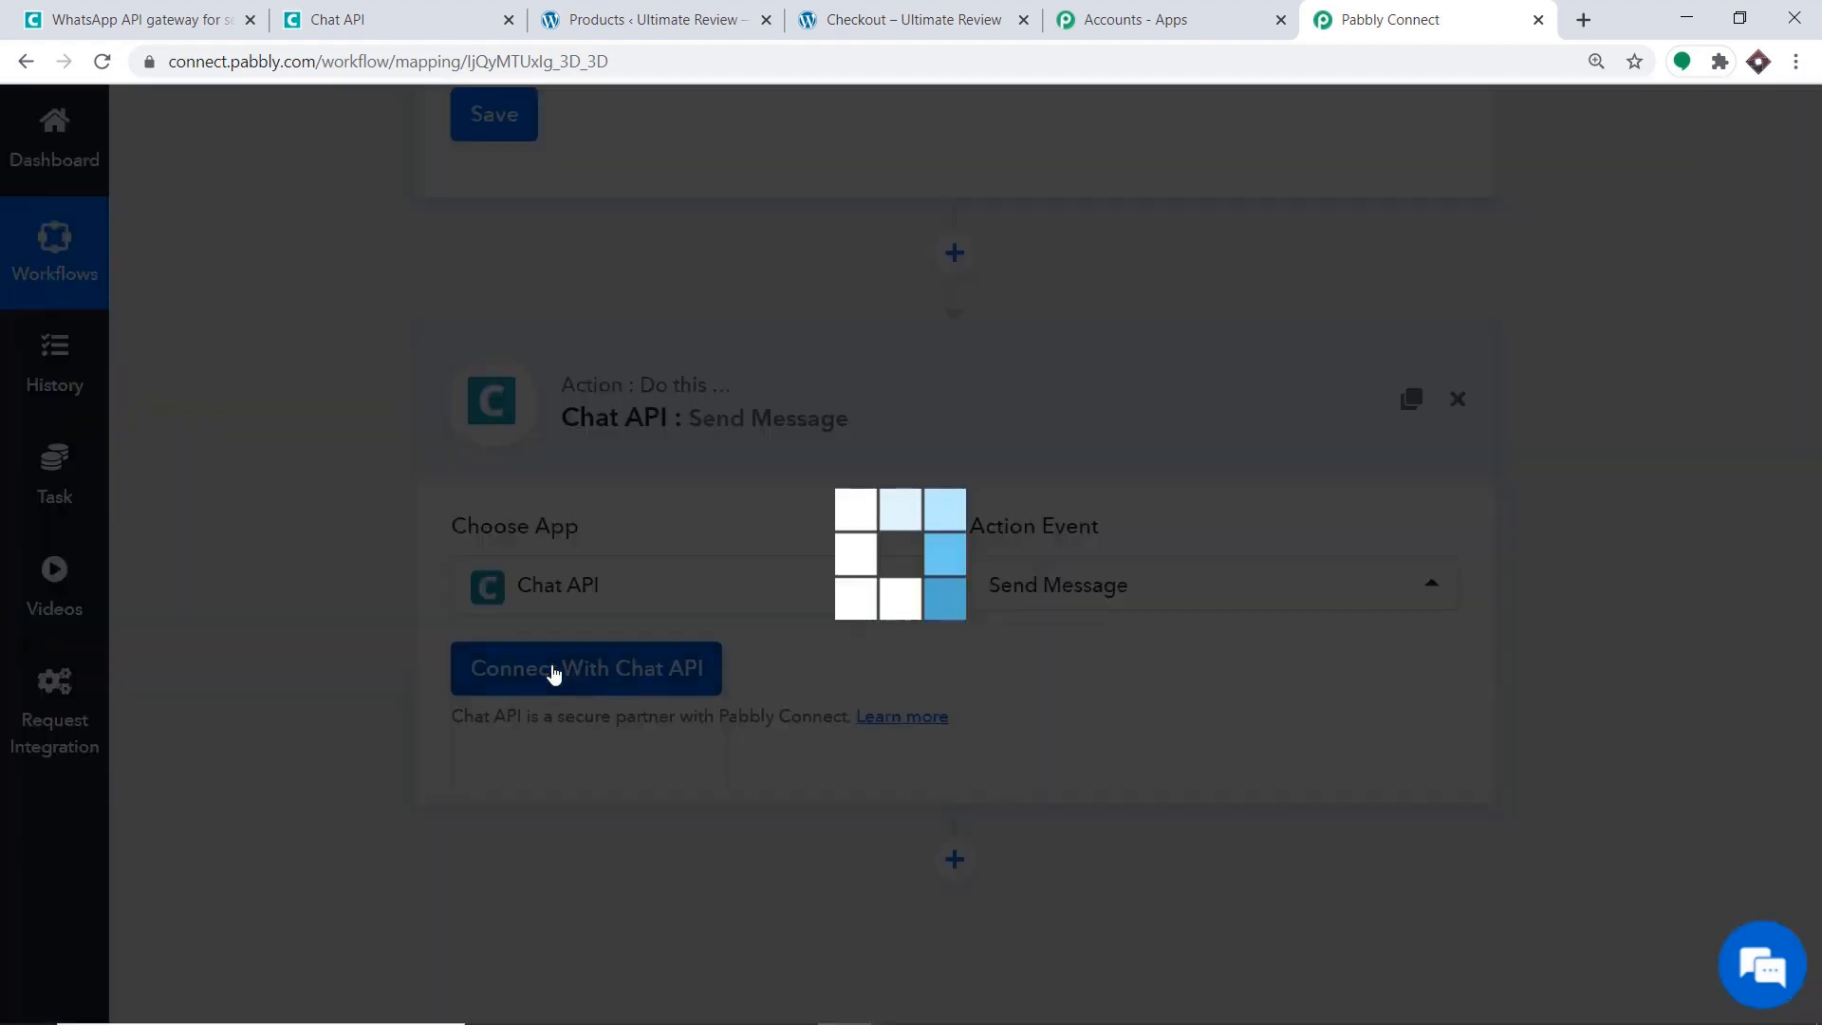
scroll(723, 493, down, 1)
scroll(723, 494, down, 1)
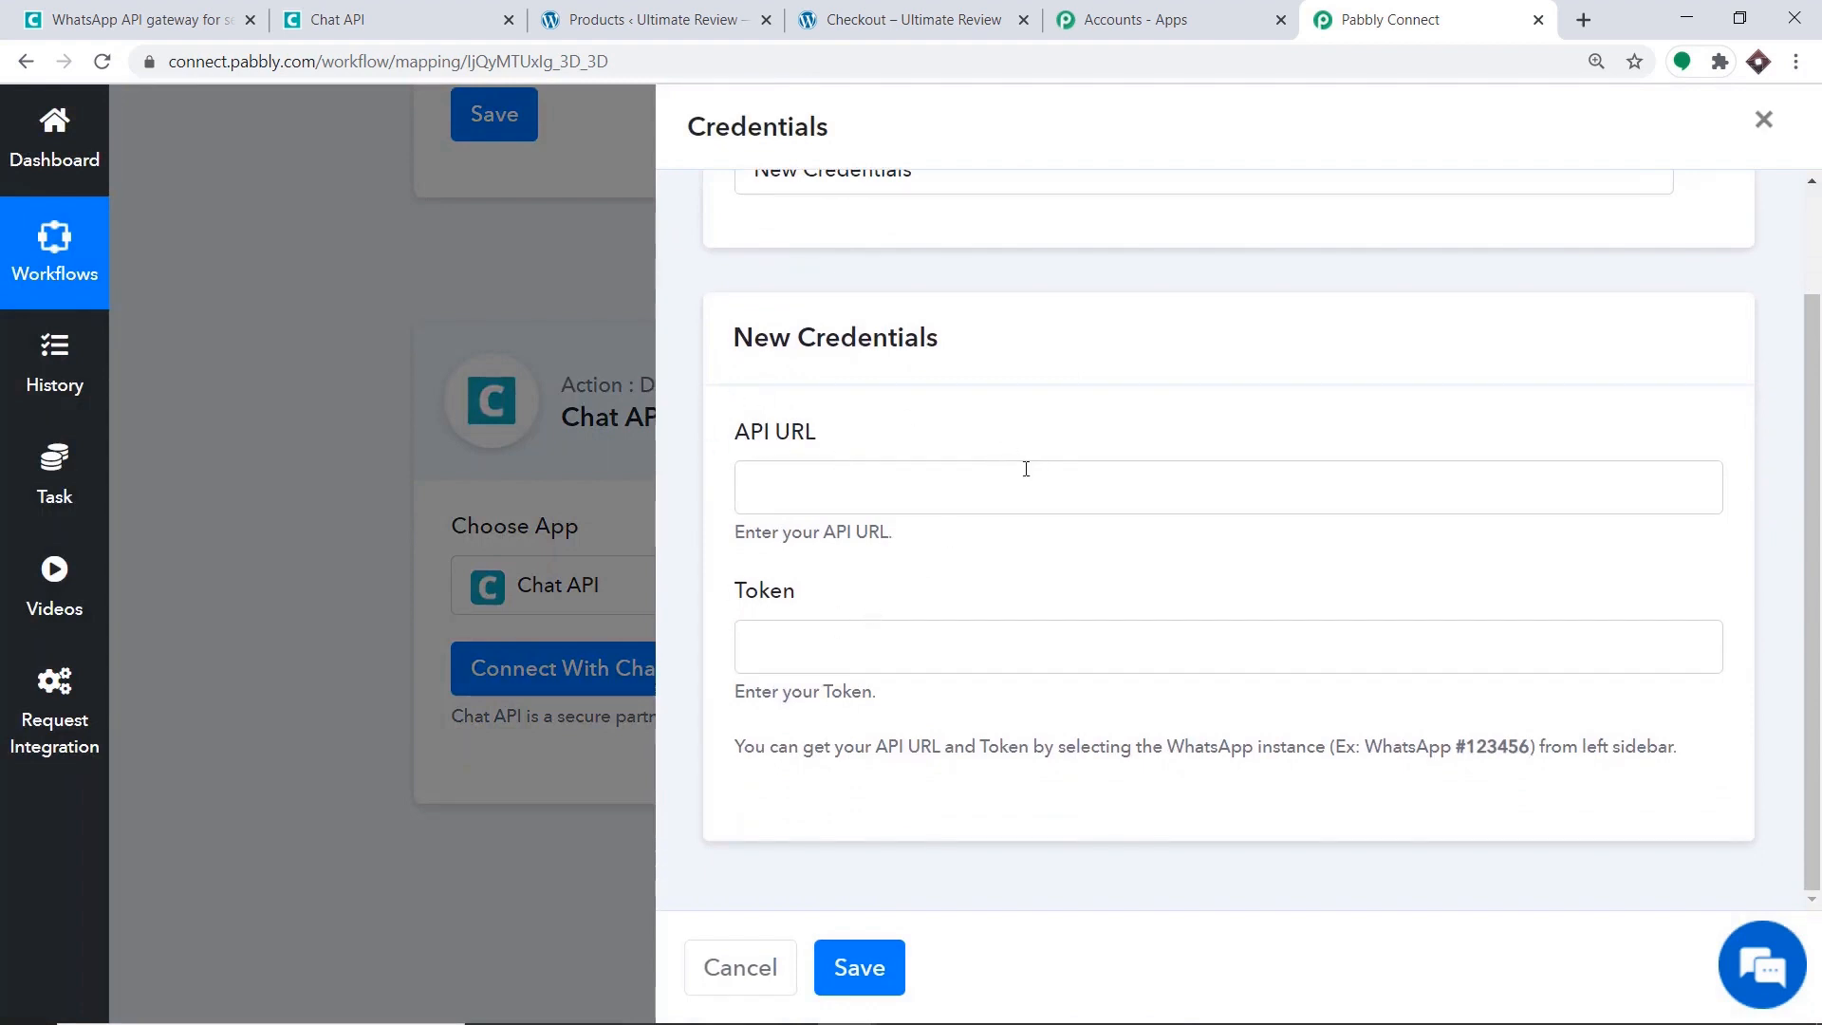
click(439, 9)
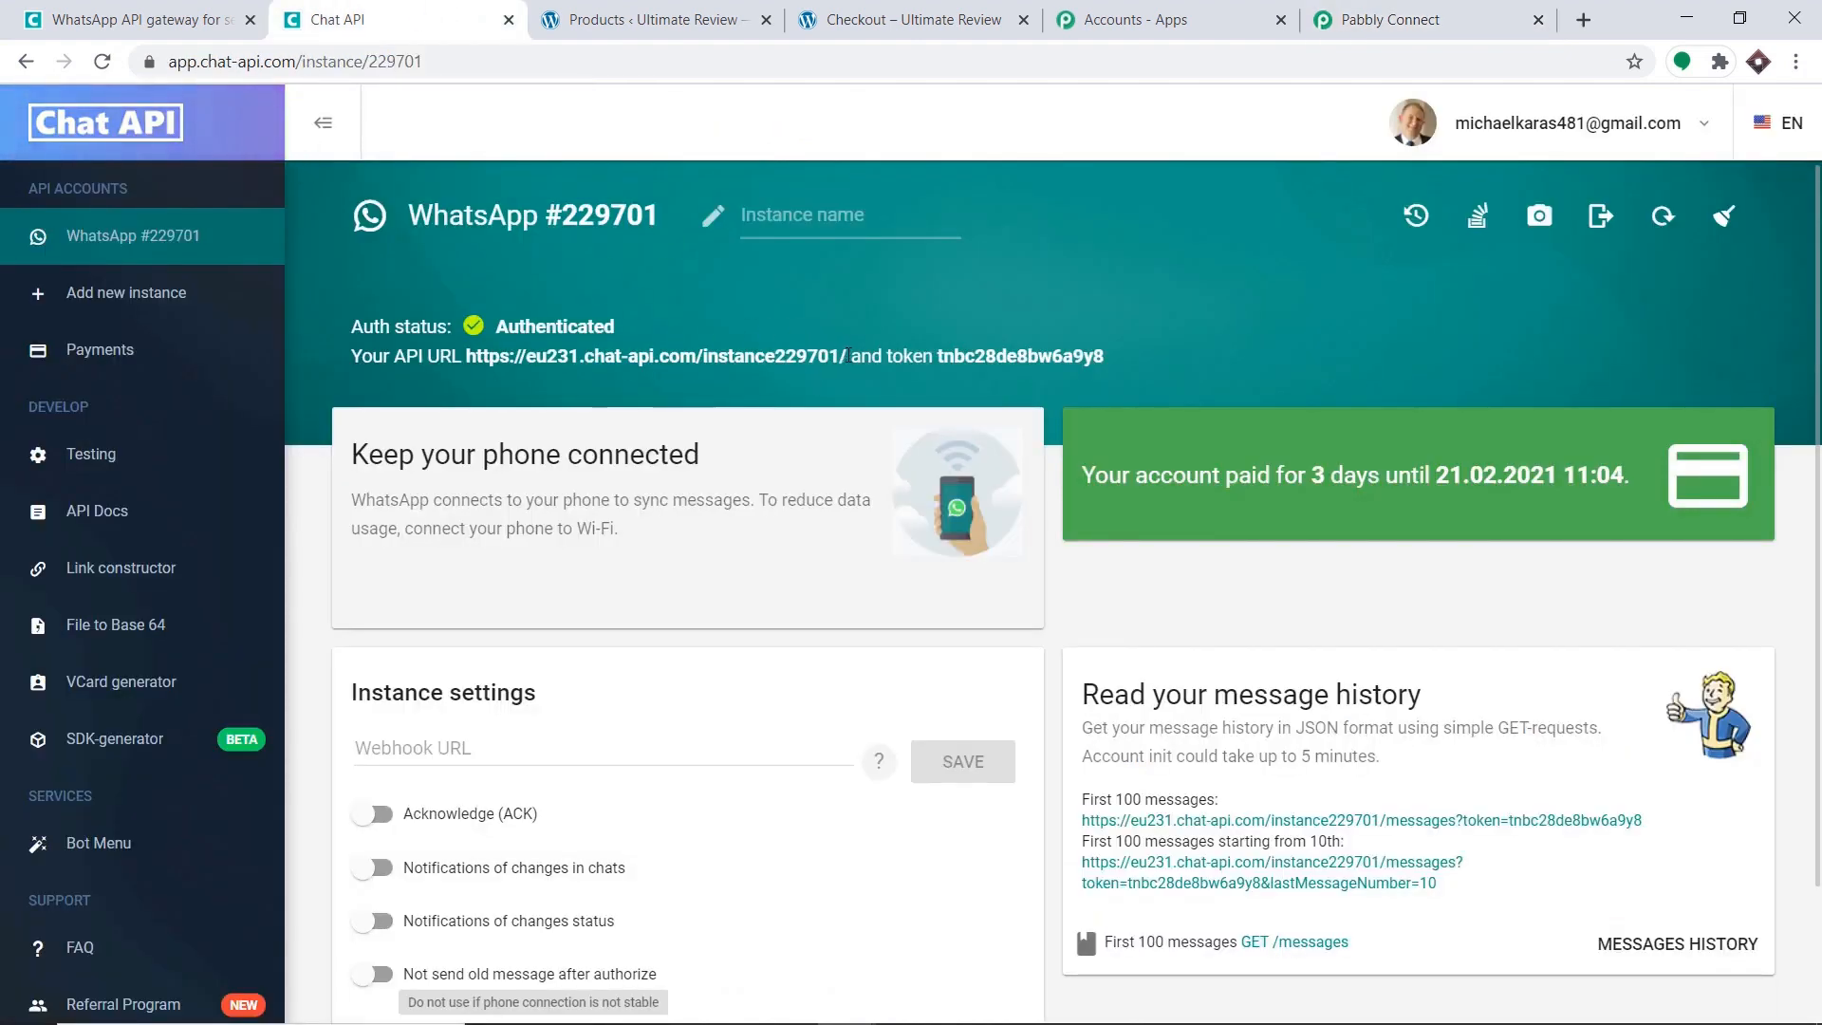
right_click(469, 356)
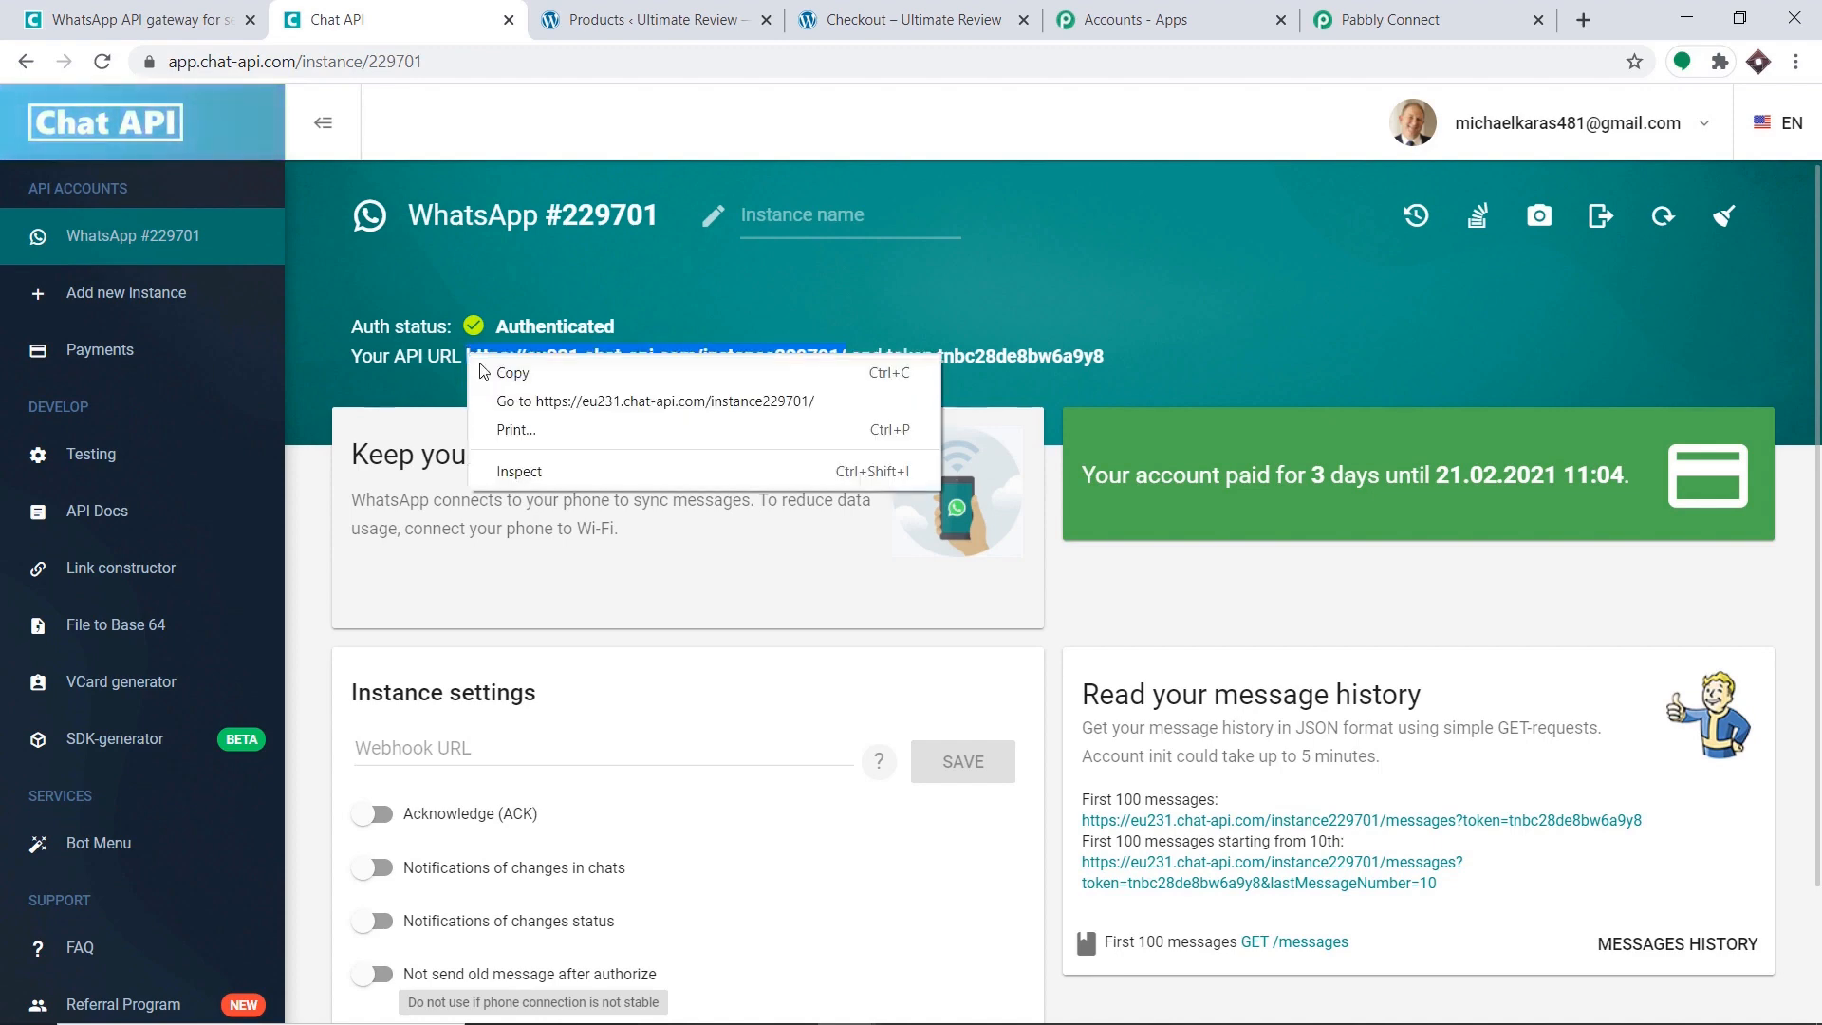
click(495, 372)
click(1371, 19)
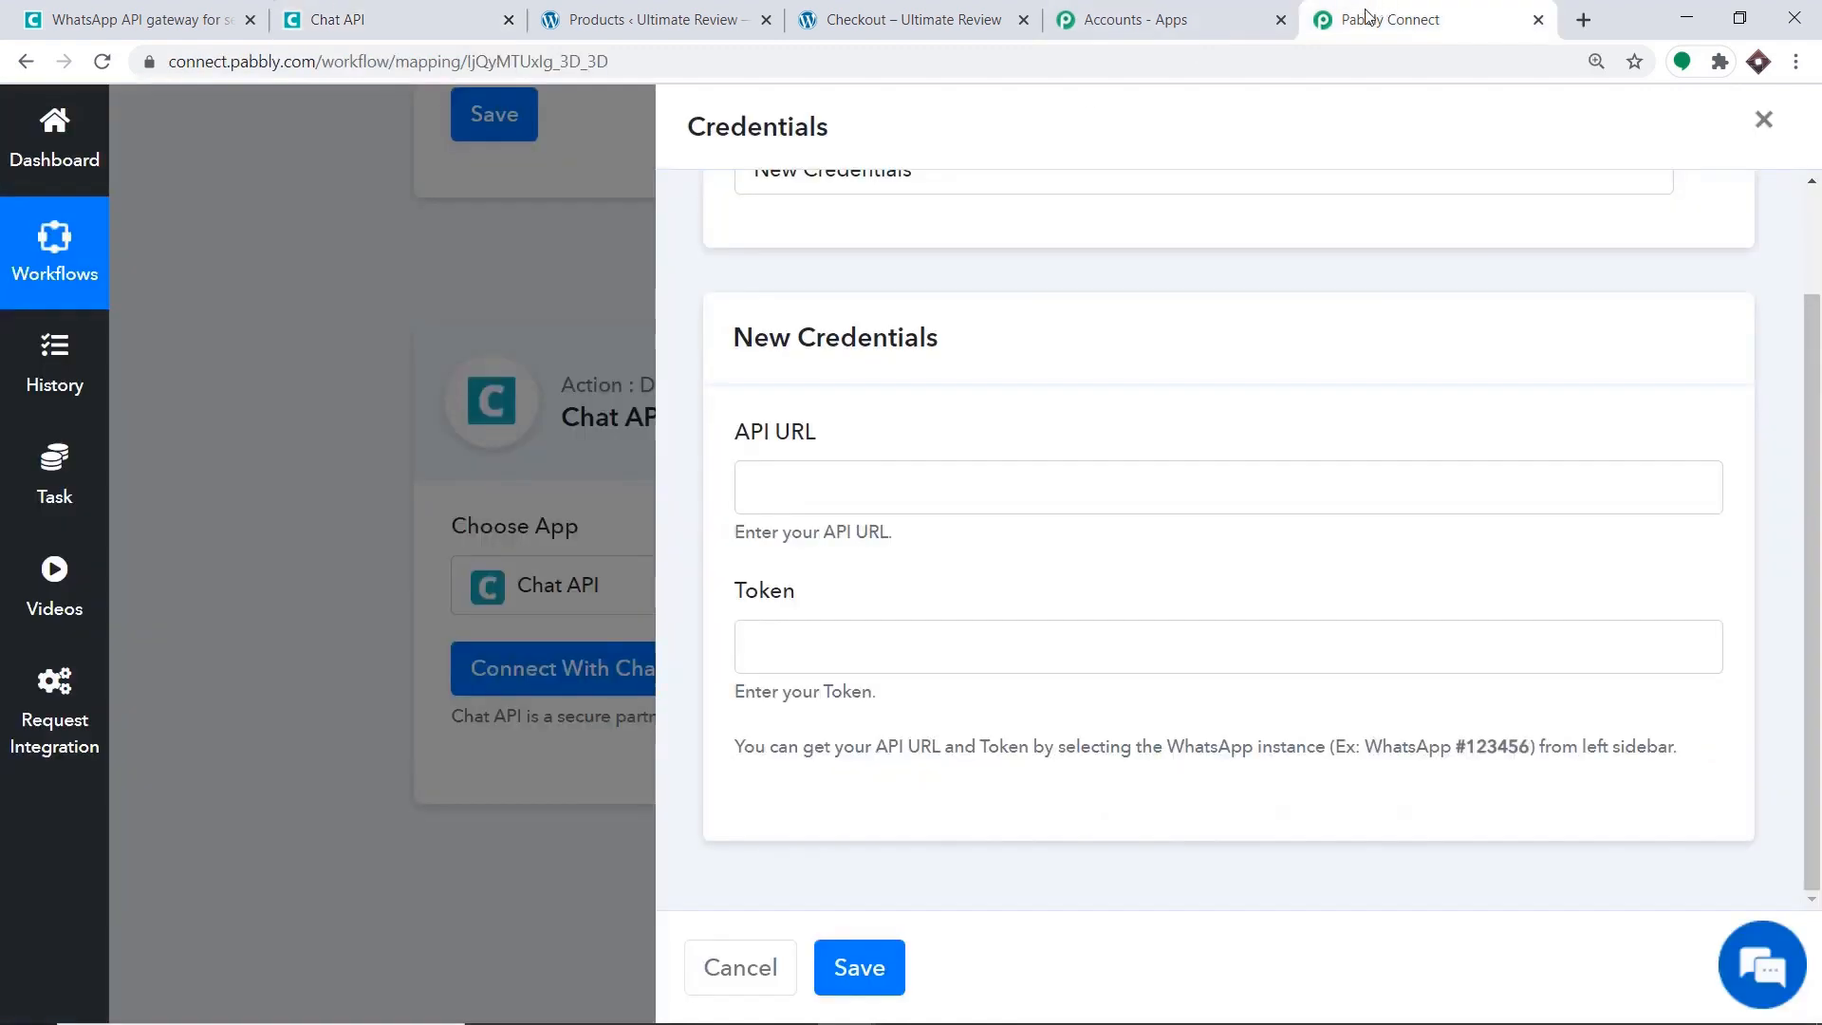
click(847, 474)
right_click(846, 476)
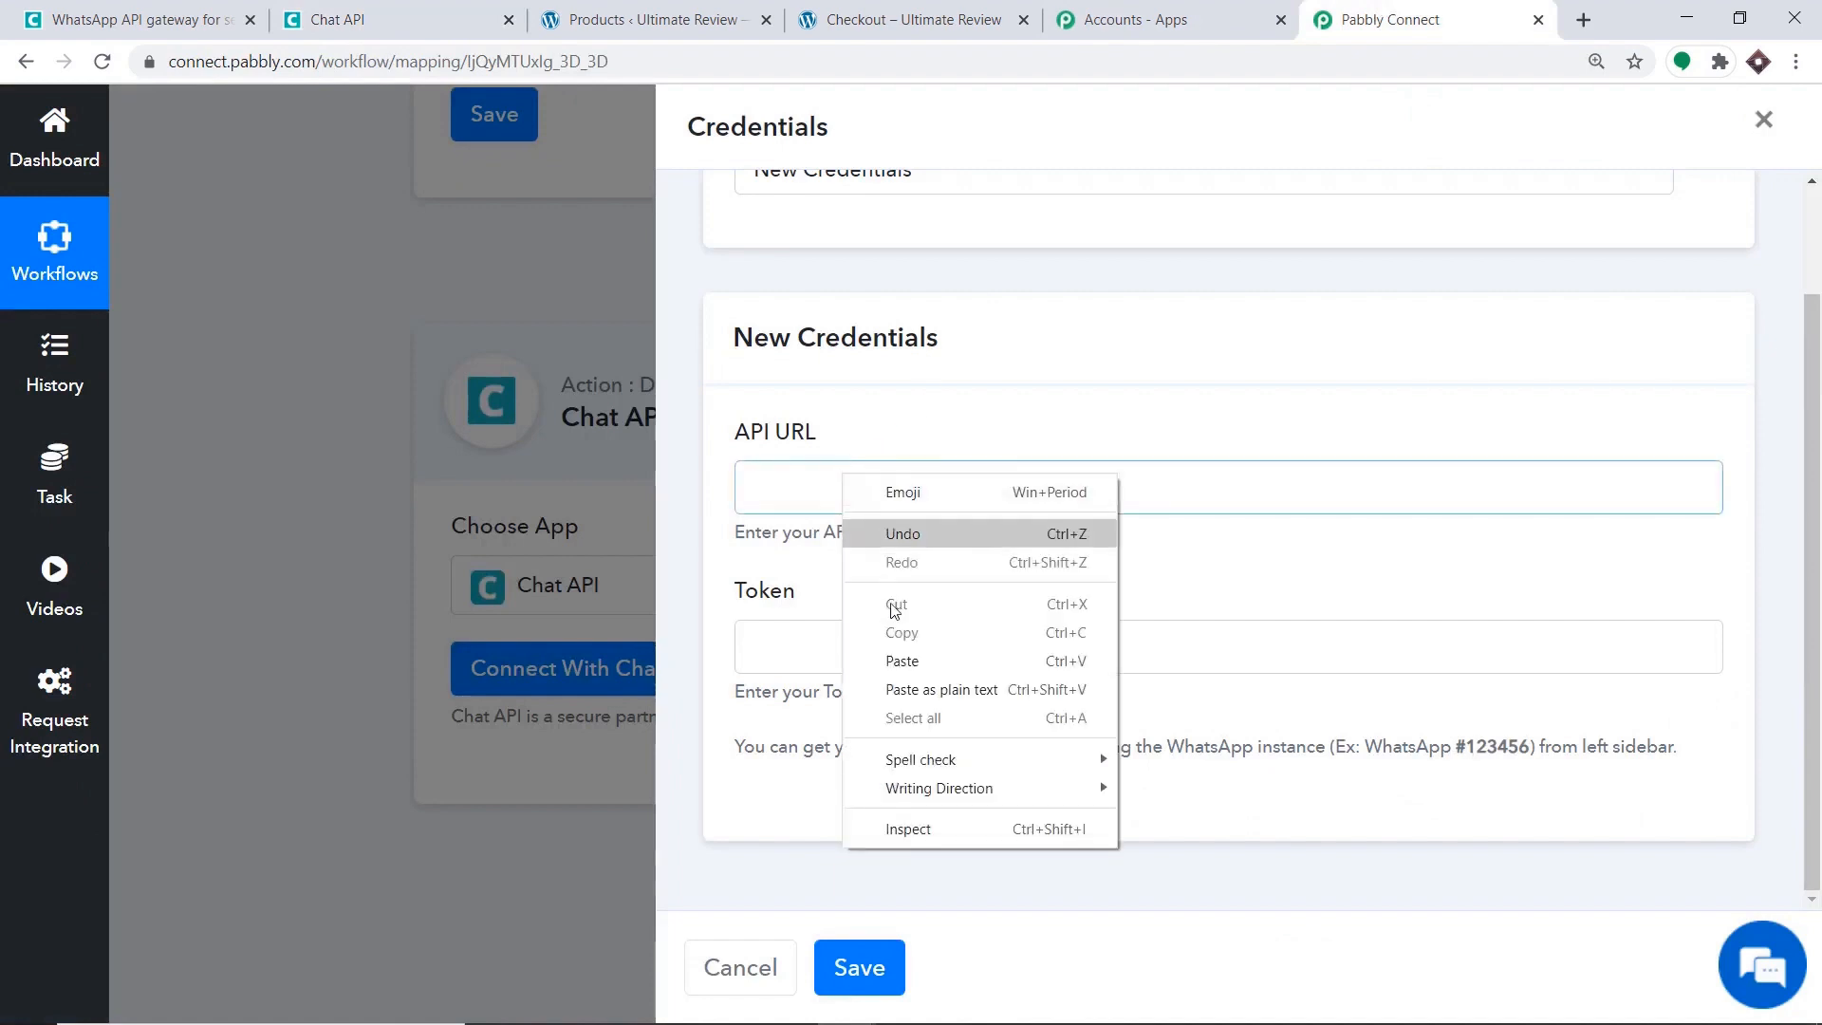
click(901, 660)
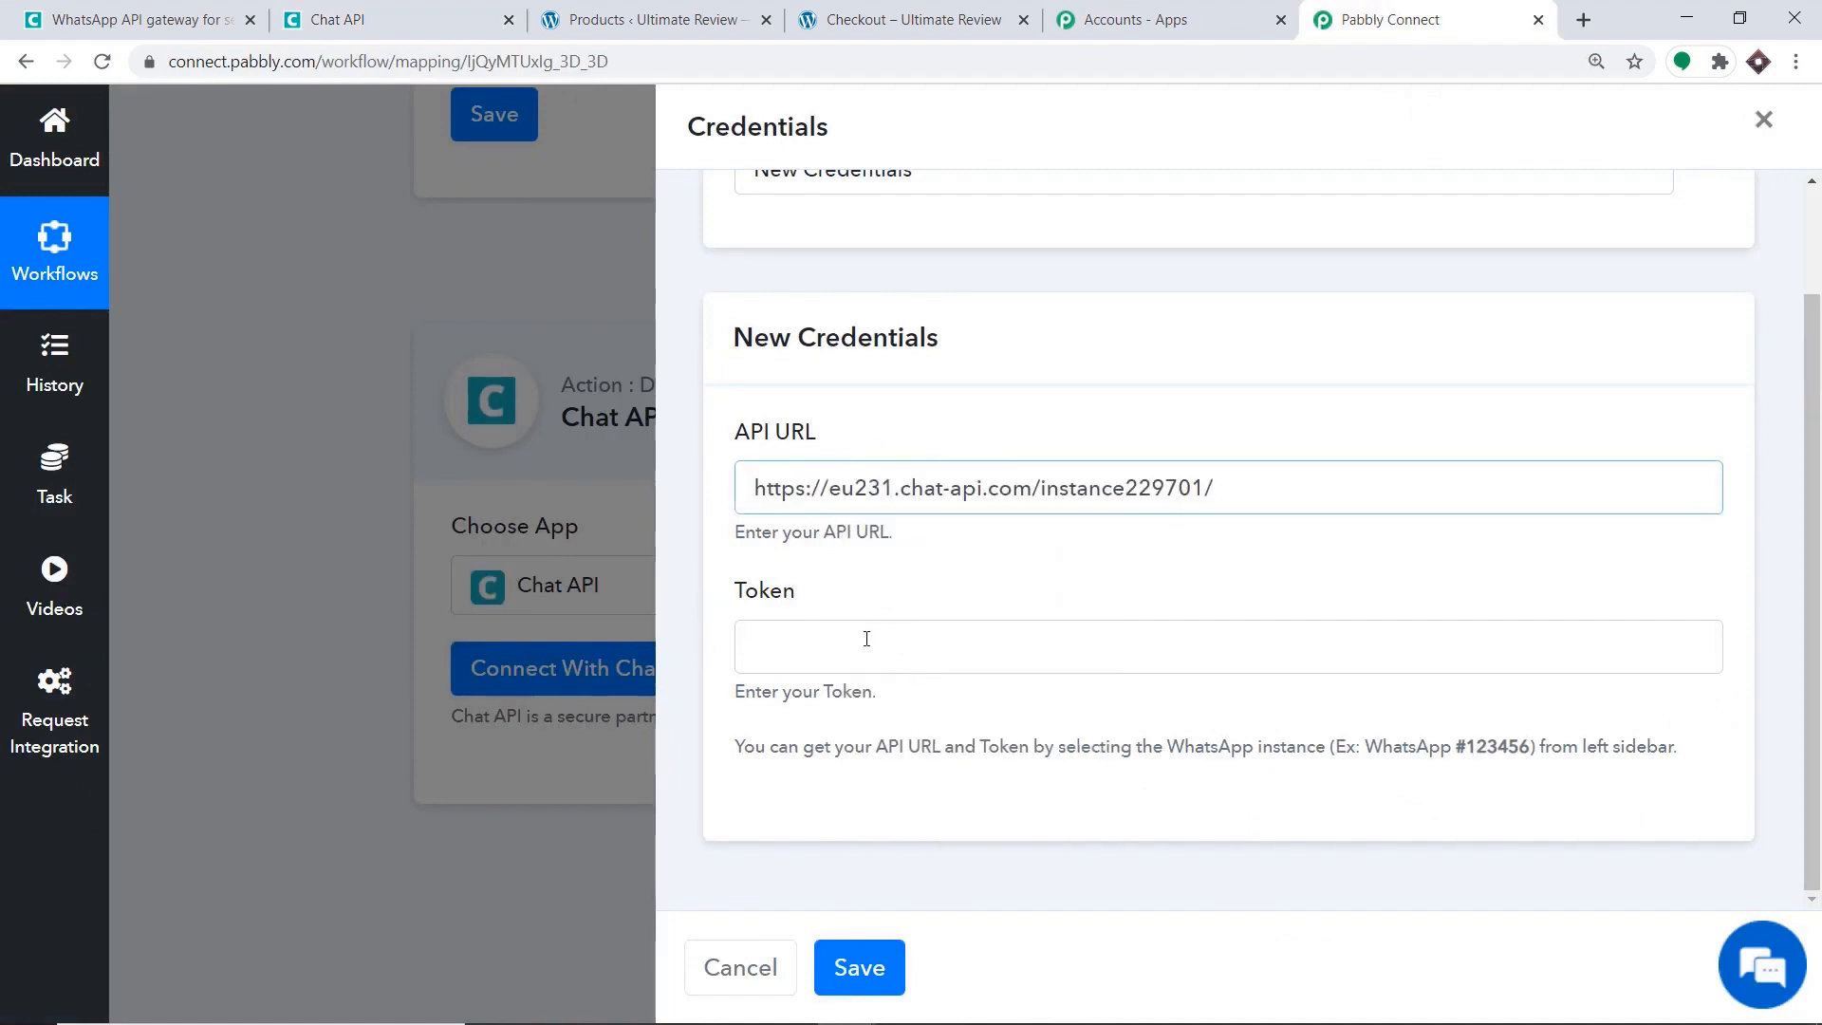
Copy the instance token into the Token field and save the Chat API connection.
click(465, 13)
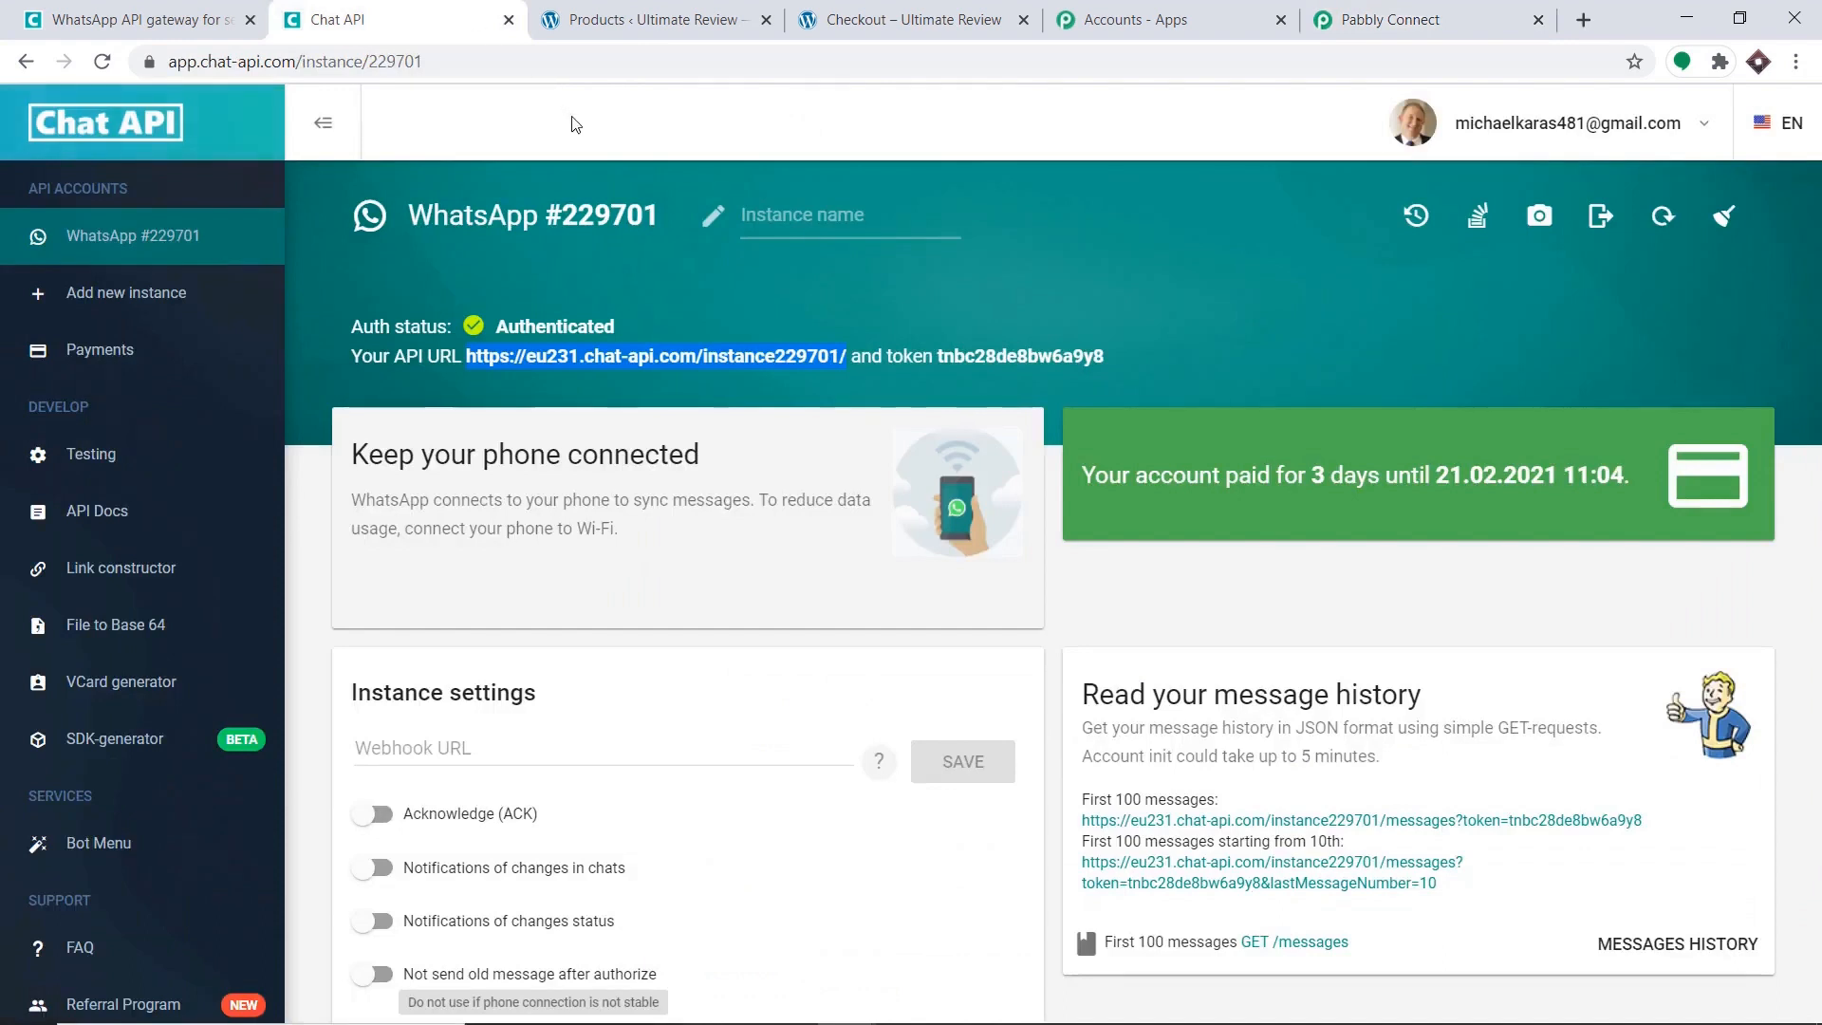
drag(1106, 356, 940, 355)
right_click(940, 355)
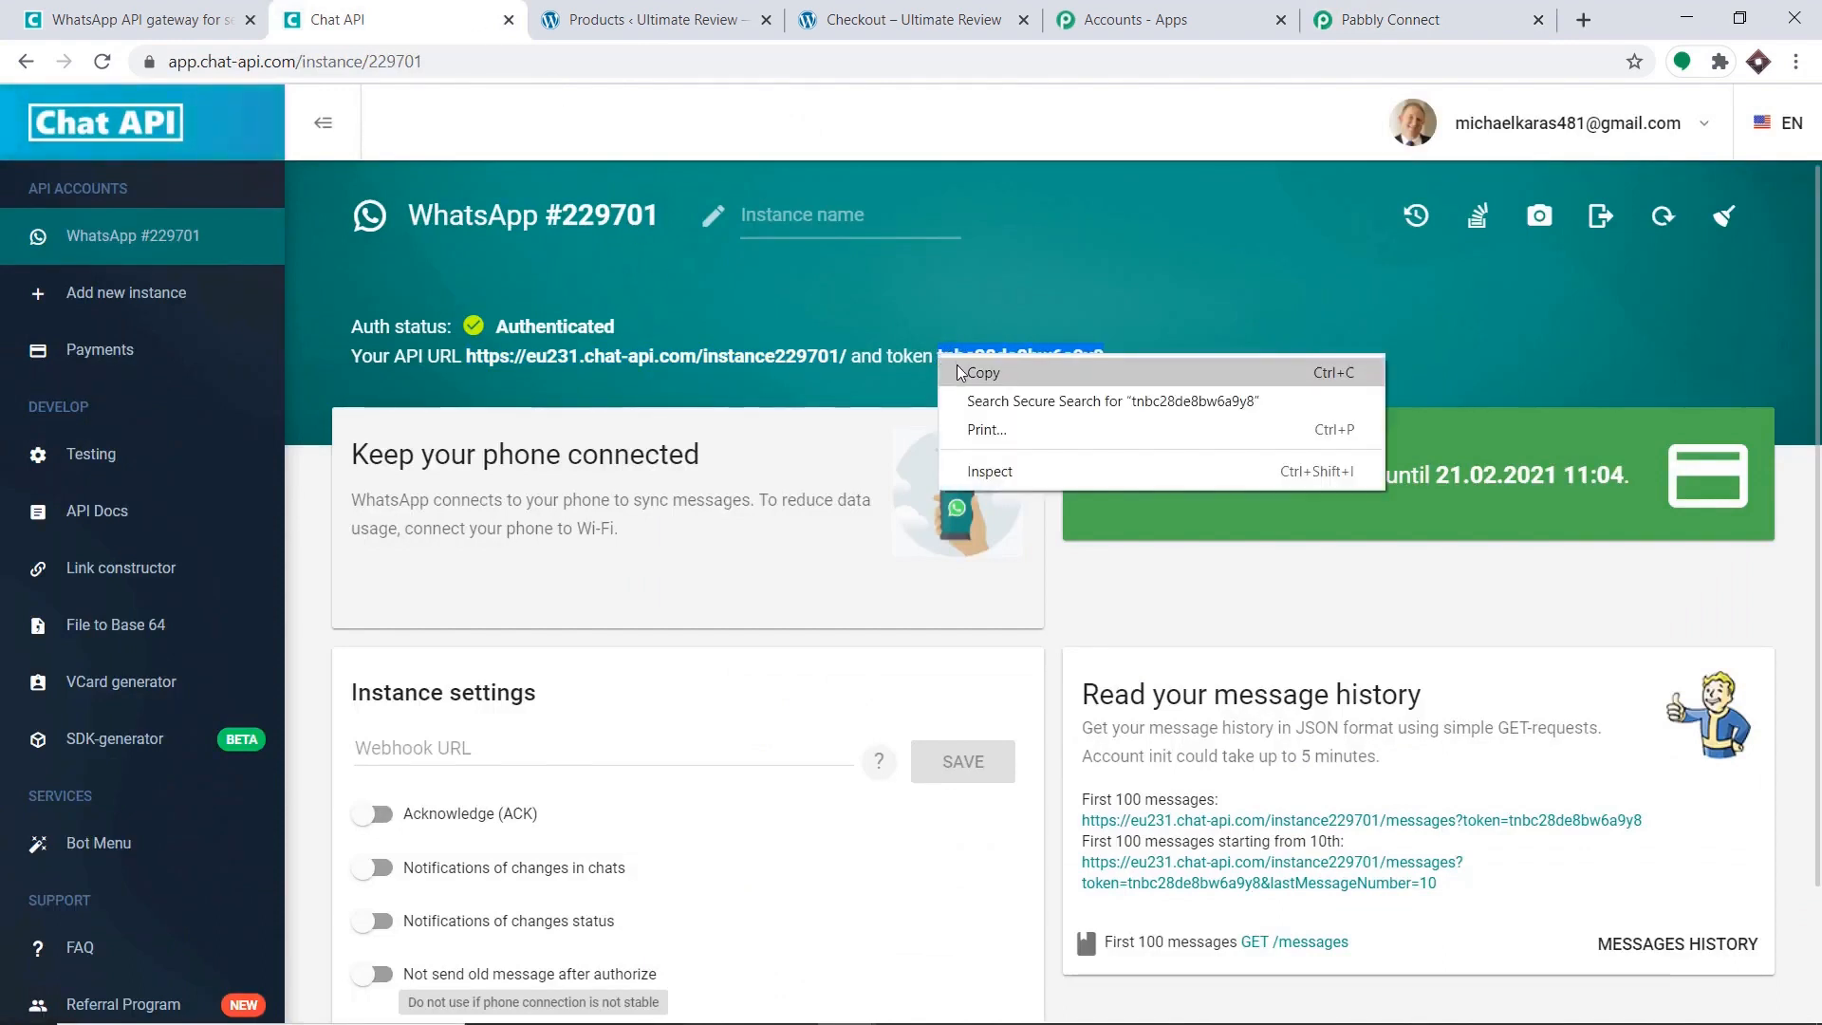
click(960, 369)
click(1408, 13)
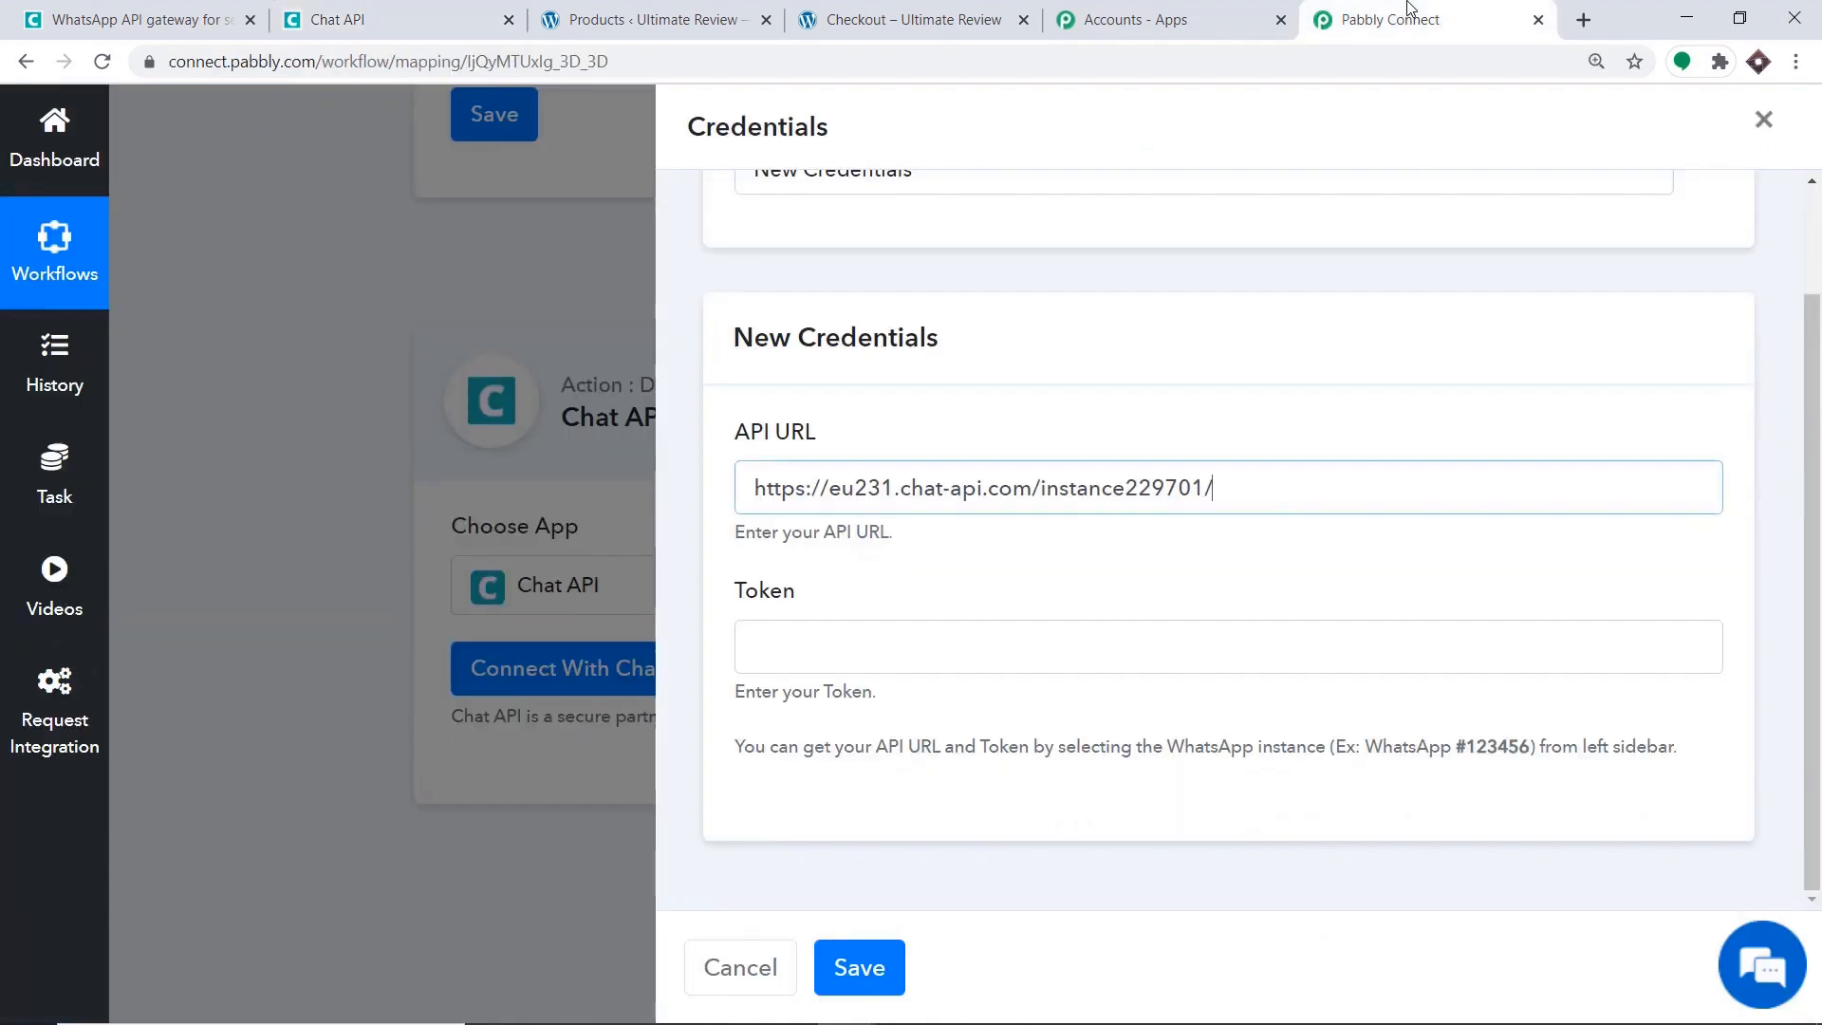
right_click(782, 636)
click(852, 819)
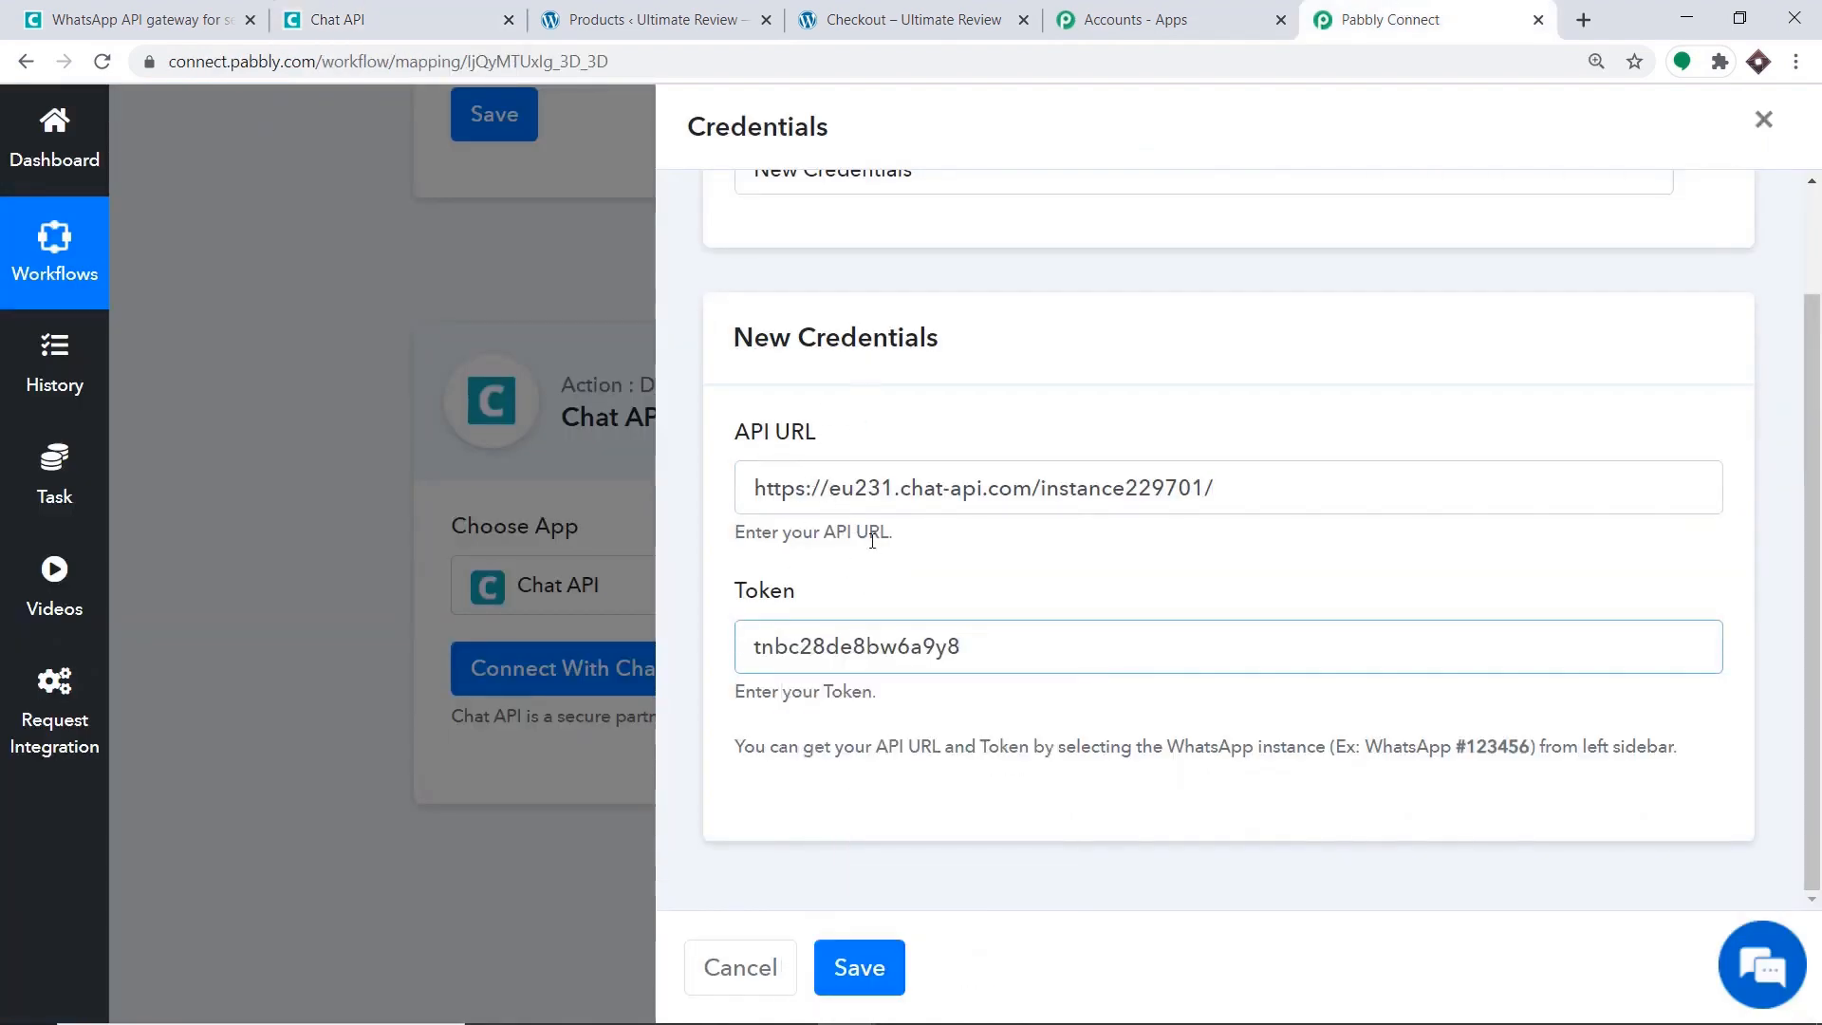
click(880, 968)
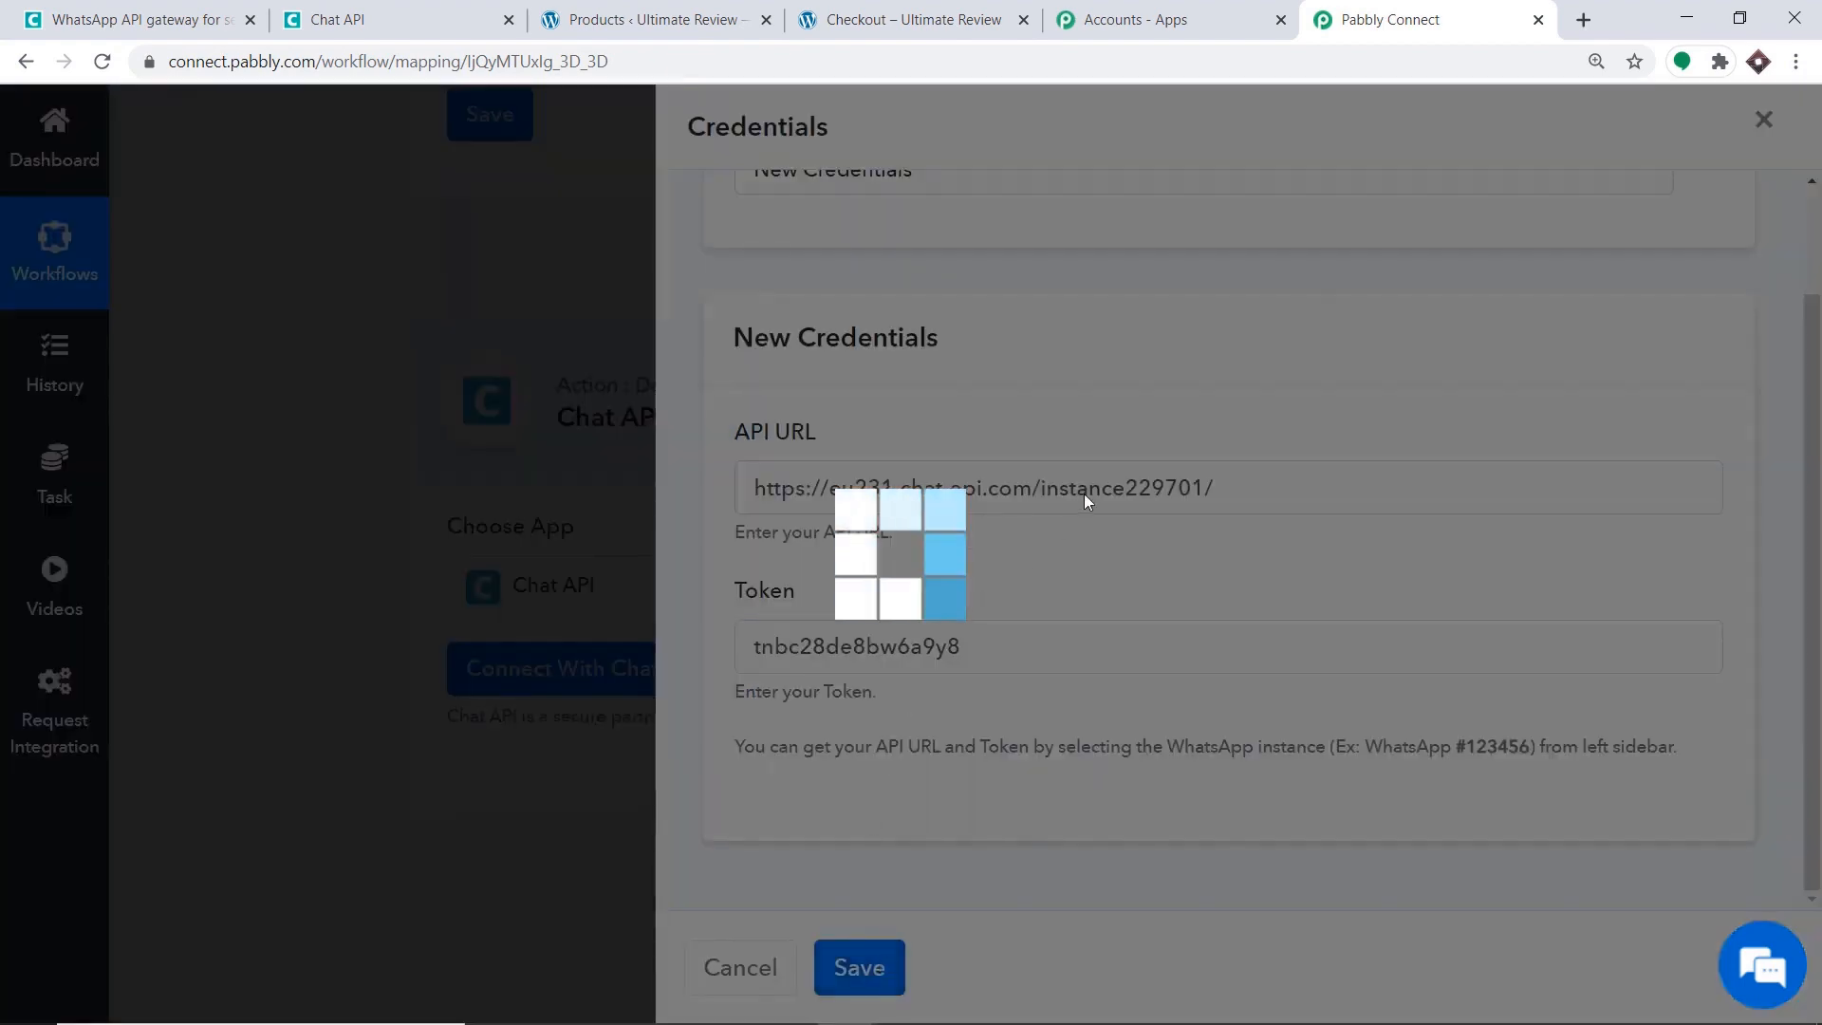
Map the trigger's '1. billing > phone' (found by searching 91) into the Phone Number field.
scroll(1106, 503, down, 1)
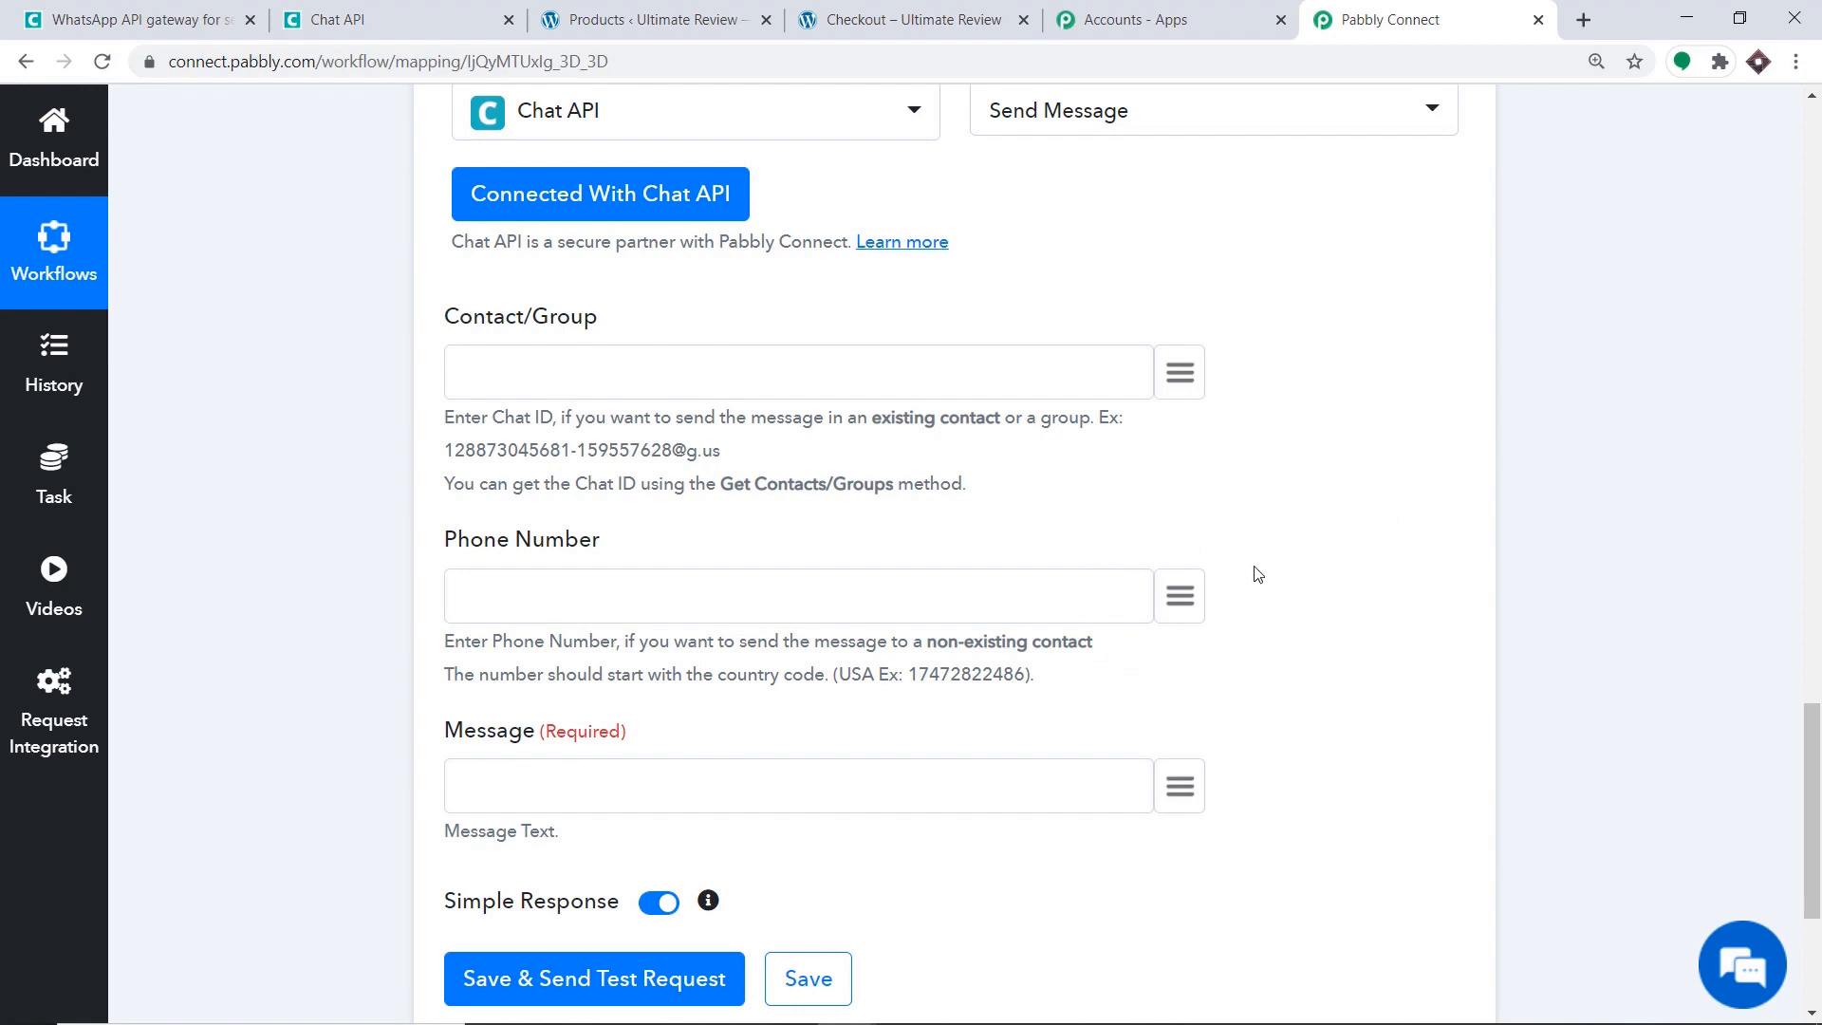
scroll(1284, 601, up, 7)
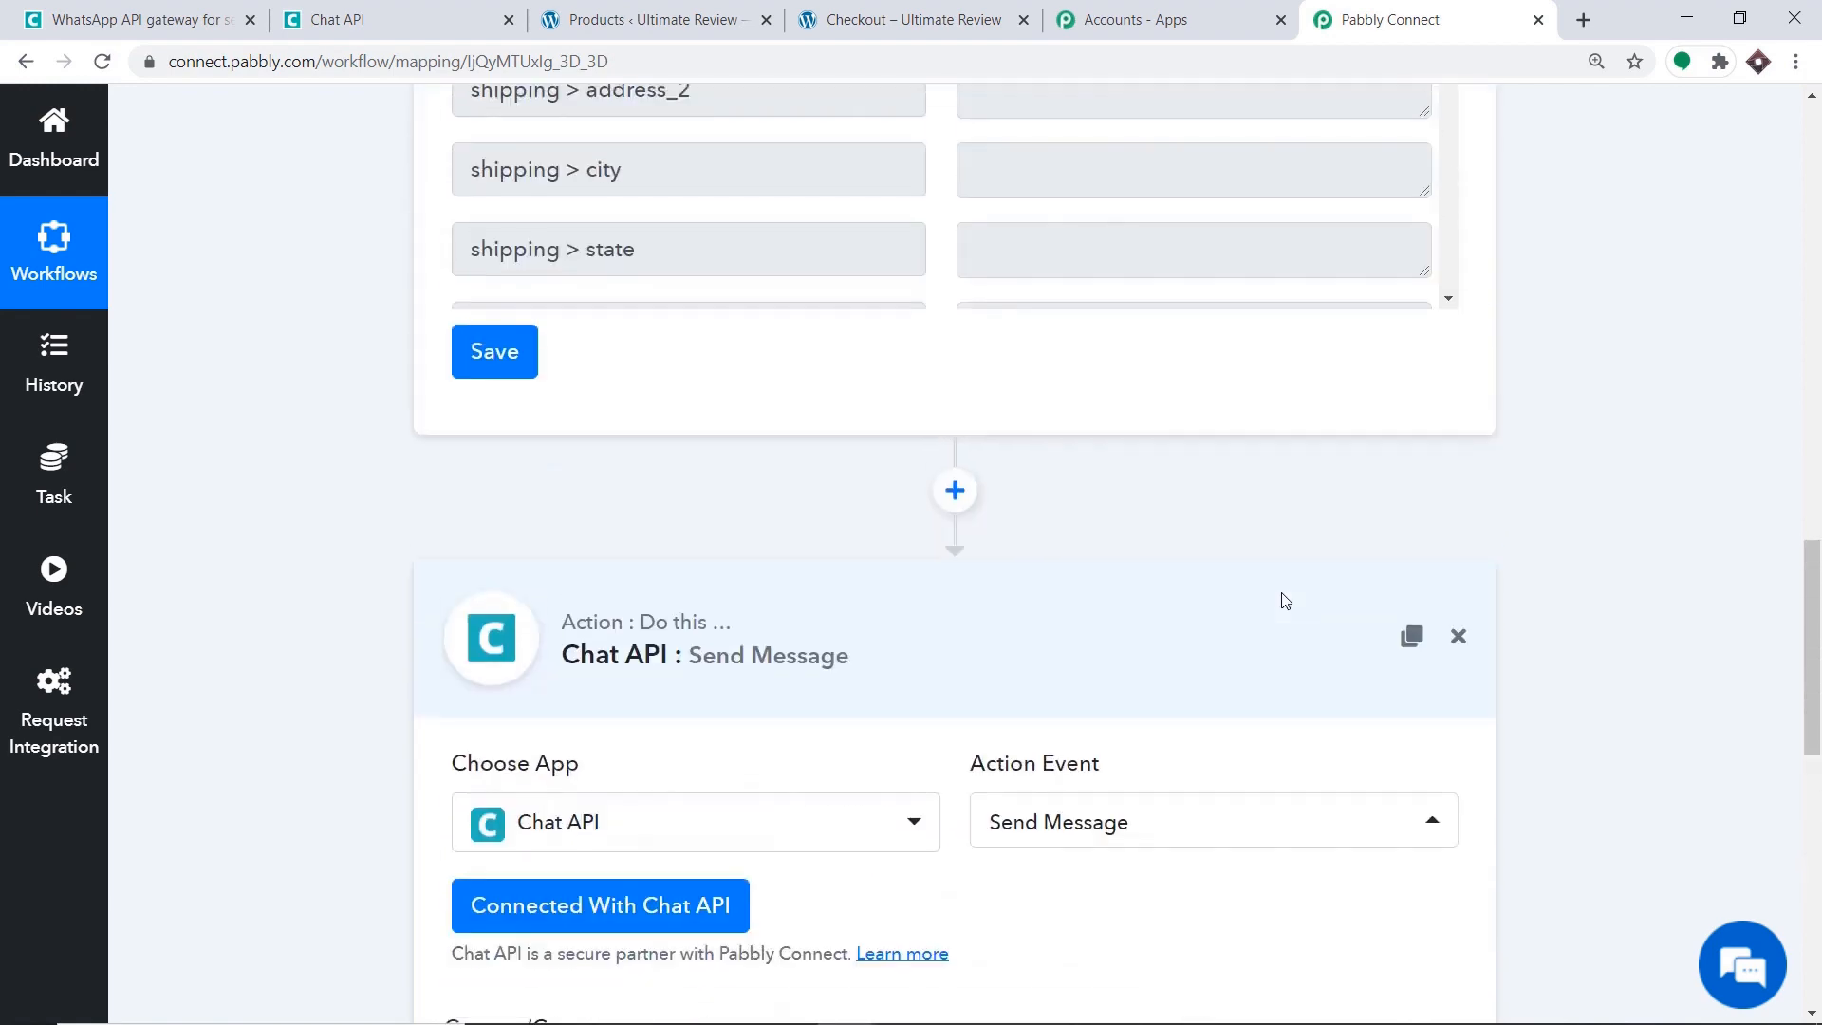
scroll(1285, 600, up, 6)
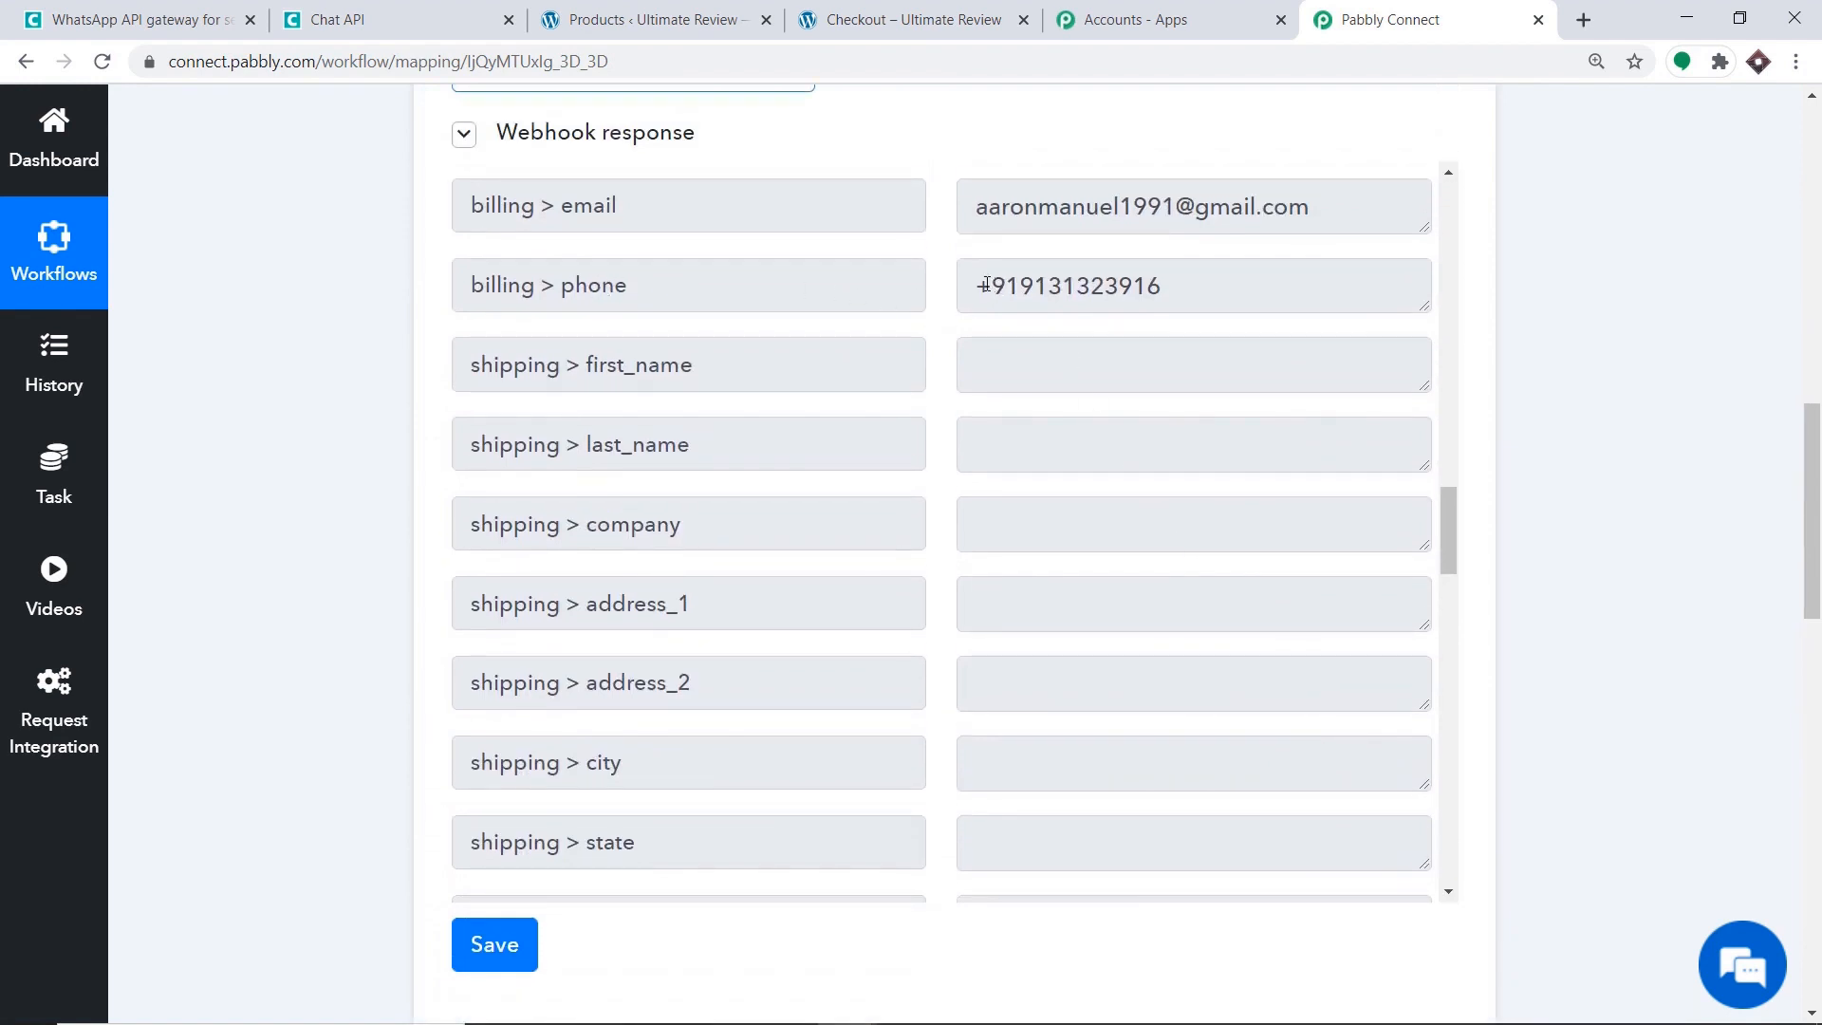
drag(989, 286, 981, 285)
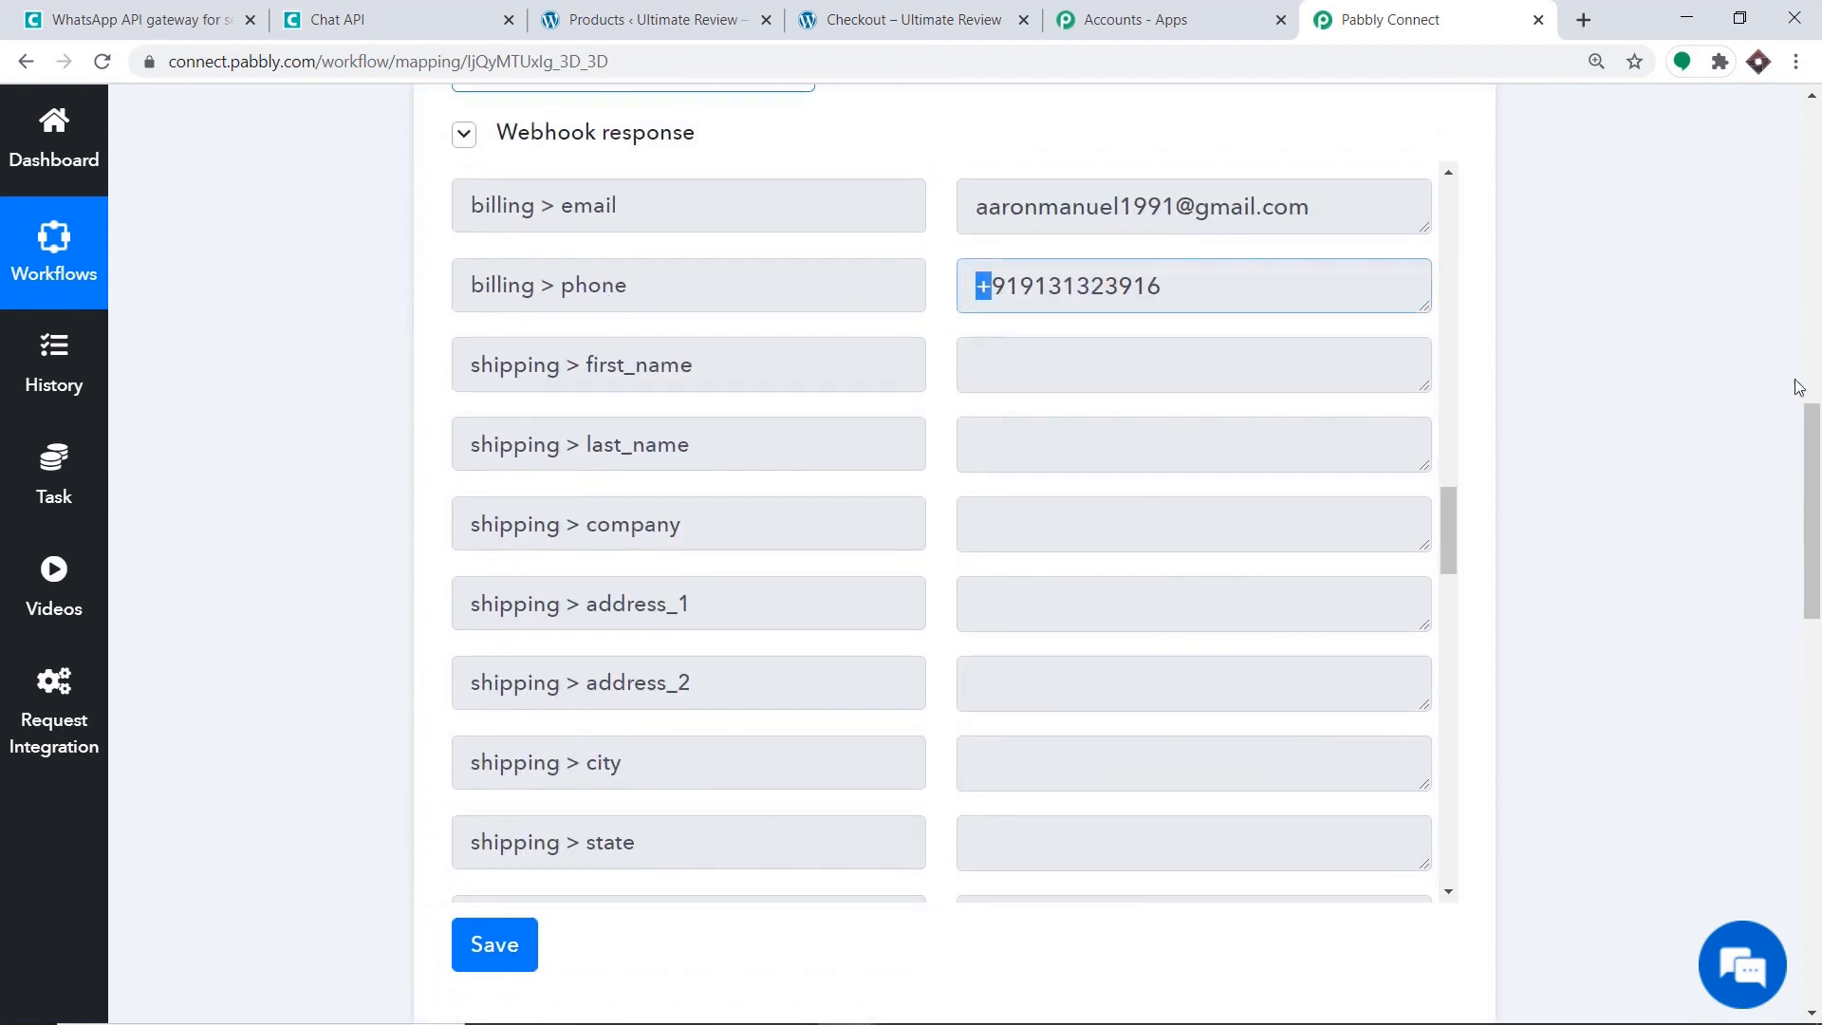
drag(1811, 418, 1811, 756)
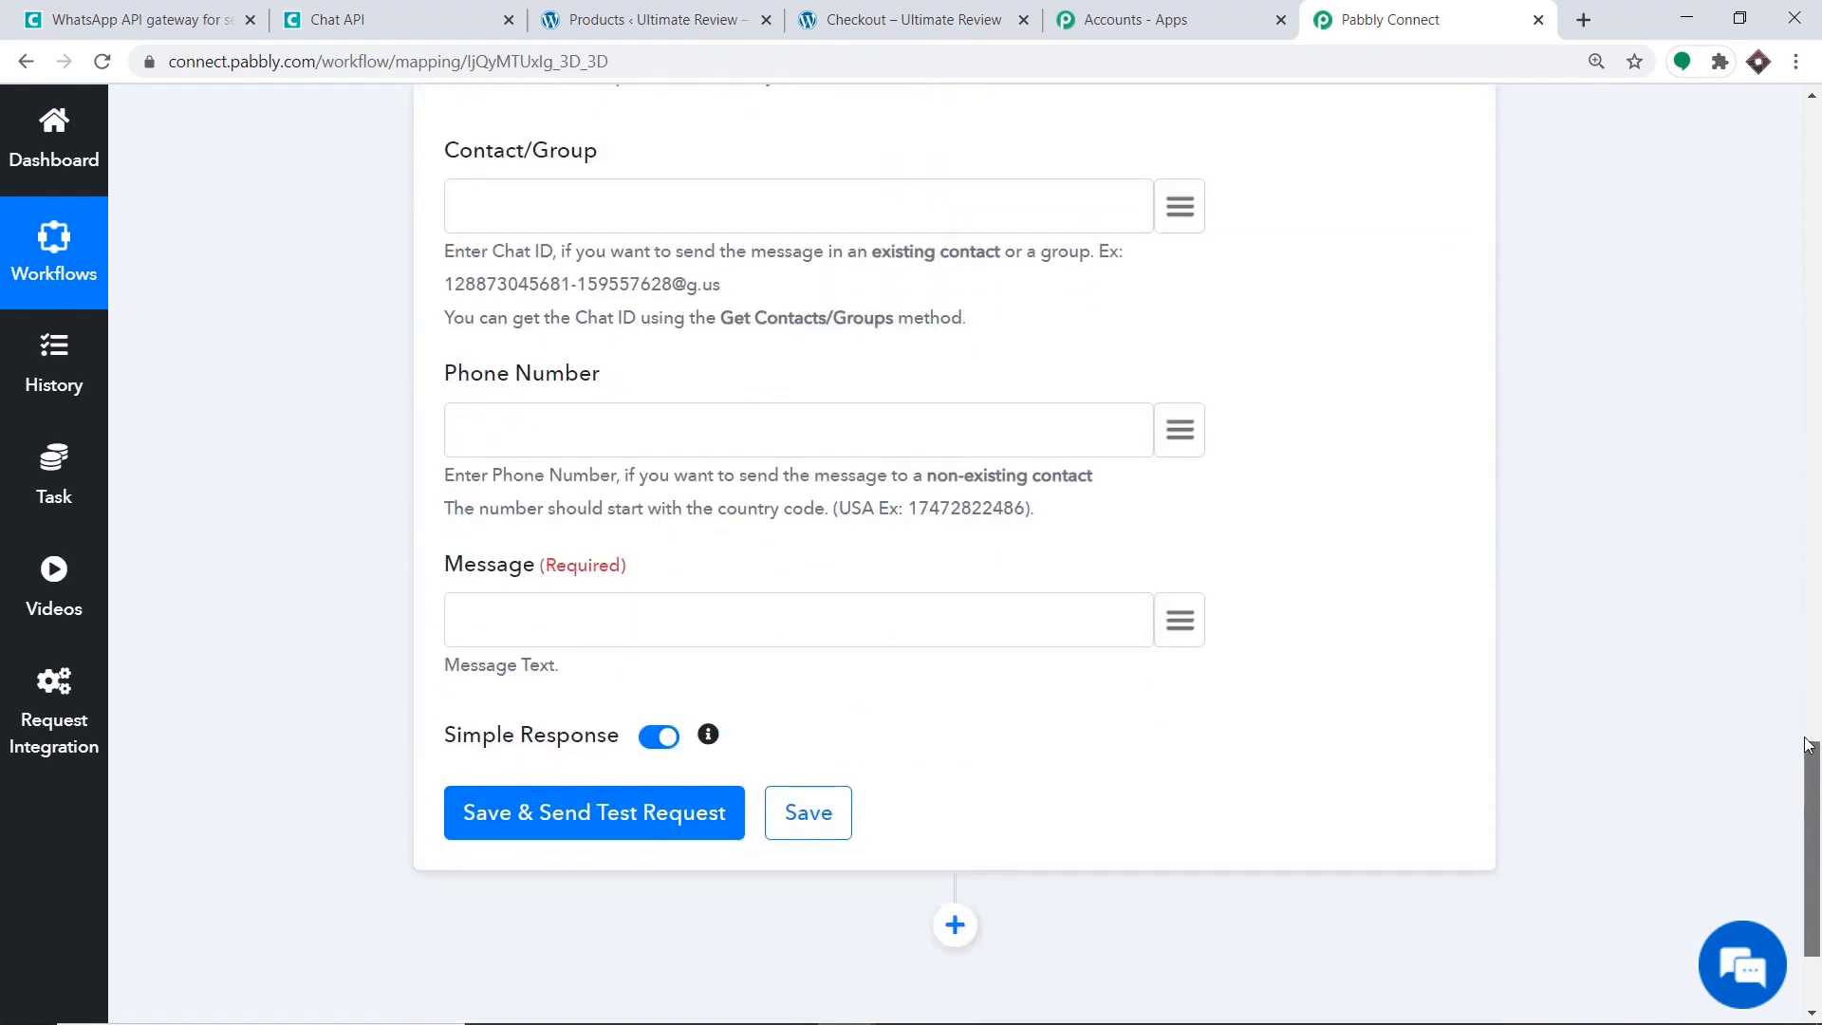
click(1186, 435)
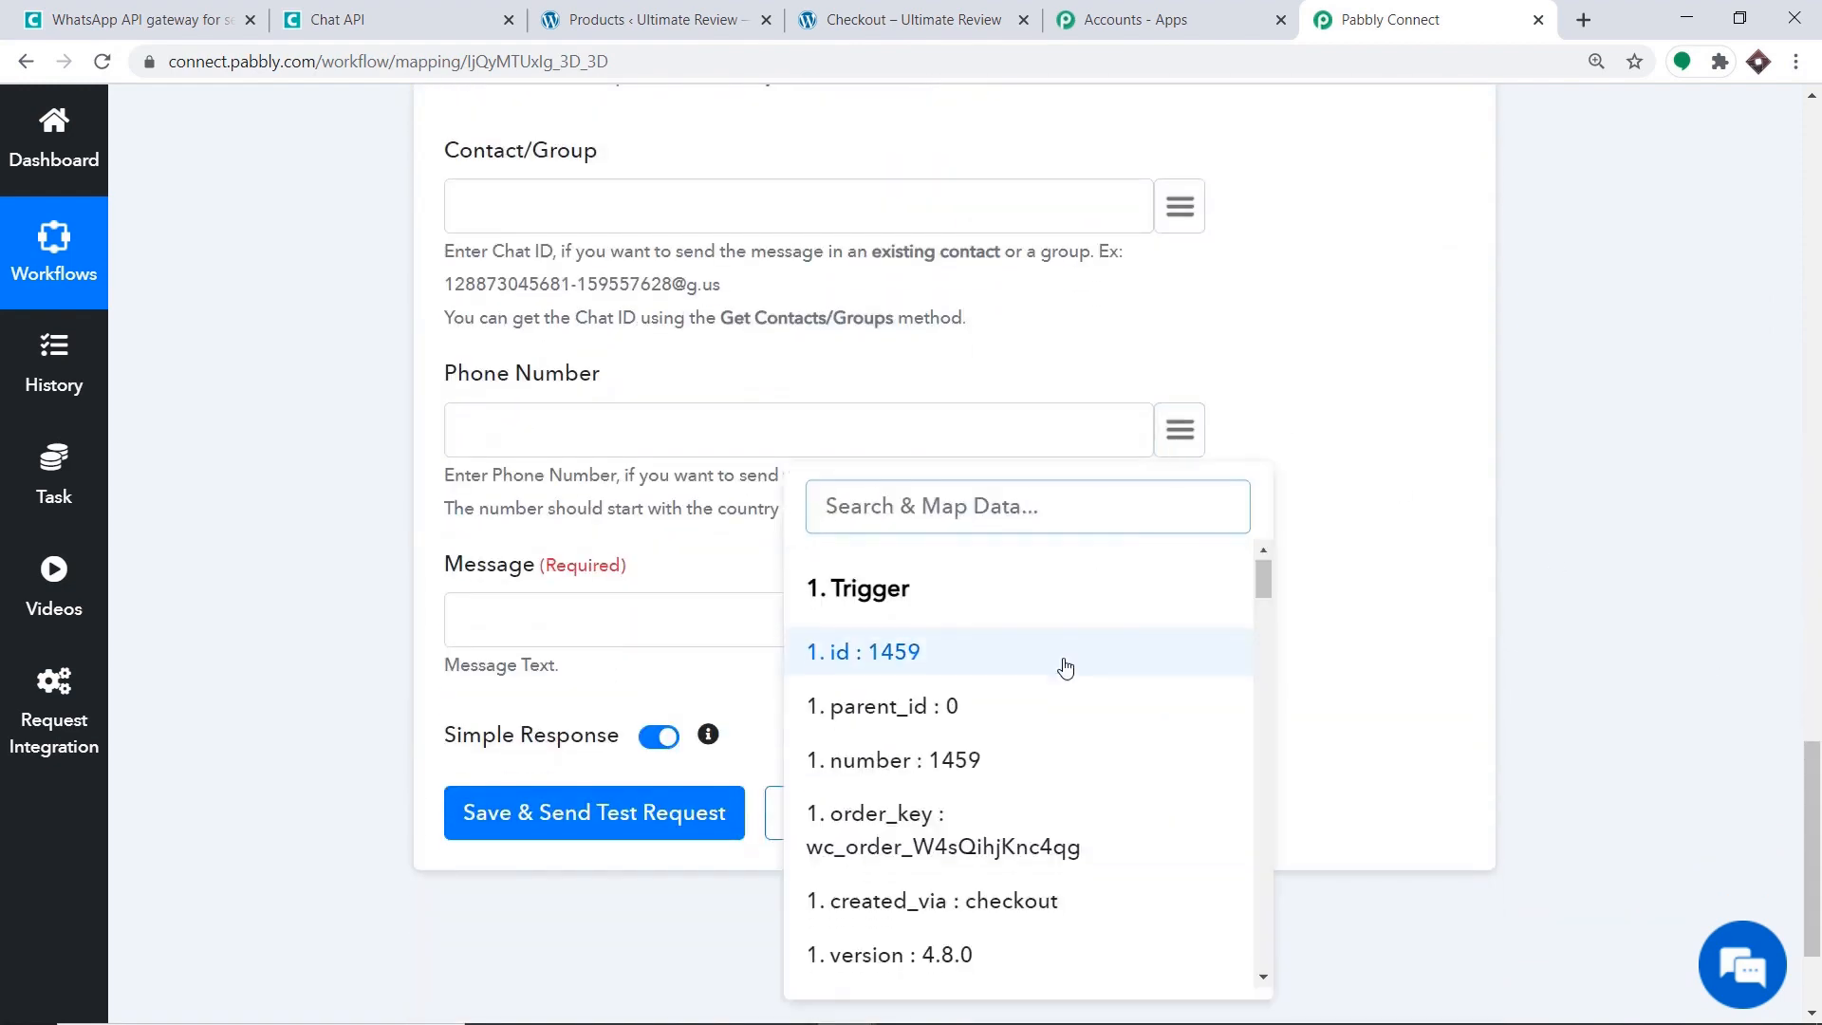
scroll(1065, 662, down, 13)
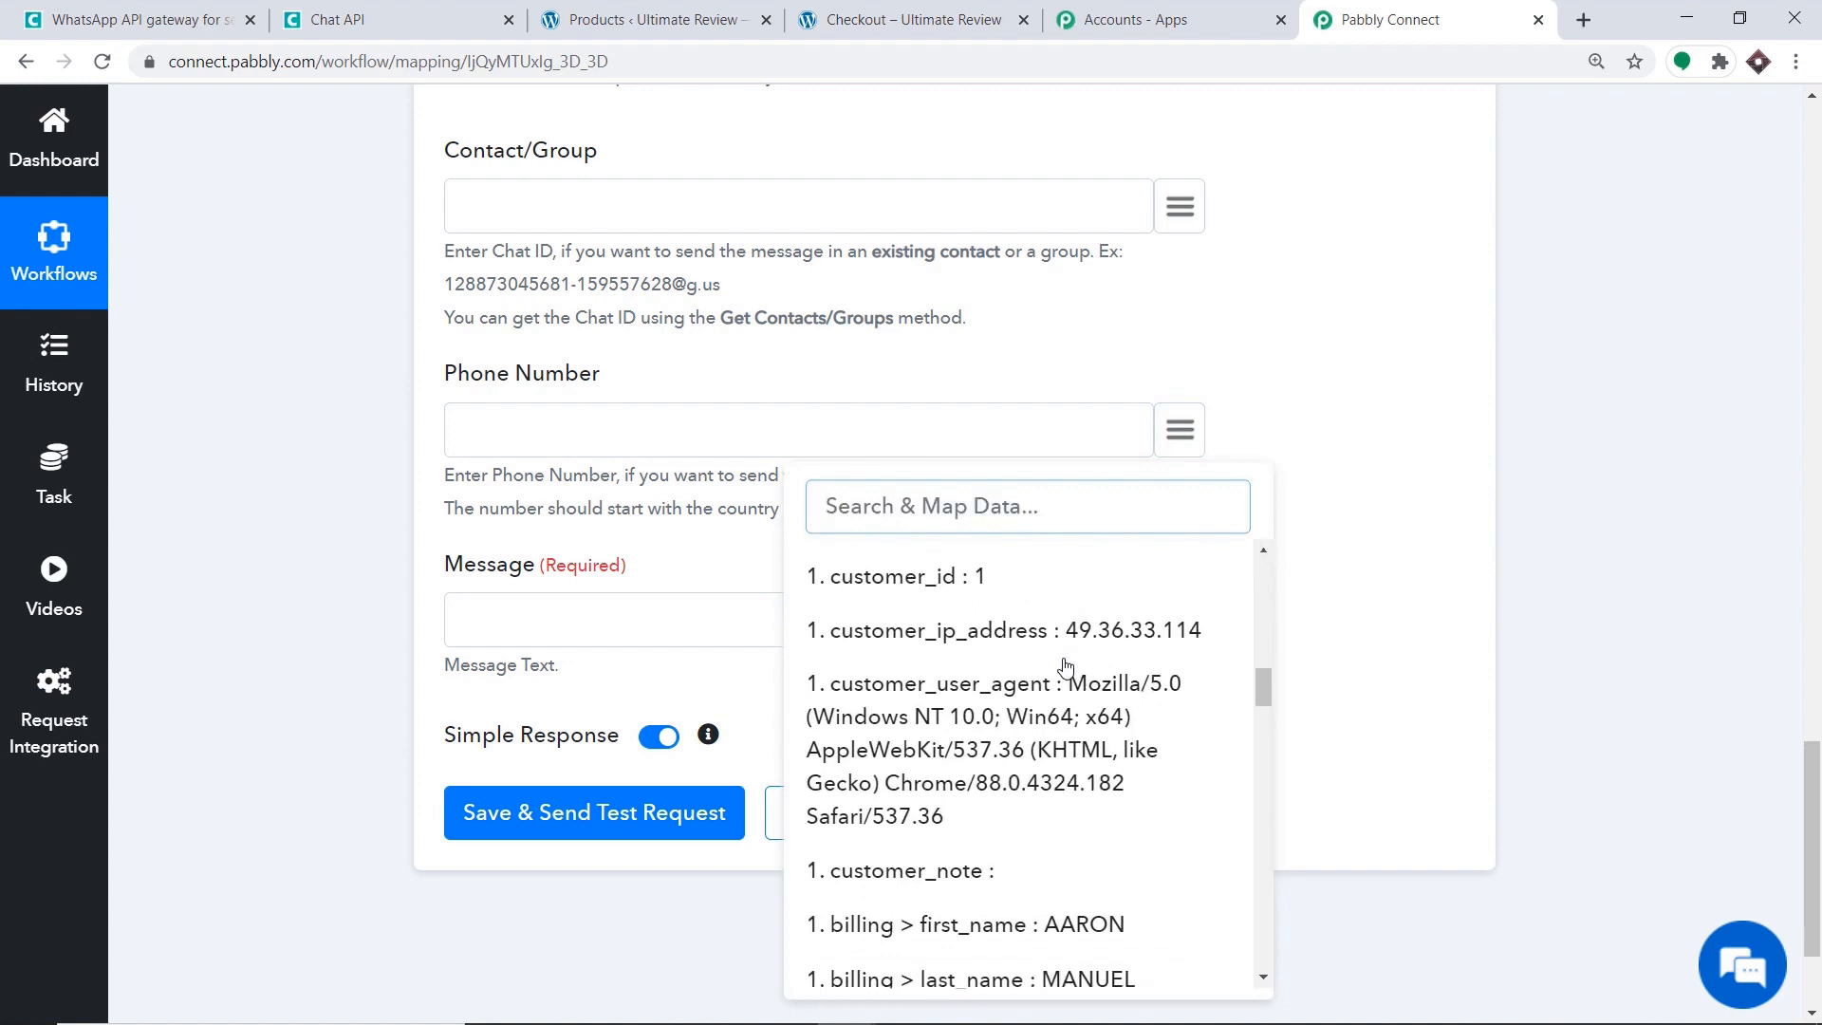
text(91)
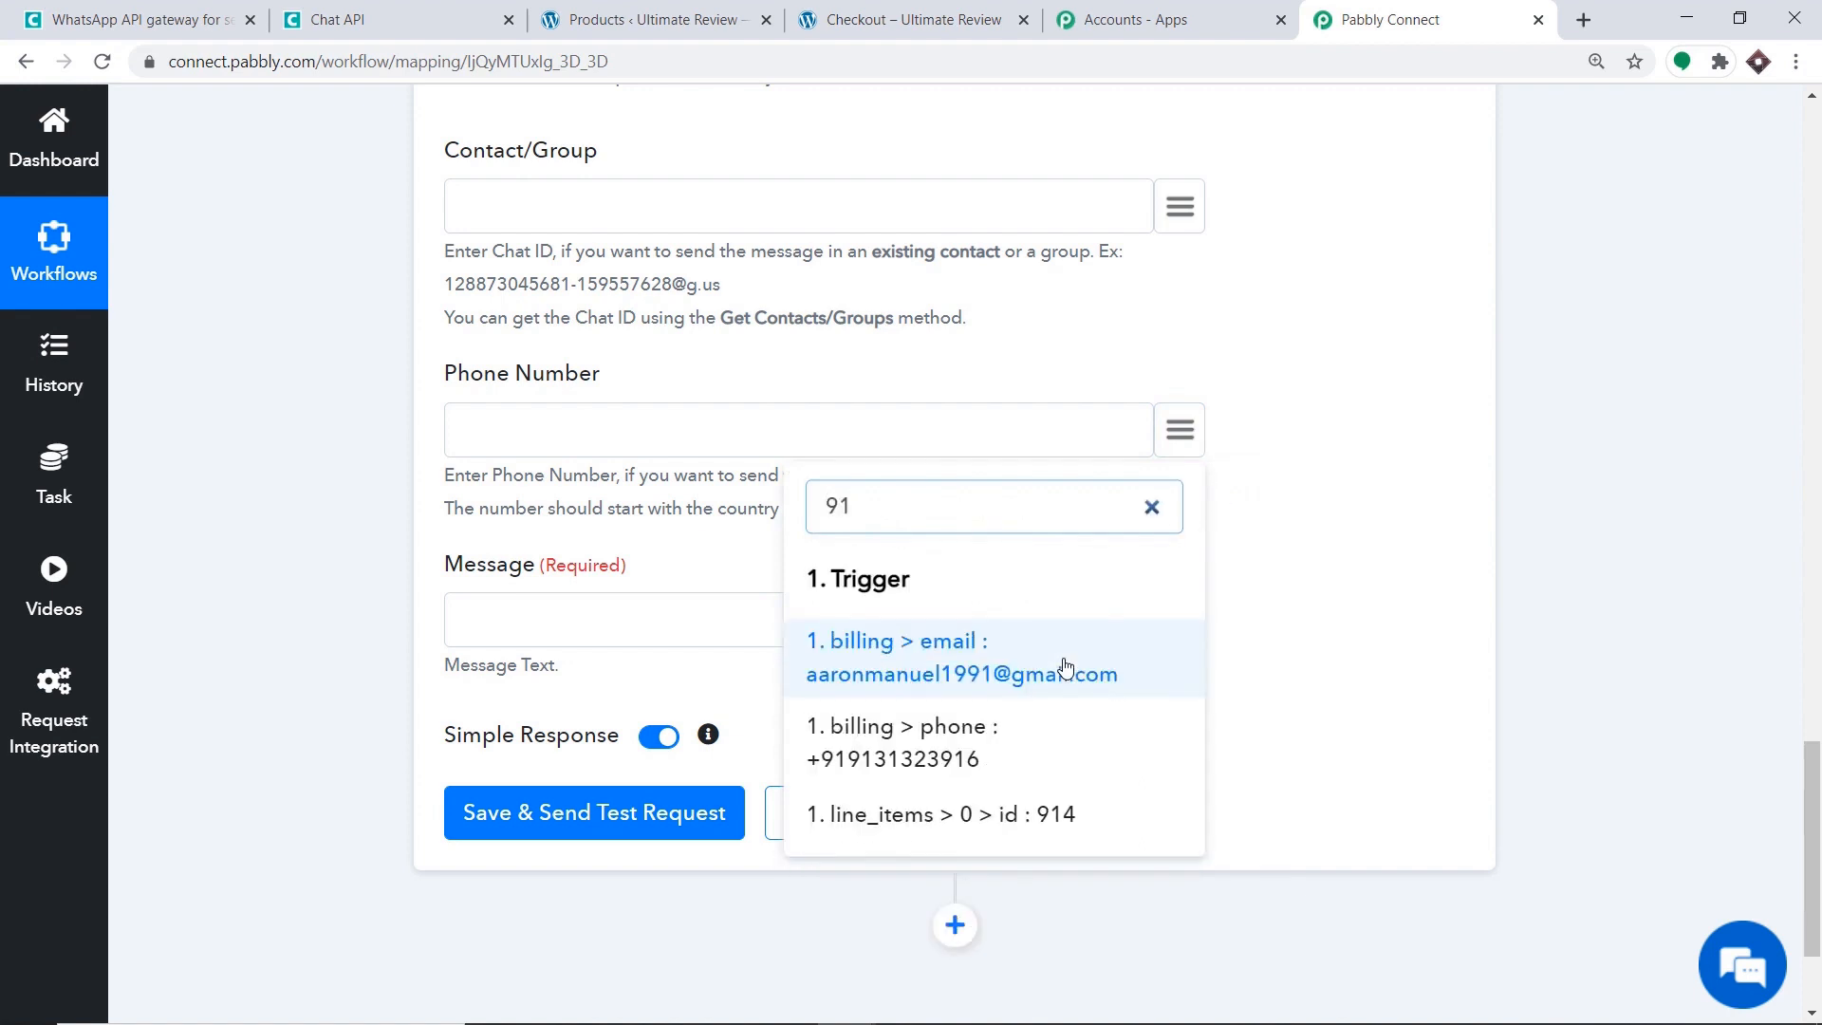
click(896, 748)
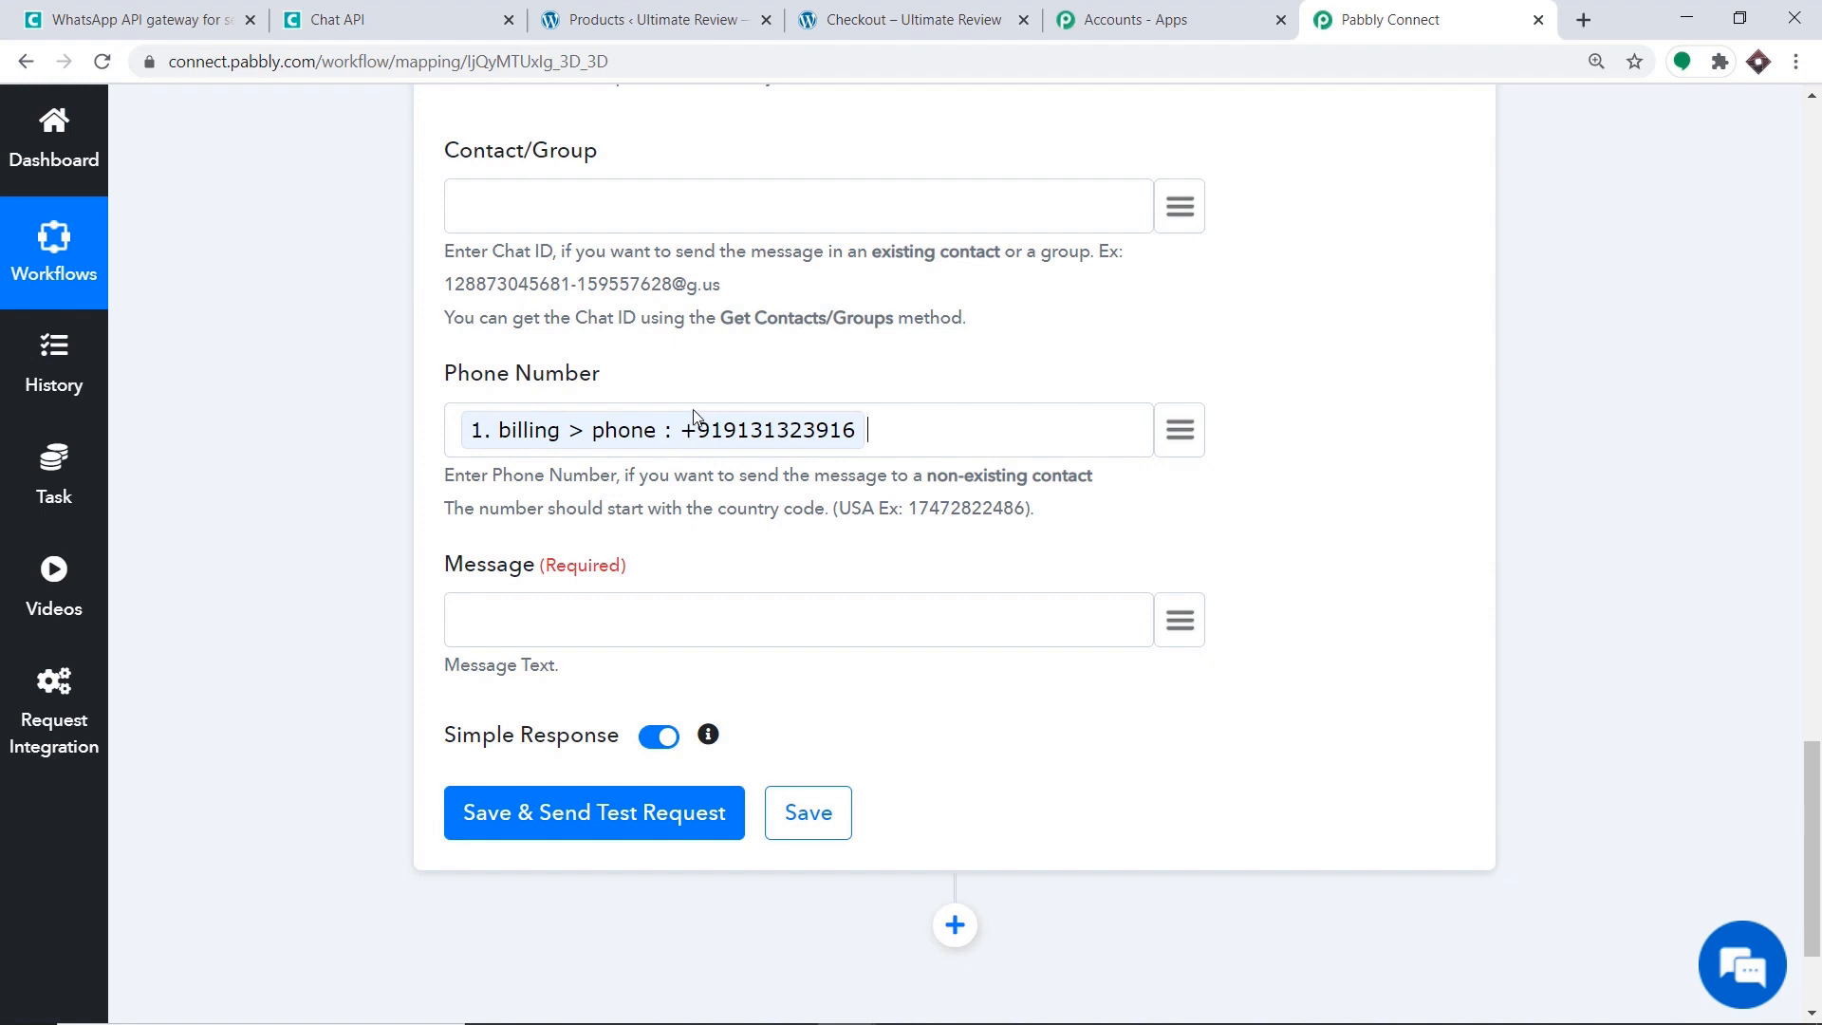
scroll(731, 446, up, 8)
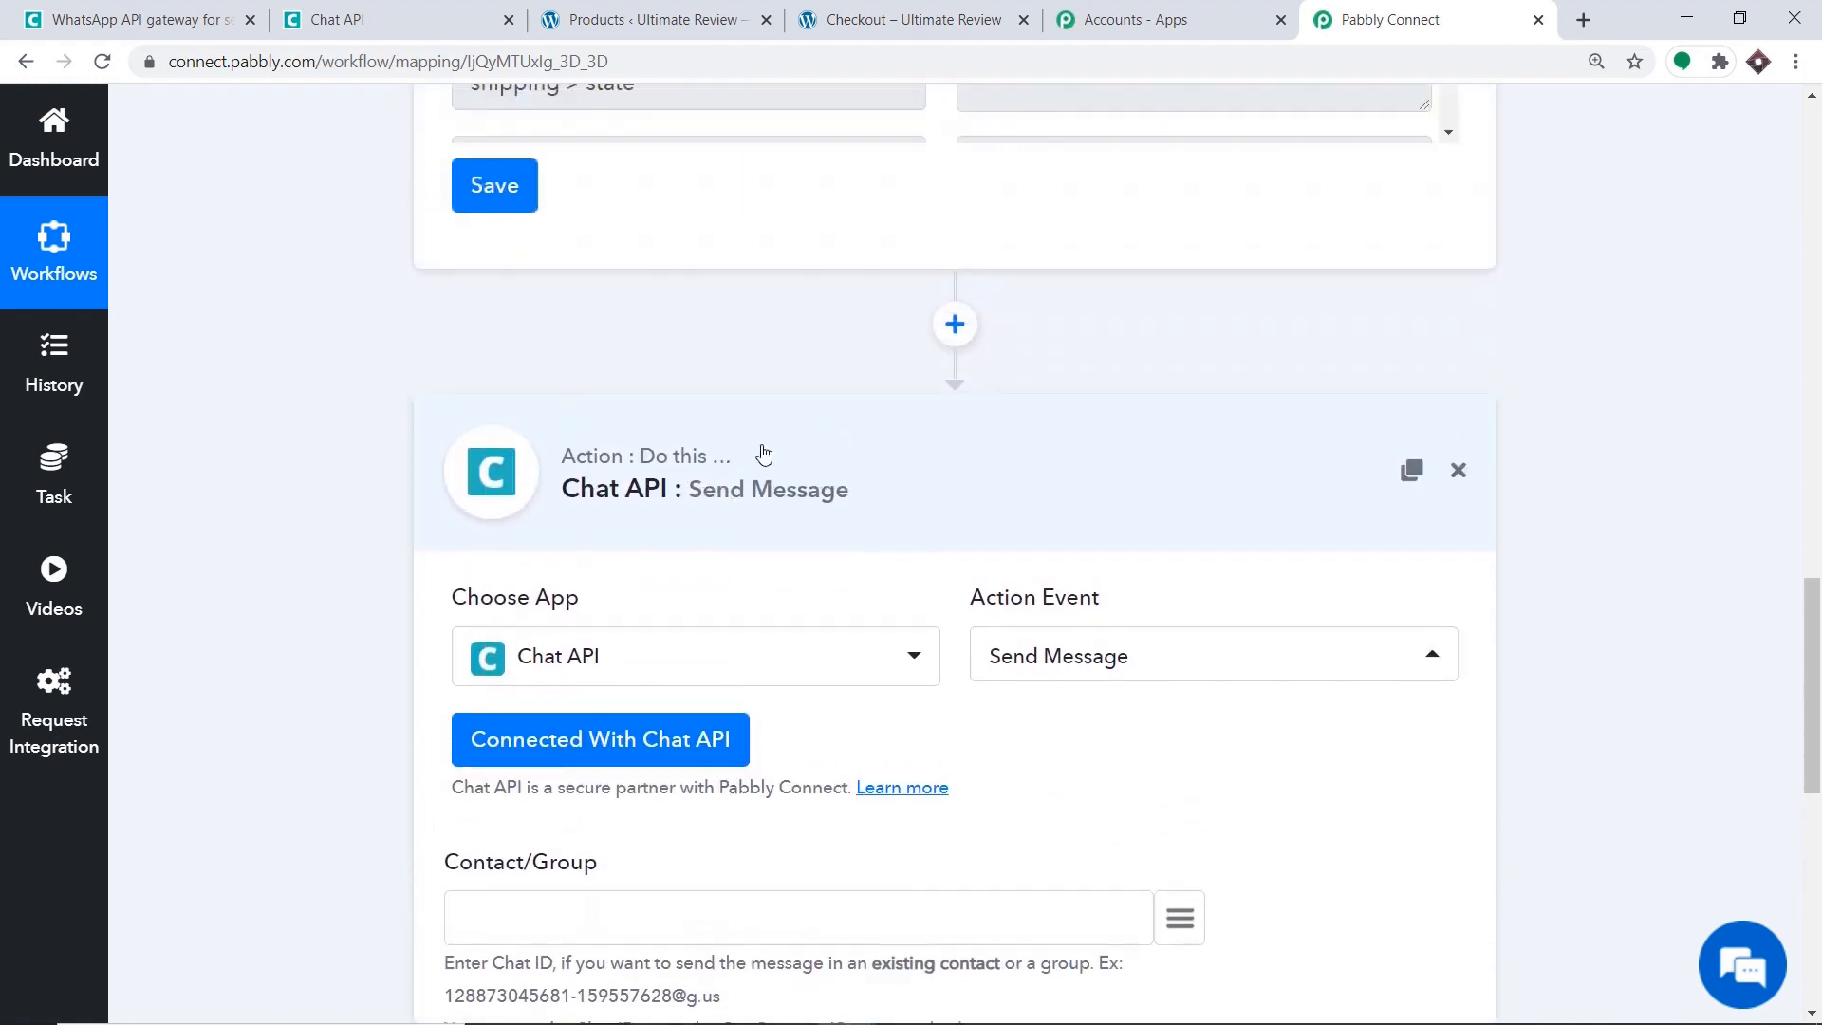
Insert a Text Formatter step with the Split Text event before the Chat API step.
click(956, 327)
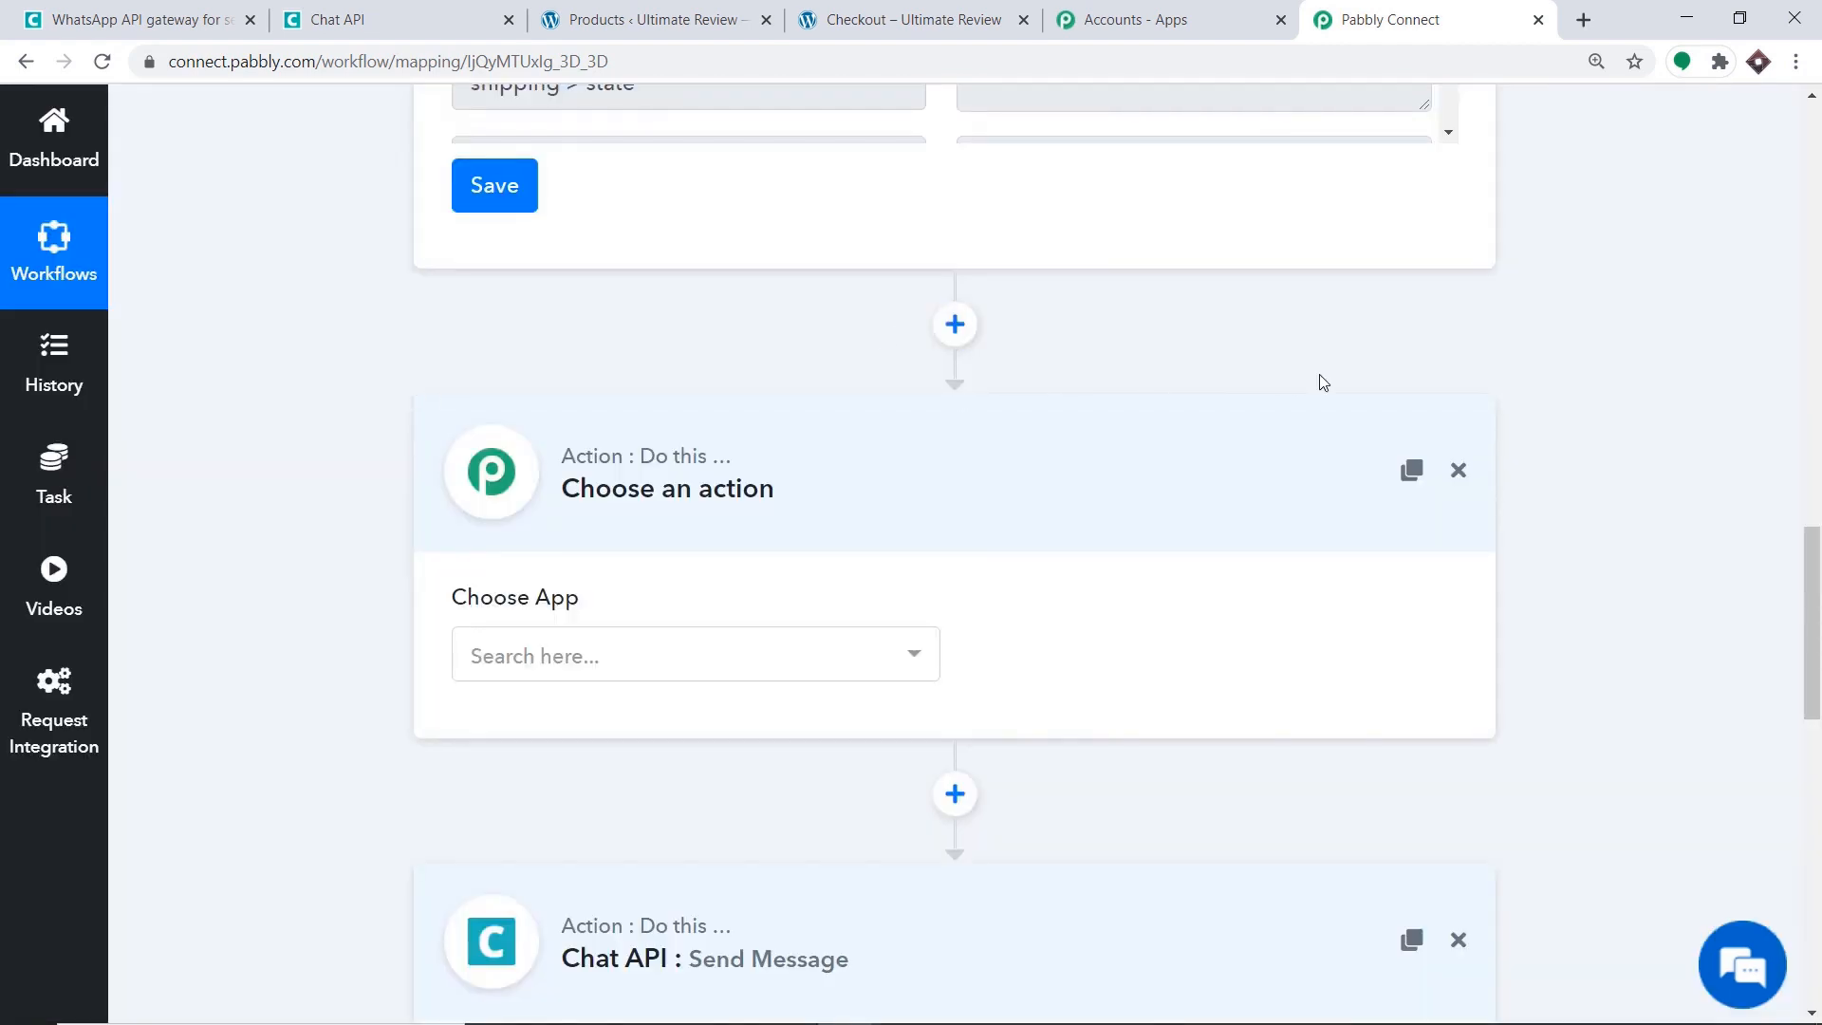
click(690, 653)
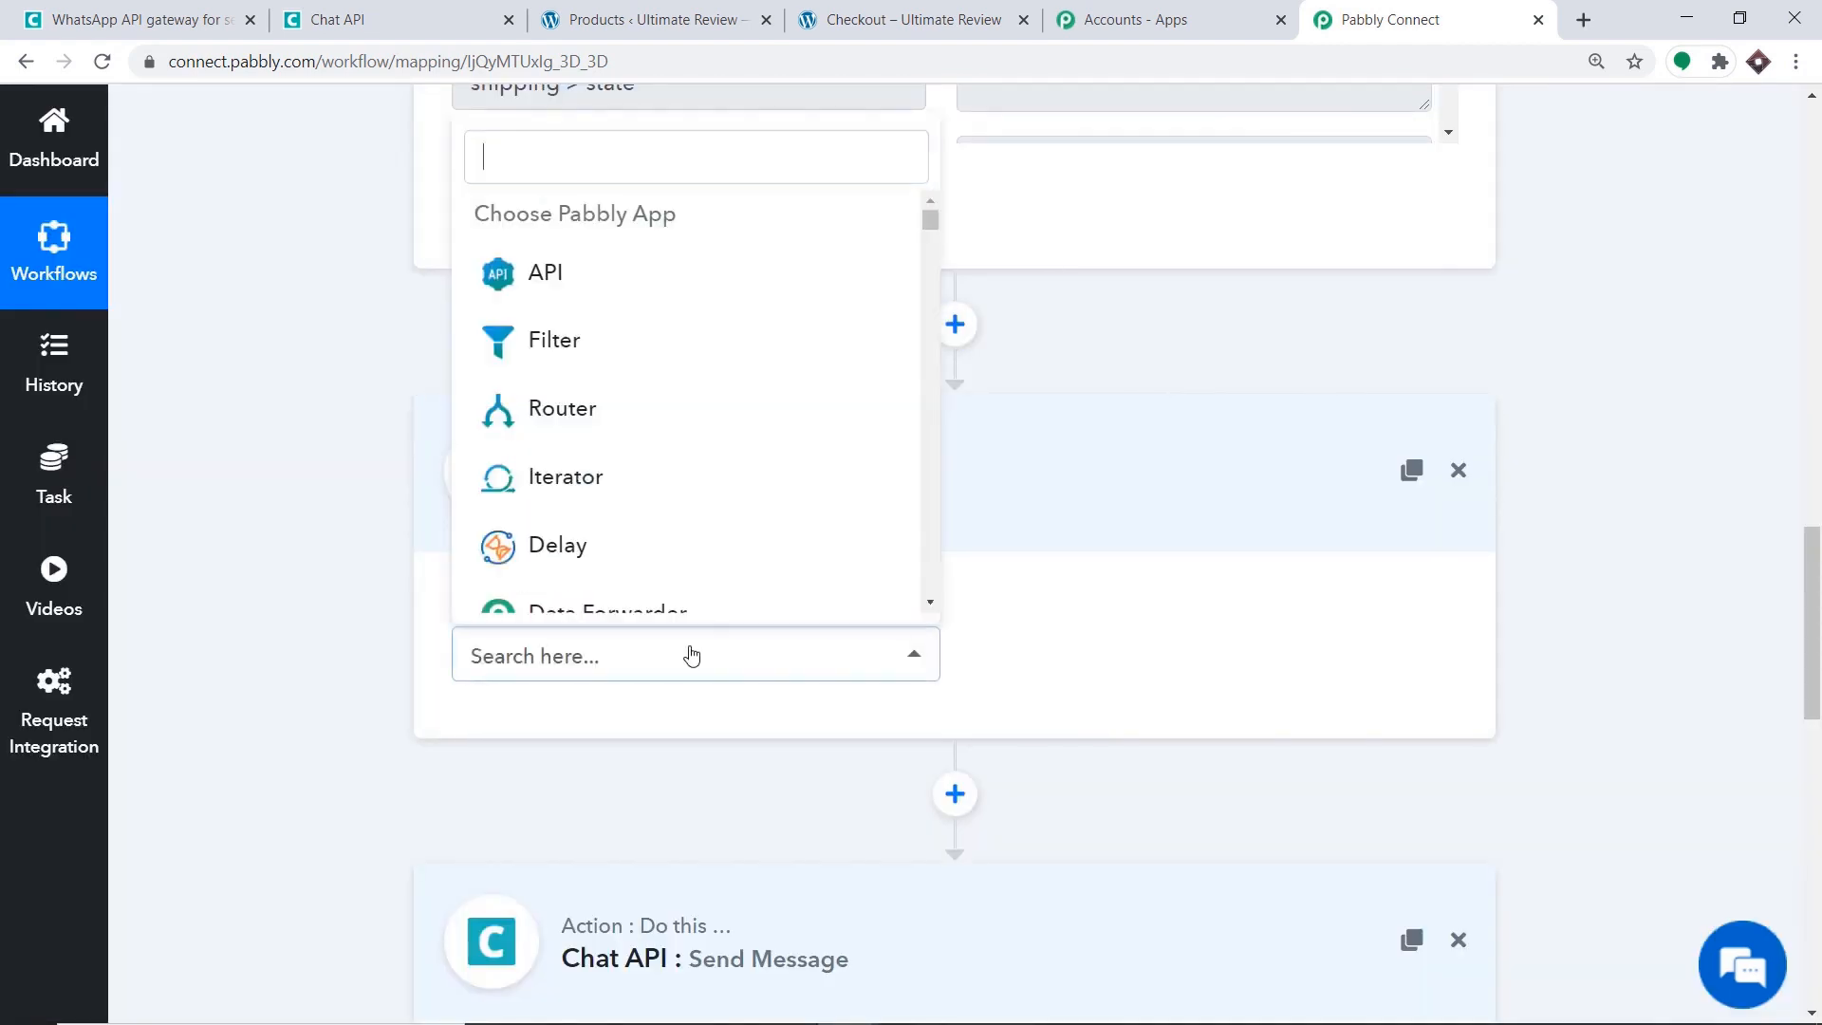
text(text)
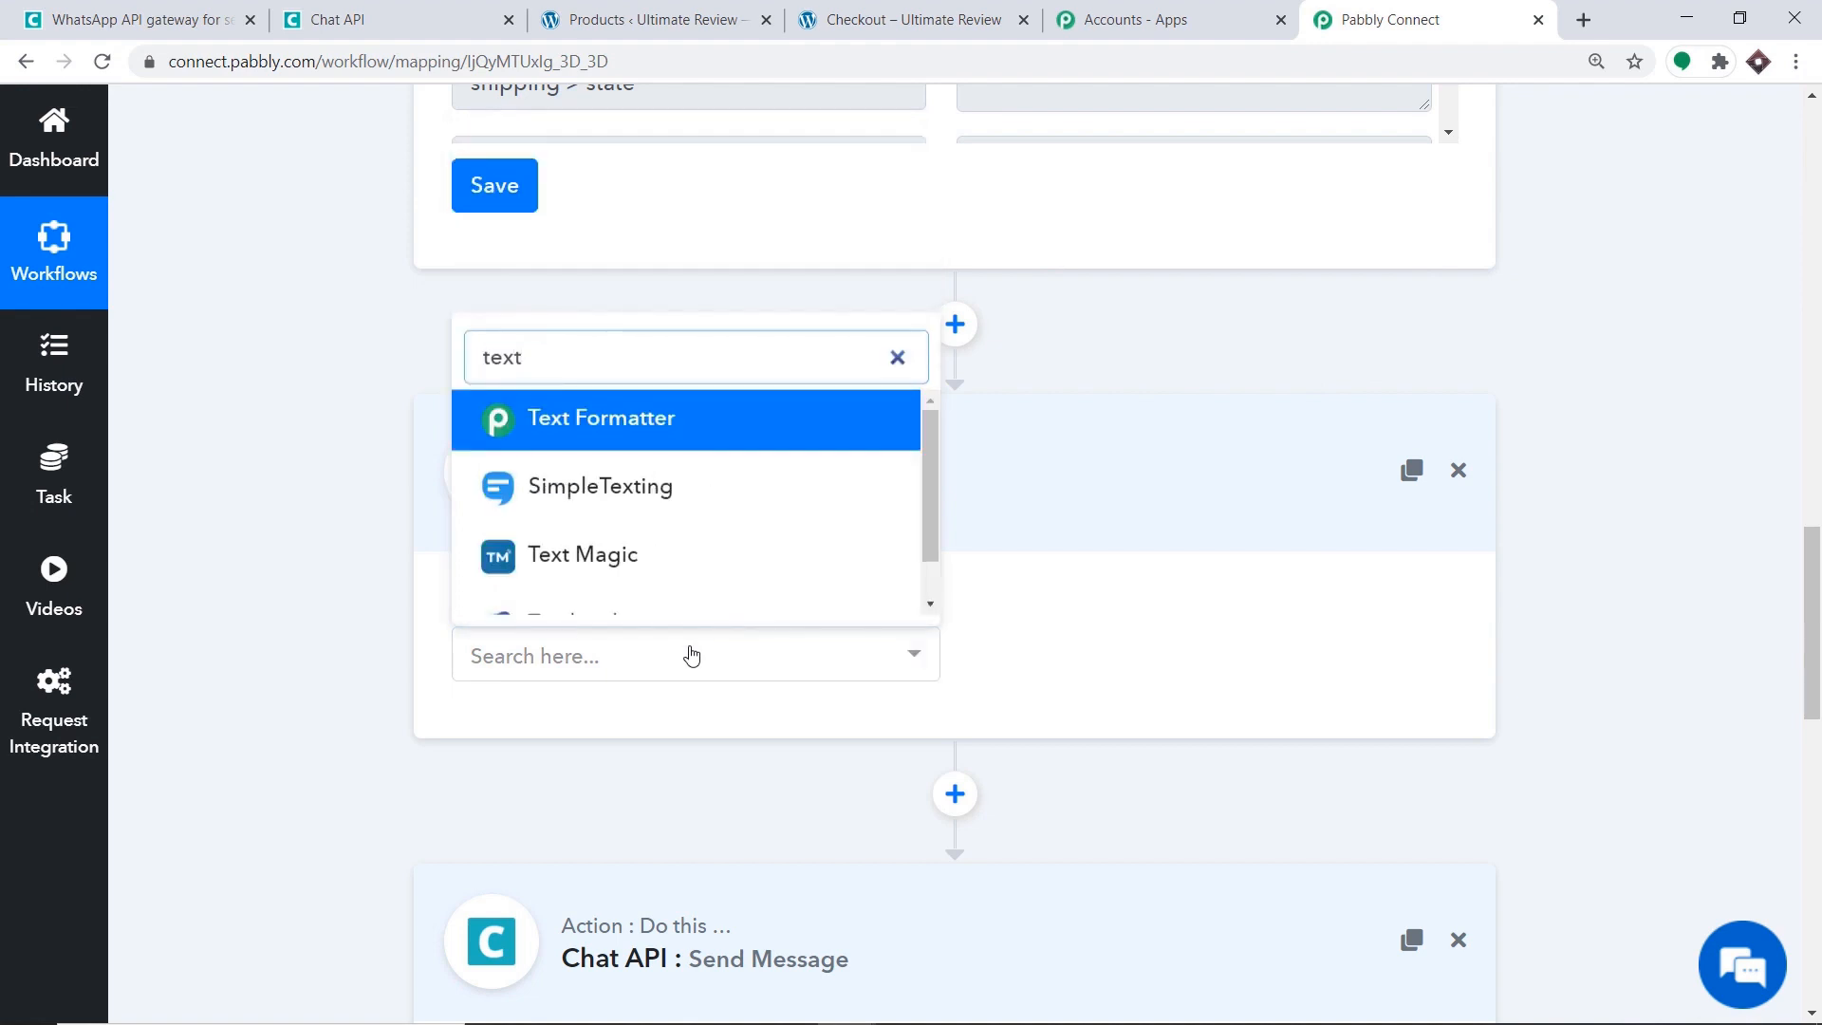
click(634, 423)
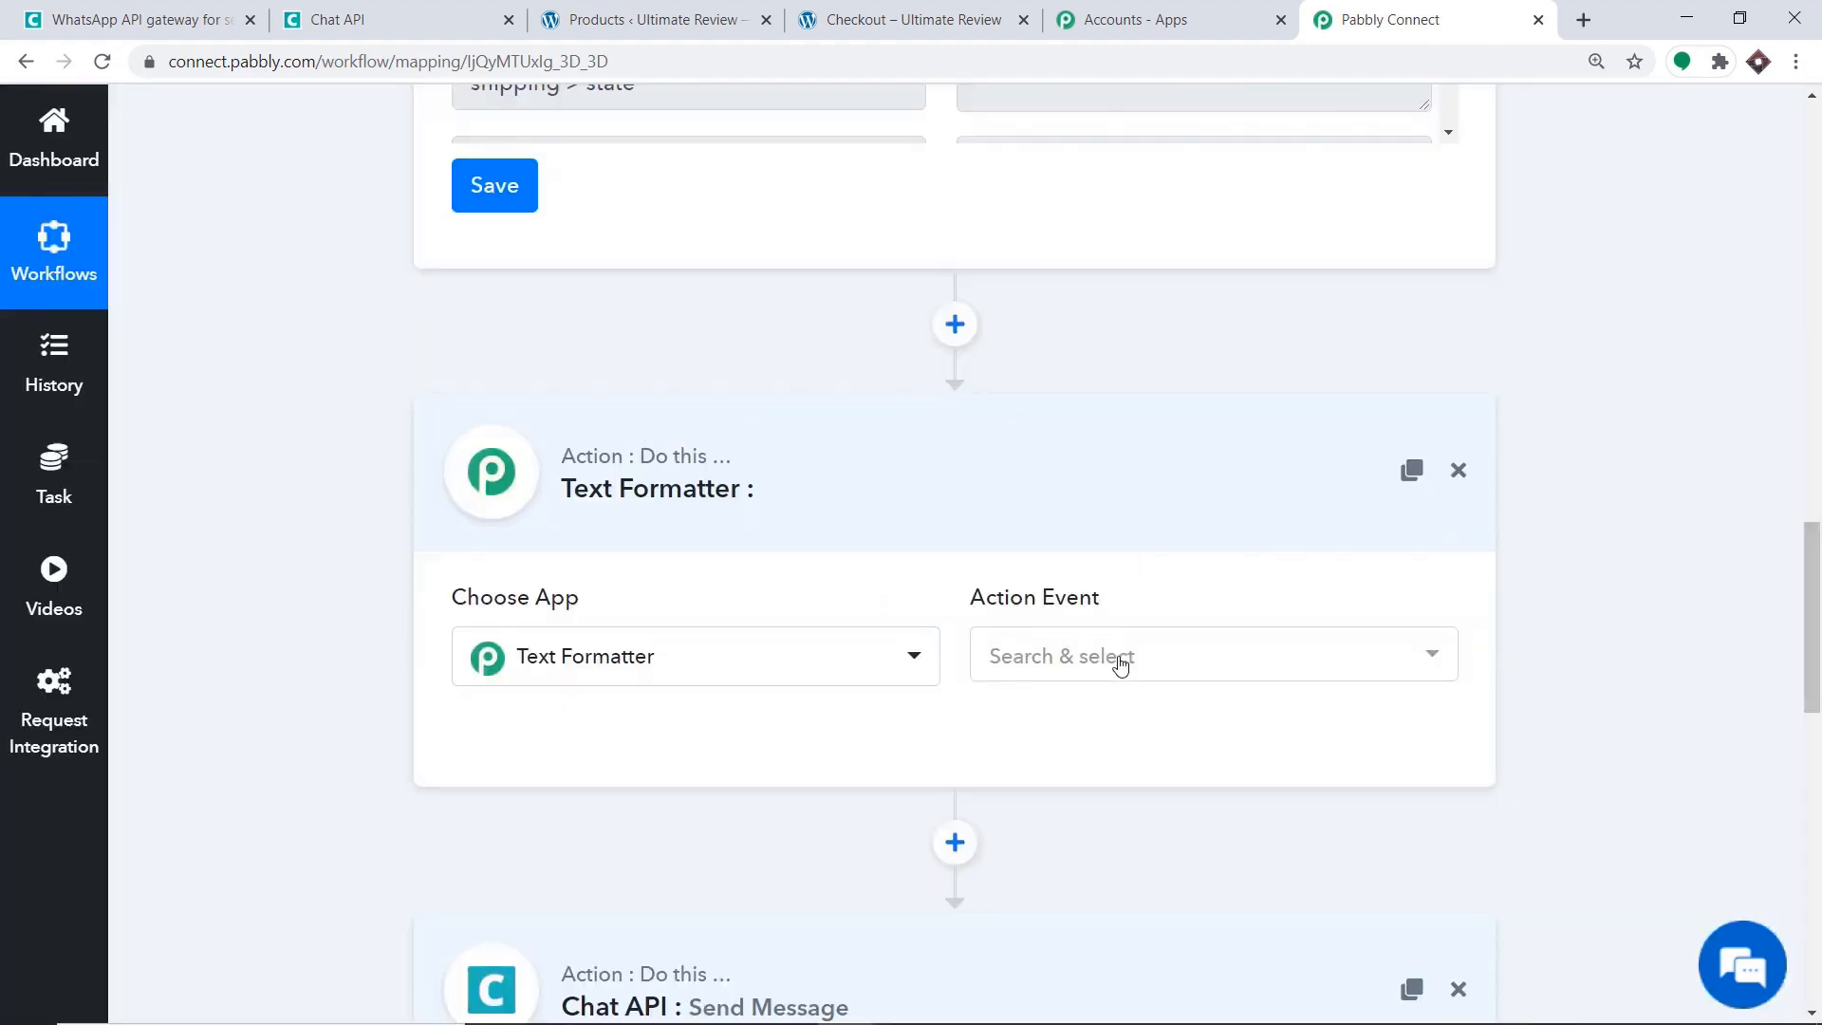
click(1119, 654)
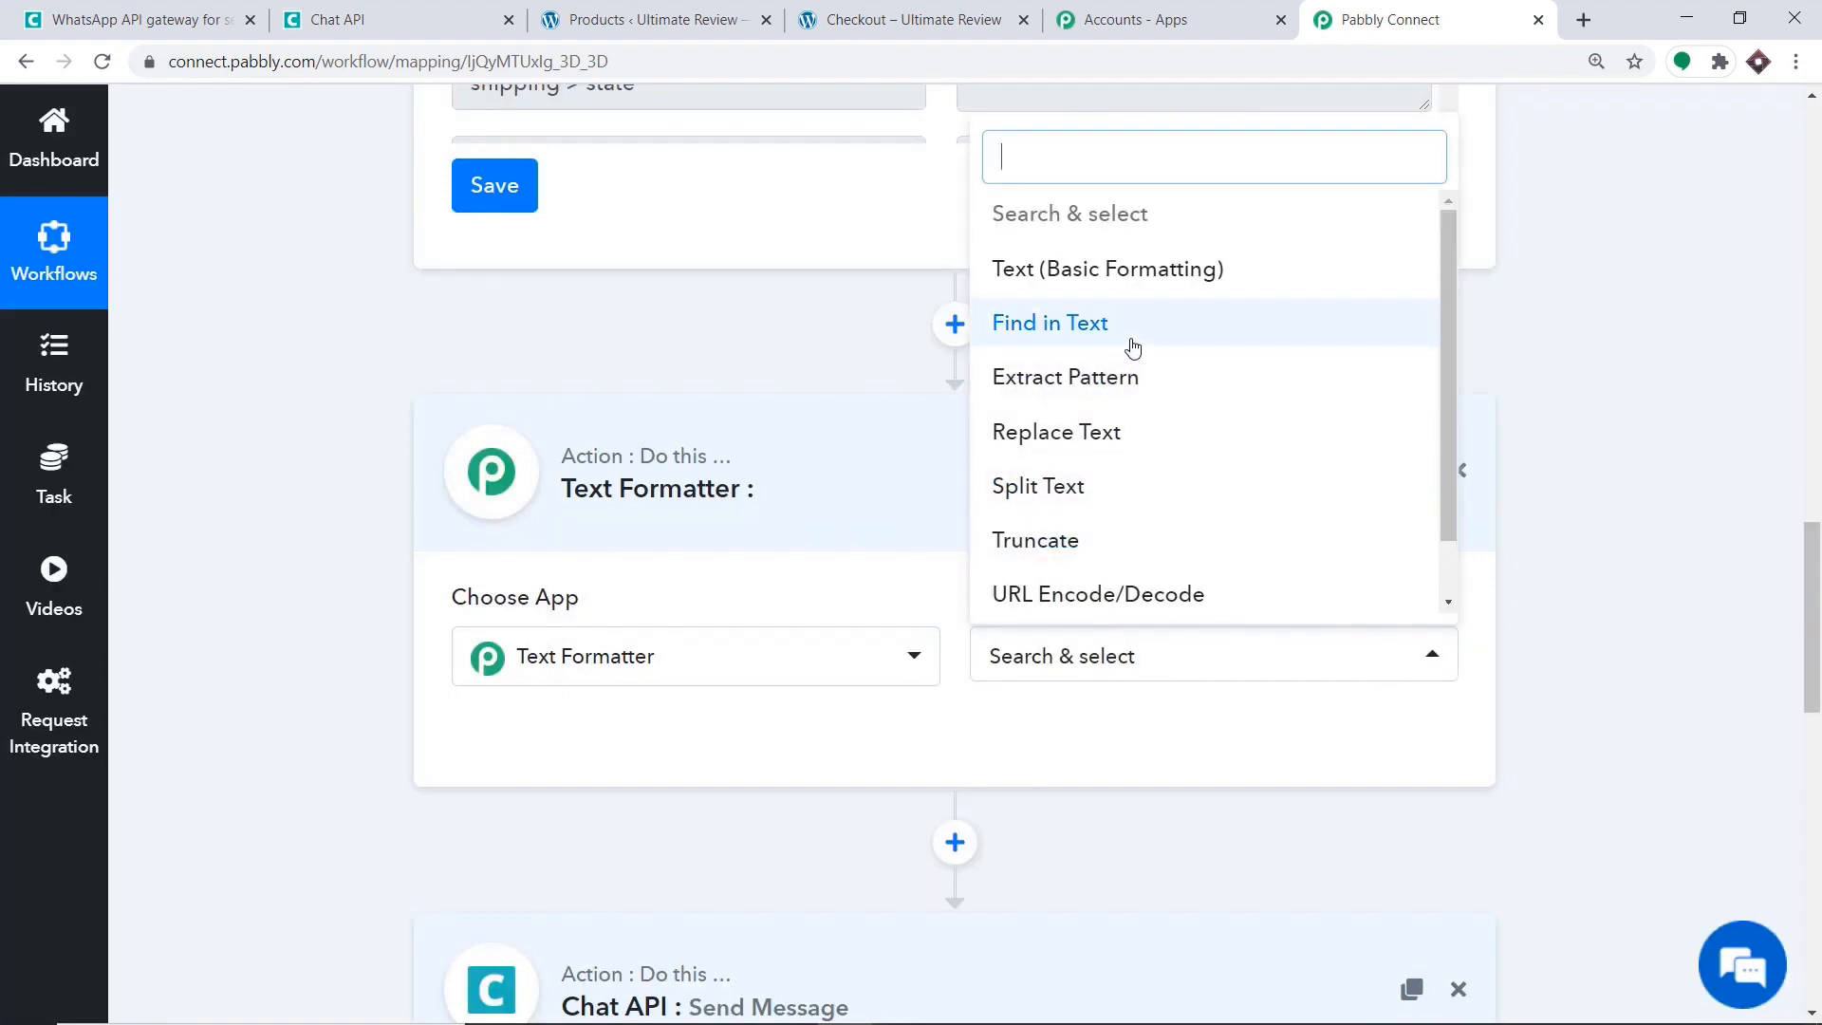
click(1124, 485)
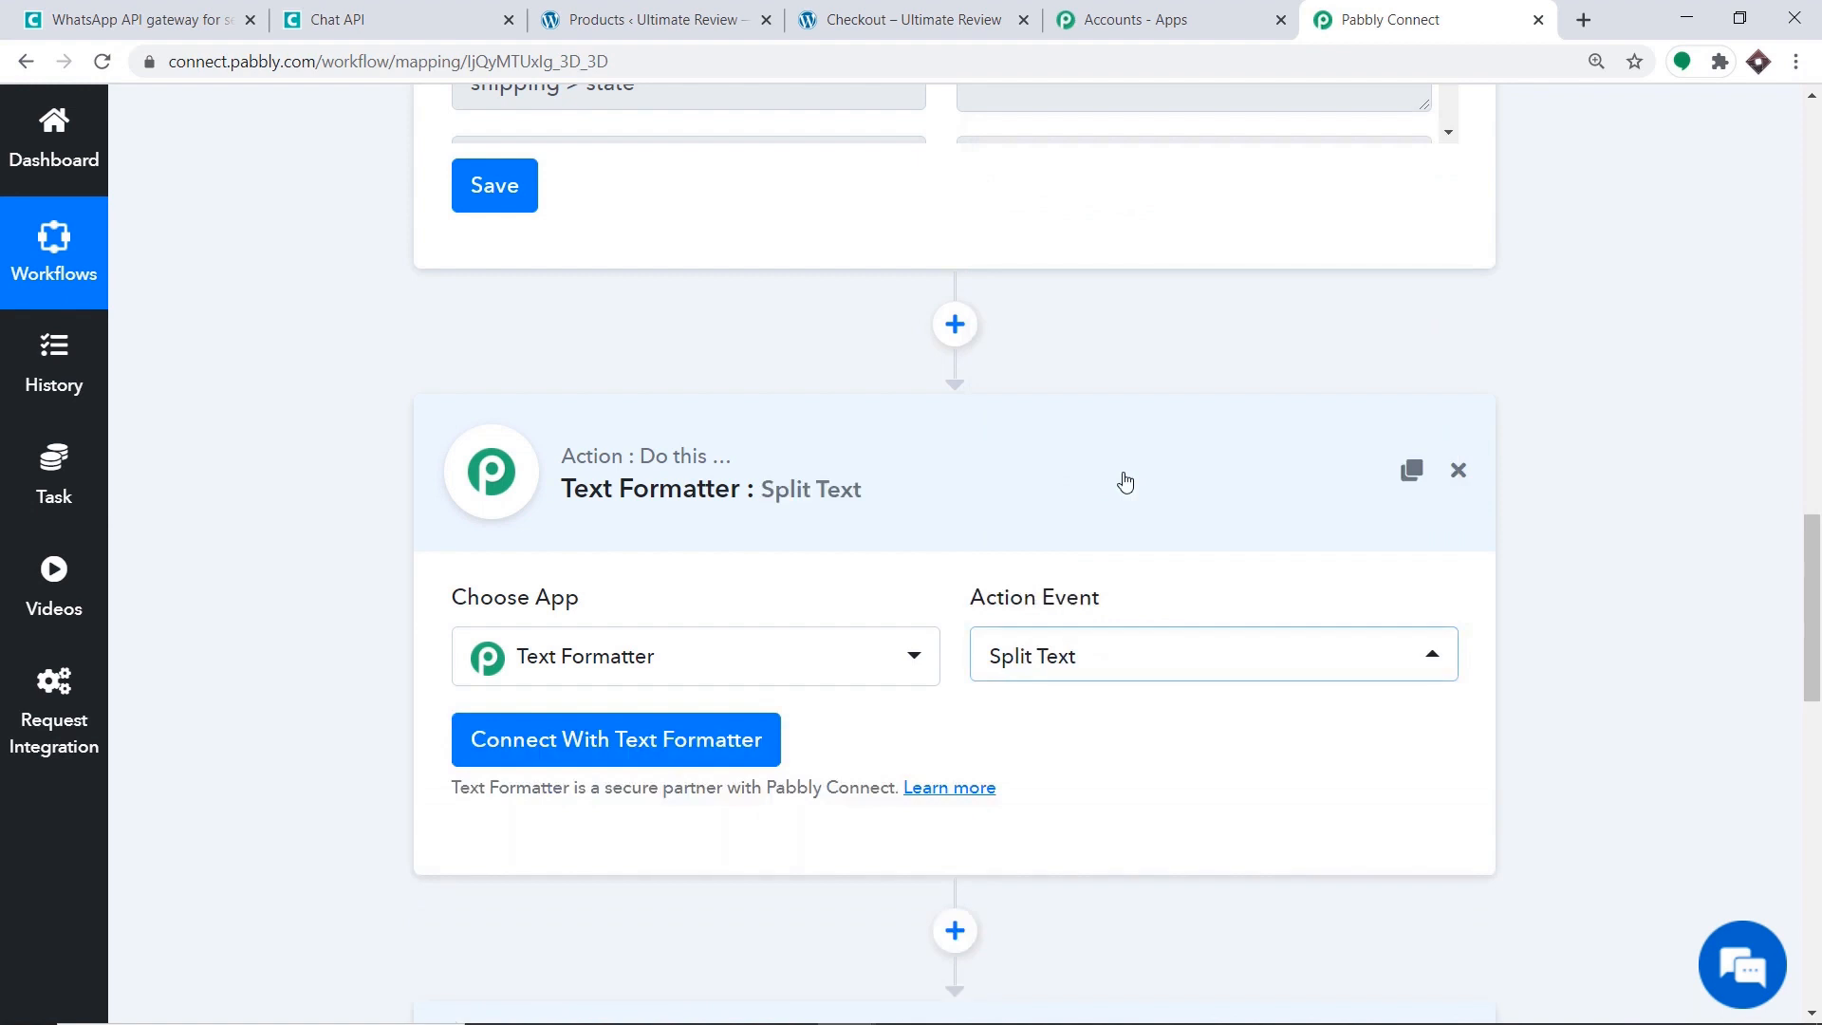
scroll(560, 593, down, 3)
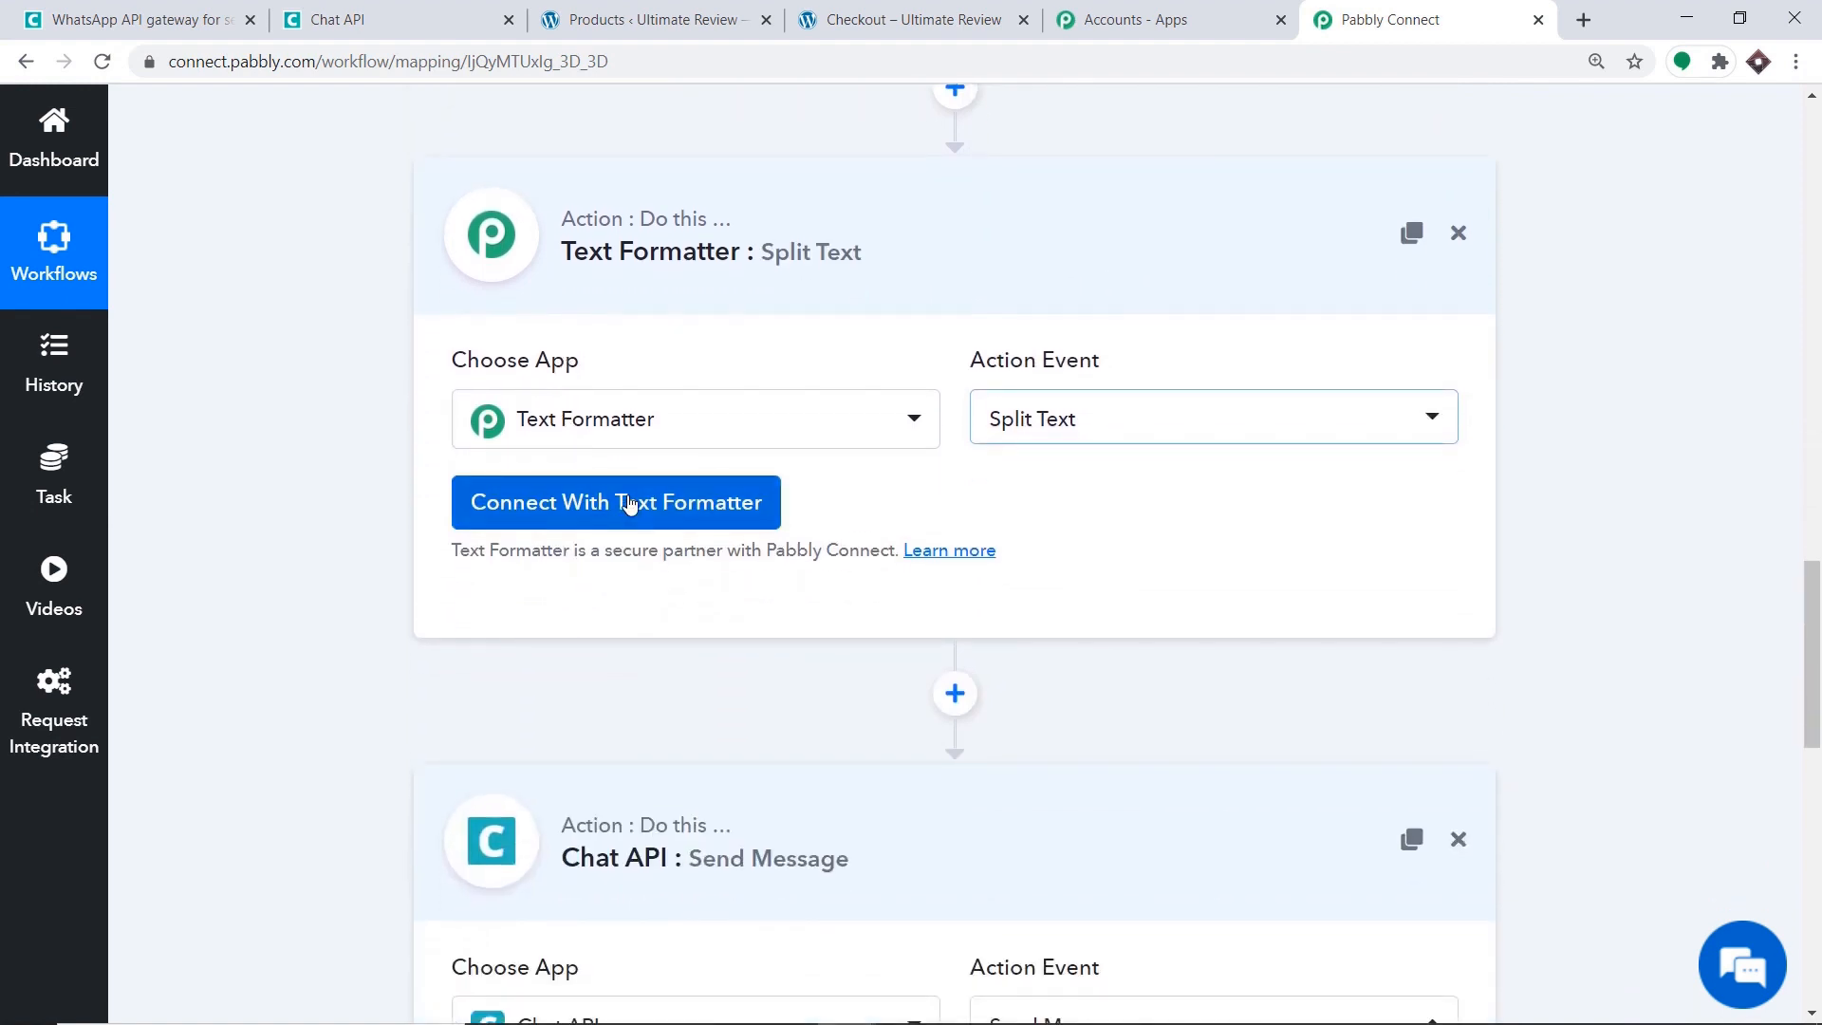
click(628, 501)
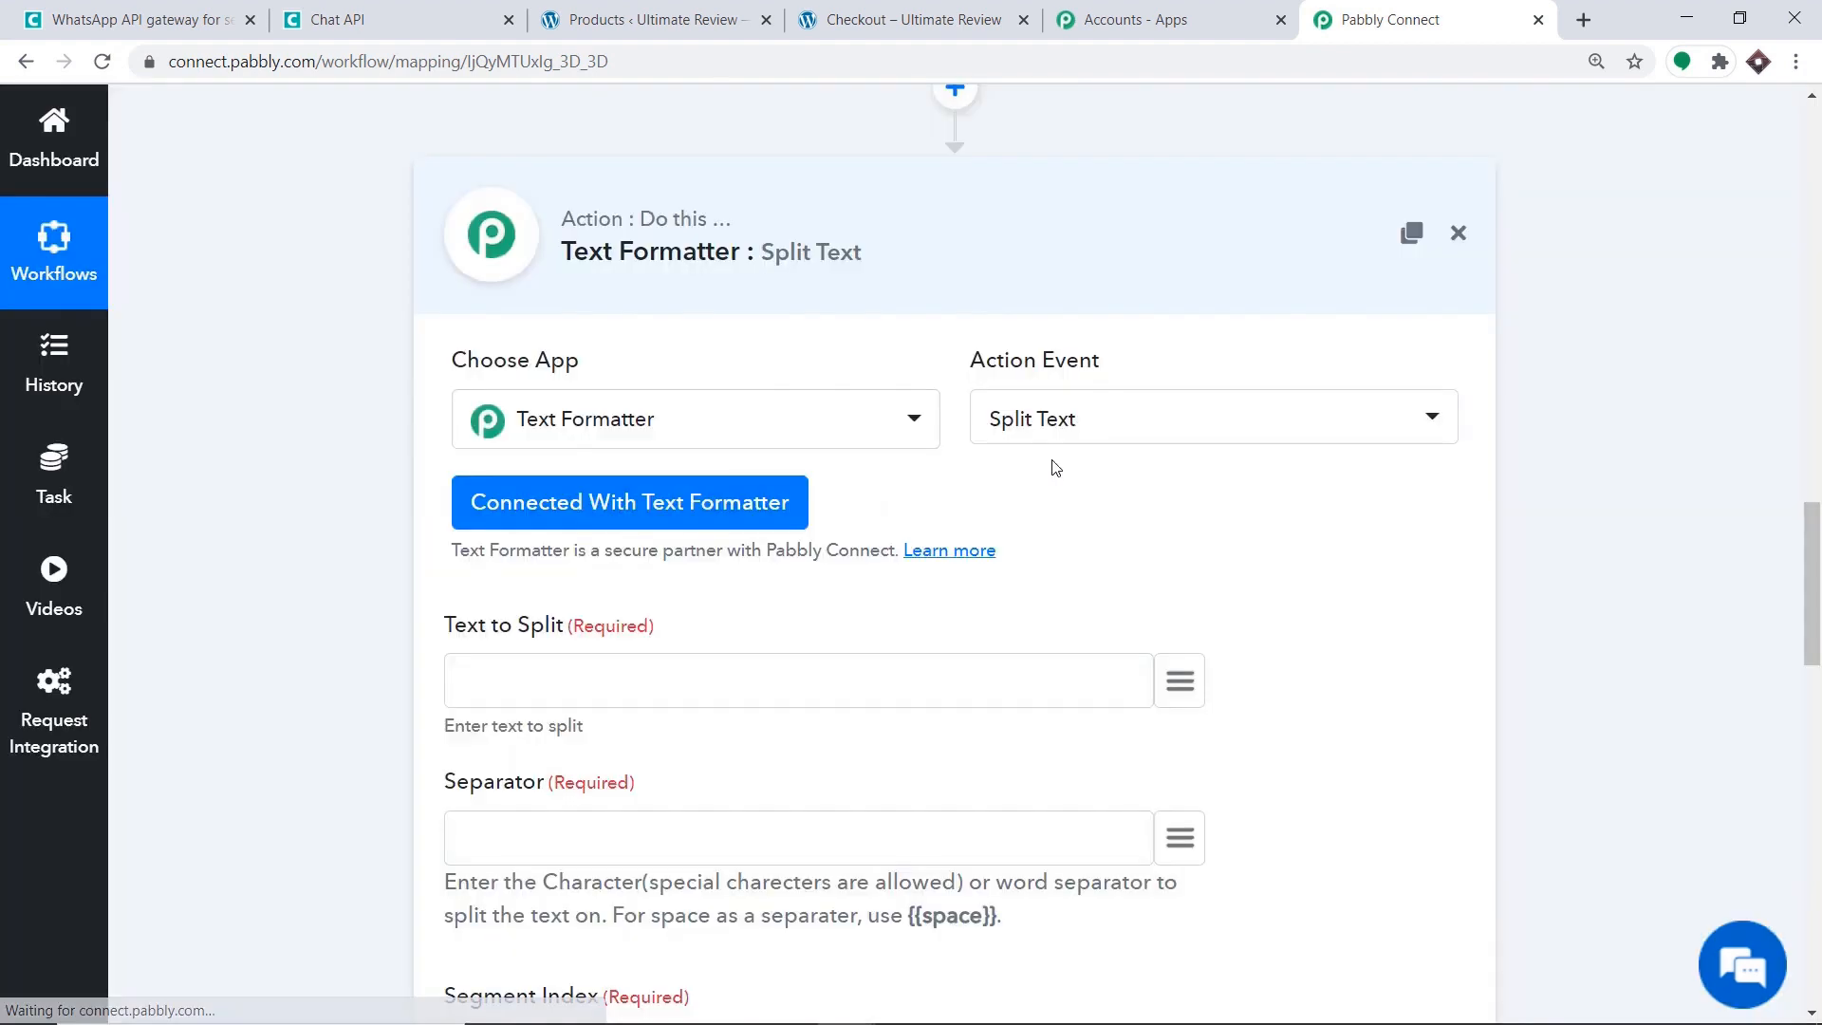
Split the mapped billing phone on '+', keep the Second segment, and run a test.
scroll(1053, 466, down, 2)
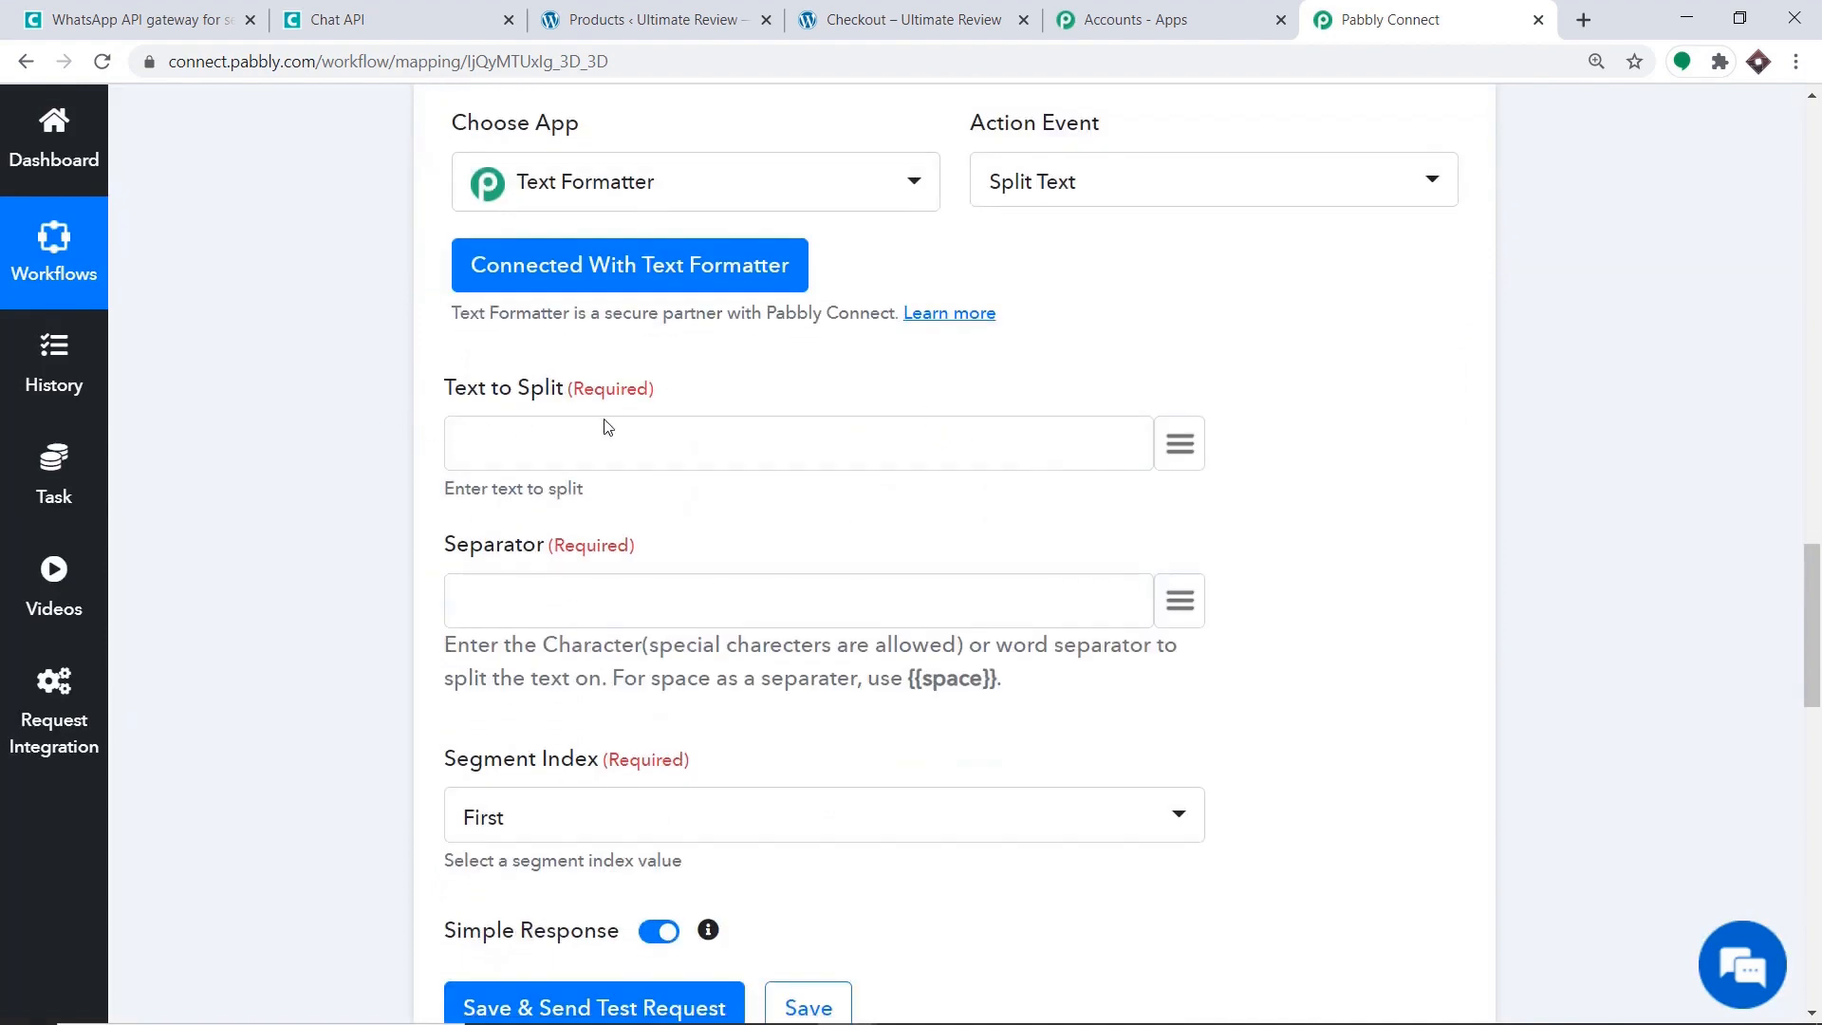
click(1178, 444)
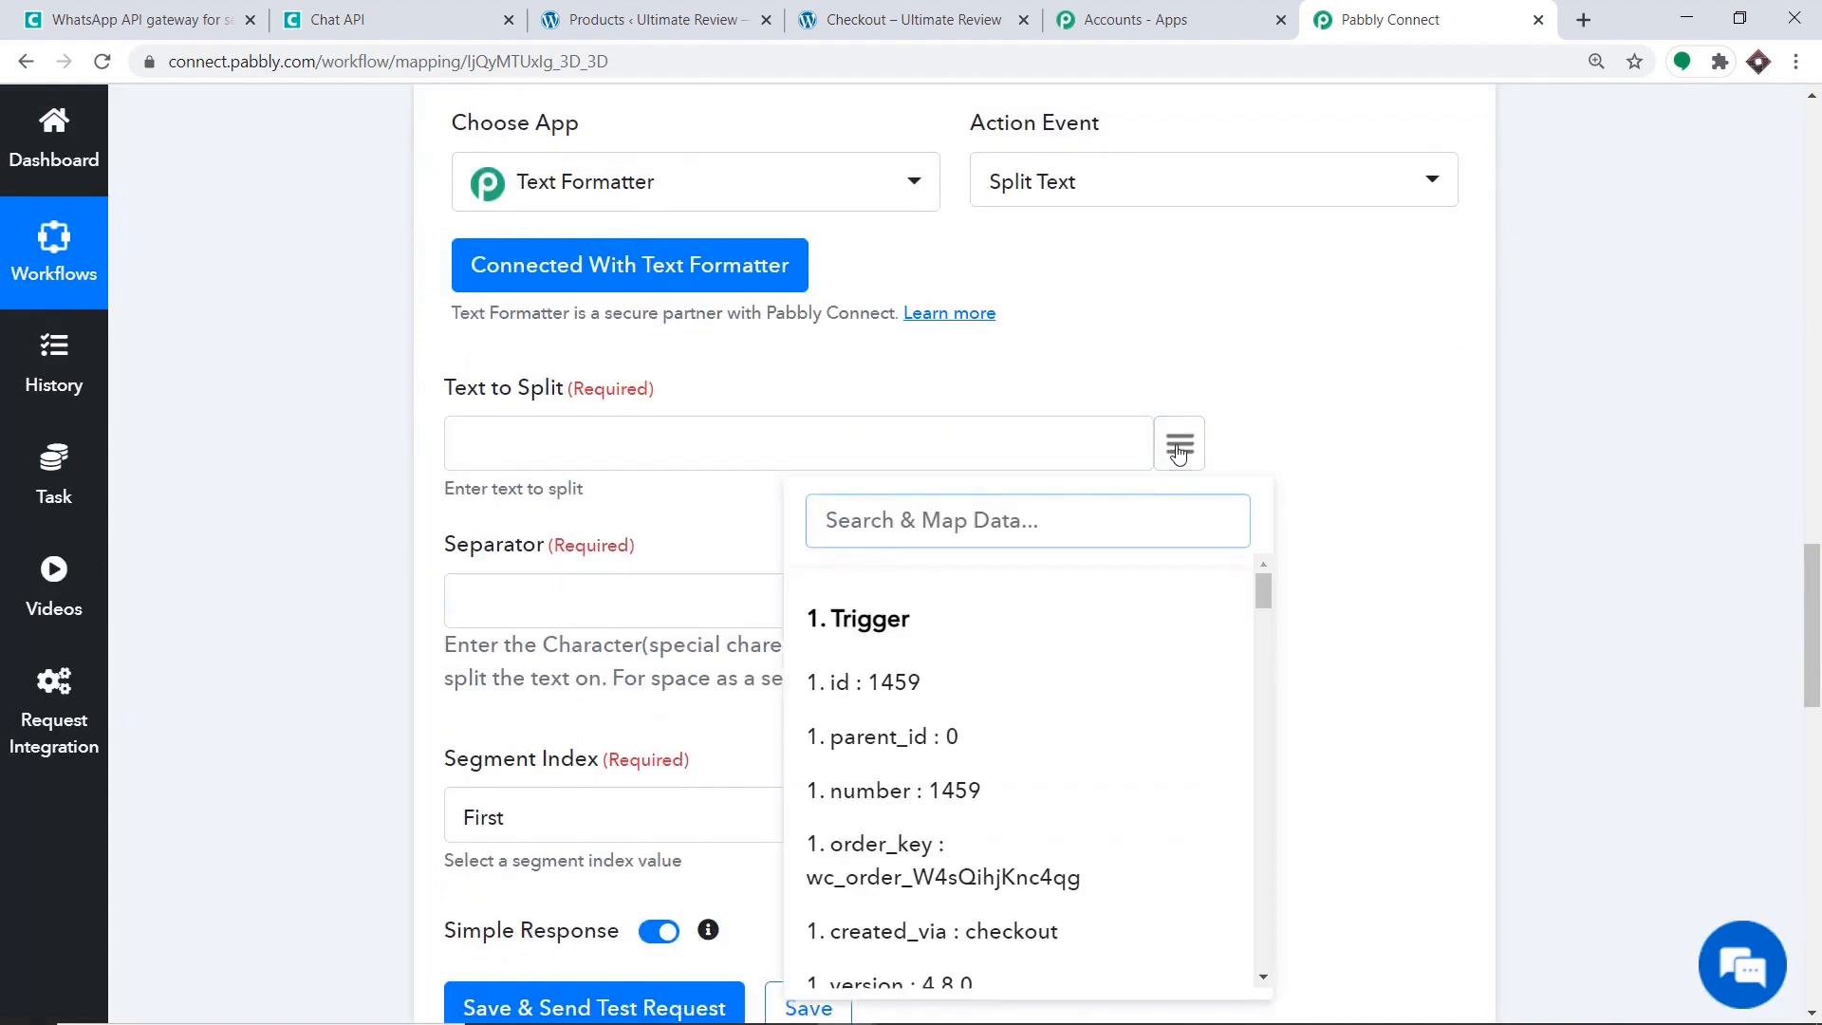
scroll(1084, 619, down, 8)
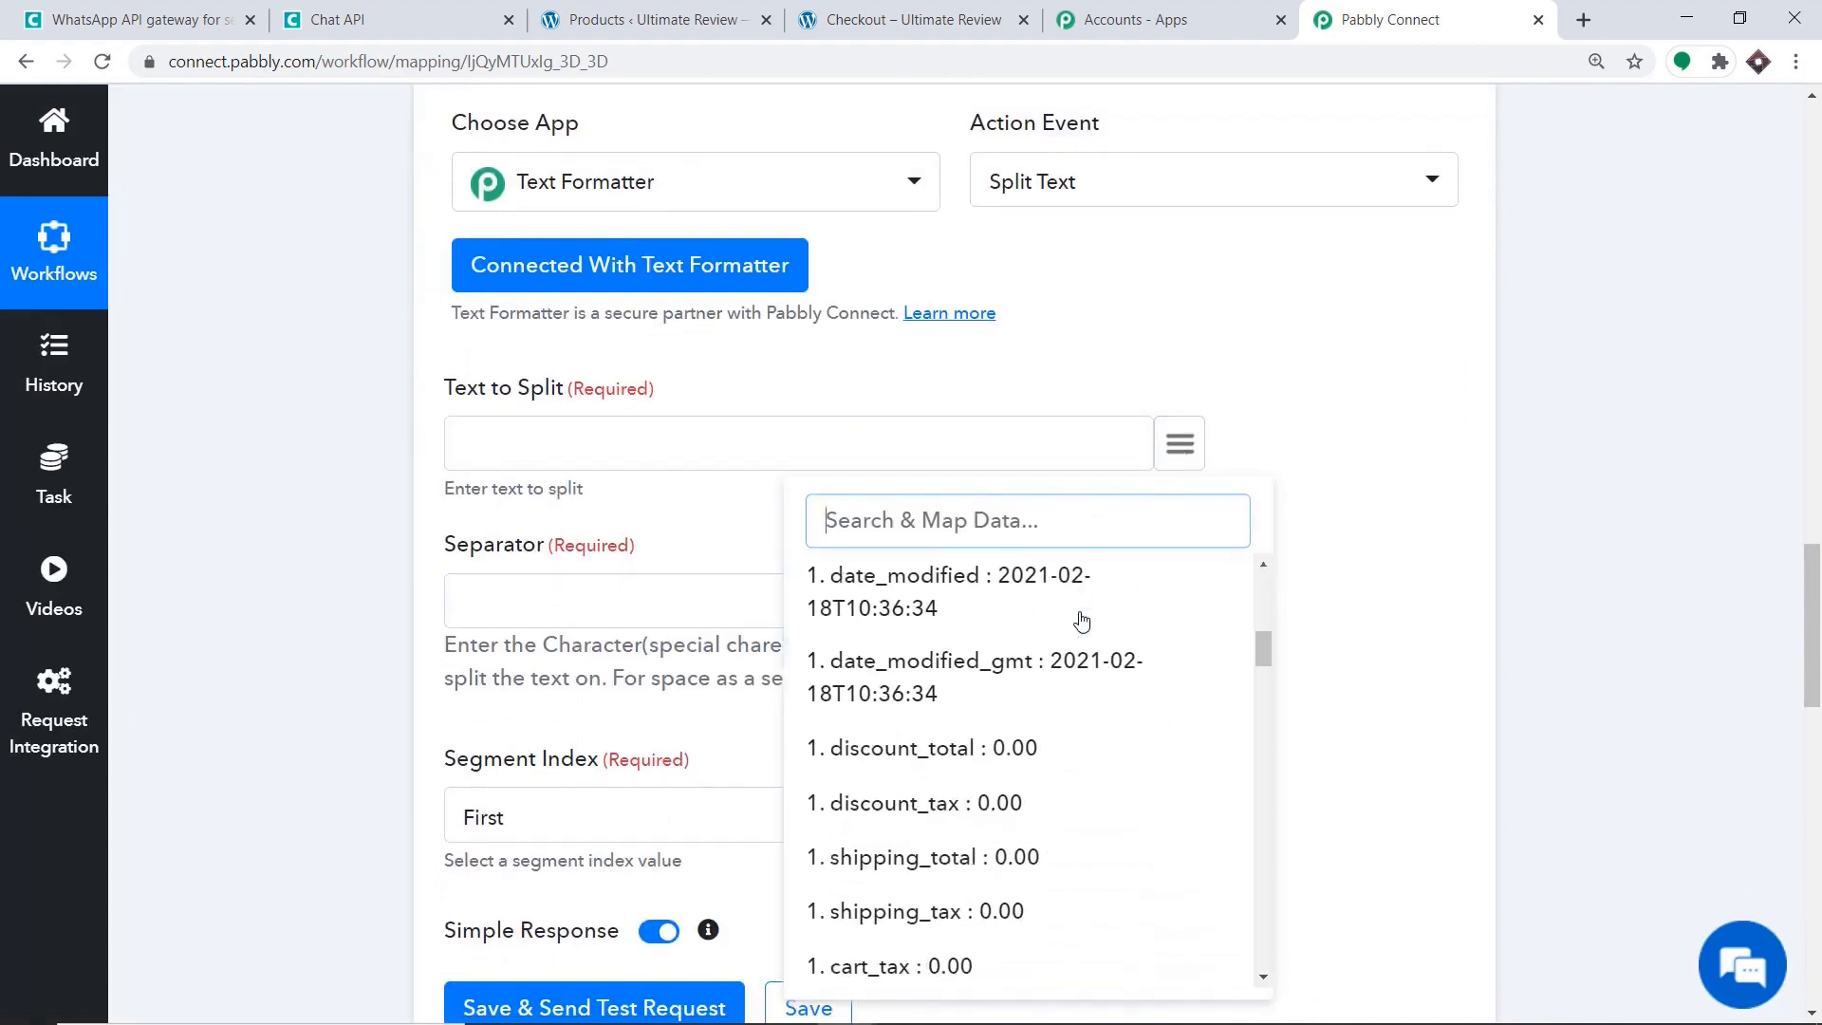
text(91)
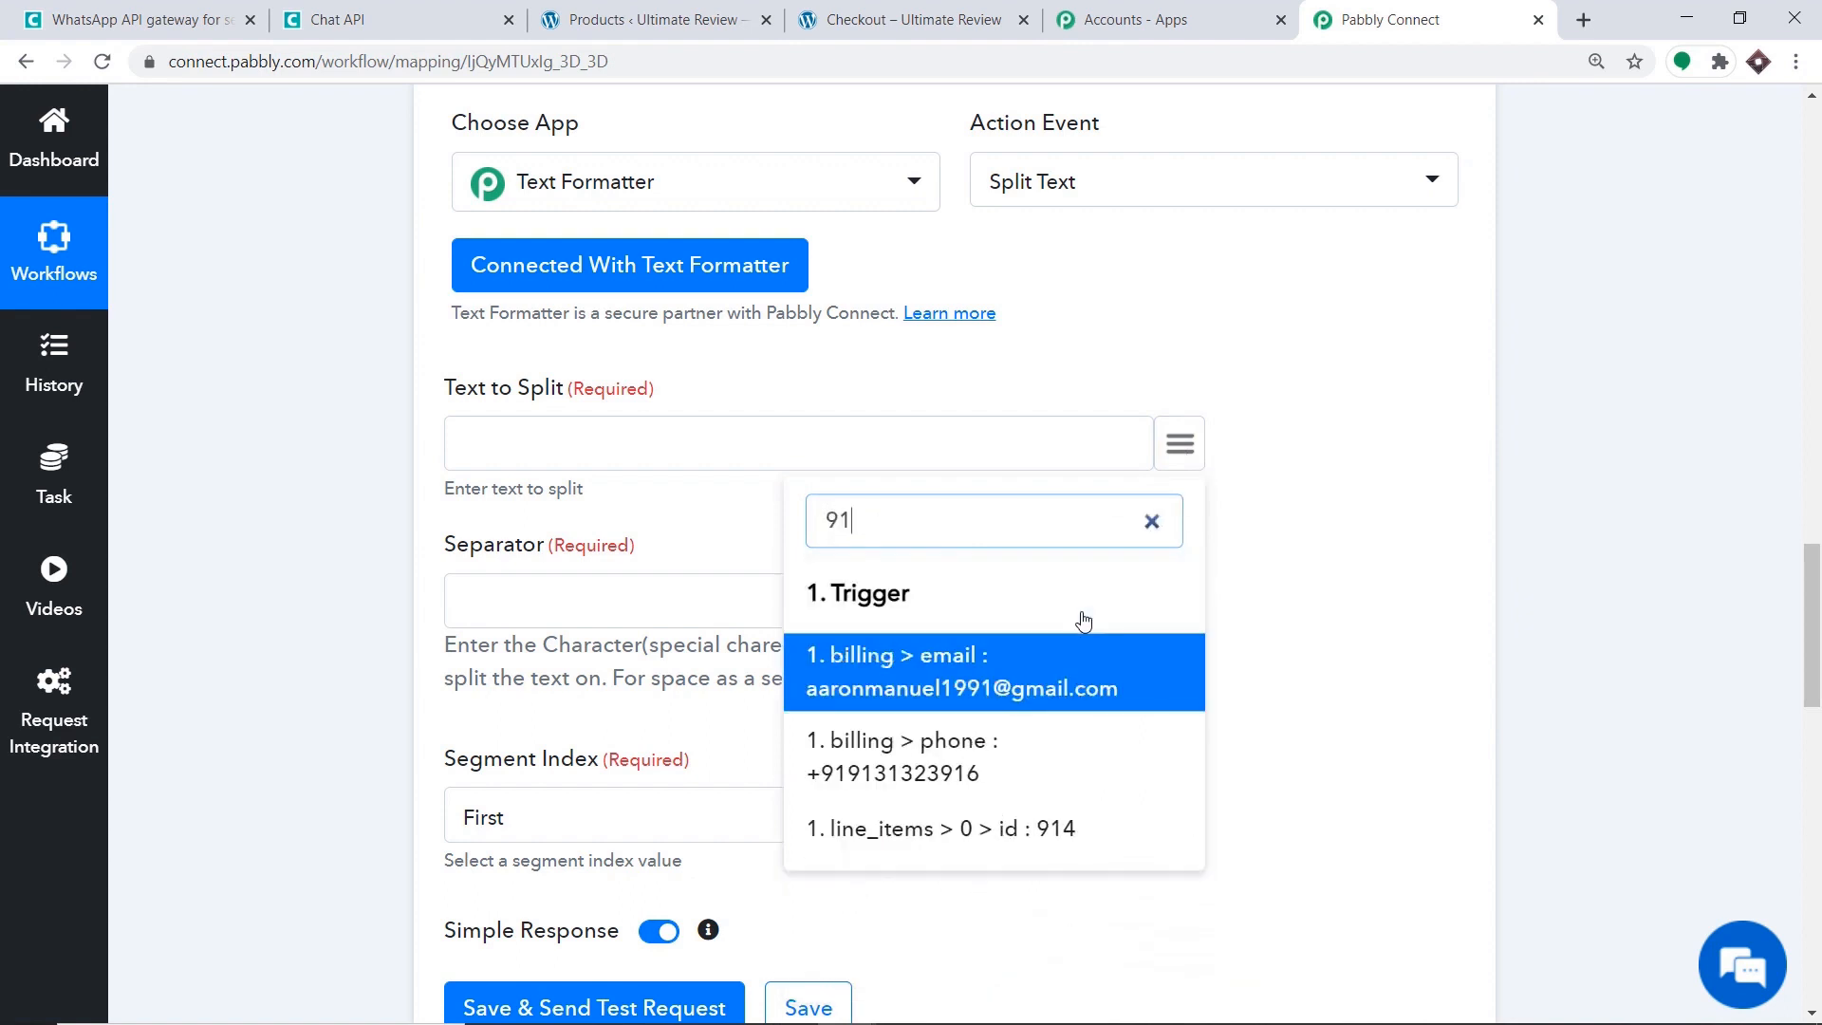
click(961, 765)
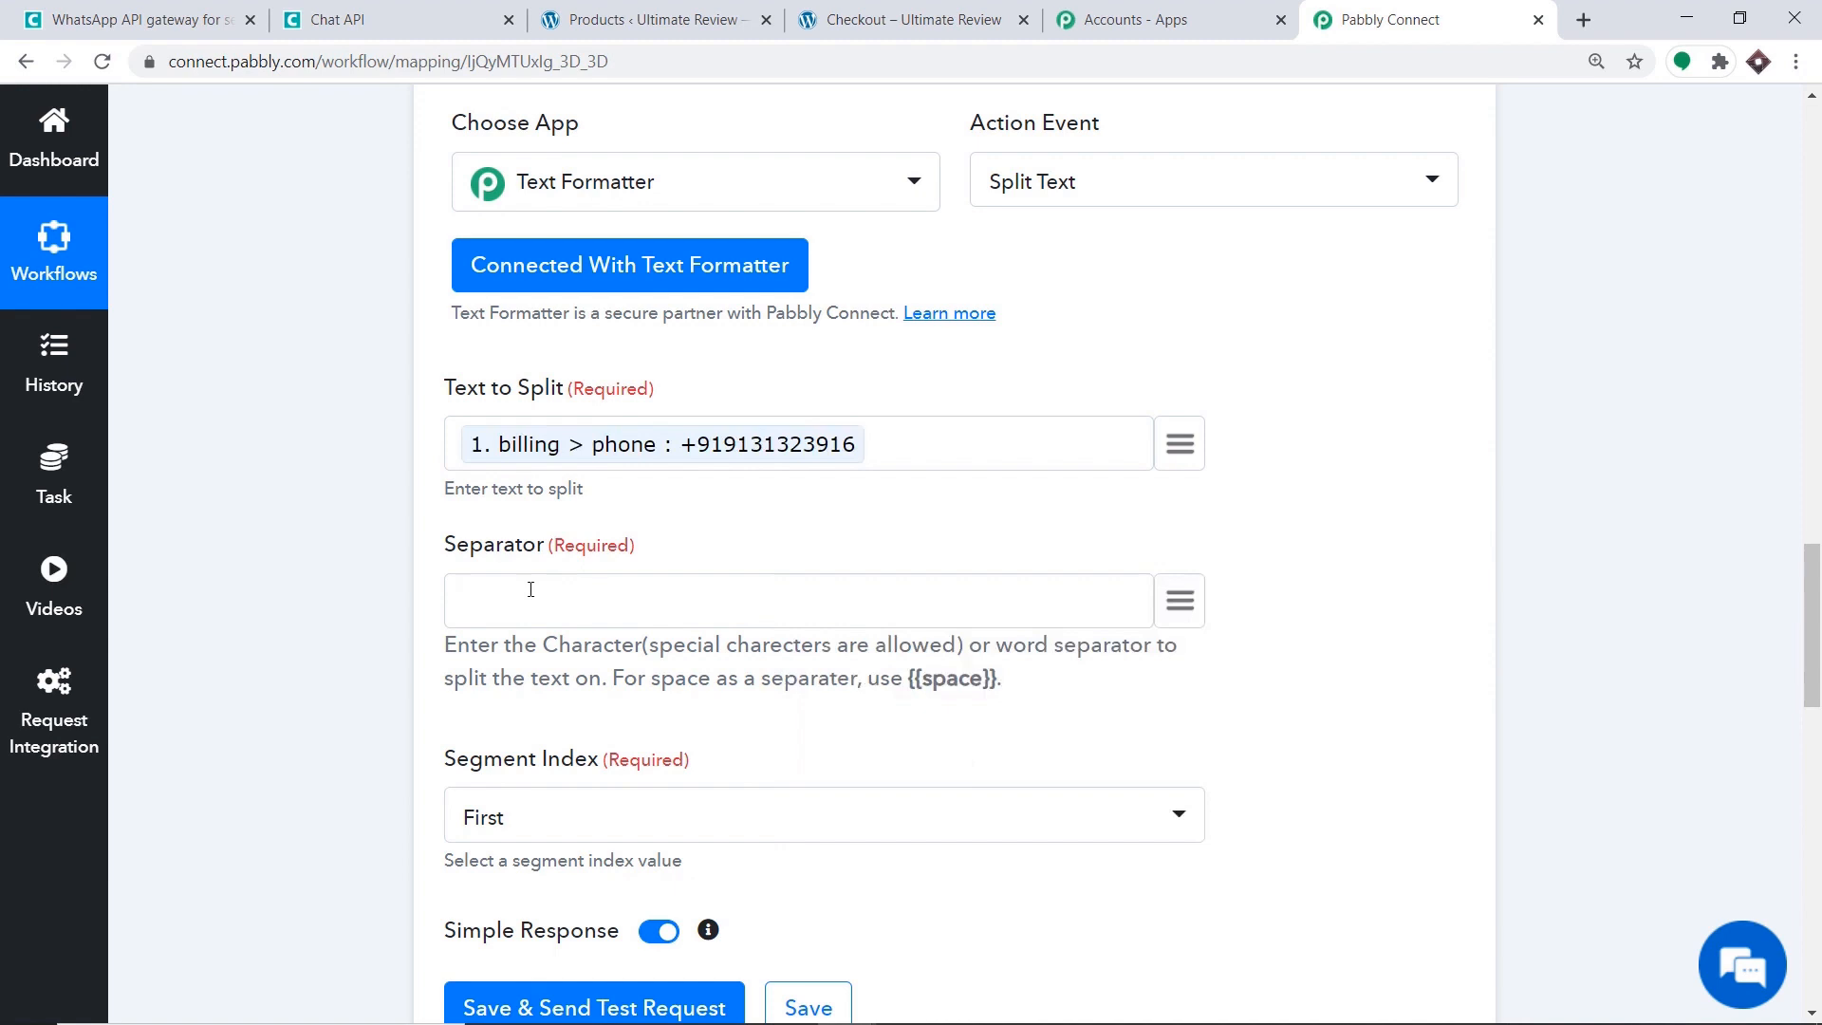
text(+)
scroll(530, 589, down, 1)
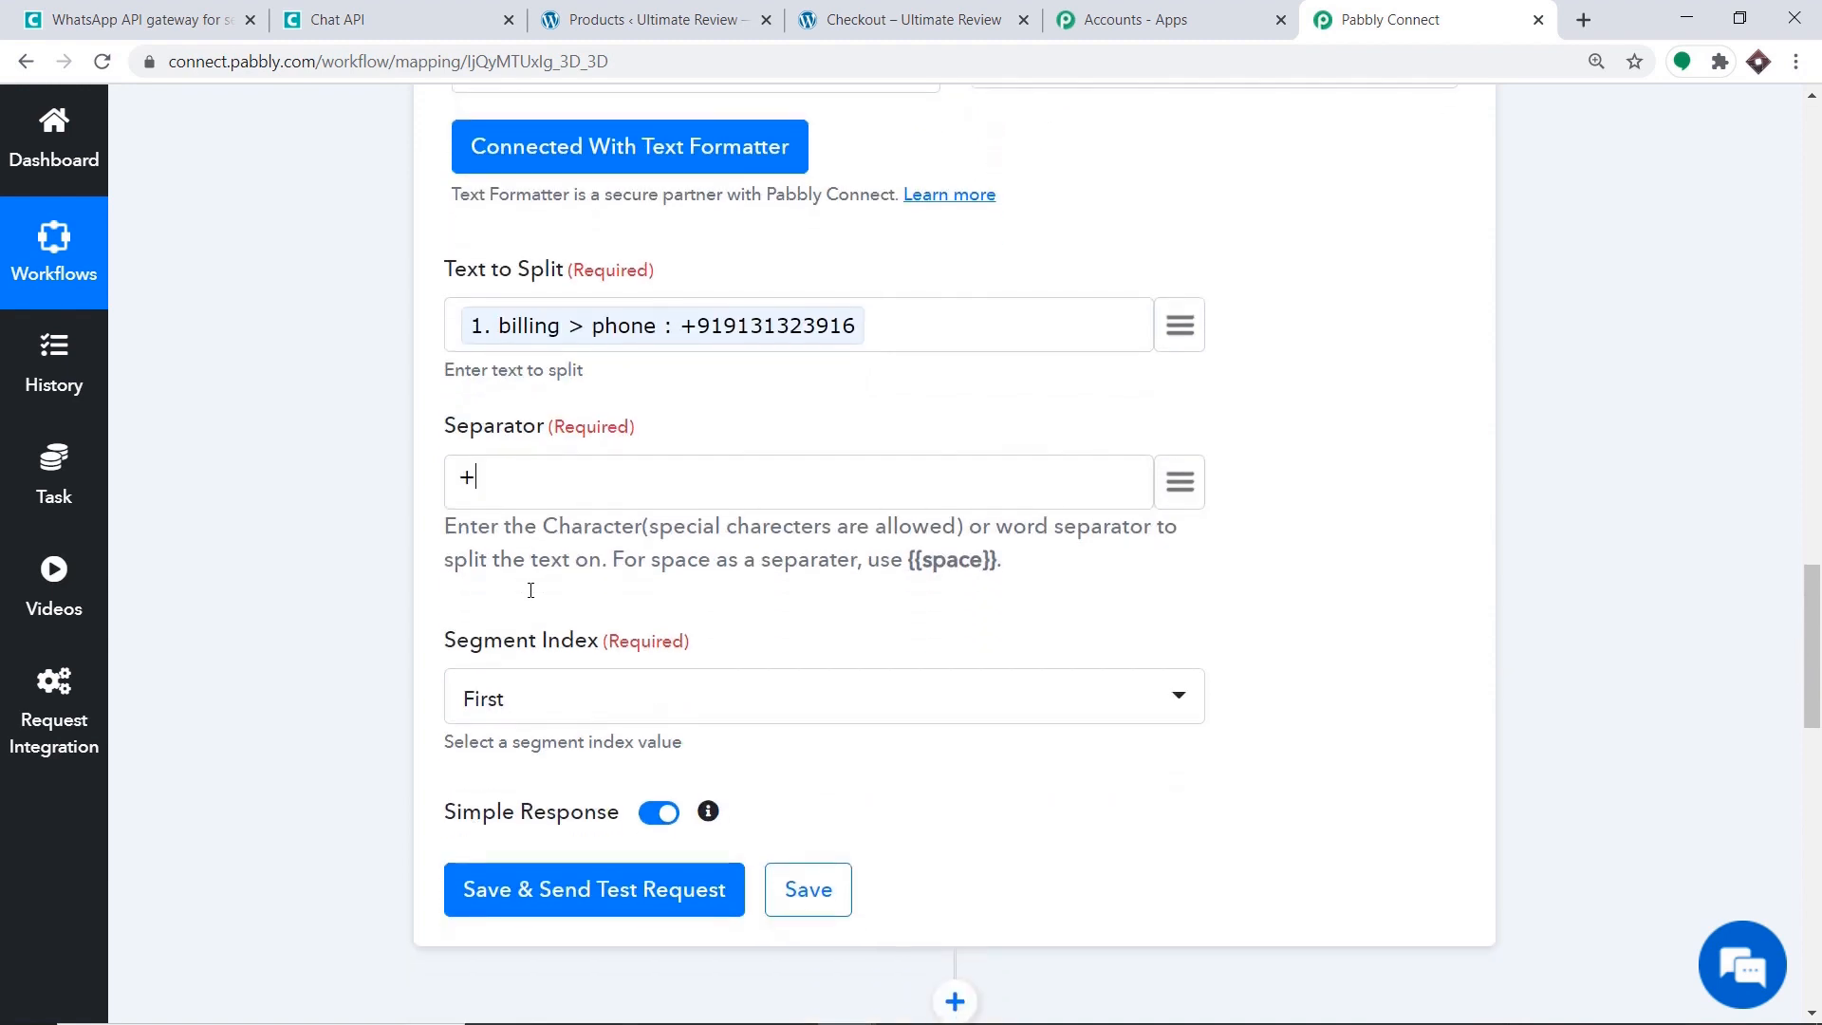
click(563, 697)
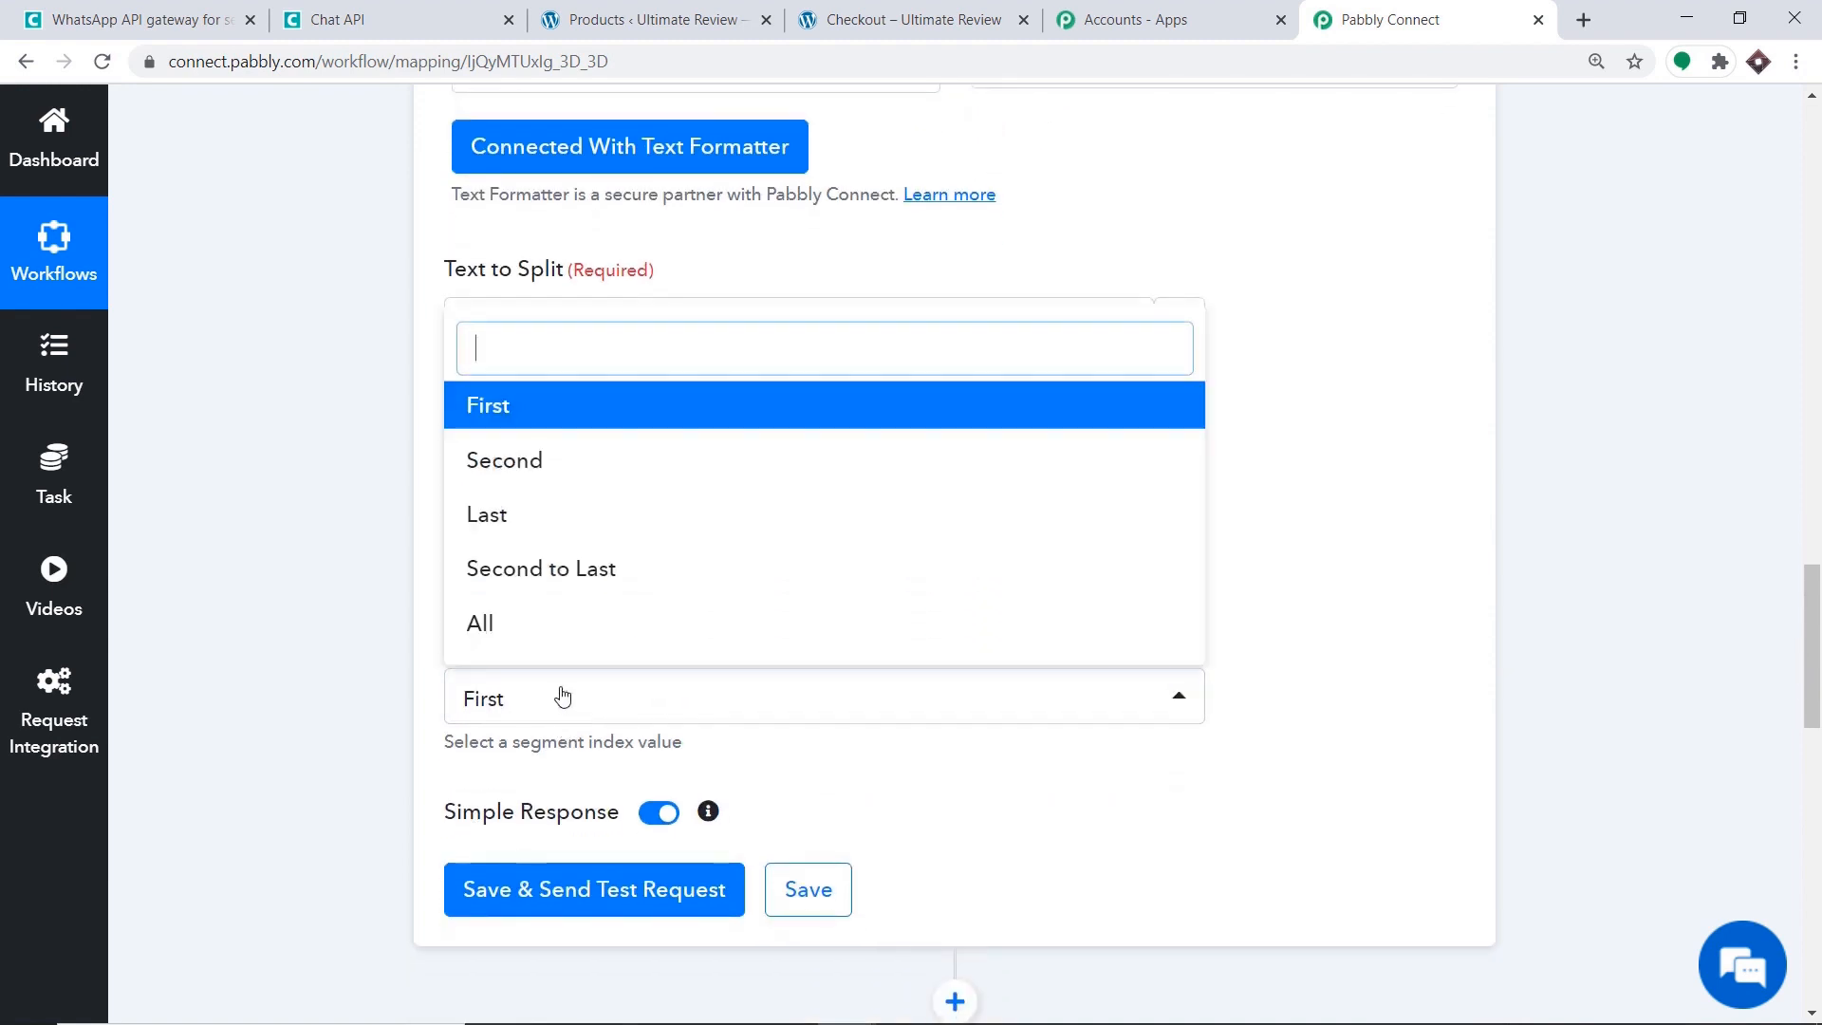
click(555, 480)
scroll(542, 536, down, 3)
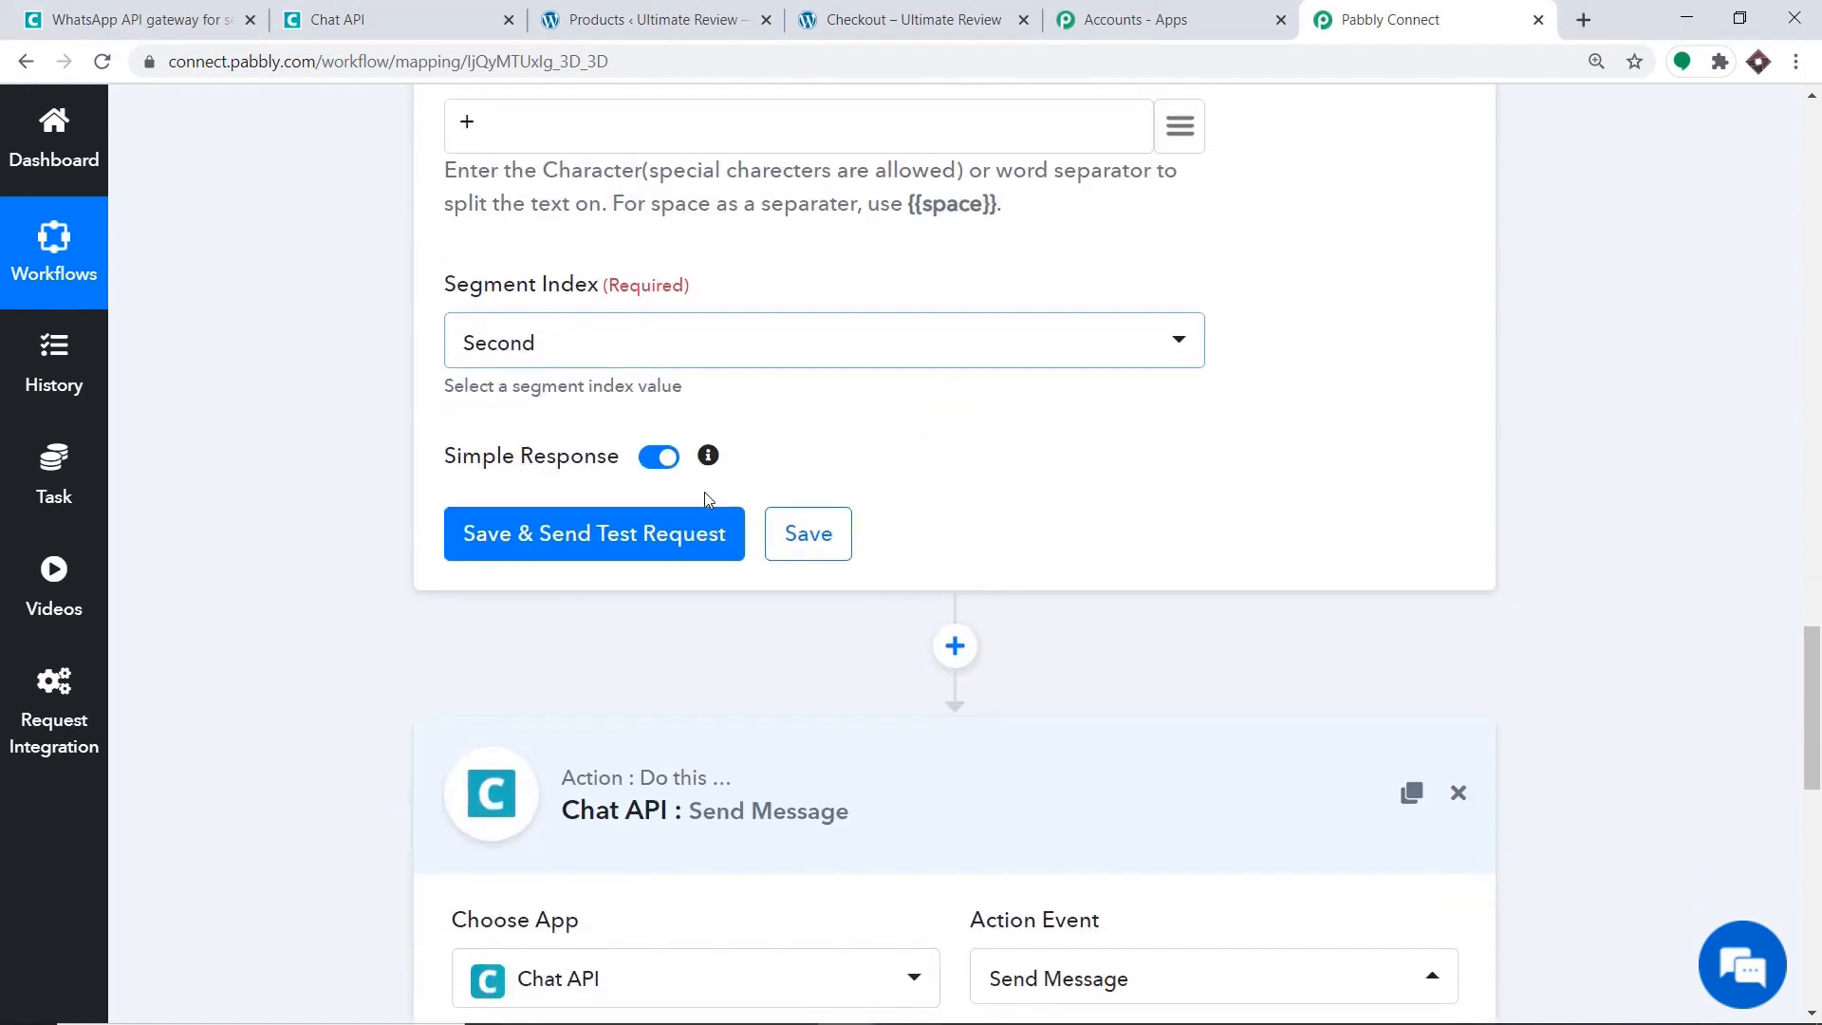
click(543, 537)
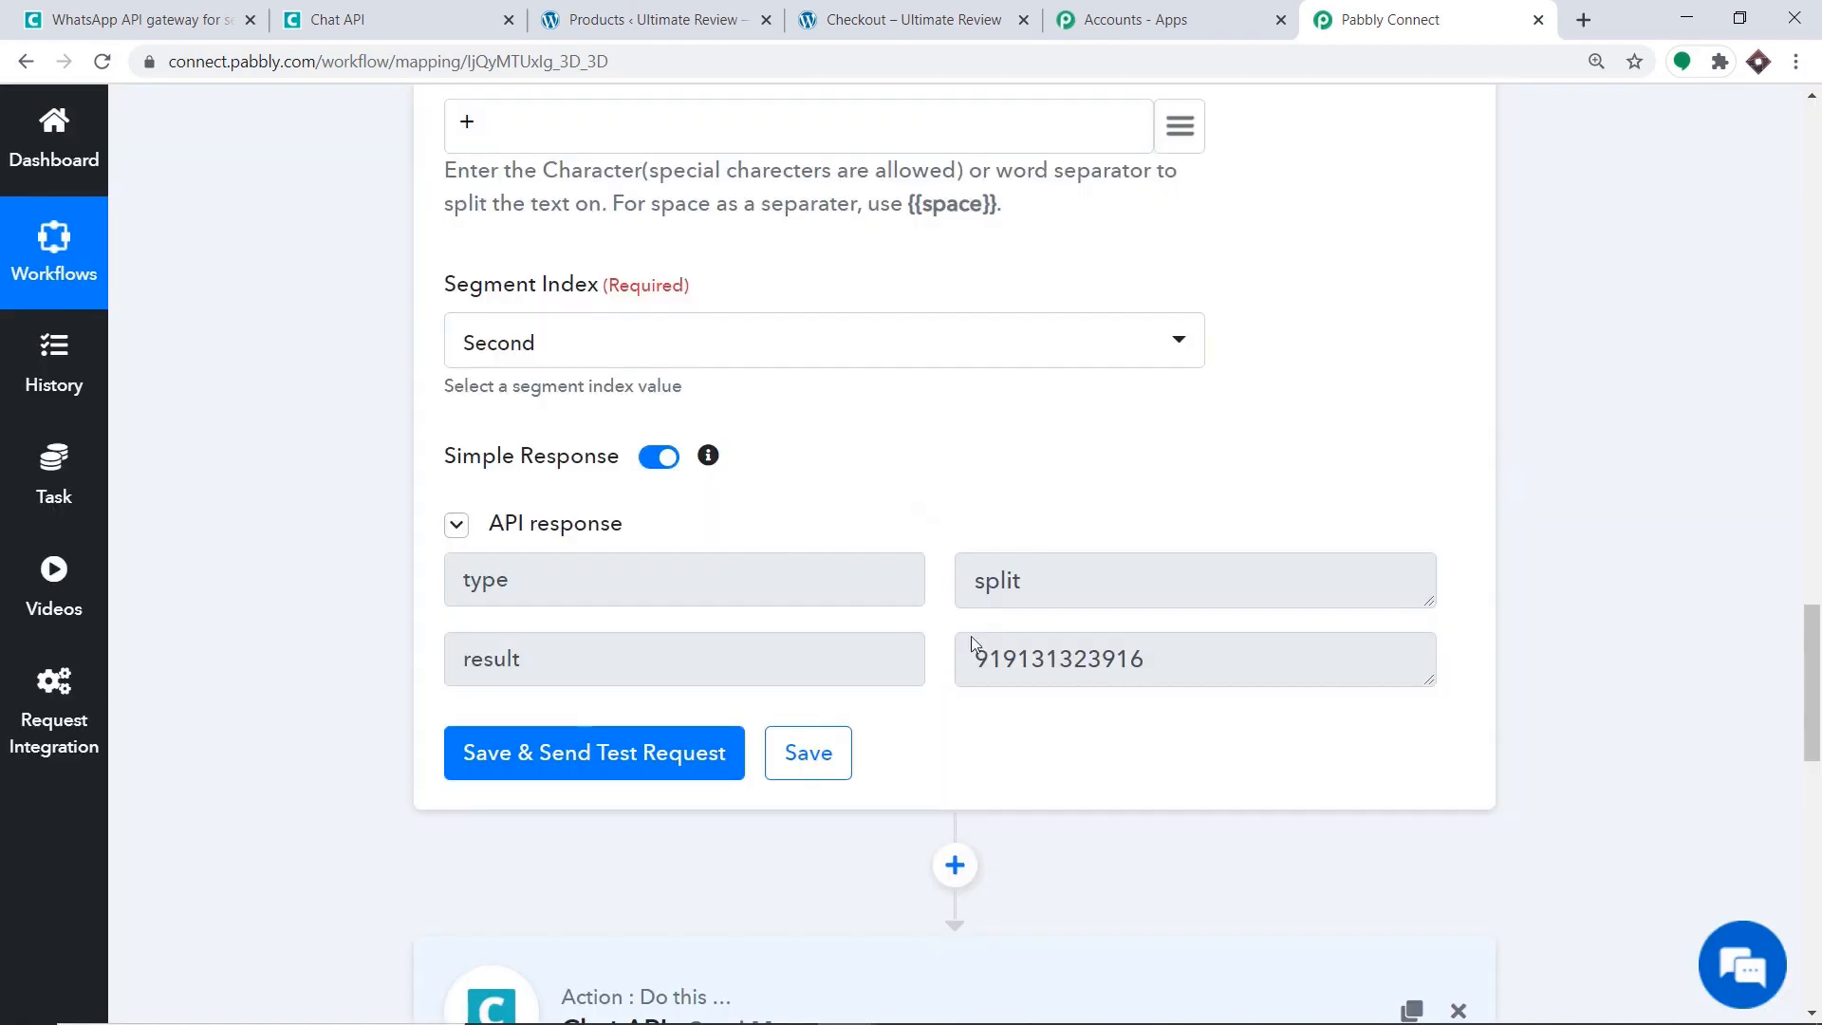
scroll(969, 664, up, 1)
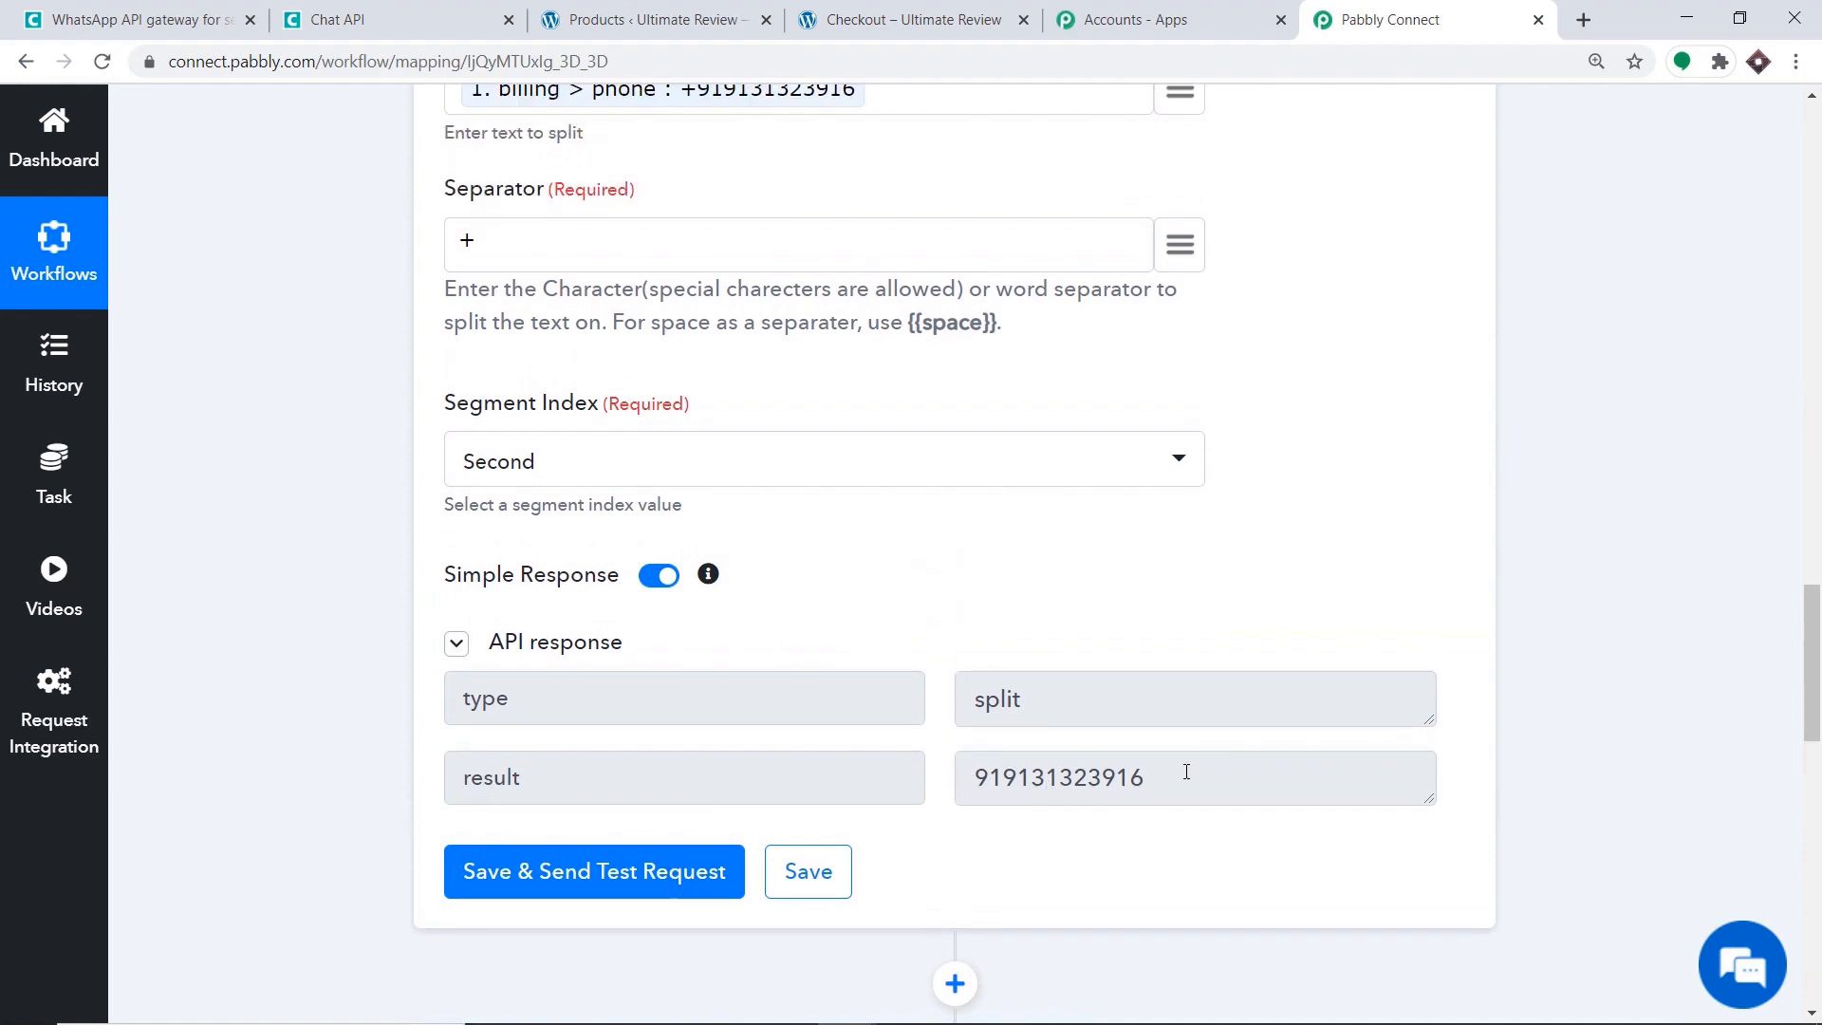
Reconnect the Send Message step with the existing Chat API #3 credential and save.
scroll(1030, 616, down, 10)
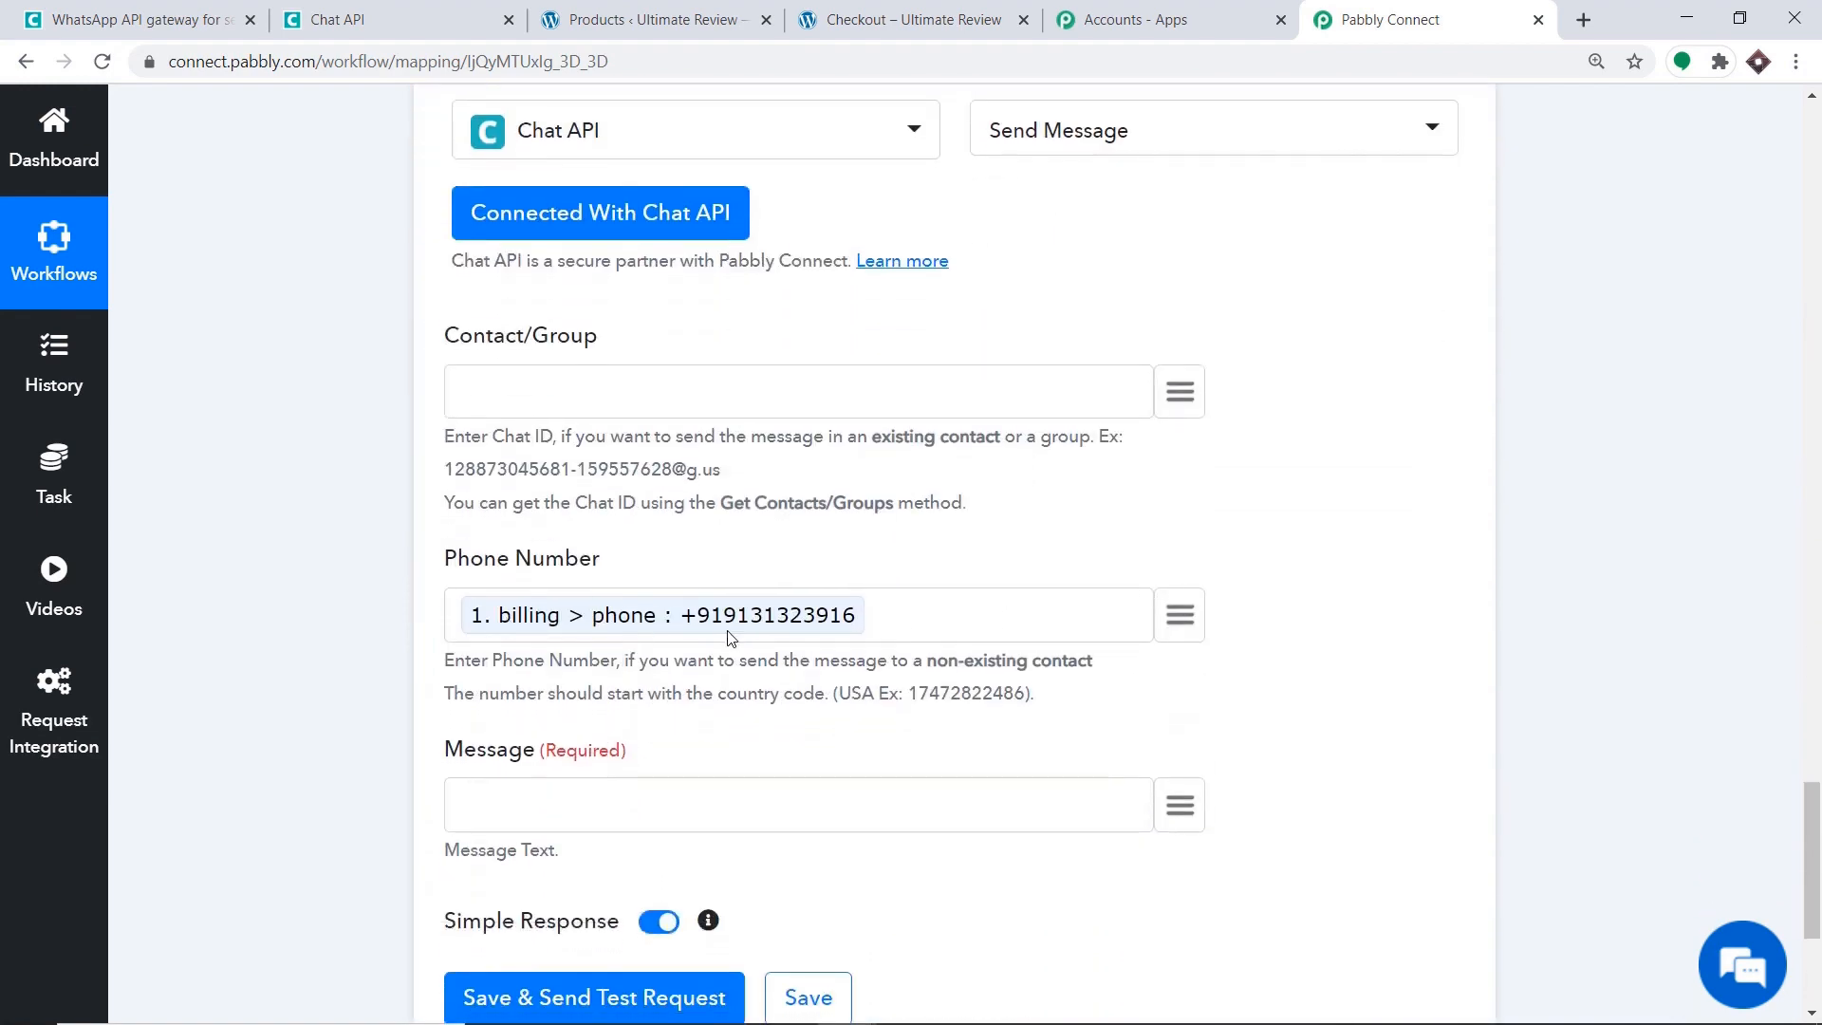
scroll(740, 631, up, 3)
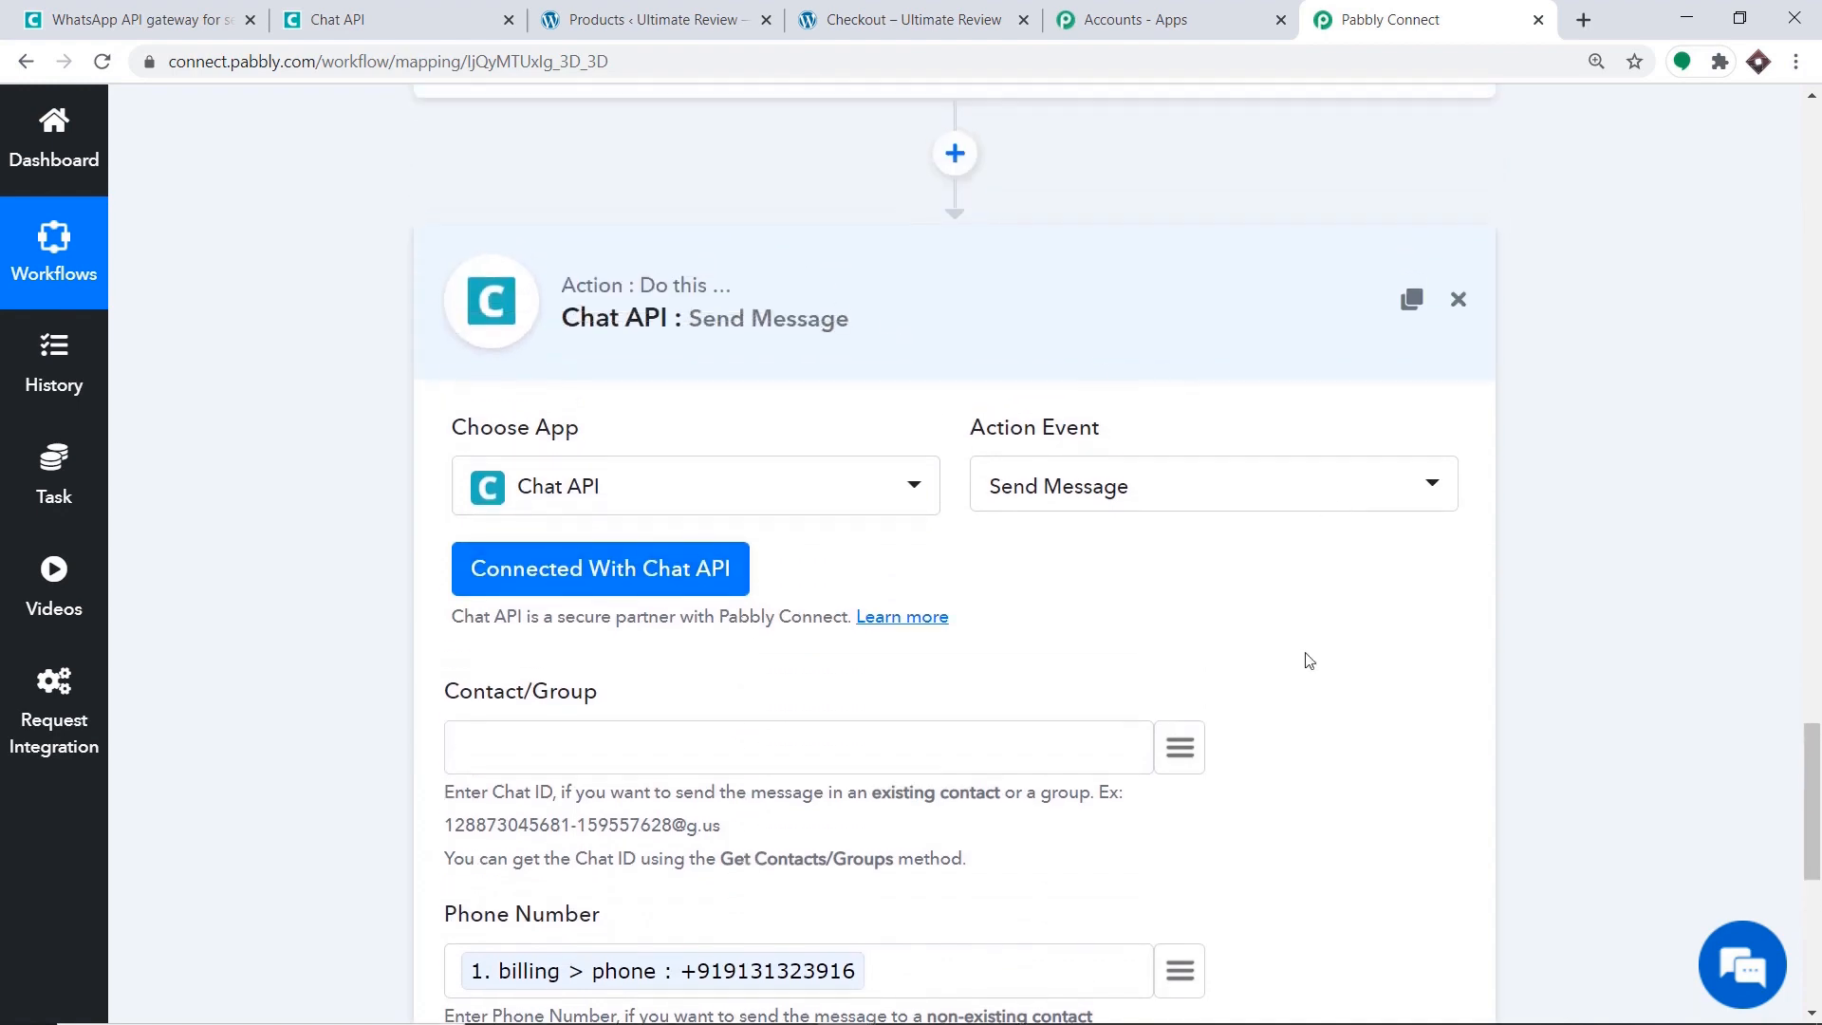
click(576, 581)
click(825, 312)
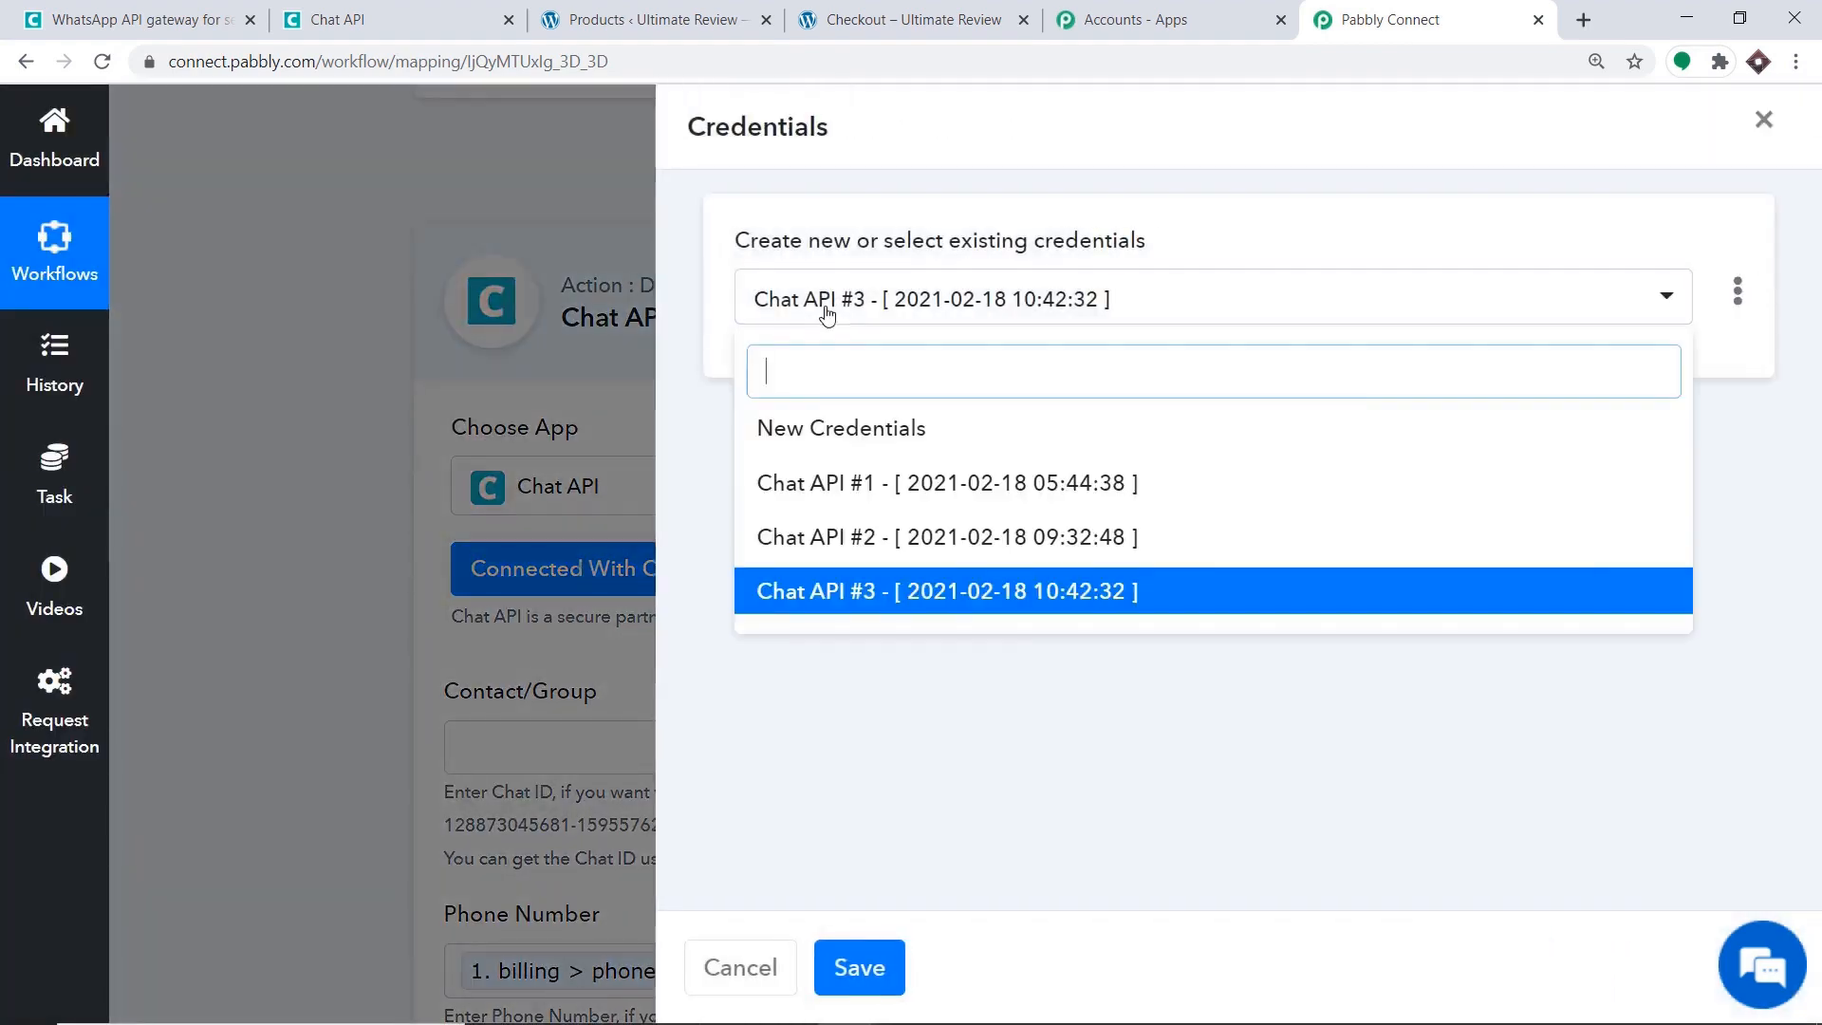
click(817, 593)
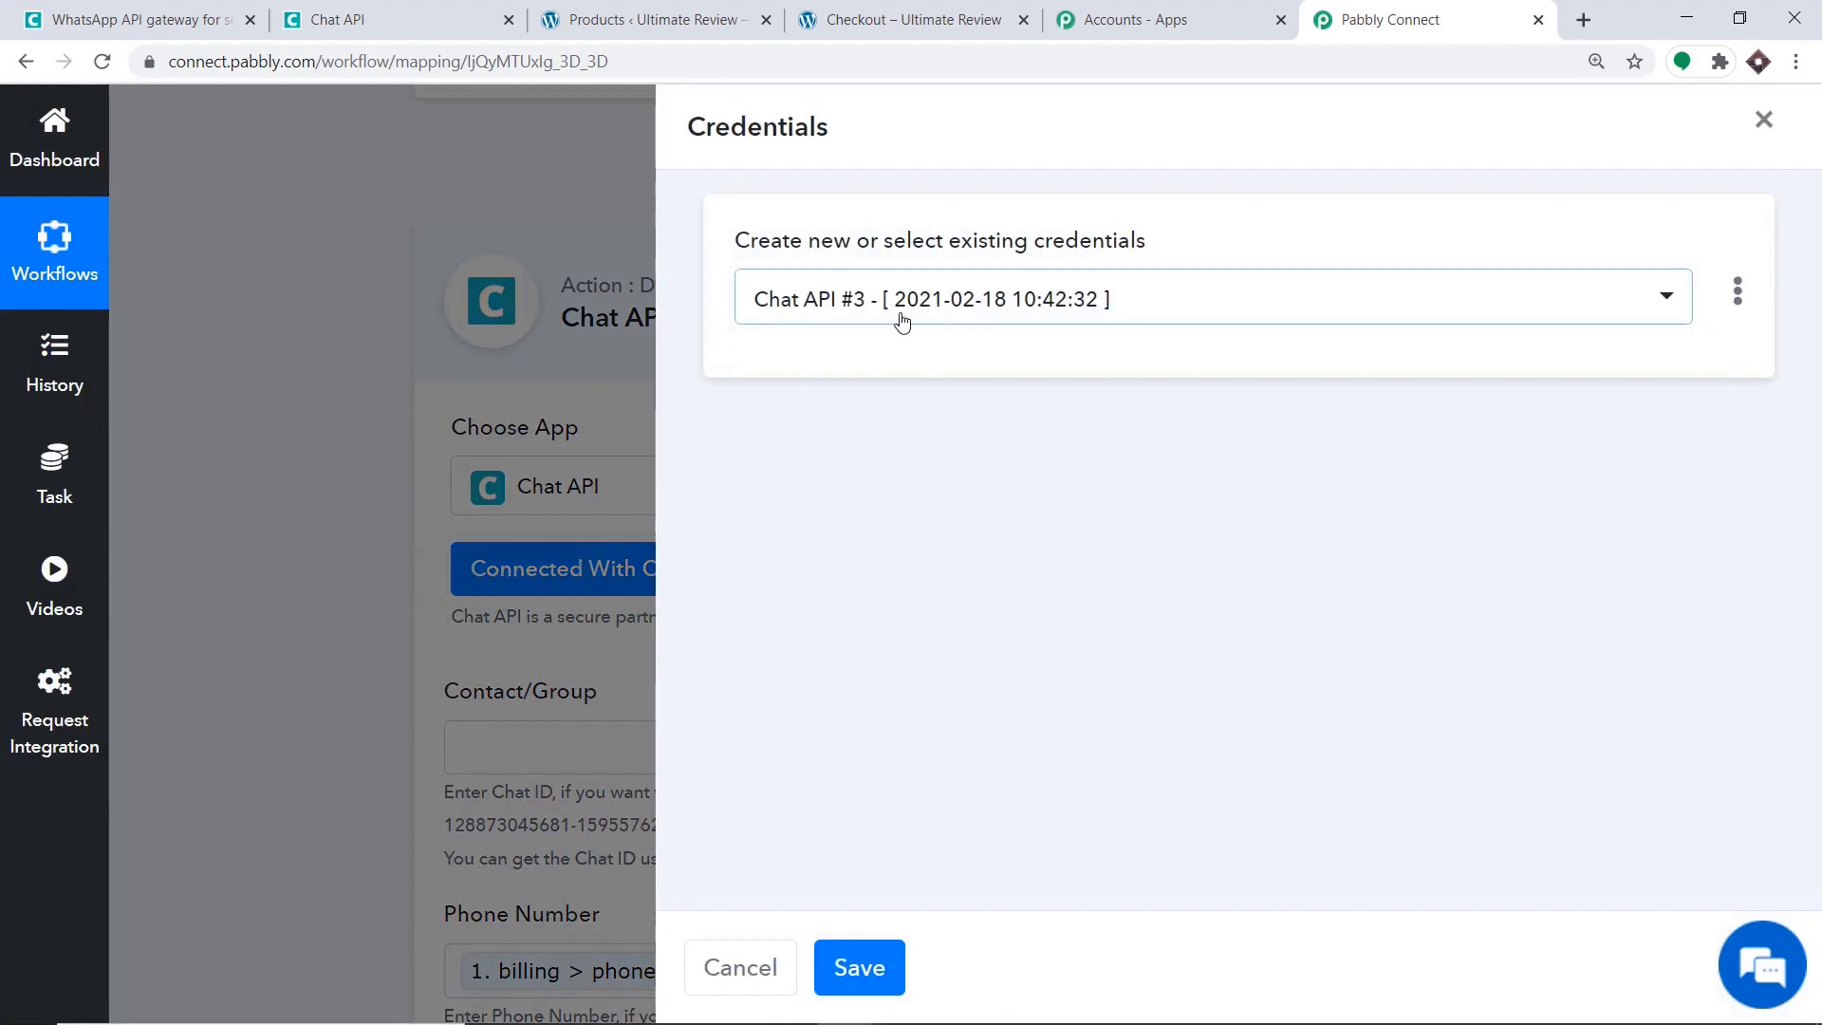
click(858, 967)
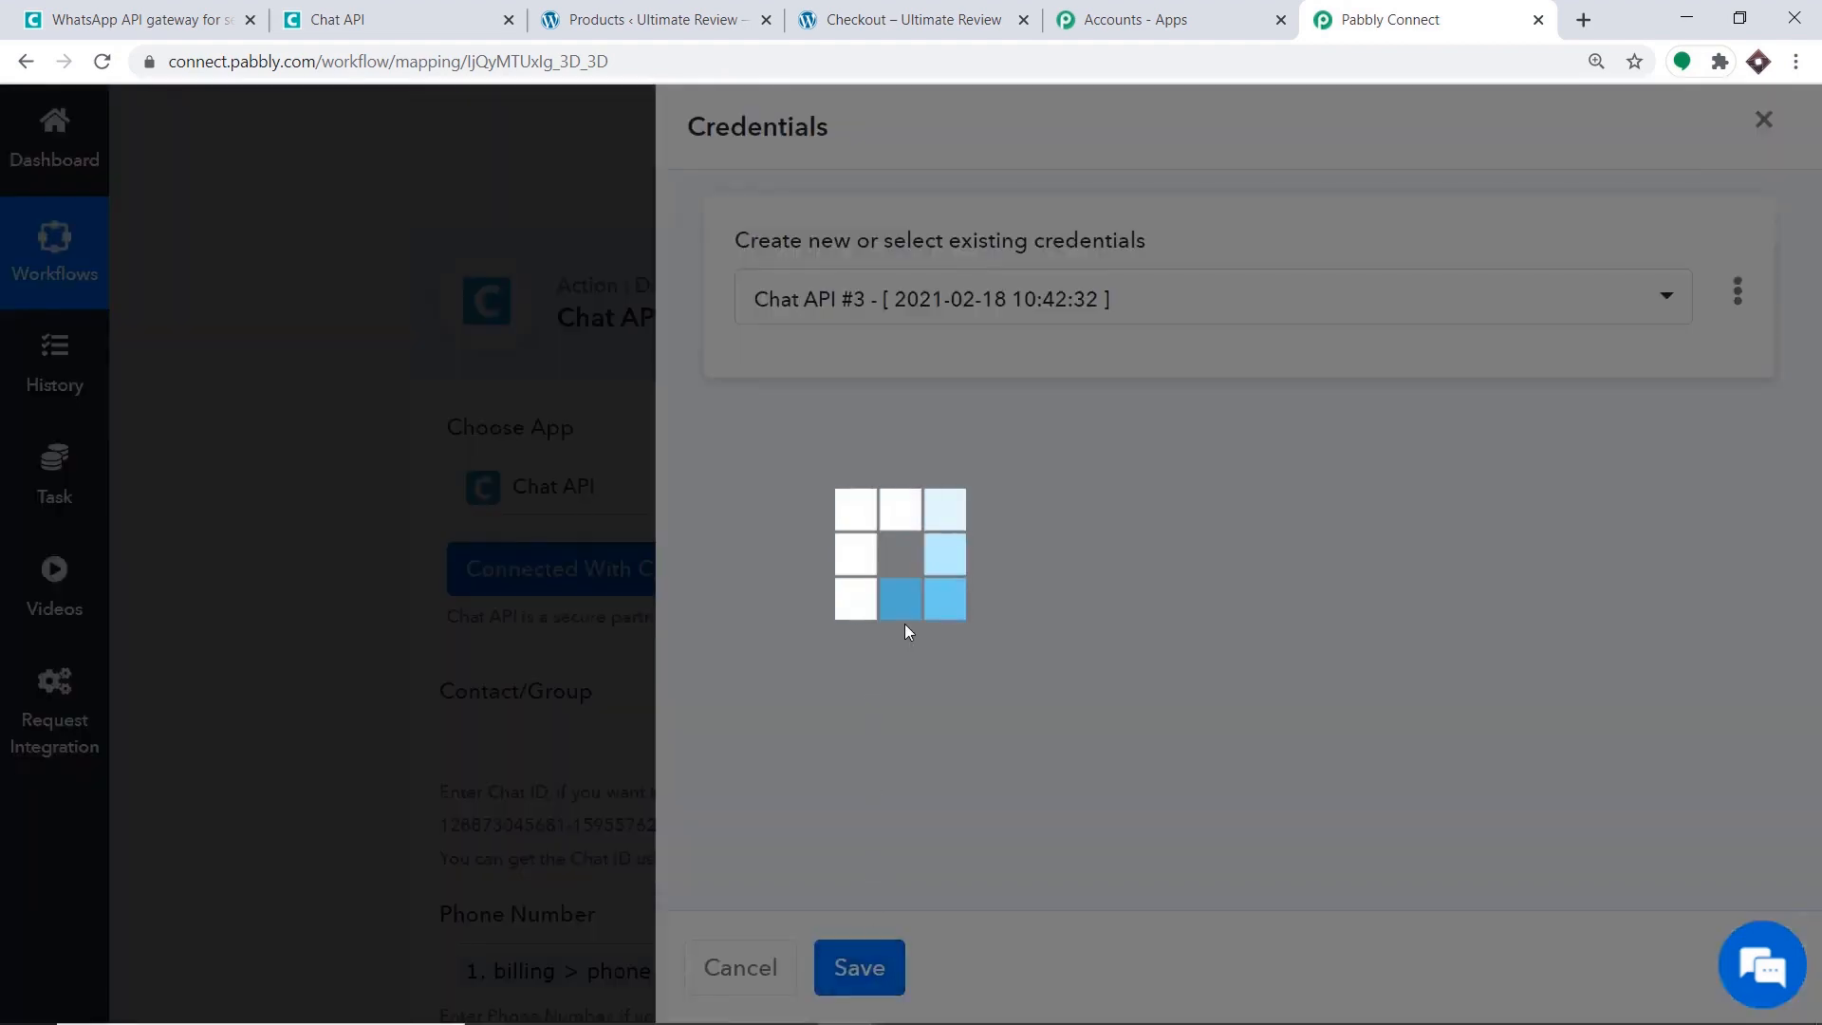
scroll(1091, 583, down, 3)
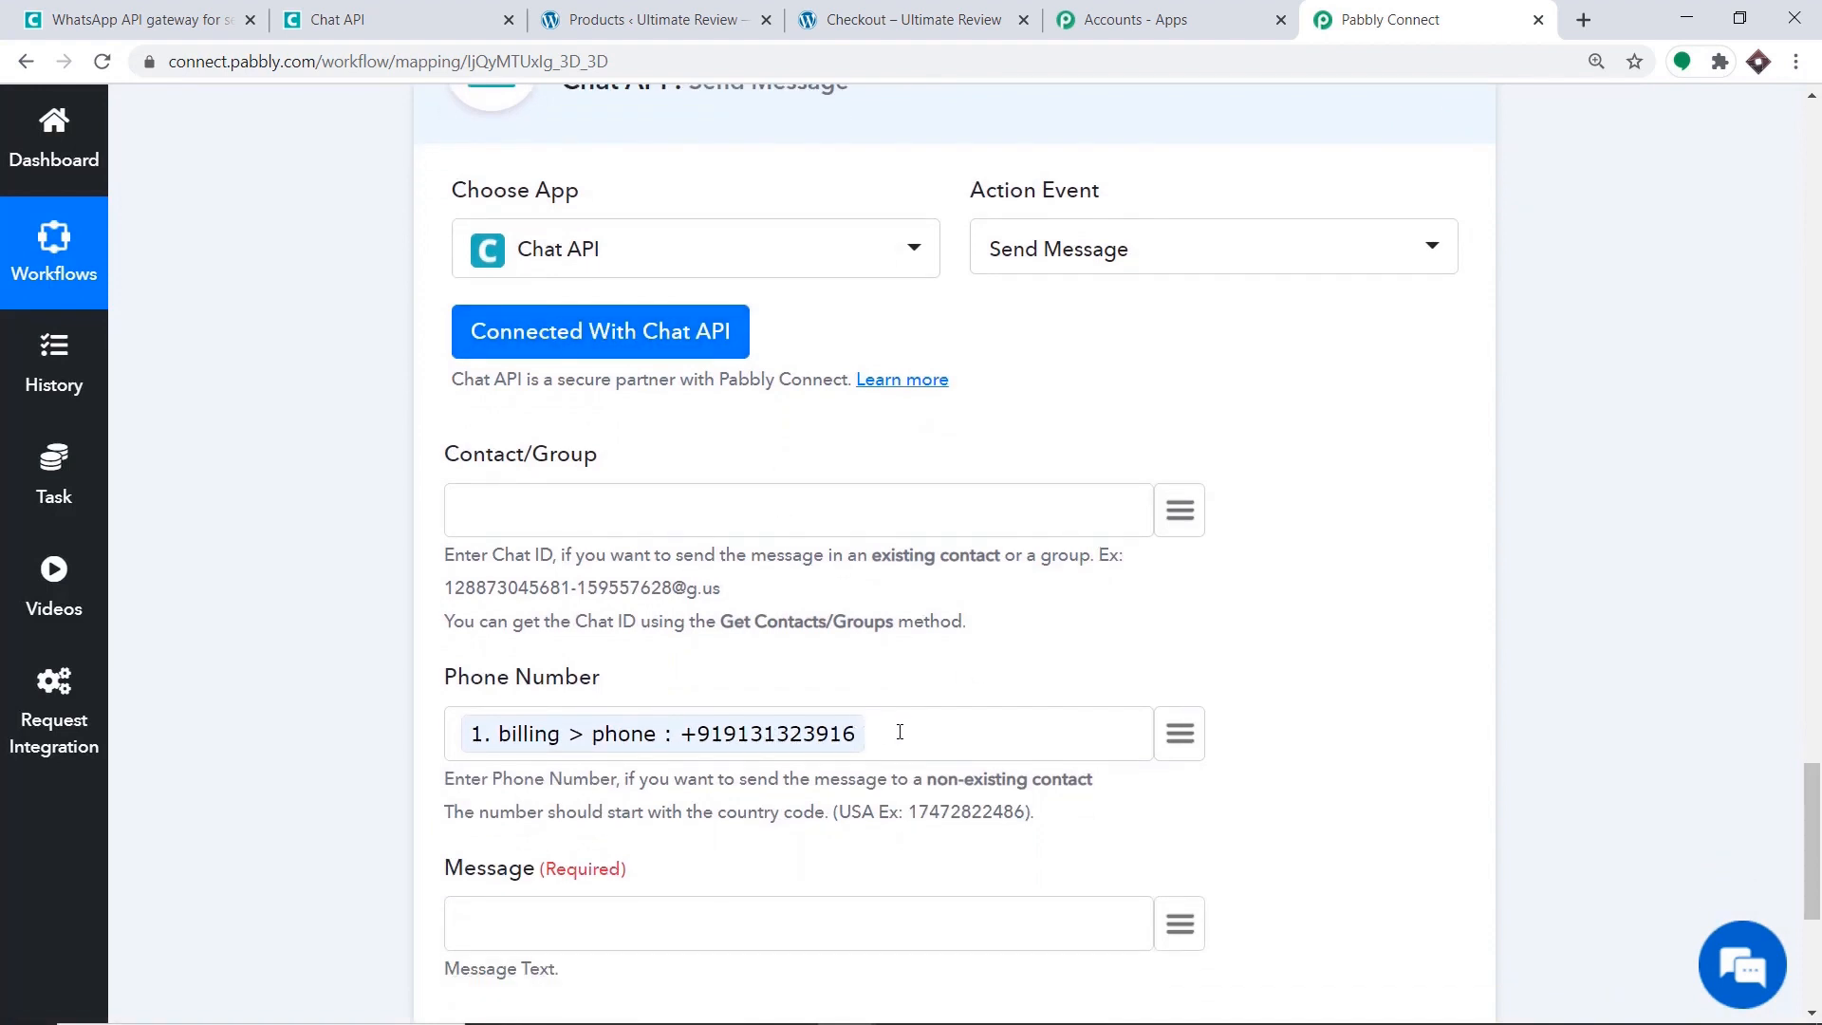
key(BackSpace)
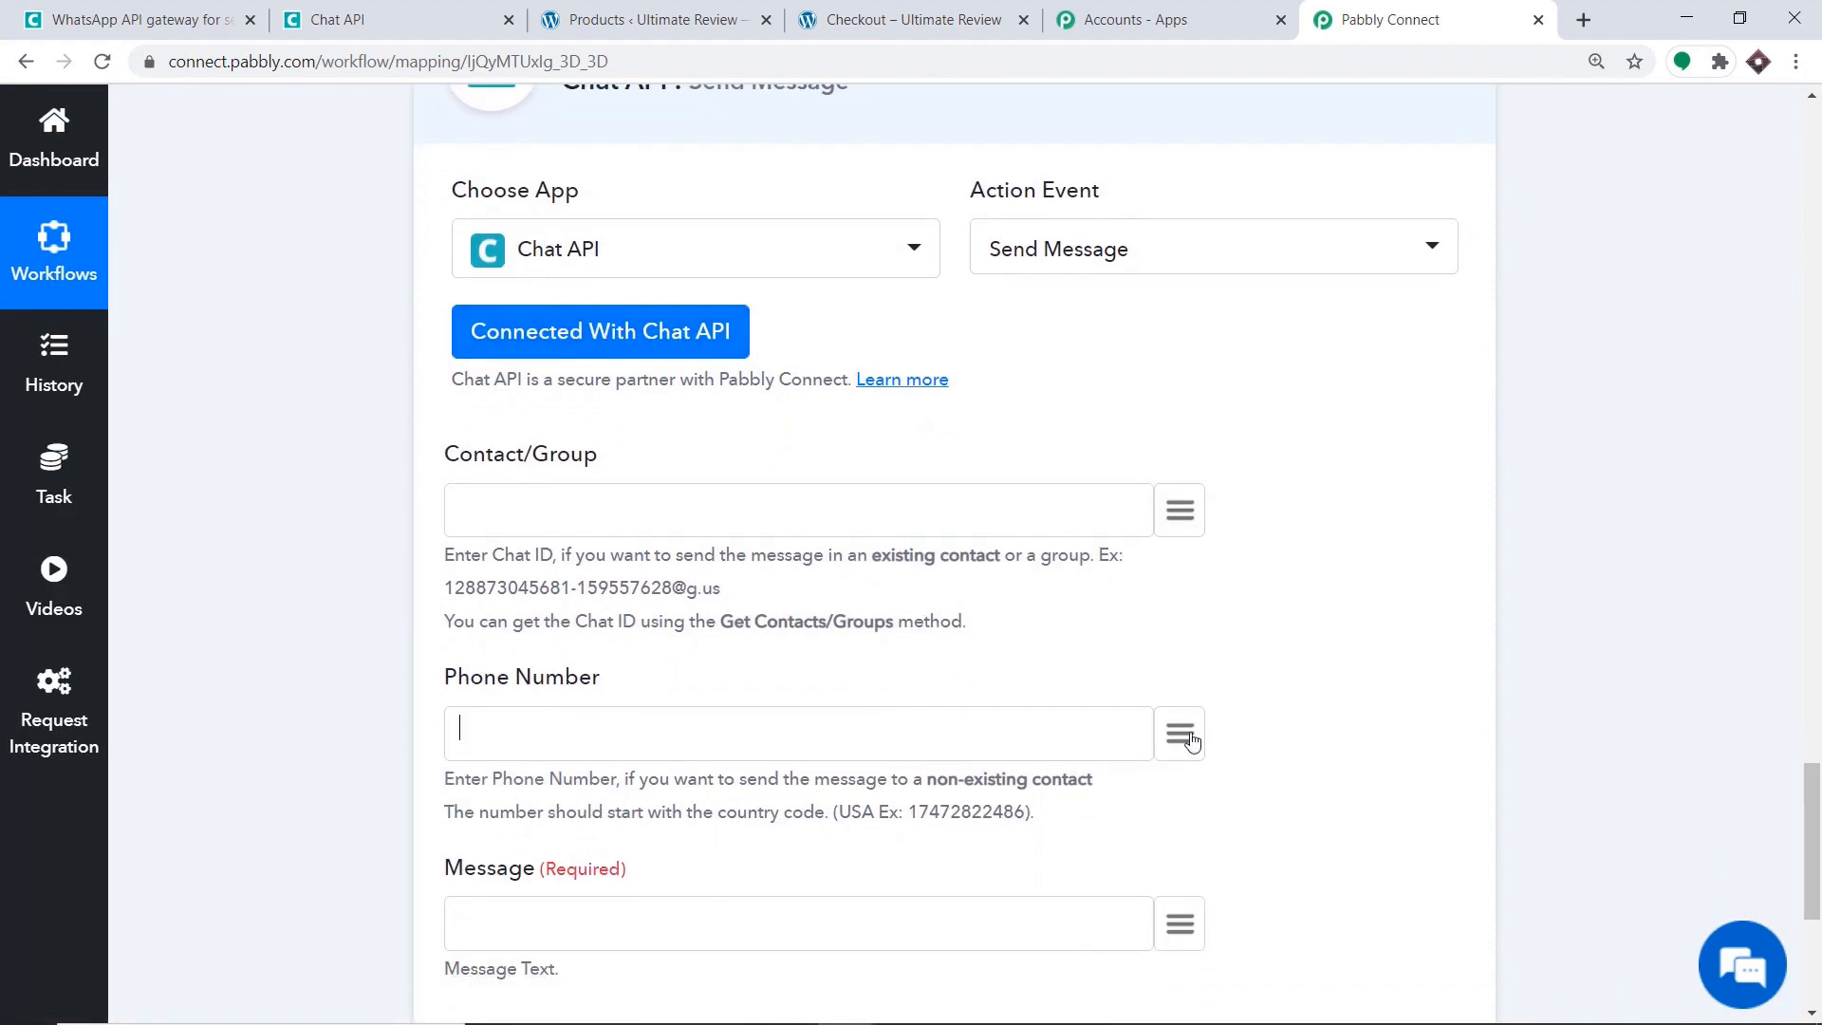
click(1179, 733)
scroll(1219, 432, down, 5)
scroll(1208, 386, down, 15)
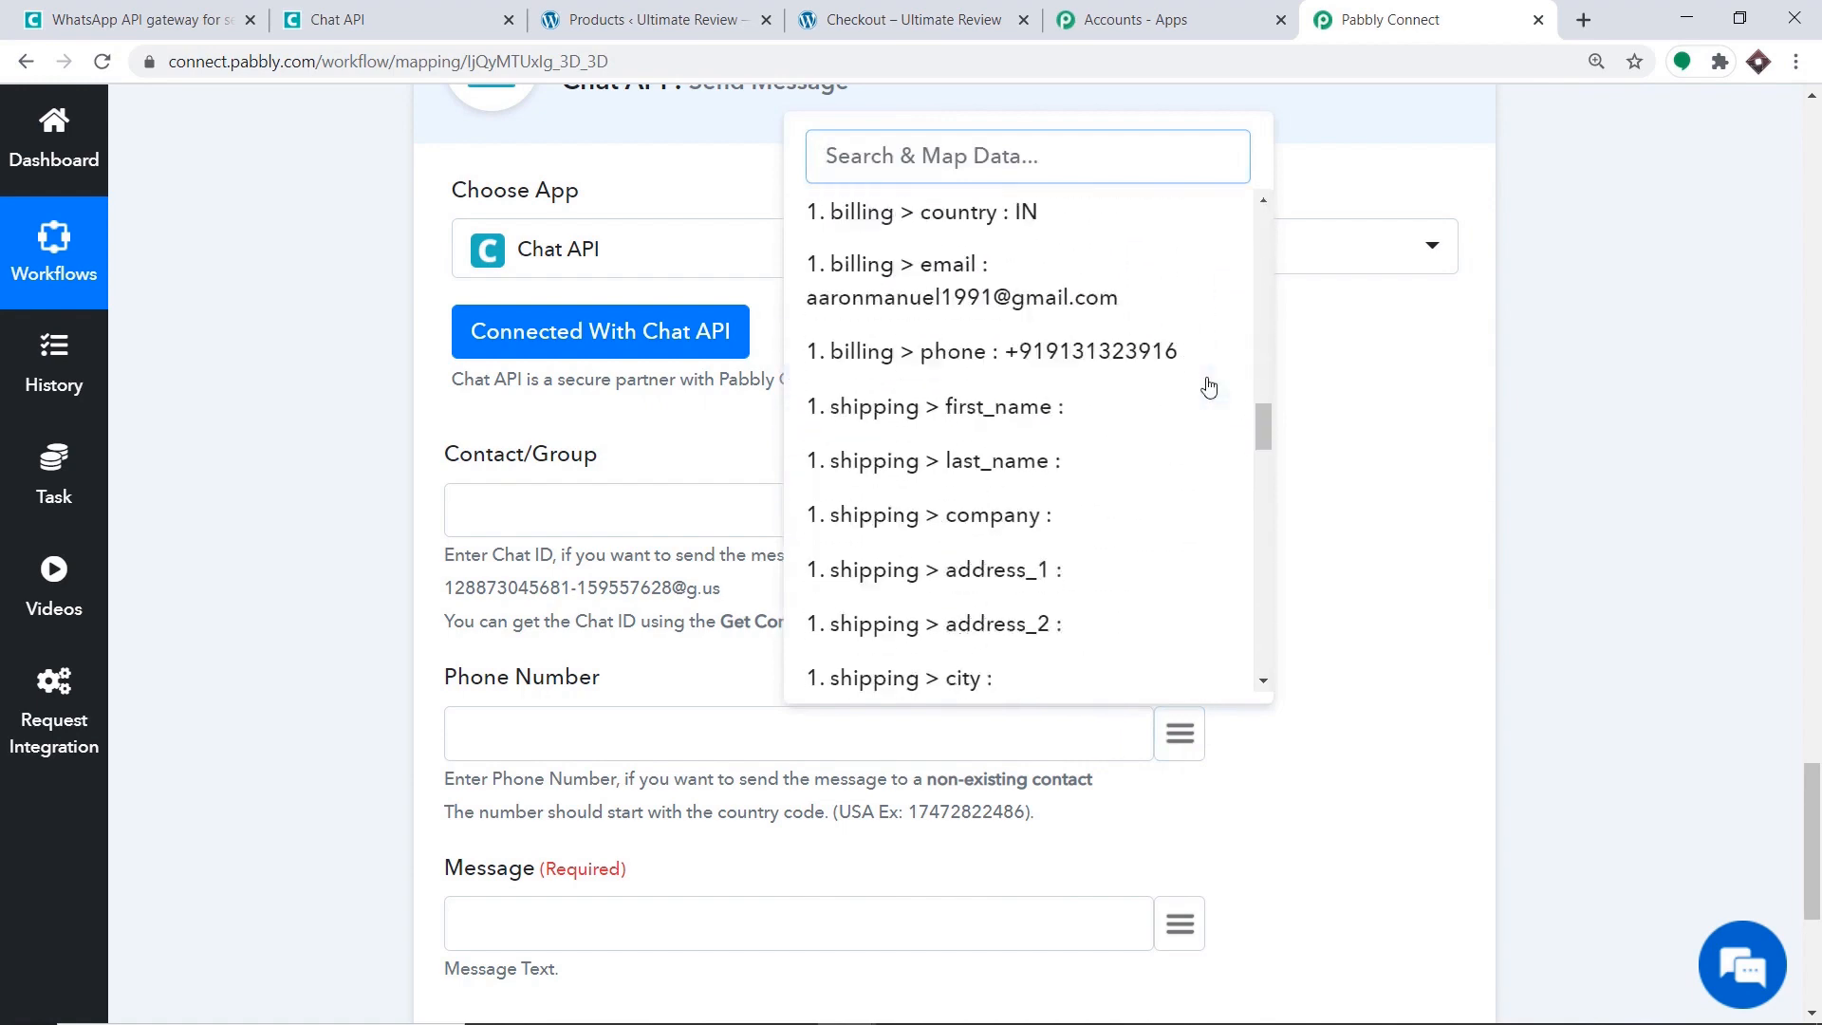
scroll(1209, 387, down, 5)
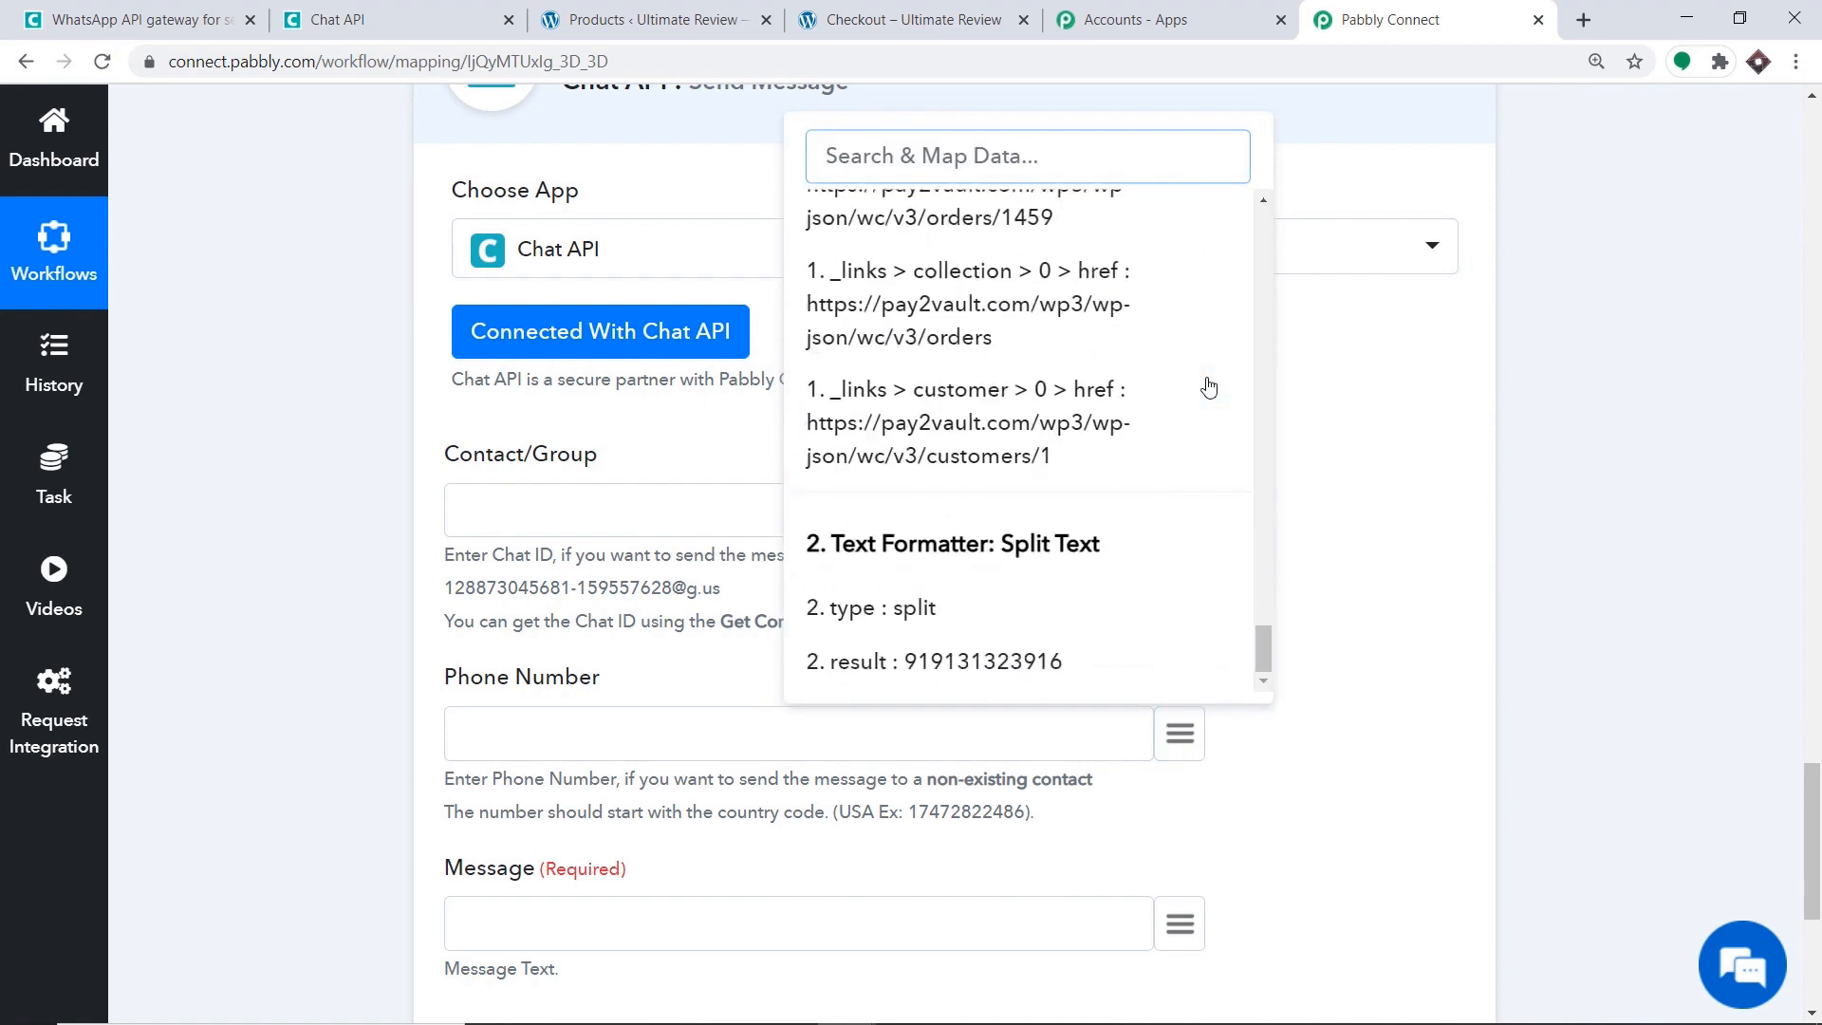
click(982, 663)
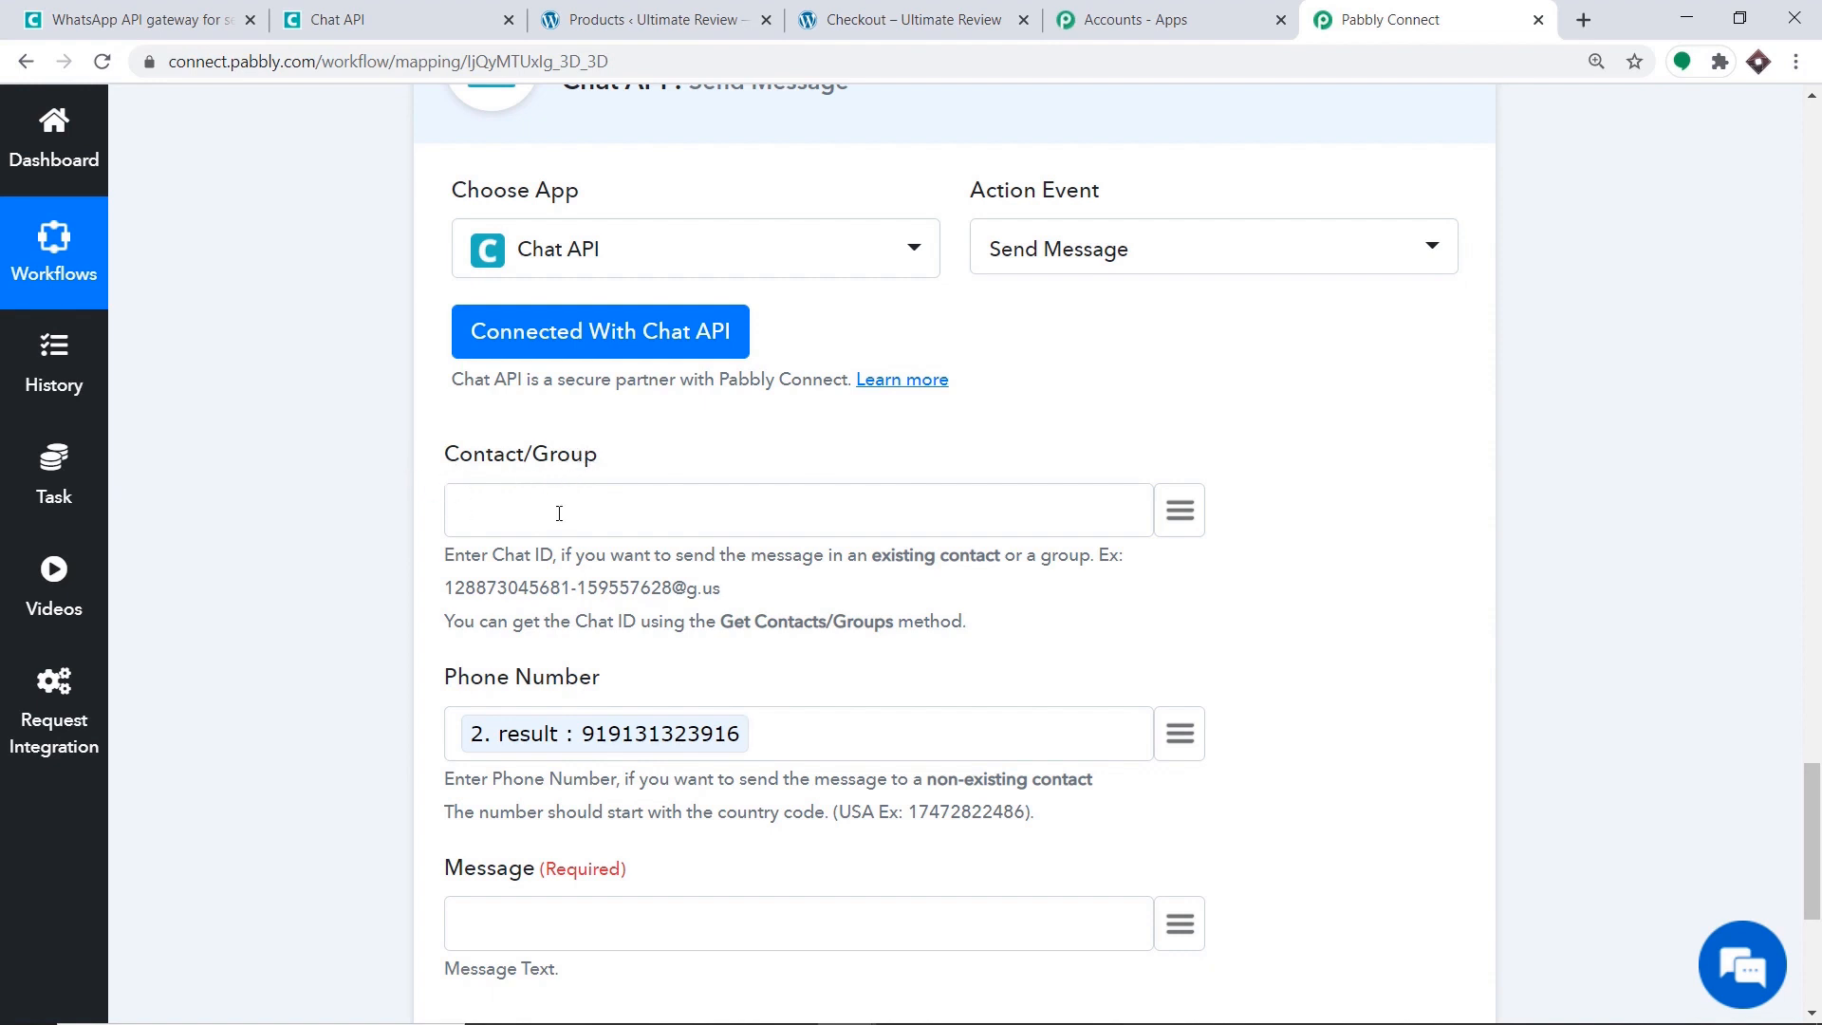
scroll(610, 487, down, 5)
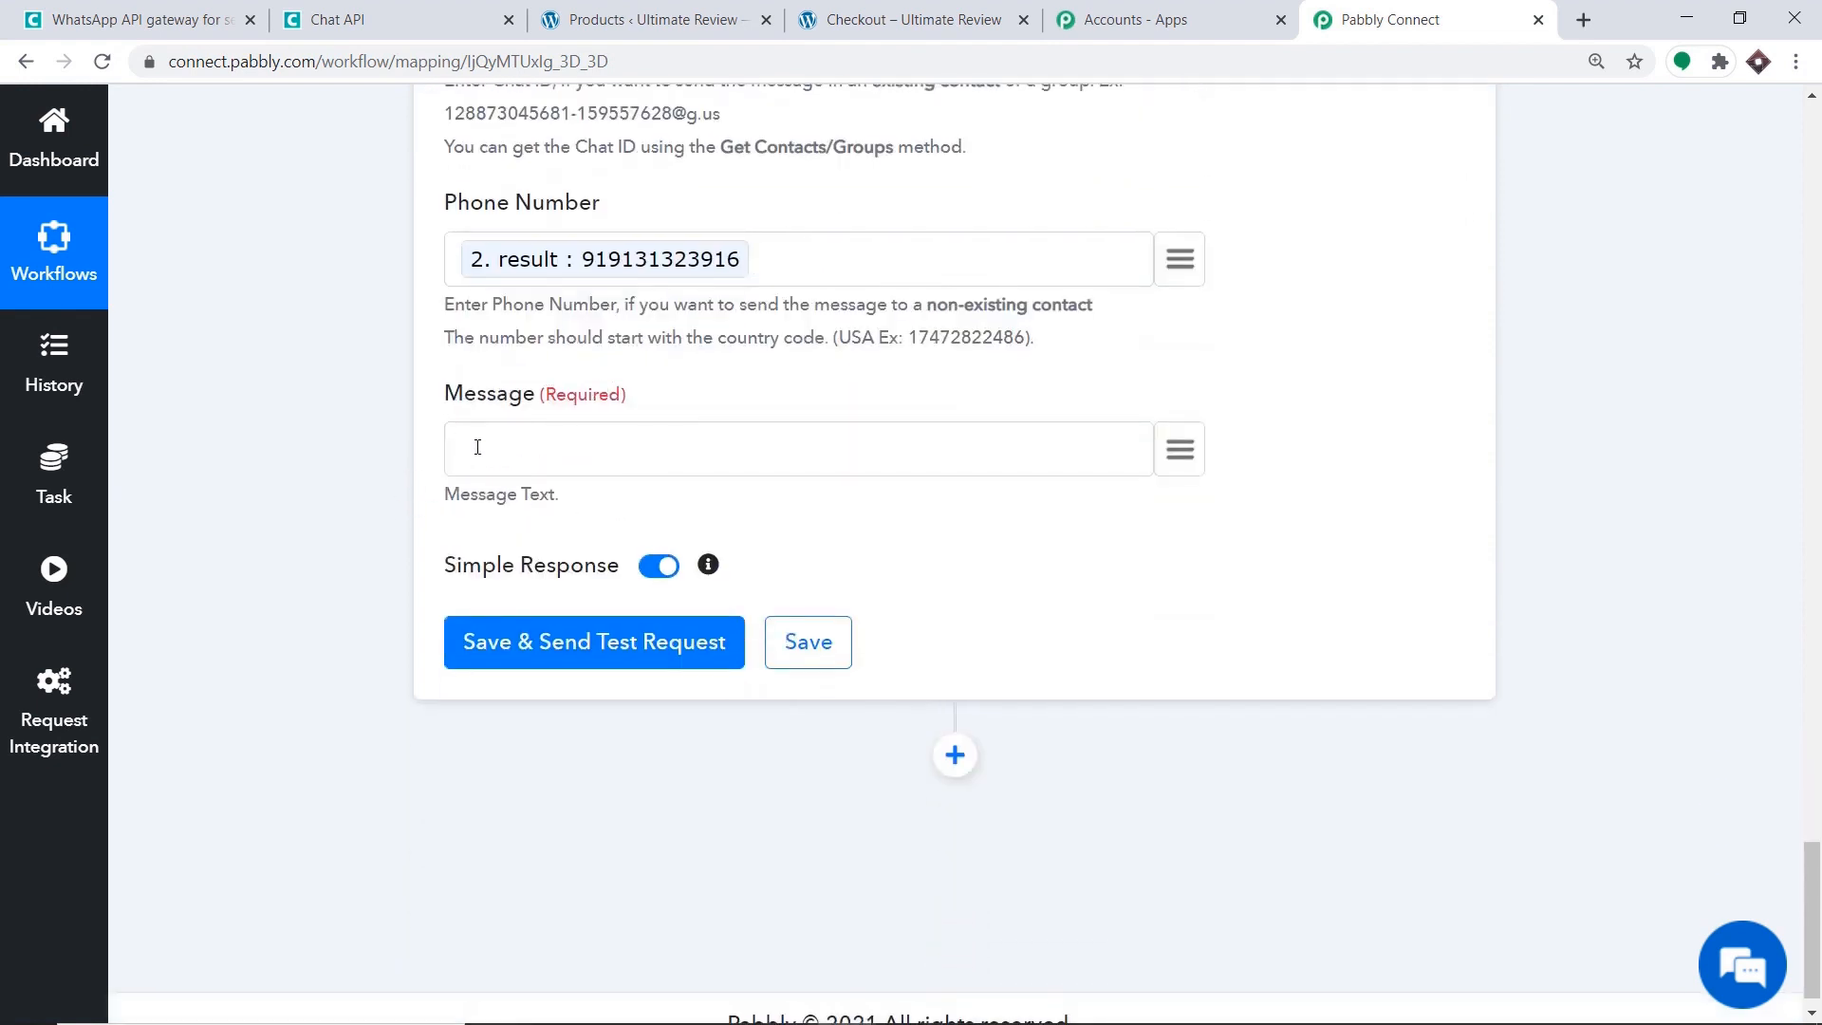
Start the Message with 'Thank You' followed by the mapped billing first and last name.
click(477, 447)
text(Thank You)
click(1175, 450)
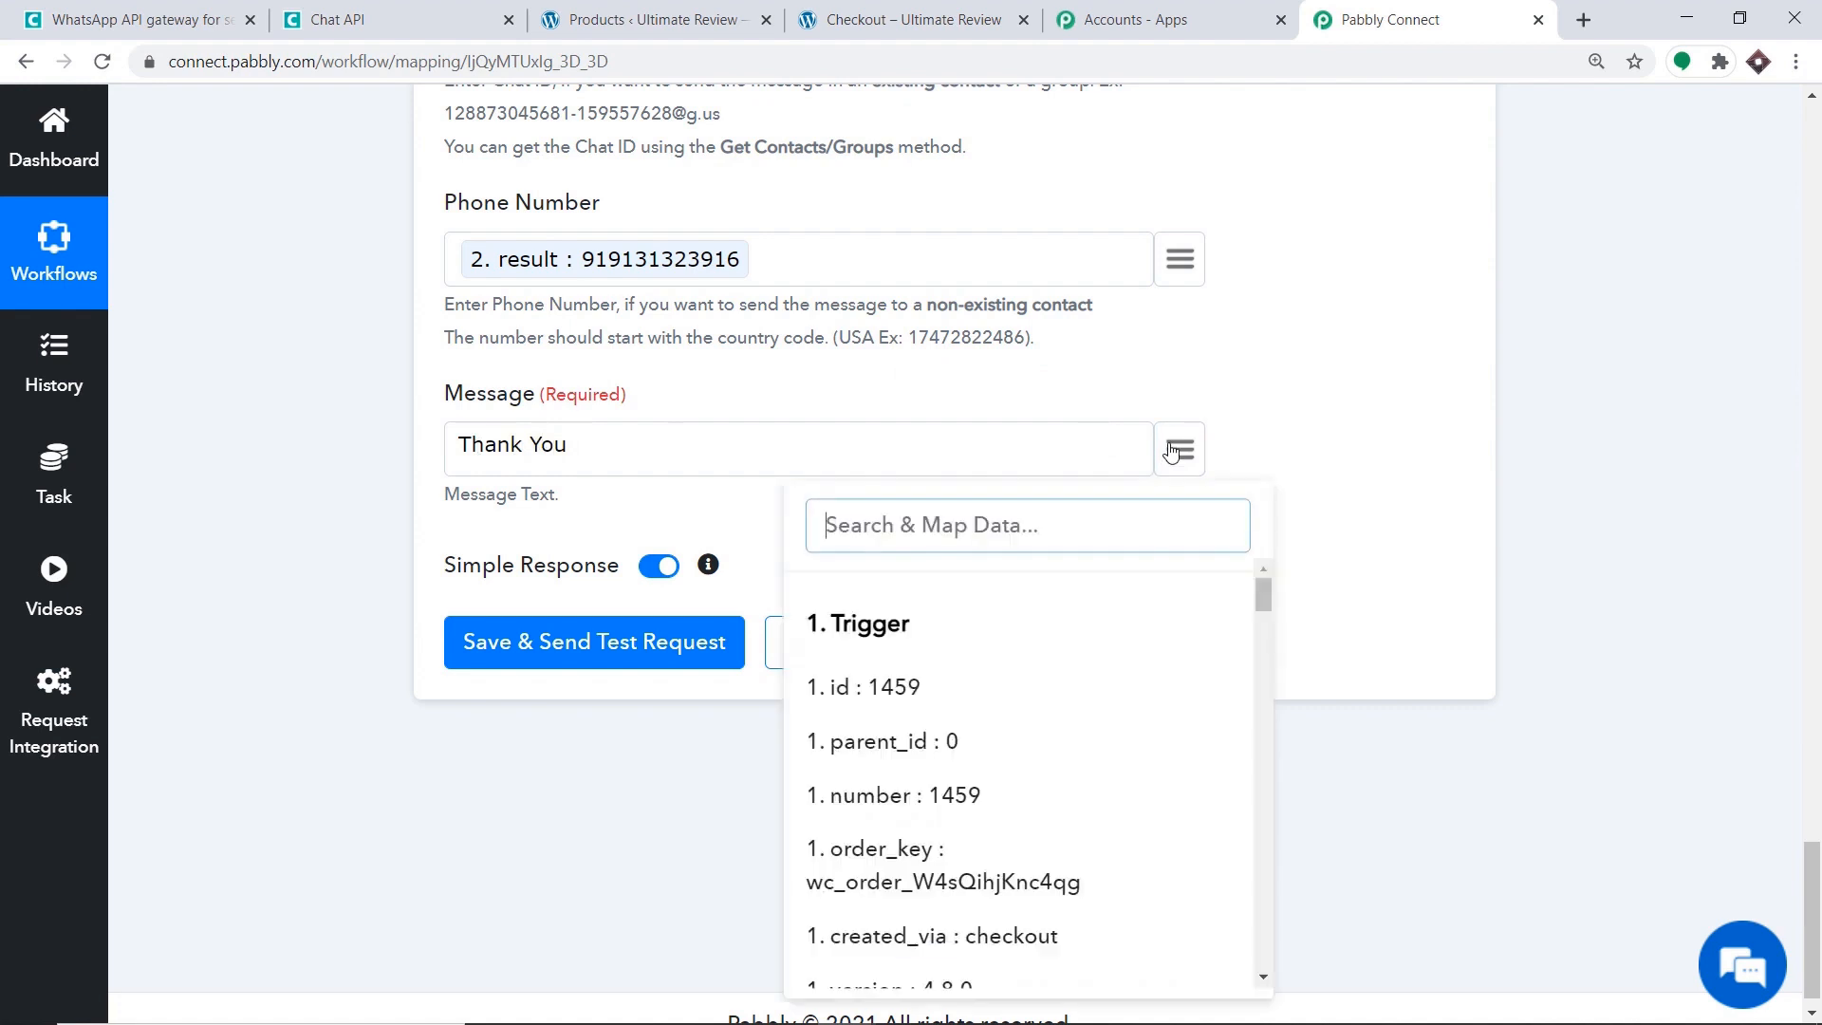
text(aar)
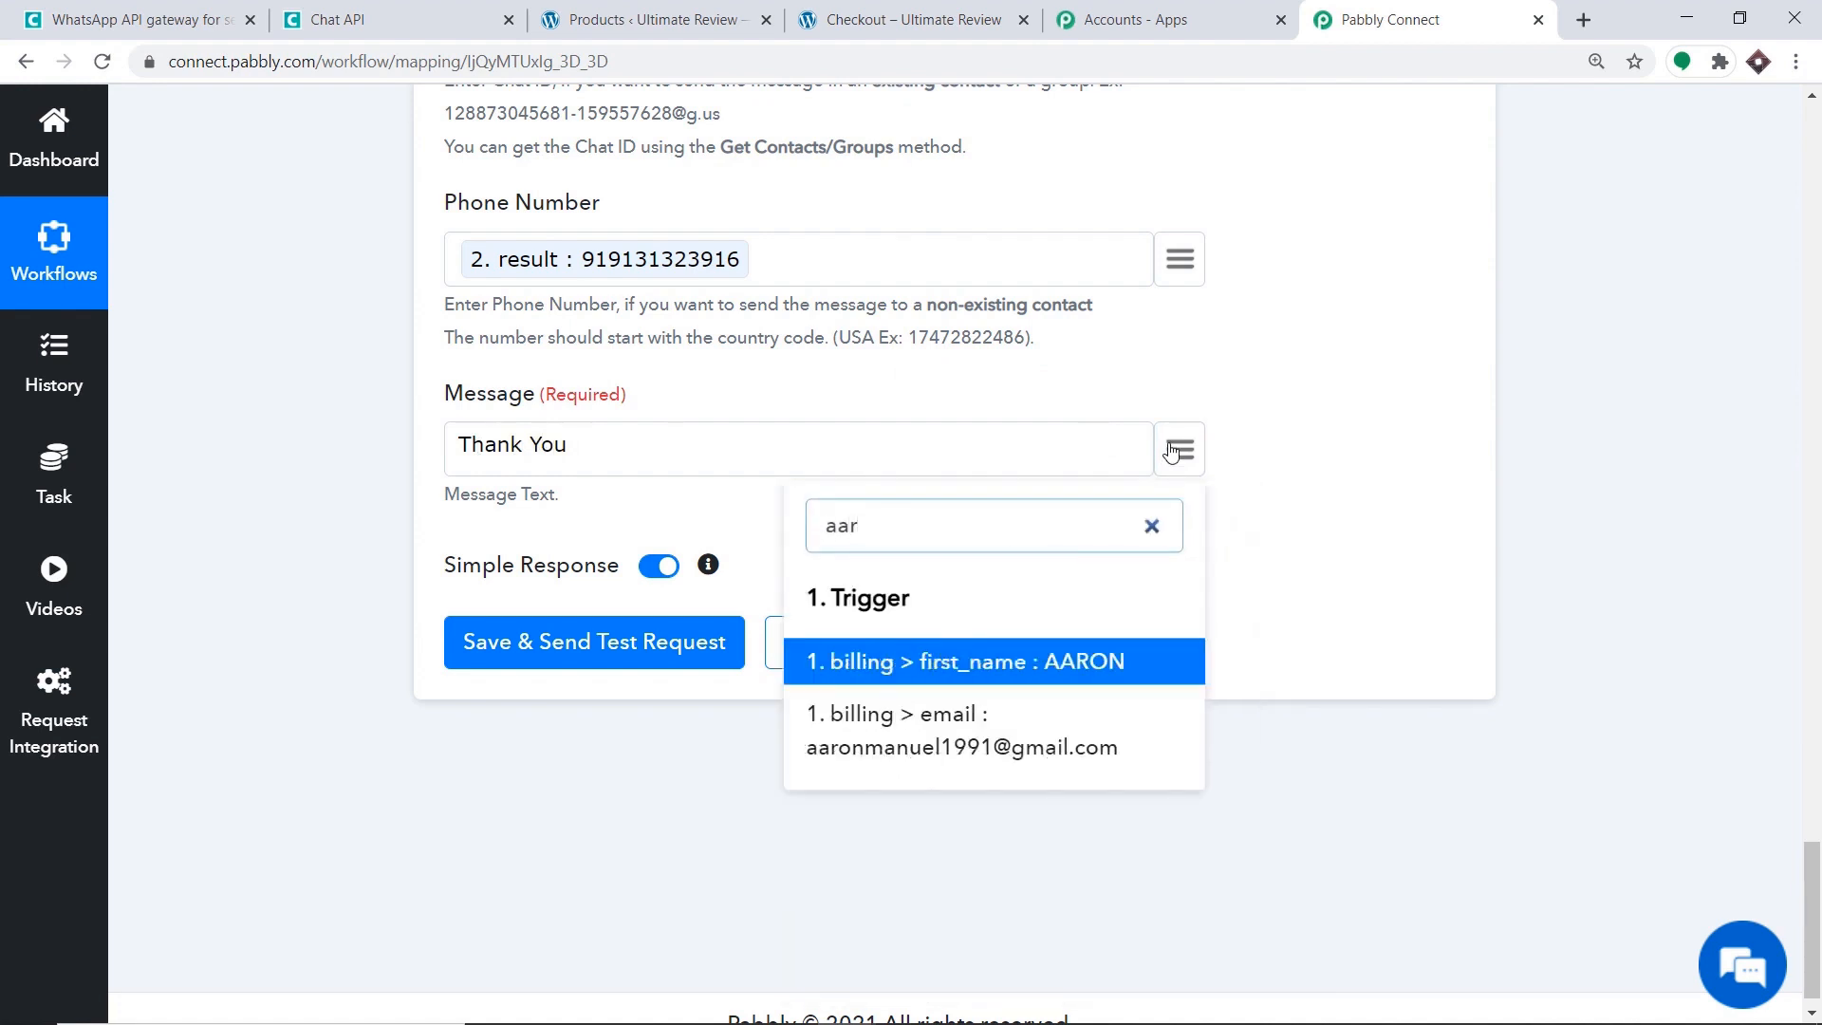
click(1040, 663)
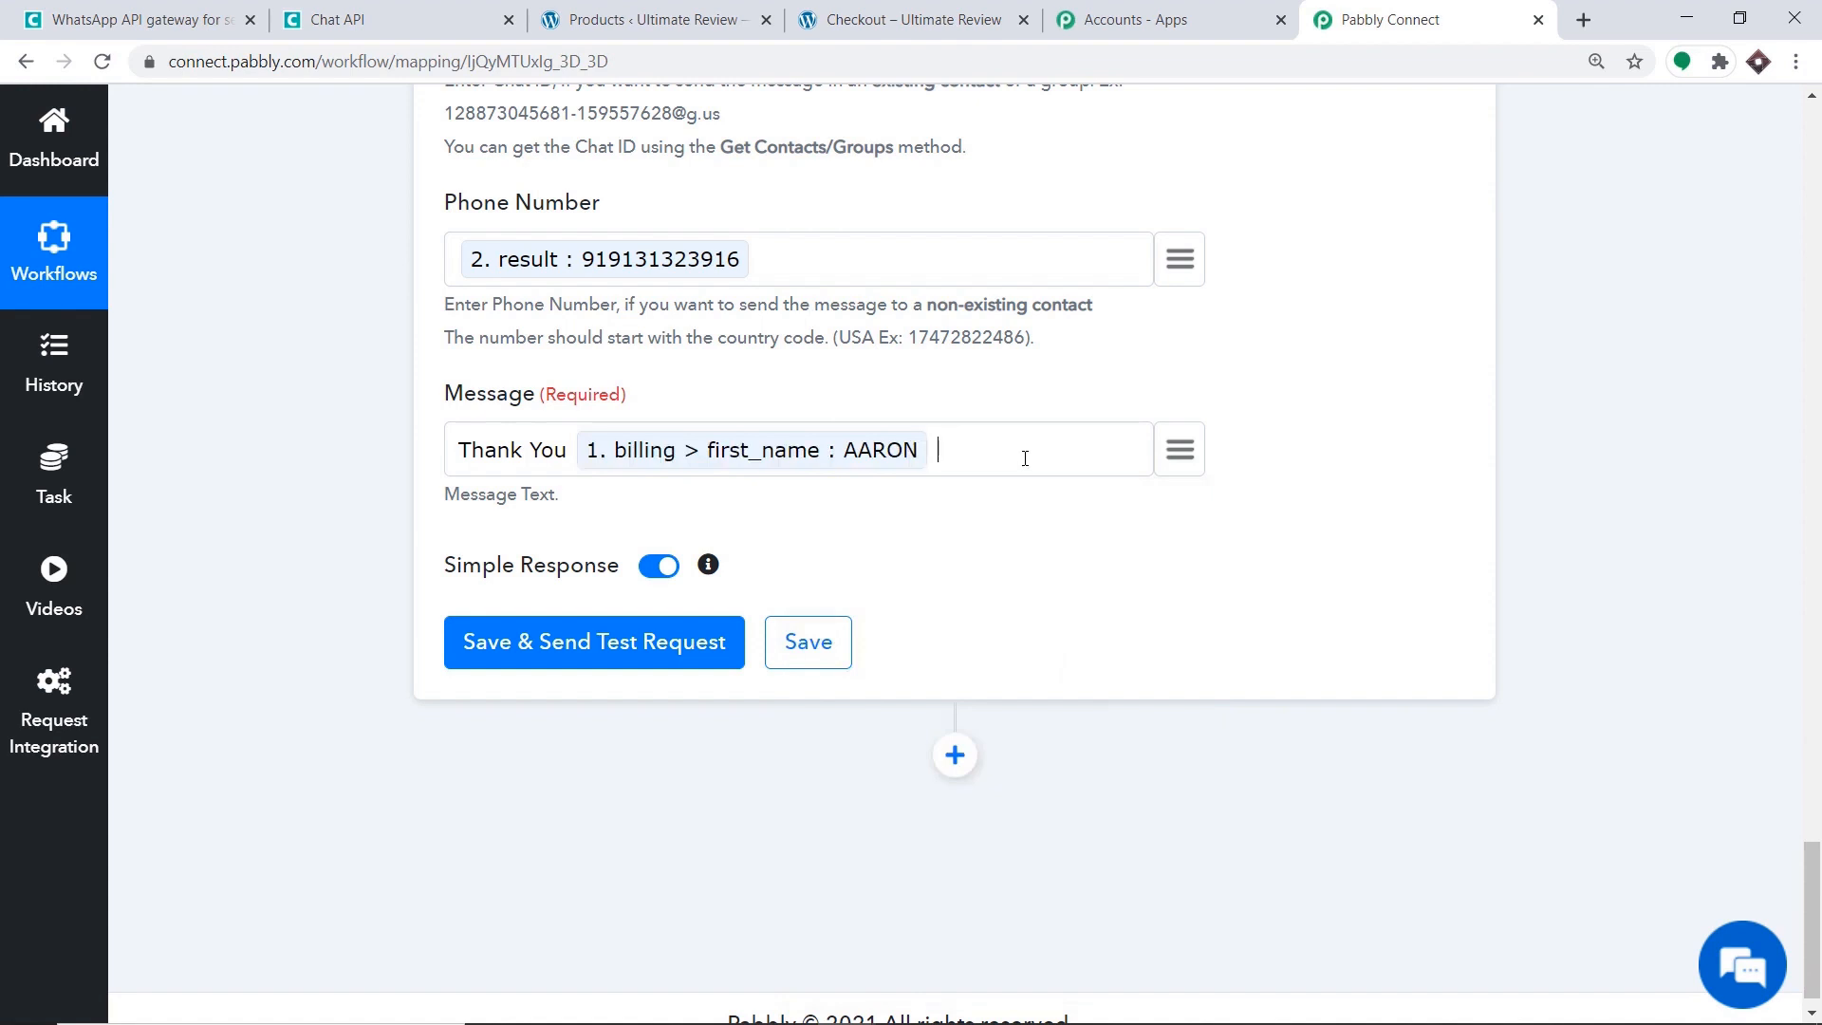
click(1175, 452)
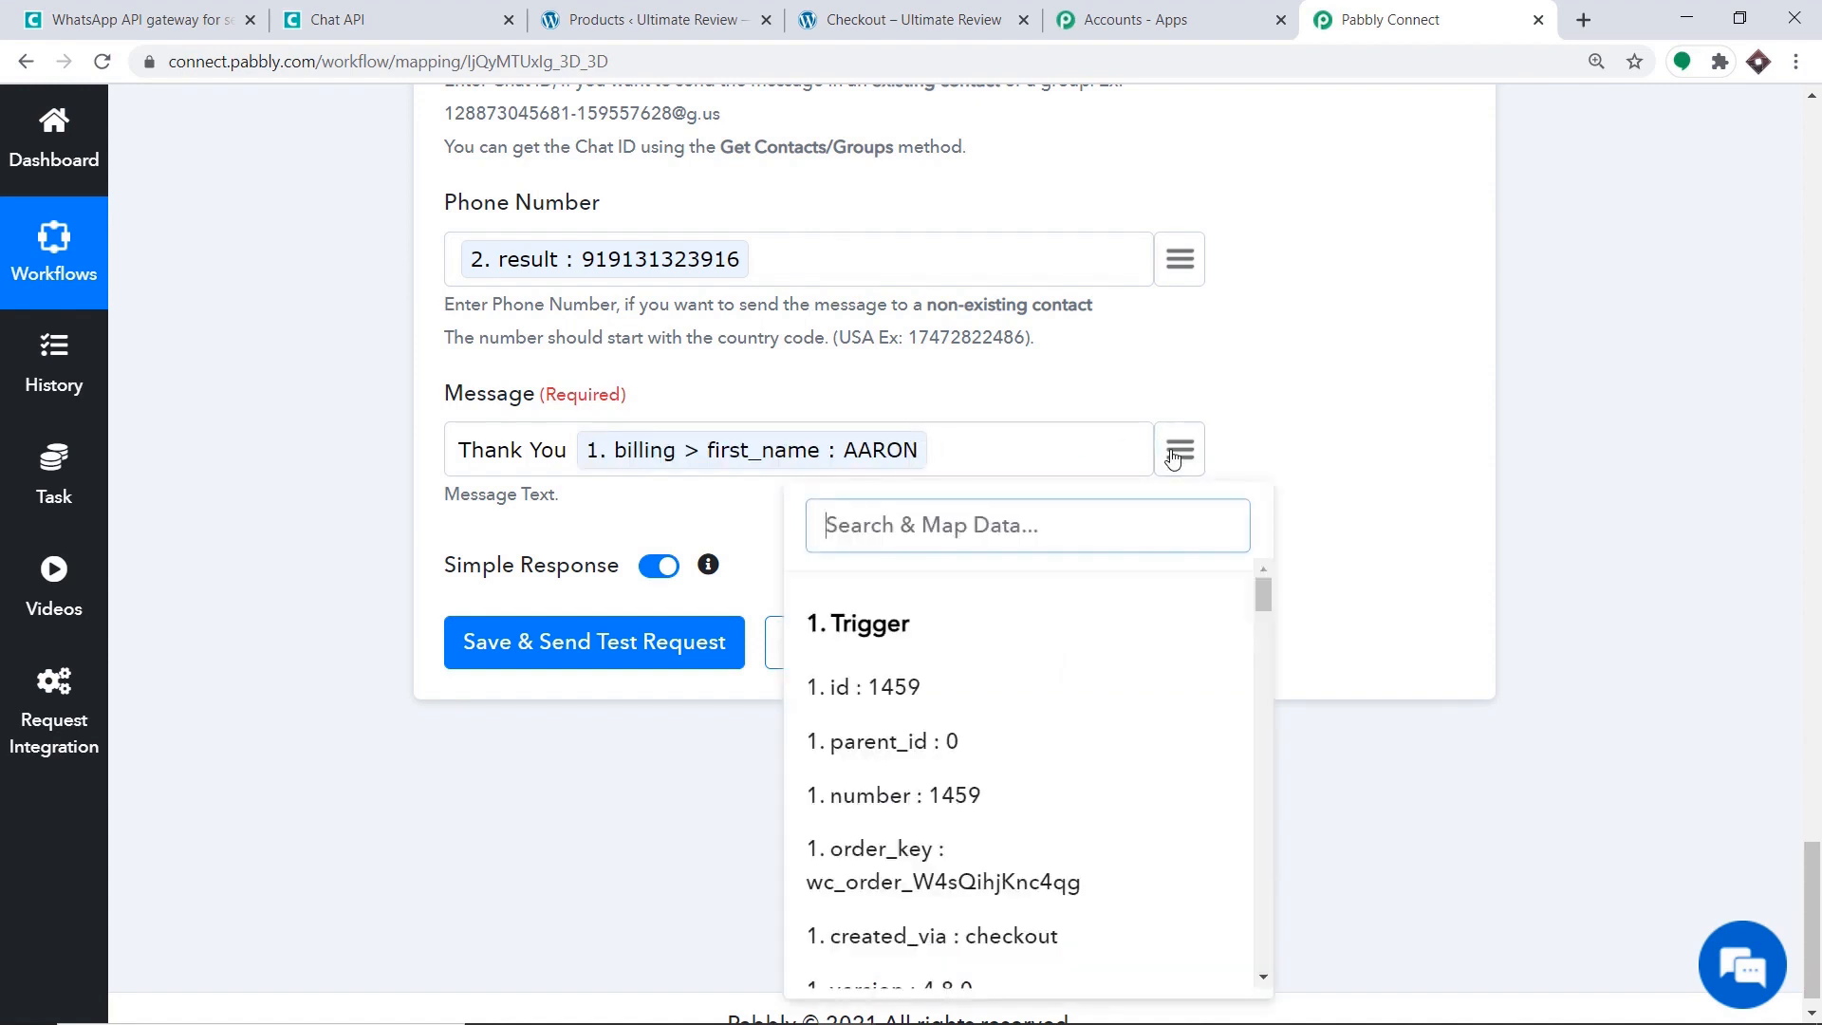
text(Man)
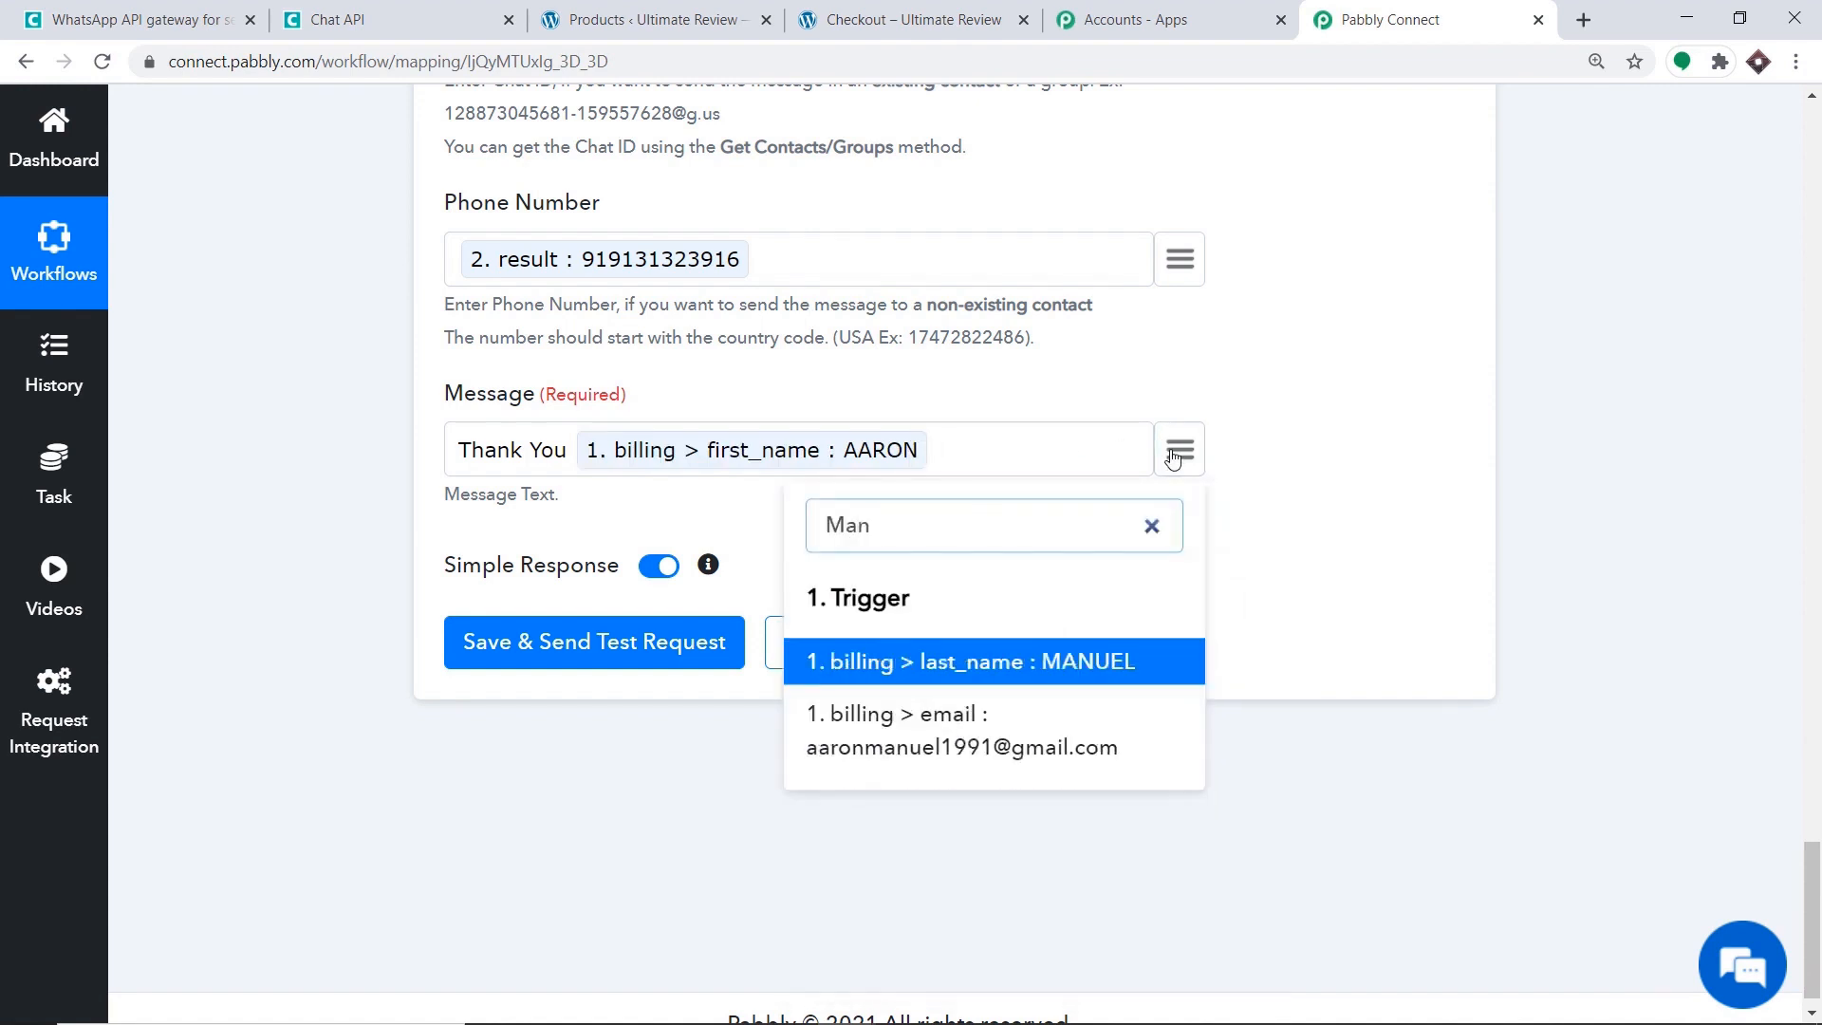
click(978, 659)
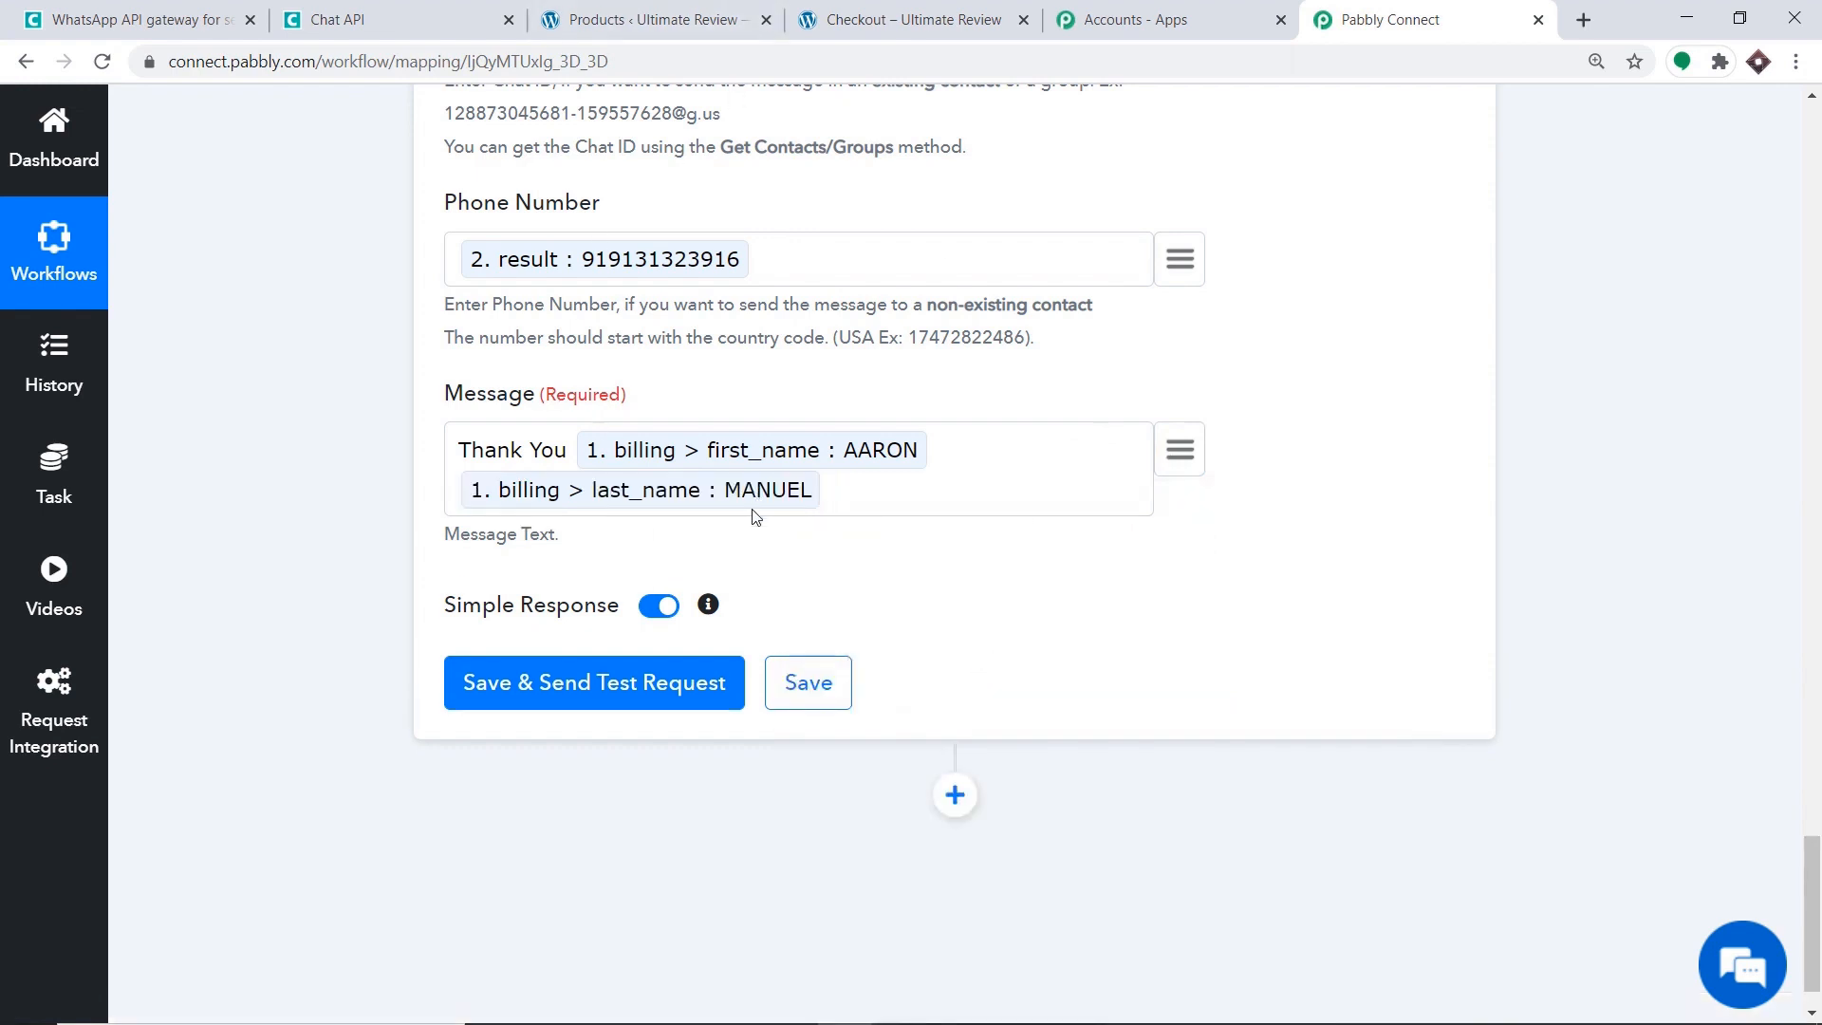
Add 'and your purchase of', the mapped product name One Plus Phone, and 'is succesful a'.
click(856, 498)
text(and your purchase of)
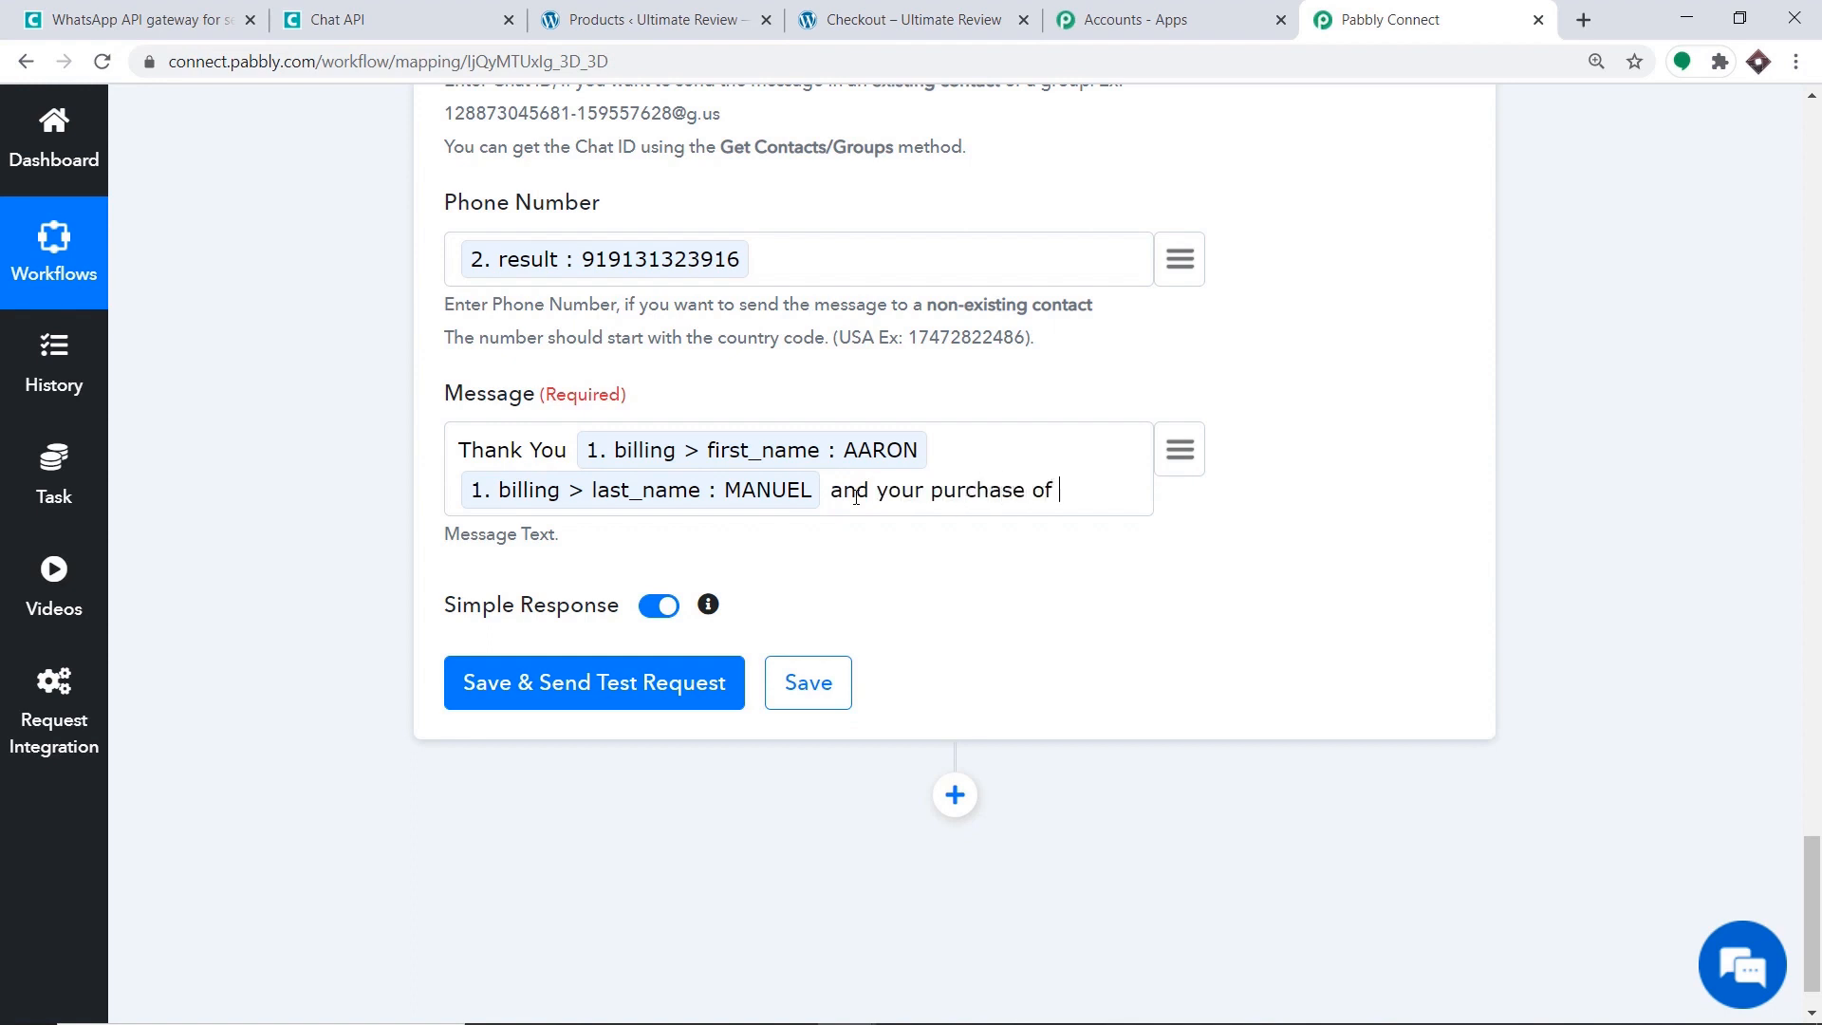
click(1193, 446)
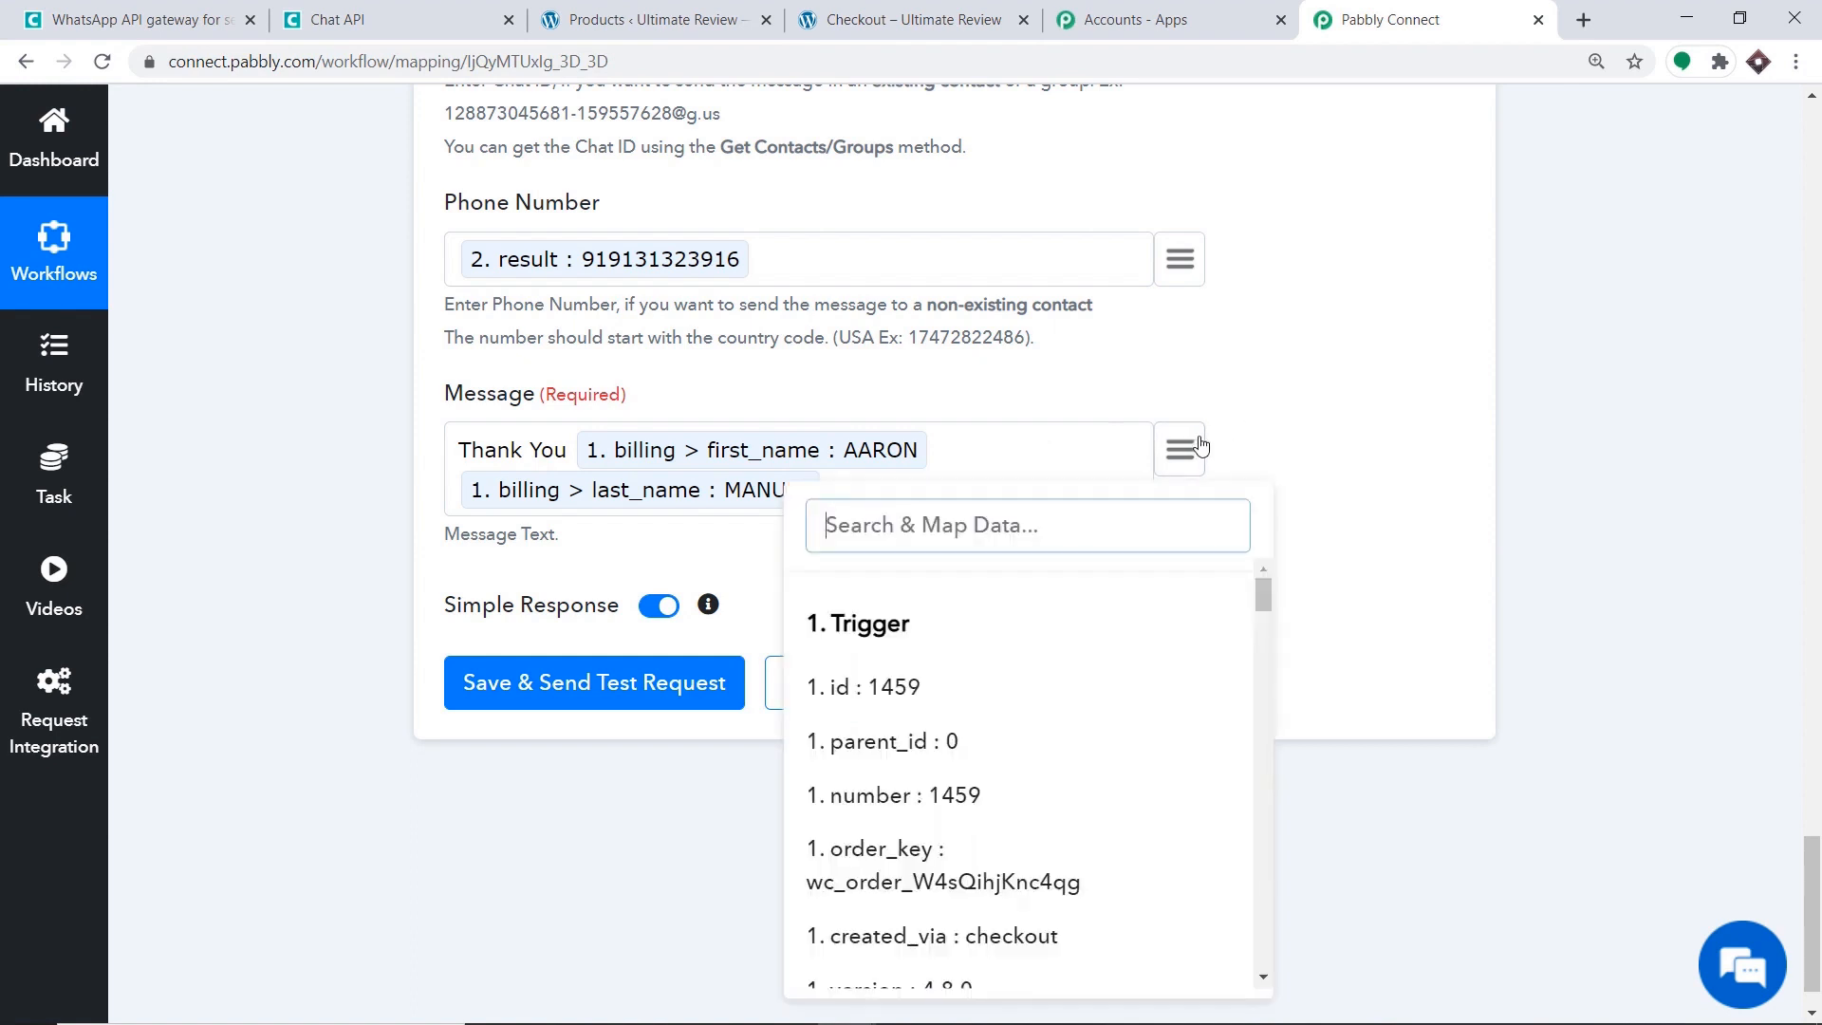
text(prod)
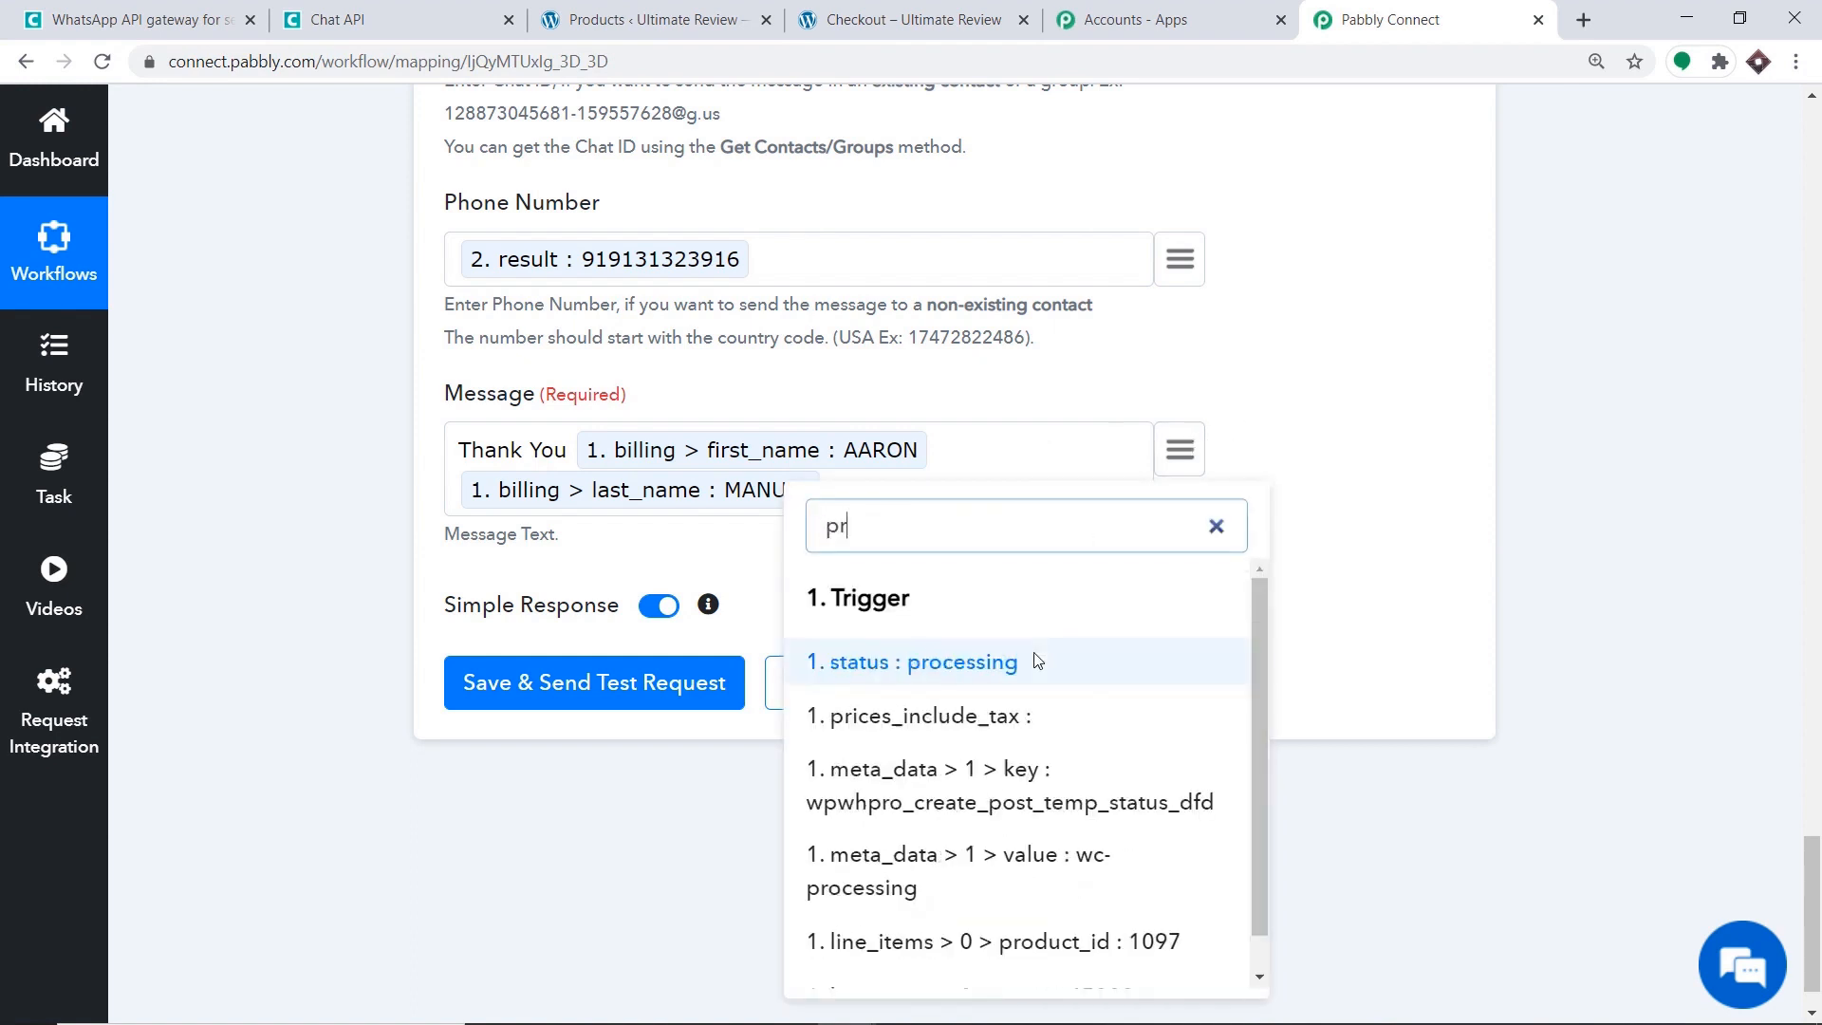
key(BackSpace)
key(BackSpace)
key(BackSpace)
key(BackSpace)
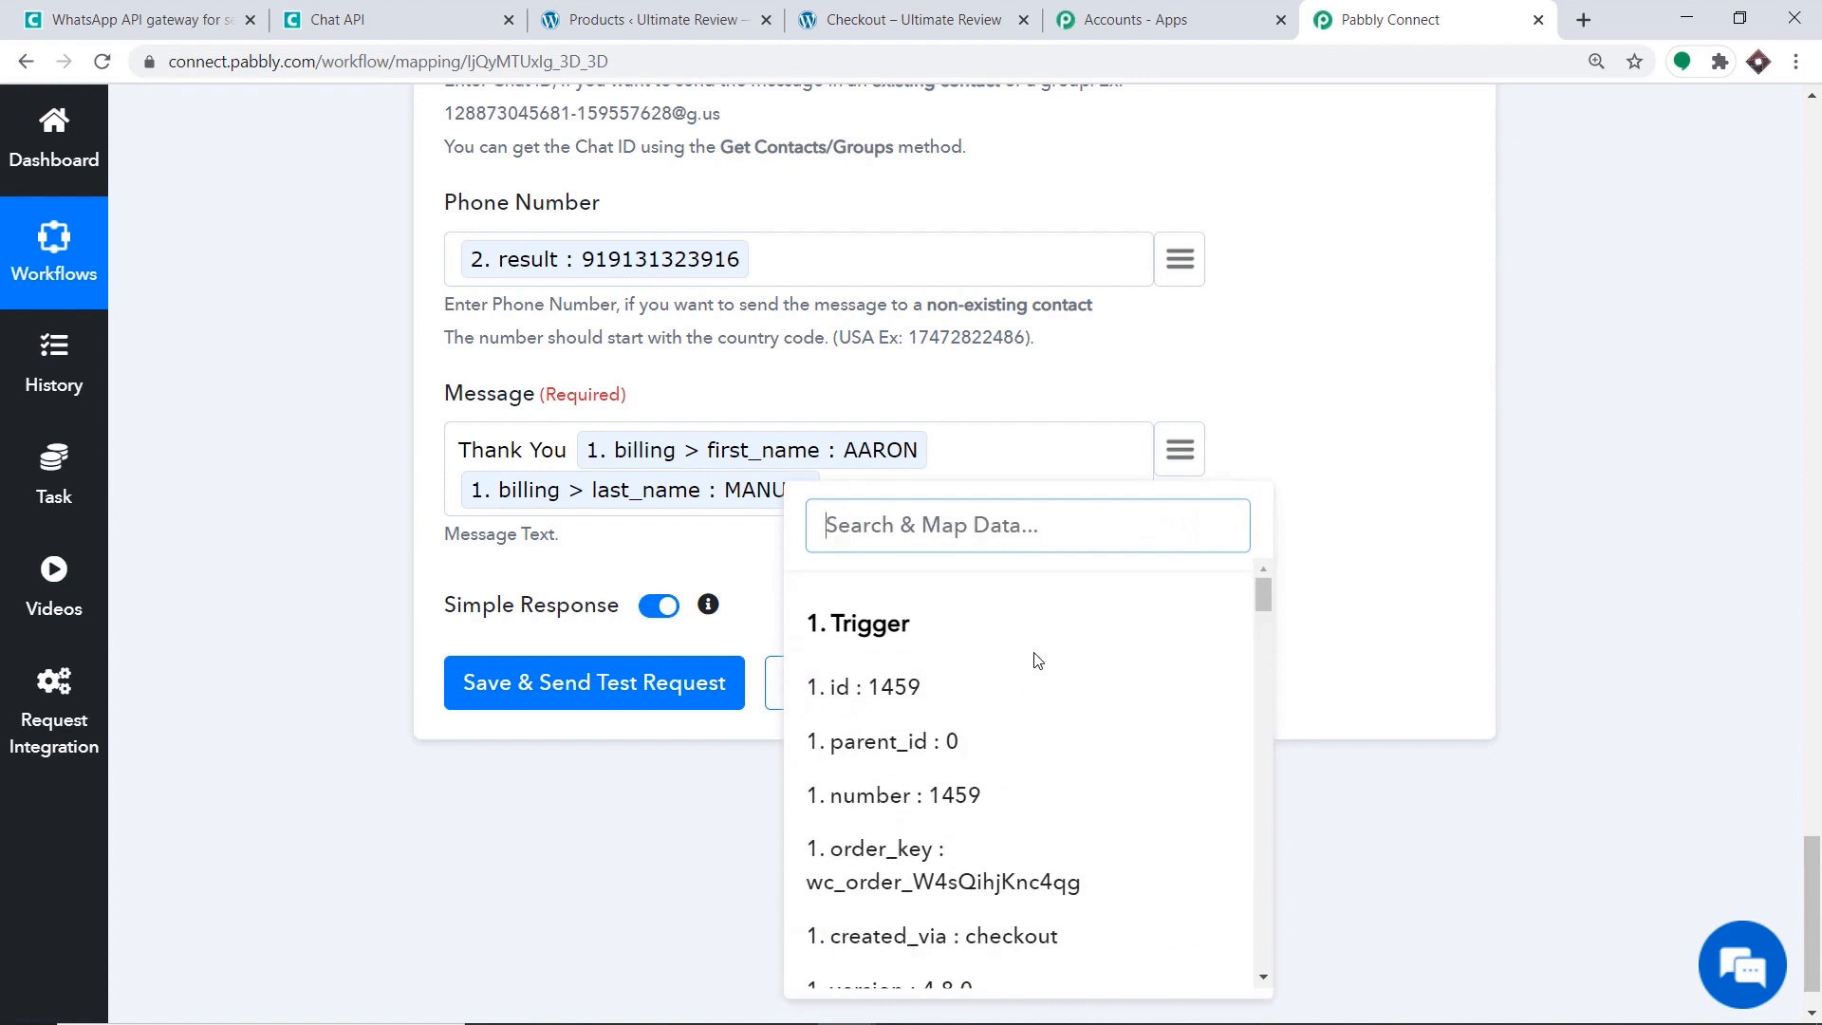
text(one)
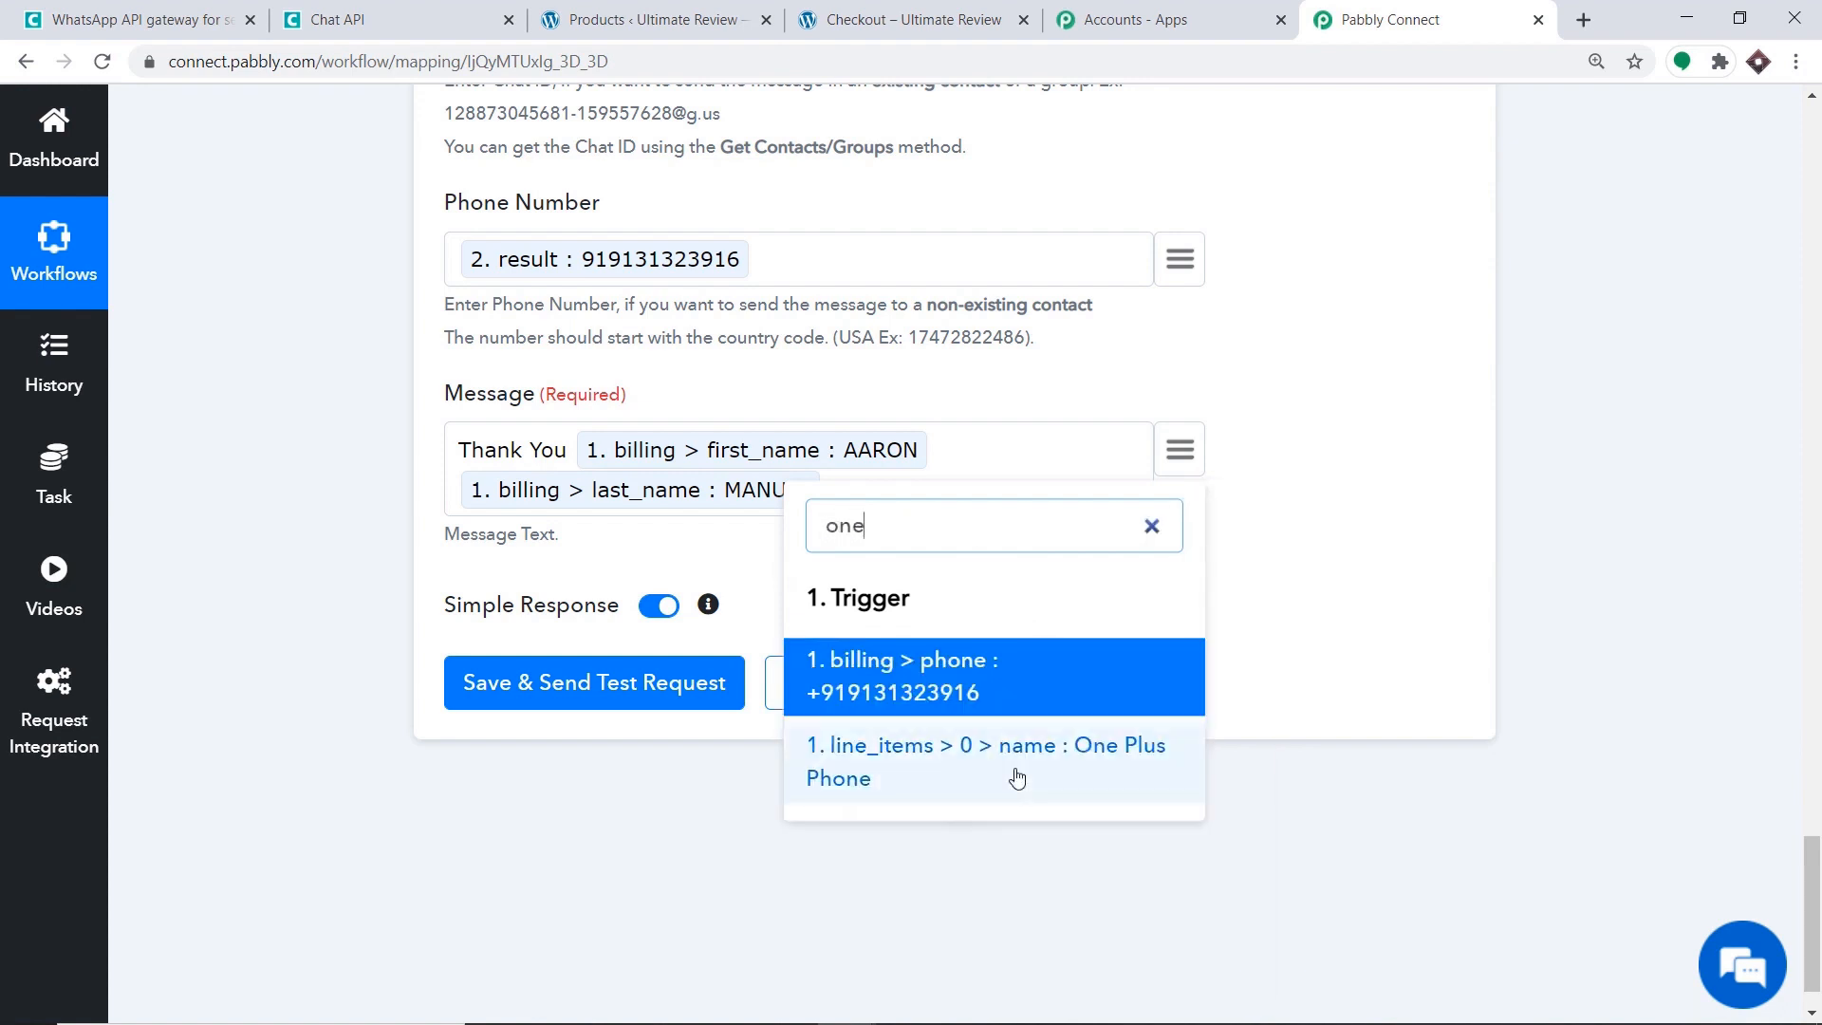
click(1011, 772)
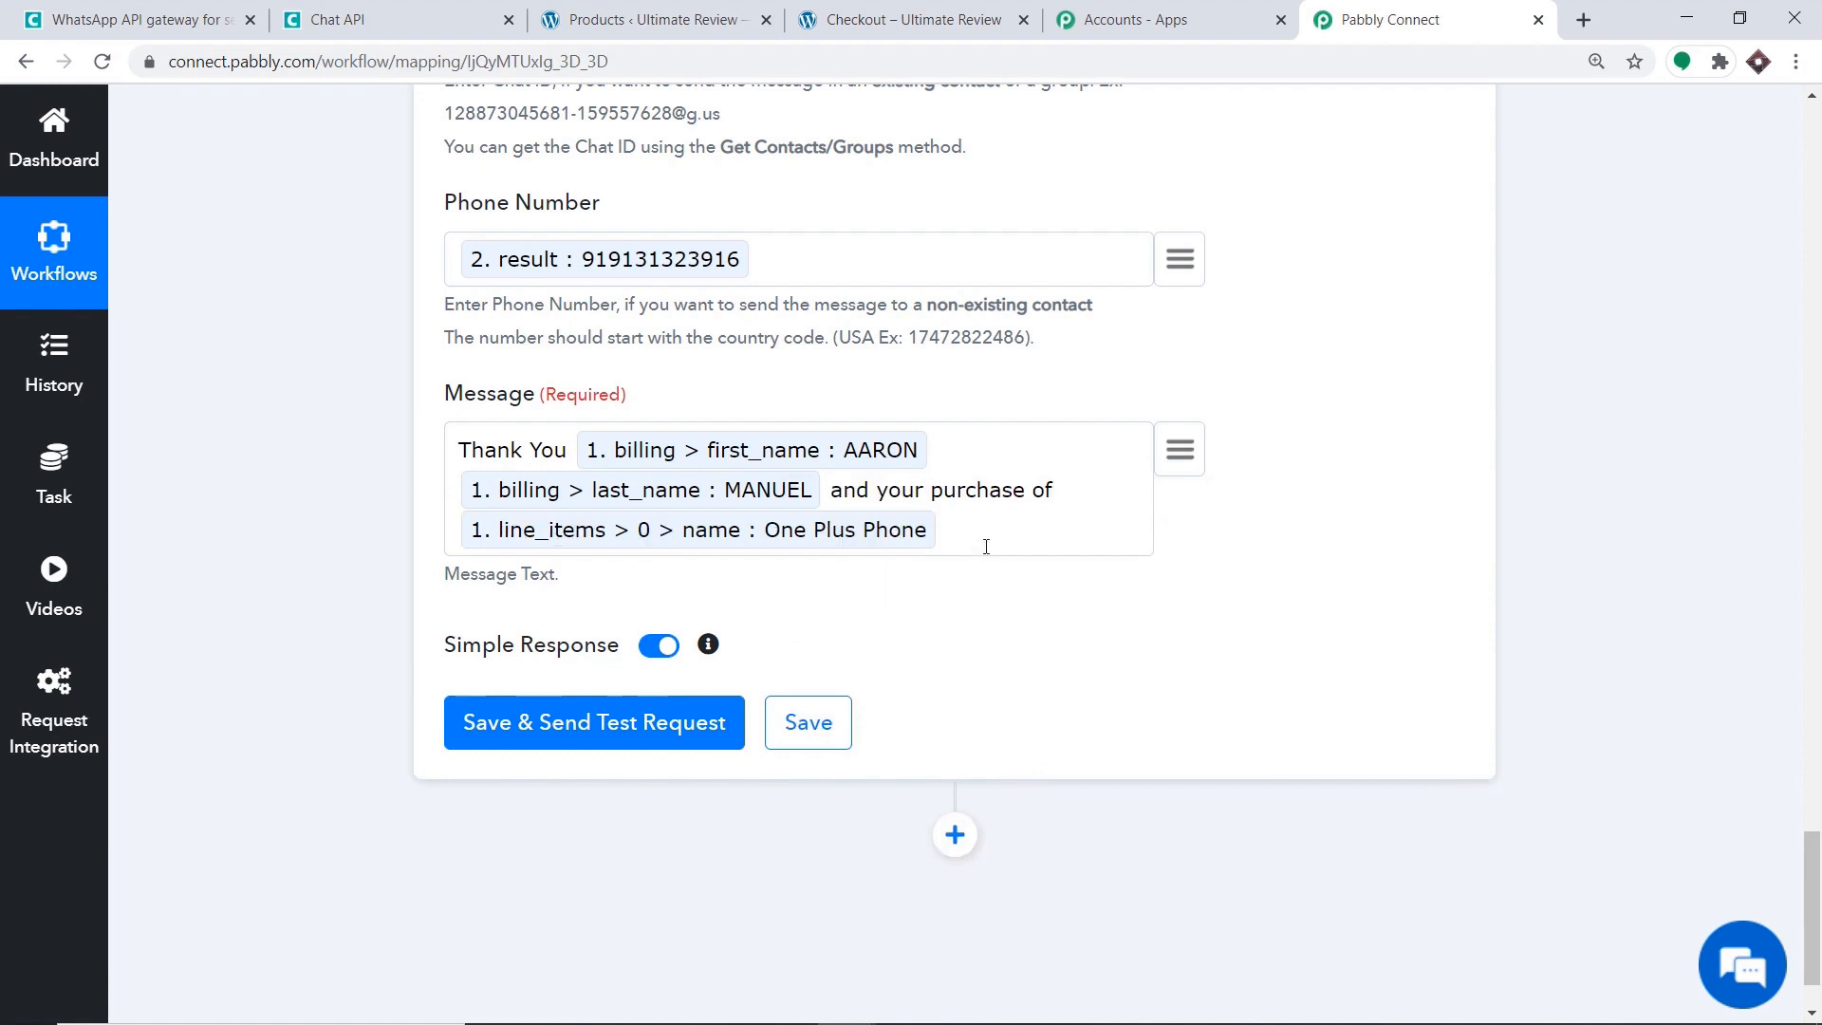
text(is succesf)
text(ul)
text( a)
Continue with '.The product will be delivered at this address' and the mapped billing street address.
text(.The d)
key(BackSpace)
text(prod)
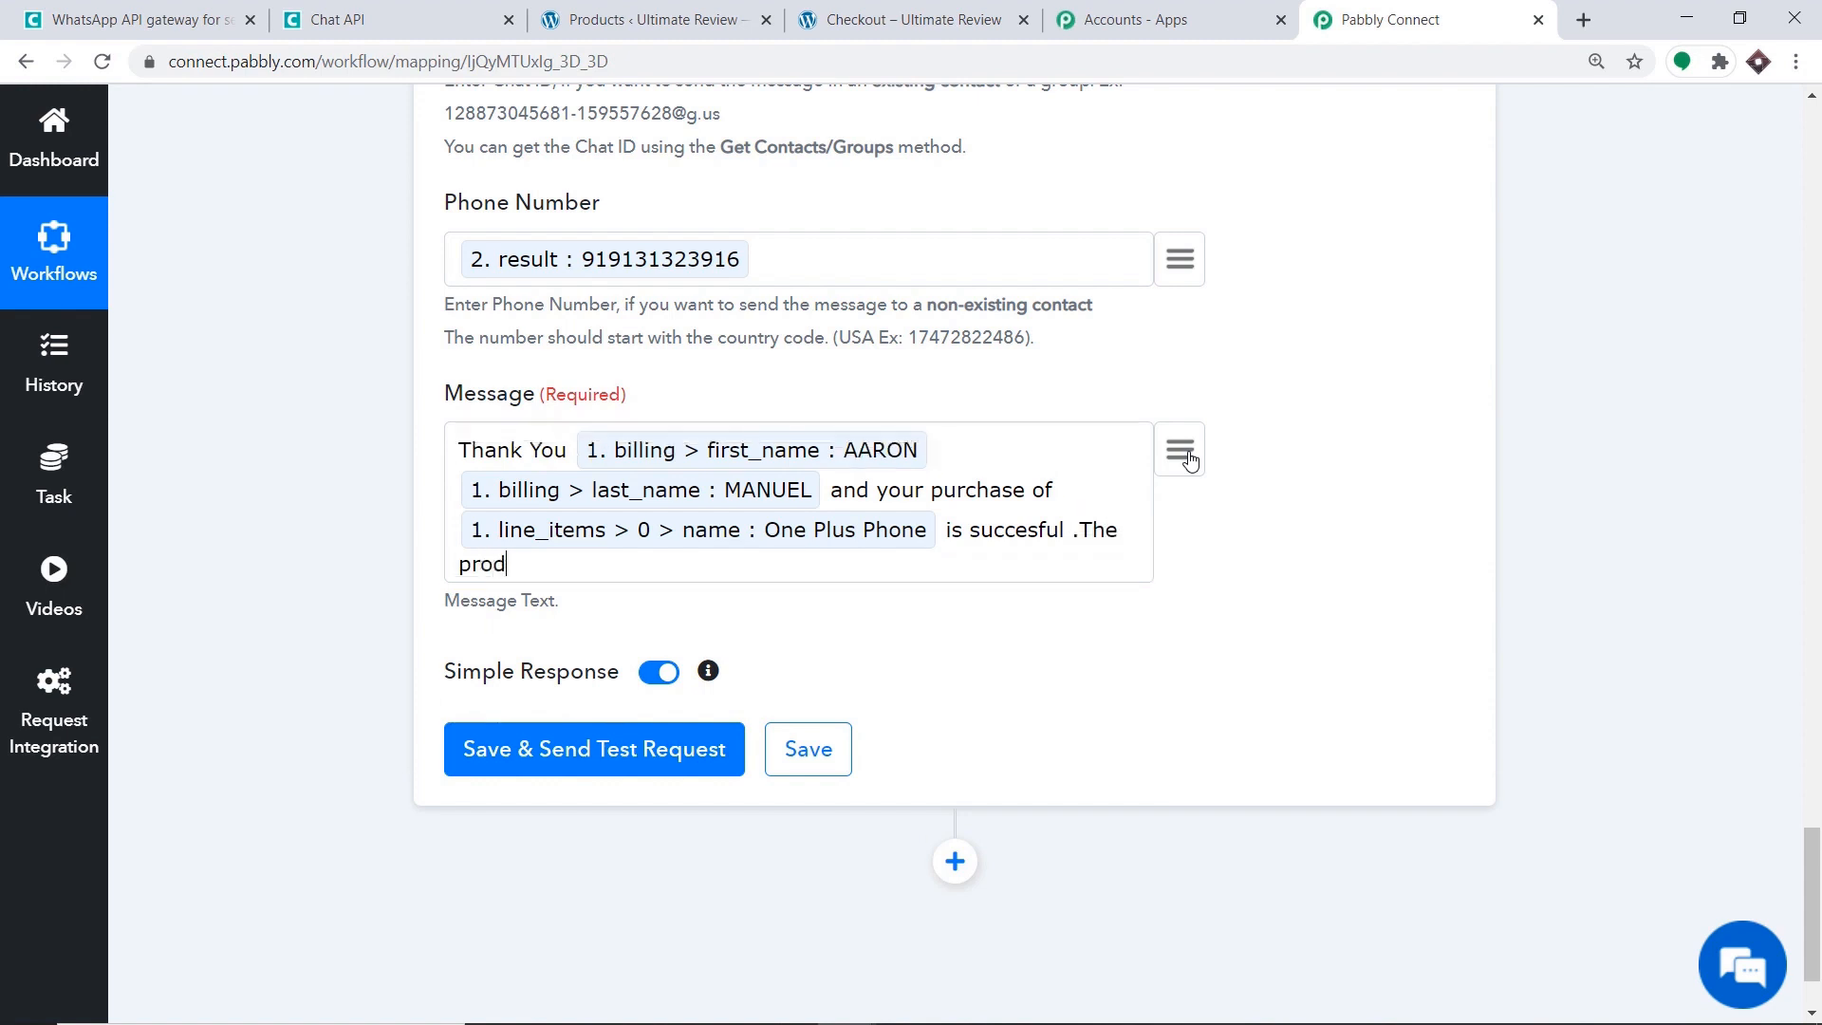
text(uct will be delivered at t)
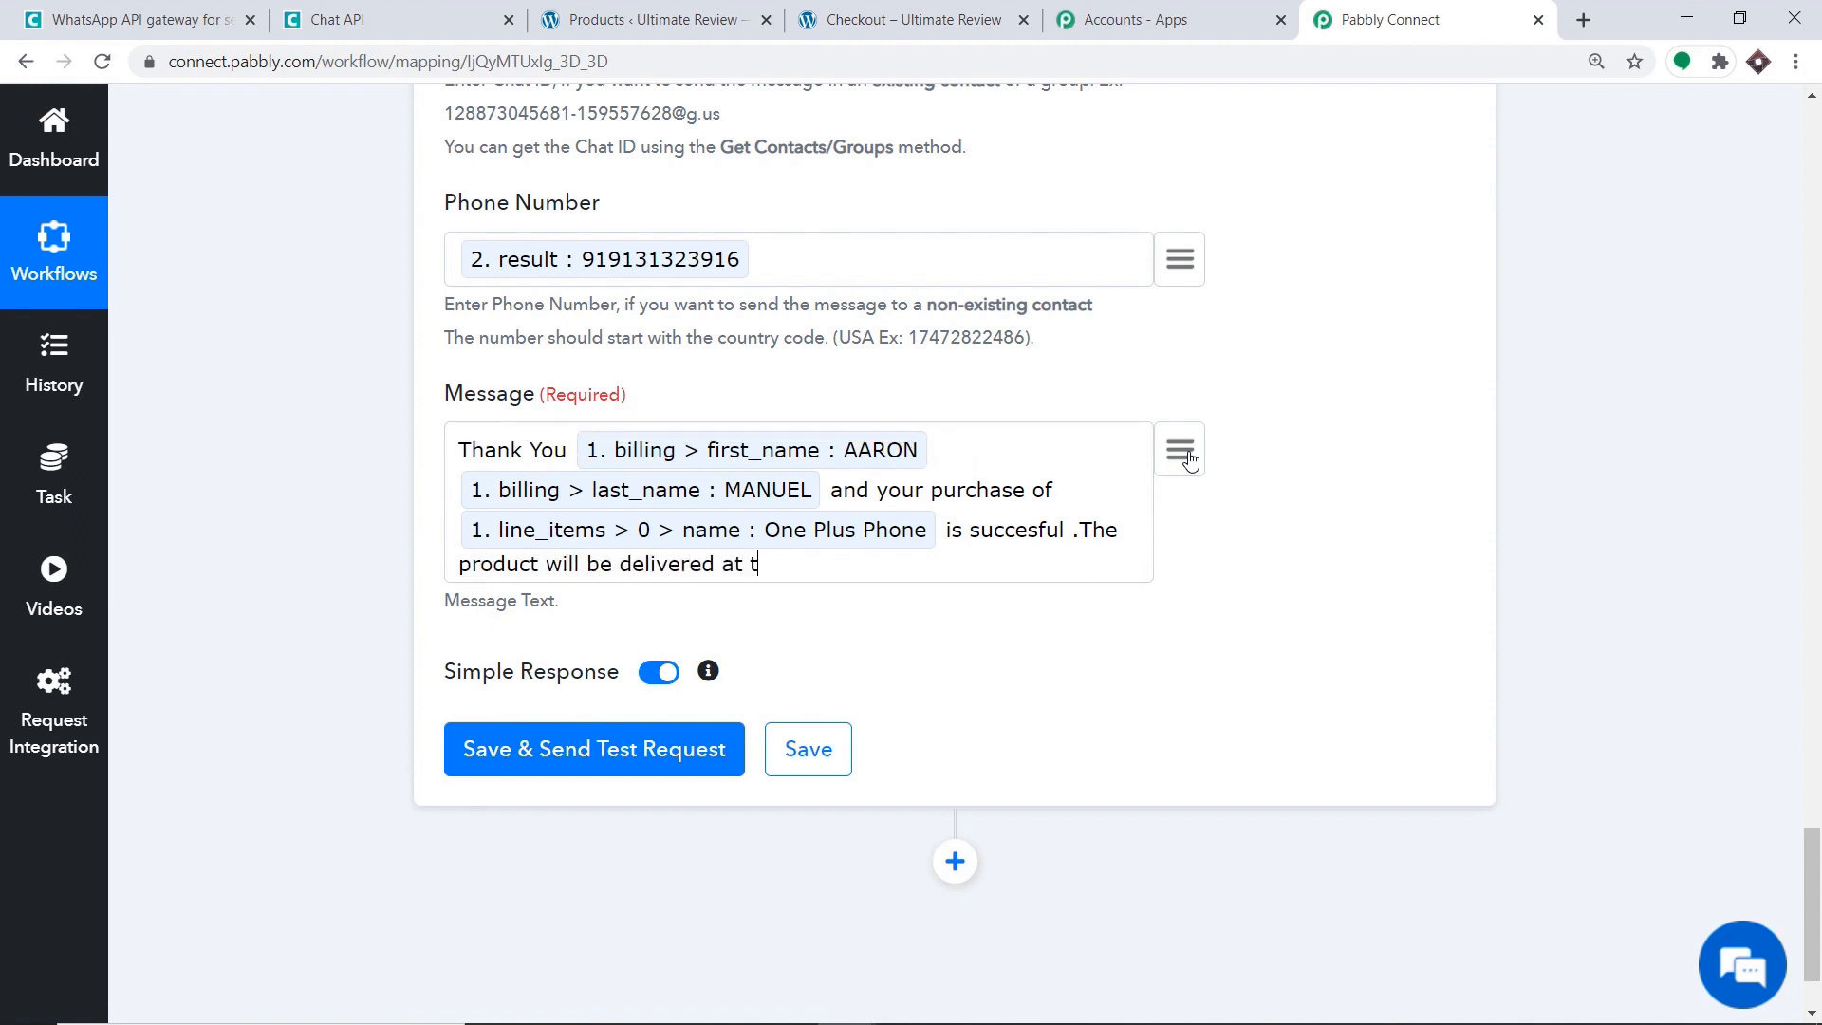
text(his address)
click(1188, 457)
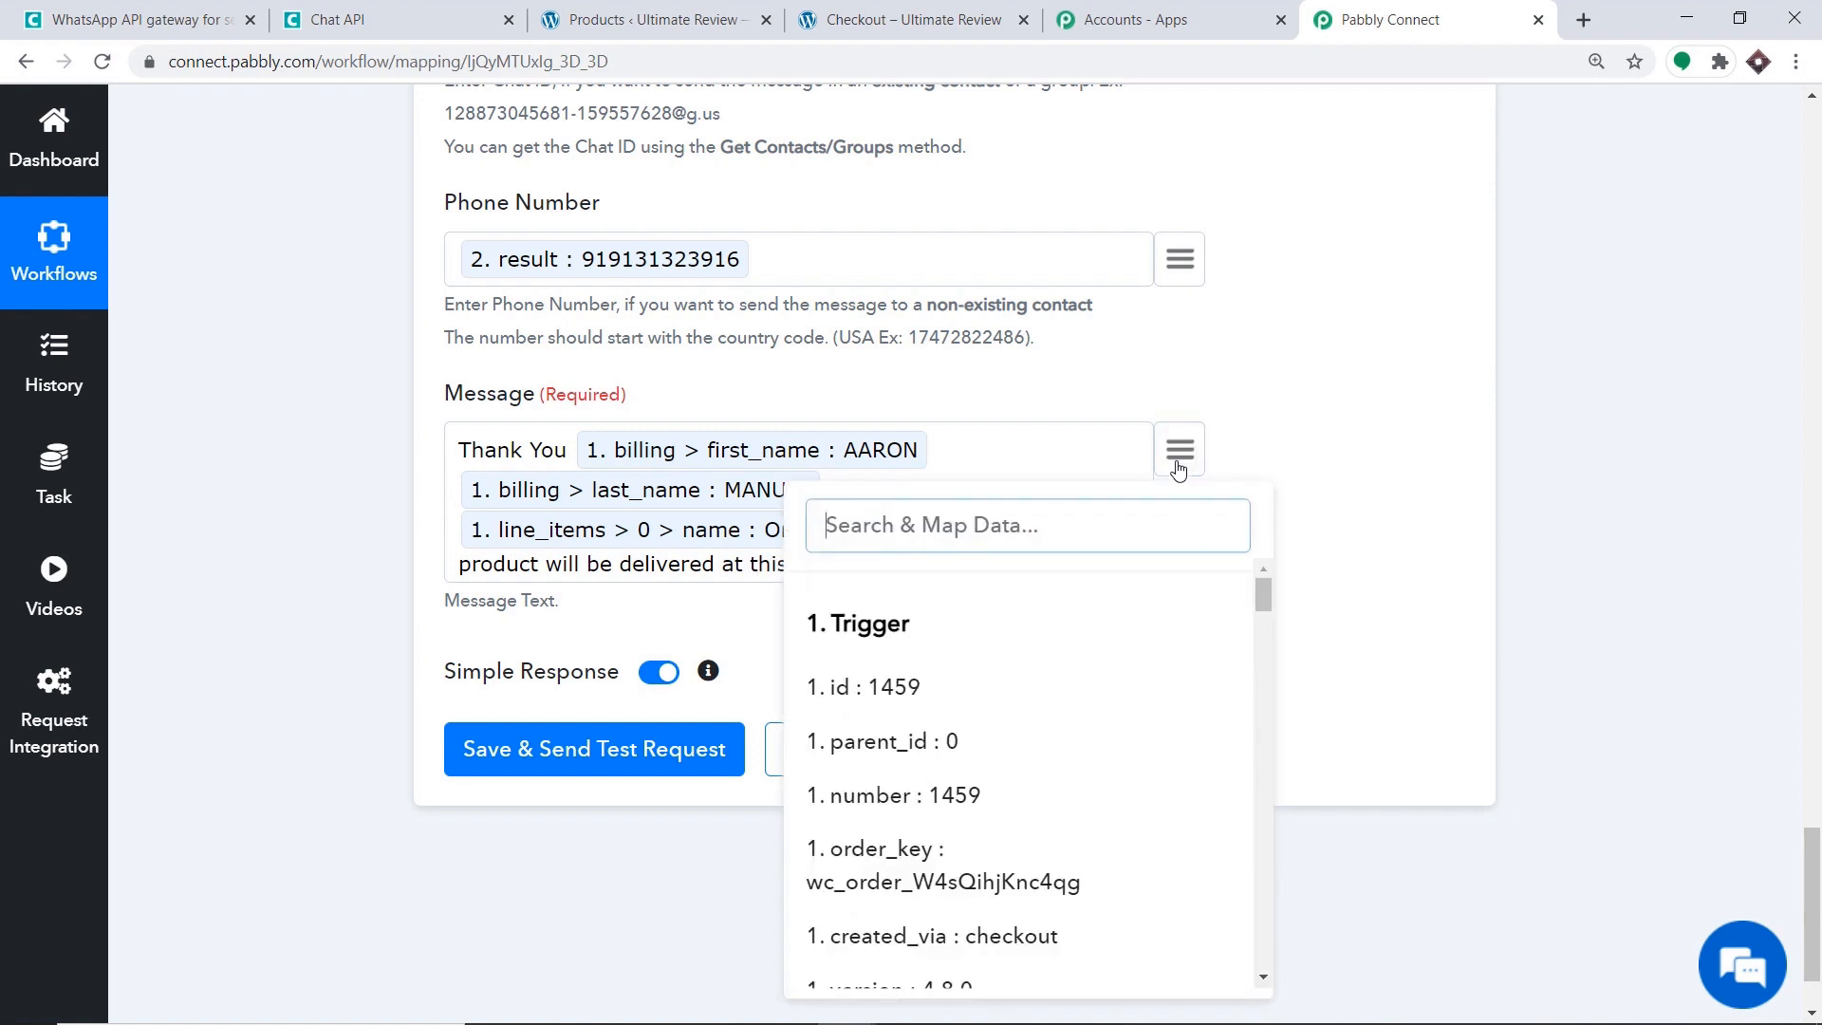
text(196)
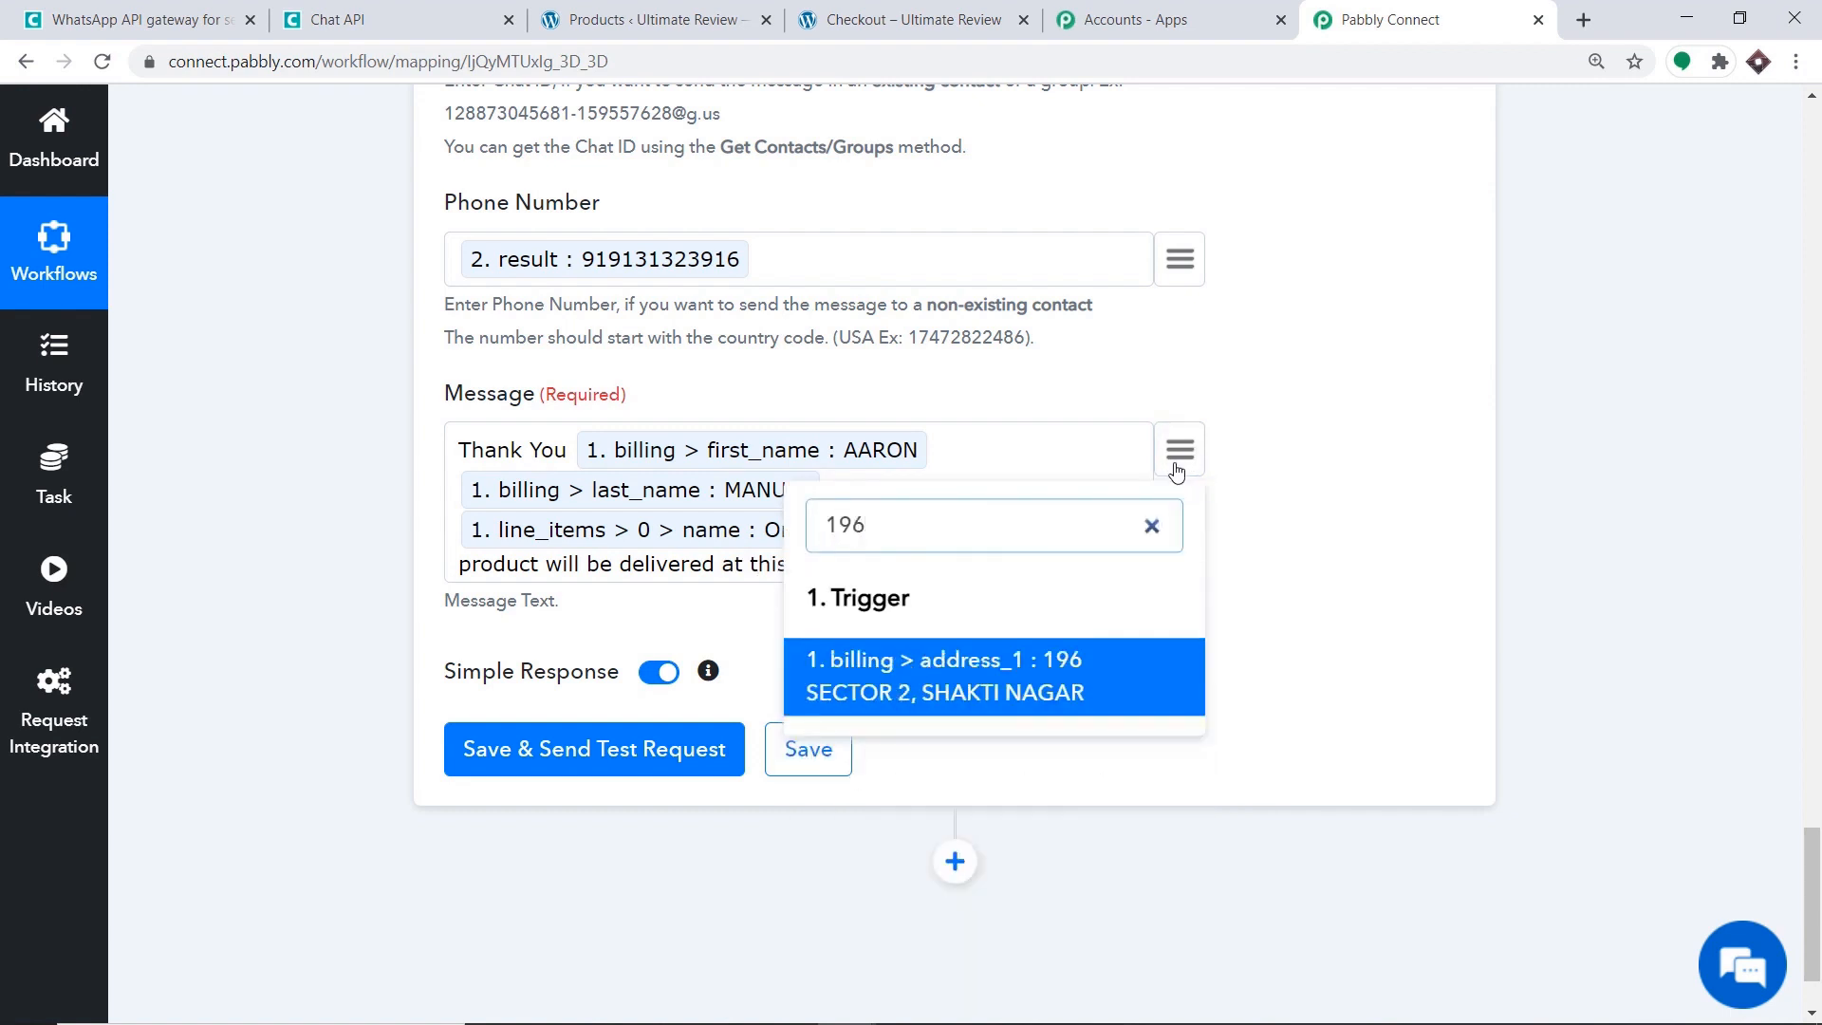
click(1048, 662)
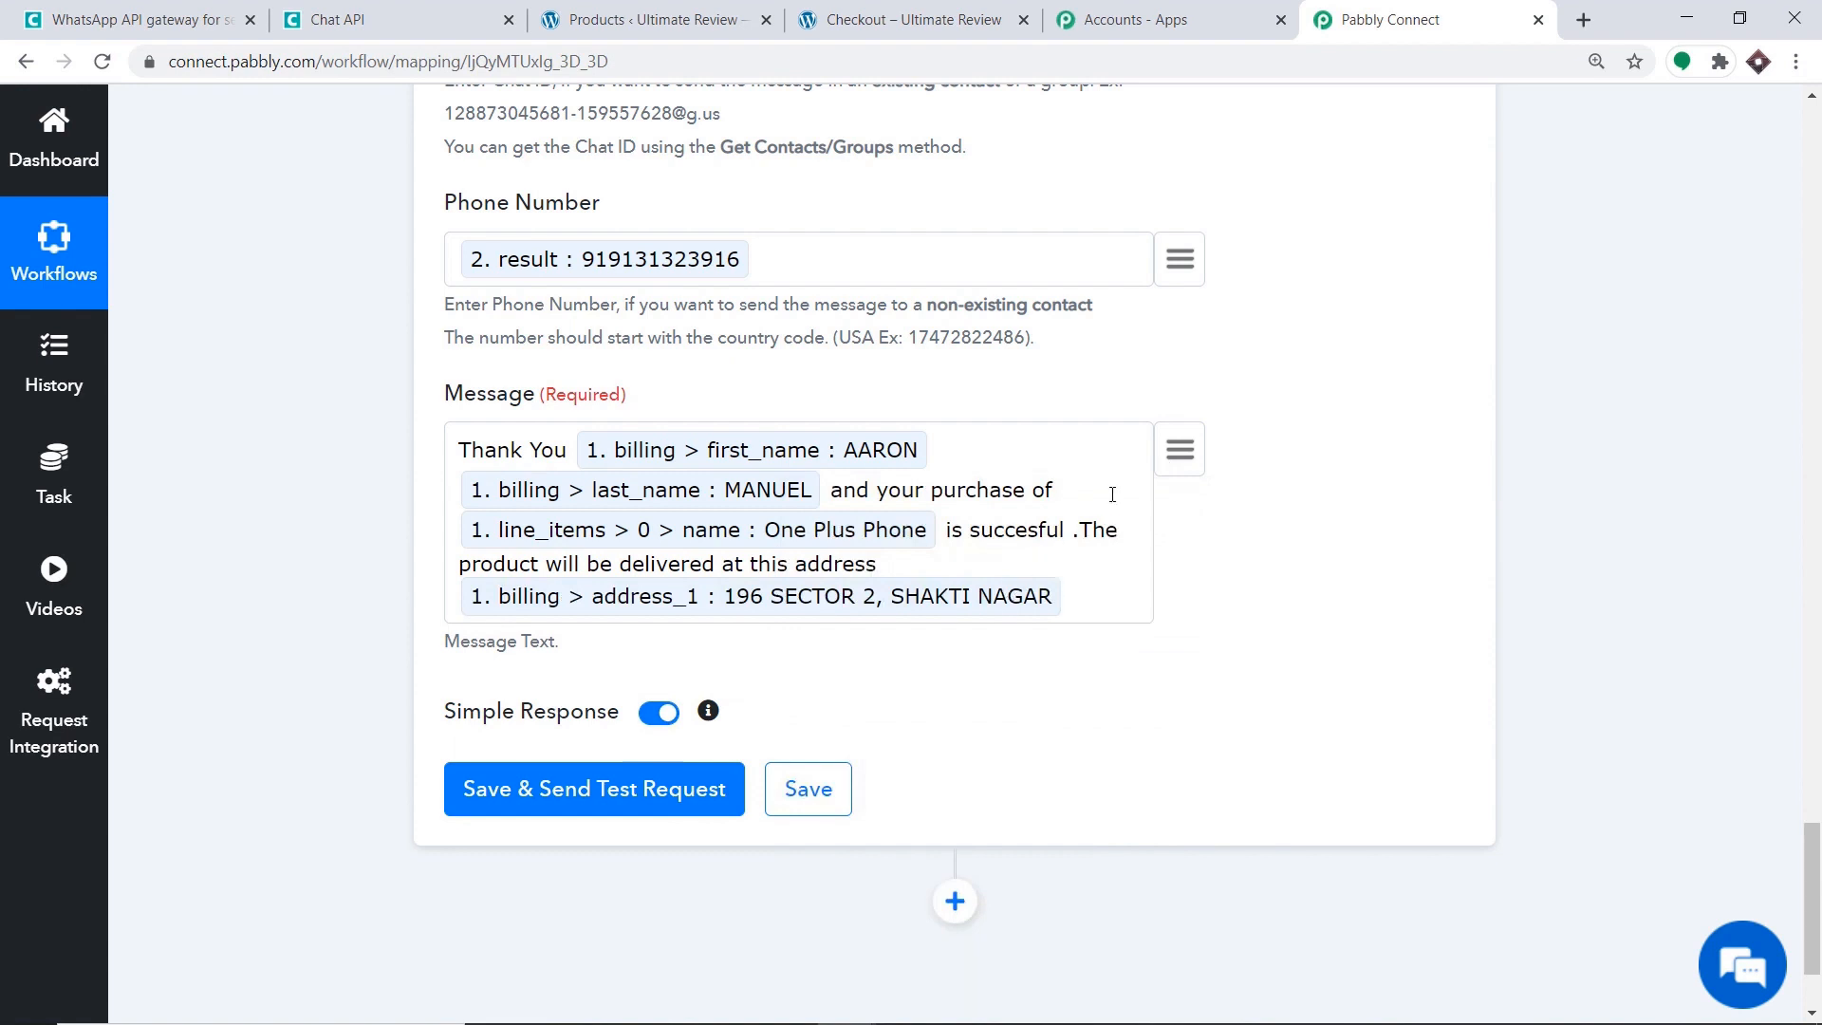
Append the mapped billing city and state, and add 'mr/ms' after Thank You.
click(1198, 450)
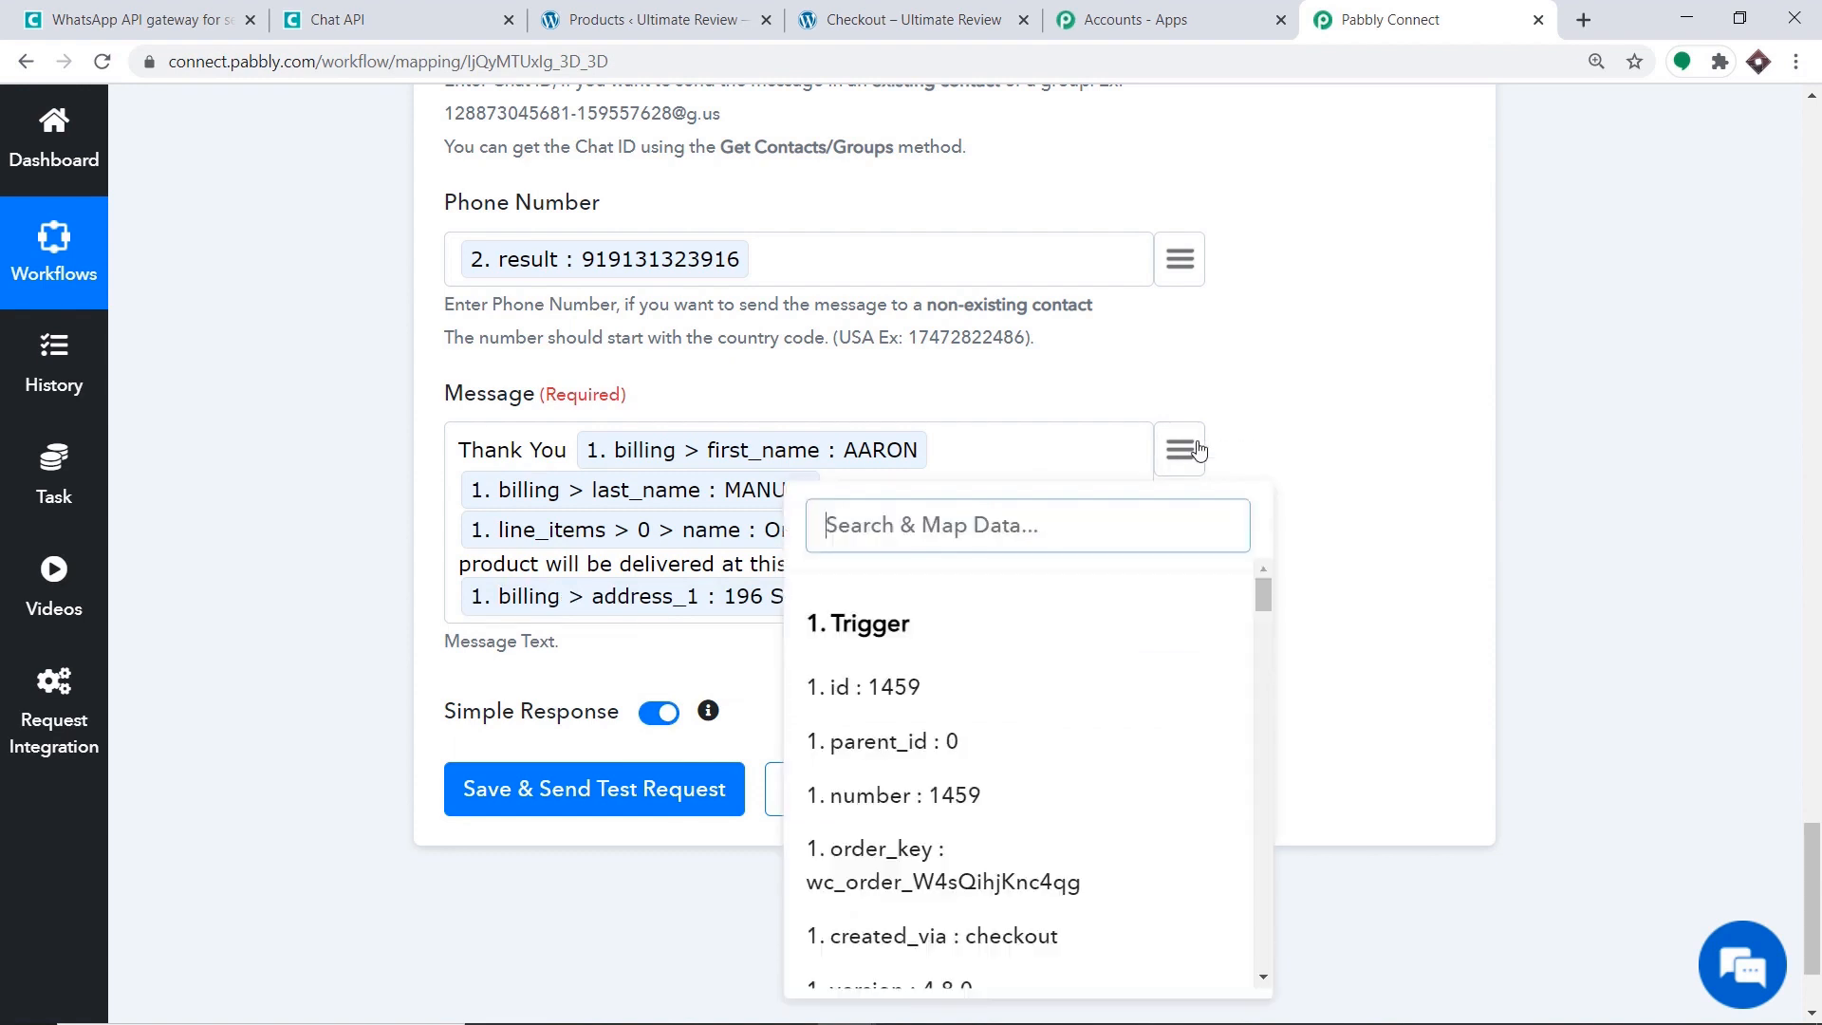
text(bhopla)
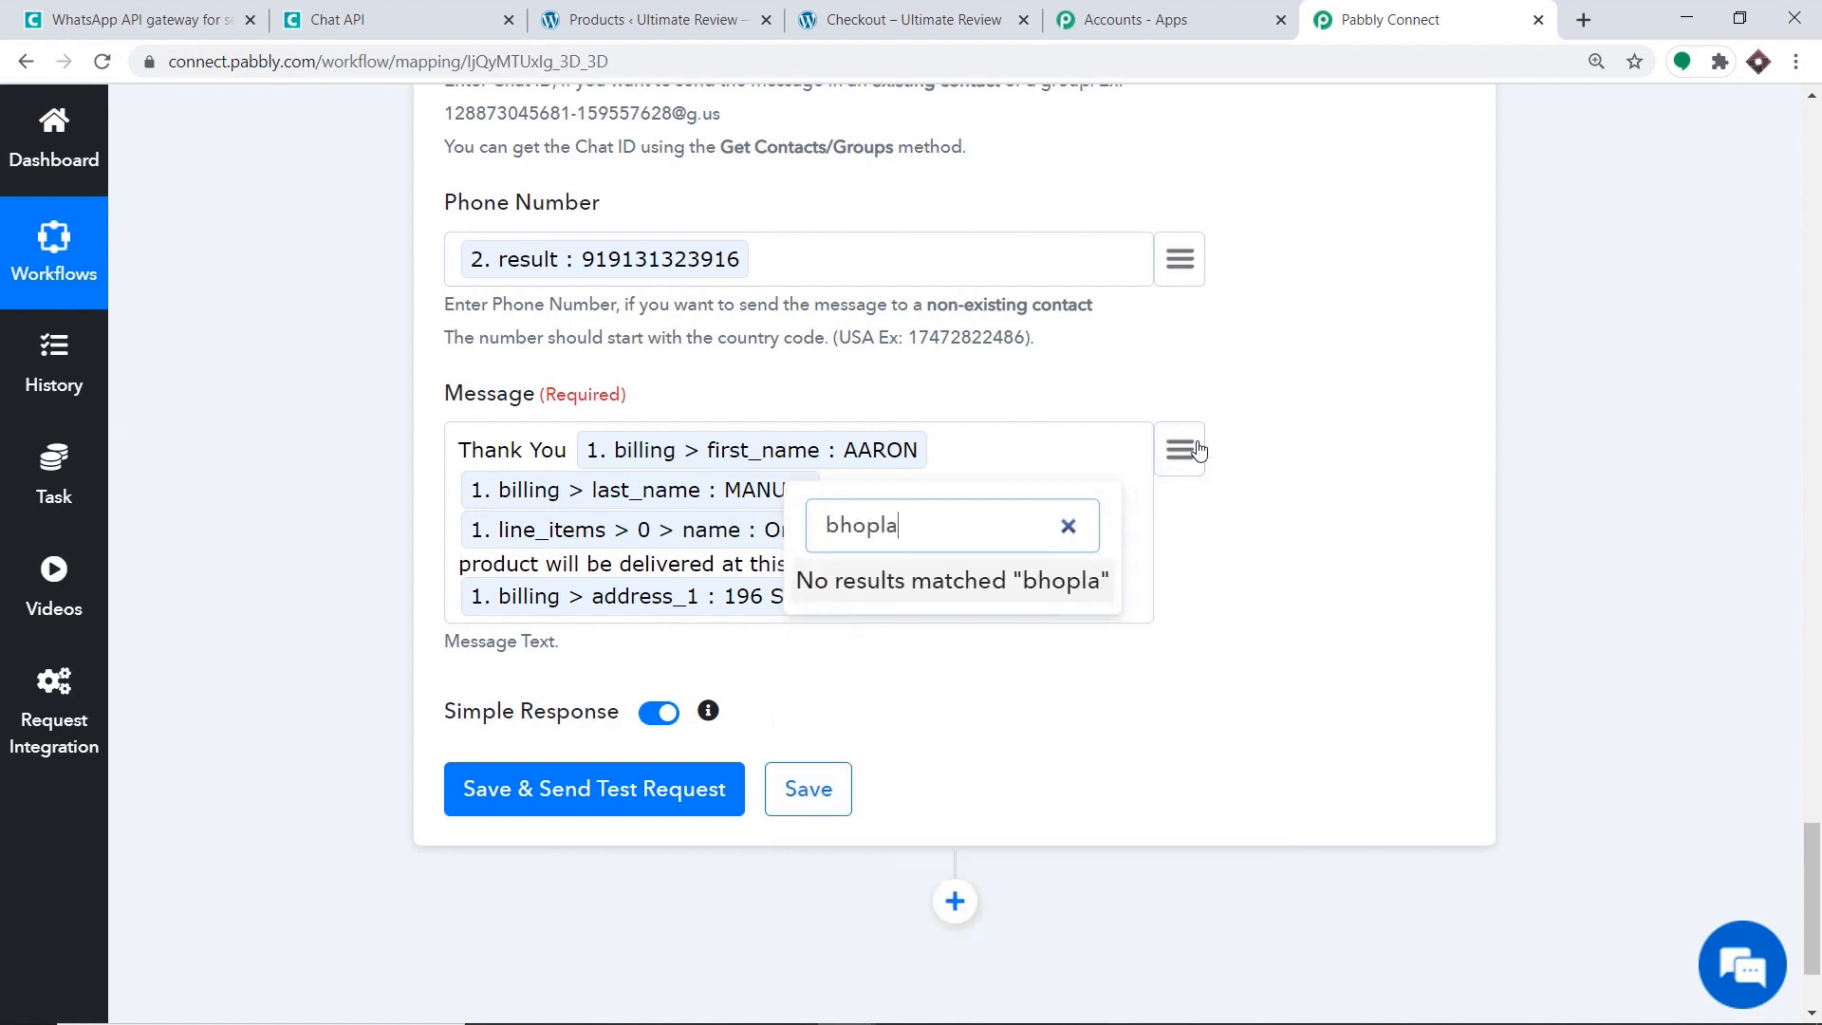
key(BackSpace)
key(BackSpace)
key(BackSpace)
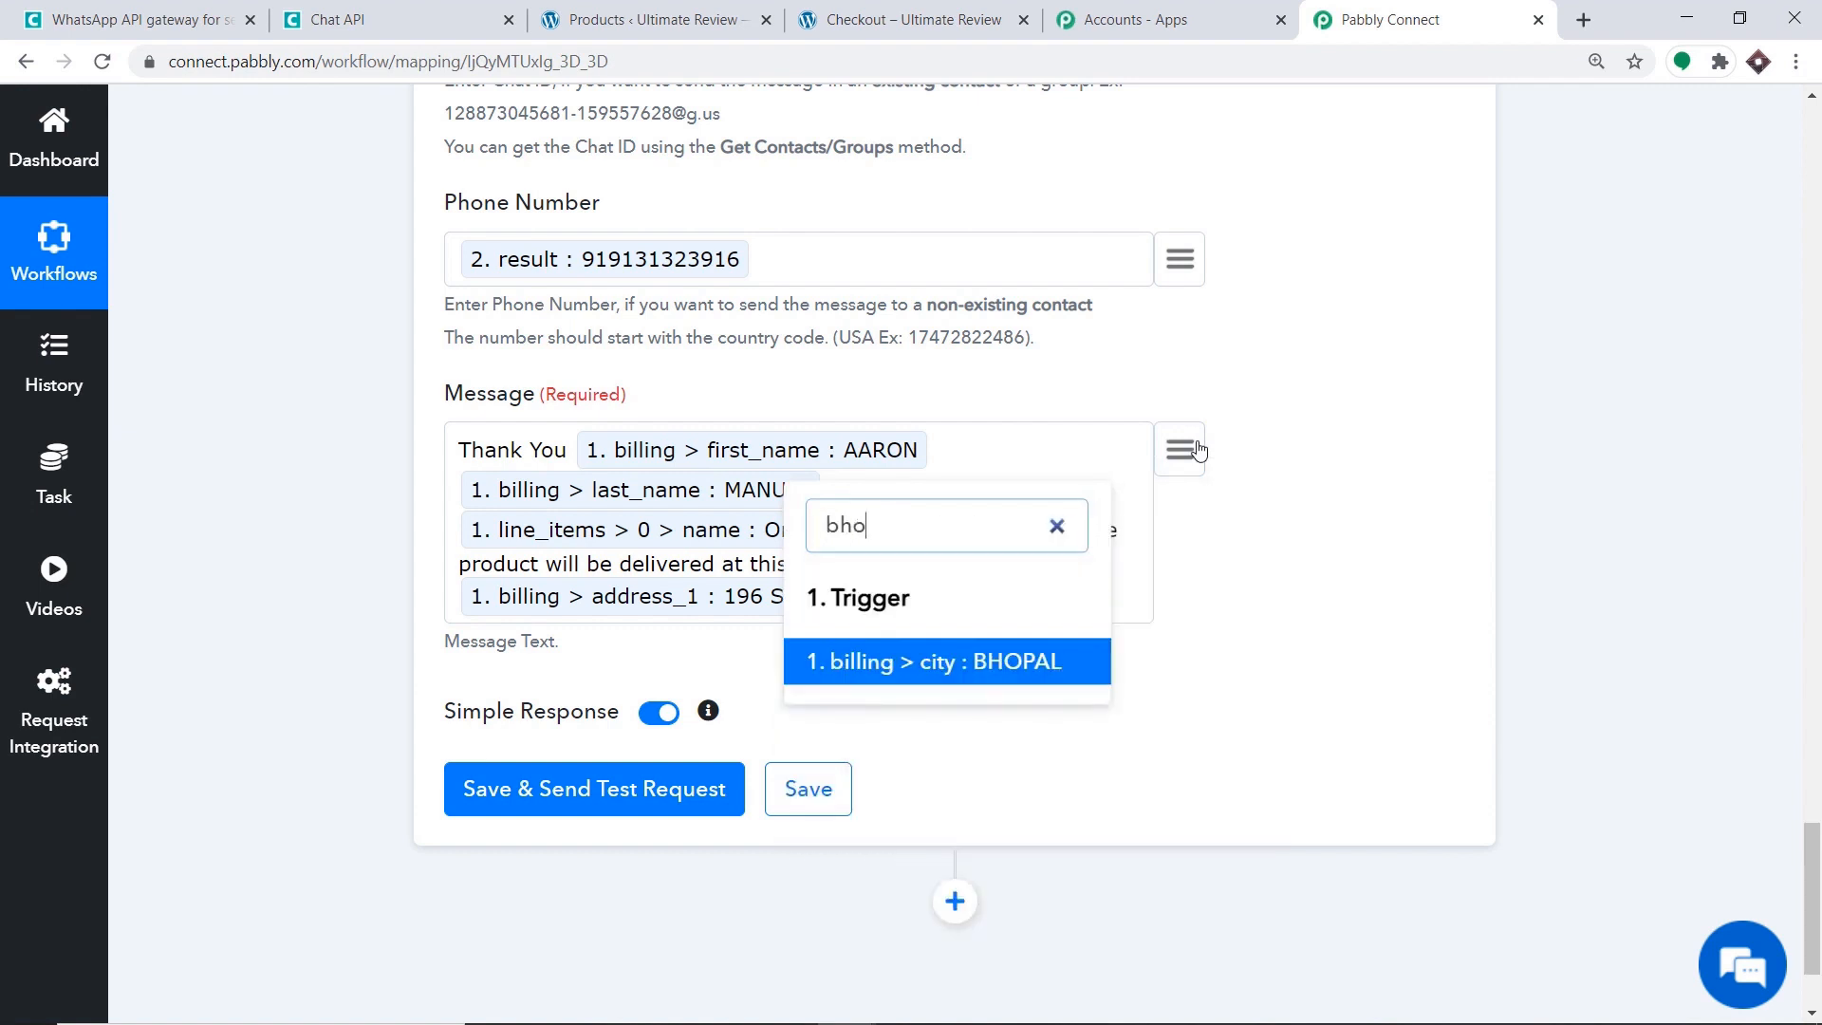
click(1028, 645)
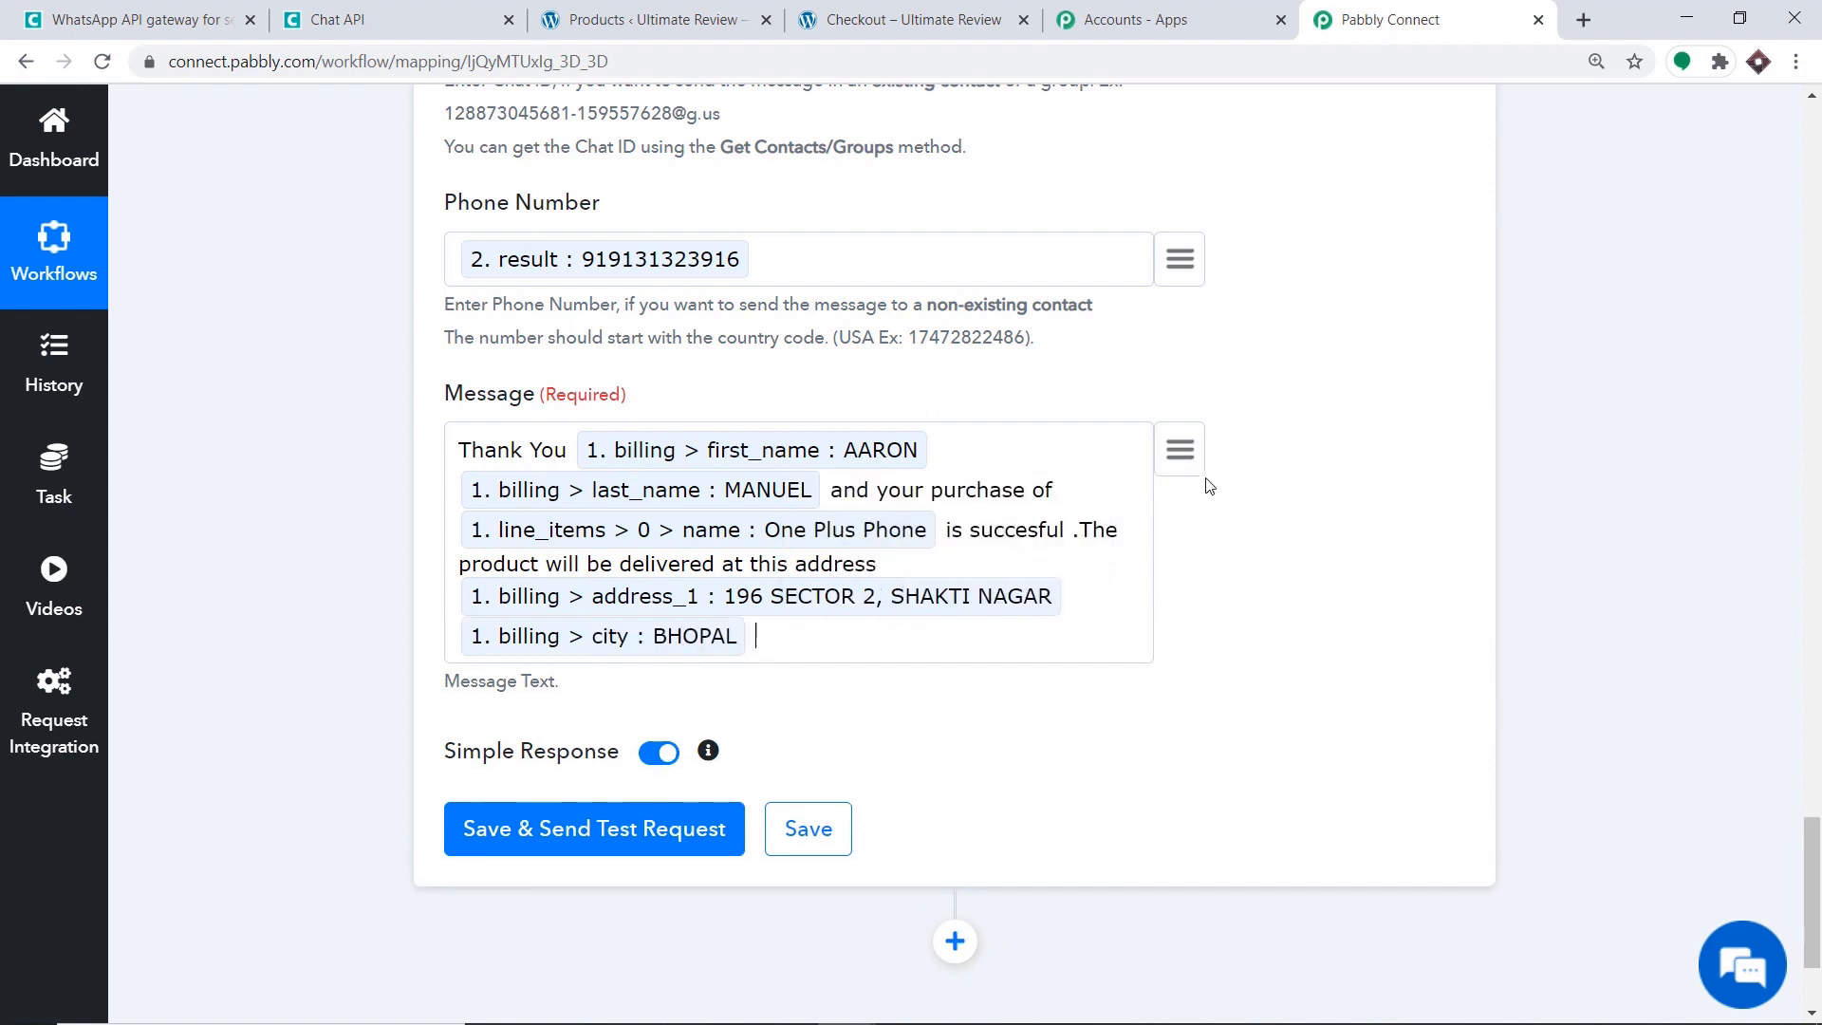
click(1181, 449)
text(Madhya)
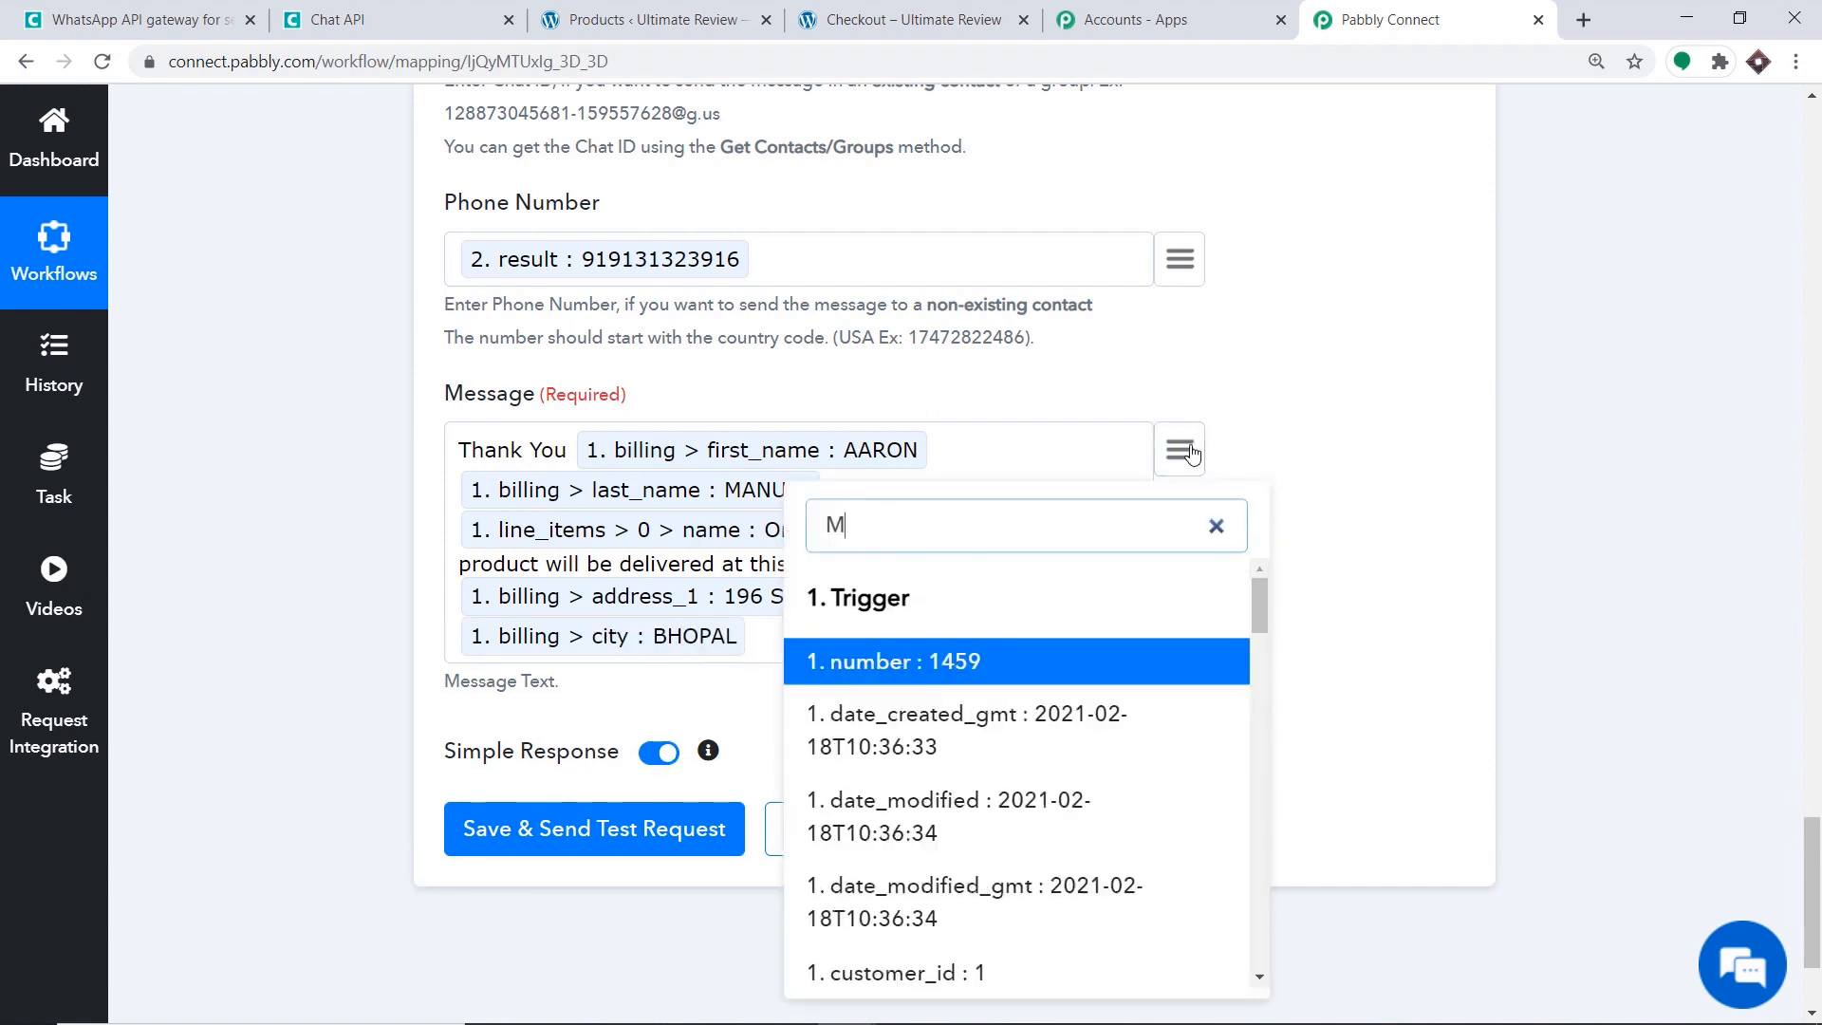
key(BackSpace)
key(BackSpace)
key(BackSpace)
key(BackSpace)
key(BackSpace)
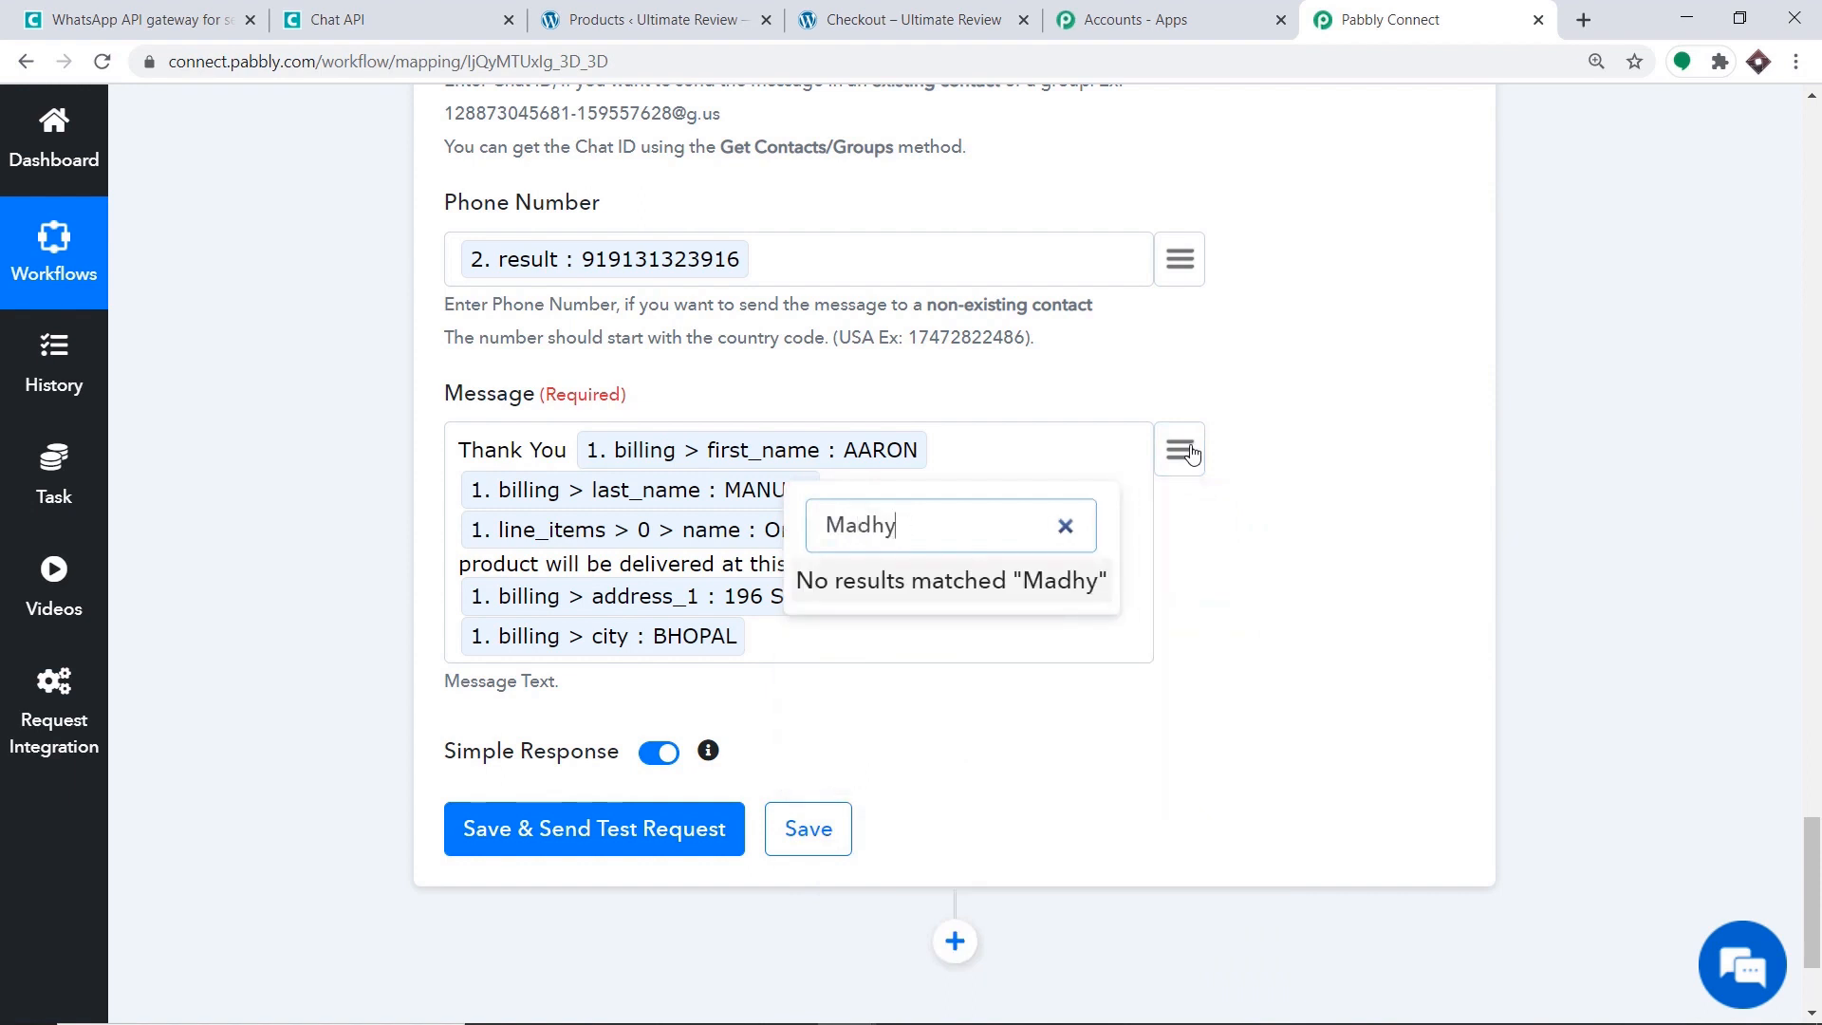
text(P)
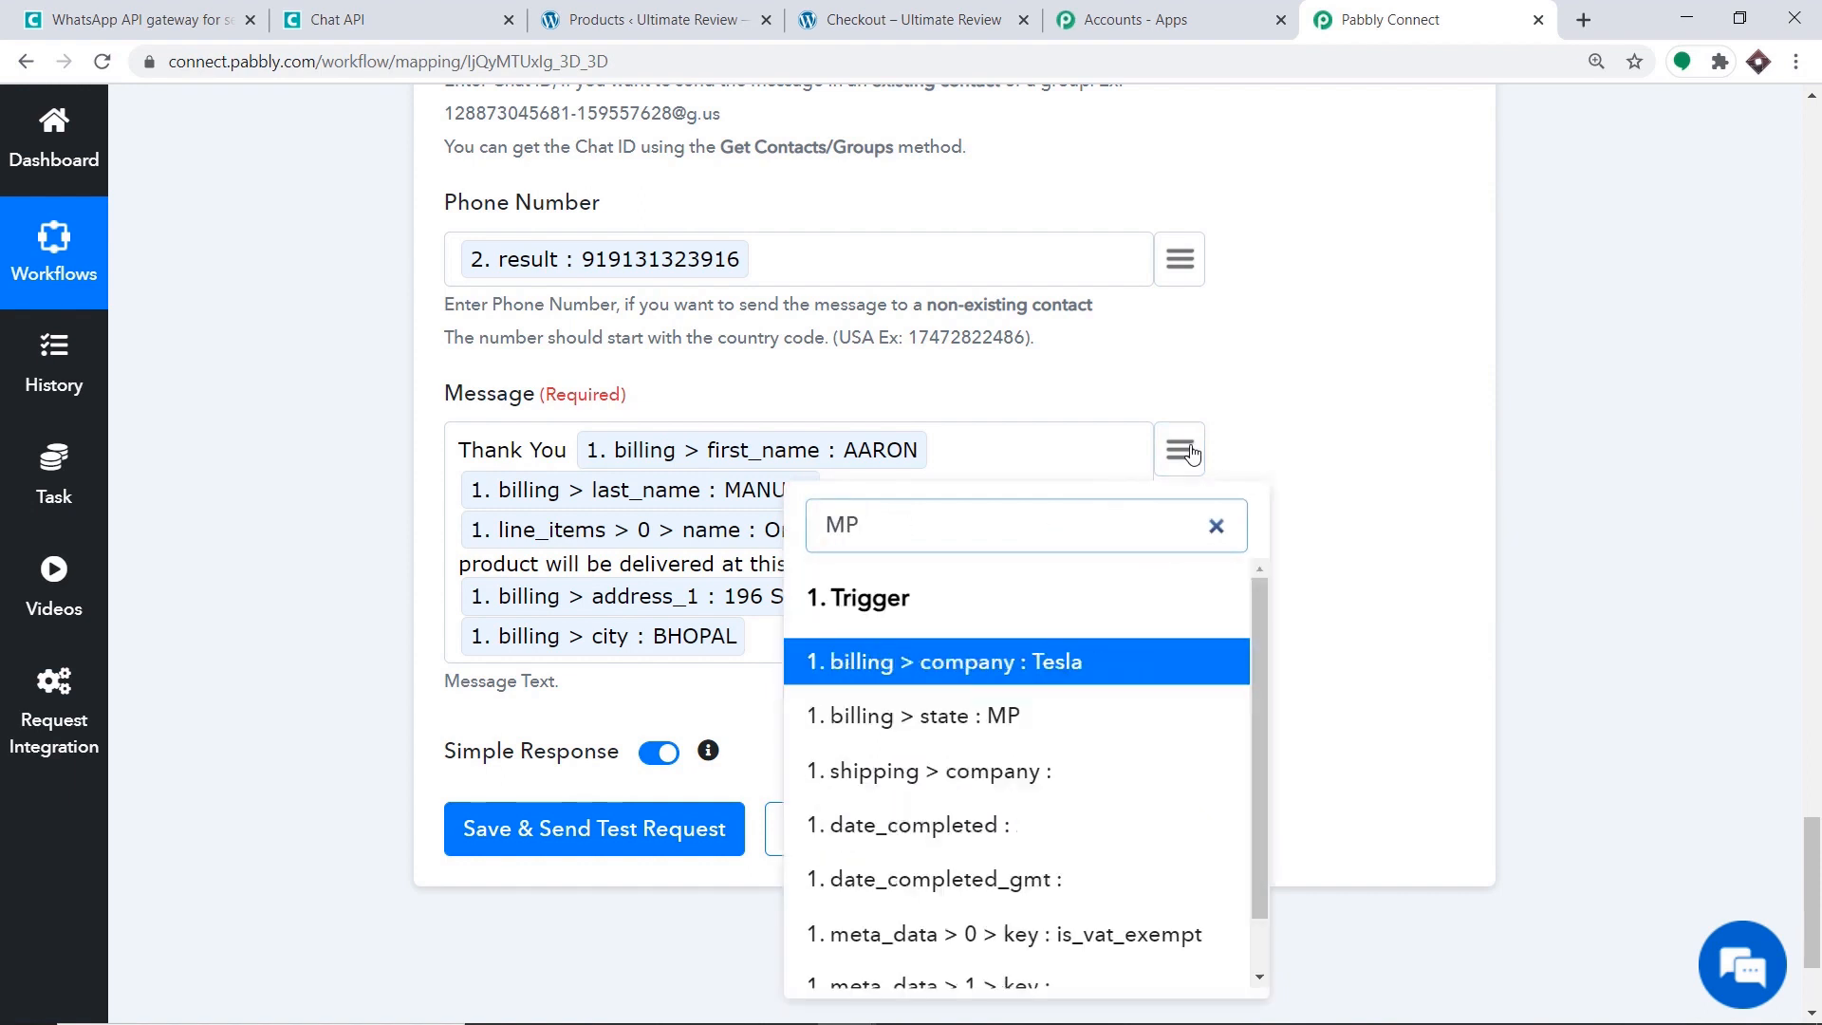
click(1025, 721)
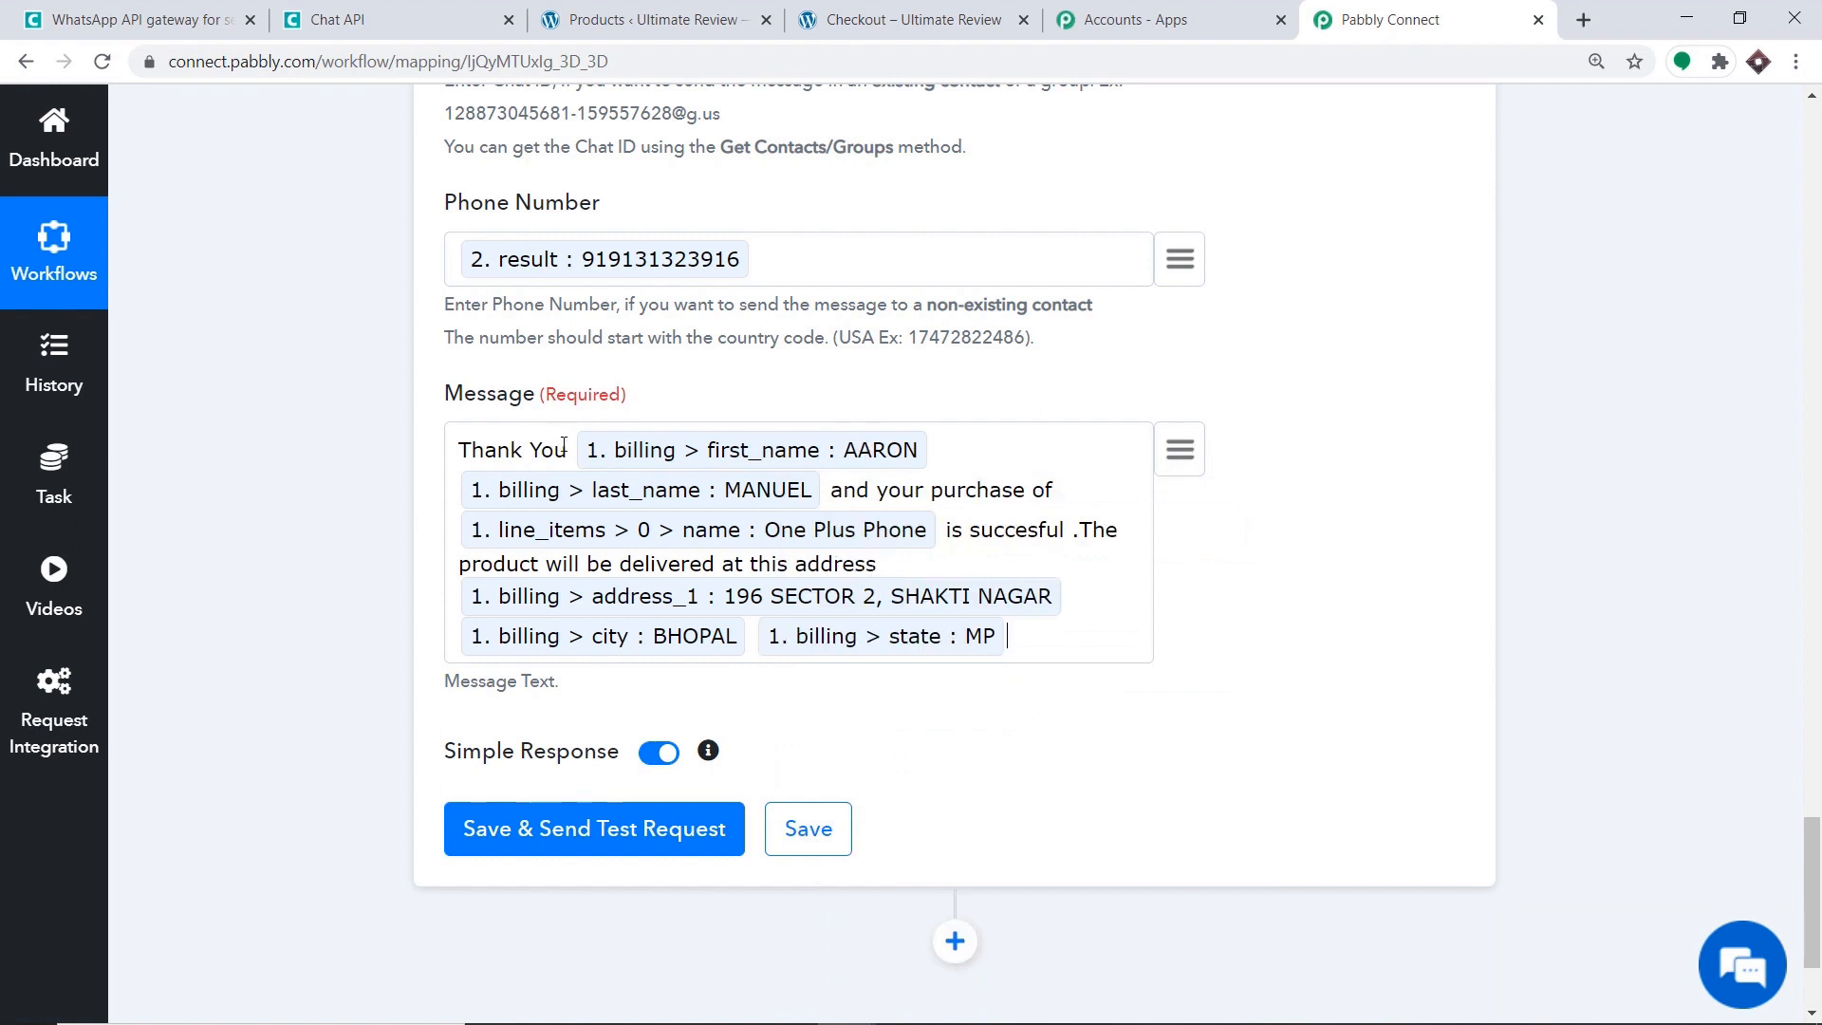
text(mr)
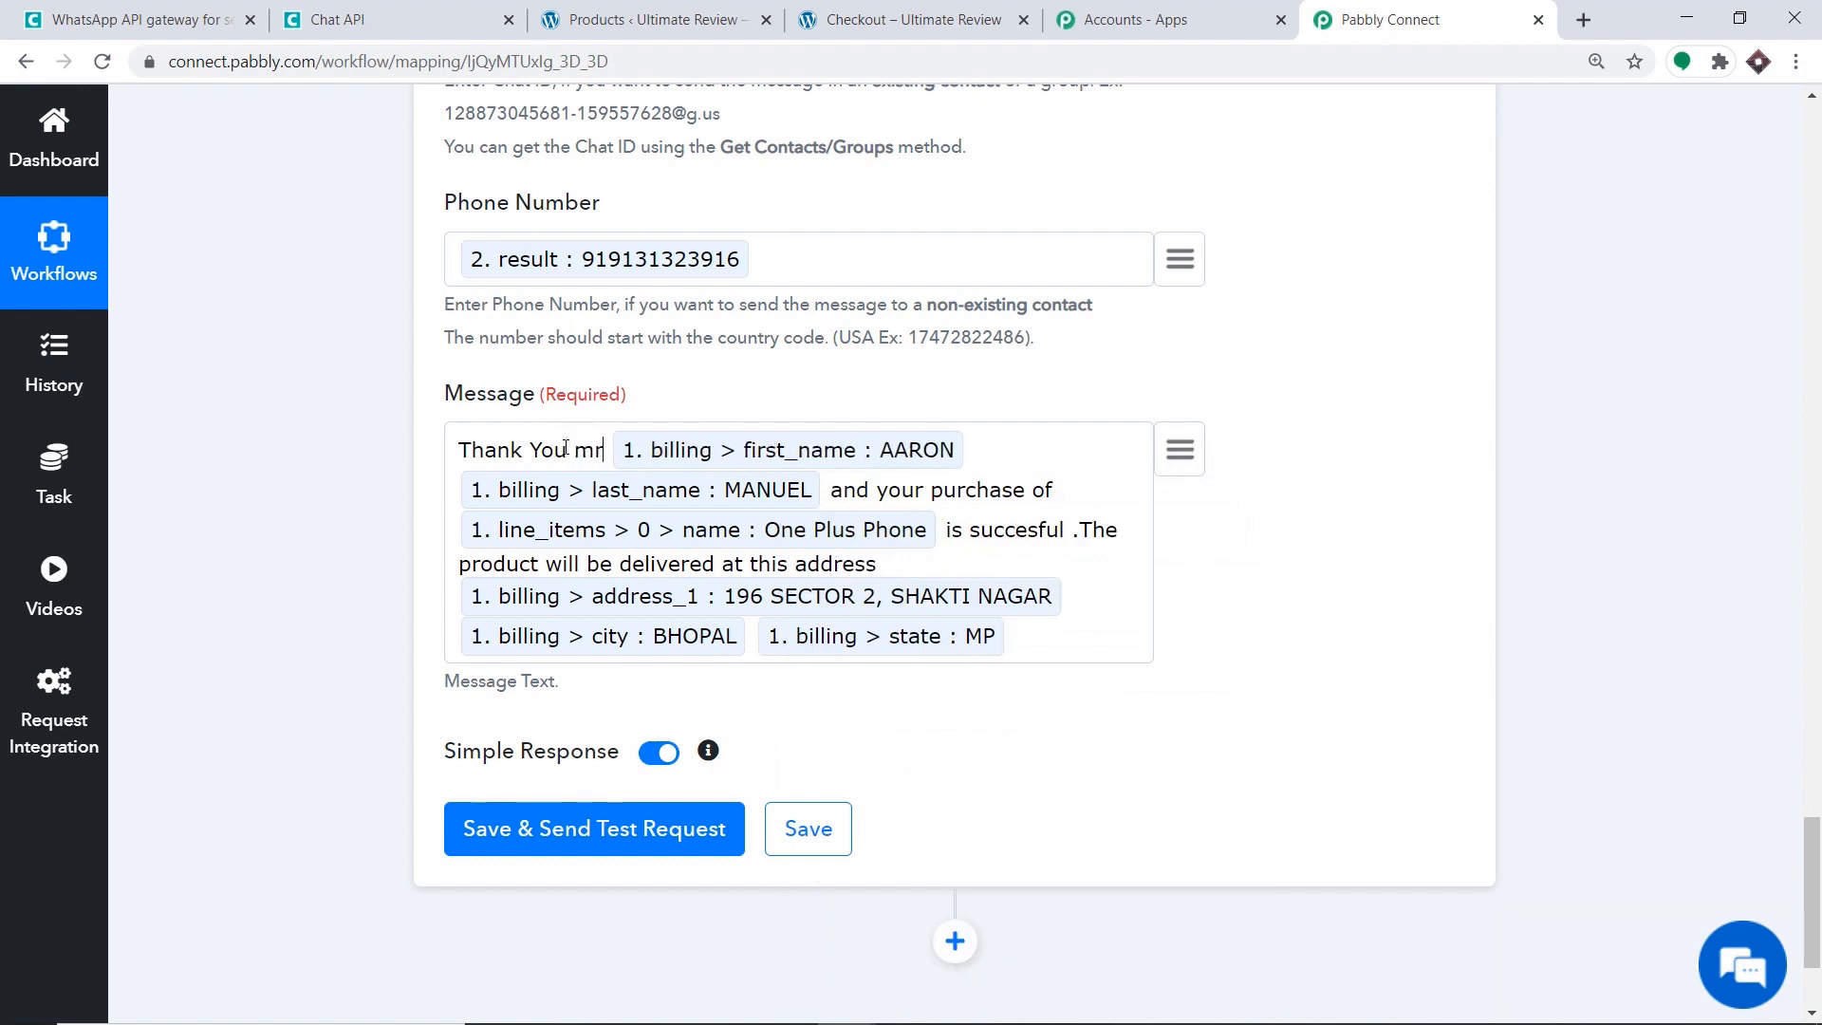
text(/m)
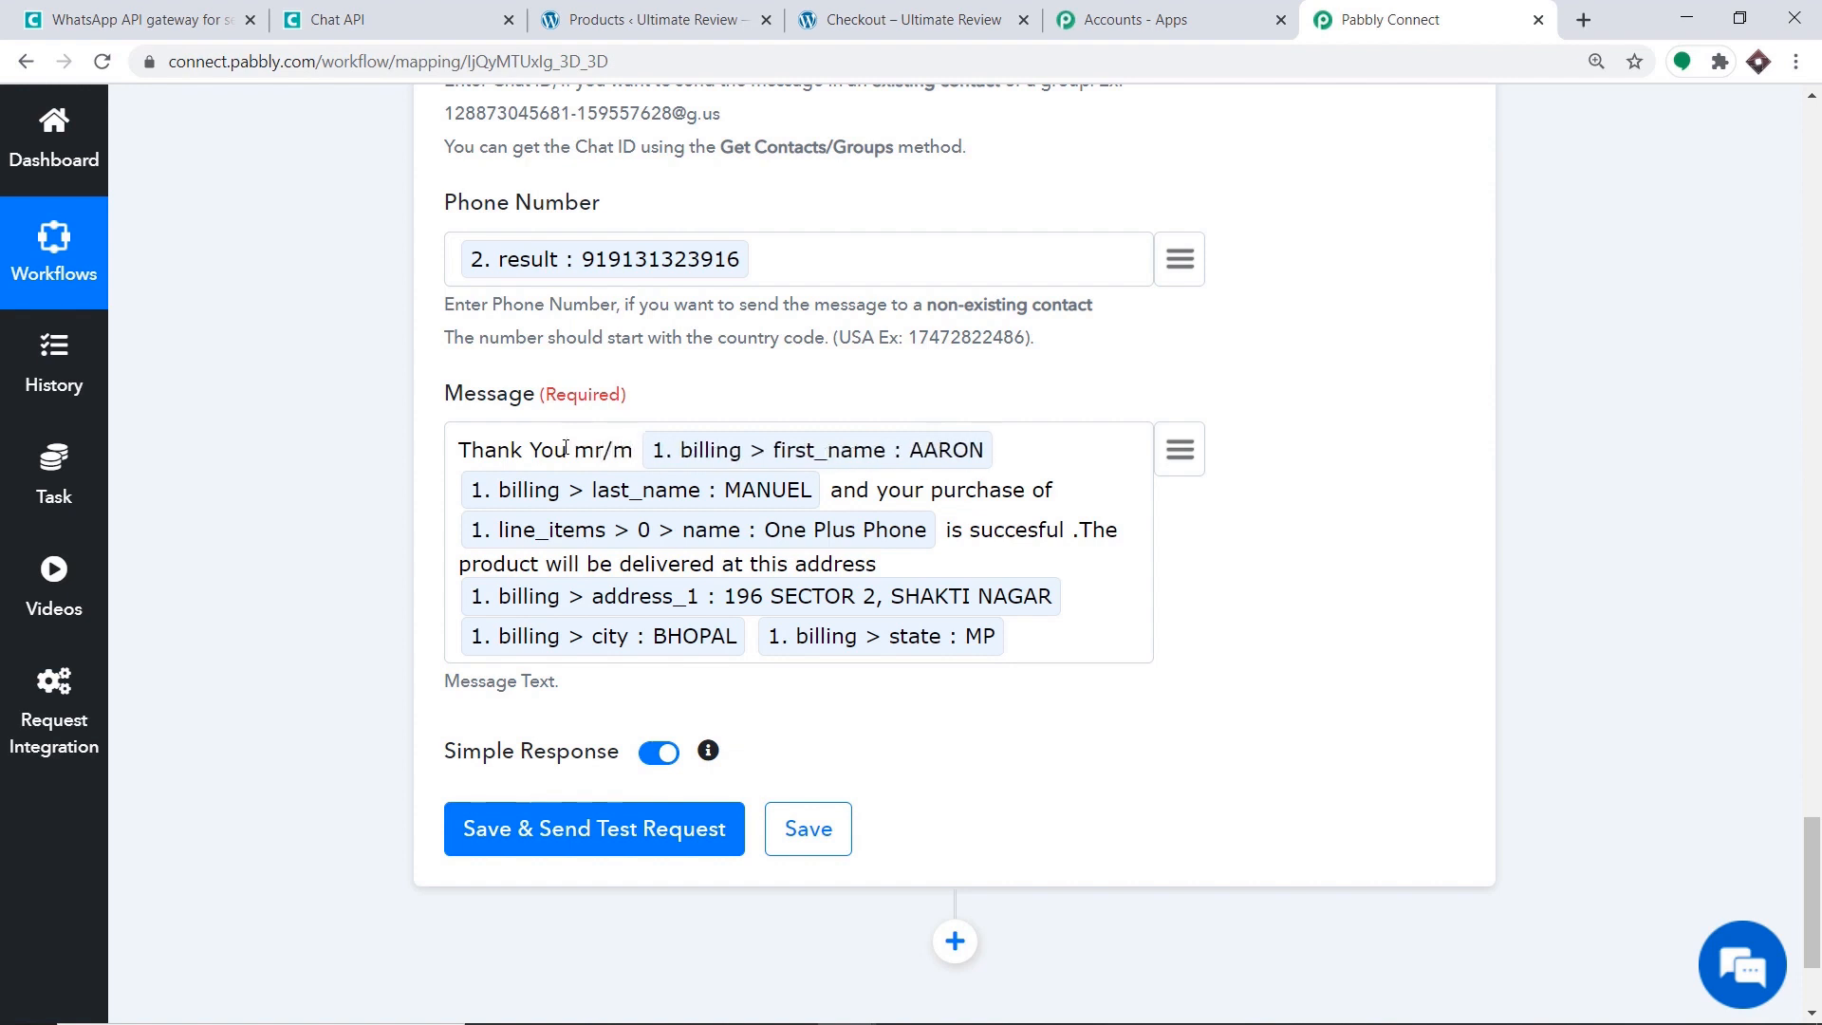
text(s)
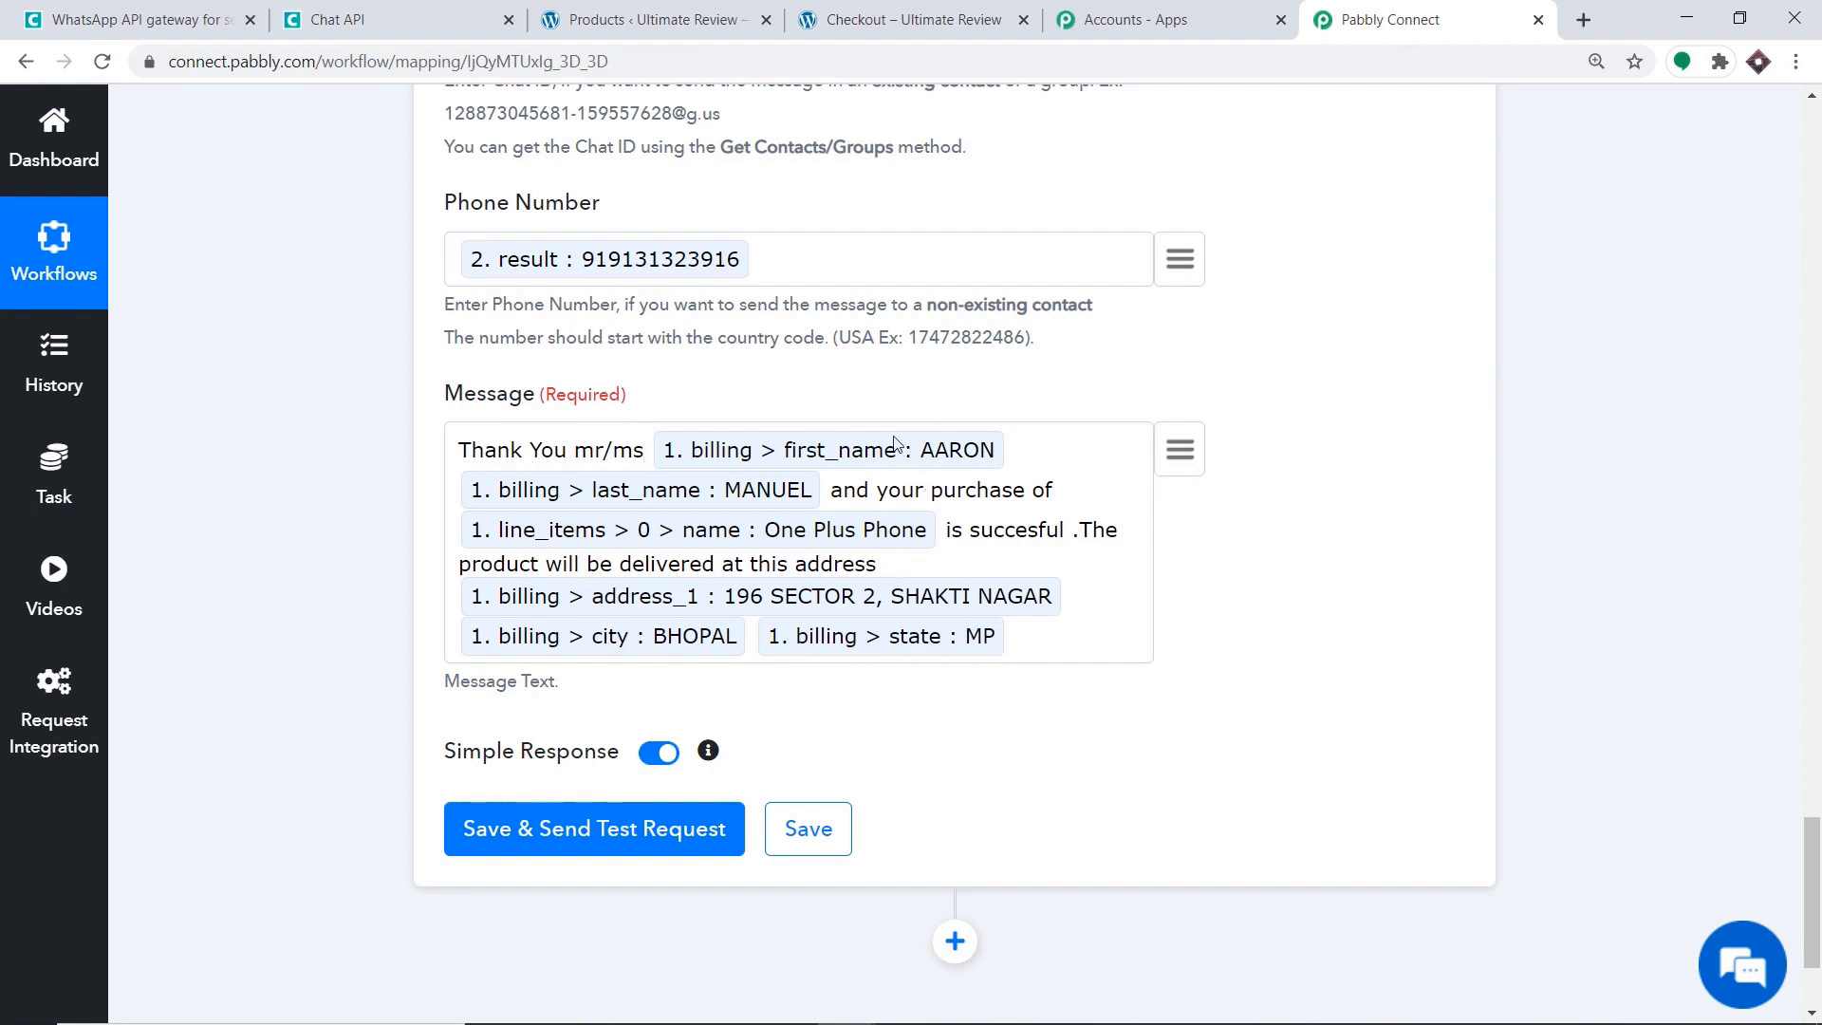
scroll(897, 444, down, 2)
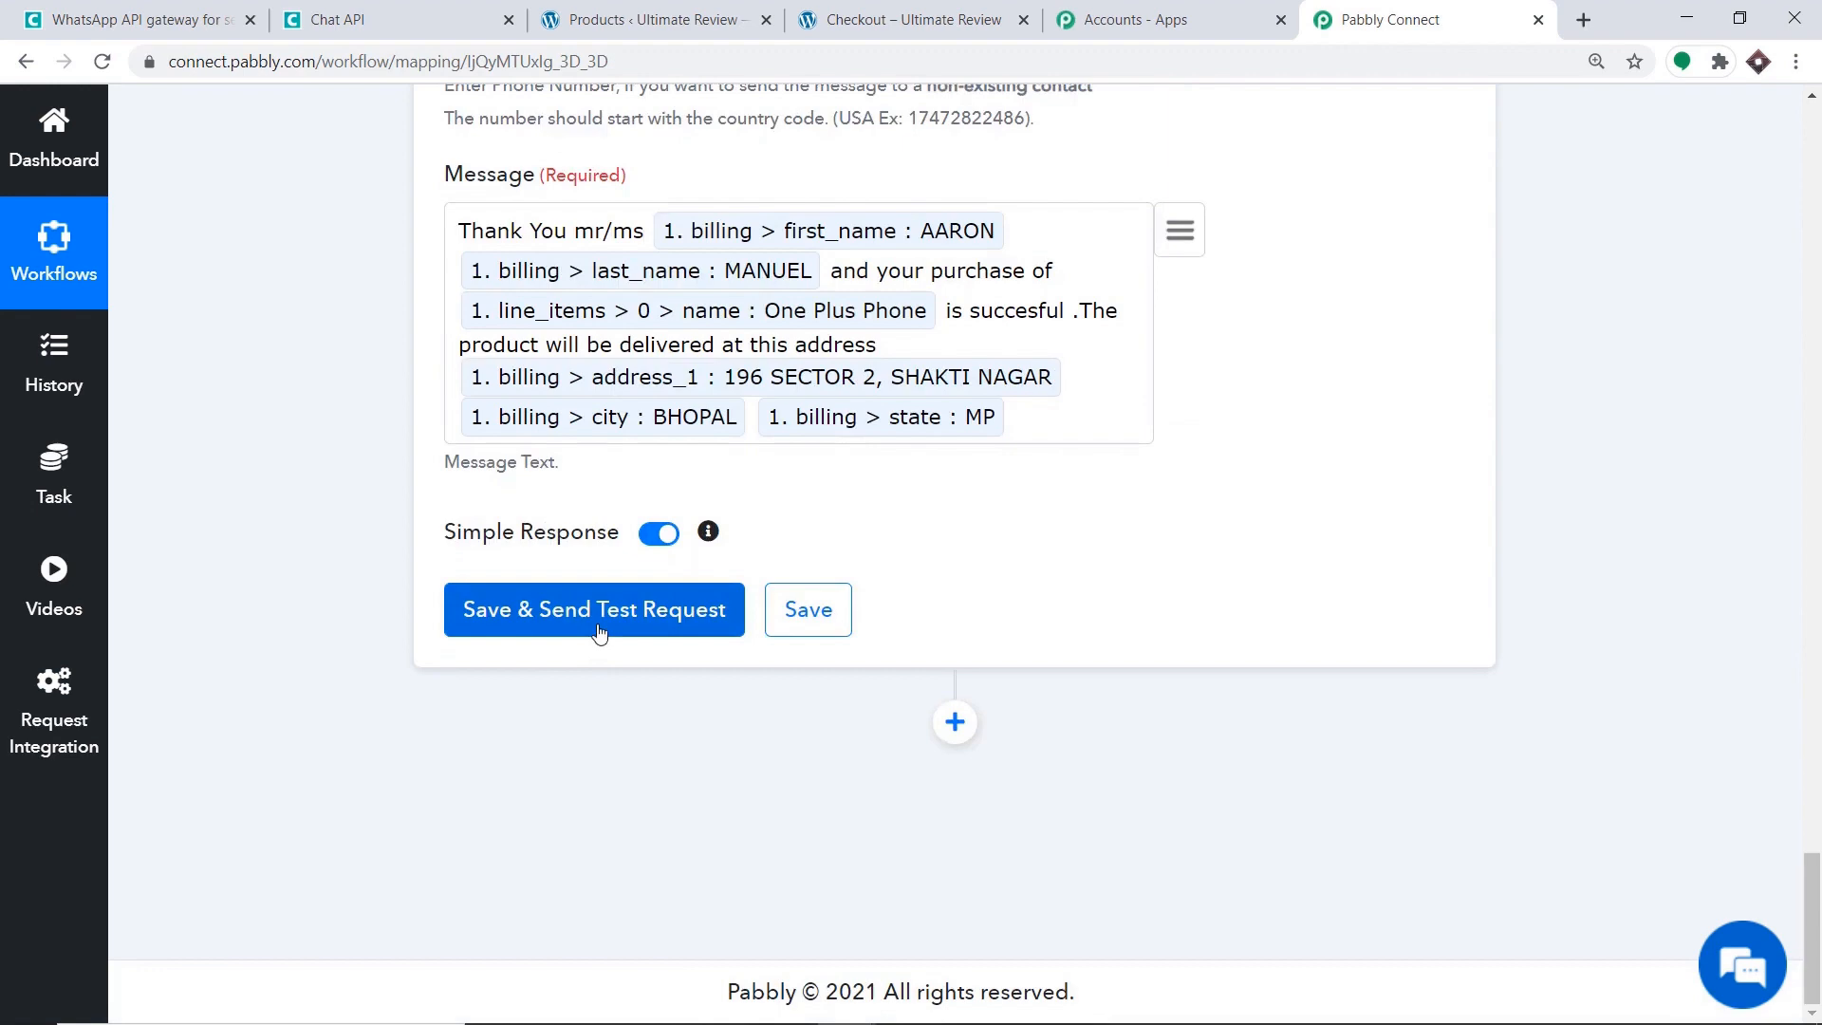
Save the Send Message step and send a test, confirming the response reports sent 1.
click(600, 628)
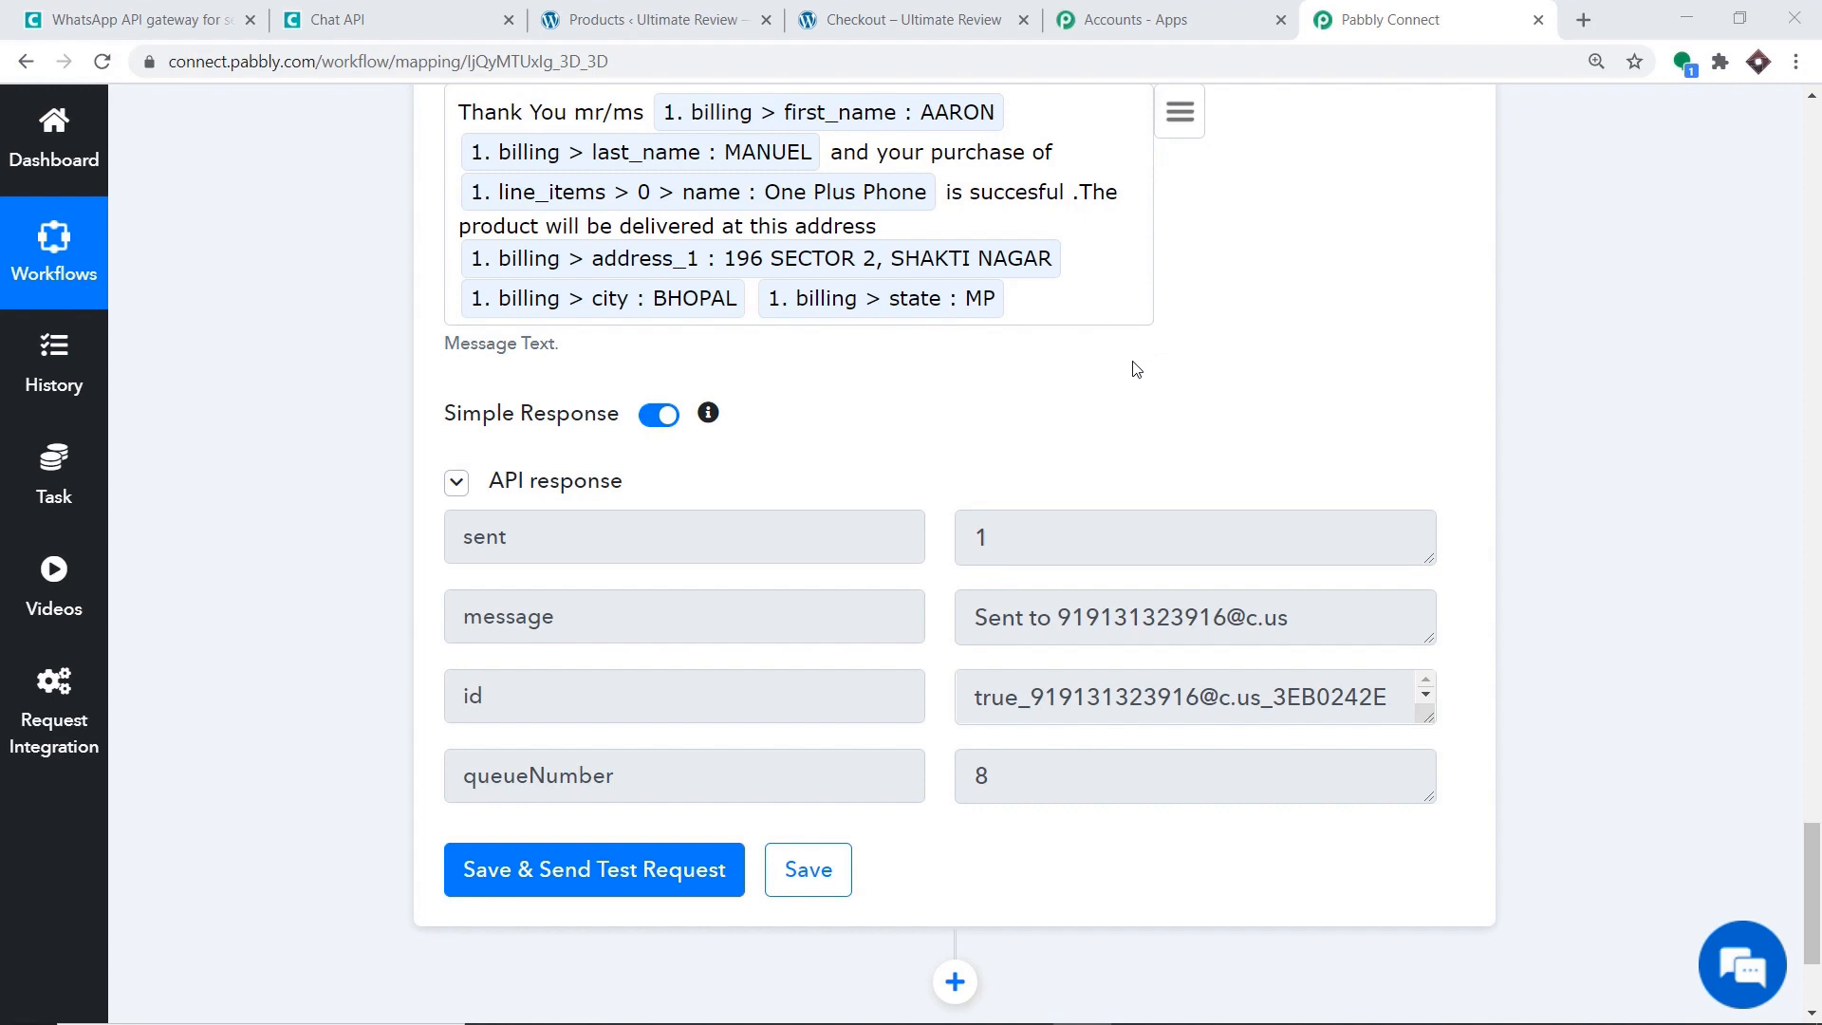
scroll(1671, 502, up, 8)
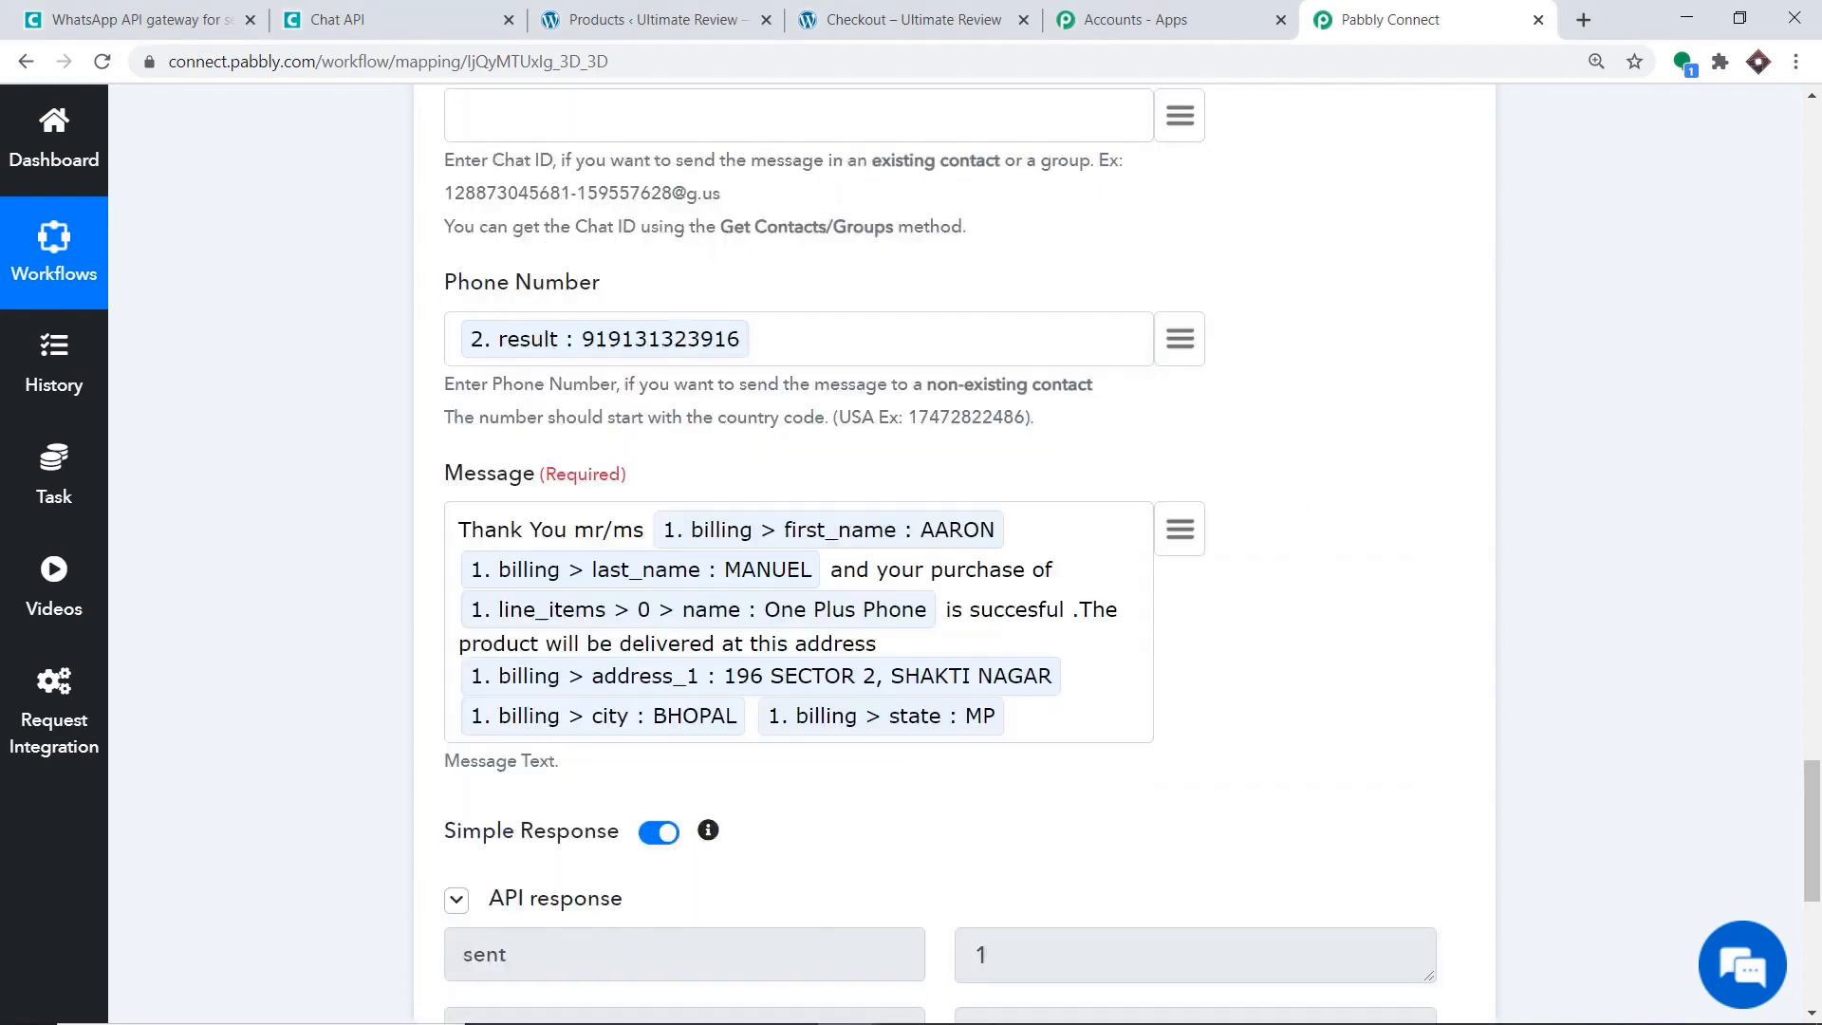
scroll(1698, 484, up, 2)
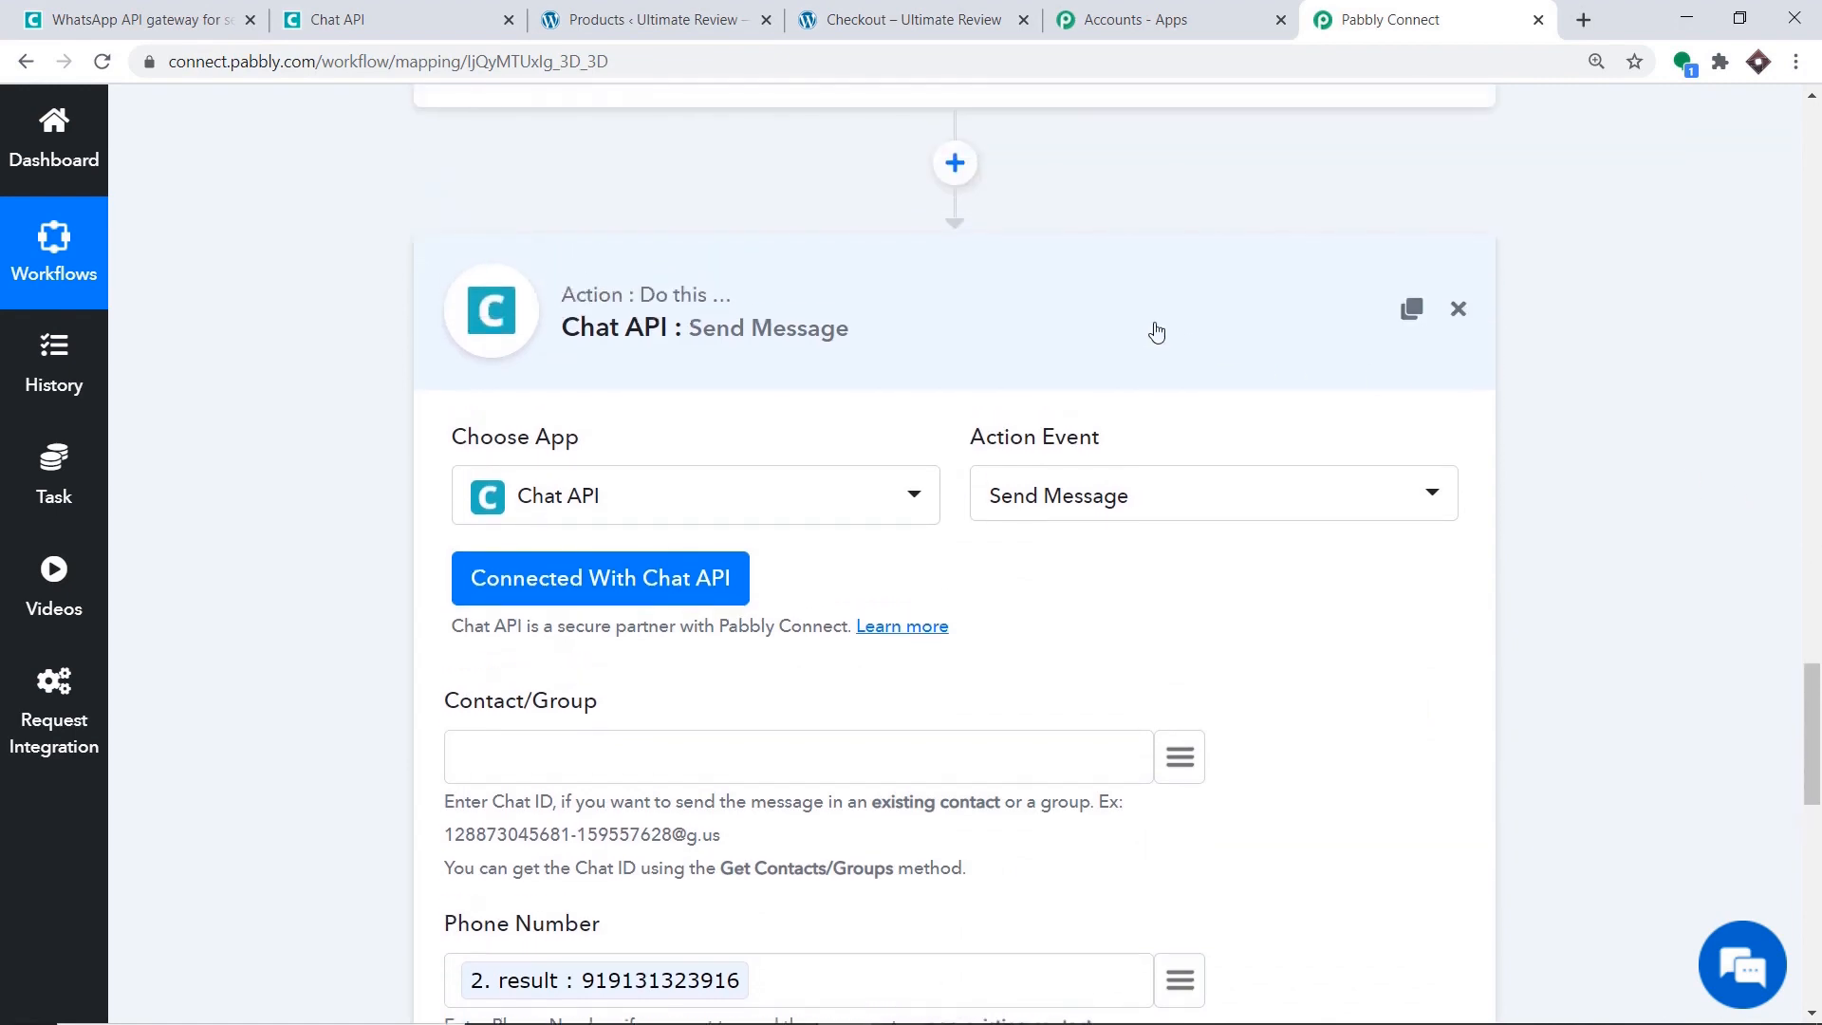
Collapse the WooCommerce trigger and Text Formatter cards to show the three-step chain.
scroll(1154, 329, up, 15)
scroll(1819, 380, up, 9)
scroll(1227, 508, down, 11)
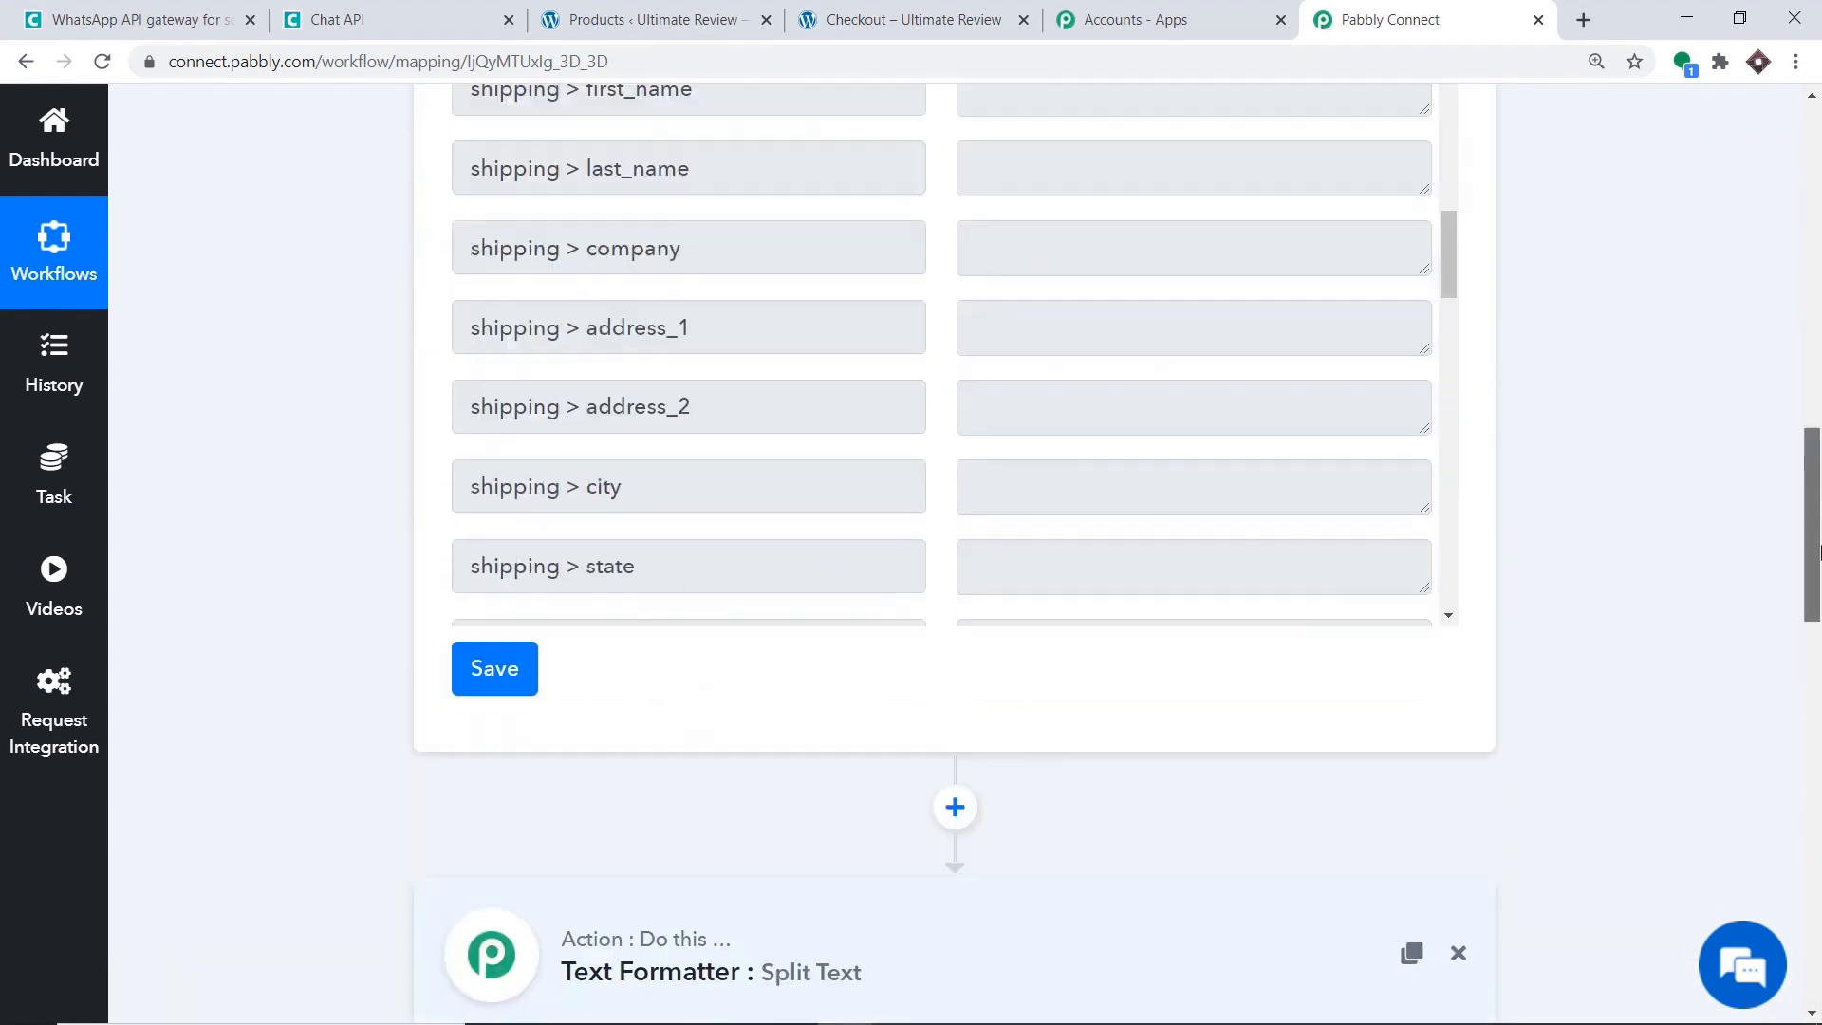
click(792, 542)
scroll(908, 263, up, 10)
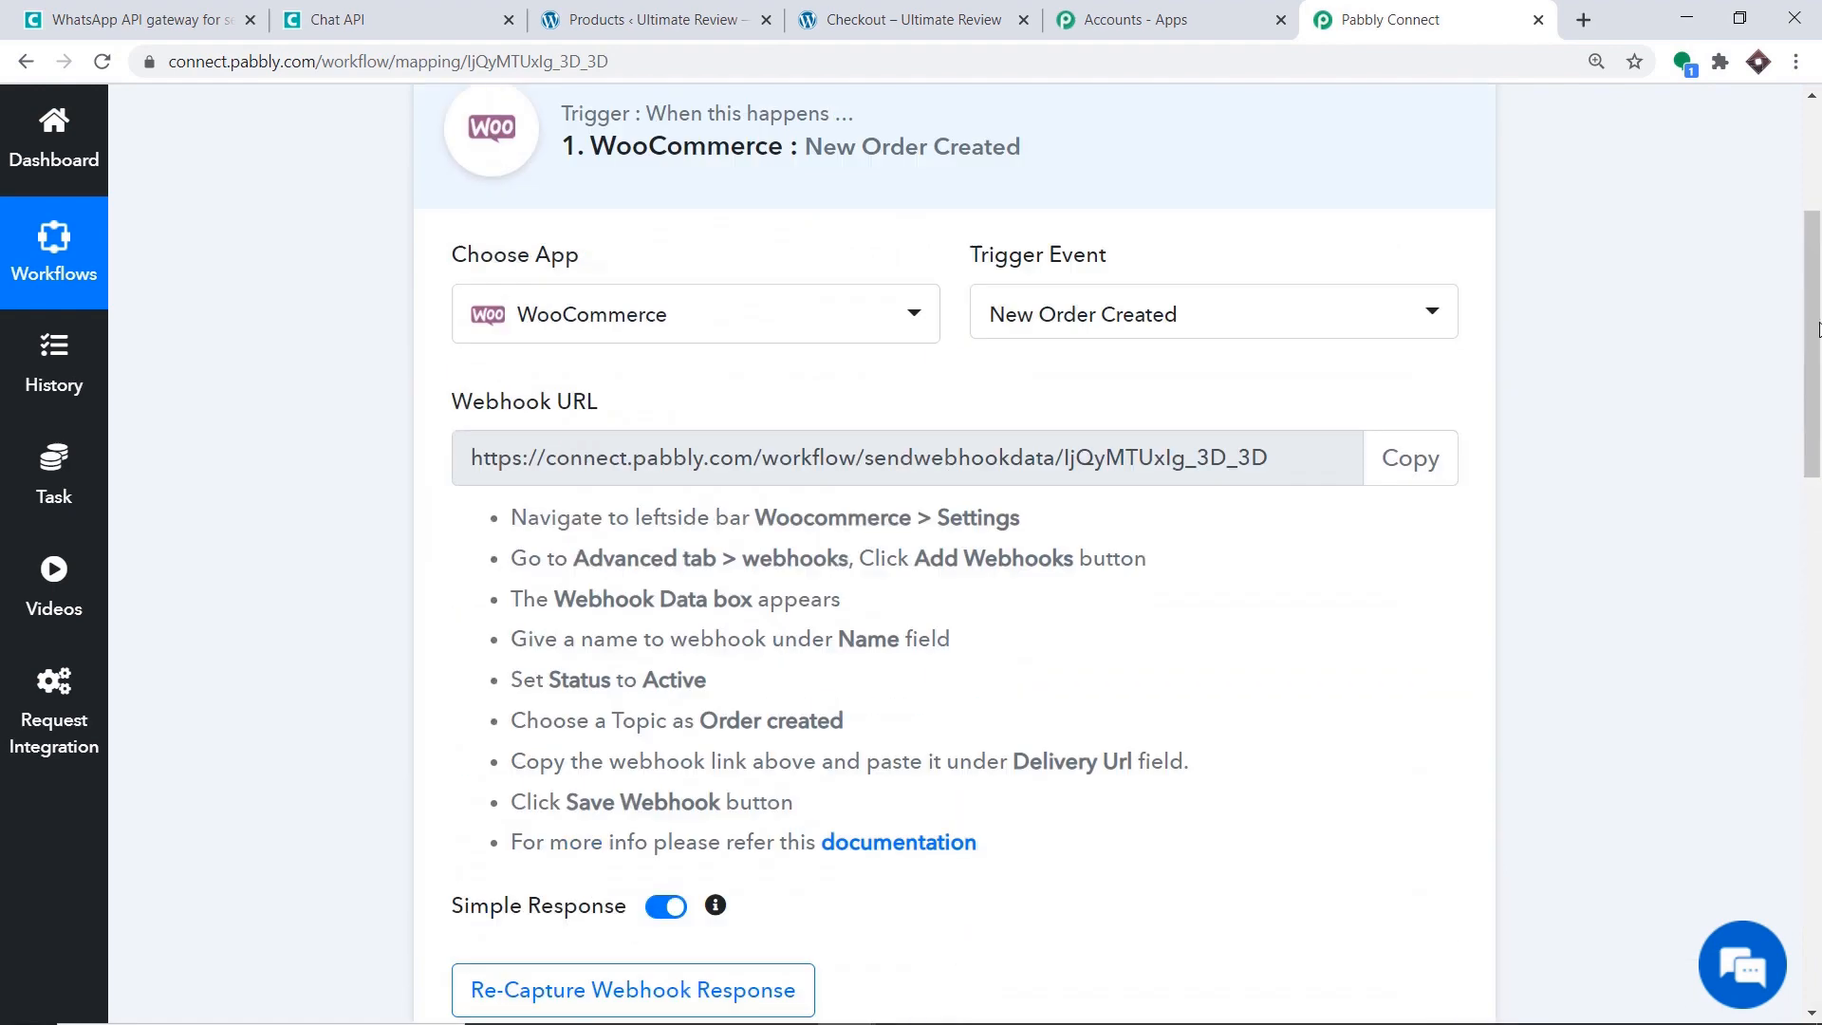
click(830, 303)
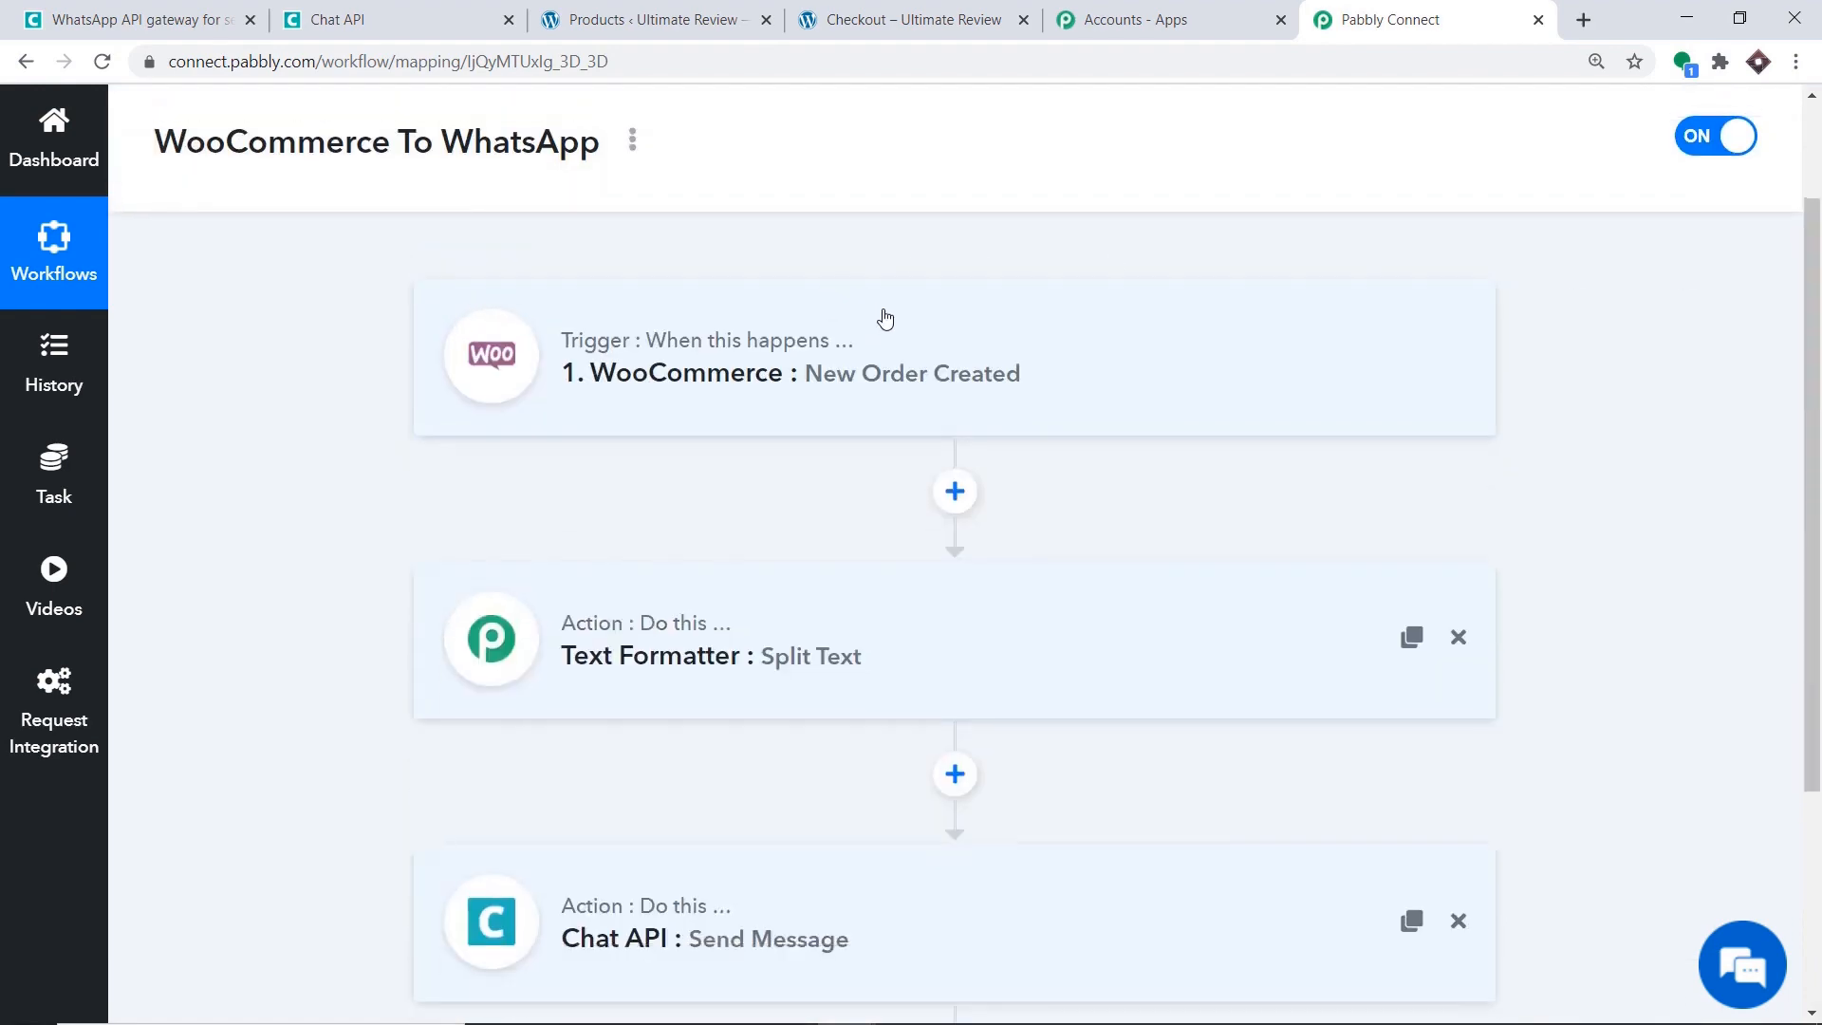
scroll(892, 323, down, 1)
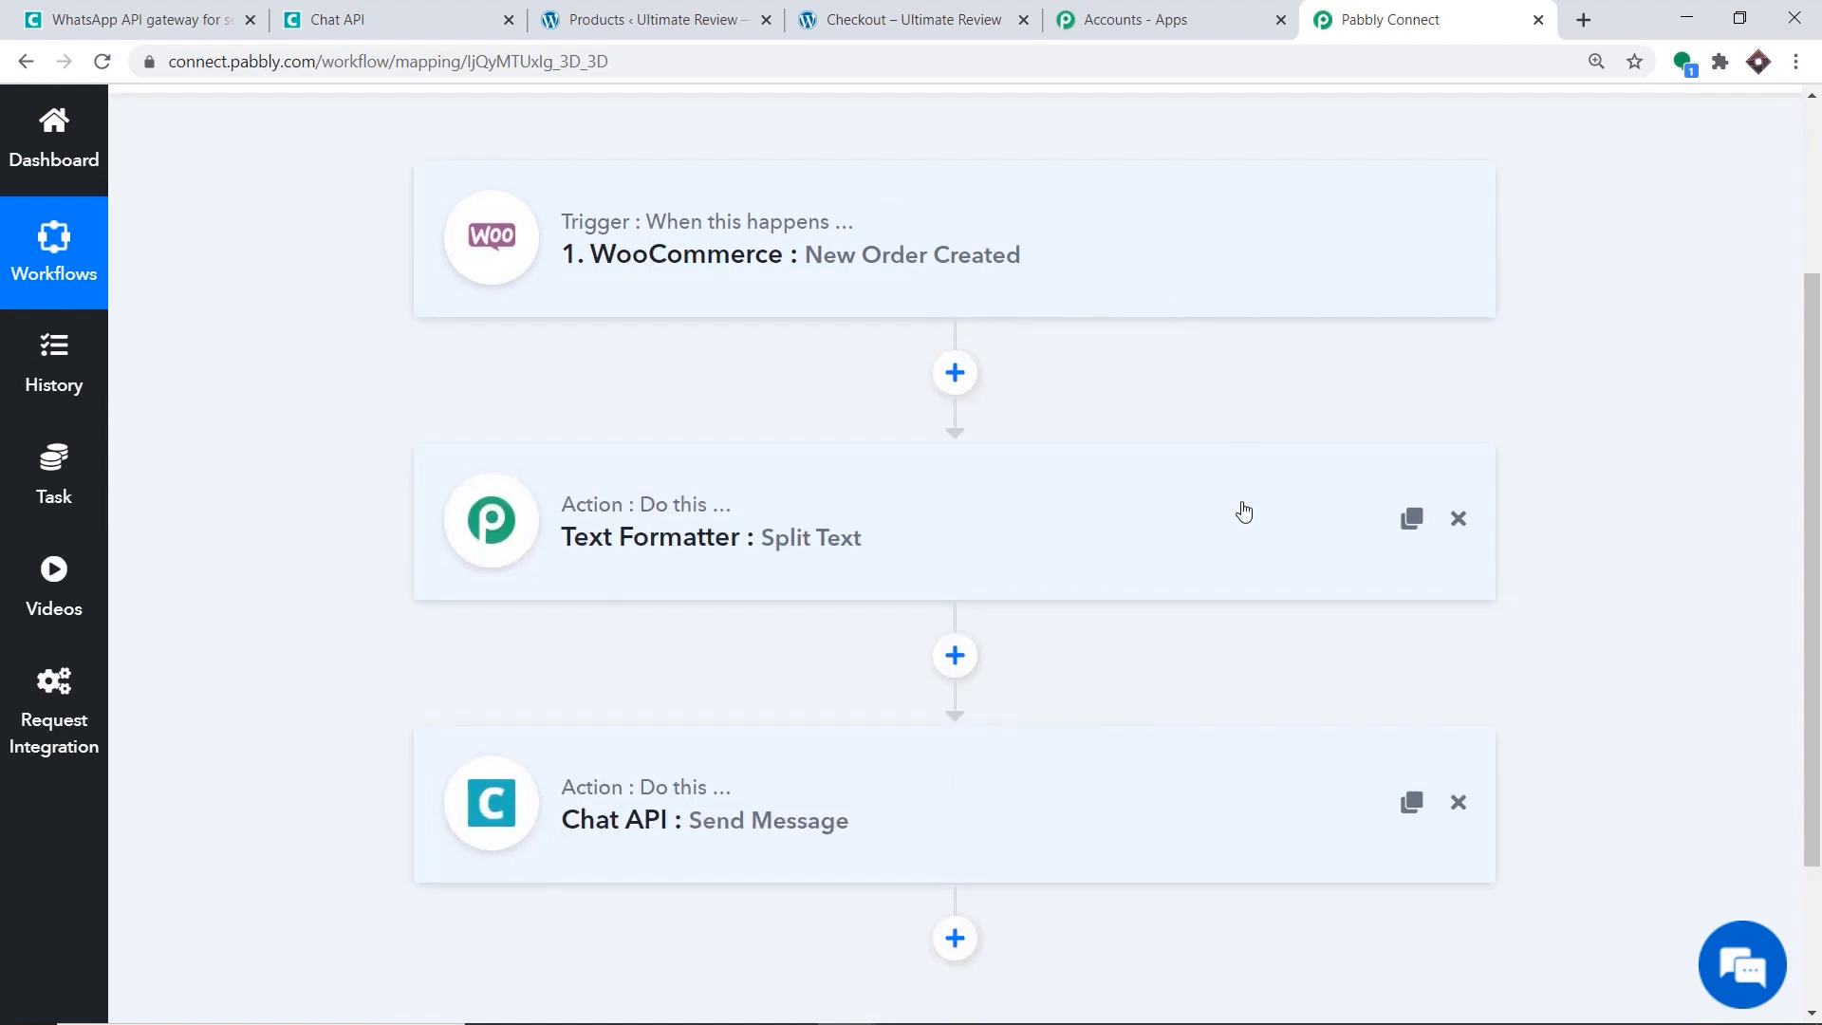
click(851, 525)
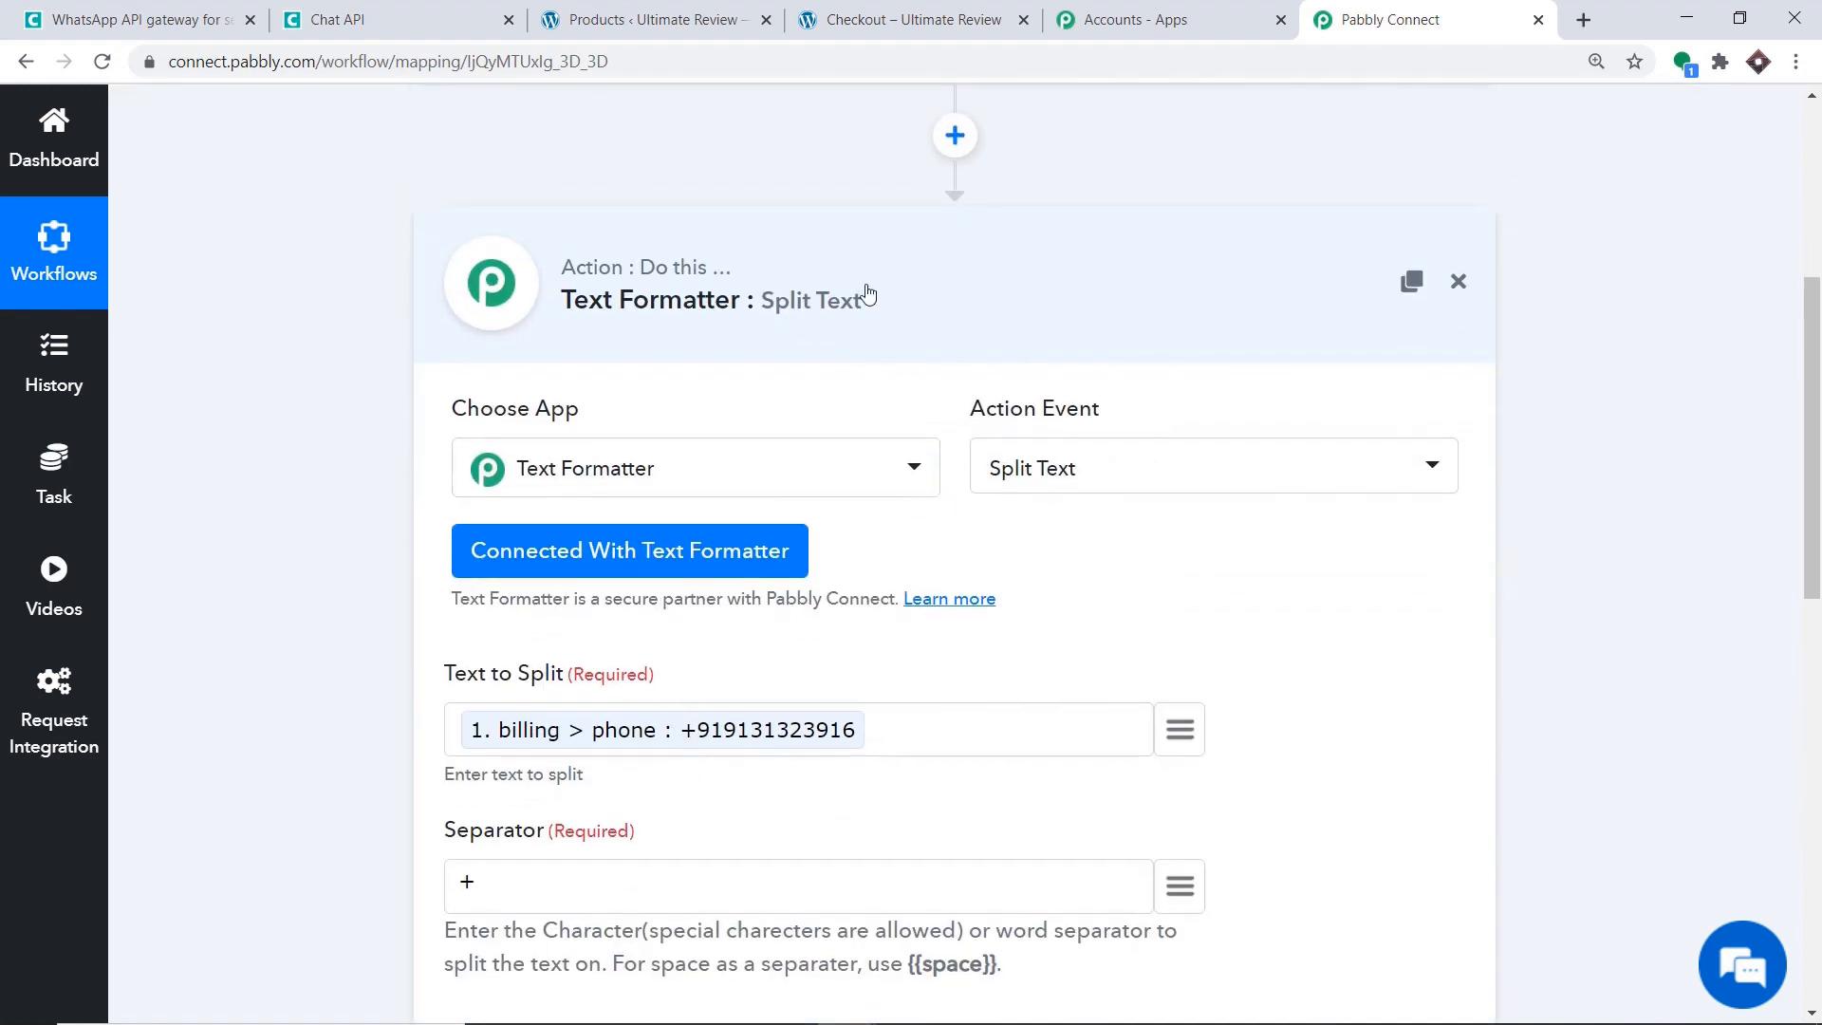
click(857, 306)
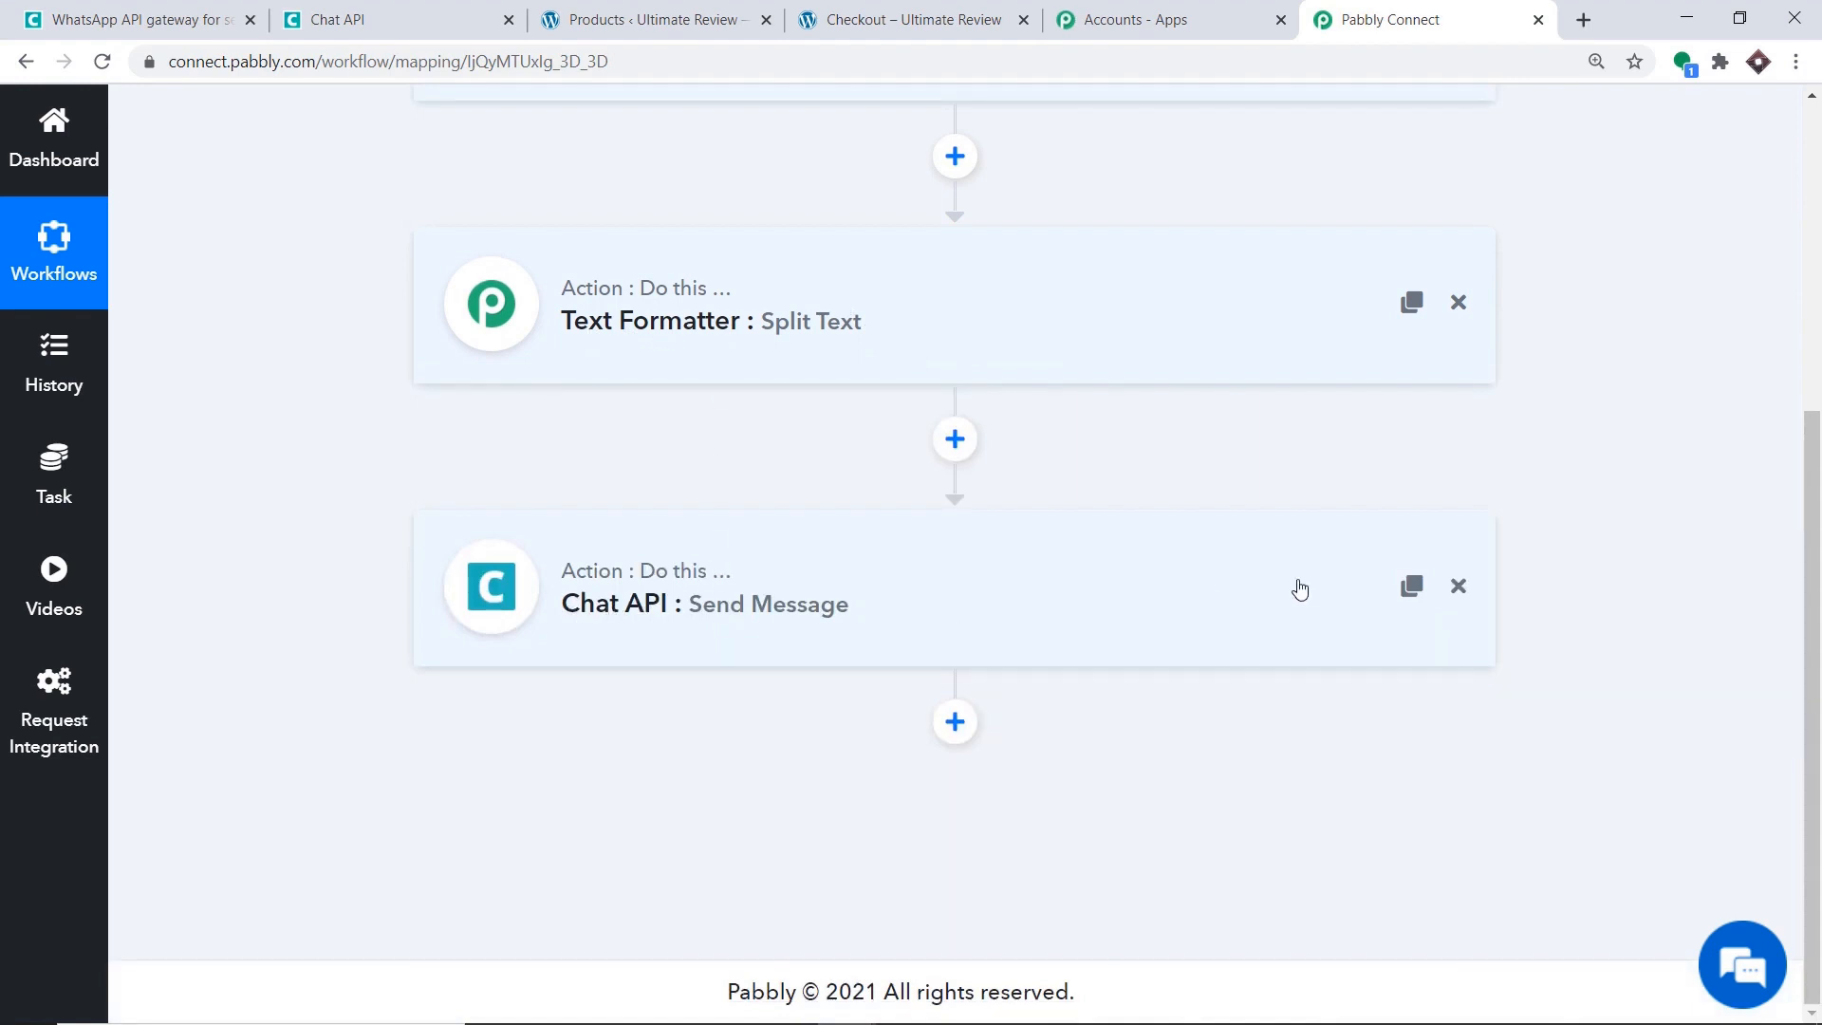
Switch to the WooCommerce products list in the other browser tab.
scroll(1297, 589, up, 3)
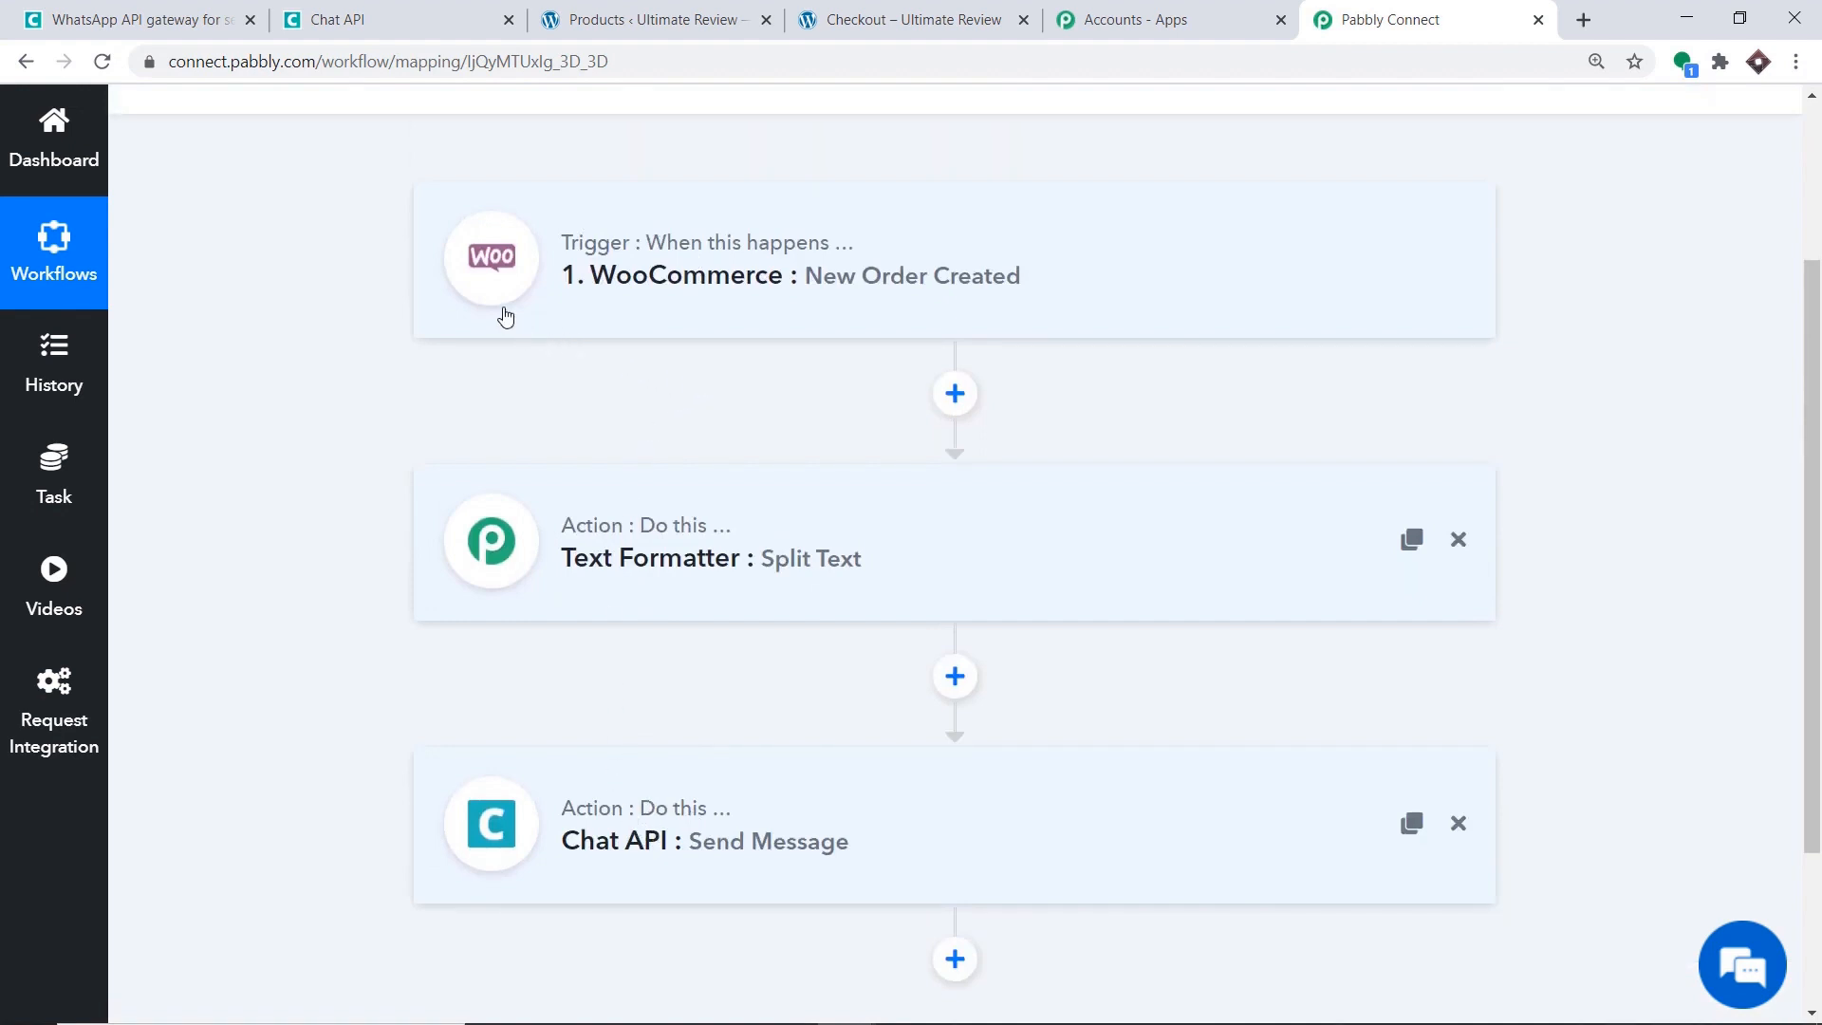
click(690, 16)
scroll(491, 678, down, 1)
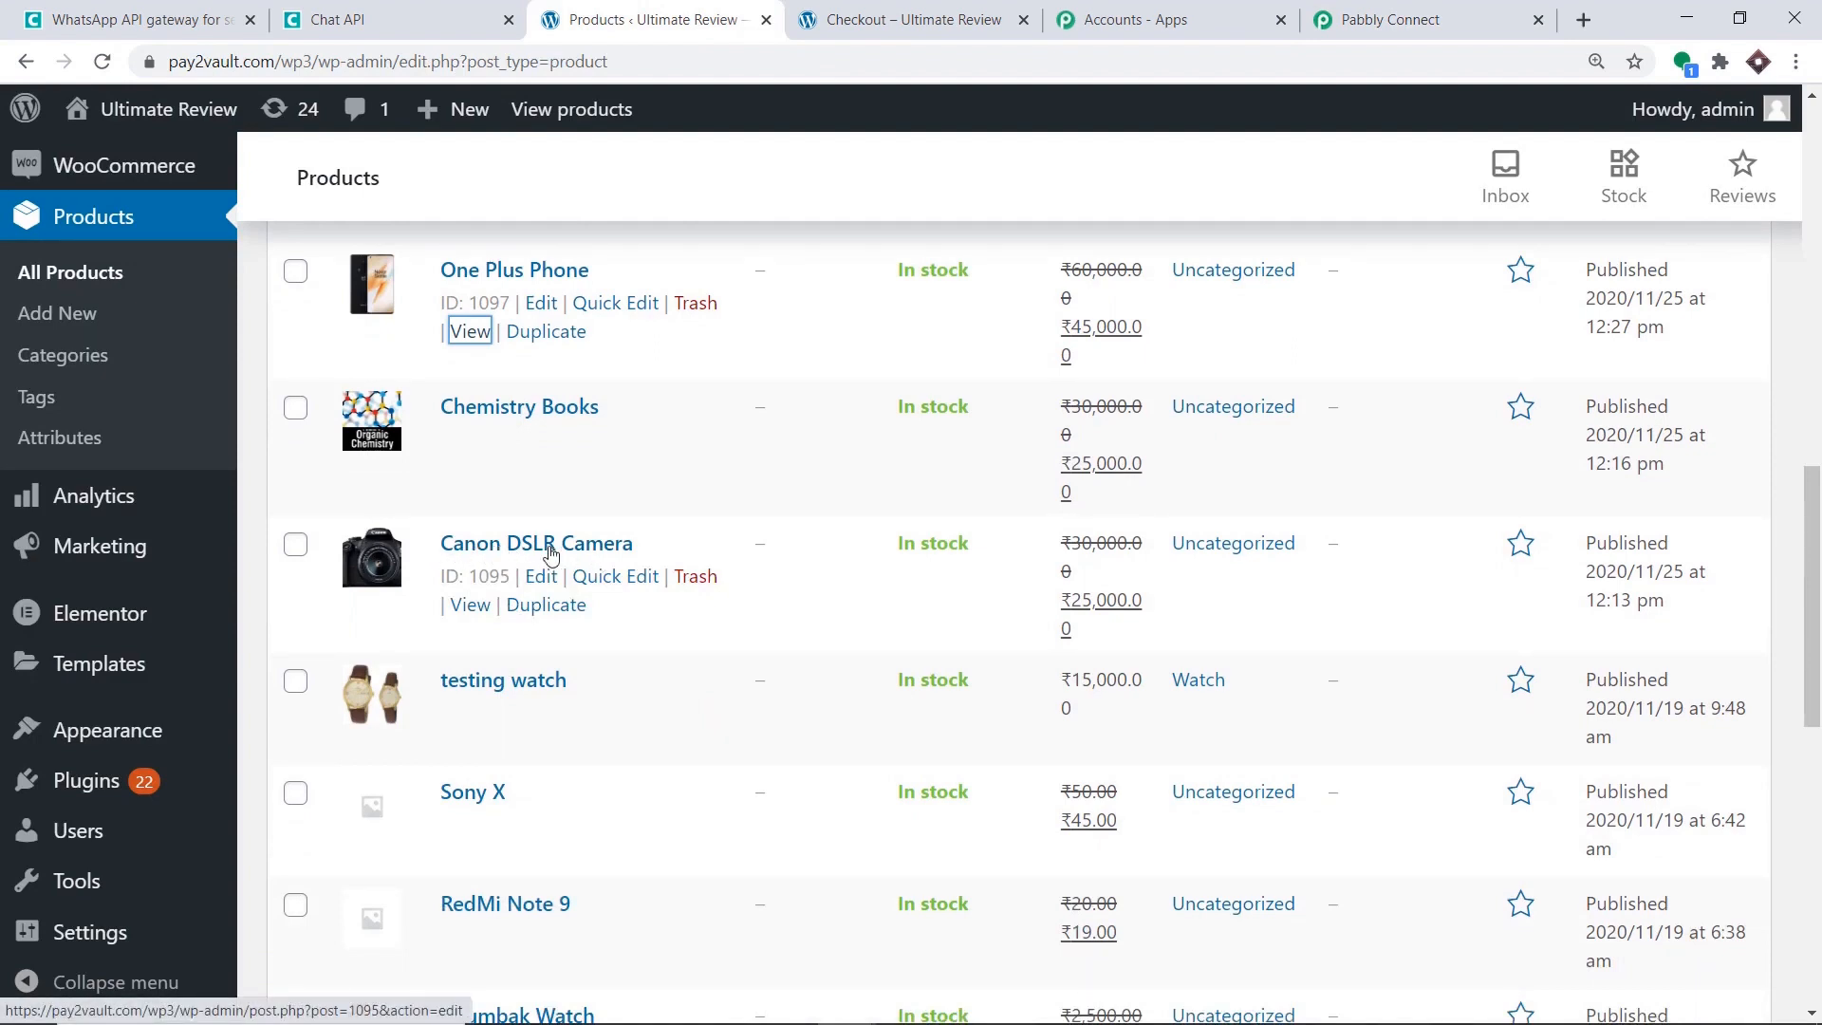
Add the Canon DSLR Camera (₹25,000.00) to the cart from its product page.
click(477, 618)
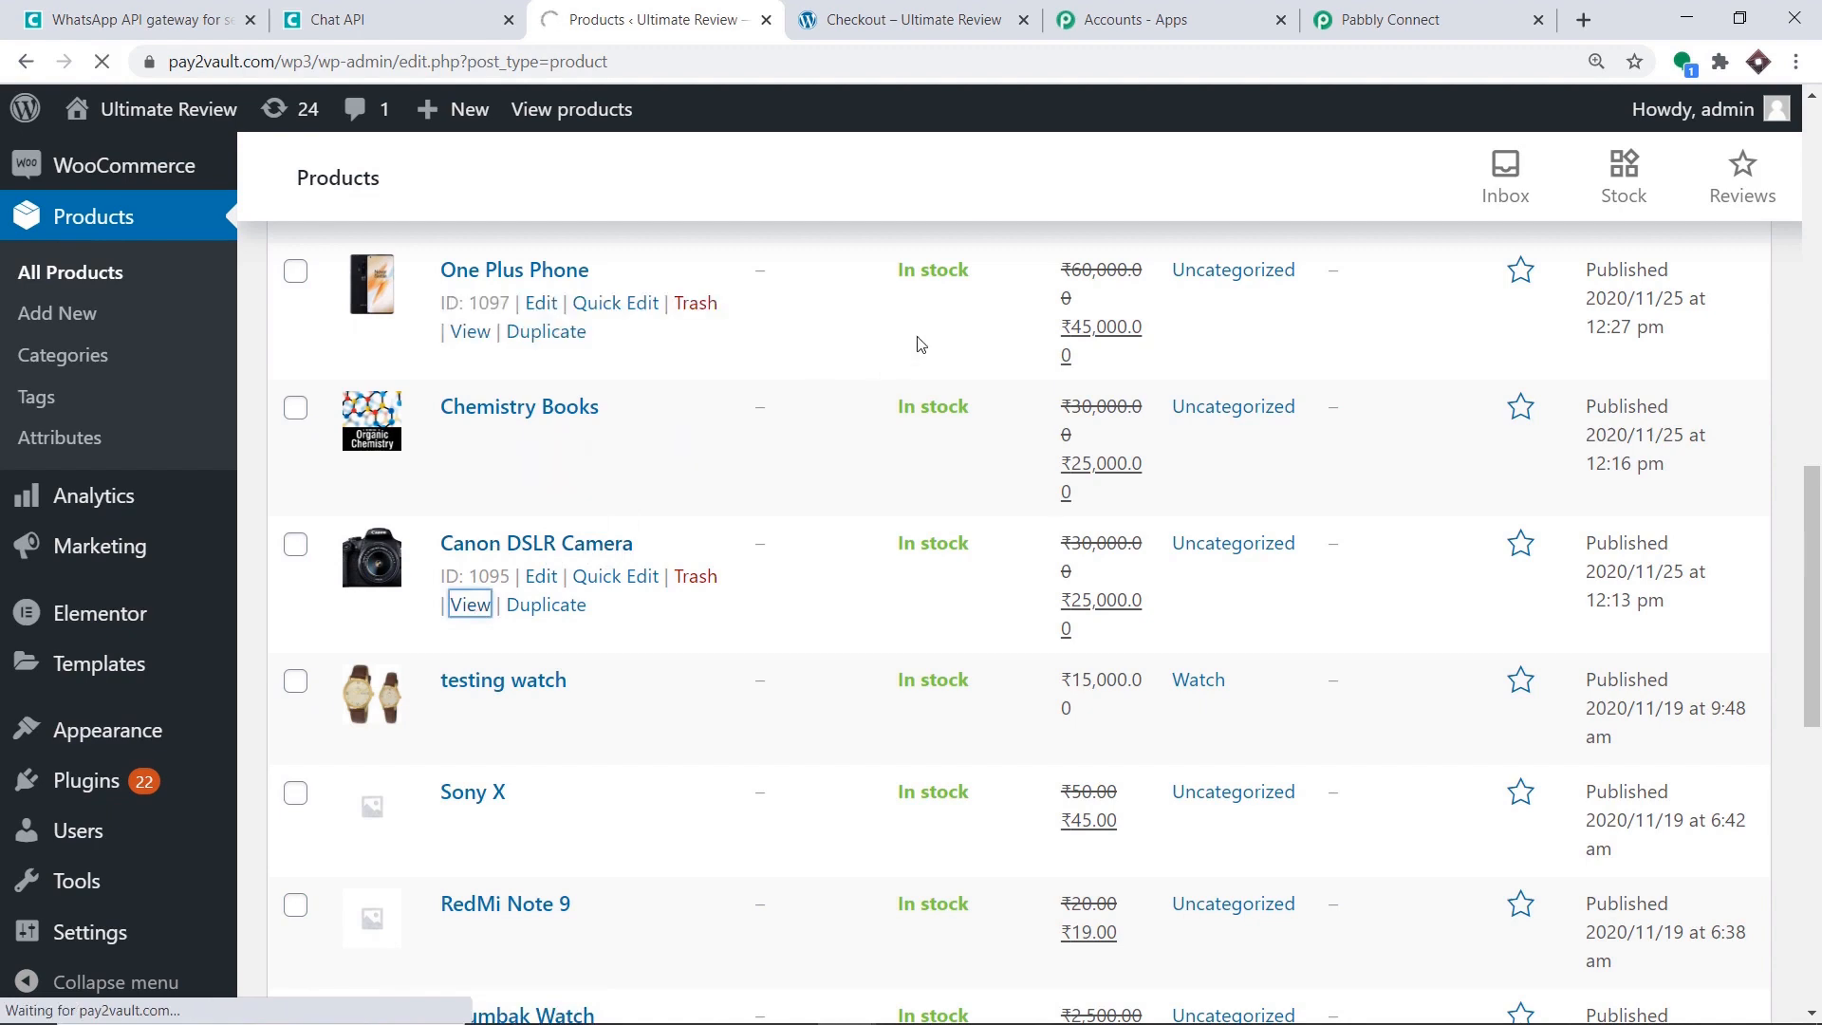
scroll(963, 422, down, 3)
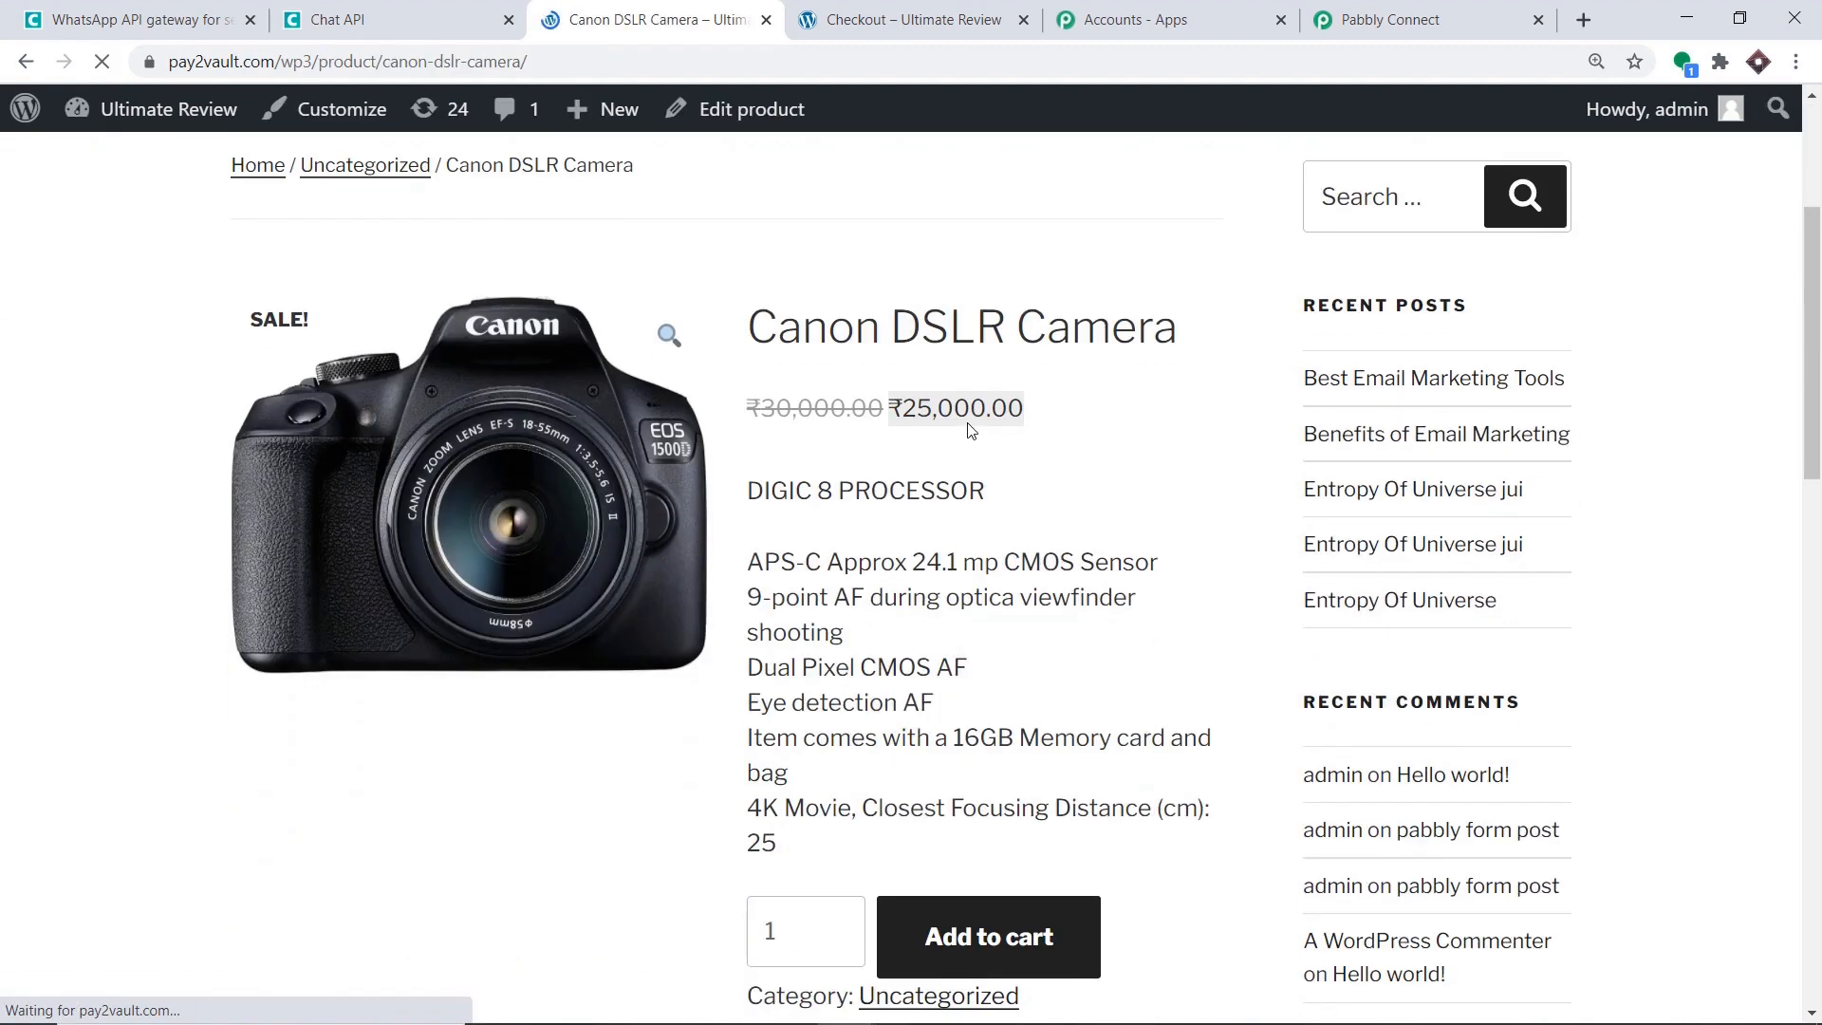
scroll(969, 429, down, 2)
click(998, 700)
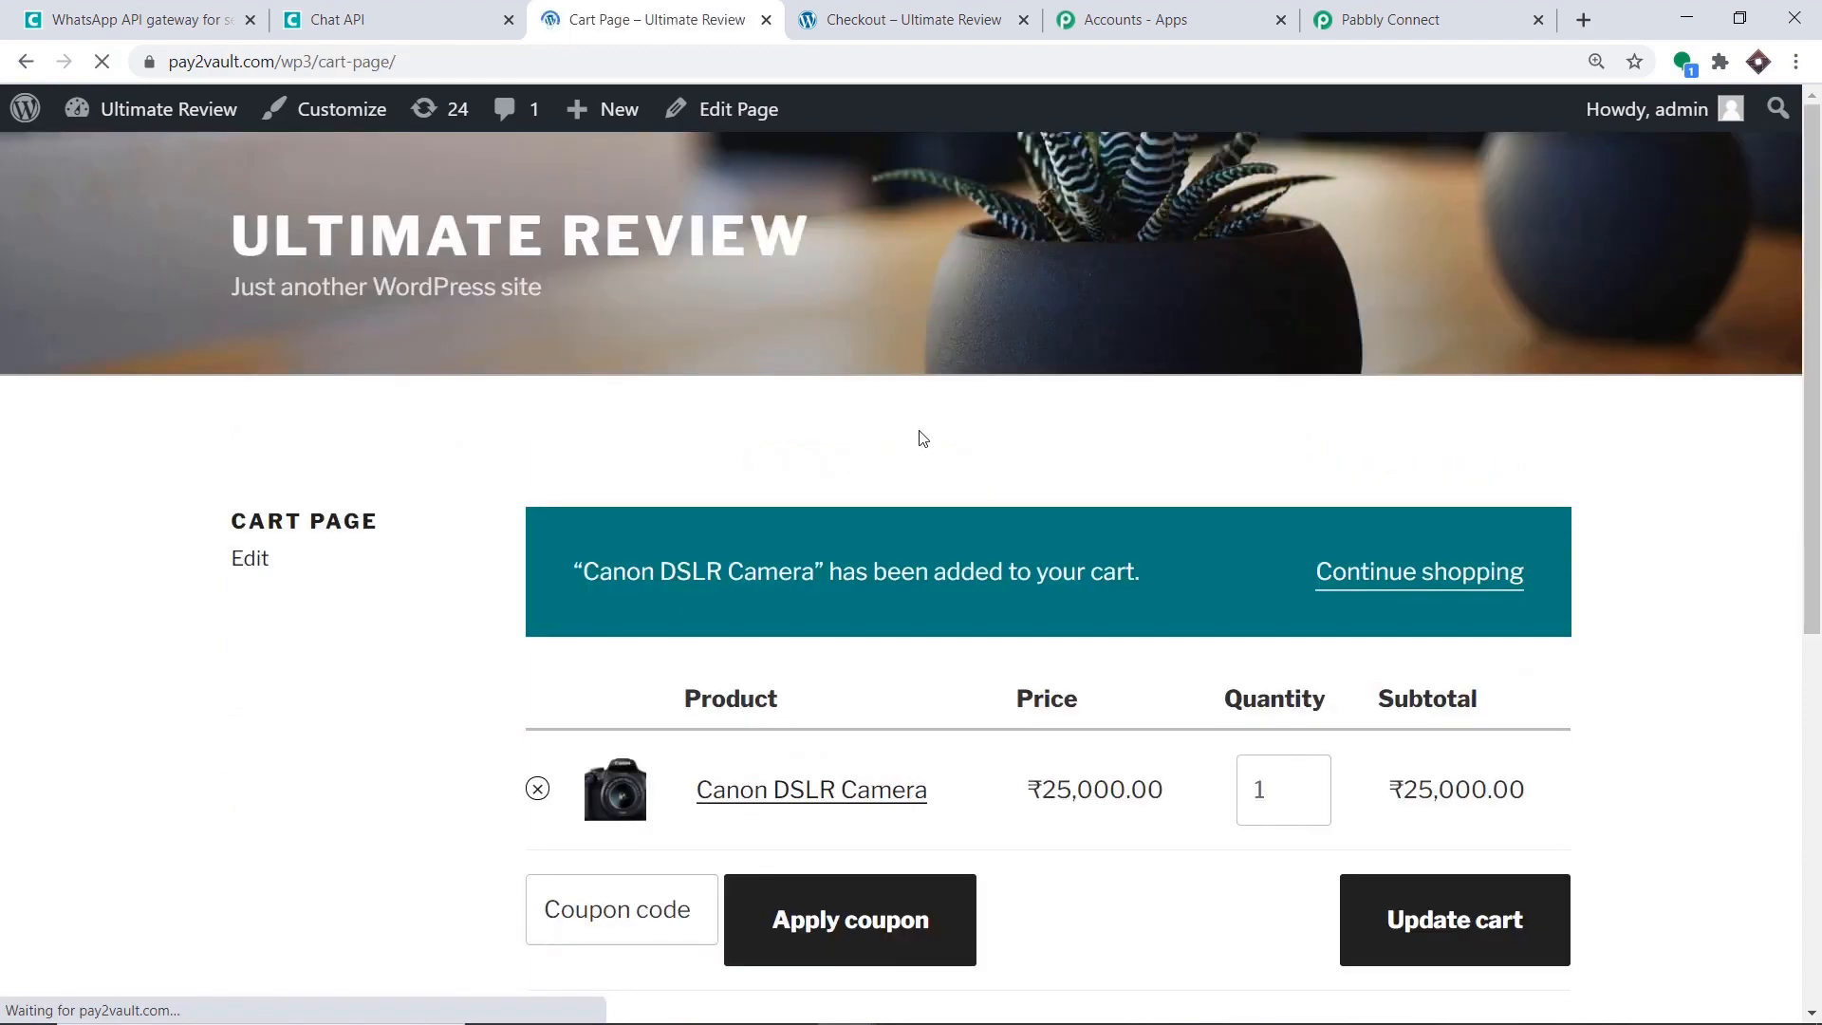
scroll(1159, 455, down, 6)
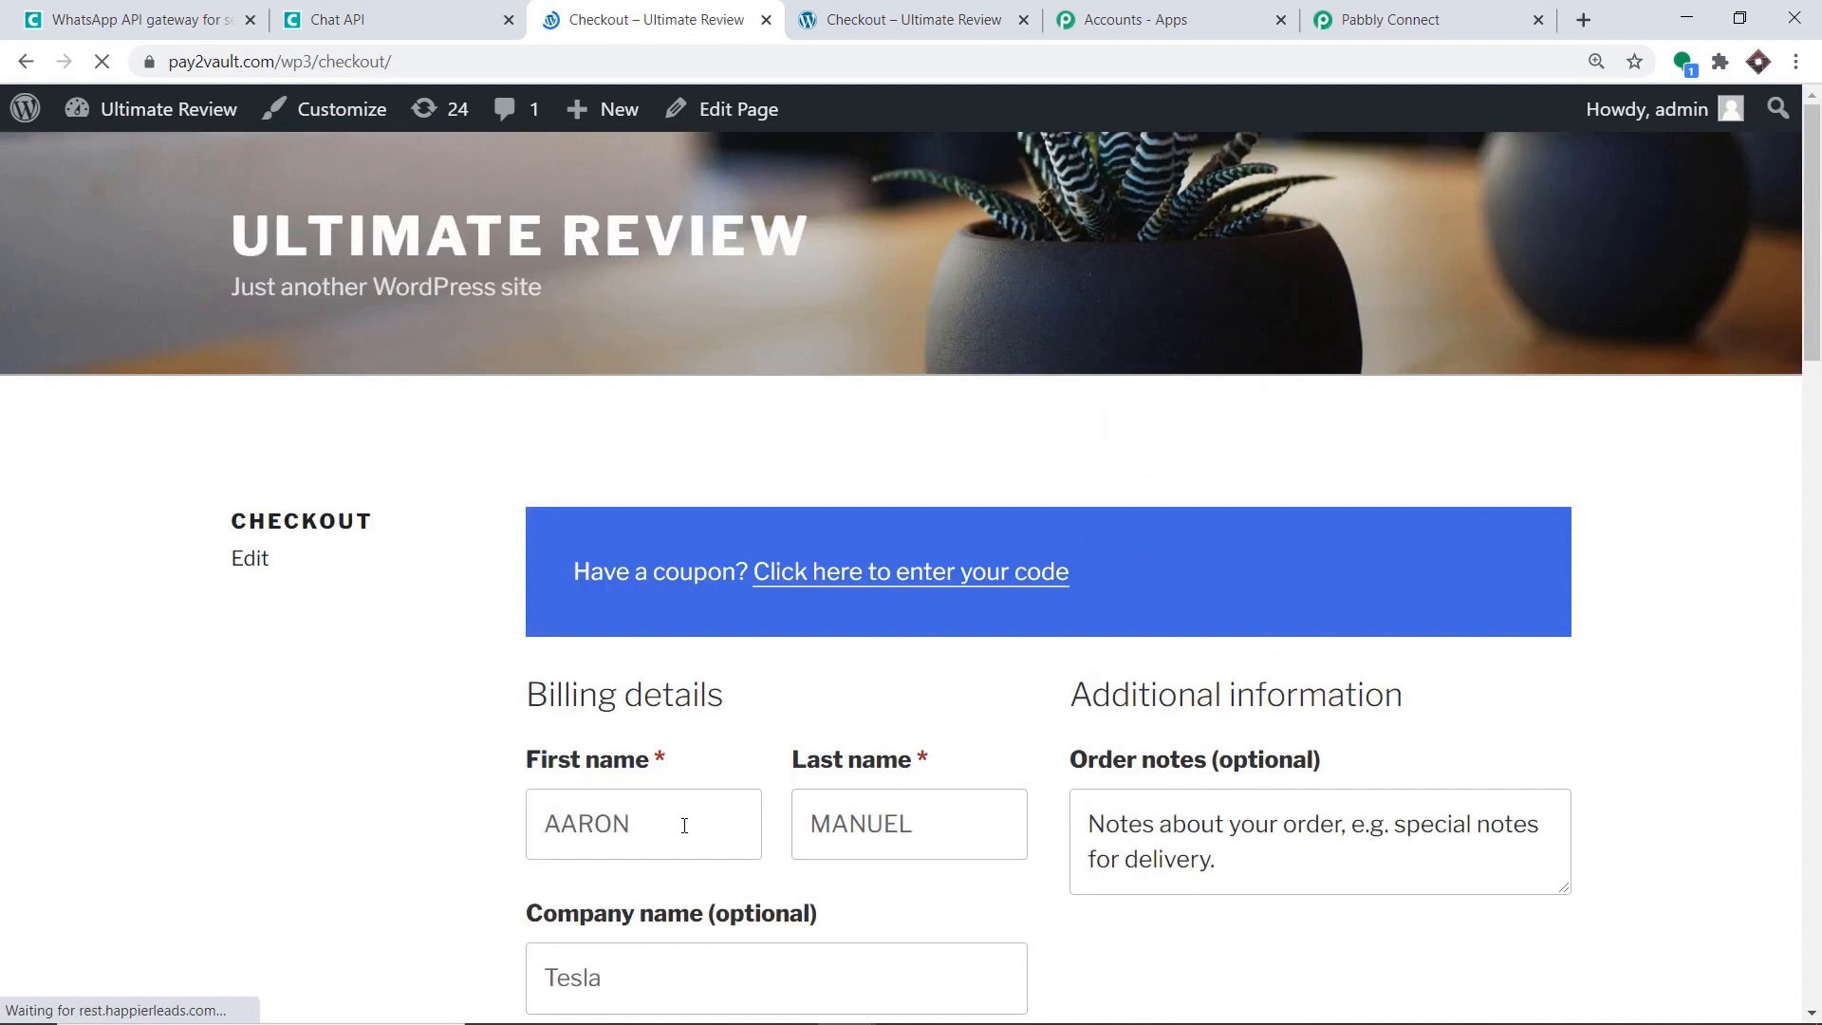
Replace the billing first name and fill the form from a saved address.
double_click(683, 822)
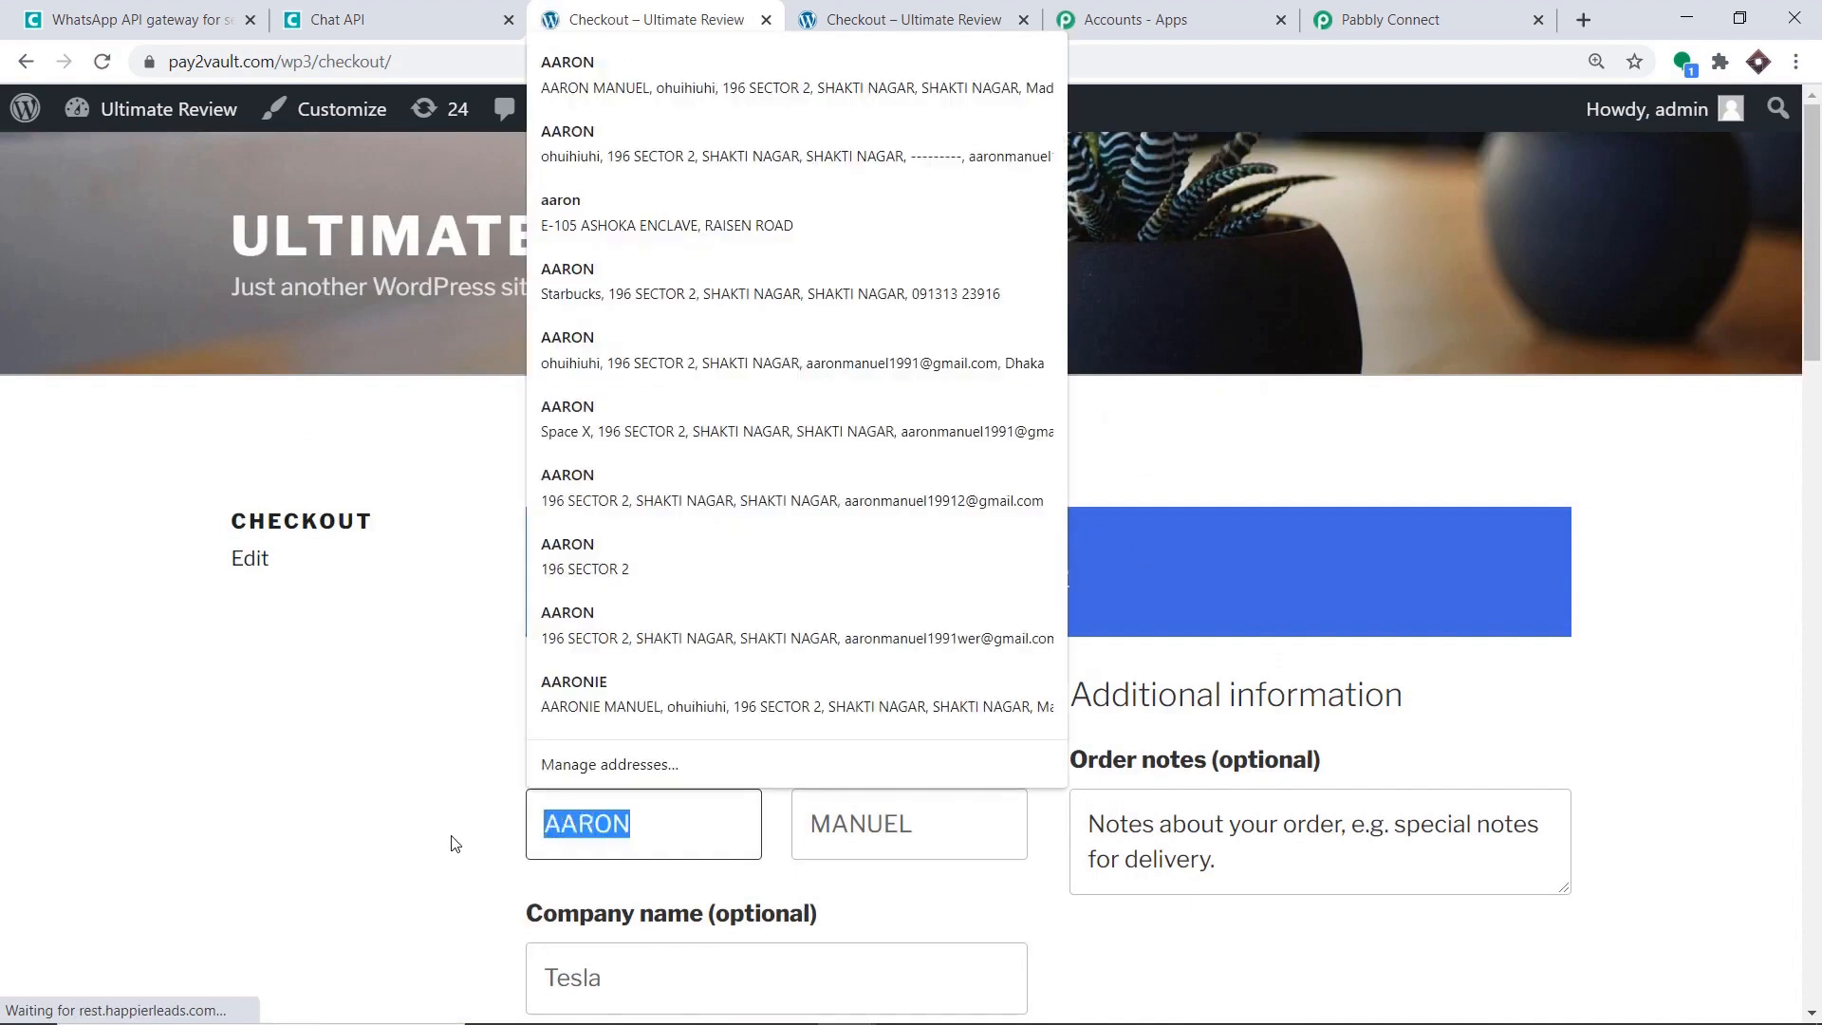
key(BackSpace)
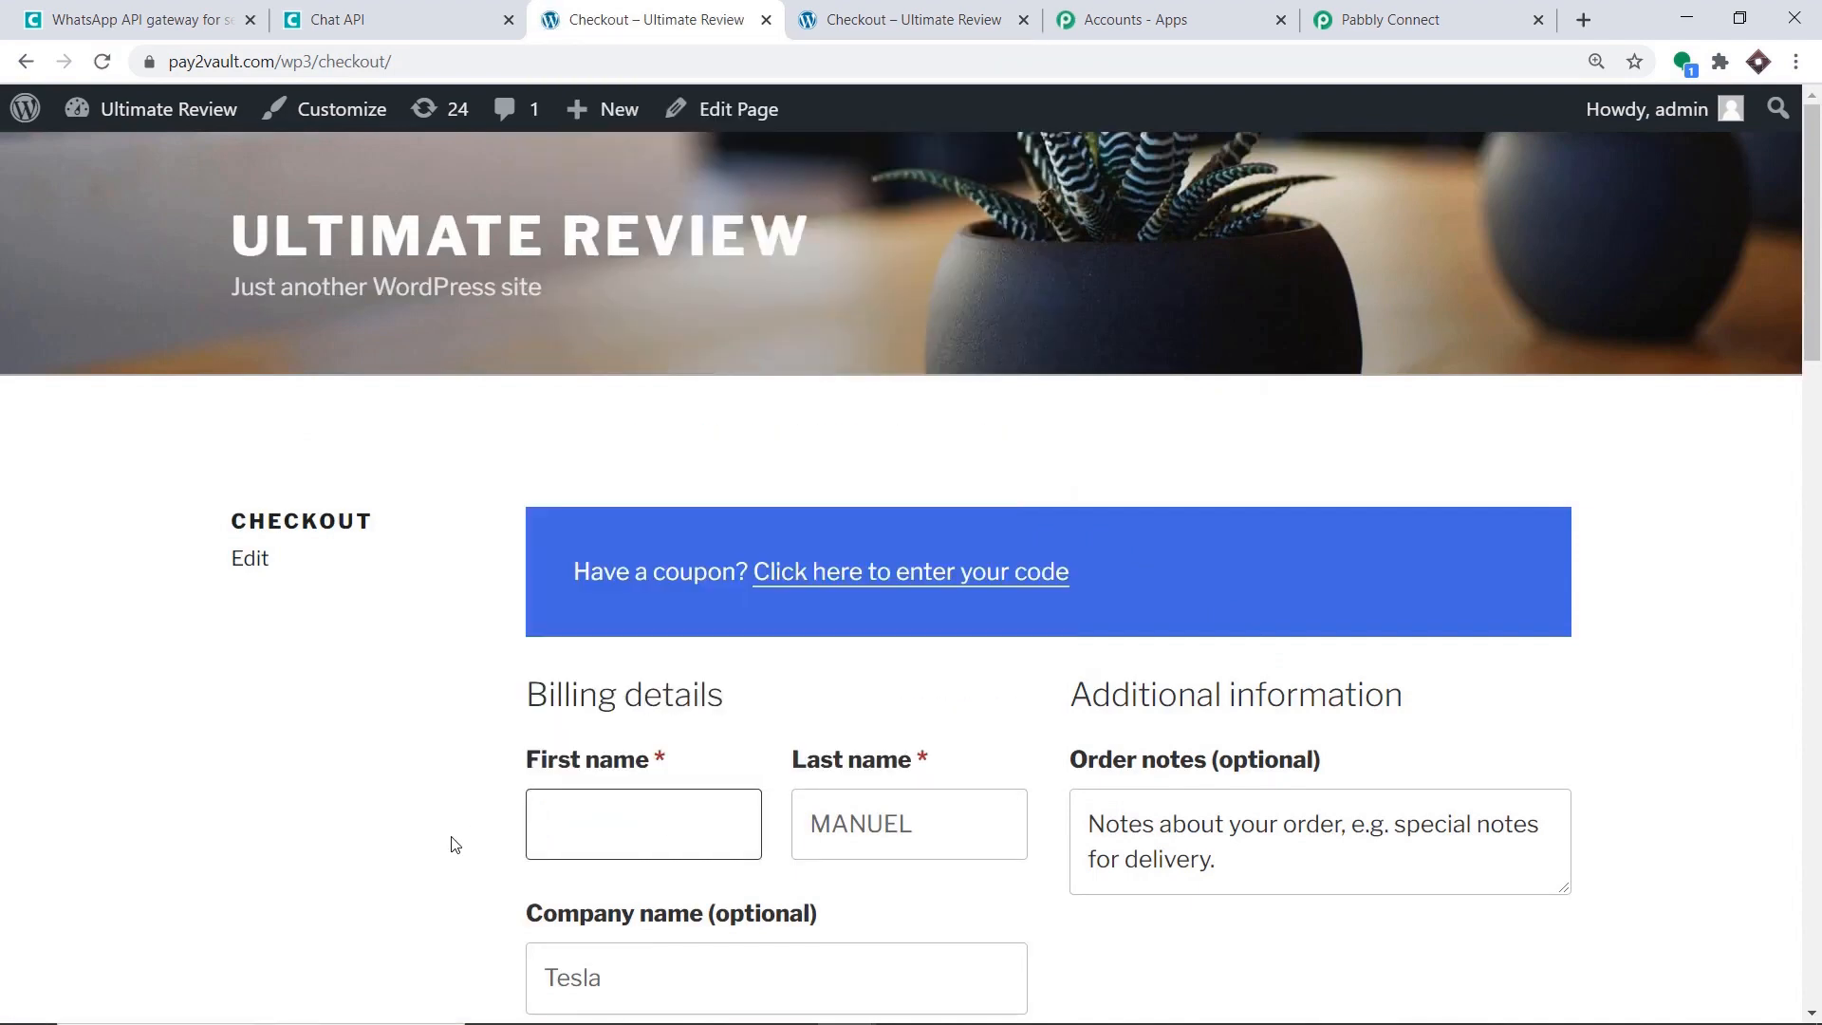
text(Ligium)
click(601, 645)
scroll(603, 643, down, 10)
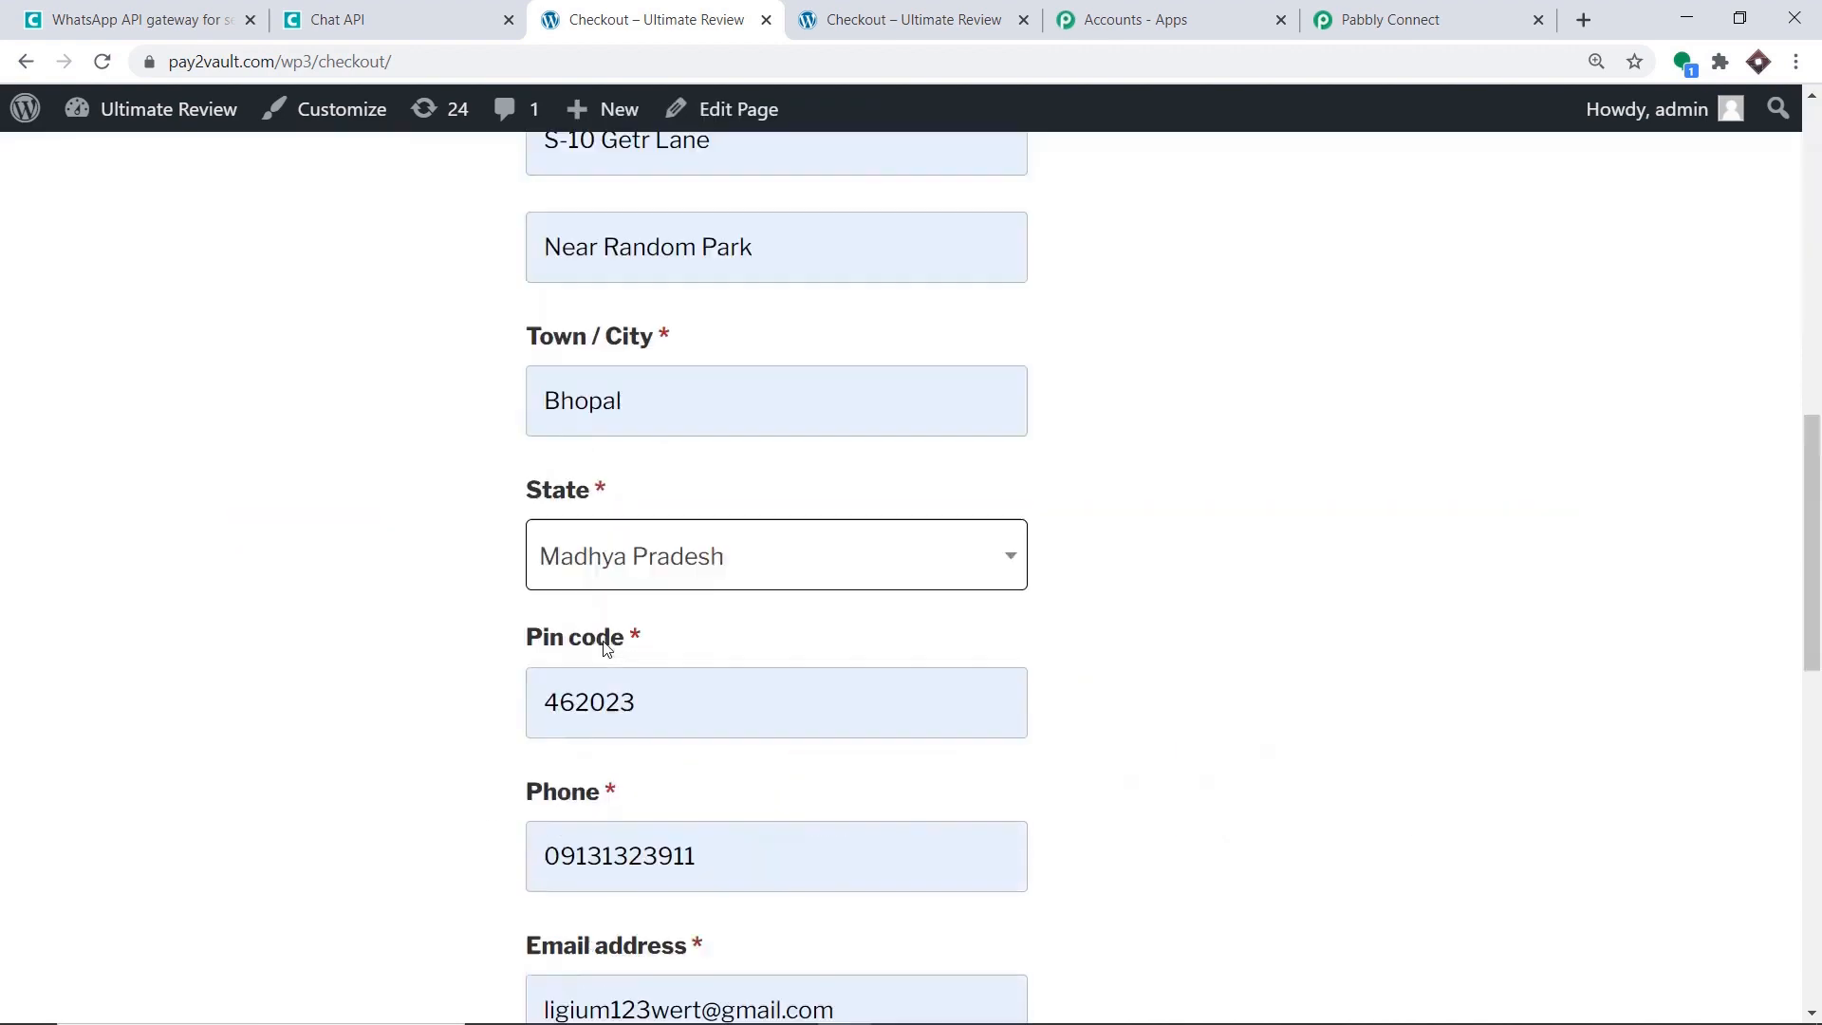
scroll(724, 671, up, 10)
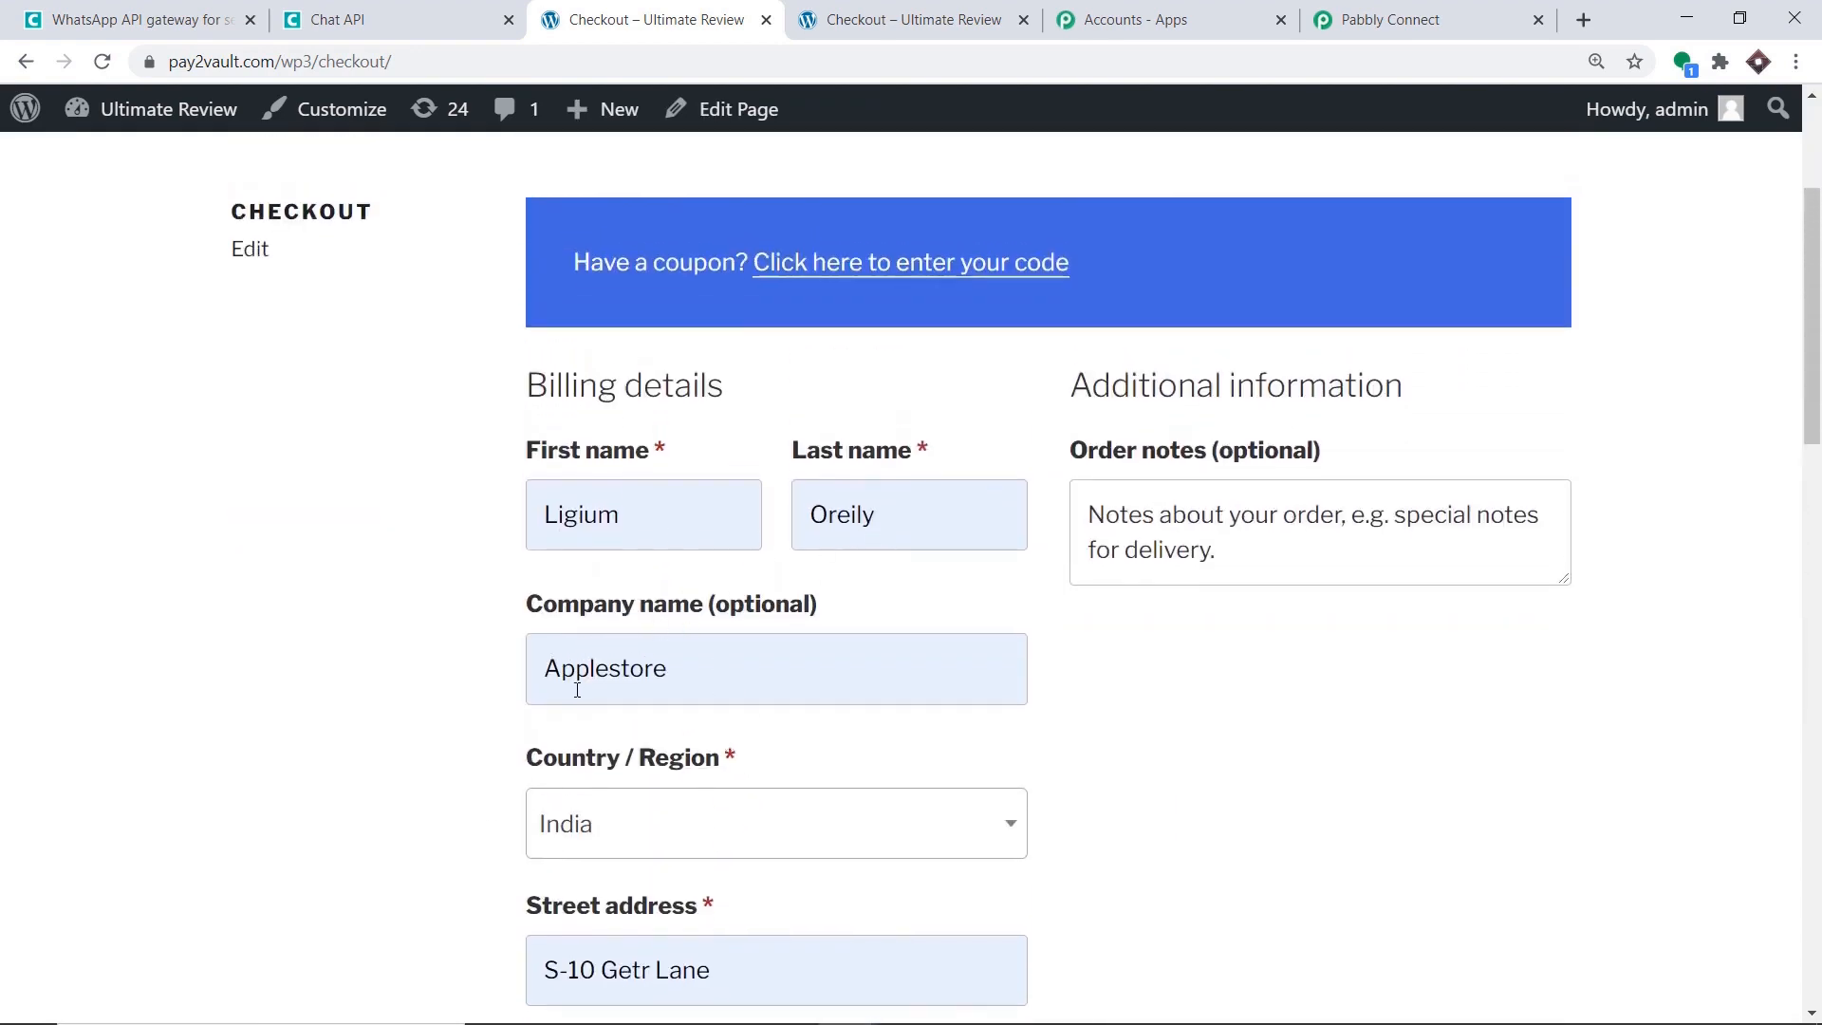
Change the billing Town/City to Chandigarh and clear the existing phone number.
scroll(711, 695, down, 5)
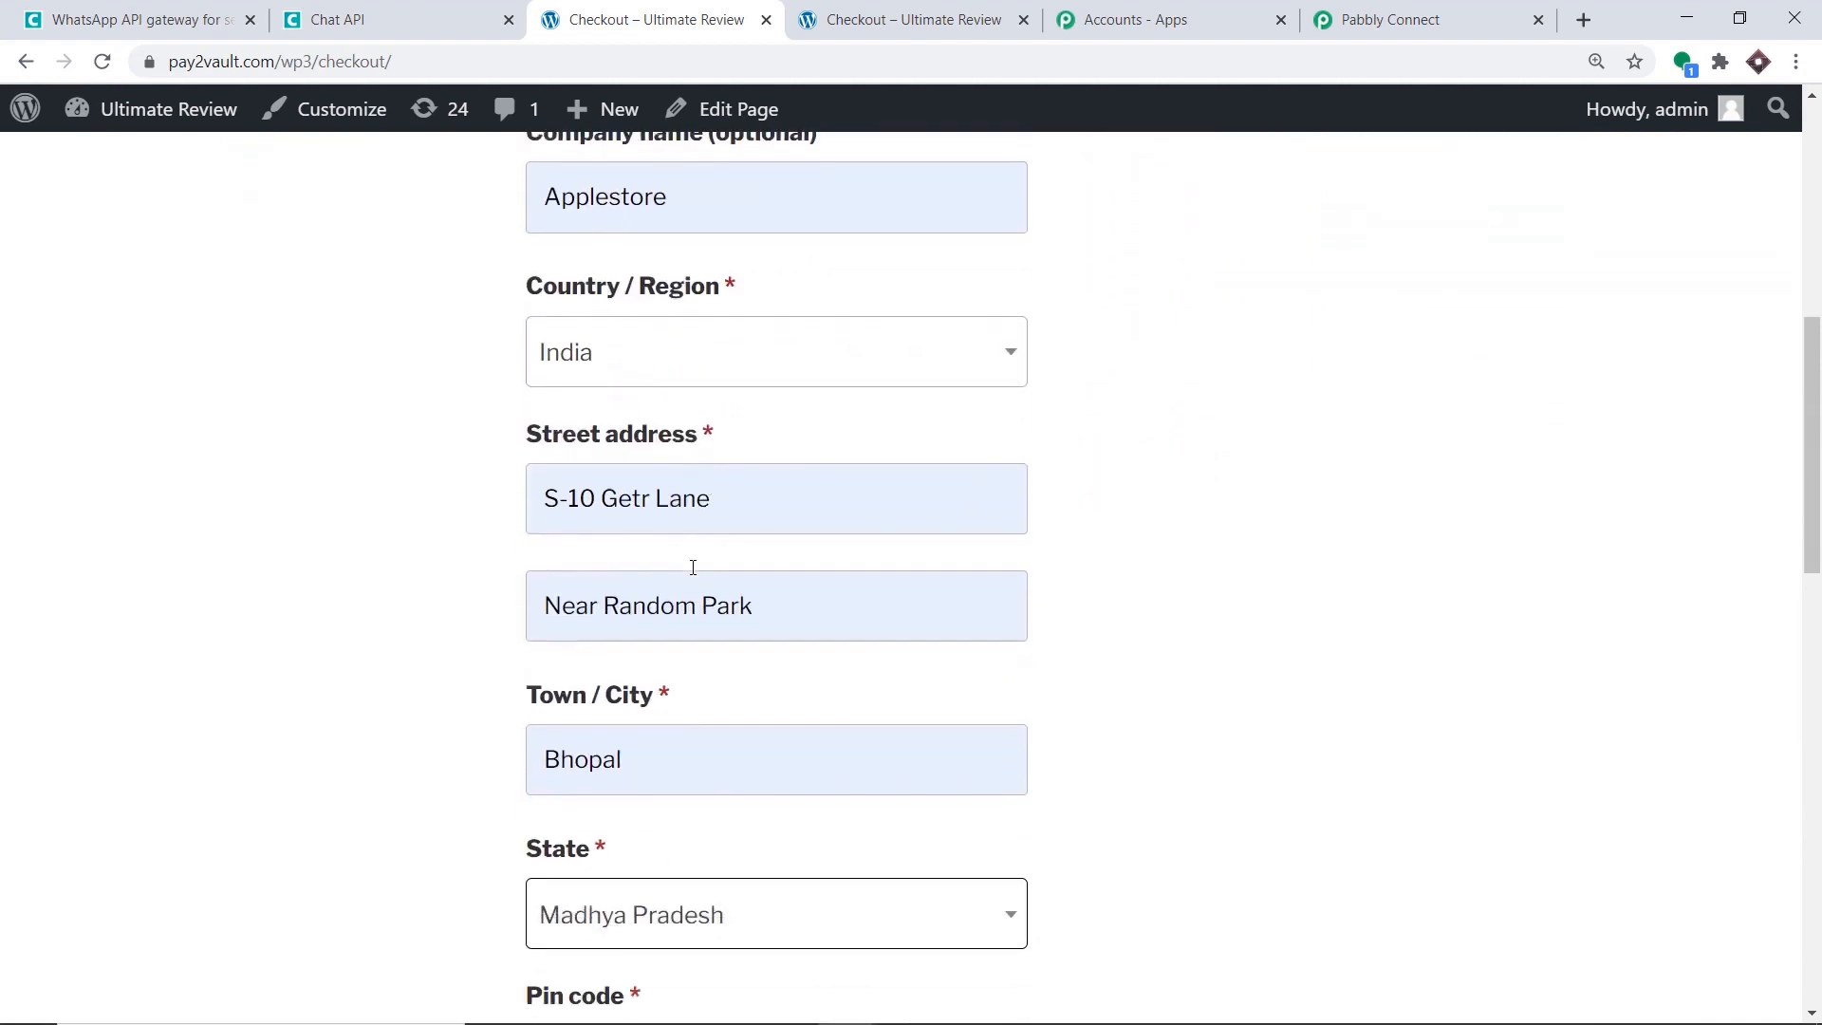
scroll(693, 566, down, 3)
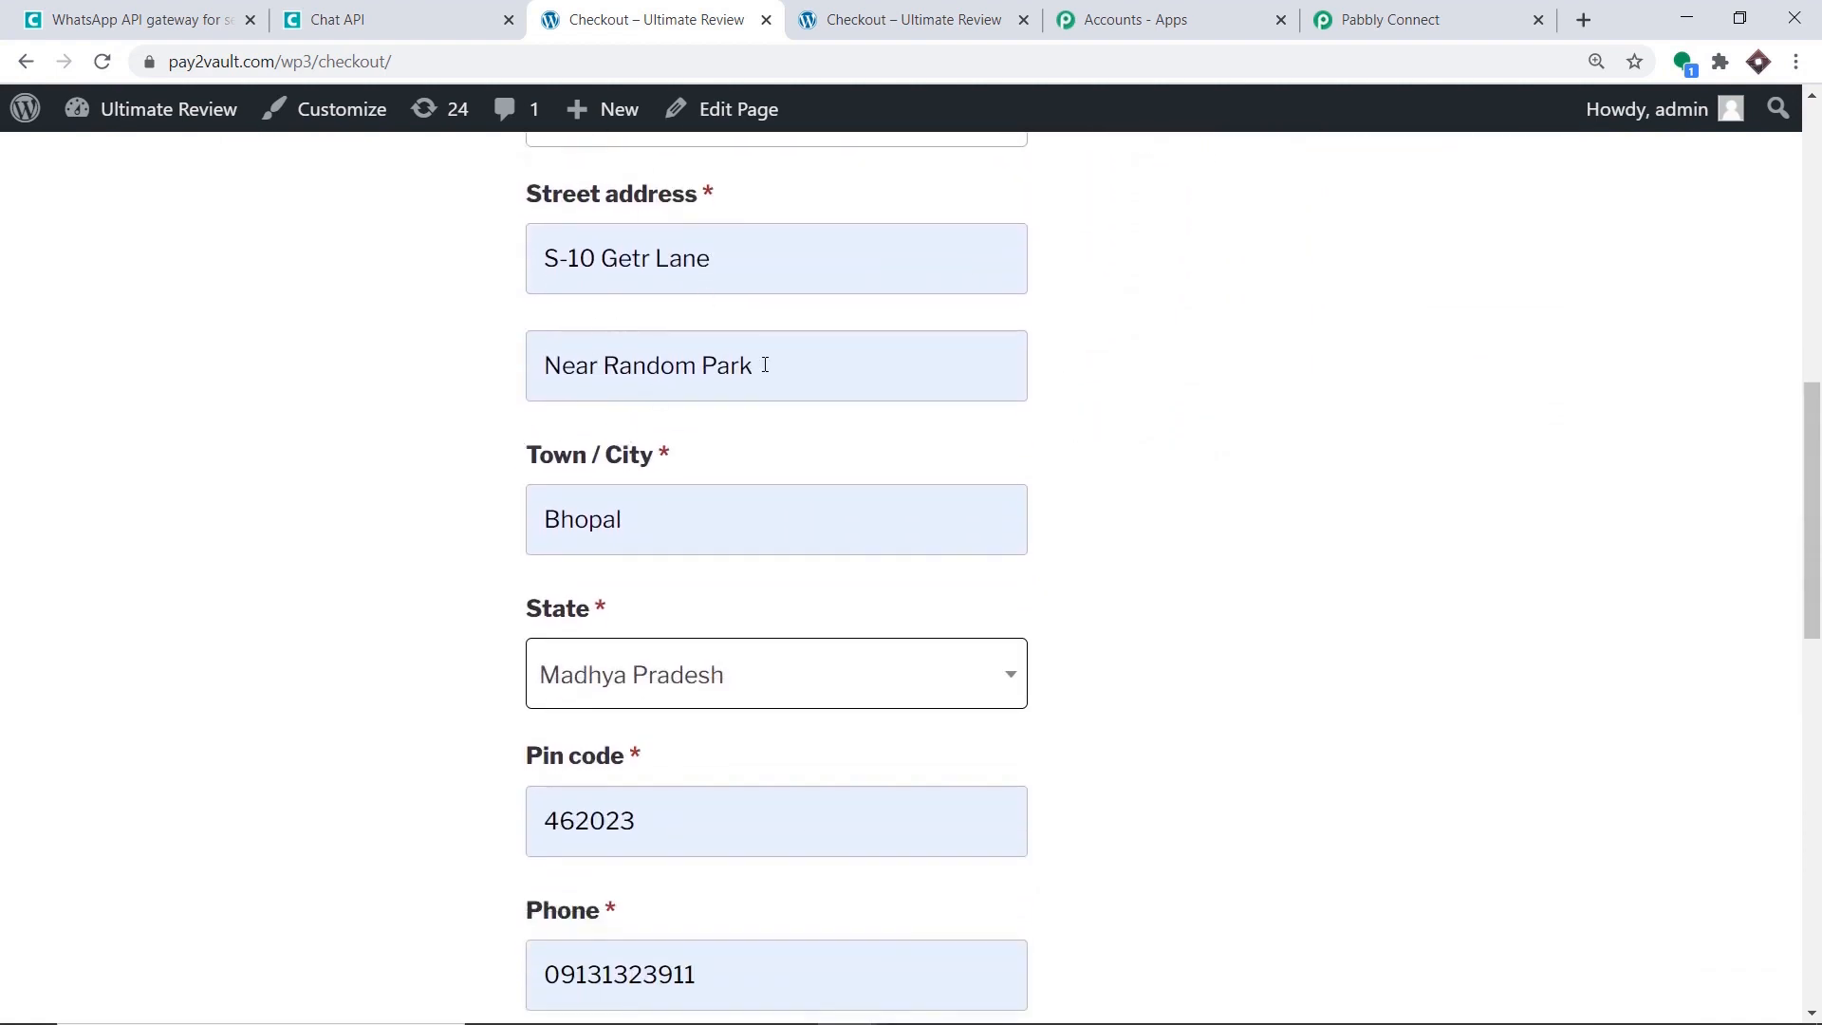
scroll(765, 365, down, 2)
drag(643, 406, 528, 410)
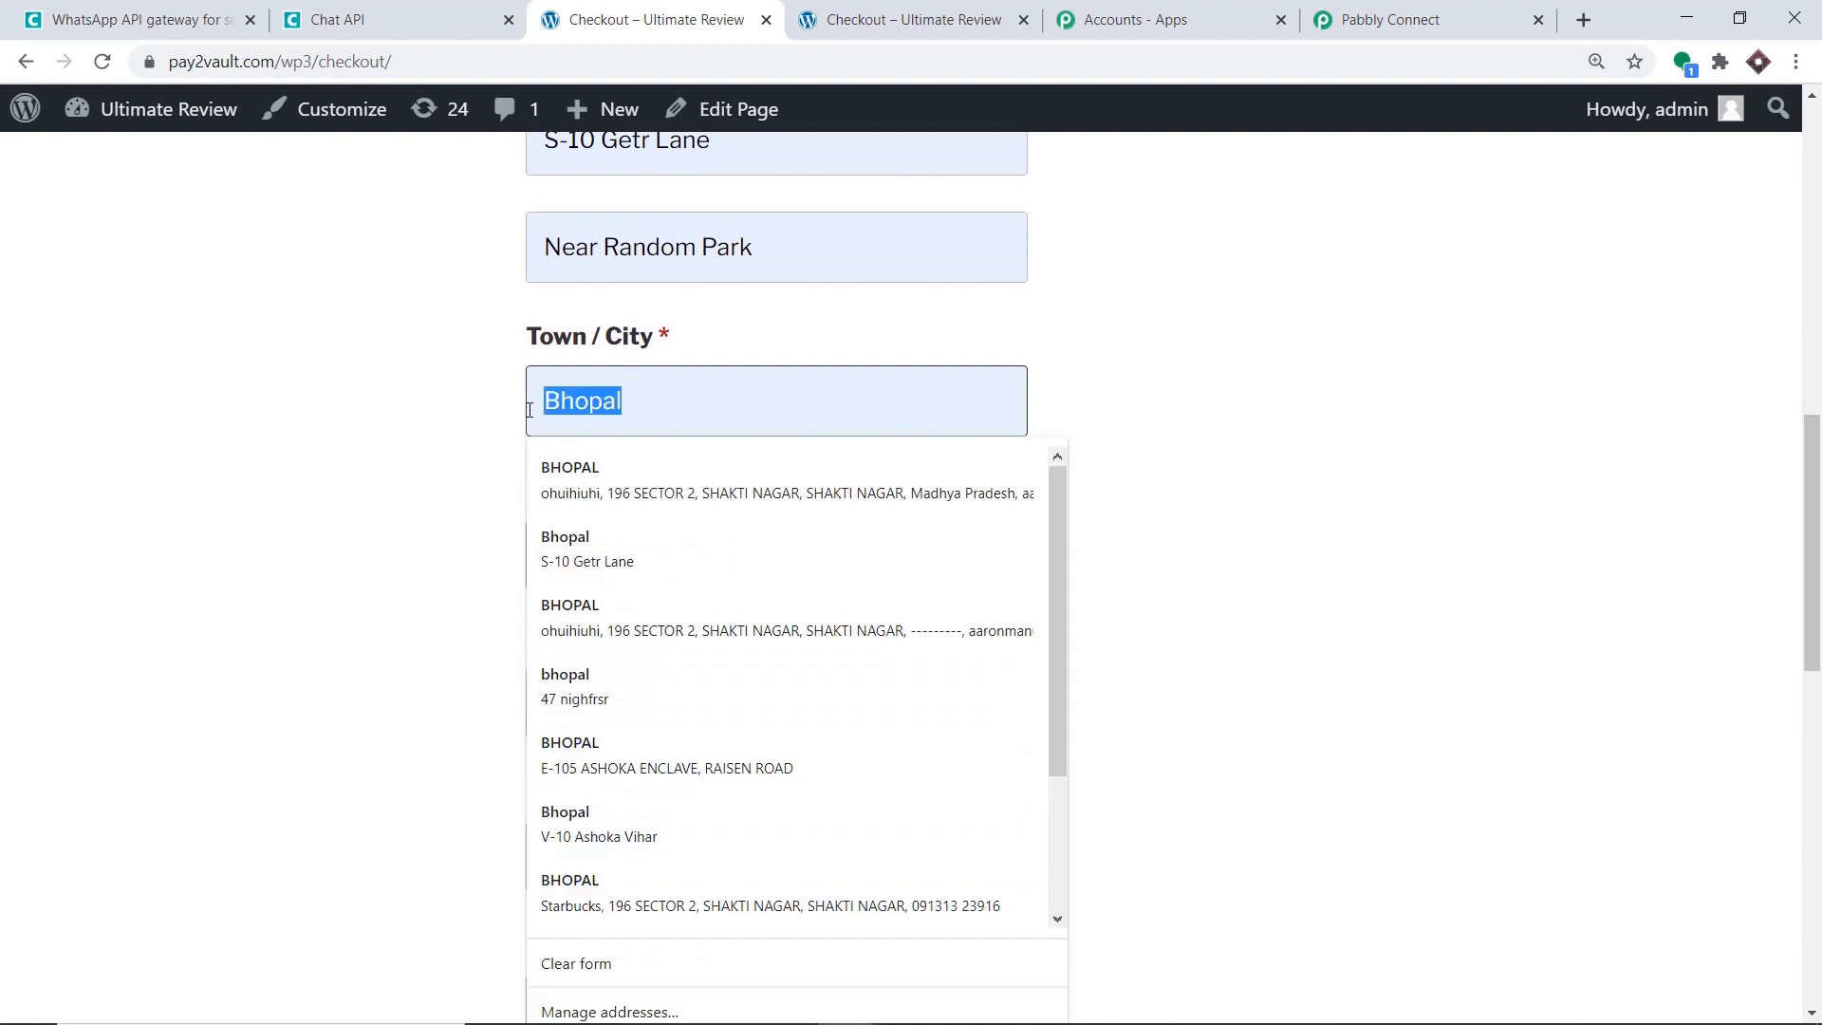
key(BackSpace)
text(C)
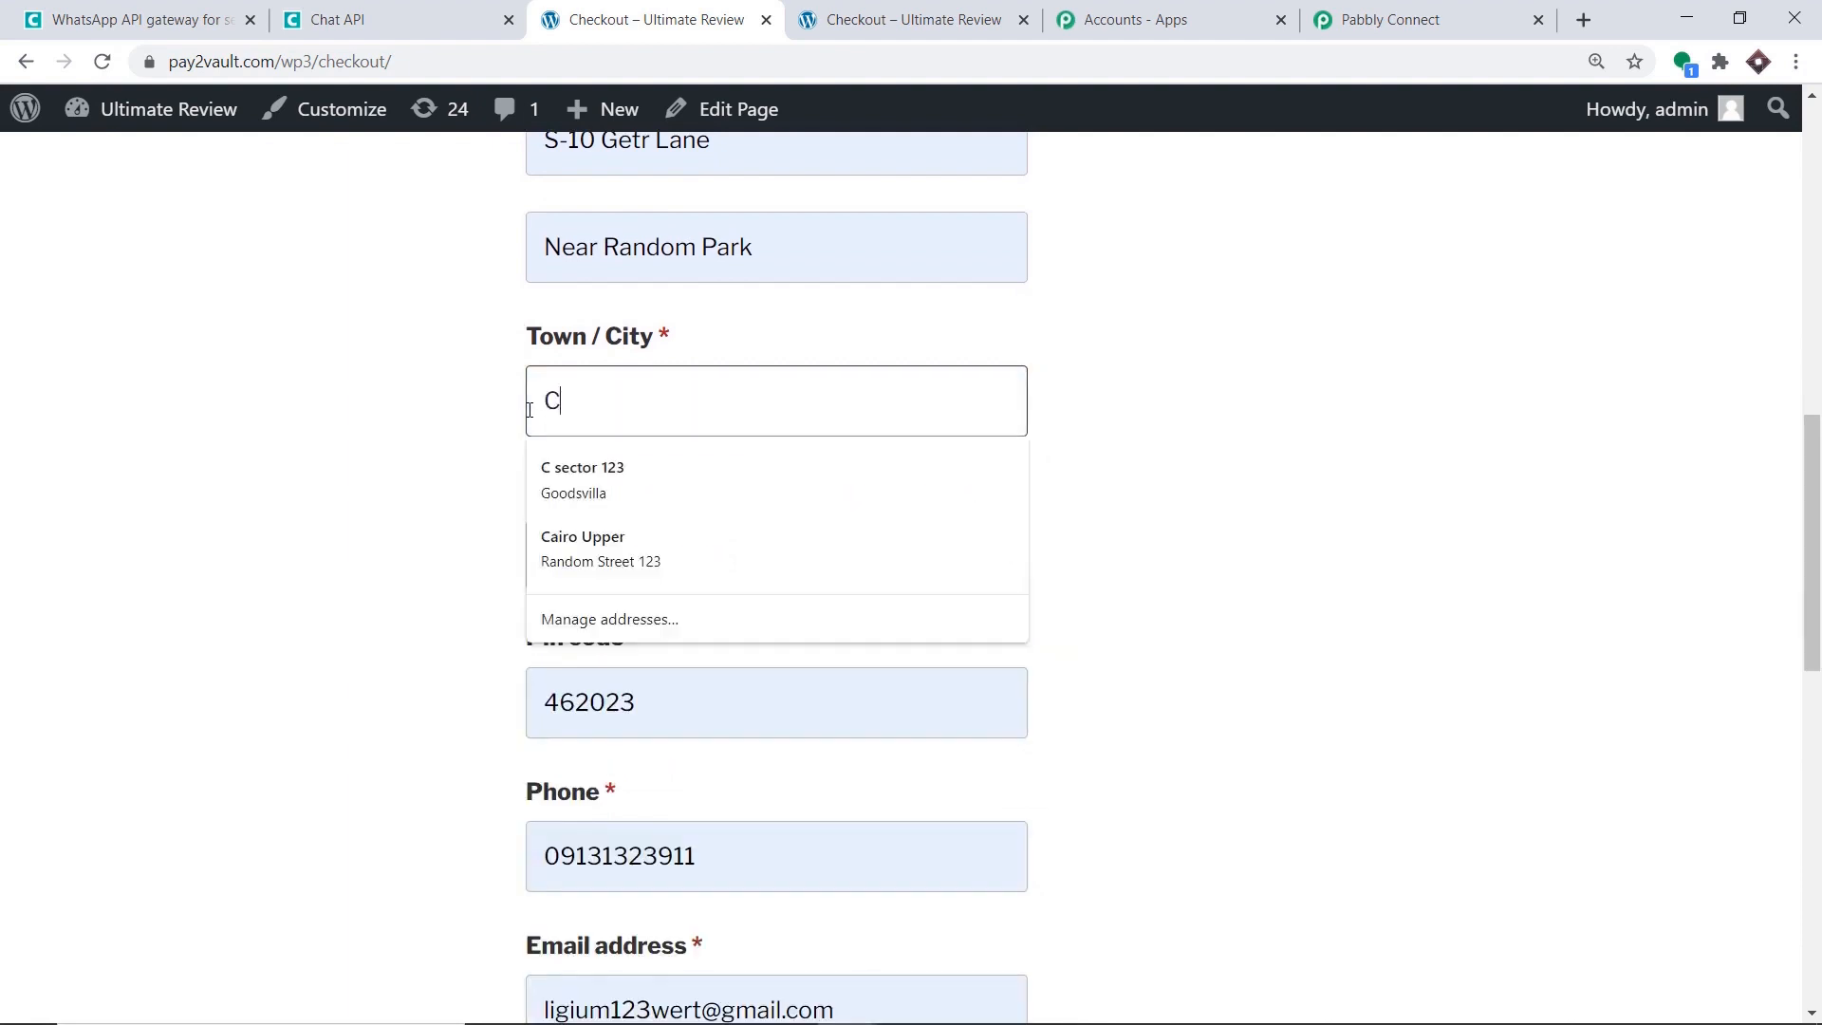
text(handigarh)
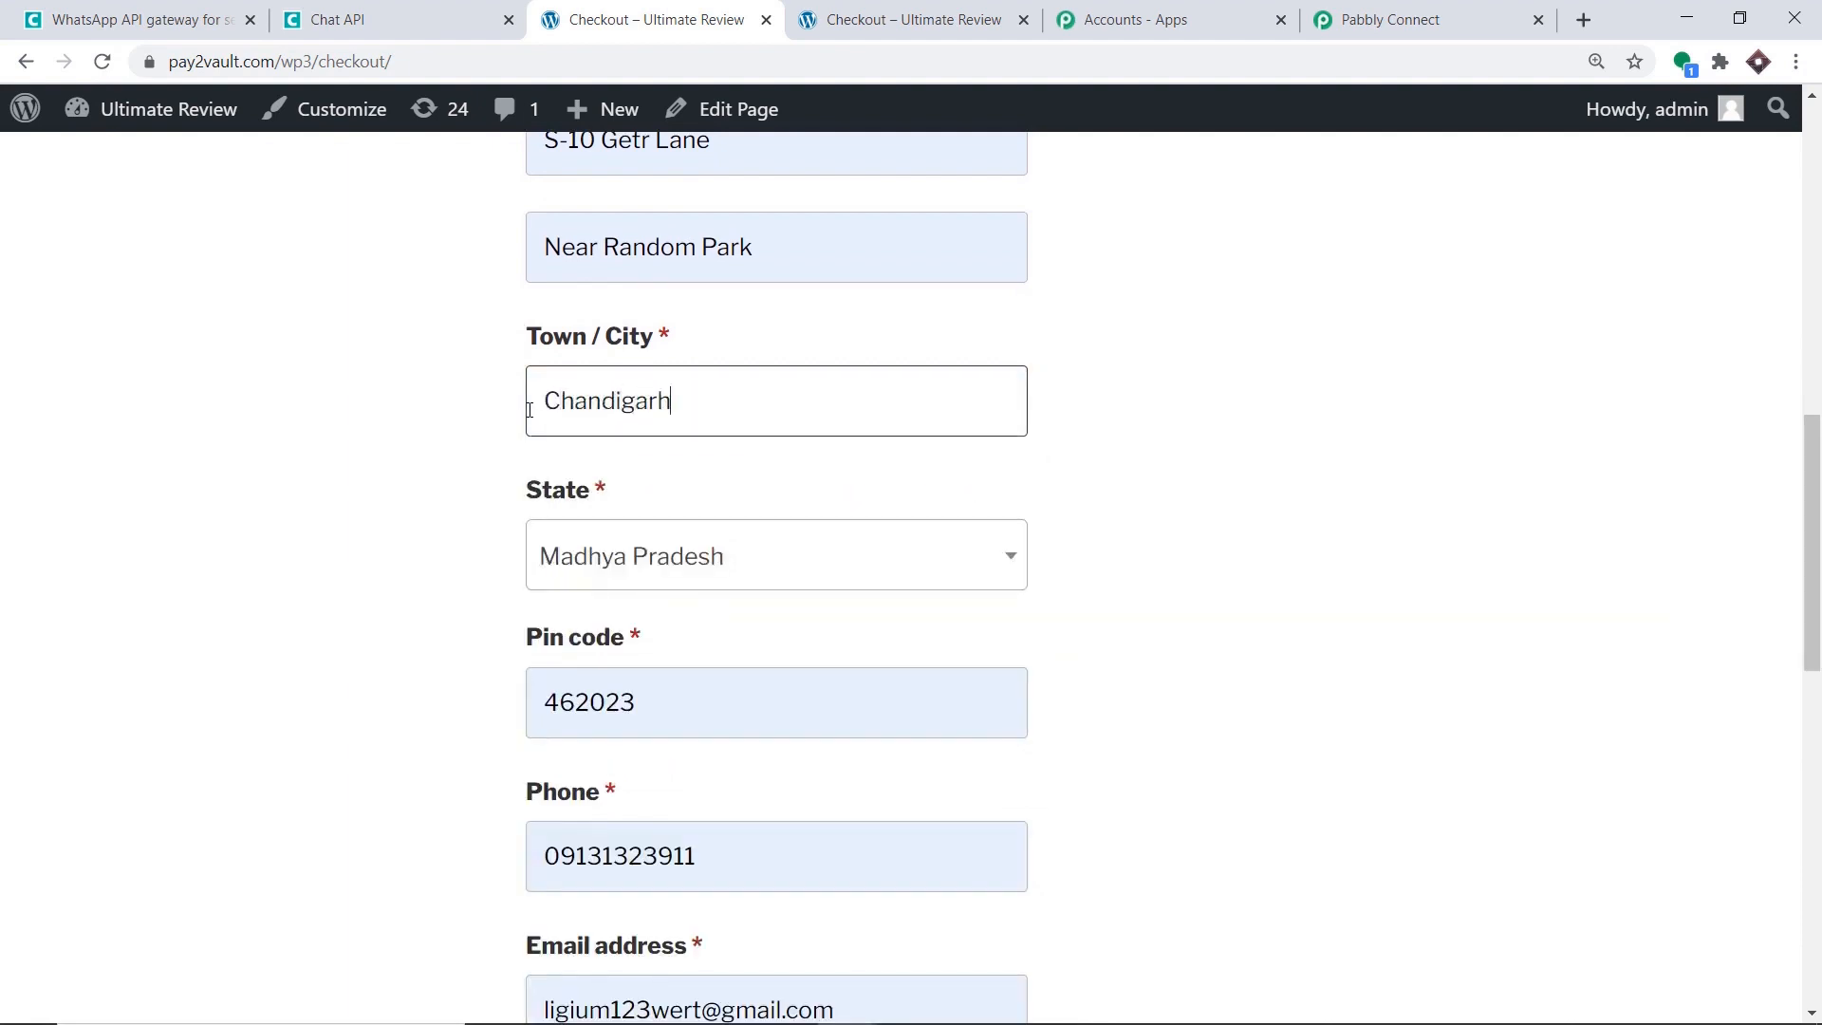
scroll(688, 536, down, 2)
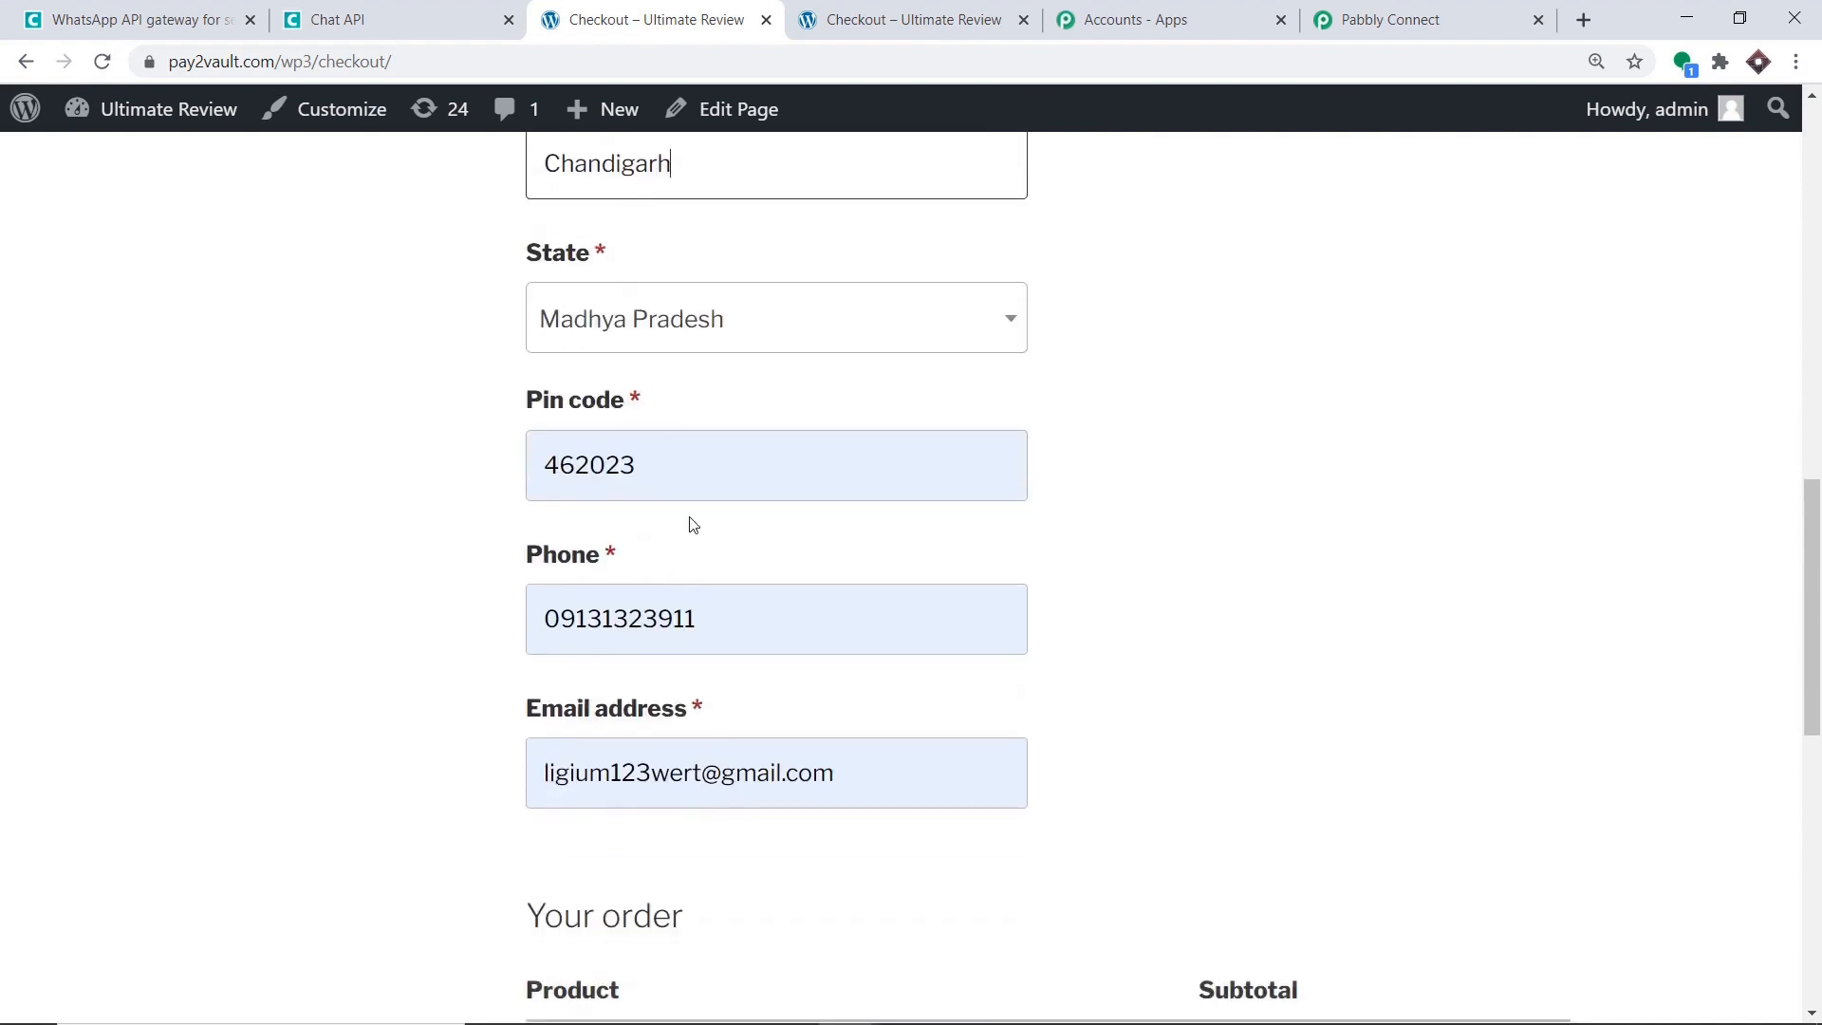
double_click(728, 624)
key(BackSpace)
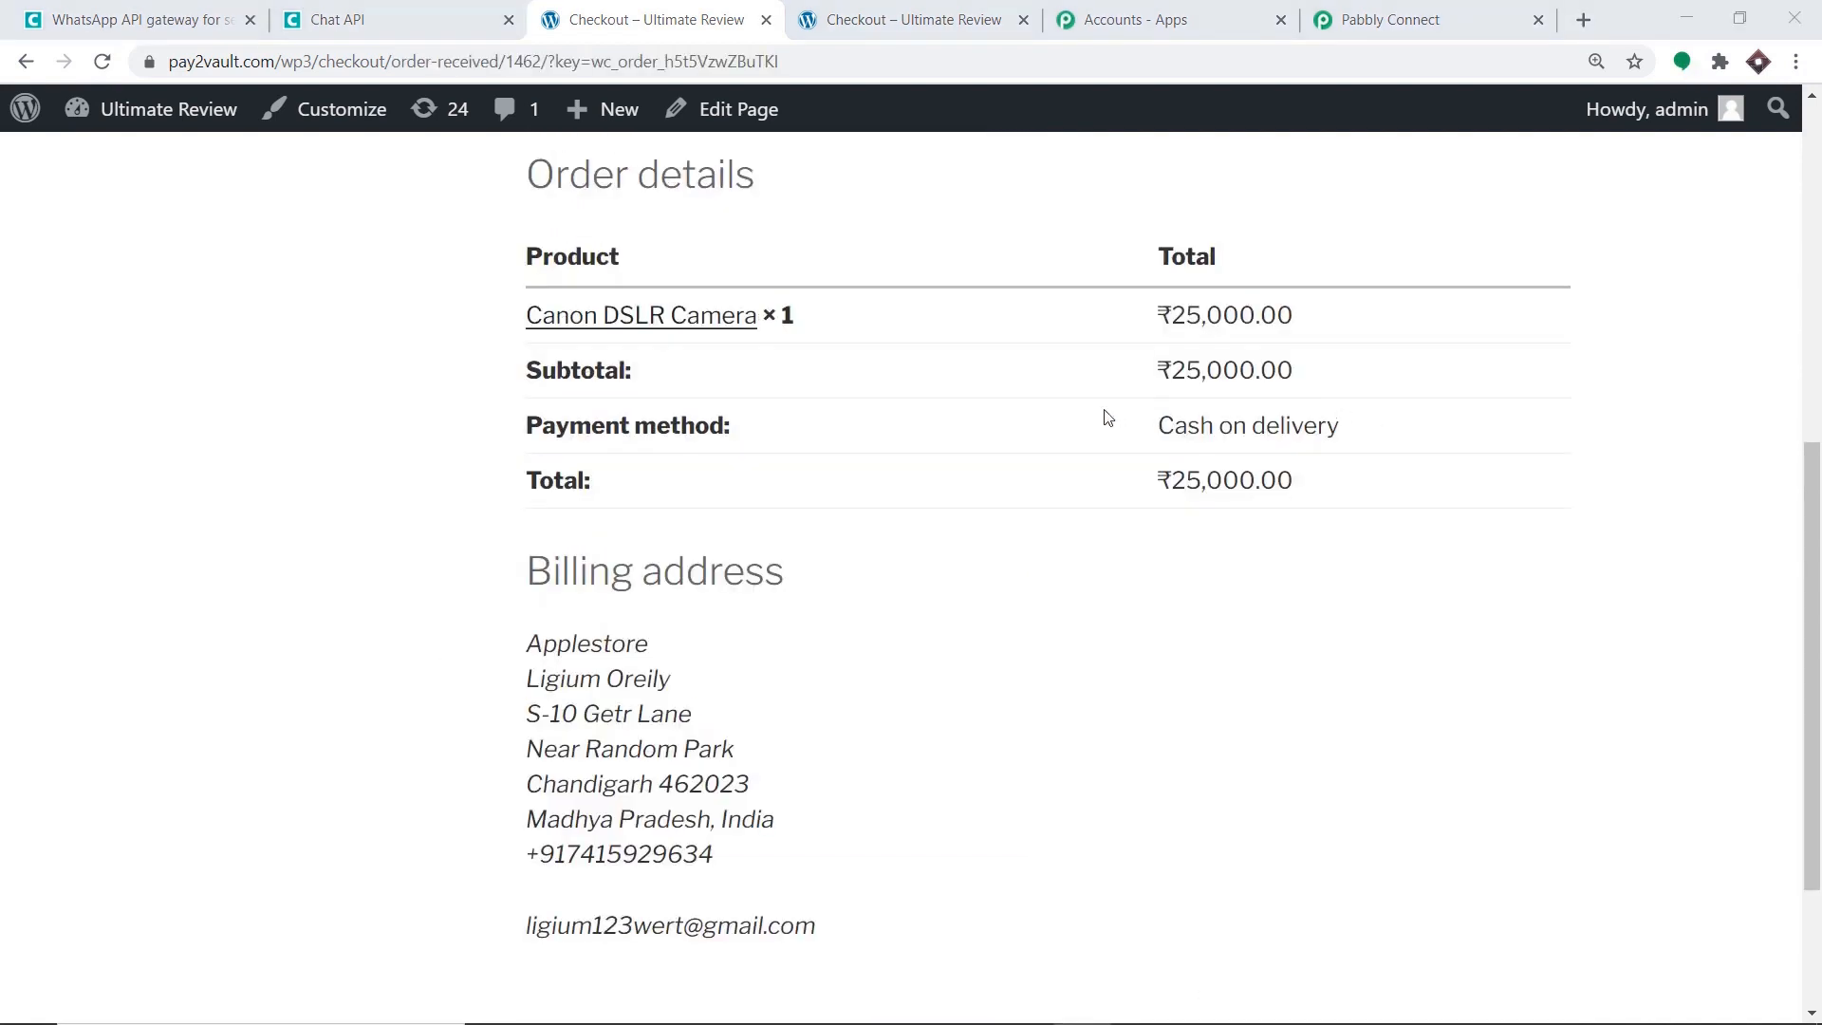
Scroll through the order-received page to check the order details and billing address.
scroll(1102, 415, up, 4)
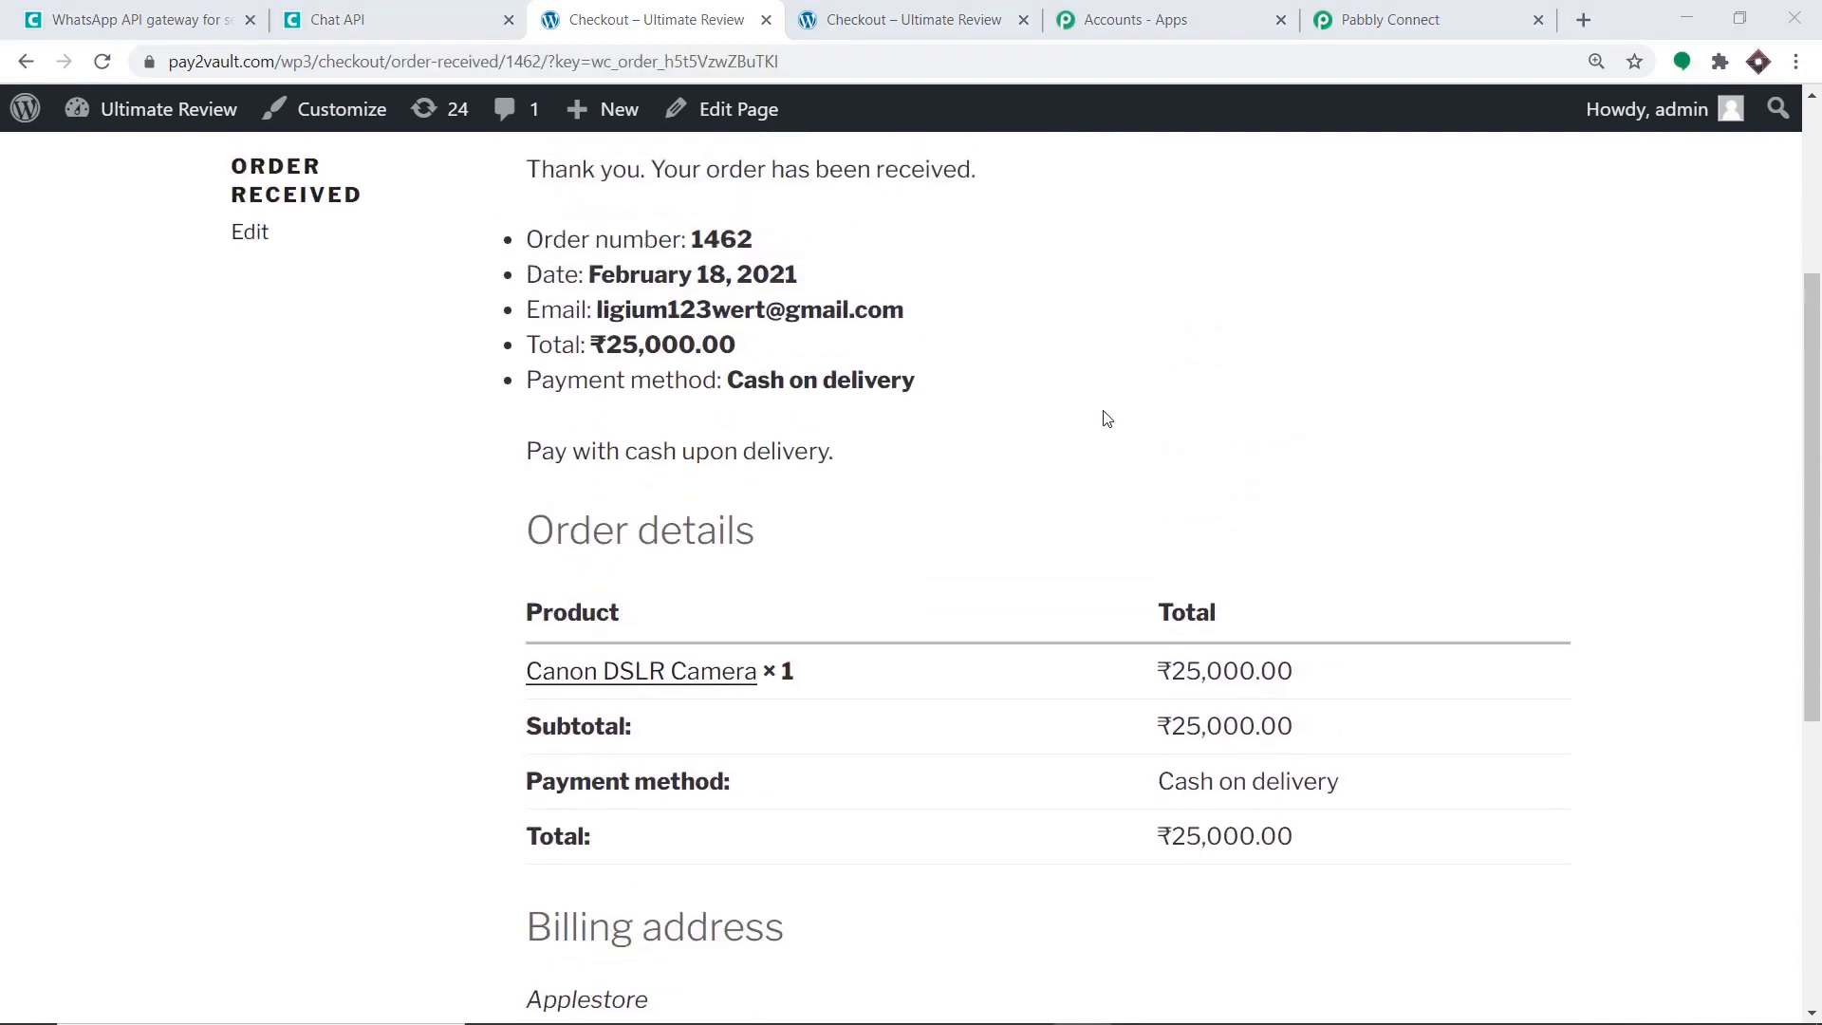
scroll(1089, 417, down, 7)
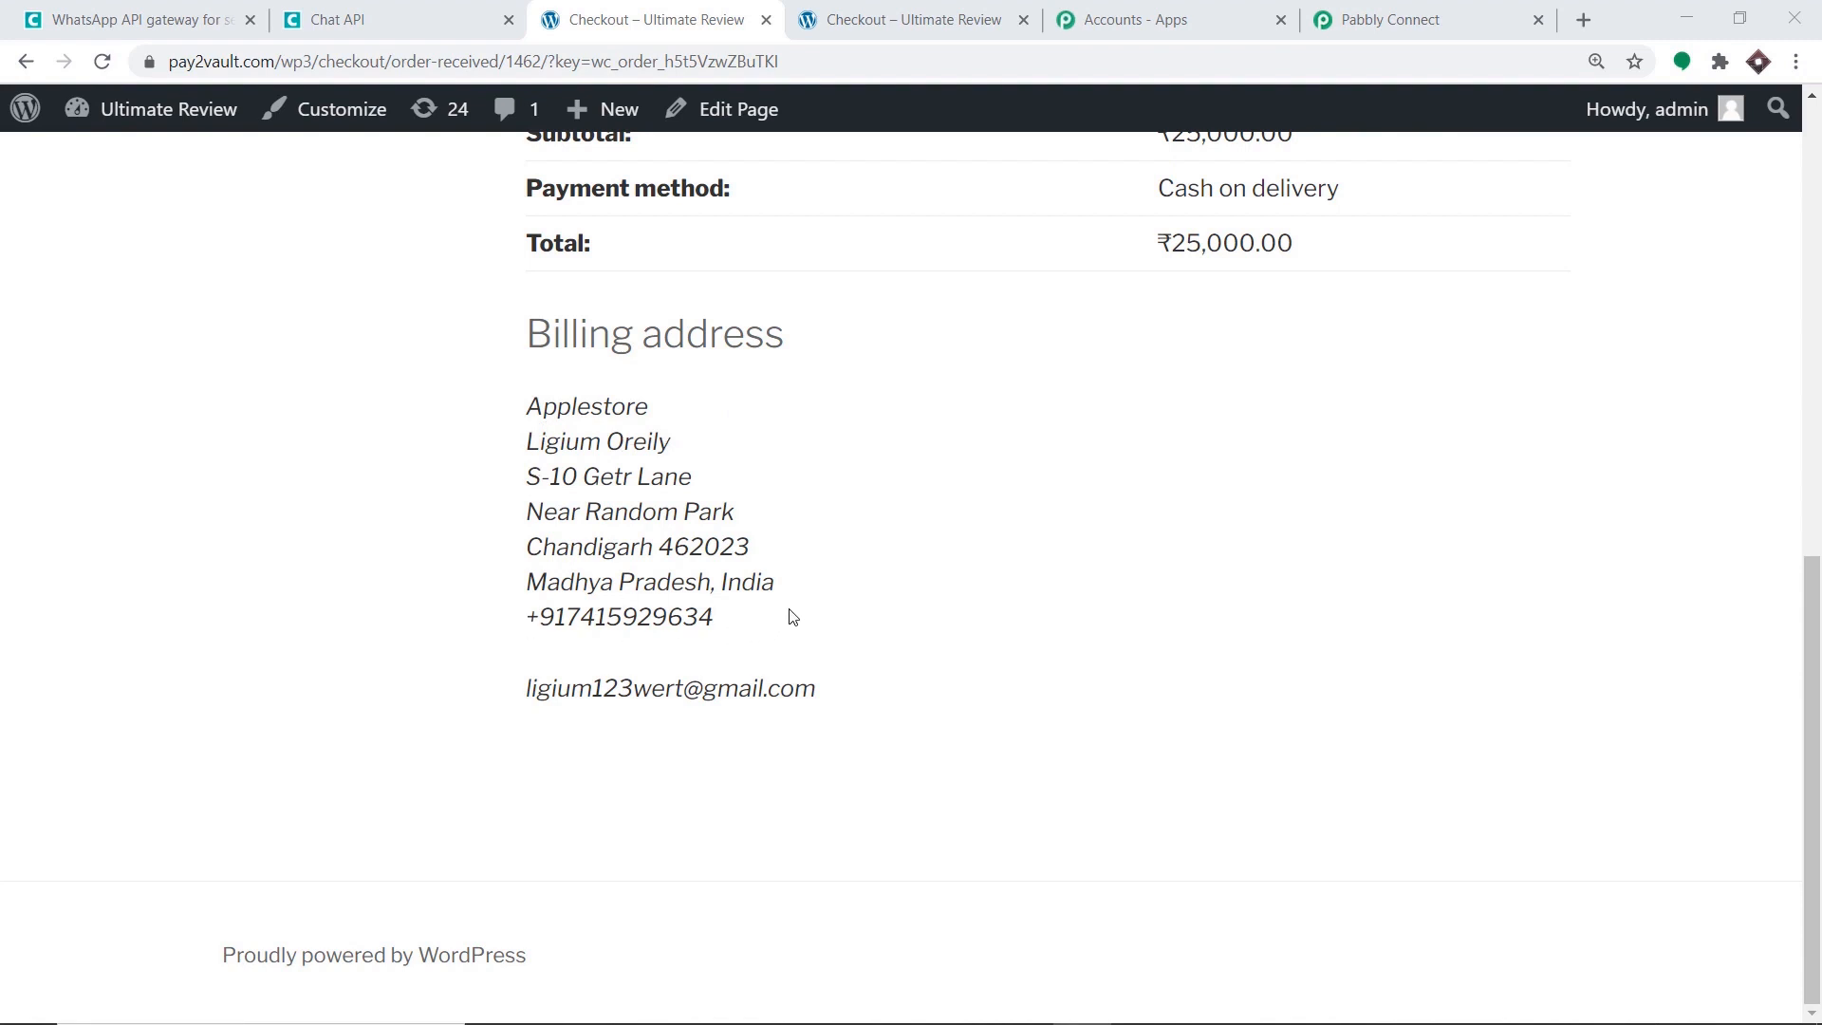
scroll(792, 617, up, 6)
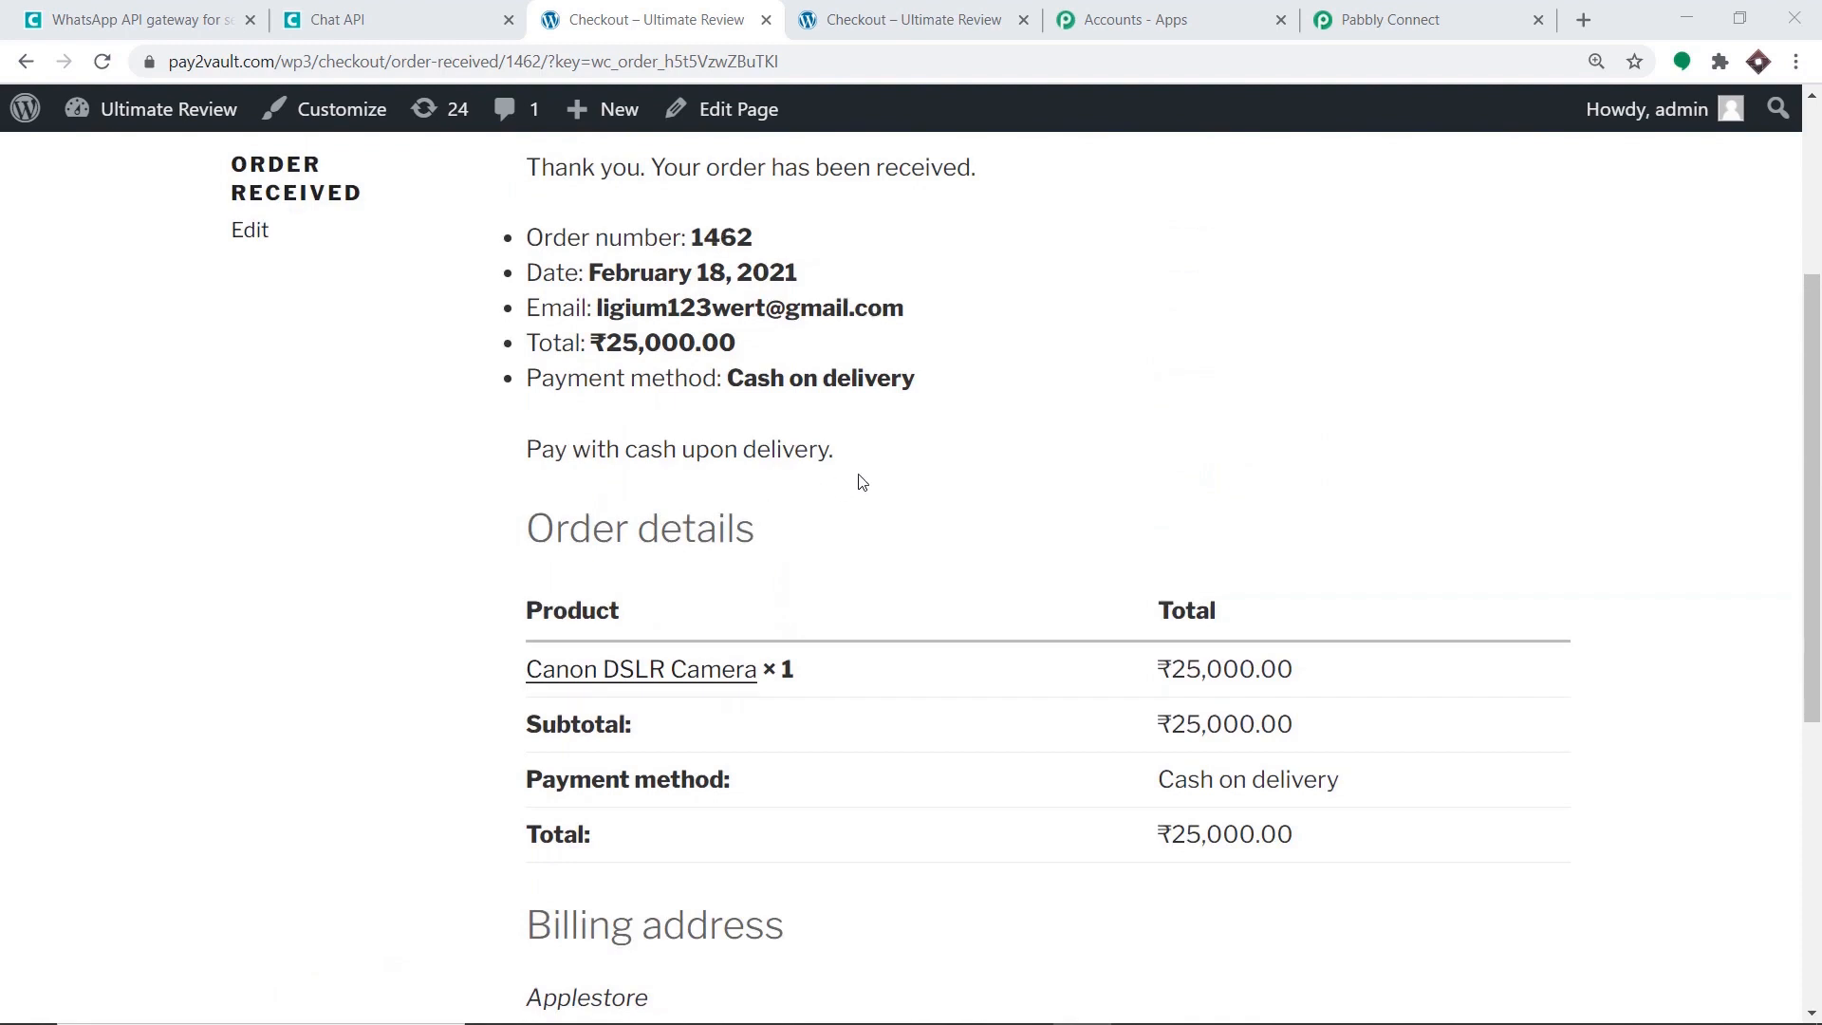
scroll(858, 480, down, 1)
scroll(861, 482, down, 1)
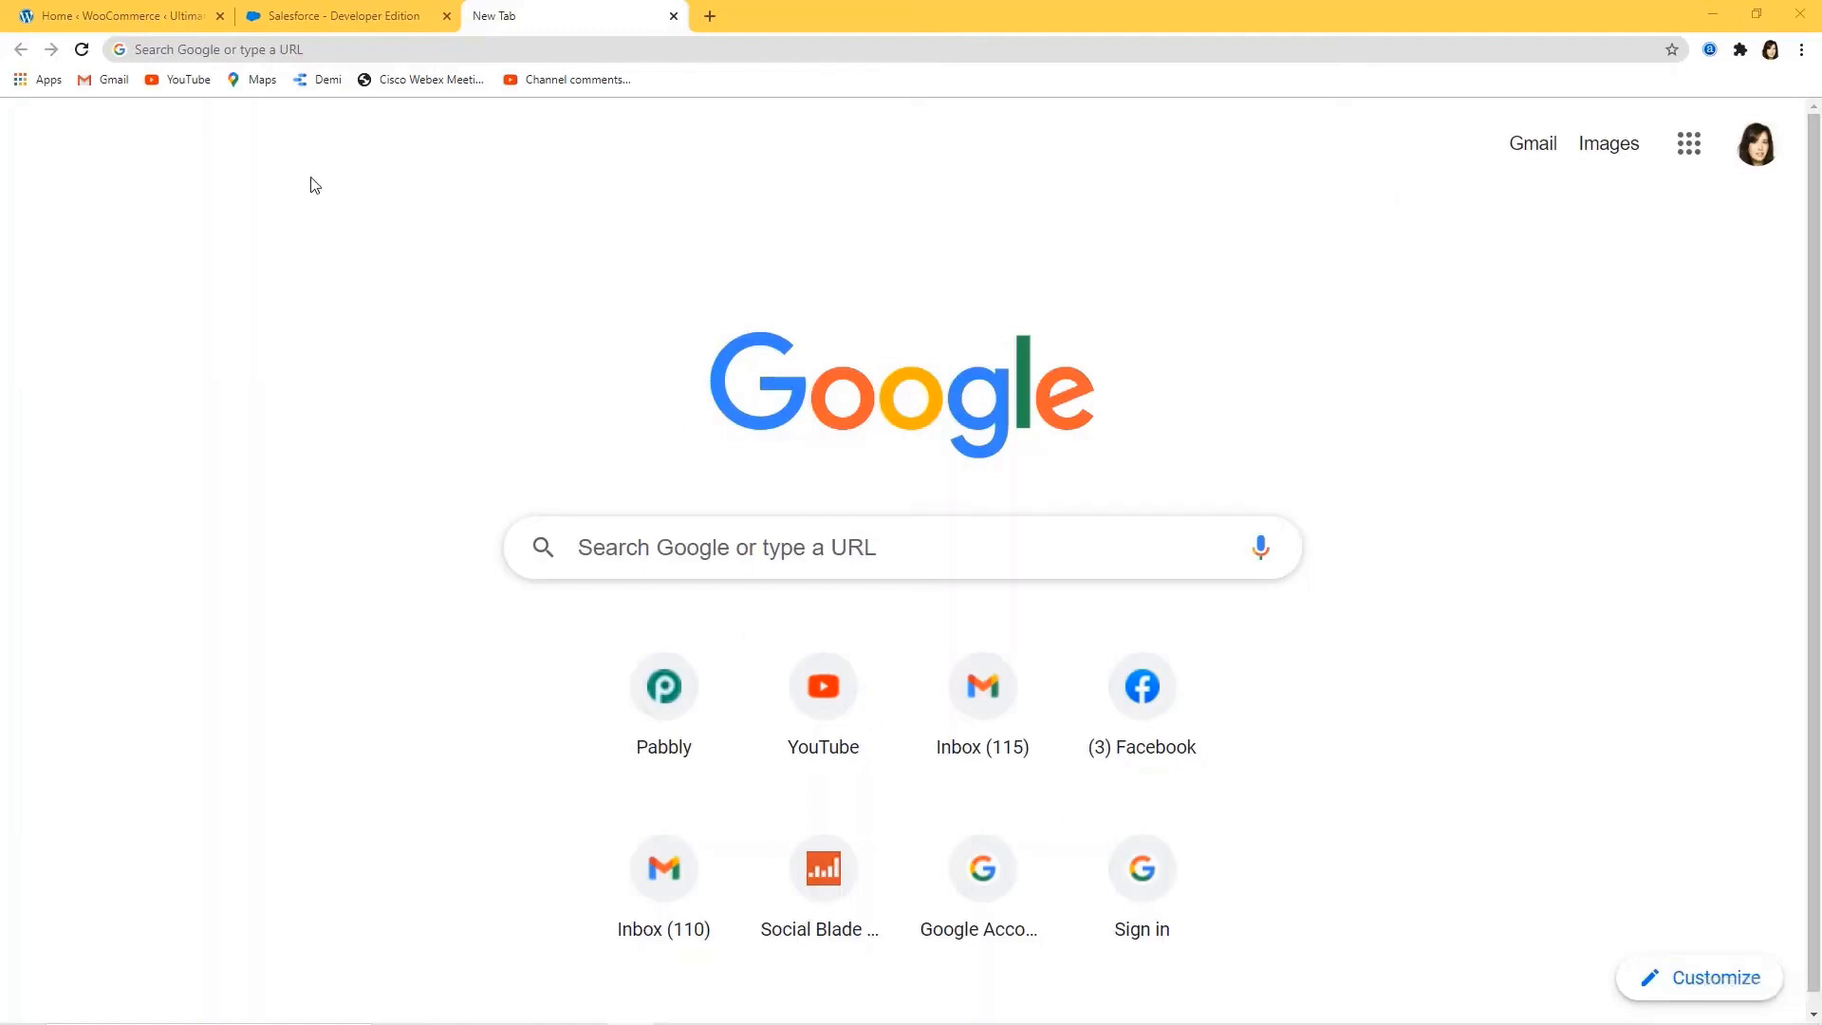
Load the pabbly.com website.
click(367, 46)
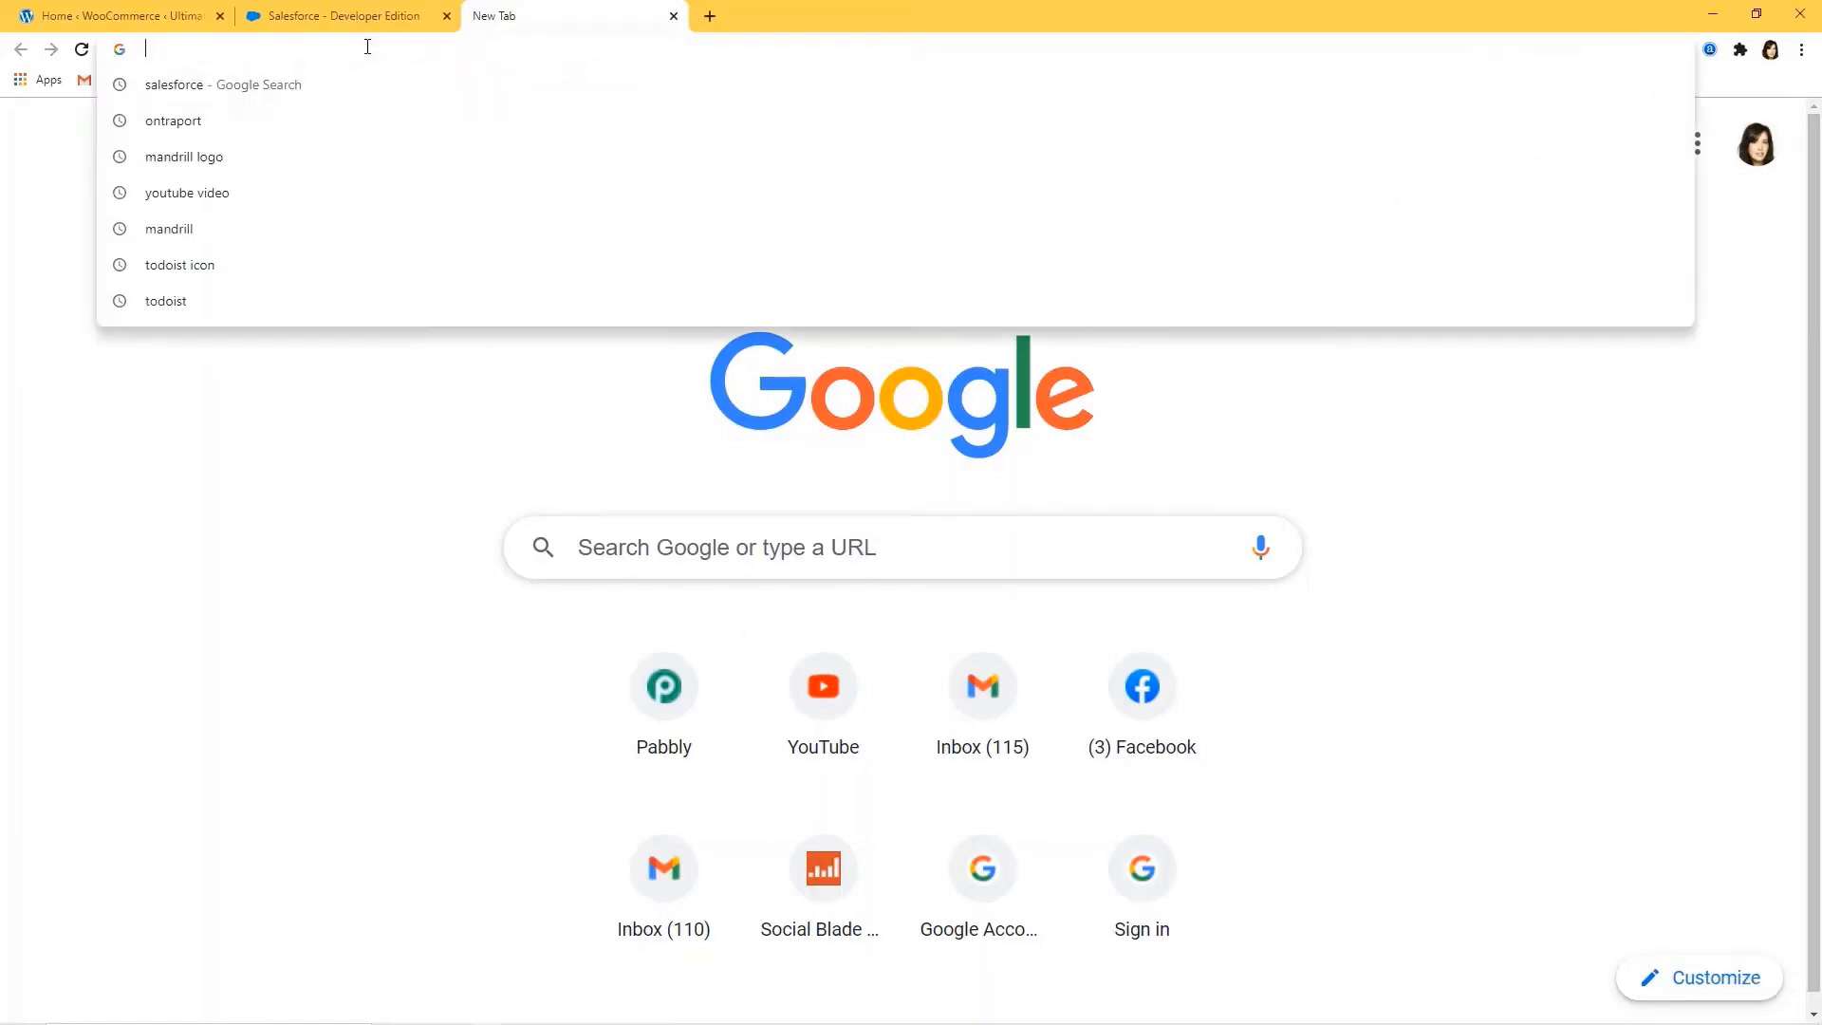
text(pabbly.)
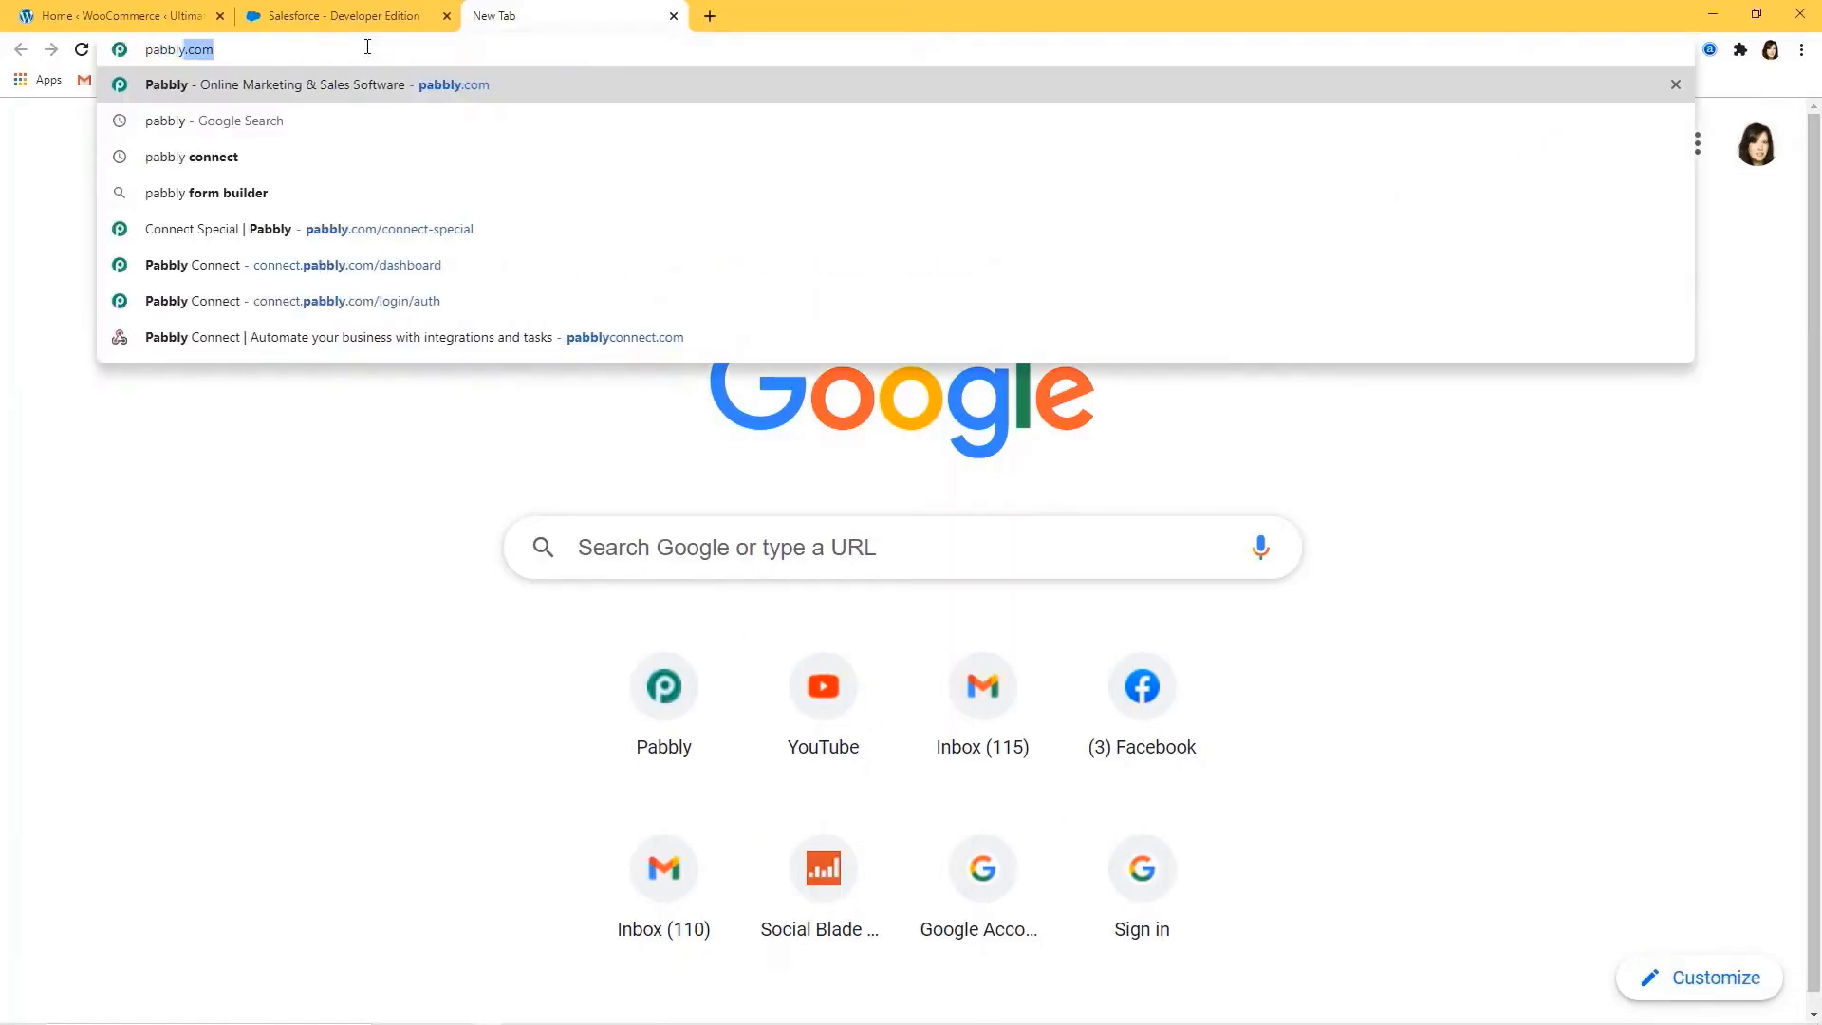
text(com)
key(Return)
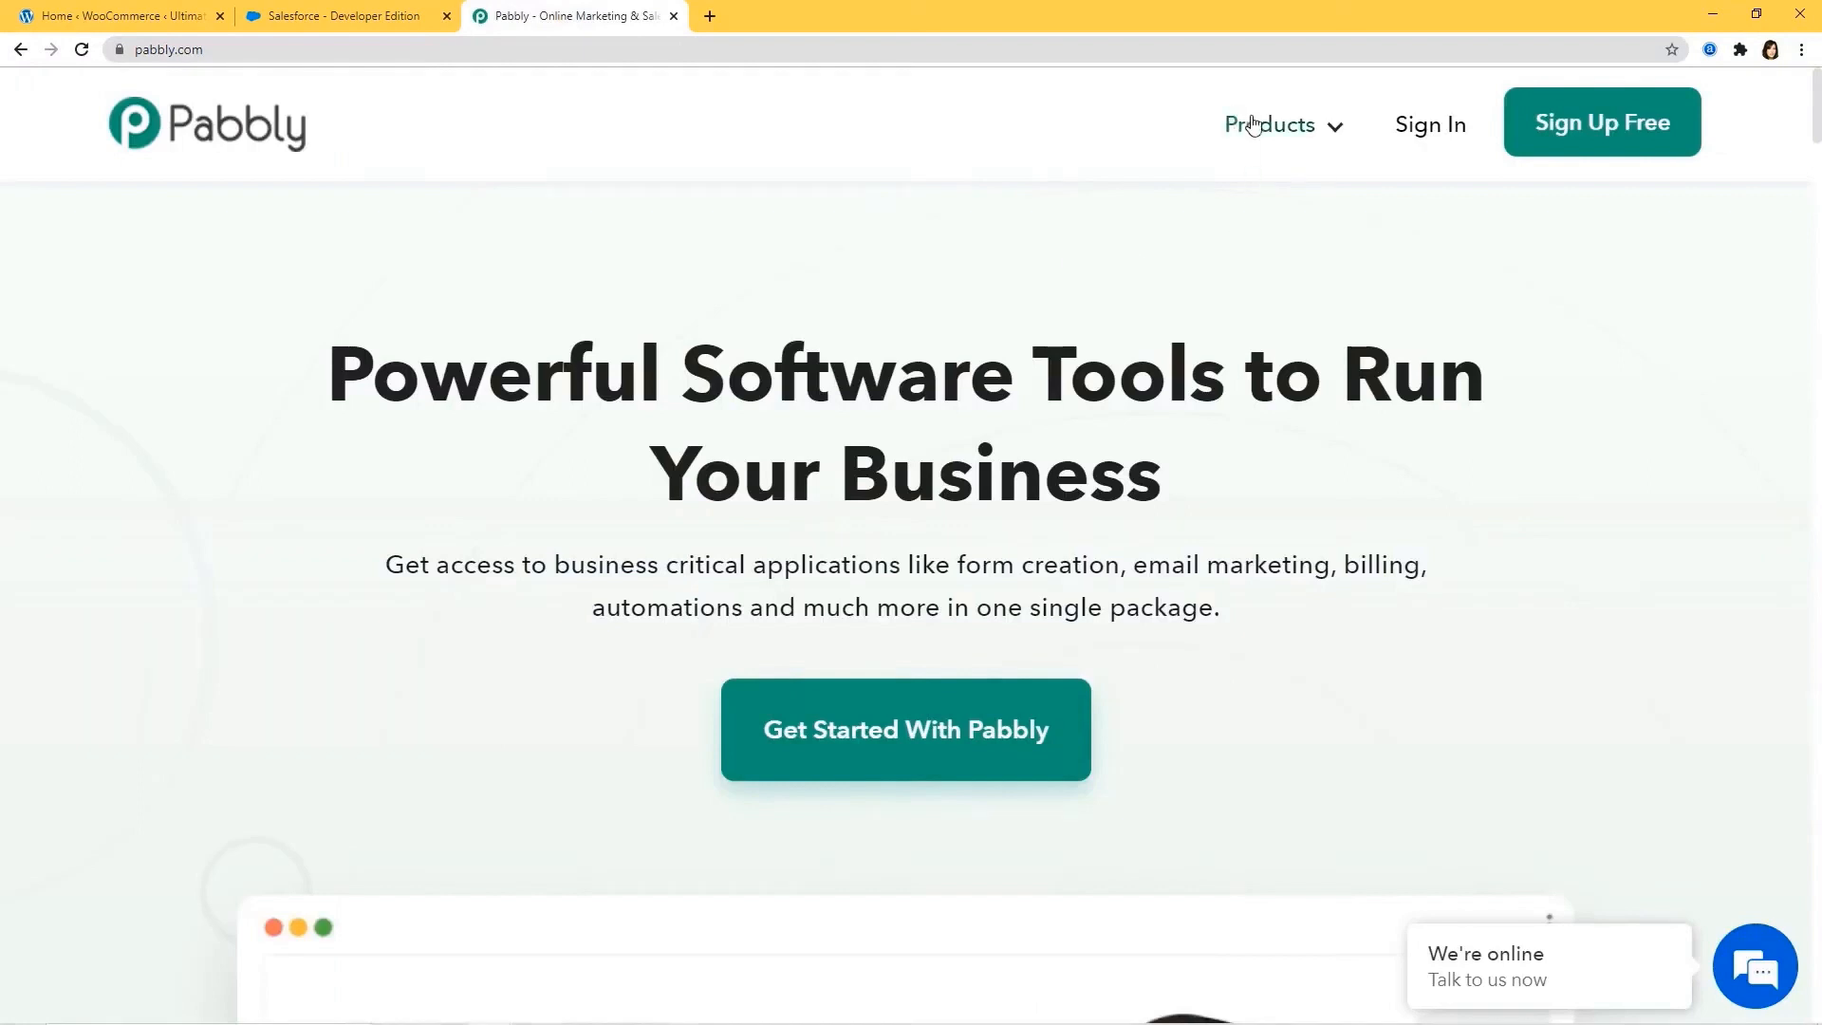
Reach the Pabbly Connect dashboard via Products > Connect, Sign In and Access Now.
mouse_move(1265, 130)
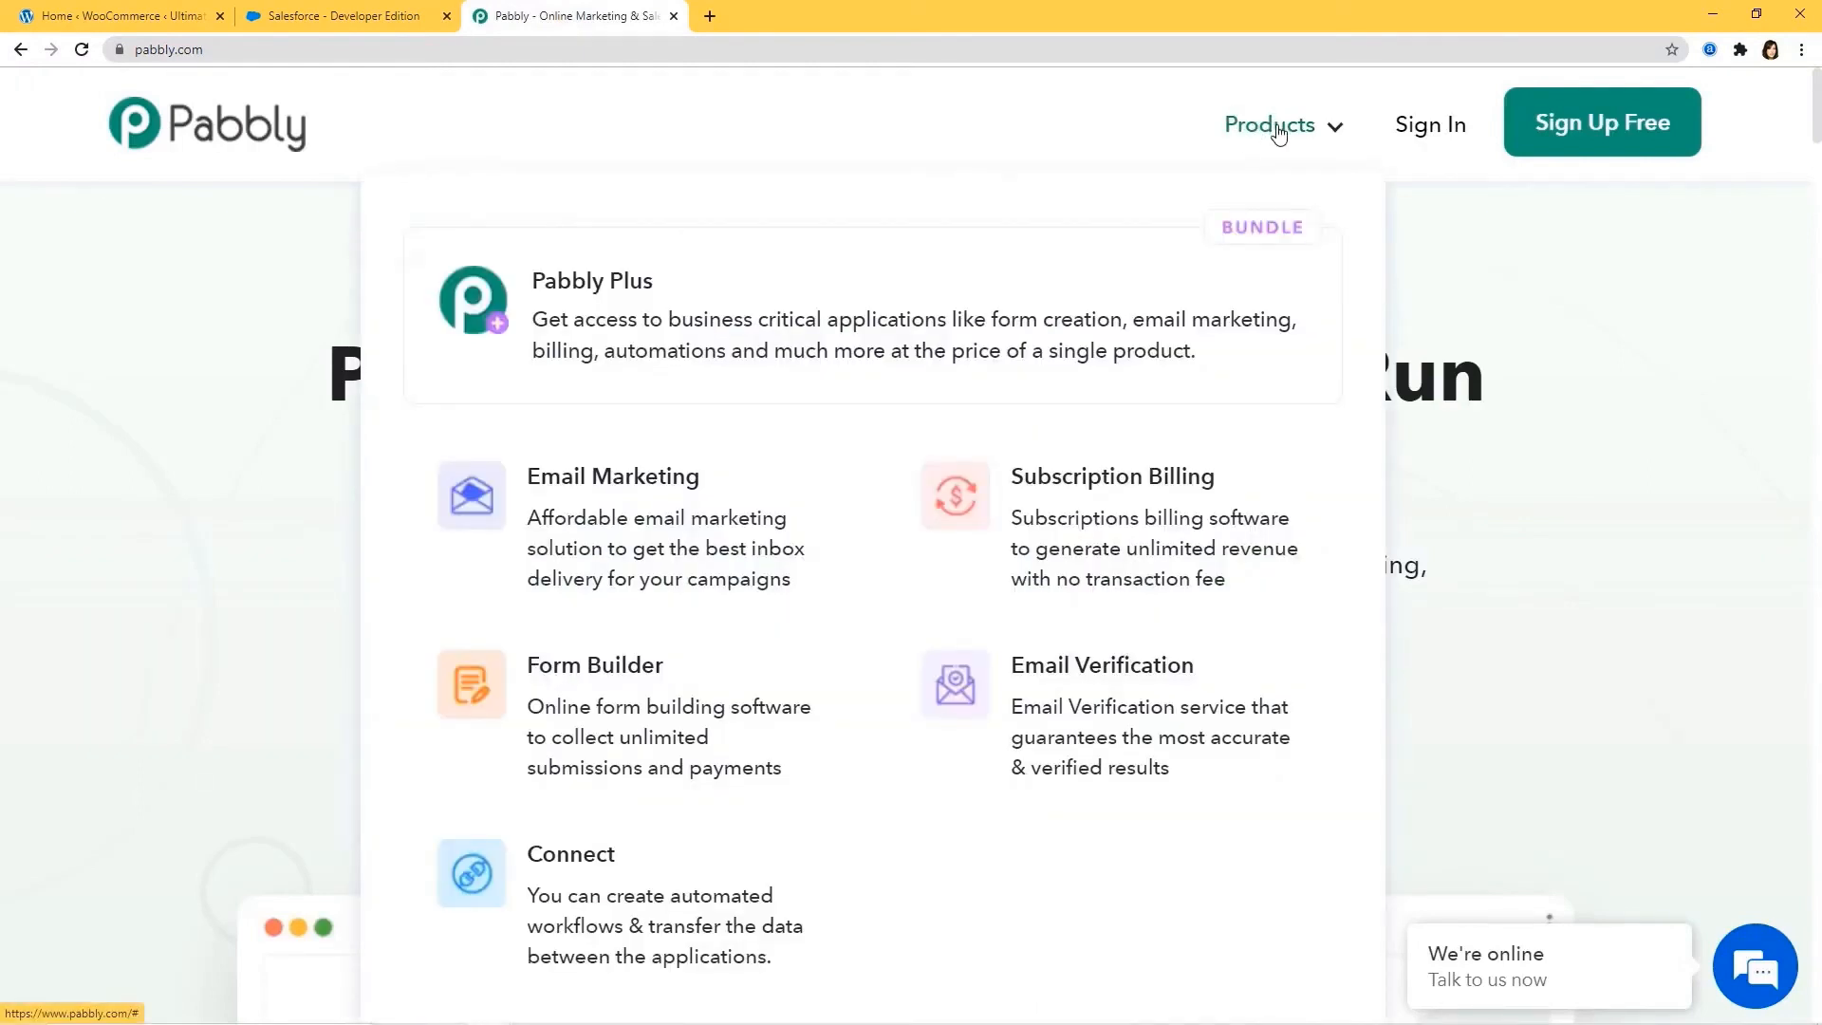
click(592, 885)
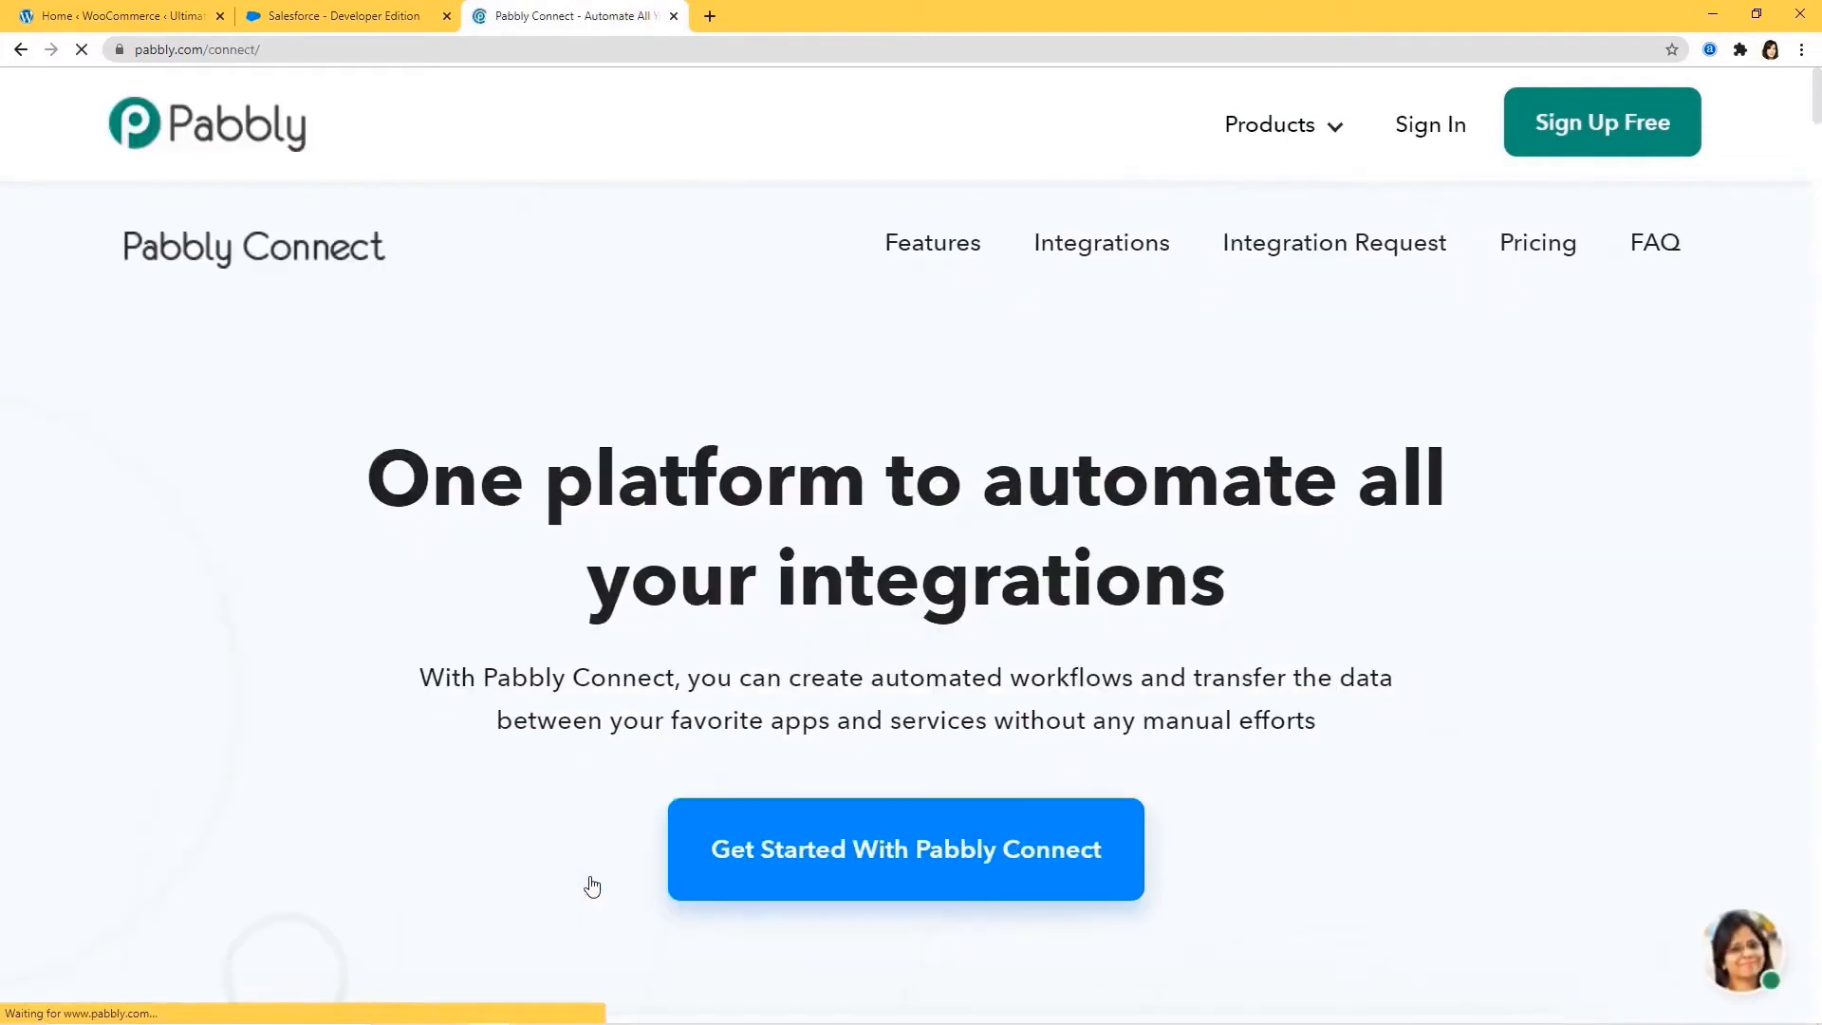
click(1434, 128)
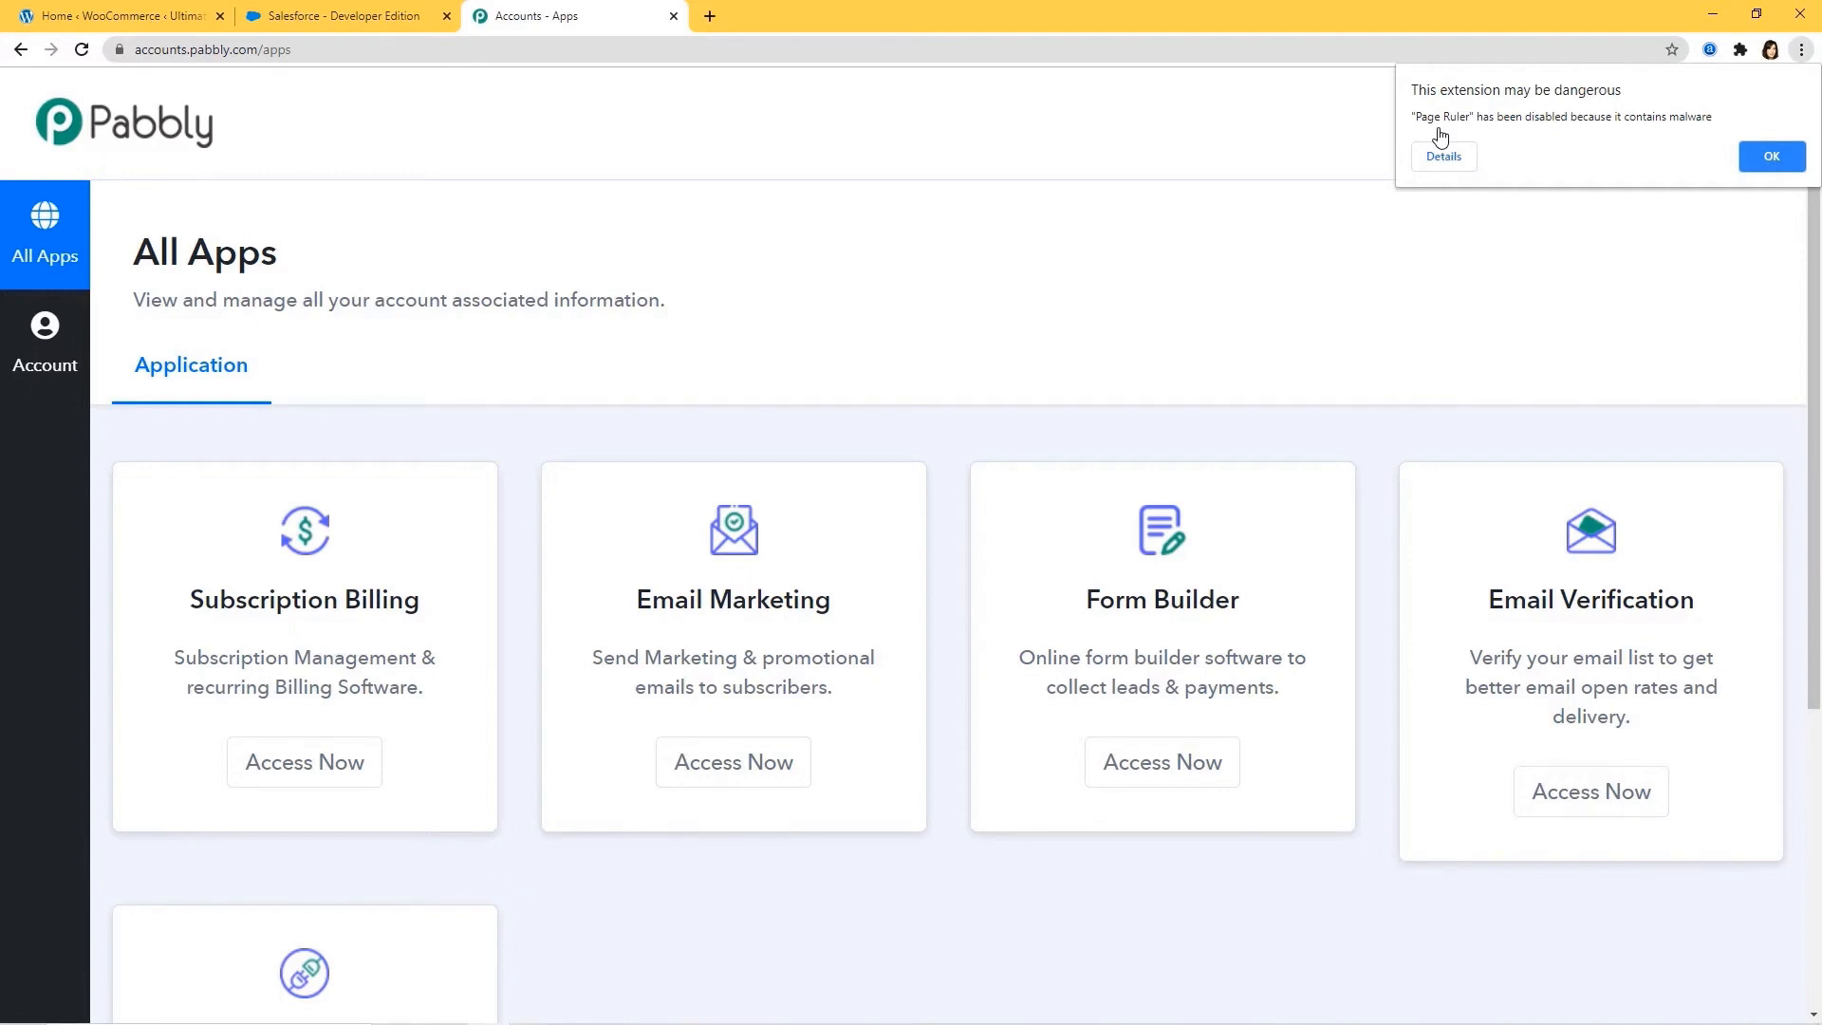
scroll(1343, 270, down, 4)
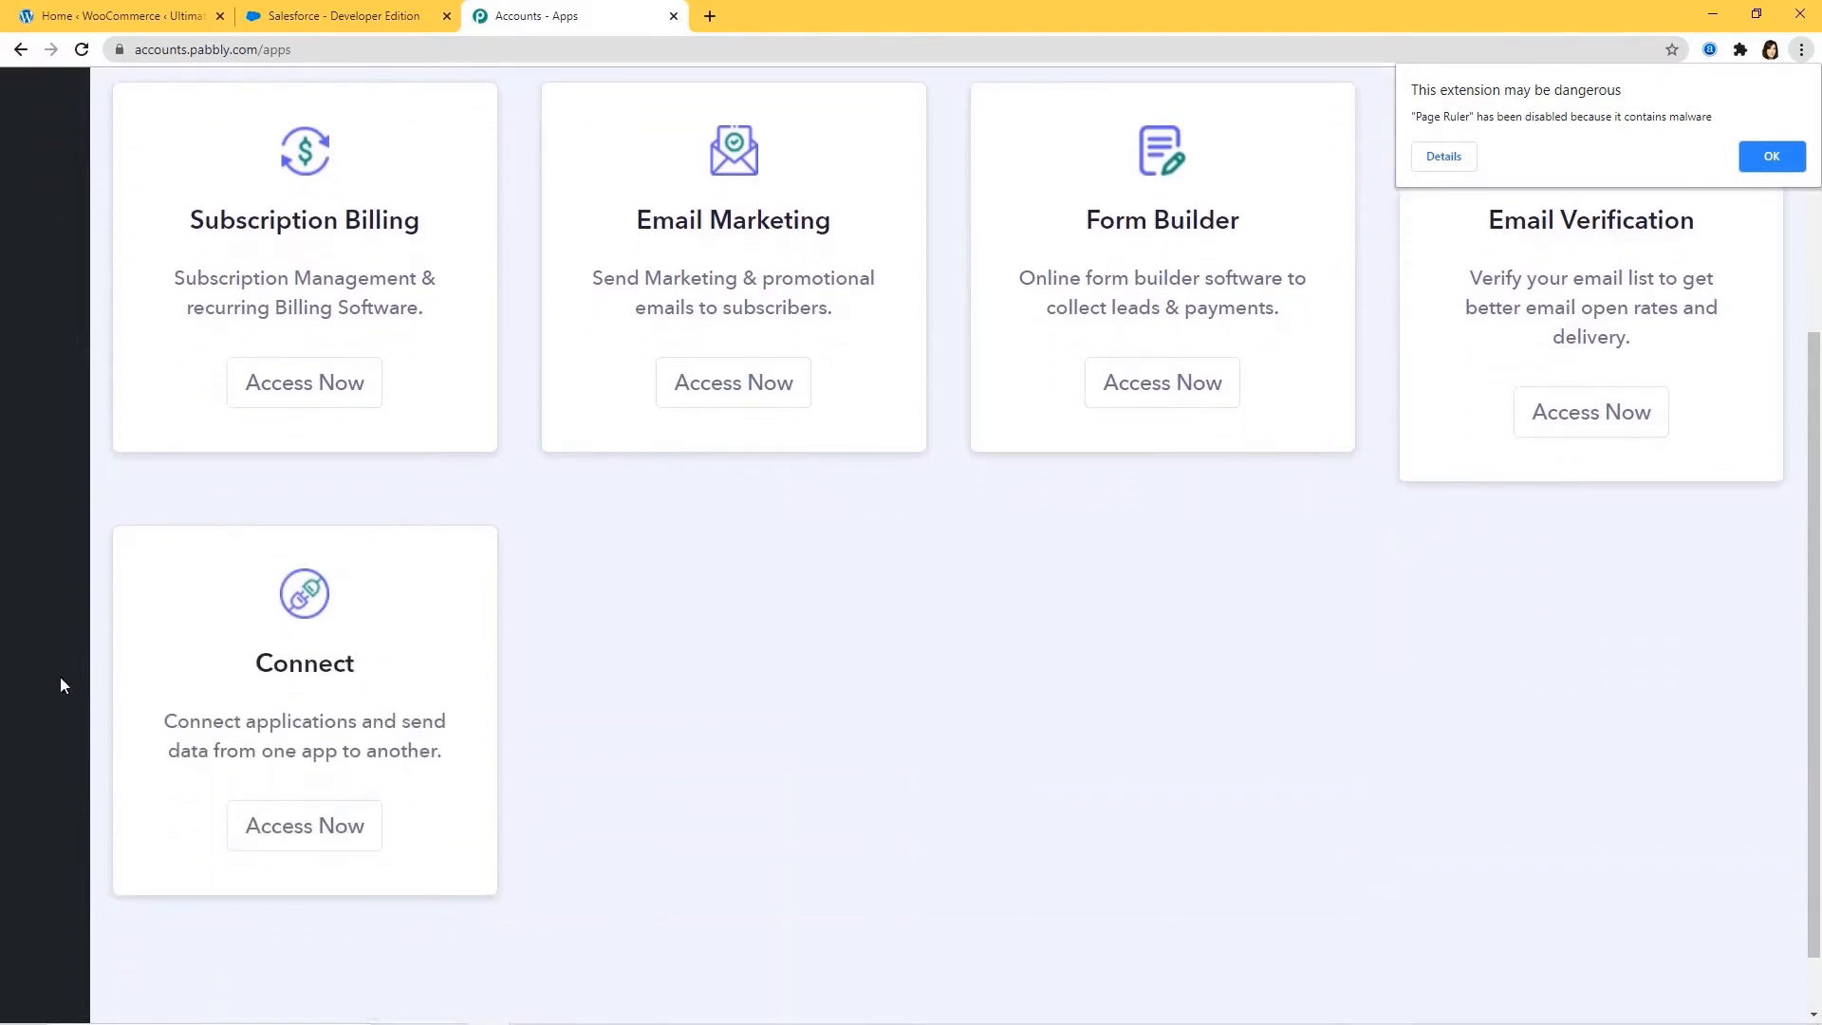
click(291, 833)
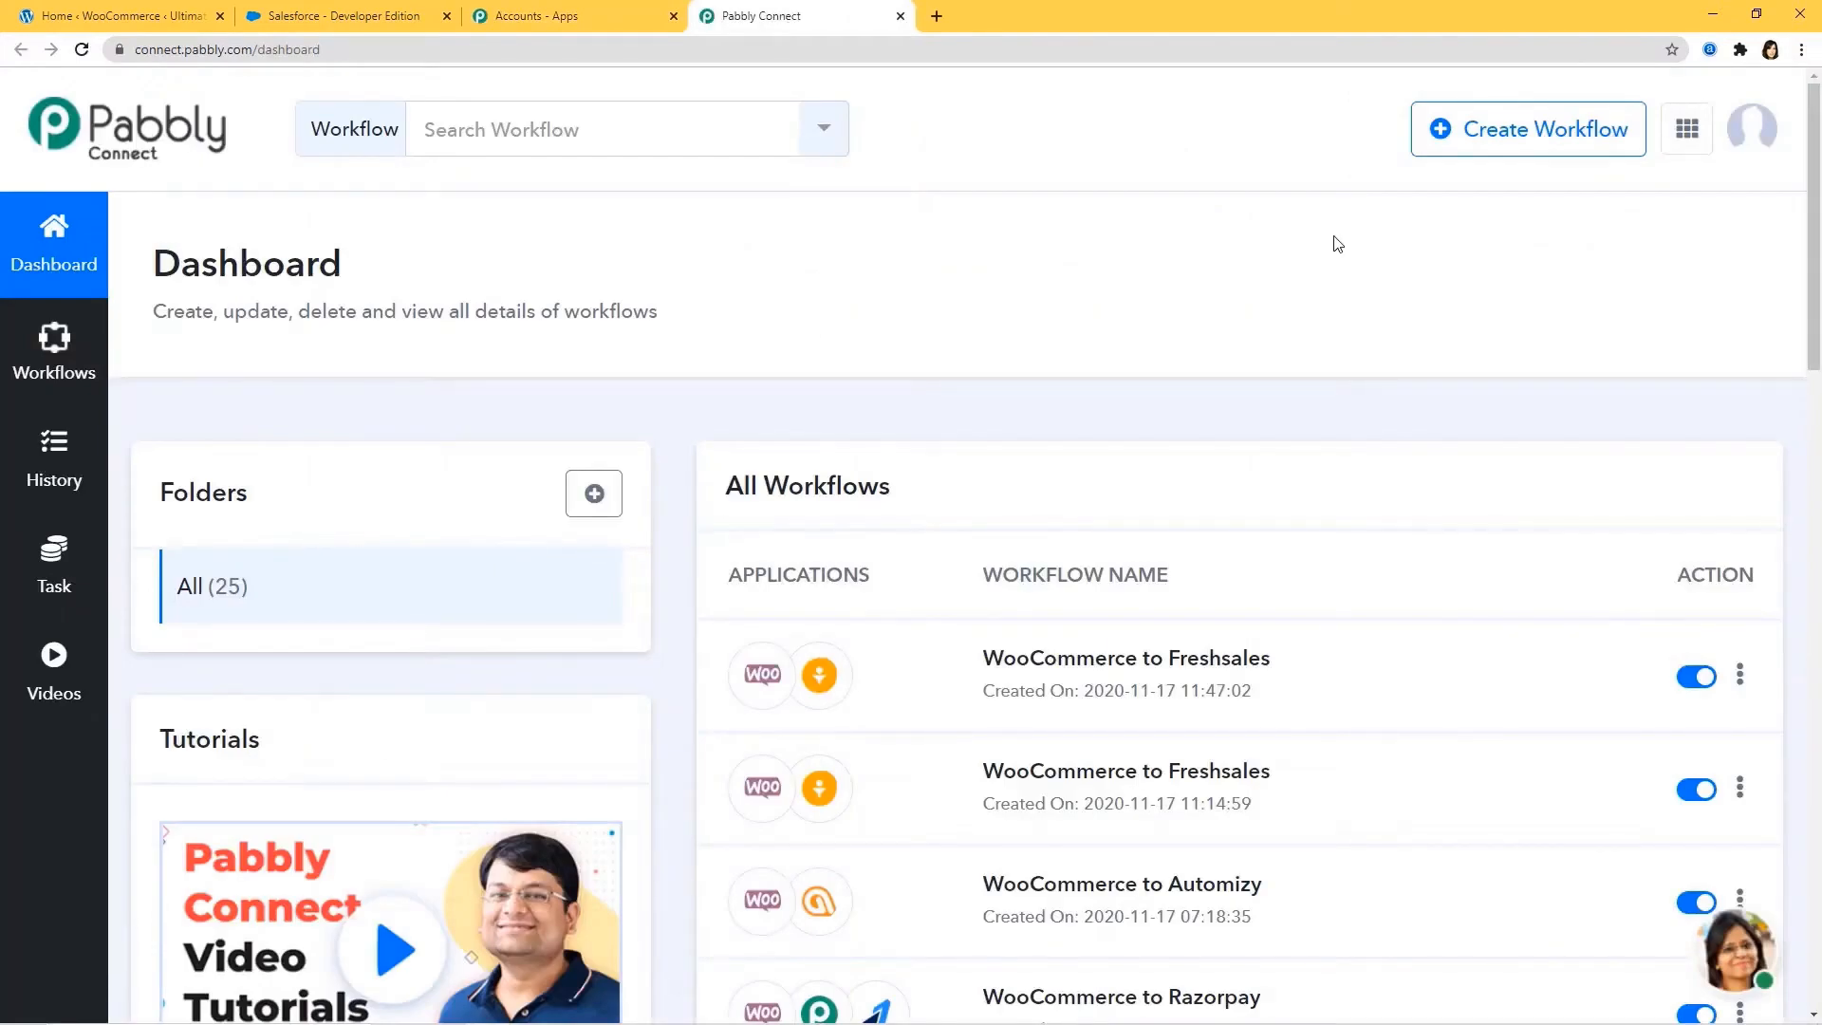
Create a new workflow and name it 'WooCommerce to Facebook'.
click(1527, 150)
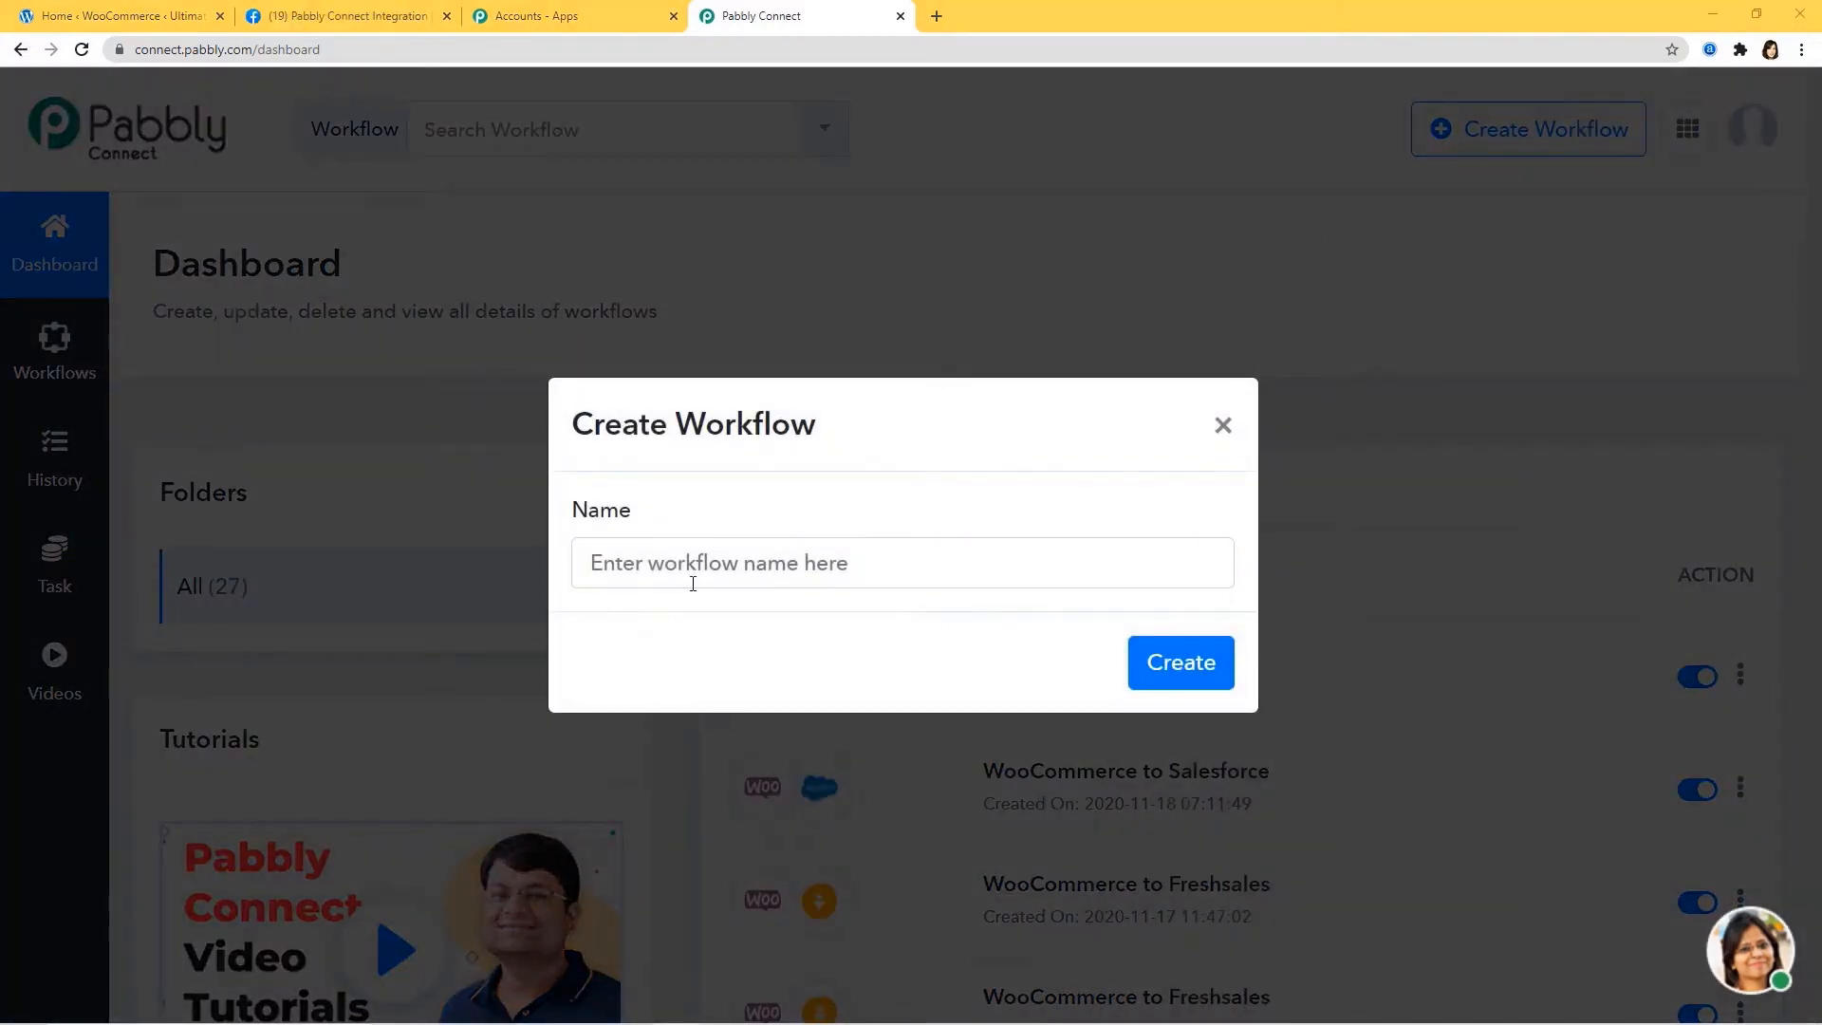
click(712, 562)
text(Wo)
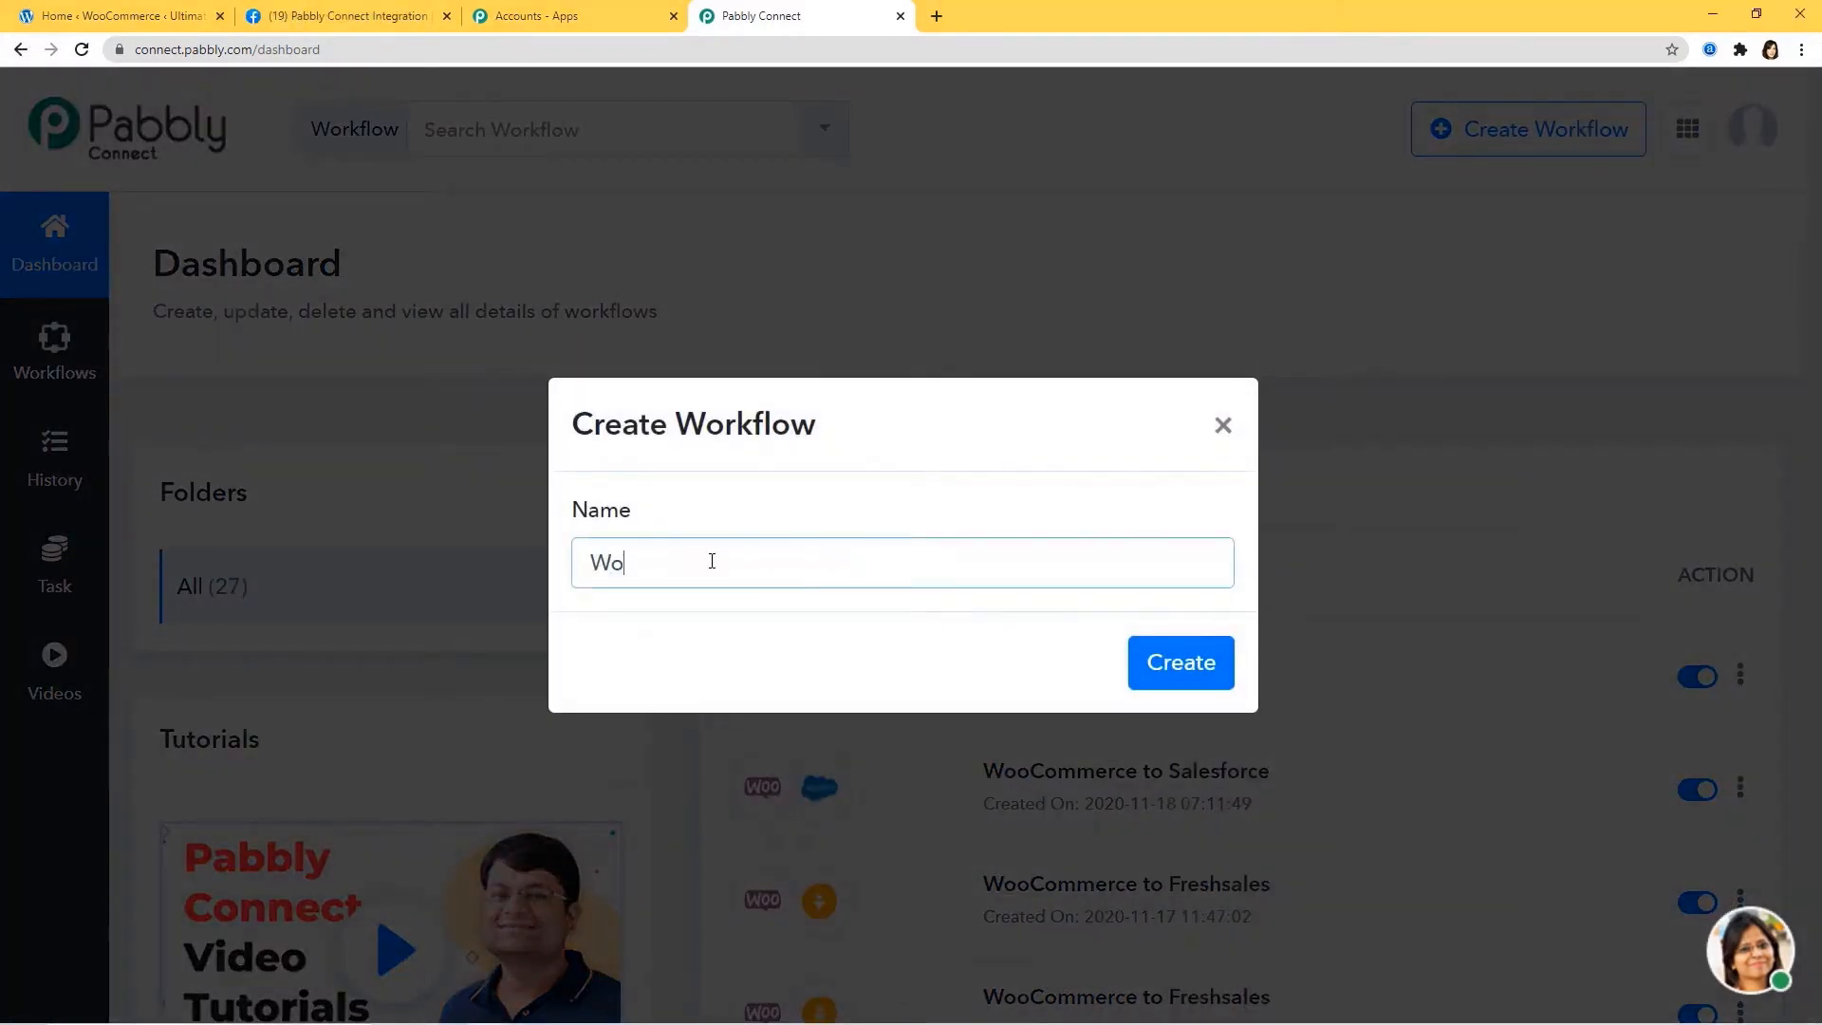
text(oCommerce to Facebook)
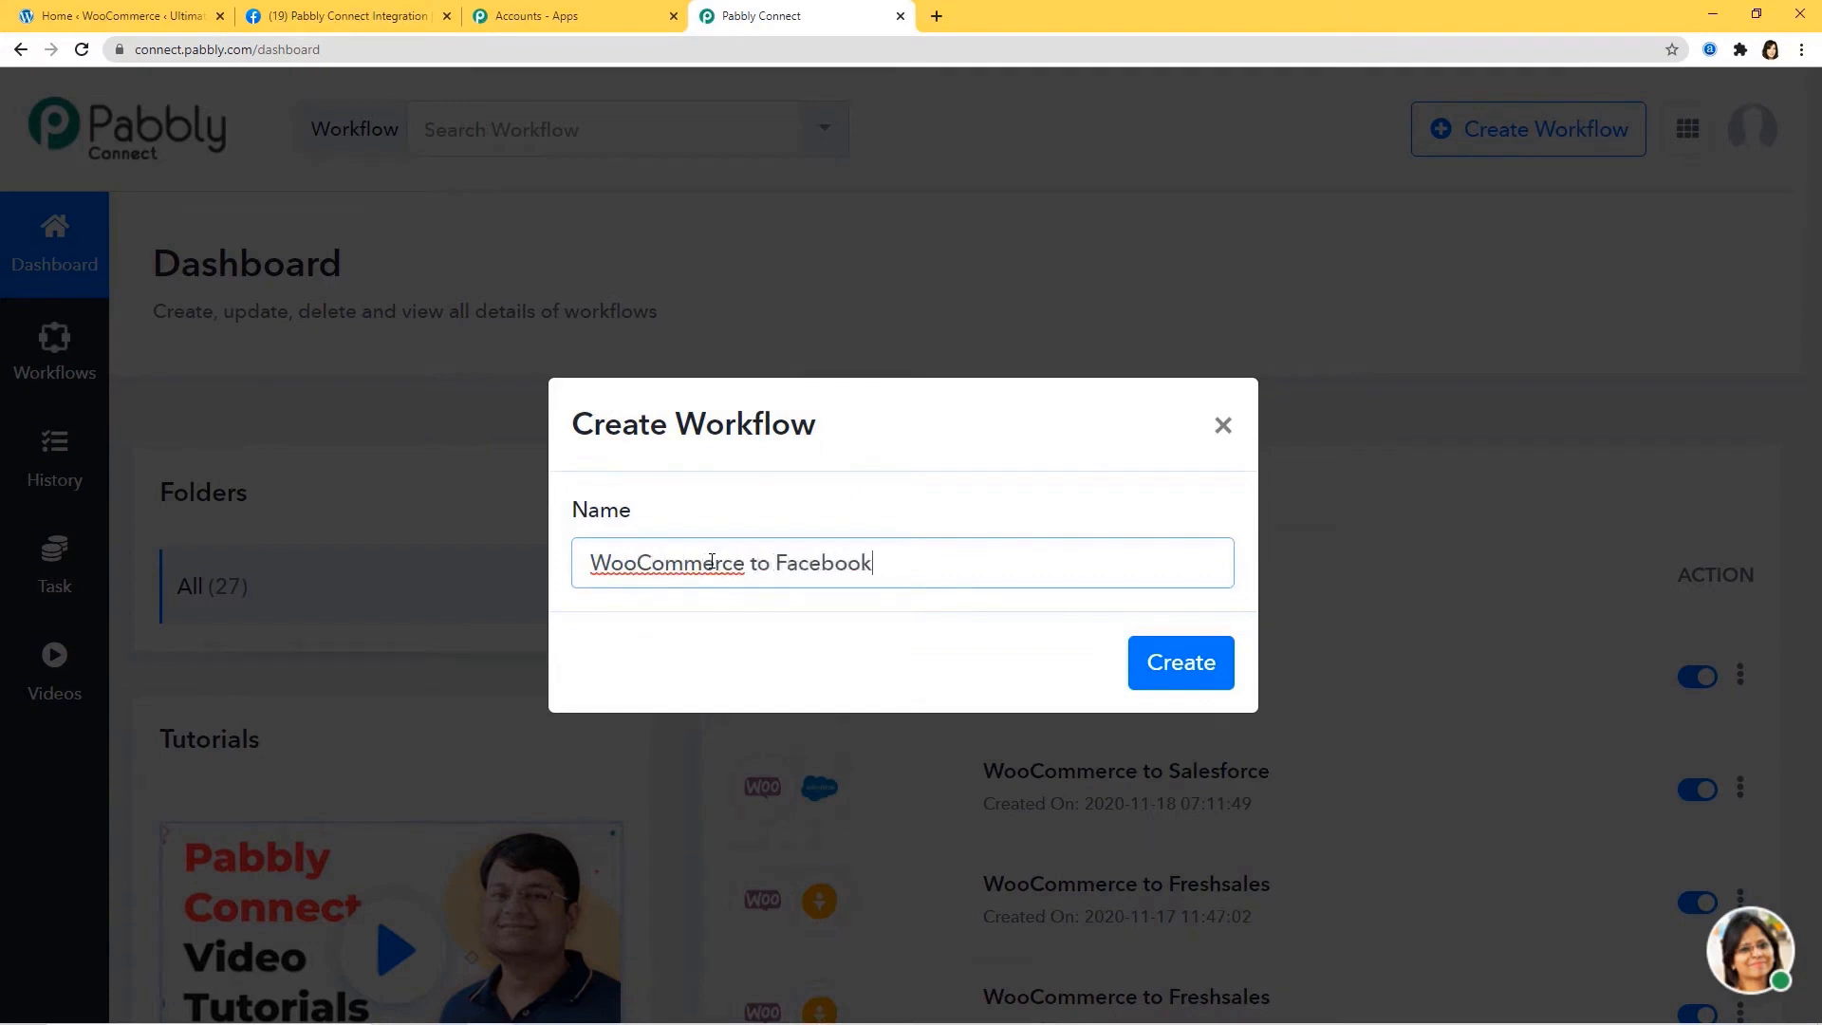
click(1203, 670)
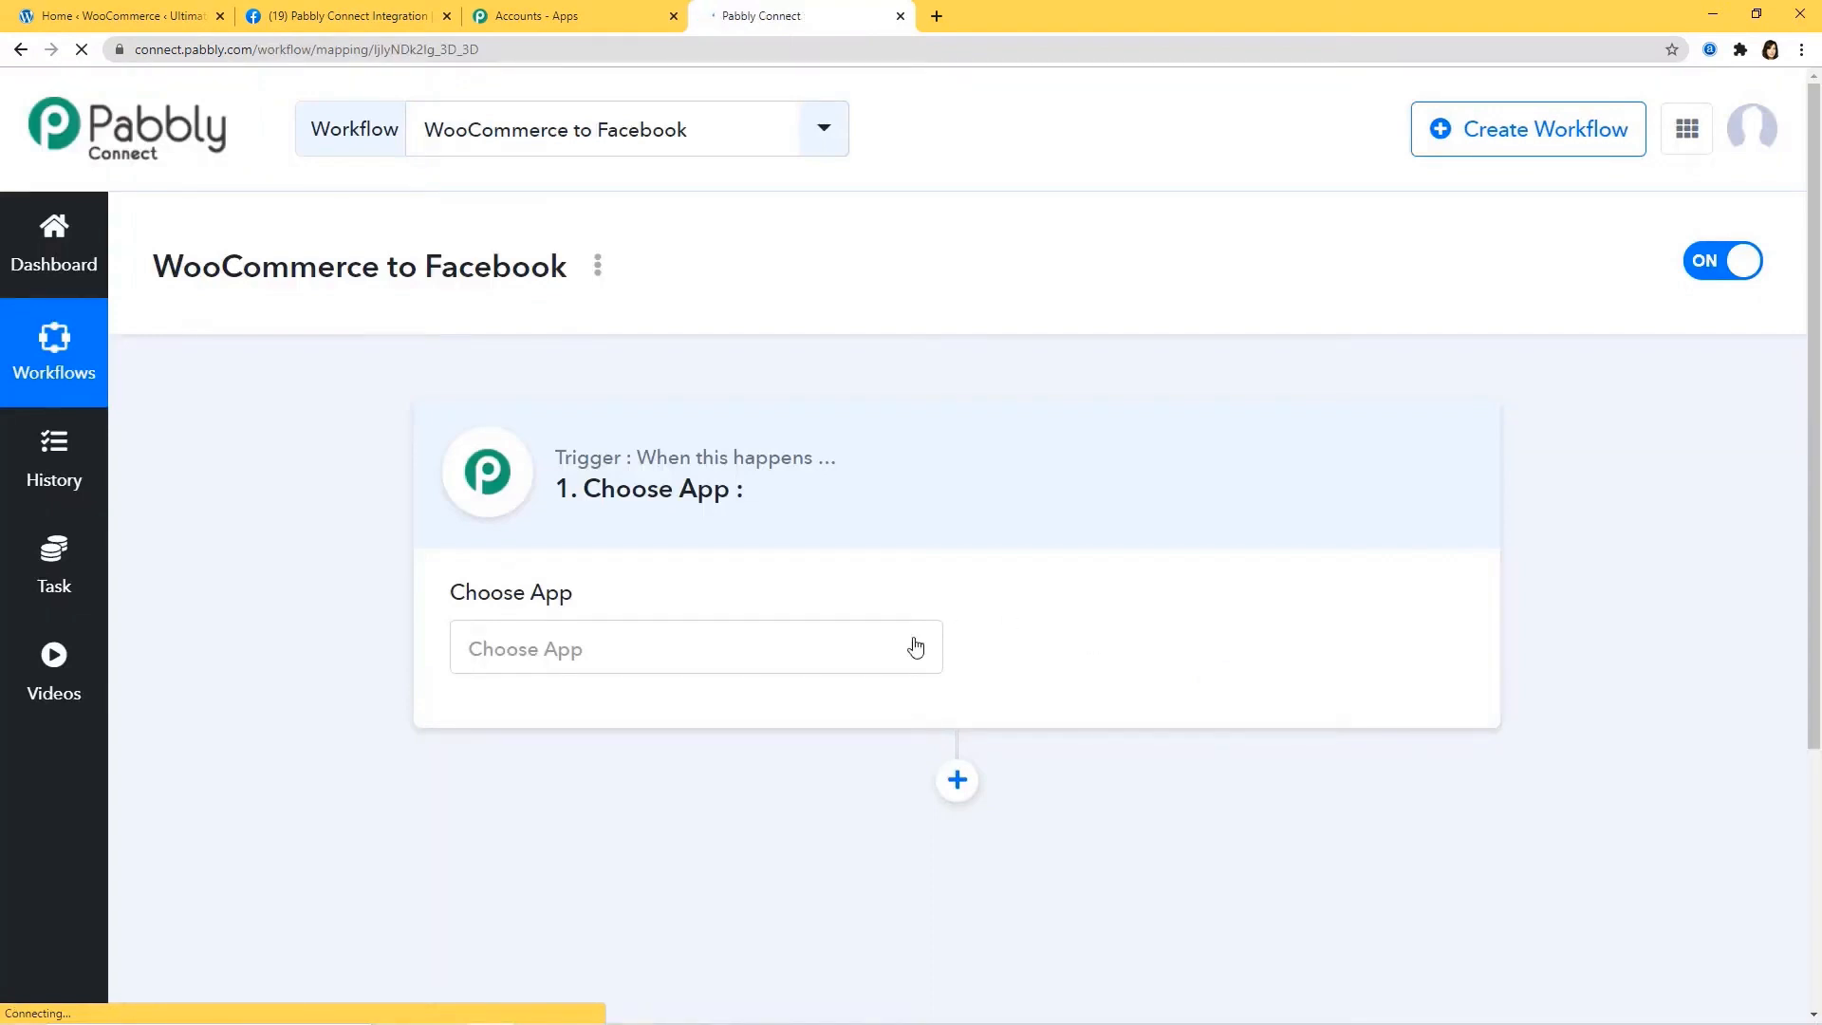
Search for and select WooCommerce as the trigger app.
click(814, 654)
text(wo)
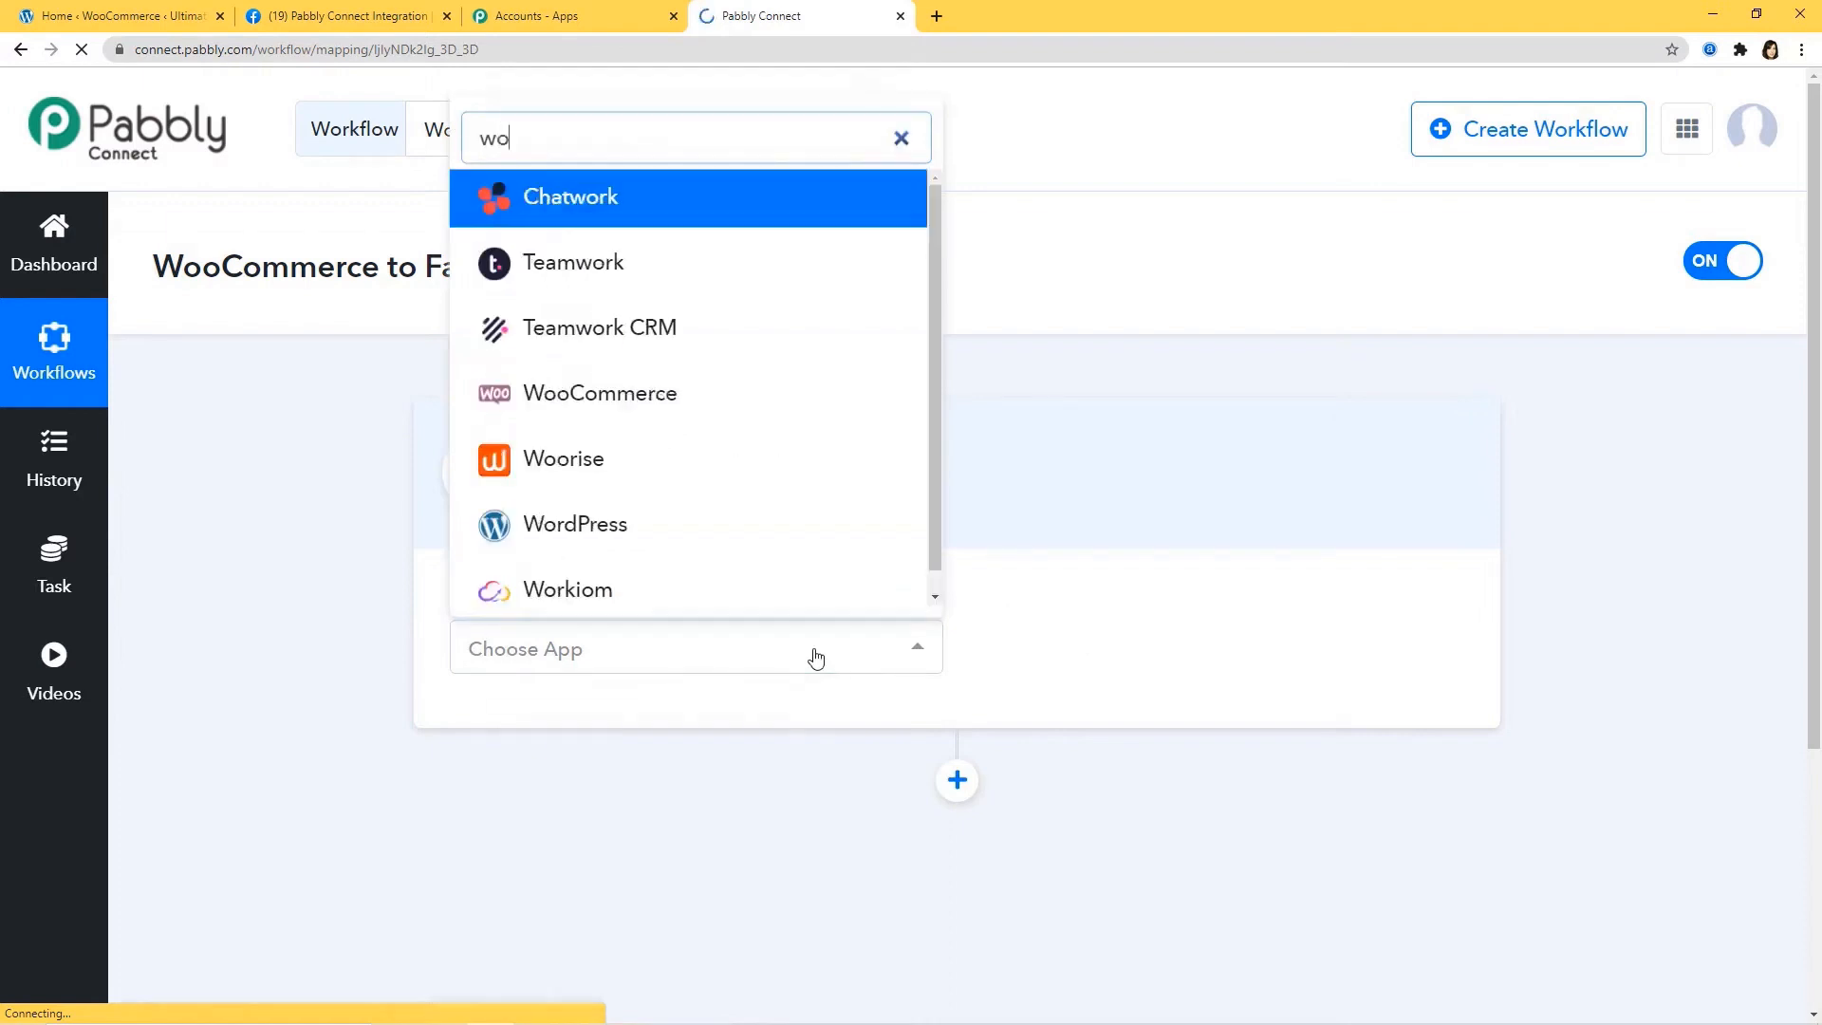
text(oc)
click(744, 573)
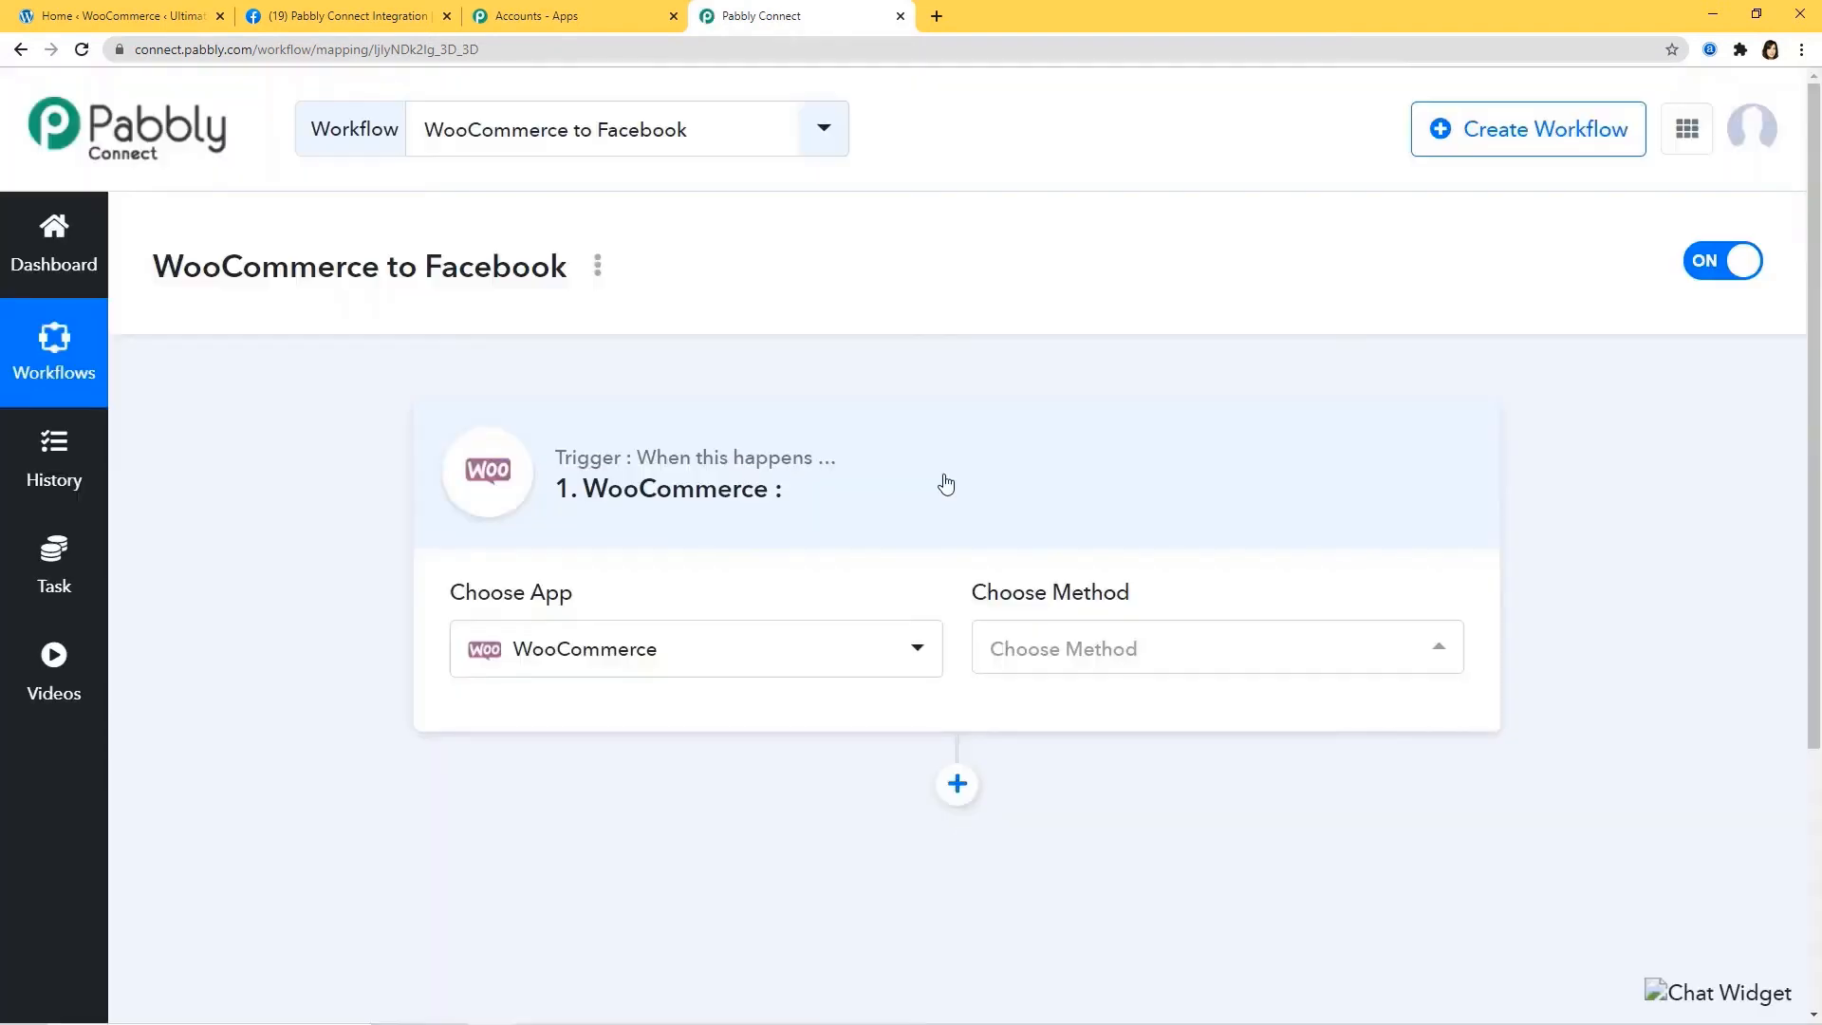
Set the WooCommerce trigger event to New Product Created to generate its webhook URL.
click(1142, 649)
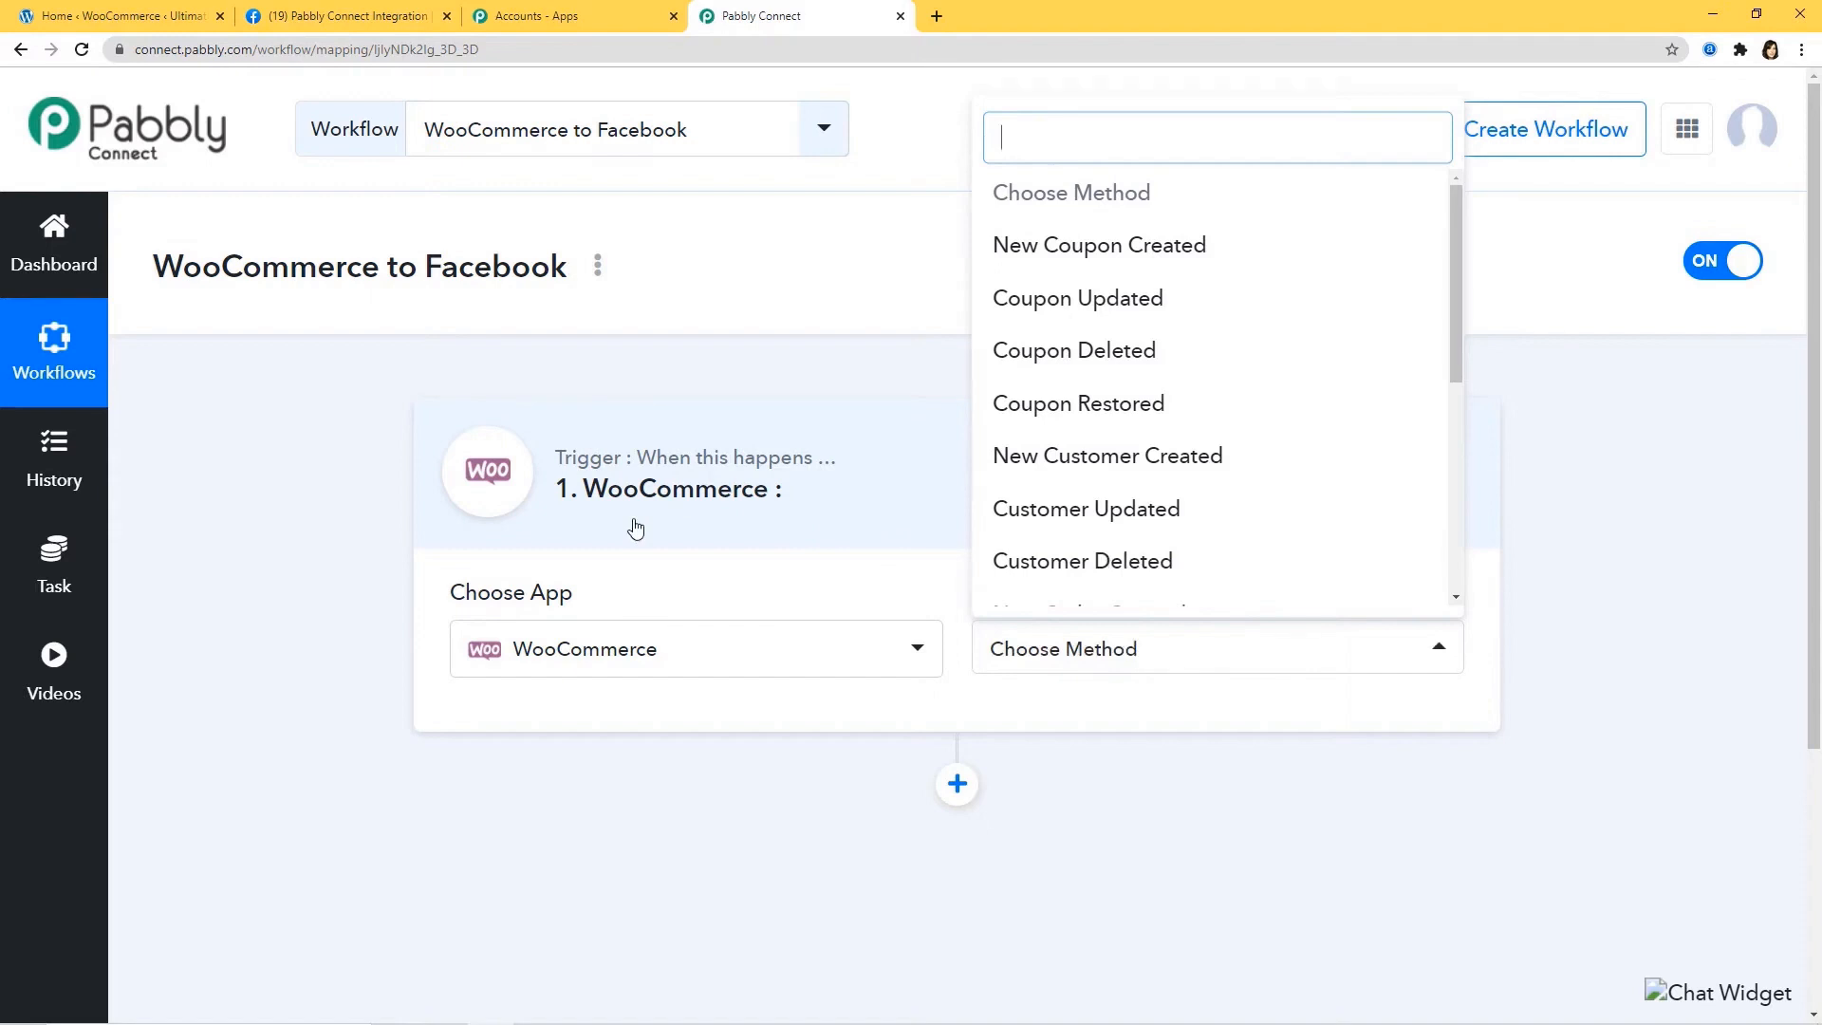
text(new)
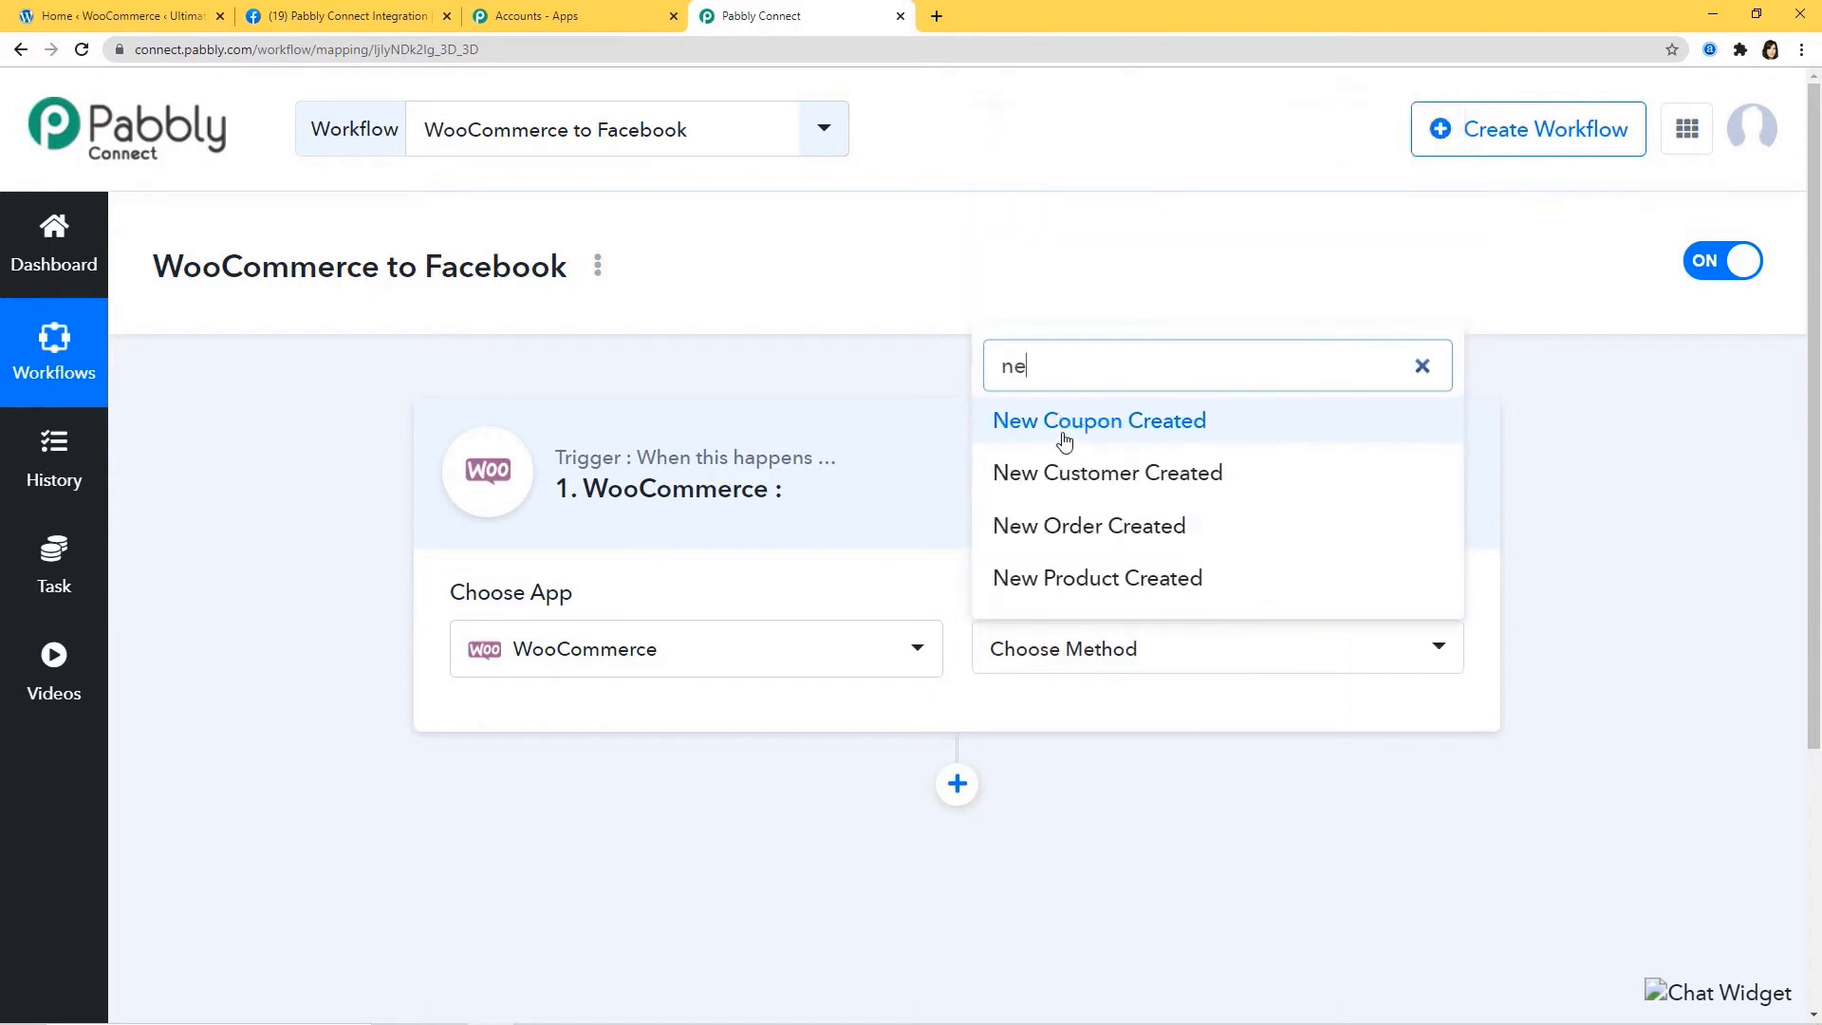
click(1127, 579)
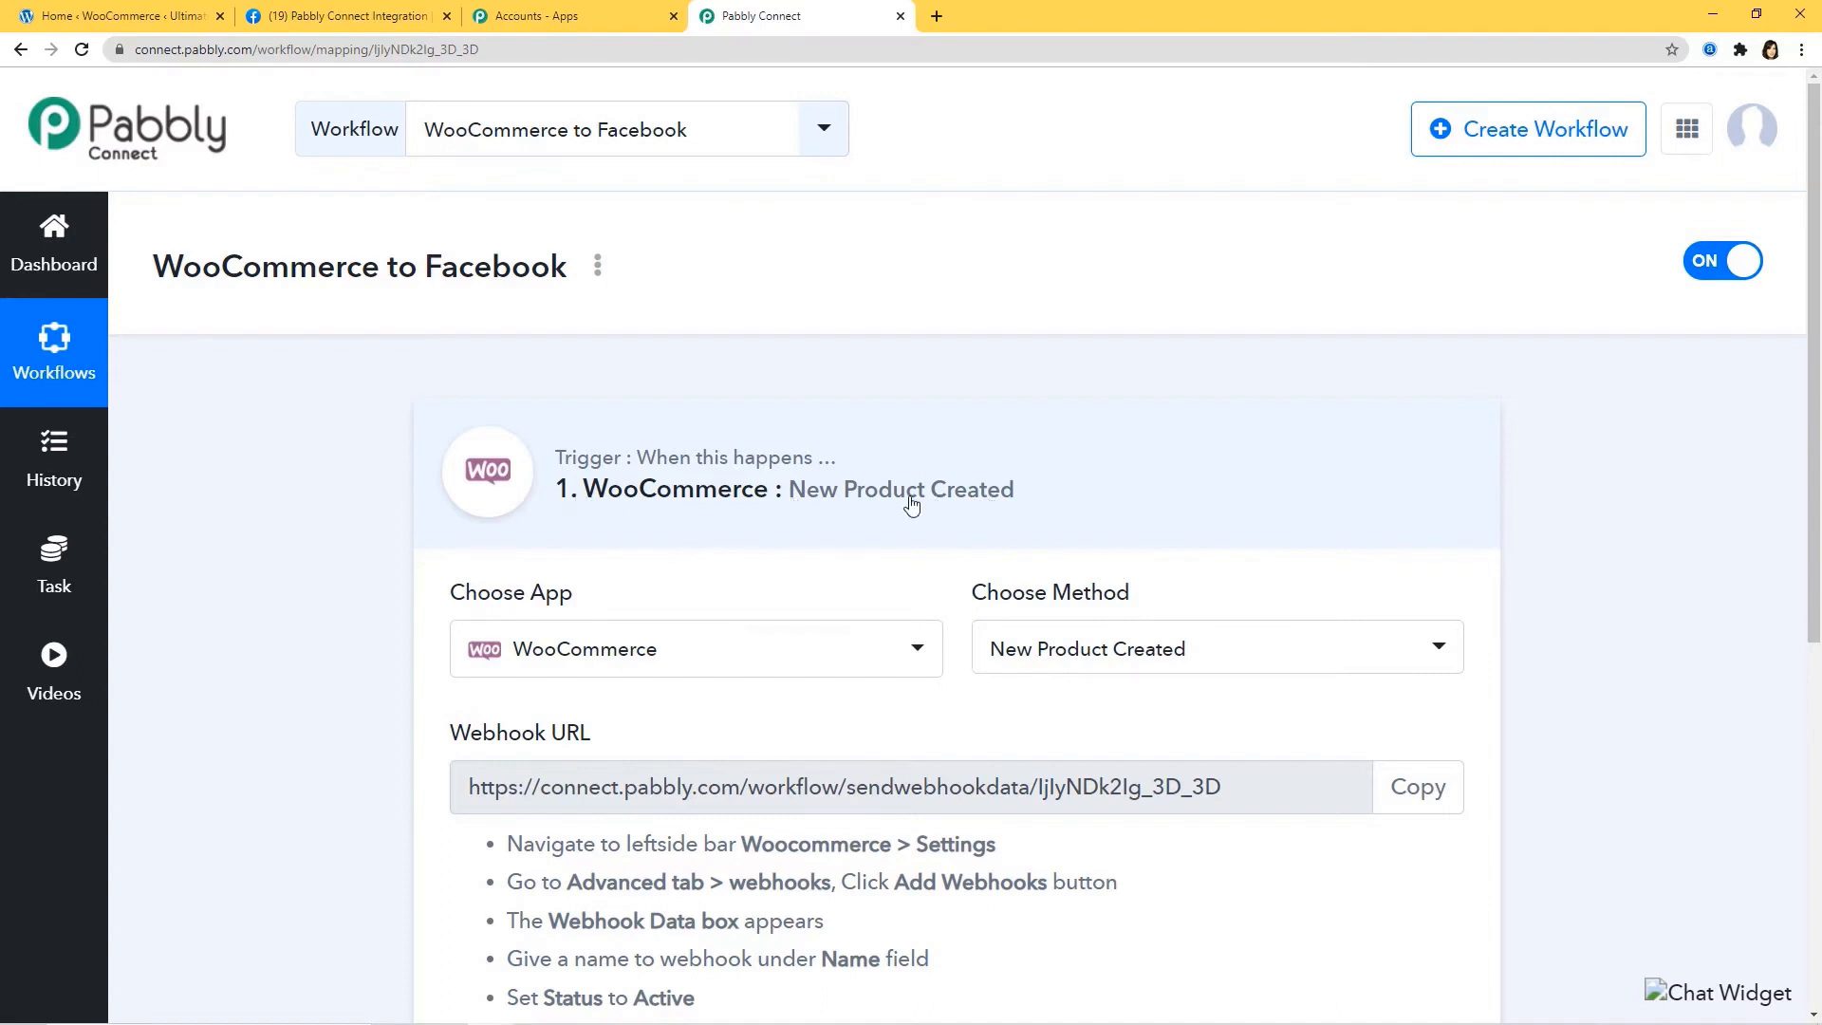
click(1252, 659)
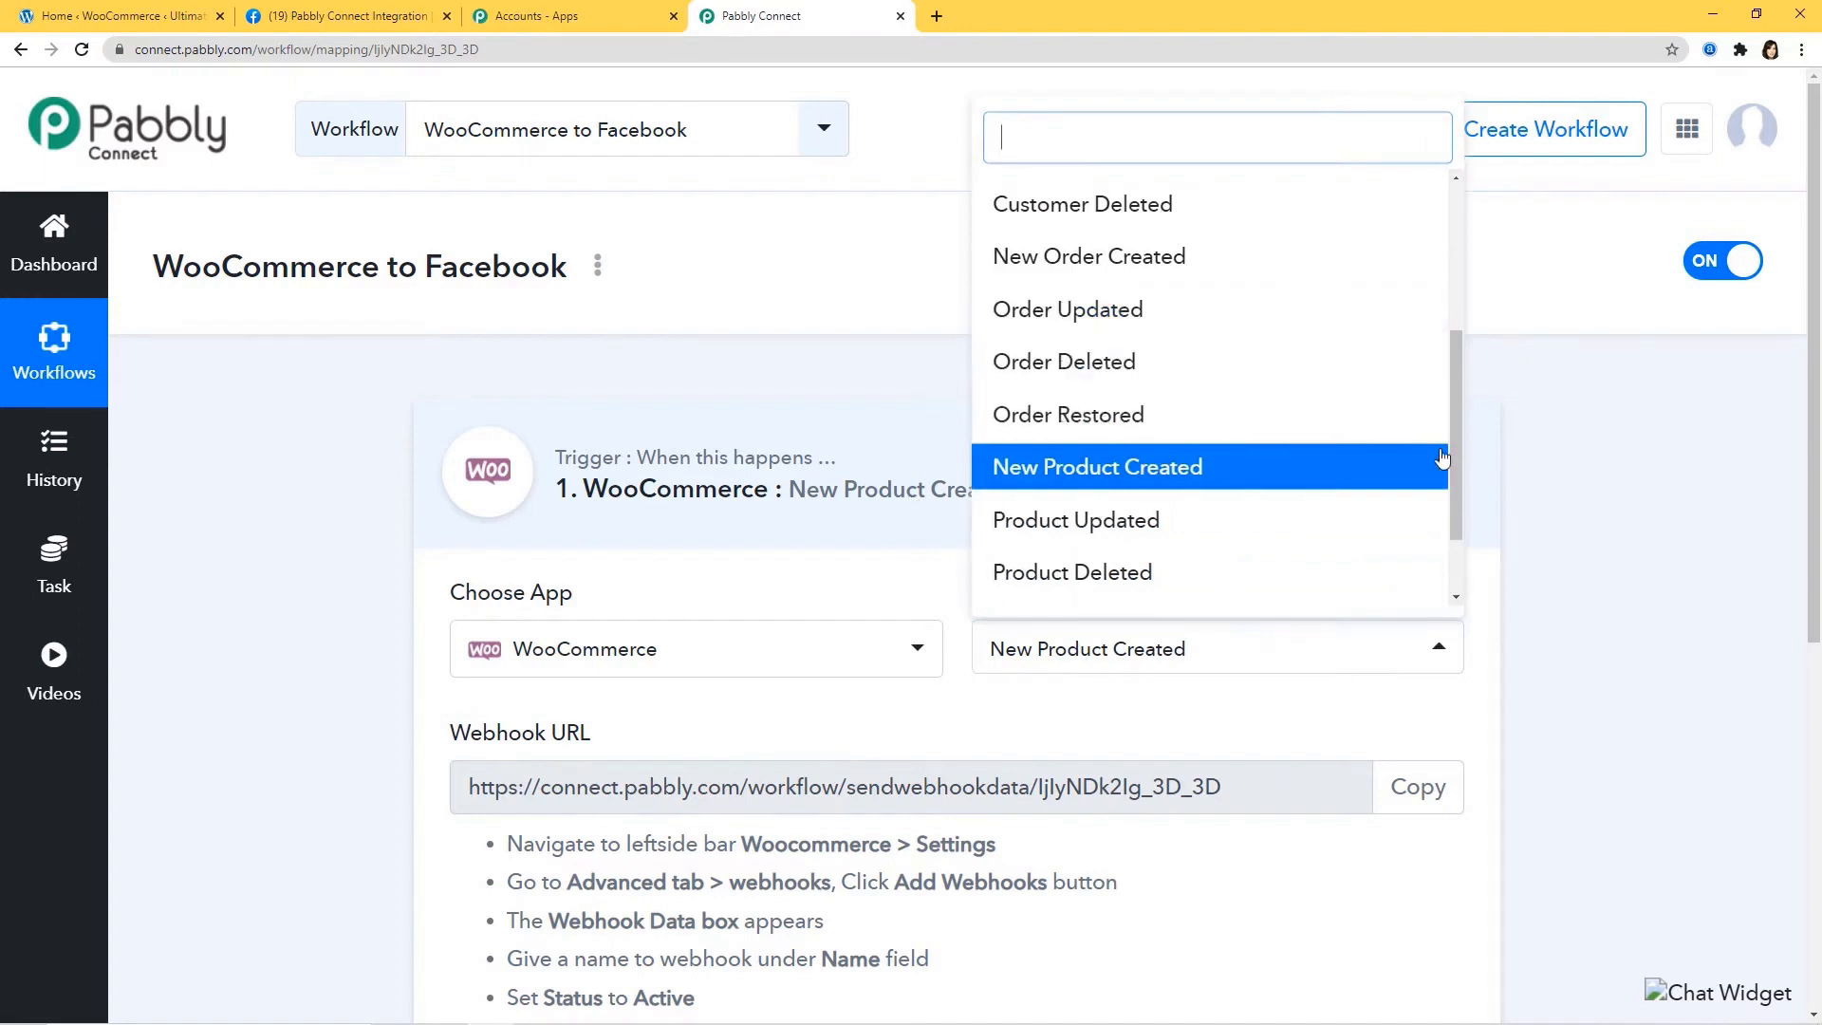
drag(1453, 471, 1457, 543)
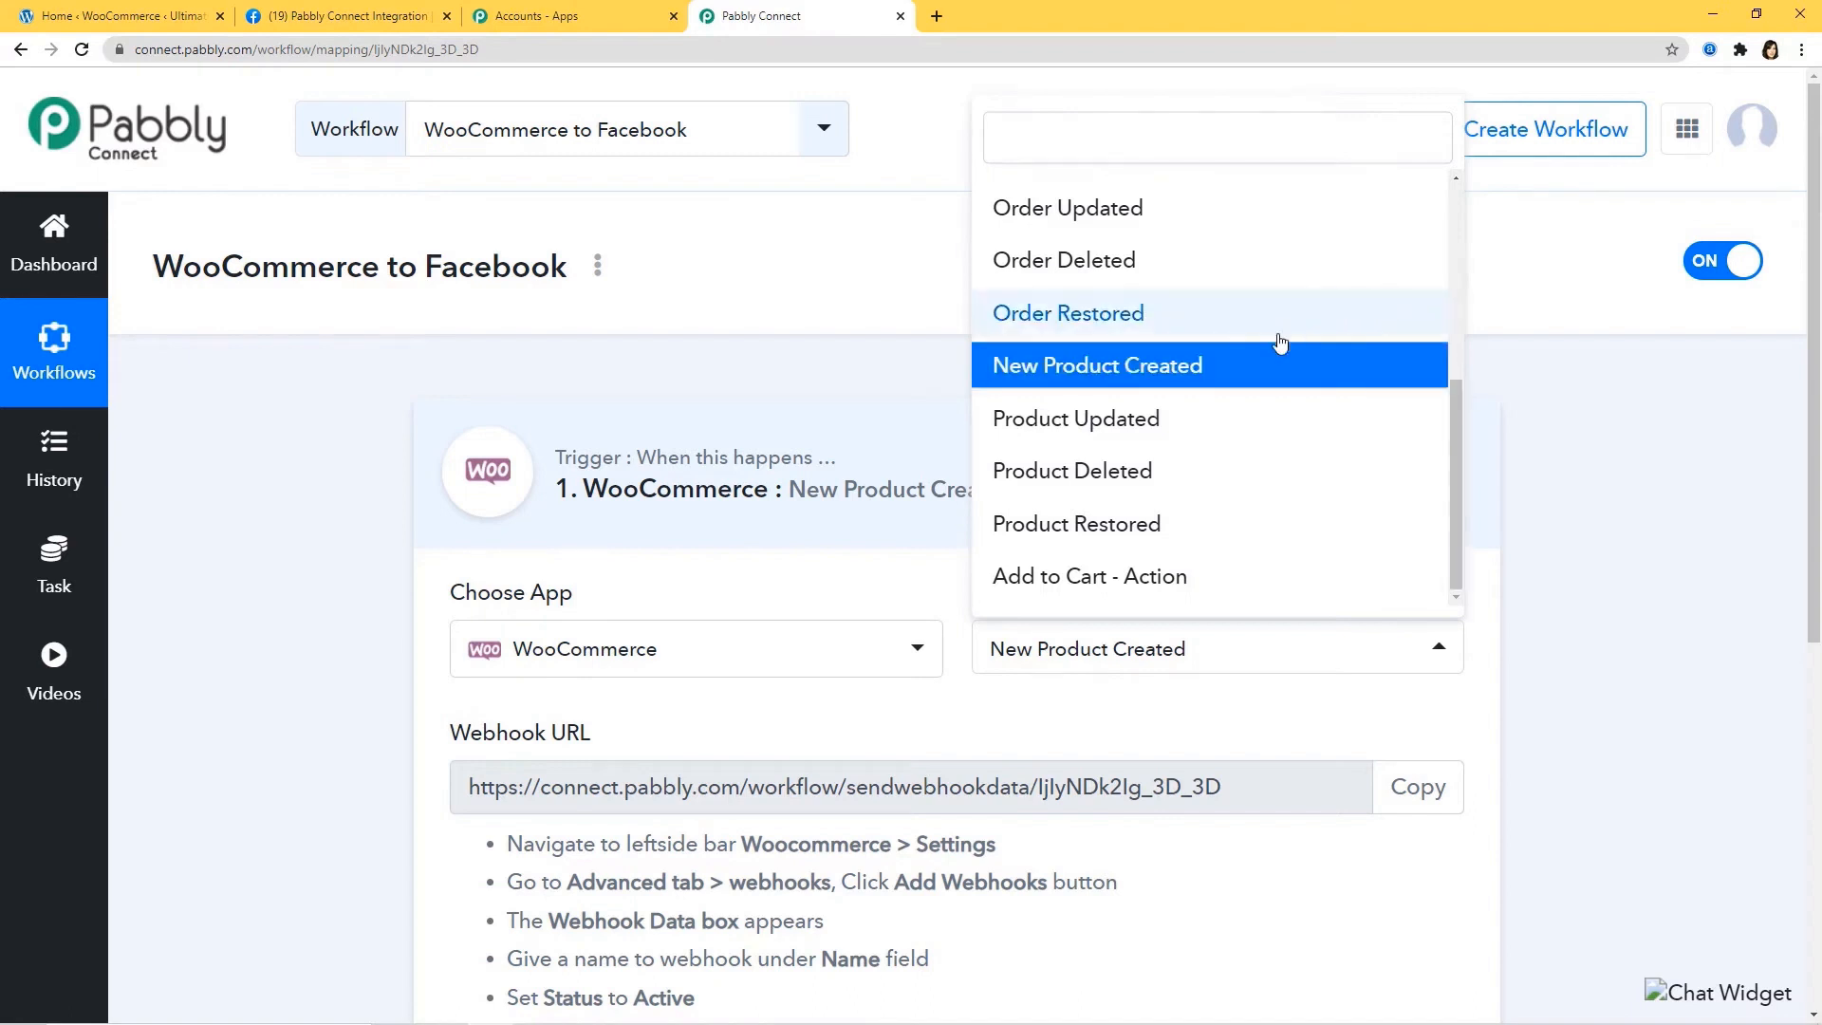
click(1167, 378)
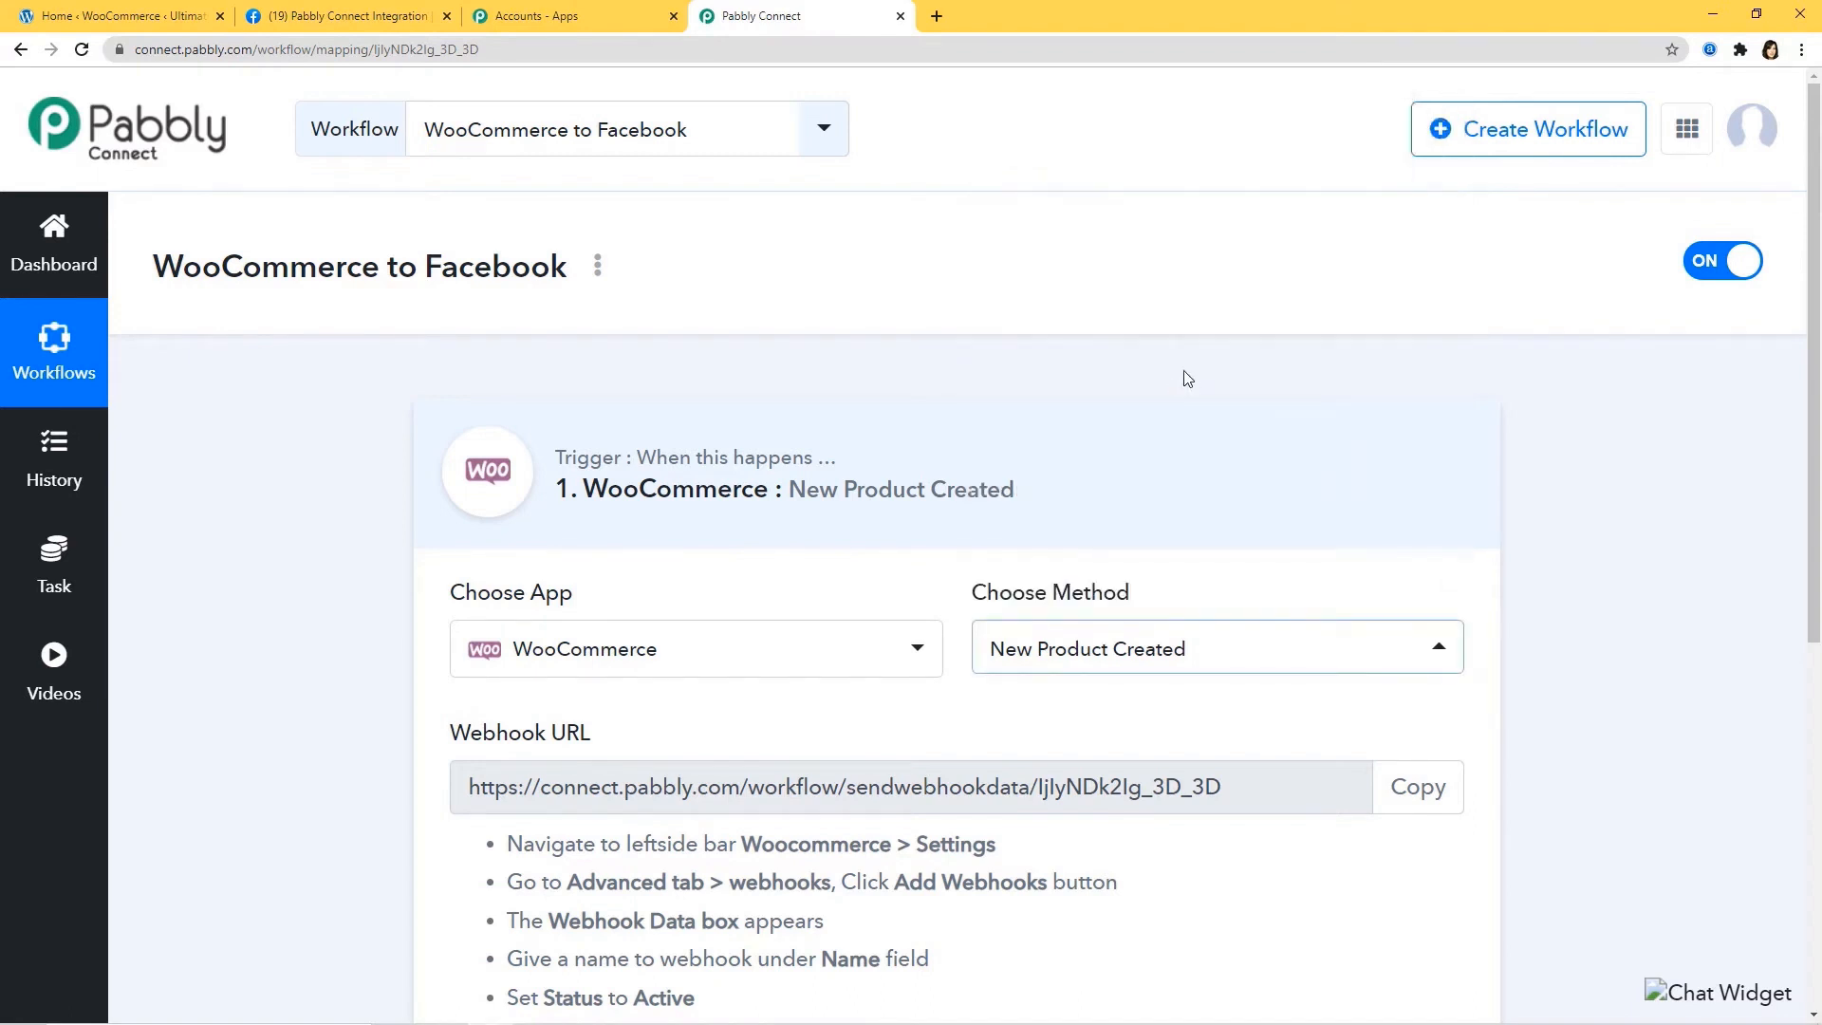
scroll(1250, 579, down, 2)
scroll(1252, 578, down, 1)
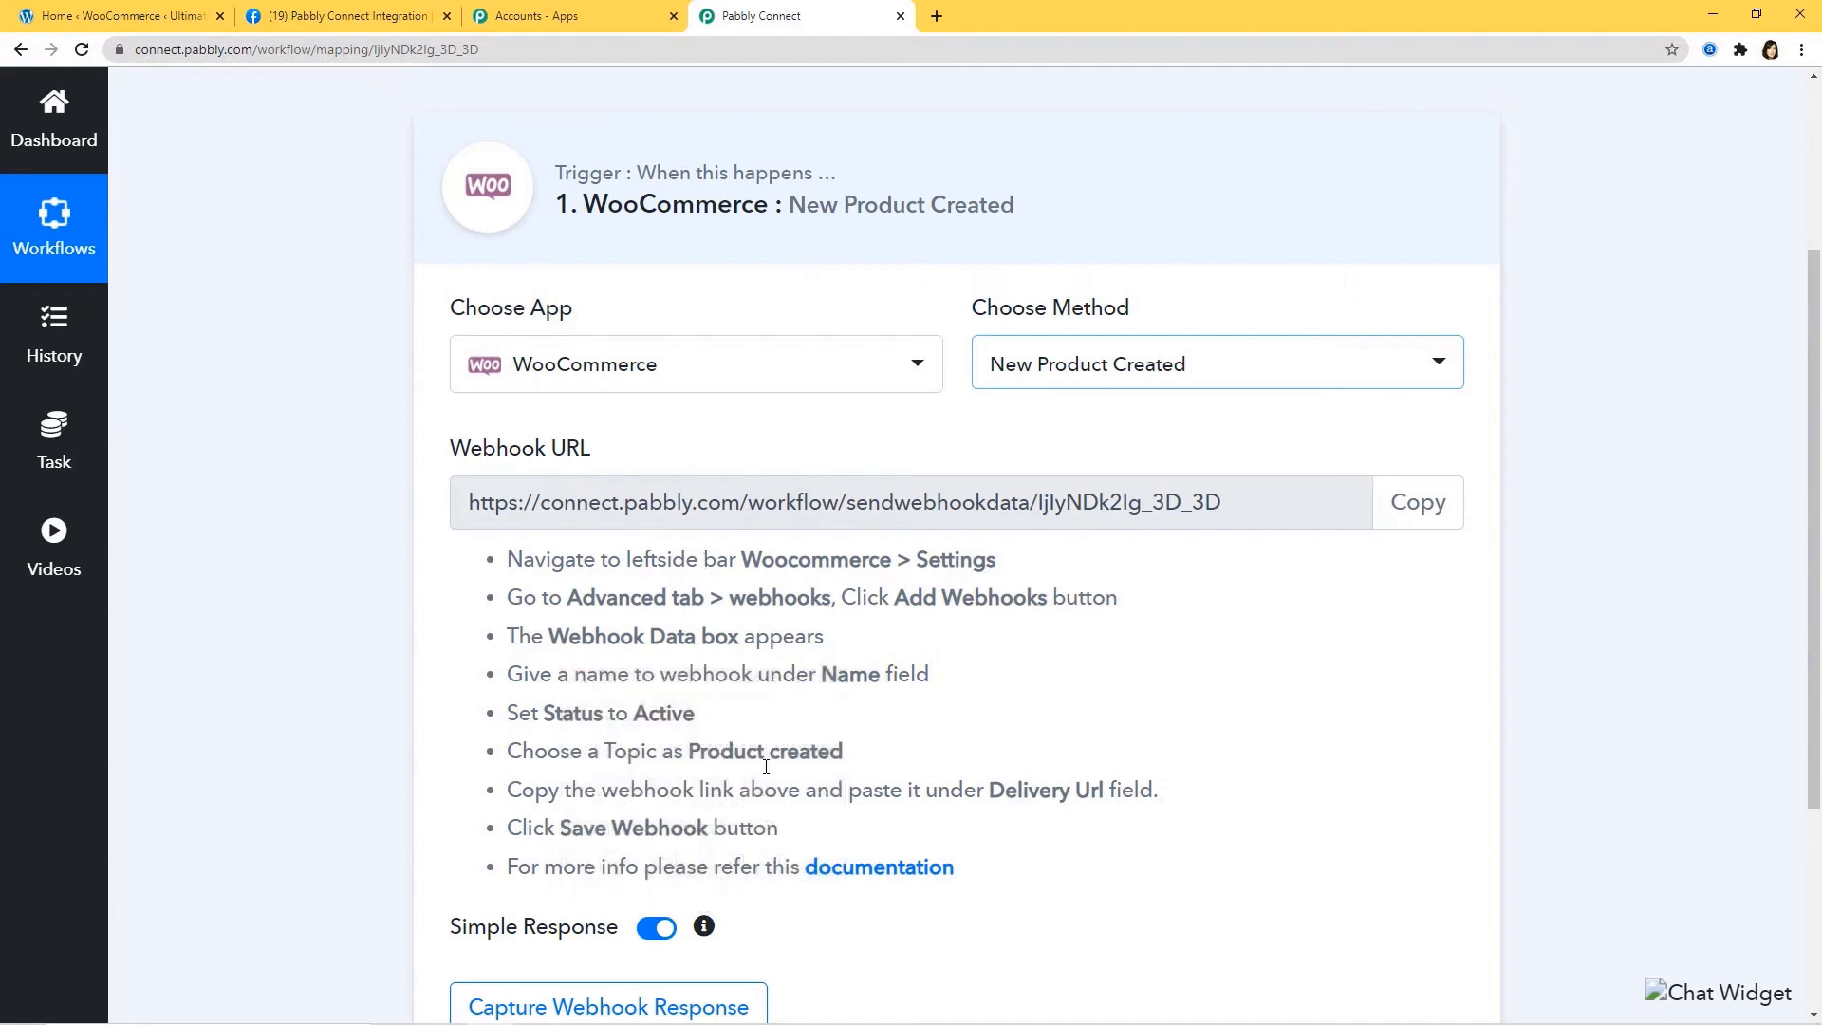
Copy the New Product Created webhook URL and bring up the WooCommerce admin home.
click(1417, 510)
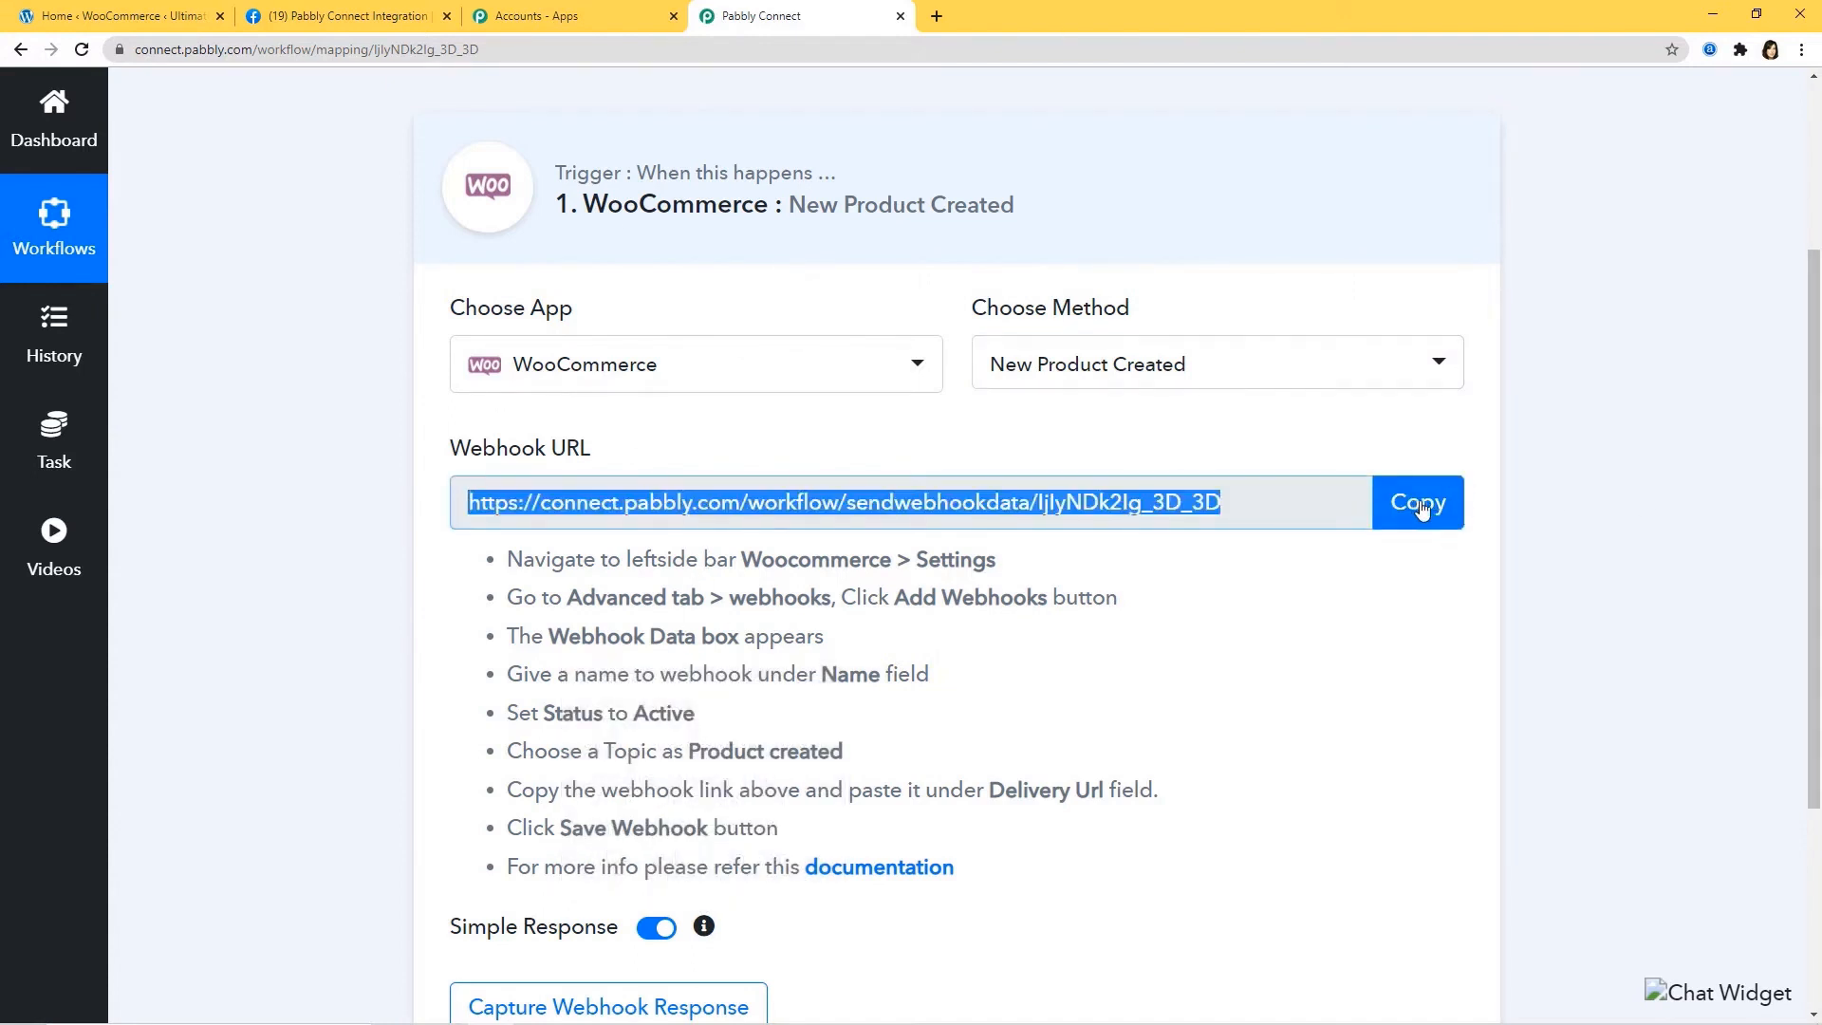
click(144, 19)
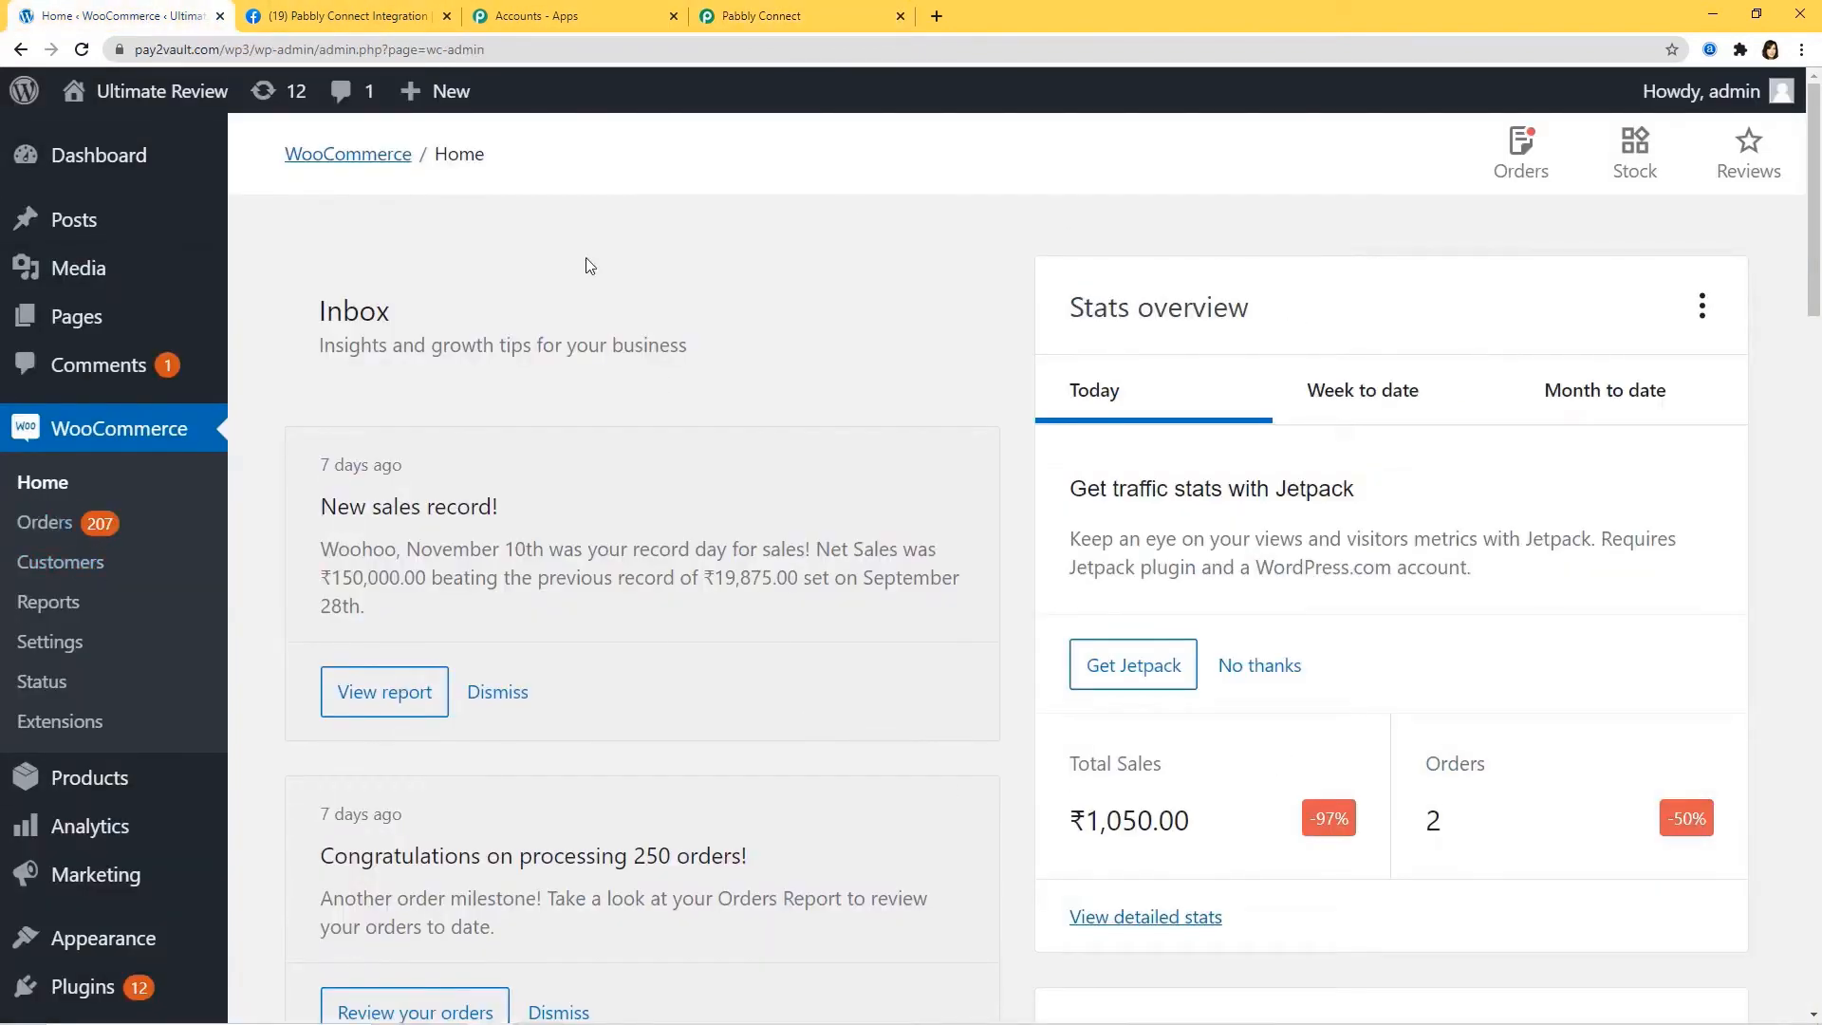
Go to WooCommerce Settings > Advanced > Webhooks and start adding a webhook.
click(34, 648)
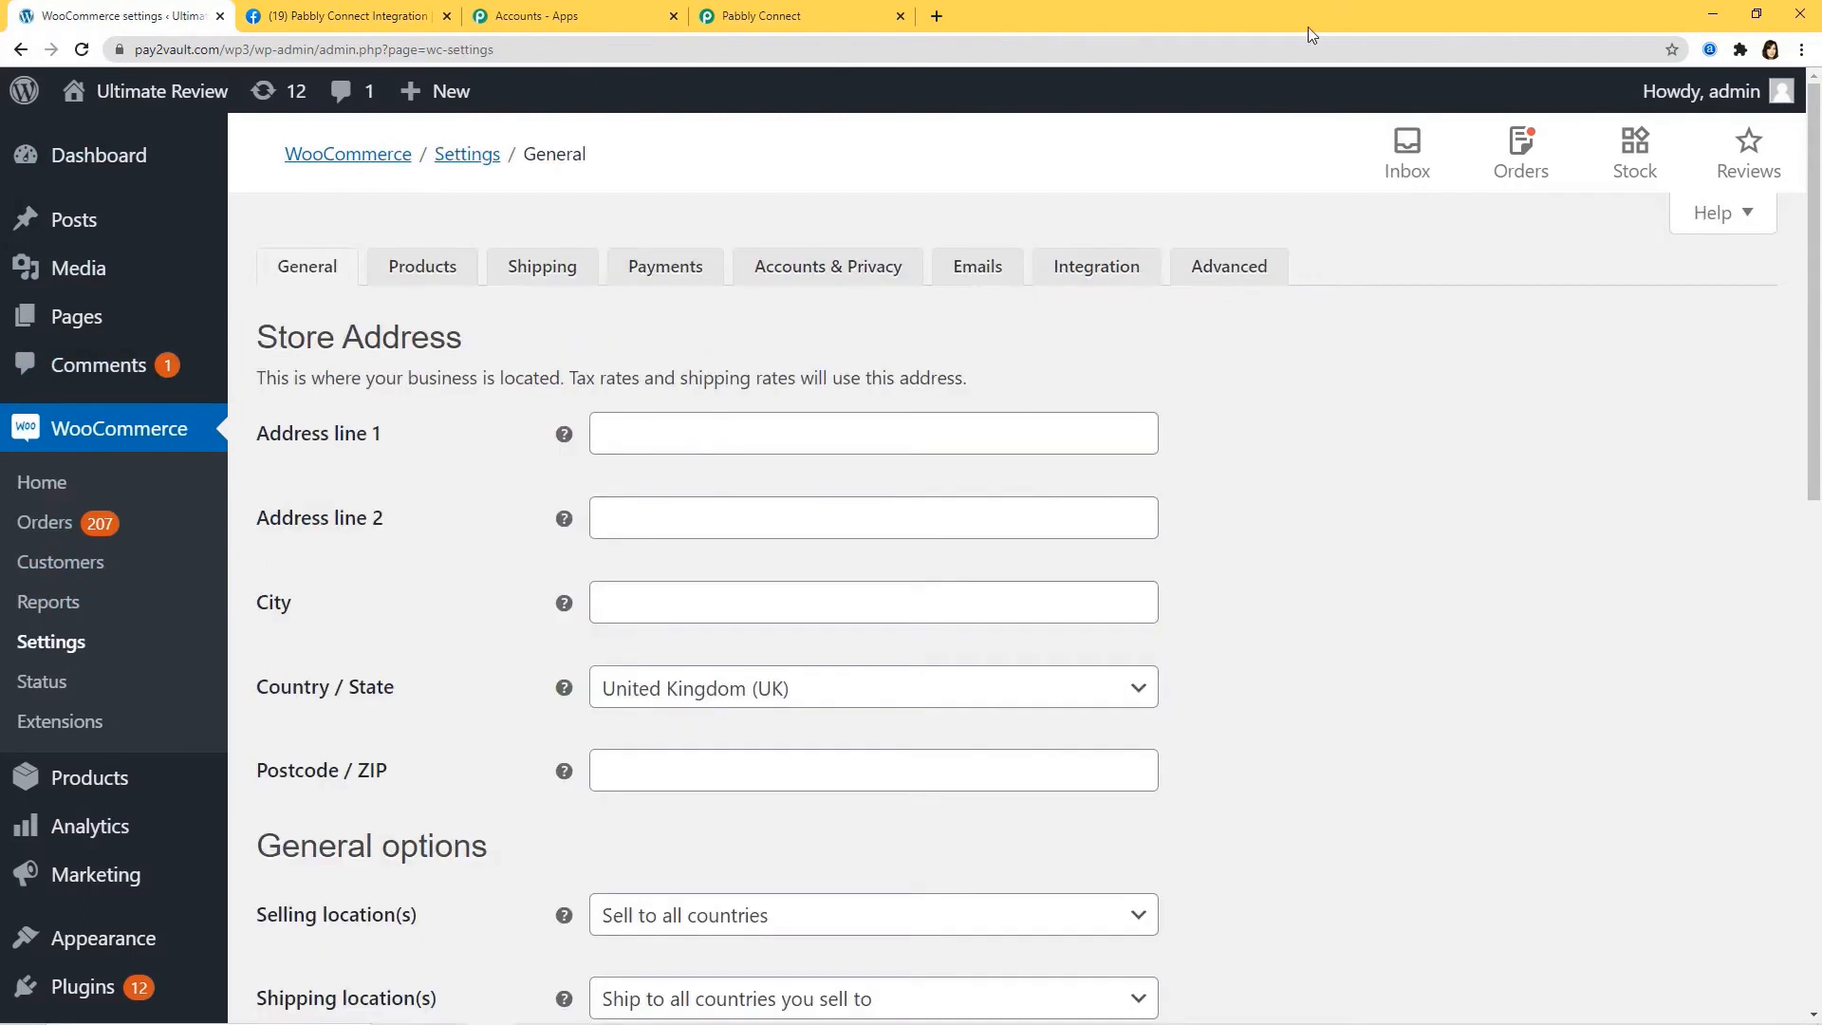
click(1219, 287)
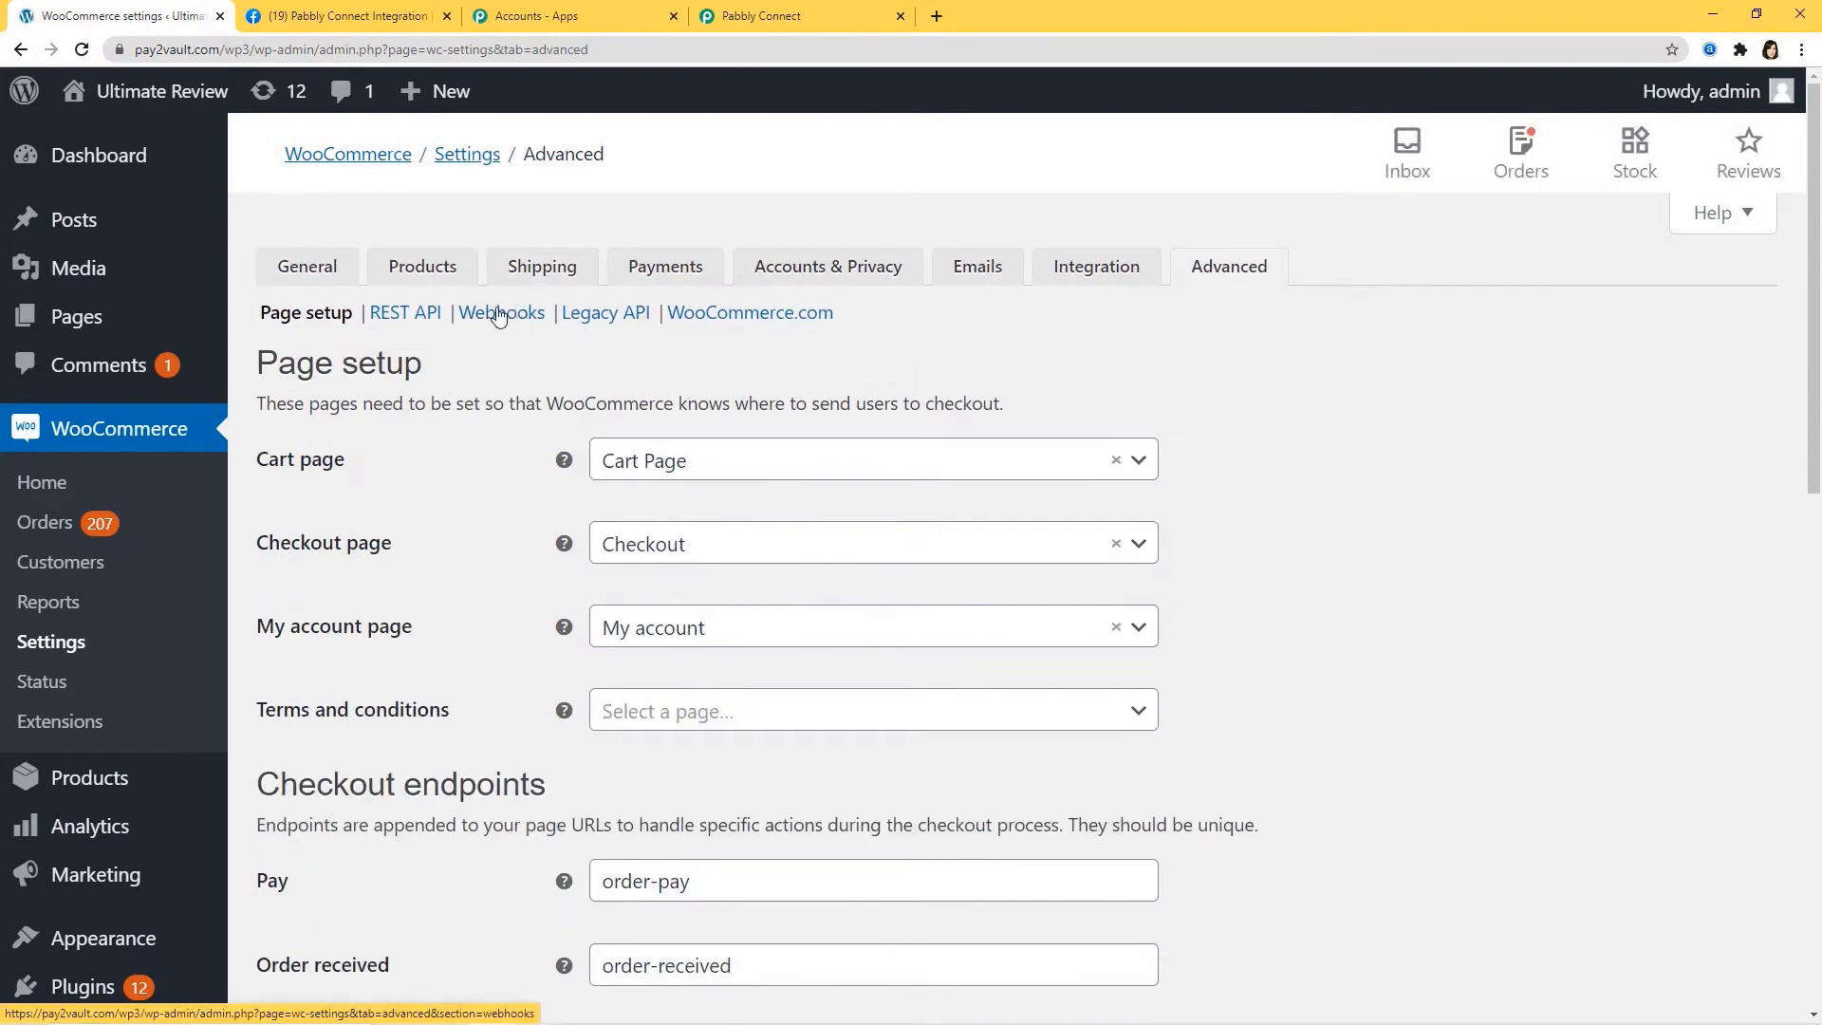
click(500, 316)
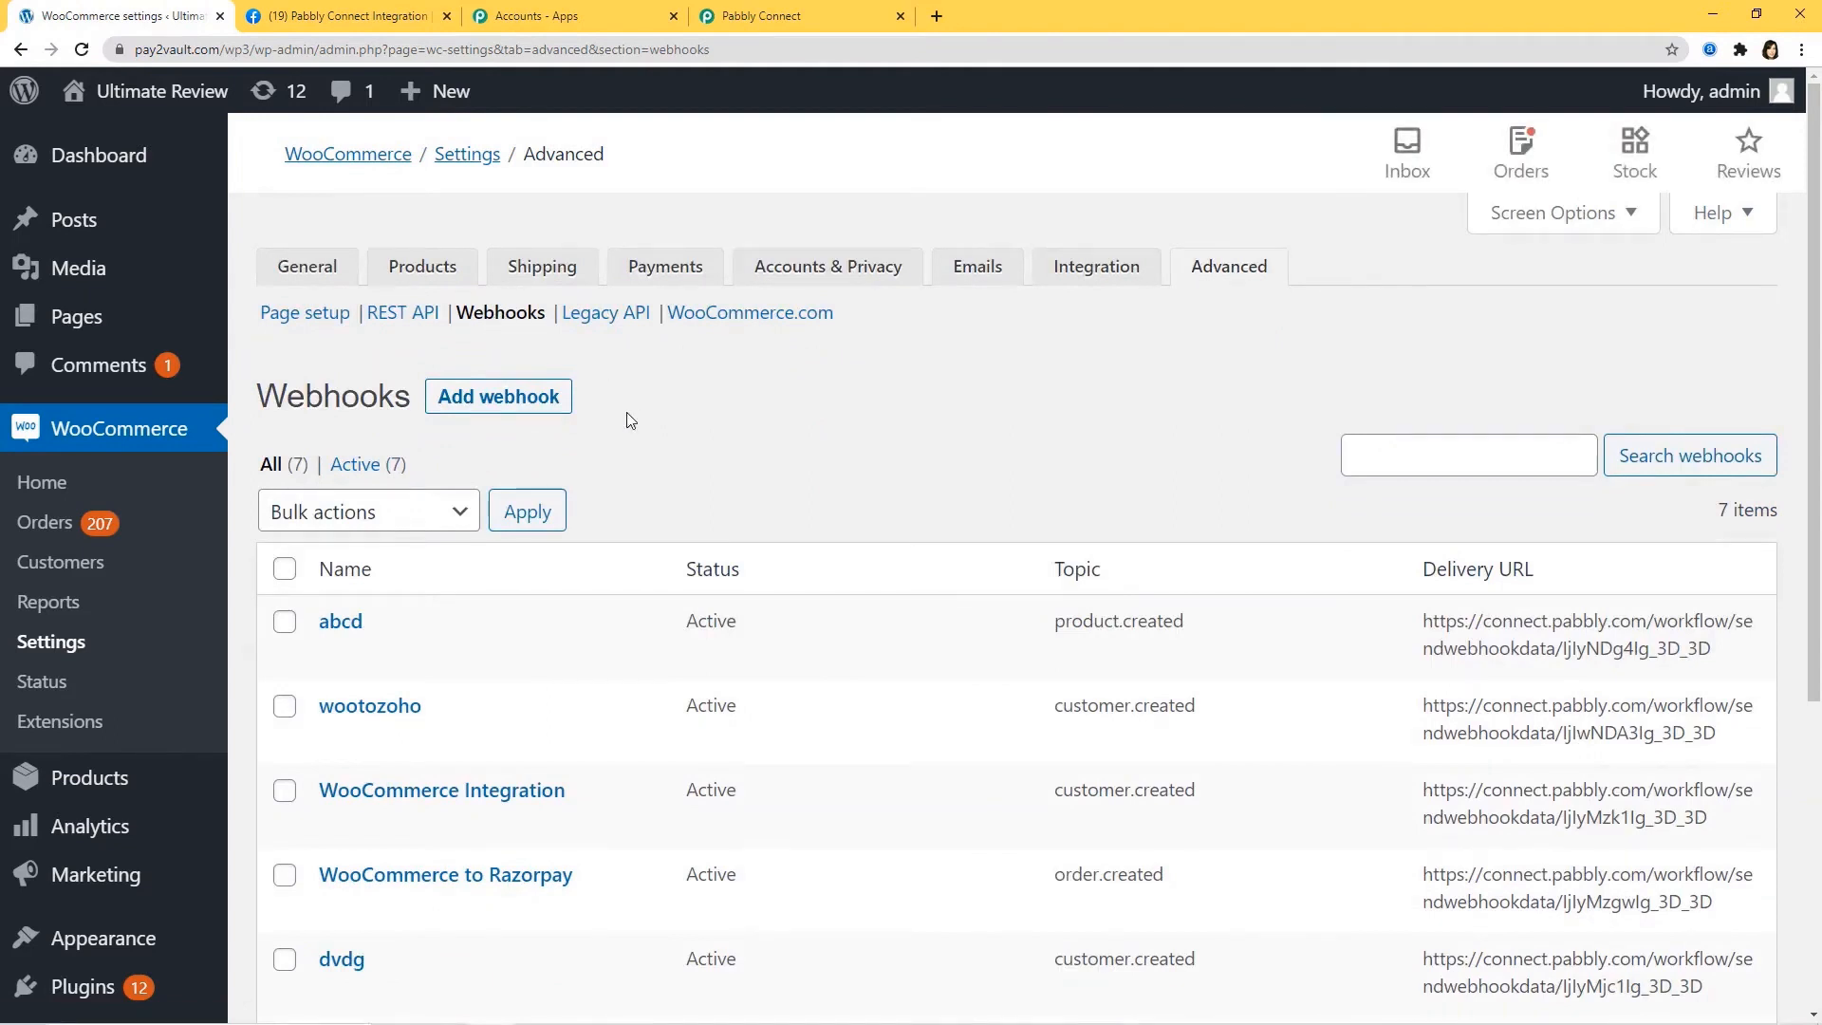
click(510, 399)
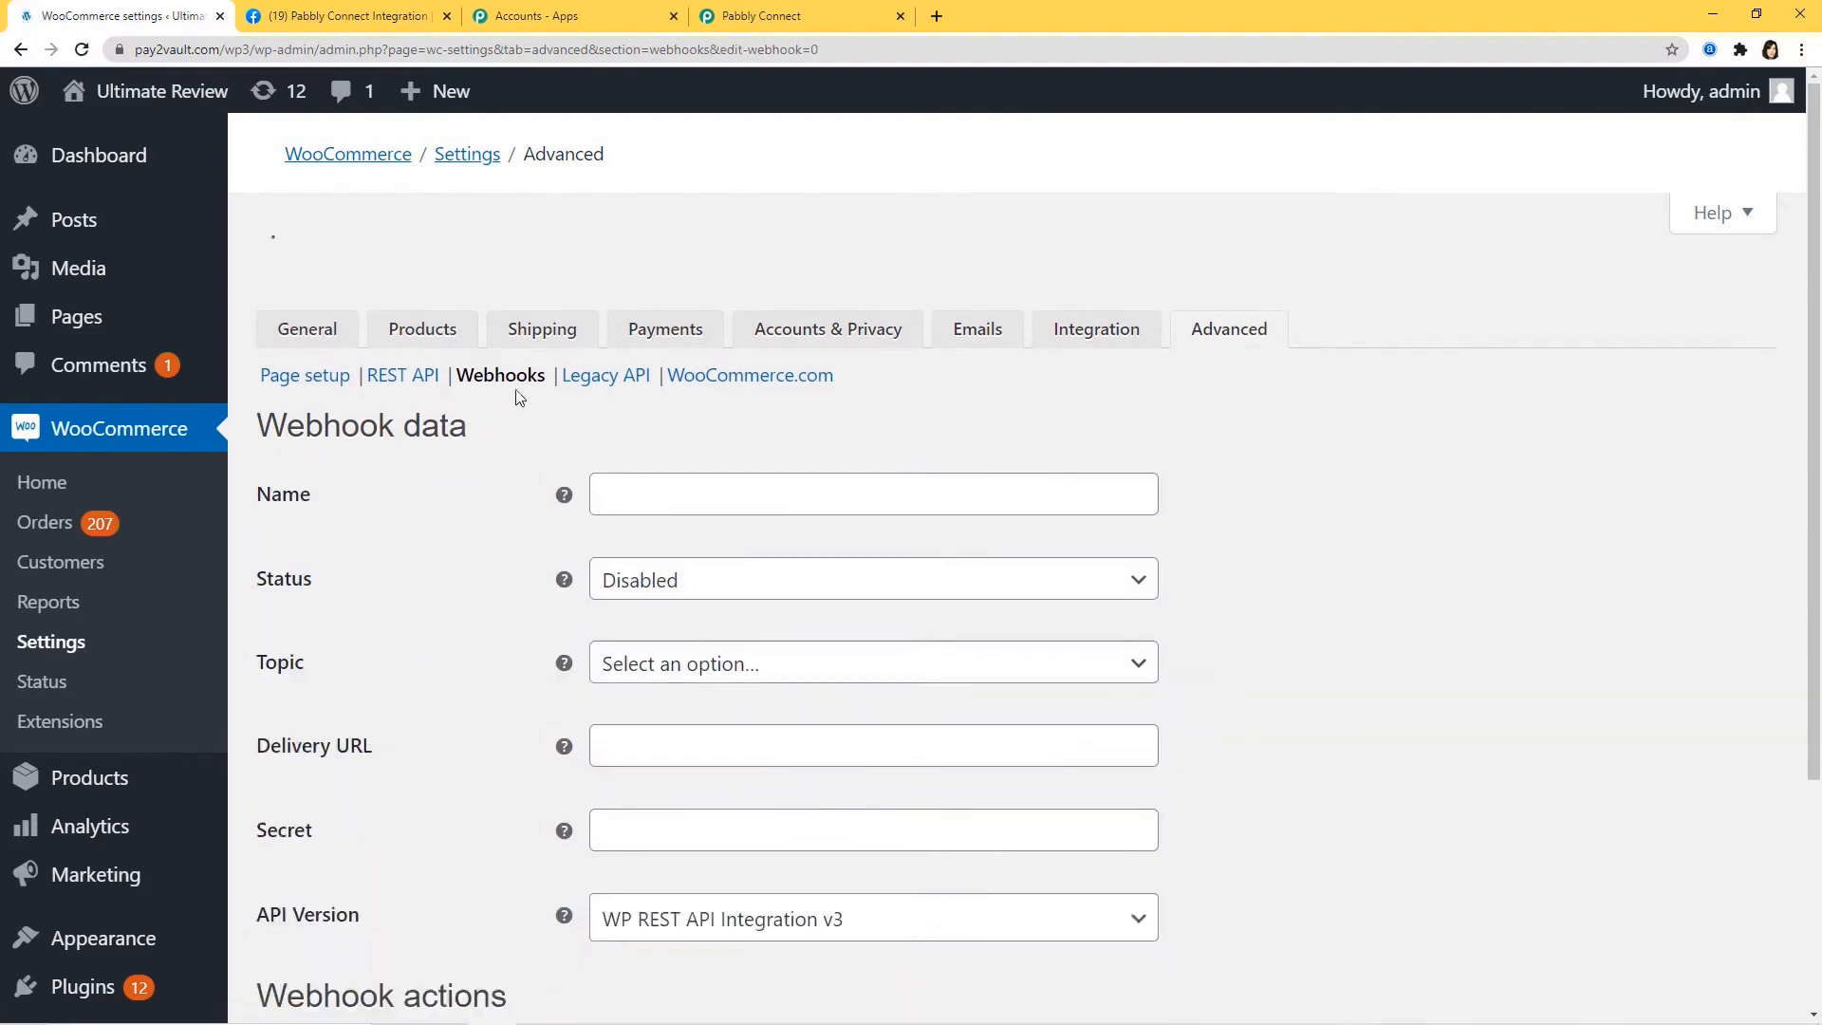
Name the webhook 'WooCommerce Integration', with Status Active and Topic Product created.
click(625, 430)
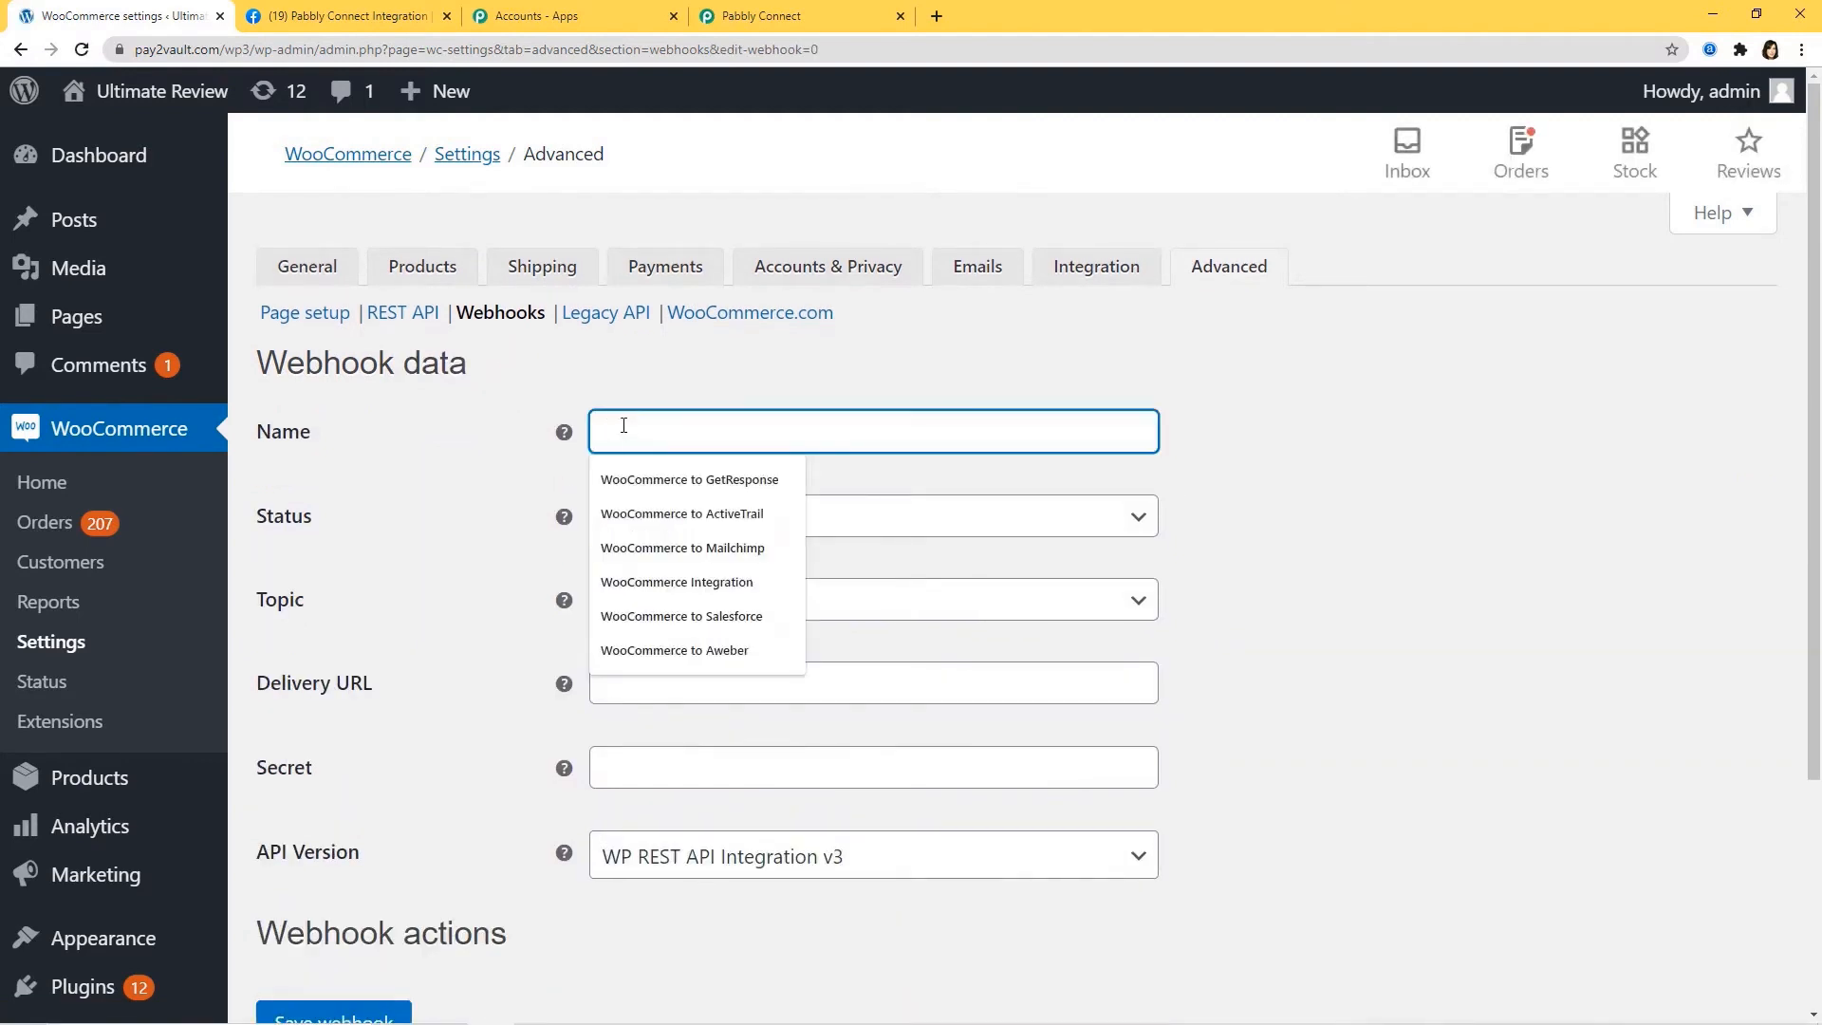
text(WooComme)
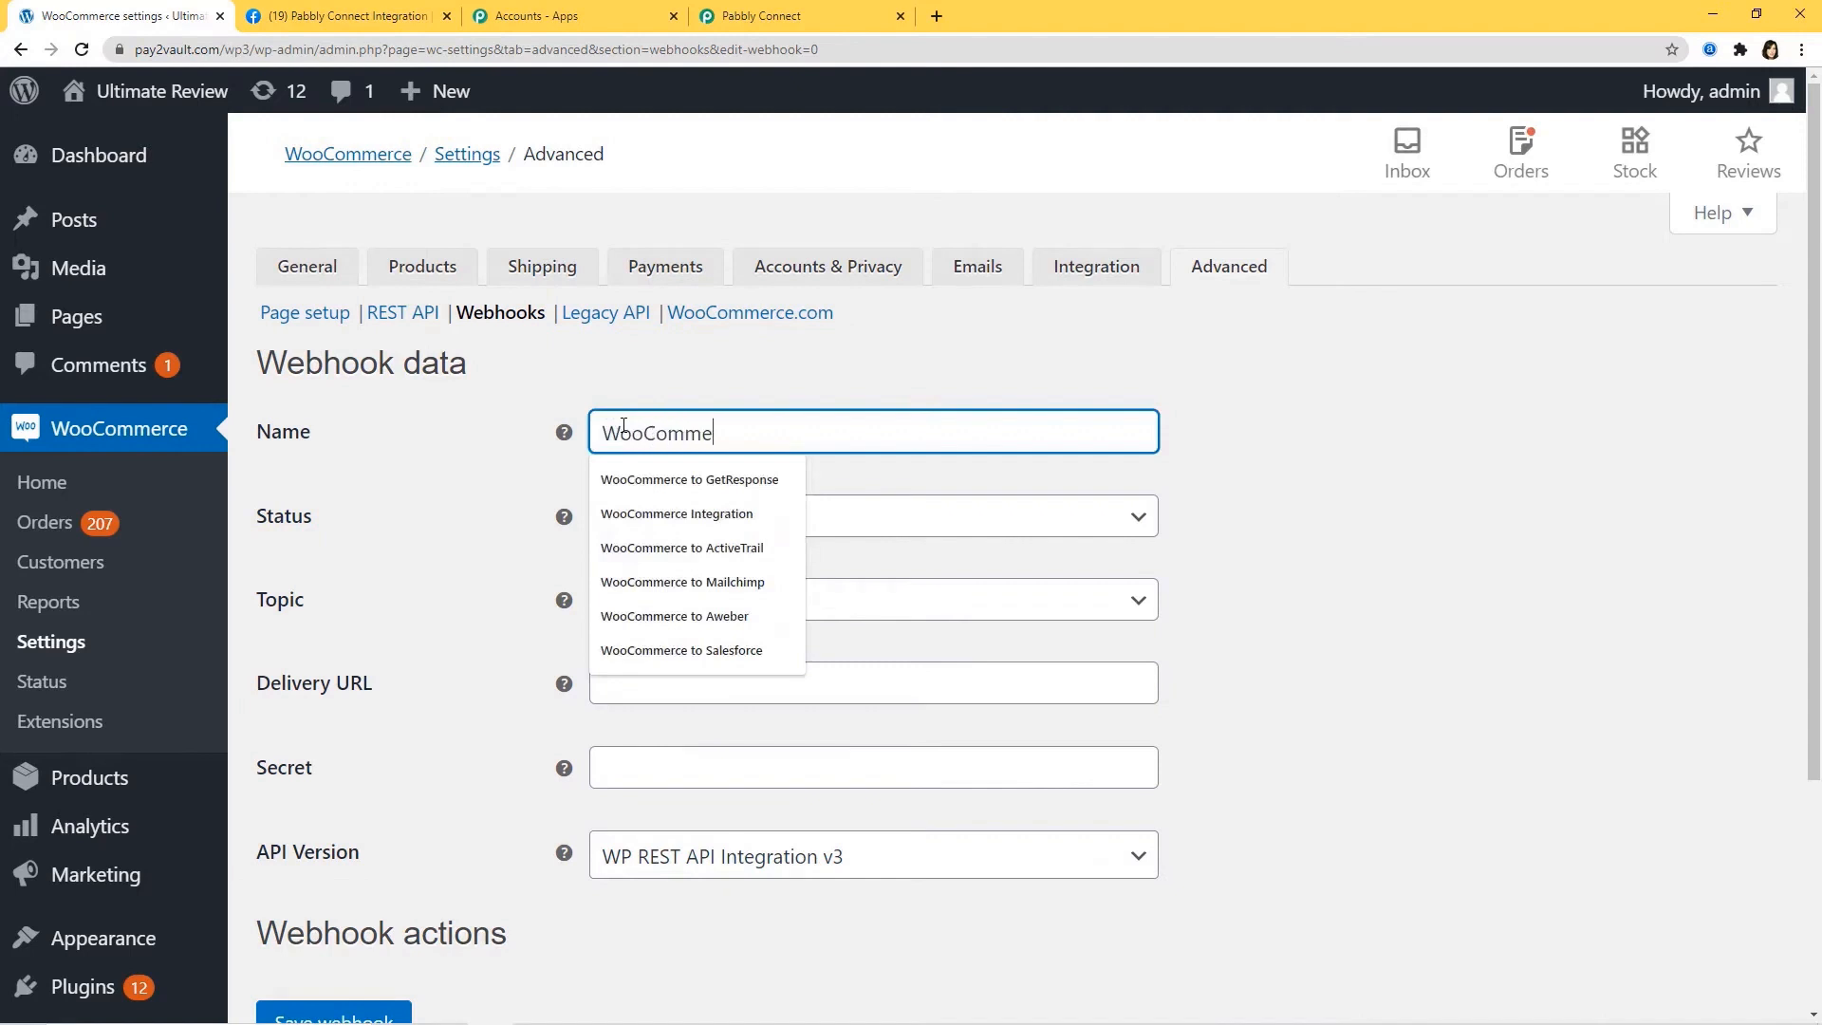
text(rce Integr)
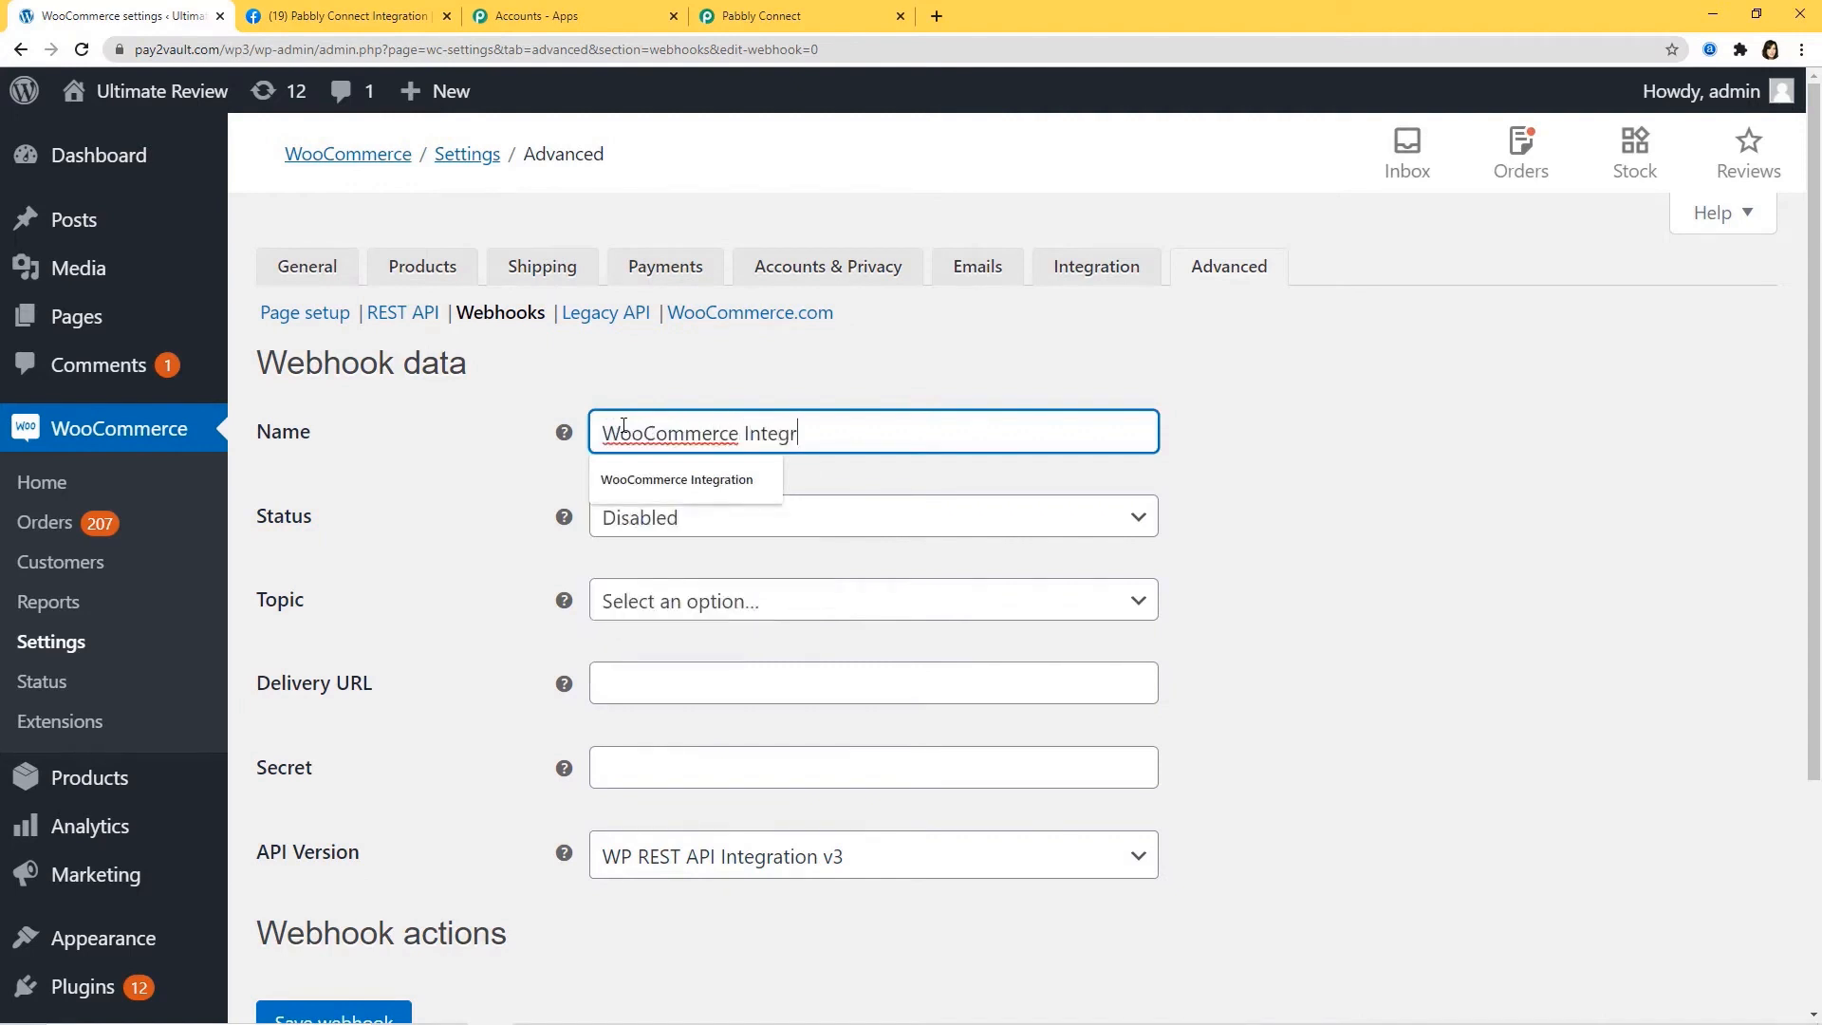
text(ation)
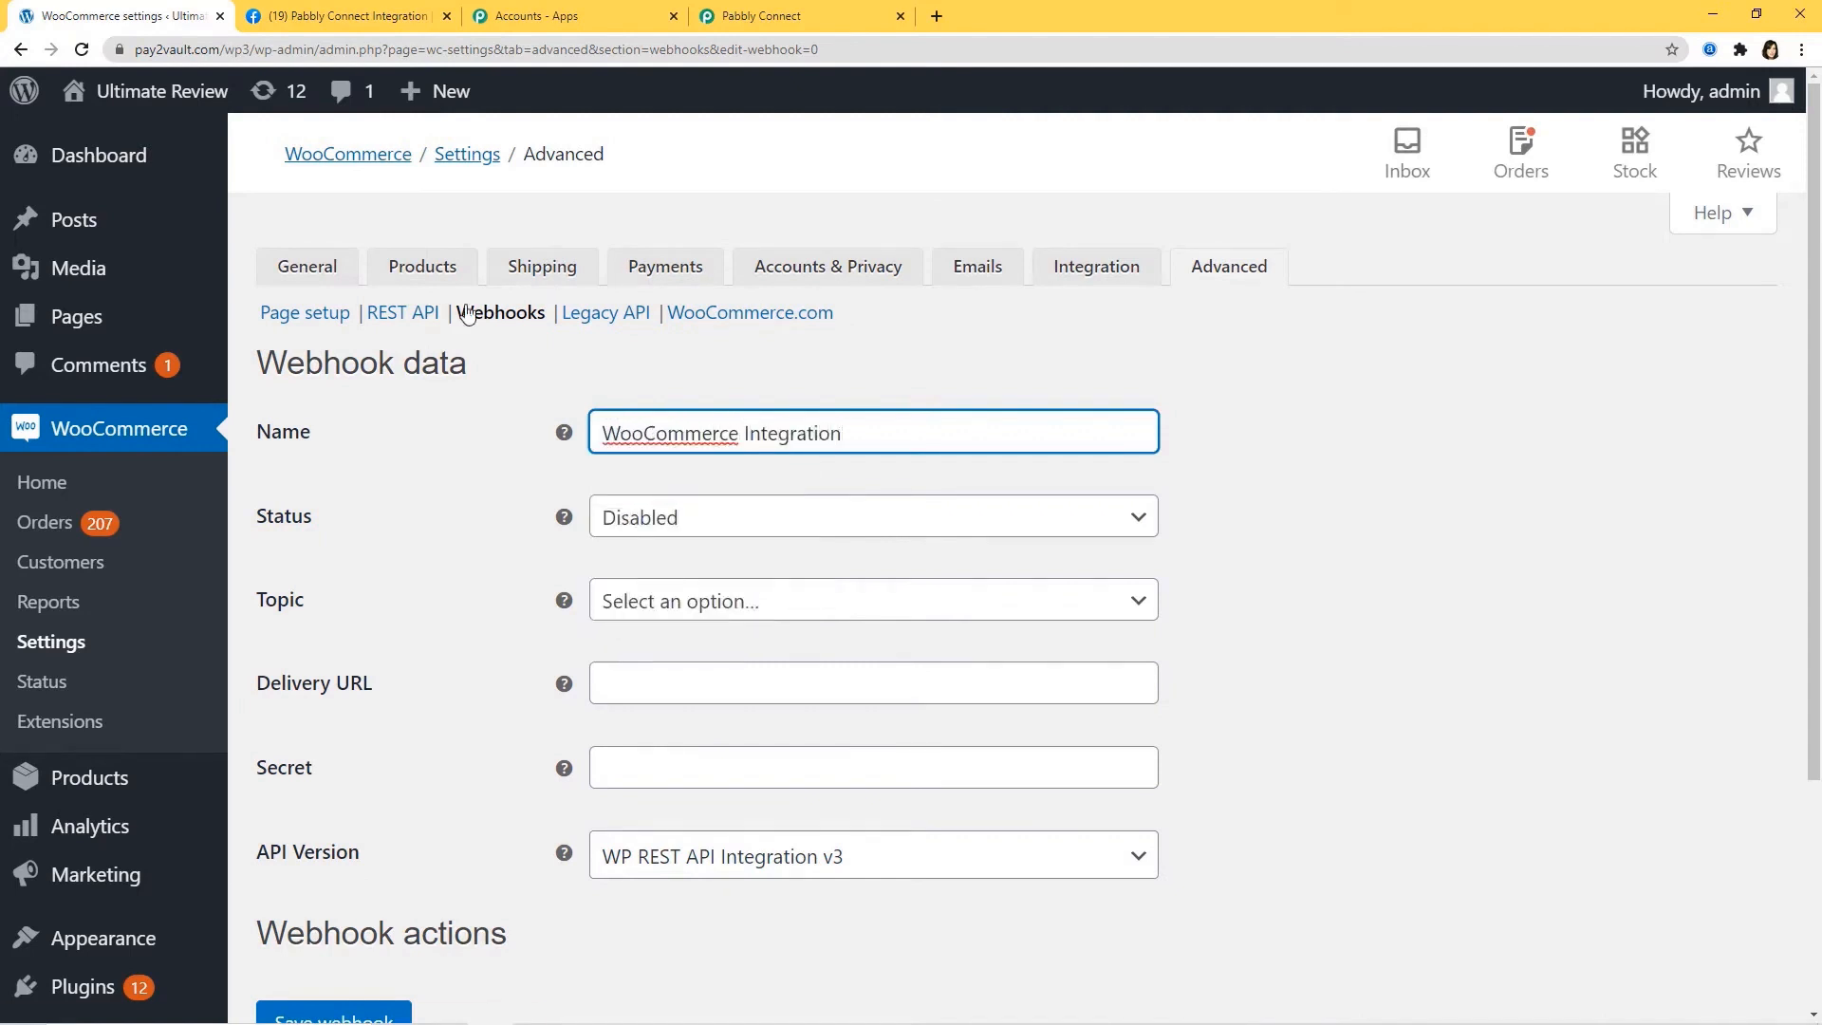
click(626, 518)
click(667, 565)
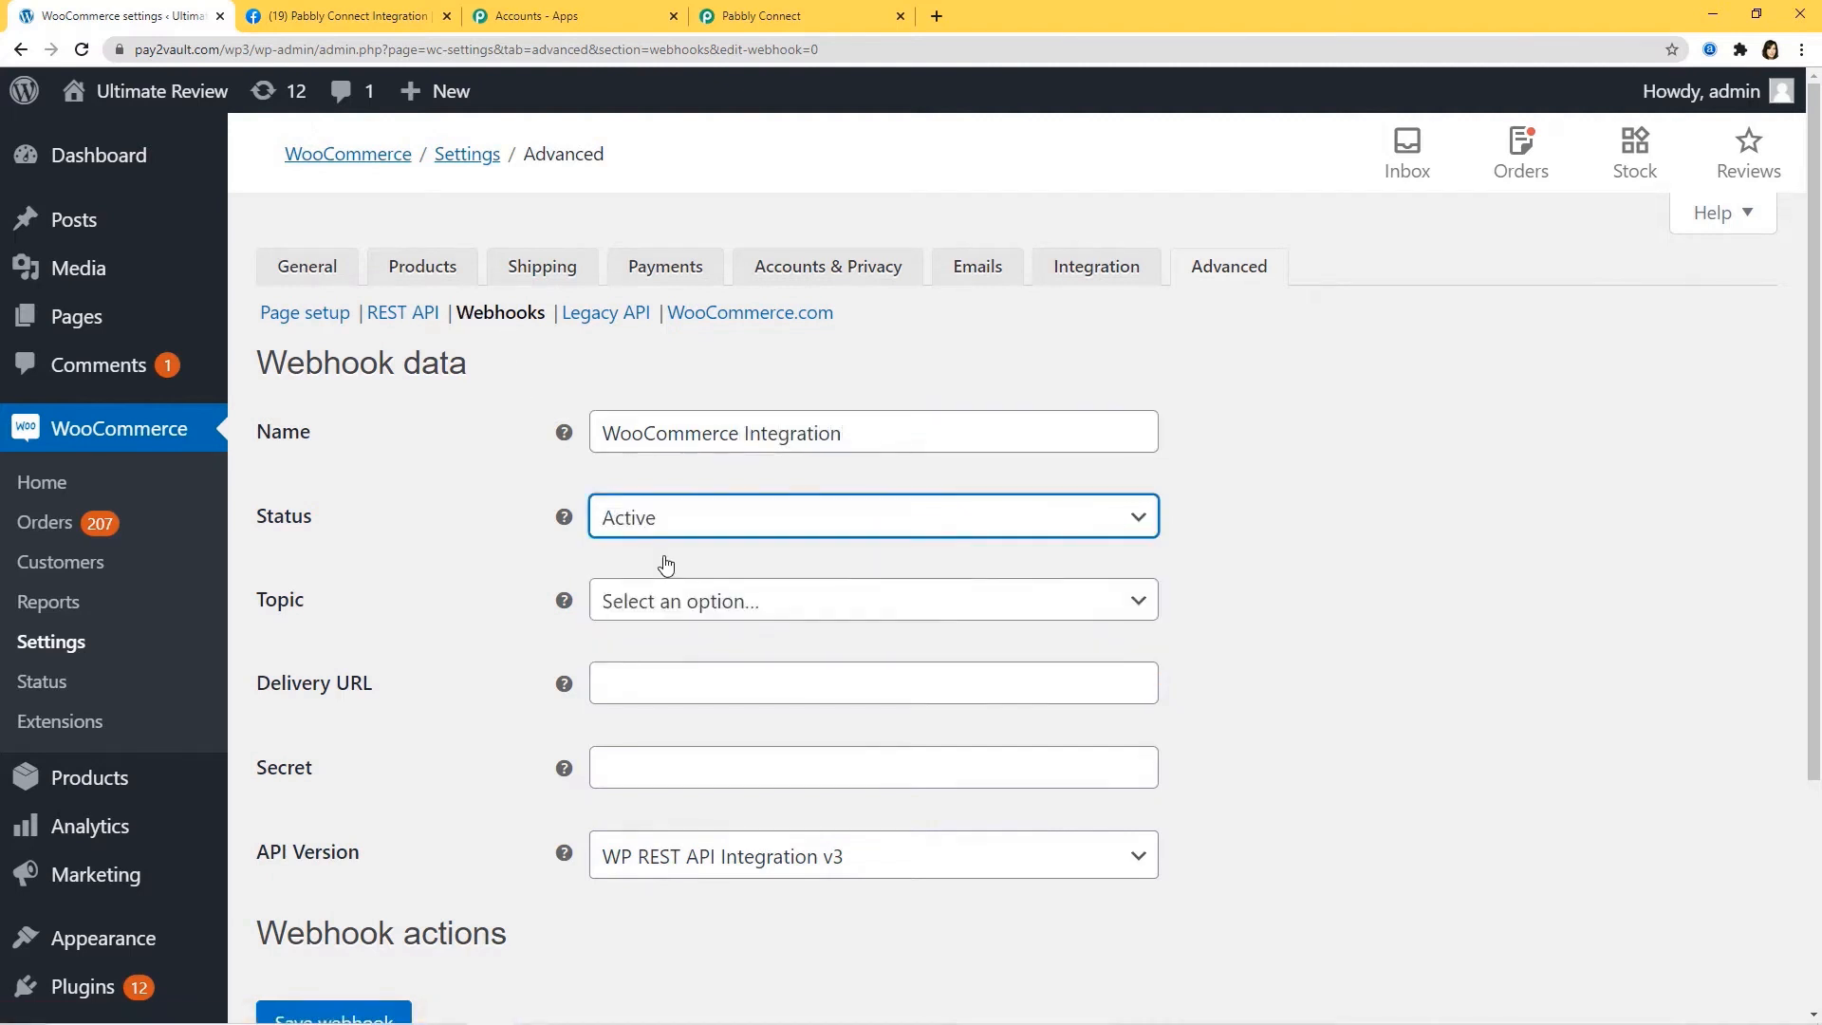
click(679, 602)
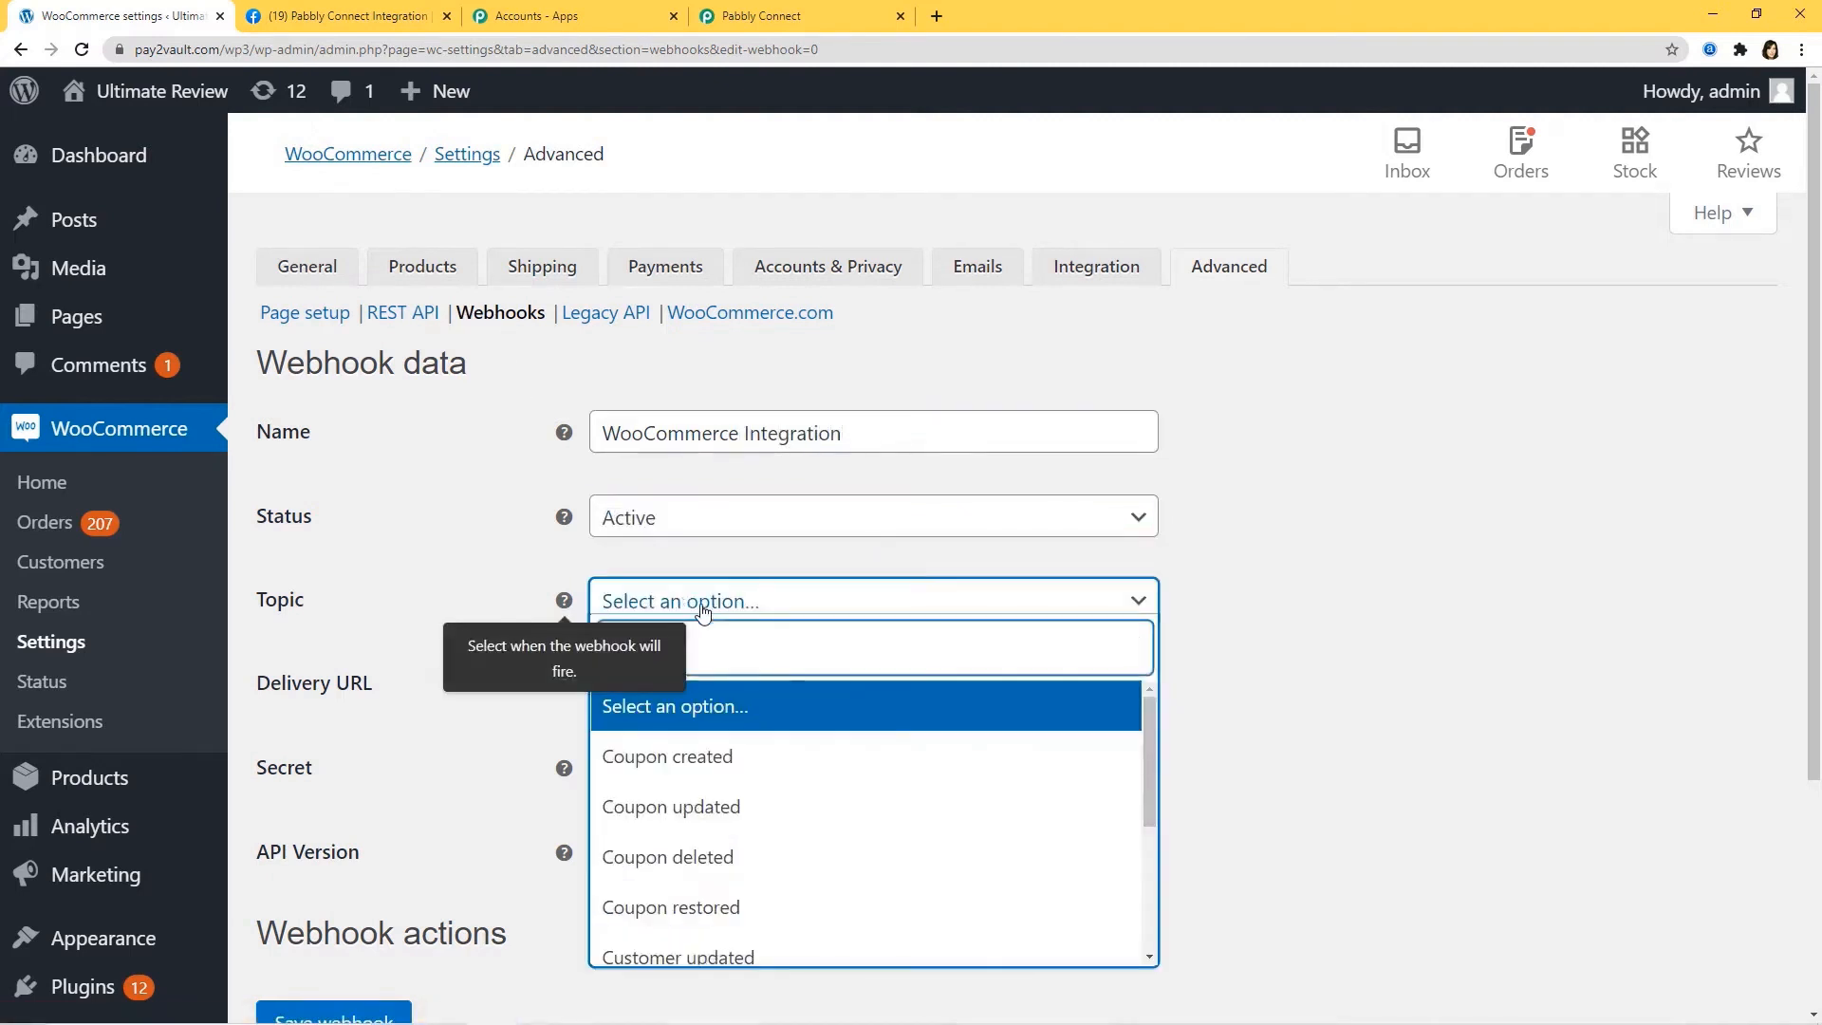
text(prod)
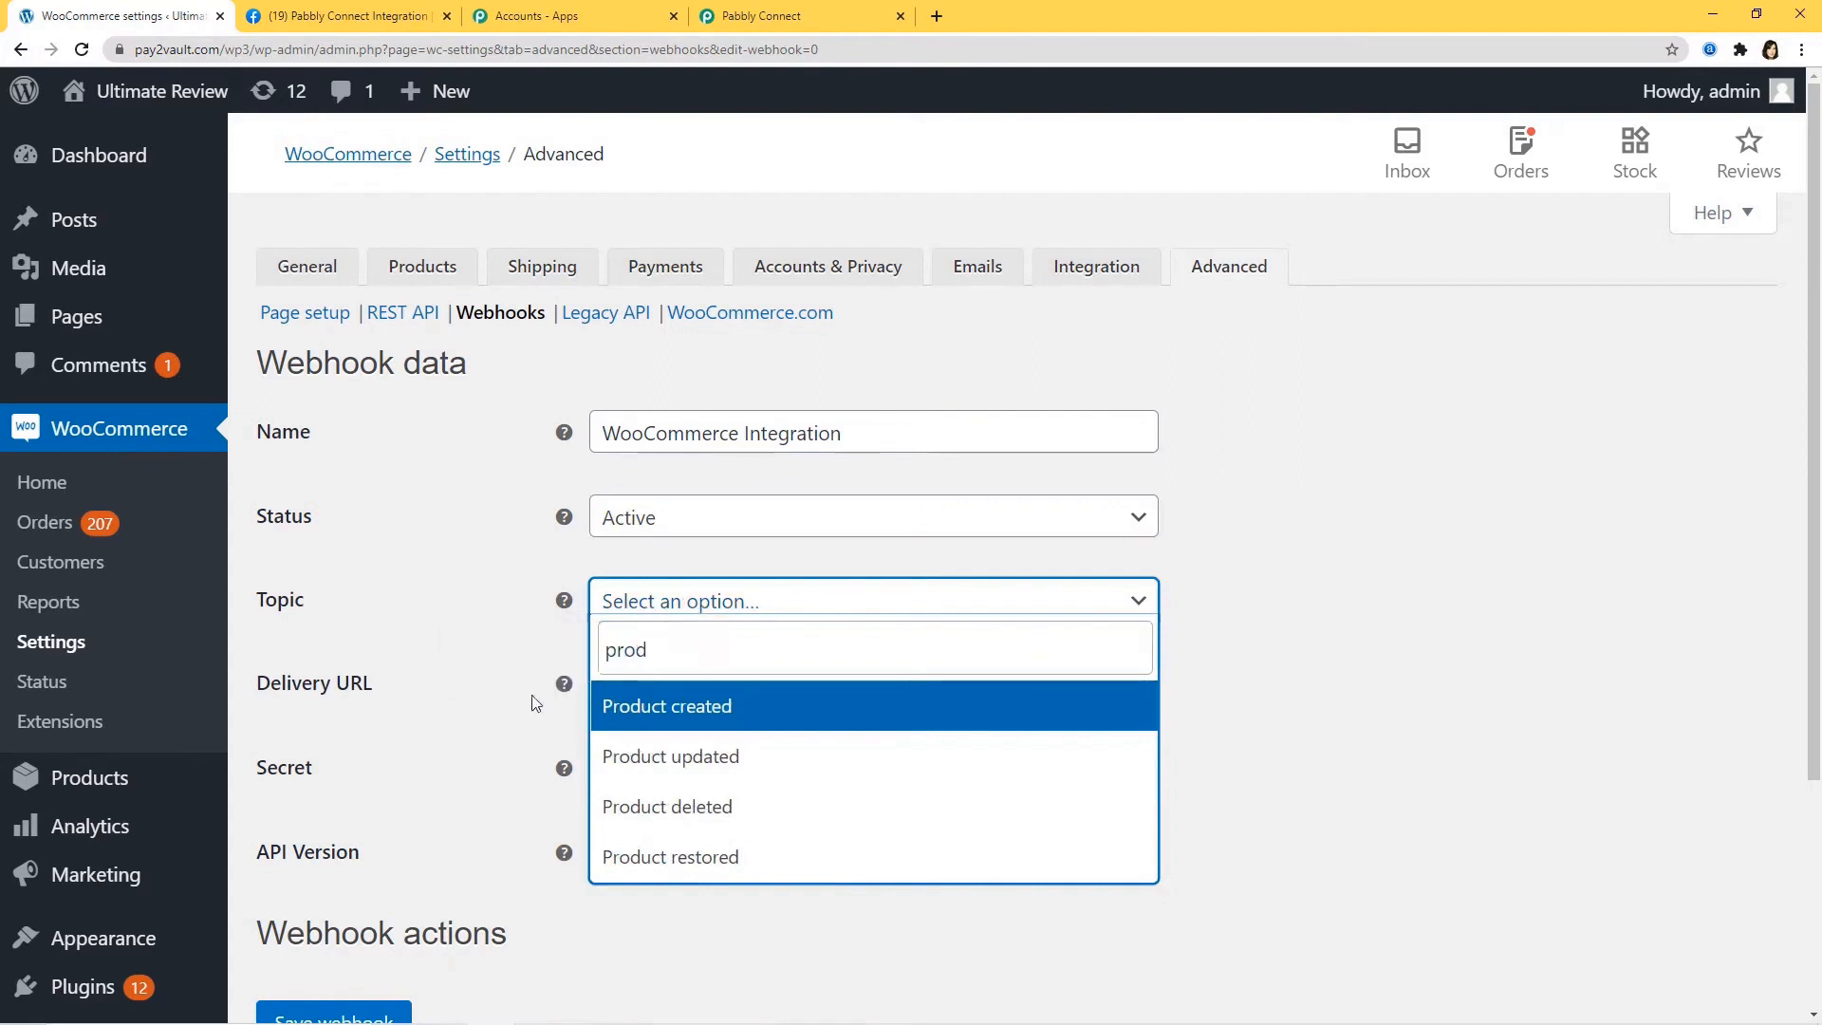
click(765, 709)
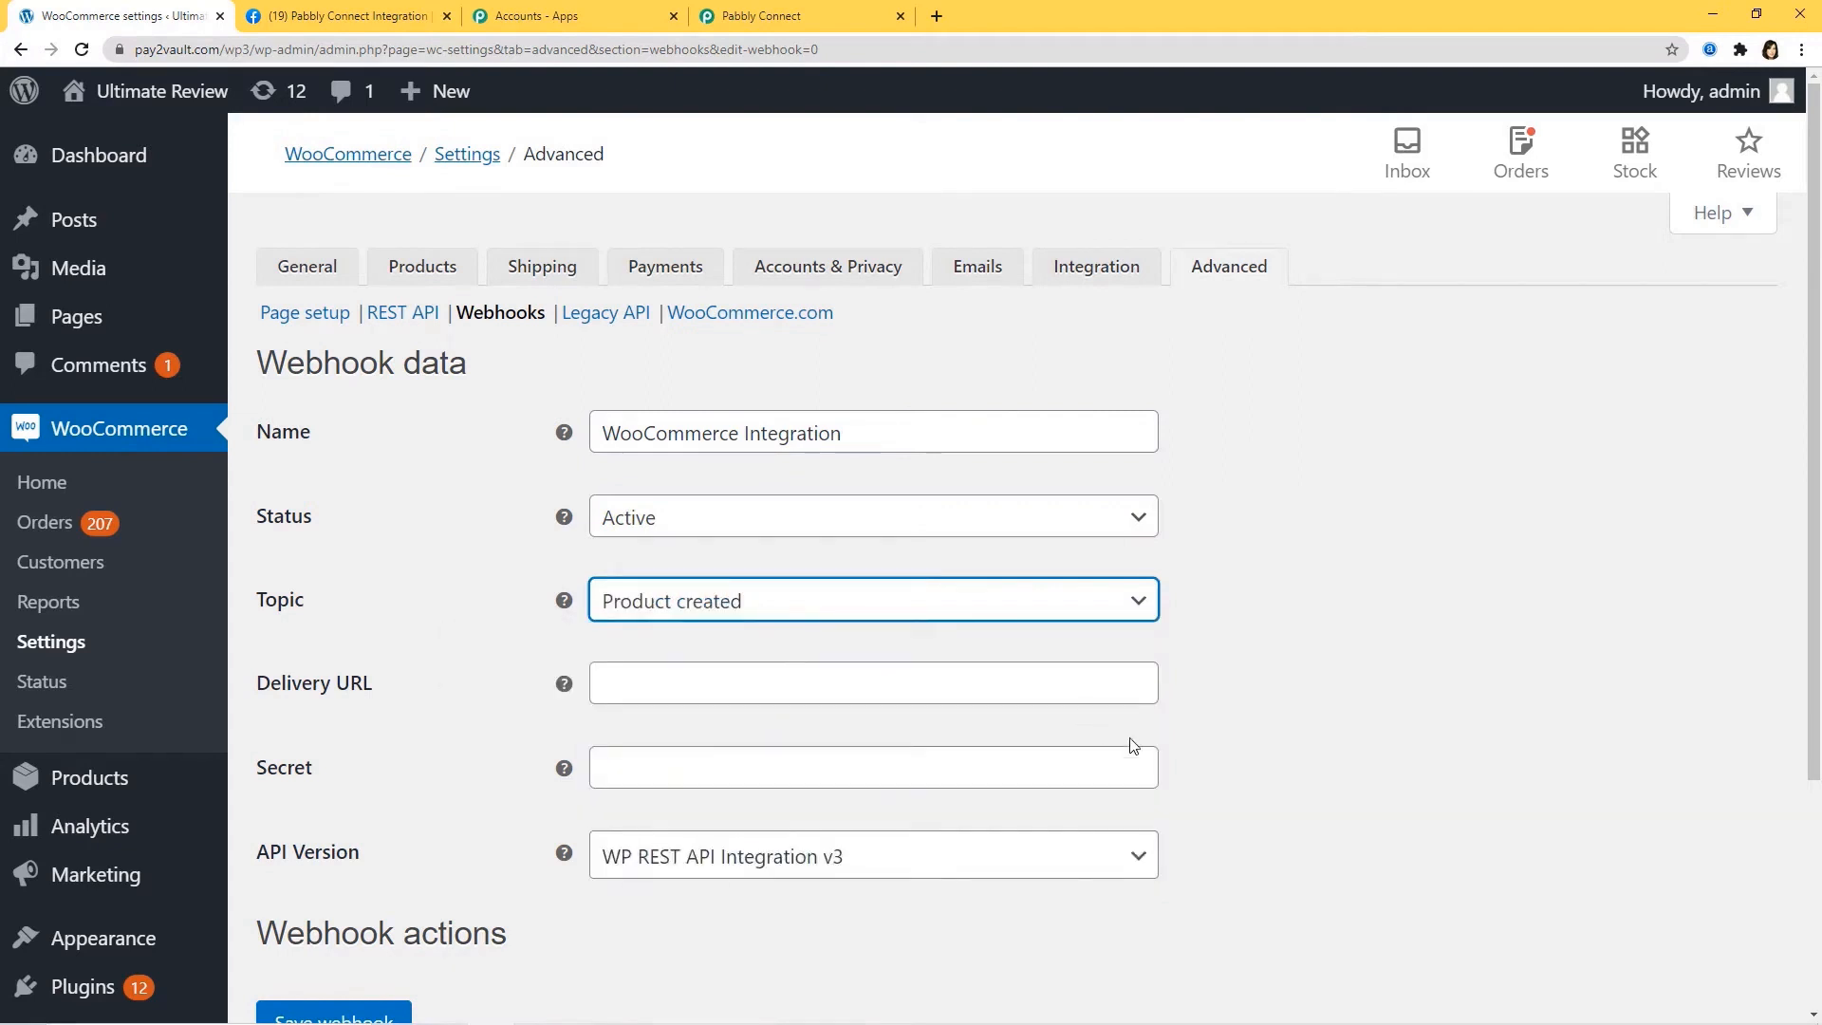
Paste the Pabbly webhook URL as the Delivery URL and save the webhook.
click(800, 688)
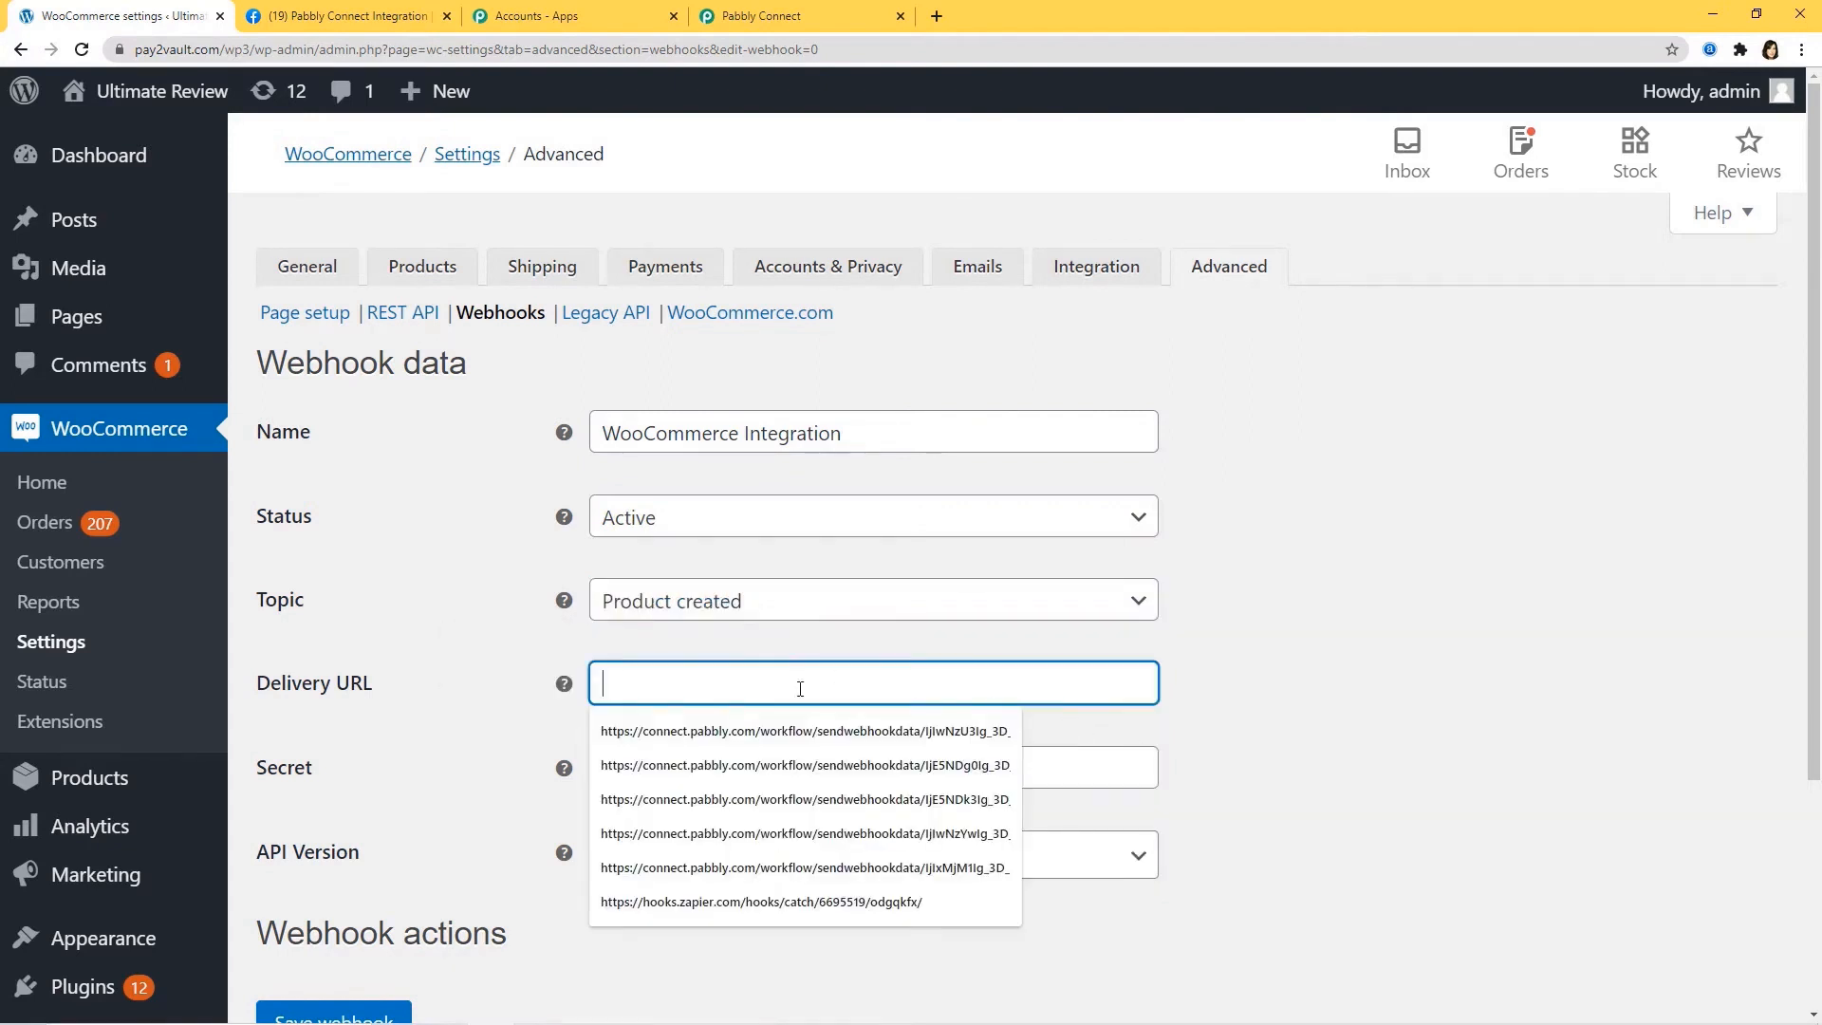
click(822, 14)
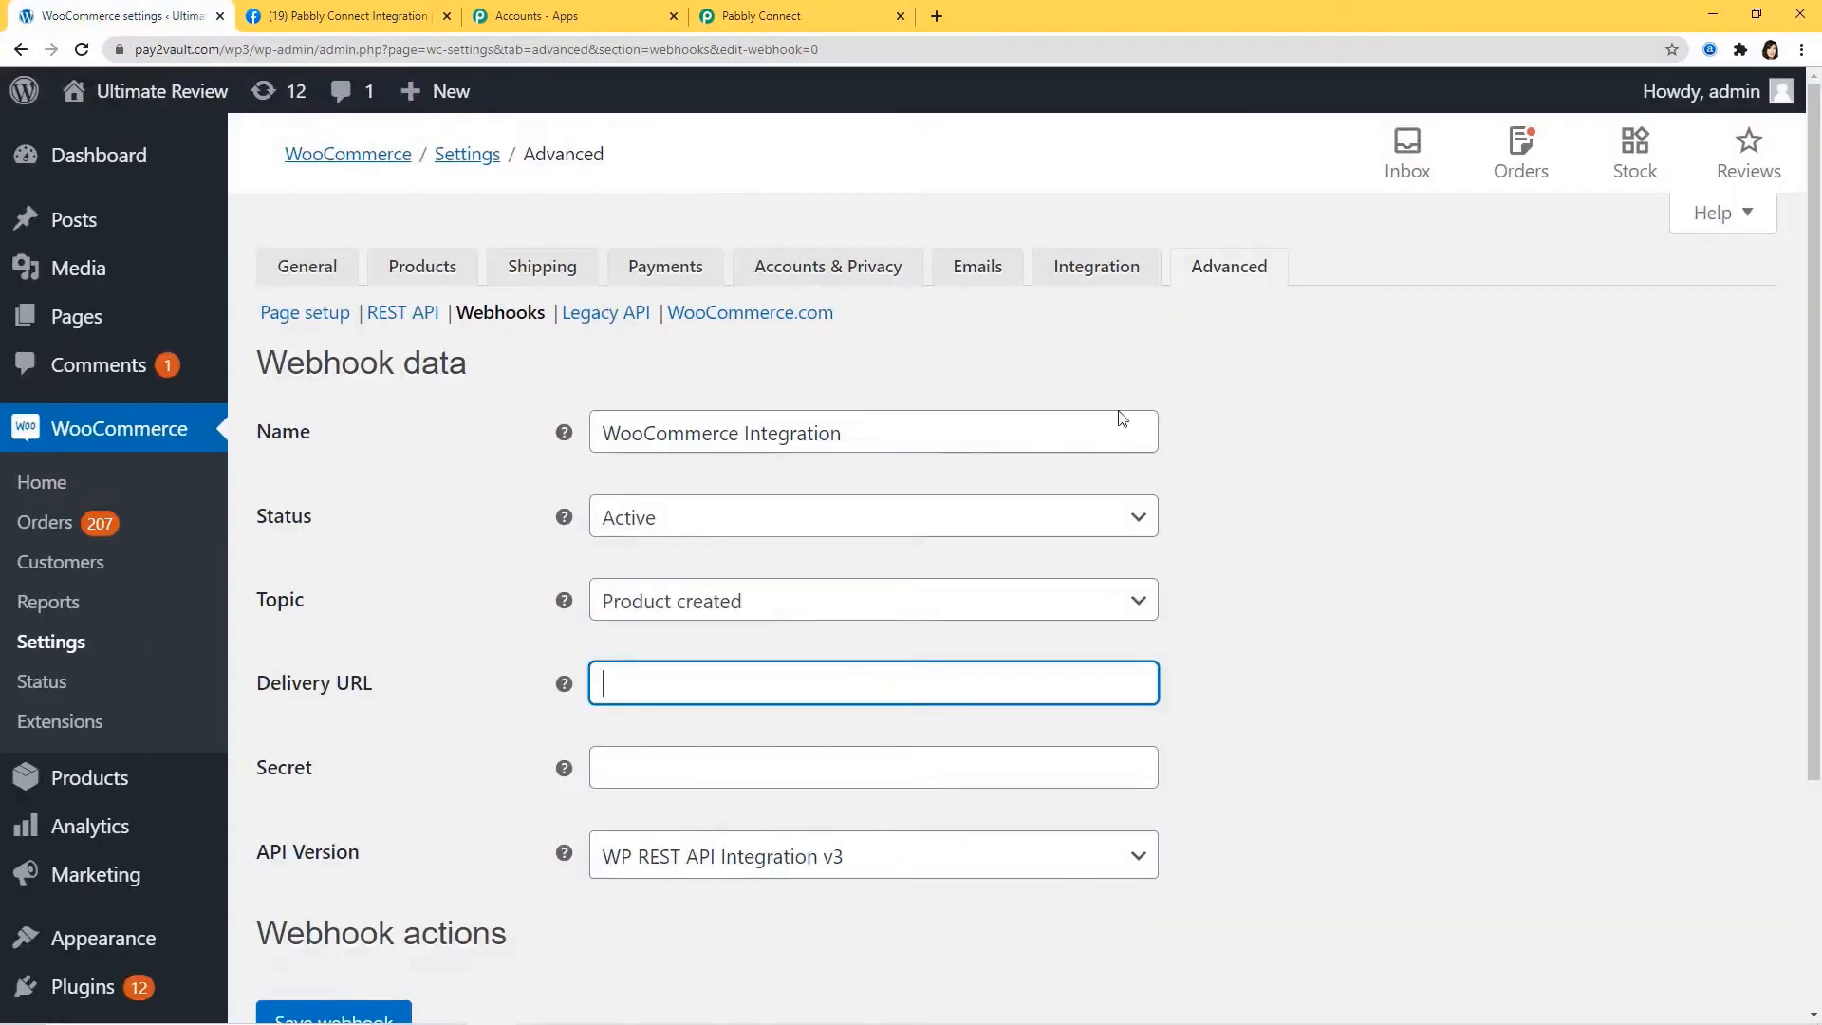
click(90, 15)
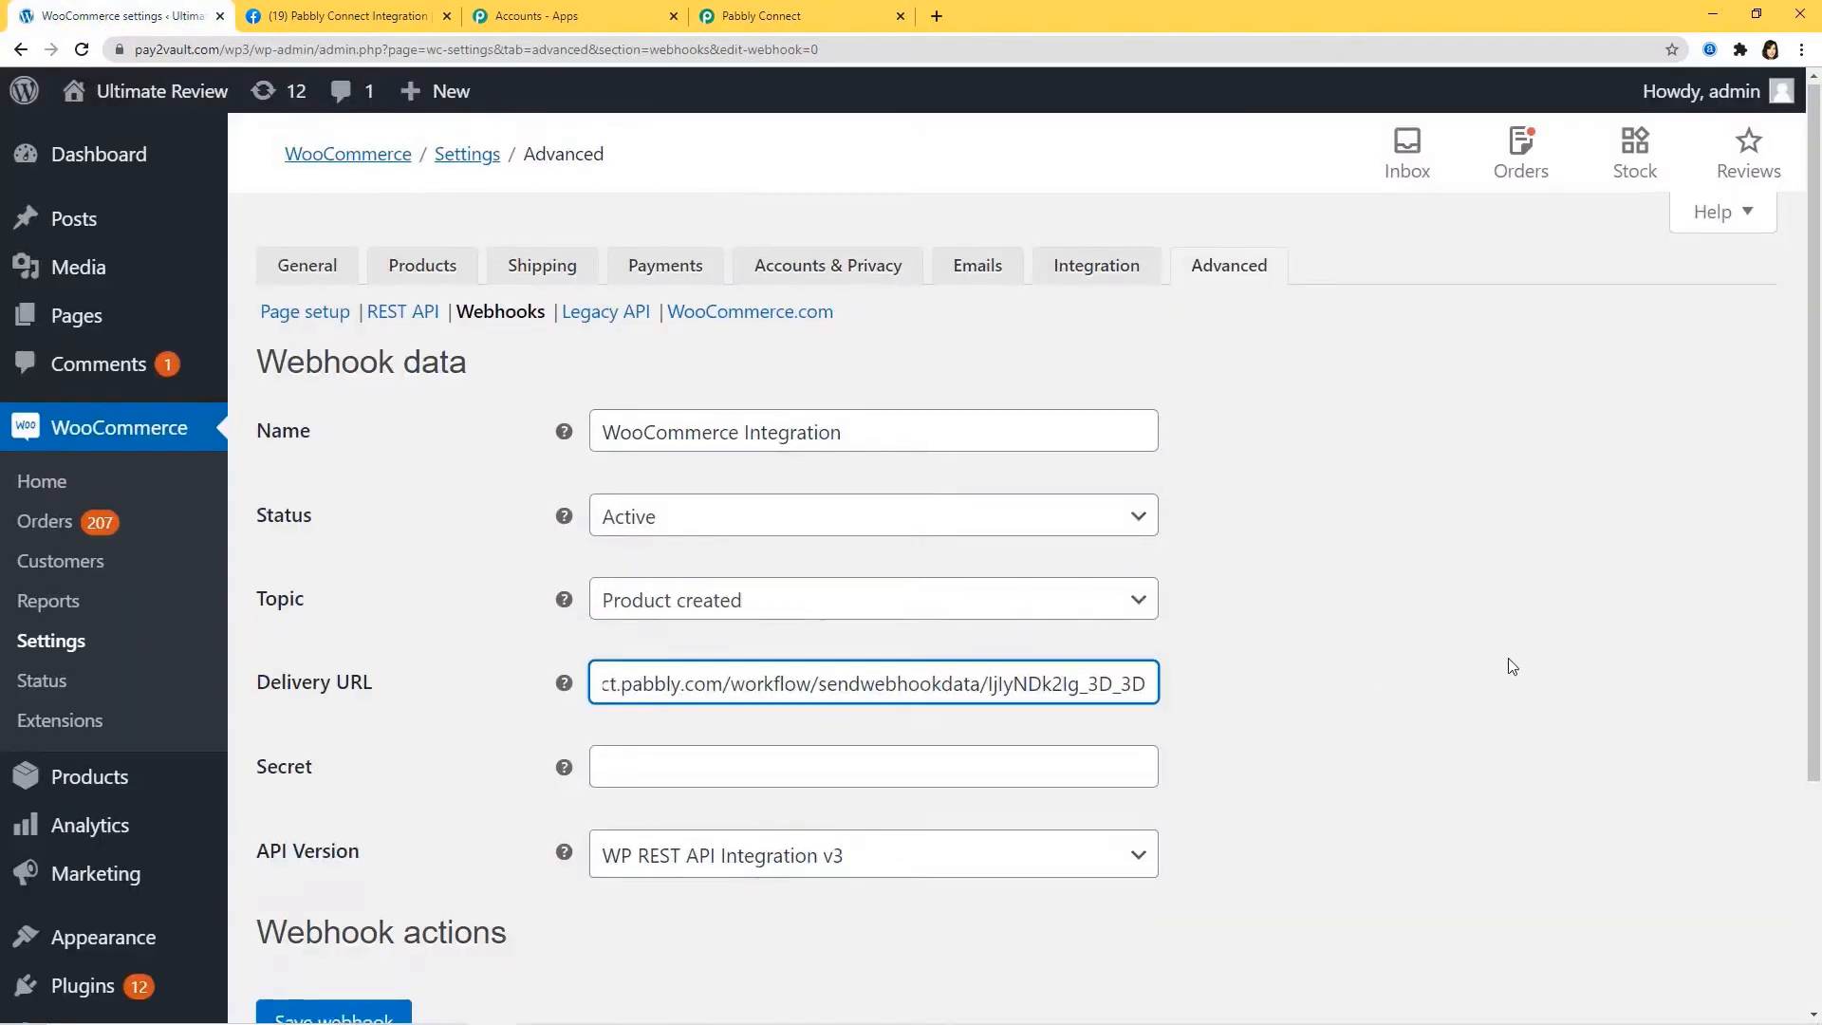
scroll(1506, 658, down, 3)
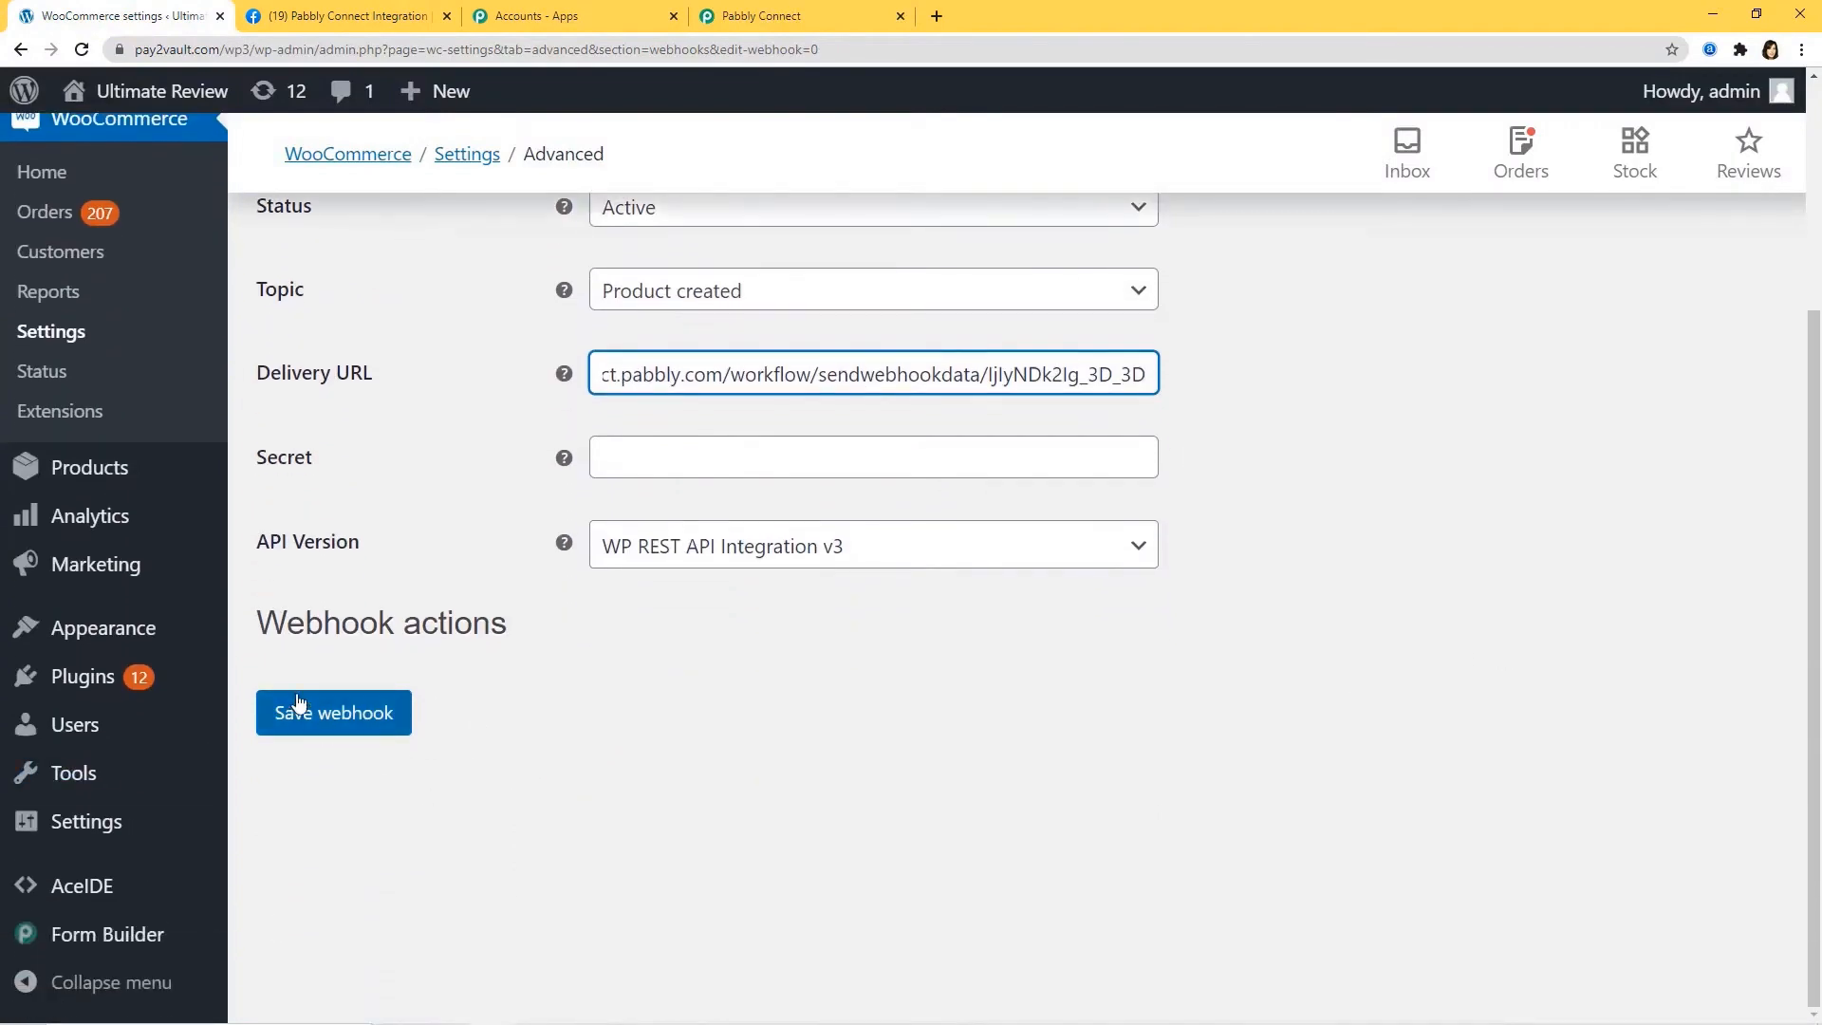
click(320, 719)
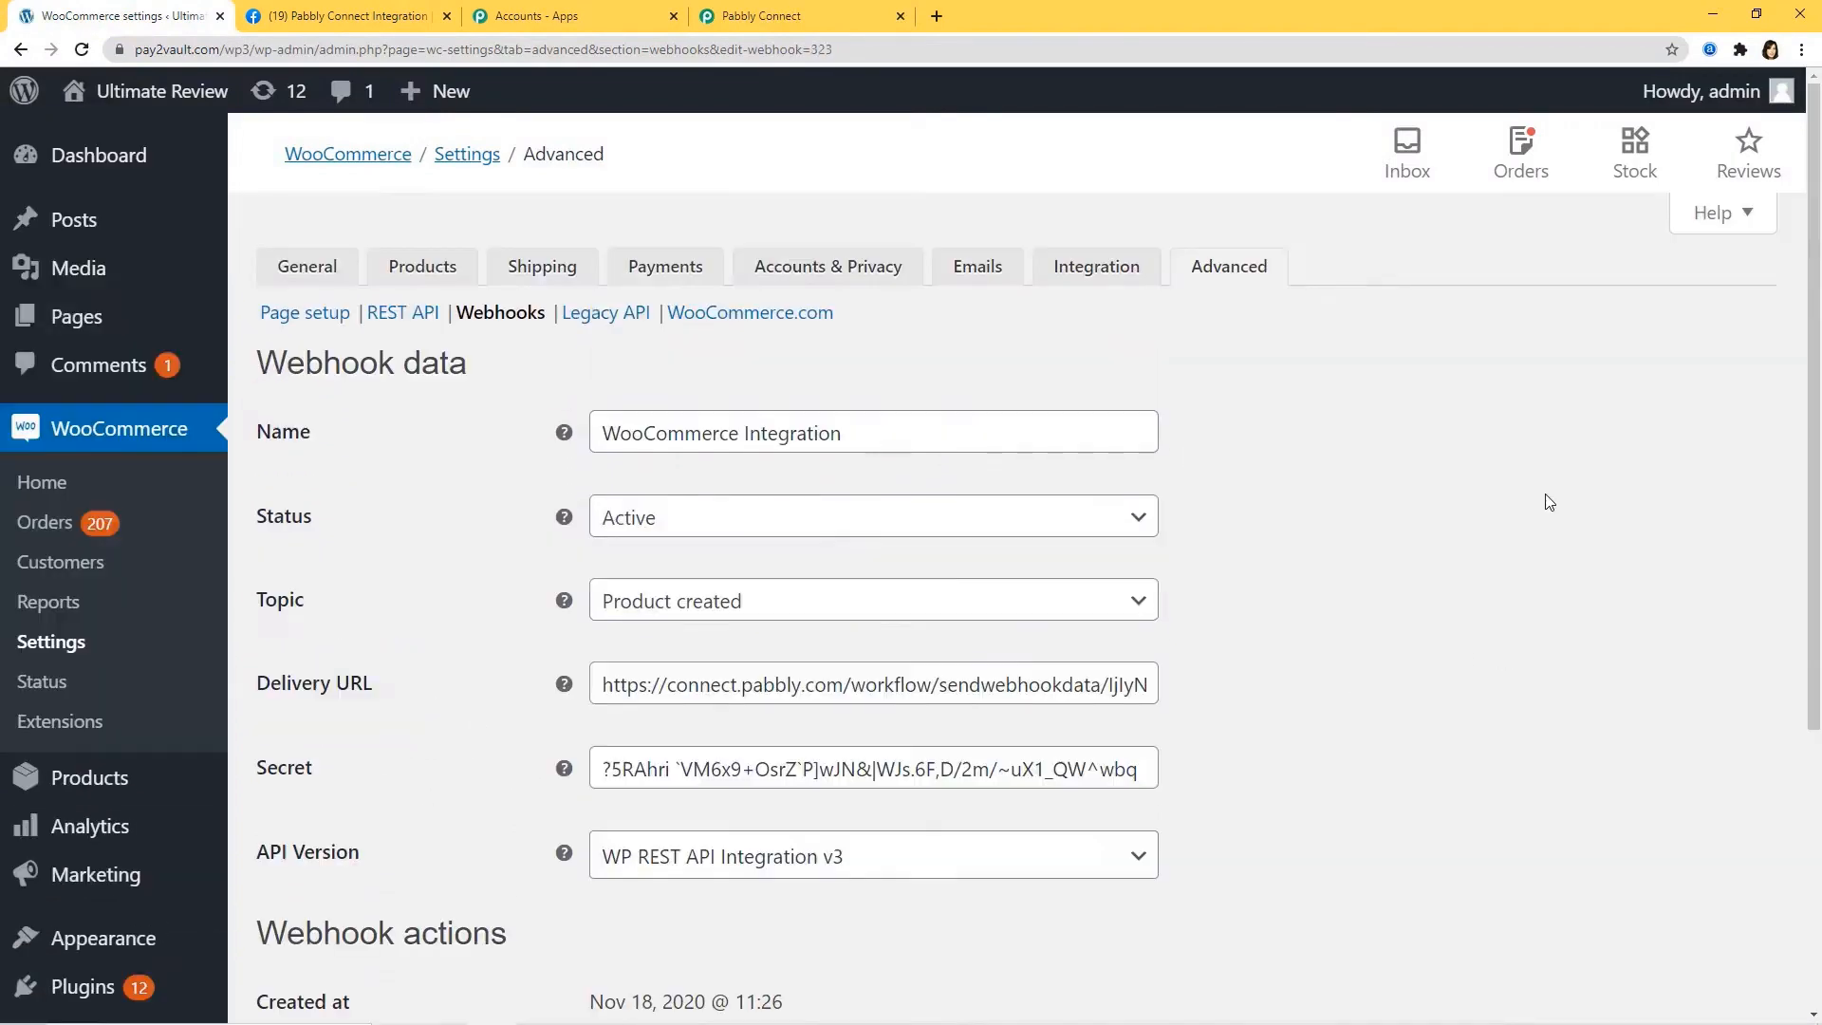
scroll(1544, 506, down, 1)
scroll(1544, 506, down, 4)
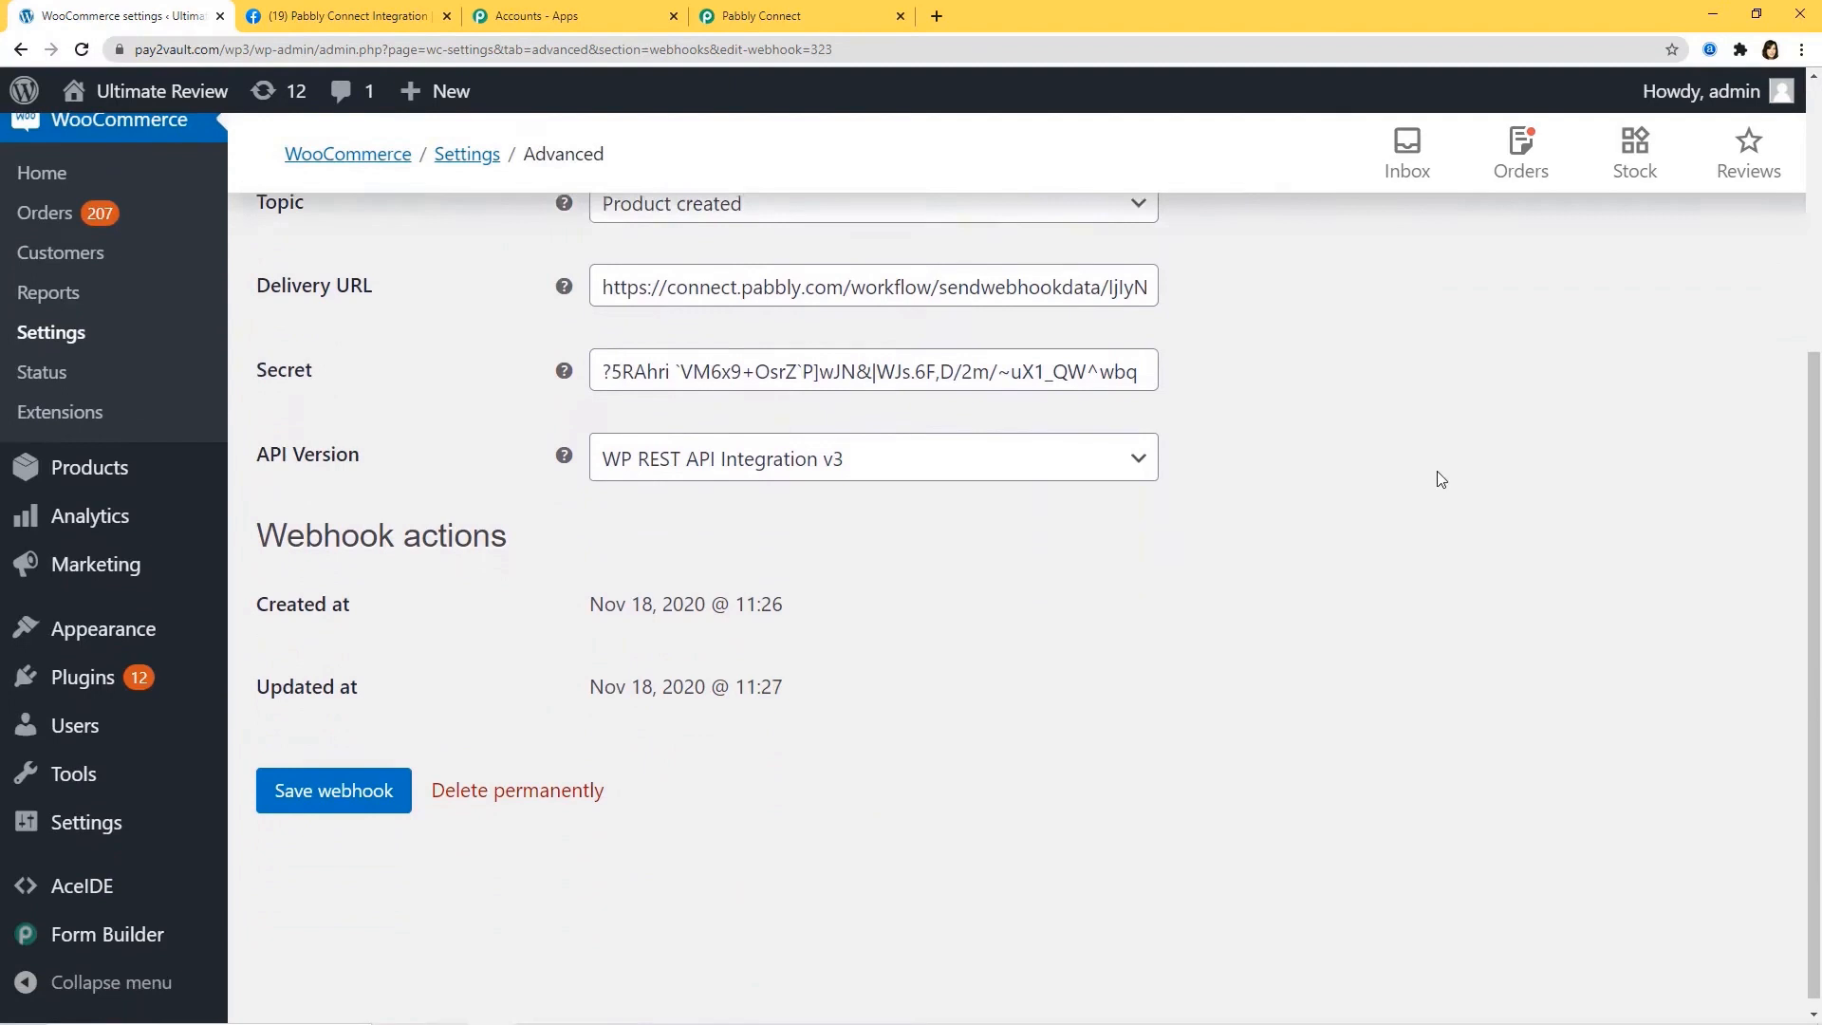
click(327, 785)
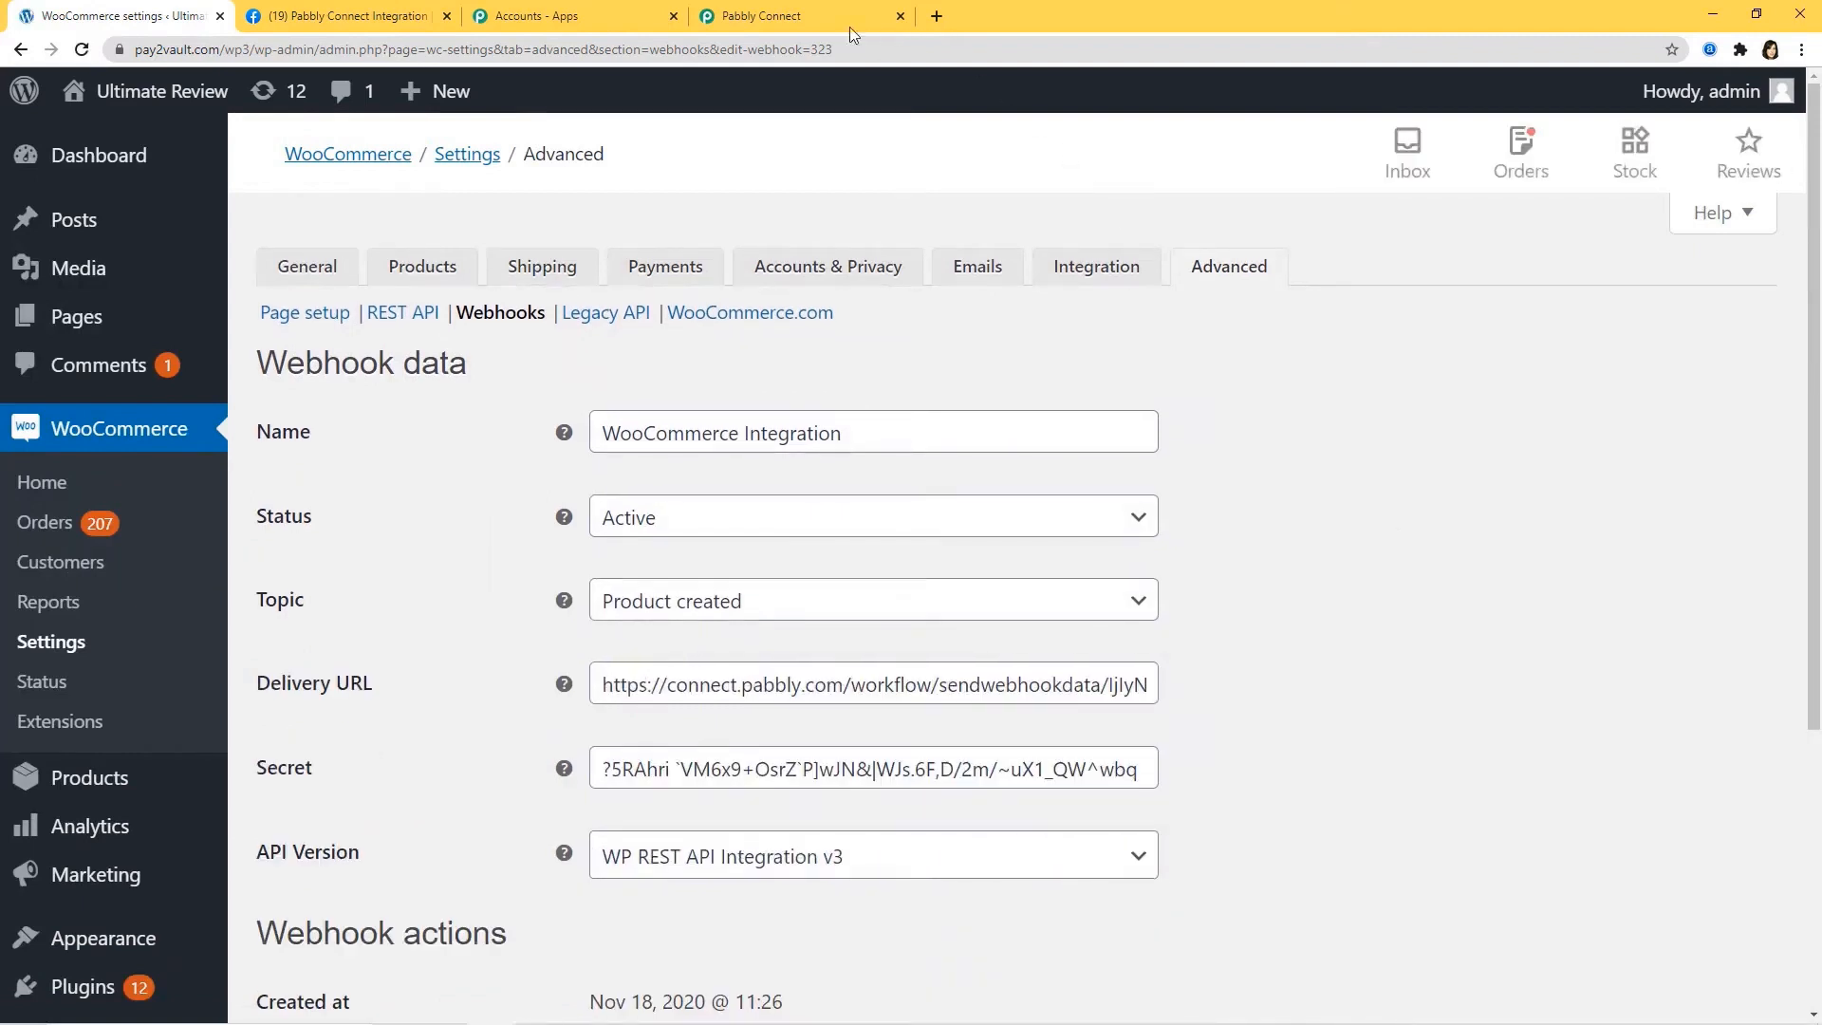
Start Pabbly's Capture Webhook Response listener, then return to the WooCommerce webhook page.
click(811, 21)
scroll(1314, 721, down, 2)
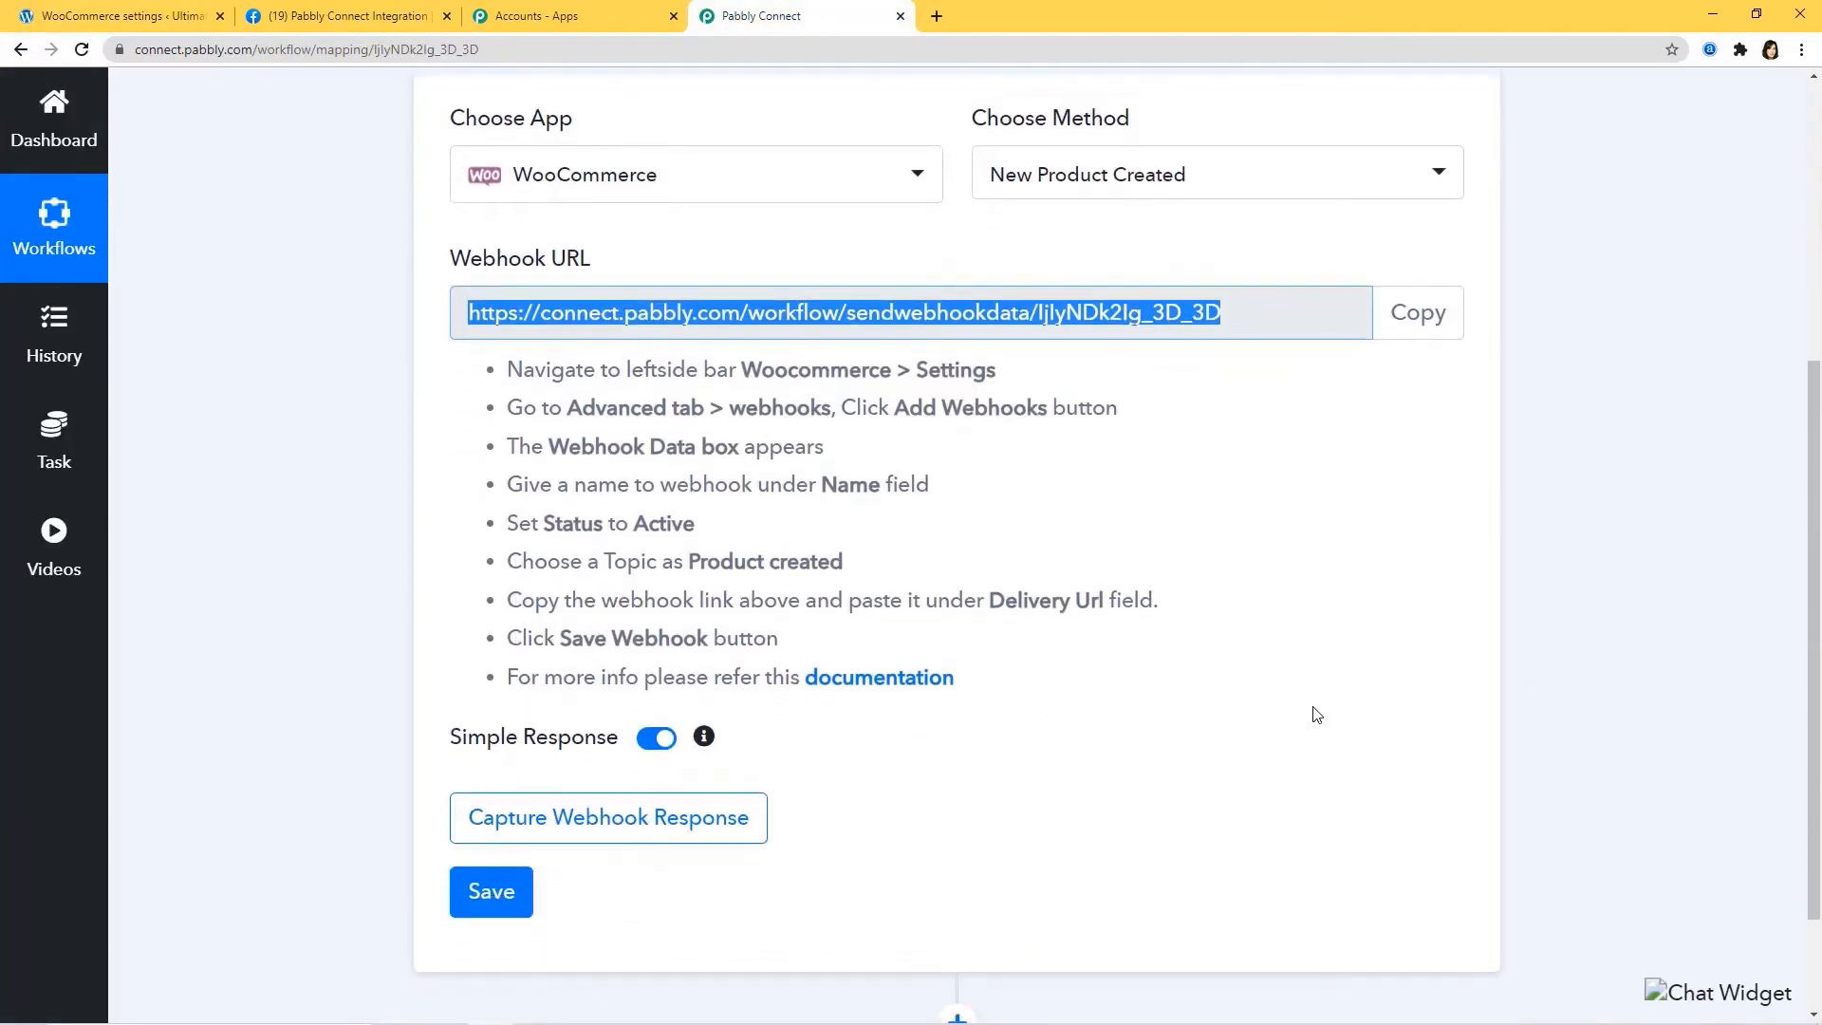
click(603, 818)
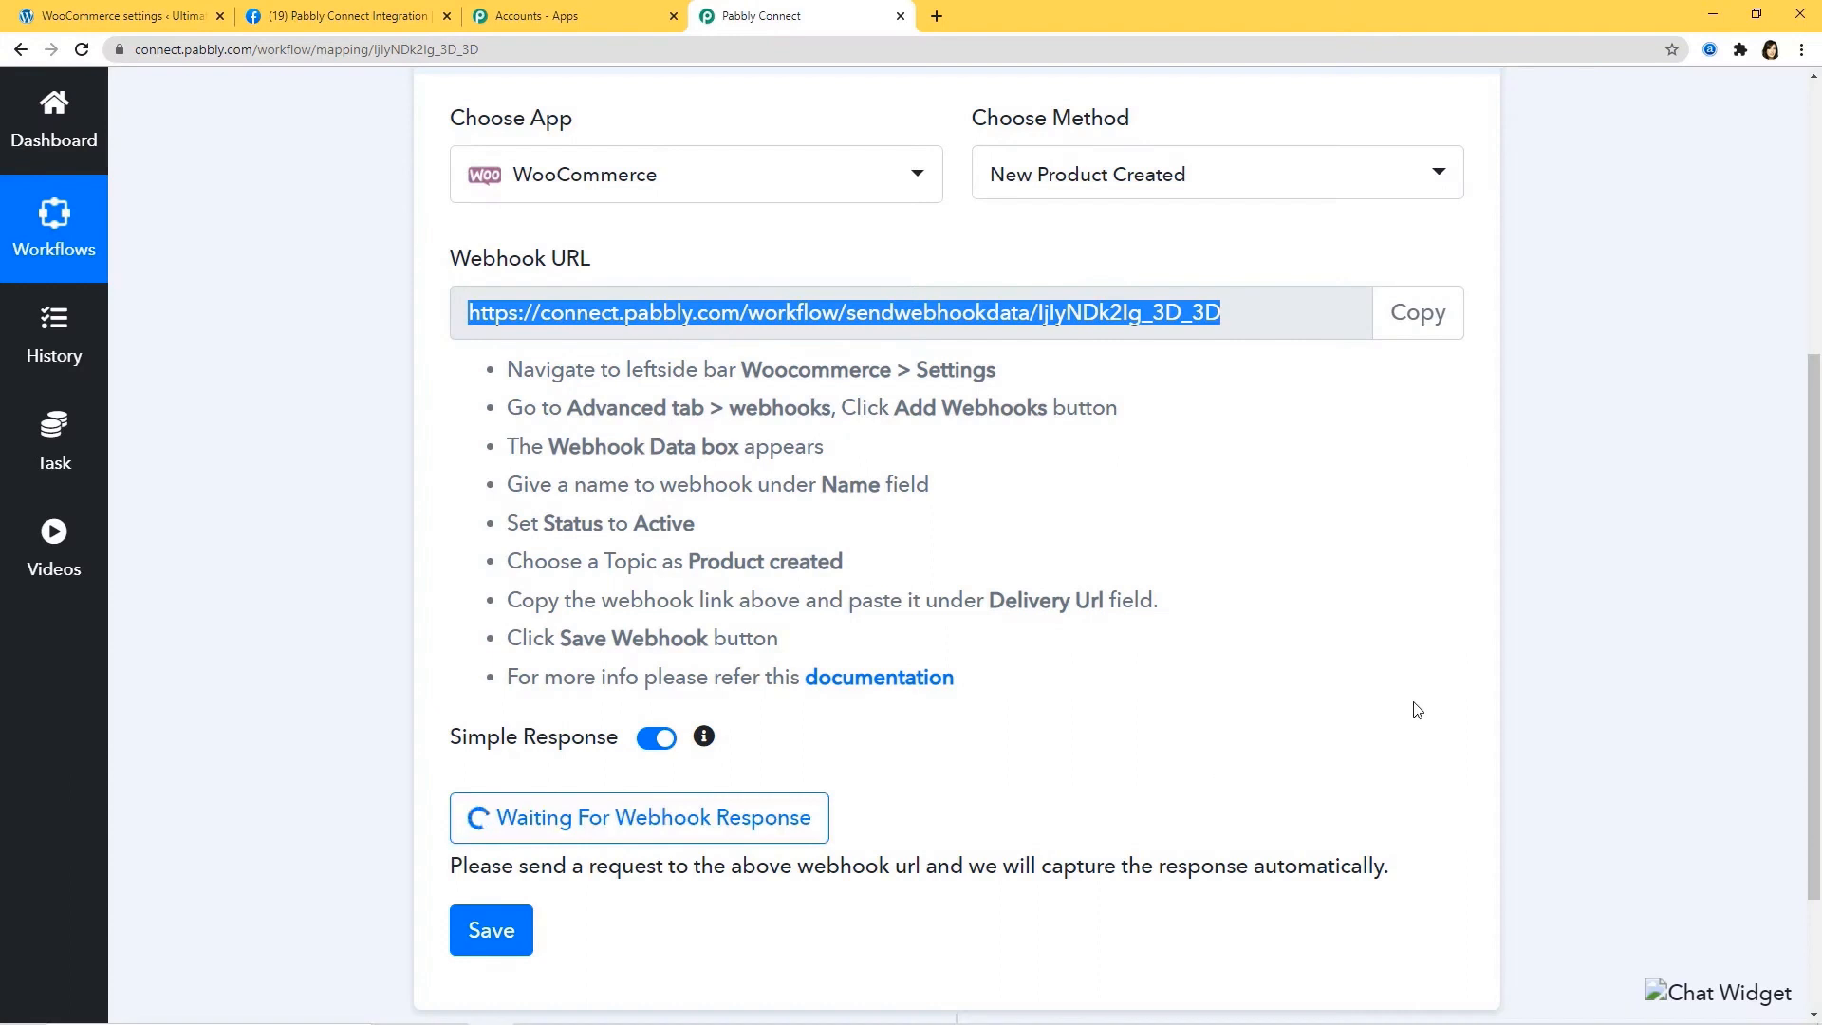
click(145, 16)
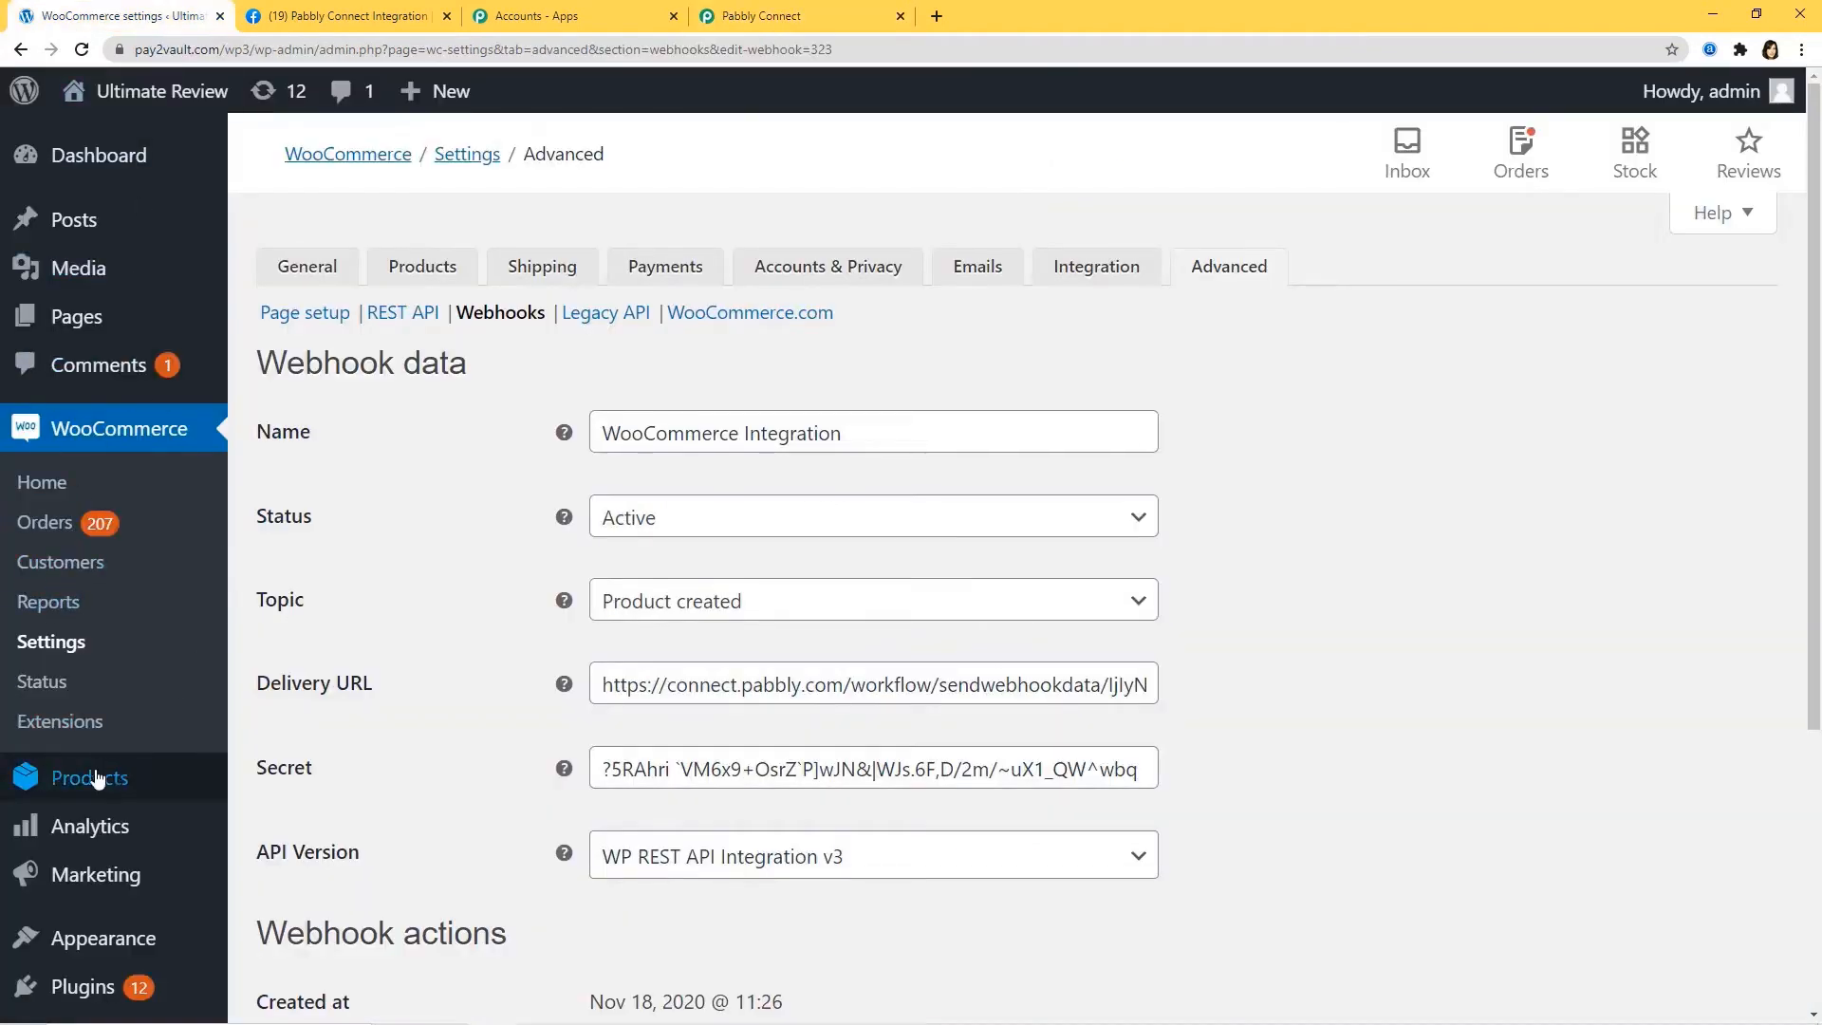
Start a new product named 'Canon DSLR Camera' with the Canon camera photo as product image.
mouse_move(130, 781)
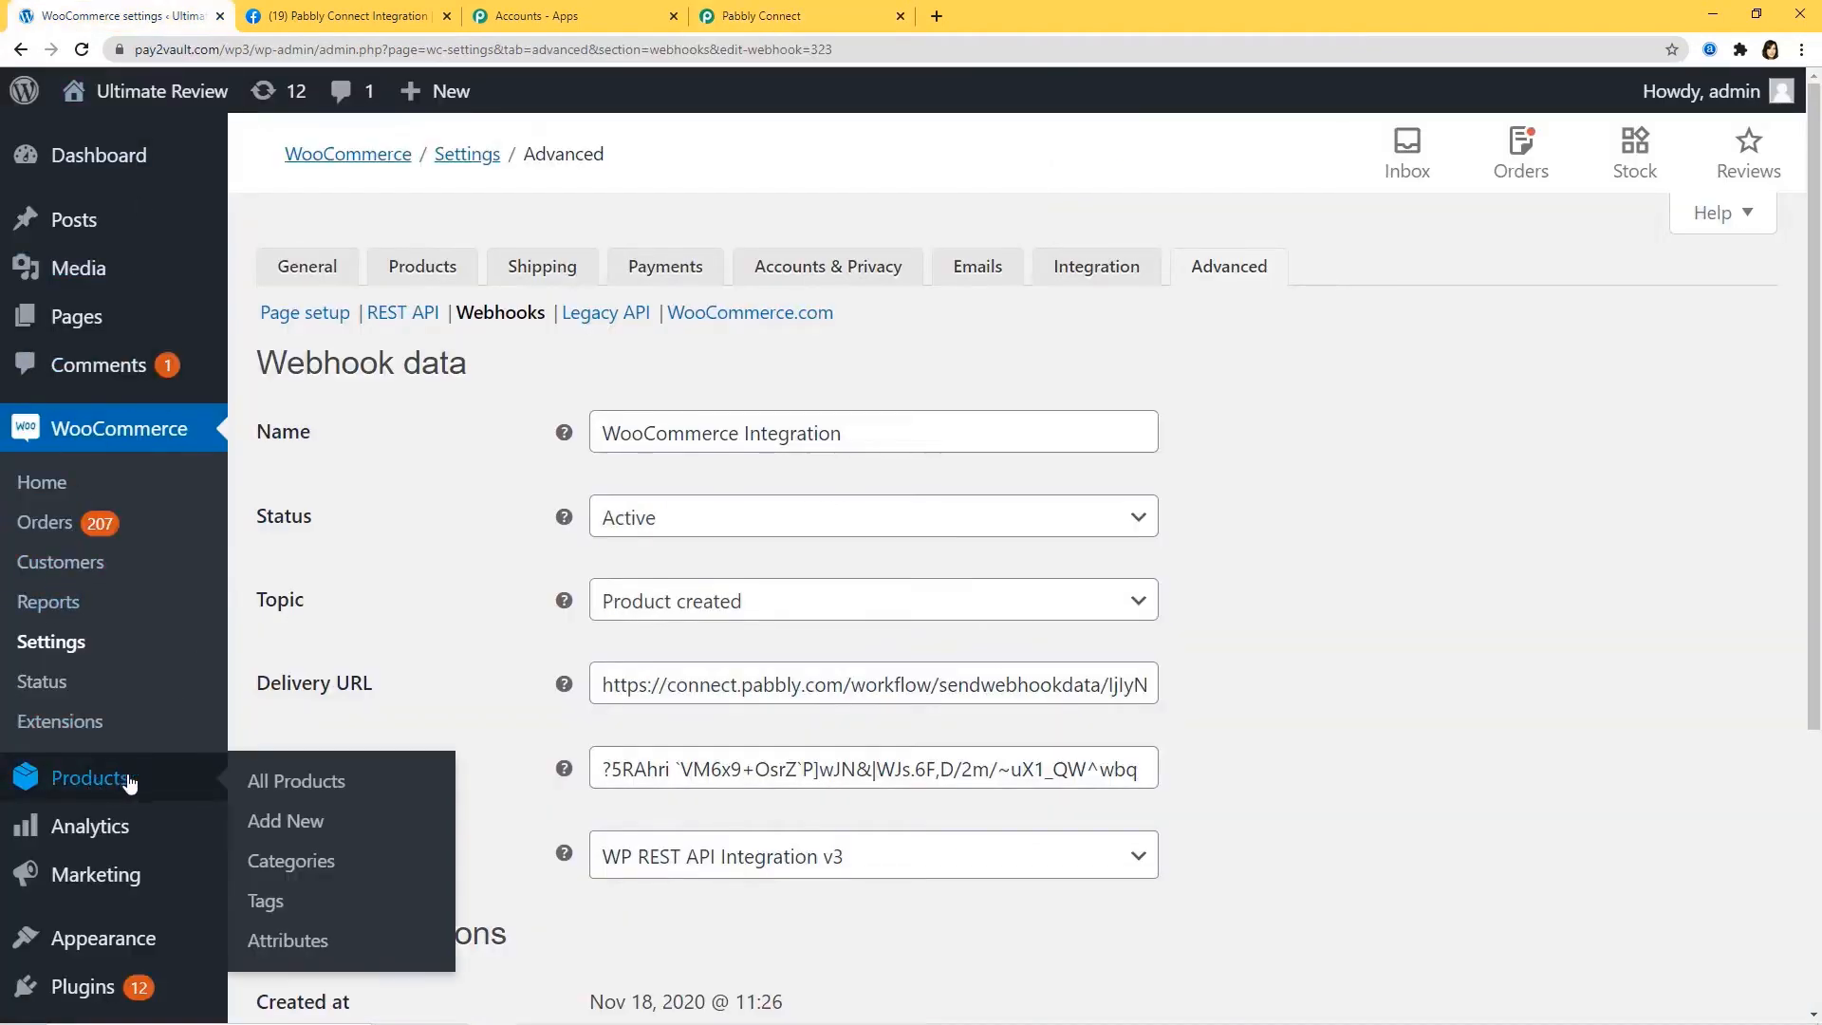
click(313, 831)
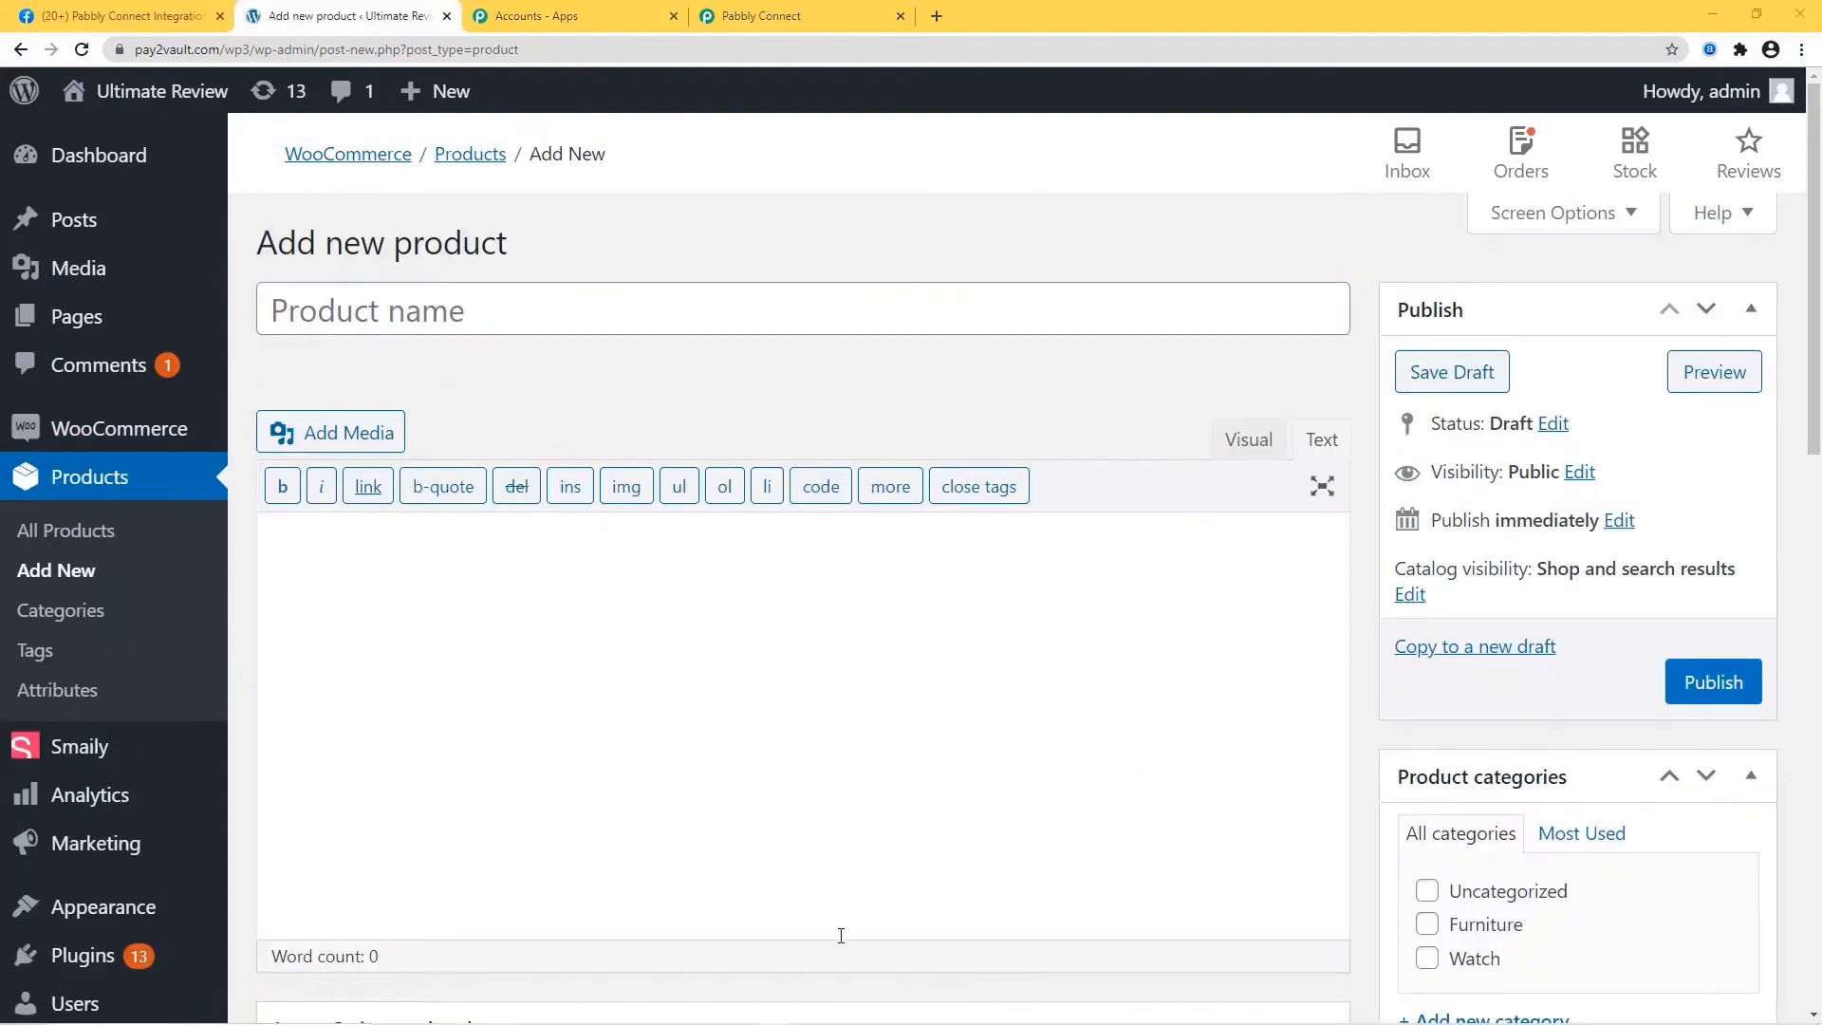
click(443, 314)
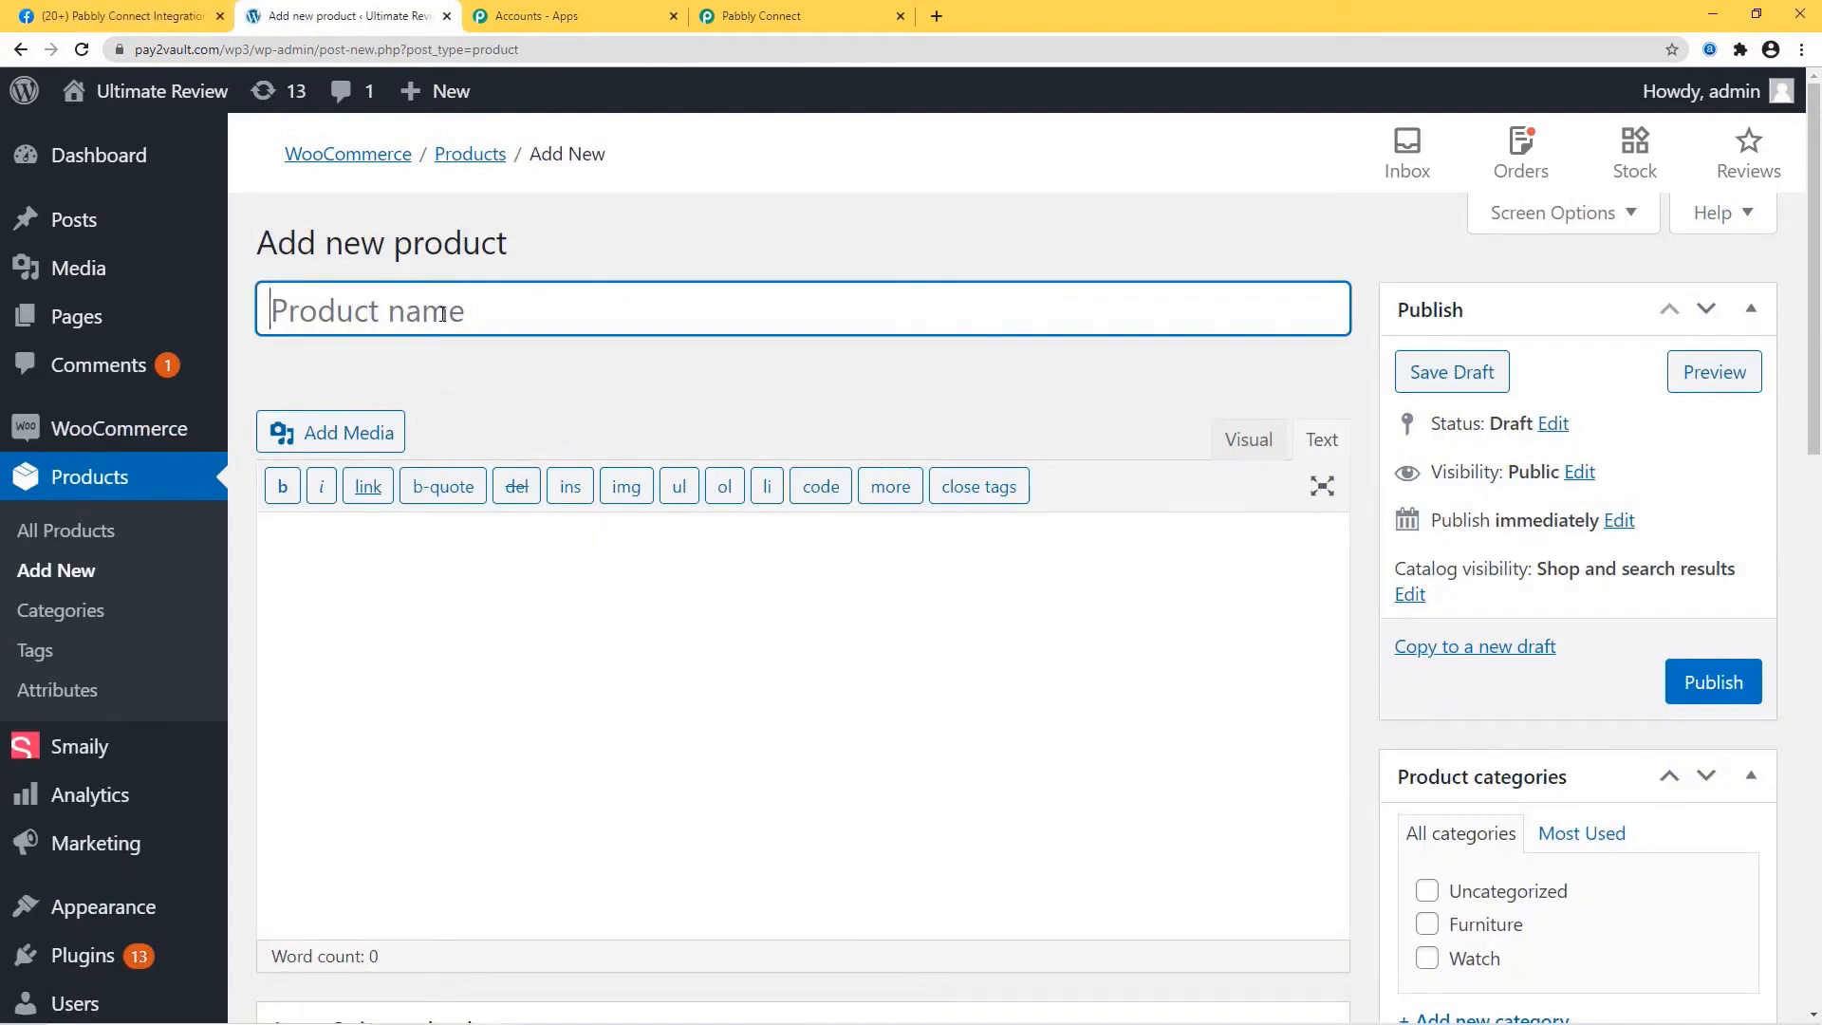
text(Canon)
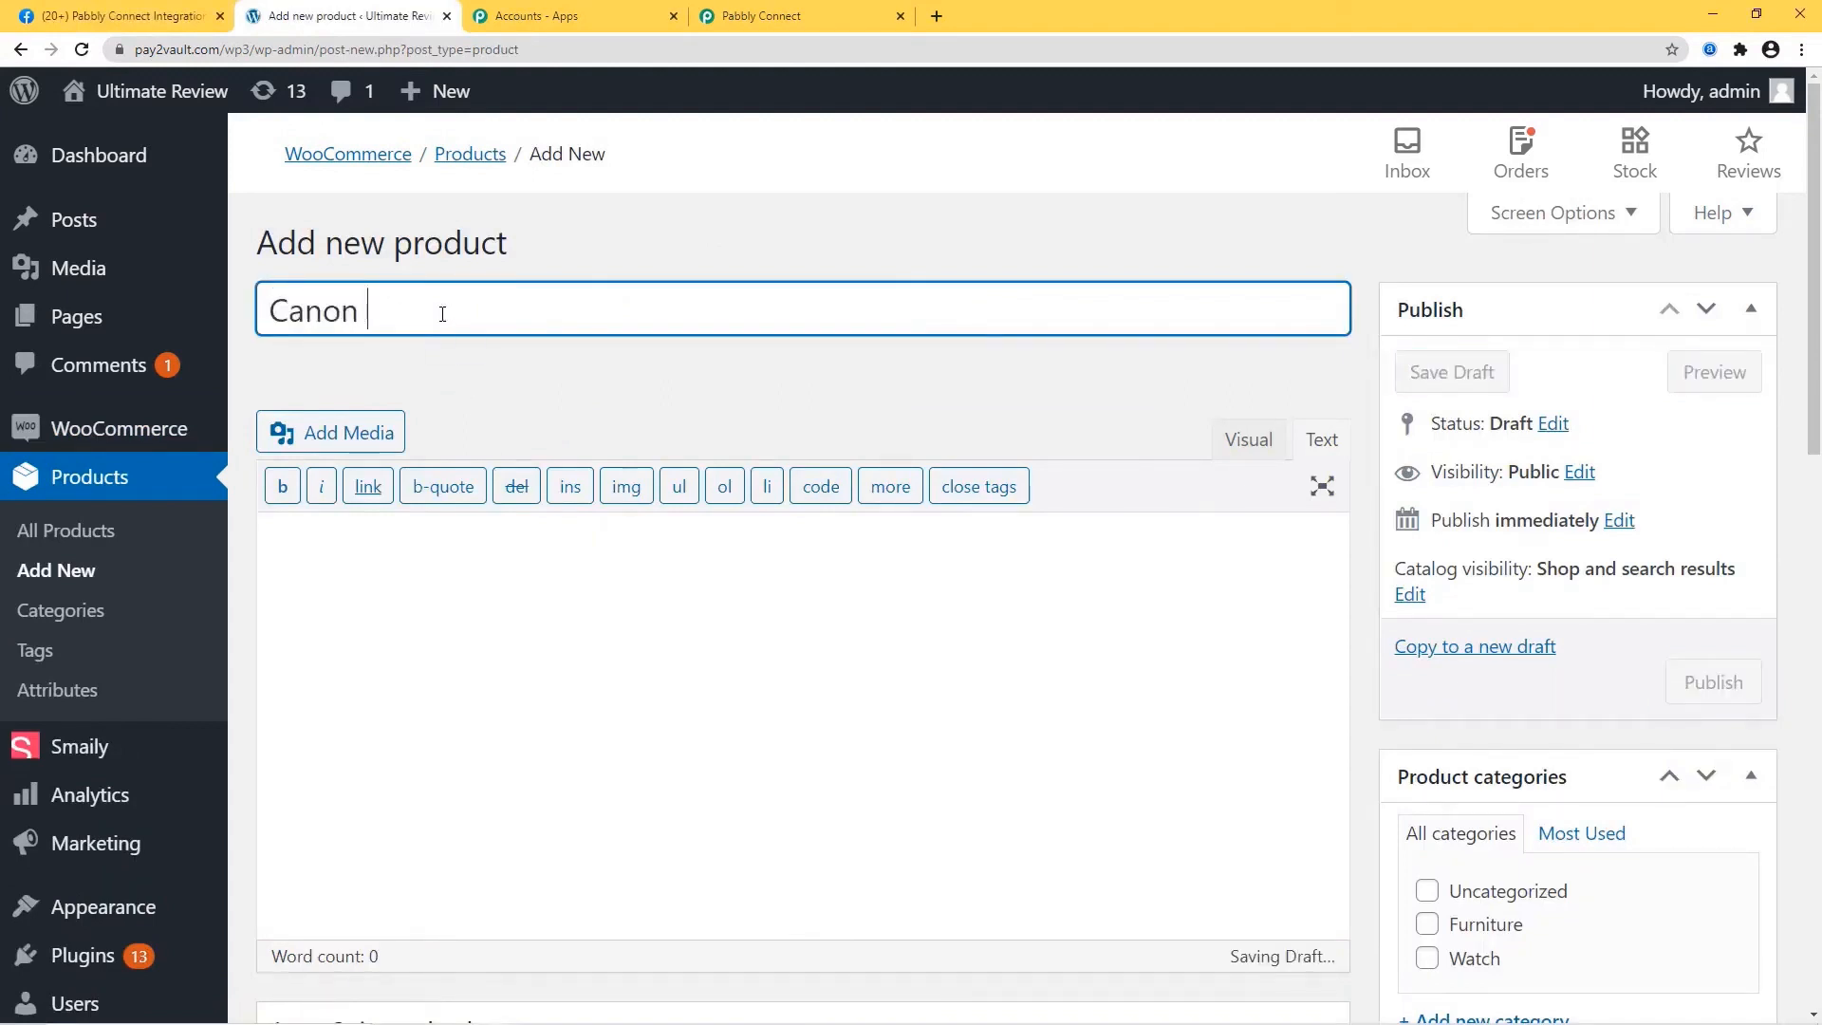
text( DSLR Camera)
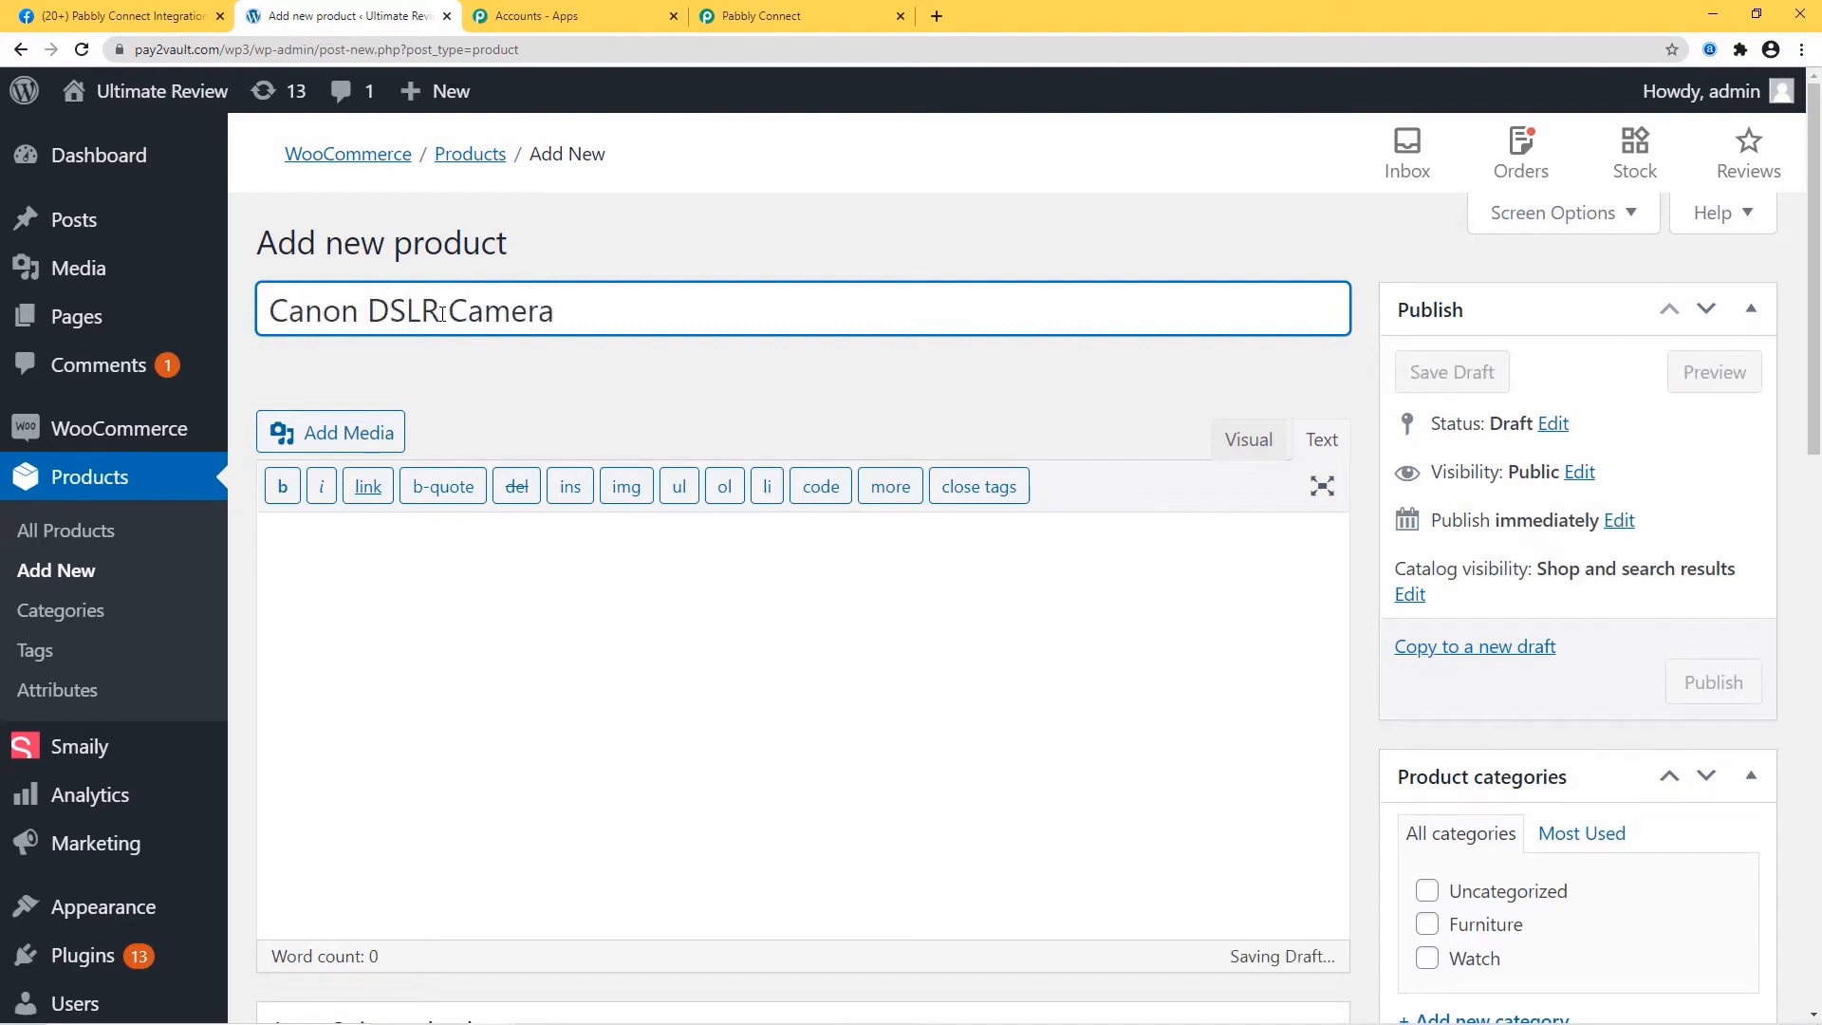
scroll(1122, 590, down, 6)
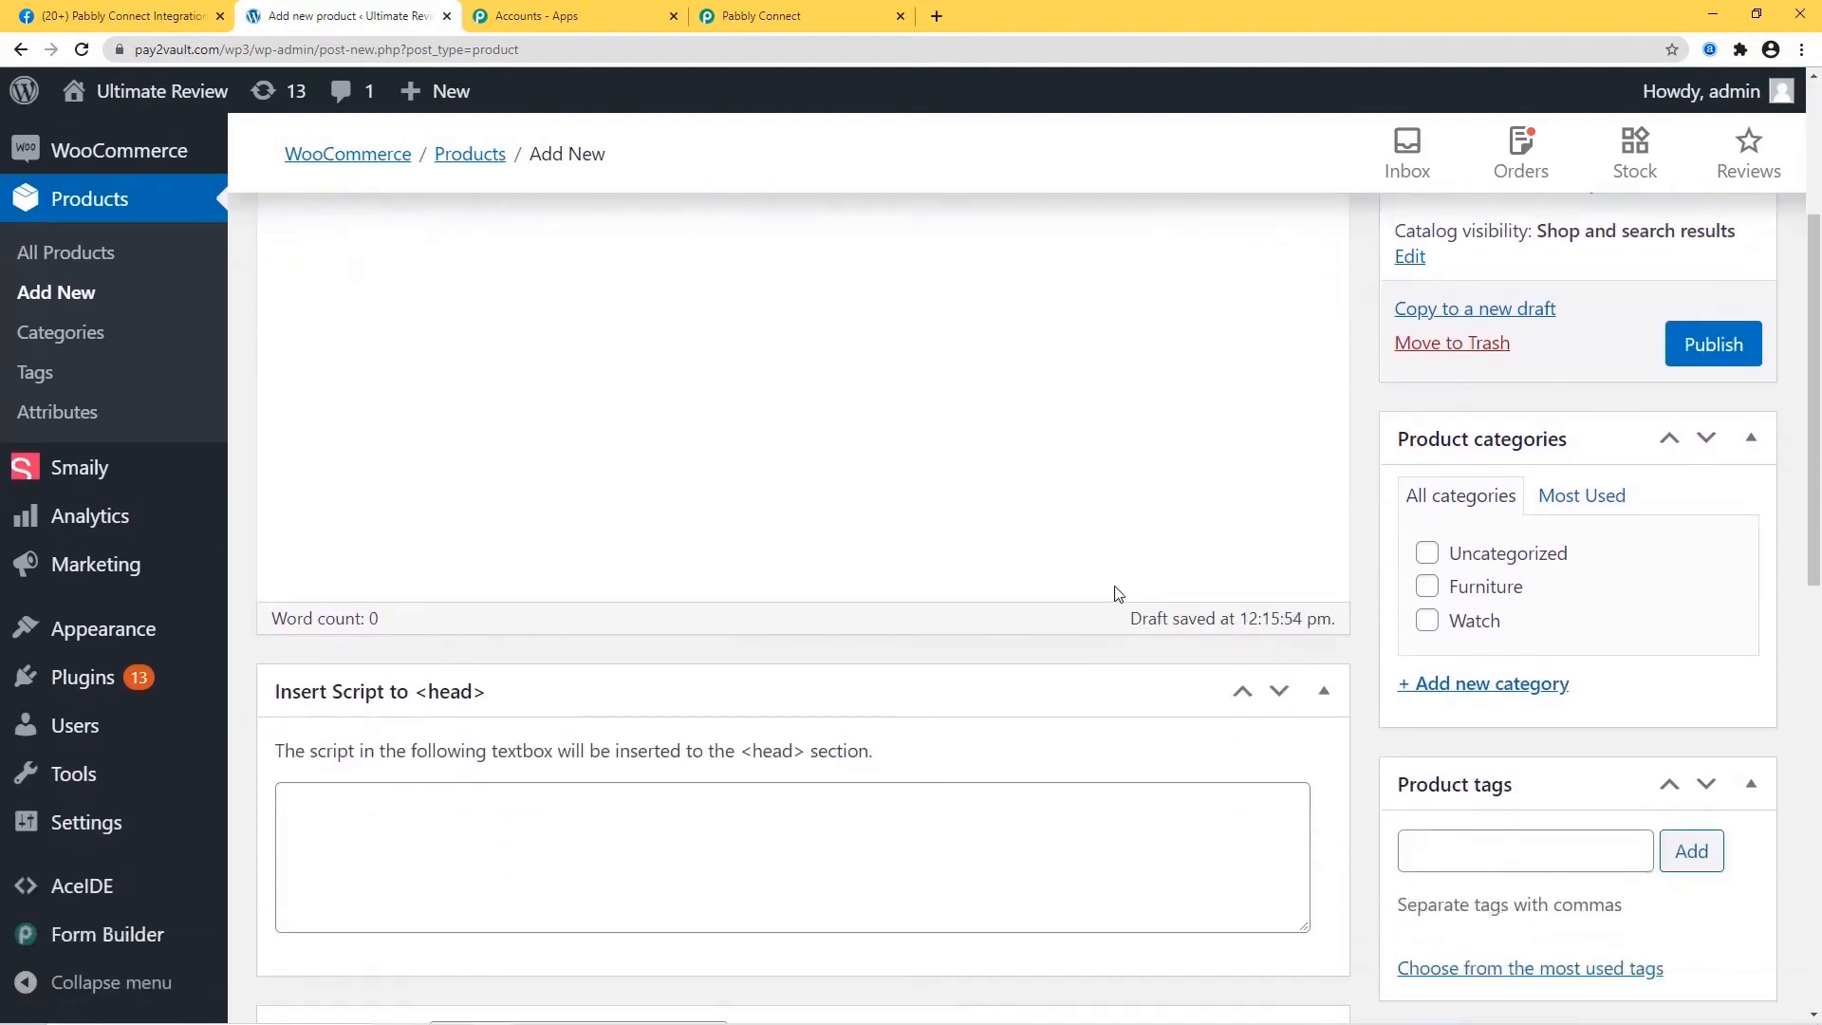
scroll(1118, 593, down, 2)
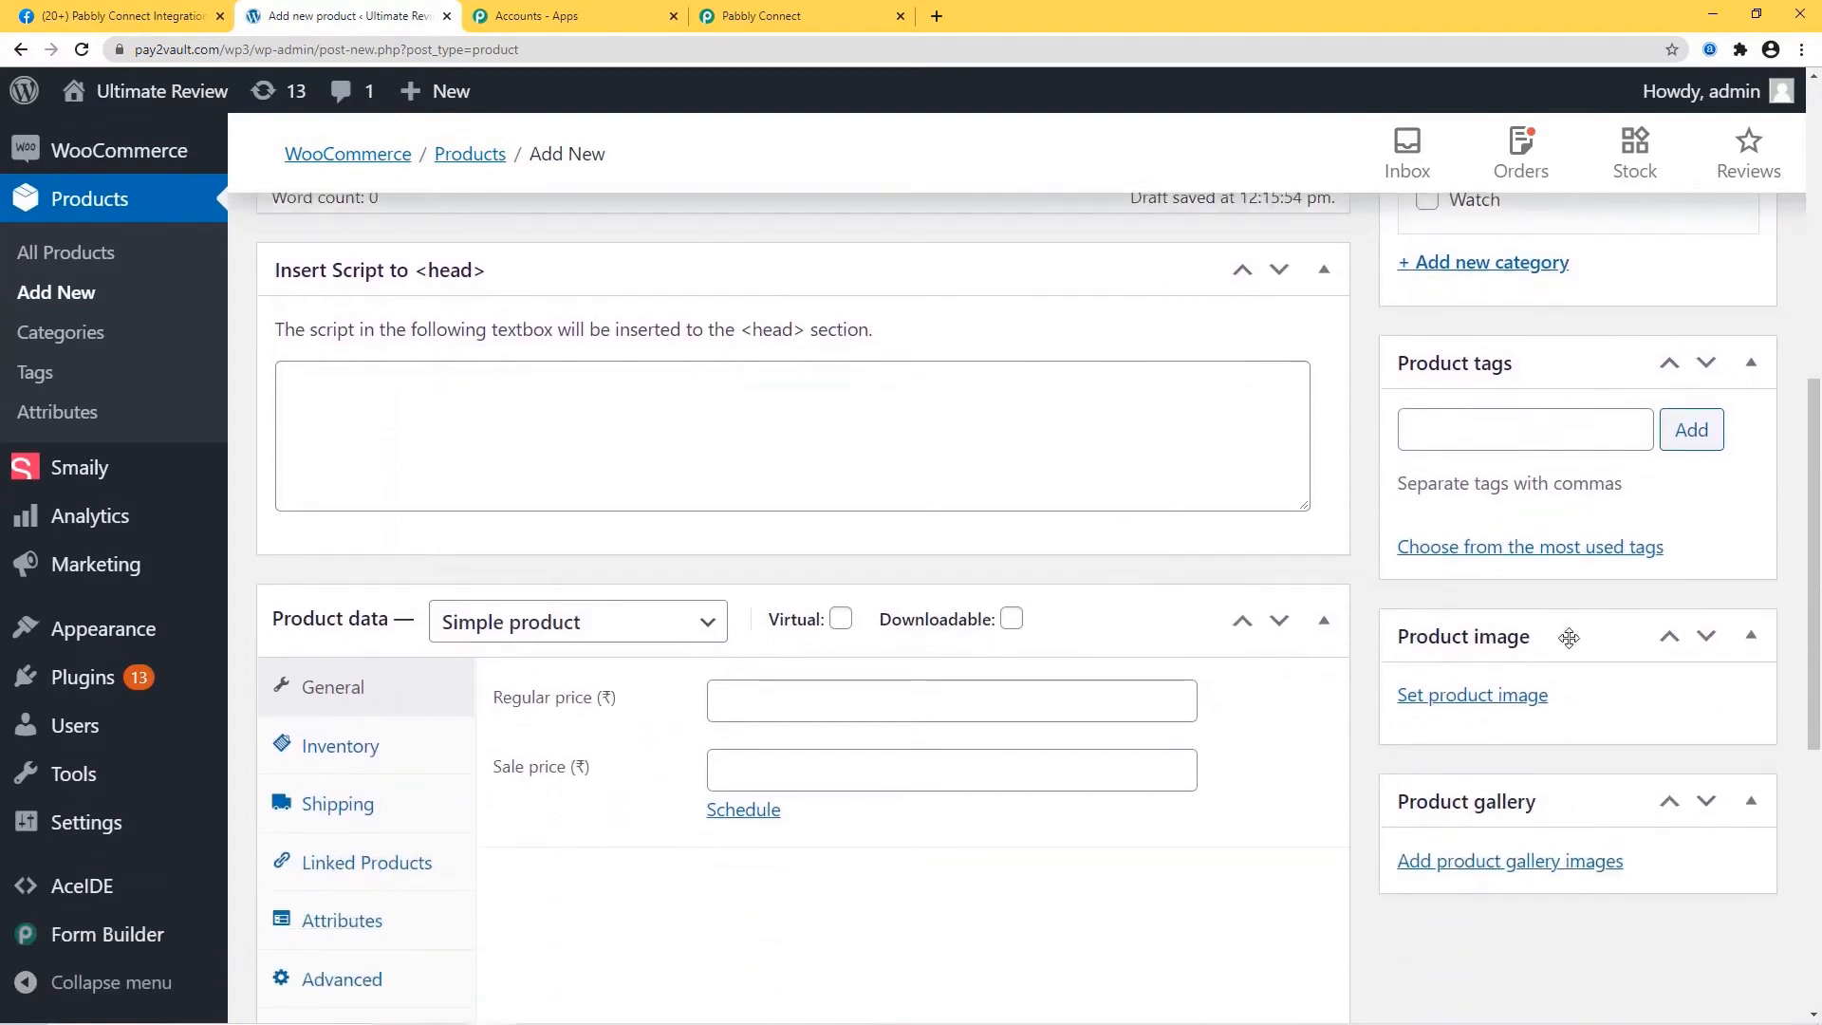
click(1473, 697)
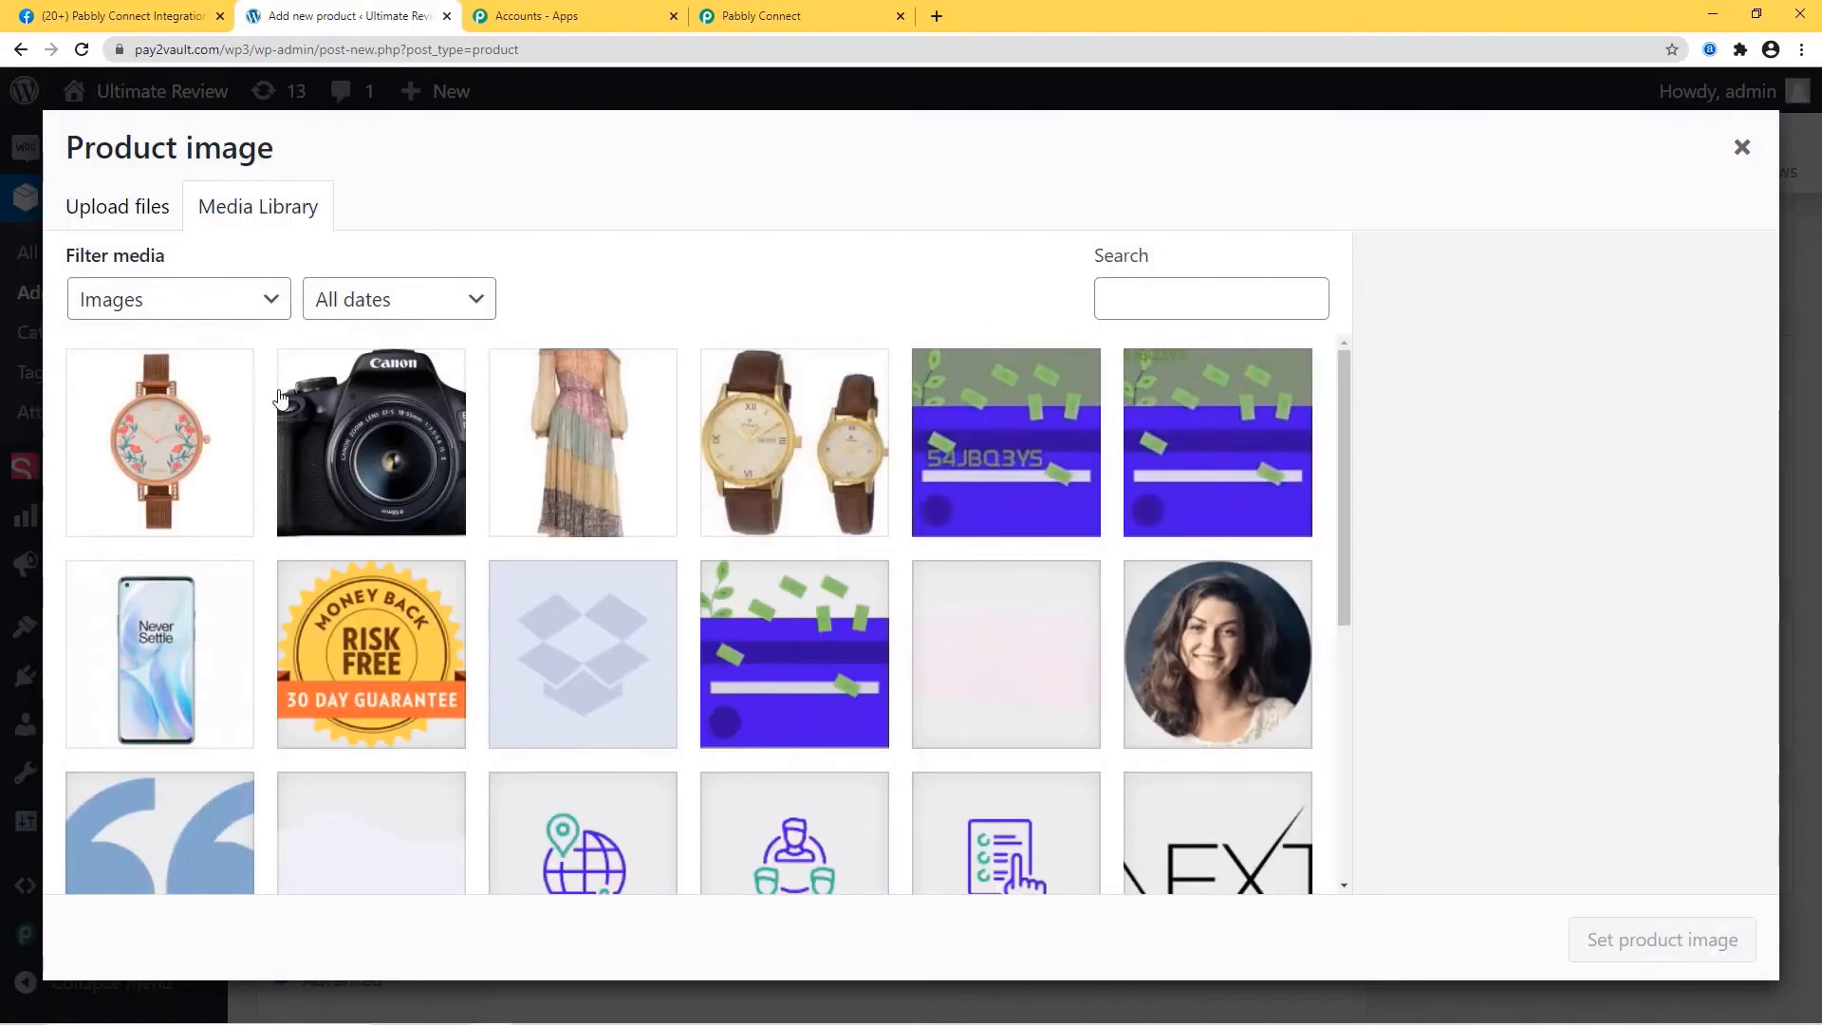
click(385, 443)
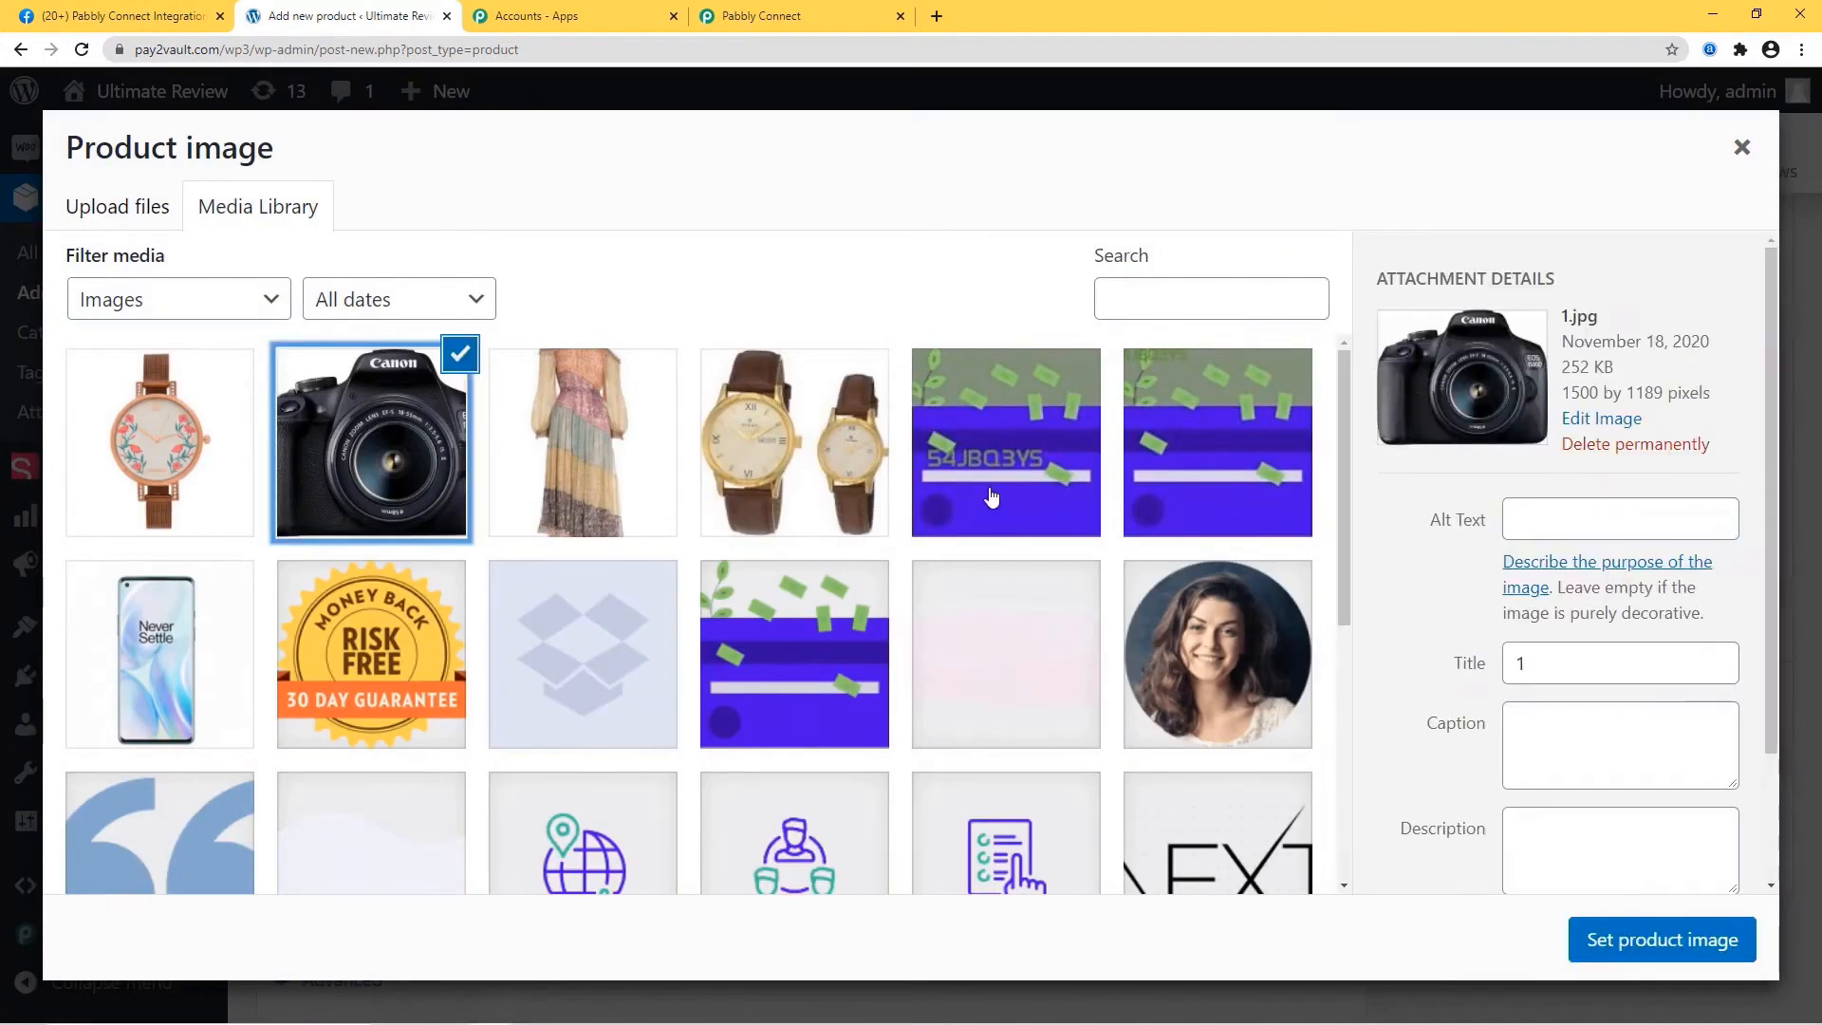
click(1648, 948)
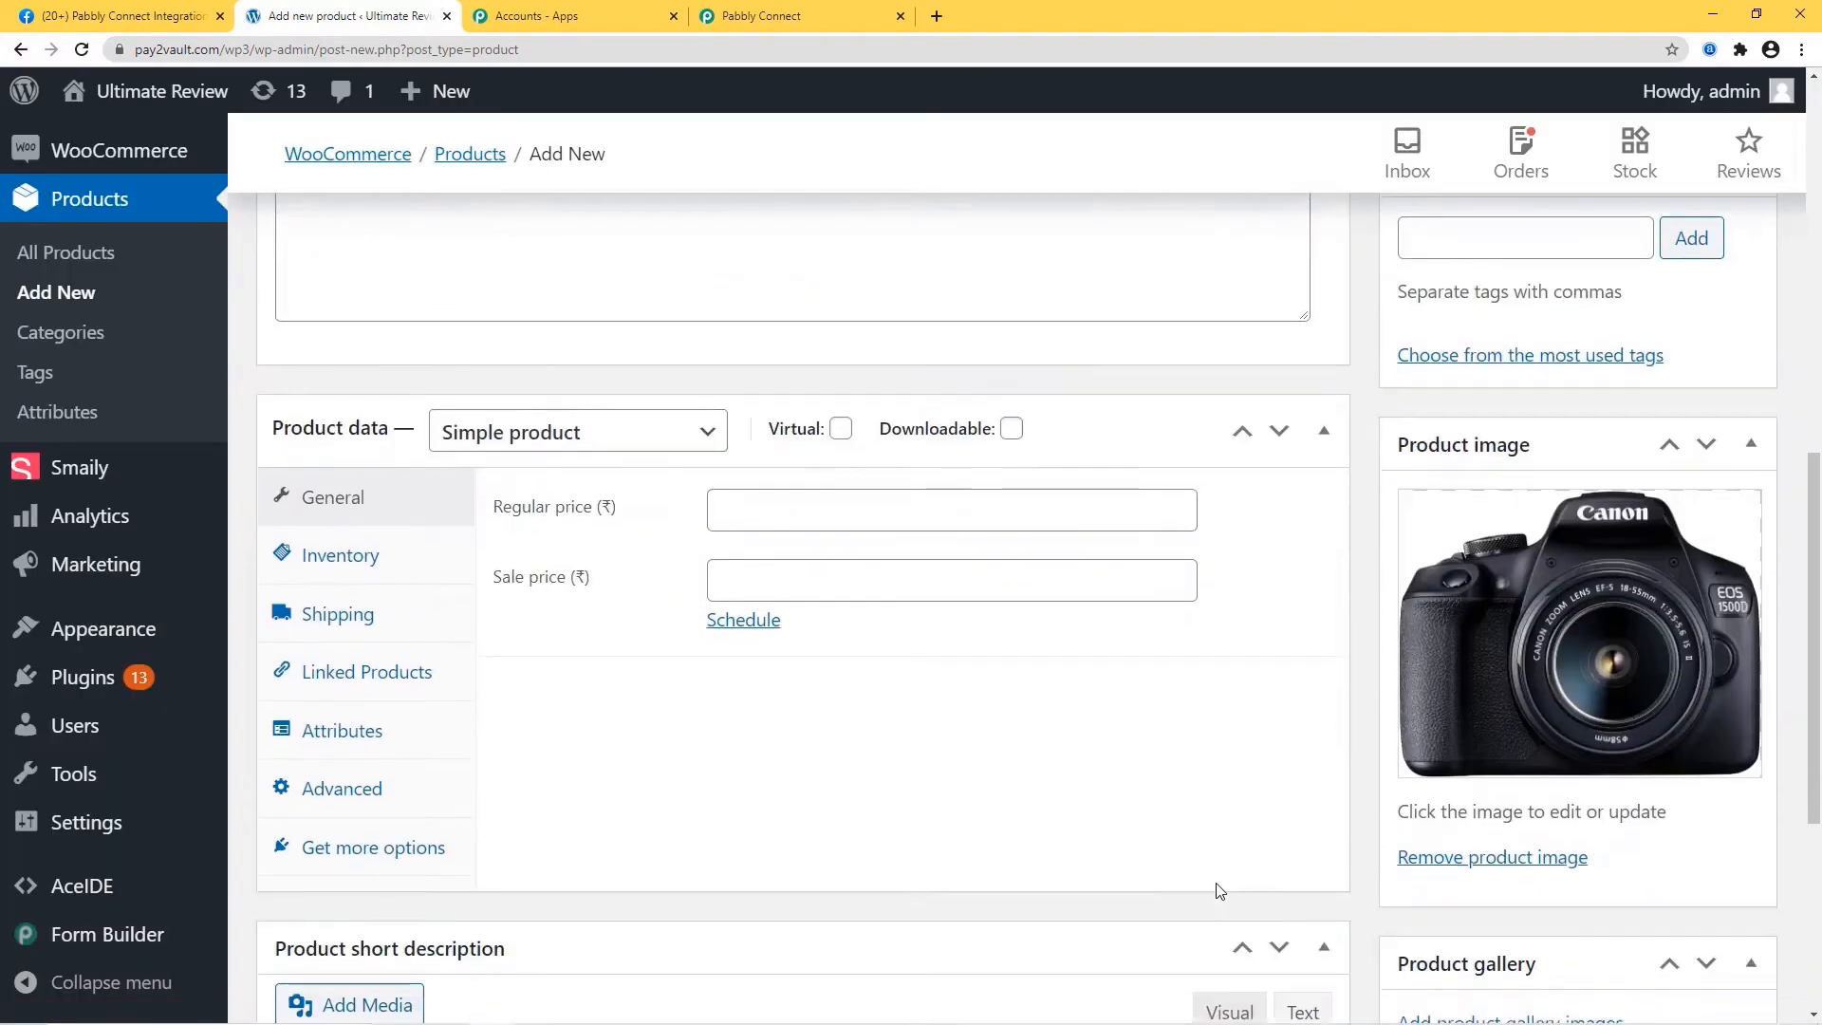
Set the regular price to 30000 and the sale price to 25000.
scroll(1186, 835, down, 1)
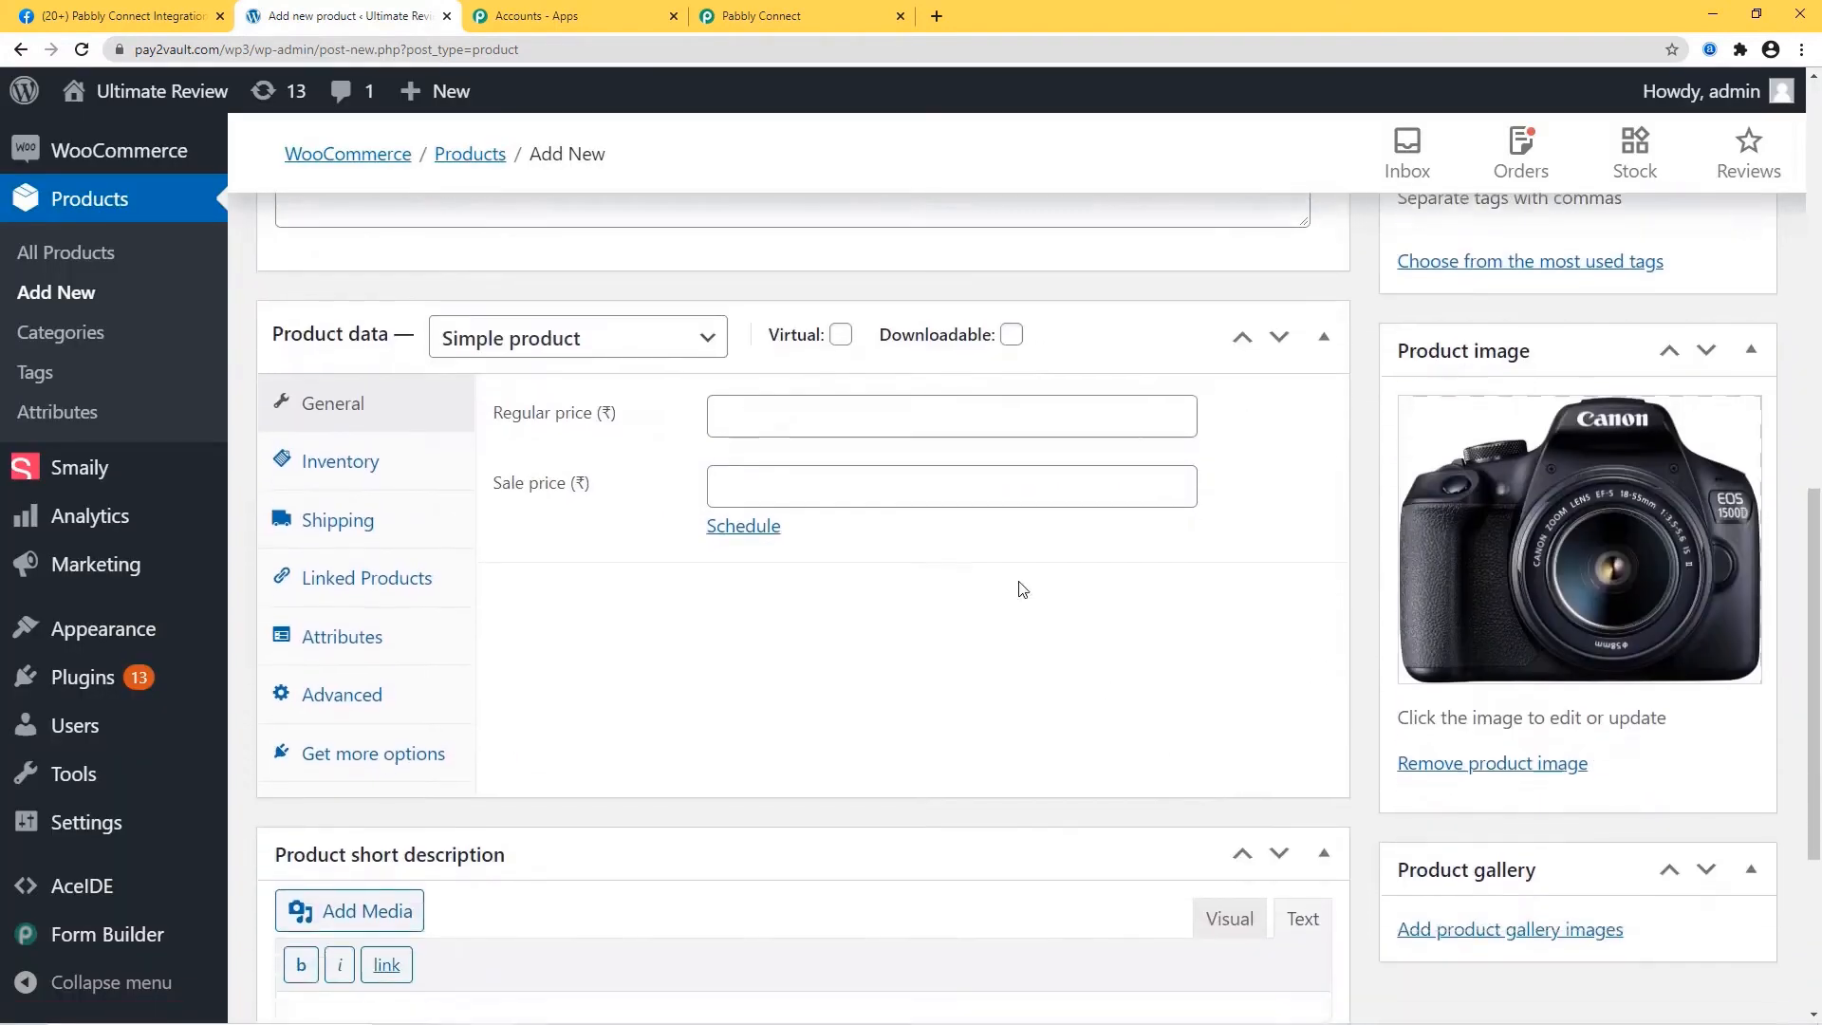
click(907, 427)
text(30)
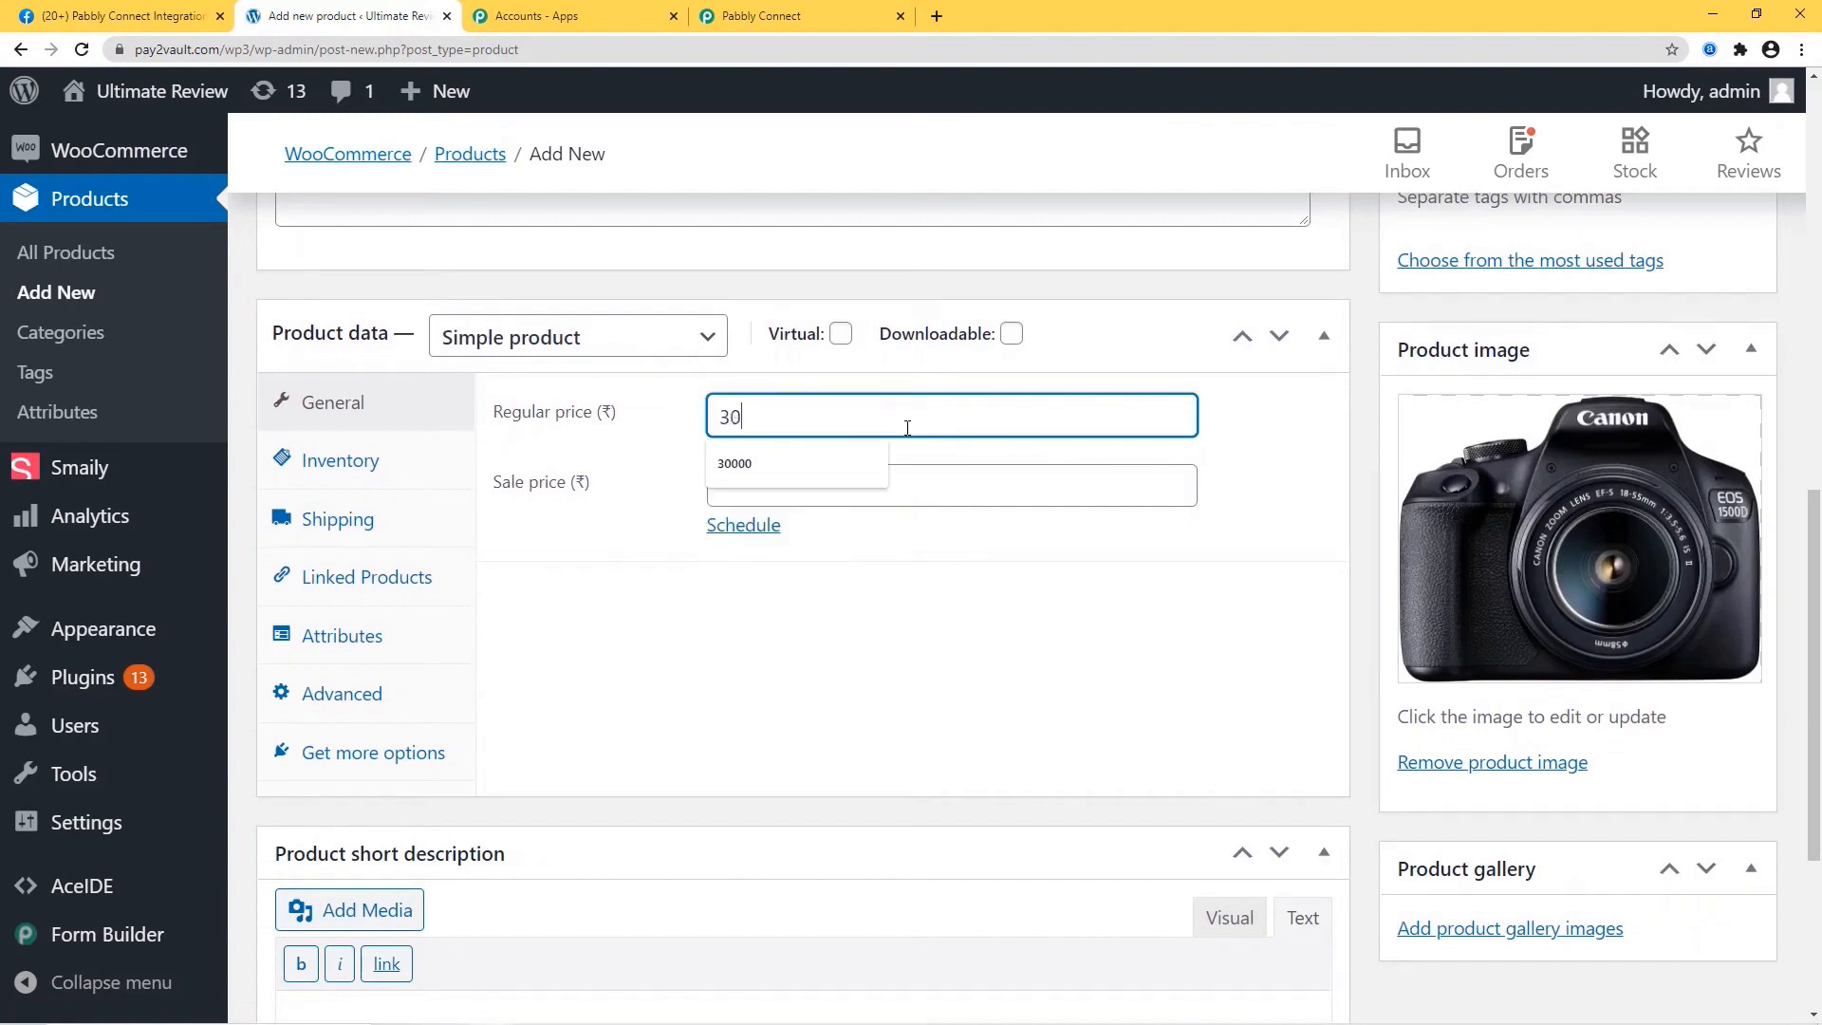
text(000)
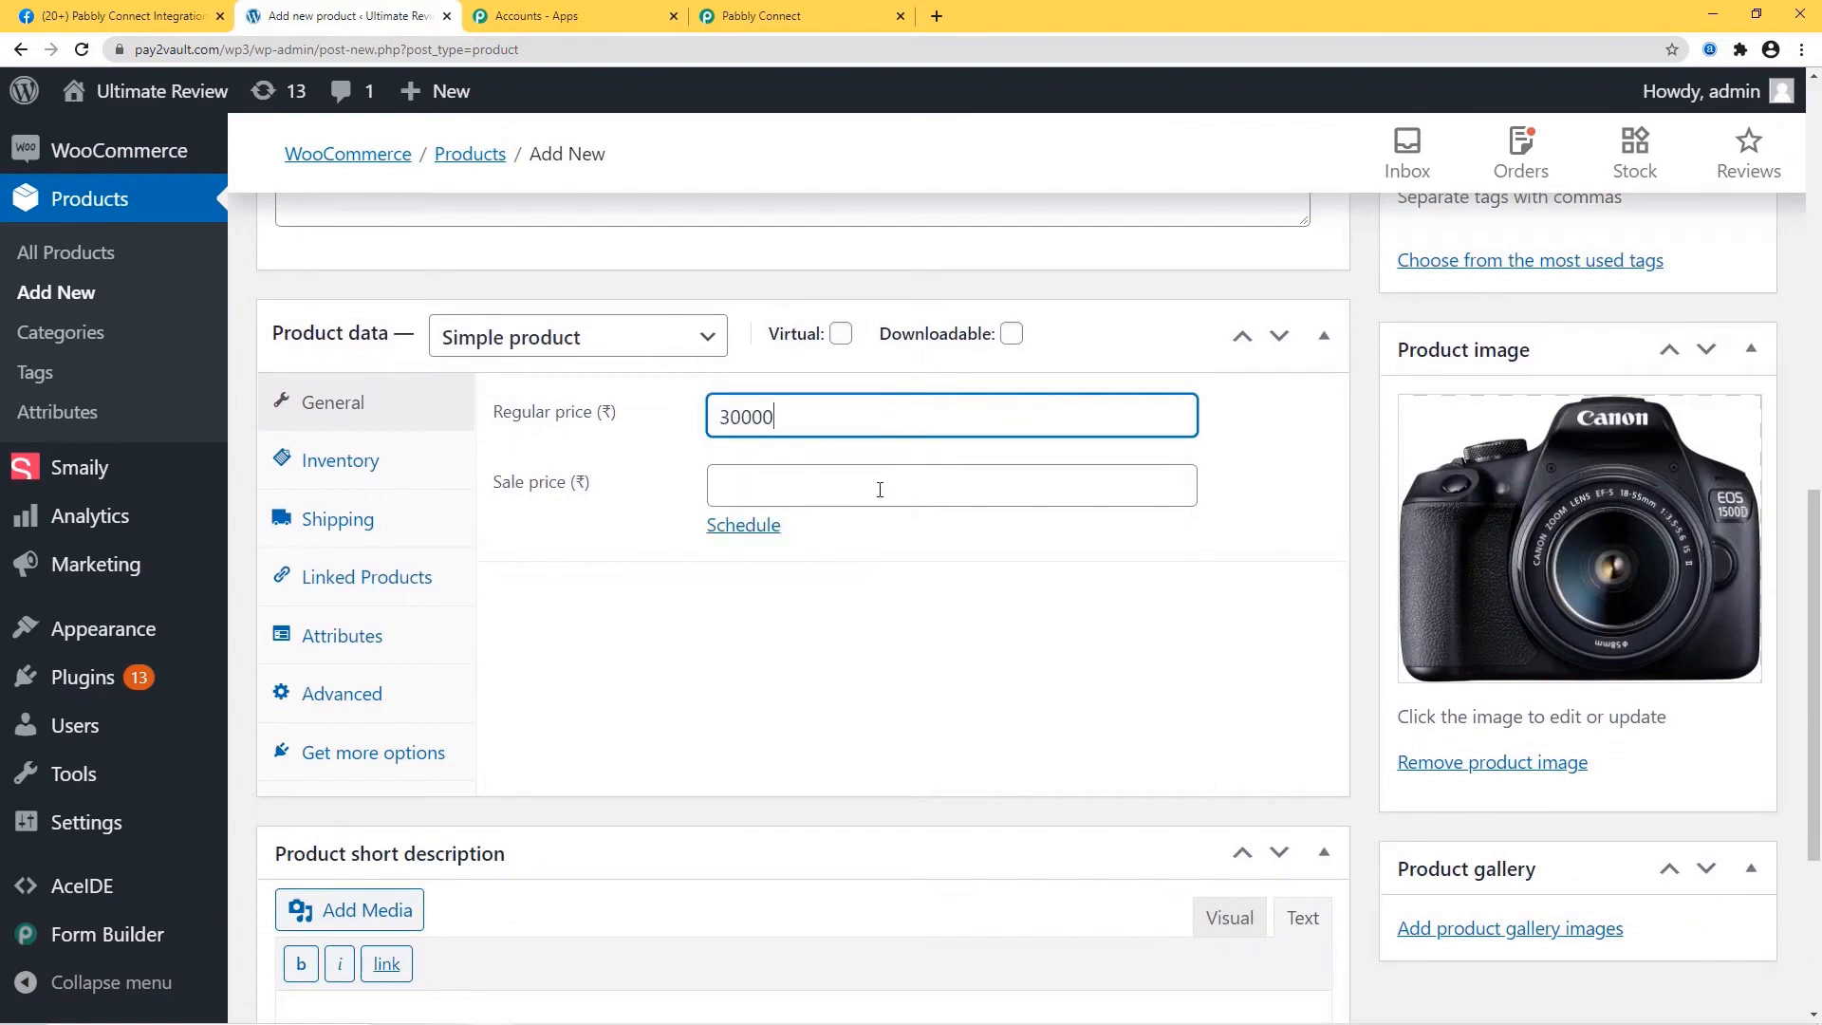
click(879, 490)
text(2500)
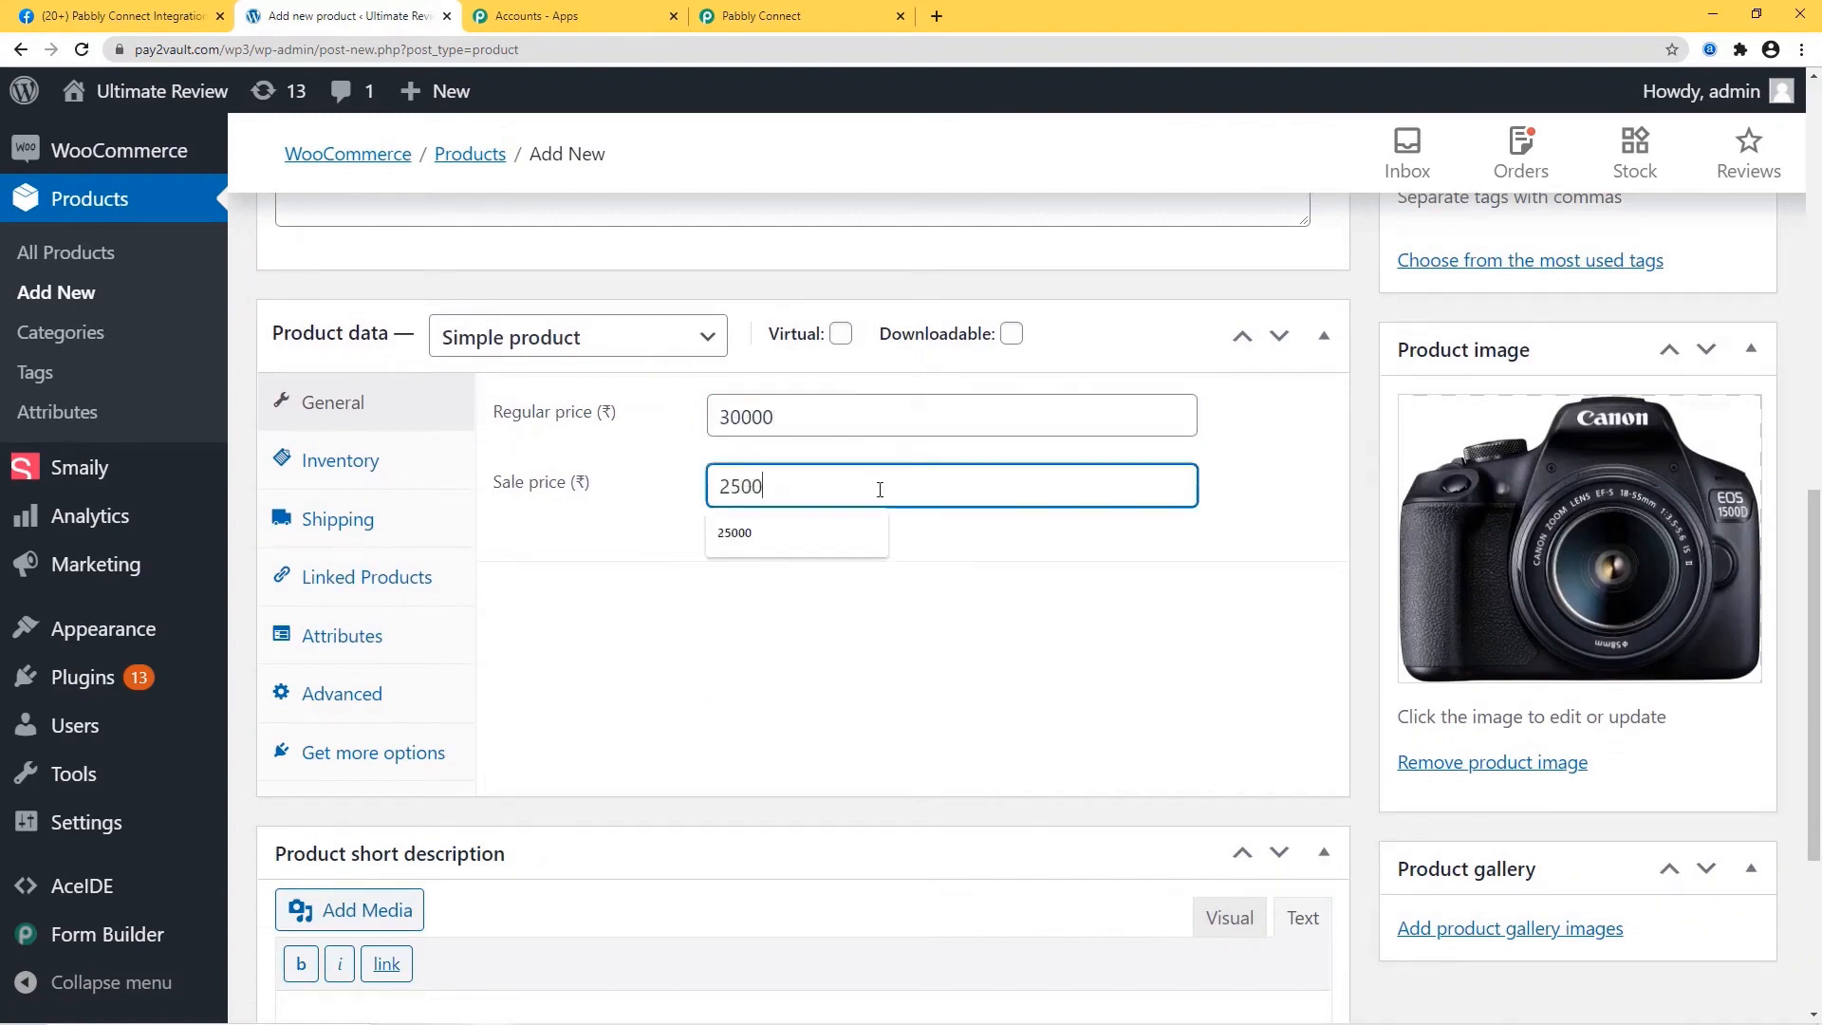
text(0)
Paste the camera specs from the note into the product short description.
scroll(350, 643, down, 4)
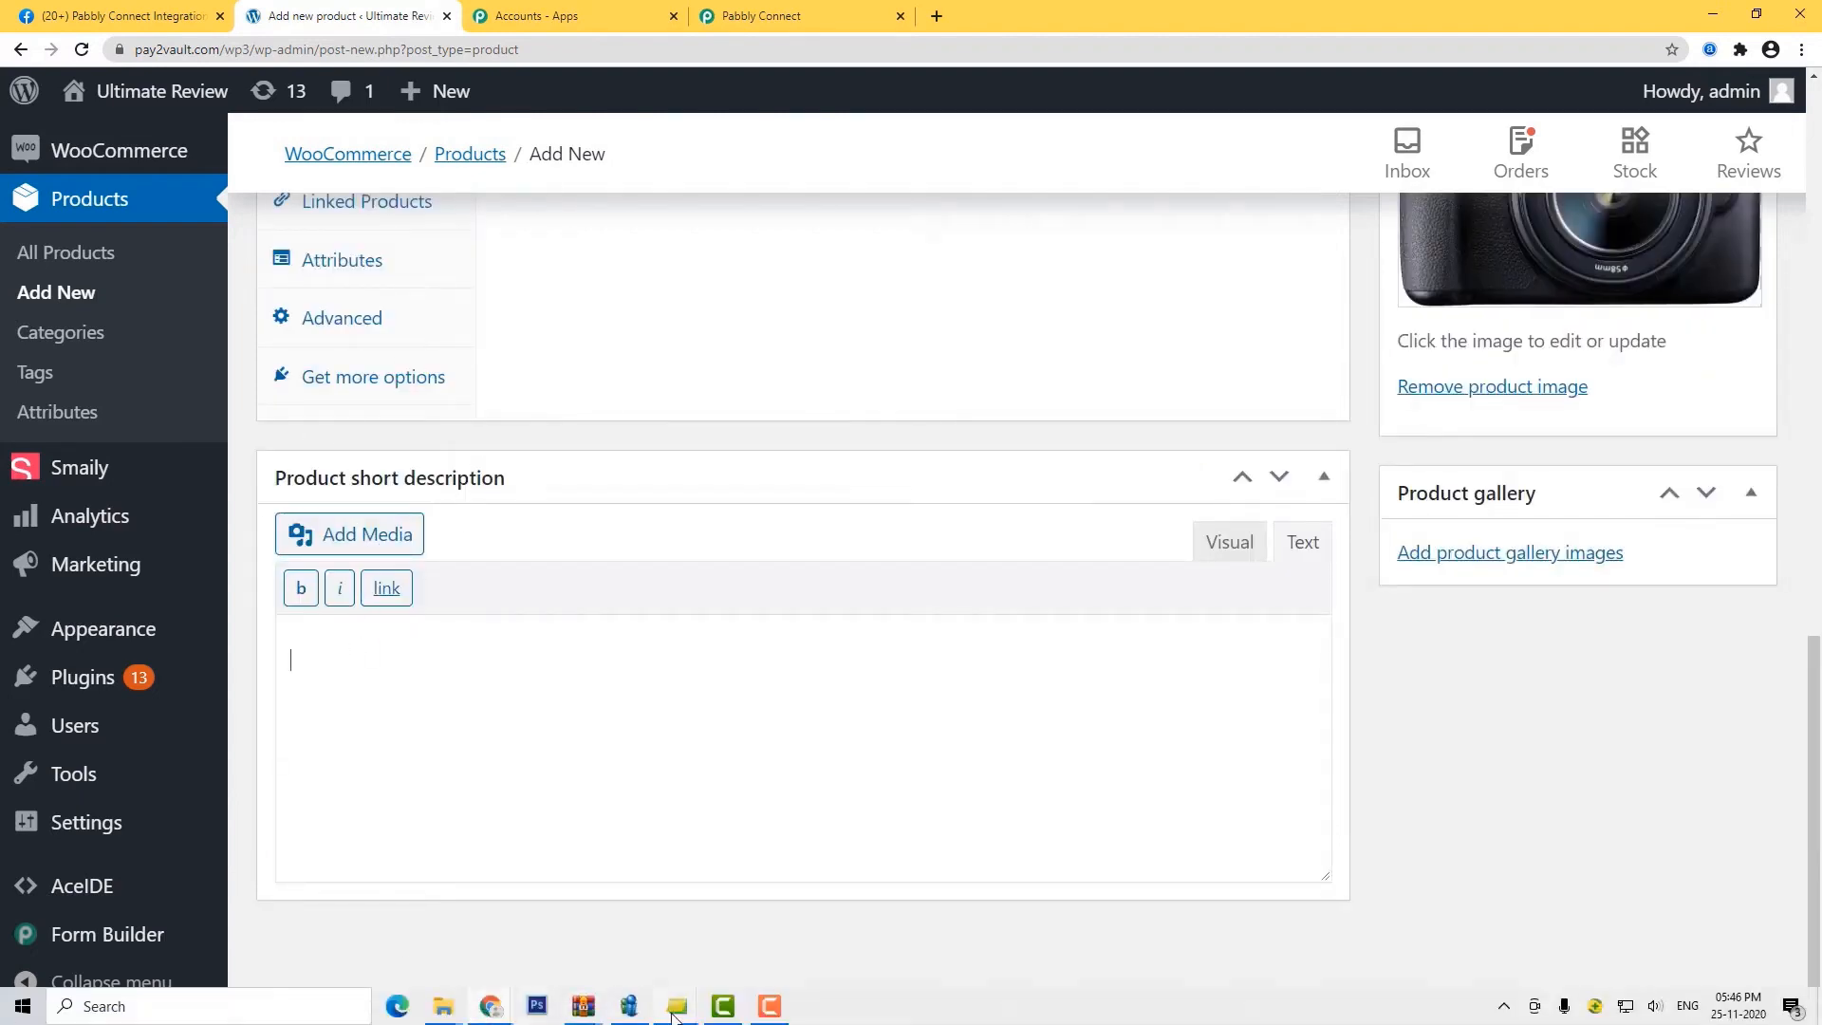
mouse_move(677, 1006)
click(723, 945)
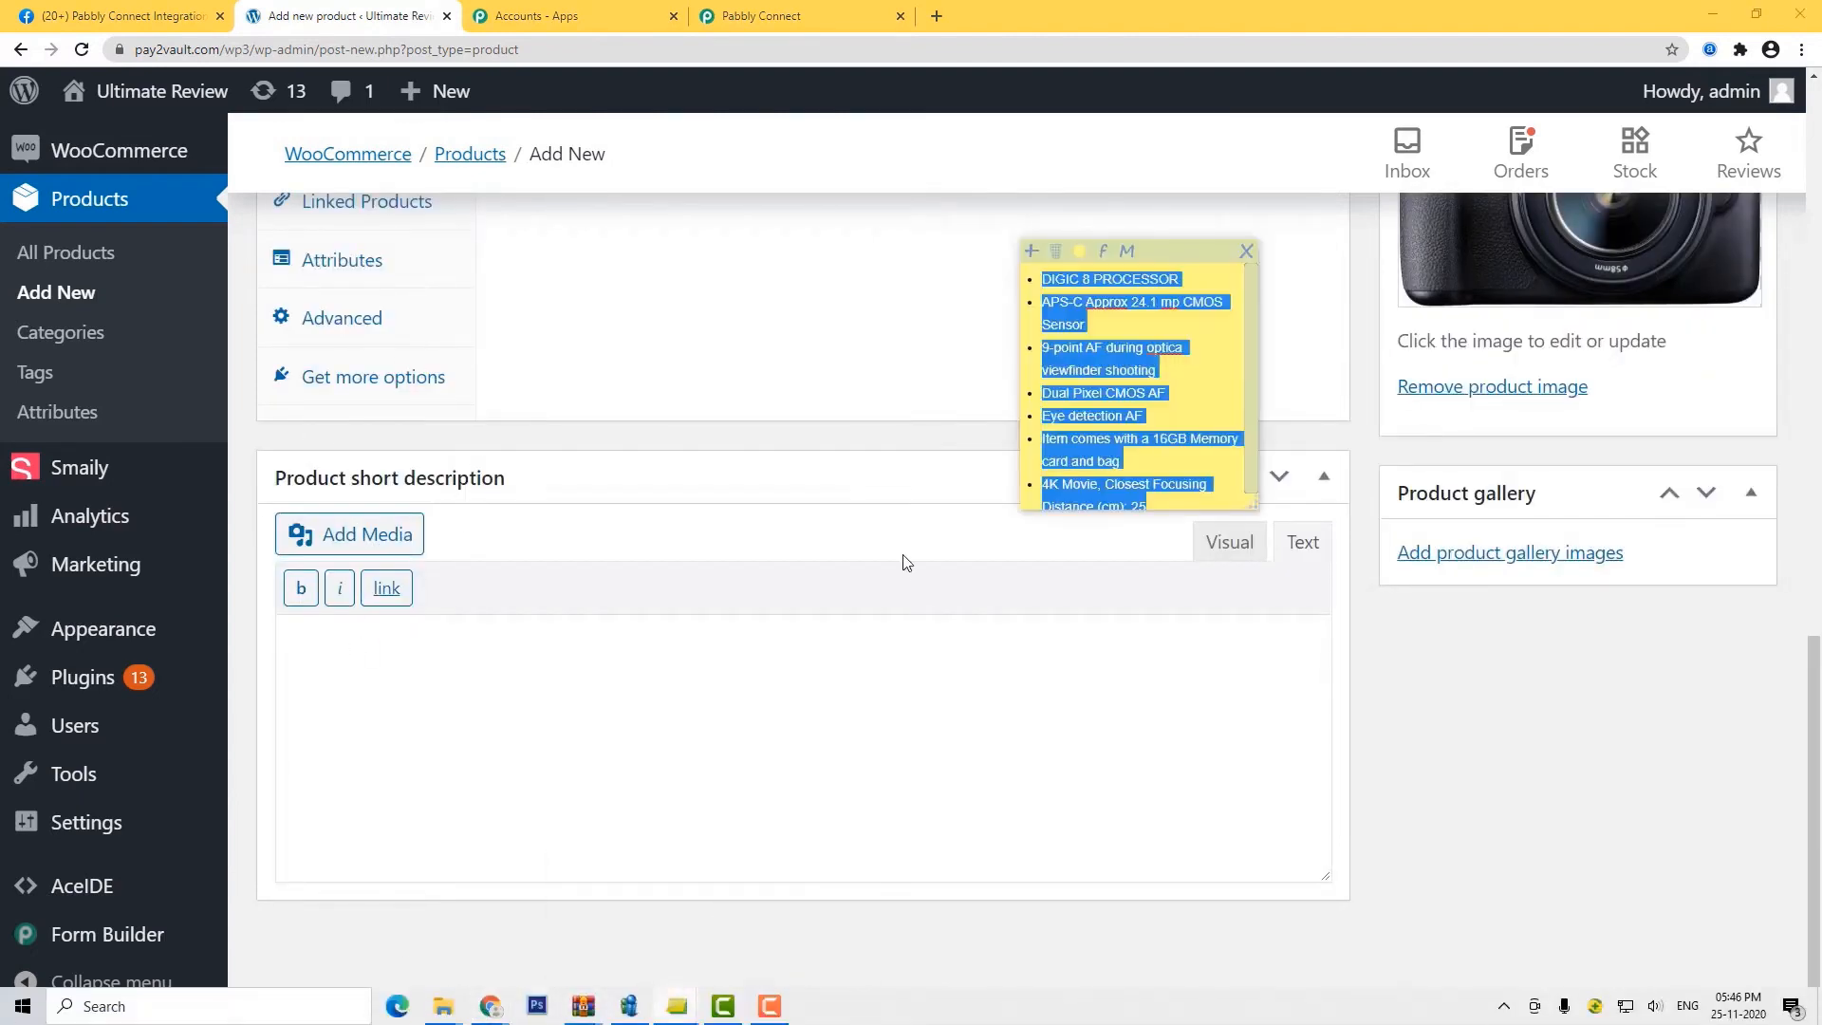
right_click(1084, 367)
click(1177, 478)
click(348, 645)
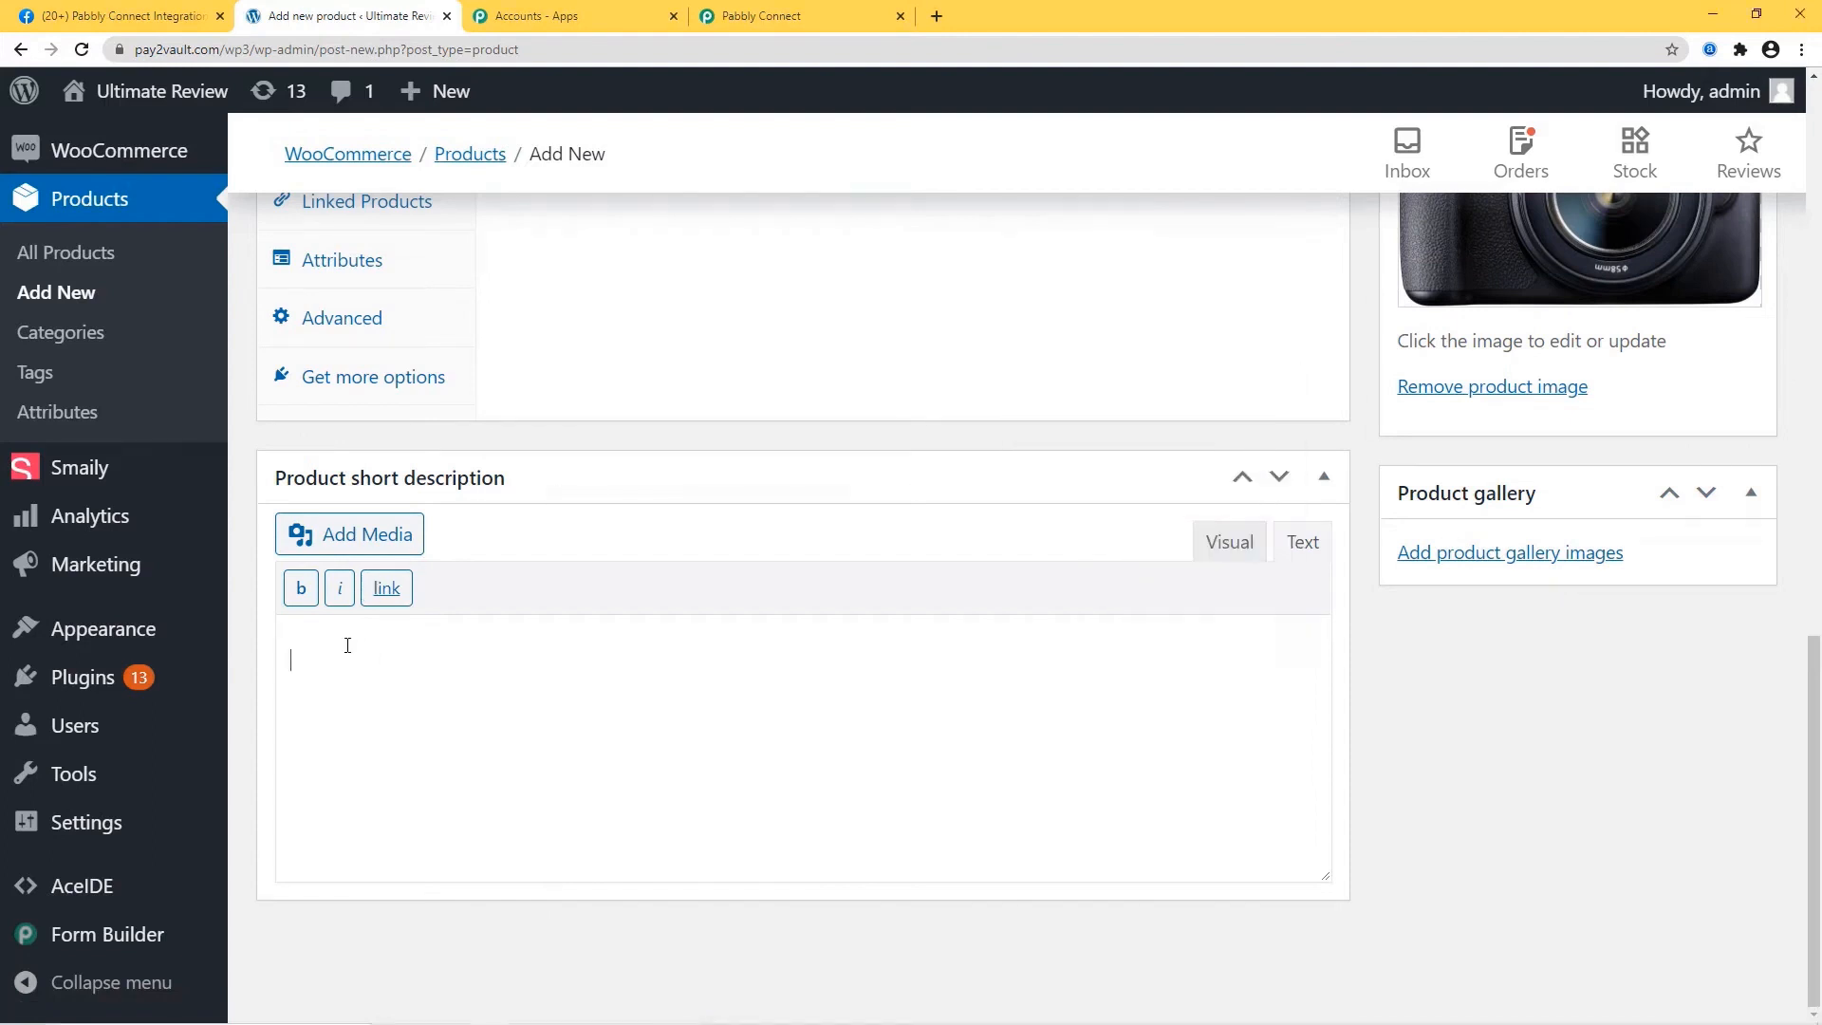
key(ctrl+v)
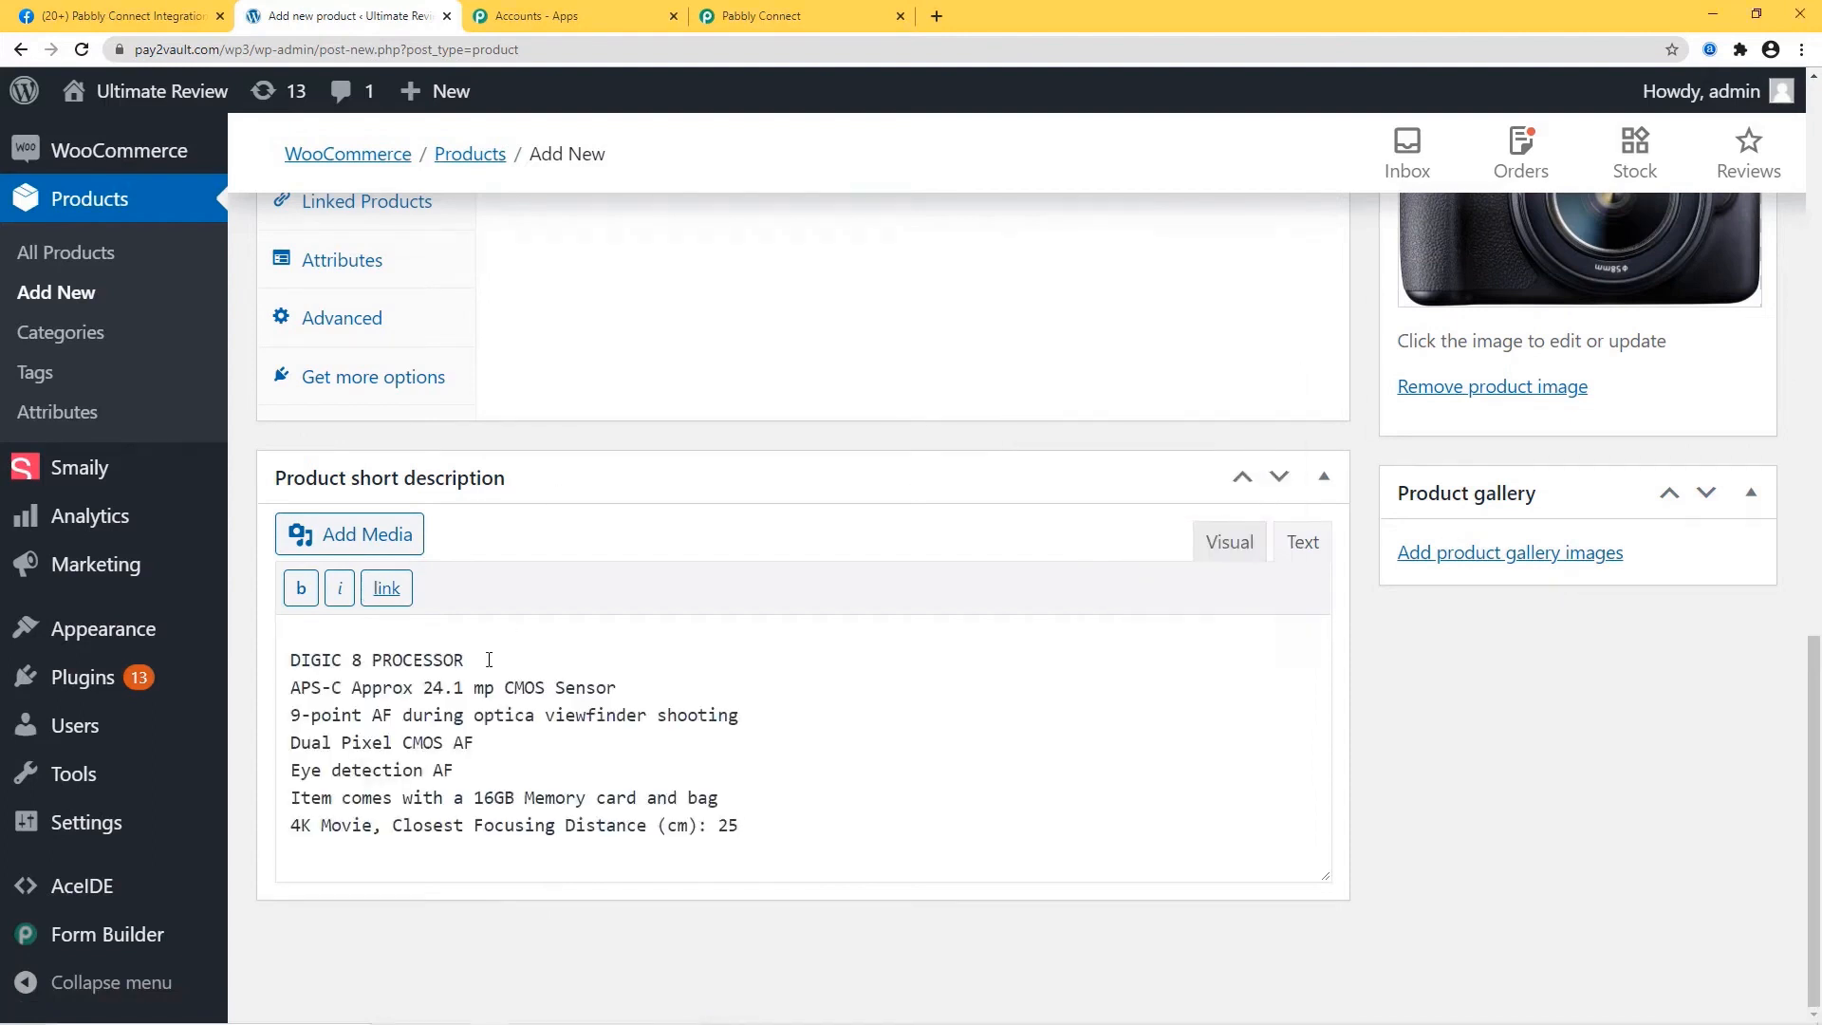
key(Return)
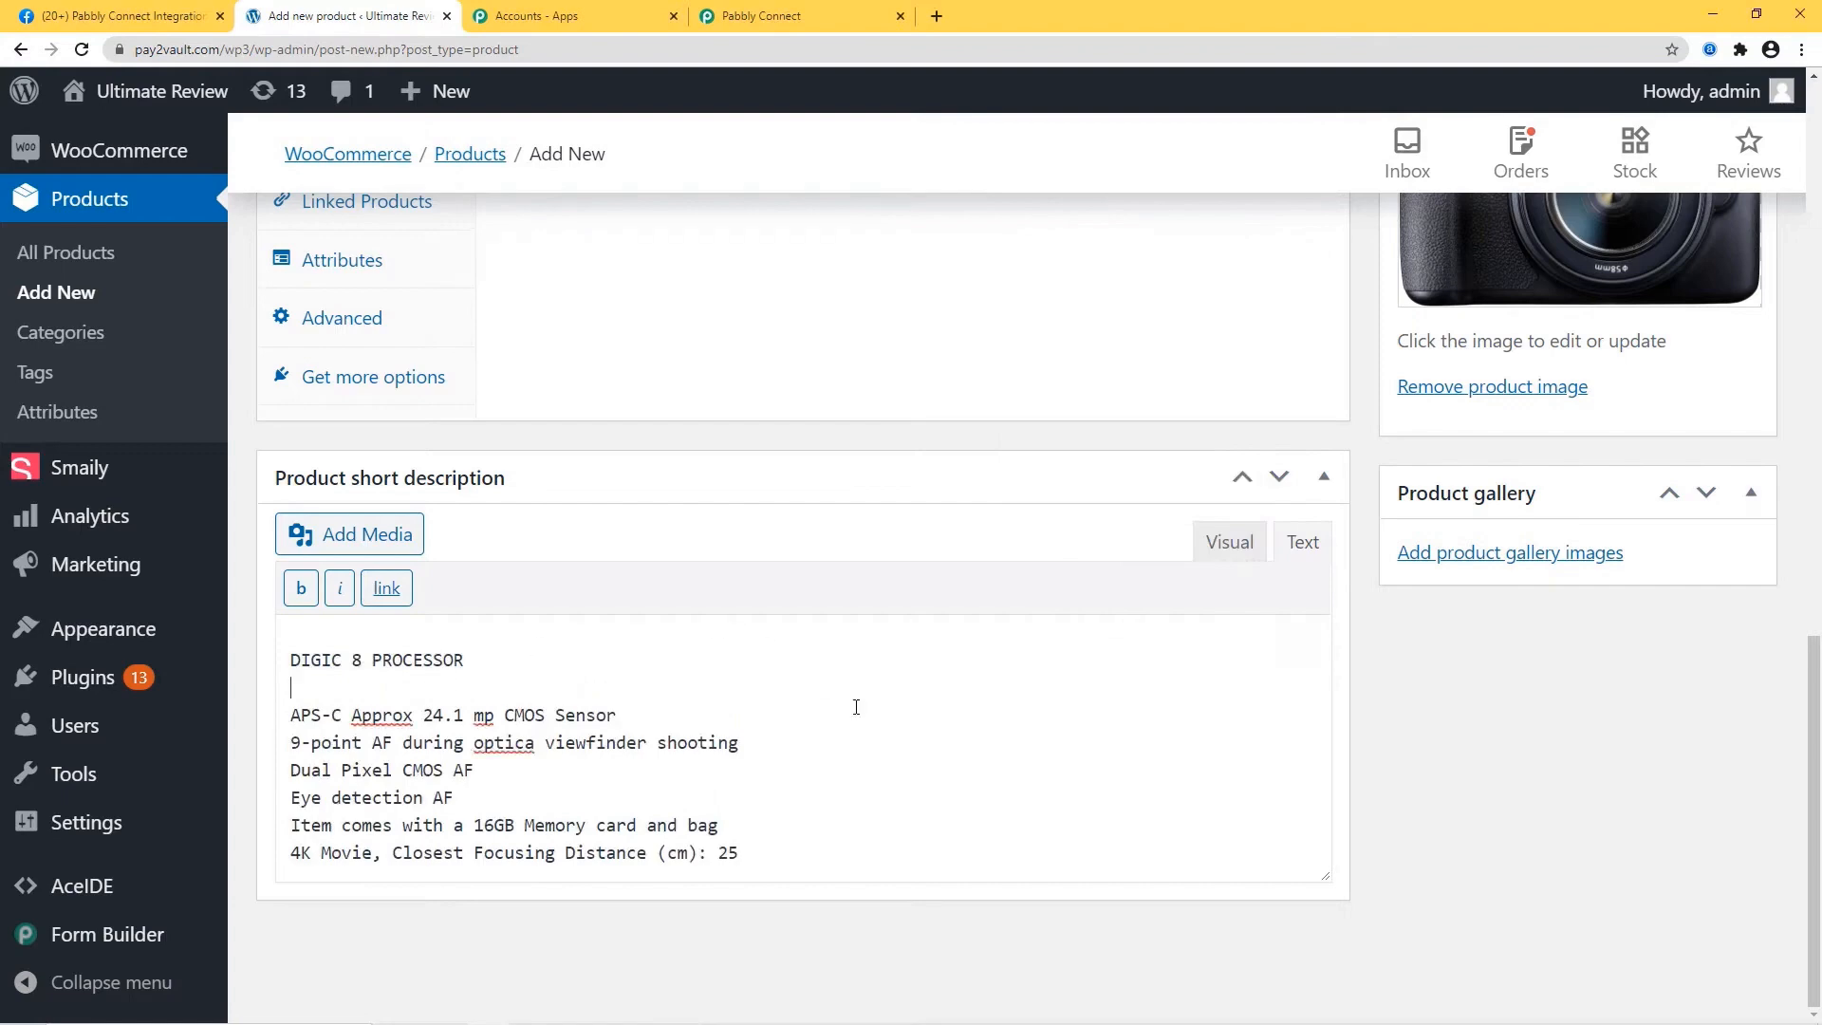
File the product under Uncategorized, publish it, and view its live page in a new tab.
scroll(902, 725, up, 15)
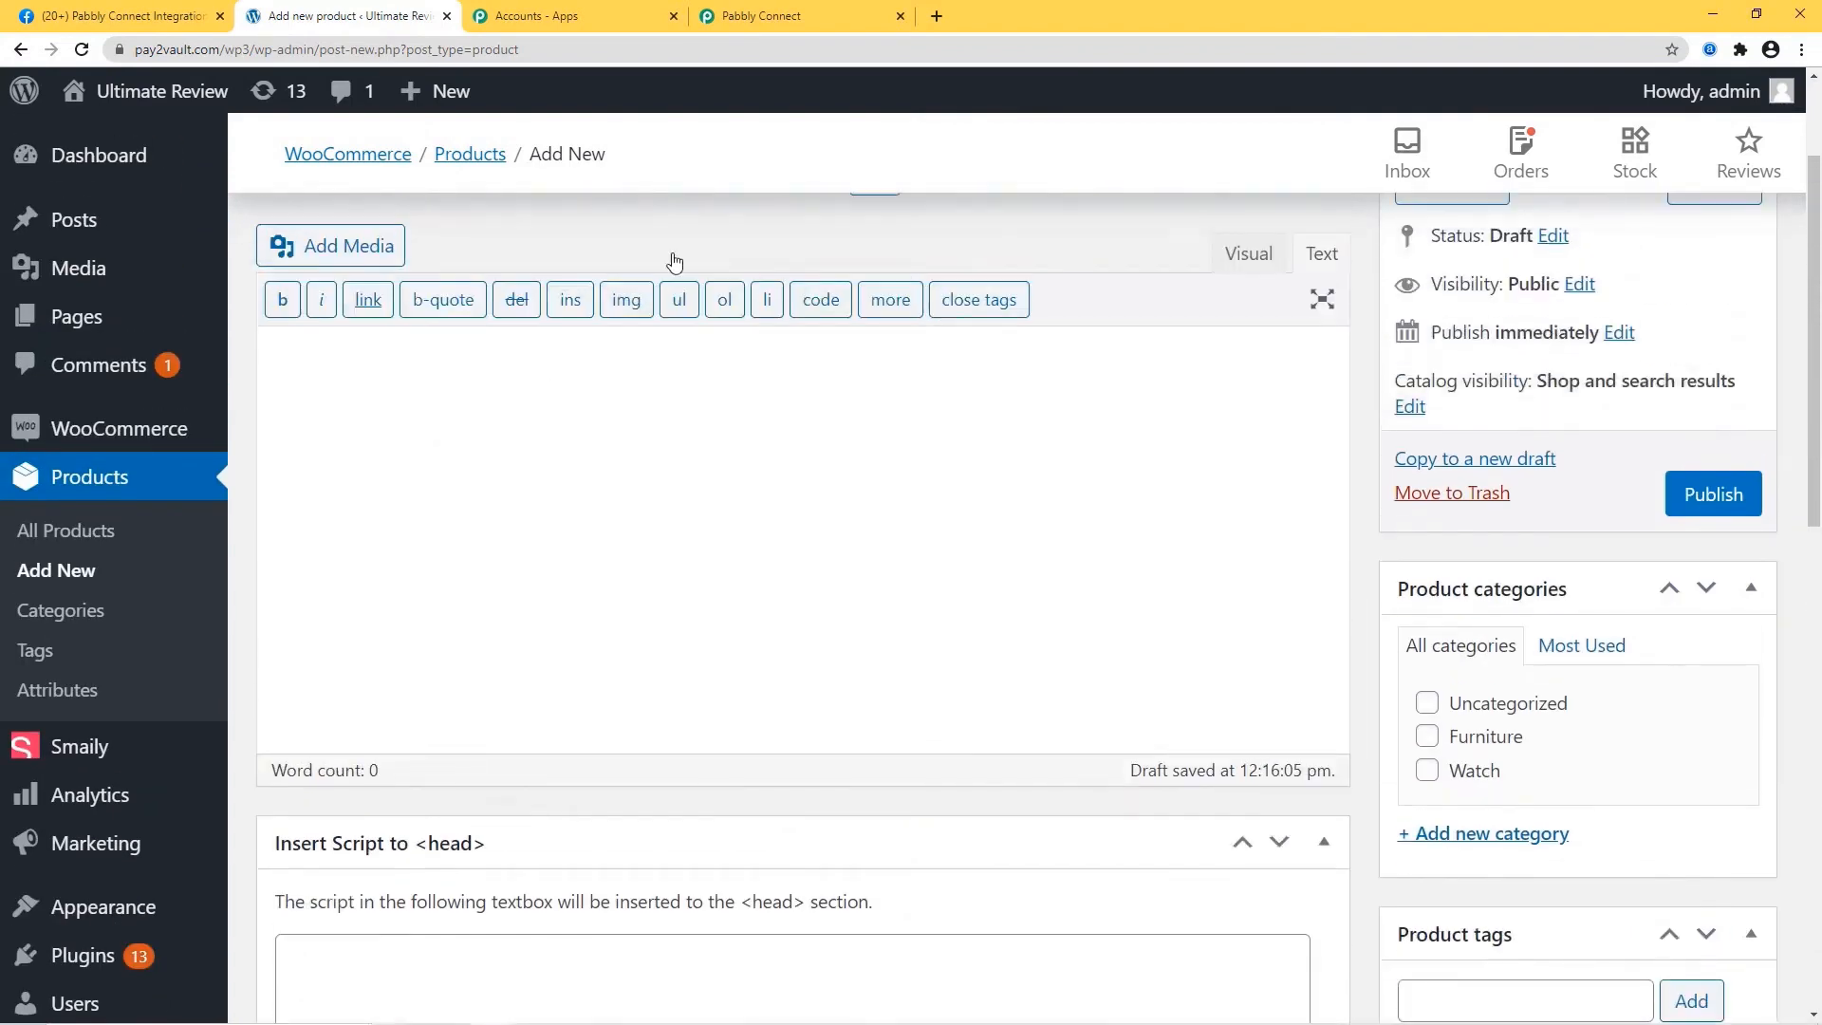
click(1426, 704)
scroll(1071, 685, up, 2)
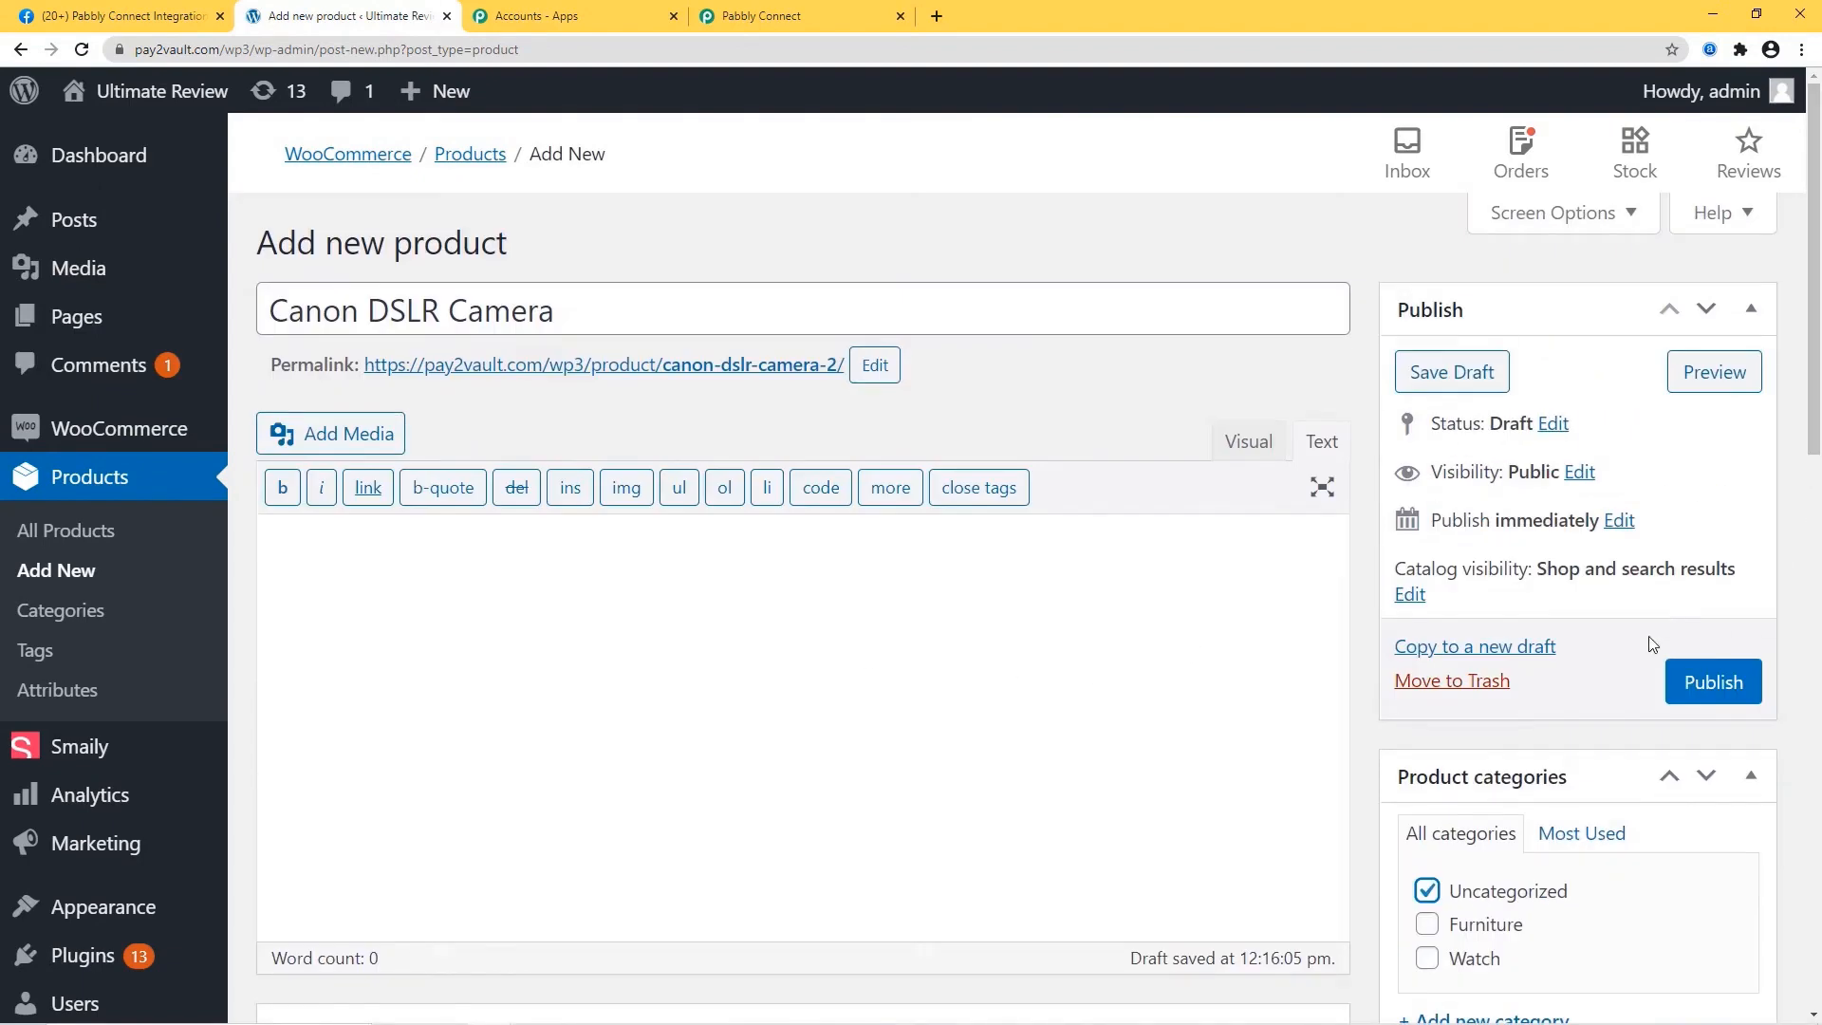
click(1712, 682)
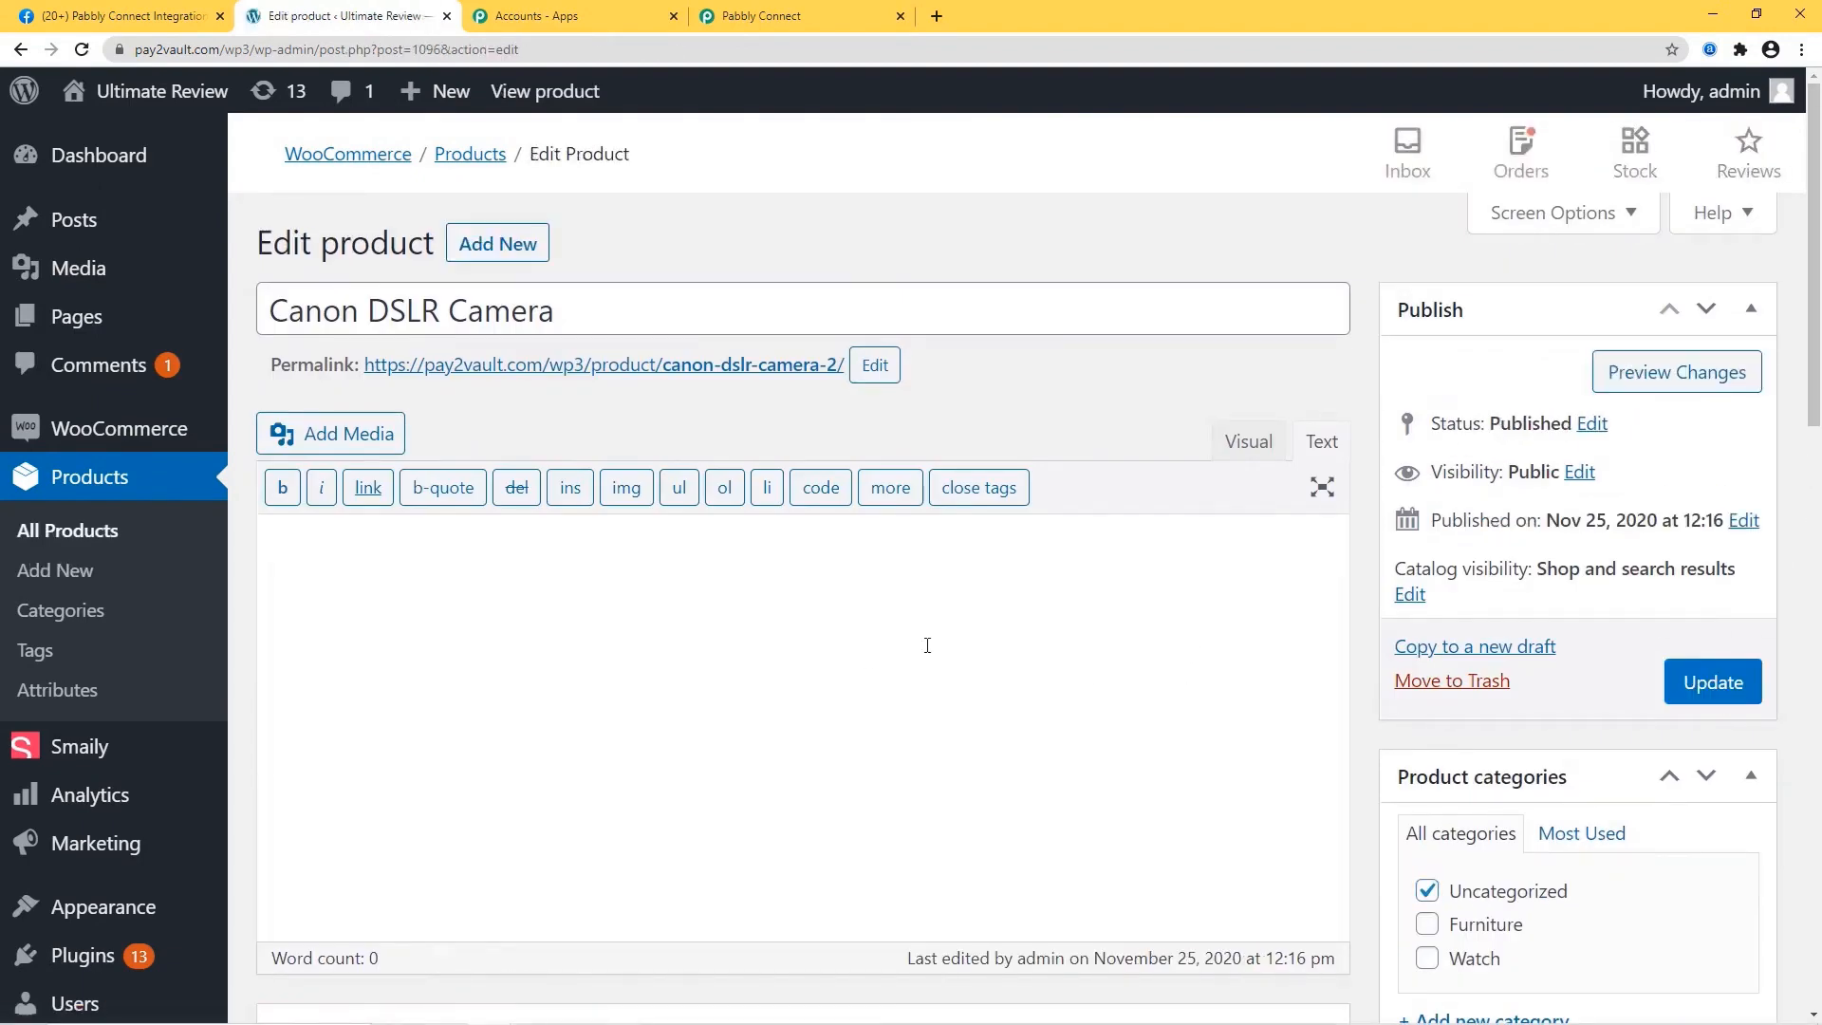
right_click(669, 368)
click(718, 377)
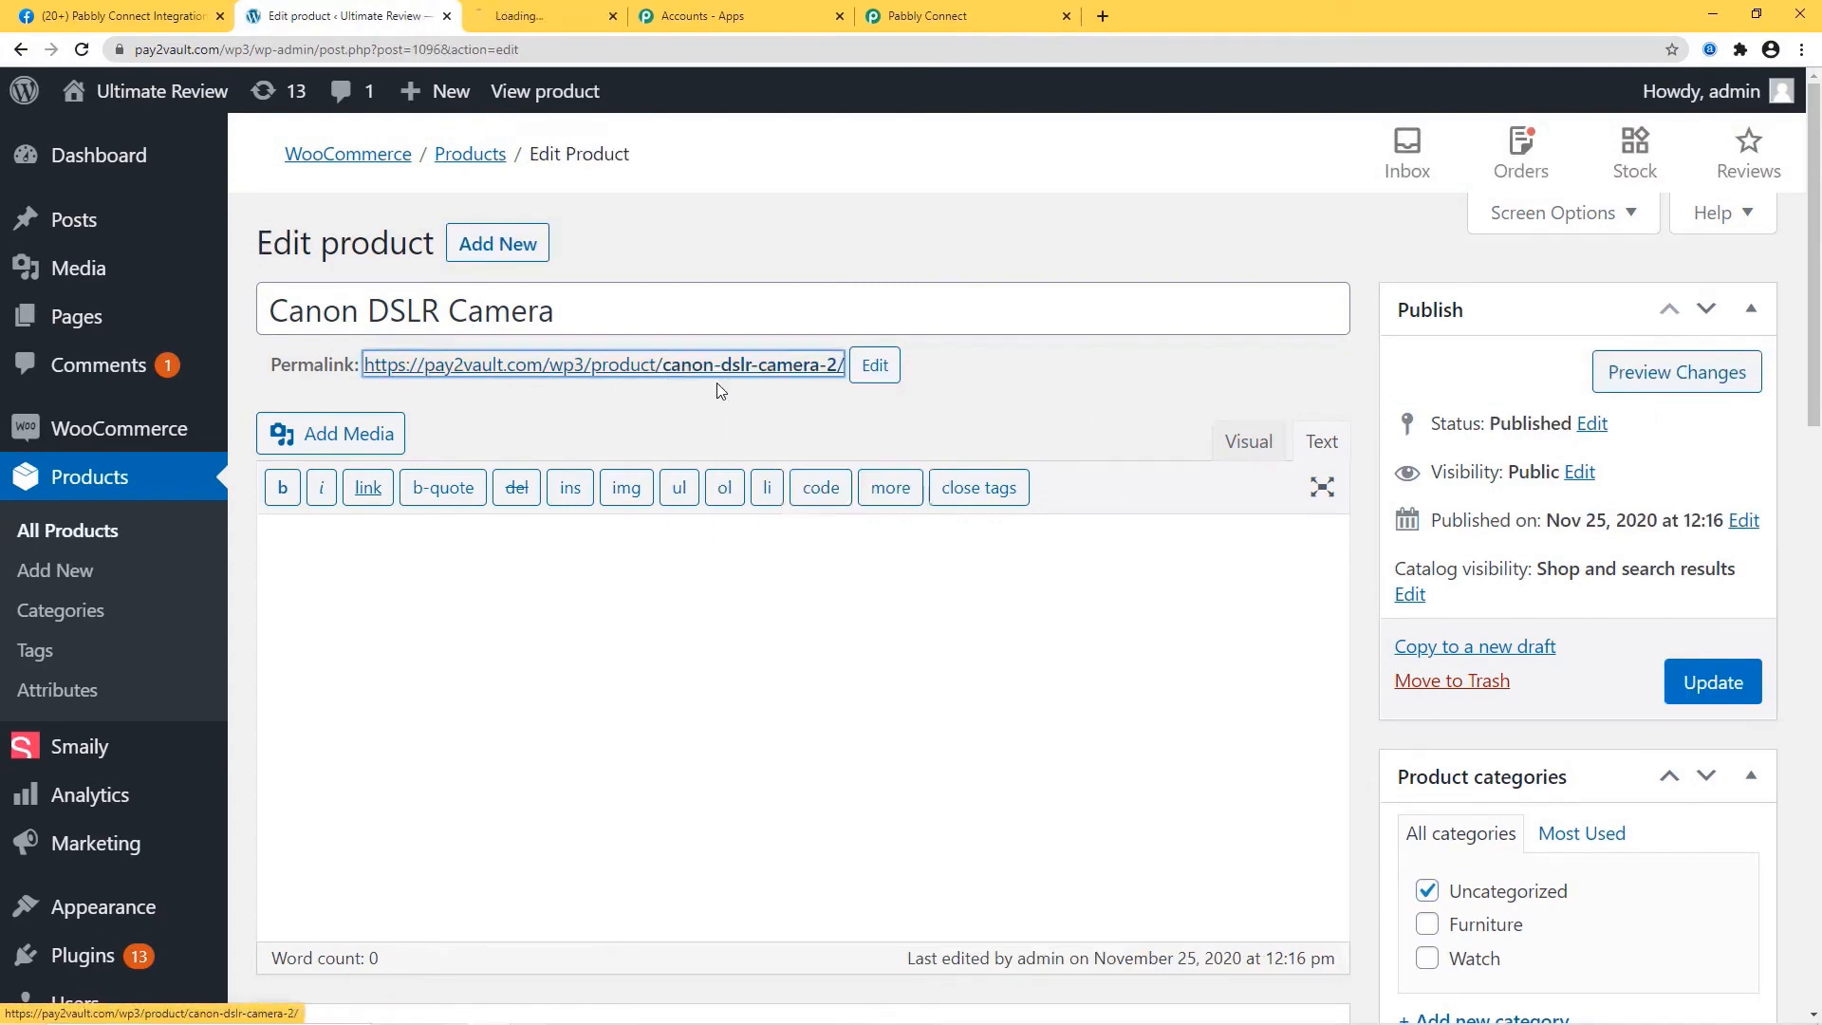
click(555, 16)
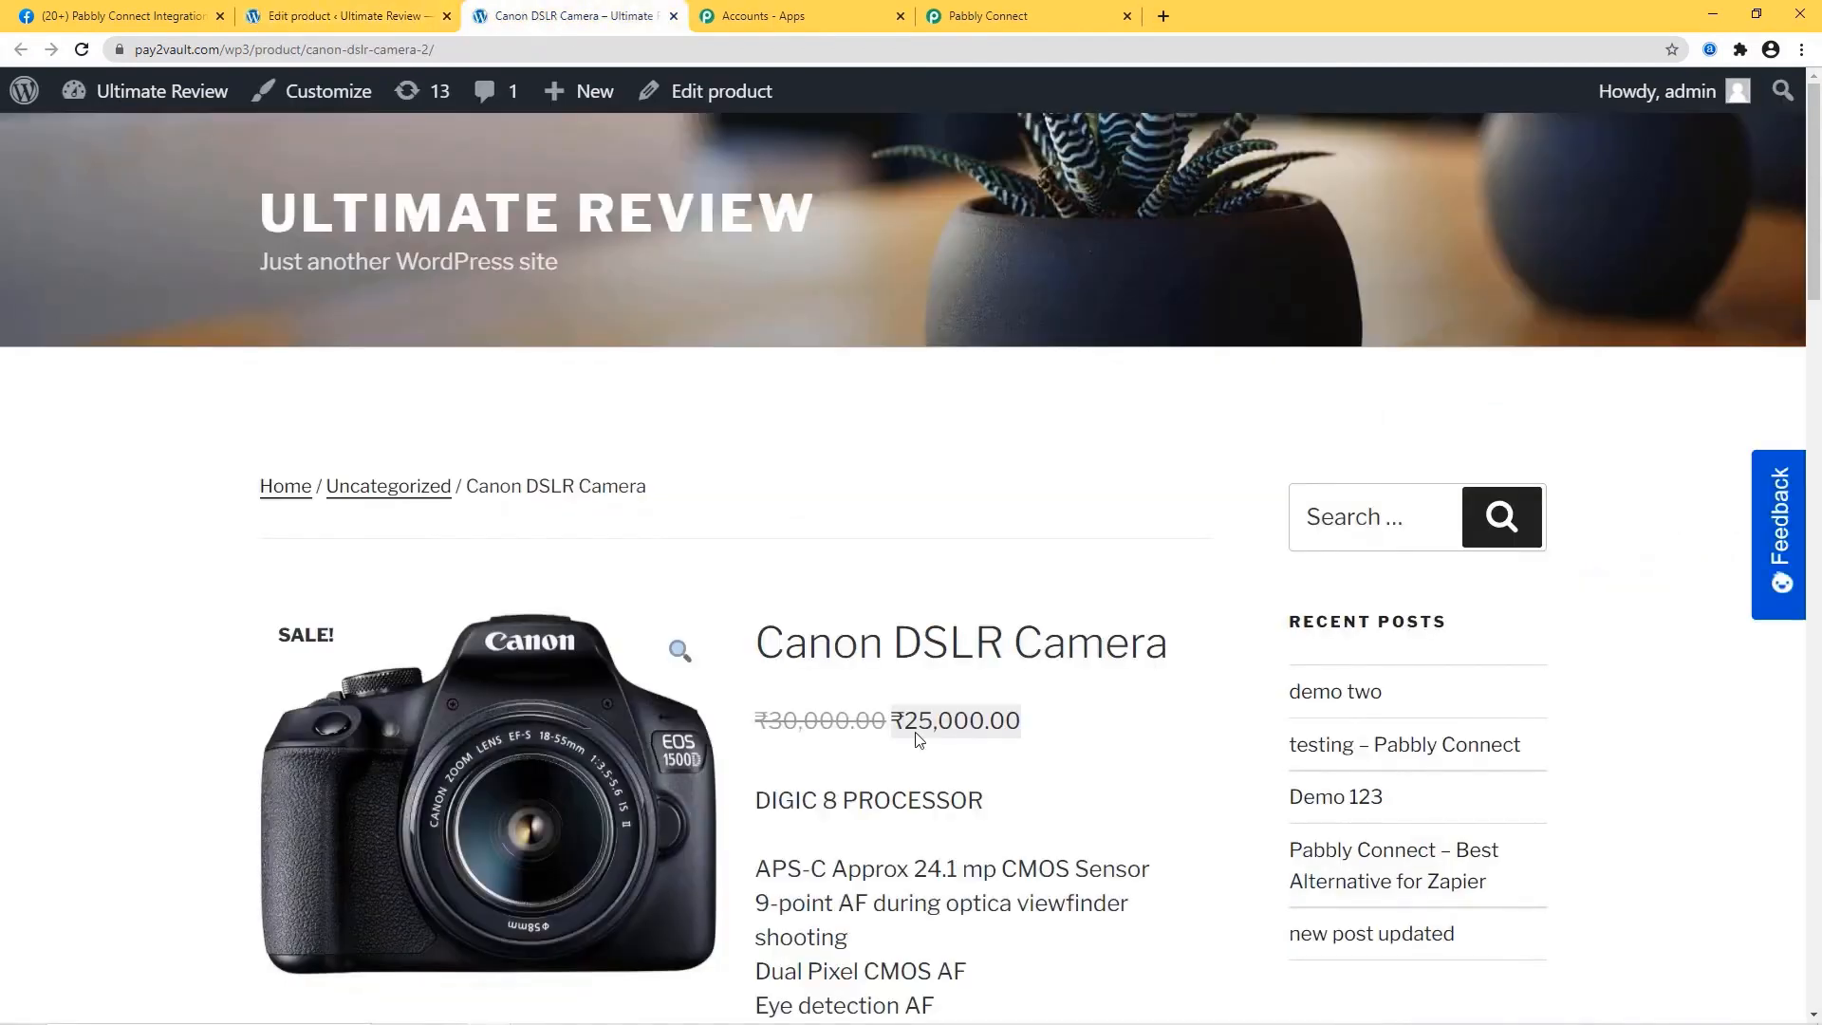
click(494, 540)
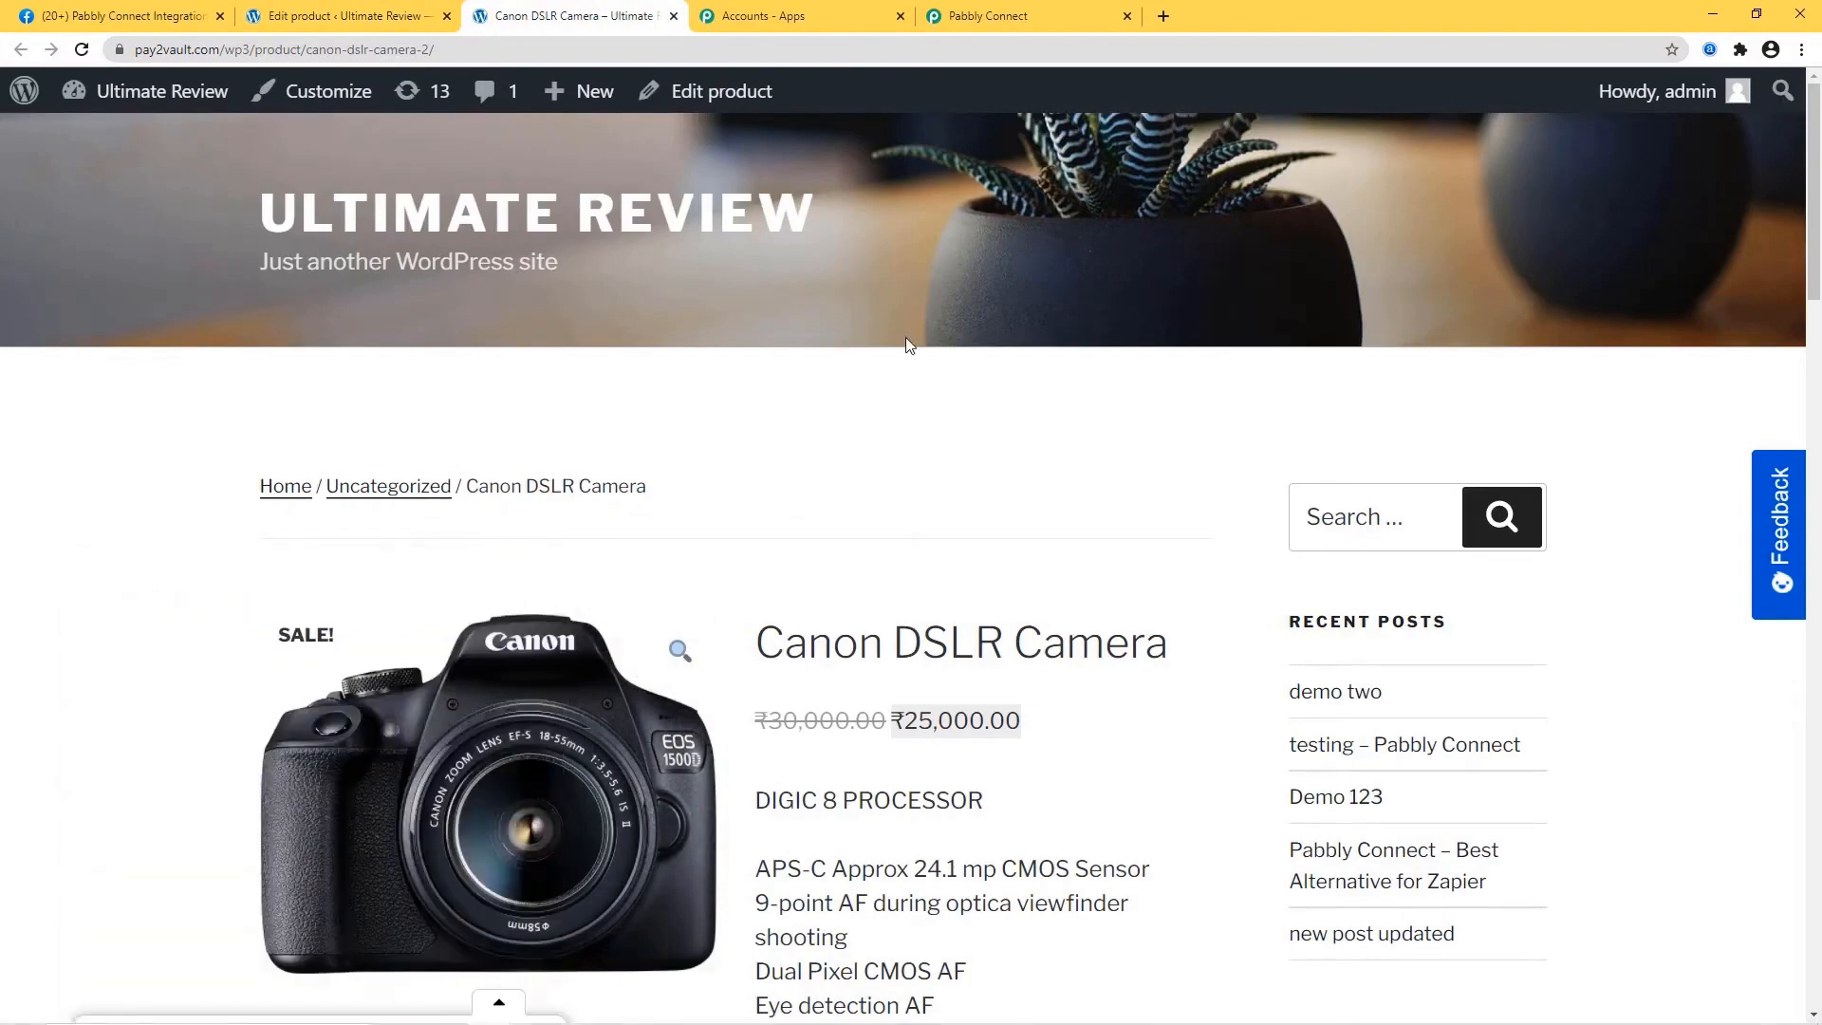
Review the captured Canon DSLR Camera data (price 25000, regular 30000) and save the trigger.
click(1033, 17)
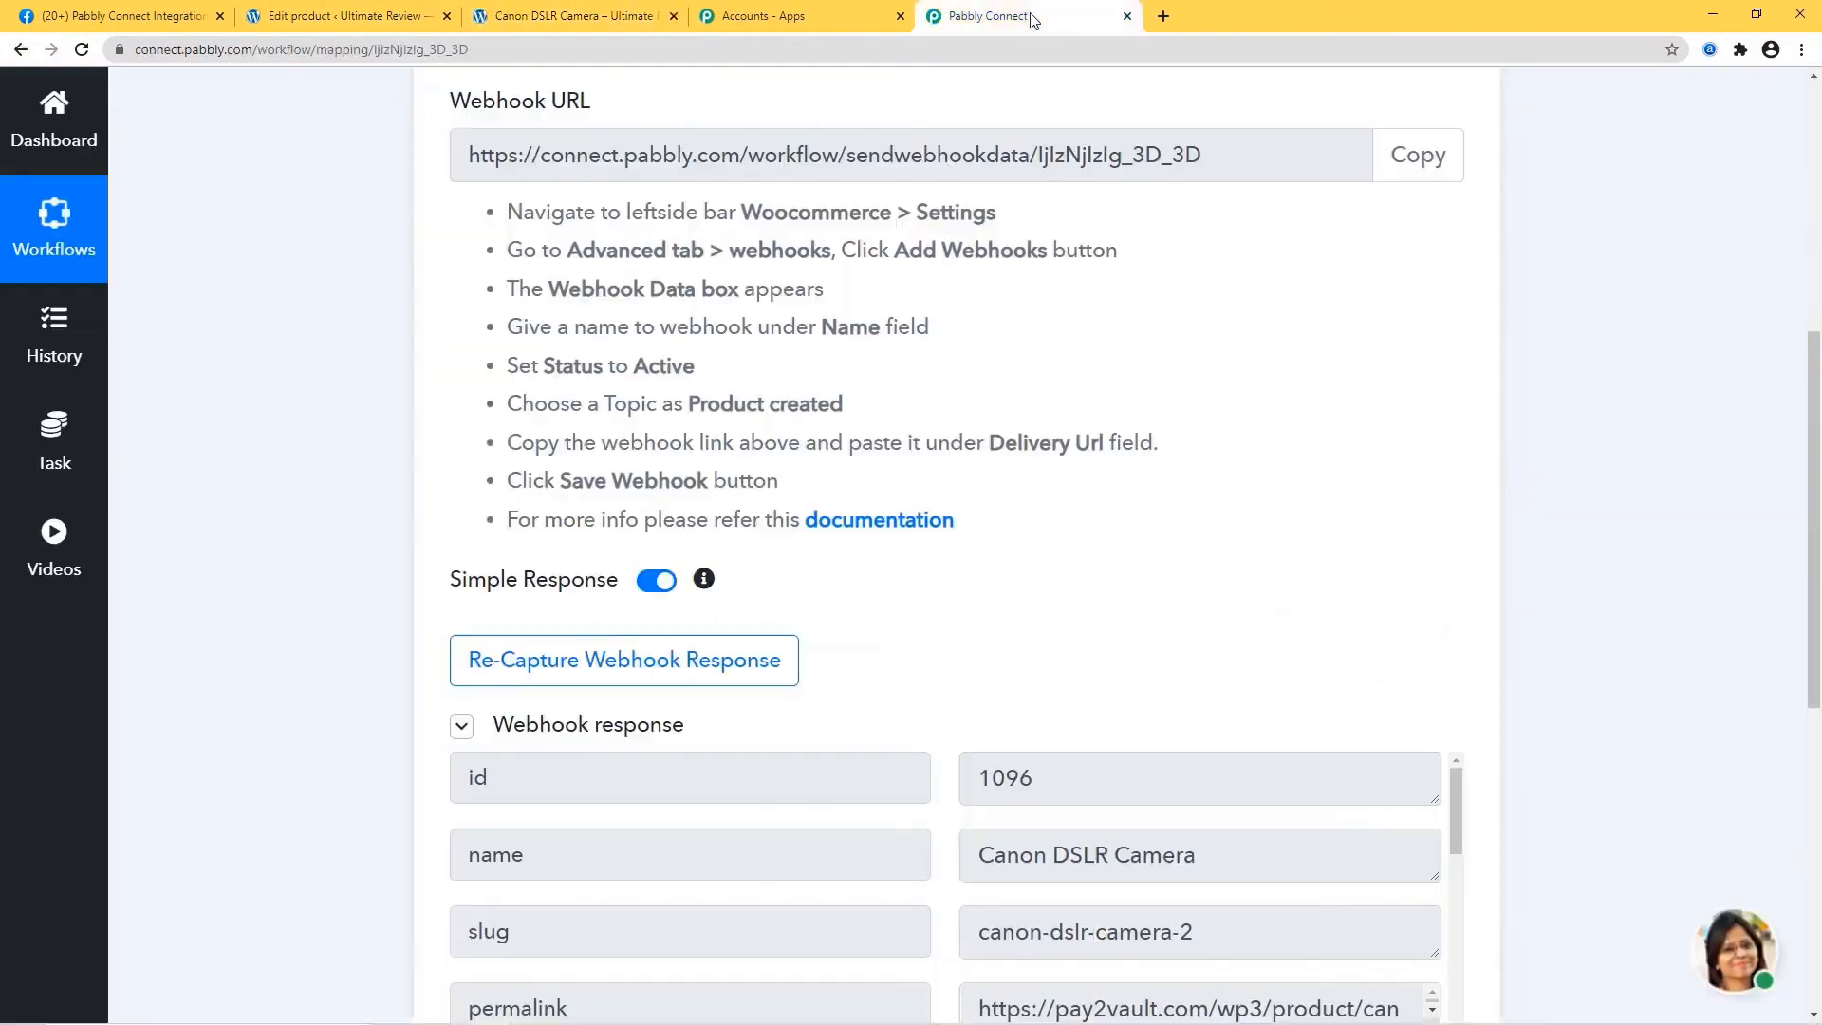
scroll(1646, 541, down, 4)
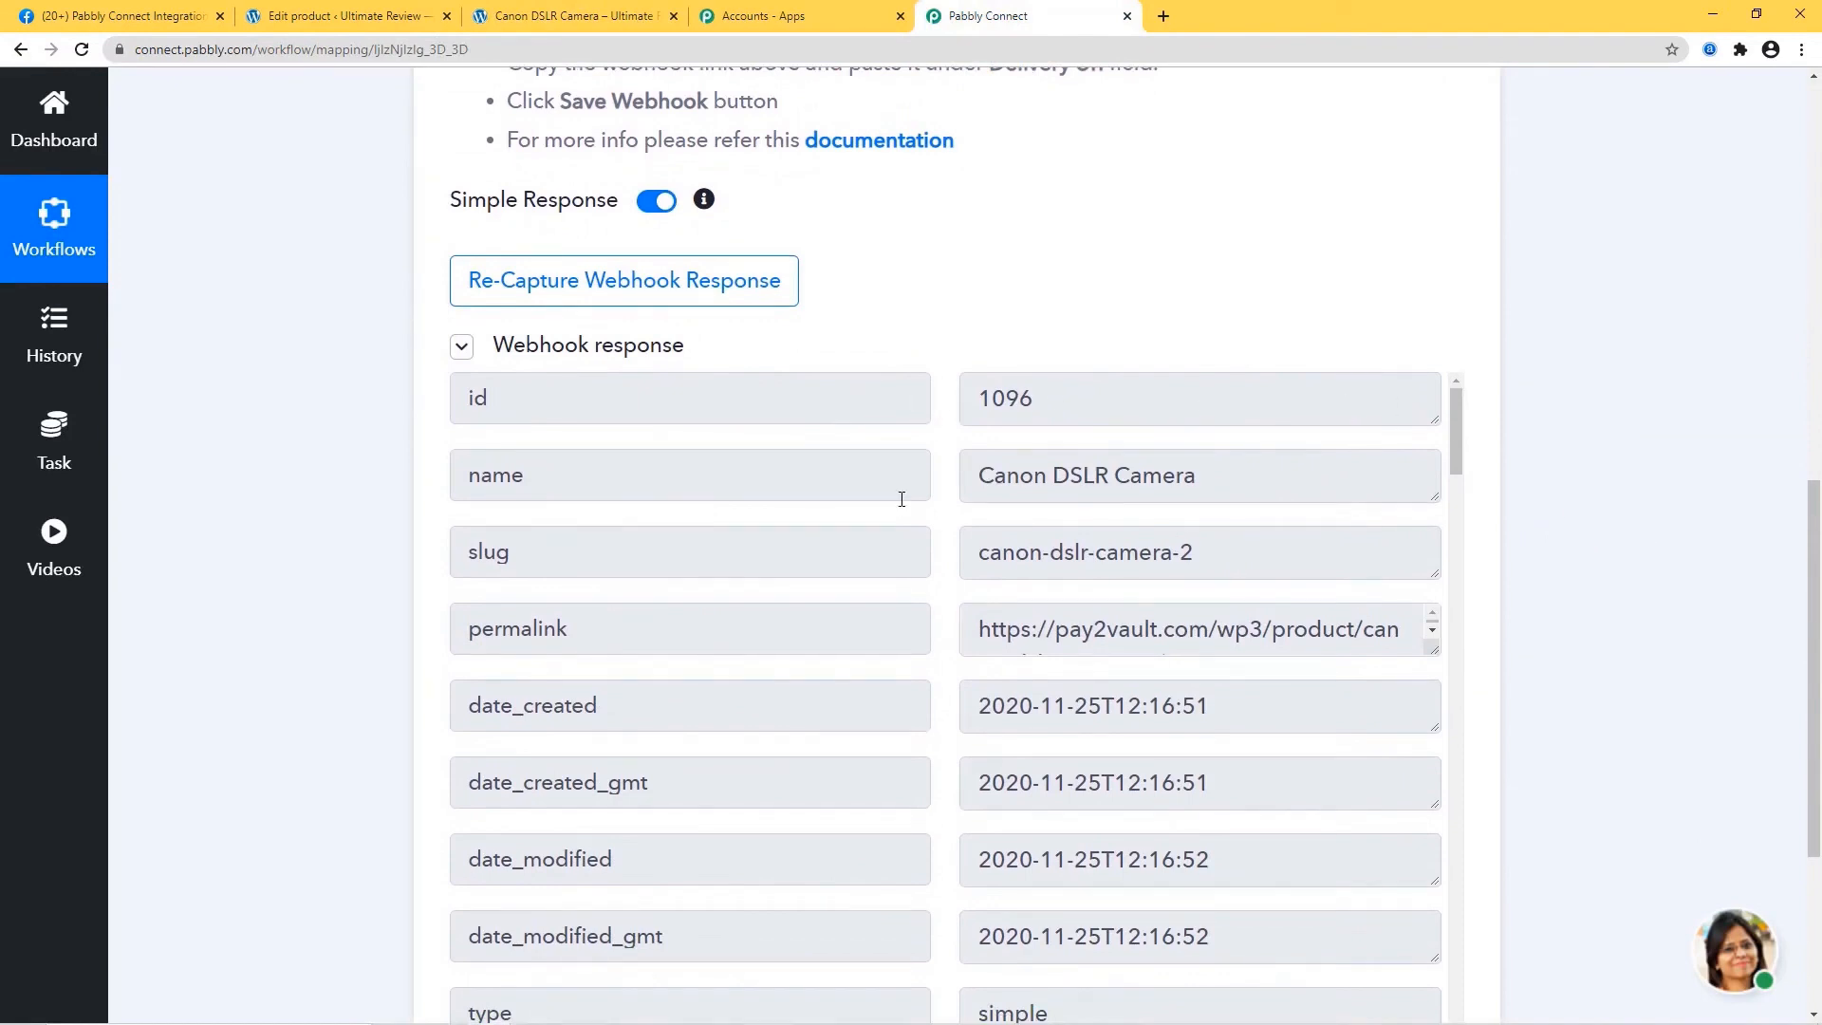
scroll(1143, 694, down, 7)
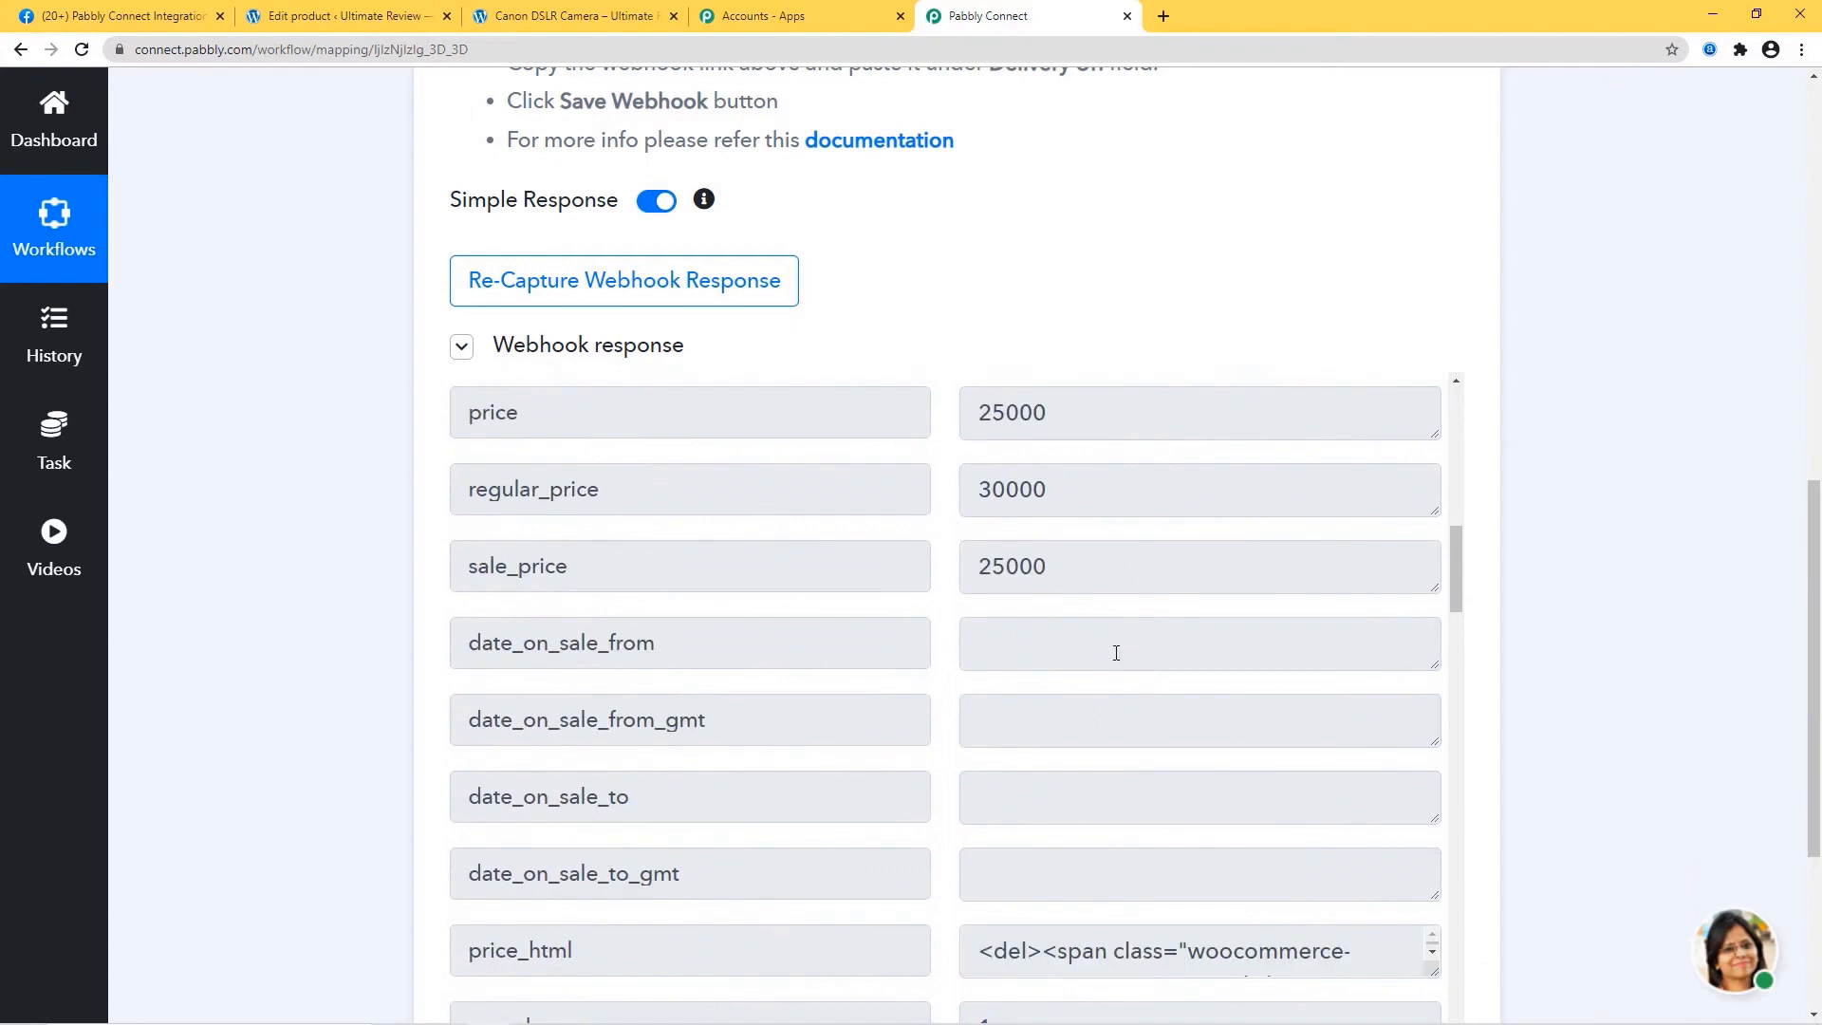
scroll(1124, 598, up, 1)
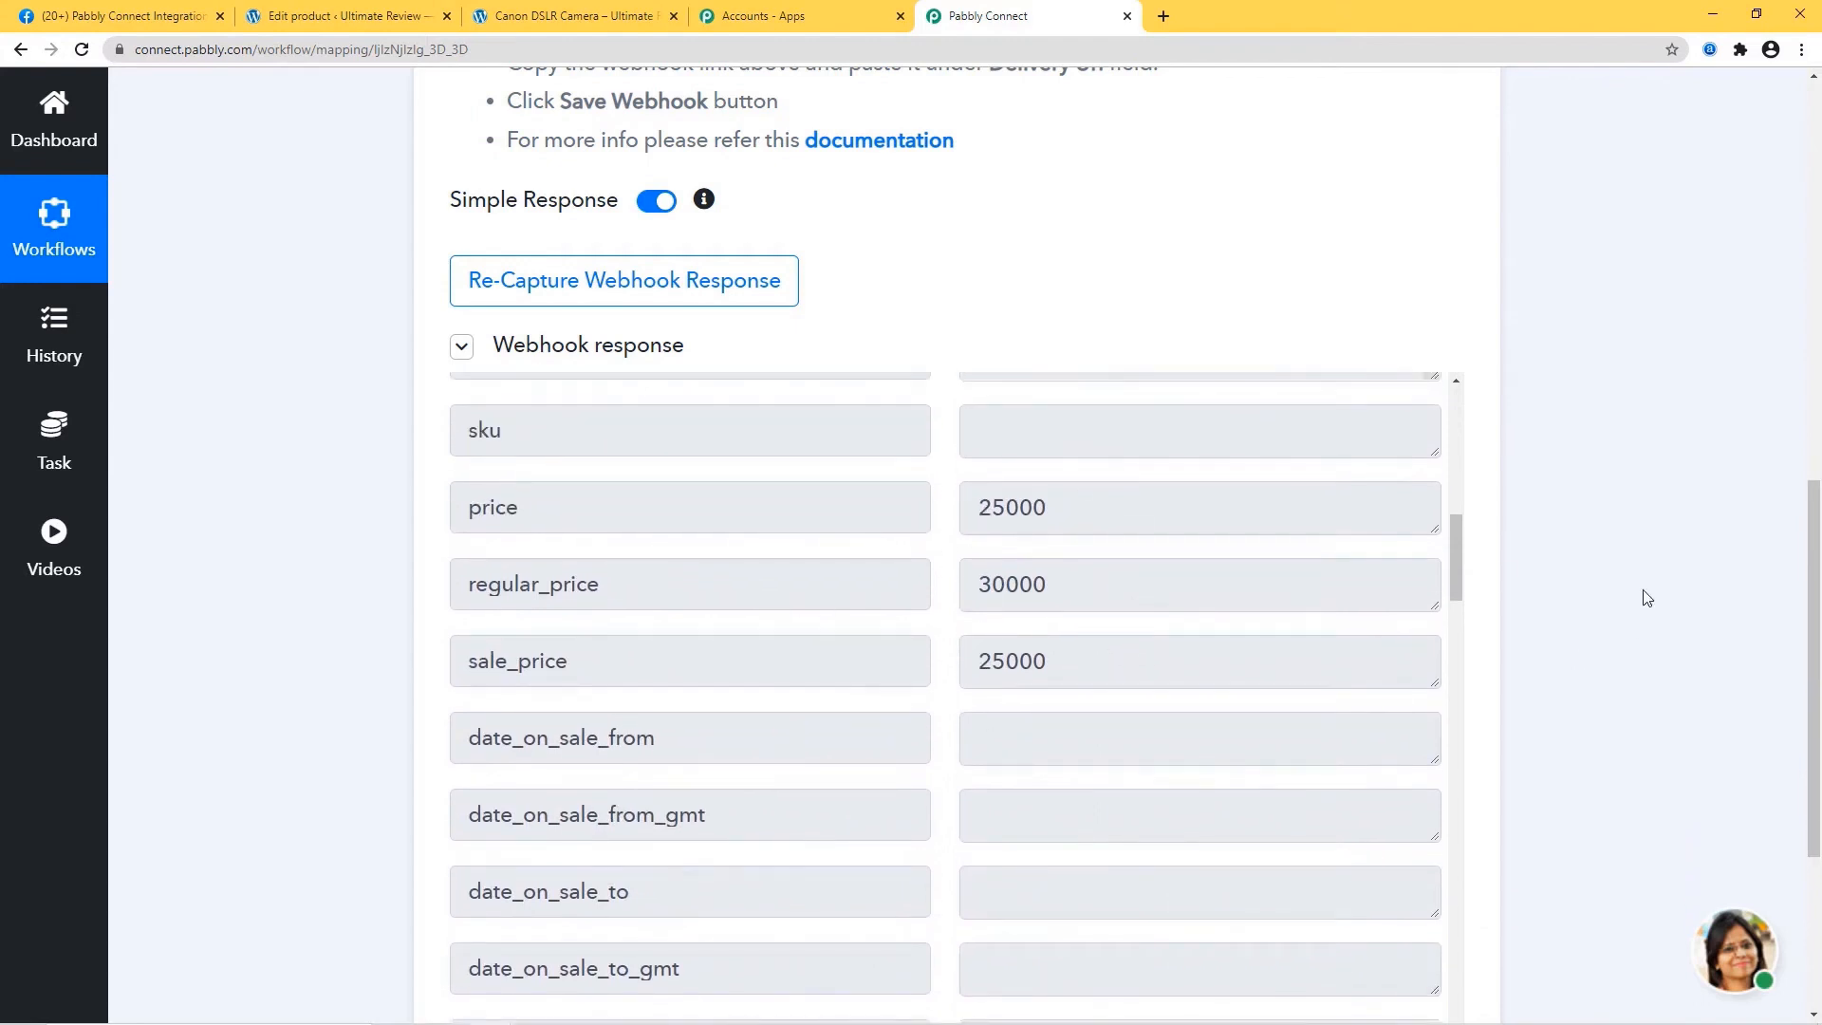
scroll(1585, 594, down, 3)
click(495, 842)
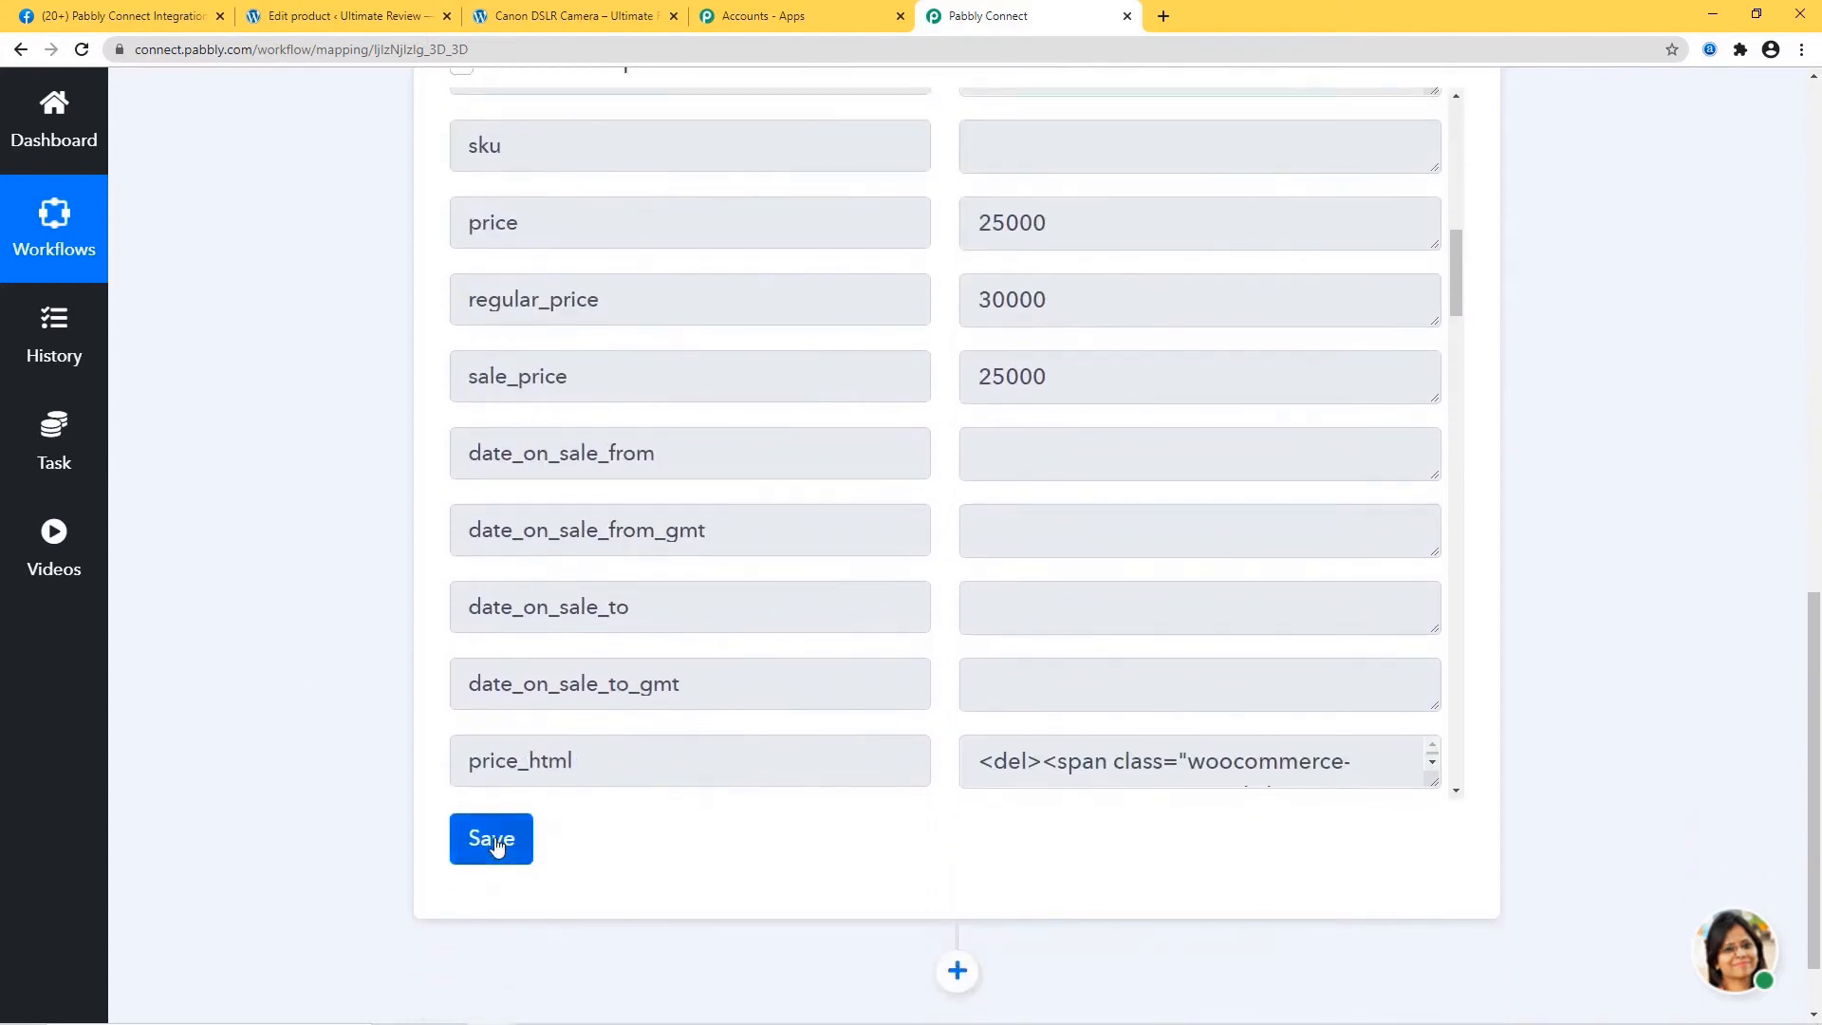
click(933, 719)
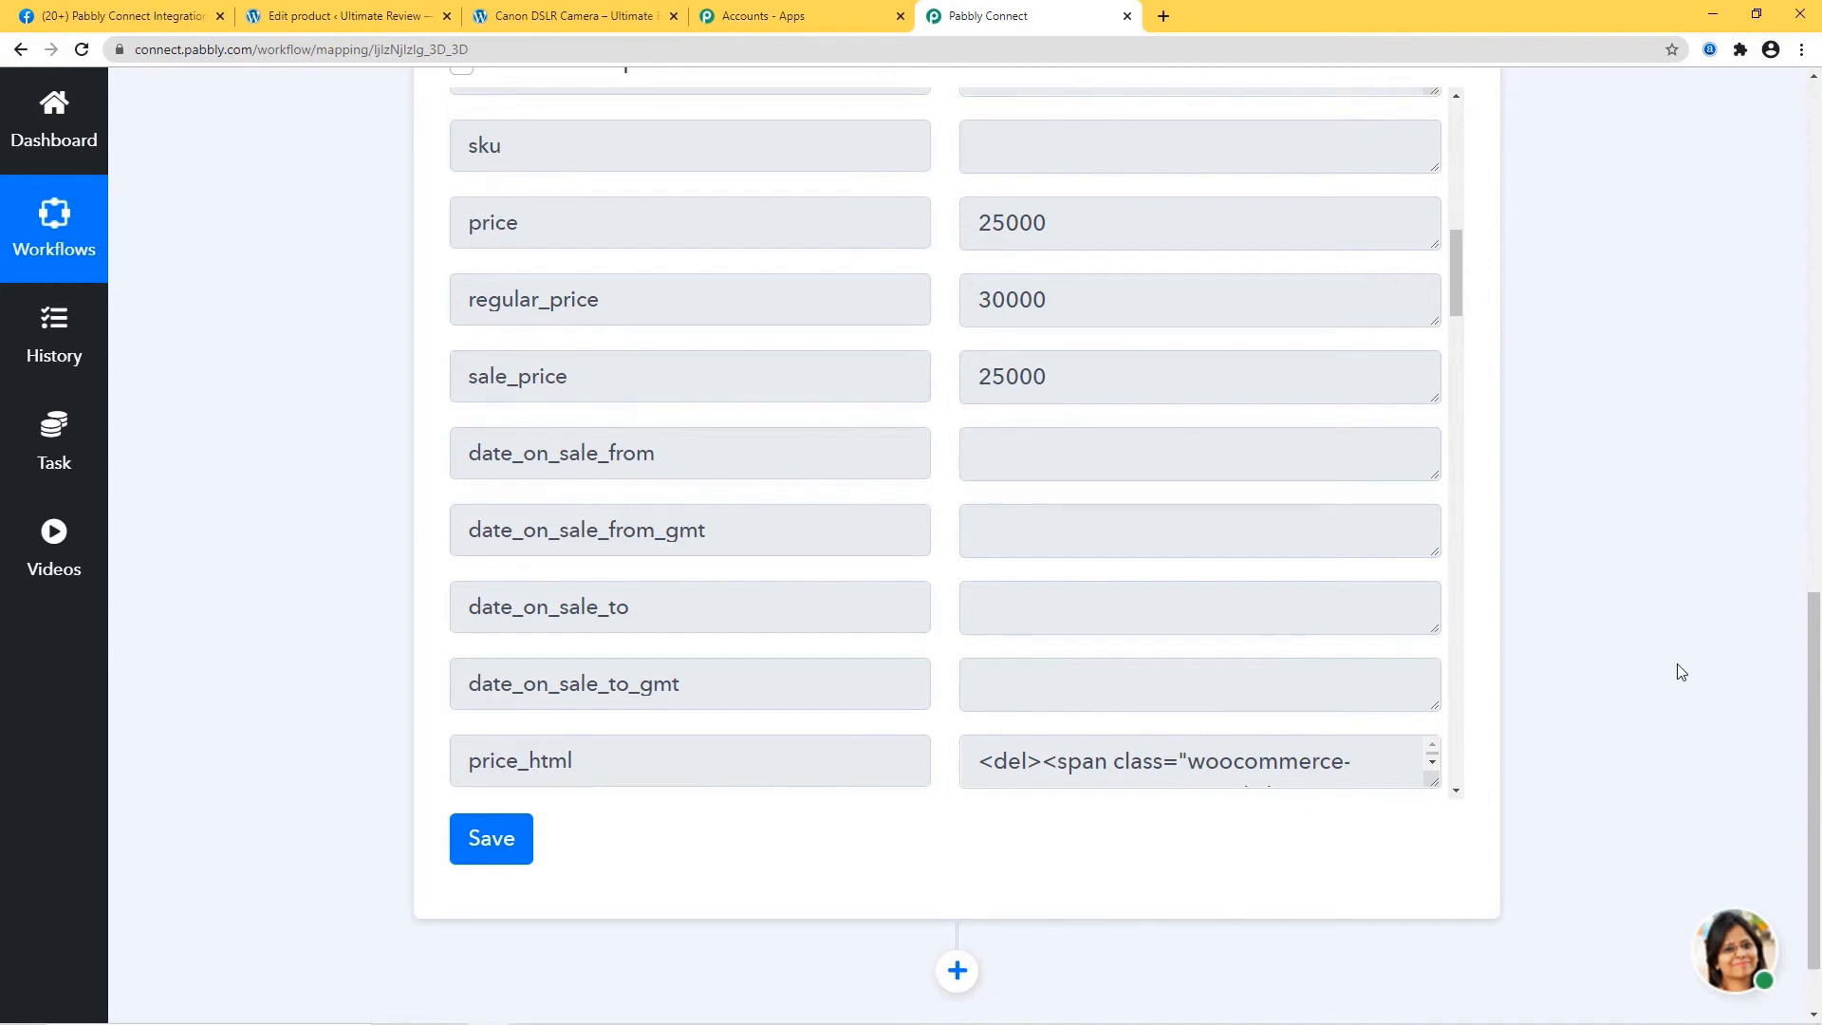
scroll(1681, 671, down, 1)
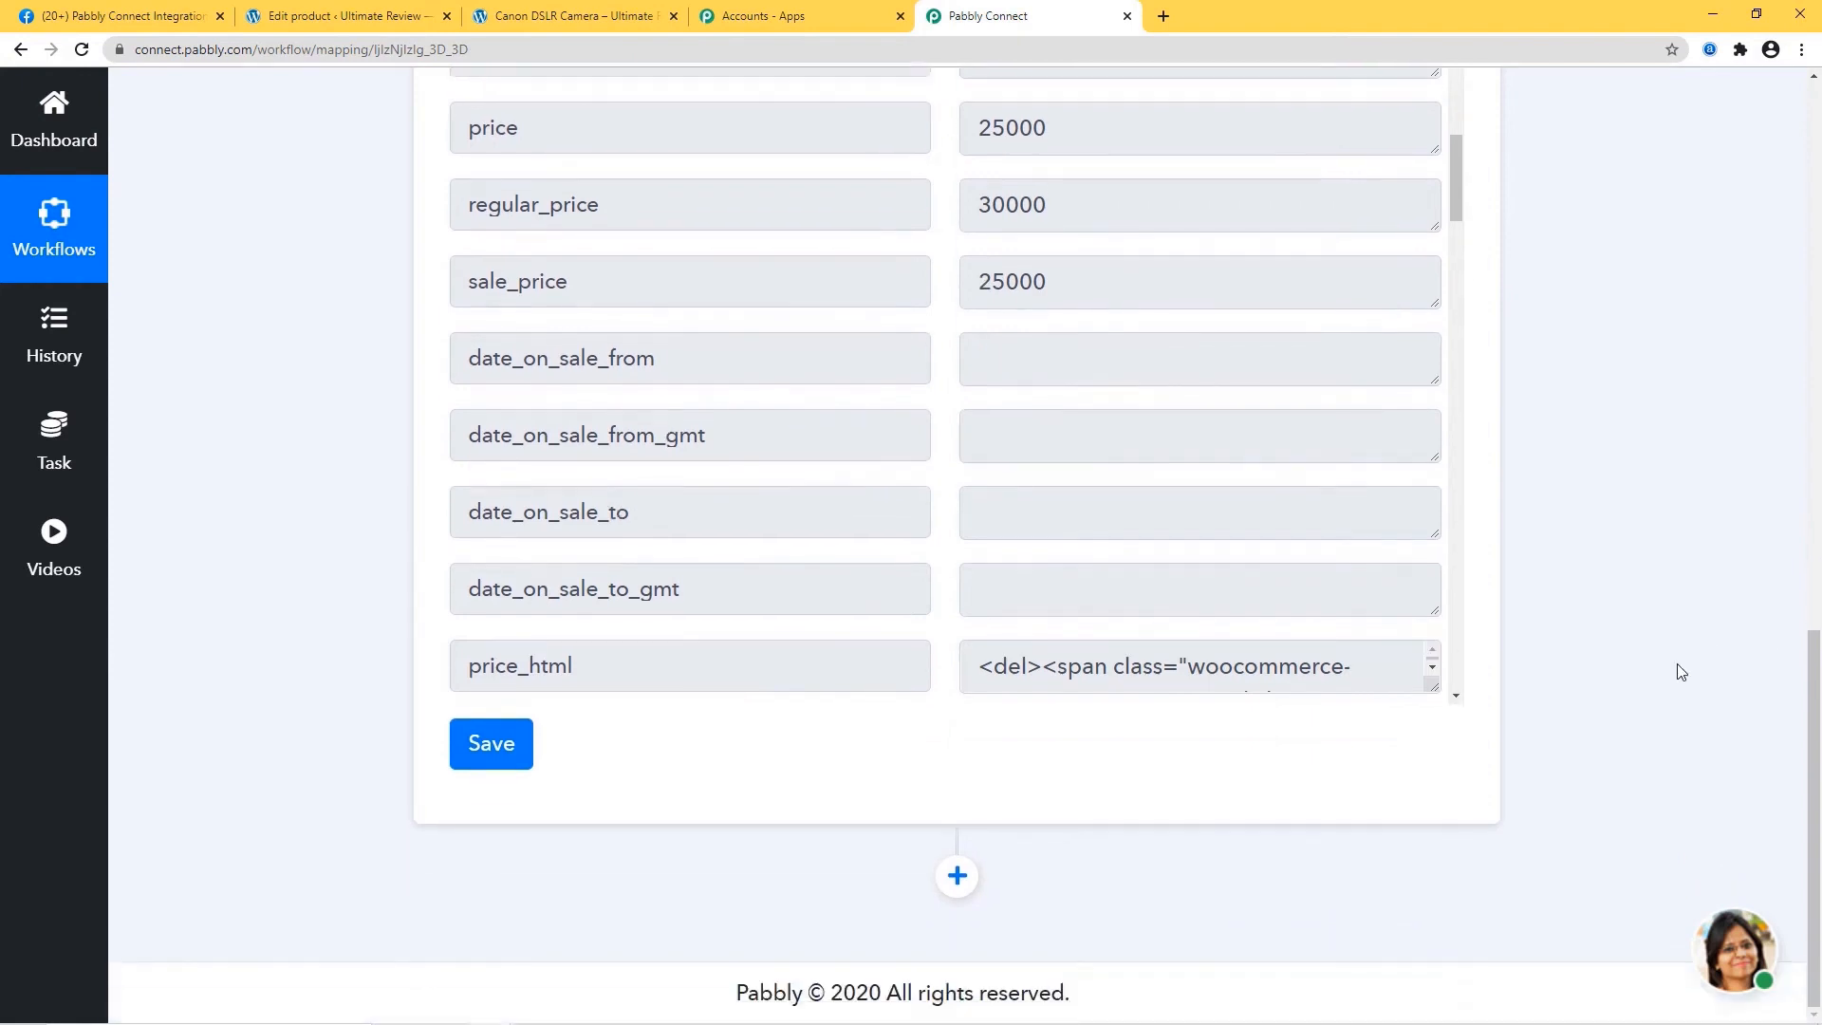
Add an action step using Facebook Pages with the Create Page Post event.
click(957, 877)
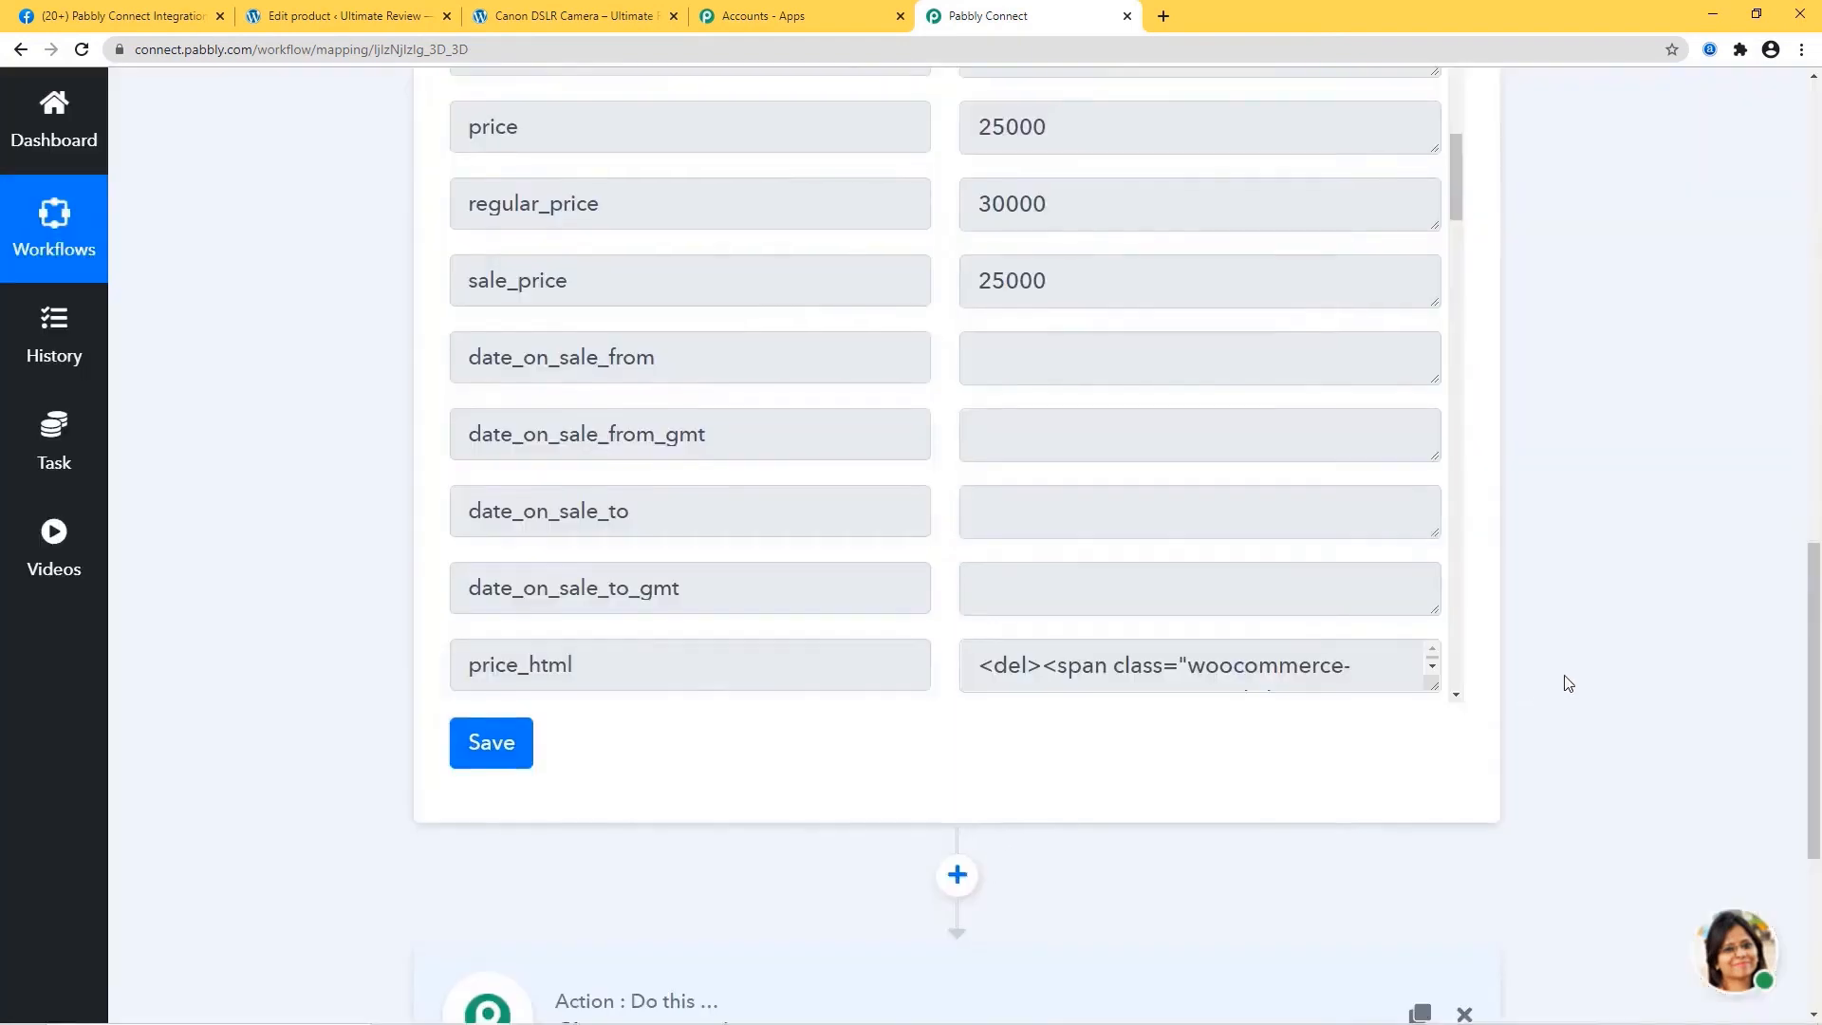
scroll(1567, 683, down, 3)
click(869, 753)
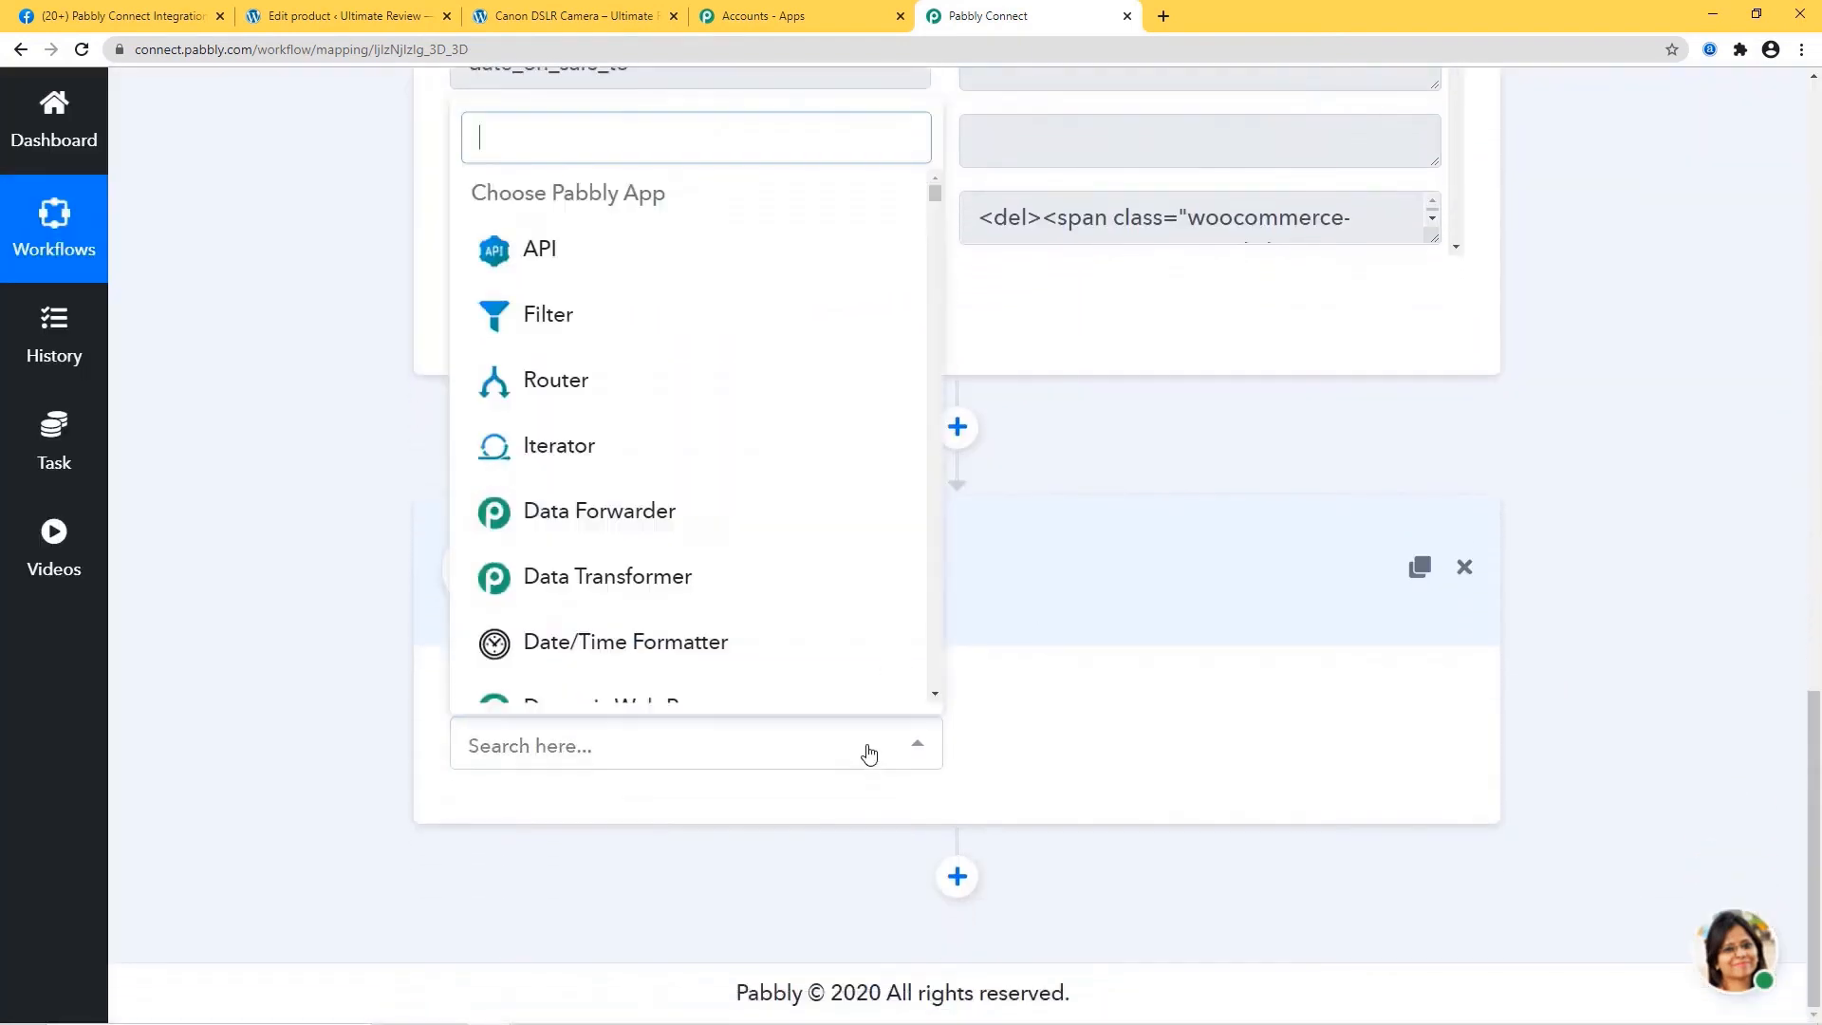
text(face)
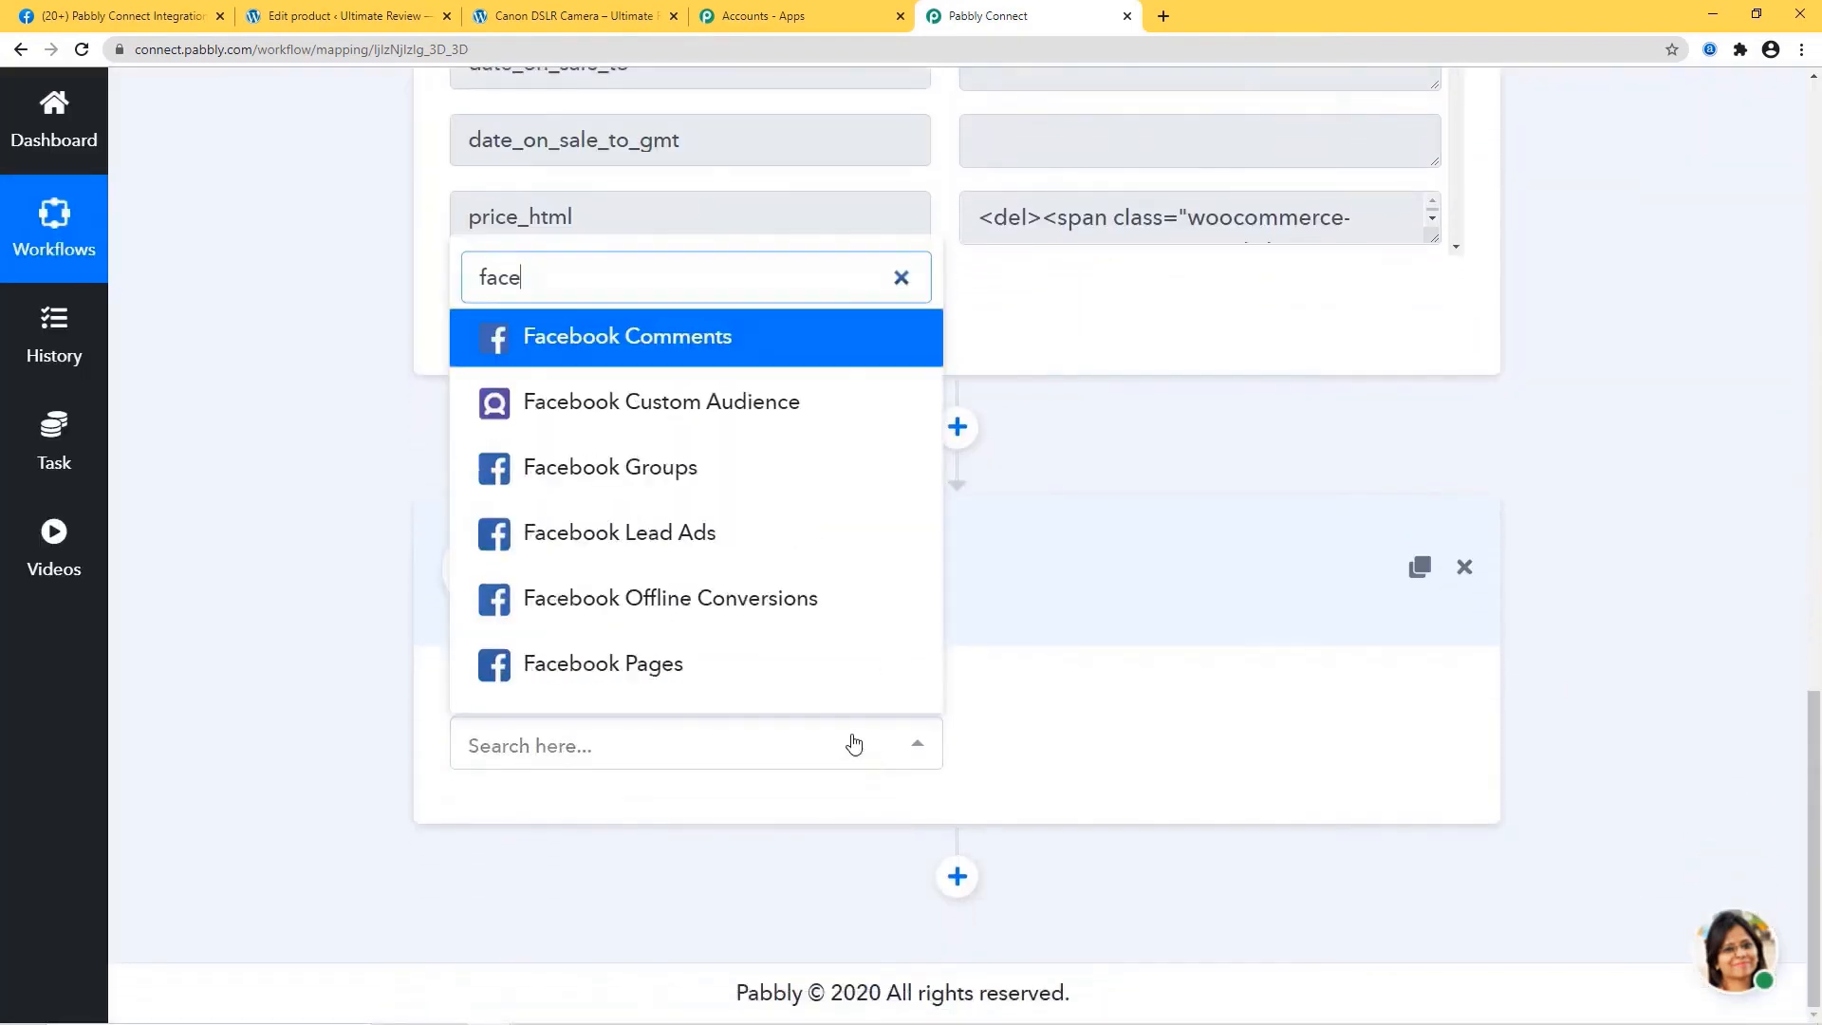
click(651, 668)
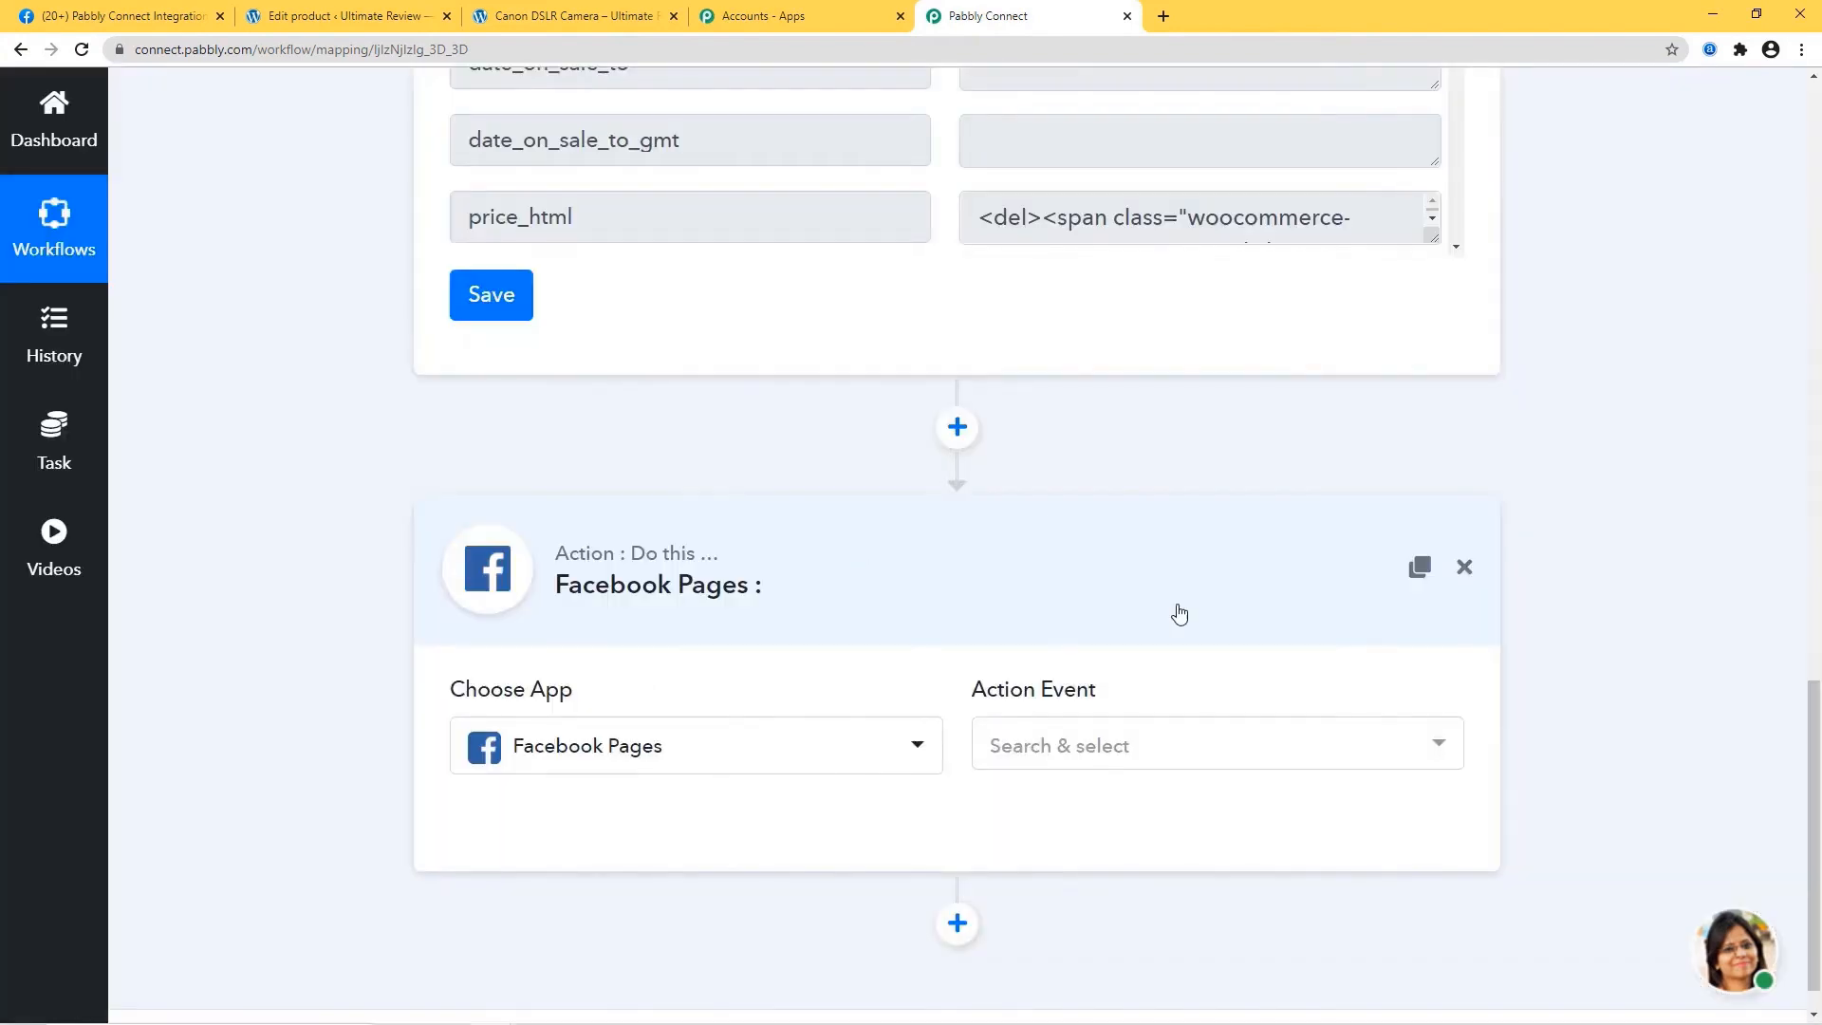
click(1160, 757)
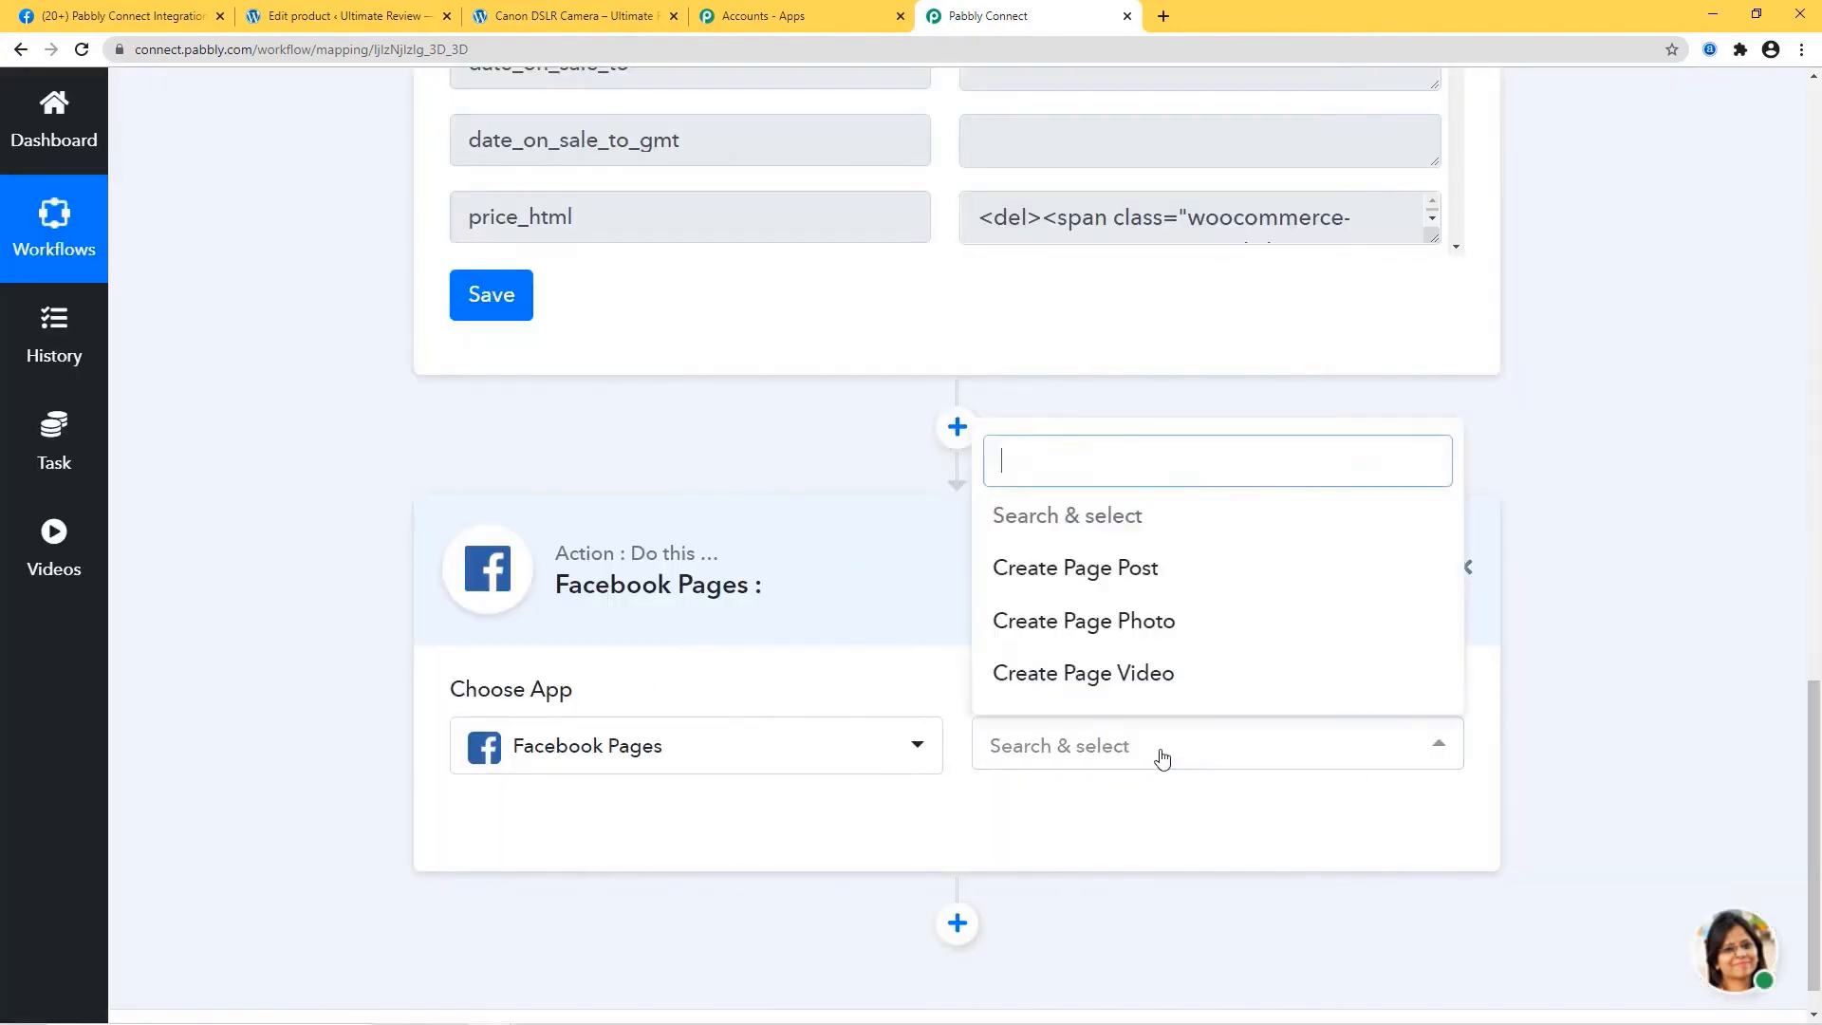
click(1134, 585)
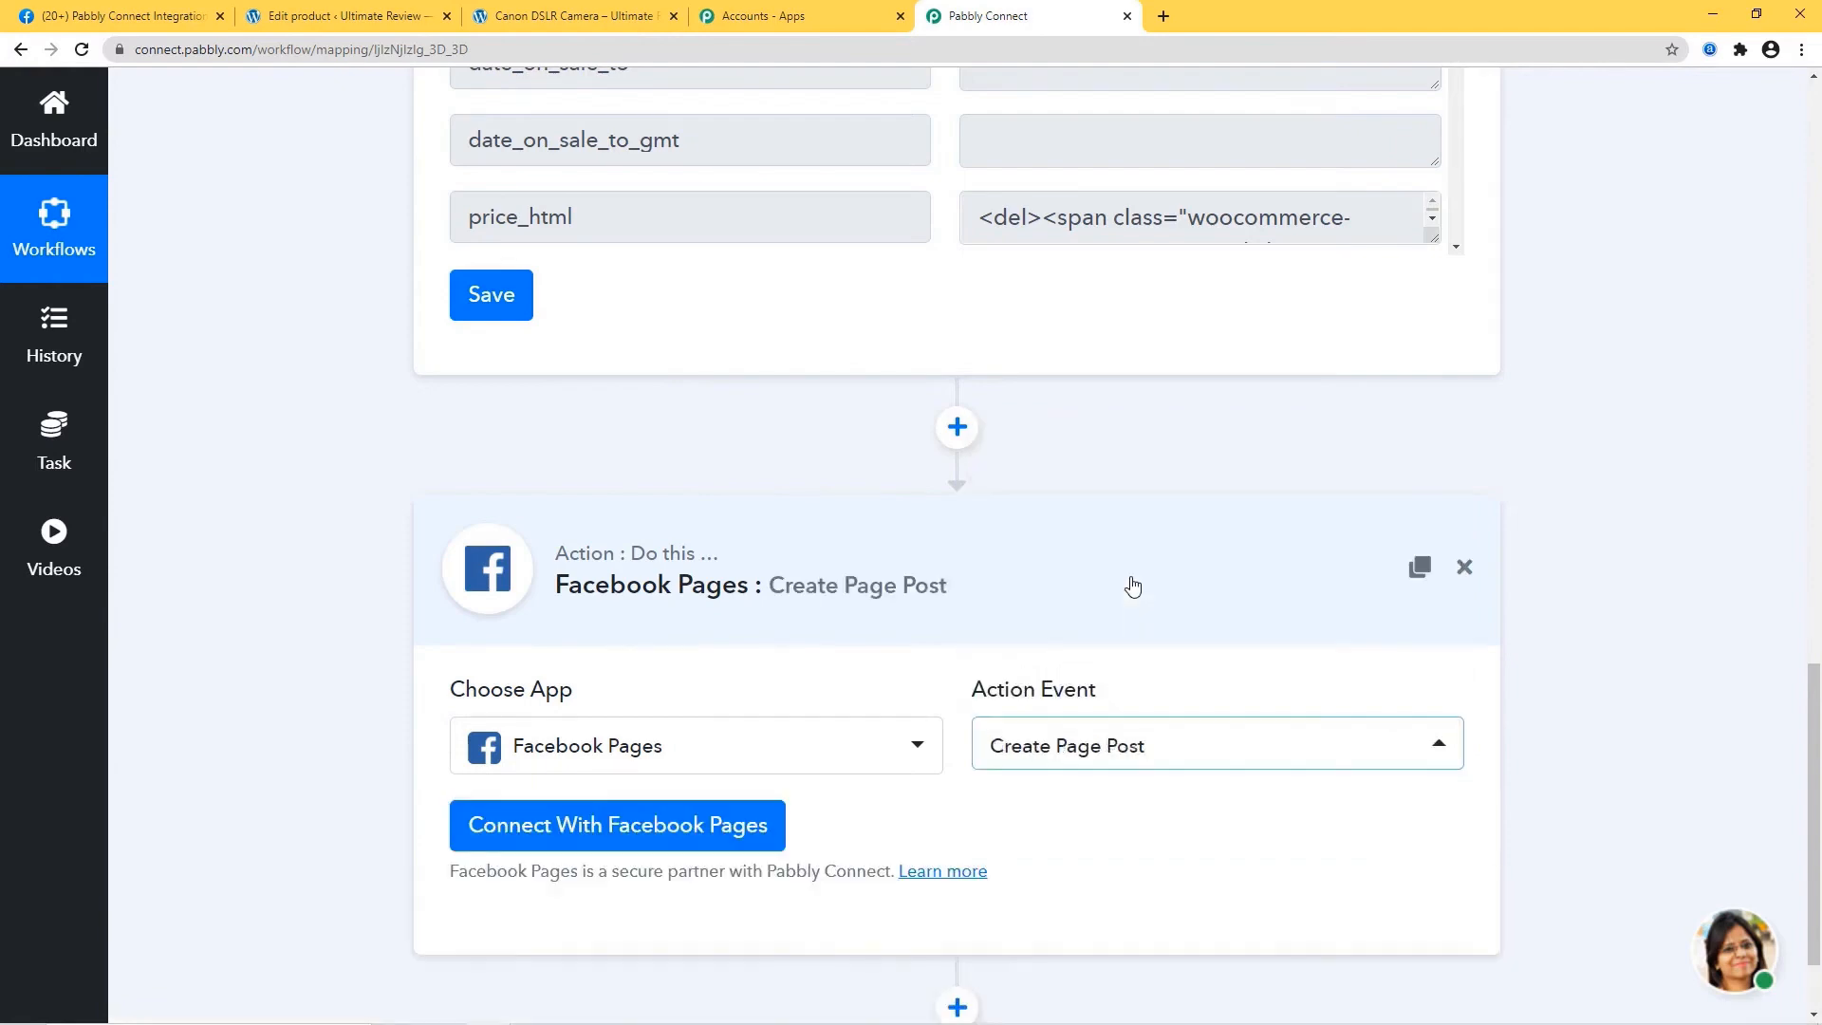
Connect Facebook Pages using New Credentials and authorize the connection.
click(628, 826)
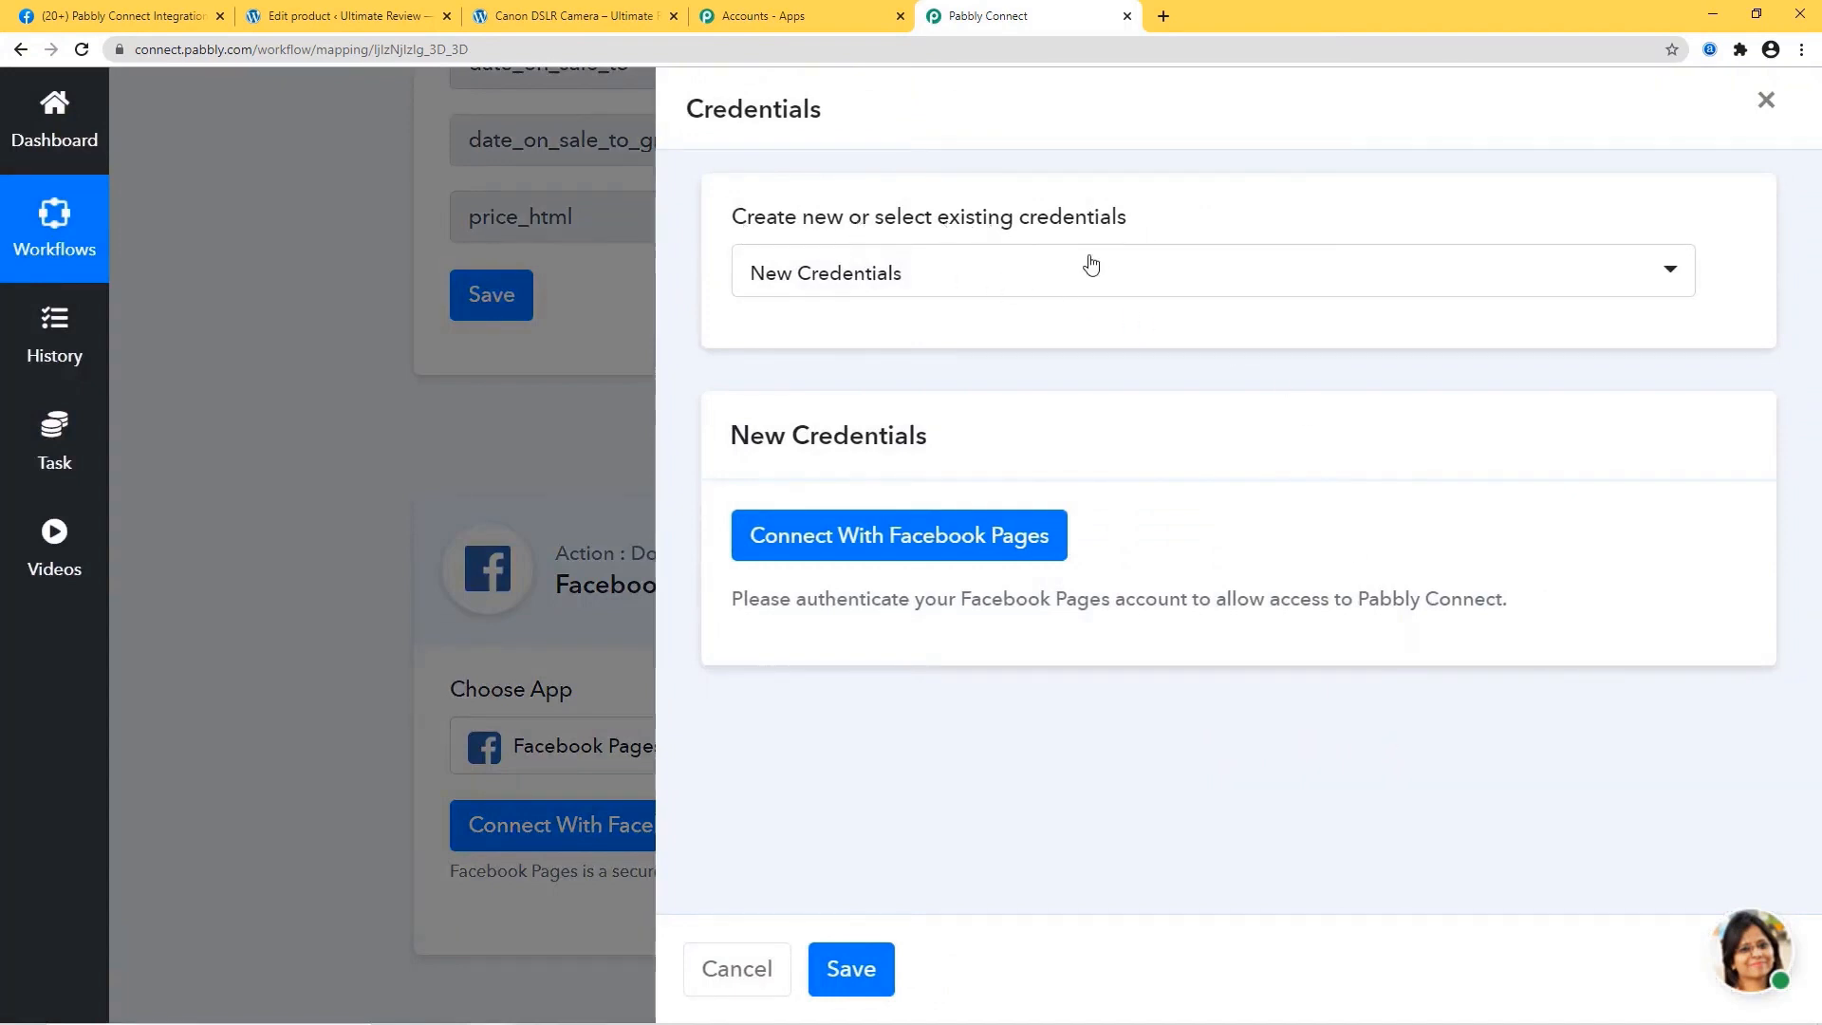
click(1076, 279)
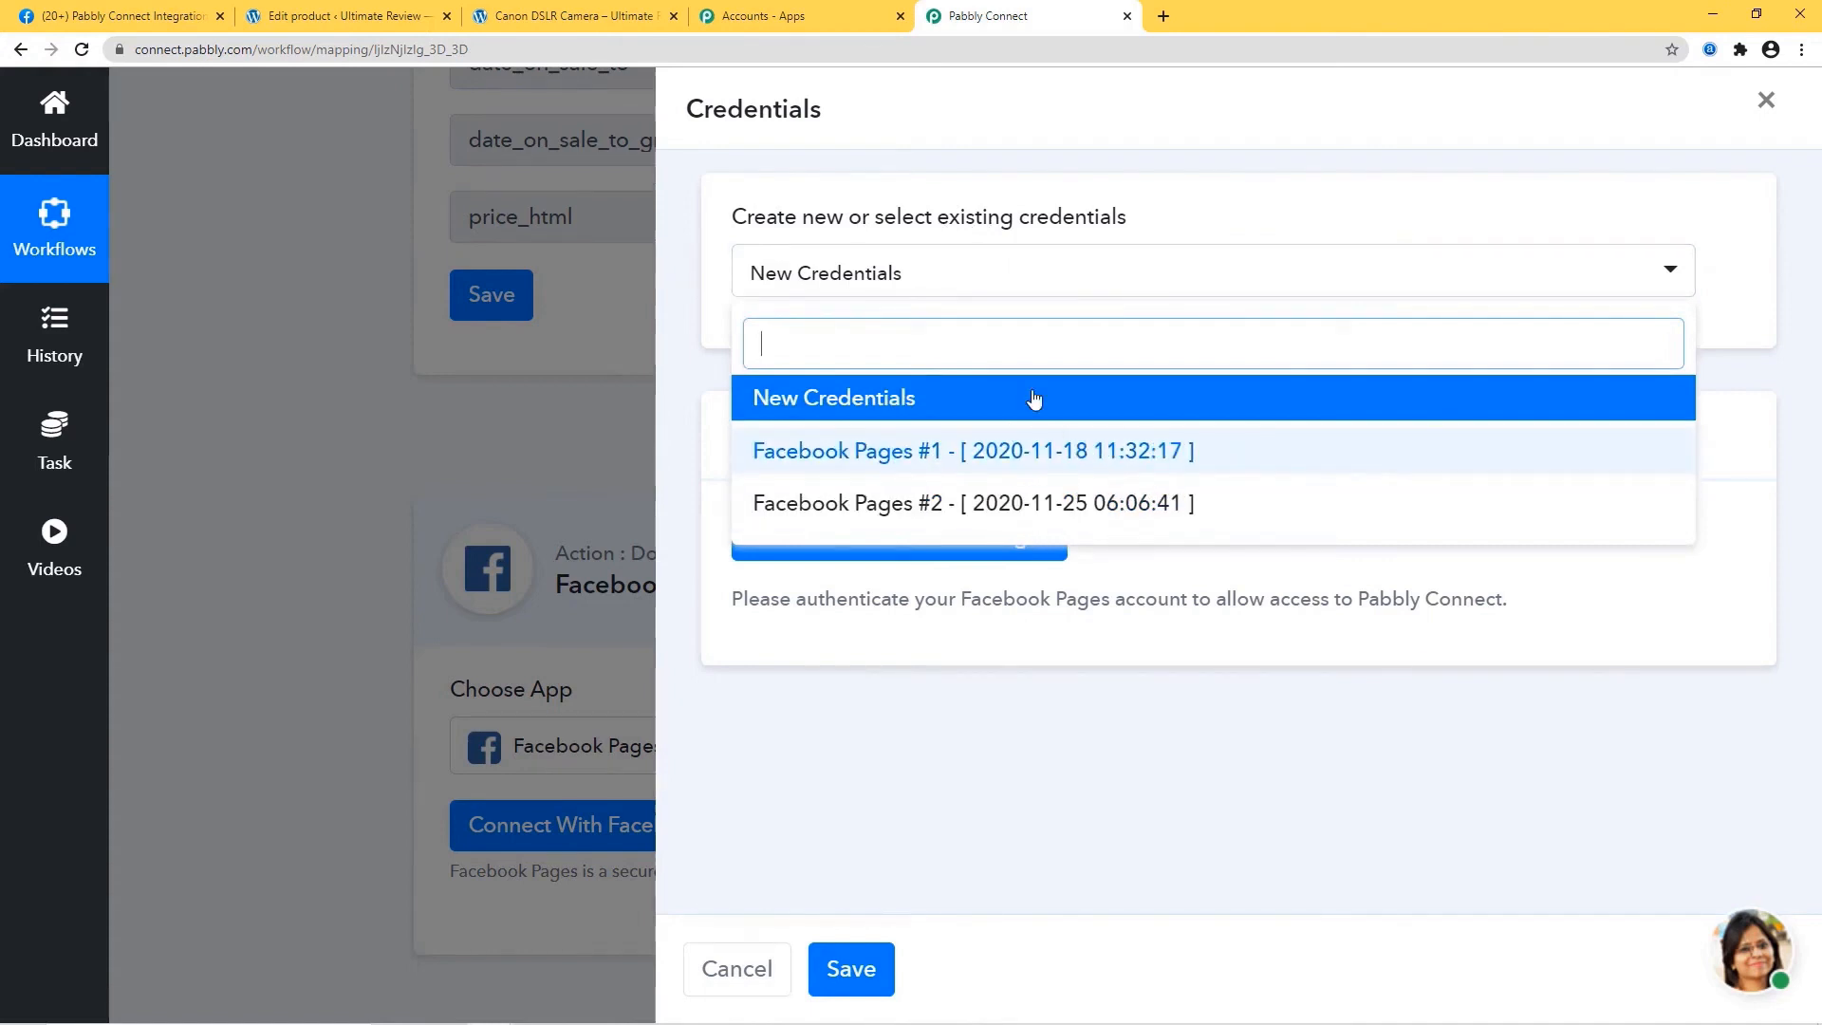
click(824, 402)
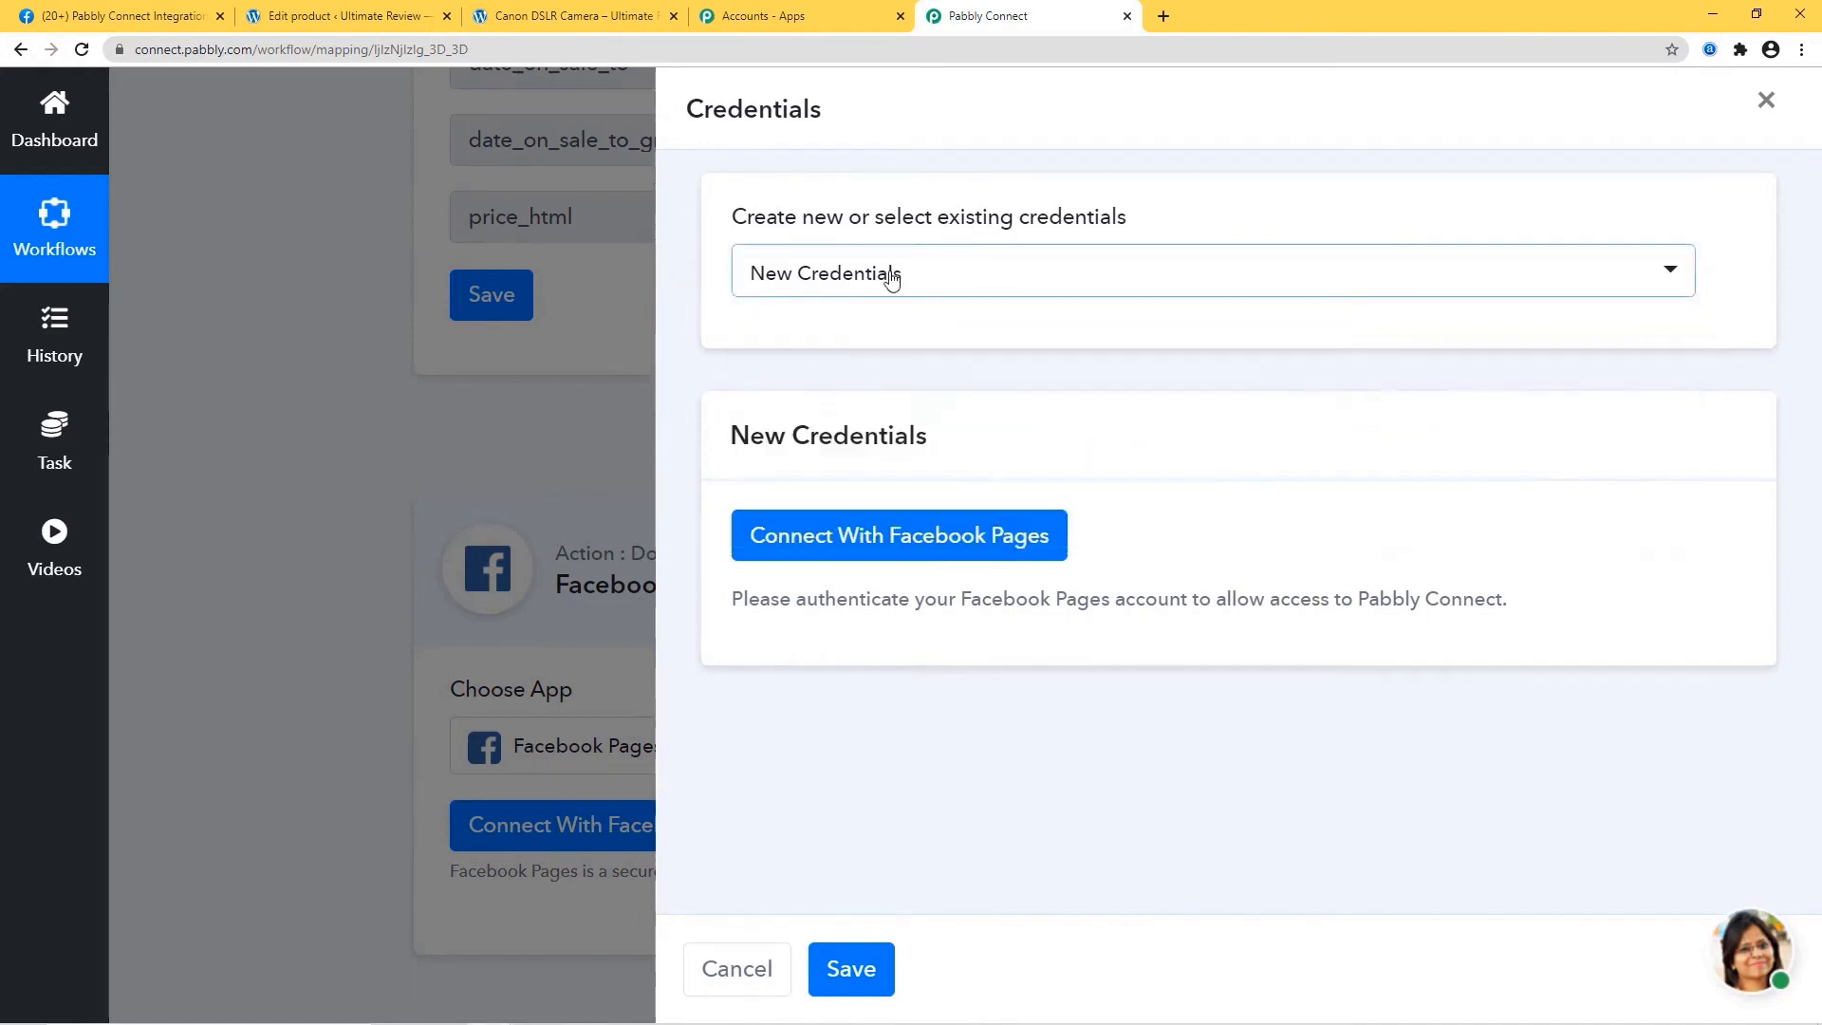
click(936, 548)
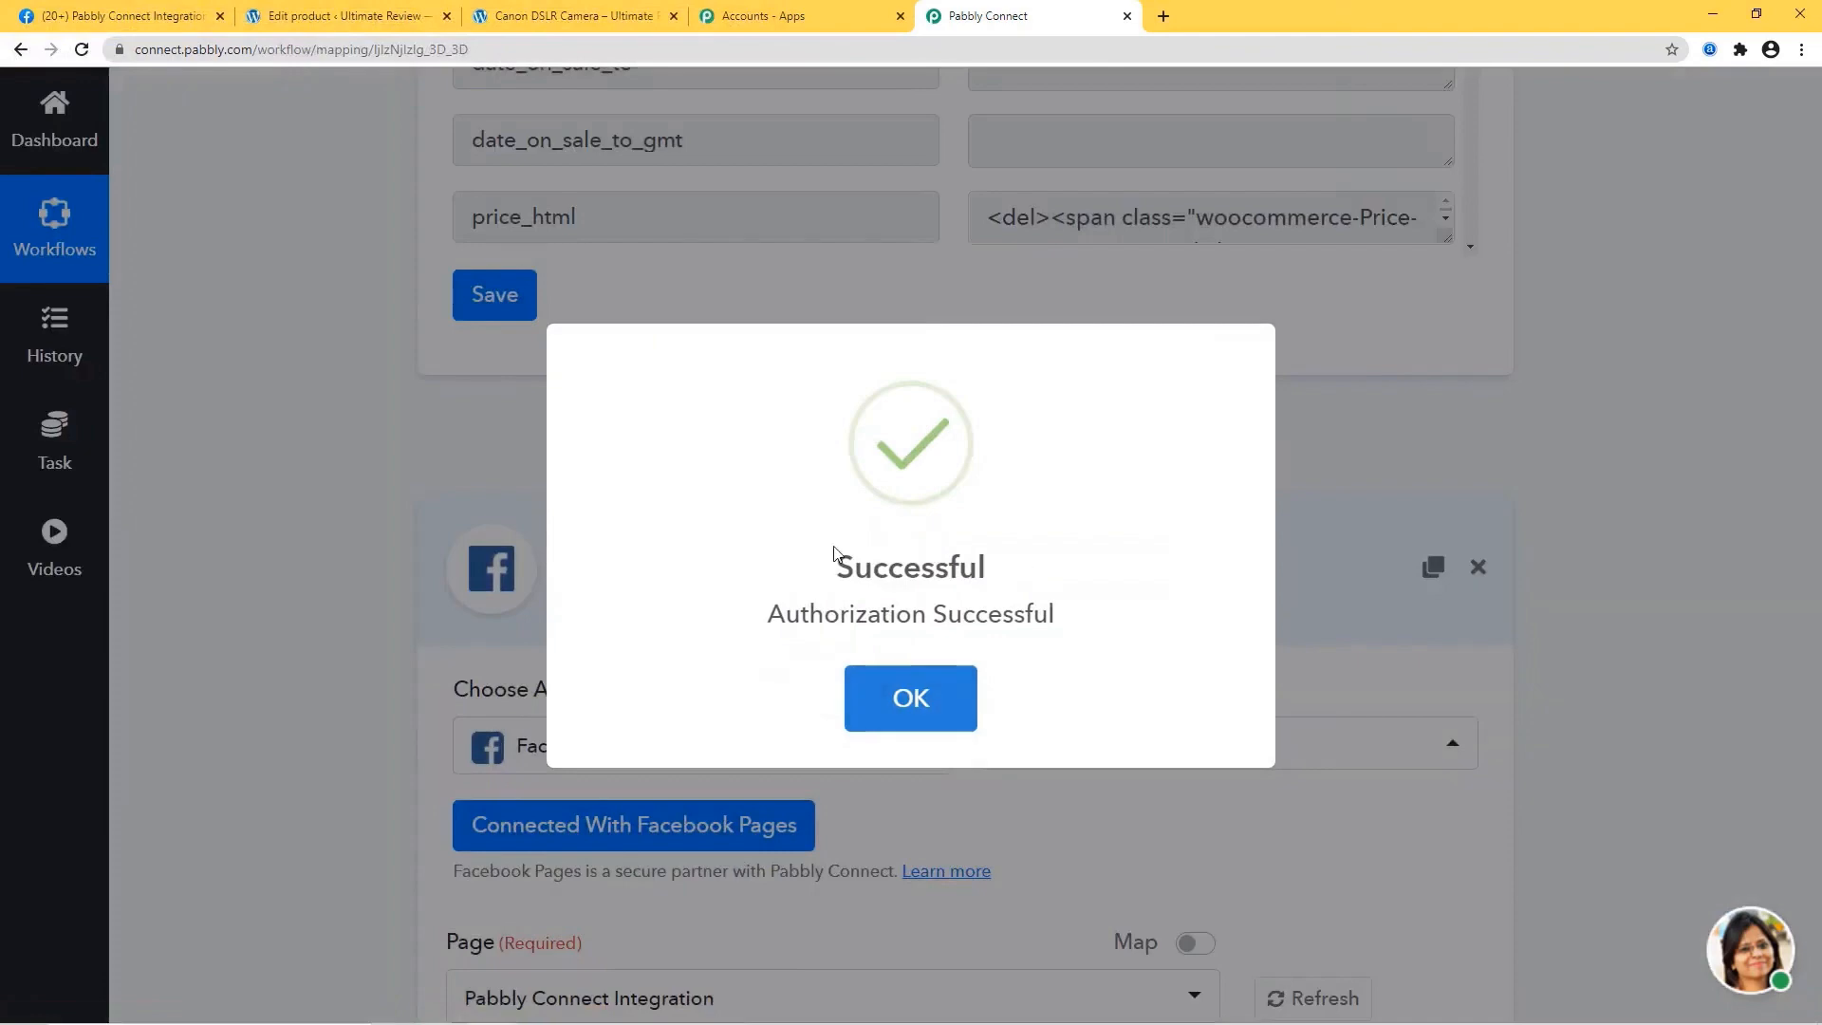
click(930, 700)
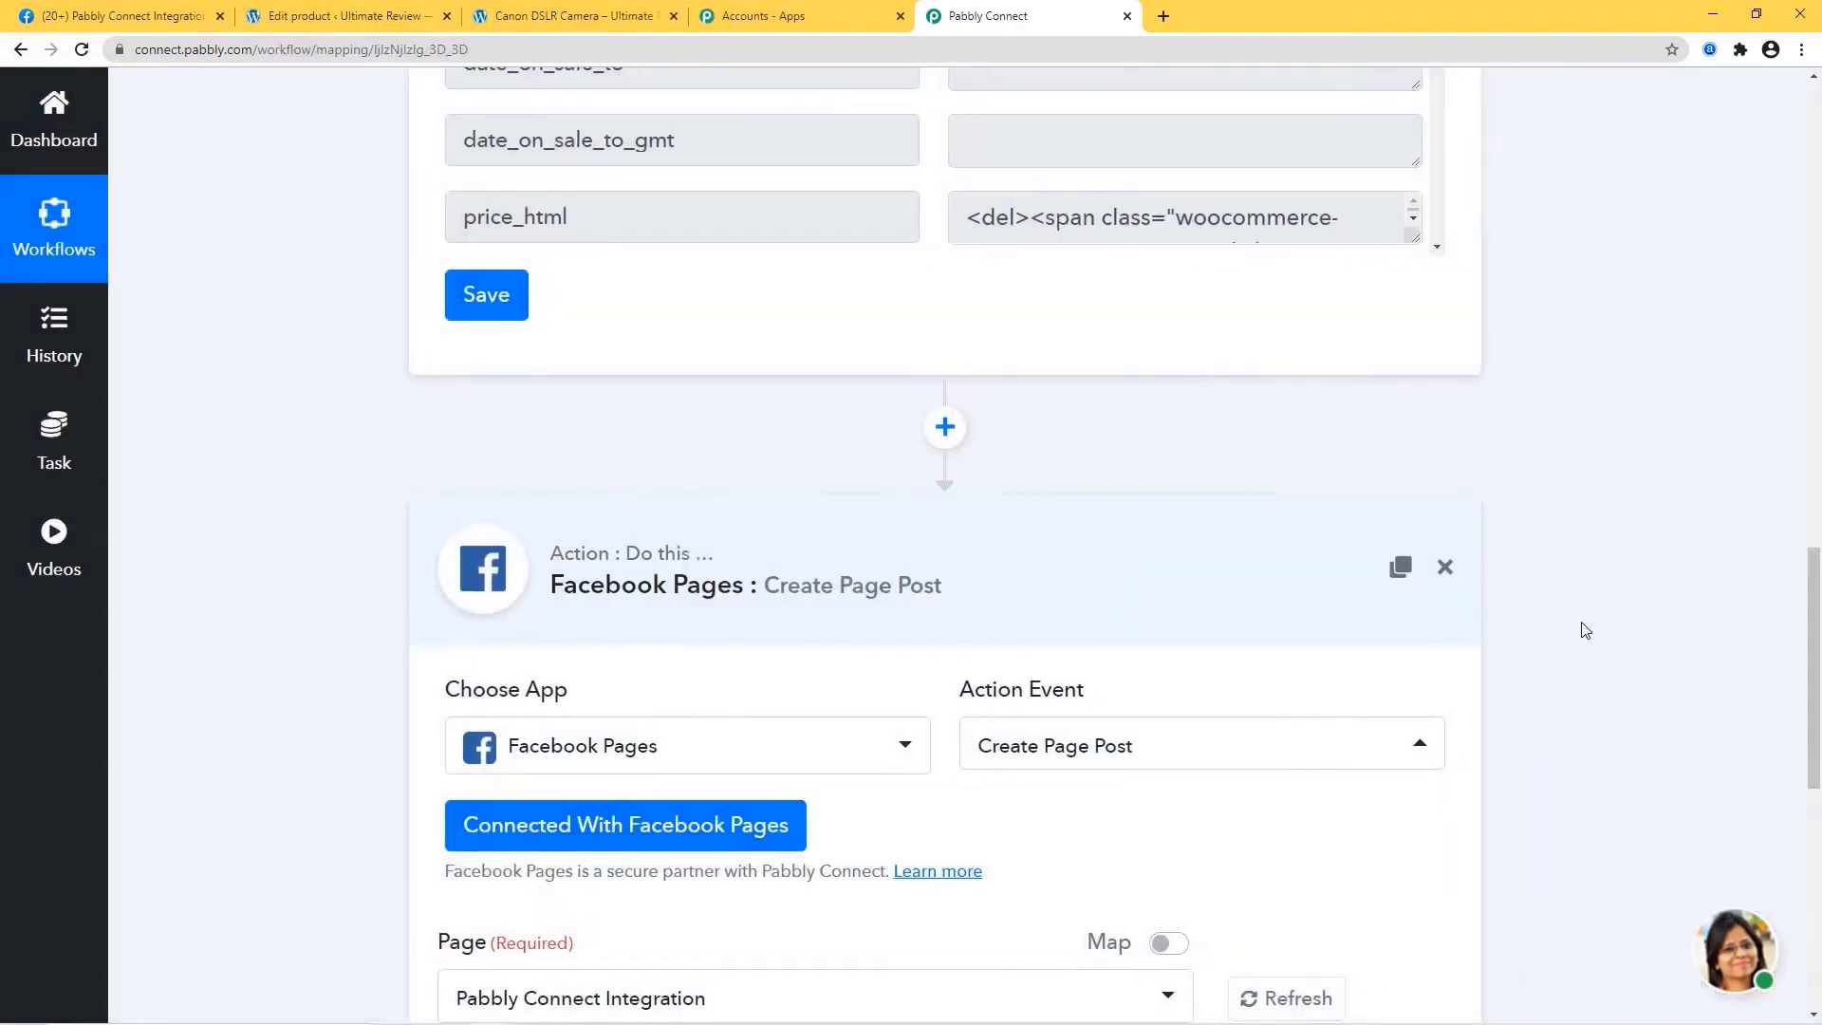
scroll(1695, 654, down, 4)
scroll(1692, 657, down, 1)
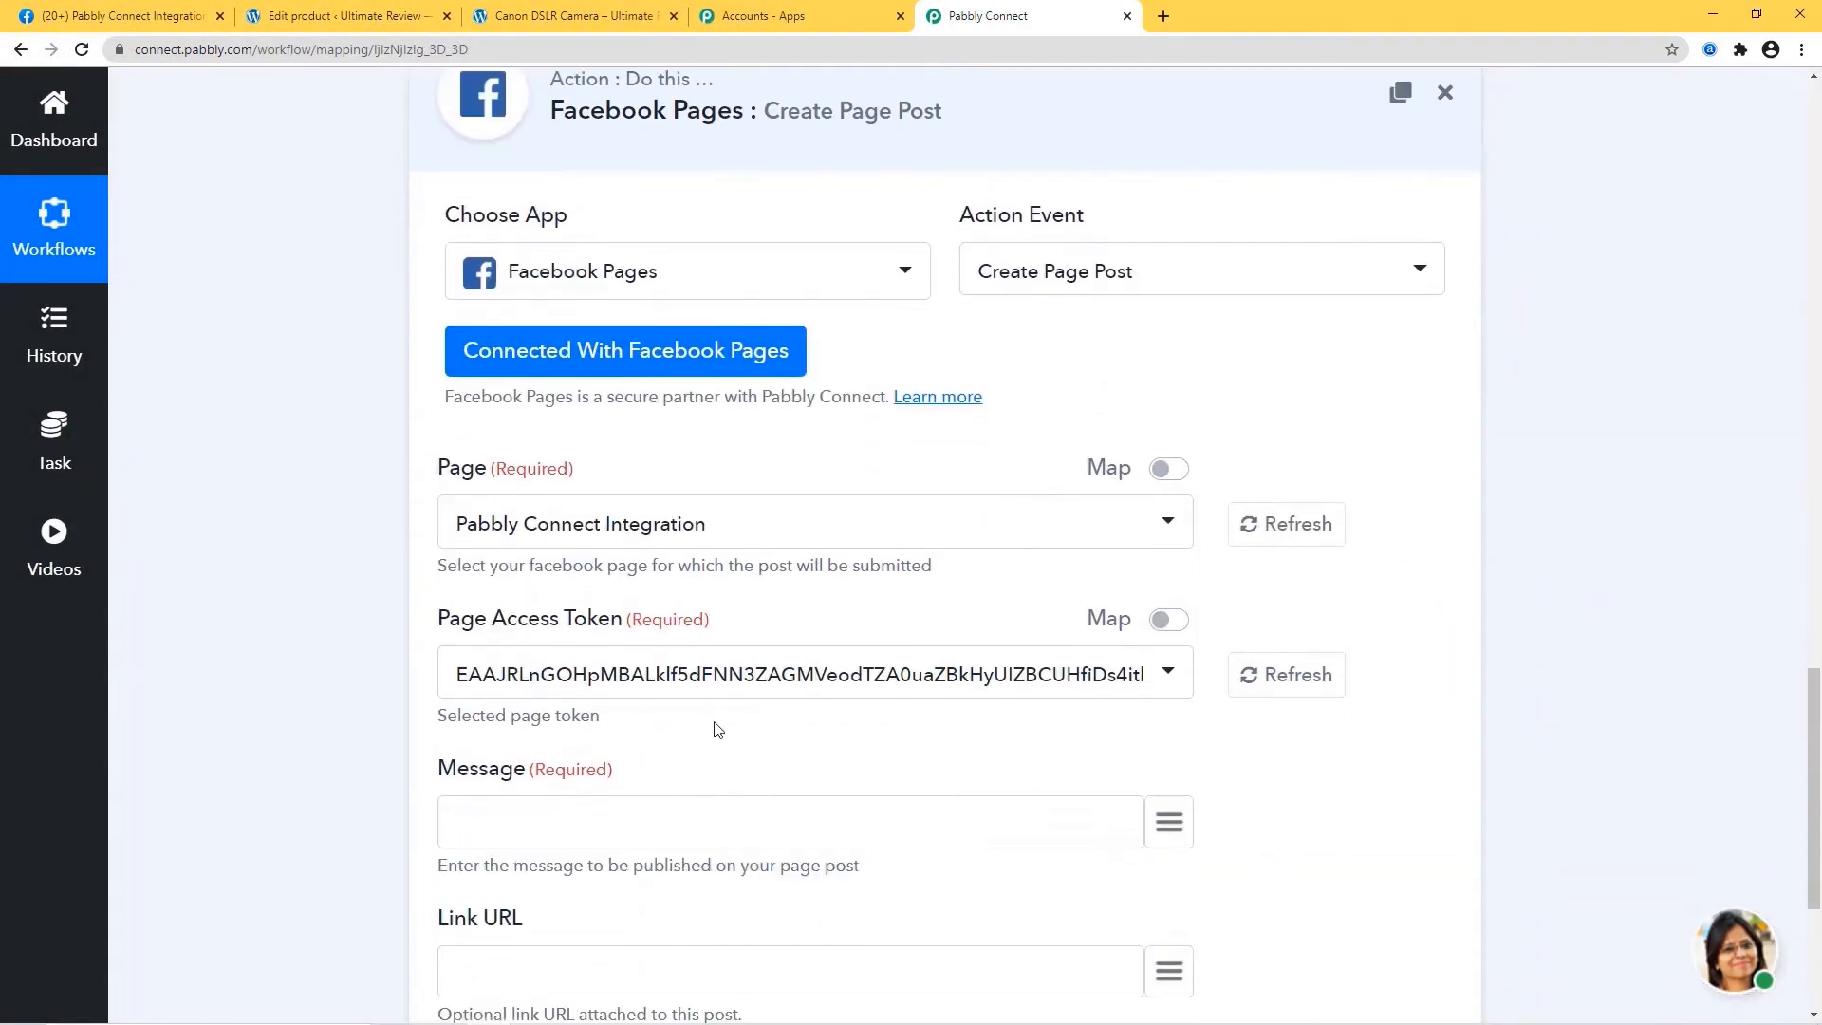
scroll(1624, 696, up, 10)
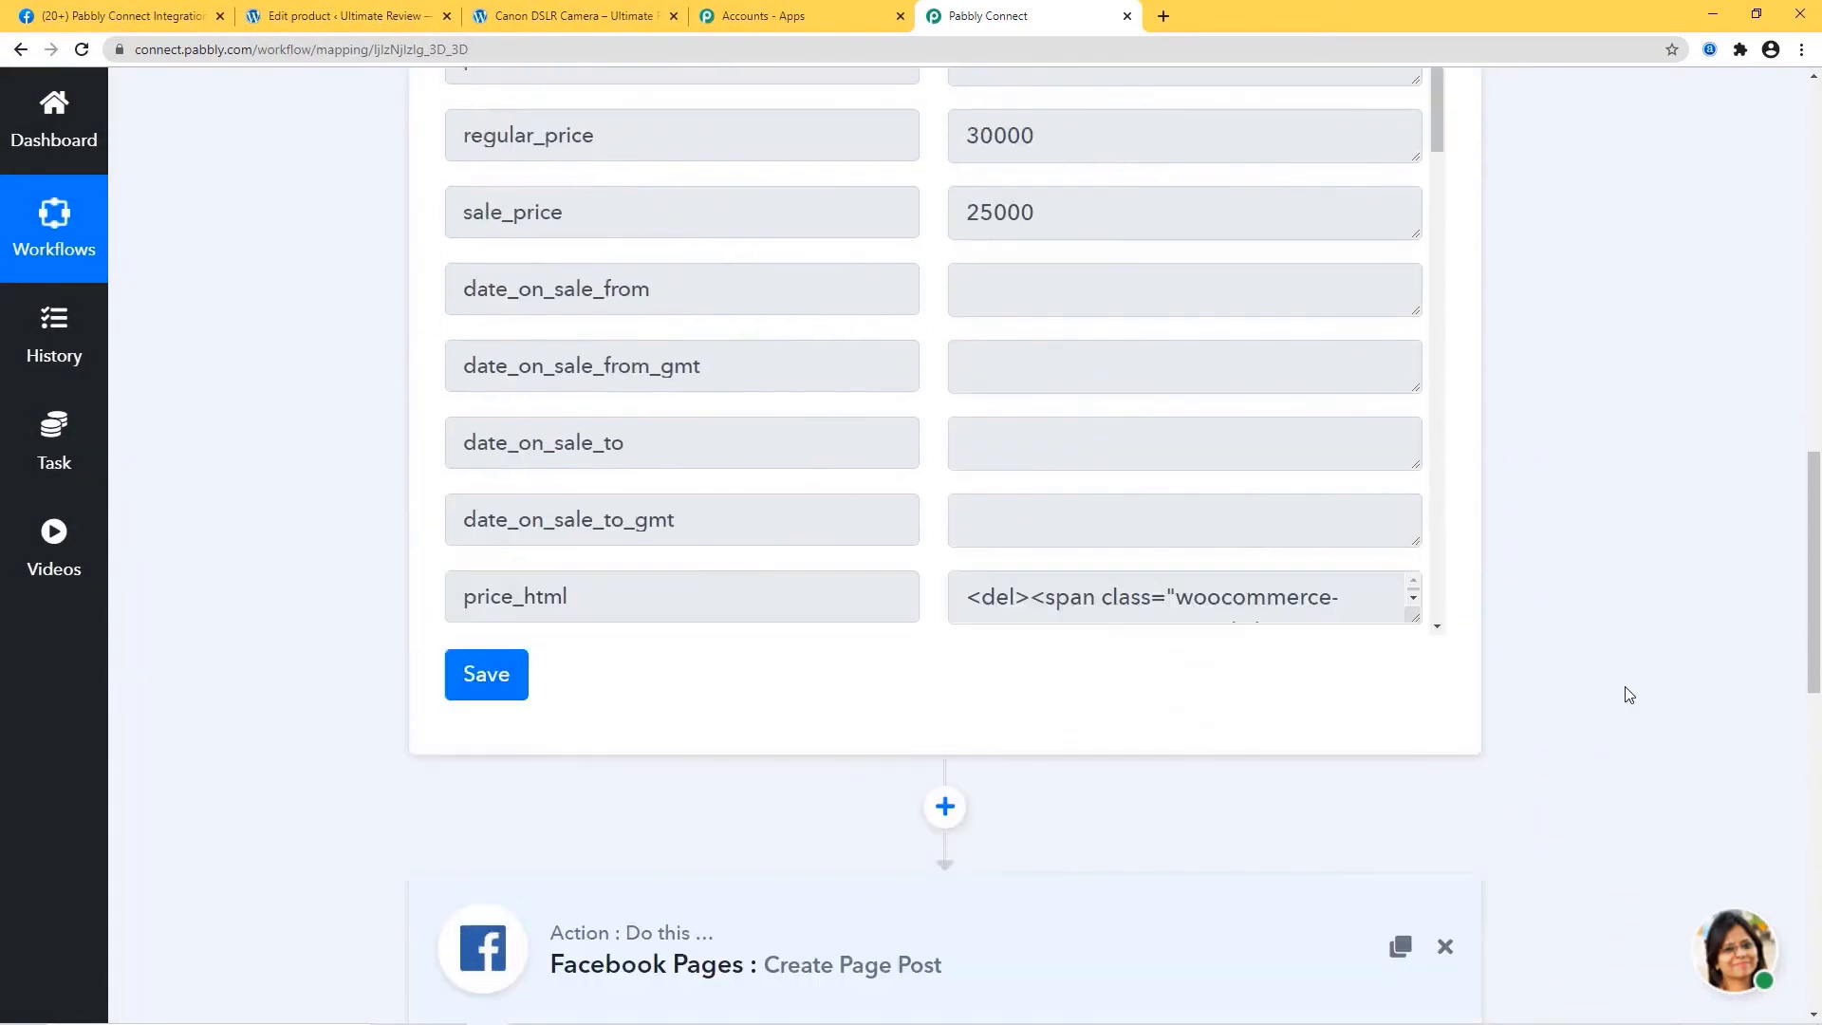
scroll(1651, 408, down, 10)
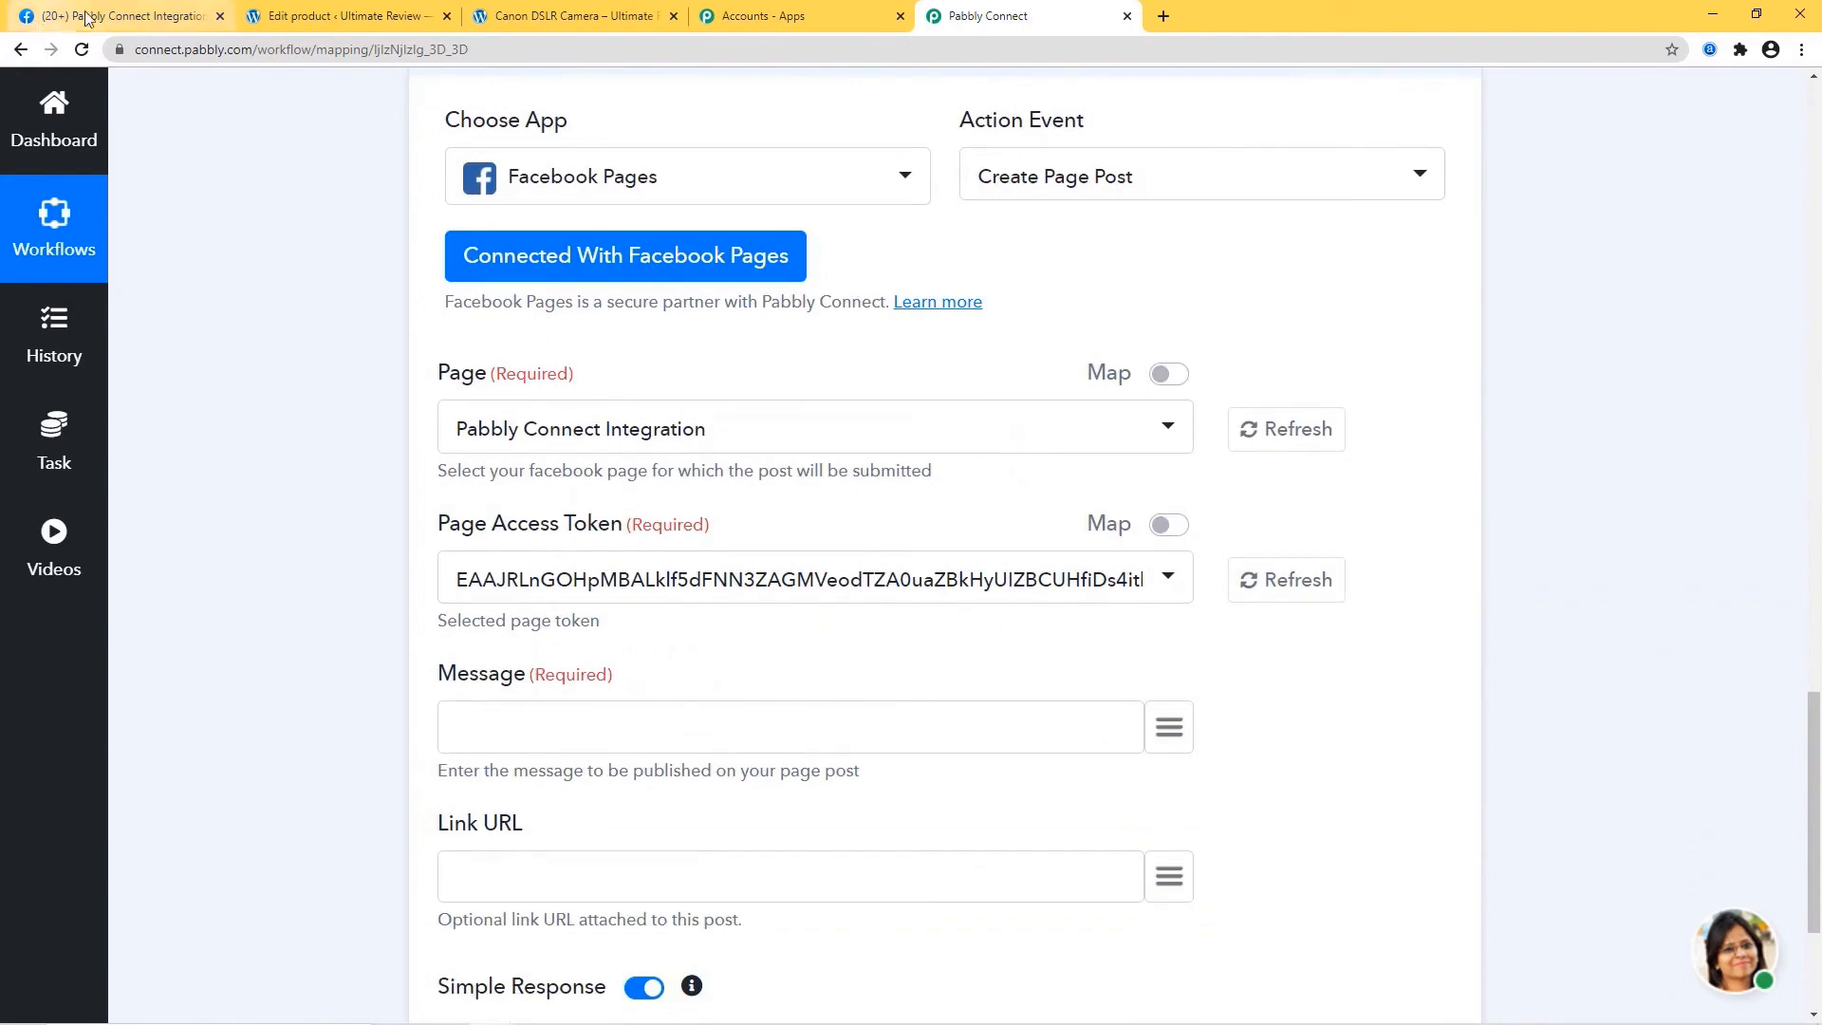
click(112, 19)
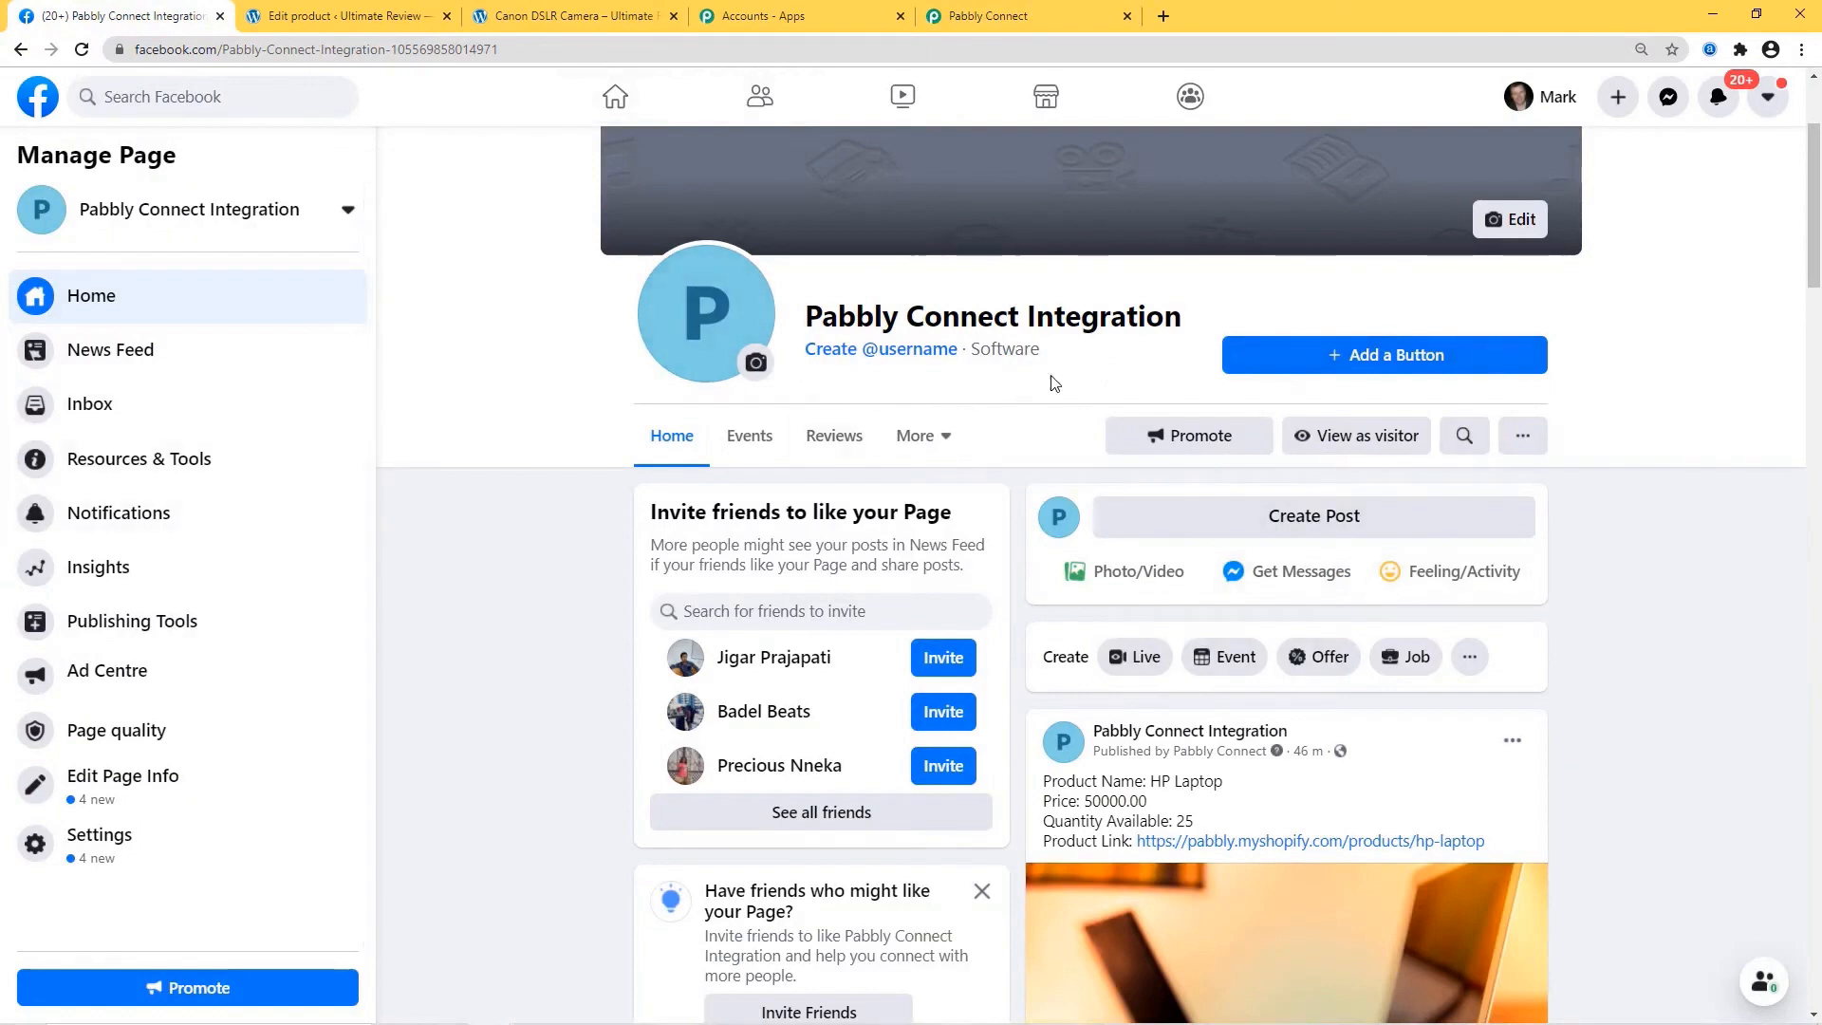
click(1023, 21)
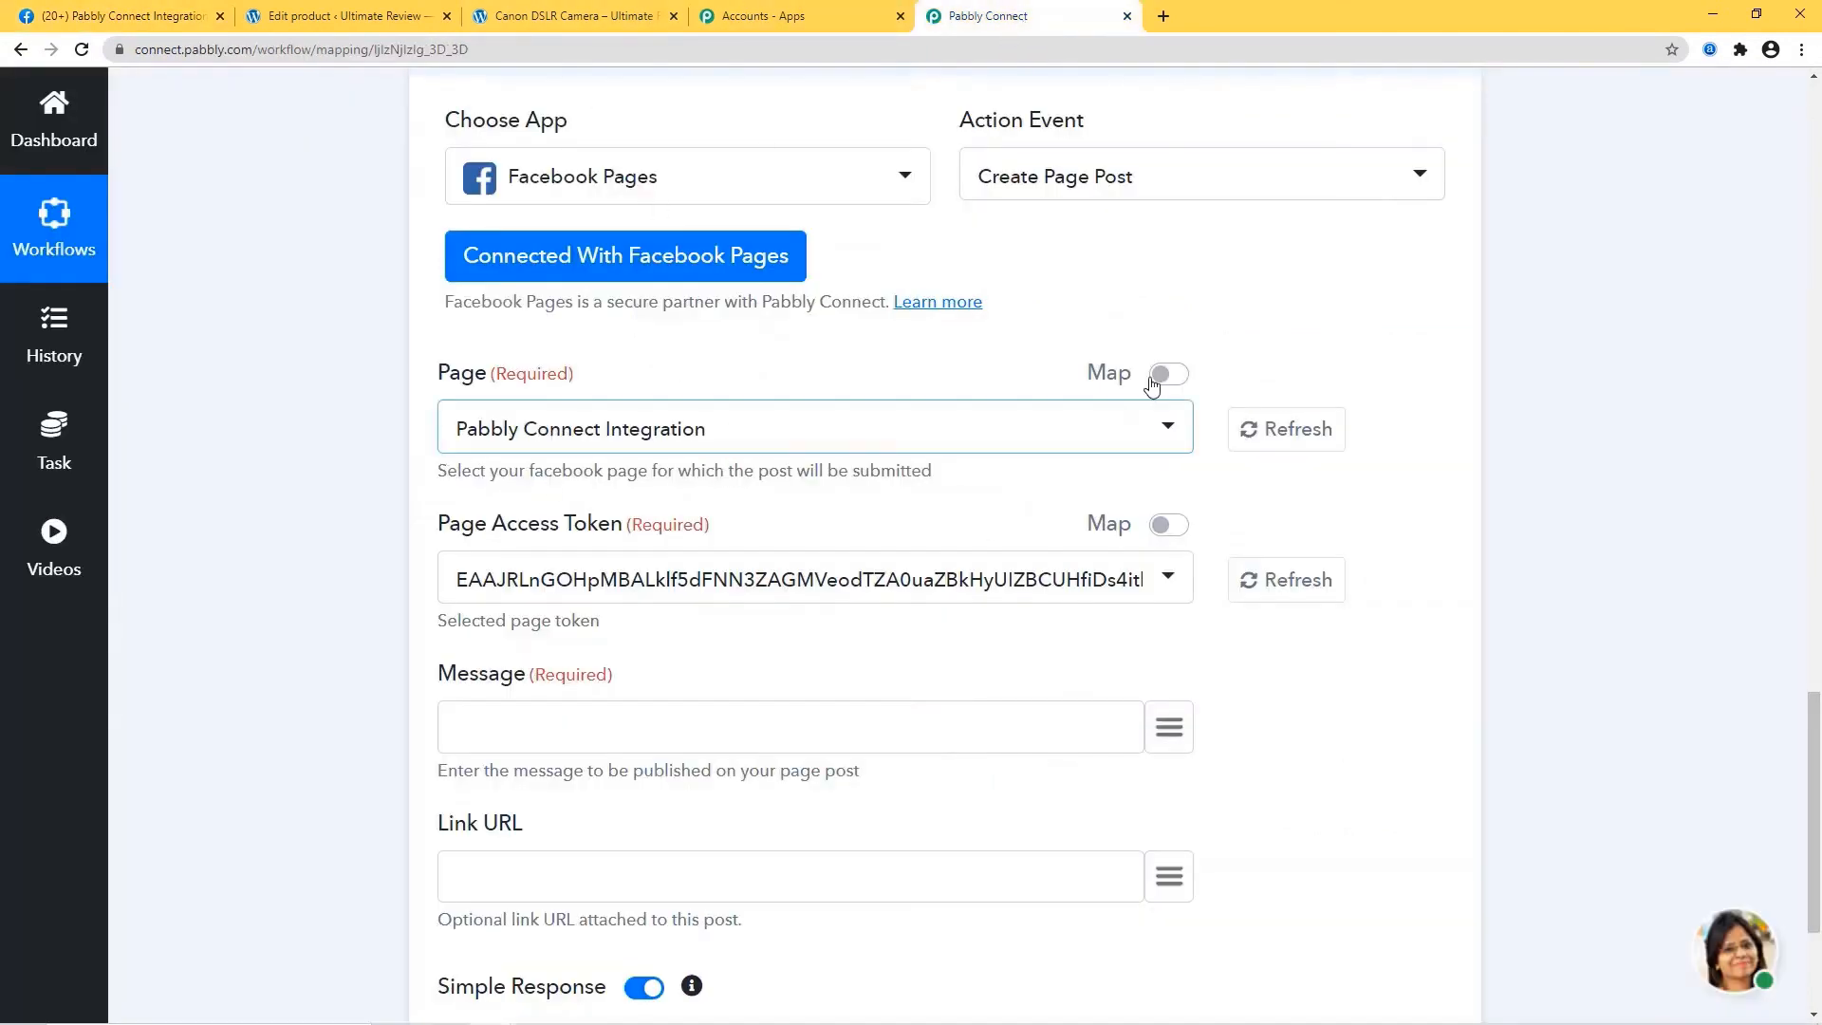
click(800, 437)
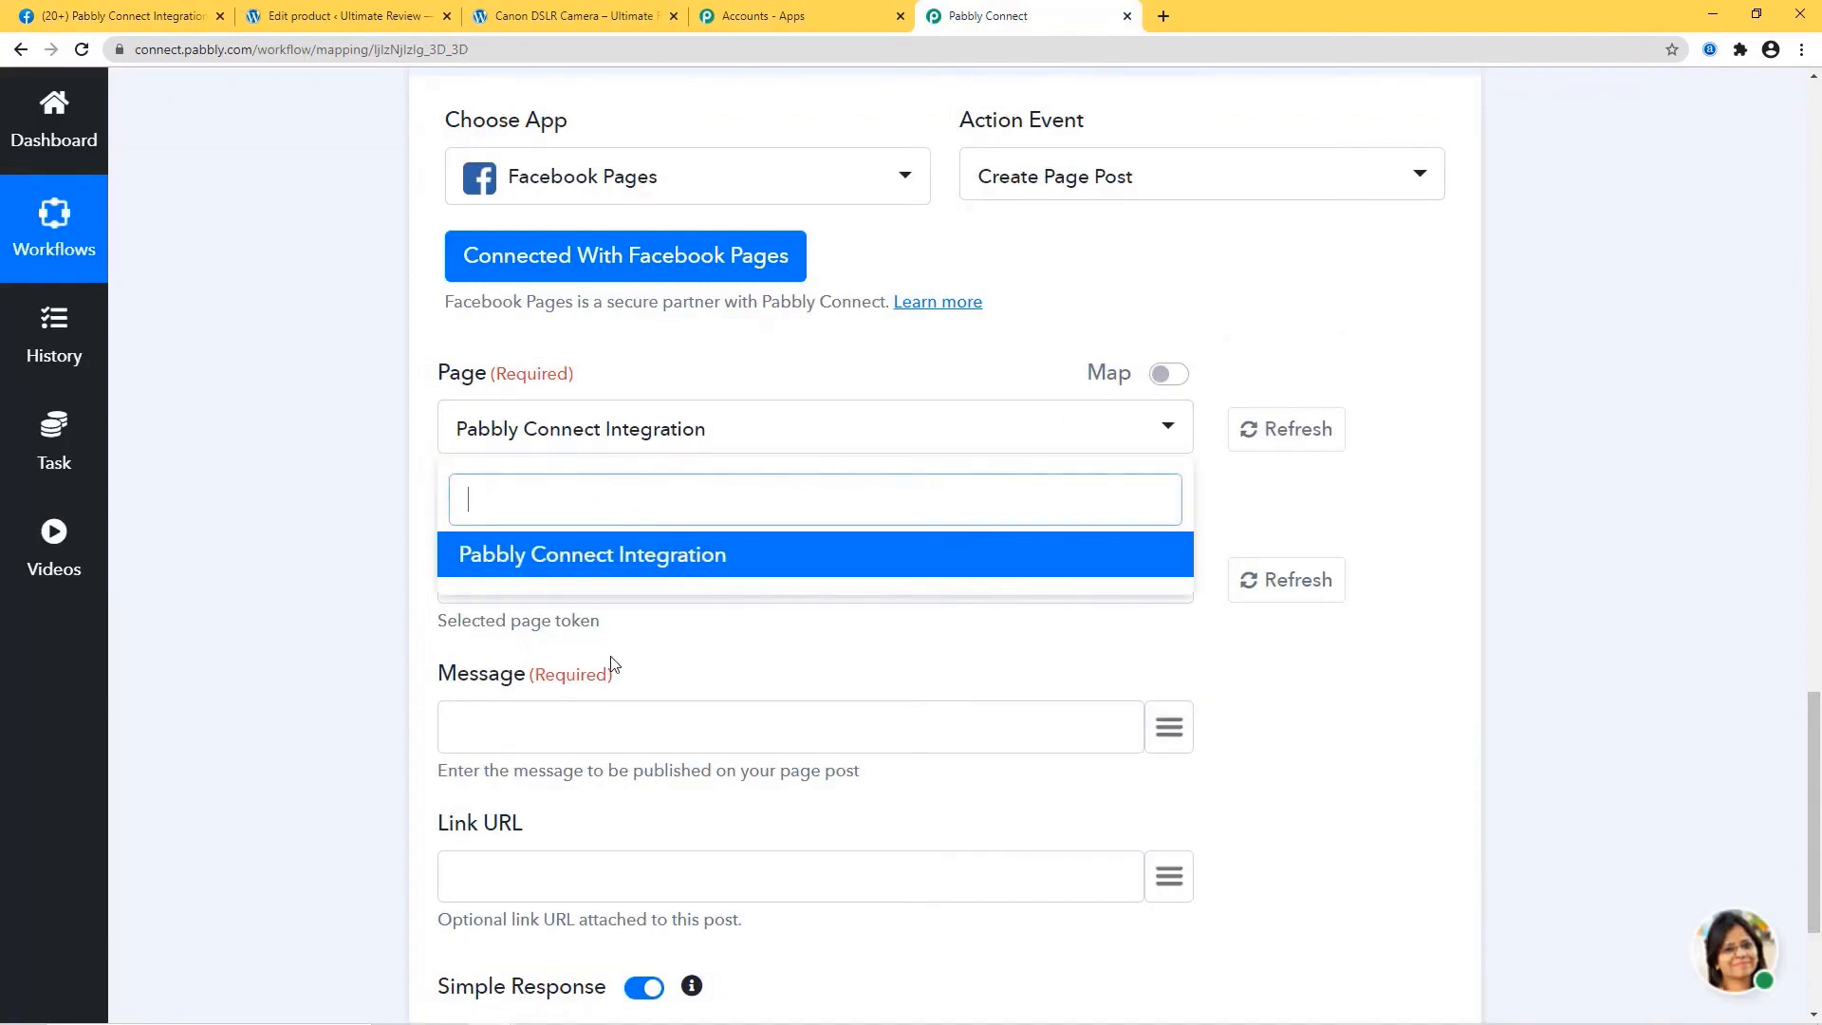
click(1366, 302)
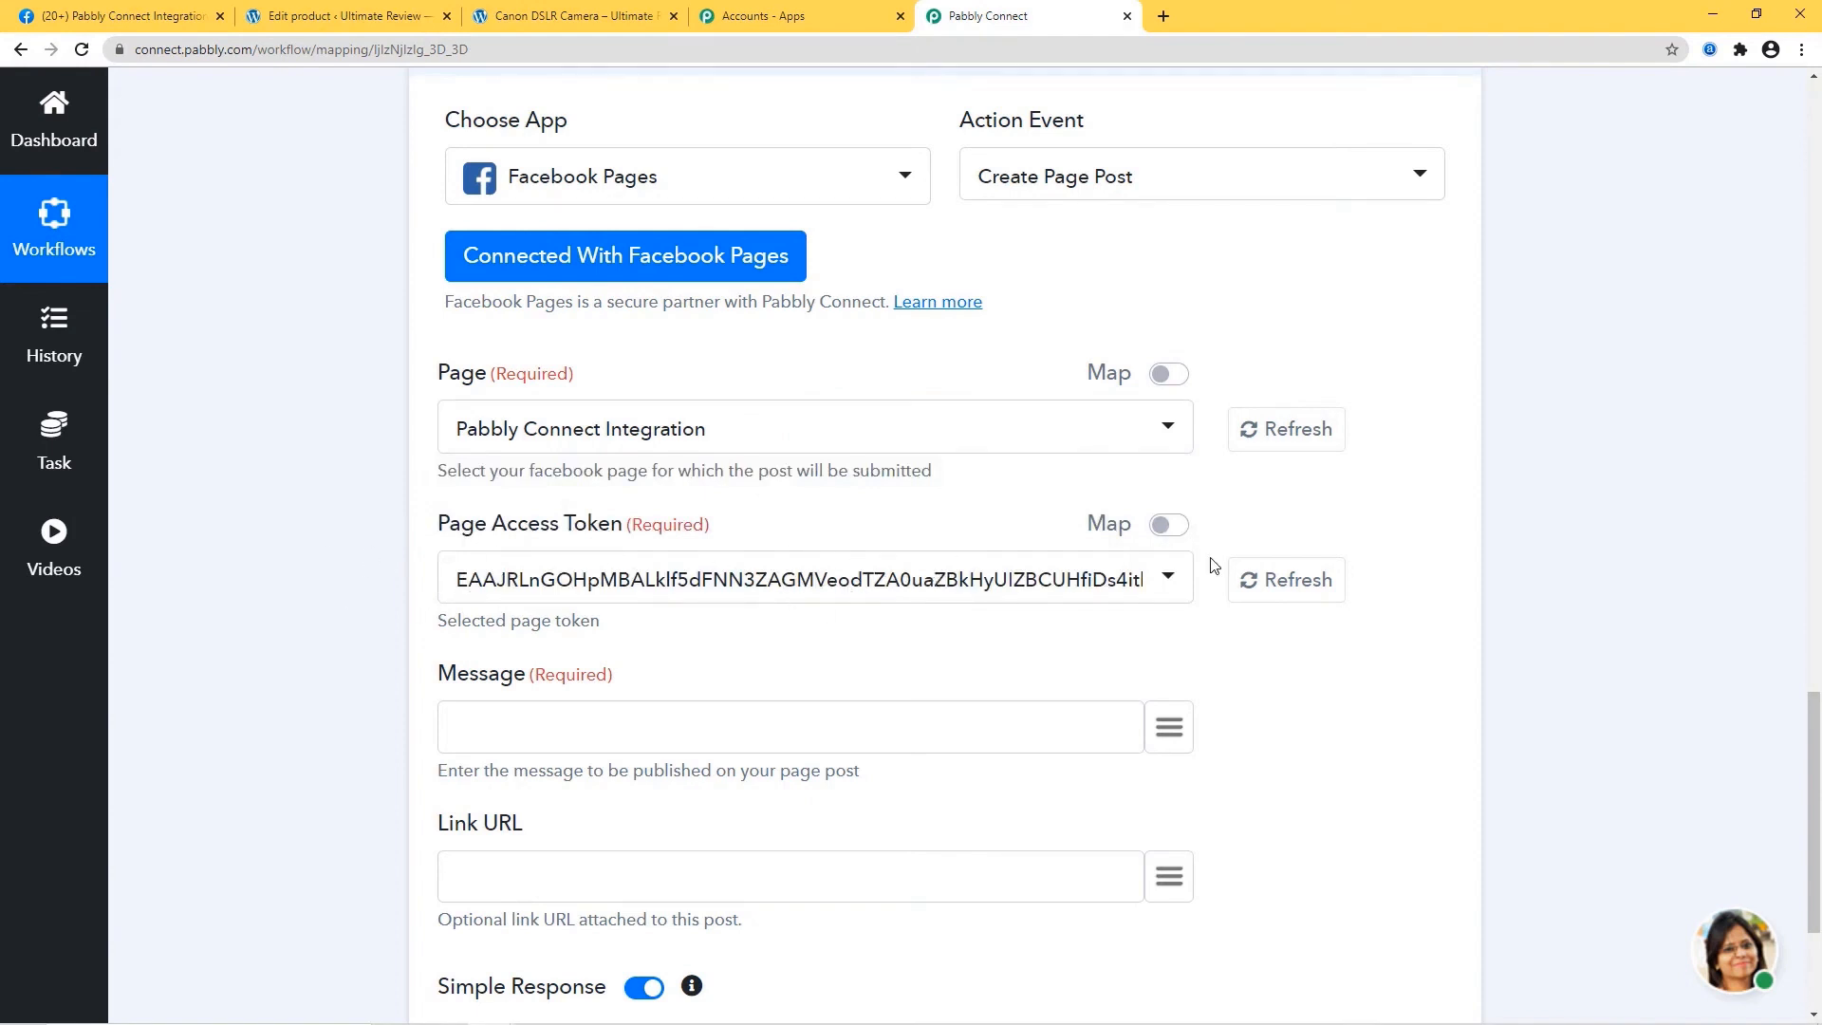
scroll(1432, 673, down, 1)
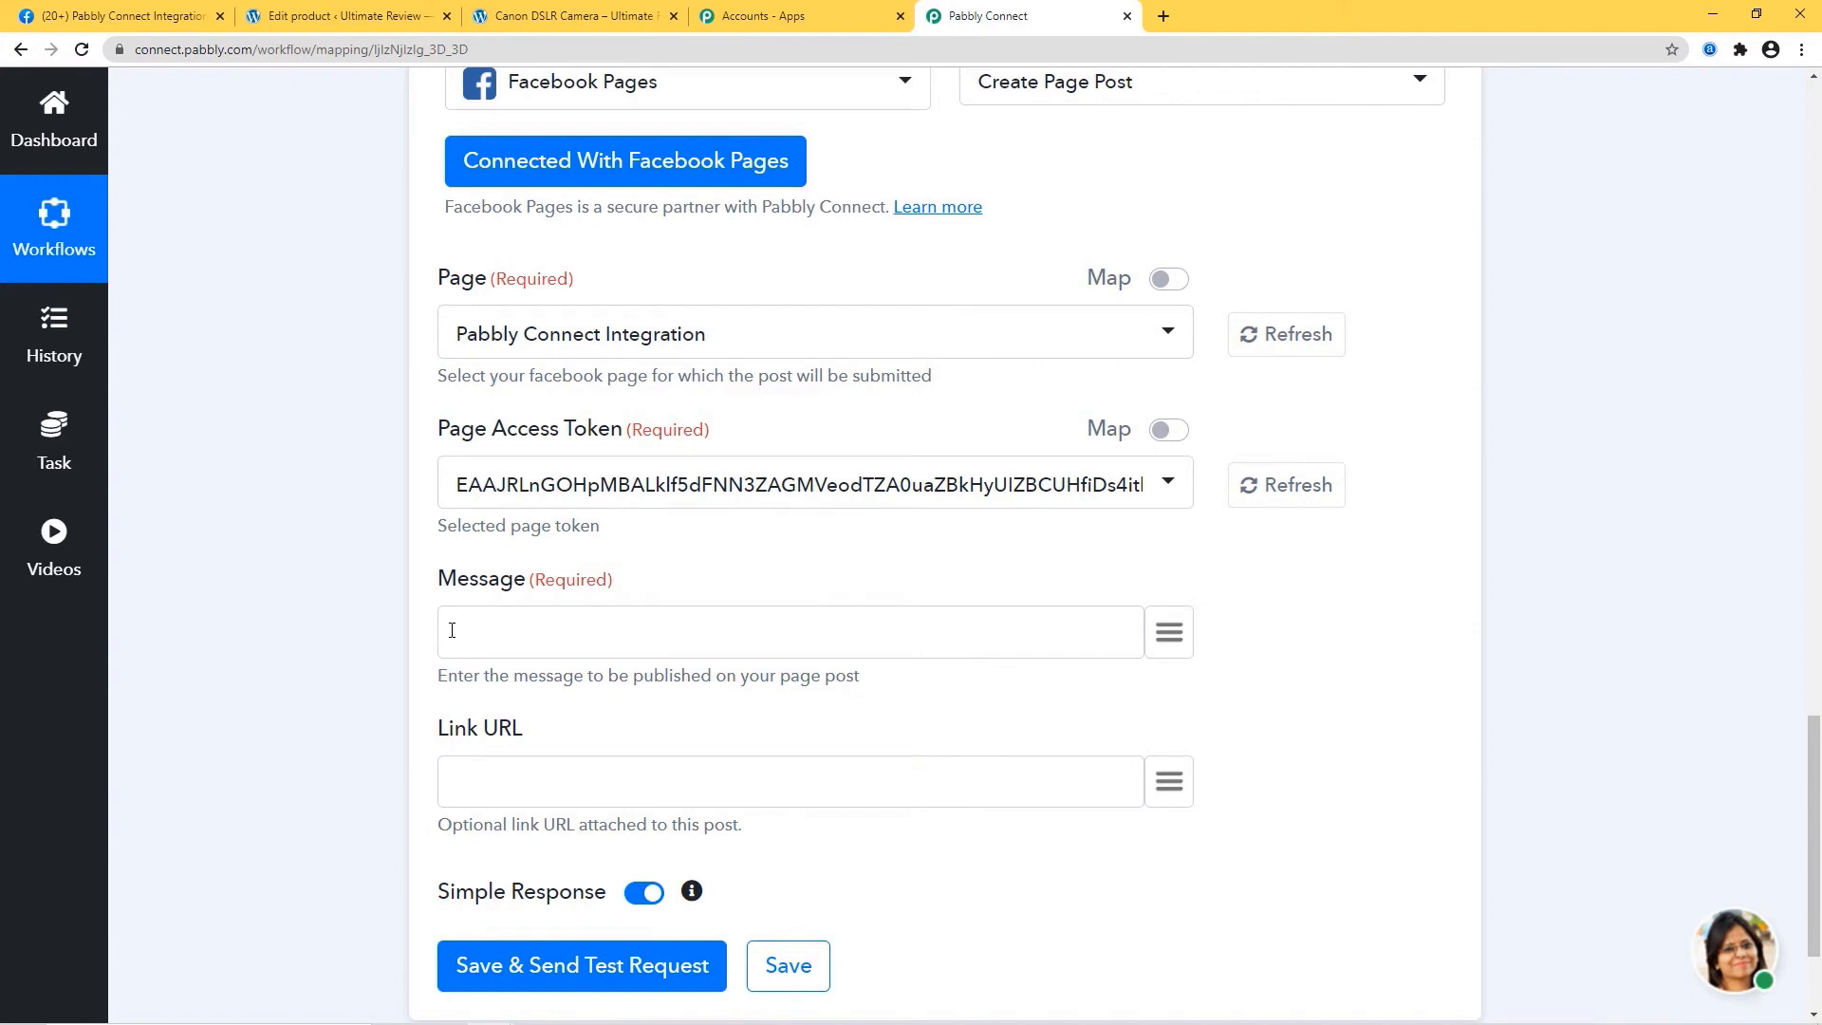
Write Product Name and Regular Price labels in Message, mapped to name and regular_price.
text(duct Name:)
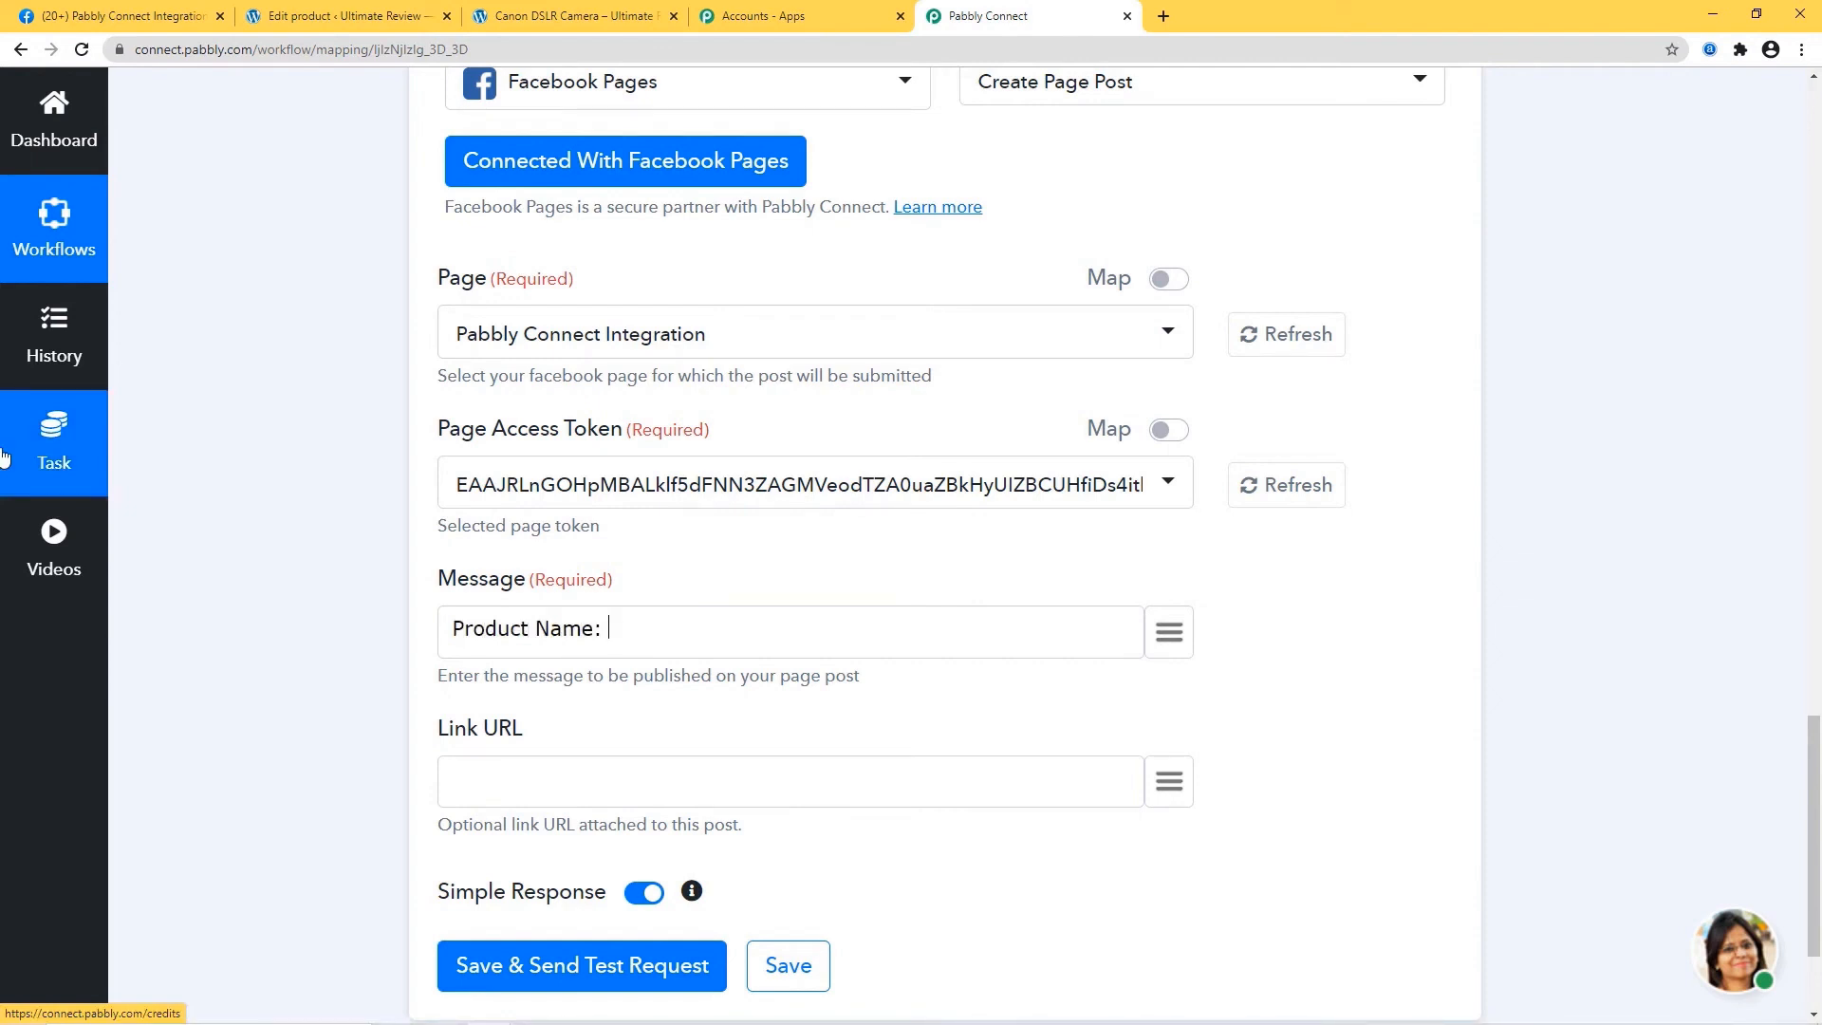
click(1178, 641)
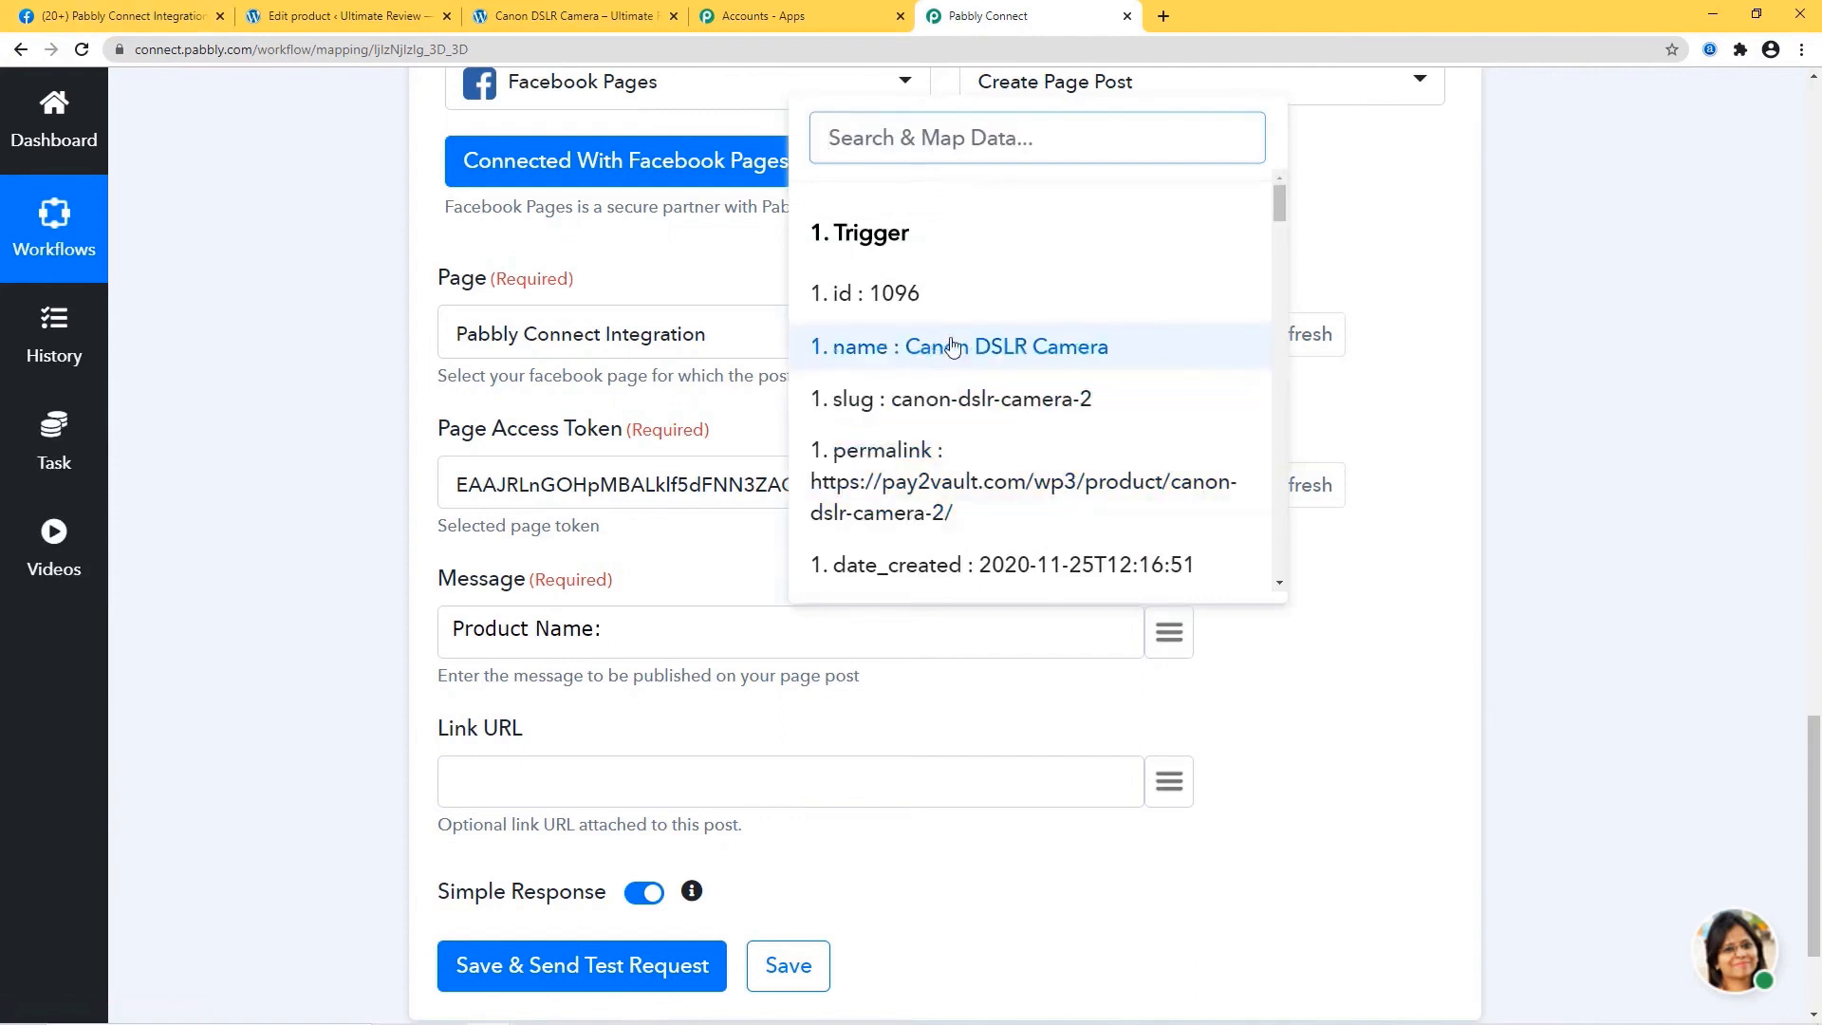
click(1024, 353)
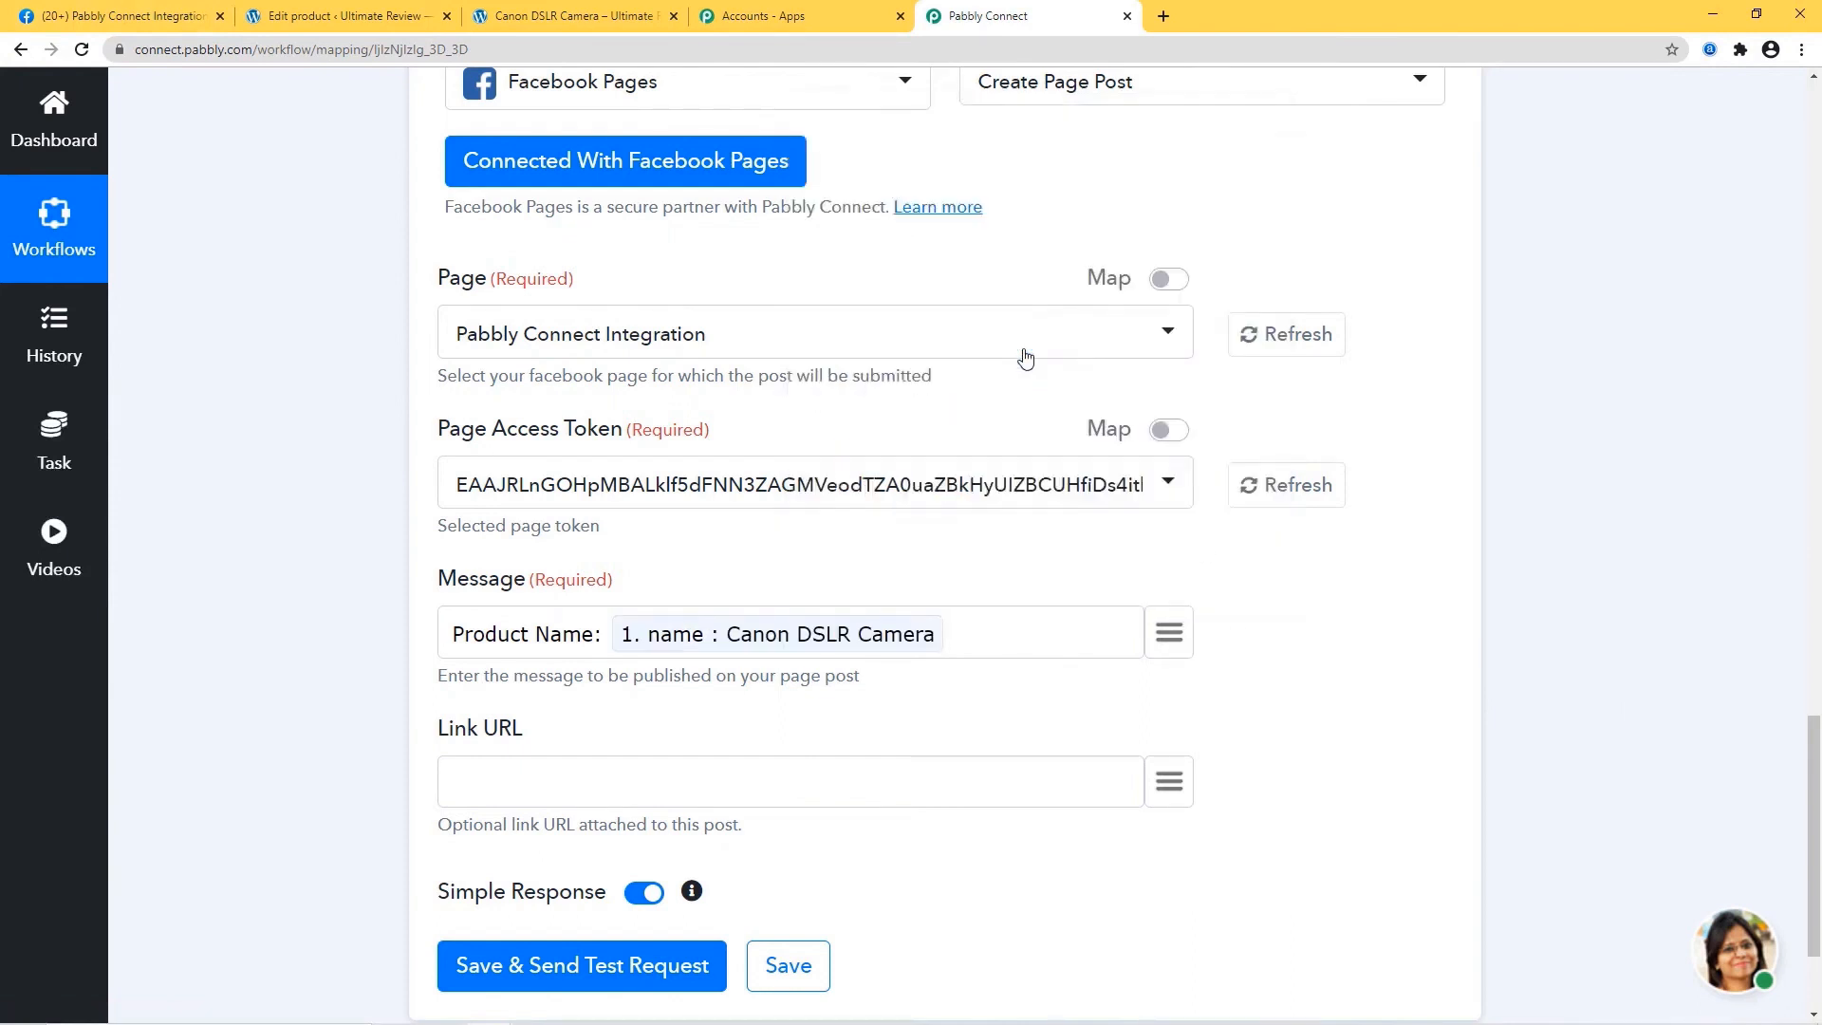
click(1019, 637)
text(Regular Price:)
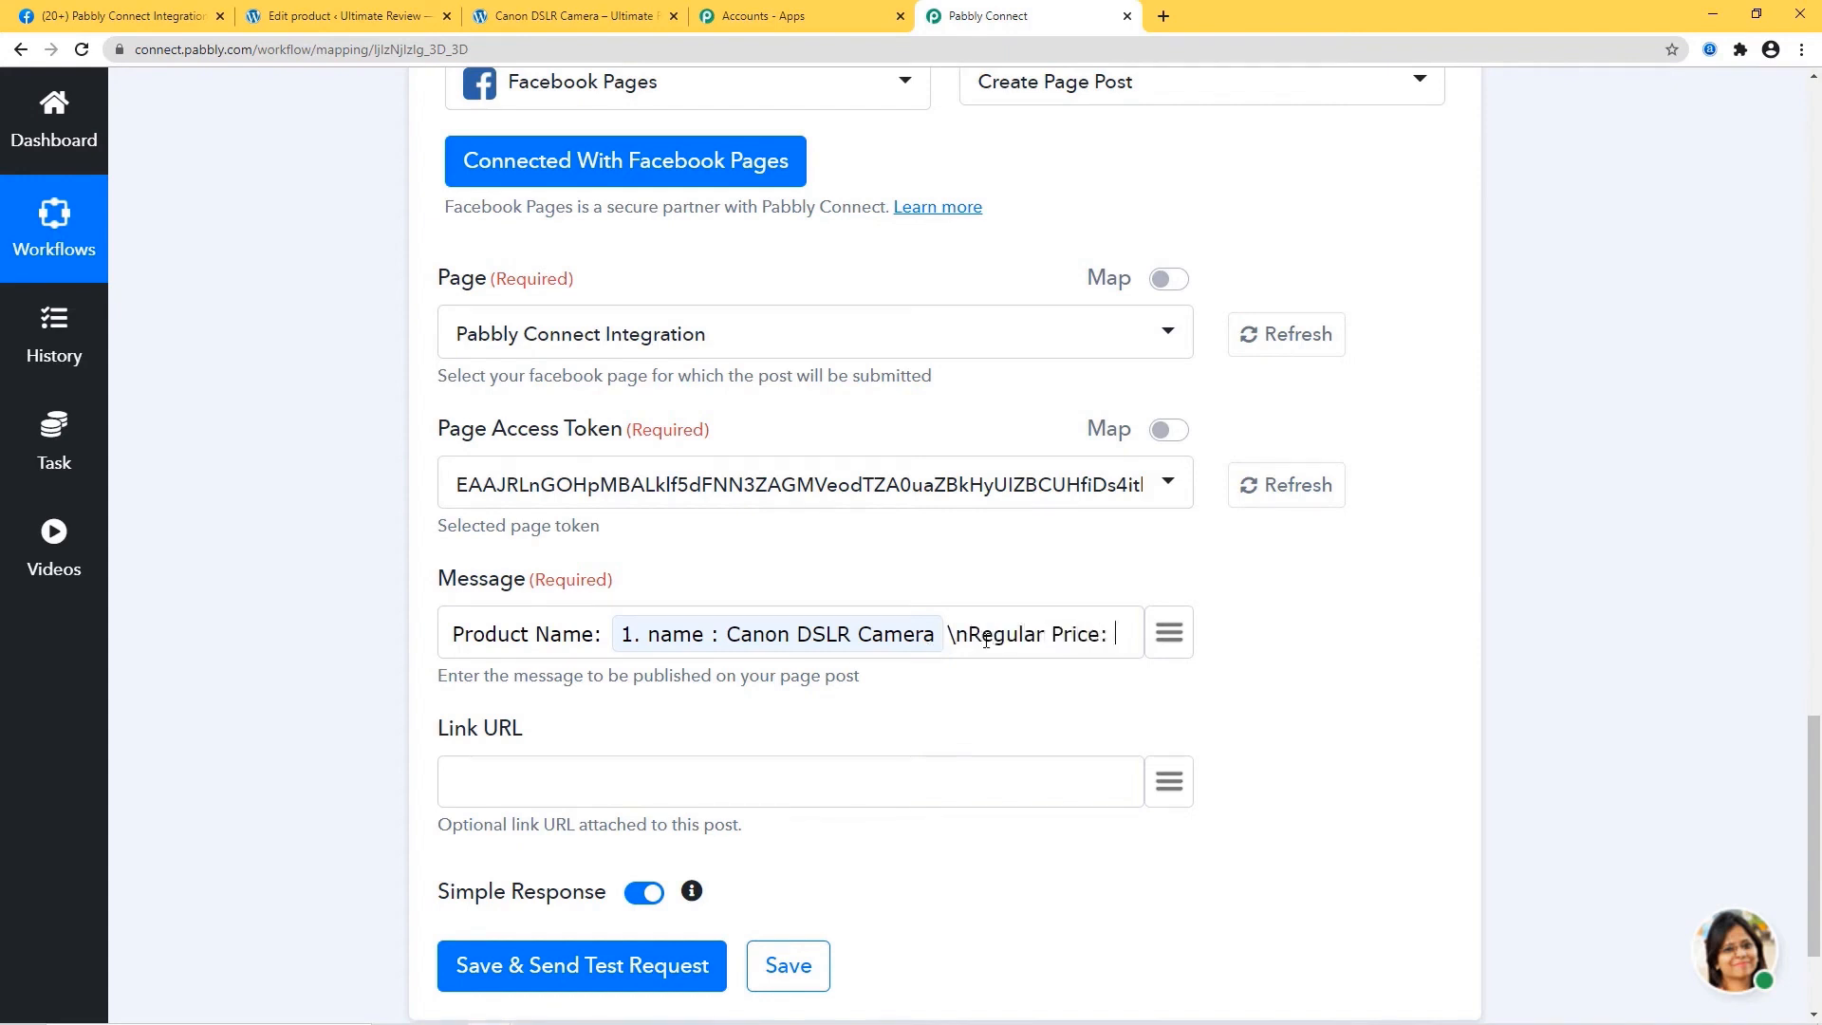
click(1168, 636)
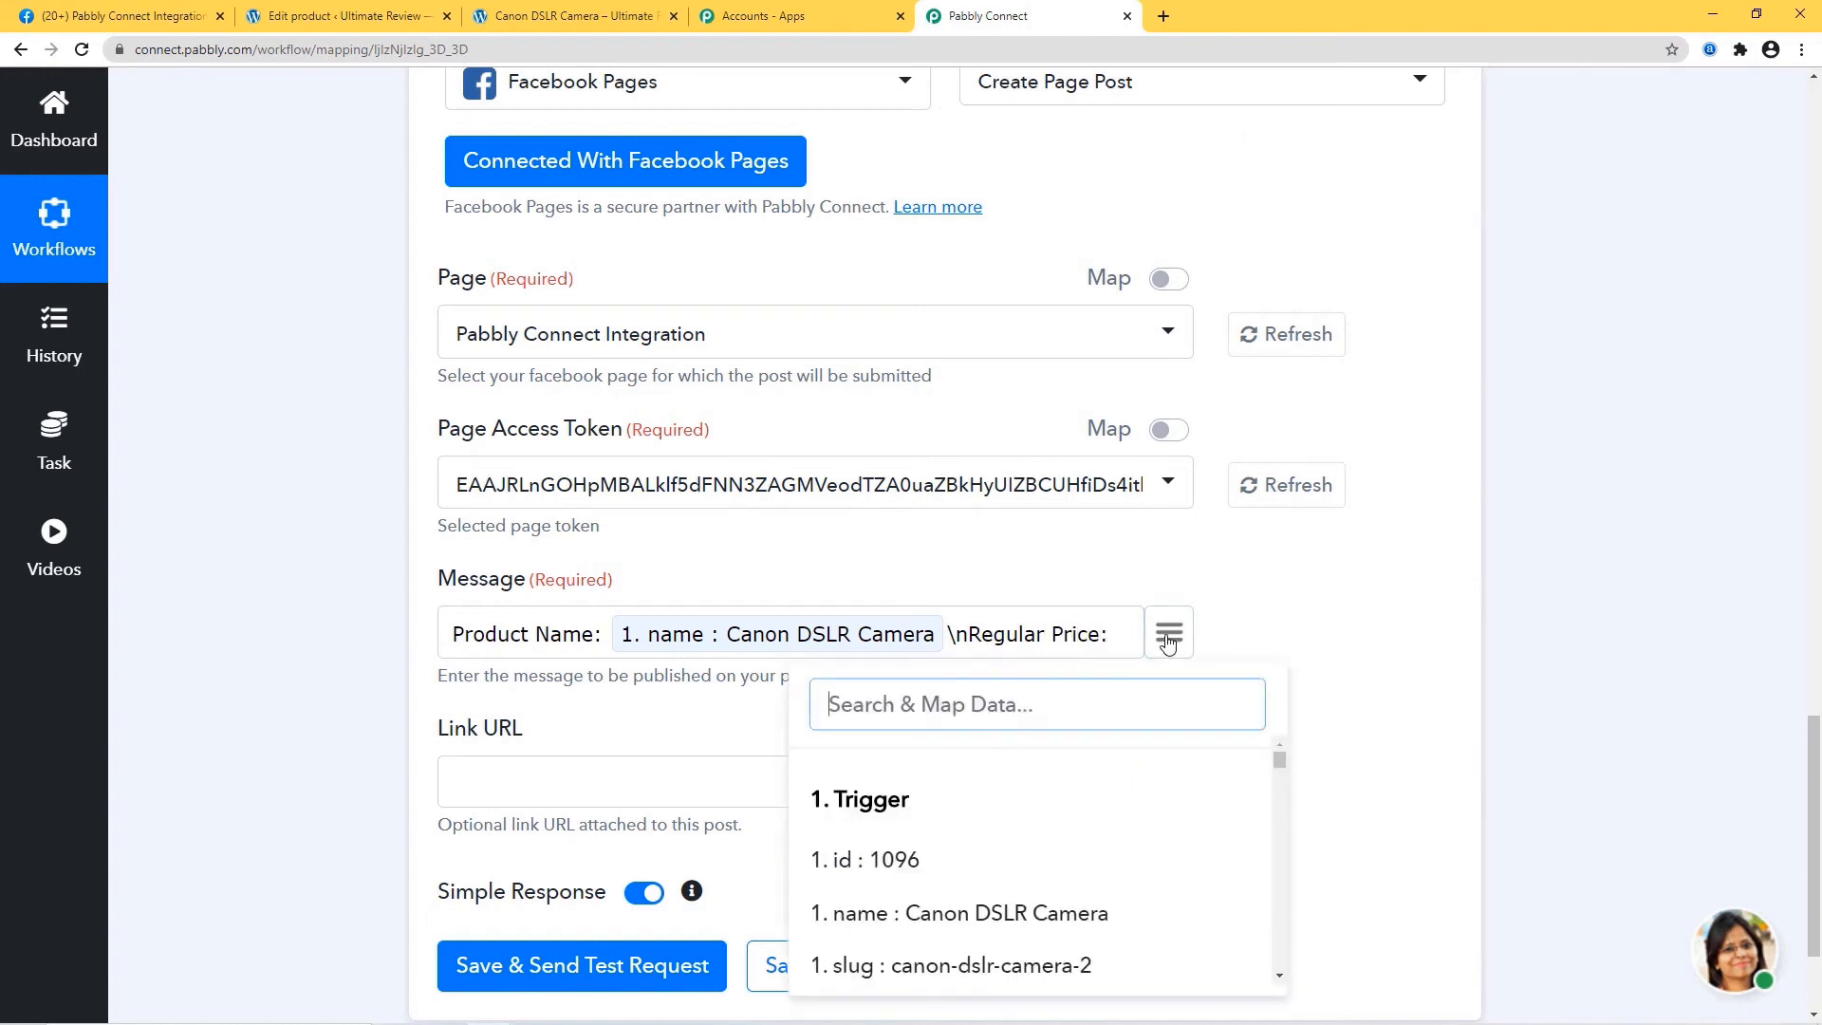
text(regu)
click(999, 816)
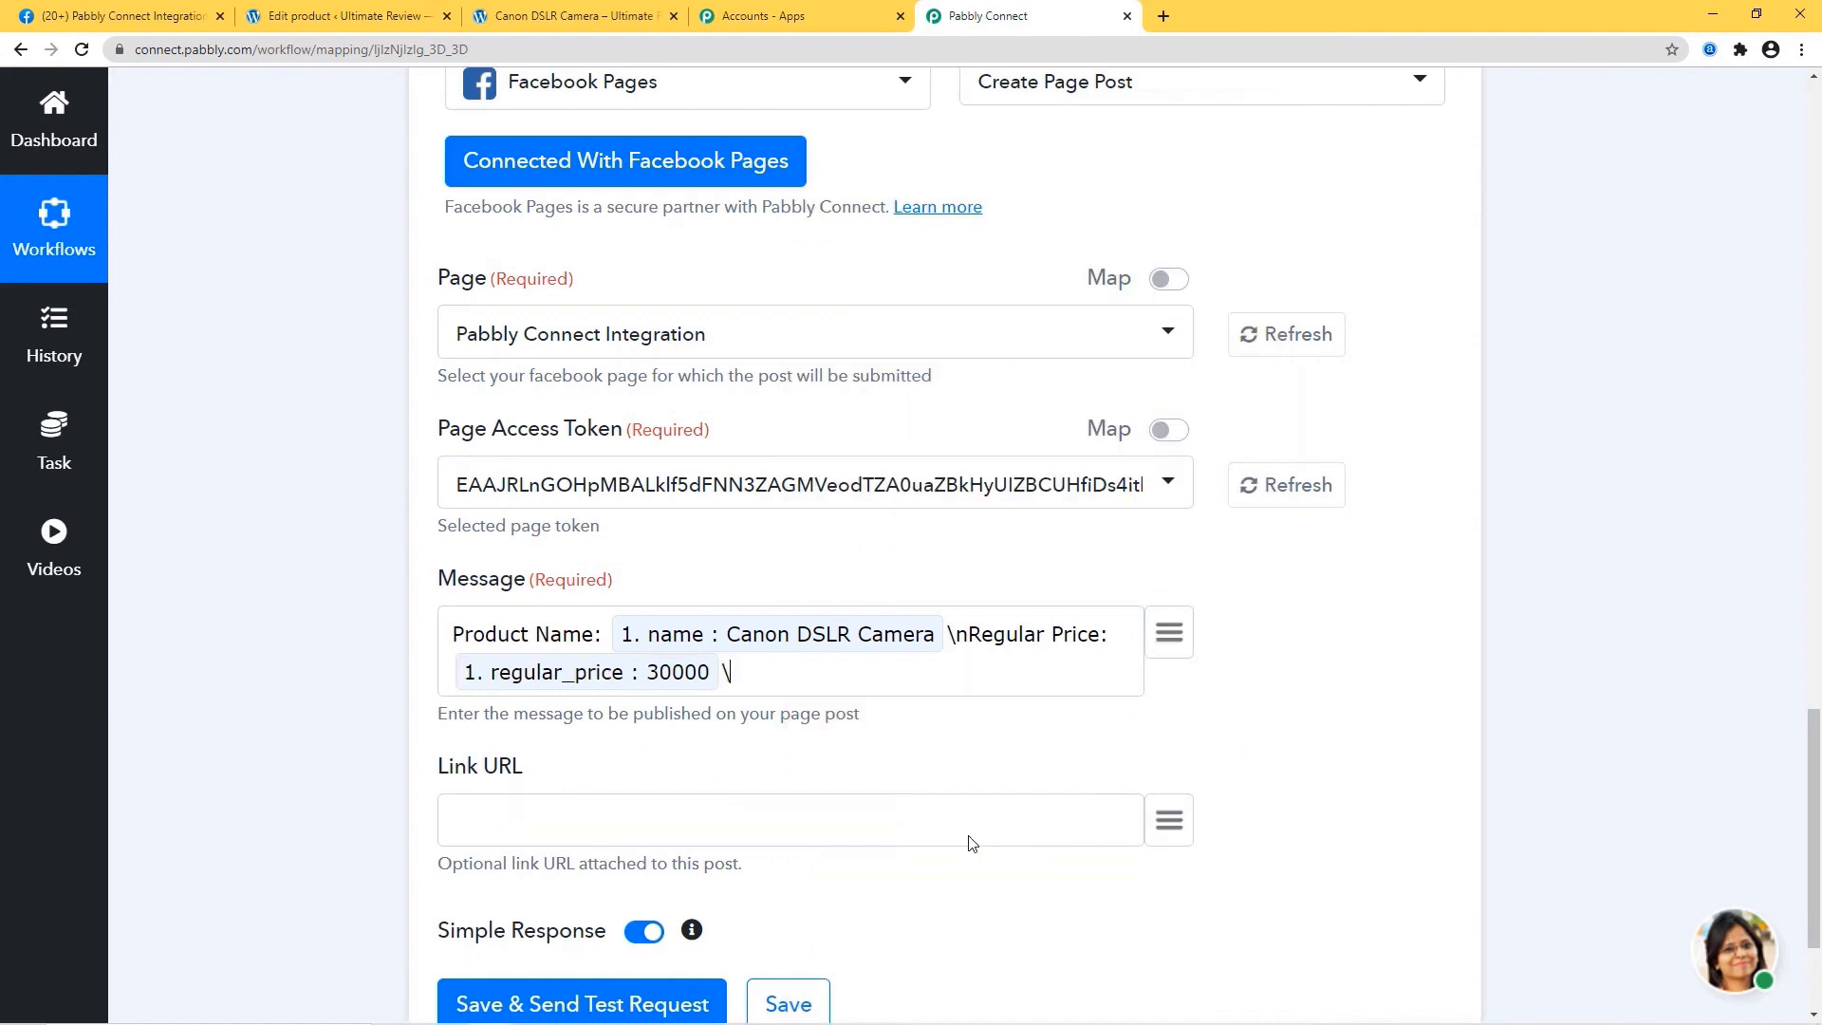
Add Sale Price and Product Link lines mapped to sale_price and permalink.
text(\nSale Price:)
click(1168, 635)
text(sal)
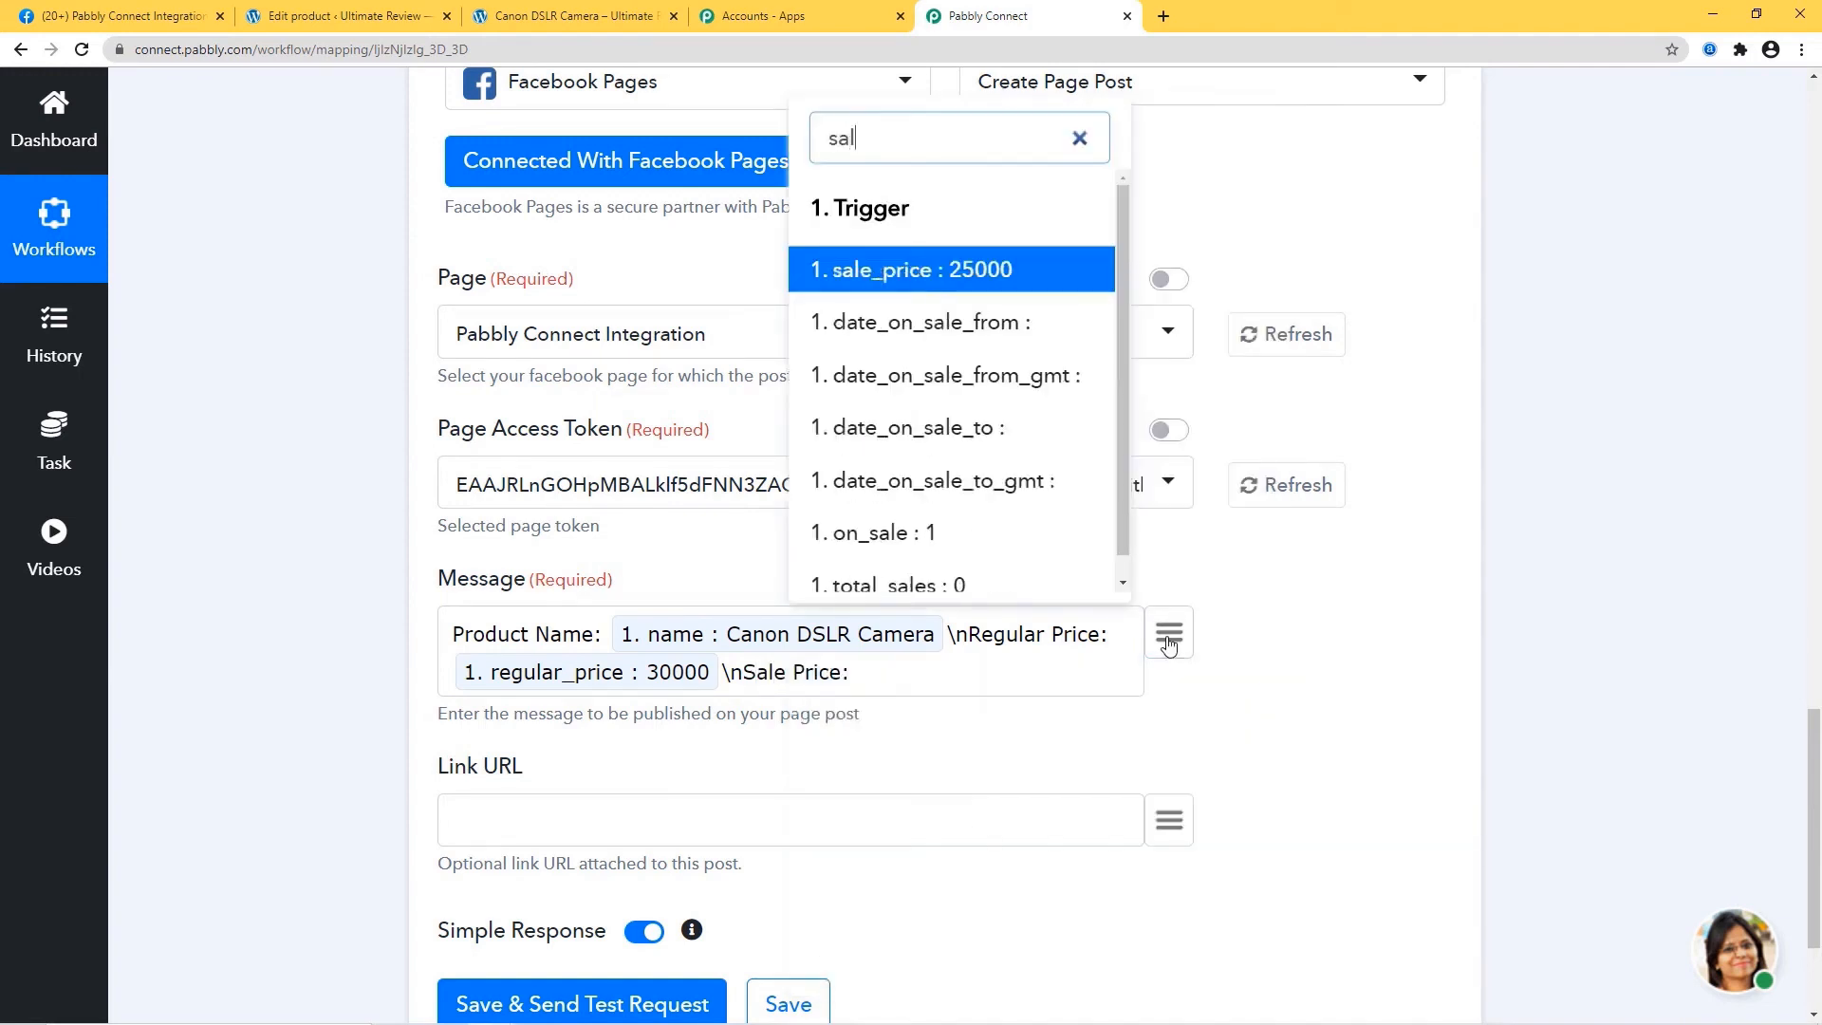
click(987, 272)
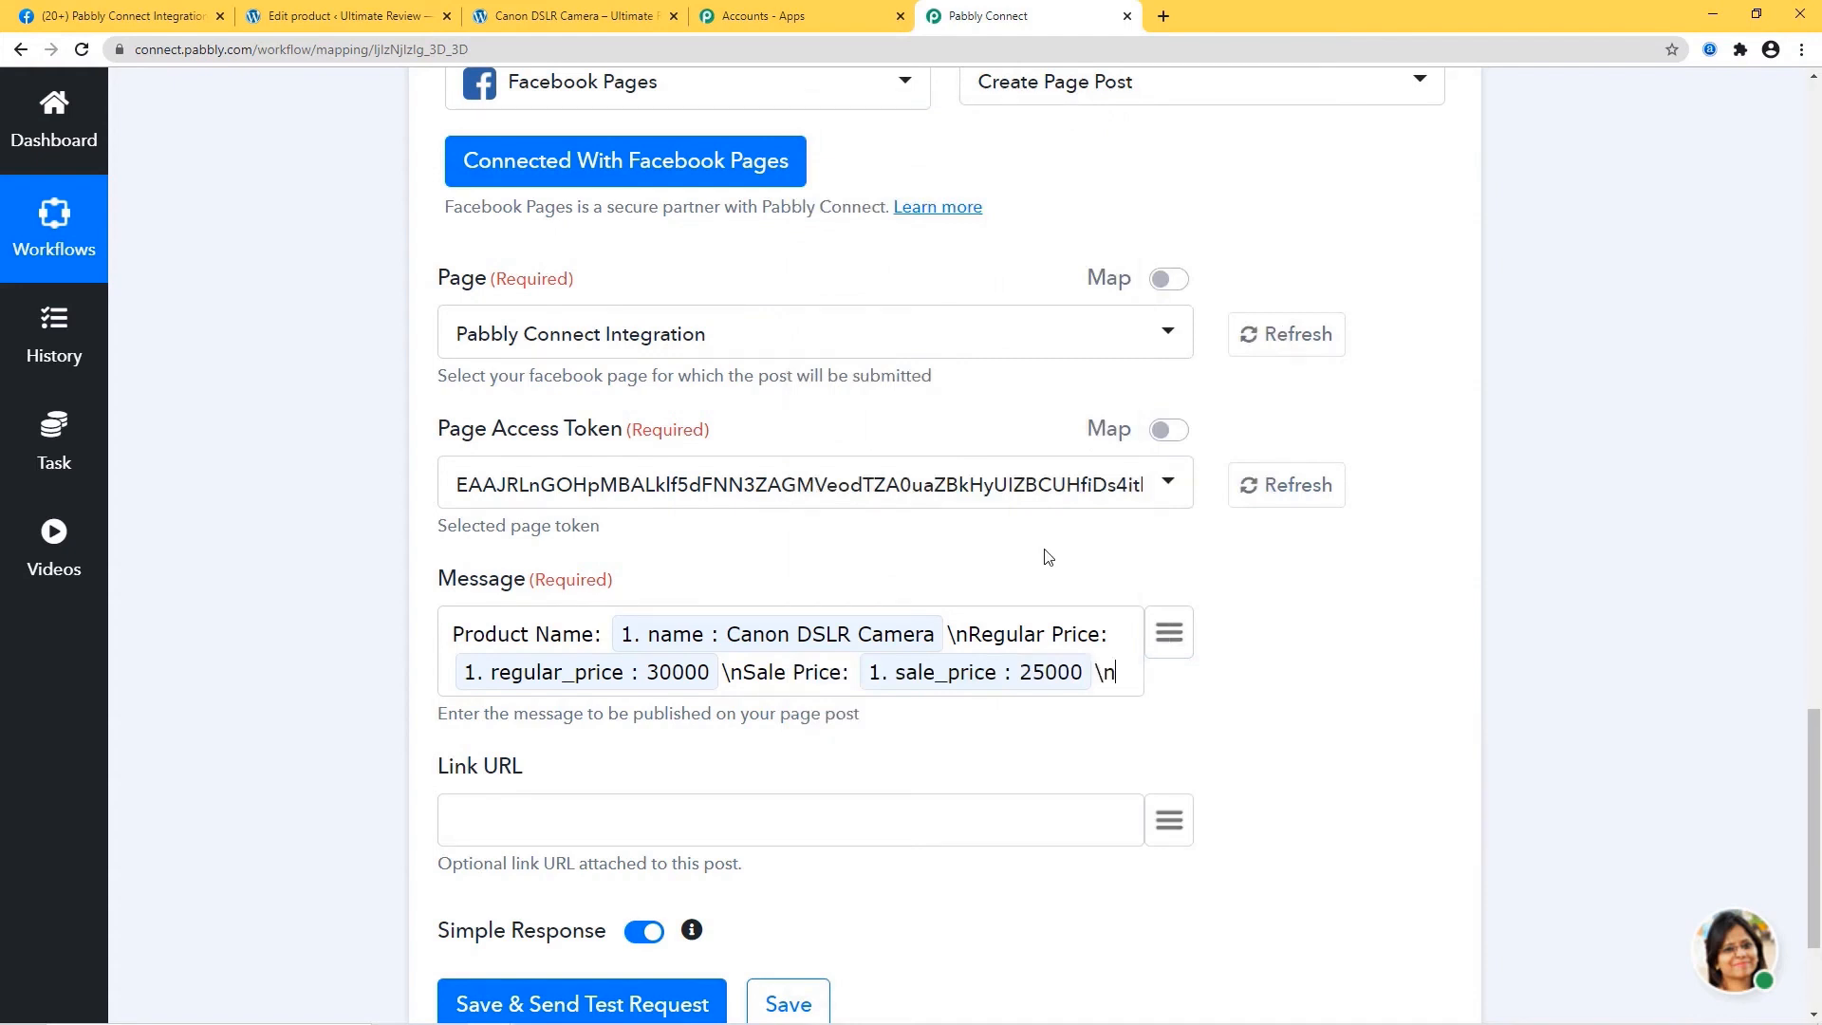
text(\nProduct)
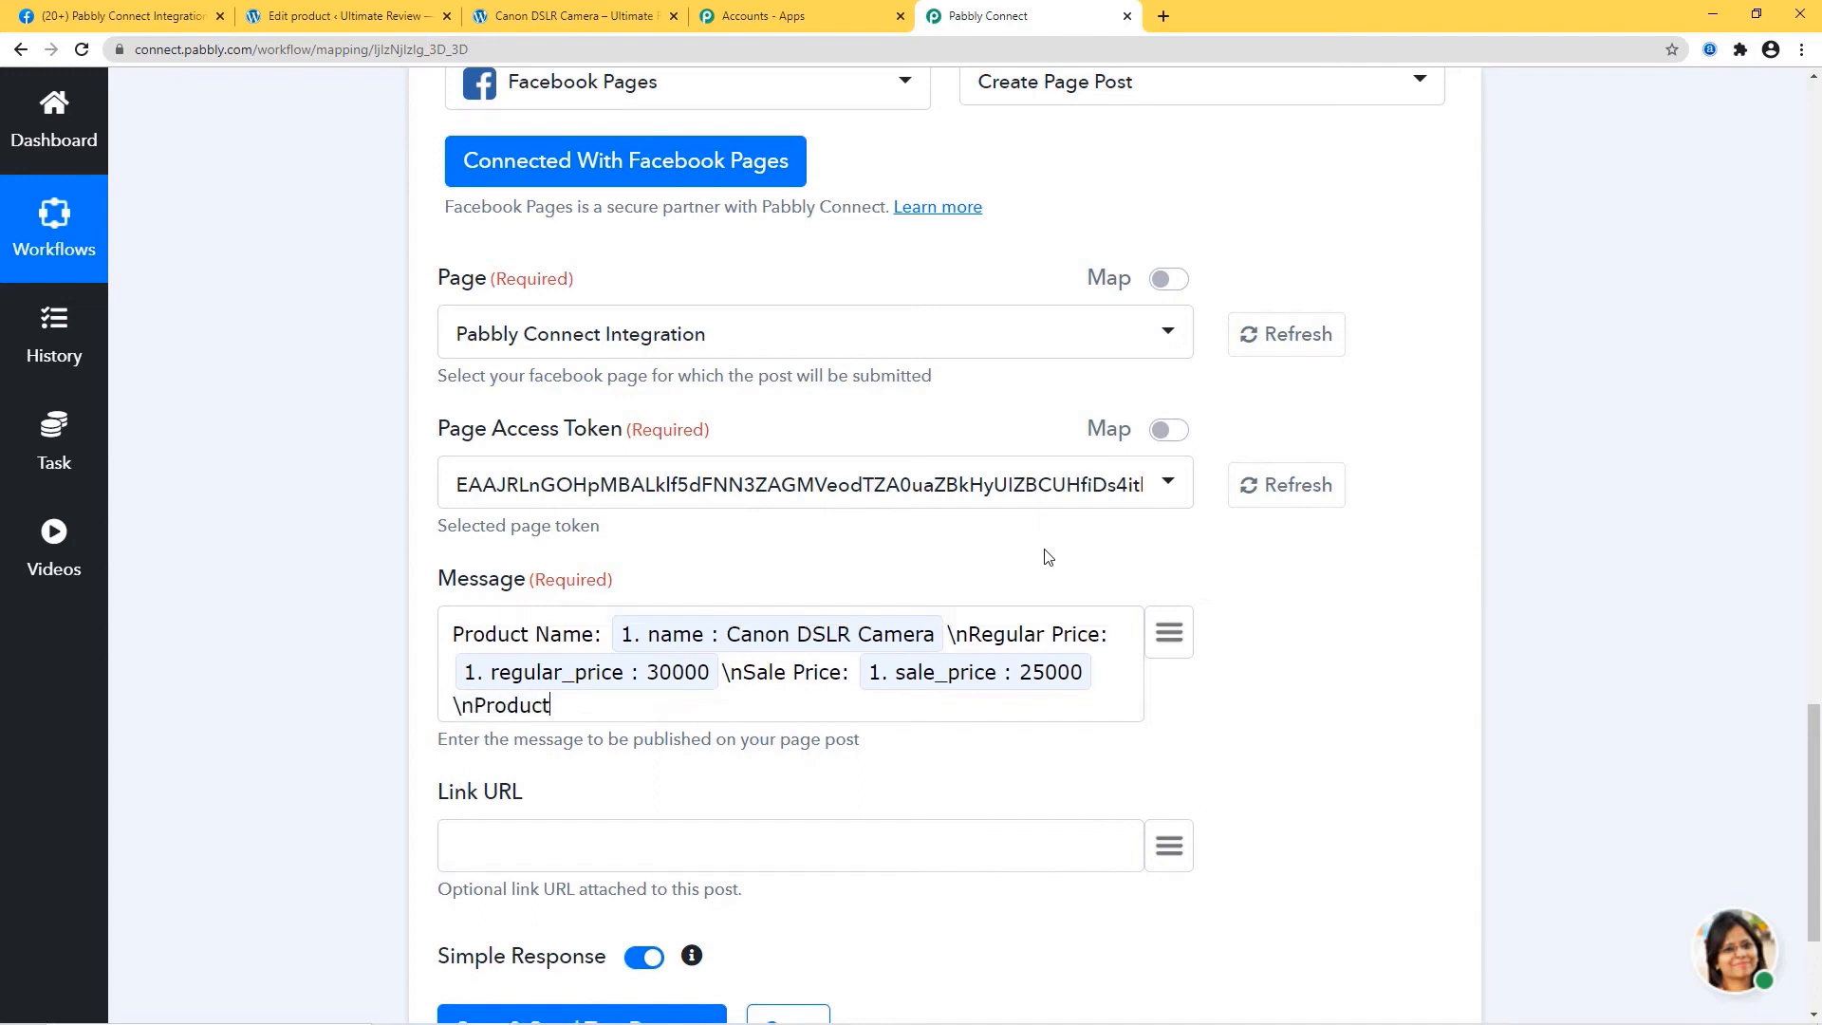
text( Link:)
click(1167, 633)
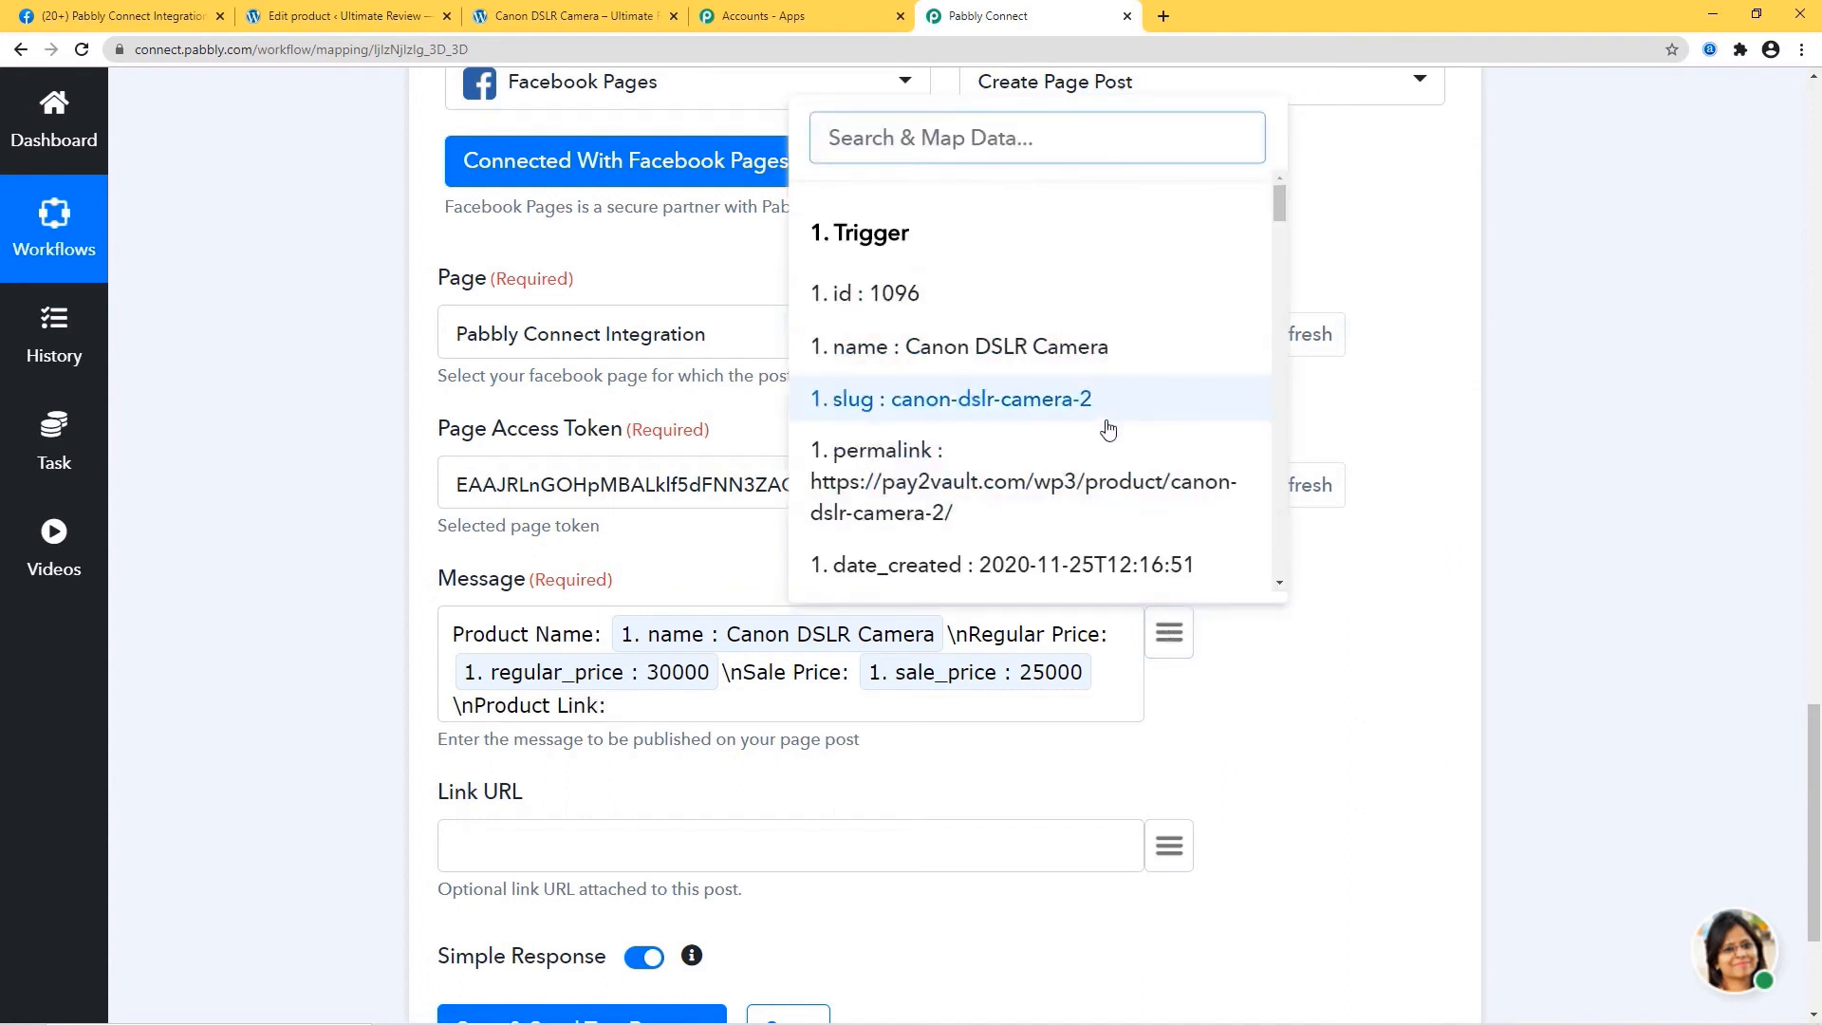
click(1047, 504)
scroll(1044, 498, down, 1)
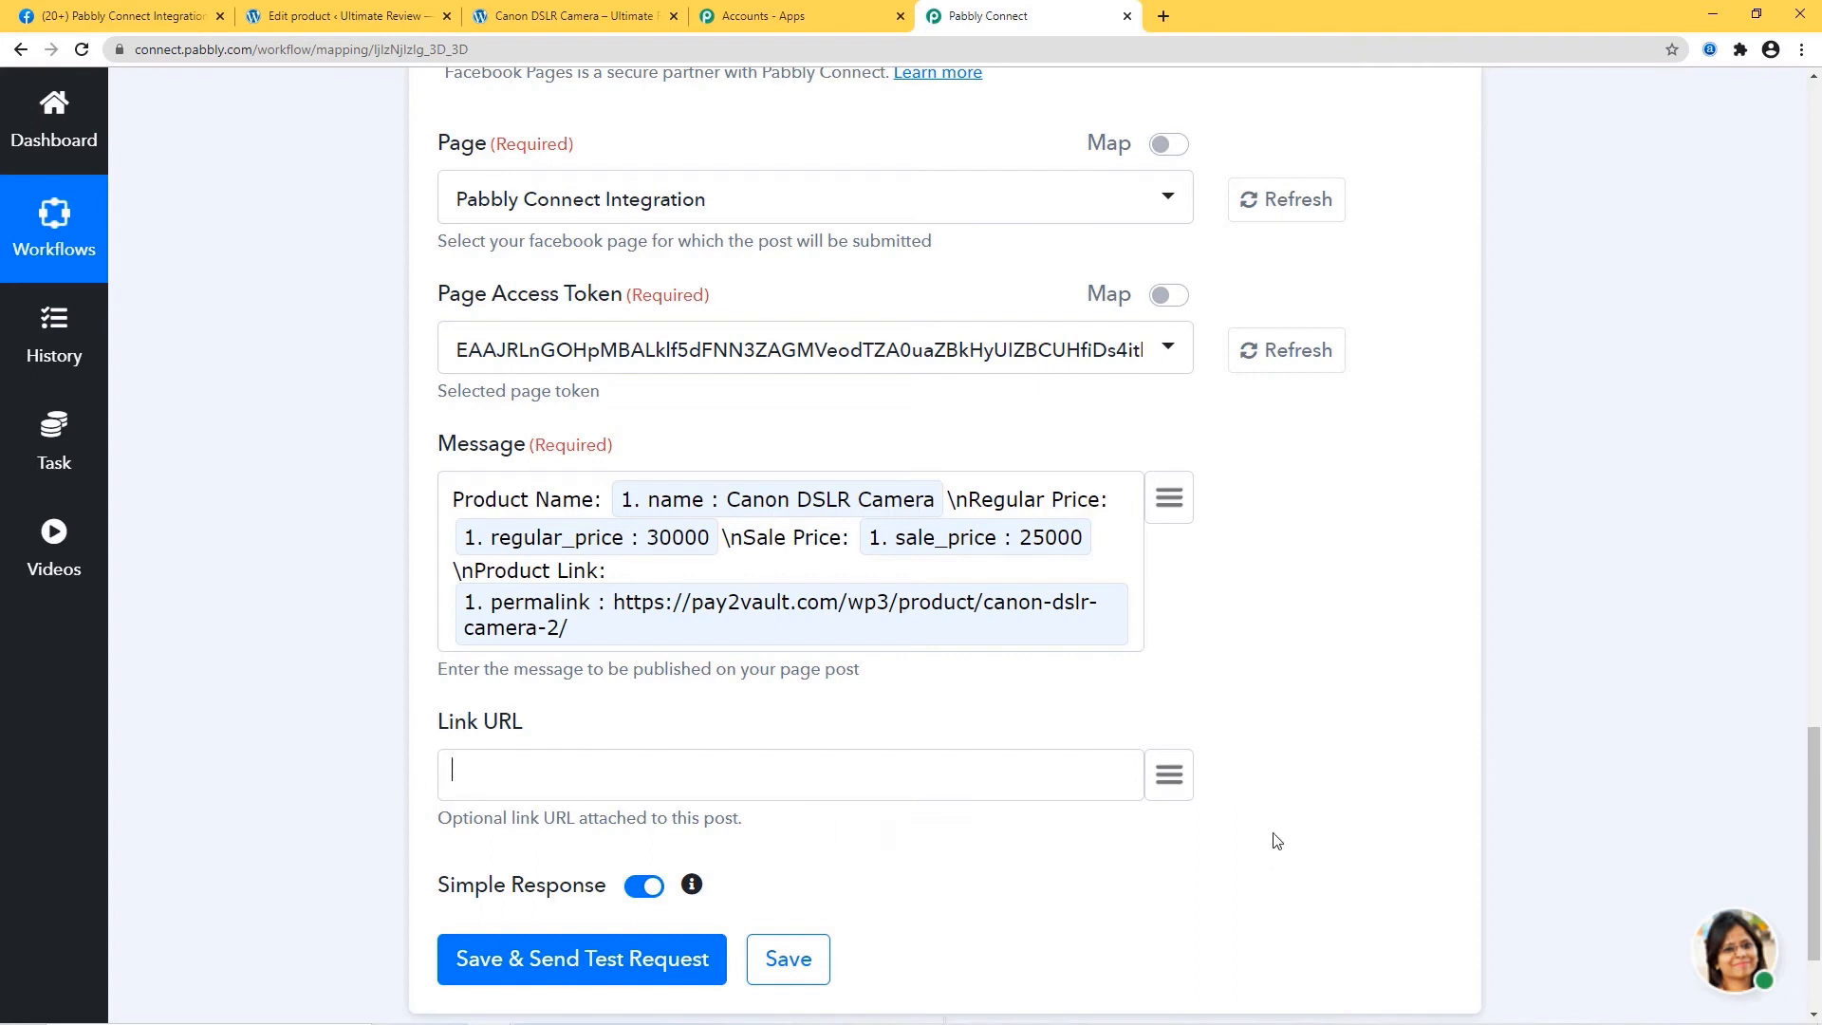
Map the product image address into Link URL, send a test post, and go to Facebook.
click(1166, 776)
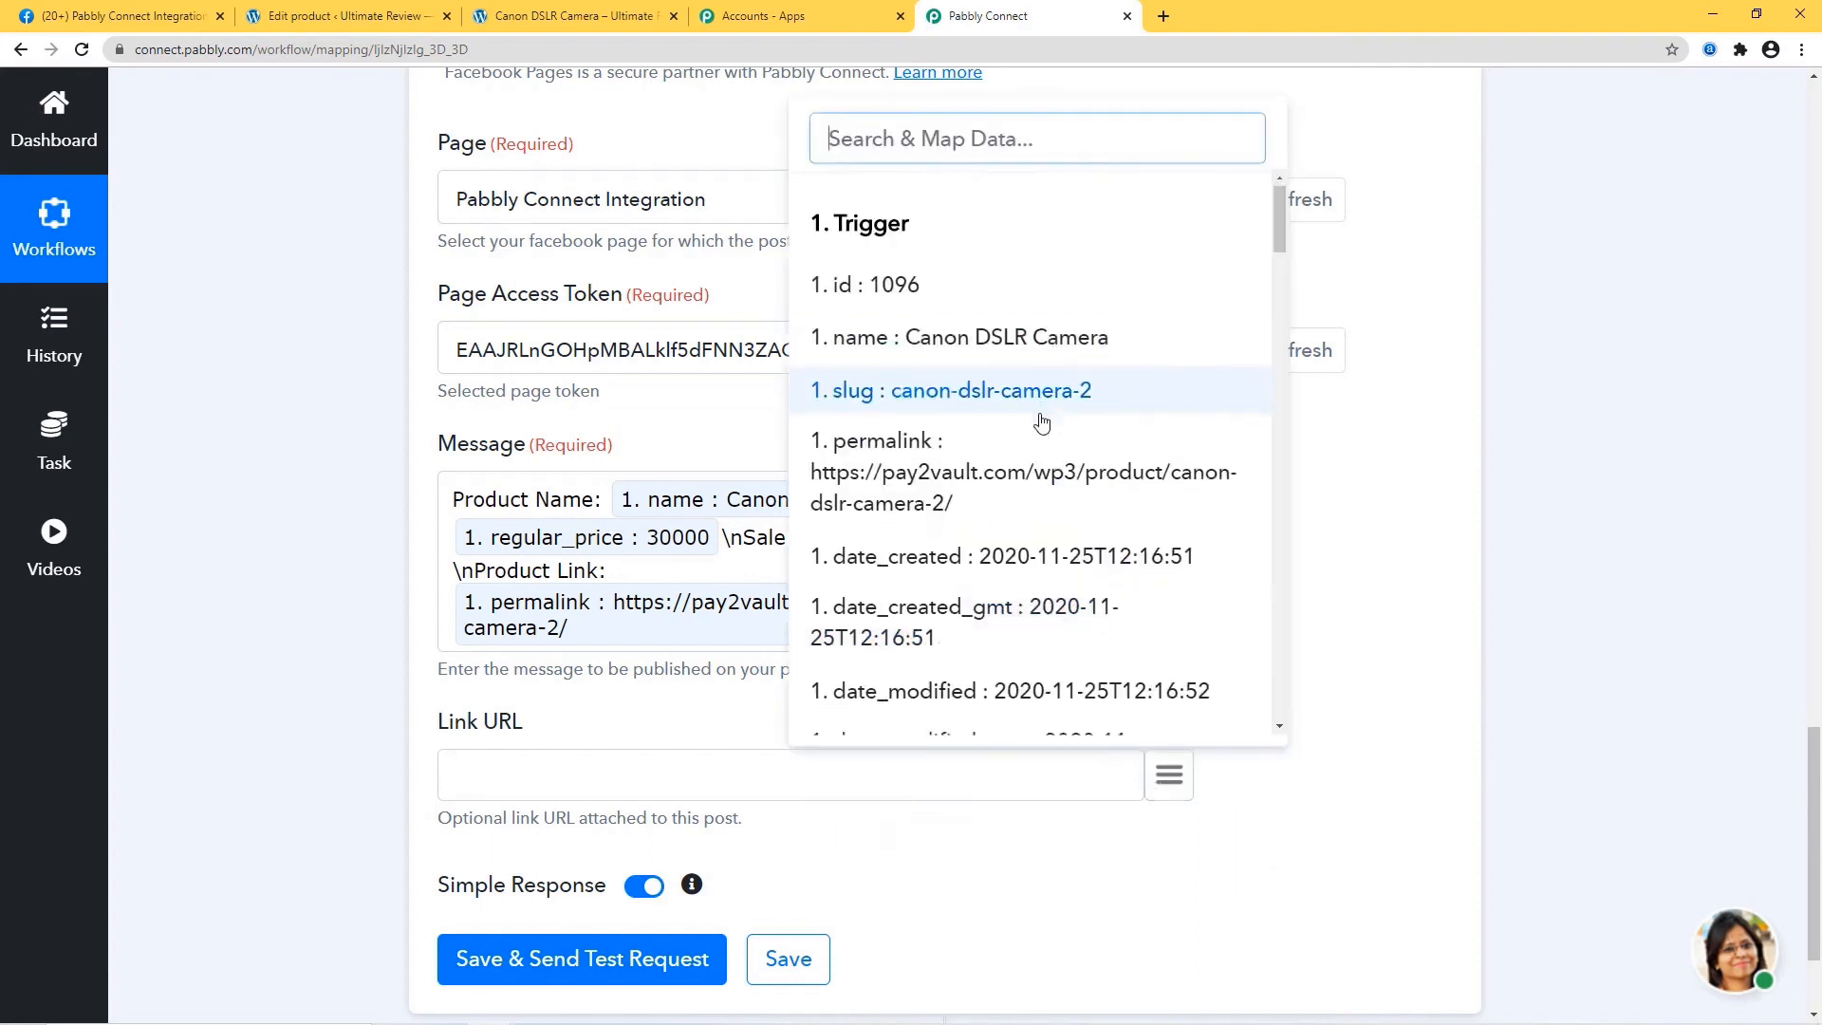
scroll(1043, 422, down, 5)
scroll(1043, 422, down, 10)
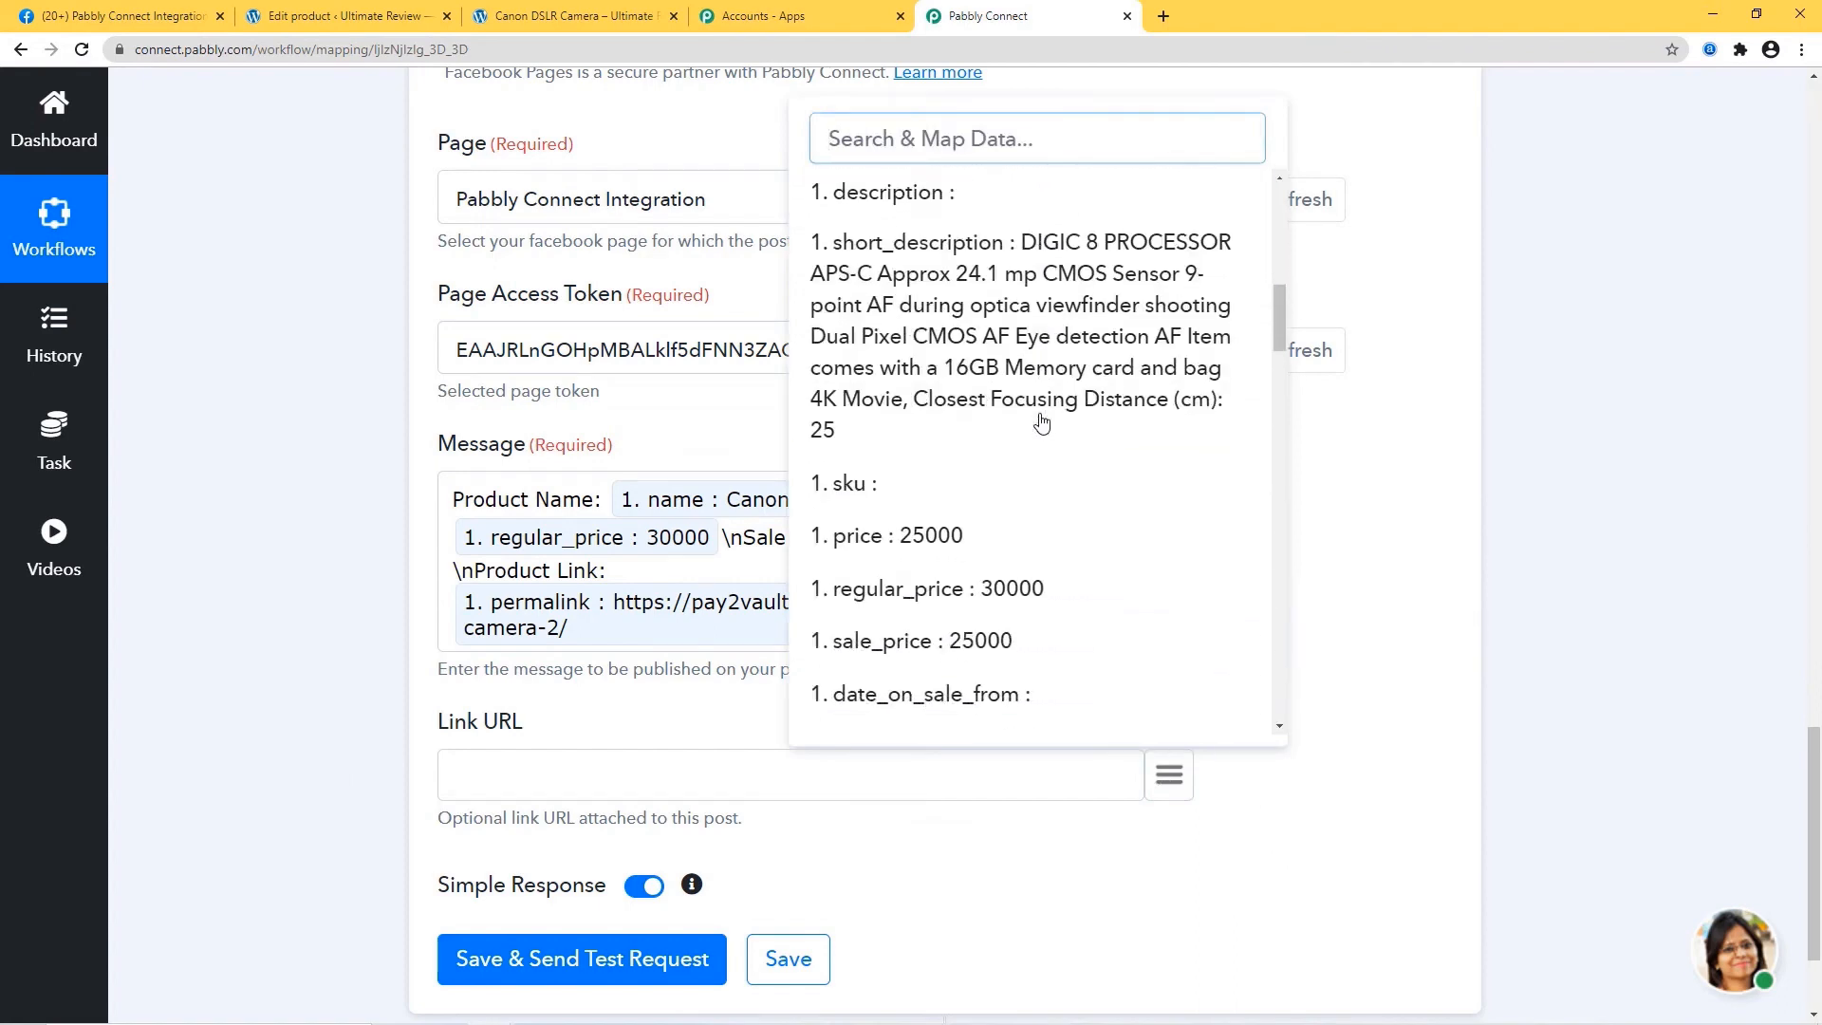
scroll(1063, 351, down, 2)
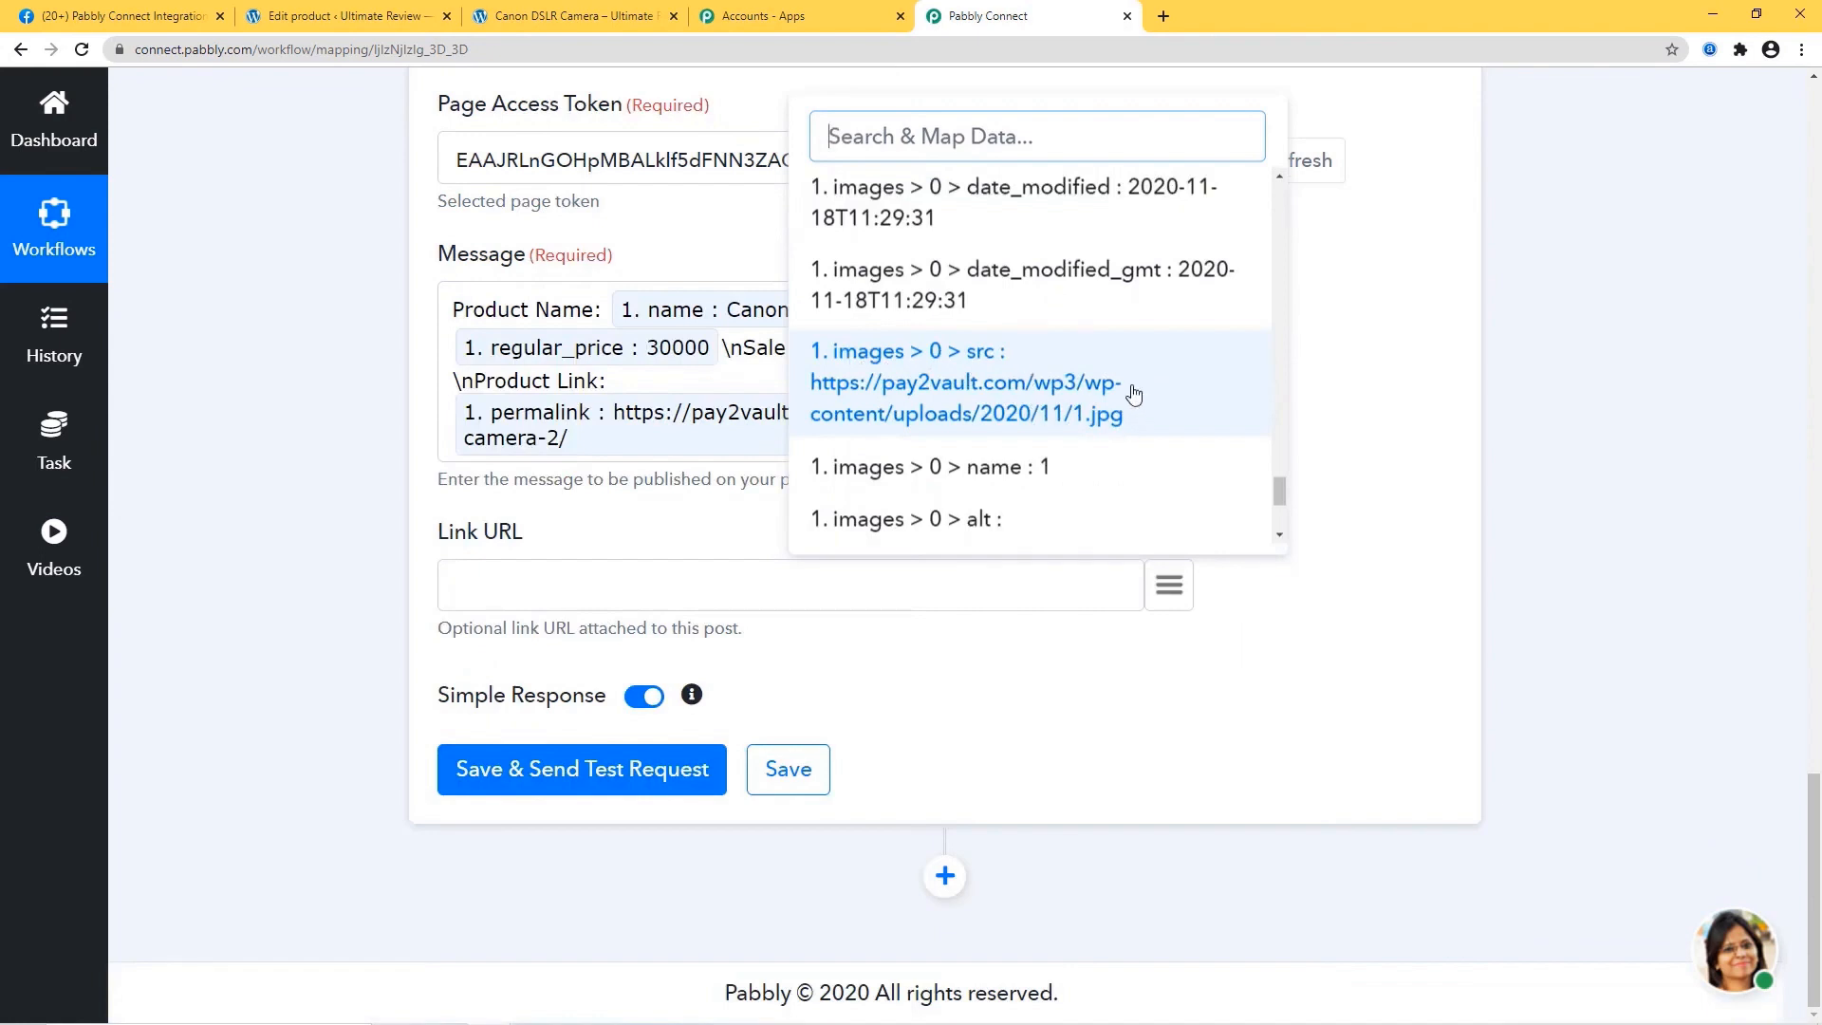
click(1068, 405)
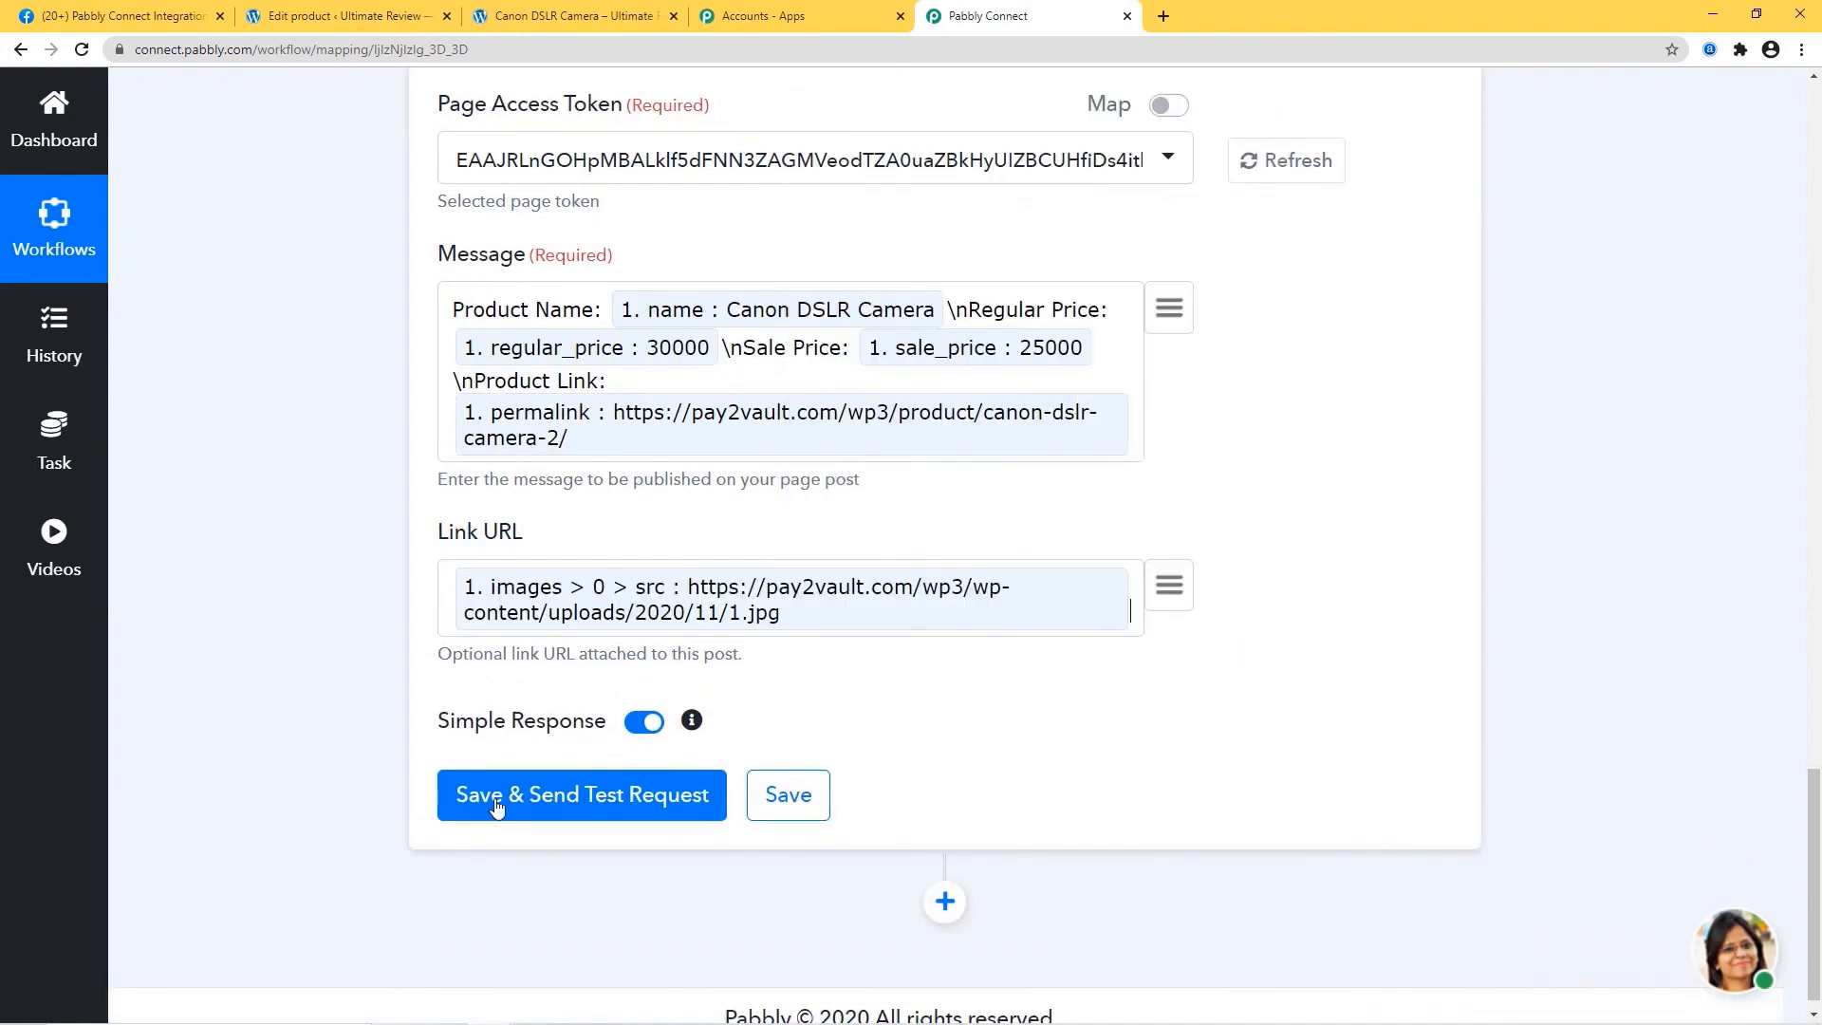
click(596, 799)
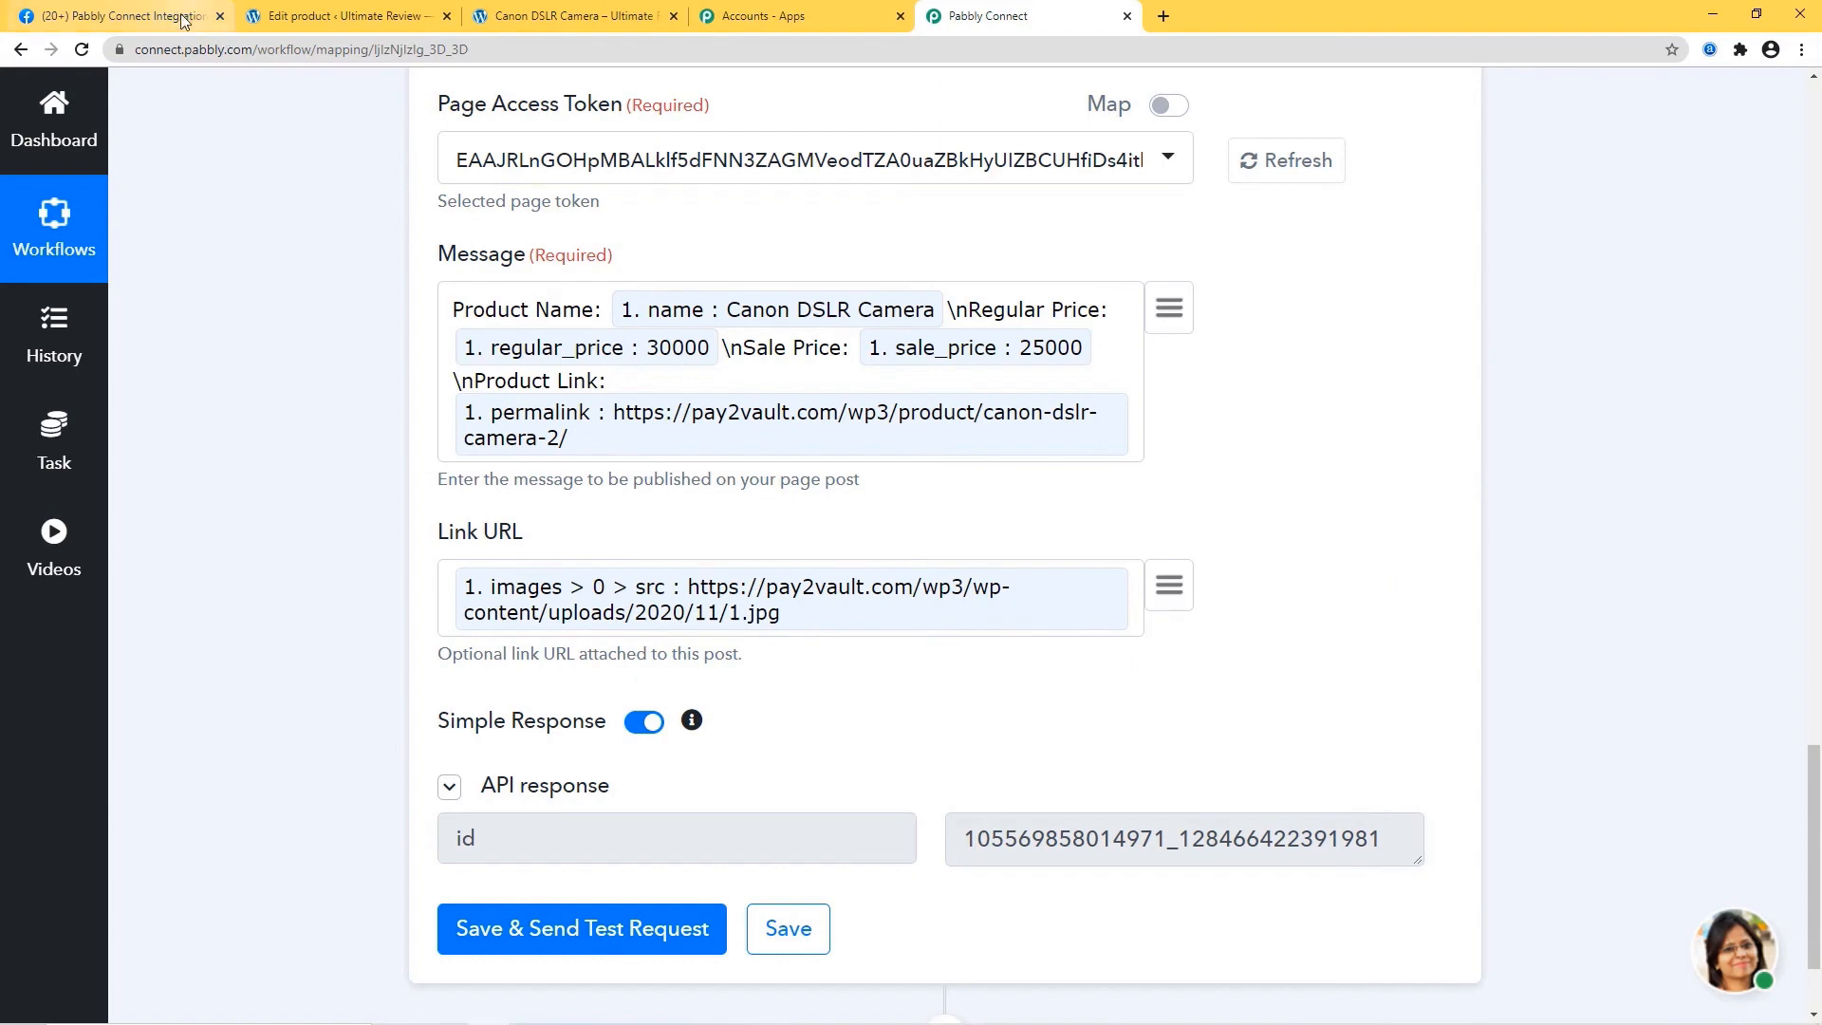
click(152, 16)
Reload Facebook to see the Canon DSLR Camera post, open its product link, then return to Edit product.
click(81, 49)
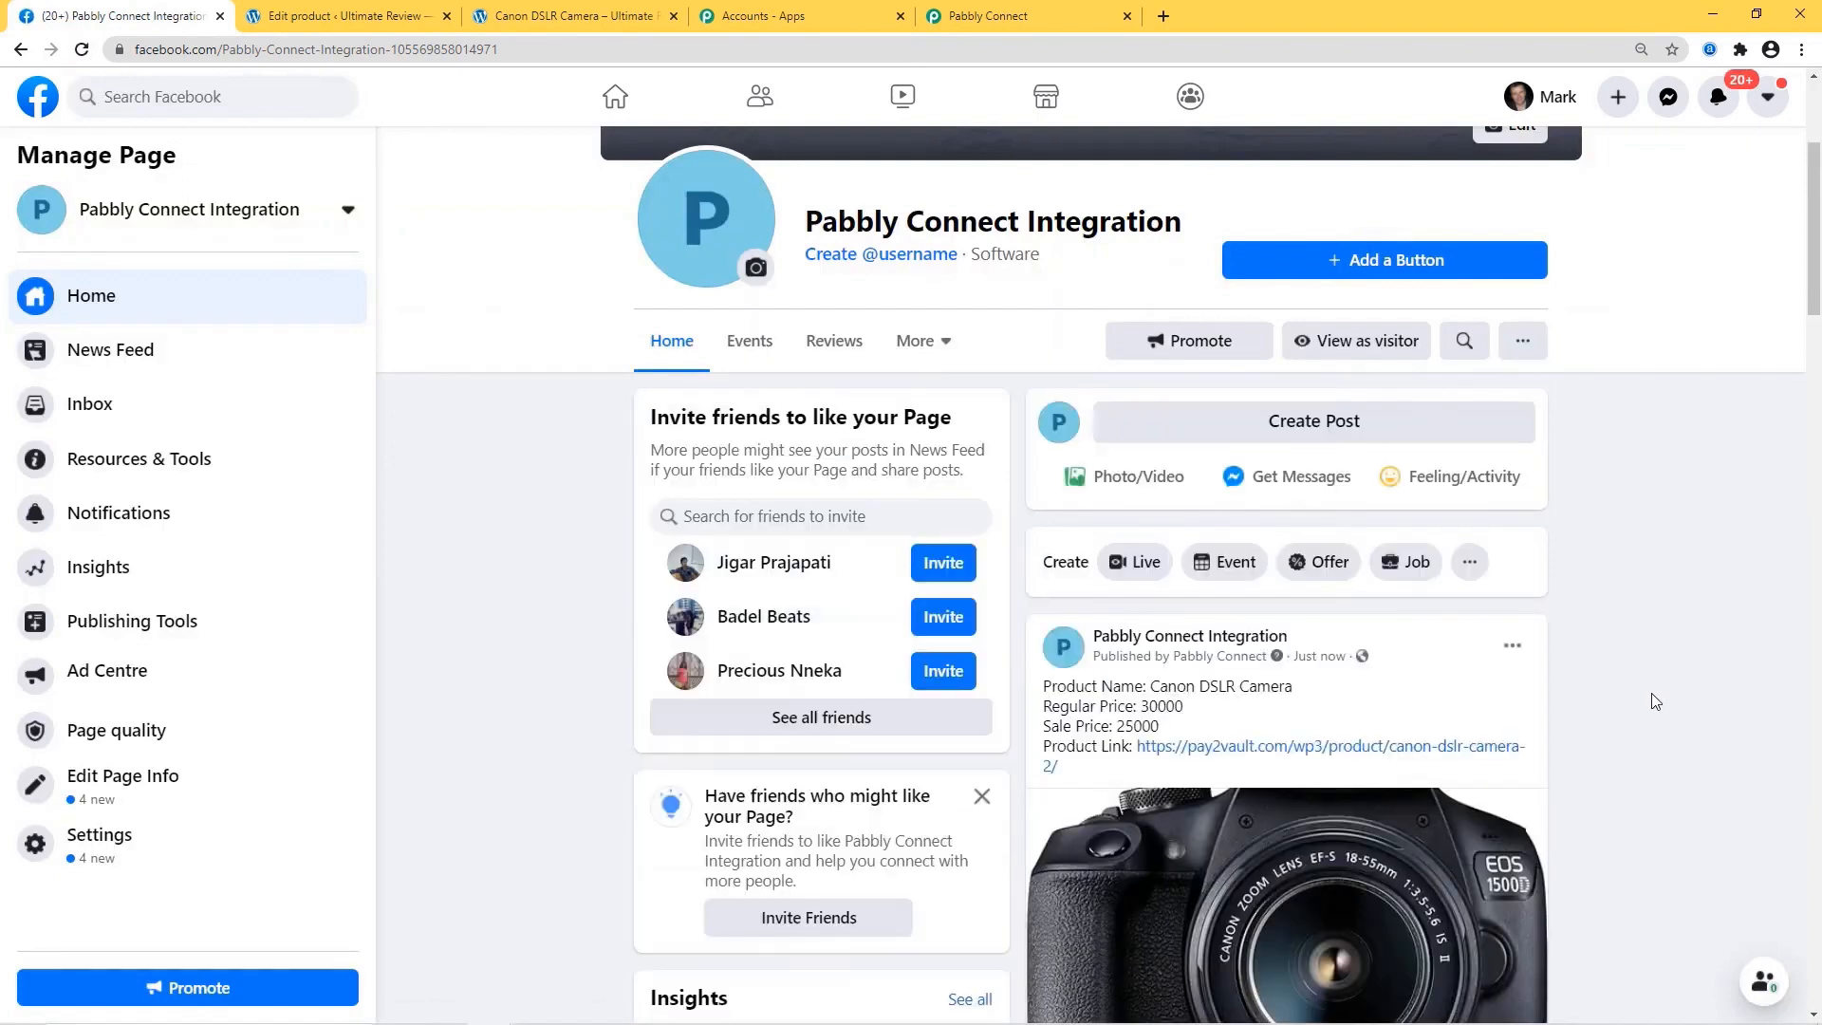
scroll(1641, 703, down, 2)
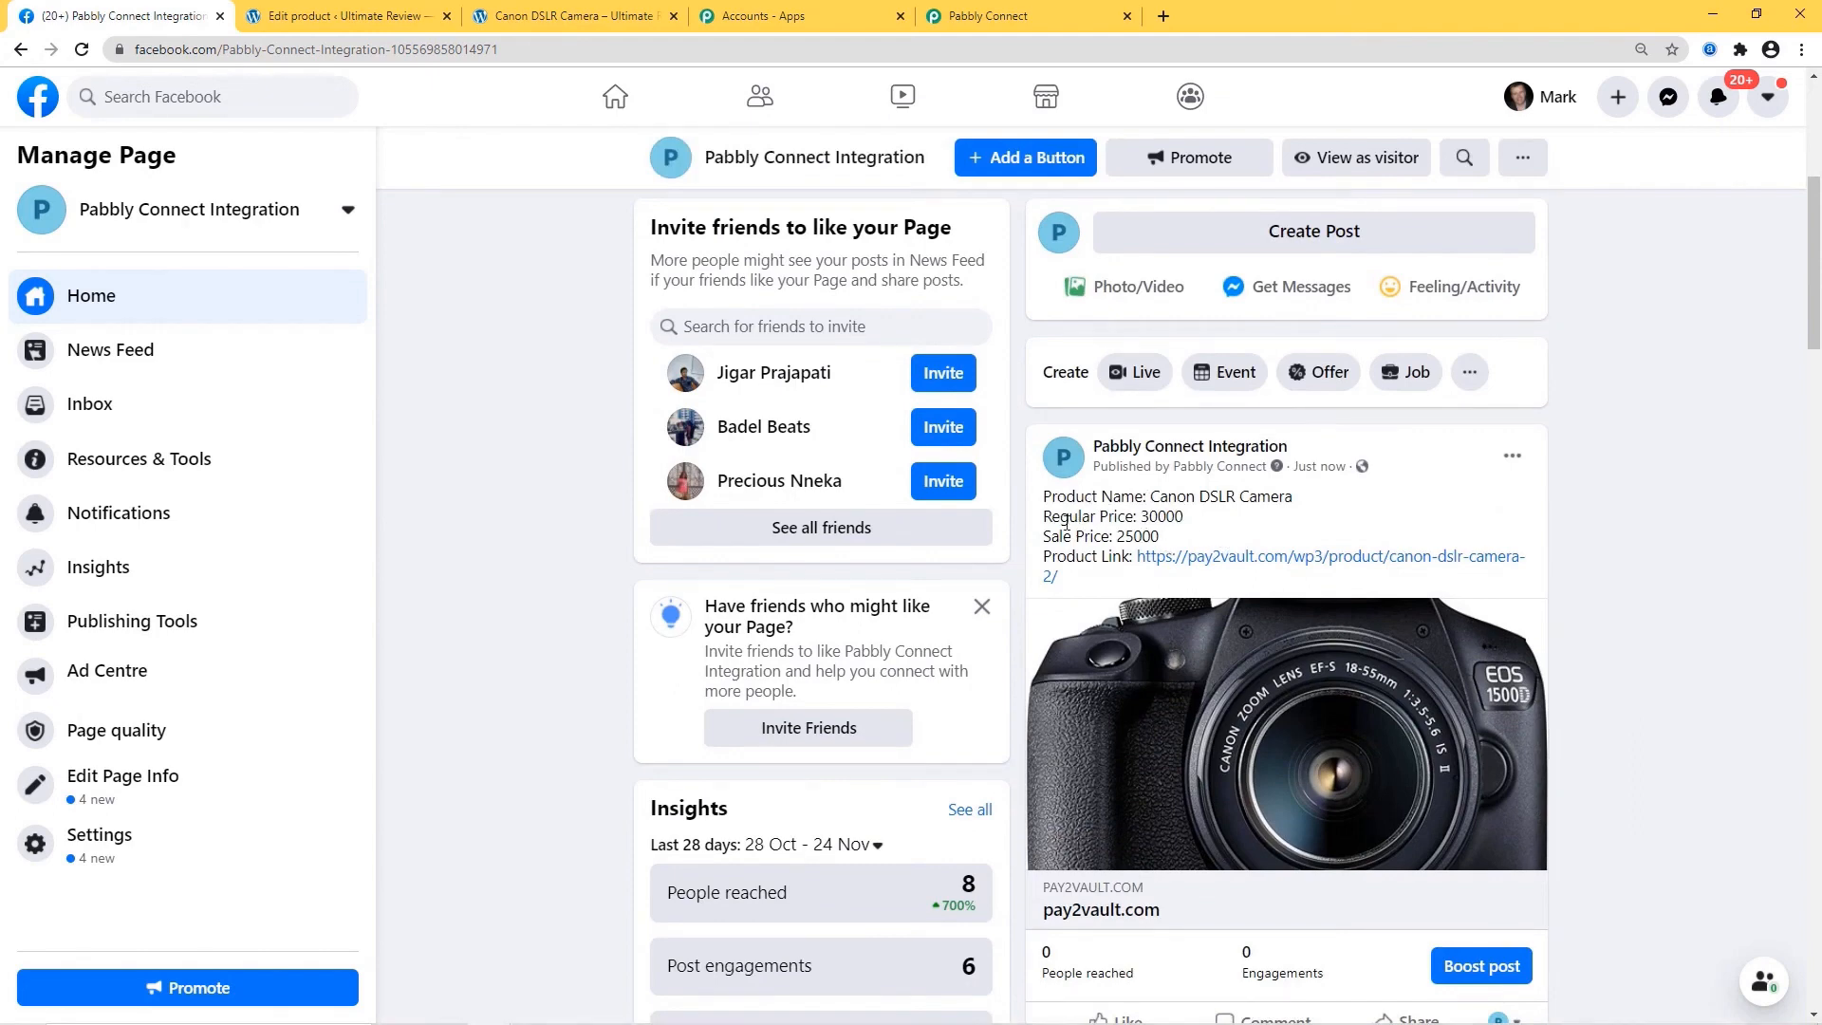
right_click(1302, 560)
click(1341, 572)
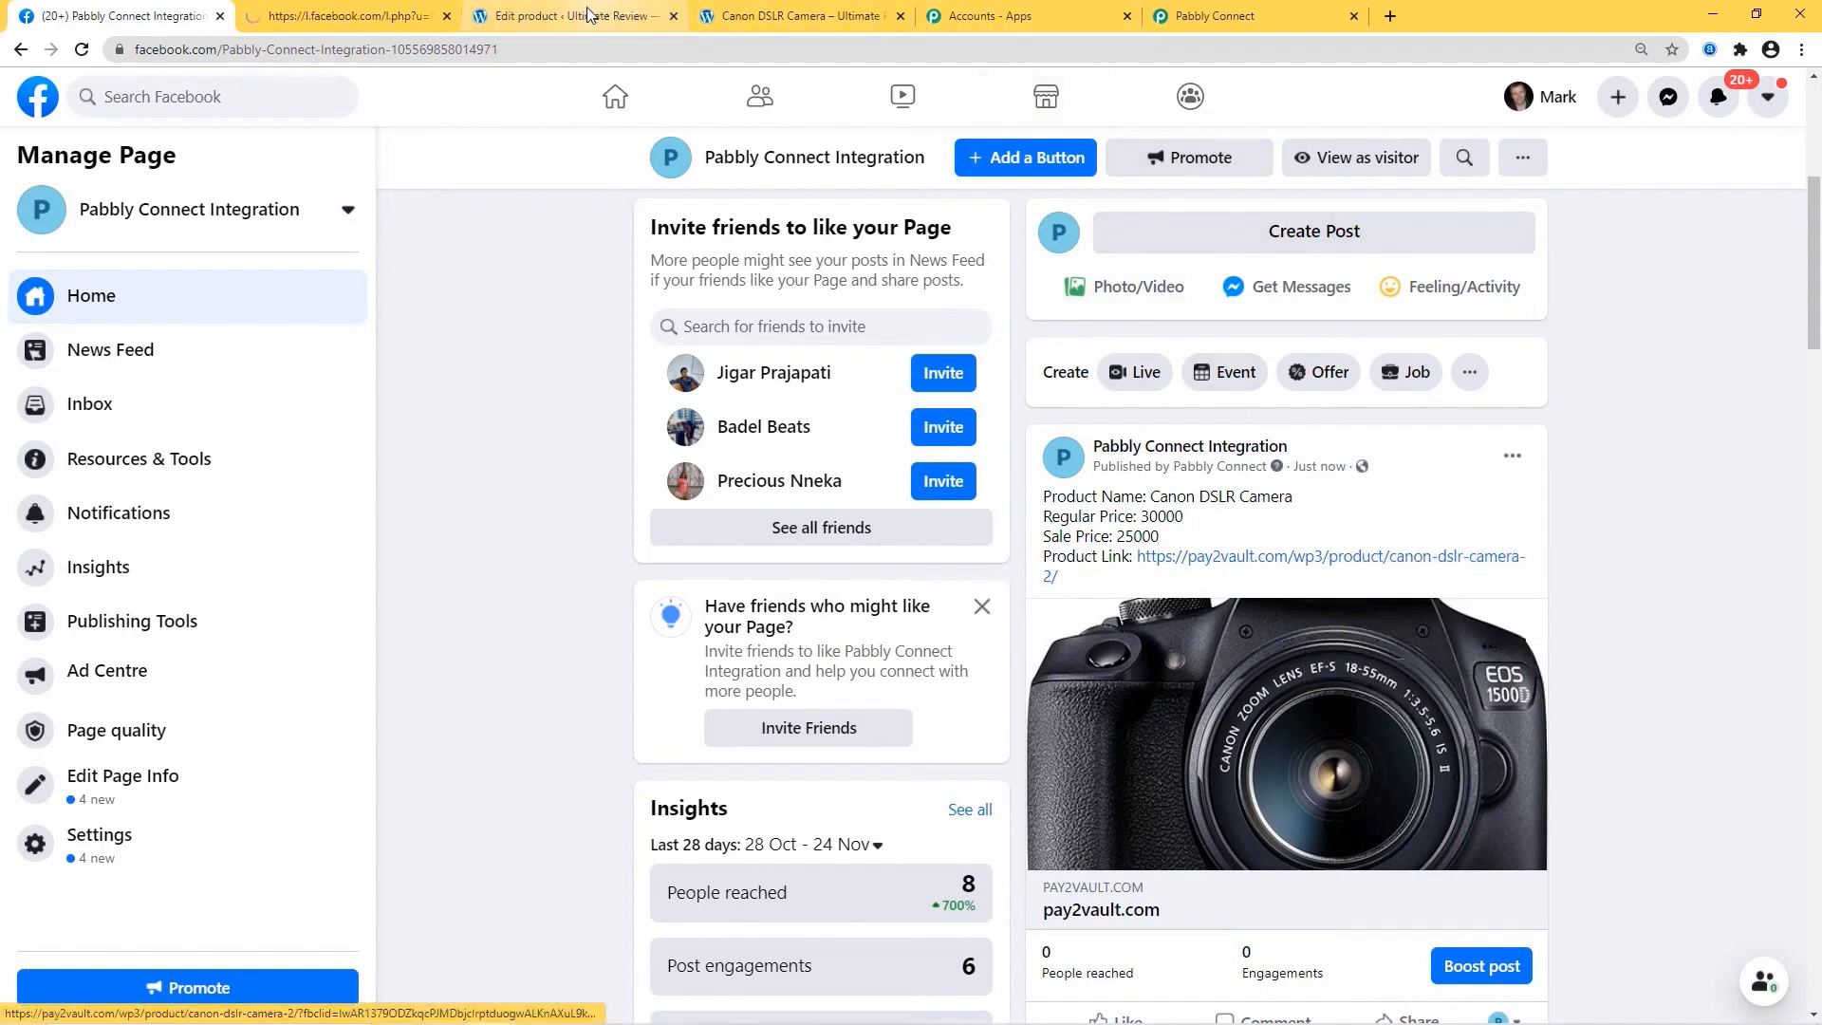
click(368, 18)
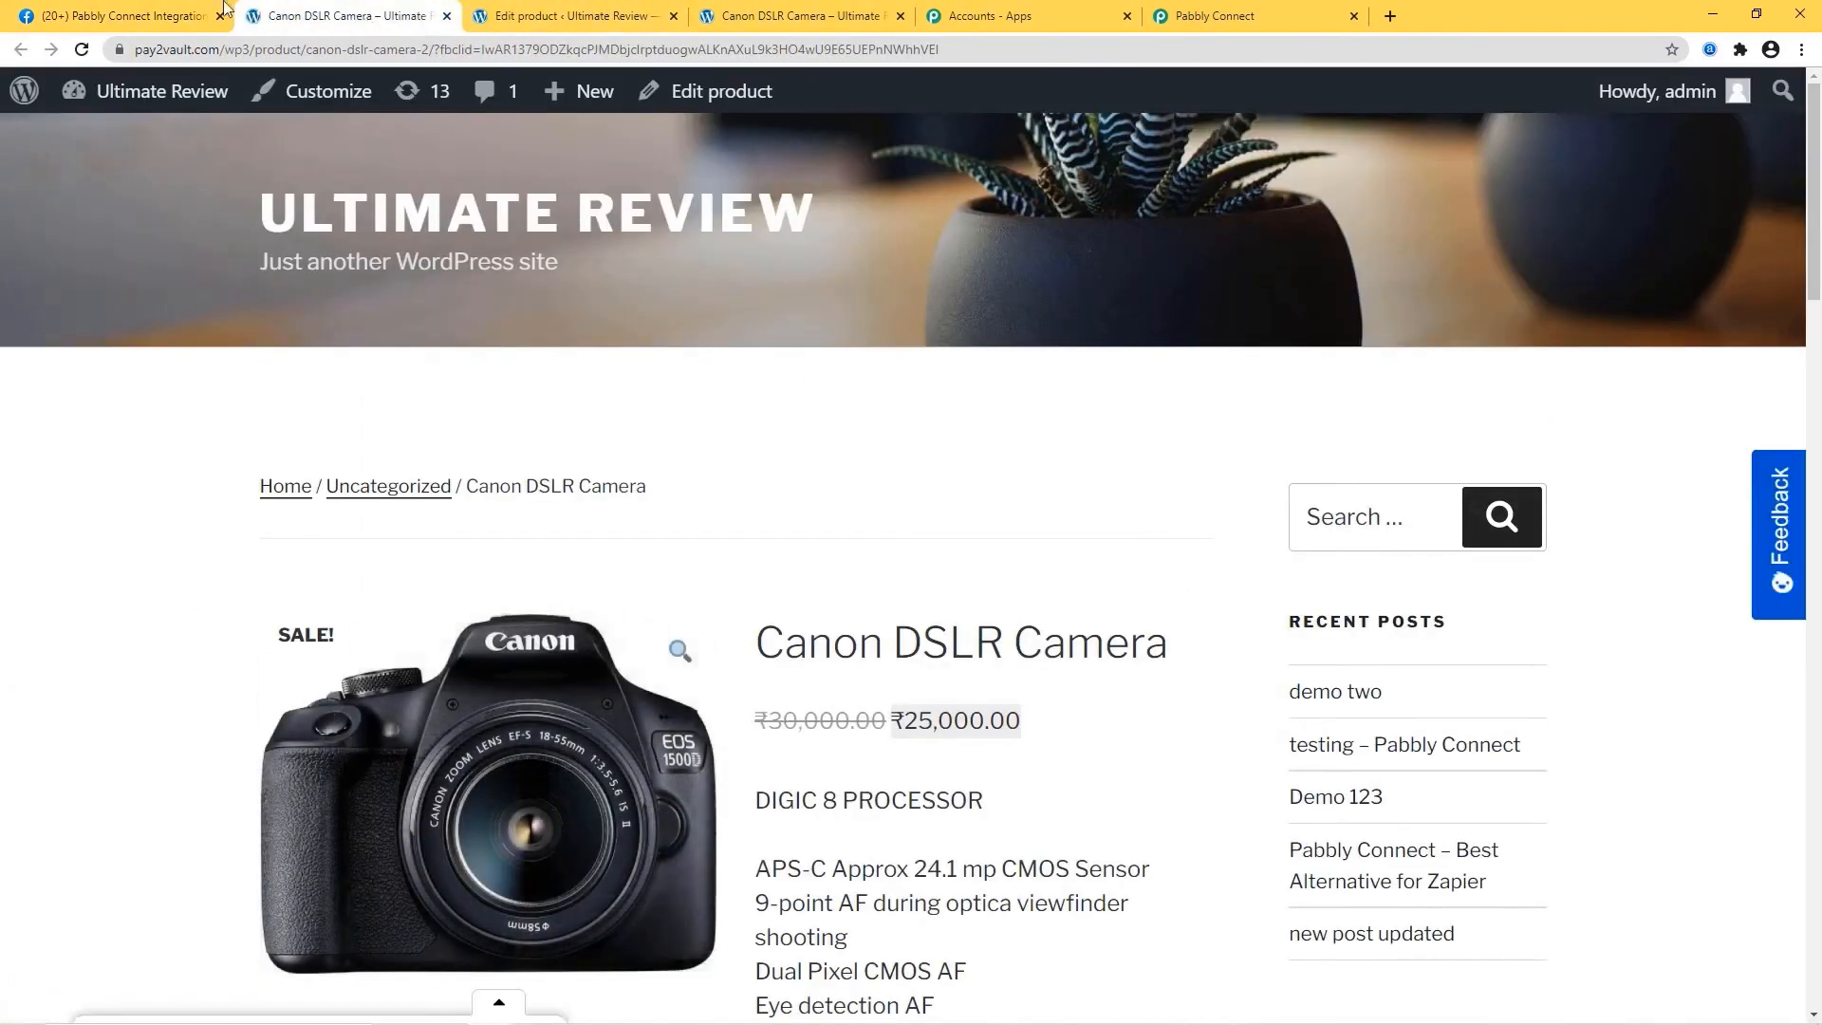
key(ctrl+shift+Tab)
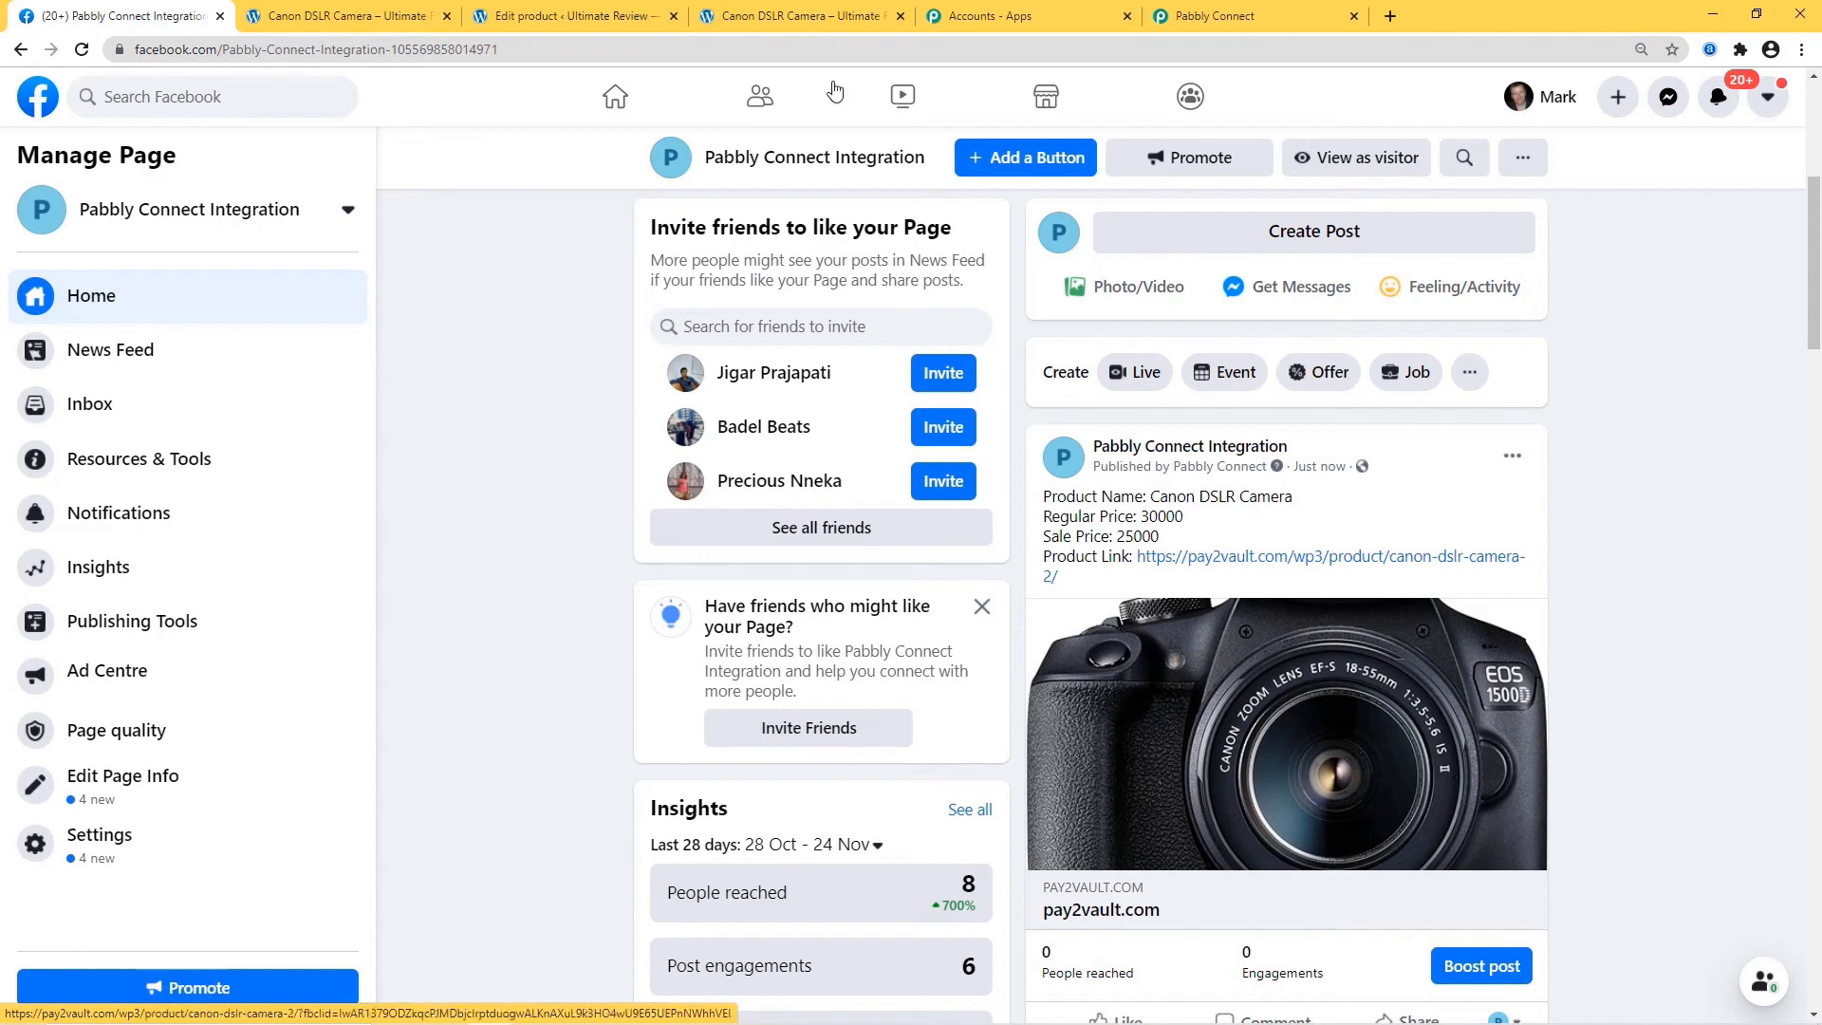
click(560, 17)
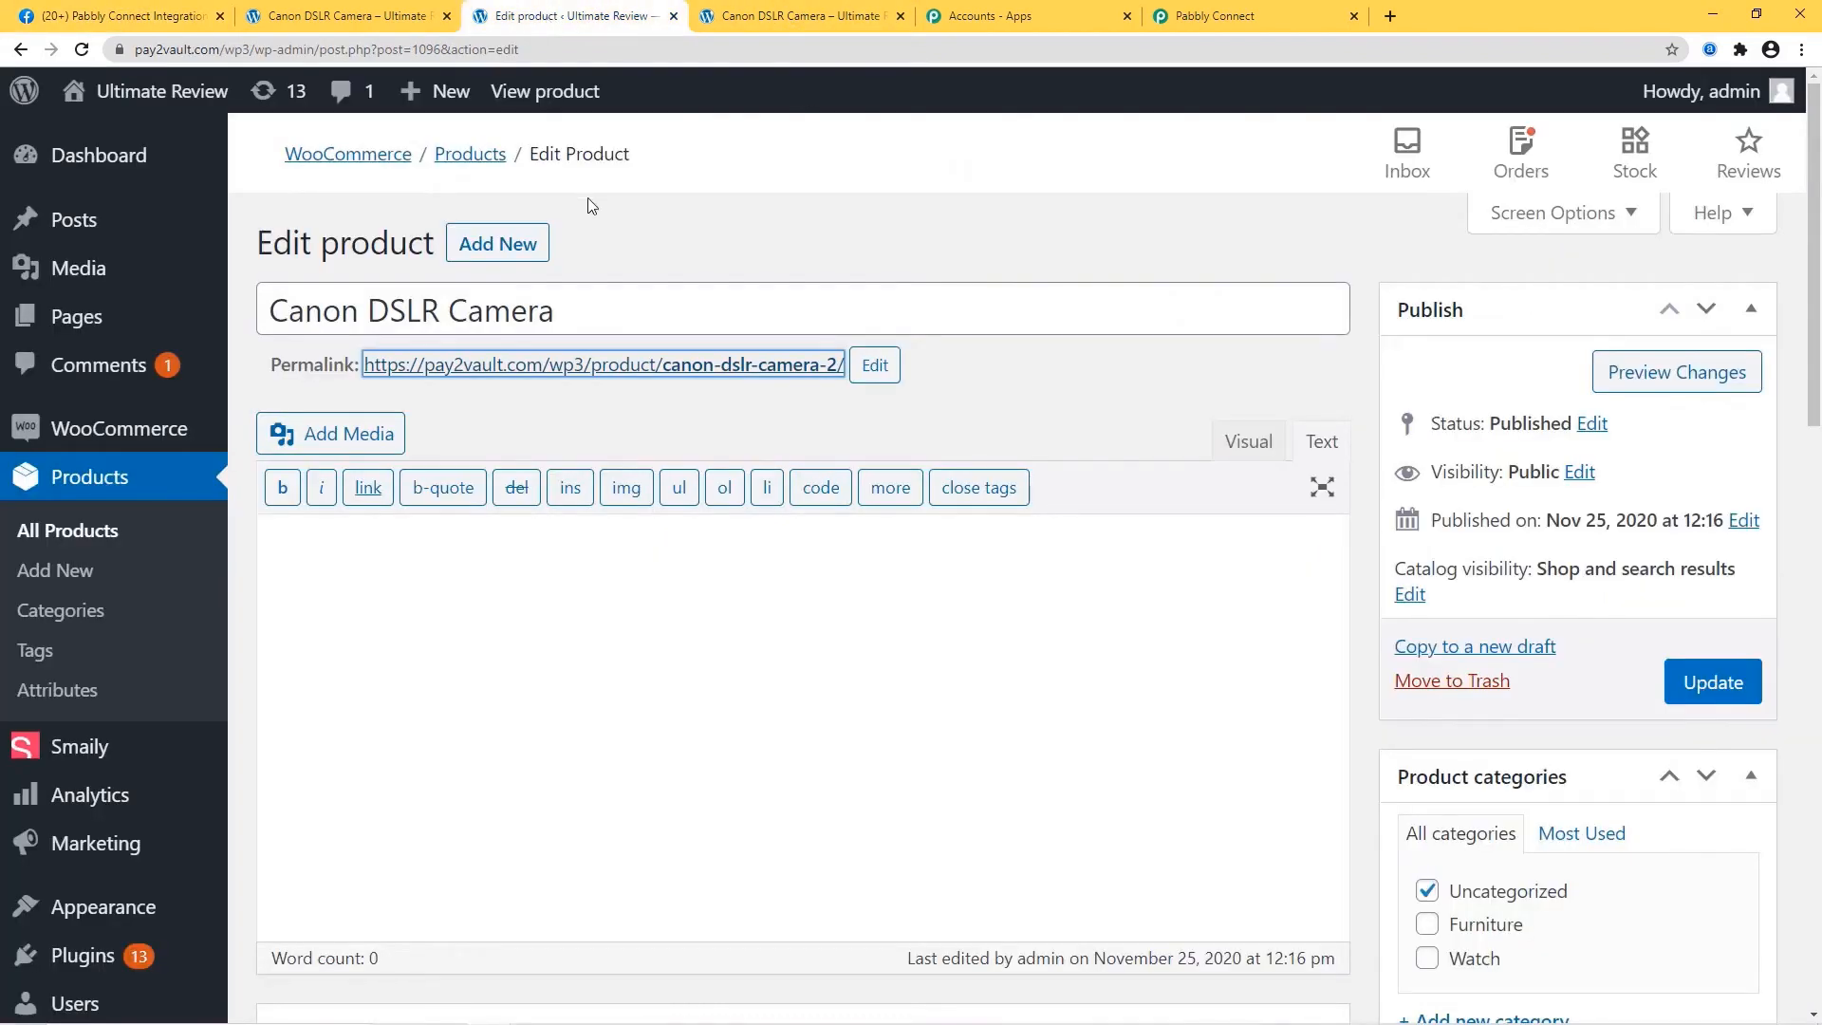
Start a new product named 'One Plus Phone' in the Uncategorized category.
click(498, 247)
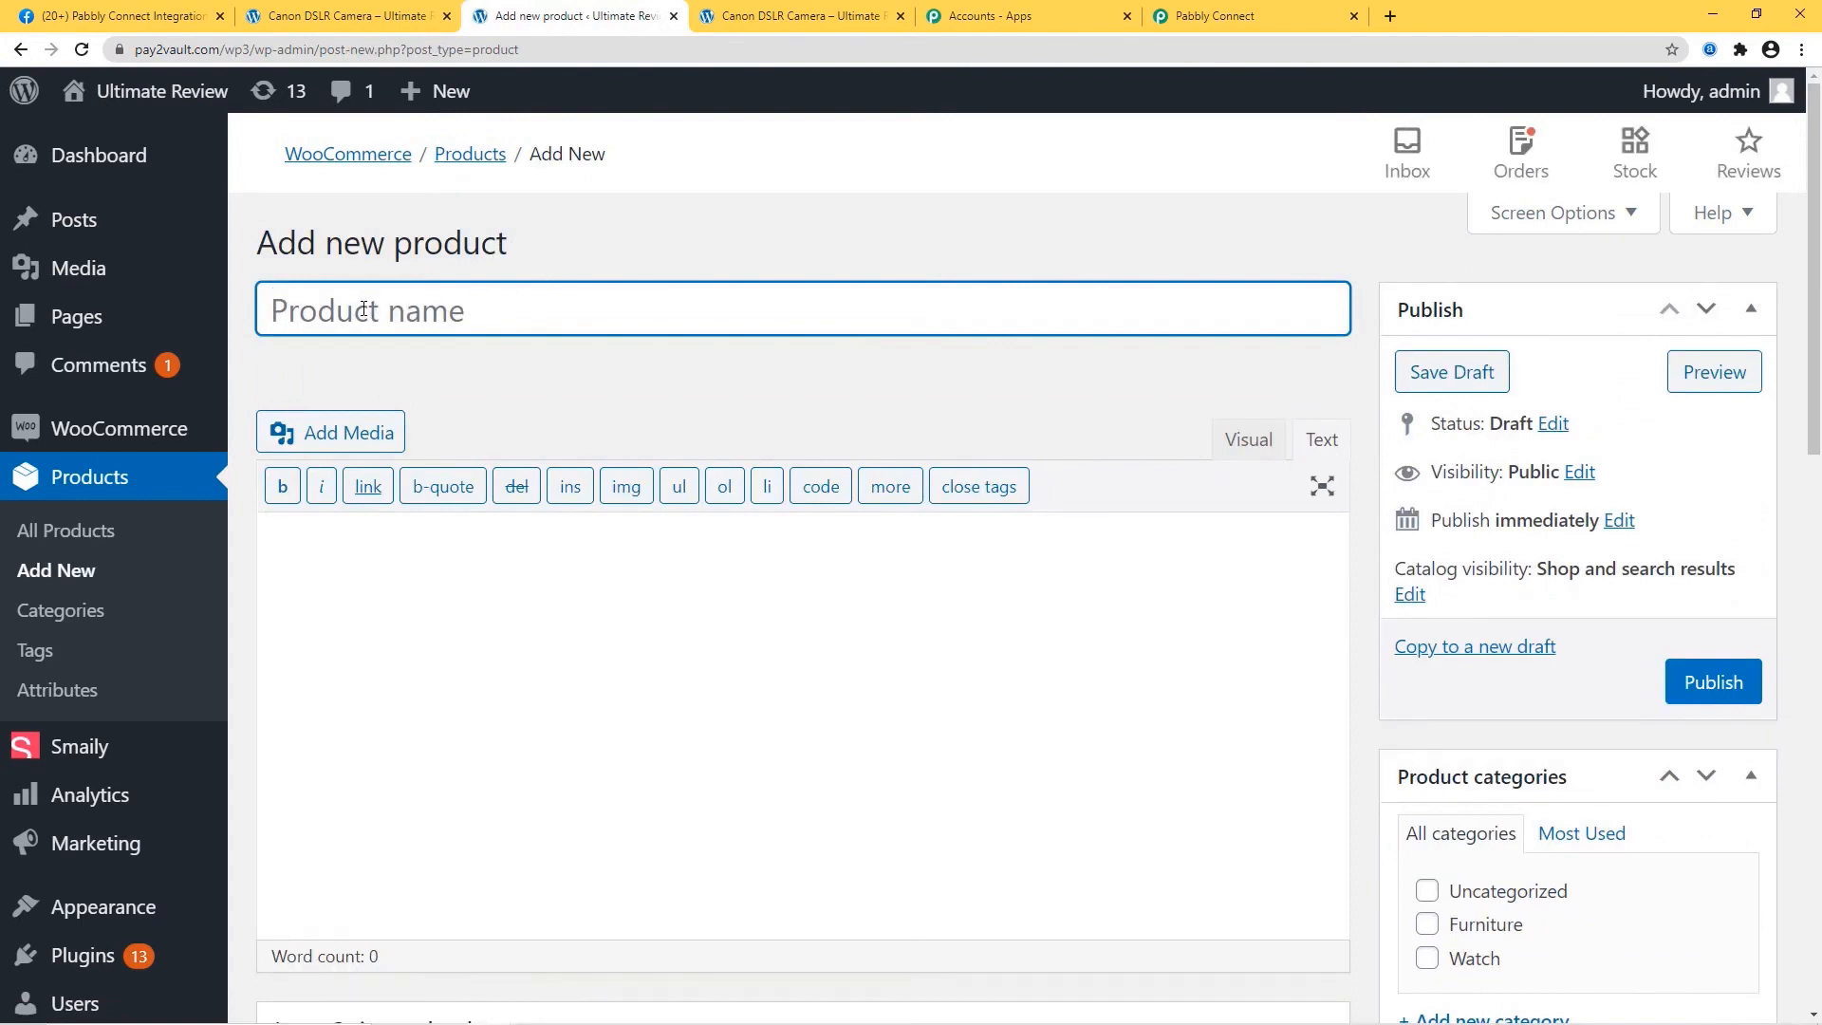
text(One Pl)
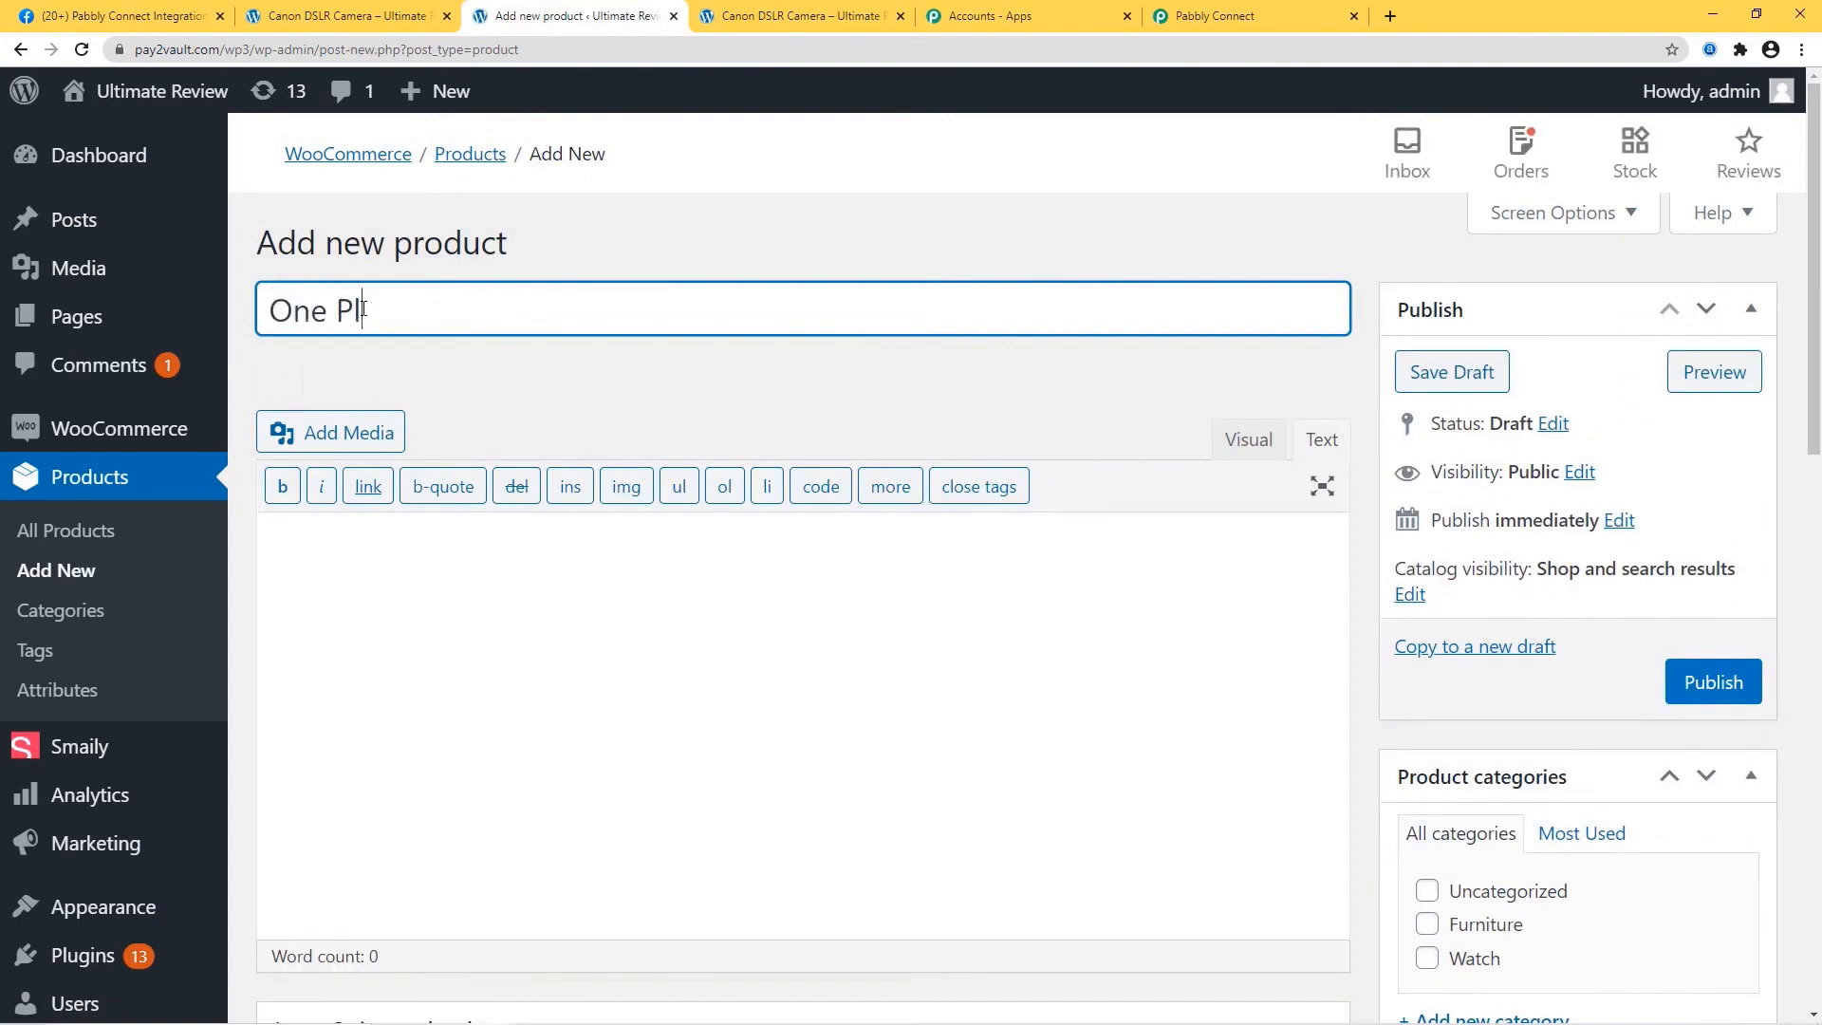
text(us Phone)
scroll(1164, 687, down, 5)
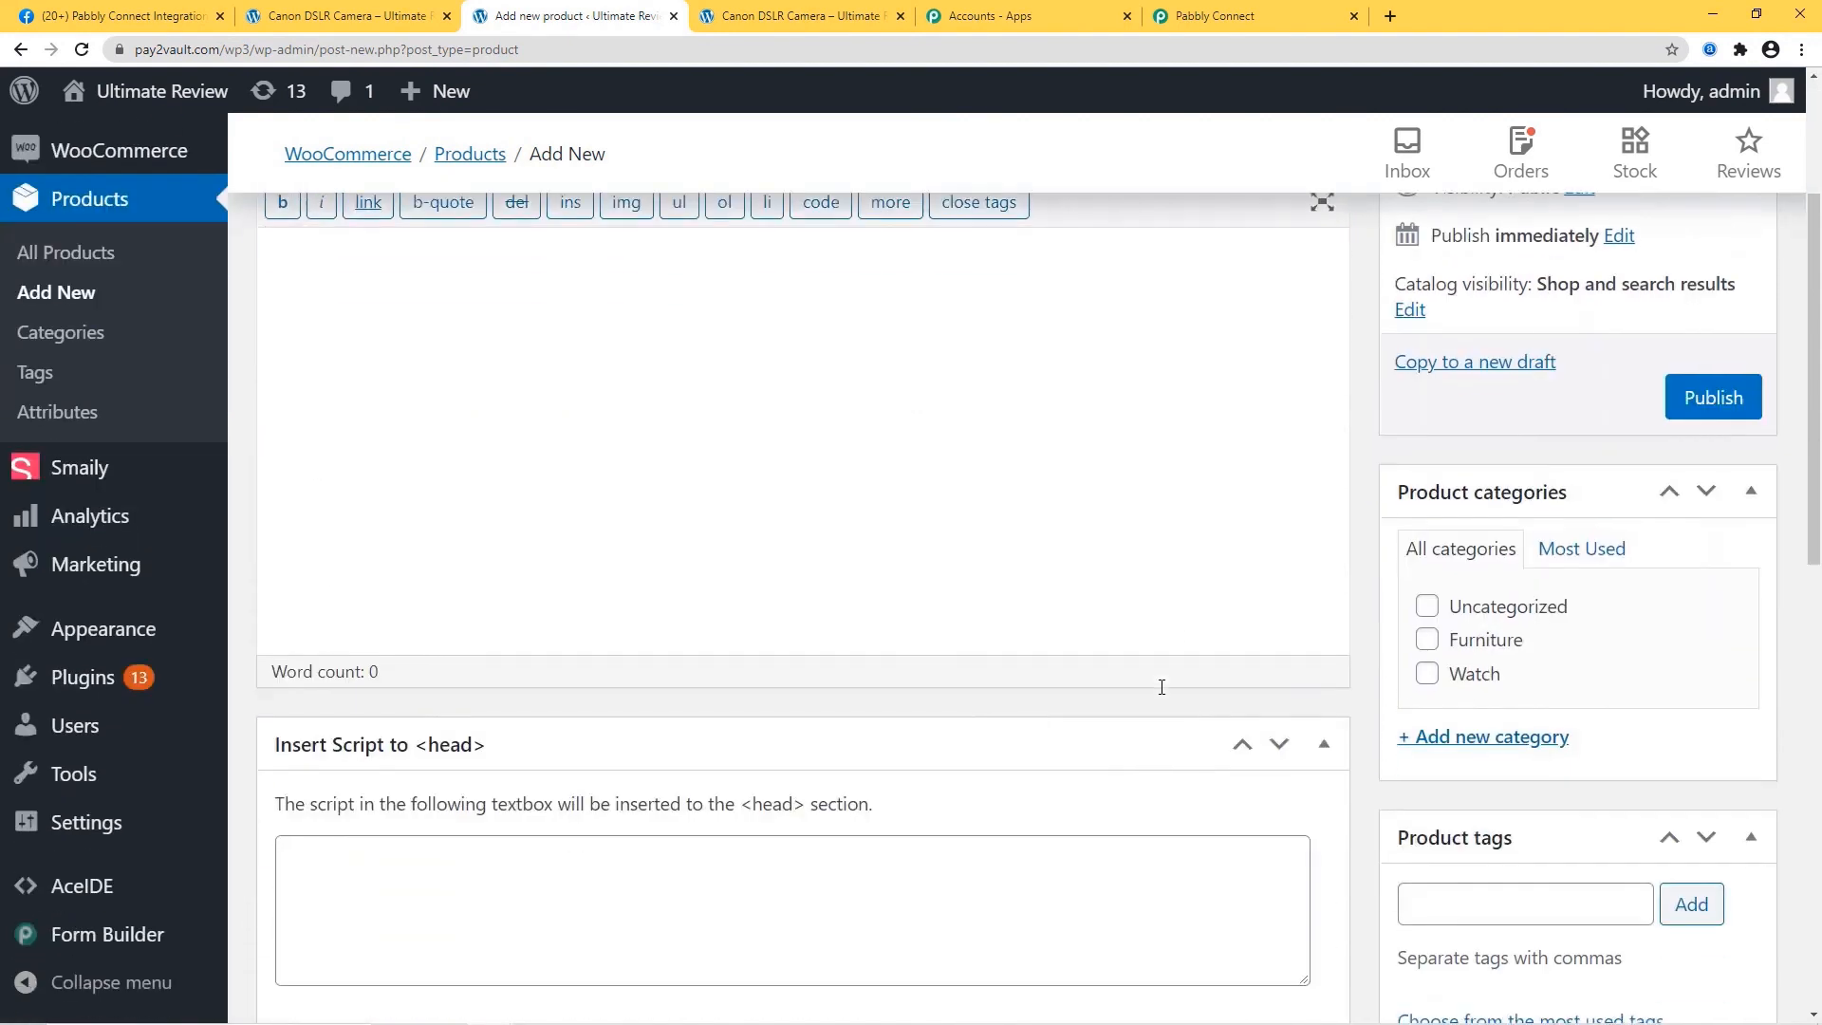
click(1426, 416)
Upload the phone photo 61YSMhOd5EL._SL1500_.jpg from the Desktop and set it as product image.
scroll(1353, 512, down, 3)
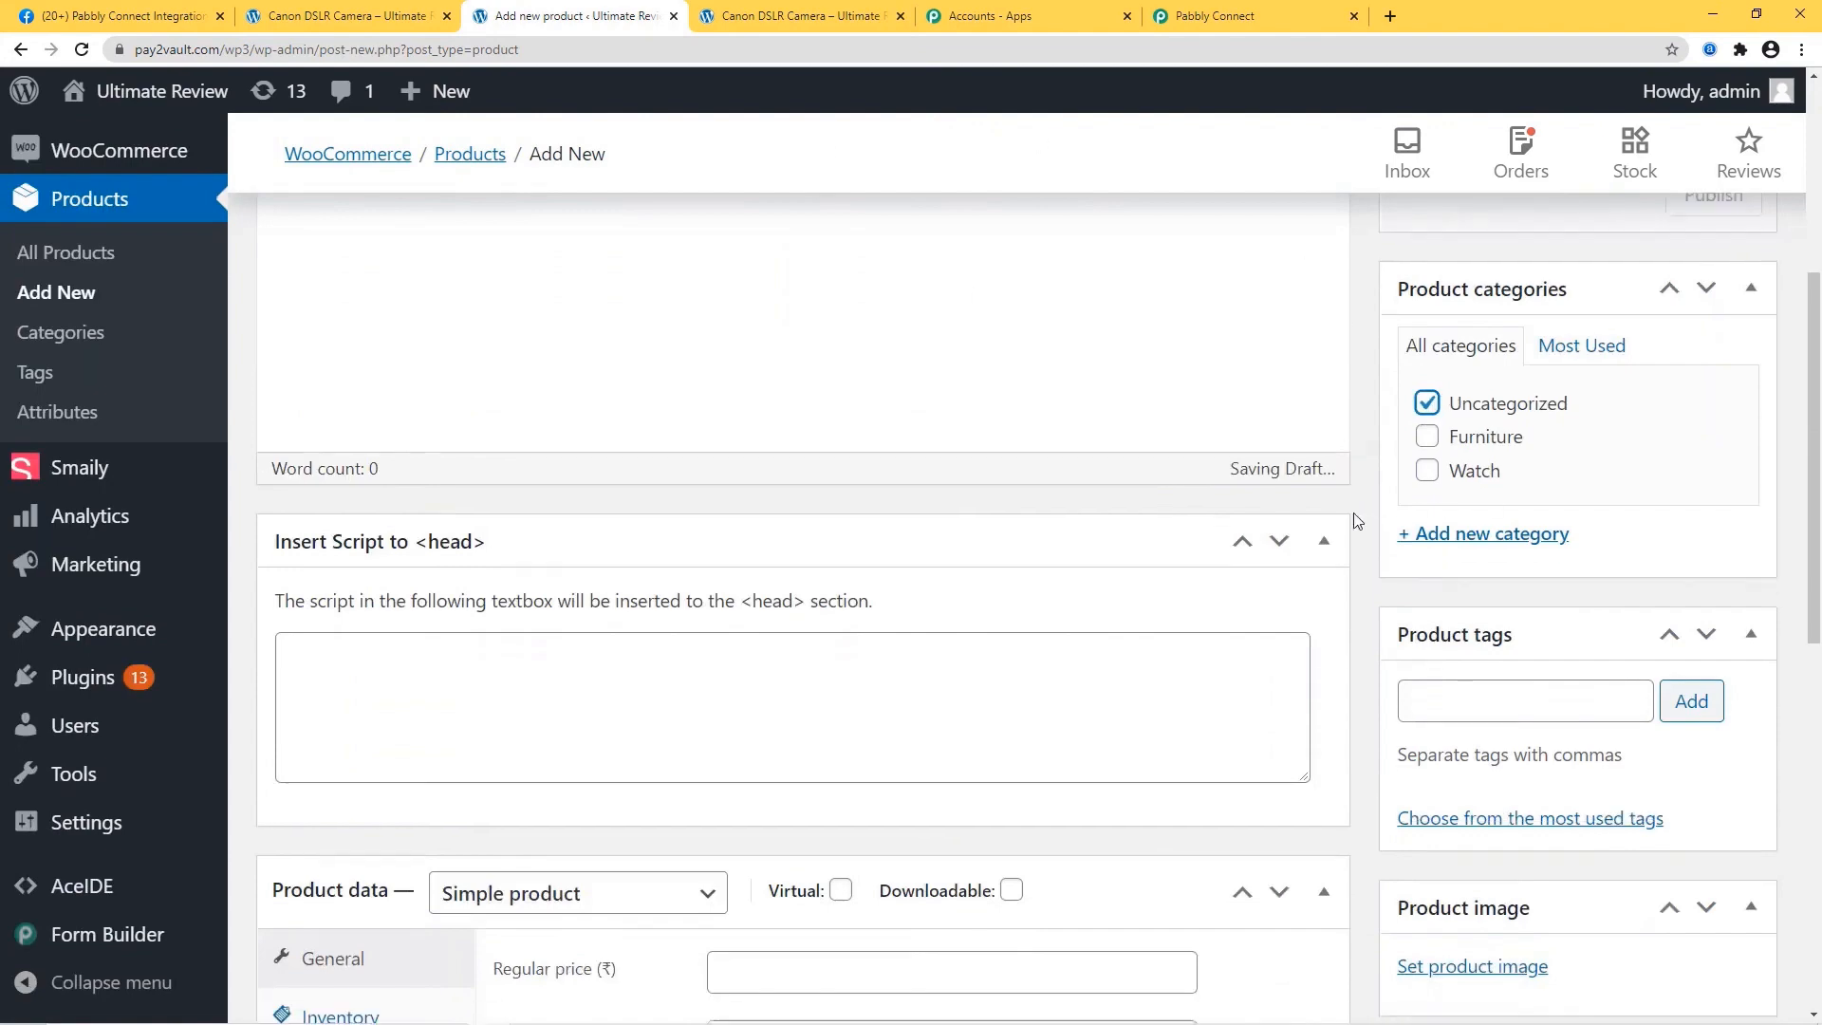
click(1467, 698)
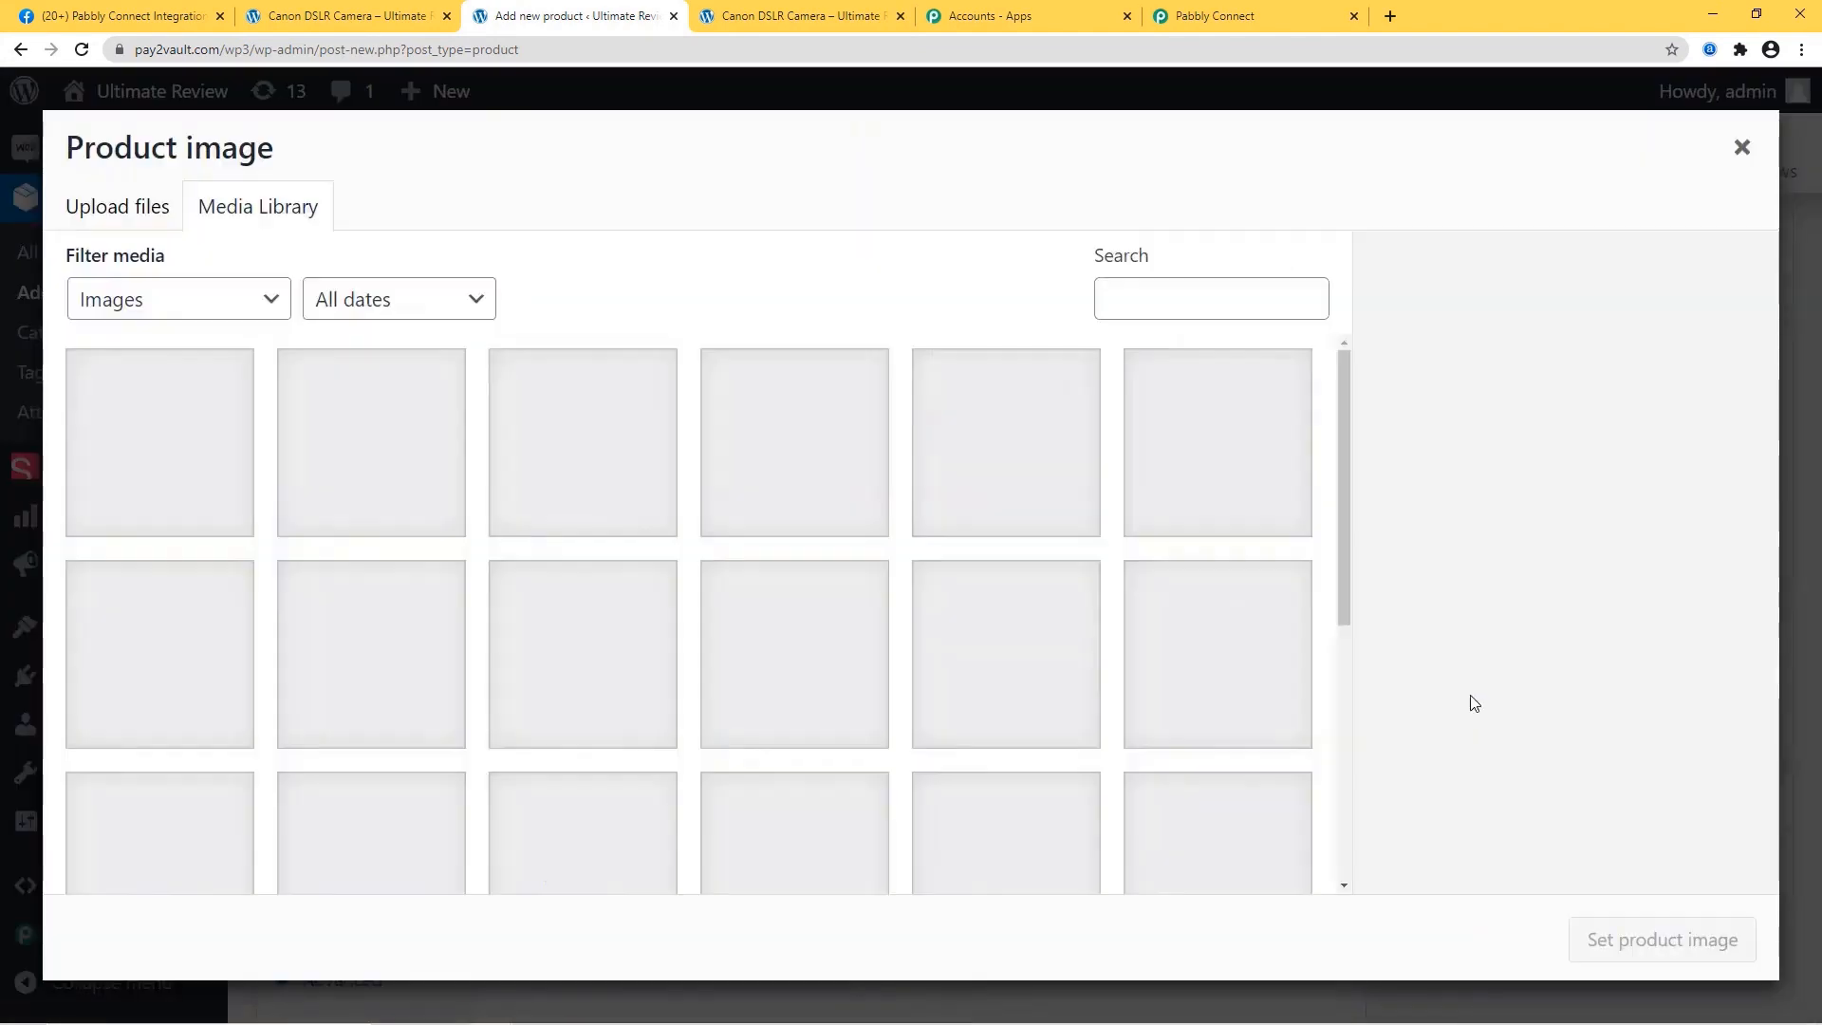
click(121, 217)
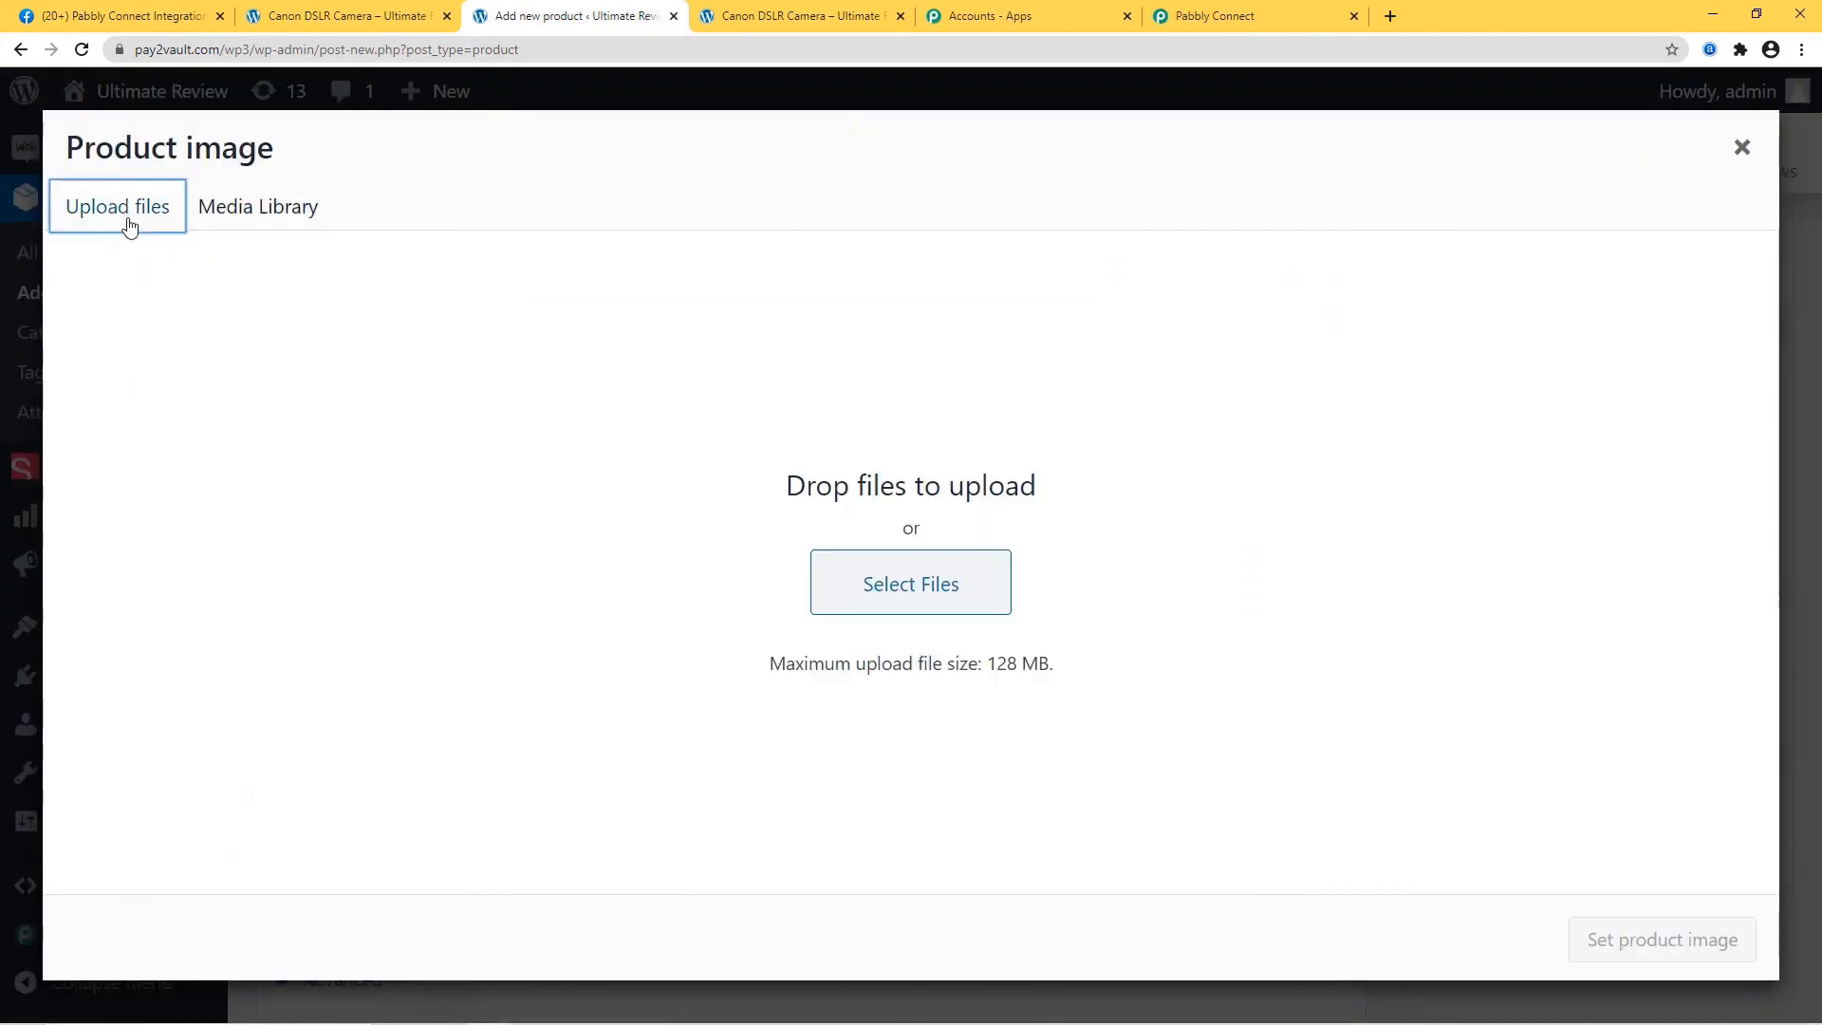
click(890, 596)
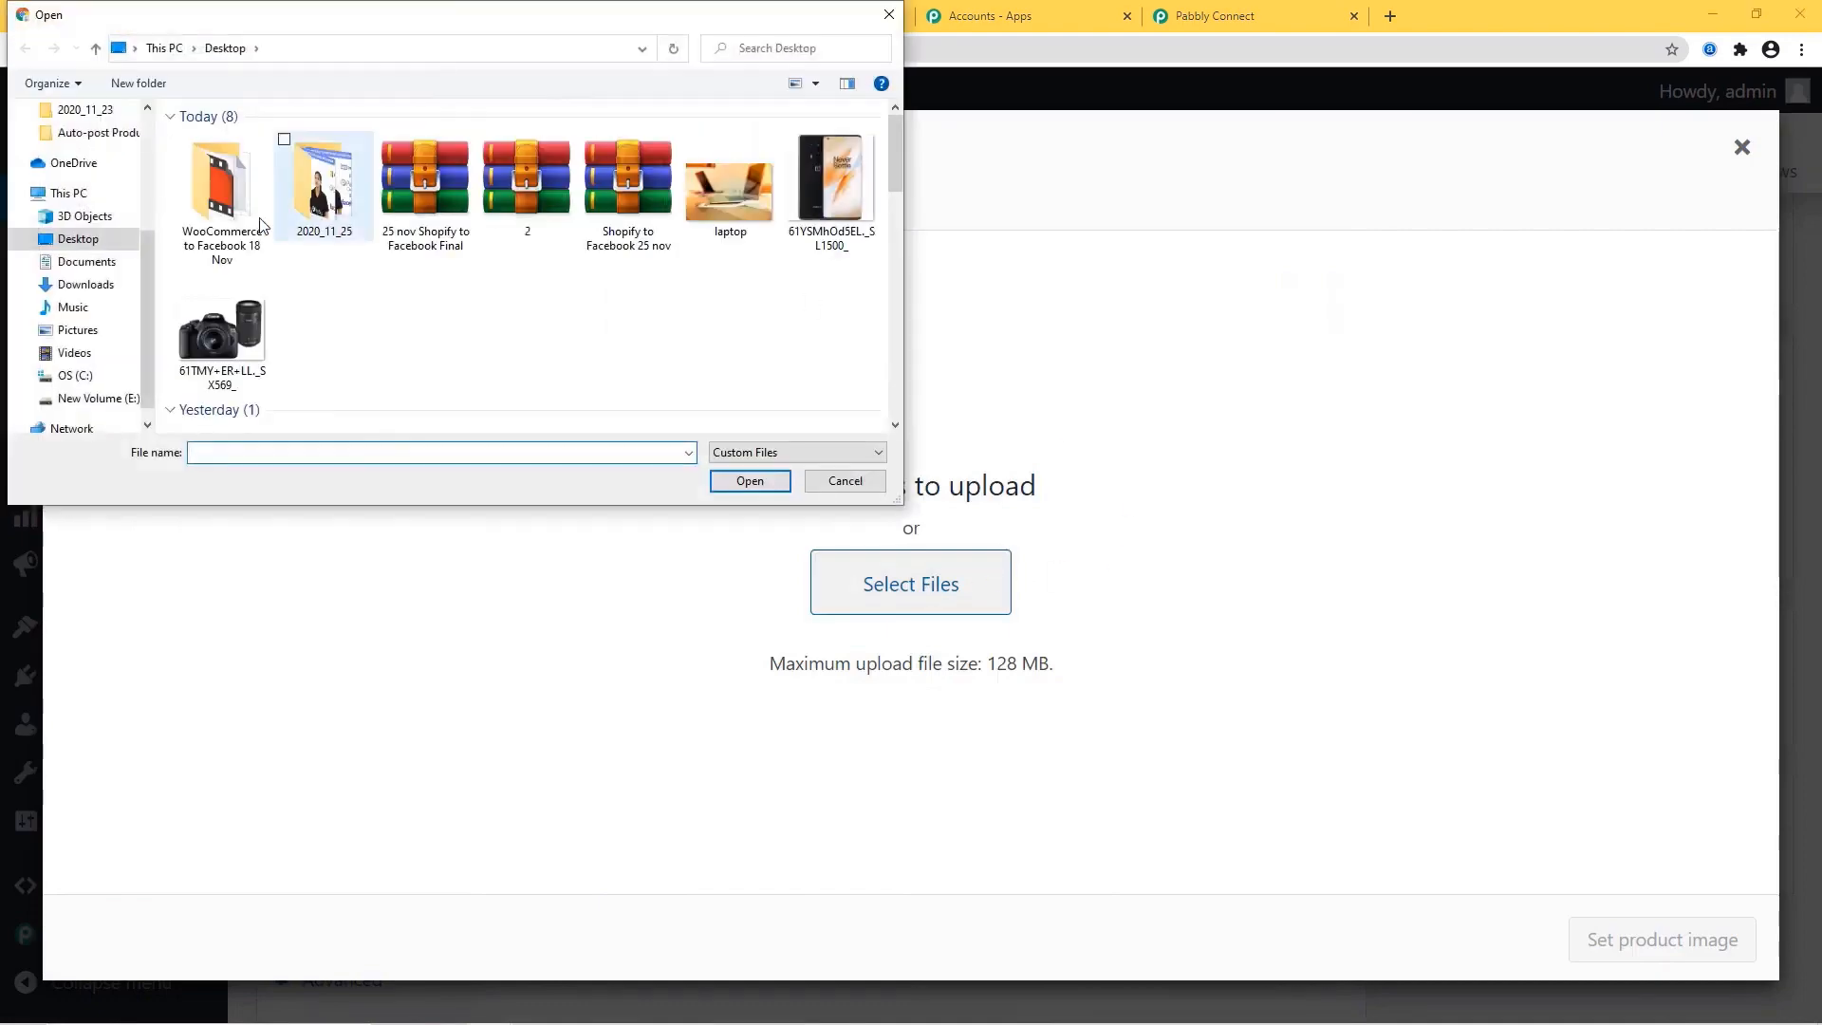
click(833, 185)
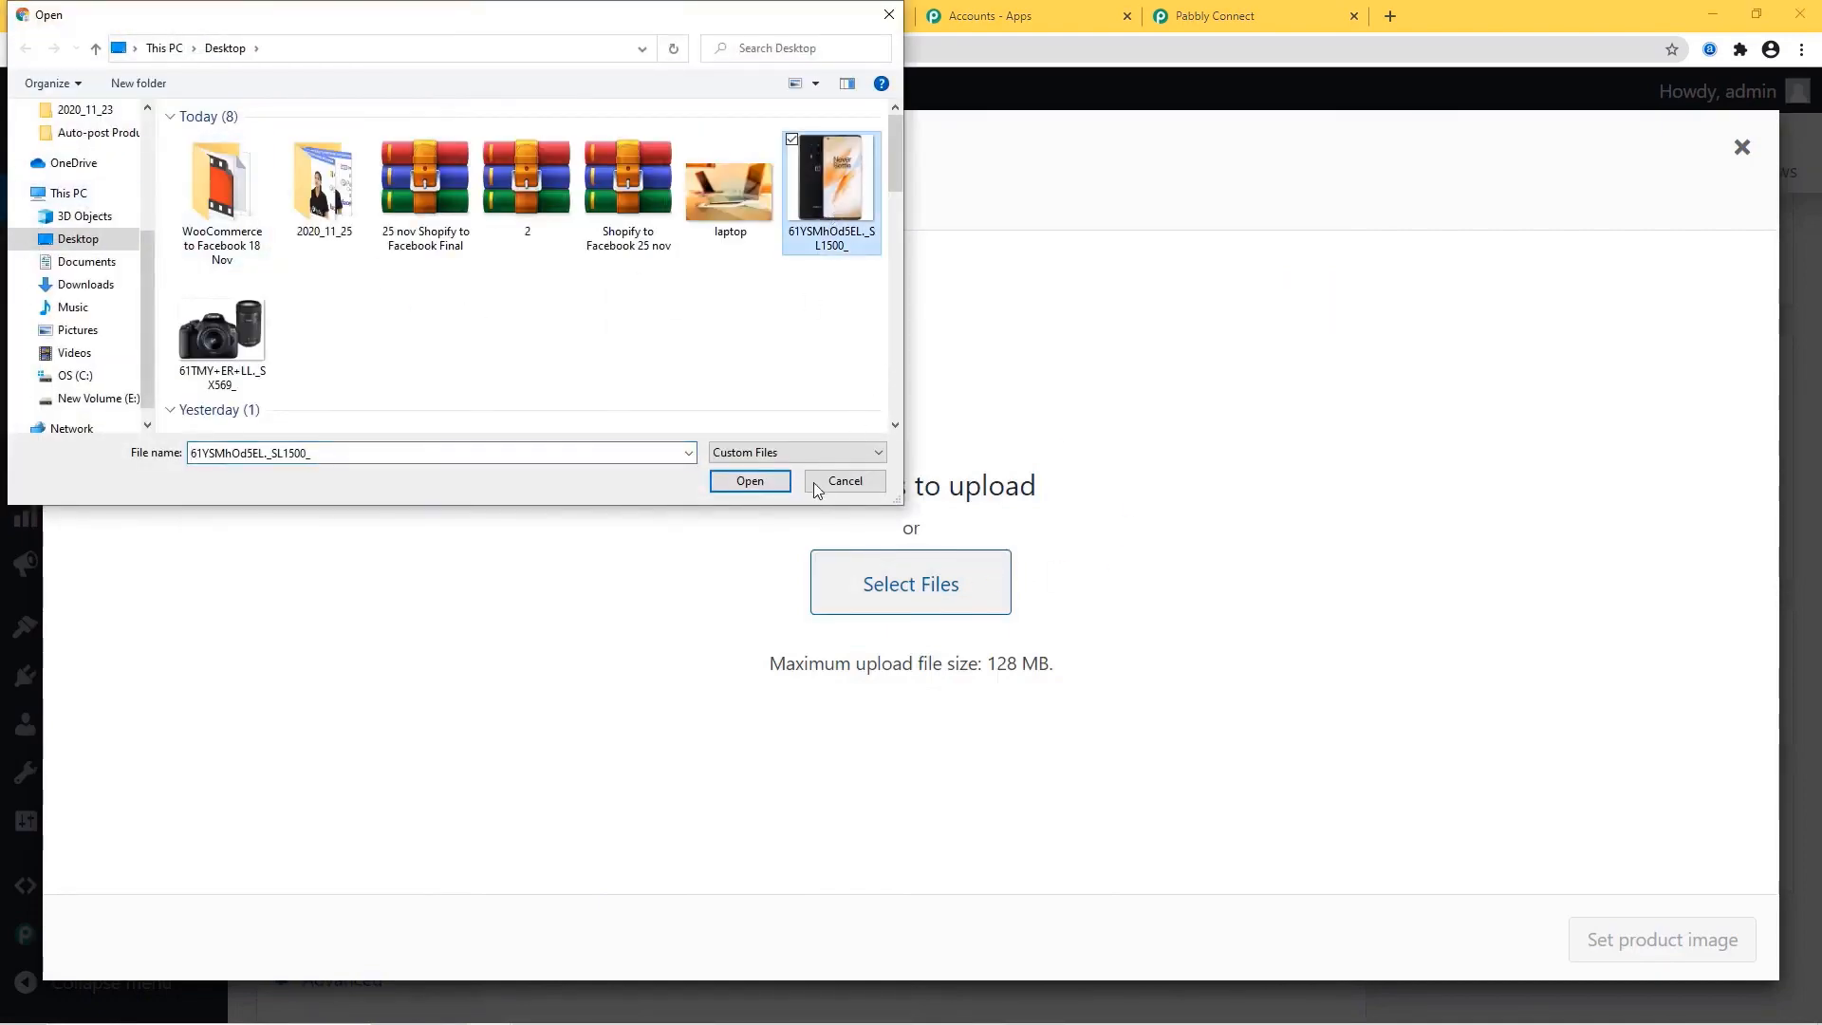
click(750, 481)
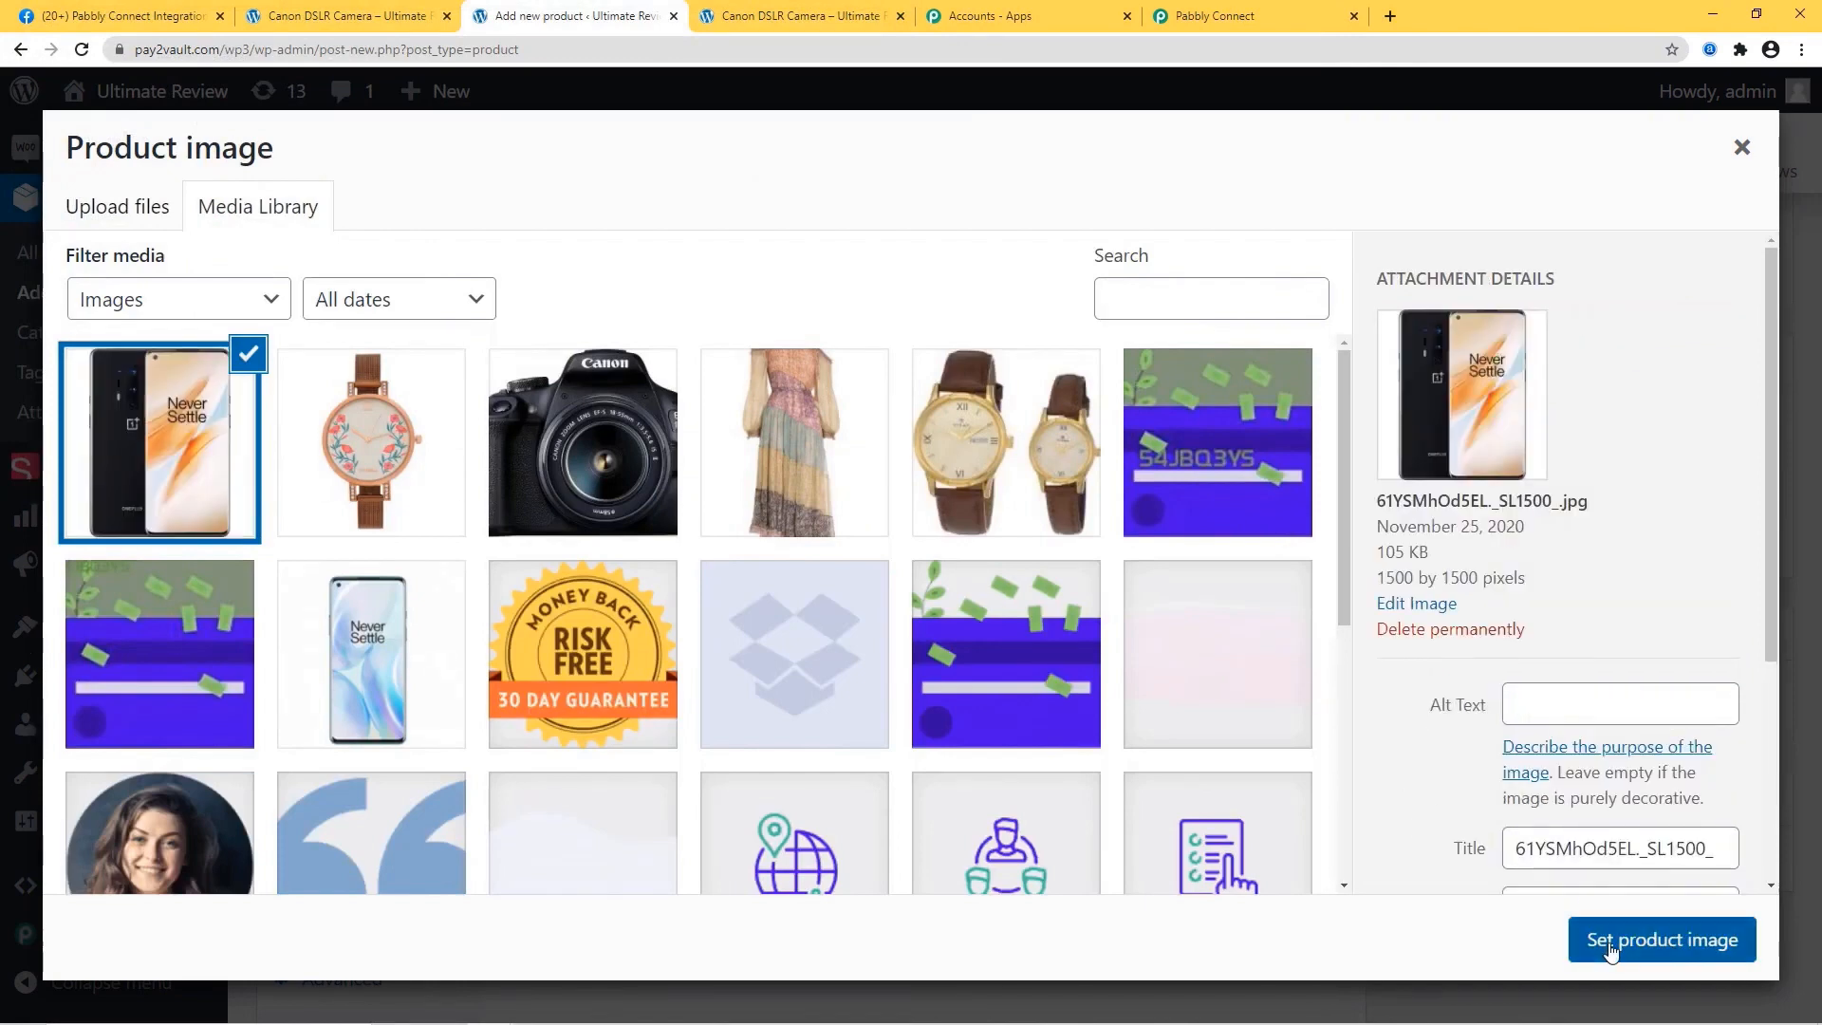
click(1609, 947)
scroll(1447, 572, down, 2)
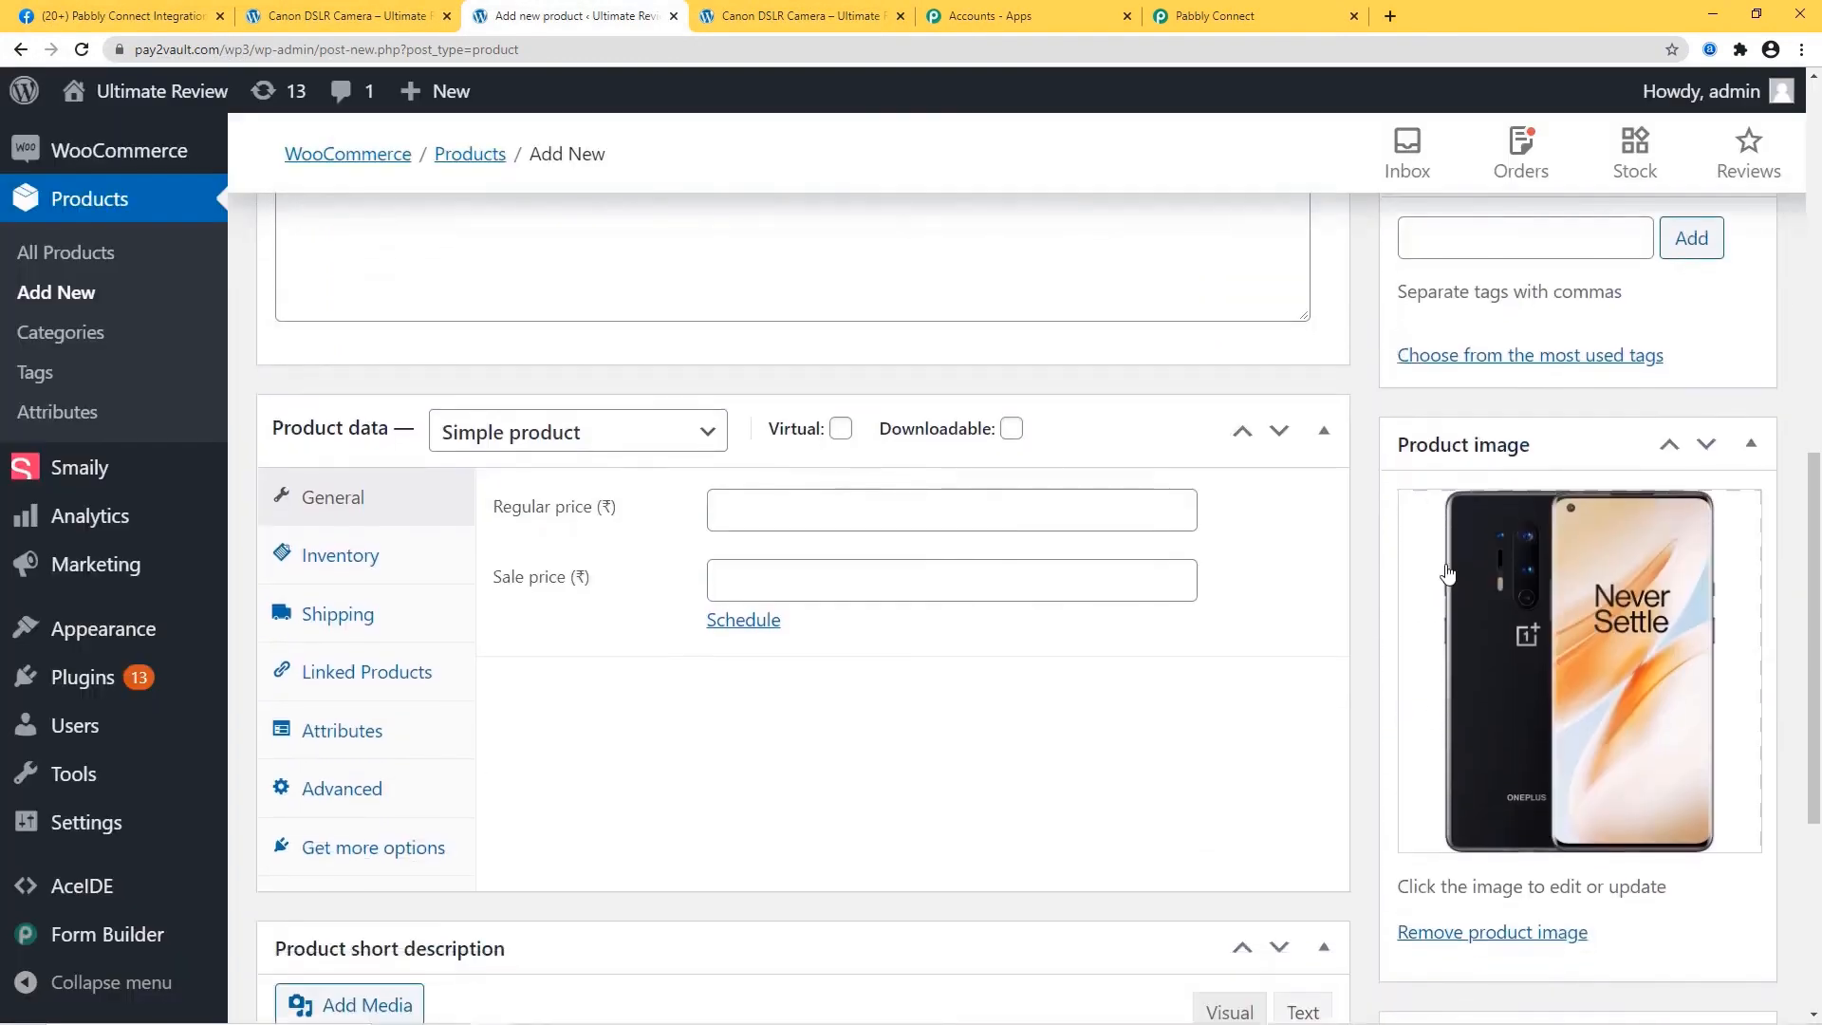
Give the One Plus Phone a regular price of 60000 and a sale price of 45000.
click(753, 513)
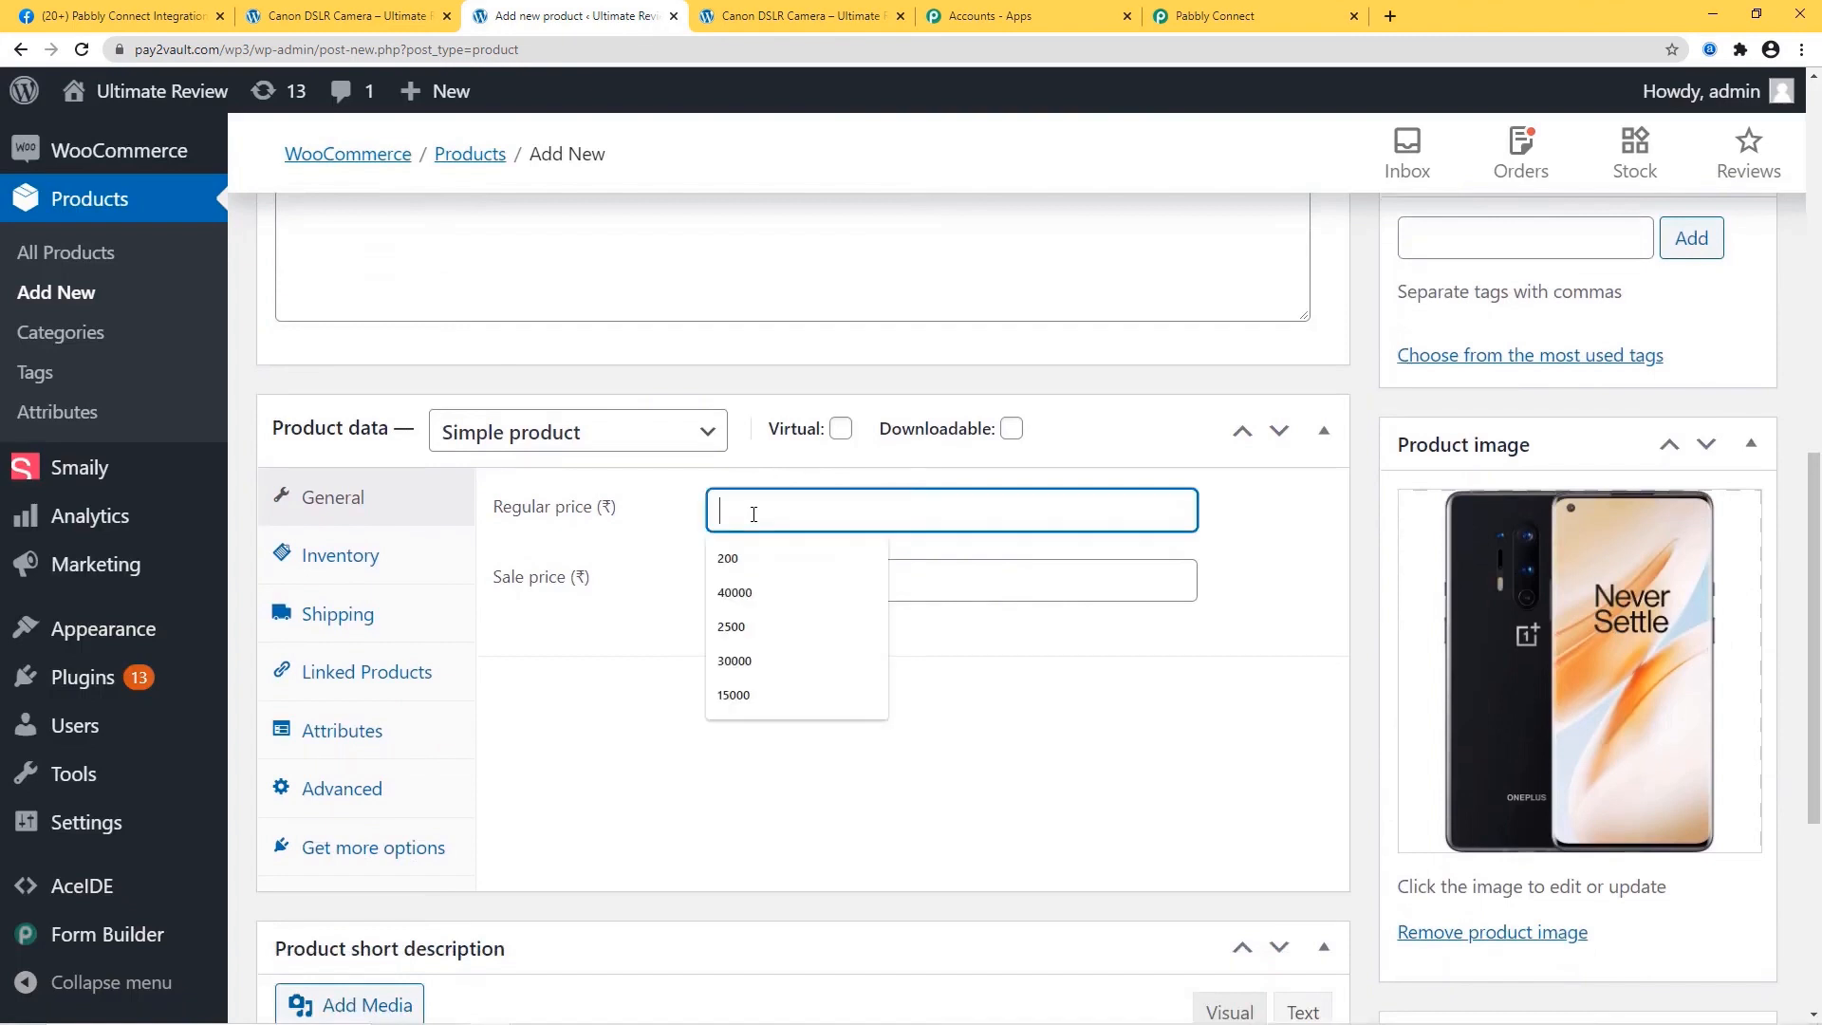
text(60000)
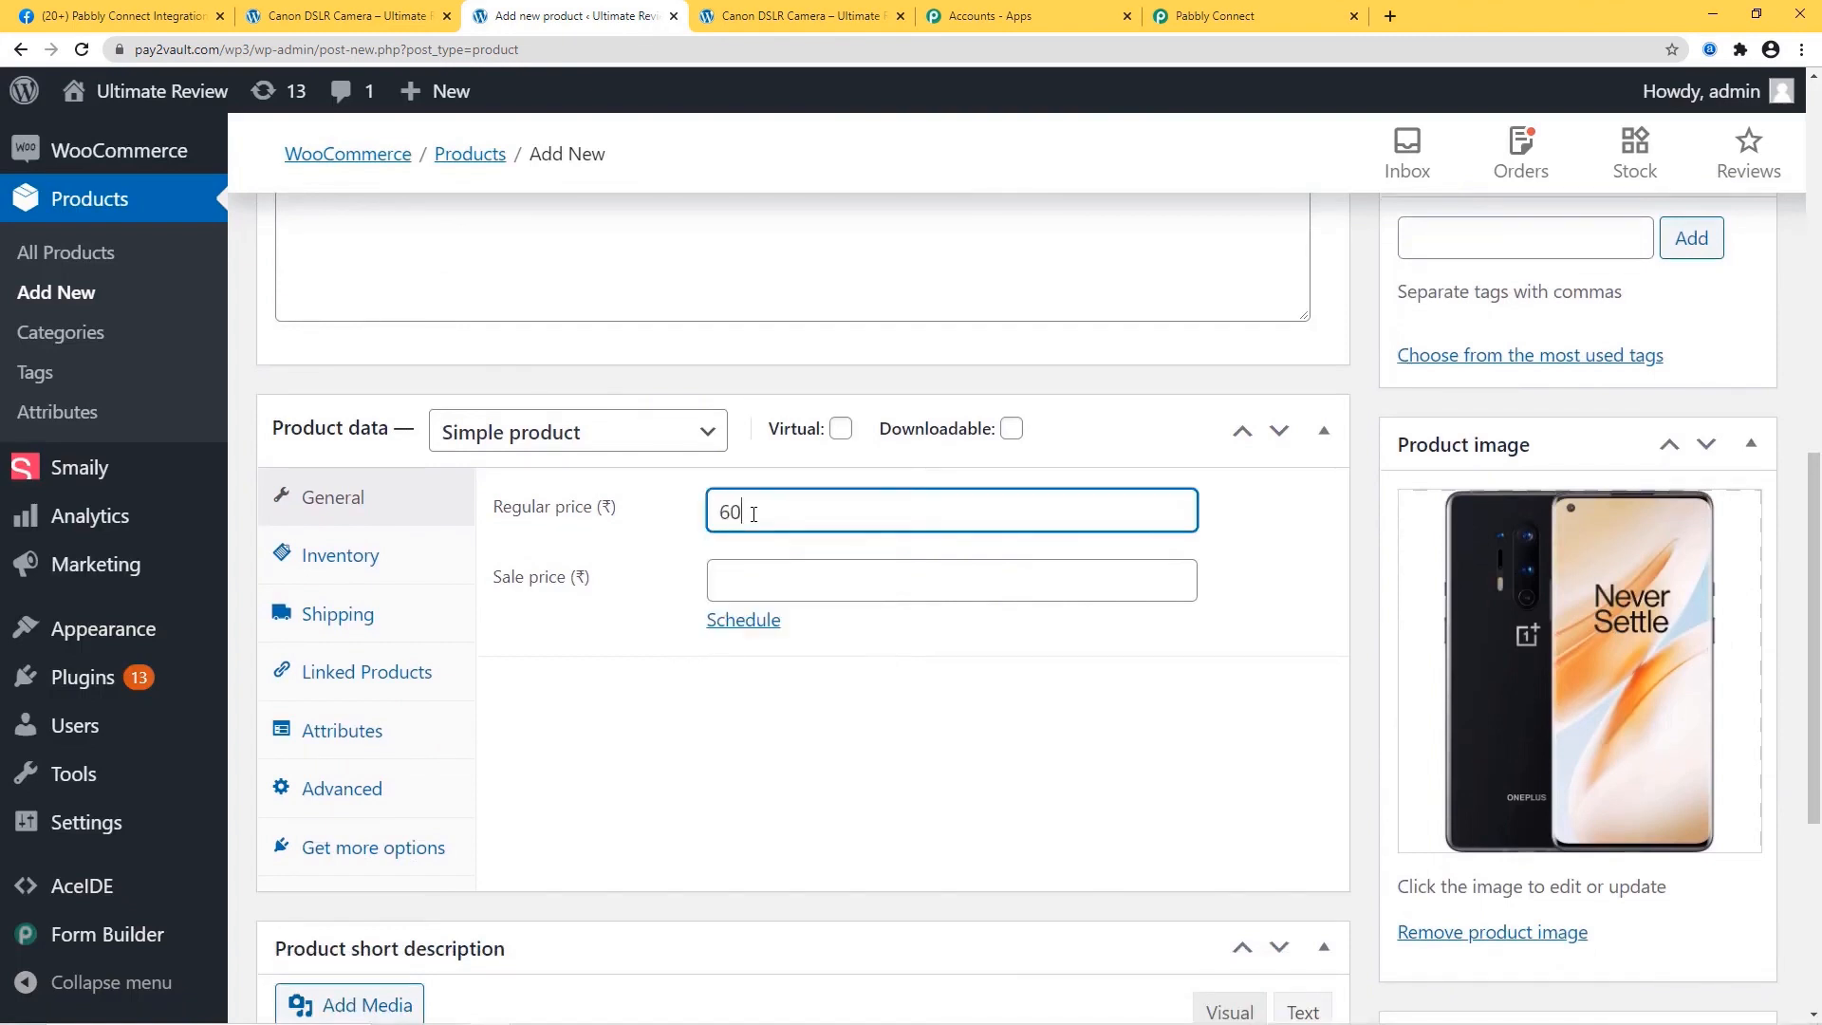
click(792, 580)
text(45000)
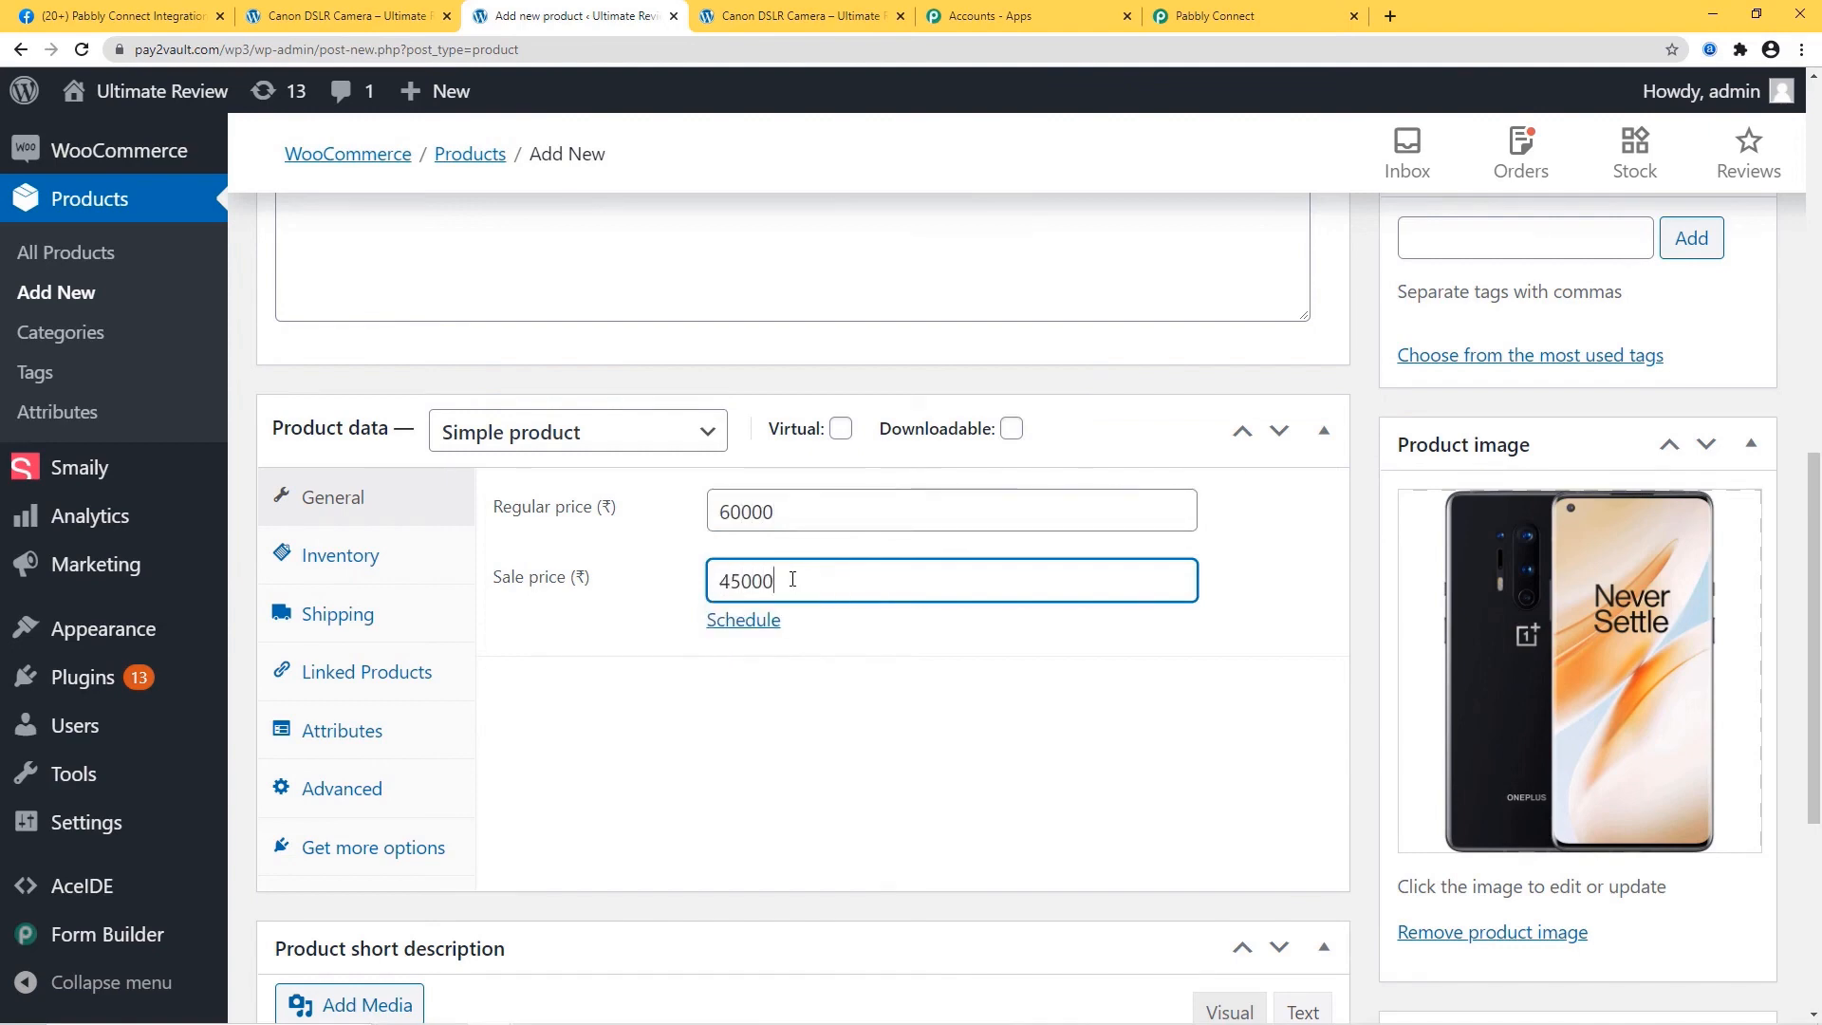
scroll(793, 607, down, 5)
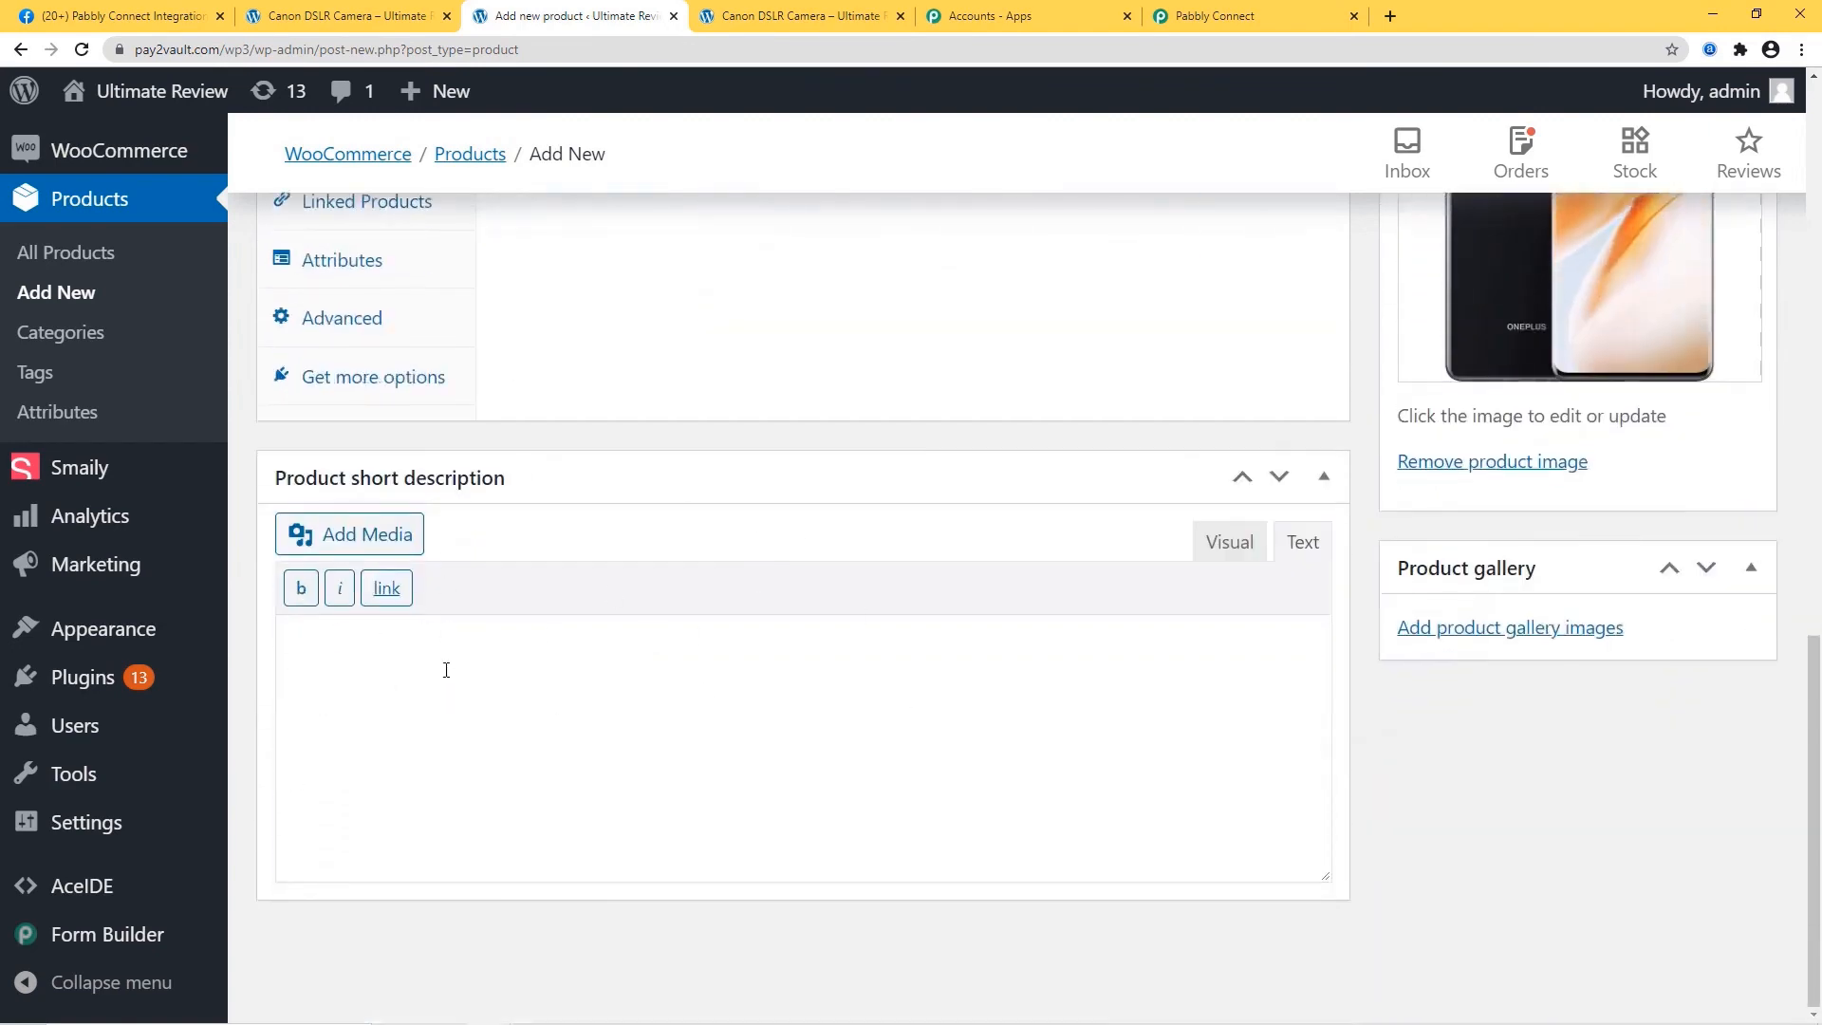
Copy all the phone spec text from the sticky note.
click(498, 743)
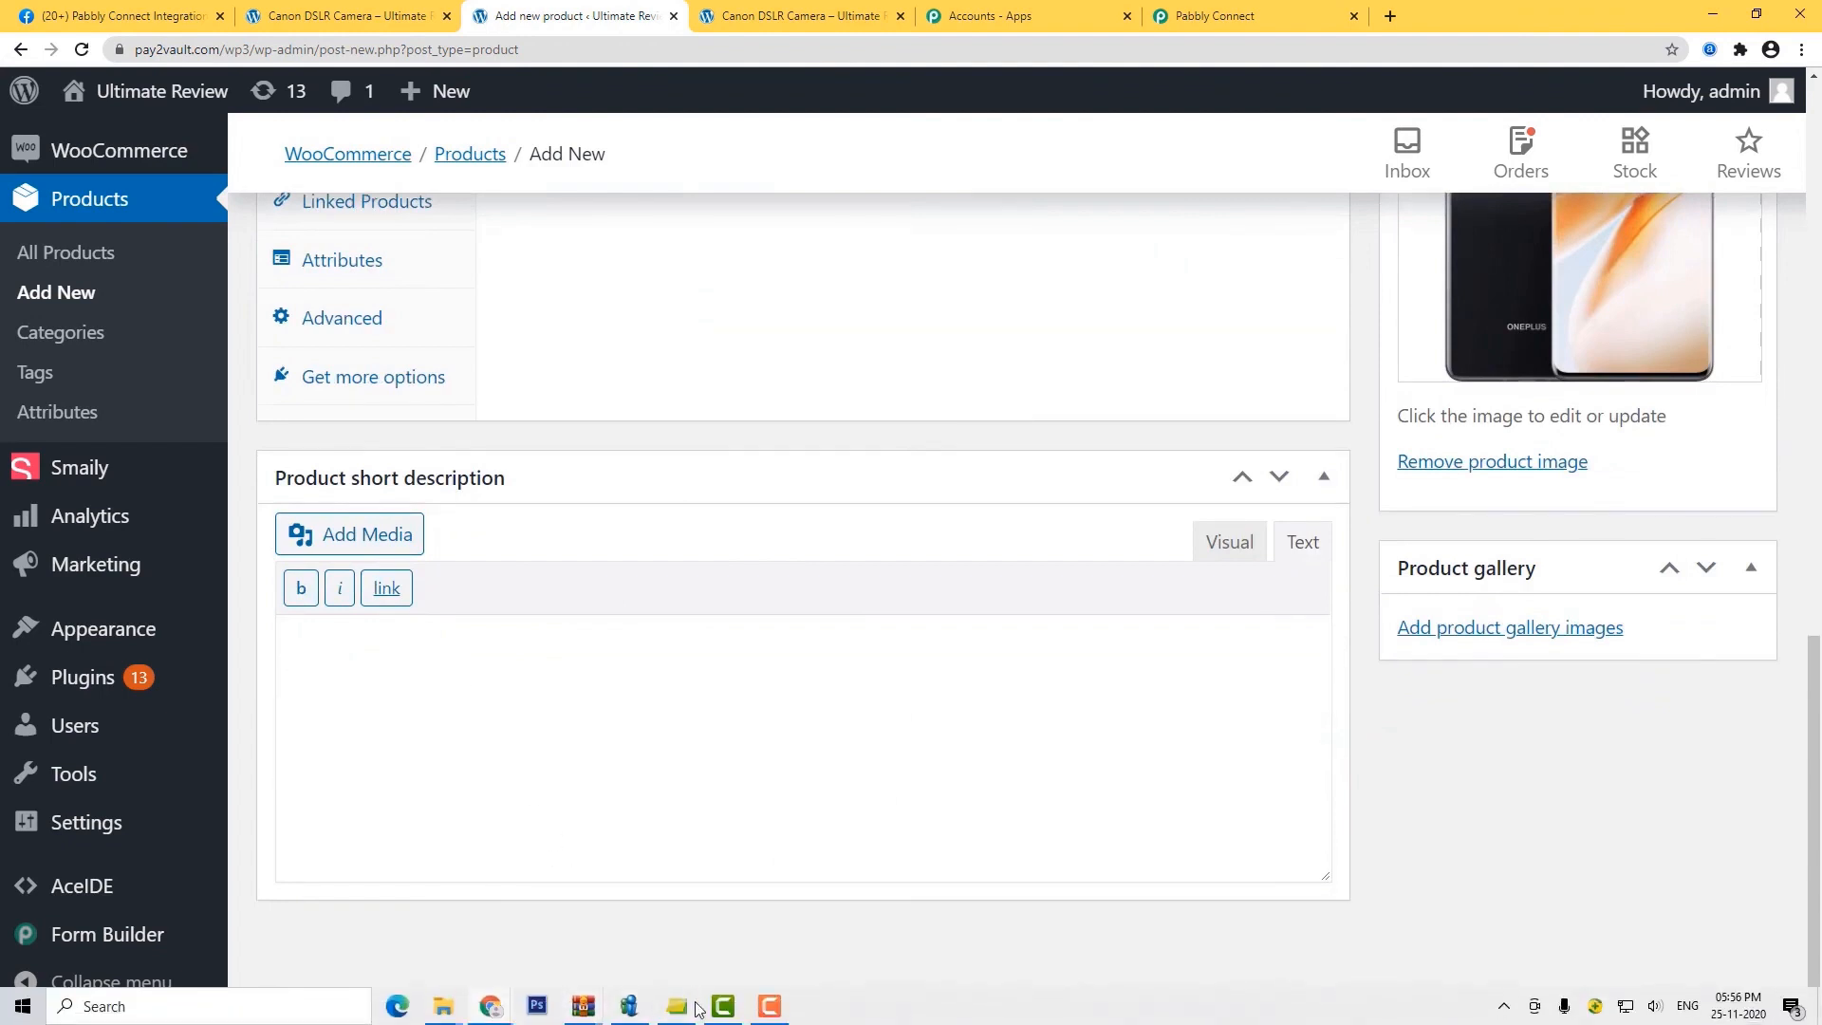
click(691, 1006)
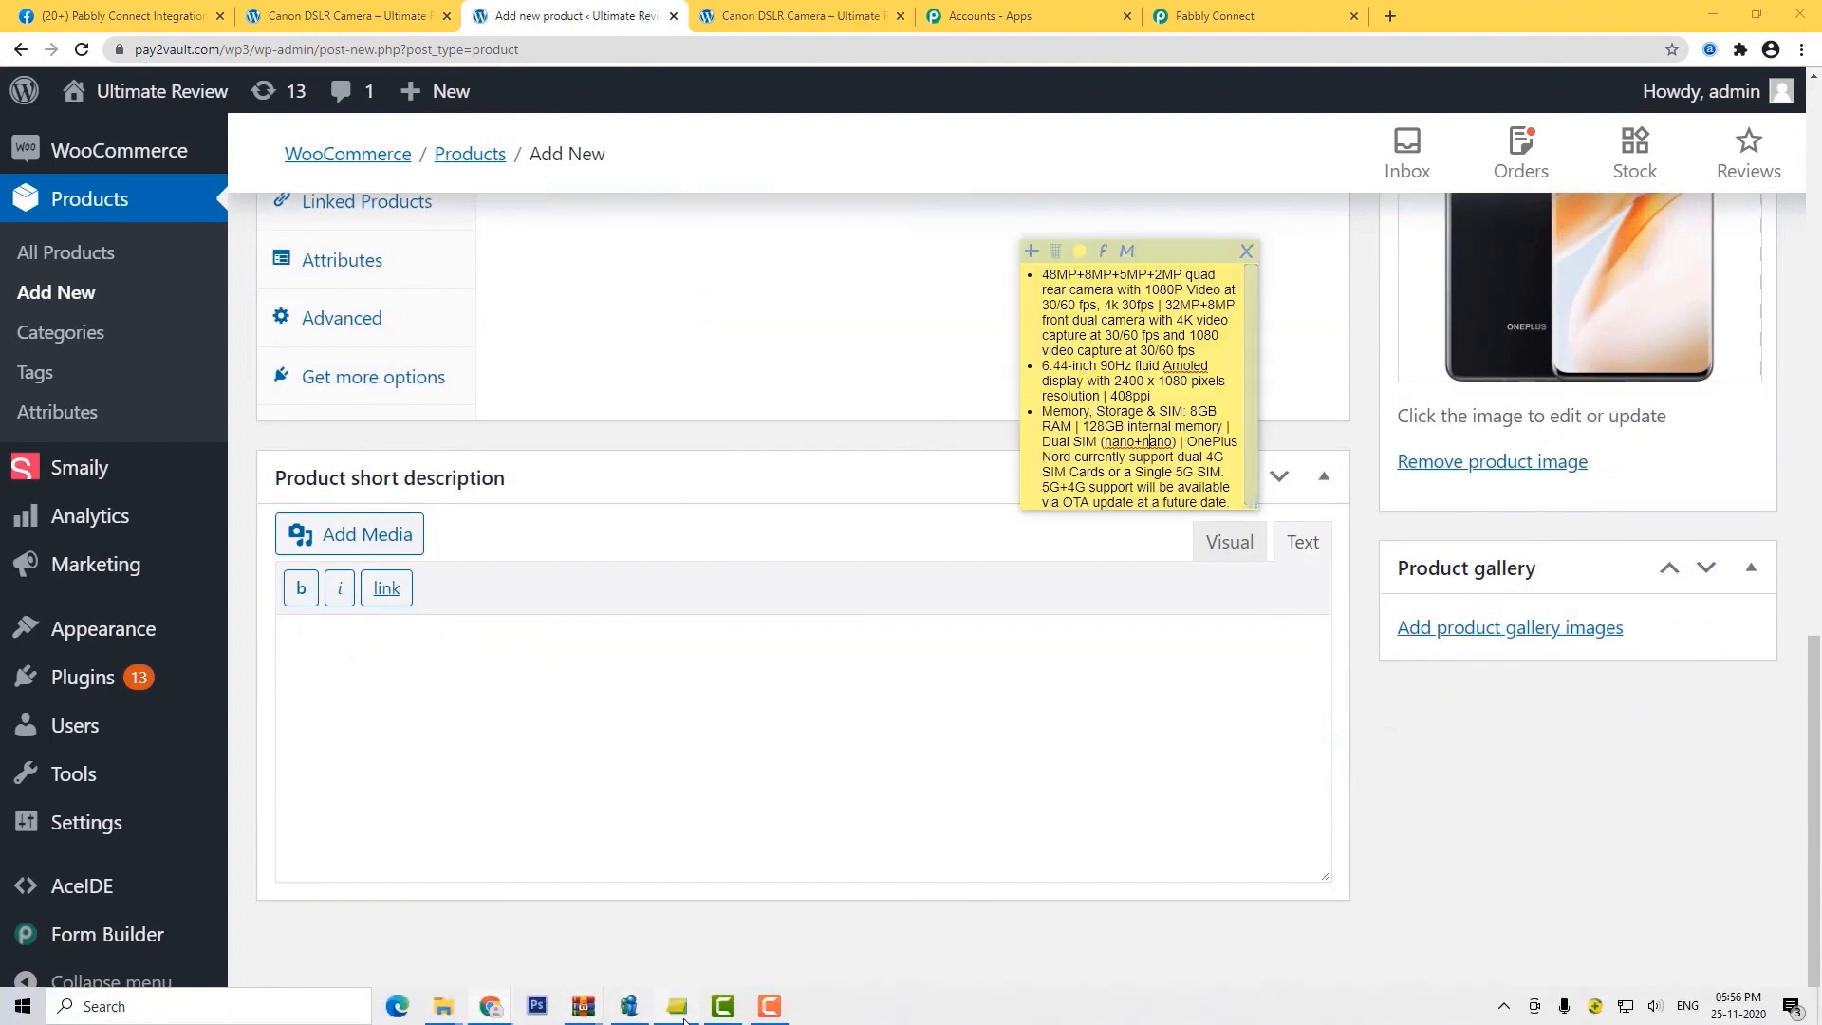
right_click(1128, 402)
click(1194, 598)
right_click(1141, 356)
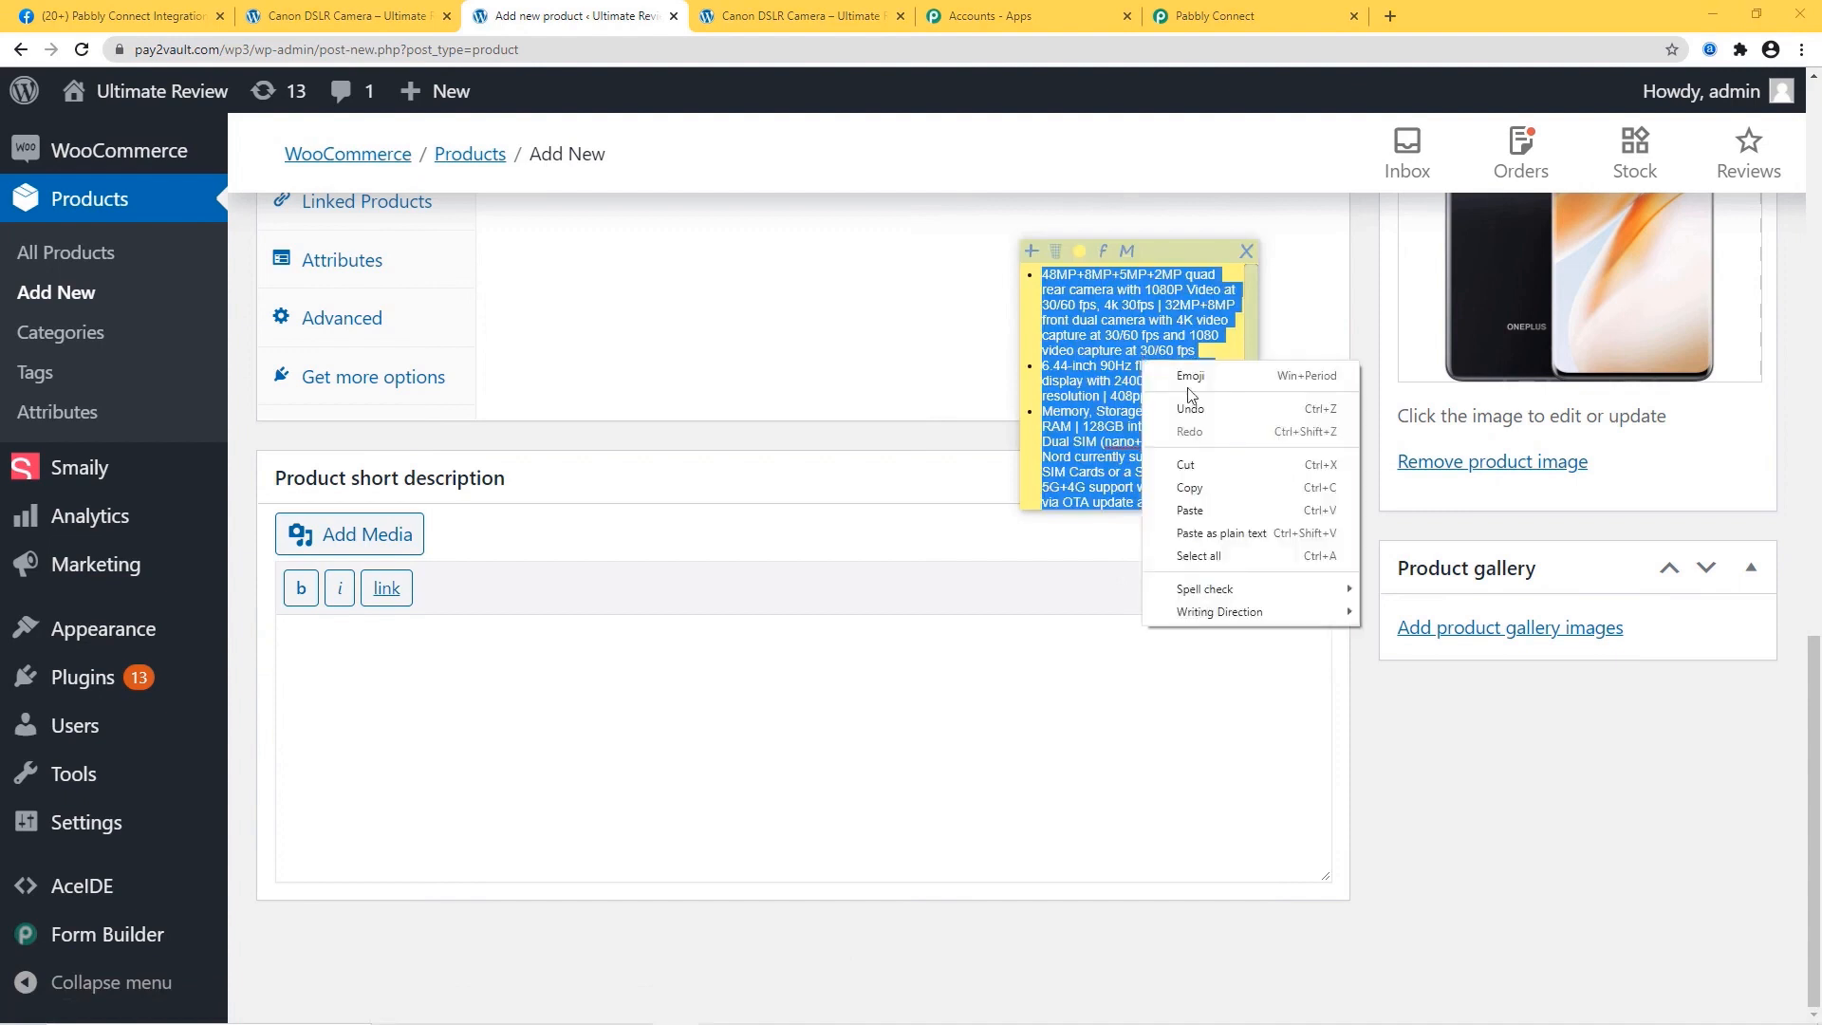
click(1197, 479)
Paste the specs into the short description, separating the camera, video, display and Nord lines.
click(355, 641)
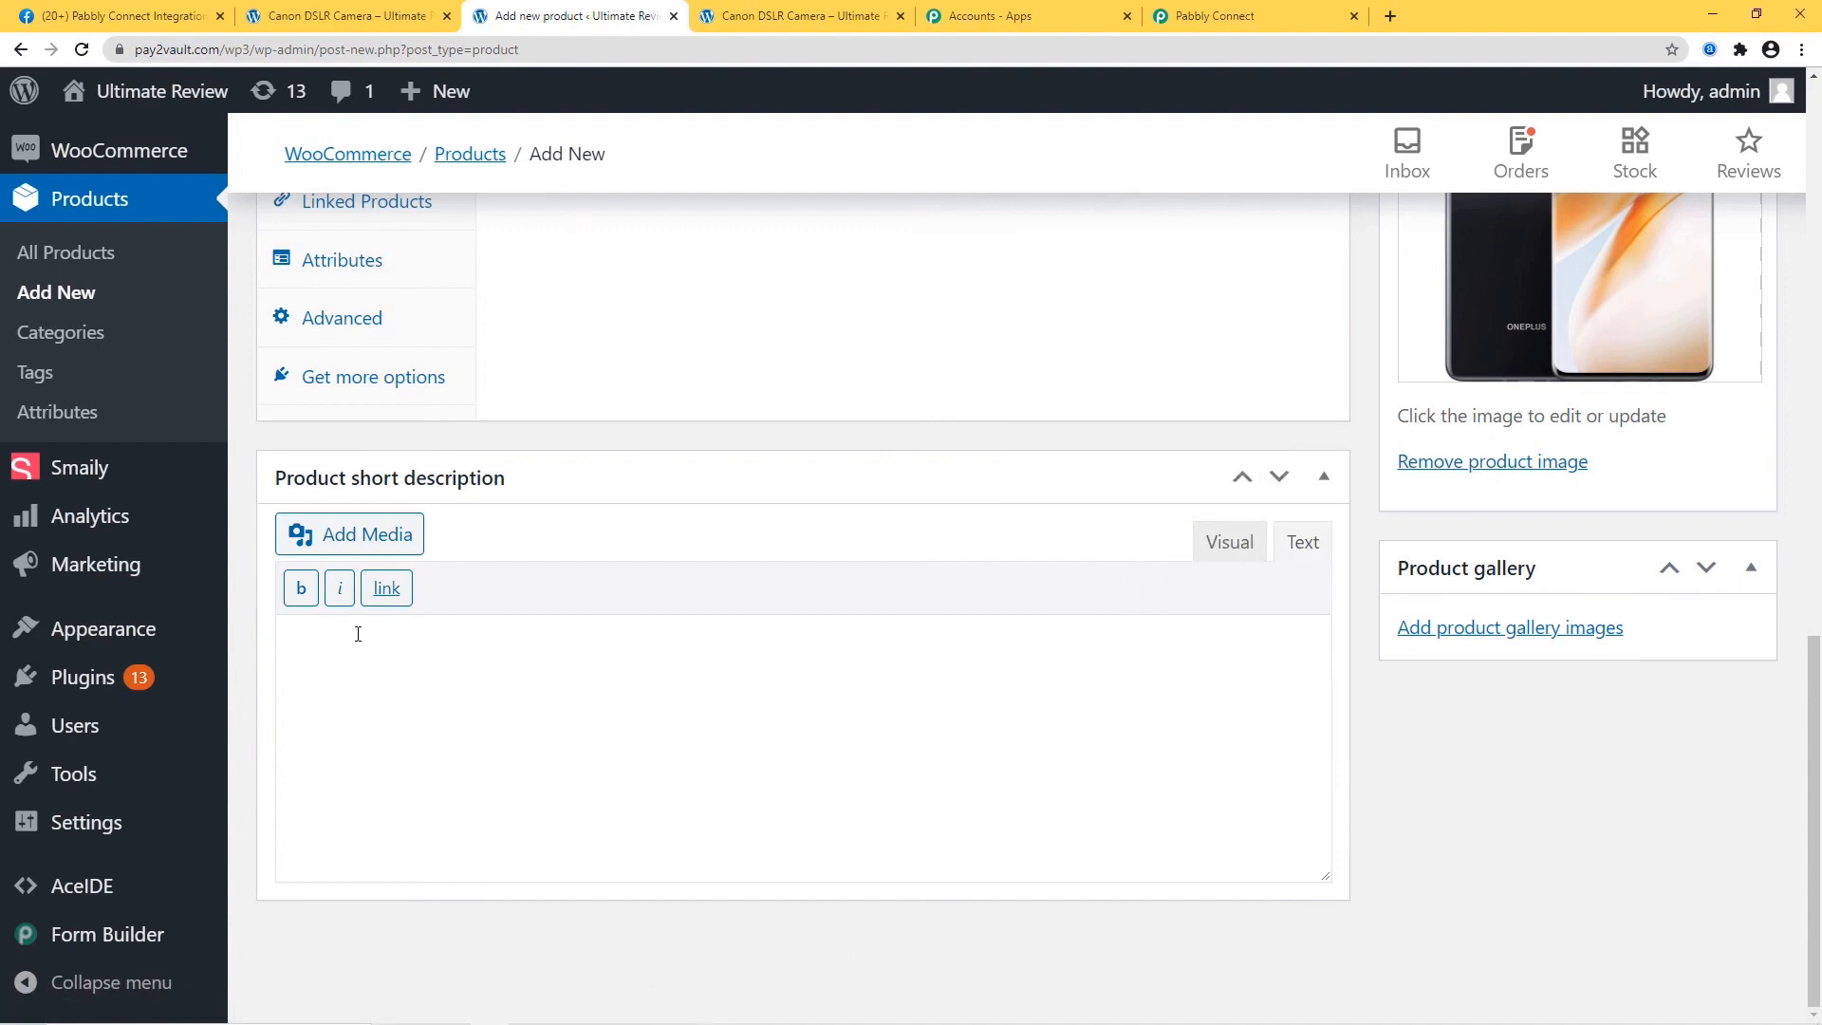
key(ctrl+v)
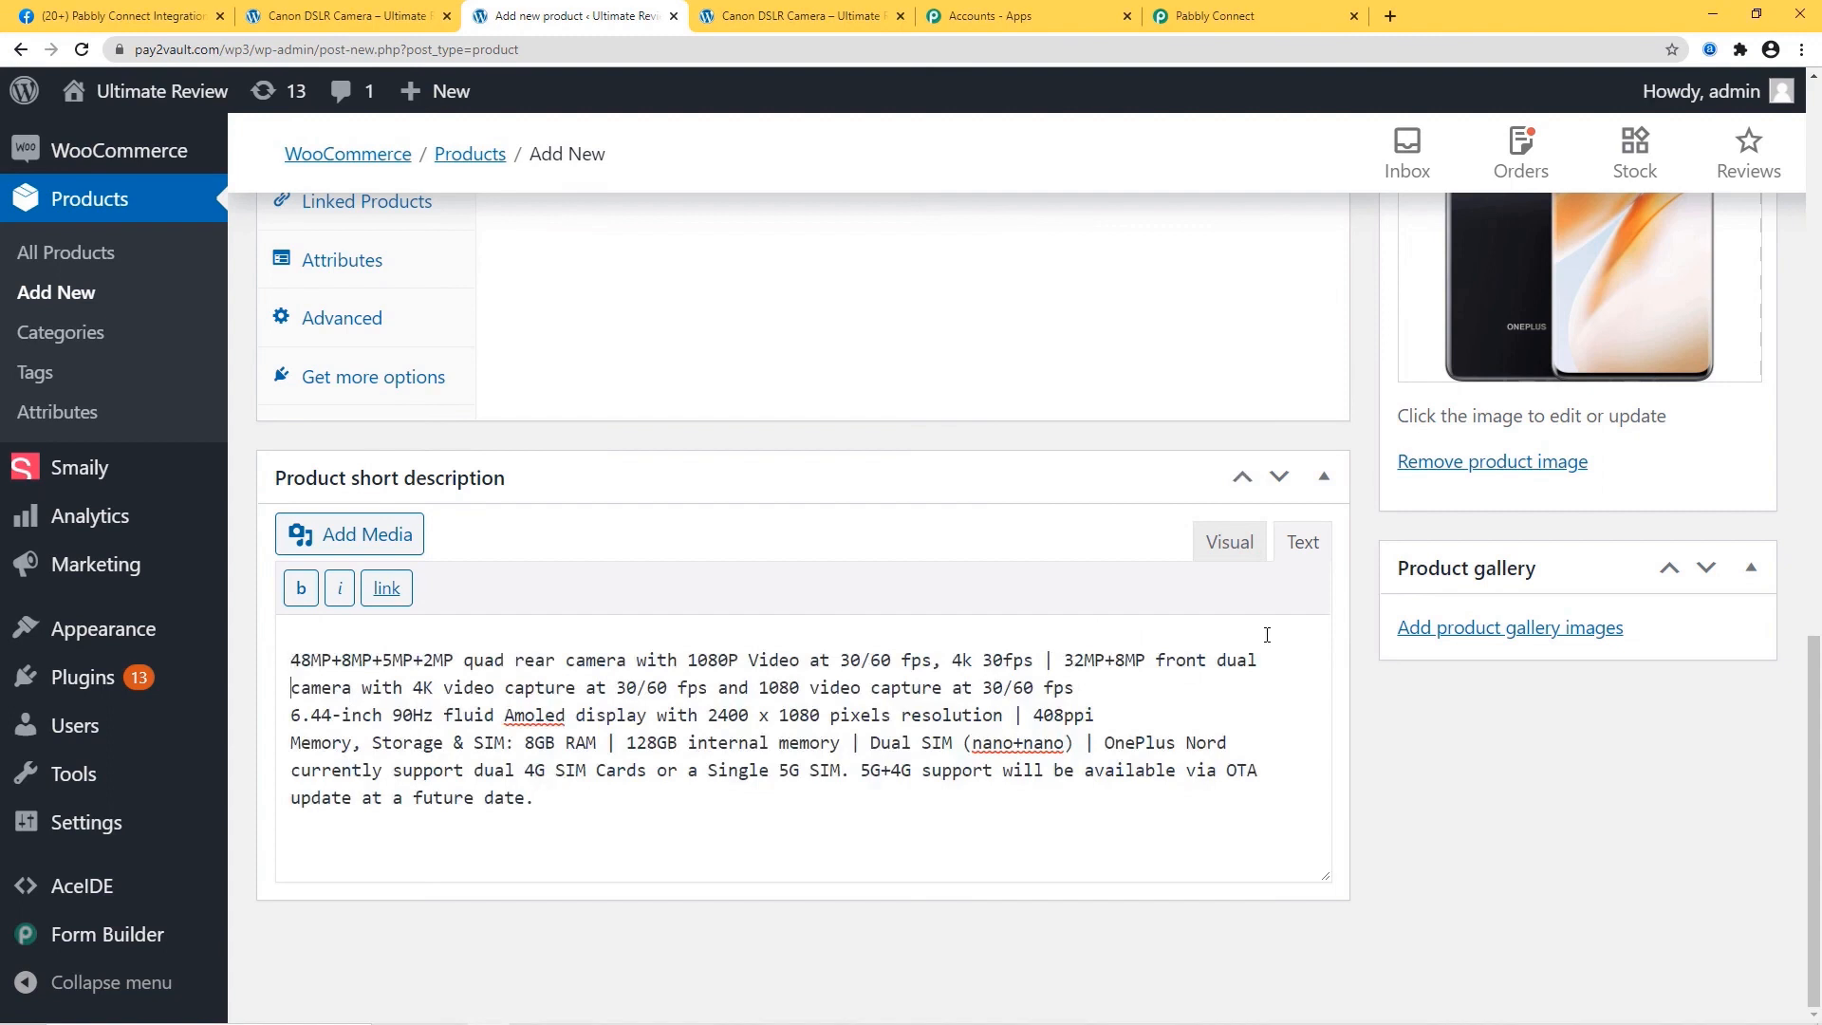
key(Return)
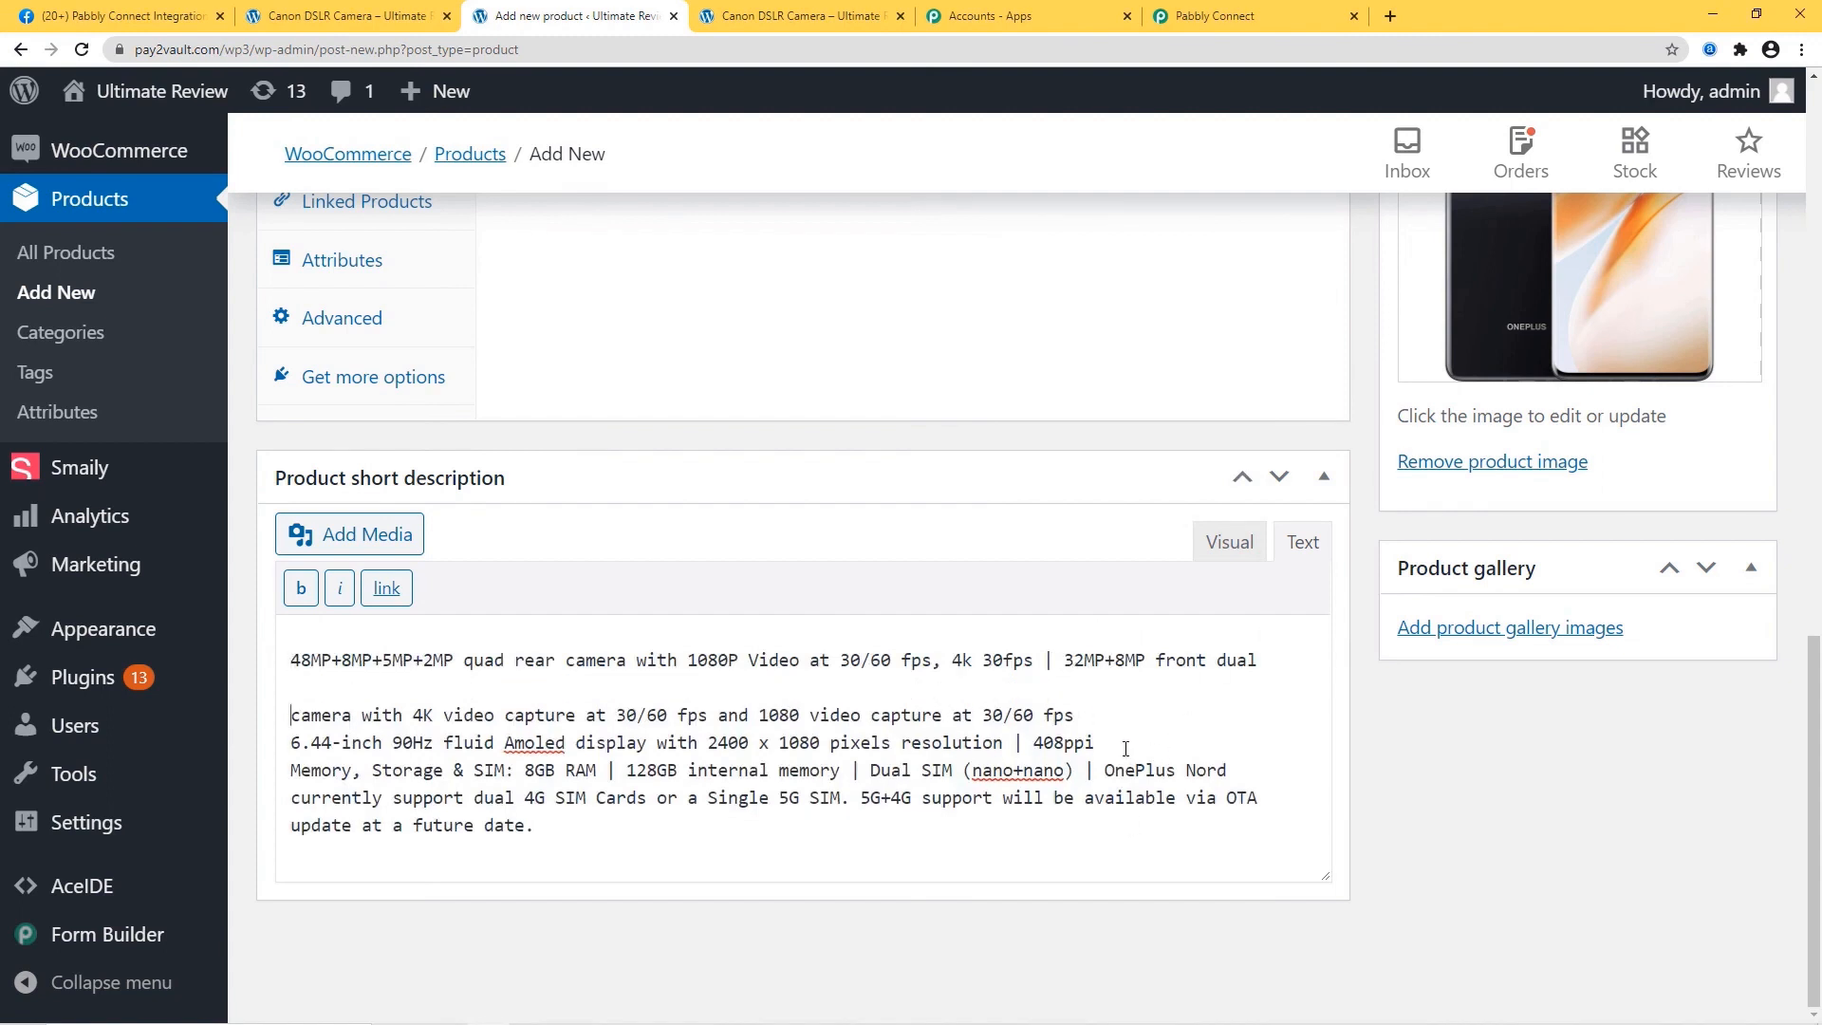
key(Return)
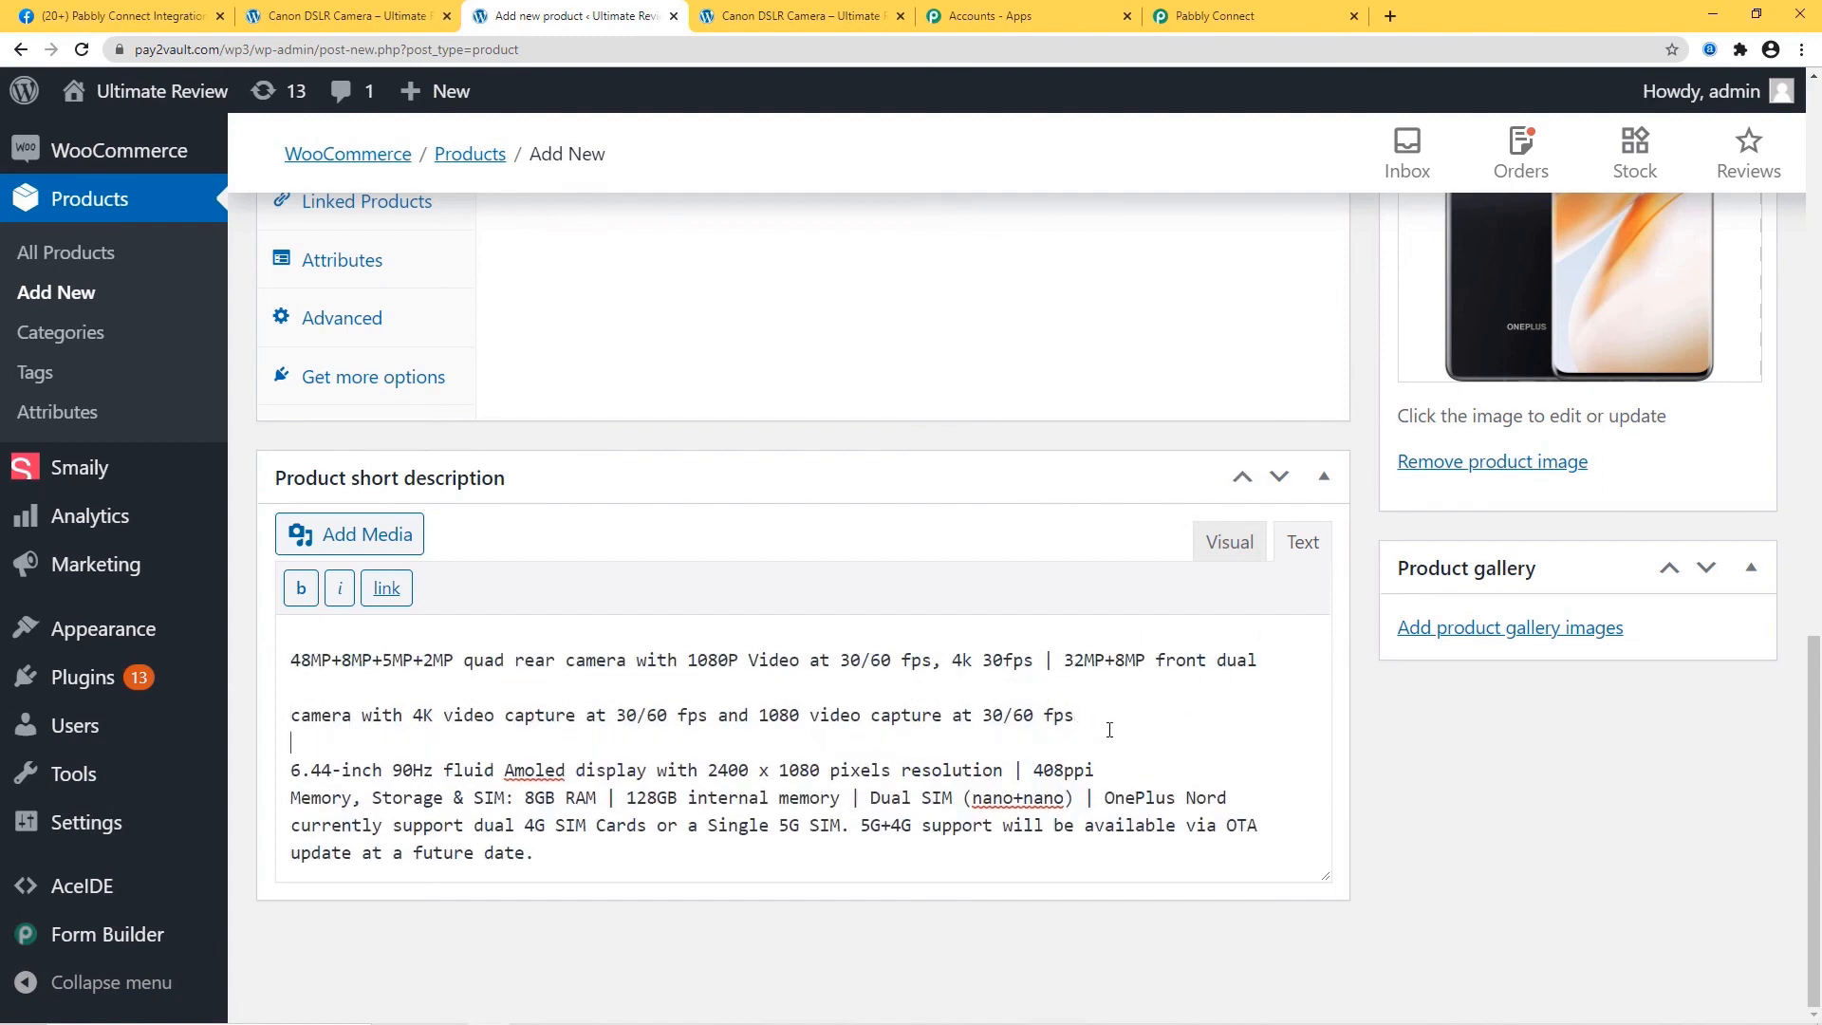
key(Return)
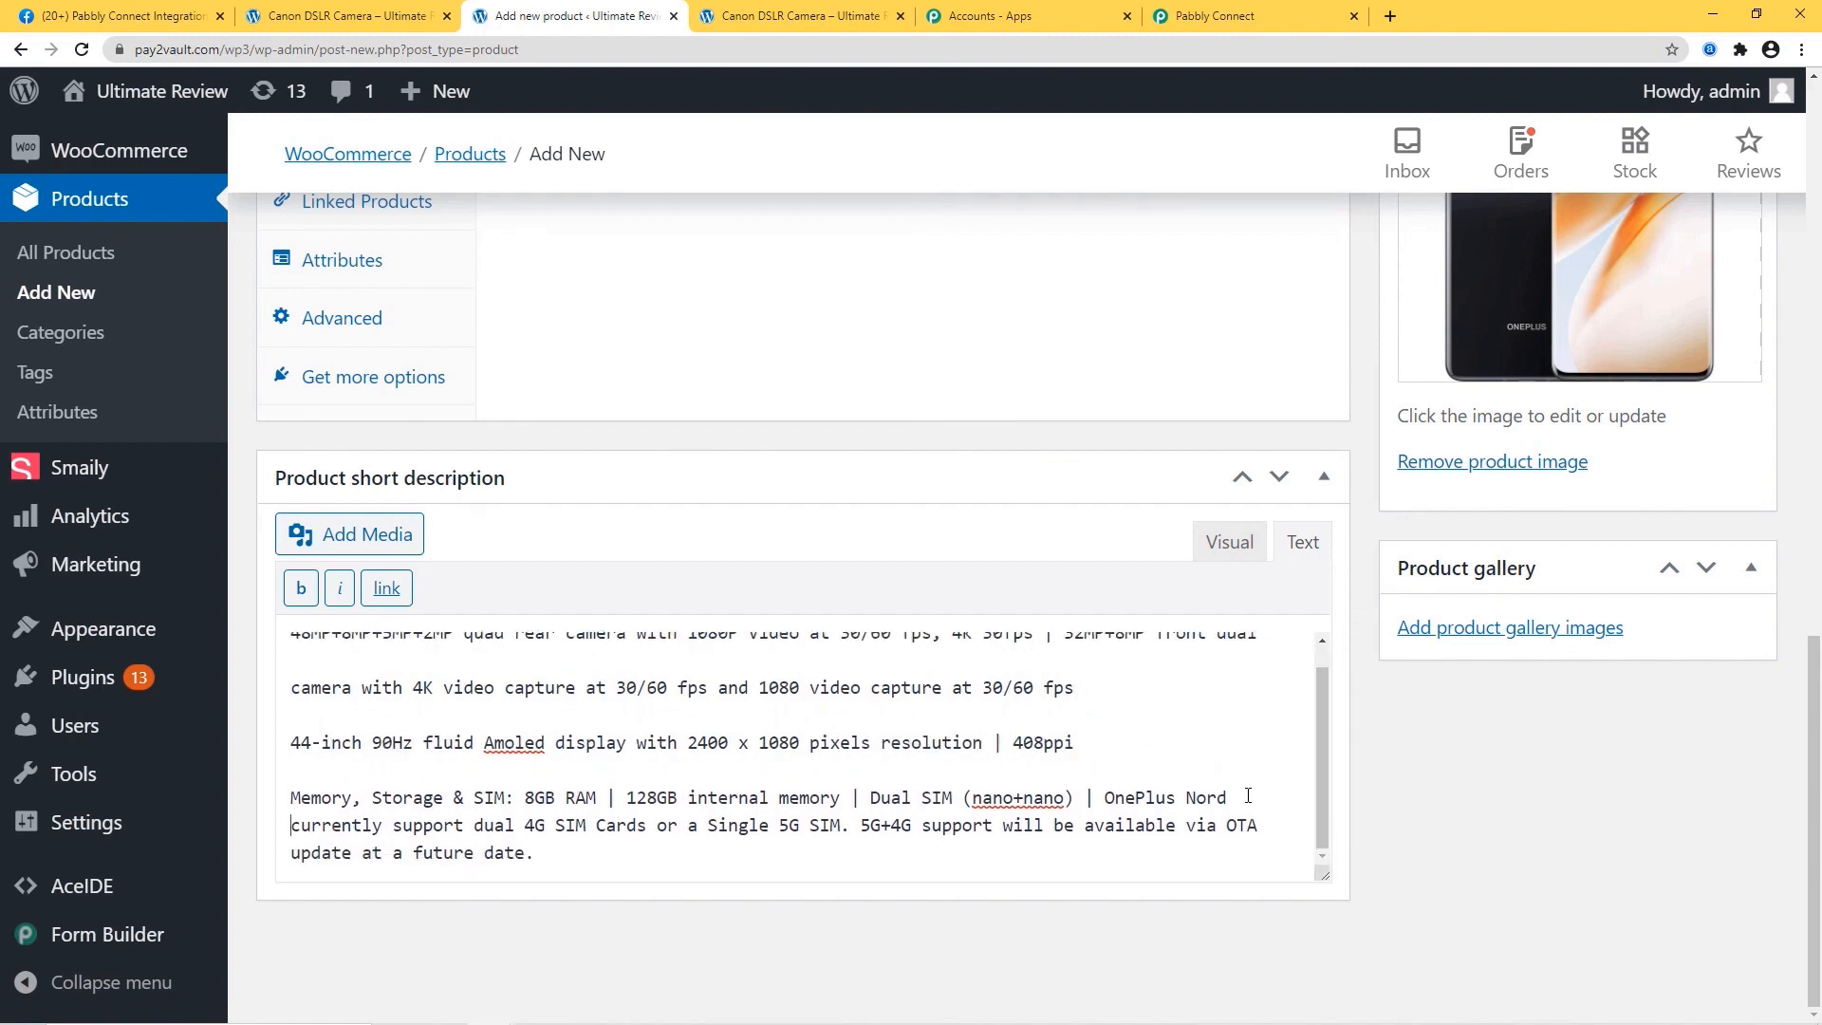
key(Return)
scroll(1008, 787, down, 1)
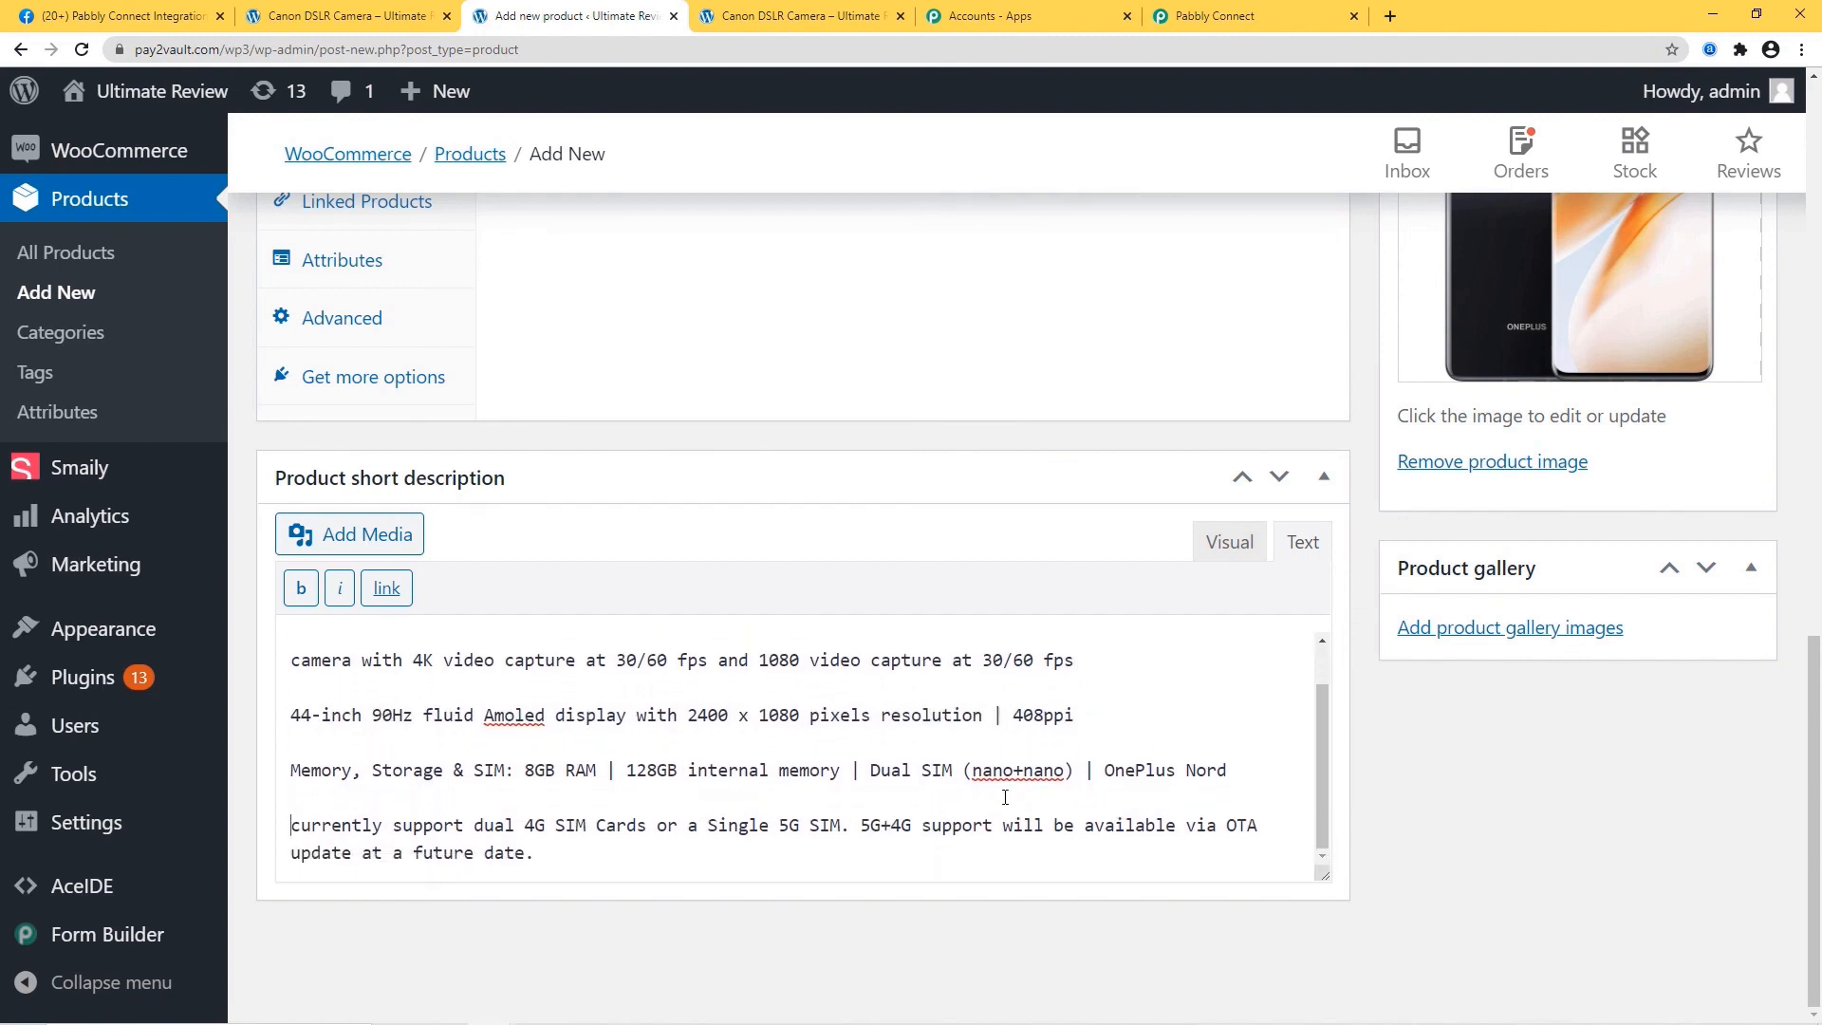
scroll(1009, 788, up, 1)
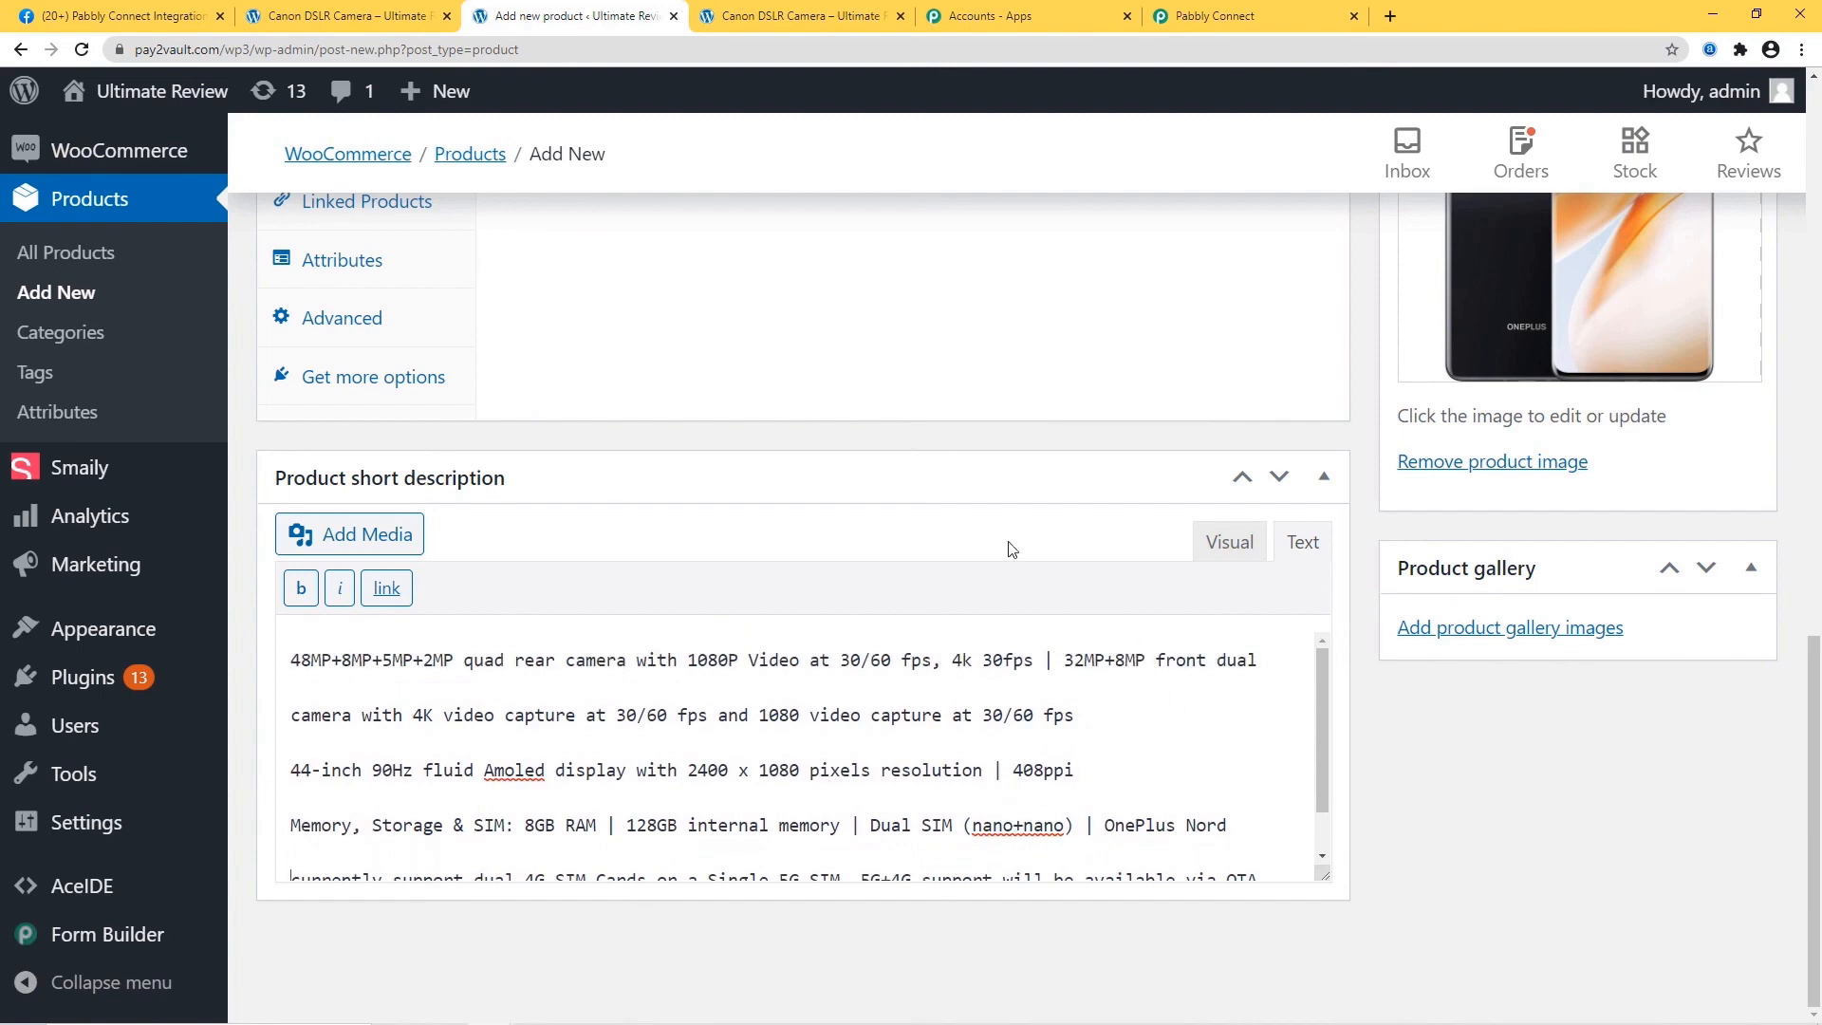
scroll(1054, 395, up, 12)
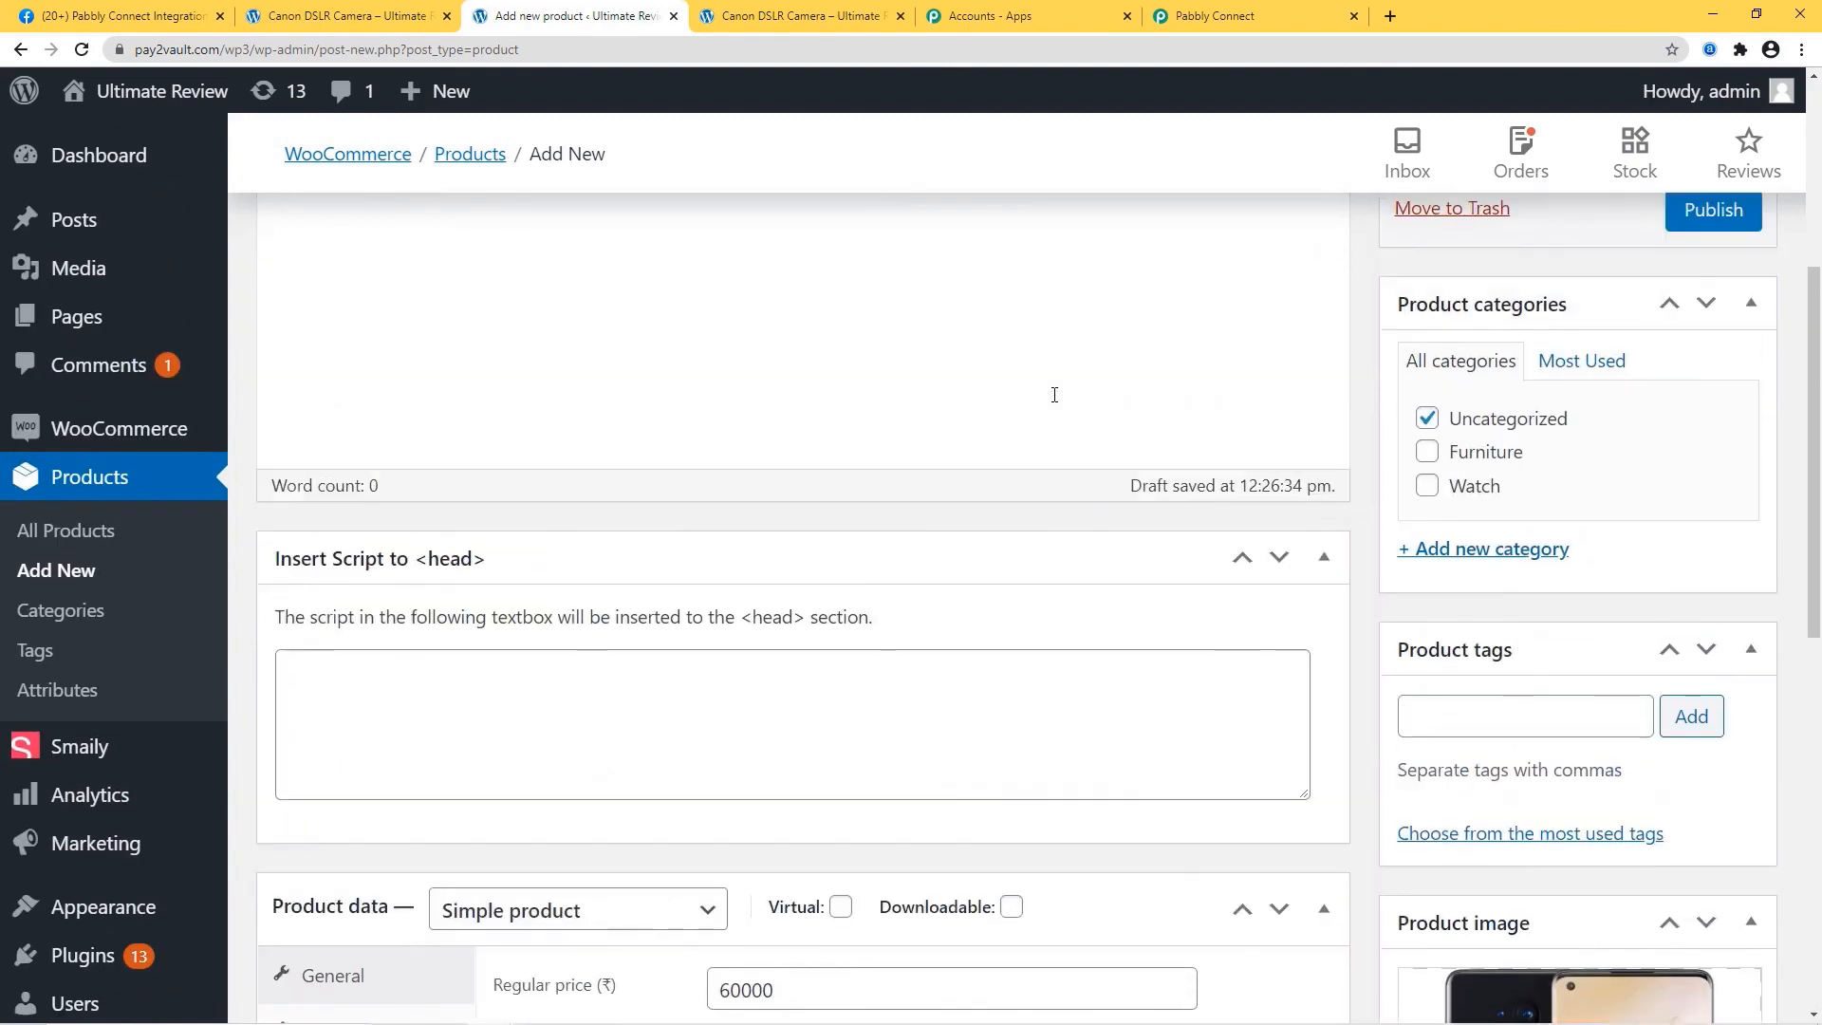
scroll(1054, 394, up, 5)
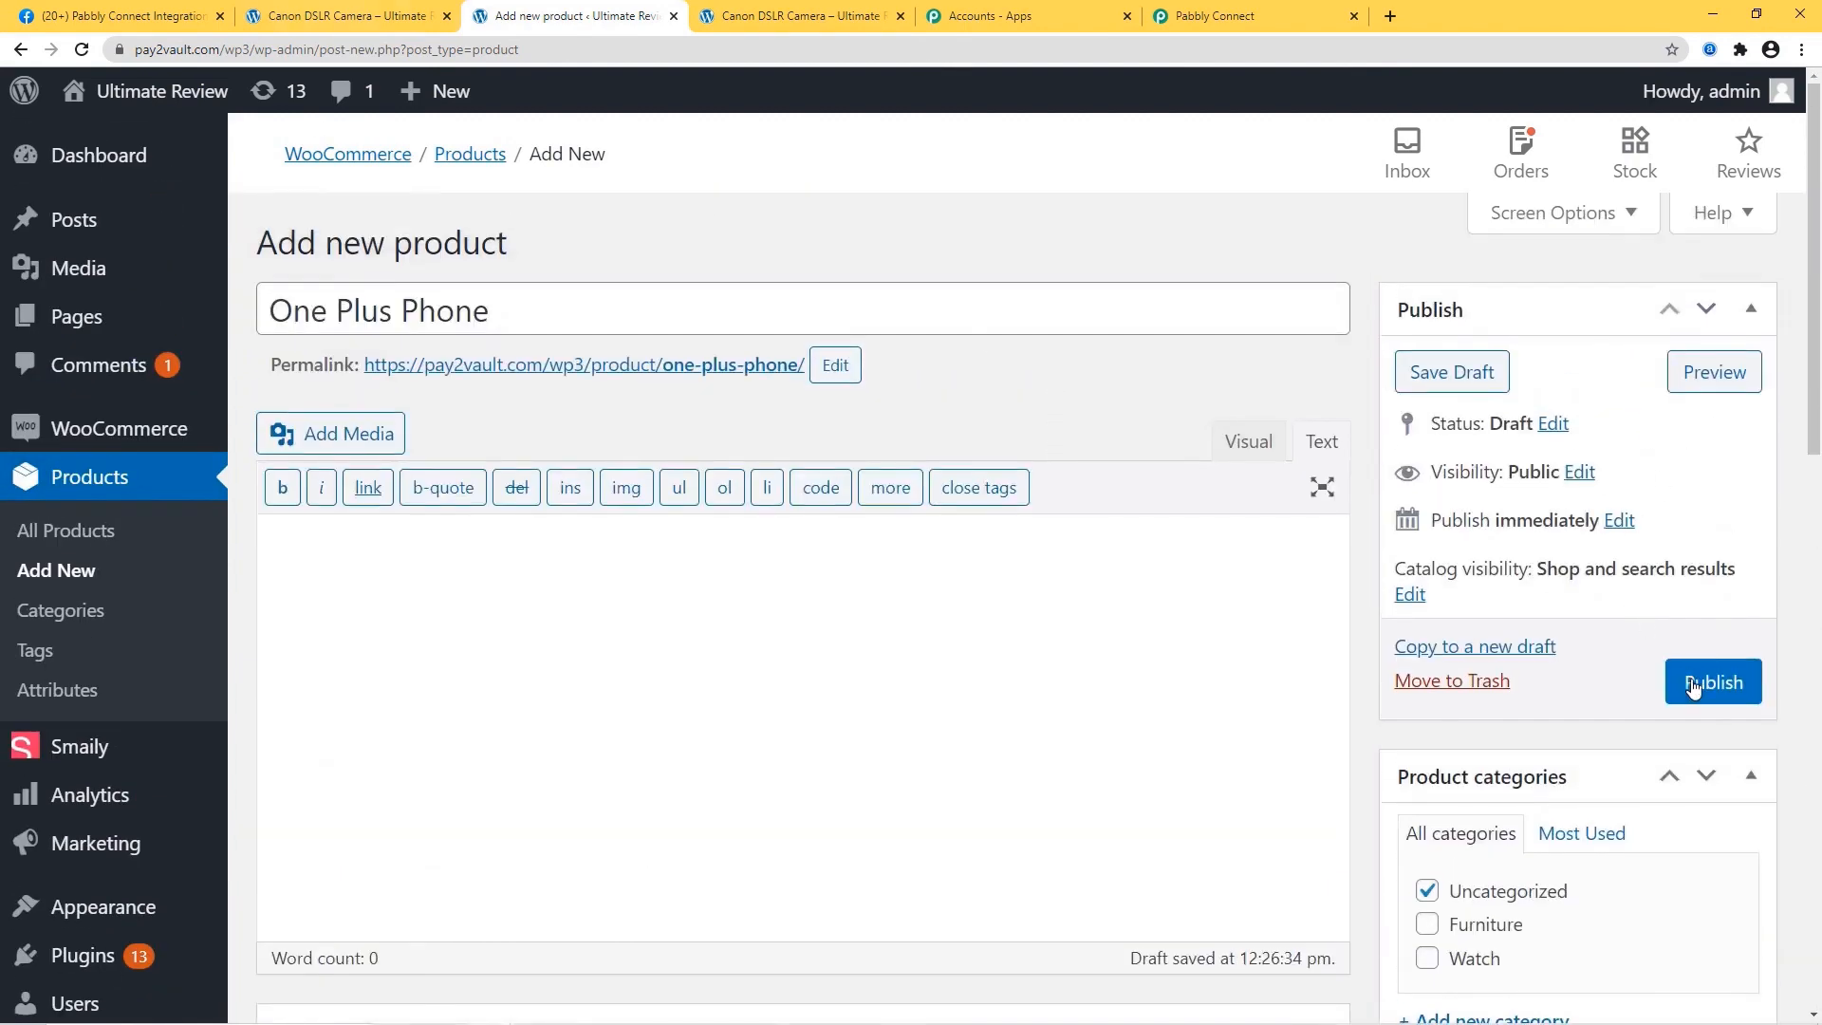
Publish One Plus Phone, check its live page at ₹45,000 in a new tab, then return to the editor.
click(1692, 687)
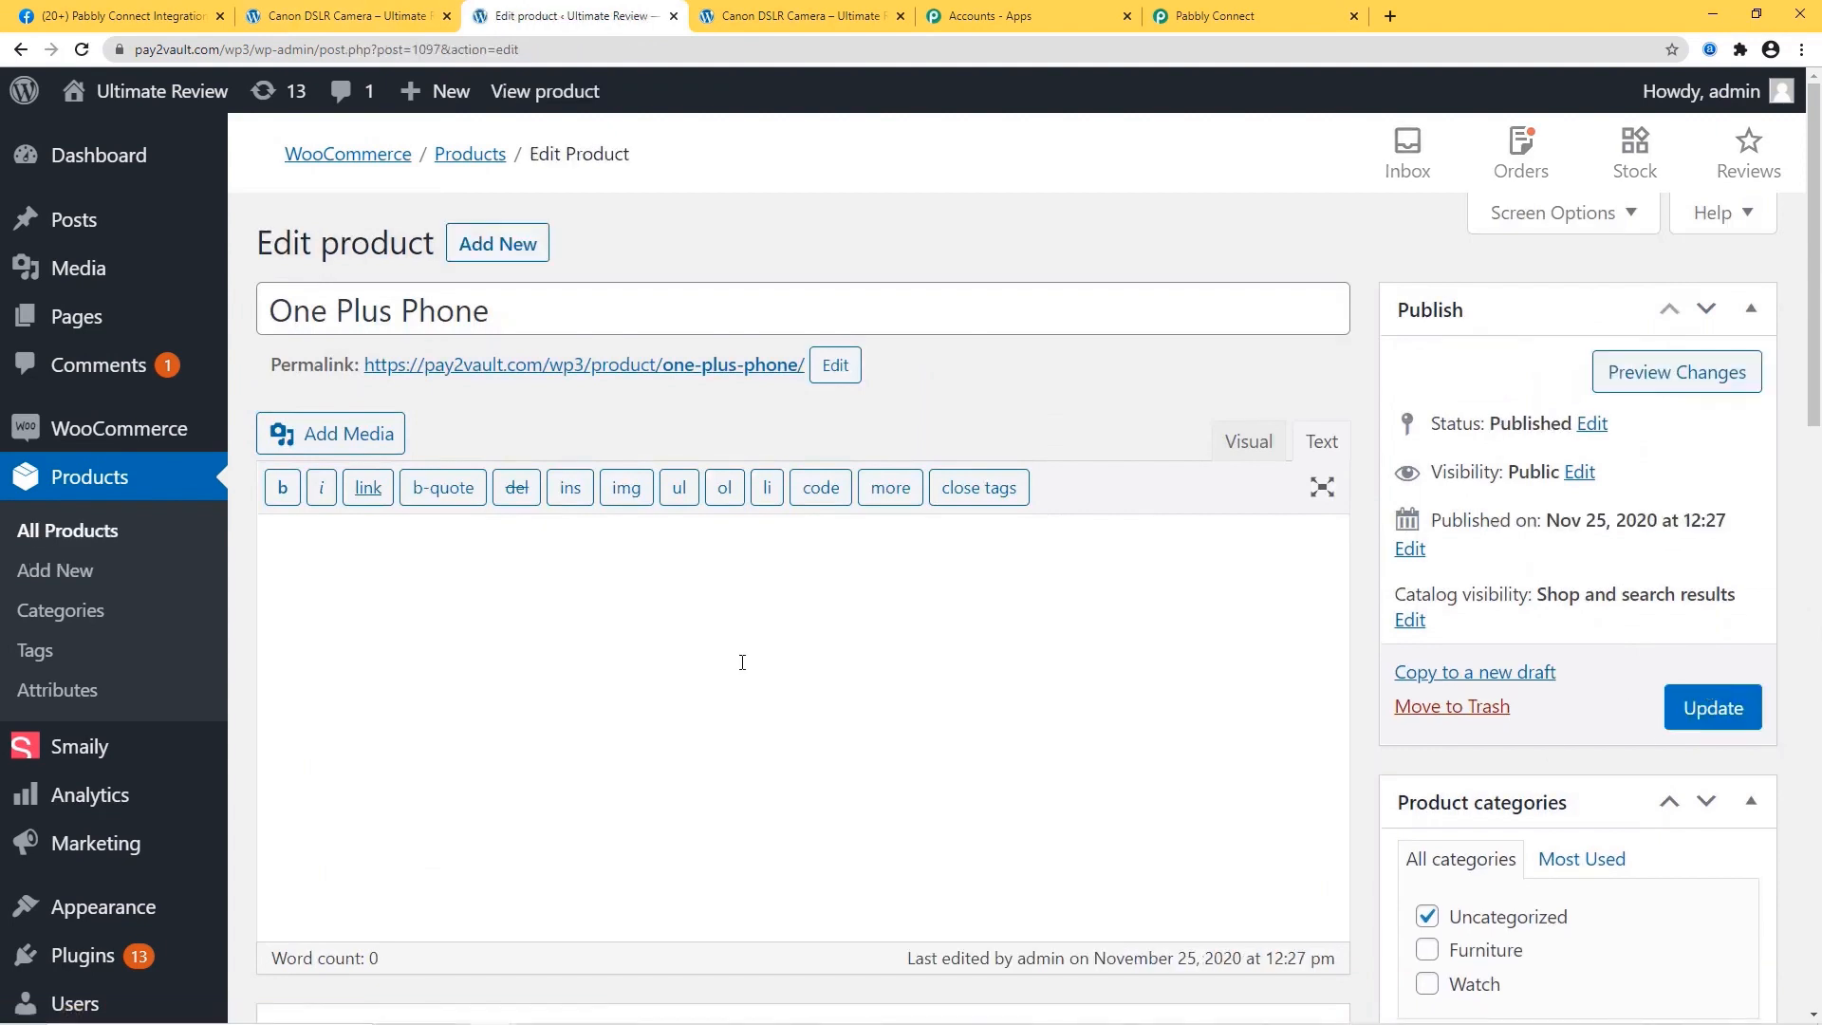
right_click(605, 370)
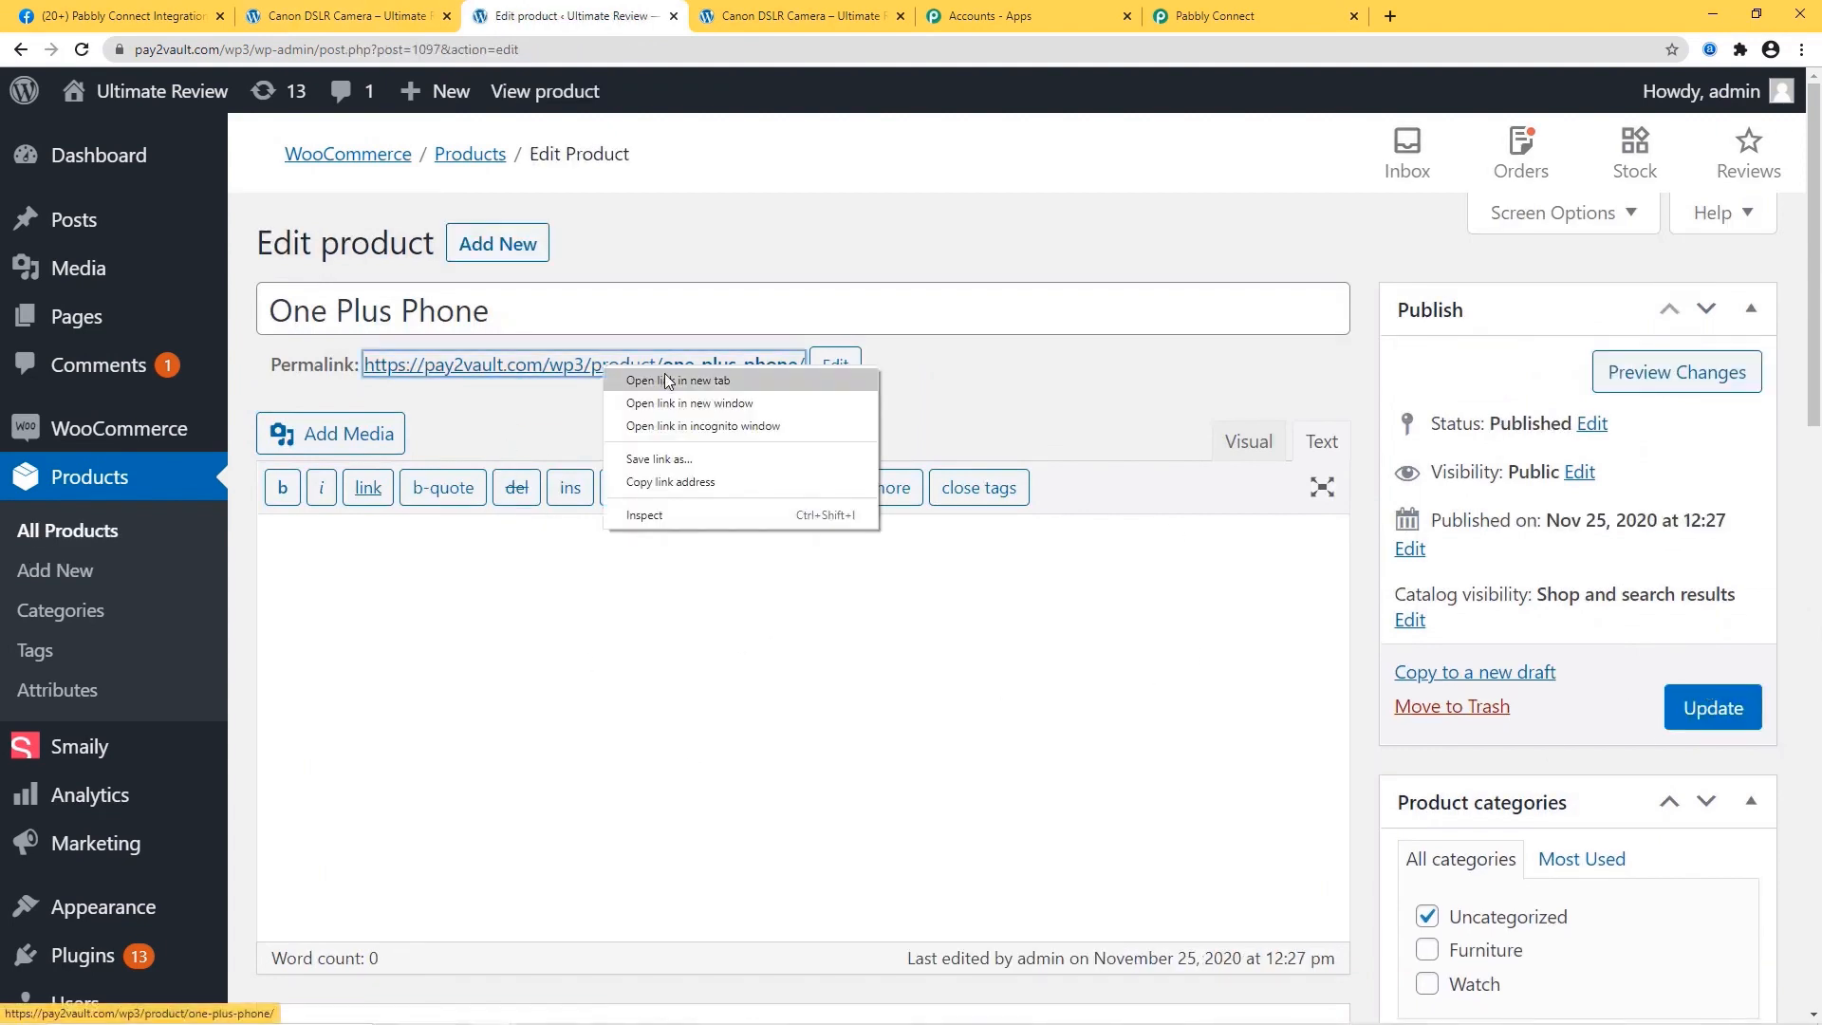
click(667, 380)
click(786, 14)
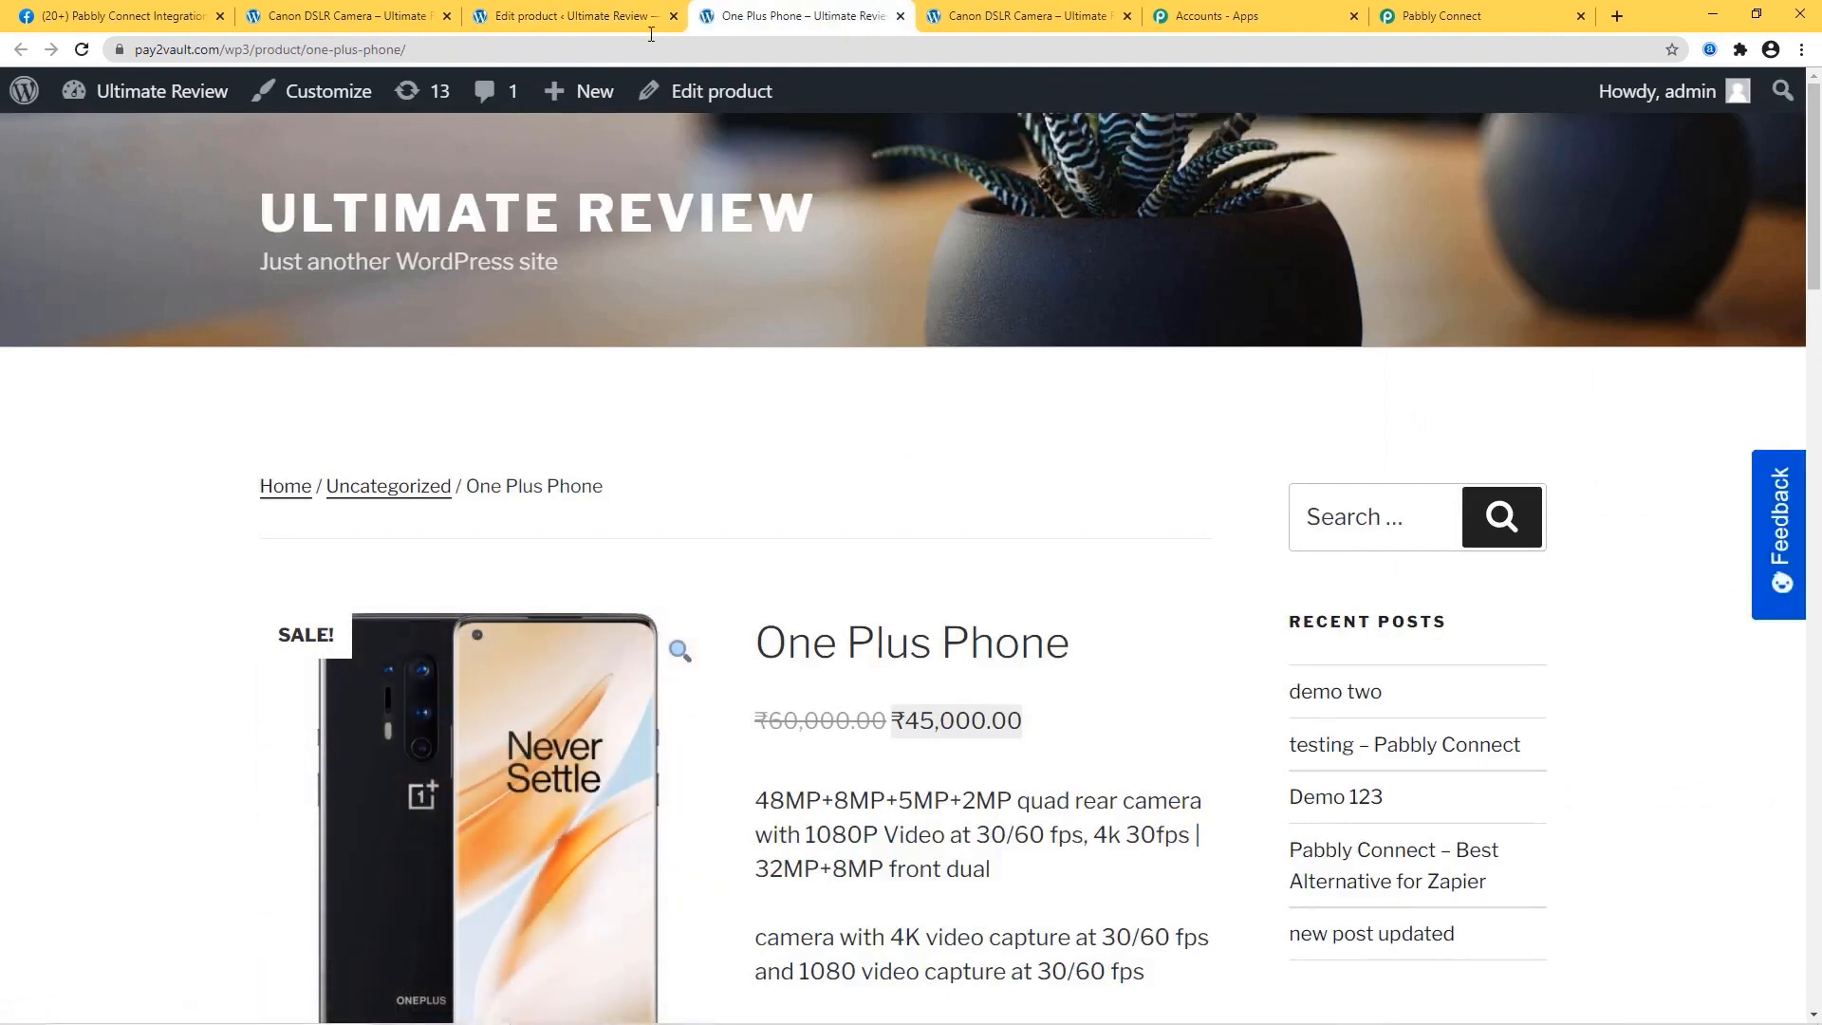
click(579, 16)
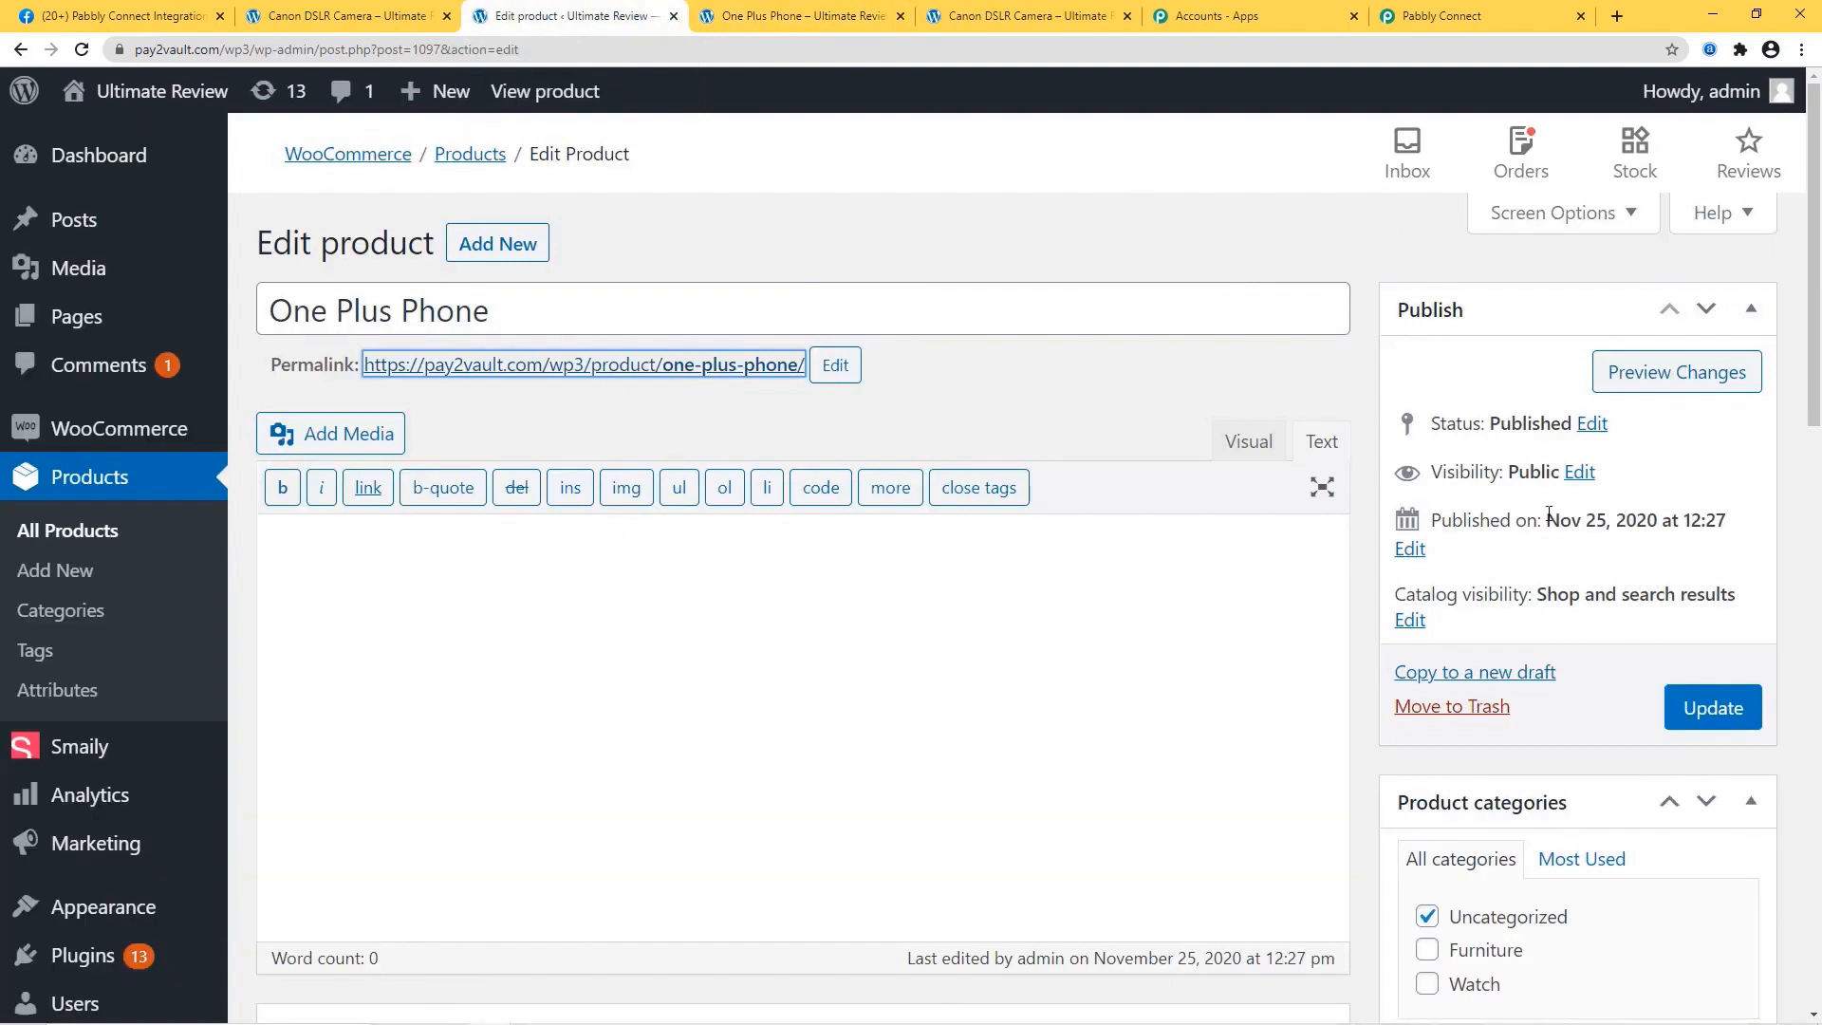
Reload Facebook to find the auto-posted One Plus Phone post and open its Product Link in a new tab.
click(127, 15)
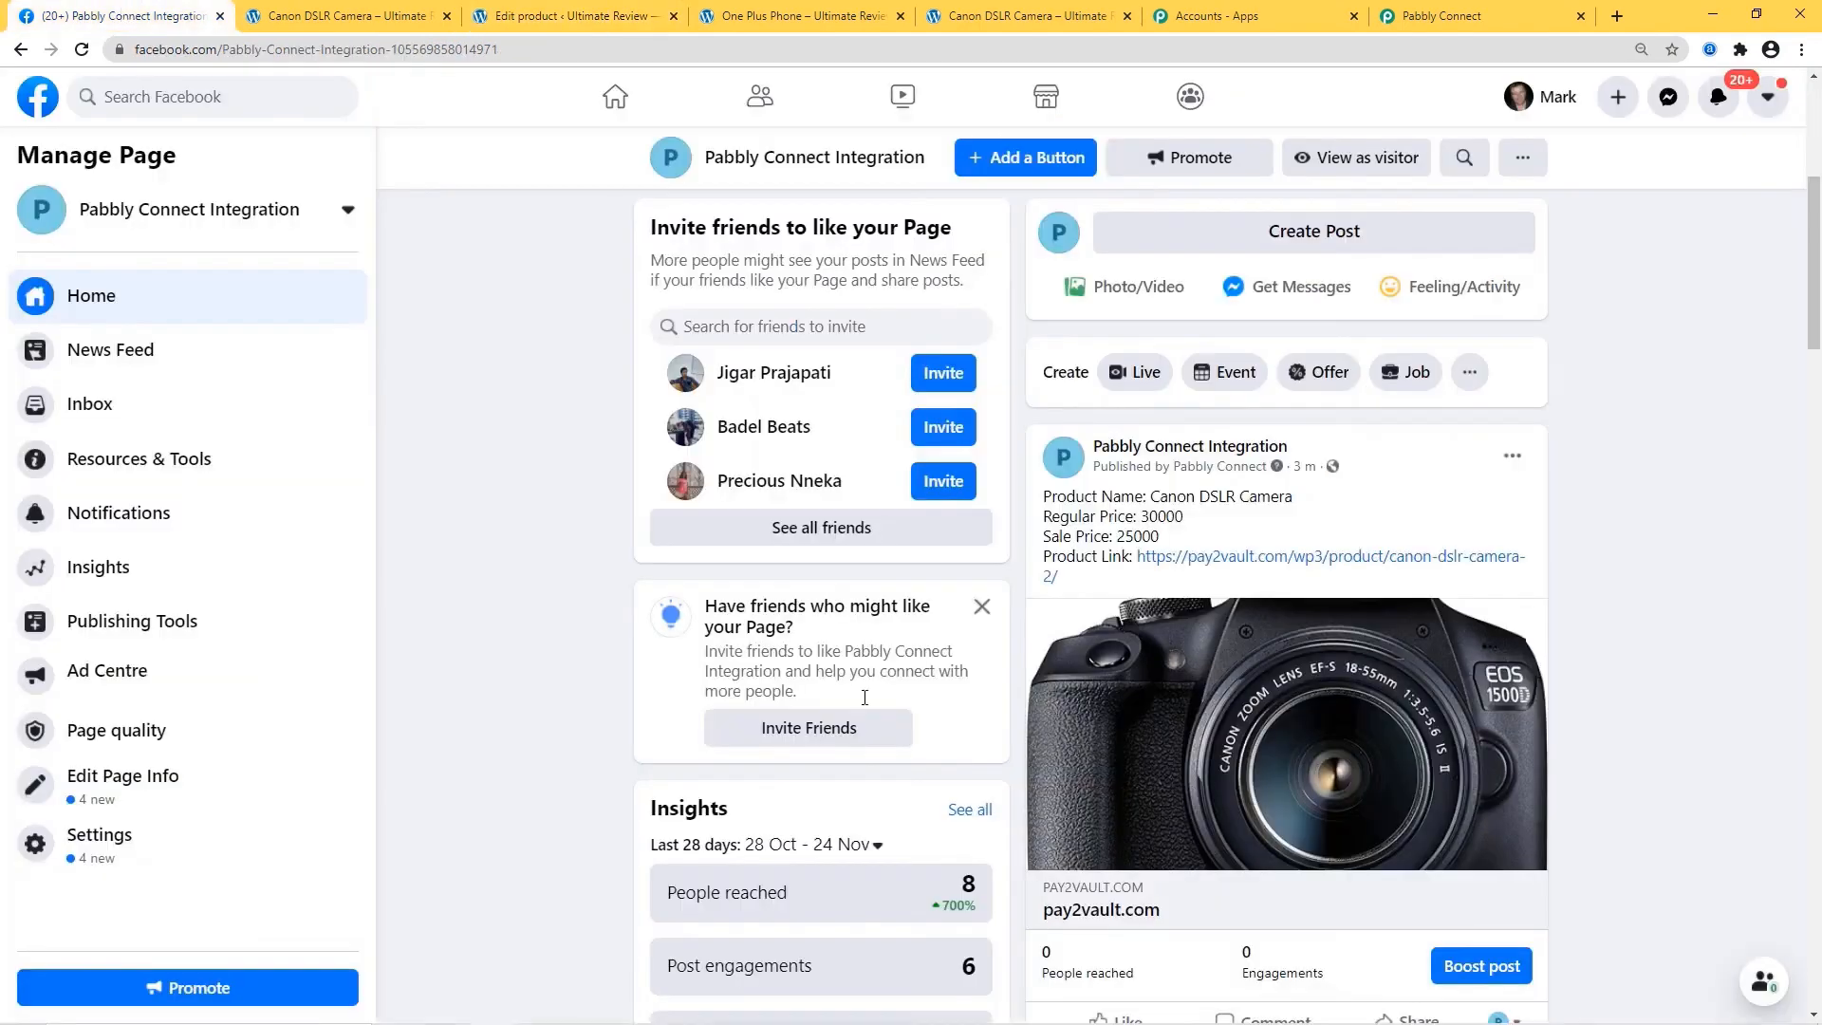
click(82, 49)
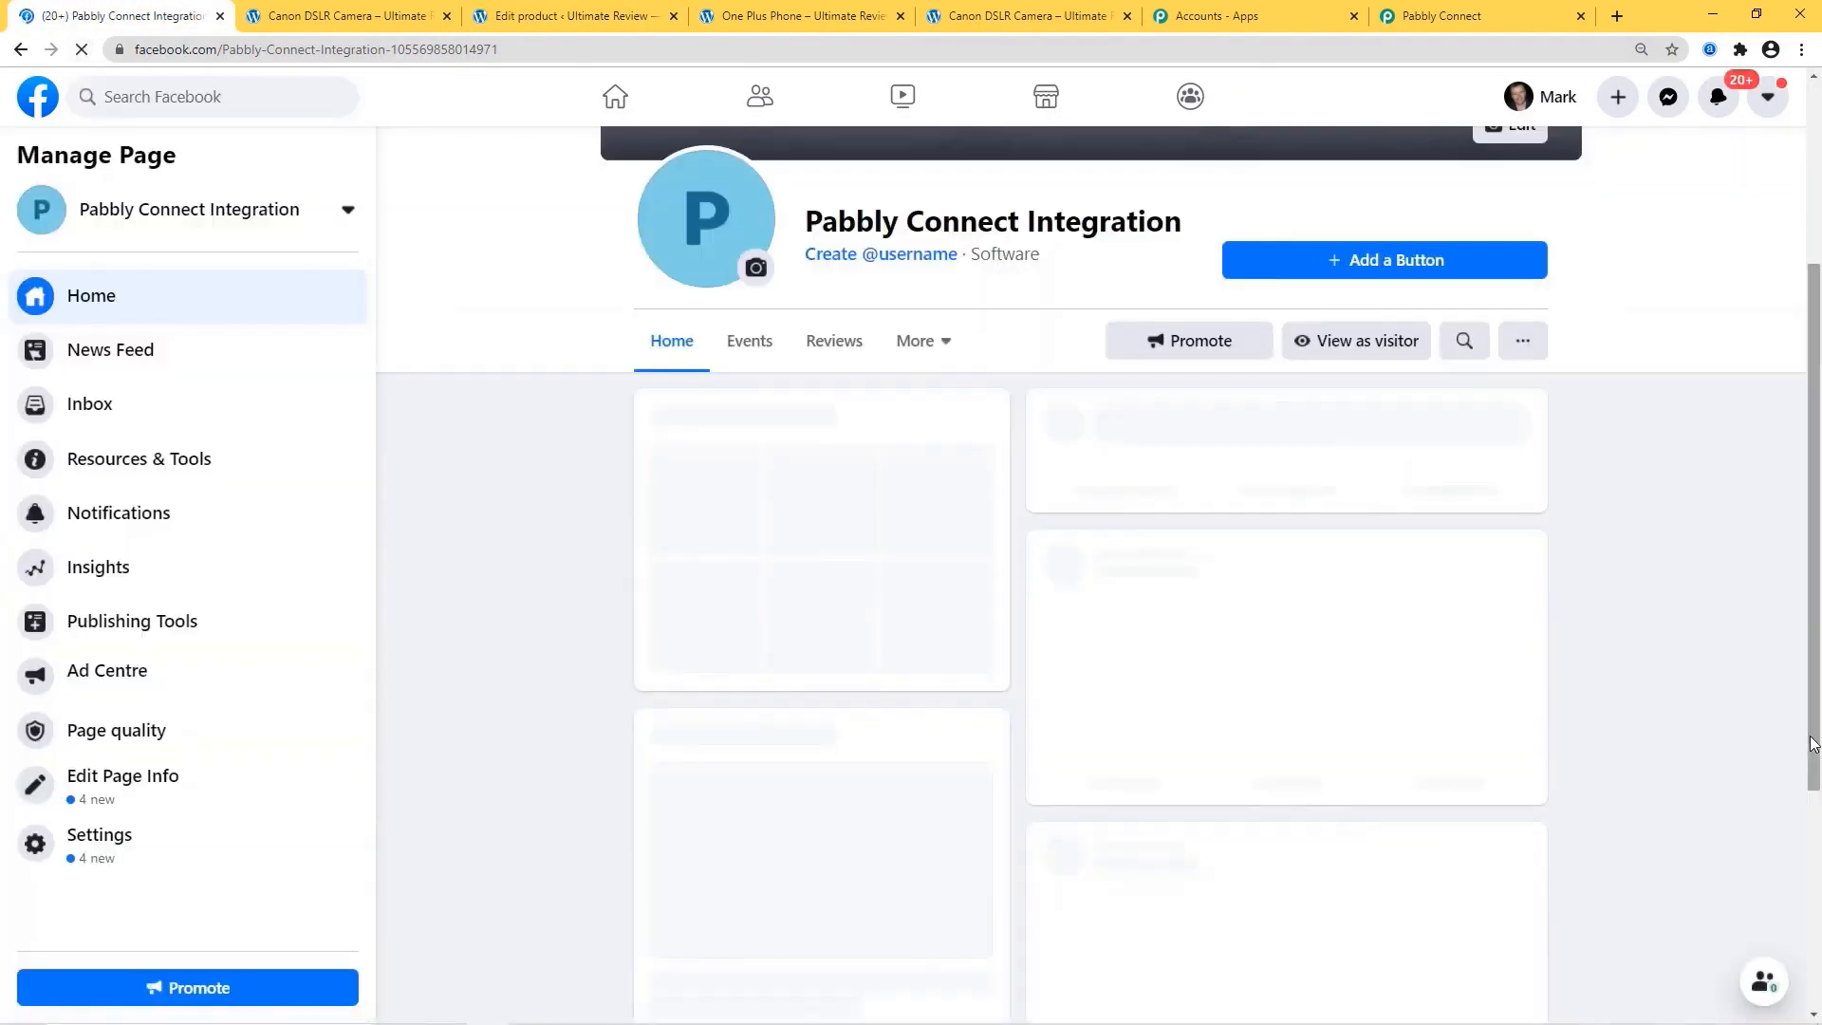
scroll(1659, 606, down, 2)
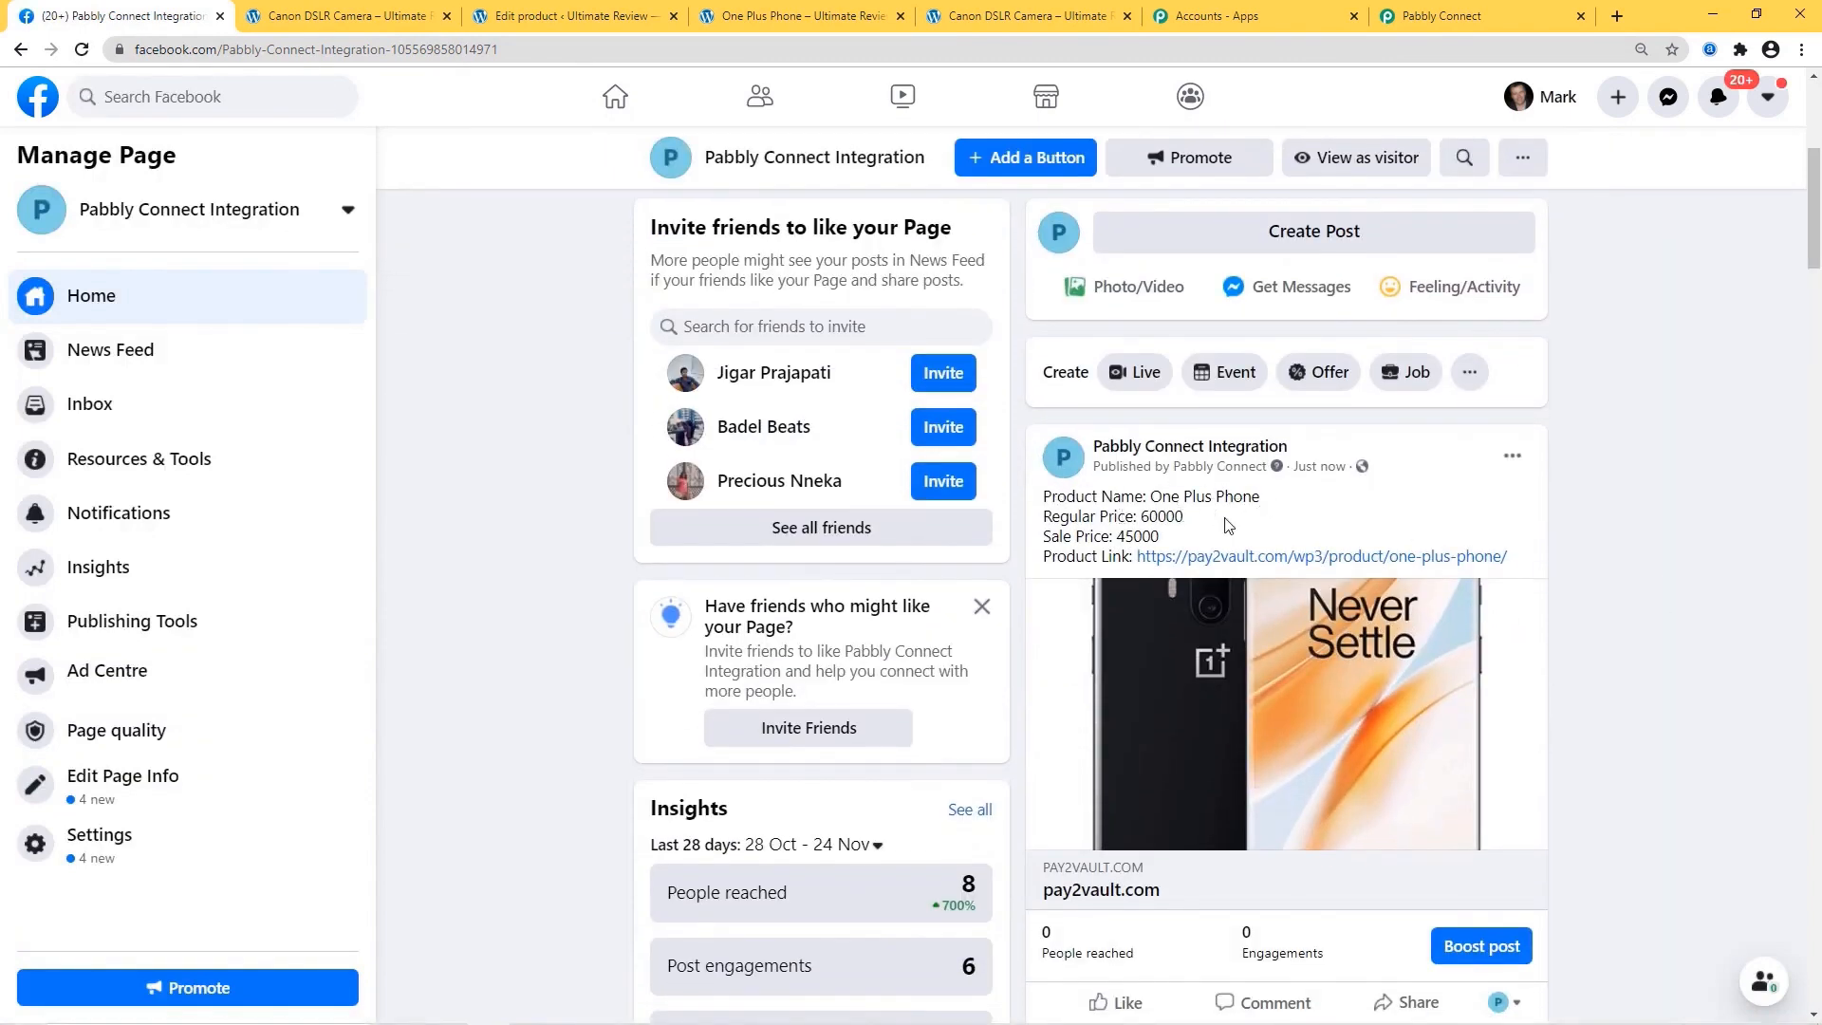
right_click(1289, 563)
click(1328, 581)
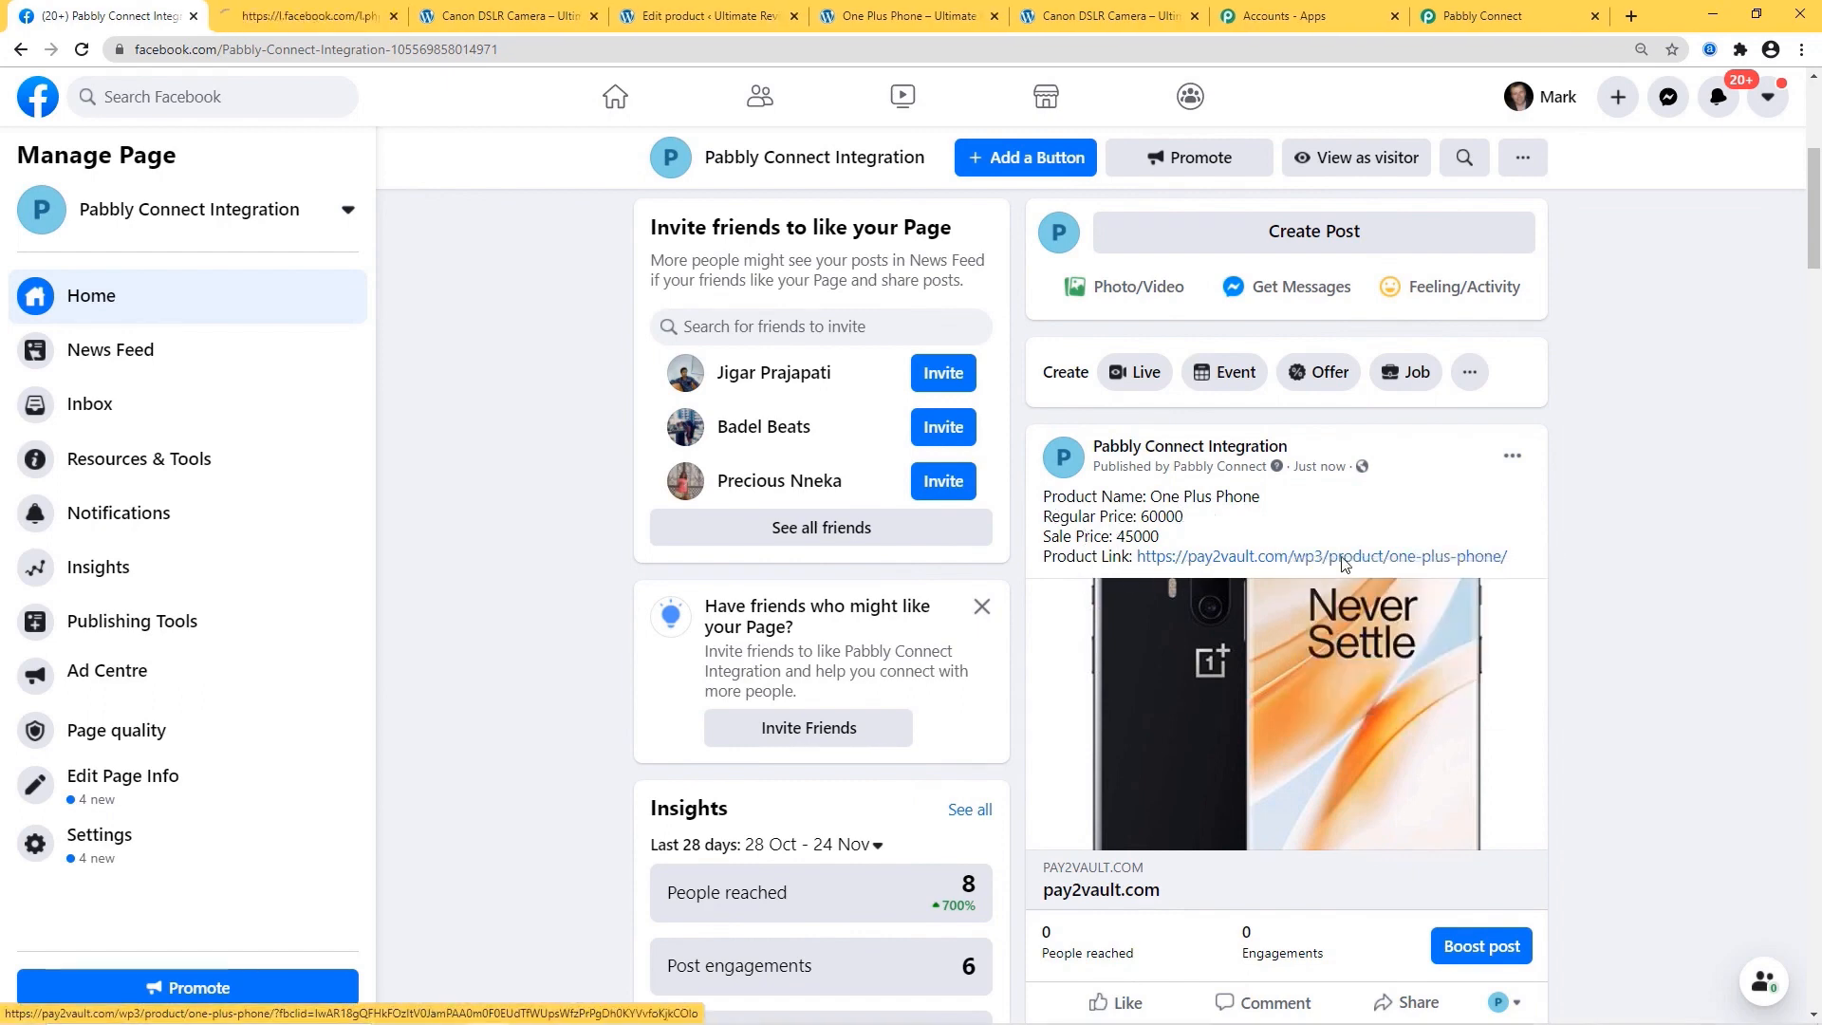
click(348, 13)
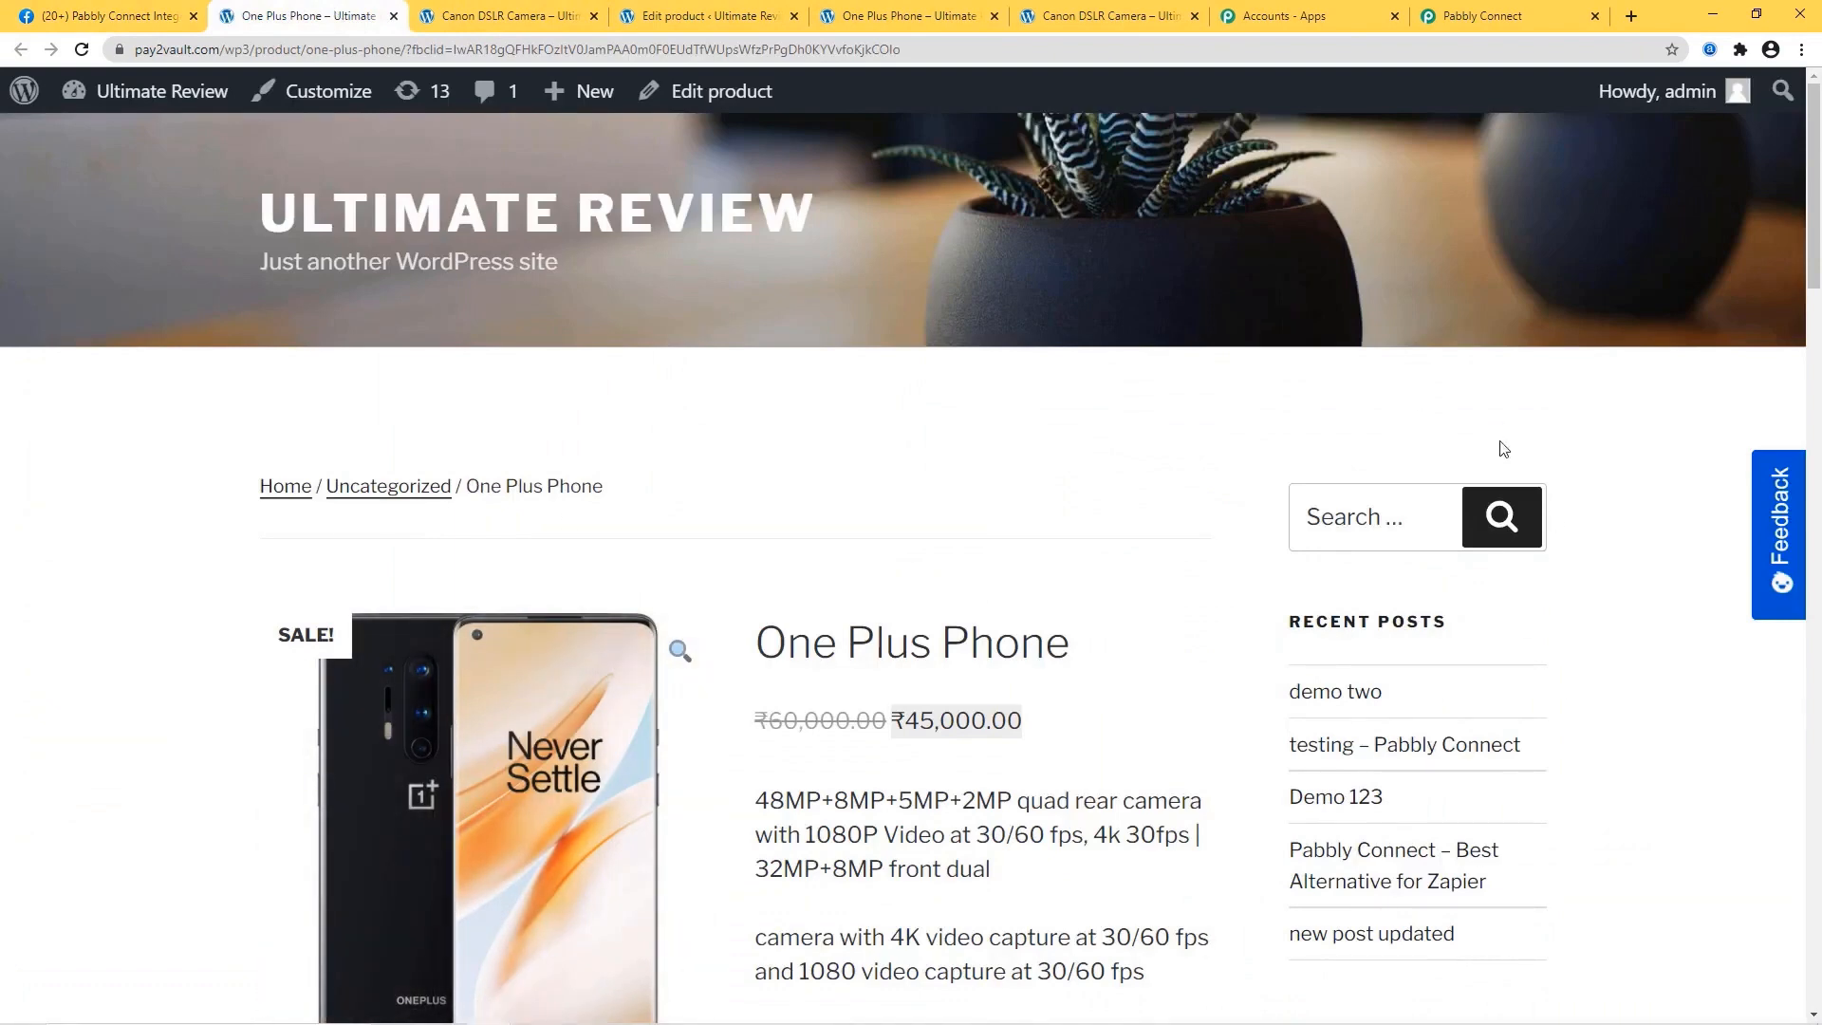
Back in the Pabbly Connect workflow, scroll to the top and collapse the WooCommerce trigger step.
click(1499, 17)
scroll(1563, 711, up, 9)
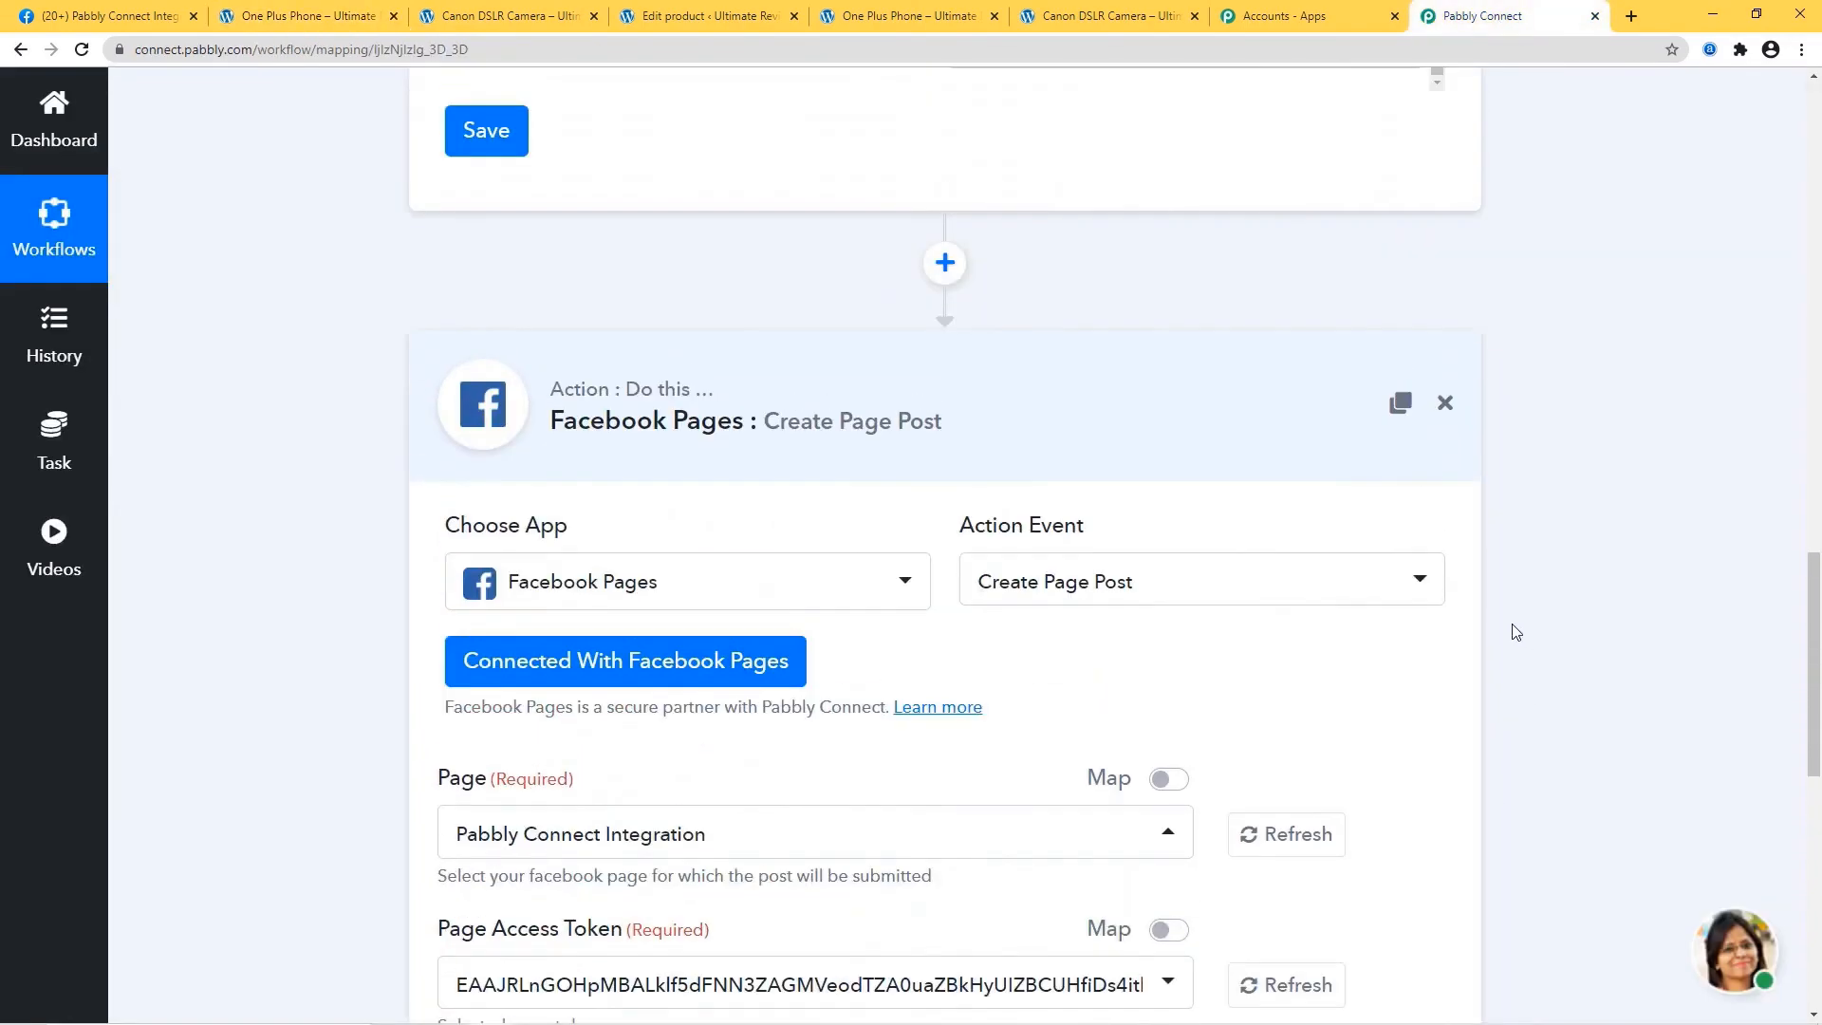
scroll(1692, 642, up, 20)
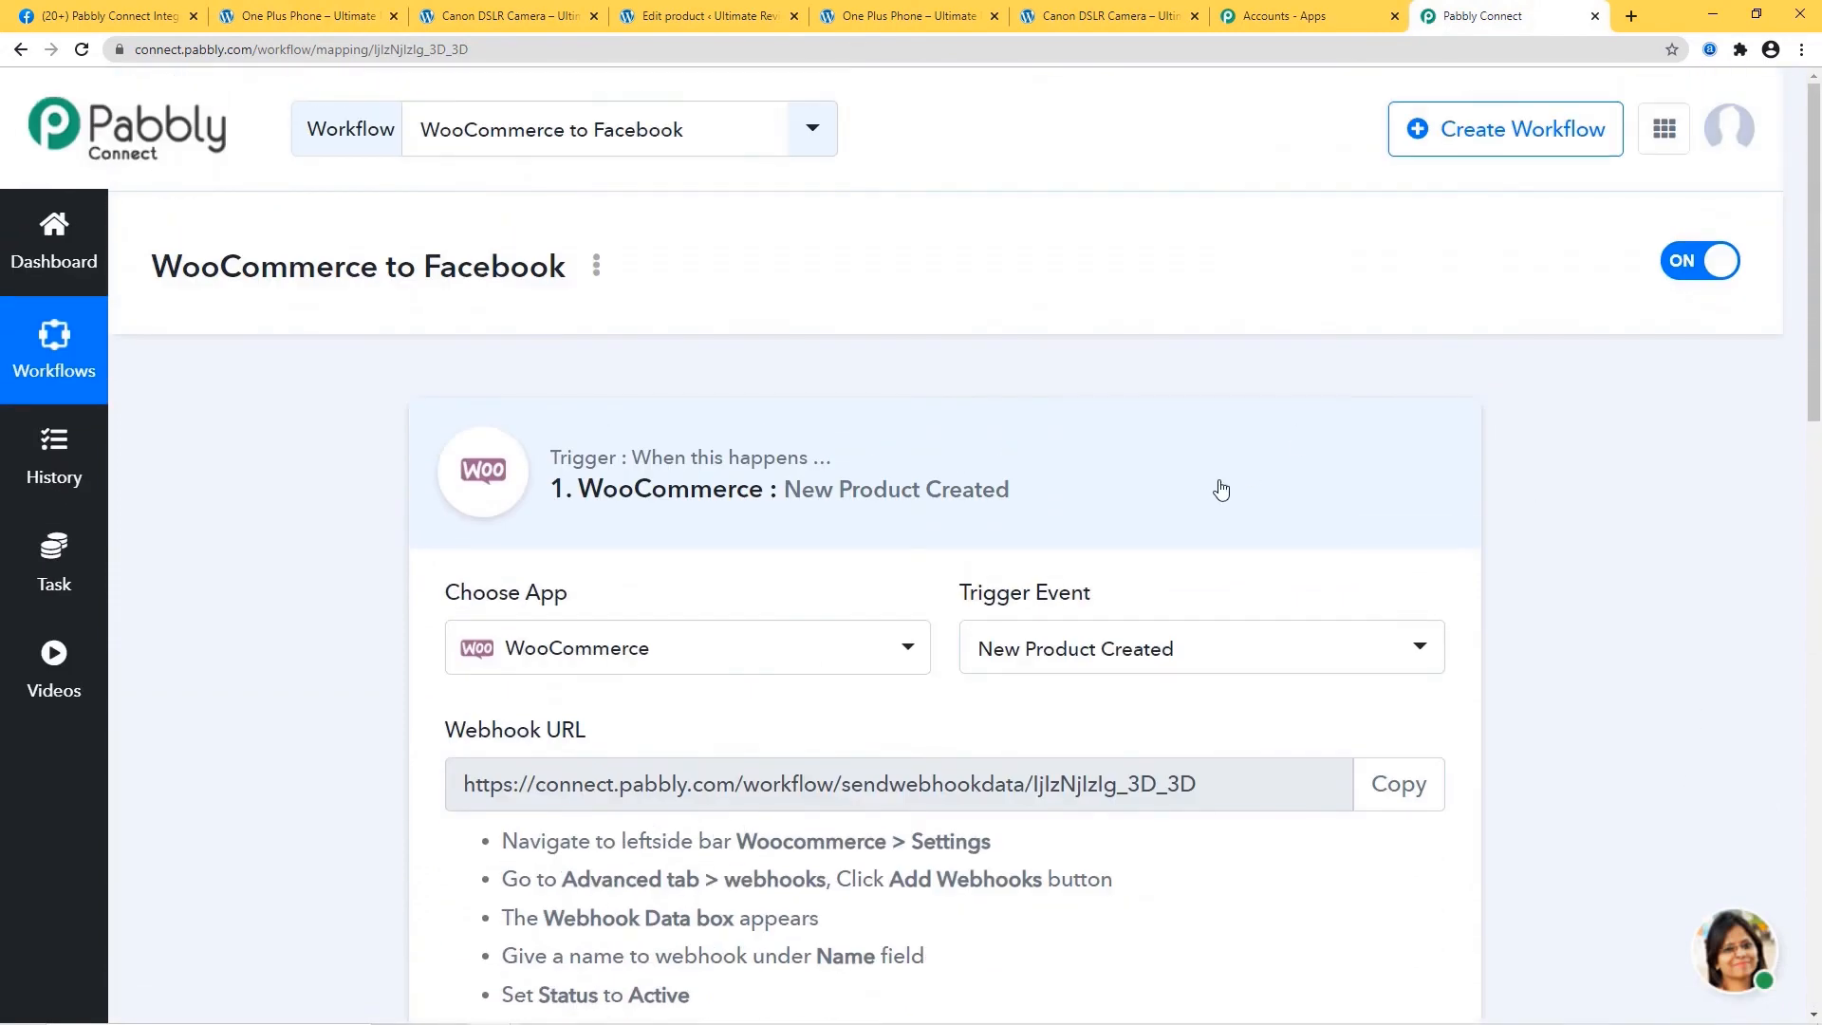
click(1221, 490)
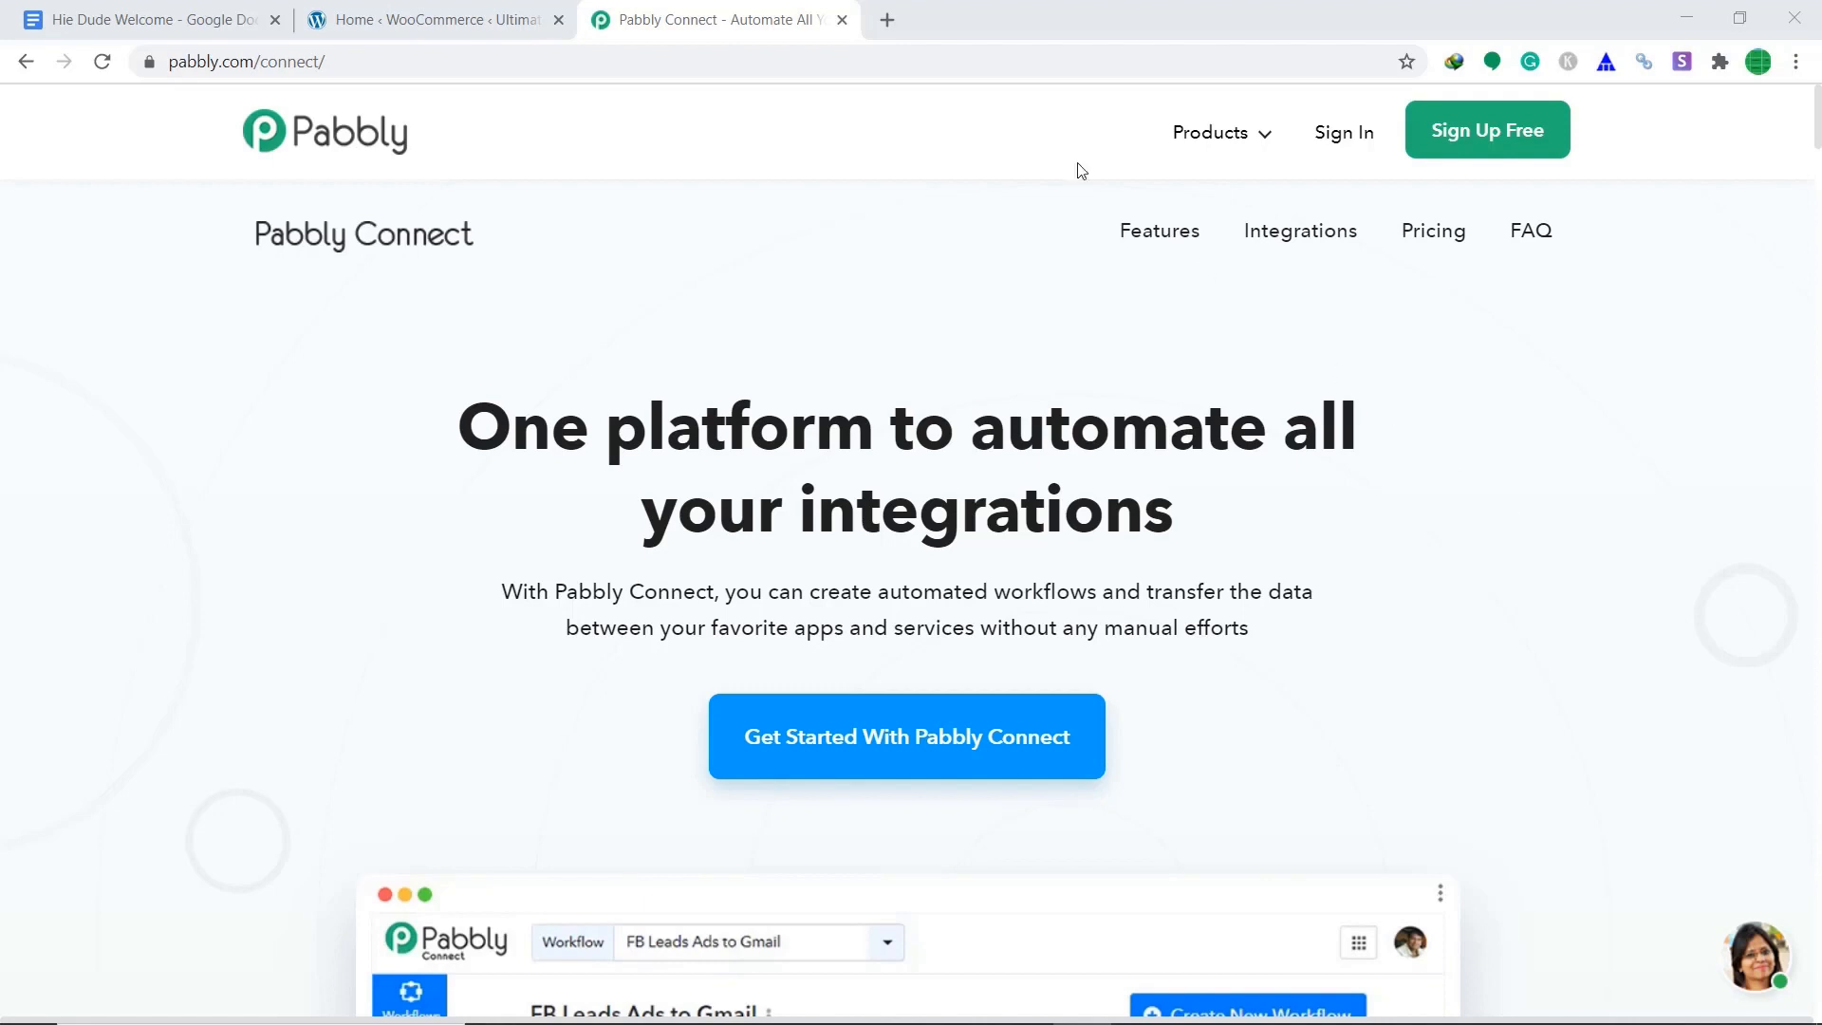
Review the Hie Dude Welcome doc, then sign in from the Pabbly Connect website.
click(176, 15)
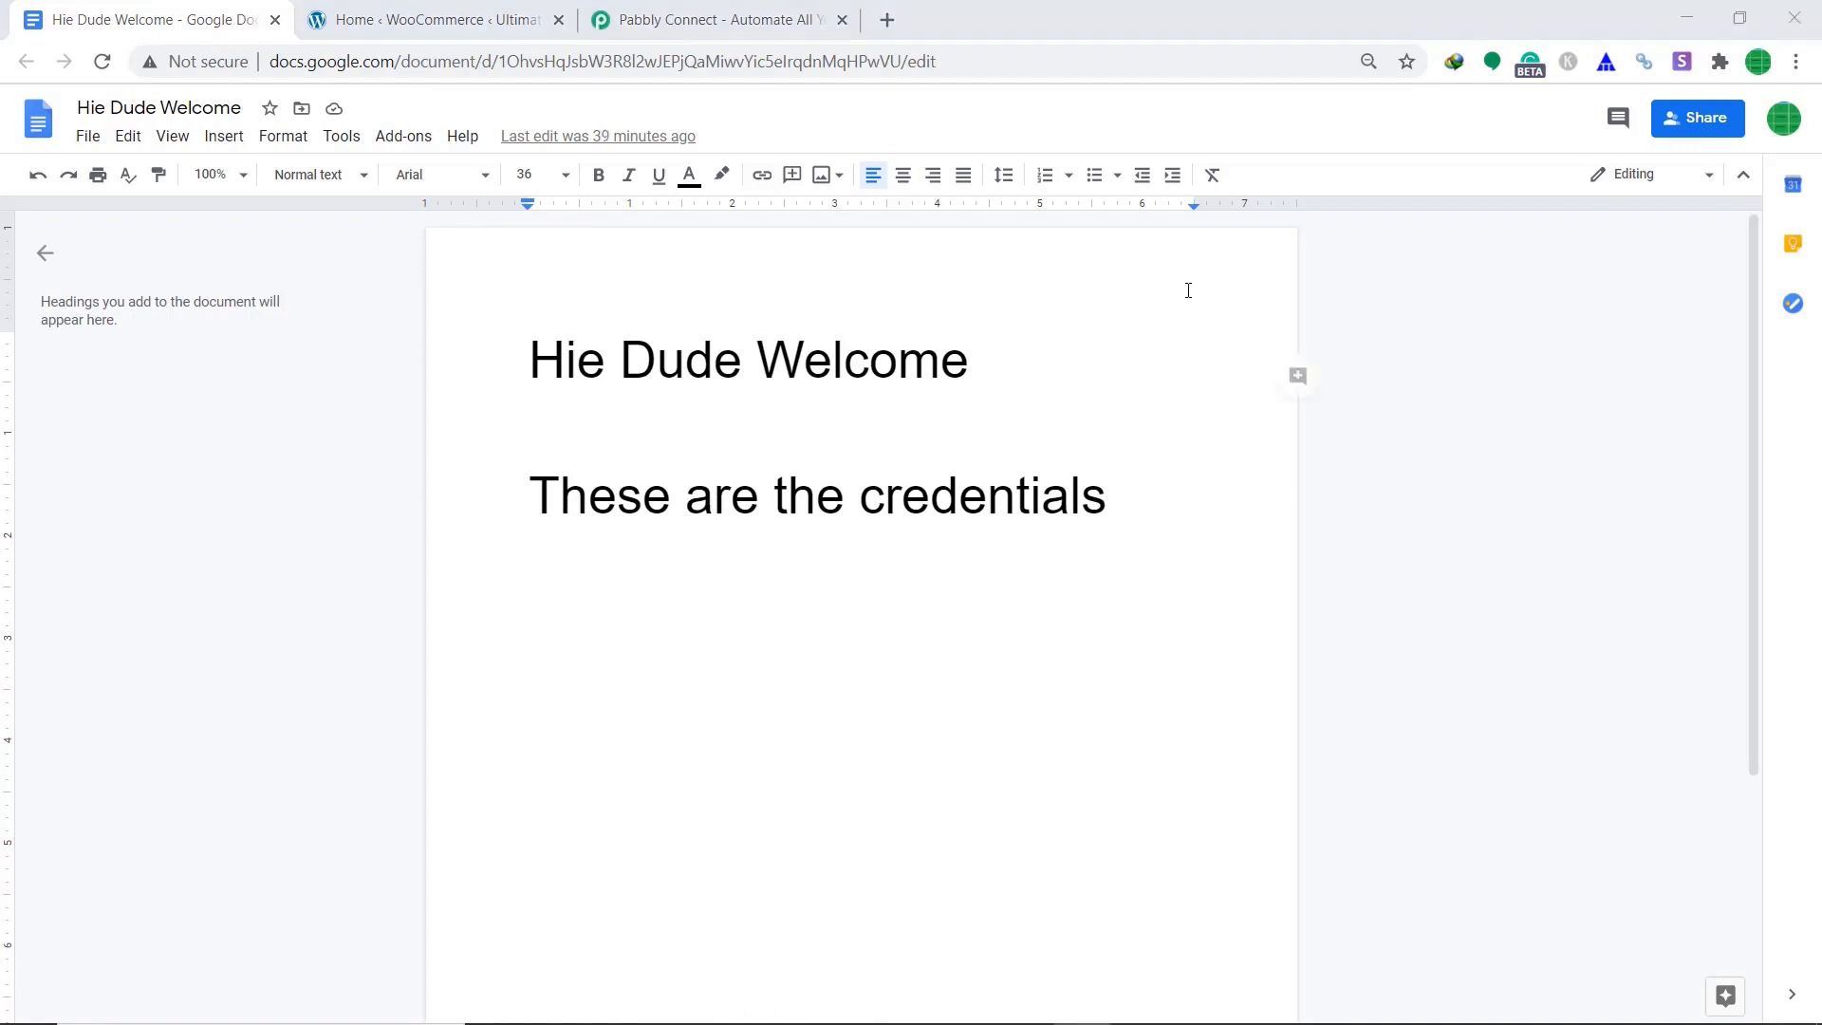
click(683, 7)
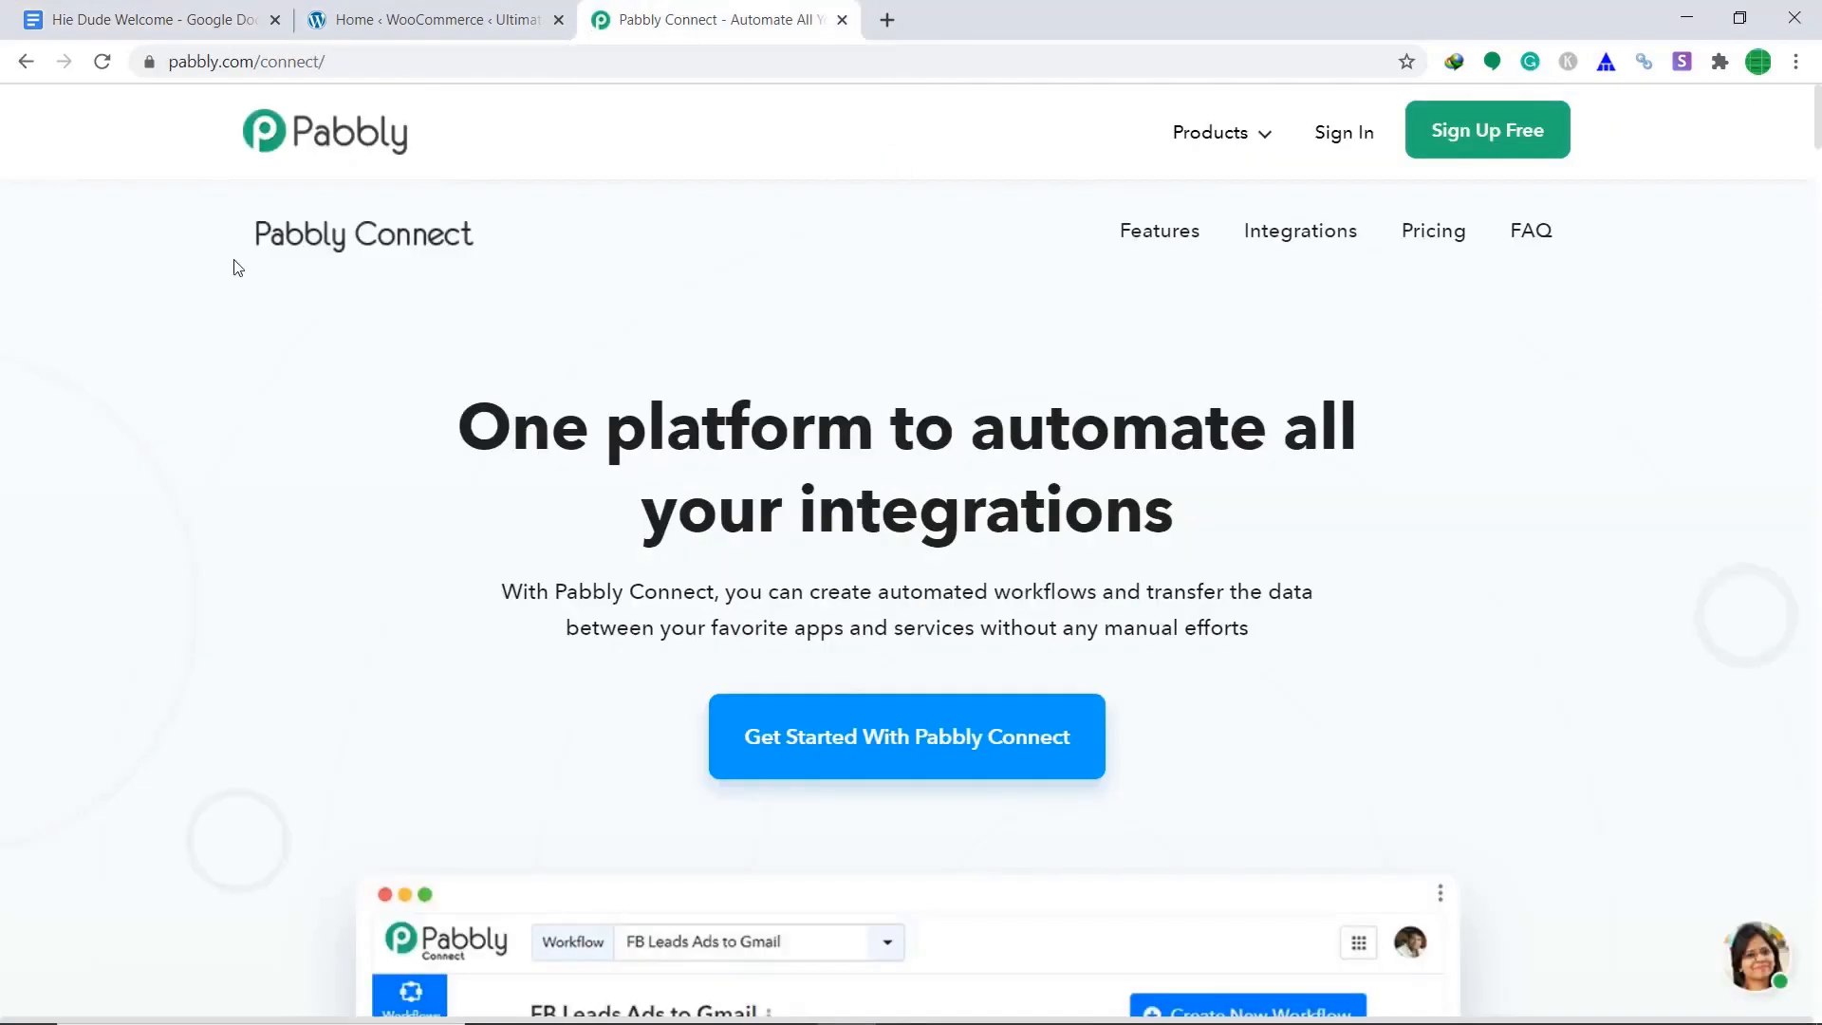
click(1341, 142)
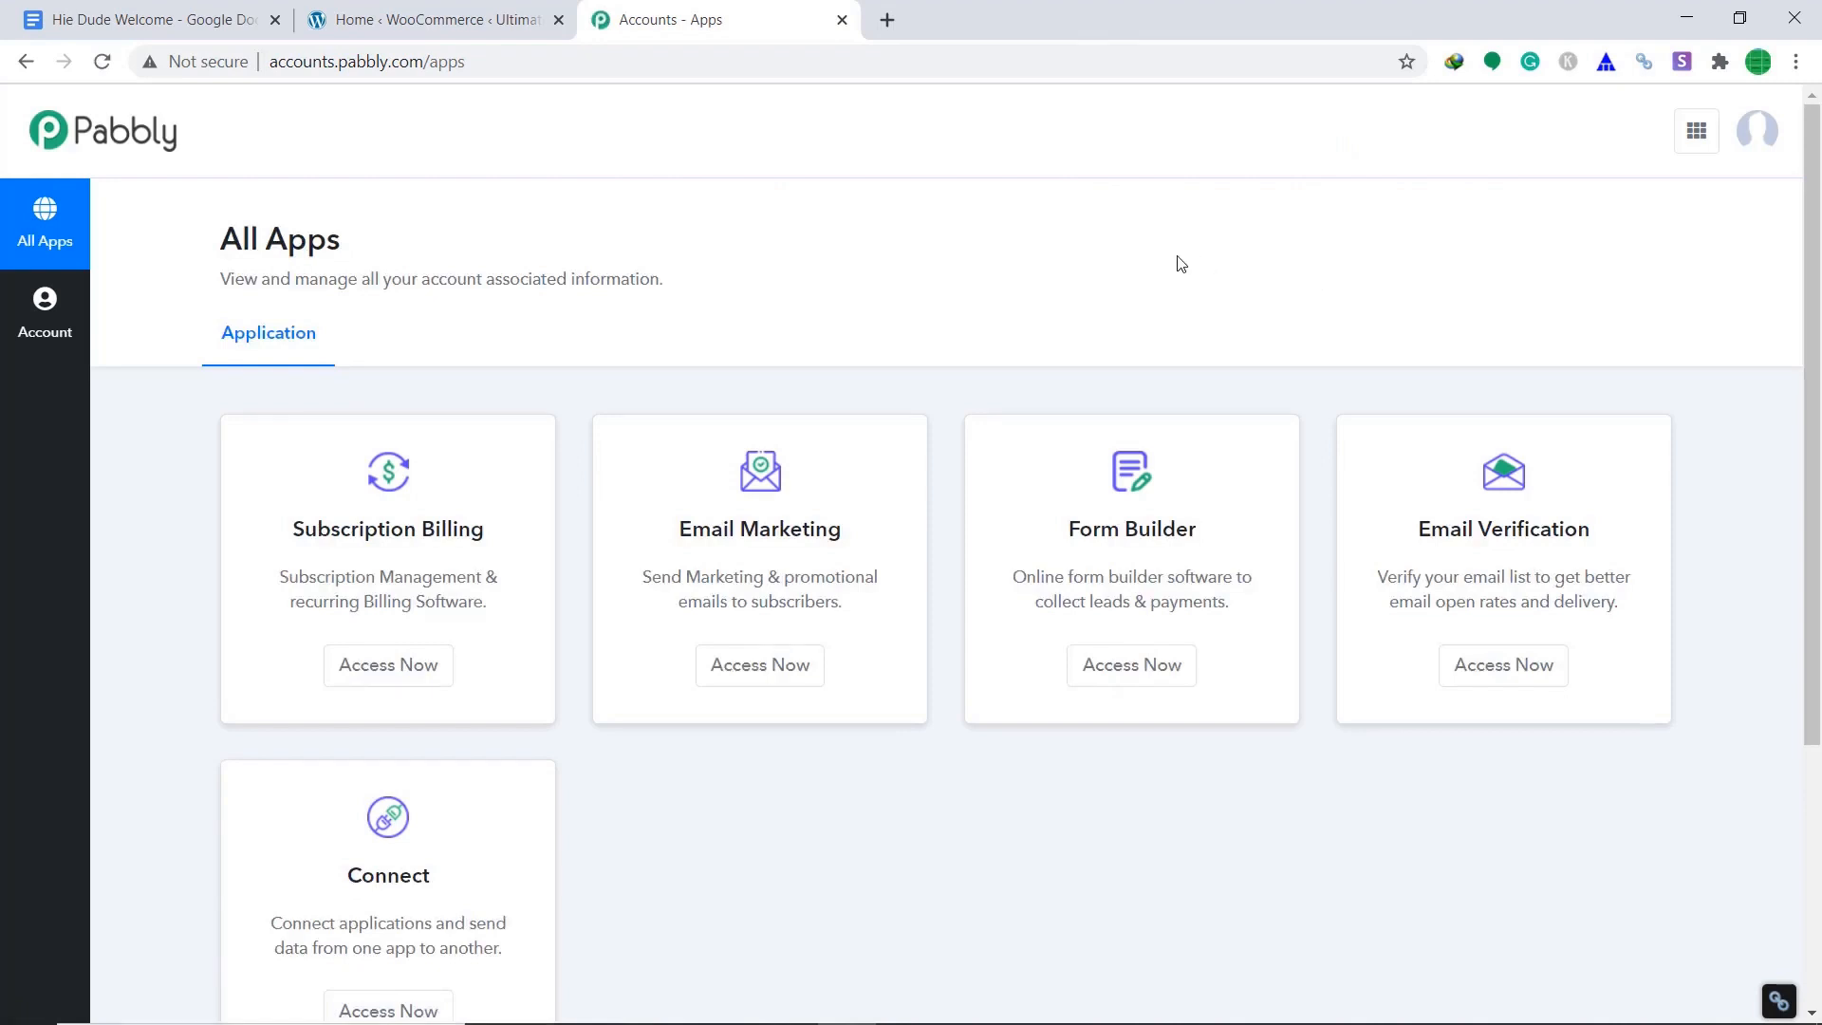
Open Connect from the apps list and save a new workflow named 'WooCommerce to Google Drive'.
scroll(1178, 262, down, 3)
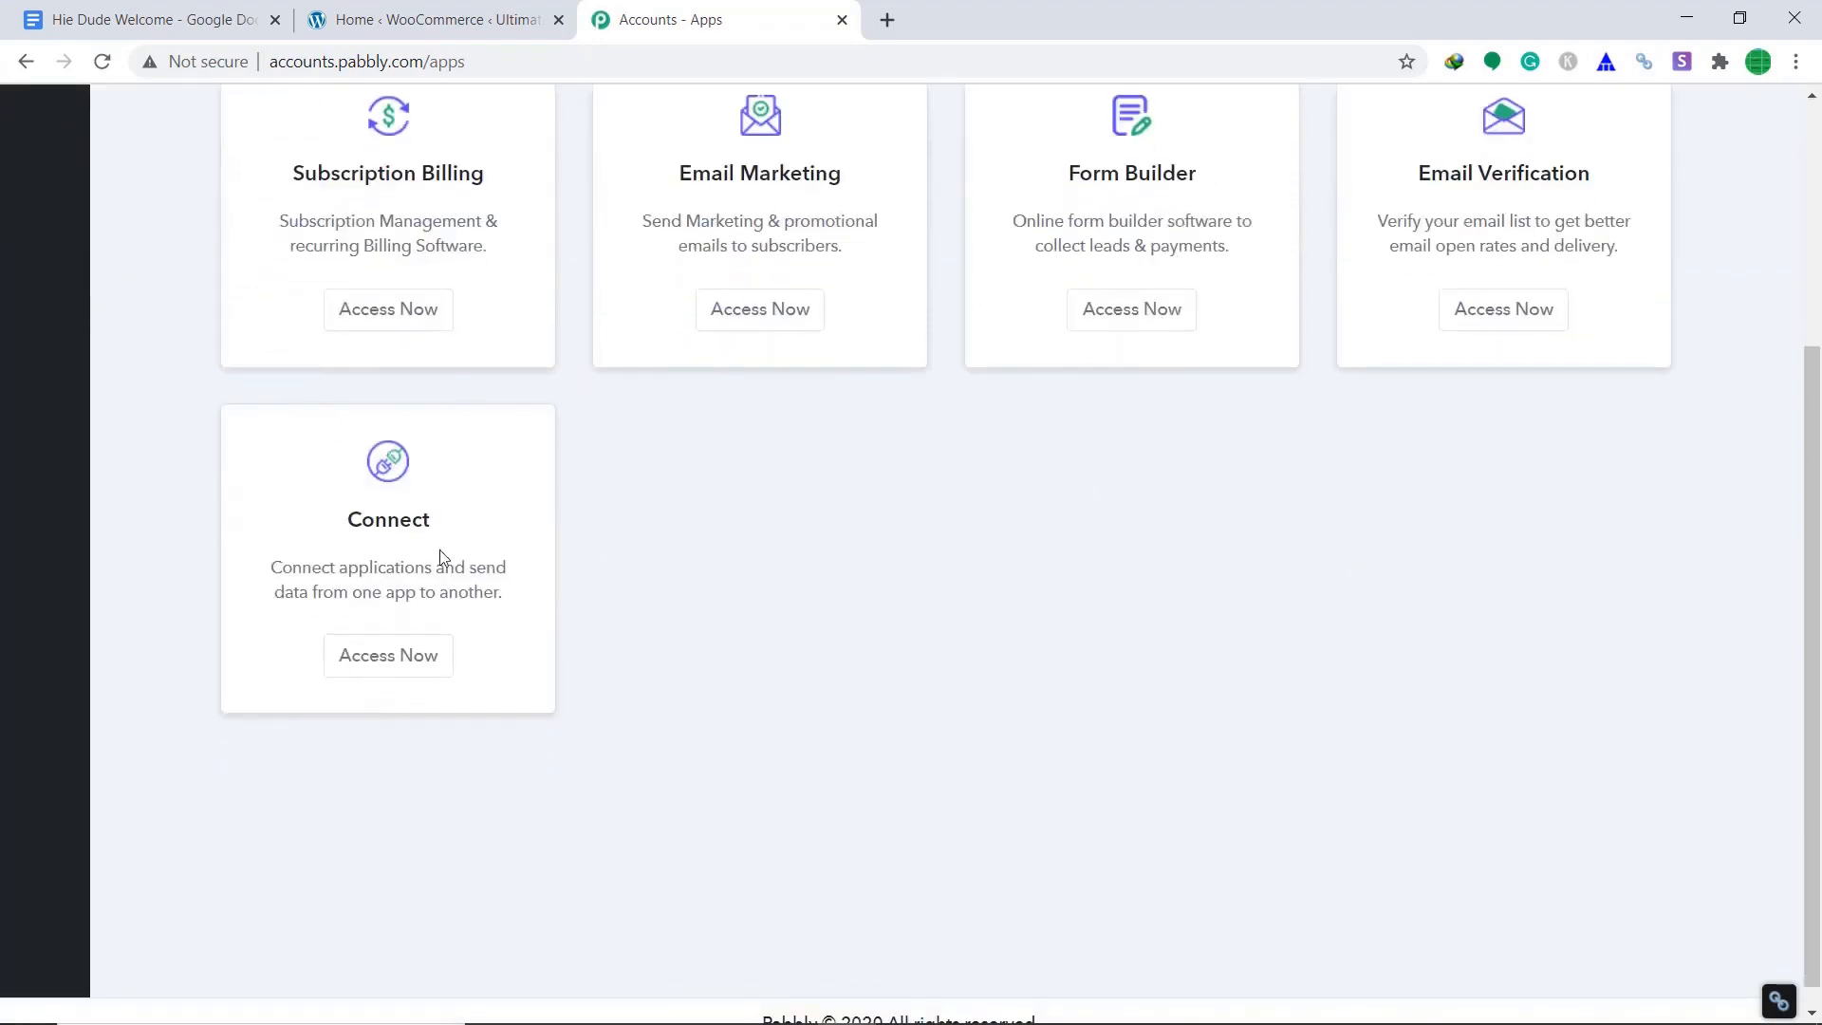
click(407, 656)
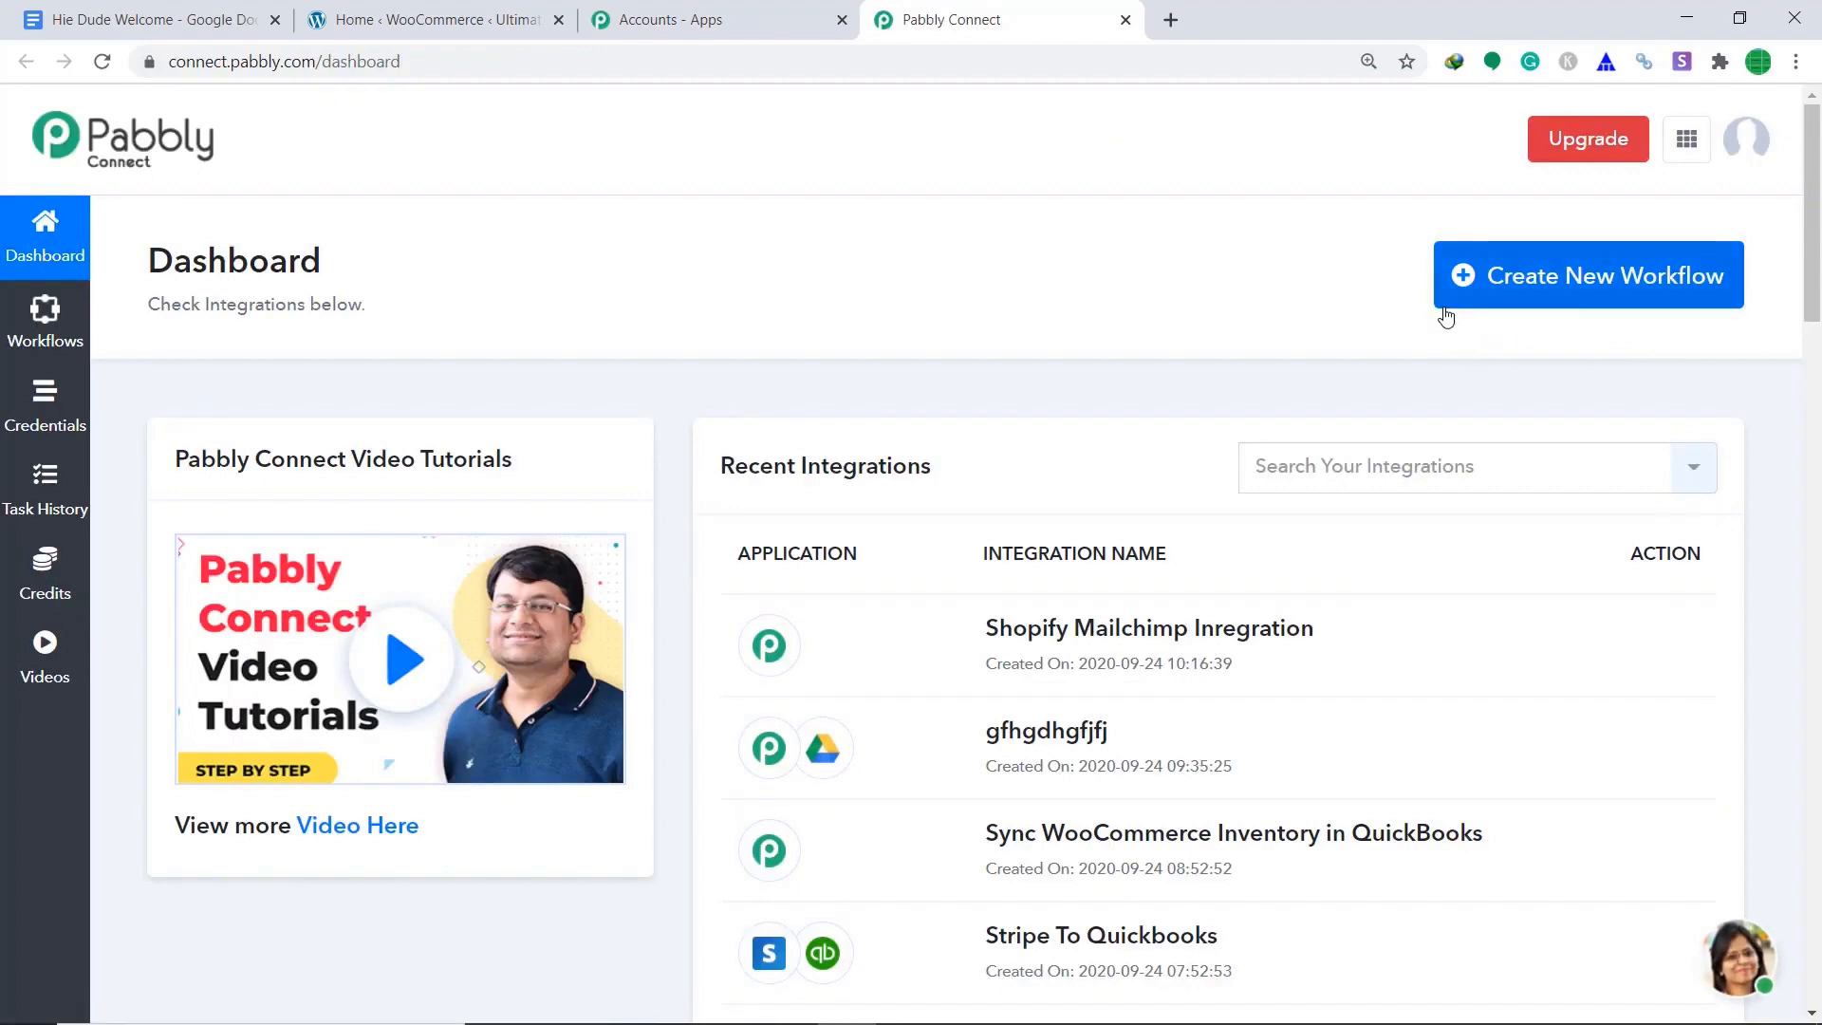
click(1663, 295)
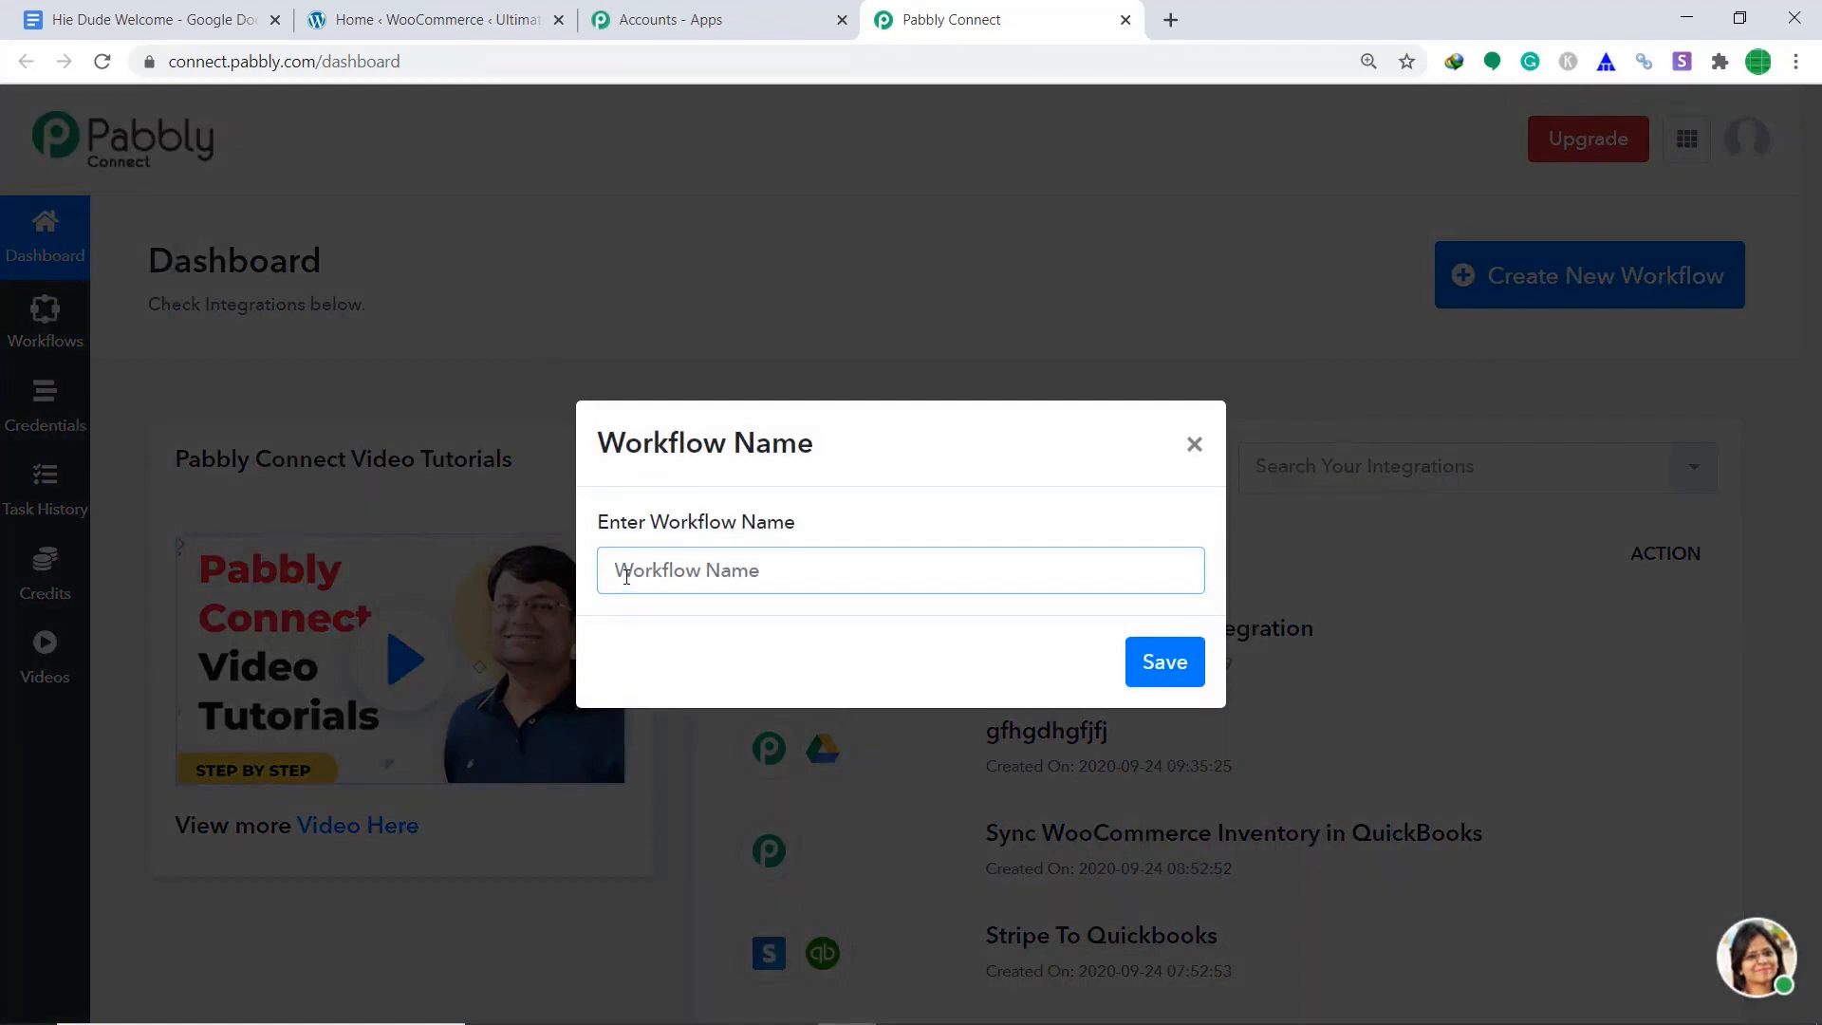
click(911, 570)
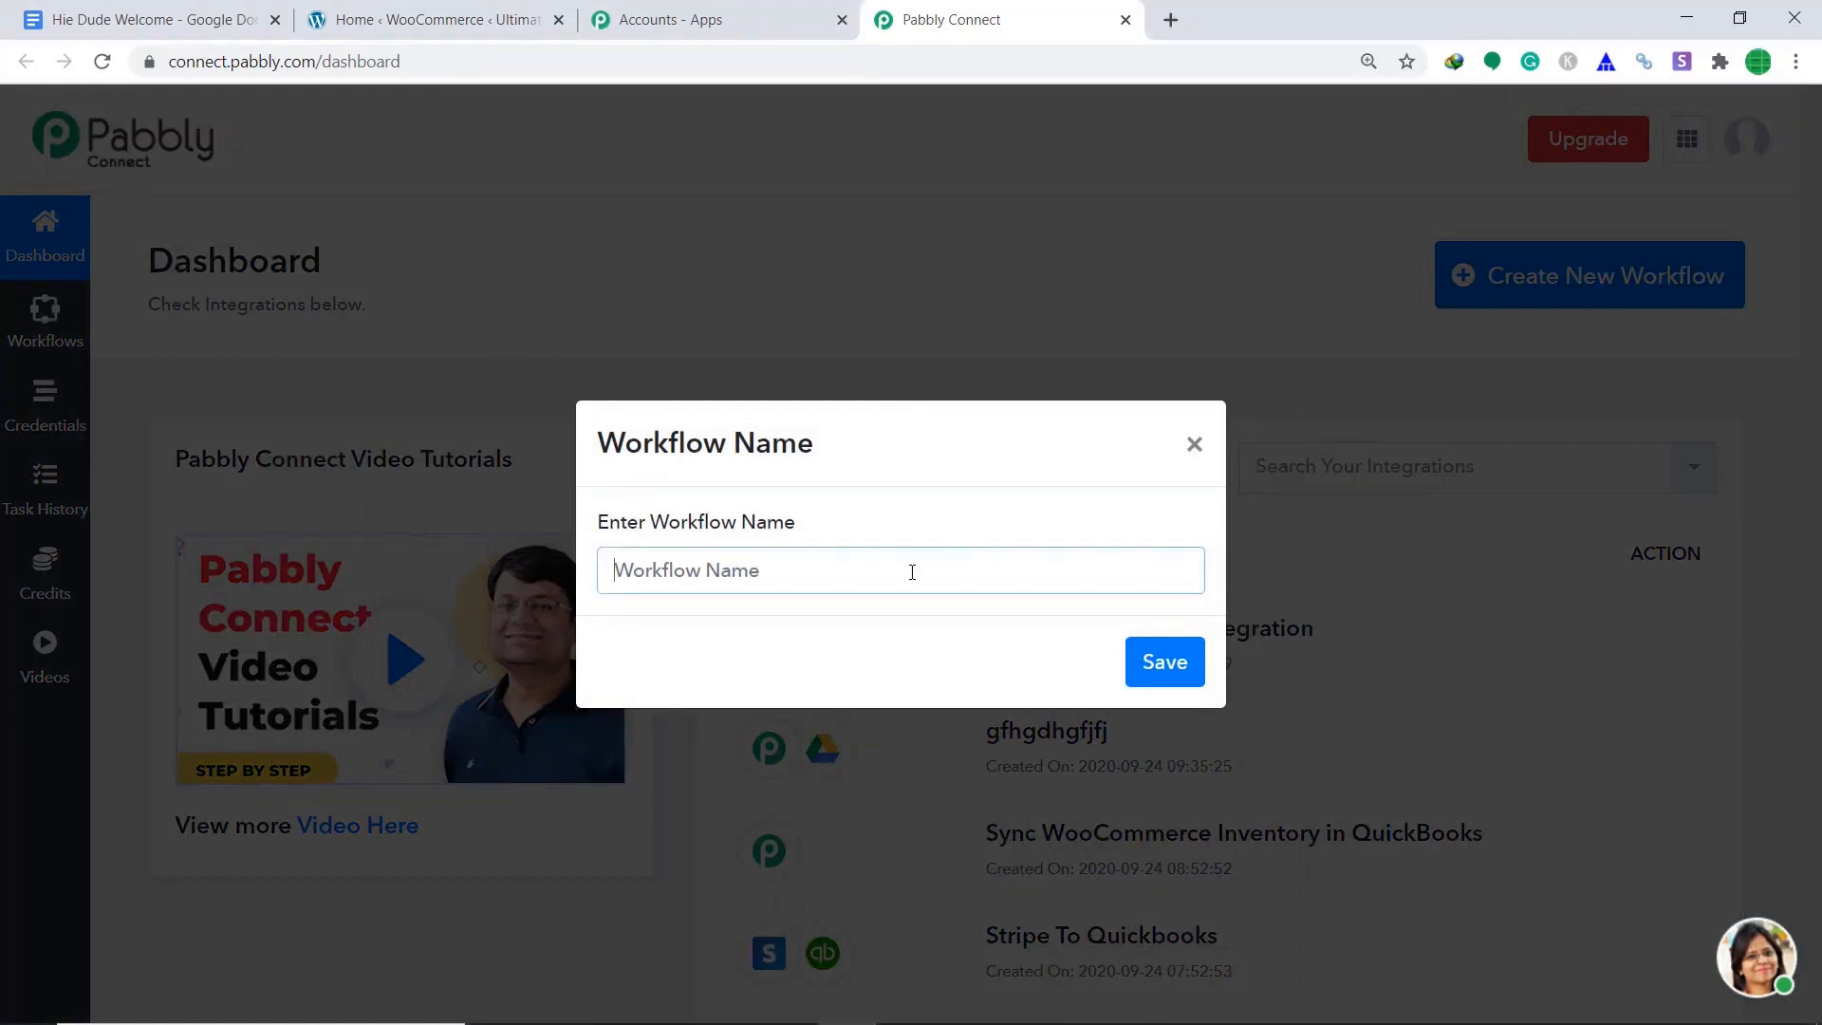
text(WooC)
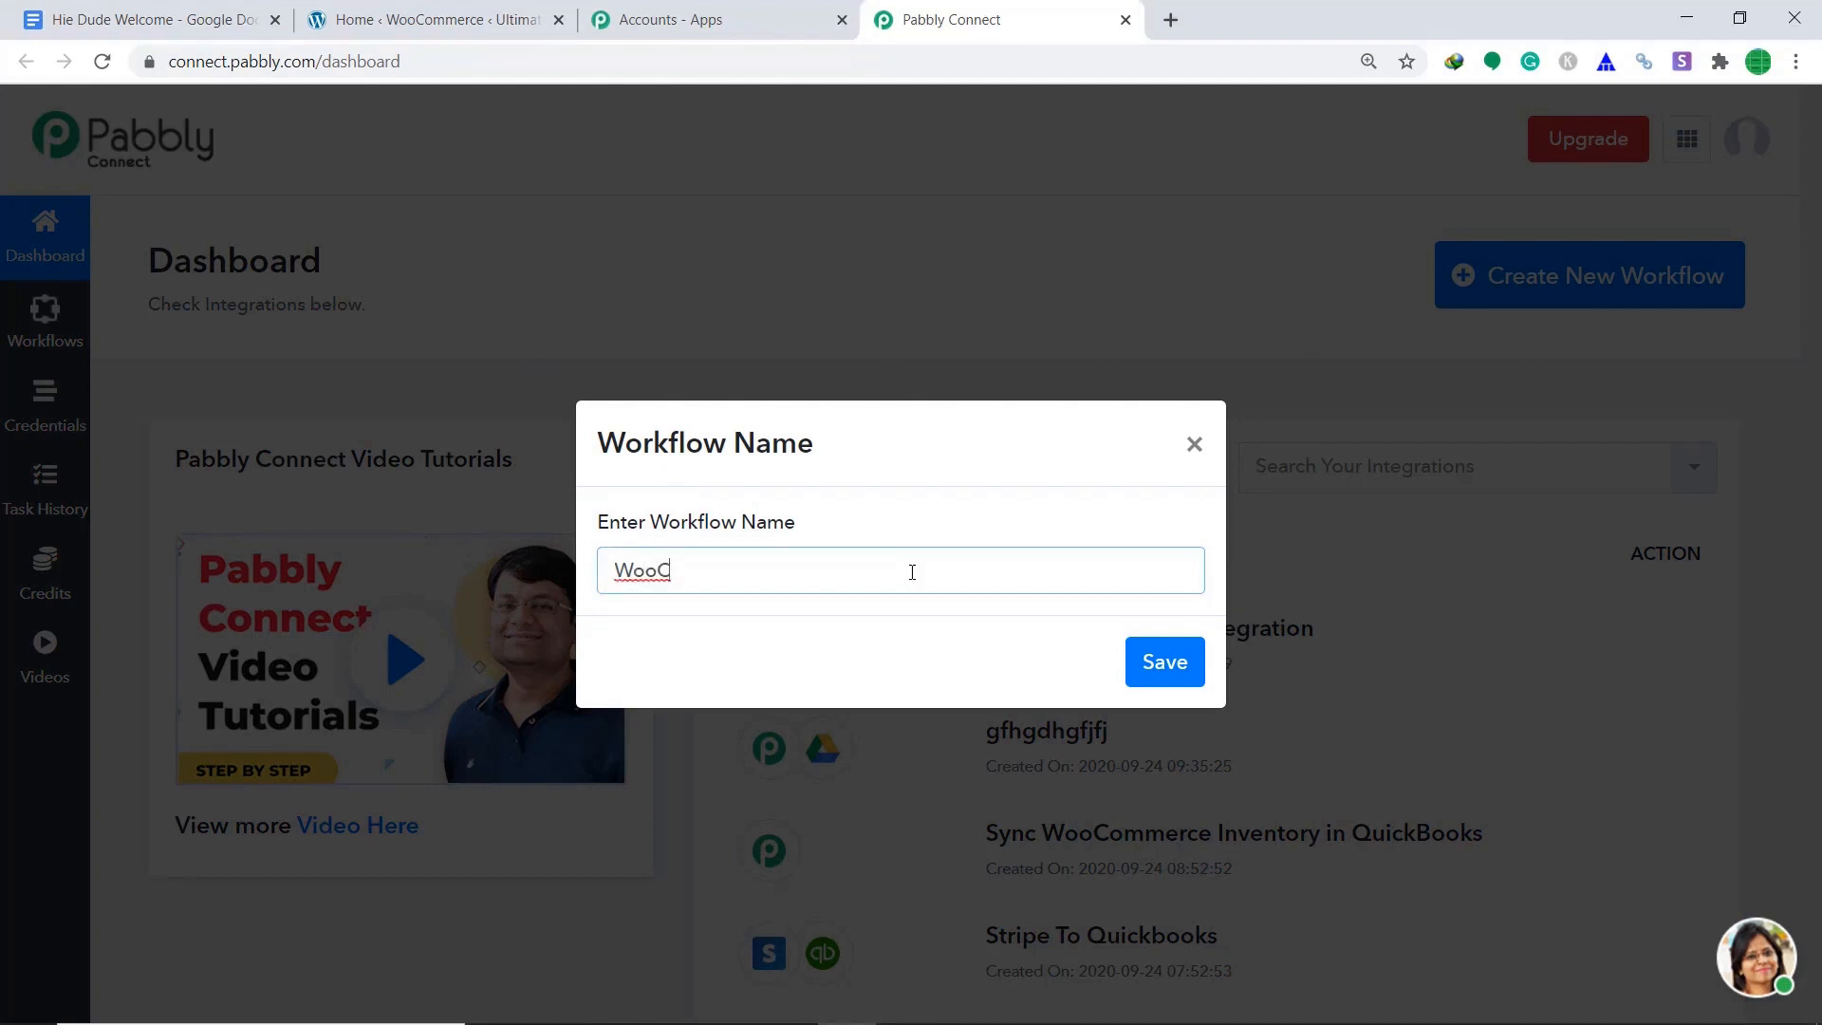
text(ommerce to Googl)
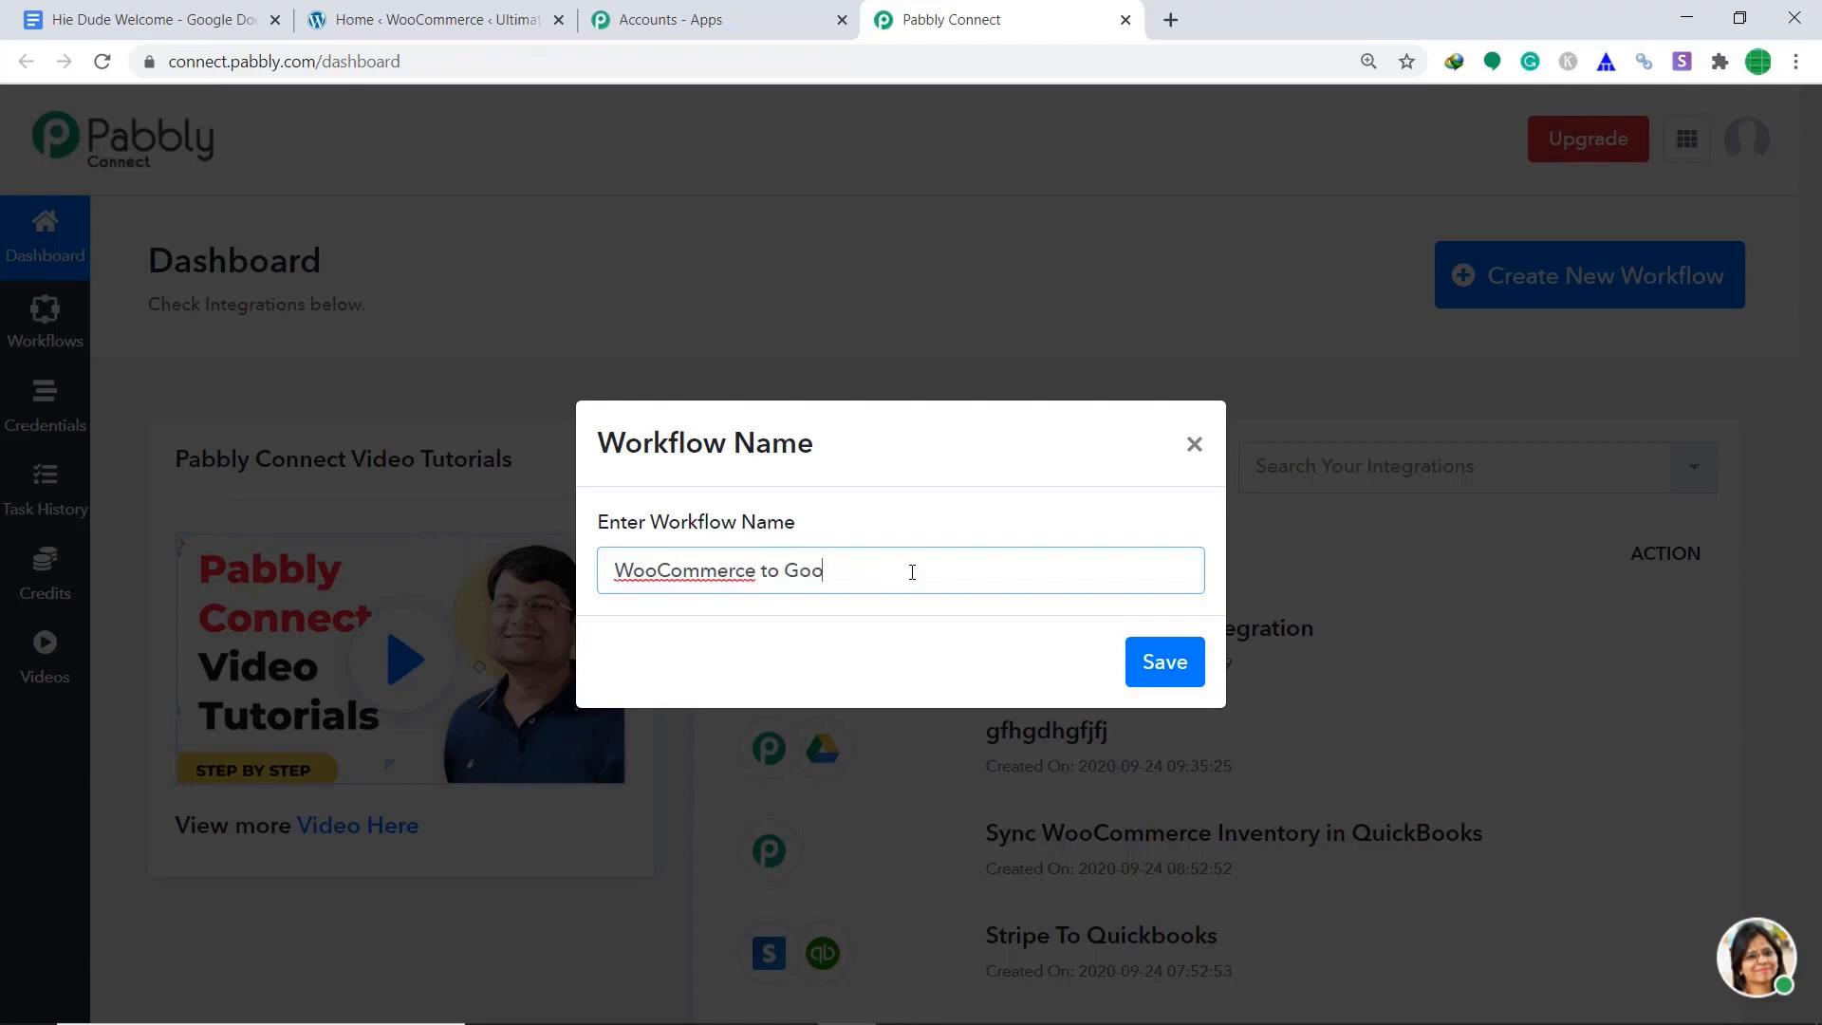
text(e Drive)
click(1188, 662)
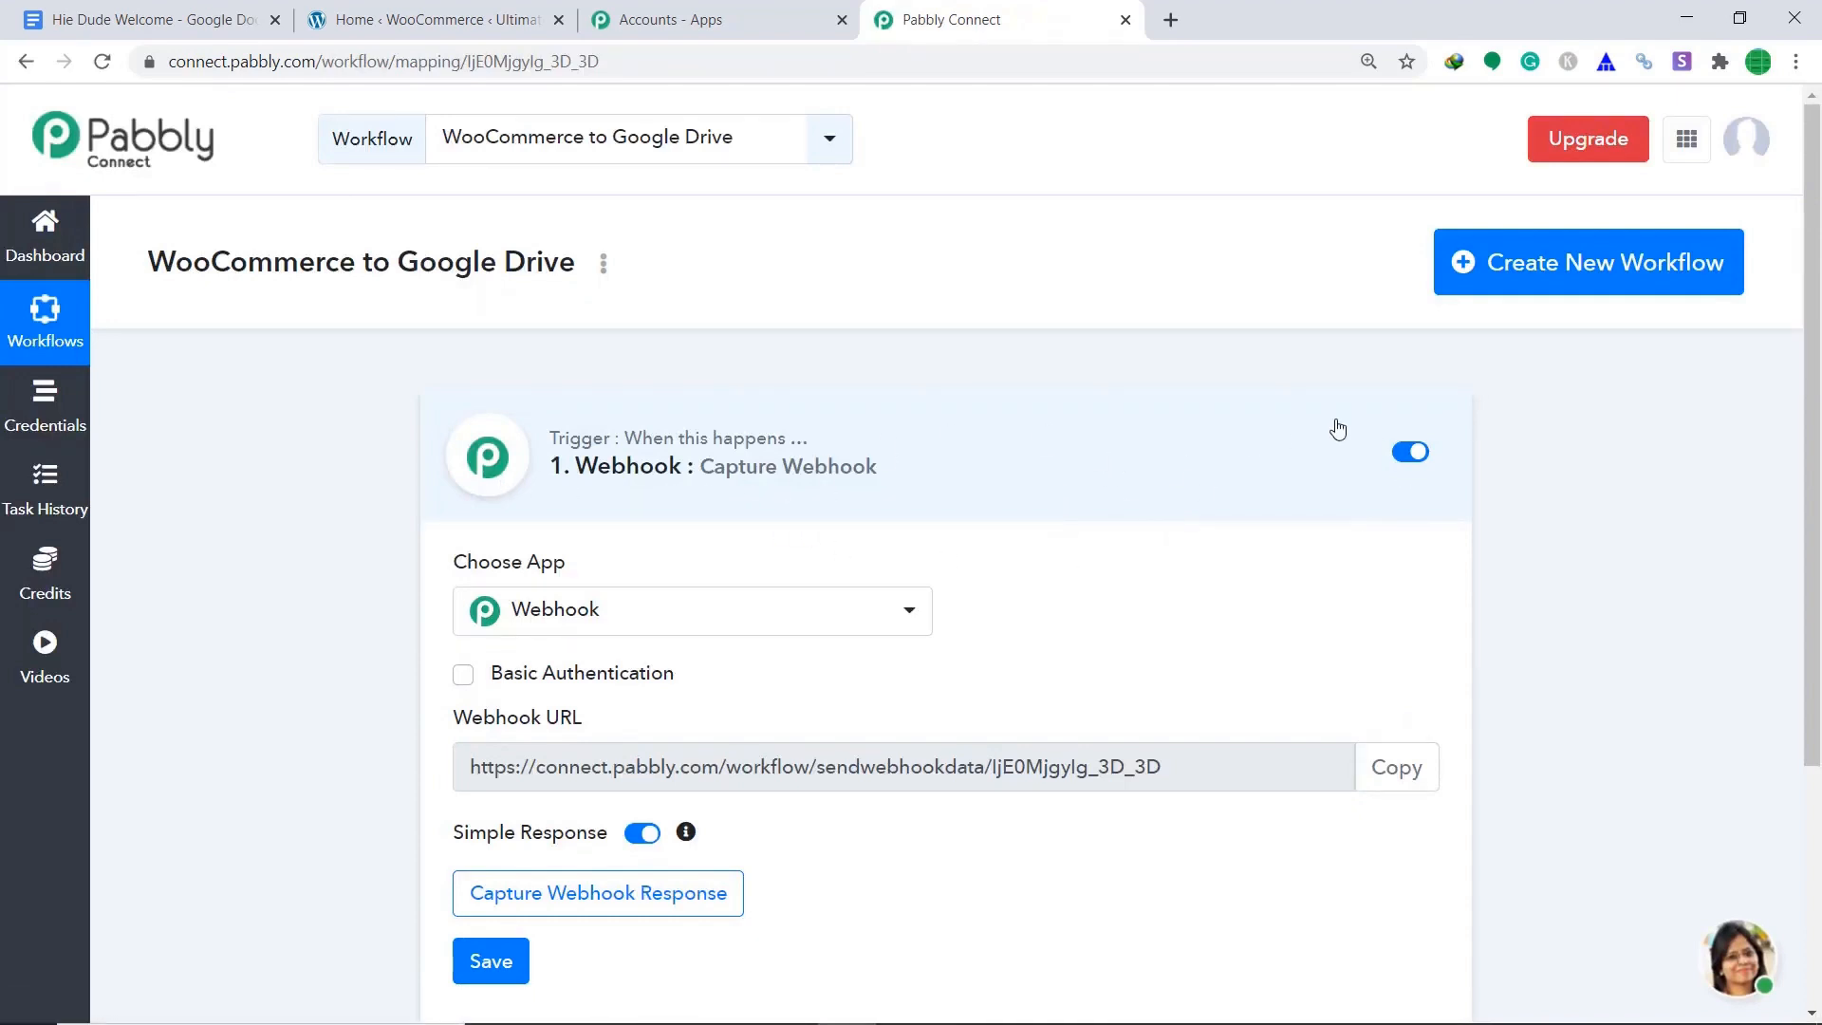
Set the trigger app to WooCommerce with the New Order Created event, then go to the WooCommerce admin.
scroll(1277, 435, down, 1)
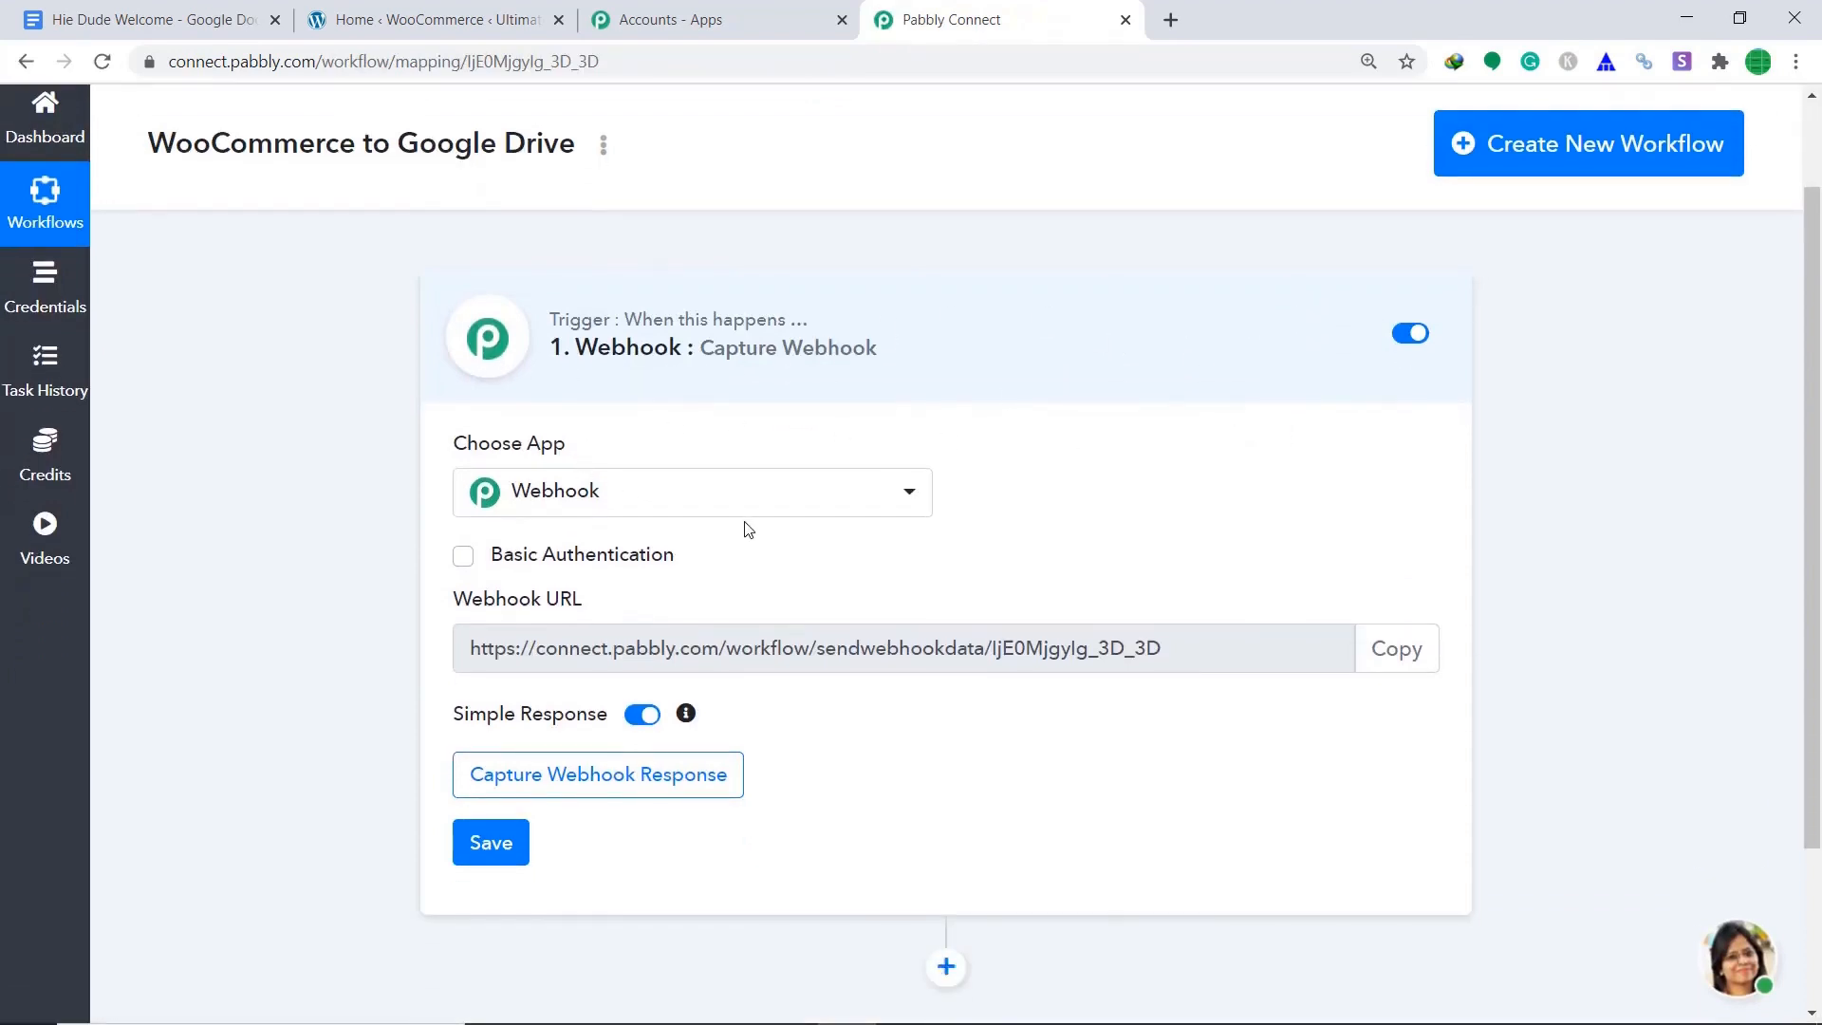
click(708, 512)
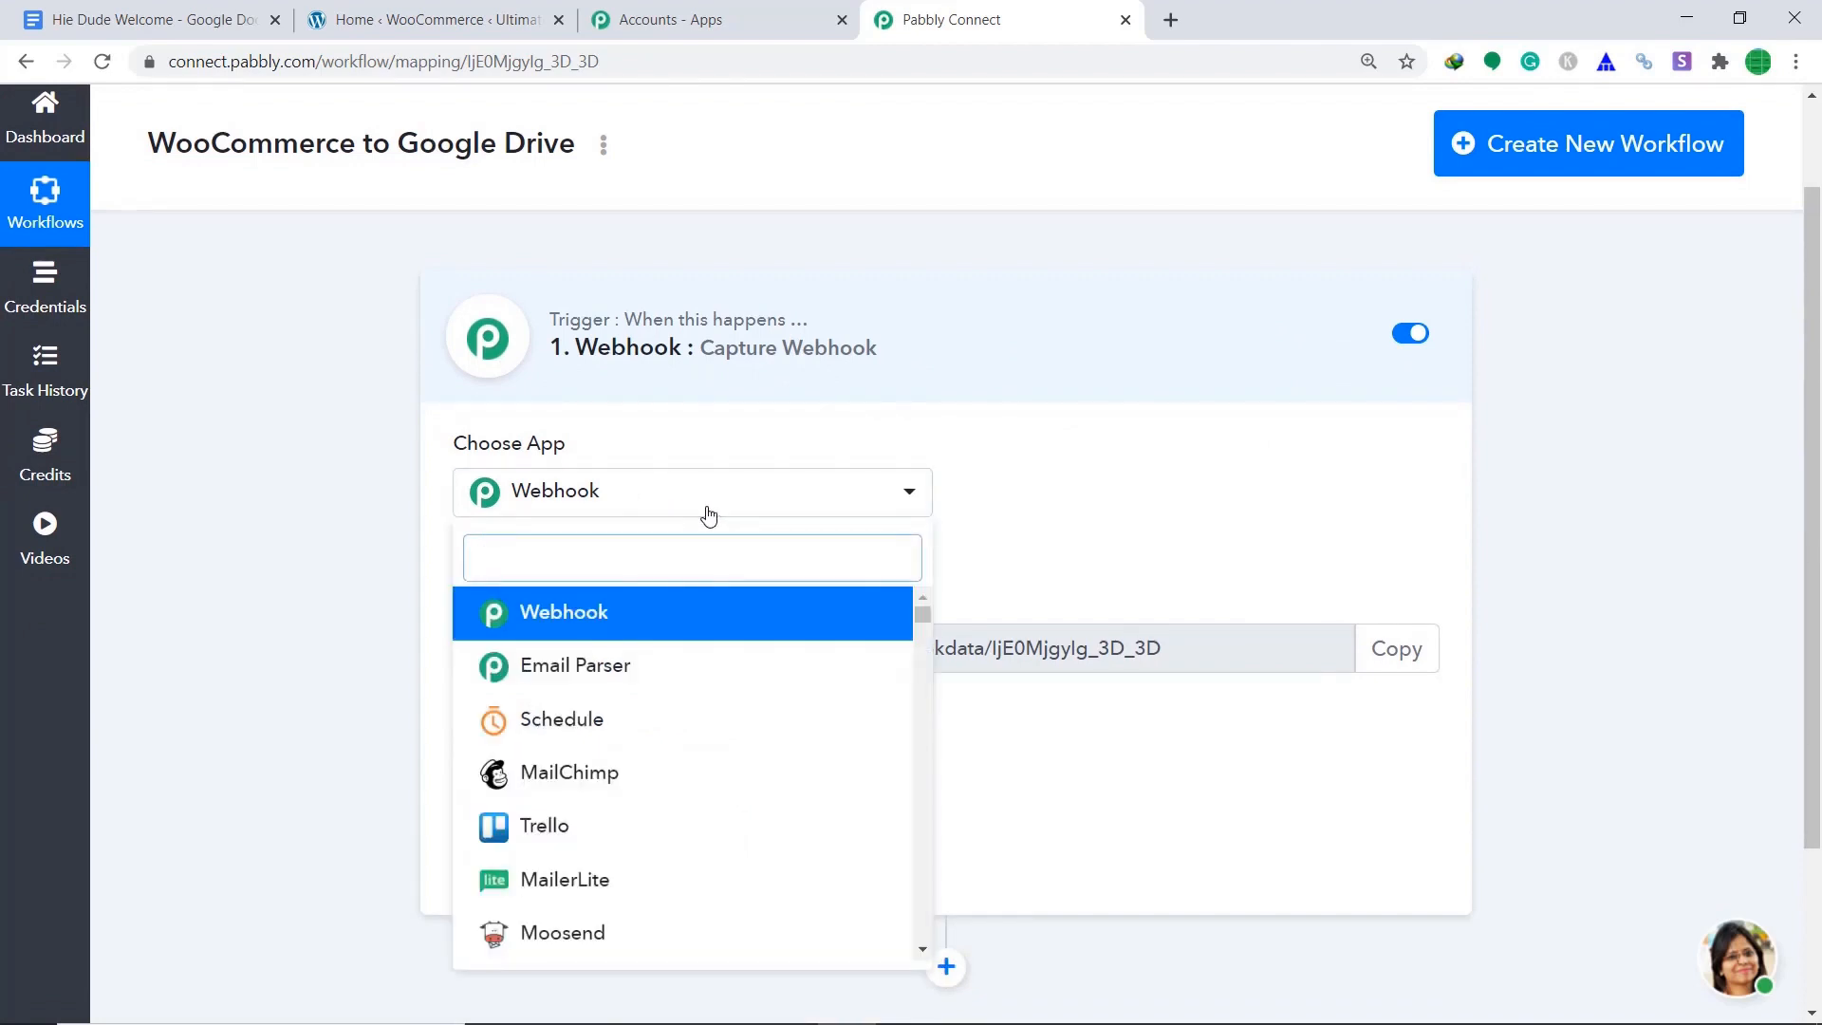
text(wooc)
click(662, 619)
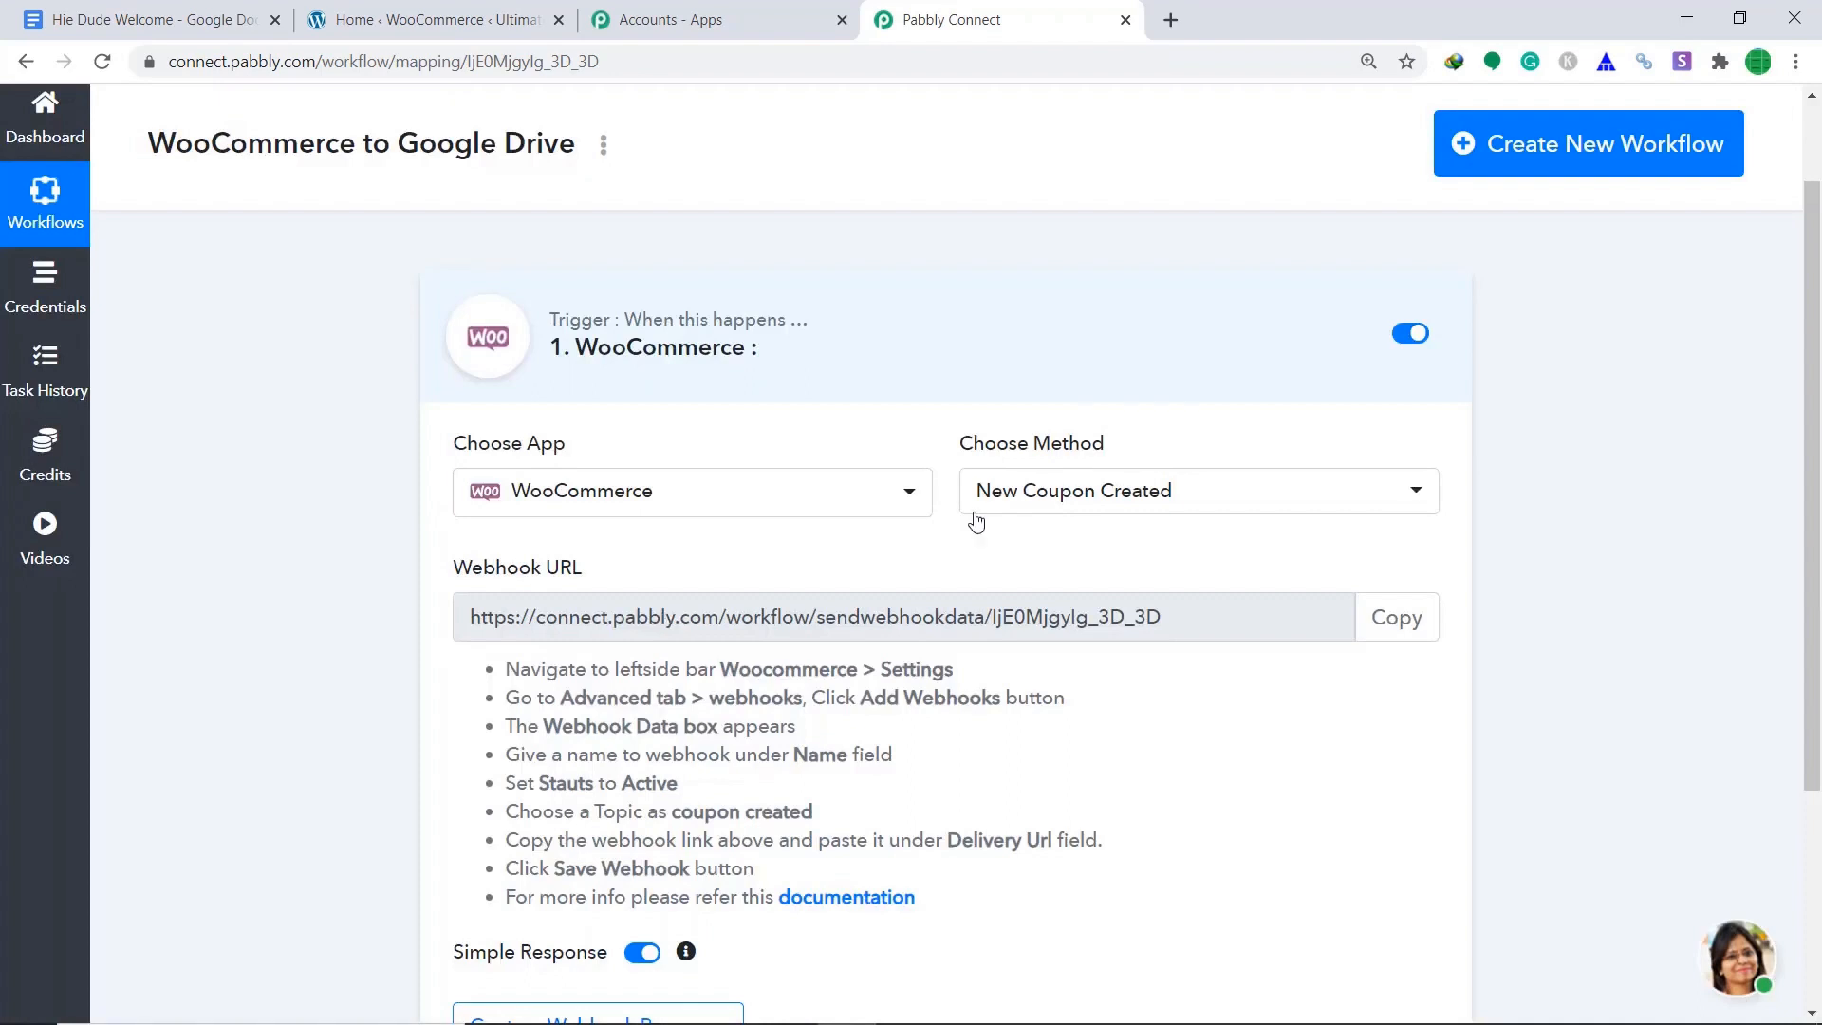
click(1101, 493)
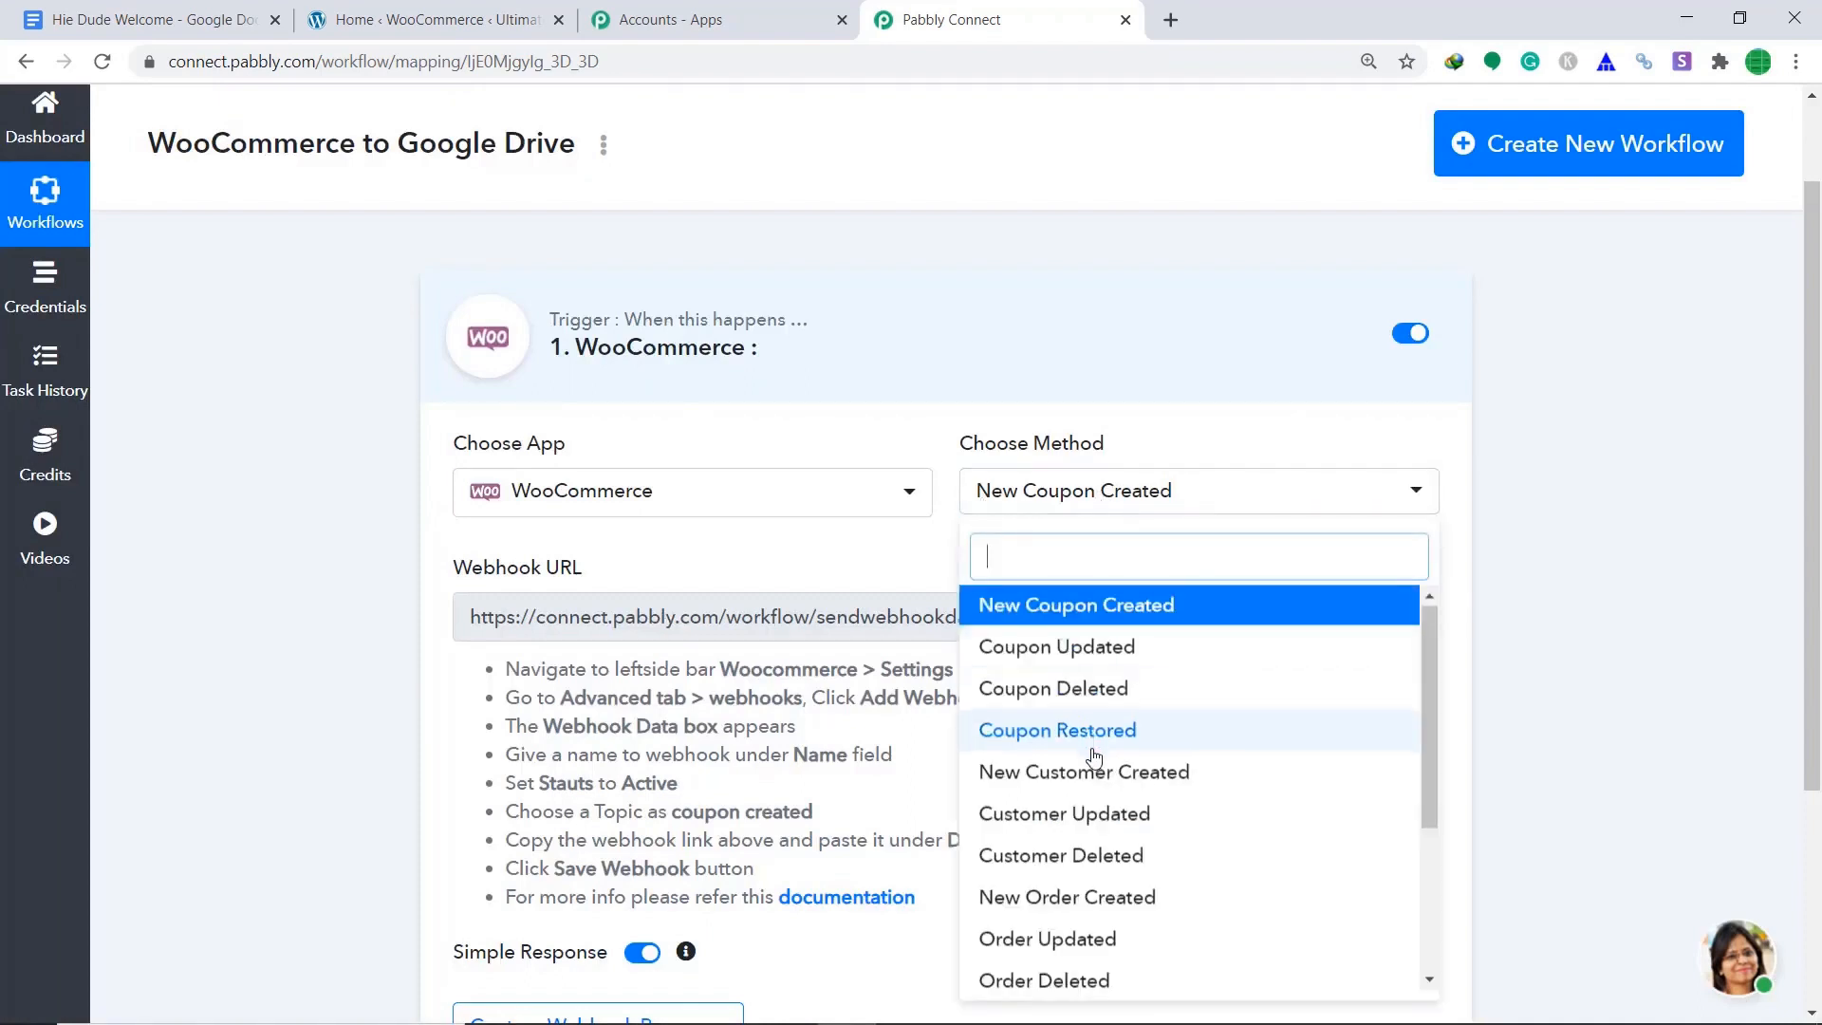
scroll(1101, 759, down, 1)
click(1106, 784)
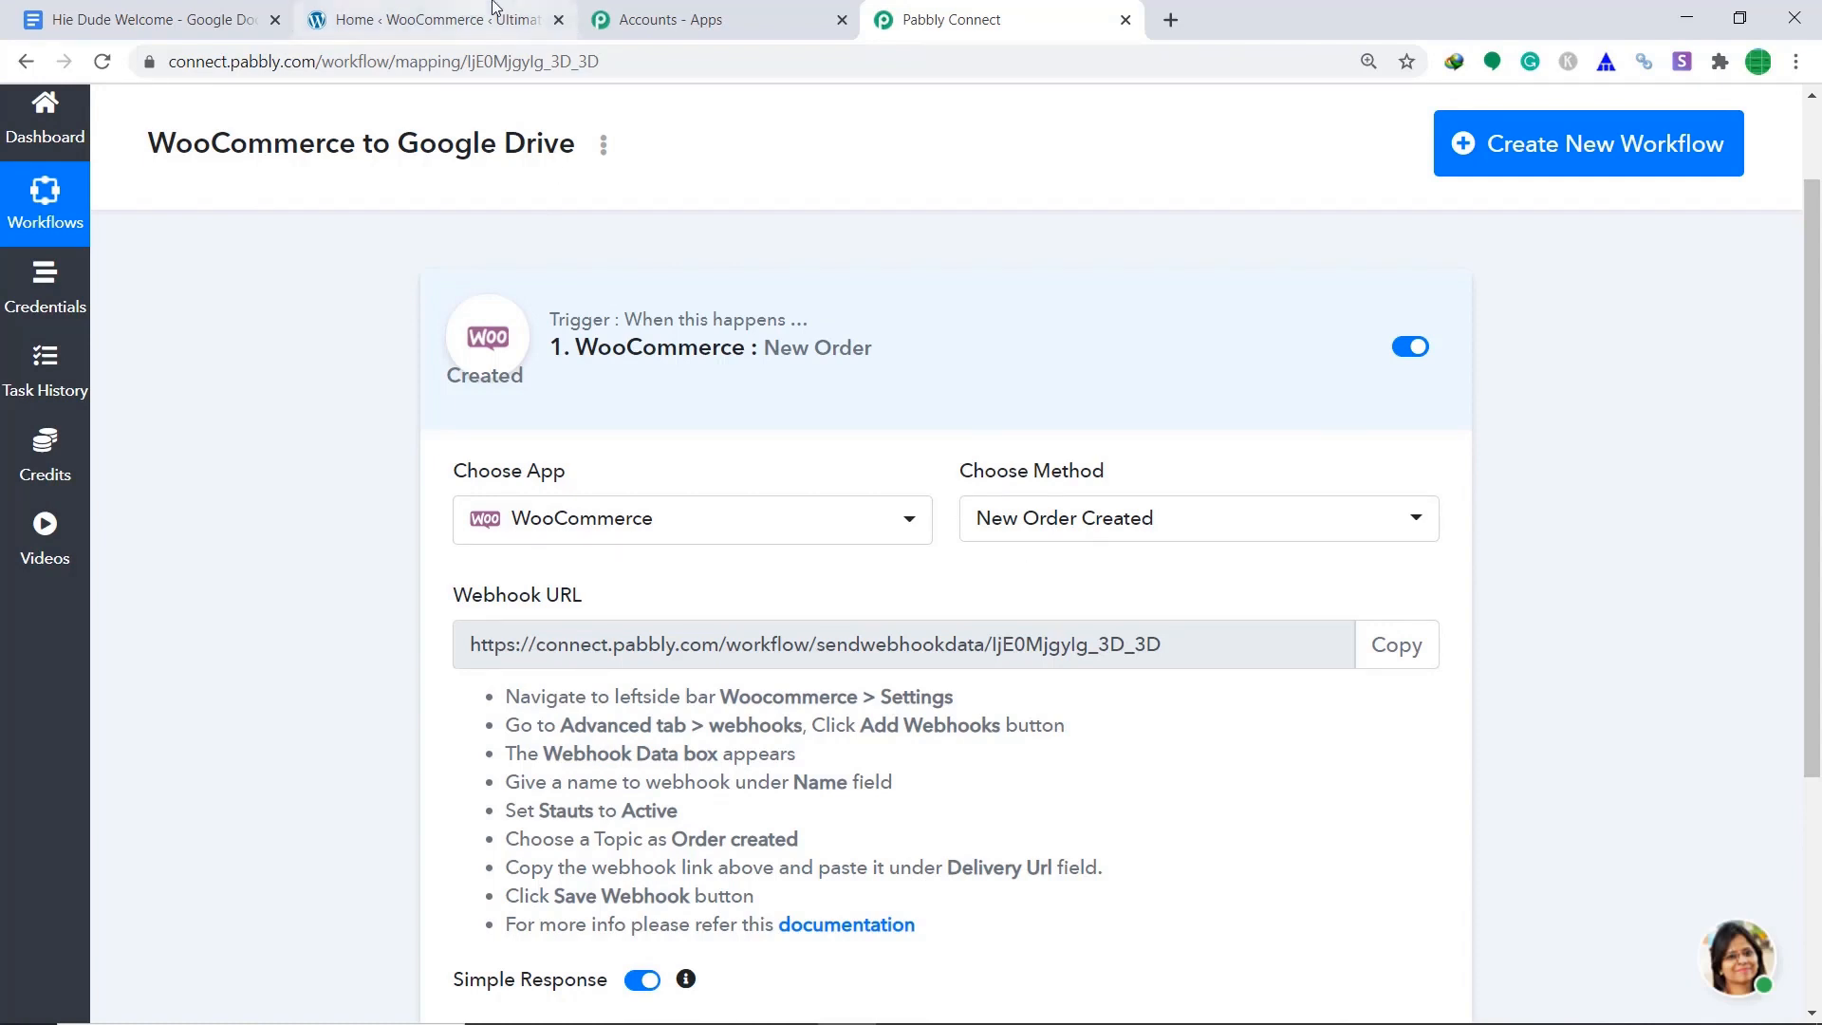
click(436, 20)
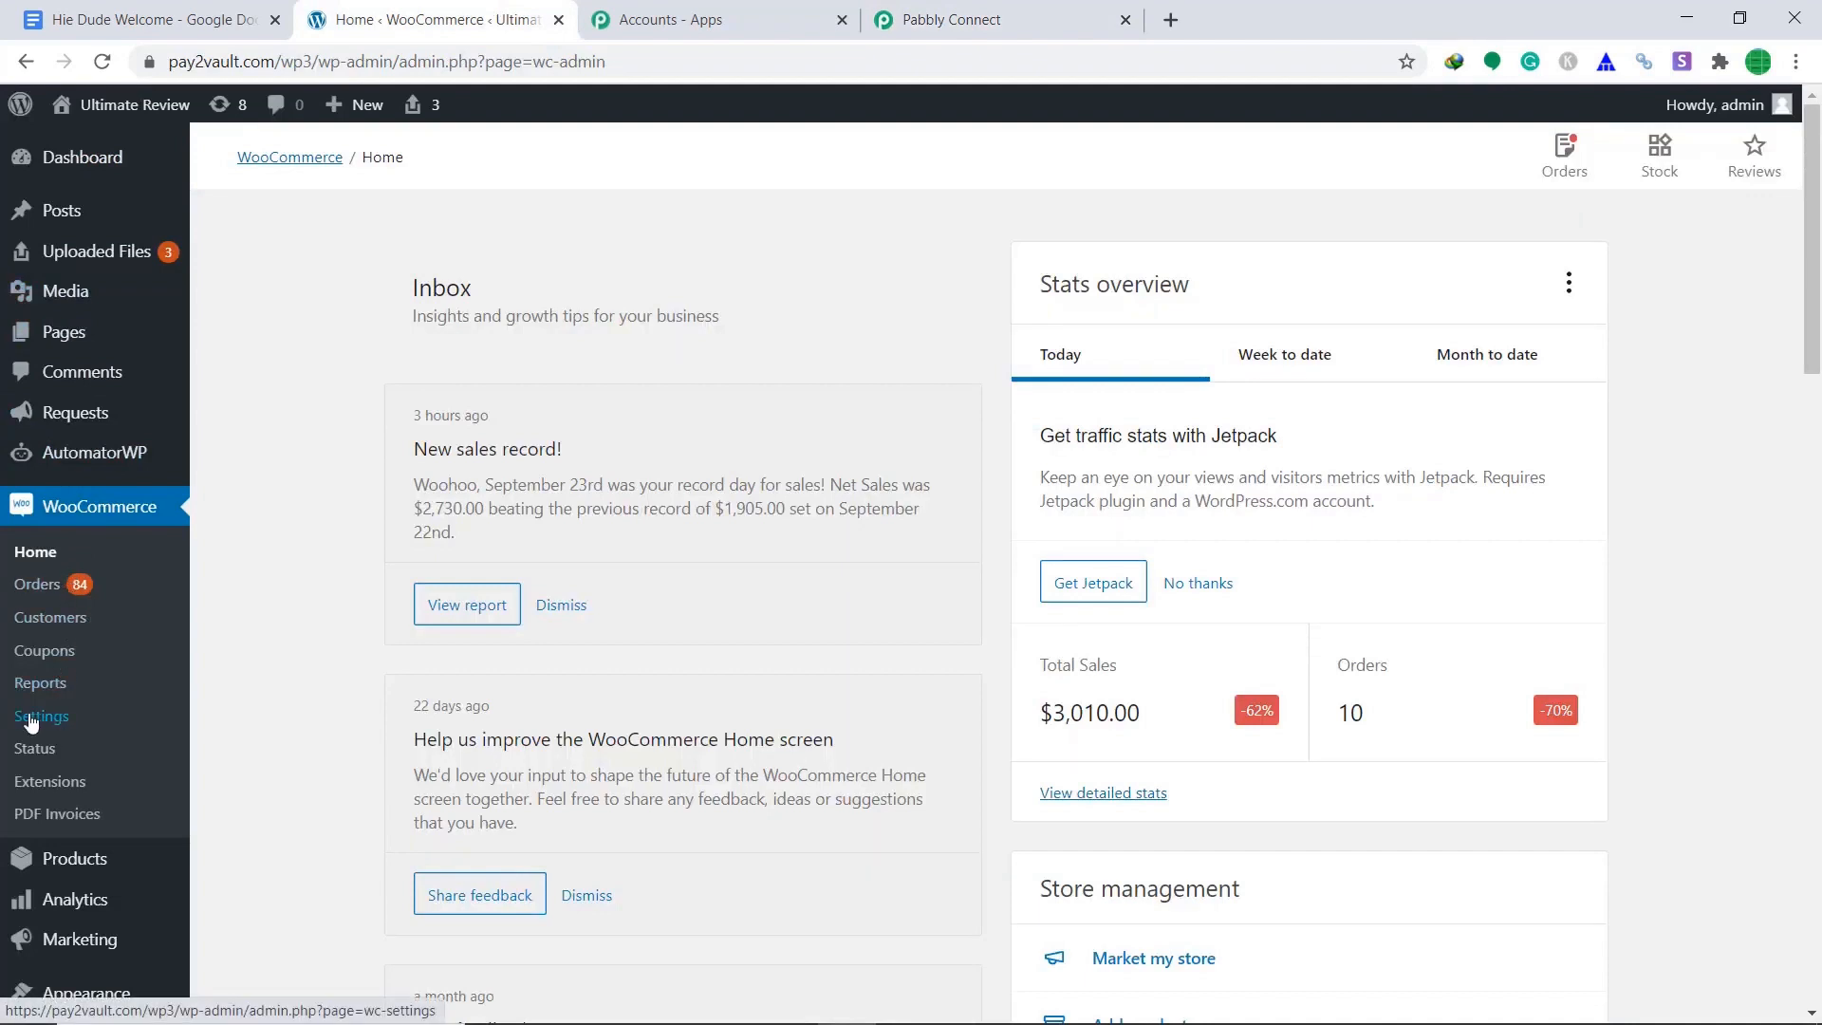
Go to WooCommerce Settings > Advanced > Webhooks and start adding a webhook.
click(31, 720)
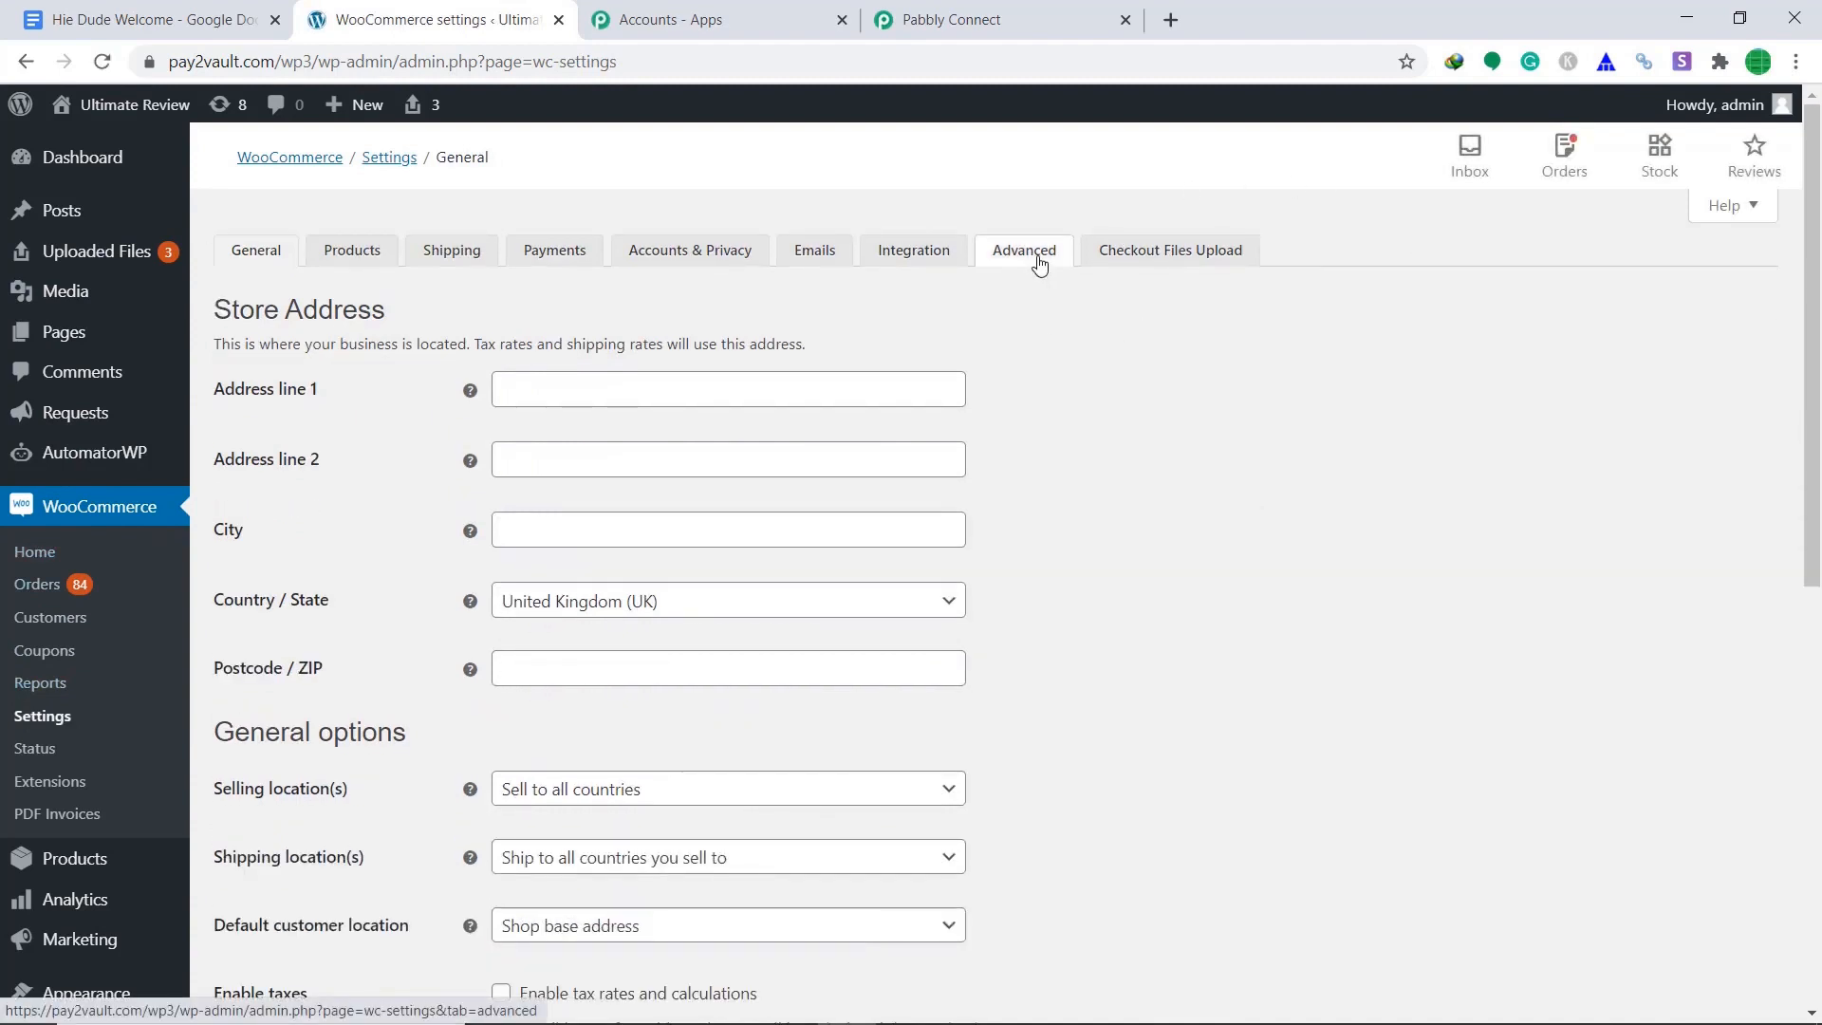
click(1040, 265)
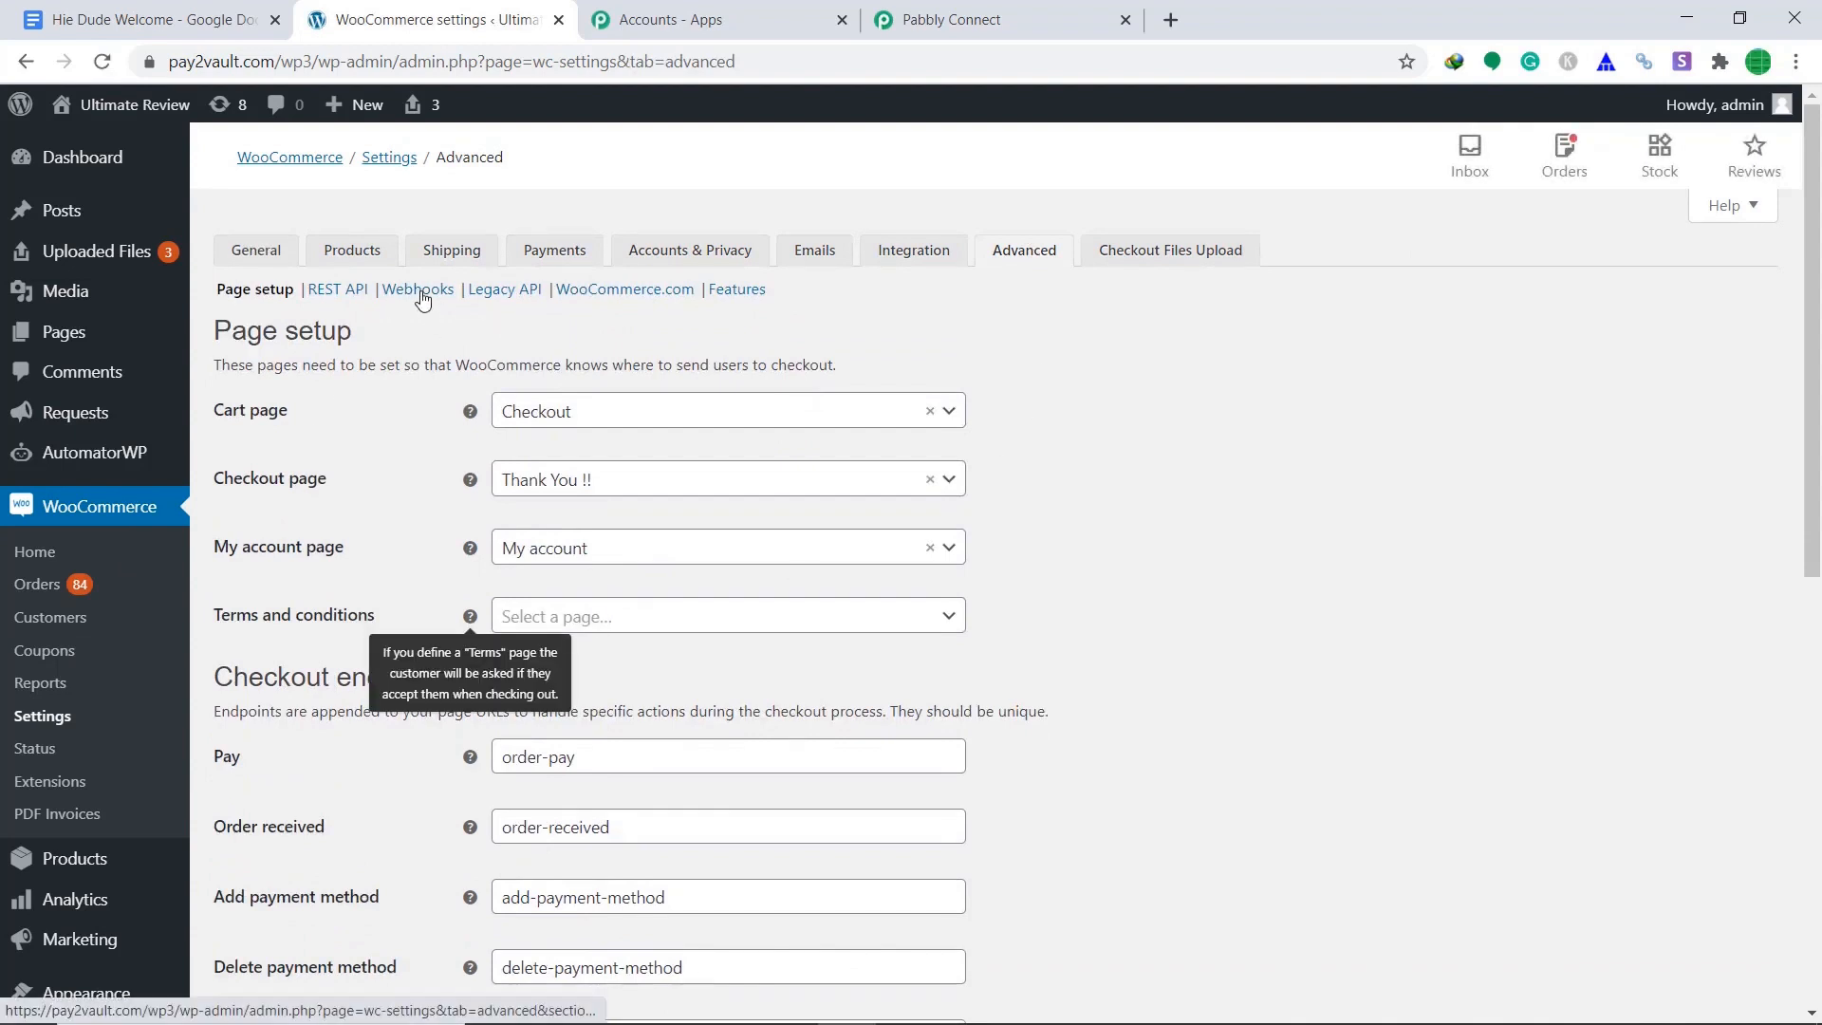
click(422, 299)
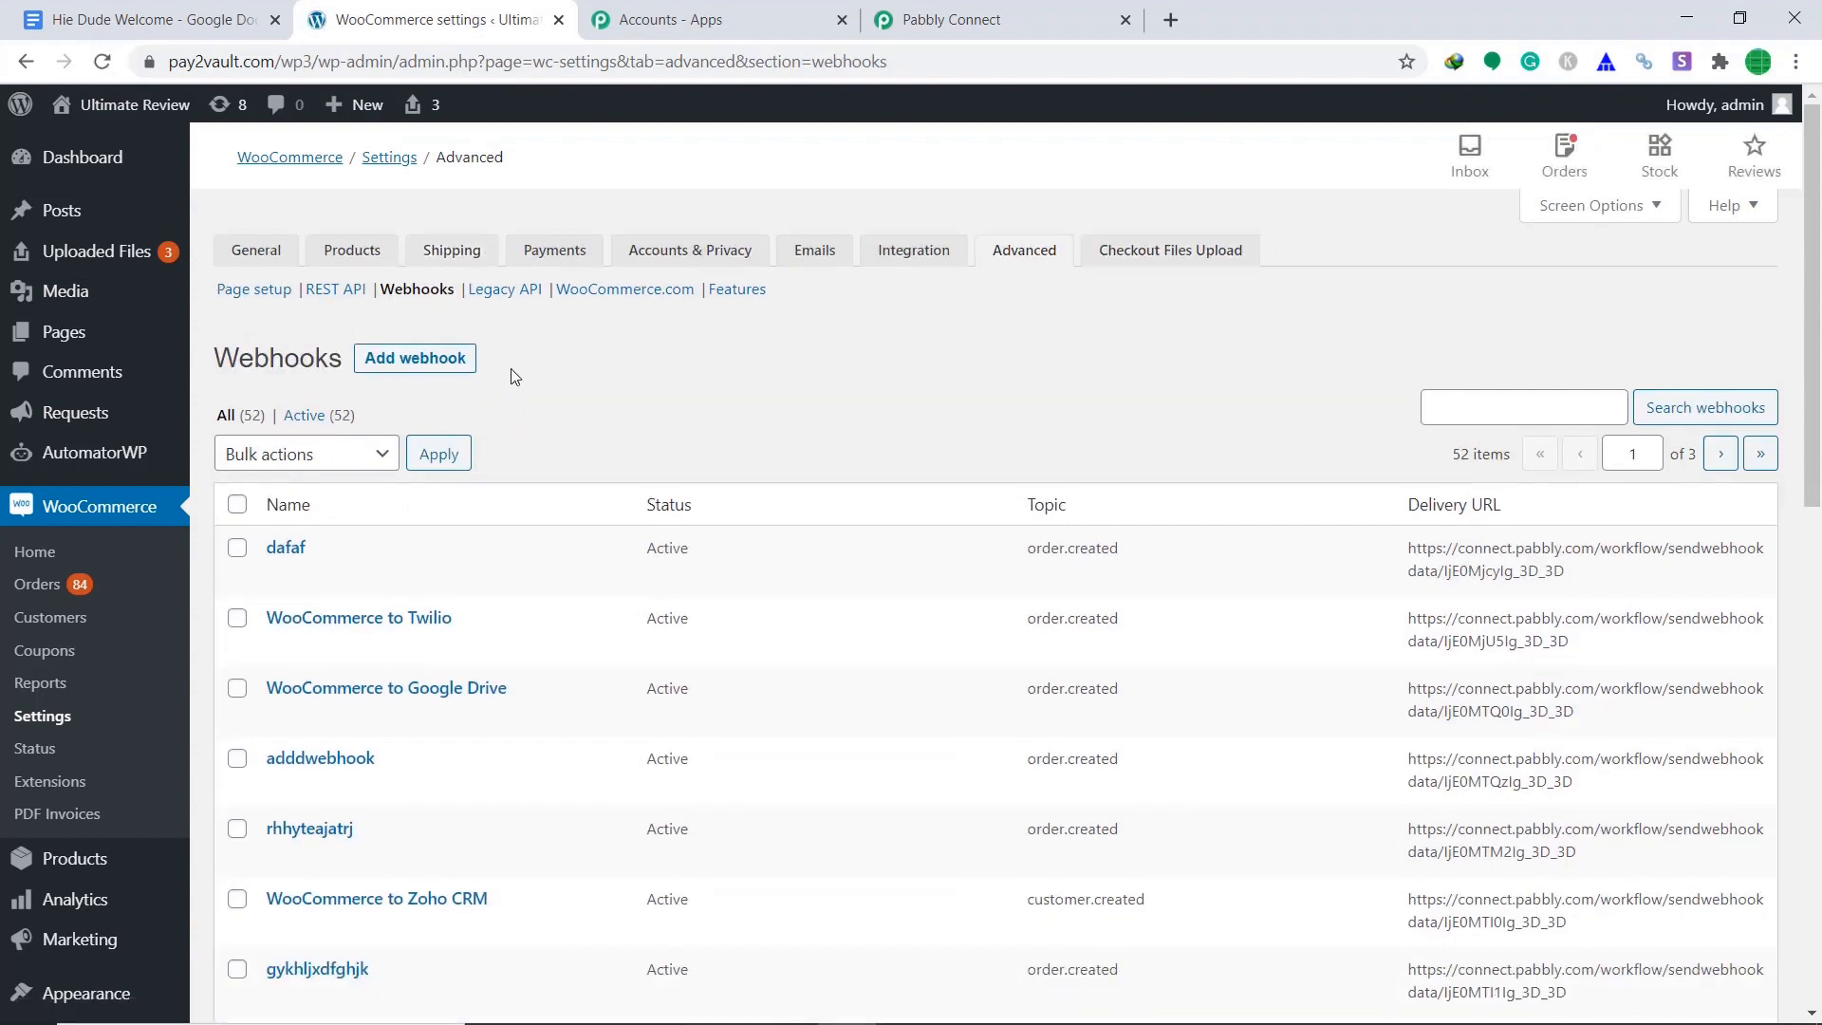
click(403, 373)
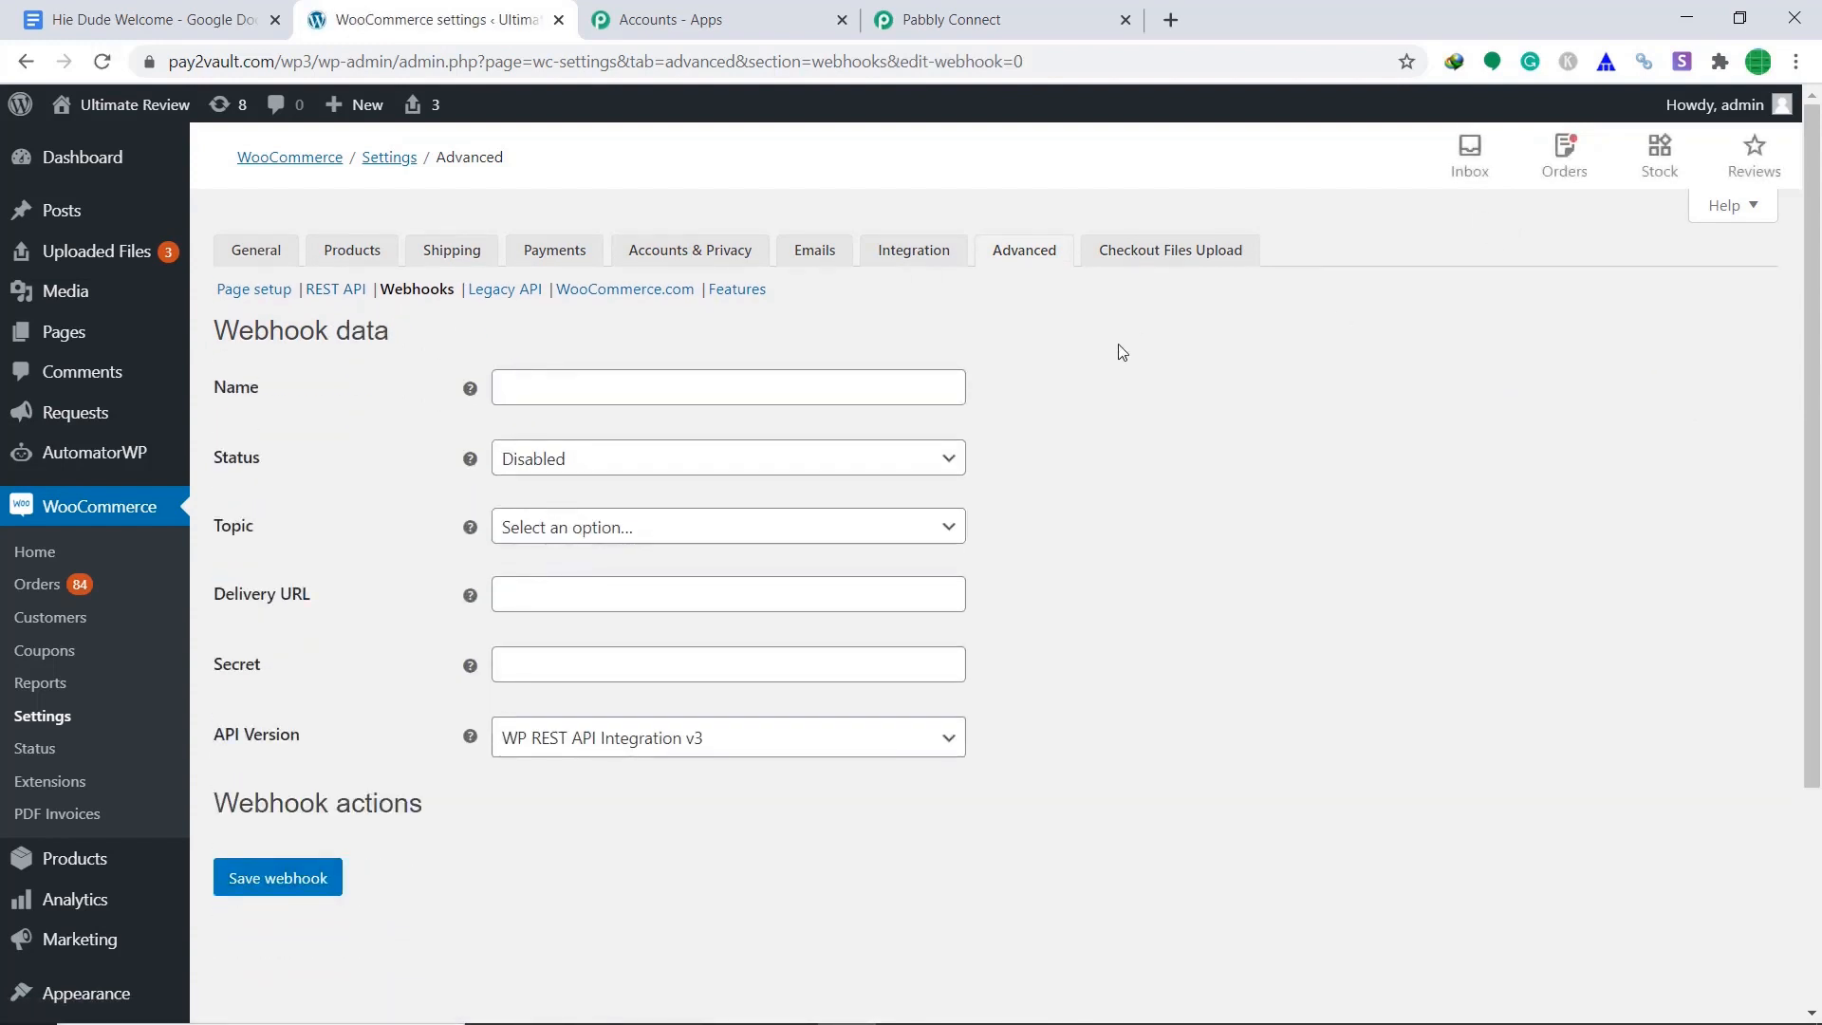
Name the webhook renwebhook with status Active and topic Order created.
click(915, 391)
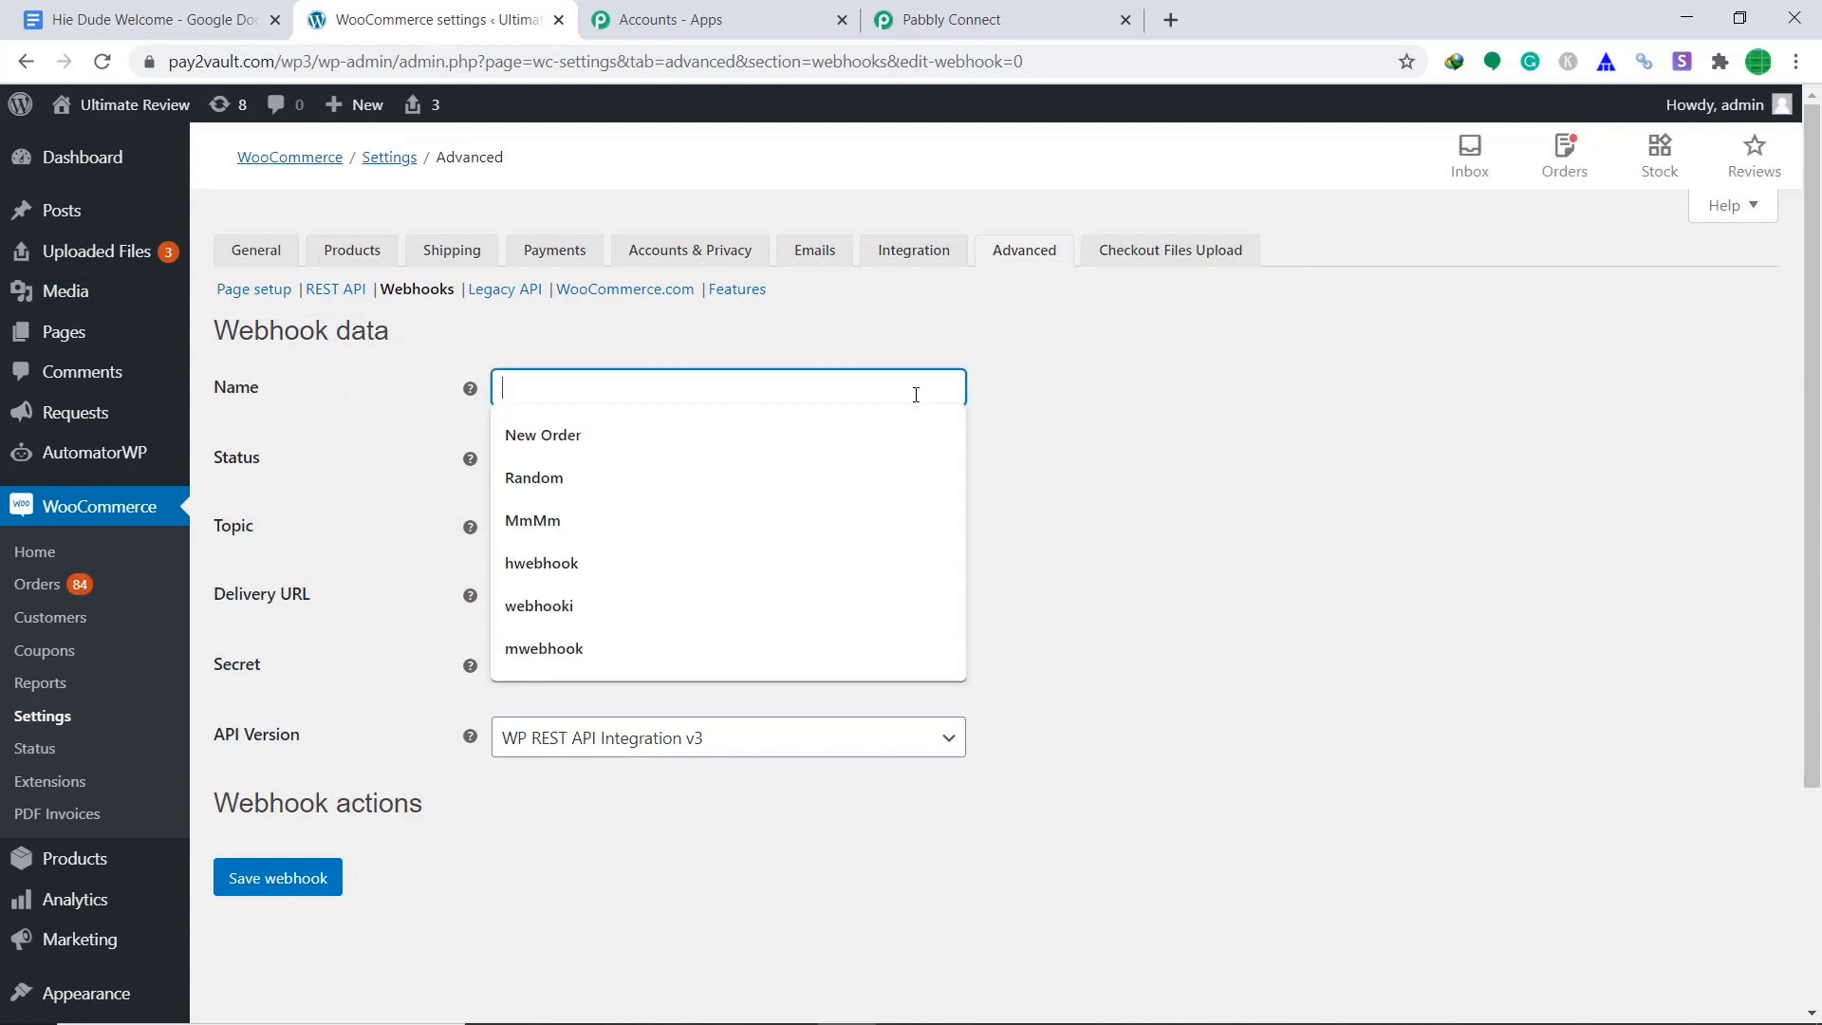
text(ren)
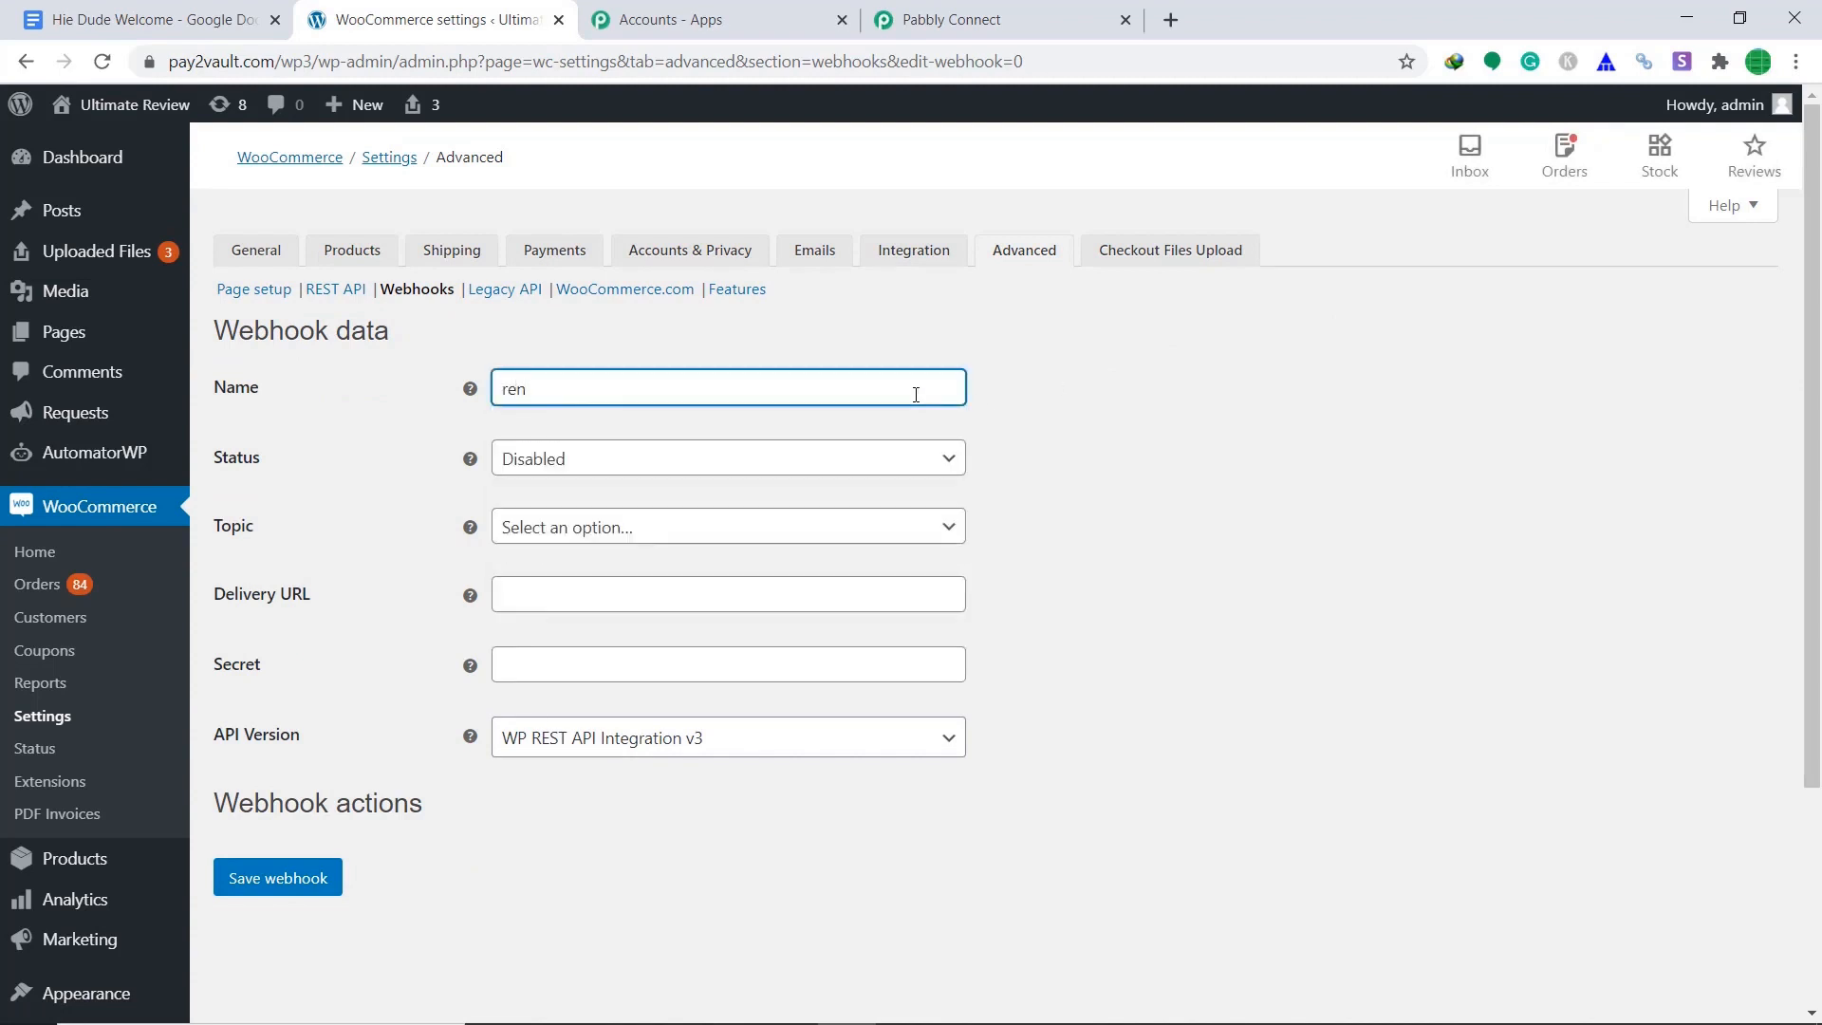
text(webhook)
click(951, 459)
click(890, 492)
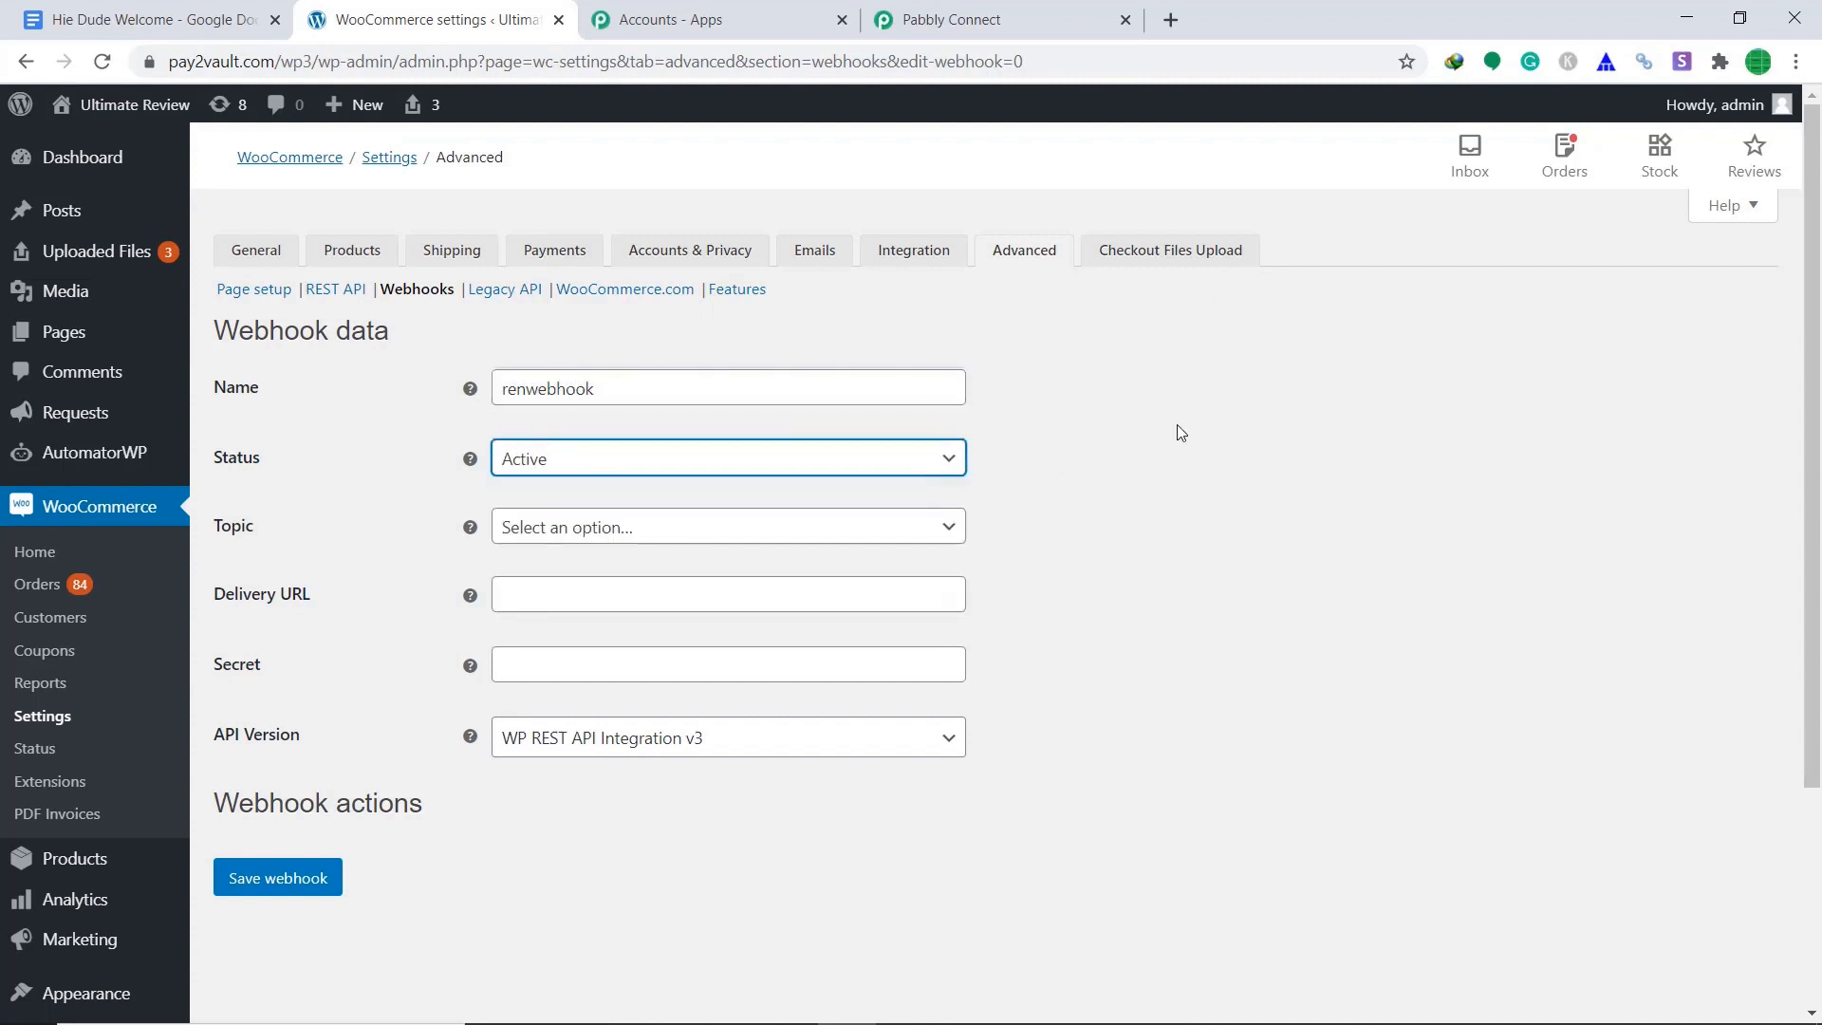
click(948, 528)
scroll(847, 641, down, 3)
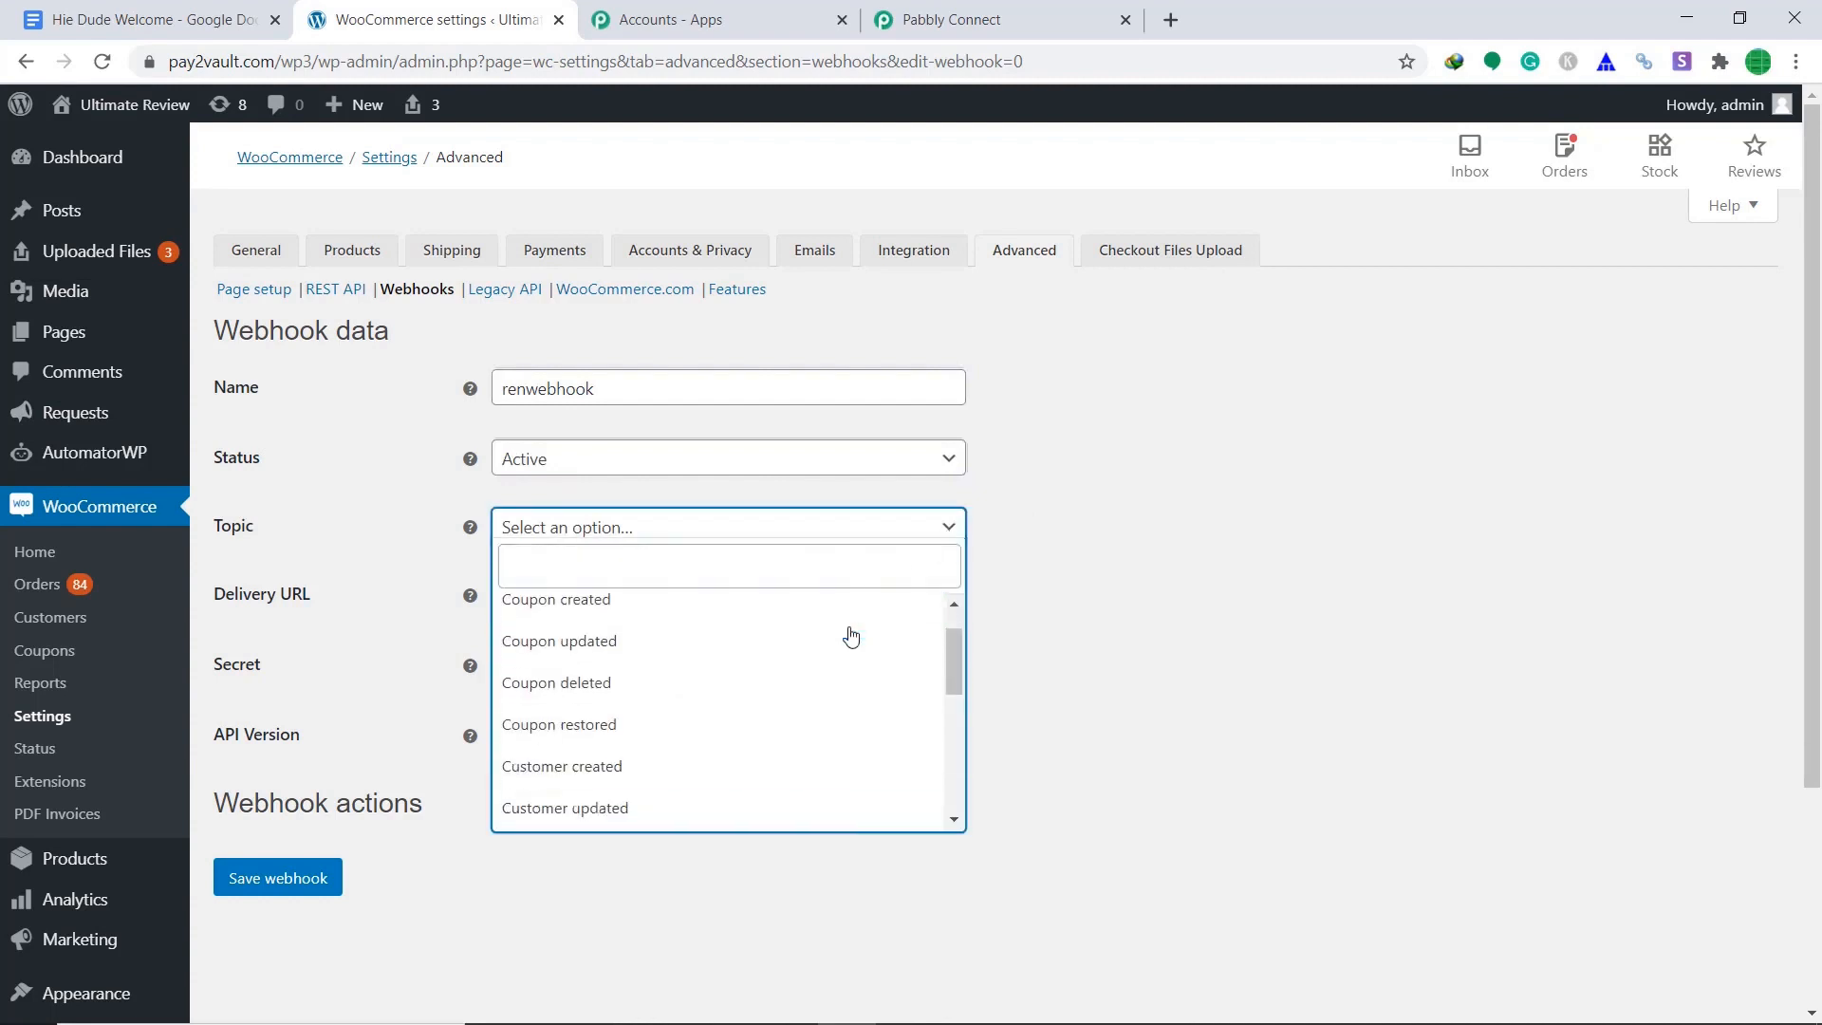
scroll(846, 648, down, 2)
click(752, 708)
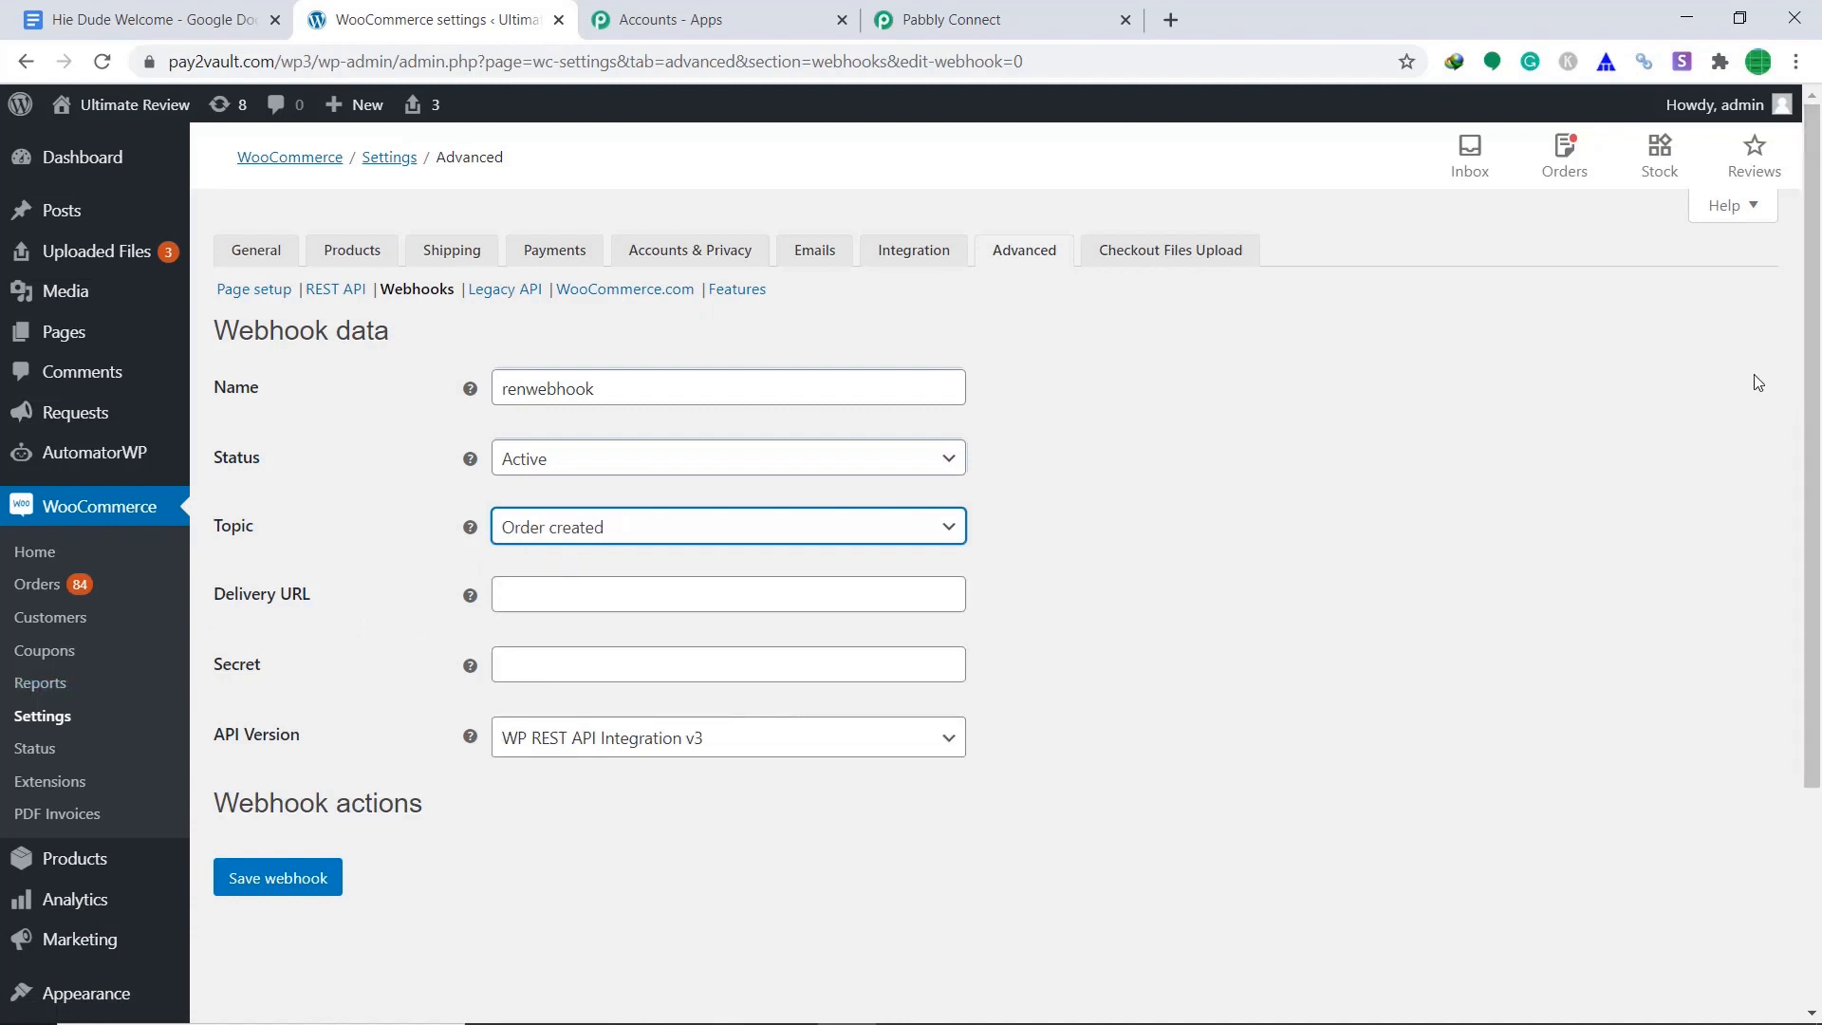
click(1025, 12)
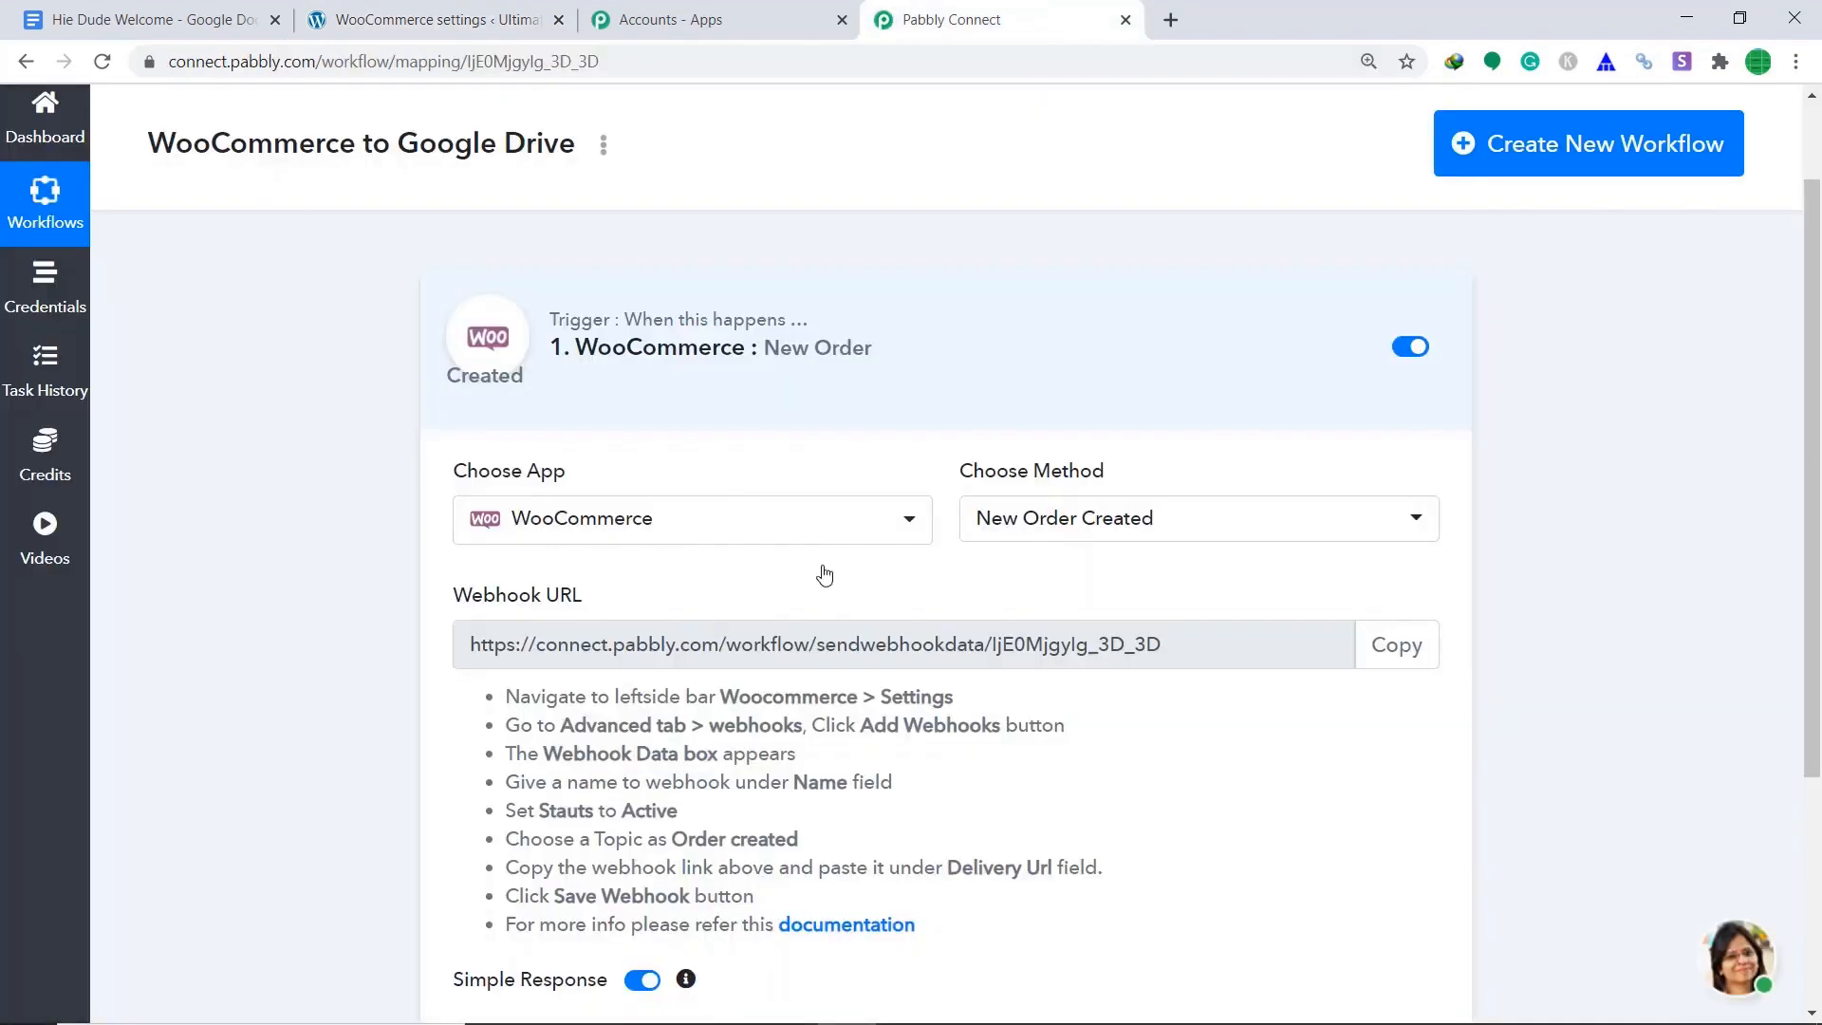
Paste the copied Pabbly webhook URL as renwebhook's Delivery URL and save the webhook.
click(1395, 655)
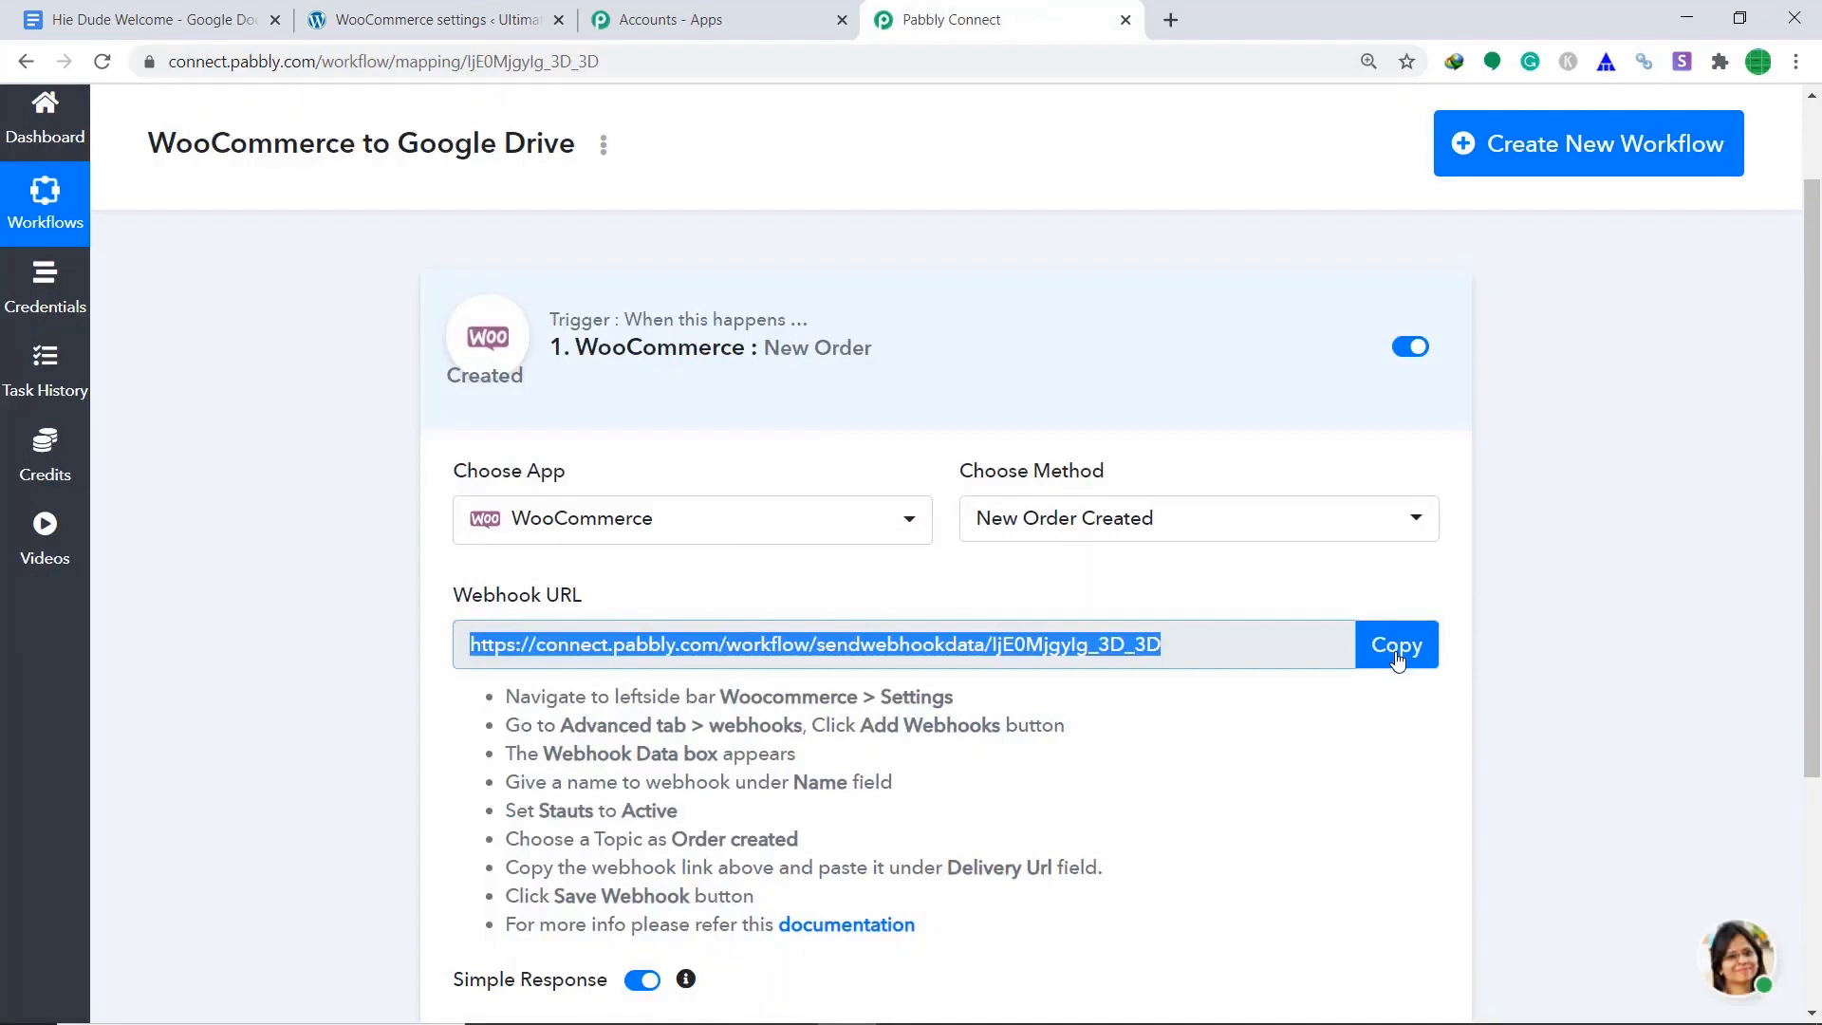
click(512, 13)
right_click(648, 597)
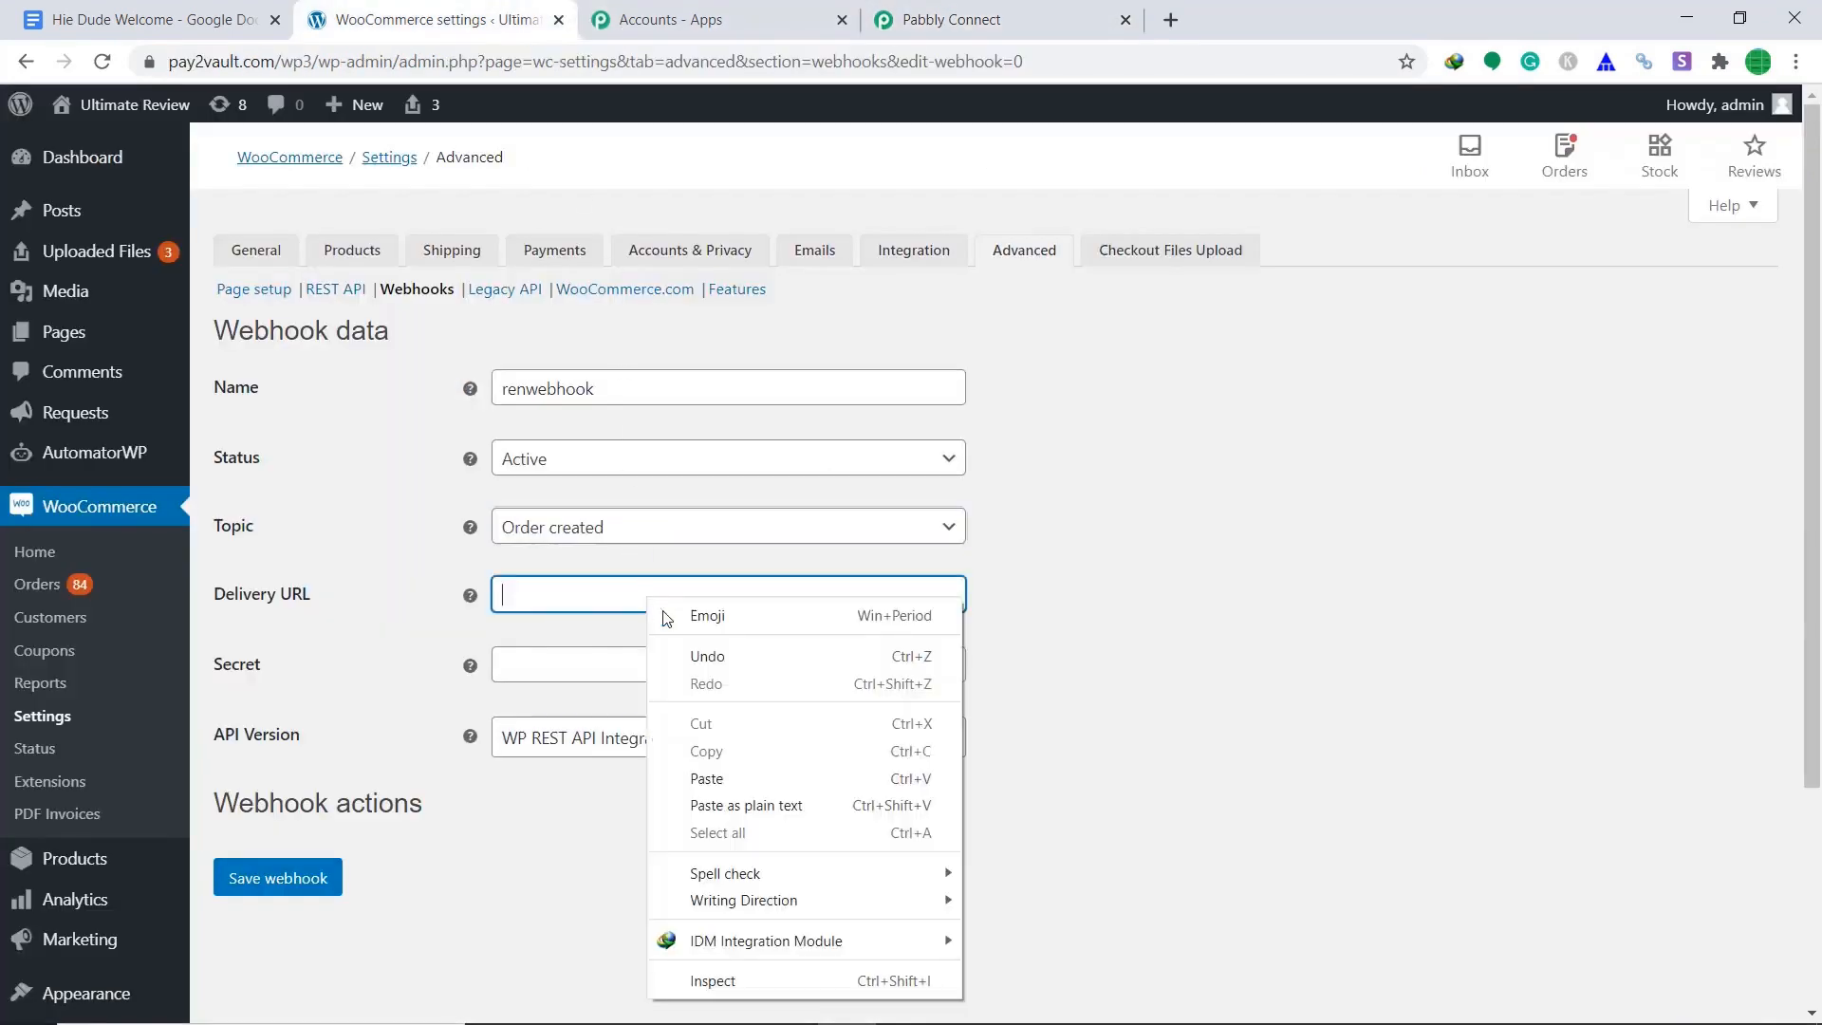
click(728, 777)
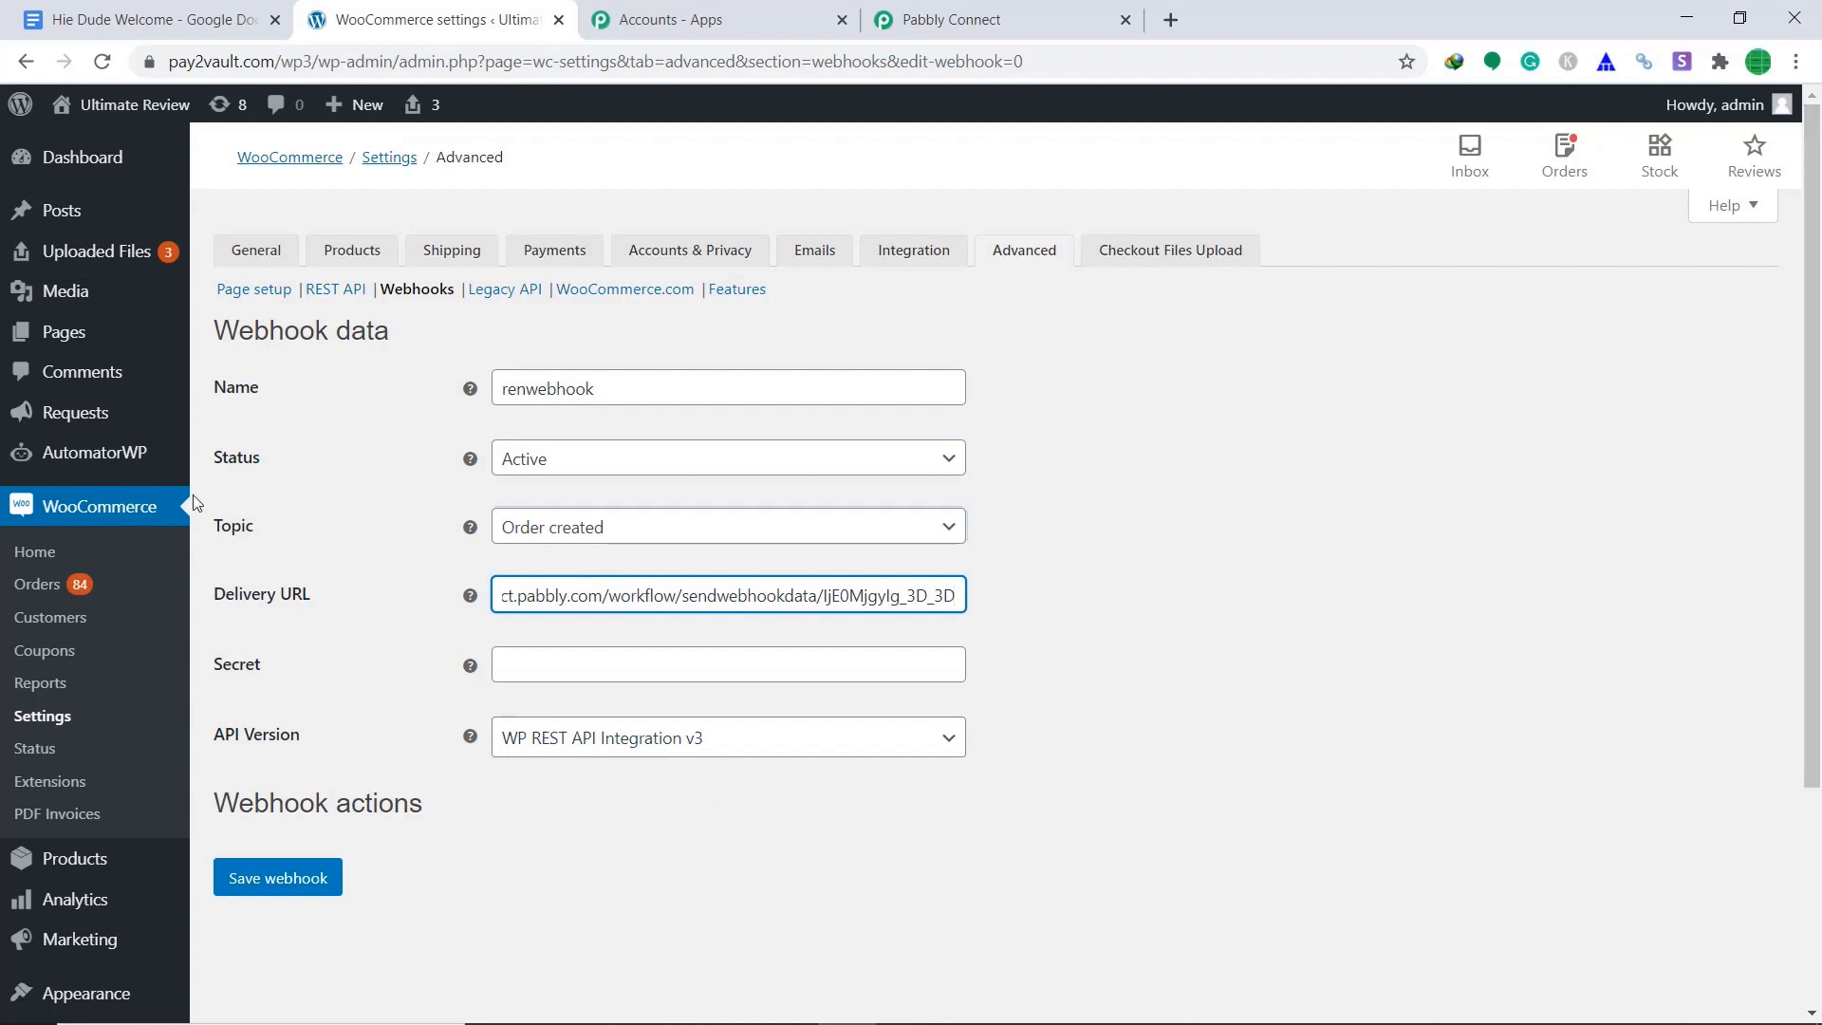
click(249, 891)
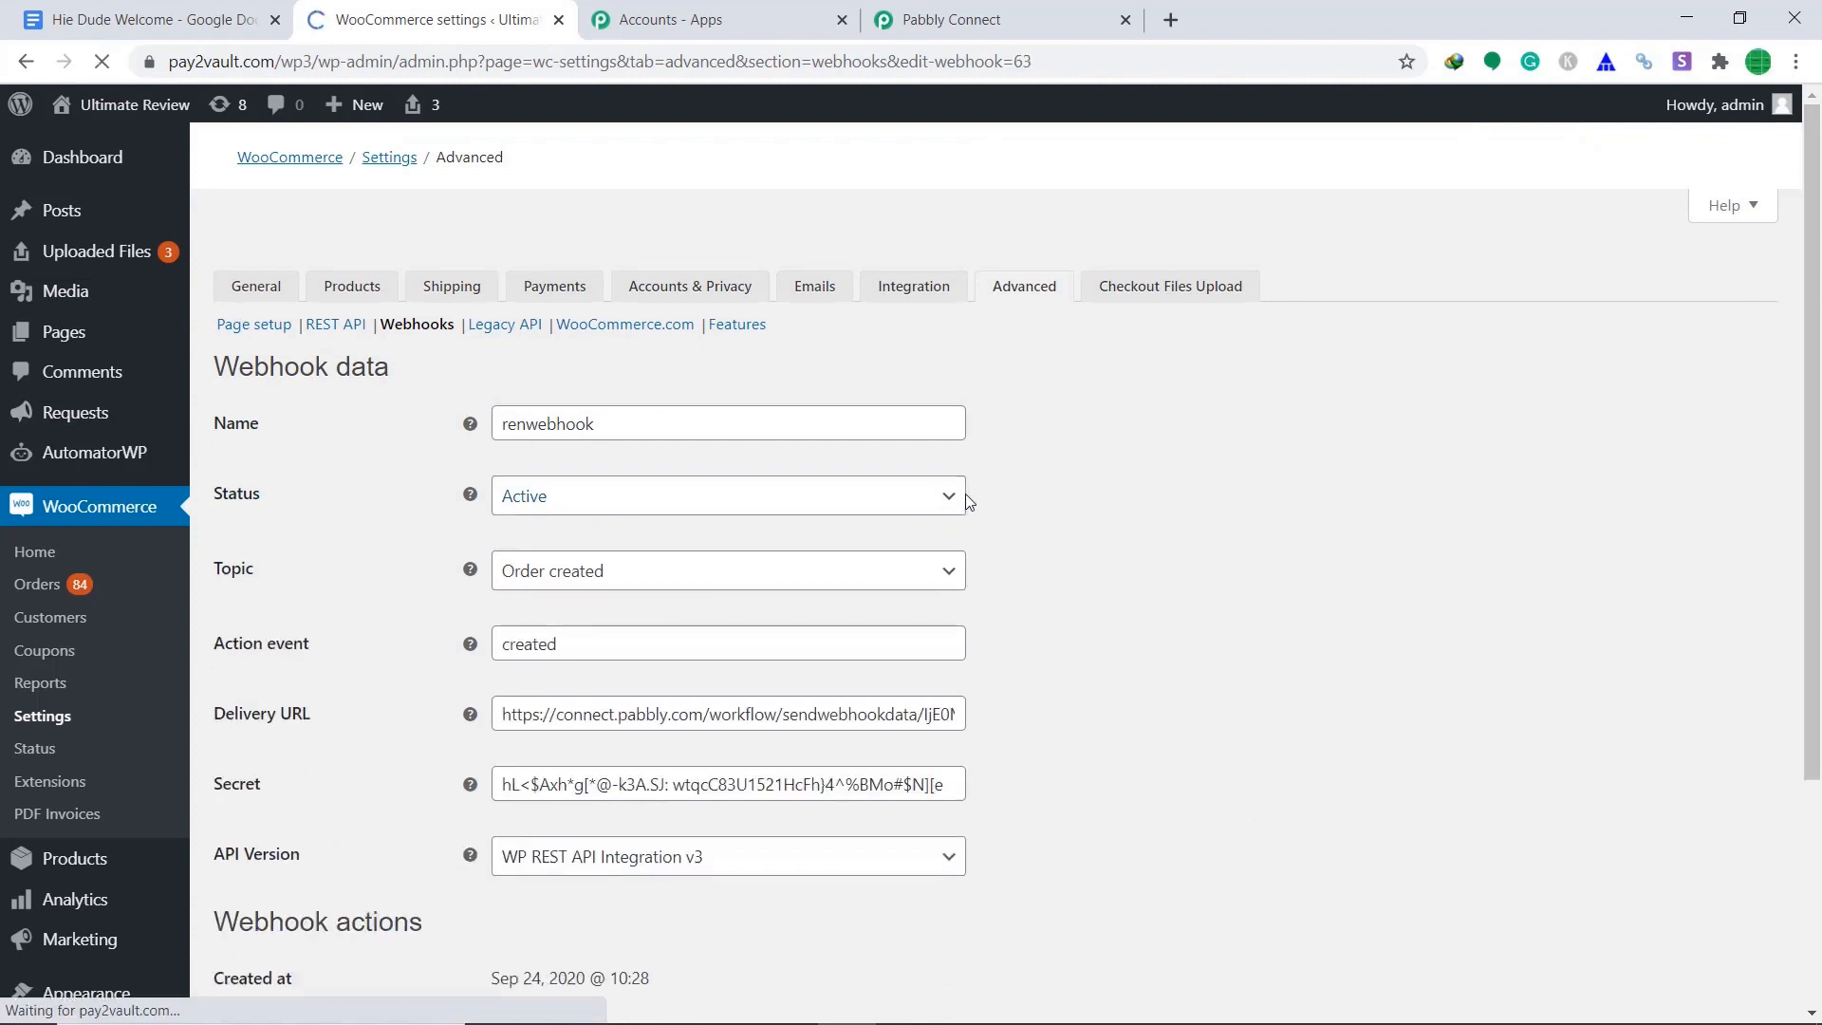
scroll(918, 521, down, 1)
scroll(917, 529, down, 1)
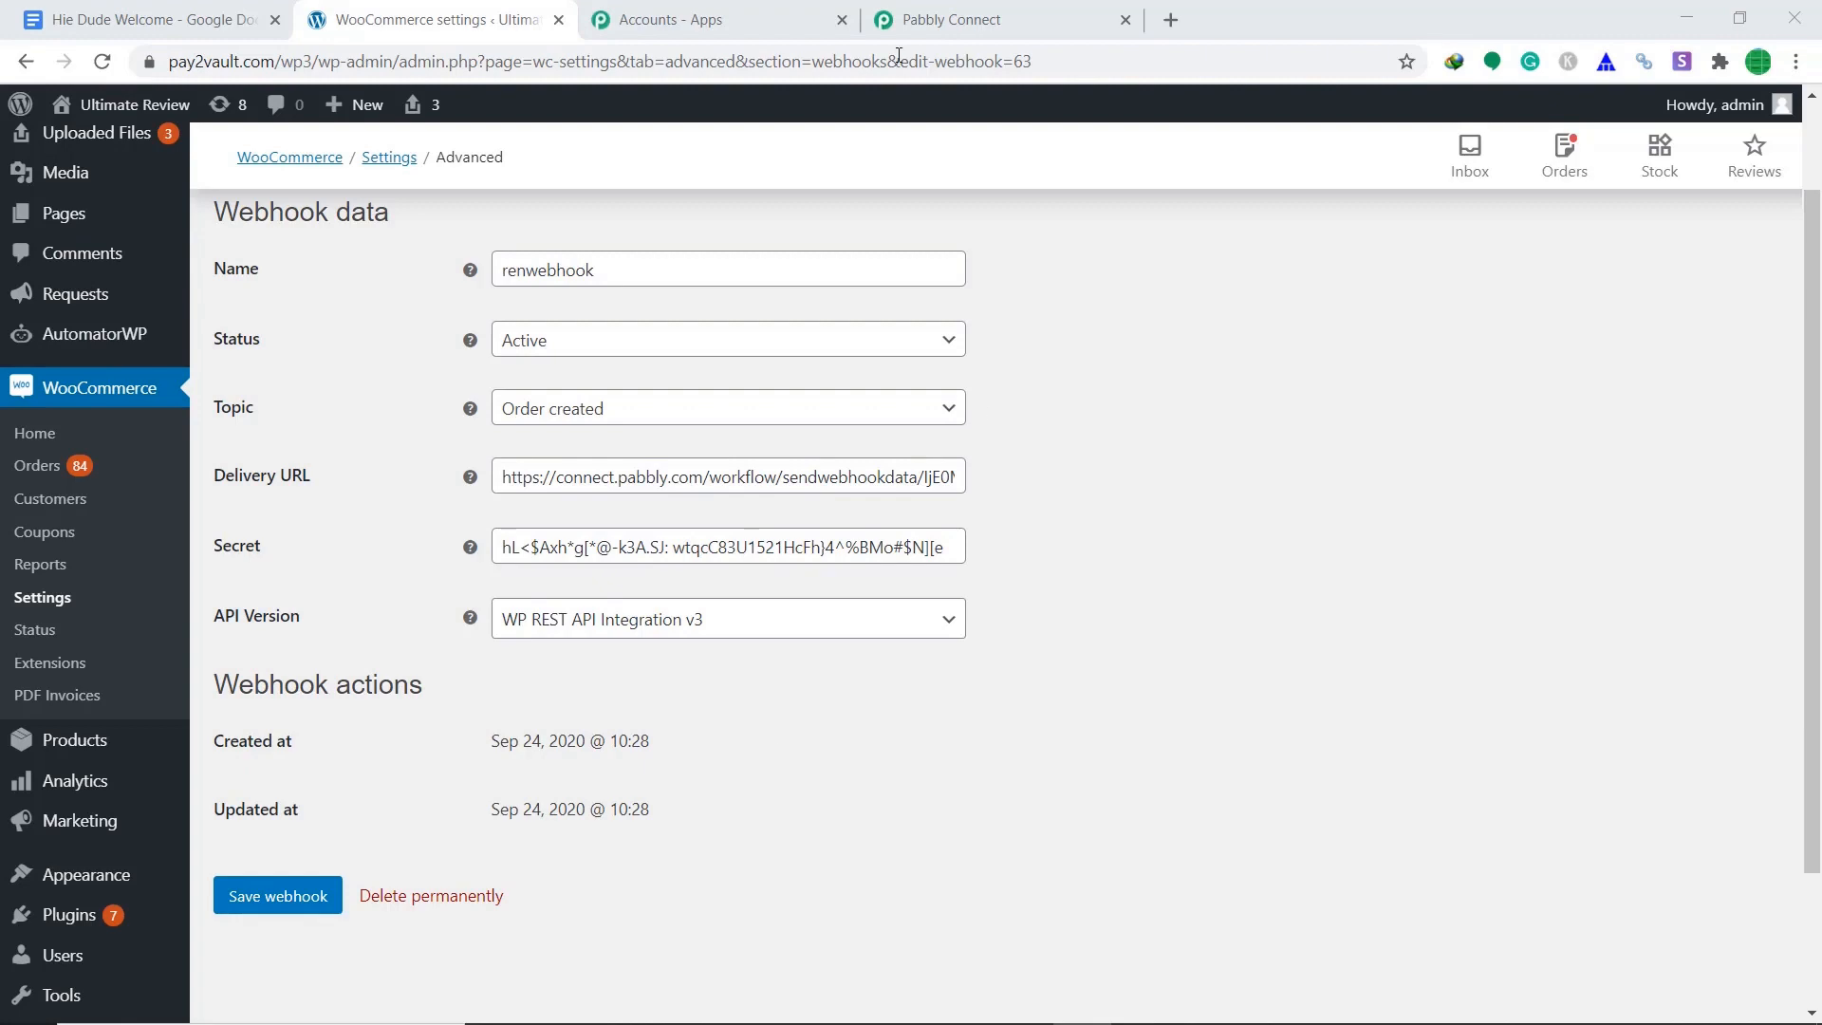
click(951, 19)
scroll(1134, 372, down, 3)
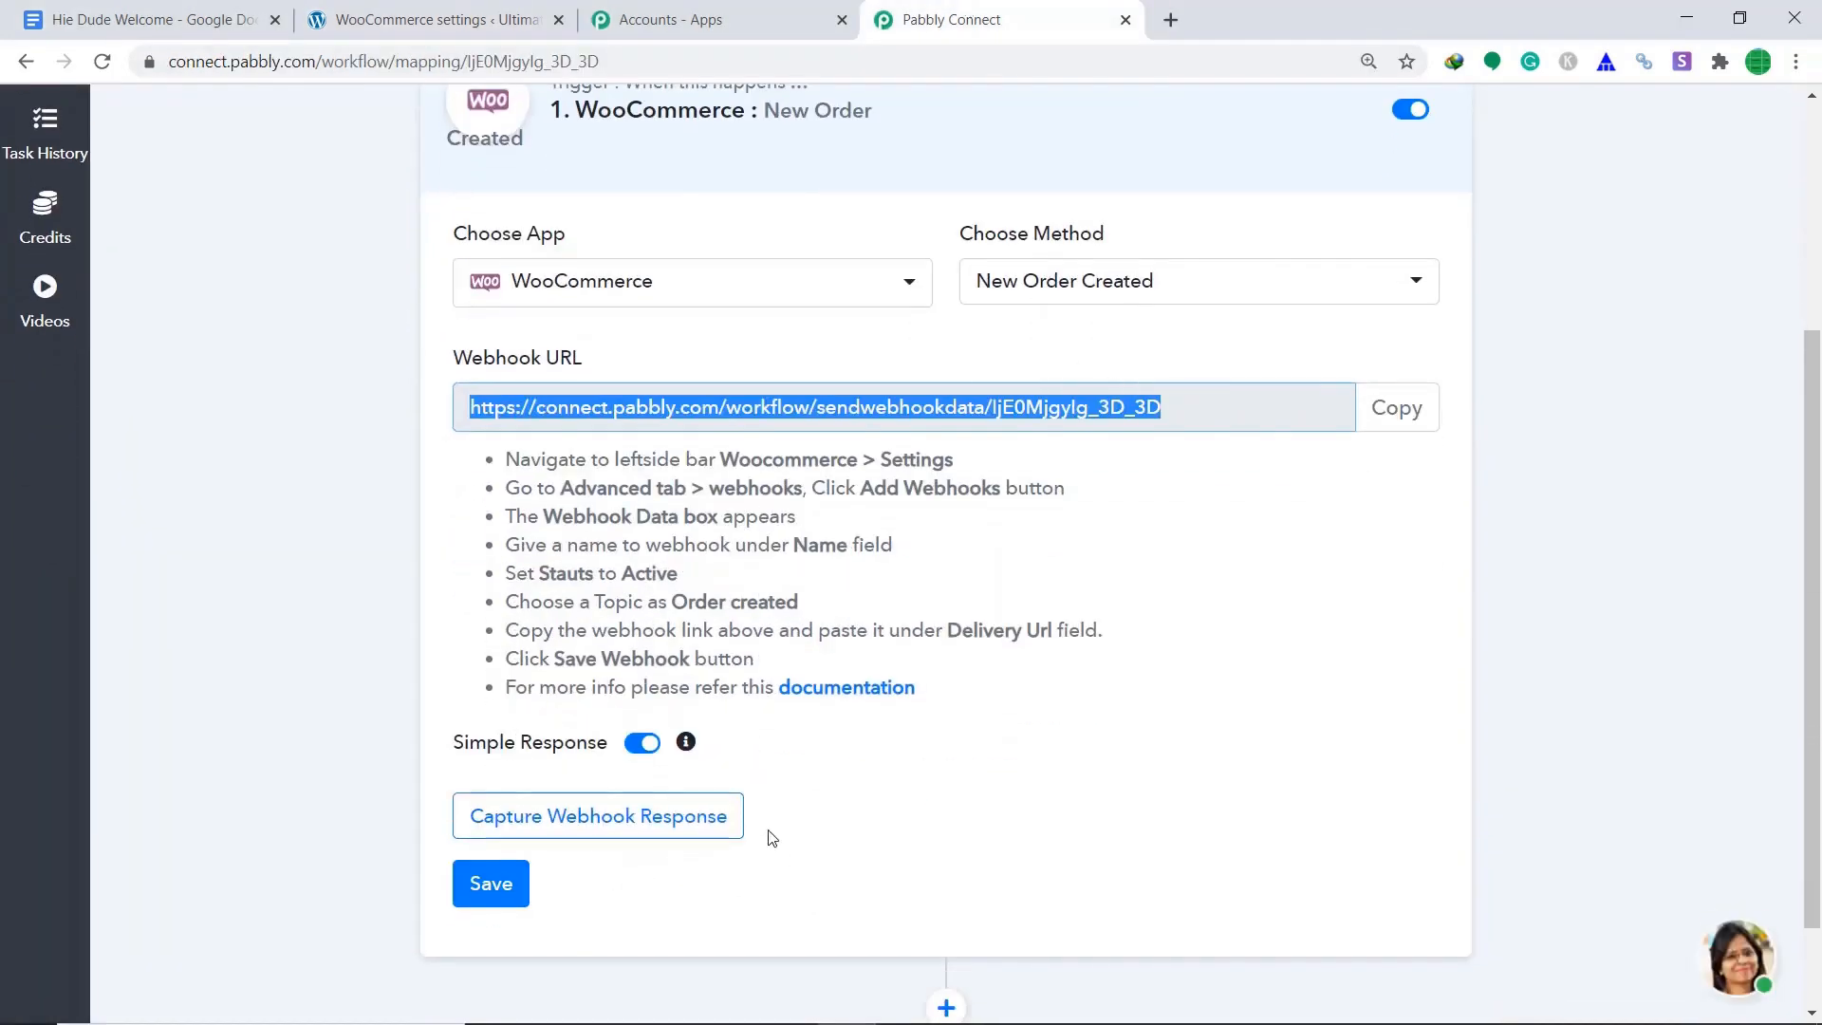
Start capturing the webhook response, then open the Apple Watch Series 5 product page in WordPress.
click(690, 817)
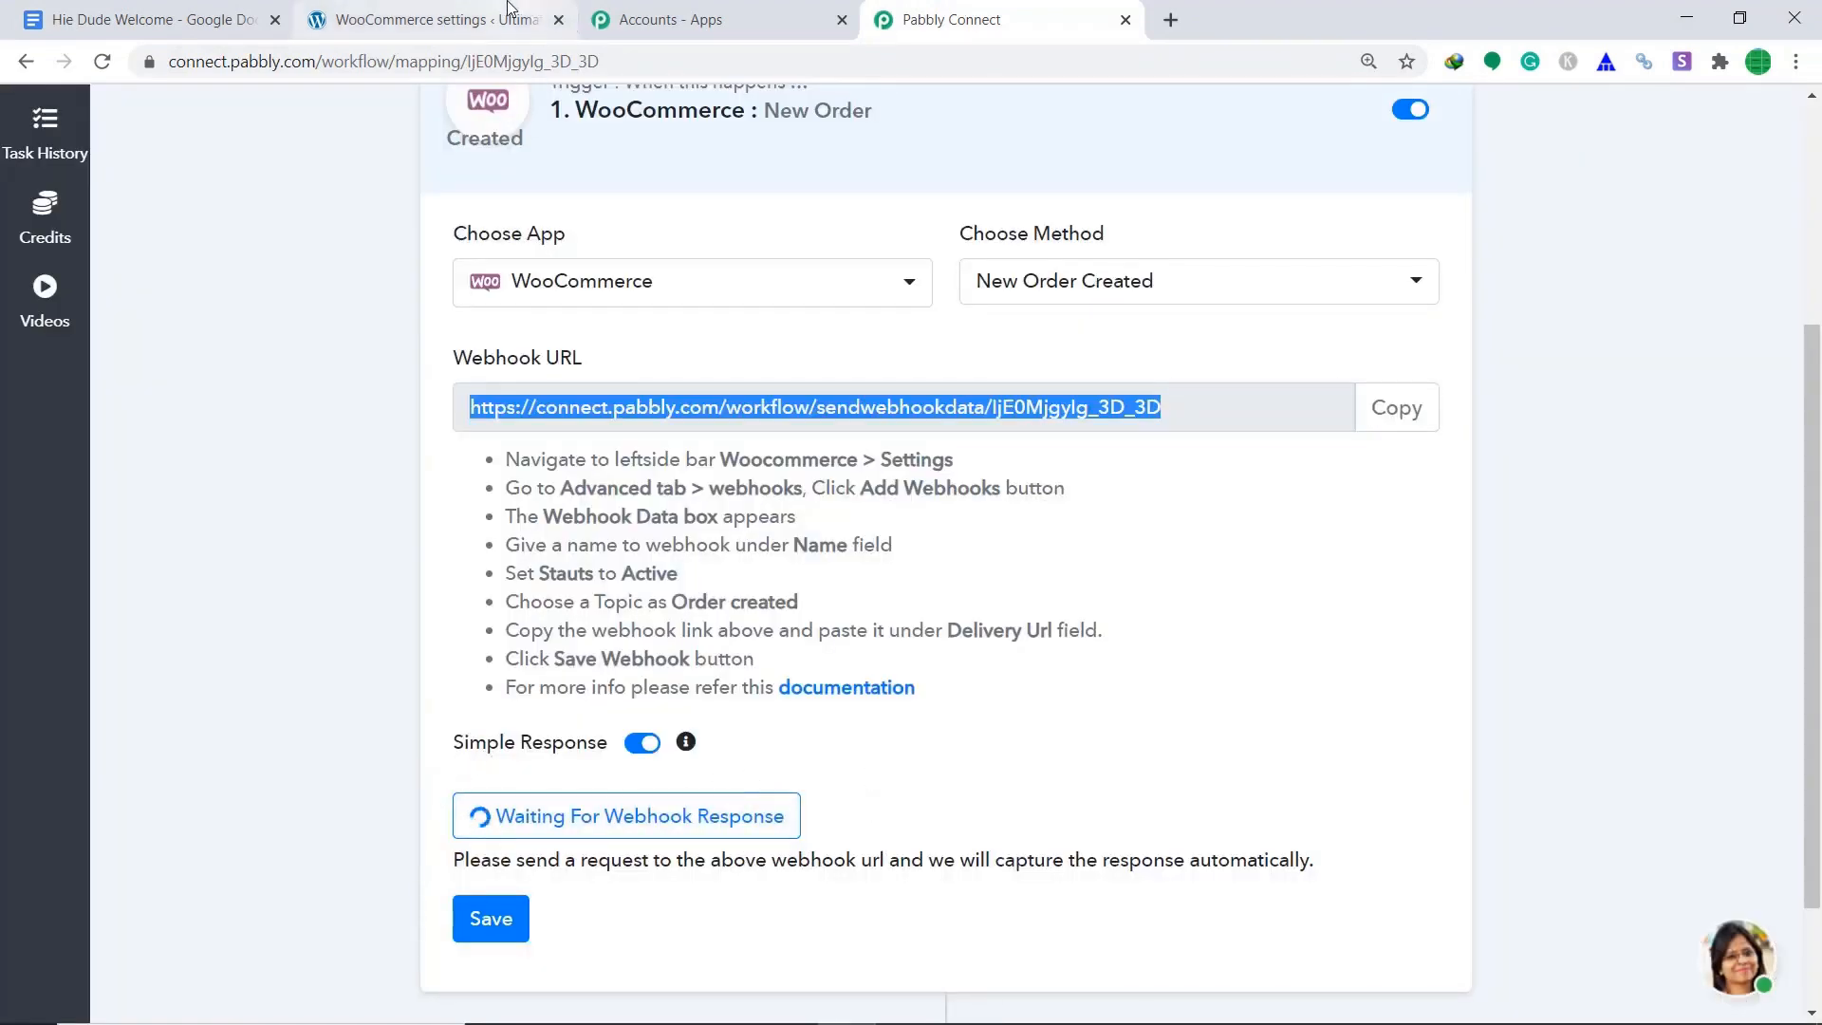
click(431, 19)
mouse_move(81, 744)
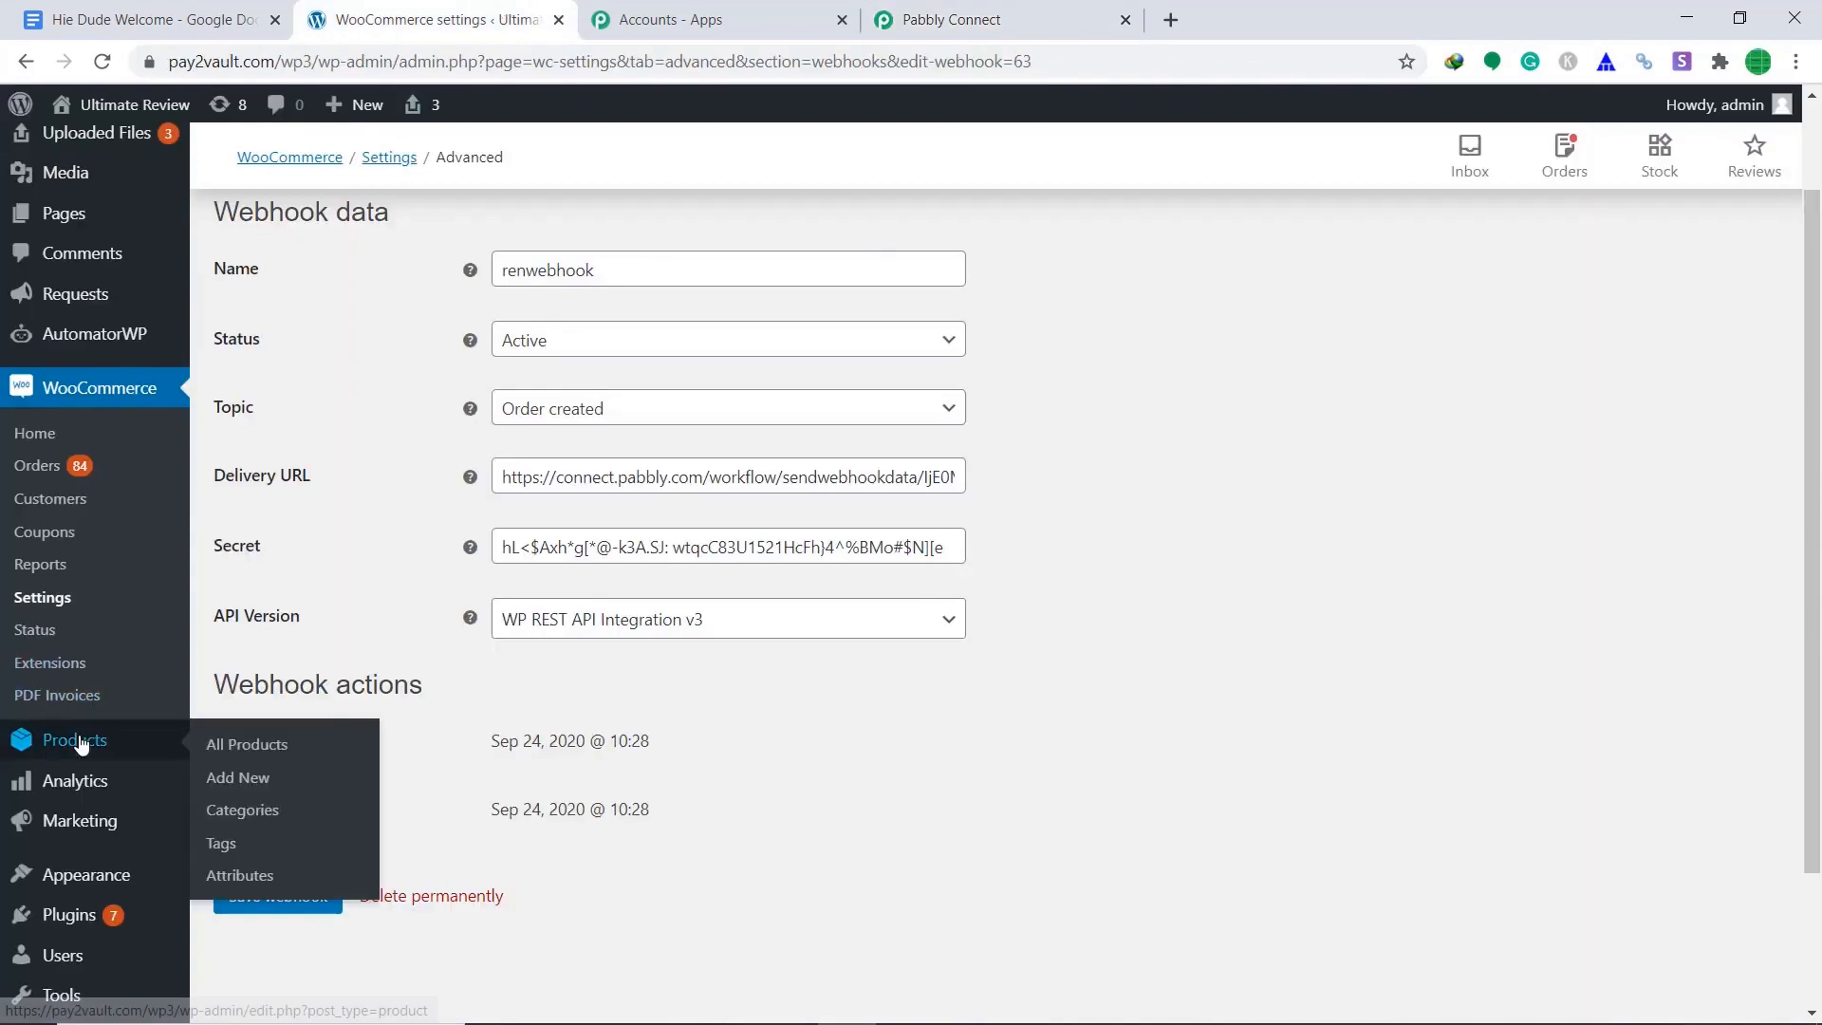
click(274, 750)
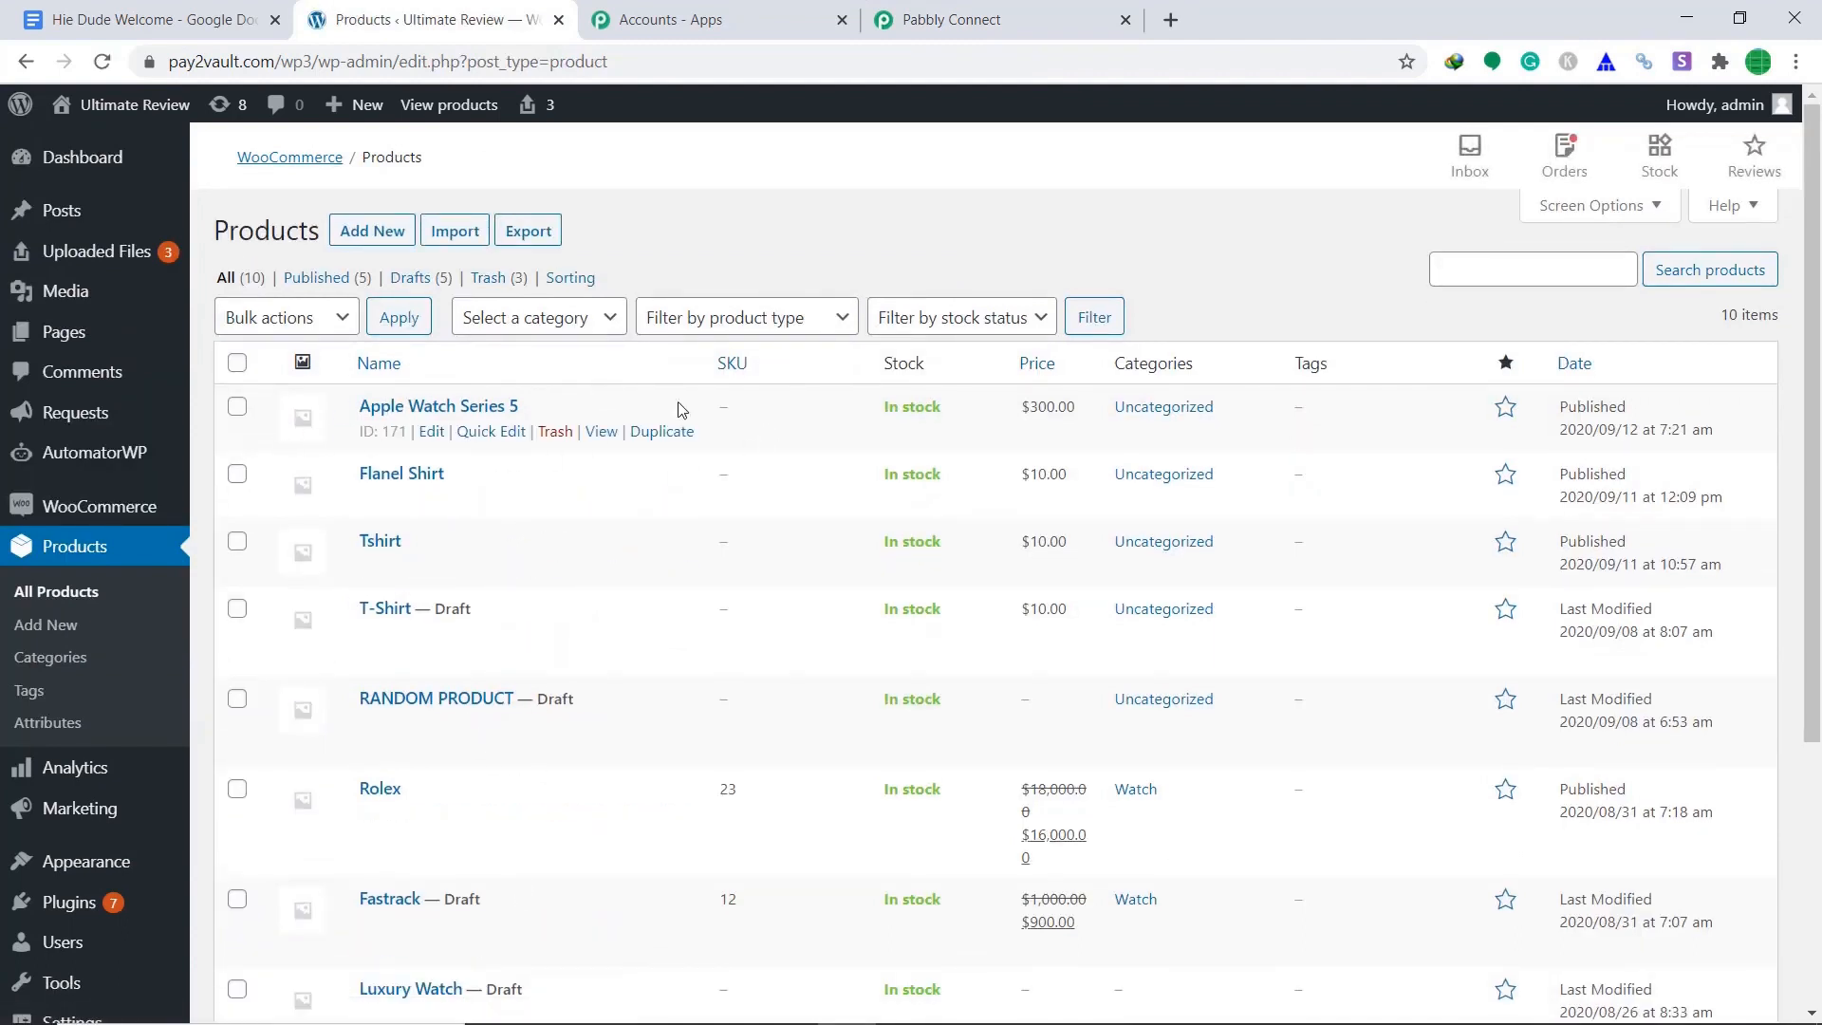
click(600, 432)
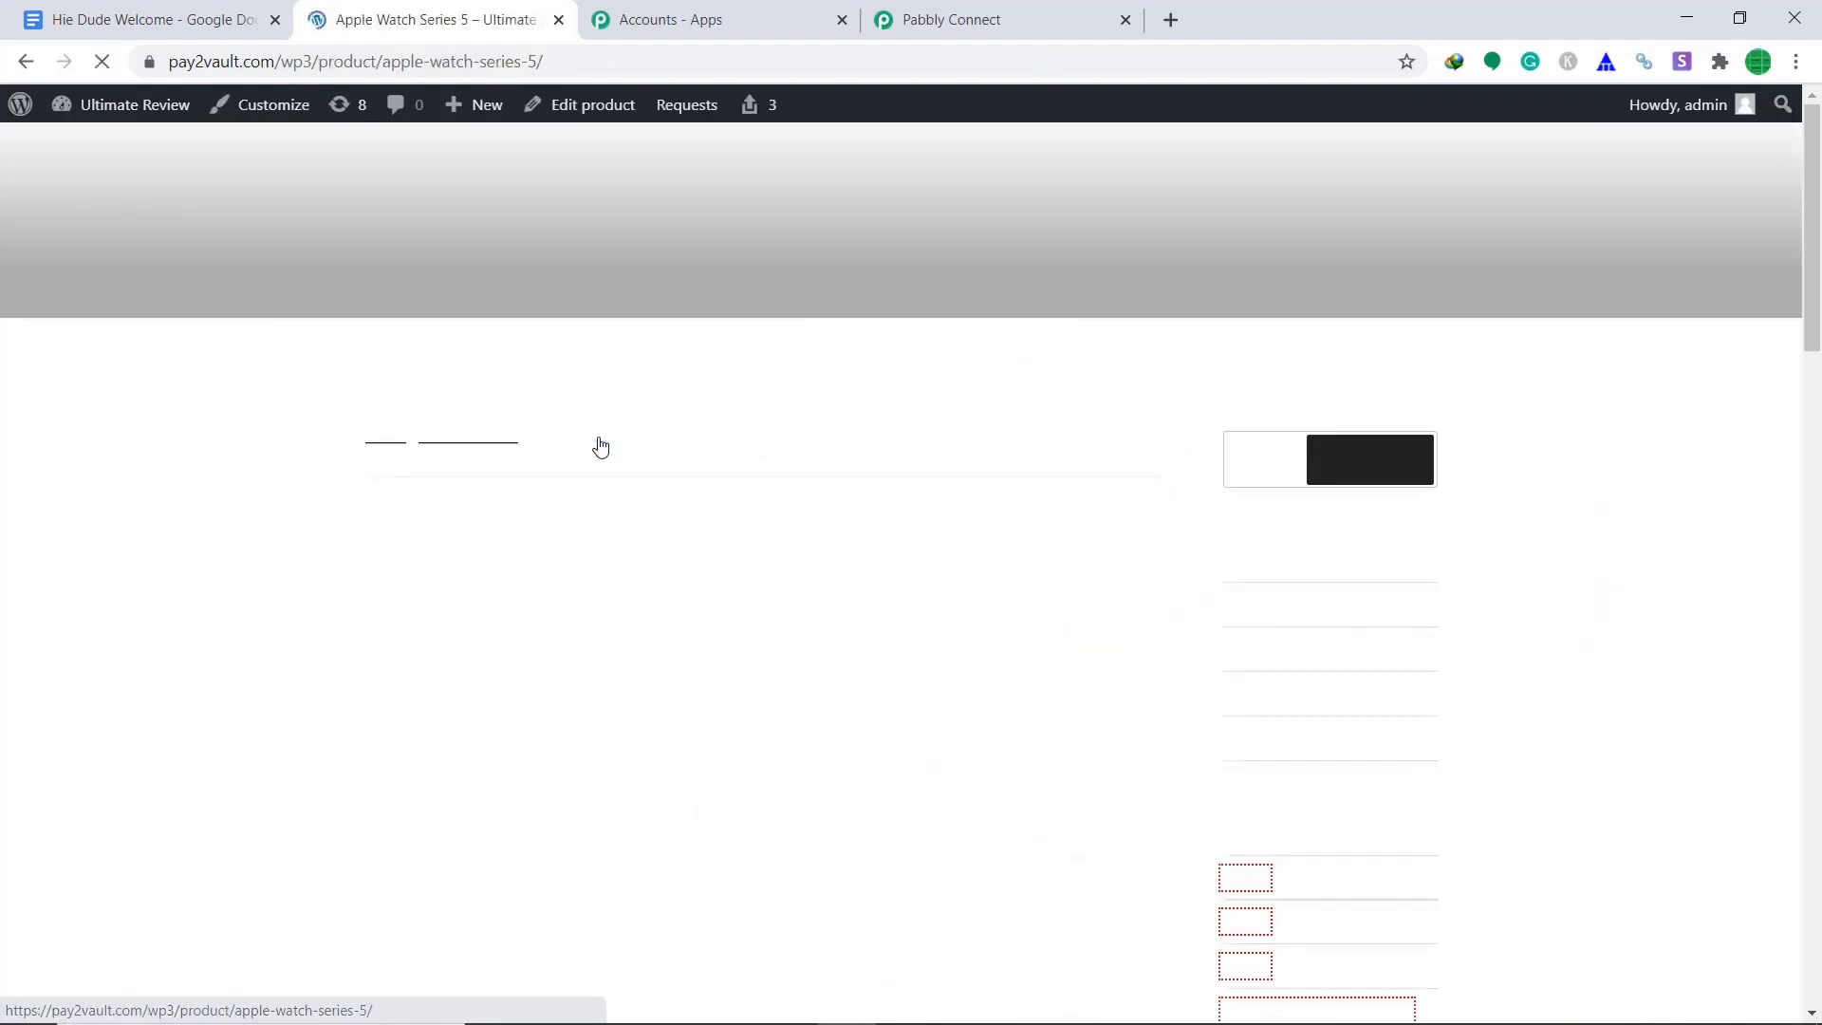
Add the Apple Watch Series 5 to the cart and place the test order, then check Pabbly.
scroll(908, 452, down, 3)
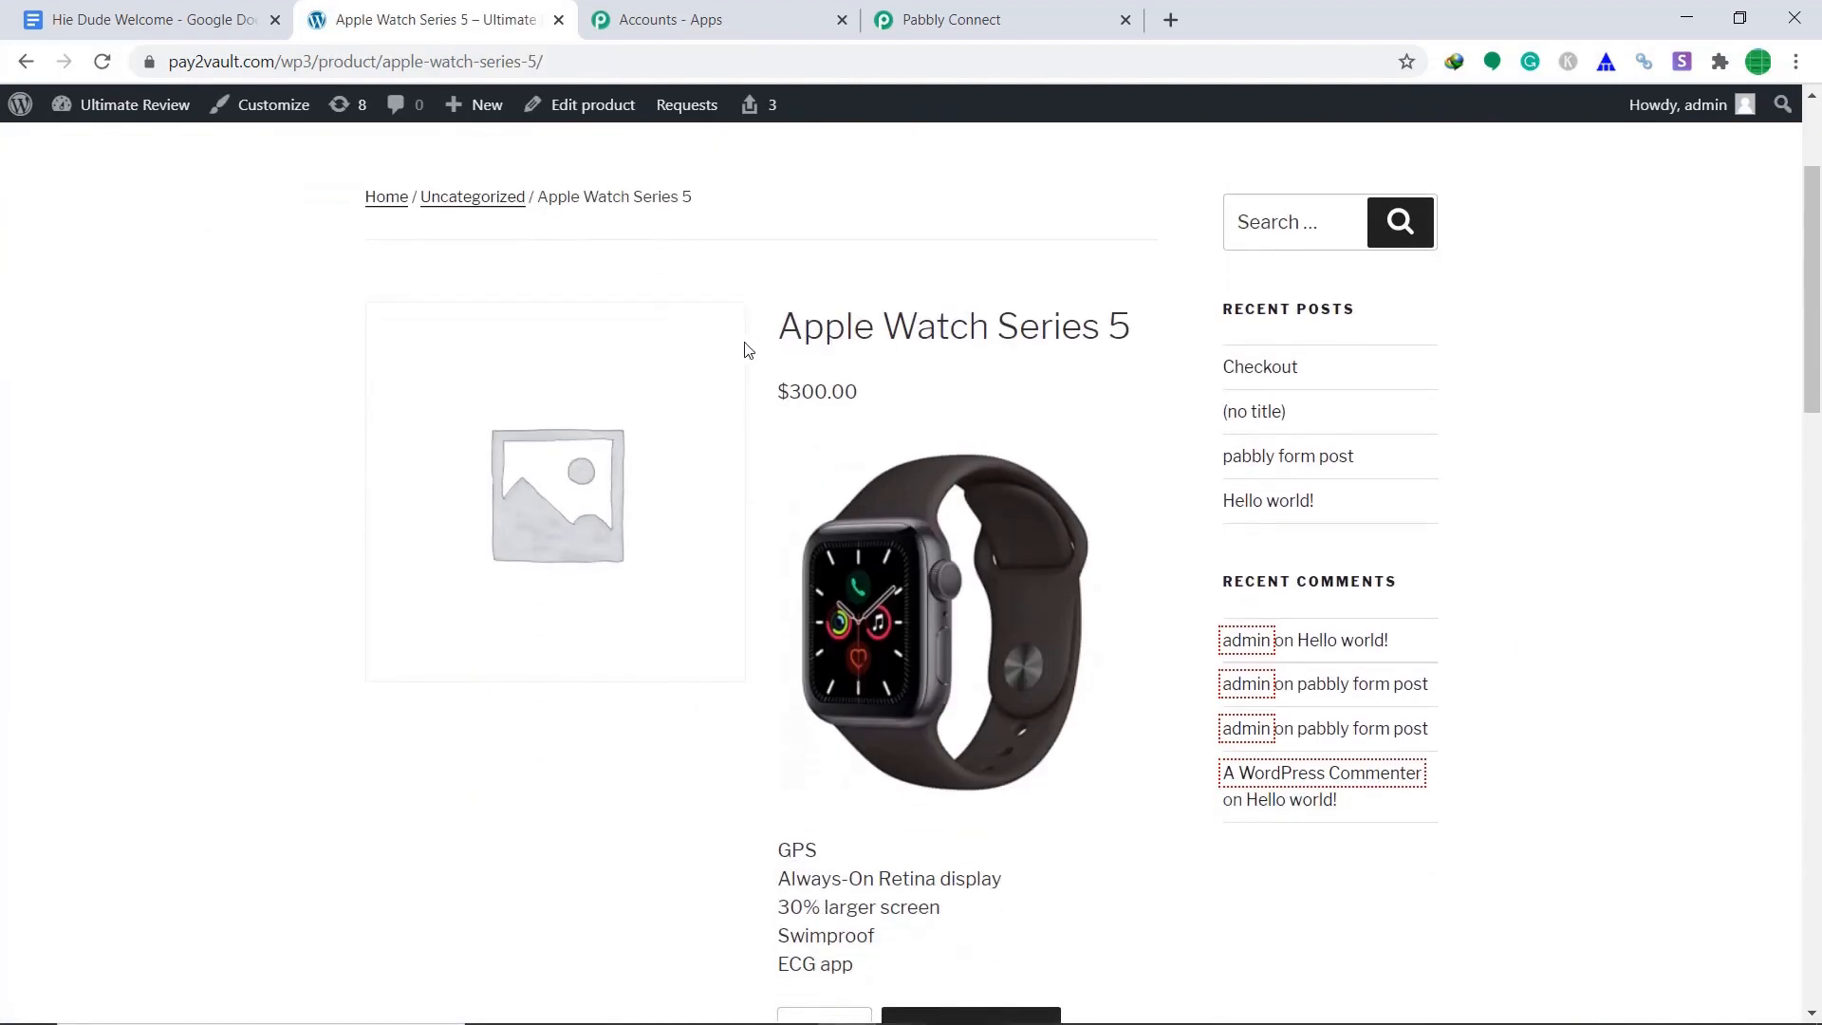
scroll(1151, 366, down, 2)
click(959, 800)
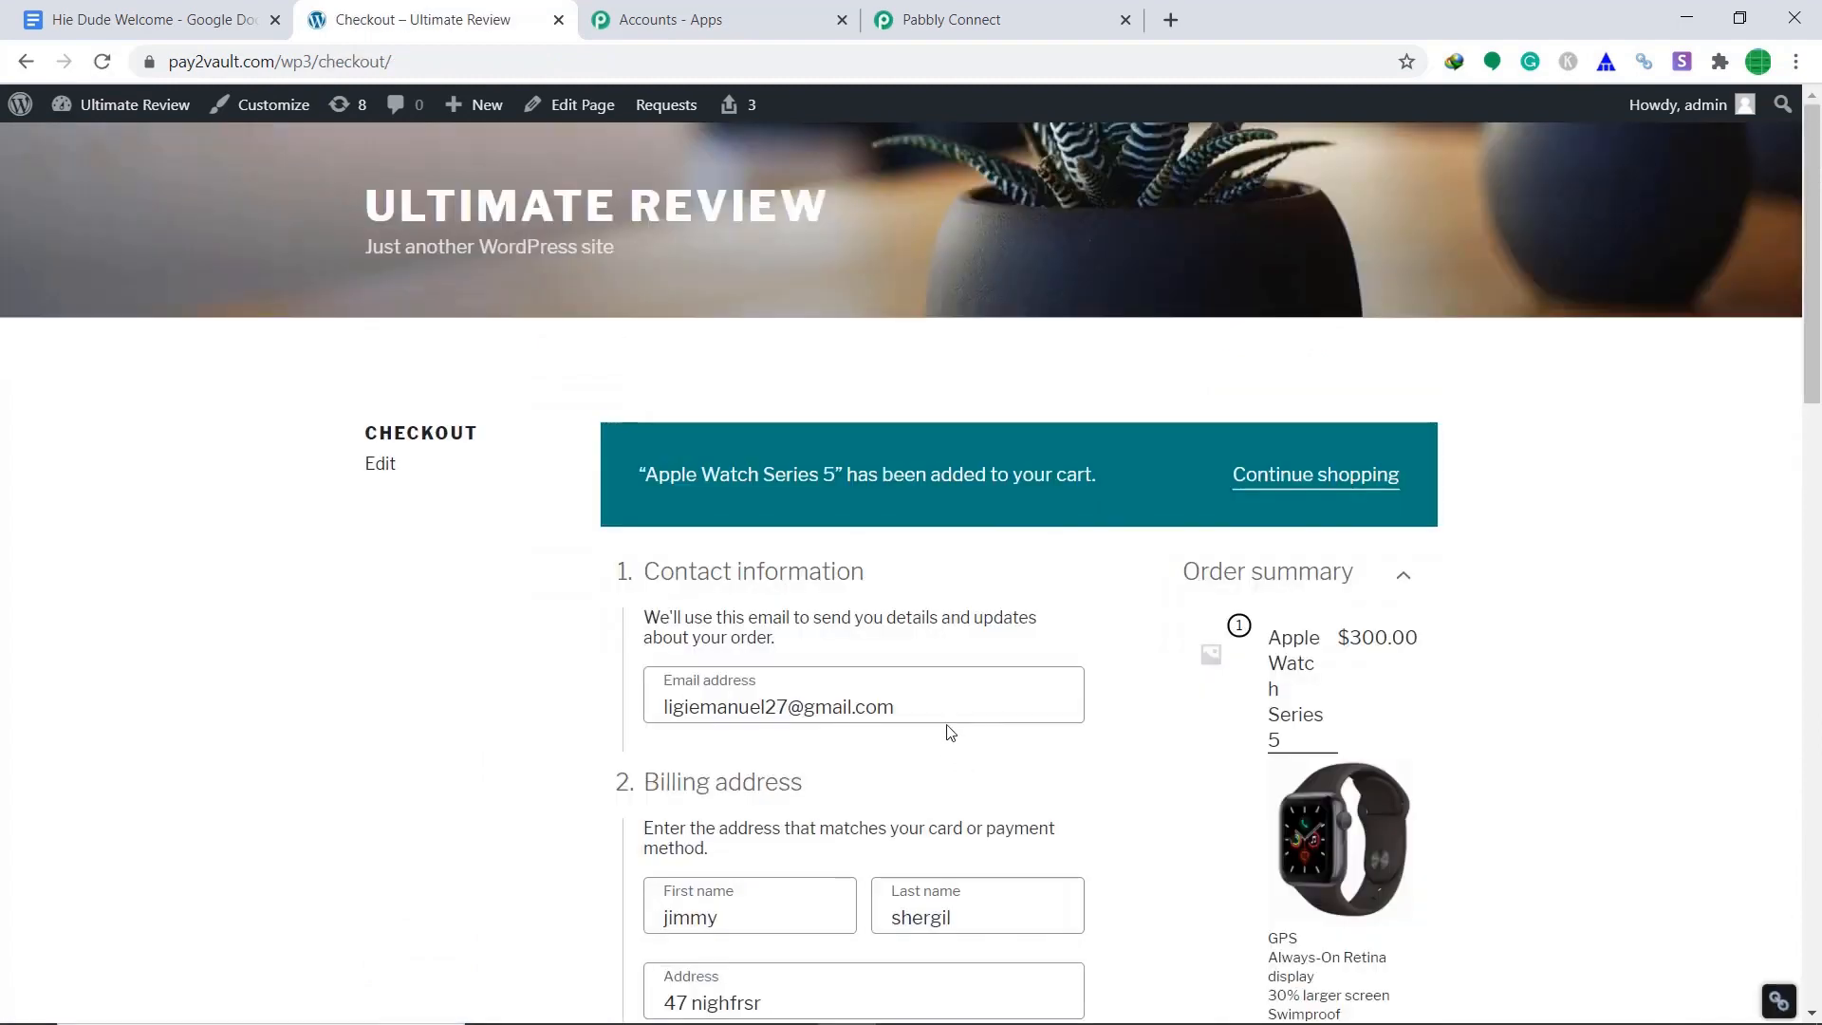
scroll(982, 680, down, 1)
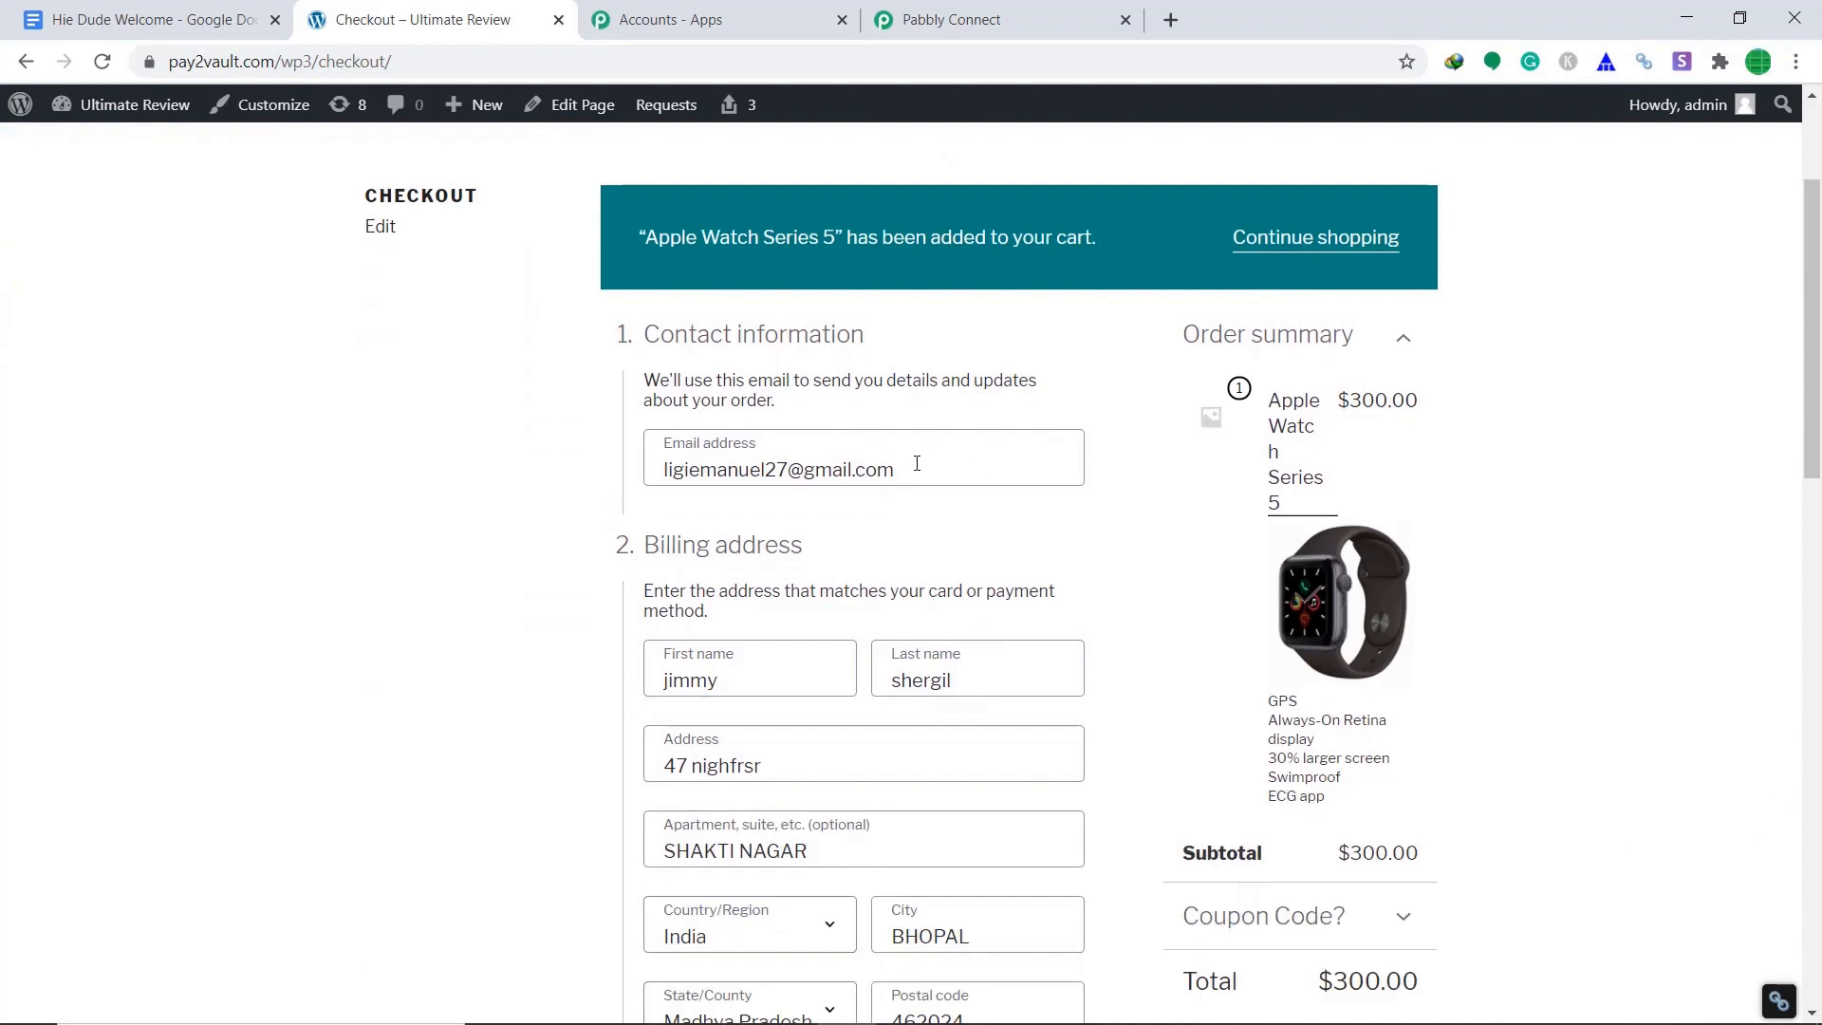
scroll(917, 463, down, 2)
scroll(909, 451, up, 1)
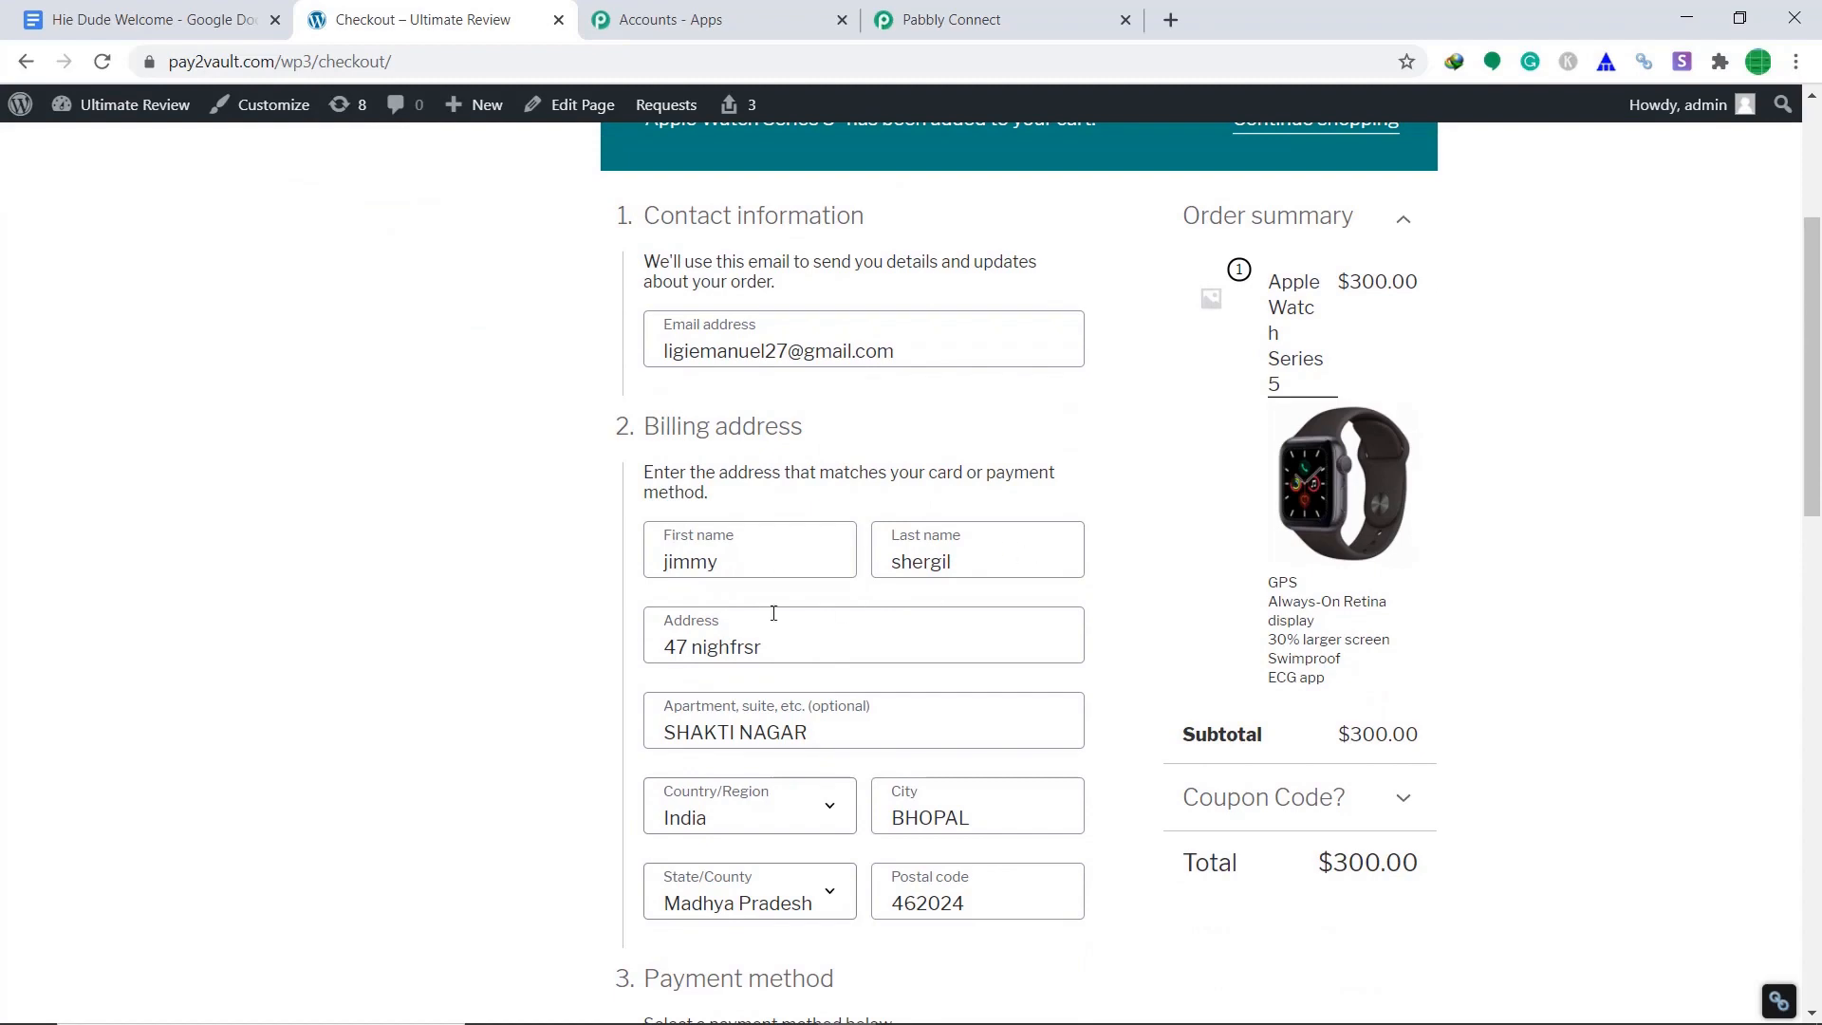
scroll(773, 612, down, 2)
scroll(779, 495, down, 5)
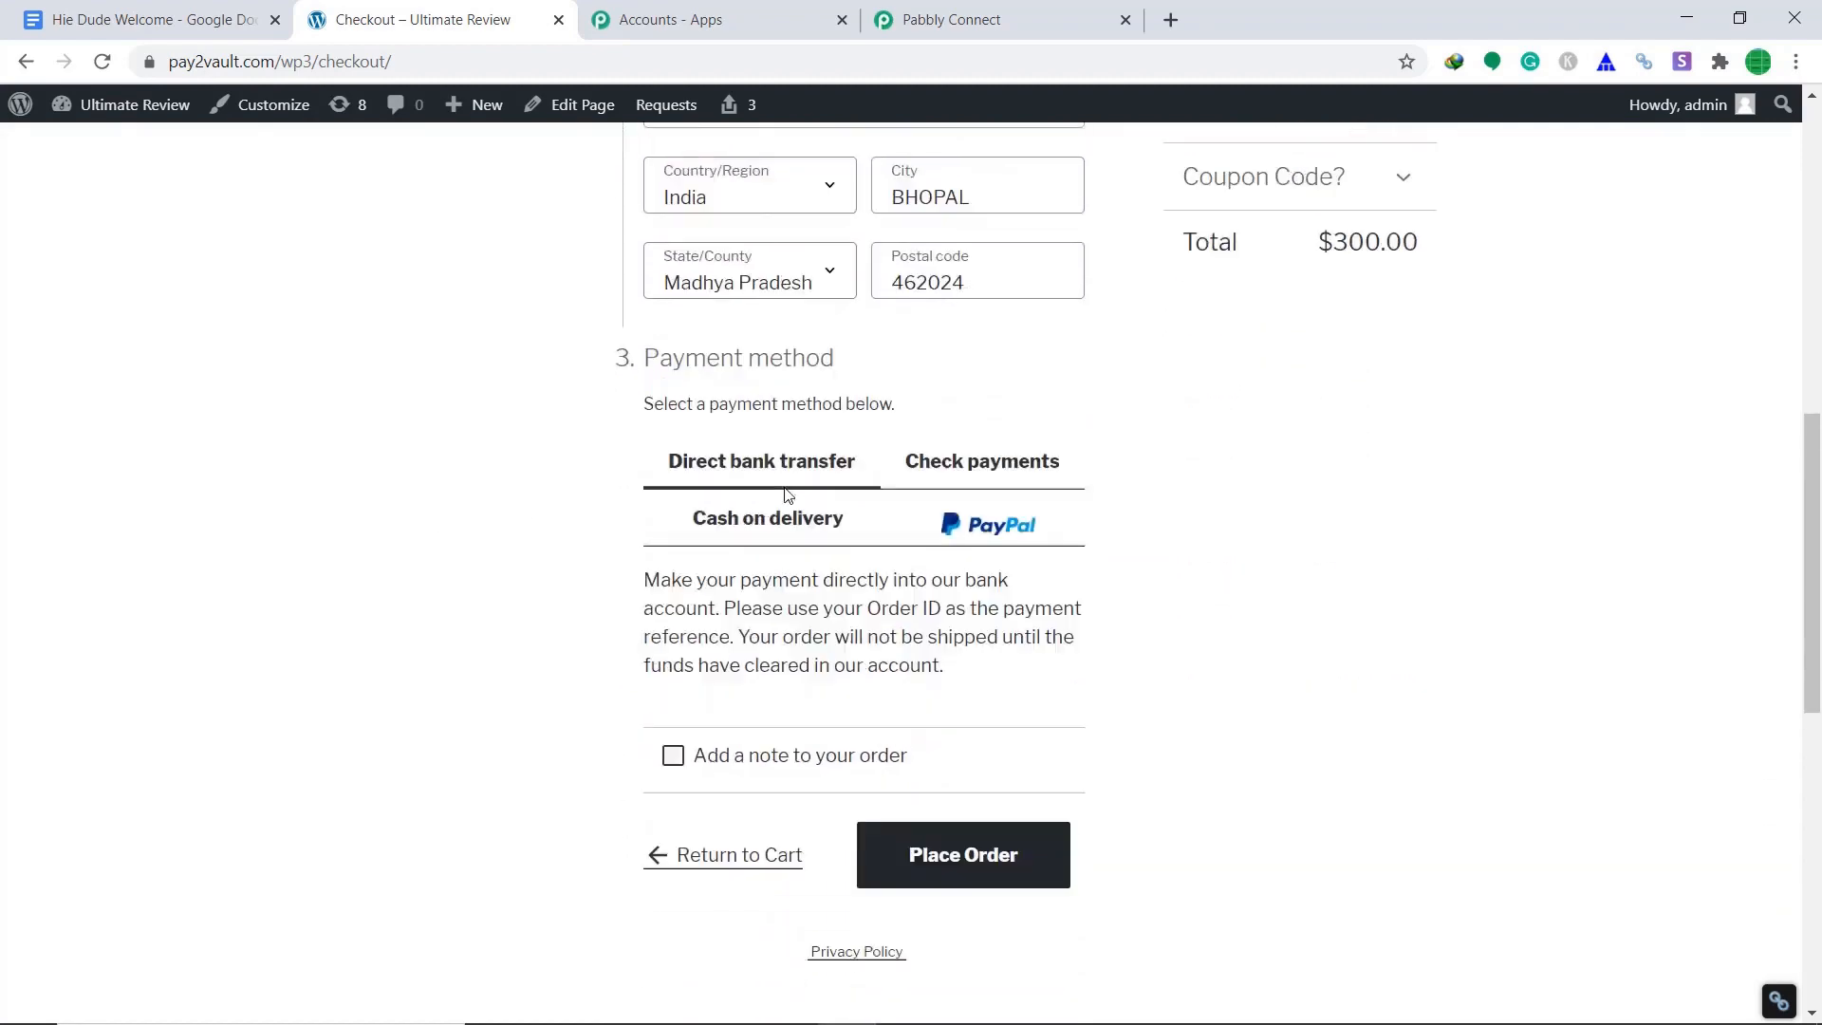
click(977, 644)
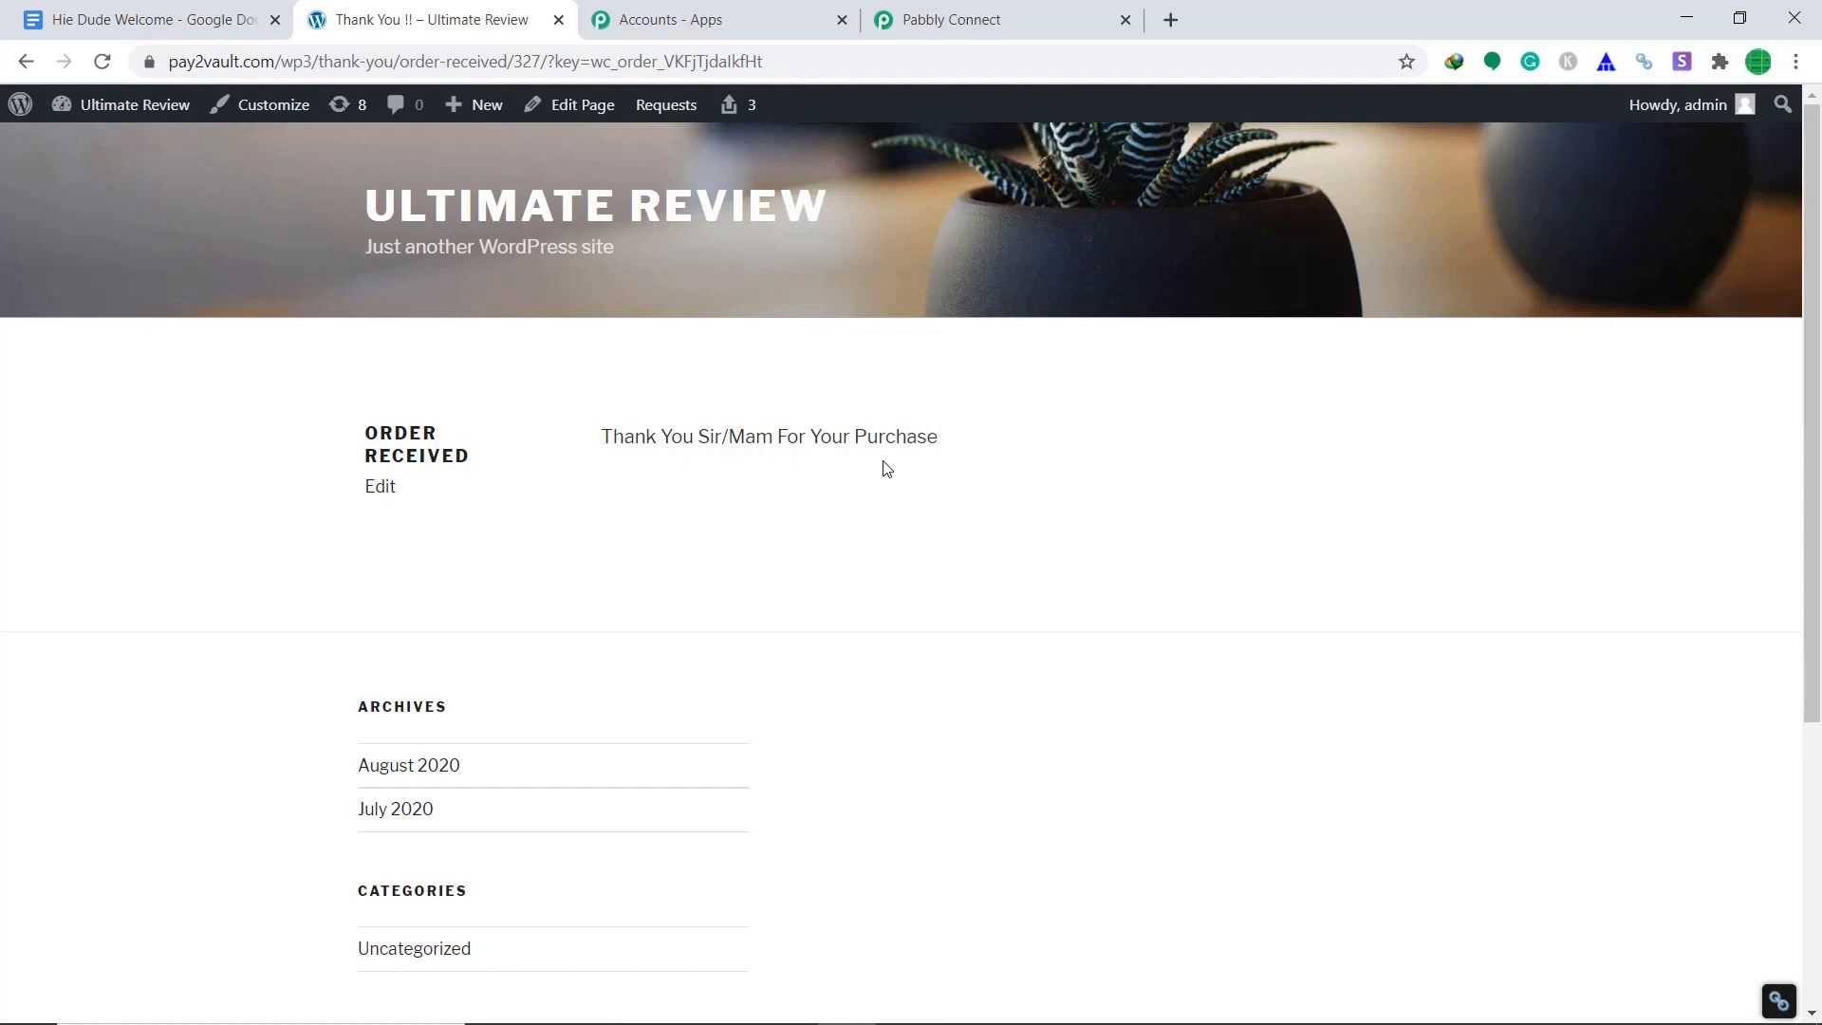
click(998, 22)
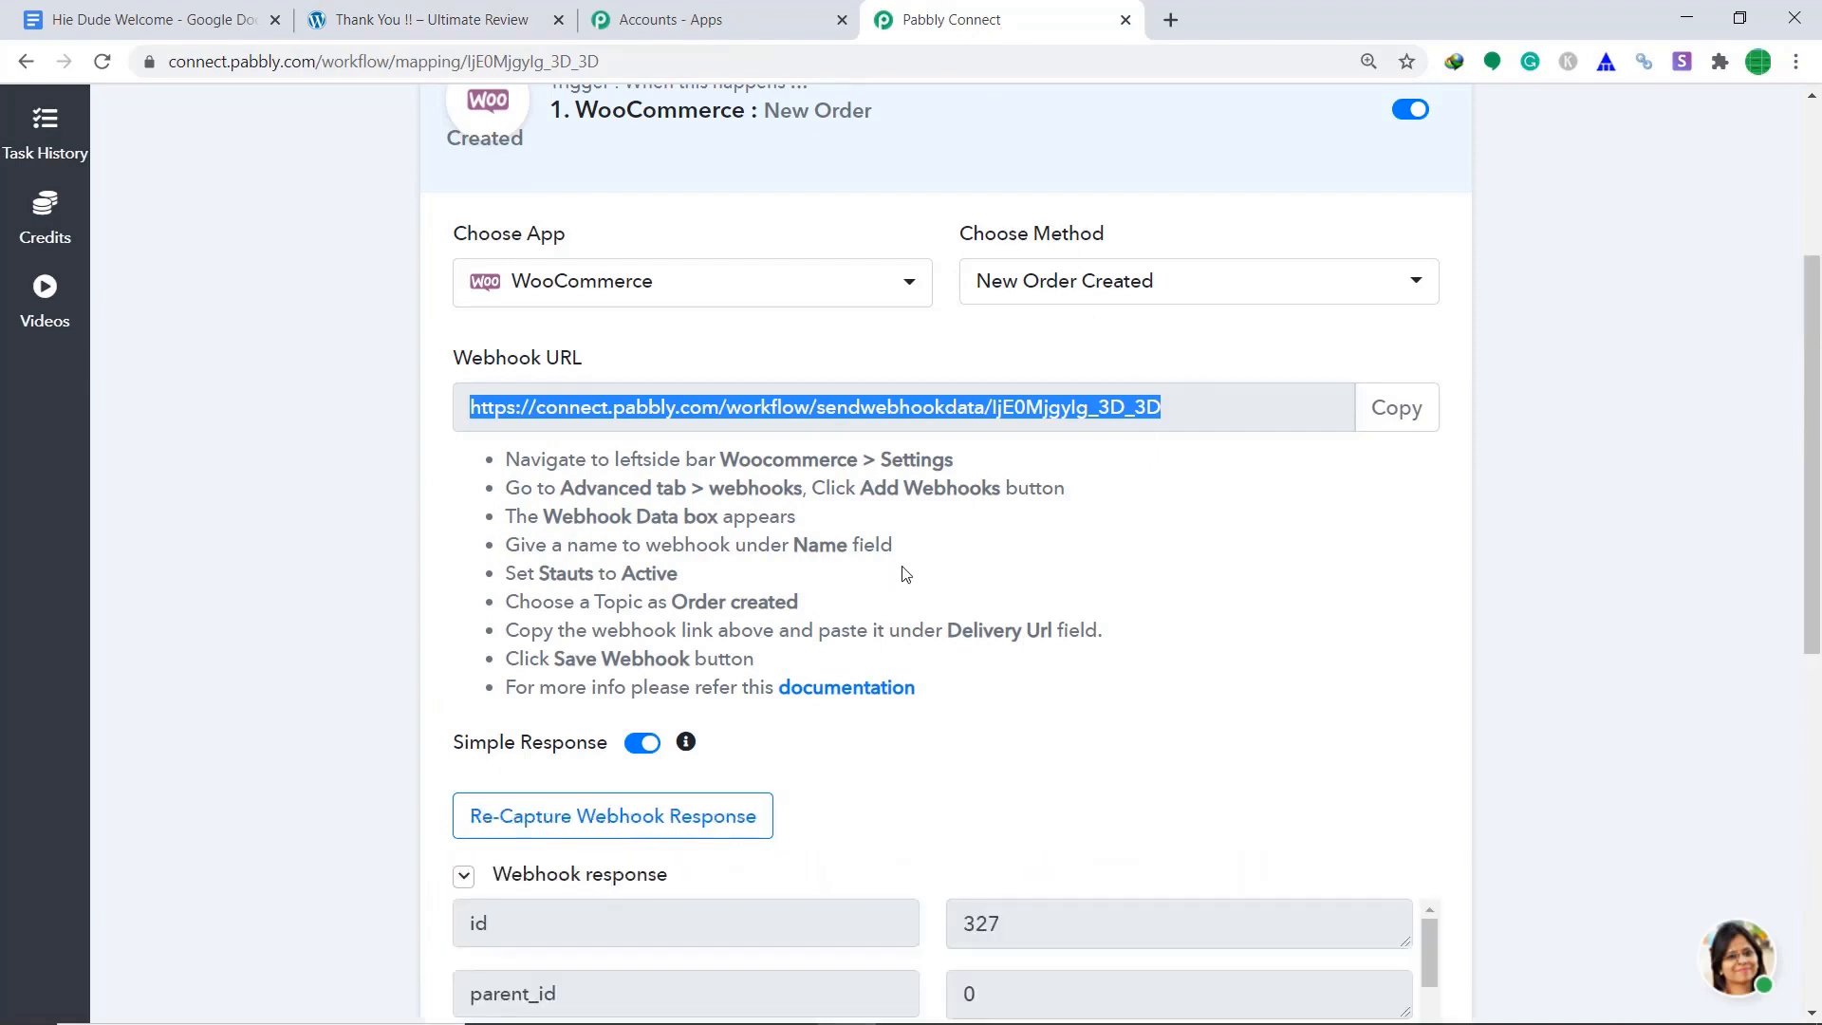
scroll(1103, 554, down, 5)
scroll(1065, 465, down, 14)
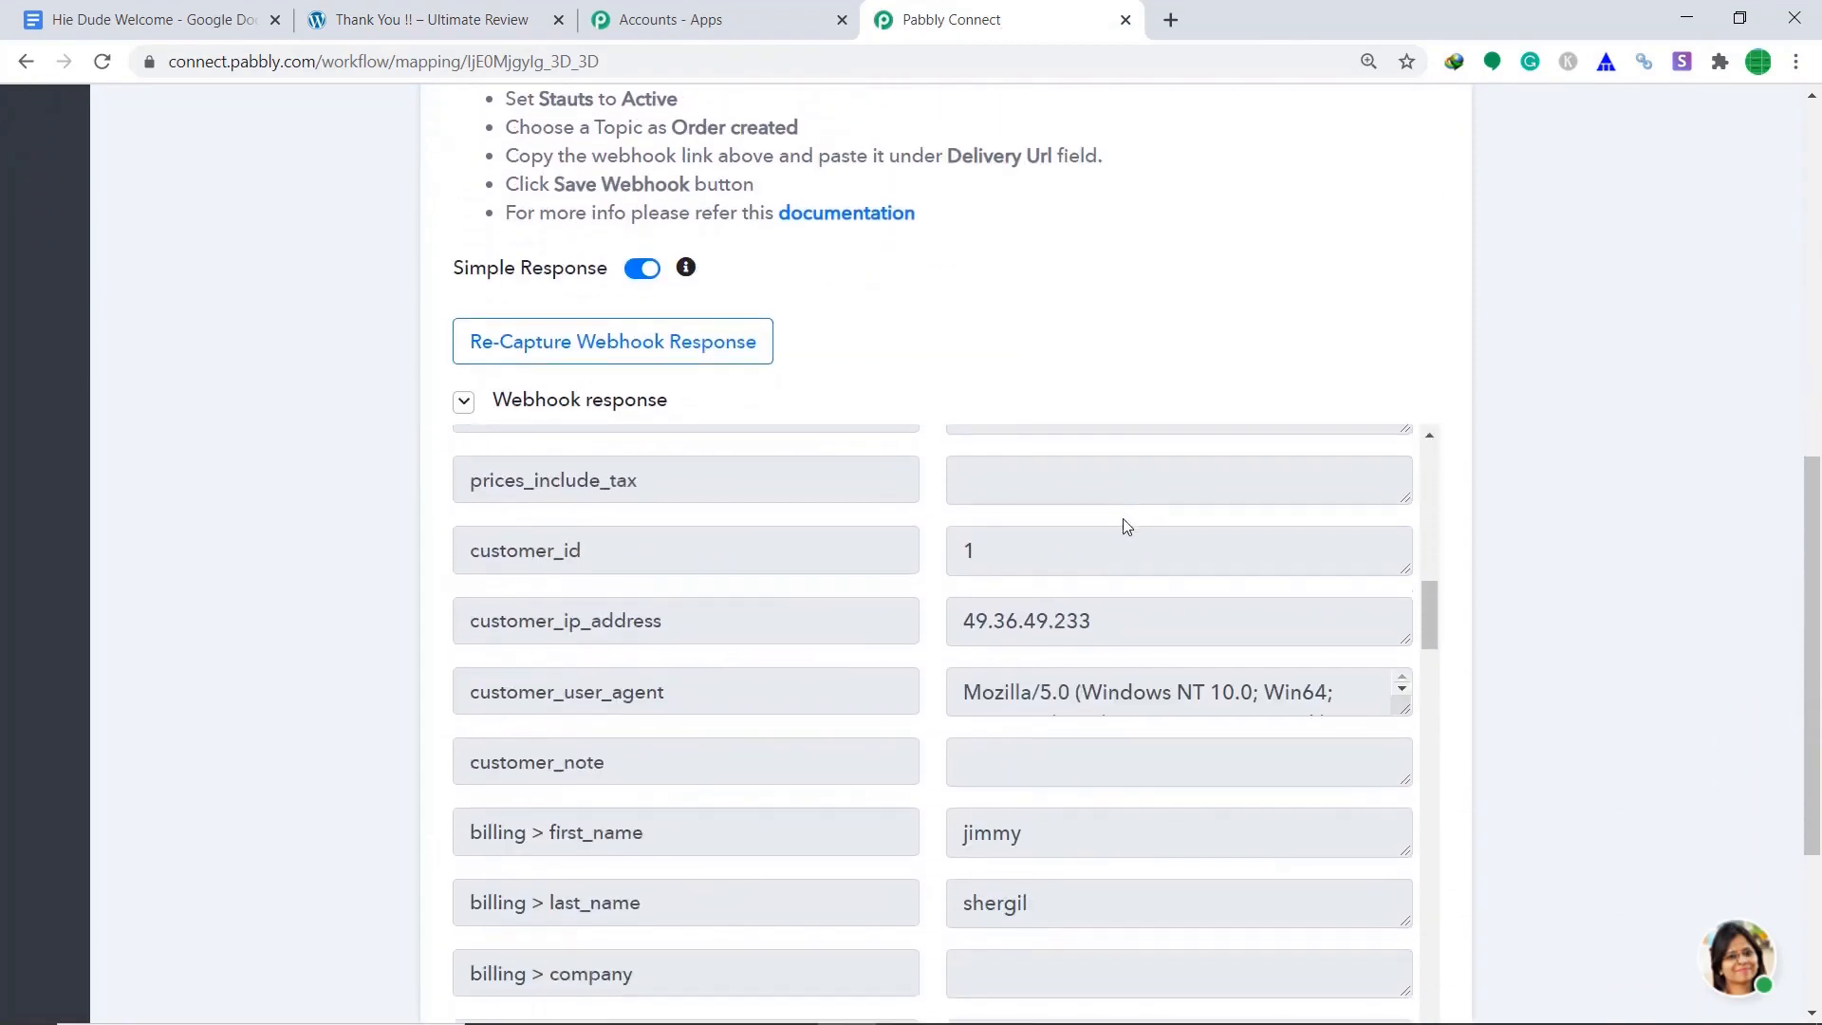
scroll(1125, 524, down, 3)
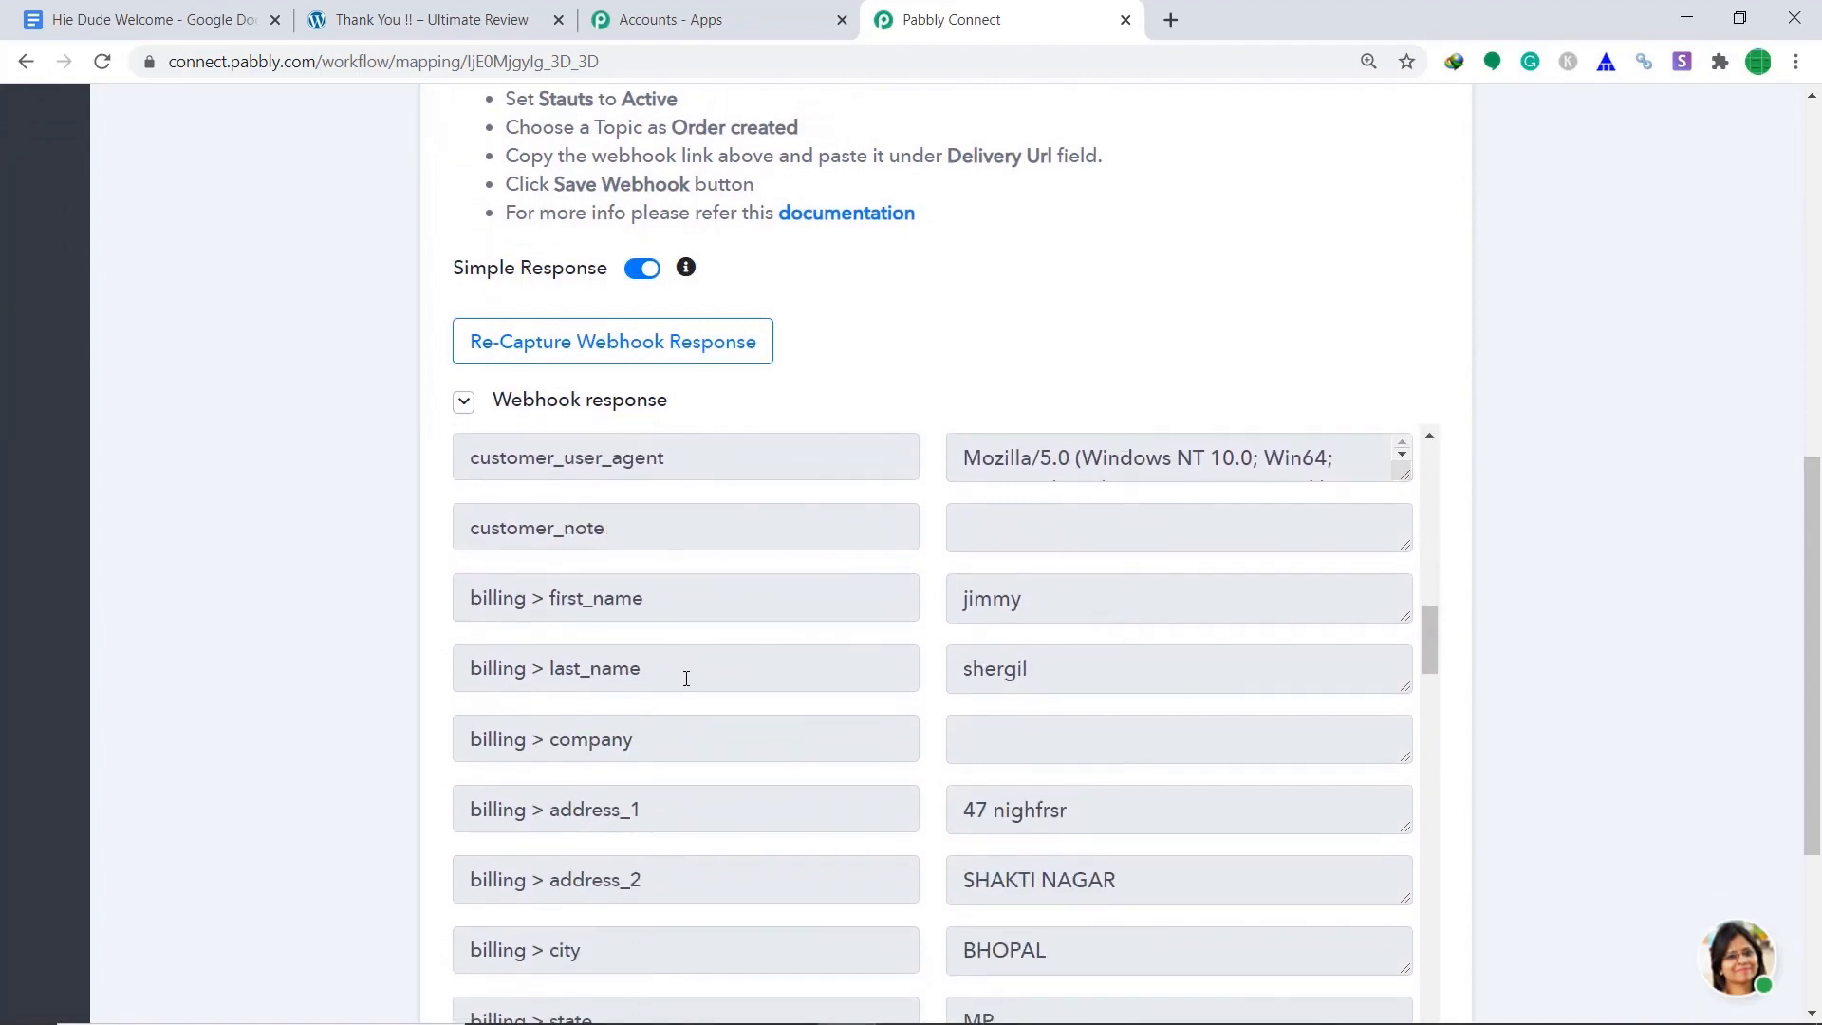
scroll(1040, 675, down, 4)
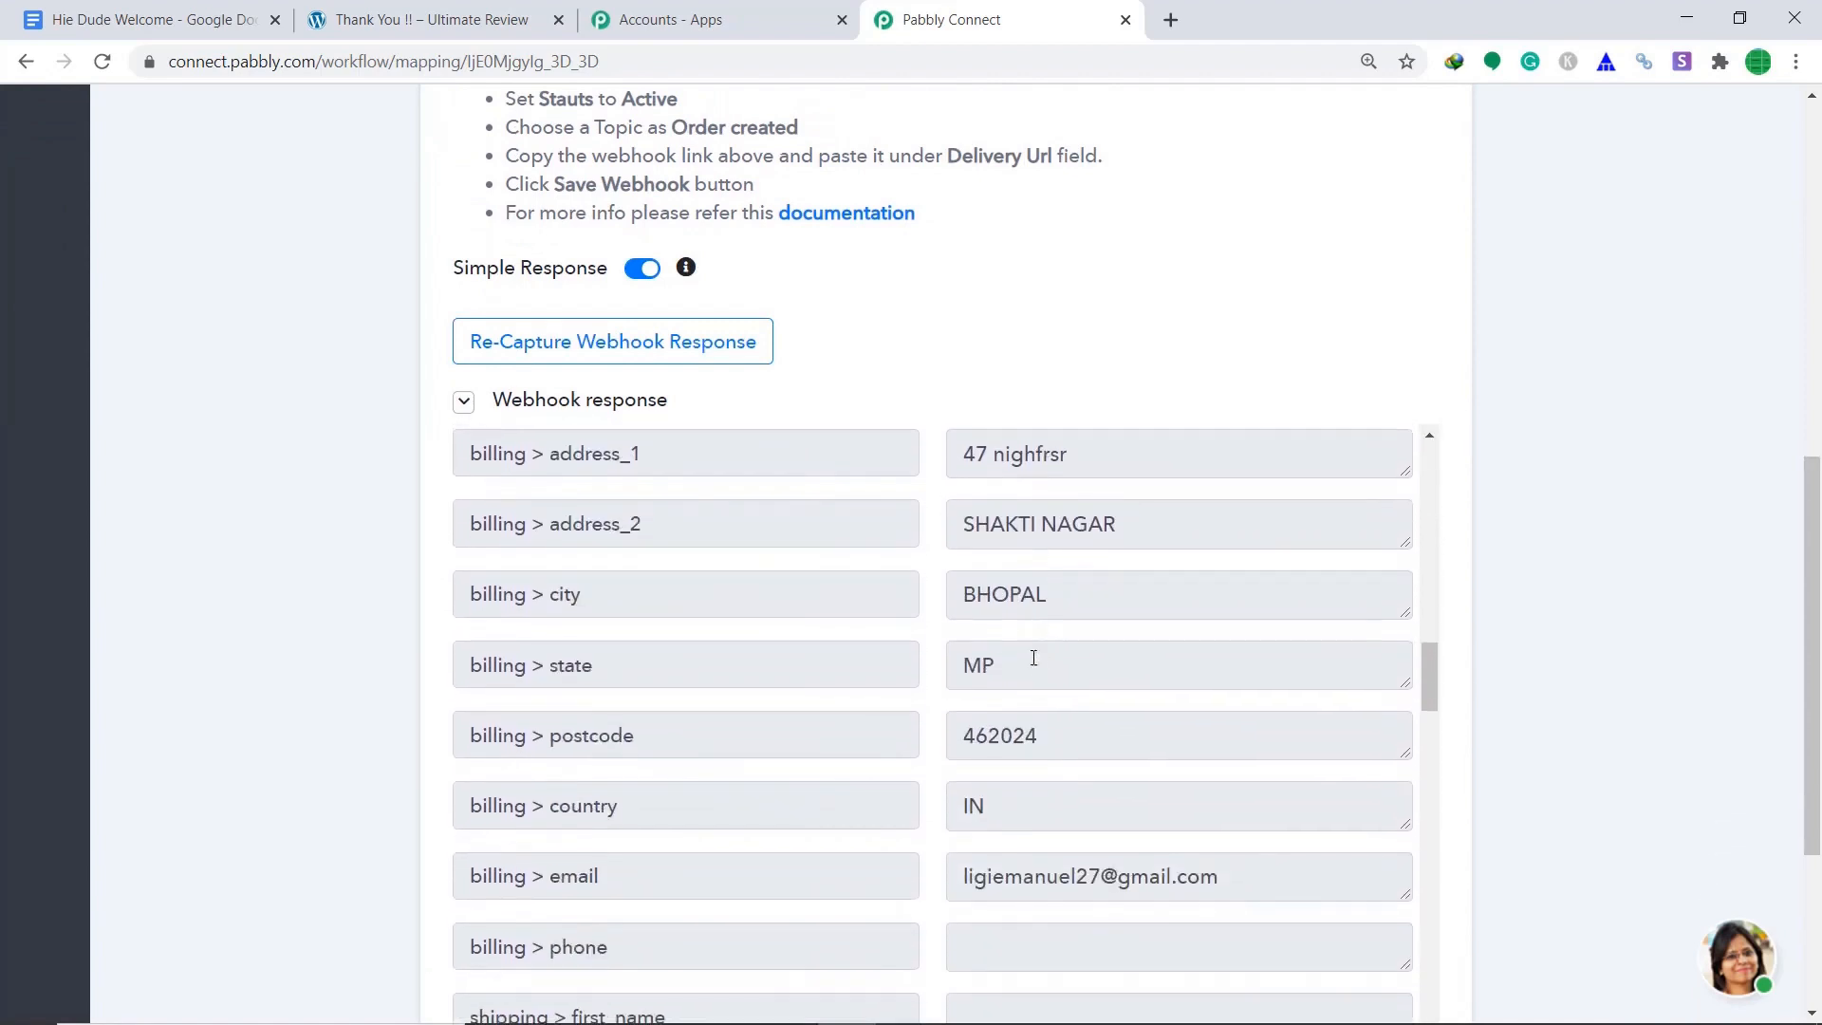
scroll(1033, 654, up, 2)
scroll(1056, 729, down, 3)
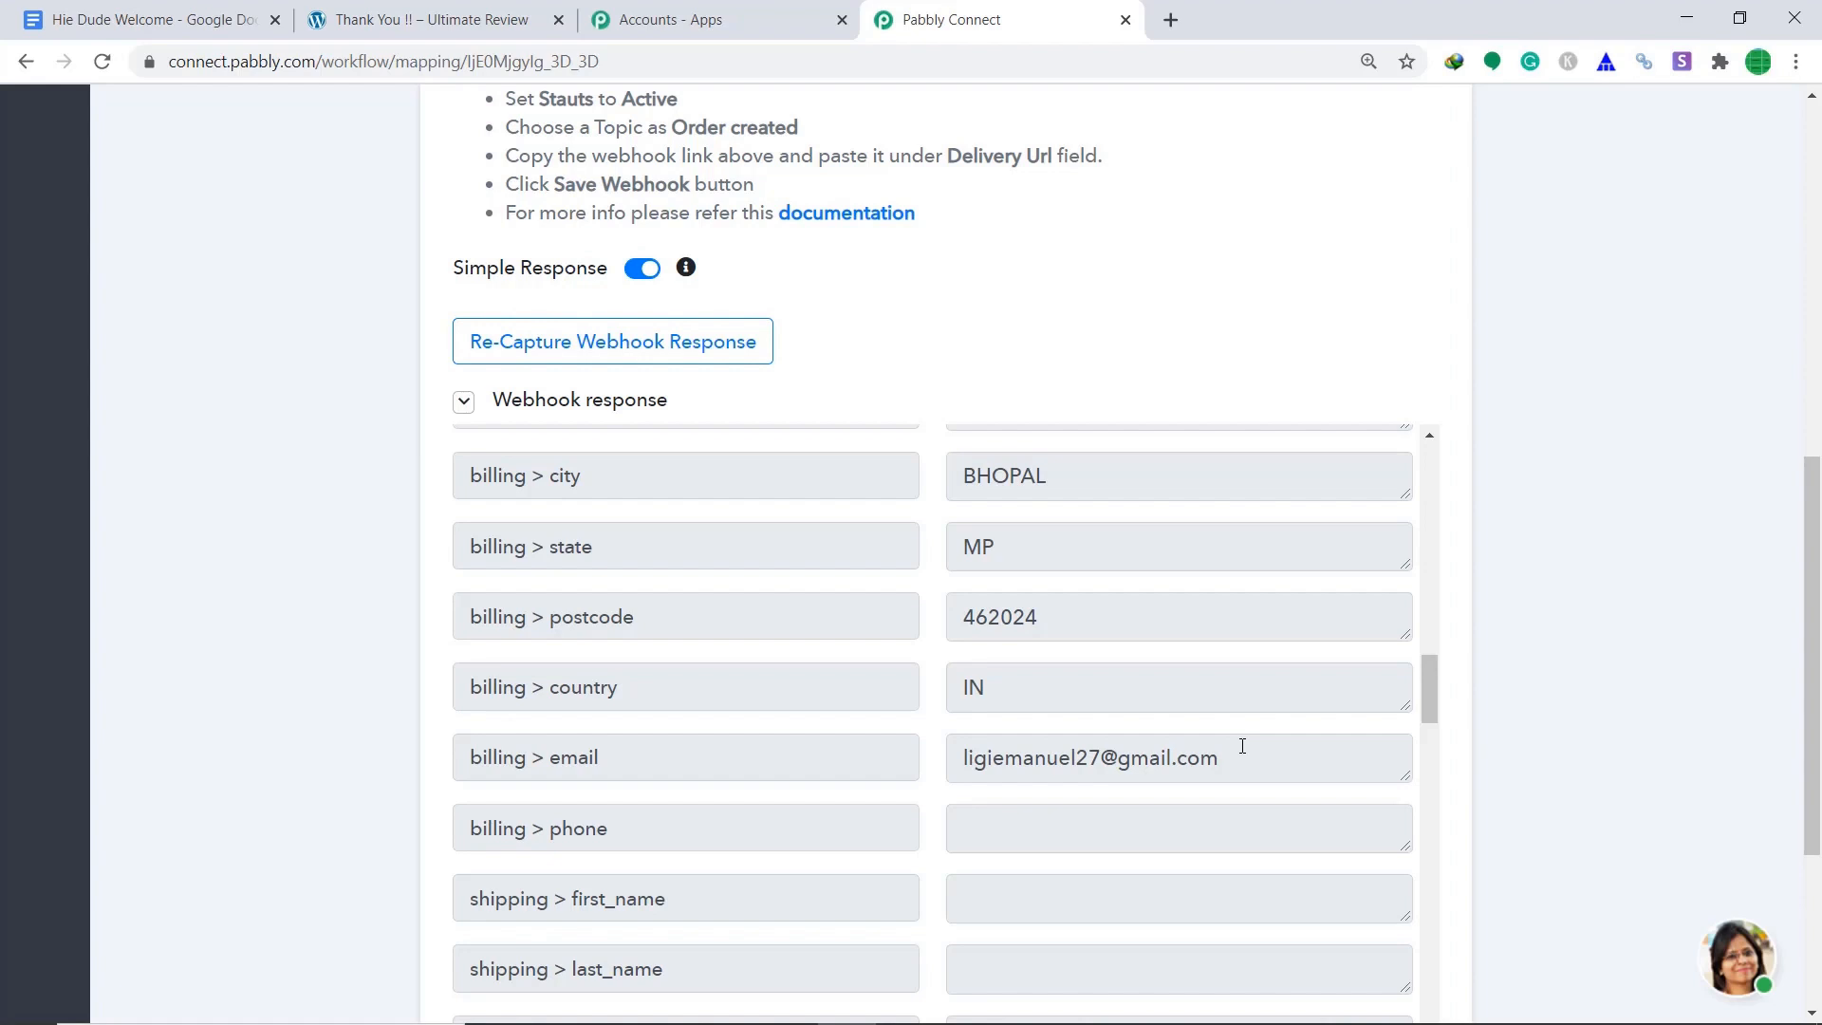
scroll(1276, 733, down, 3)
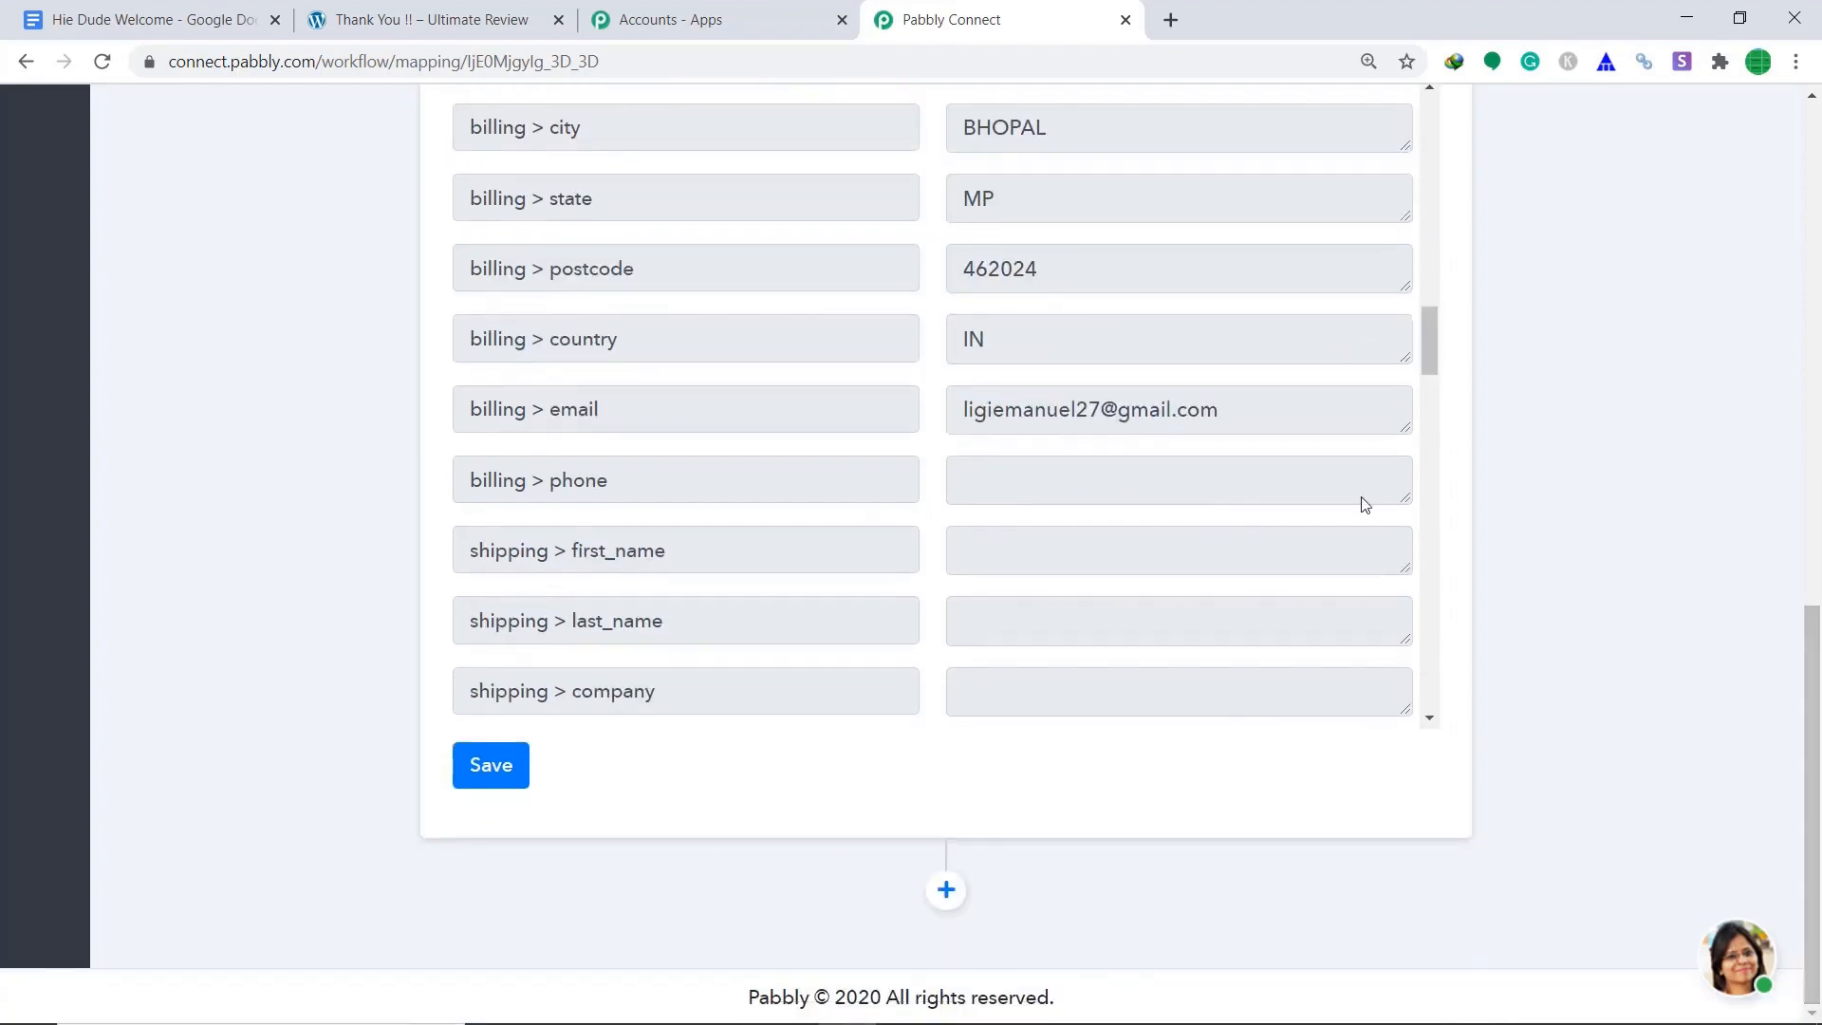
Add a new action step to the workflow using the Google Drive app.
click(946, 890)
scroll(1817, 575, down, 1)
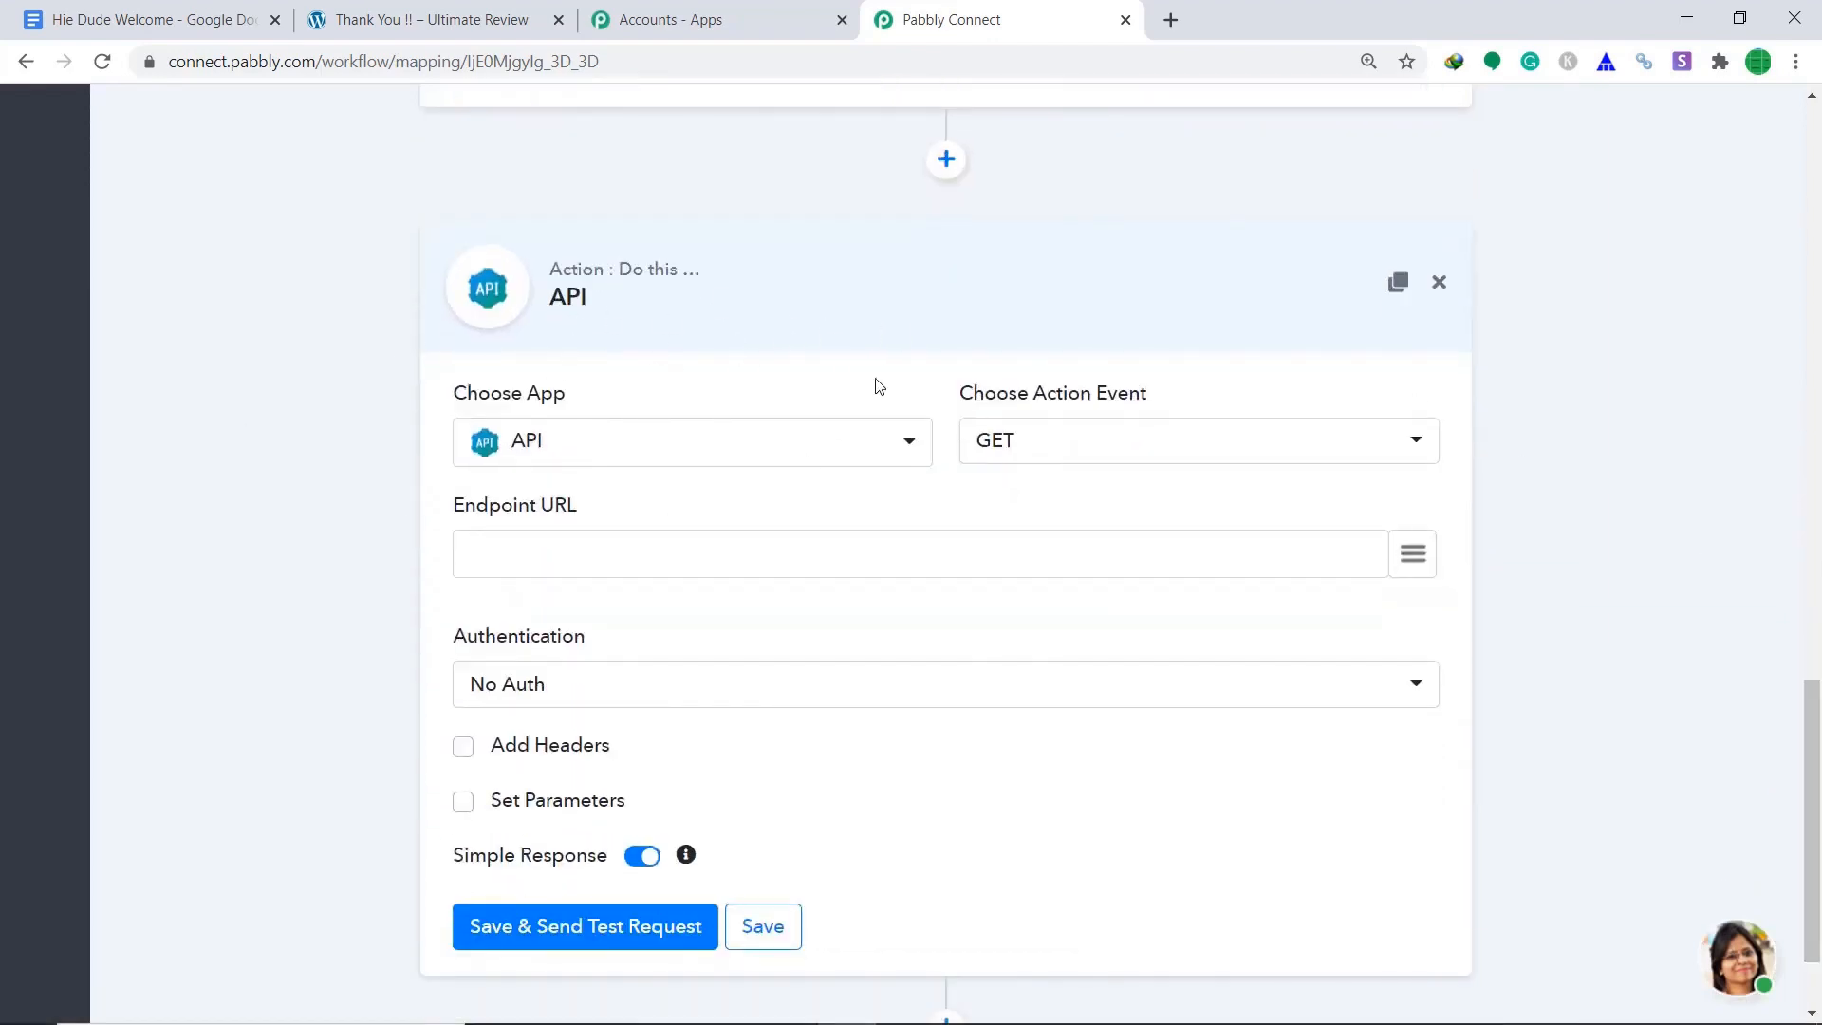
click(906, 459)
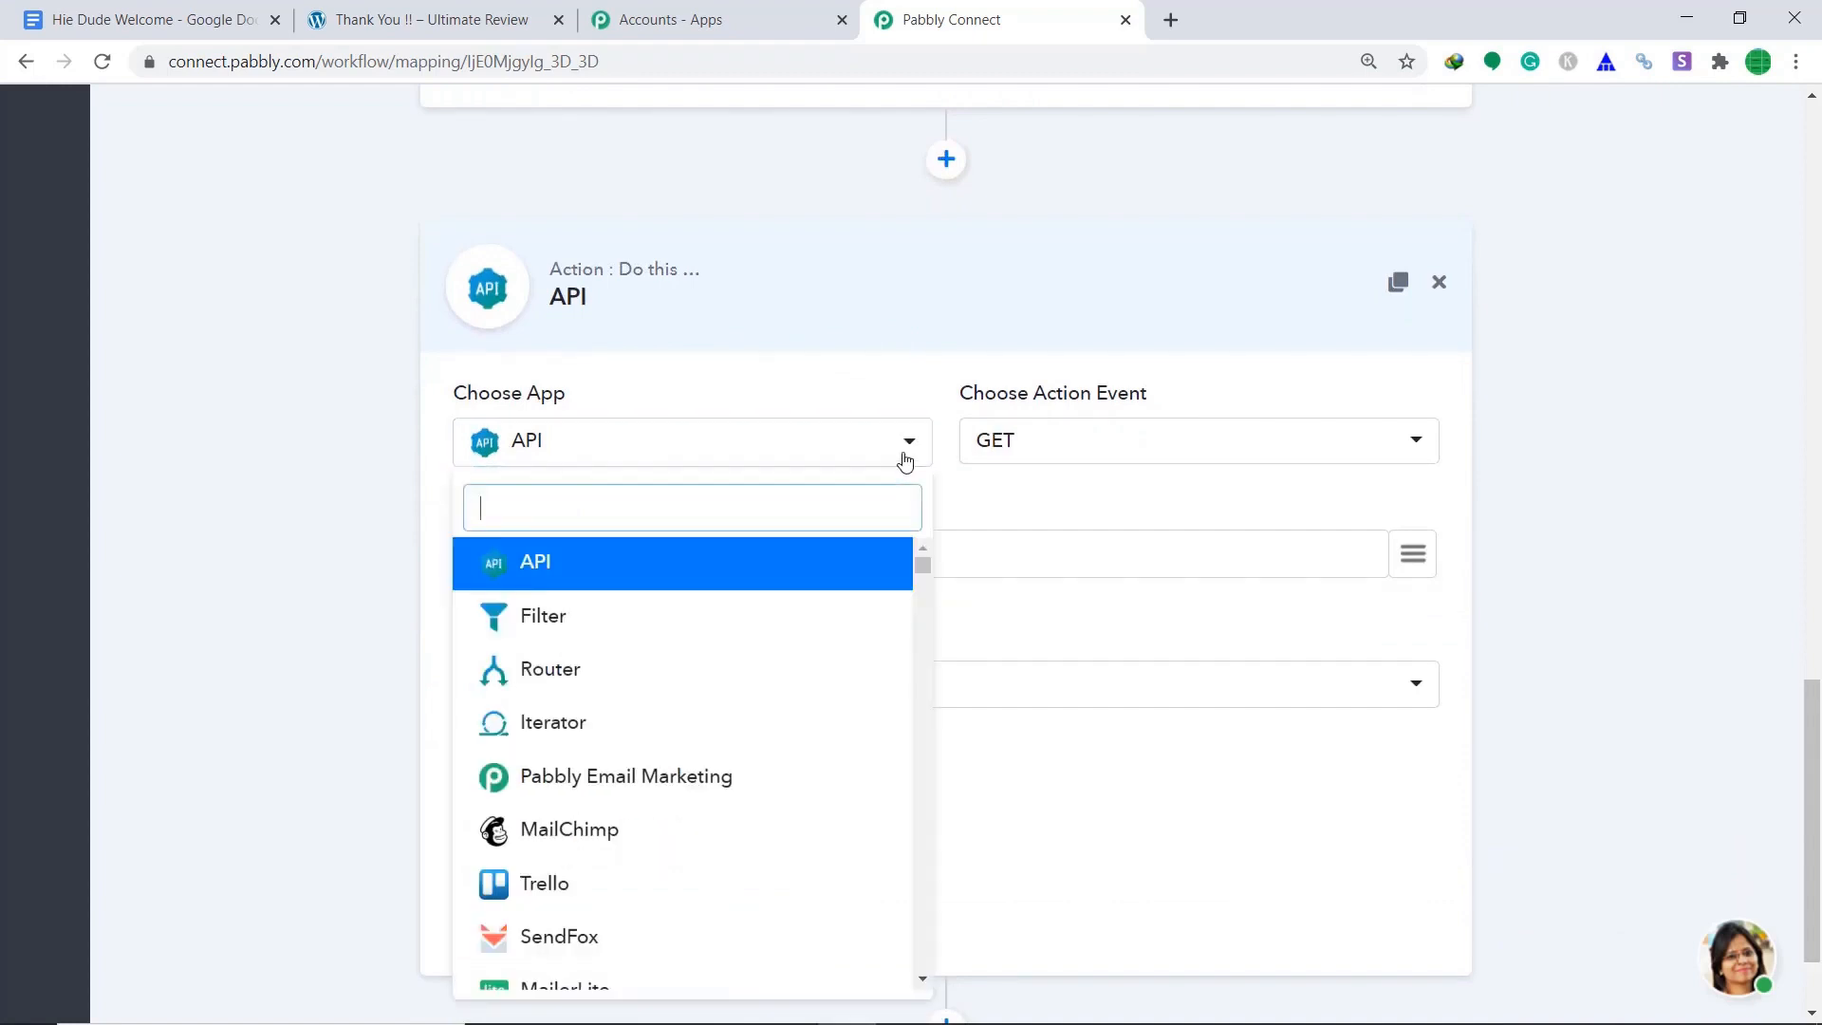
text(goo)
click(635, 614)
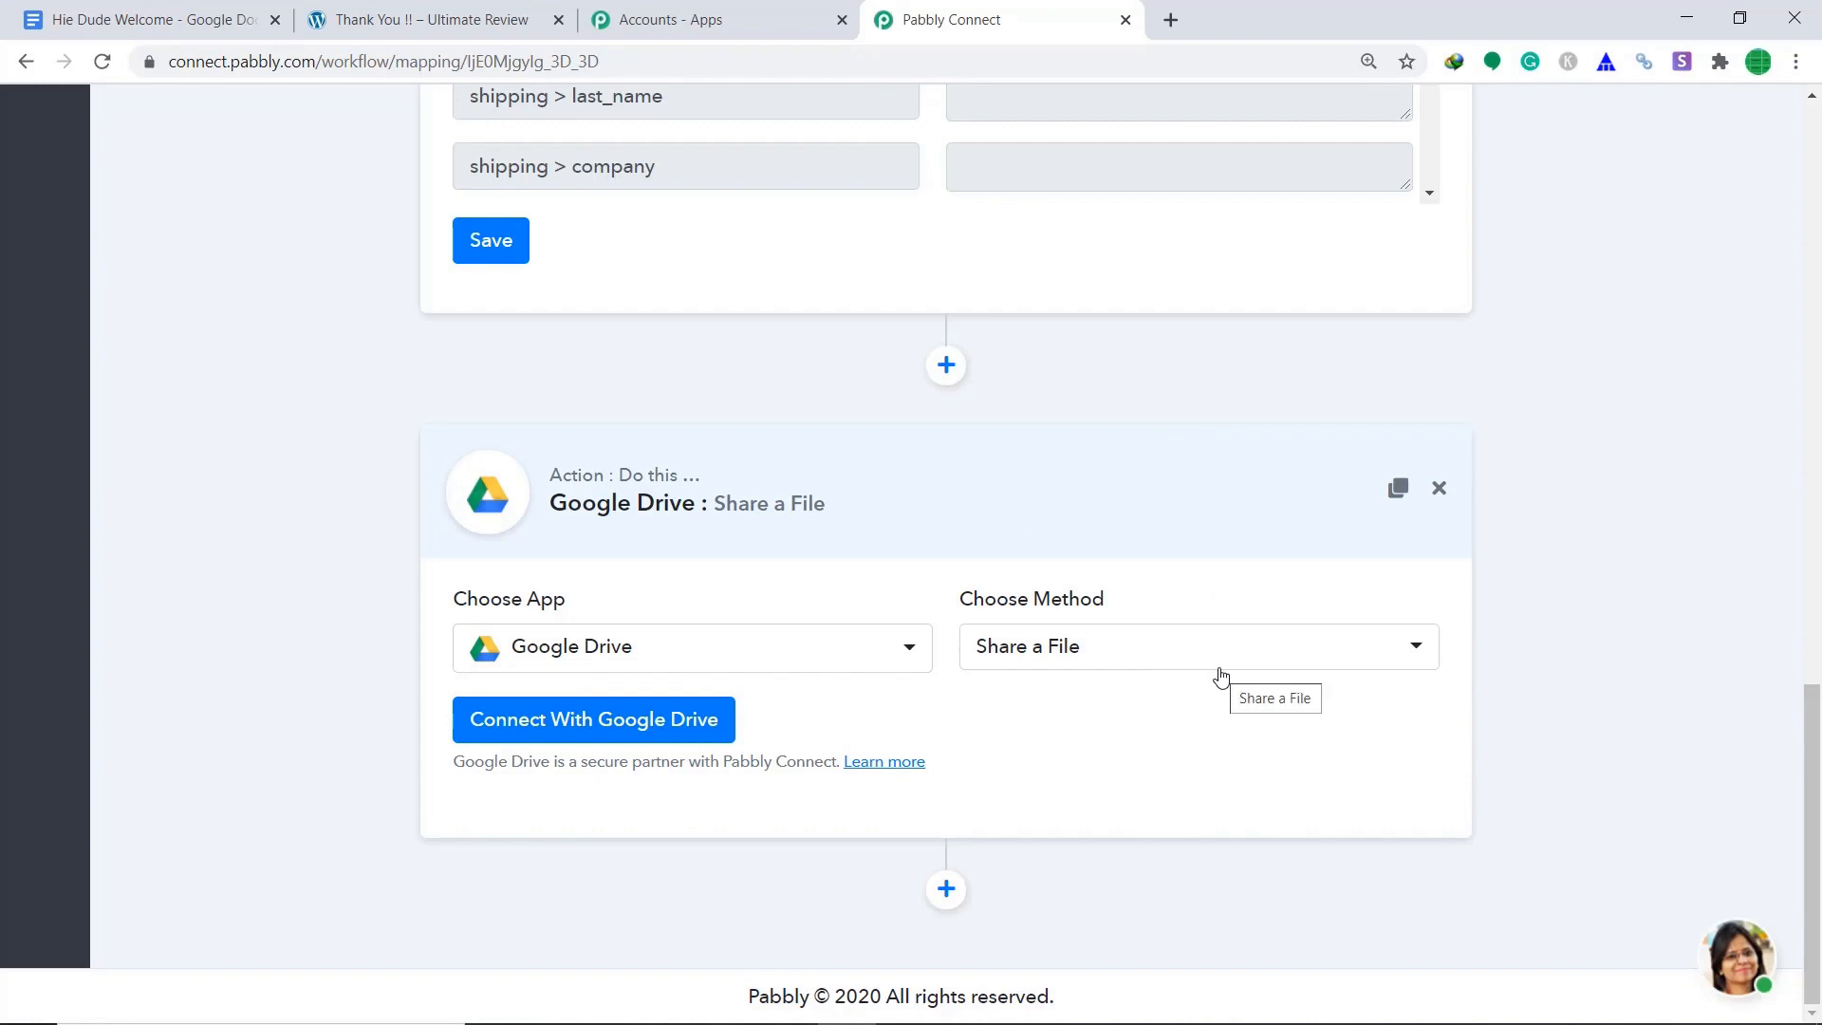
Connect and authorize a Google account for the Google Drive Share a File action.
click(549, 733)
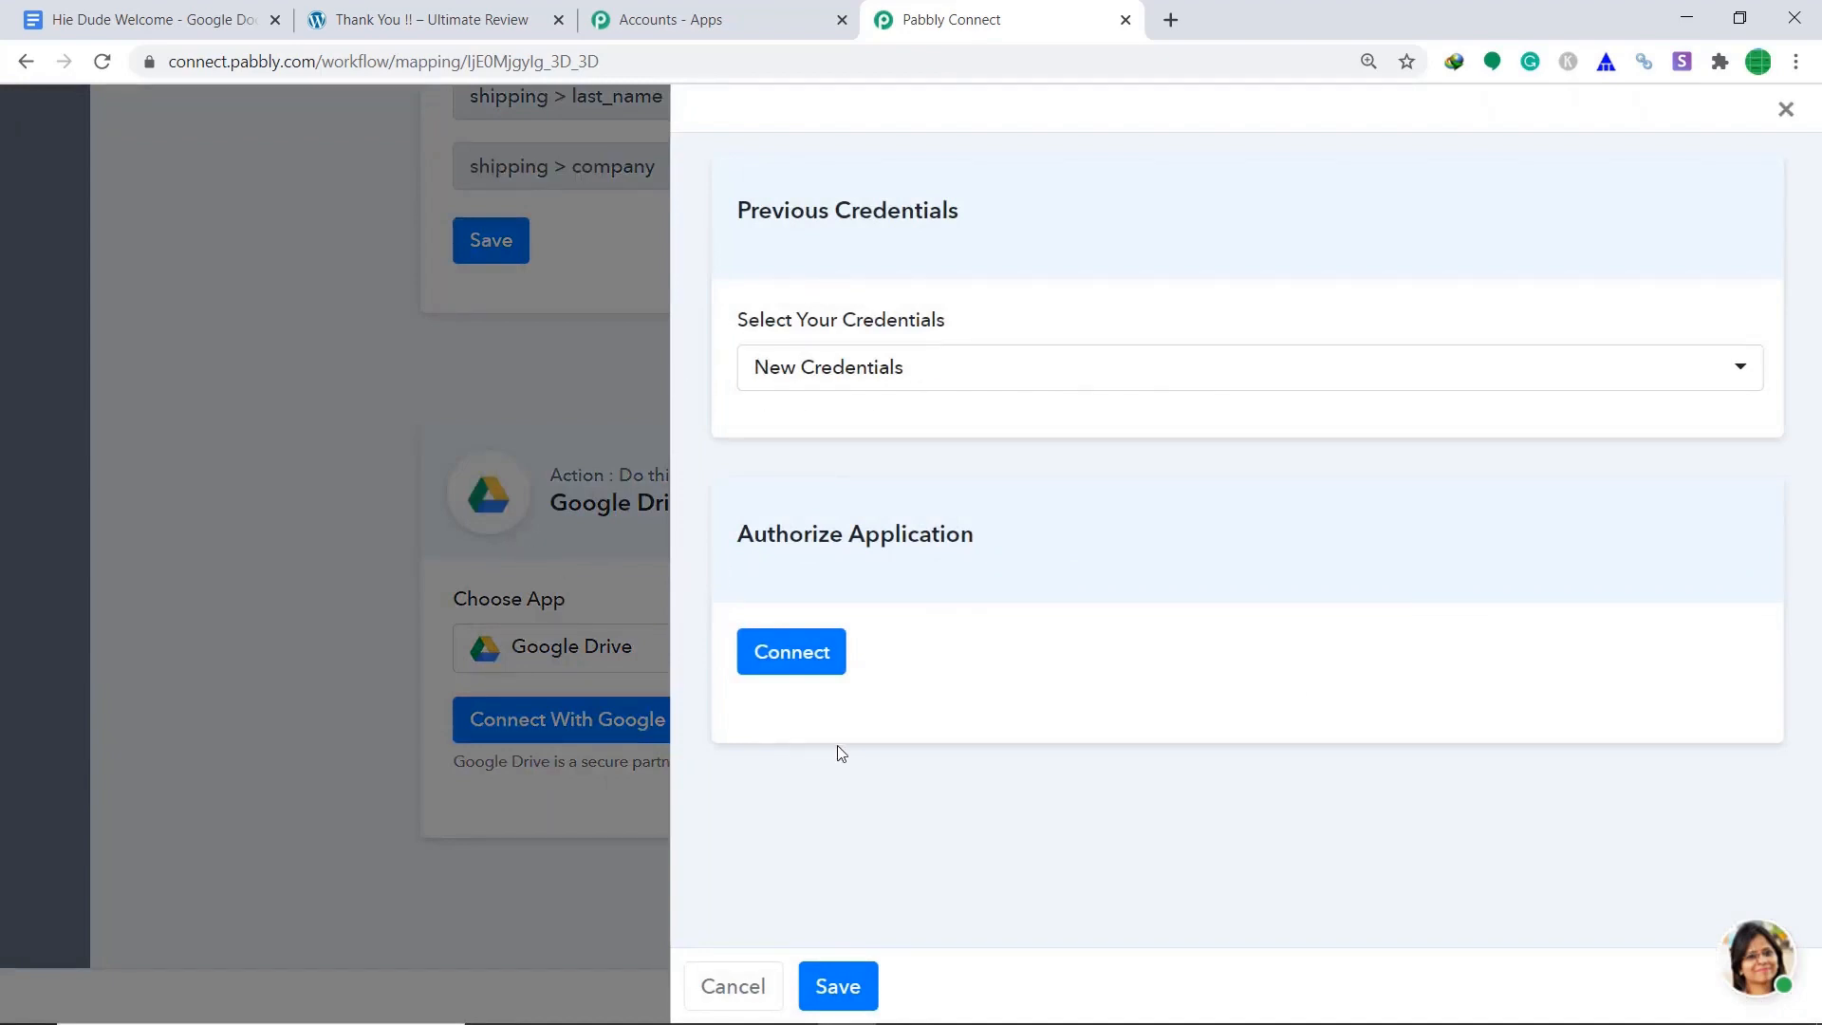
click(795, 654)
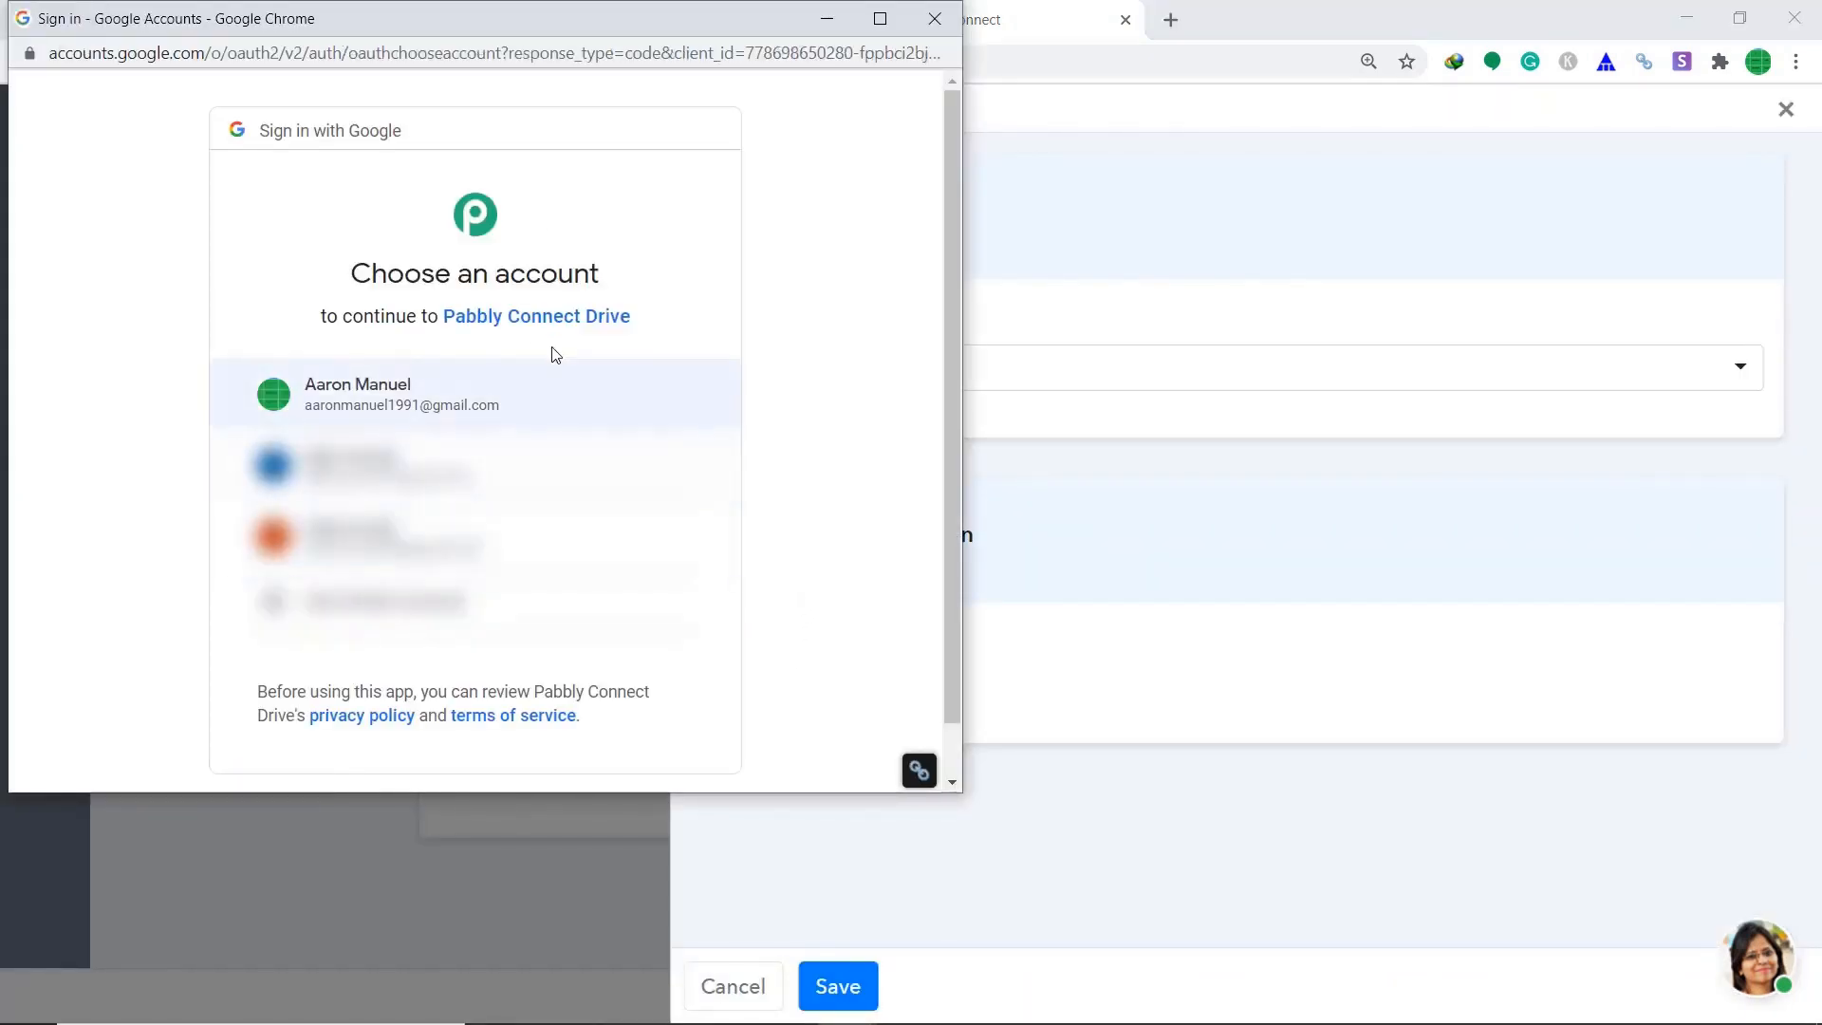
click(425, 411)
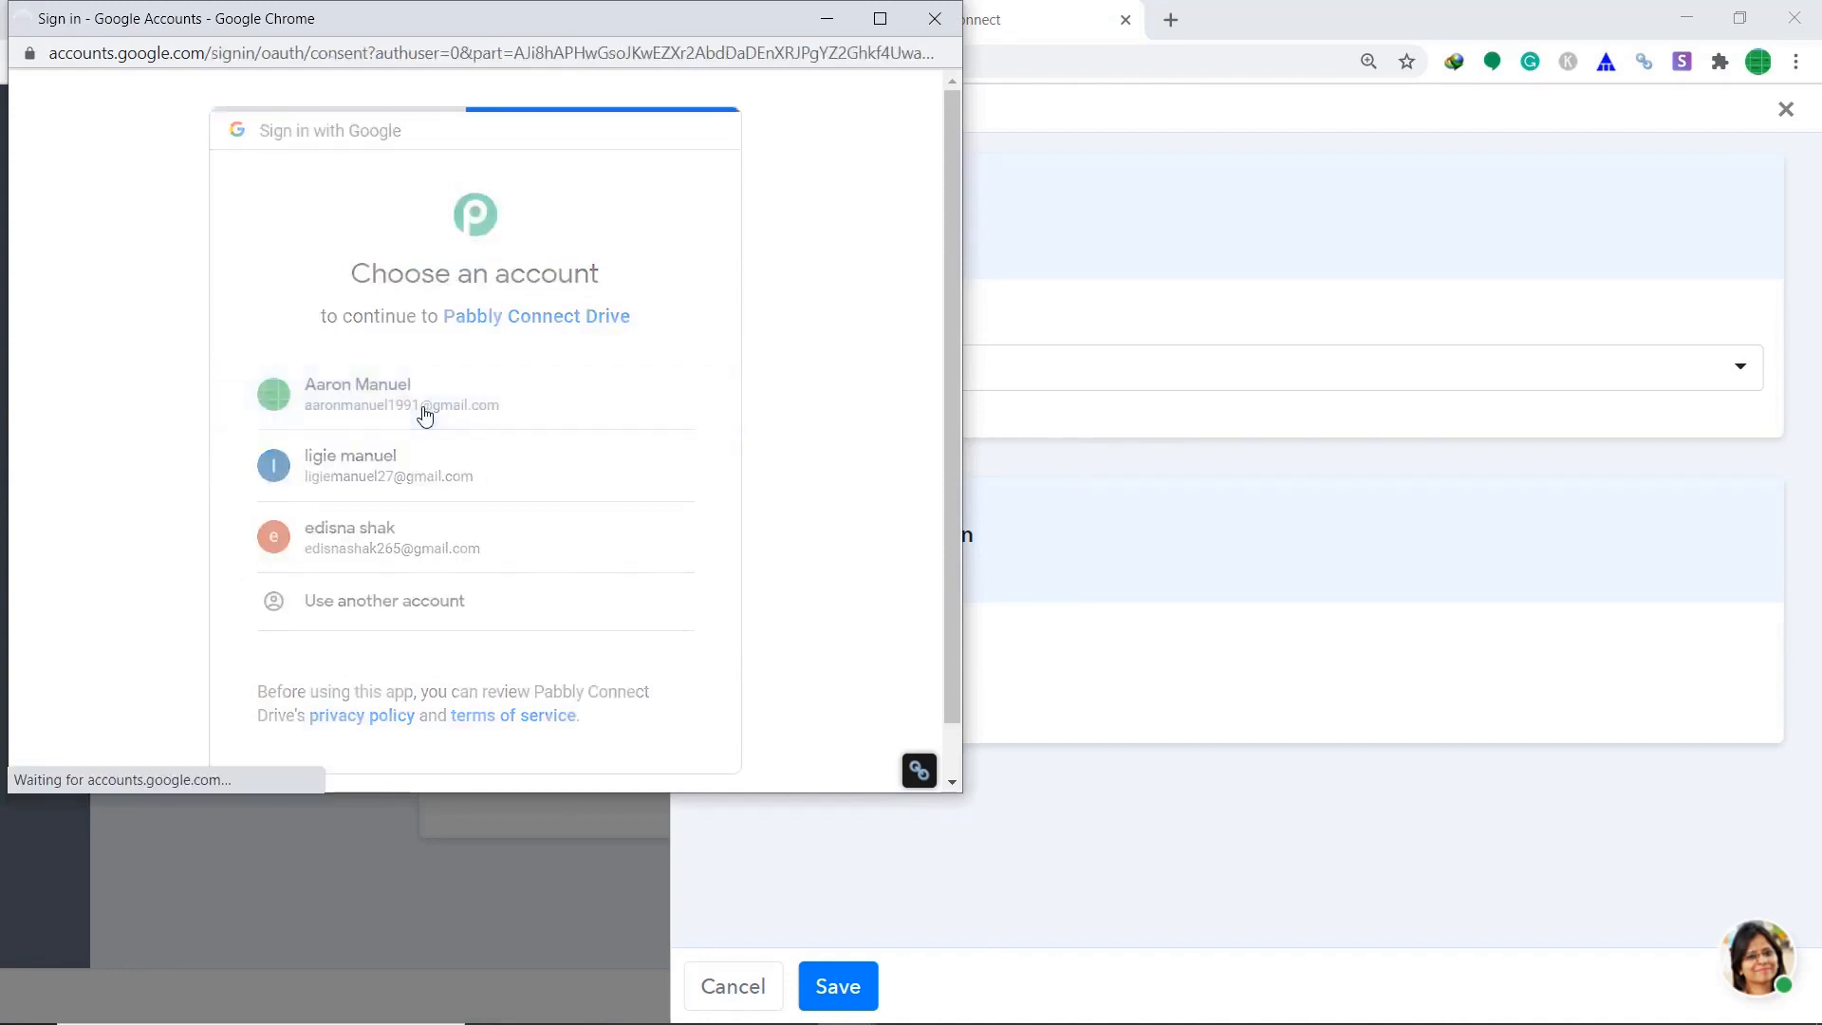
scroll(671, 374, down, 1)
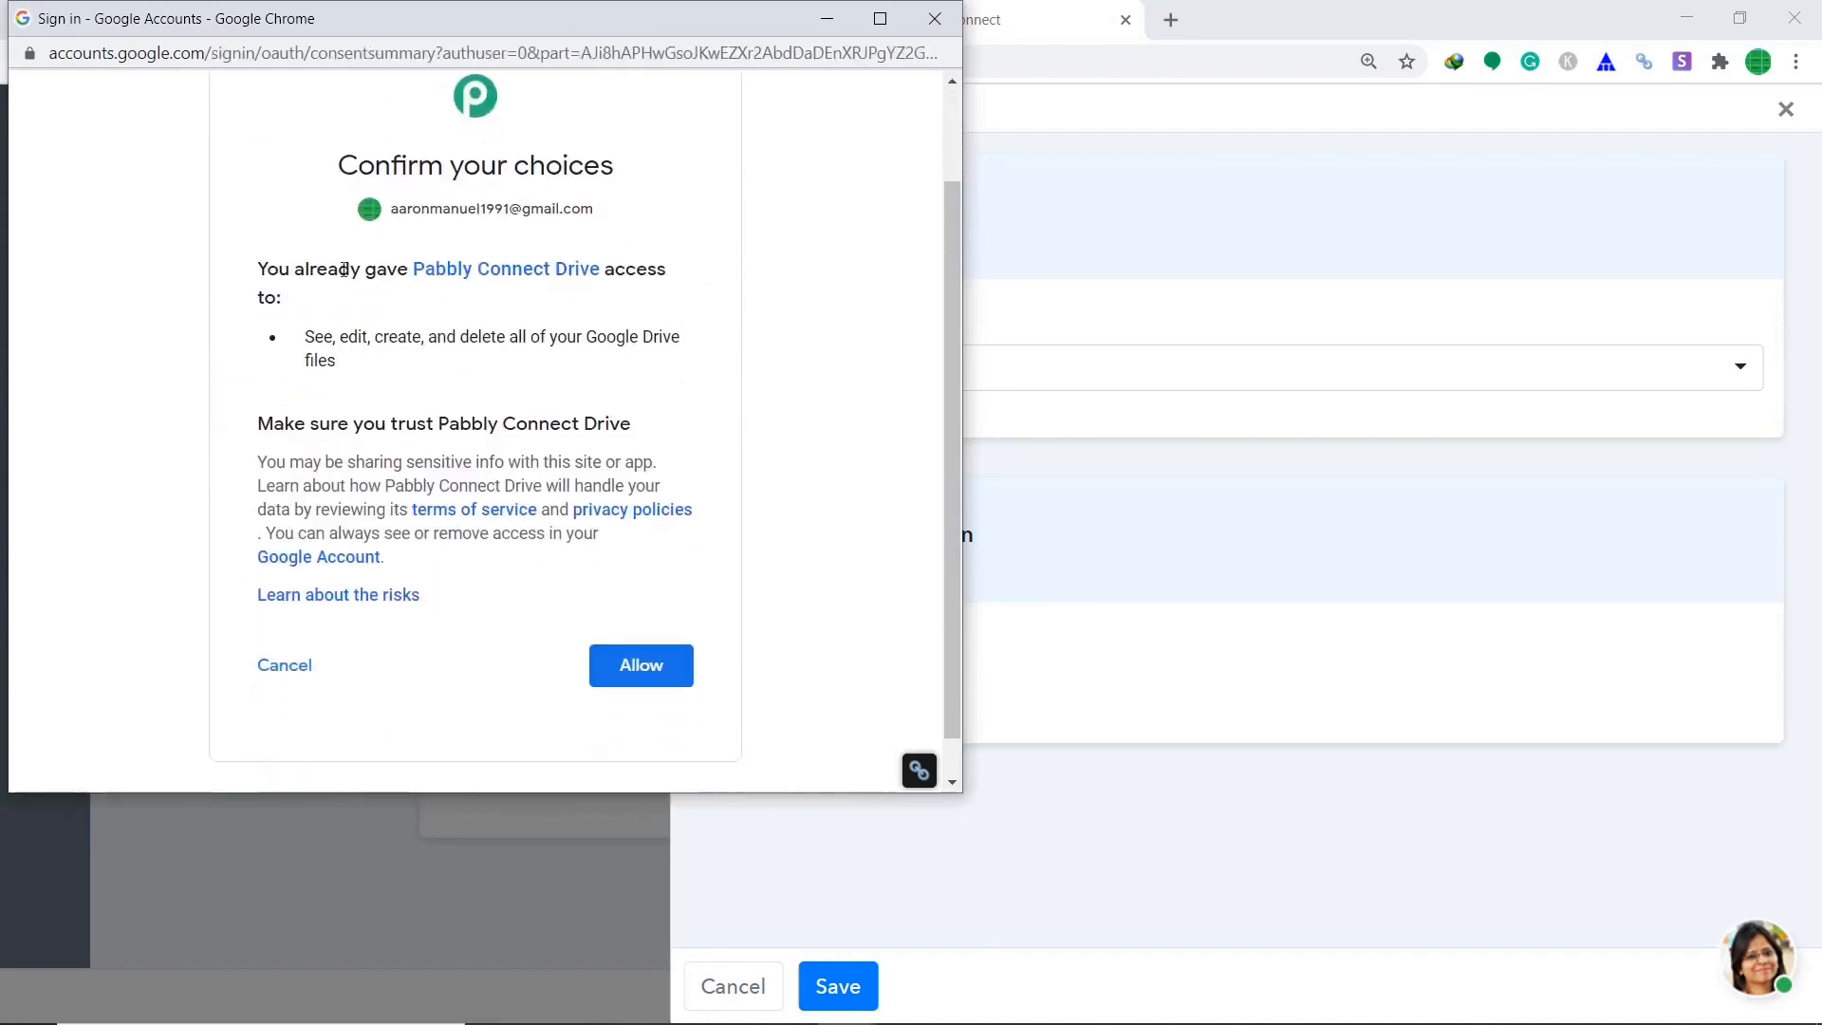
click(660, 665)
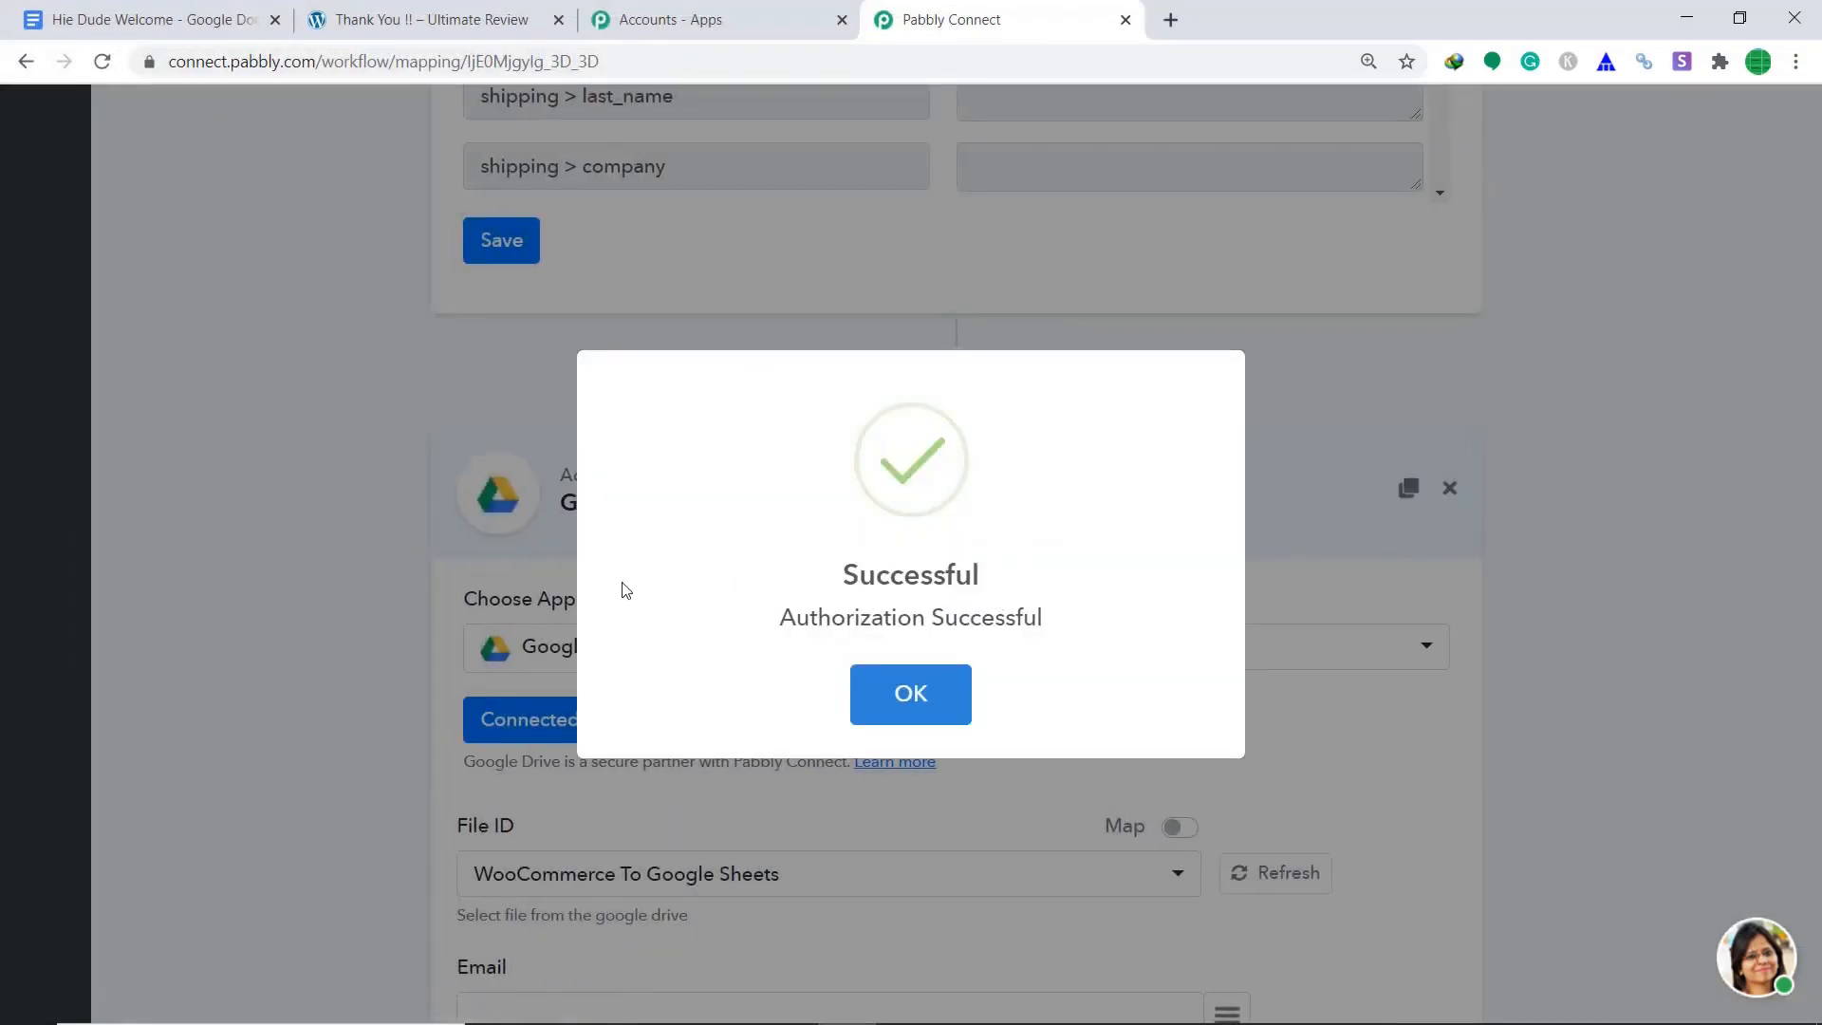
click(941, 687)
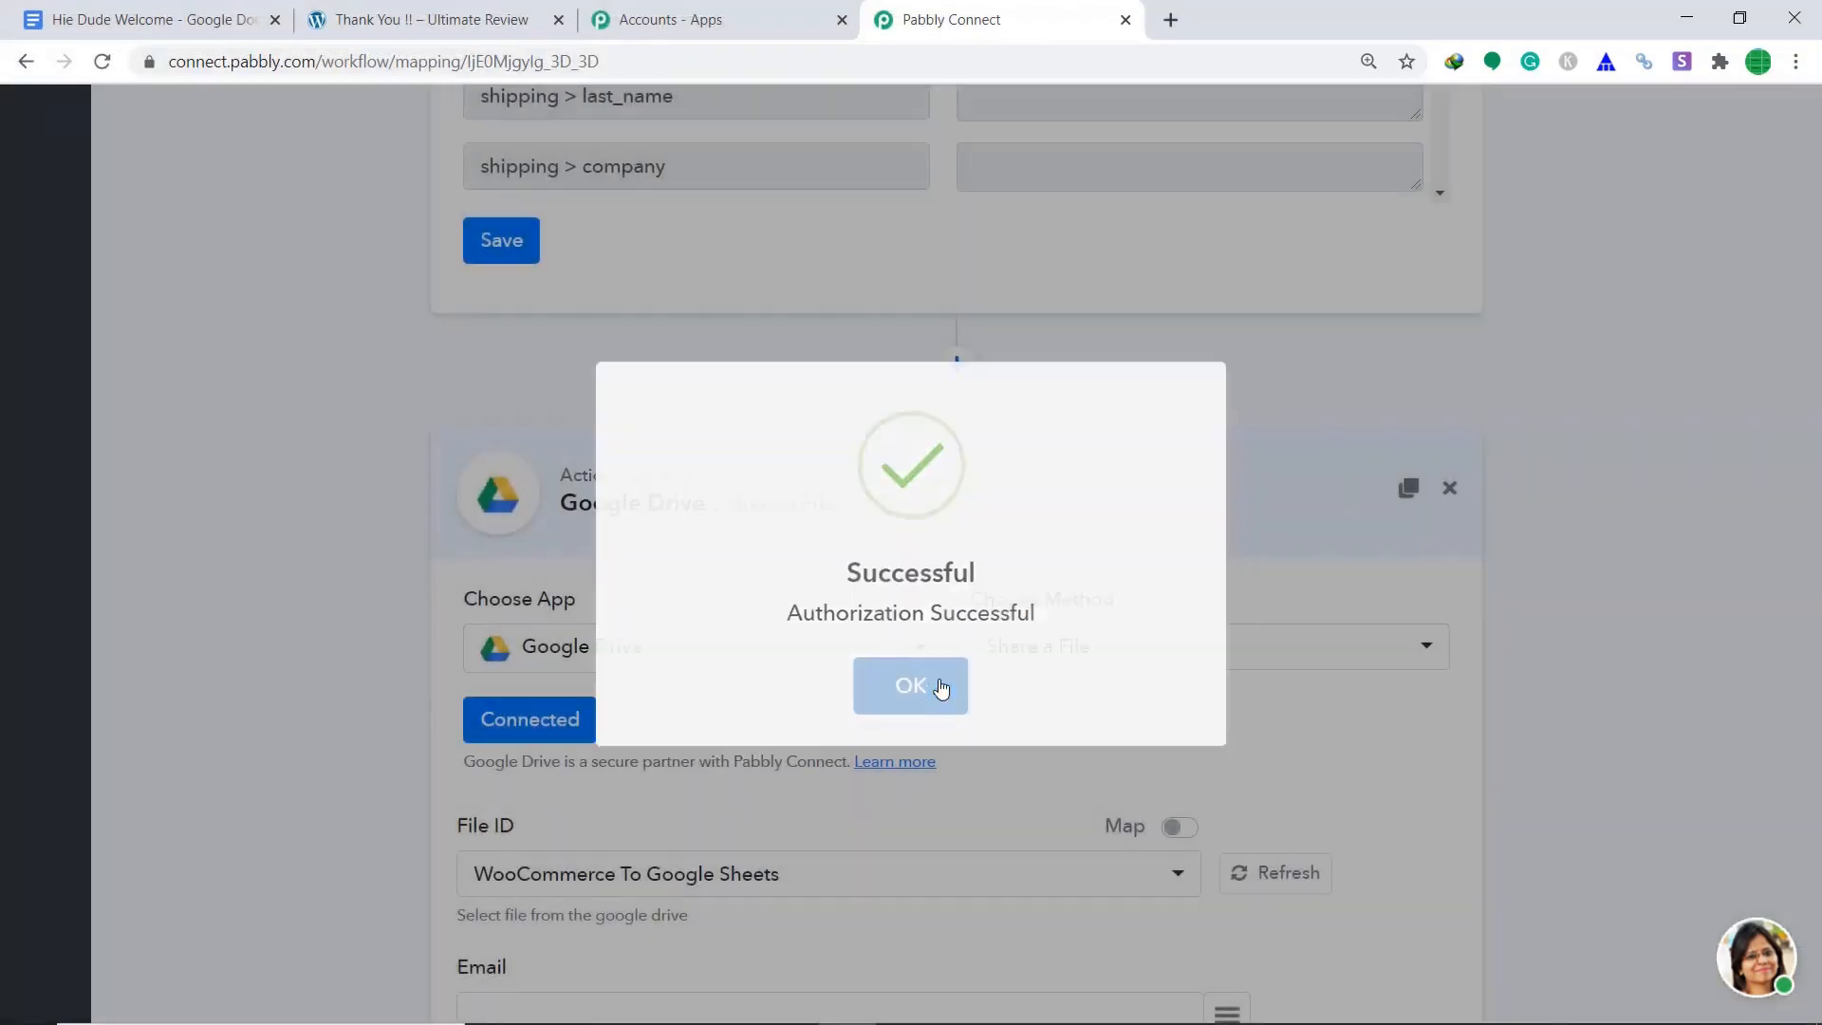
scroll(1299, 569, down, 4)
scroll(1342, 531, down, 1)
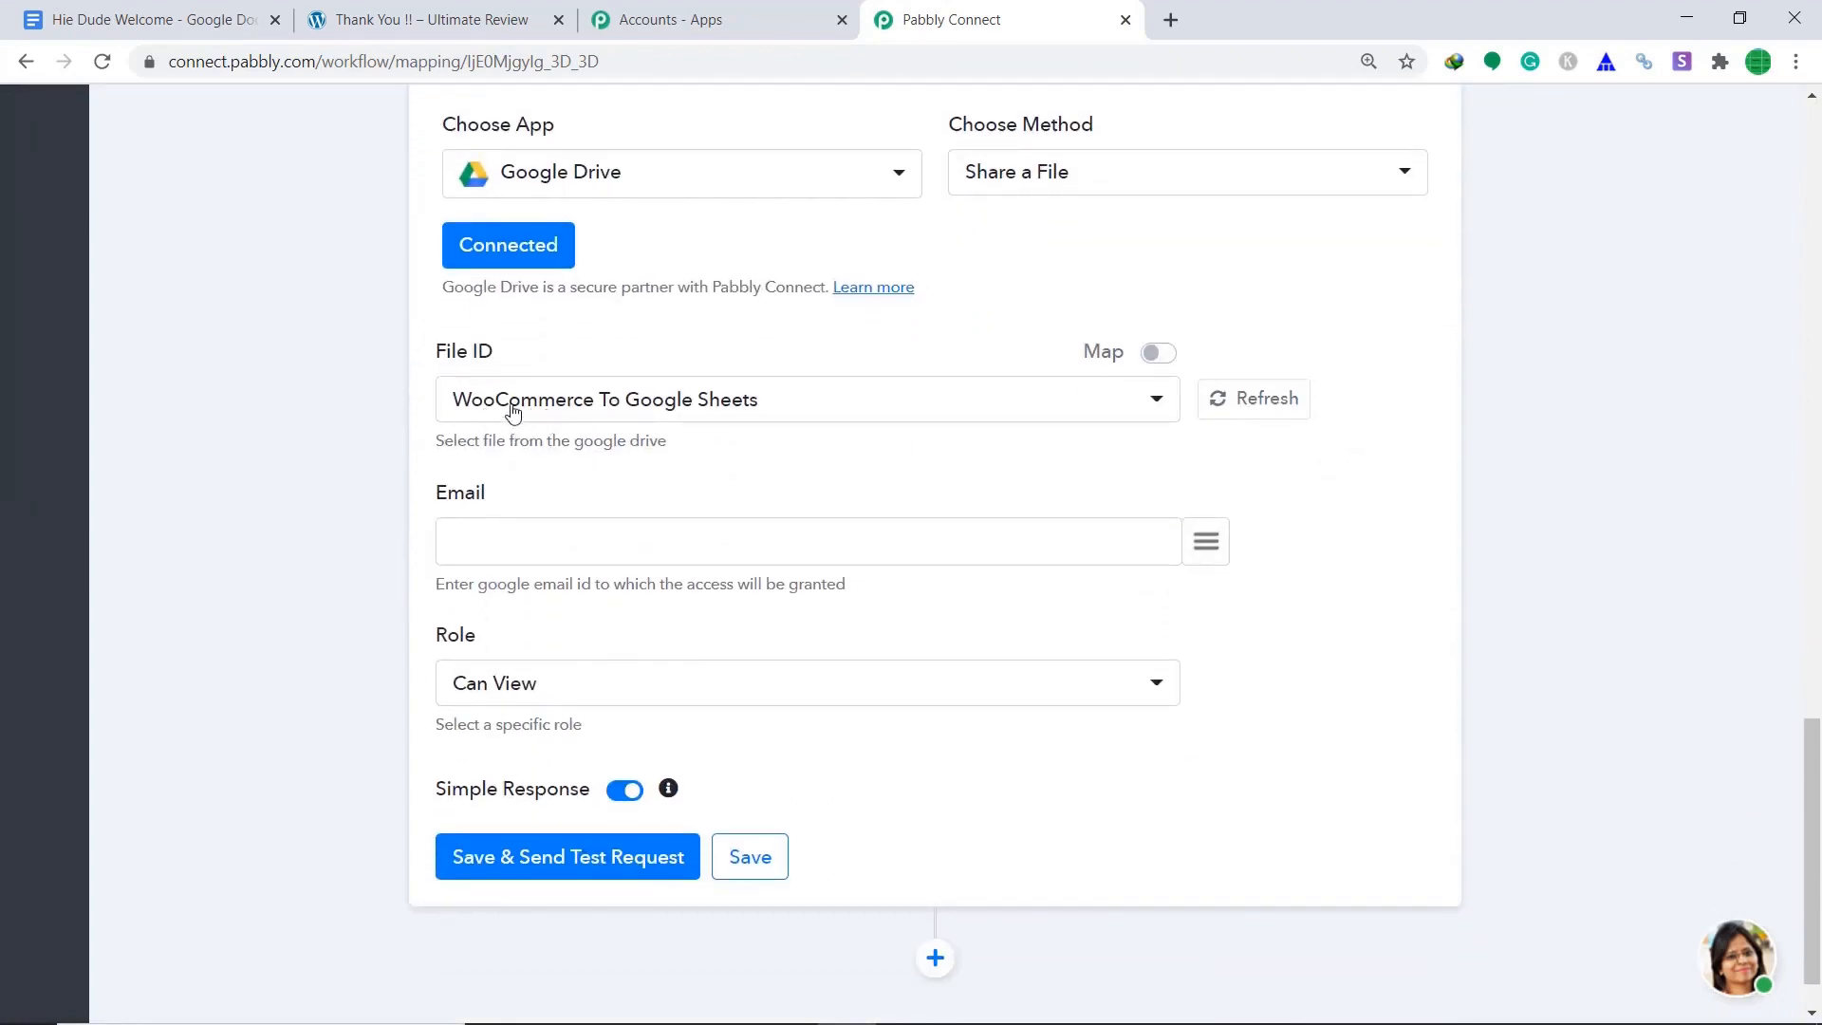
Select the Hie Dude Welcome document in the File ID field.
click(123, 14)
click(882, 4)
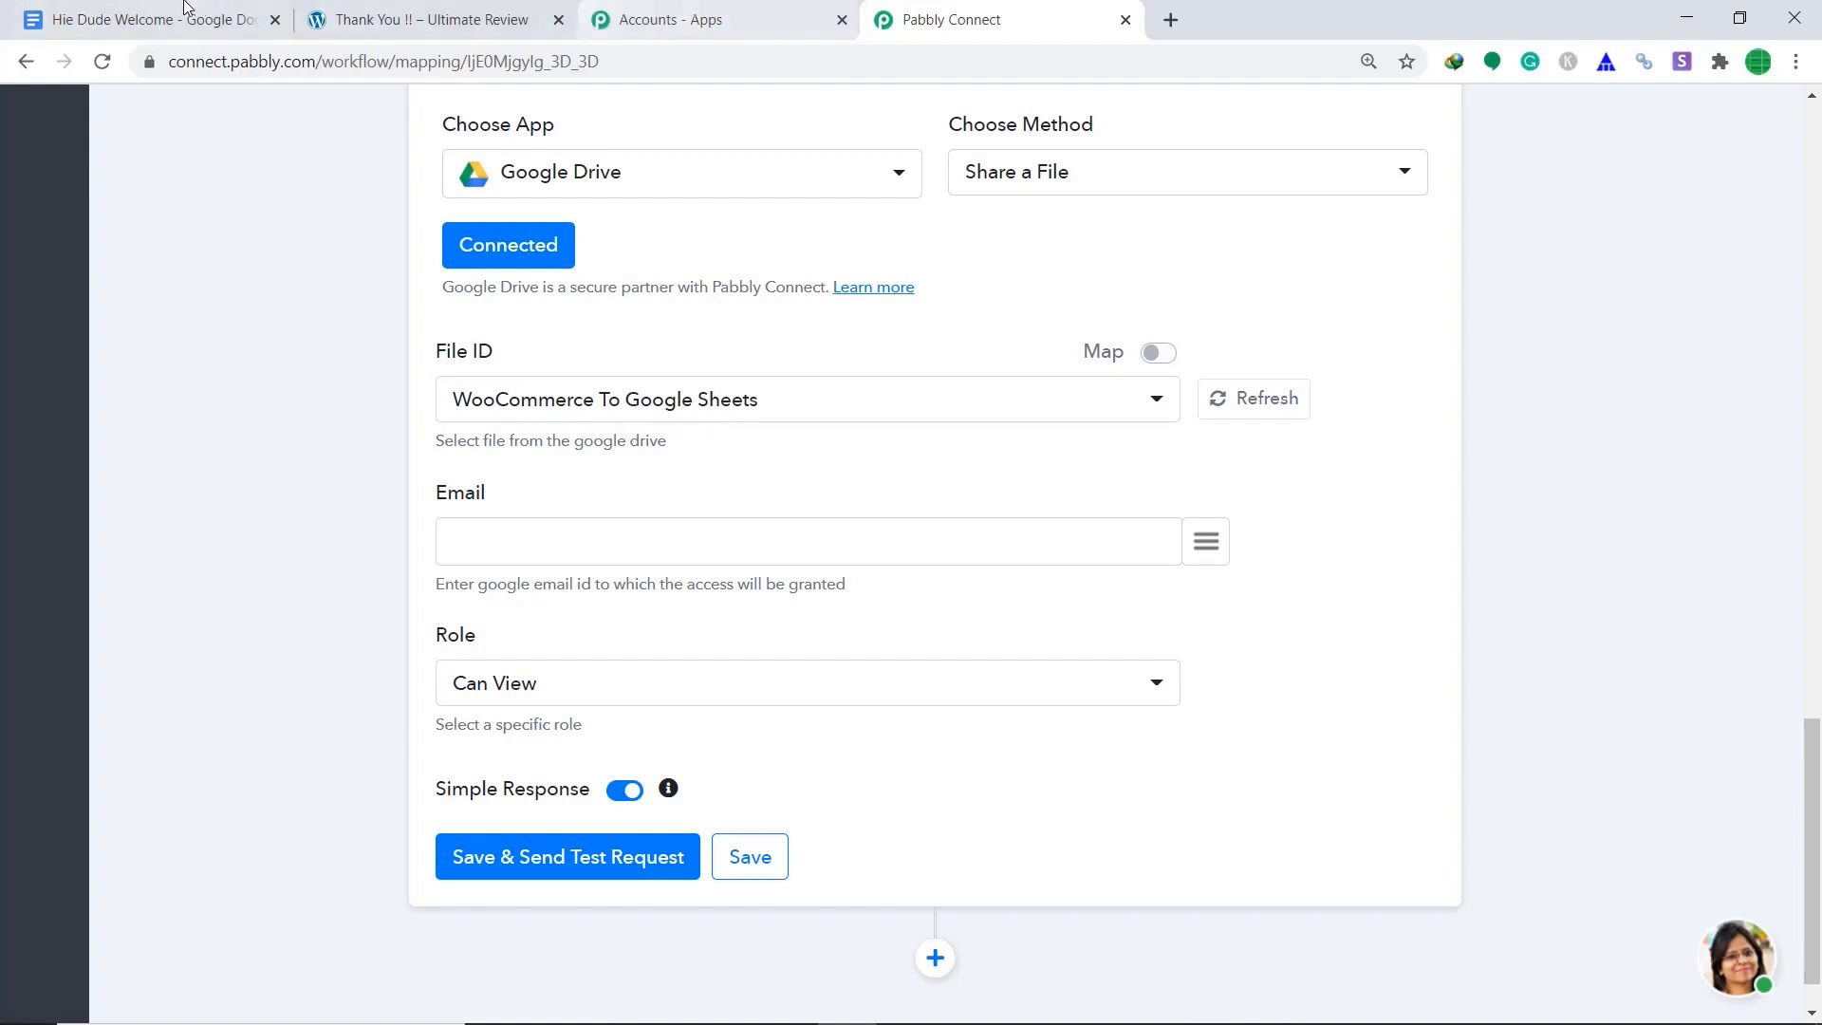
click(217, 19)
click(929, 16)
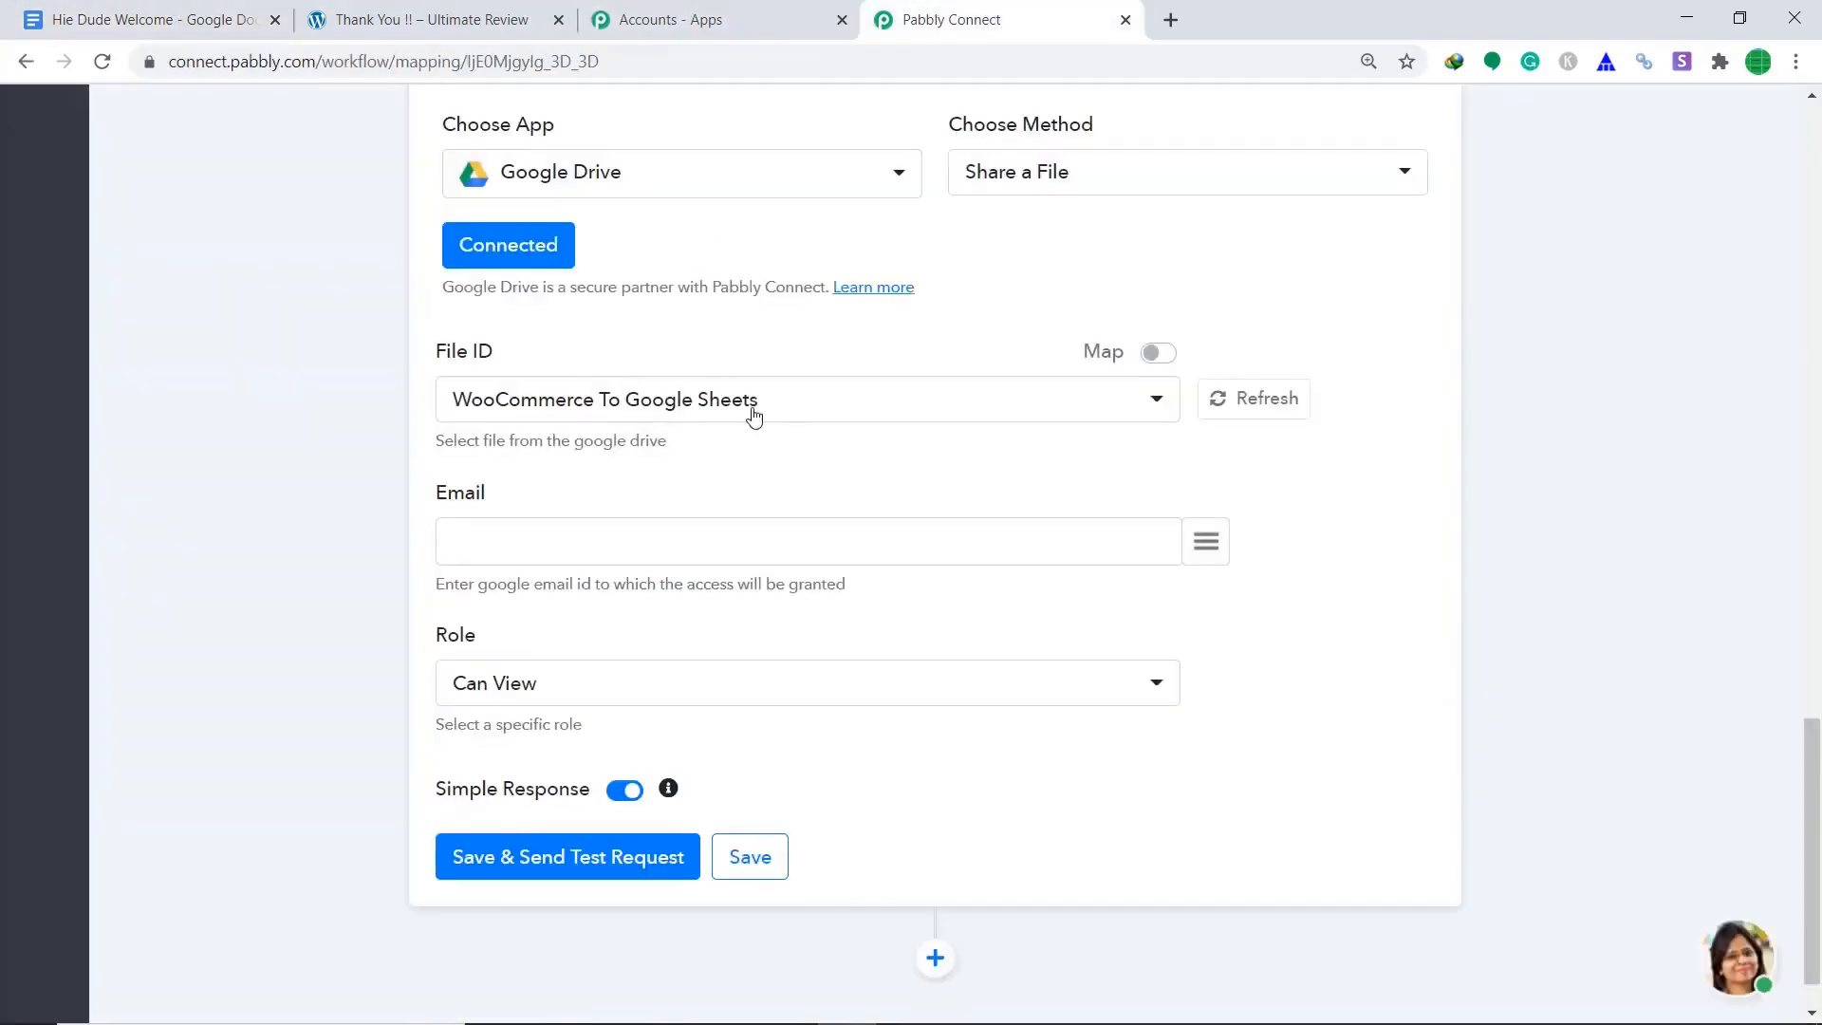
click(1157, 401)
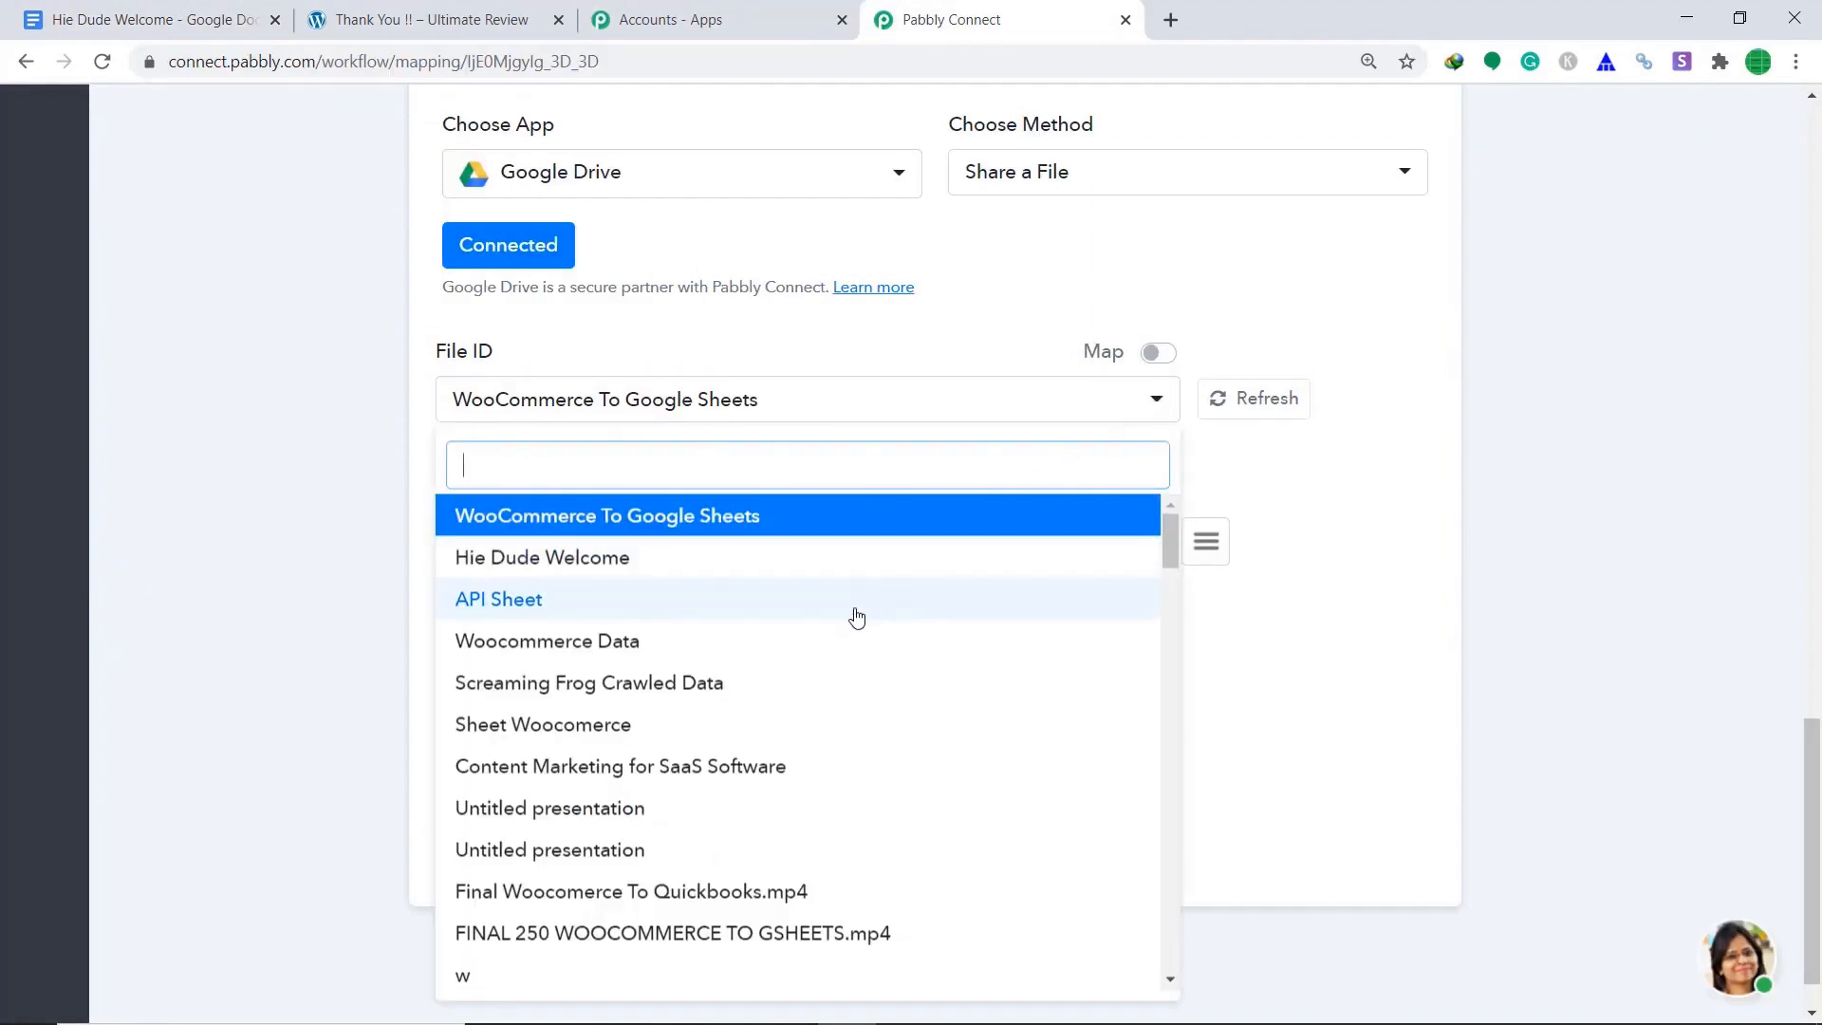
click(571, 559)
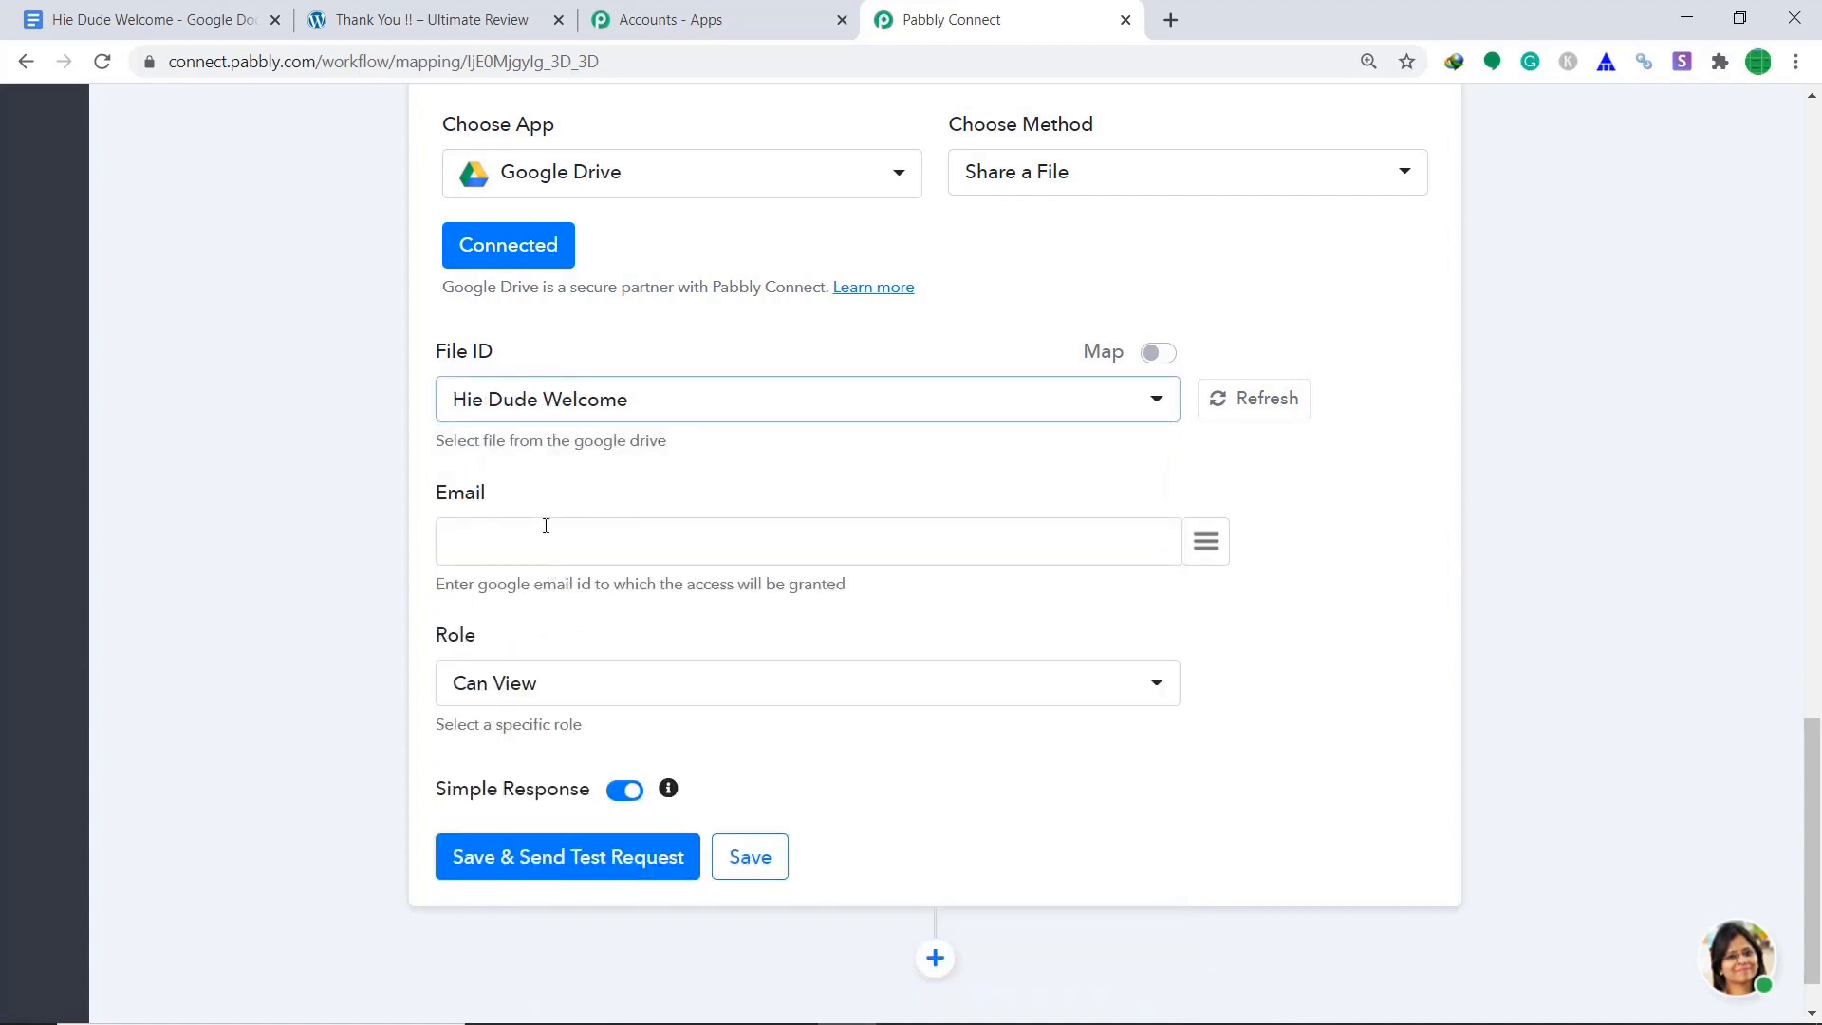
Map billing > email as the recipient, keep the Can View role, and send a test request.
click(1206, 546)
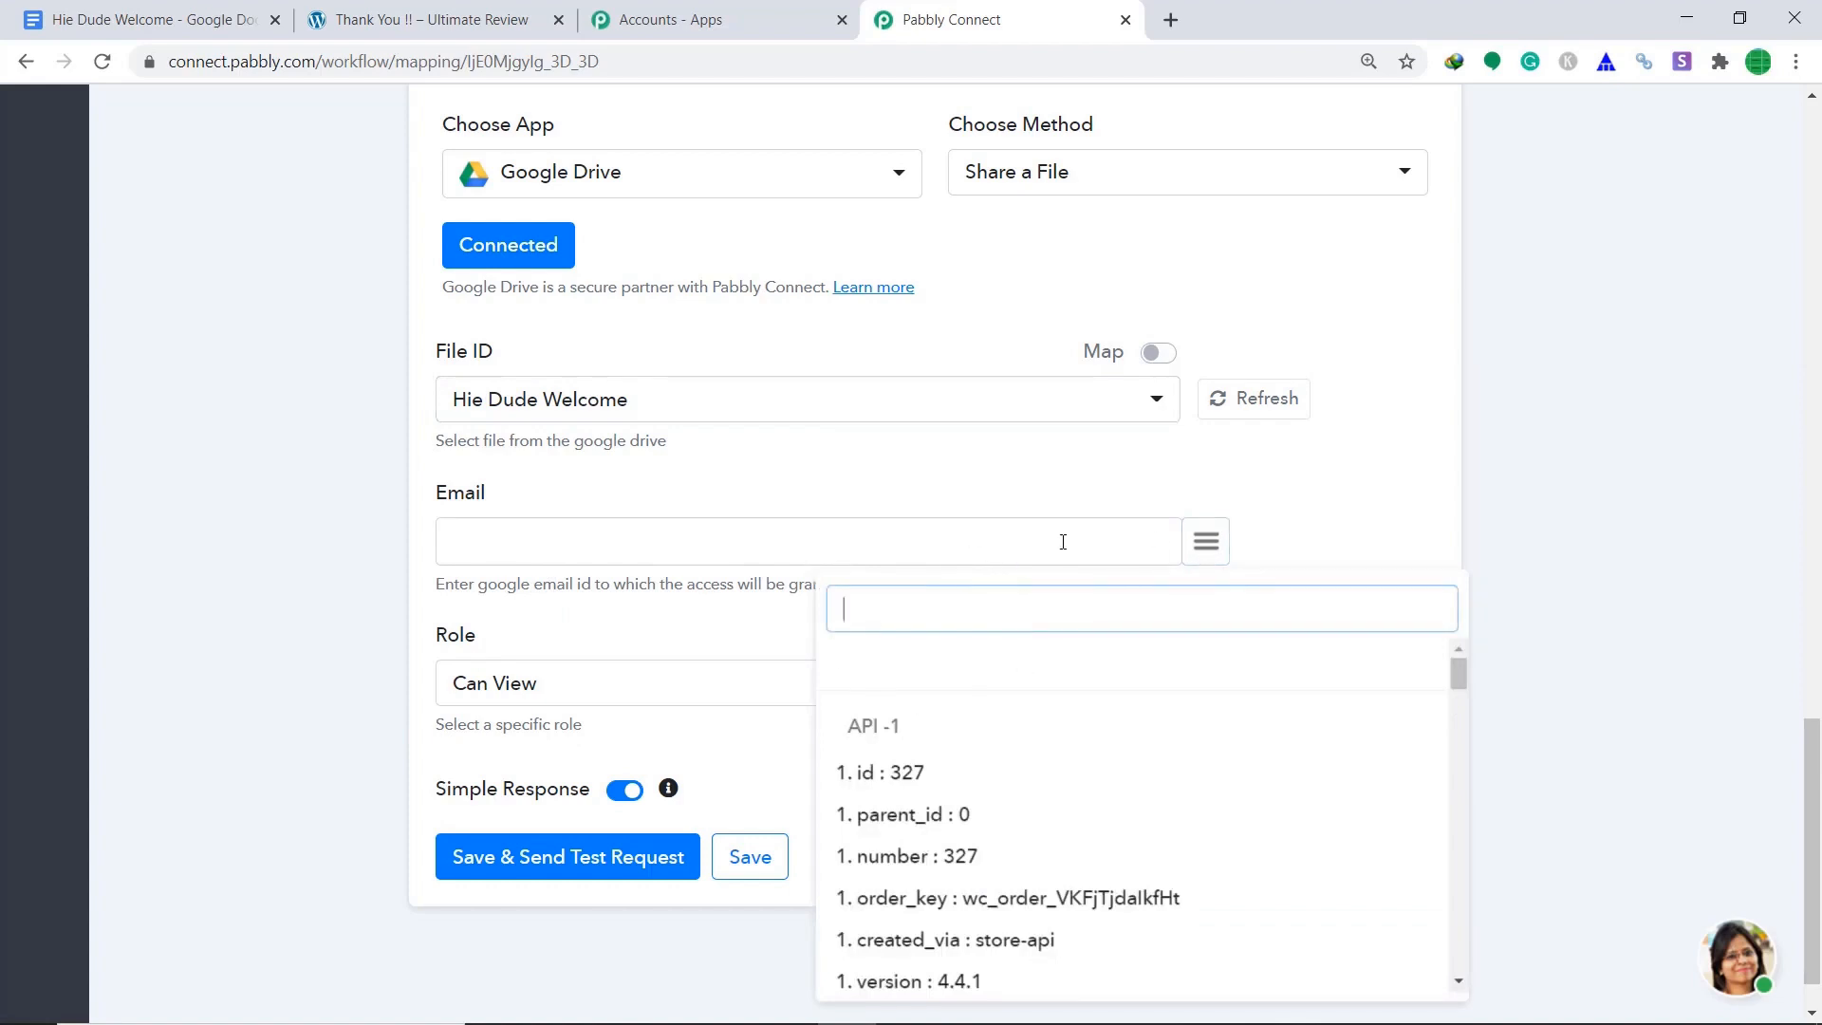
text(em)
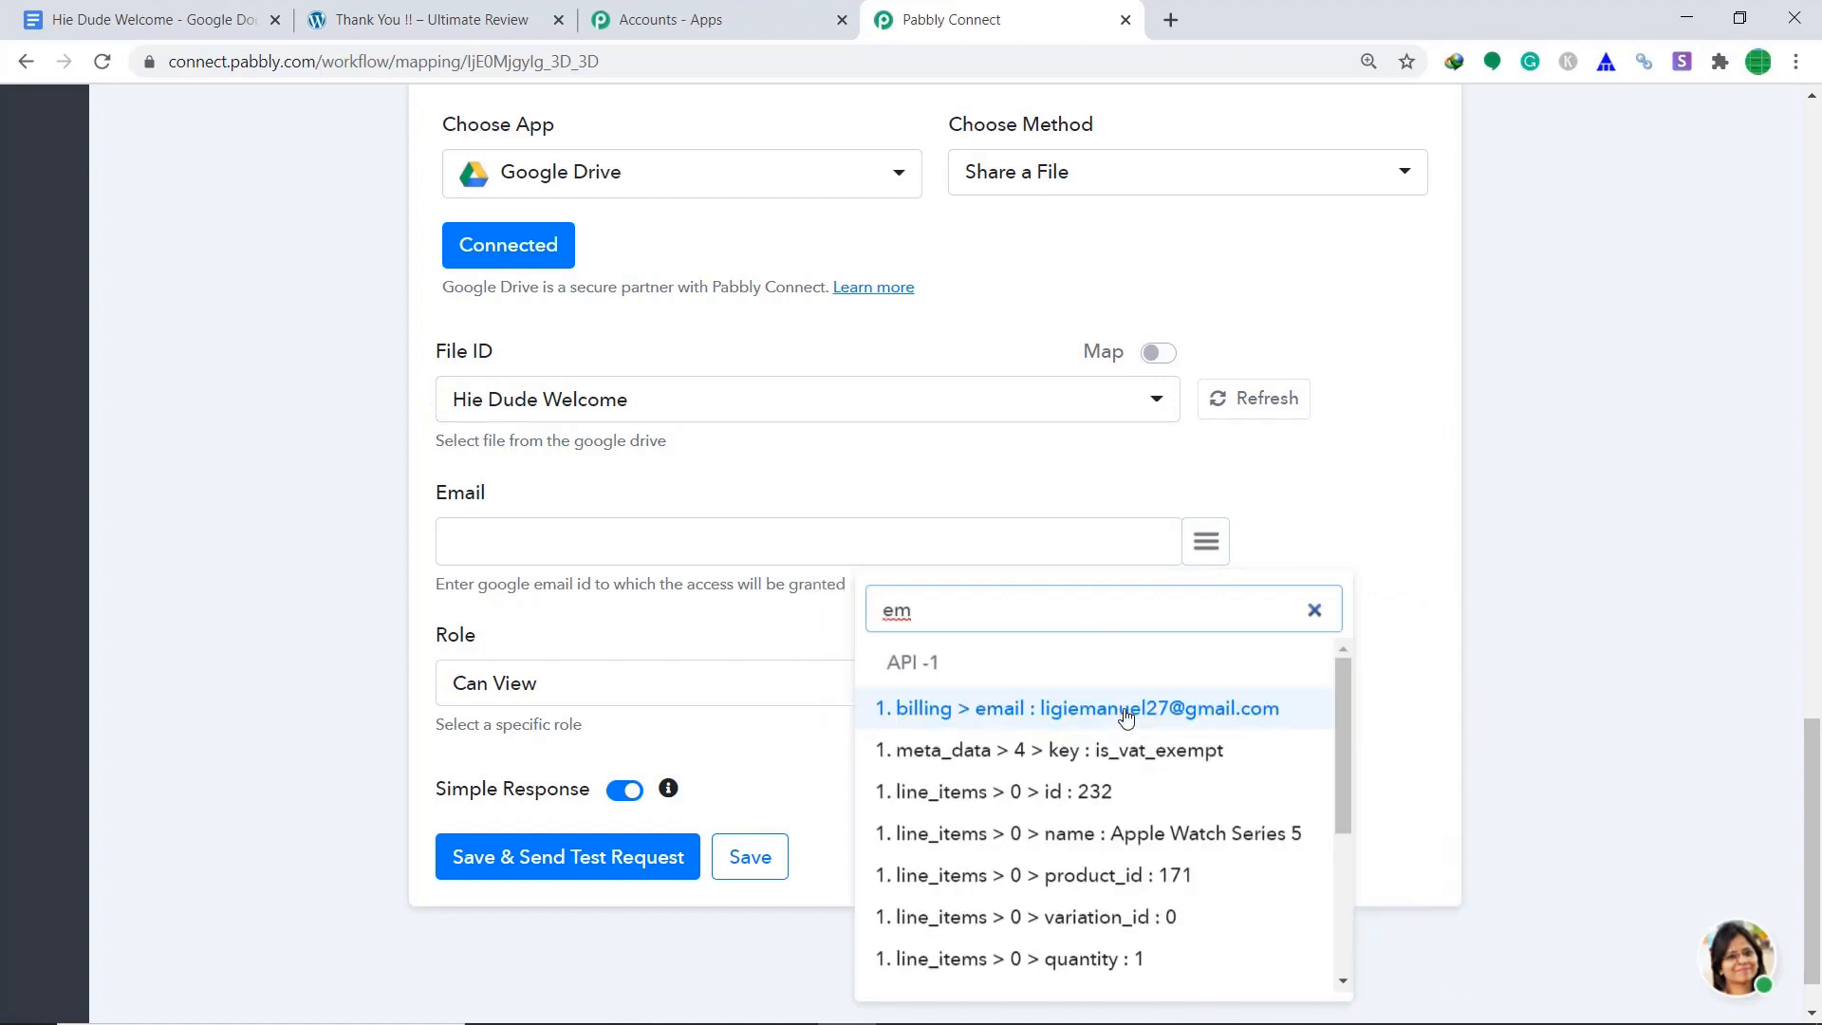
click(1126, 709)
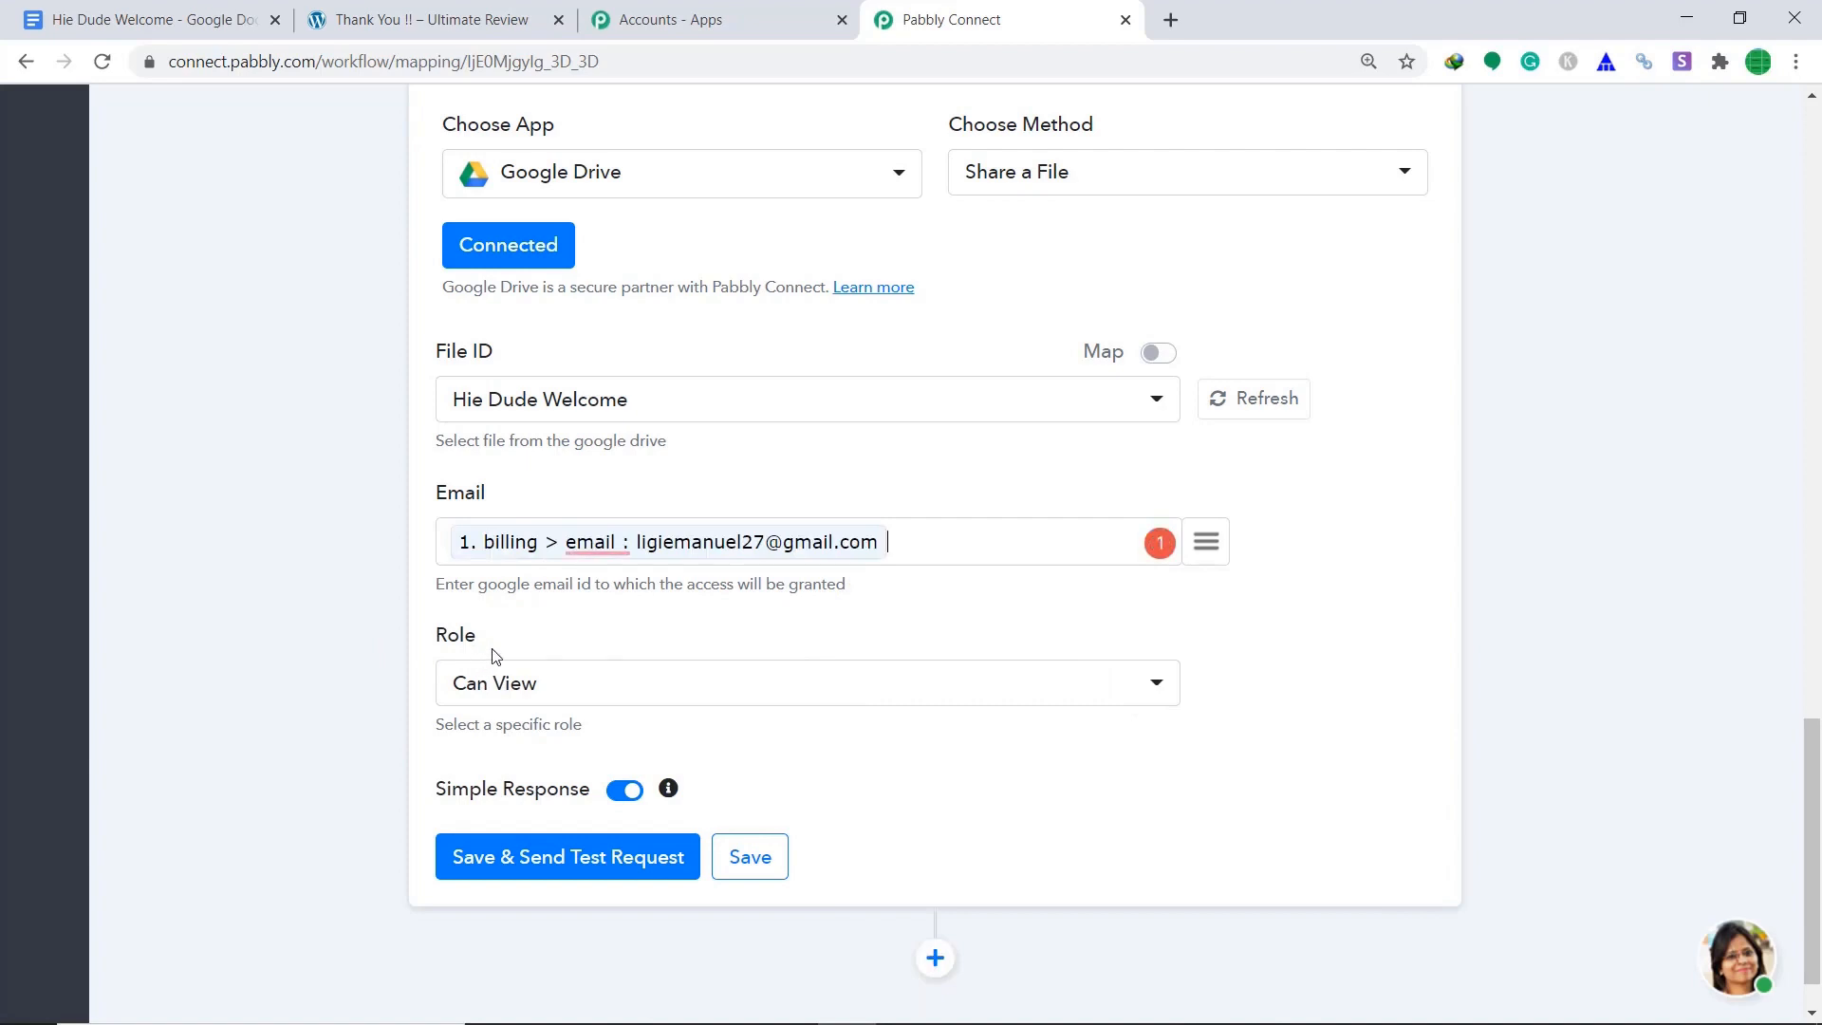
click(539, 685)
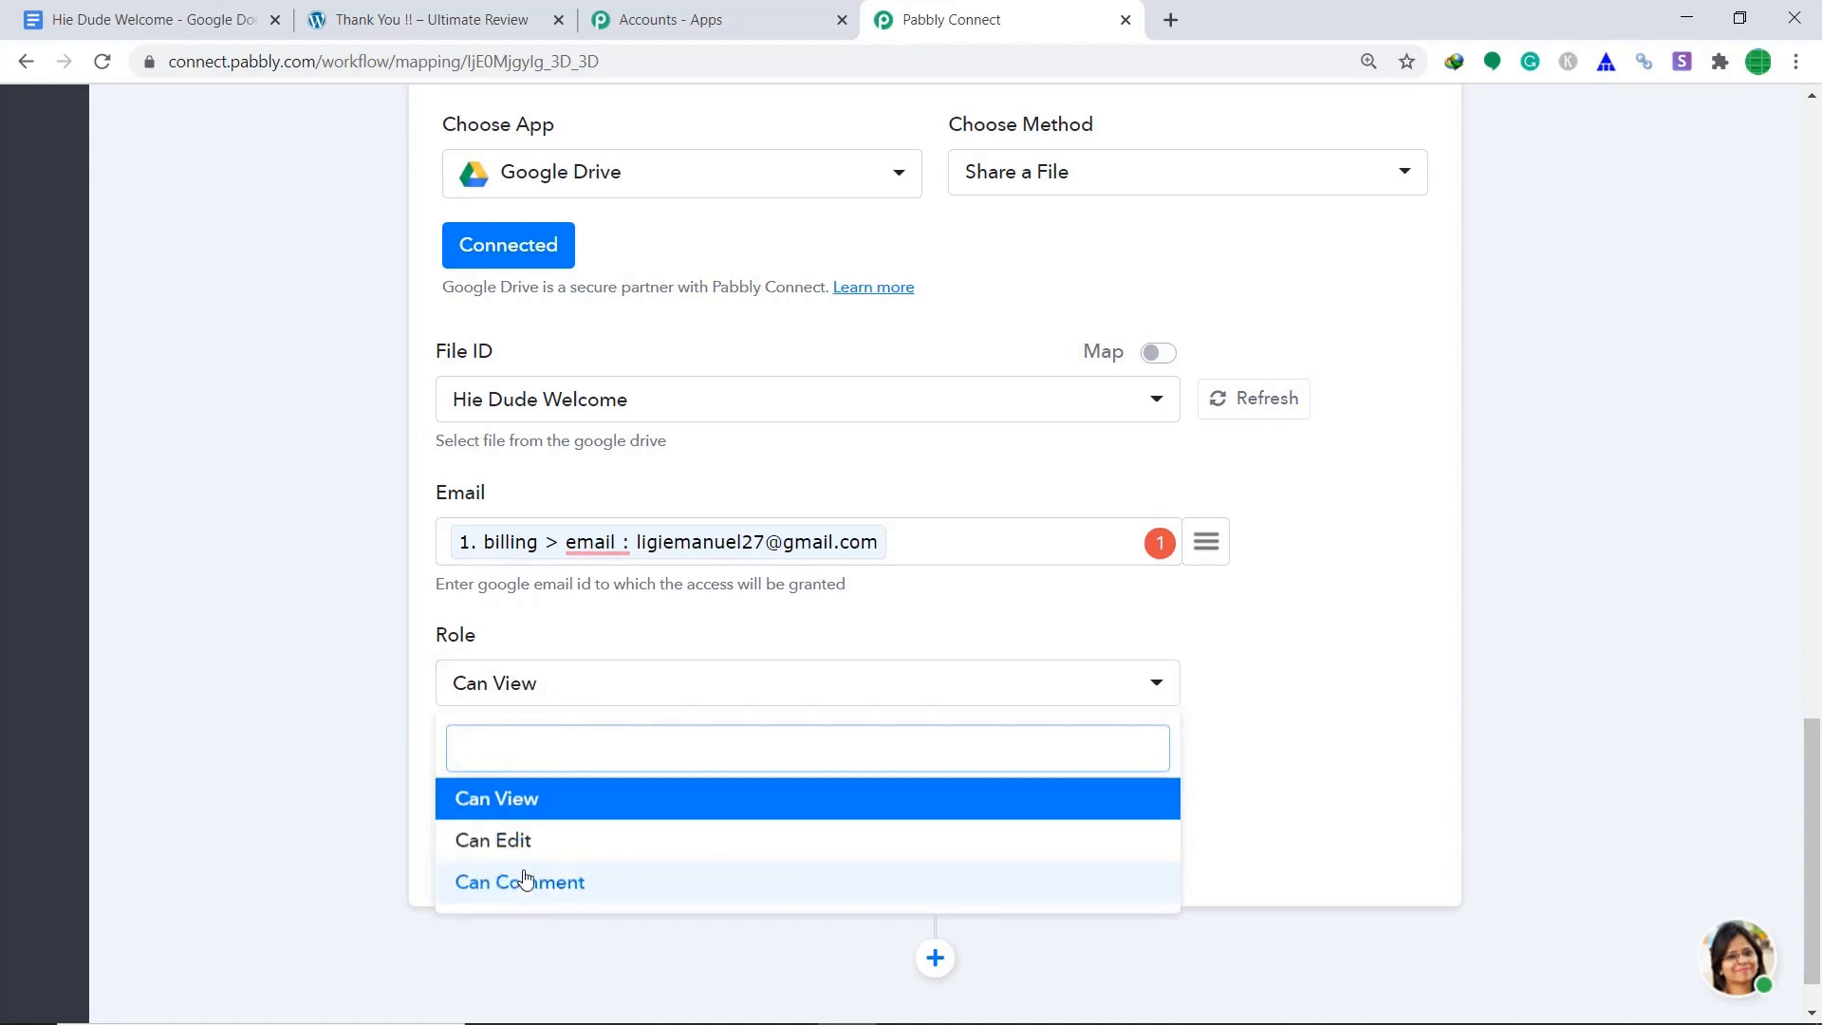
click(539, 802)
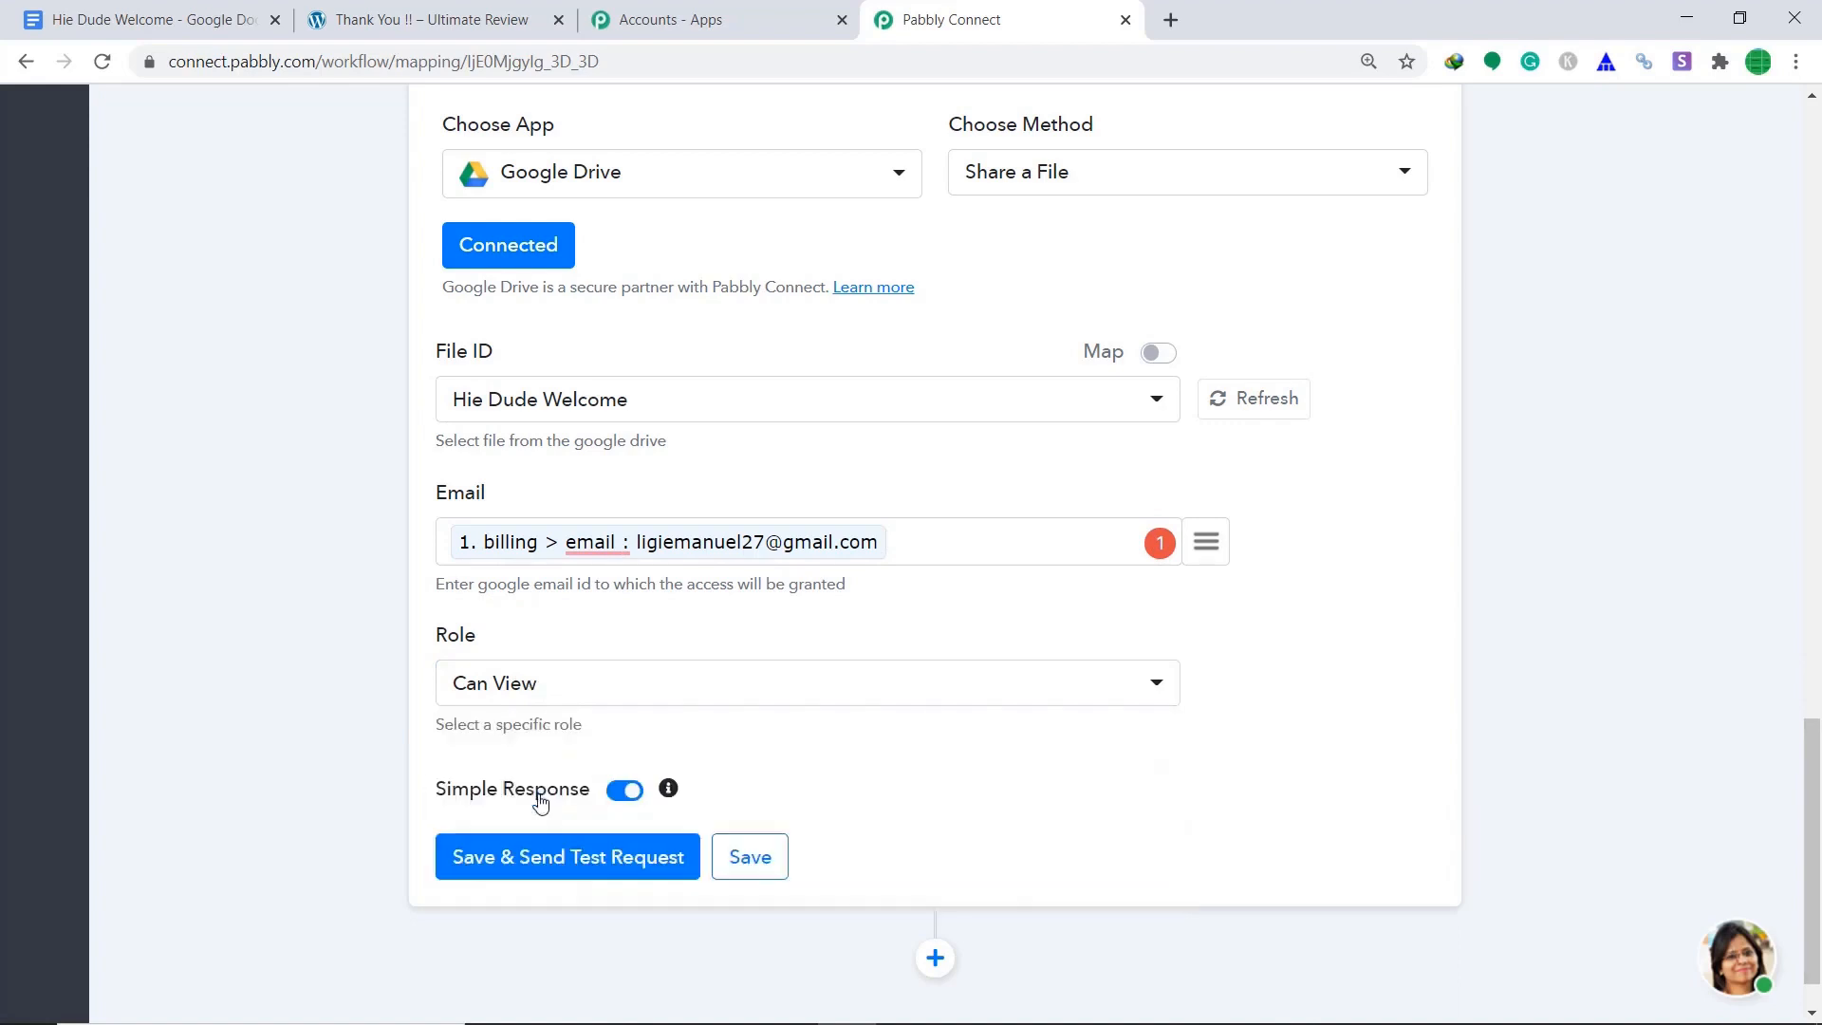
click(549, 867)
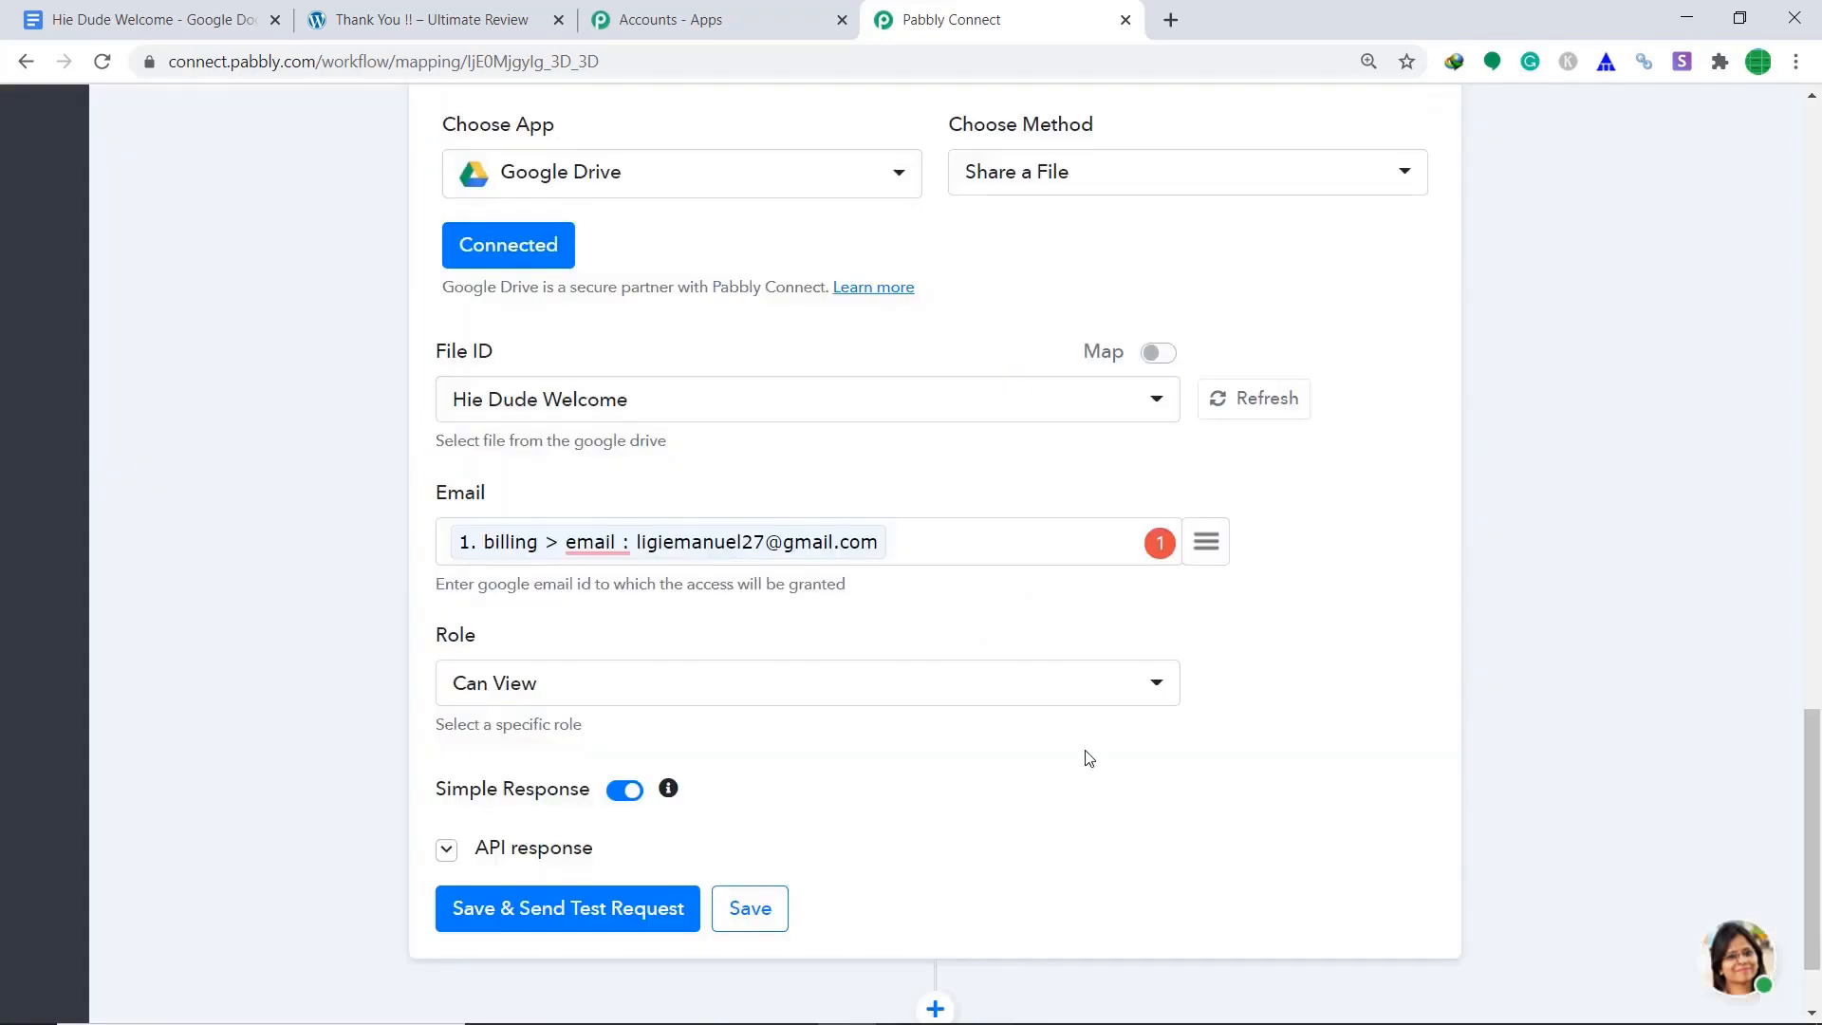
scroll(1045, 696, down, 4)
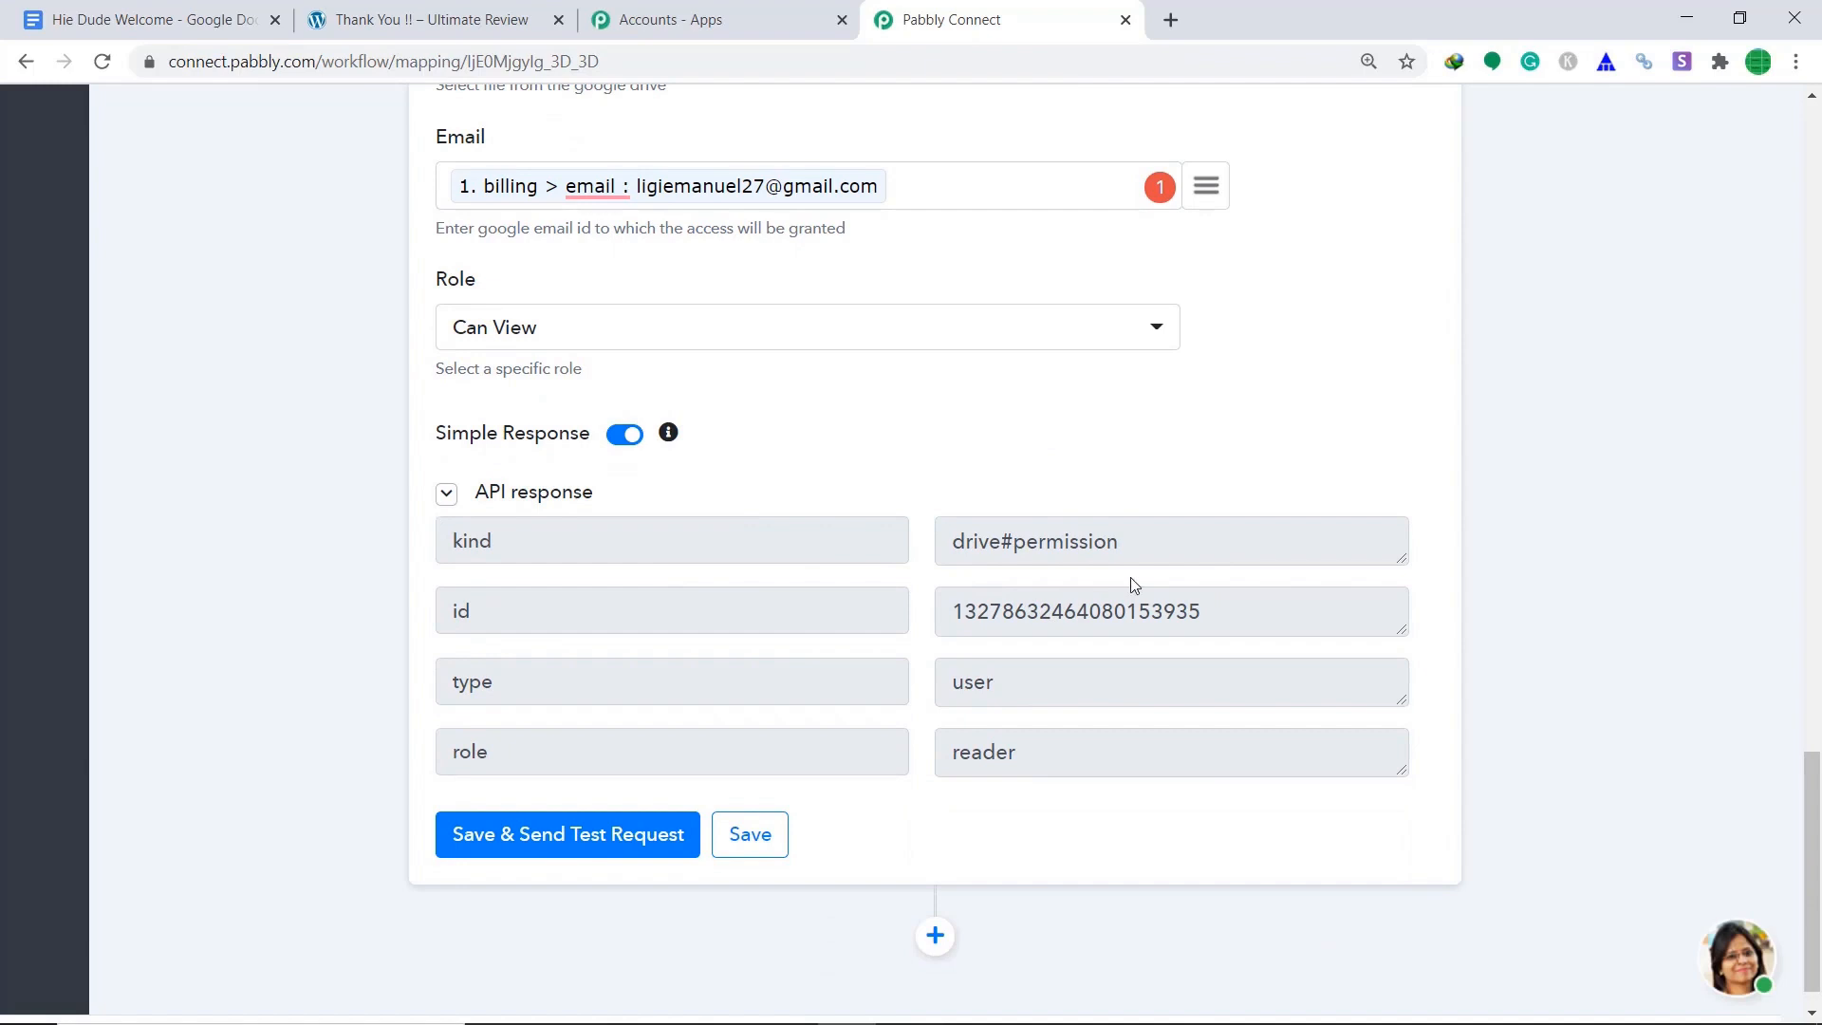
scroll(1081, 582, up, 1)
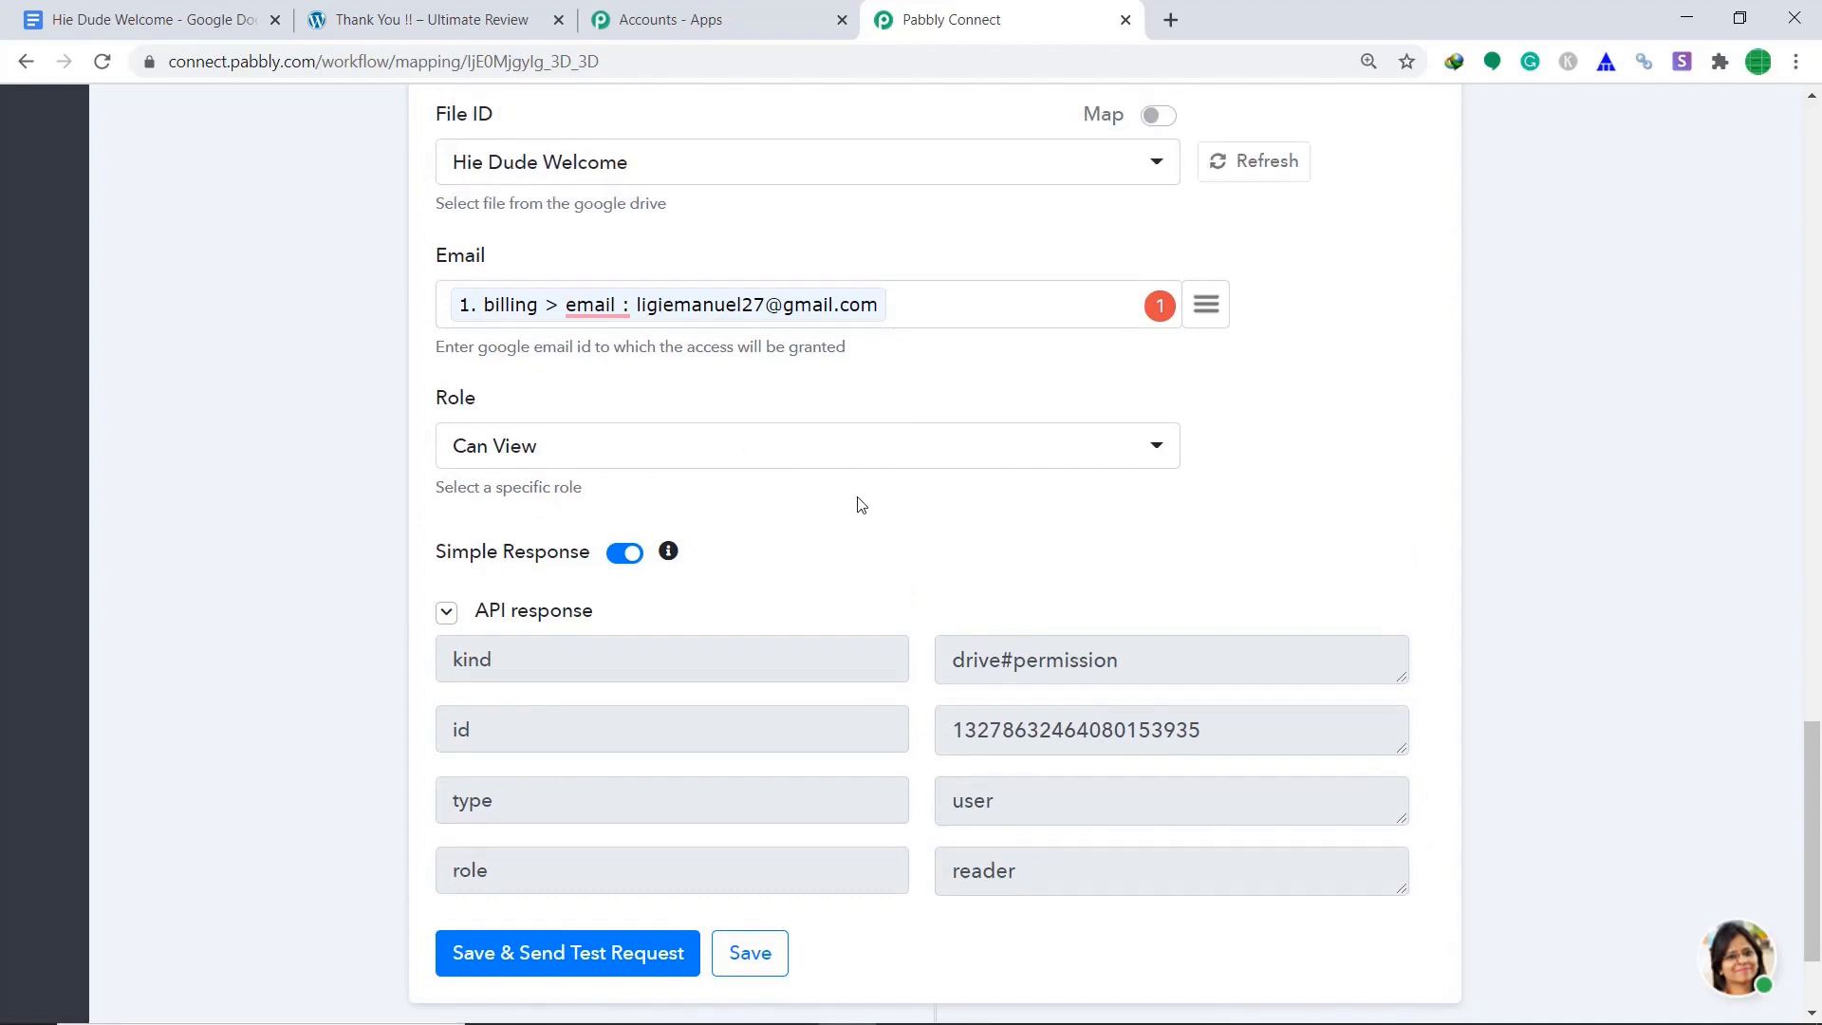
In a new tab, switch to the customer's Google account and open the Hie Dude Welcome invitation in Gmail.
click(1175, 23)
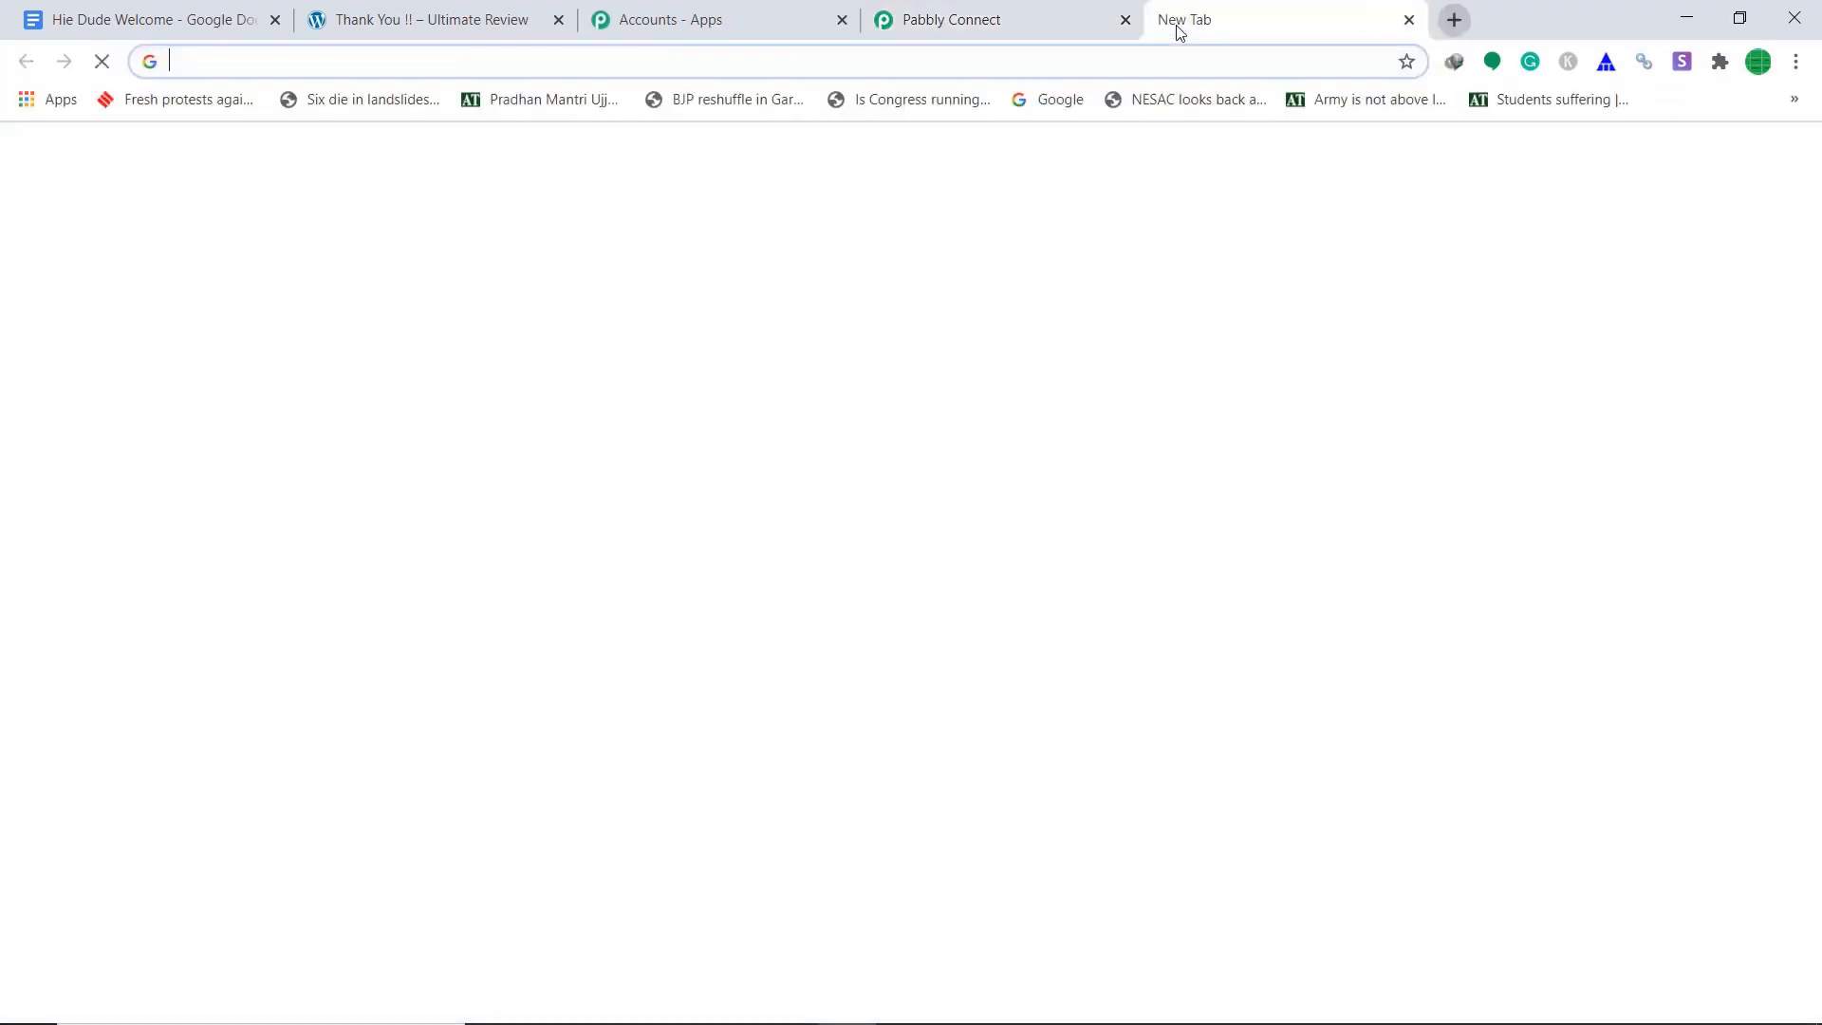
click(1782, 161)
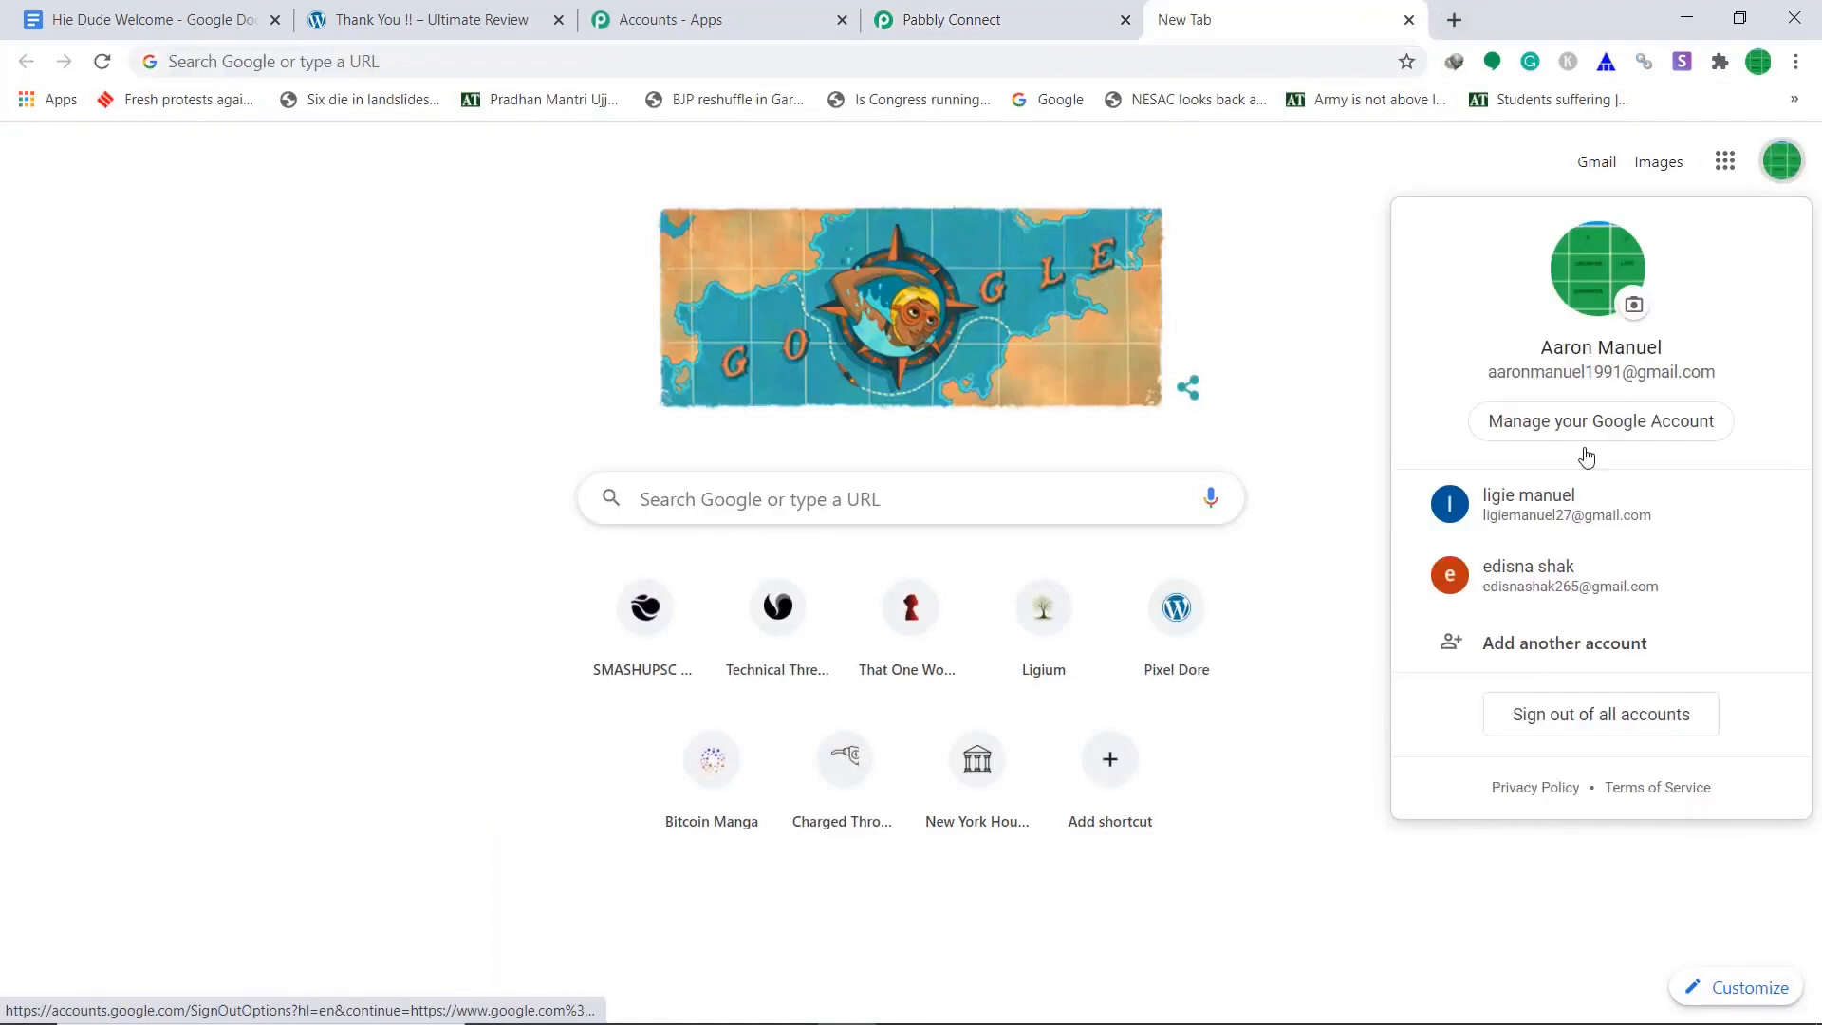
click(1611, 515)
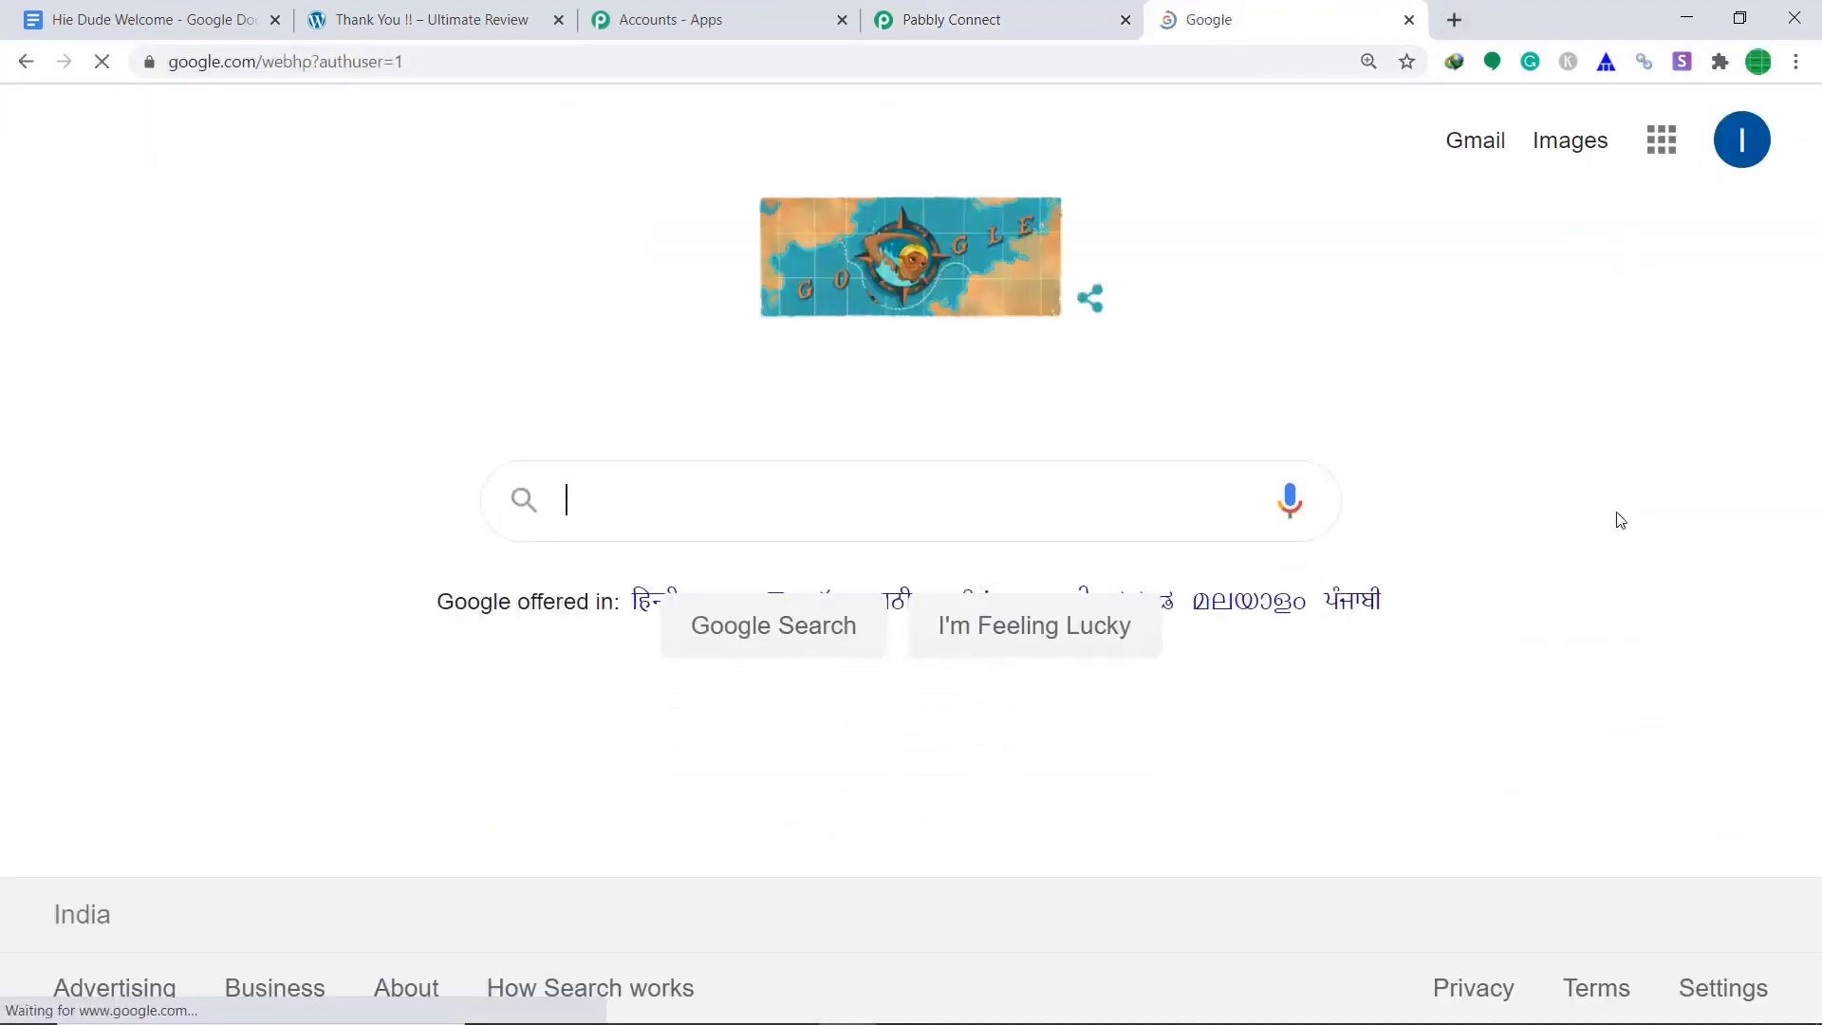
click(1475, 143)
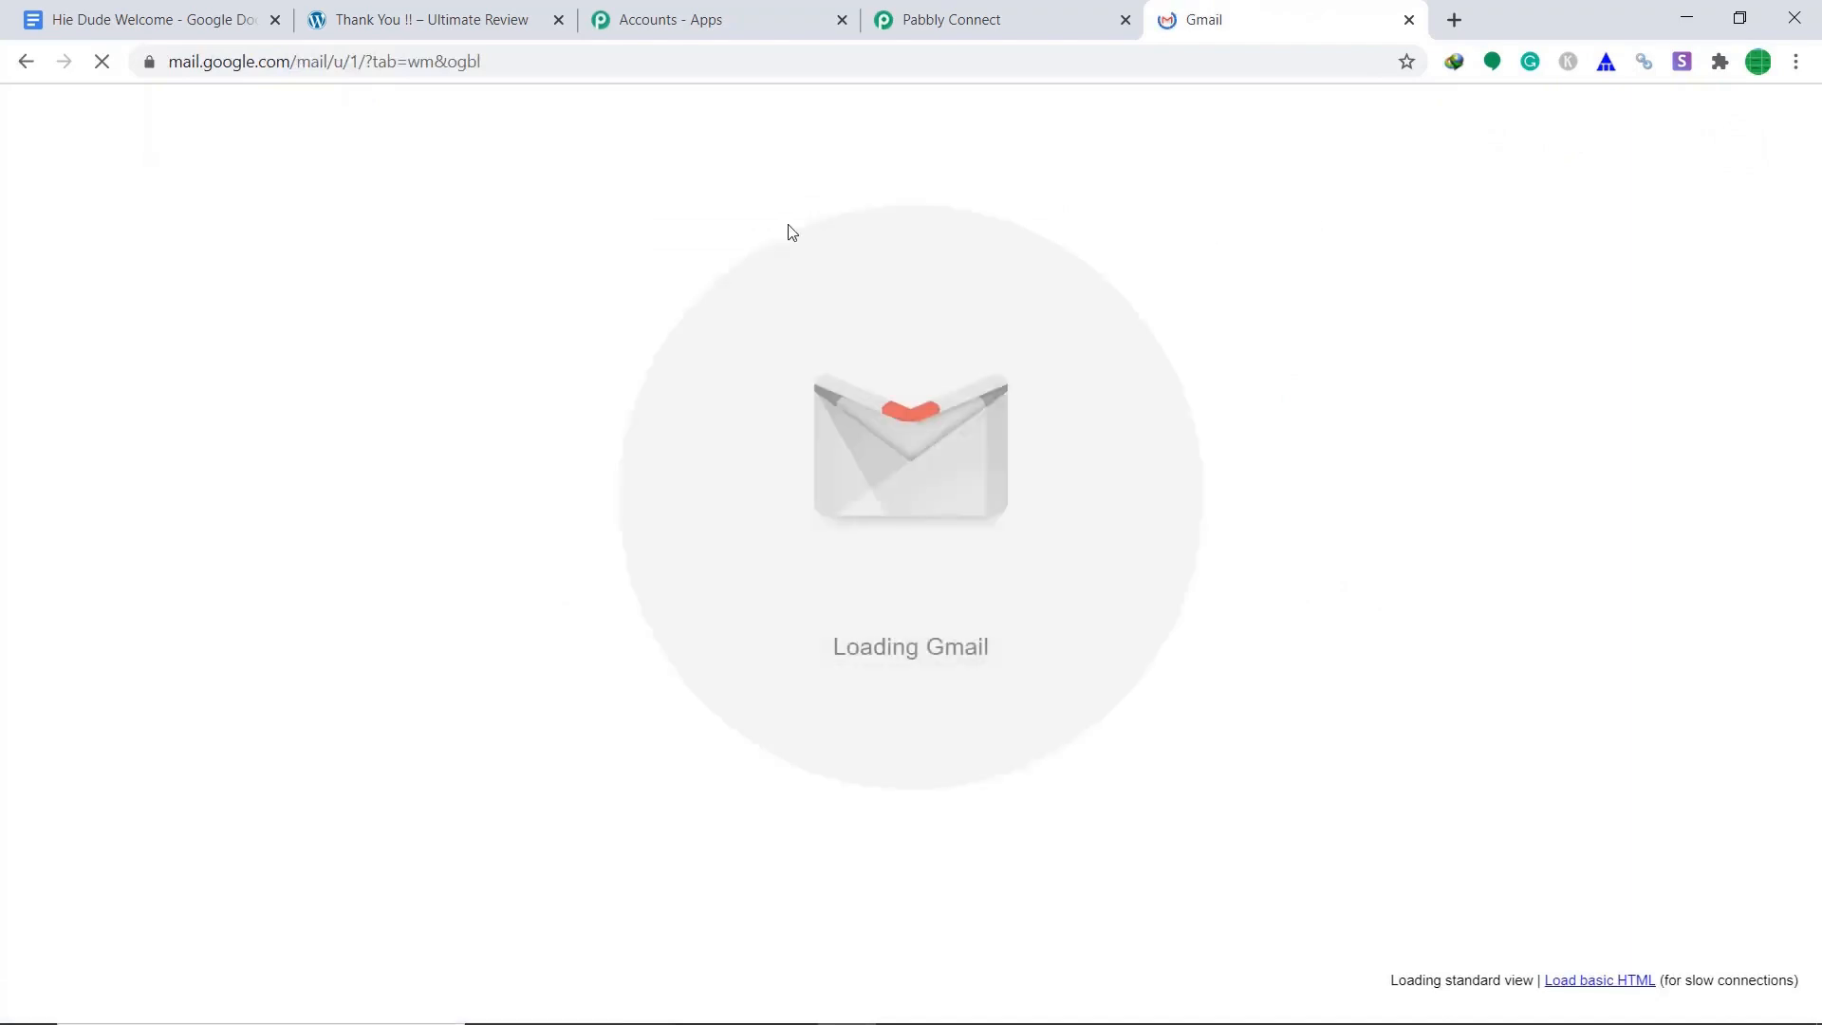
click(816, 316)
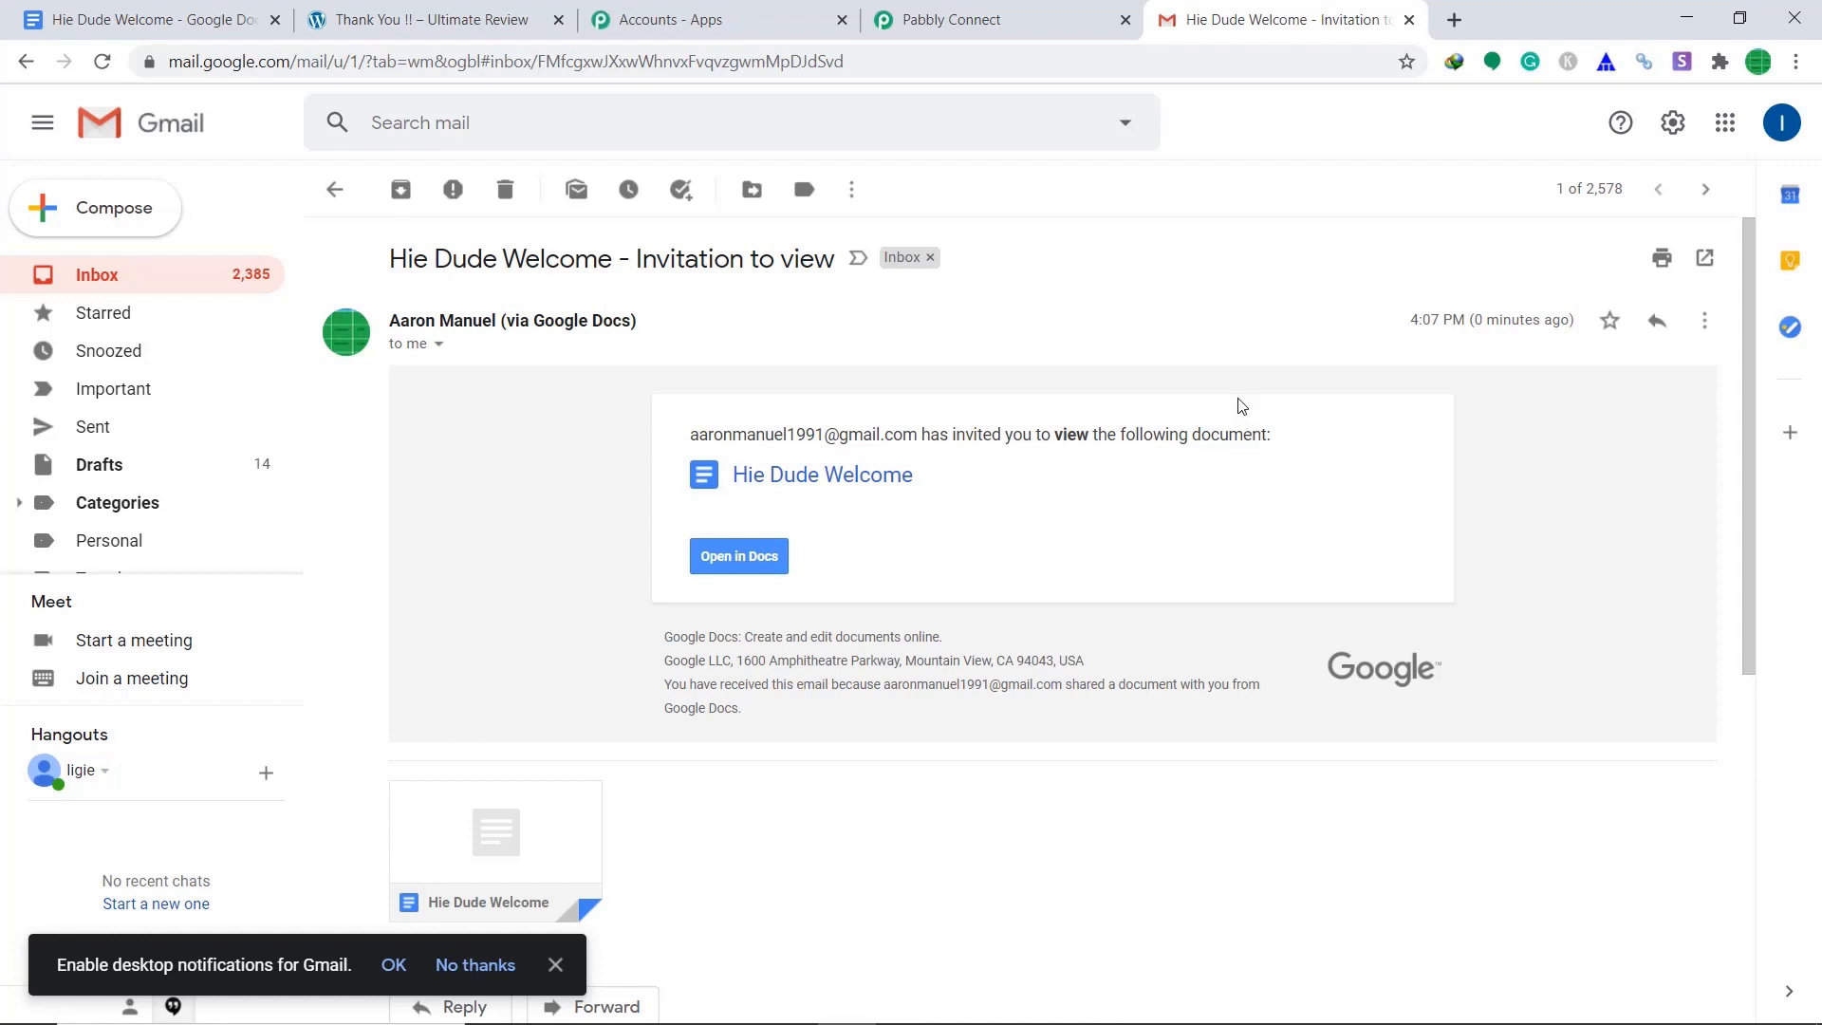
click(930, 14)
scroll(1056, 314, down, 1)
Save the Google Drive Share a File action and the WooCommerce New Order trigger, then collapse the trigger card.
scroll(1056, 313, down, 1)
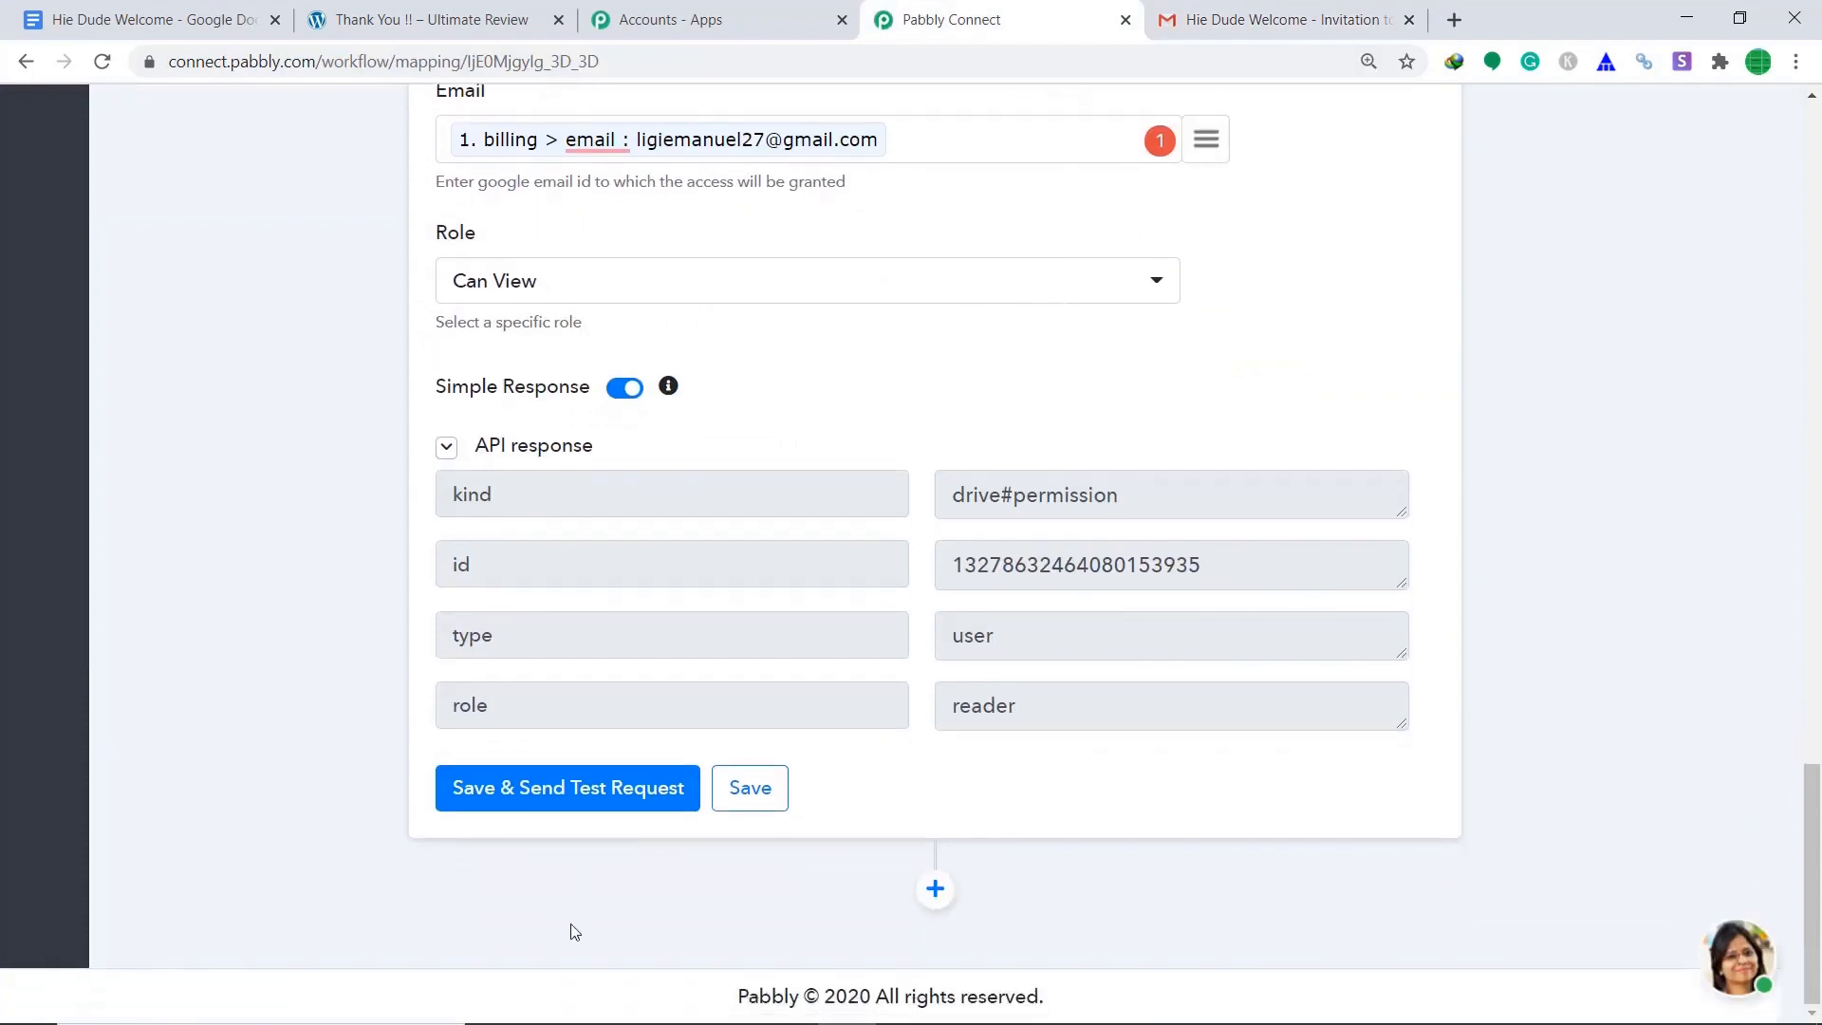
click(770, 797)
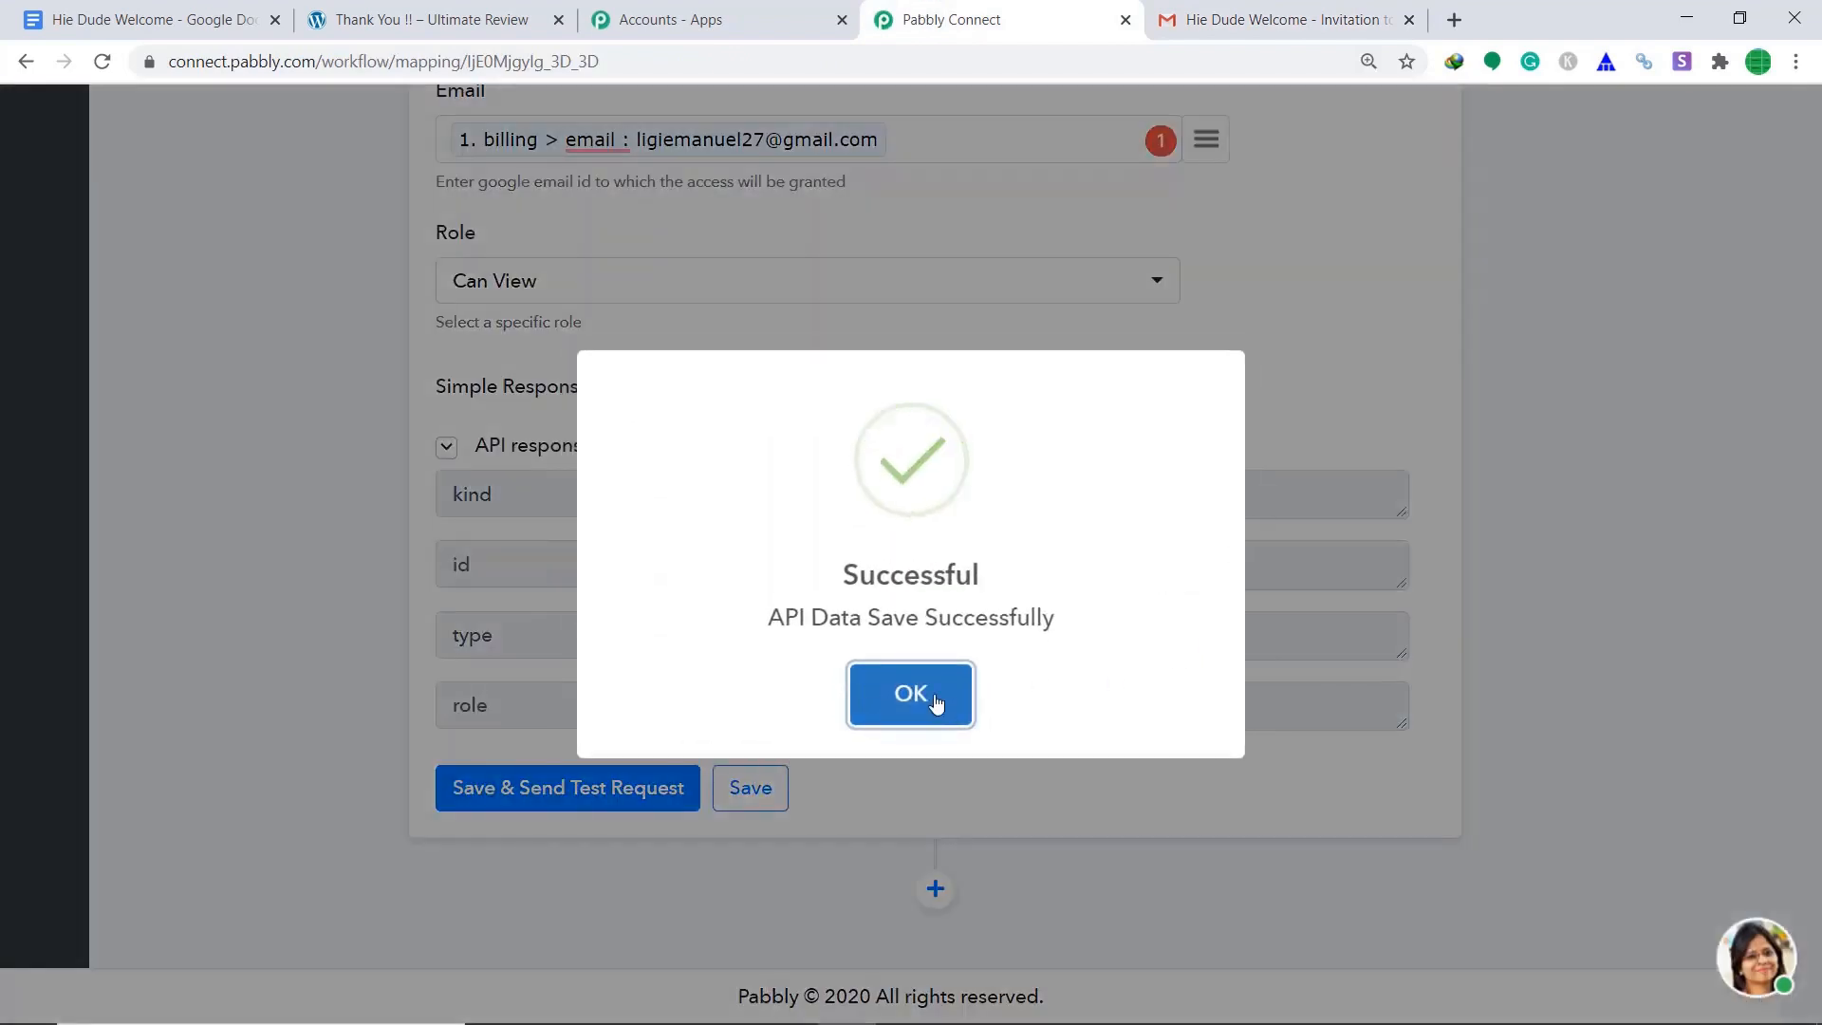
click(934, 702)
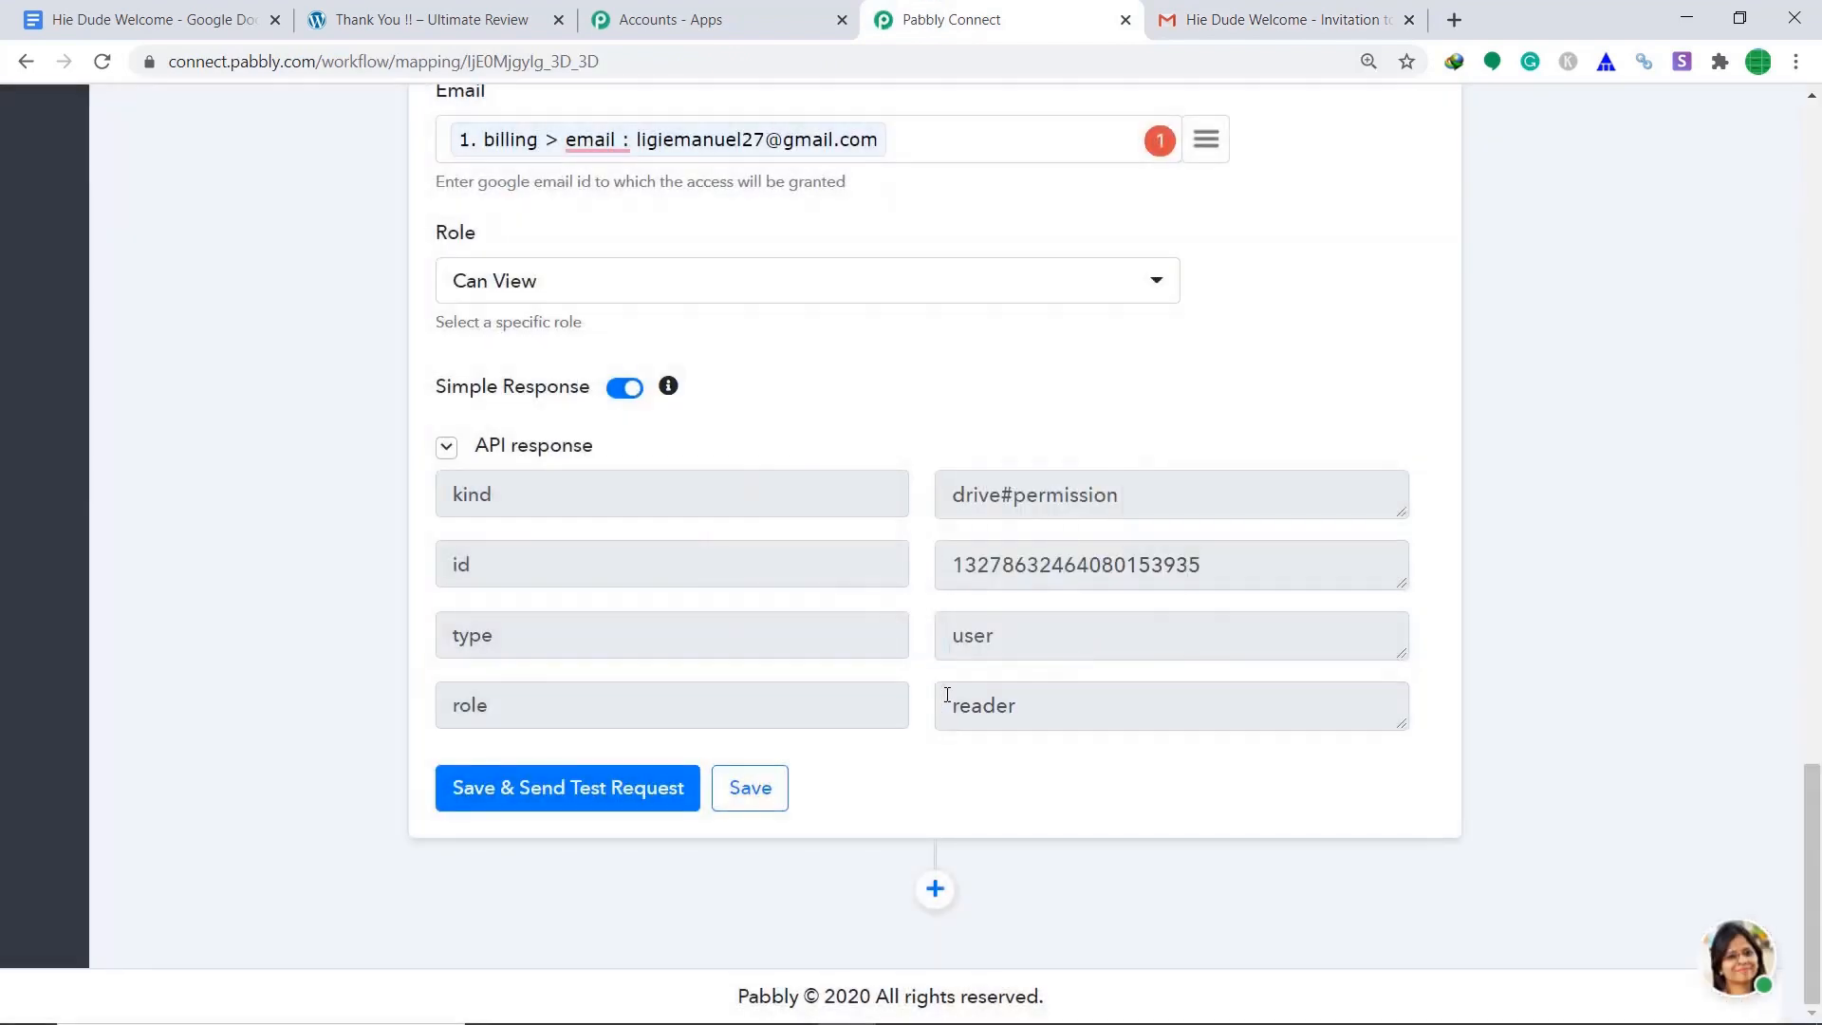
scroll(1404, 521, up, 10)
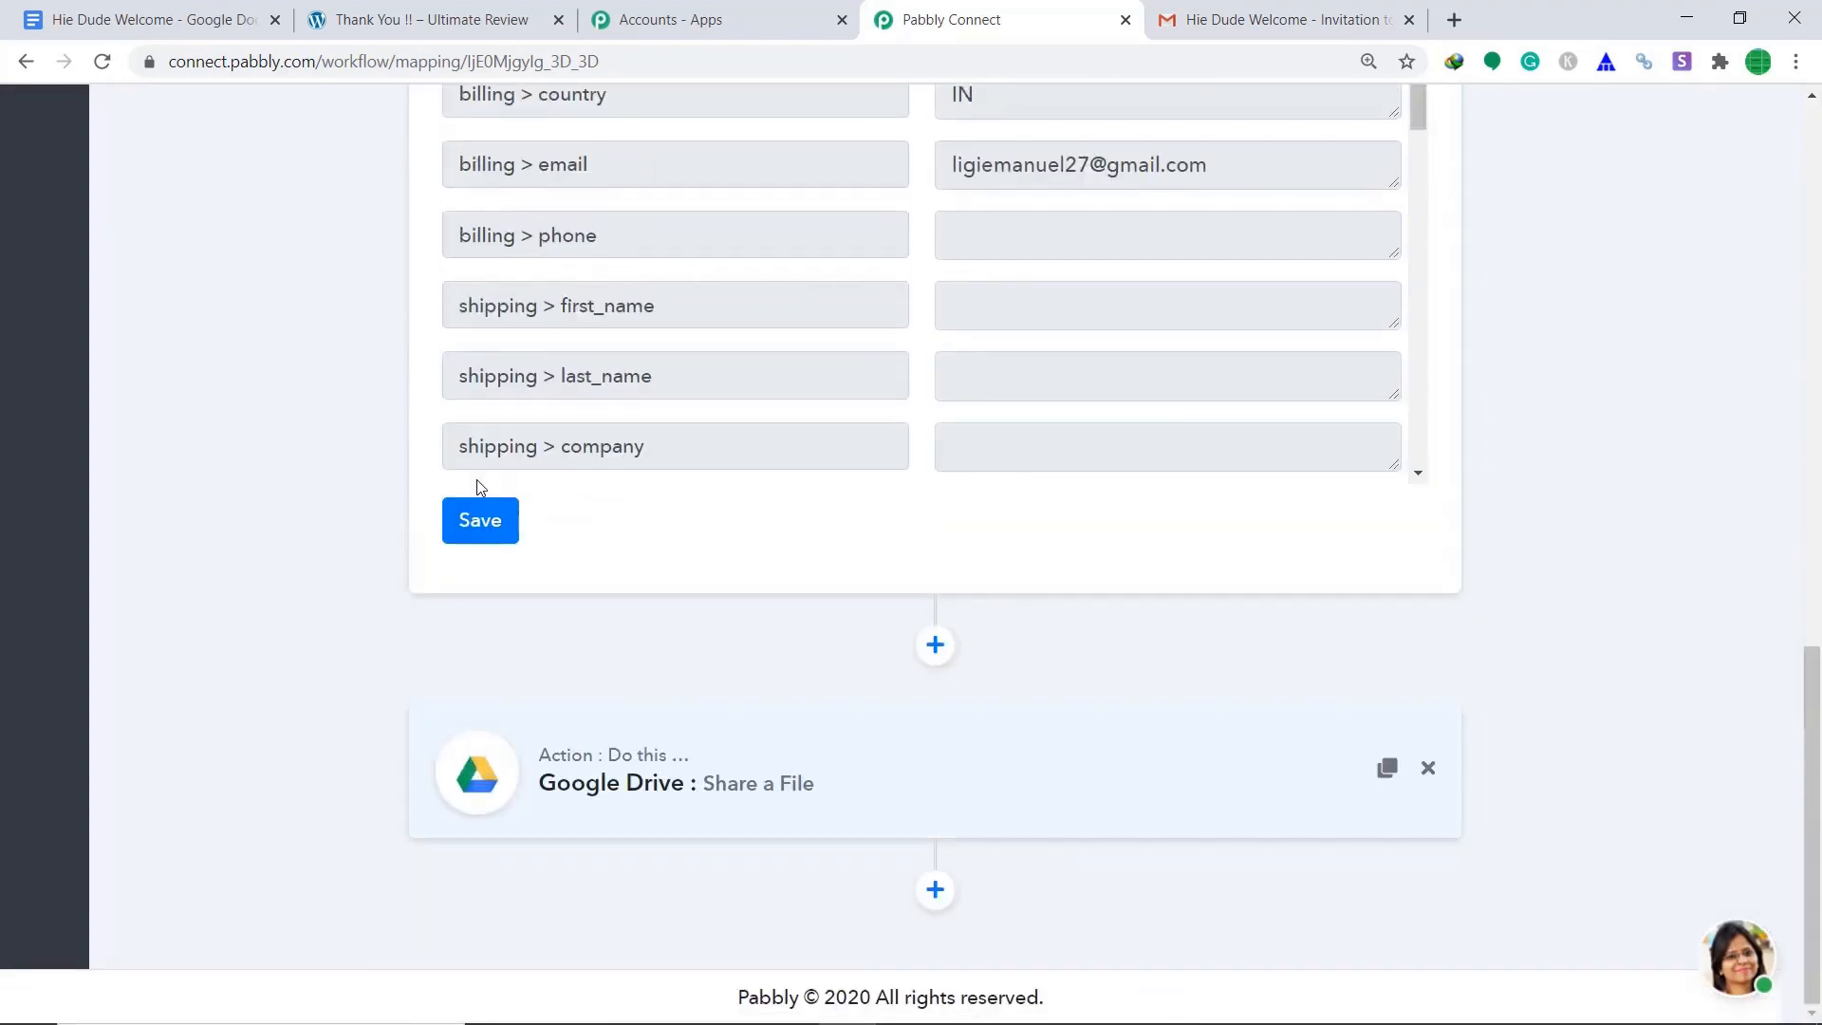
click(480, 520)
click(938, 729)
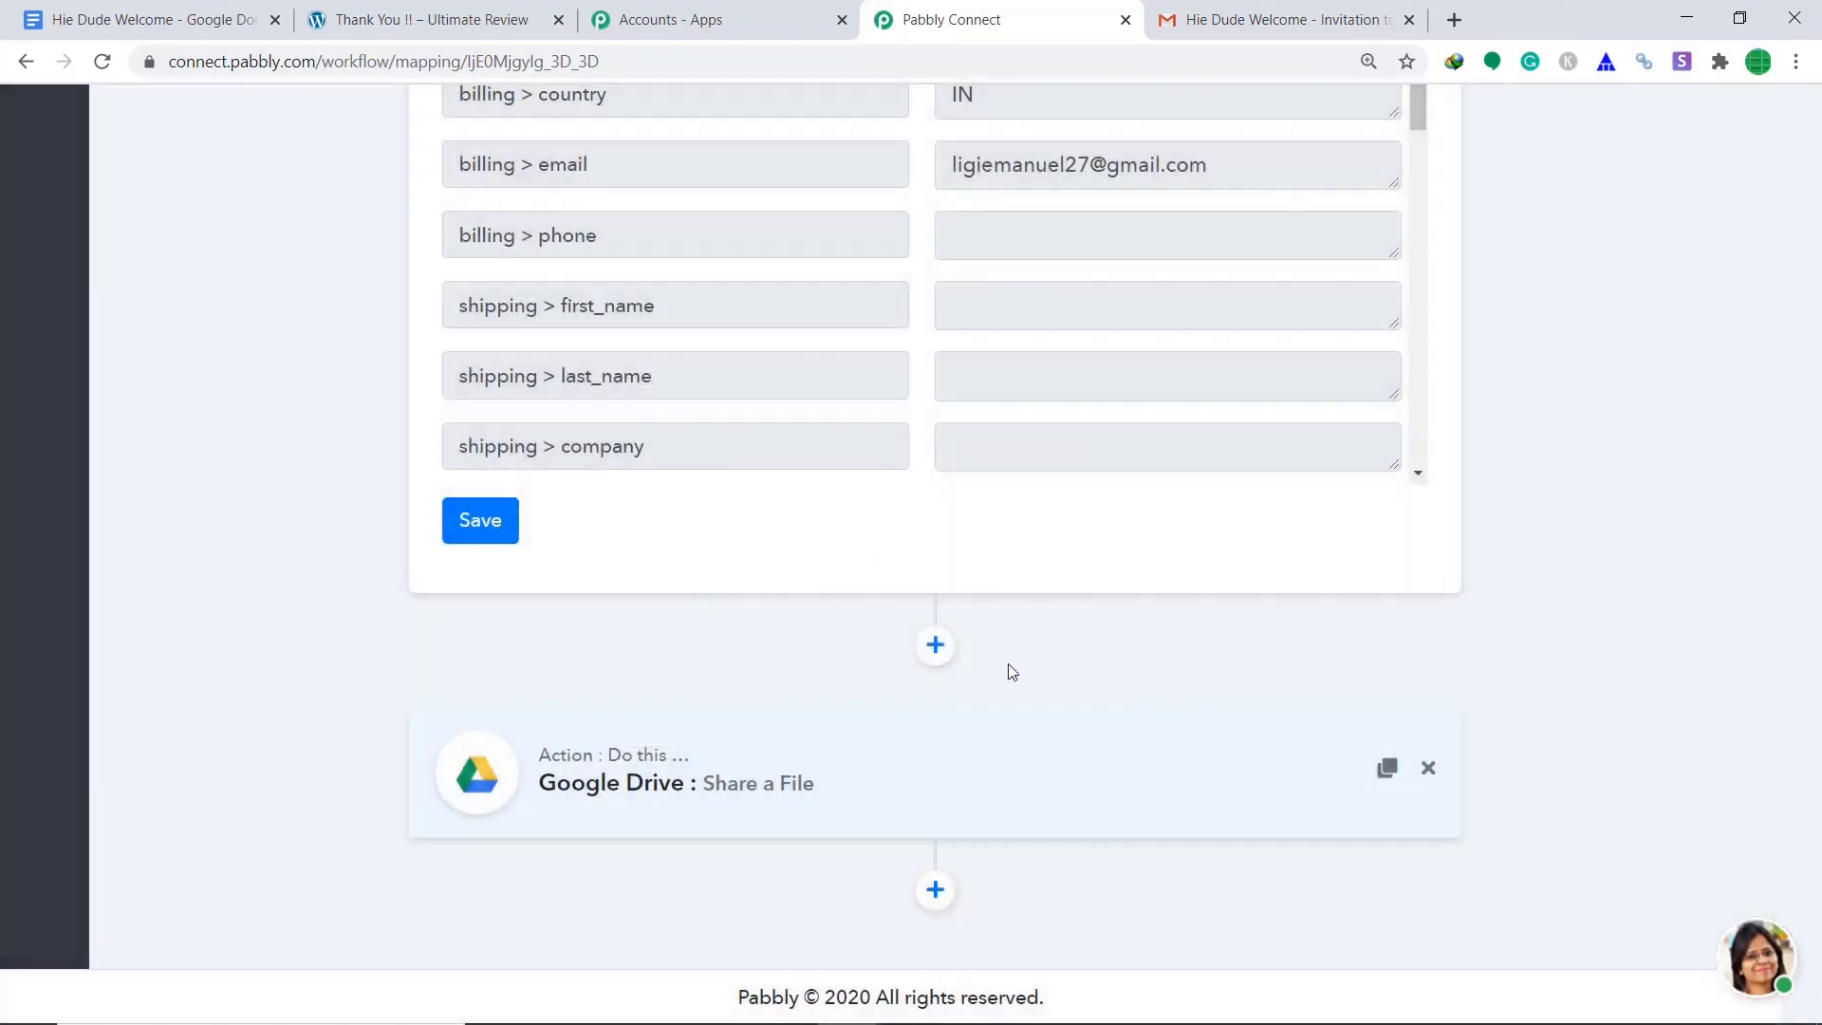
scroll(1585, 528, up, 8)
scroll(1565, 522, up, 4)
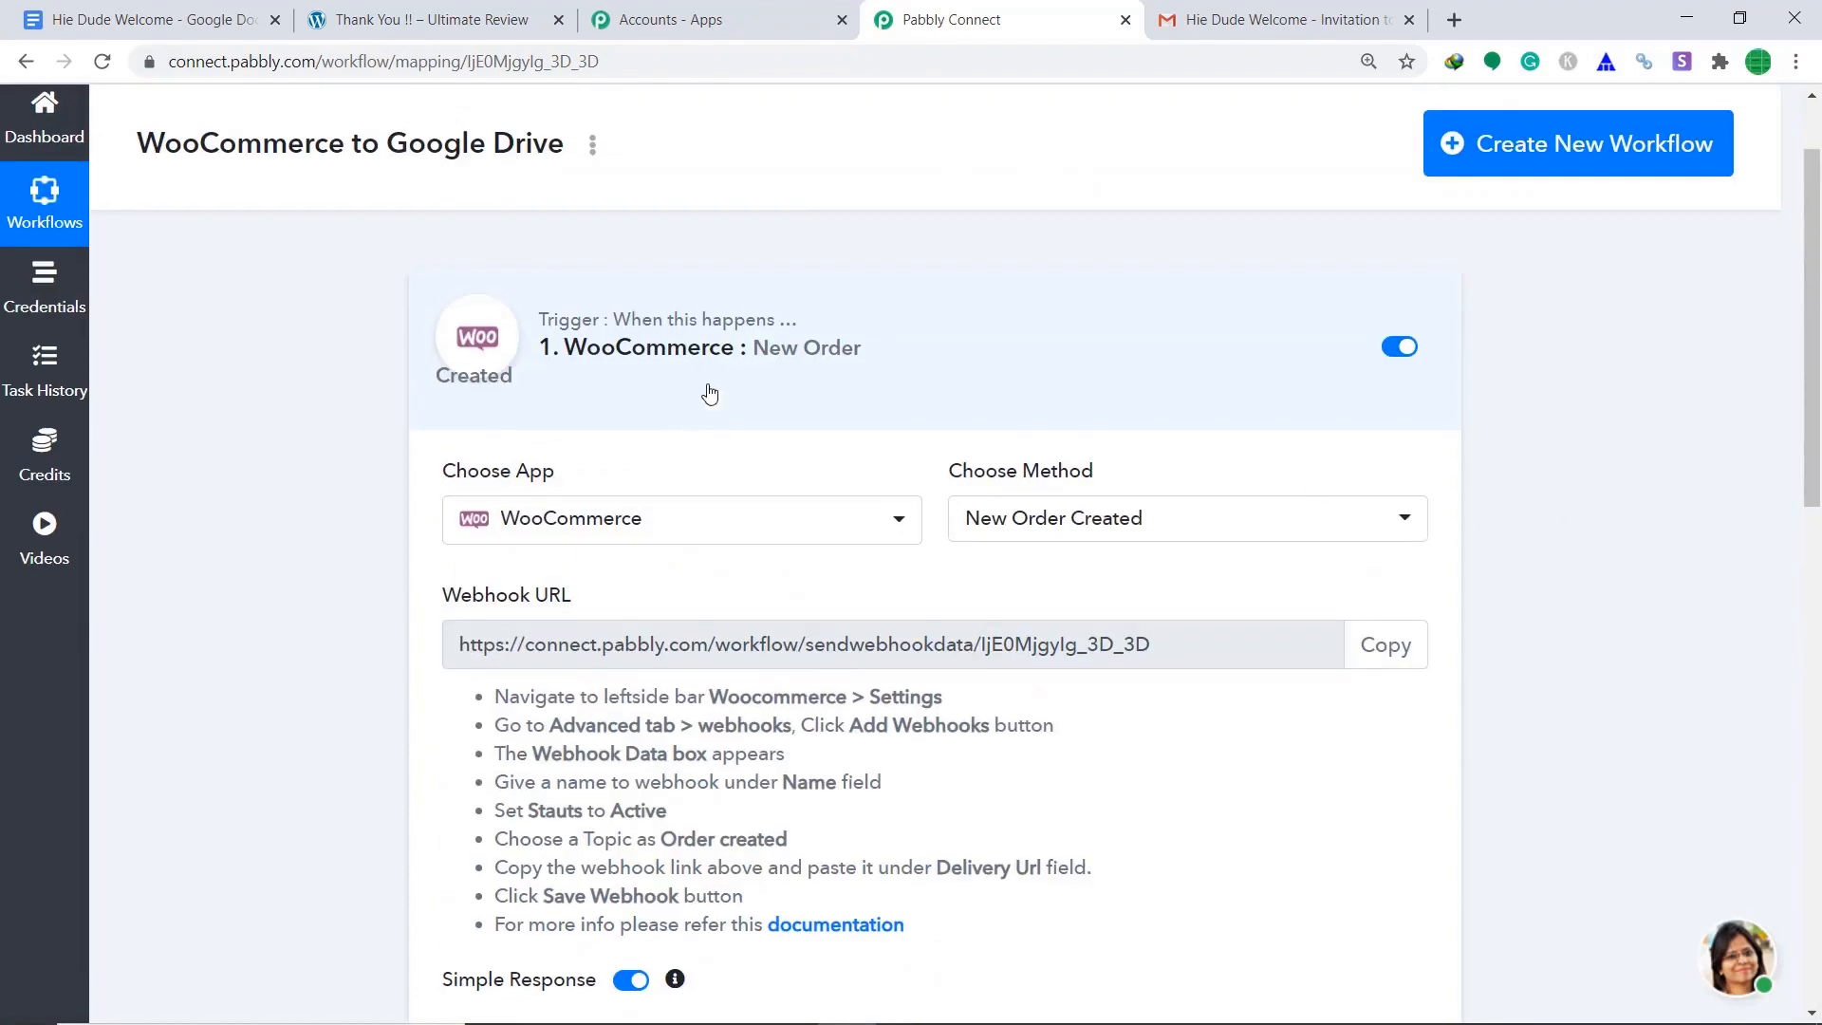
click(866, 322)
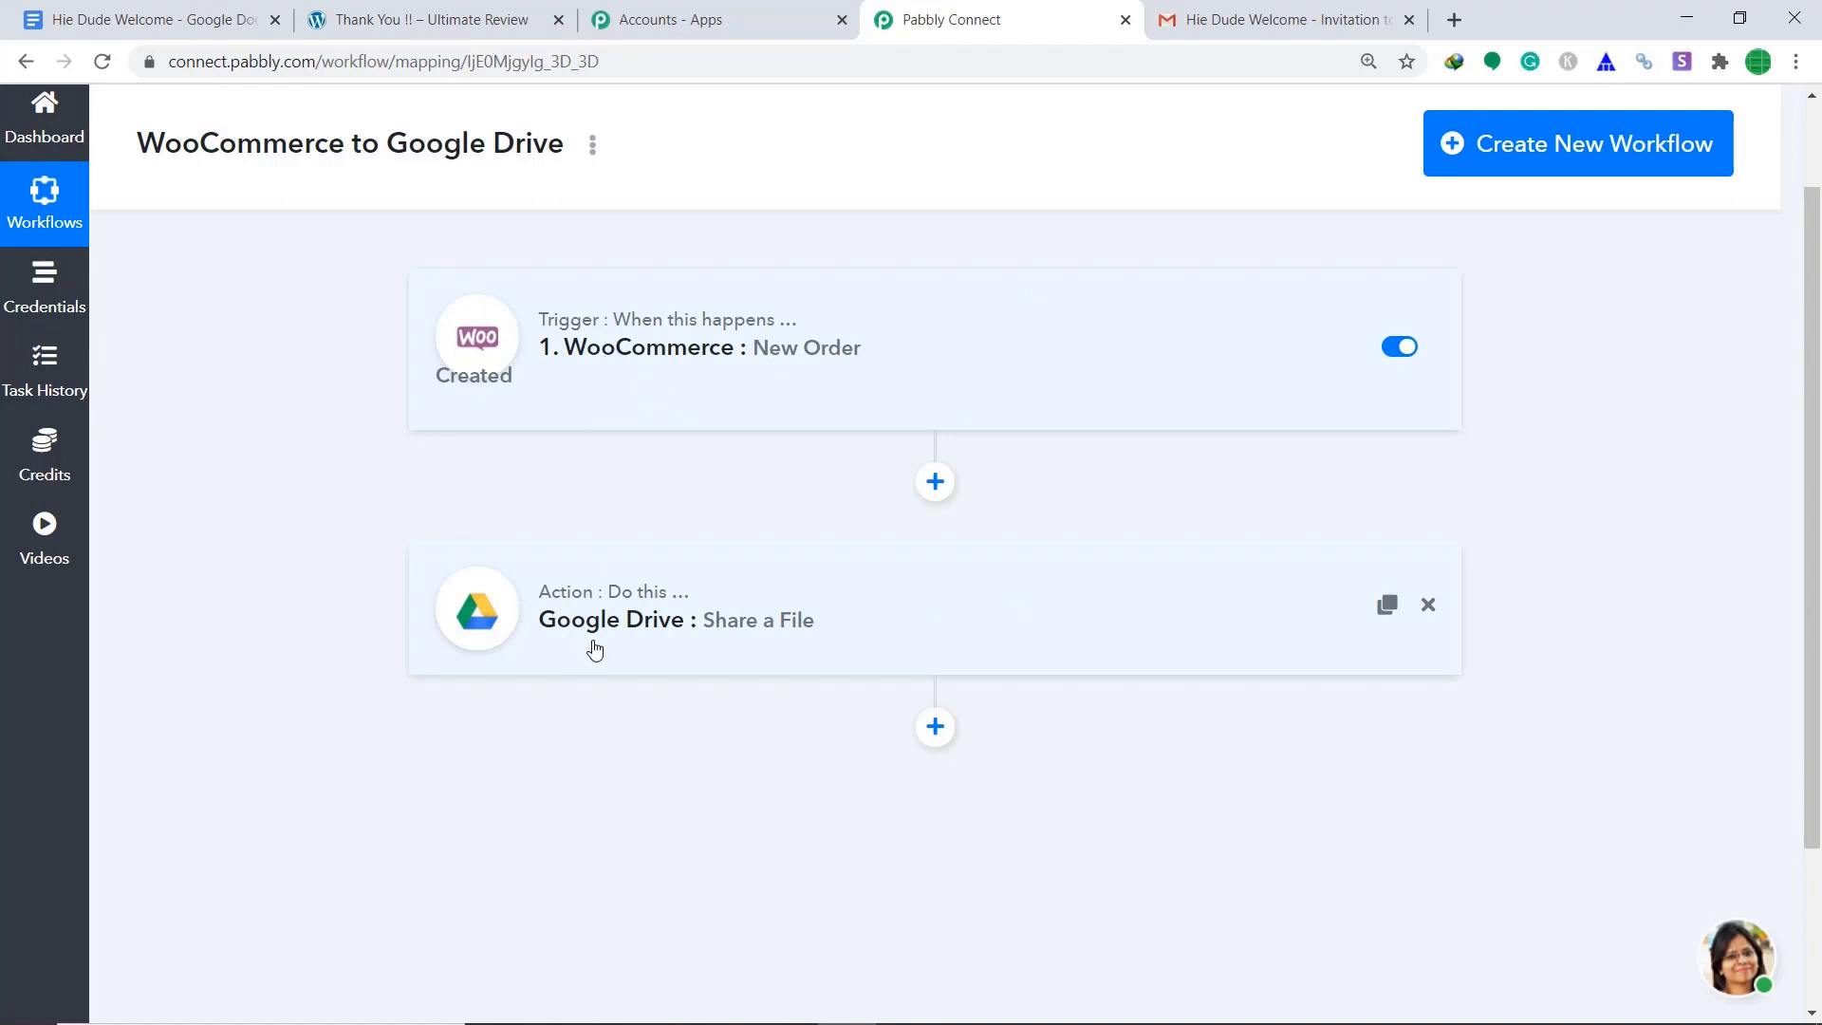
Open the Swiss Watch product page from the WordPress admin's All Products list.
click(508, 21)
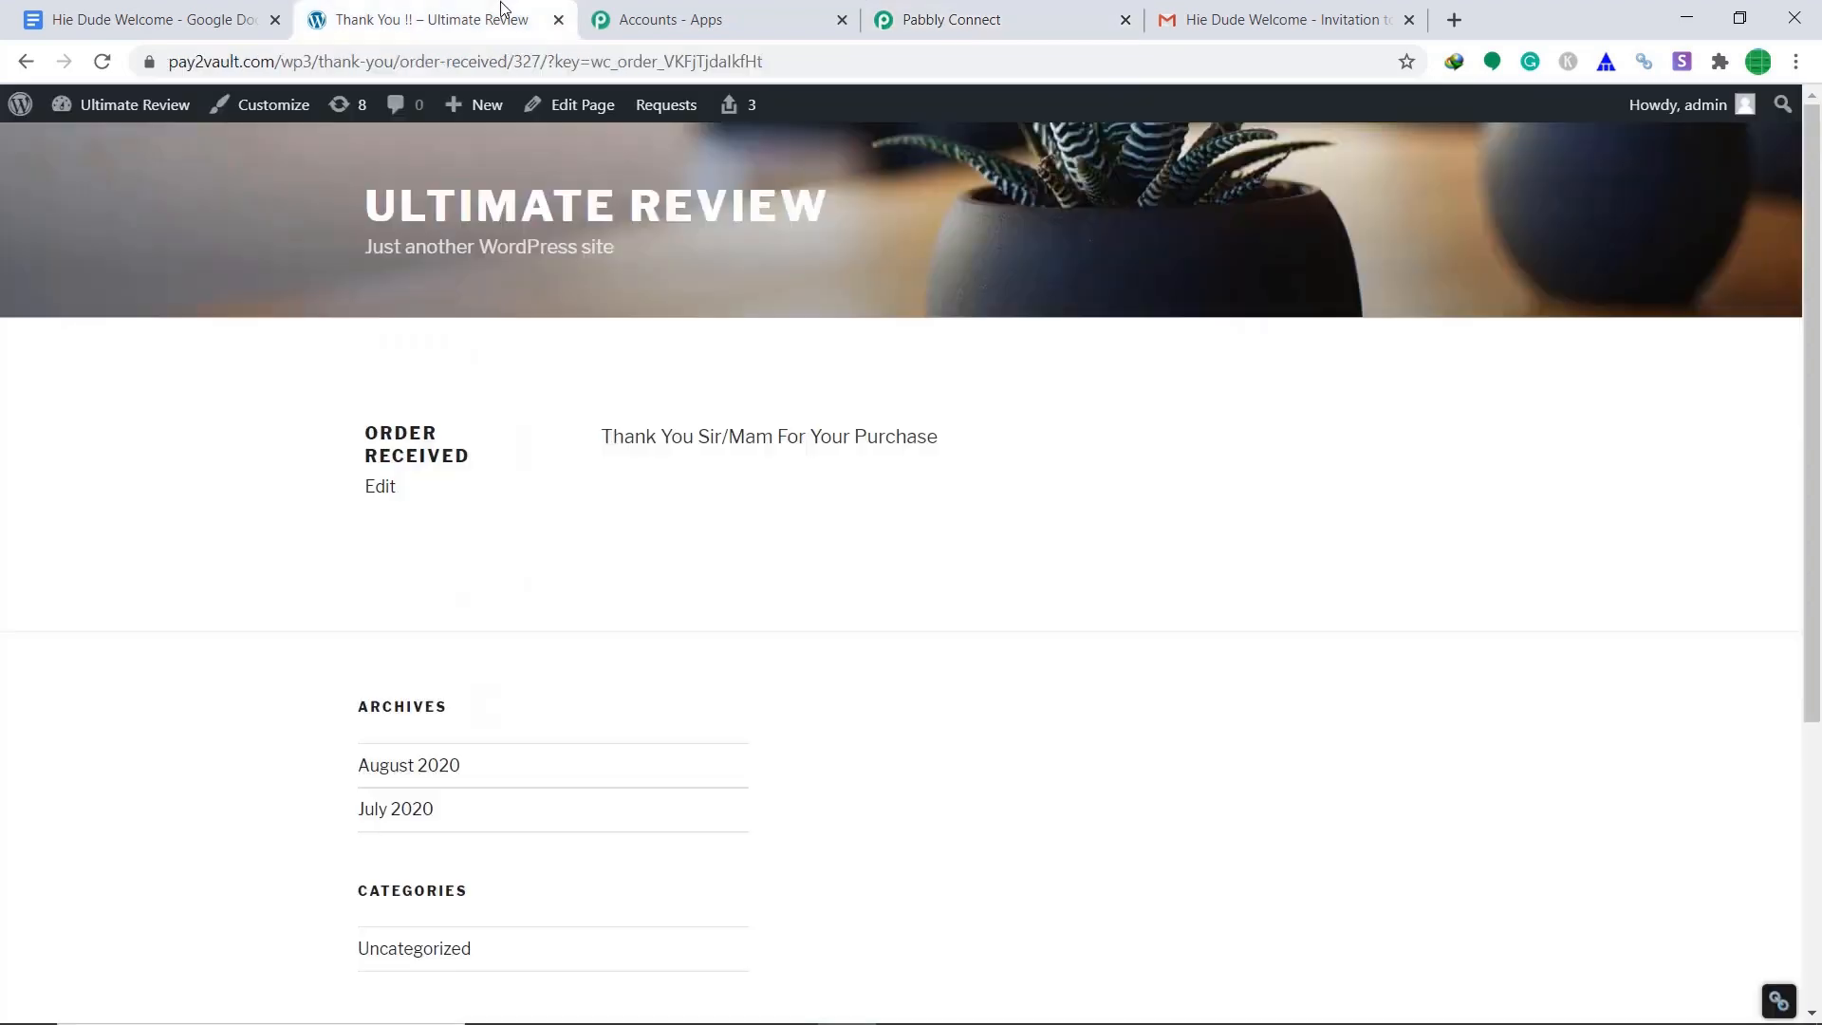
mouse_move(104, 114)
click(95, 156)
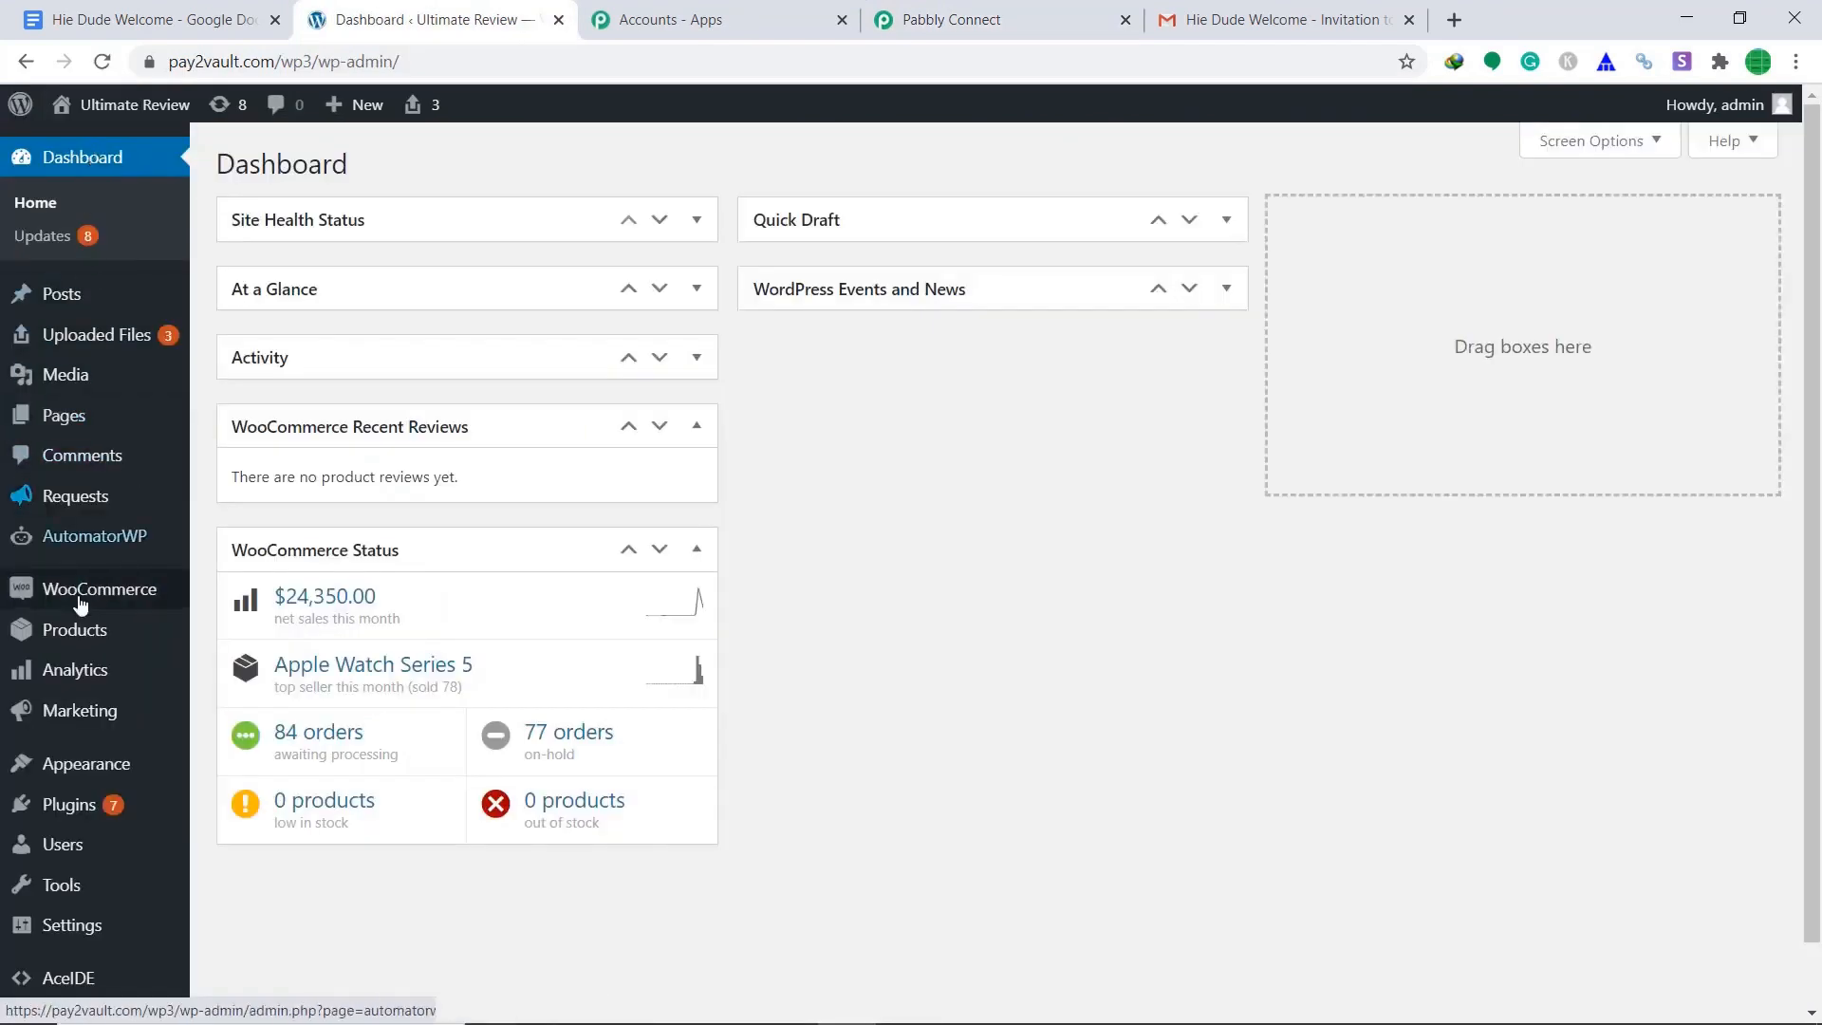
mouse_move(73, 633)
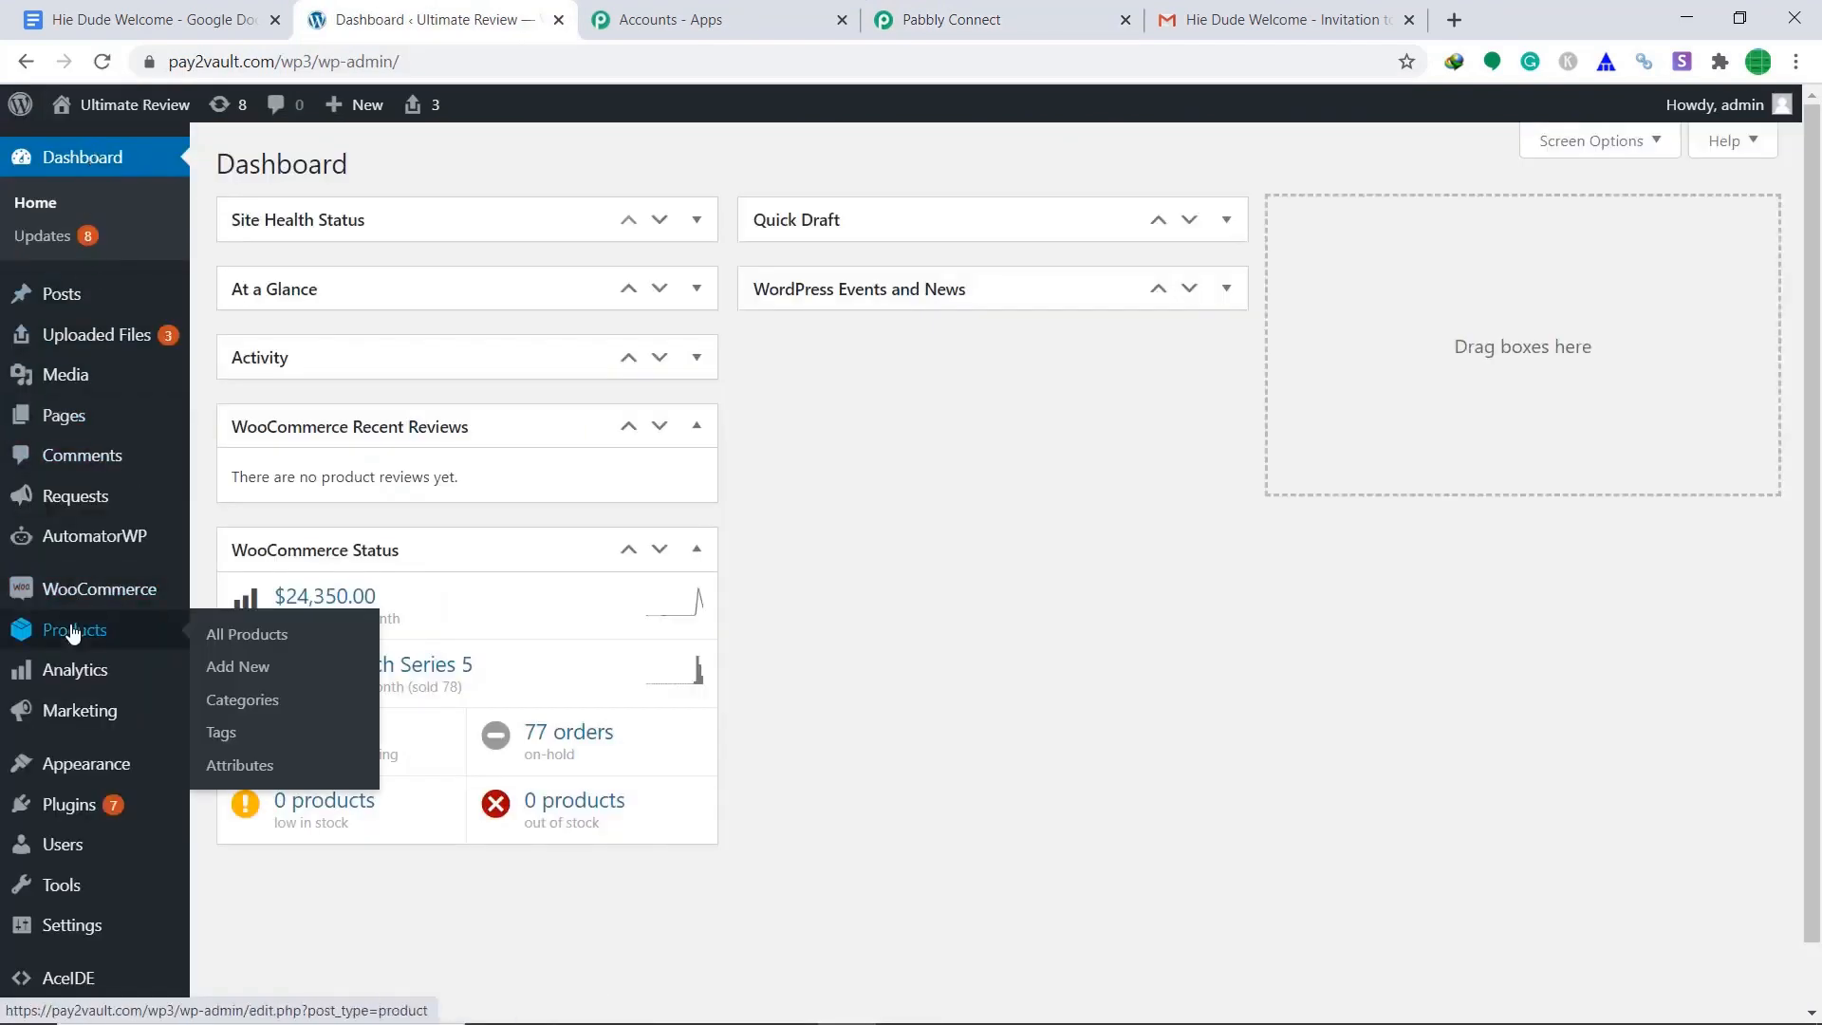
click(245, 634)
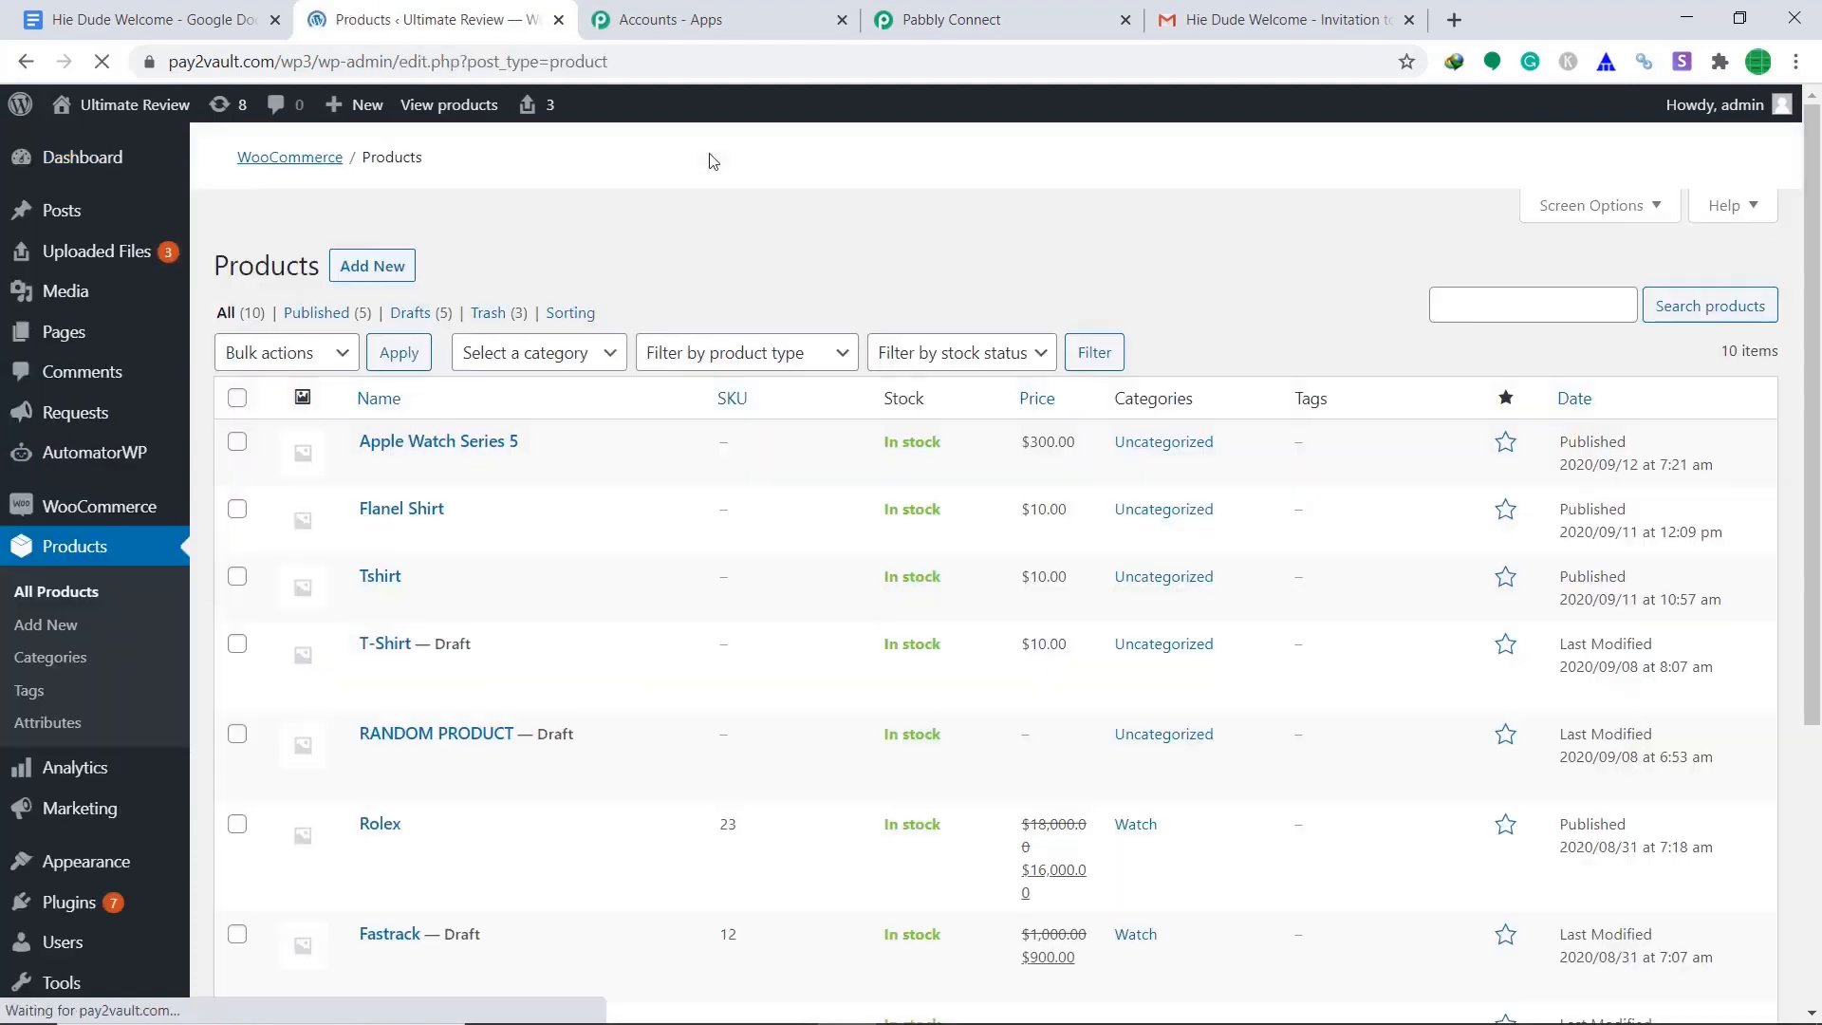
scroll(560, 411, down, 5)
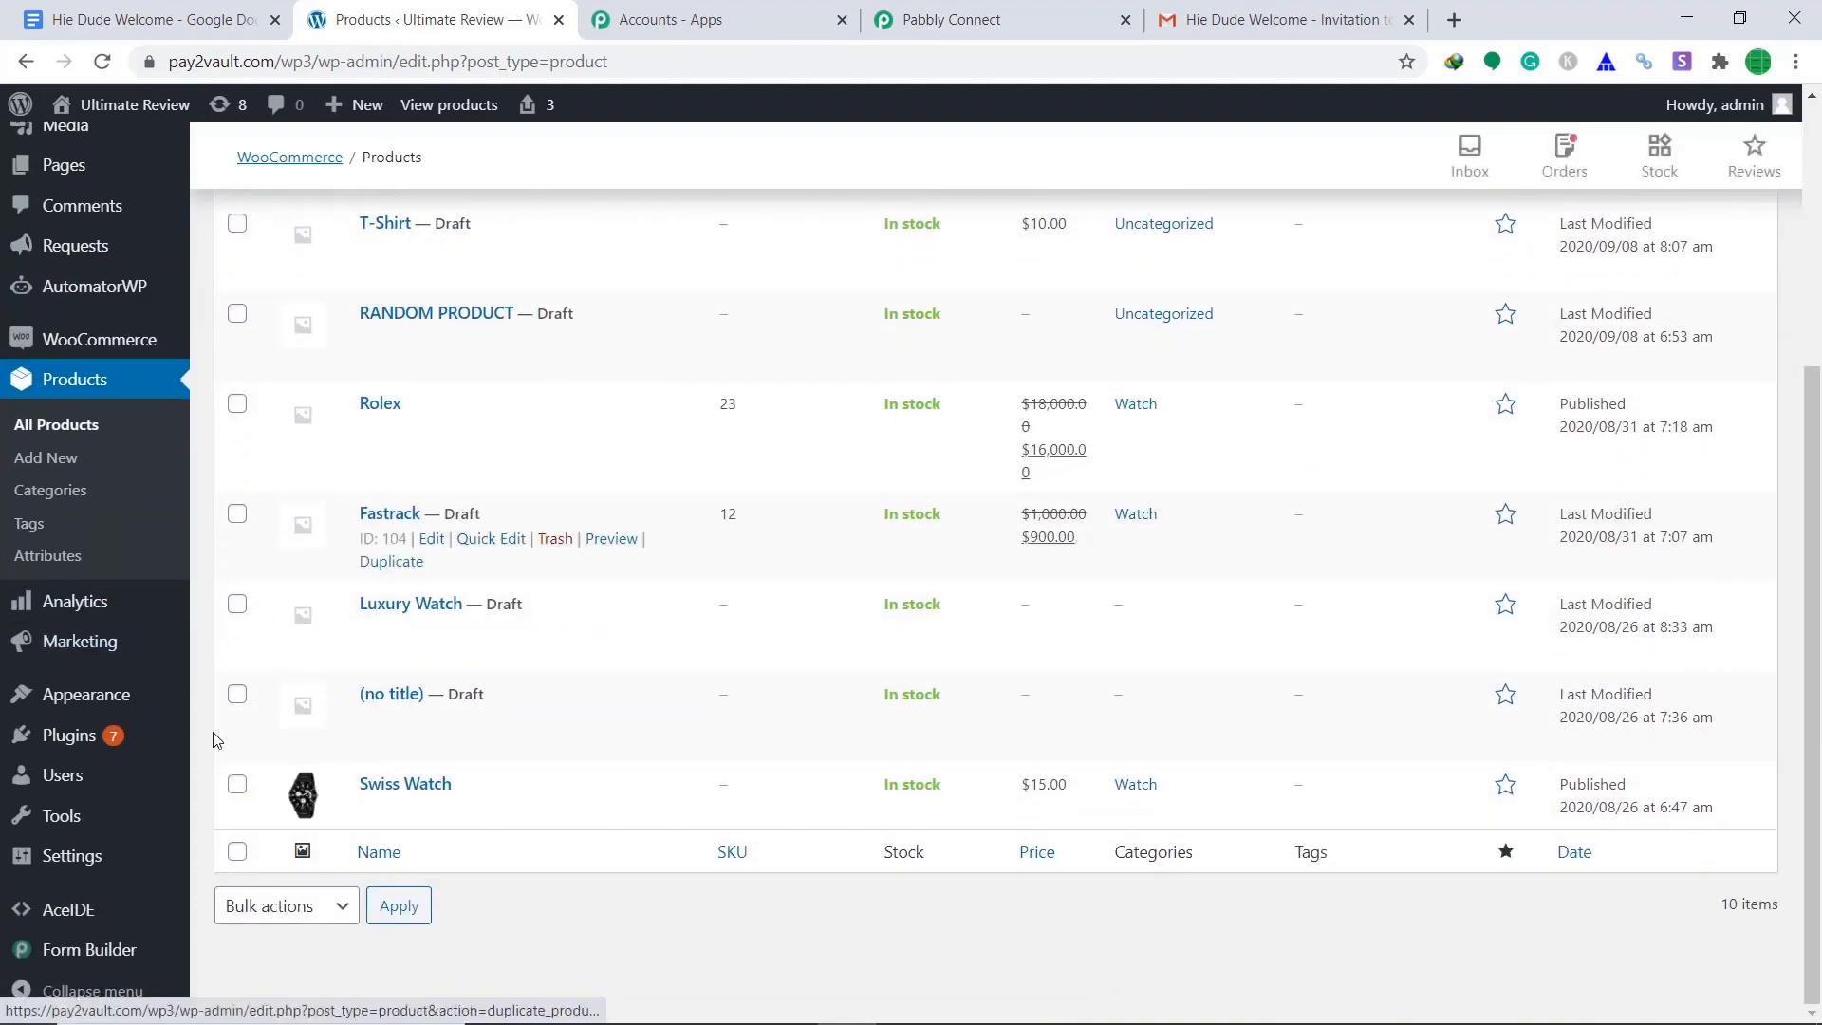
click(590, 809)
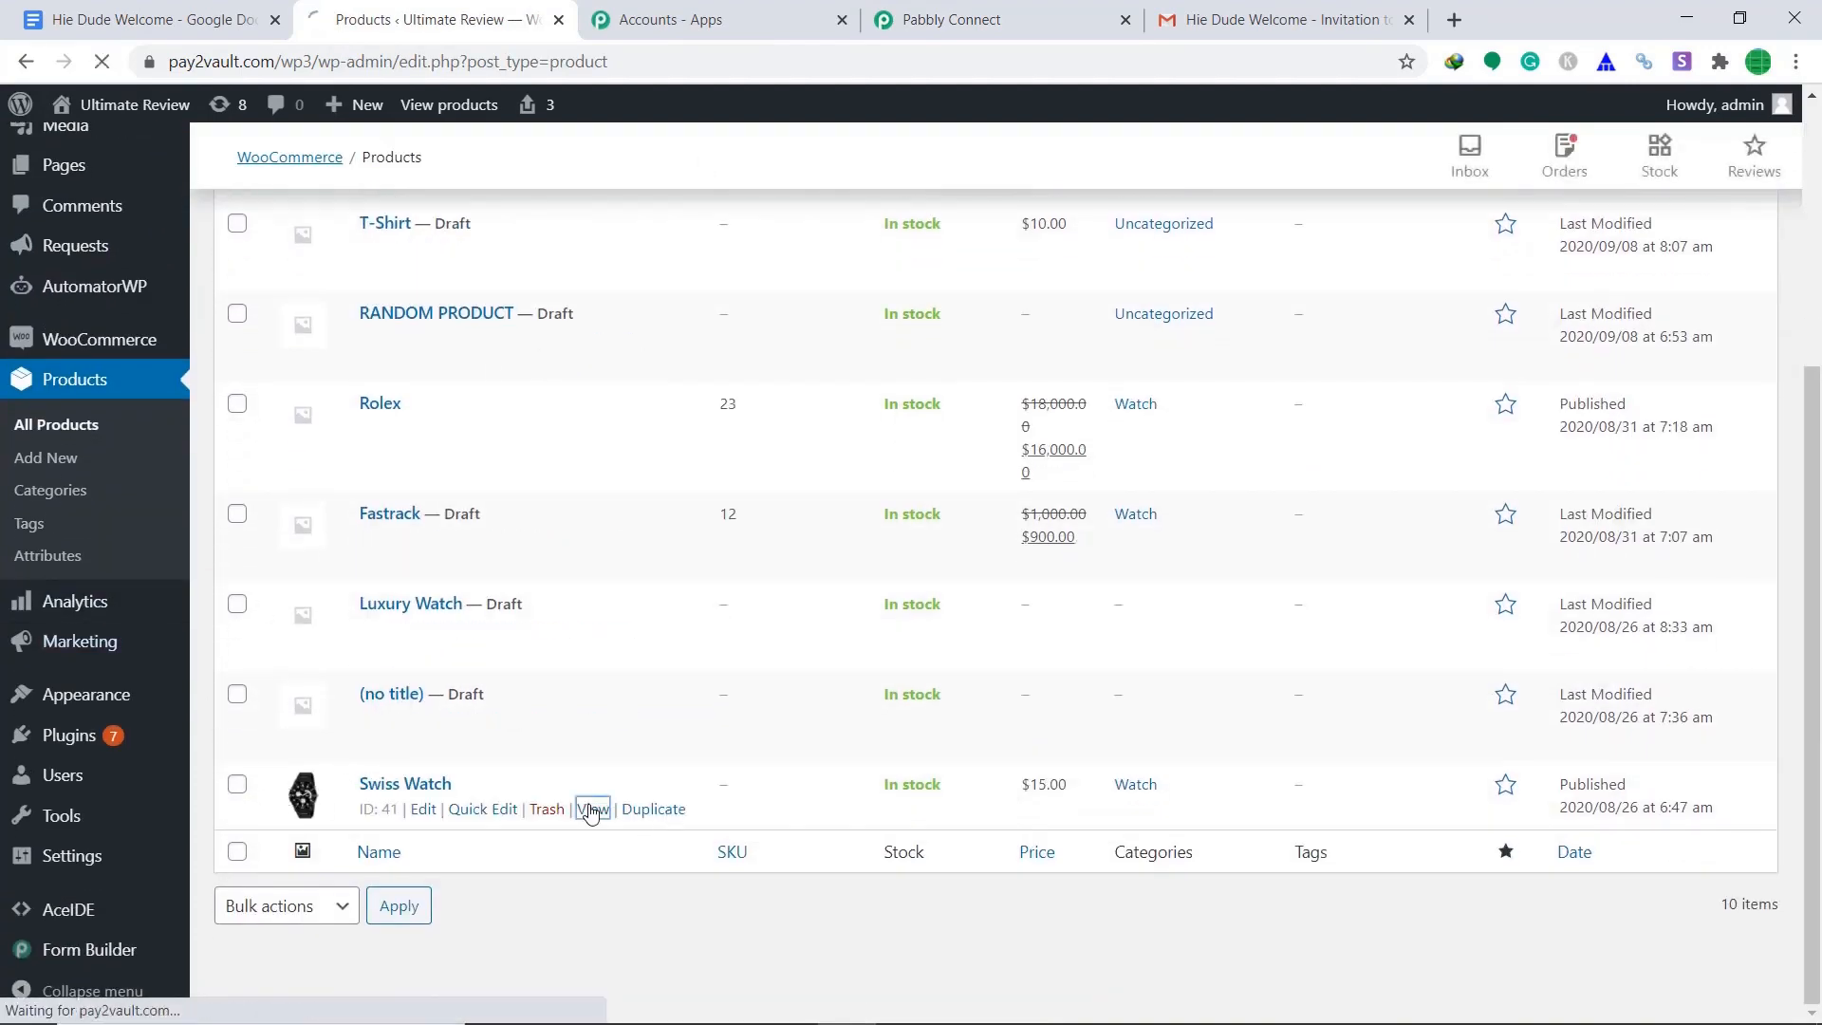
Add the Swiss Watch to the cart and review the checkout down to Place Order.
scroll(918, 407, down, 2)
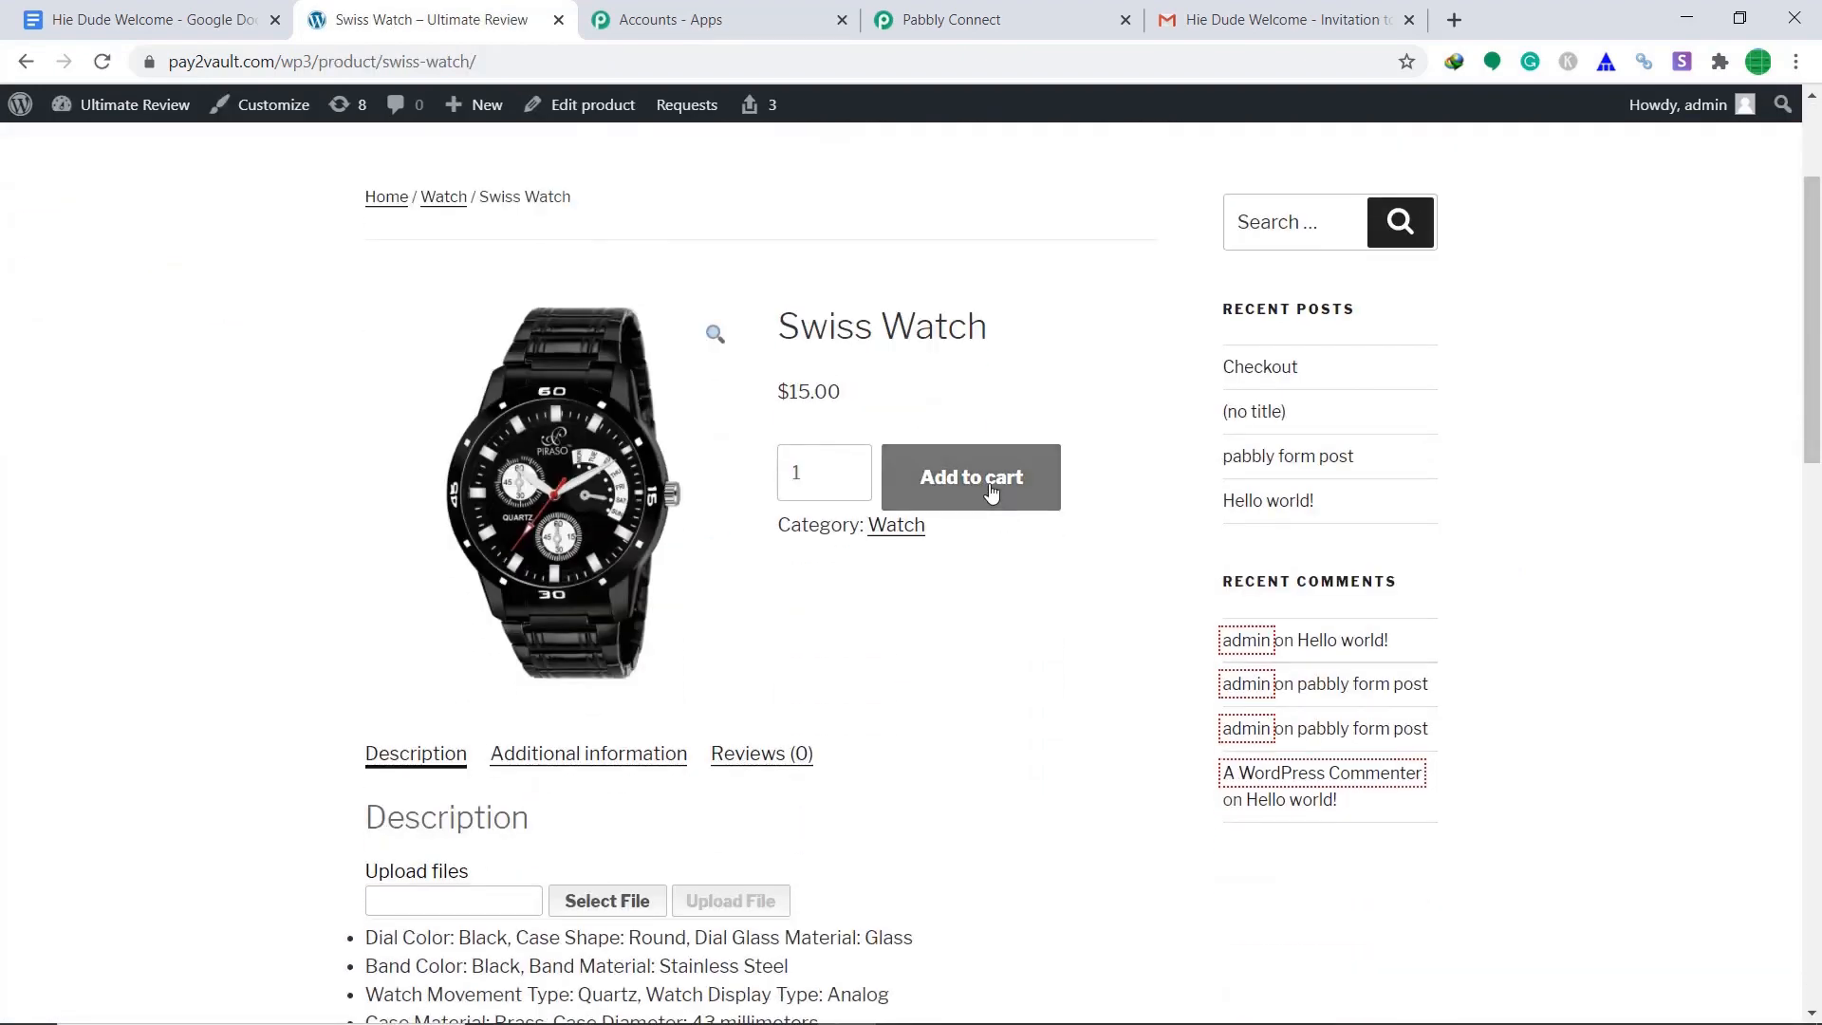
click(991, 492)
scroll(901, 417, down, 1)
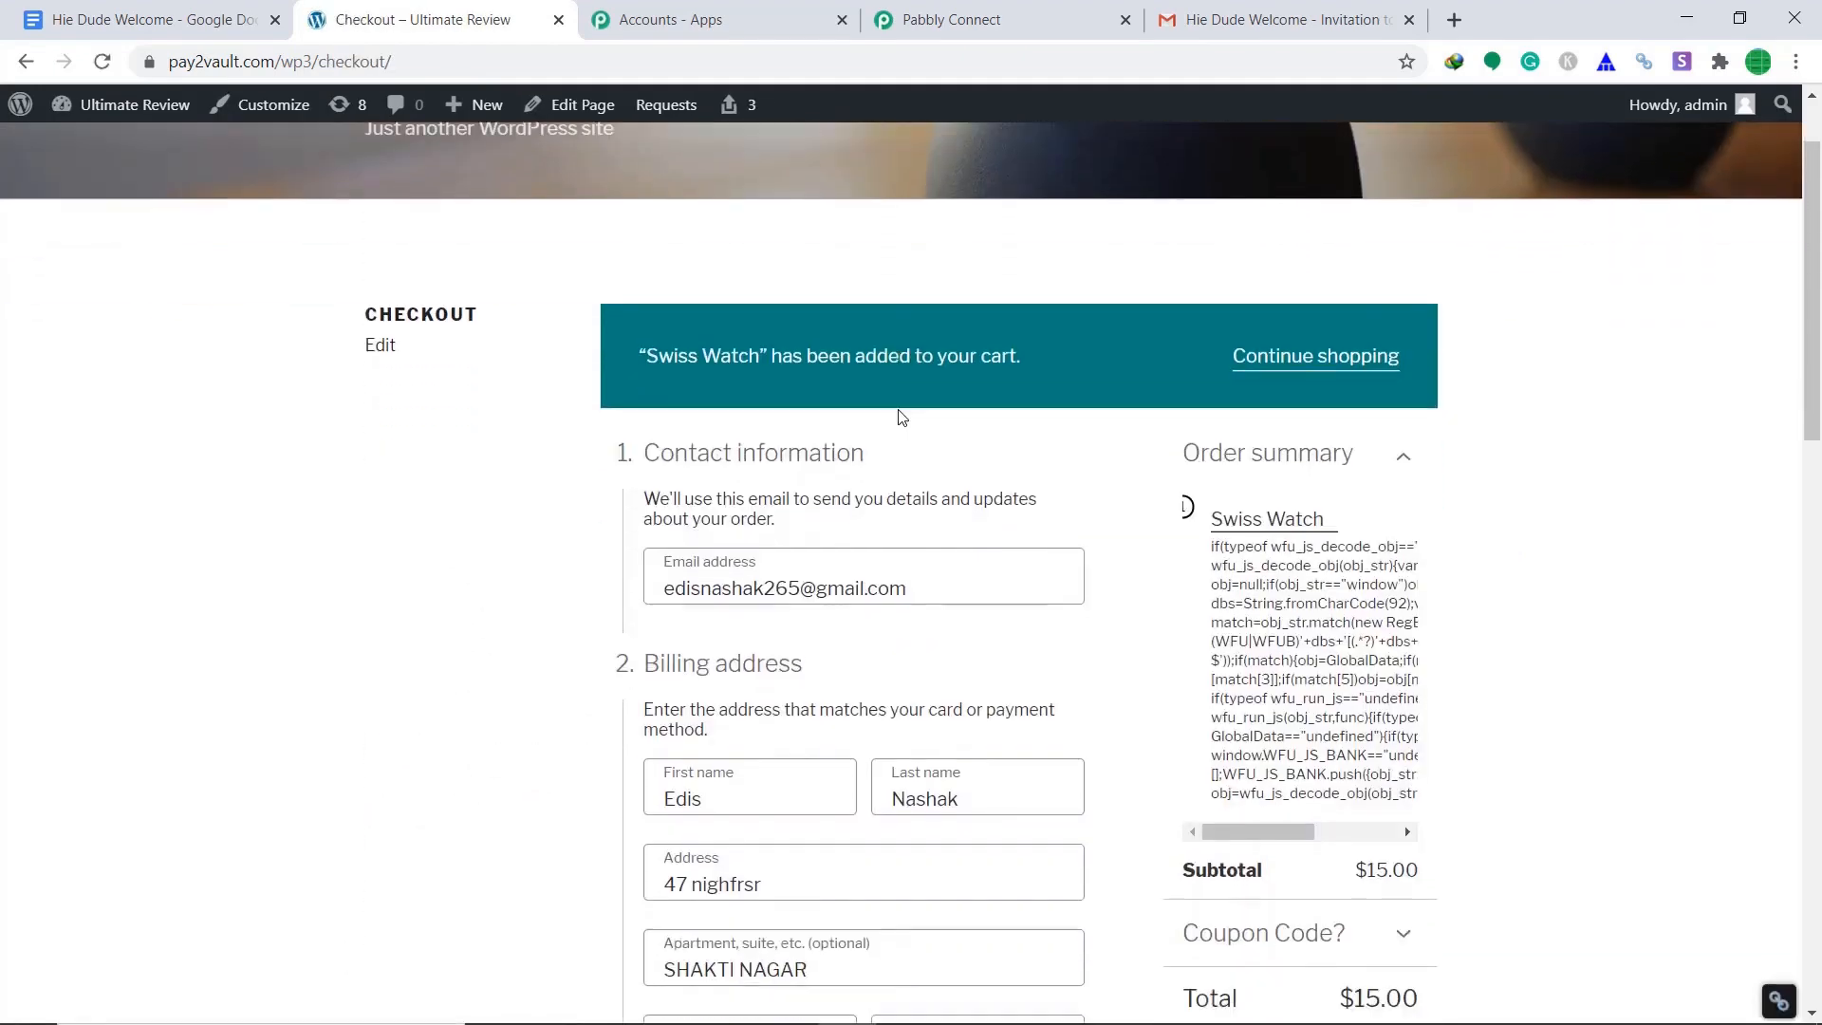
scroll(854, 358, down, 1)
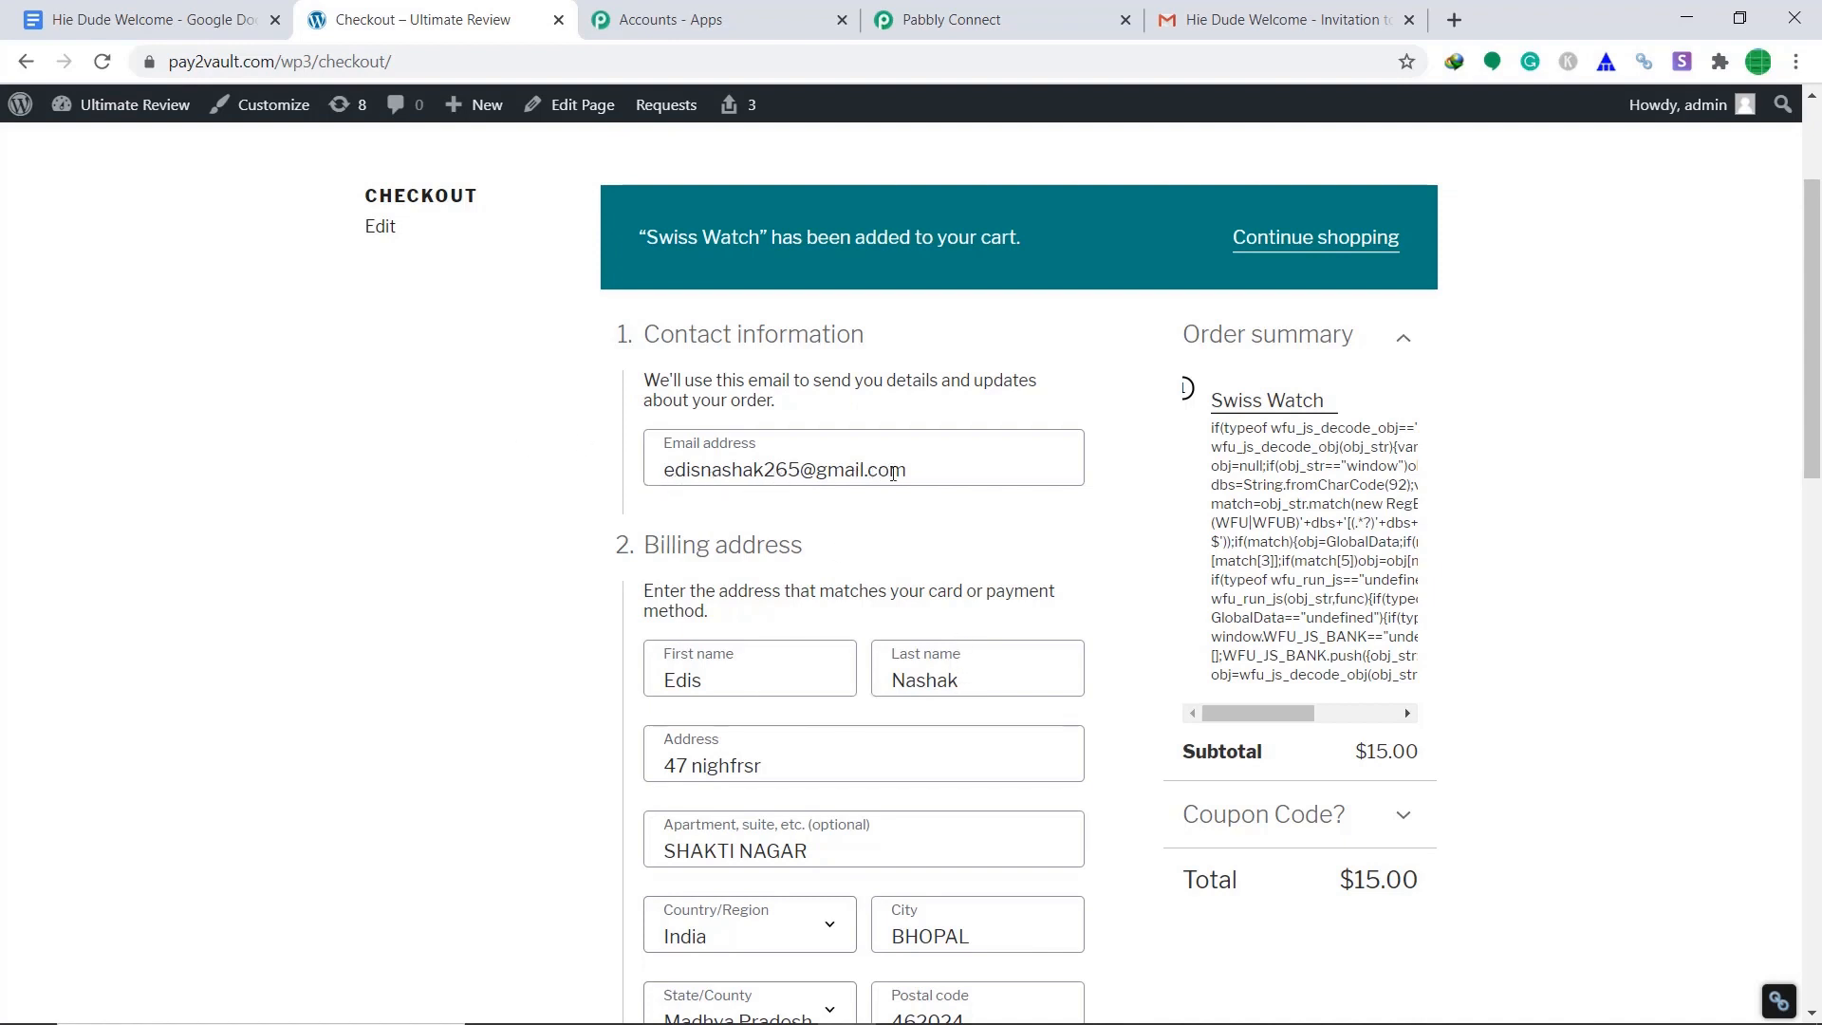
scroll(964, 473, down, 9)
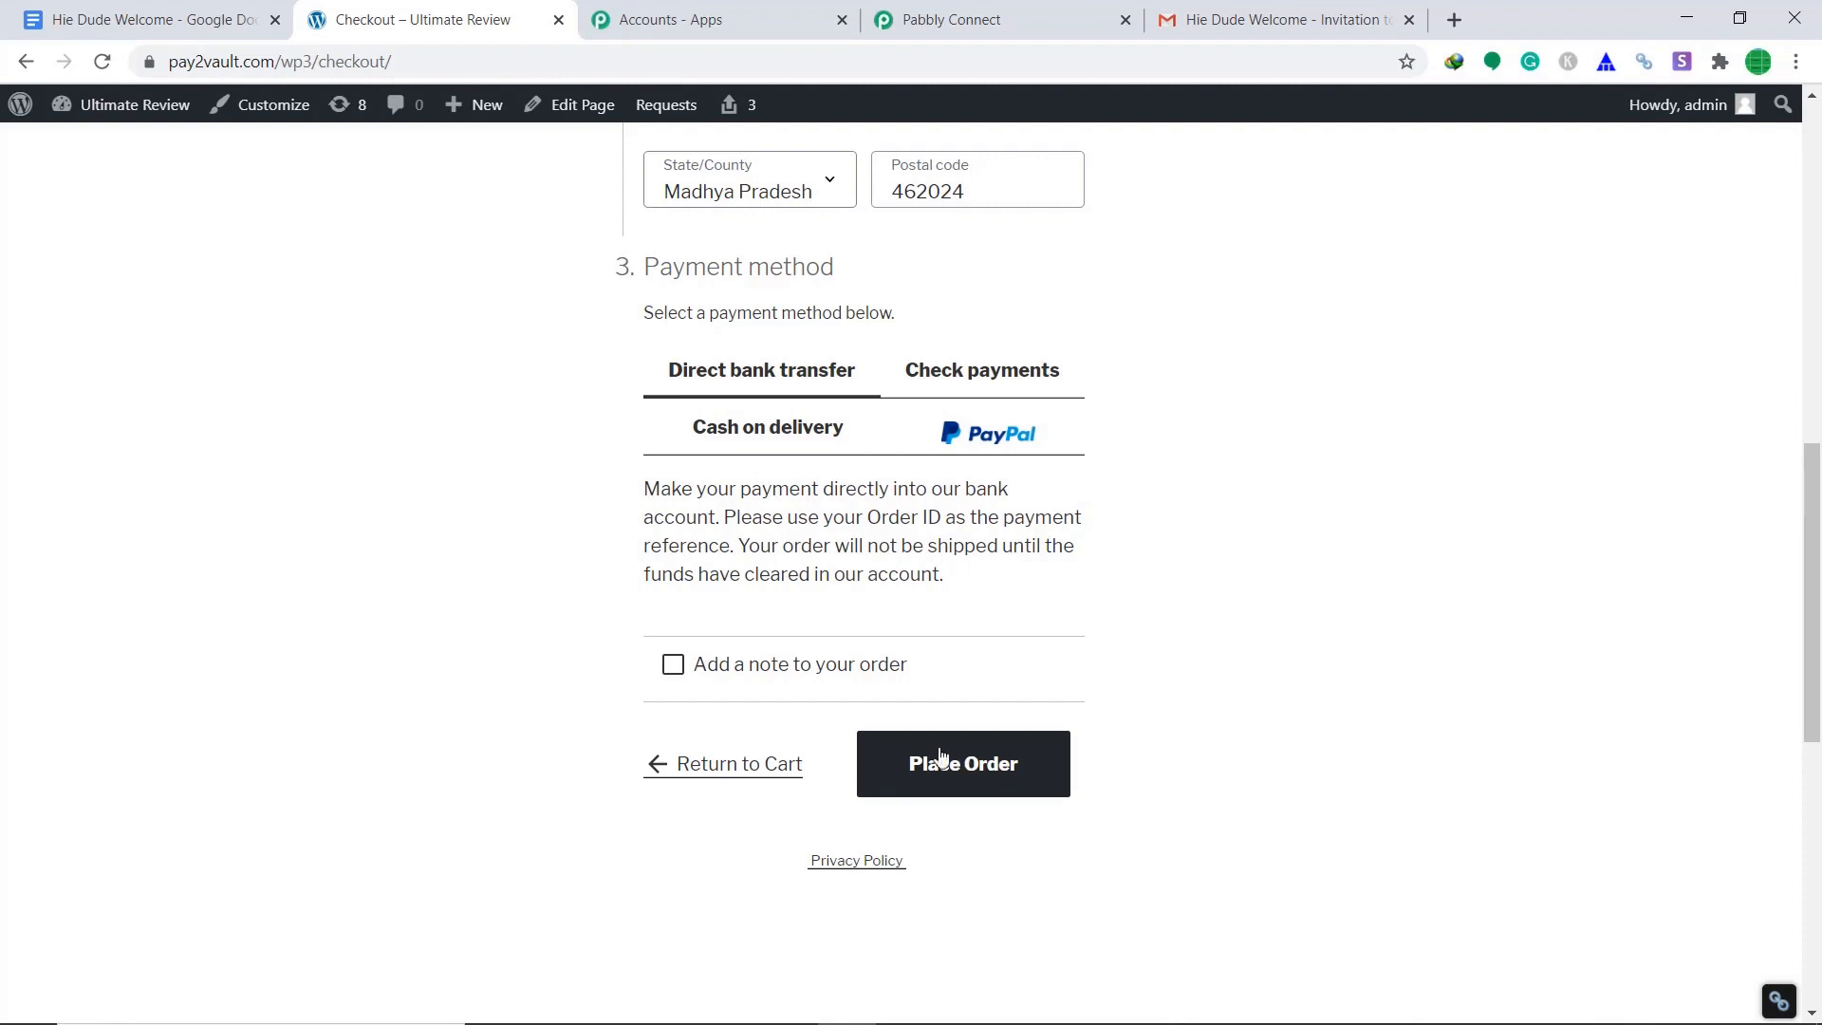
click(161, 12)
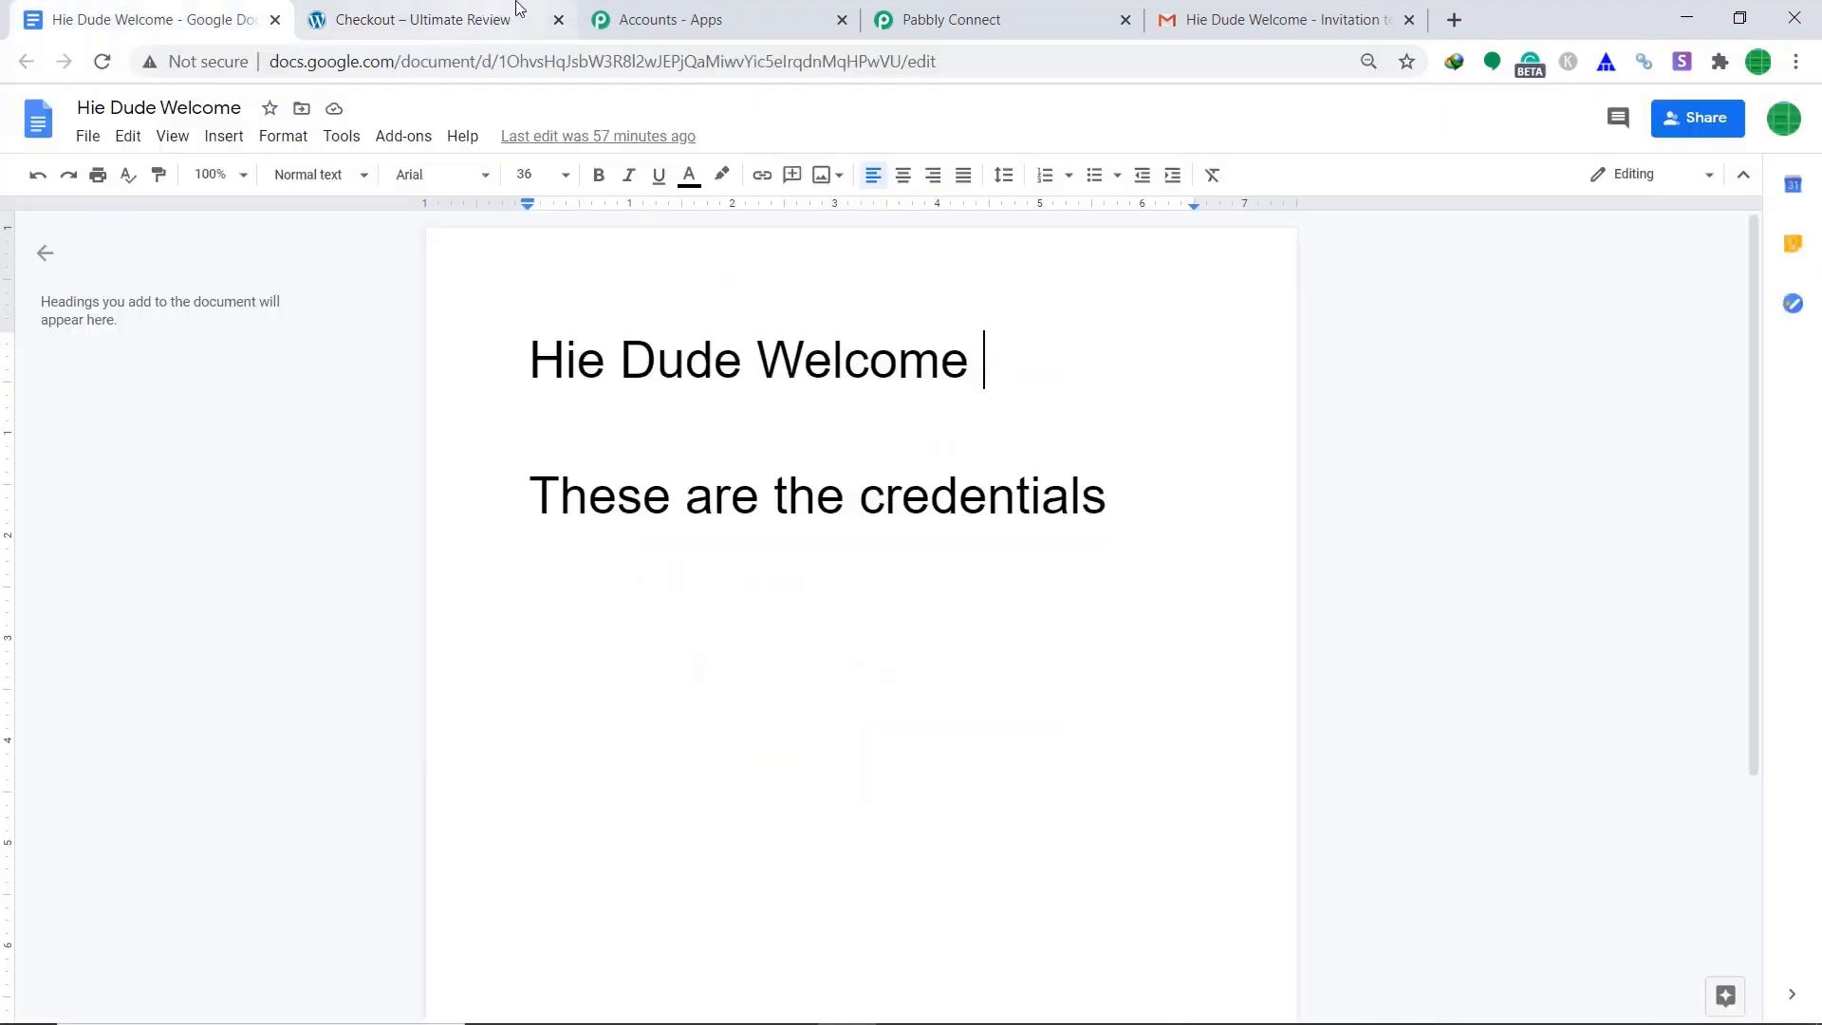
Place the Swiss Watch order, then open the new Hie Dude Welcome invitation in the customer's Gmail.
click(461, 13)
click(943, 773)
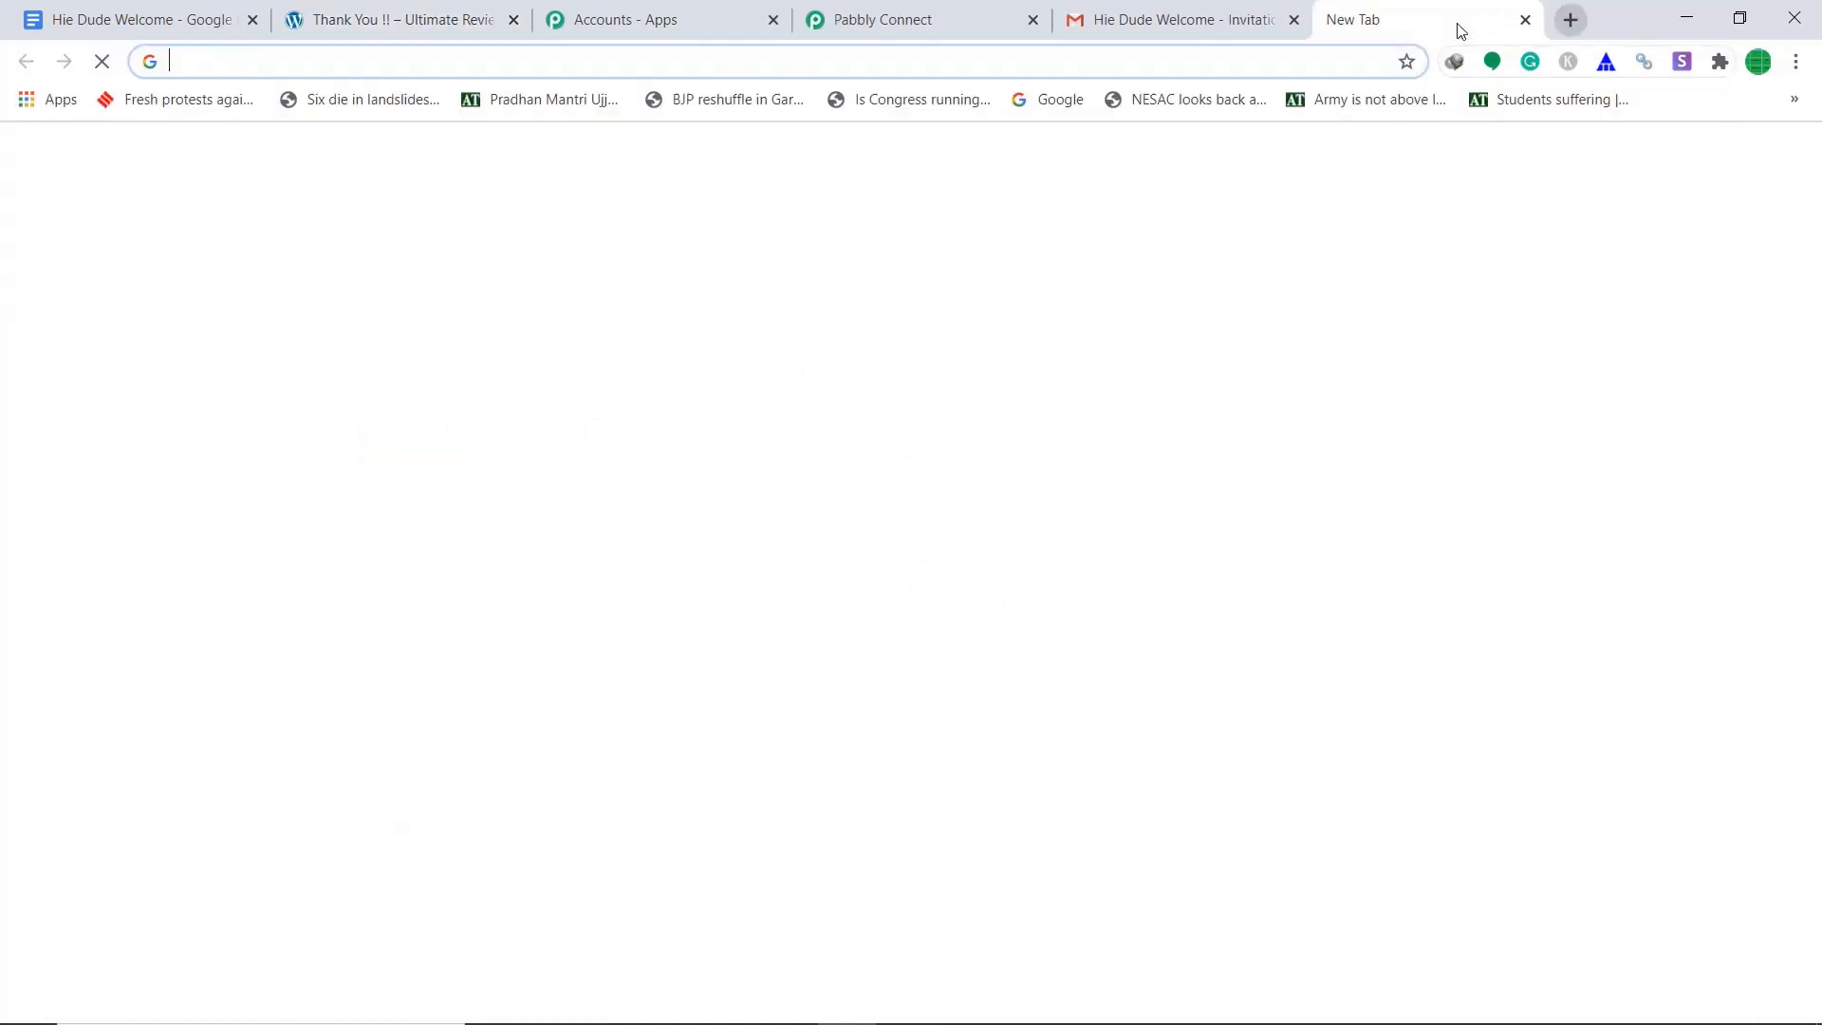
click(1453, 19)
click(1781, 161)
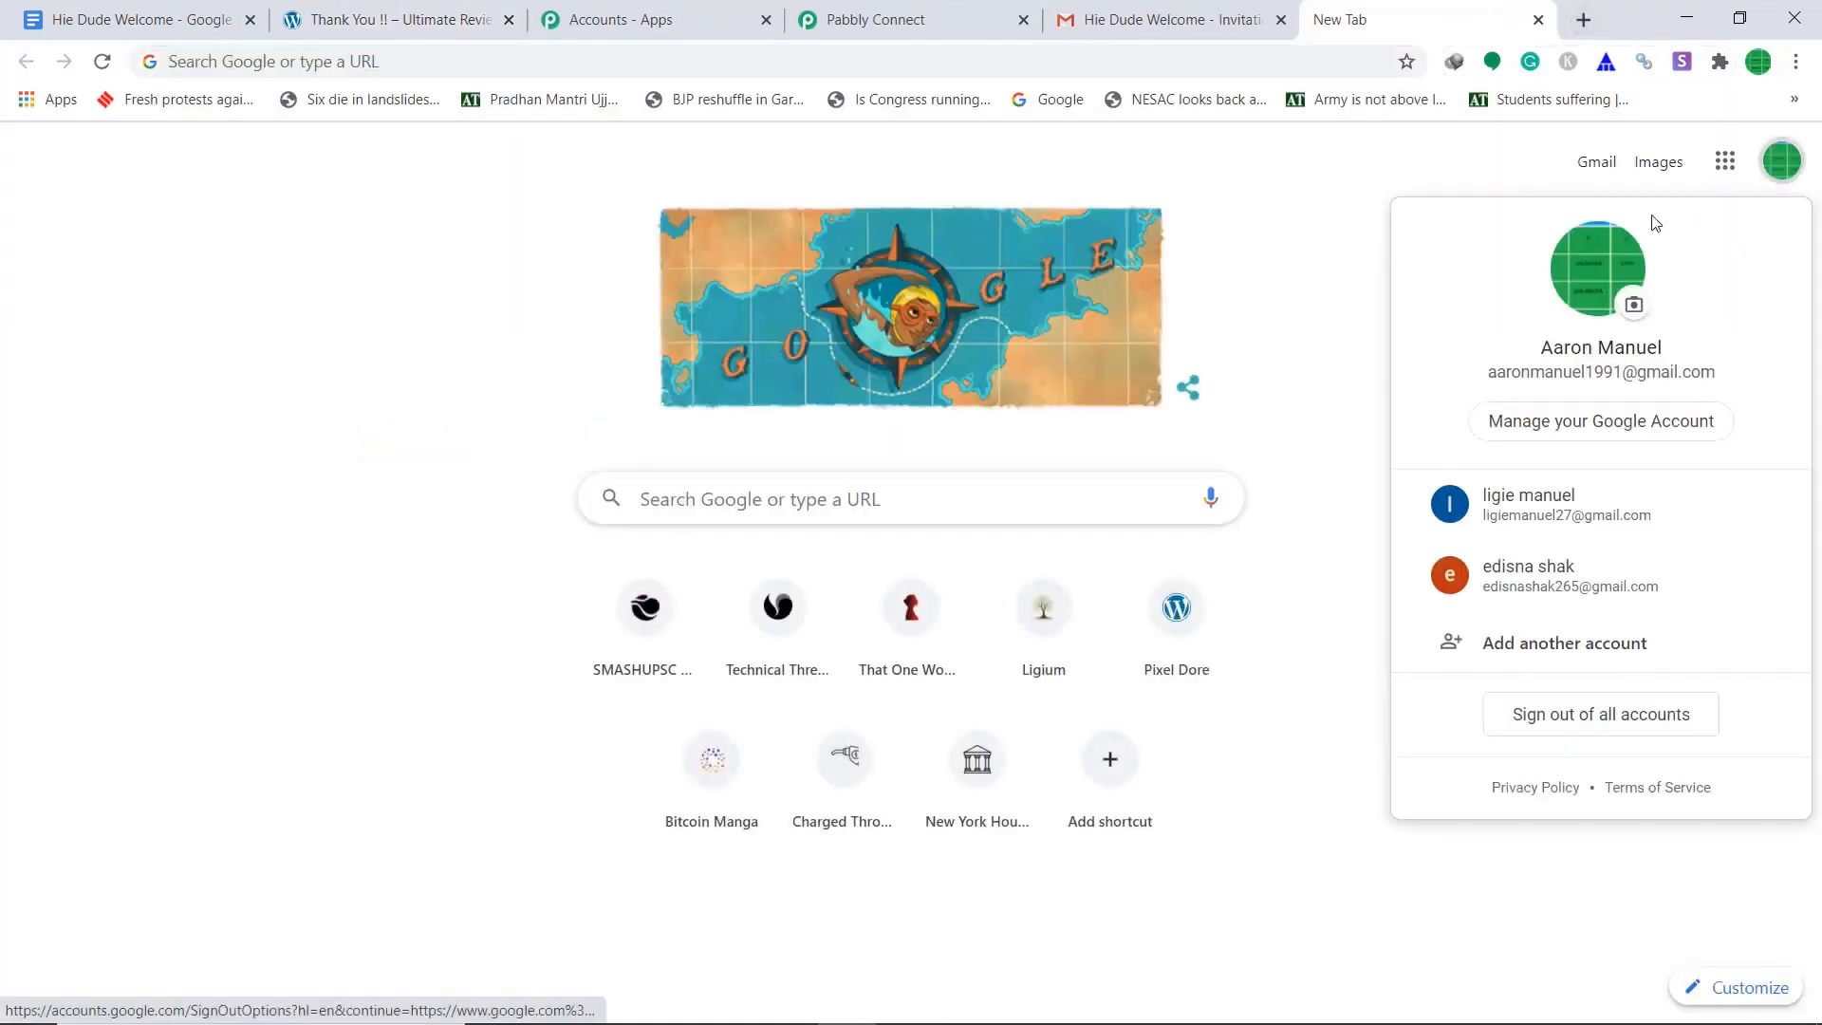
click(1615, 581)
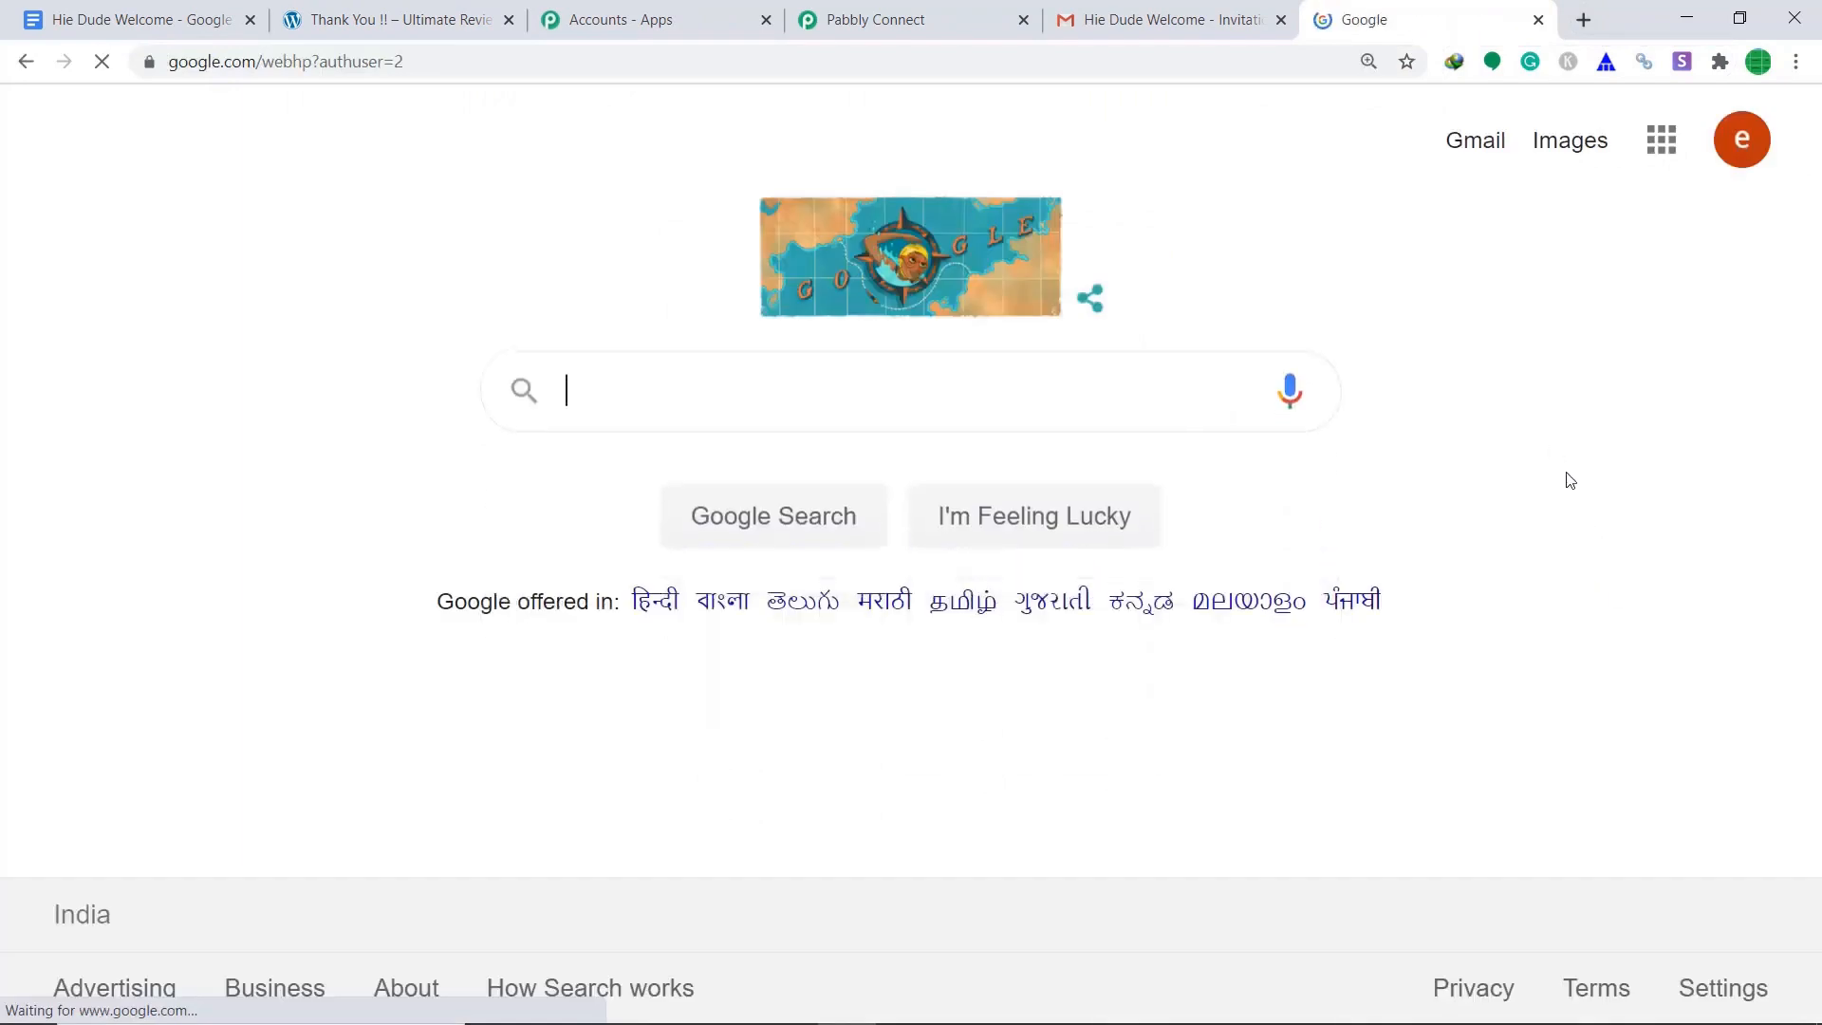
click(1475, 143)
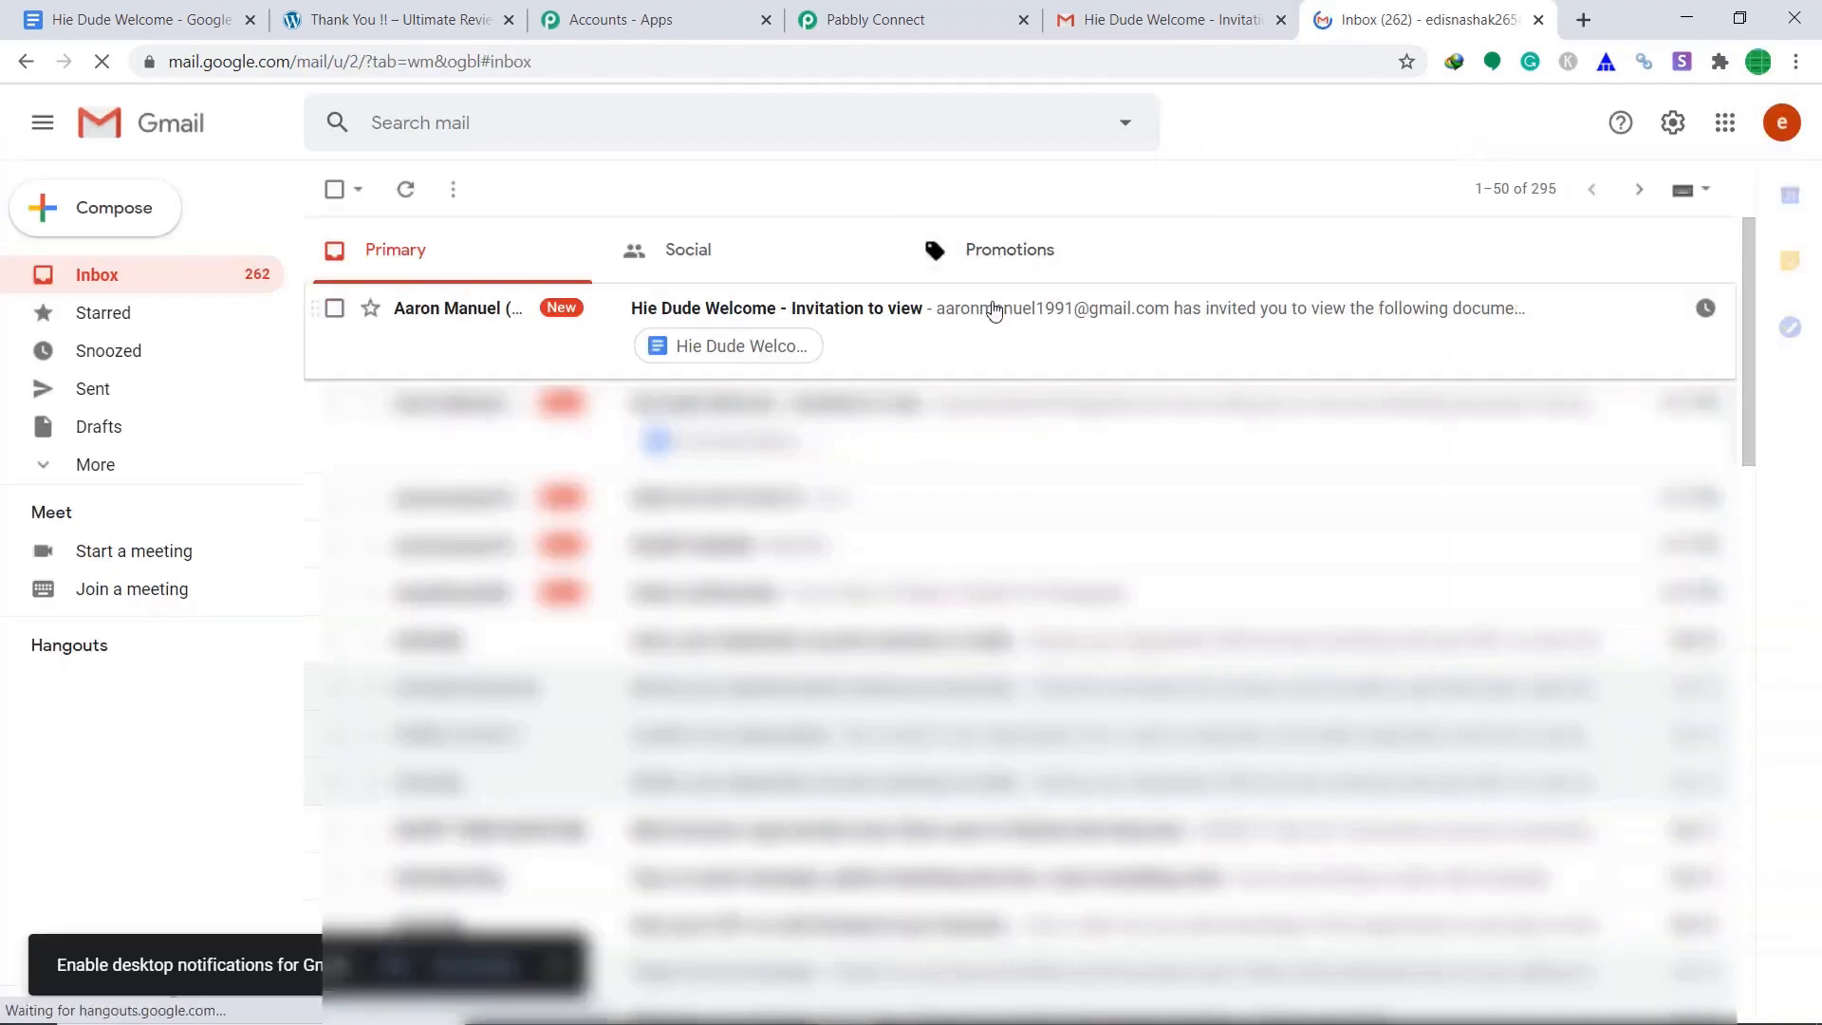
click(993, 307)
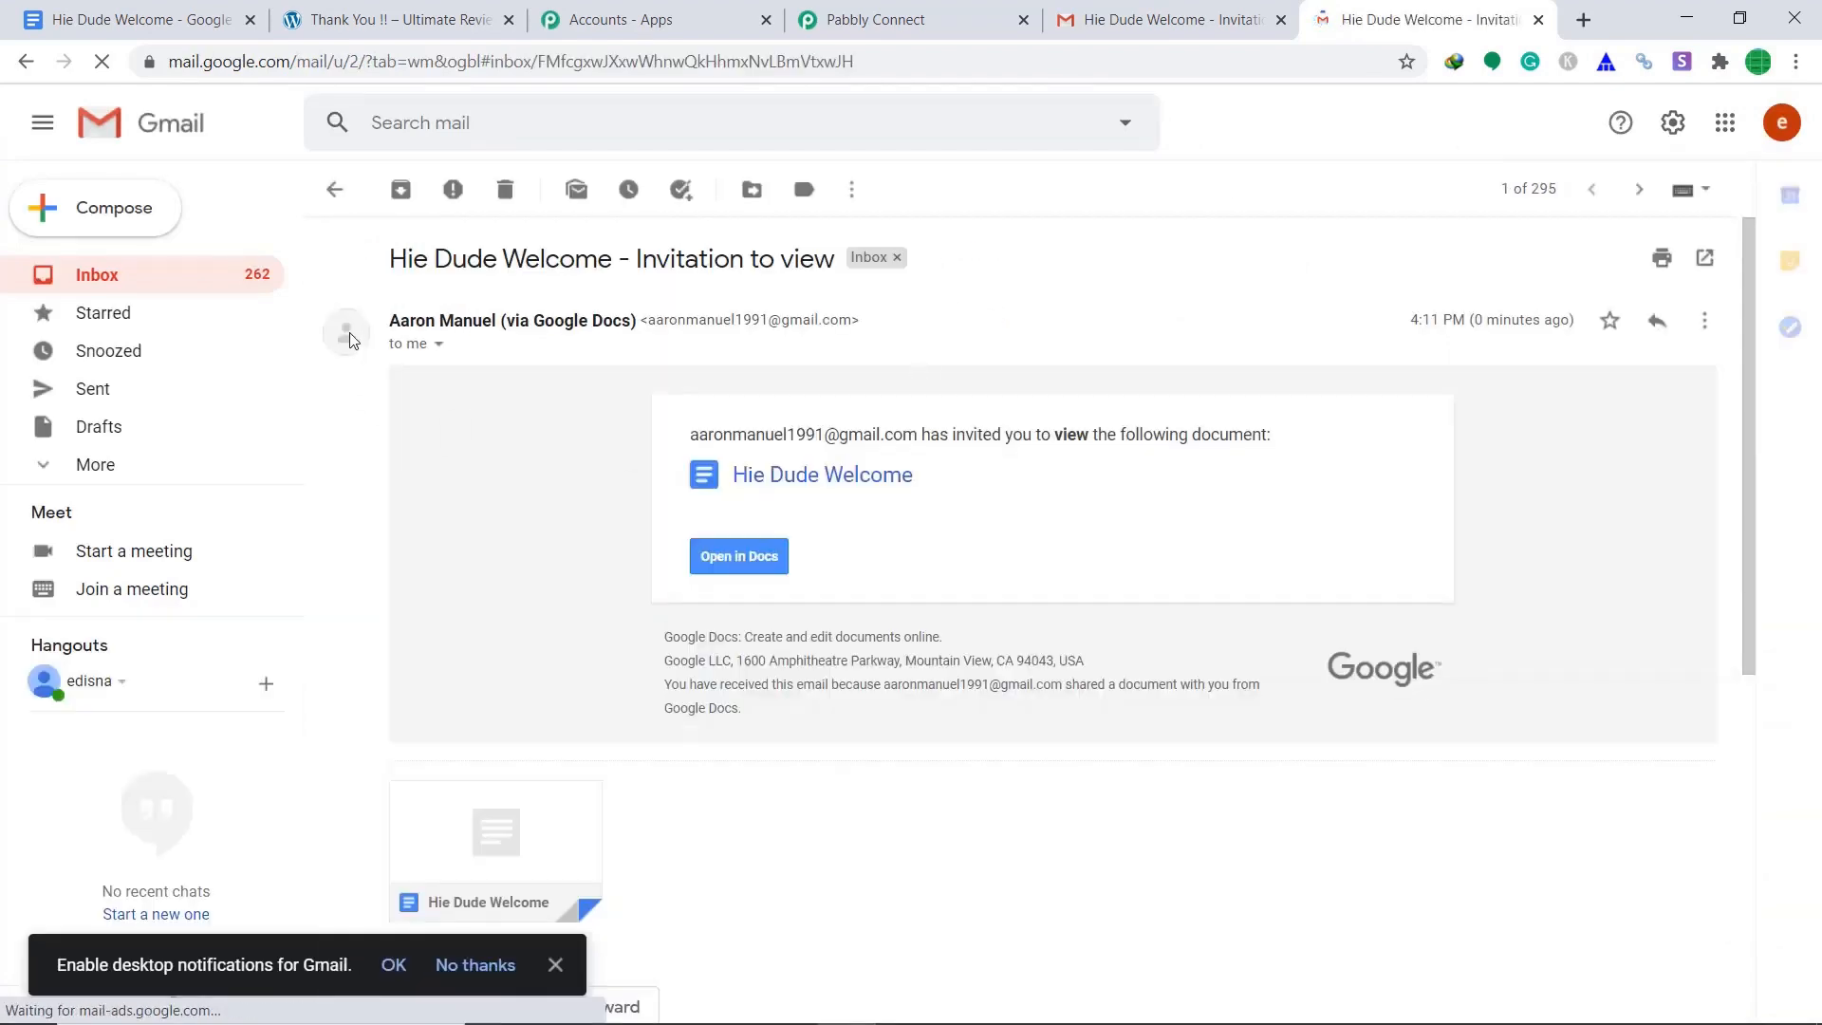
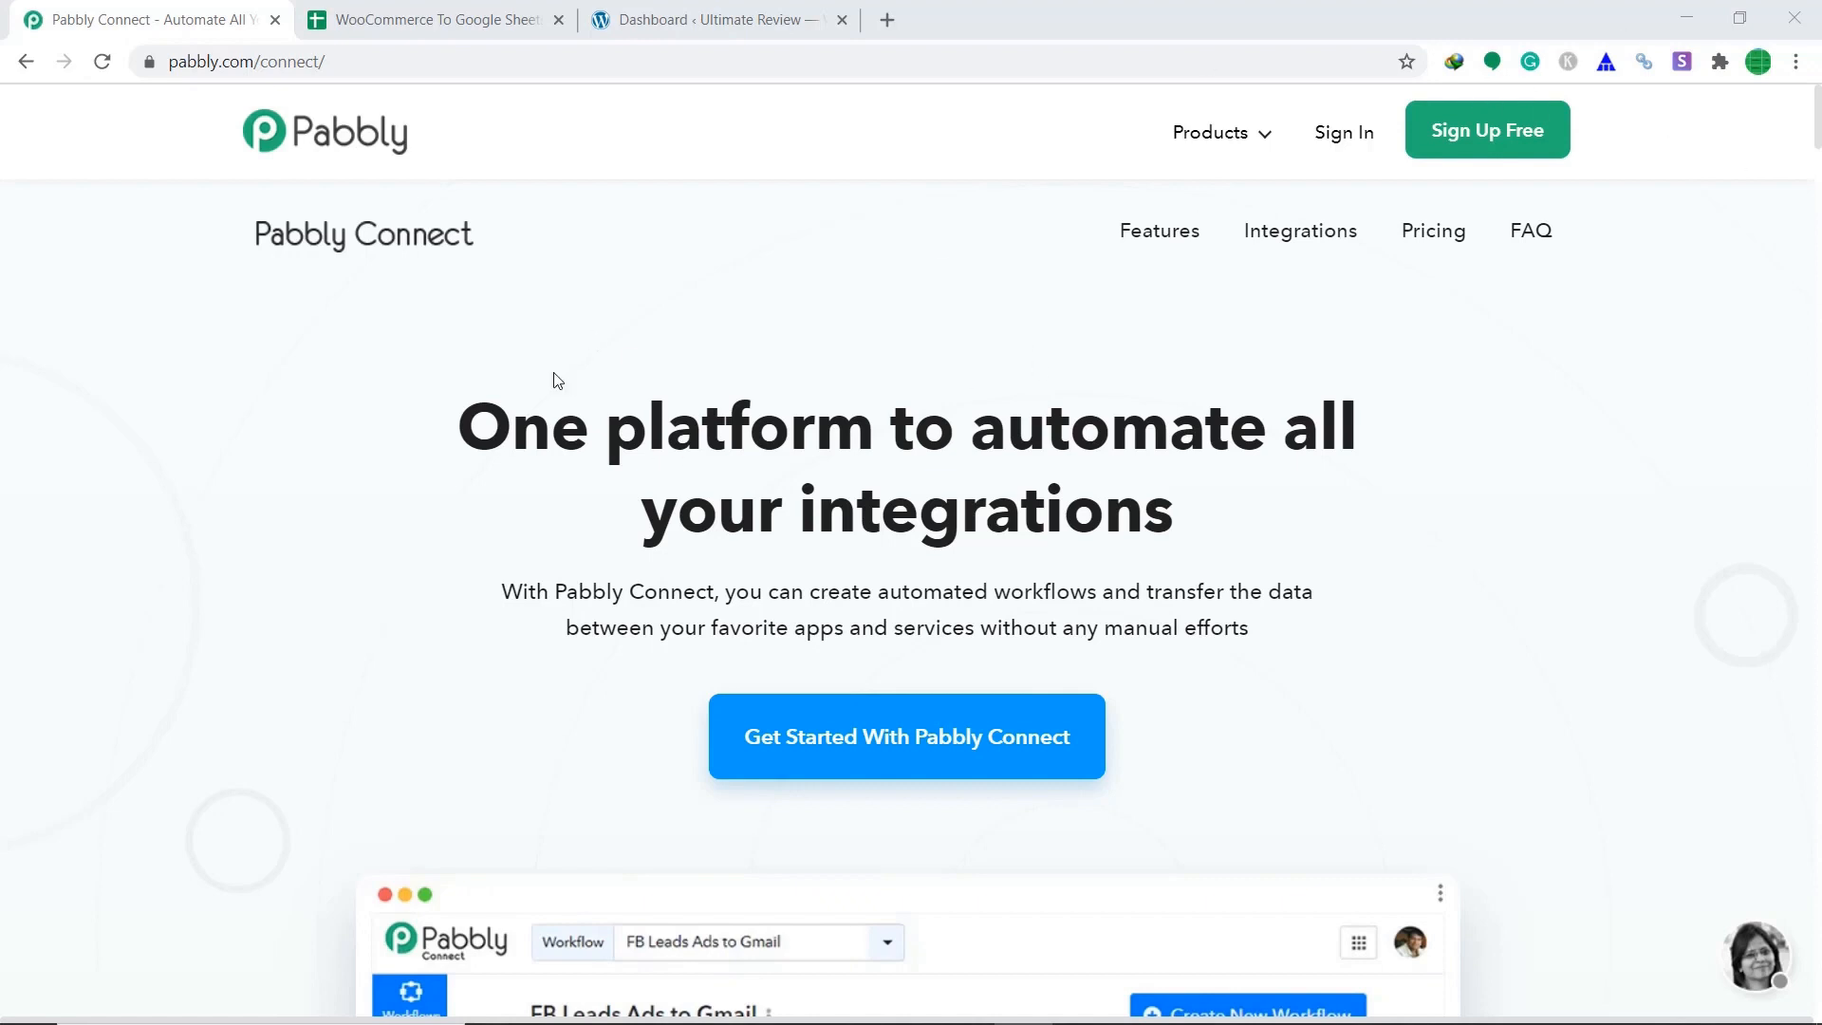
Sign in to Pabbly and open the Connect app from the All Apps page.
click(1332, 145)
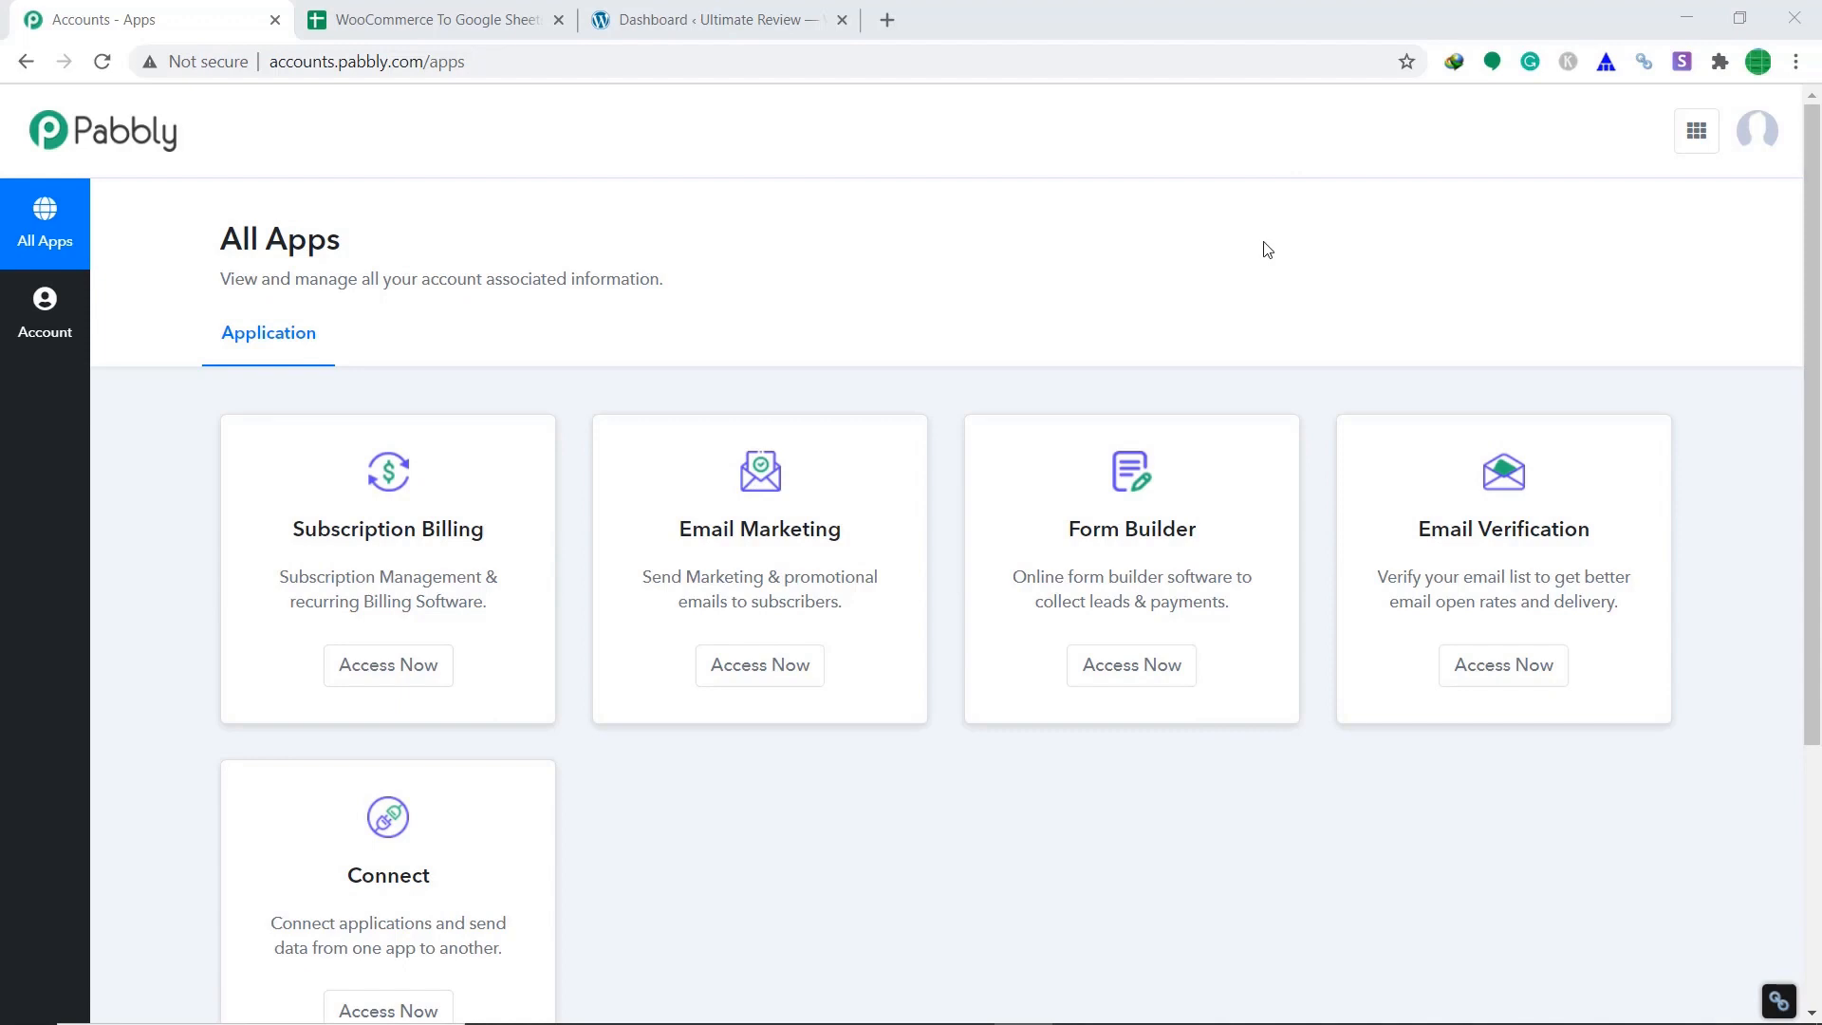
scroll(1371, 232, down, 2)
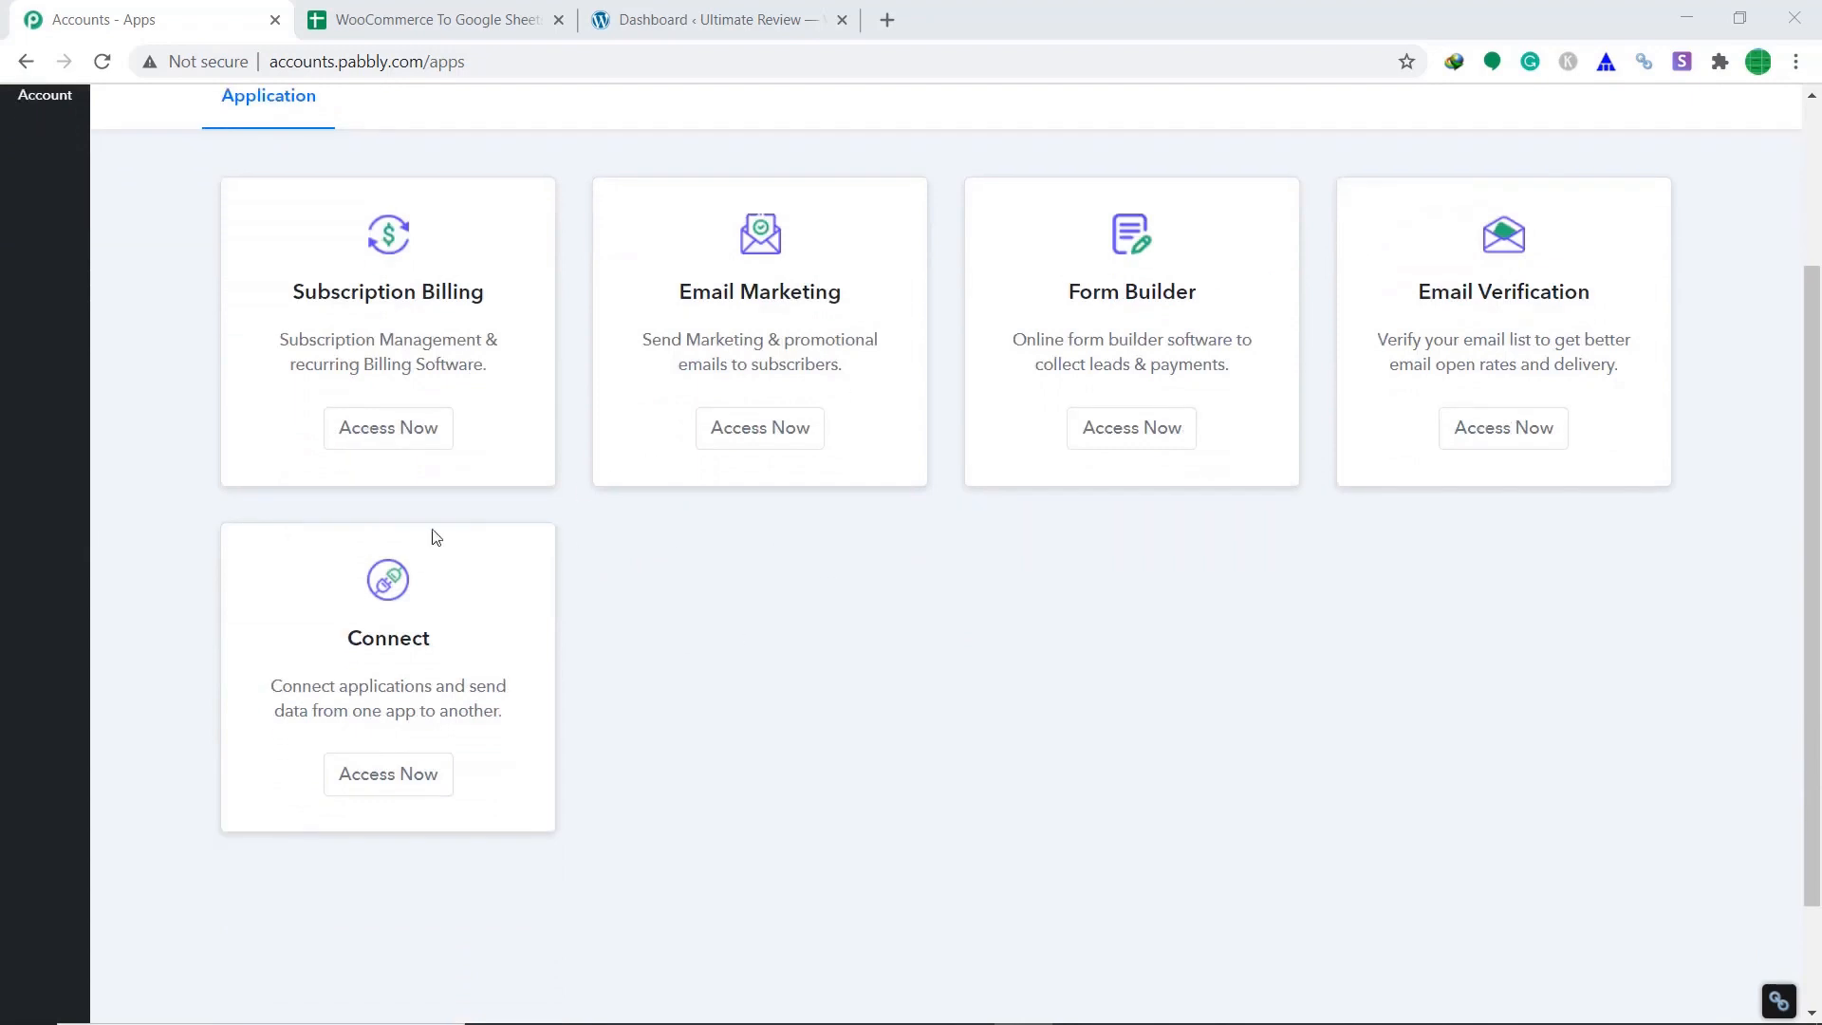
click(370, 786)
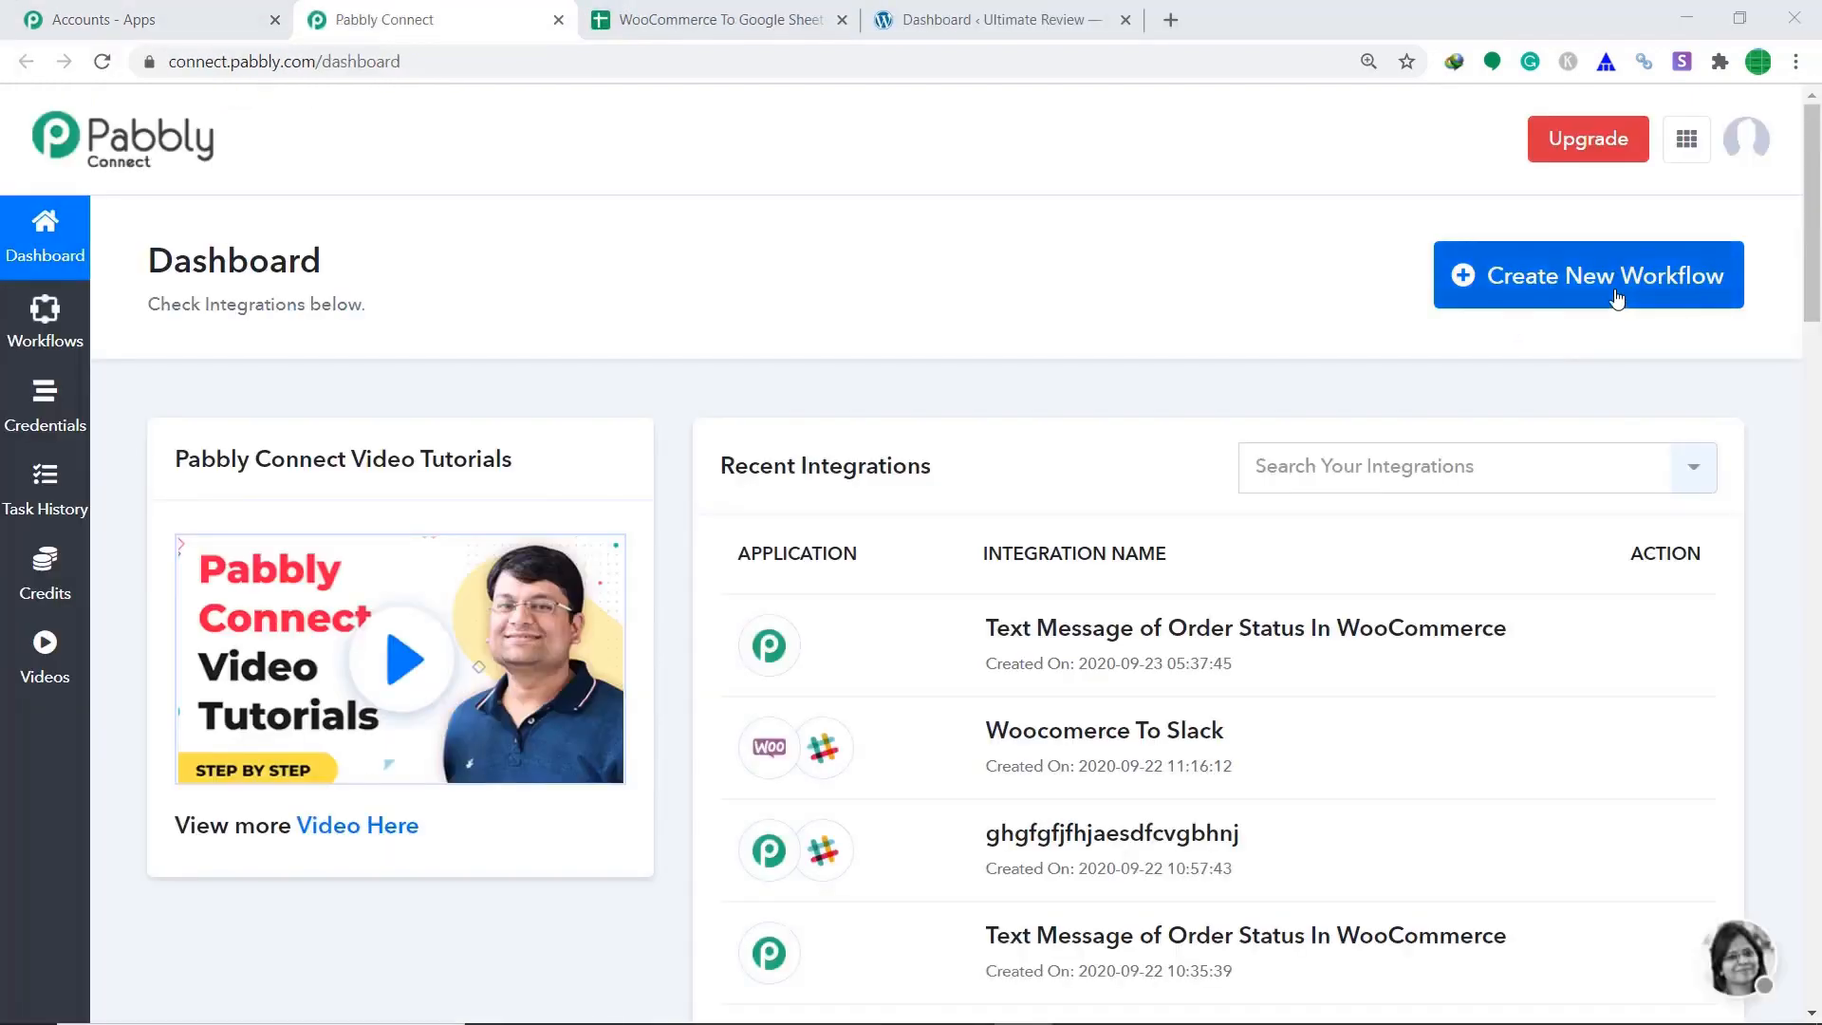
Start a new workflow and save it under the name 'WooCommerce To Google Sheets'.
click(1675, 295)
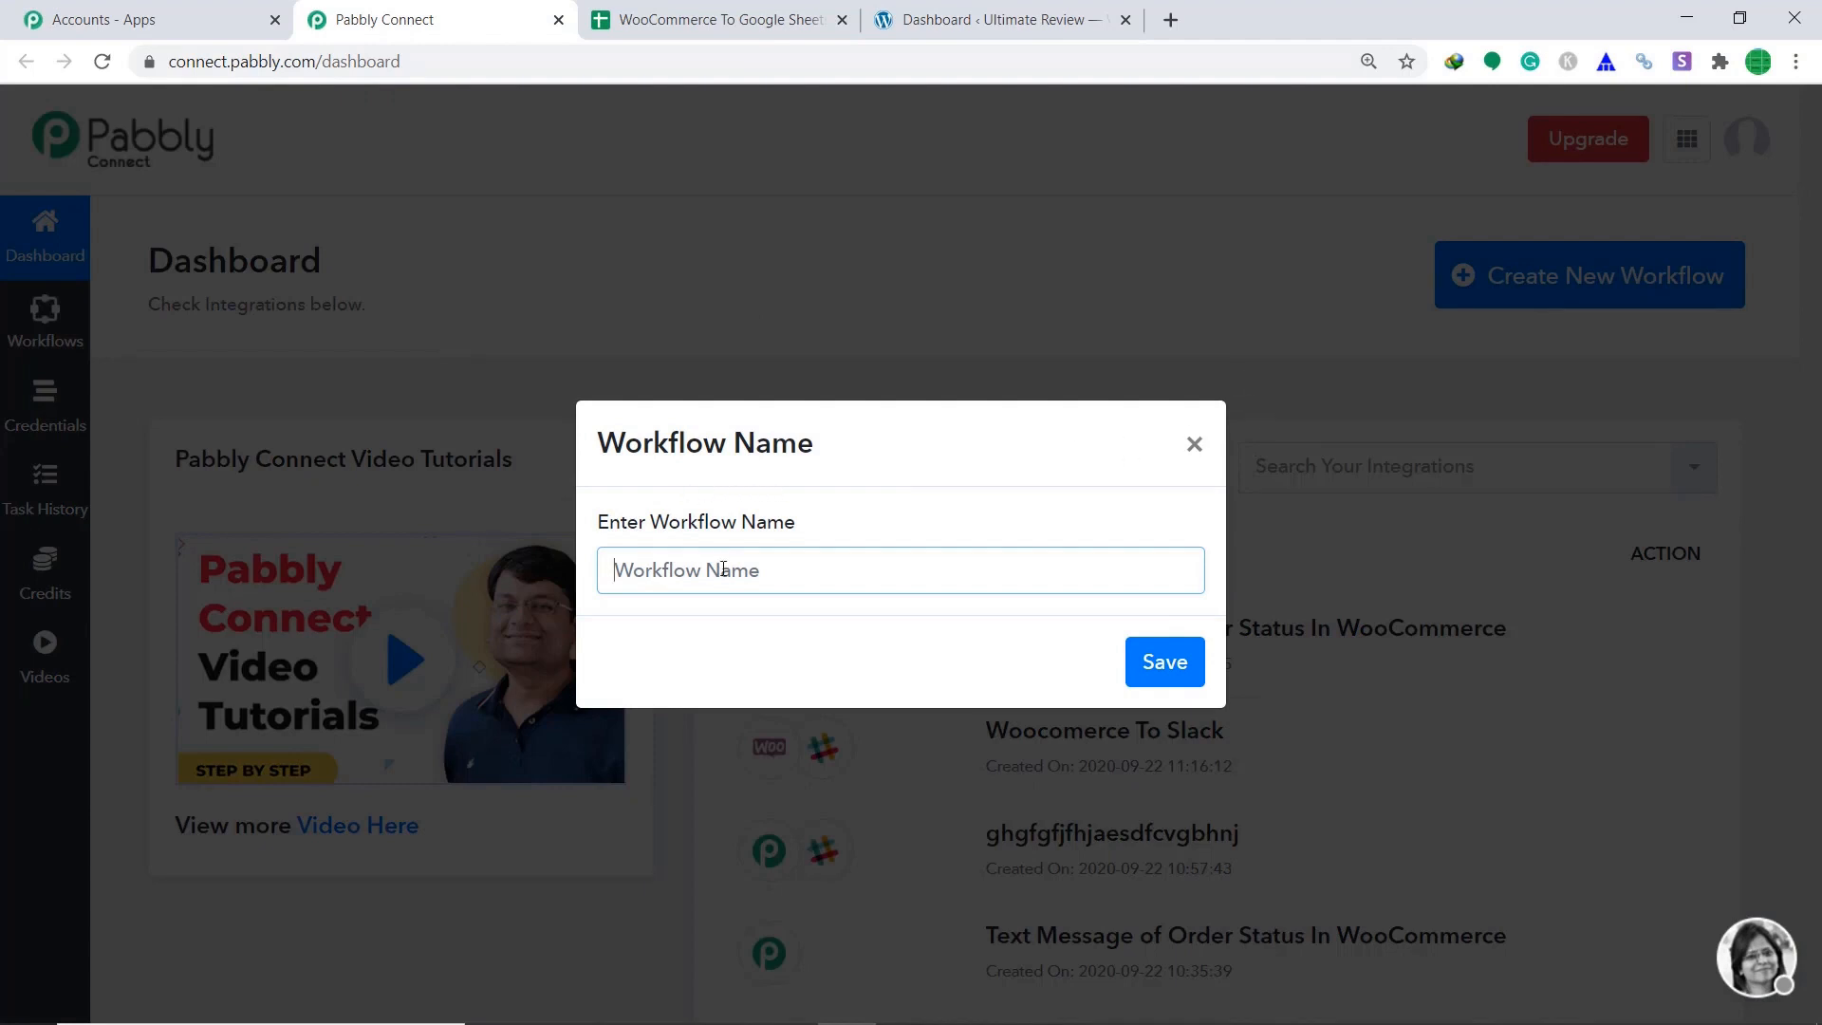
text(WooCommerce )
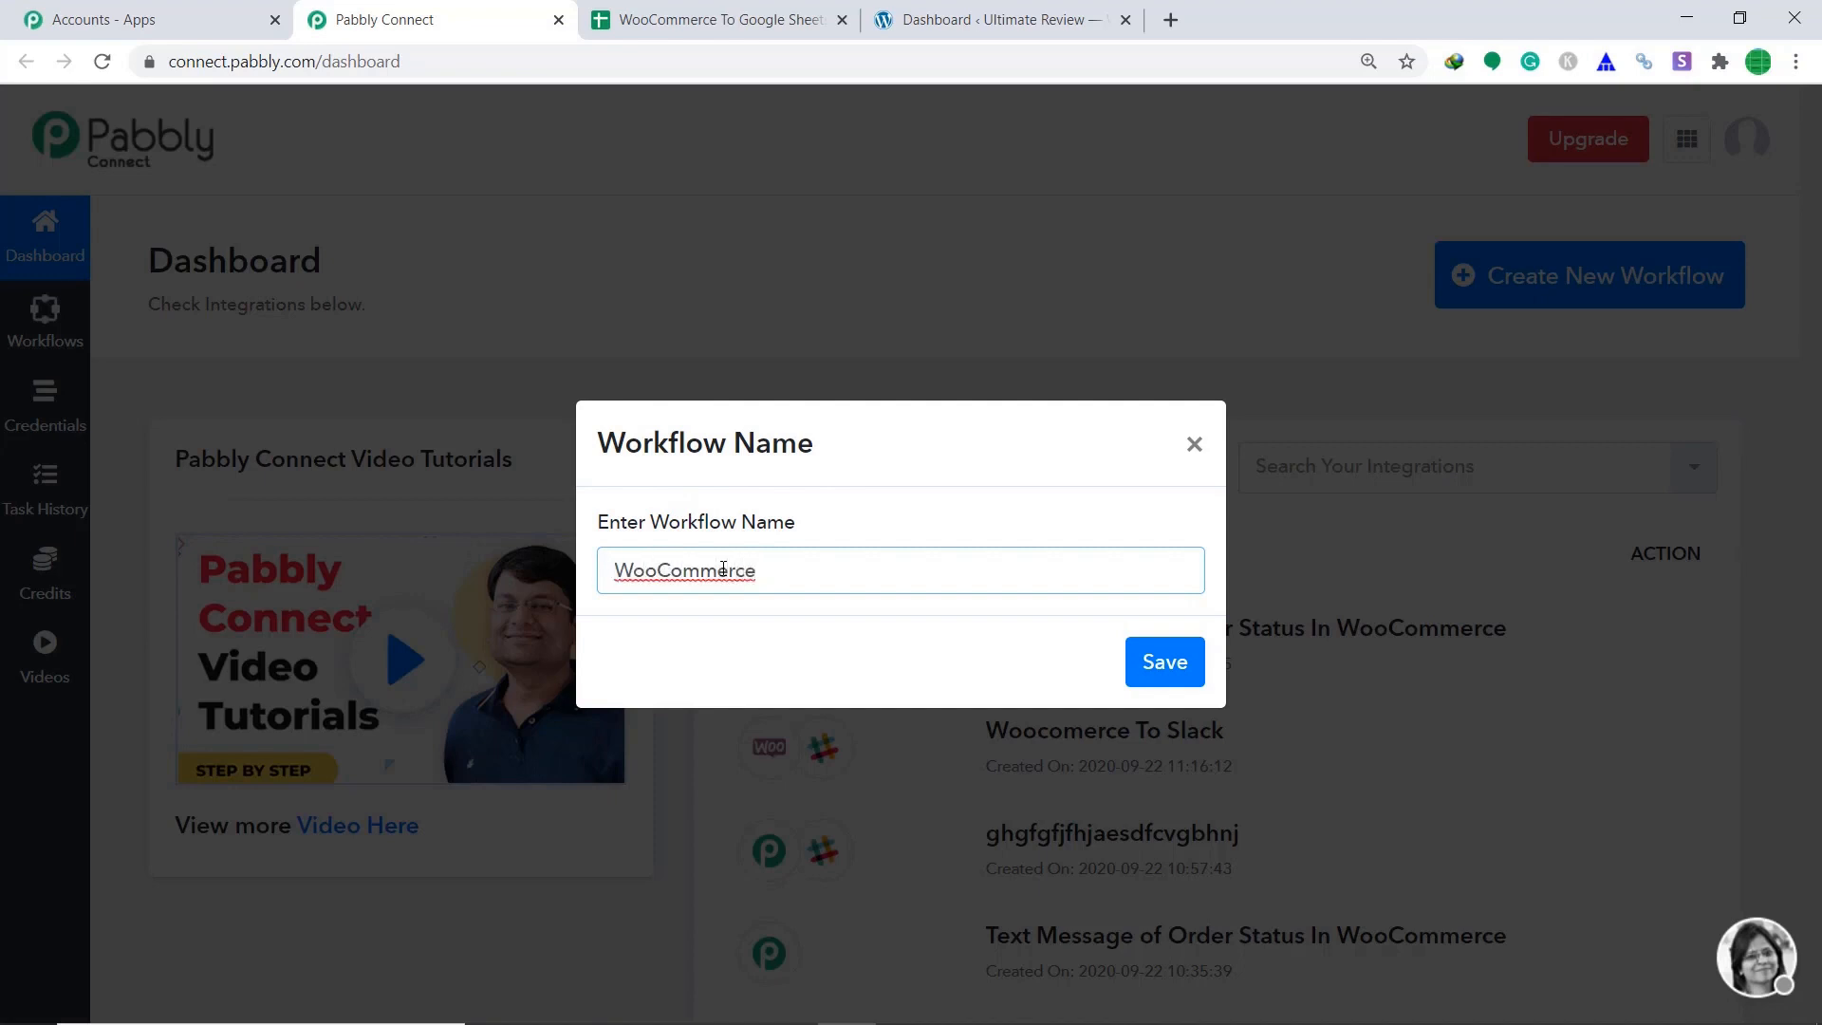
text(To Google Sheets)
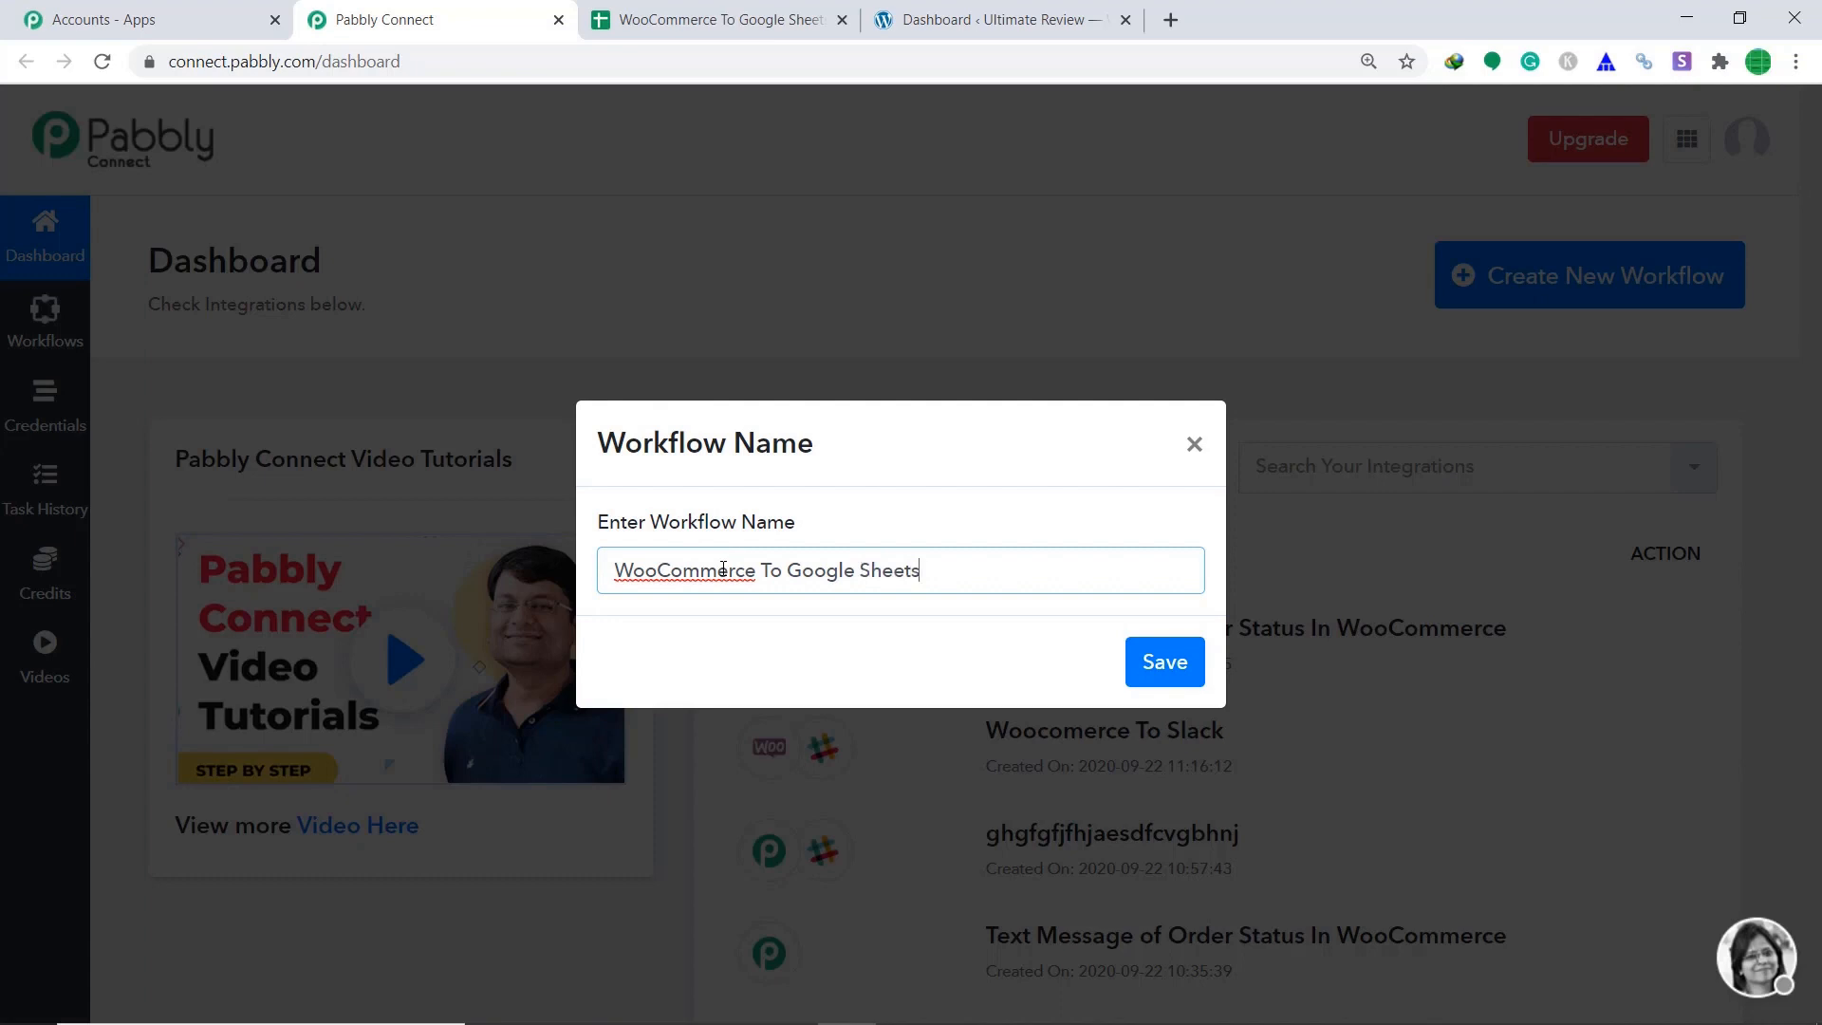
click(1176, 682)
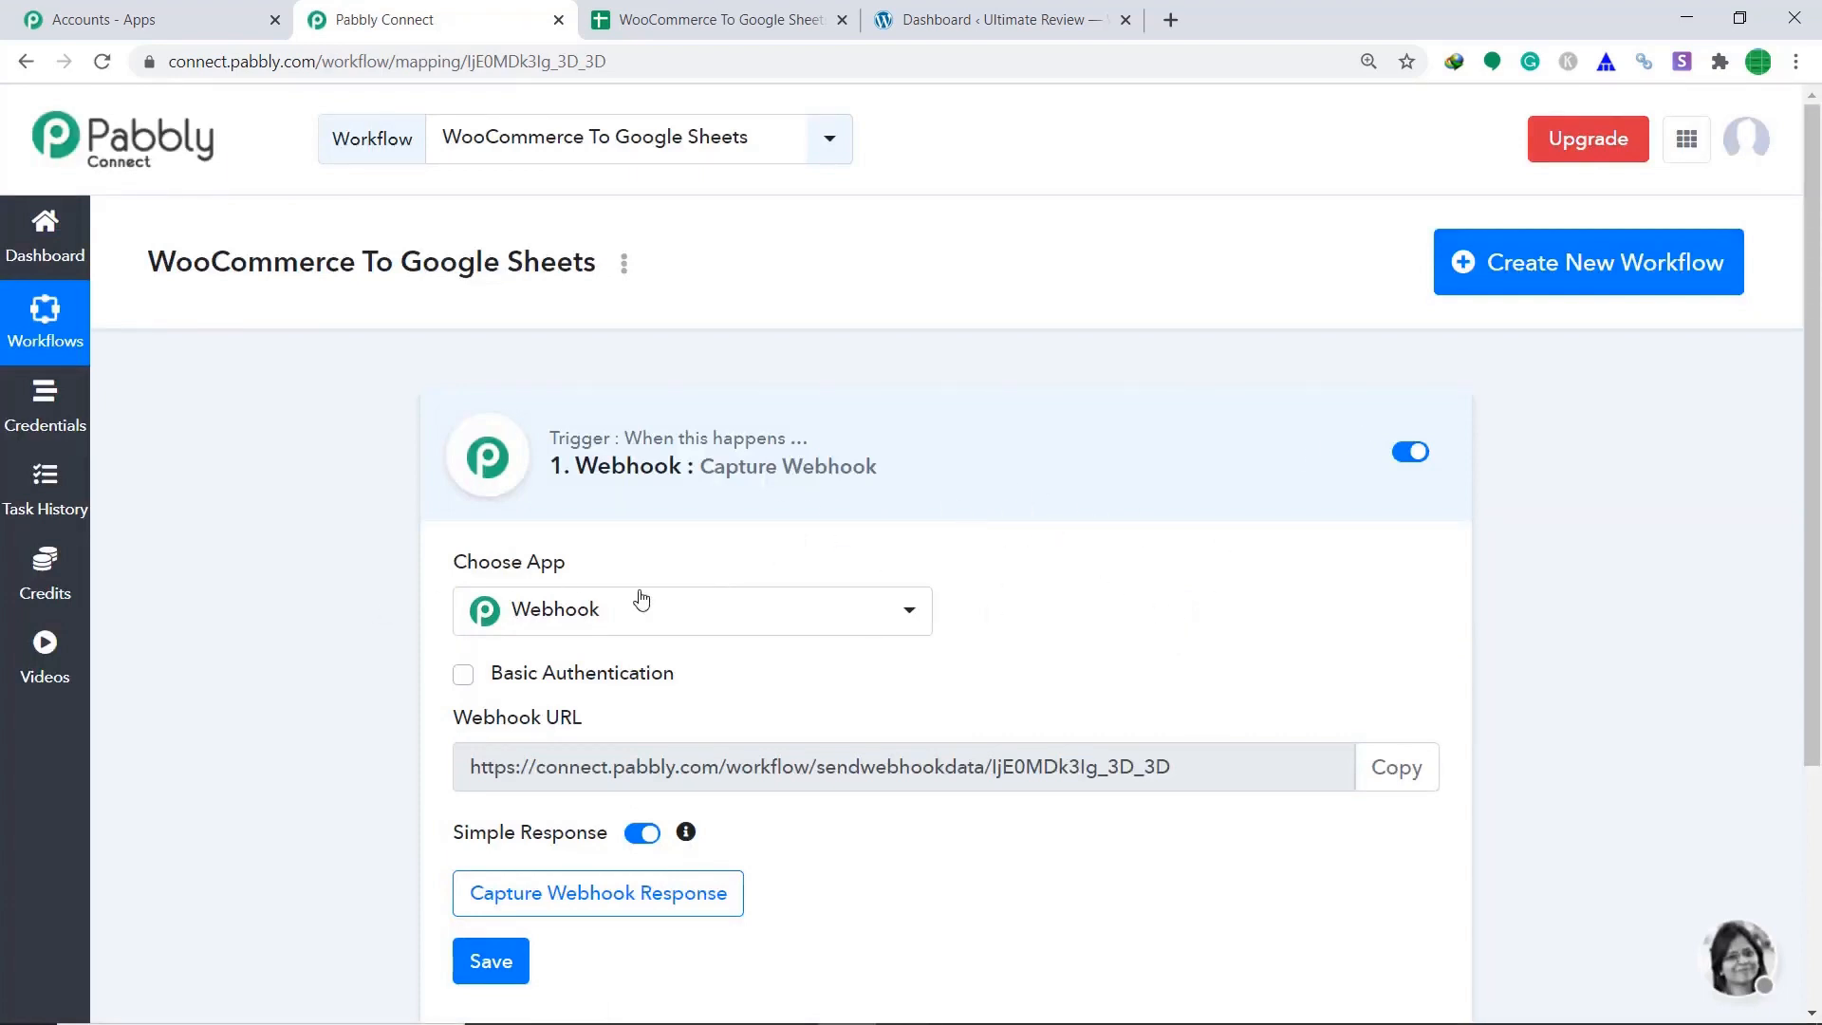
Set the trigger app to WooCommerce with the New Order Created event.
click(569, 617)
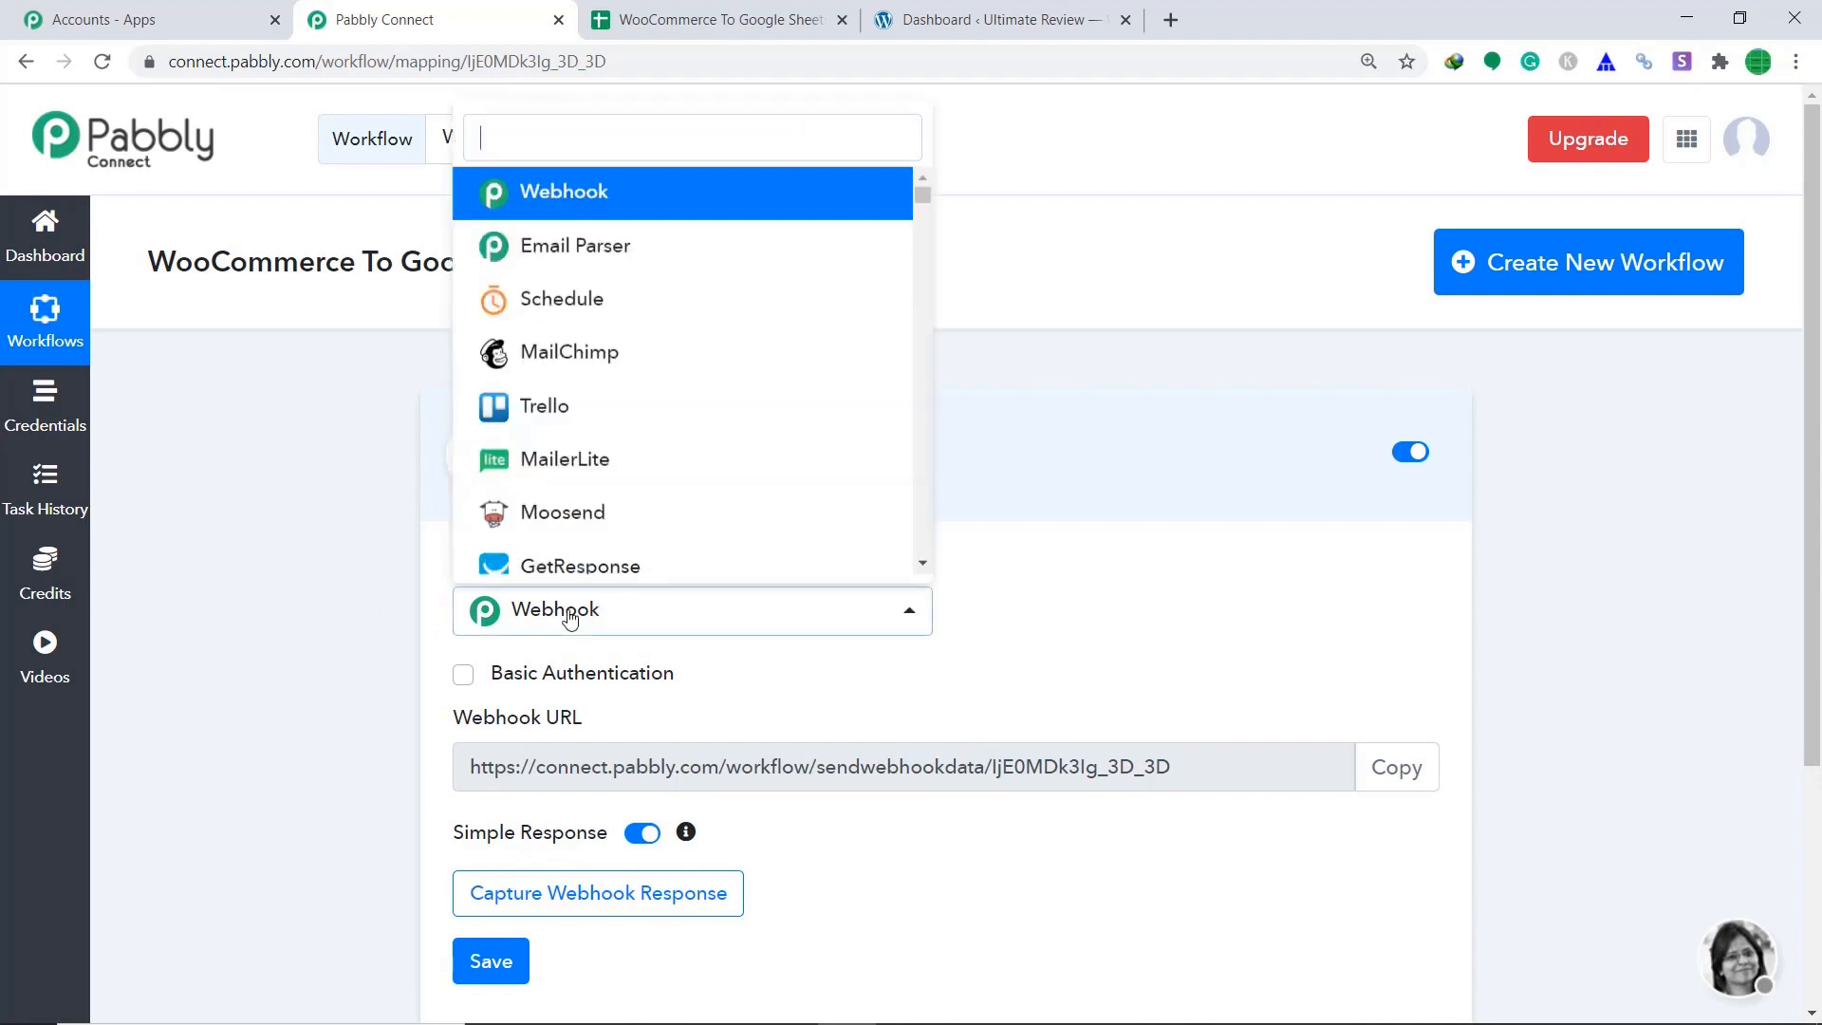
text(W)
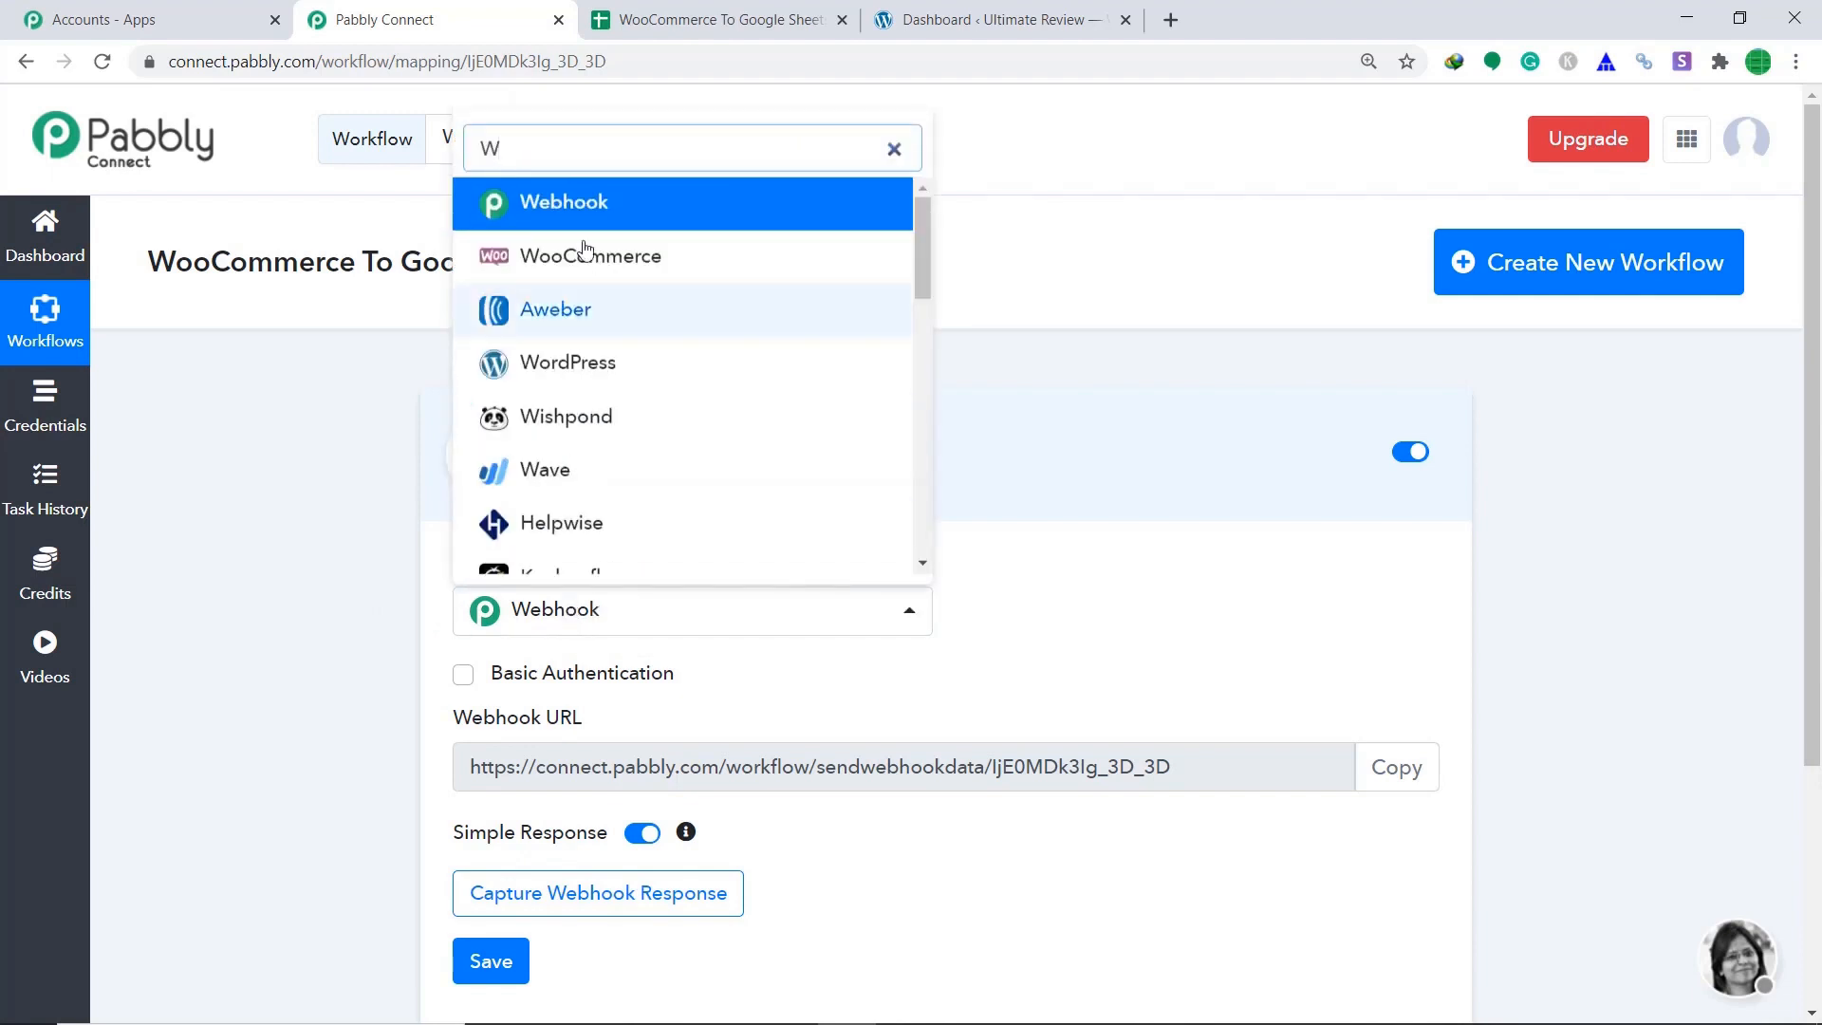
click(598, 255)
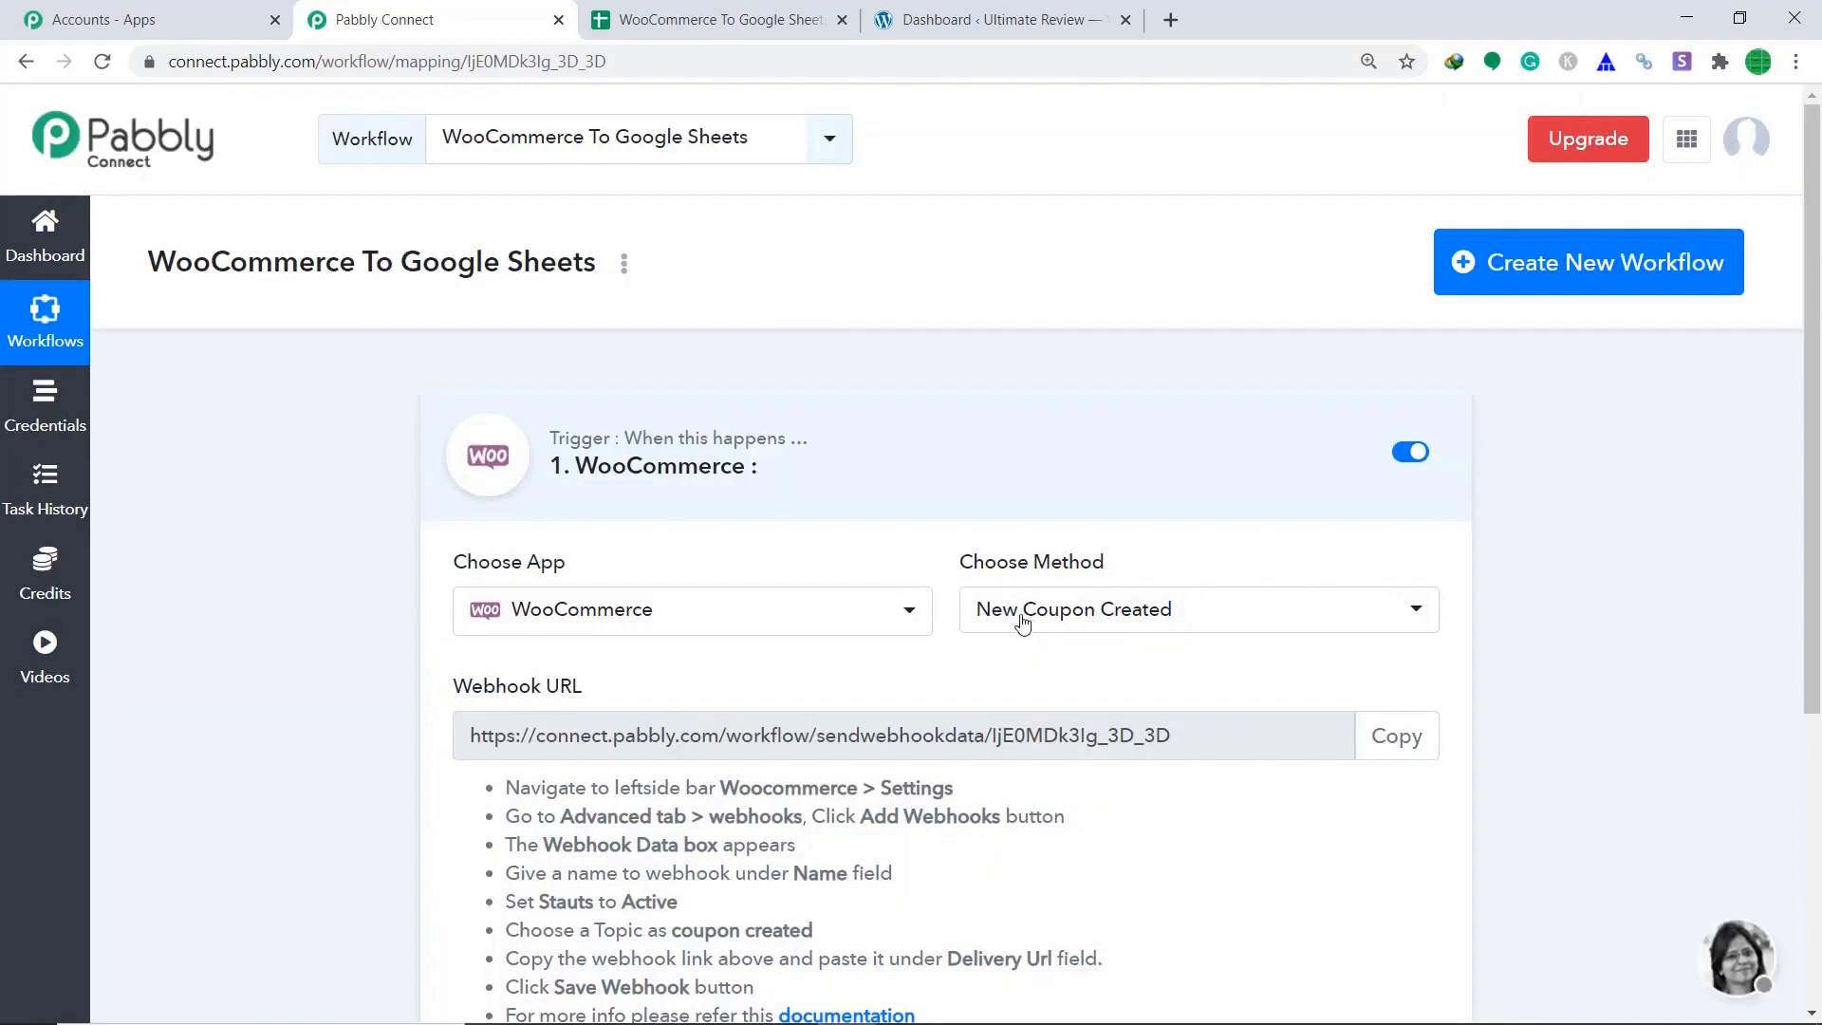
click(1145, 625)
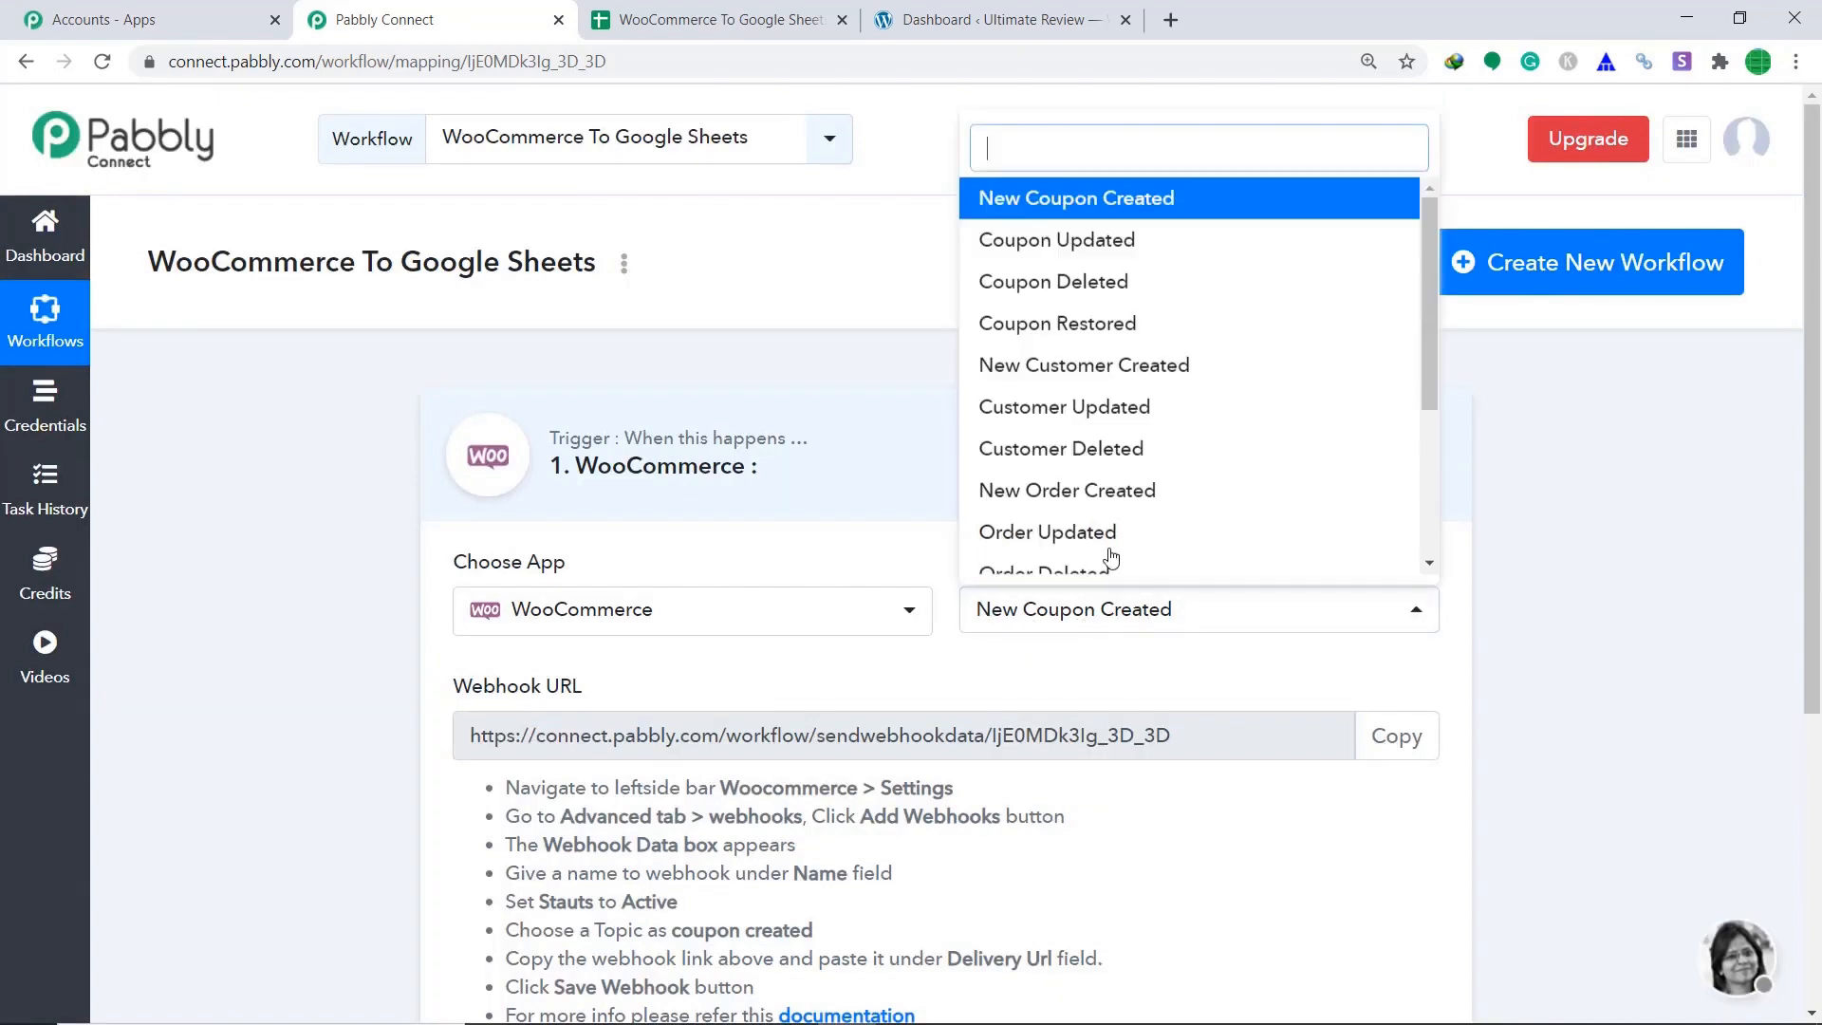
click(1101, 491)
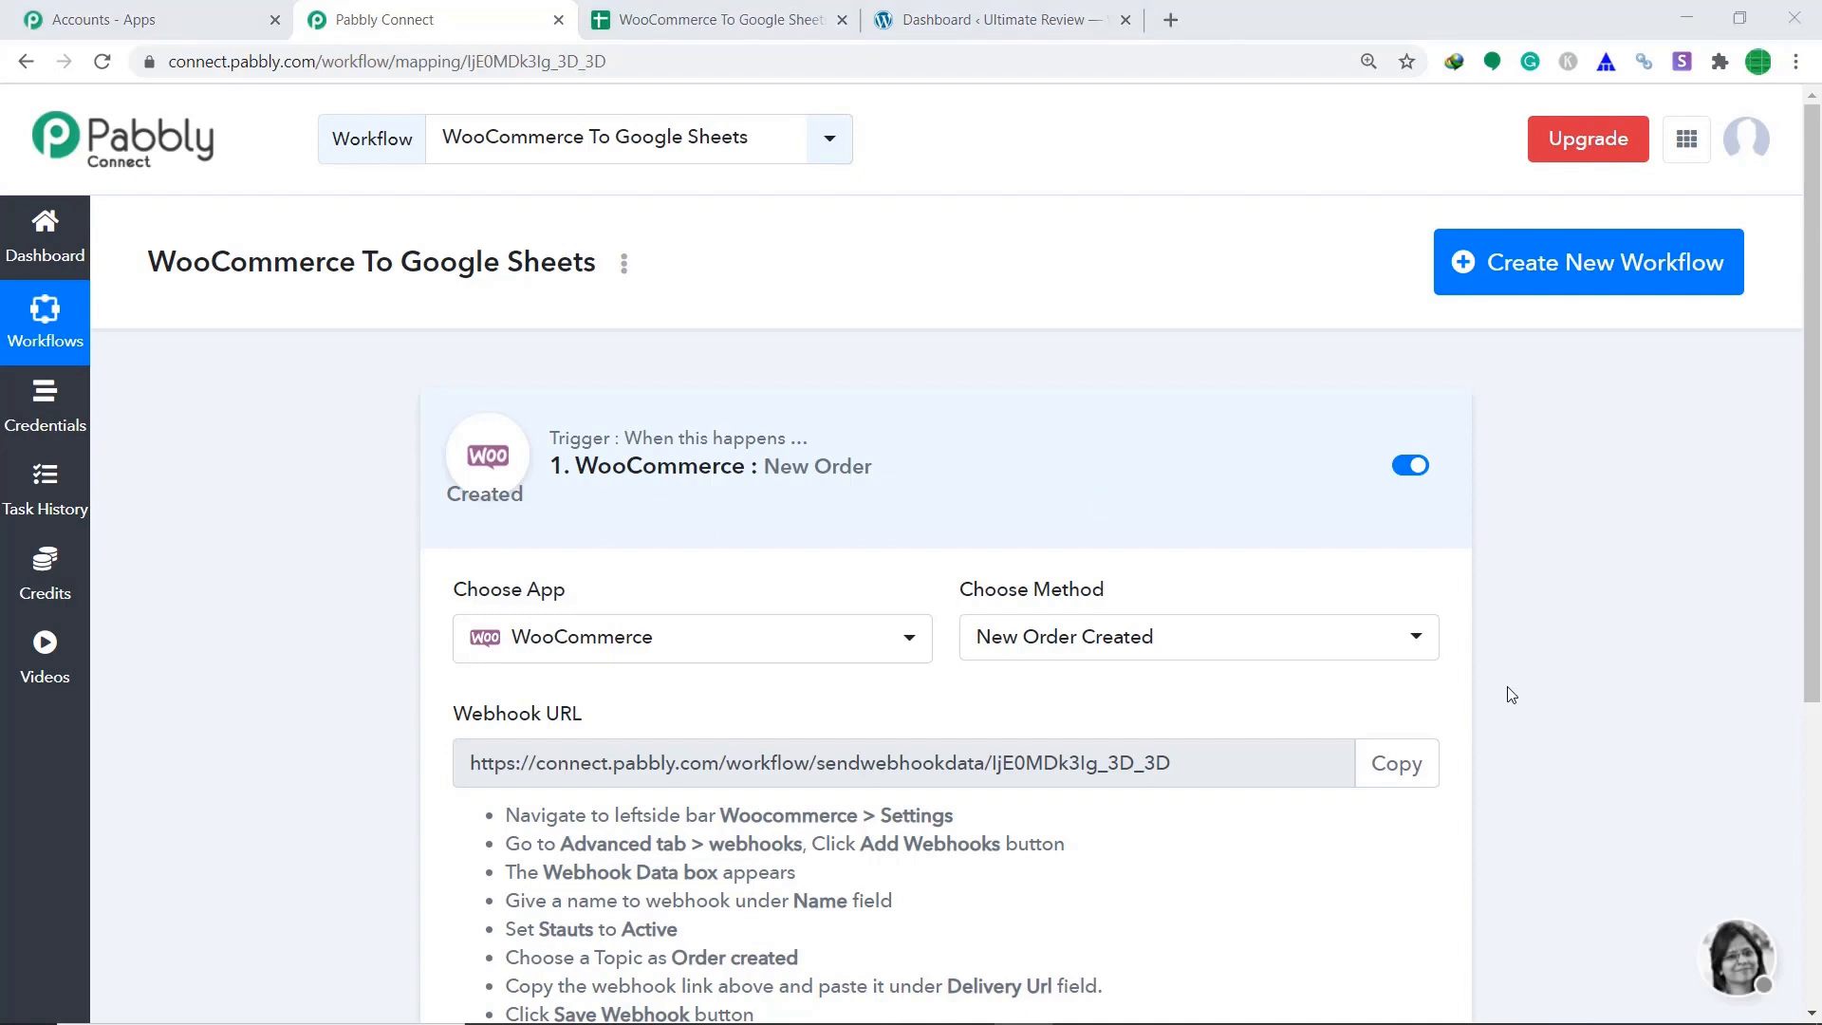
click(1038, 14)
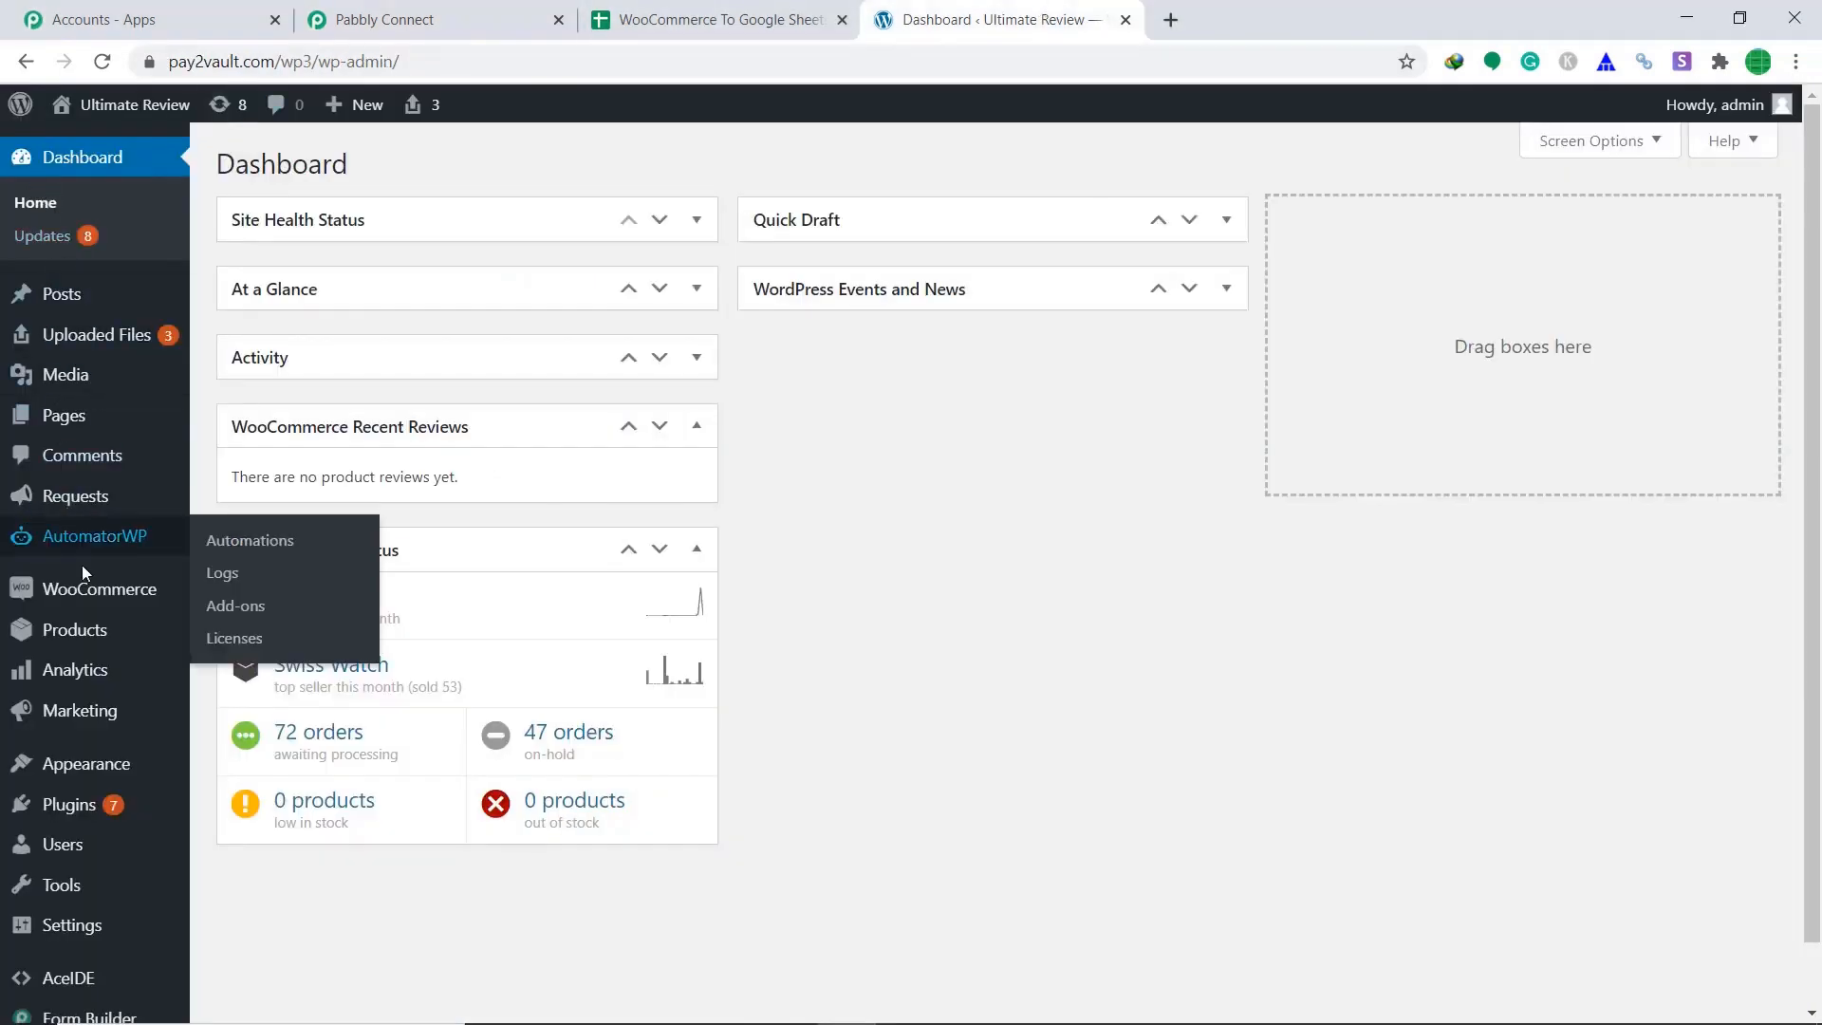
Go to WooCommerce Settings > Advanced > Webhooks and start adding a webhook.
mouse_move(87, 585)
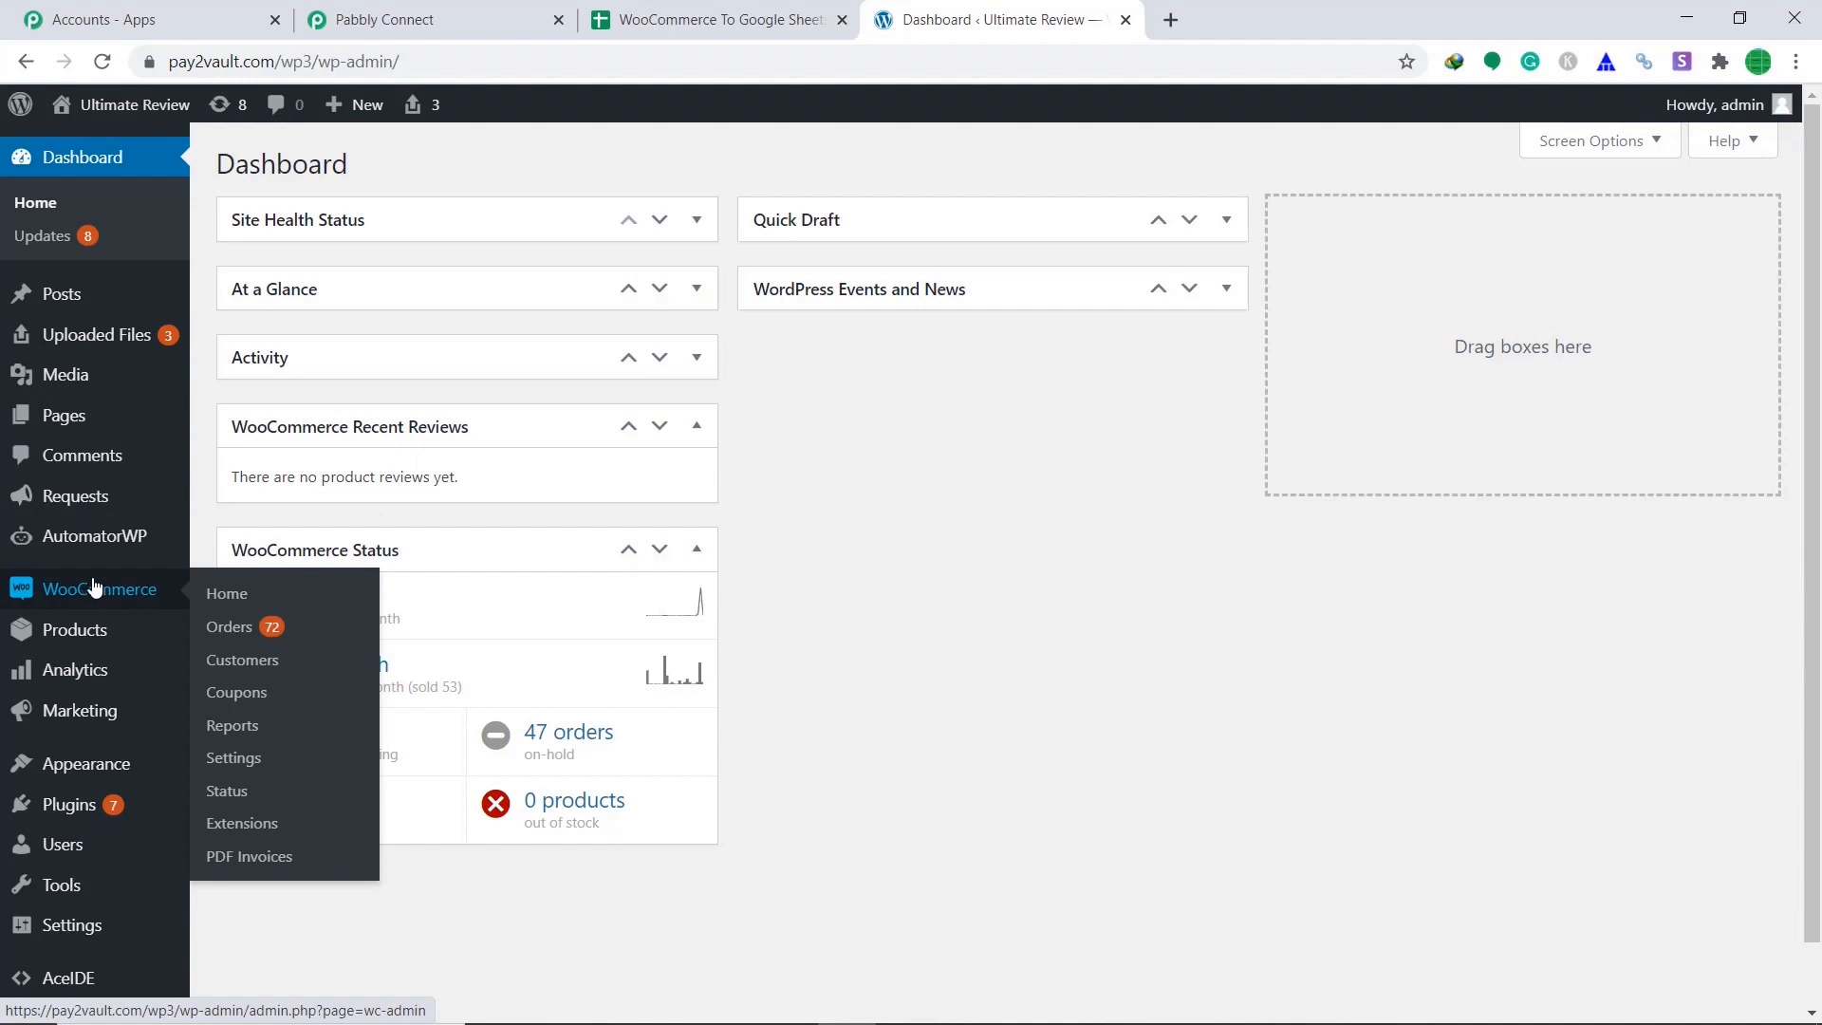
click(254, 760)
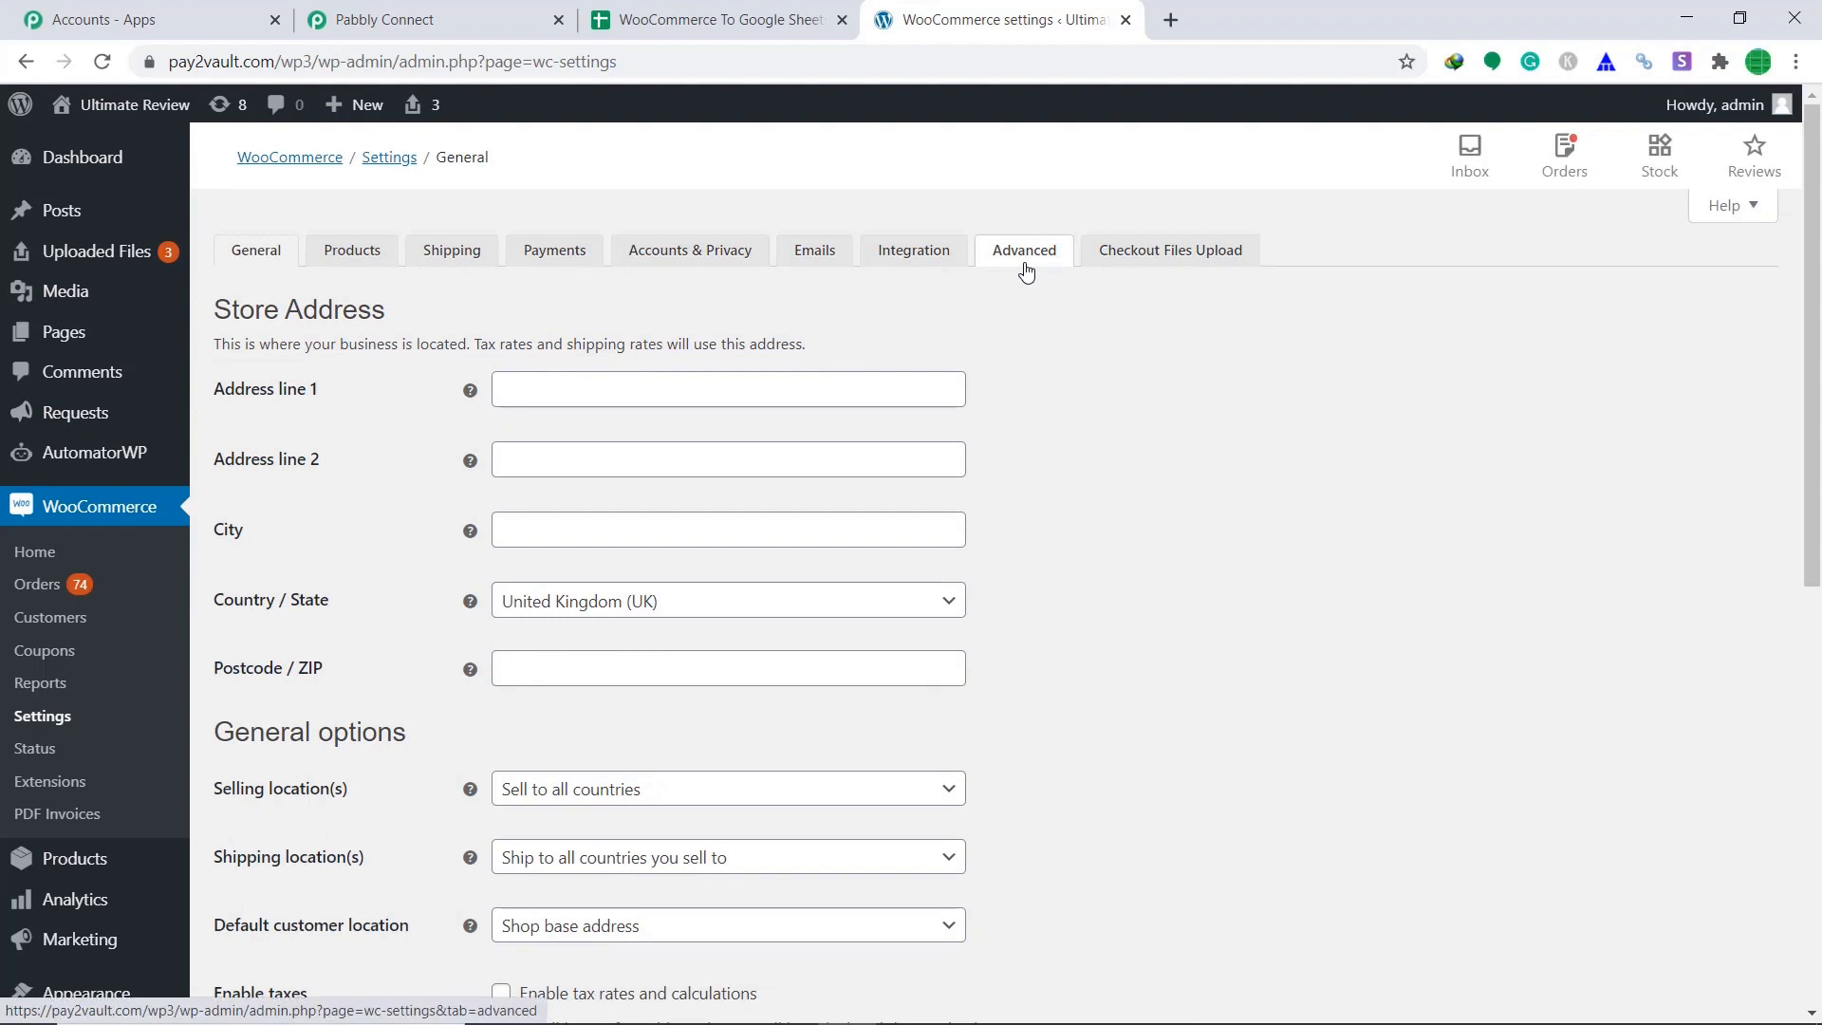
click(1025, 271)
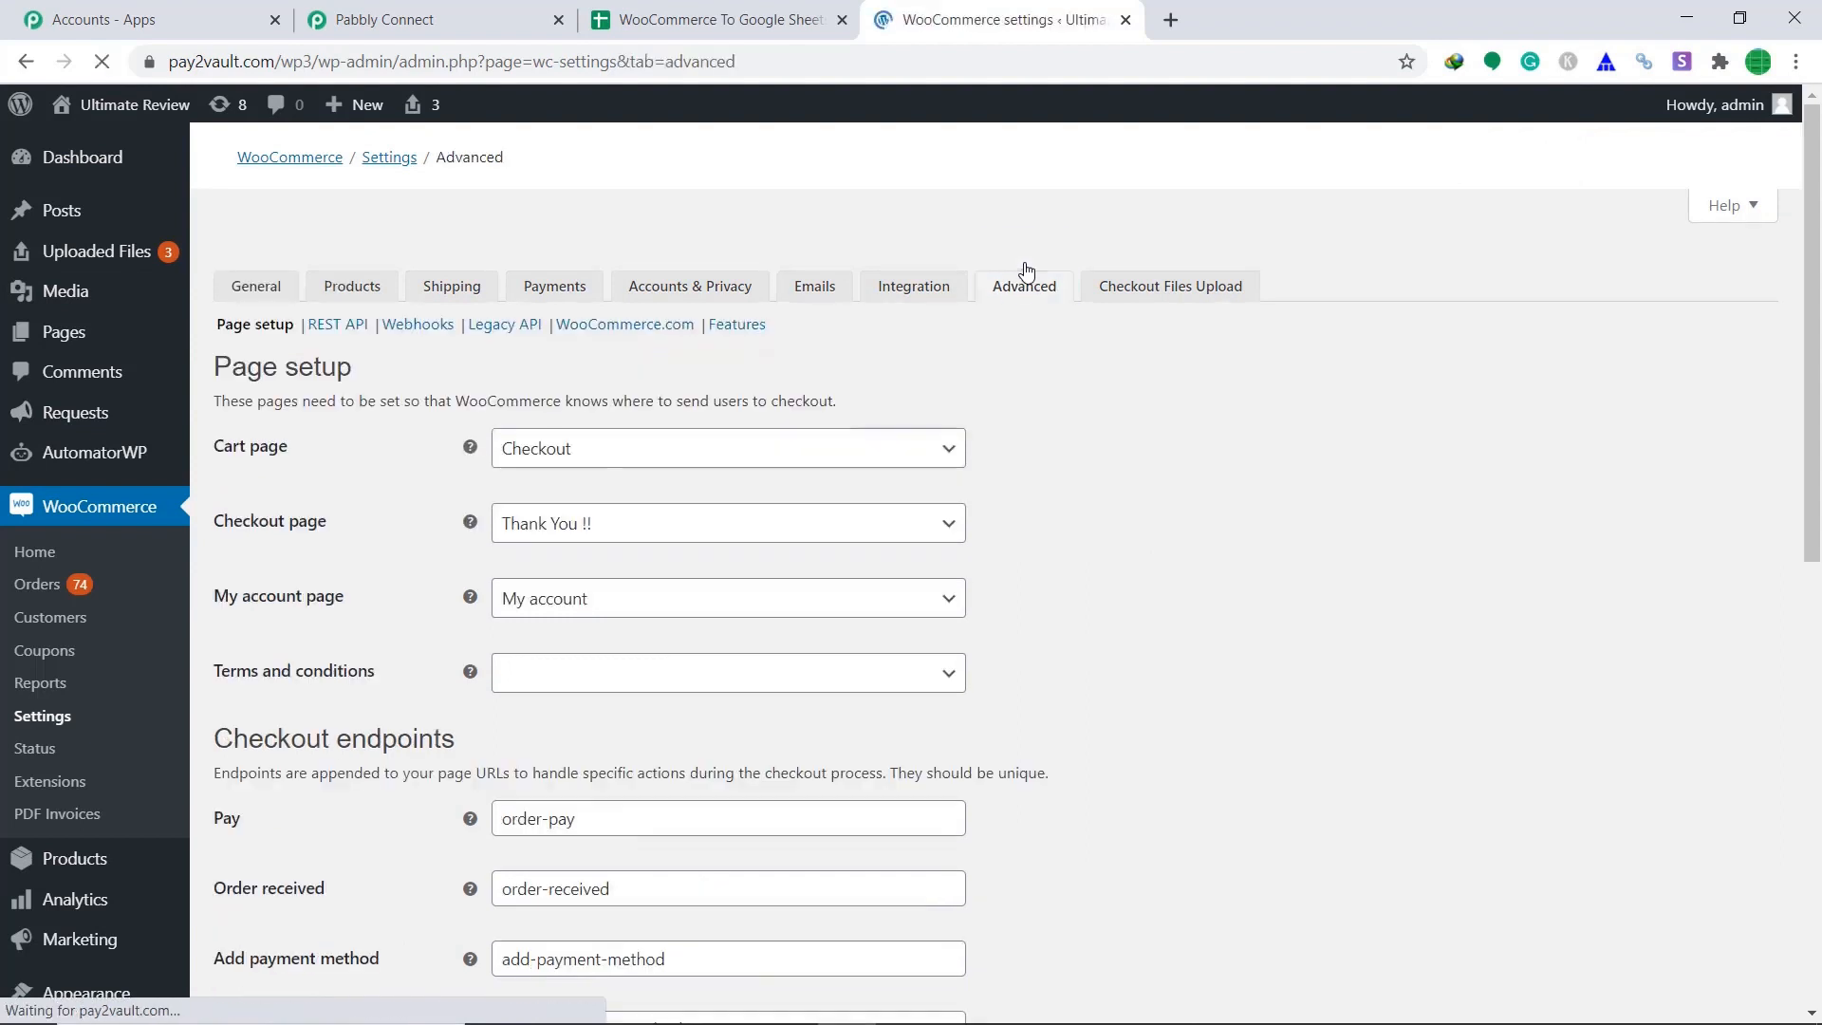
click(426, 302)
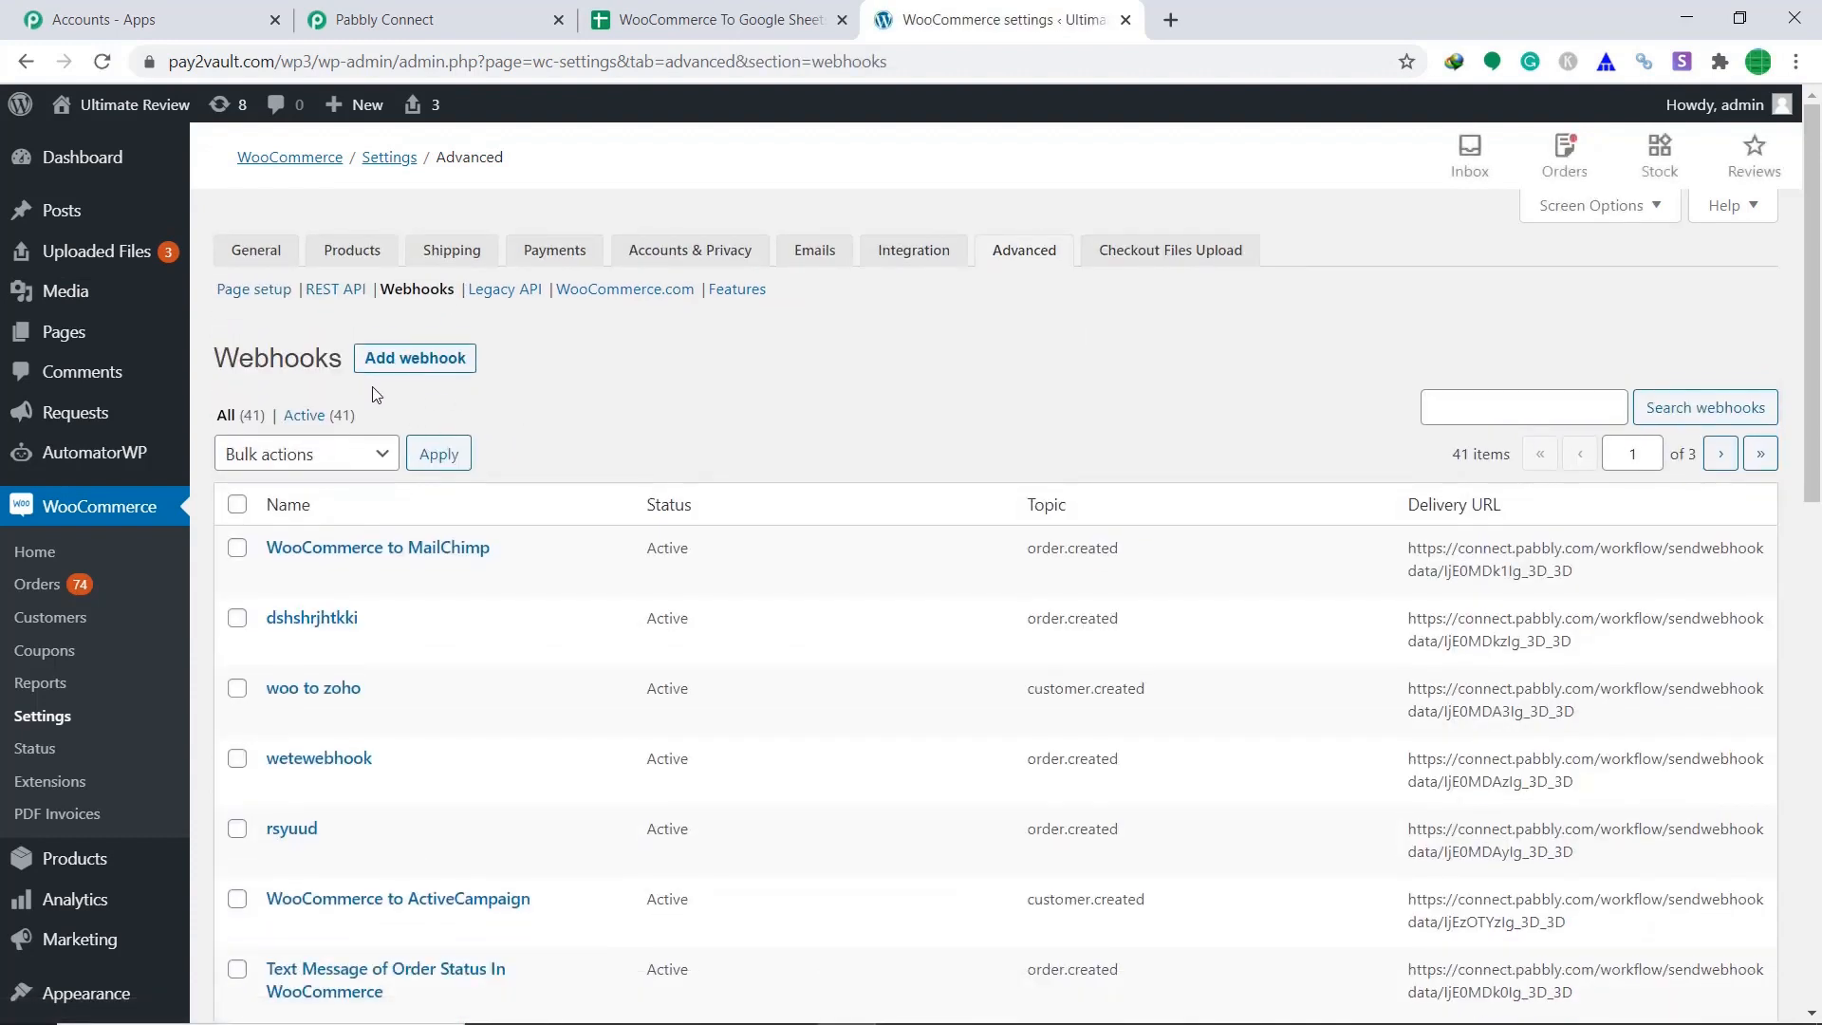
click(413, 366)
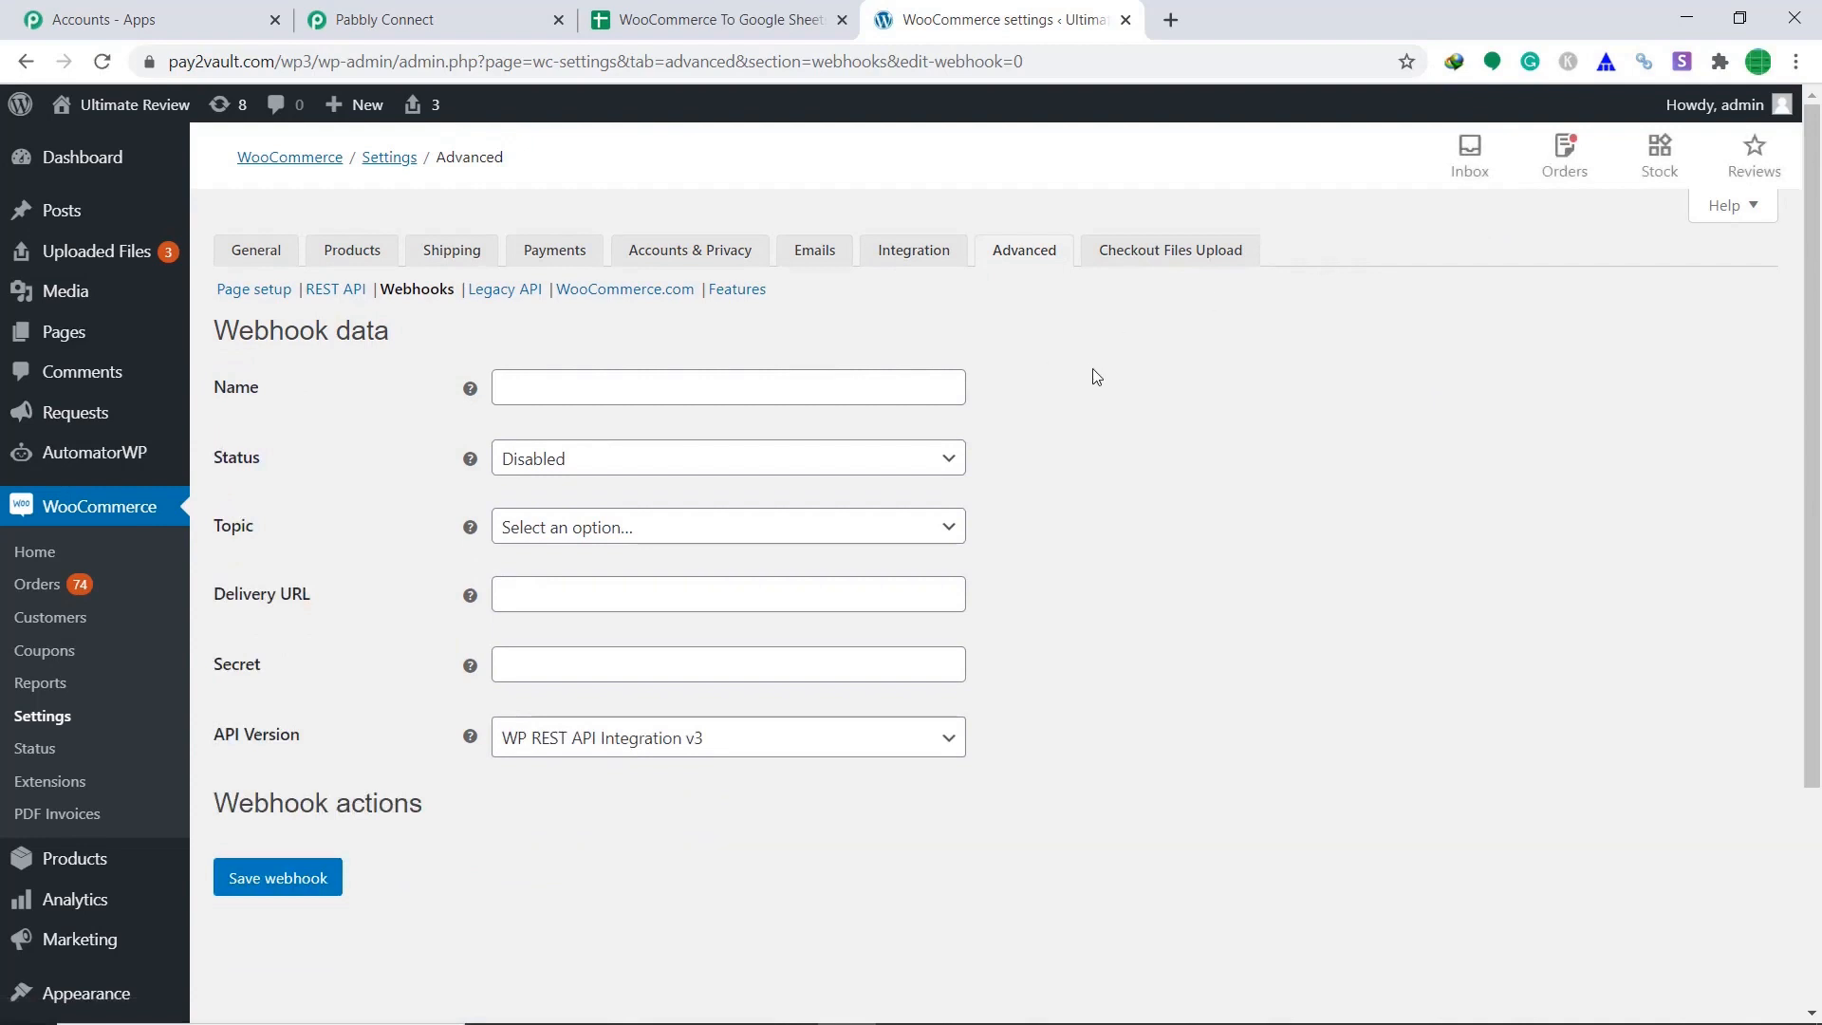
Name the webhook wsdWebhook, with status Active and topic Order created.
click(880, 399)
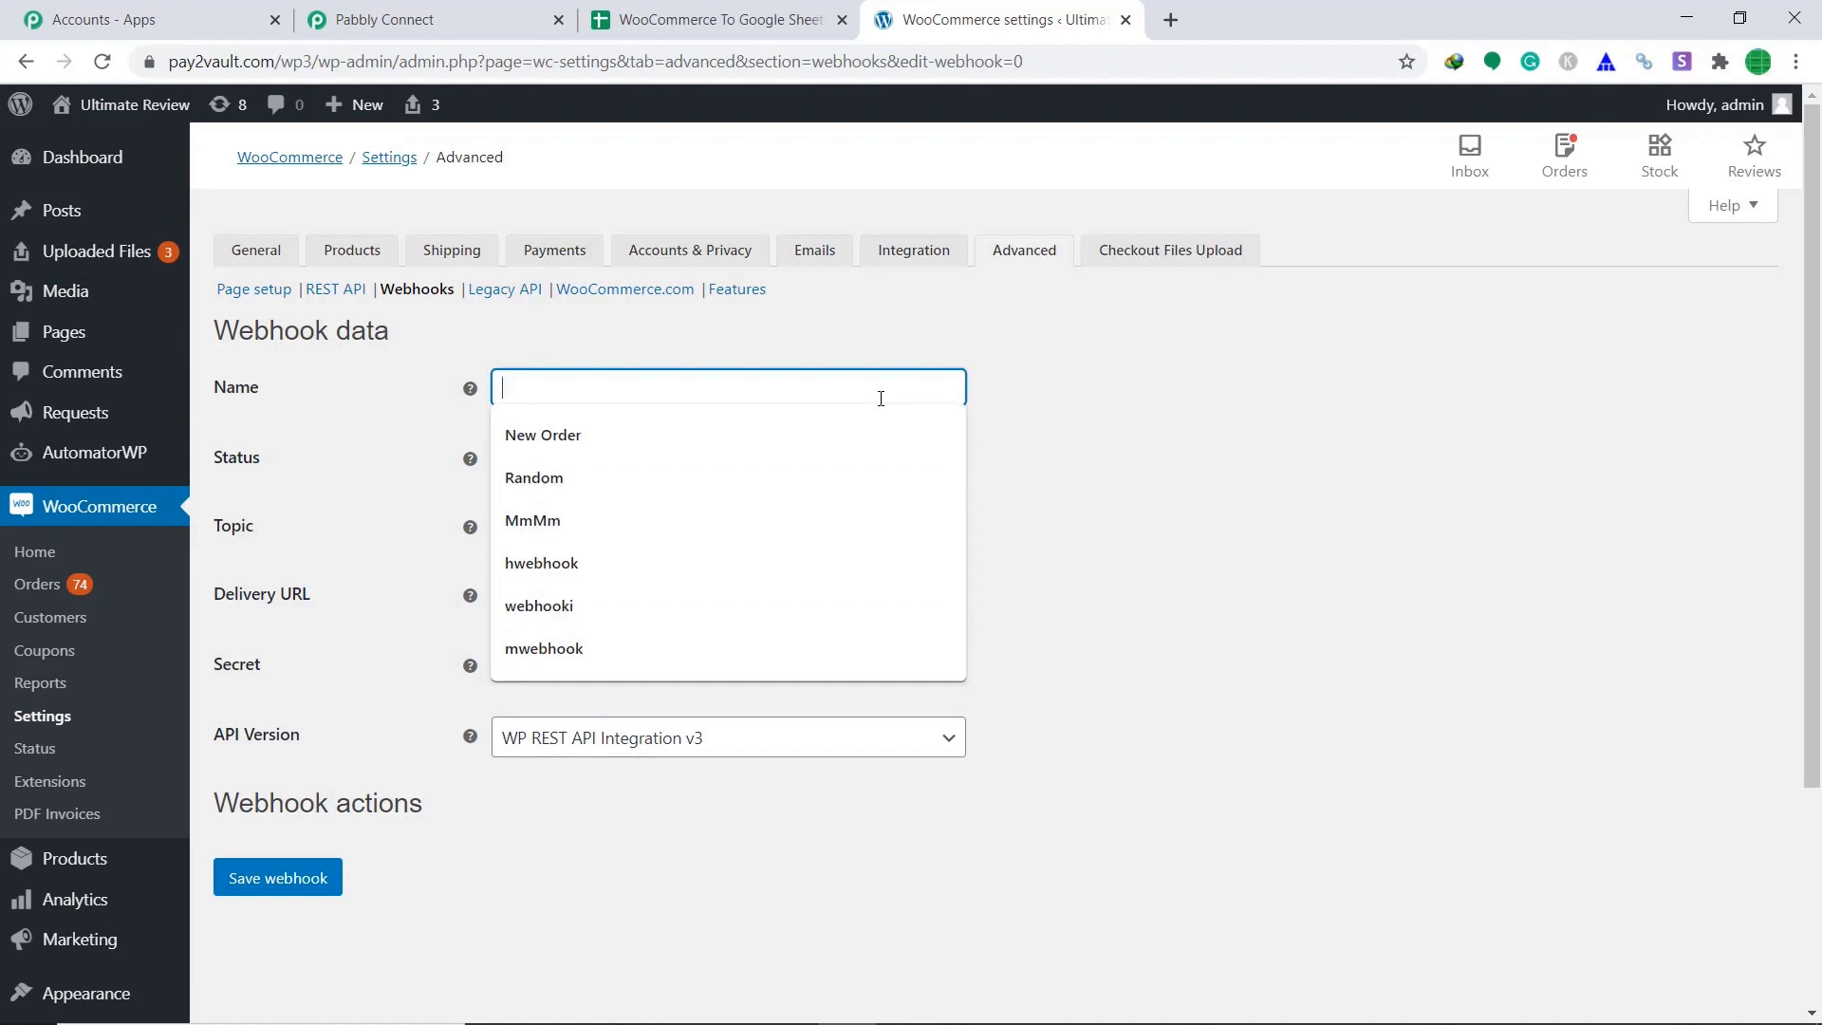
text(wsdW)
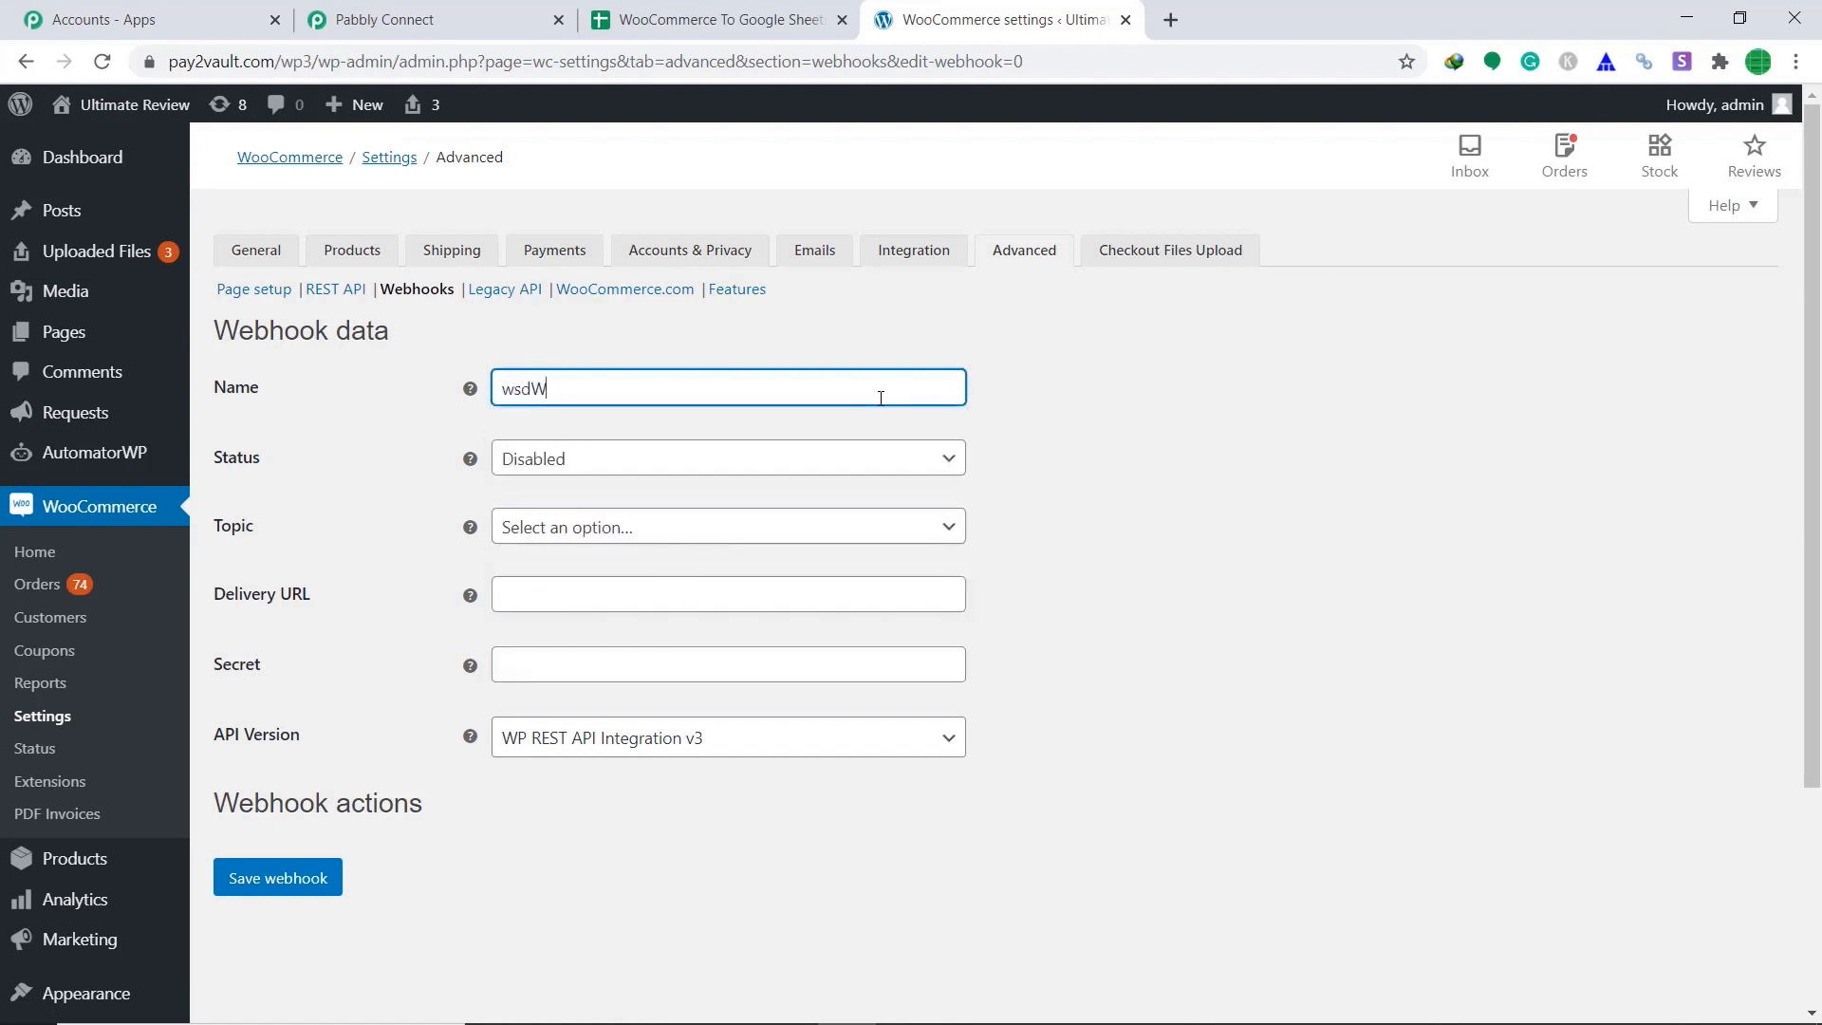
text(ebhook)
click(934, 476)
click(841, 493)
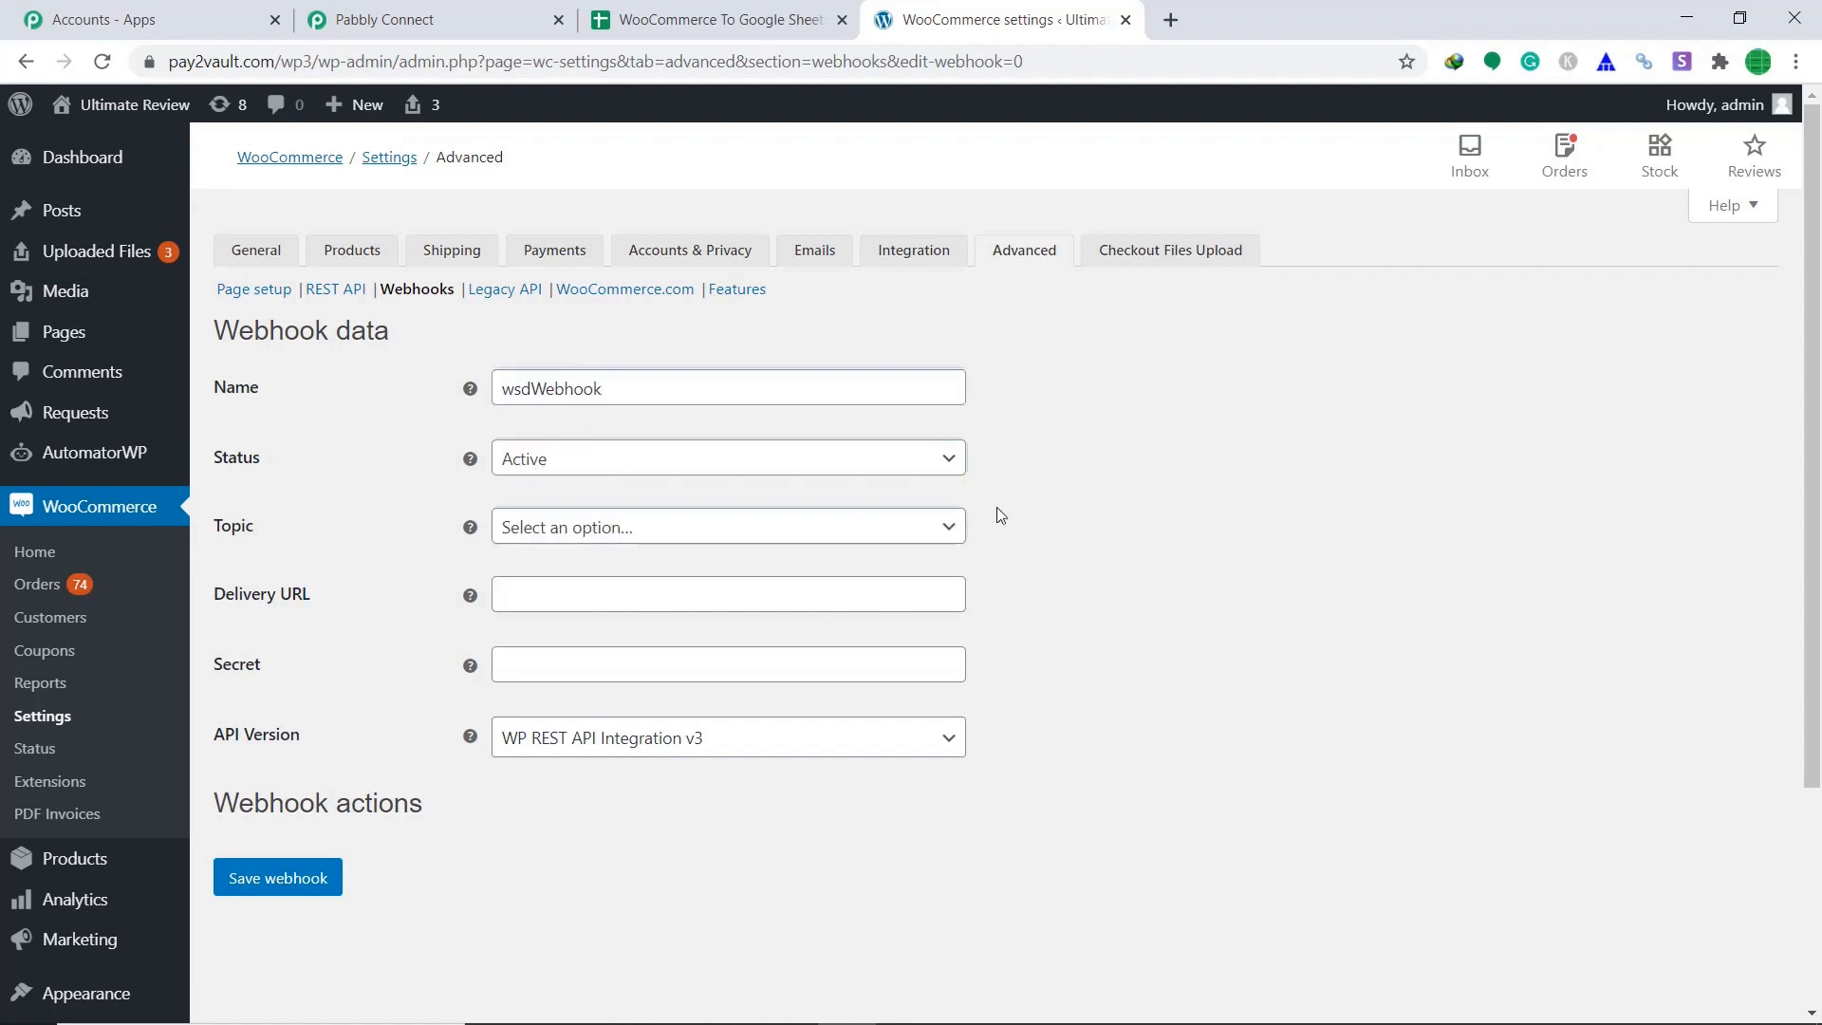
click(956, 524)
scroll(850, 655, down, 3)
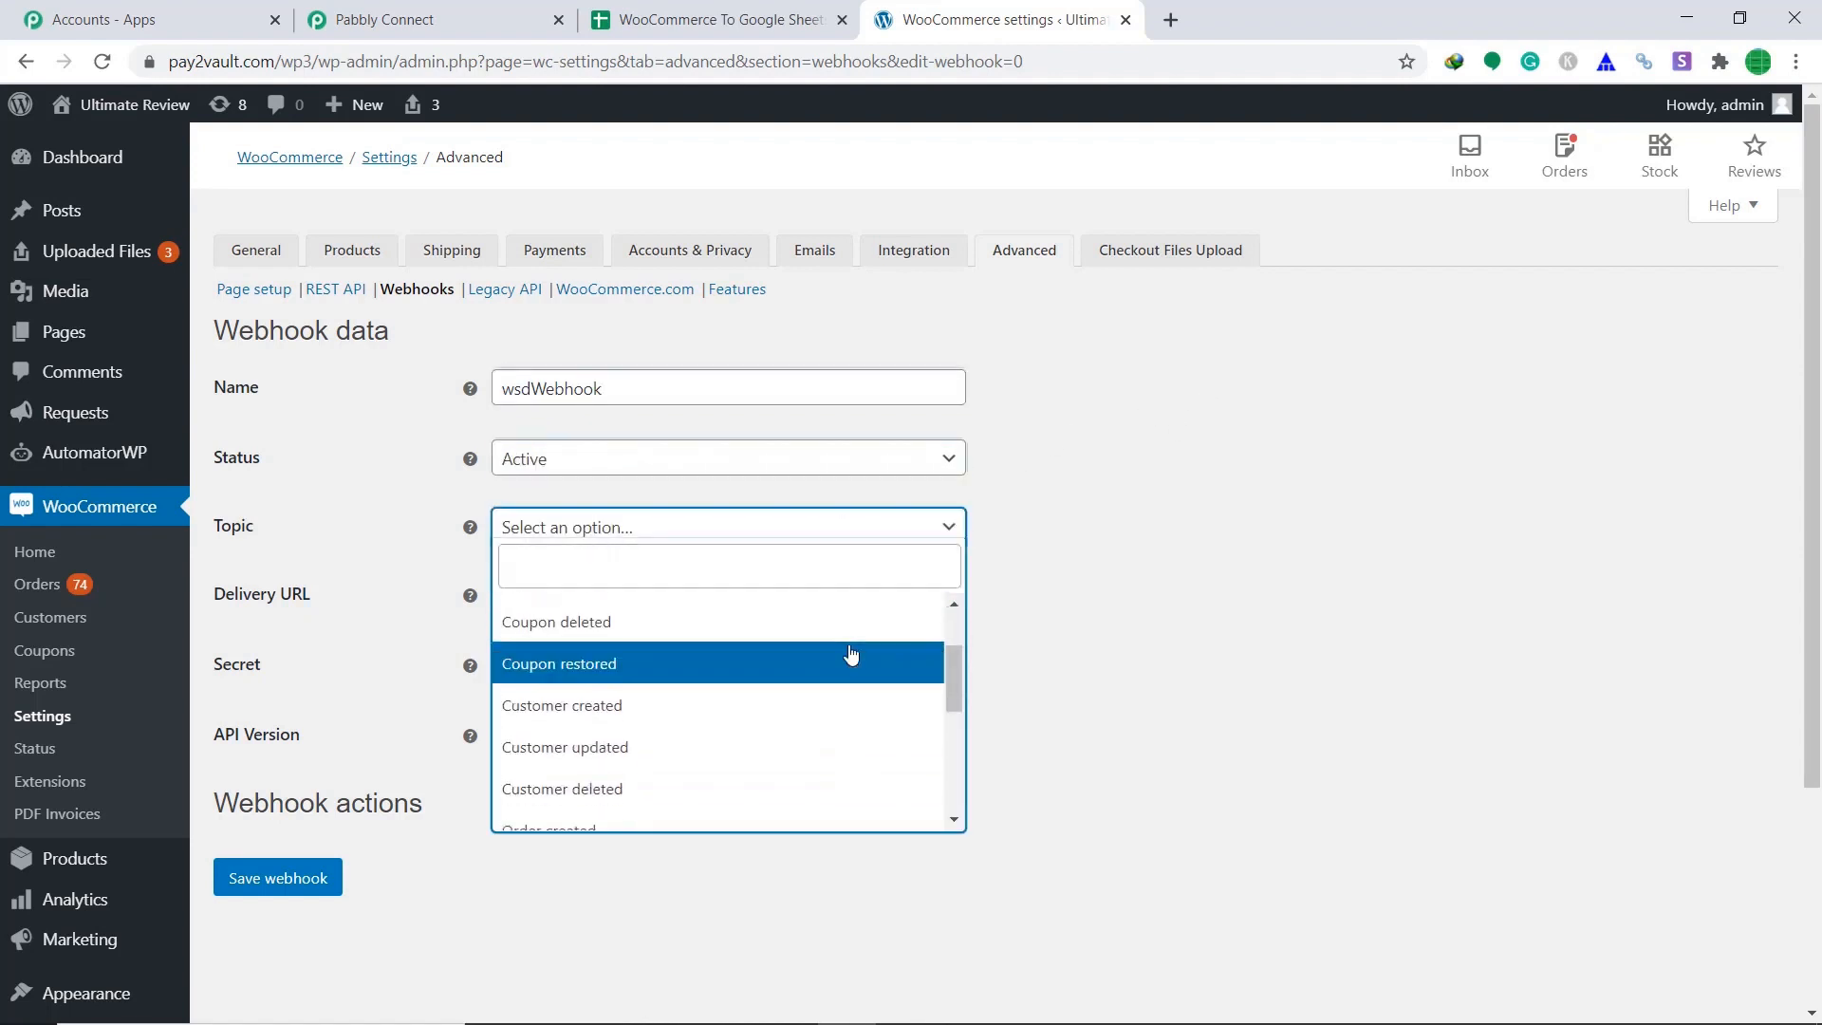
click(710, 712)
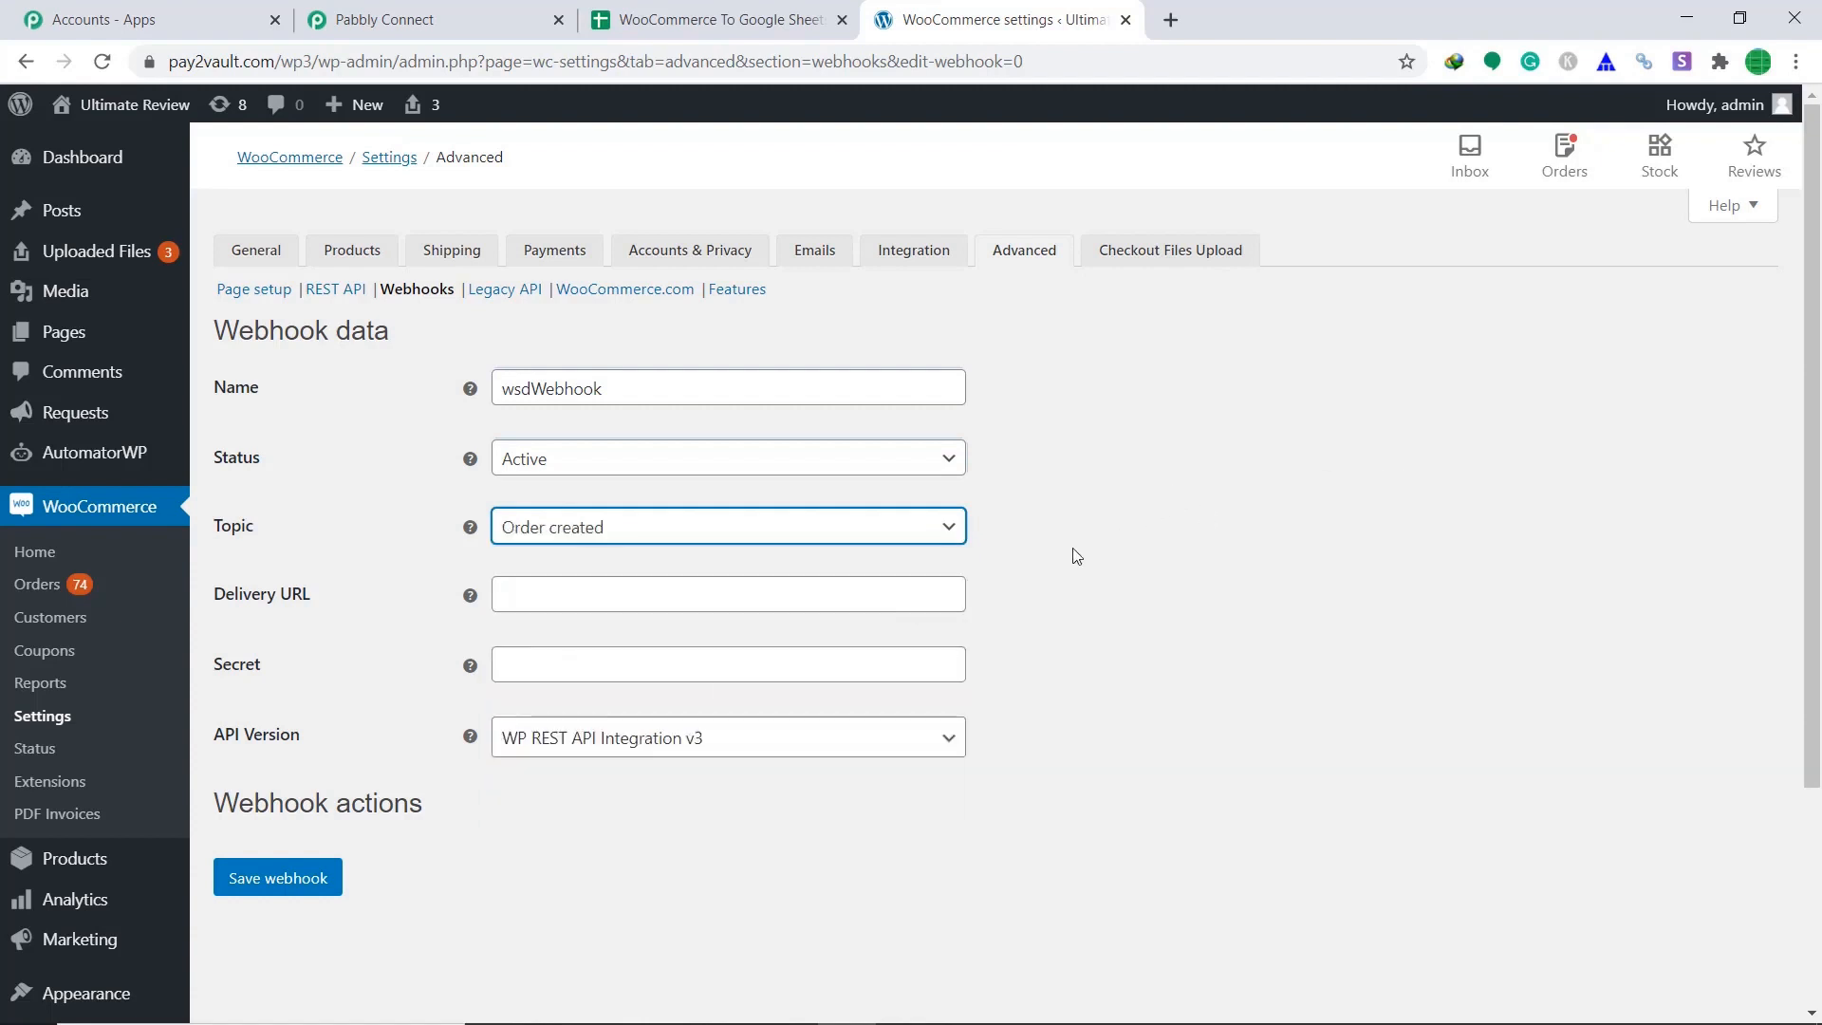
click(460, 17)
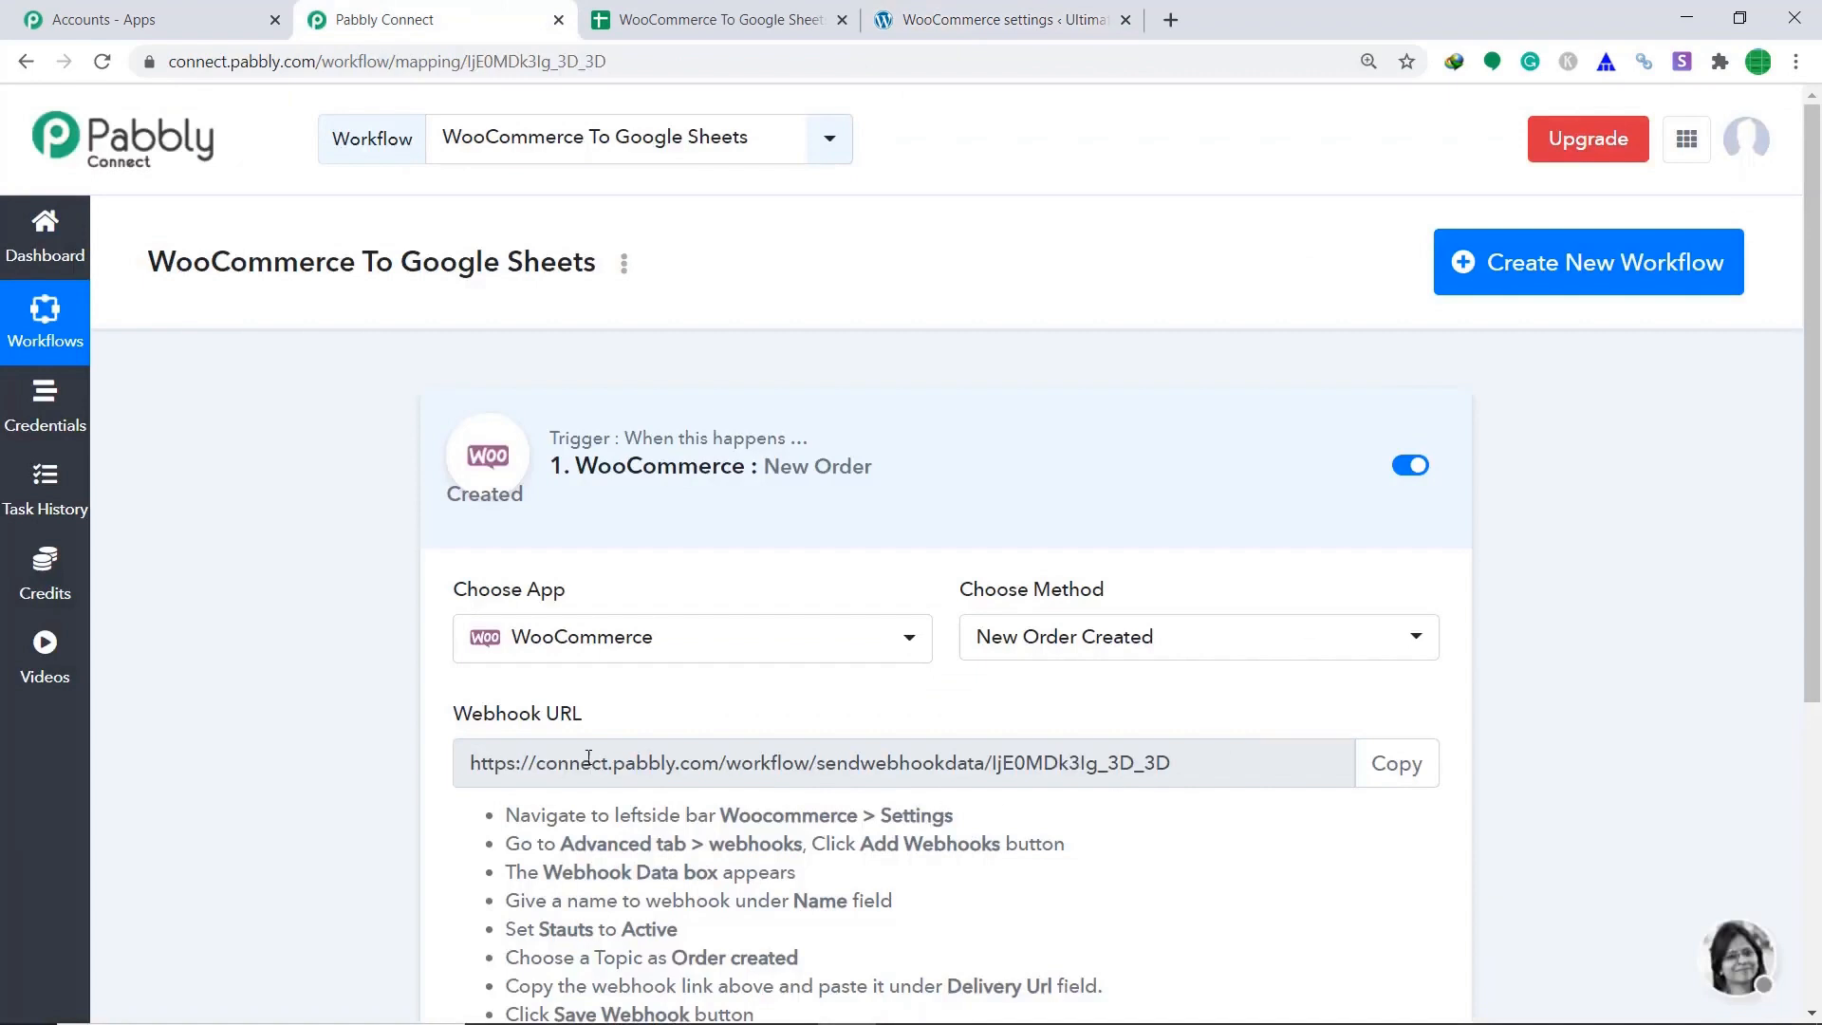
Paste Pabbly's webhook URL as the Delivery URL and save the wsdWebhook webhook.
click(1415, 769)
click(944, 9)
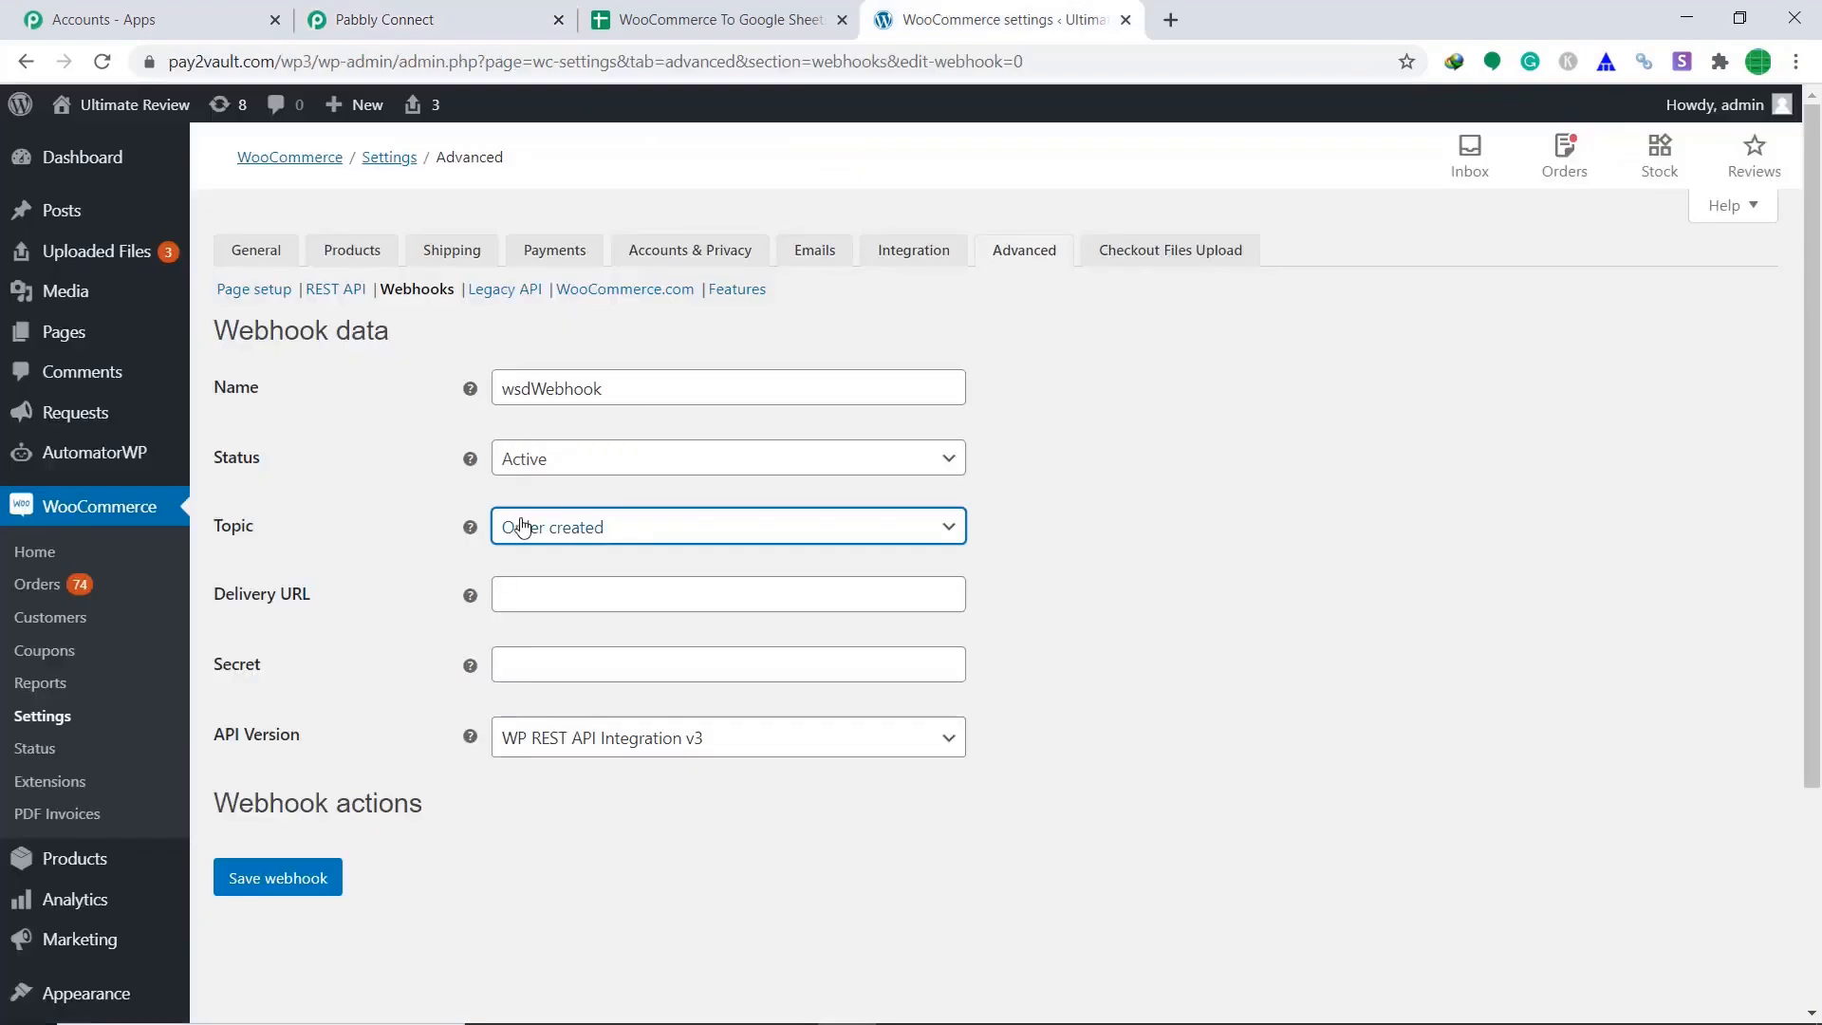
click(551, 598)
right_click(551, 598)
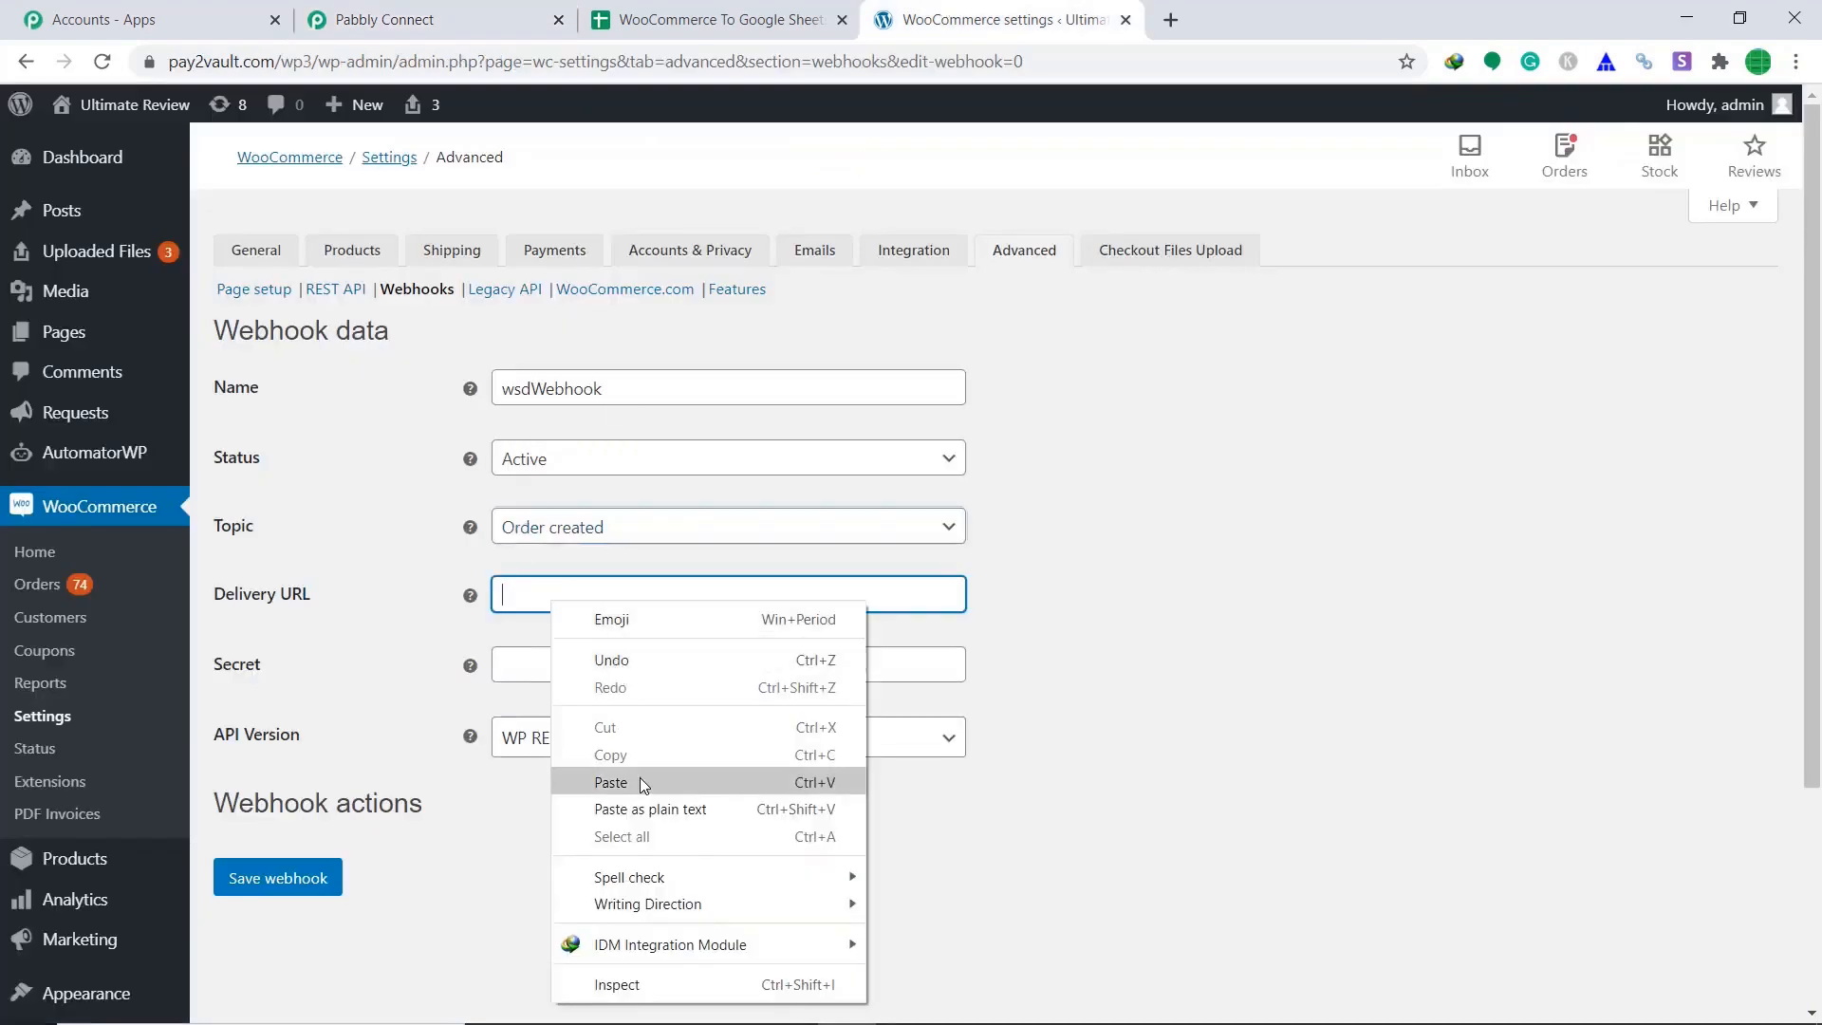
click(640, 779)
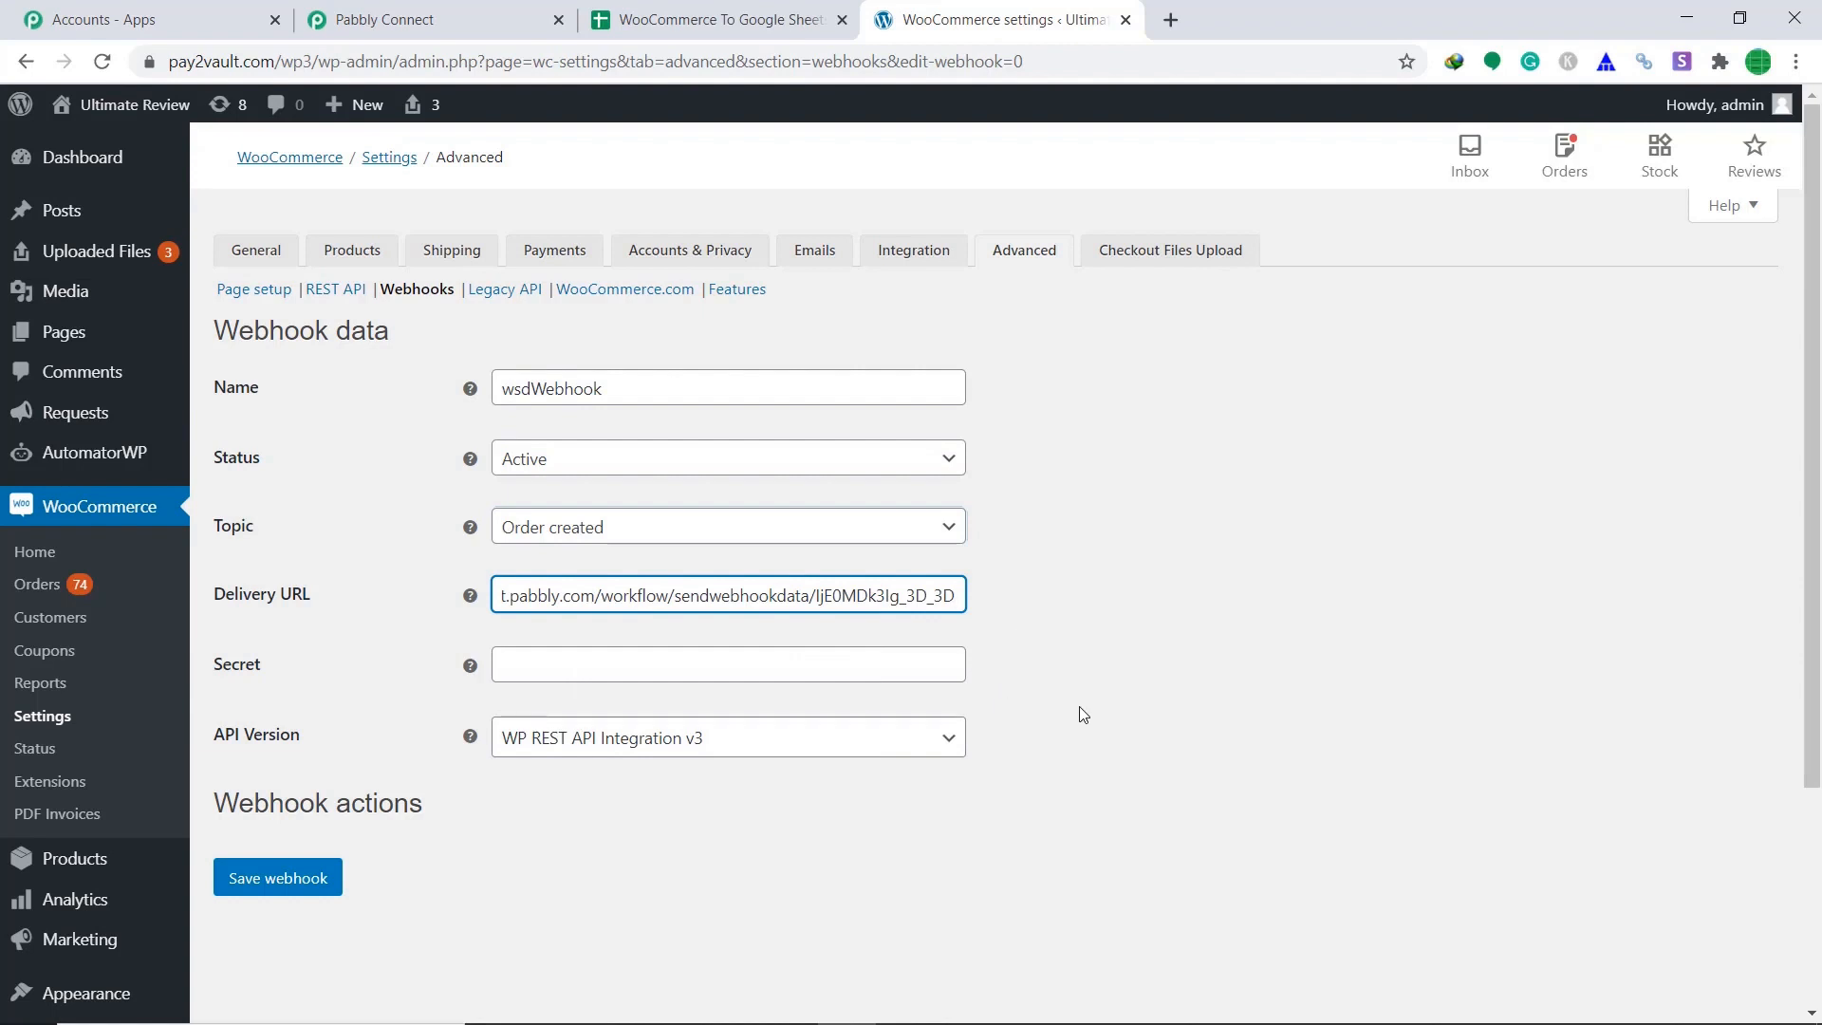
click(308, 887)
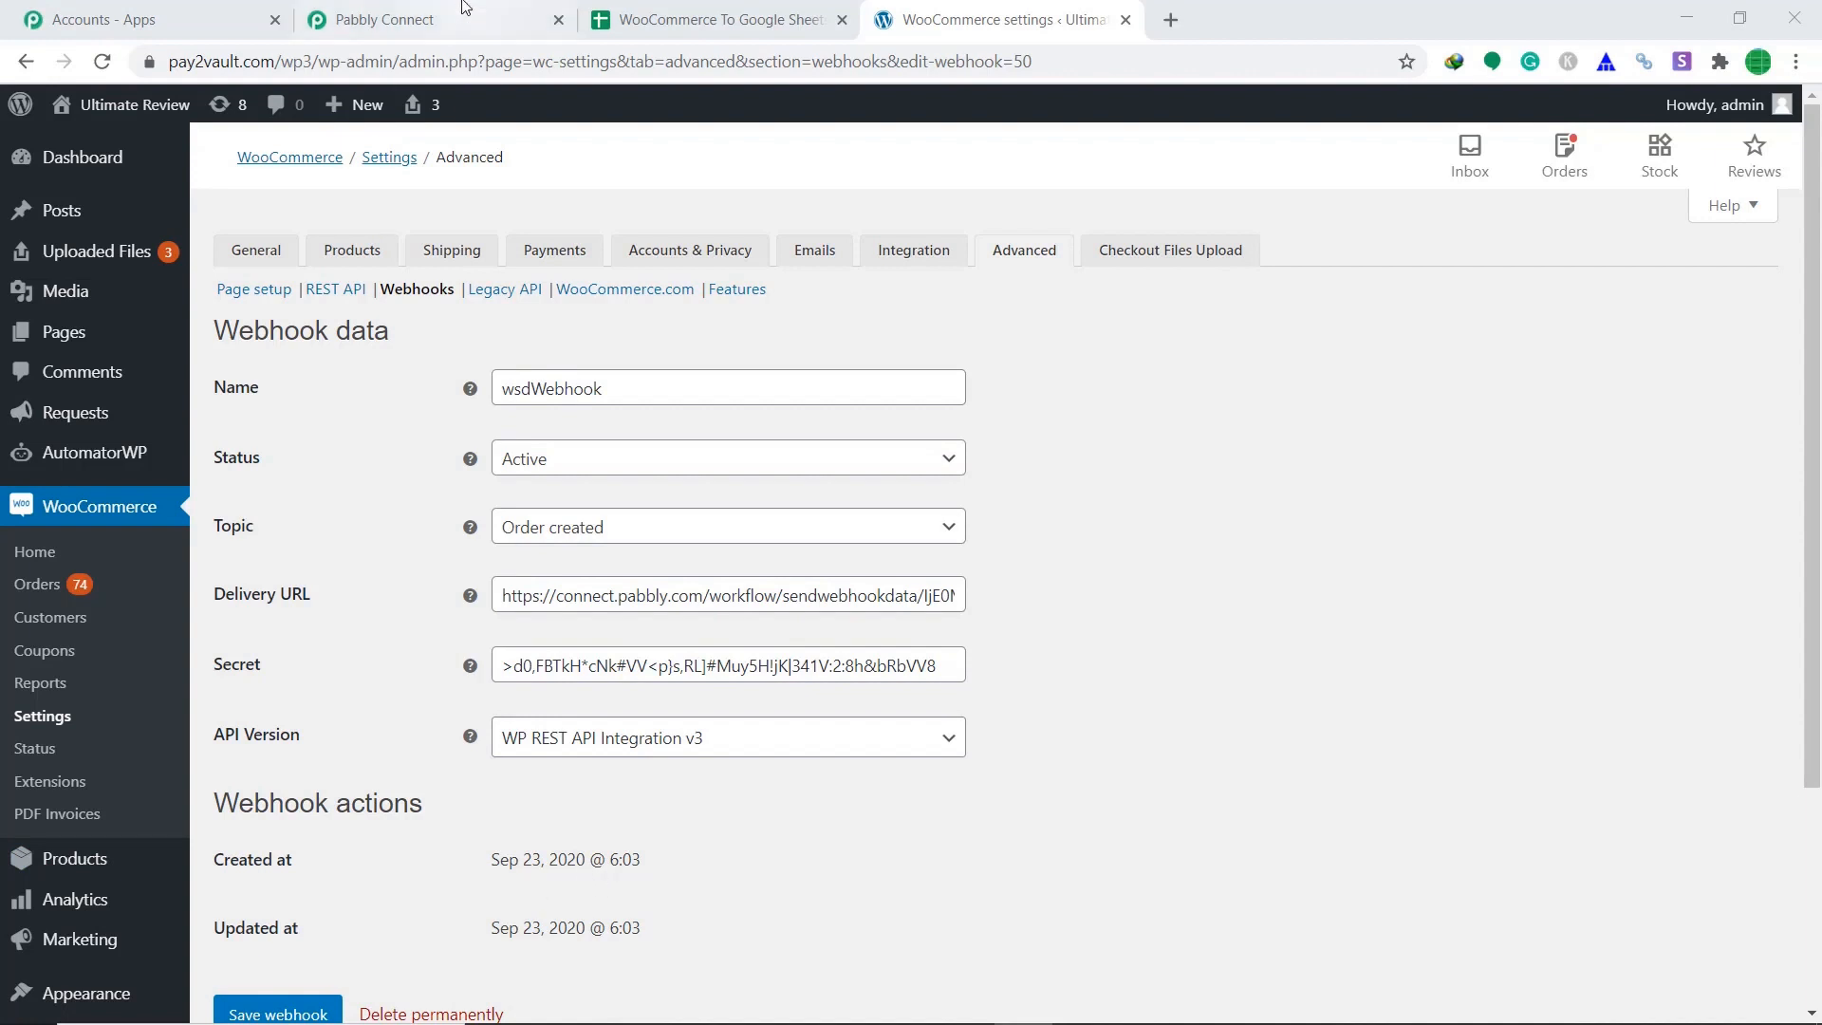
Put the Pabbly trigger into waiting mode for a webhook response.
click(427, 17)
scroll(899, 402, down, 5)
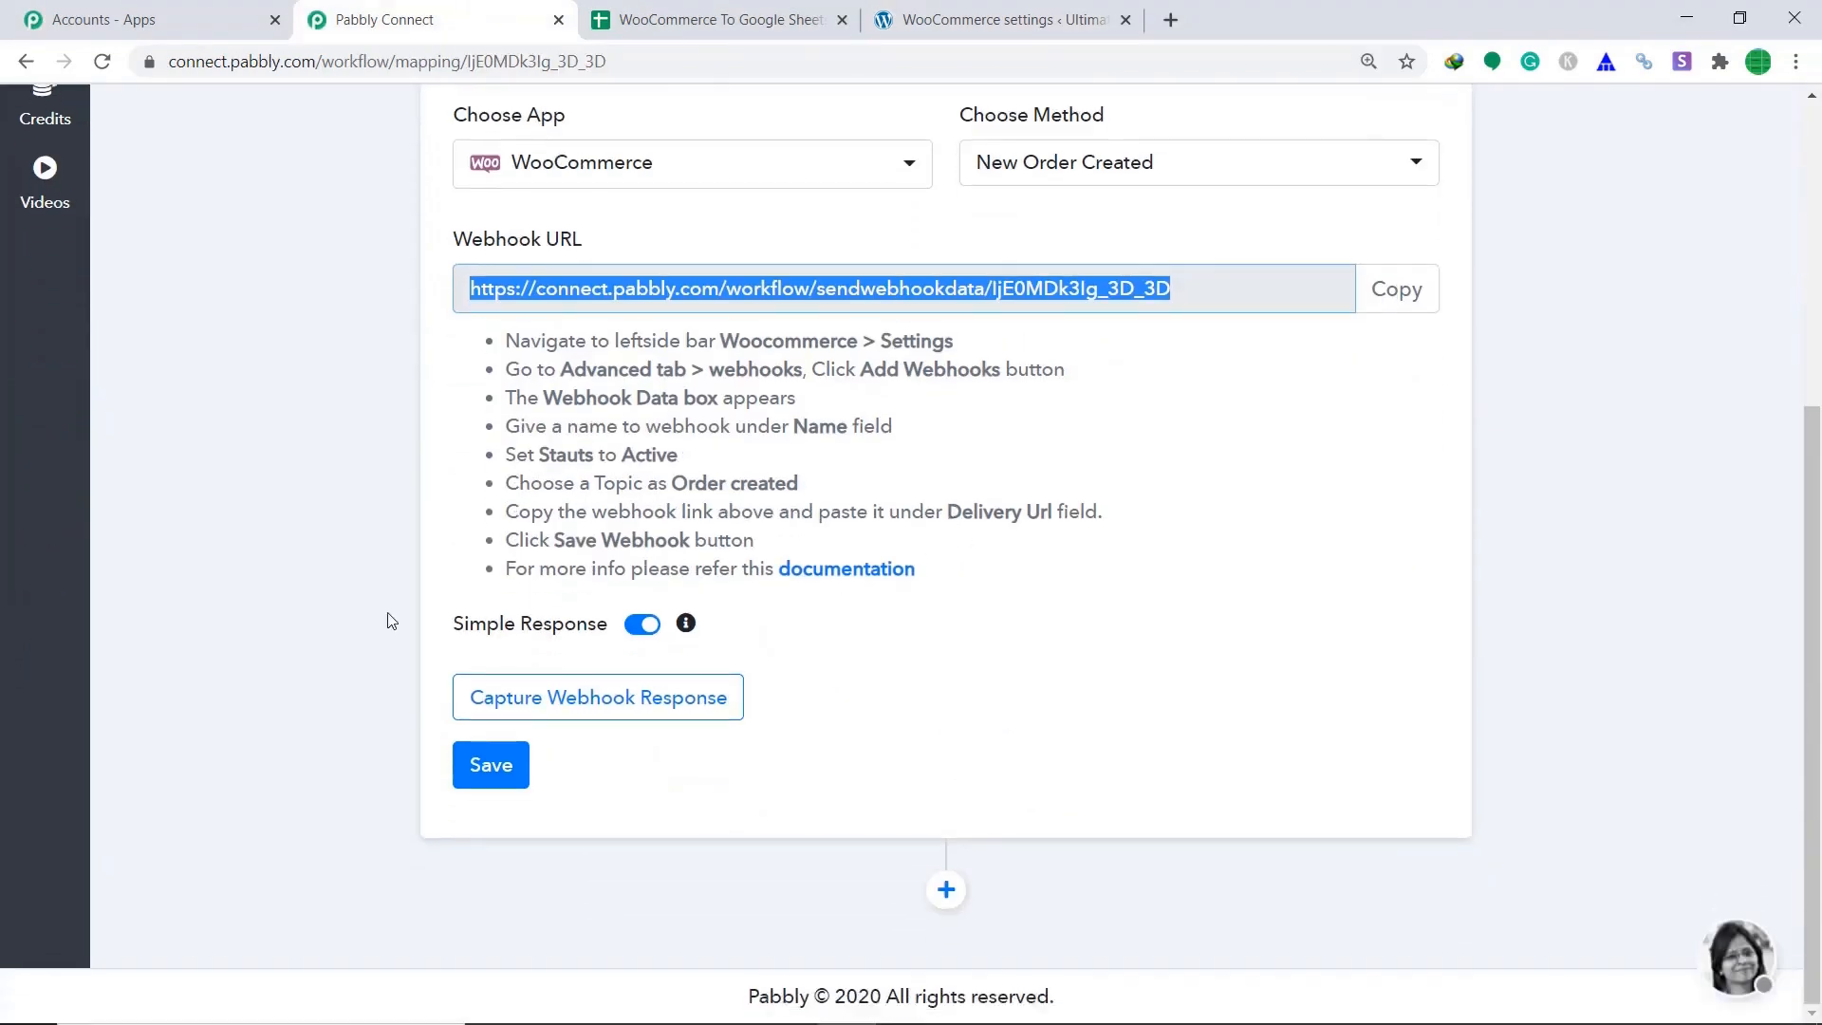
click(721, 713)
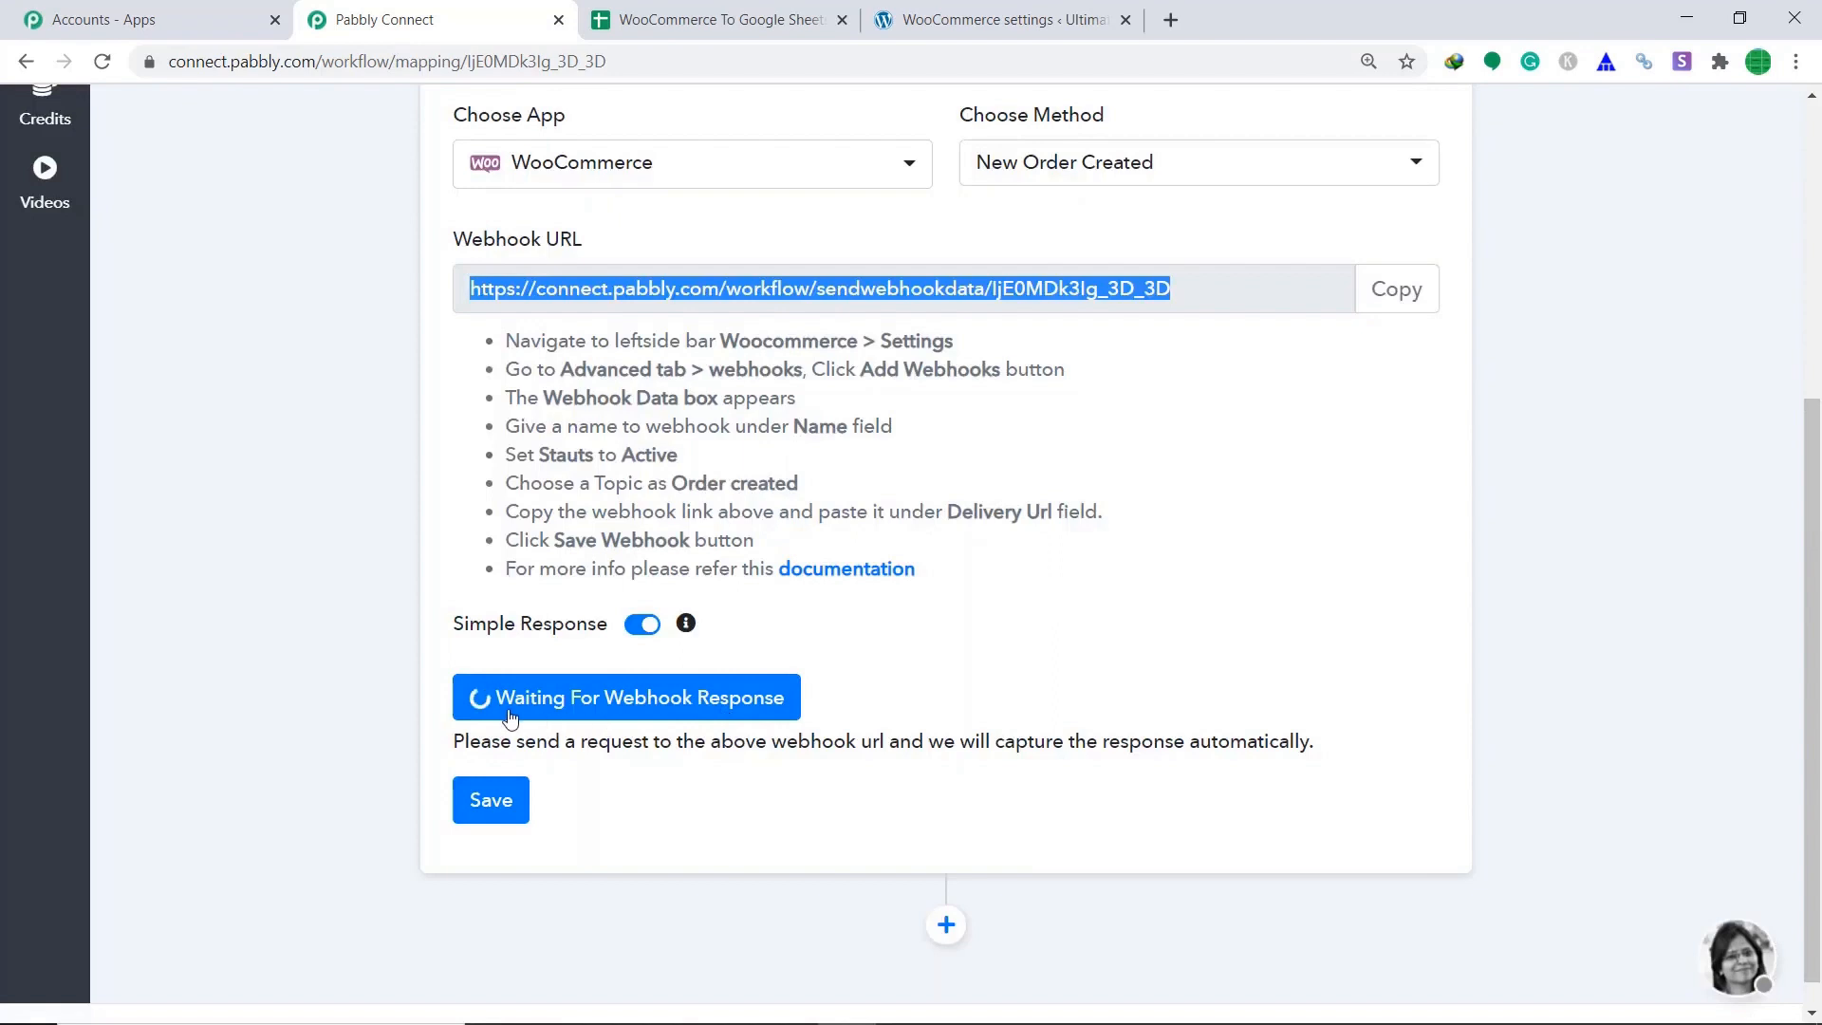
click(1017, 5)
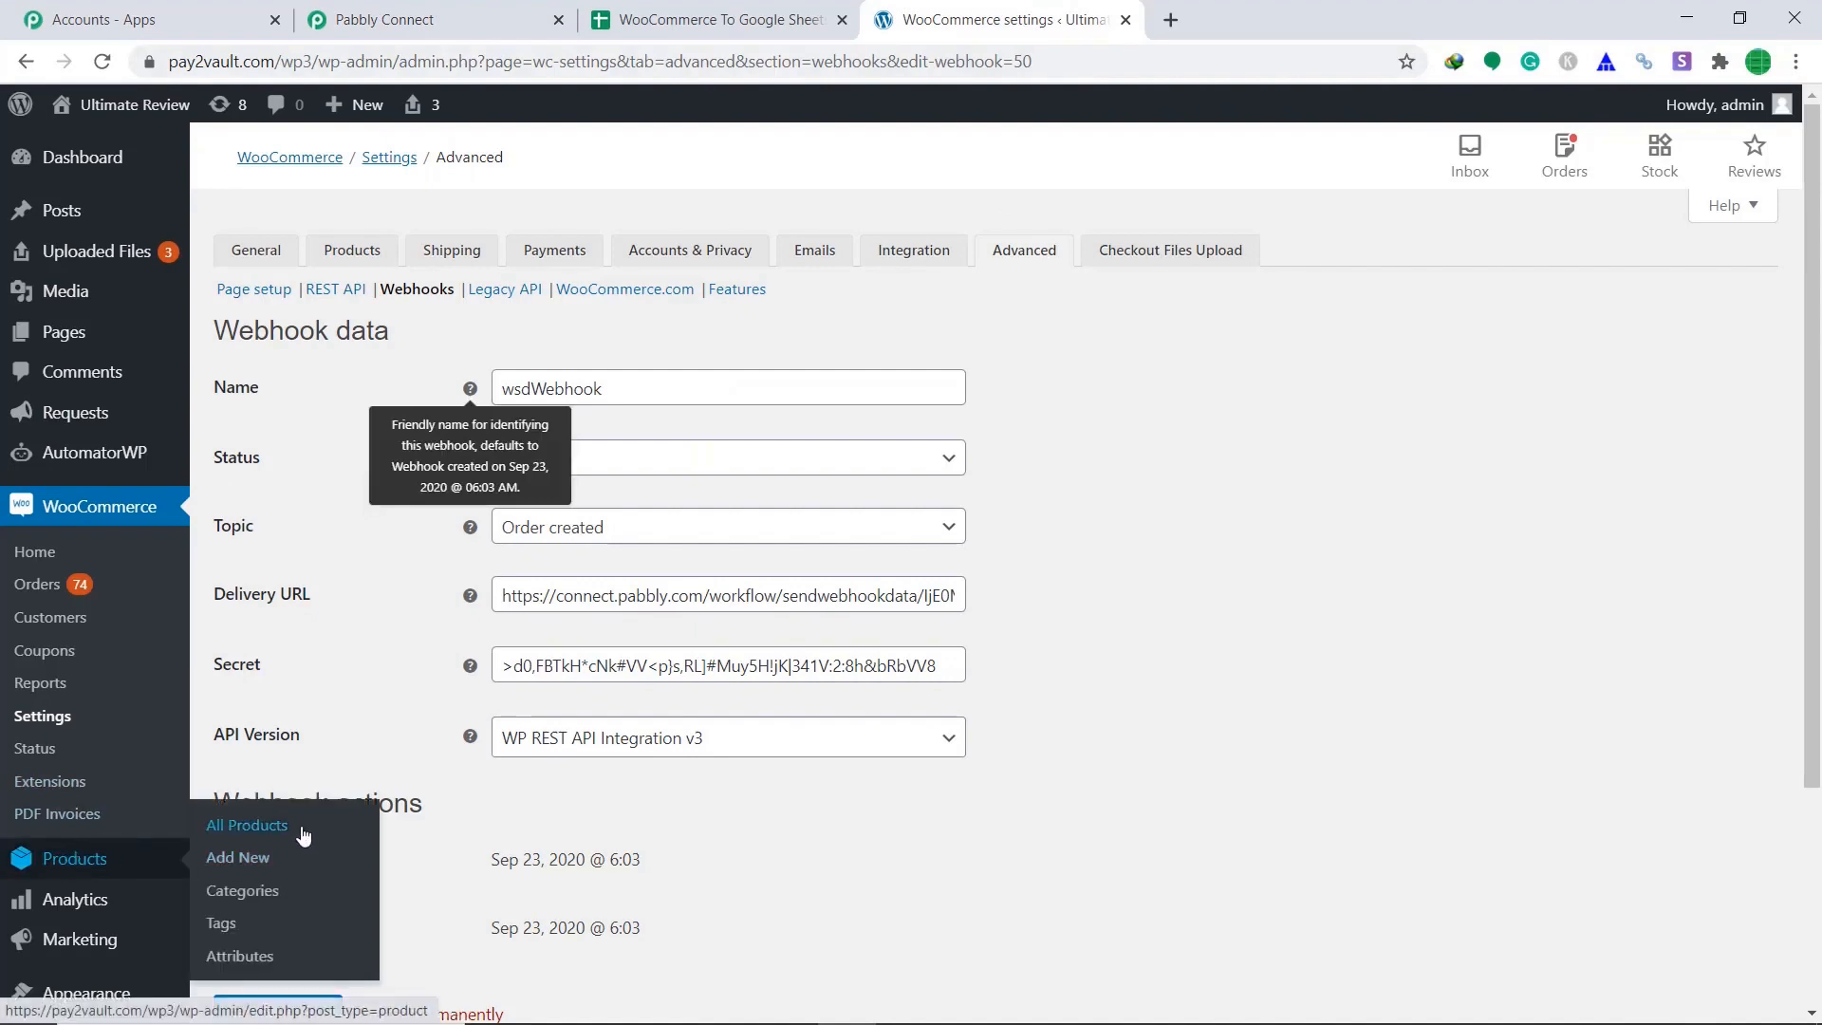
Open the Apple Watch Series 5 from All Products and add it to the cart.
click(303, 833)
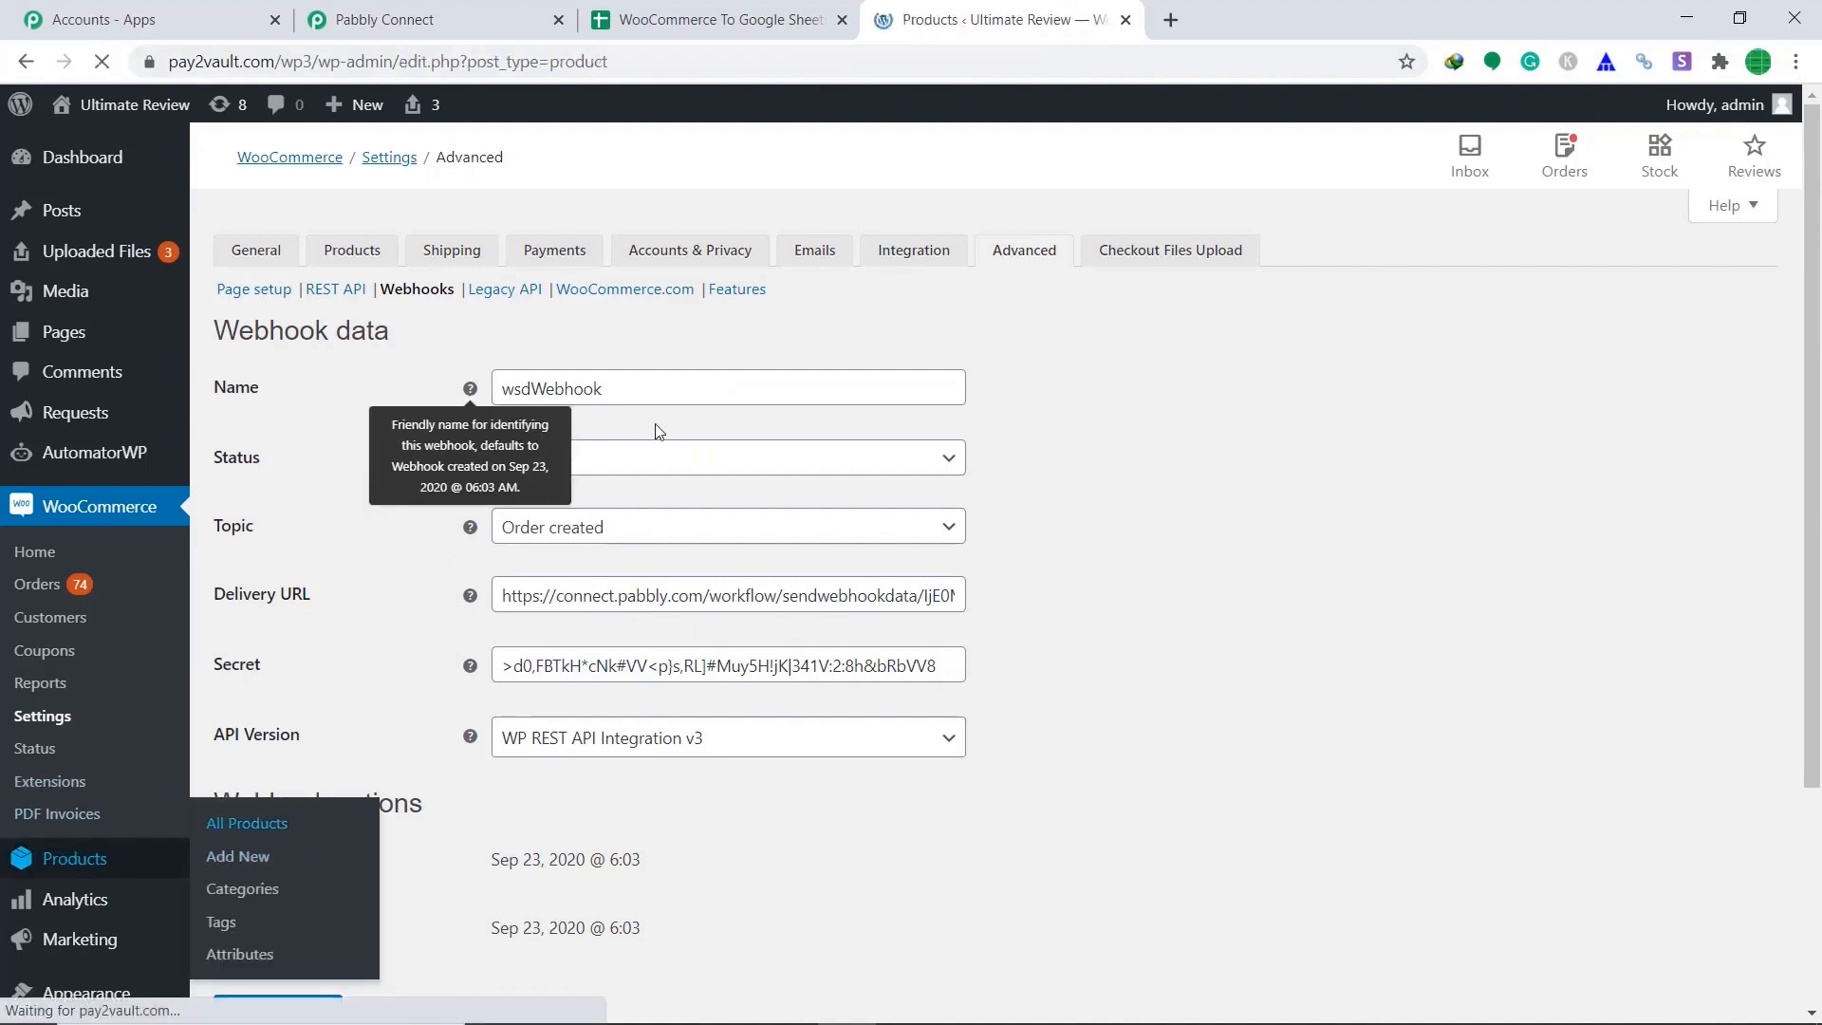
scroll(987, 603, down, 4)
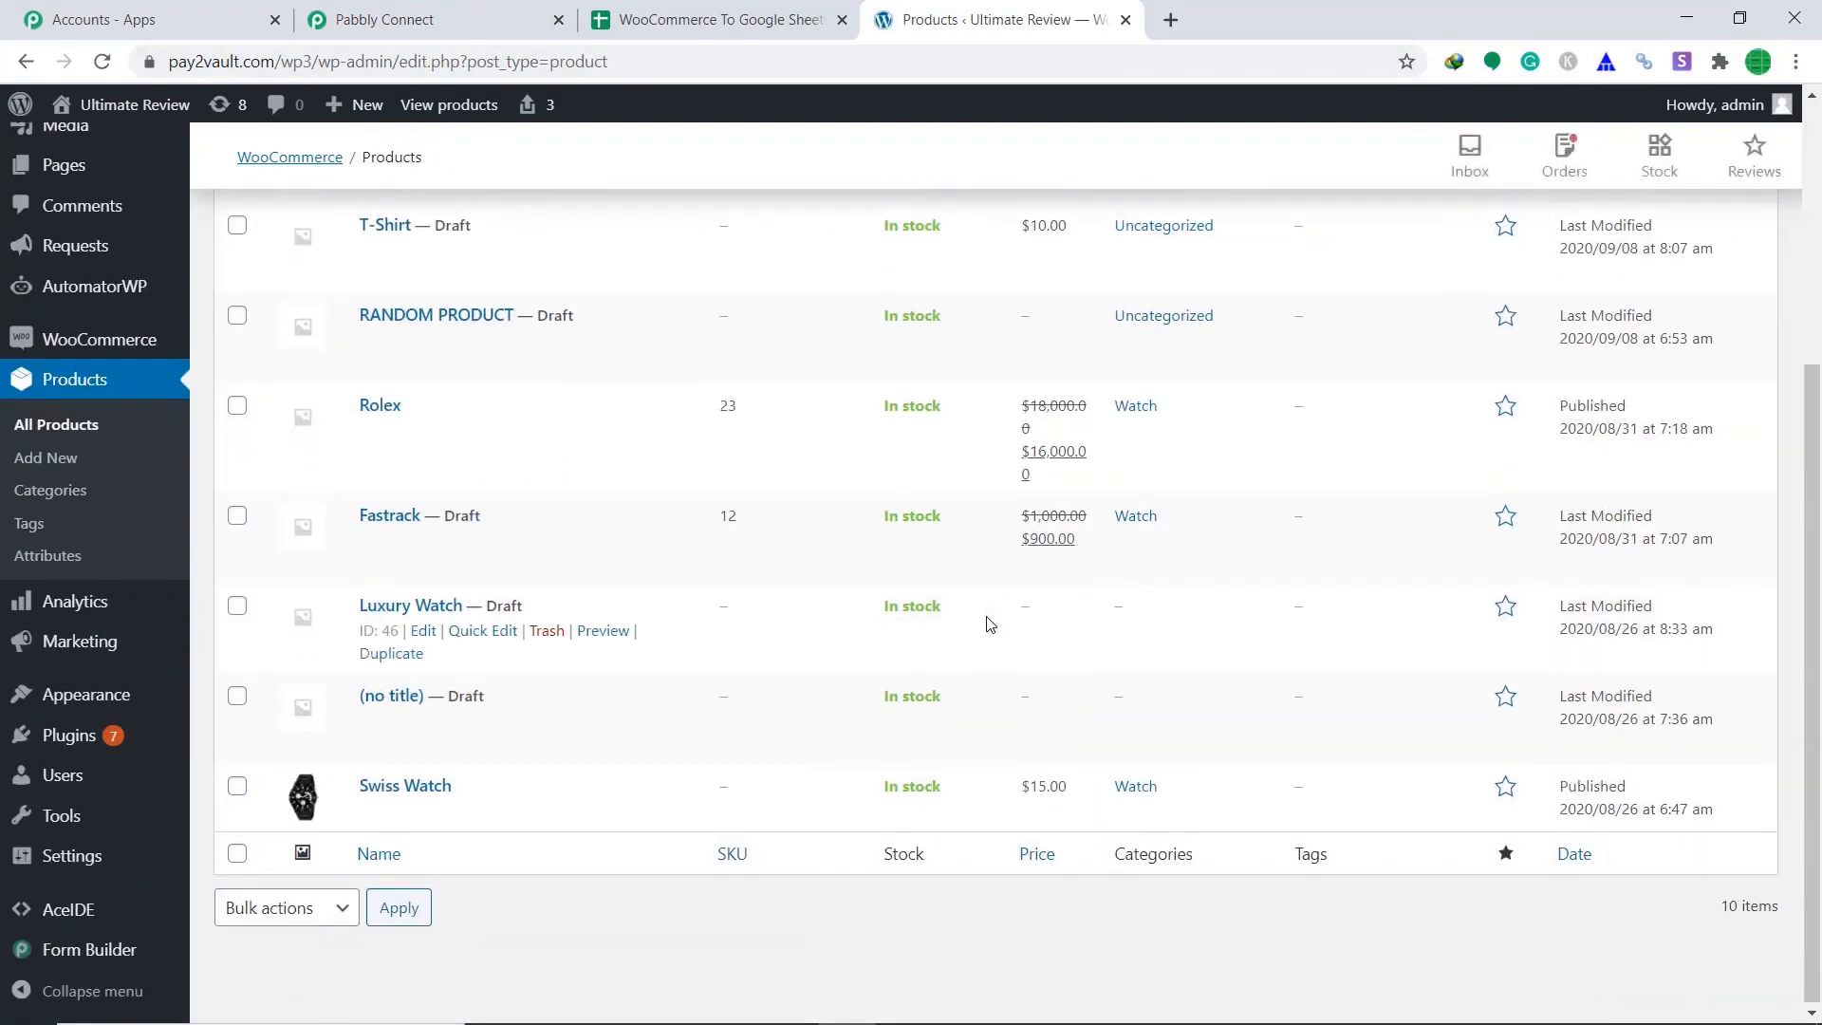
scroll(983, 612, up, 5)
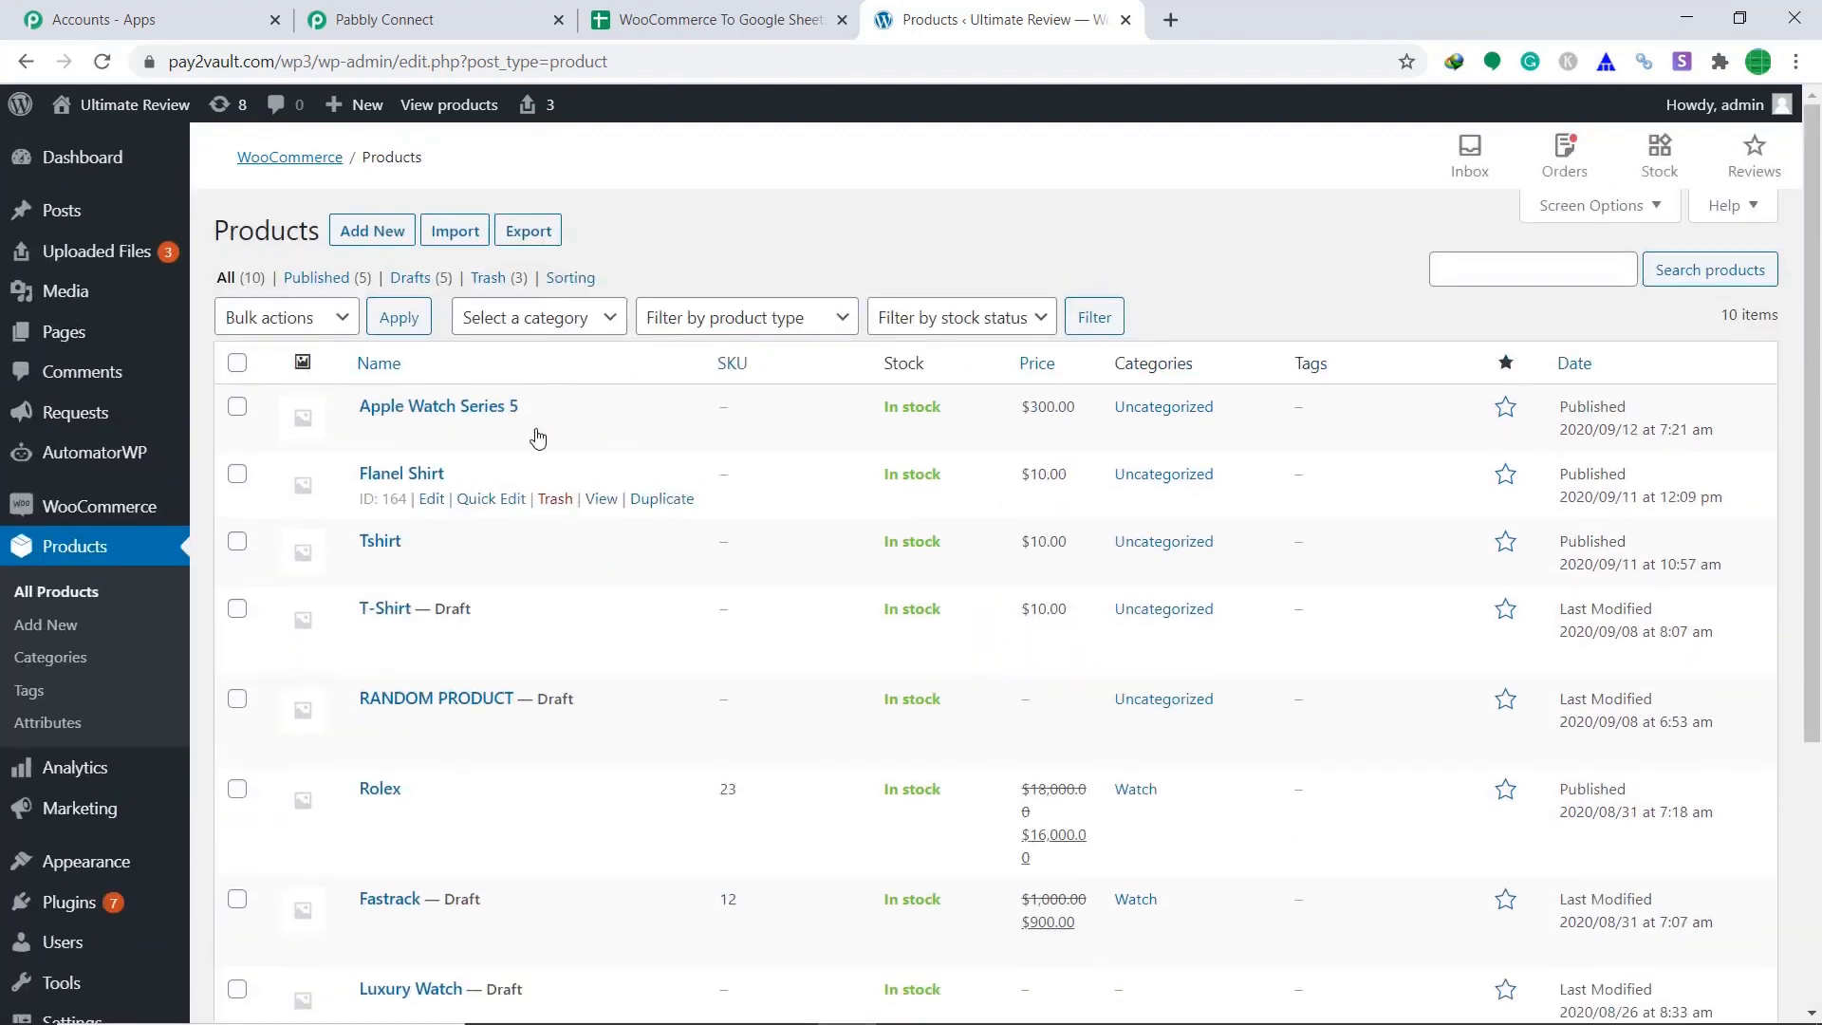
click(601, 433)
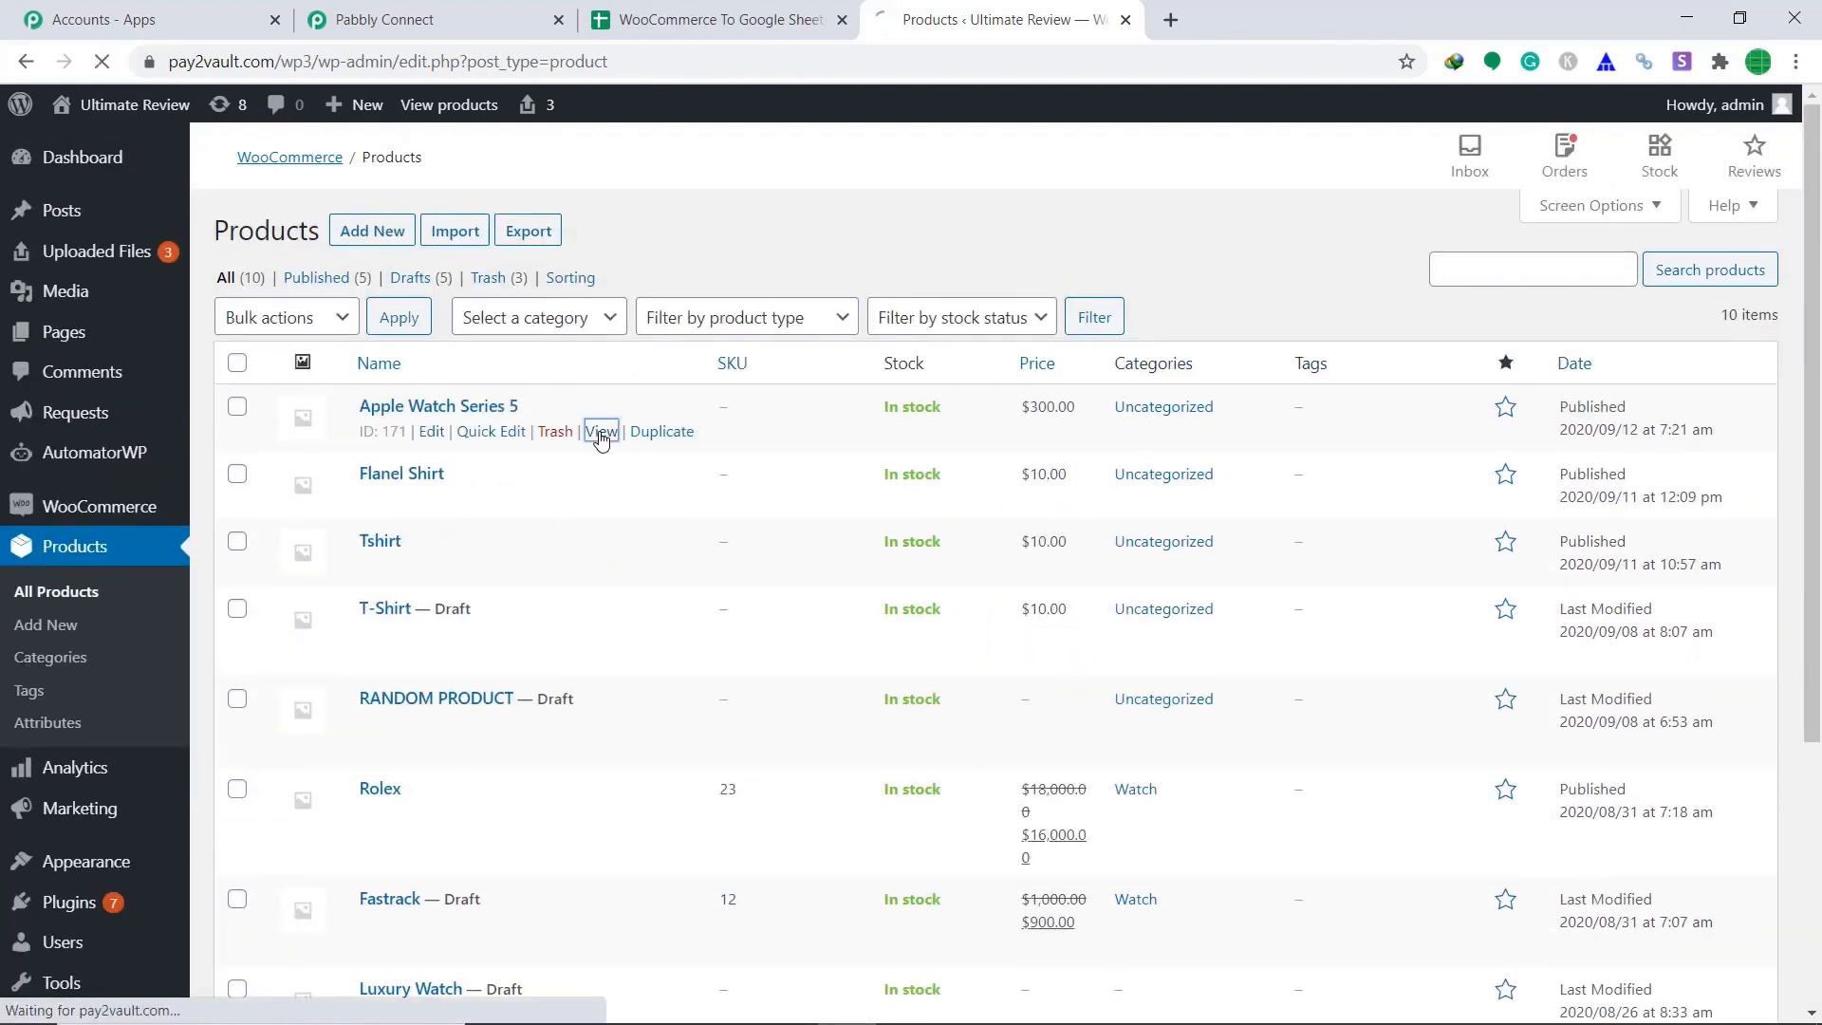
scroll(897, 412, down, 4)
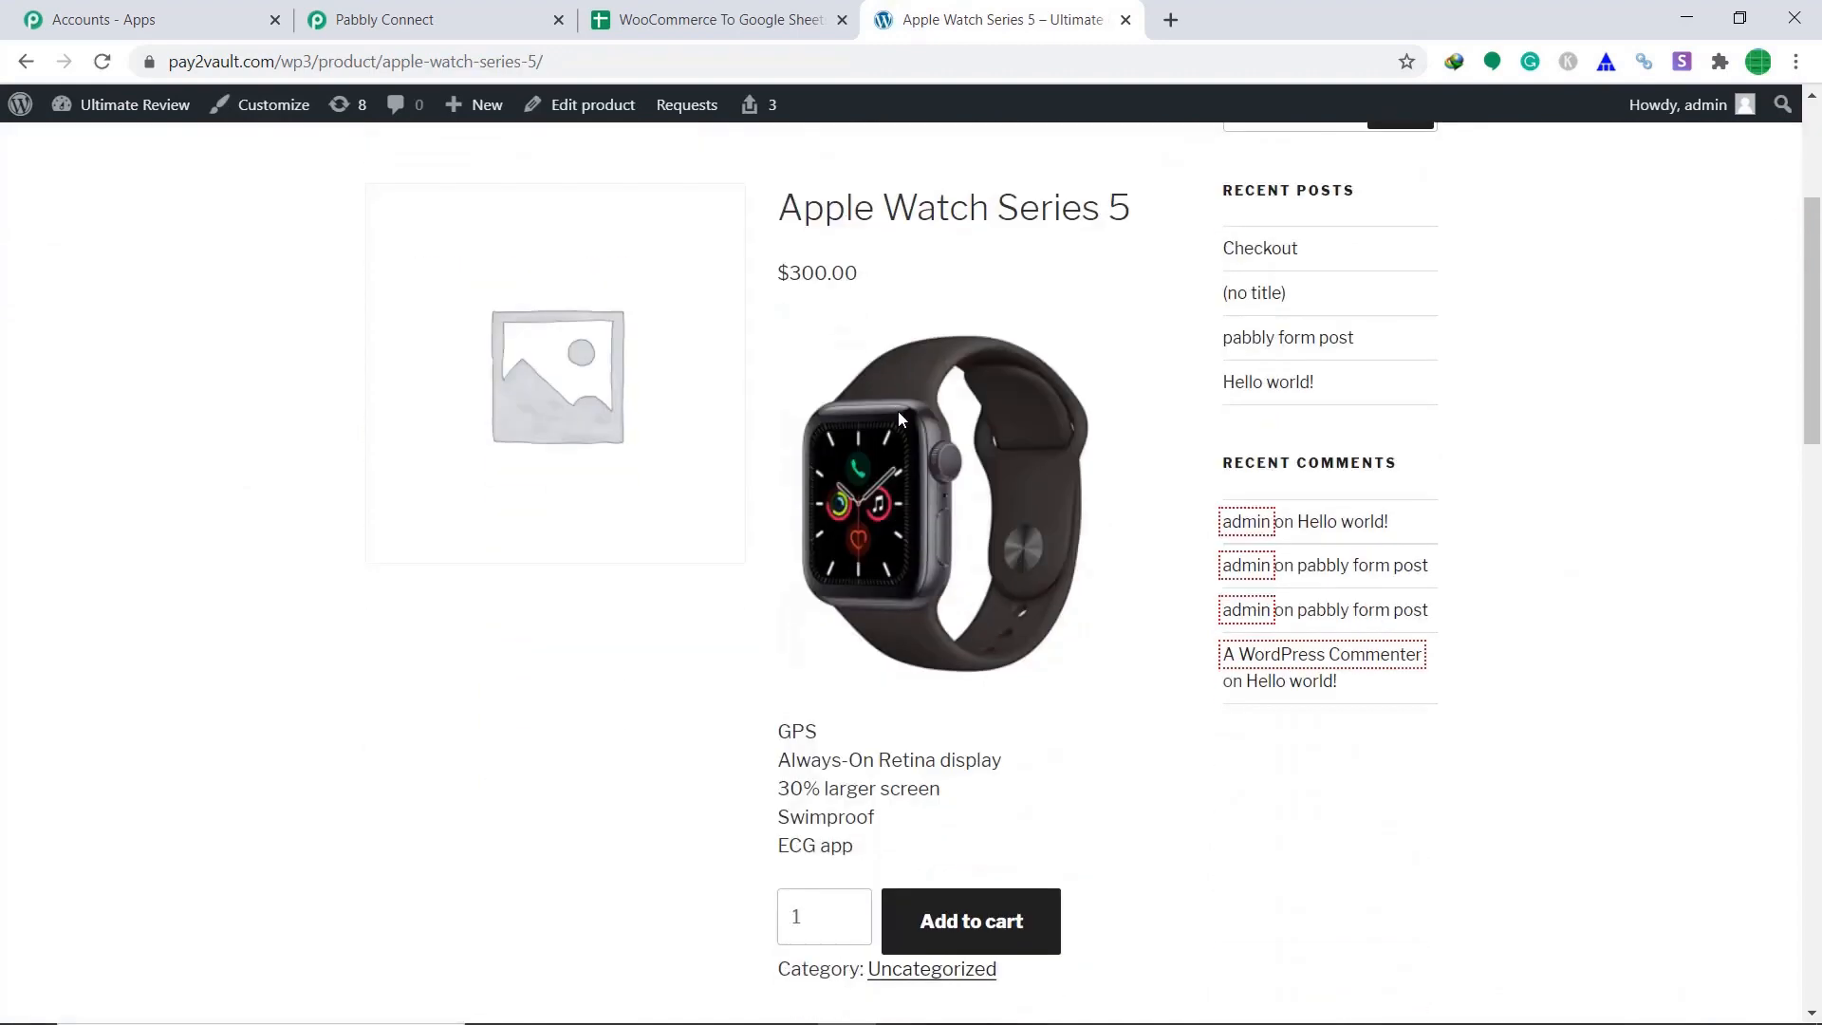
click(984, 931)
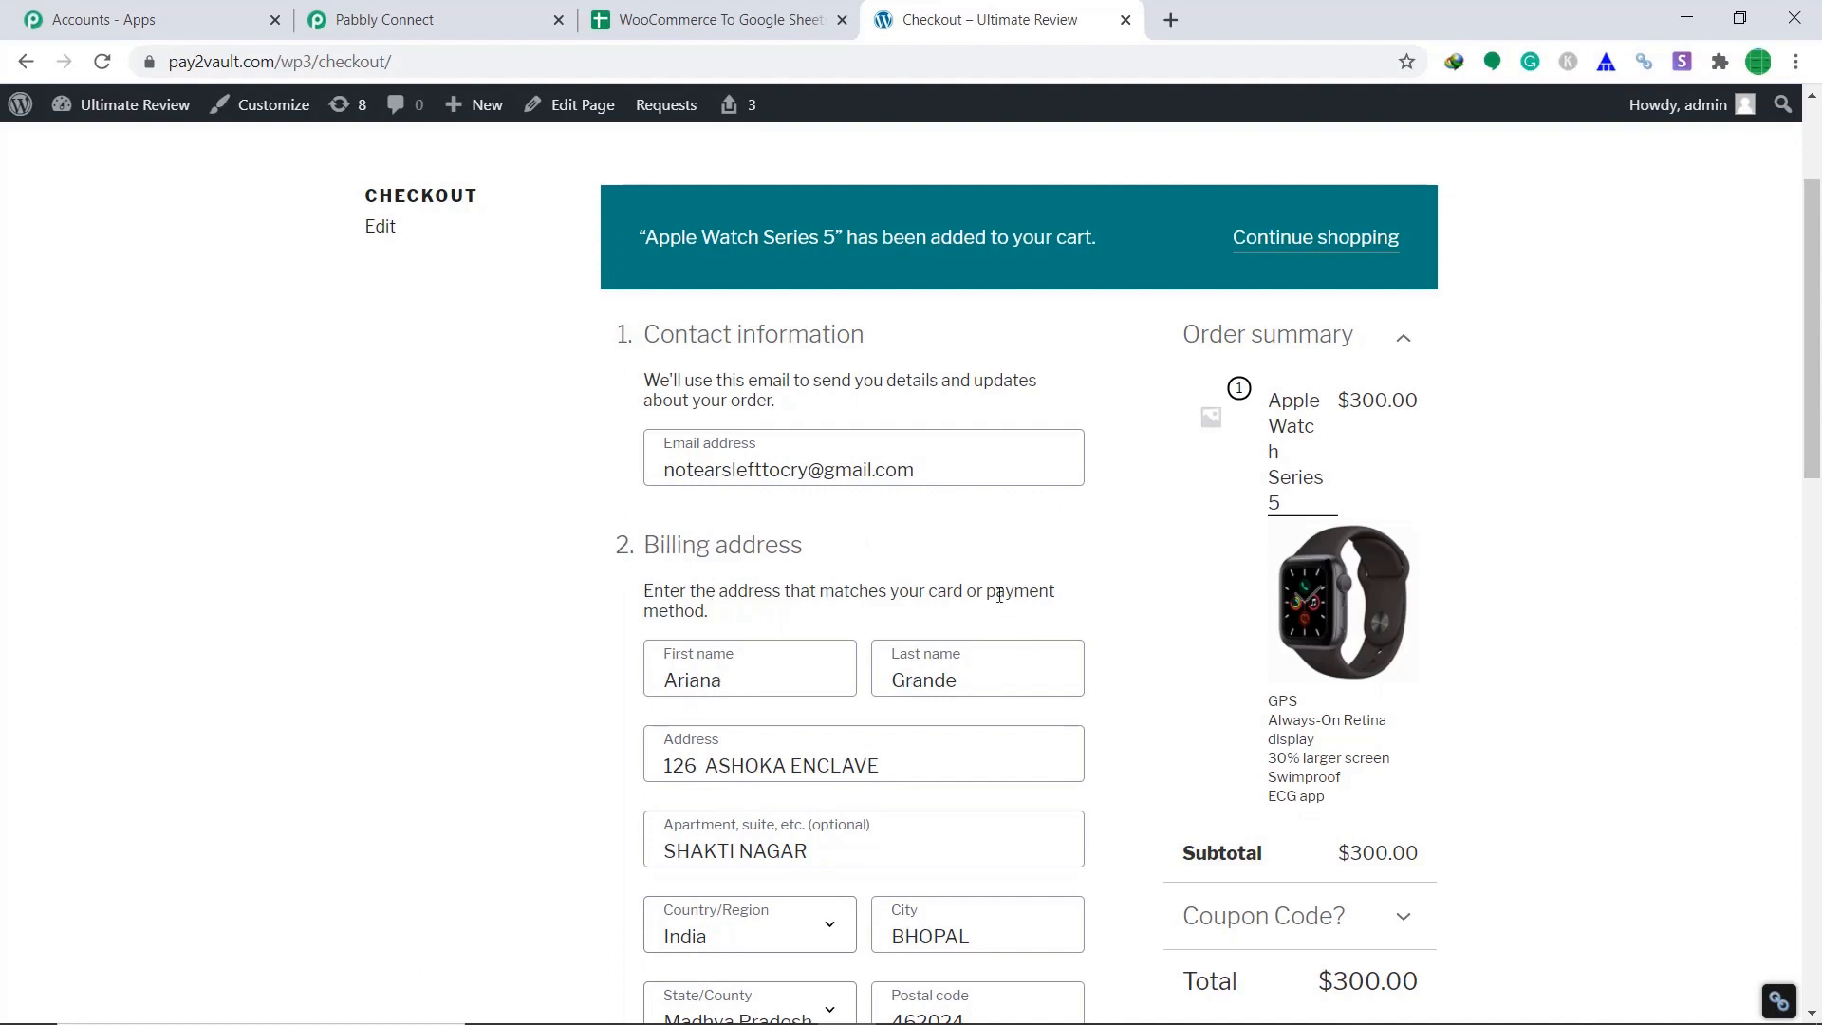
Review the checkout details and place the $300.00 order.
scroll(999, 595, down, 3)
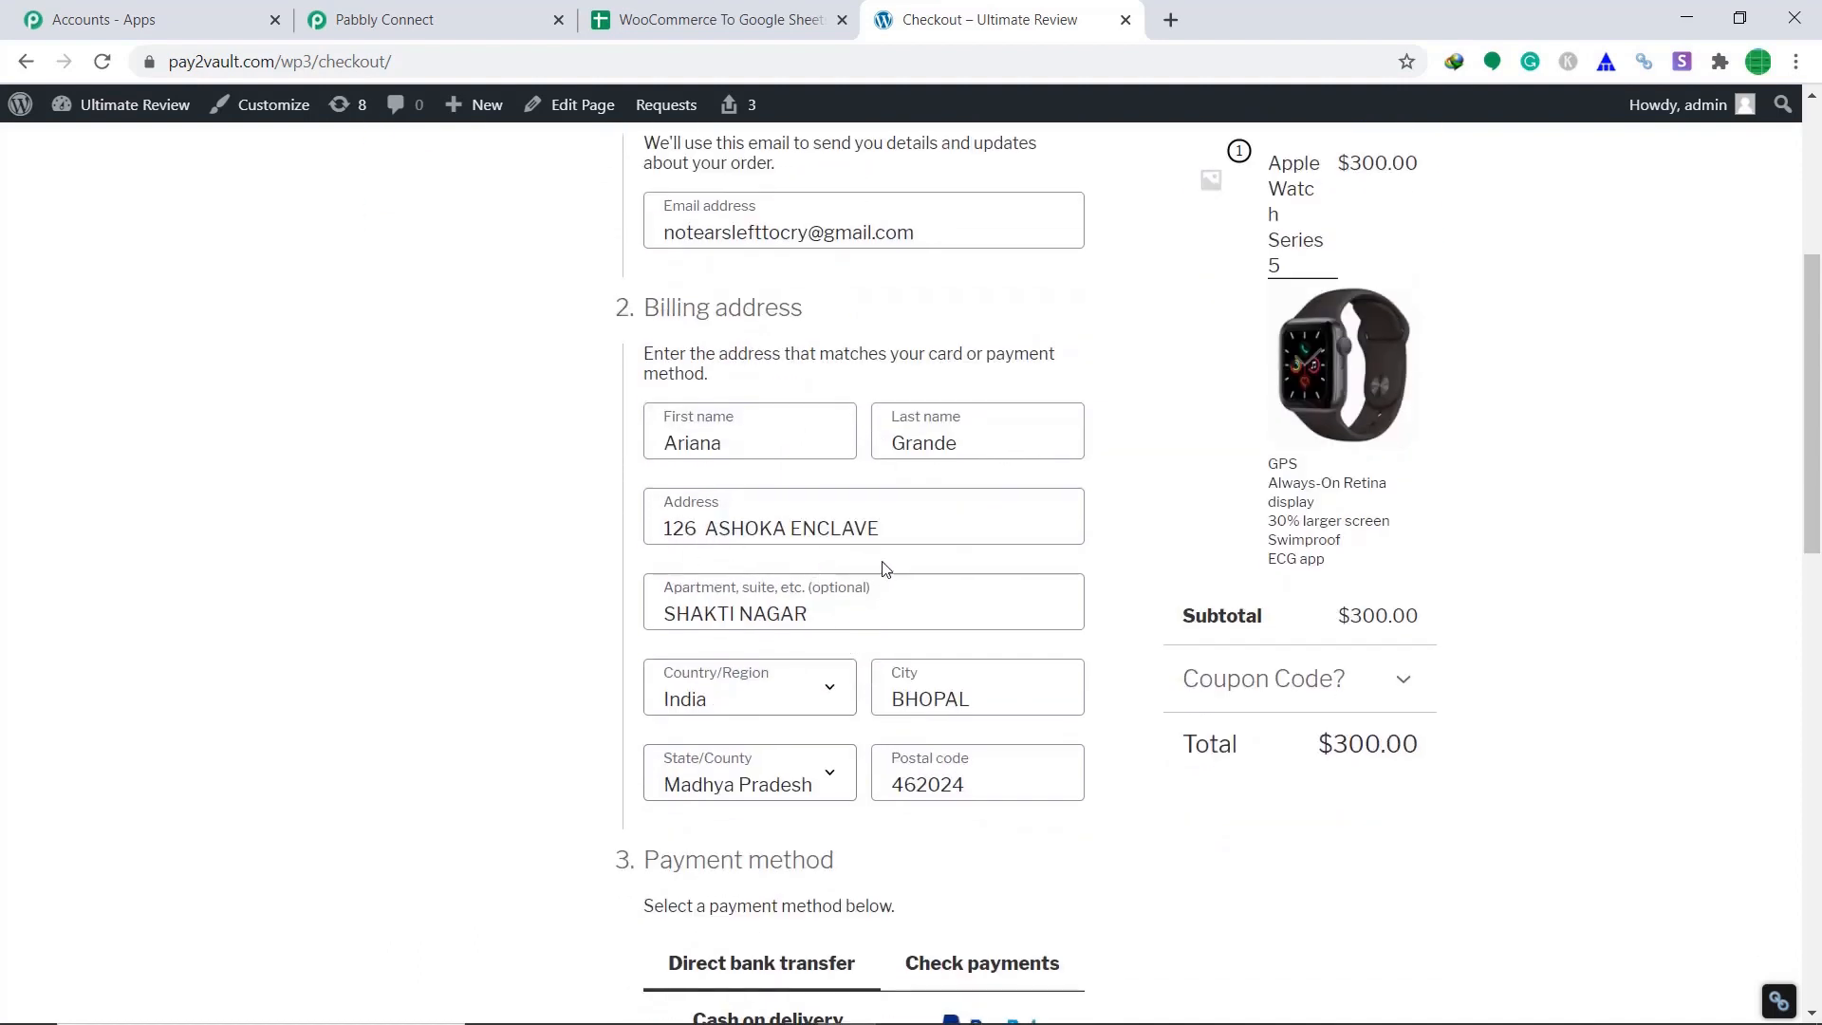
scroll(892, 555, down, 1)
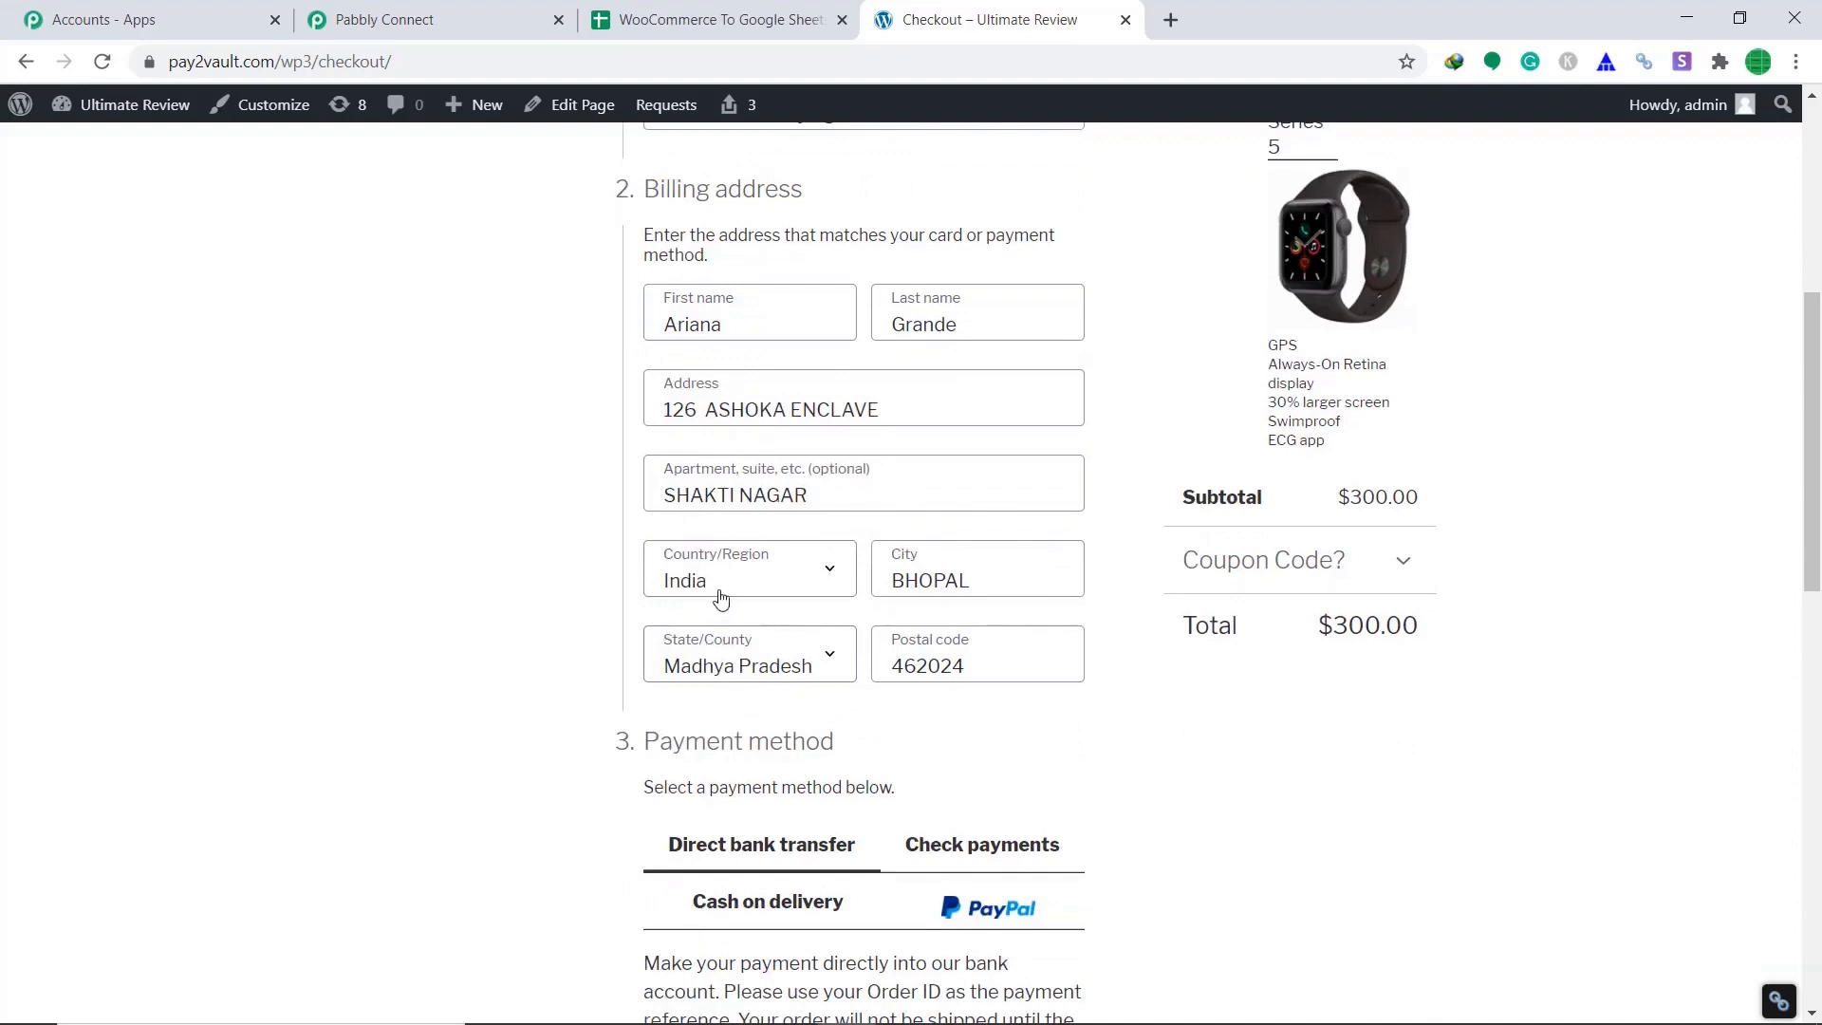
scroll(854, 664, down, 2)
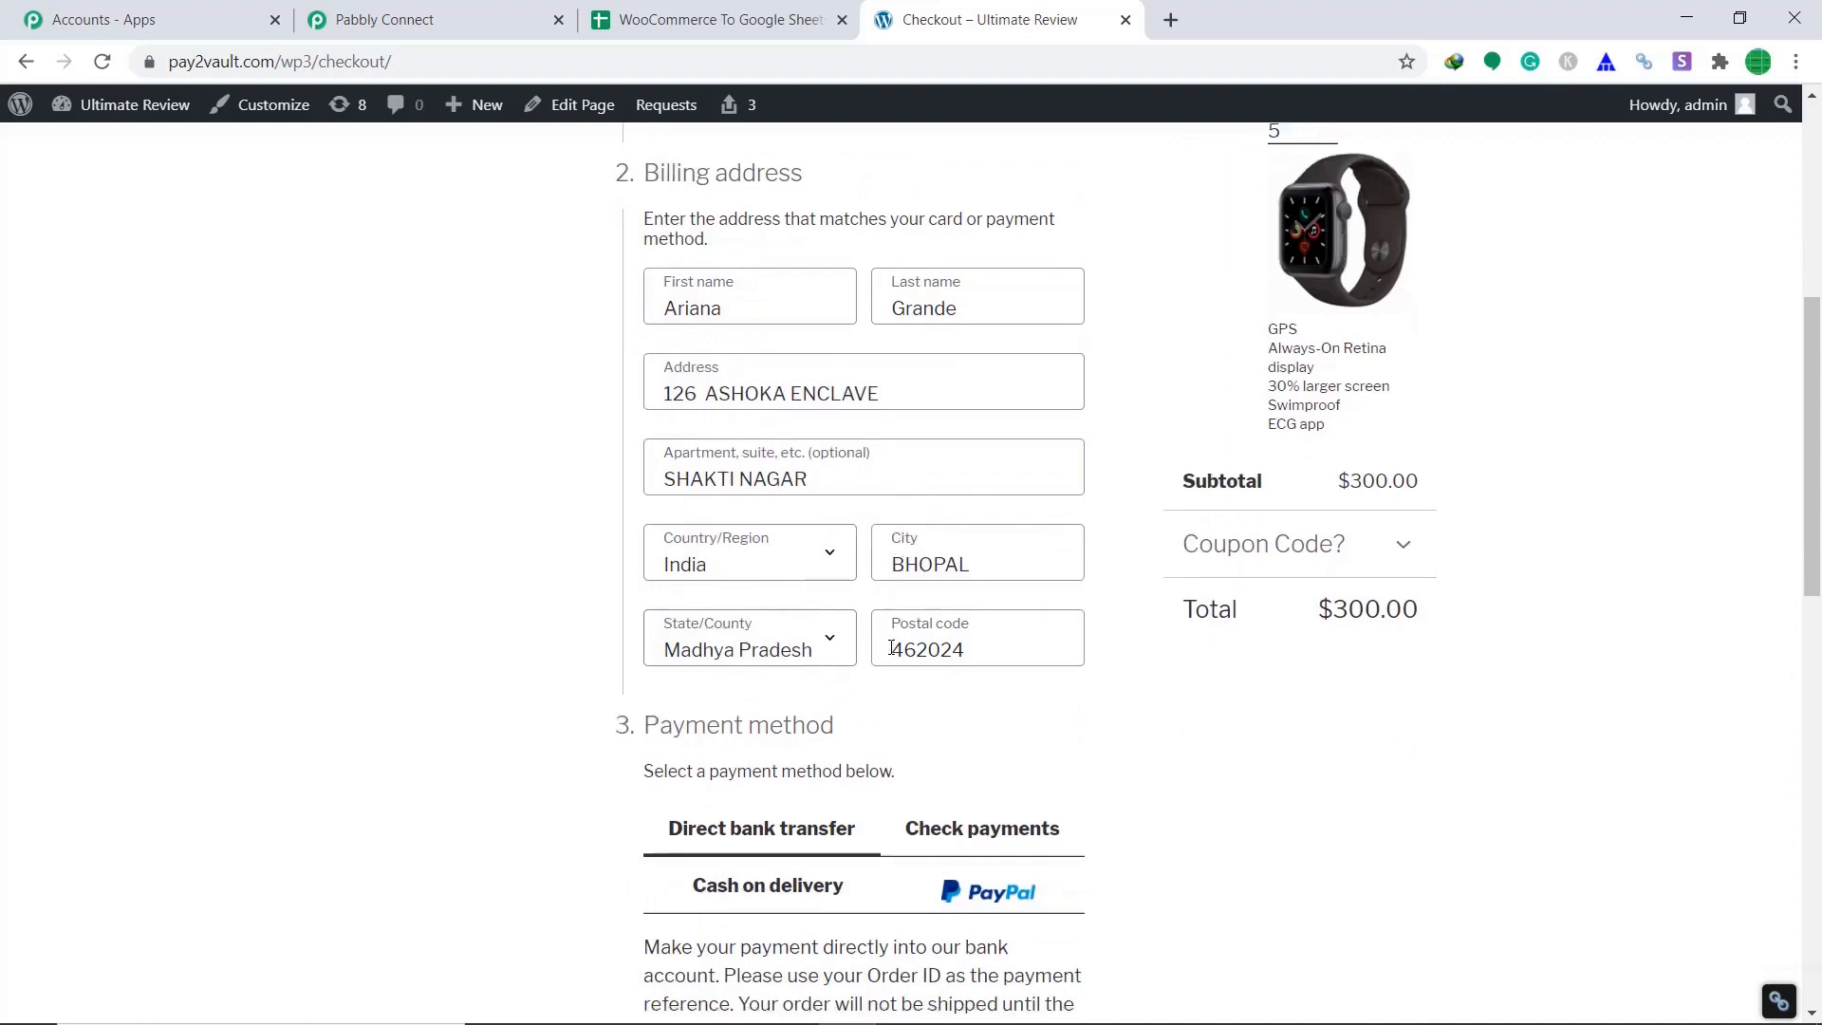
scroll(906, 640, up, 5)
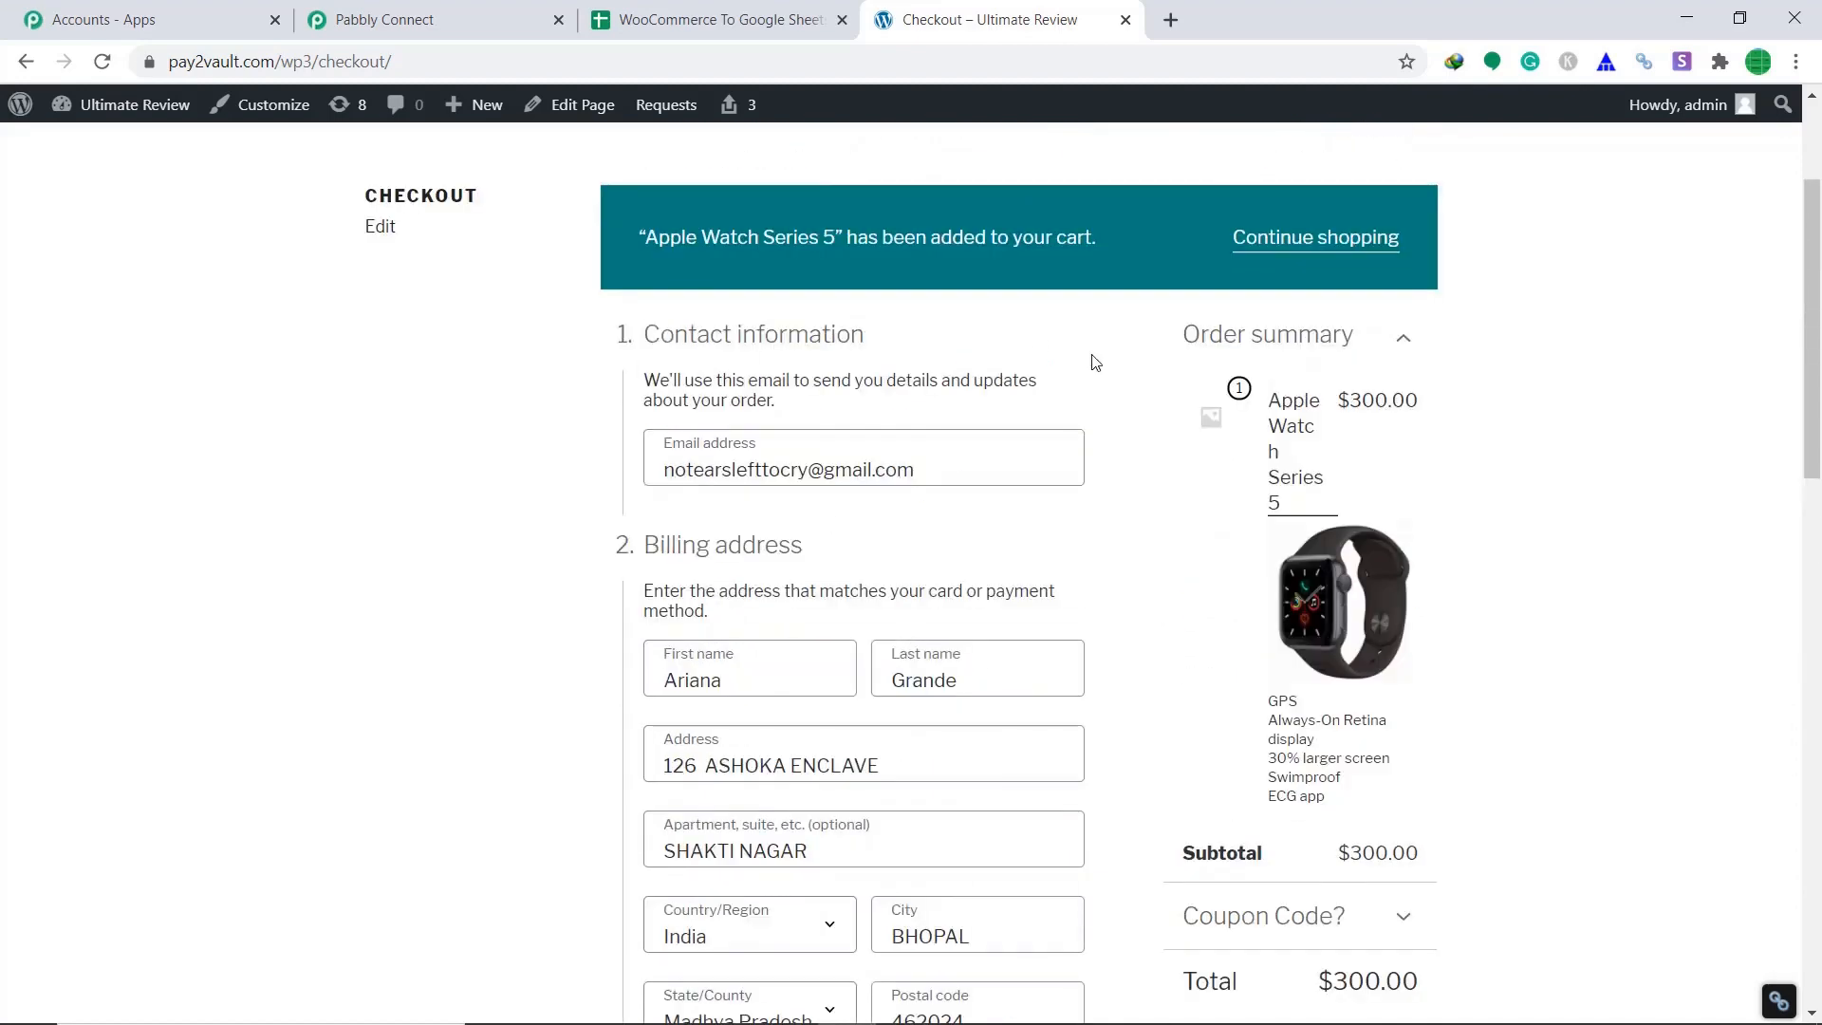
scroll(1107, 543, down, 2)
scroll(1107, 543, down, 7)
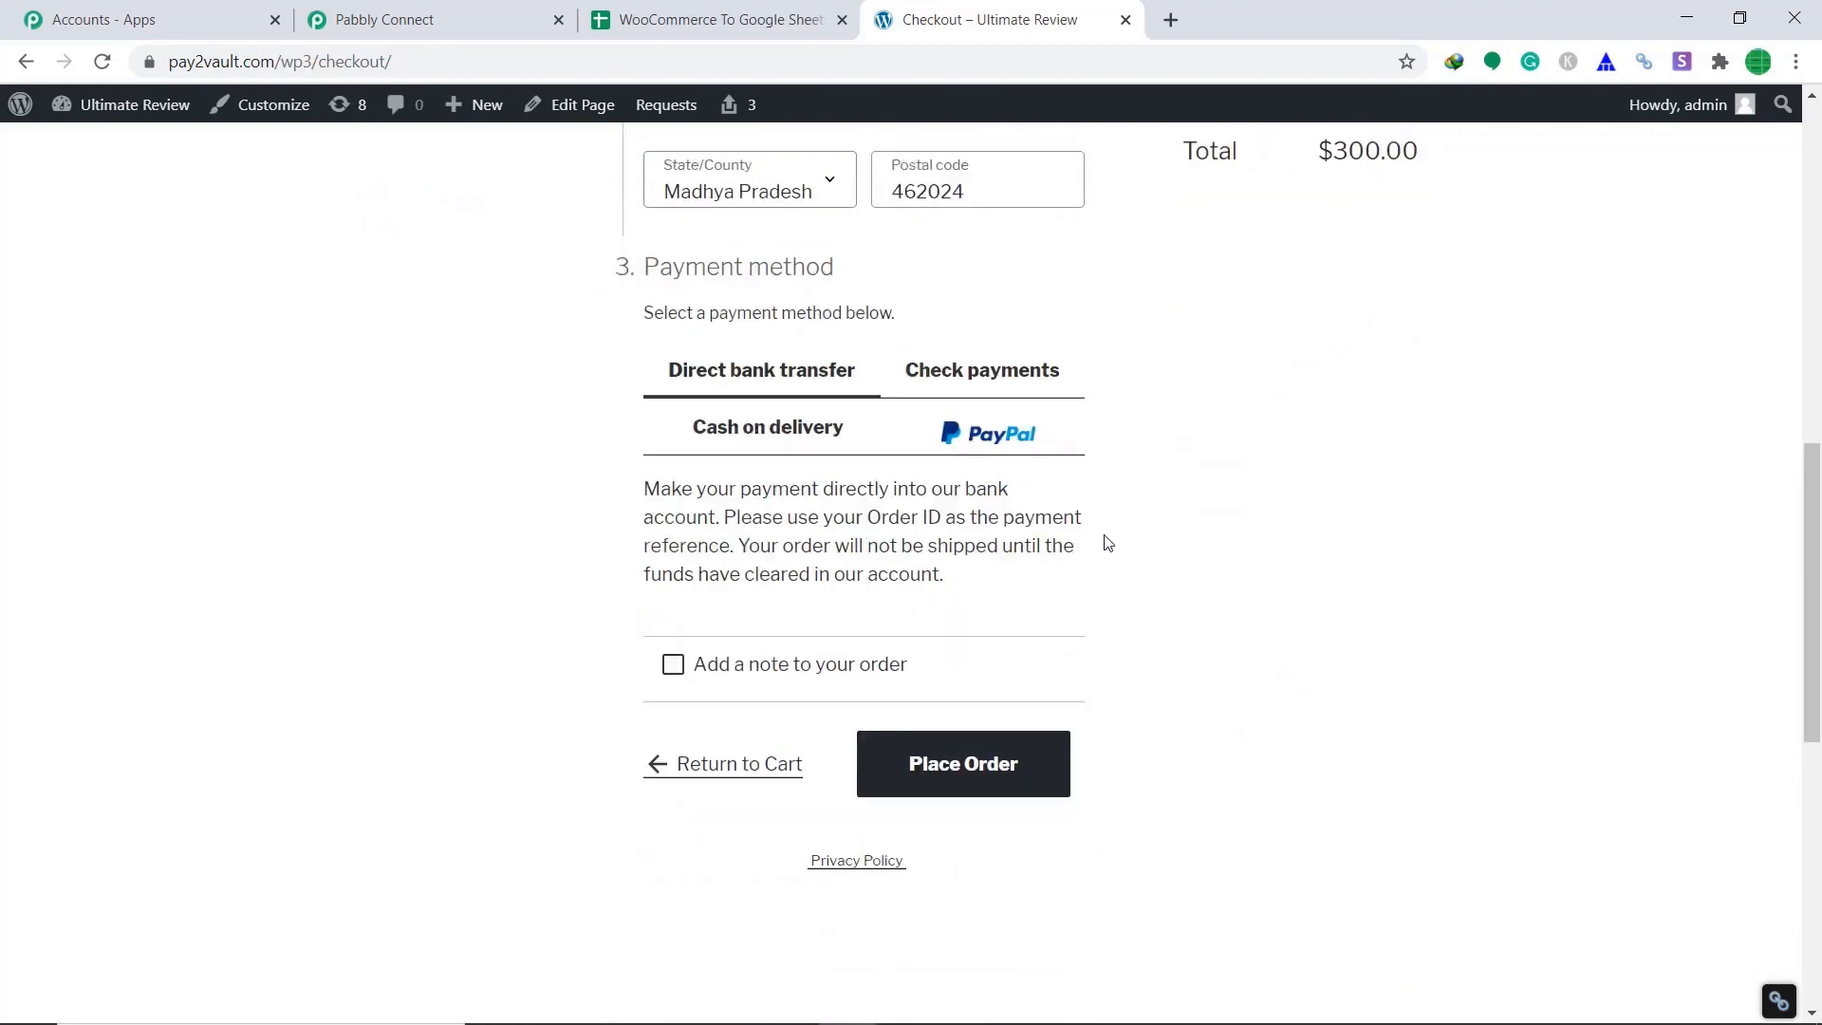
click(1008, 763)
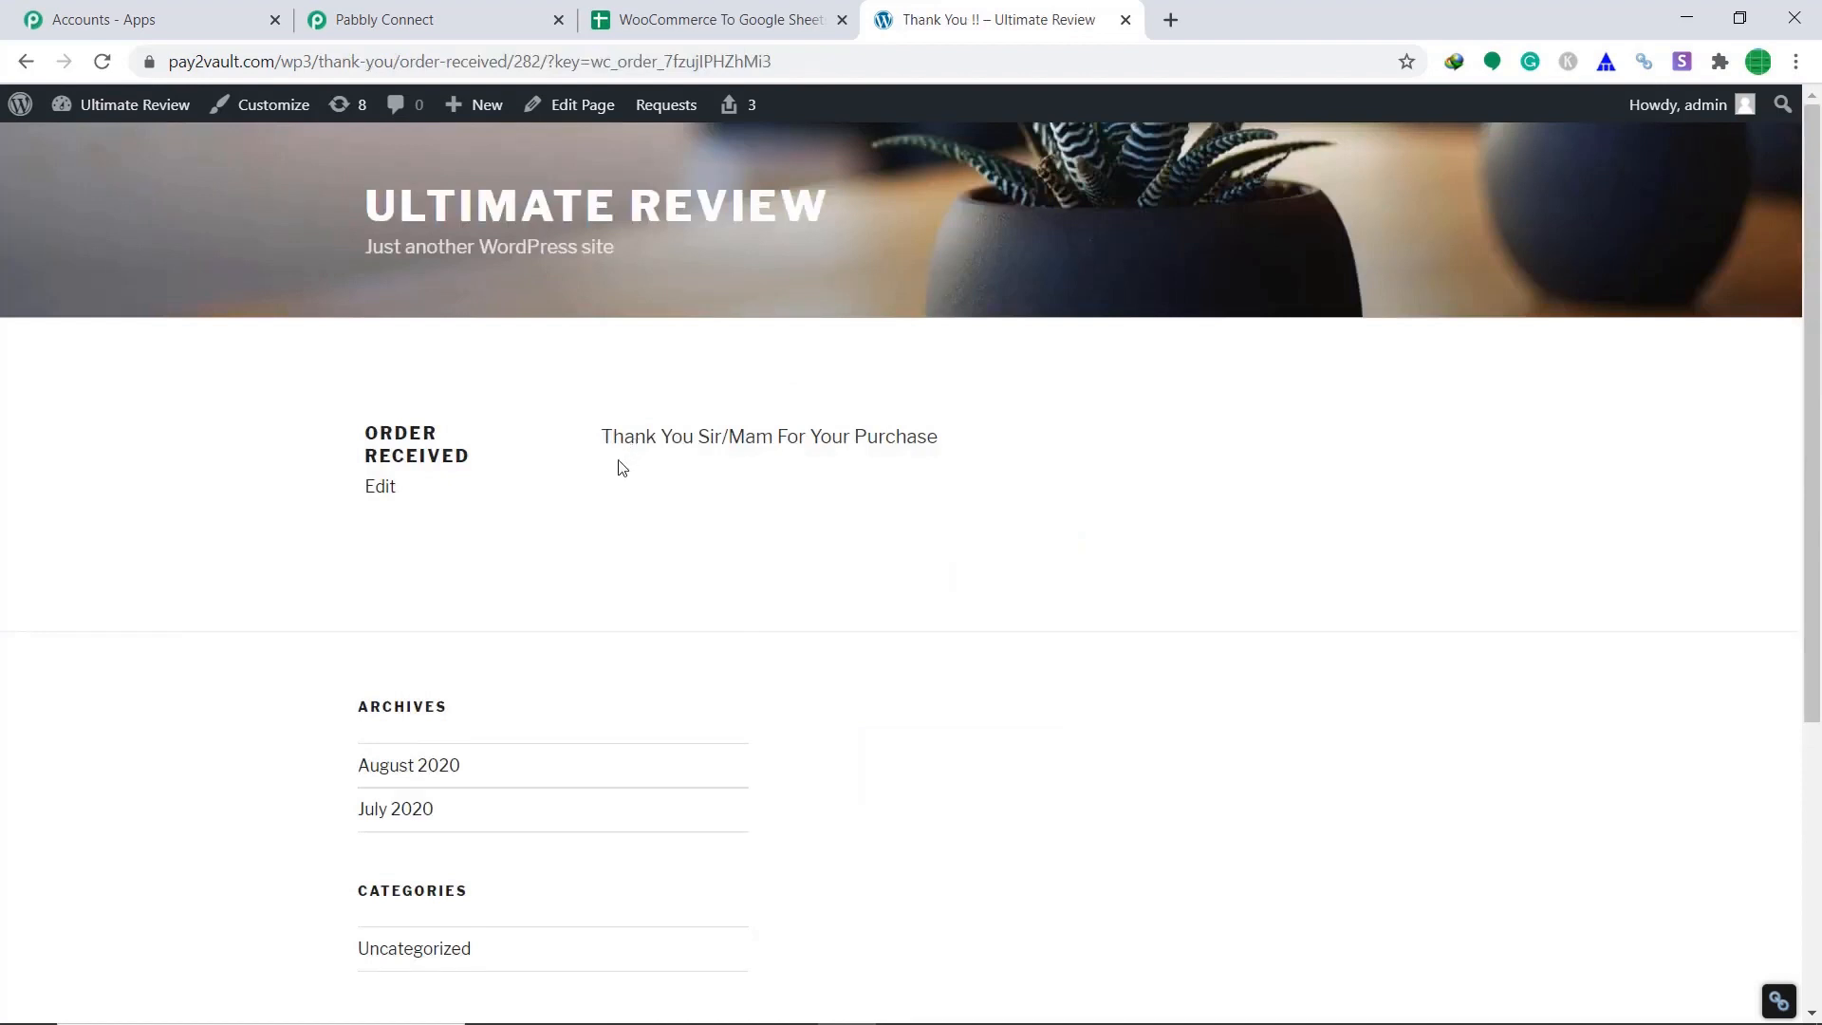
Scroll through the captured response, checking billing details and the 300.00 line-item total.
click(416, 27)
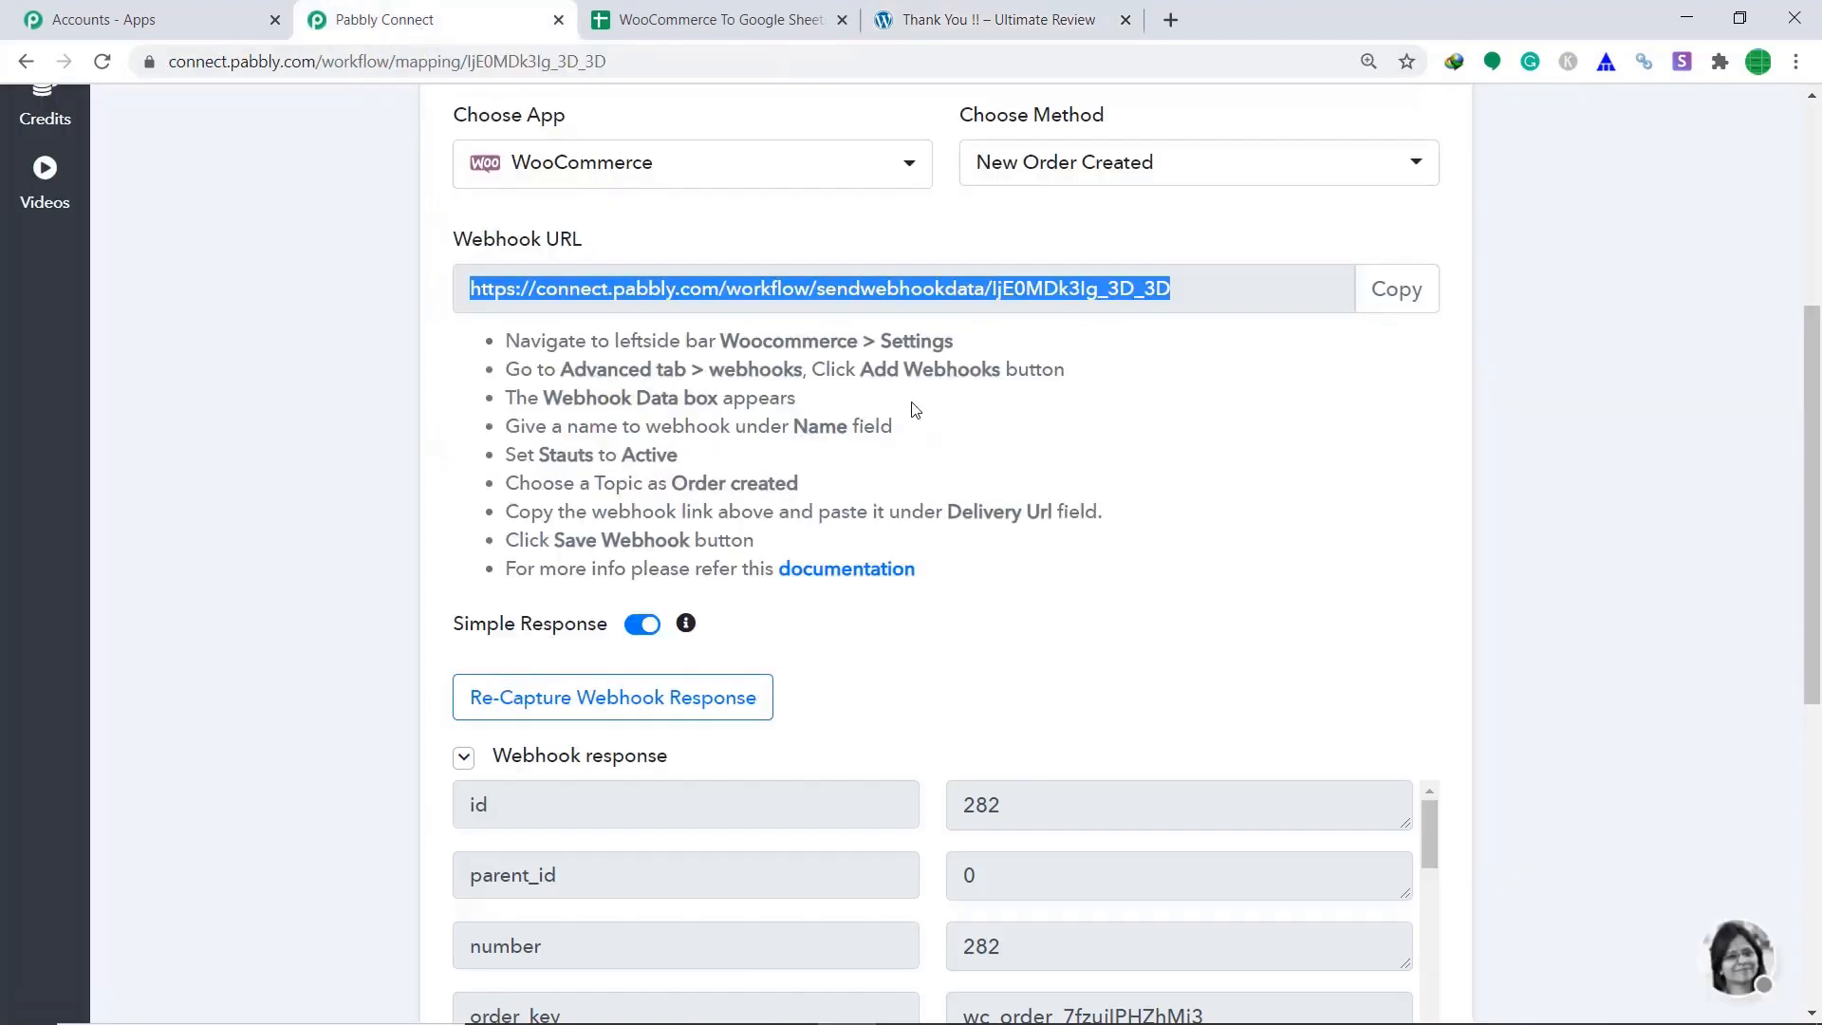
scroll(915, 410, down, 6)
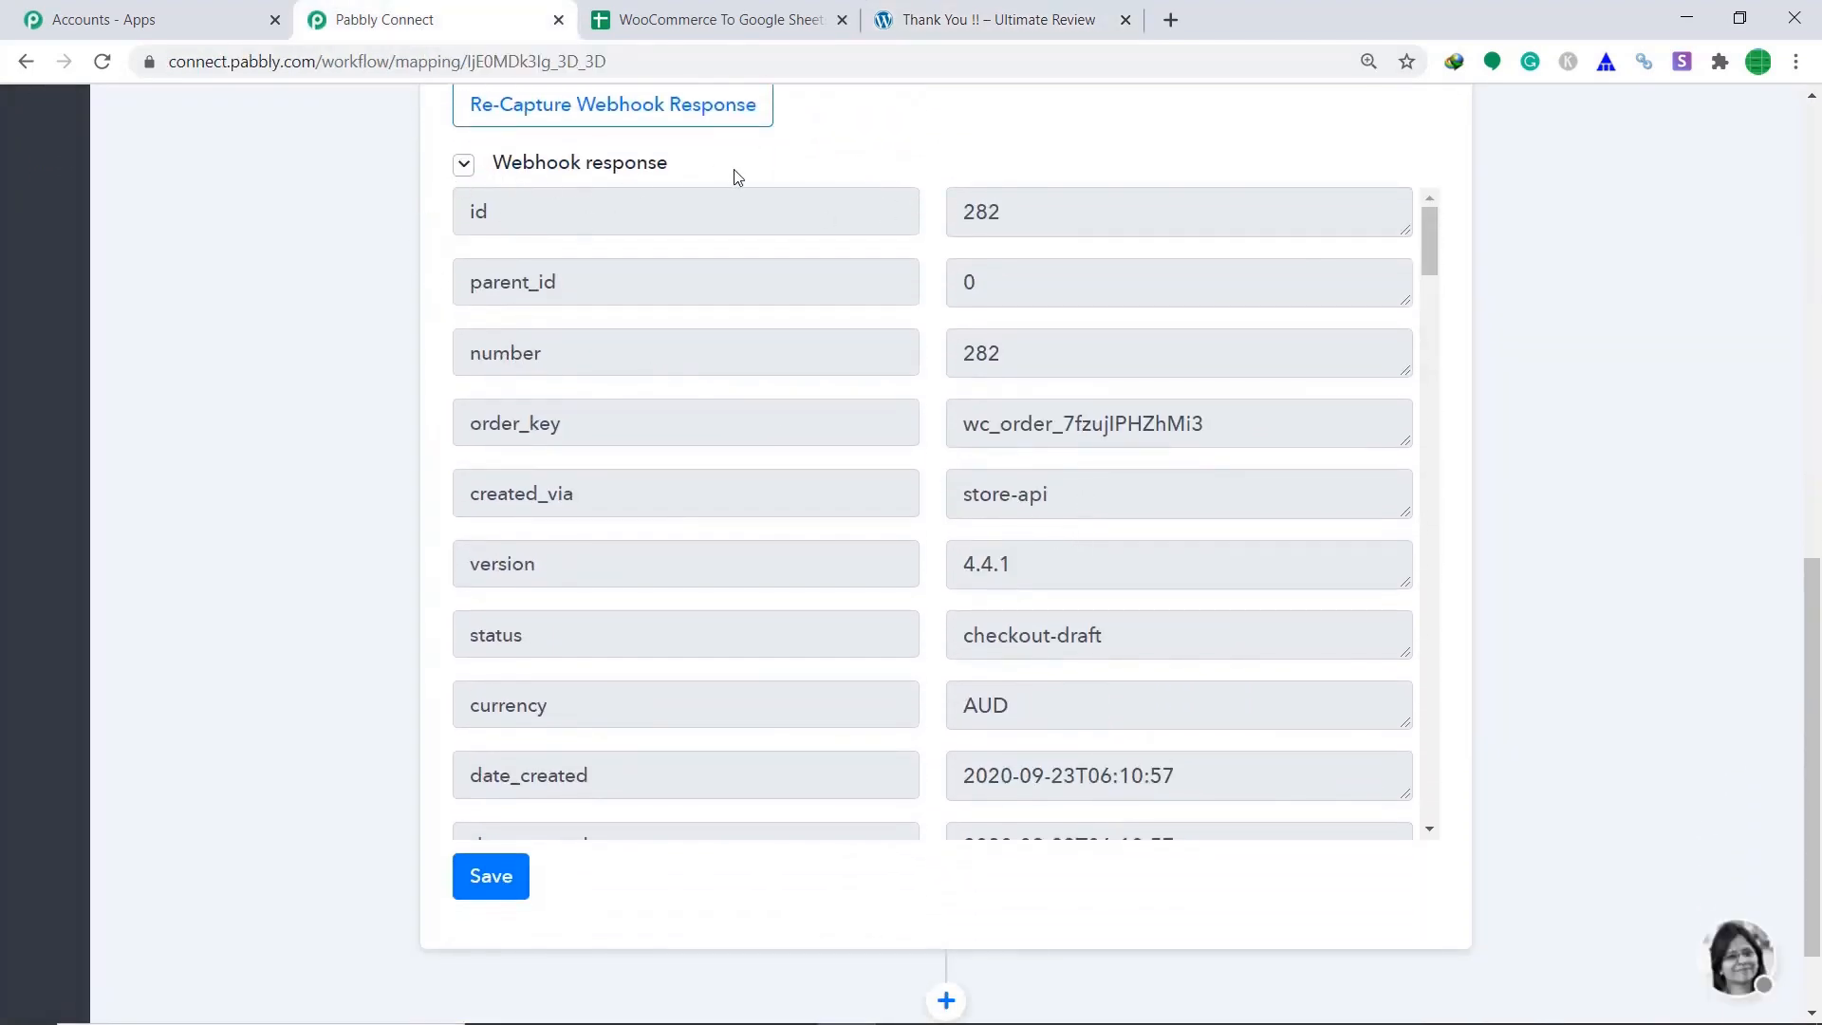
scroll(1070, 410, down, 15)
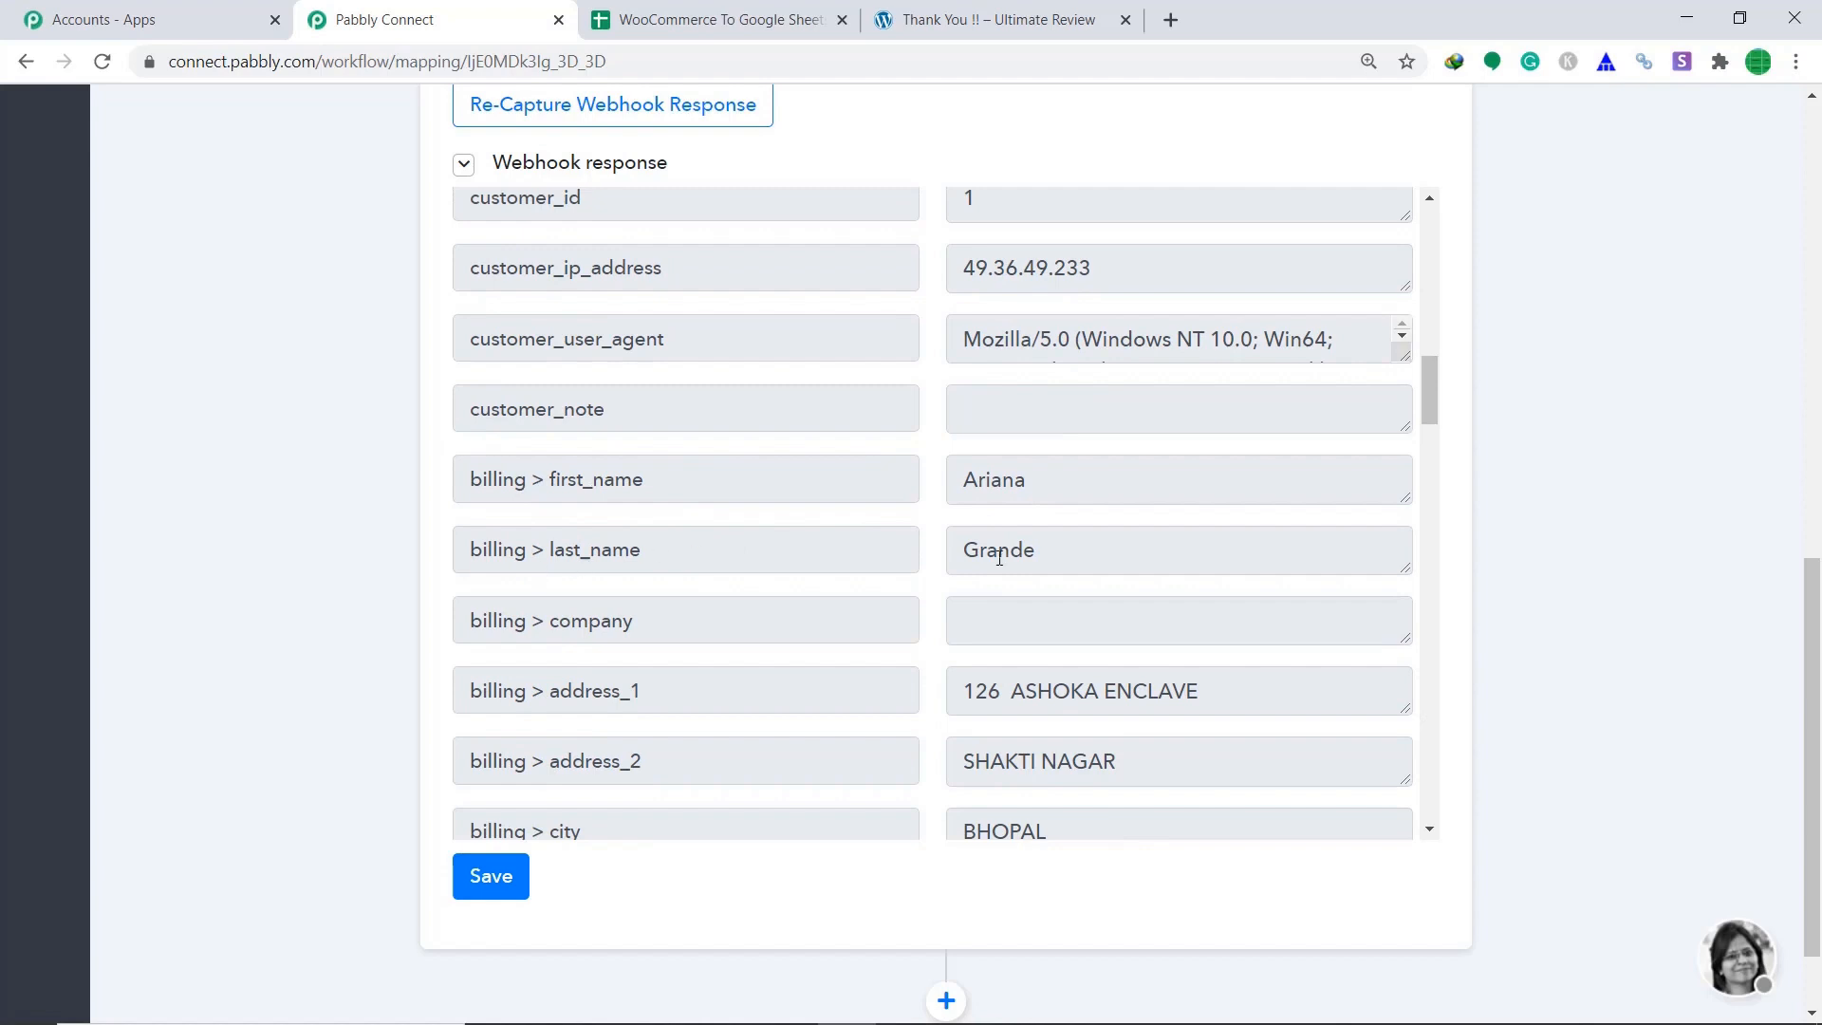
scroll(1040, 566, down, 3)
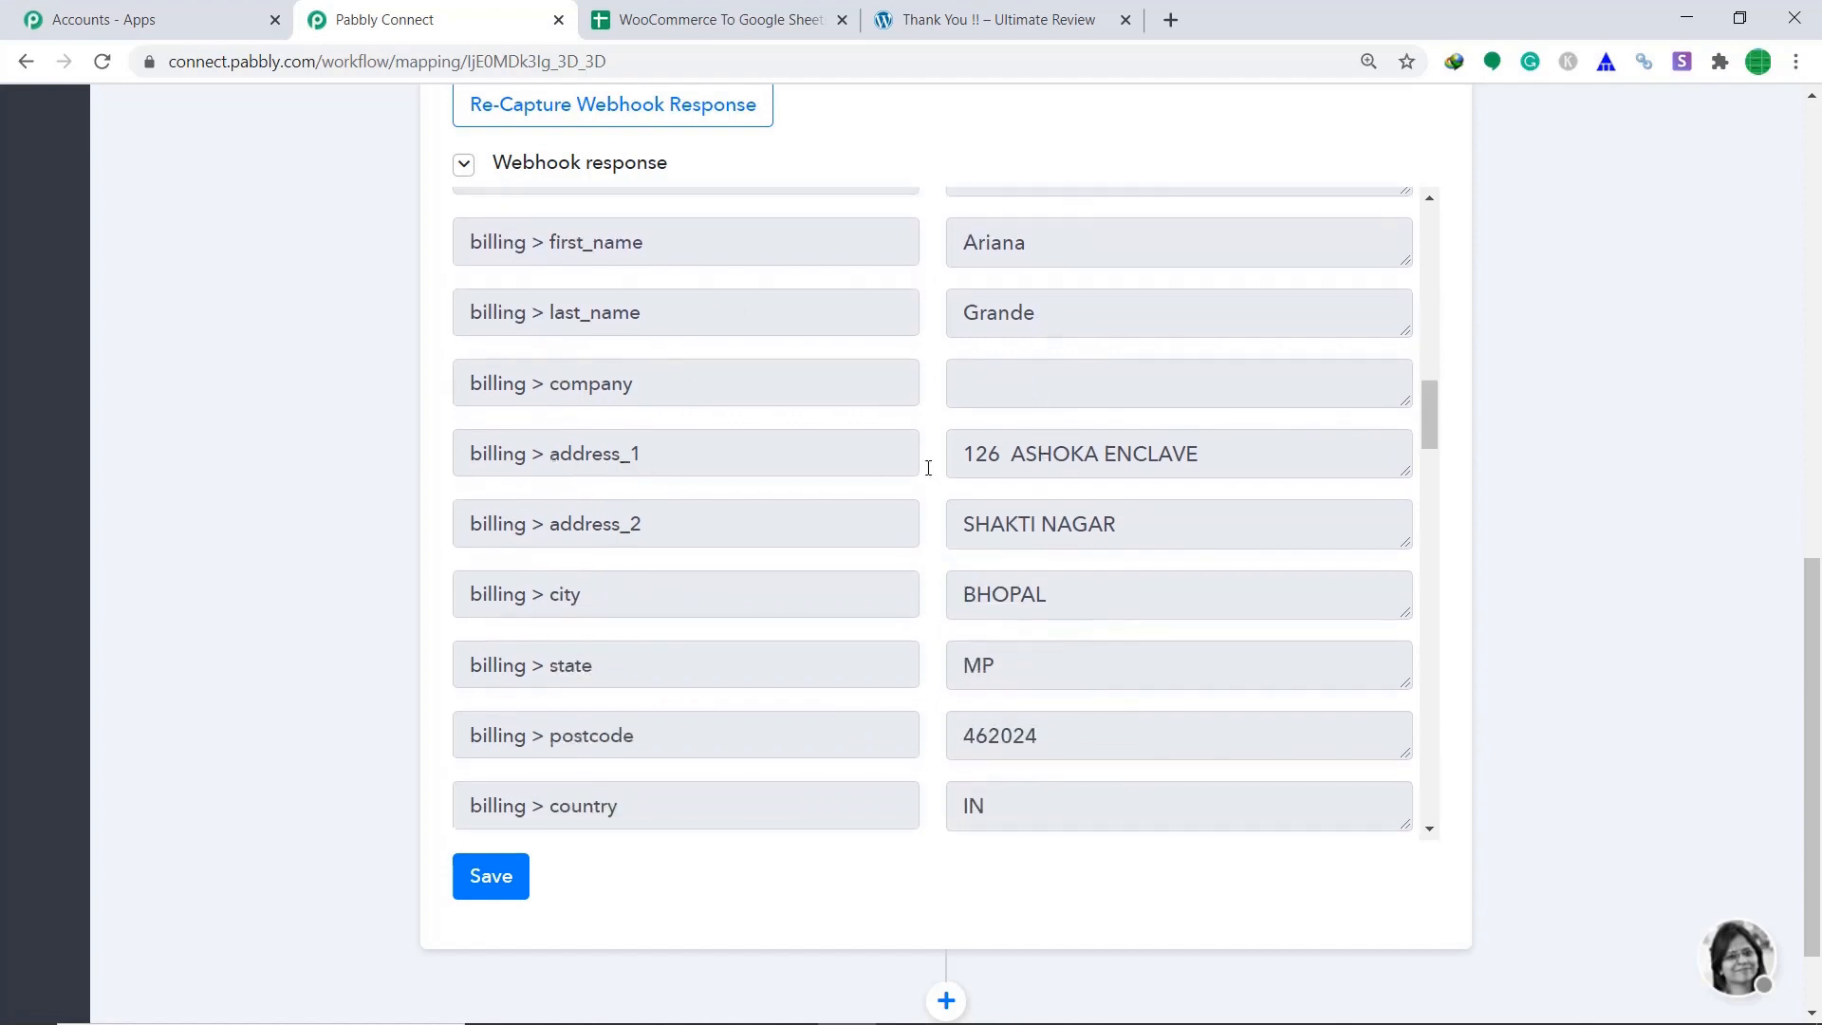
scroll(1119, 474, down, 3)
scroll(768, 541, down, 2)
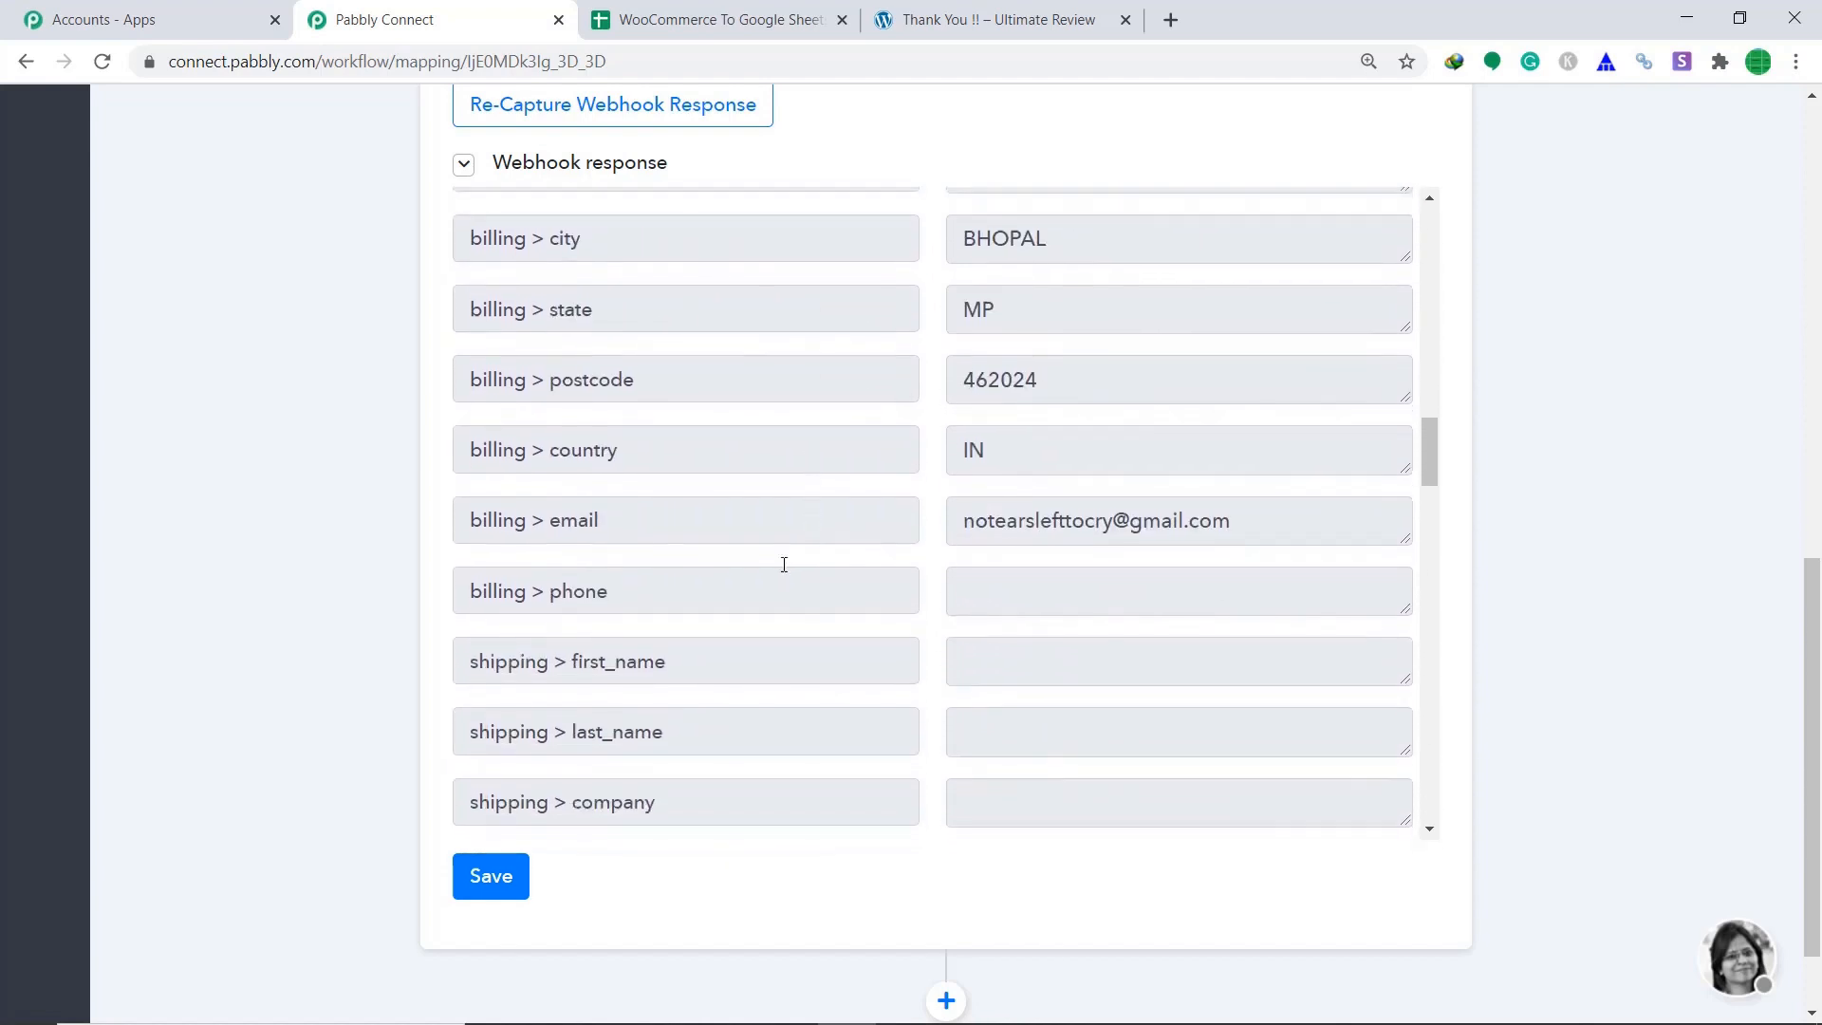
scroll(1220, 528, down, 2)
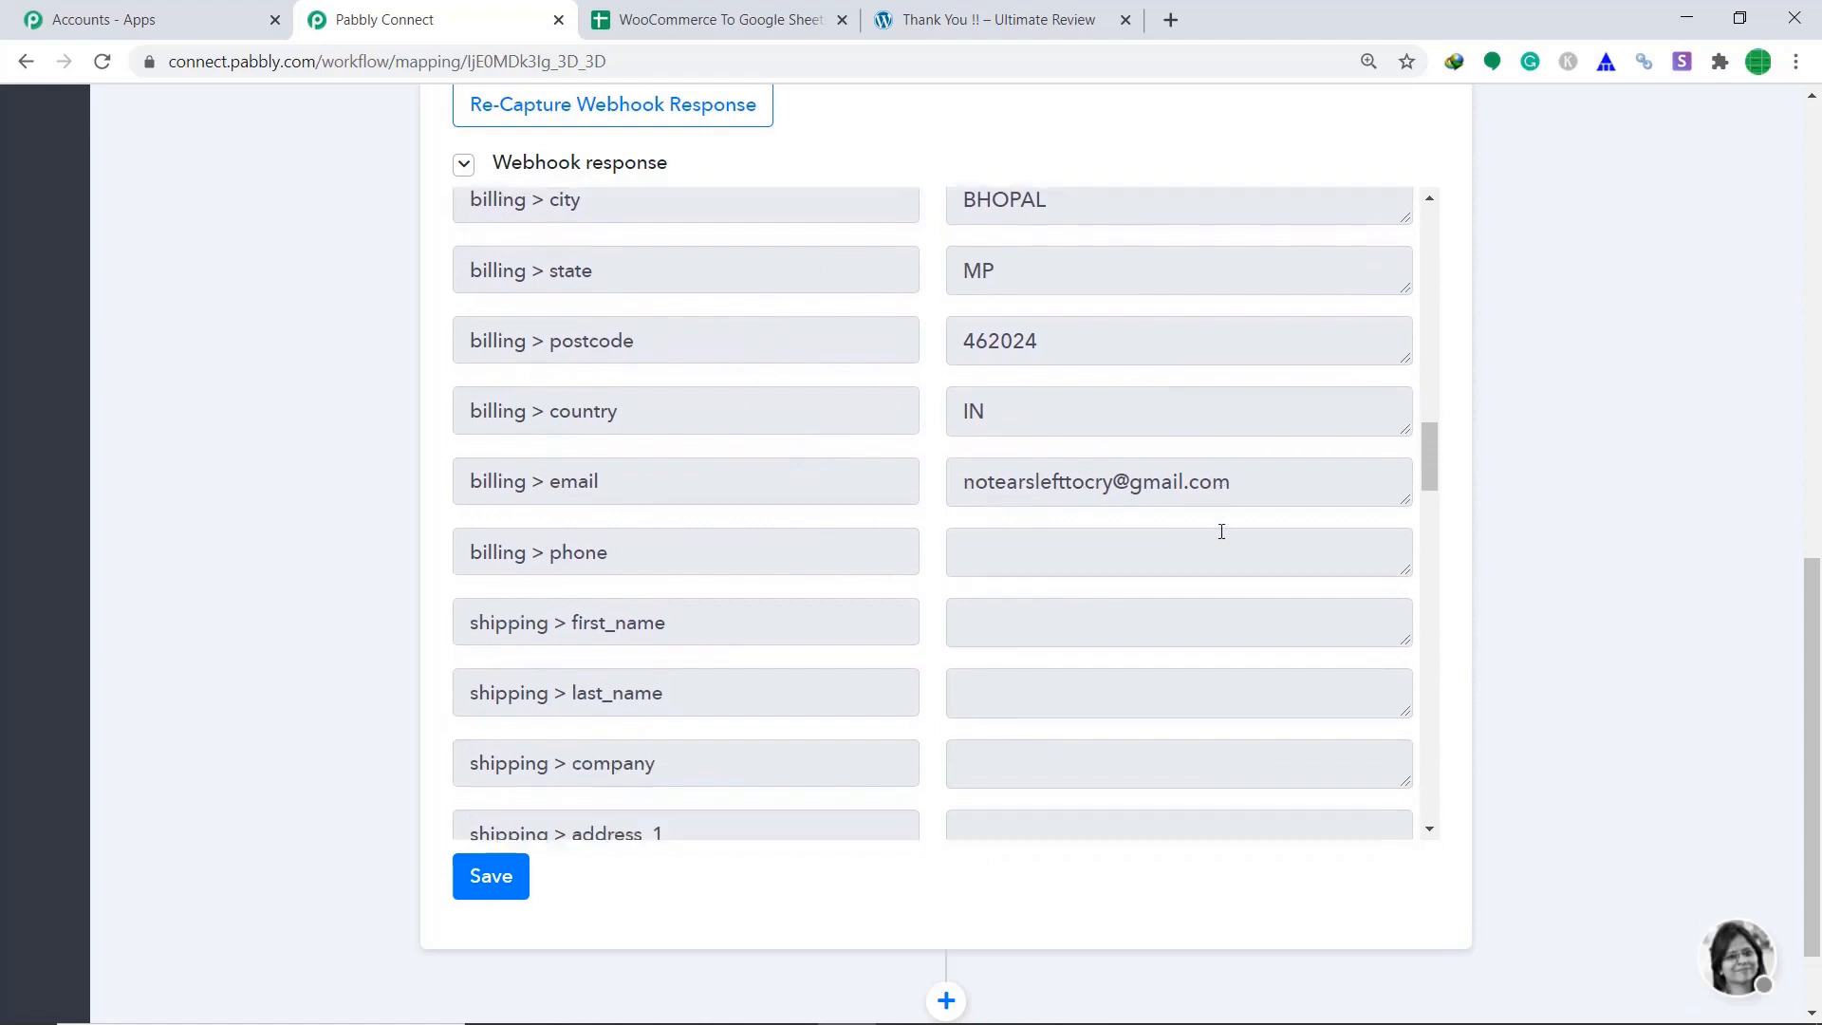
scroll(1117, 610, down, 15)
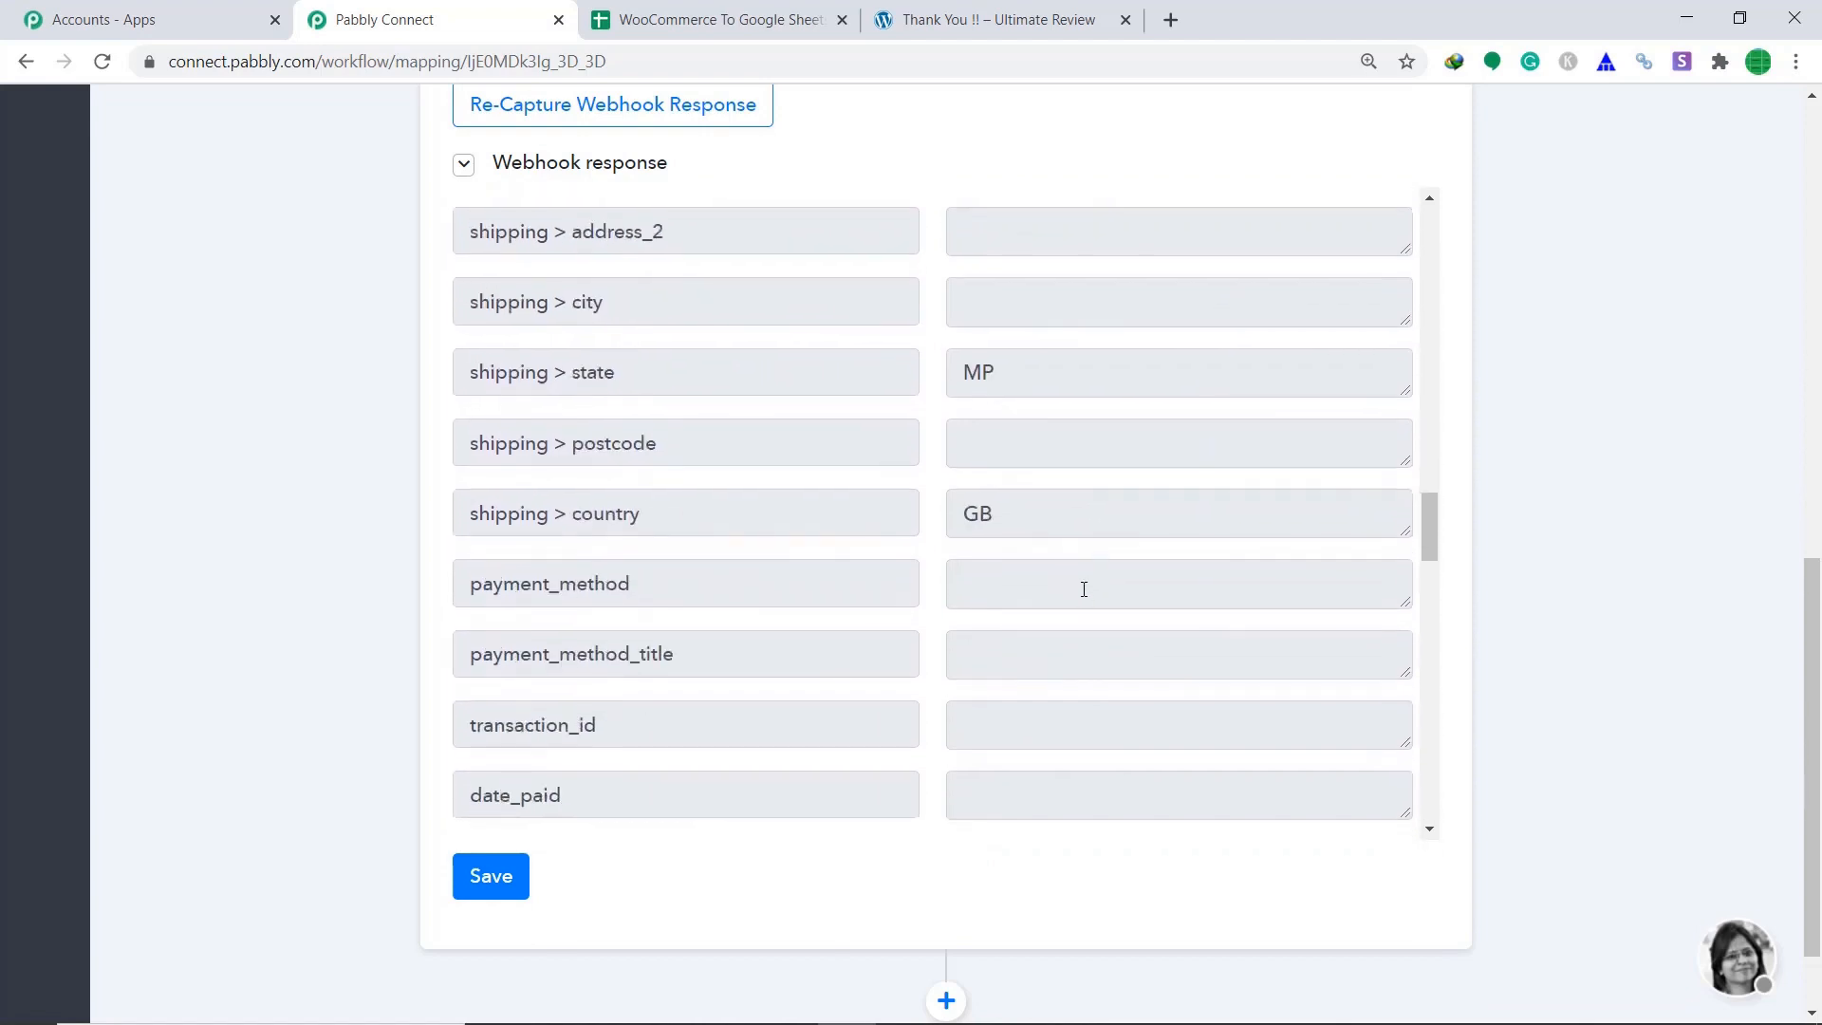
scroll(1081, 585, down, 9)
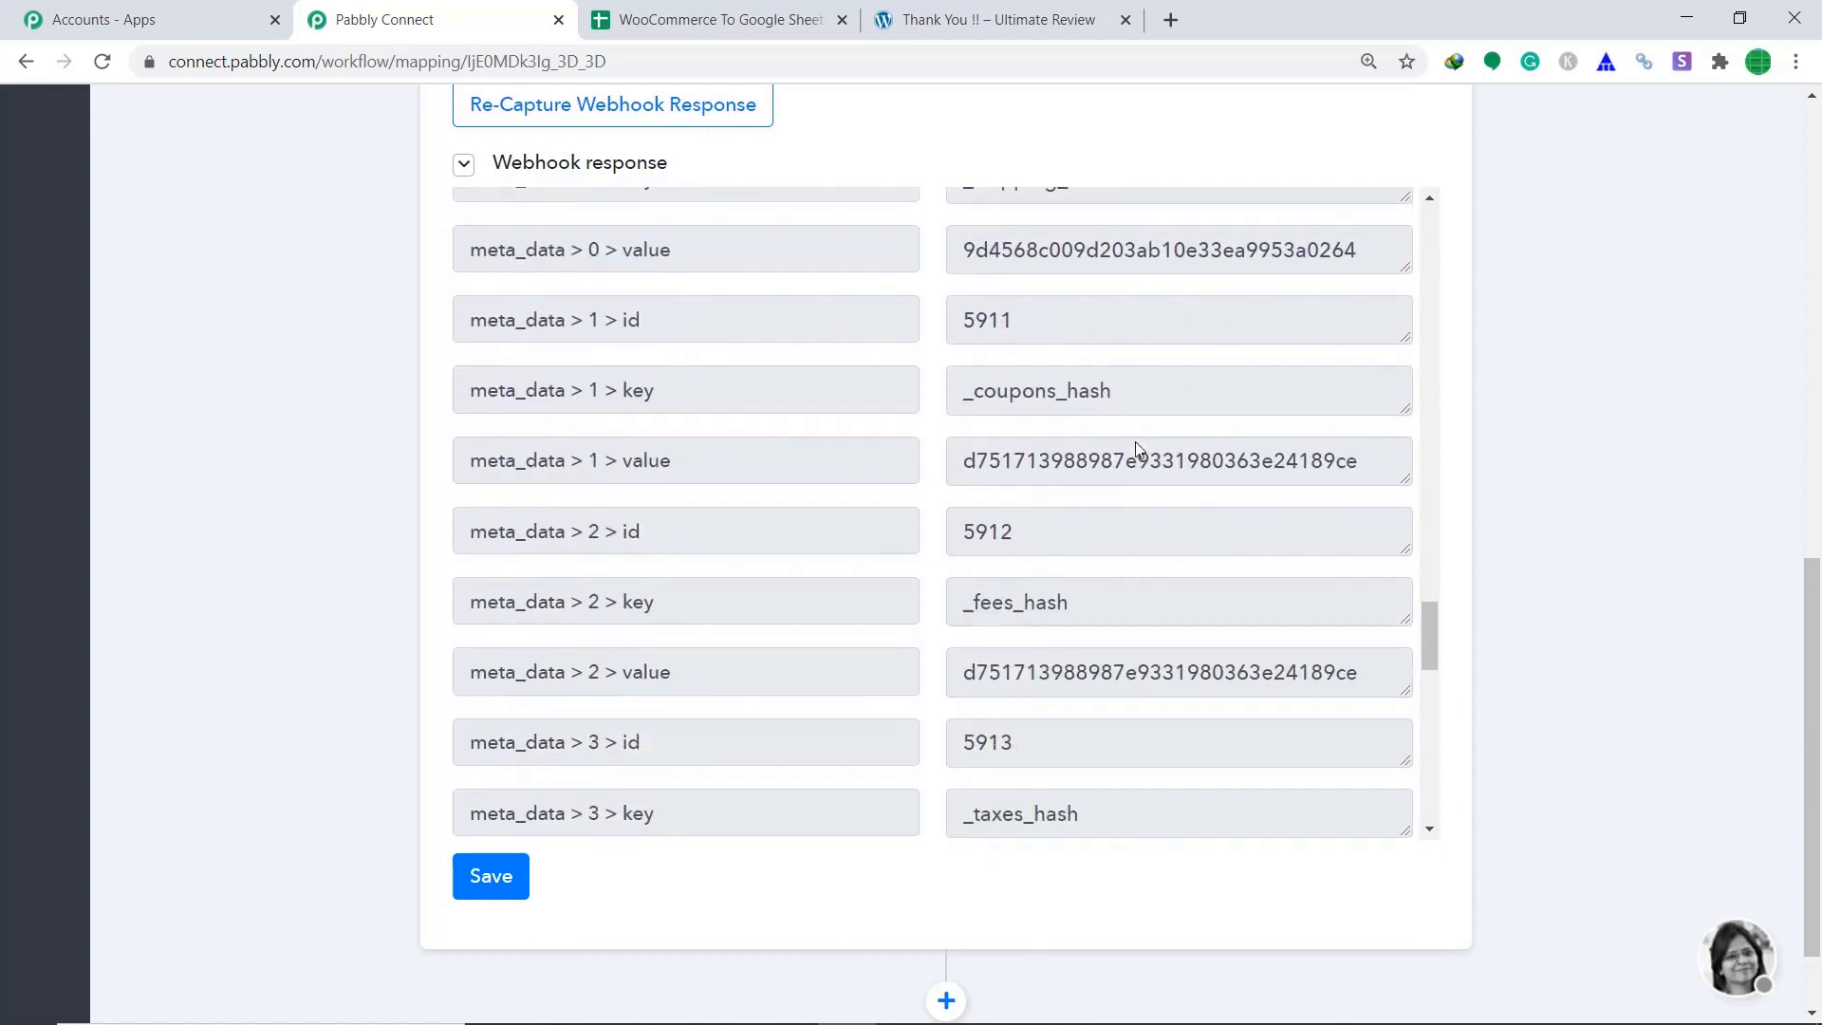
scroll(997, 480, down, 3)
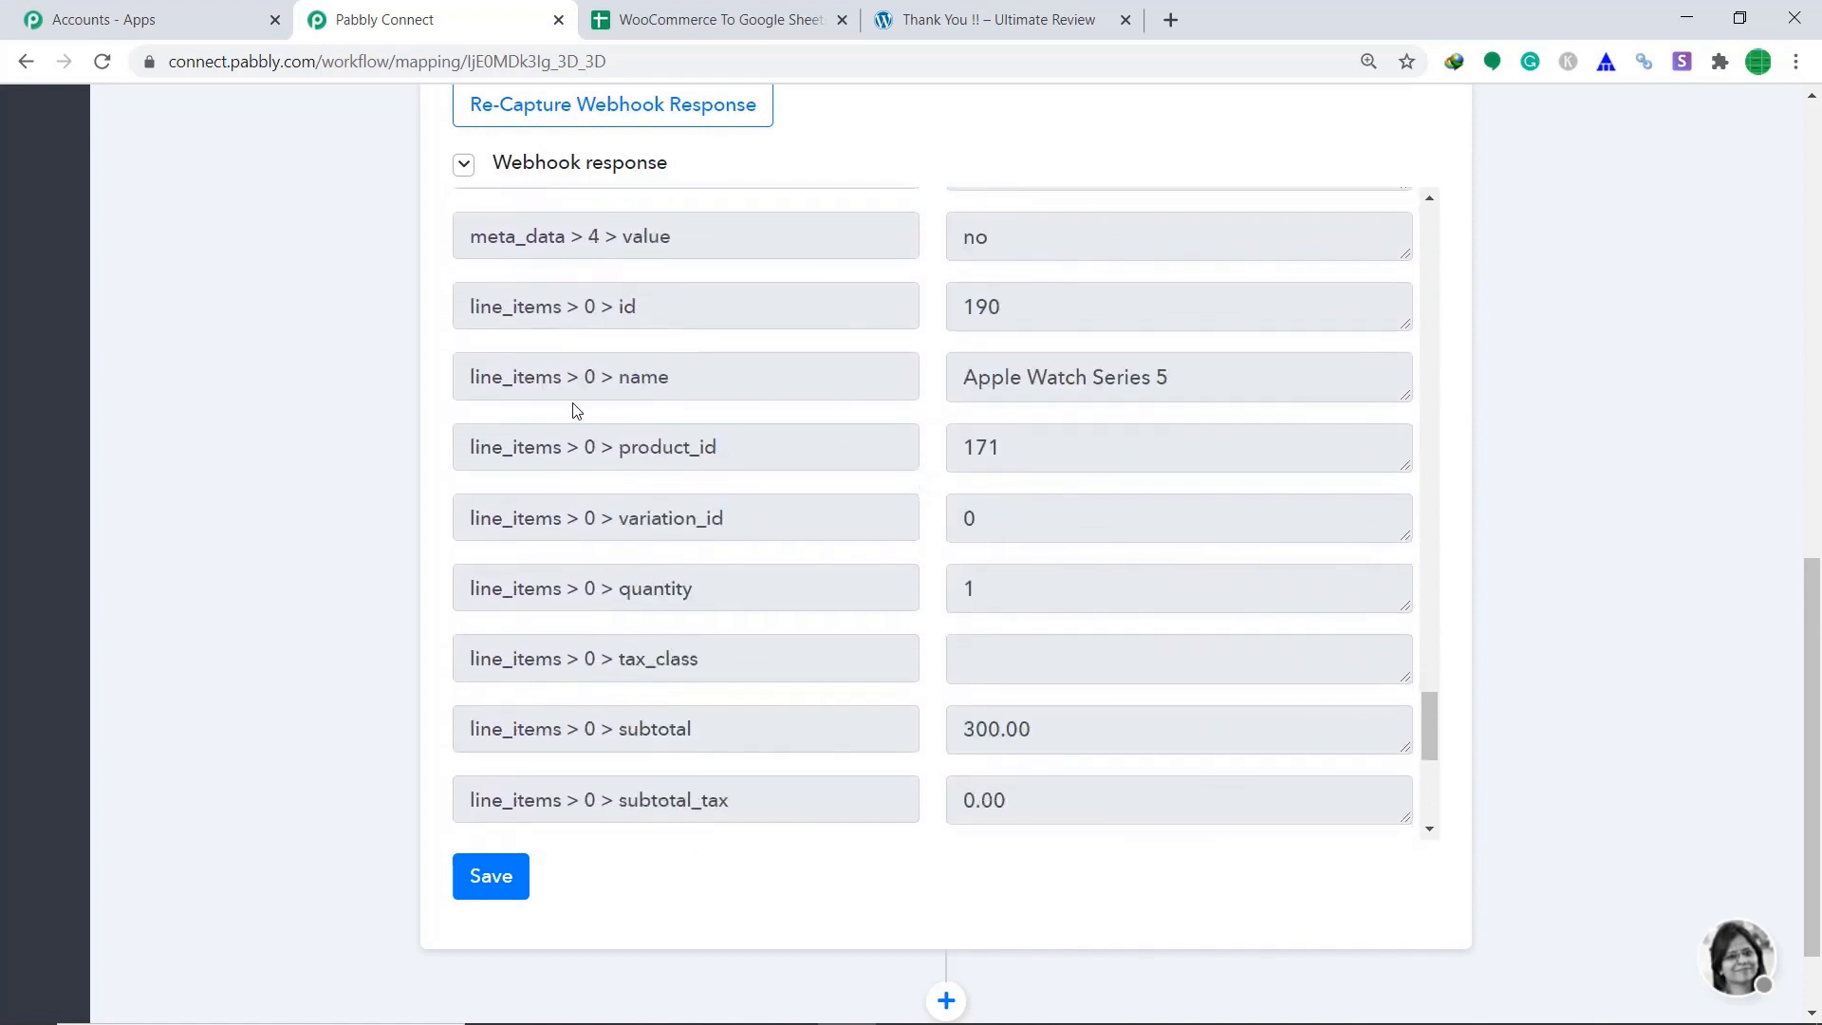
scroll(936, 484, down, 3)
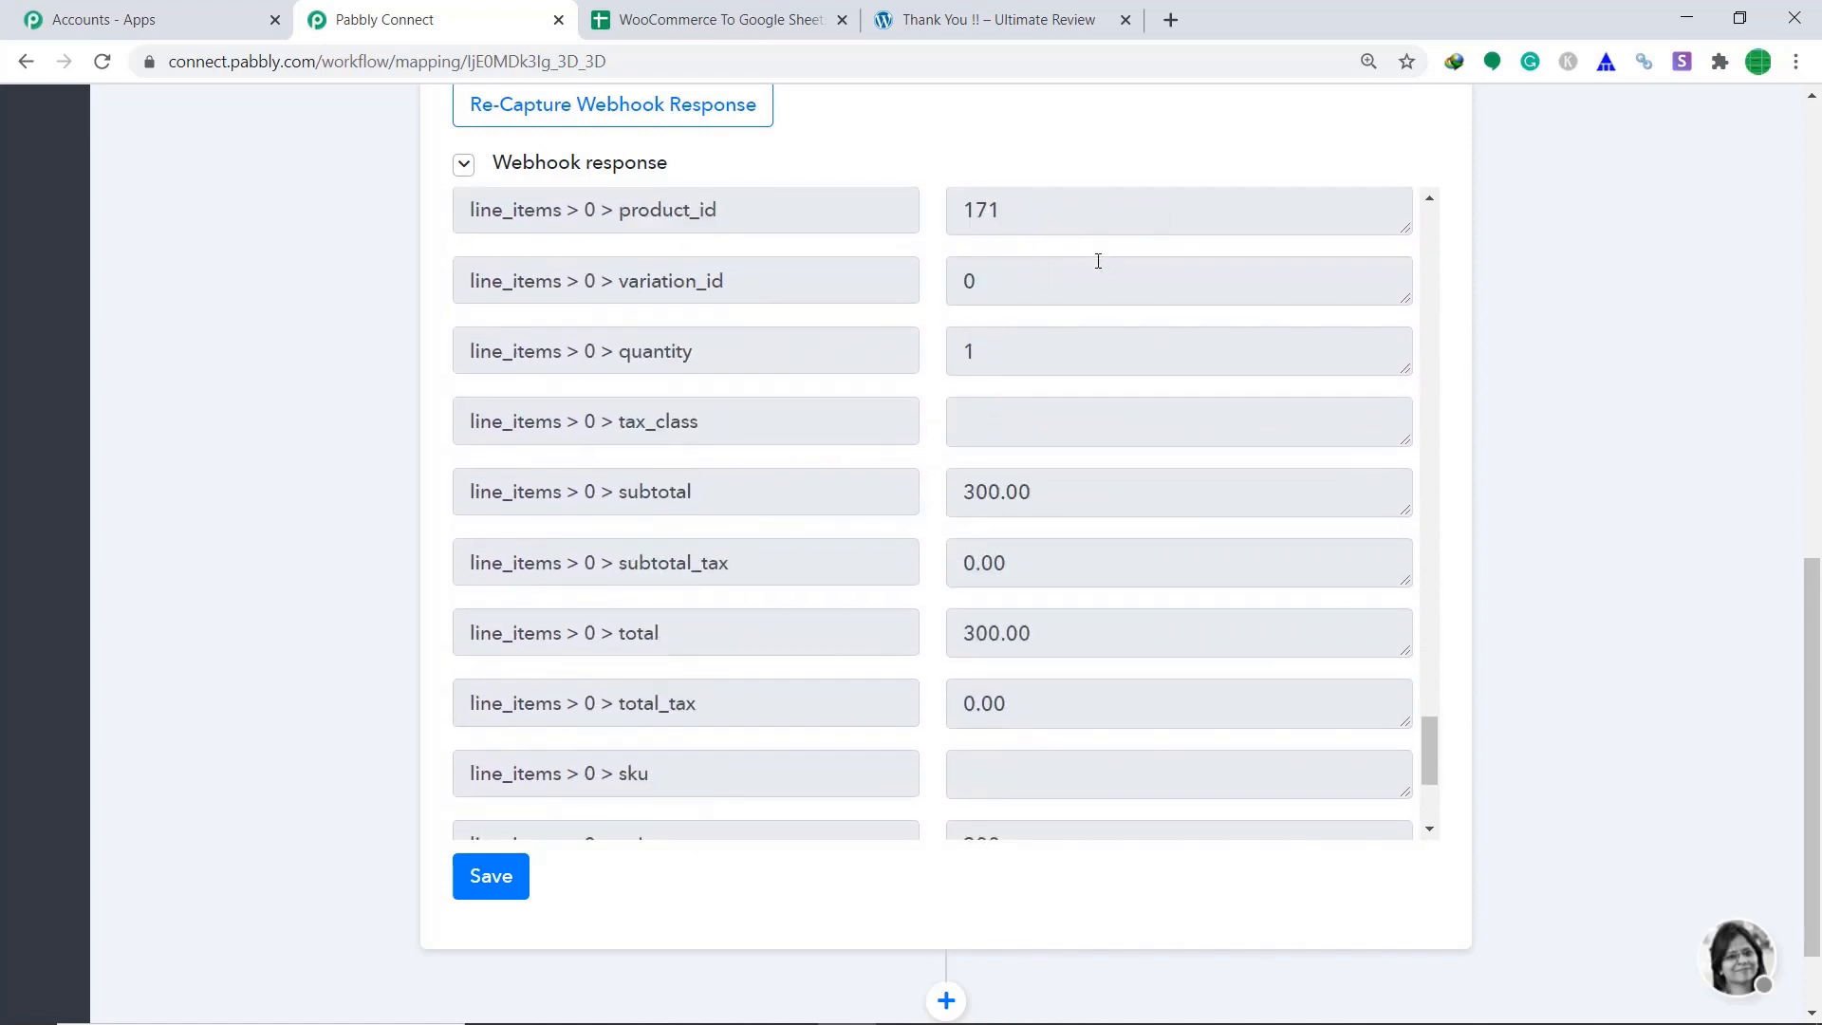
scroll(1037, 427, down, 3)
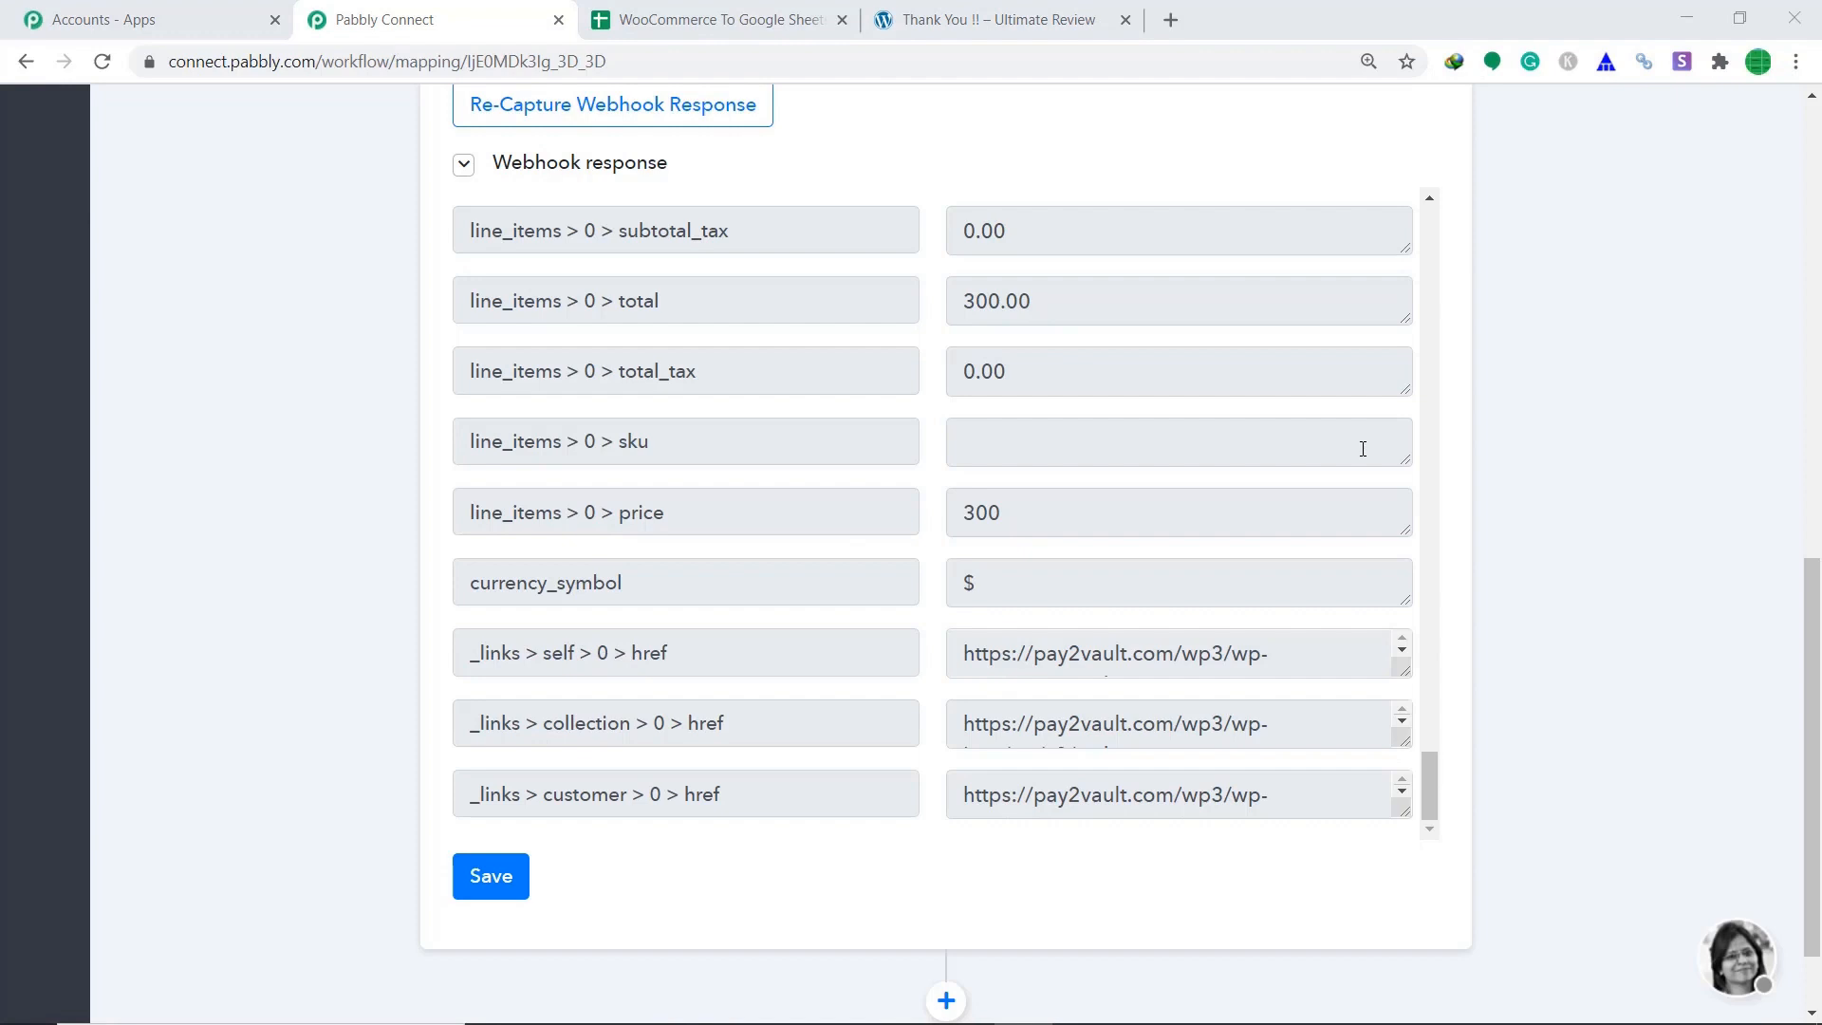
click(673, 19)
click(533, 259)
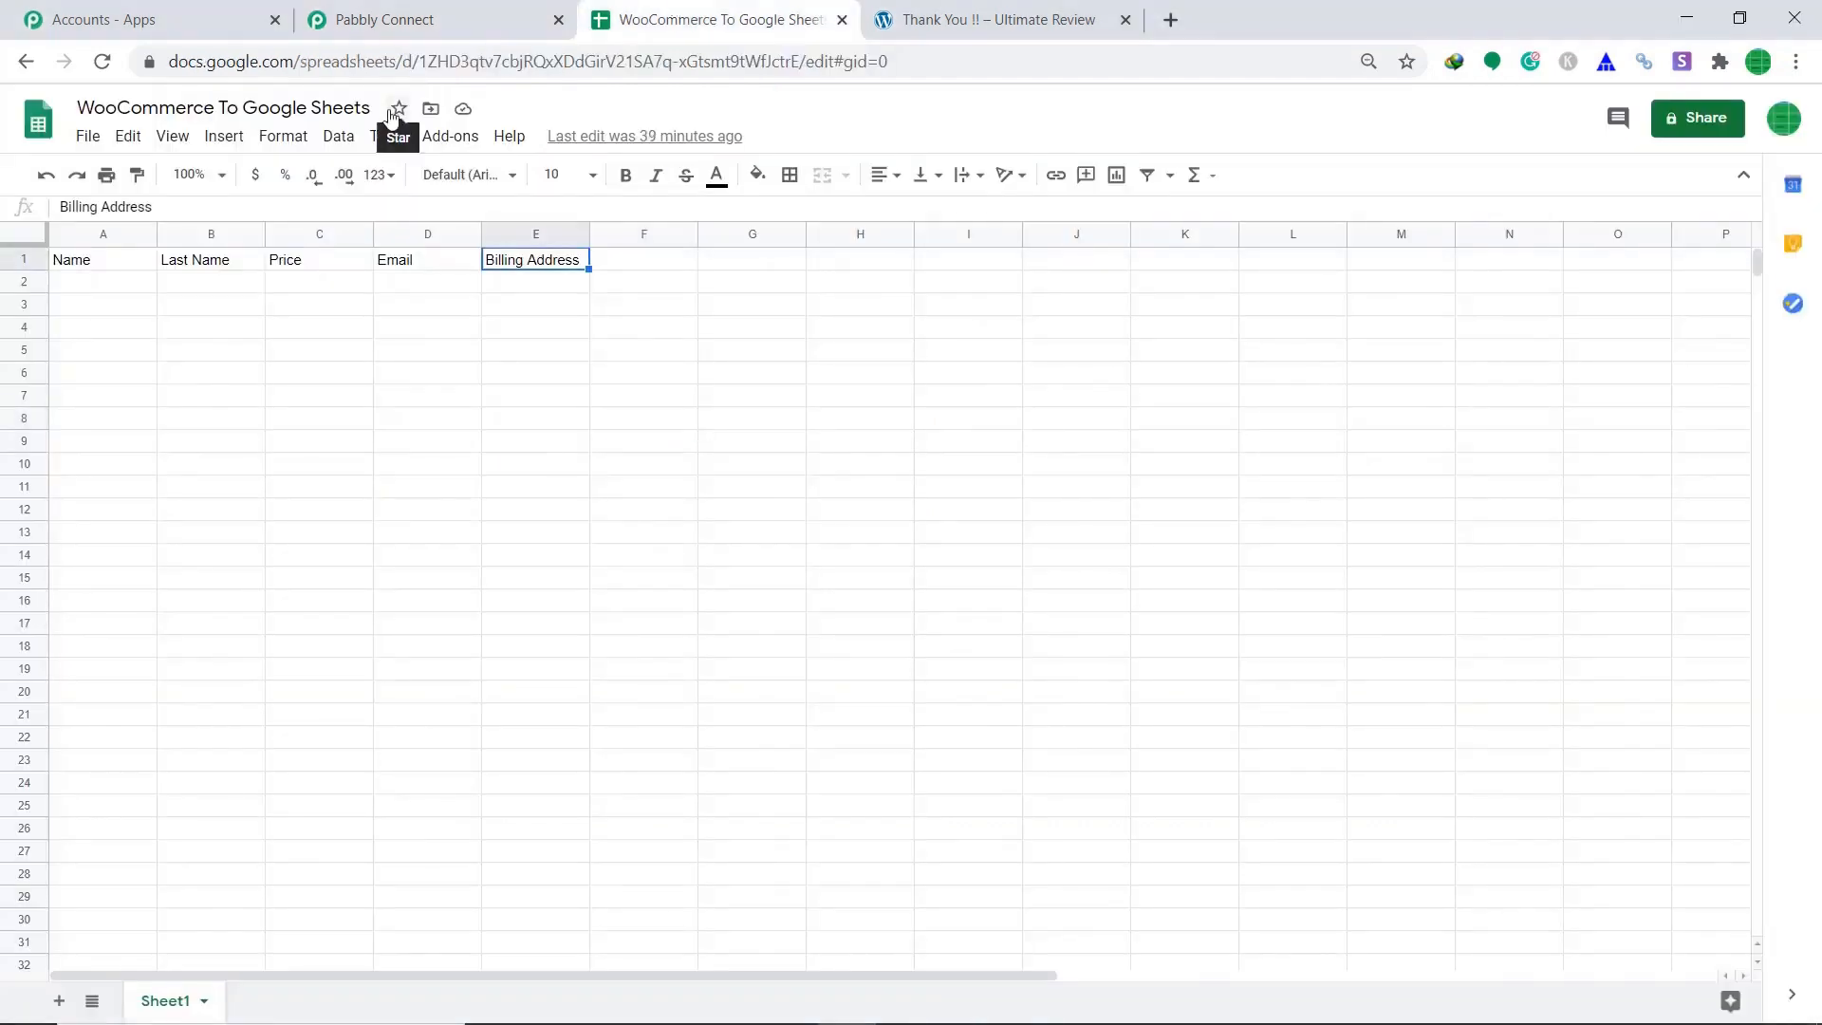
click(69, 271)
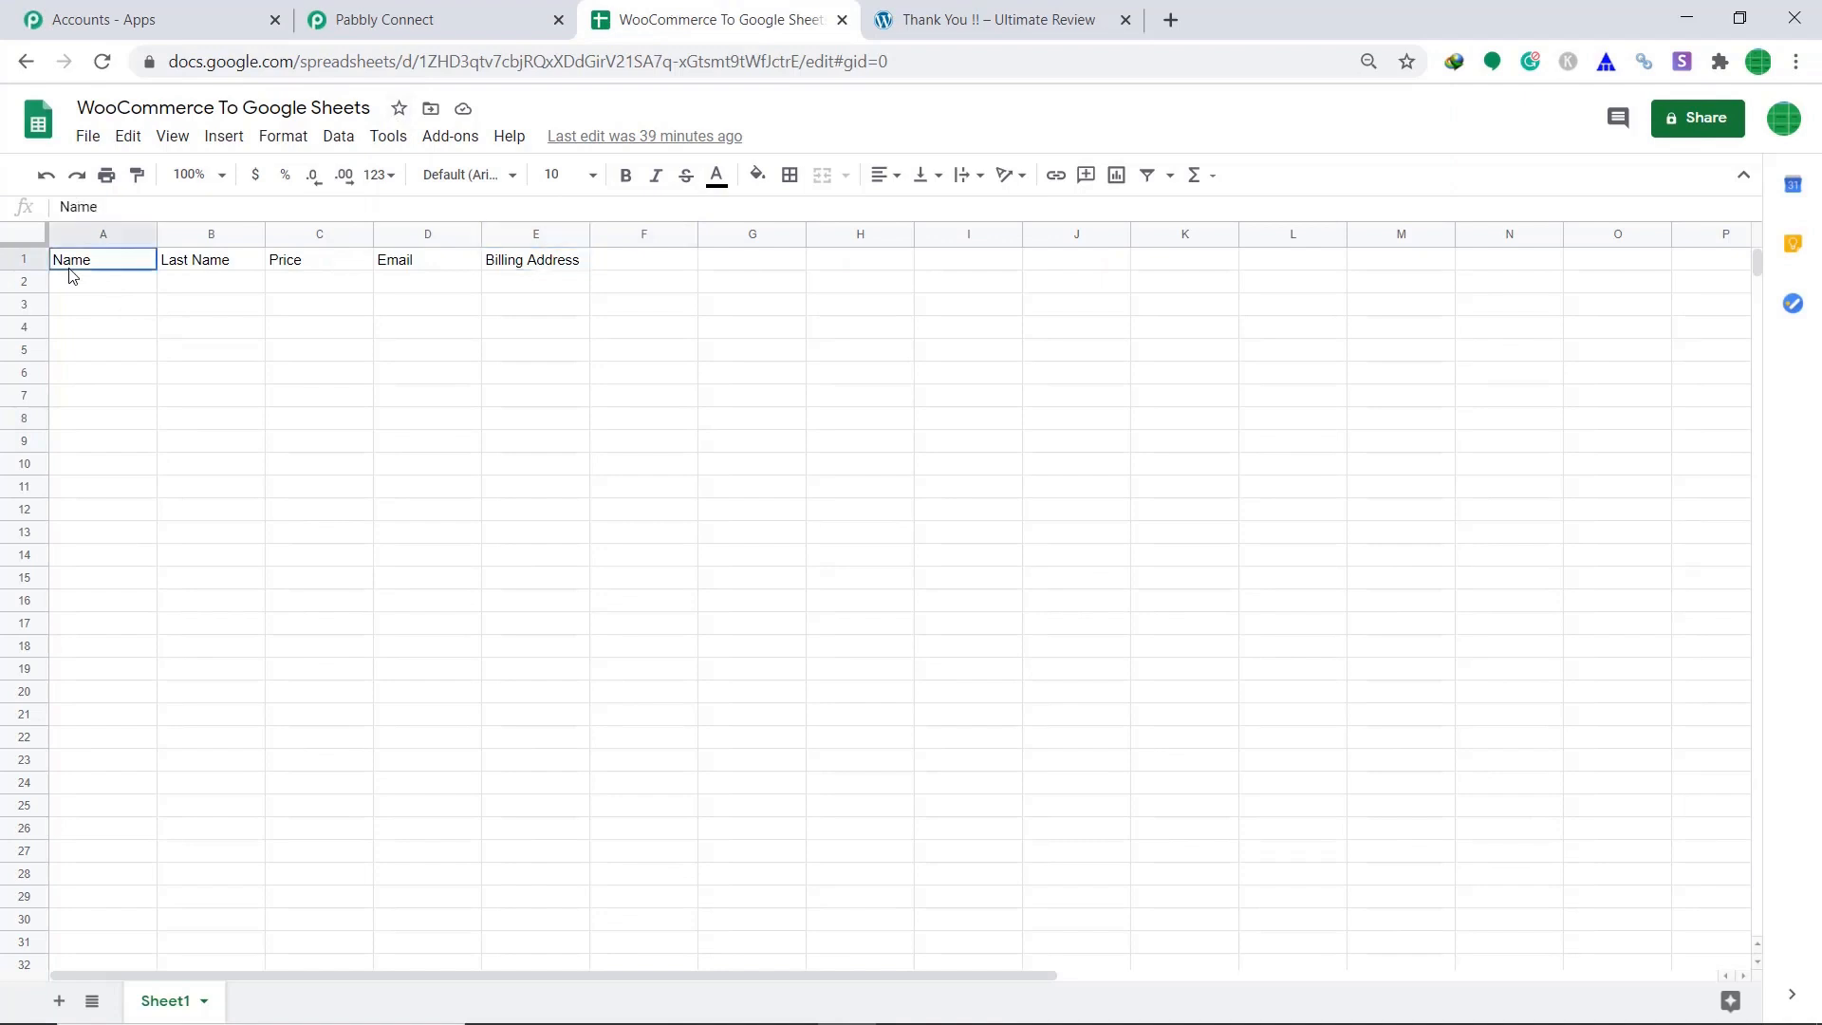
click(207, 264)
click(290, 262)
click(424, 261)
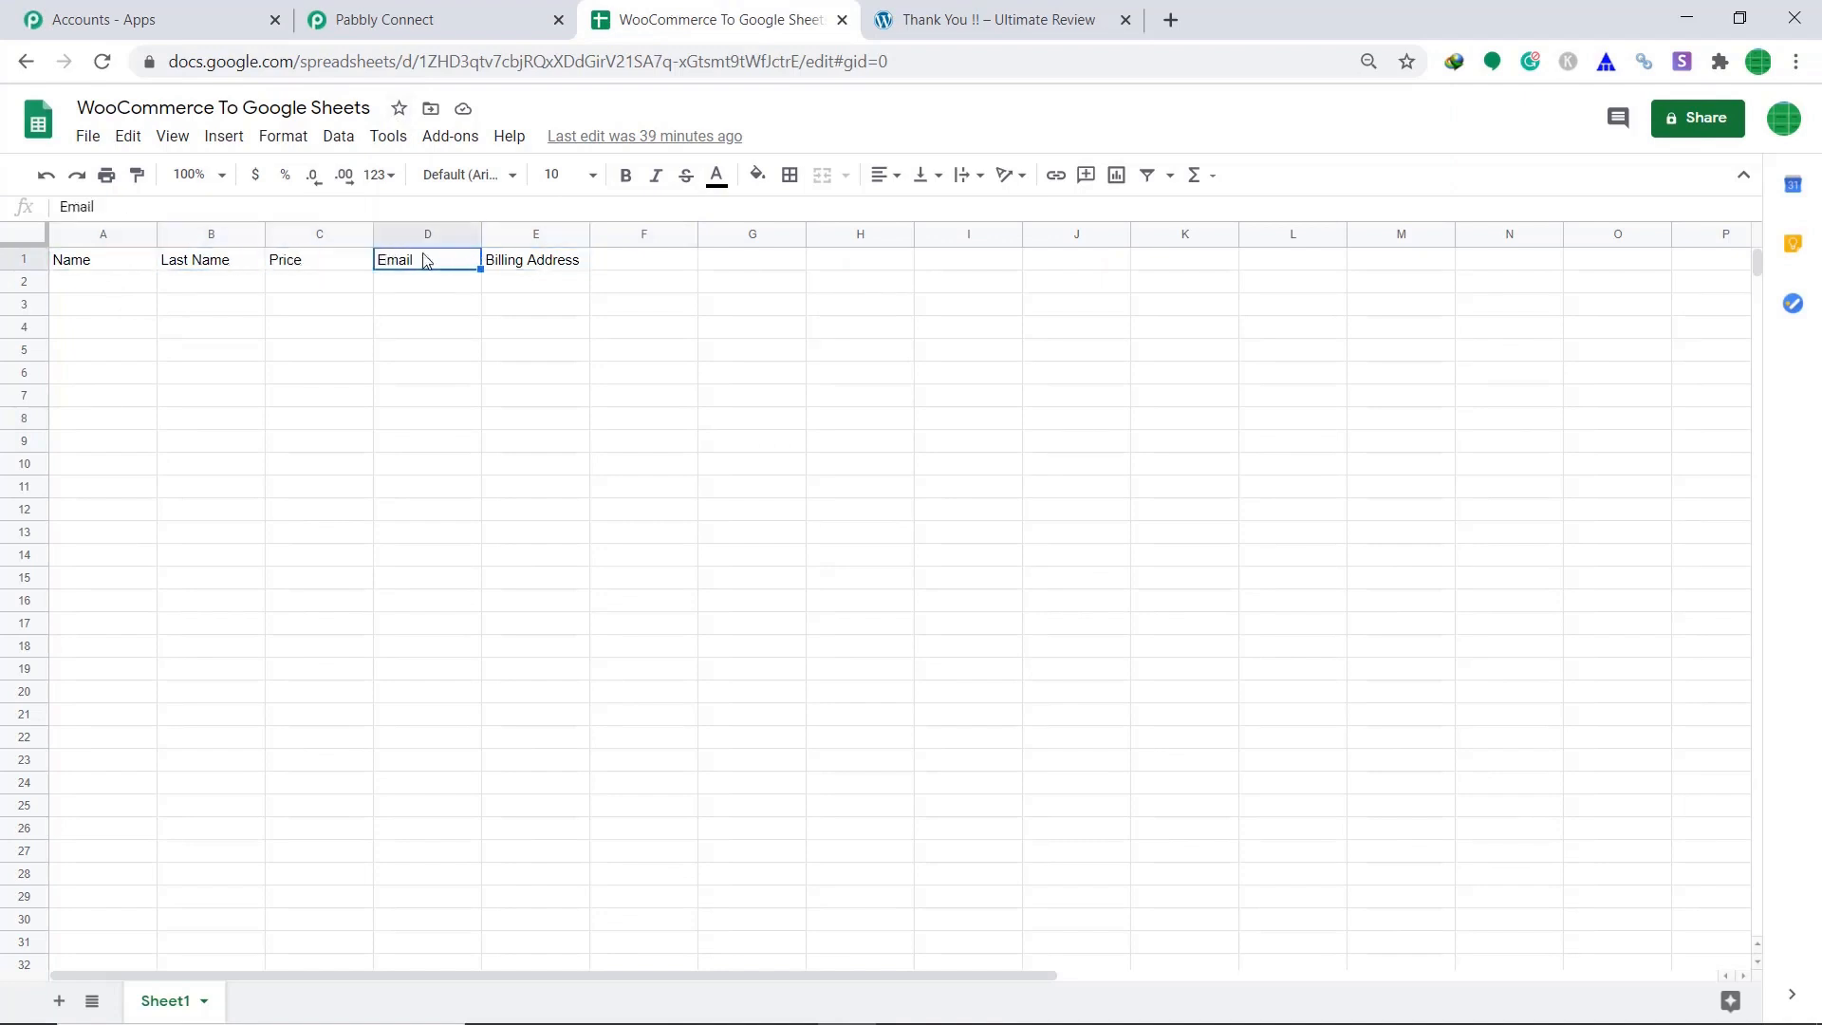
click(556, 273)
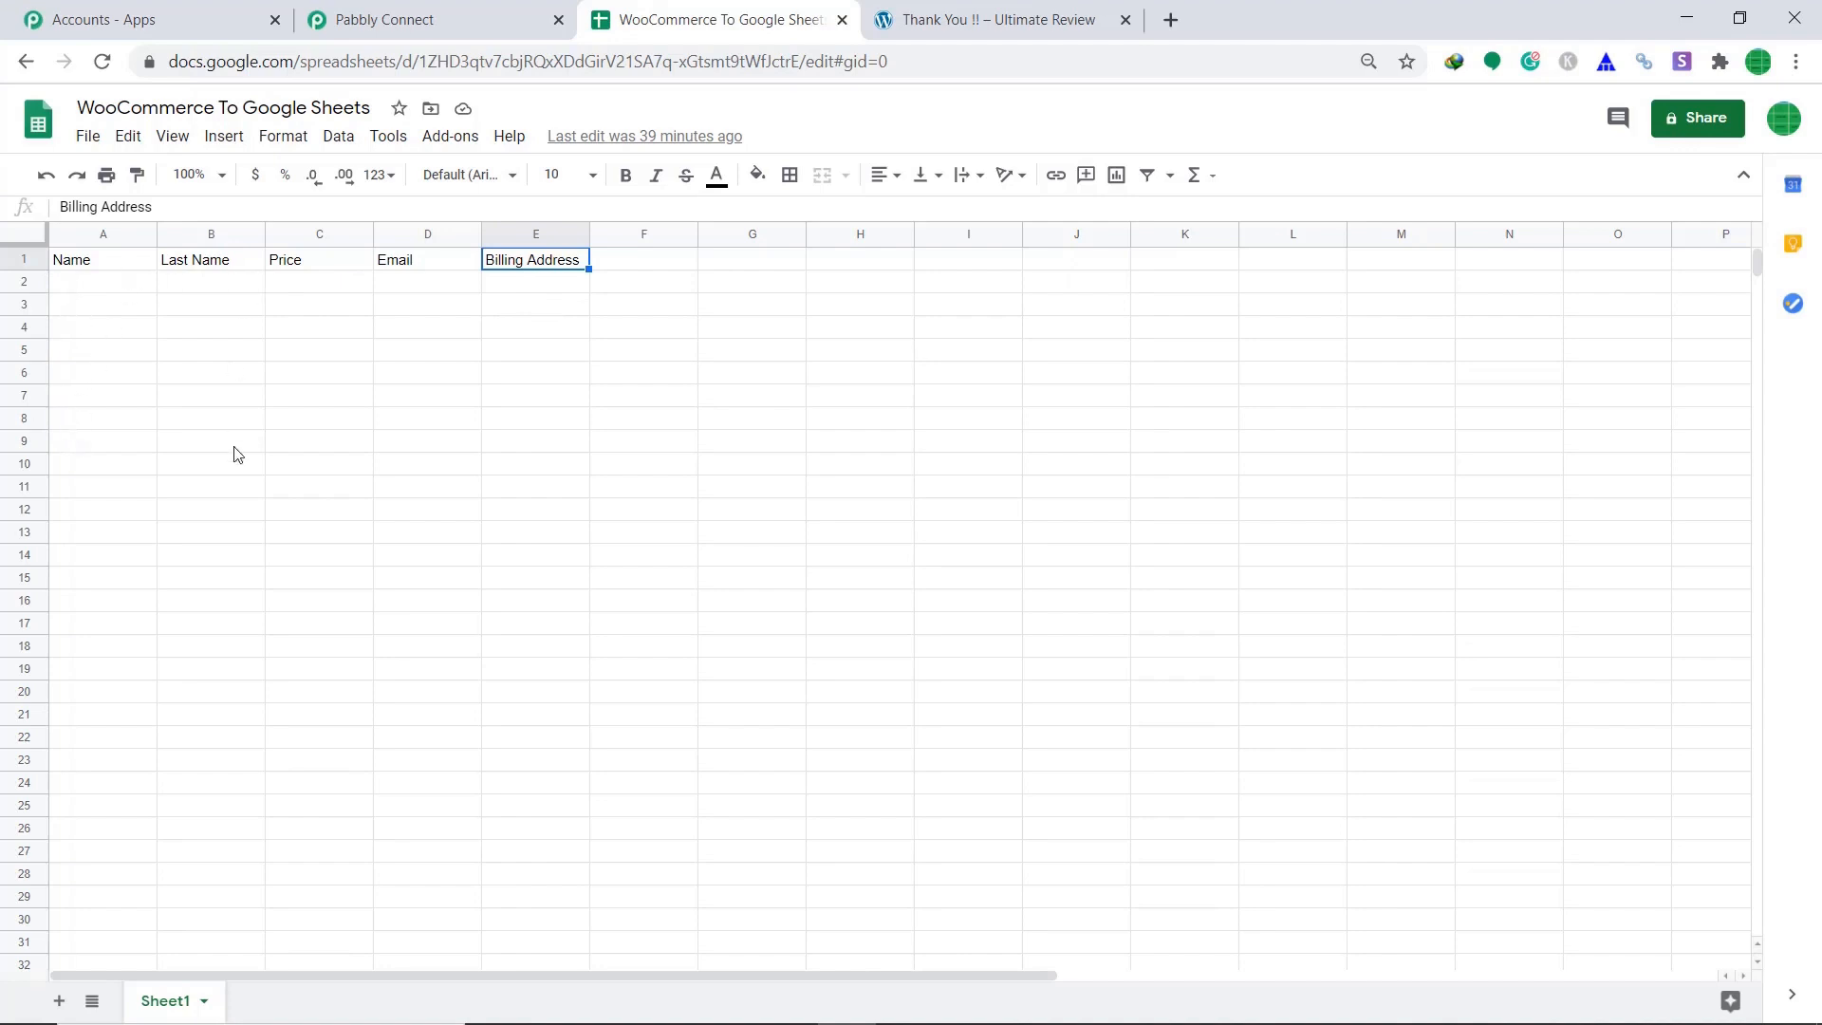
click(413, 9)
Add a new action step below the WooCommerce trigger.
scroll(1425, 541, down, 2)
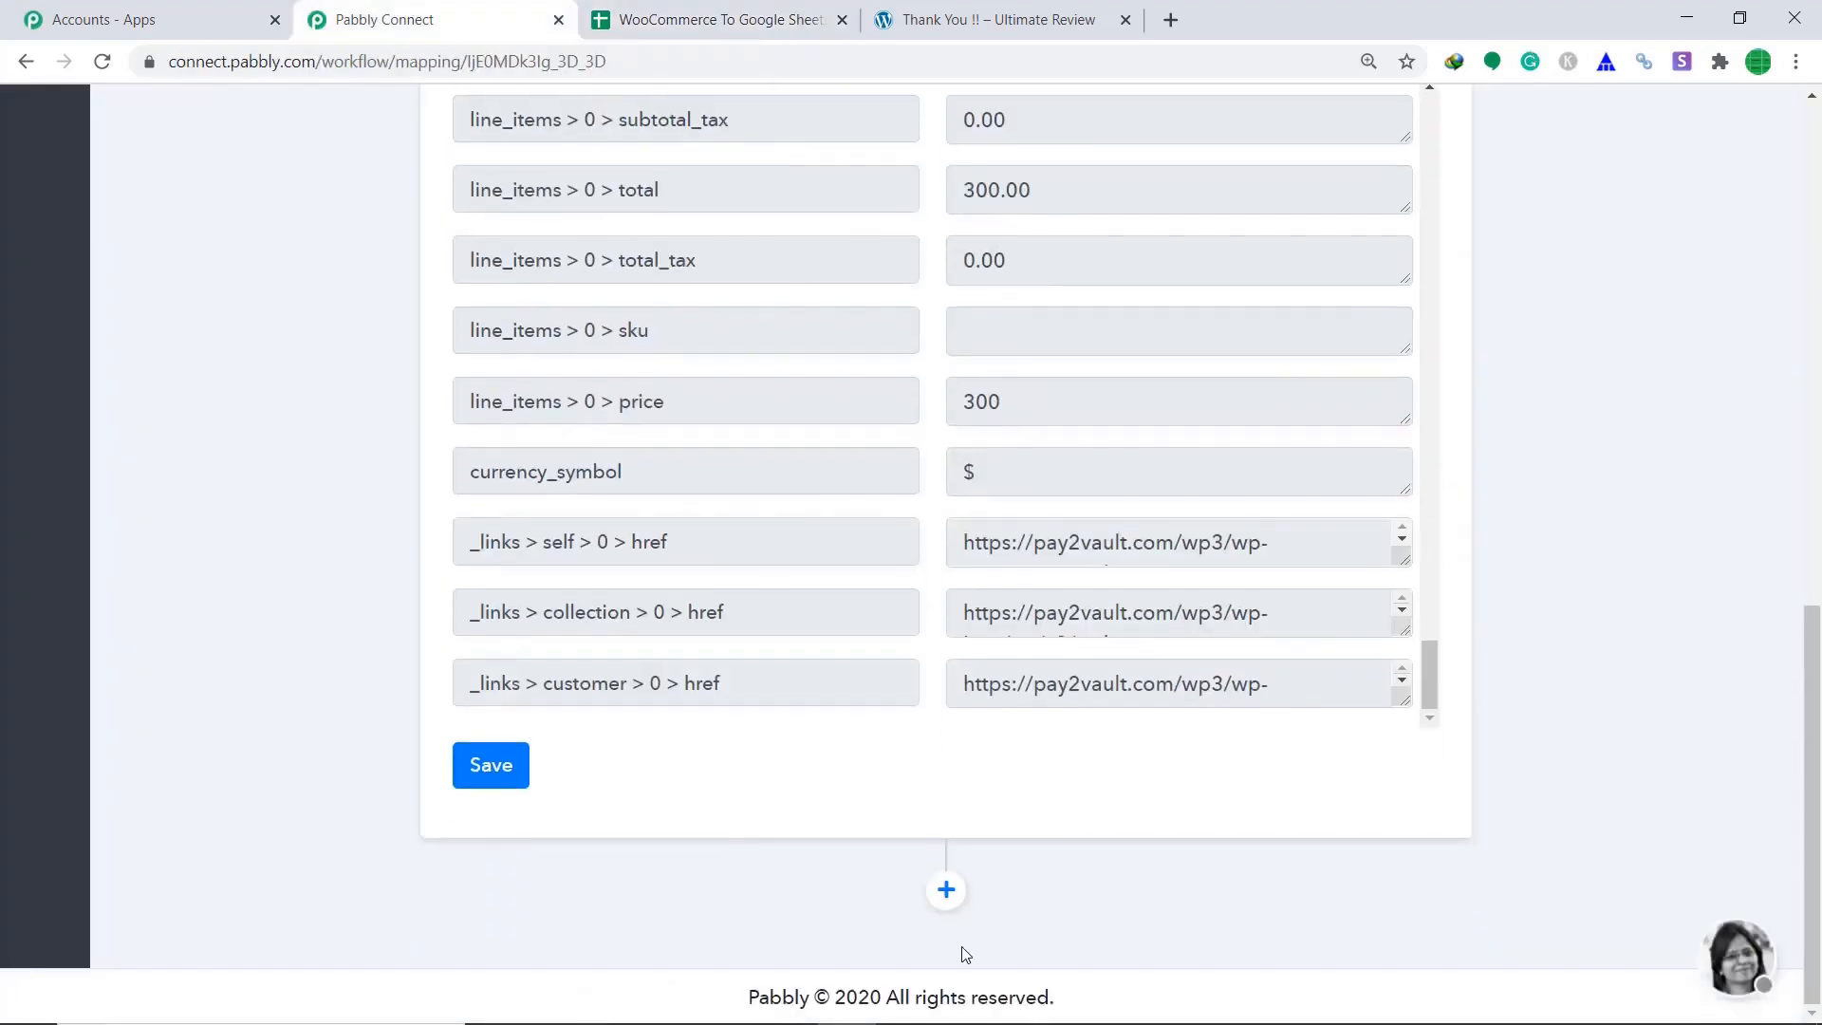
click(946, 892)
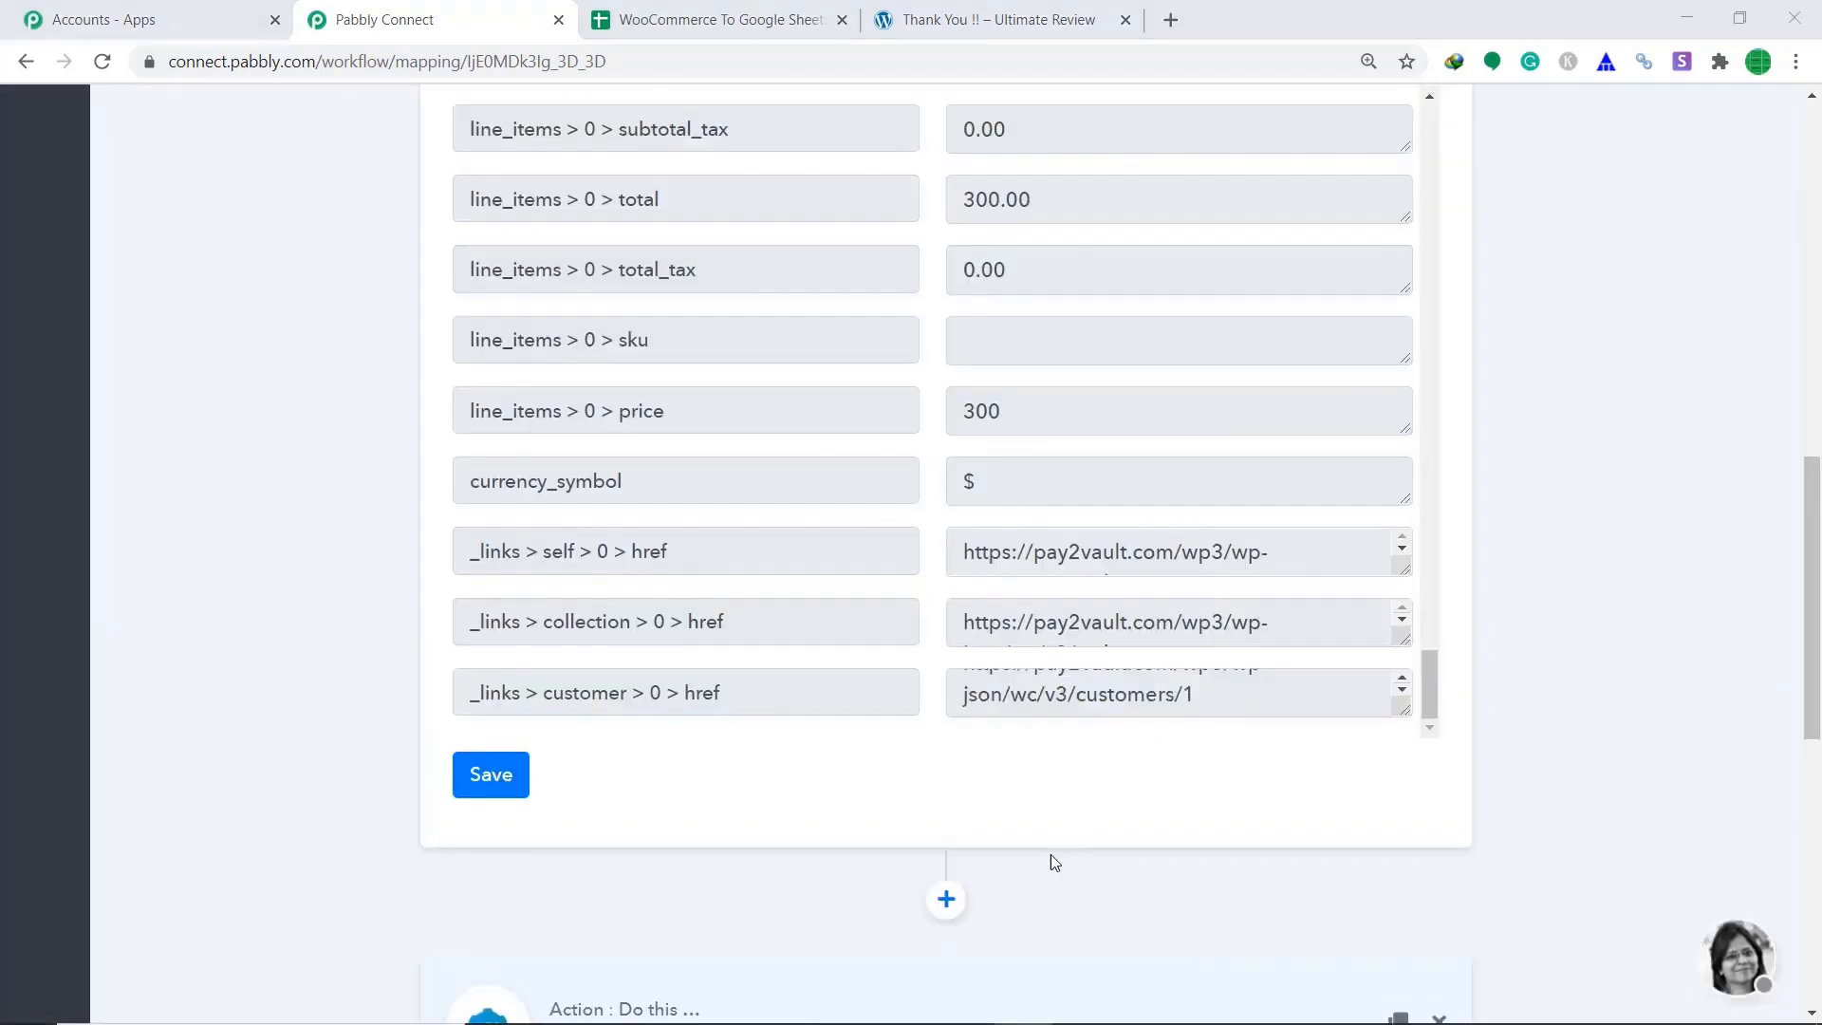
scroll(1534, 811, down, 5)
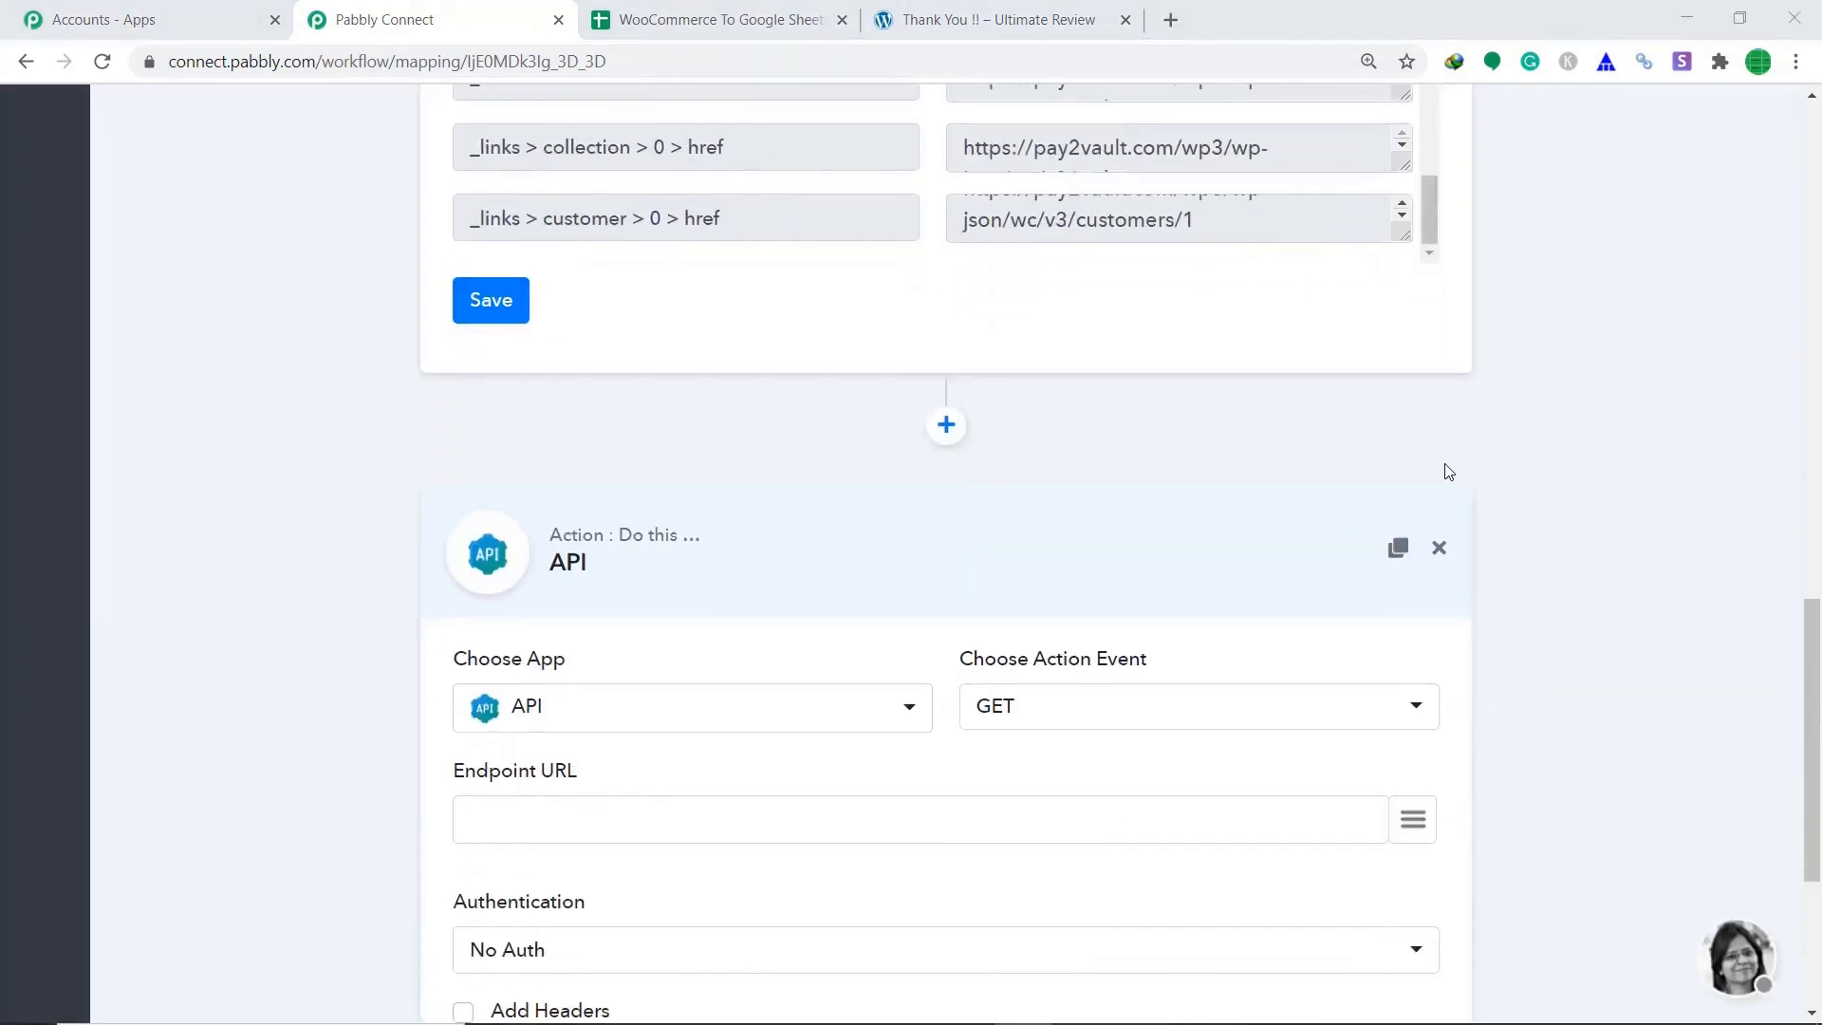
scroll(1380, 446, down, 3)
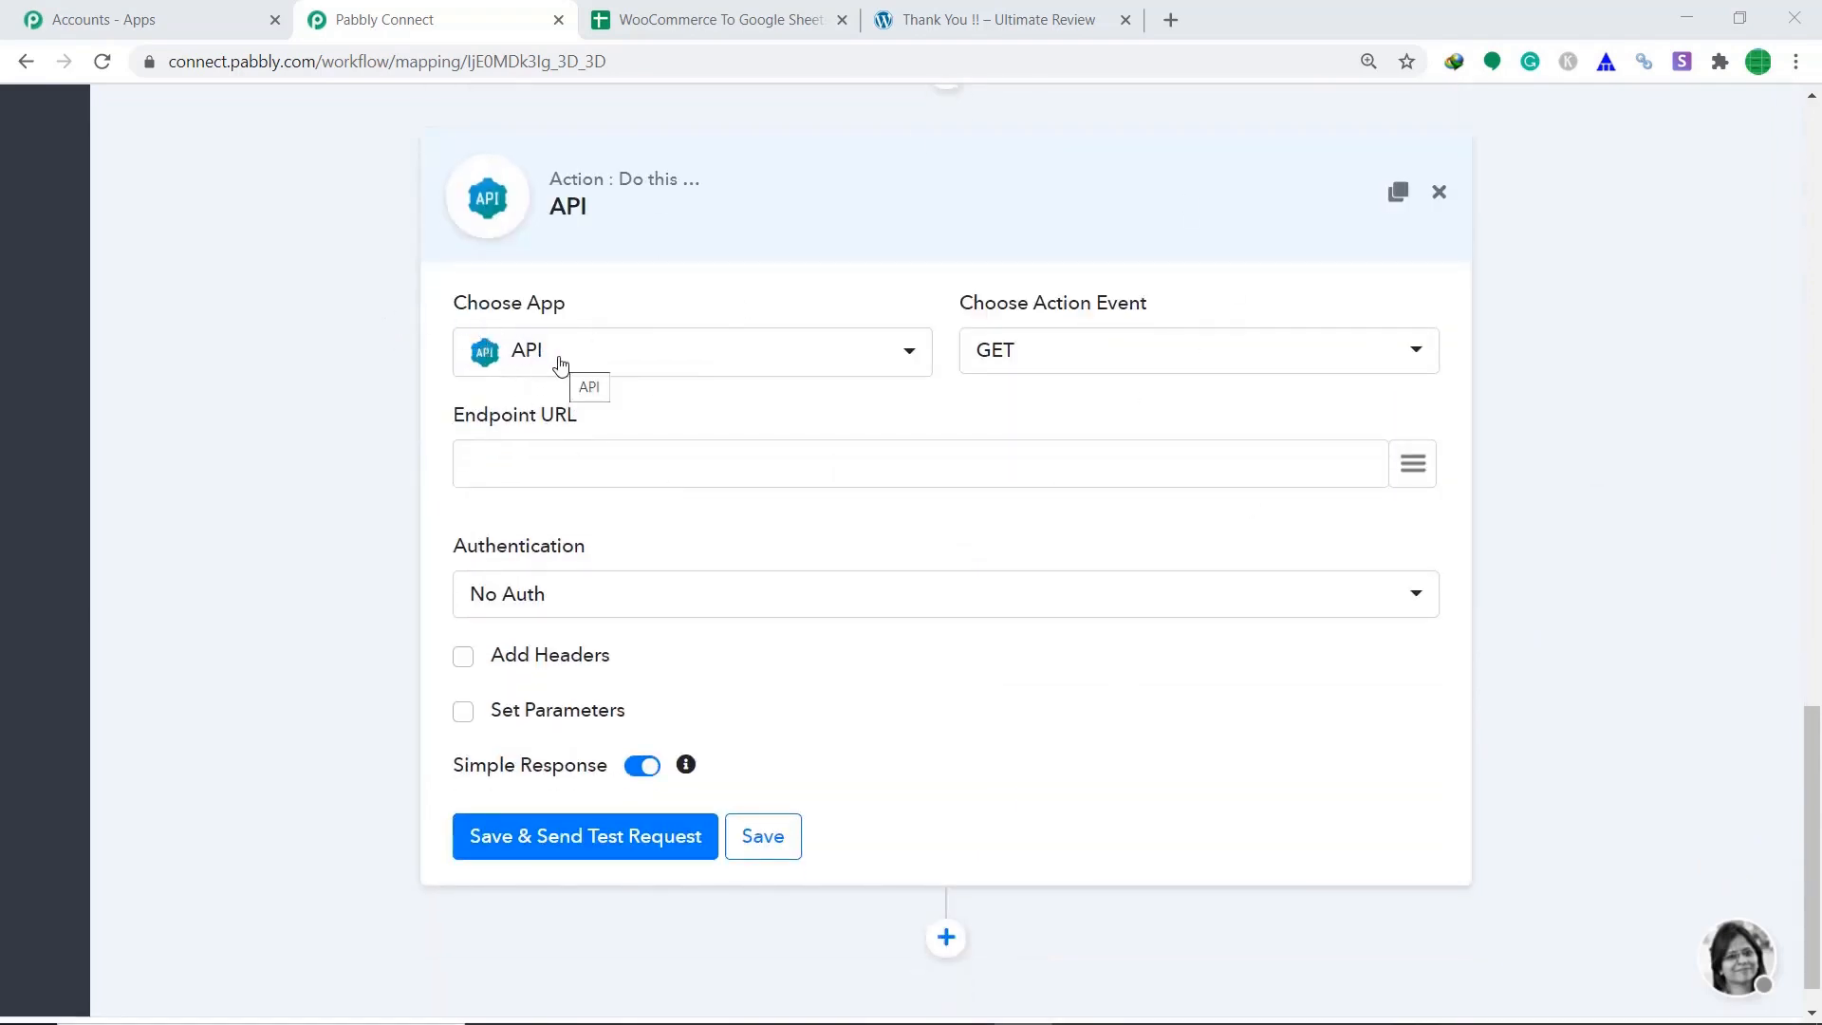
Set the action app to Google Sheets with the Add New Row method.
click(560, 363)
text(goo)
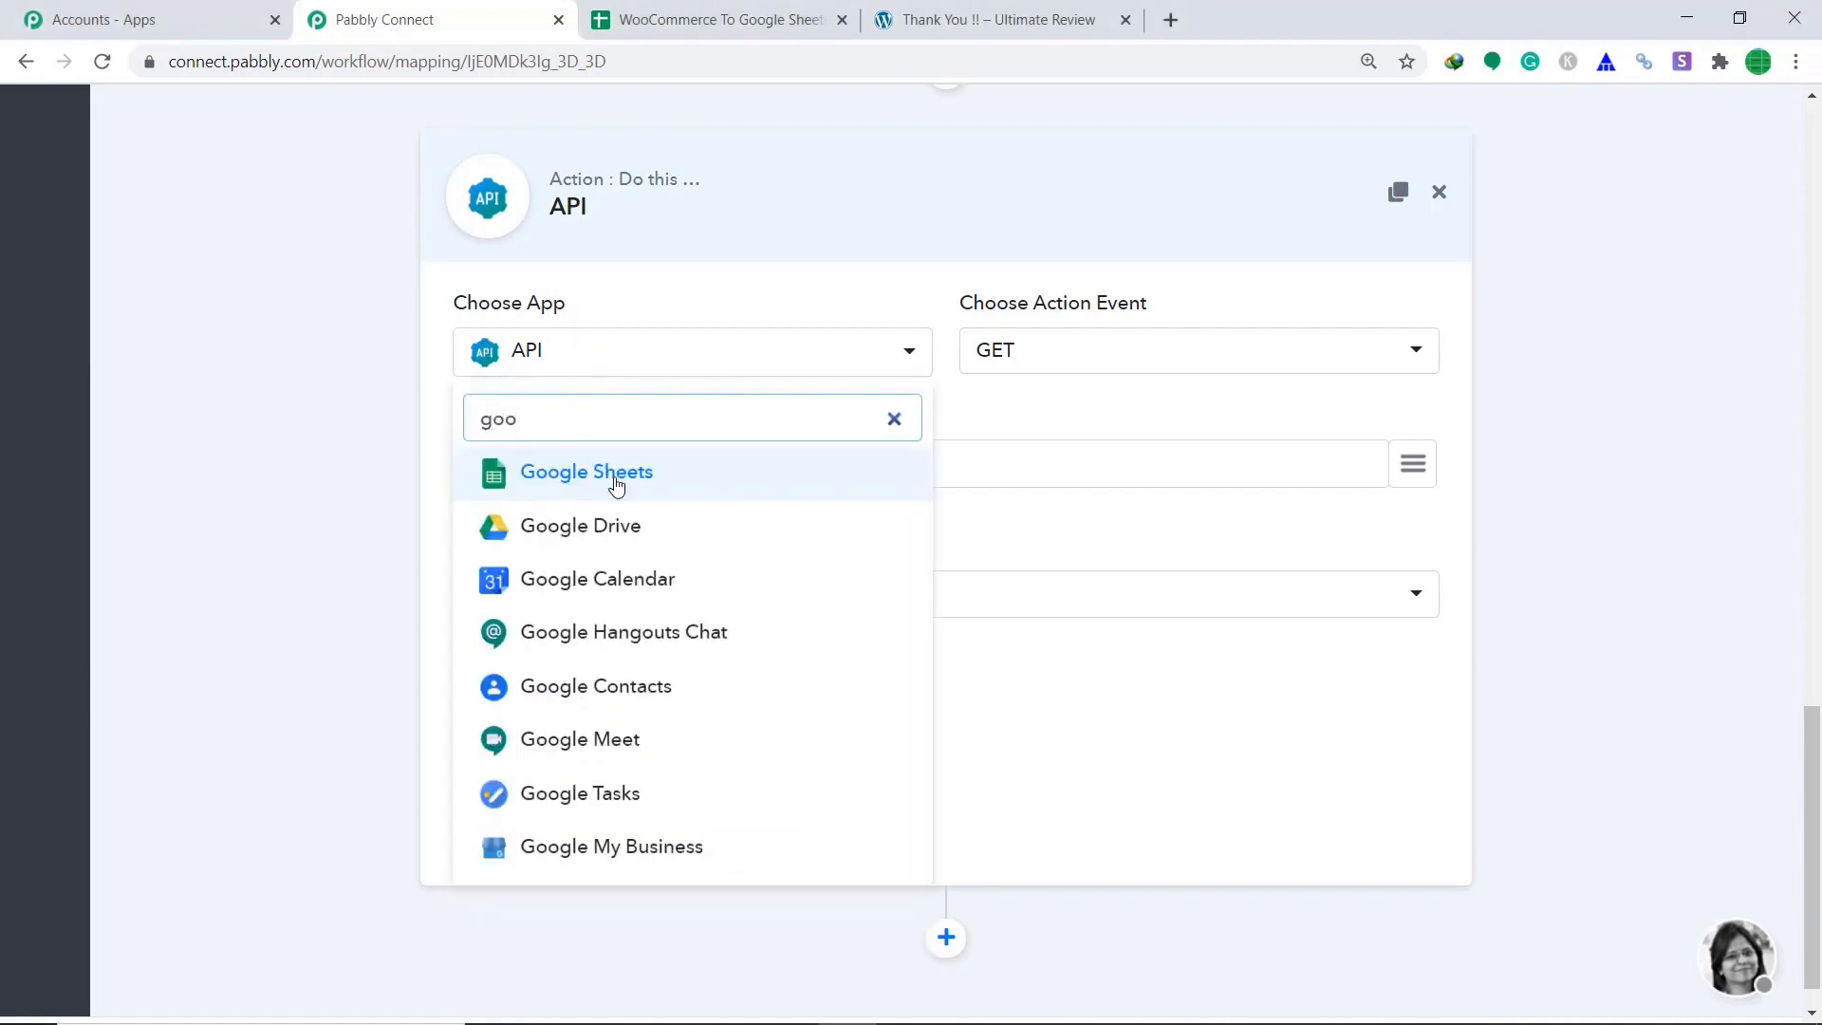
click(623, 472)
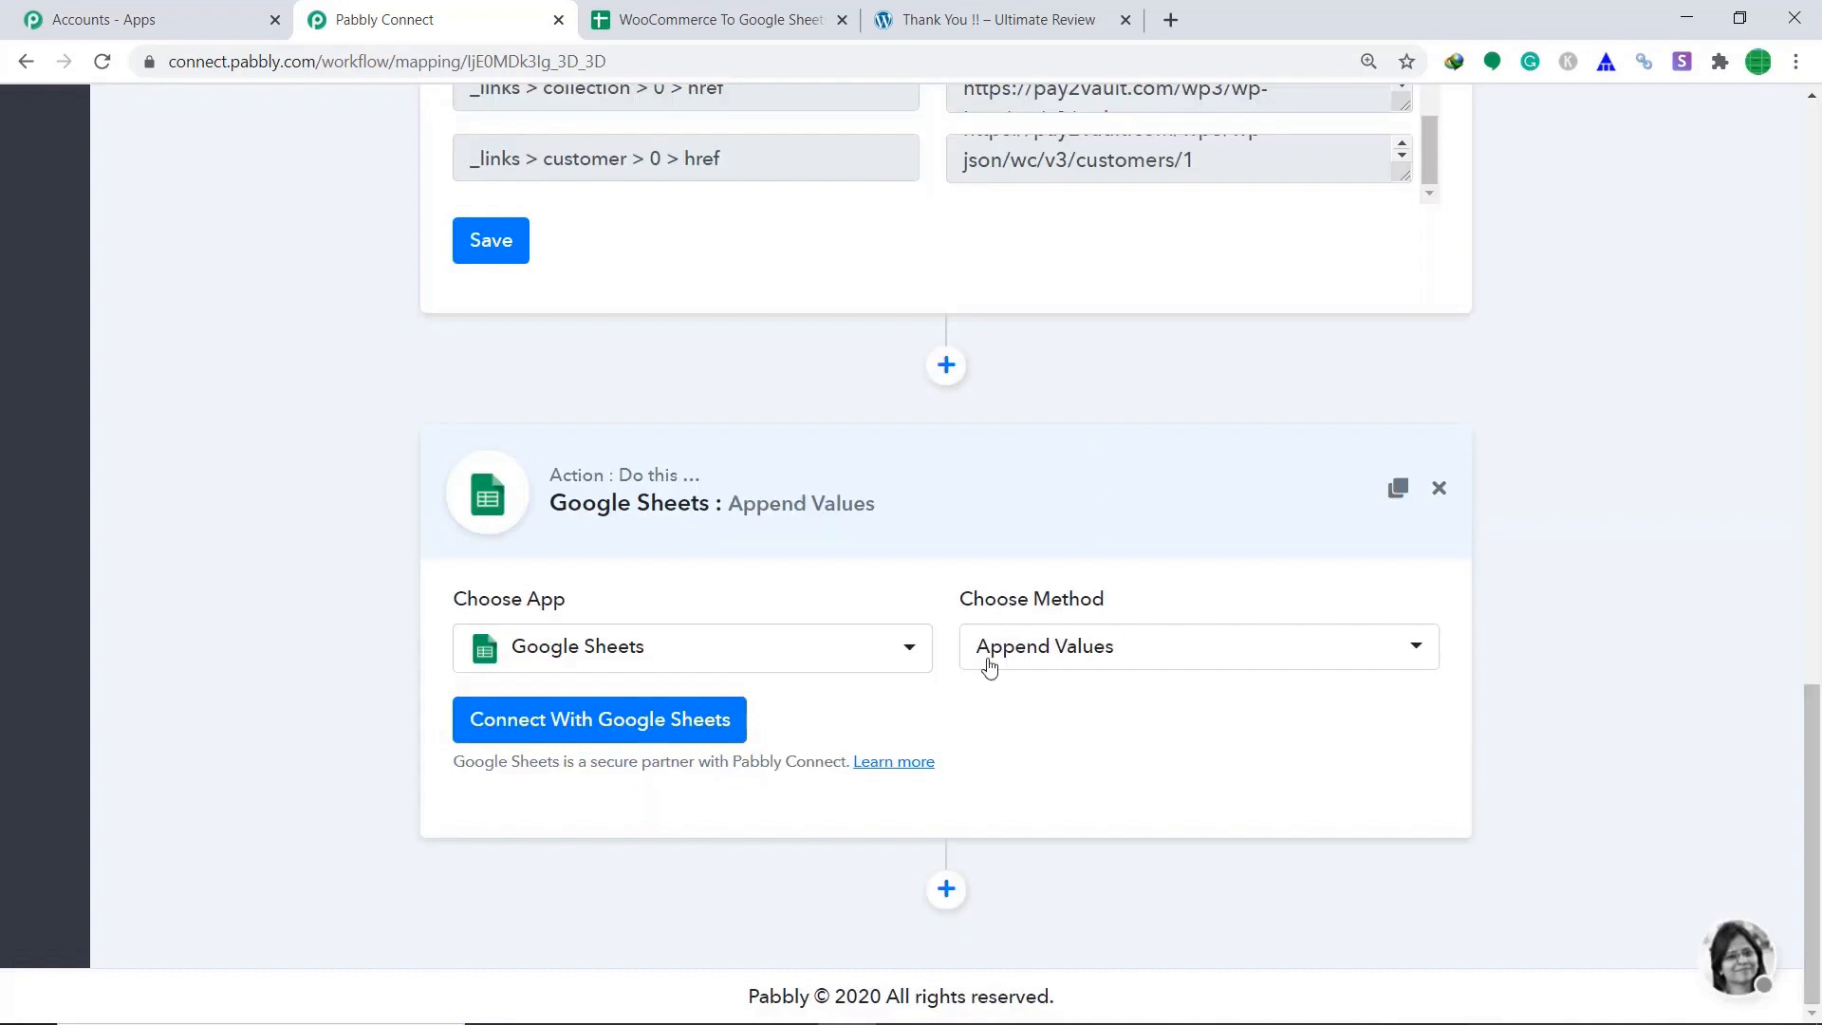
click(1023, 662)
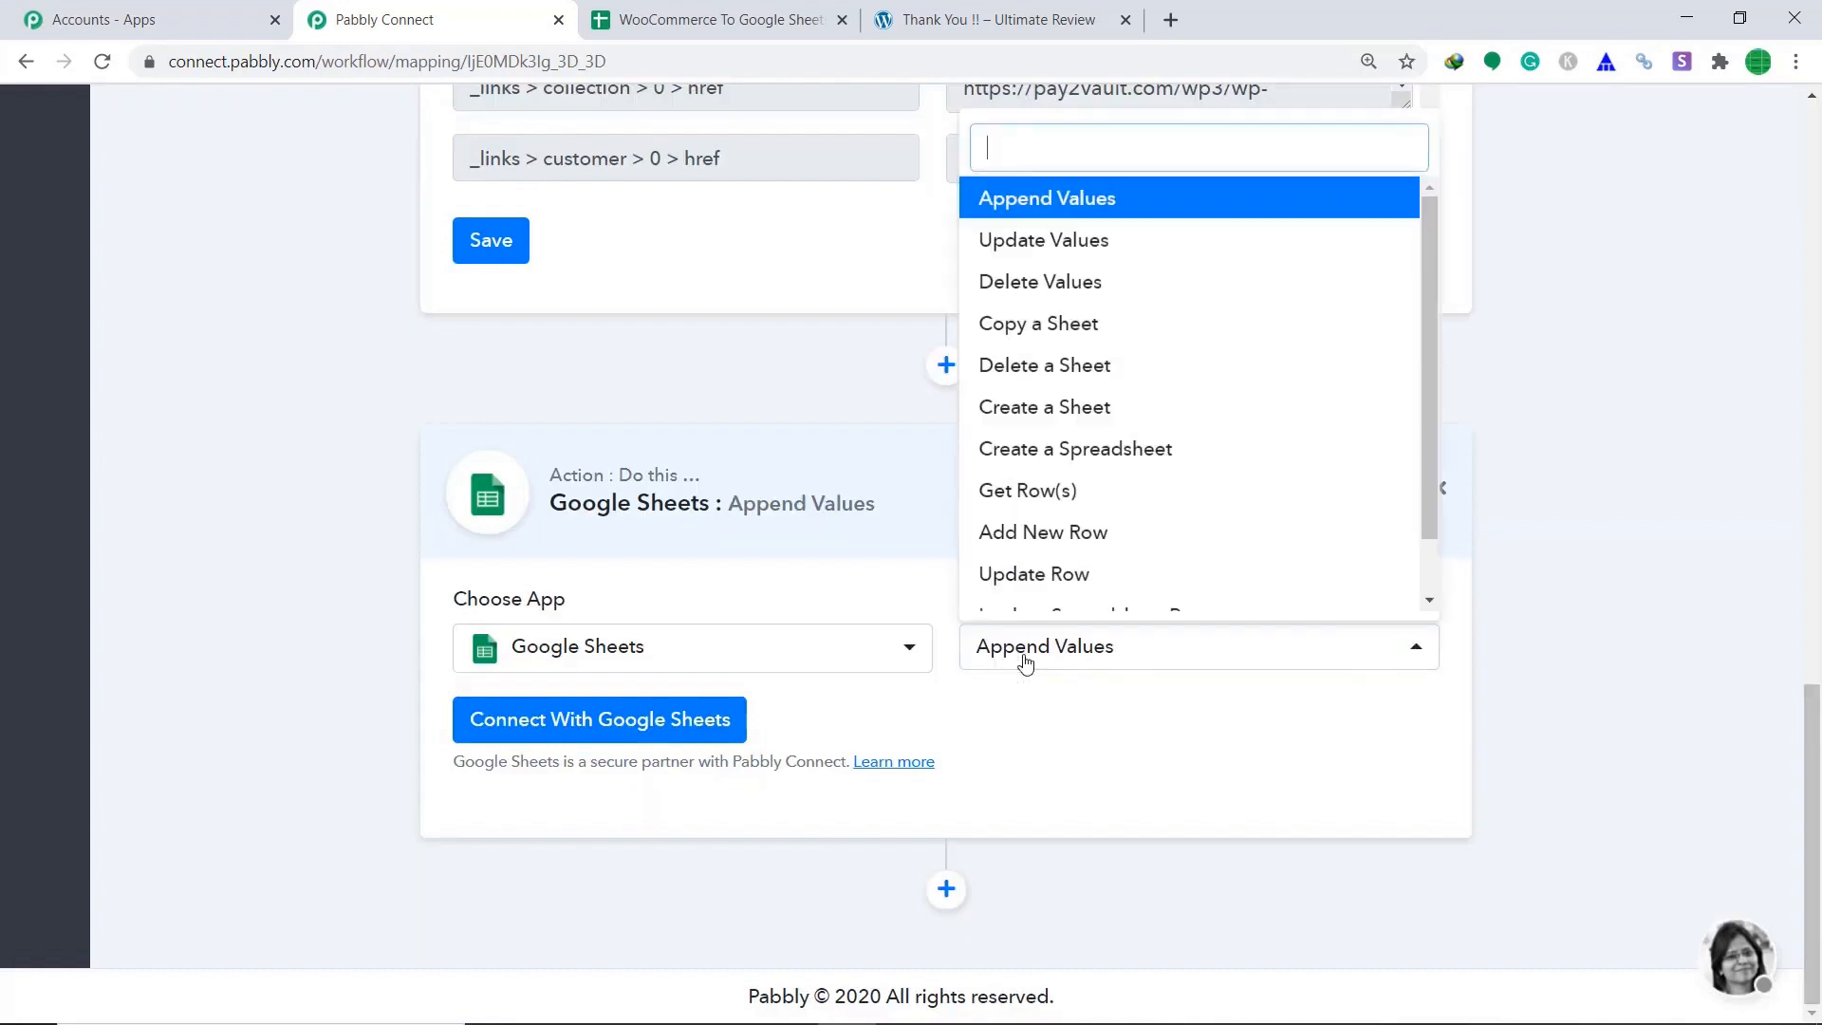
click(1070, 539)
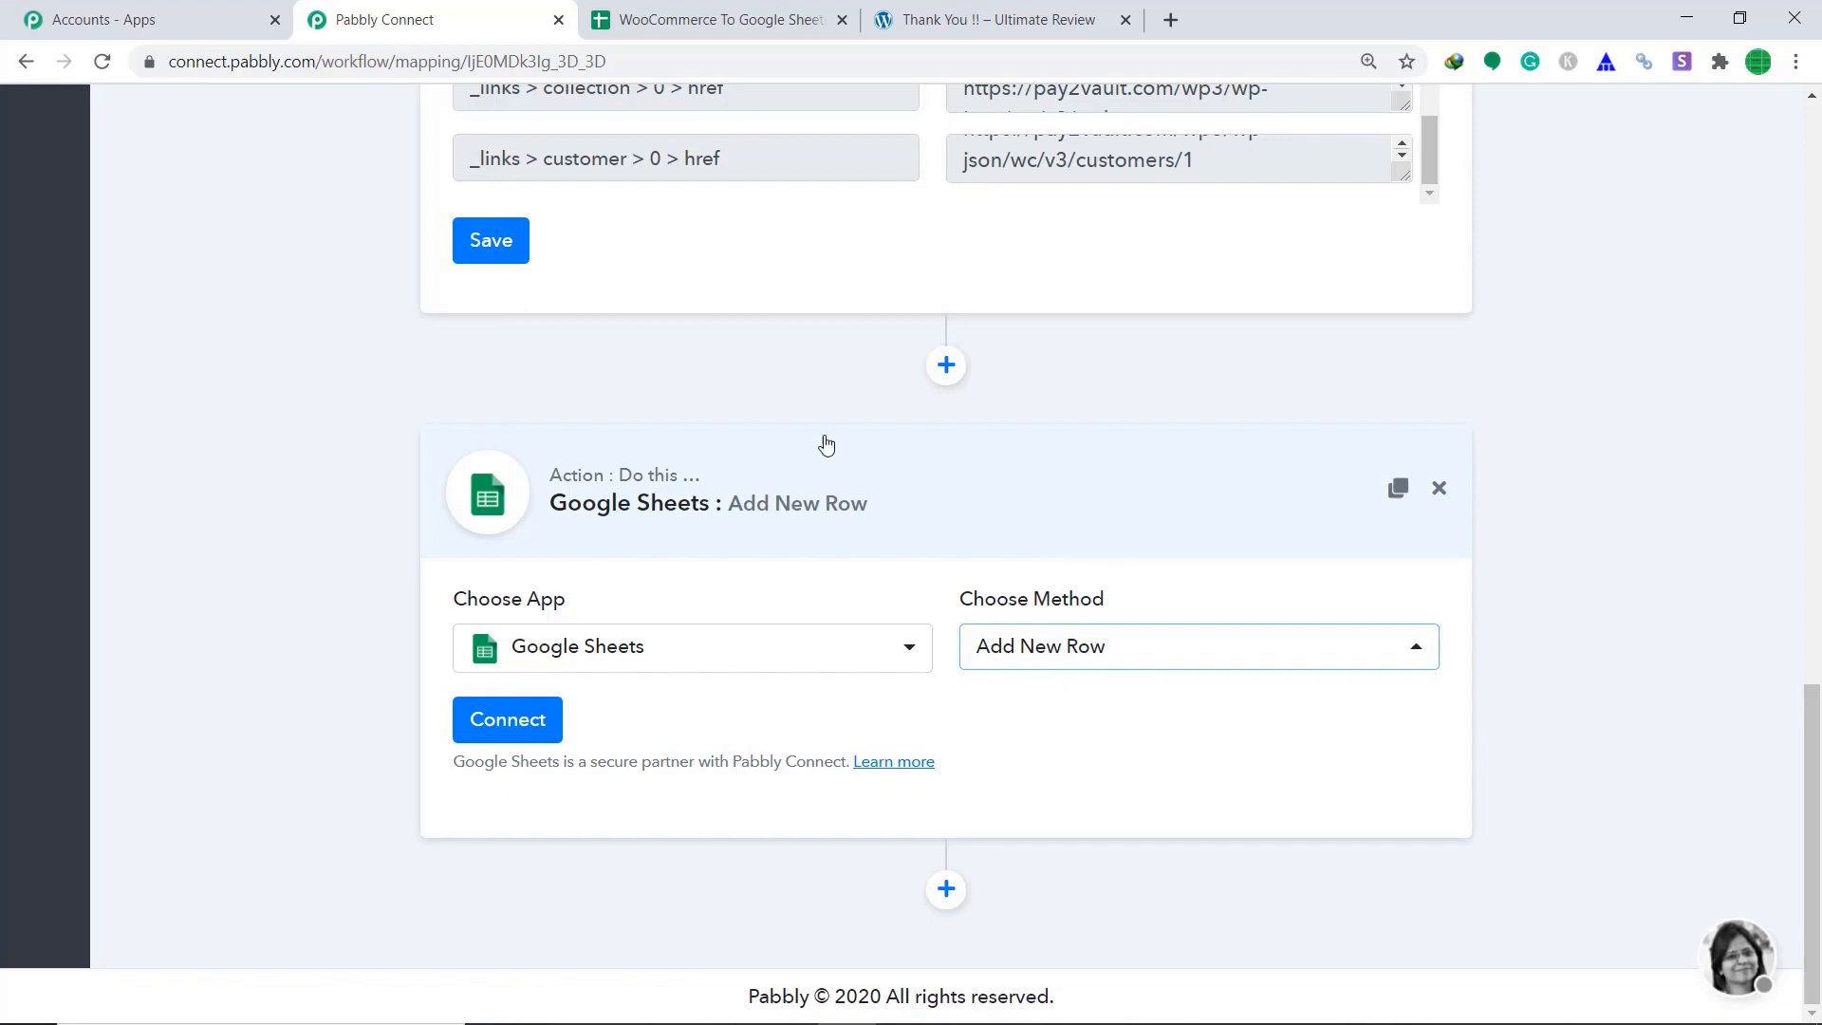
click(671, 19)
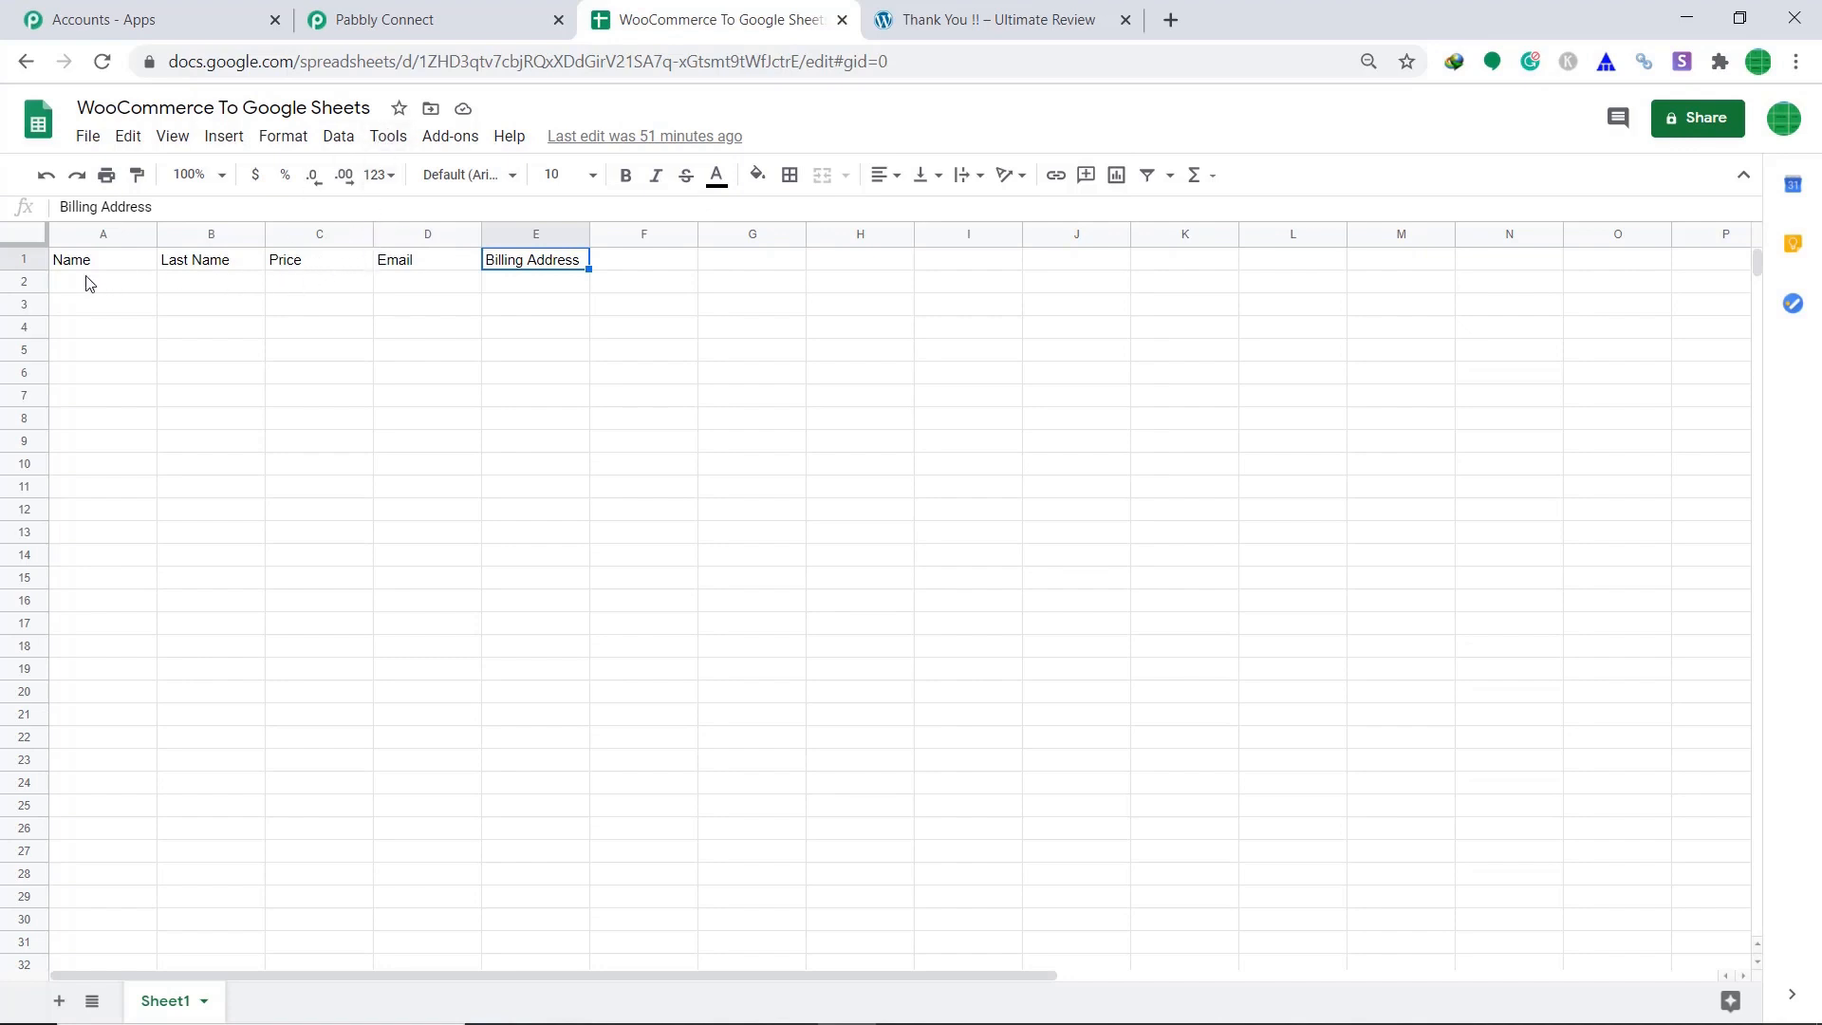
click(397, 15)
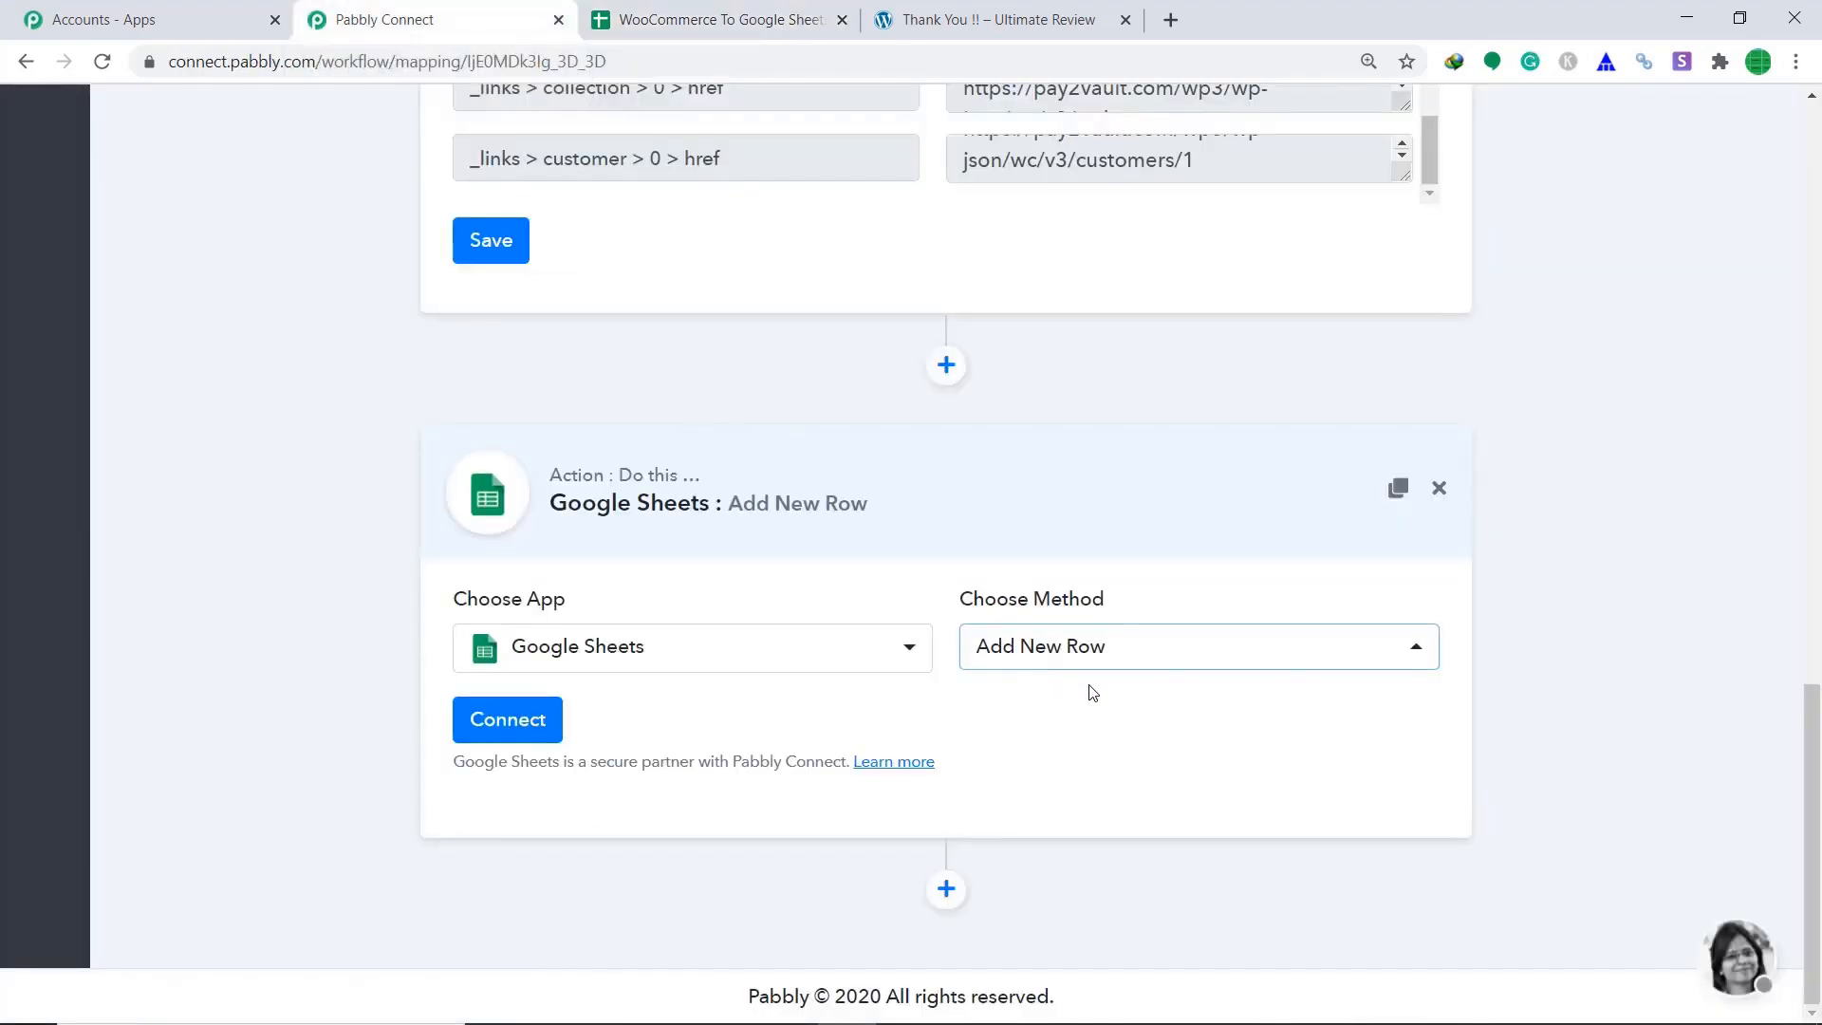
Connect Google Sheets by choosing the Google account and allowing Pabbly access.
click(505, 736)
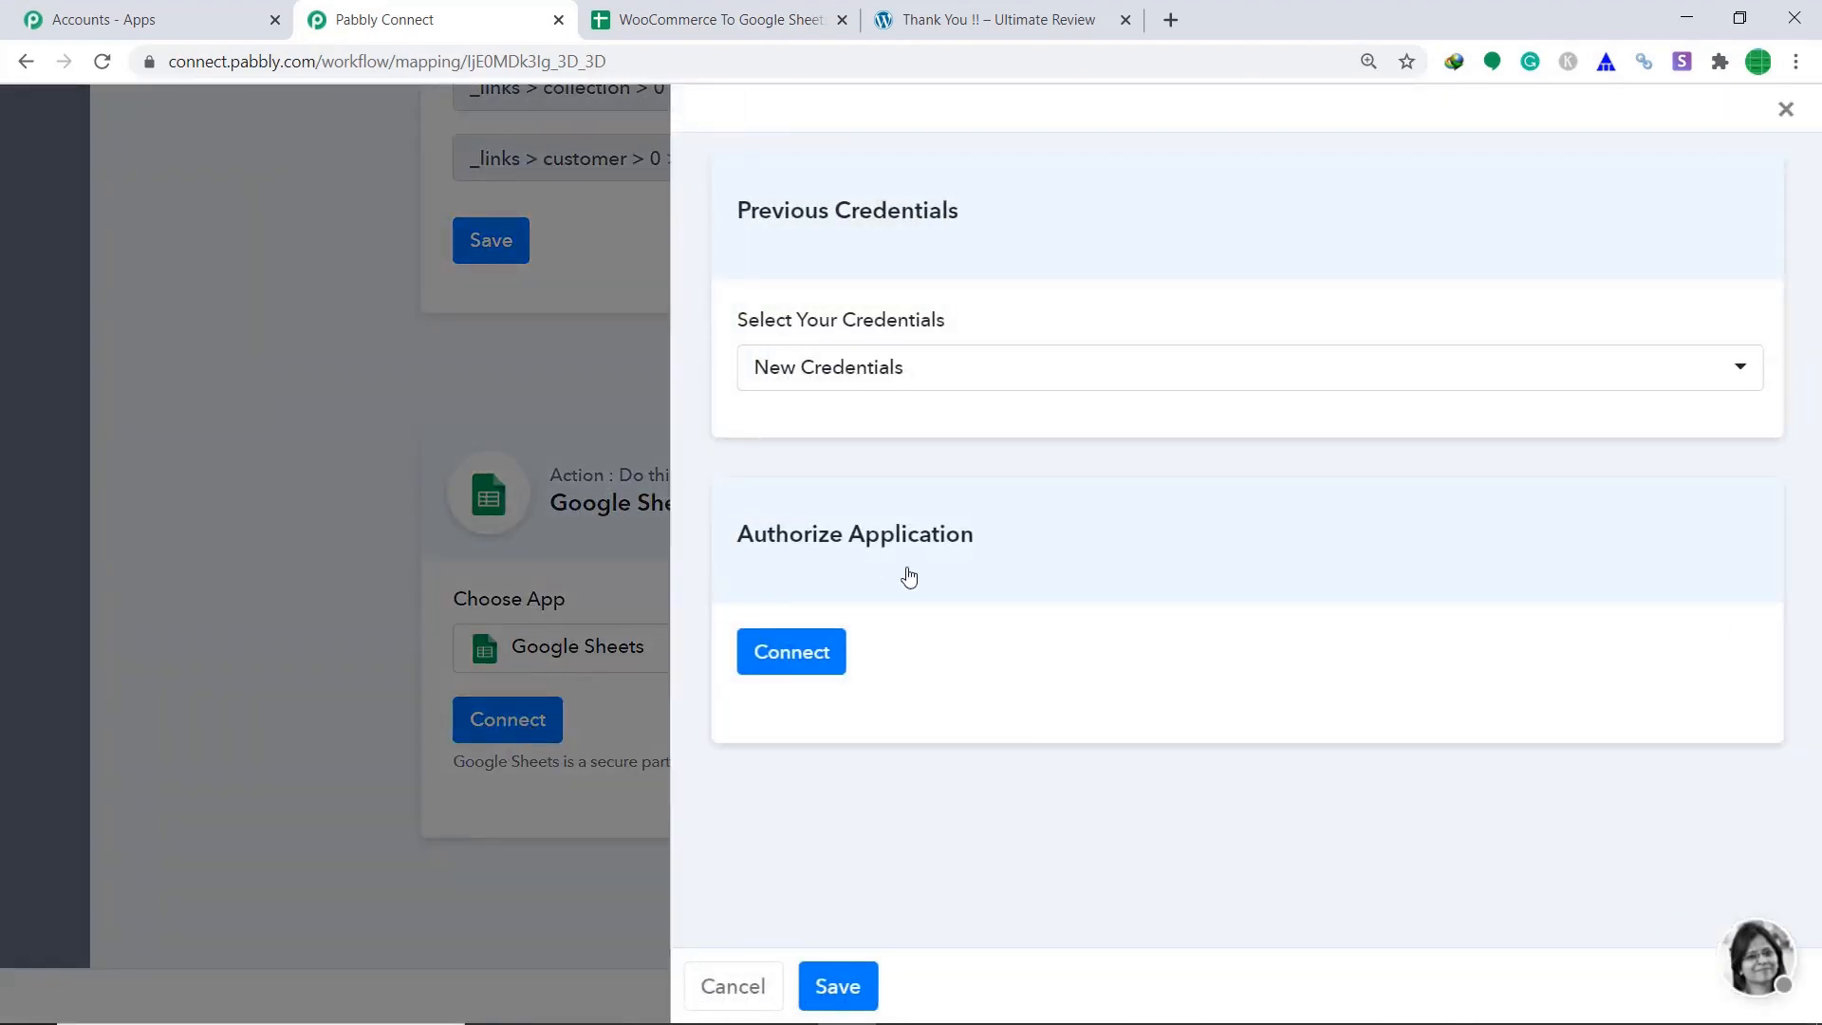
click(806, 653)
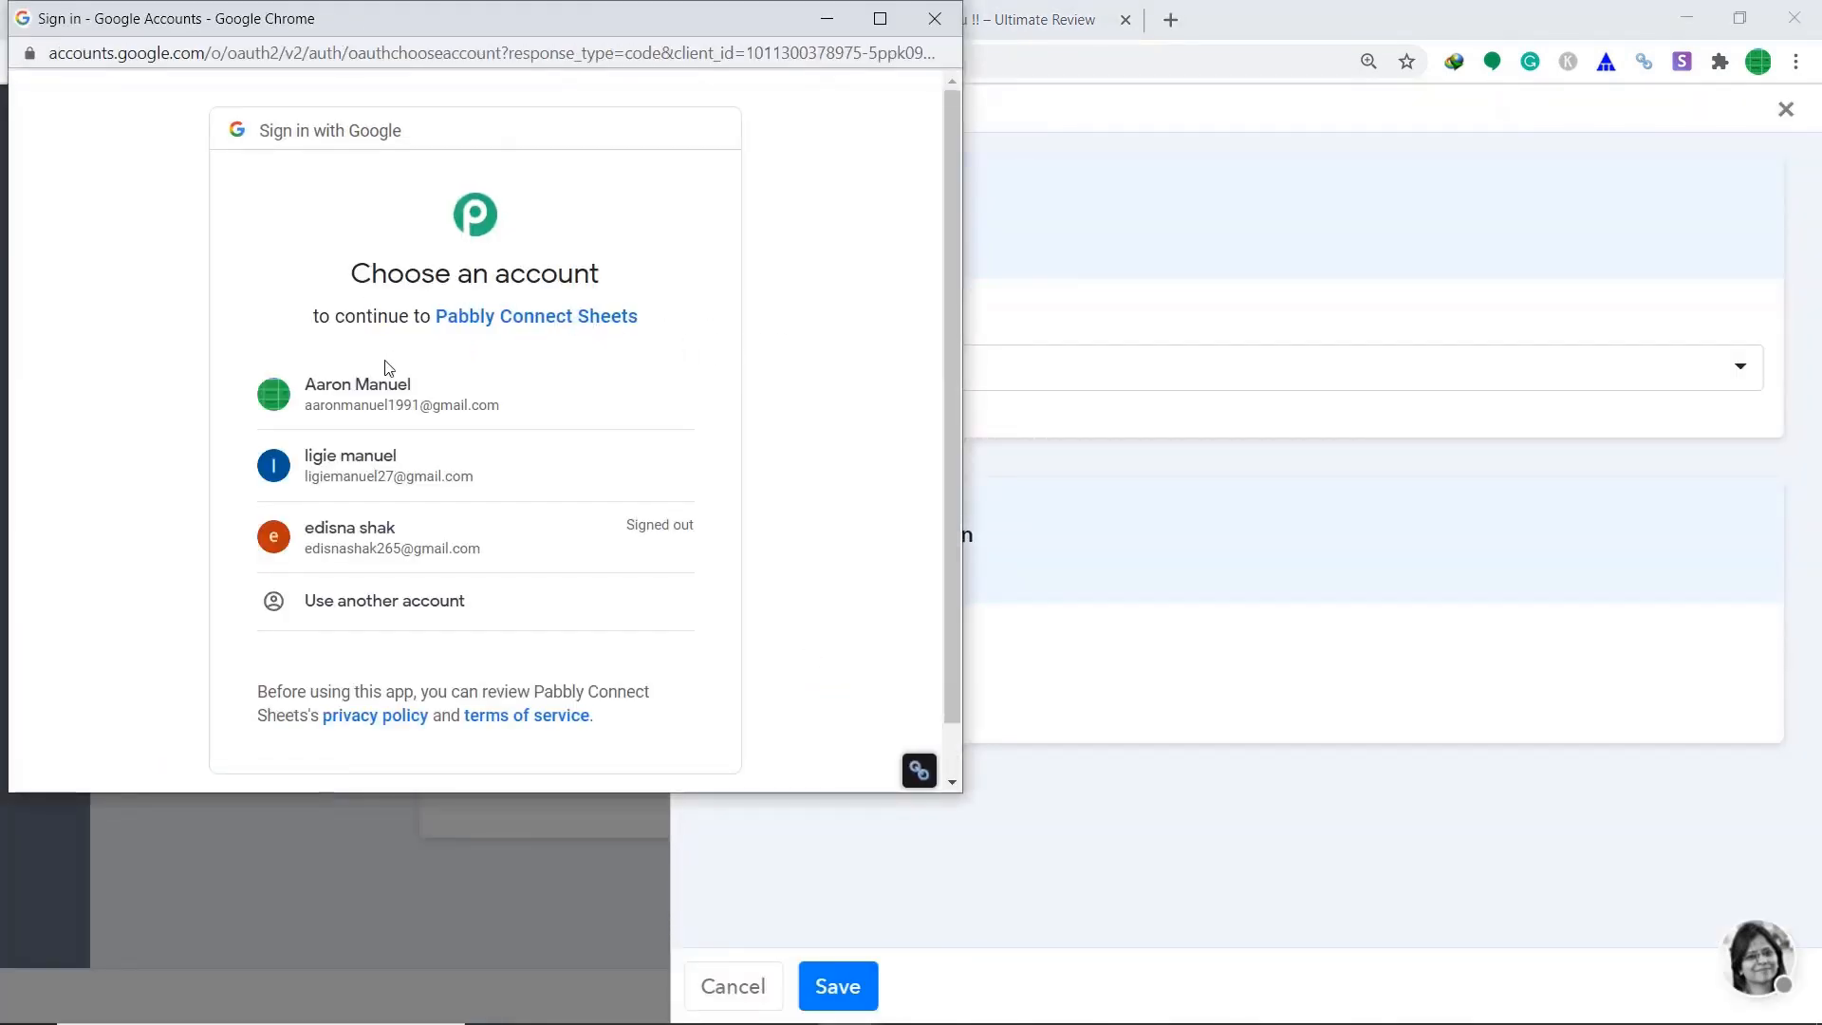
click(583, 391)
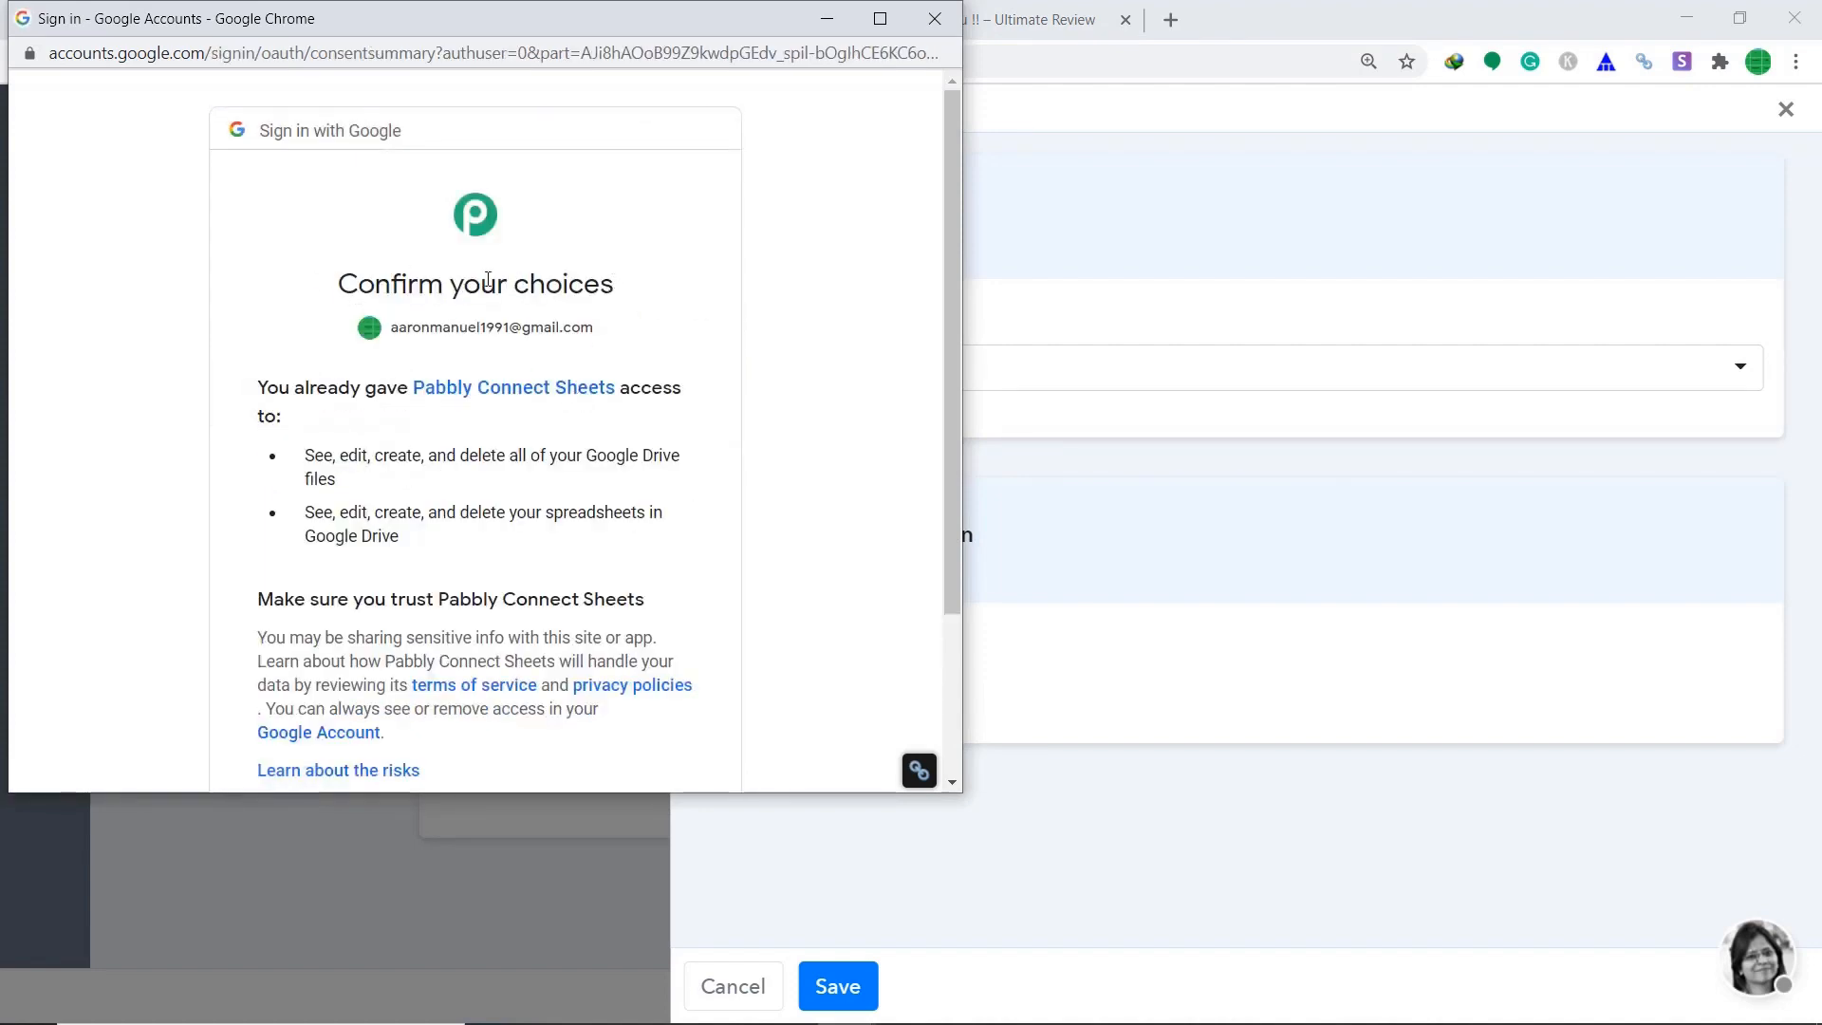
scroll(719, 387, down, 2)
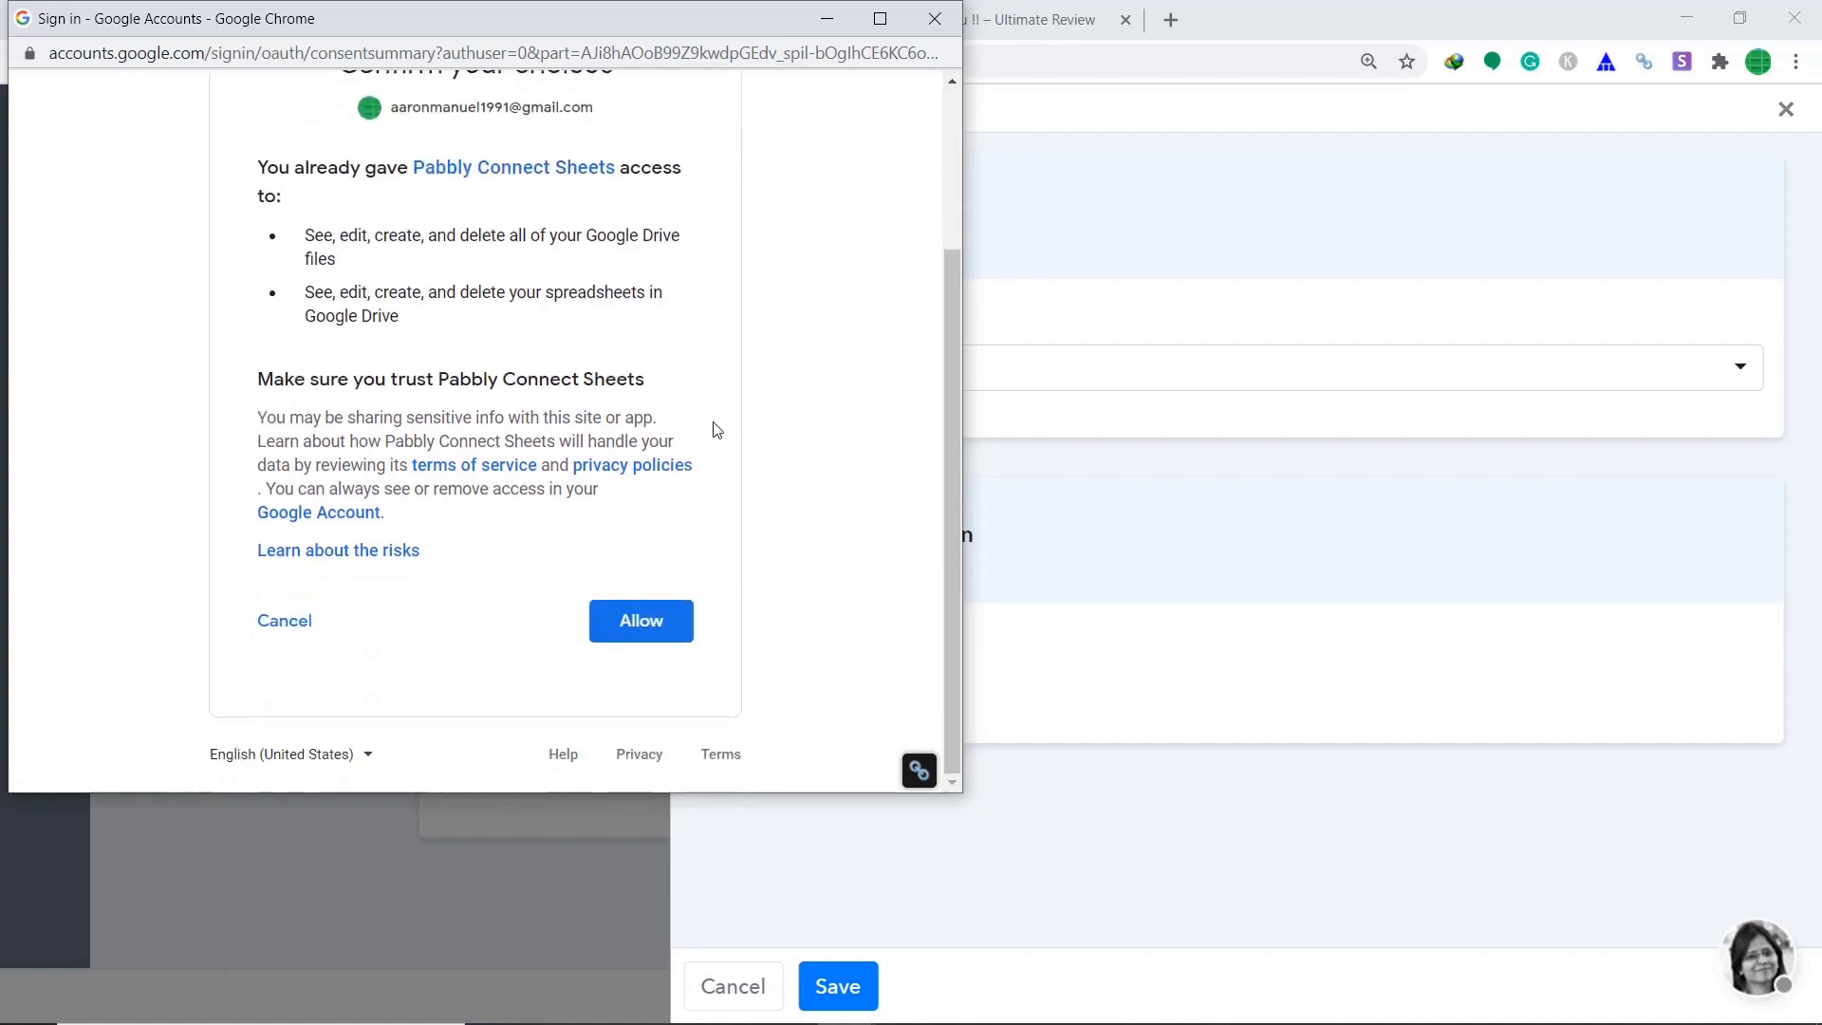
click(671, 634)
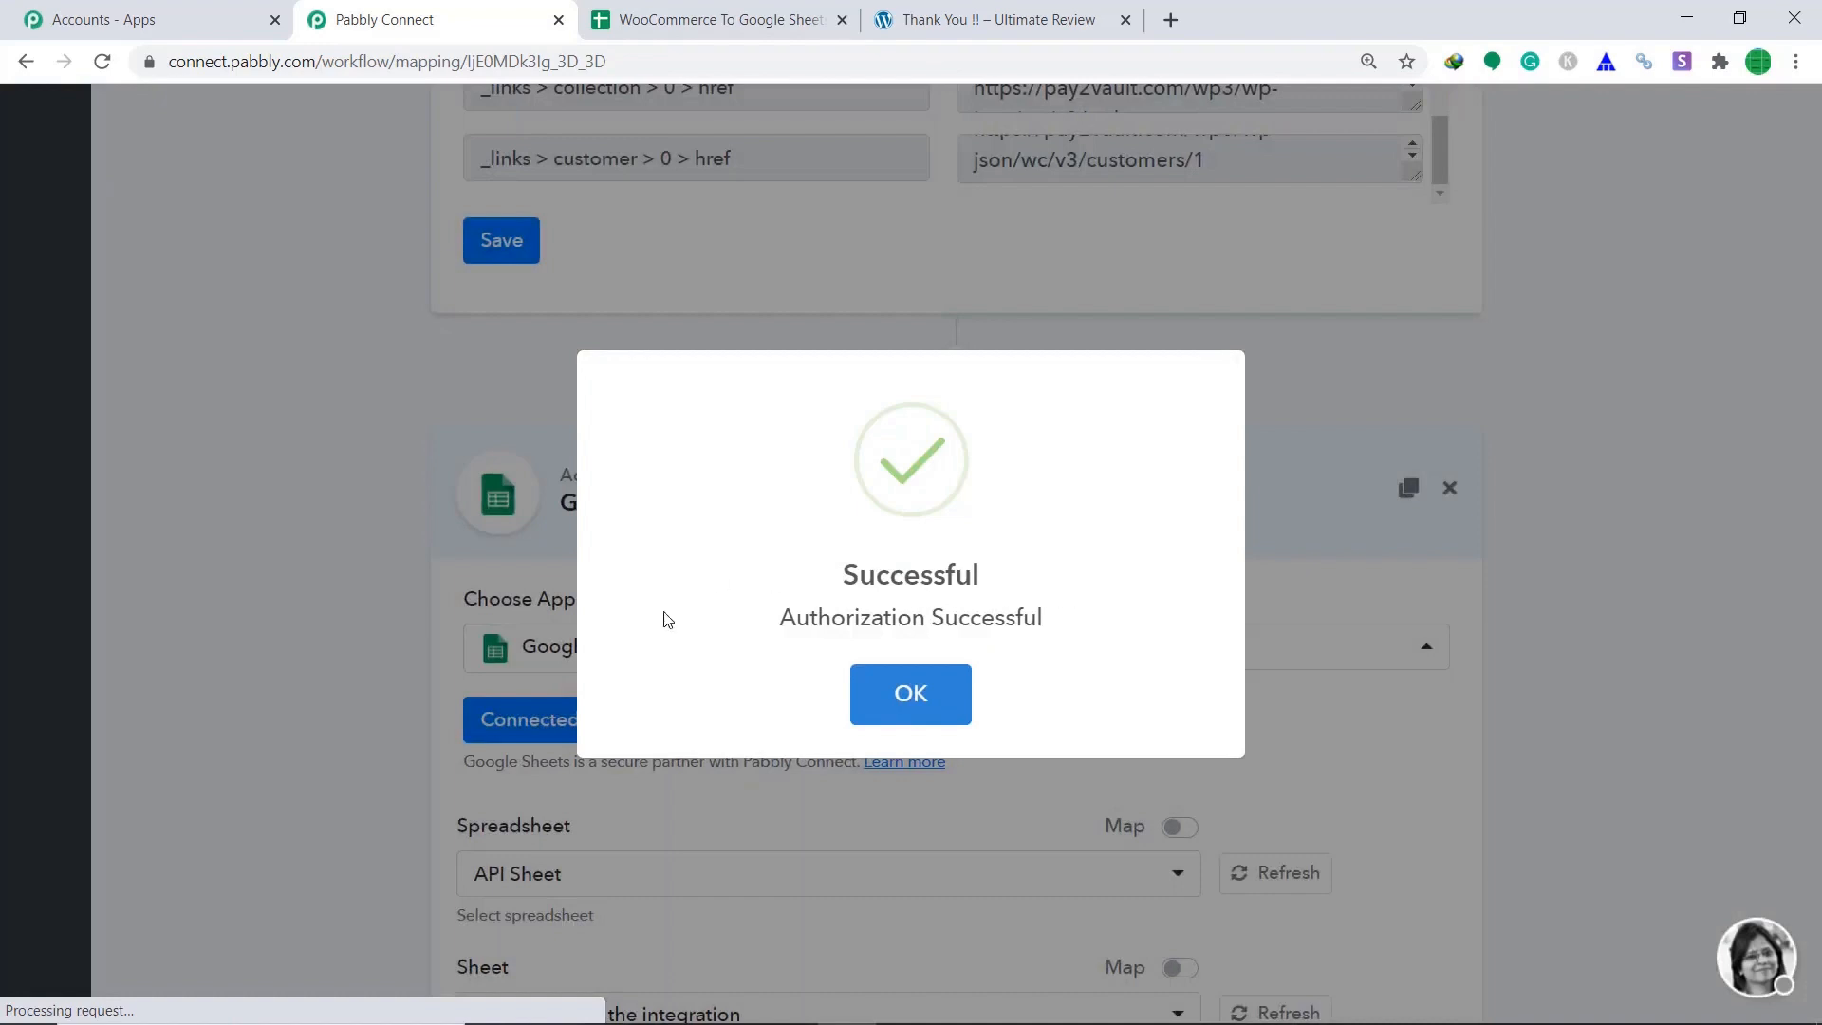
Select the 'WooCommerce To Google Sheets' spreadsheet, with Sheet1 filled in automatically.
click(949, 693)
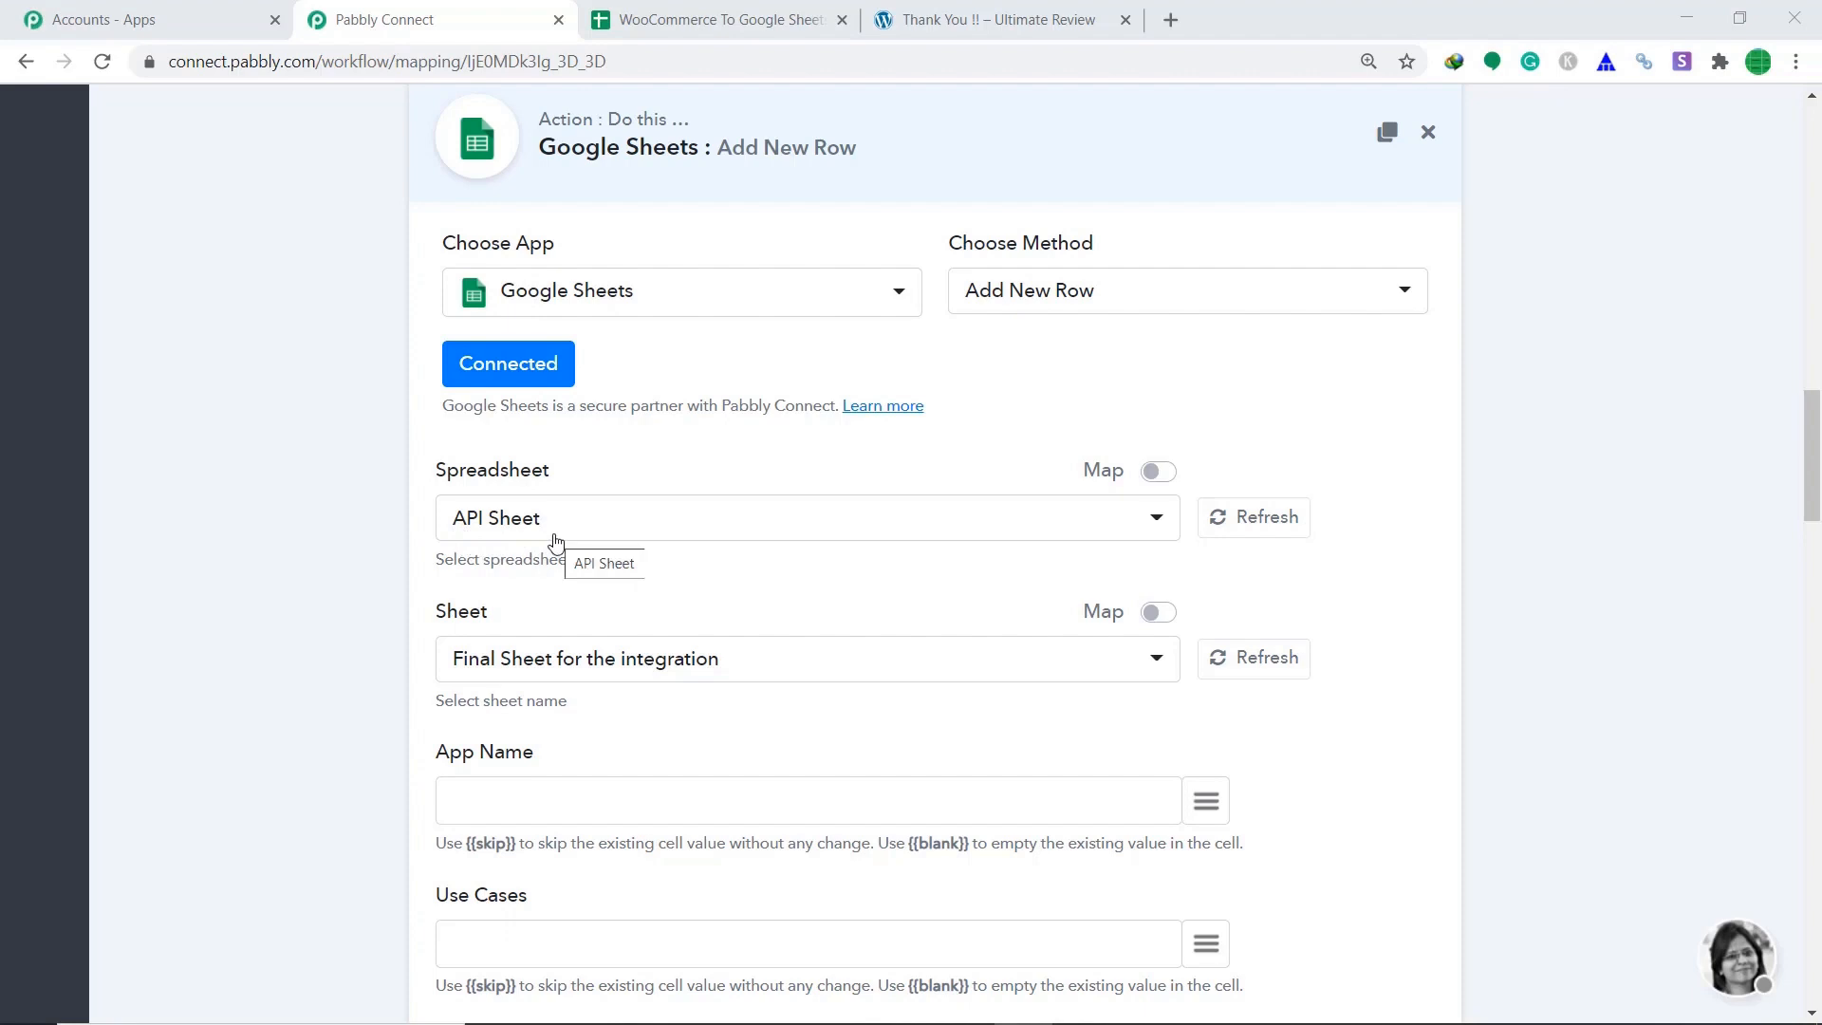
click(655, 20)
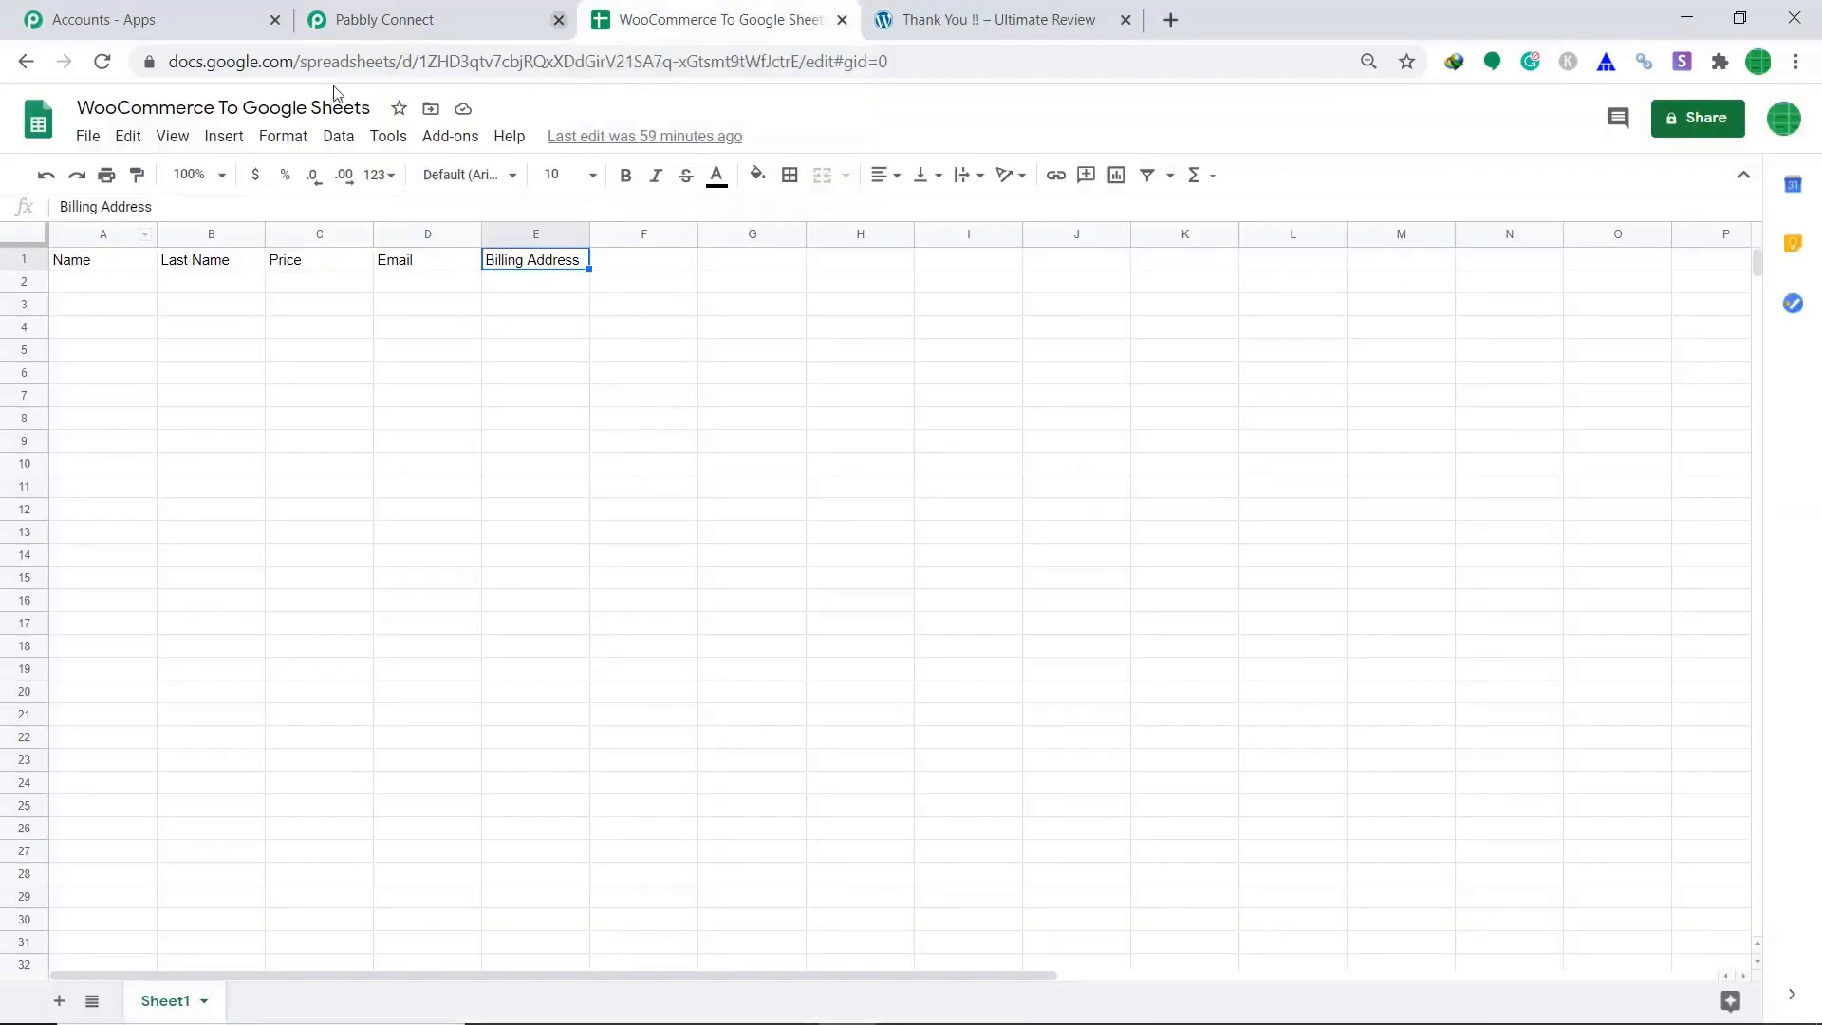
click(408, 14)
click(795, 536)
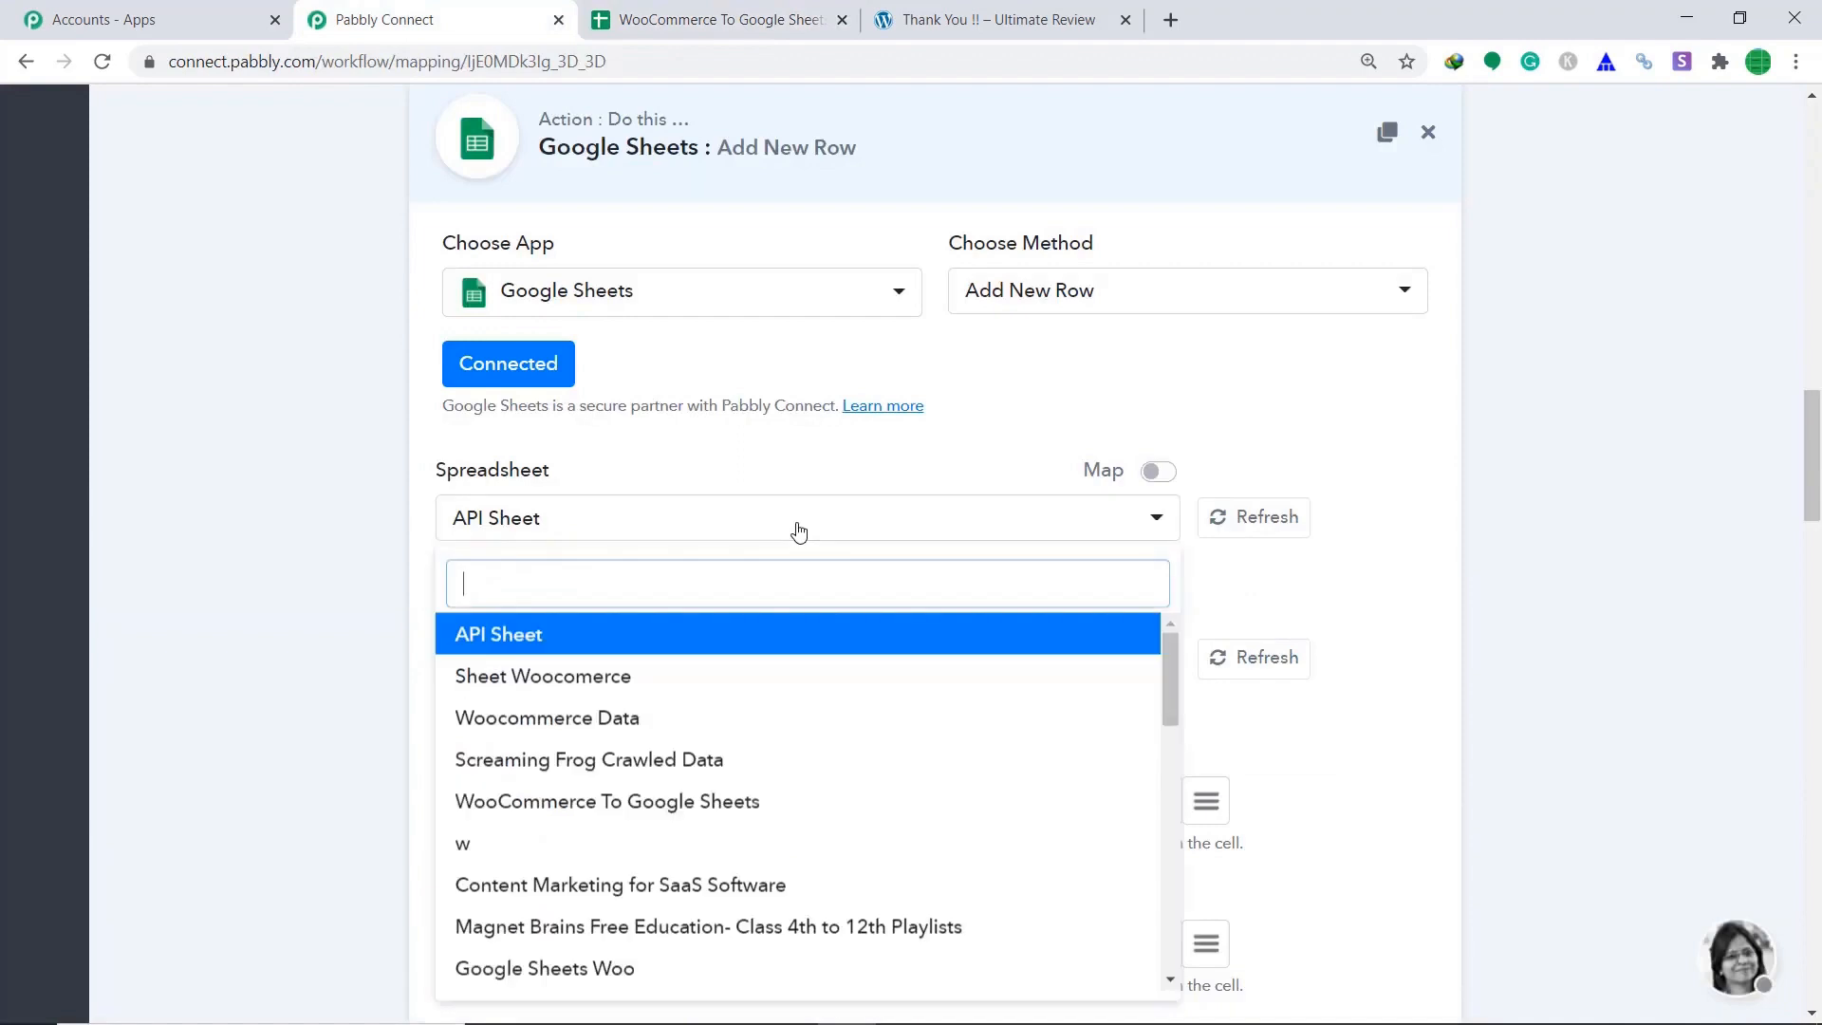
click(711, 806)
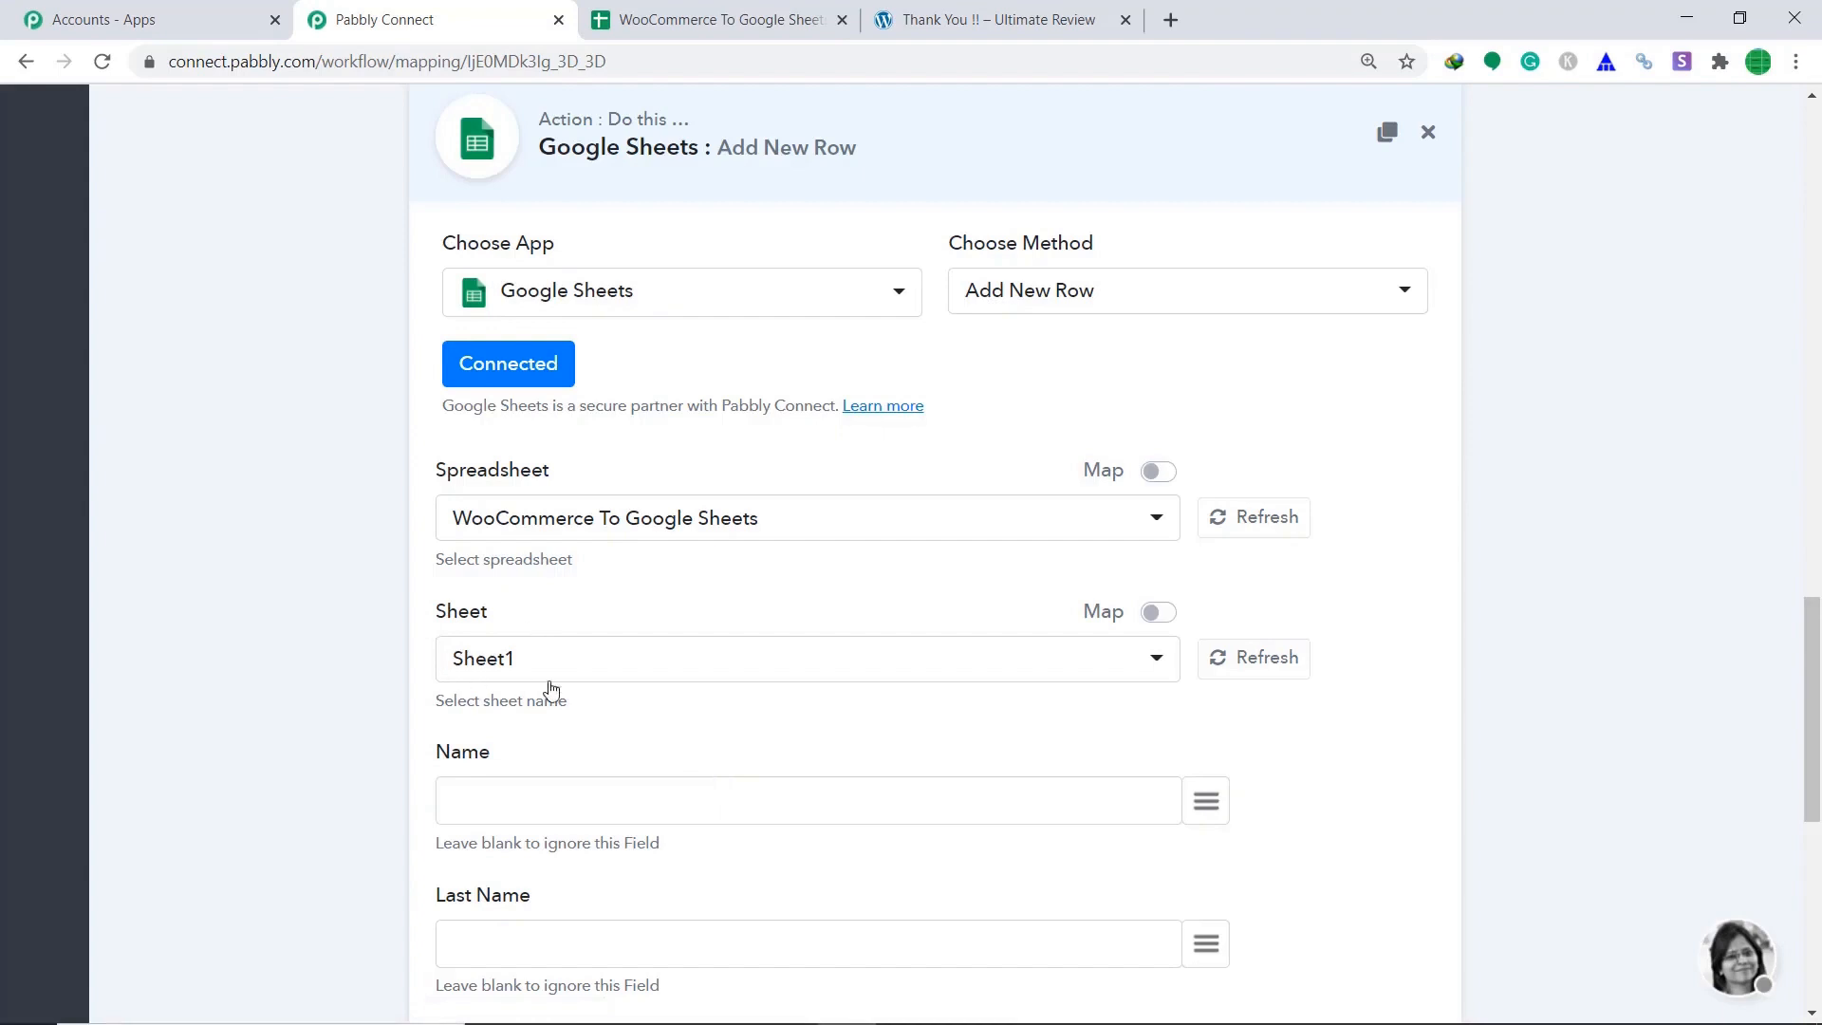
click(718, 36)
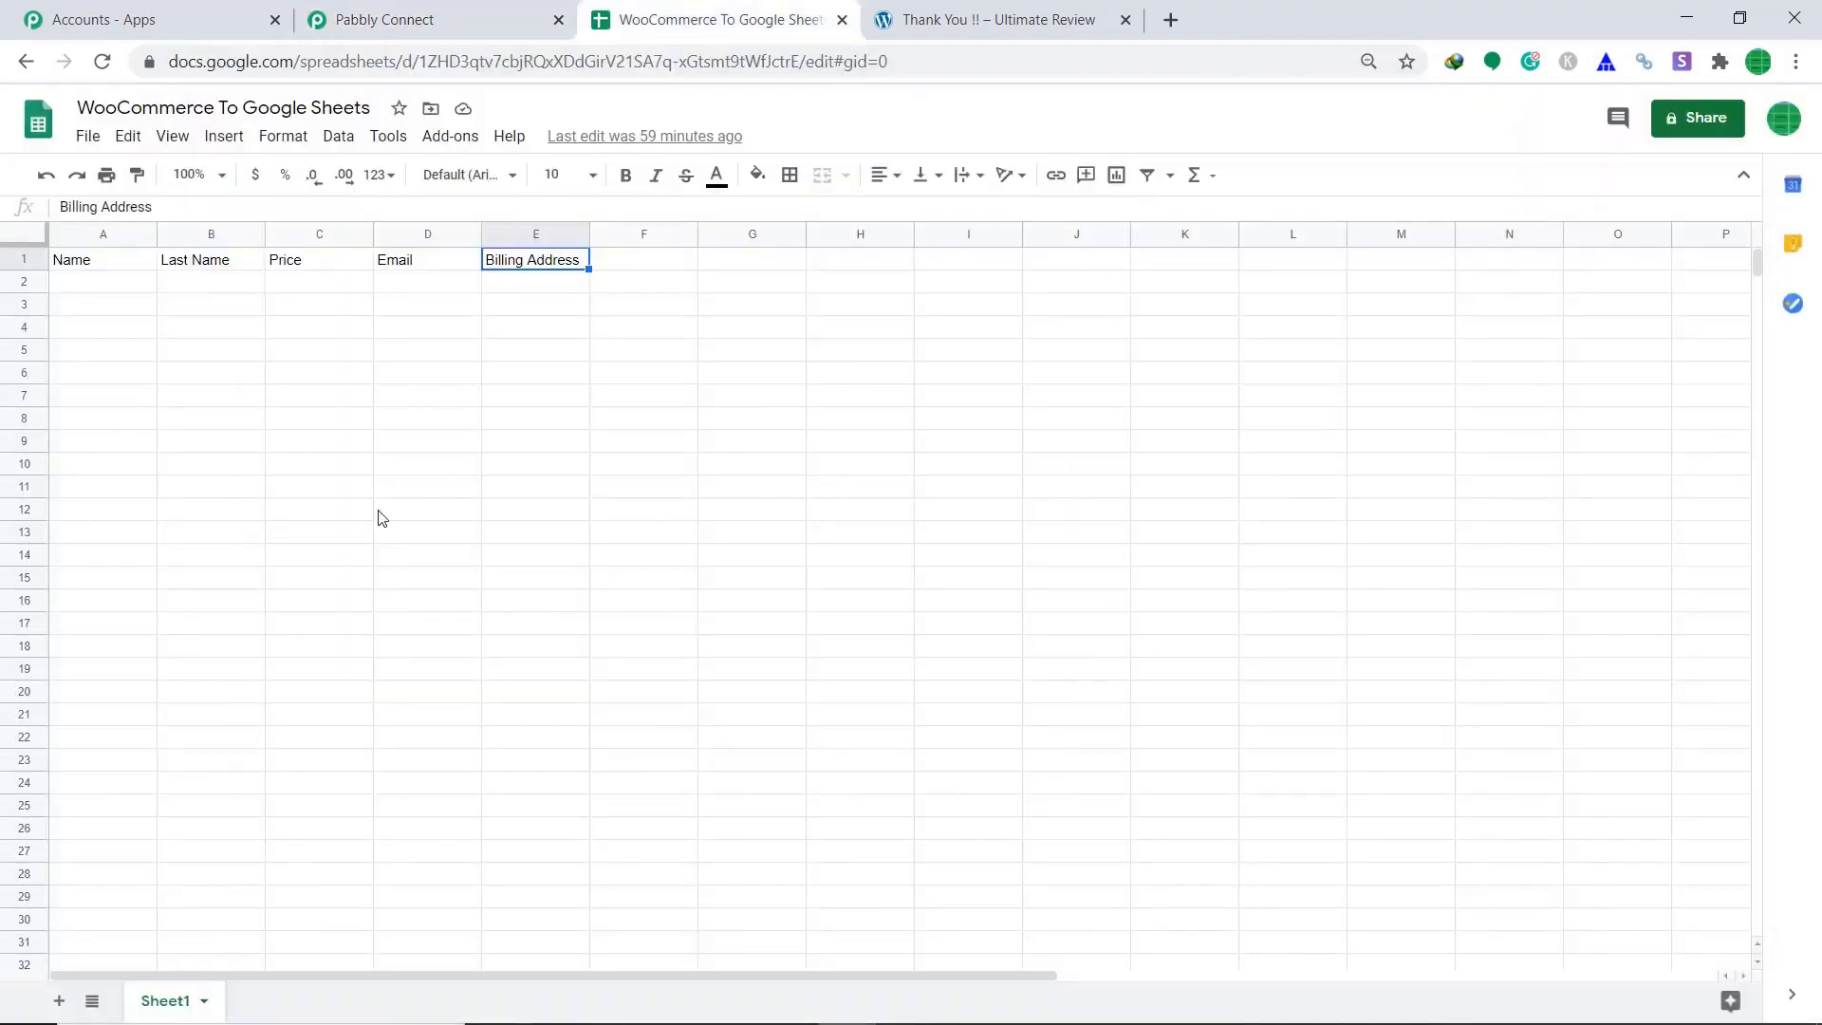
Map the billing first name into Name and billing last name into Last Name.
click(499, 12)
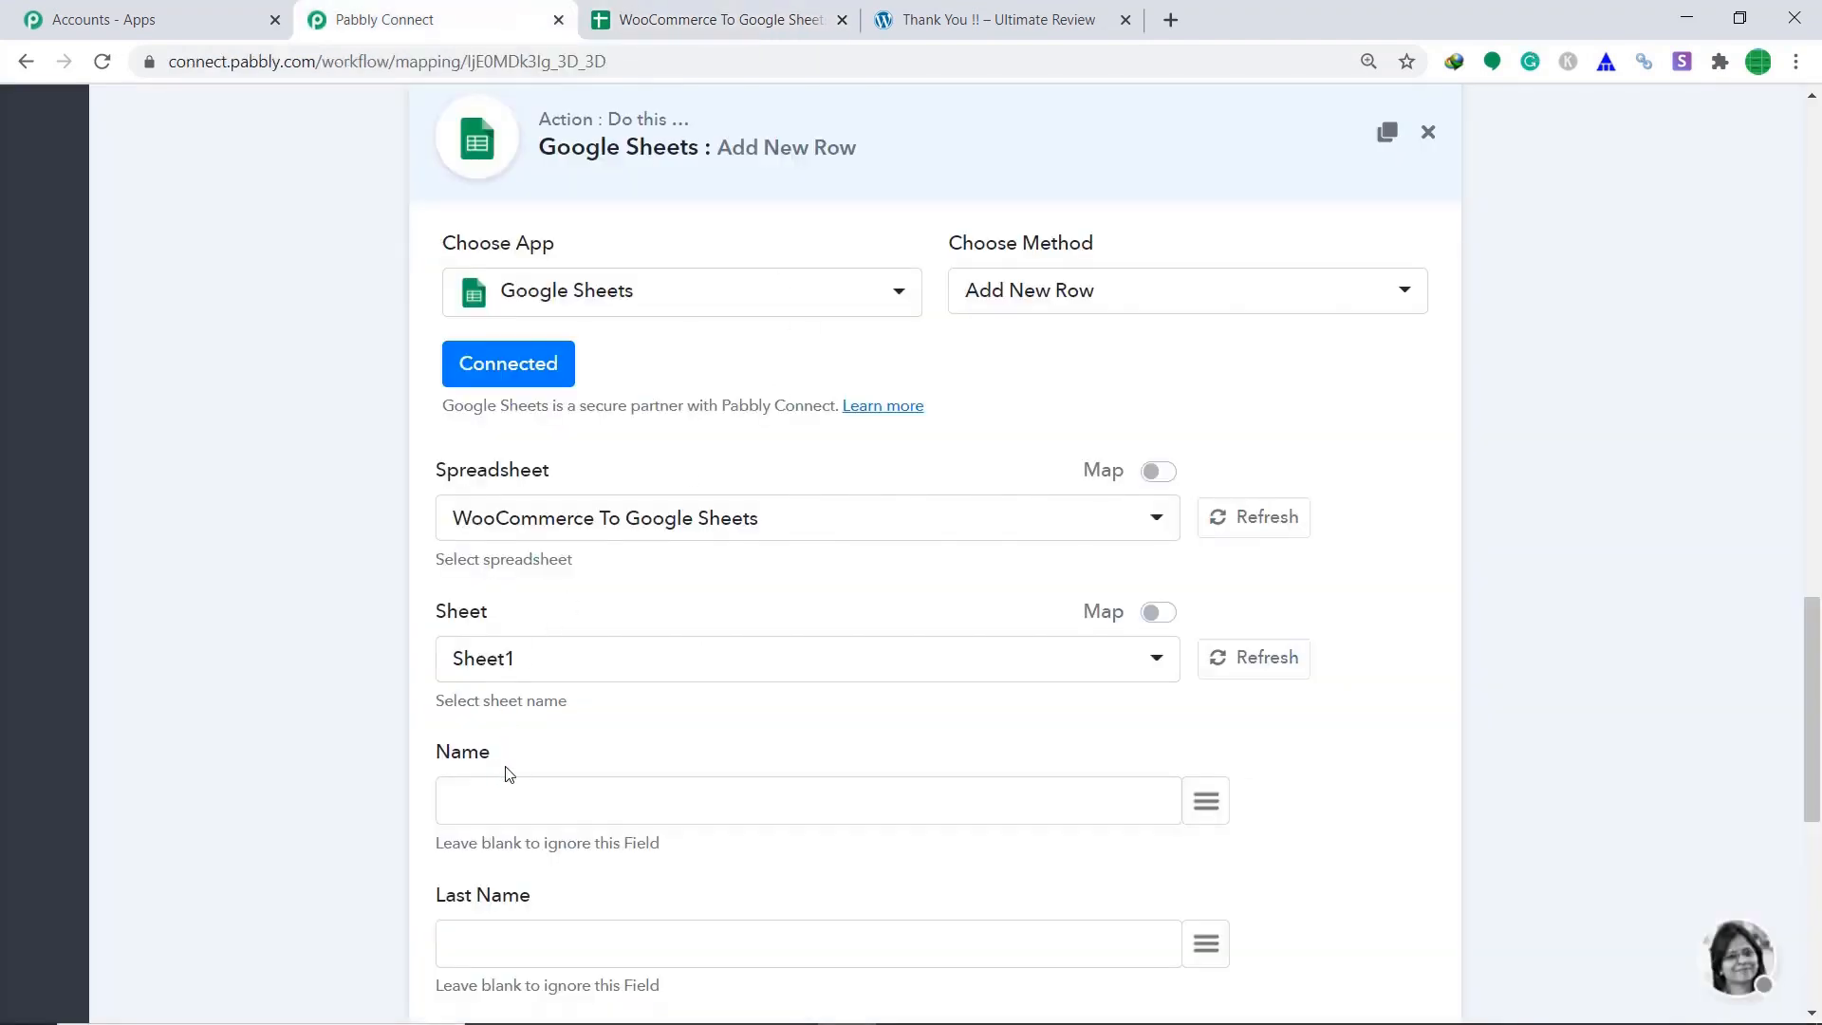
click(1213, 819)
text(name)
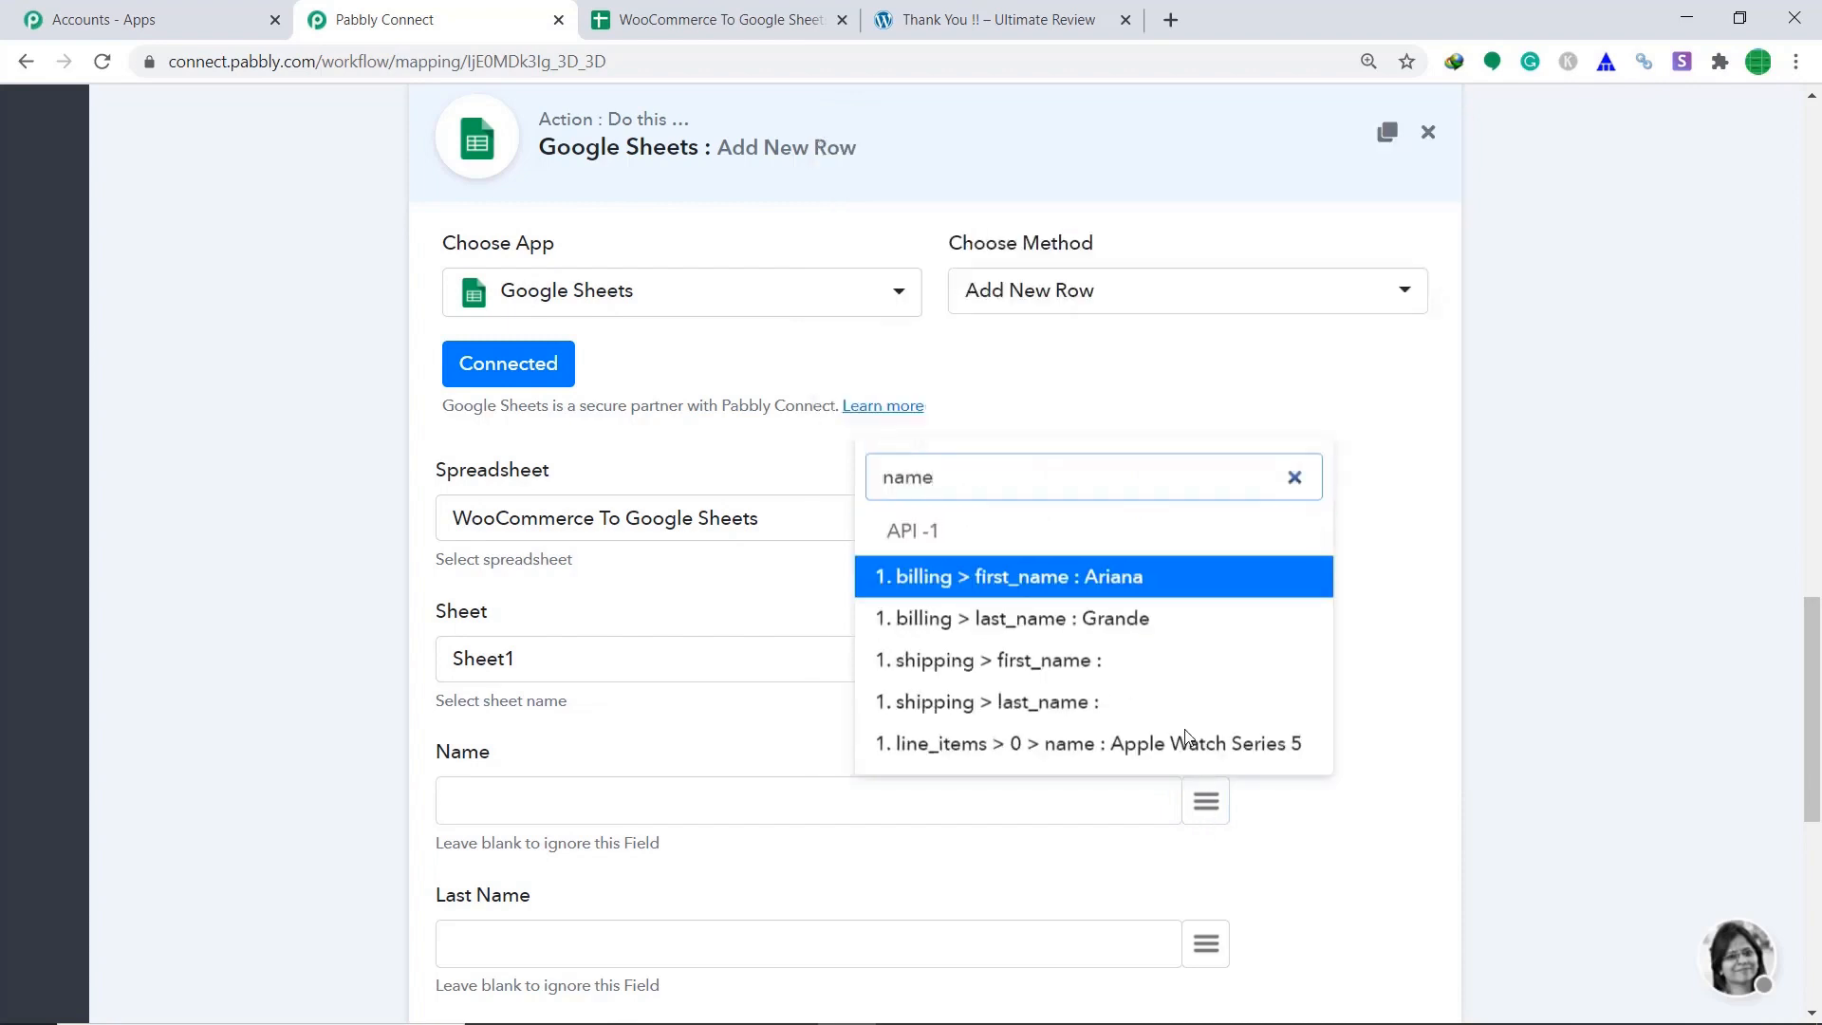
click(1120, 581)
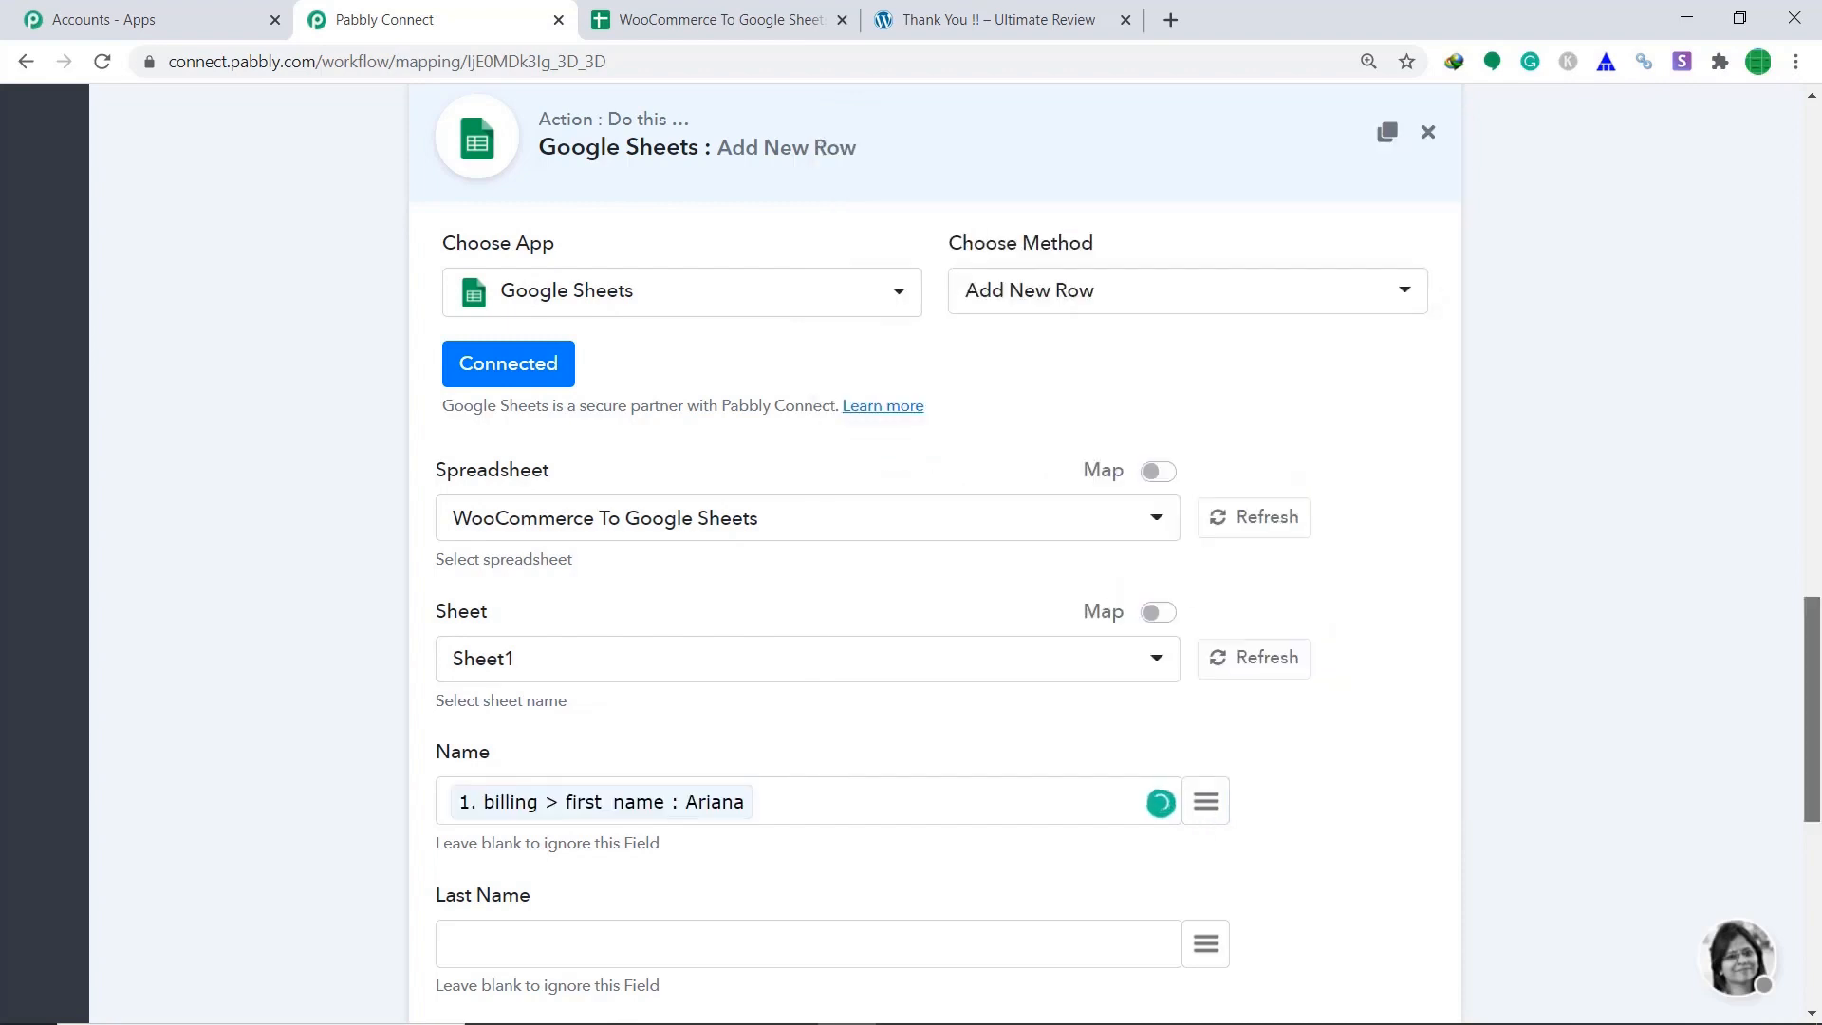
scroll(1684, 575, down, 4)
click(1219, 556)
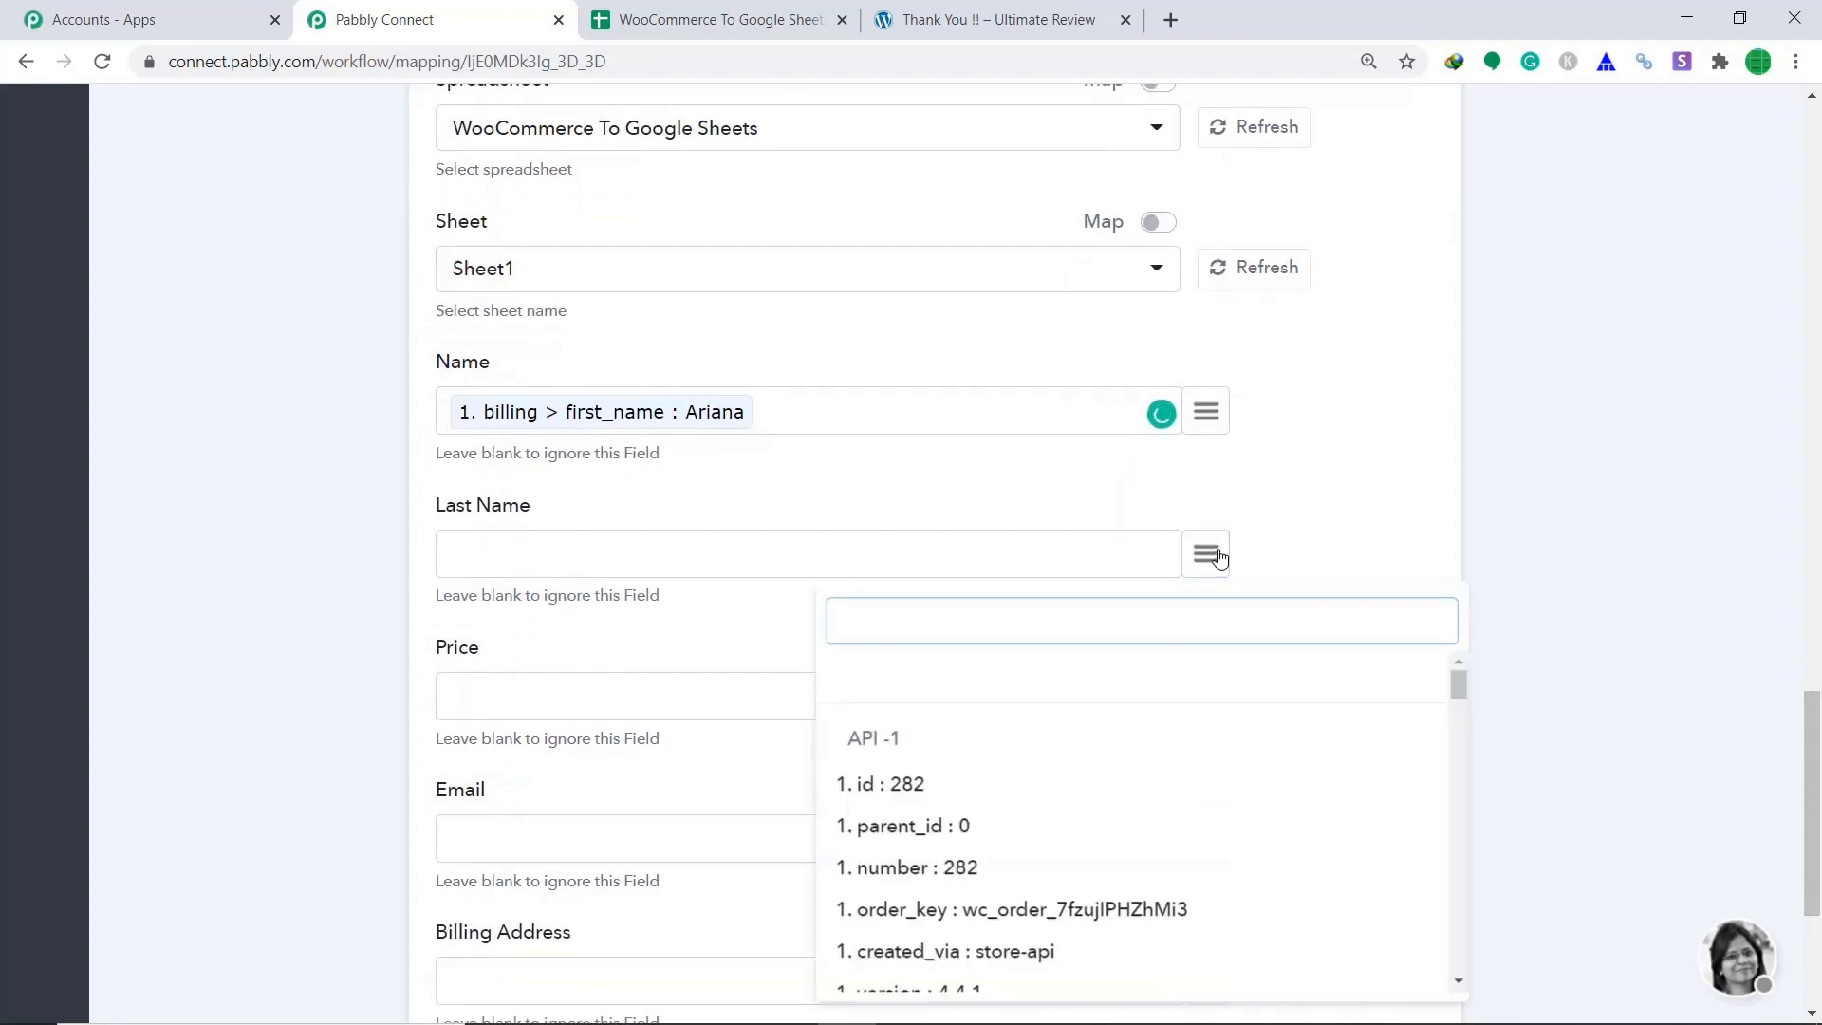
text(las)
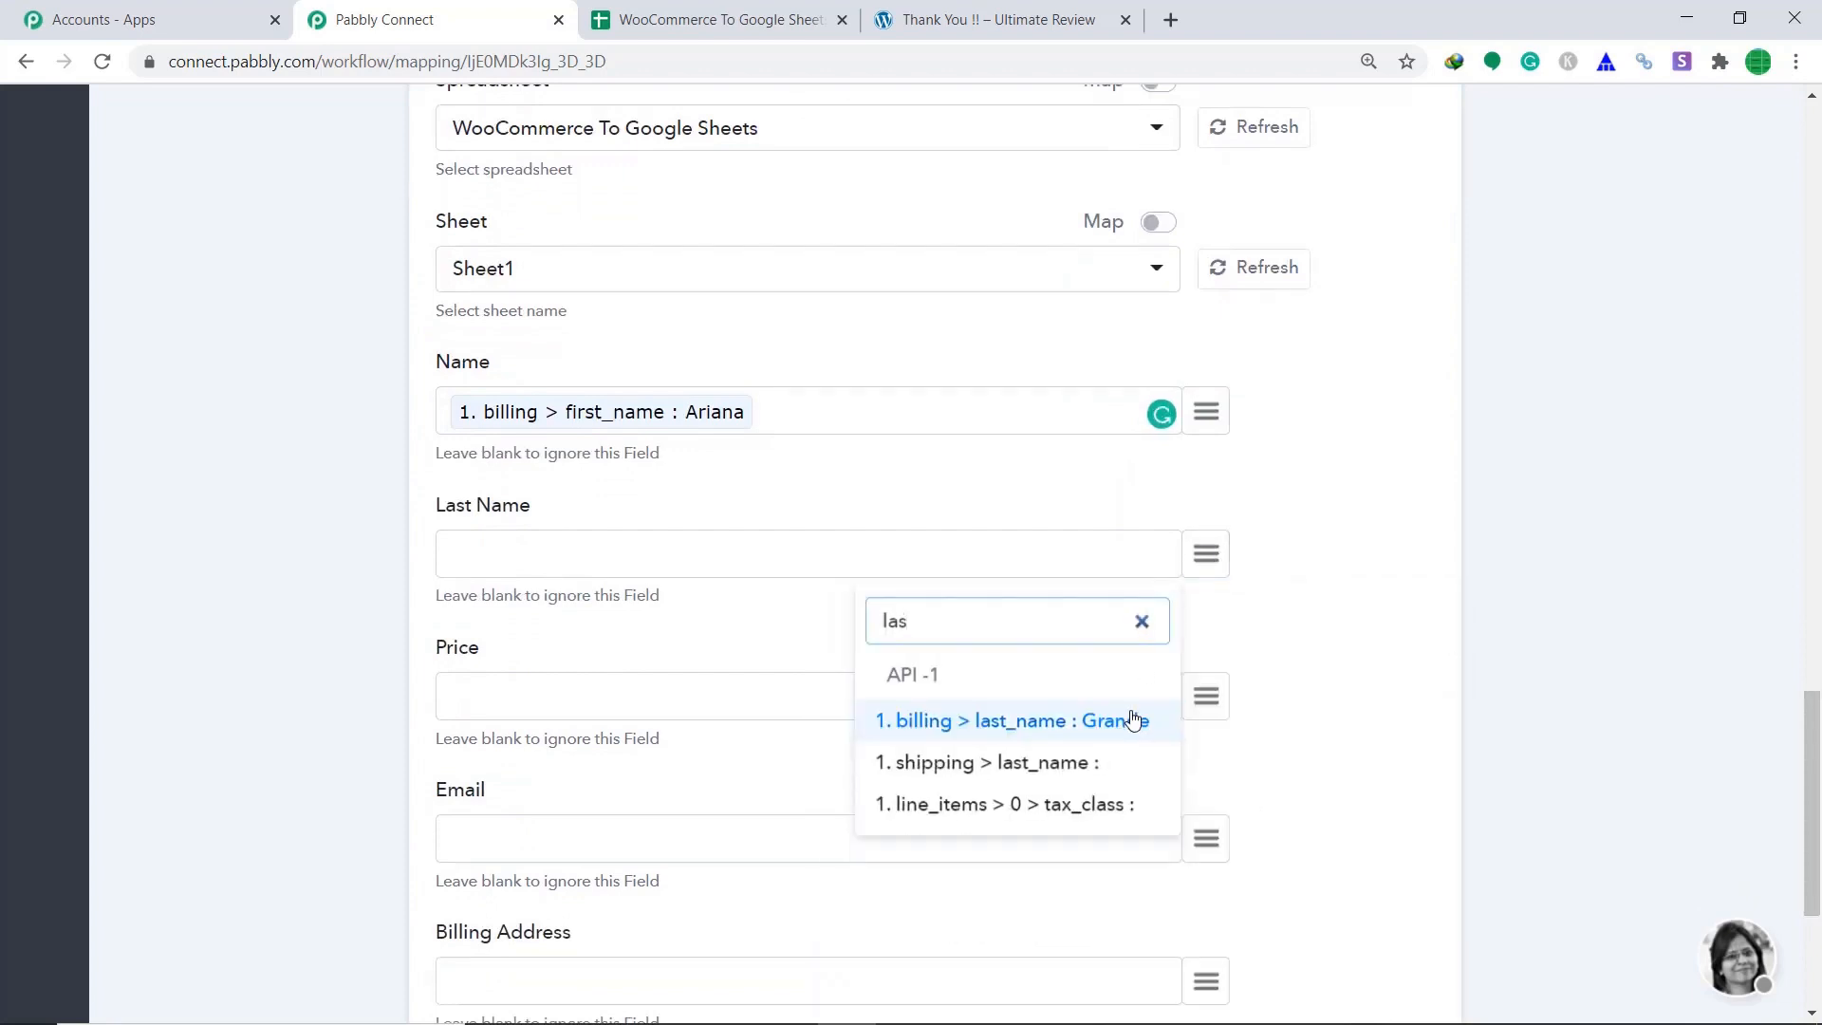
click(1134, 720)
Map the line item price (300) into Price and the billing email into Email.
click(533, 698)
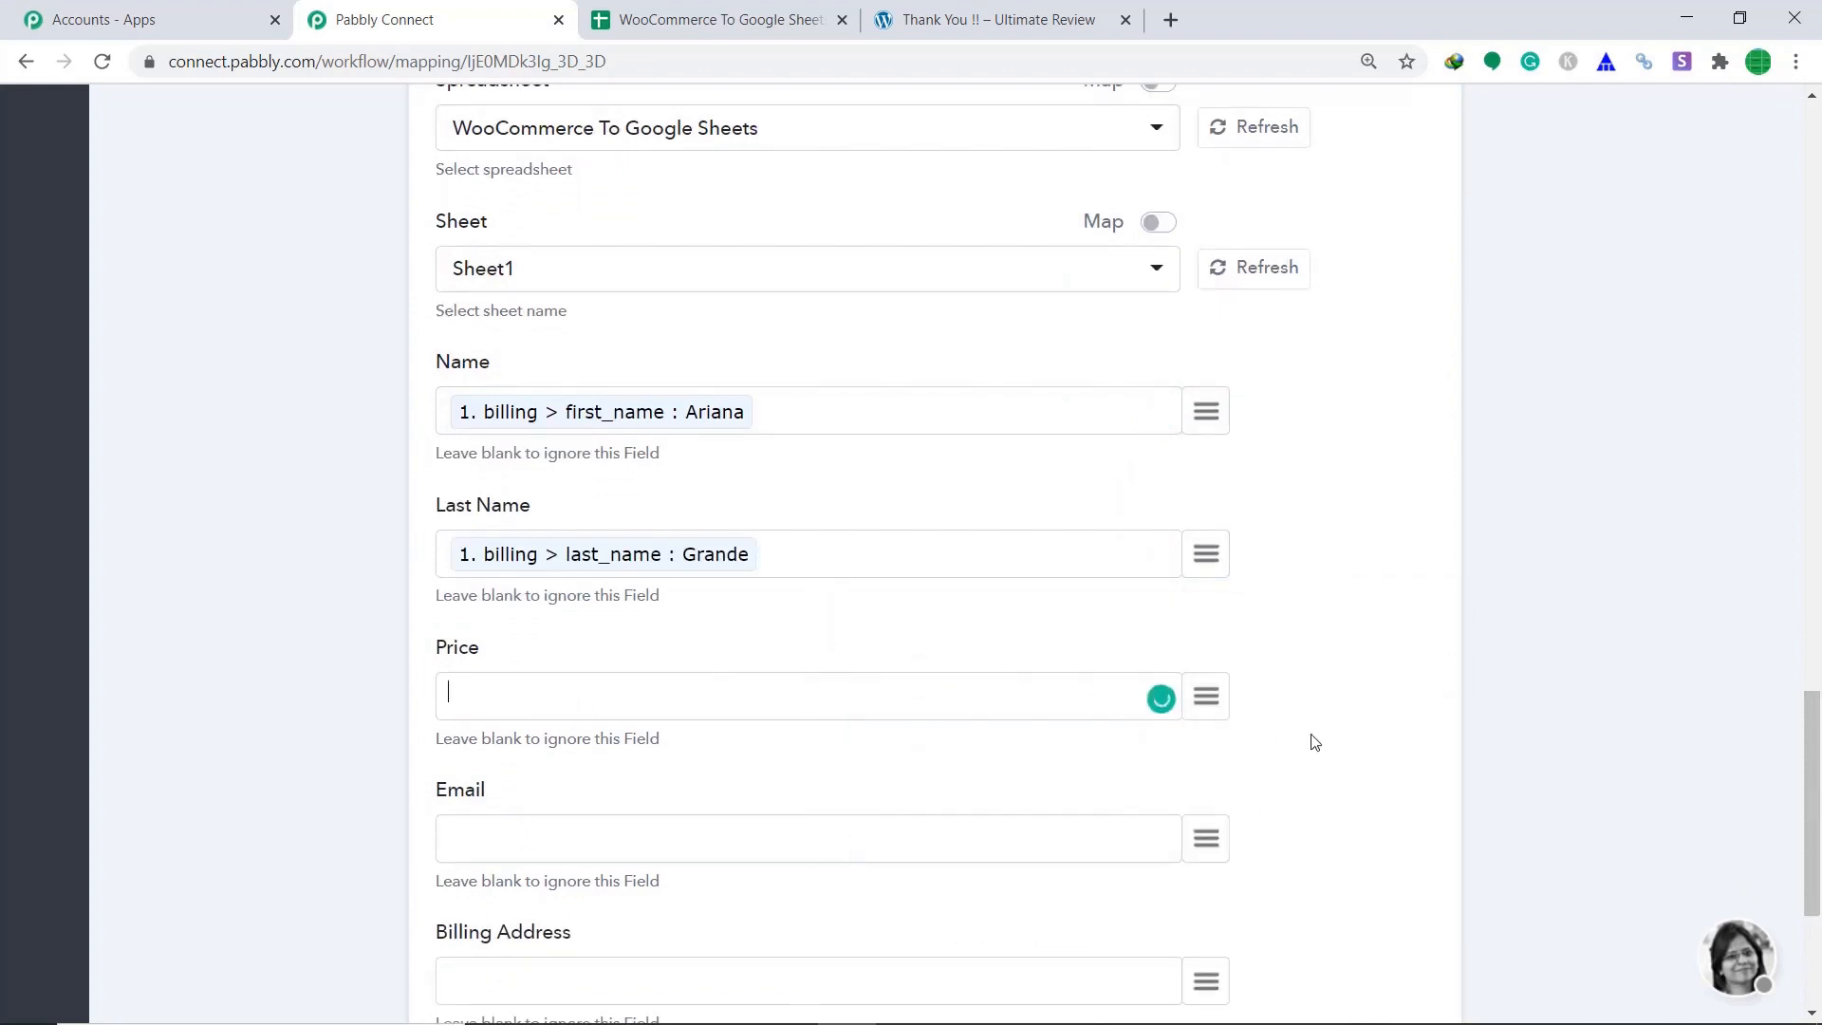
click(1207, 699)
text(pr)
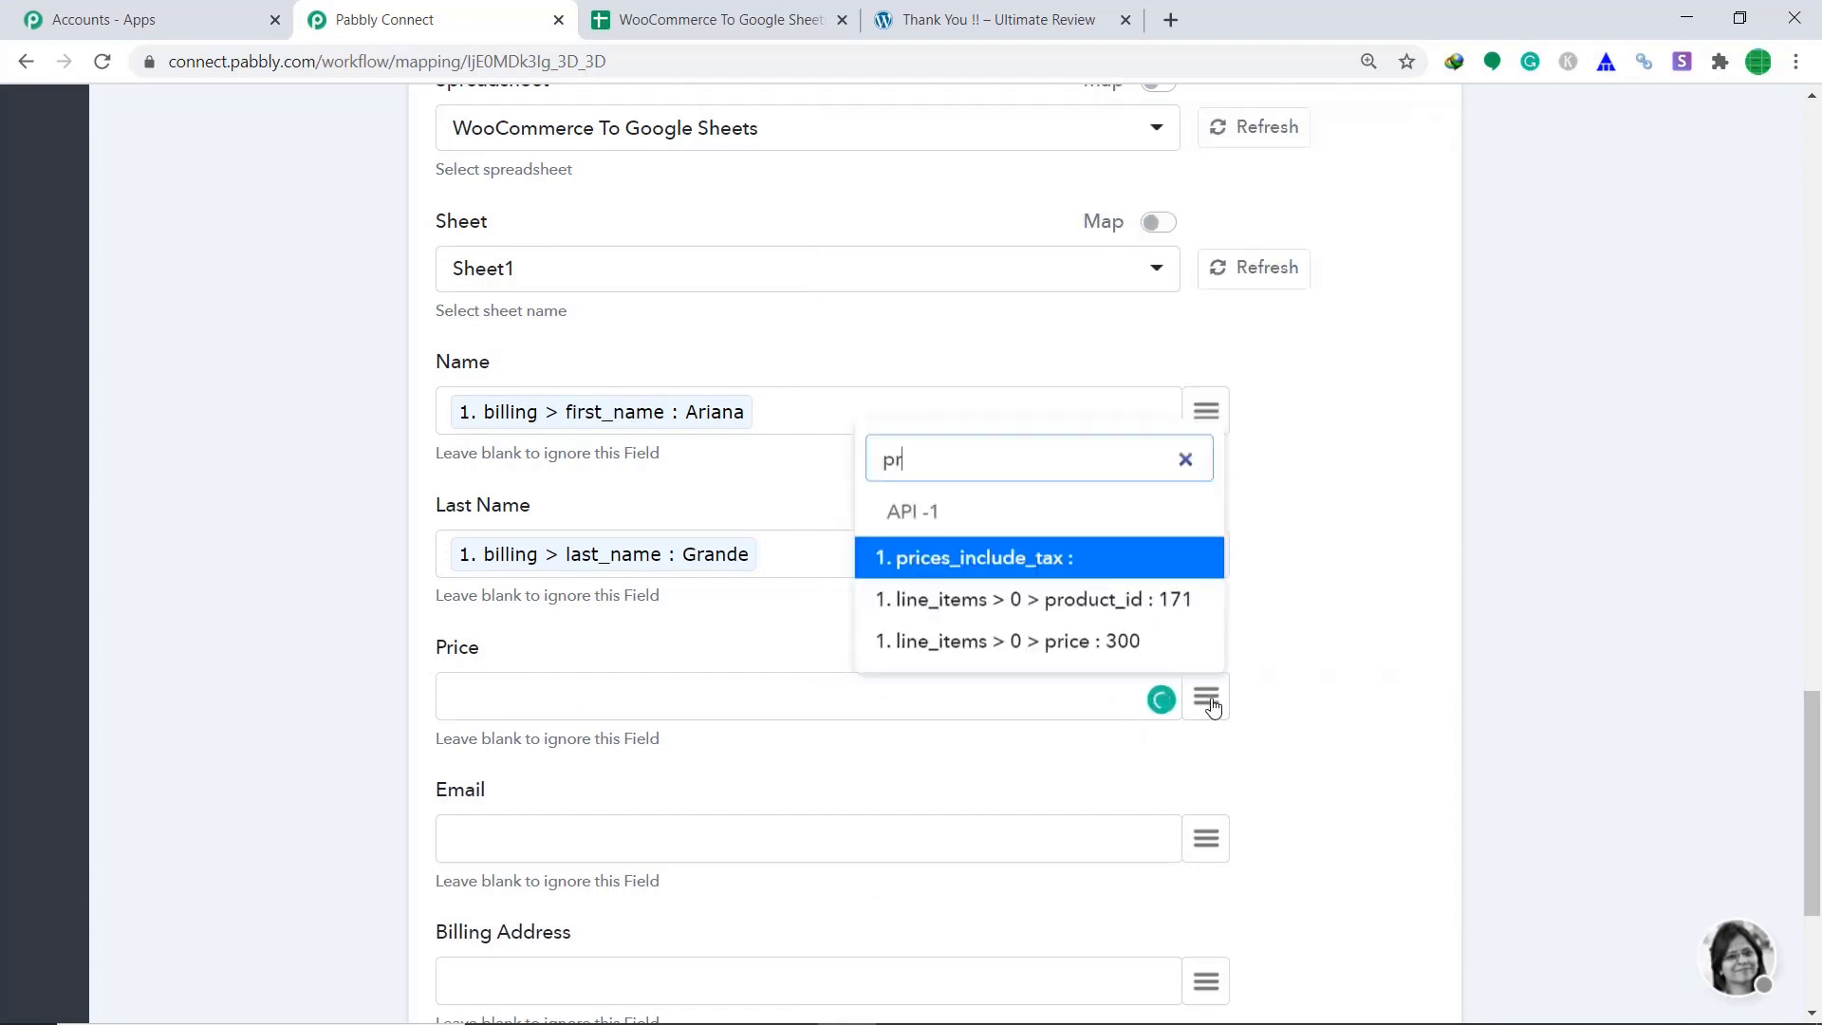
text(ice)
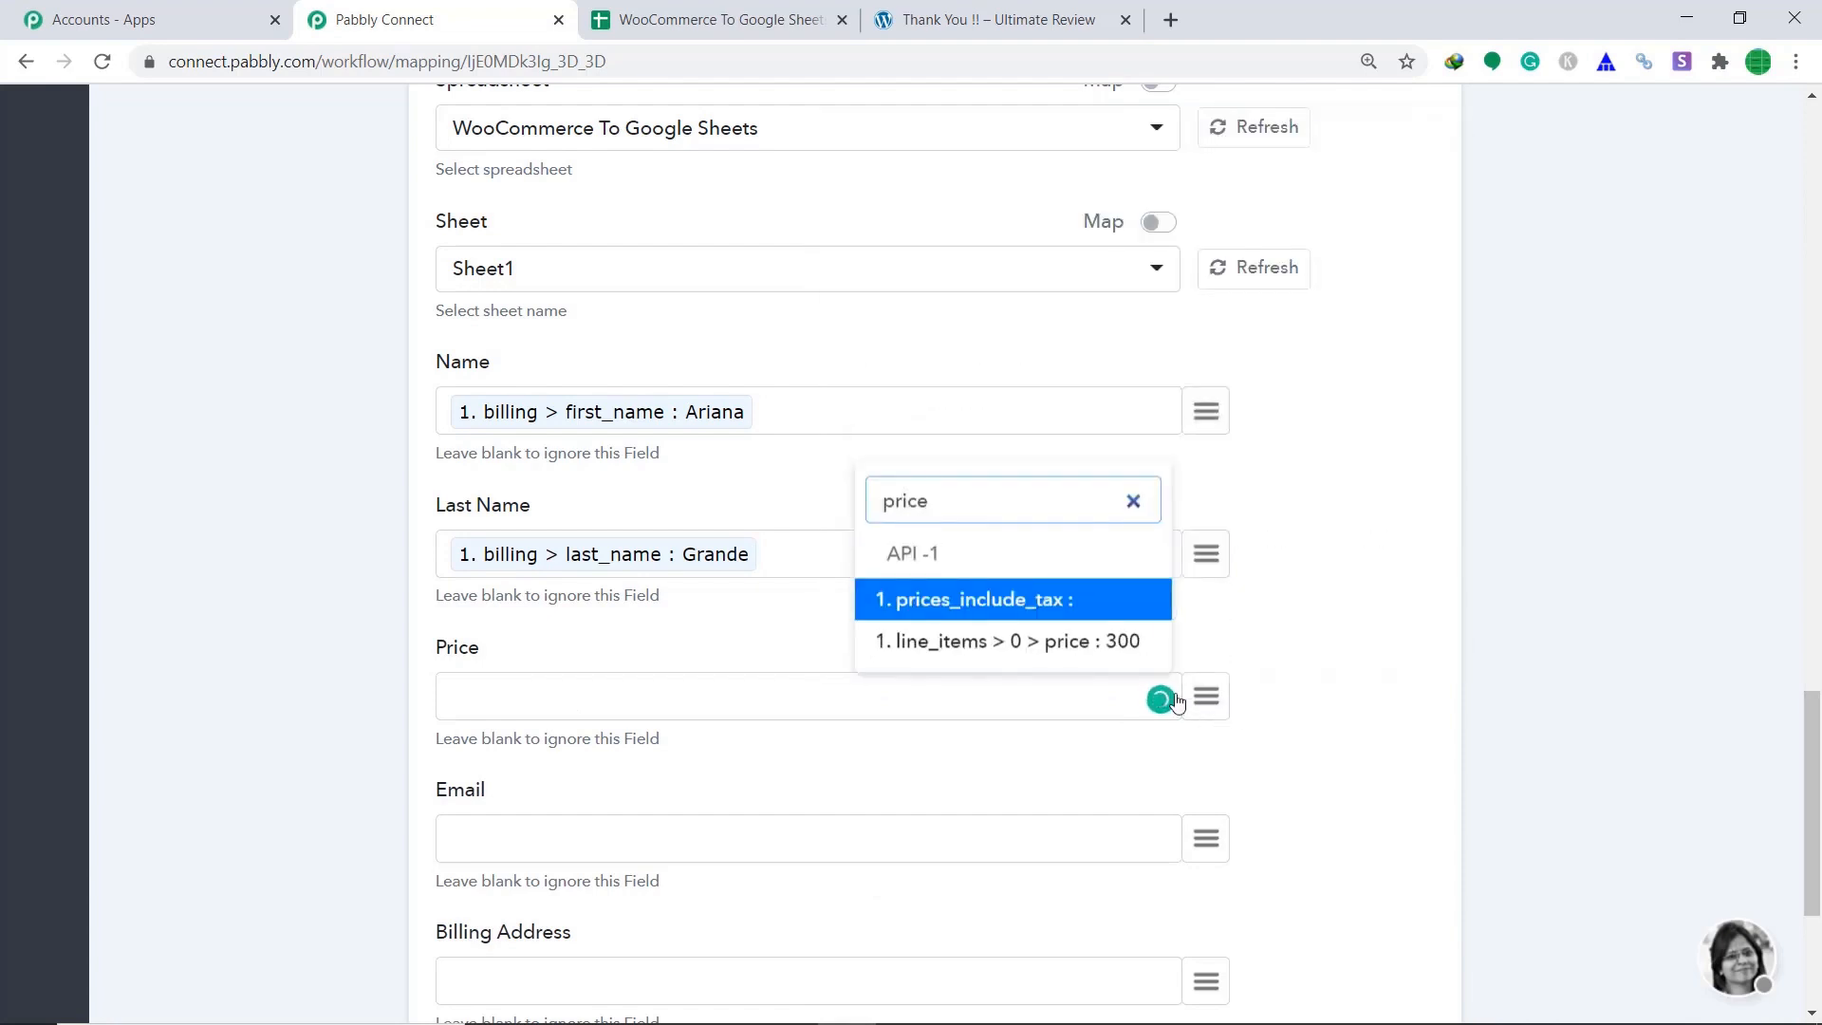
click(1065, 644)
scroll(1342, 666, down, 1)
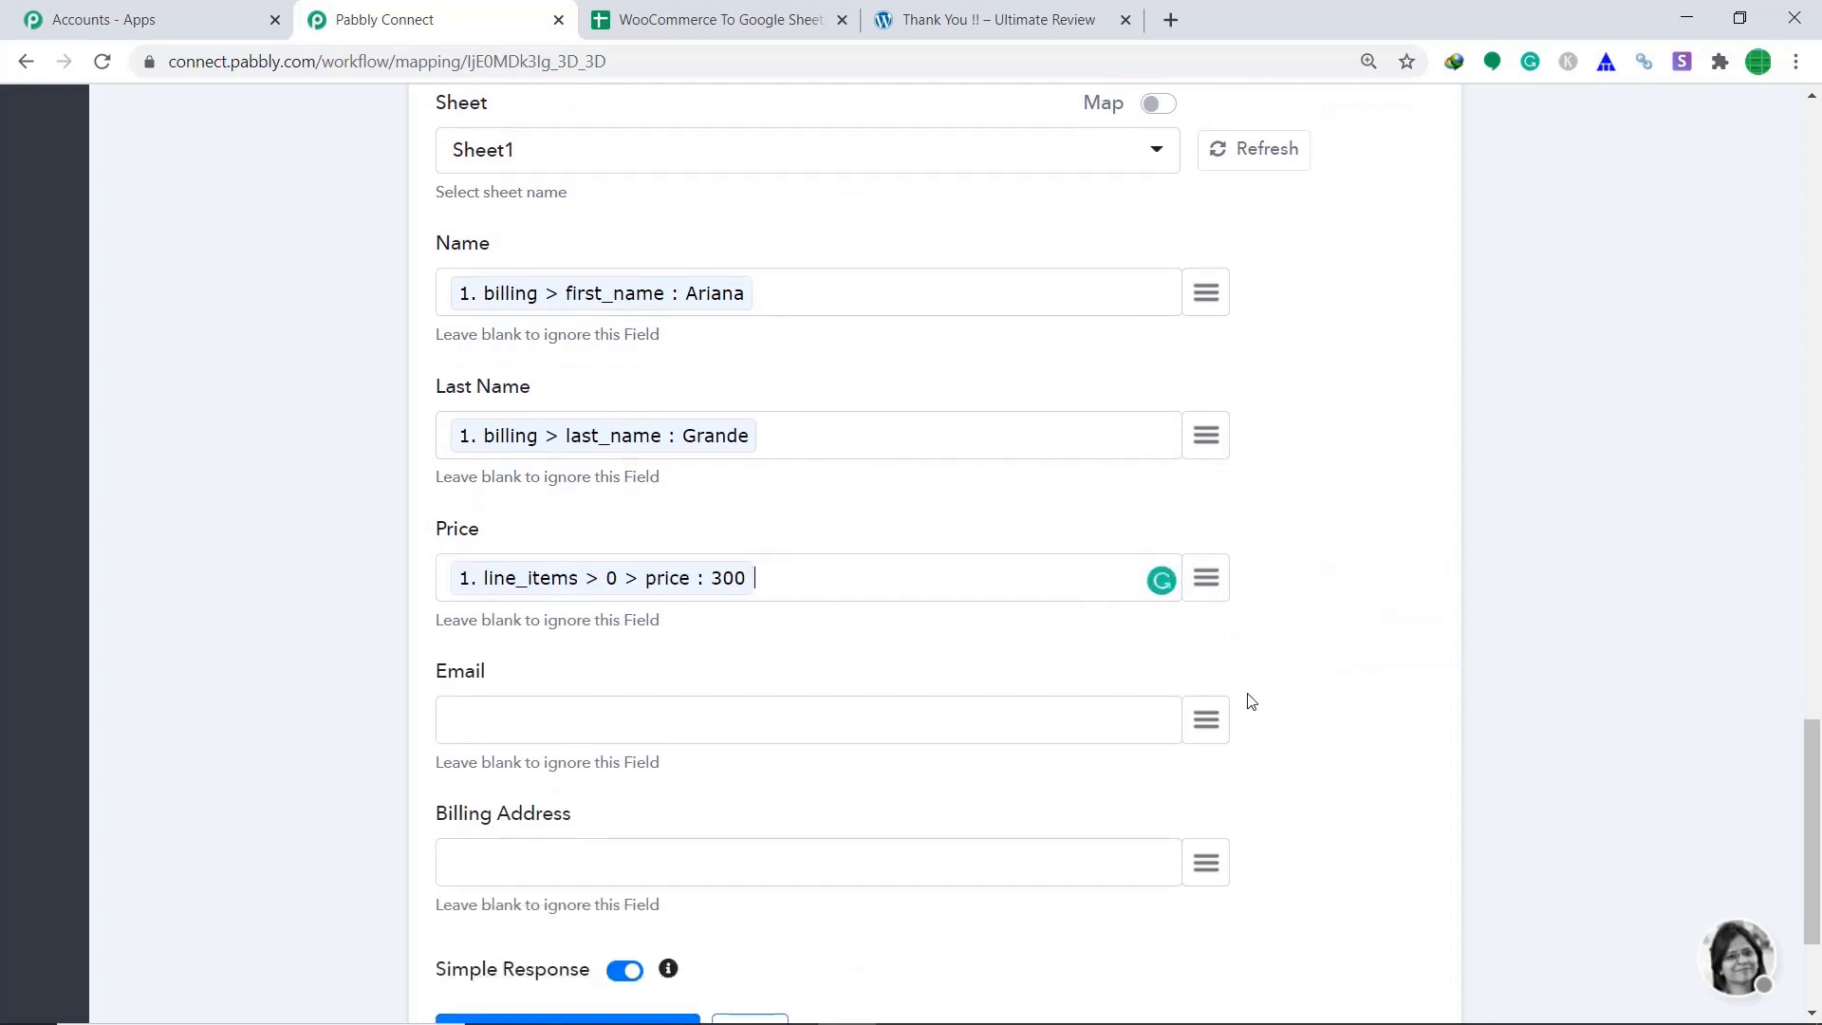
click(1204, 725)
text(emai)
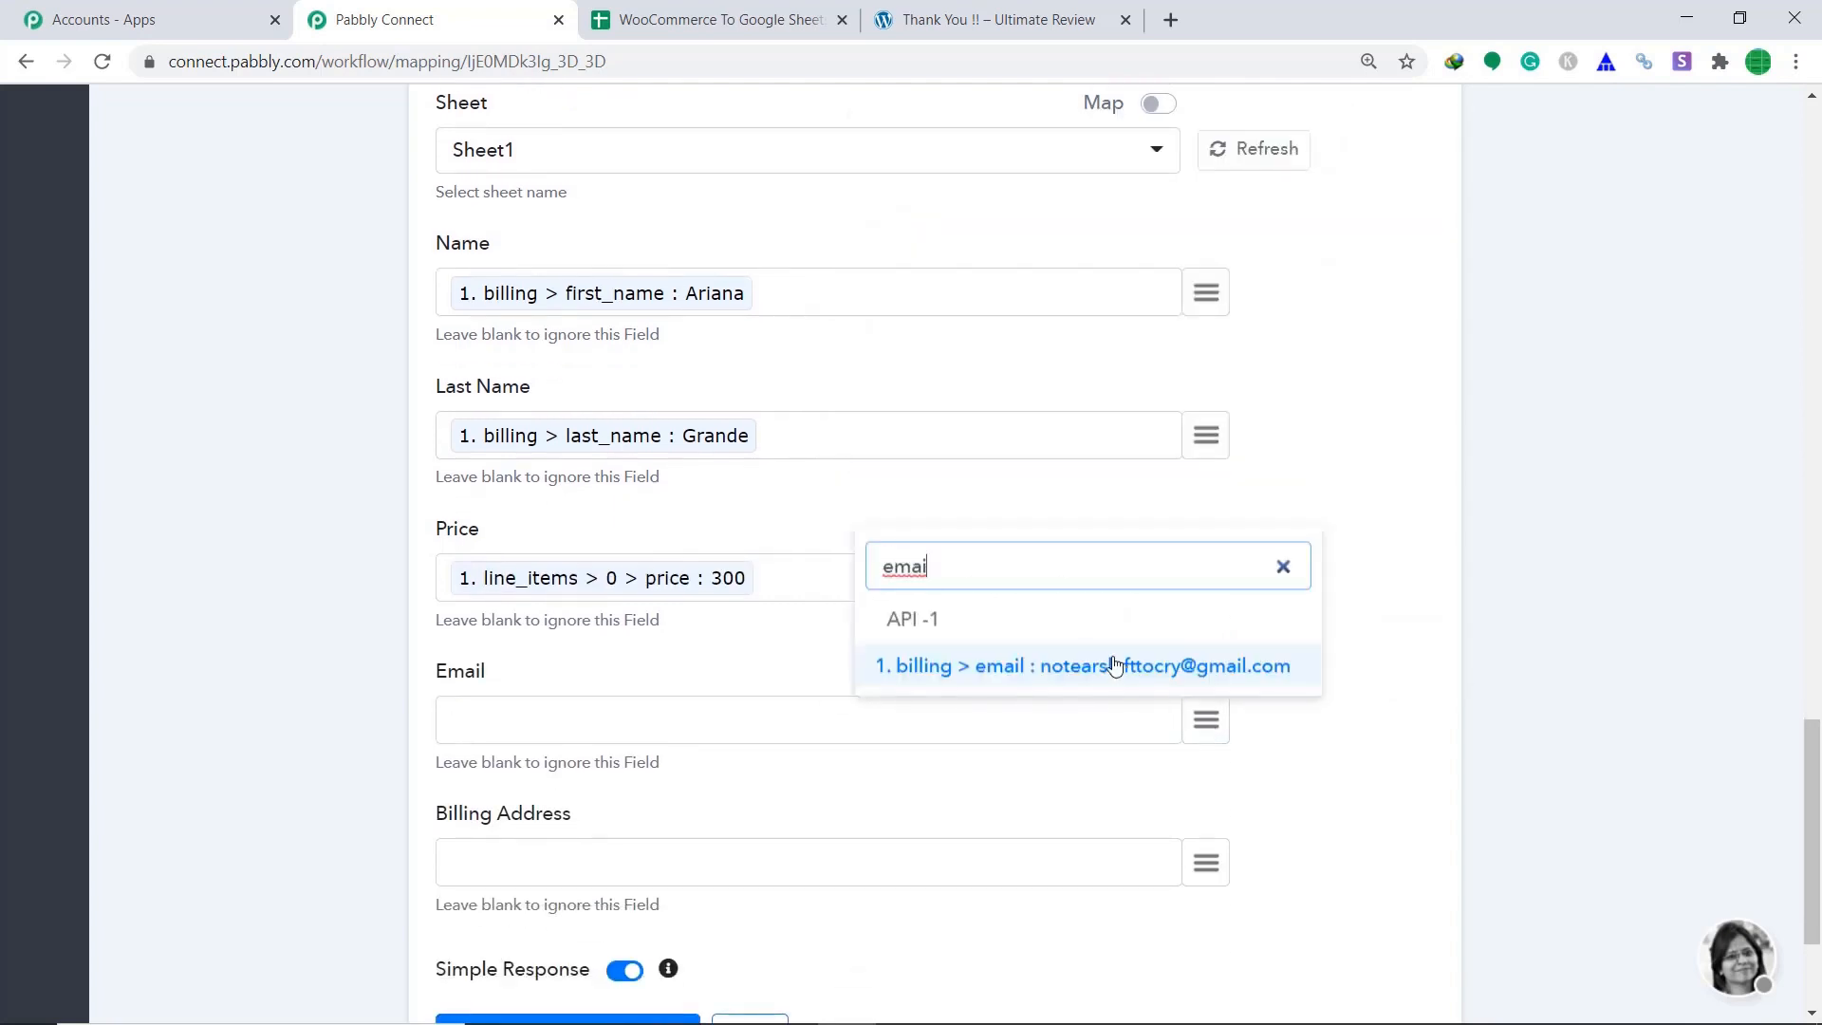
click(1117, 668)
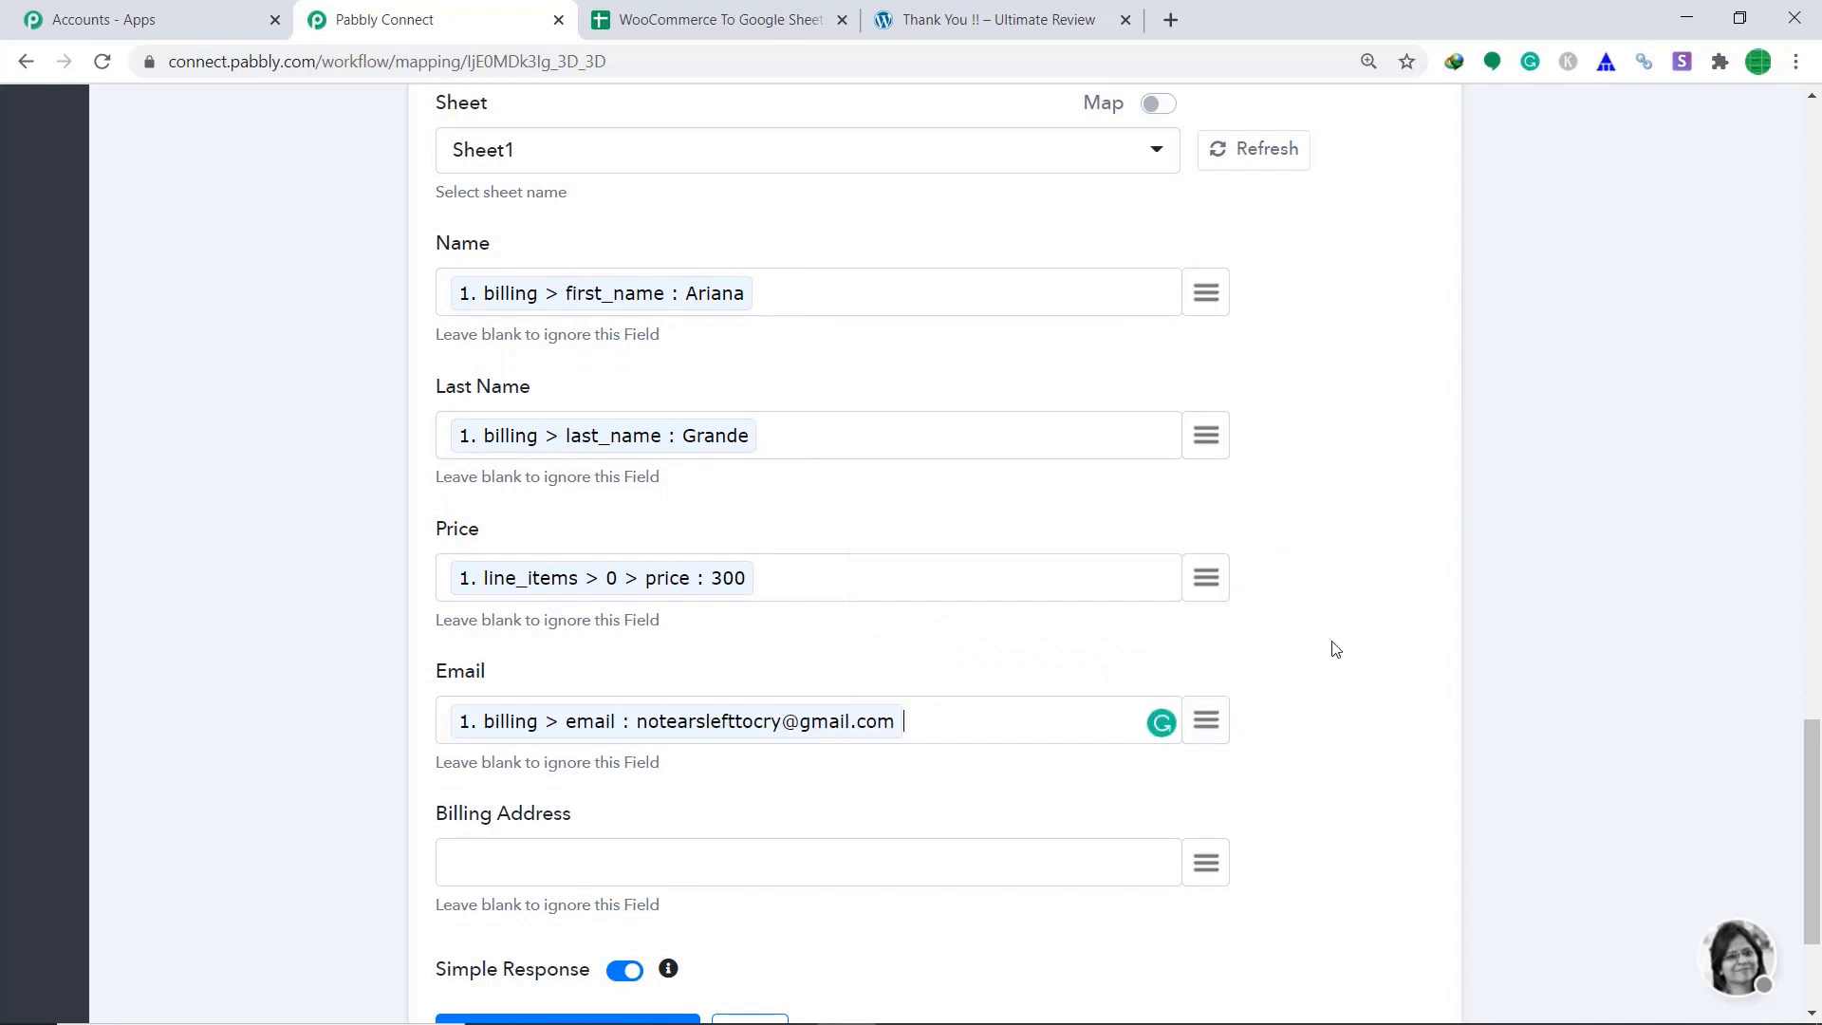
Map billing > address_1 into the Billing Address field, searching 'bi'.
scroll(1280, 647, down, 1)
click(1206, 747)
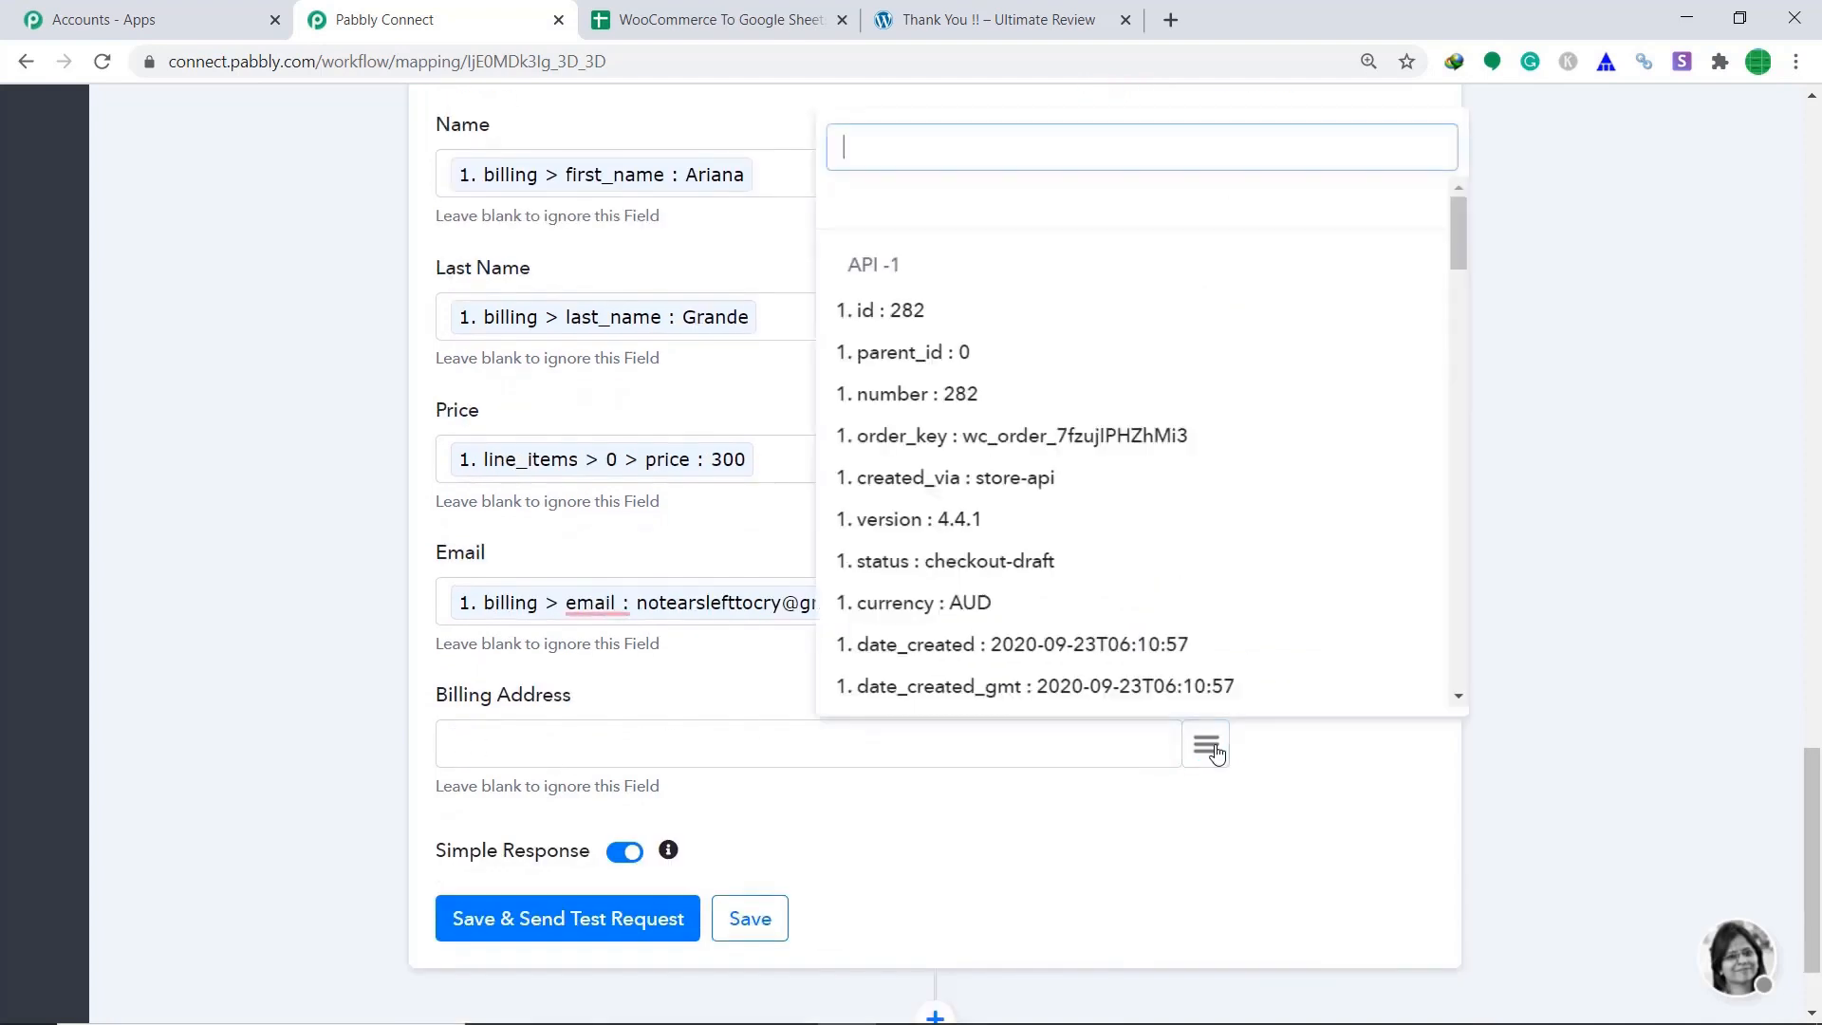
text(bill)
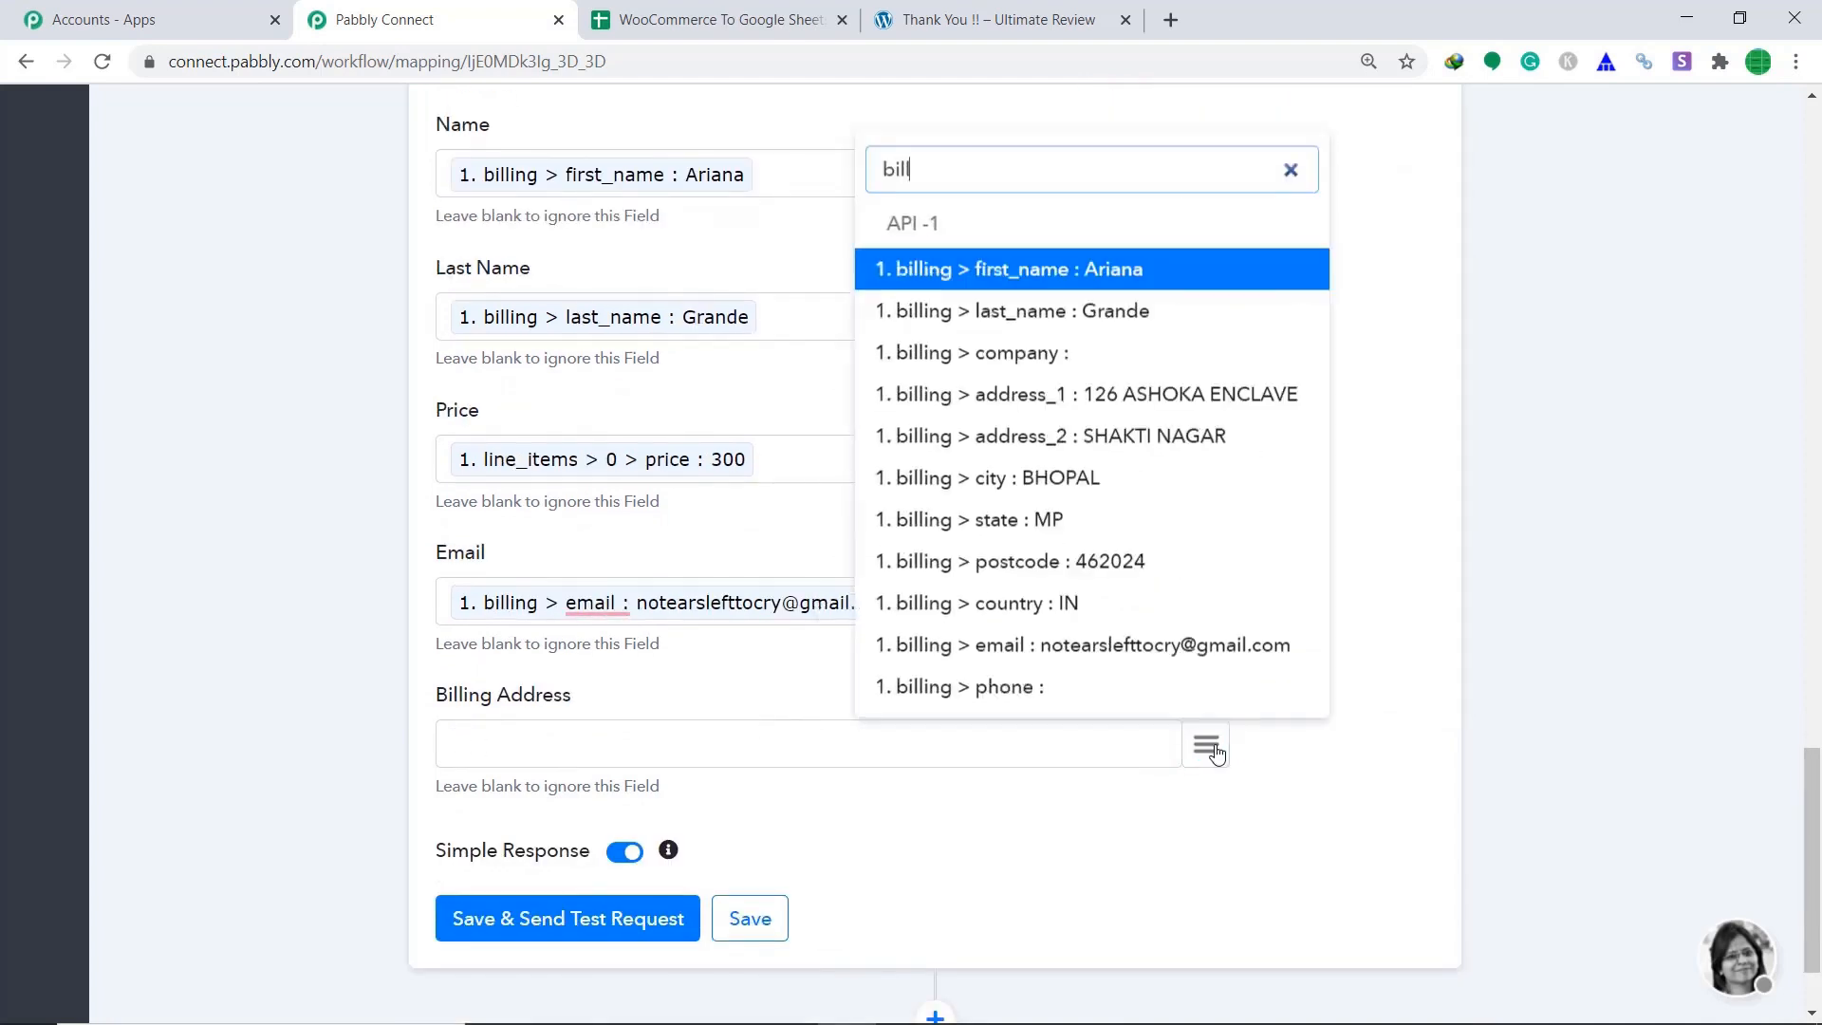
click(1127, 410)
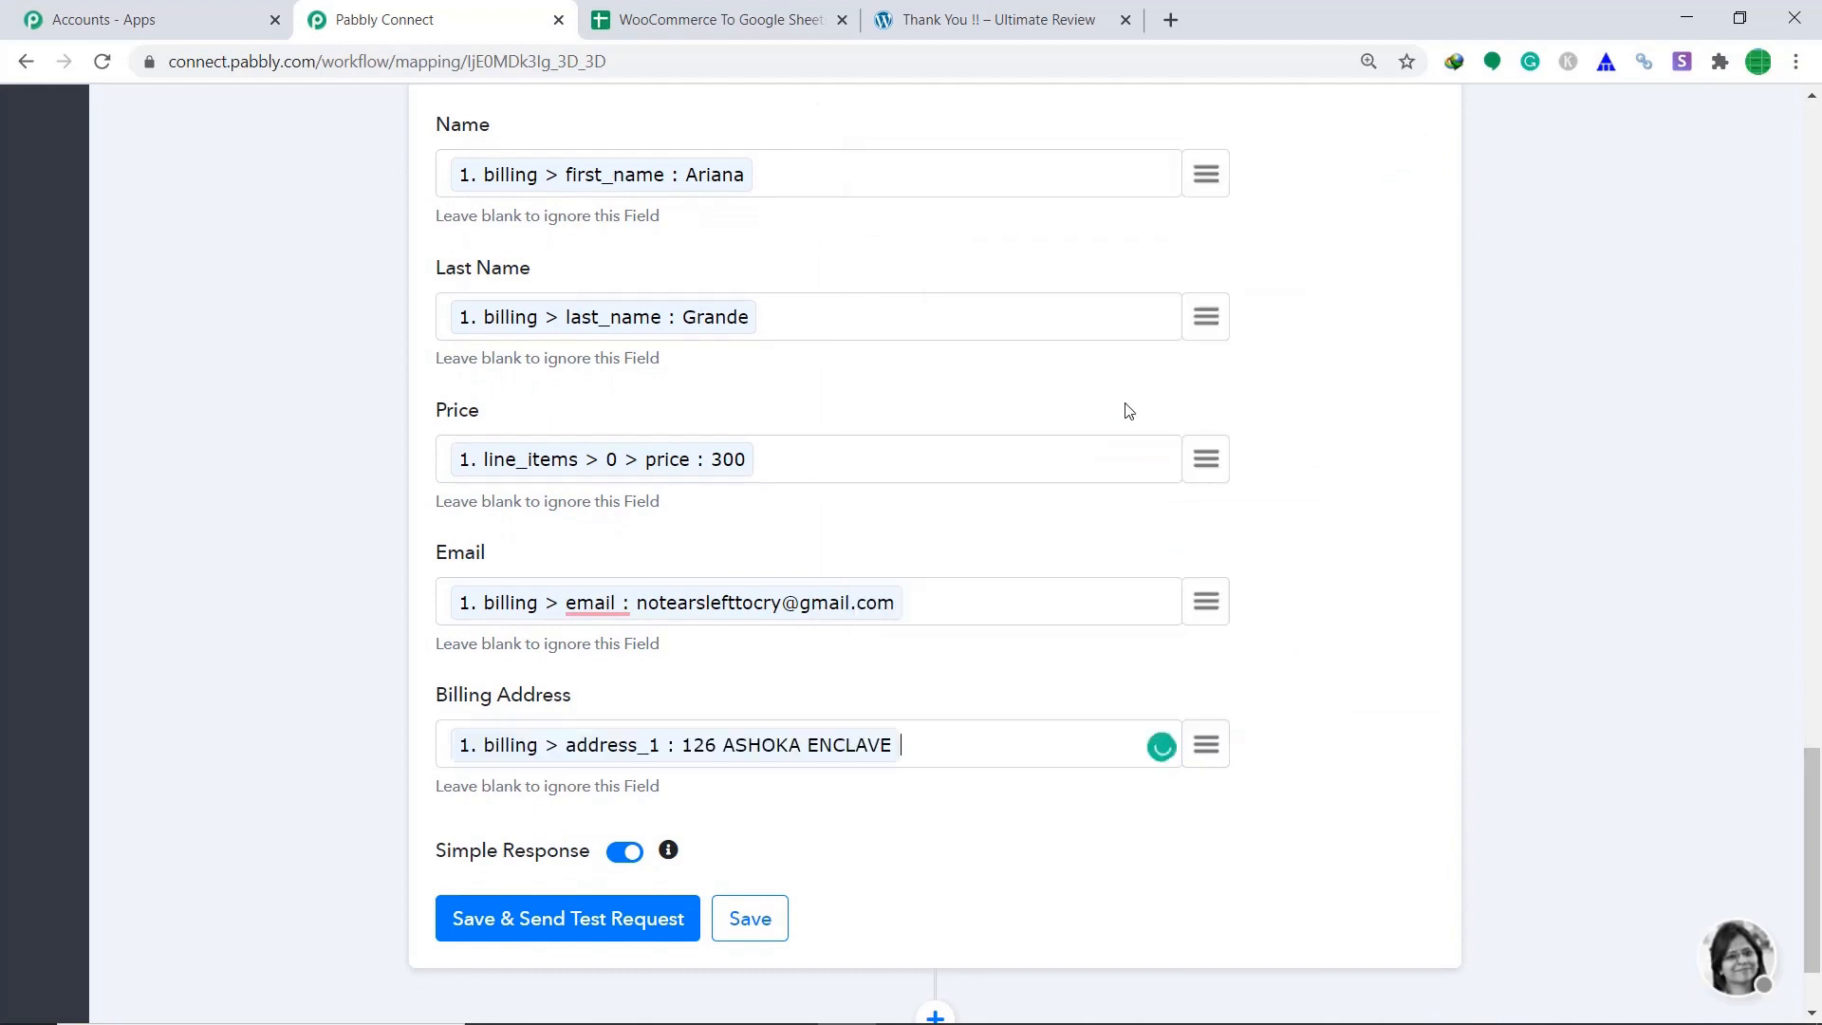
scroll(1112, 411, up, 4)
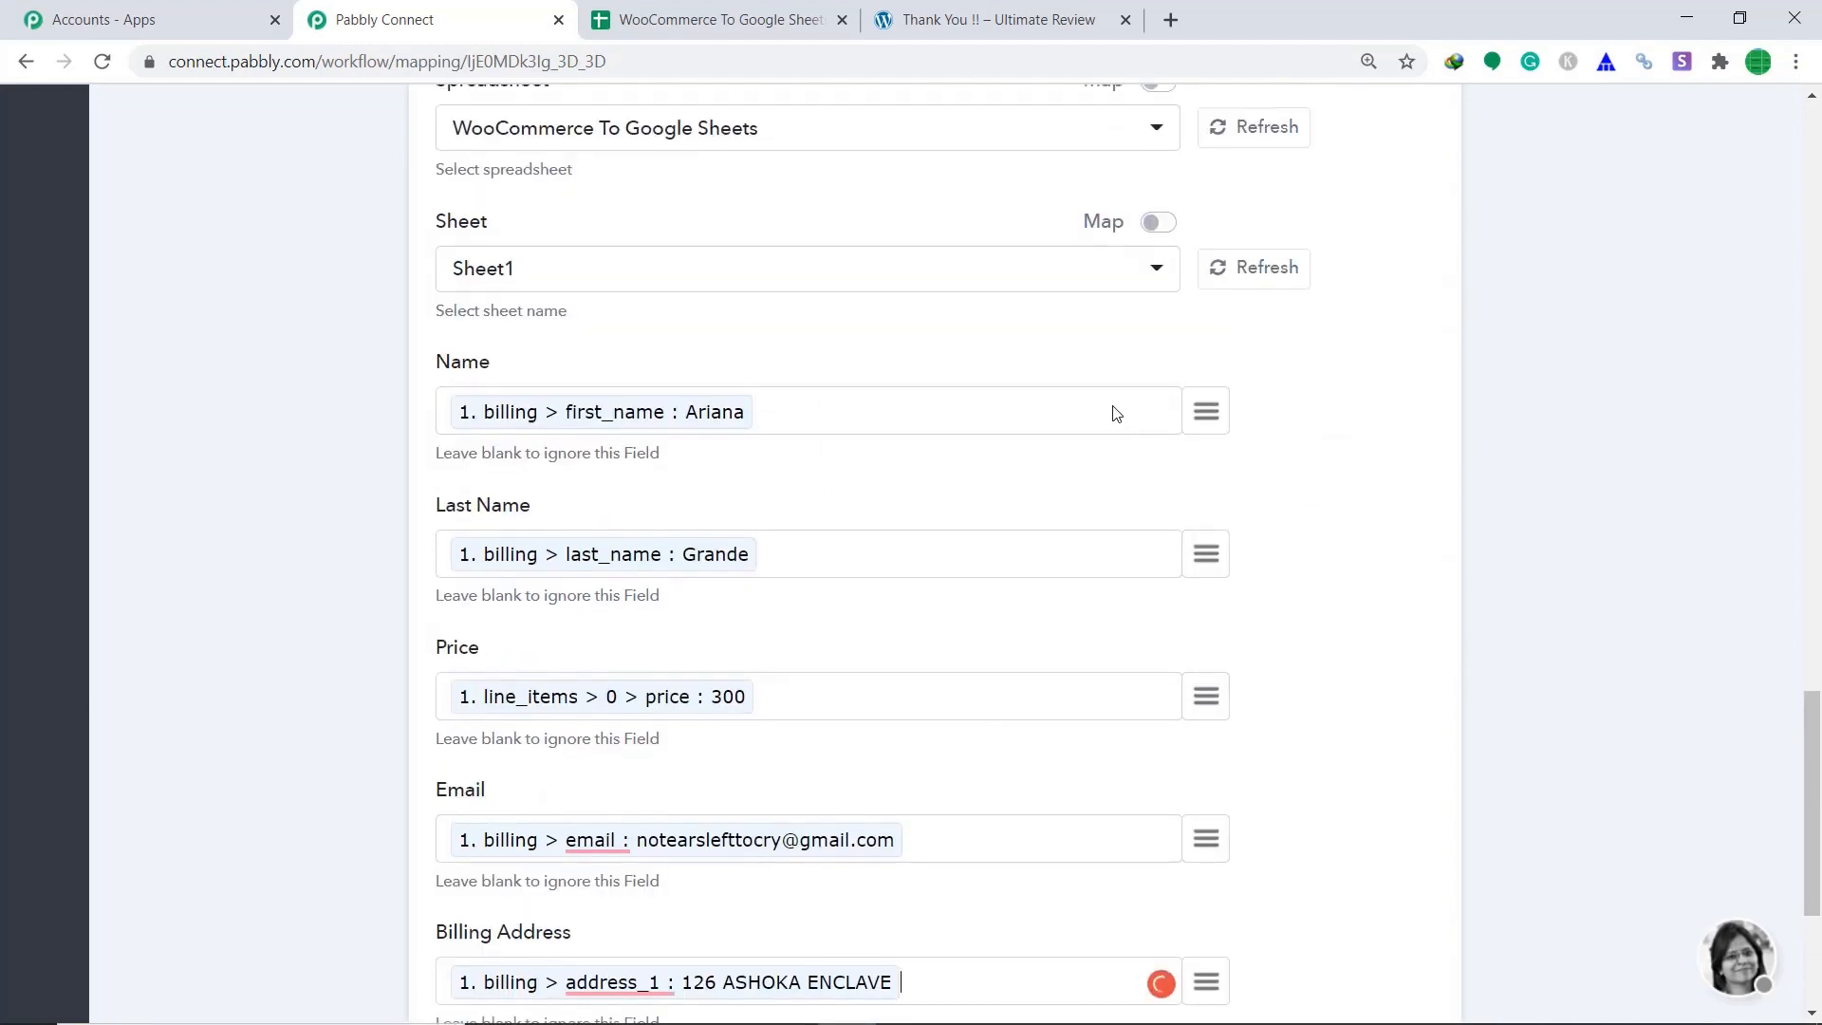
scroll(888, 426, down, 5)
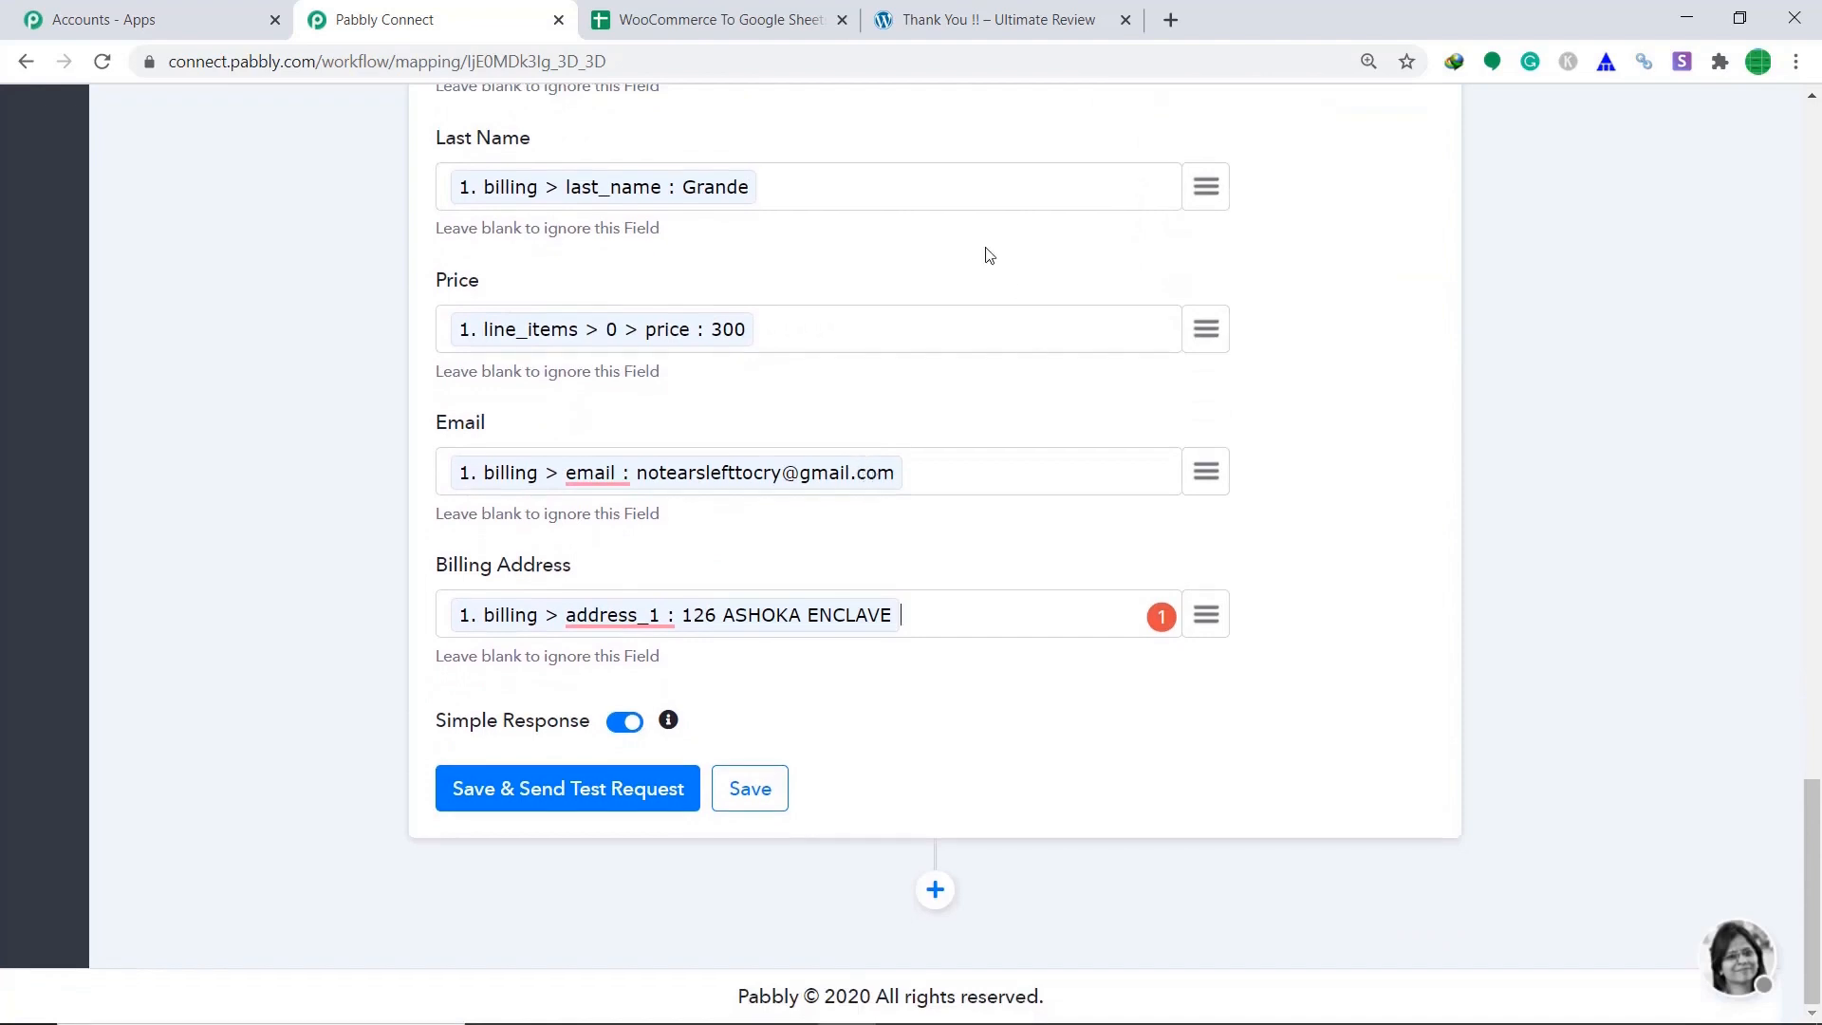
Save and send a test request, review the response, then switch to the WooCommerce To Google Sheets spreadsheet.
click(546, 804)
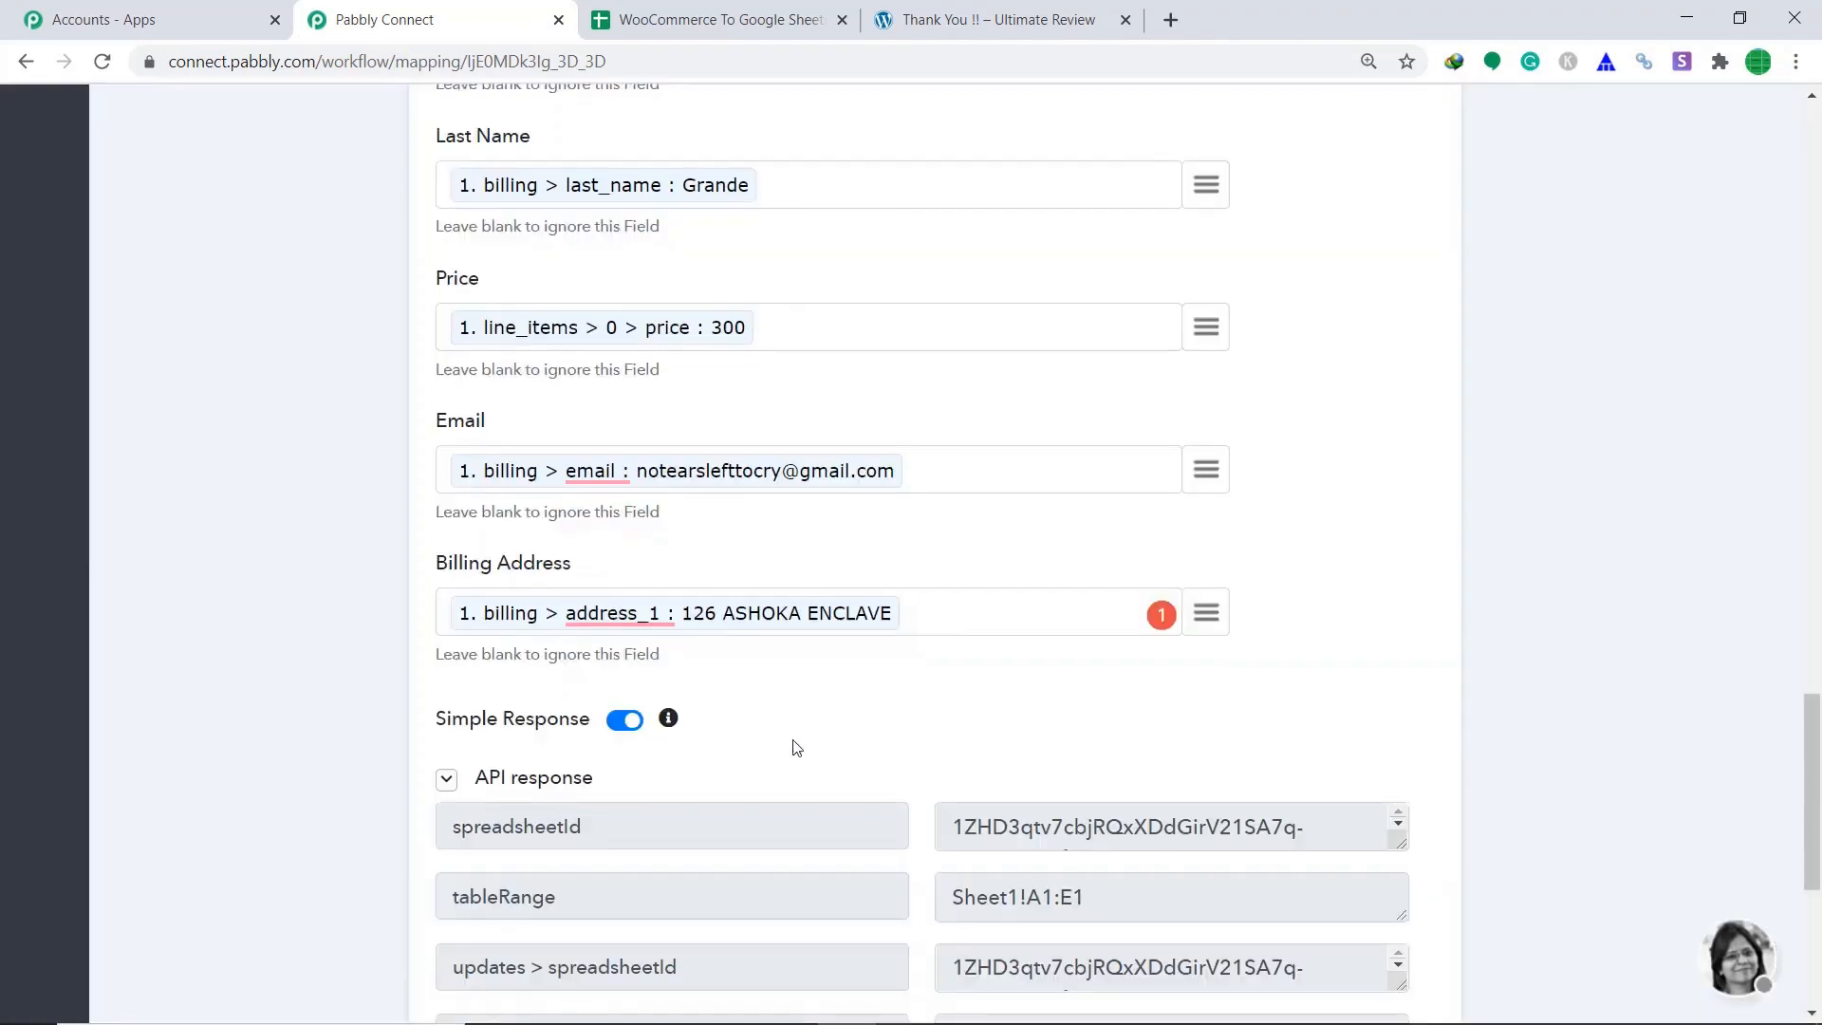
scroll(797, 750, down, 2)
scroll(981, 642, down, 3)
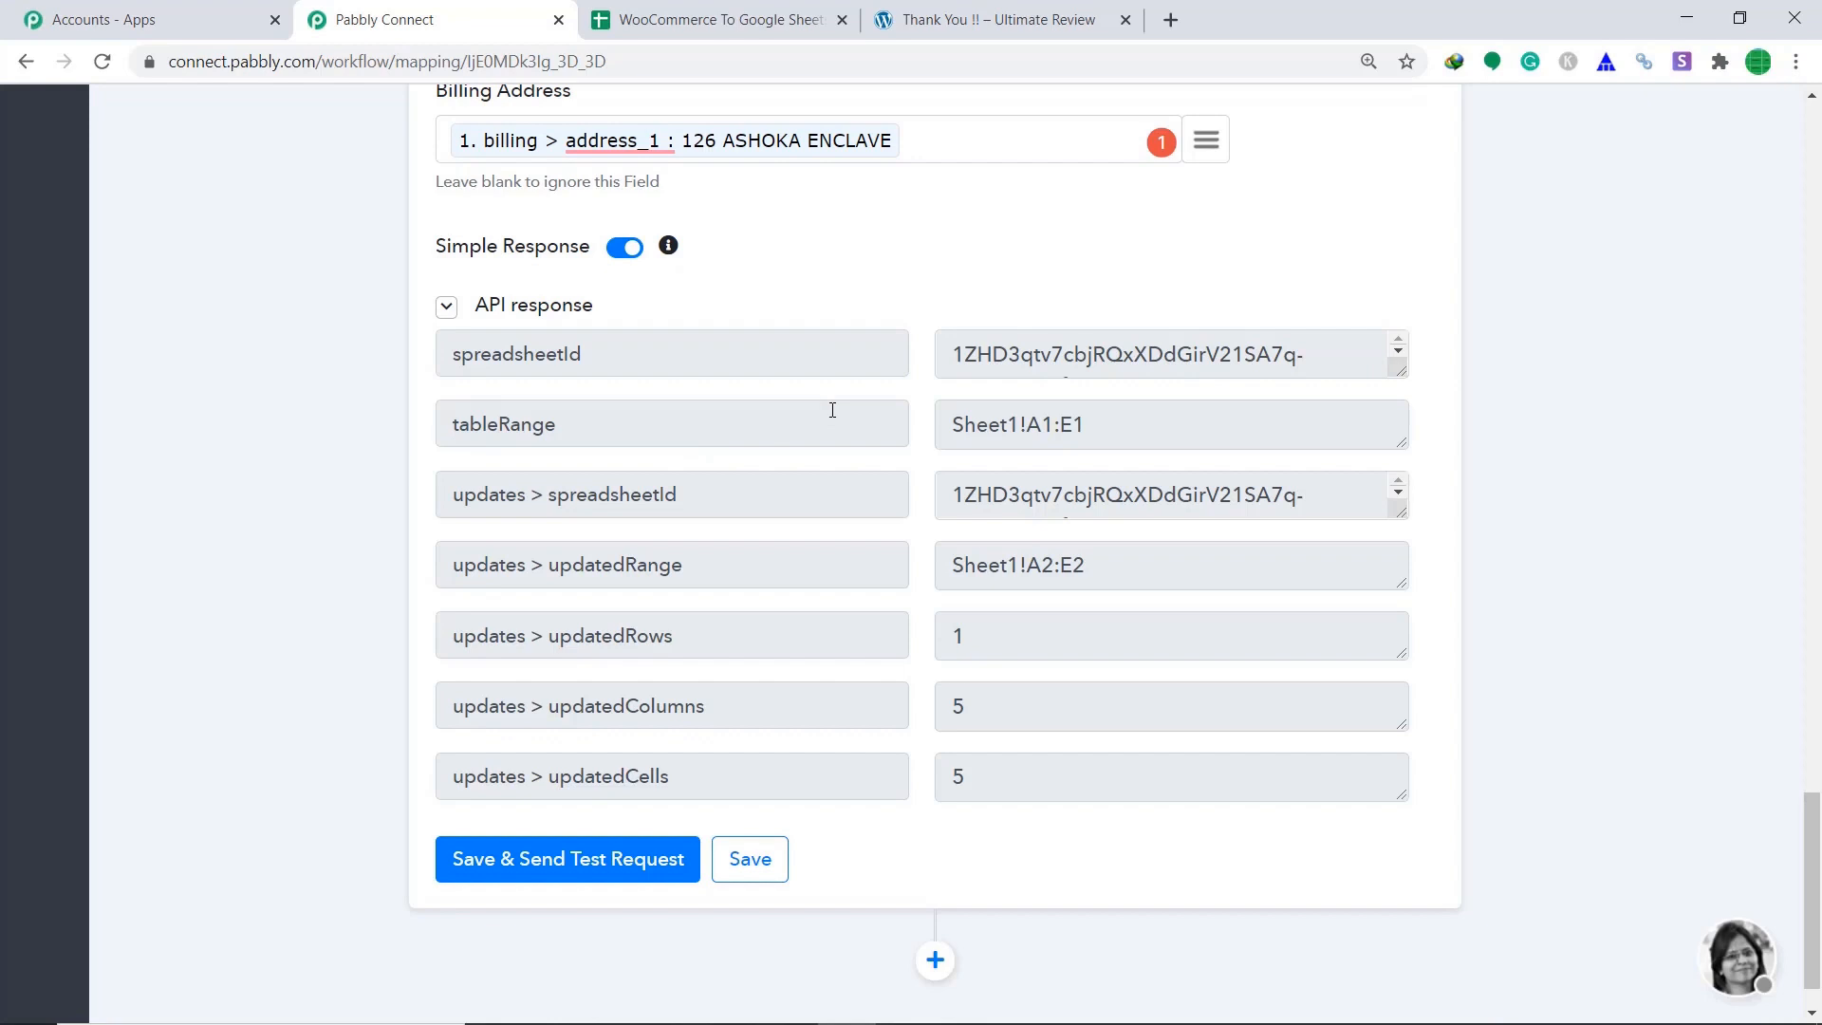
click(811, 11)
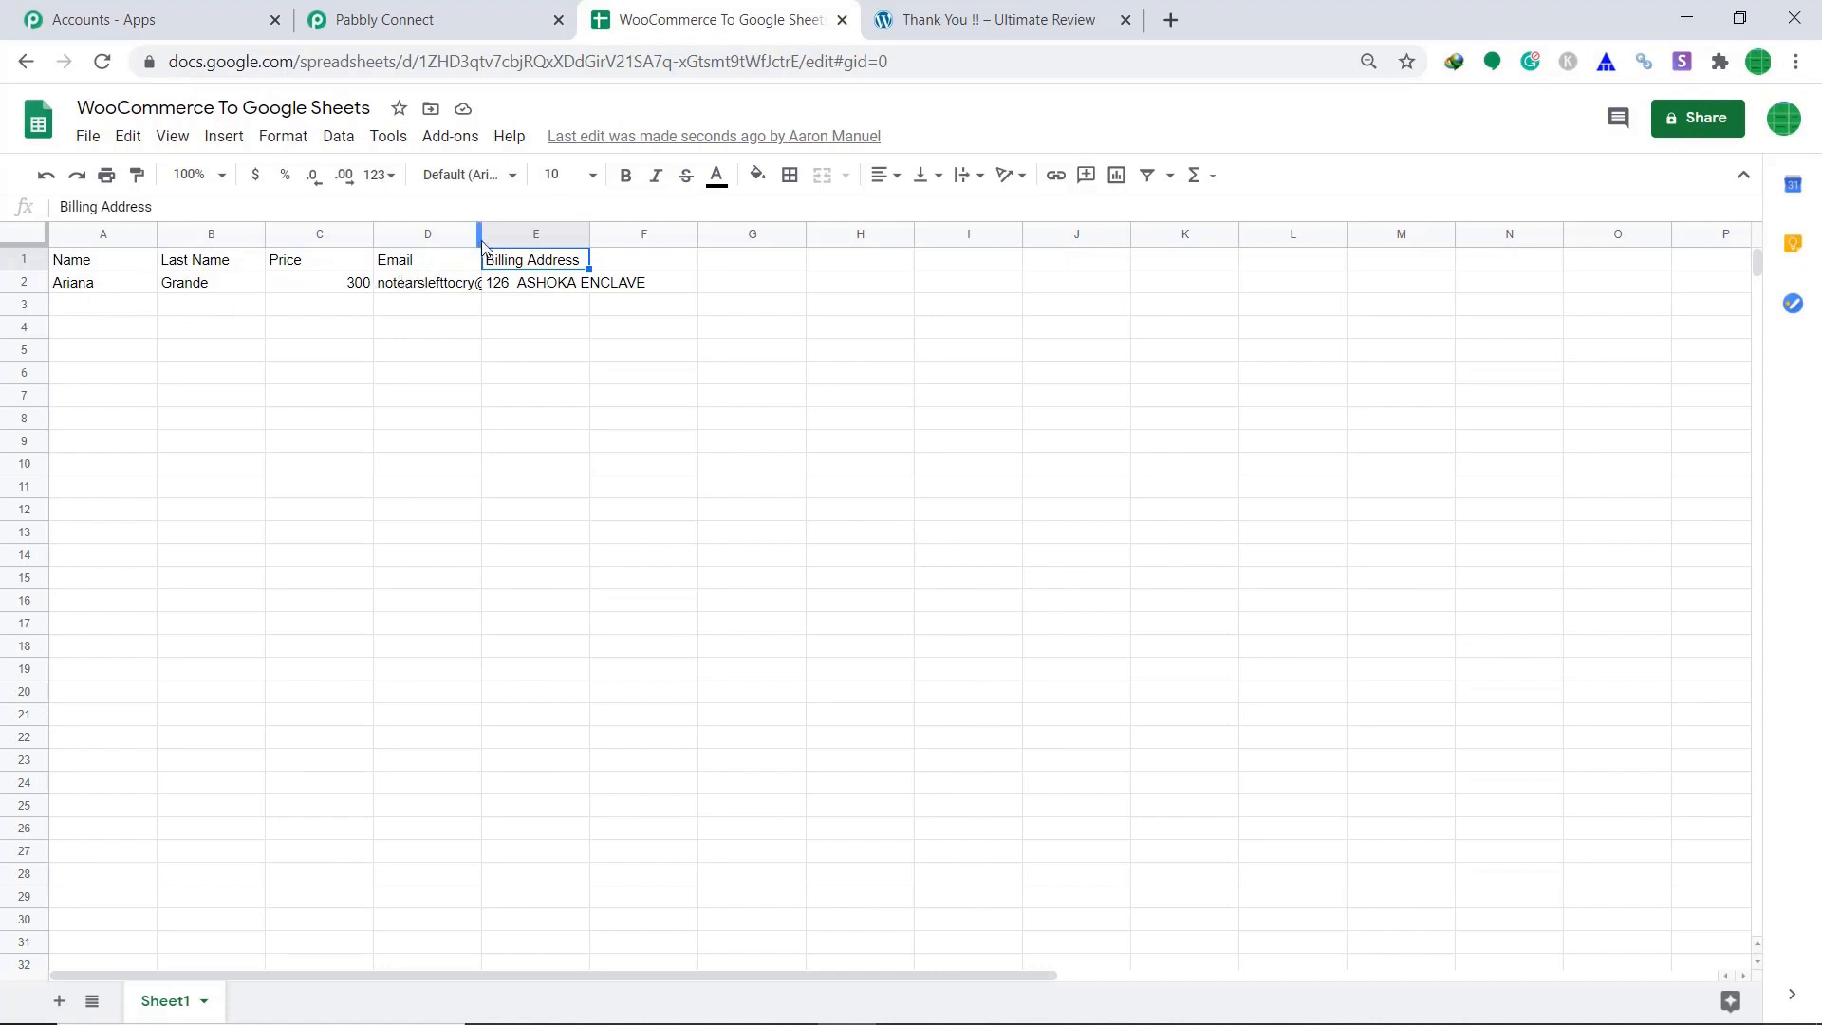
Widen column D for the email and auto-fit column E for the full billing address.
drag(481, 245, 517, 244)
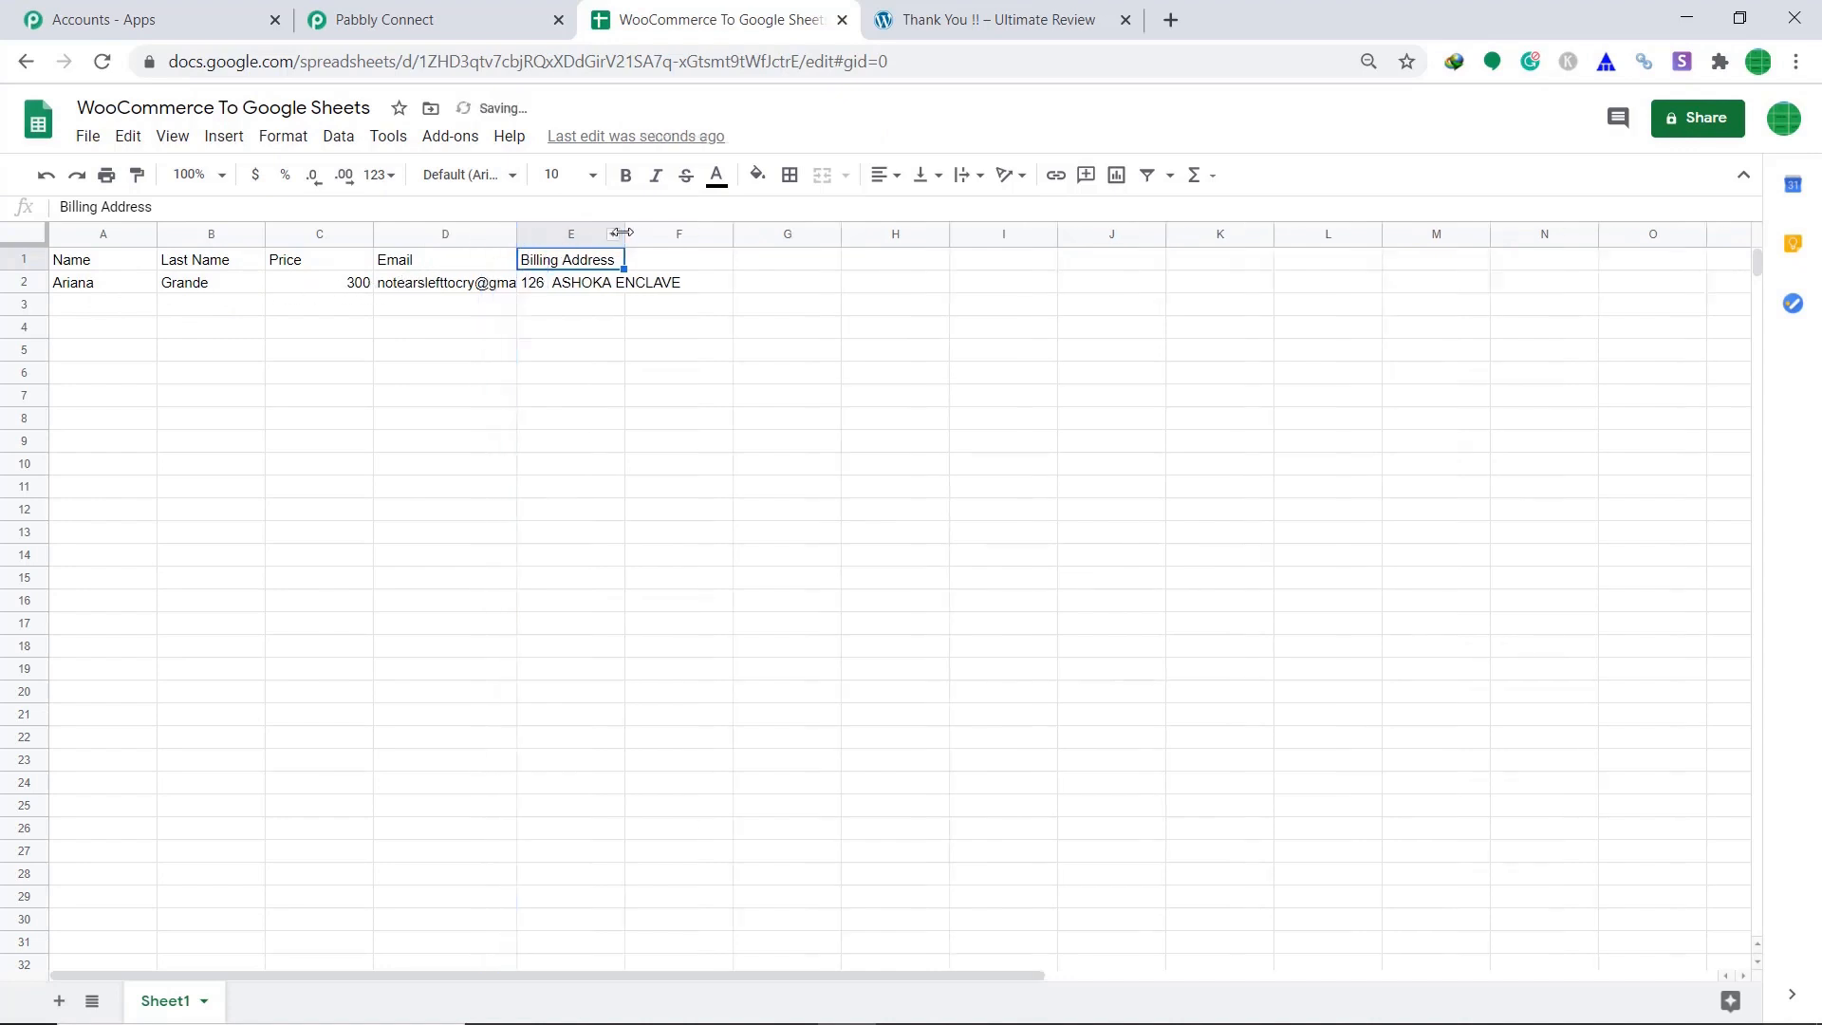
double_click(623, 233)
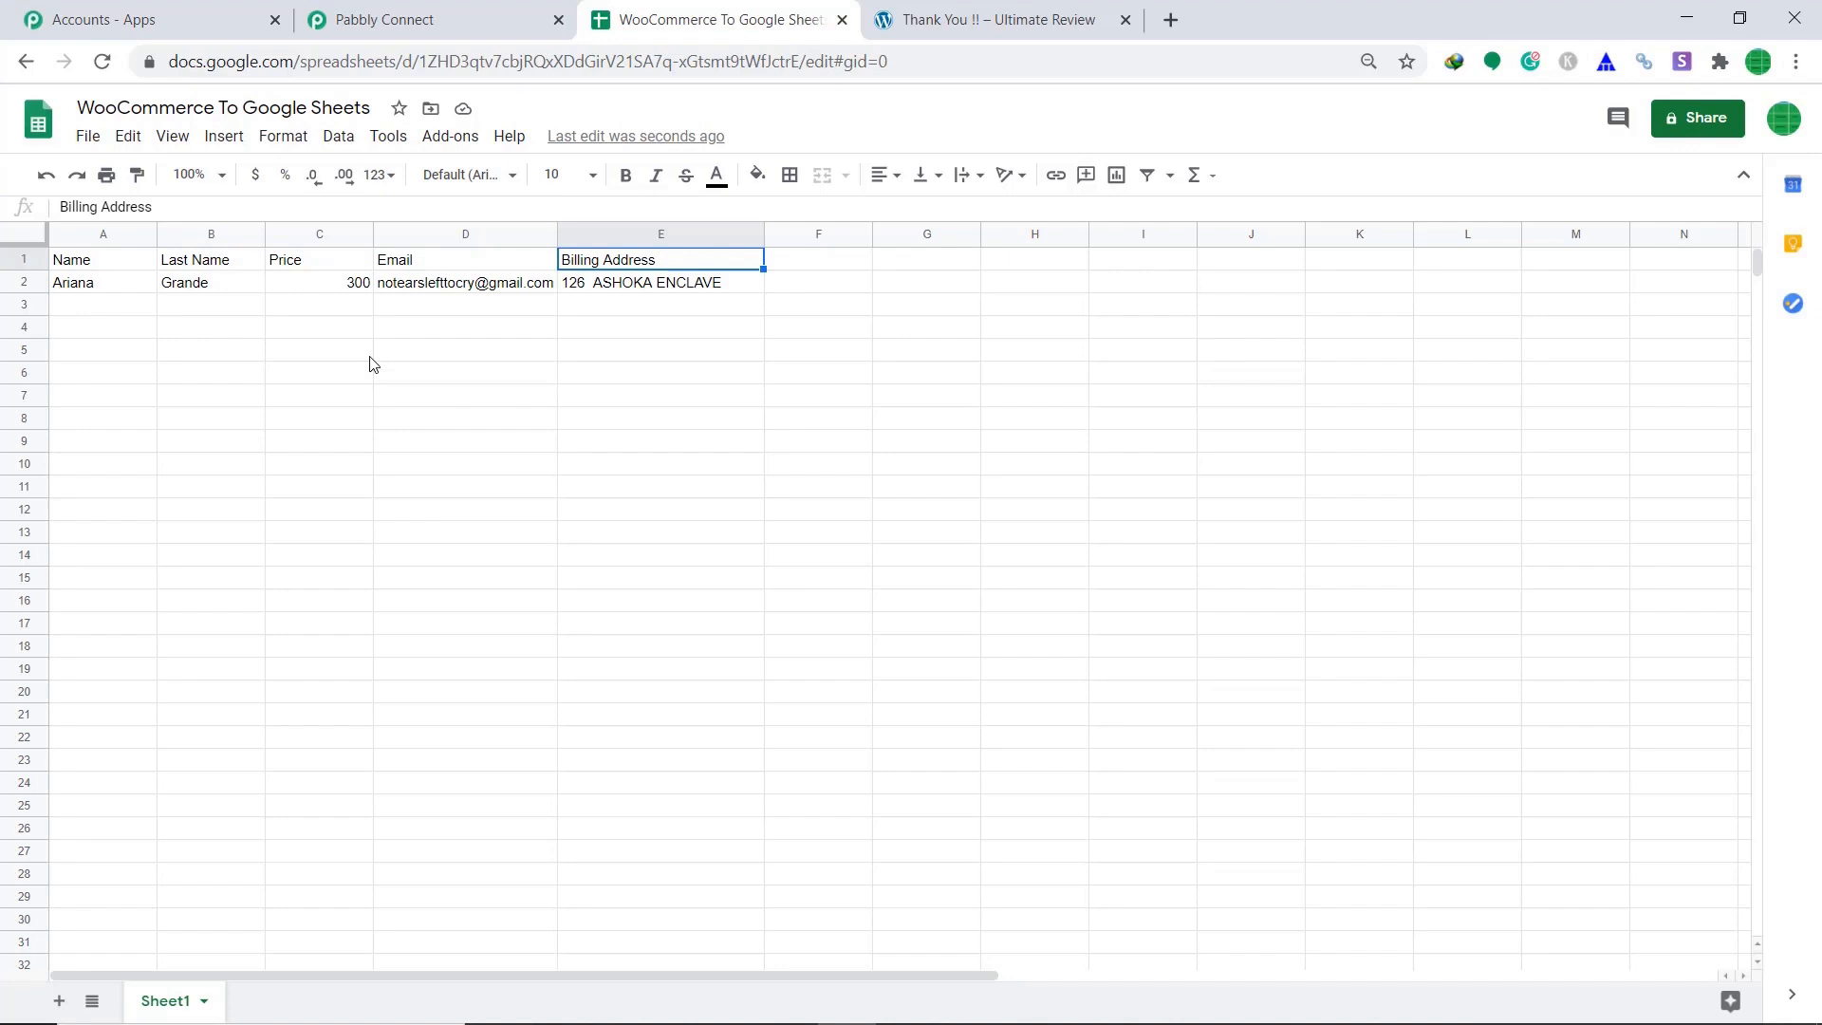
Back in Pabbly Connect, save the Google Sheets Add New Row action and collapse it.
click(378, 17)
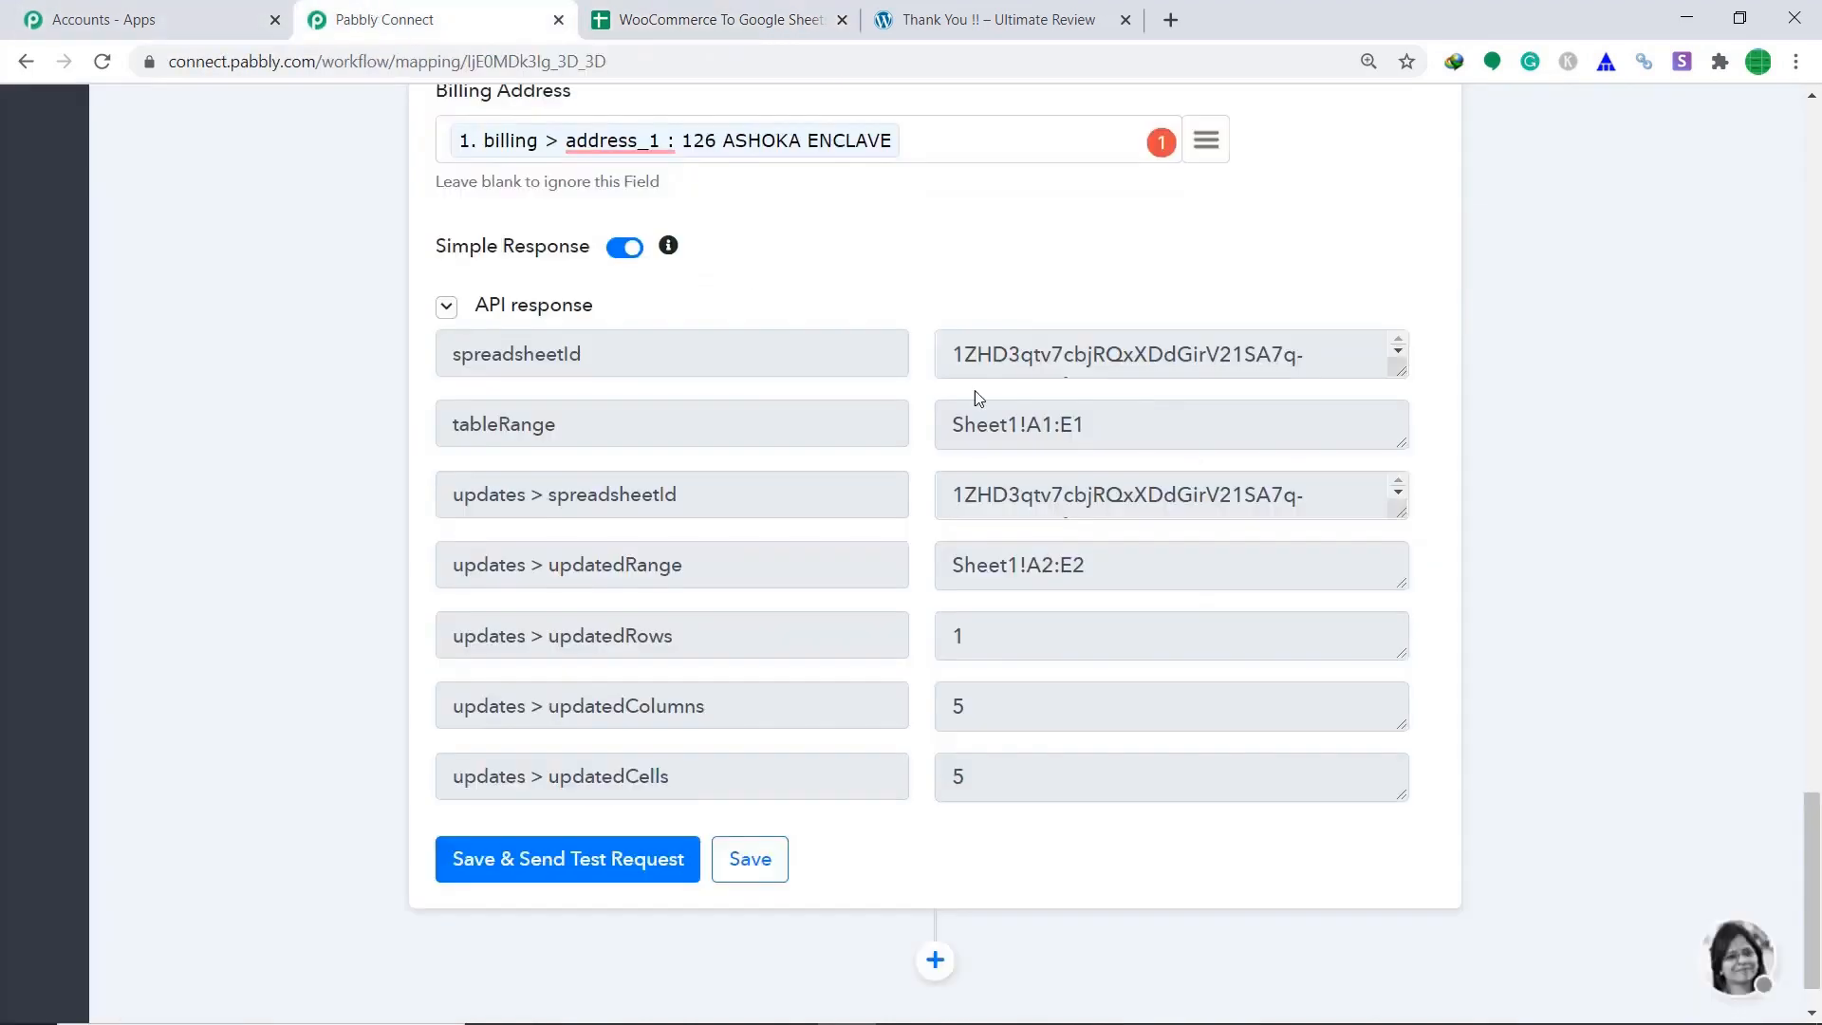
click(764, 864)
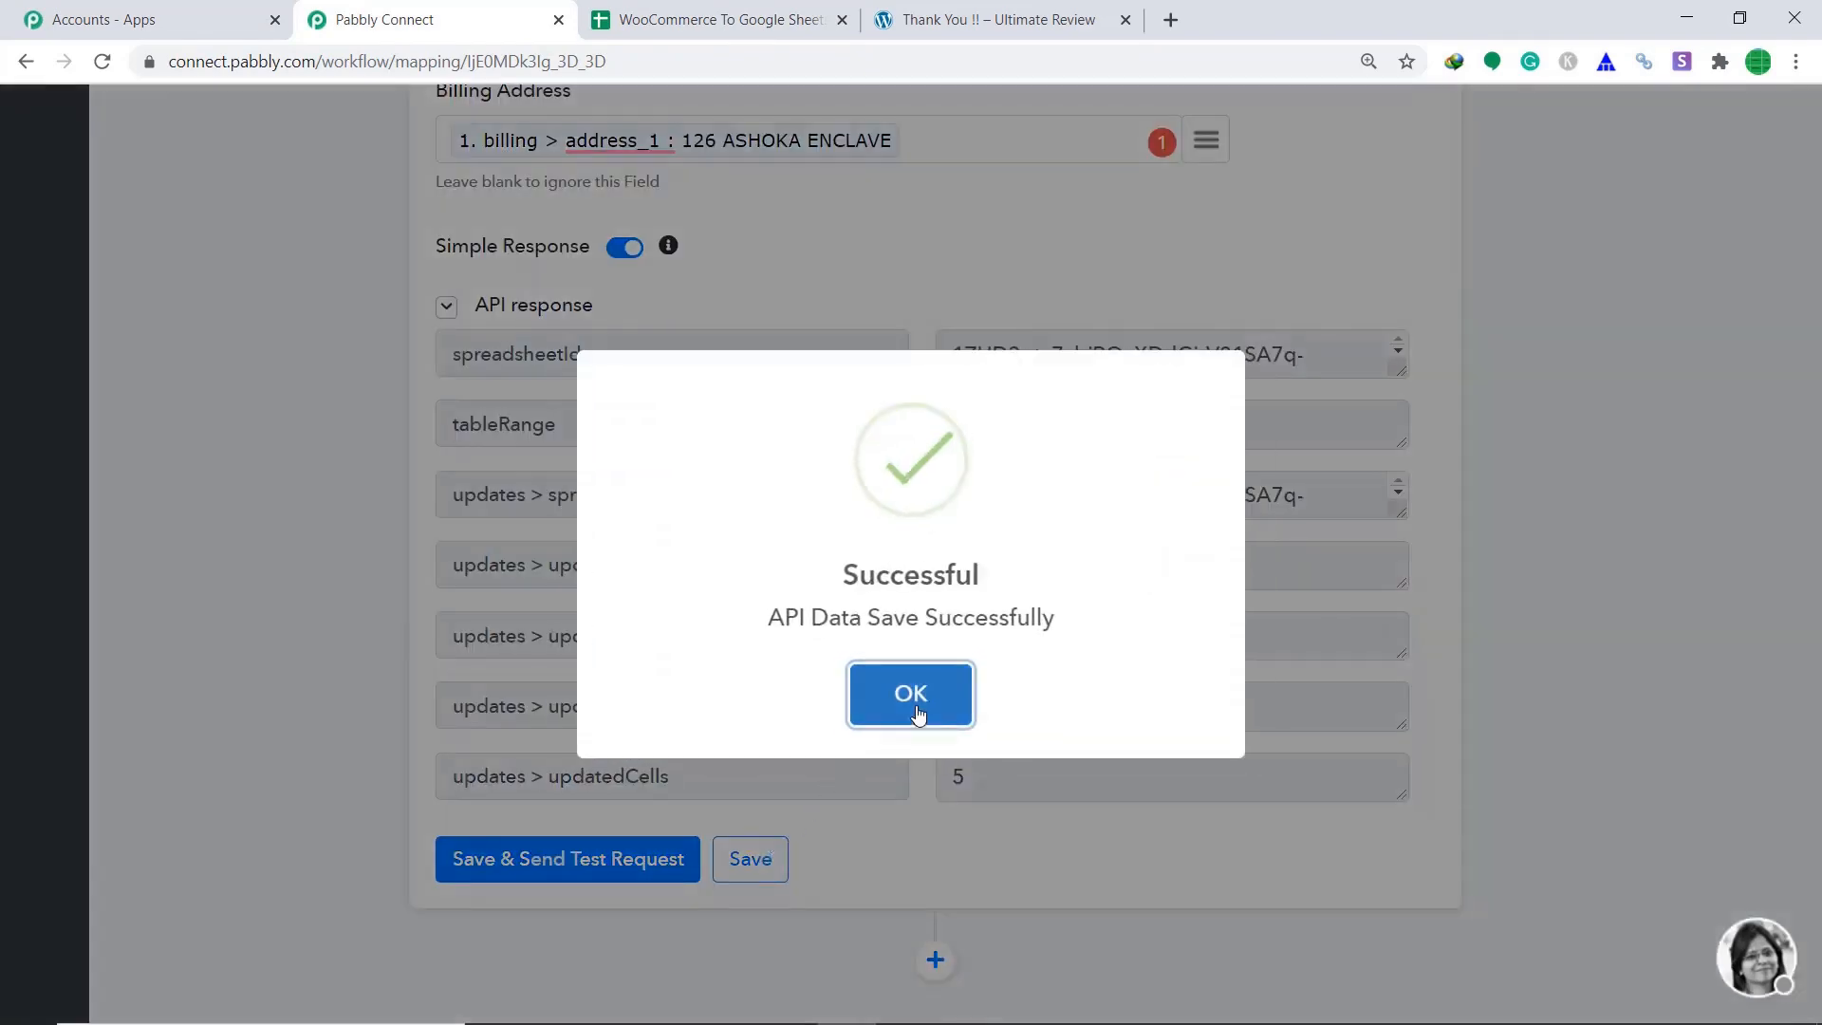
click(915, 710)
scroll(1284, 589, up, 20)
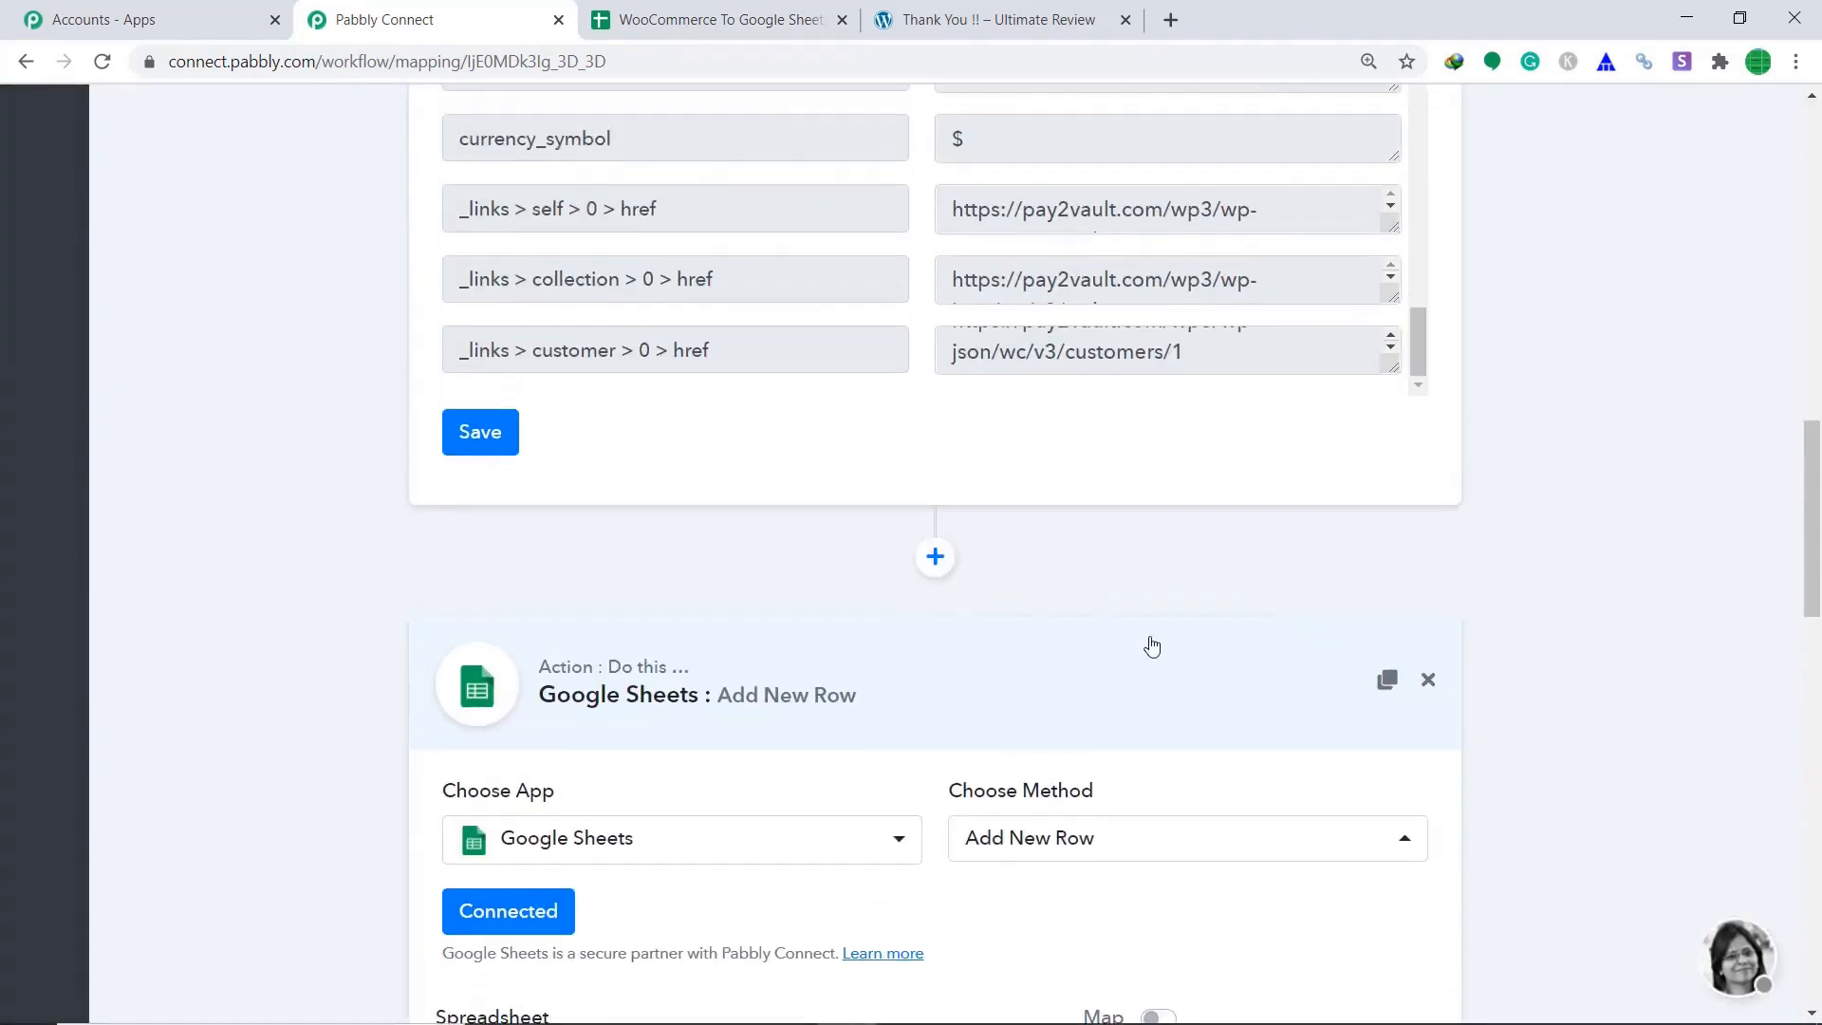
click(1034, 683)
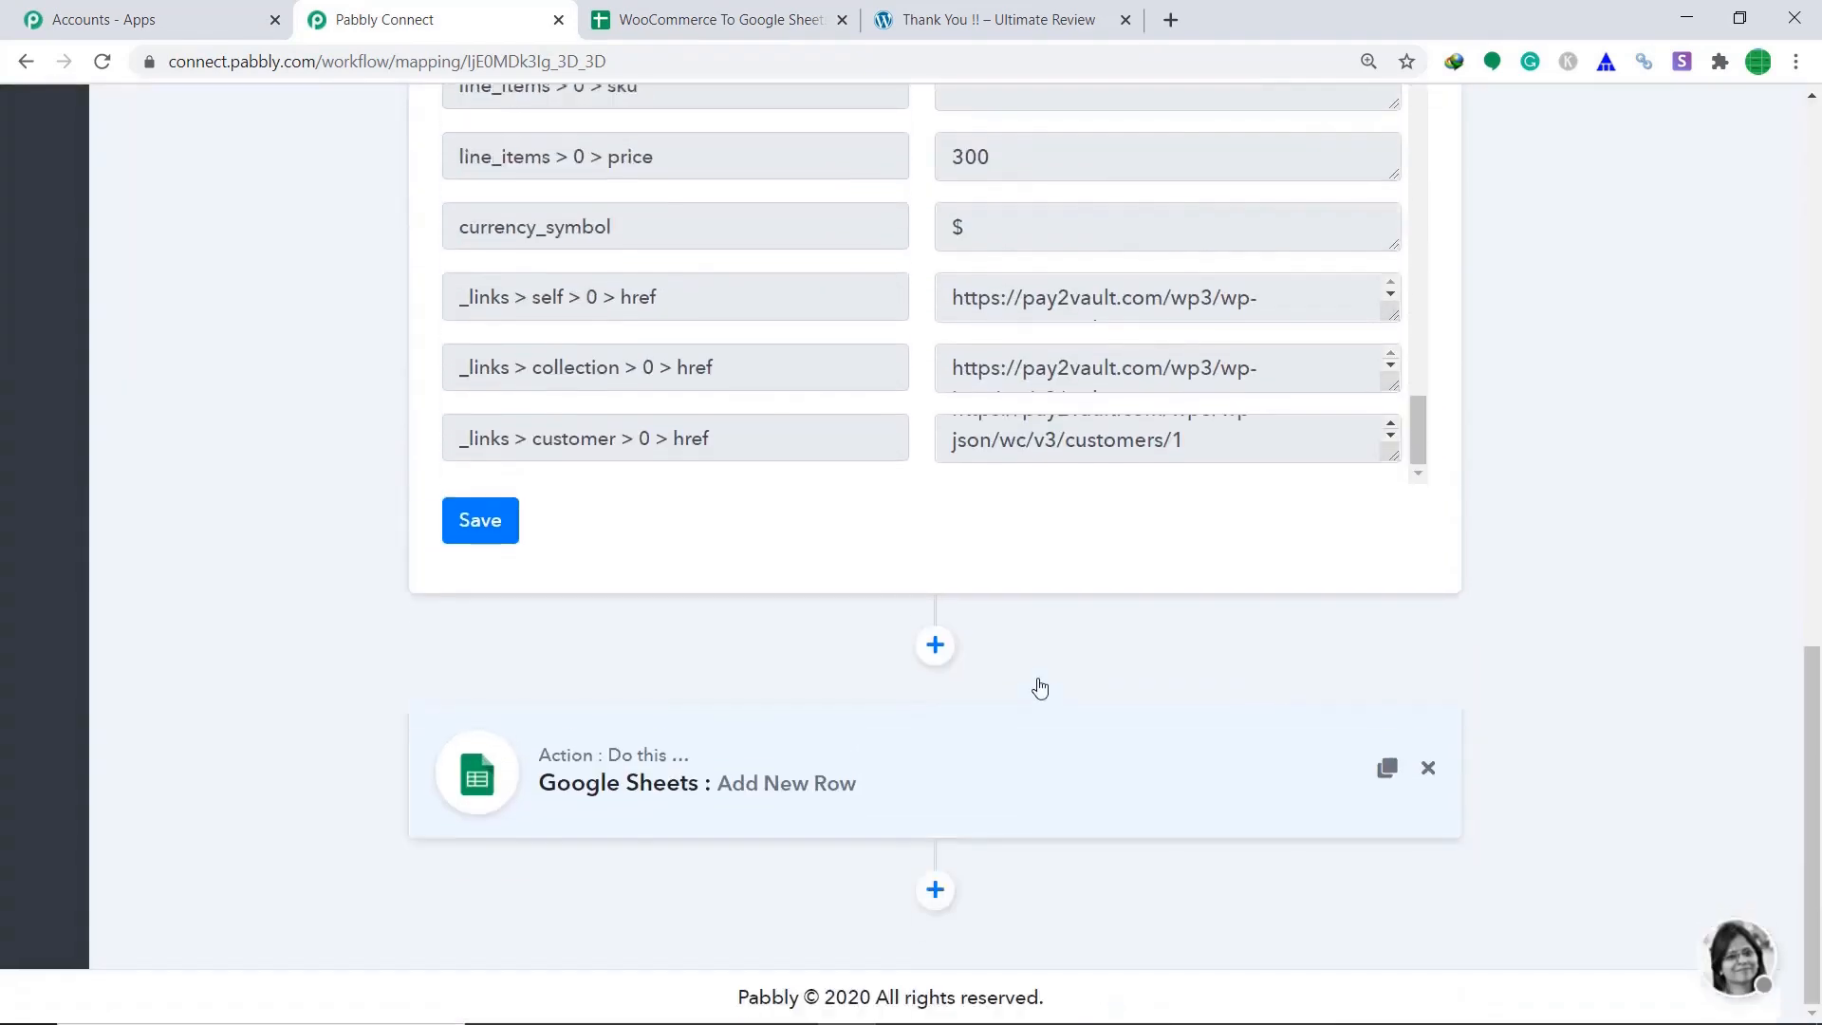
Save the WooCommerce New Order trigger, confirm the webhook message, and collapse the trigger card.
click(499, 527)
click(938, 708)
scroll(1305, 512, up, 6)
scroll(1311, 515, up, 4)
click(1011, 222)
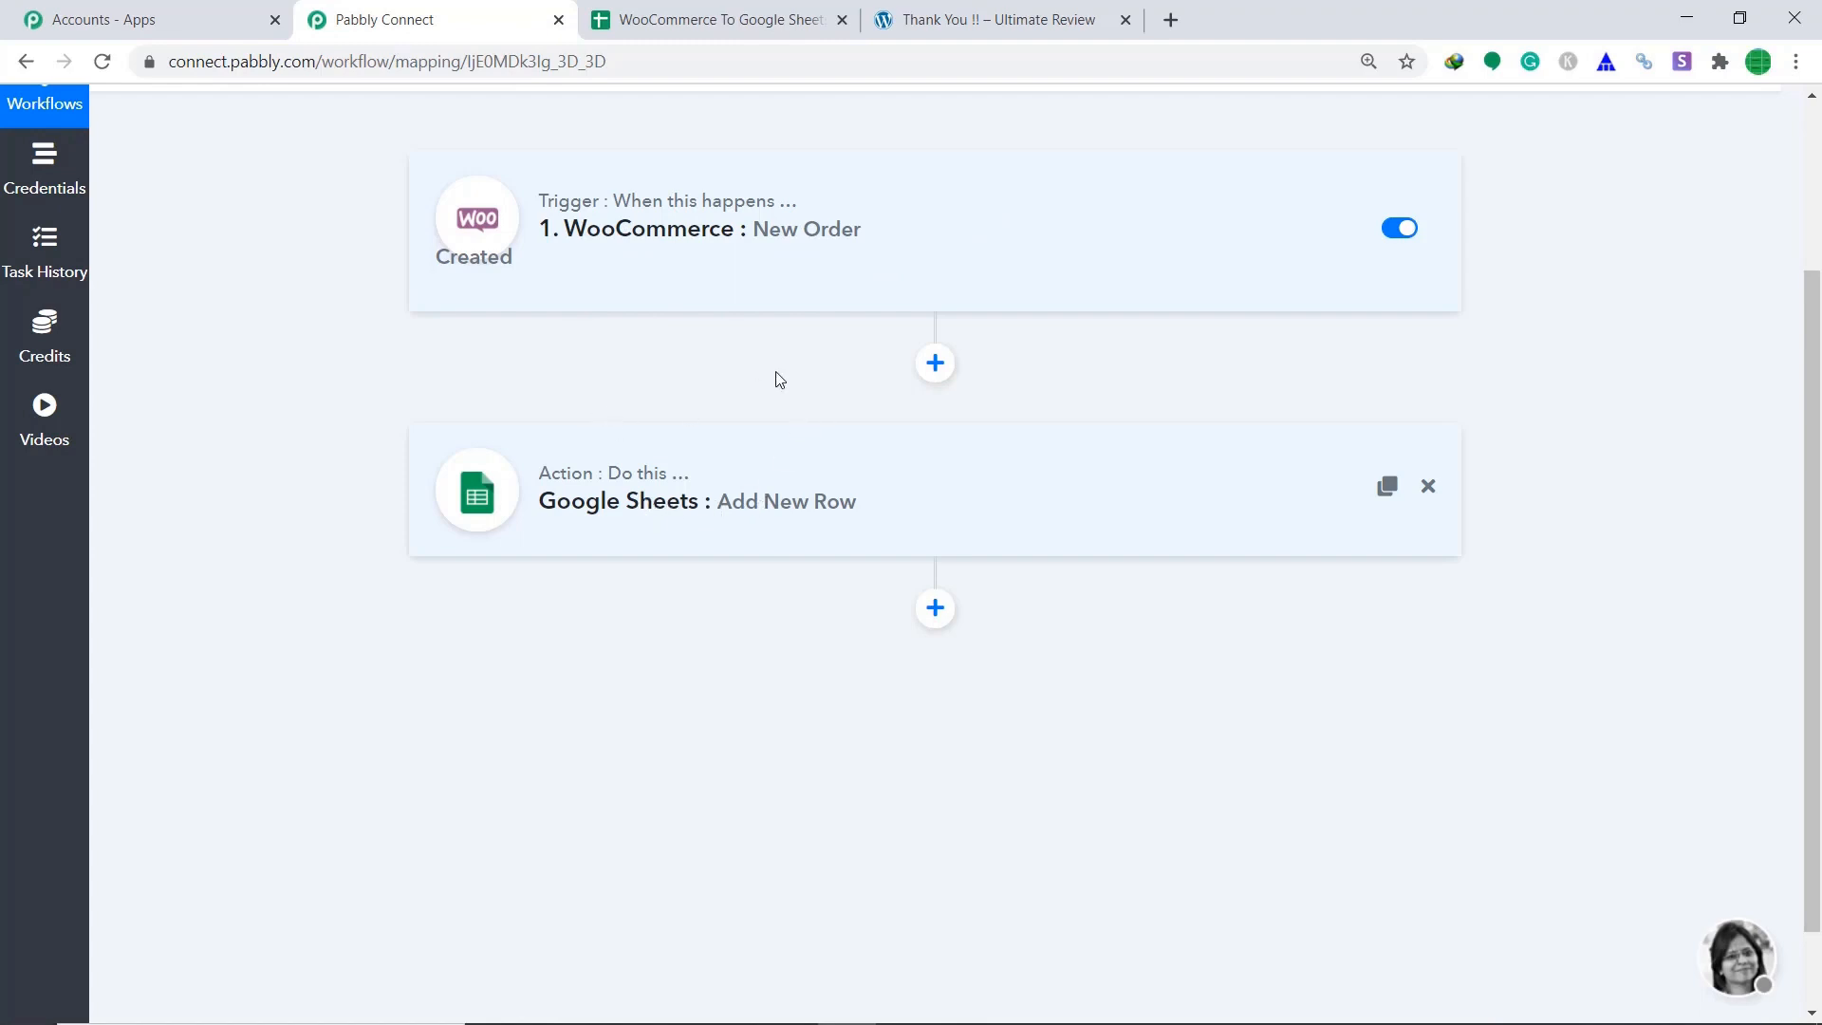
From the WordPress dashboard, go to All Products and view the Swiss Watch product page.
click(980, 17)
mouse_move(78, 116)
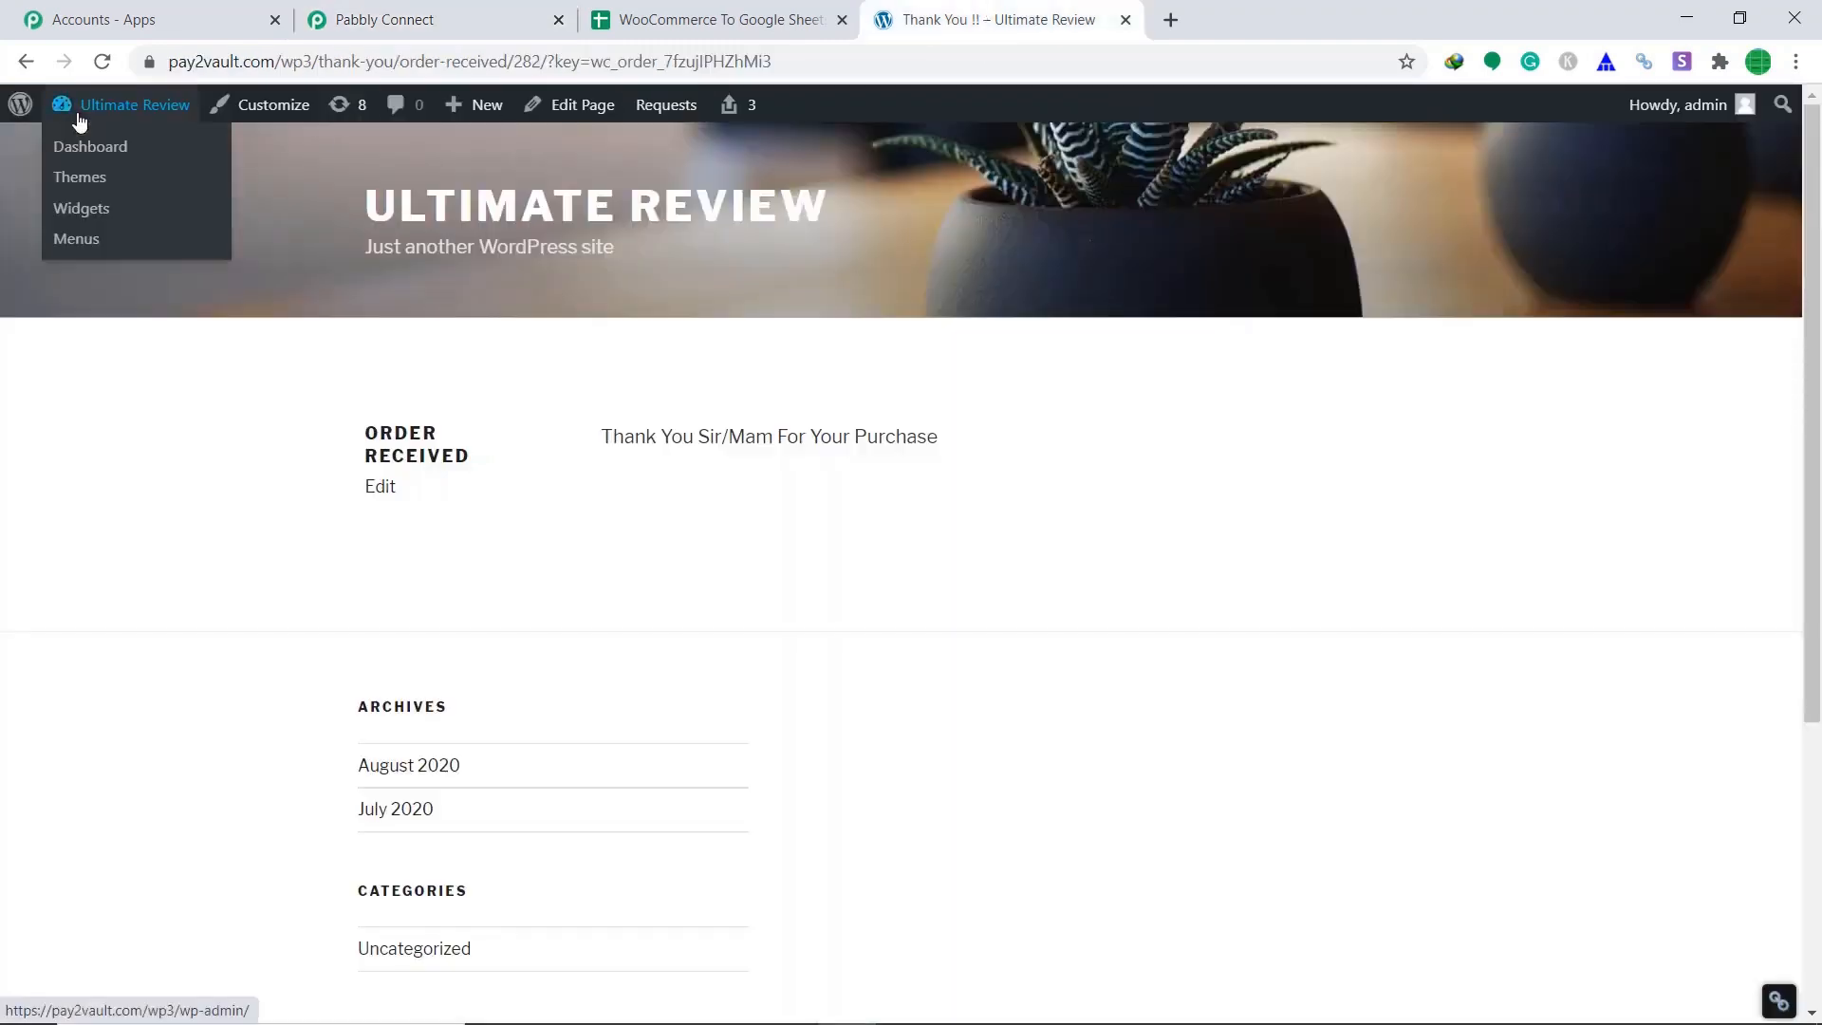
click(81, 148)
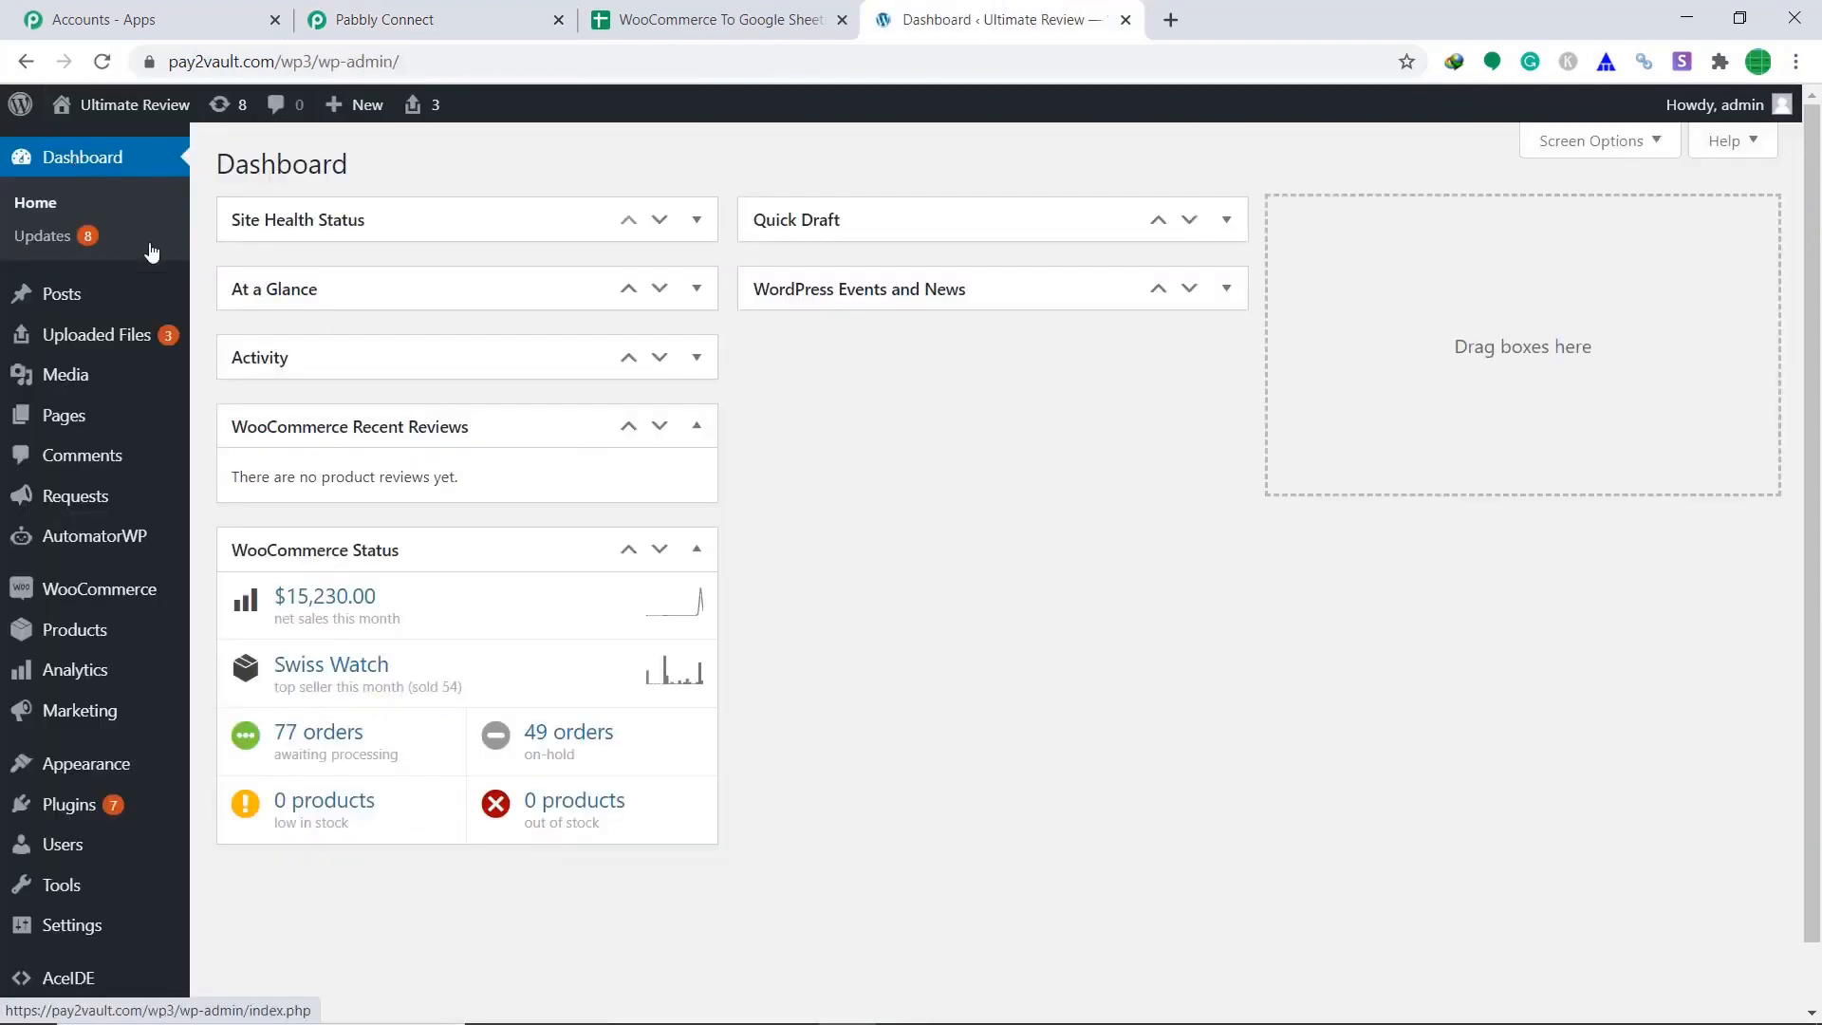
mouse_move(121, 635)
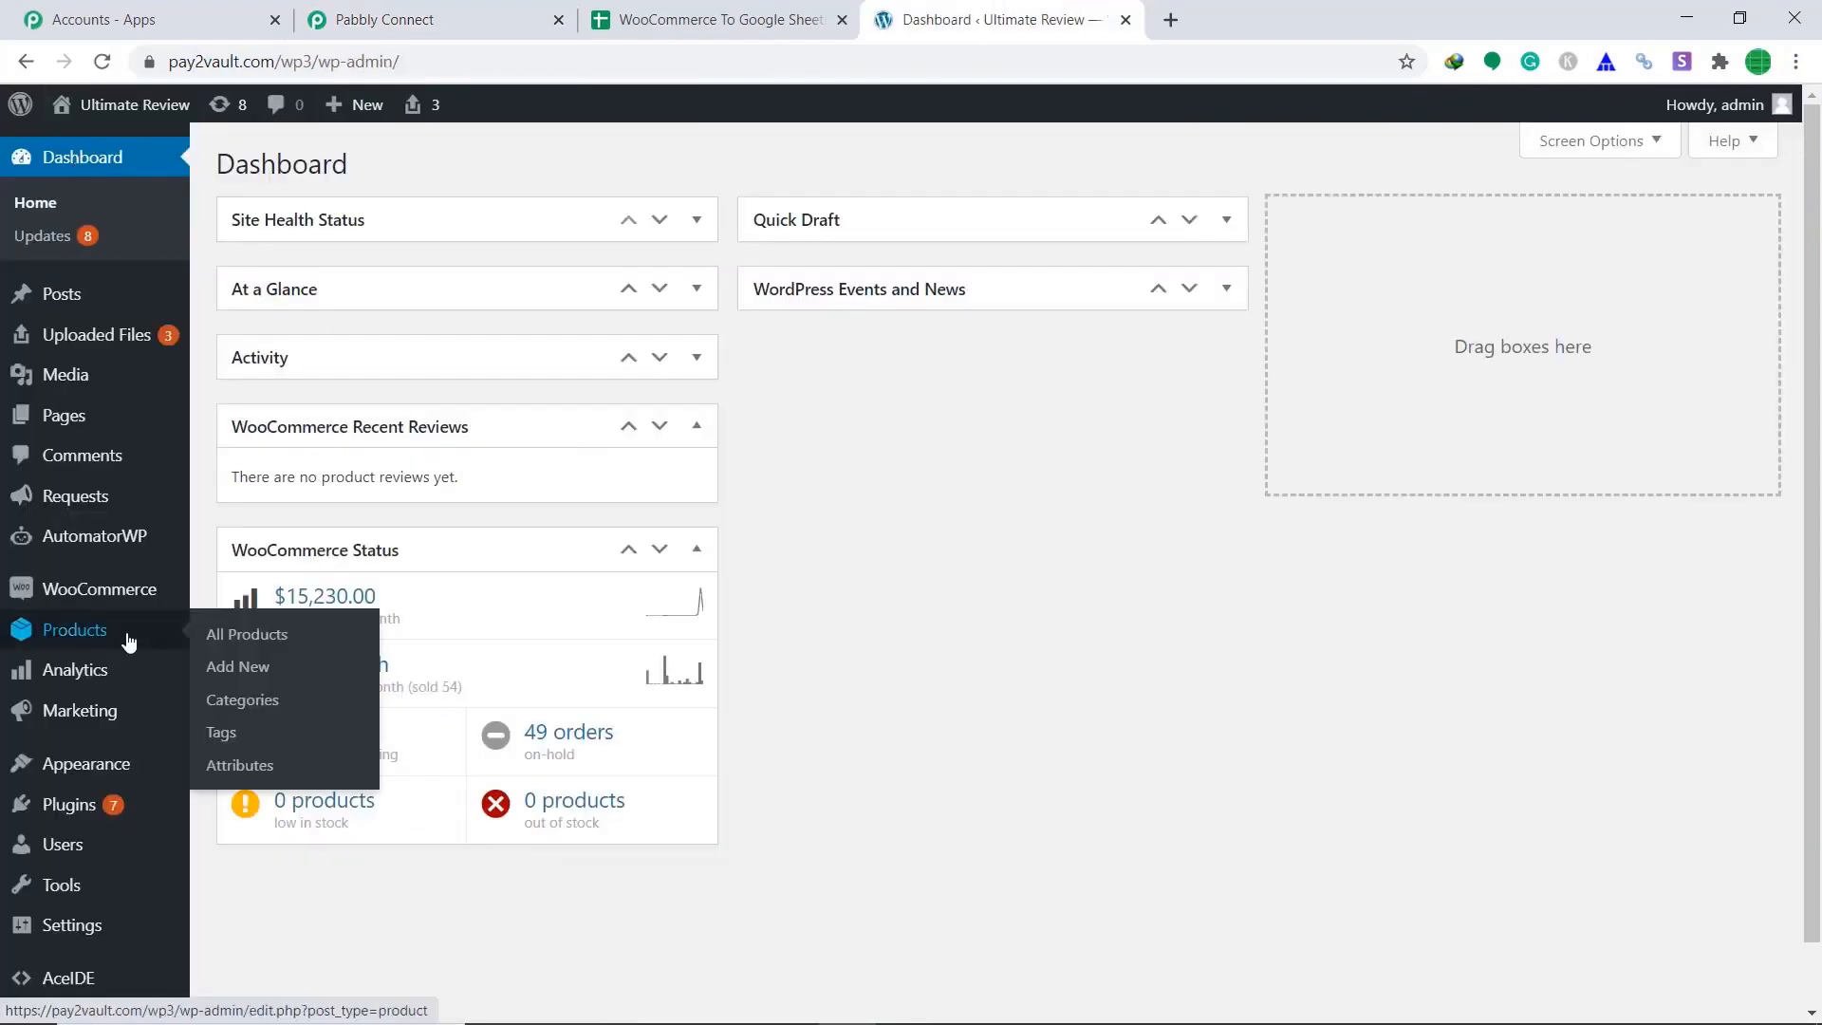
click(245, 631)
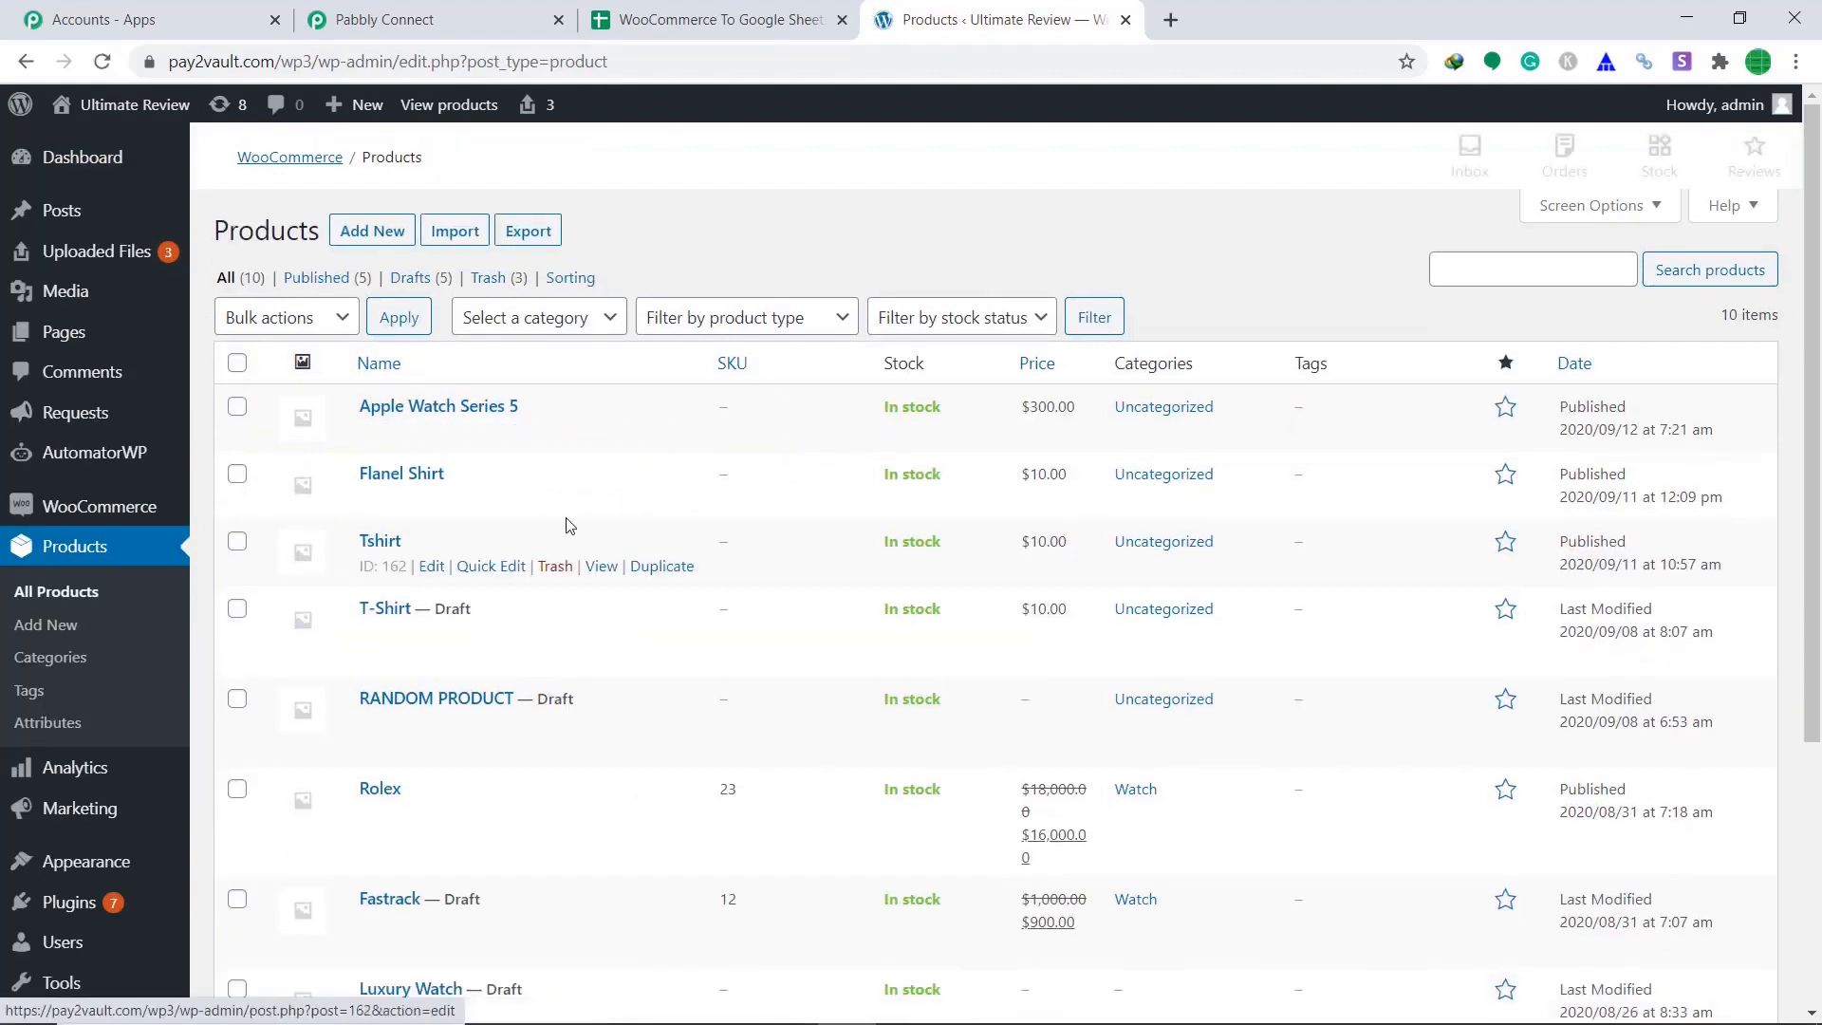
scroll(785, 500, down, 4)
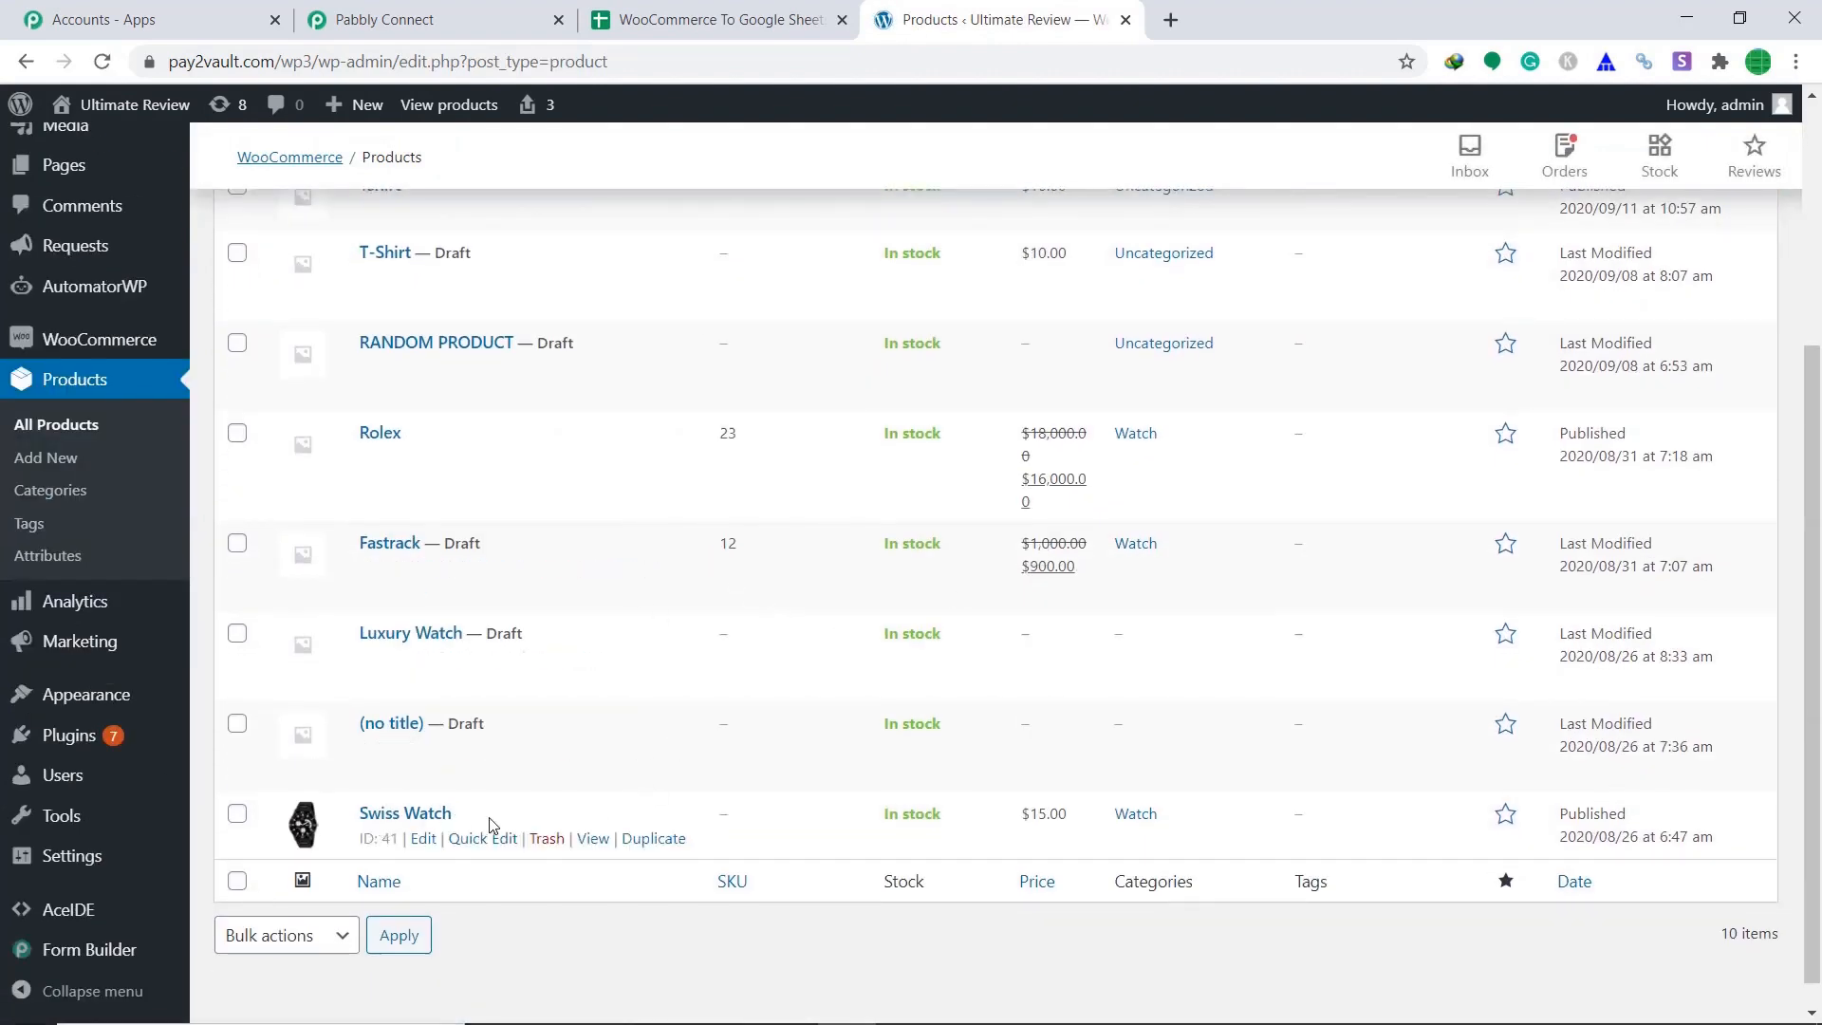
click(593, 839)
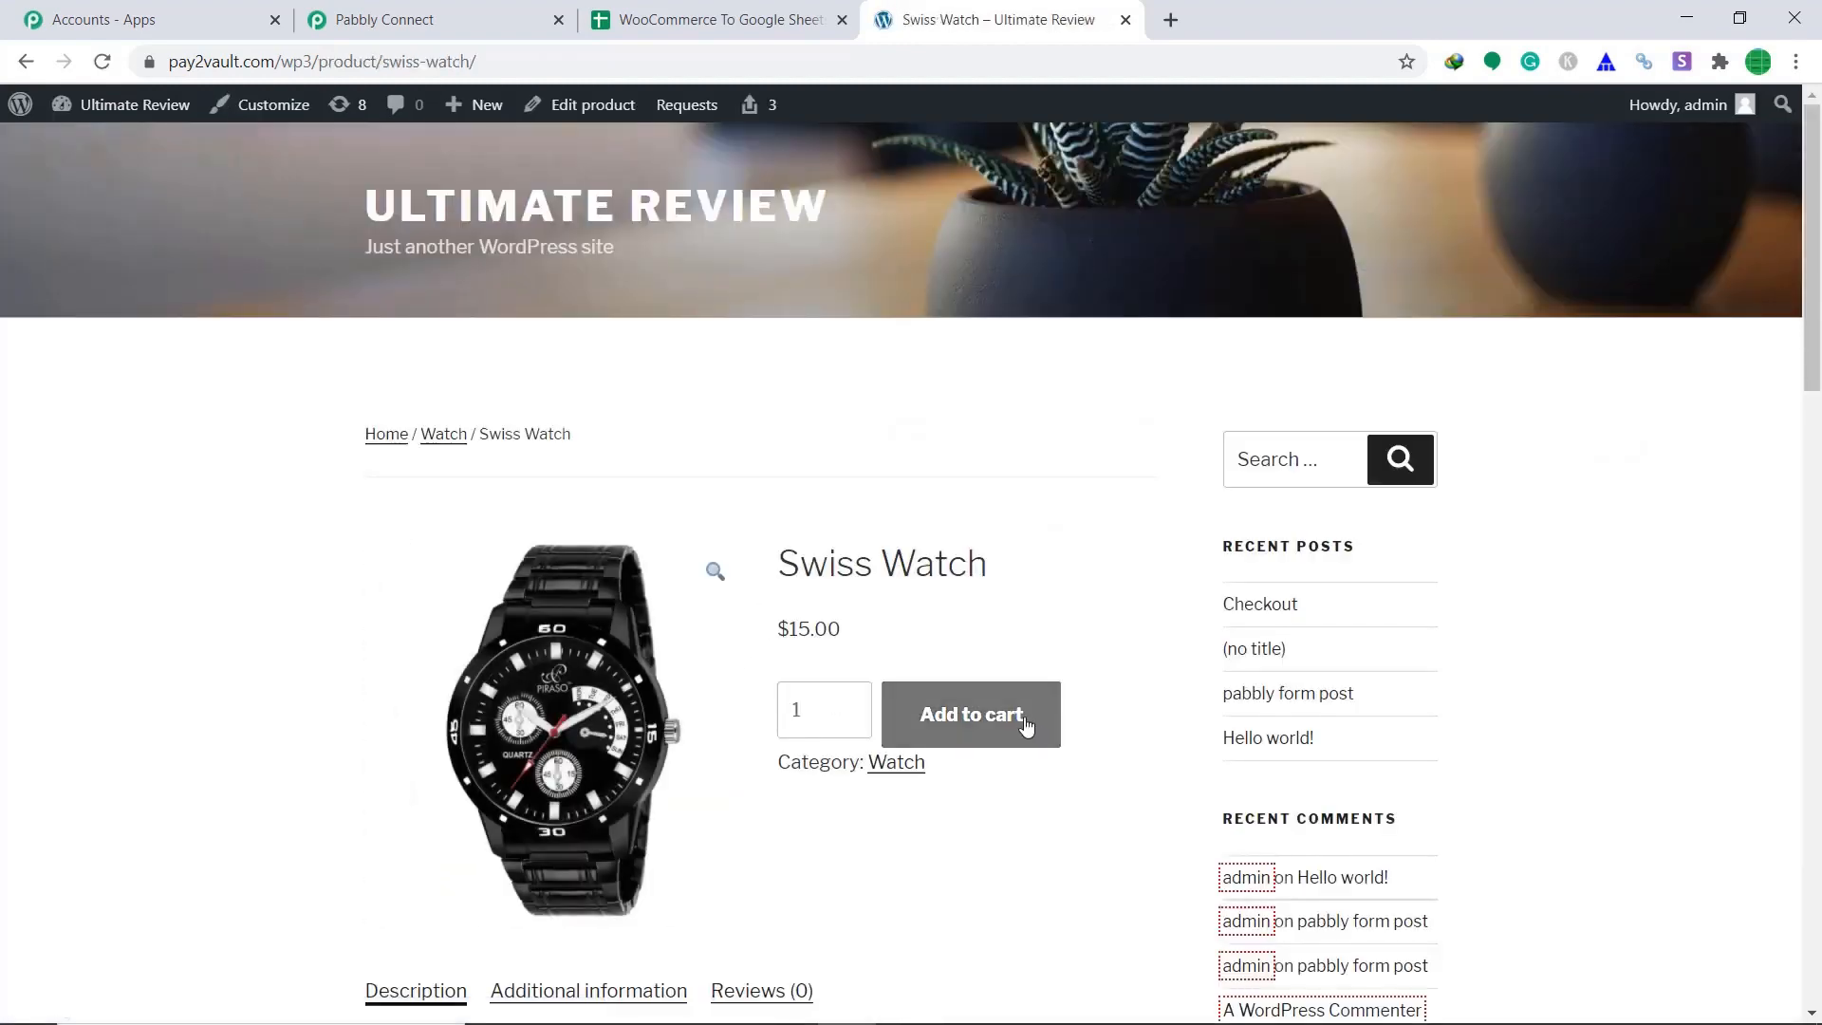
Add the Swiss Watch to the cart and place the test order.
click(1024, 724)
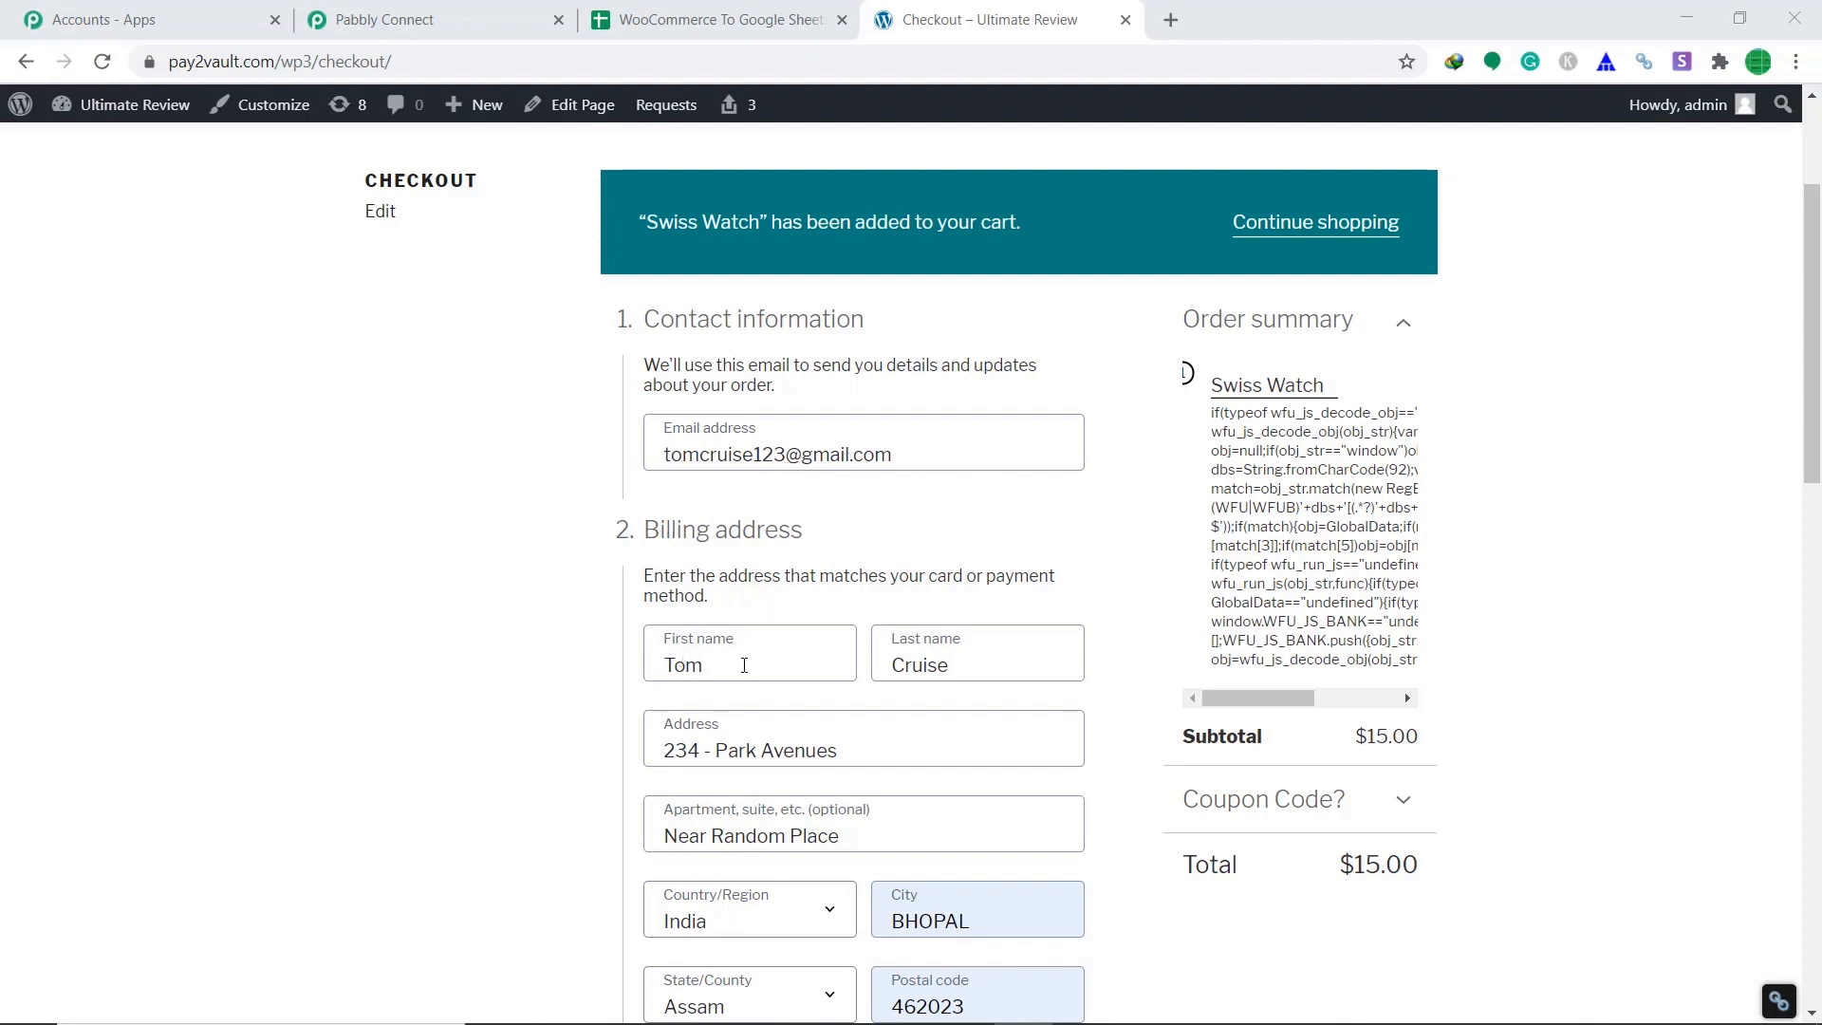
scroll(696, 541, down, 2)
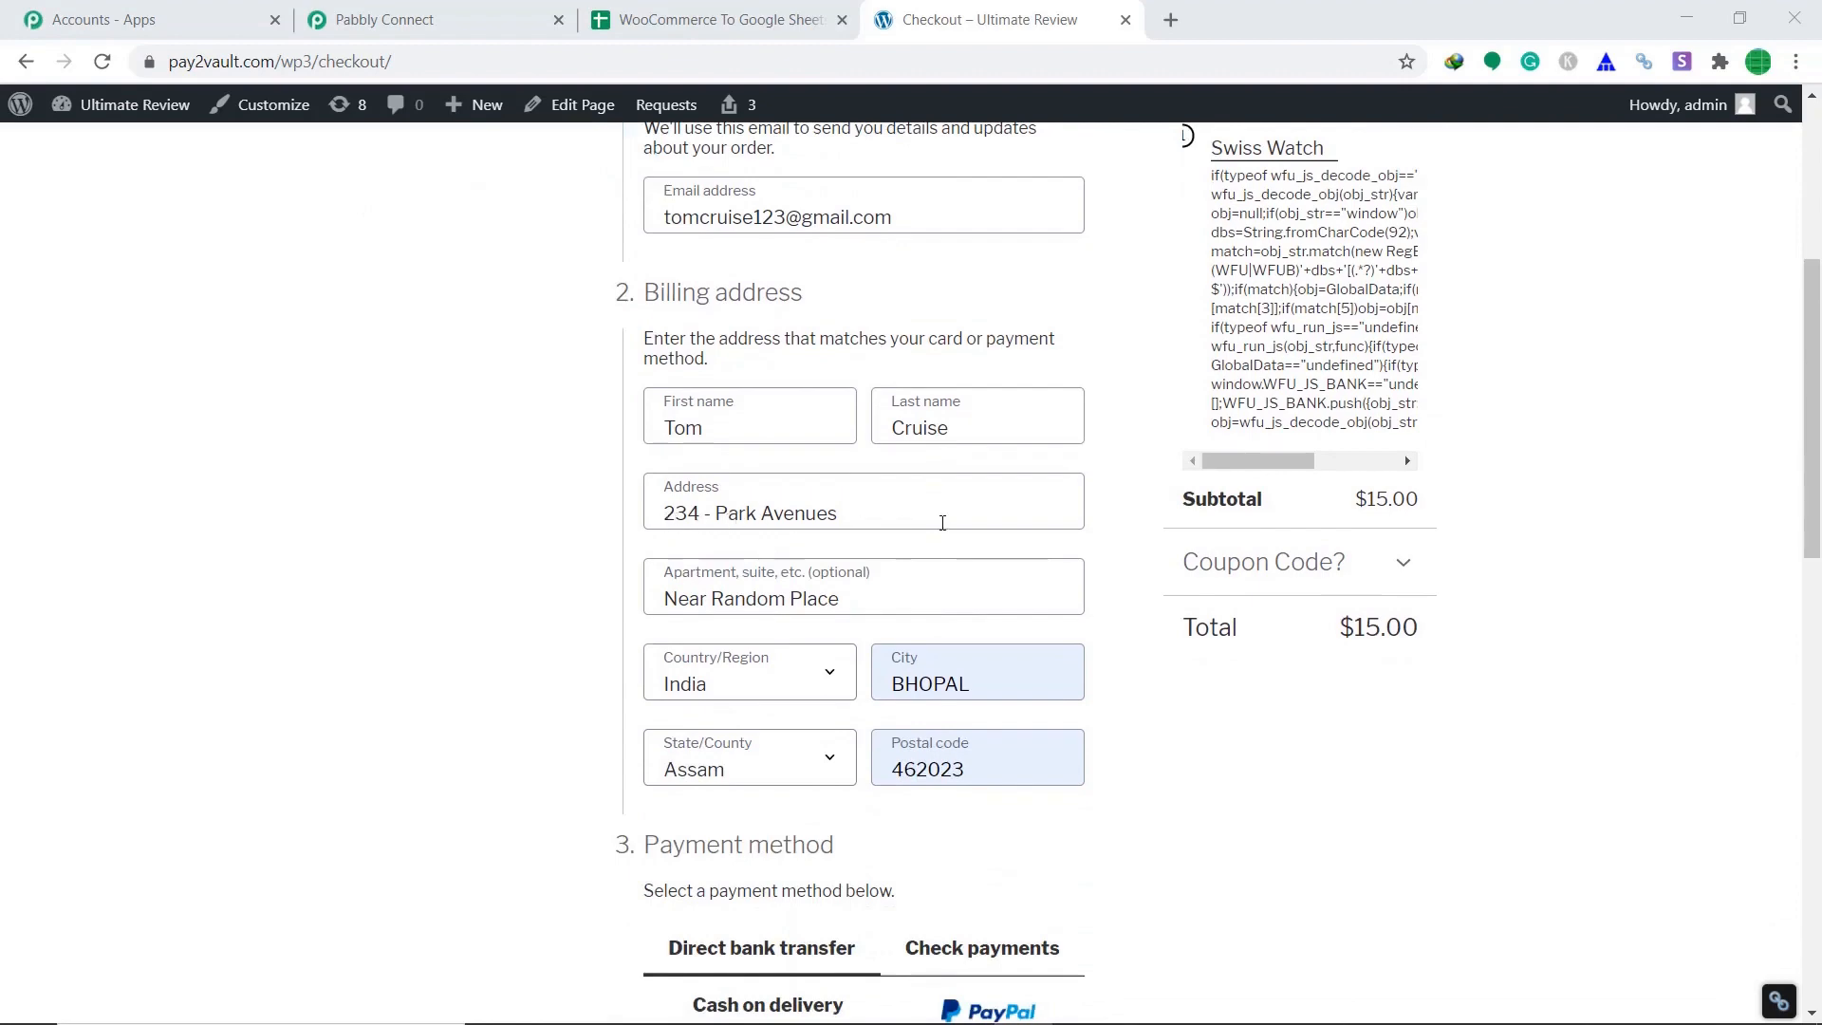
scroll(899, 701, down, 1)
scroll(1044, 532, down, 4)
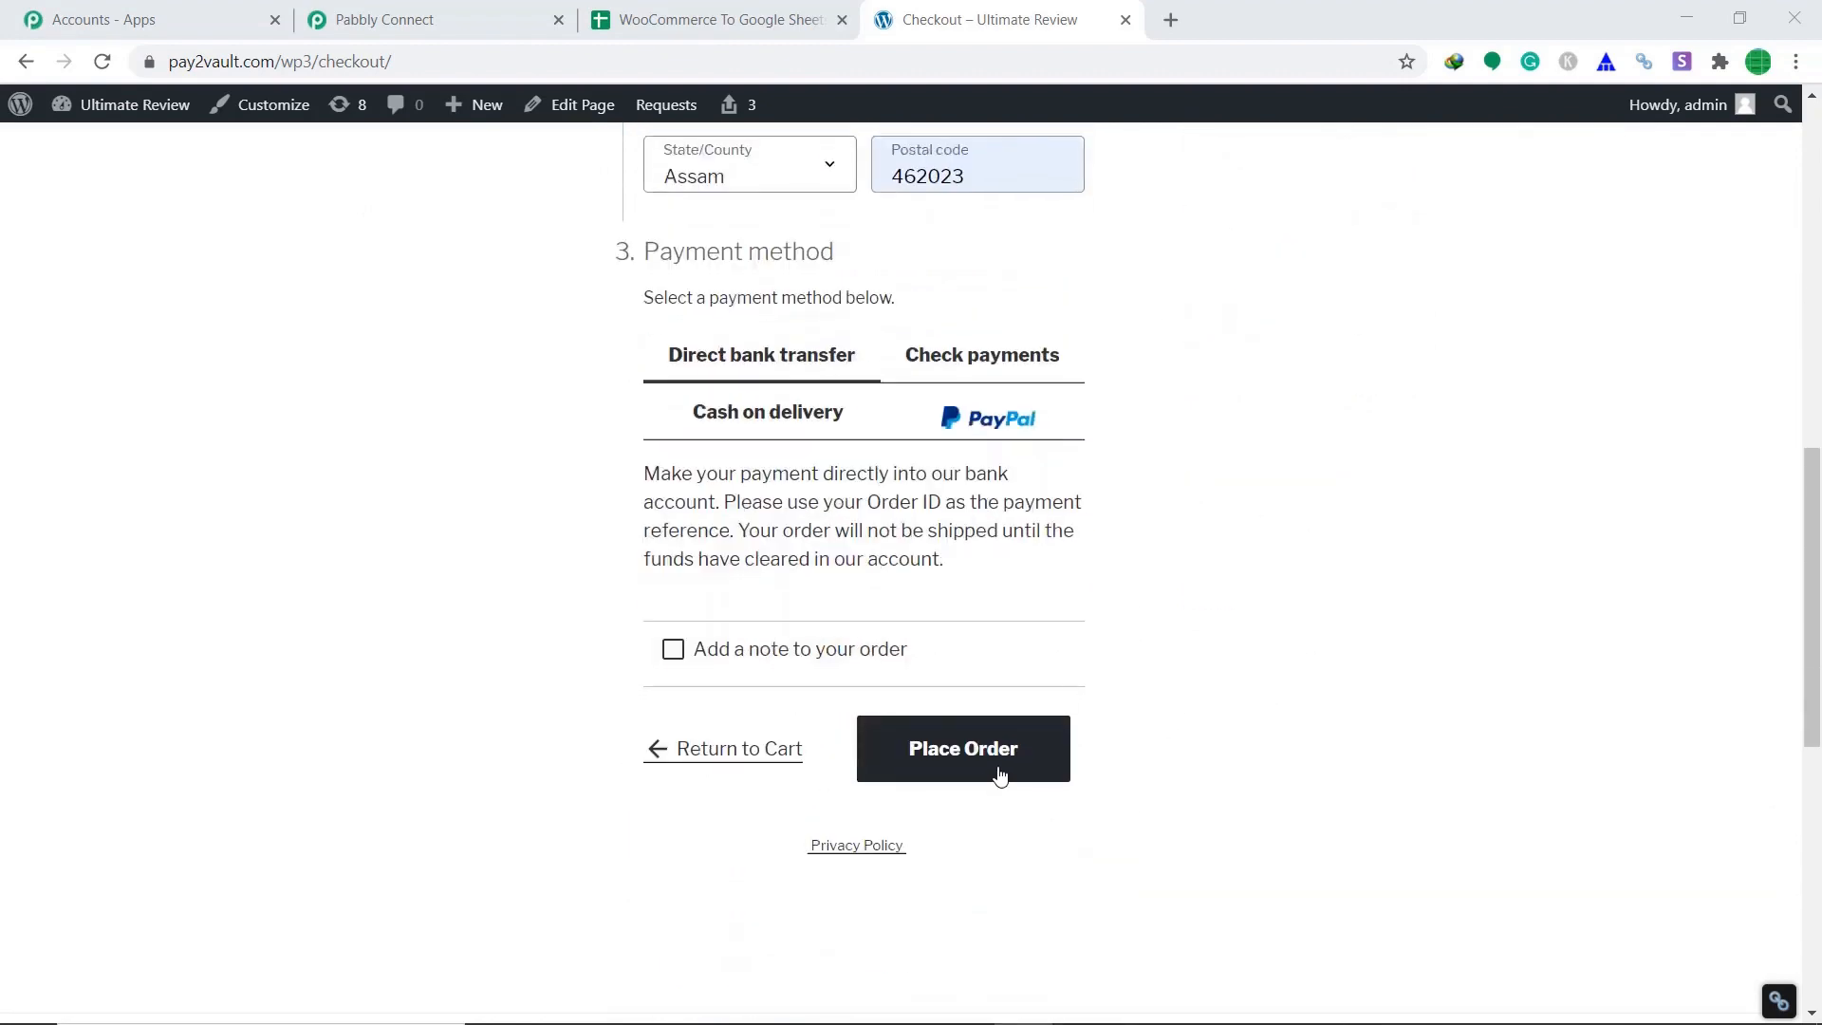
click(995, 769)
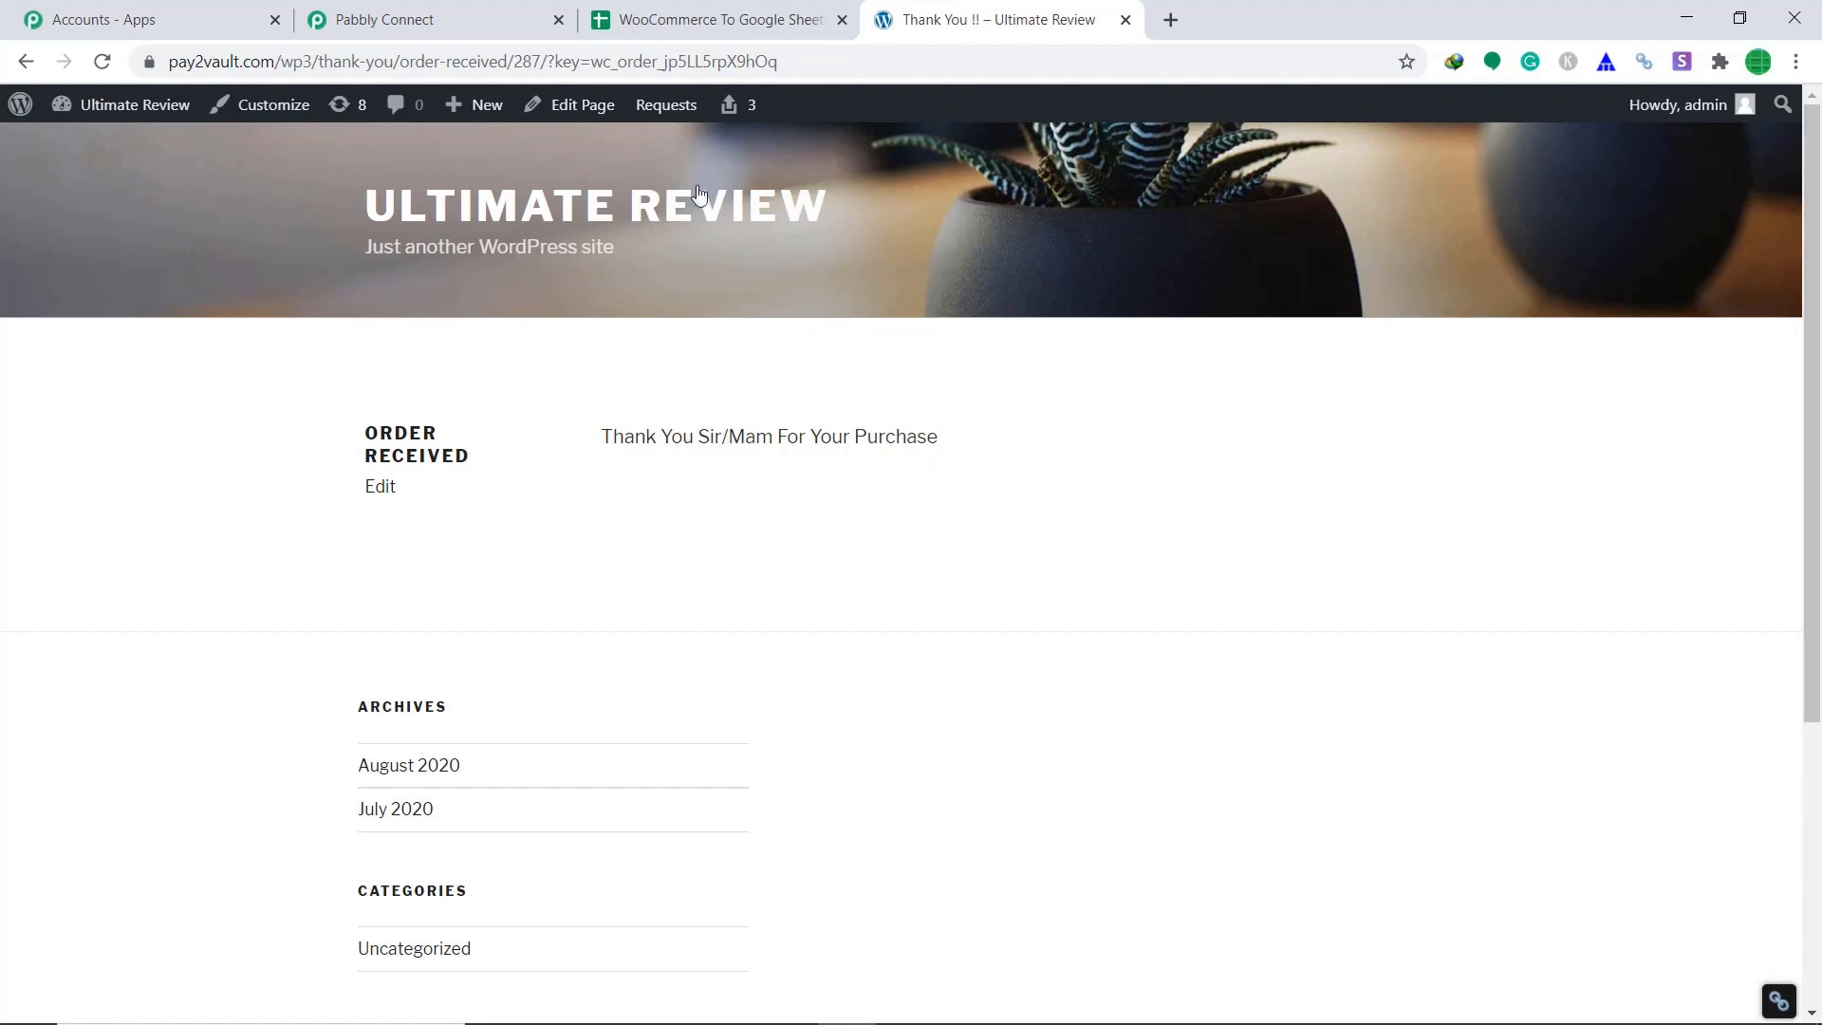
Reload the WooCommerce To Google Sheets spreadsheet to pick up the new order row.
click(685, 17)
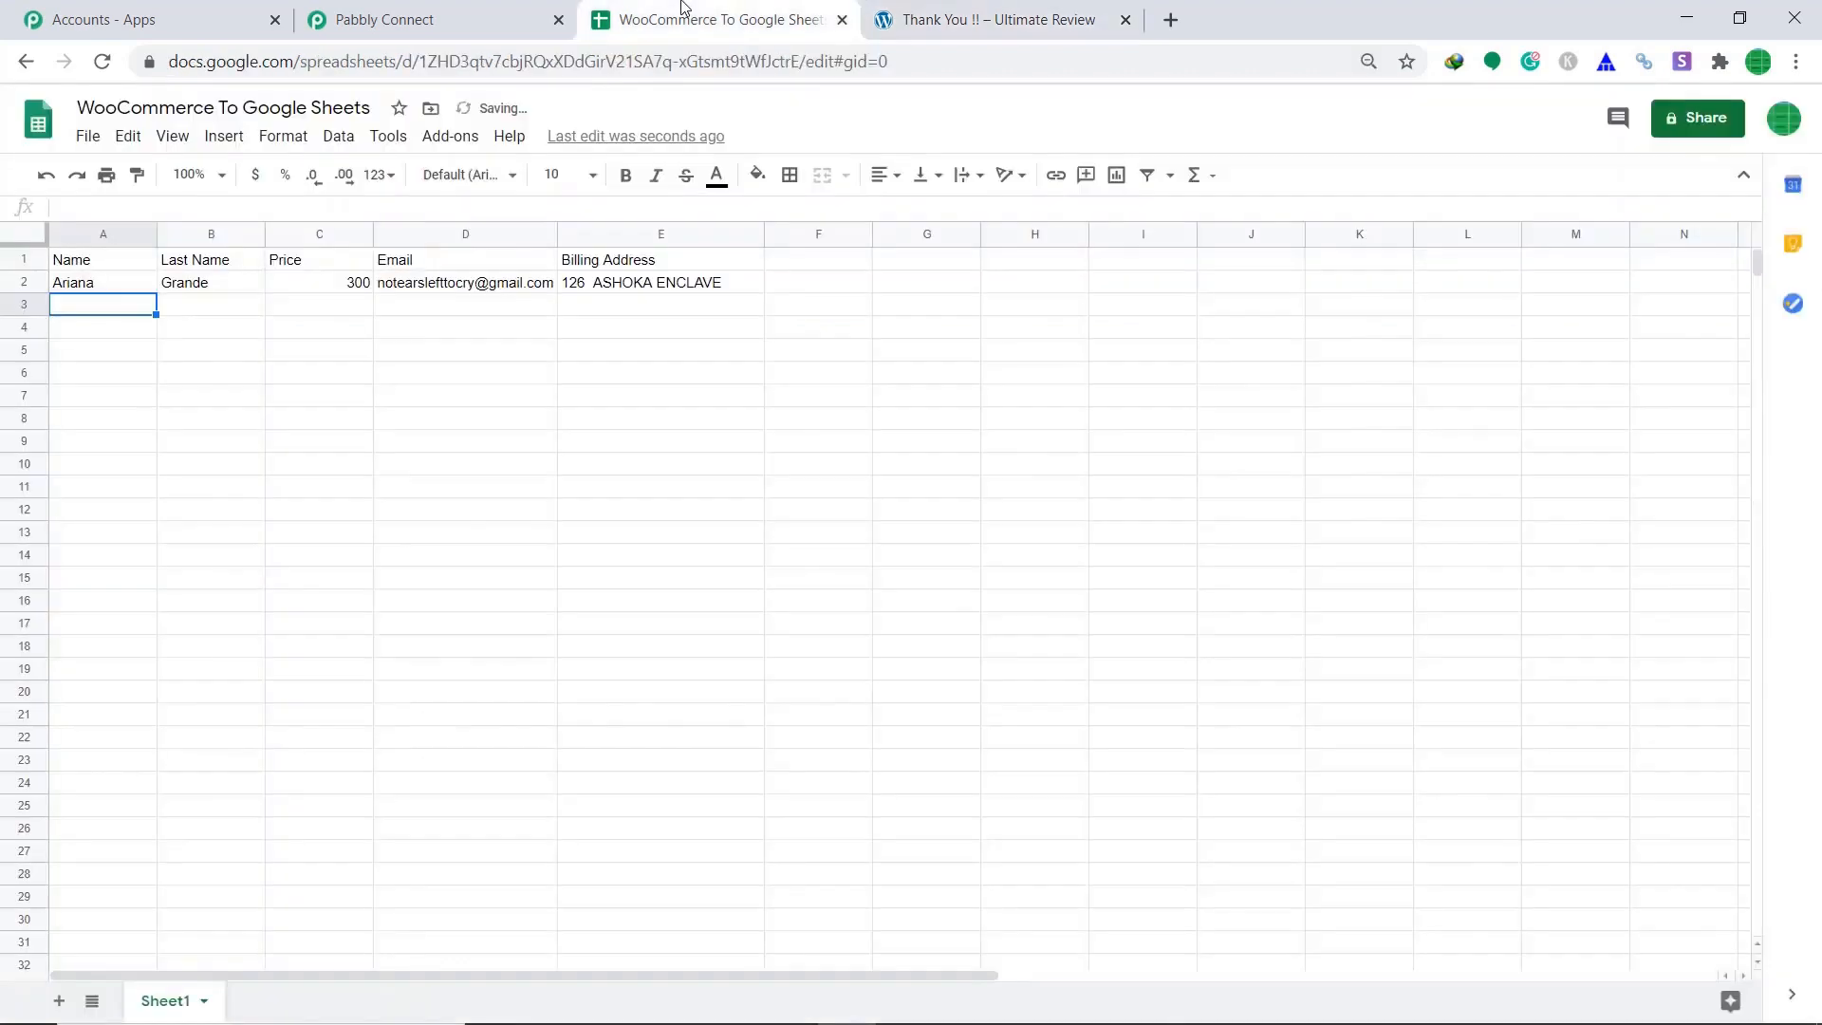
click(512, 63)
key(Return)
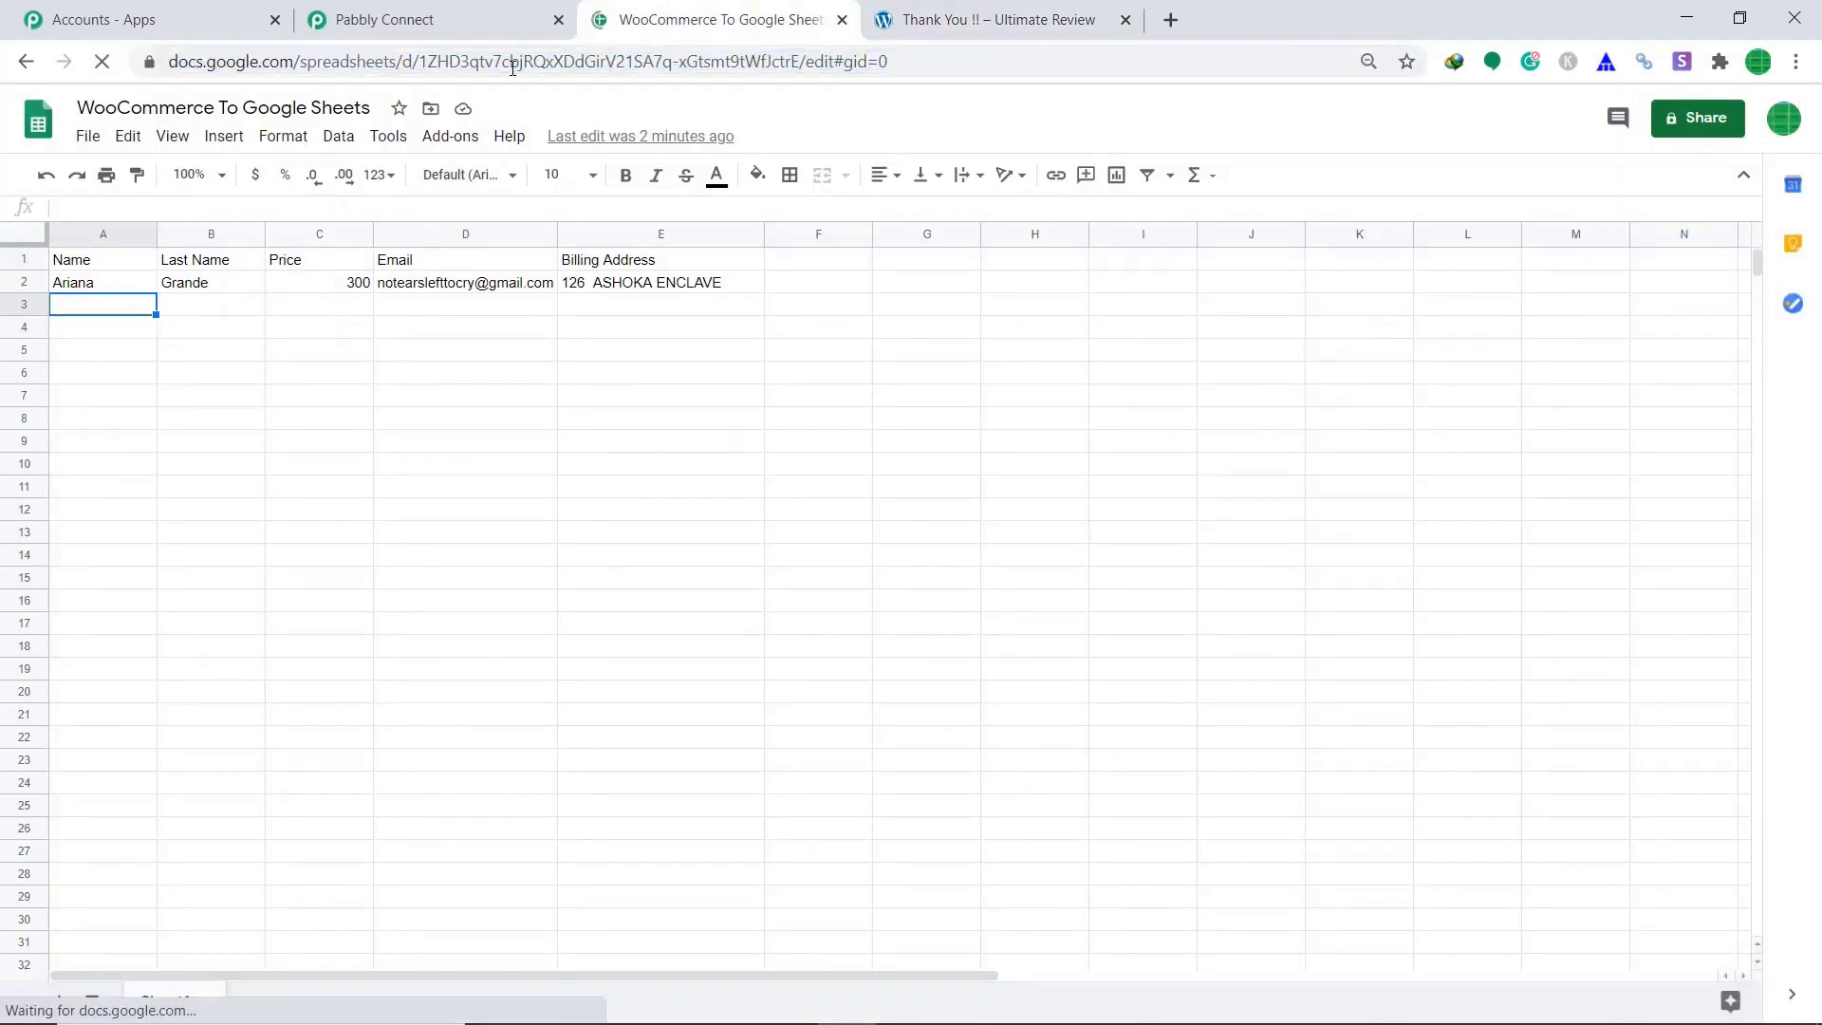